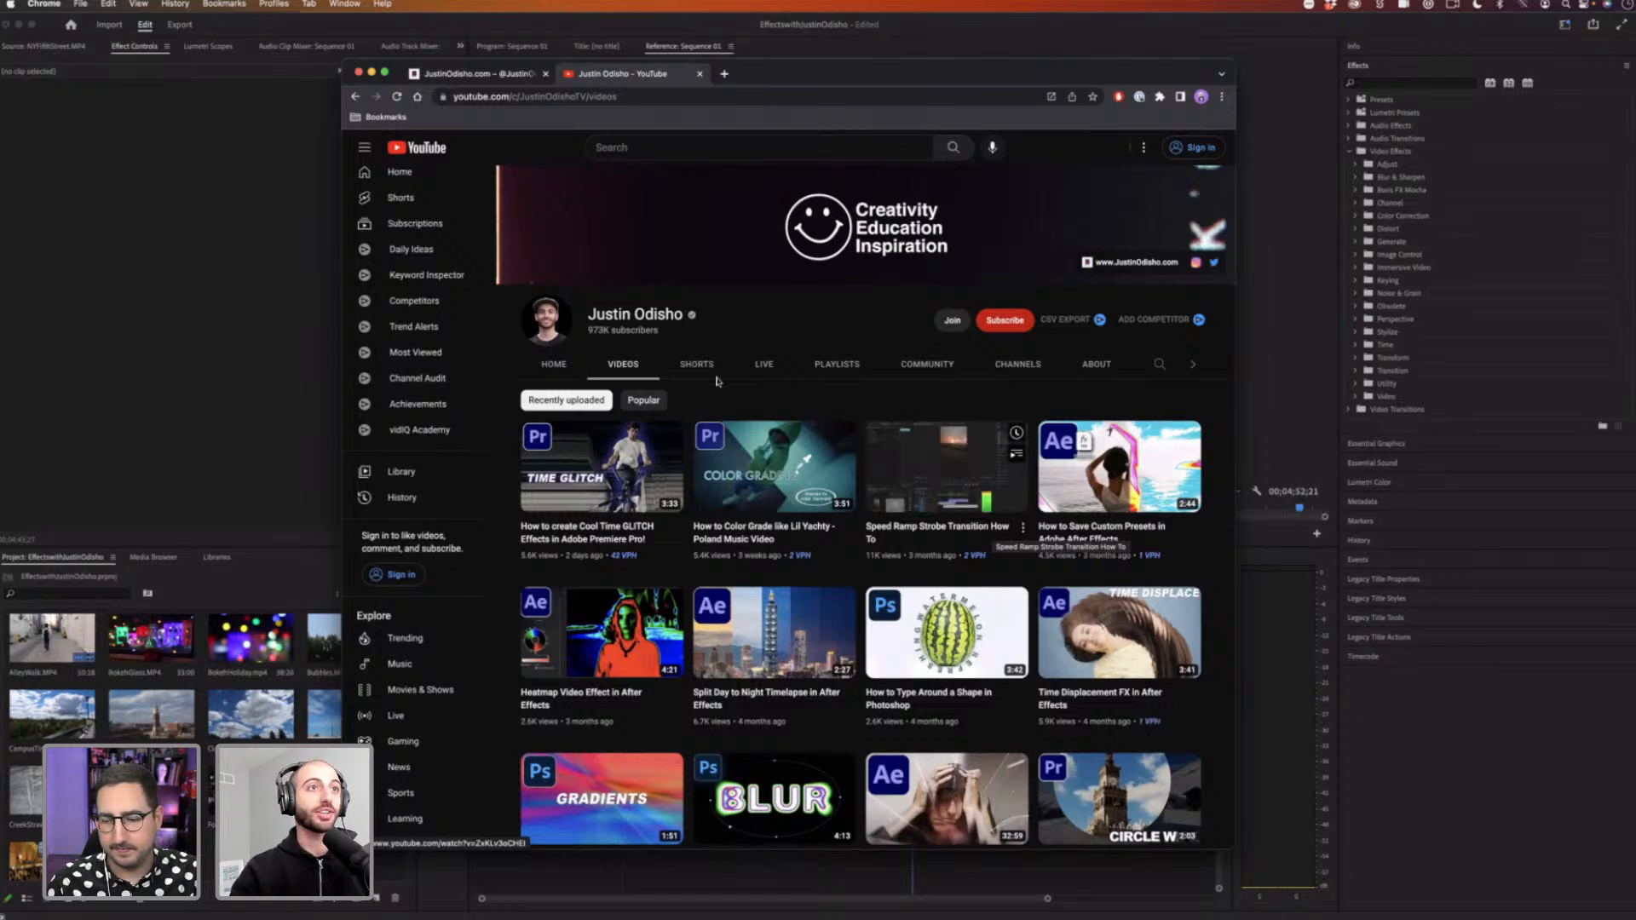
Step: Browse the YouTube channel's playlists, then the website's About page and its shop products
click(833, 368)
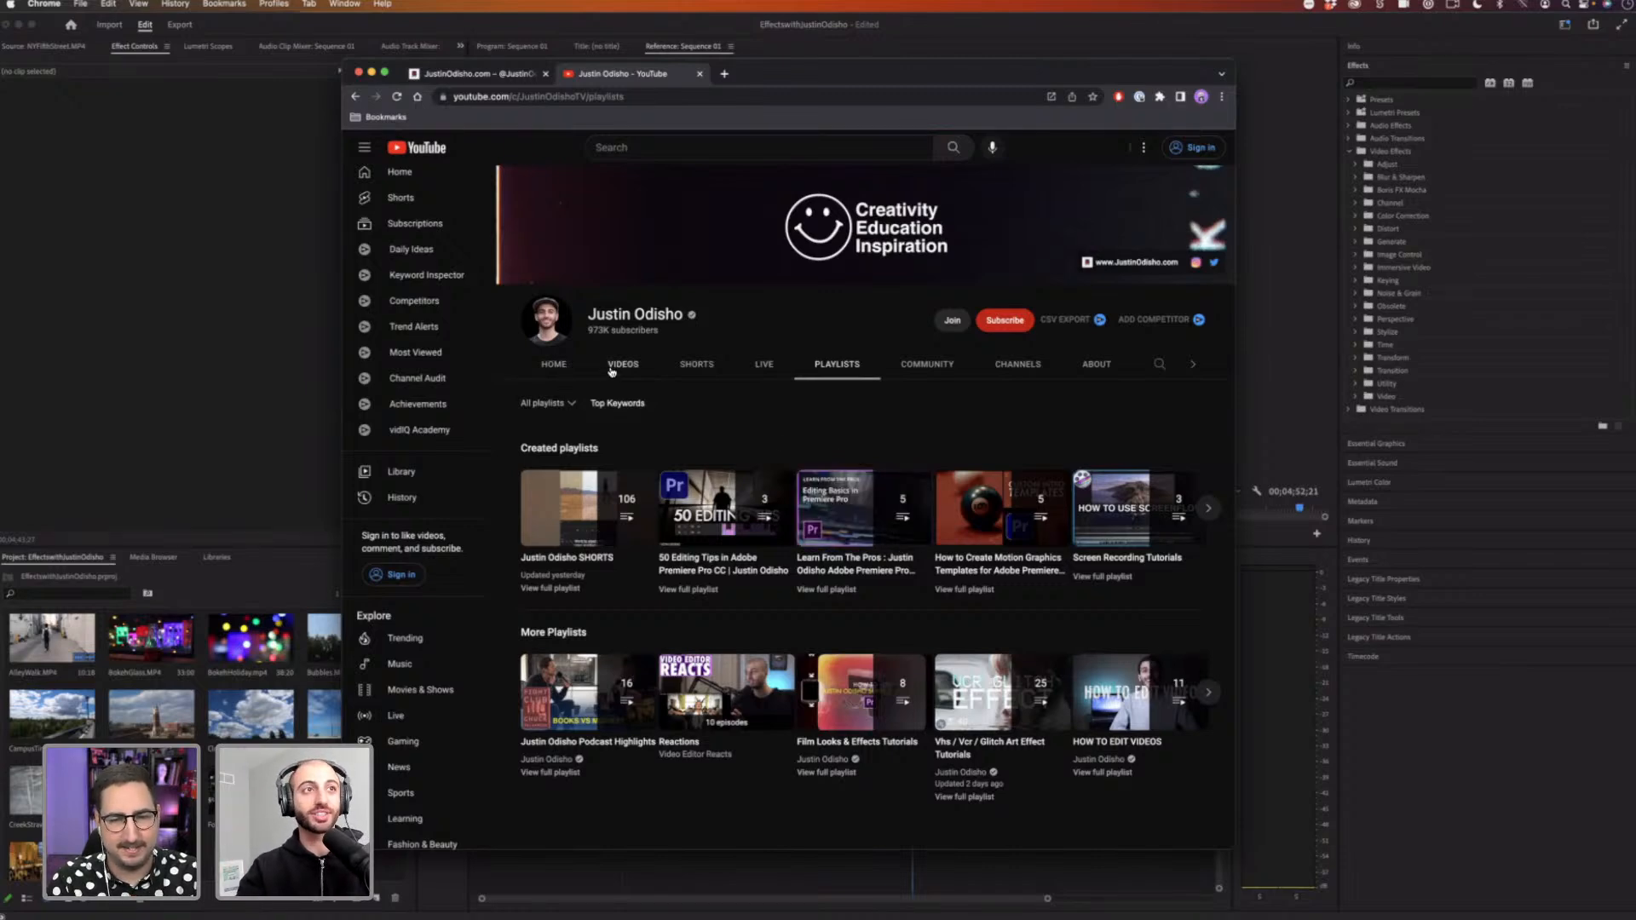
click(483, 76)
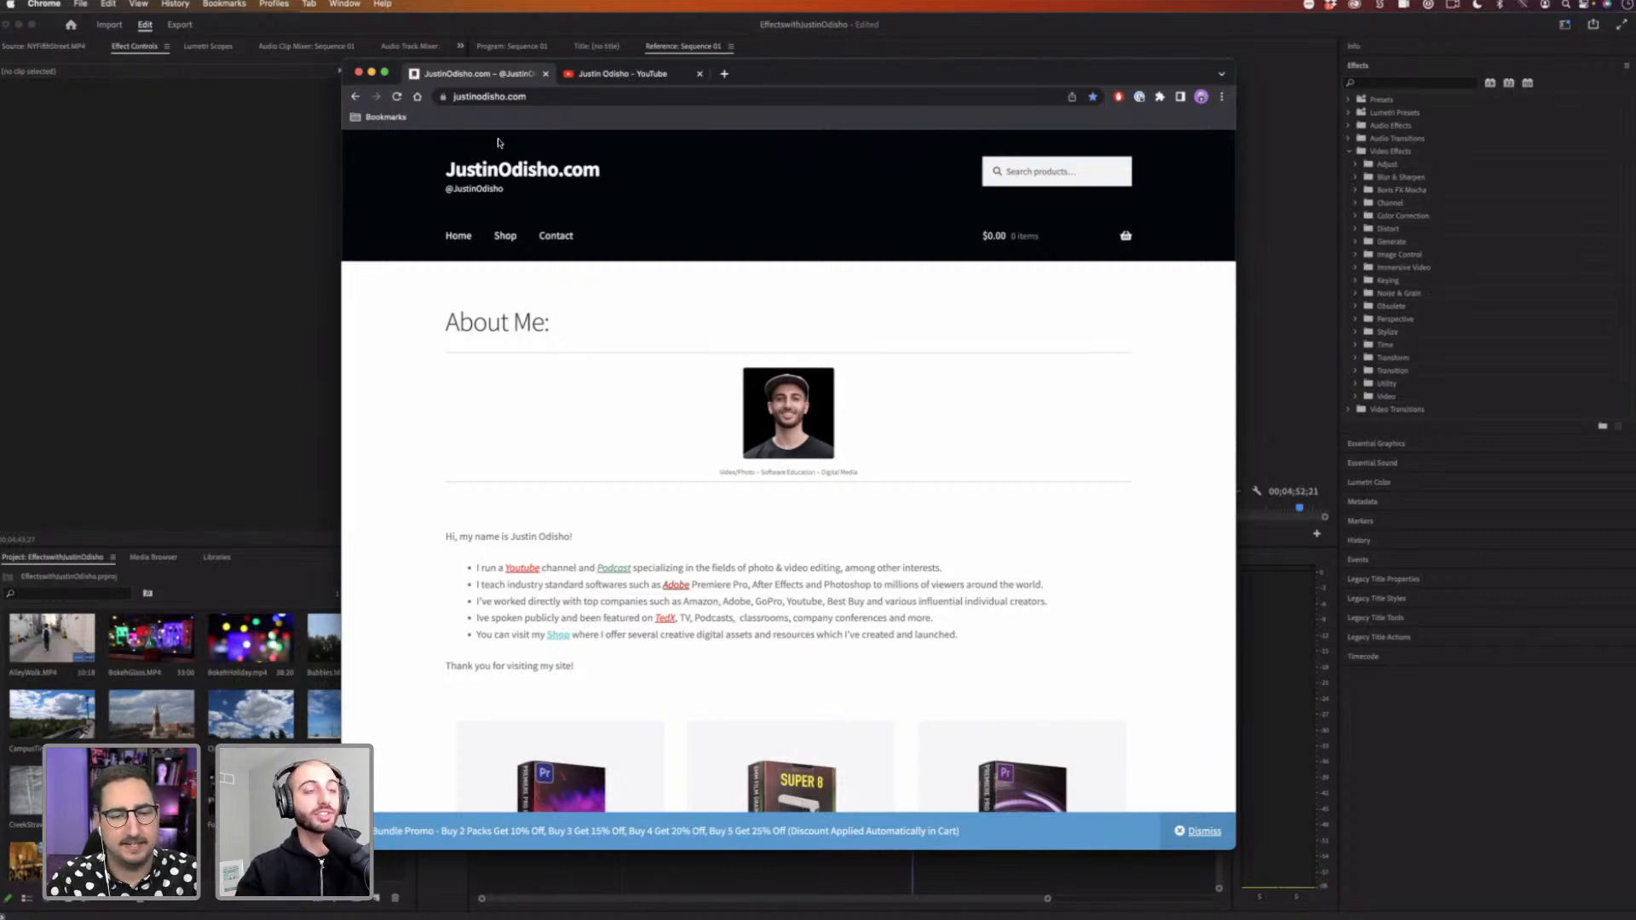
scroll(698, 311, down, 2)
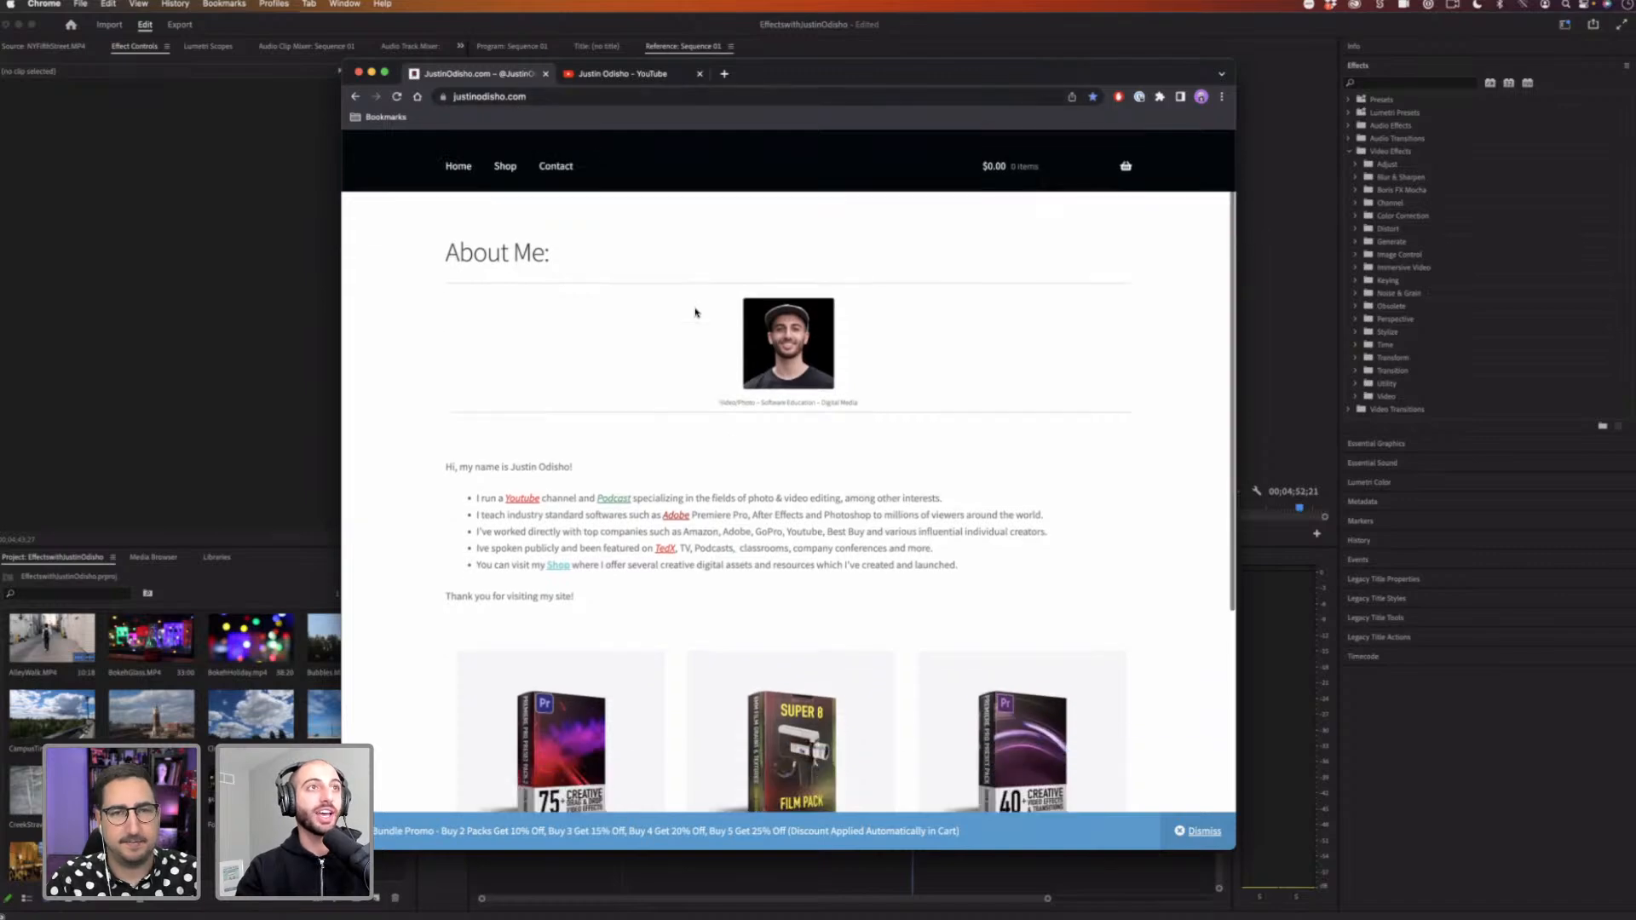
scroll(537, 216, up, 2)
click(512, 220)
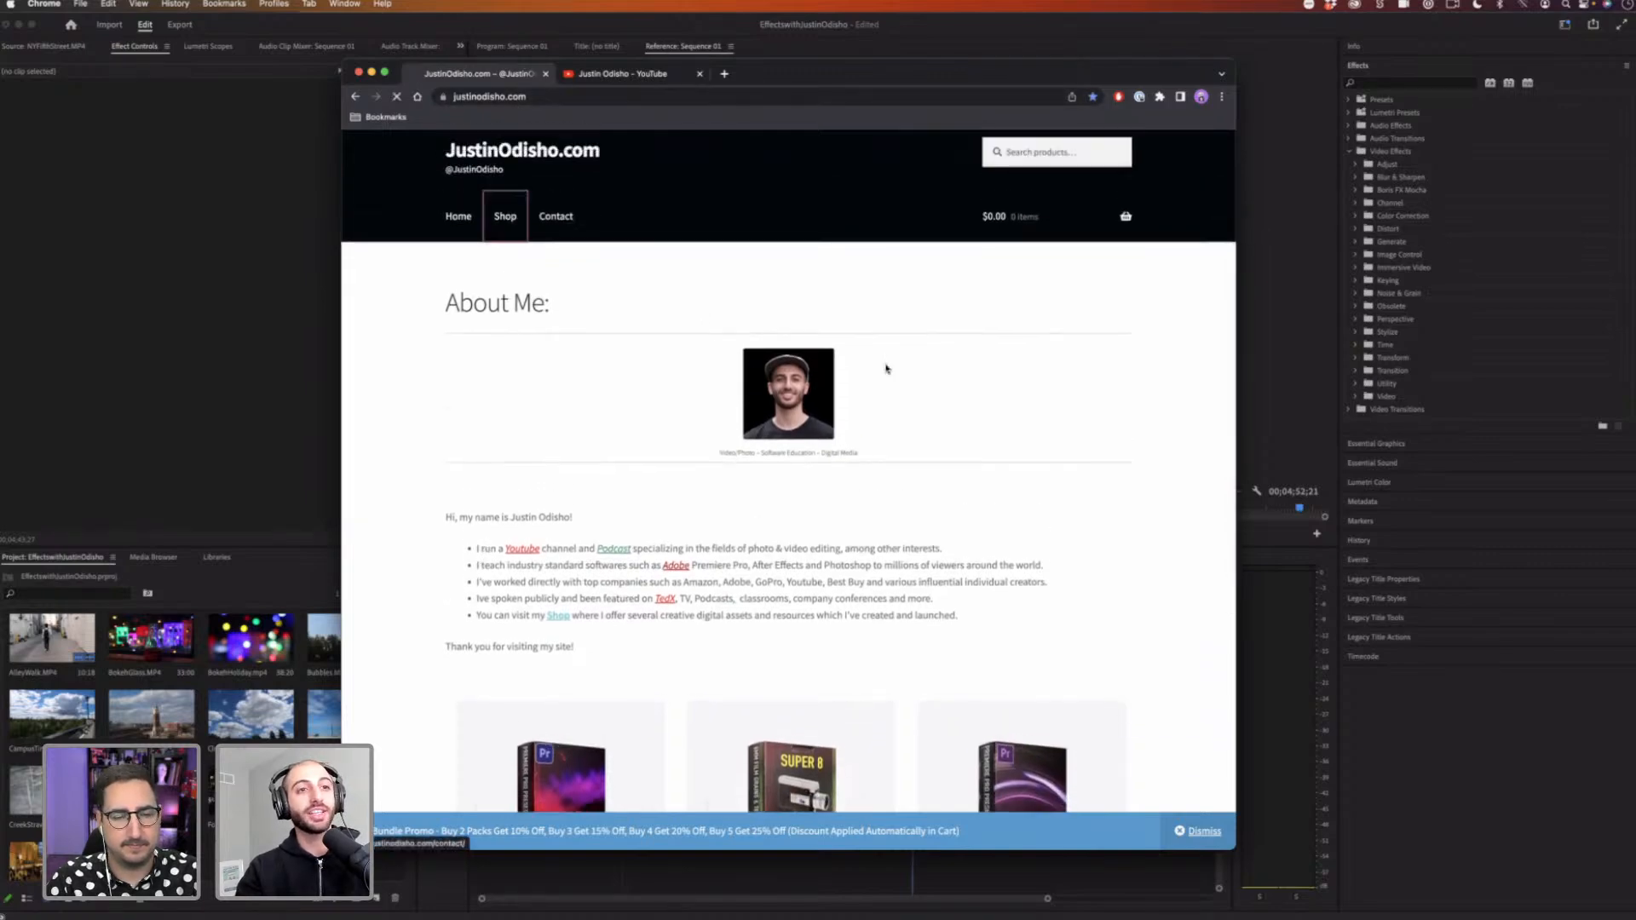
scroll(869, 368, down, 10)
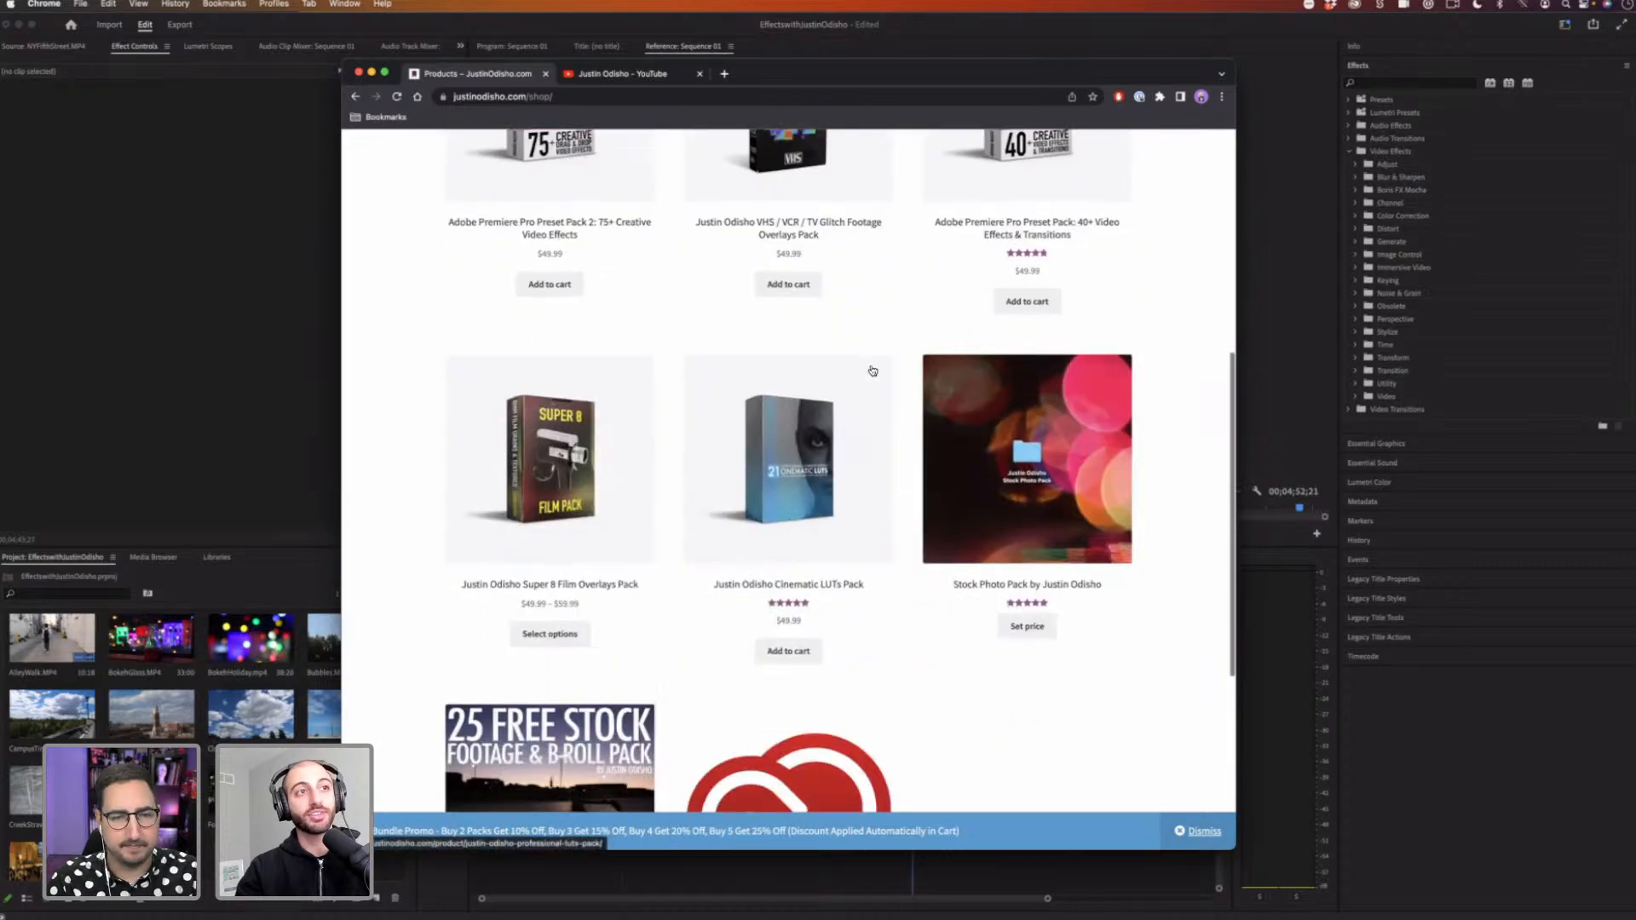
scroll(550, 540, down, 2)
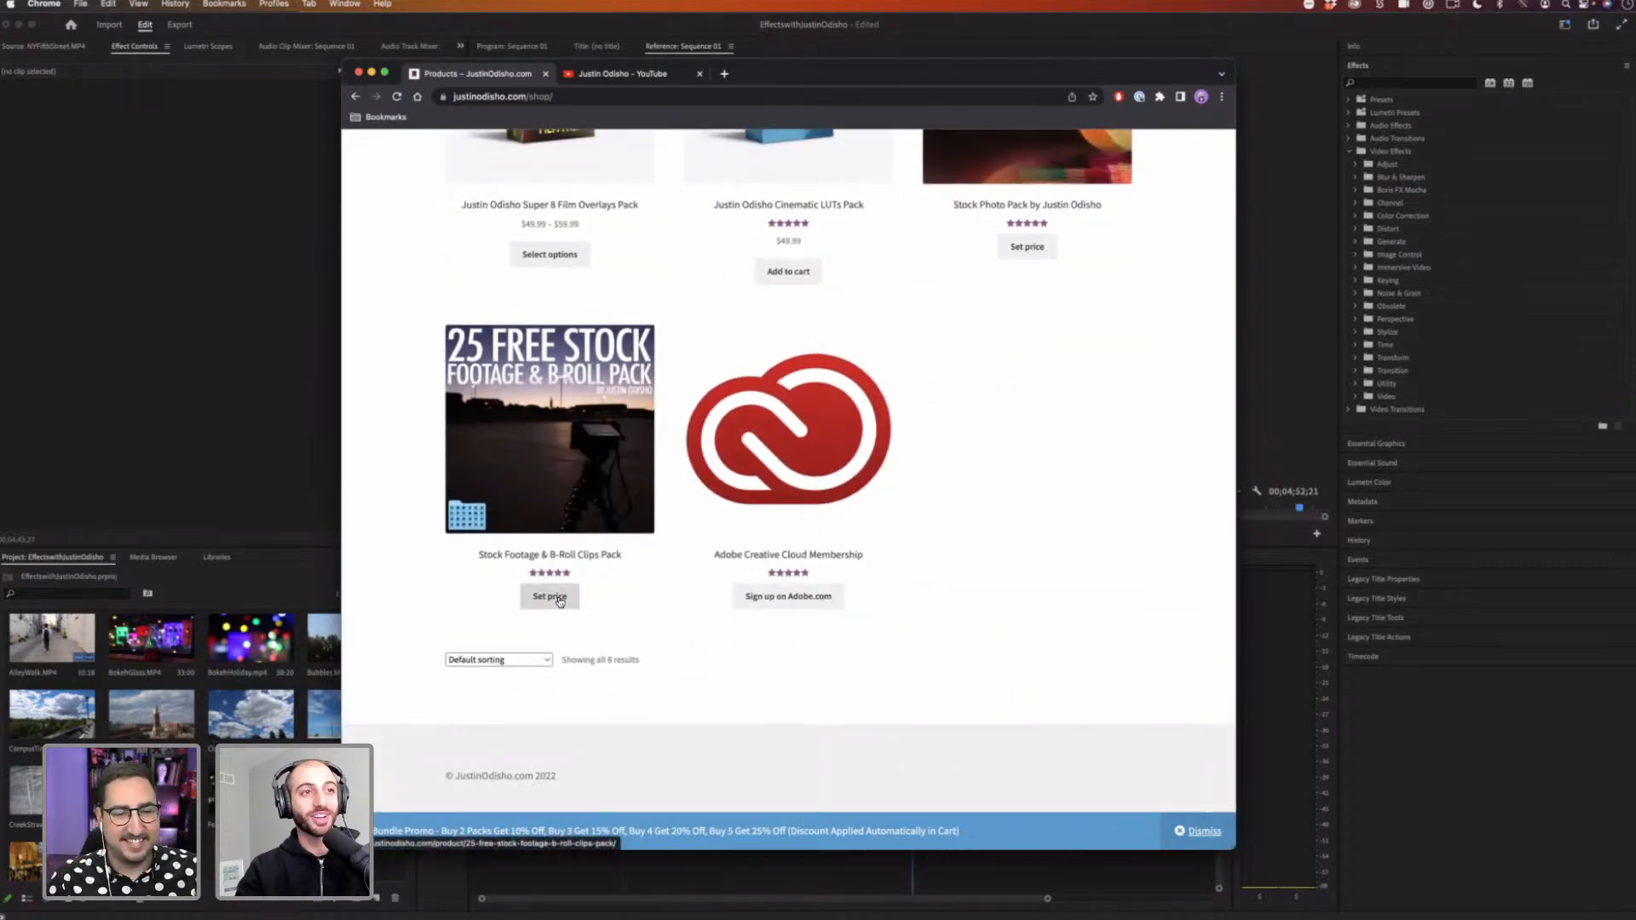
Step: Open the Stock Footage & B-Roll Clips Pack product page, then review the shop listings and channel playlists
click(570, 505)
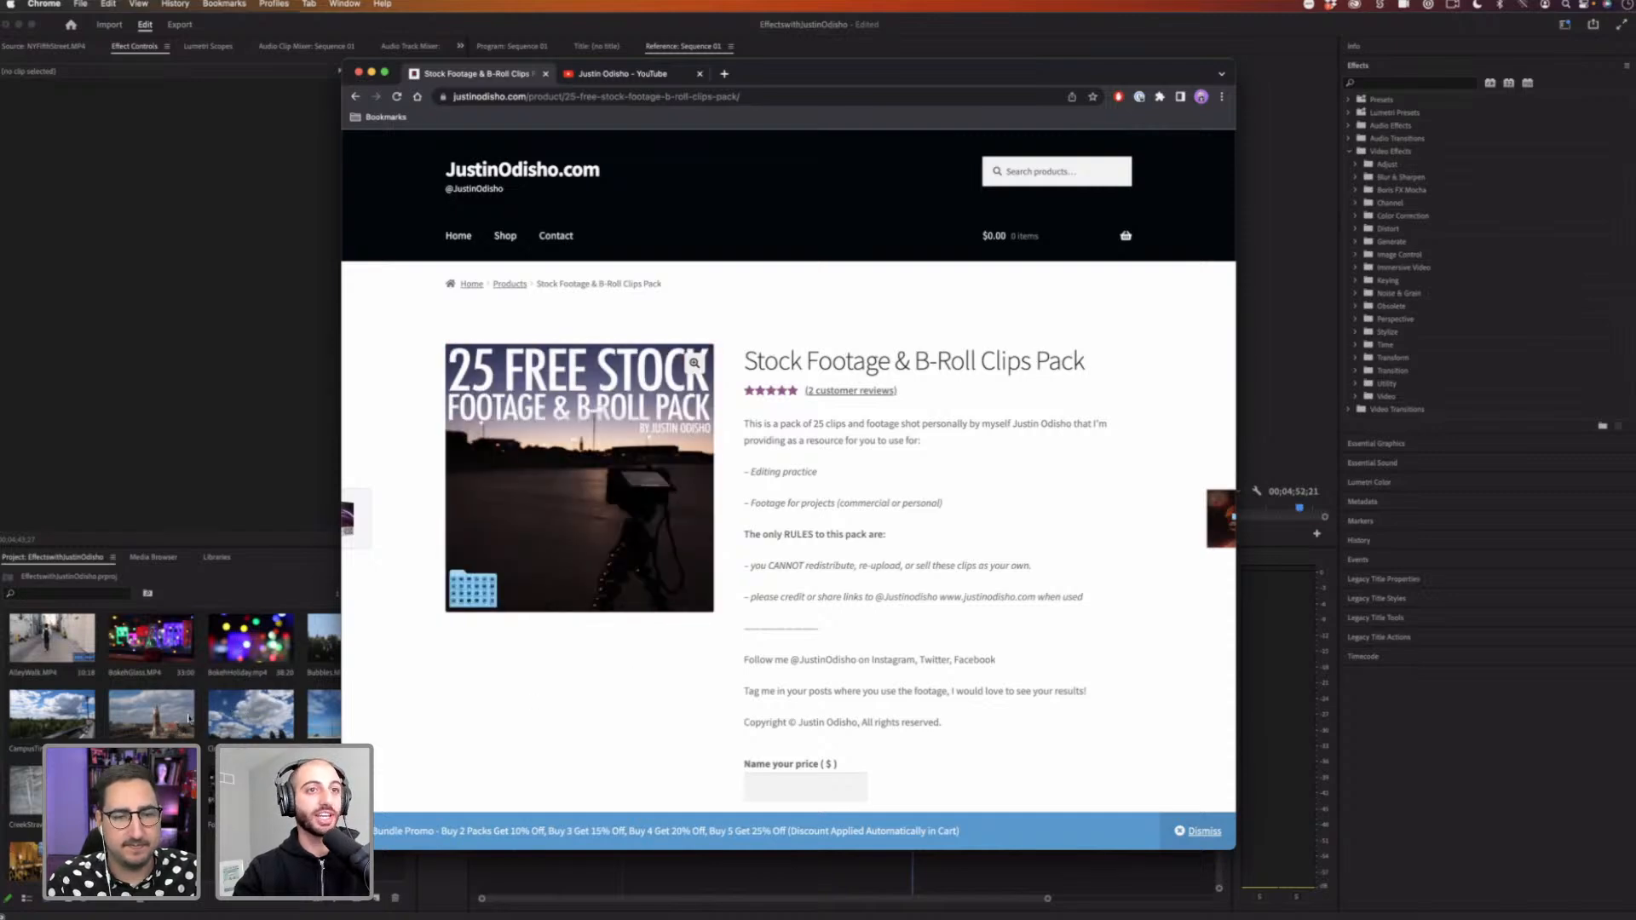
scroll(682, 669, down, 3)
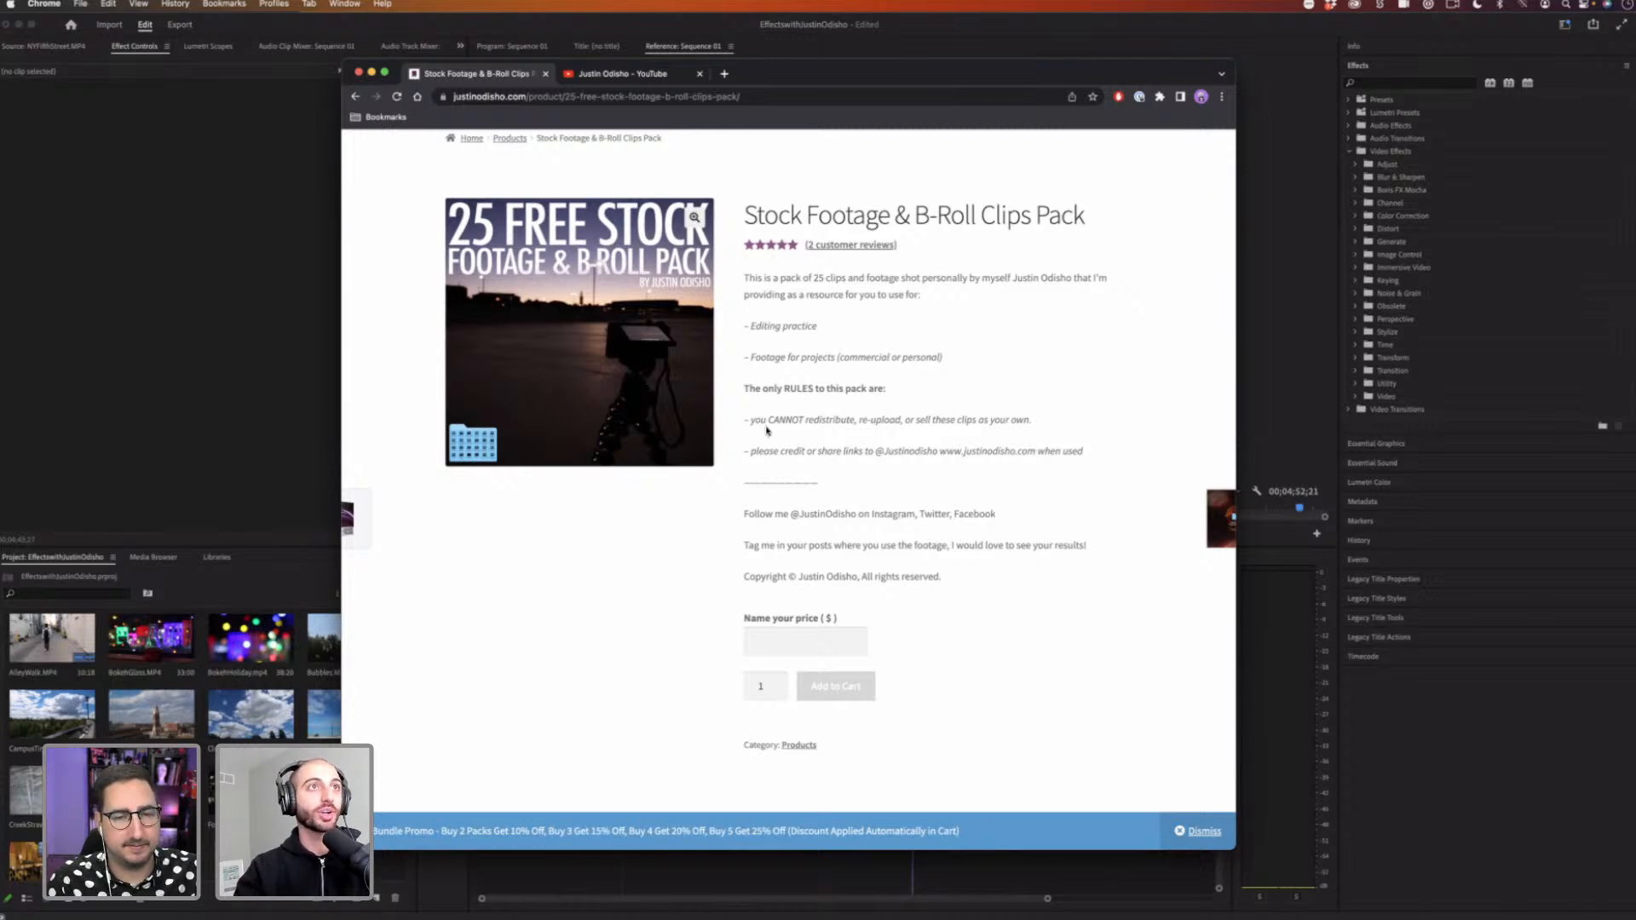
click(615, 74)
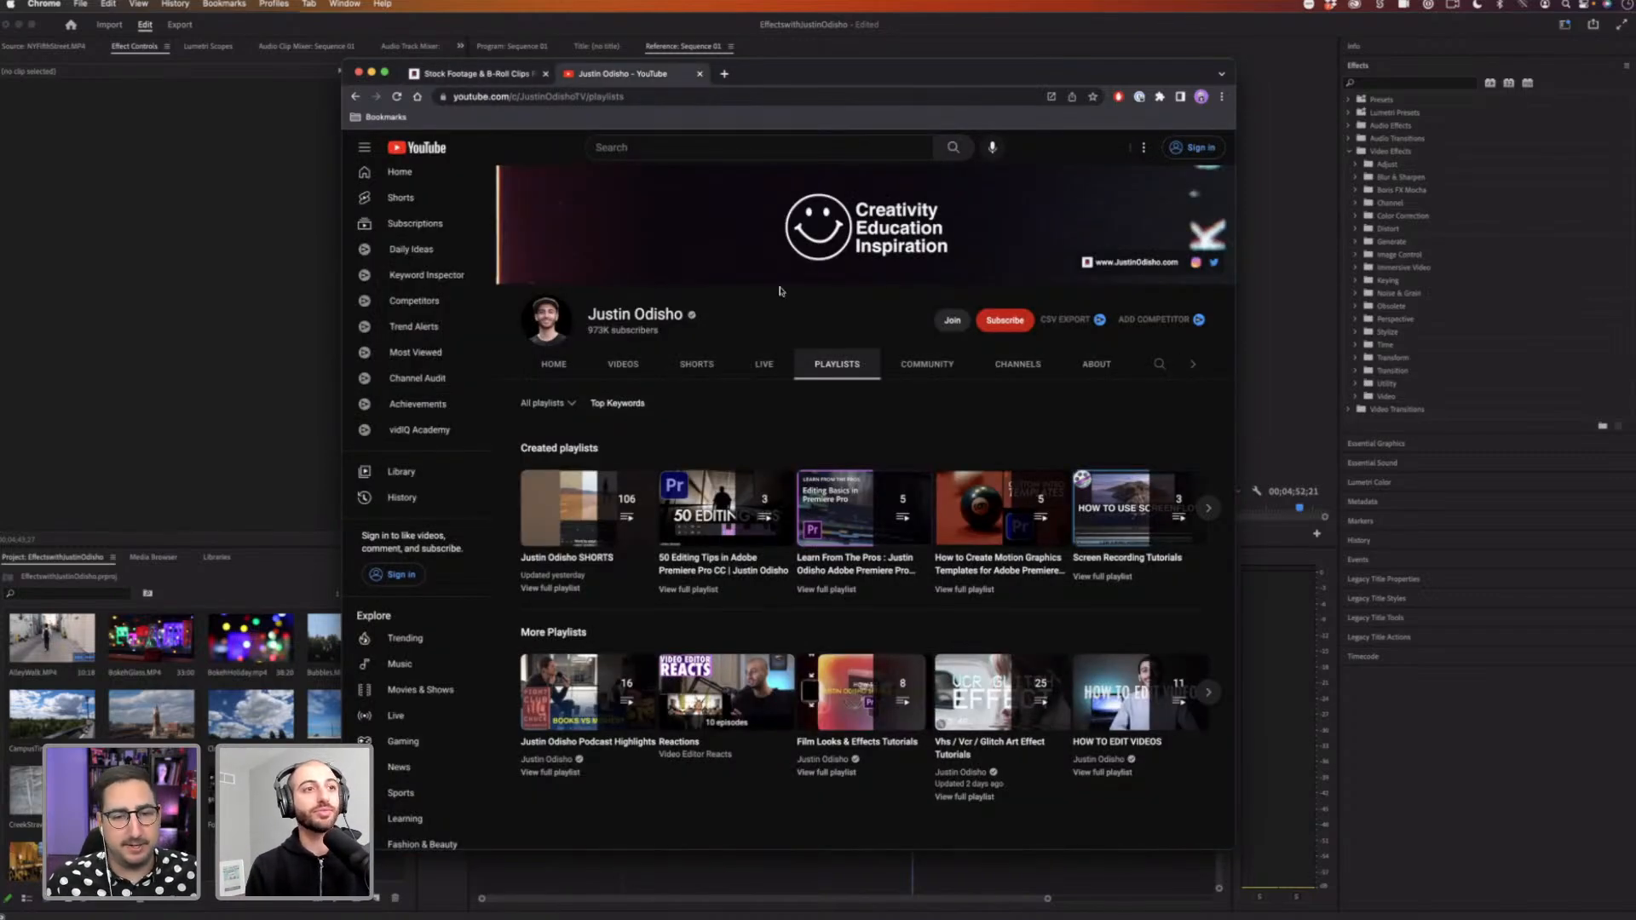
click(483, 79)
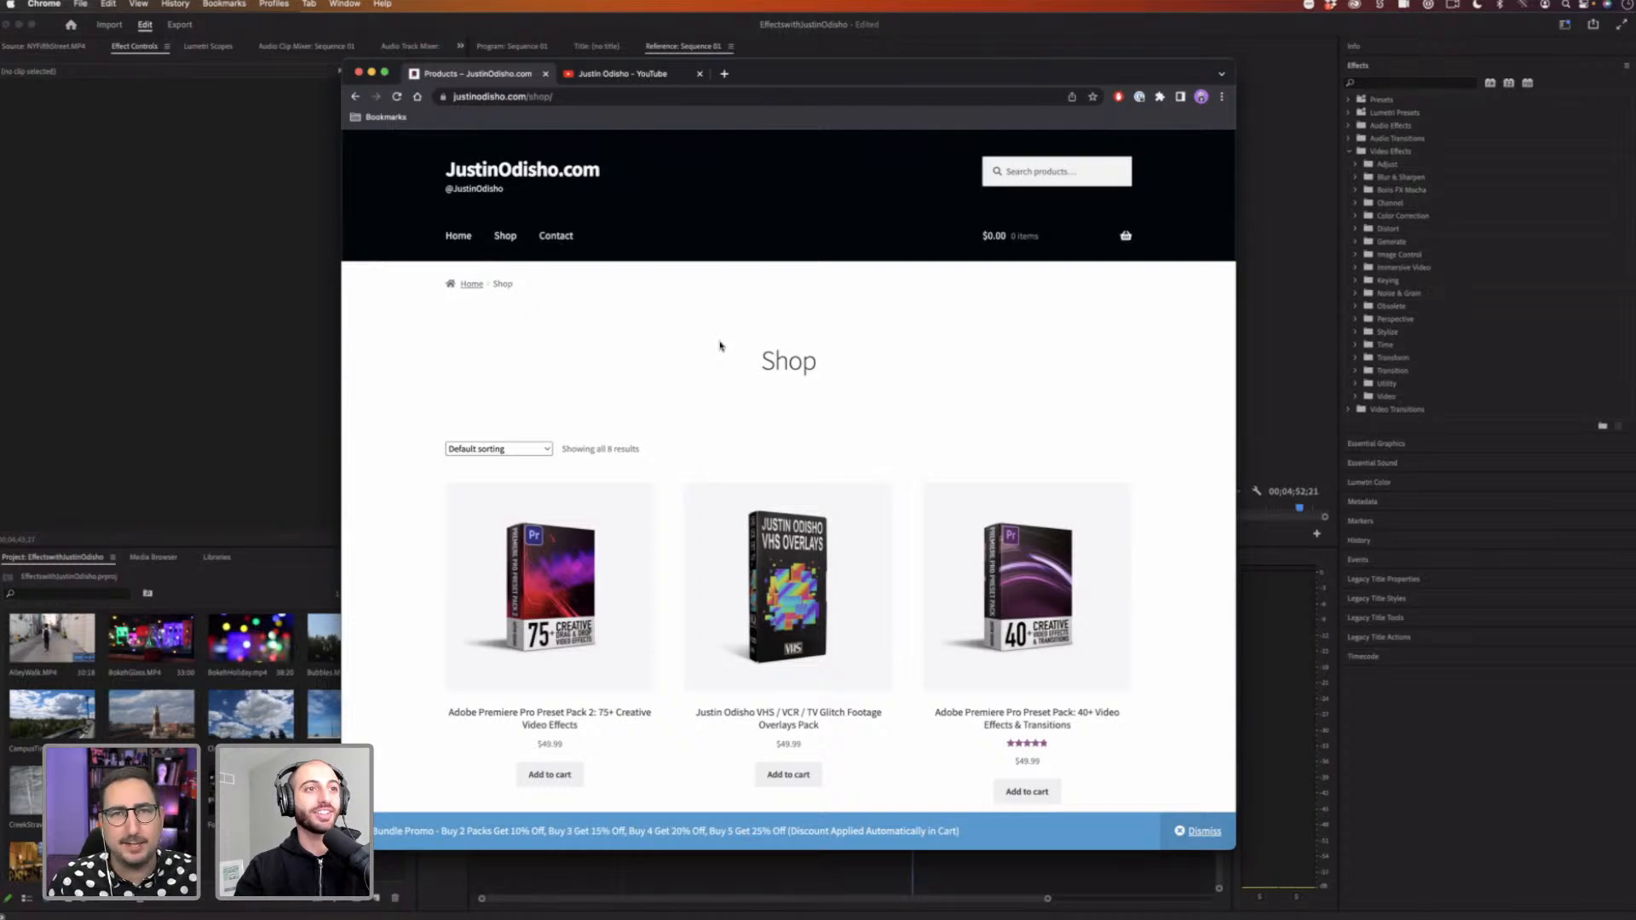
scroll(719, 345, down, 1)
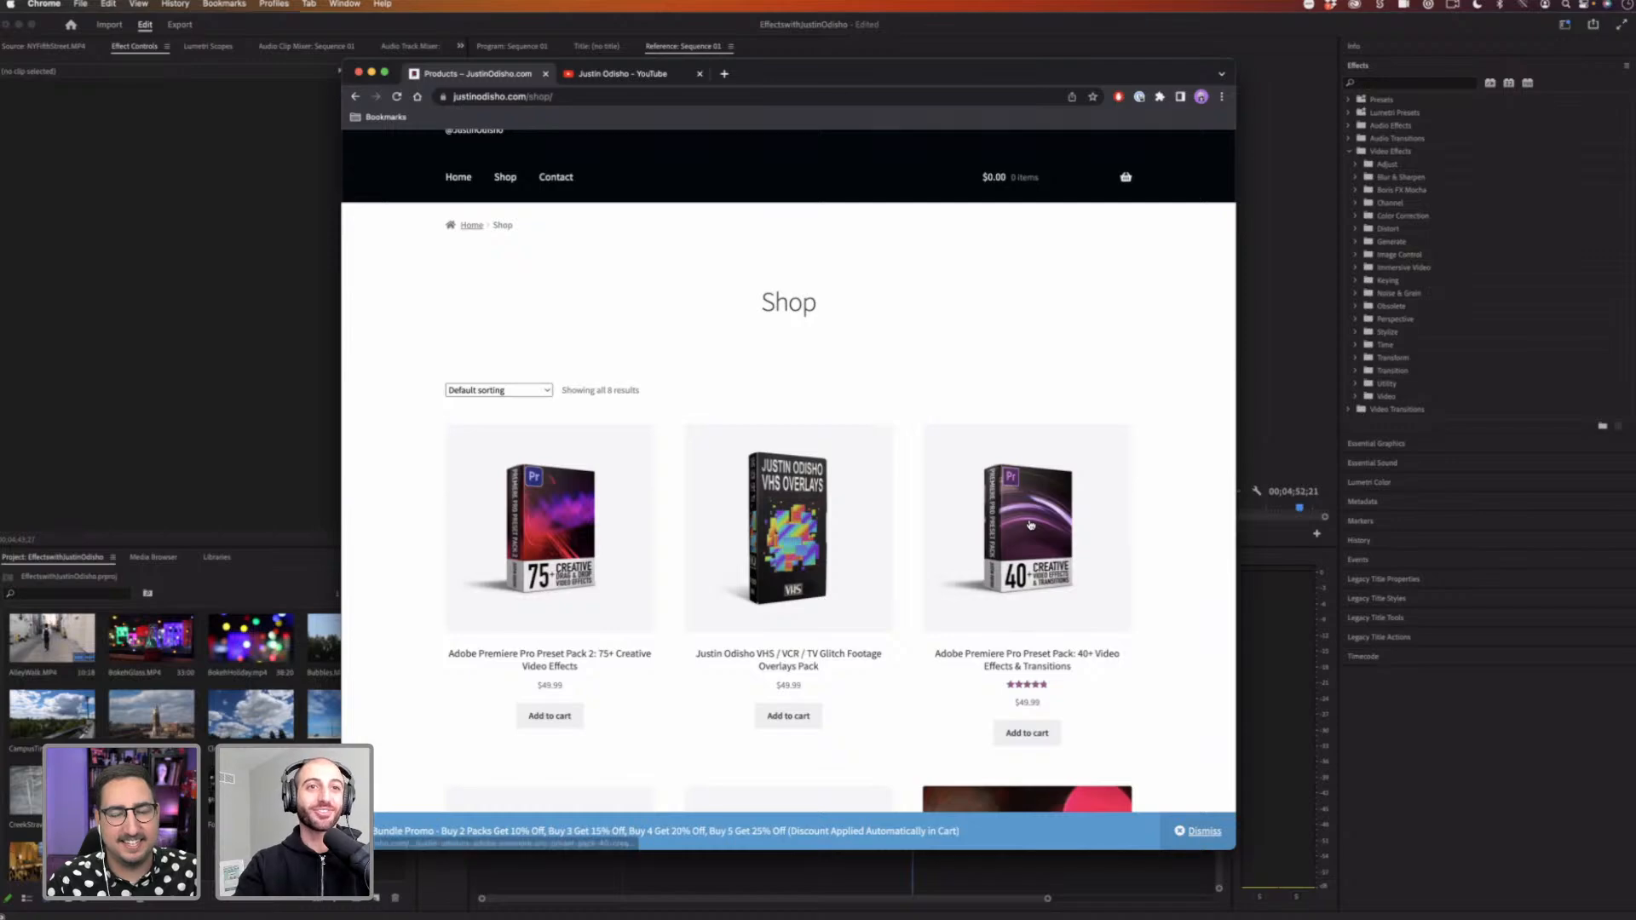
scroll(1030, 524, down, 1)
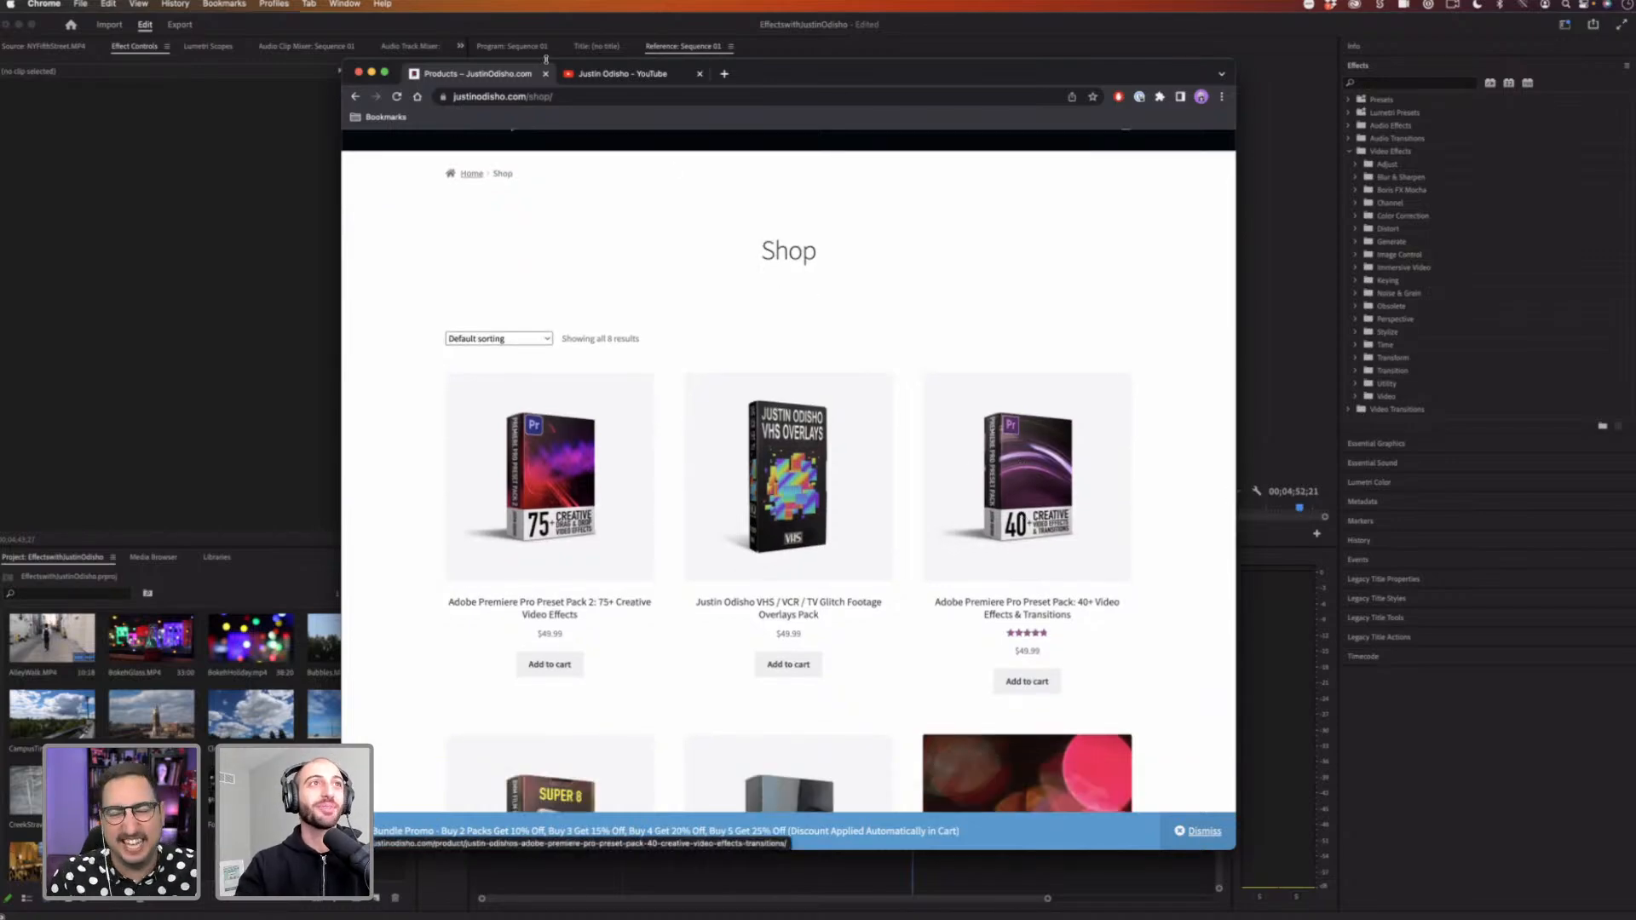
click(621, 75)
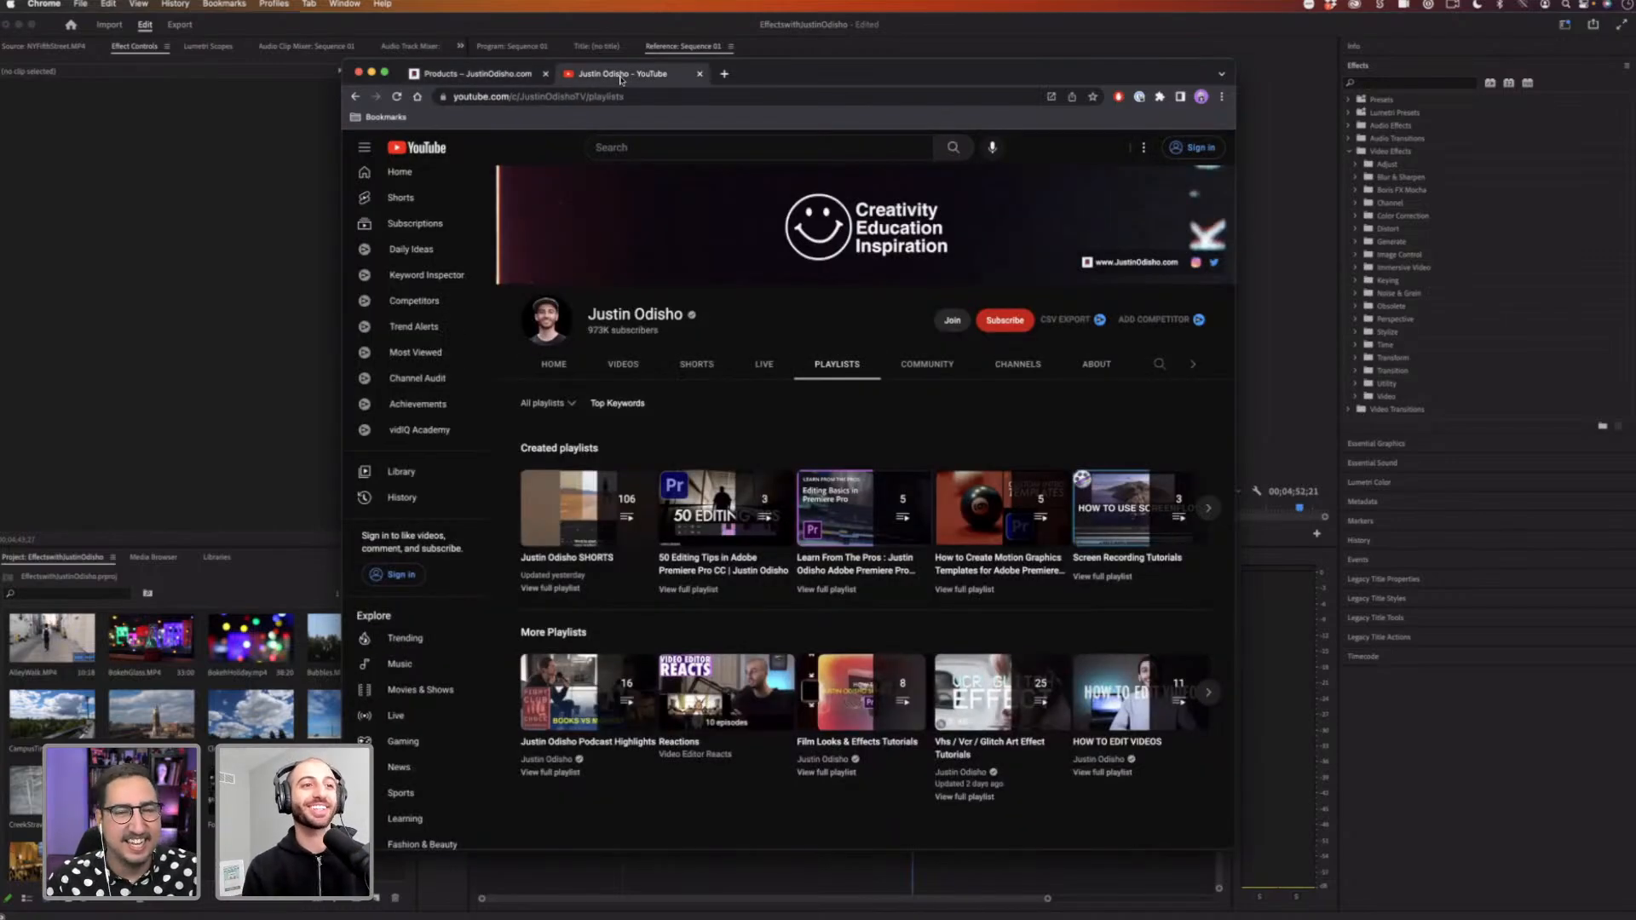
Step: Switch to Premiere Pro and scrub the playhead through Sequence 01
click(171, 213)
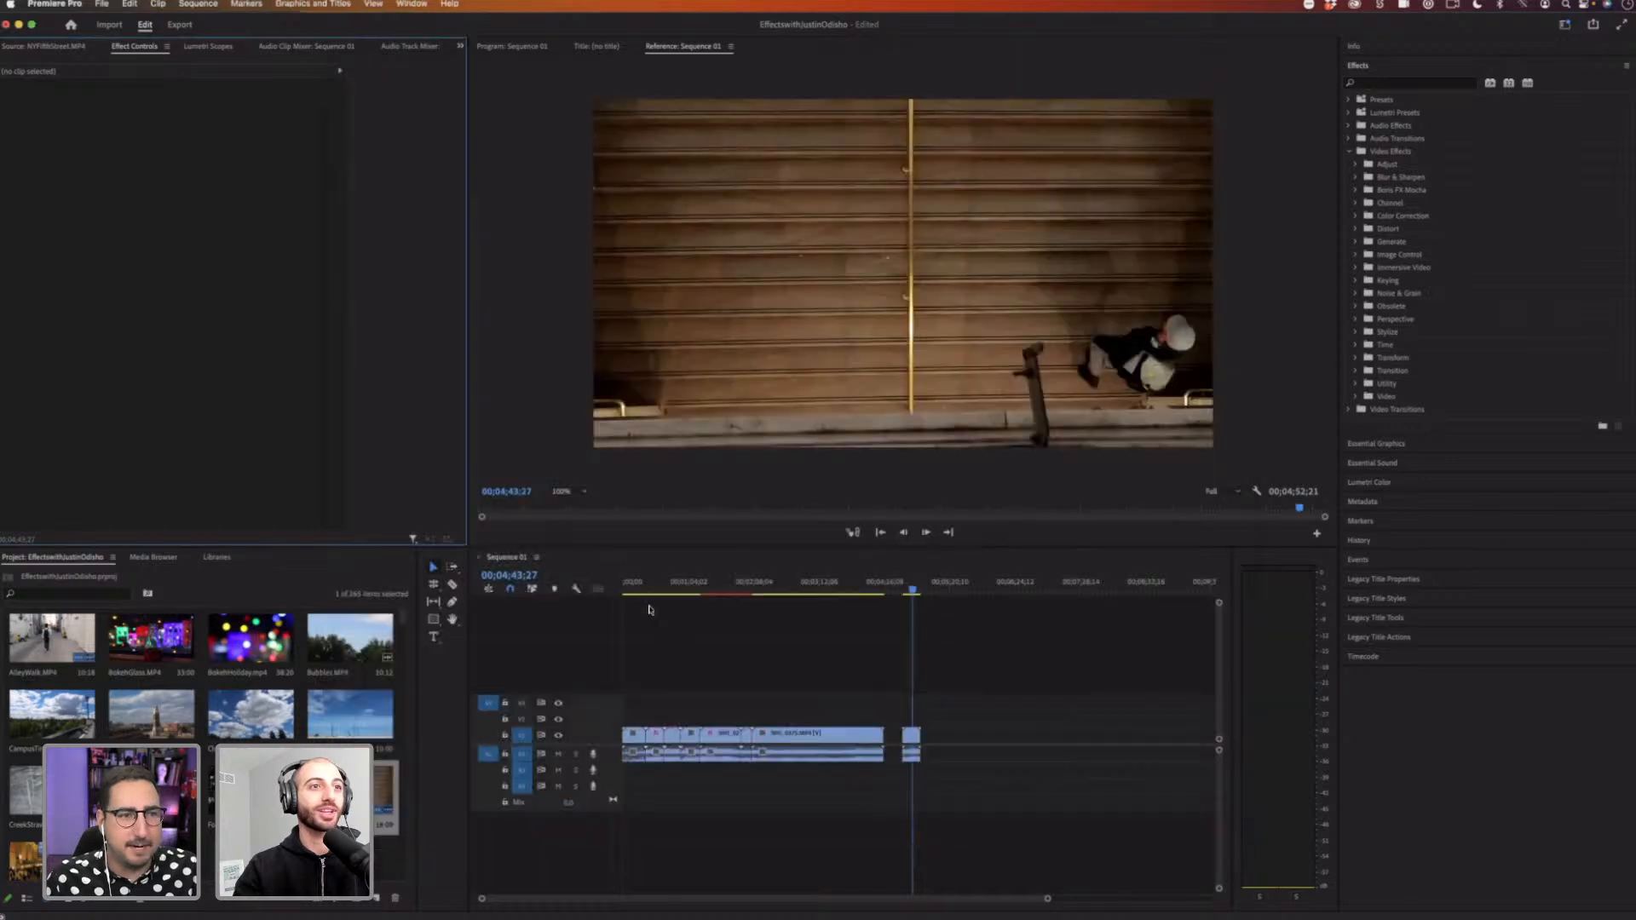
click(630, 590)
drag(630, 591, 654, 587)
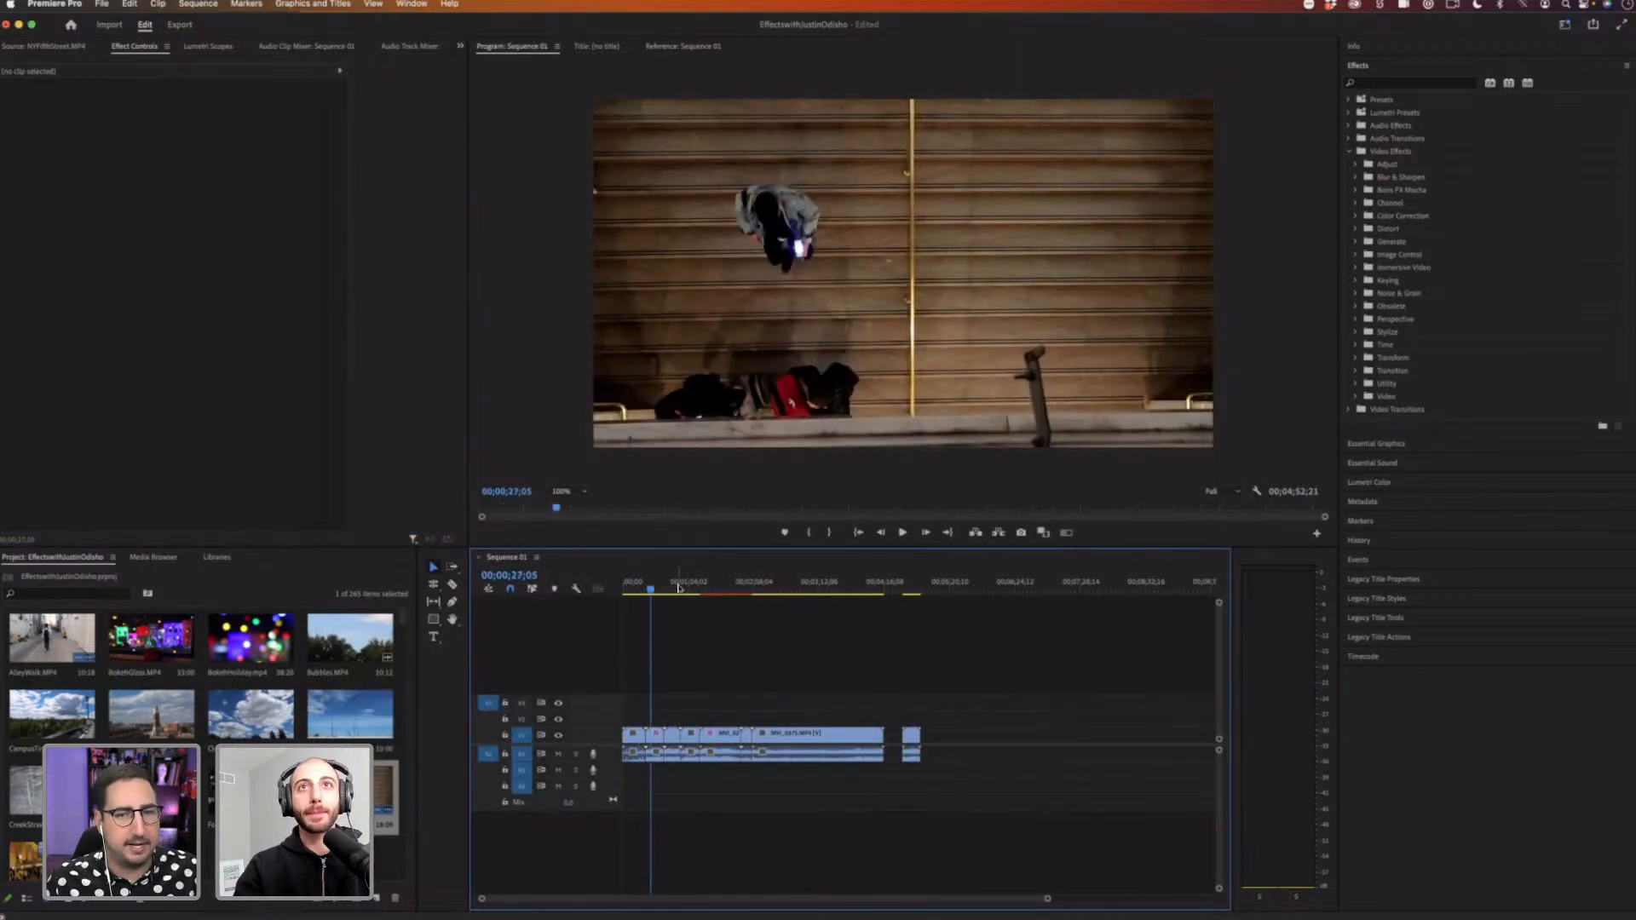
Step: Collapse and re-expand the Effects panel in the side panel group
click(1389, 68)
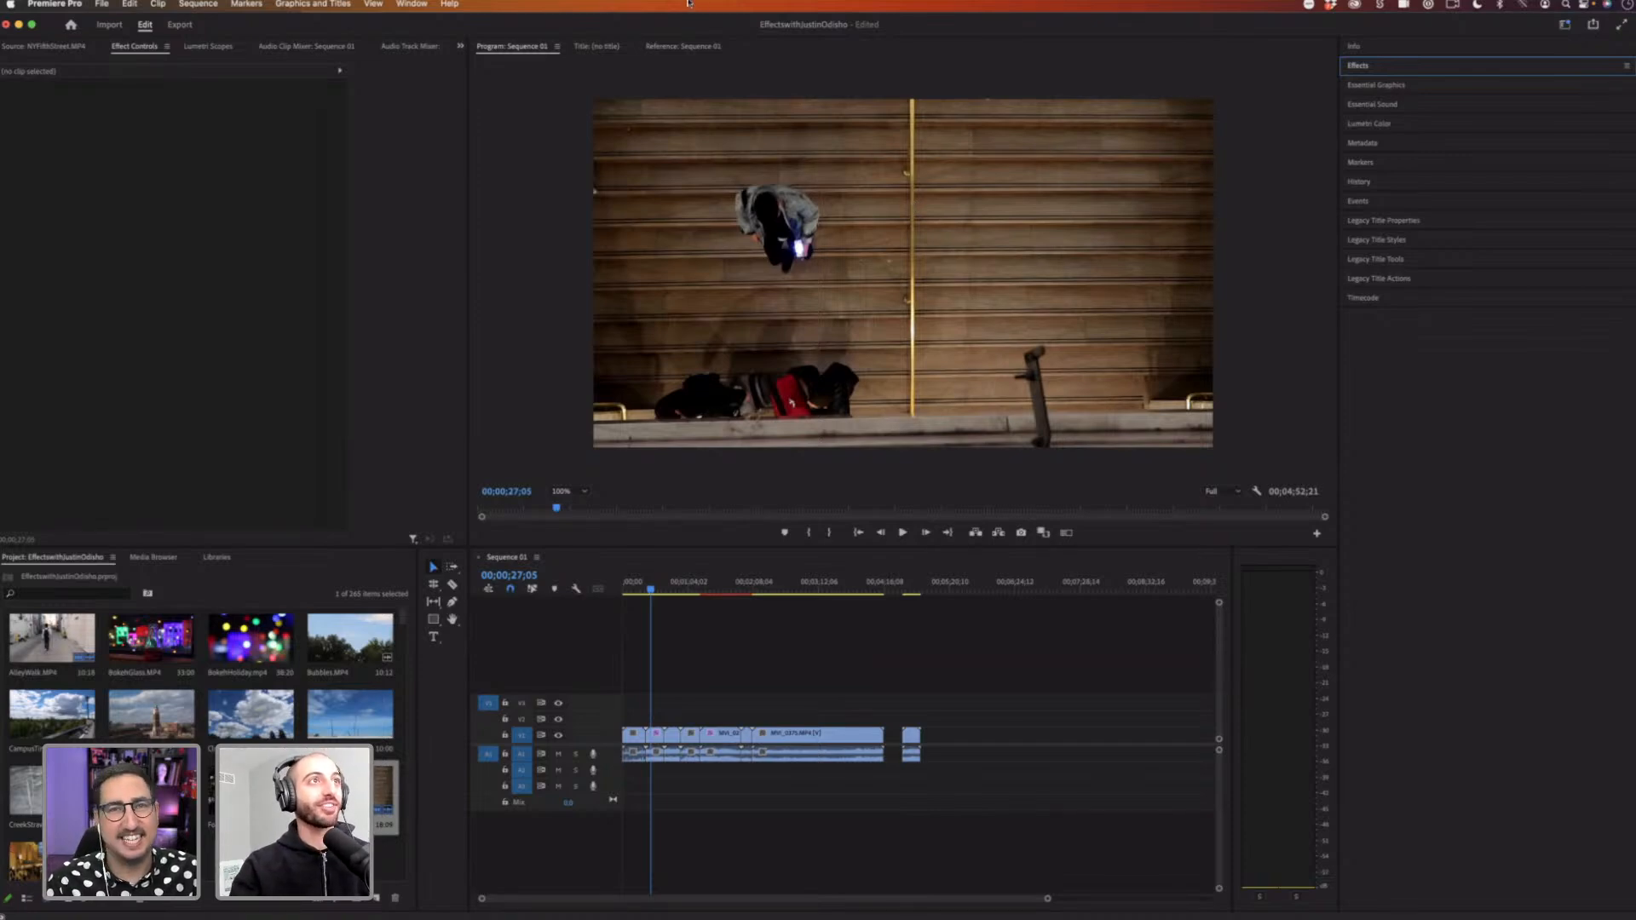
click(411, 4)
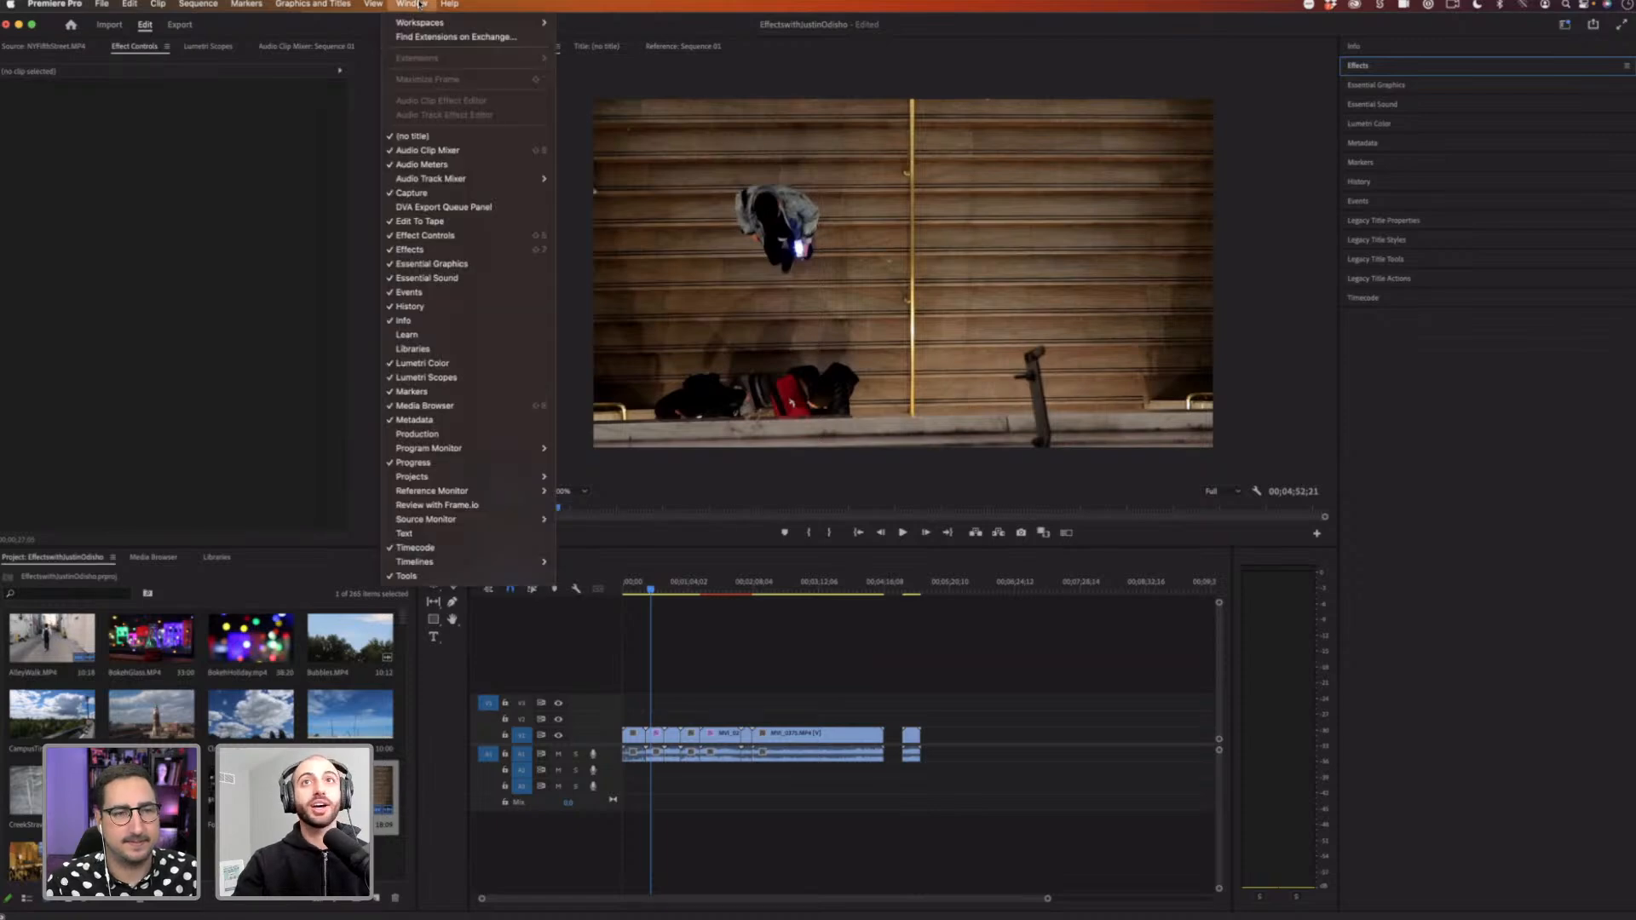
click(1377, 109)
click(1366, 66)
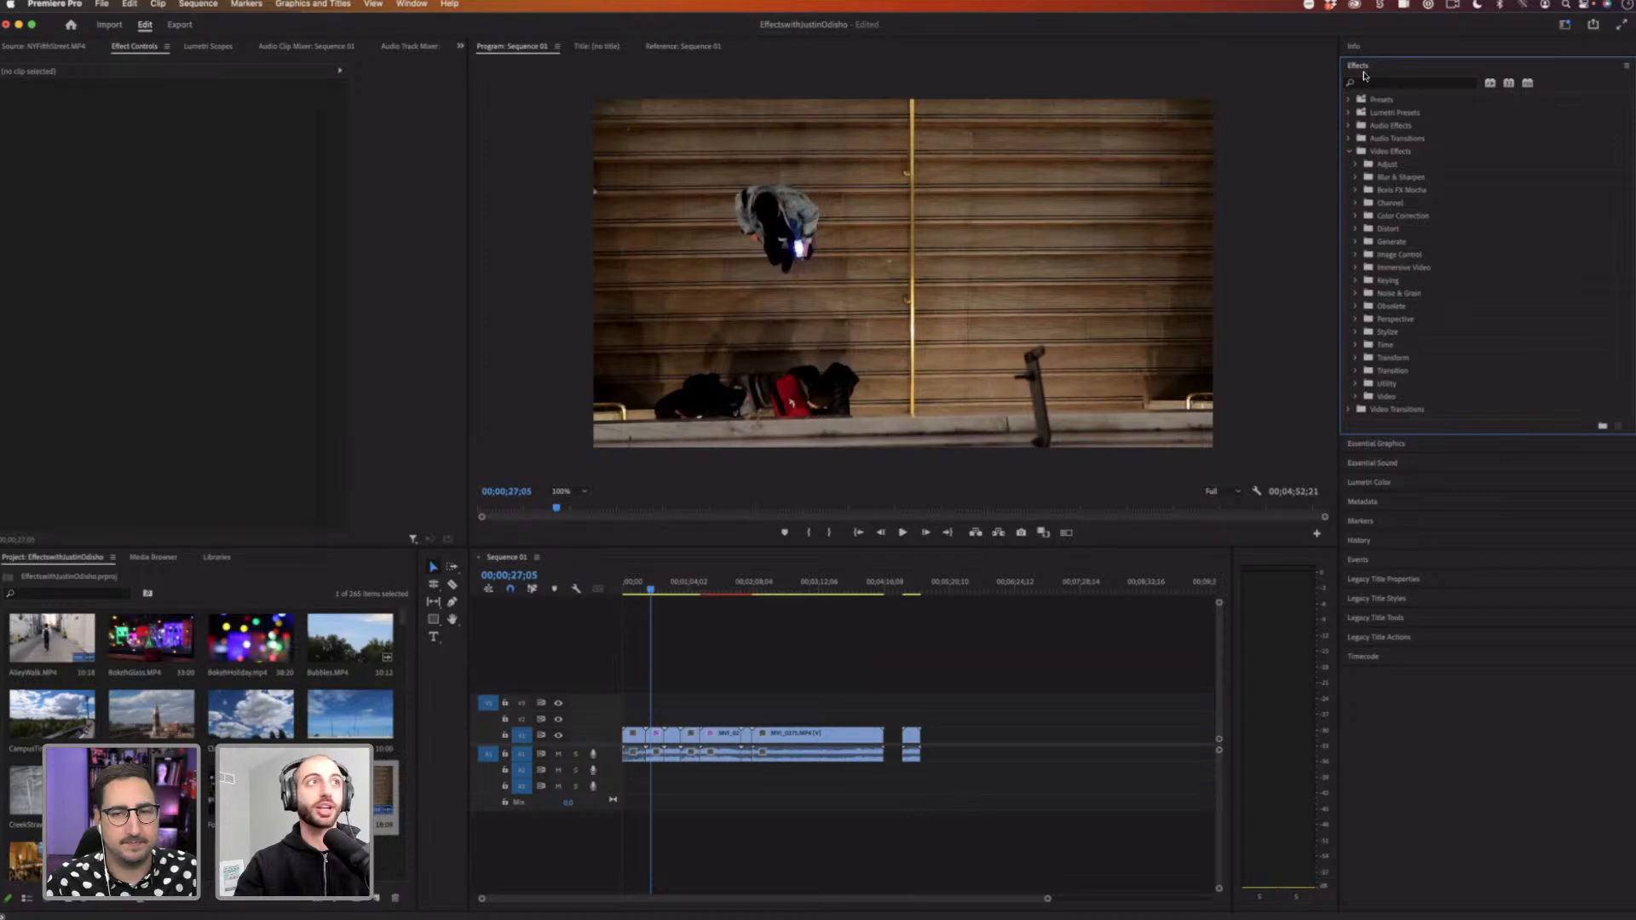
click(1363, 72)
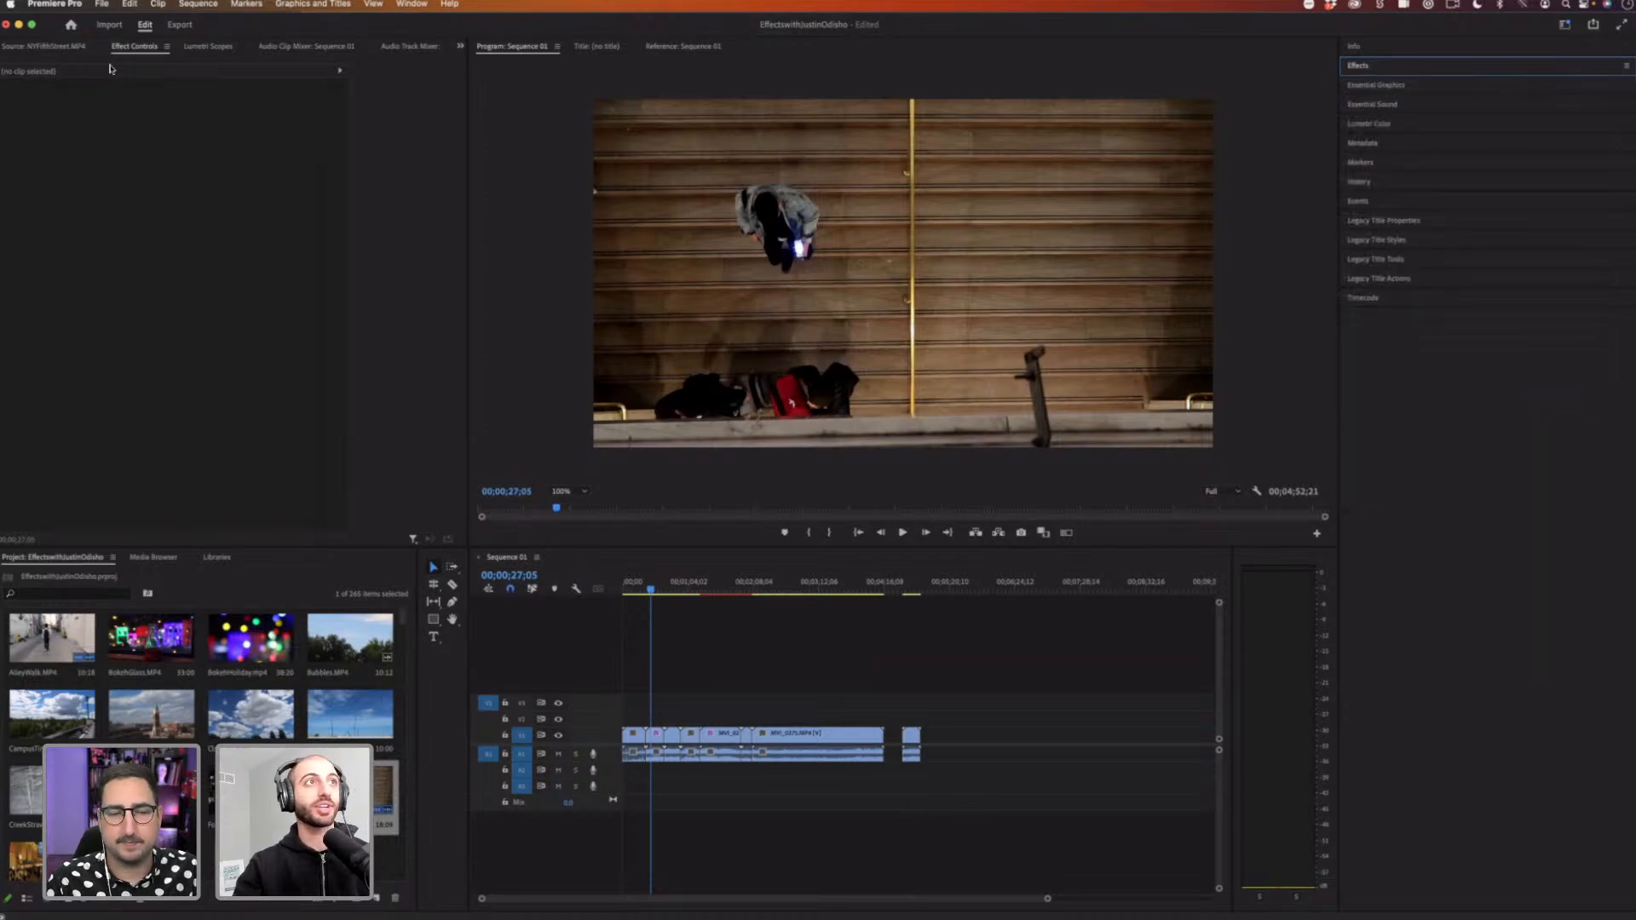
Step: Reset the current workspace to its saved layout
click(411, 4)
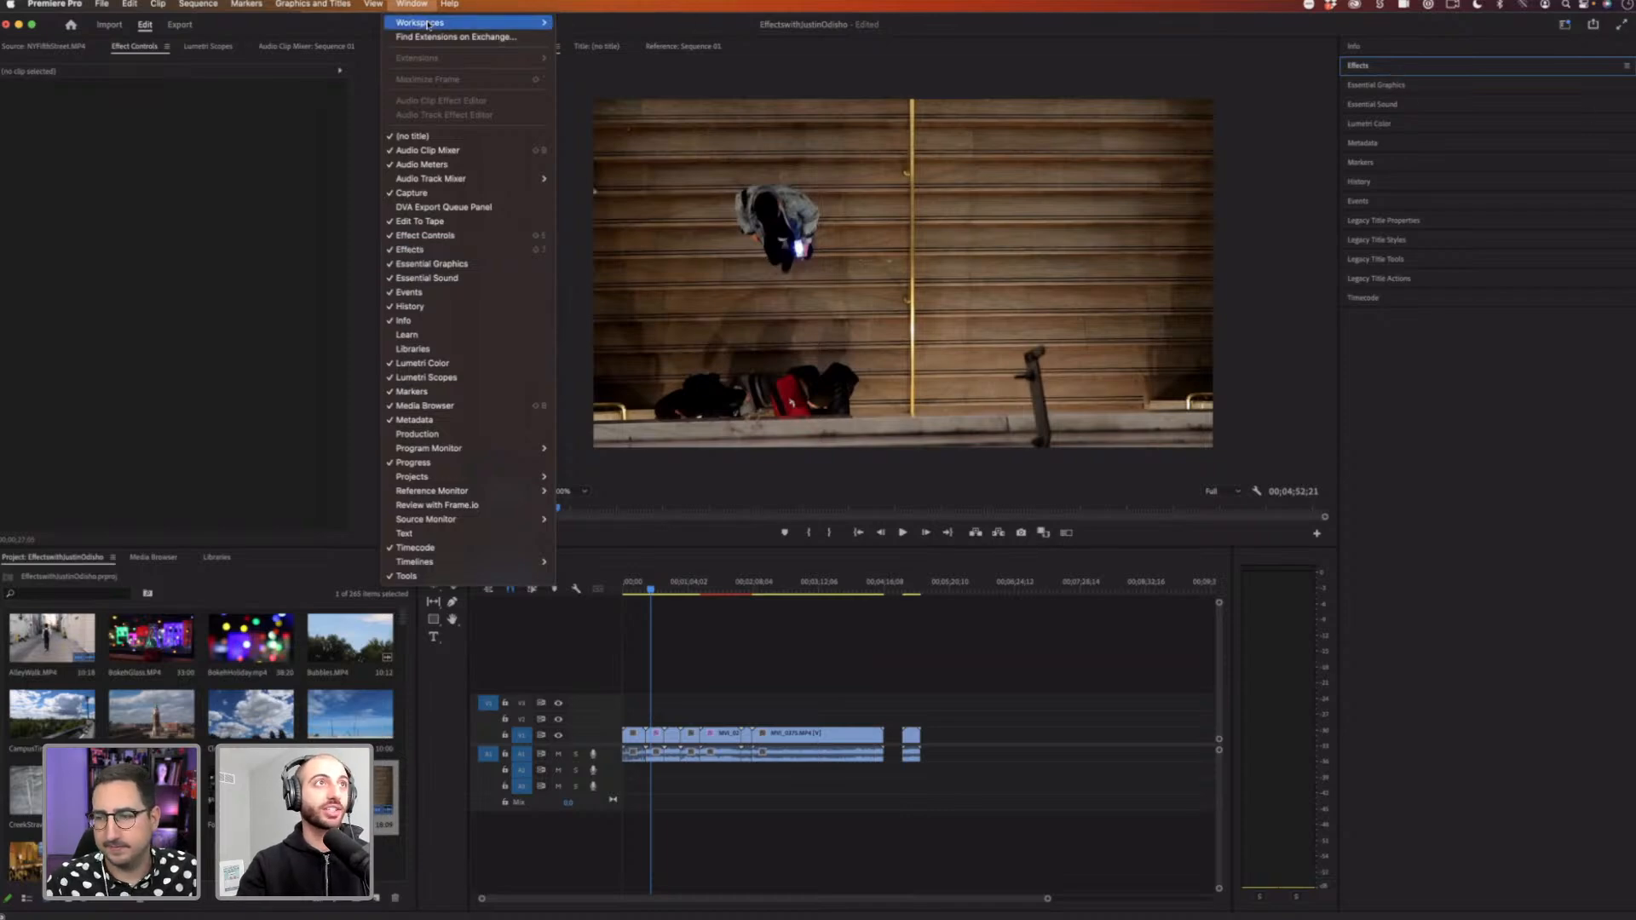
mouse_move(431, 23)
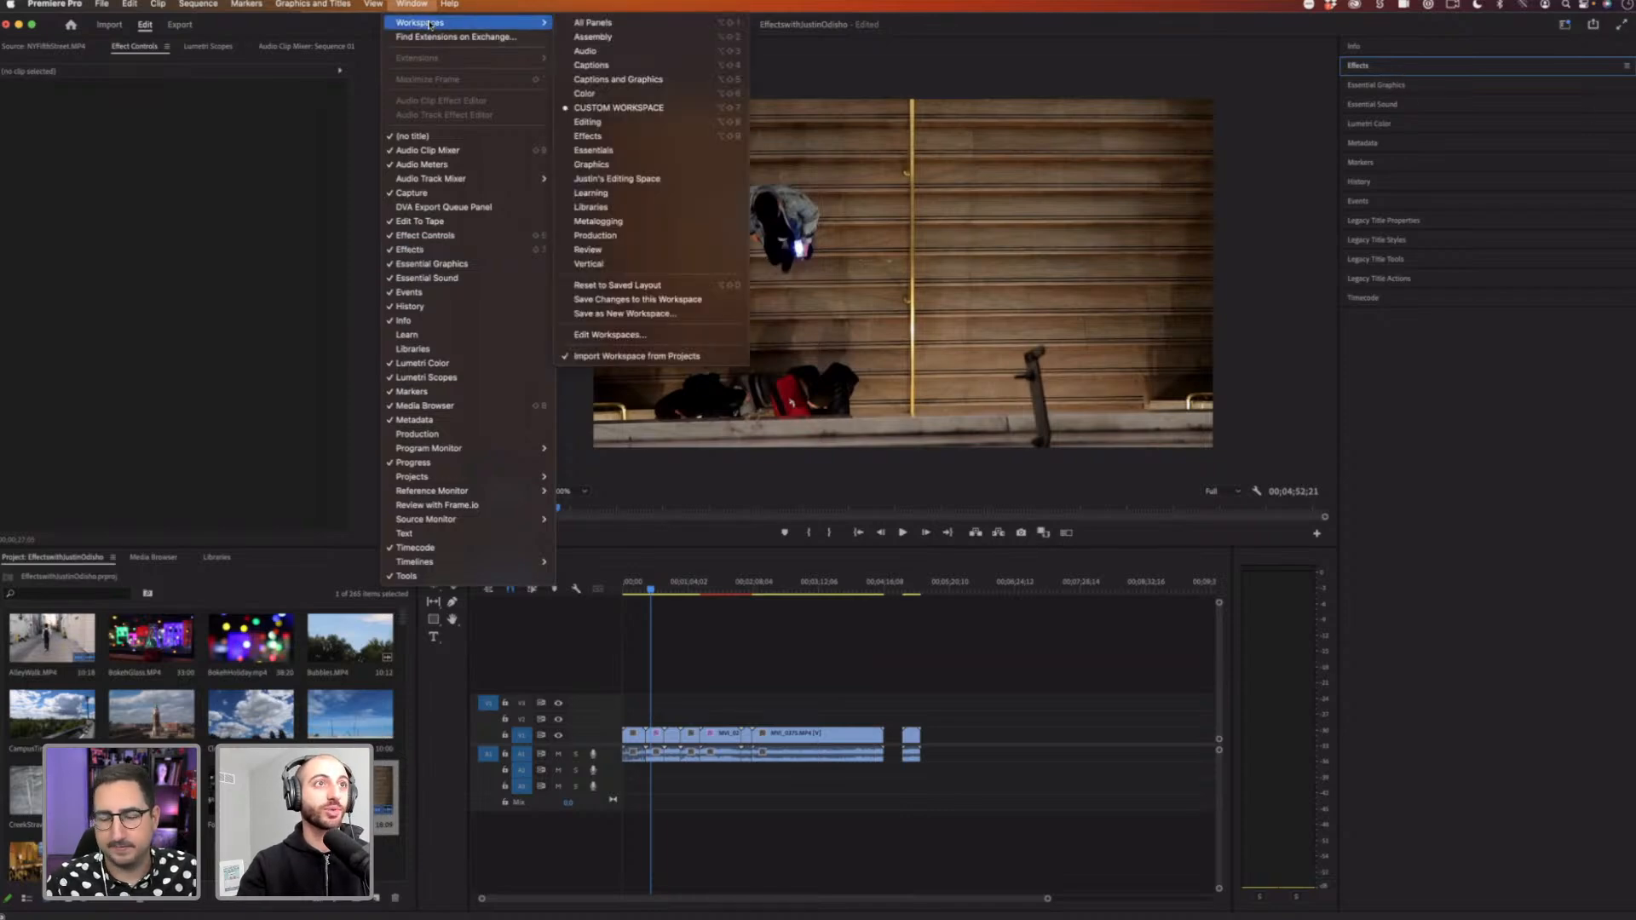
click(675, 290)
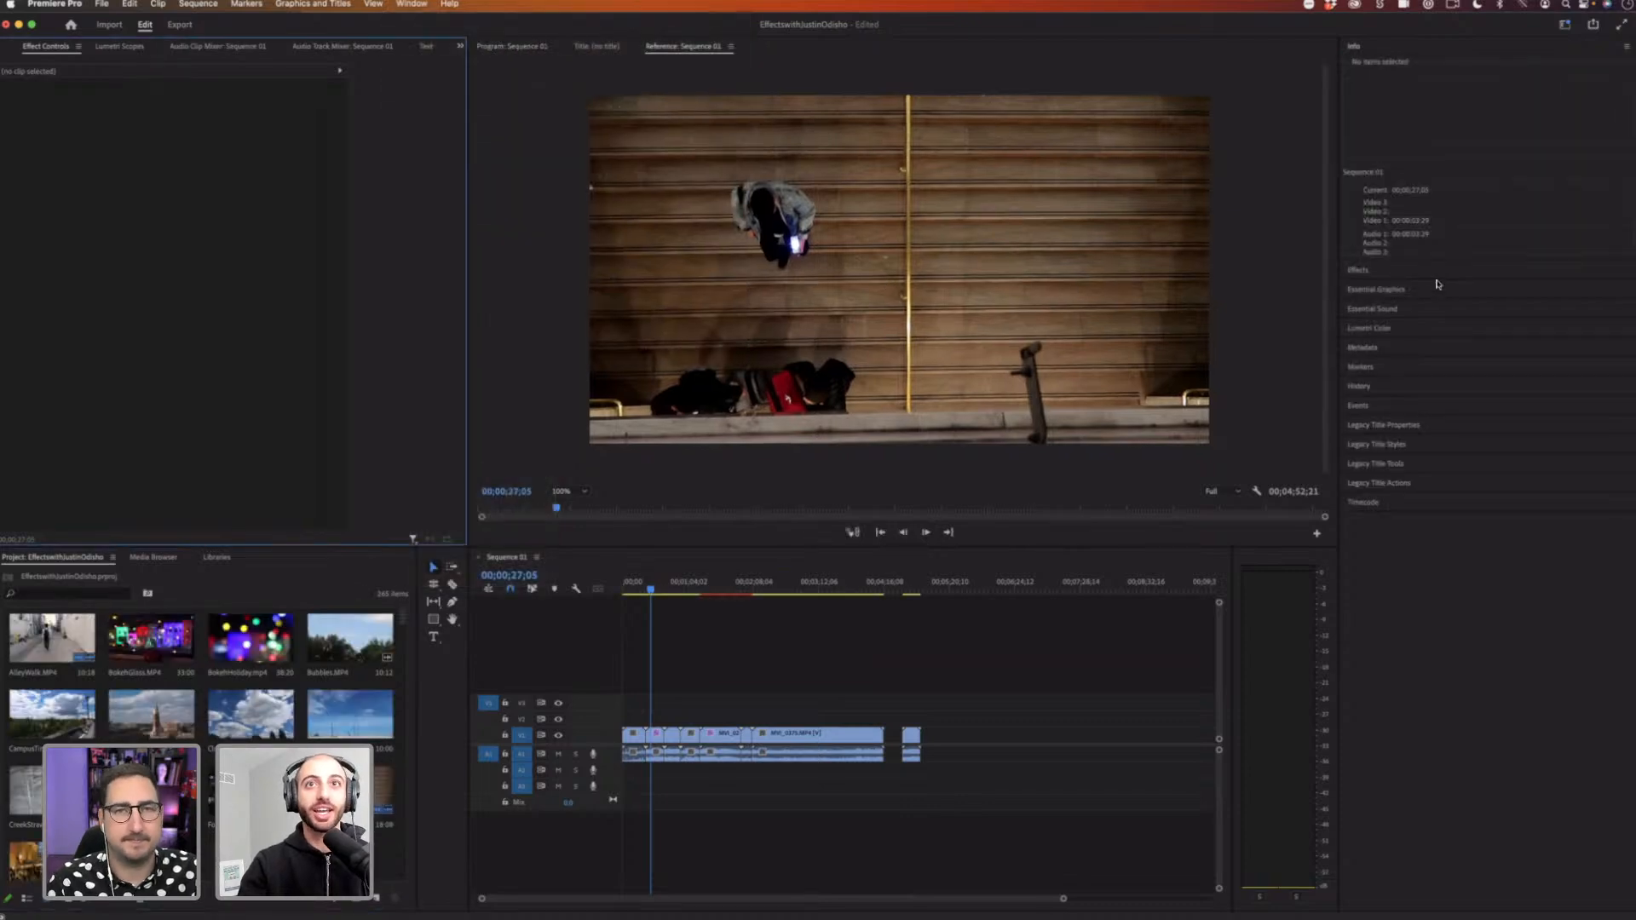
Step: Expand the Effects panel and enlarge it to show the Video Effects folders
click(1412, 271)
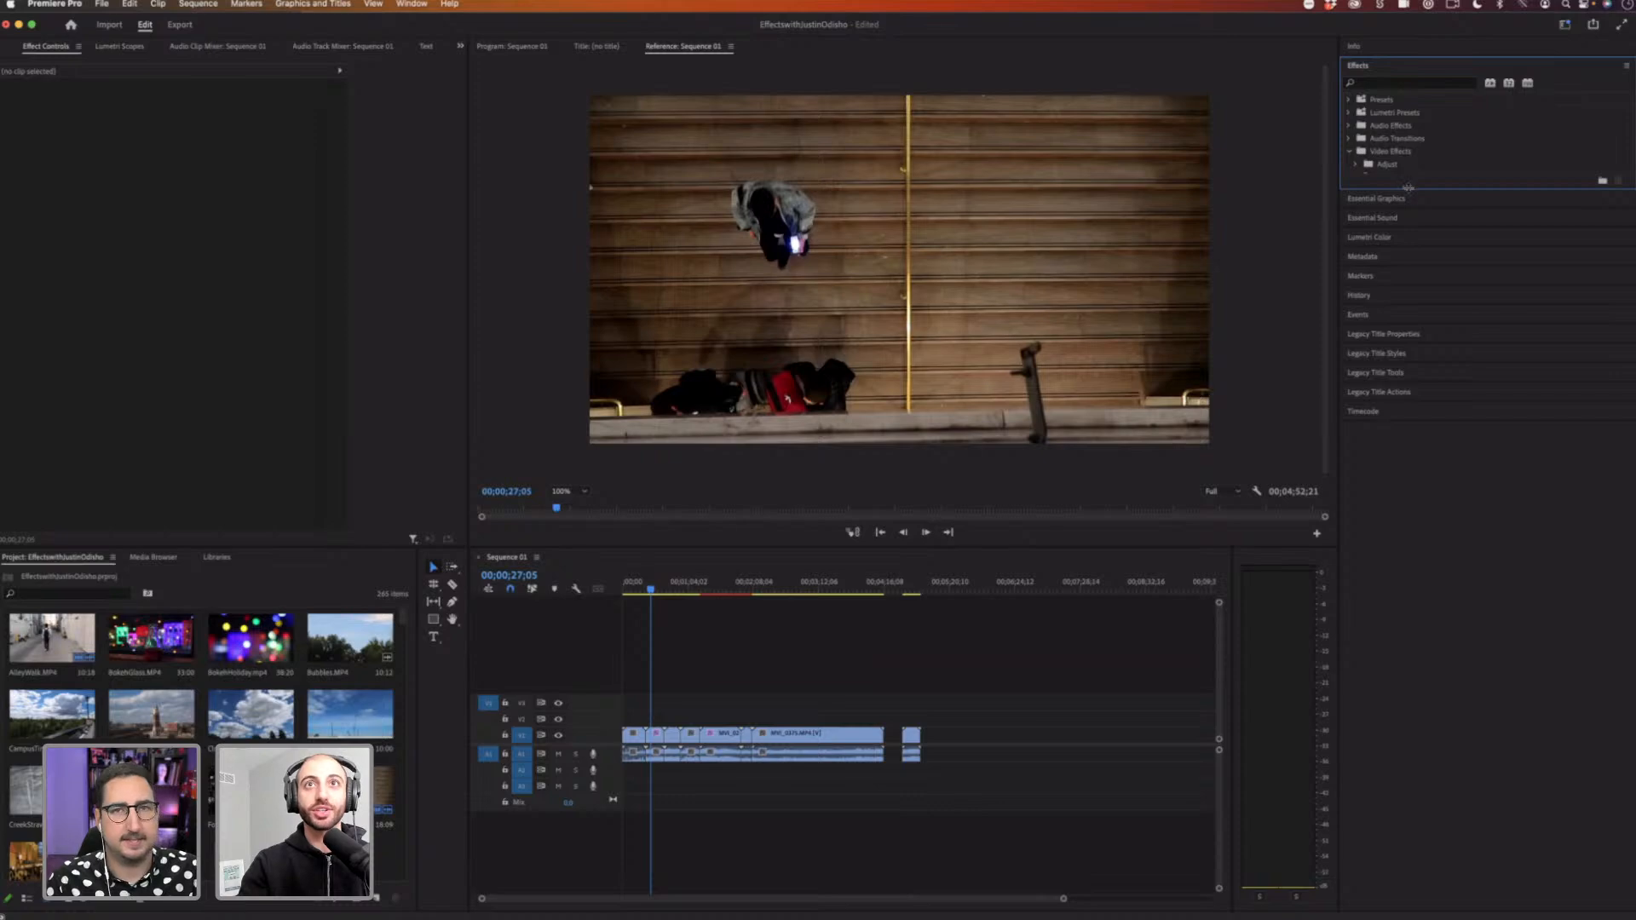
drag(1394, 189, 1406, 424)
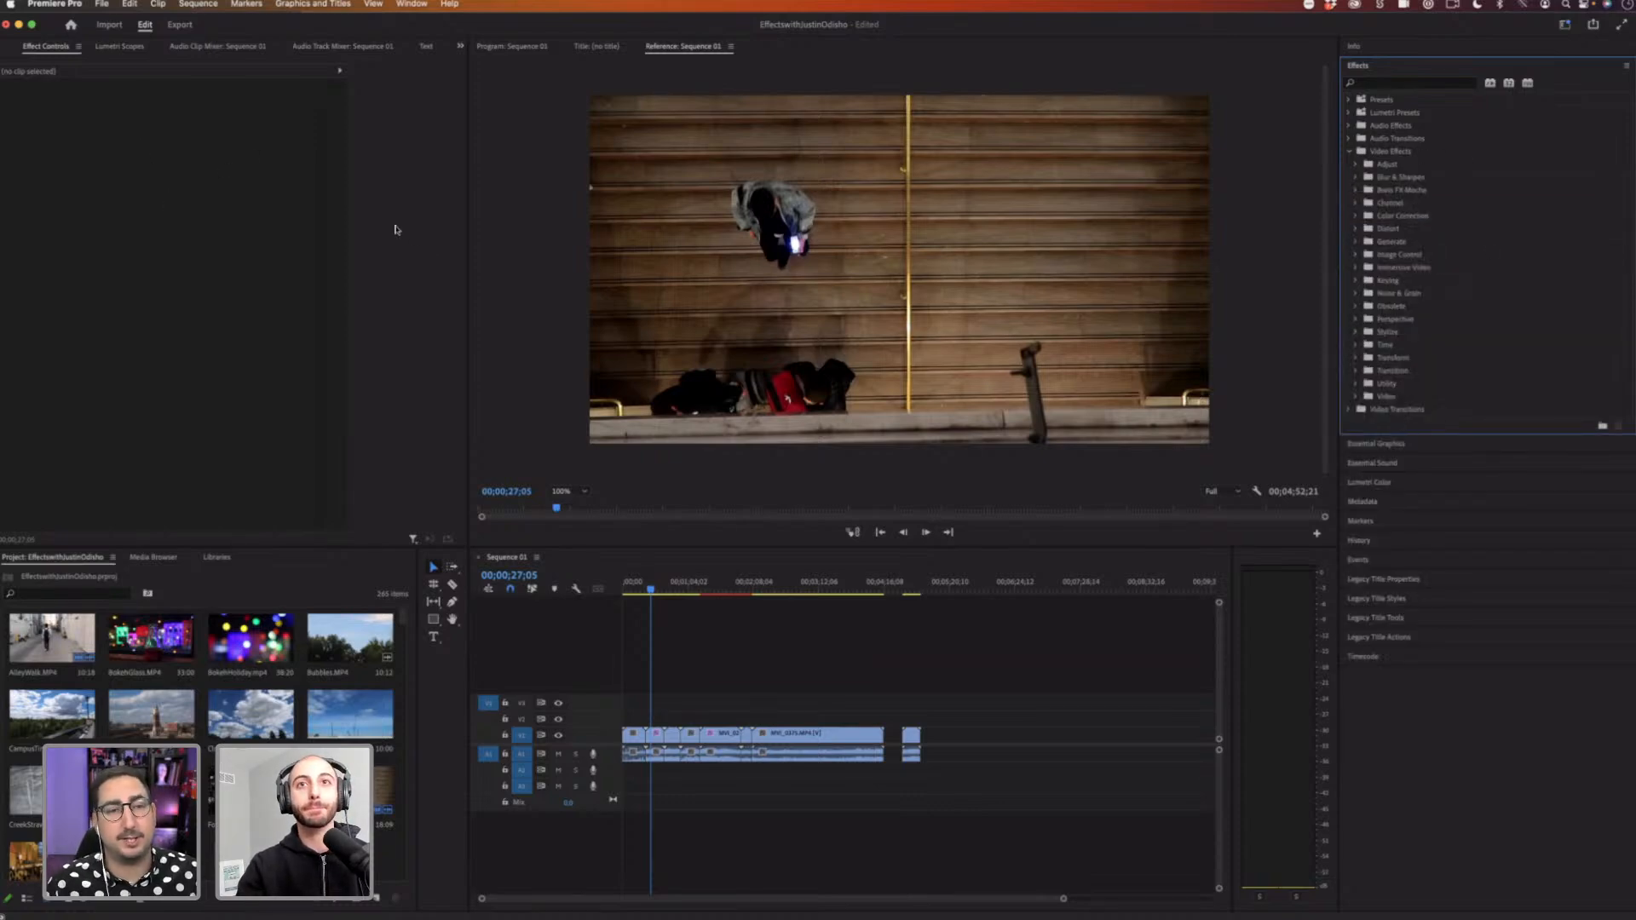
Step: Enlarge the Effects panel slightly by lowering its bottom edge
click(415, 3)
mouse_move(433, 22)
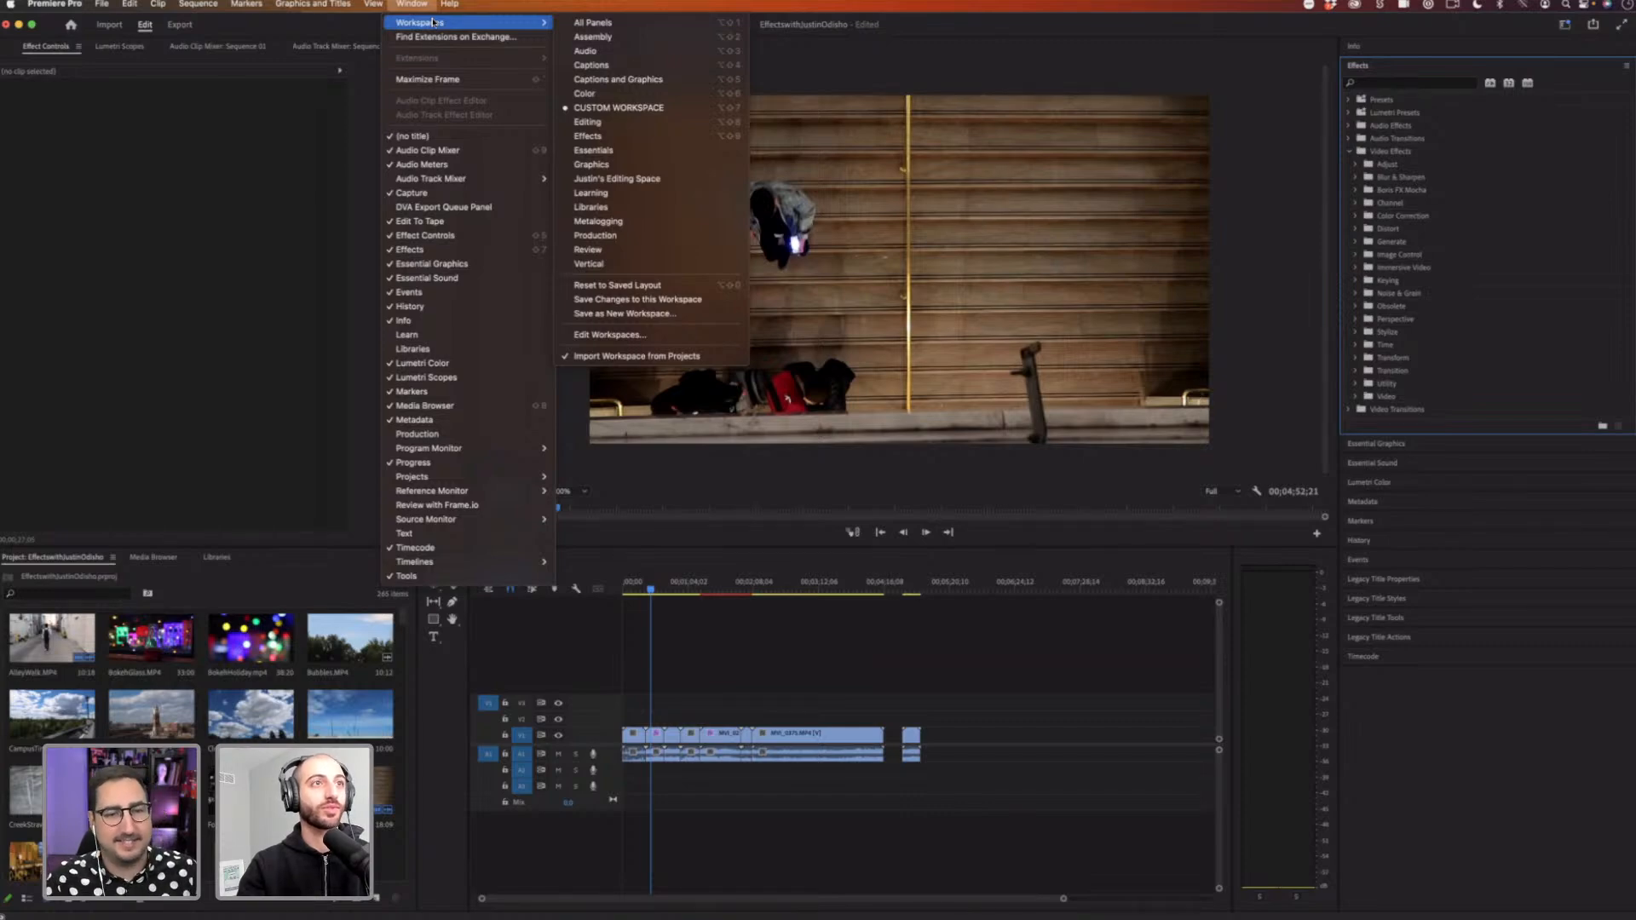
click(1333, 479)
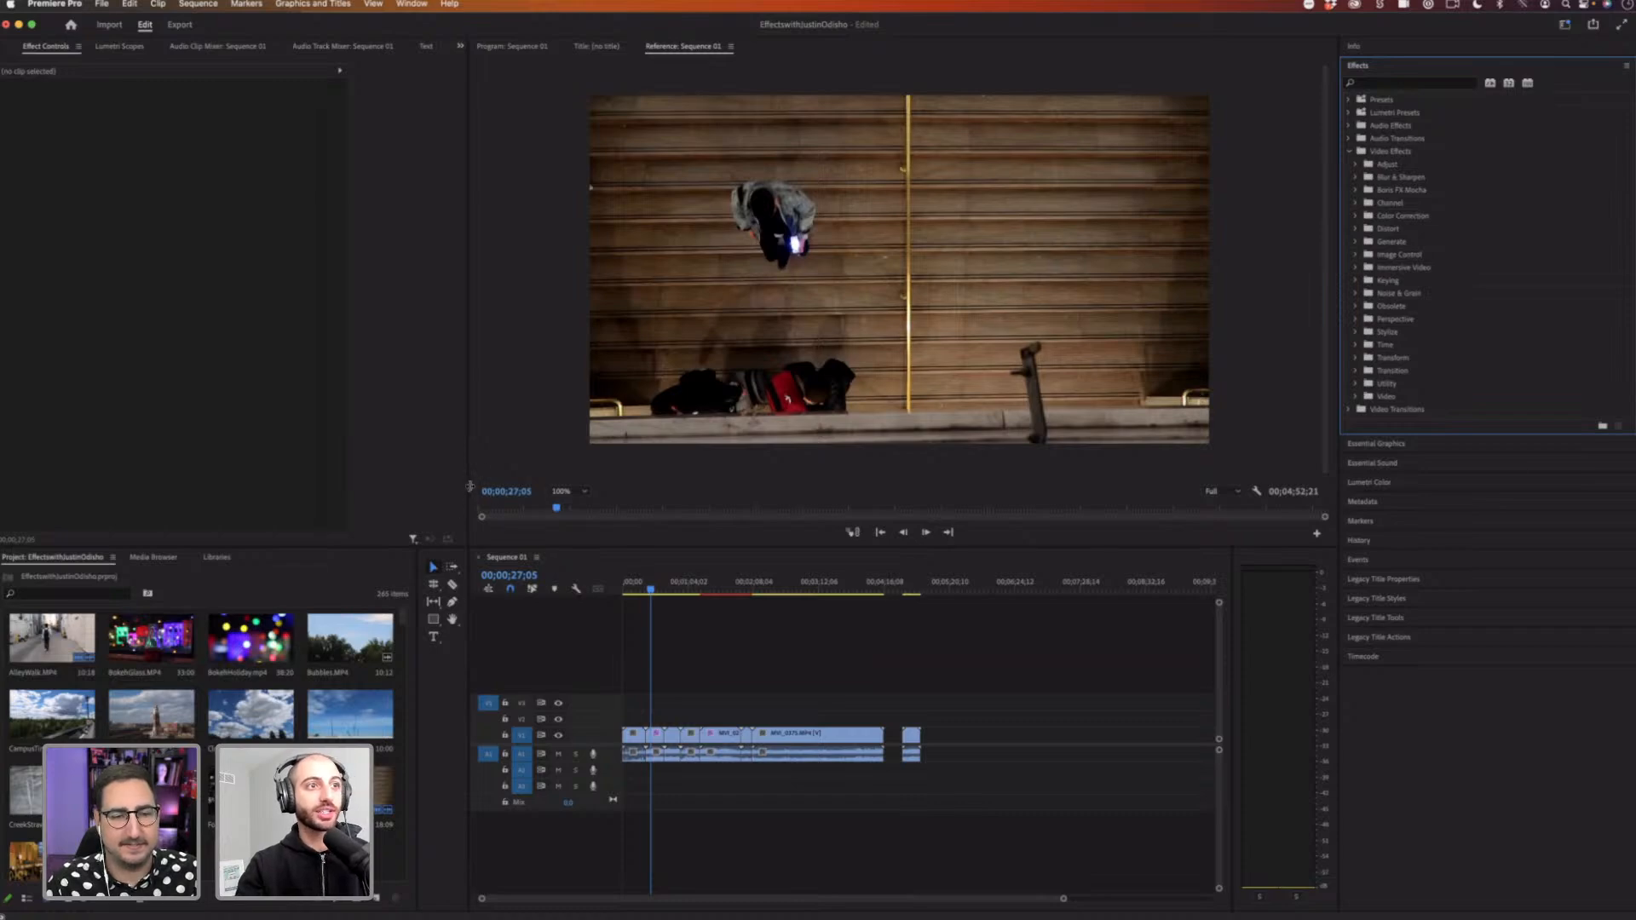
mouse_move(470, 487)
mouse_down()
mouse_move(483, 488)
mouse_move(469, 489)
mouse_up()
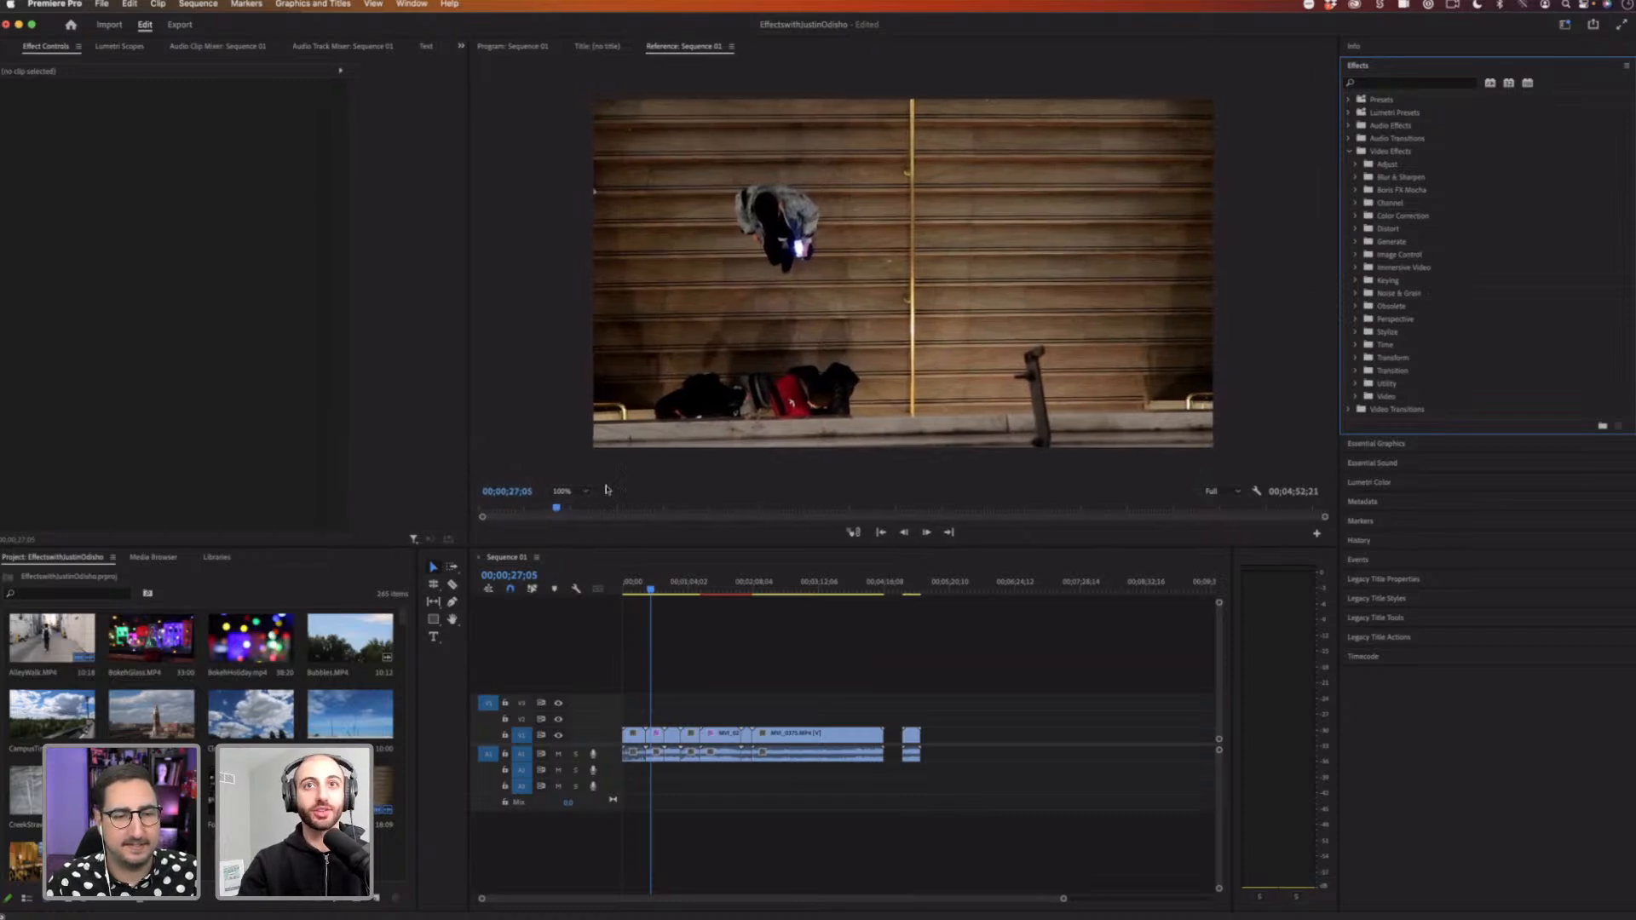
drag(1439, 433, 1444, 475)
Step: Switch to the Color workspace and back to the custom workspace
click(411, 4)
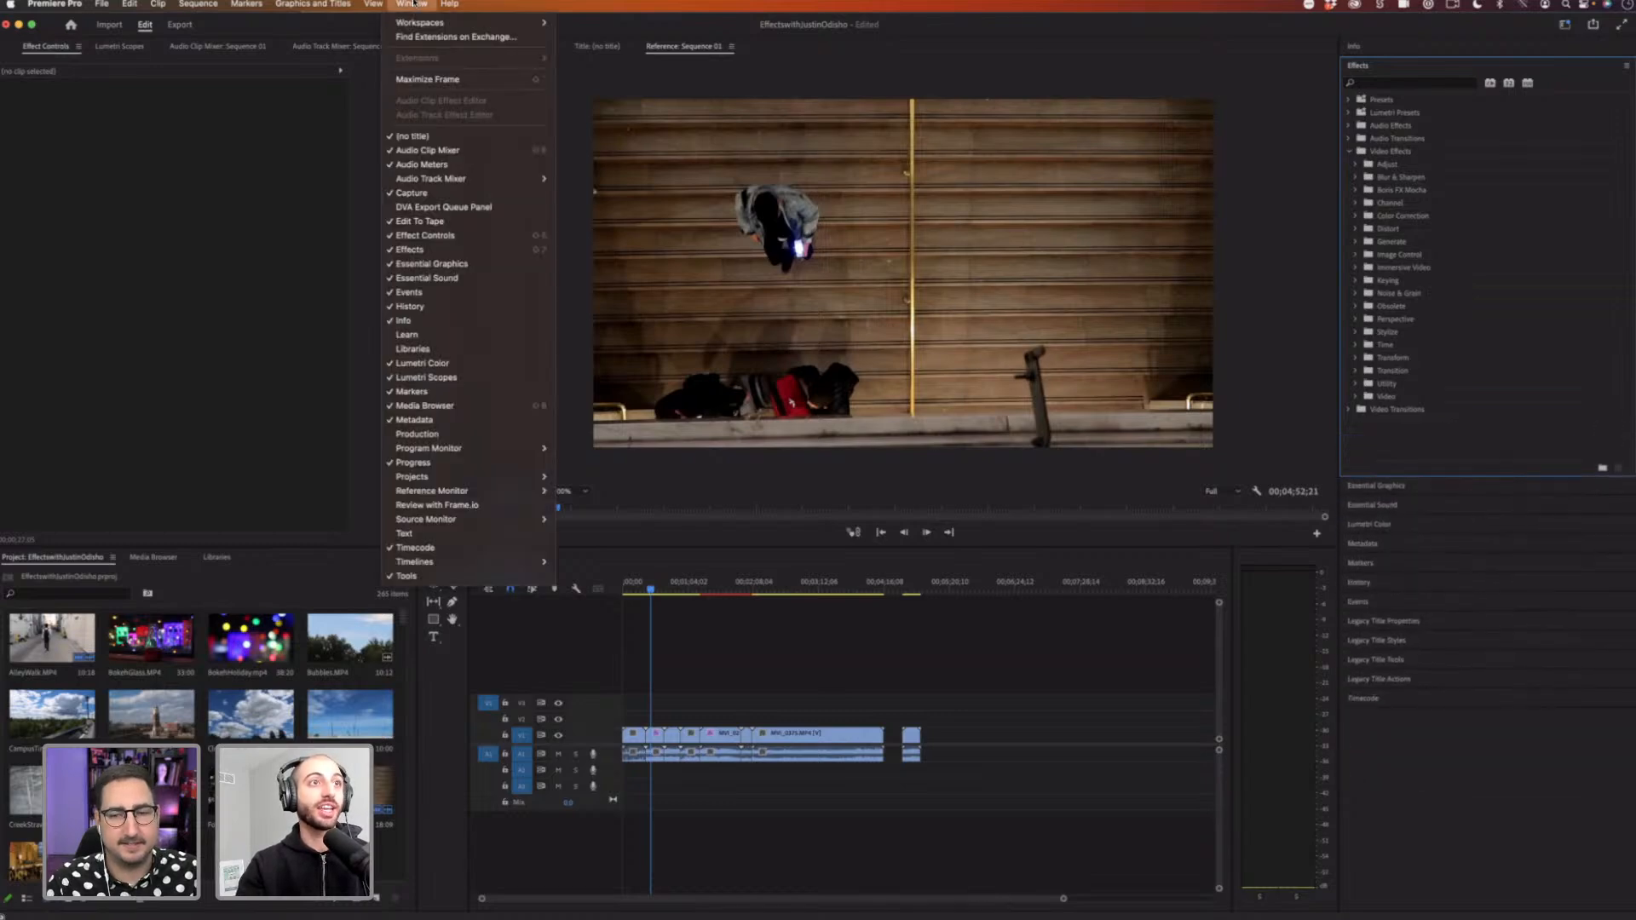
mouse_move(423, 23)
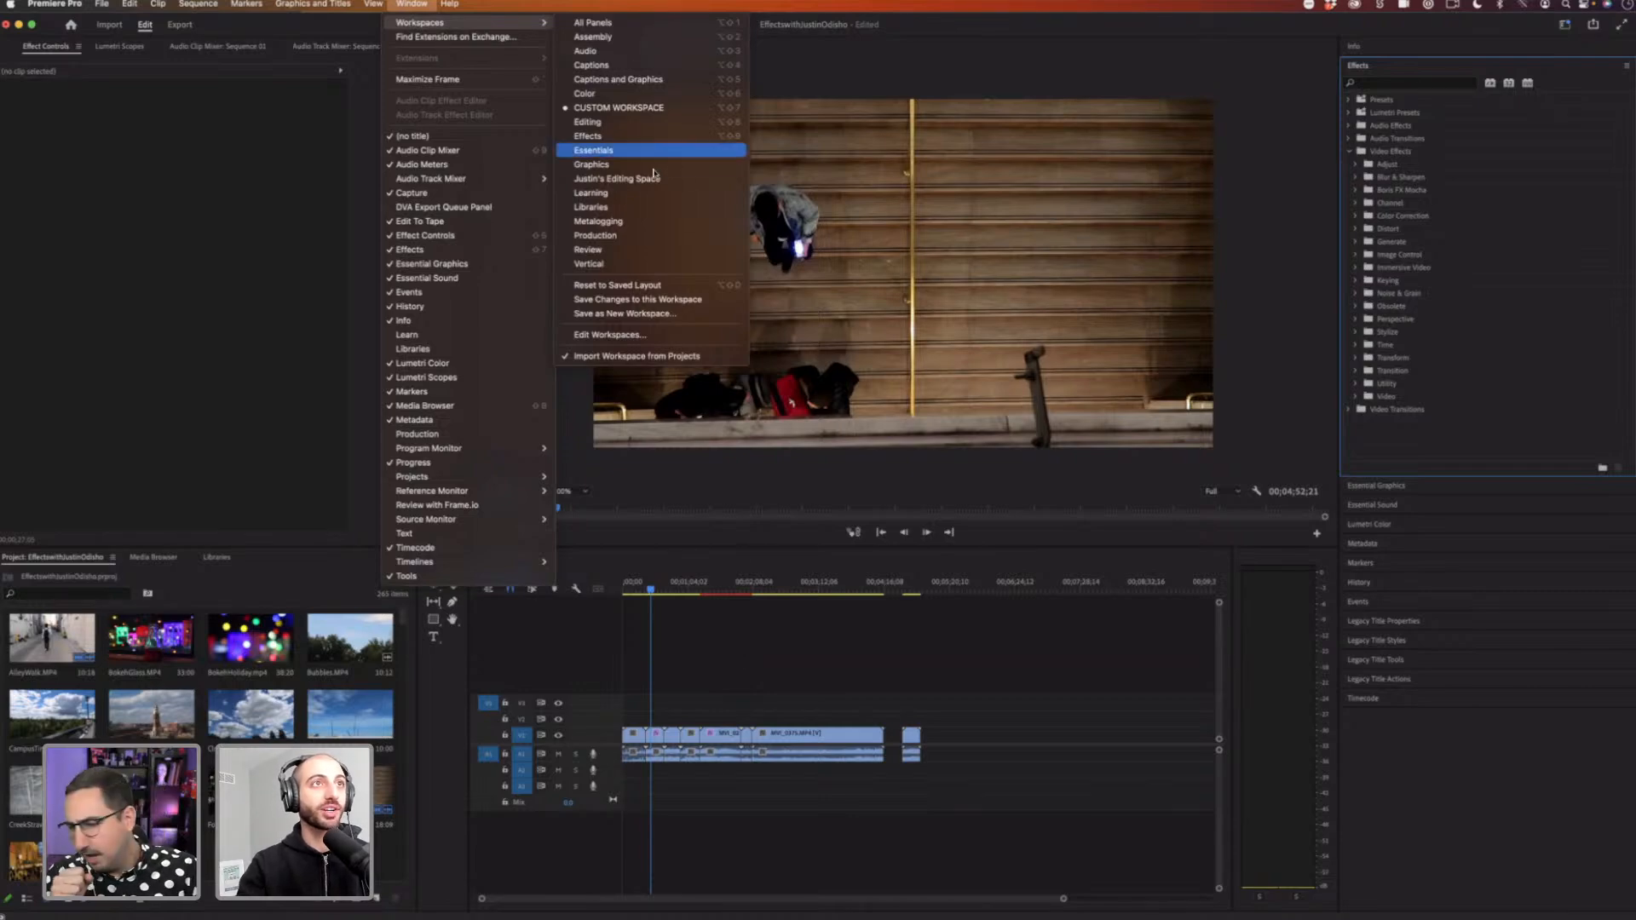
click(630, 94)
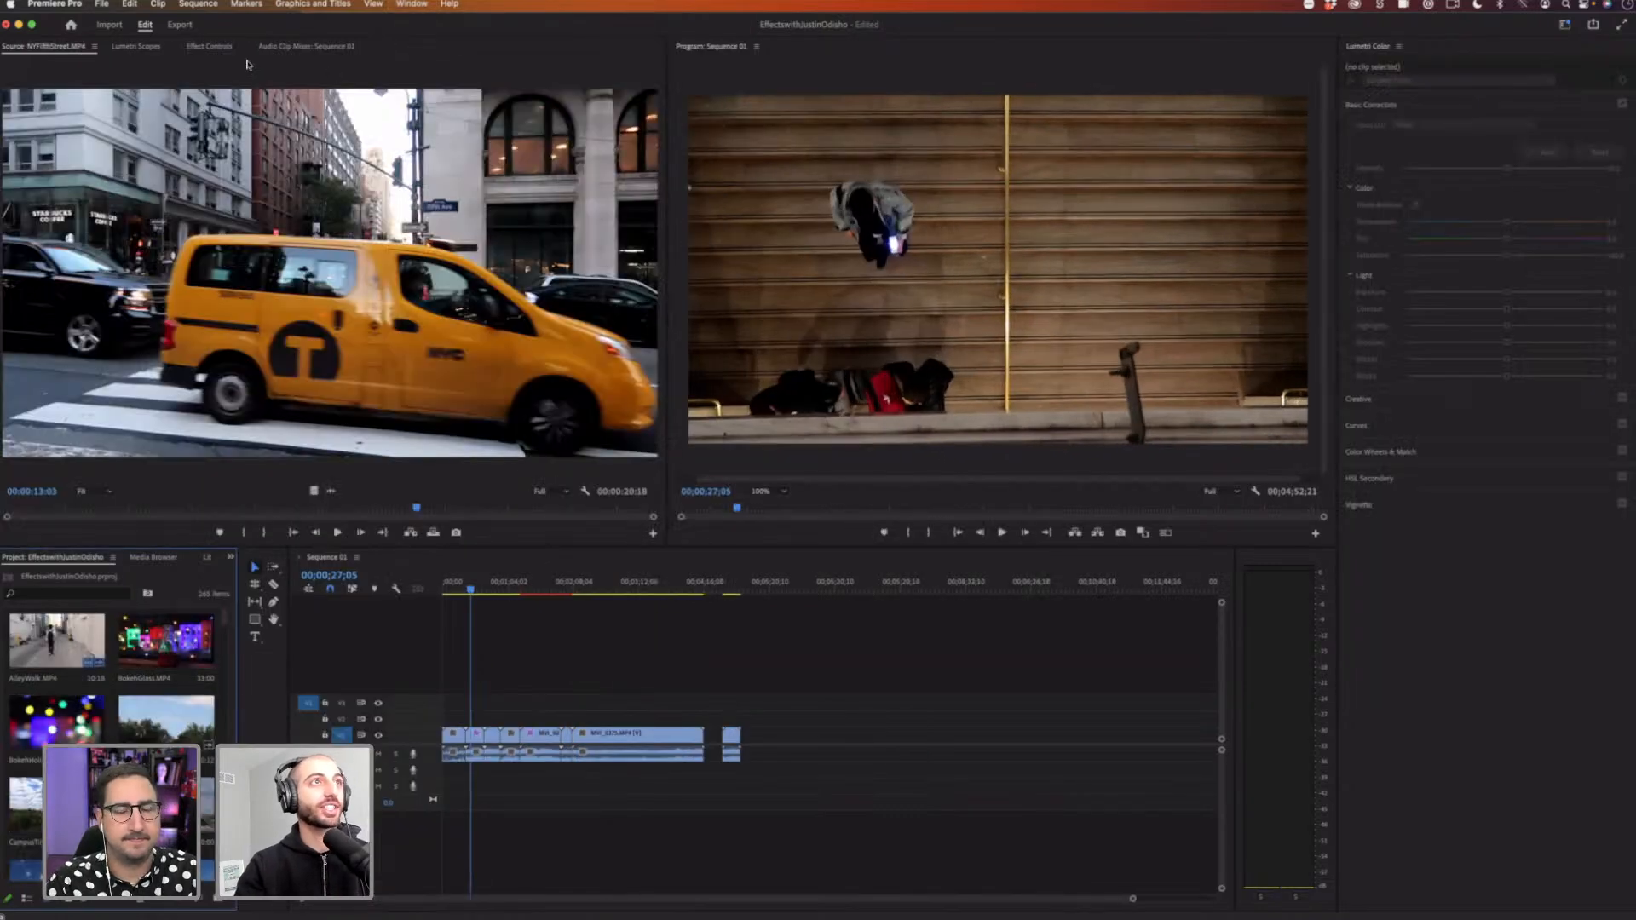
click(405, 4)
mouse_move(431, 24)
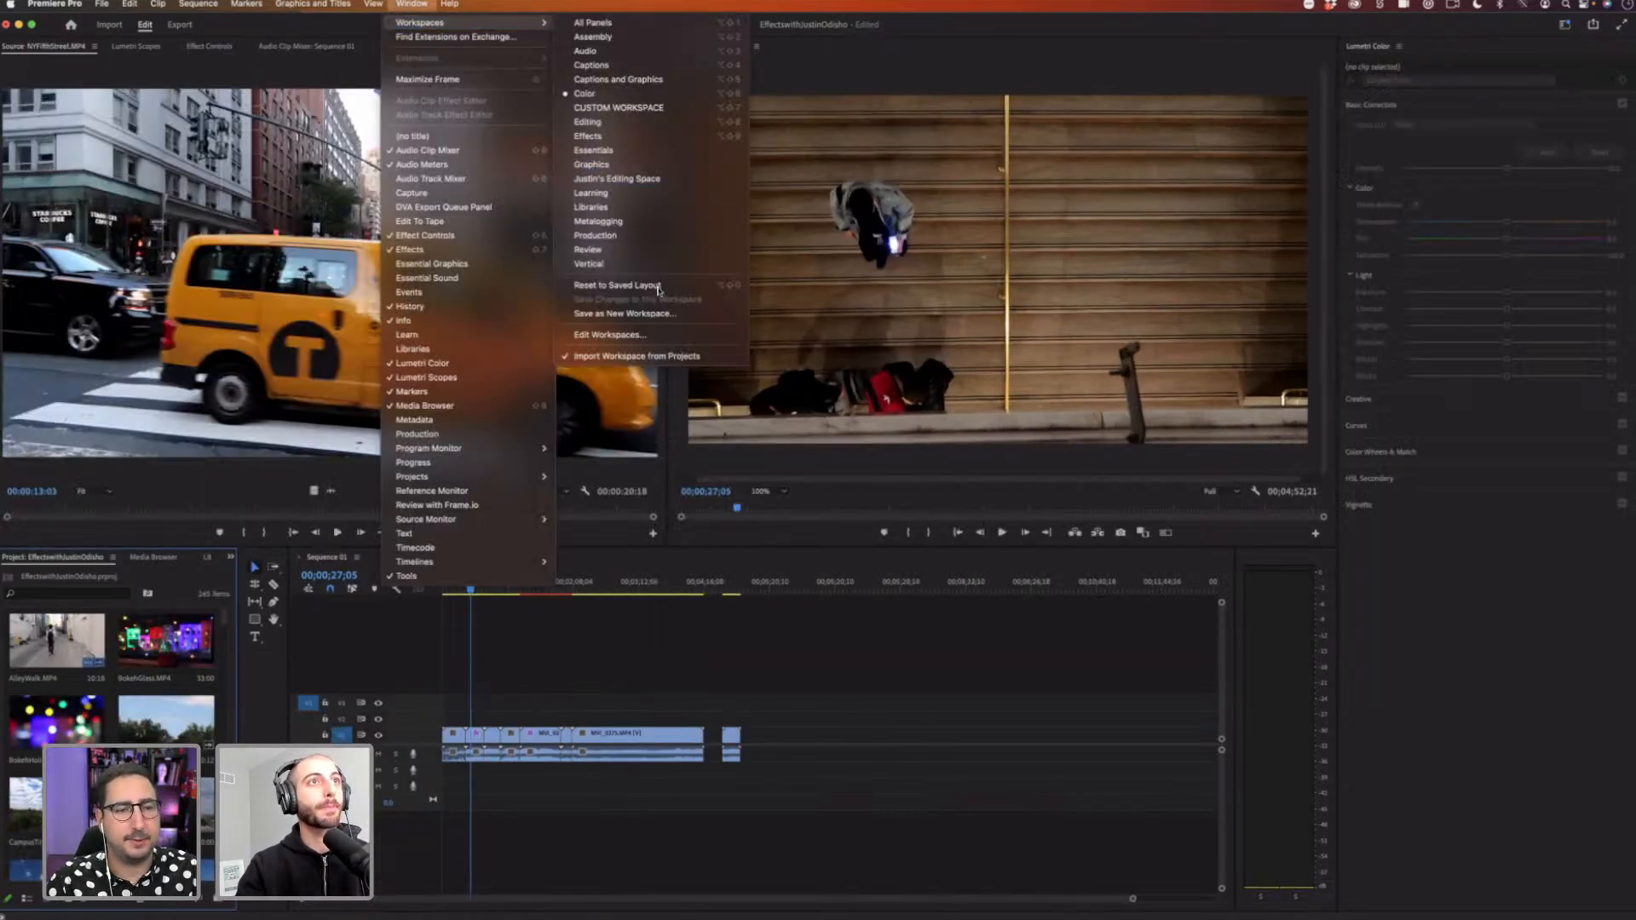
click(407, 3)
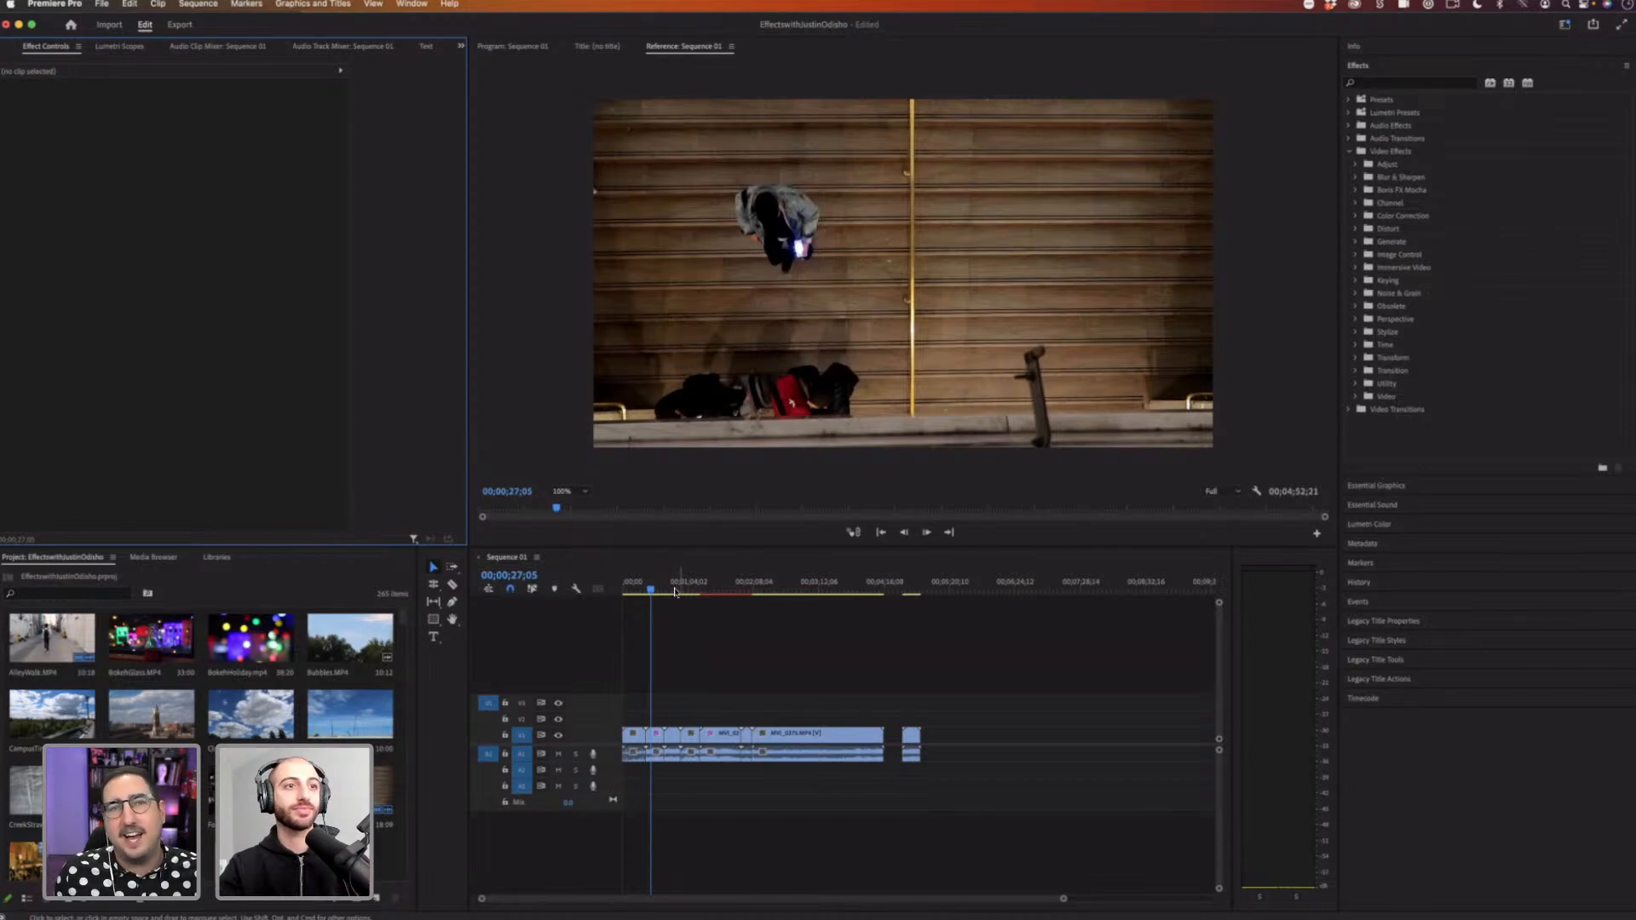
Step: Delete all clips from Sequence 01 and close the sequence
click(674, 589)
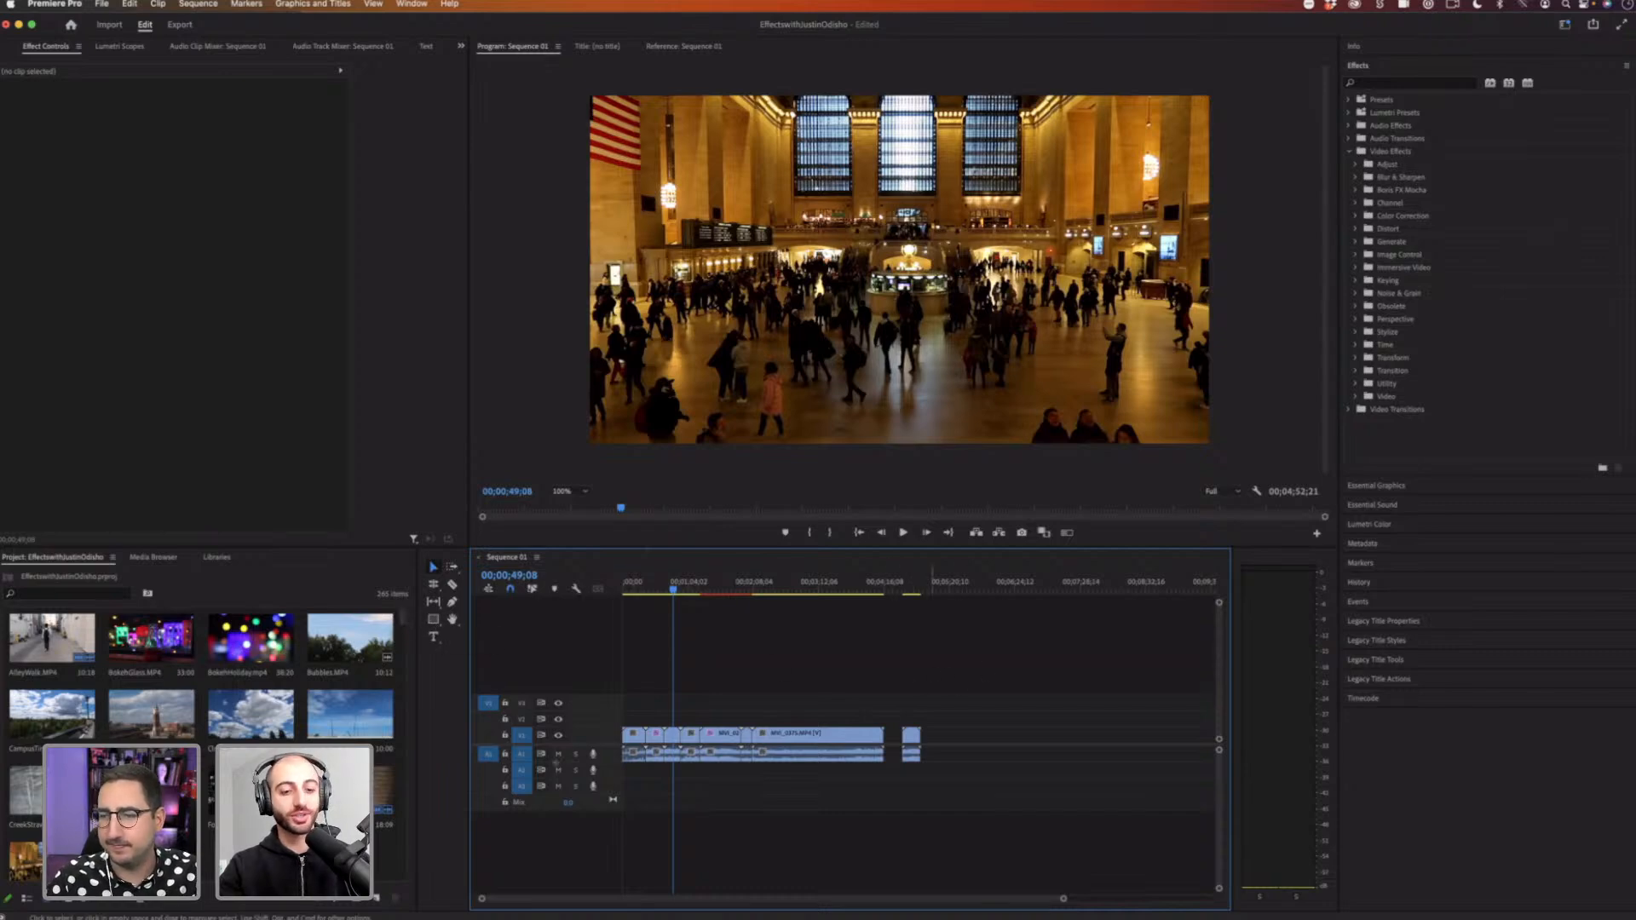
drag(984, 667, 626, 793)
key(Delete)
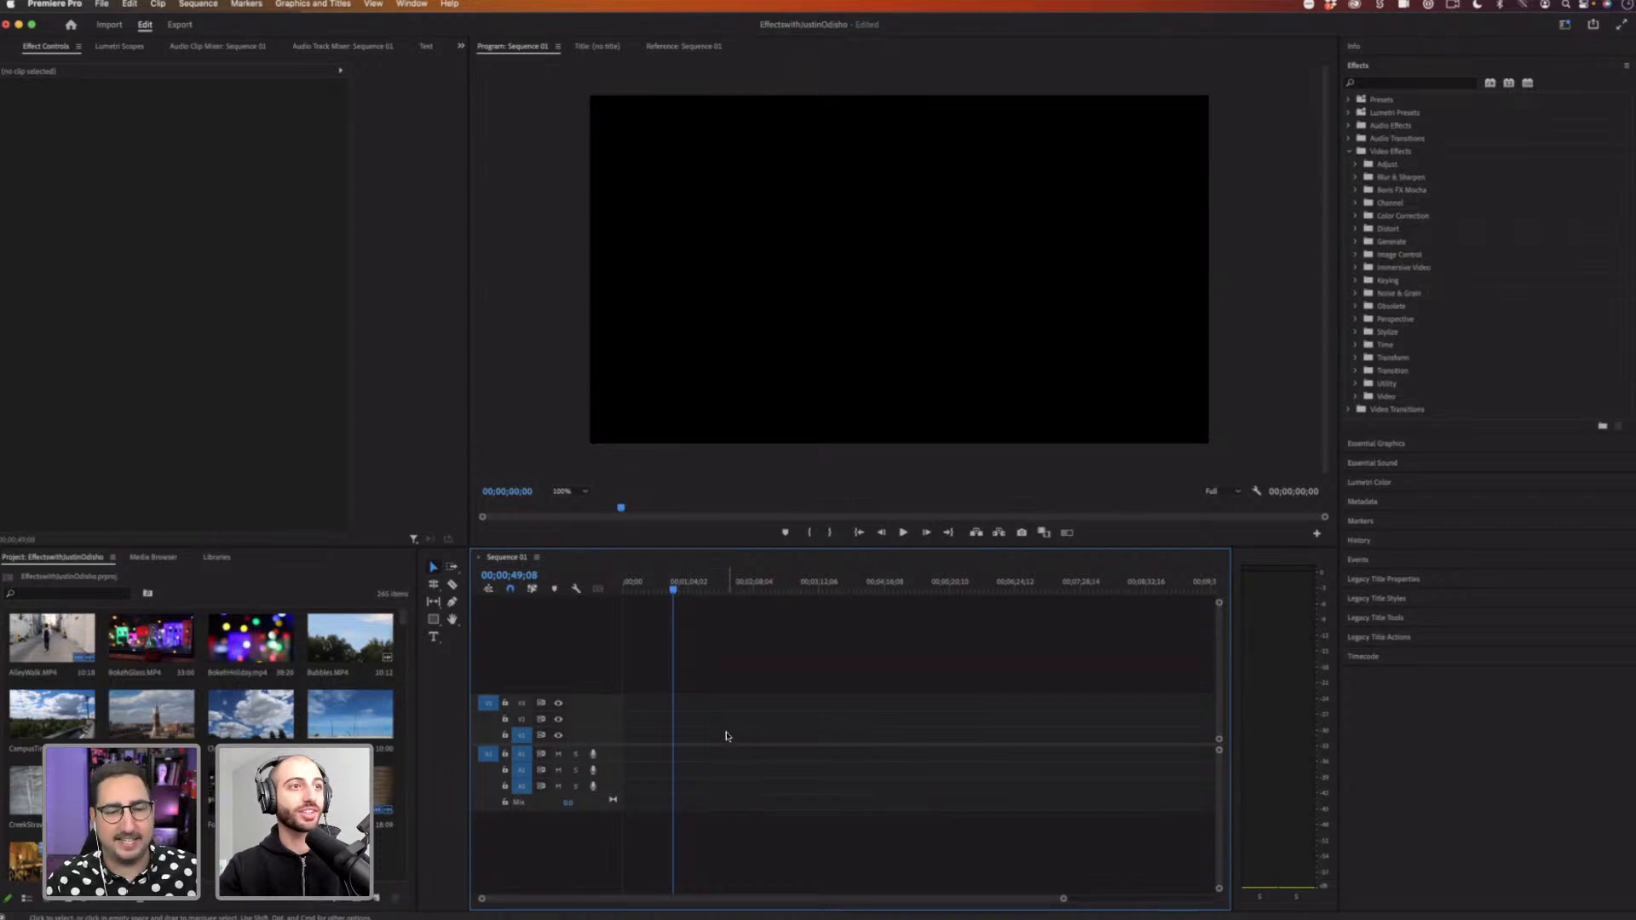
click(478, 558)
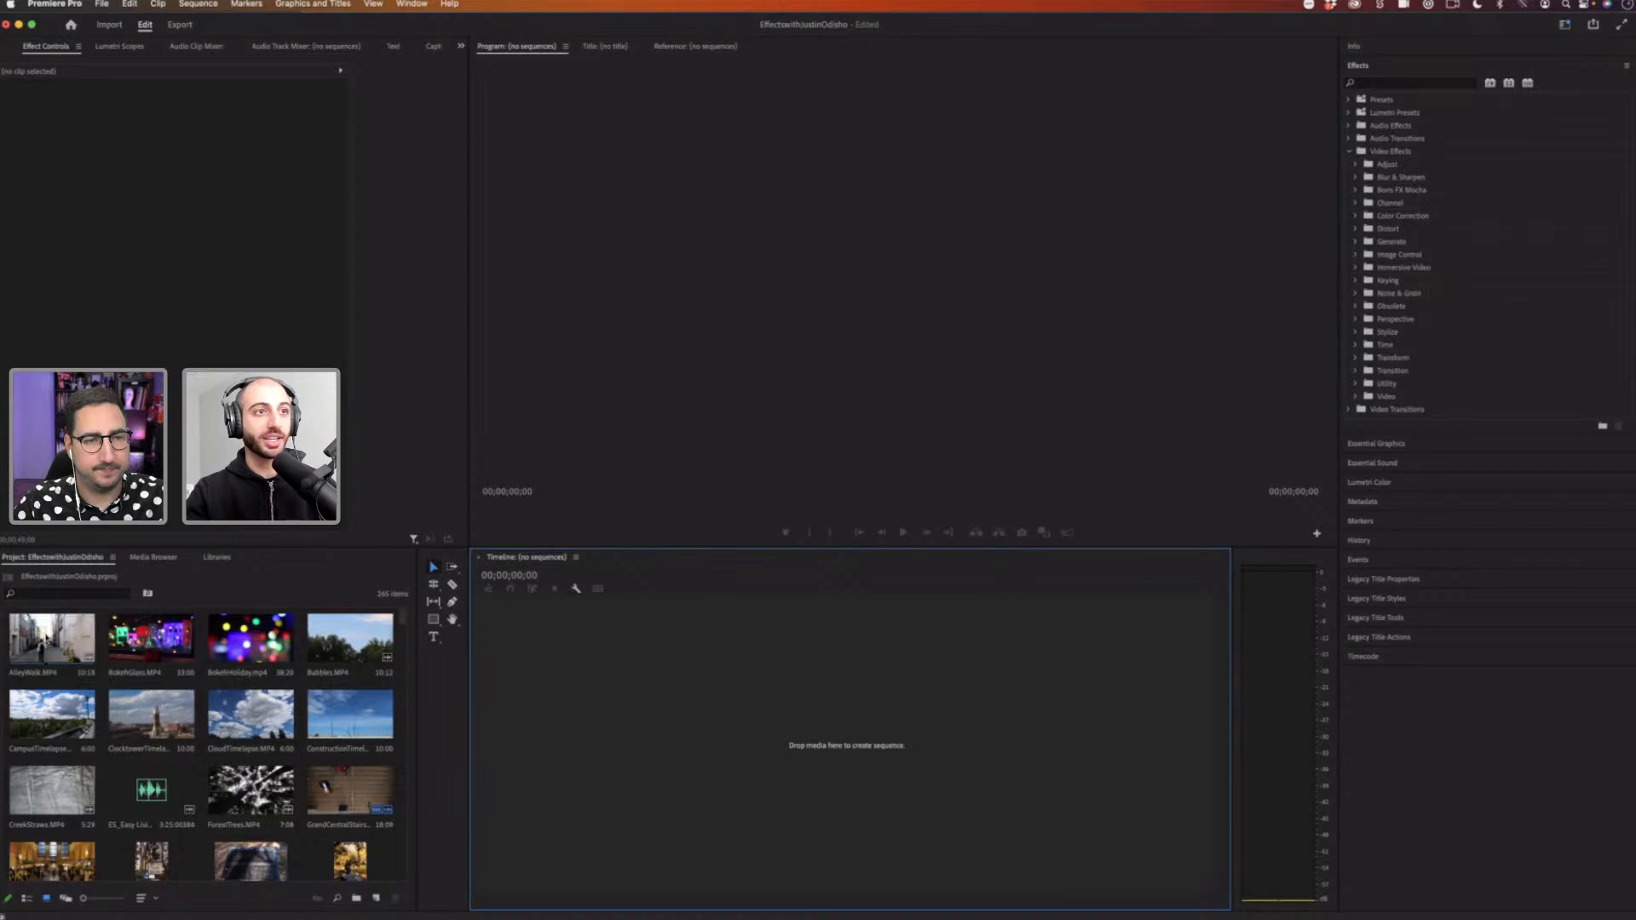
Step: Create a new sequence by dropping the AlleyWalk.MP4 clip into the empty timeline
drag(59, 645, 757, 701)
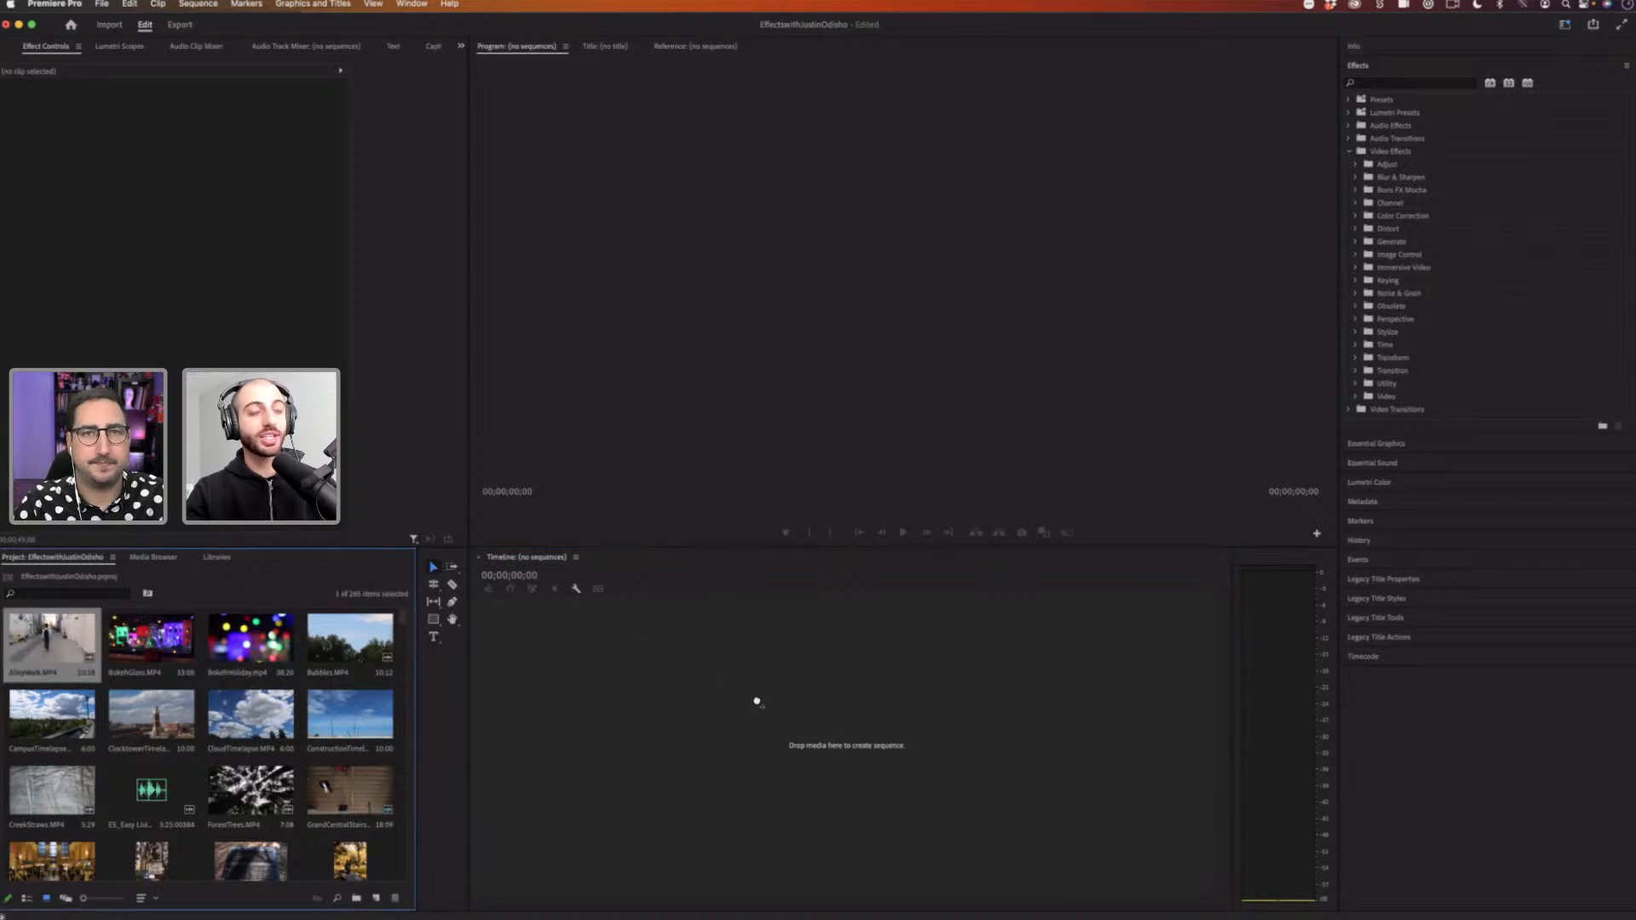
drag(757, 701, 755, 703)
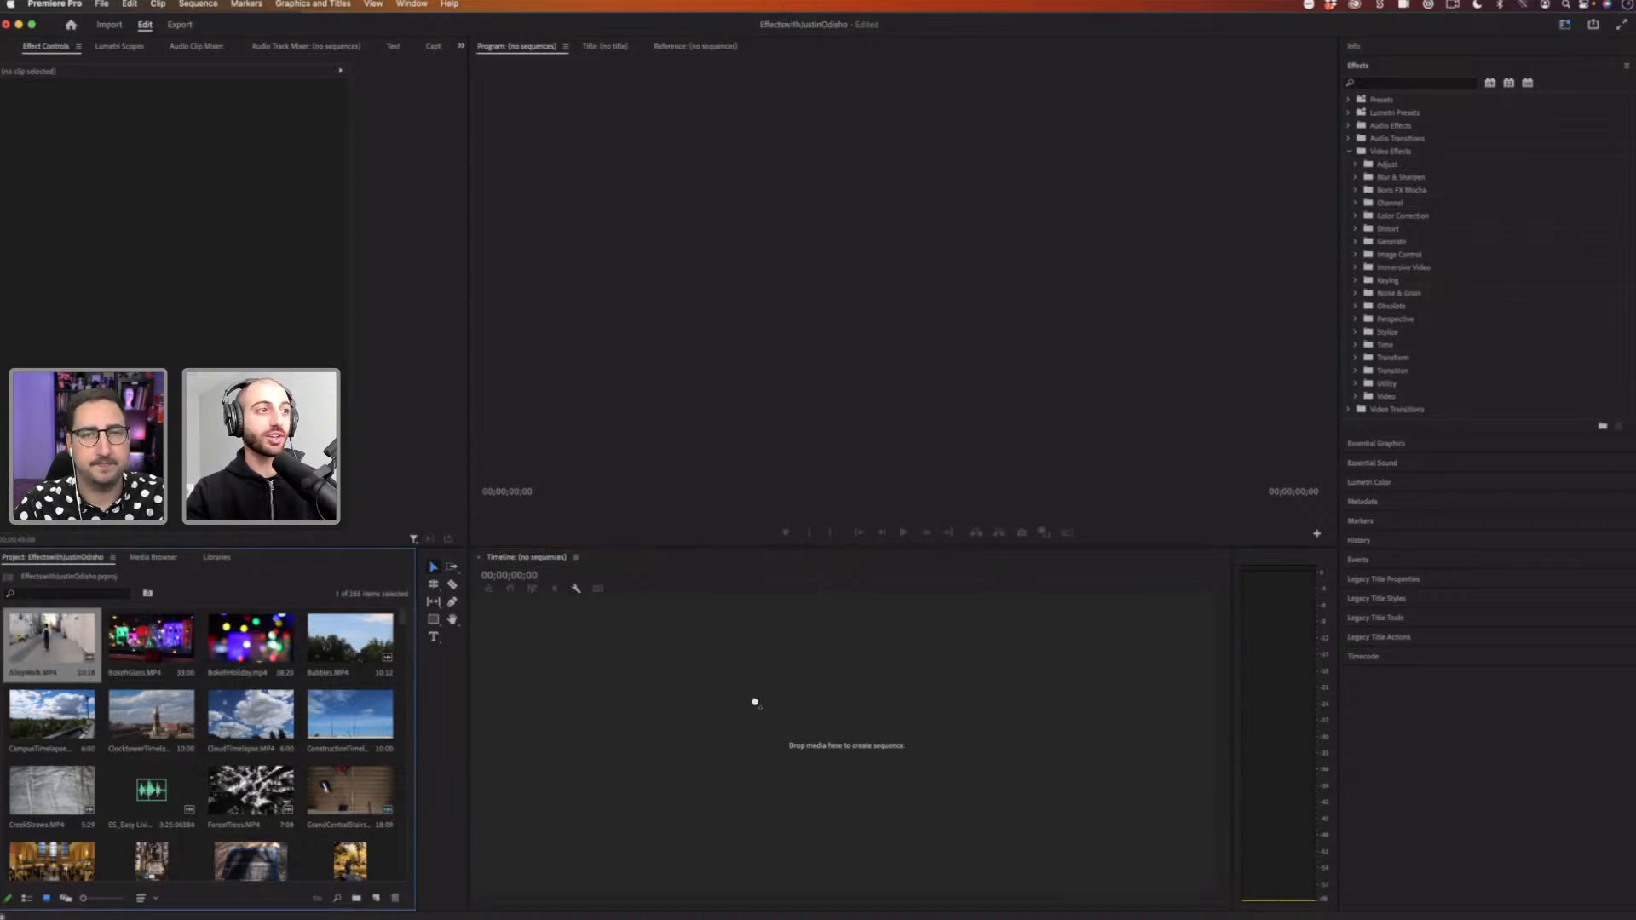
drag(59, 650, 523, 733)
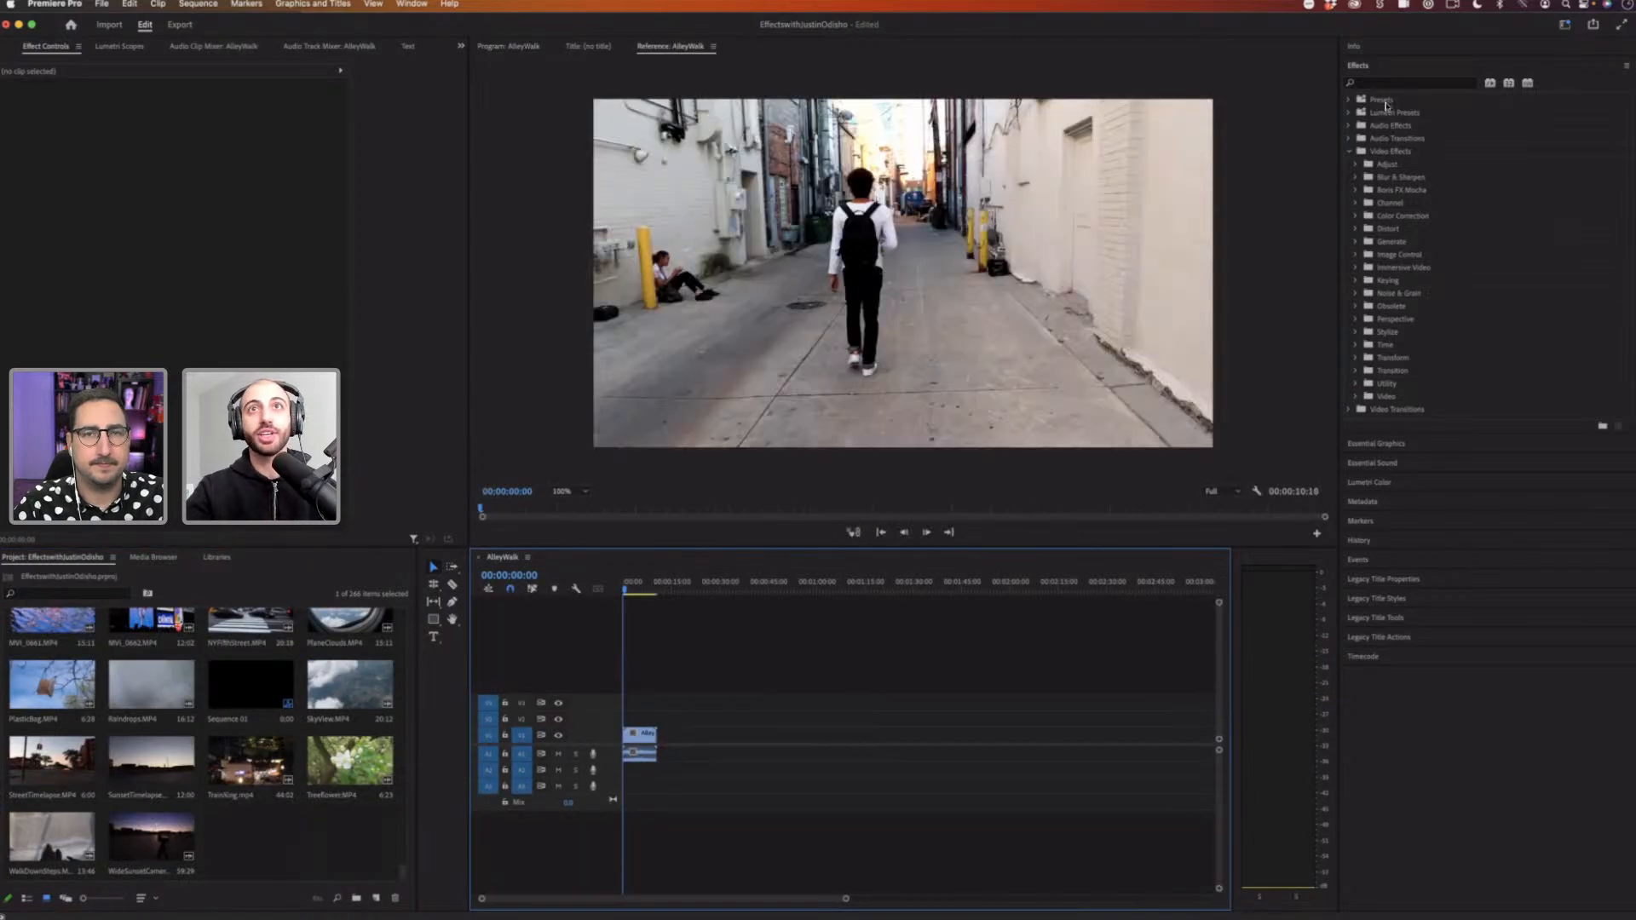
Step: Open the Info panel and select the AlleyWalk clip on the timeline
click(1367, 46)
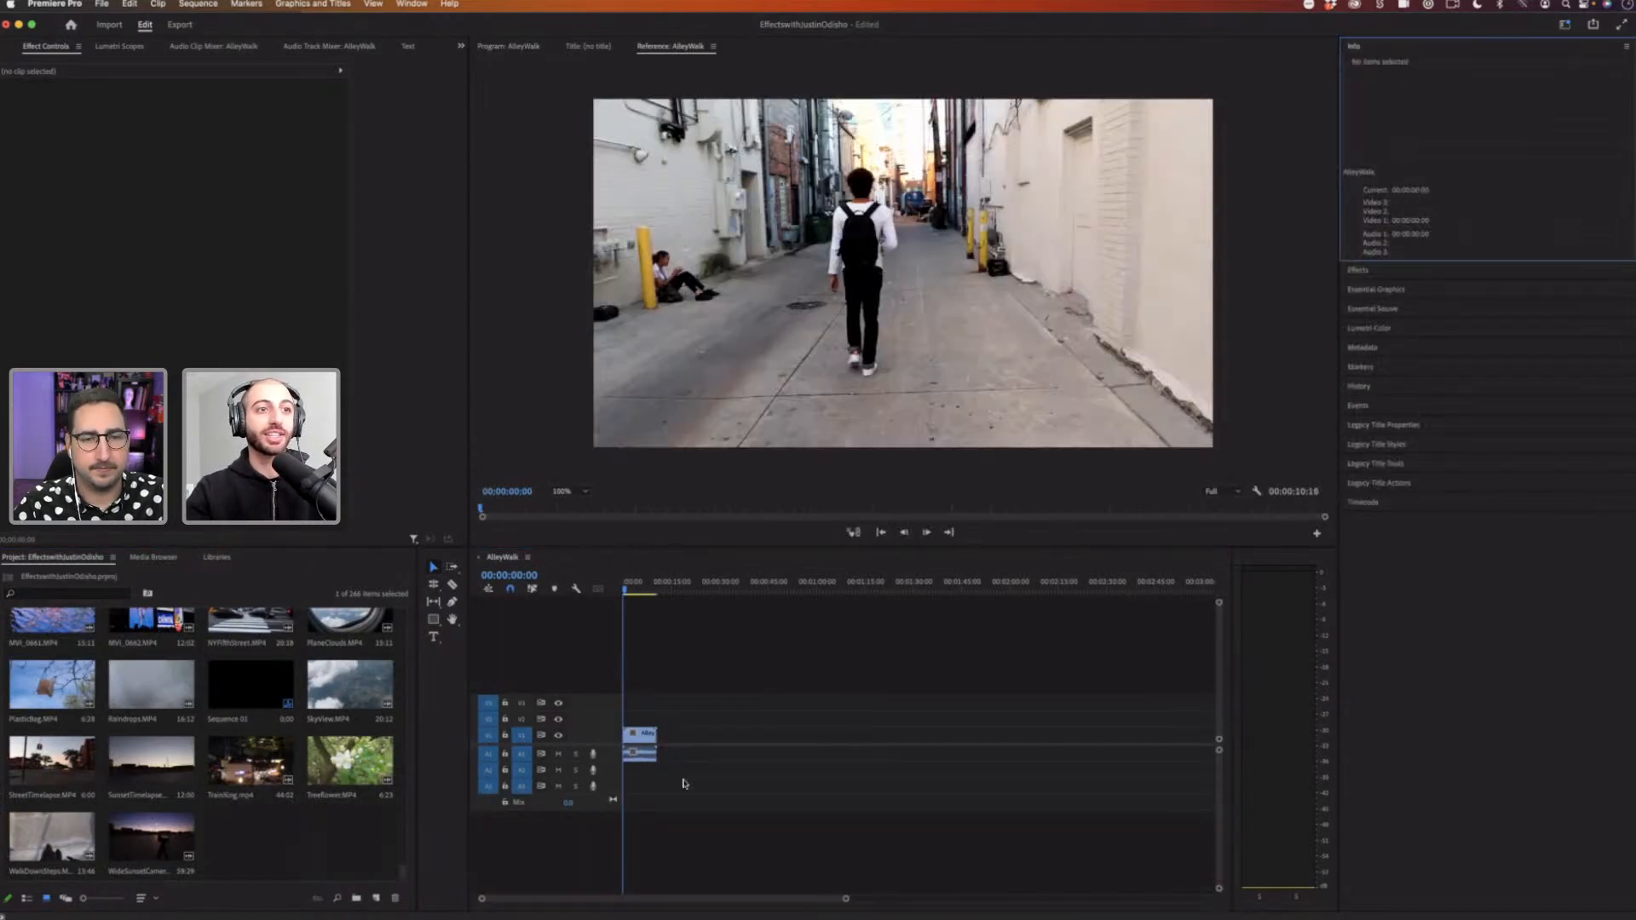
click(640, 734)
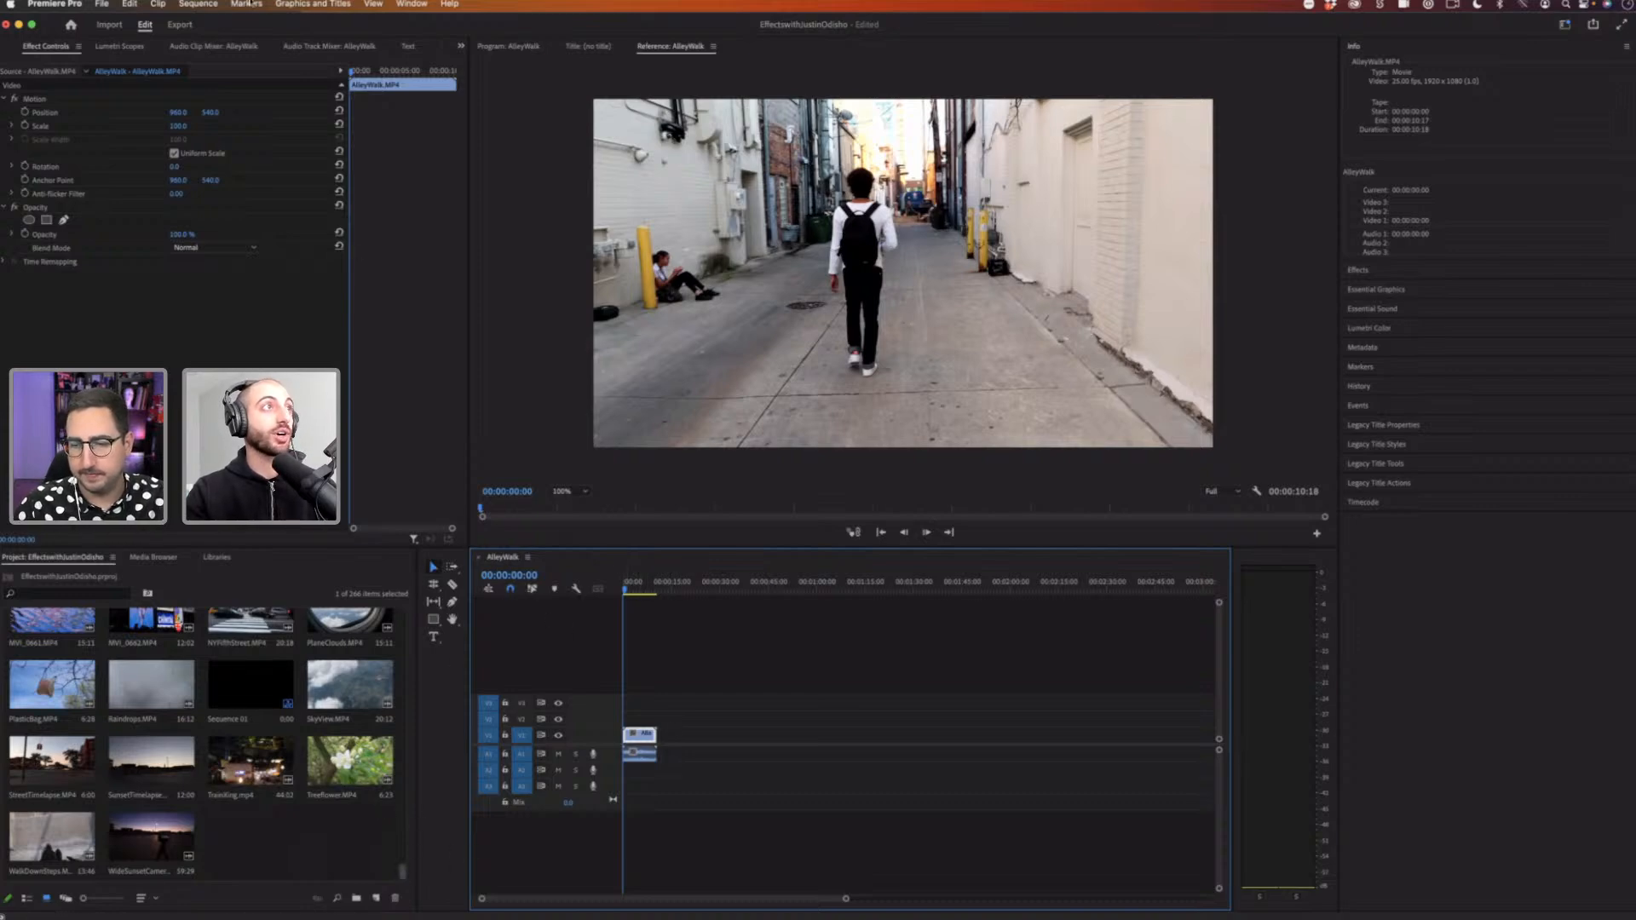
click(102, 4)
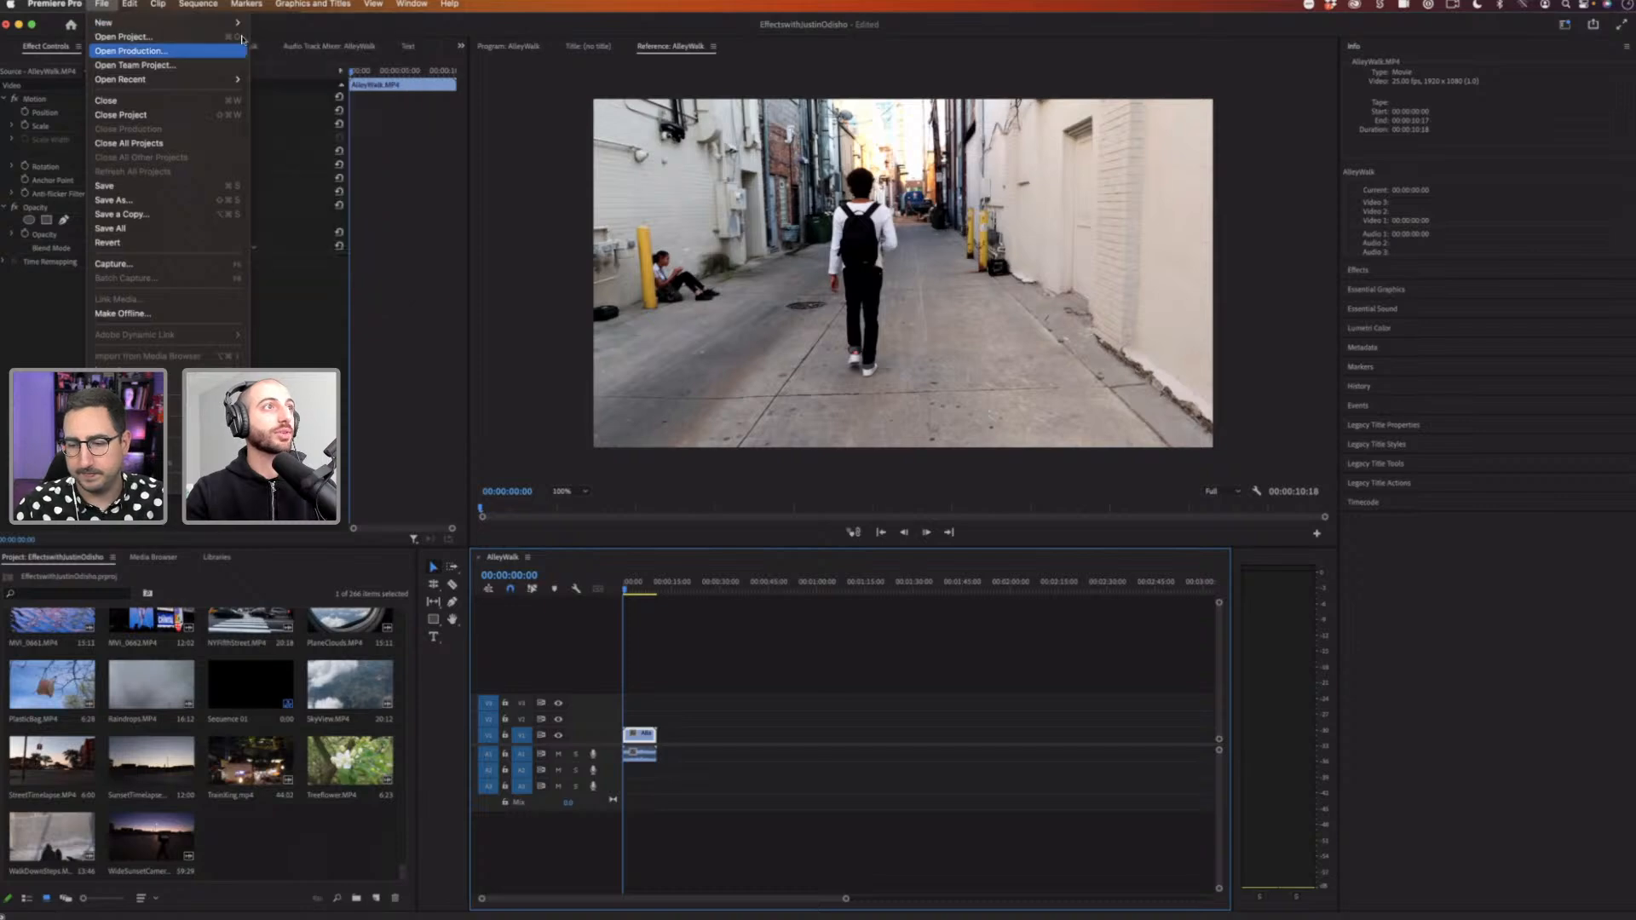
mouse_move(123, 23)
click(257, 838)
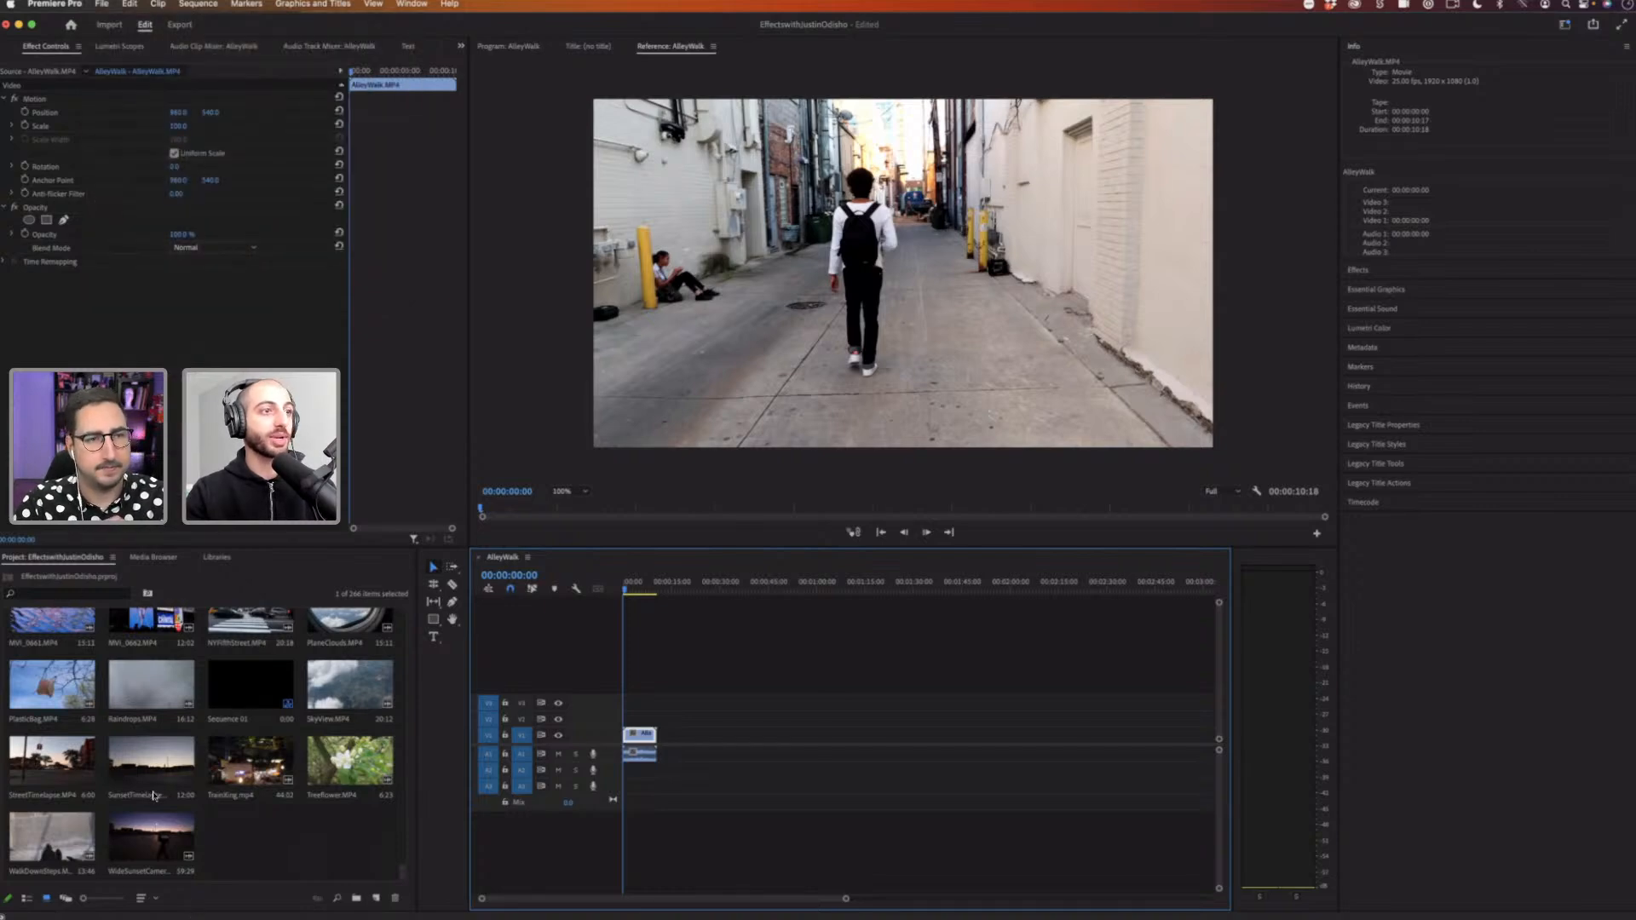
click(257, 820)
click(102, 5)
mouse_move(111, 24)
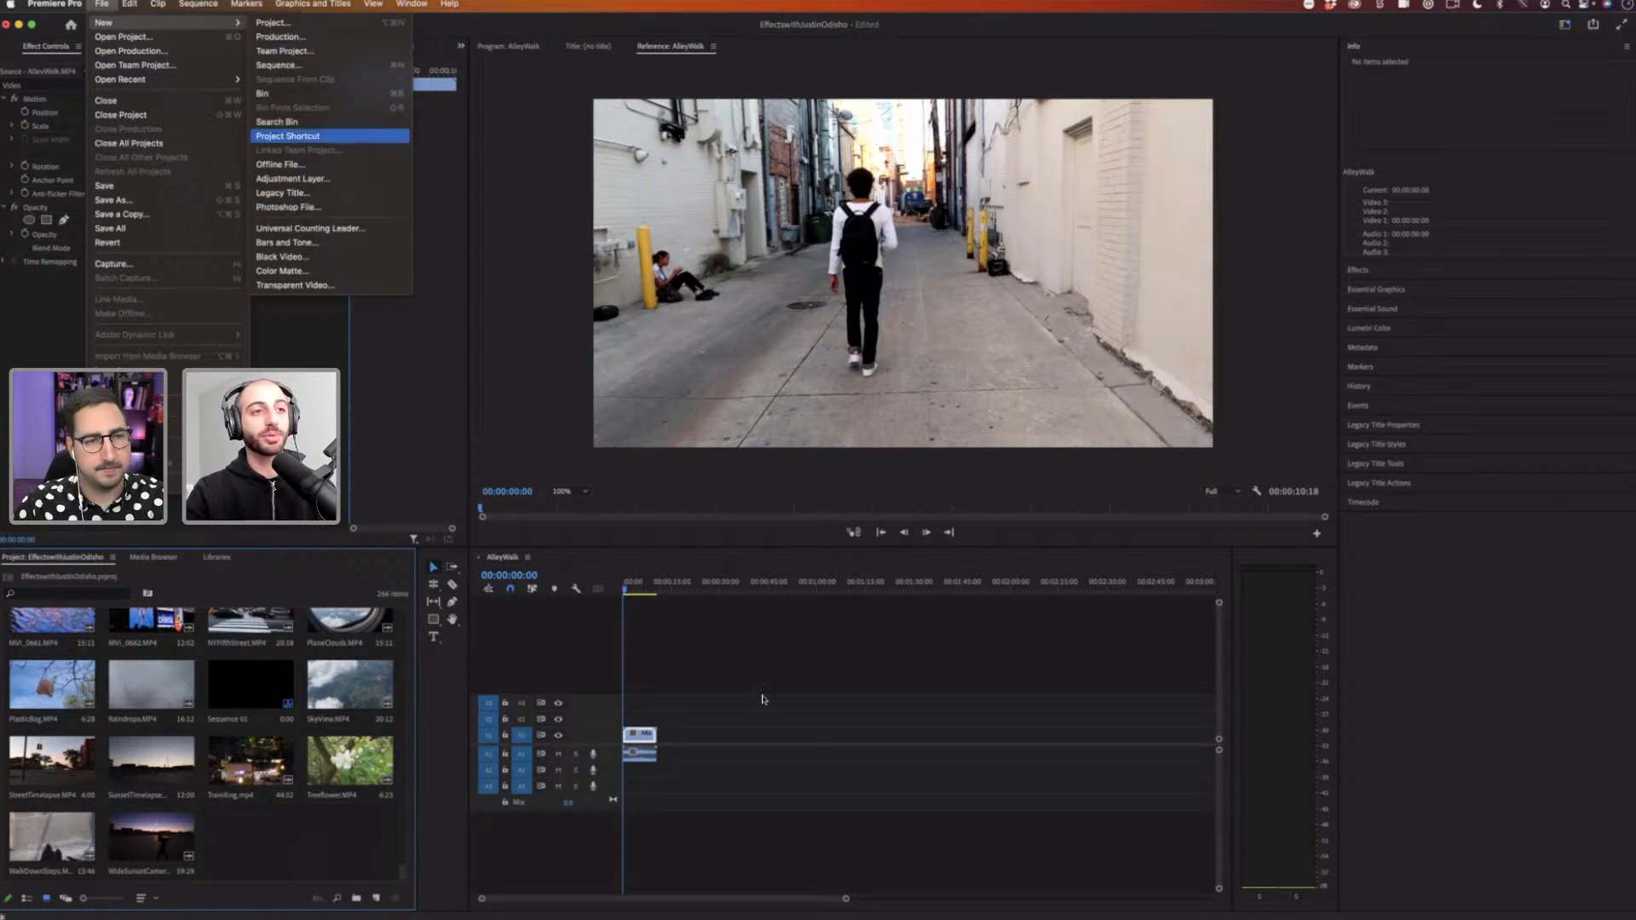
click(785, 732)
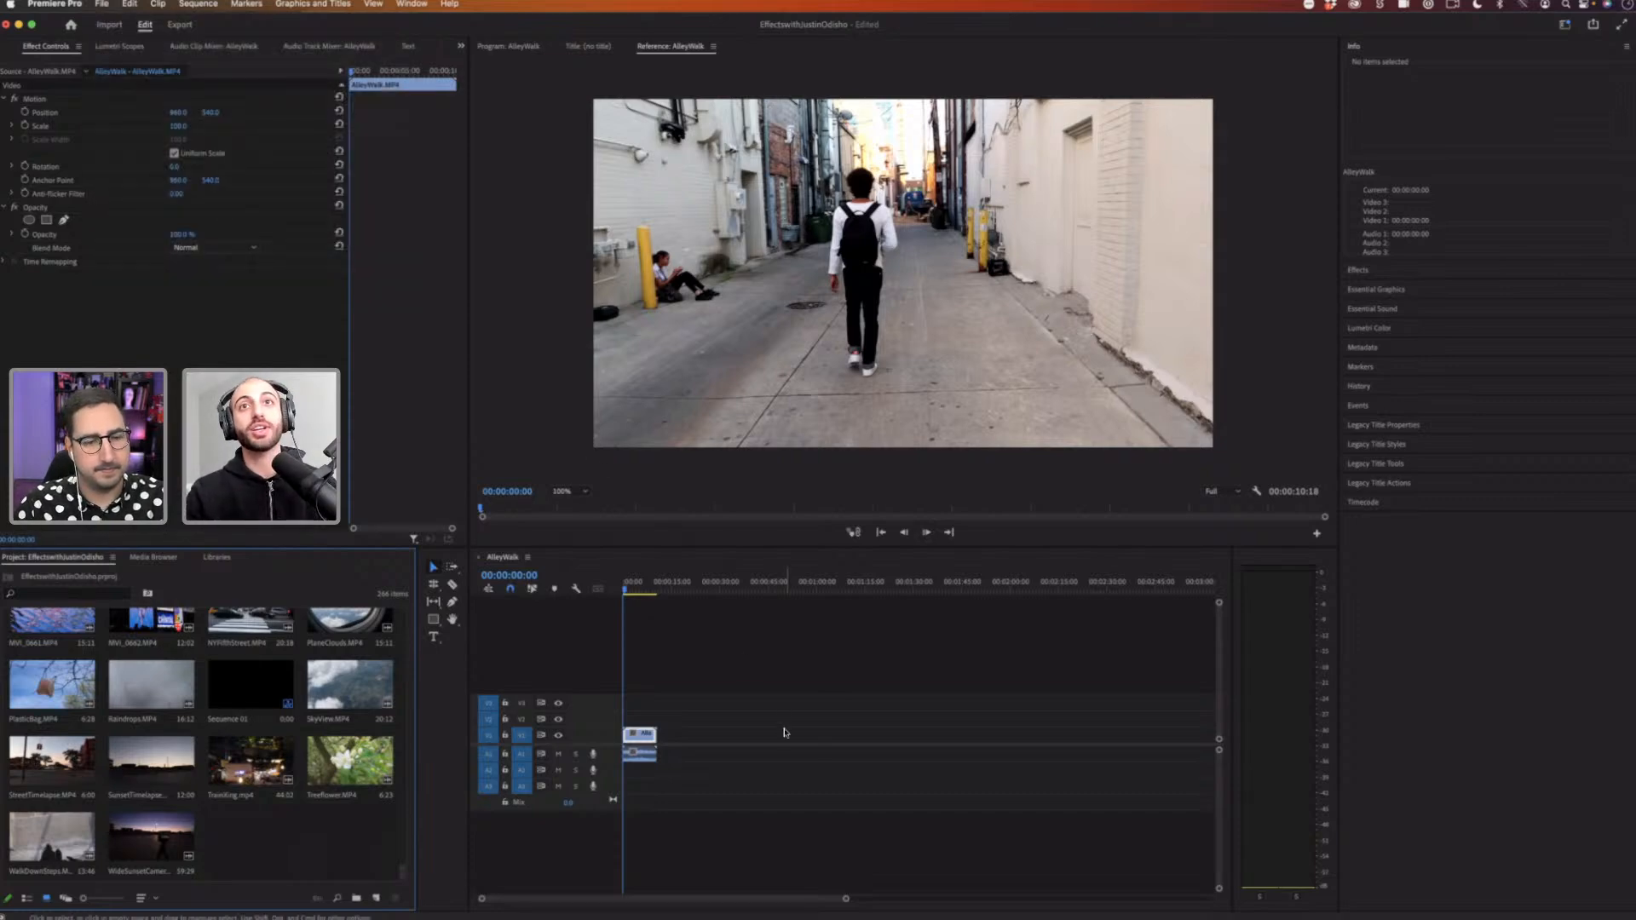
Step: Switch the panel group back to the Effects panel with its folder list expanded
click(1376, 271)
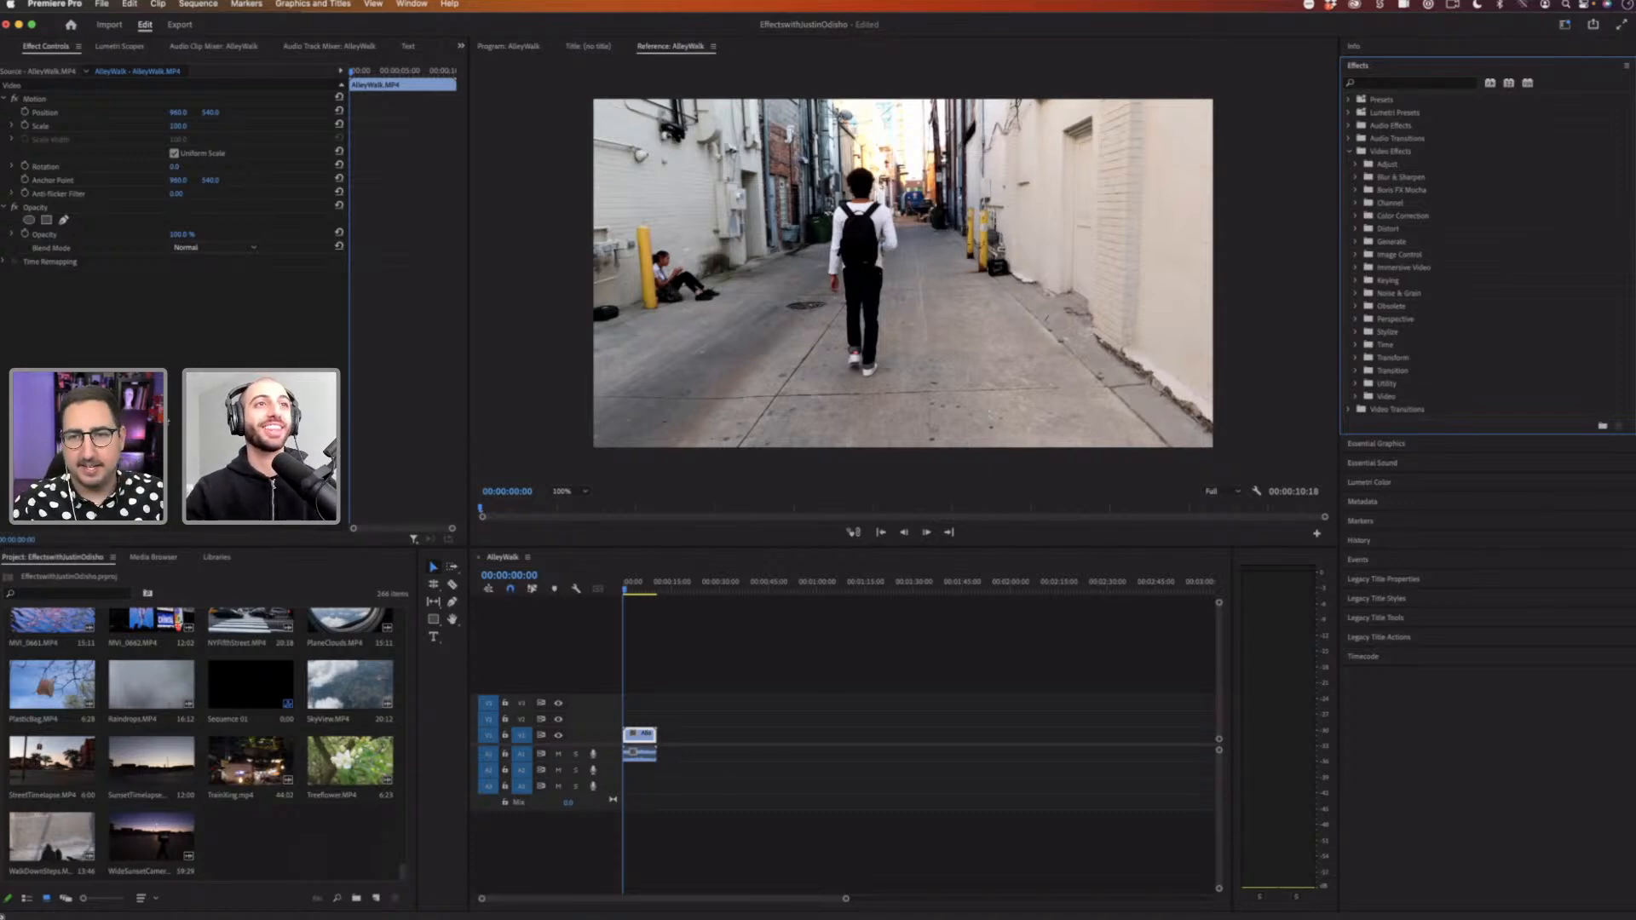
click(1290, 588)
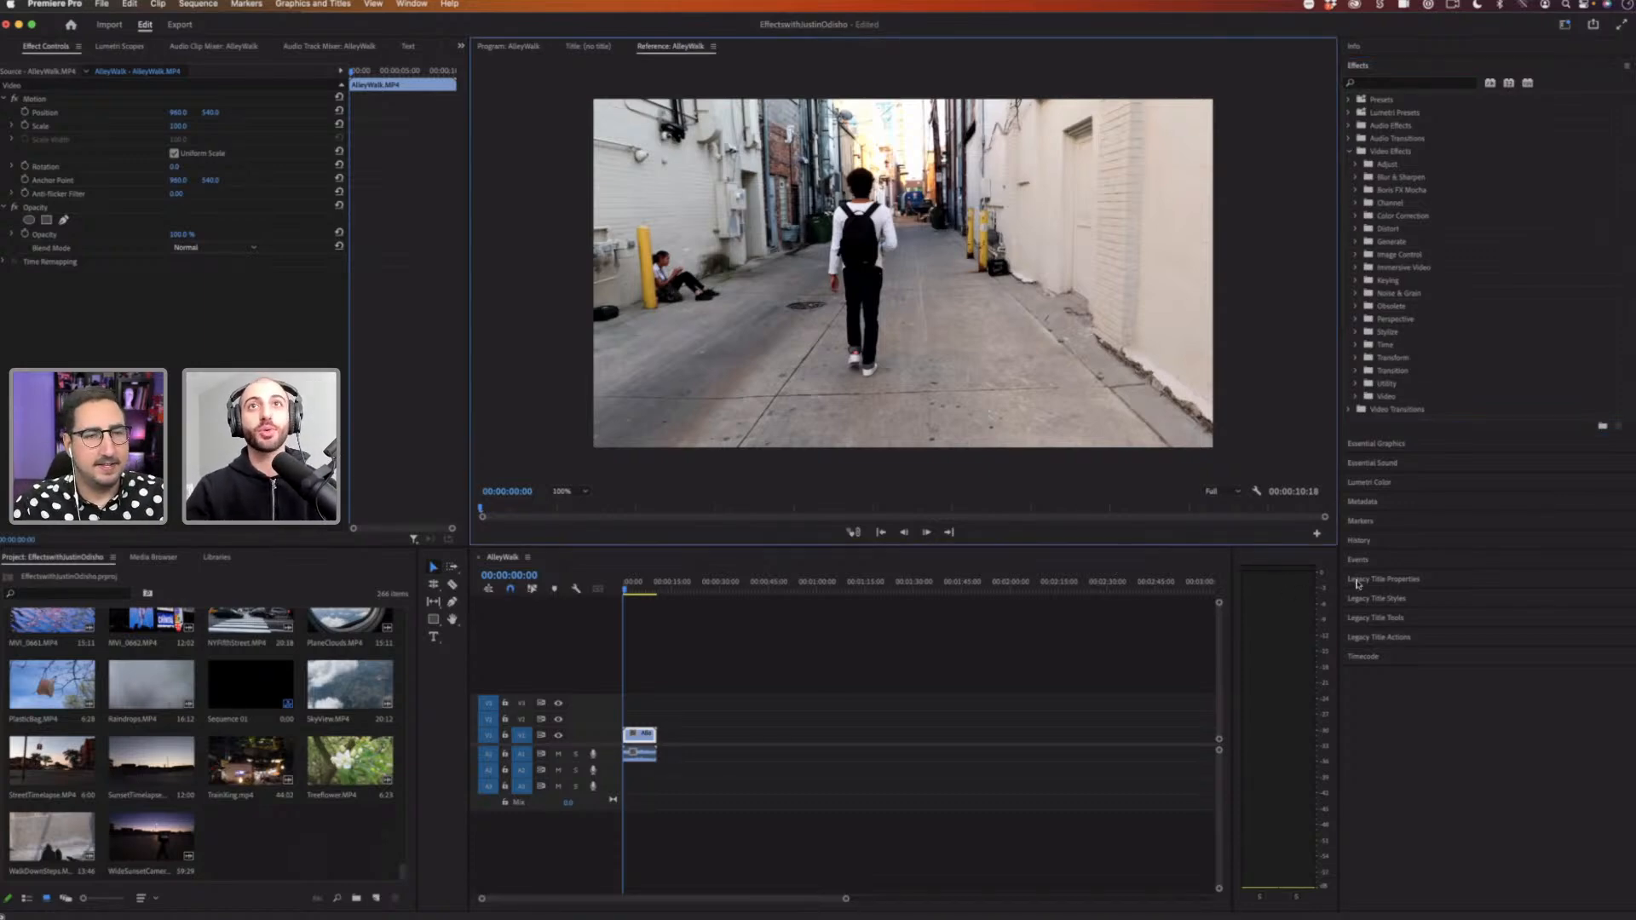
click(1407, 67)
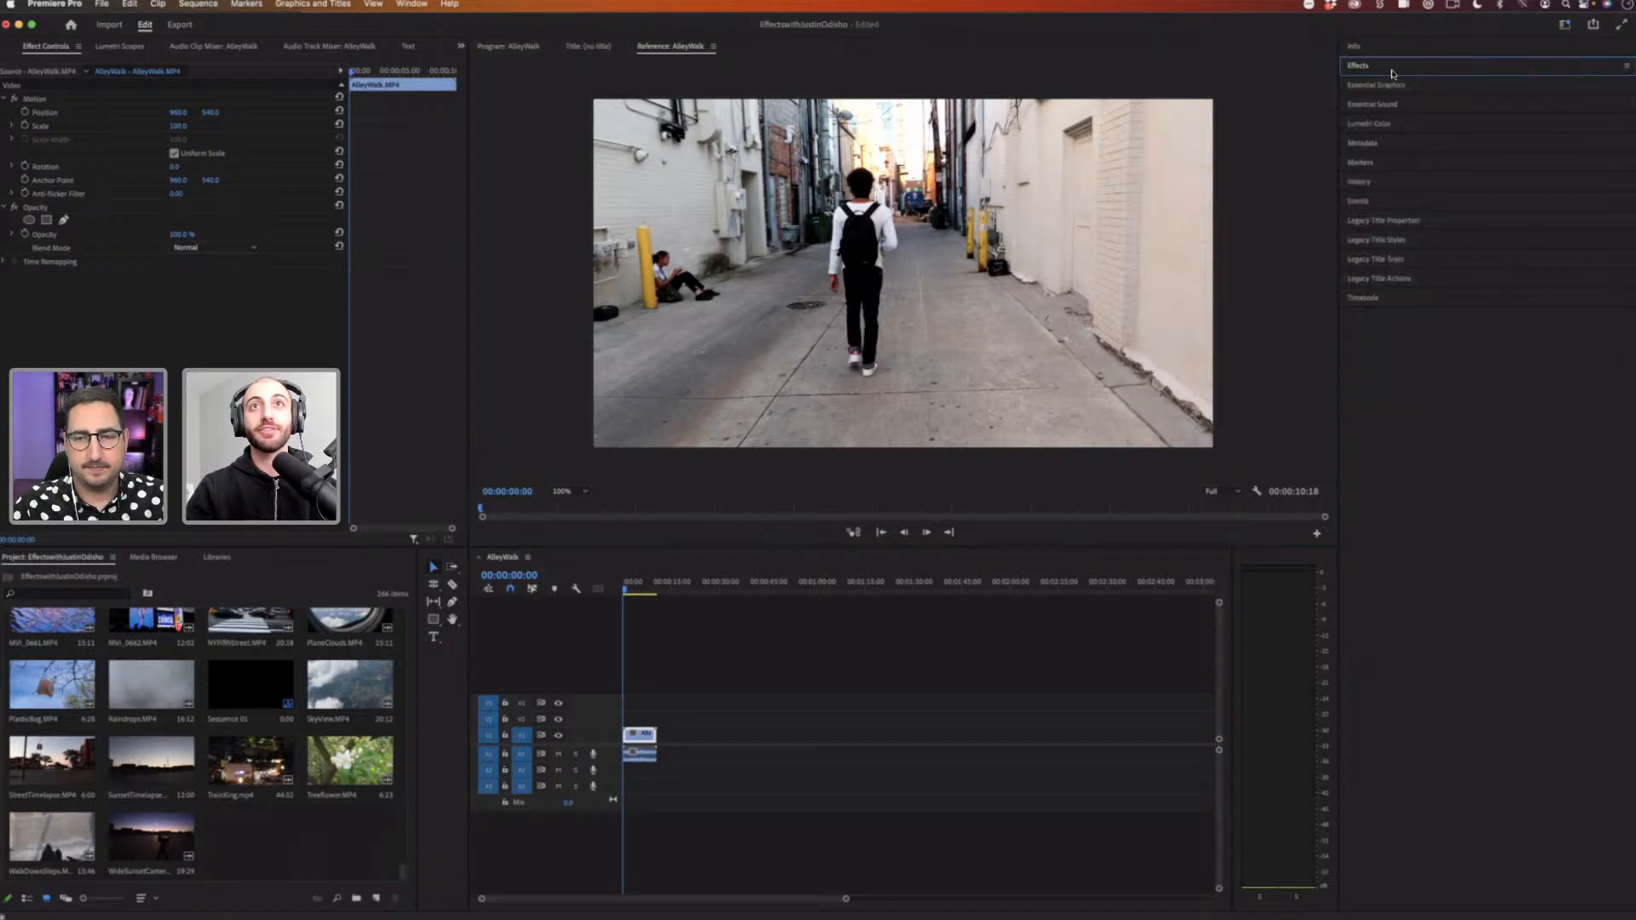
click(1364, 70)
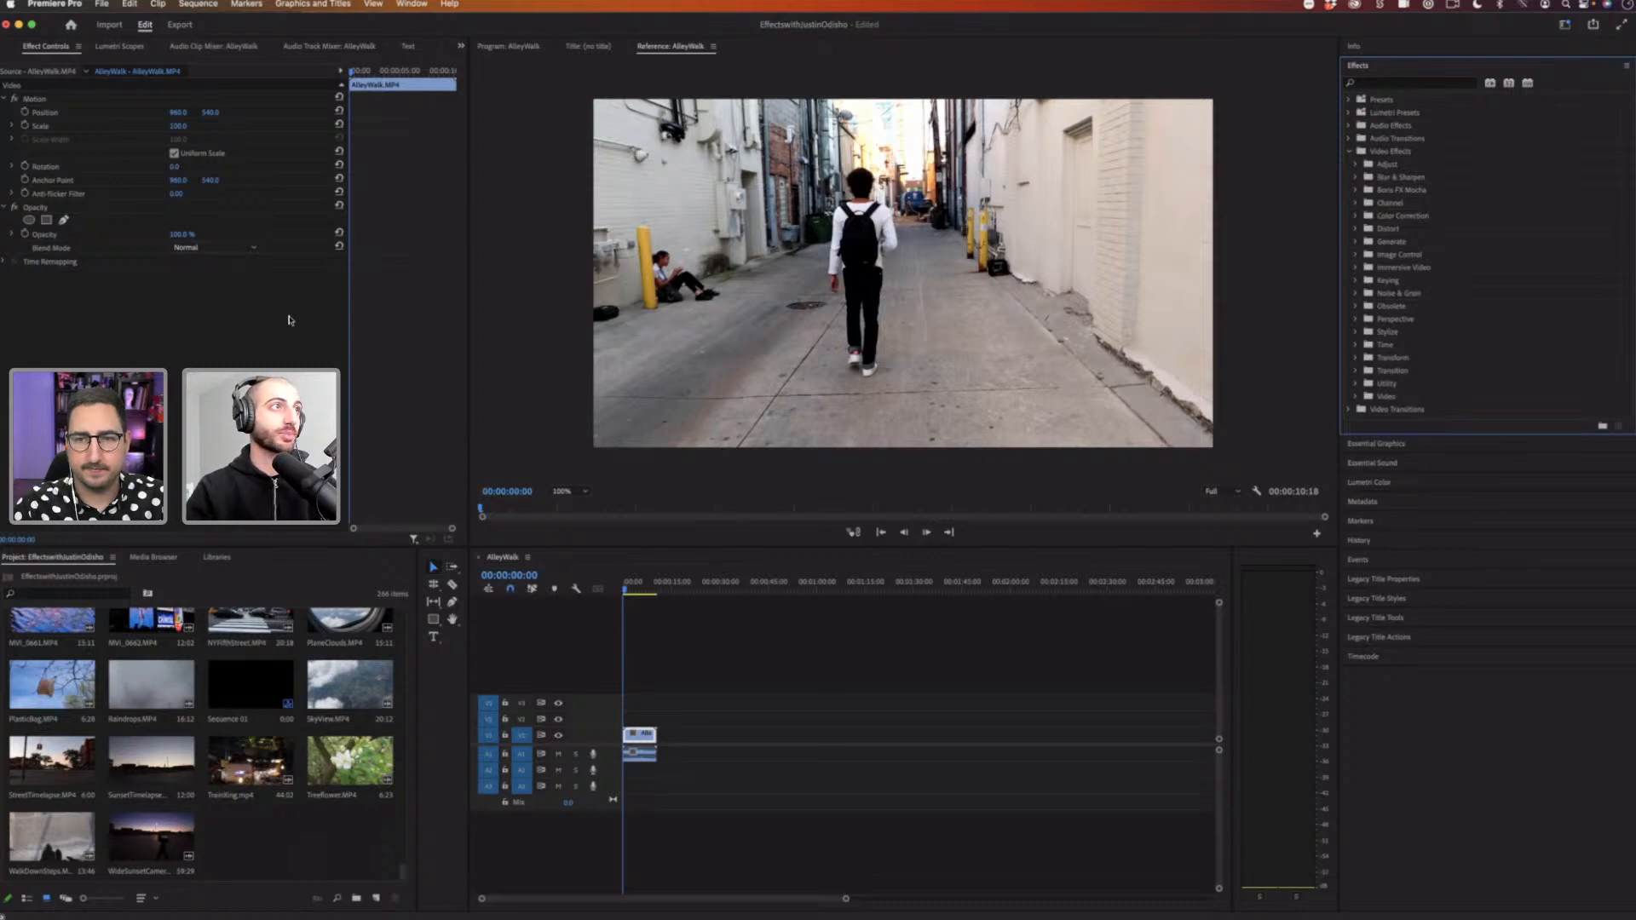
click(162, 340)
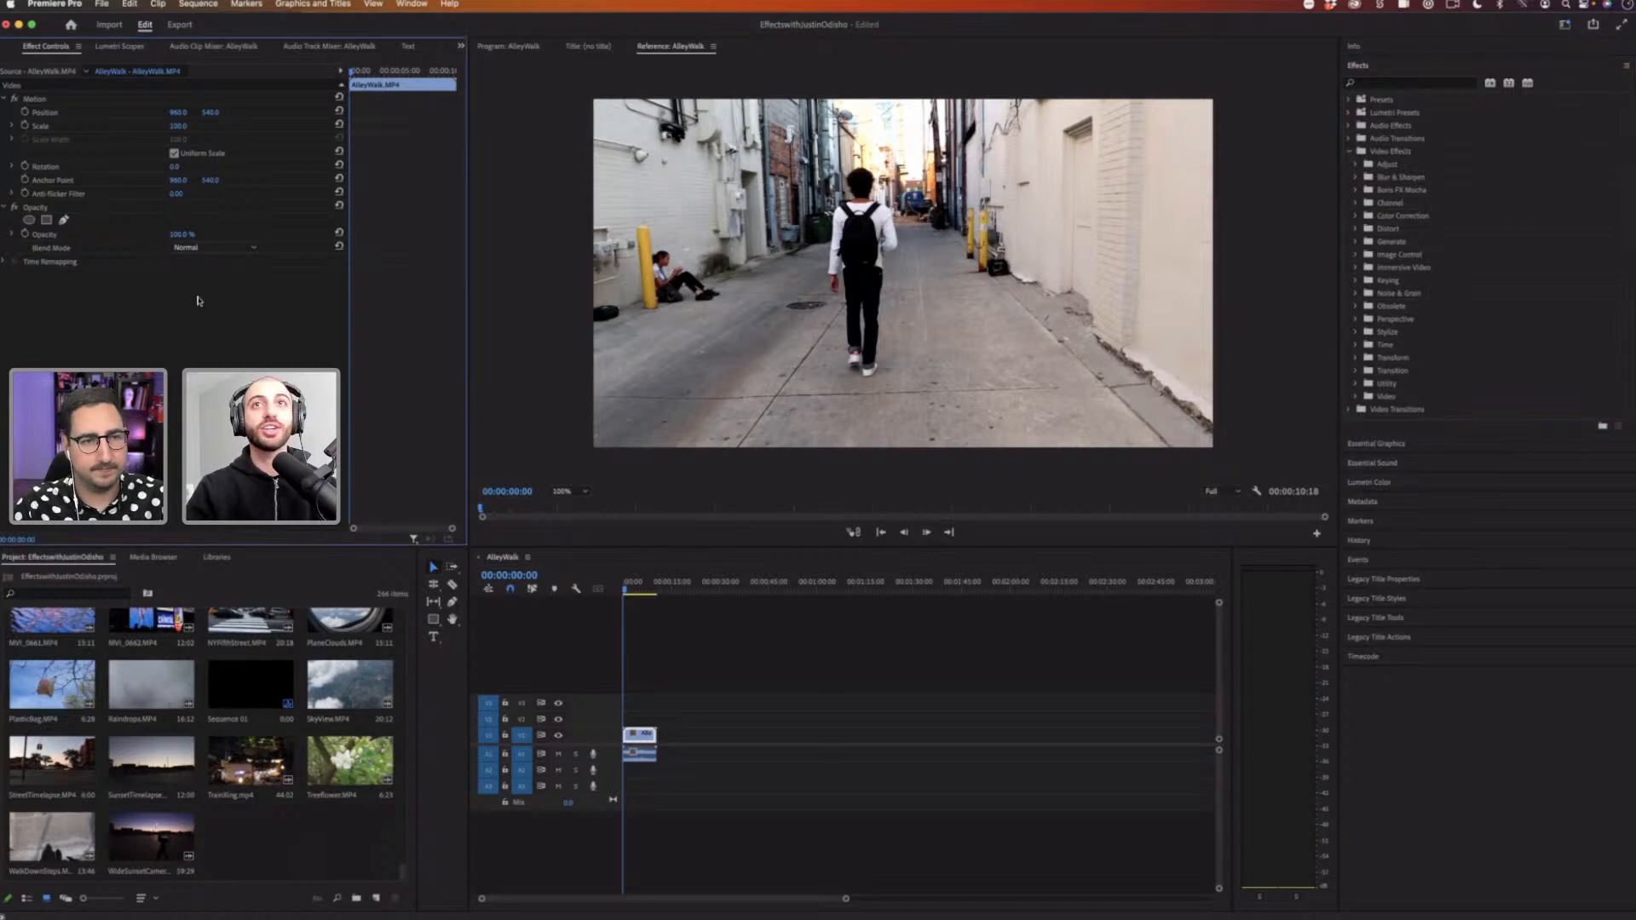
click(410, 4)
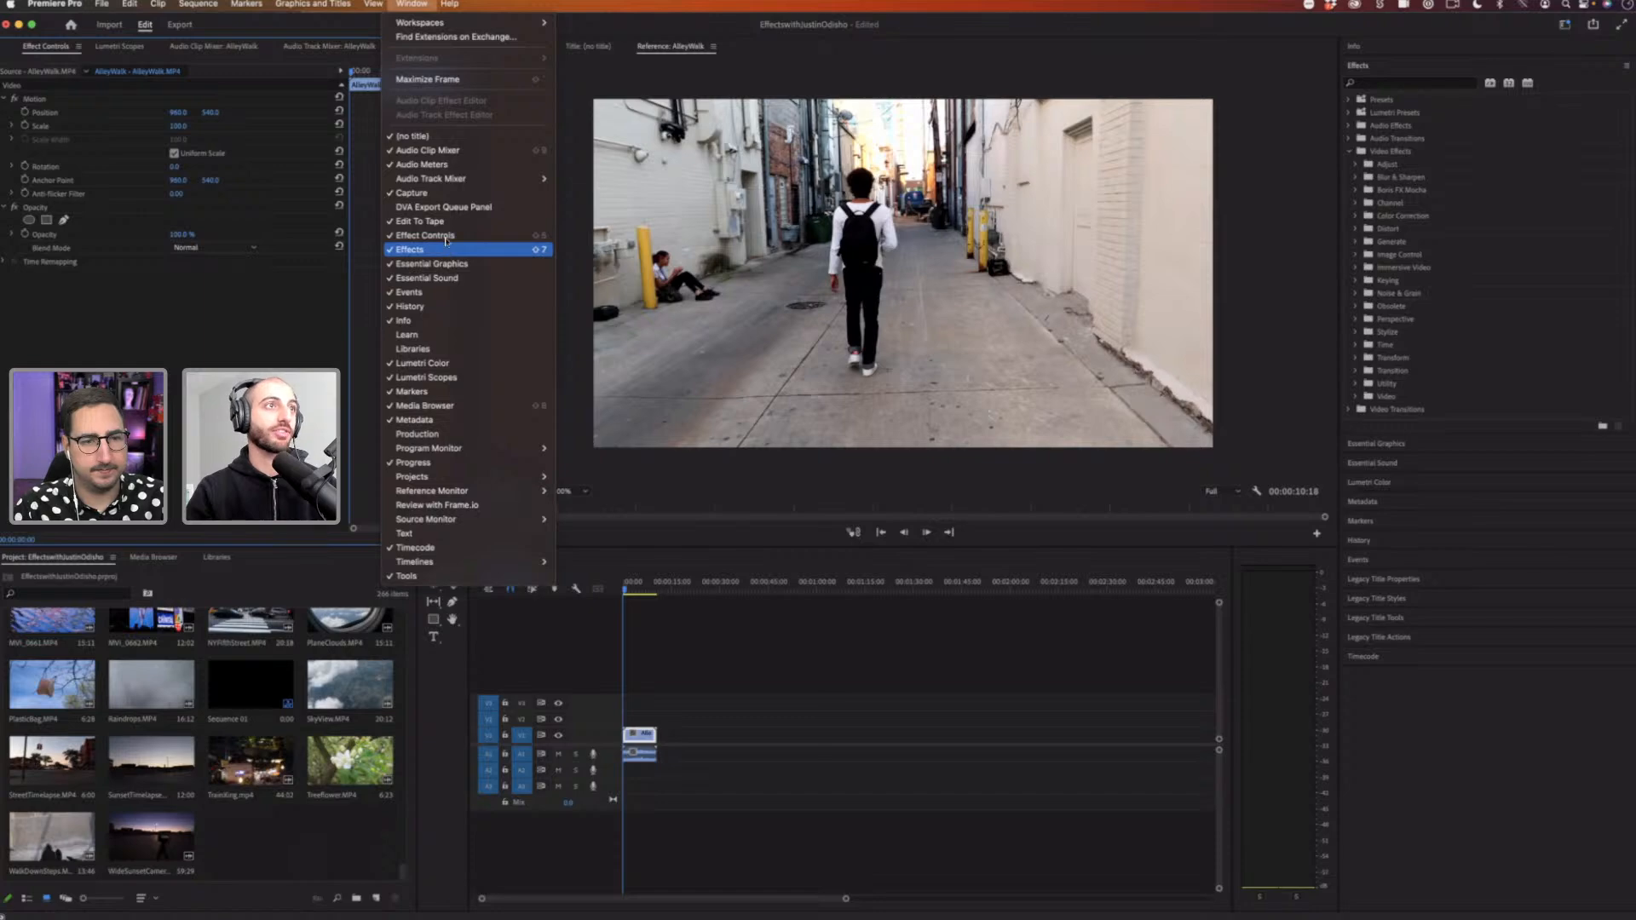
click(428, 79)
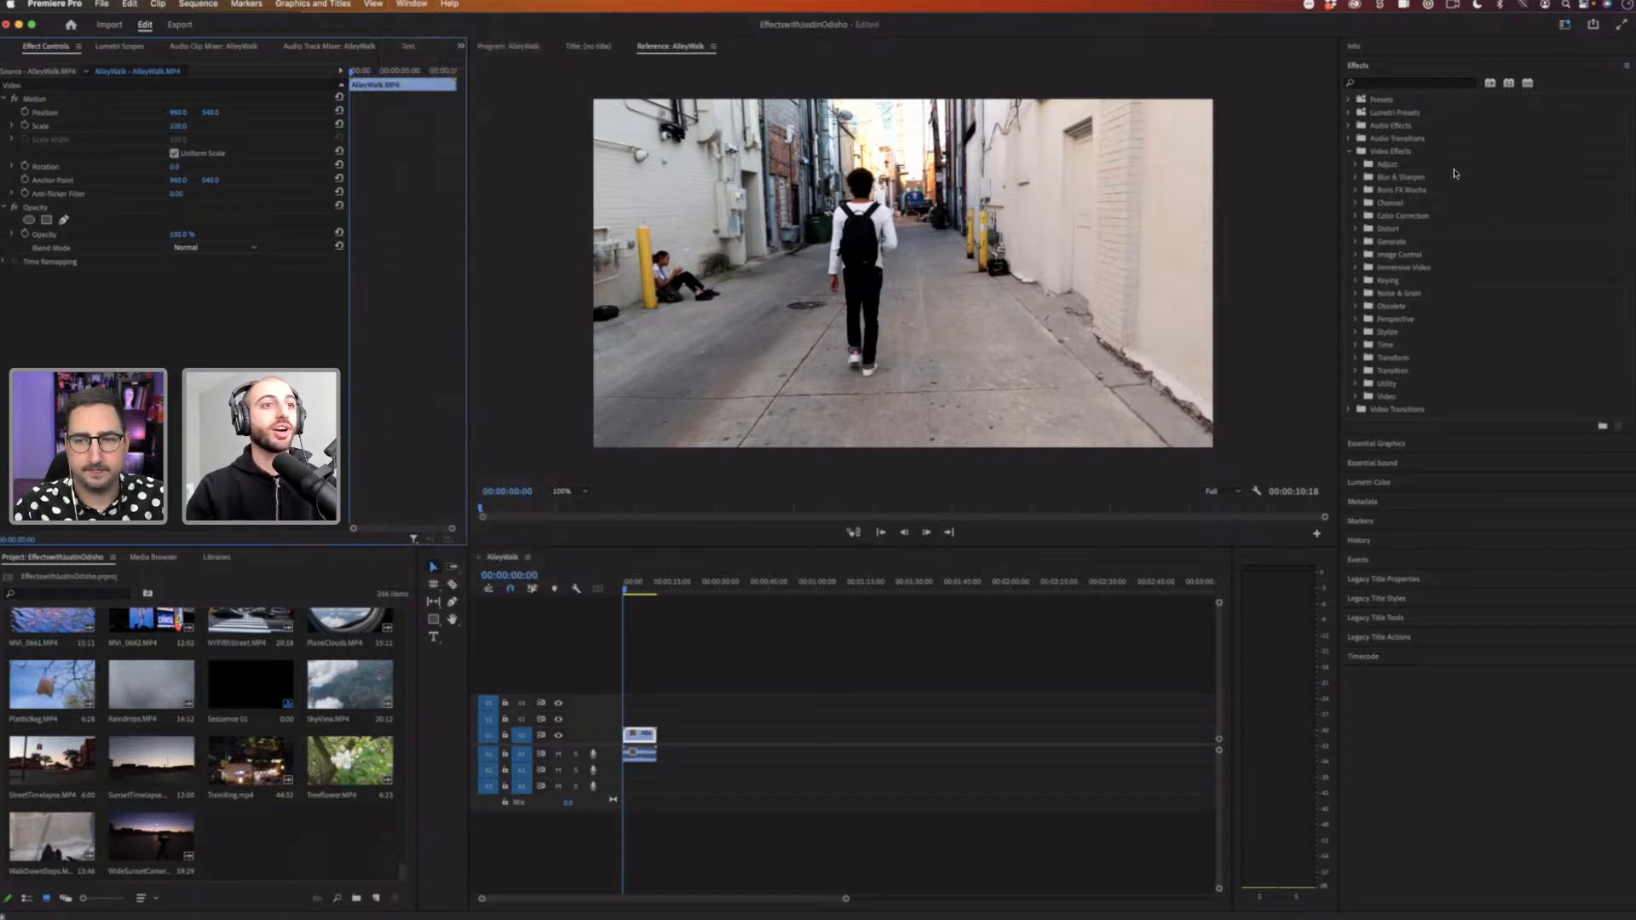
click(1455, 170)
click(855, 777)
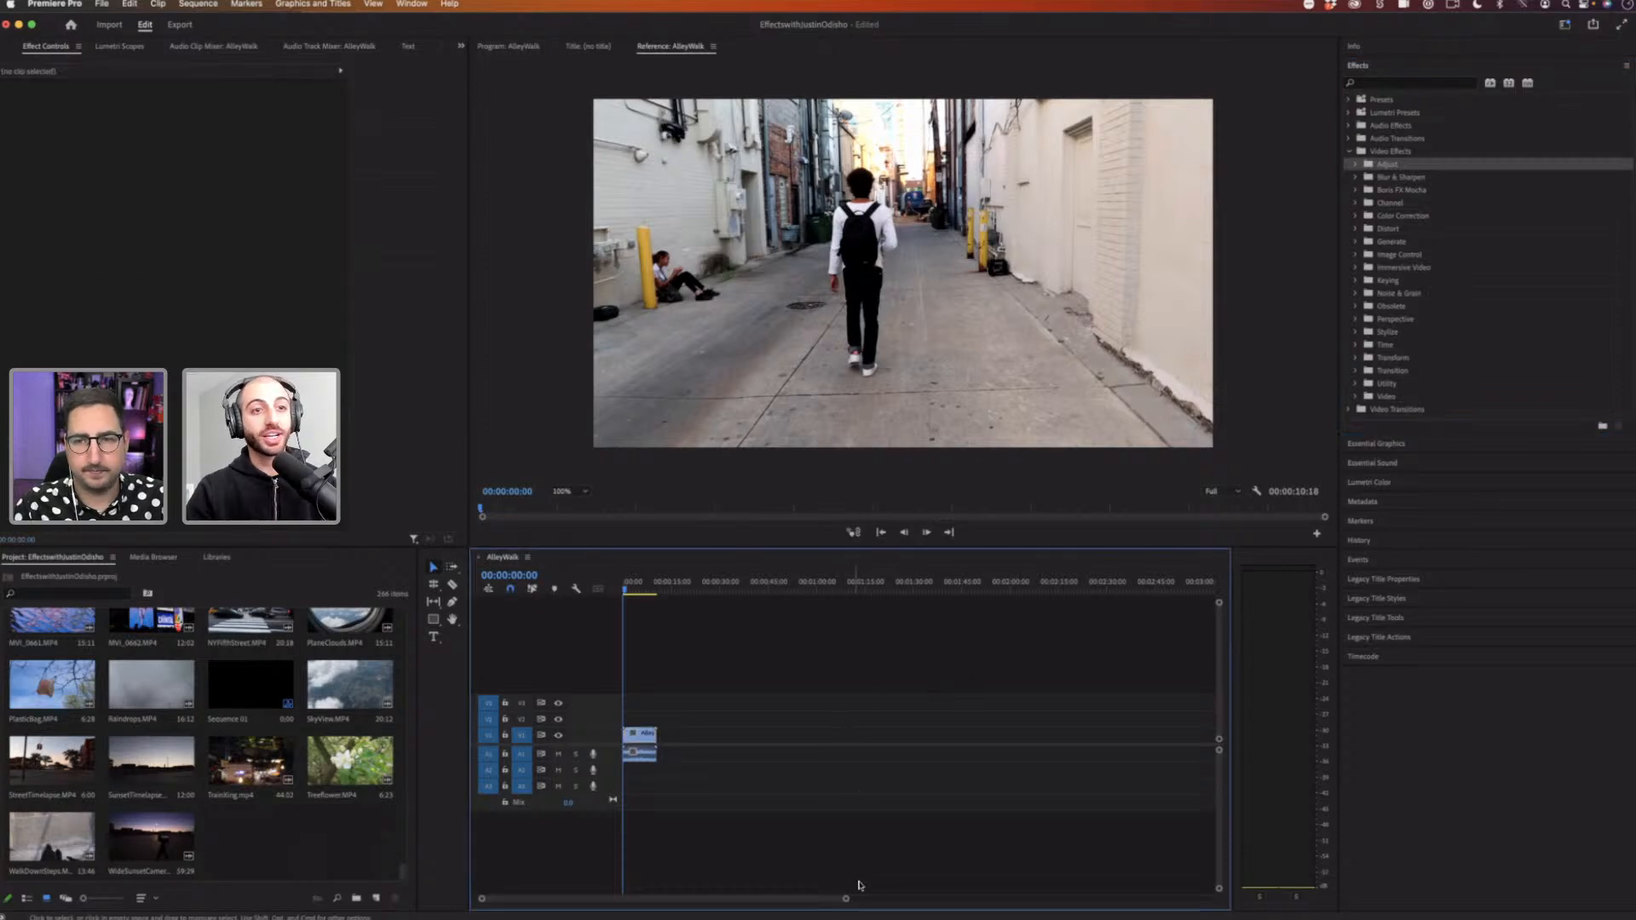
Step: Zoom the timeline in on the clip, select it, and expand its Motion properties in Effect Controls
drag(846, 899, 626, 902)
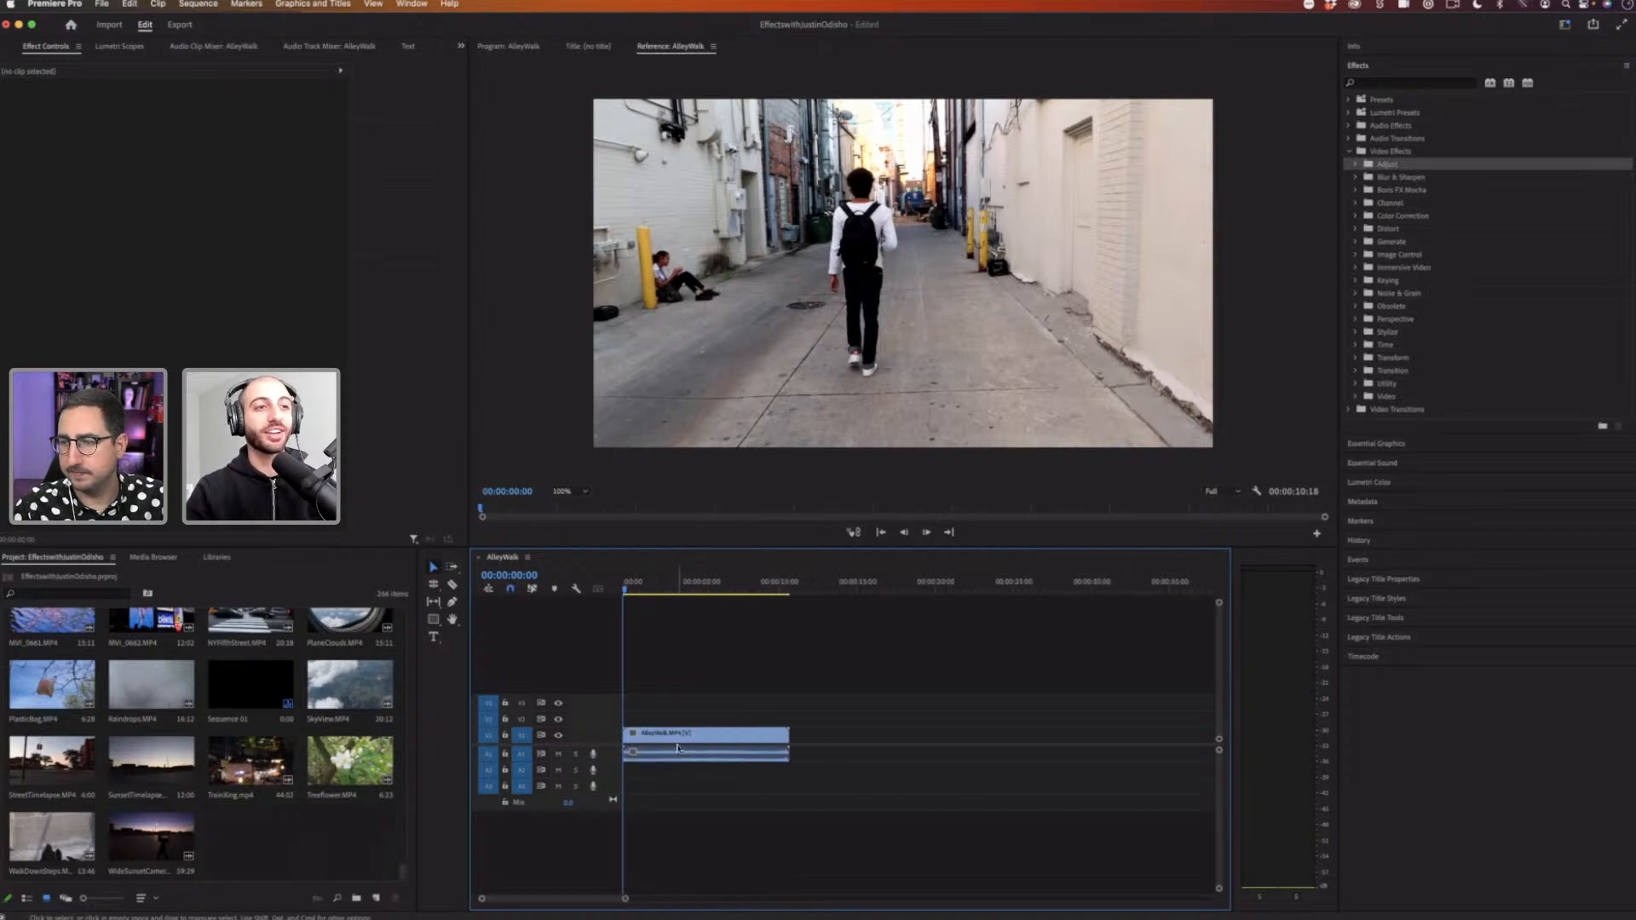
click(659, 738)
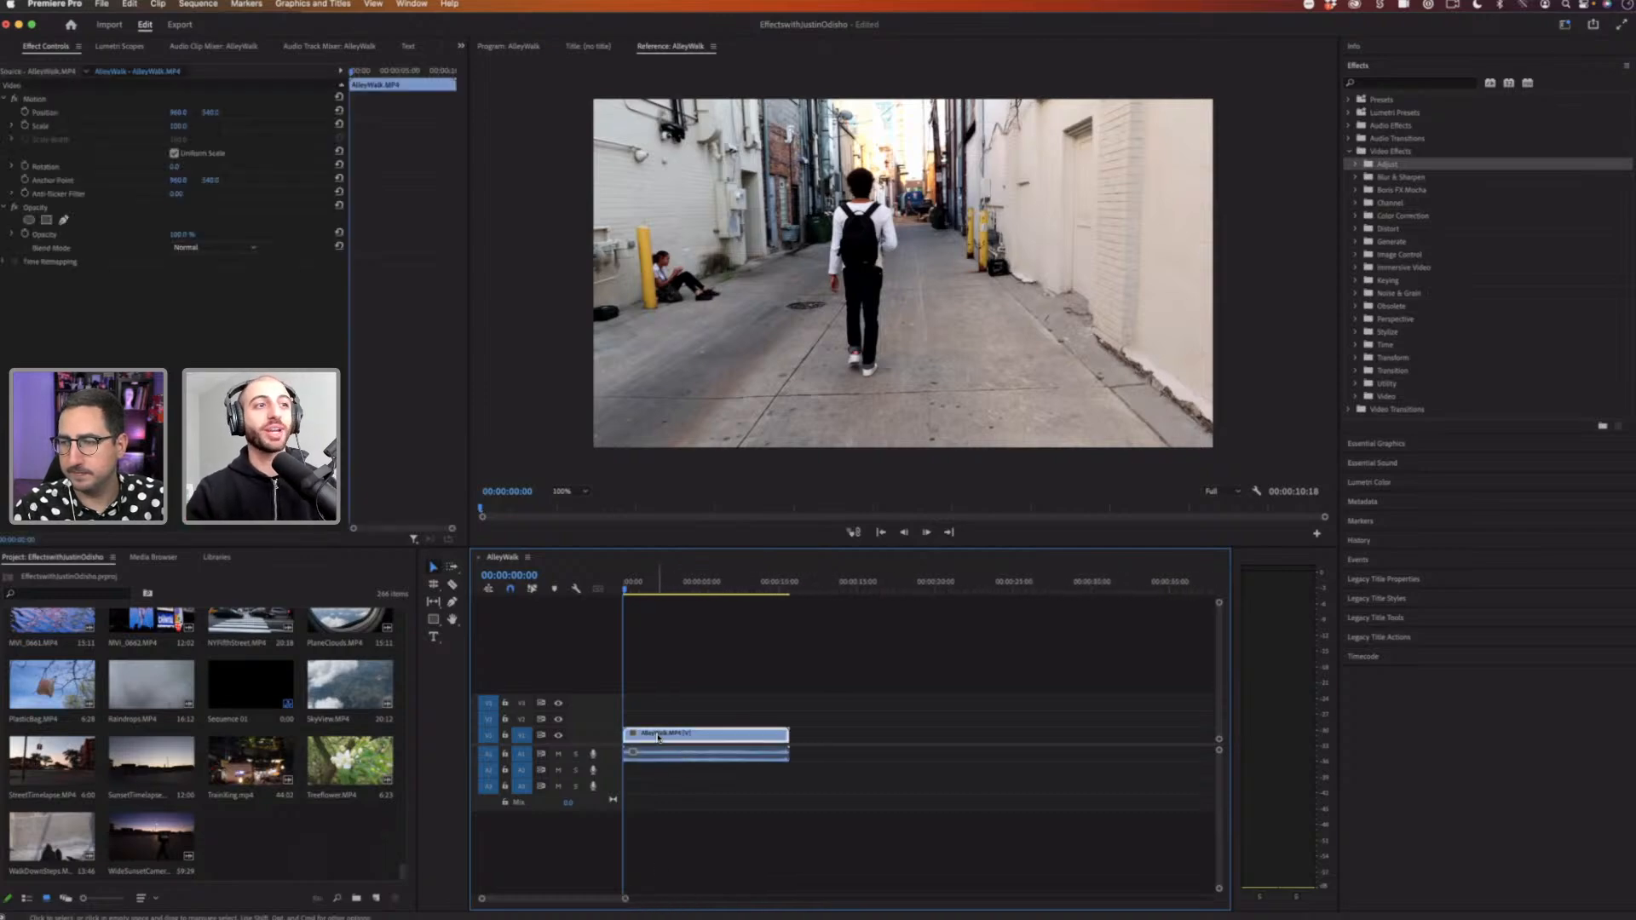
click(714, 715)
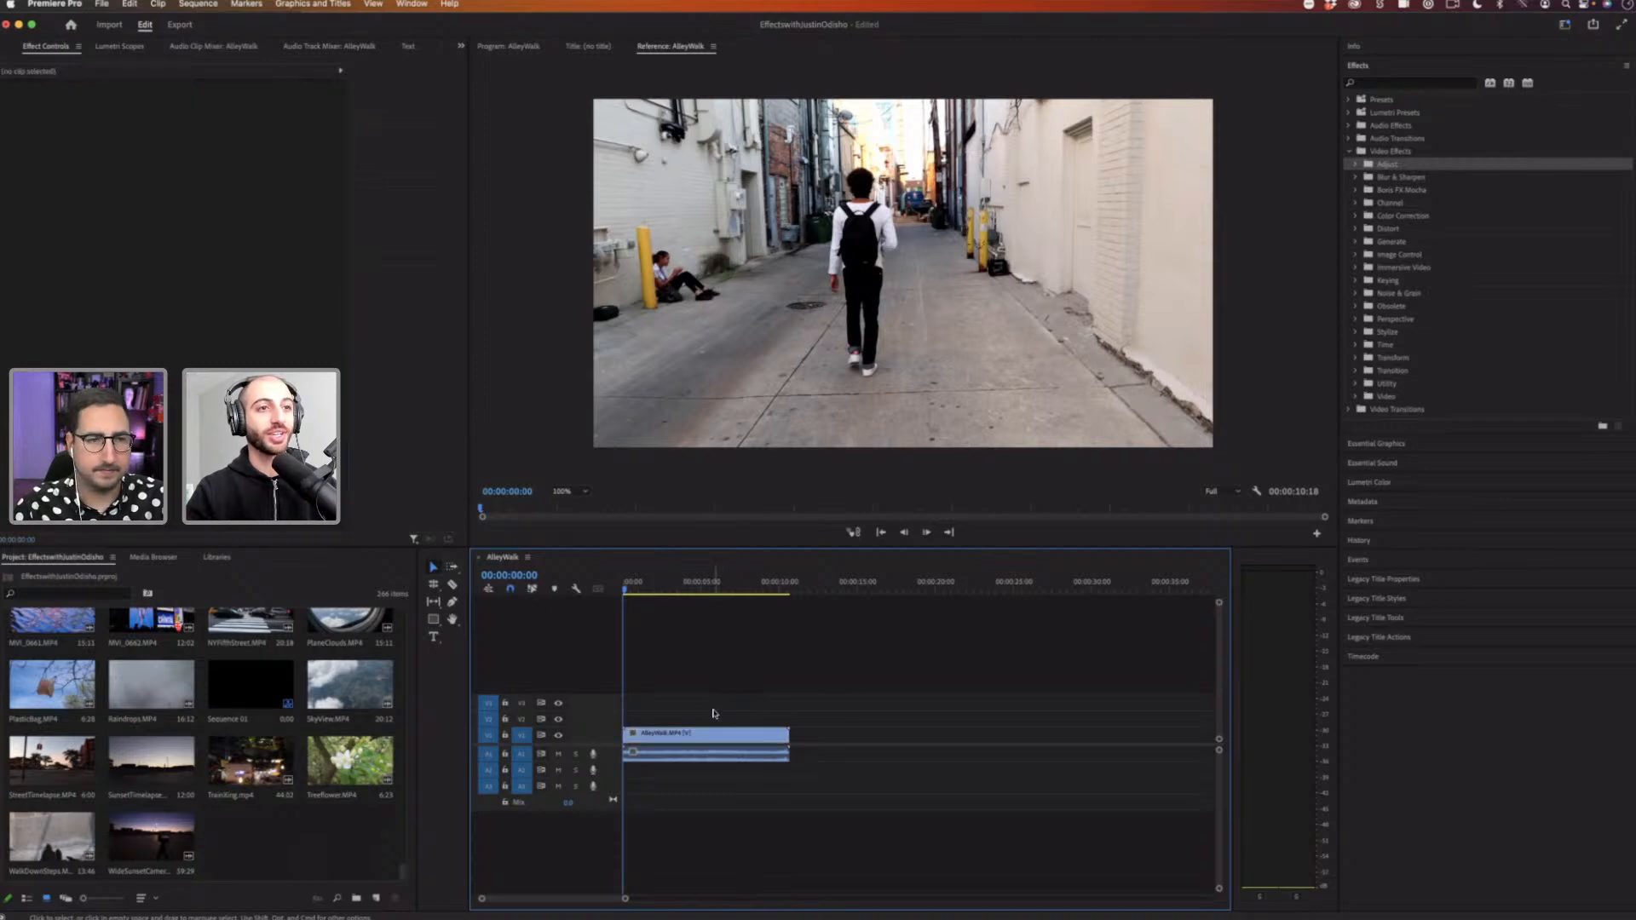
click(663, 738)
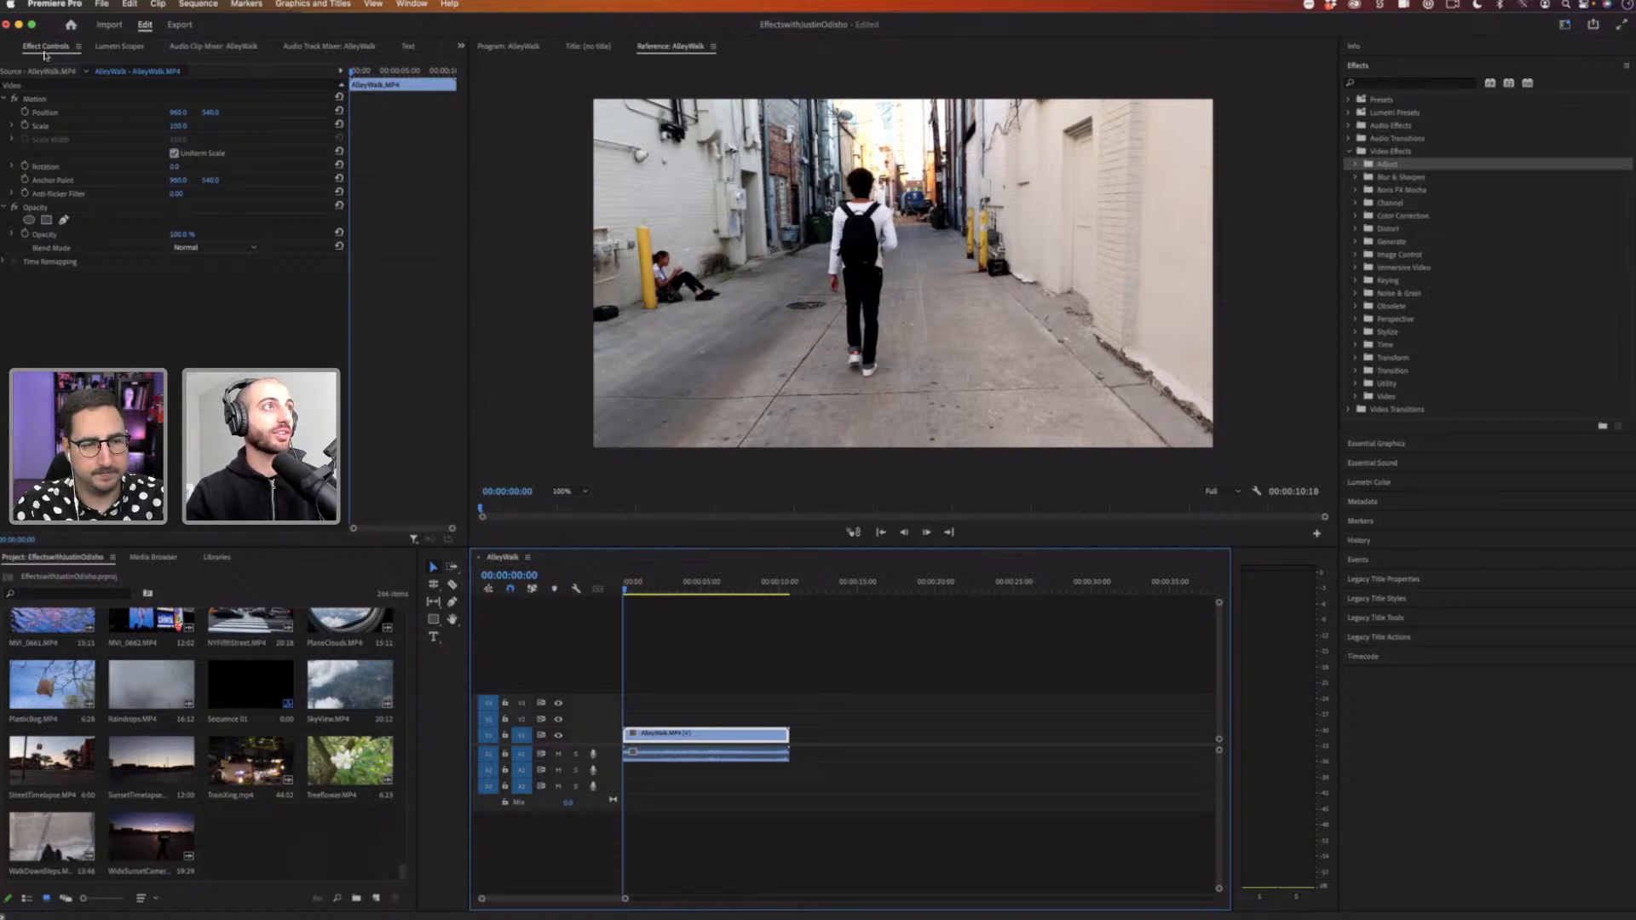
click(3, 98)
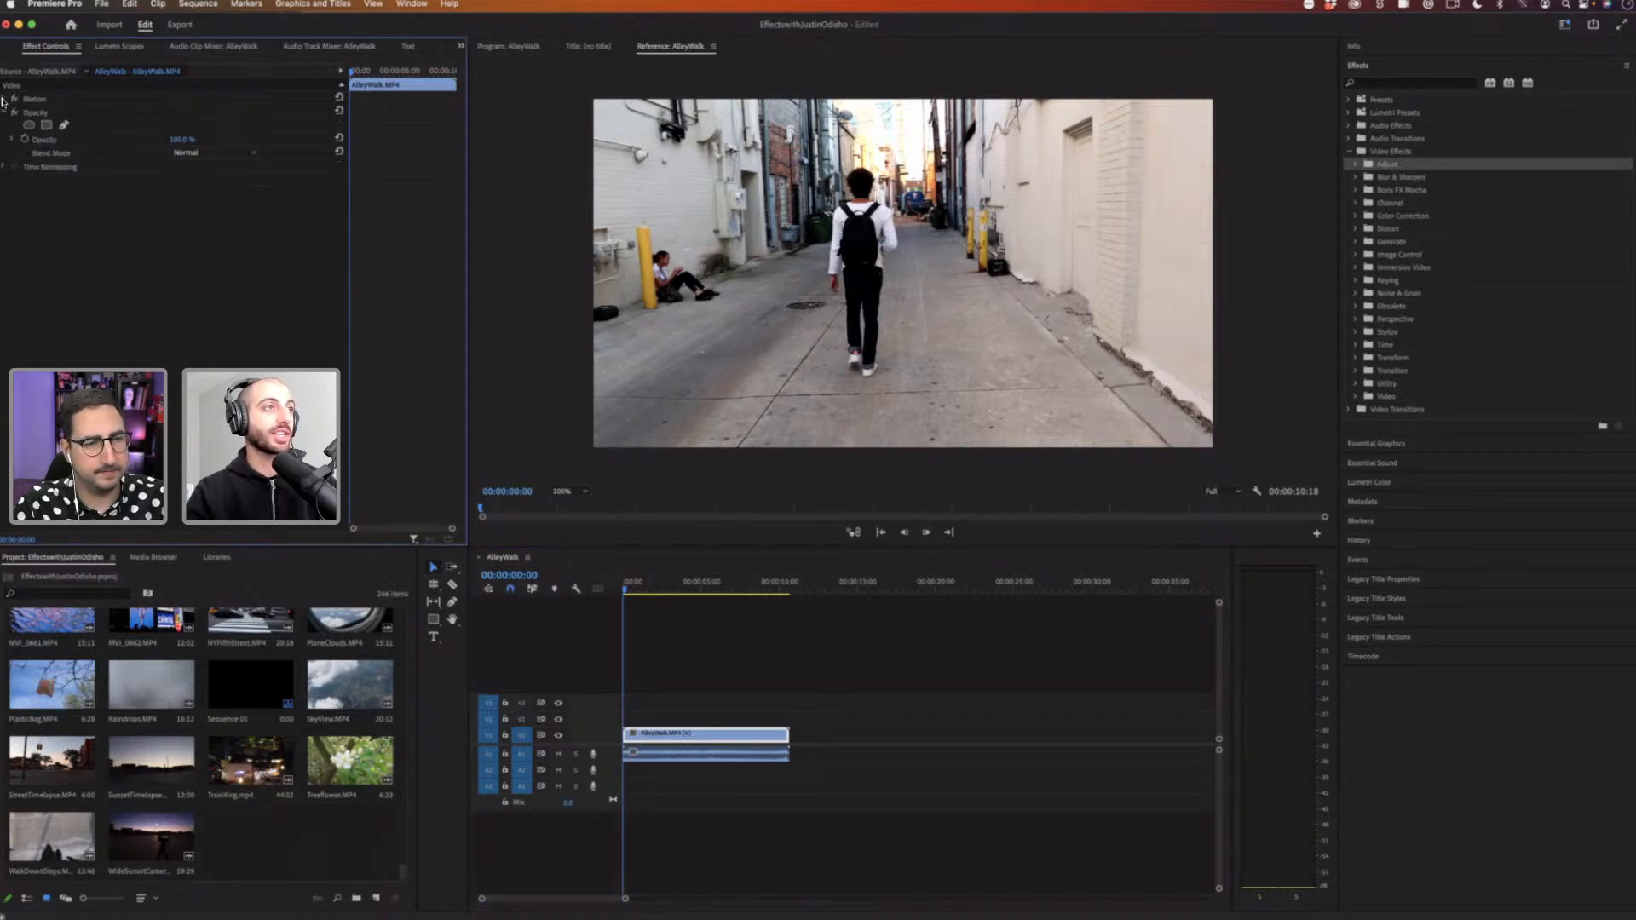
click(3, 99)
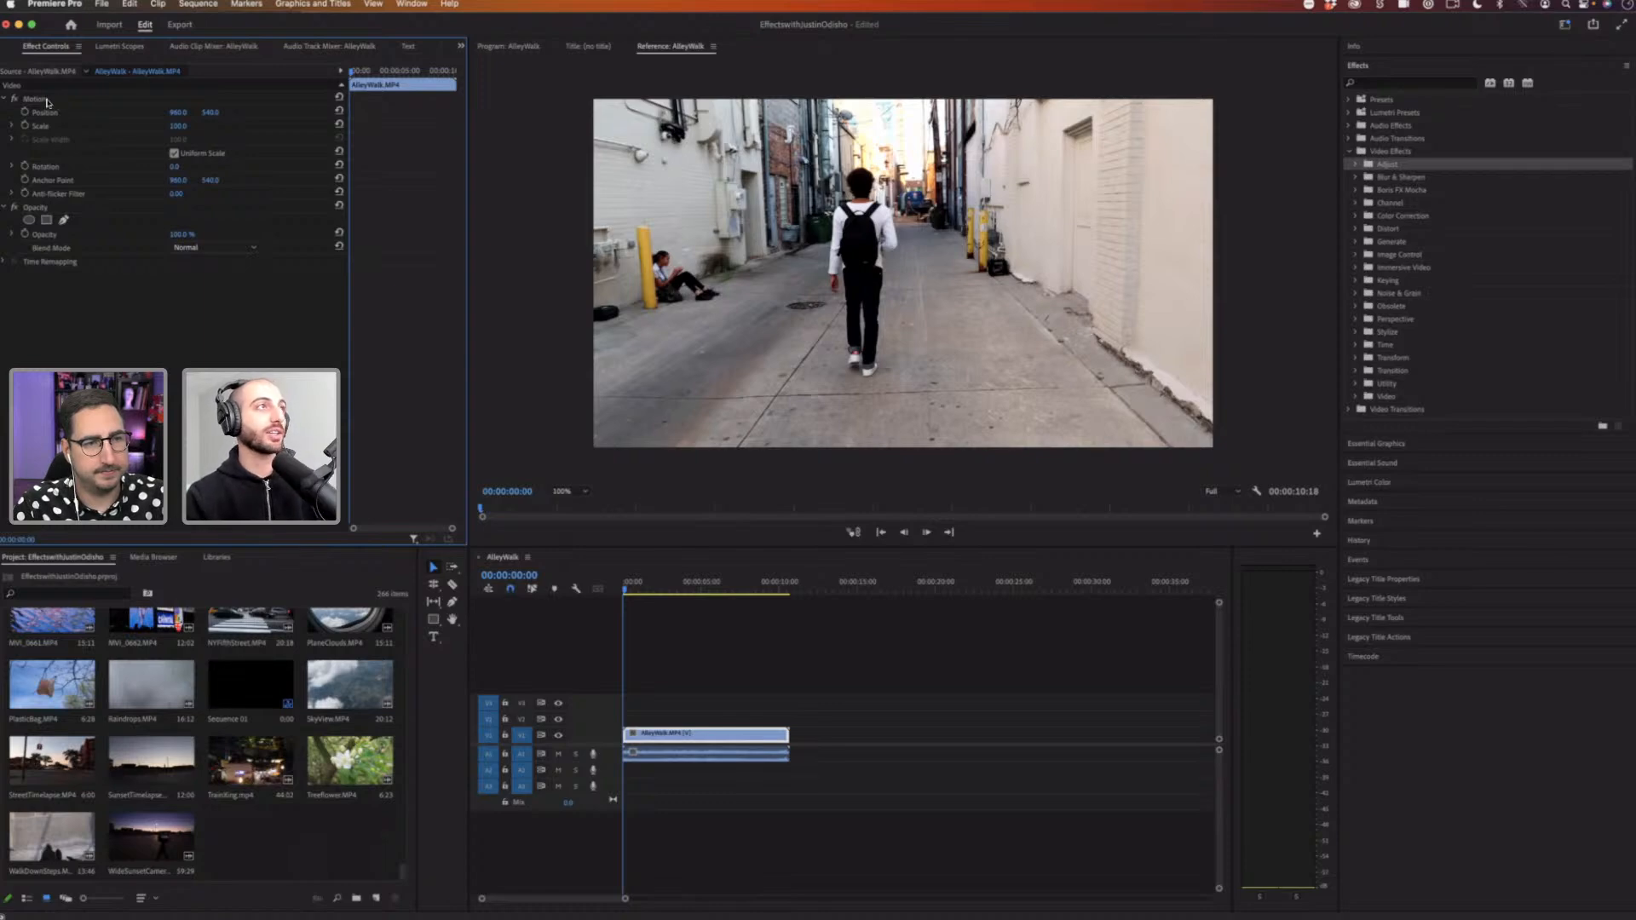
click(47, 101)
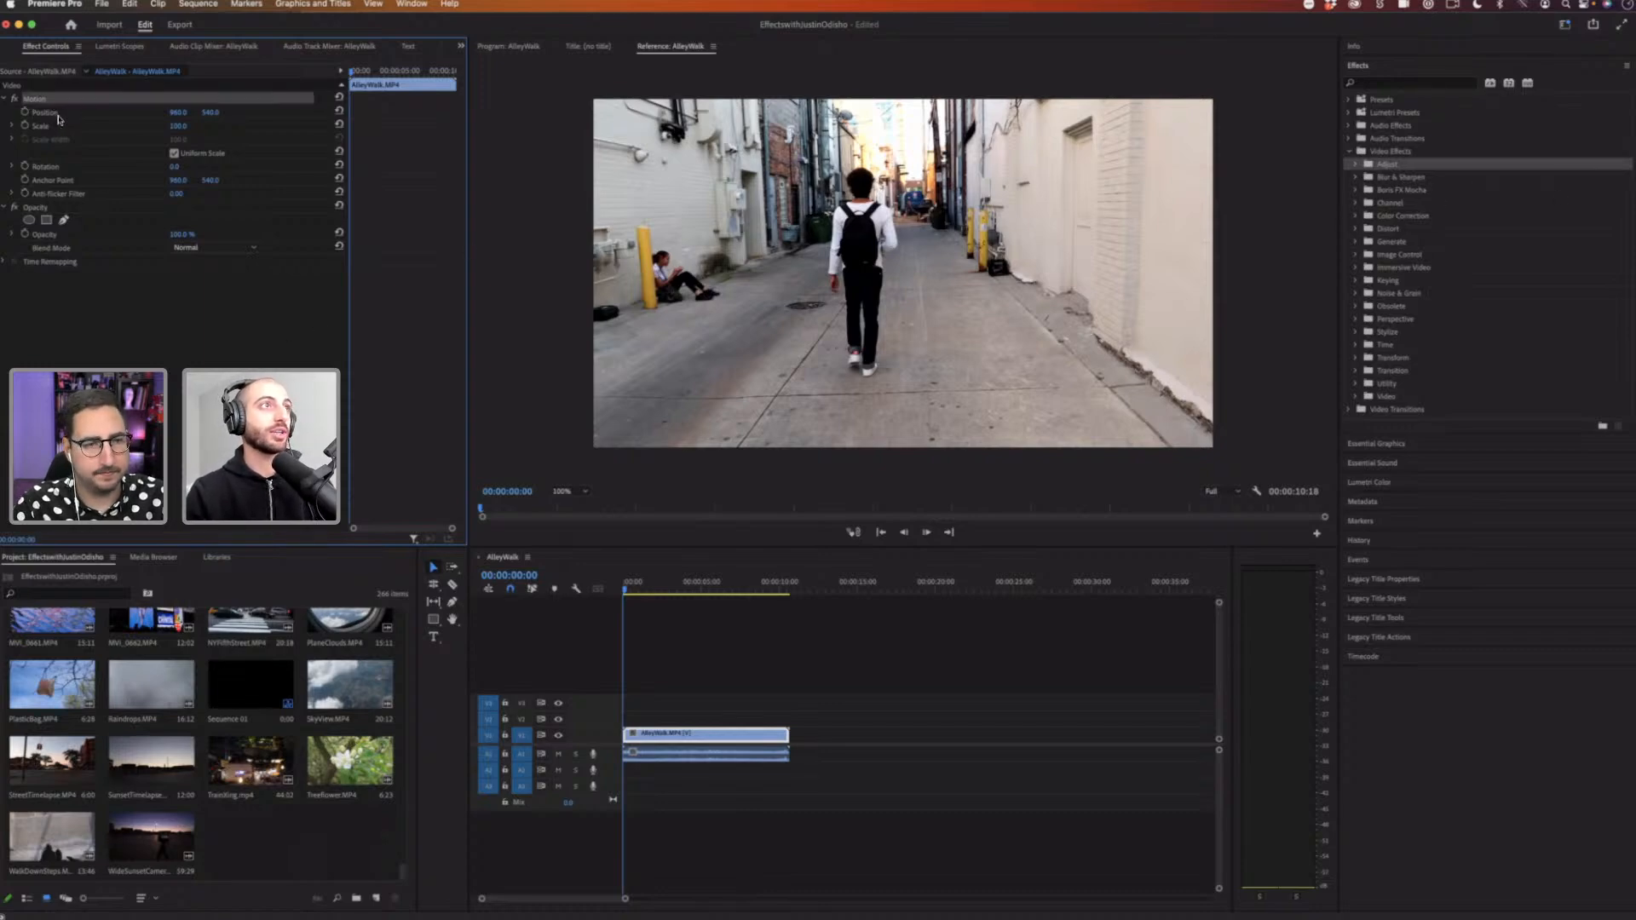
Step: Scrub the clip's horizontal Position and Rotation values, then reset the Motion parameters to default
click(172, 114)
drag(173, 115, 150, 116)
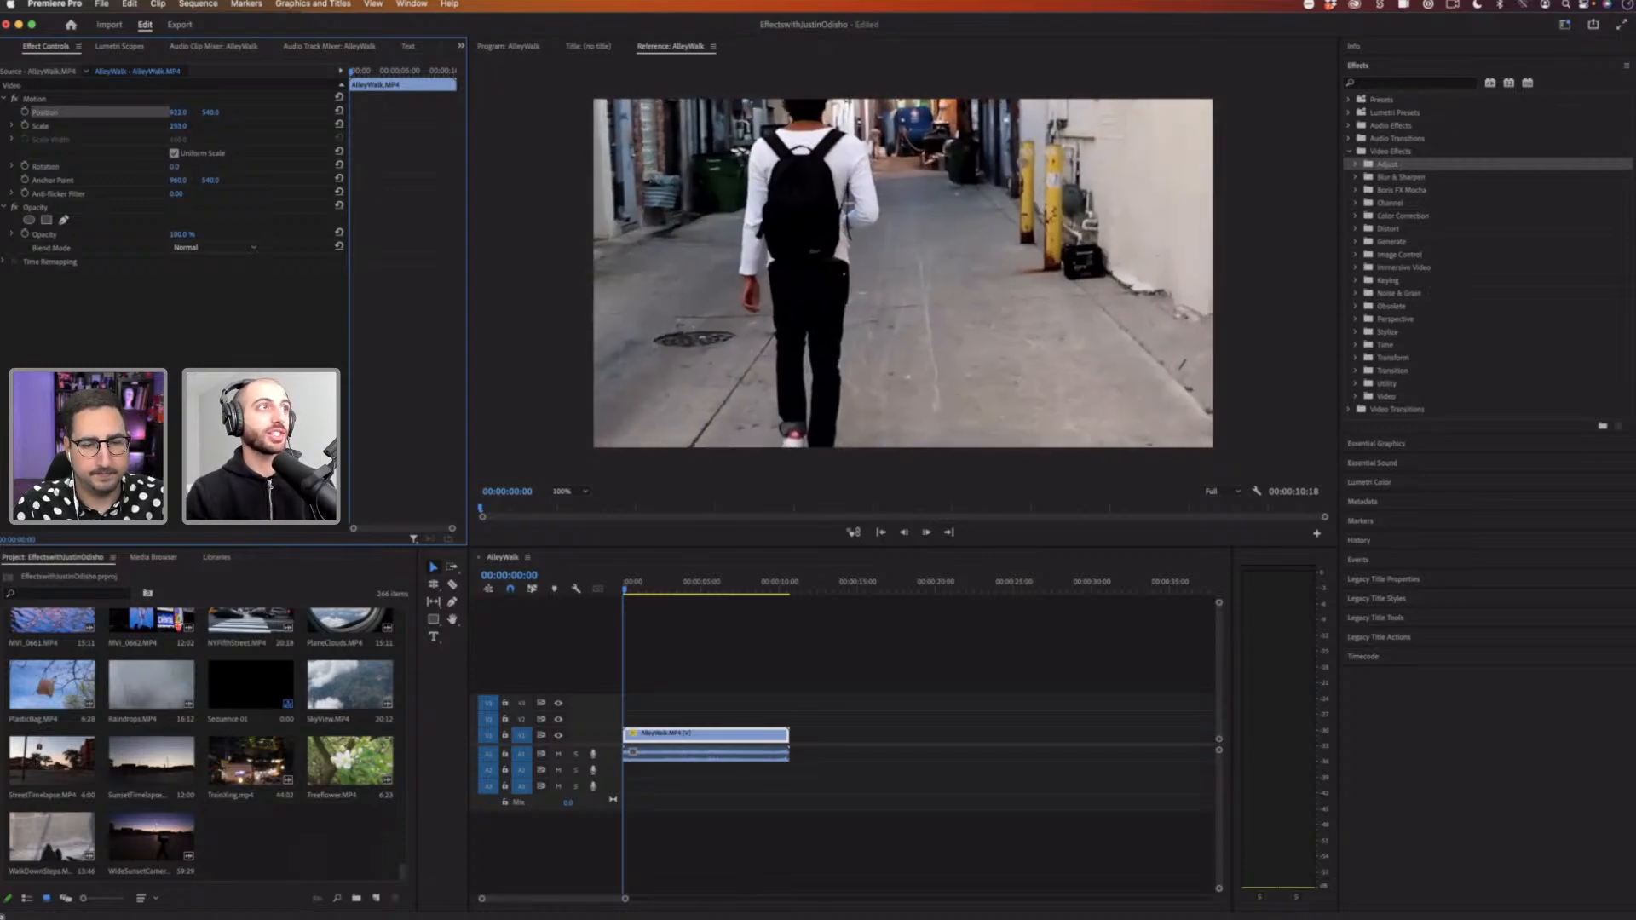
drag(175, 167, 178, 167)
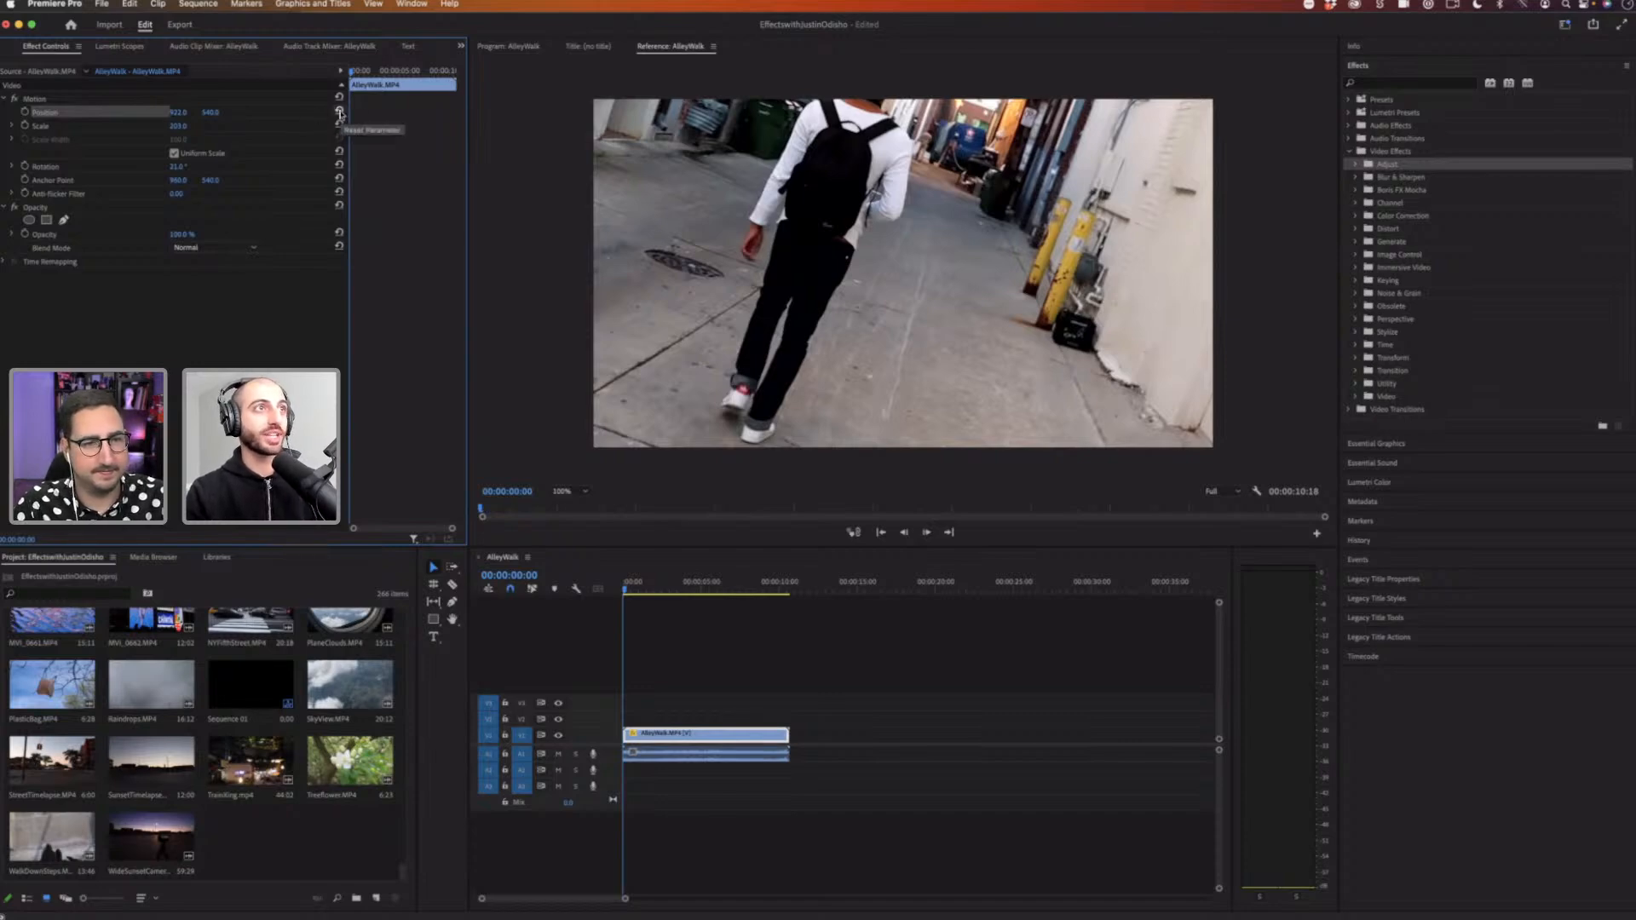
click(339, 112)
click(339, 125)
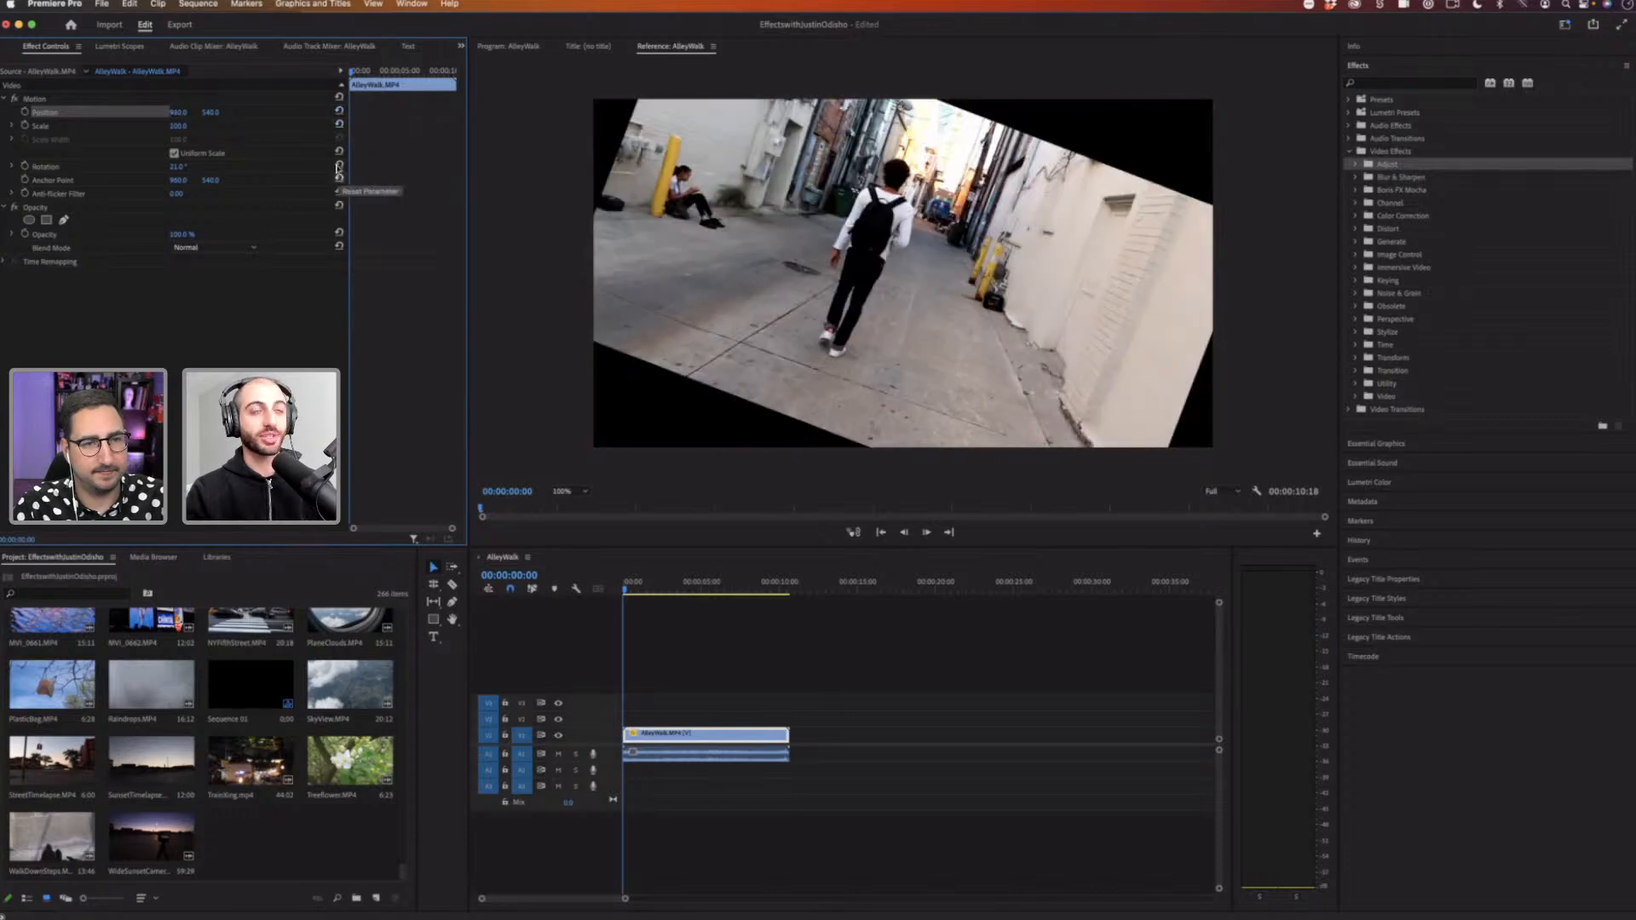
click(339, 166)
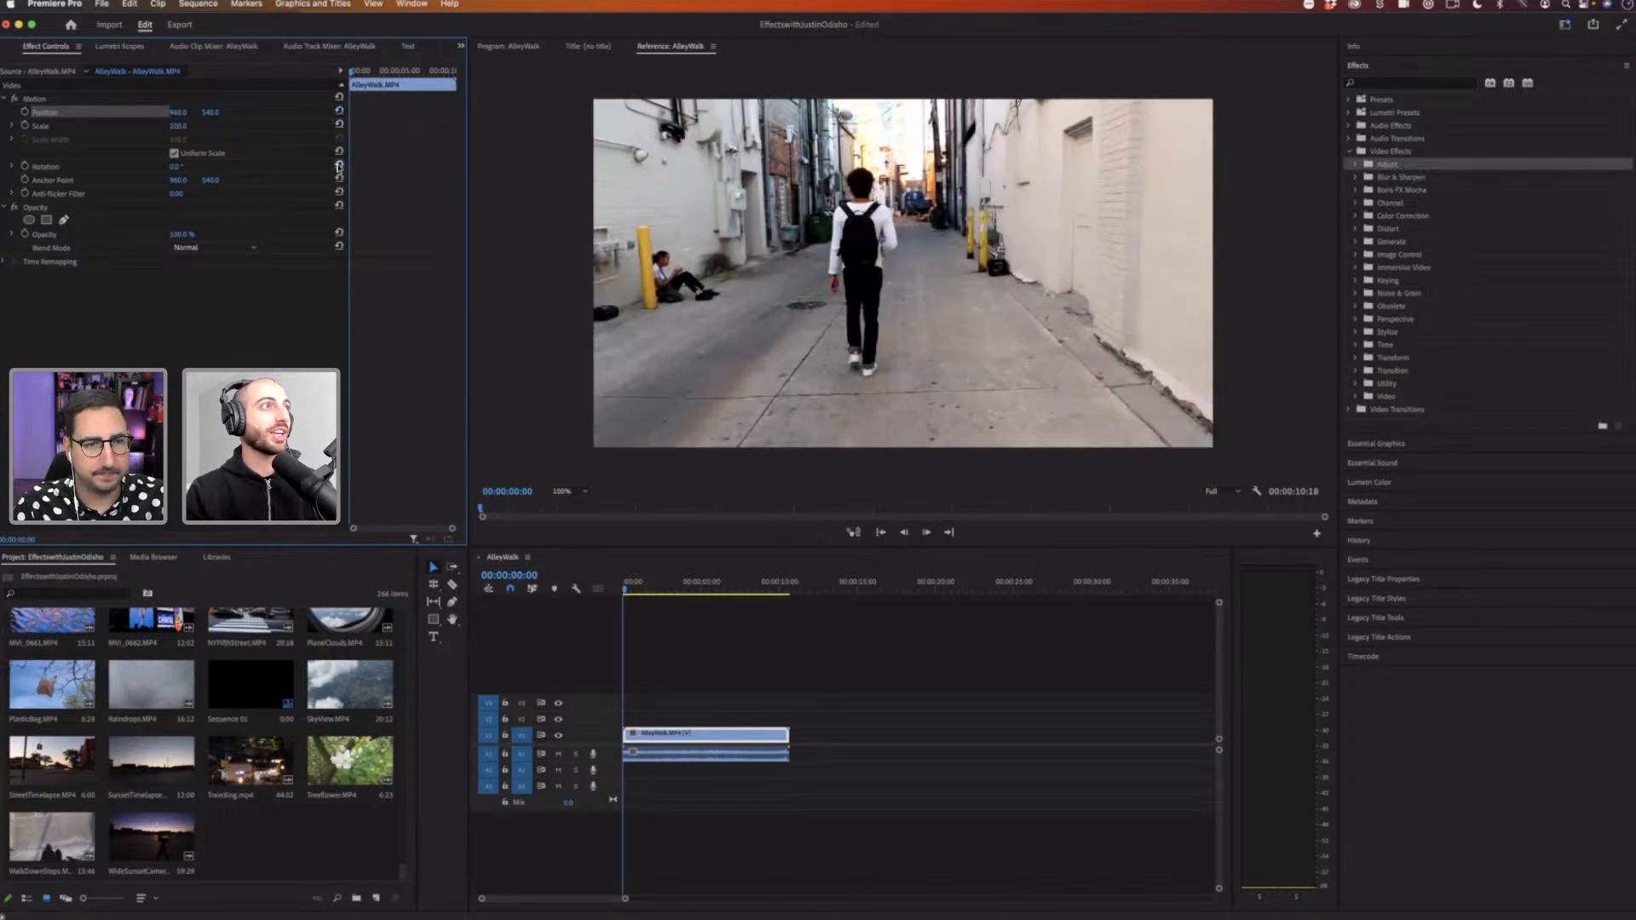
Step: Set the clip's Opacity to 45%
click(47, 209)
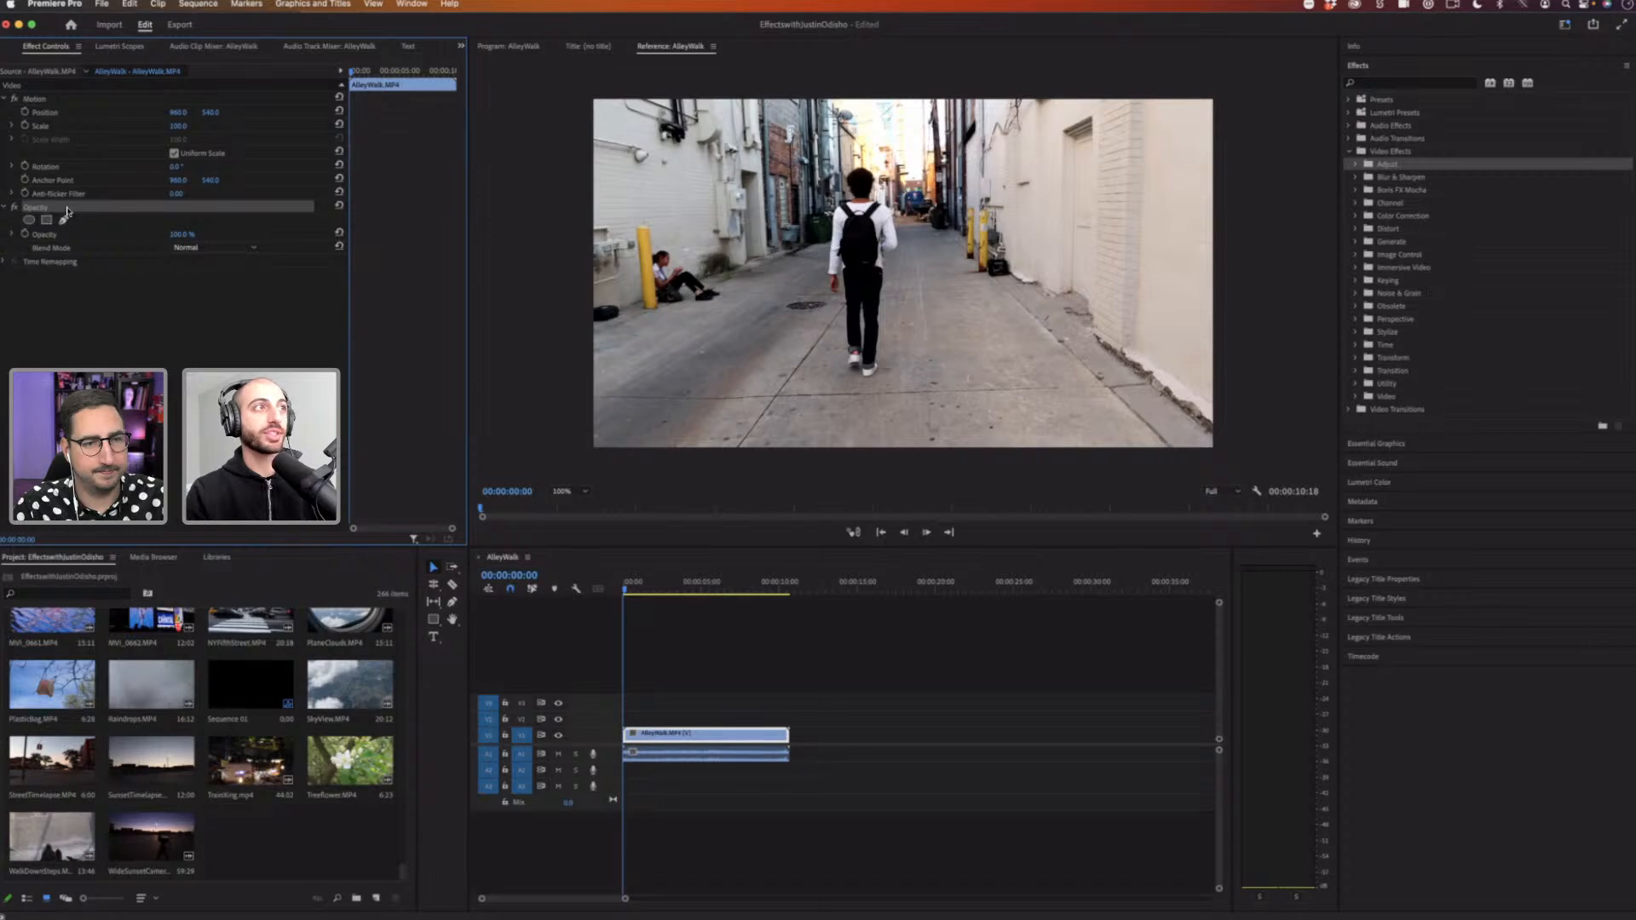
click(180, 235)
text(45)
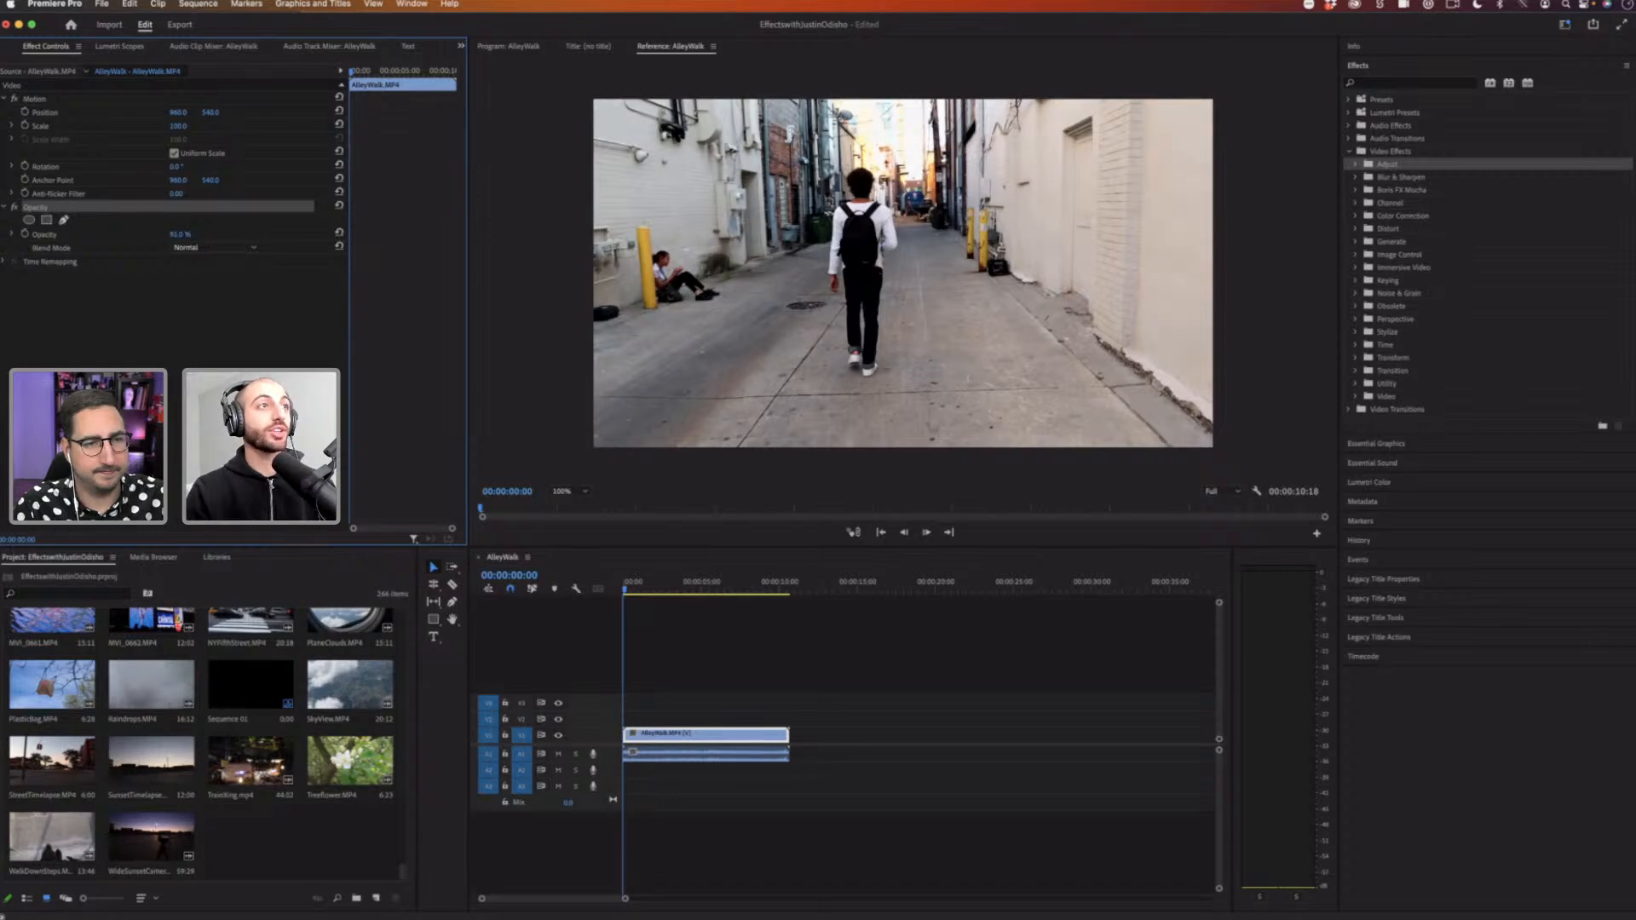
key(Return)
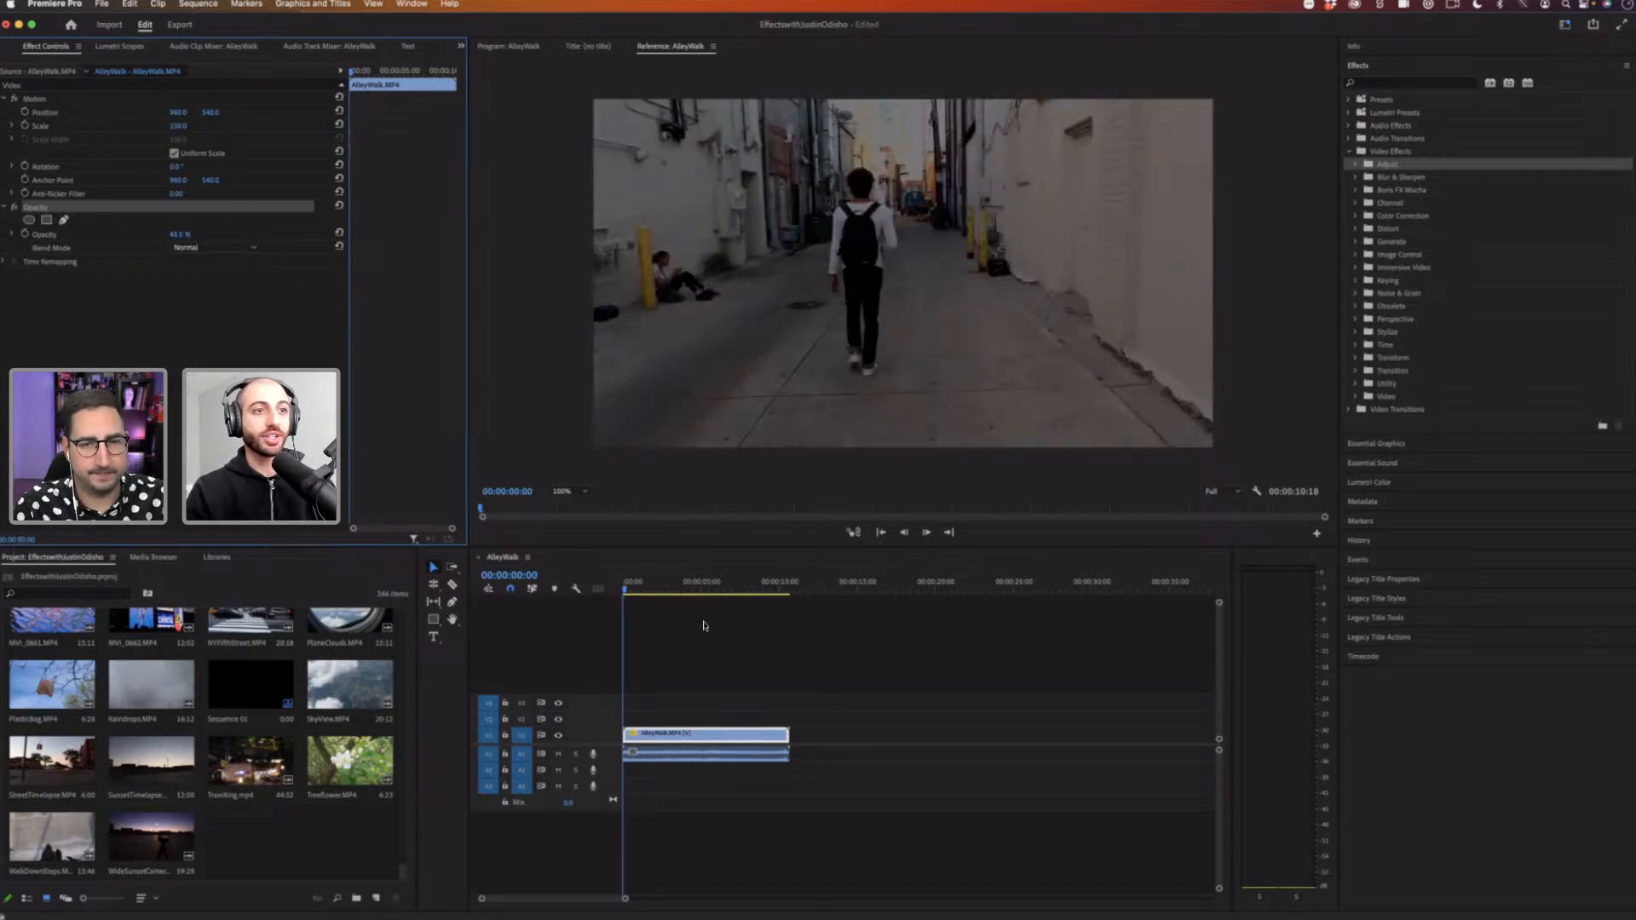
Step: Search the effects for Blur and apply Gaussian Blur to the AlleyWalk clip
click(636, 740)
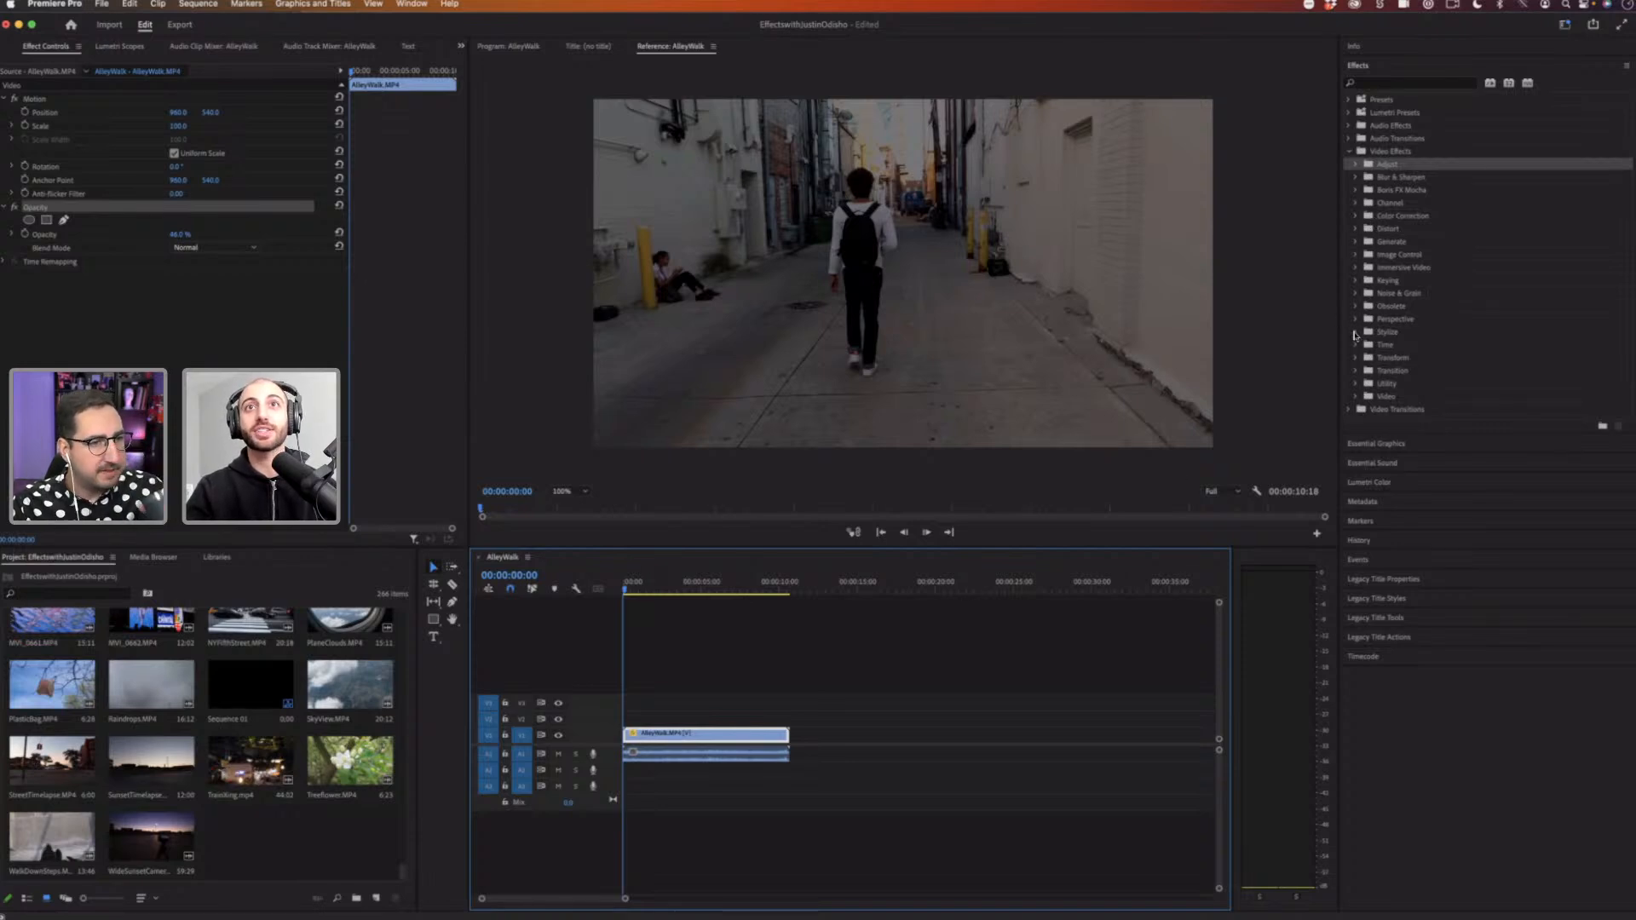
click(1386, 83)
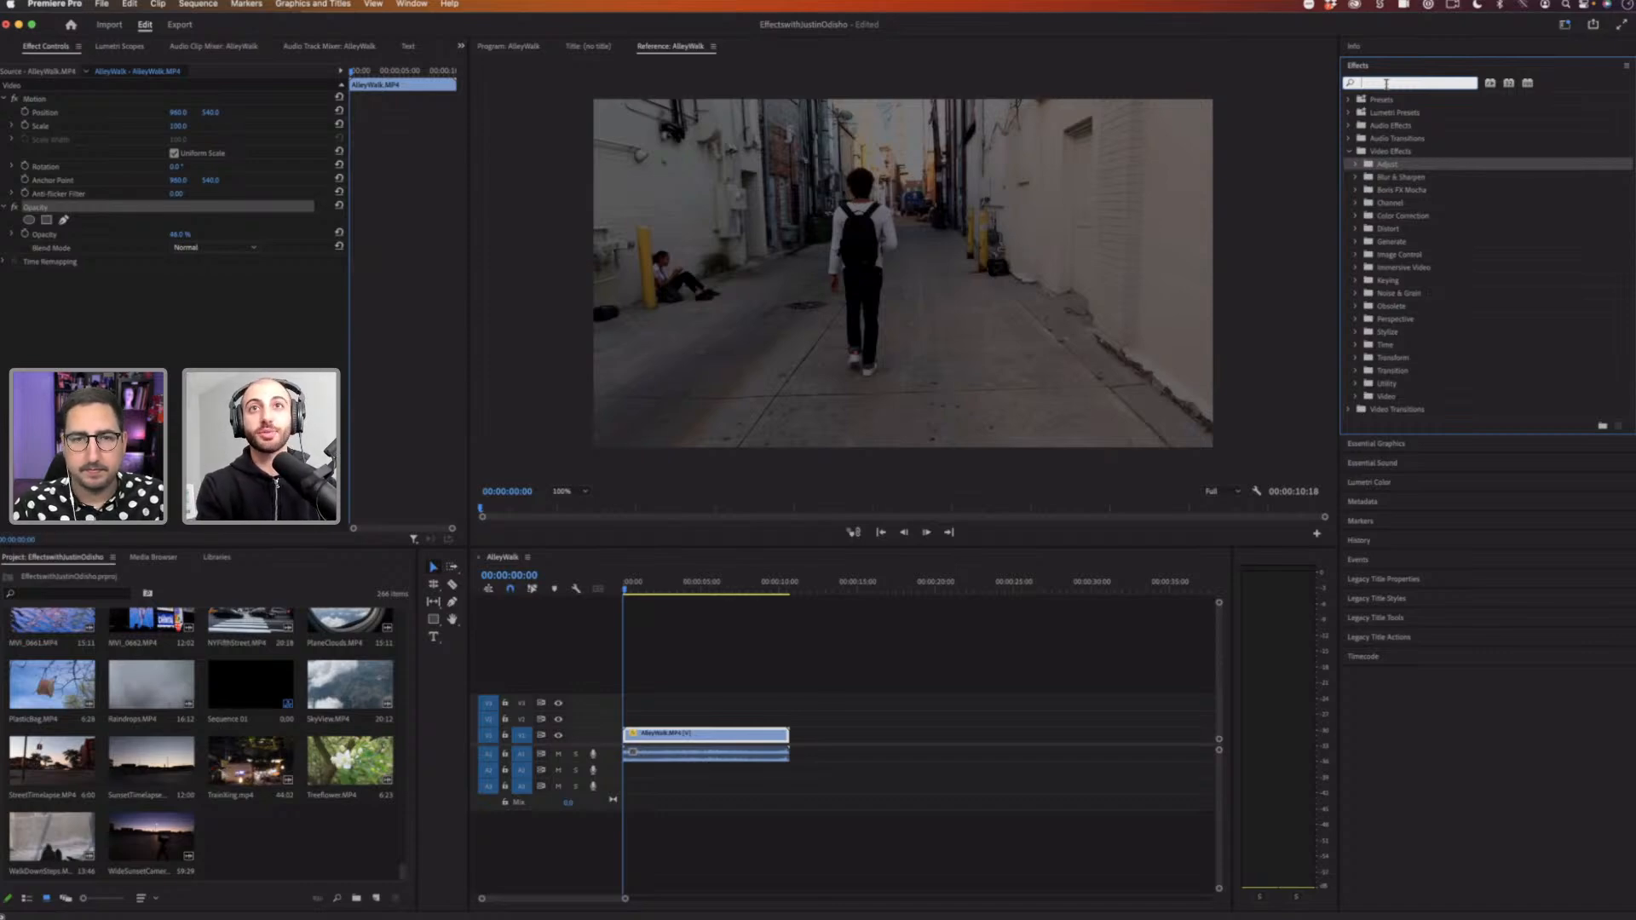
text(r)
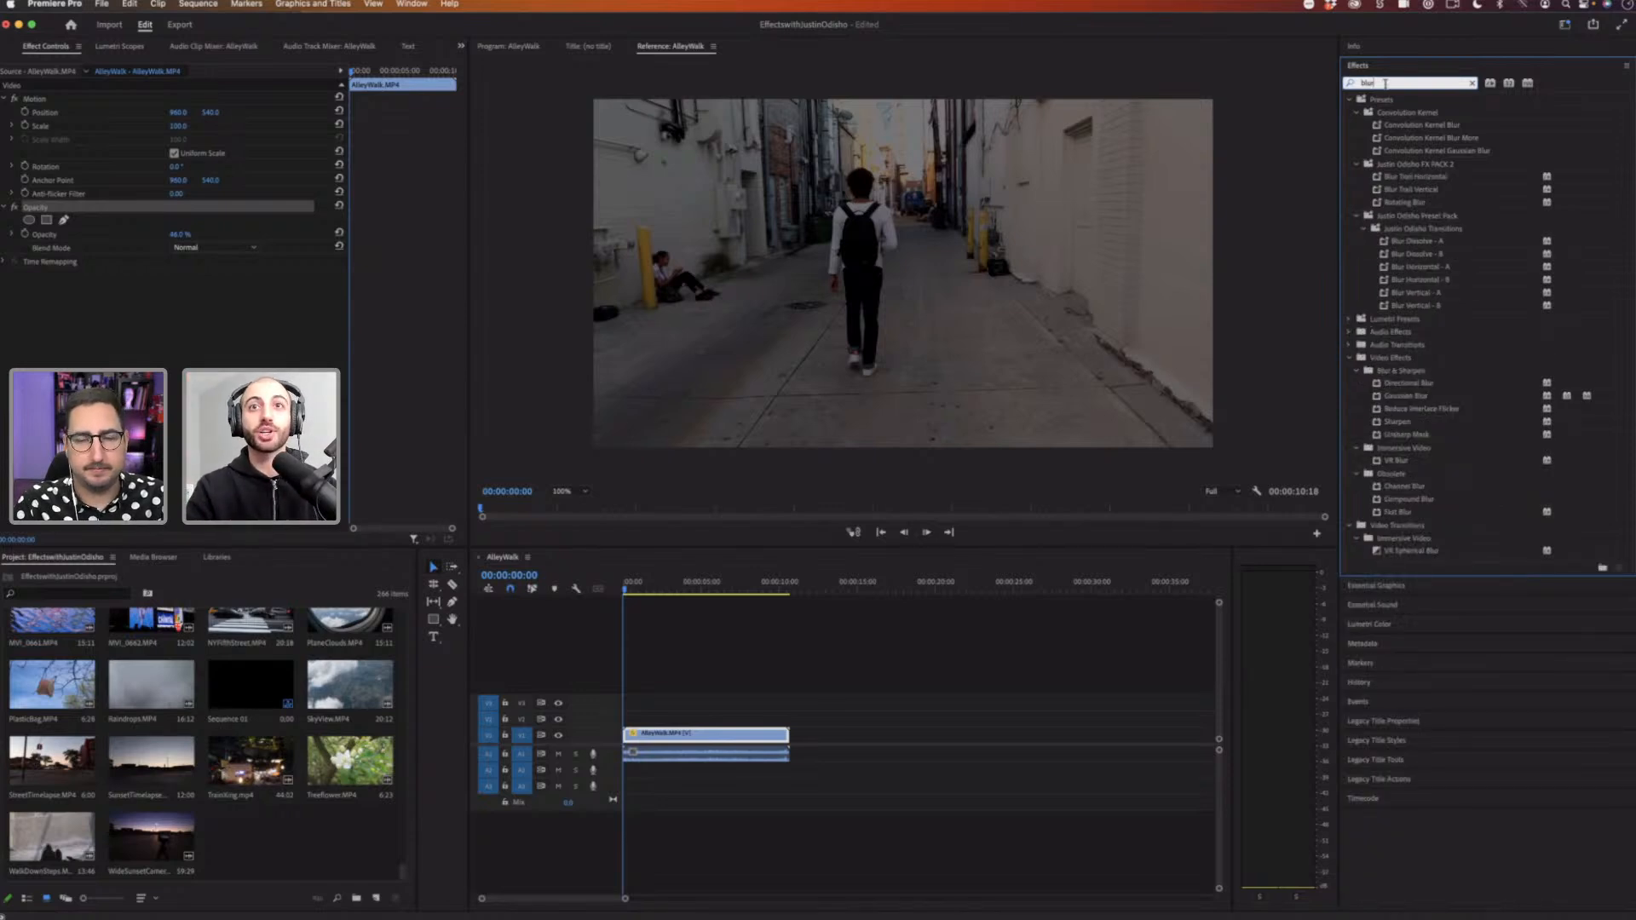
click(1430, 401)
drag(1435, 401, 720, 740)
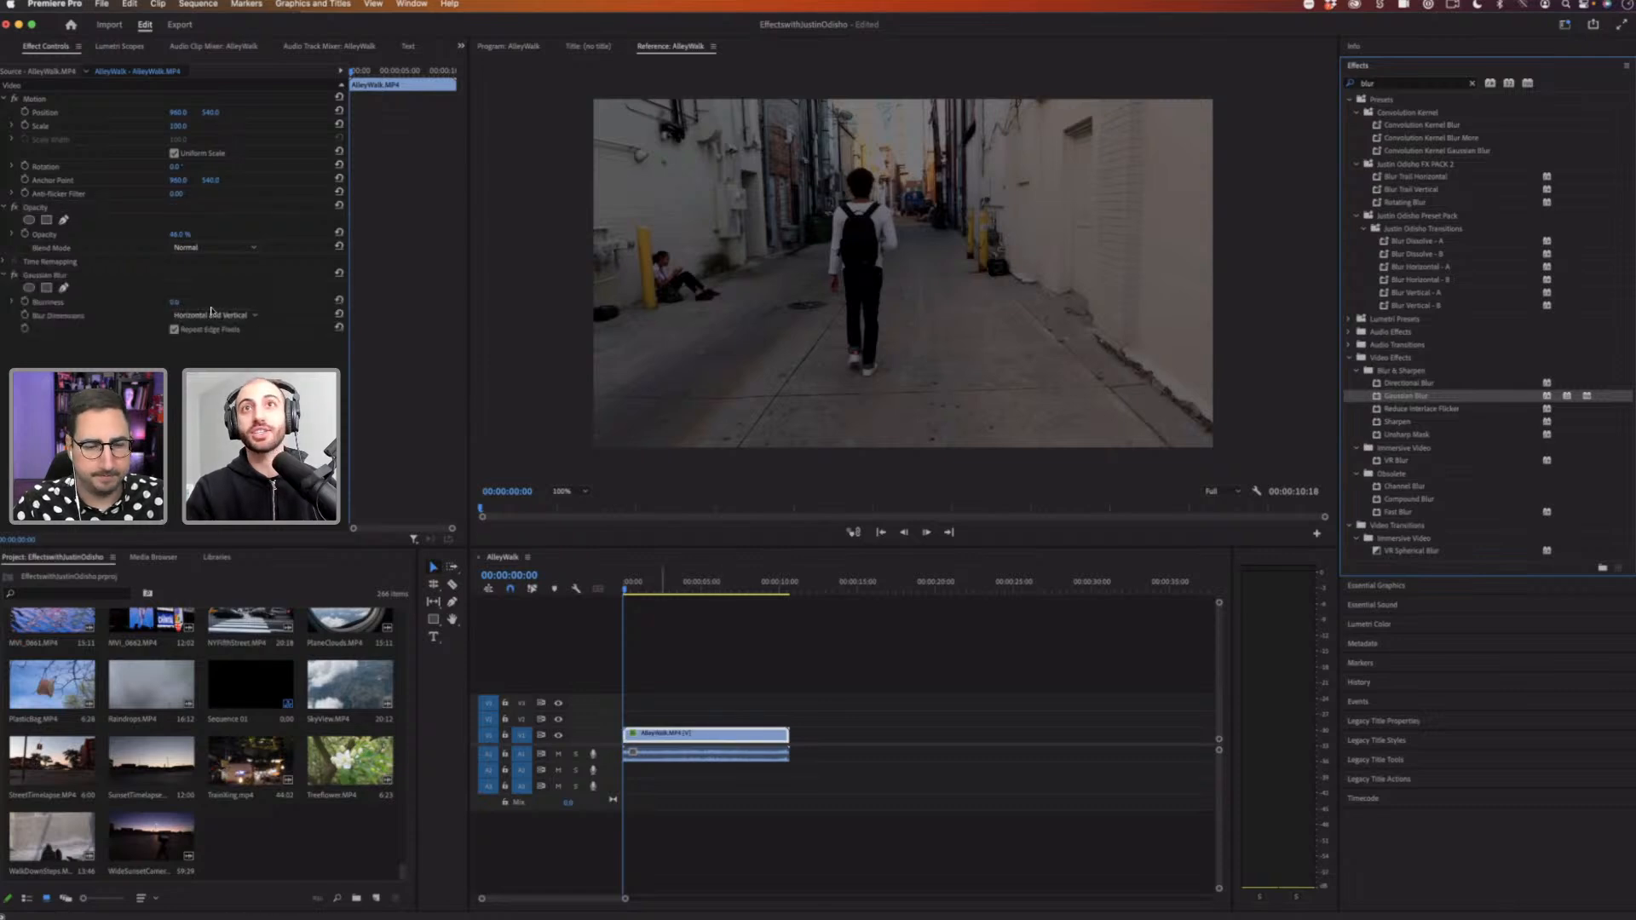
Step: Clear the effects search and increase the Gaussian Blur Blurriness on the AlleyWalk clip
click(1367, 83)
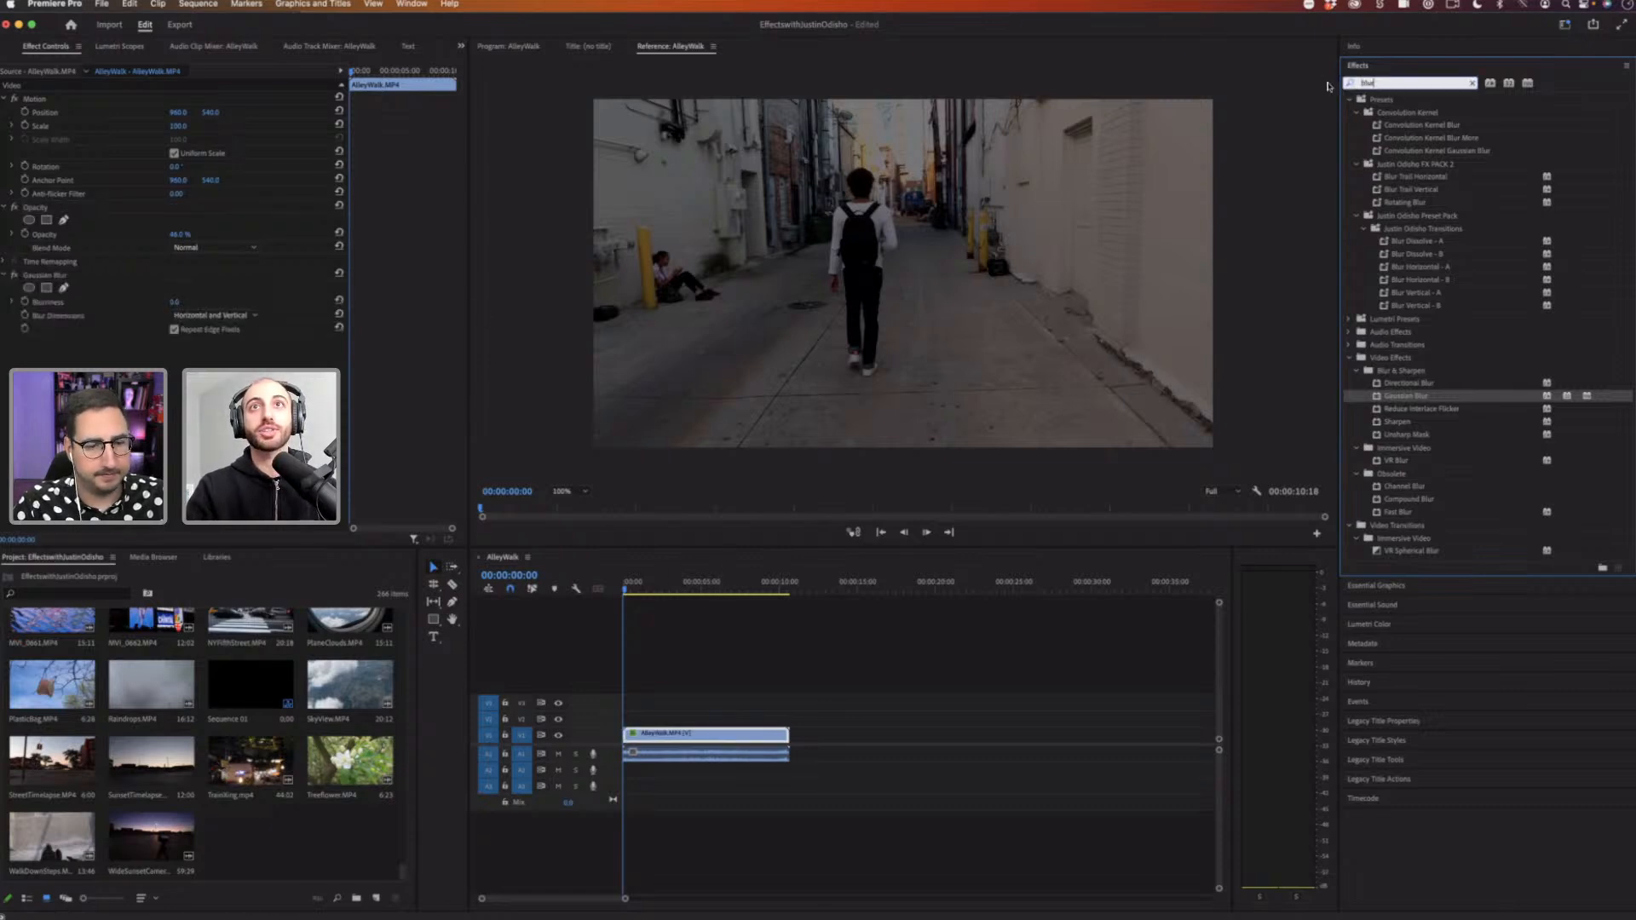
click(1473, 83)
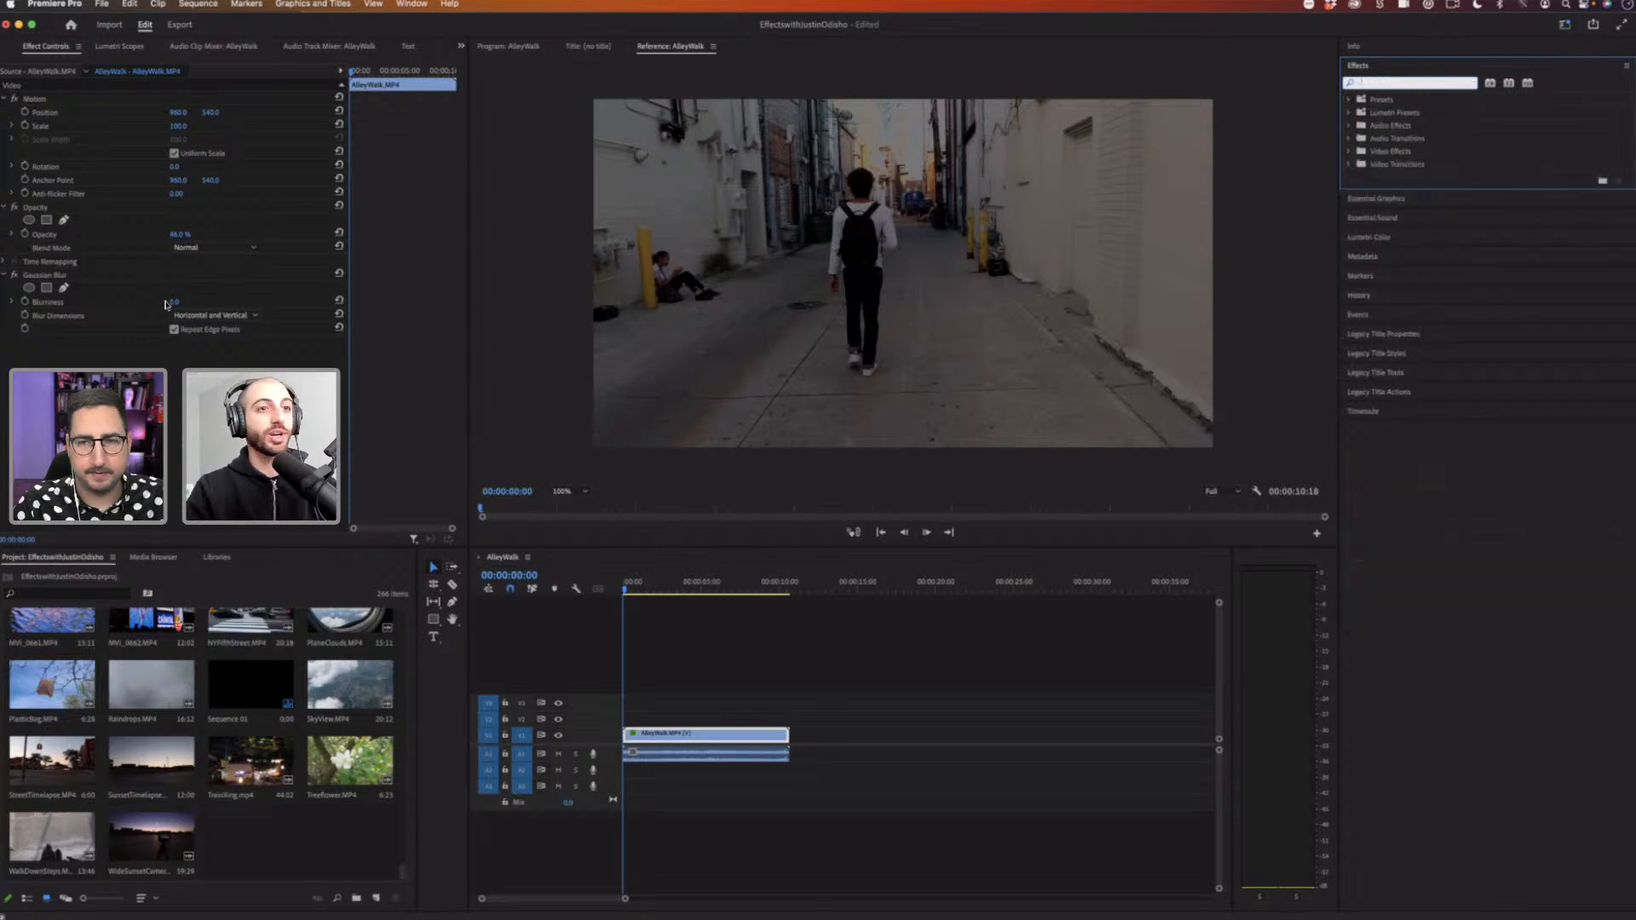
mouse_move(174, 302)
mouse_down()
mouse_move(219, 302)
mouse_move(189, 301)
mouse_up()
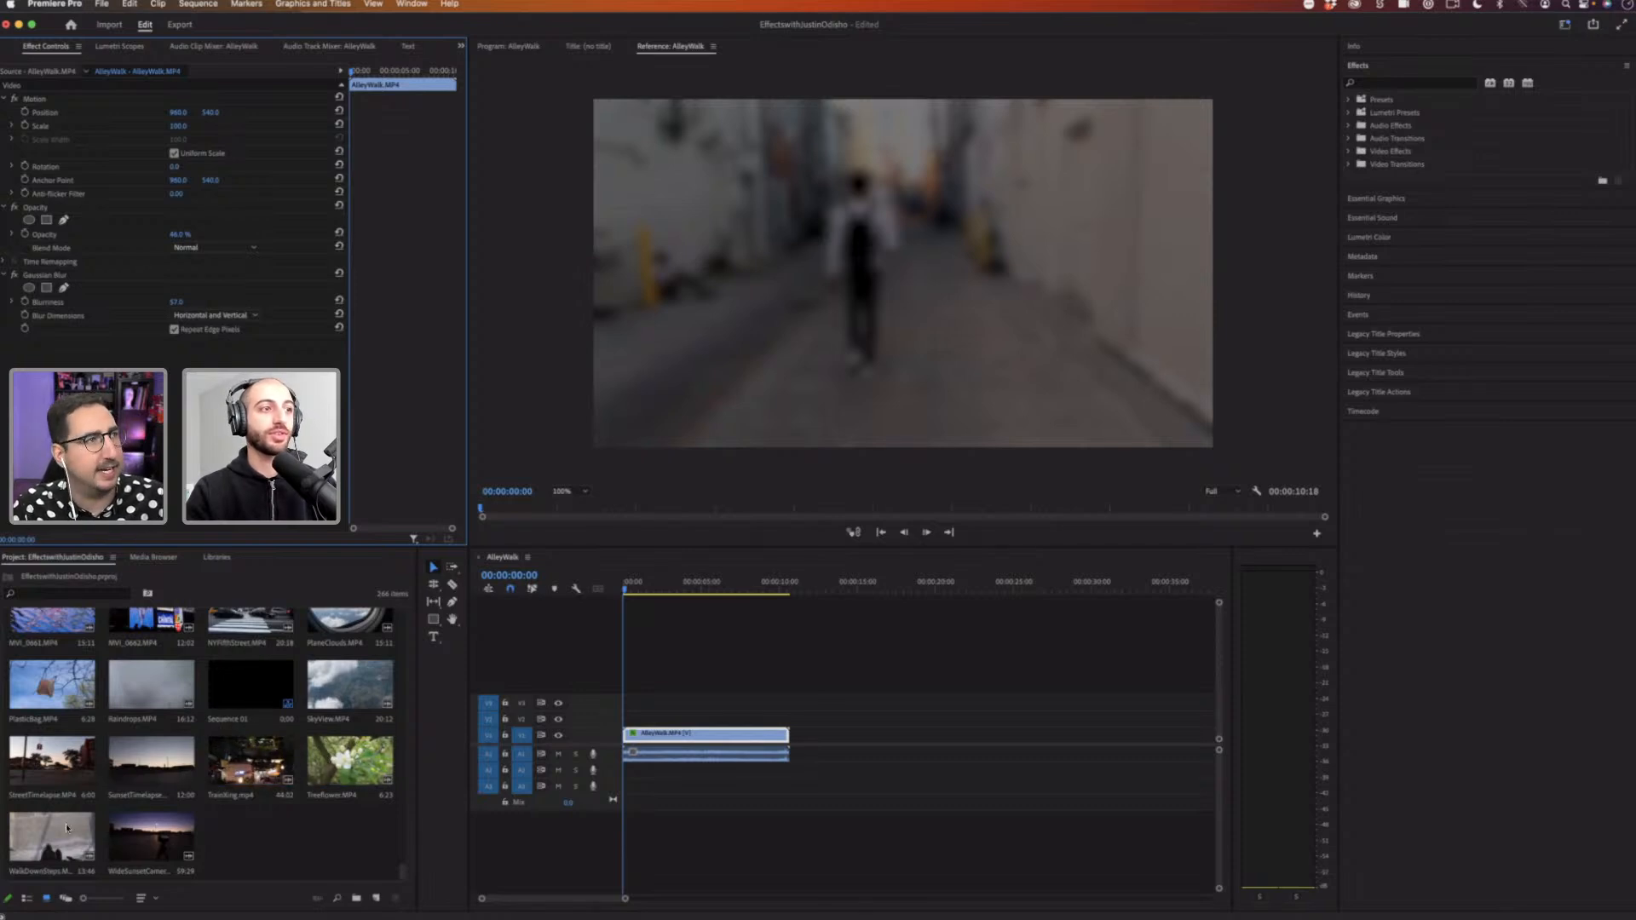
Step: Add the WalkDownSteps clip to the timeline right after the AlleyWalk clip and reselect AlleyWalk
drag(61, 832, 796, 734)
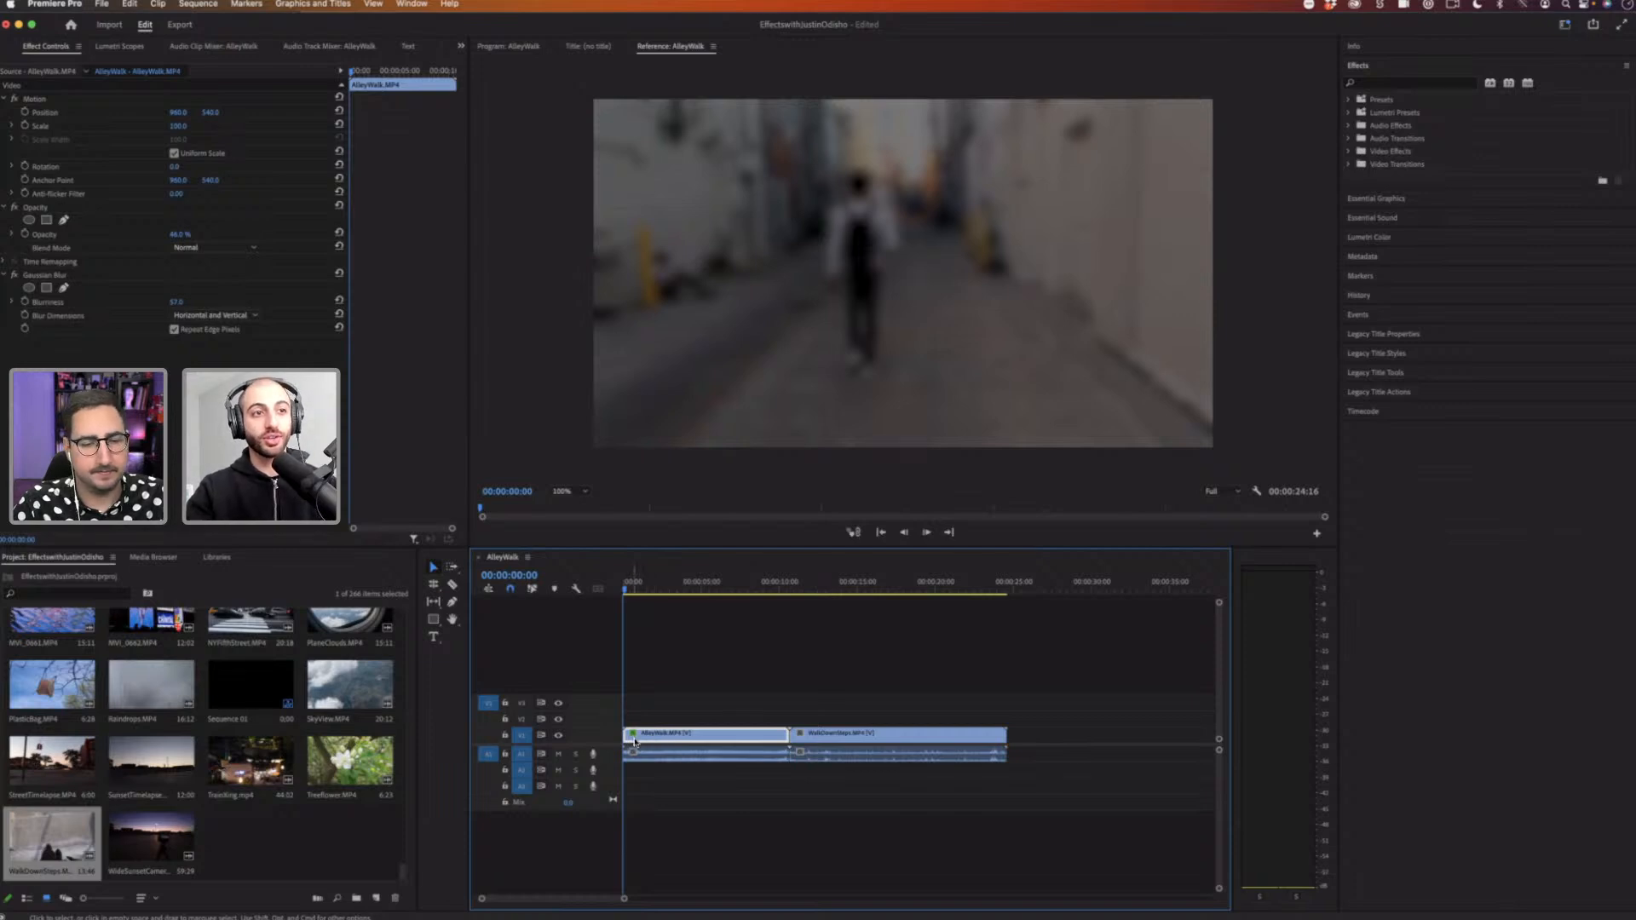
click(706, 712)
click(660, 742)
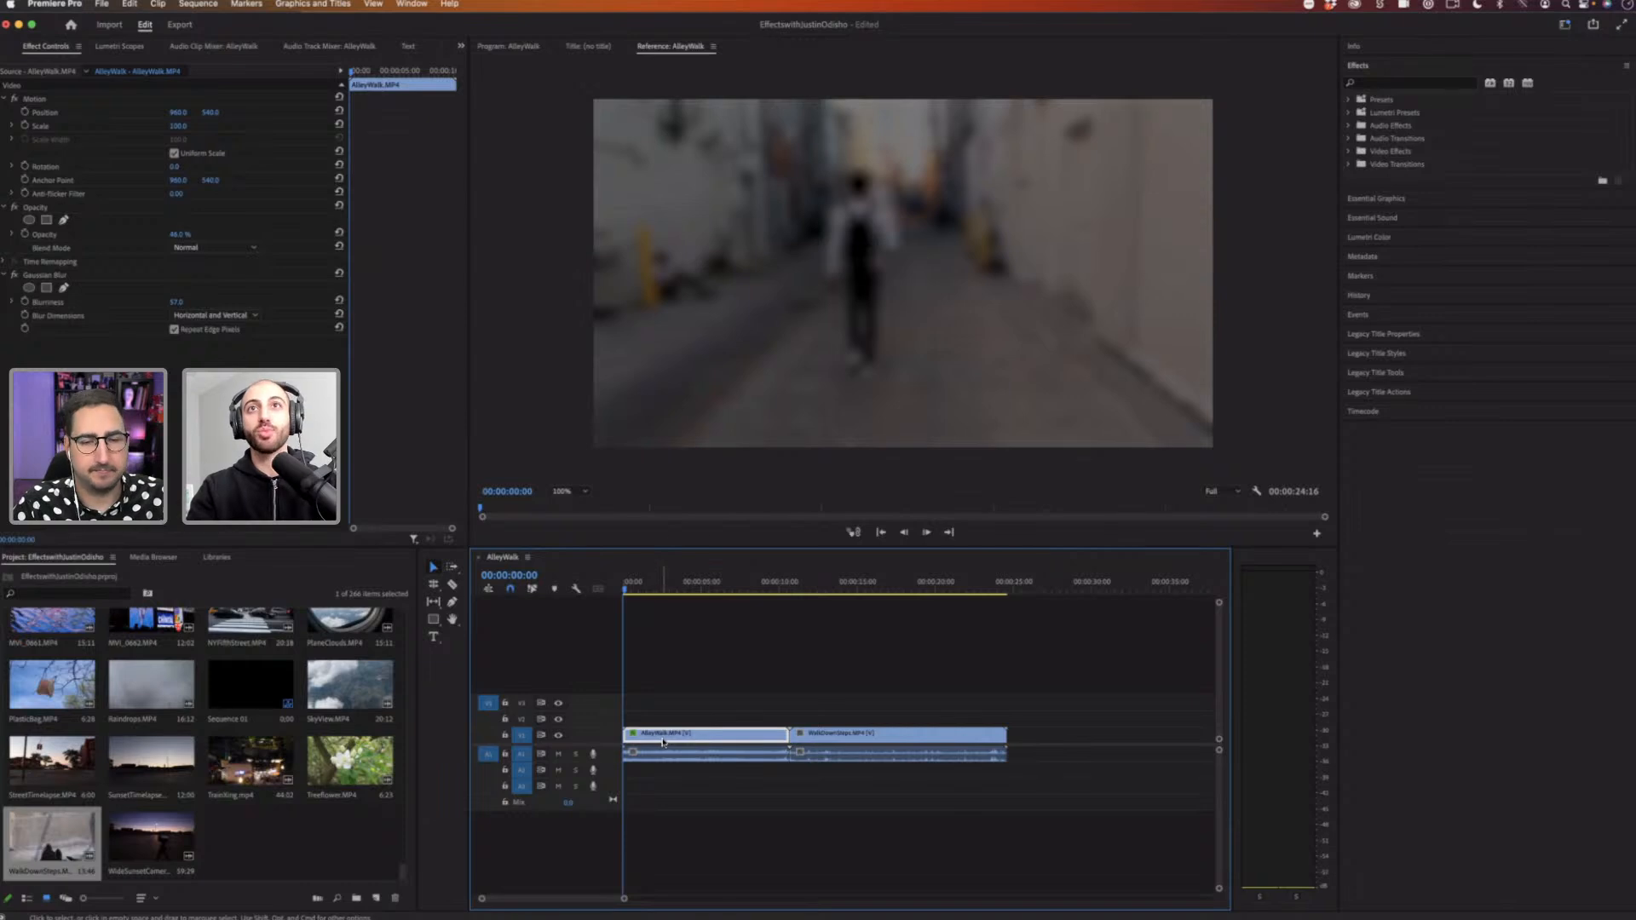
Step: Try to remove only the Gaussian Blur from AlleyWalk, unchecking Motion, Opacity and Time Remapping in Remove Attributes
click(72, 276)
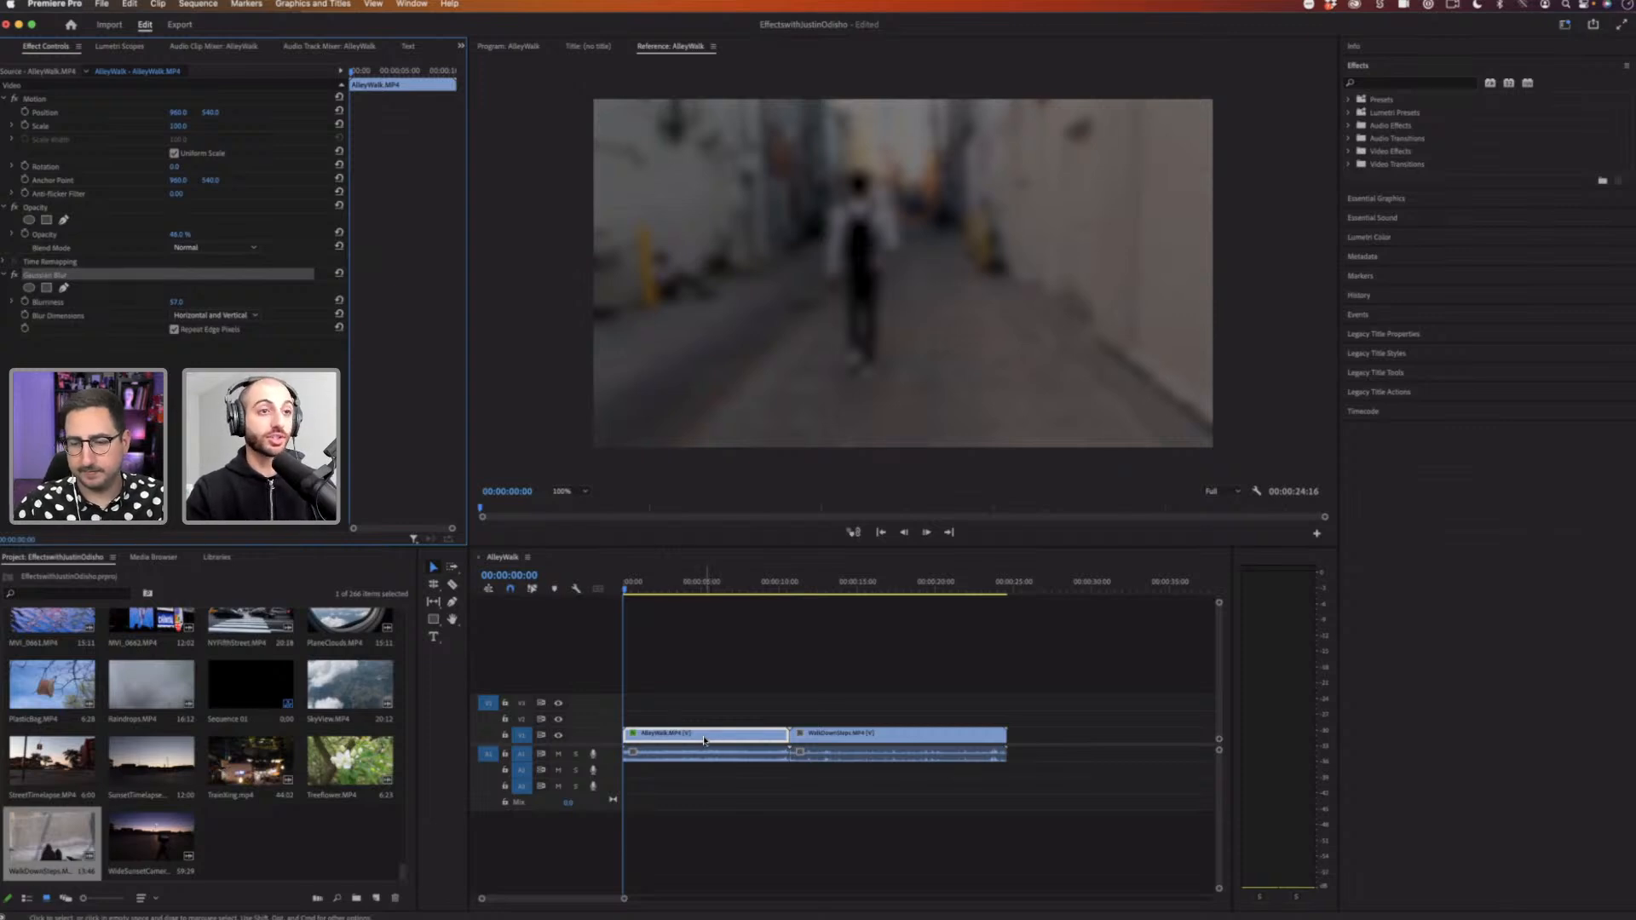
right_click(663, 739)
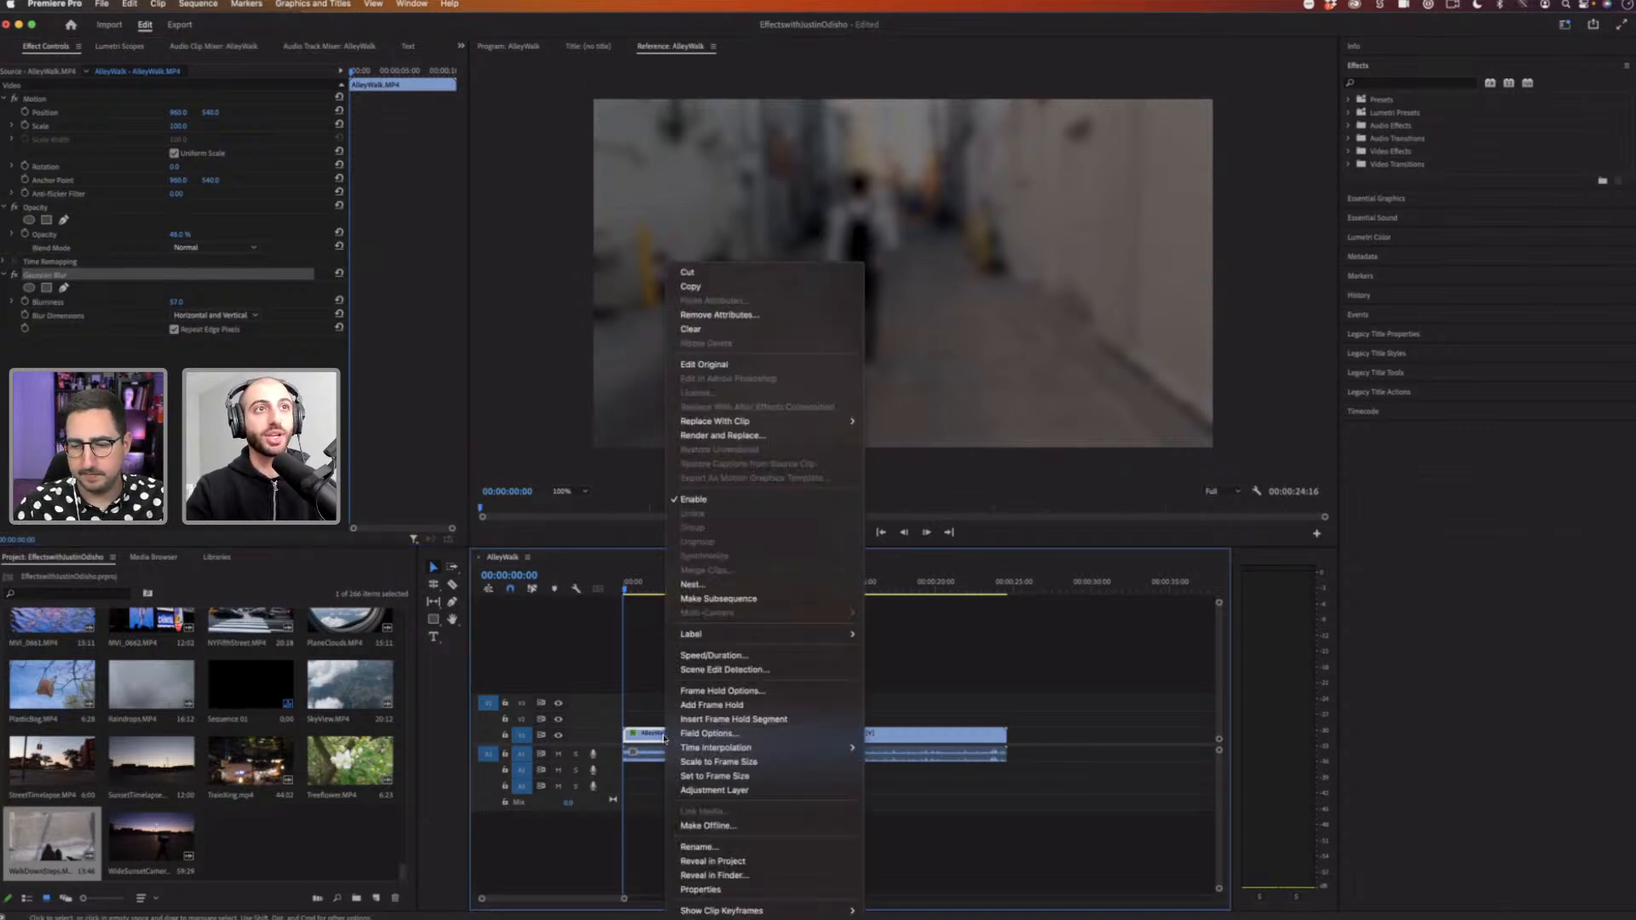
click(754, 318)
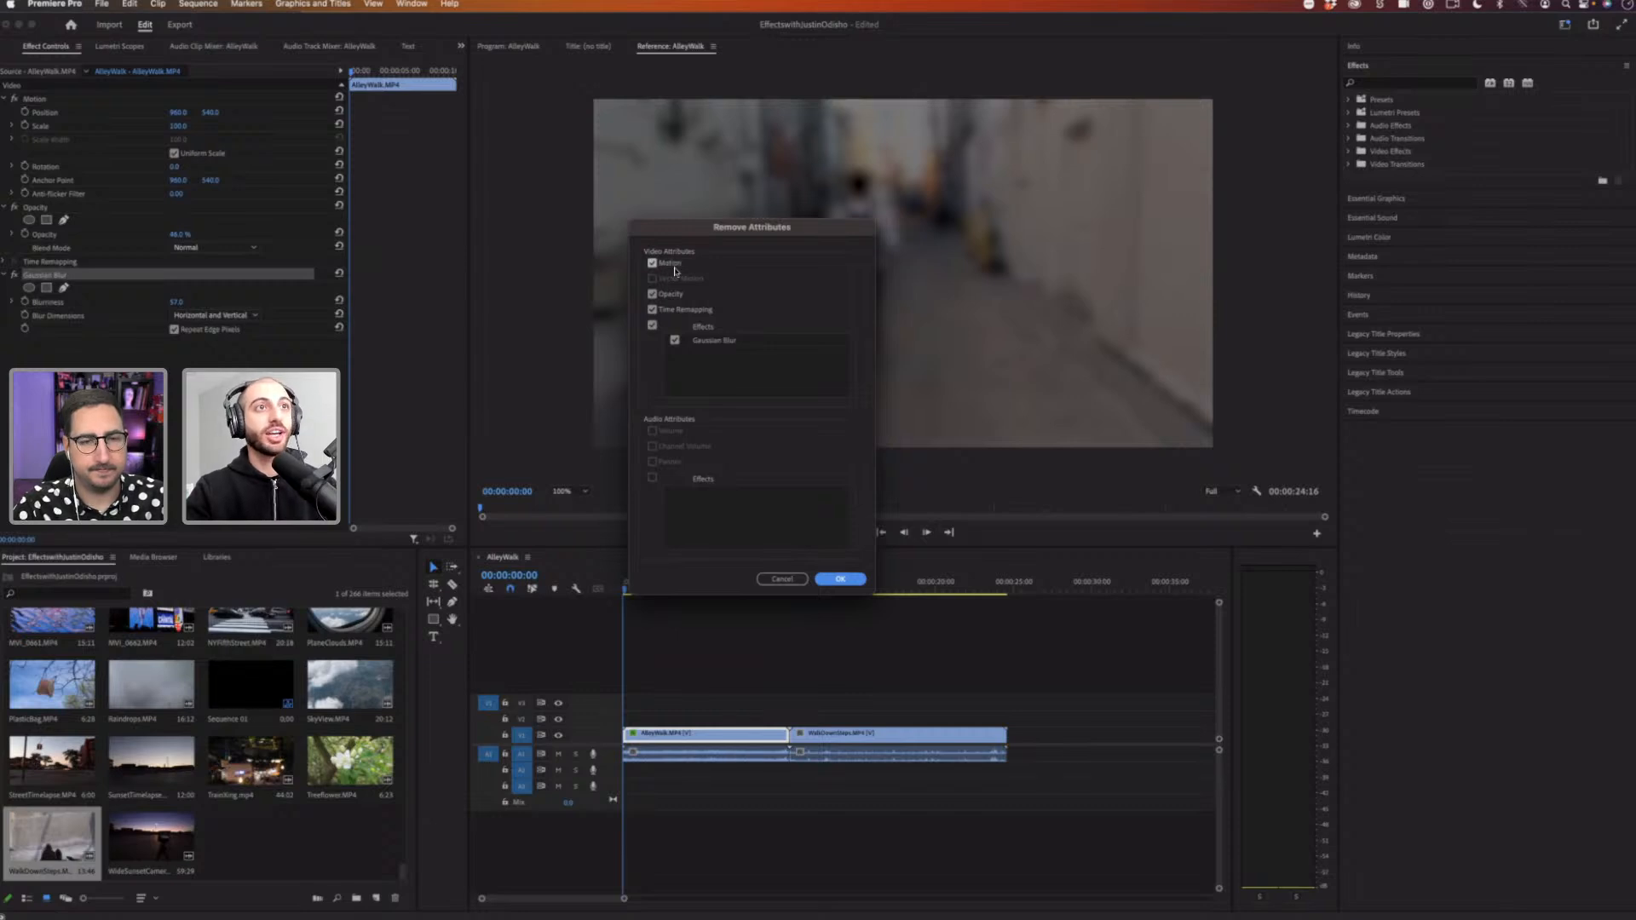
click(652, 263)
click(652, 294)
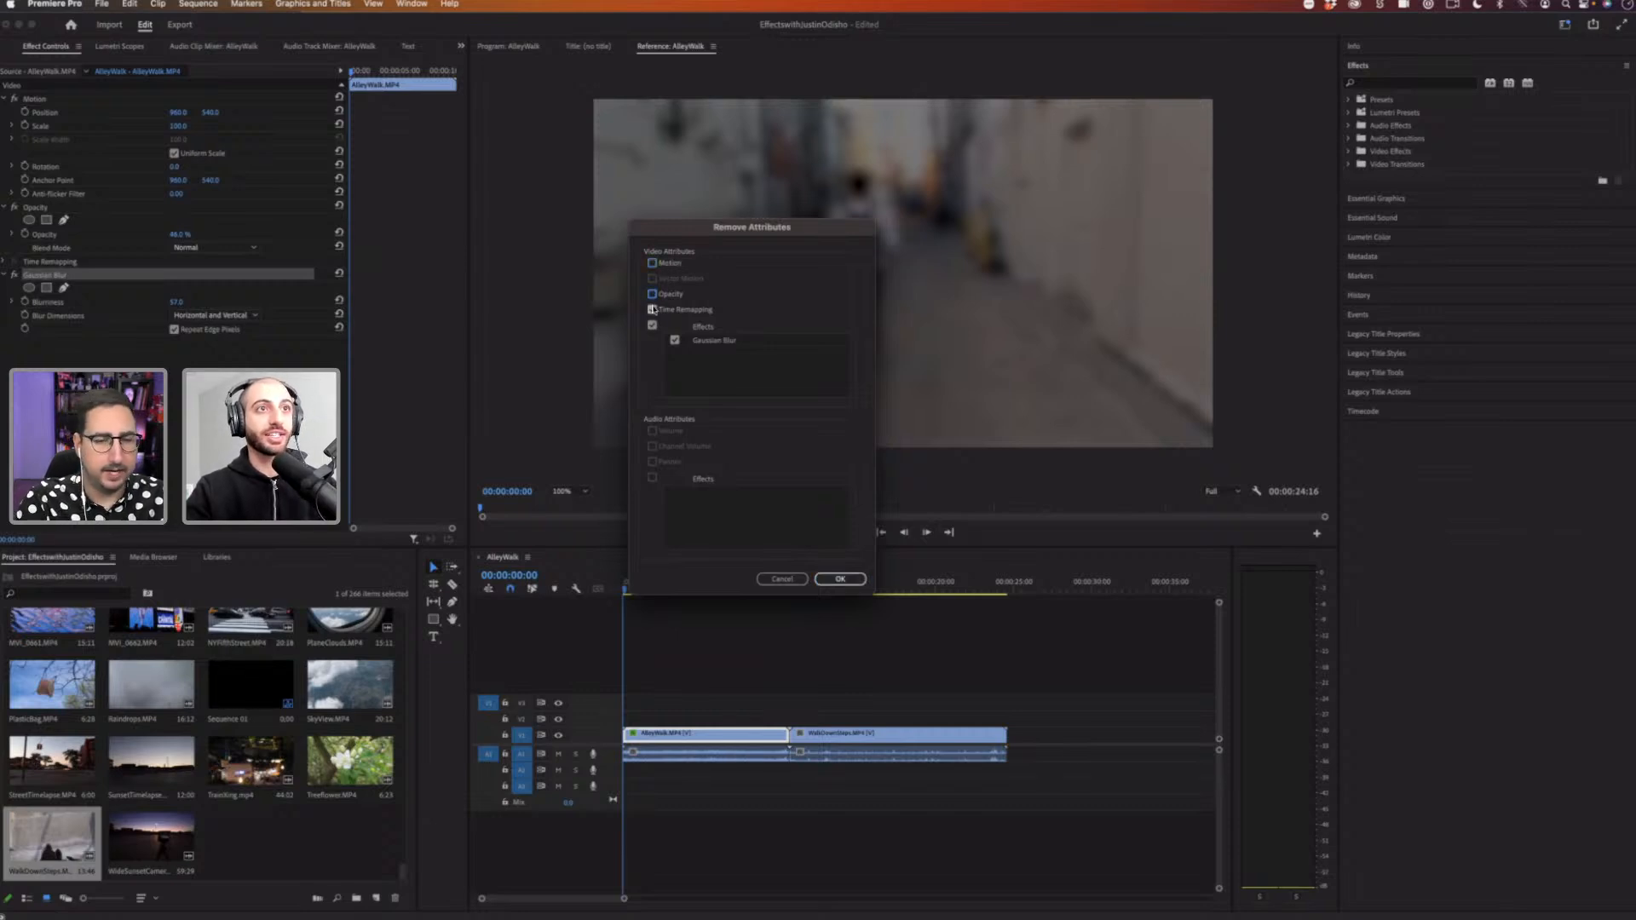
click(652, 309)
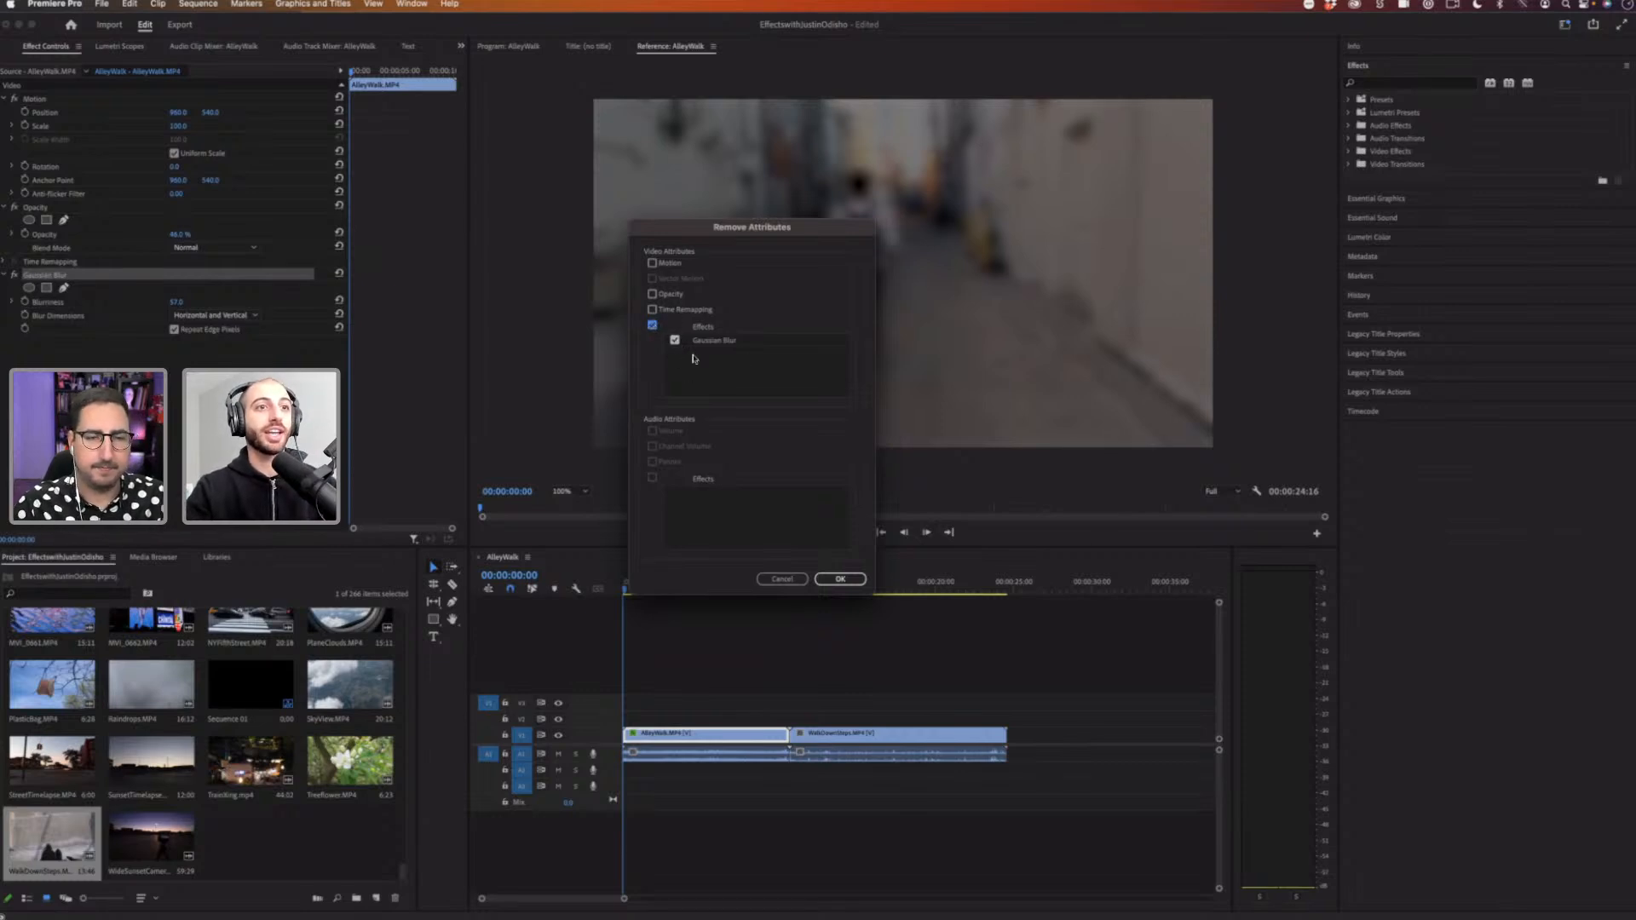
click(841, 579)
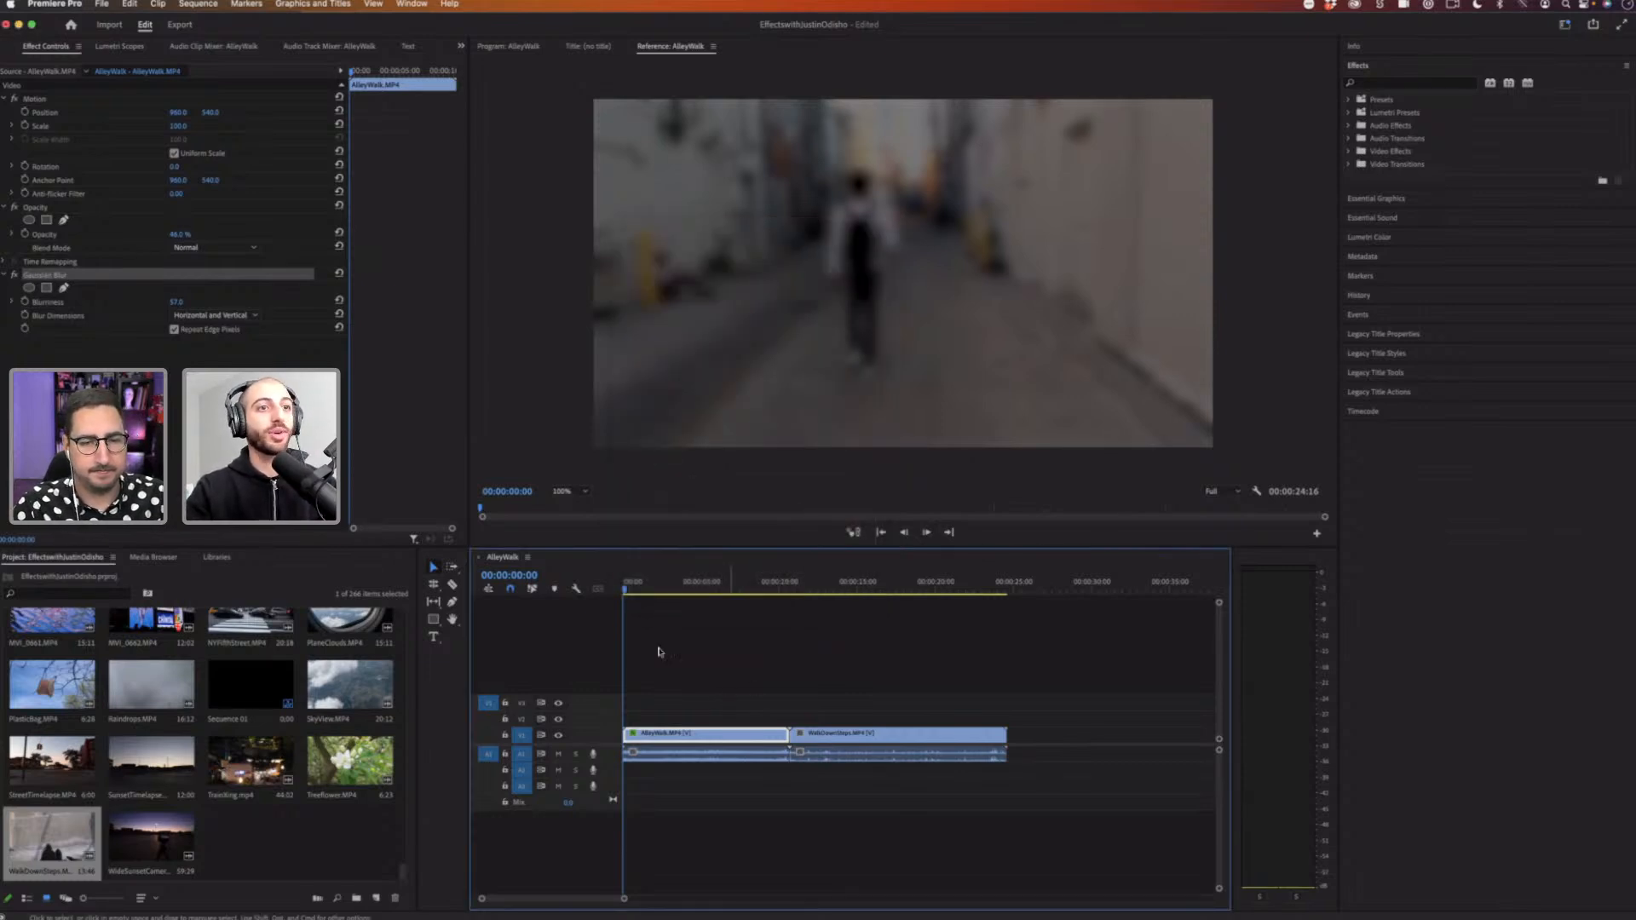
Step: Remove all attributes, including Motion, Opacity, Time Remapping and Gaussian Blur, from the AlleyWalk clip
right_click(714, 735)
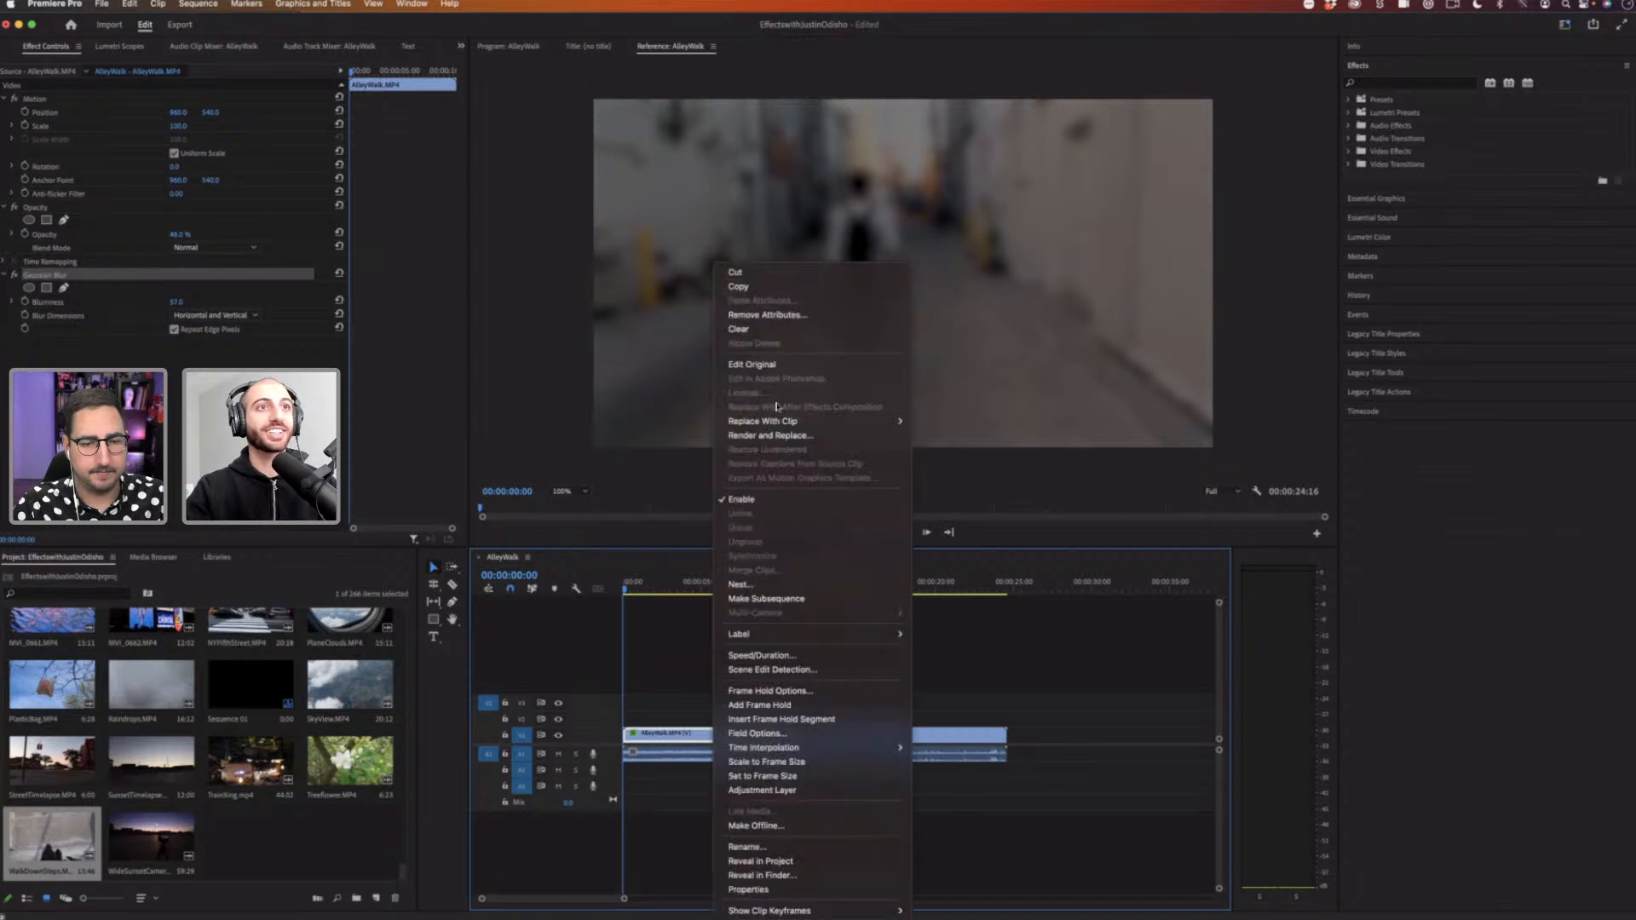
click(765, 316)
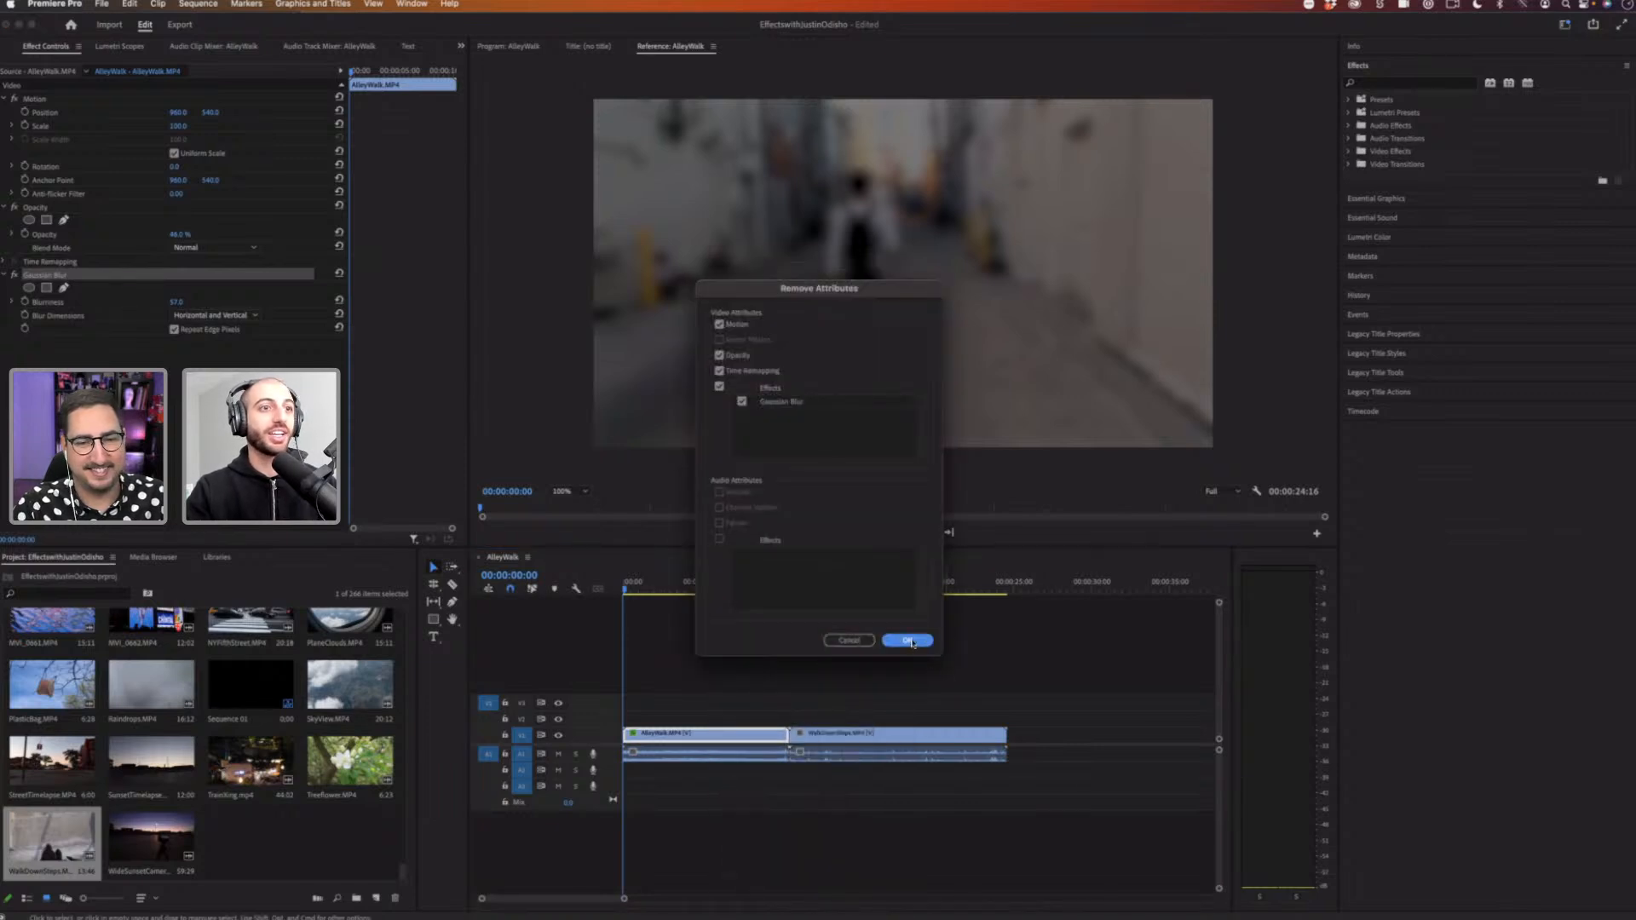
click(908, 640)
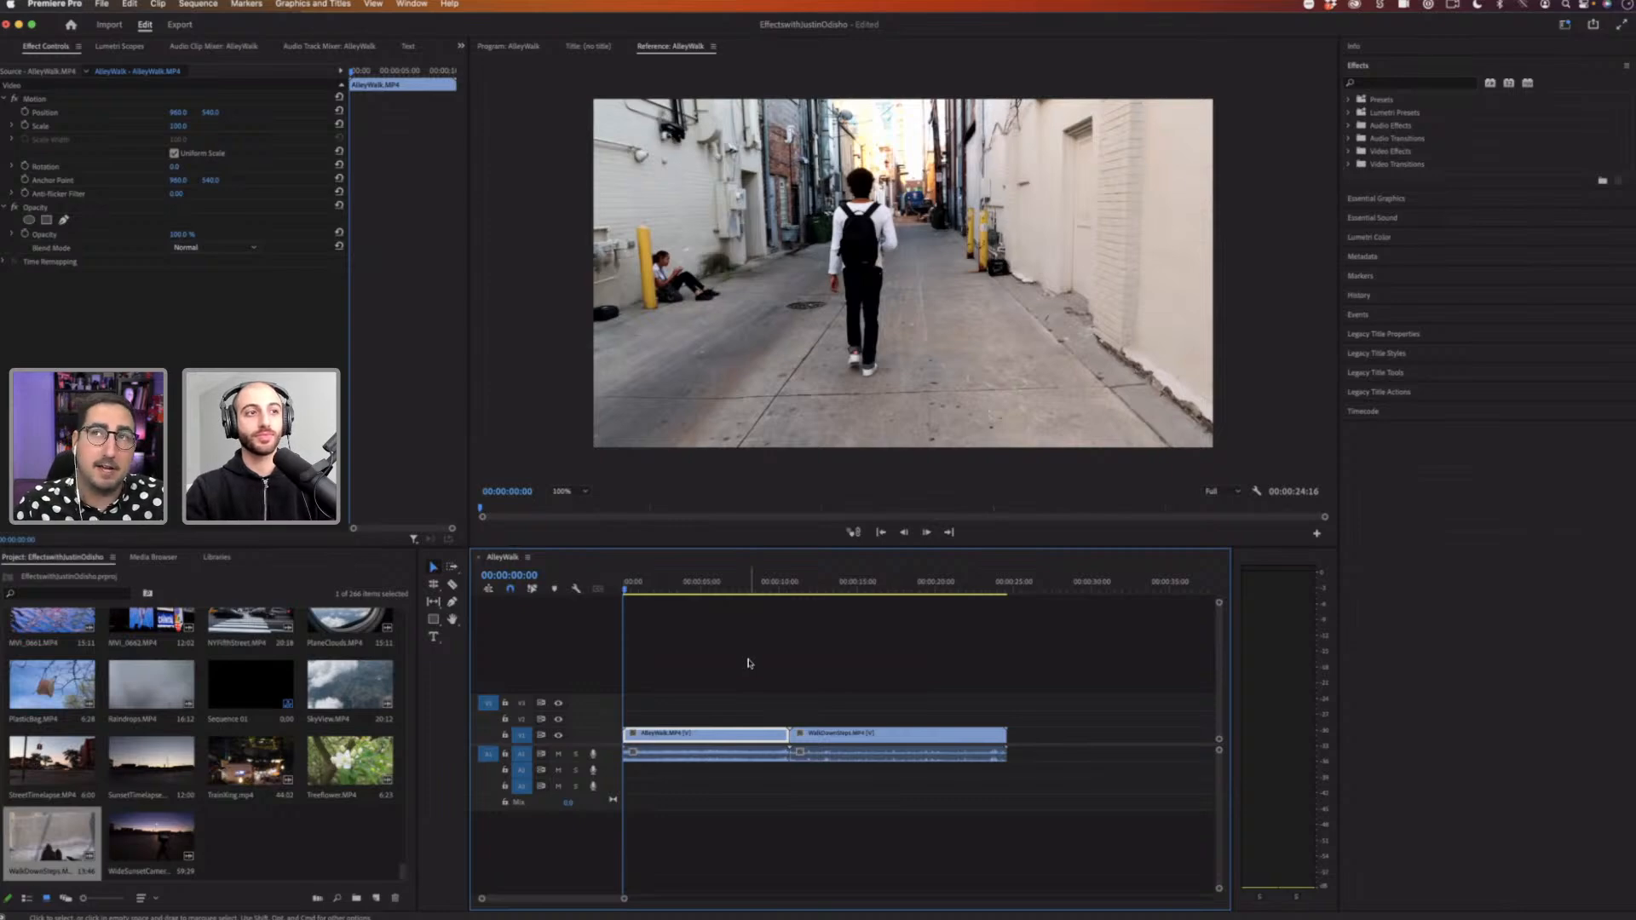
Step: Add another clip from the project to the end of the sequence after WalkDownSteps
drag(668, 582, 743, 588)
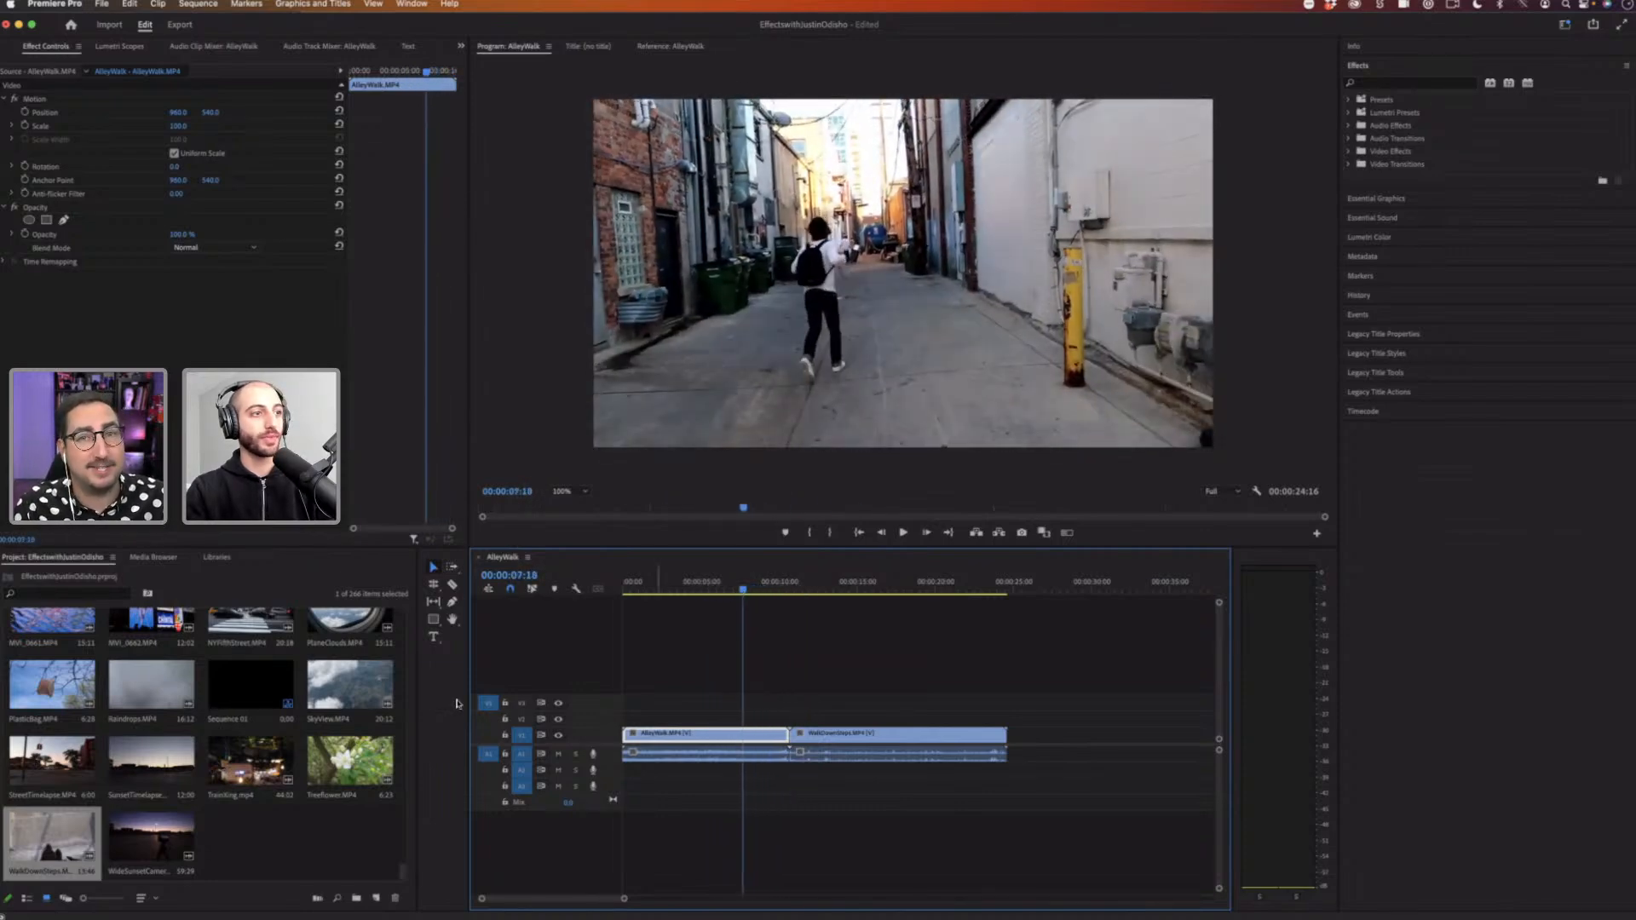
drag(404, 873, 412, 589)
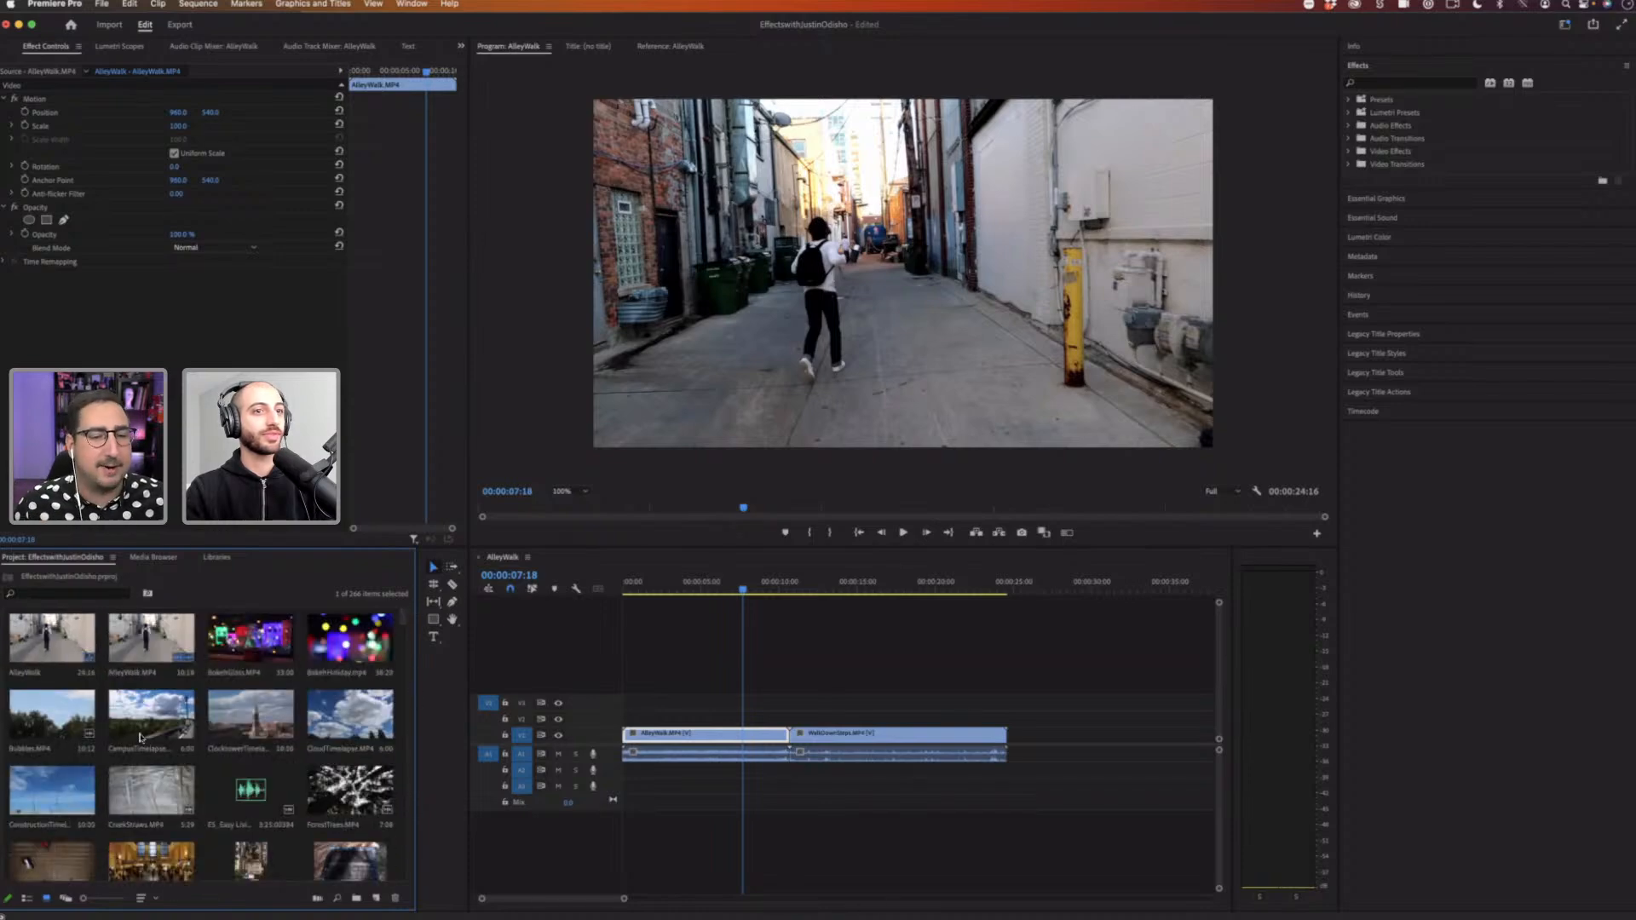
drag(51, 861, 1033, 734)
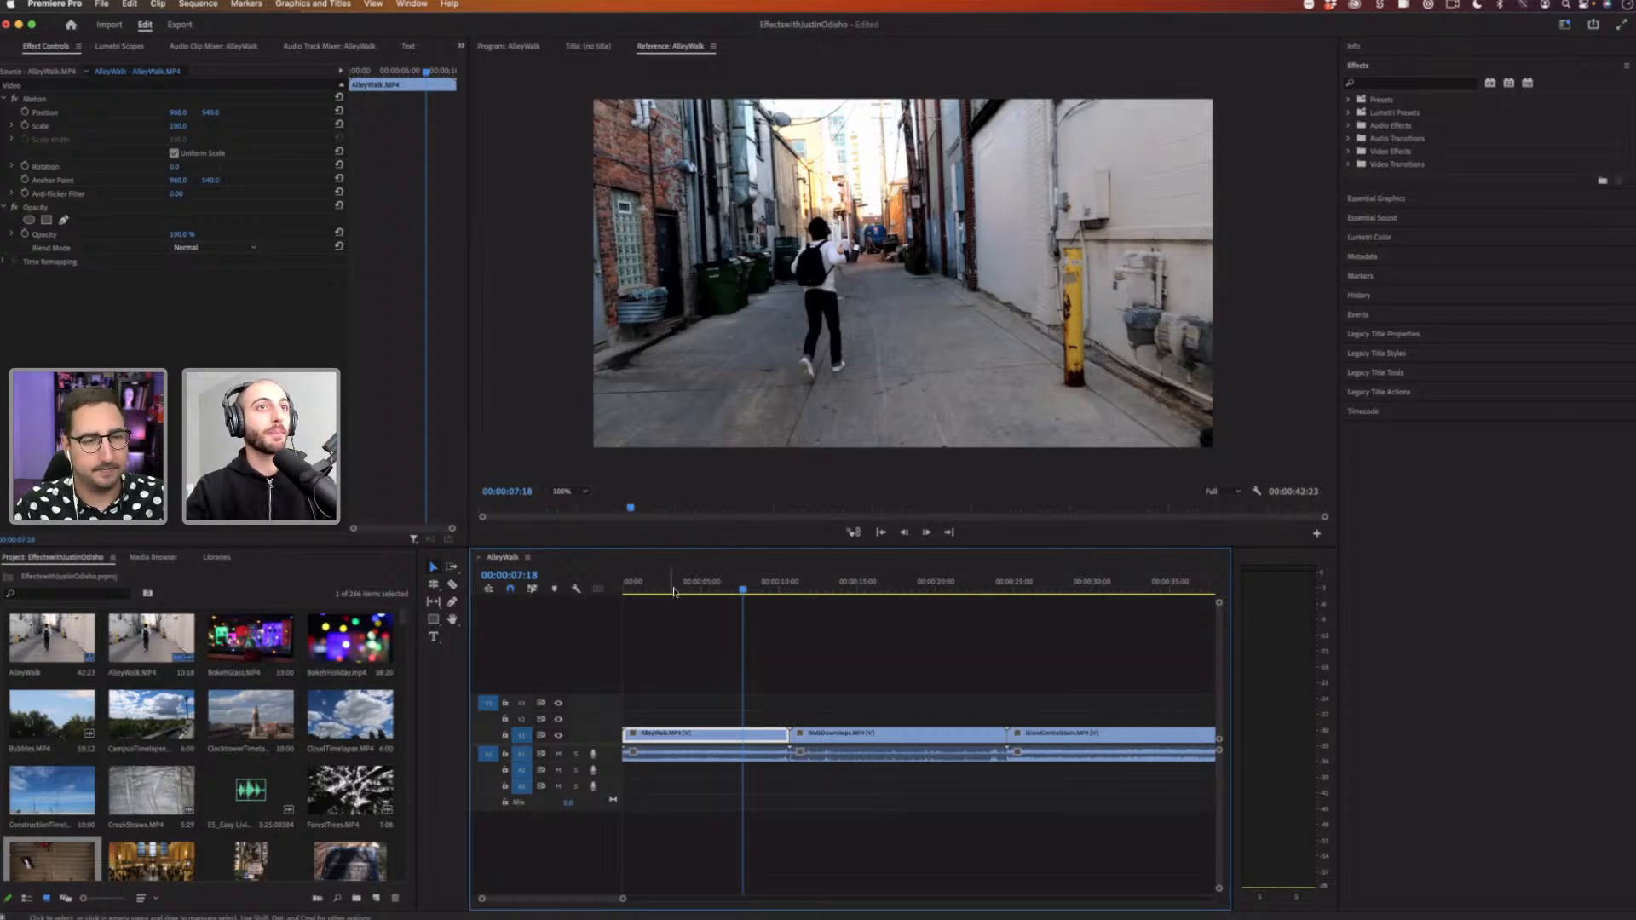
Step: Return the playhead to the sequence start, scrub AlleyWalk's Scale, and select Motion to show its transform handles
click(629, 584)
click(620, 586)
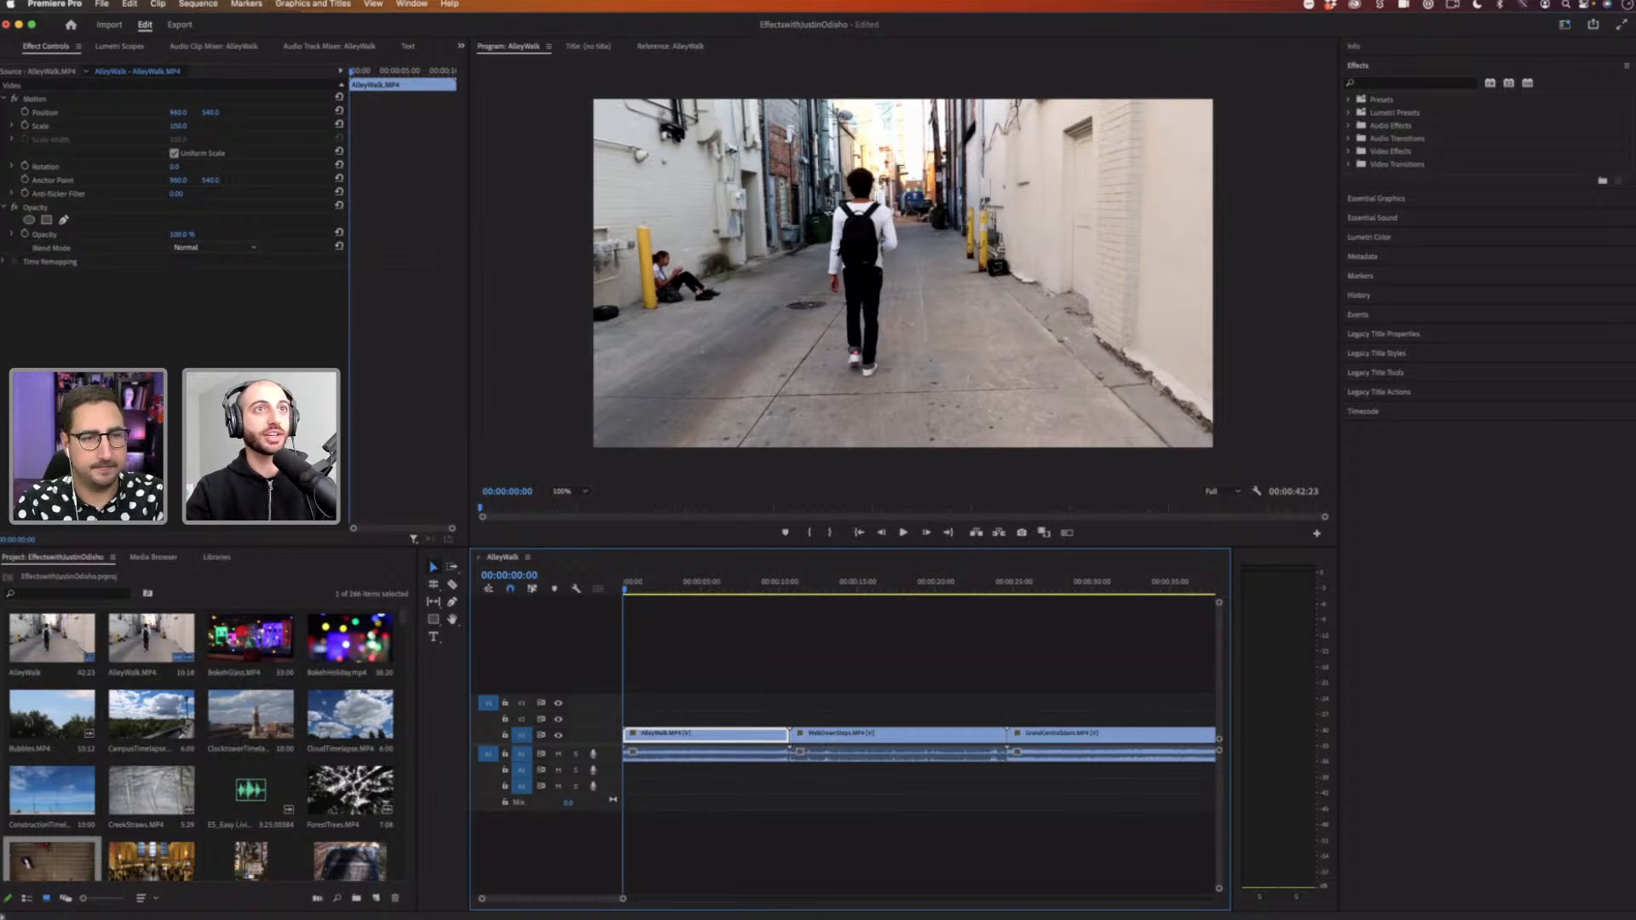
mouse_move(178, 126)
mouse_down()
mouse_move(230, 126)
mouse_move(192, 128)
mouse_up()
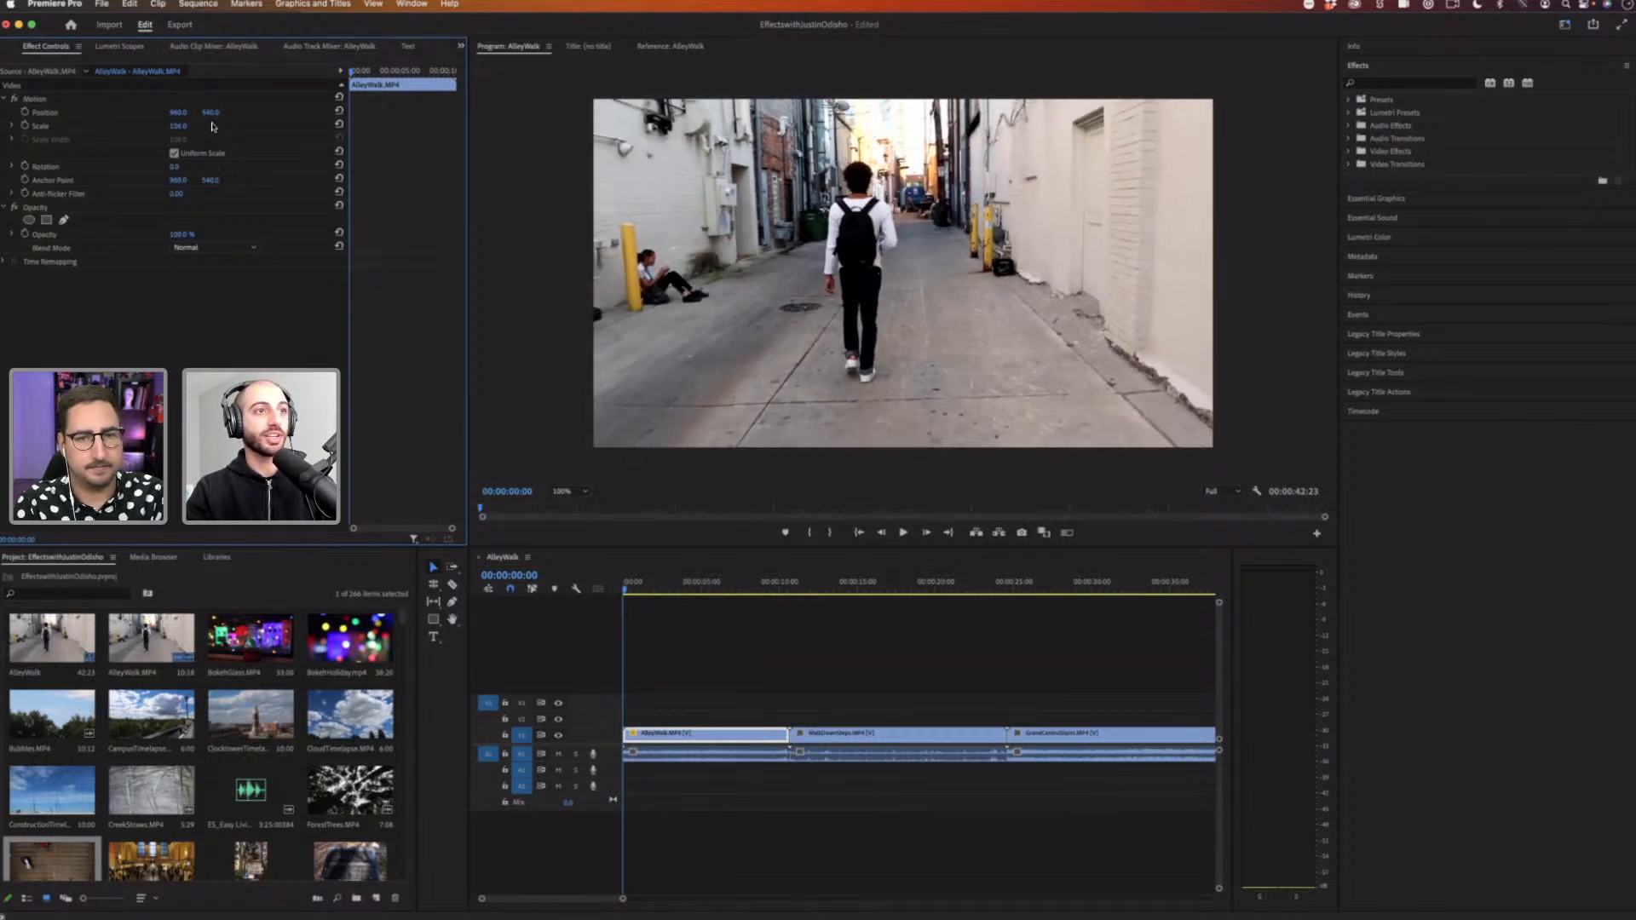
click(43, 127)
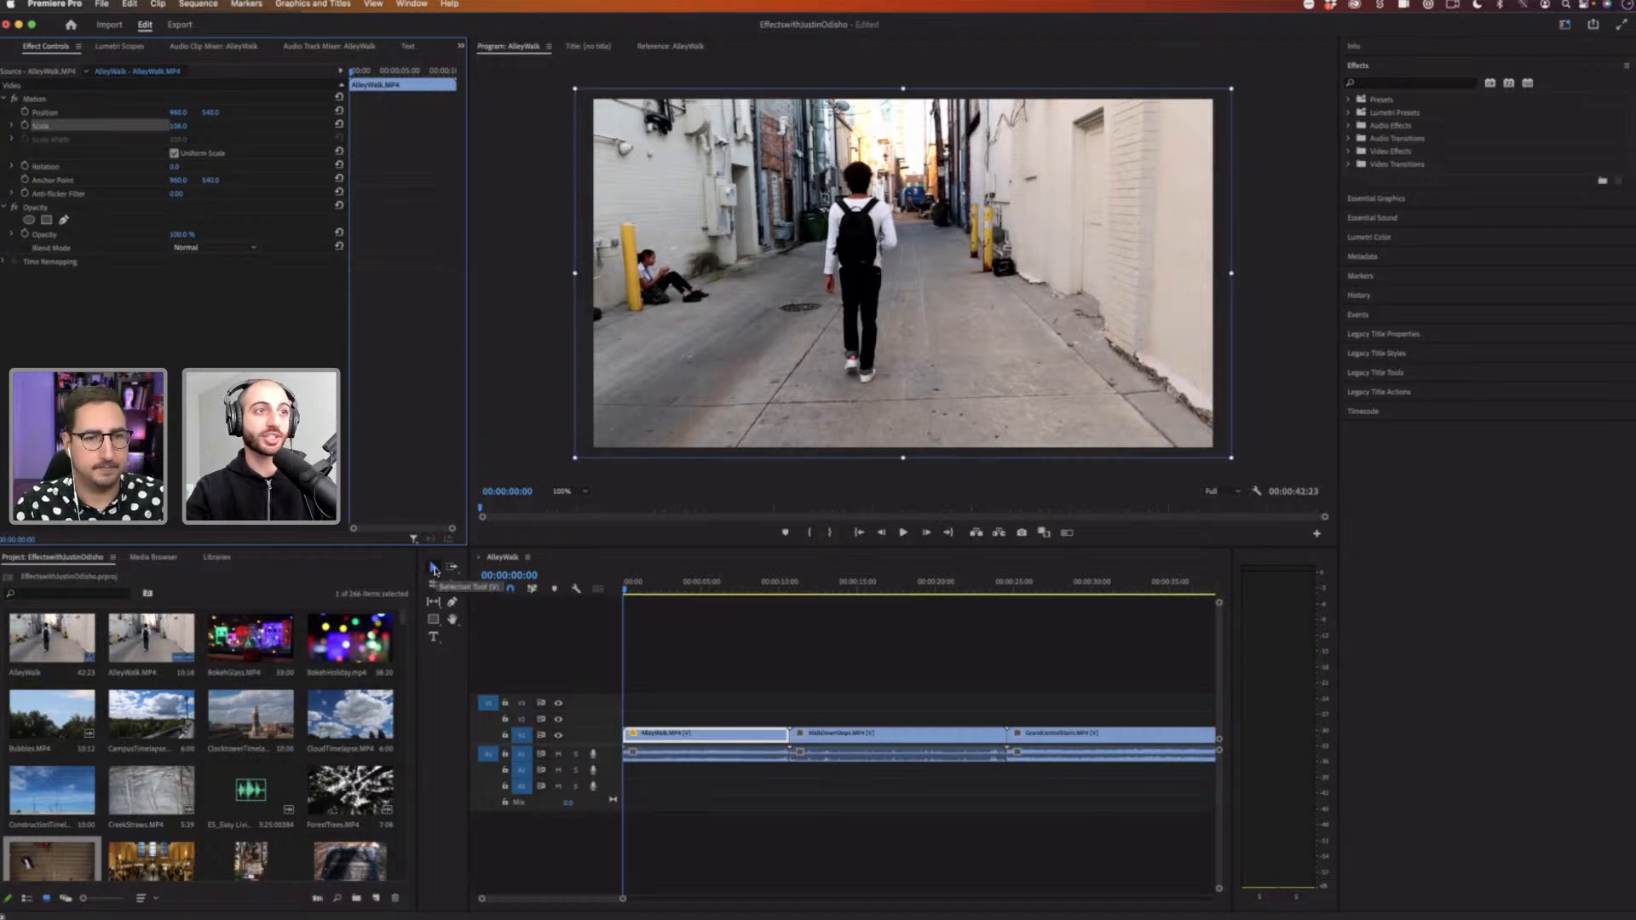
click(434, 569)
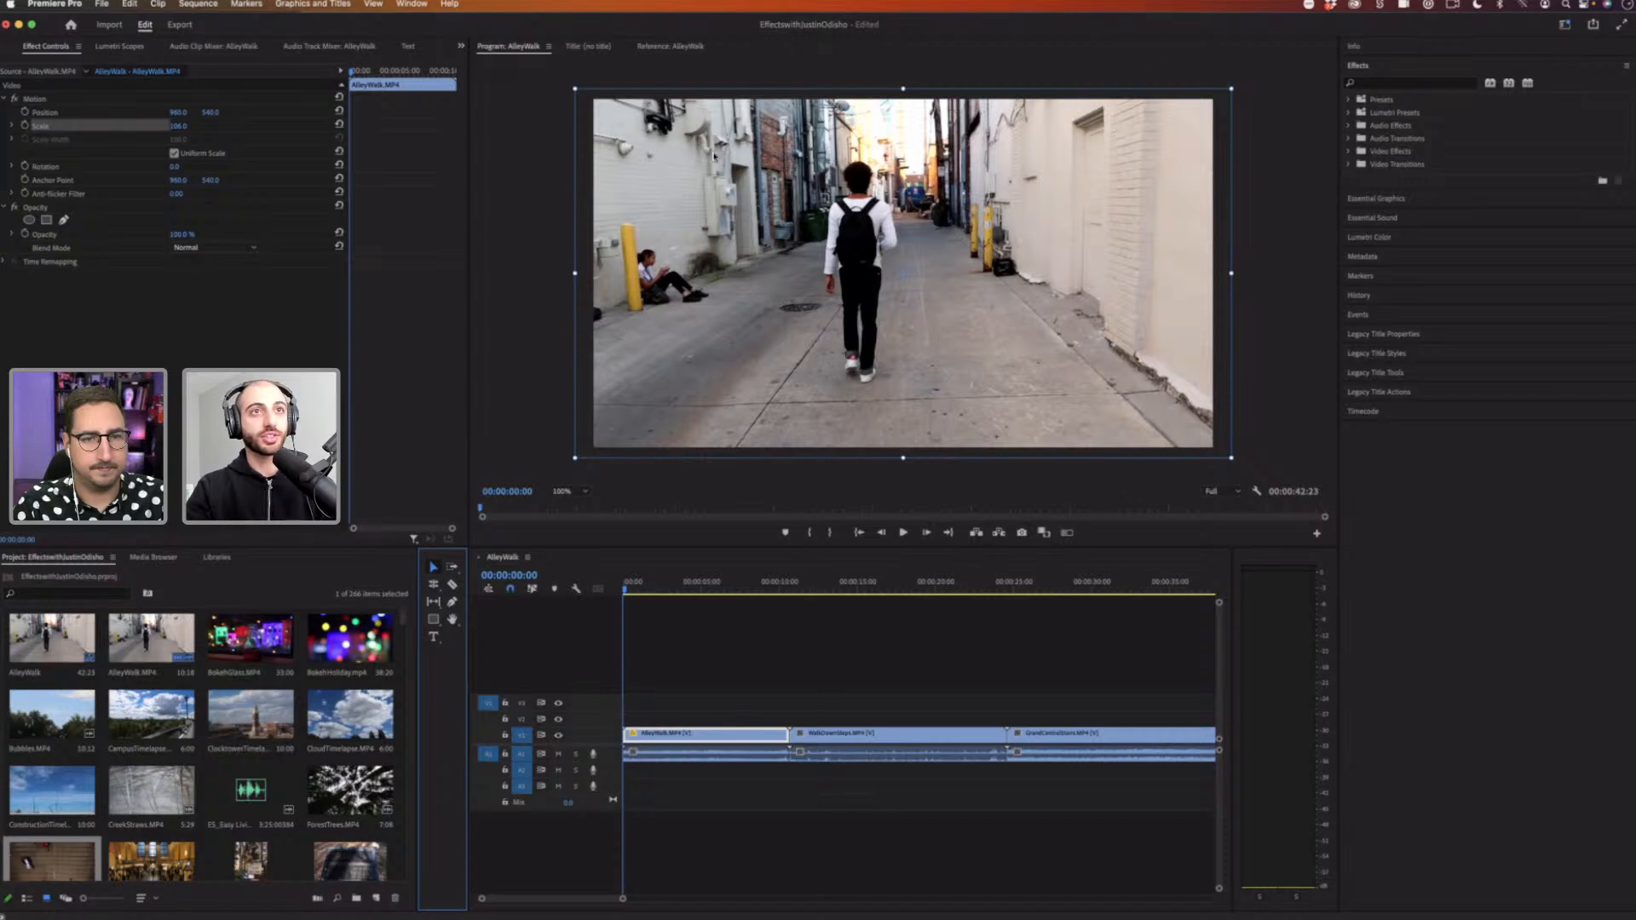
Step: Resize and reposition the AlleyWalk clip directly in the Program Monitor by dragging its transform handles
drag(700, 205, 715, 150)
mouse_move(577, 79)
mouse_down()
mouse_move(672, 150)
mouse_move(653, 113)
mouse_move(555, 67)
mouse_up()
drag(956, 221, 956, 231)
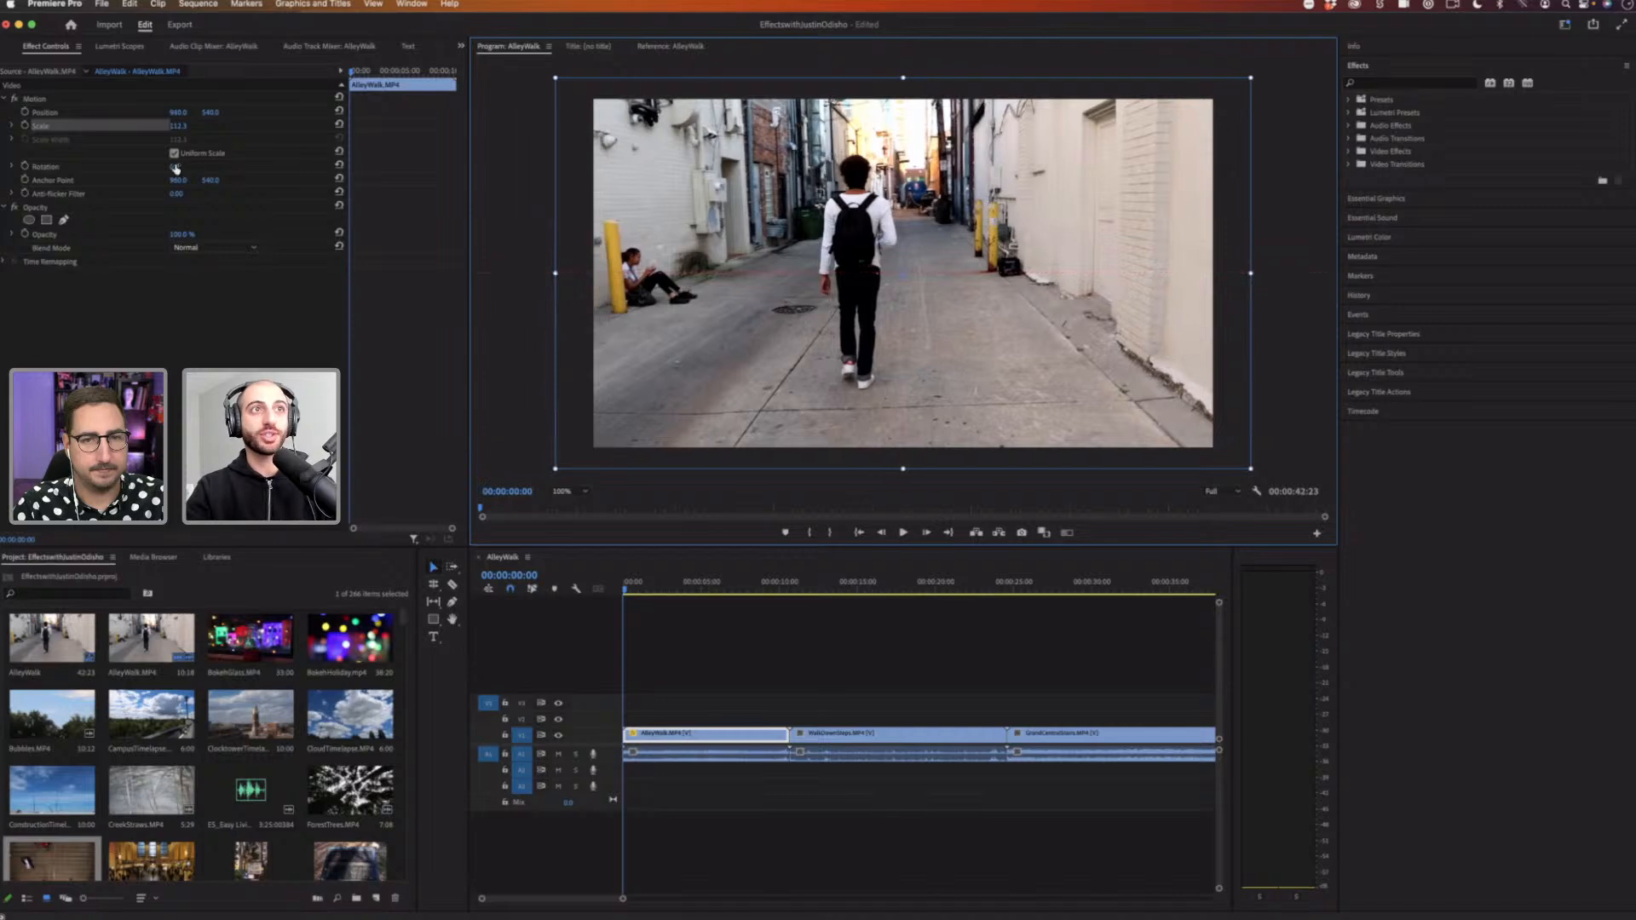
drag(181, 128, 235, 135)
drag(668, 99, 610, 135)
drag(673, 183, 637, 127)
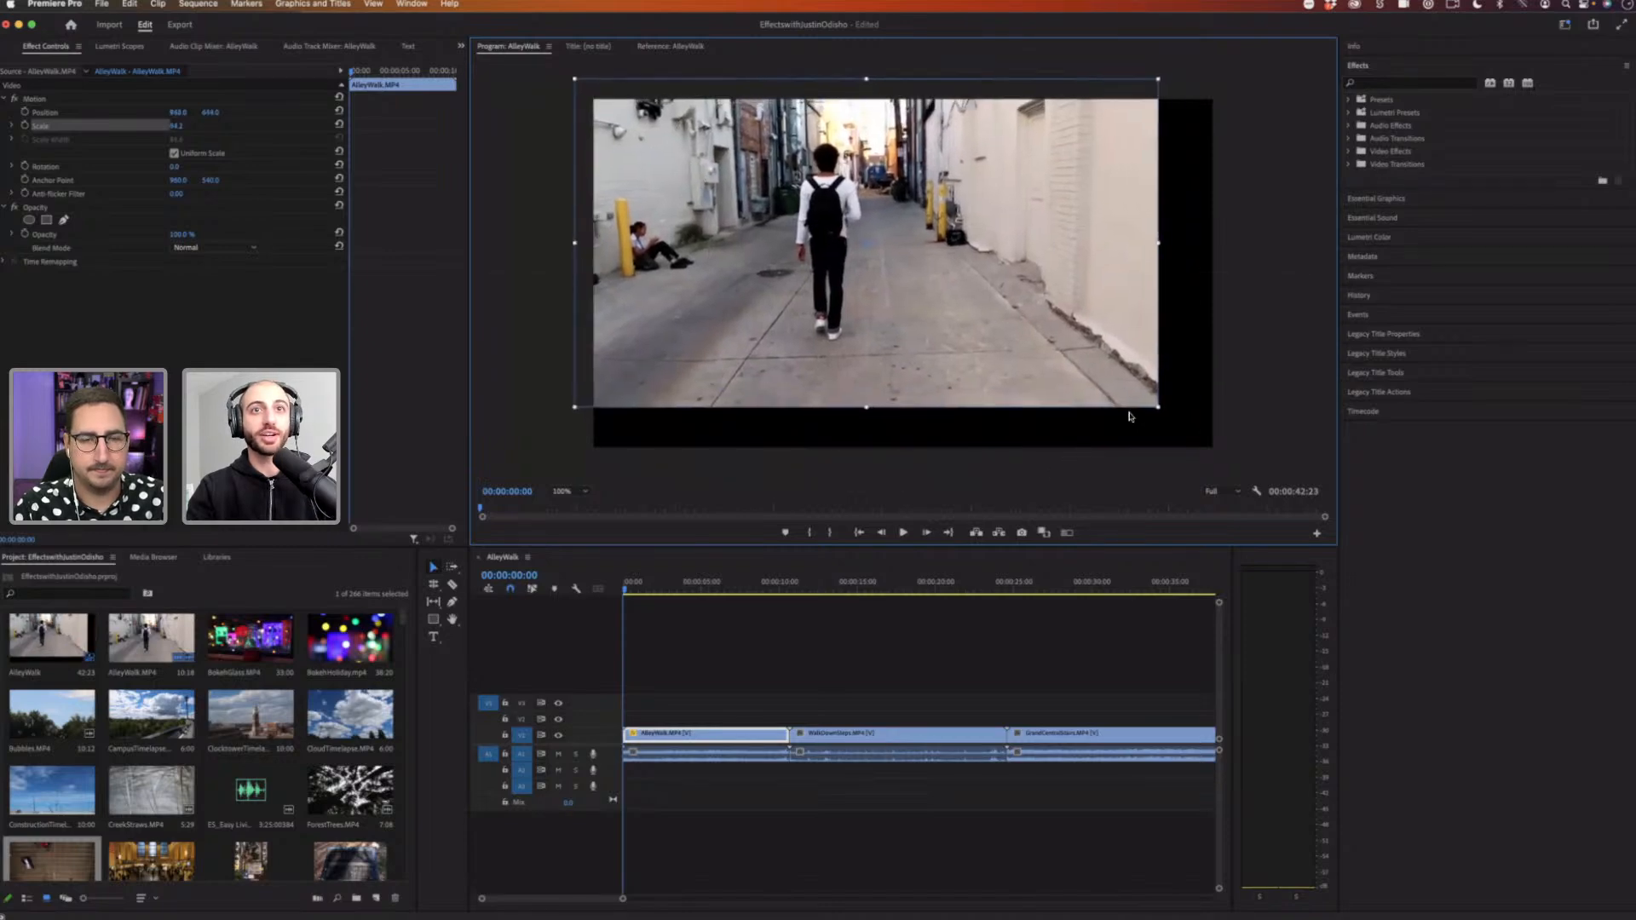
Step: Enlarge the clip again in the Program Monitor, then drag its corner to shrink it slightly
drag(1160, 407, 1237, 451)
drag(1103, 373, 1139, 403)
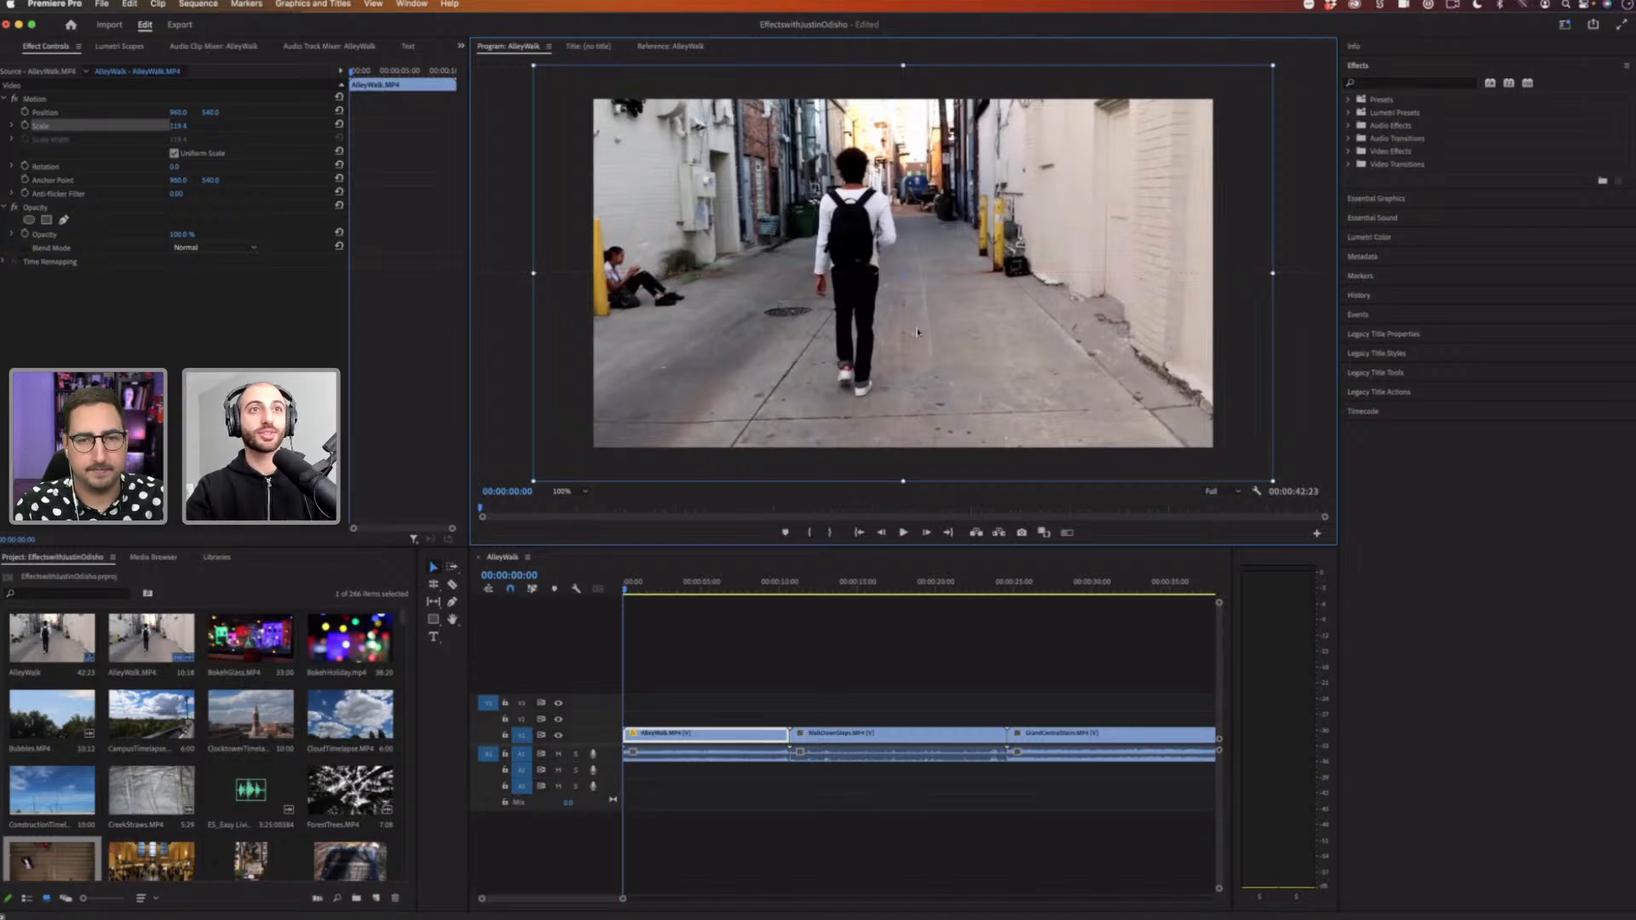
drag(1038, 350, 961, 356)
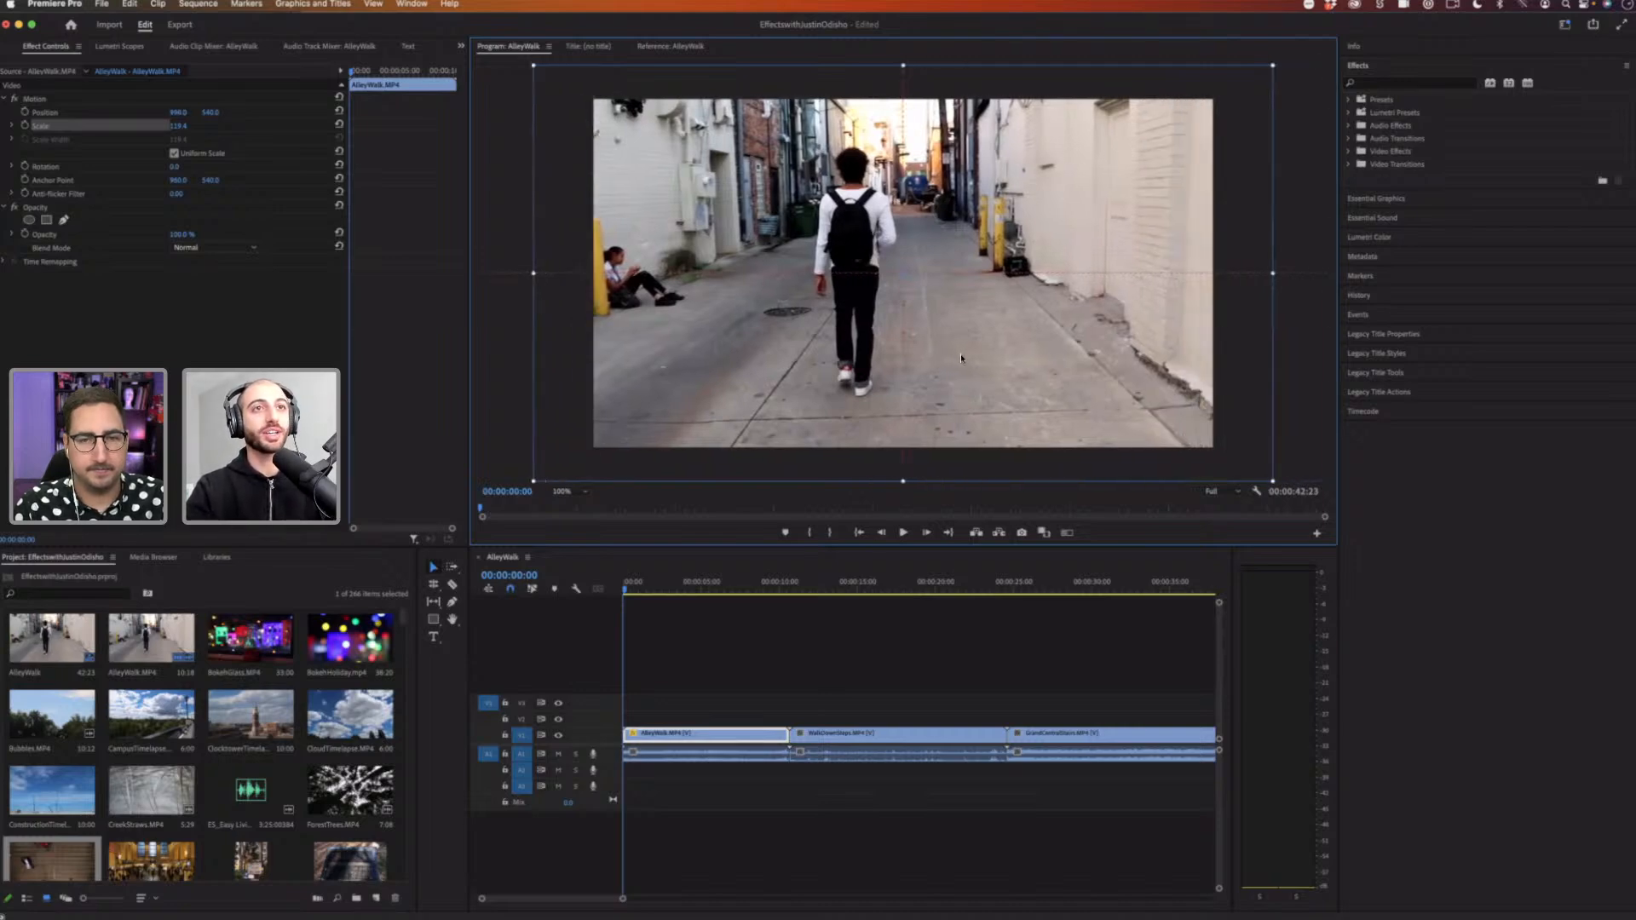
mouse_move(961, 357)
mouse_down()
mouse_move(956, 342)
mouse_move(956, 362)
mouse_up()
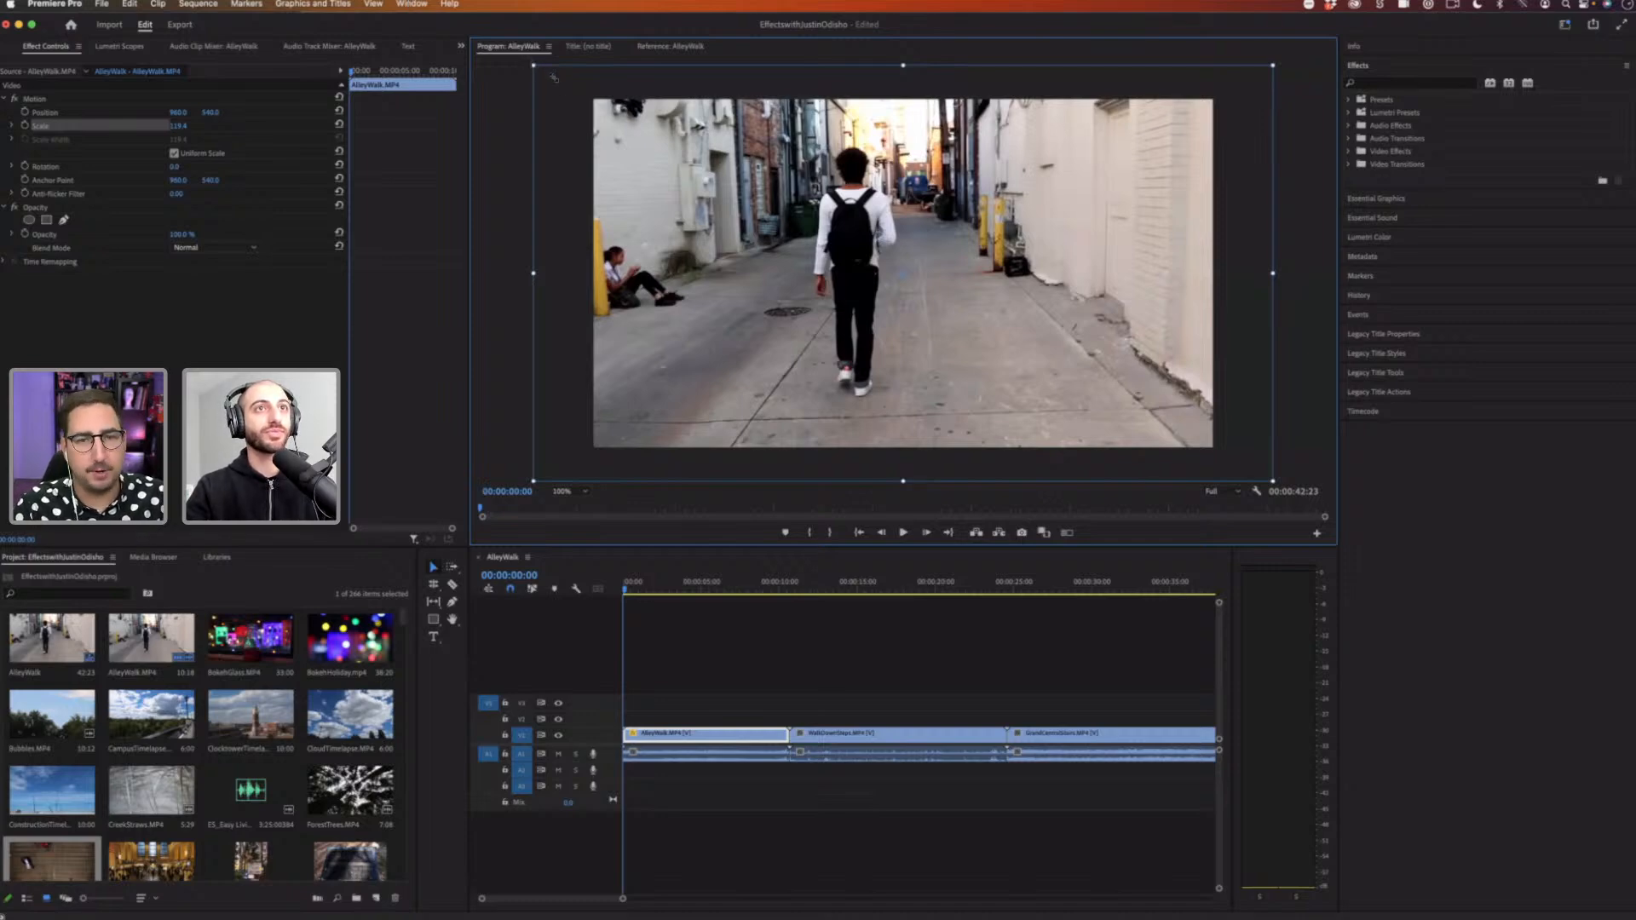
drag(554, 78, 594, 100)
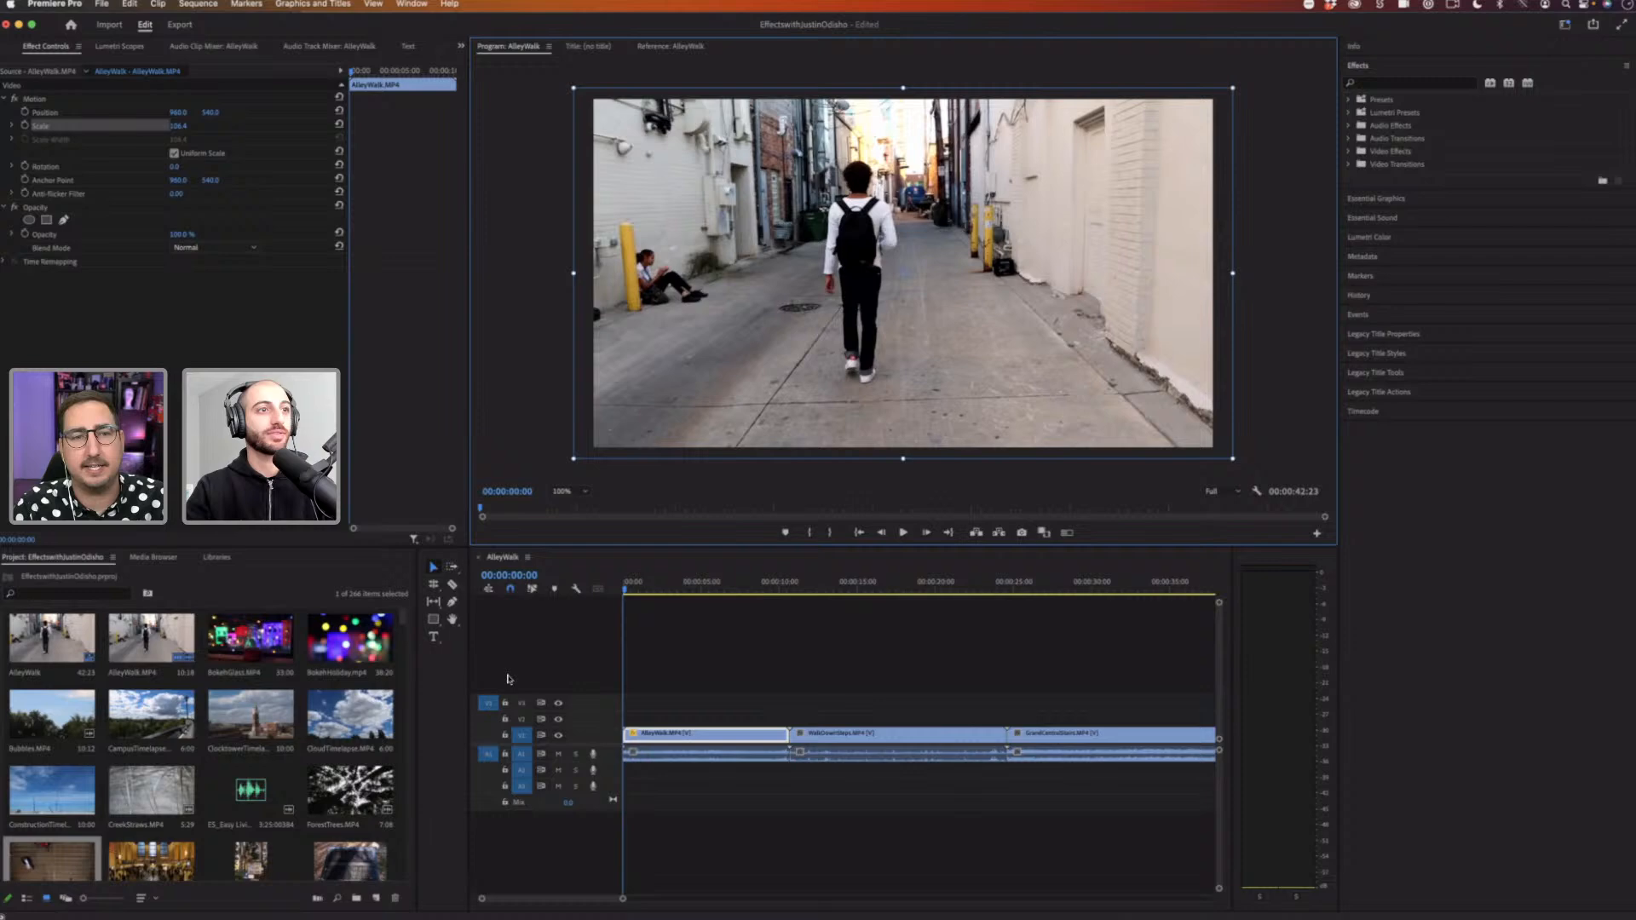
Step: Add a text layer reading TEXT near the centre of the frame with the Type tool
click(435, 639)
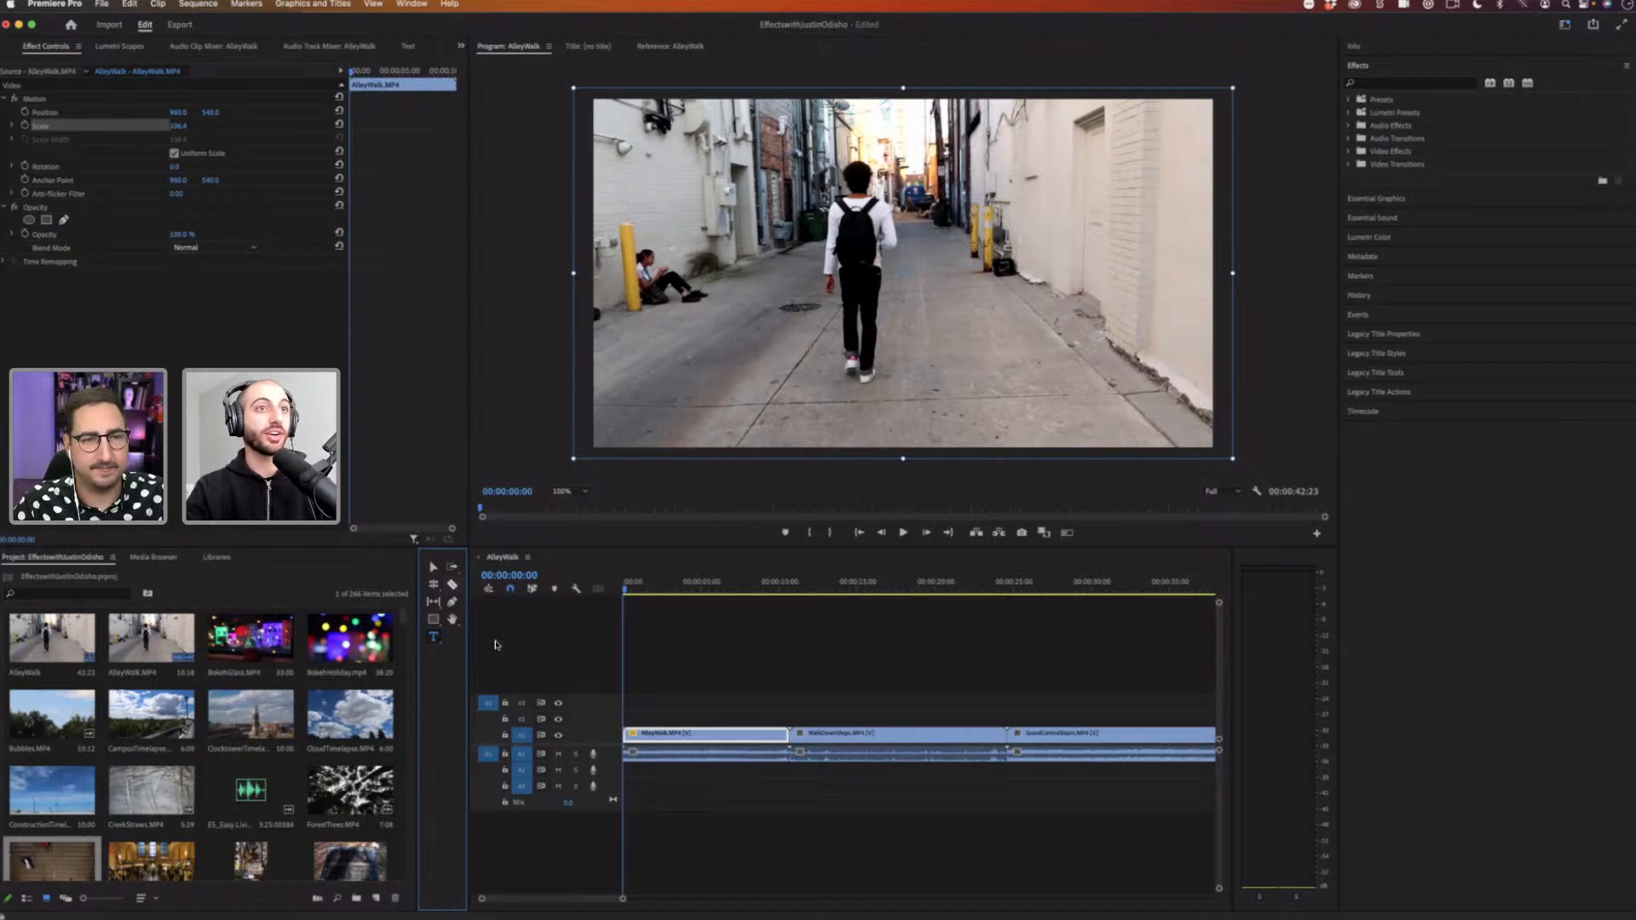
click(647, 705)
click(518, 46)
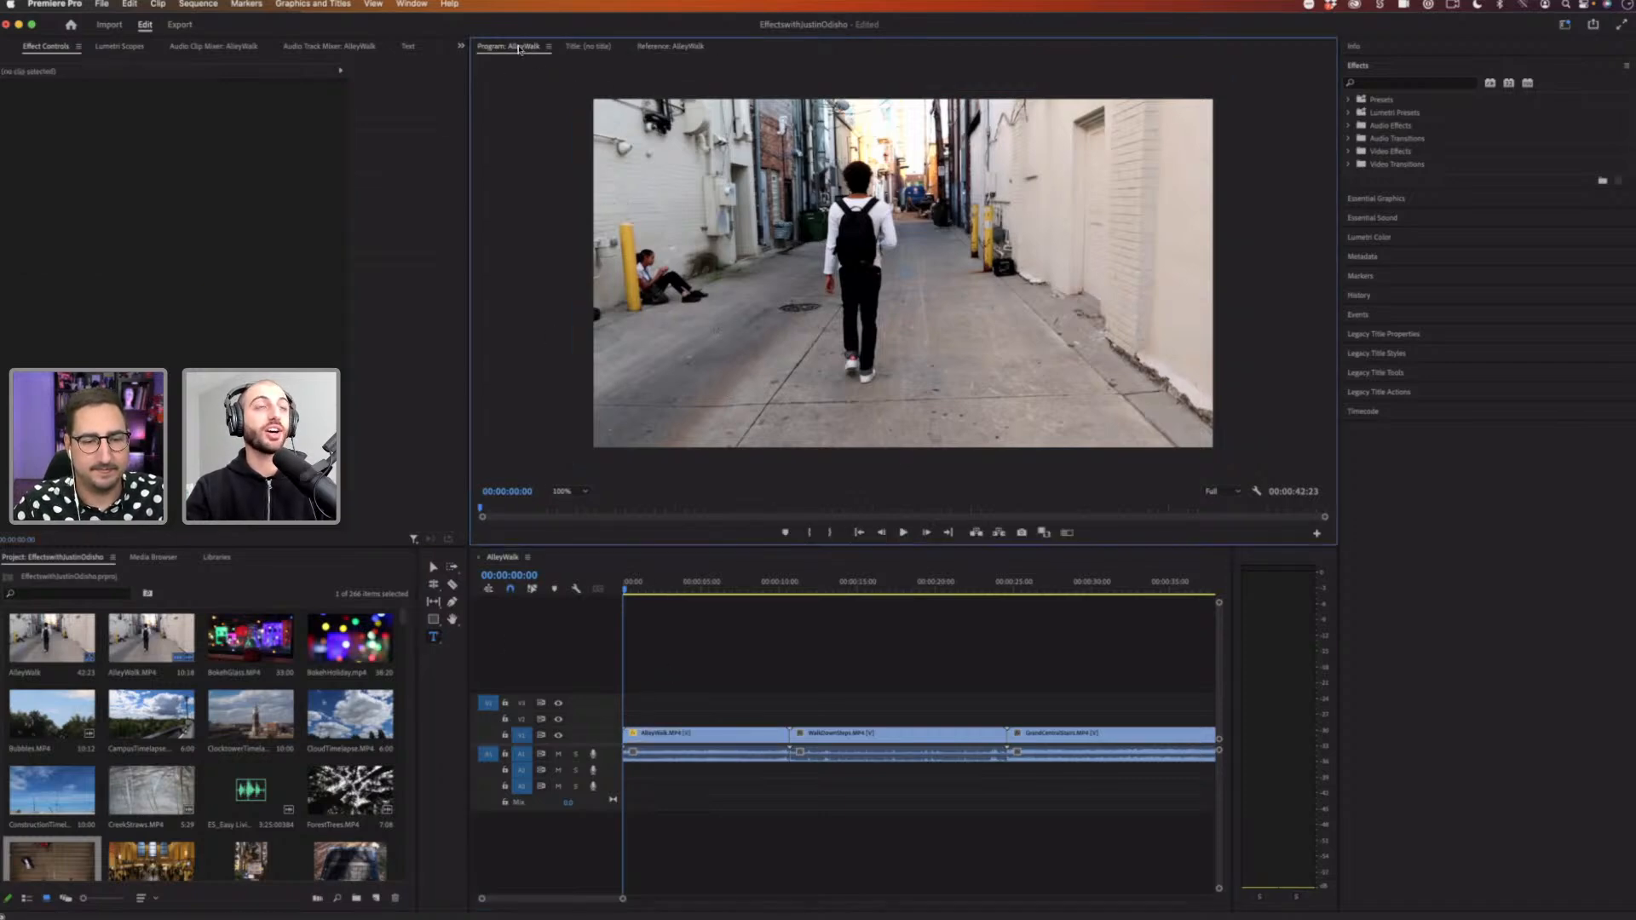
click(683, 48)
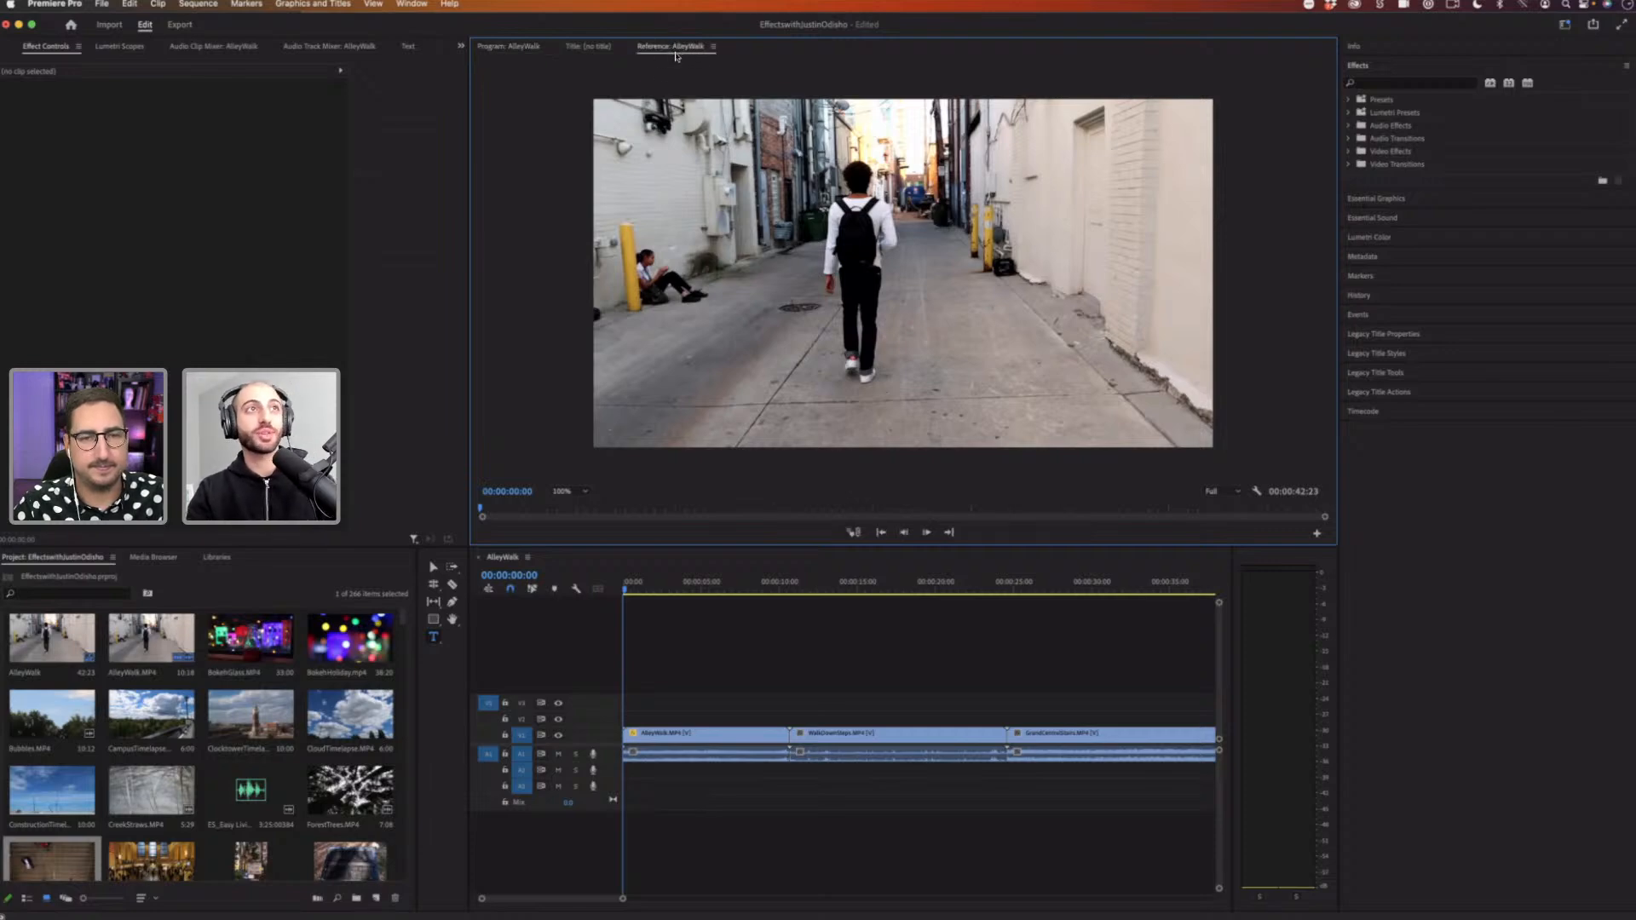
click(512, 49)
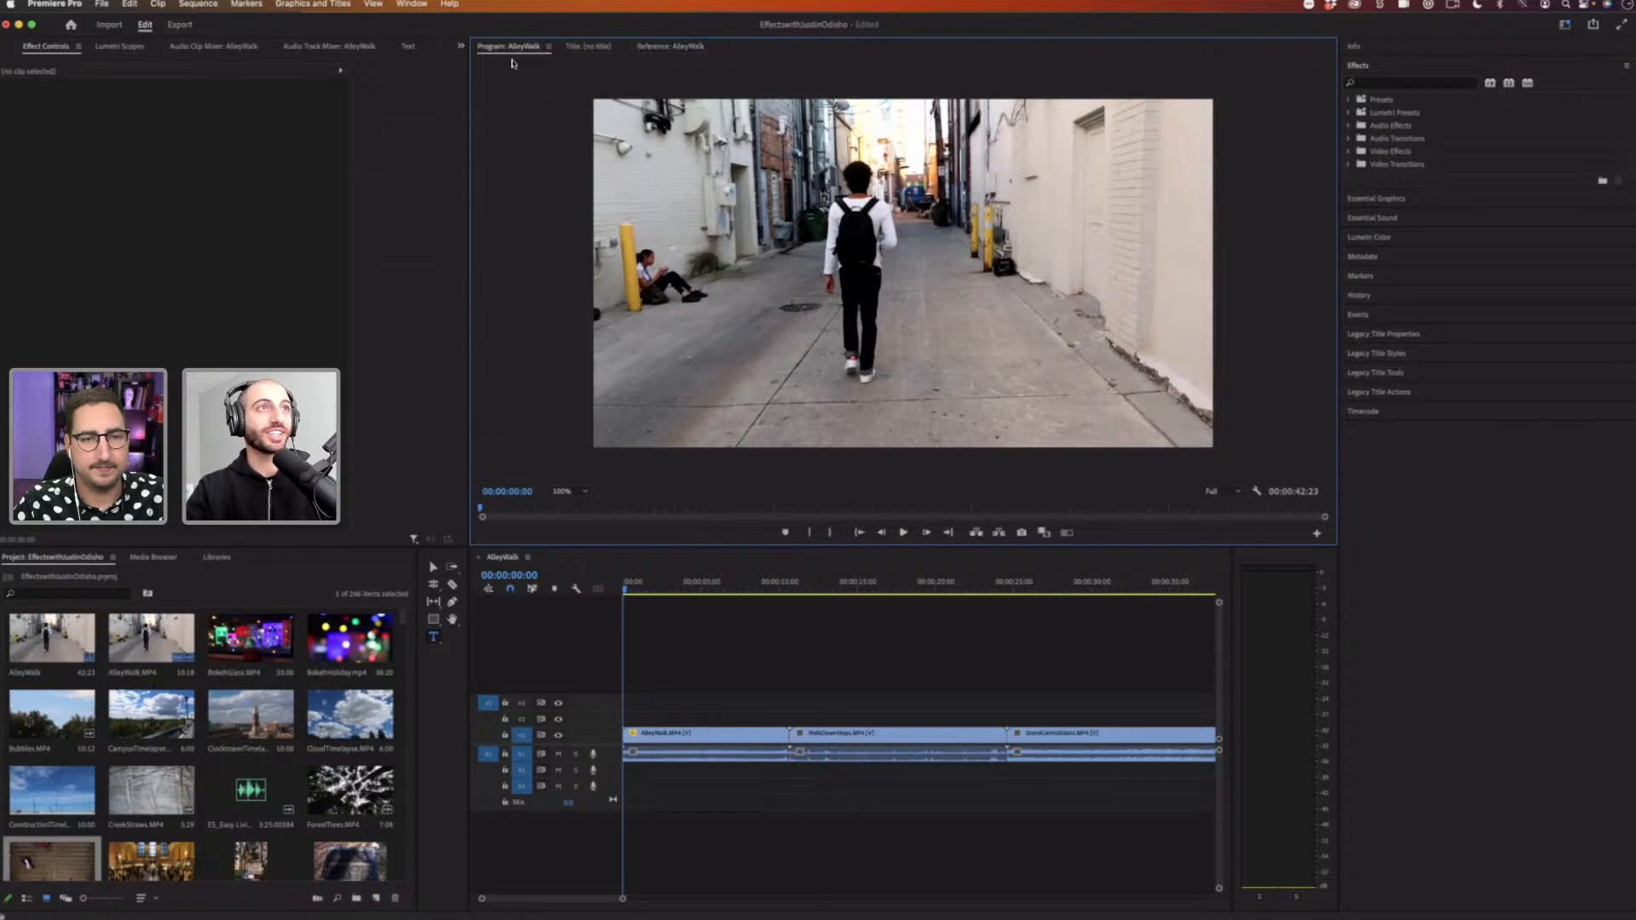
click(684, 52)
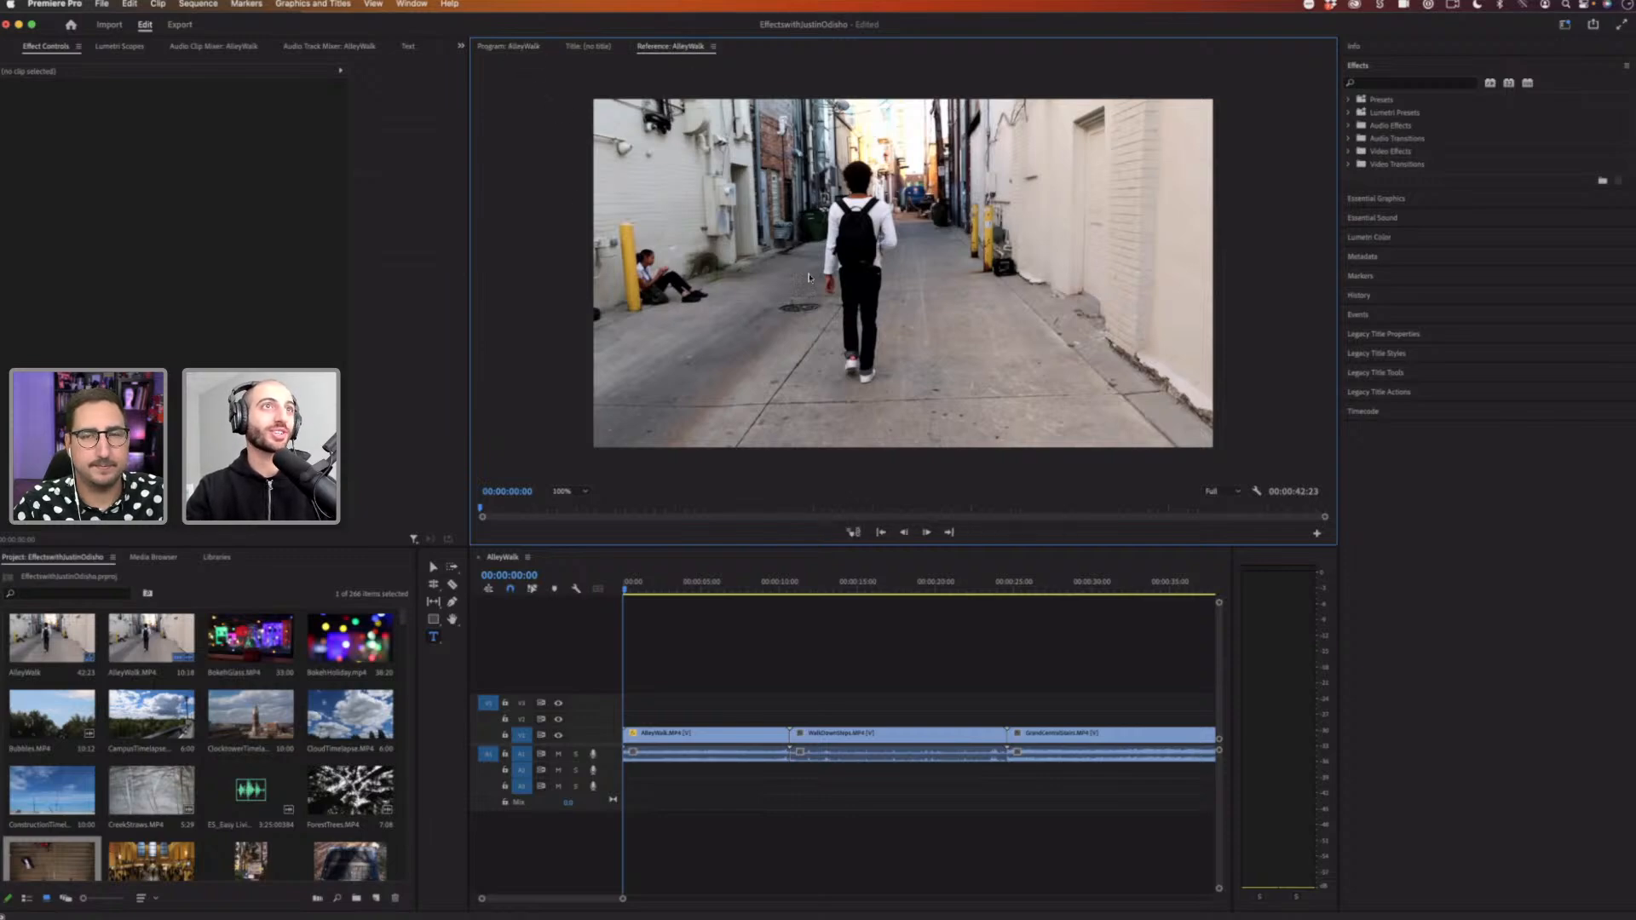
click(520, 50)
click(758, 298)
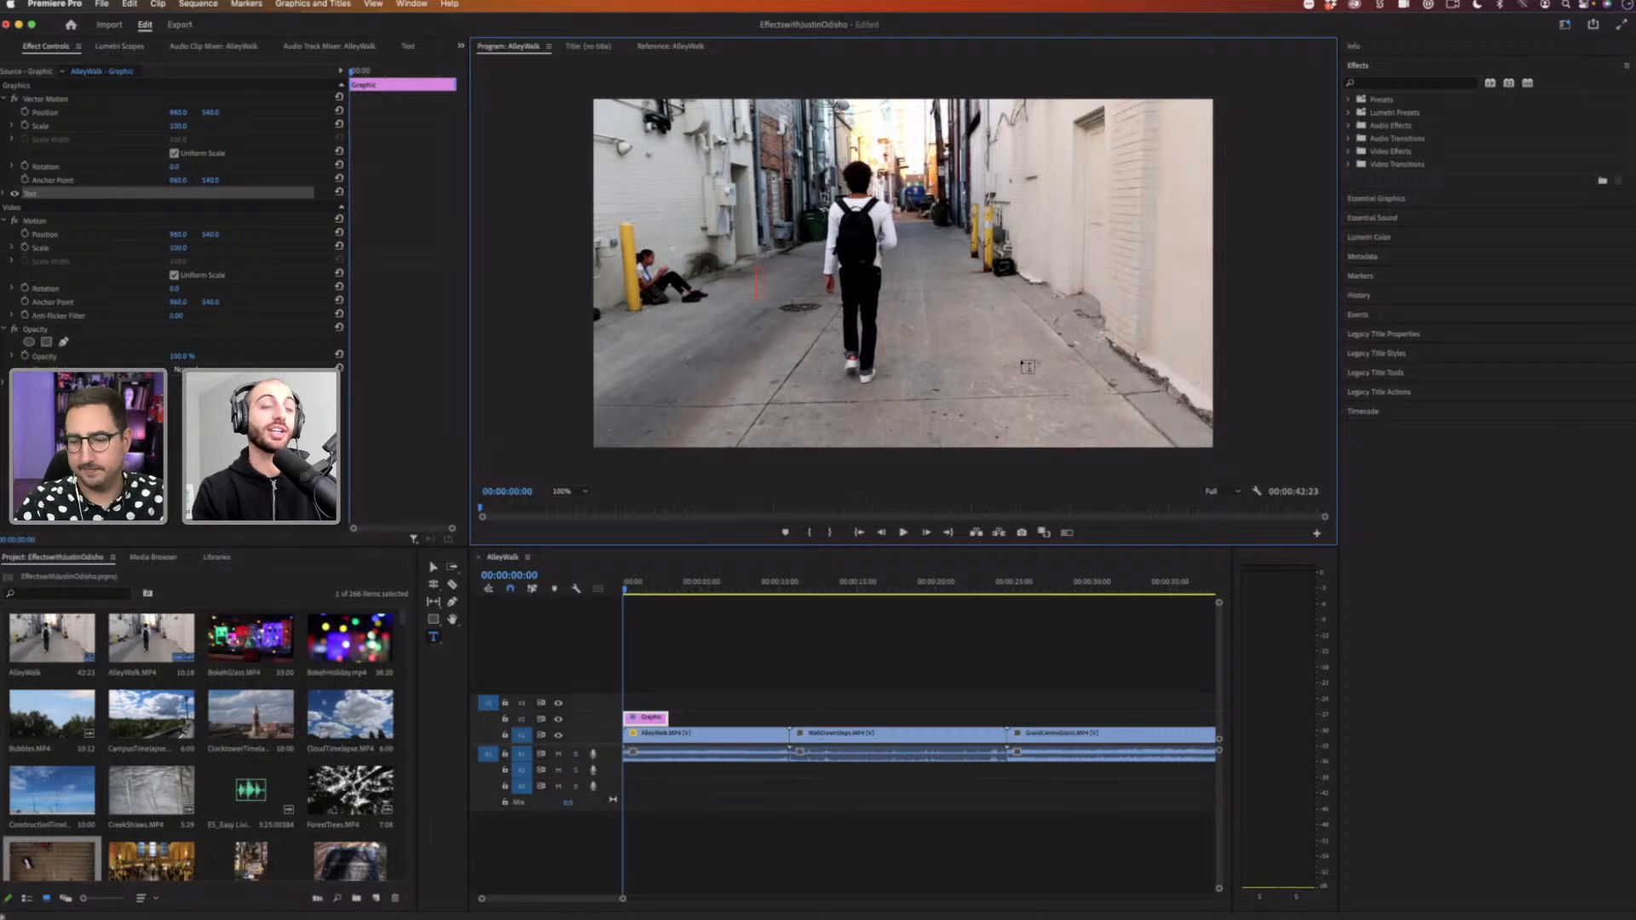
text(TEXT)
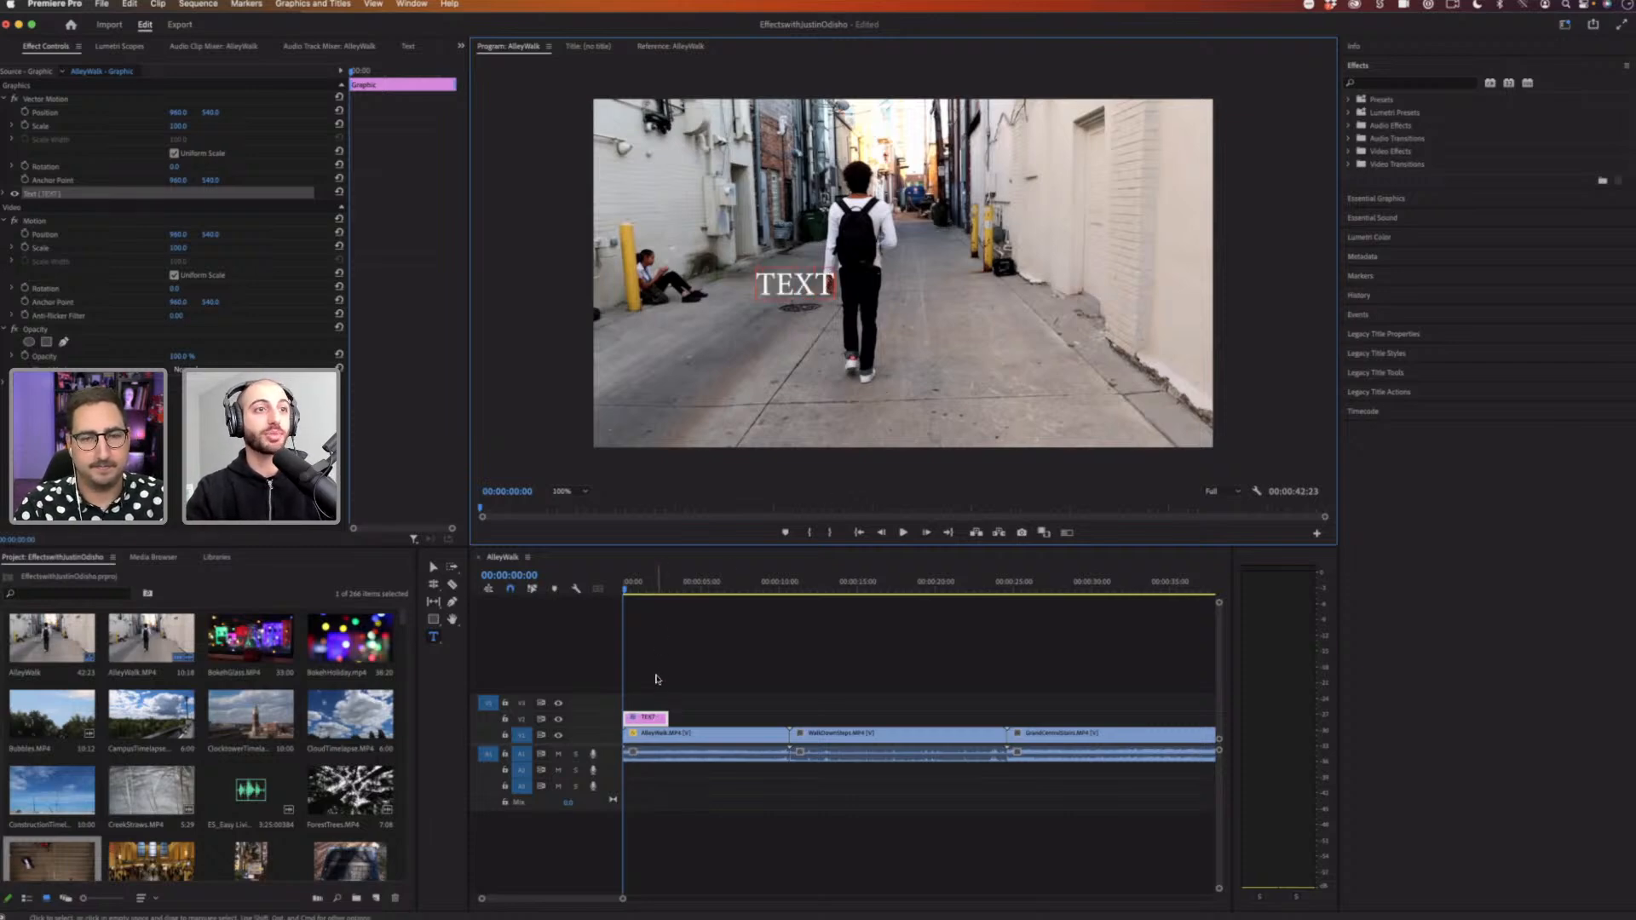
click(649, 720)
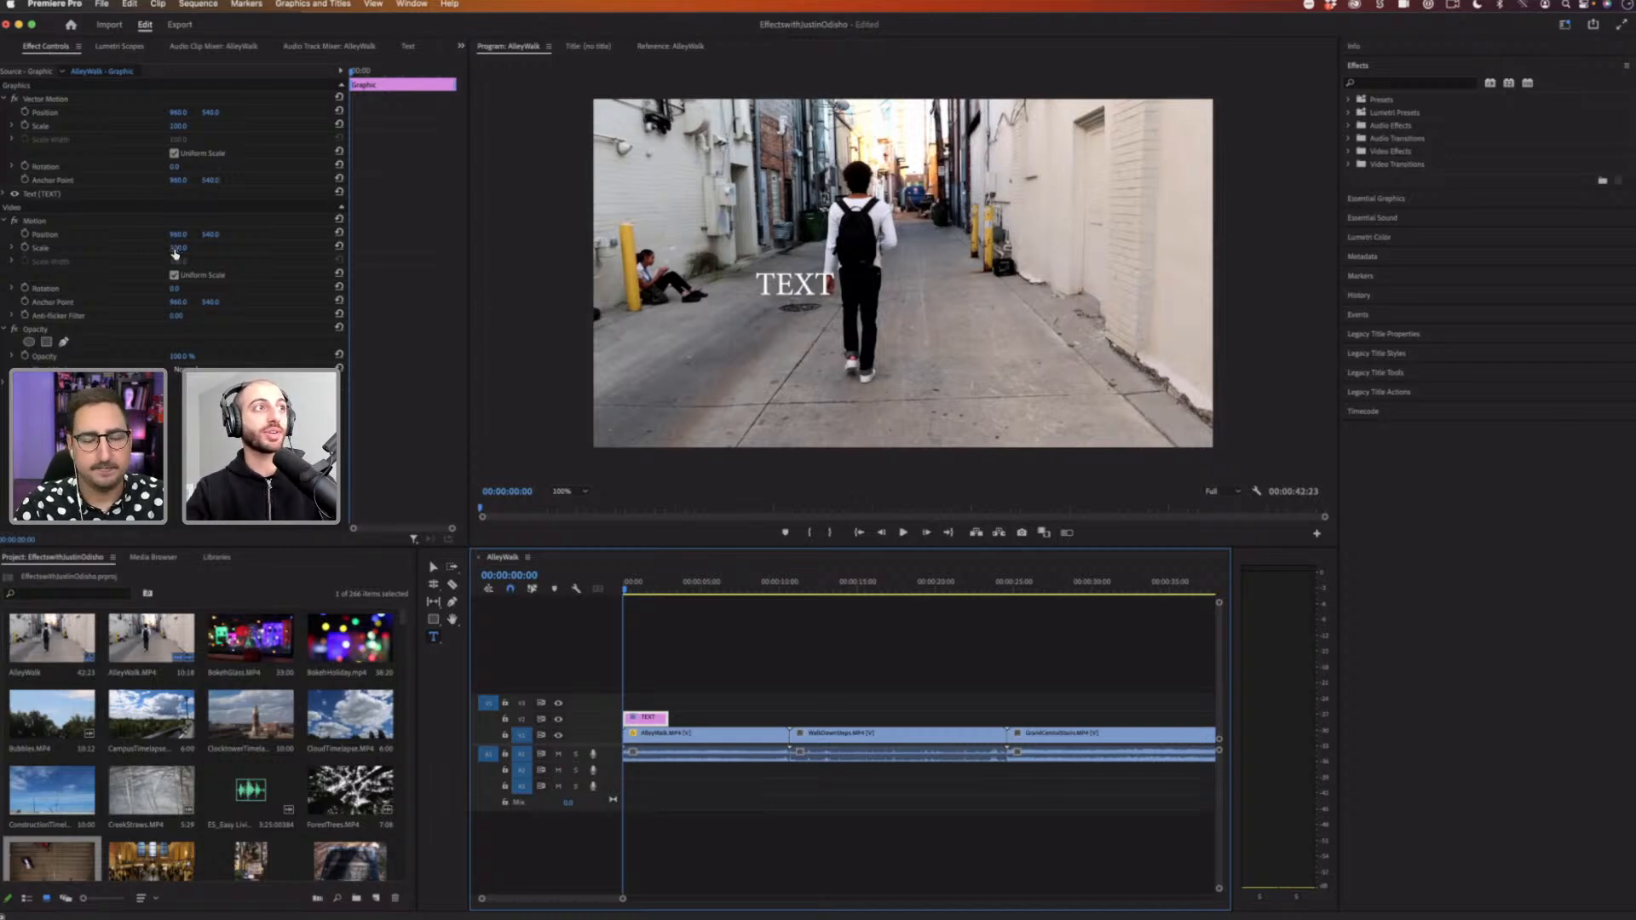
Step: Increase the text layer's Motion Scale to about 113 by scrubbing the value
drag(178, 250, 176, 213)
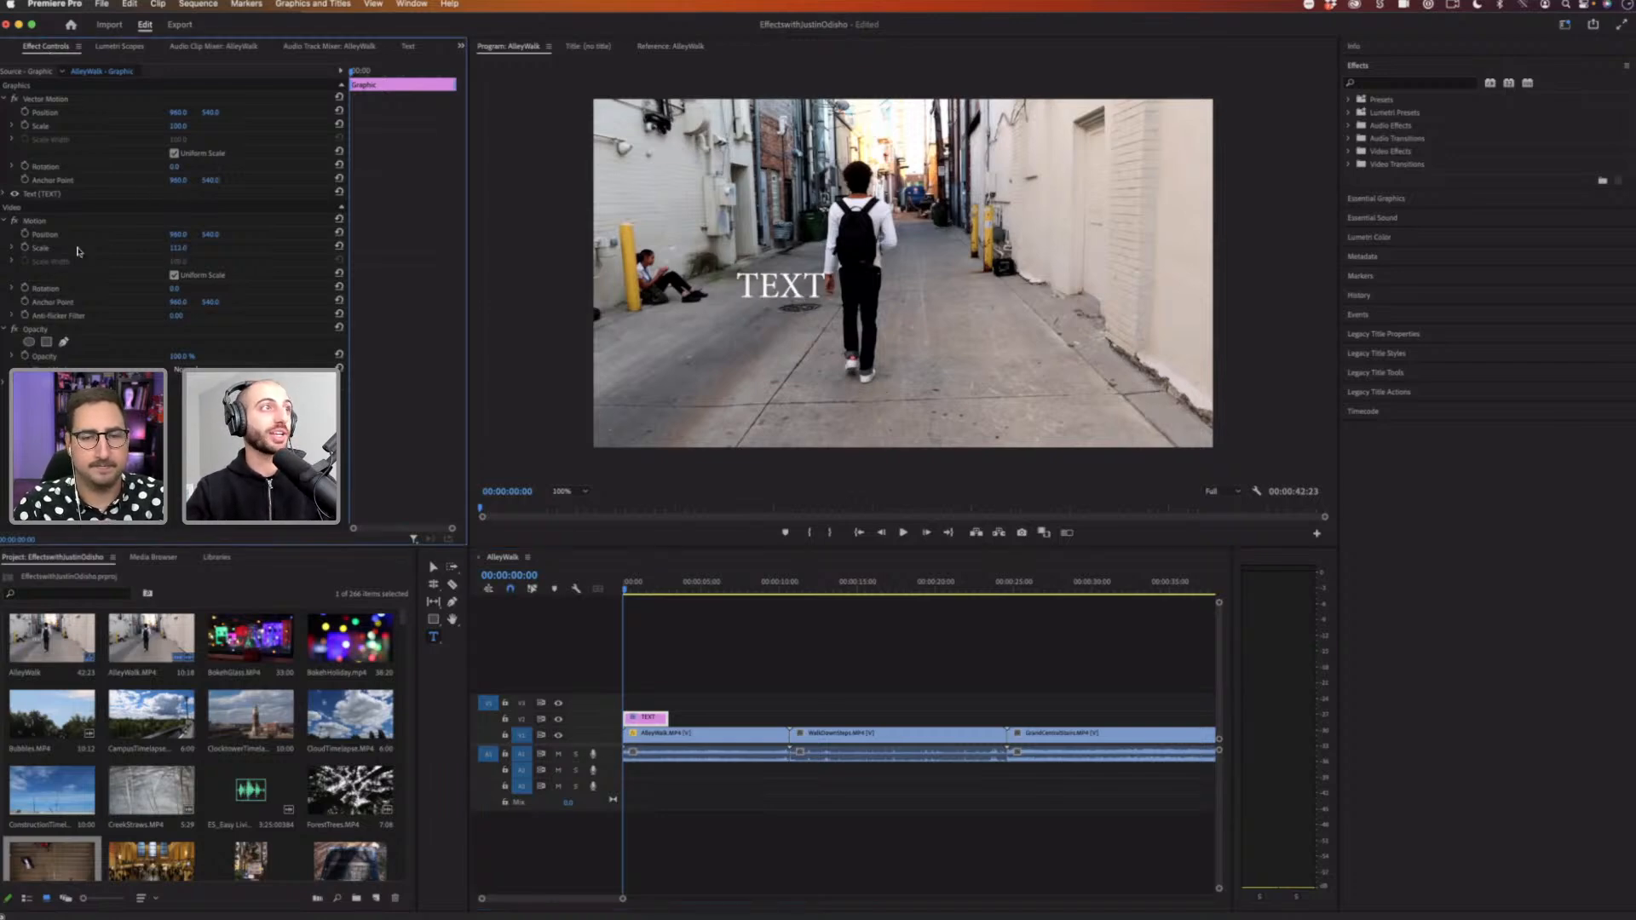
click(81, 248)
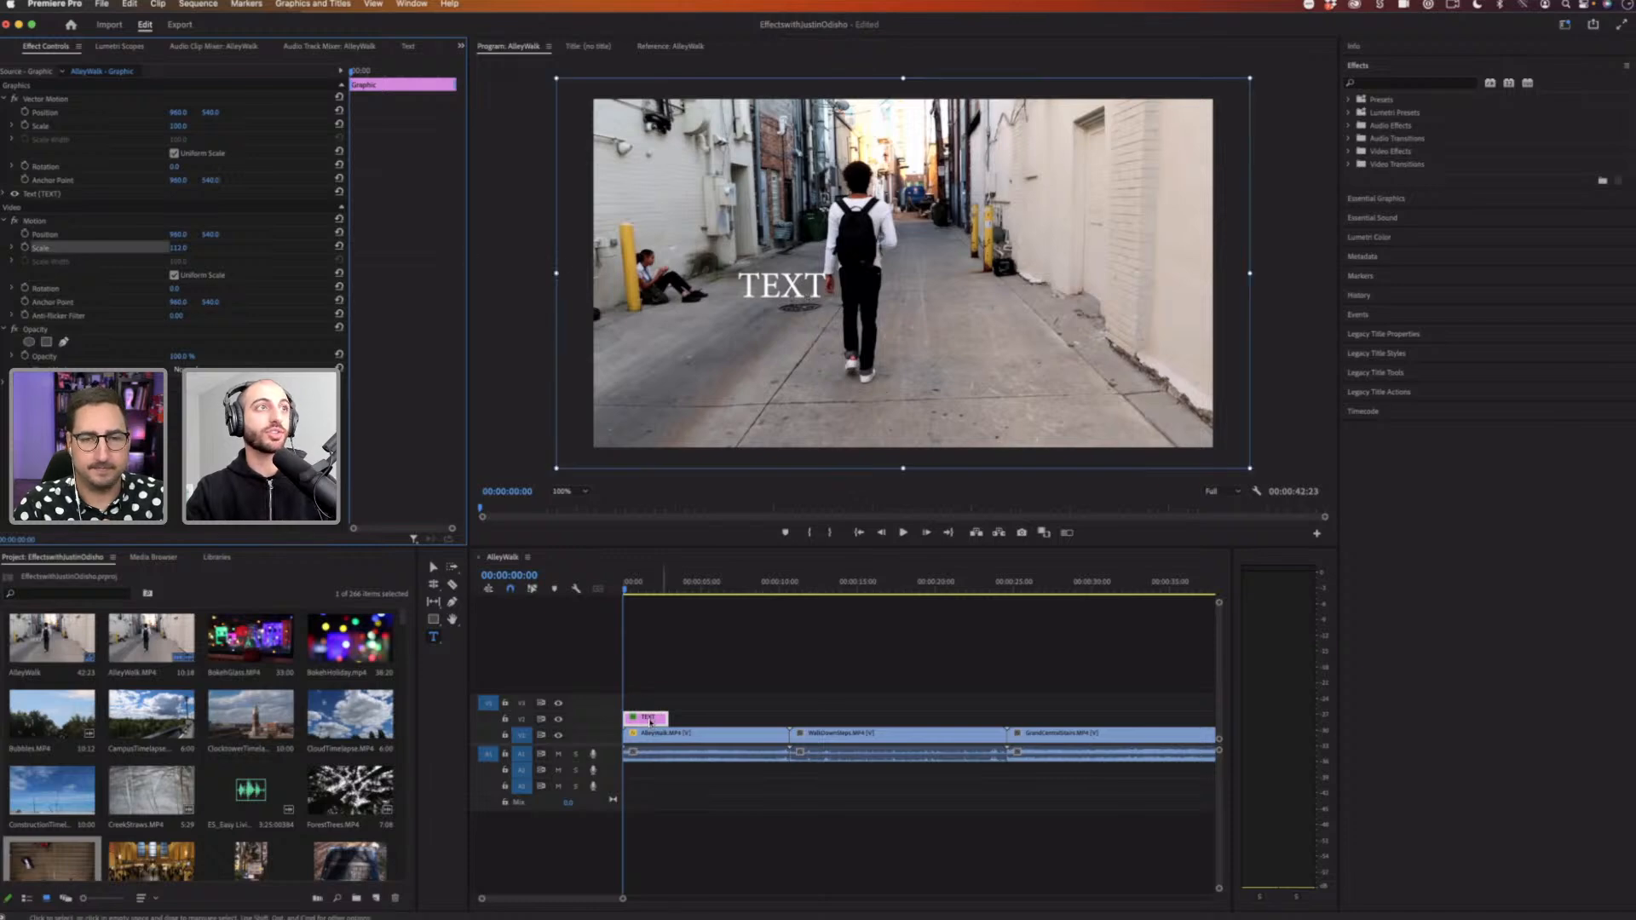
Step: Enlarge the TEXT through its Vector Motion settings and move it to the right in the Program Monitor
click(652, 719)
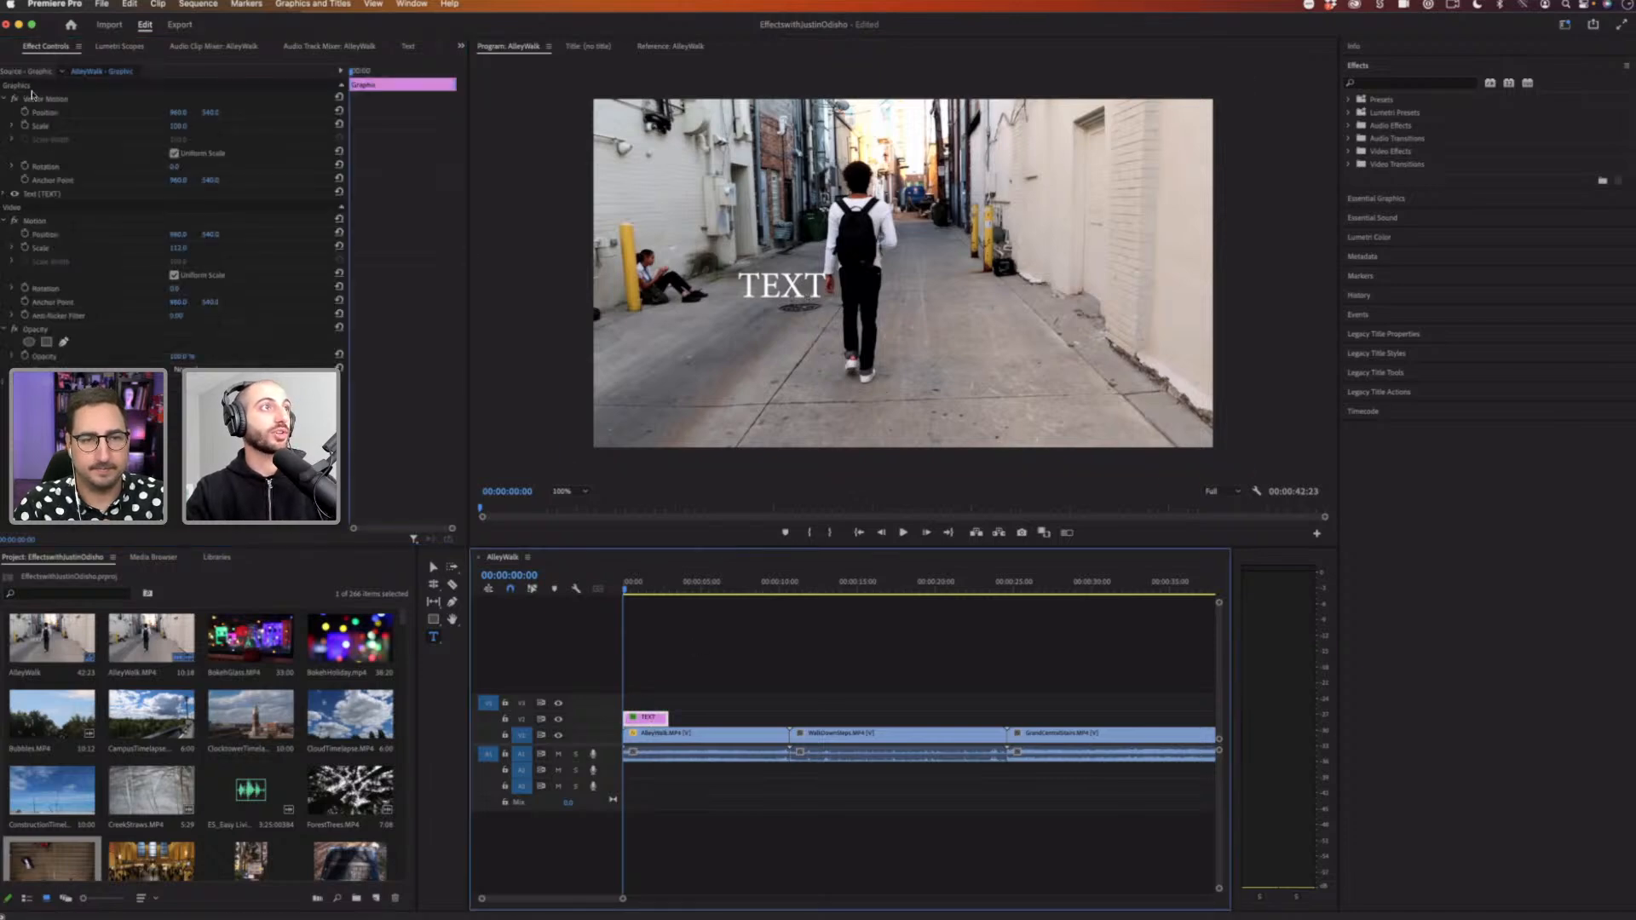
drag(178, 126, 60, 128)
click(58, 127)
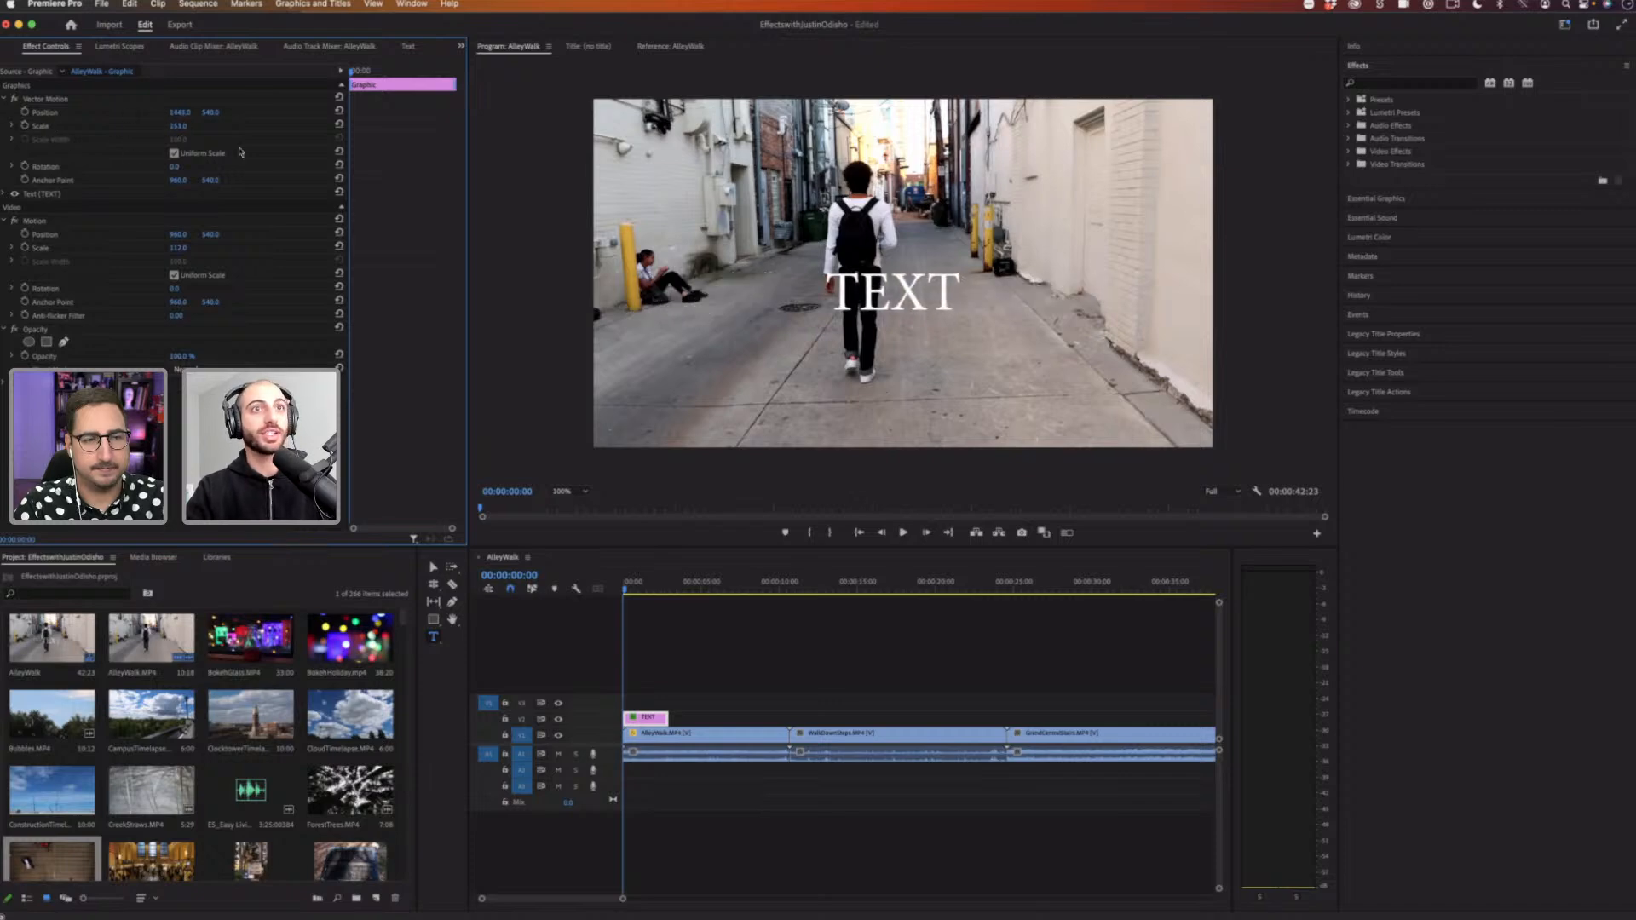
drag(843, 300, 977, 298)
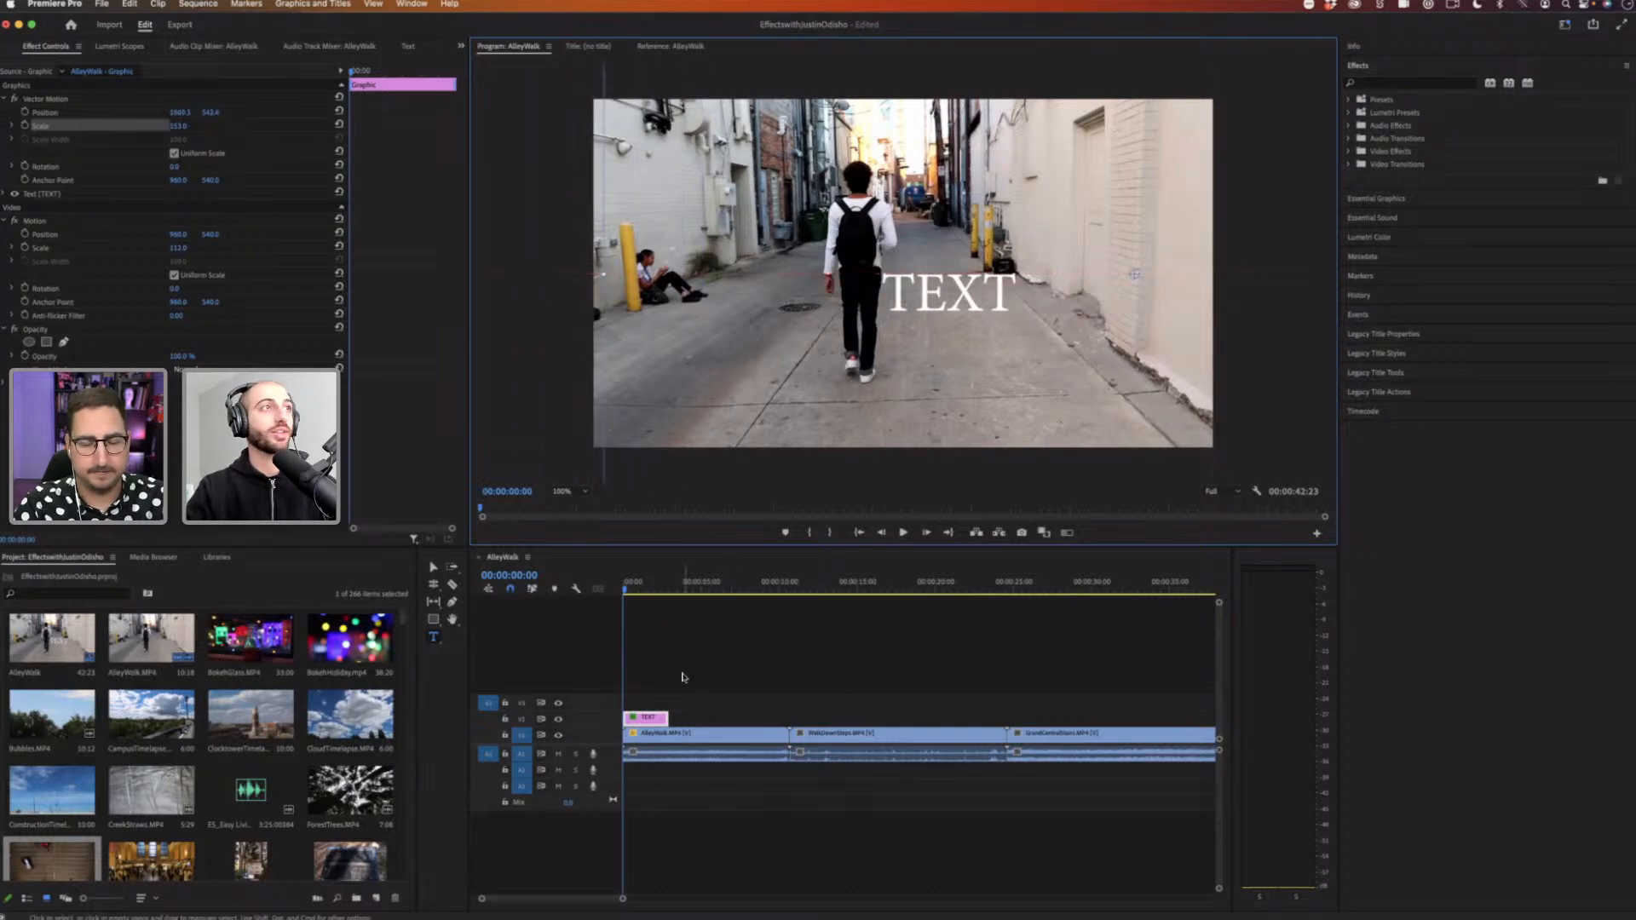
Step: Select the text clip in the timeline and delete it
click(679, 701)
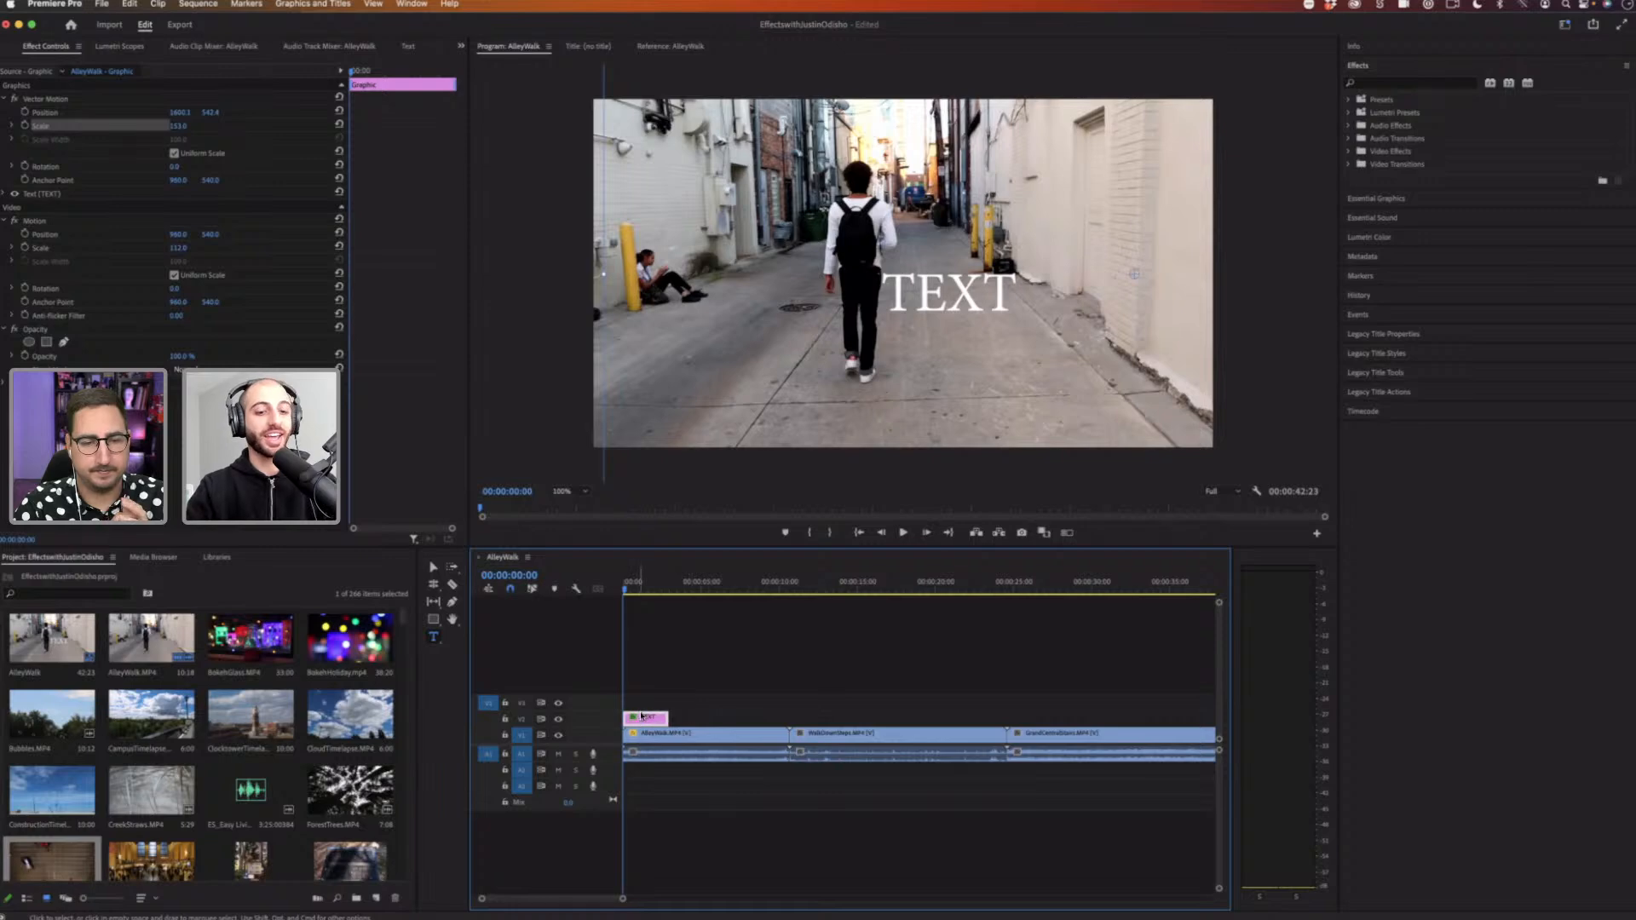
key(Delete)
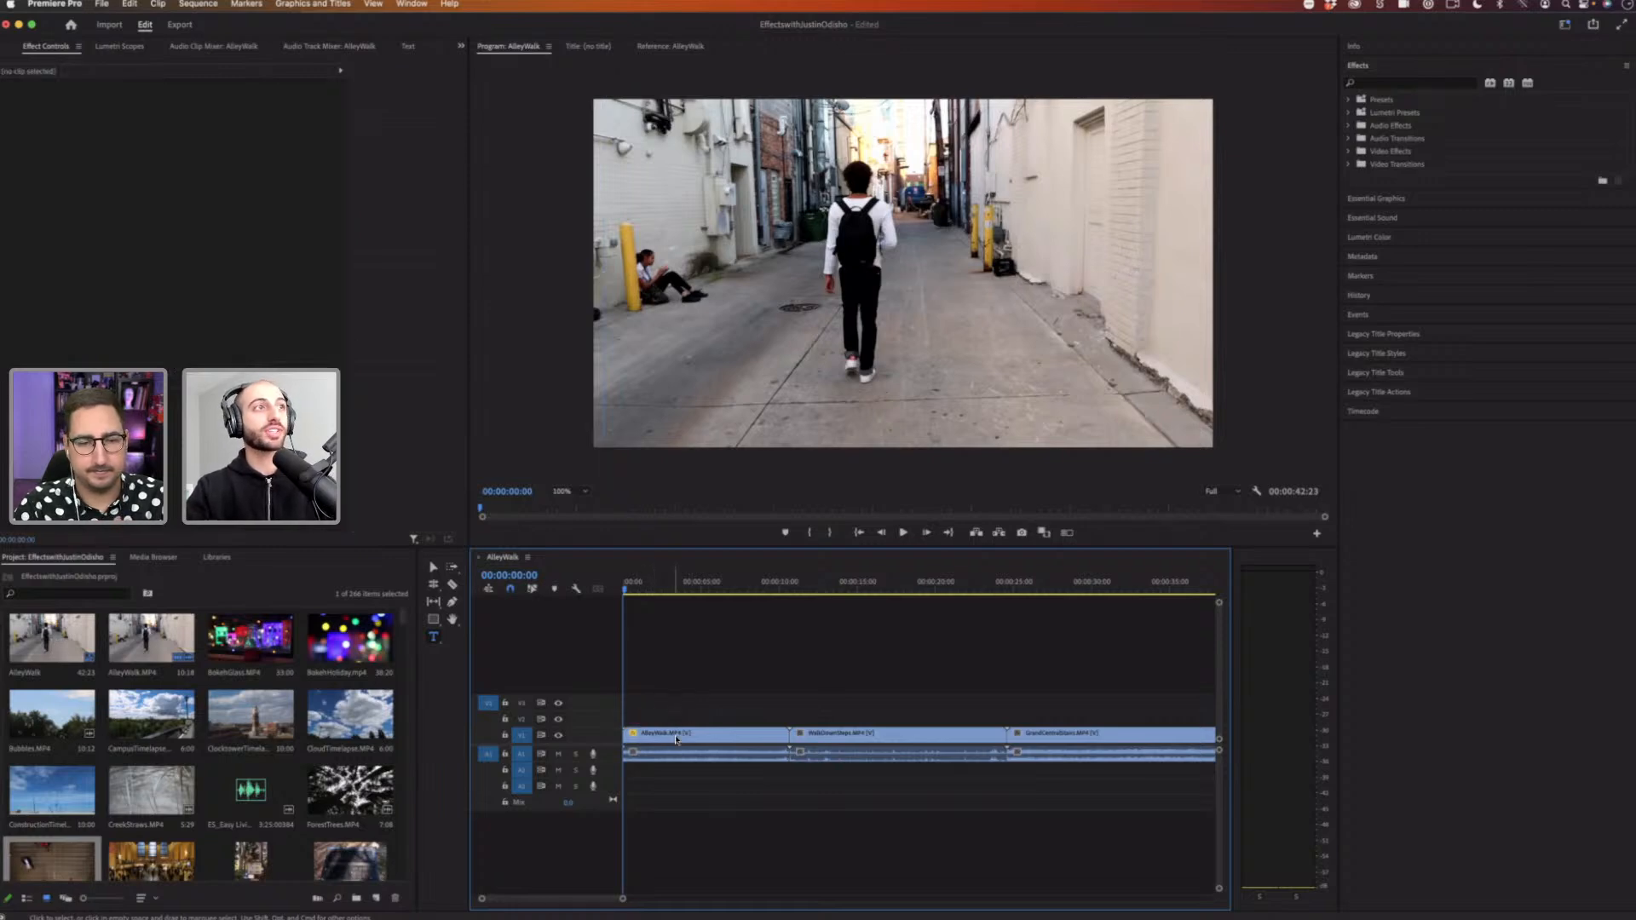
Step: Select the AlleyWalk clip and lower its Opacity by scrubbing the value
click(677, 738)
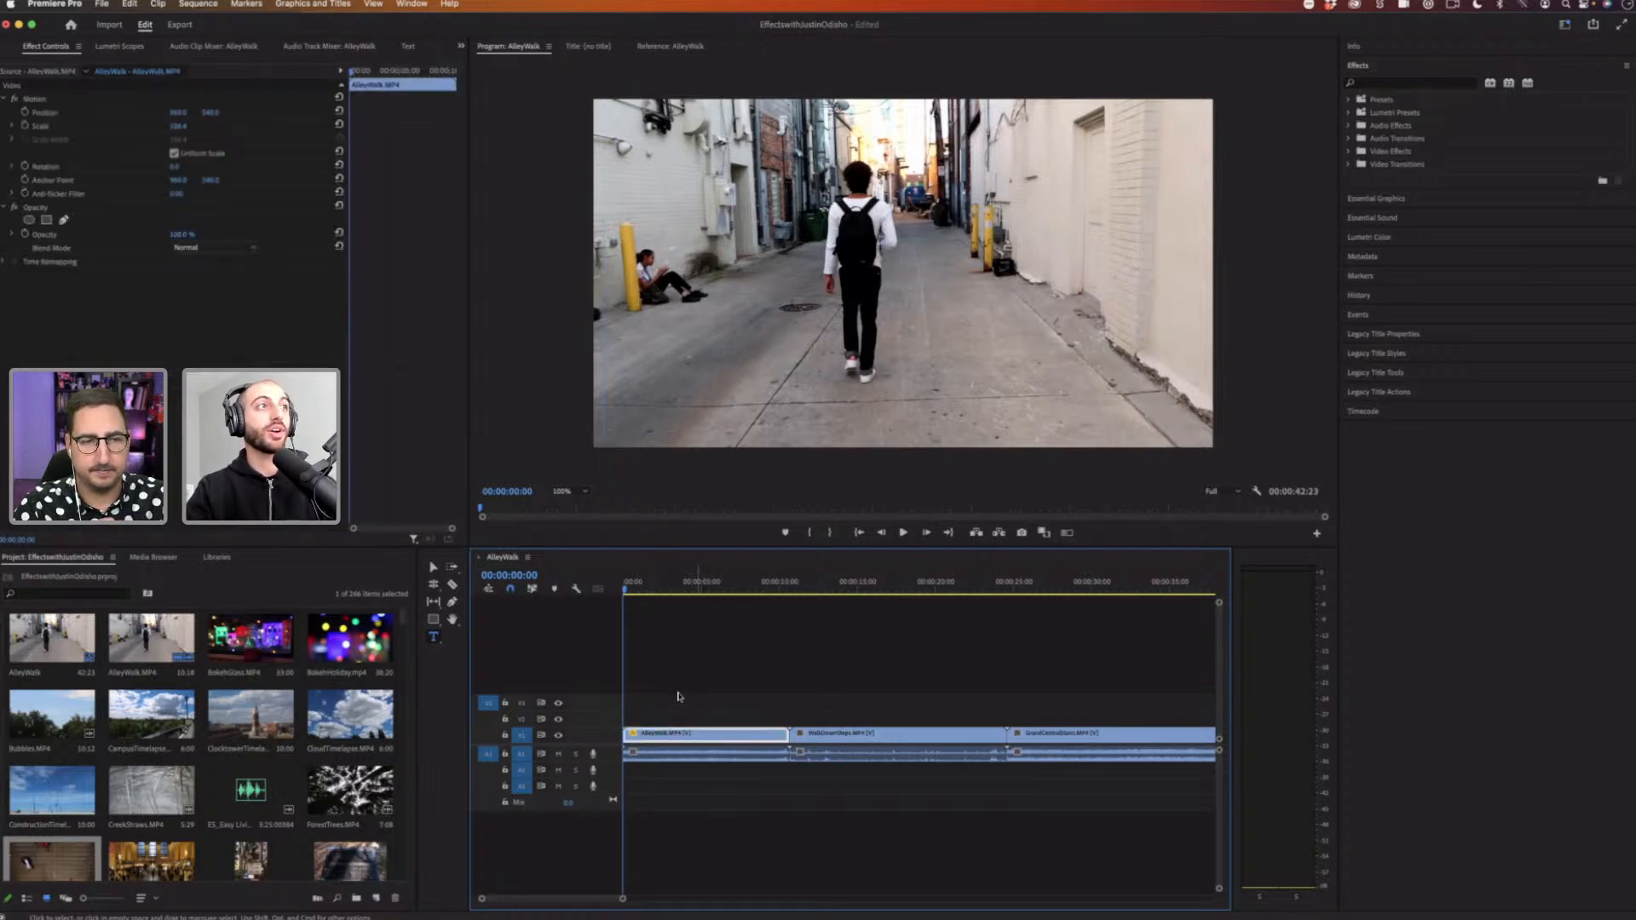
click(37, 207)
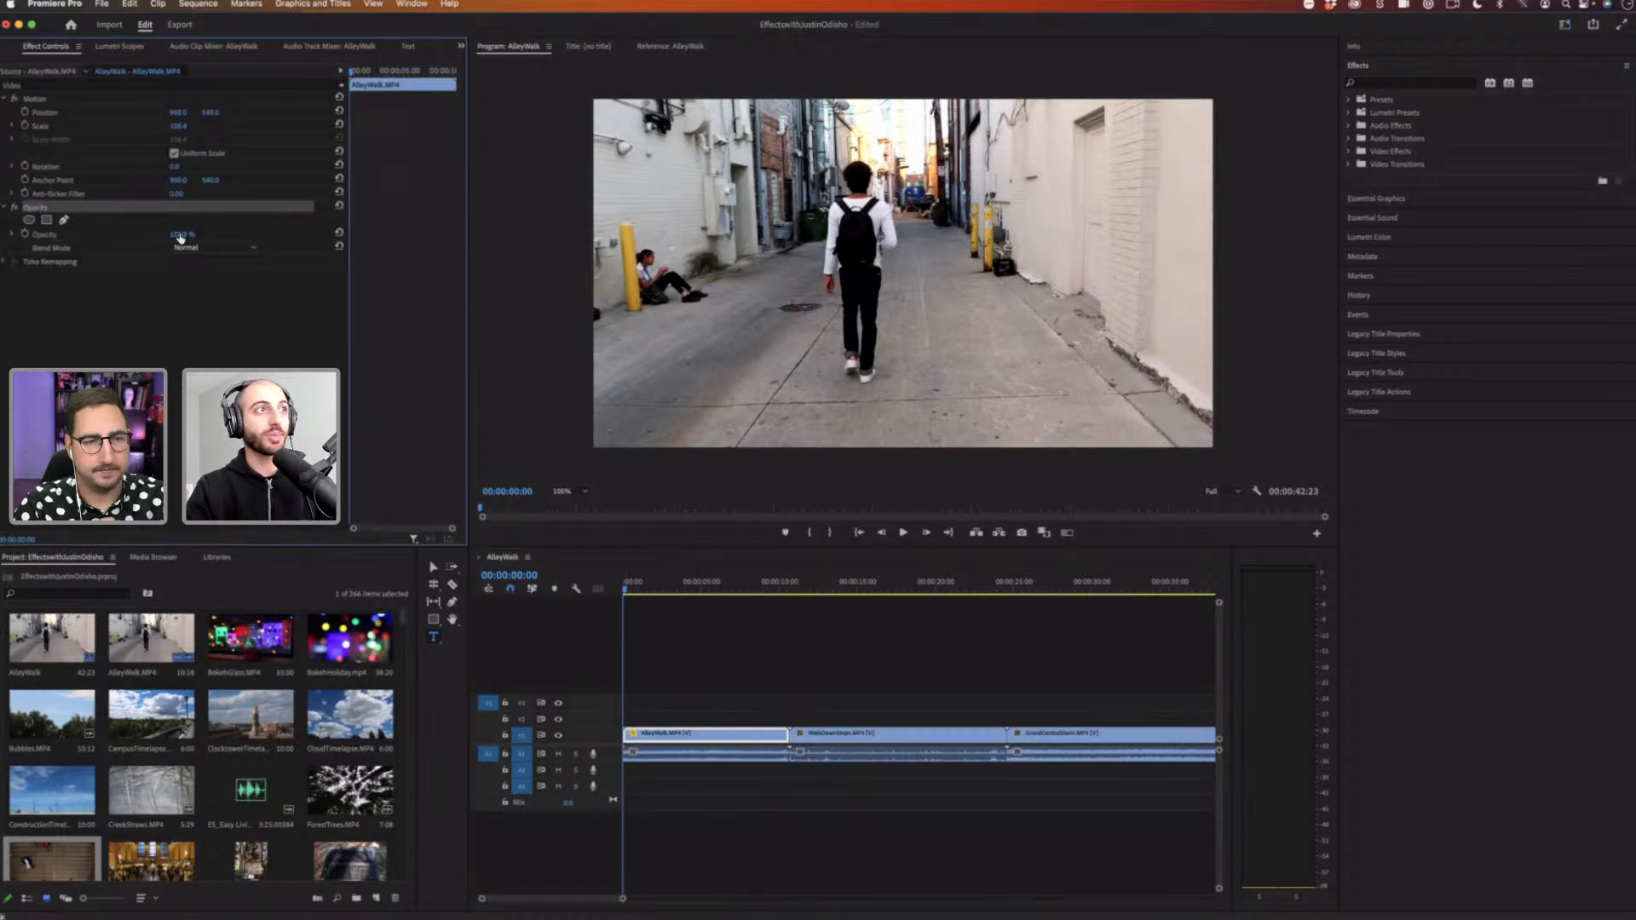
mouse_move(178, 234)
mouse_down()
mouse_move(150, 234)
mouse_move(189, 235)
mouse_up()
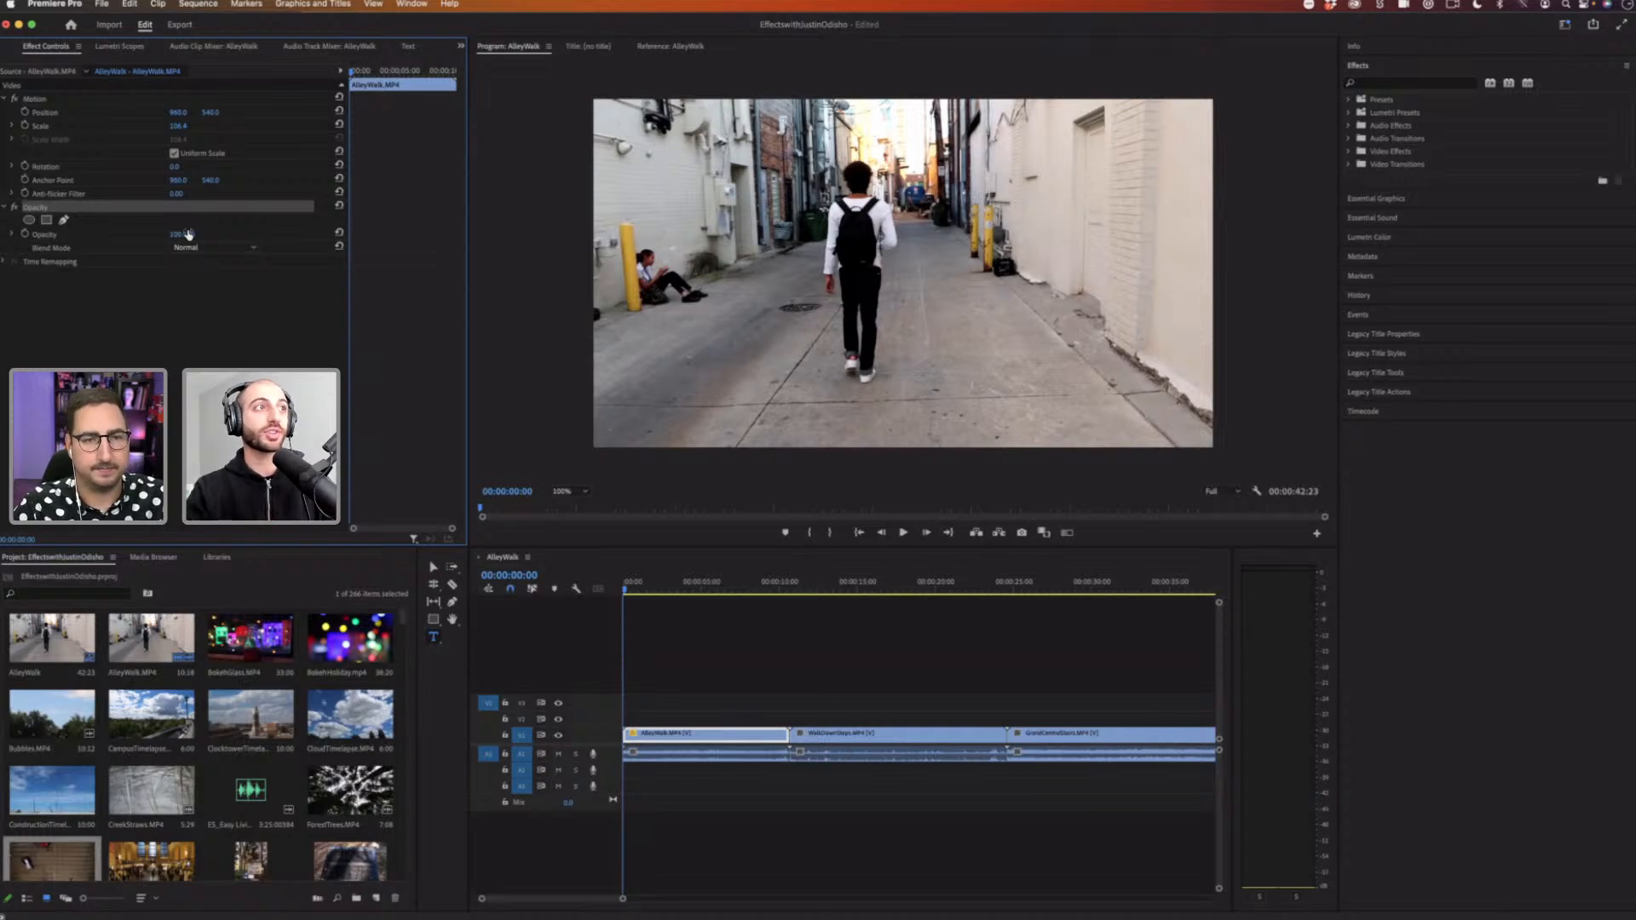
drag(180, 235, 167, 234)
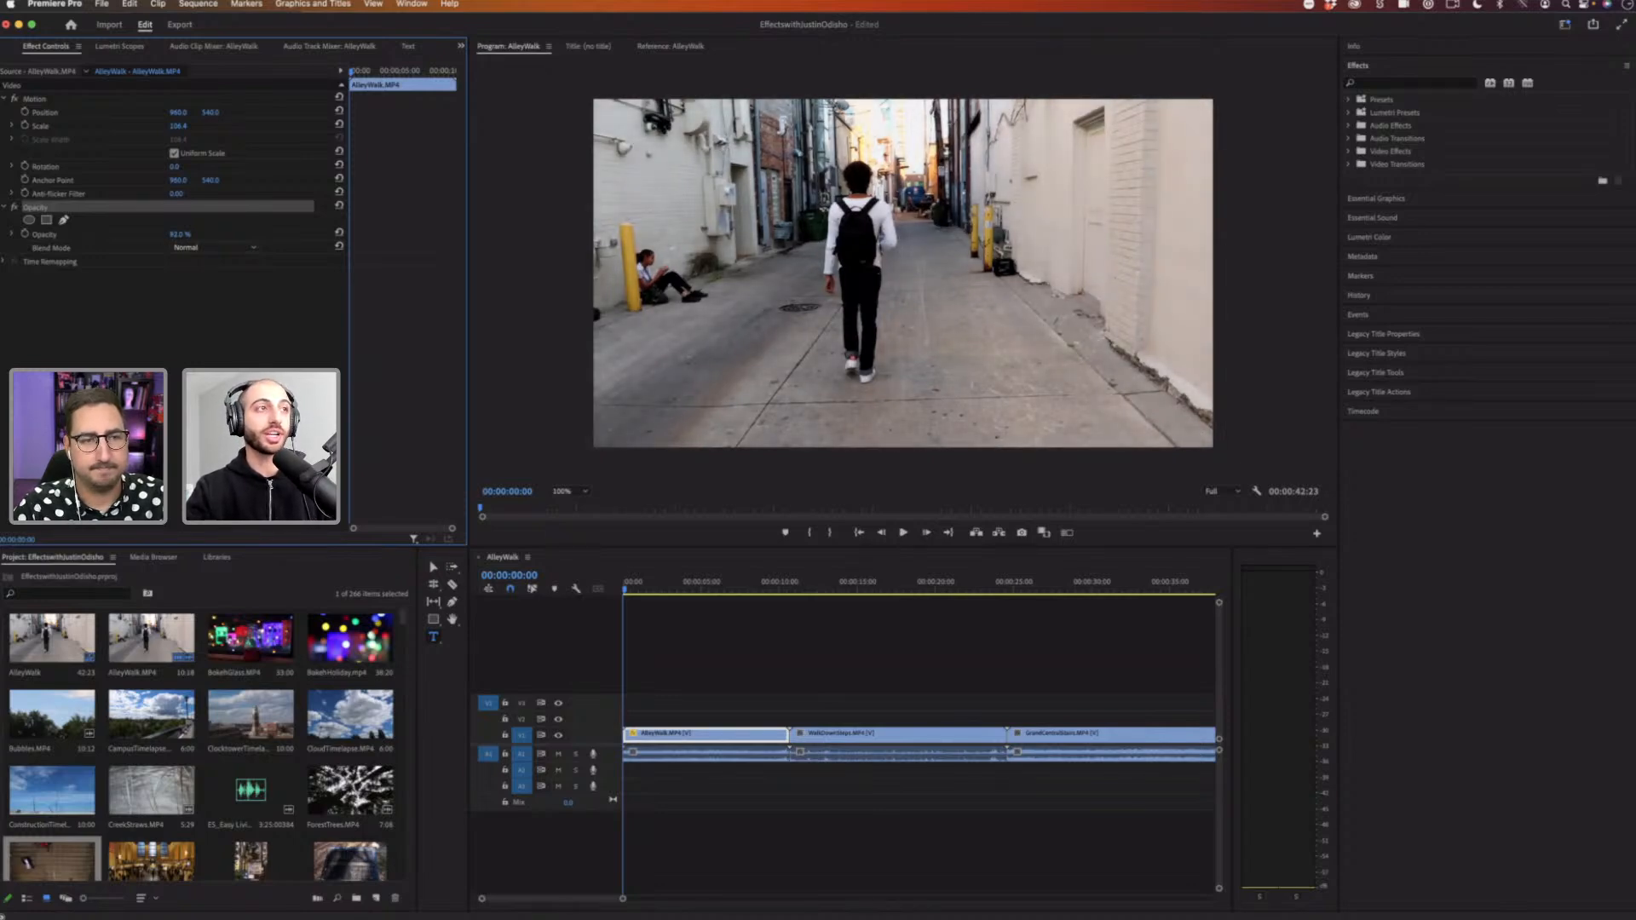
drag(167, 234, 205, 235)
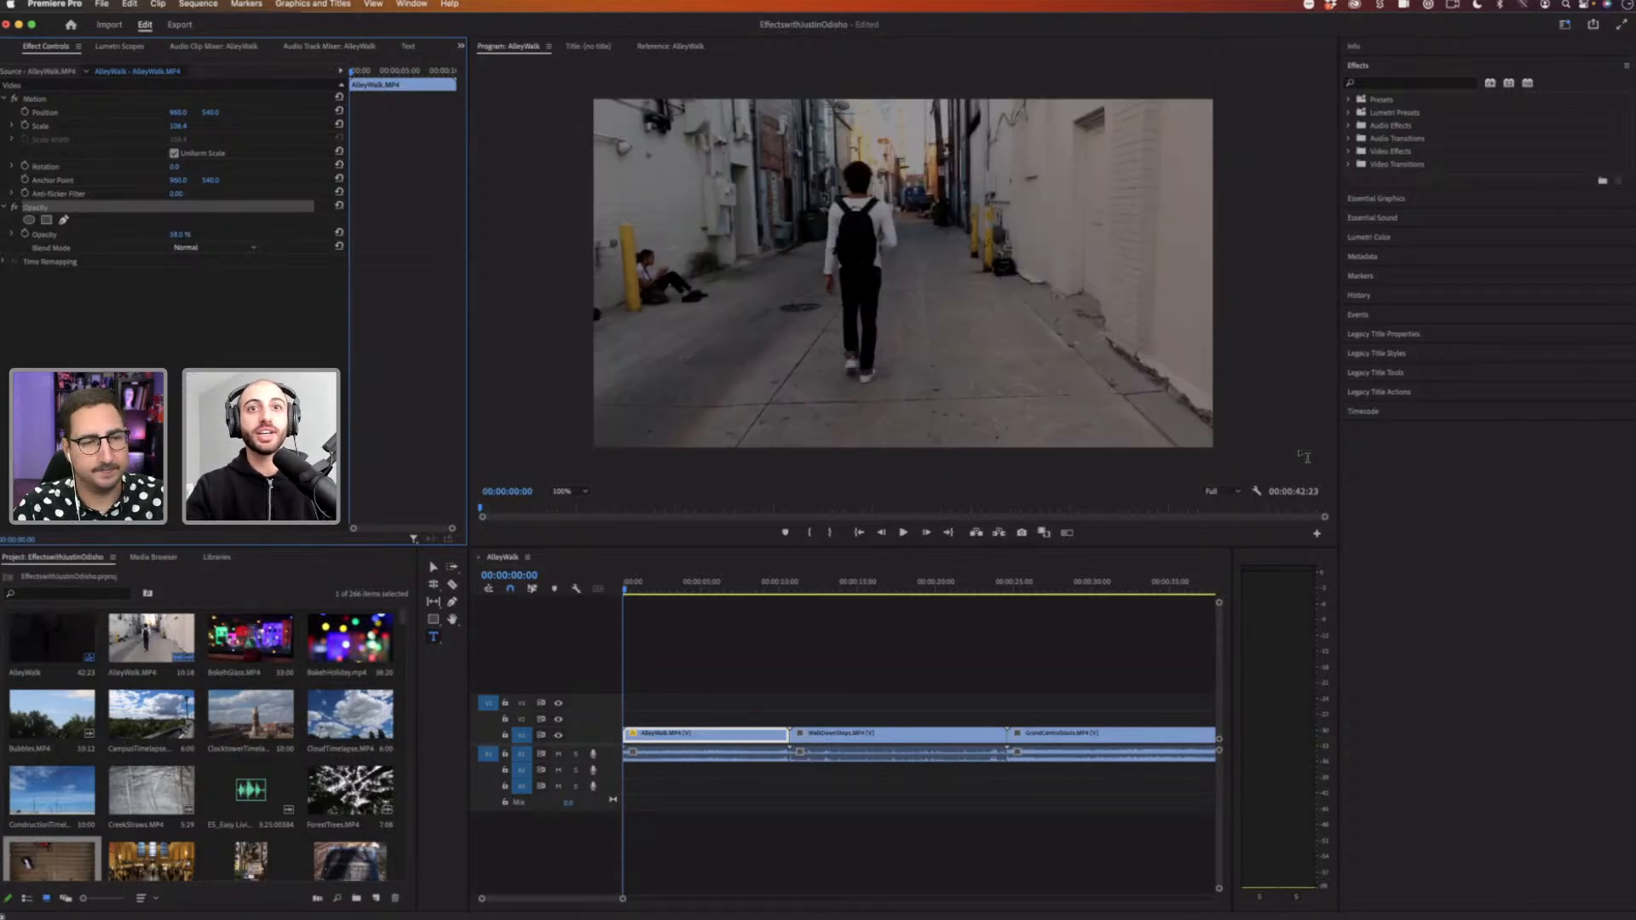
Step: Set the AlleyWalk clip's Opacity back to 100%
click(1256, 490)
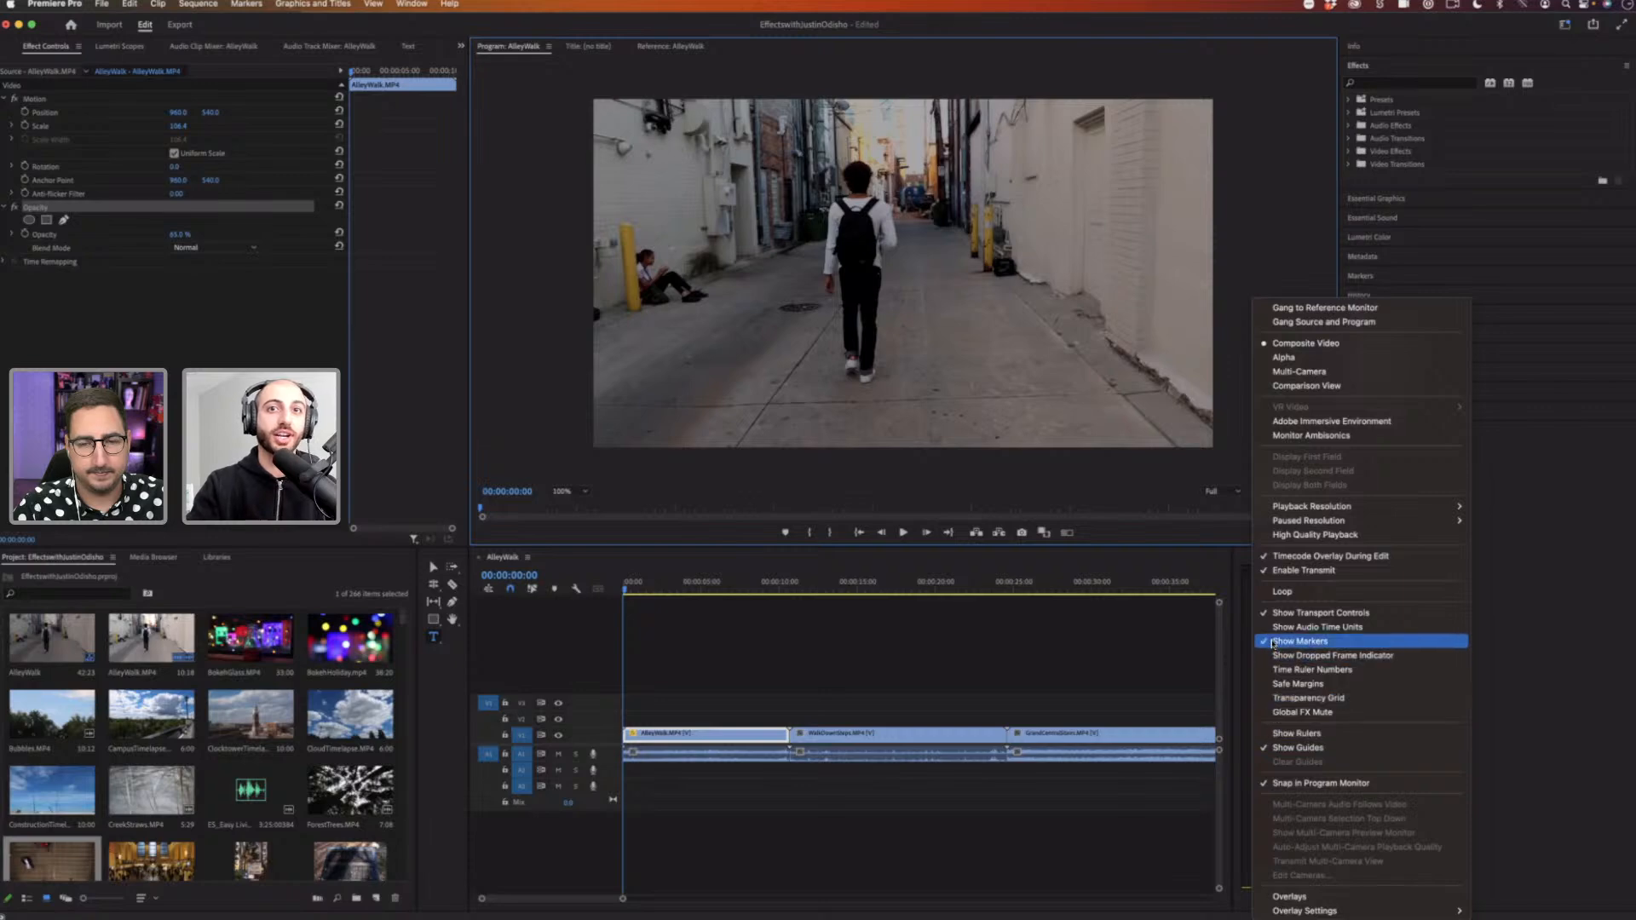
click(1055, 613)
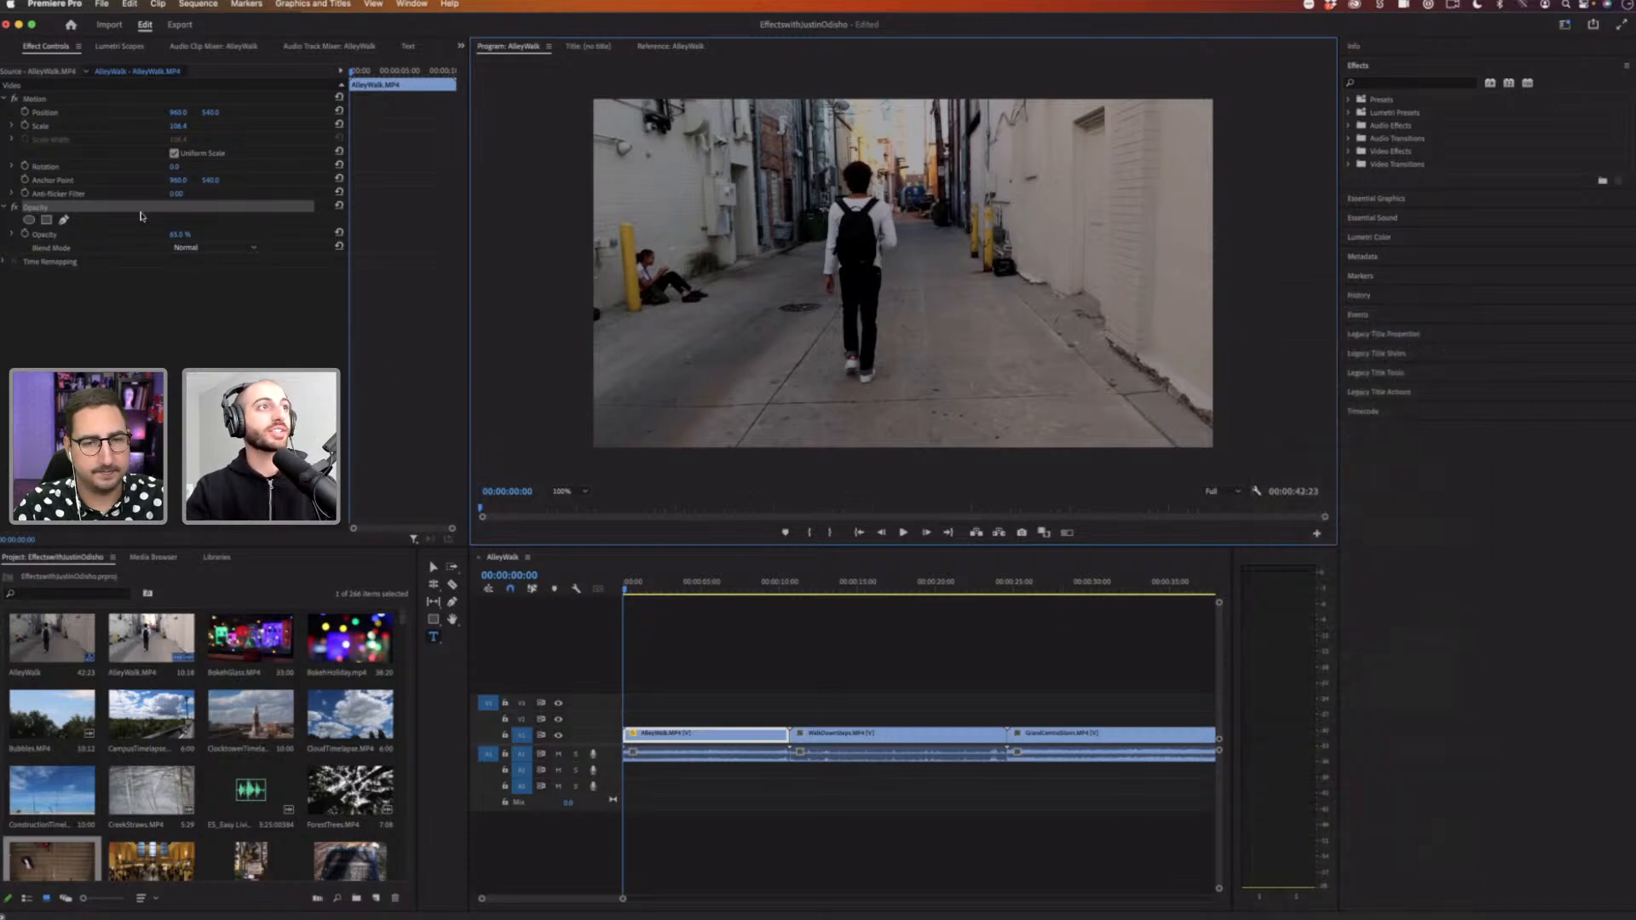
drag(173, 238, 345, 236)
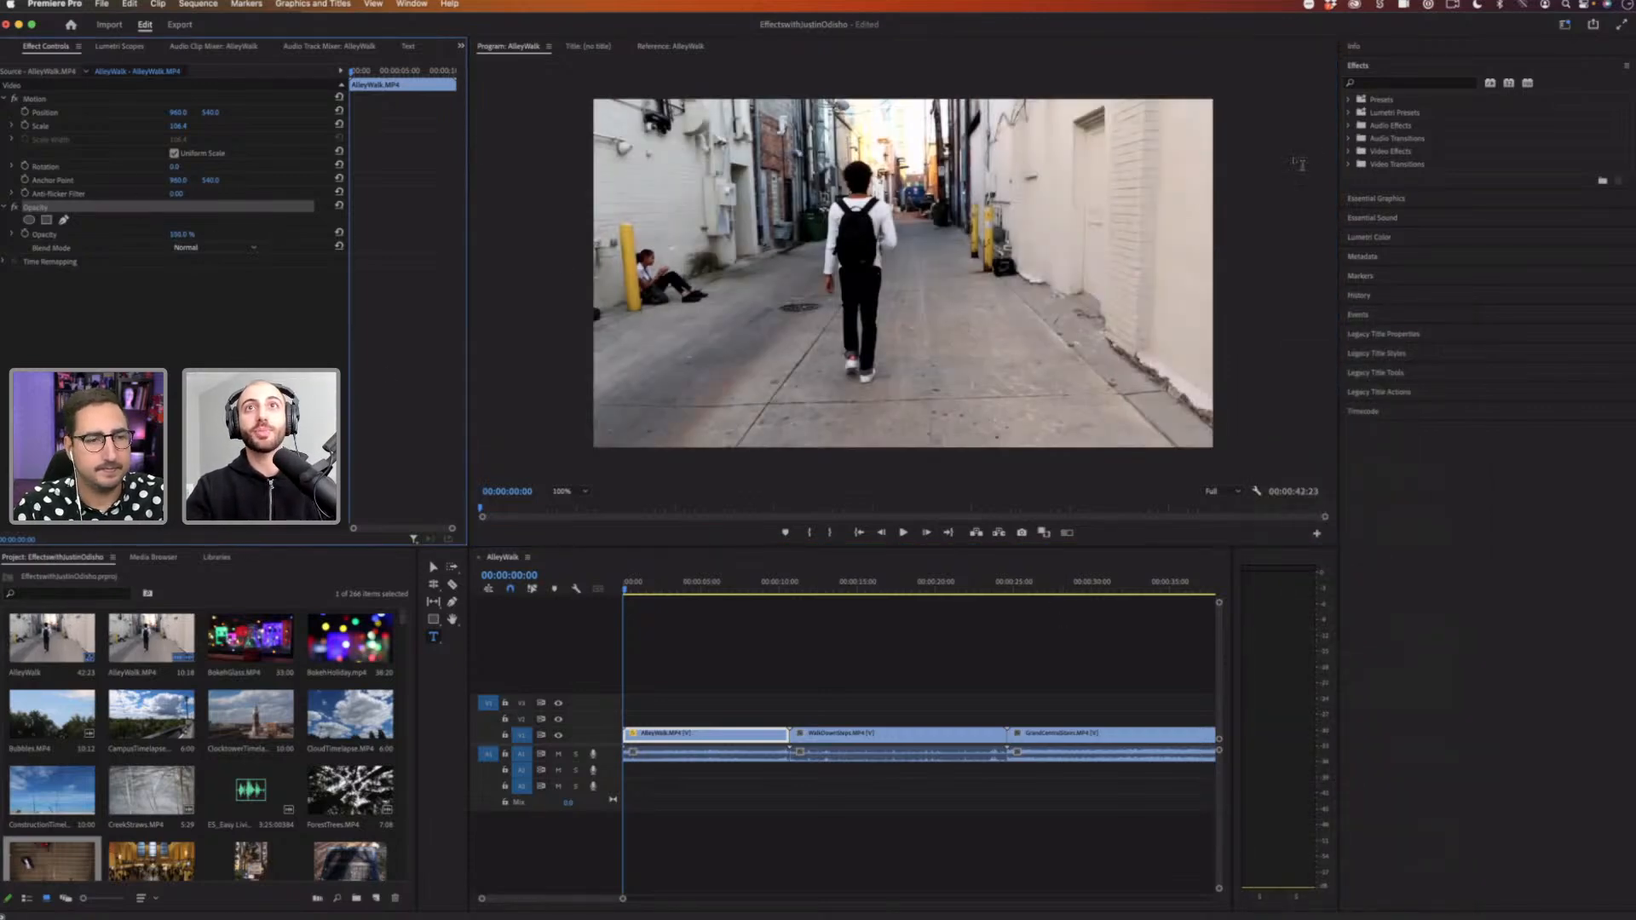
Step: Apply the Dreamy Vignette preset from the Justin Odisho Effects presets folder to the AlleyWalk clip
click(1373, 72)
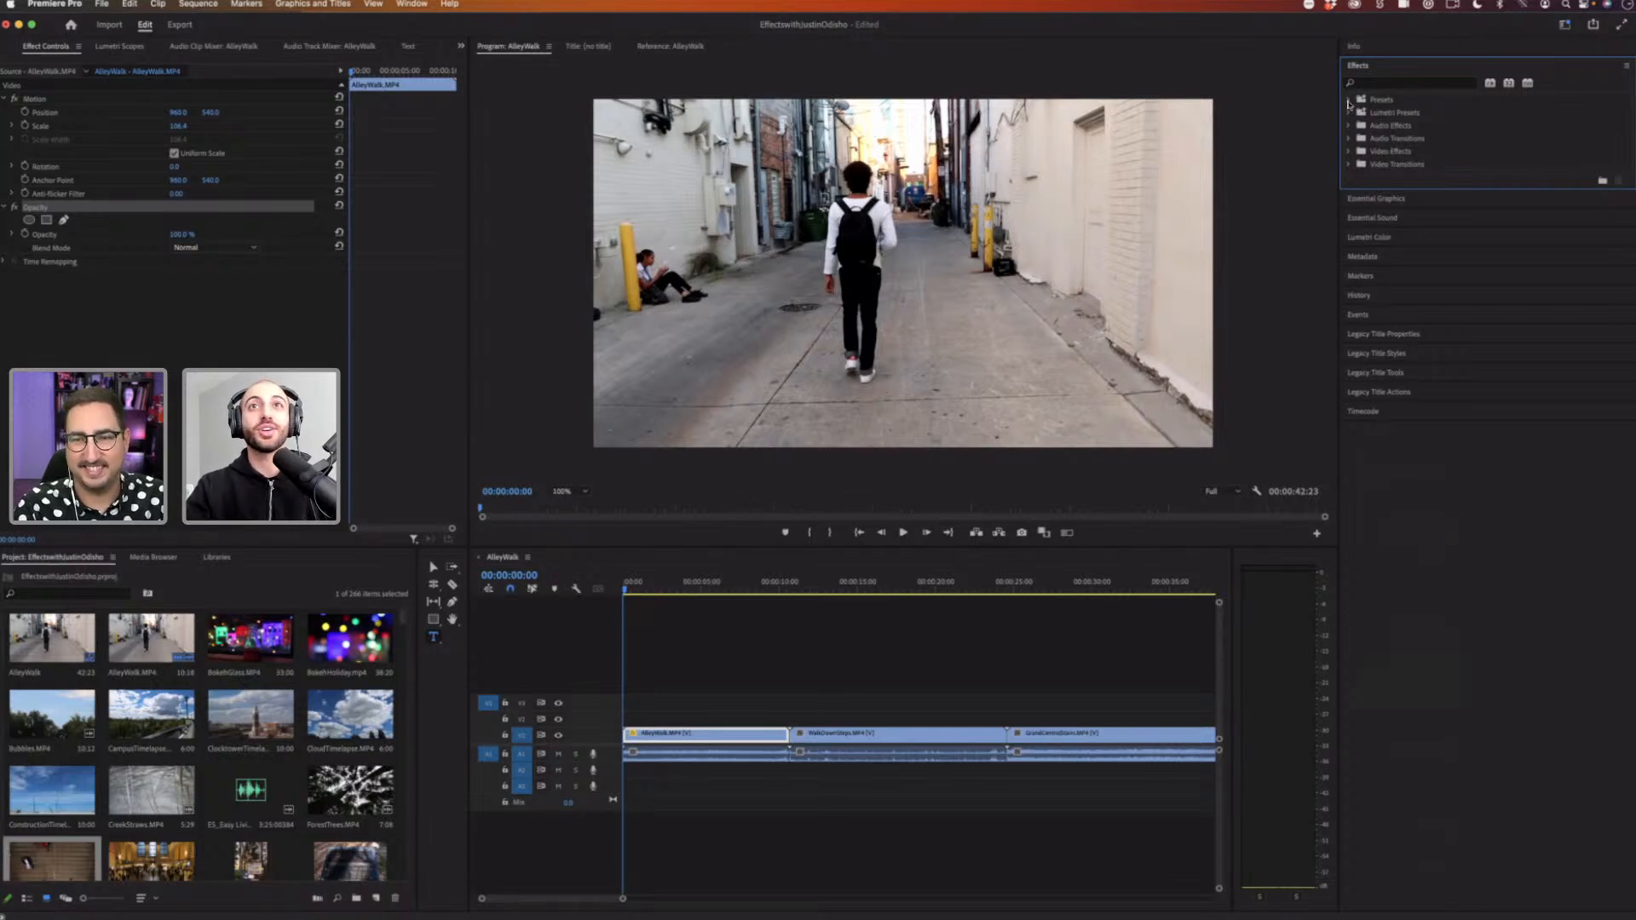
click(1385, 101)
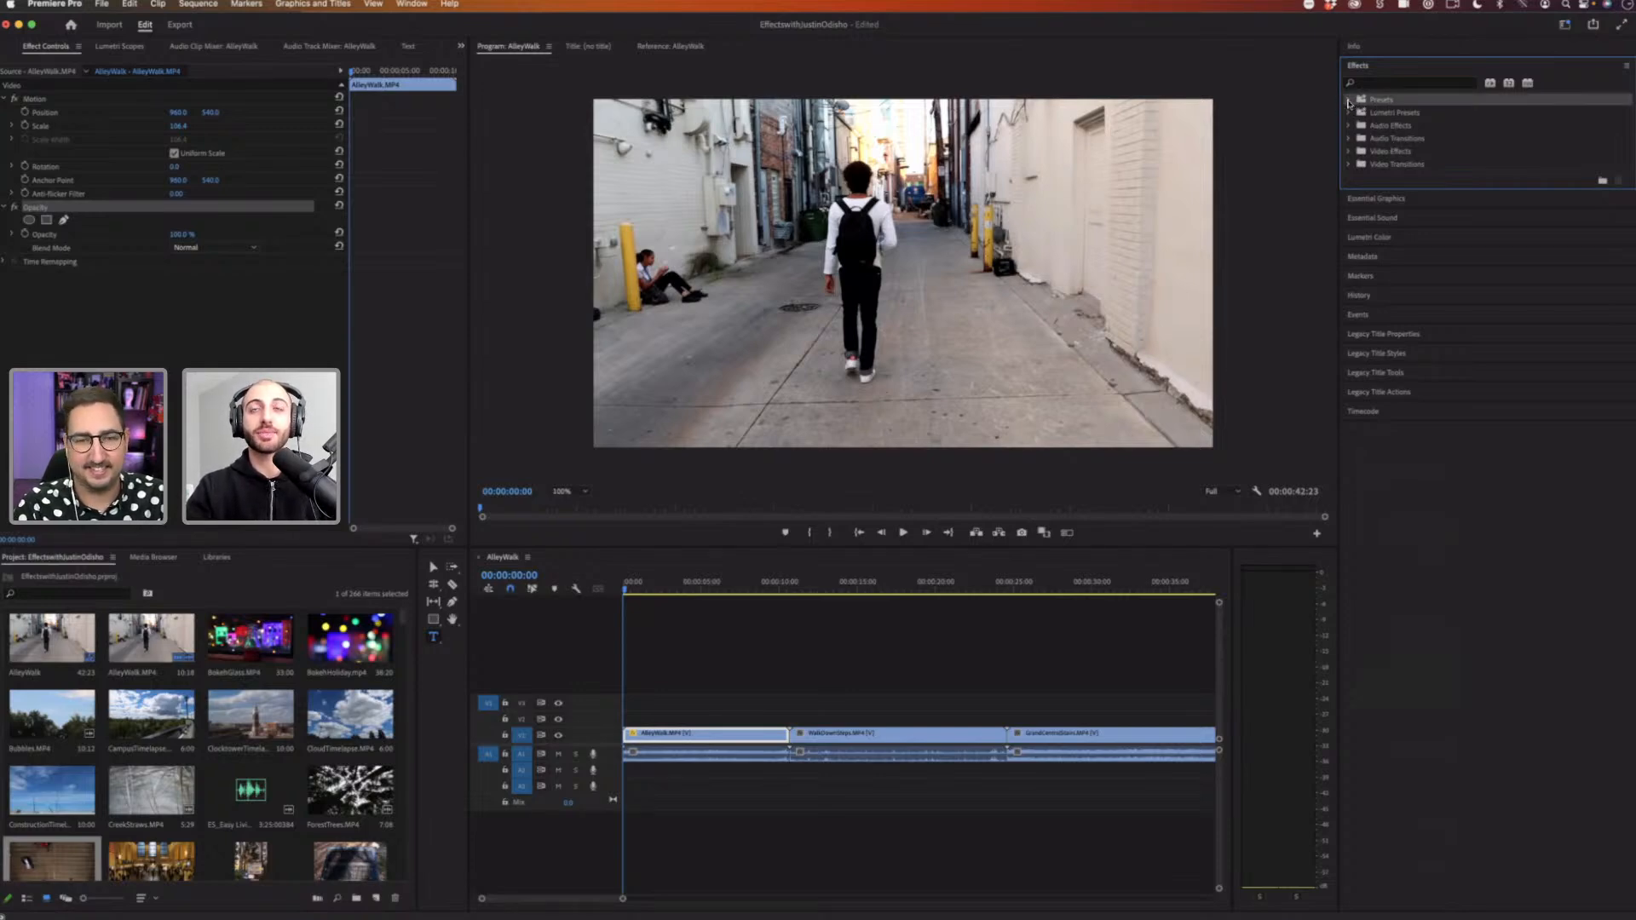
click(1349, 101)
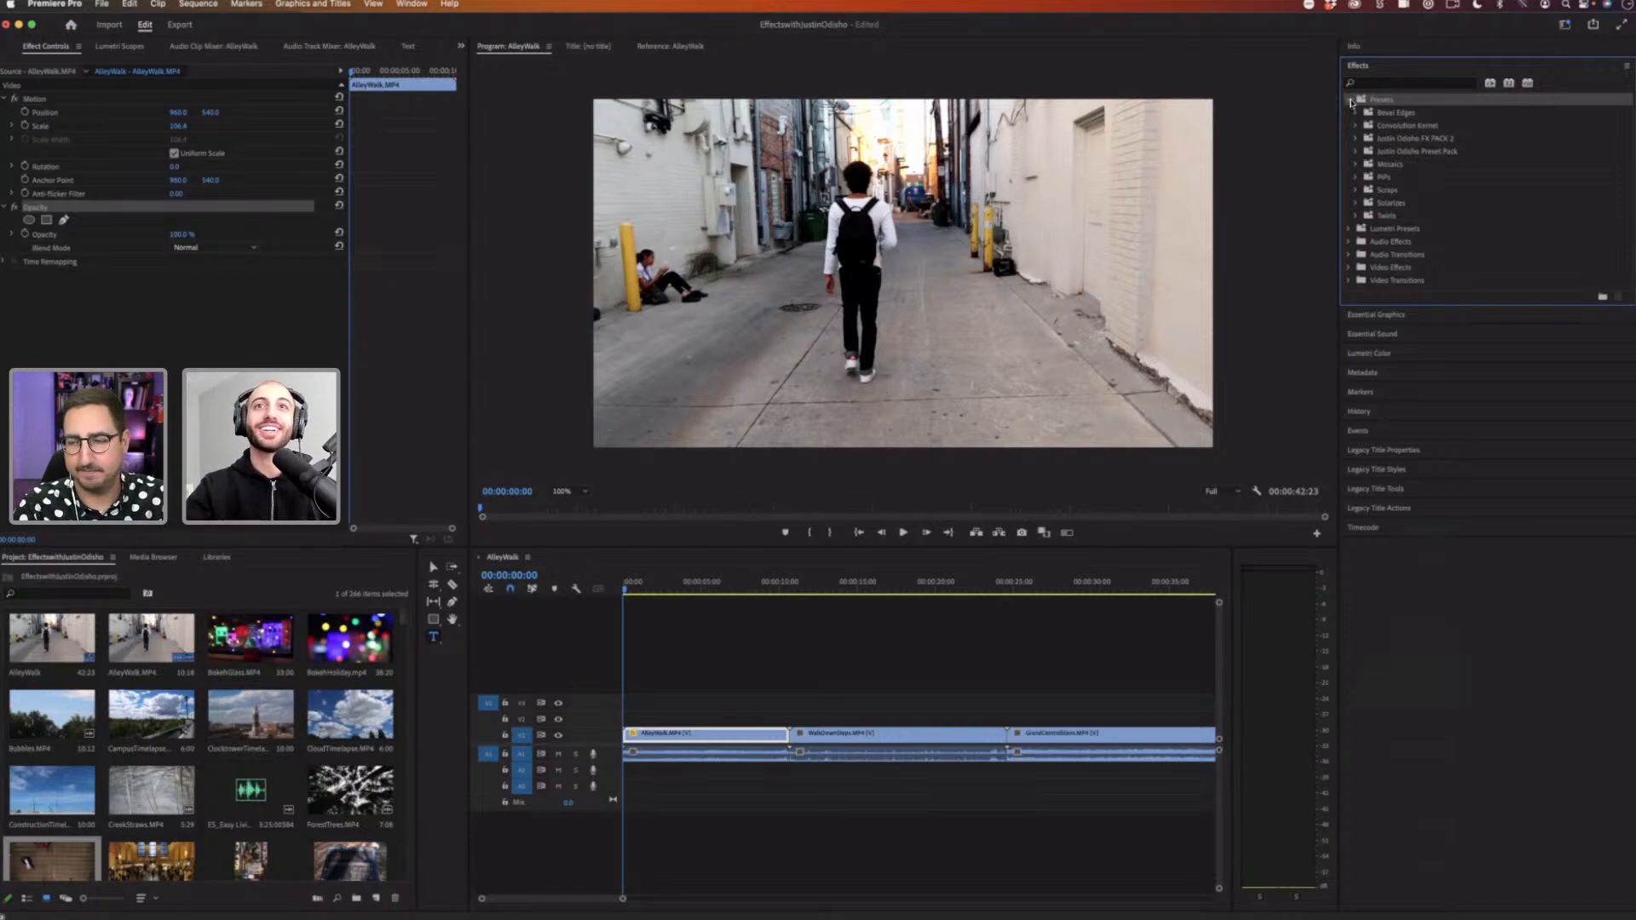
click(1350, 101)
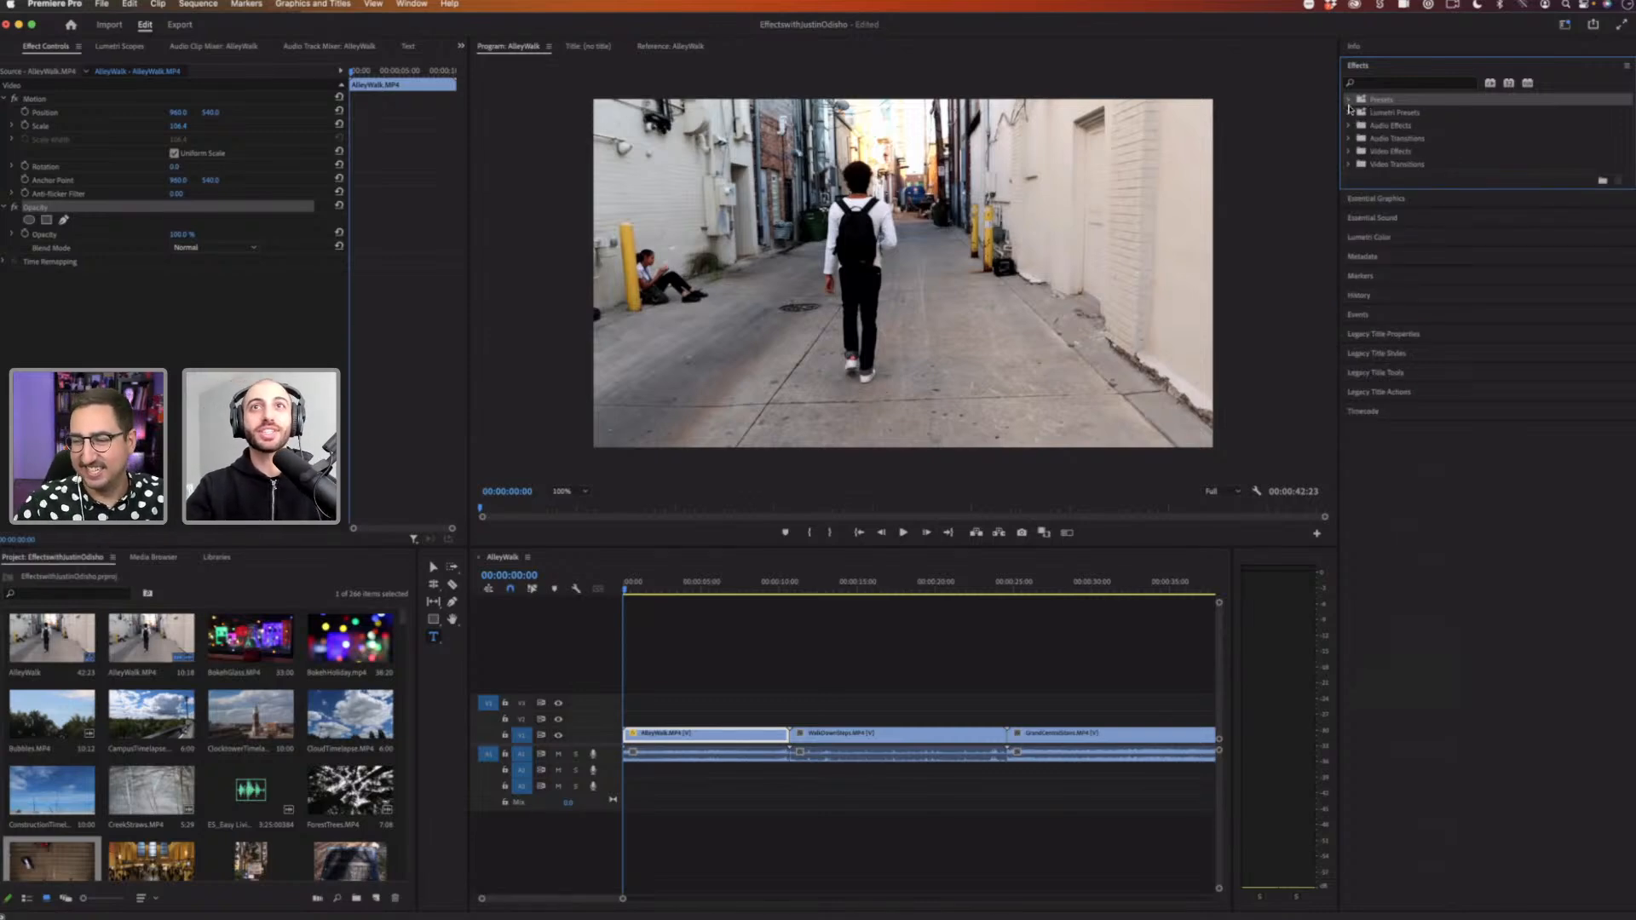
click(1349, 100)
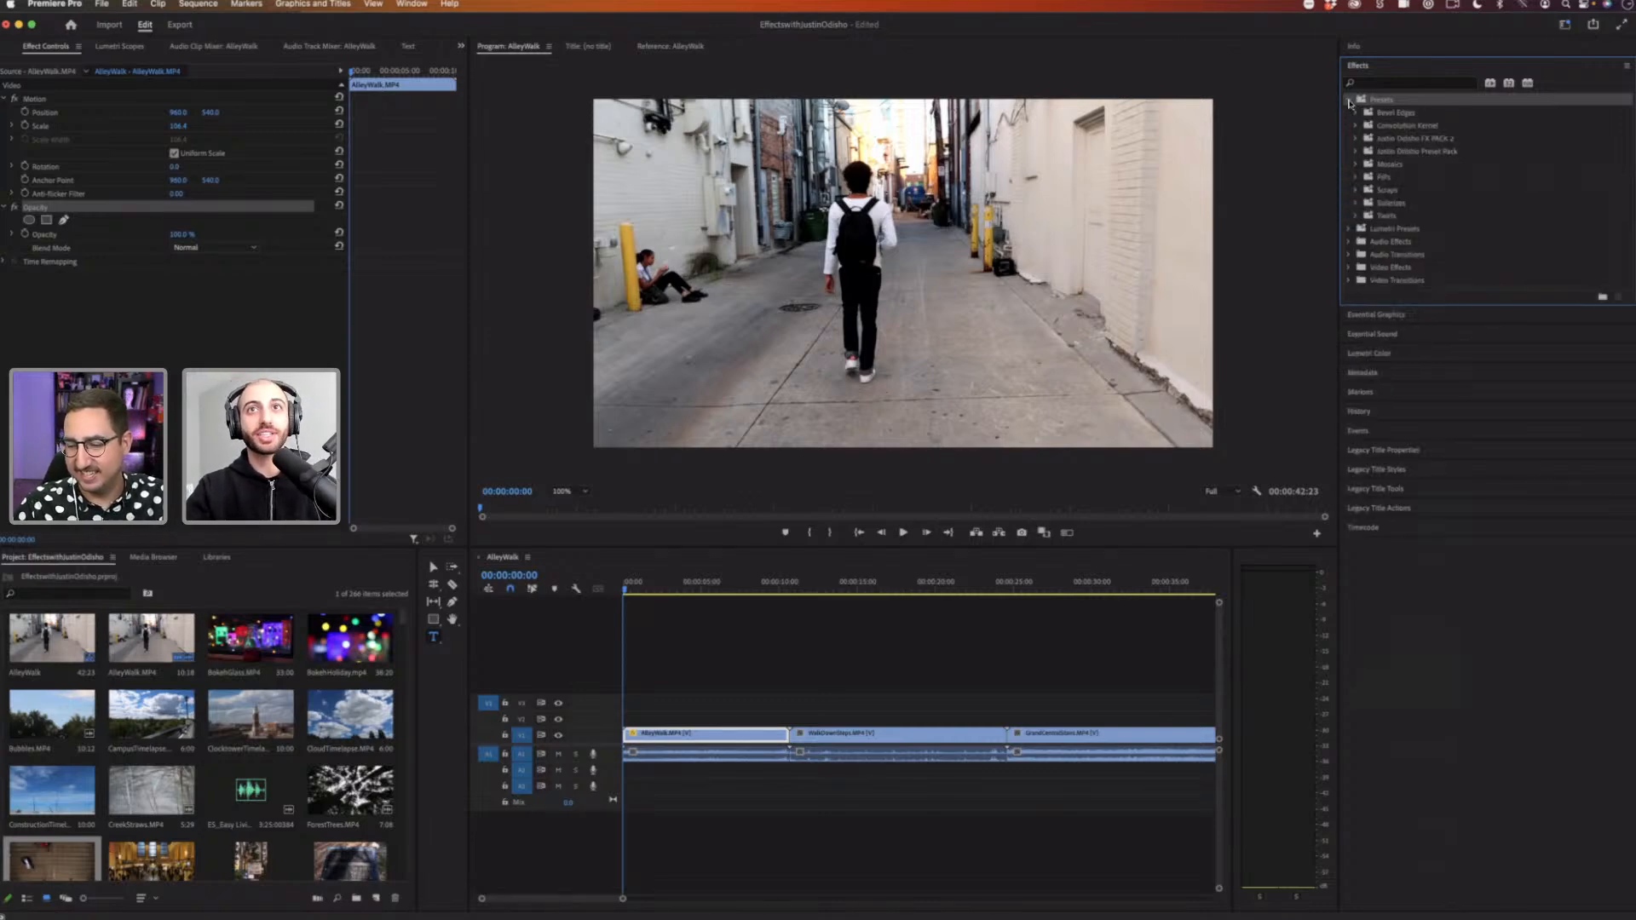
click(1357, 152)
click(1363, 165)
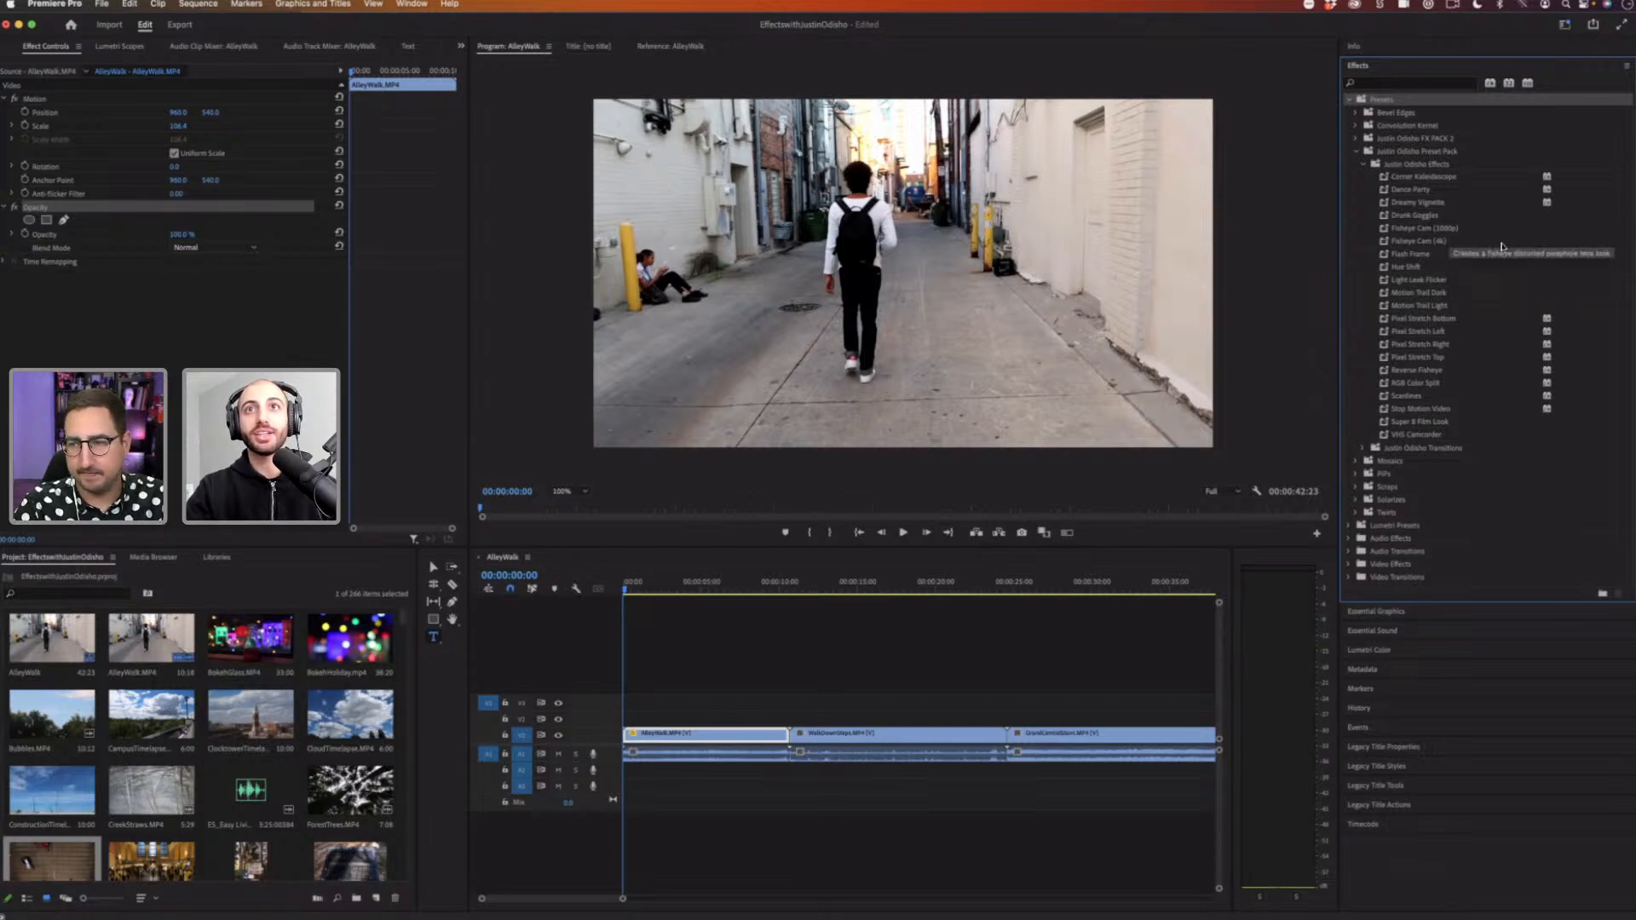
drag(1408, 205, 691, 737)
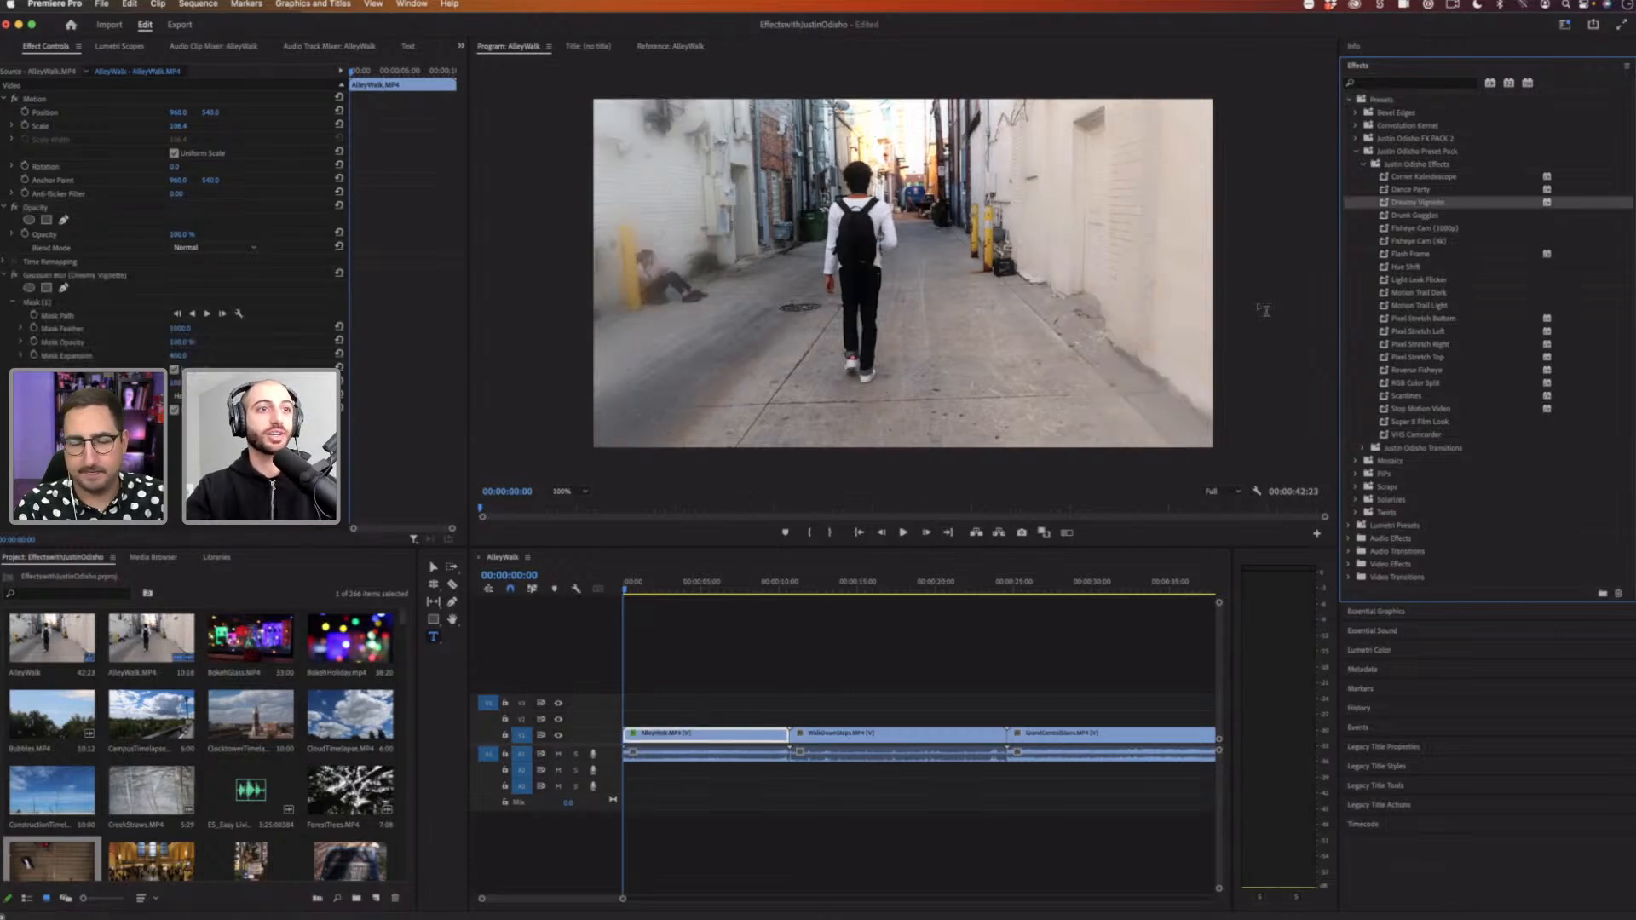
Step: Play back the vignetted clip and undo the Dreamy Vignette preset
drag(654, 591, 741, 588)
key(space)
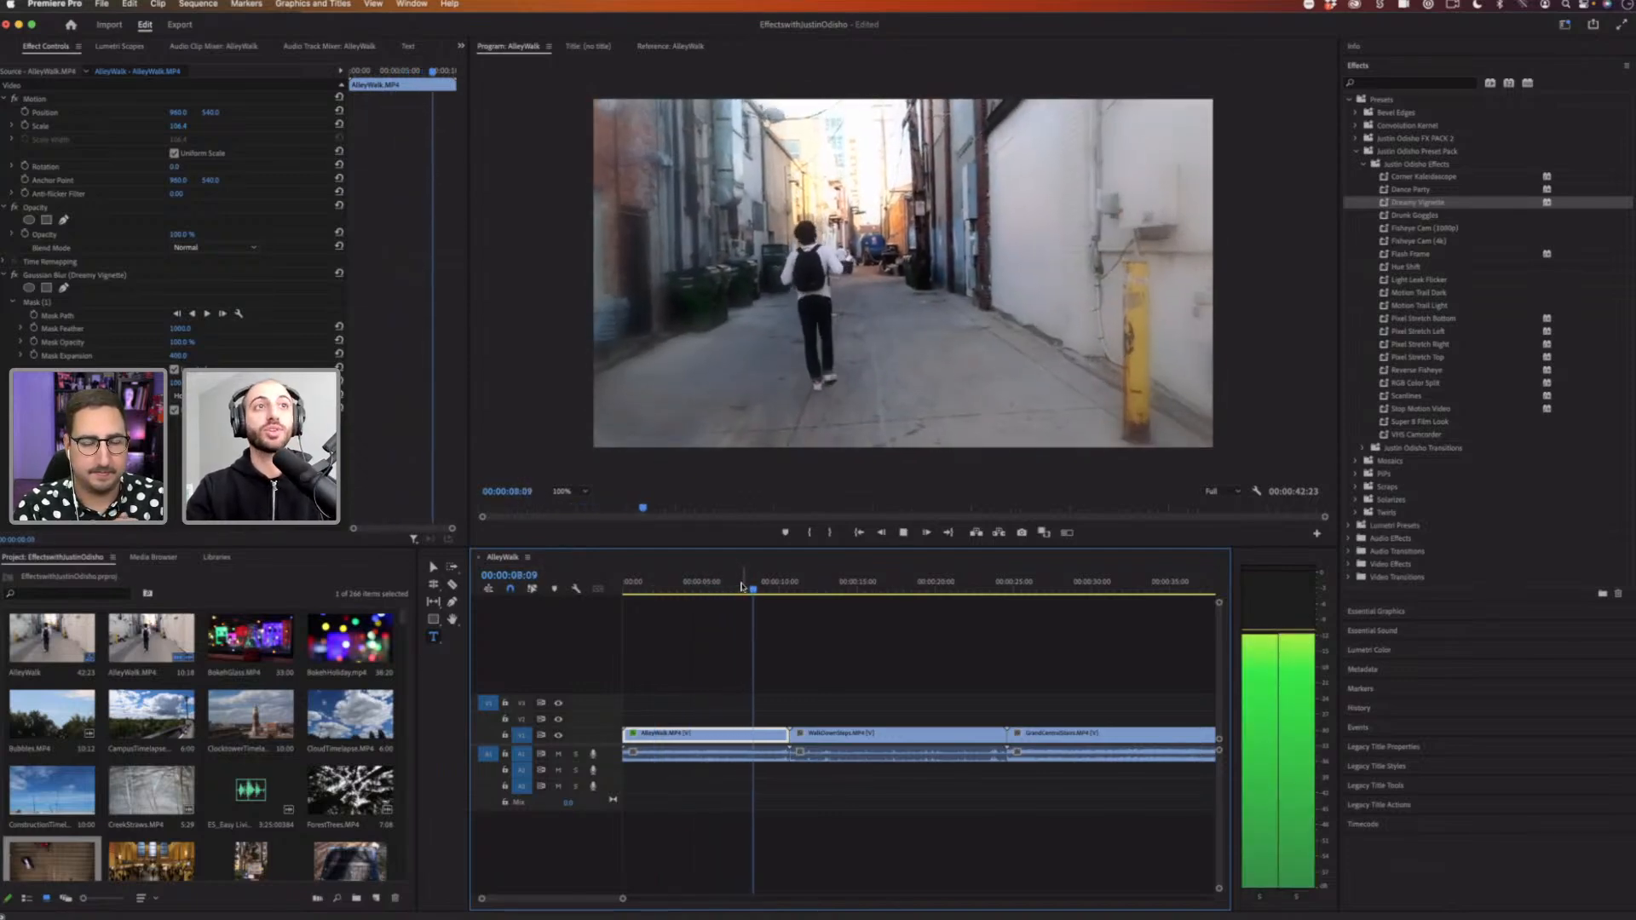
key(space)
key(super+z)
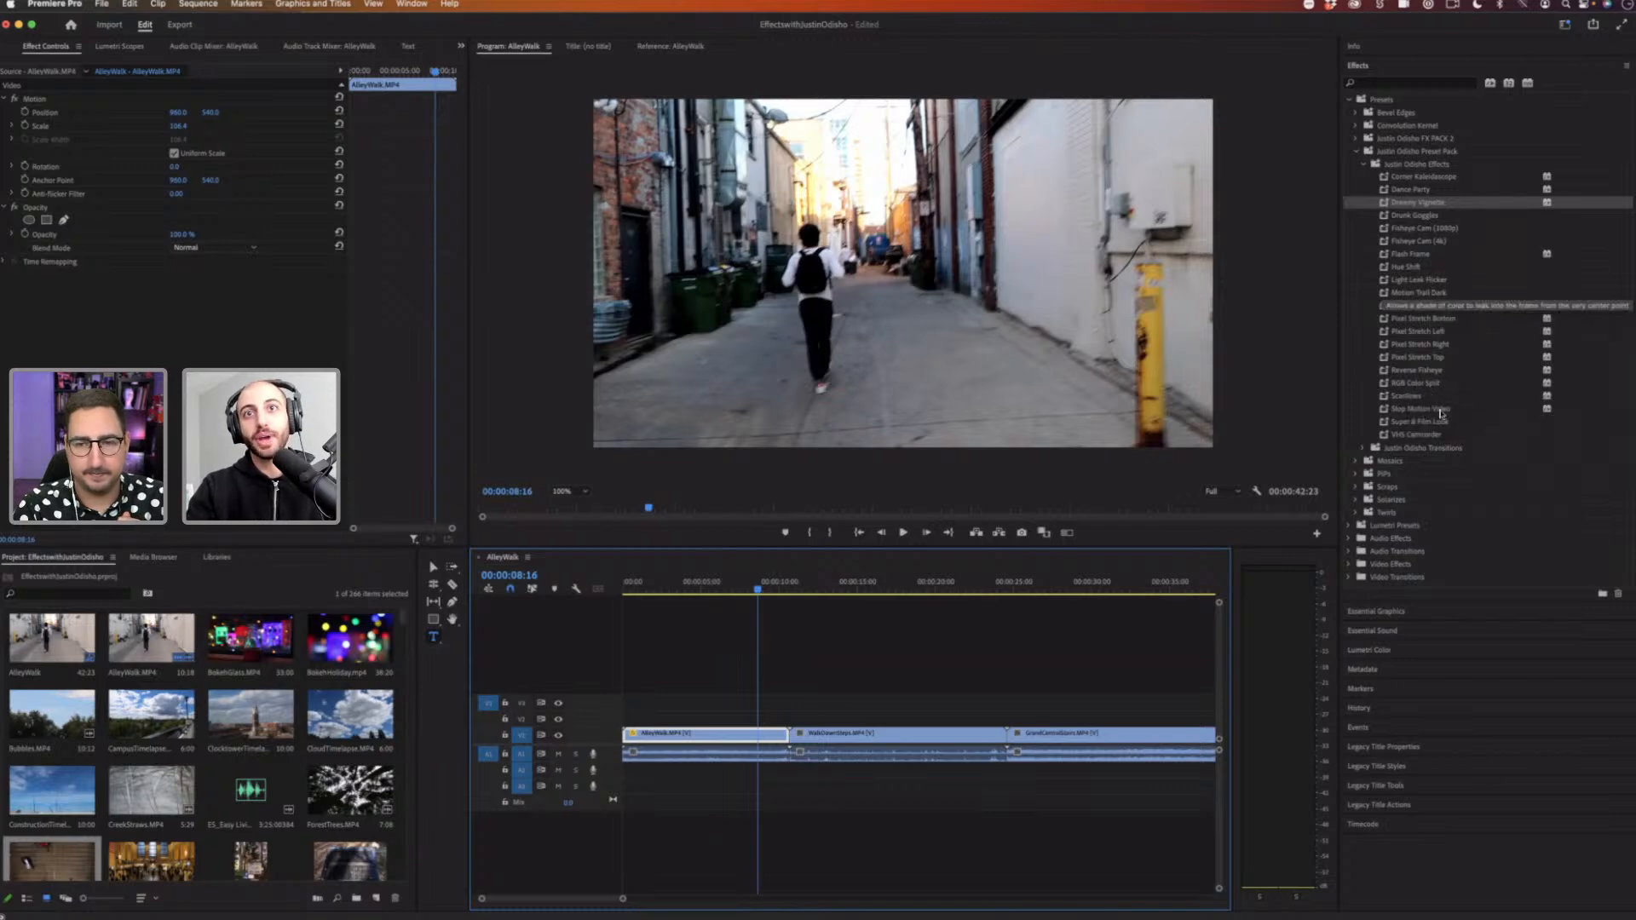
Step: Apply the VHS Camcorder preset to the AlleyWalk clip and play it back
drag(1416, 435, 679, 735)
click(683, 586)
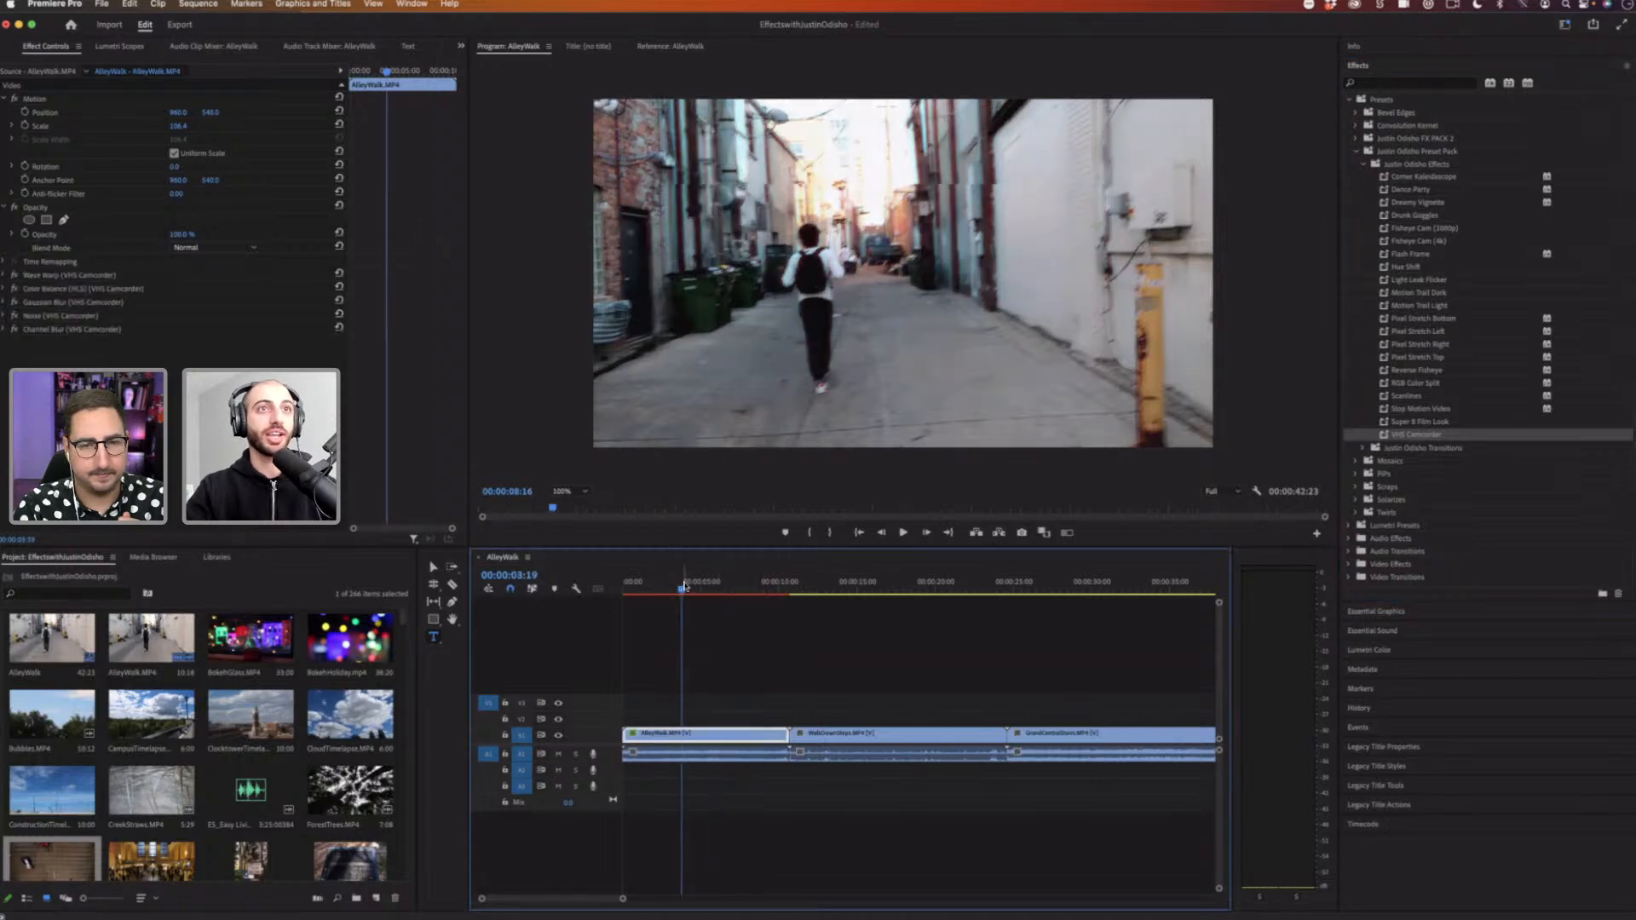
key(space)
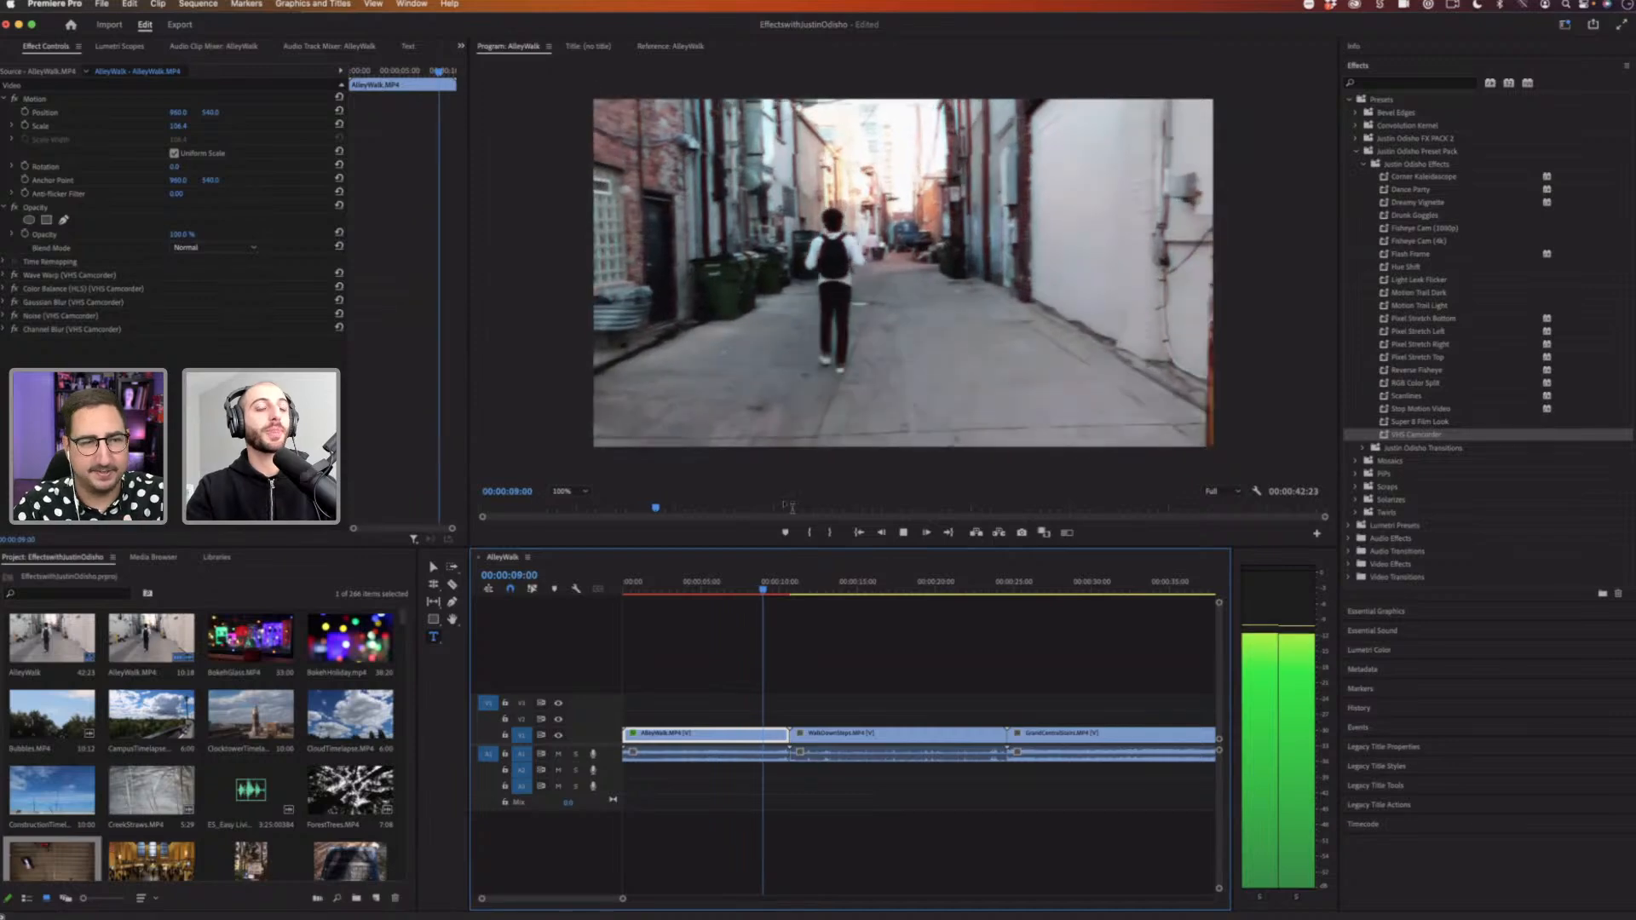
key(space)
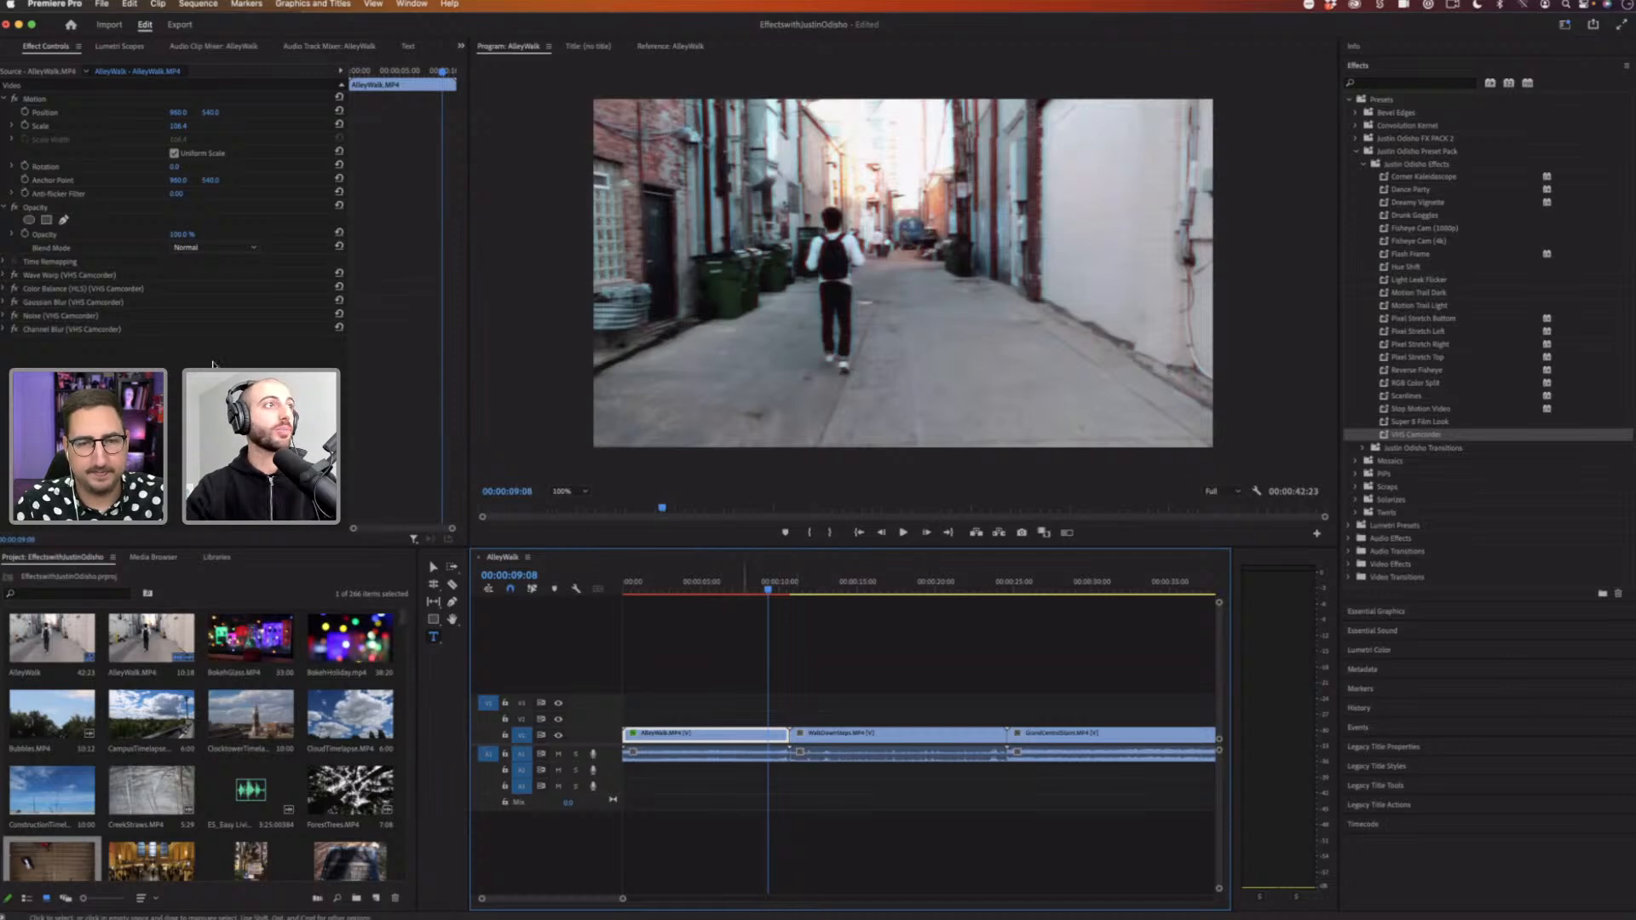
Step: Delete all the VHS Camcorder effects from the AlleyWalk clip in Effect Controls
click(73, 276)
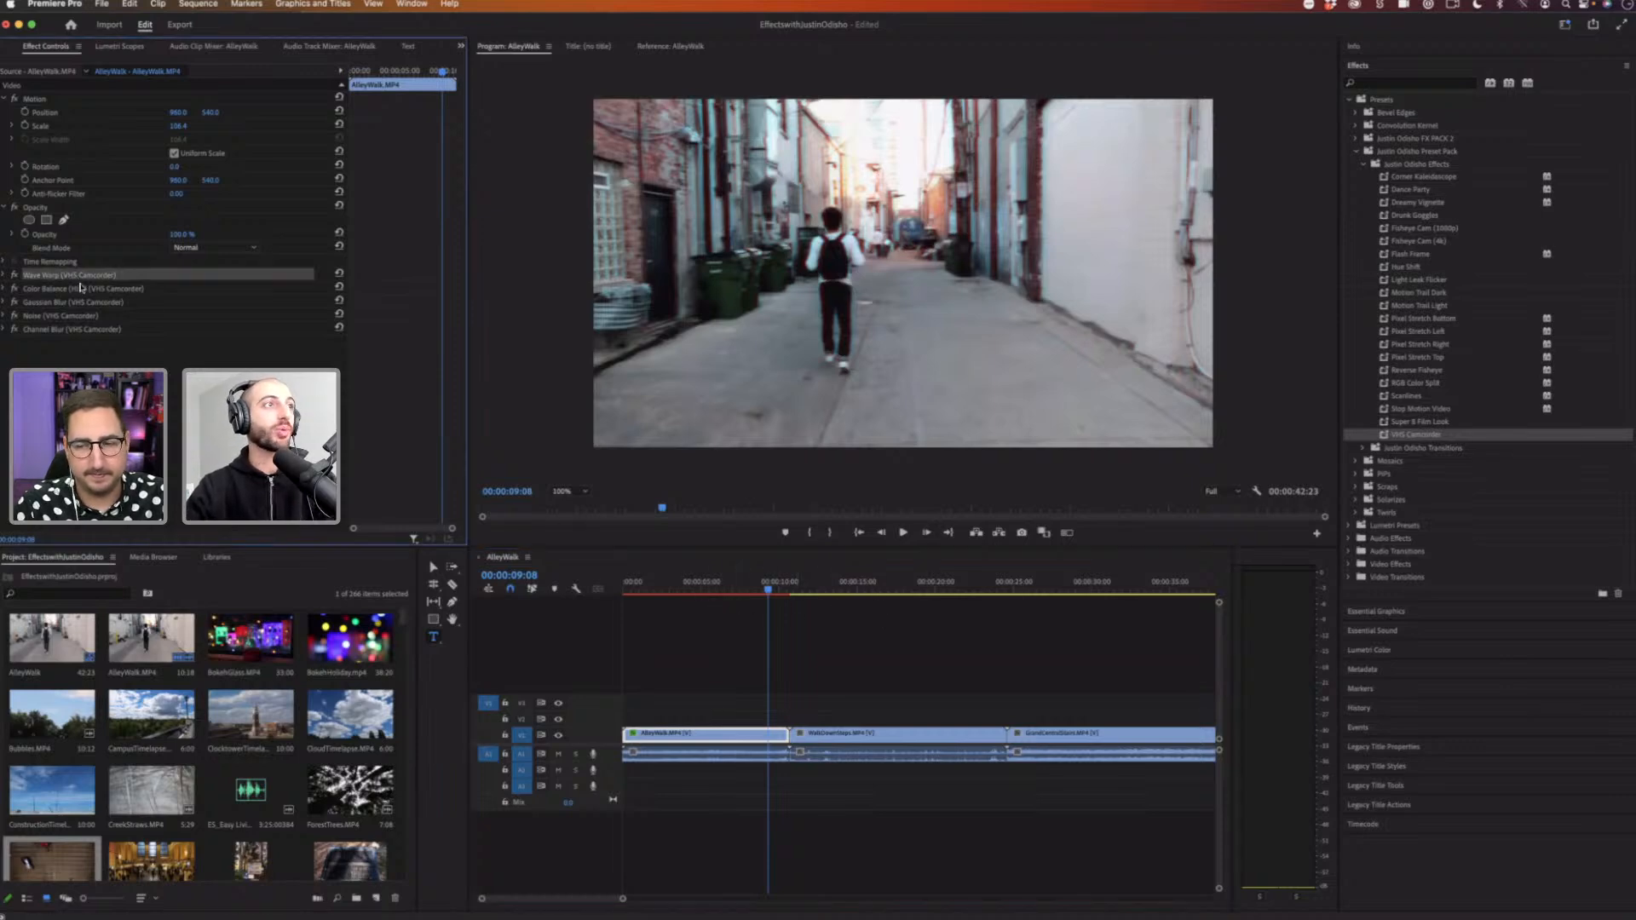
key(Delete)
click(85, 276)
key(Delete)
key(Delete)
click(92, 276)
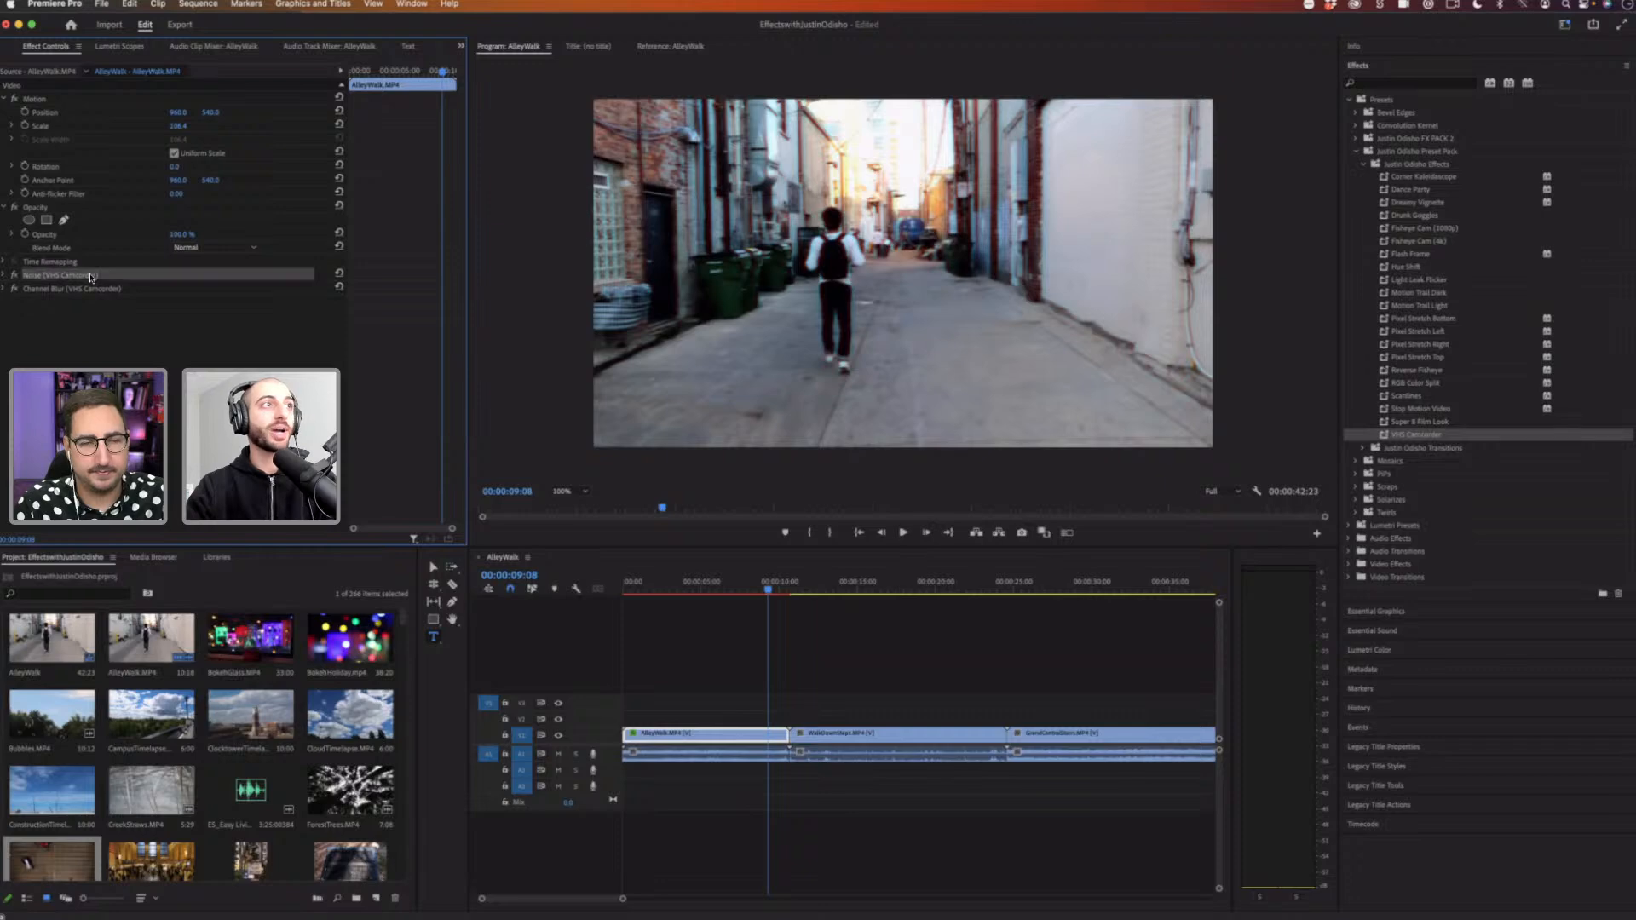
key(Delete)
click(95, 278)
key(Delete)
Step: Mark an out point at the end of the AlleyWalk clip and play the sequence from the start
click(476, 588)
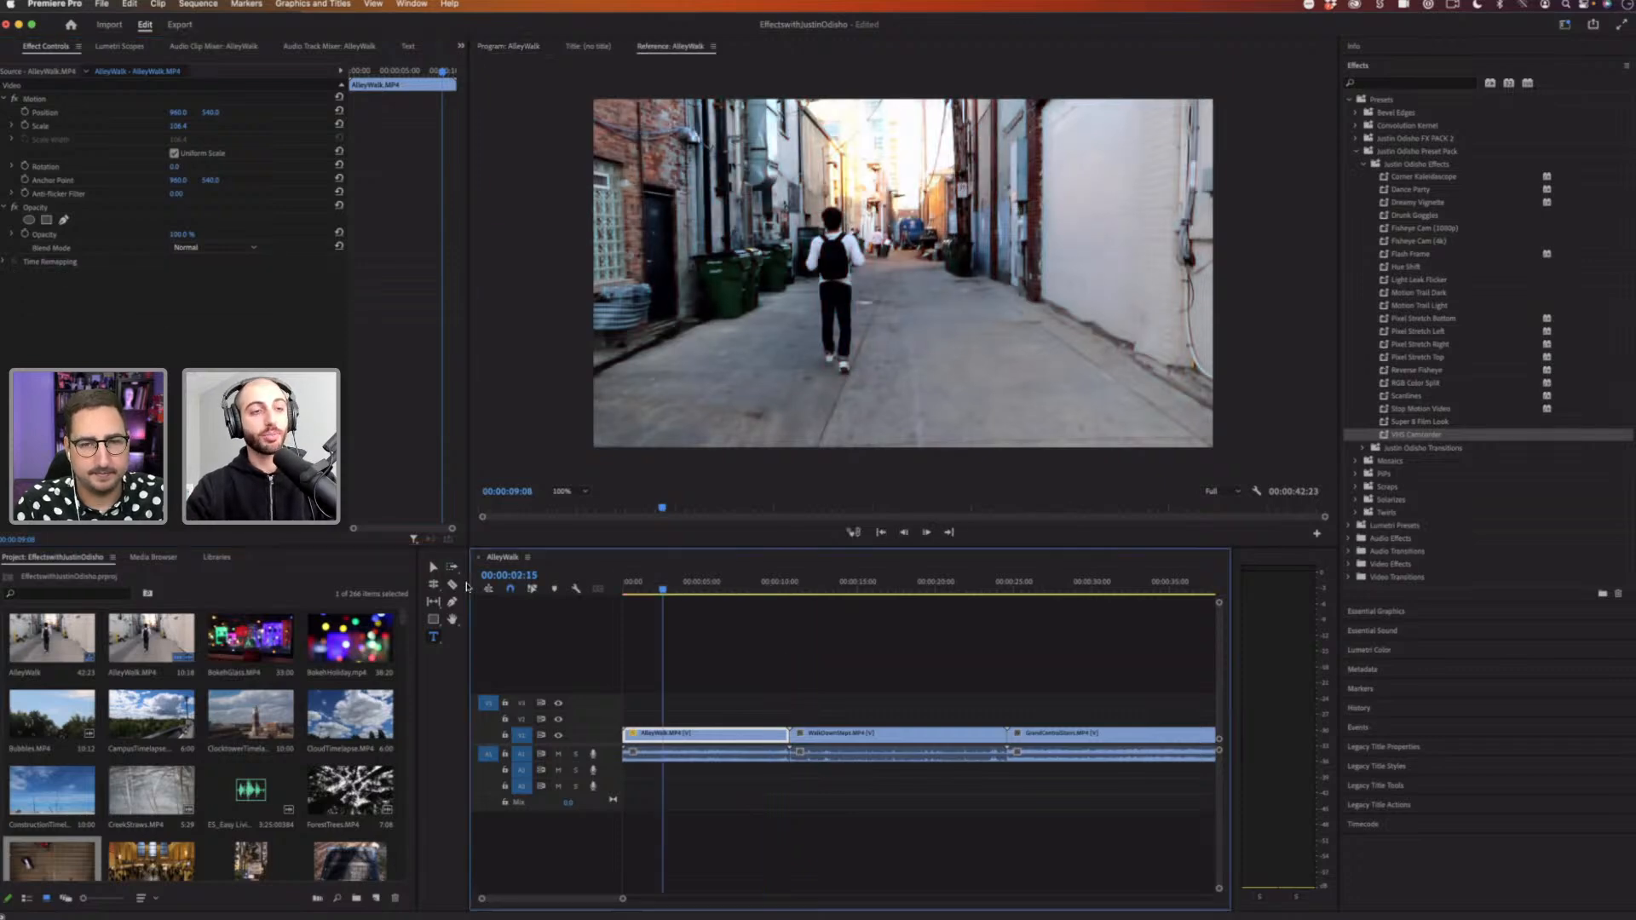
key(Home)
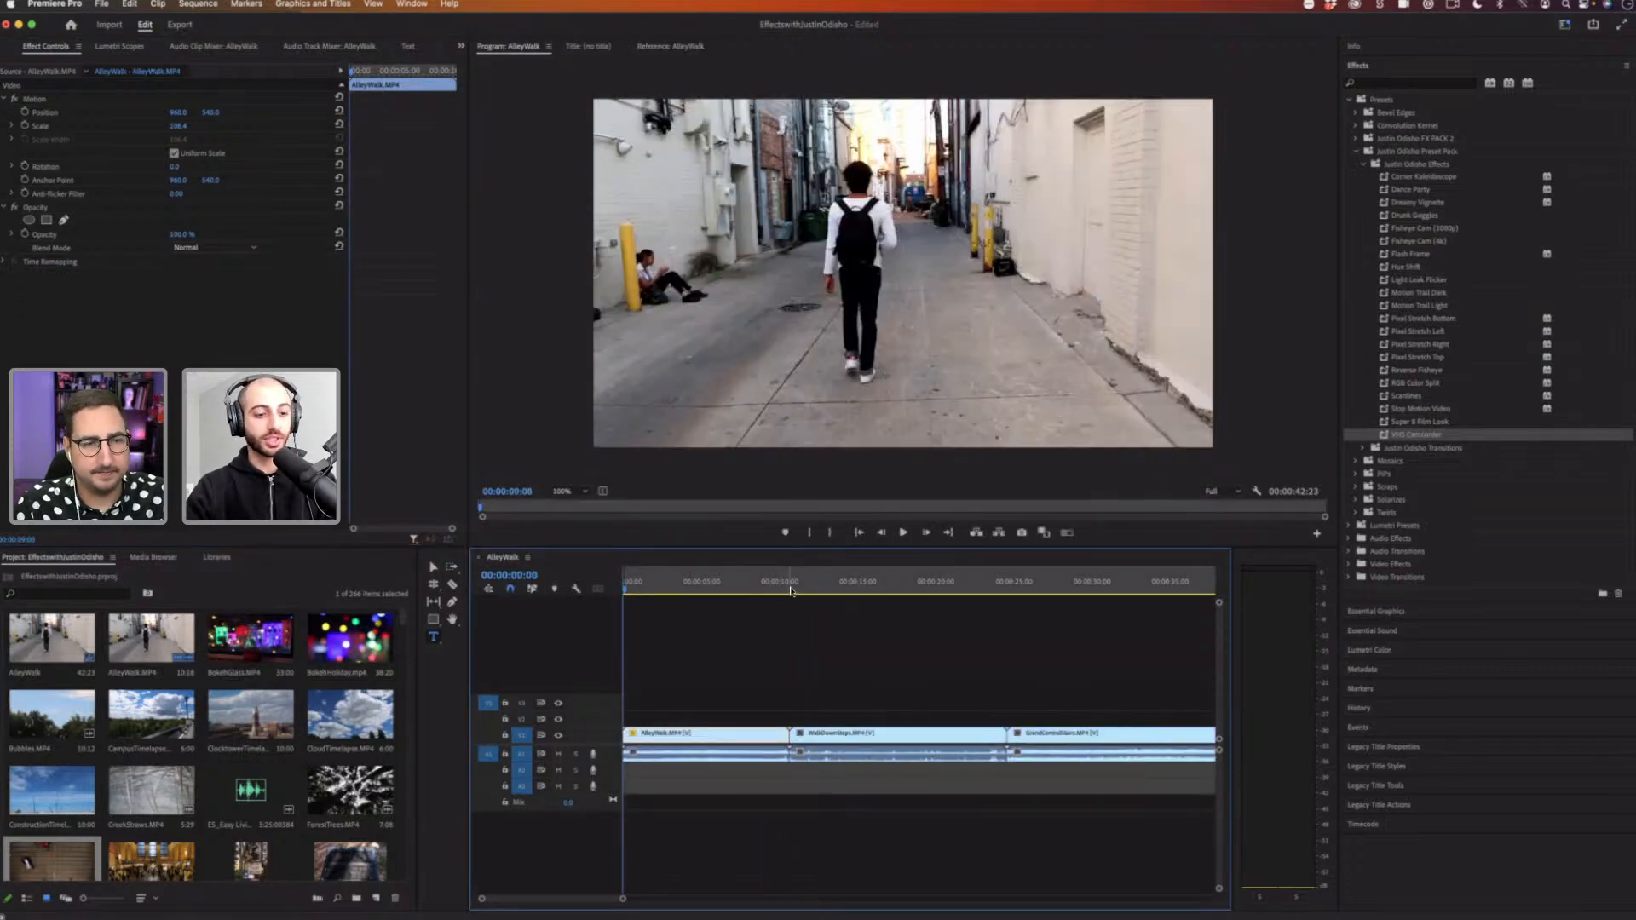
click(800, 589)
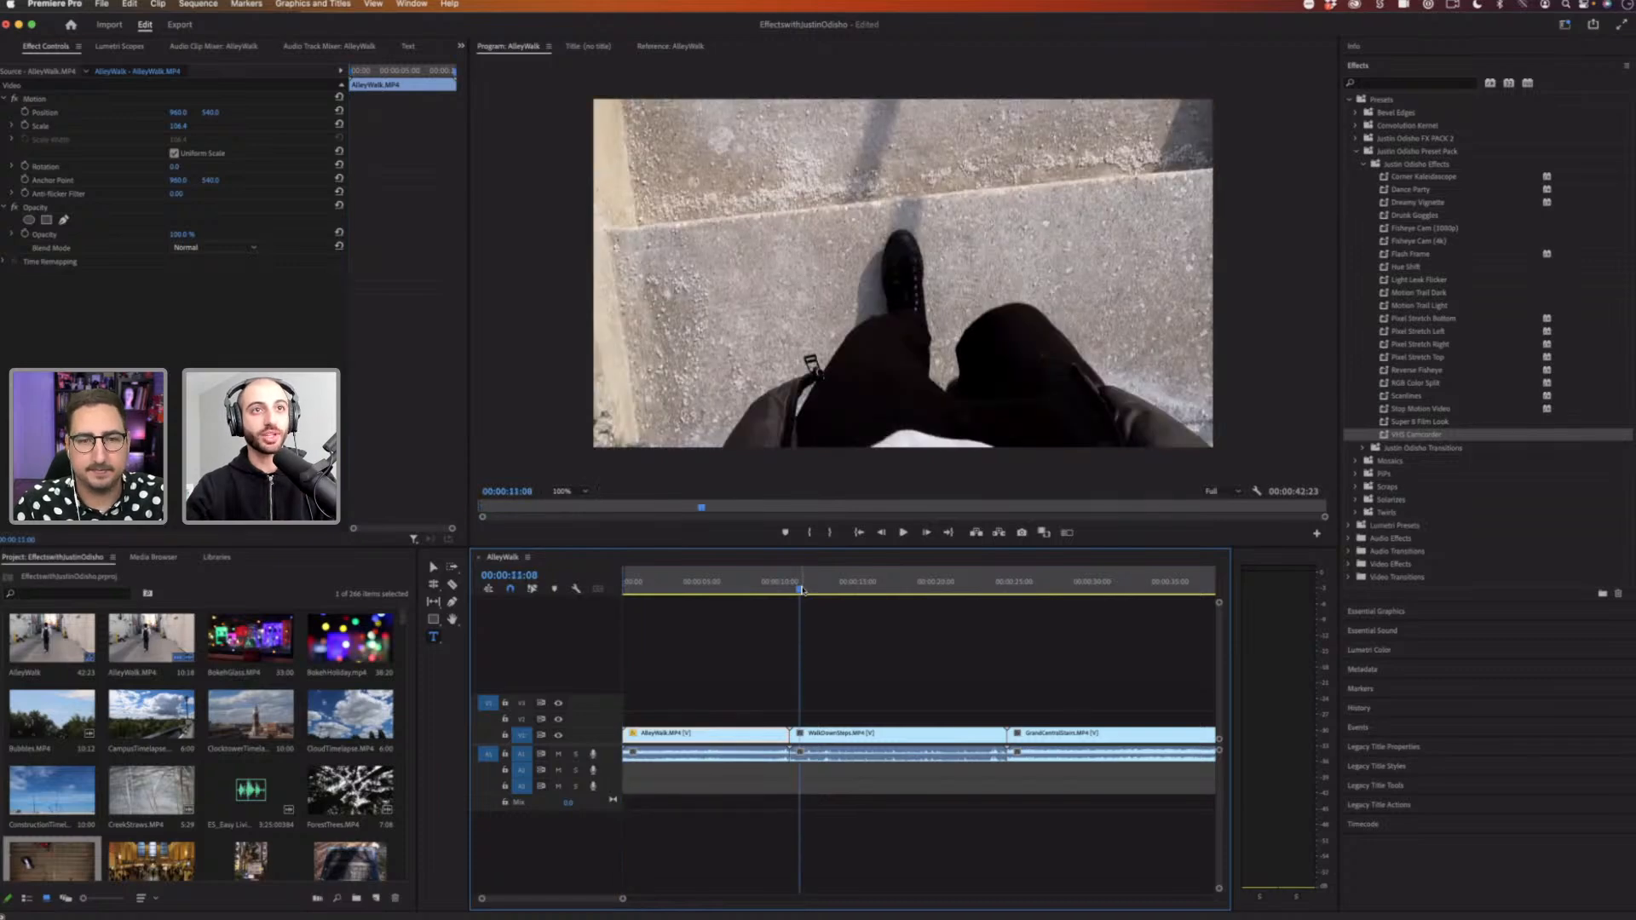
key(o)
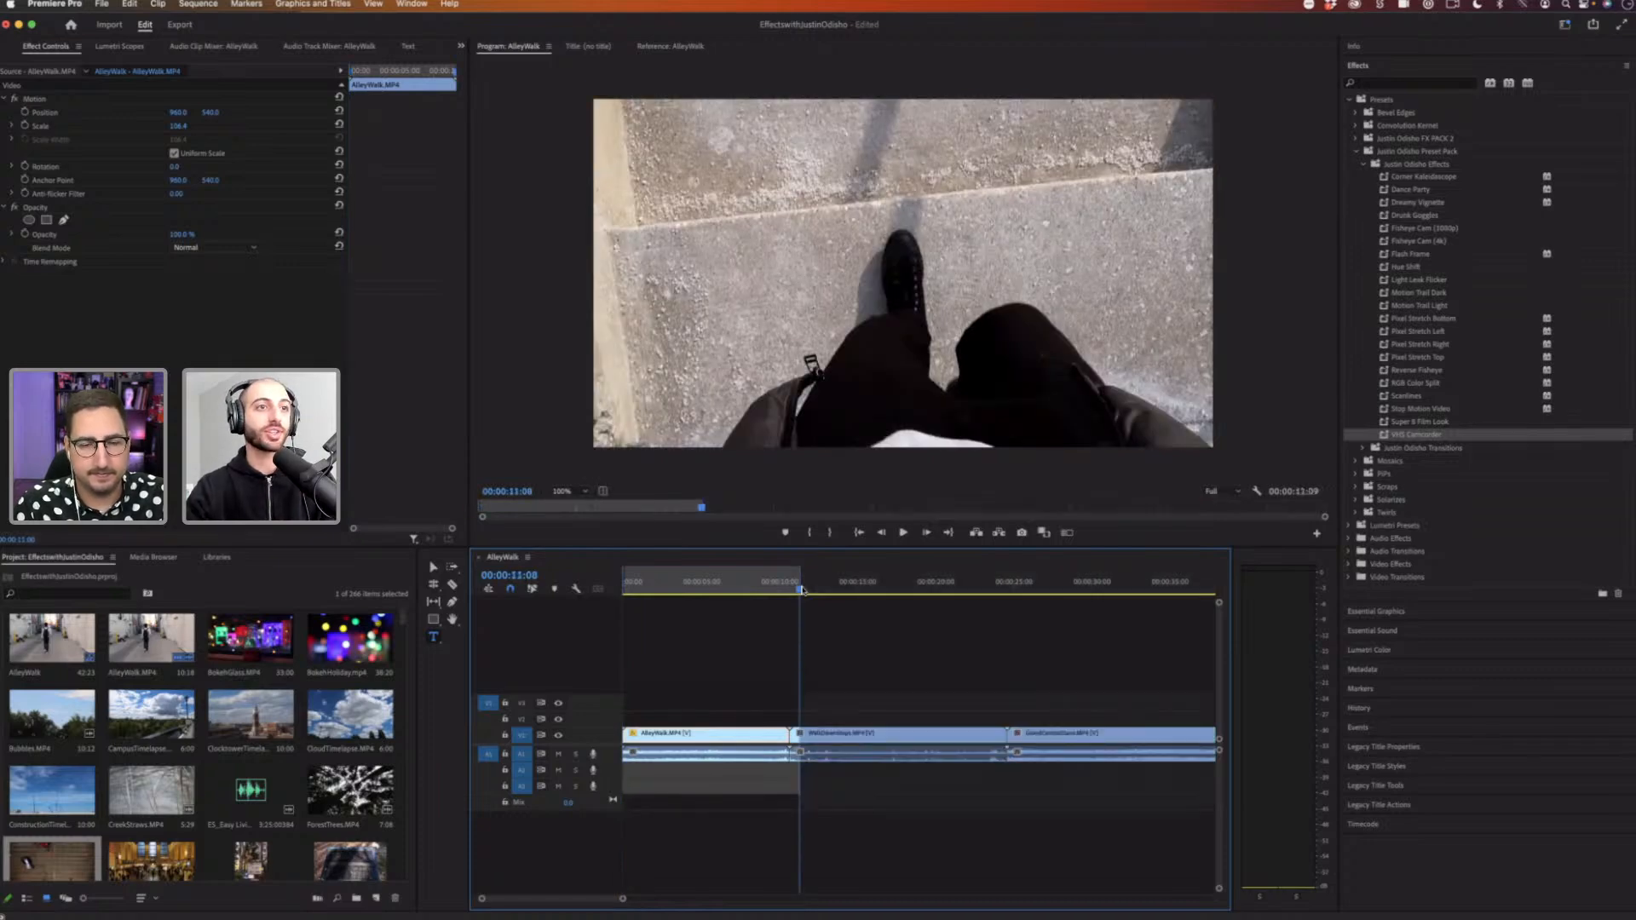
key(Home)
key(space)
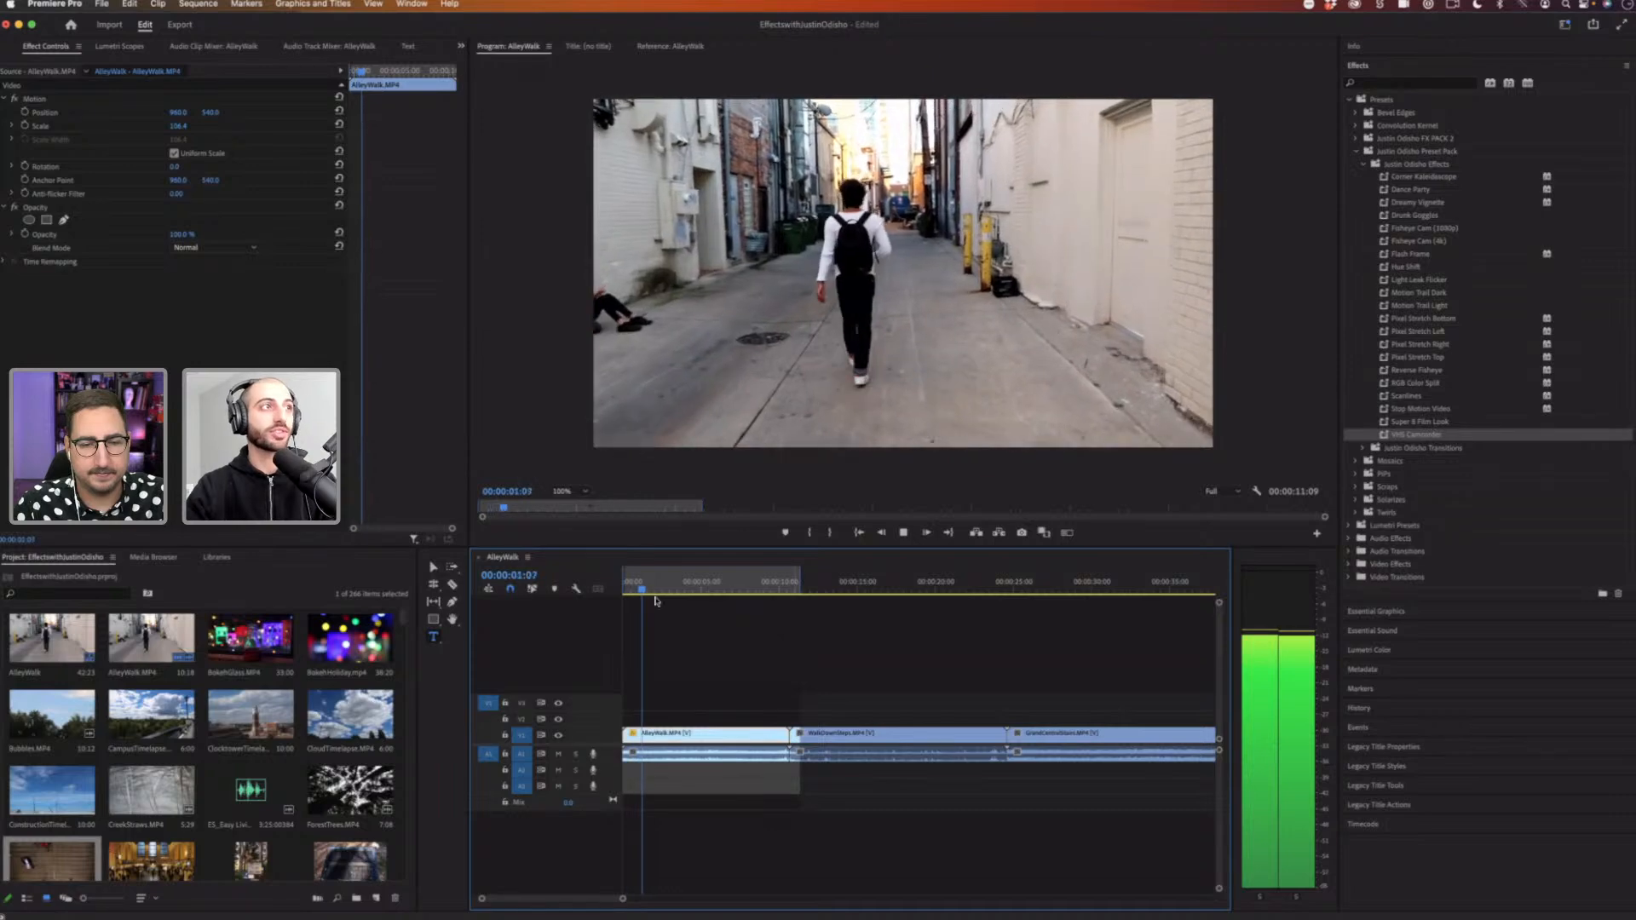
key(Home)
key(space)
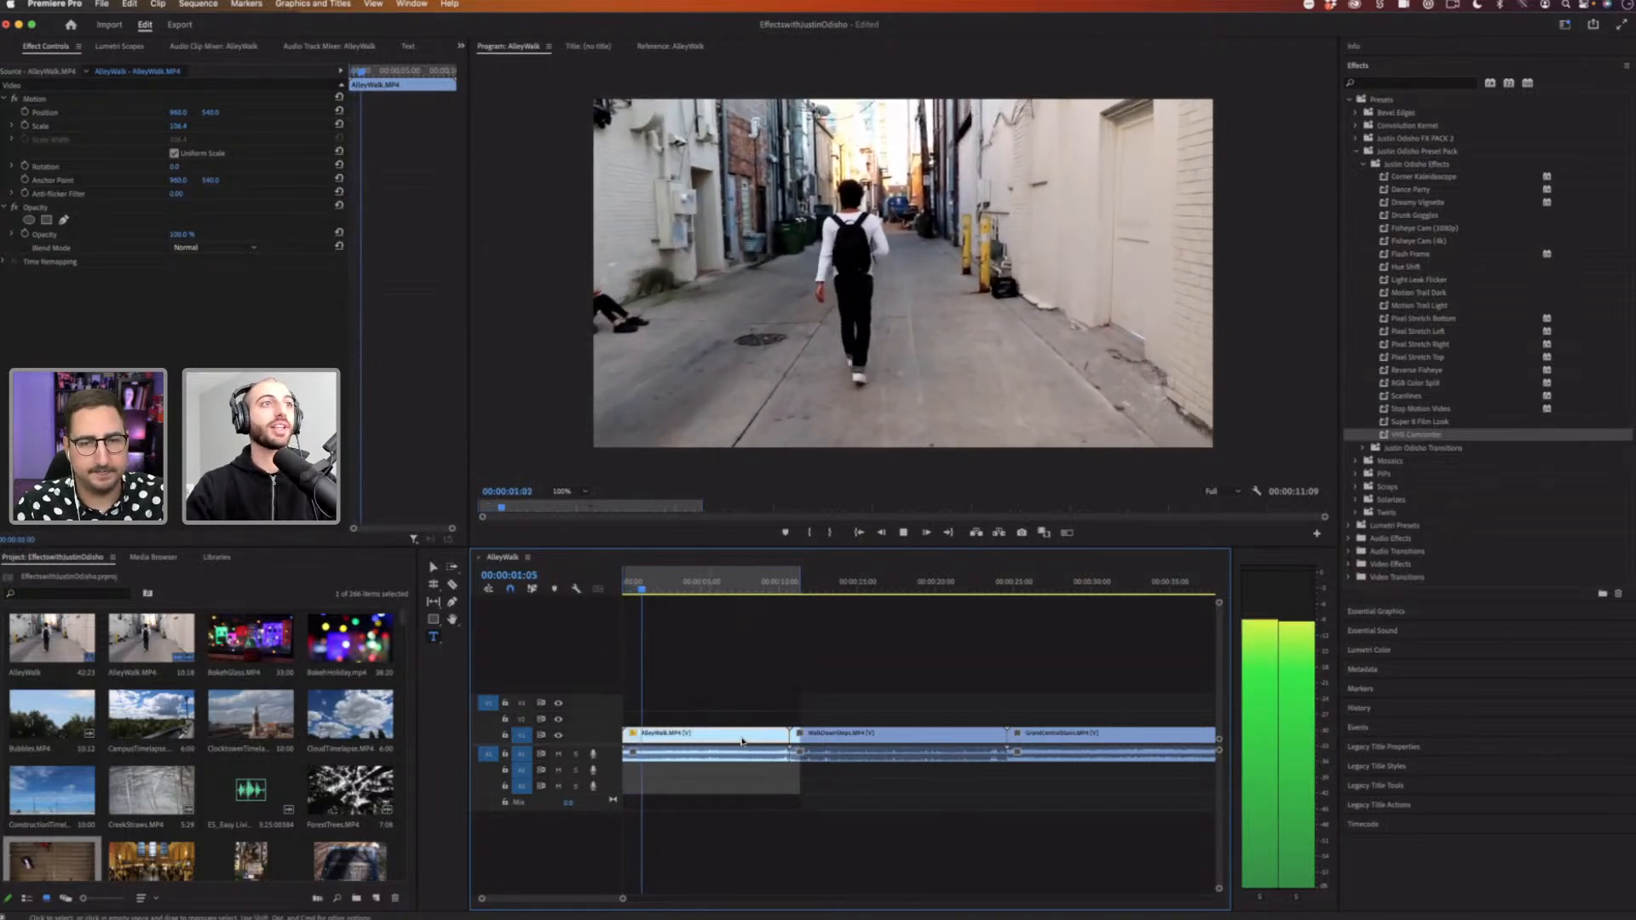
Step: Stop playback and browse the Video Effects and Video Transitions categories in the Effects panel
key(space)
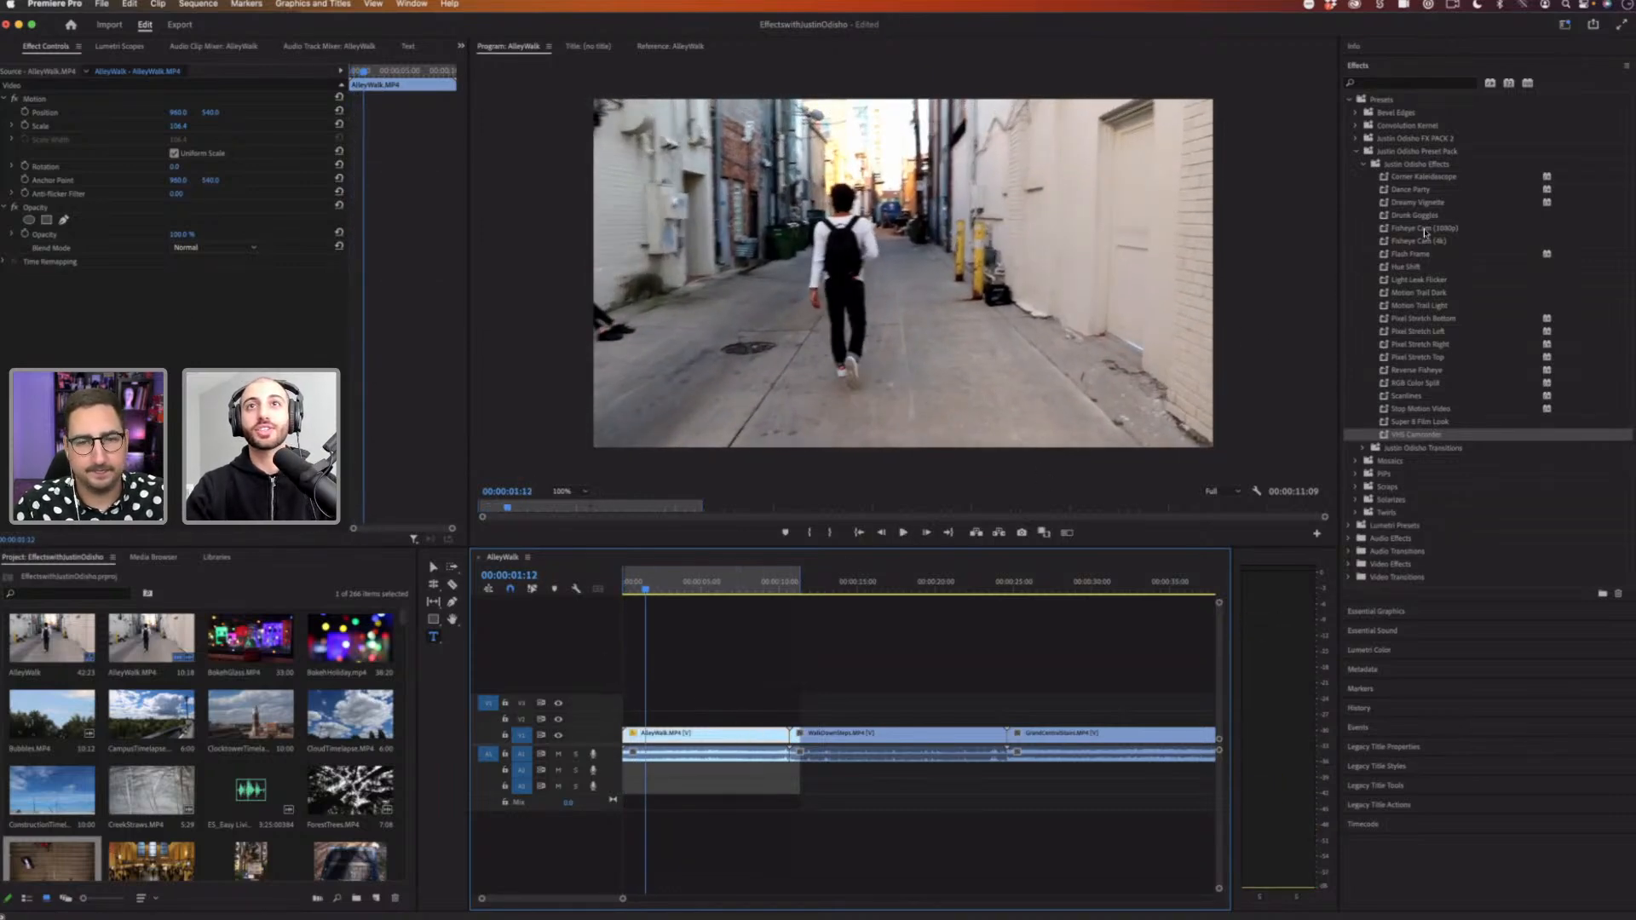
click(1365, 164)
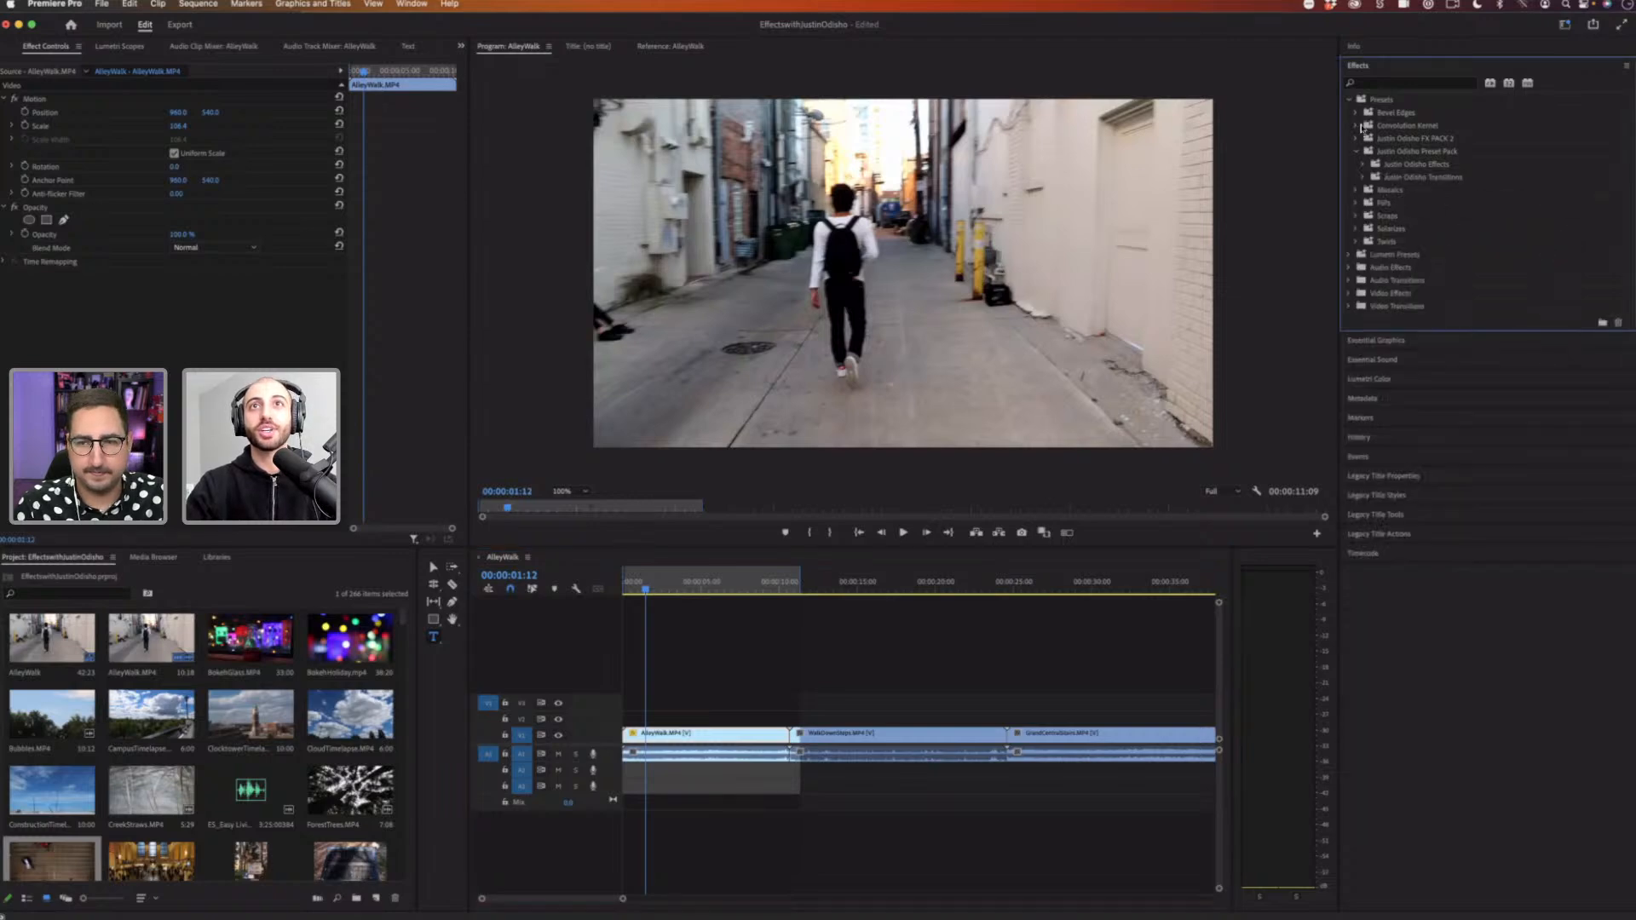
click(1347, 100)
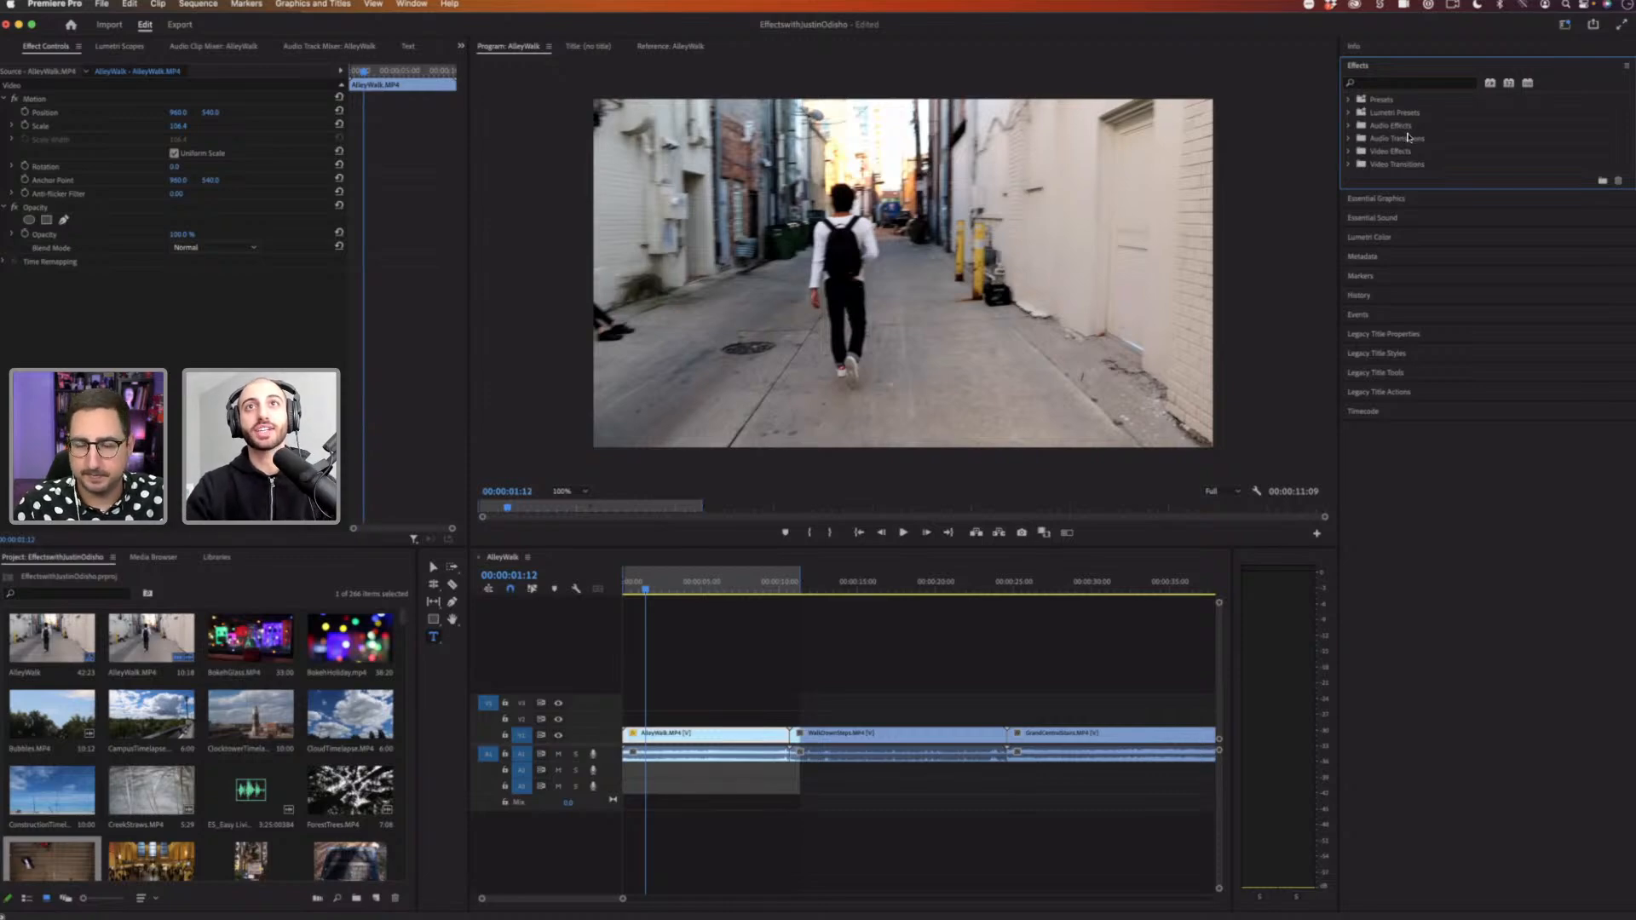
click(1400, 157)
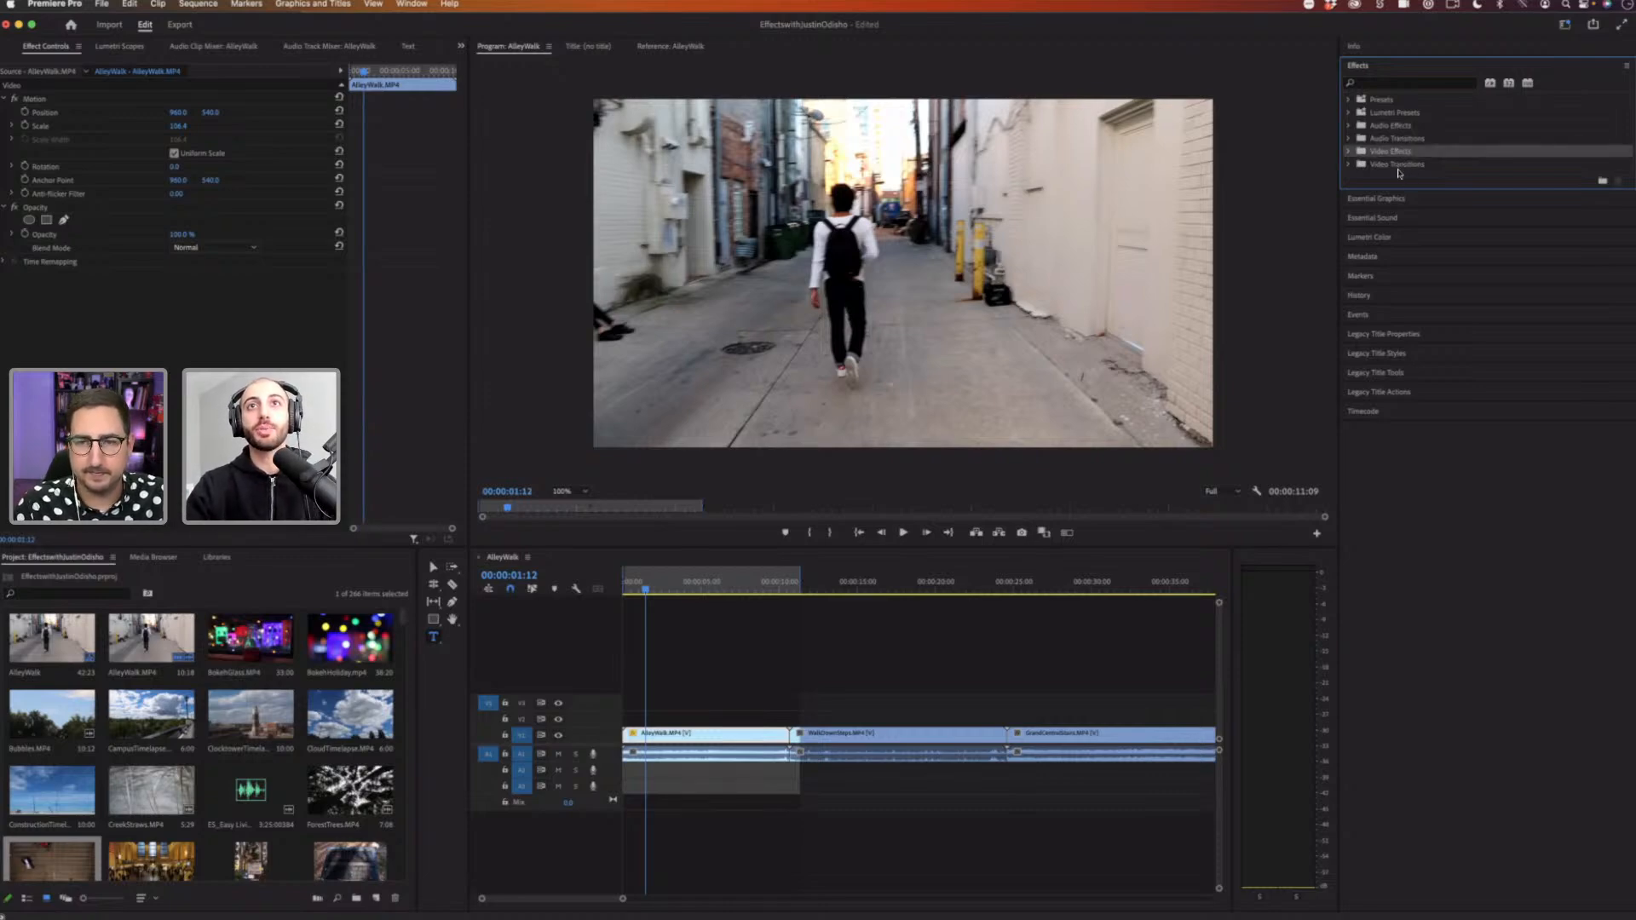
click(1348, 151)
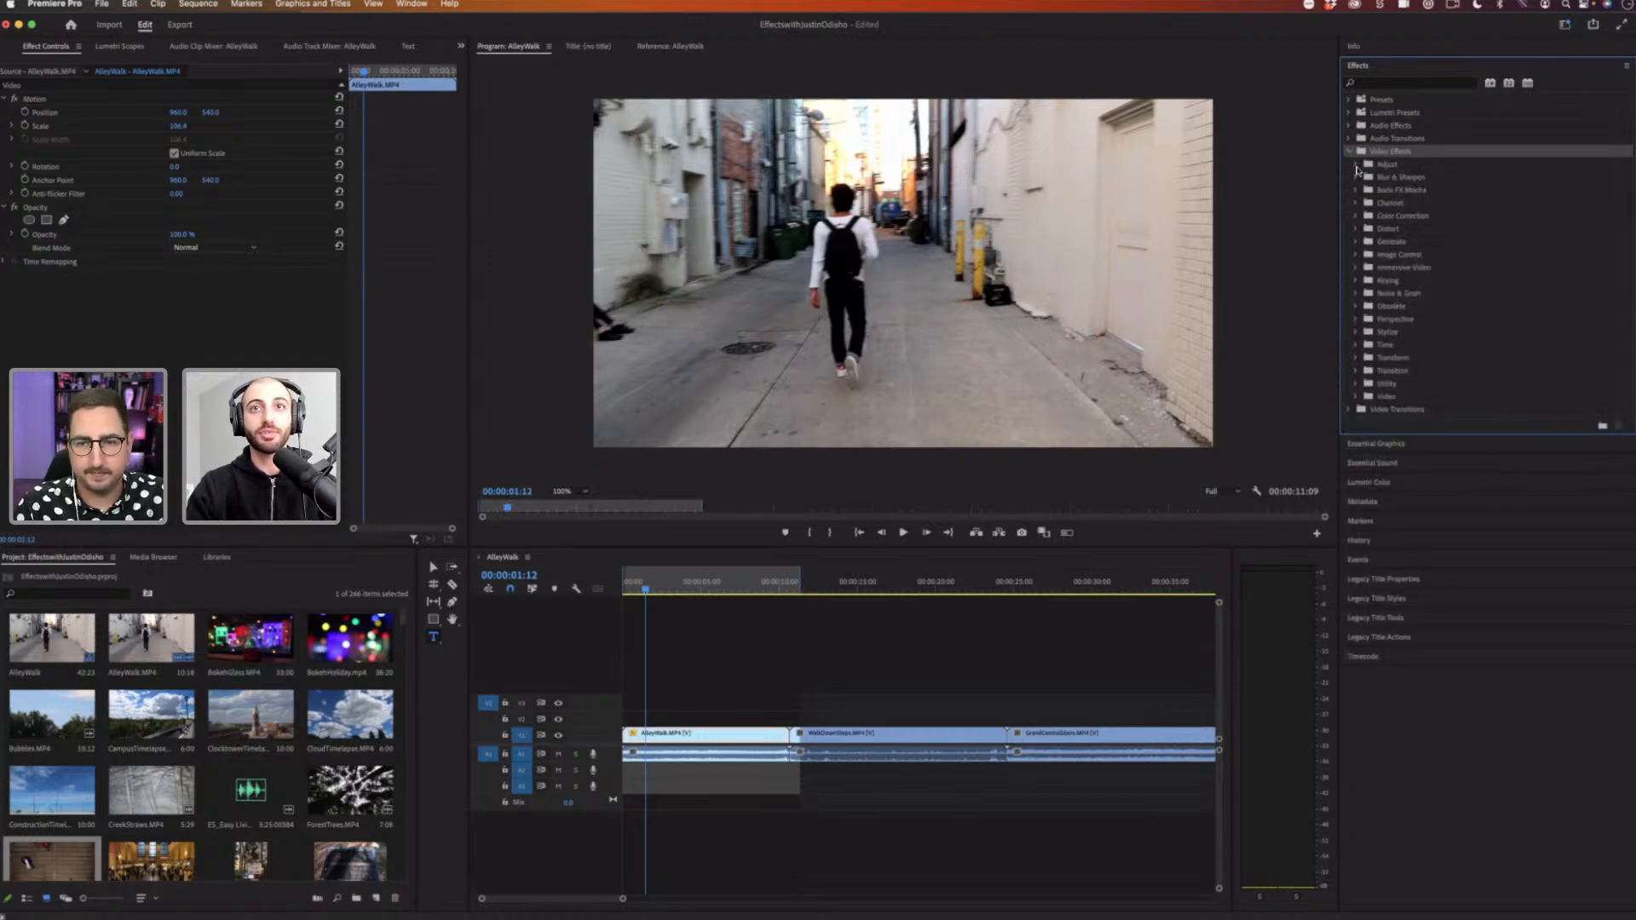
click(1350, 410)
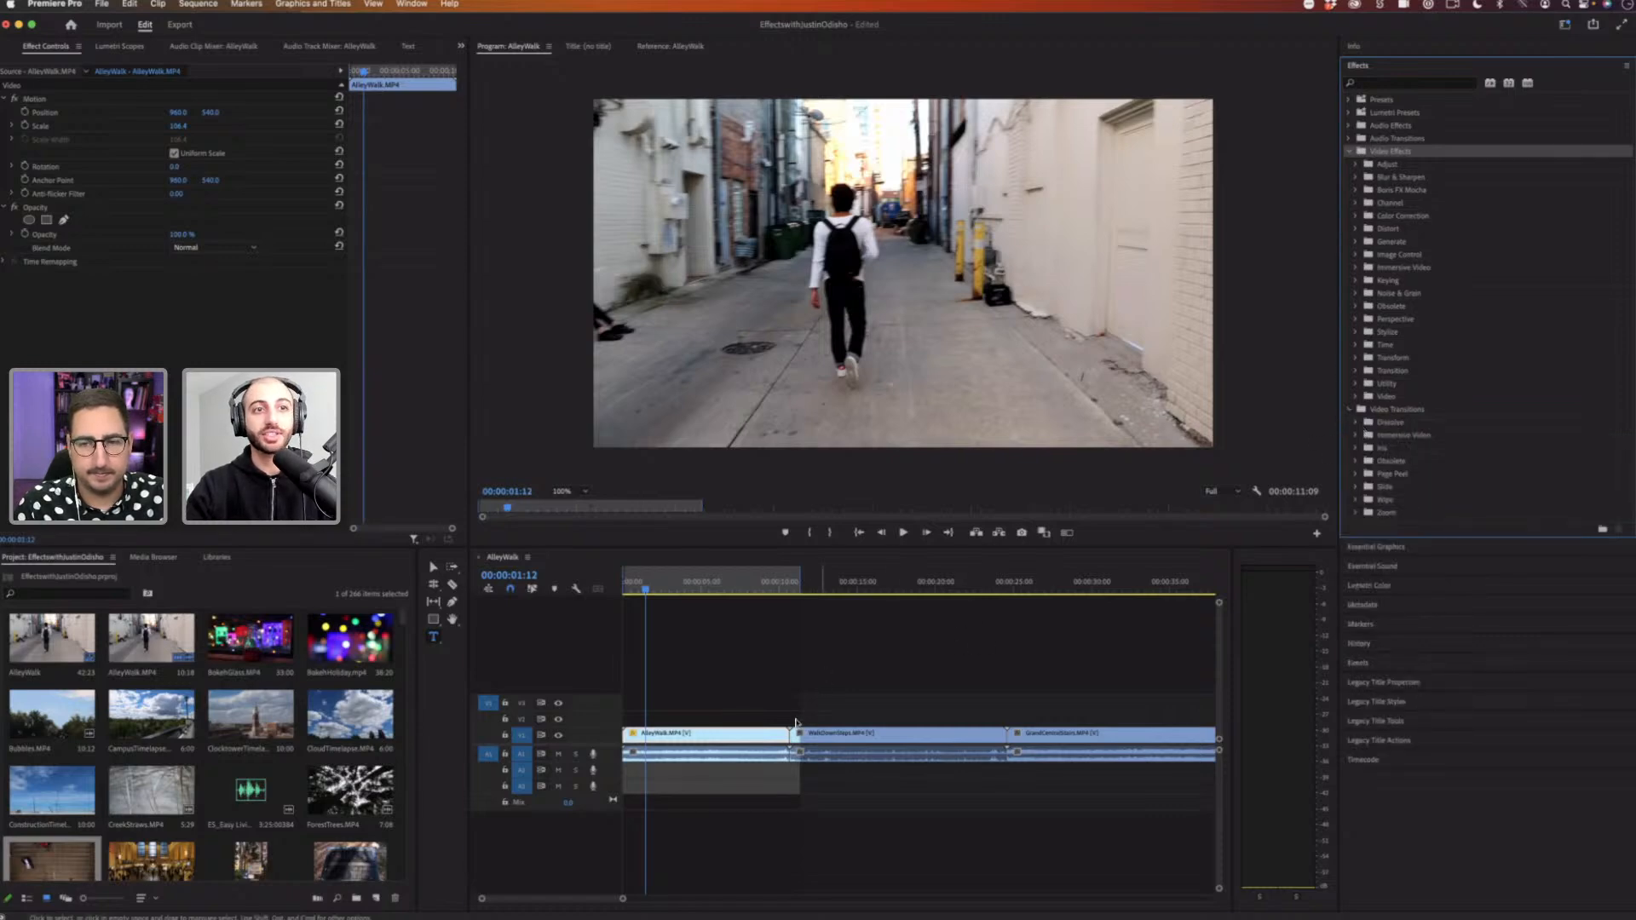
click(796, 723)
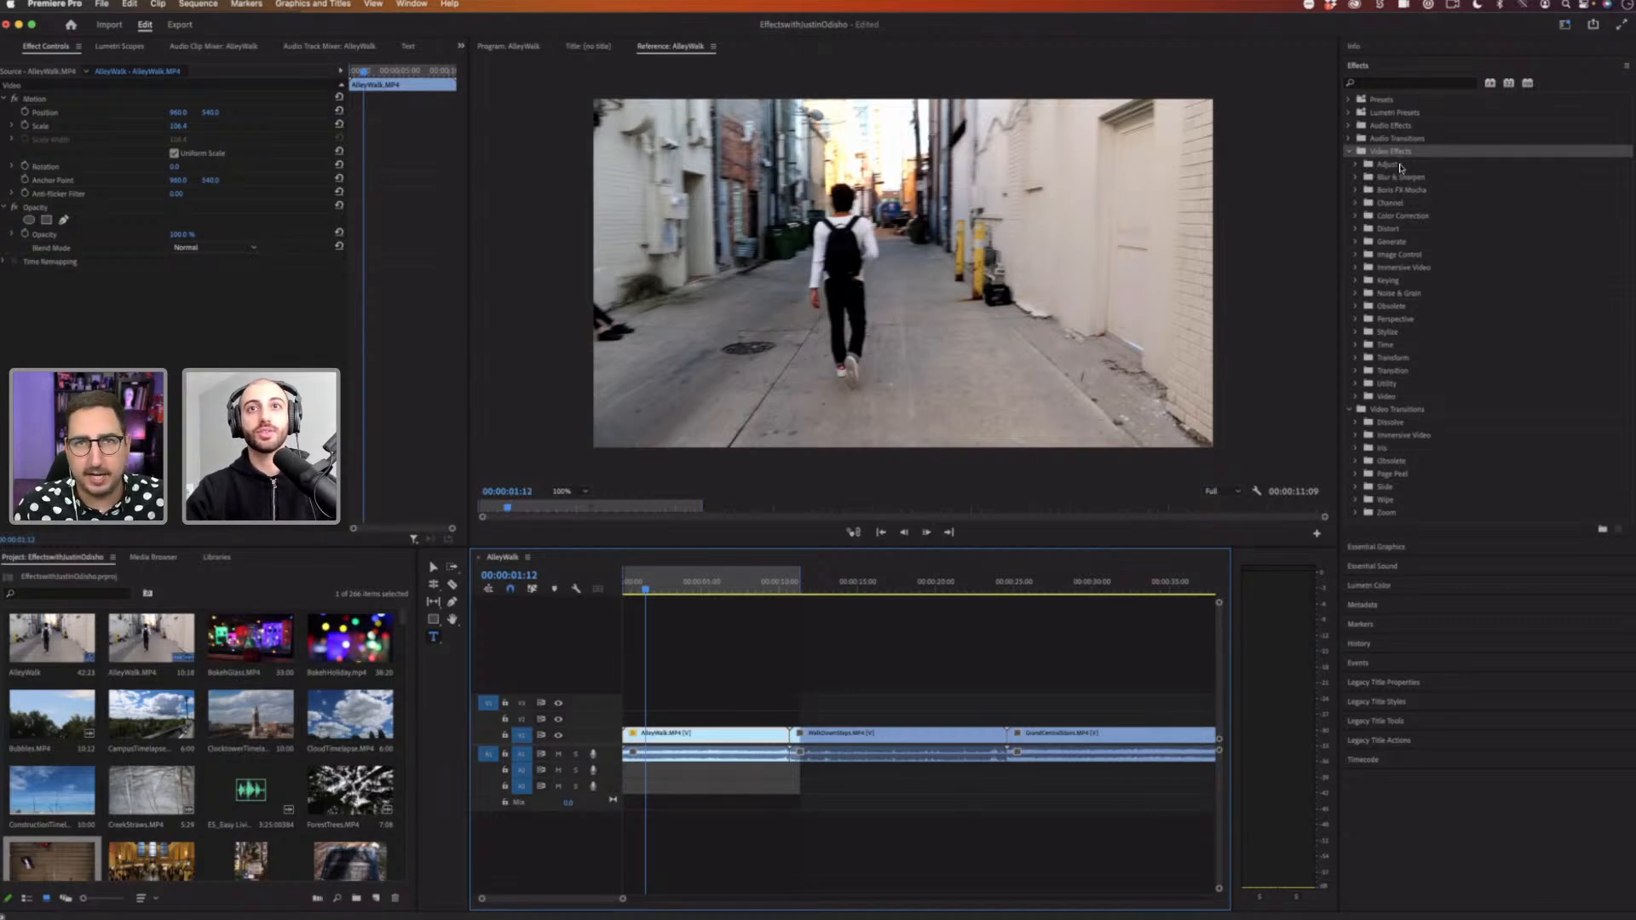
click(1402, 167)
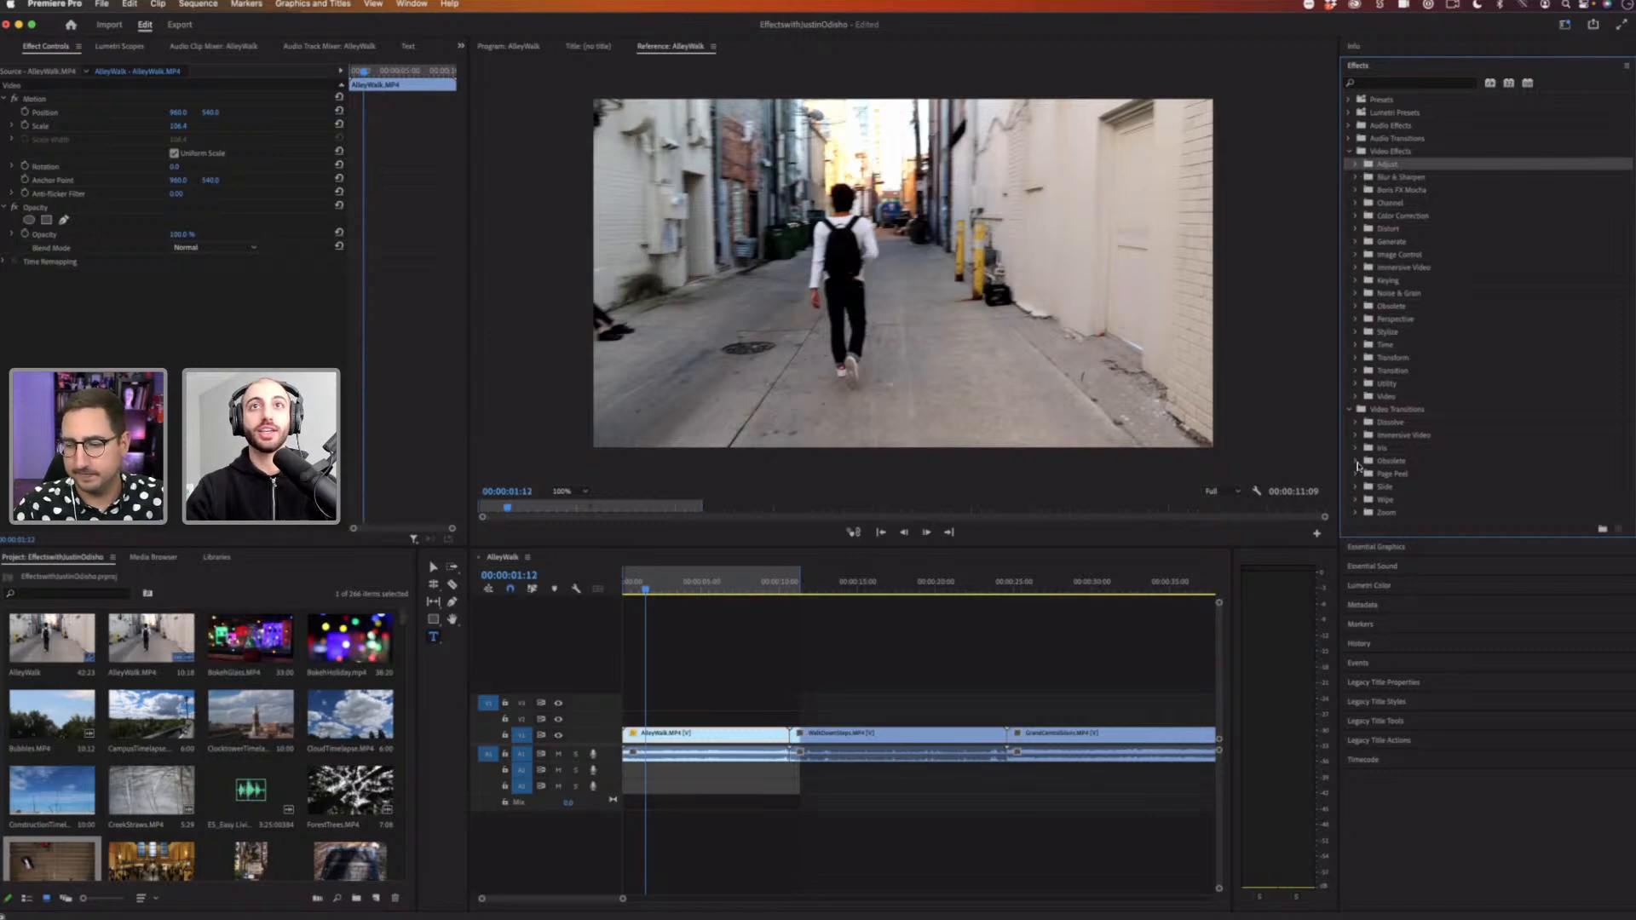
click(1356, 165)
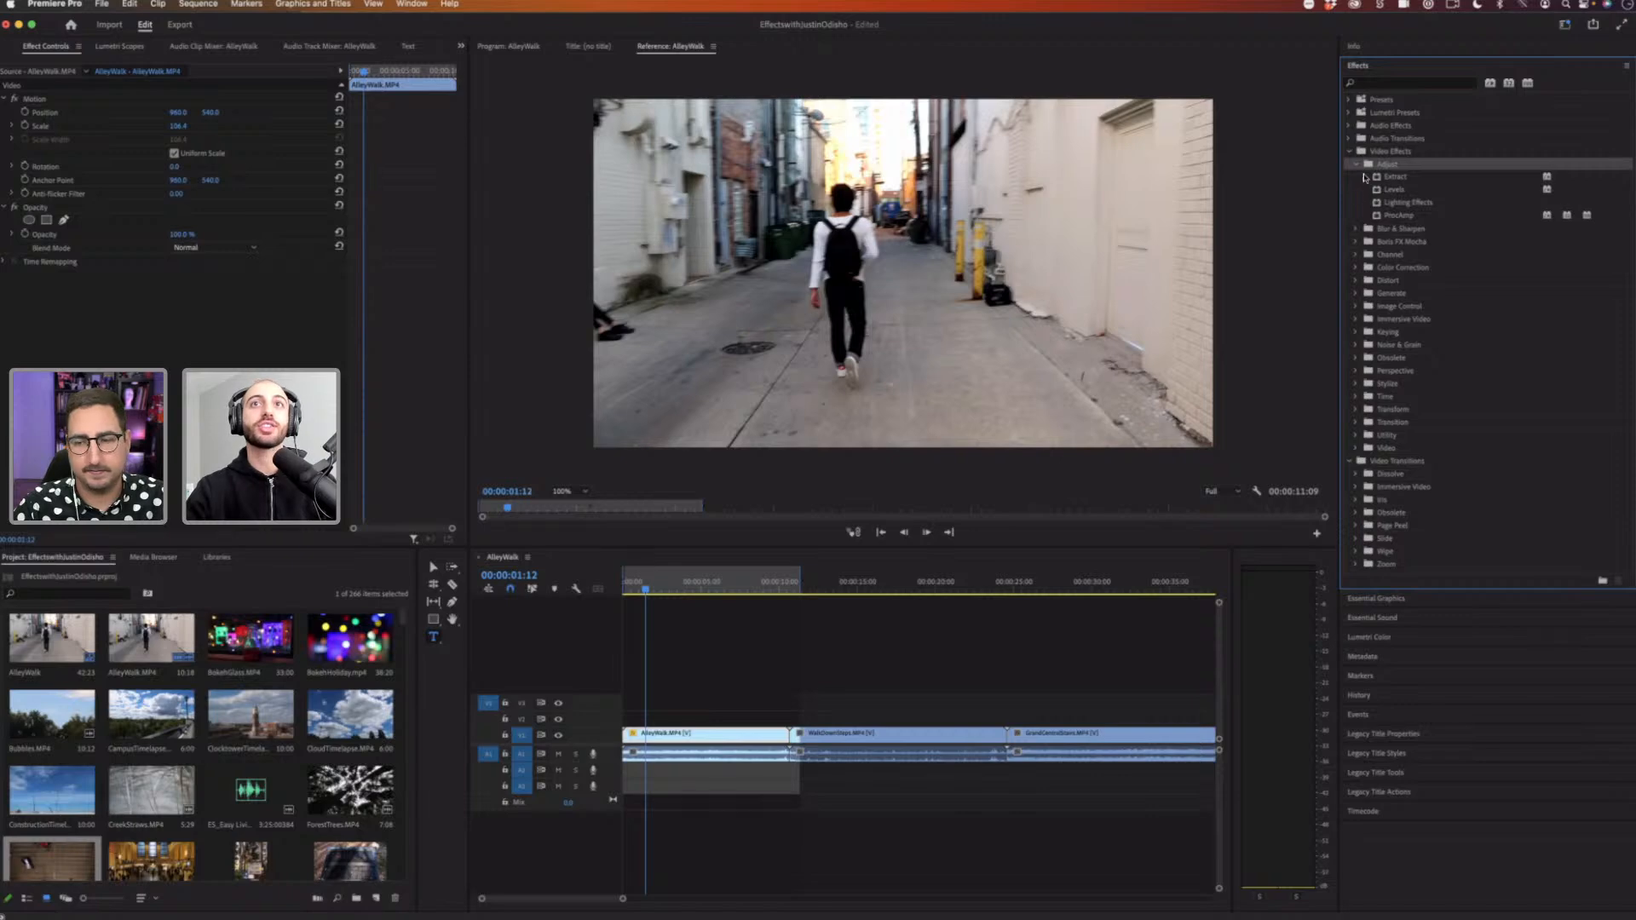
Step: Apply the Wave Warp effect from the Distort video effects to the AlleyWalk clip and reset its scale
click(1372, 83)
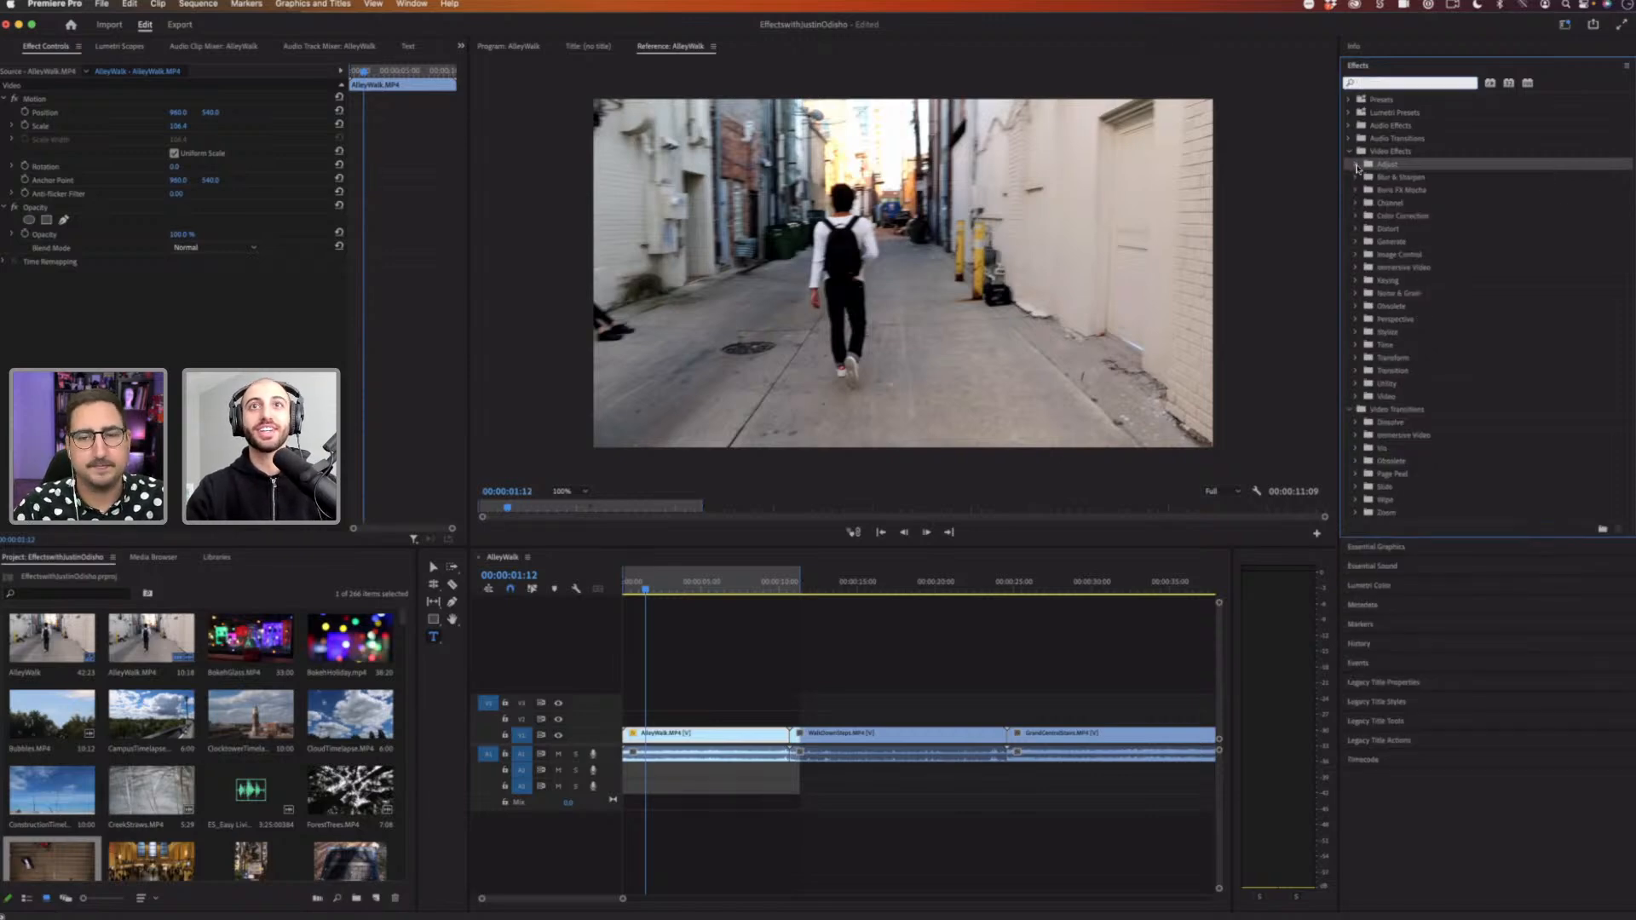
click(1357, 168)
click(1357, 167)
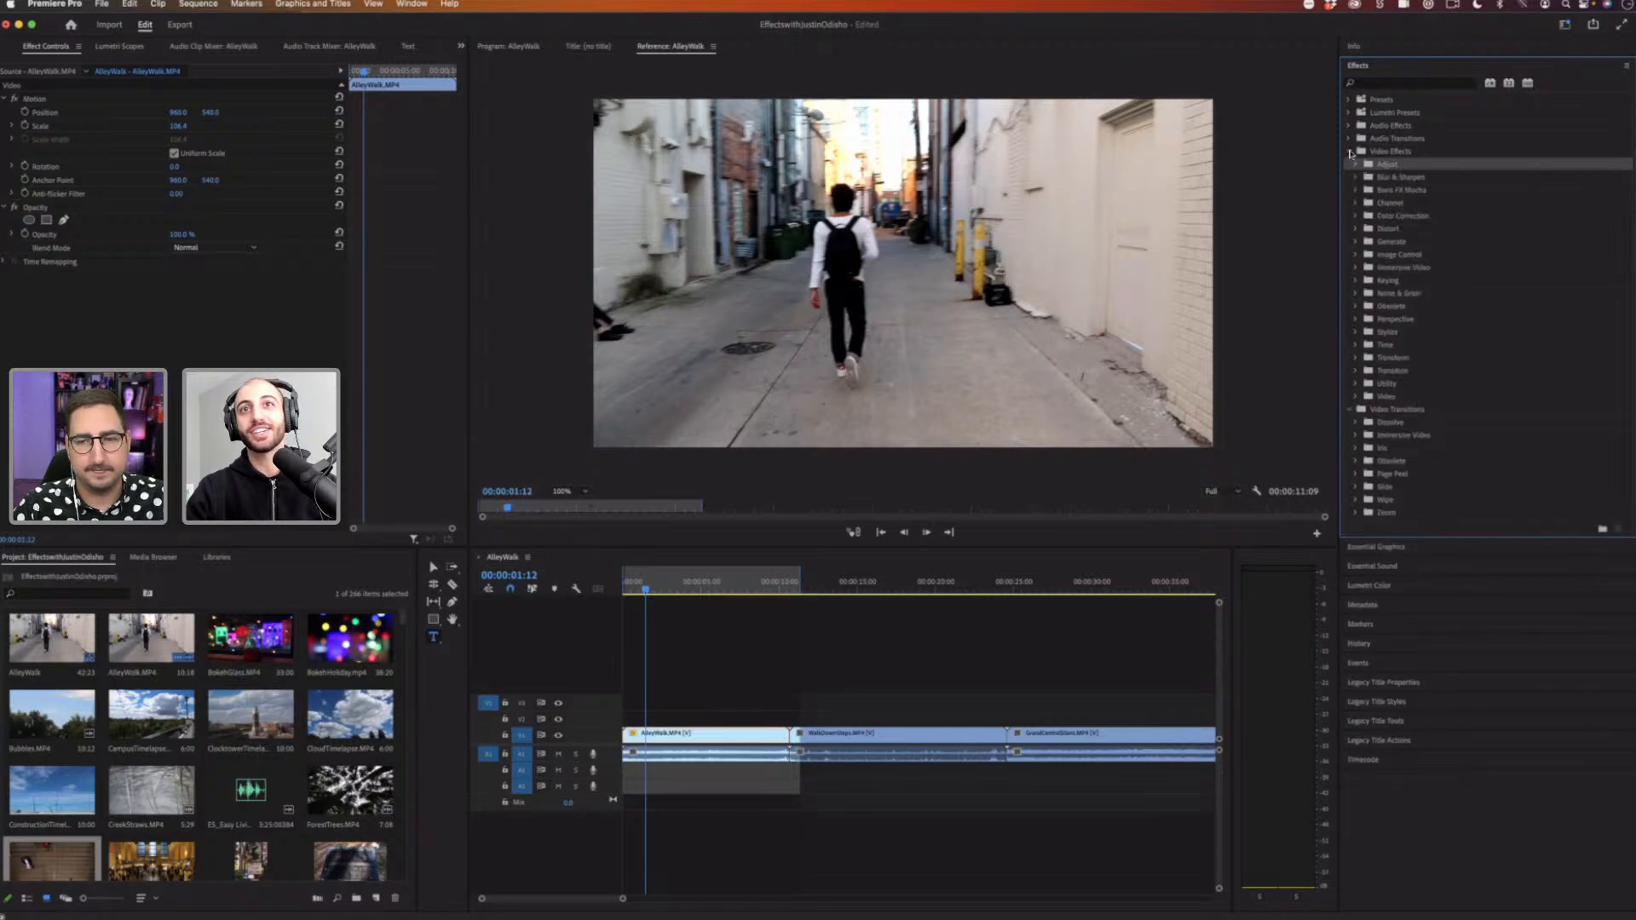
click(1351, 153)
click(1350, 151)
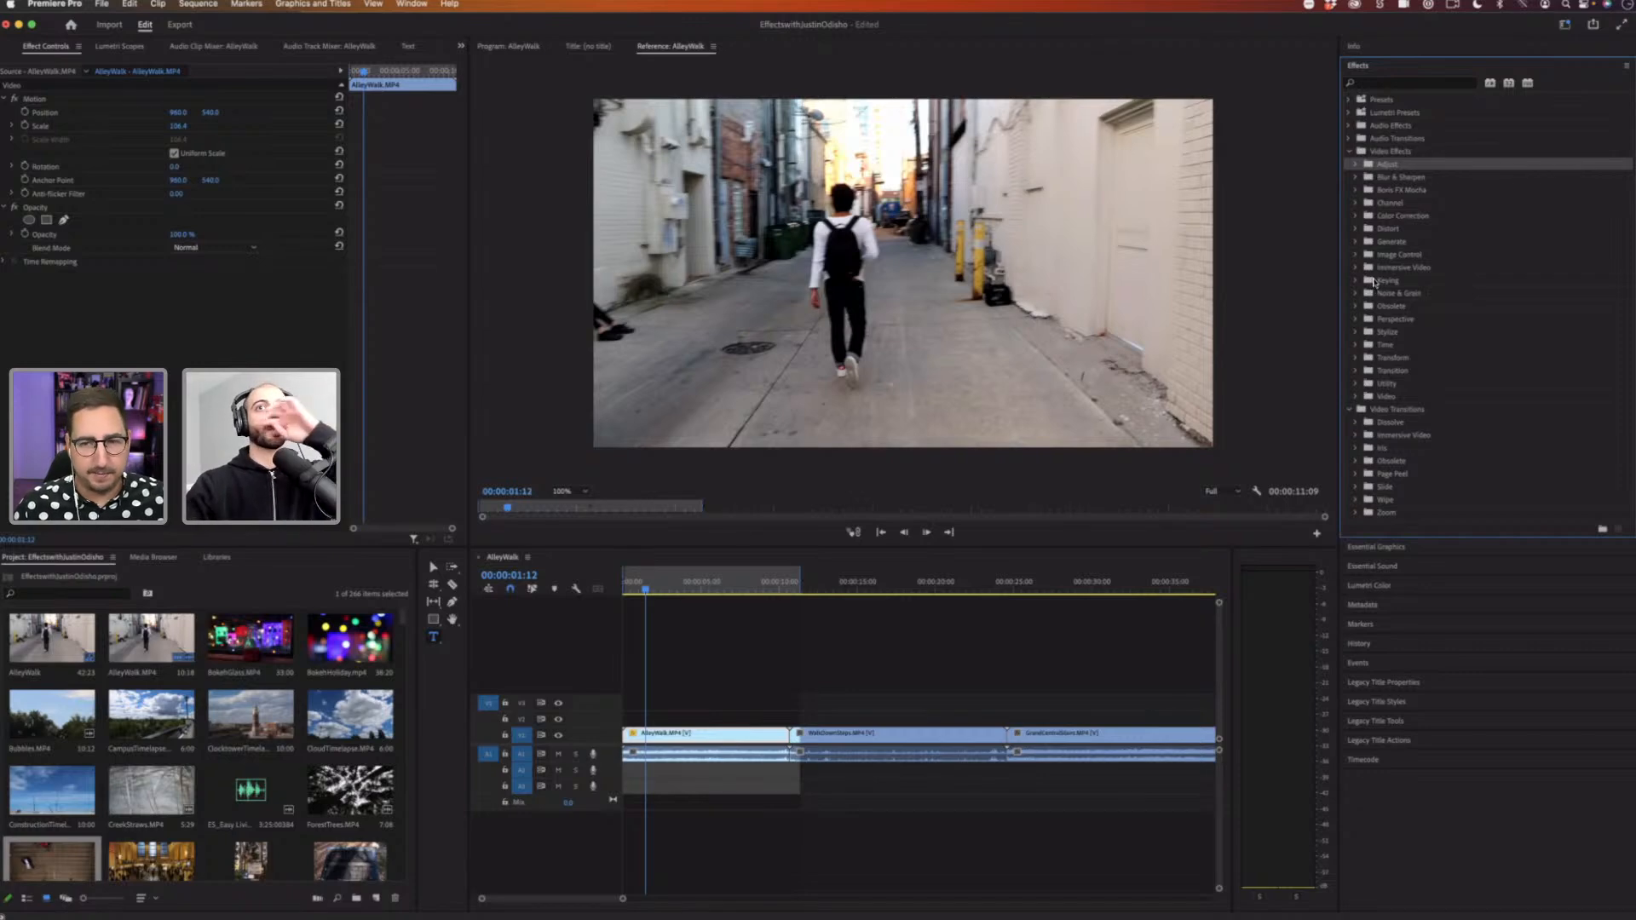
click(1355, 230)
click(1405, 231)
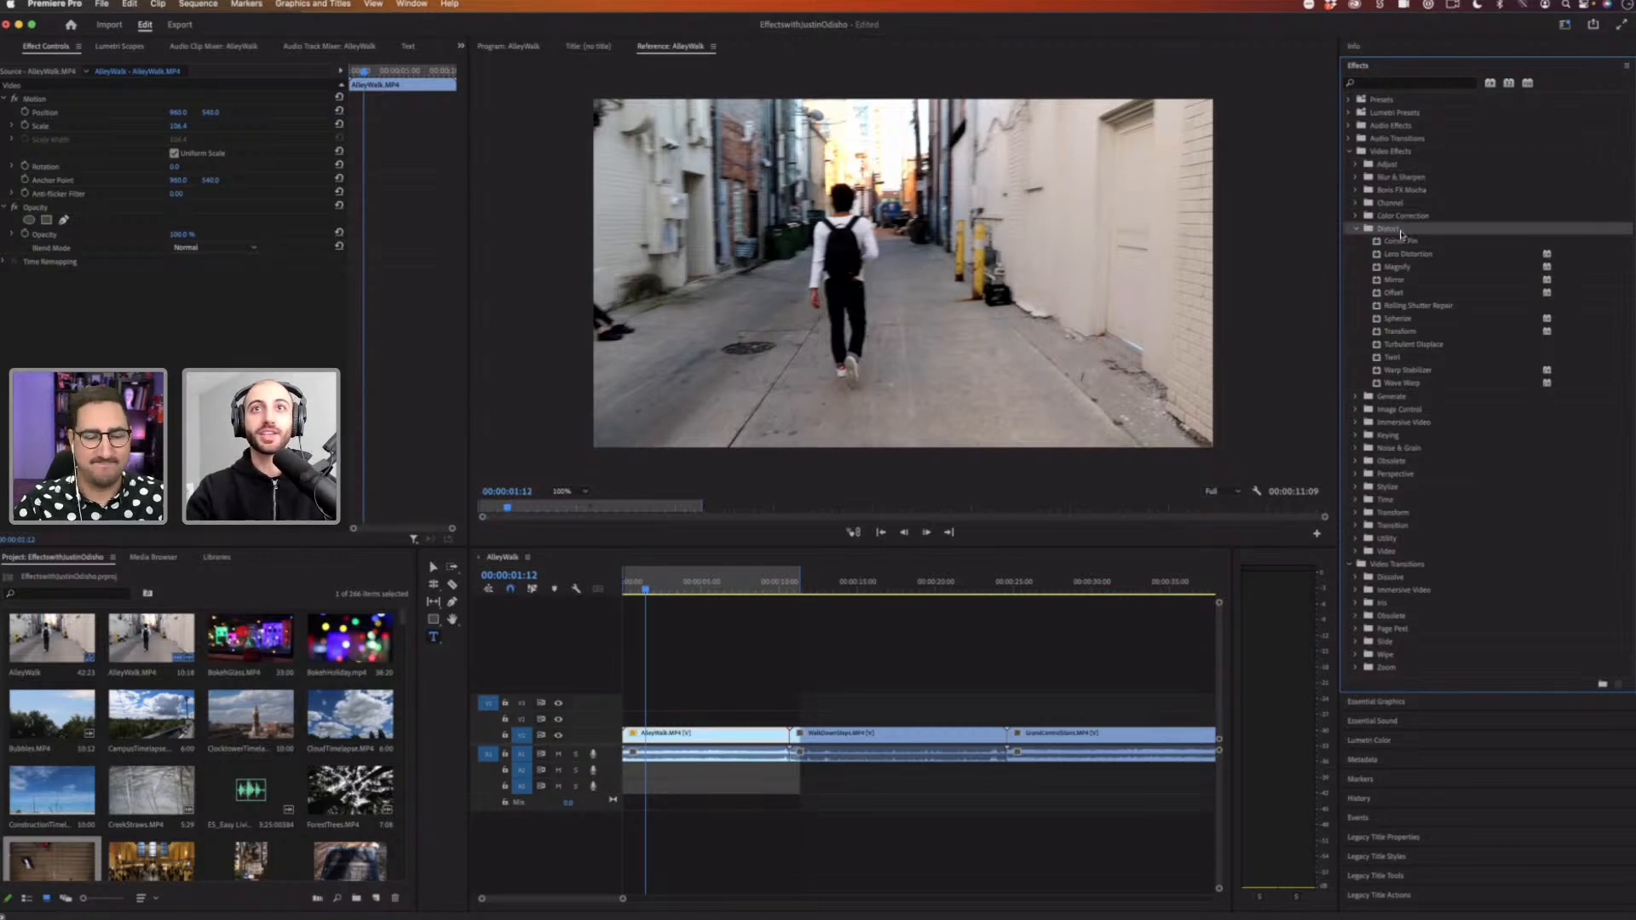
click(1421, 388)
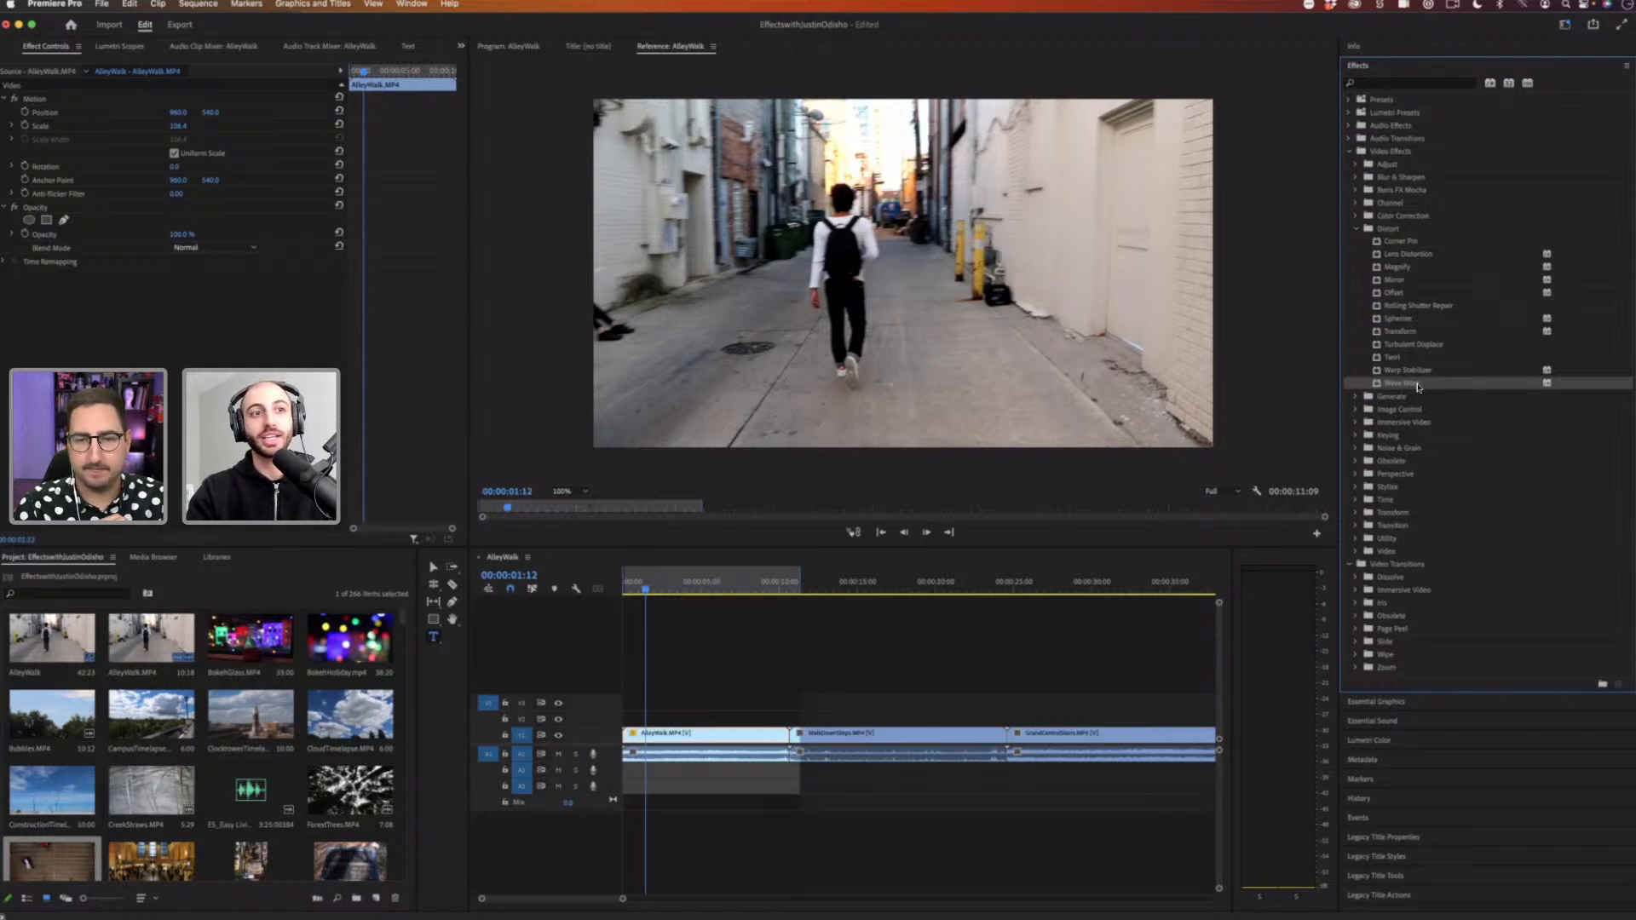
drag(1418, 387, 688, 738)
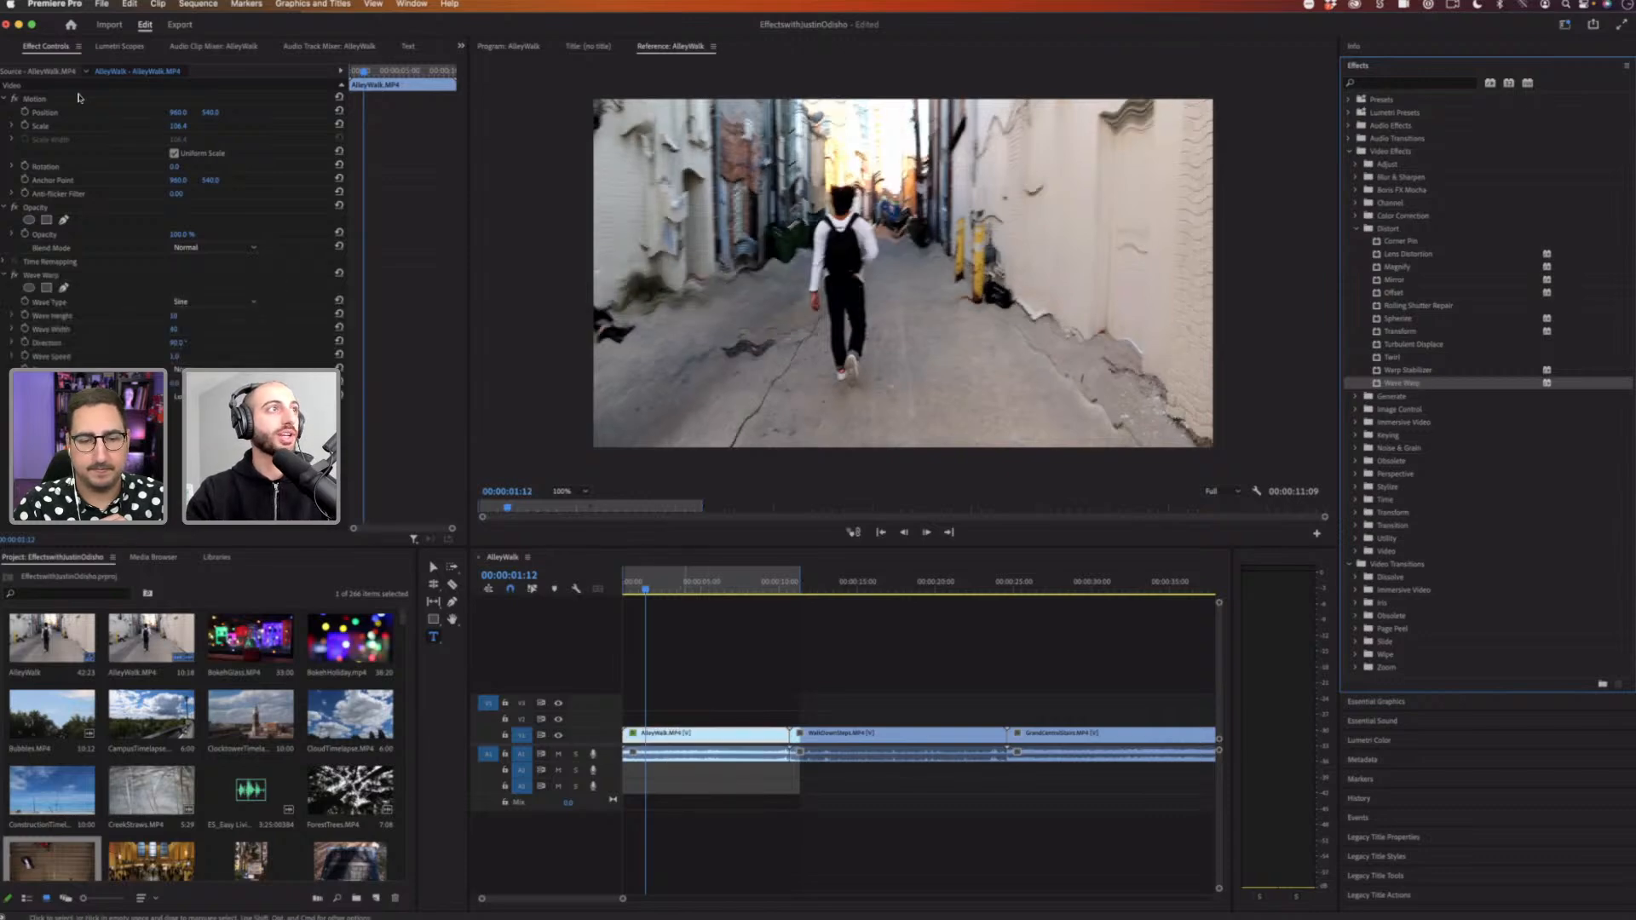
click(339, 124)
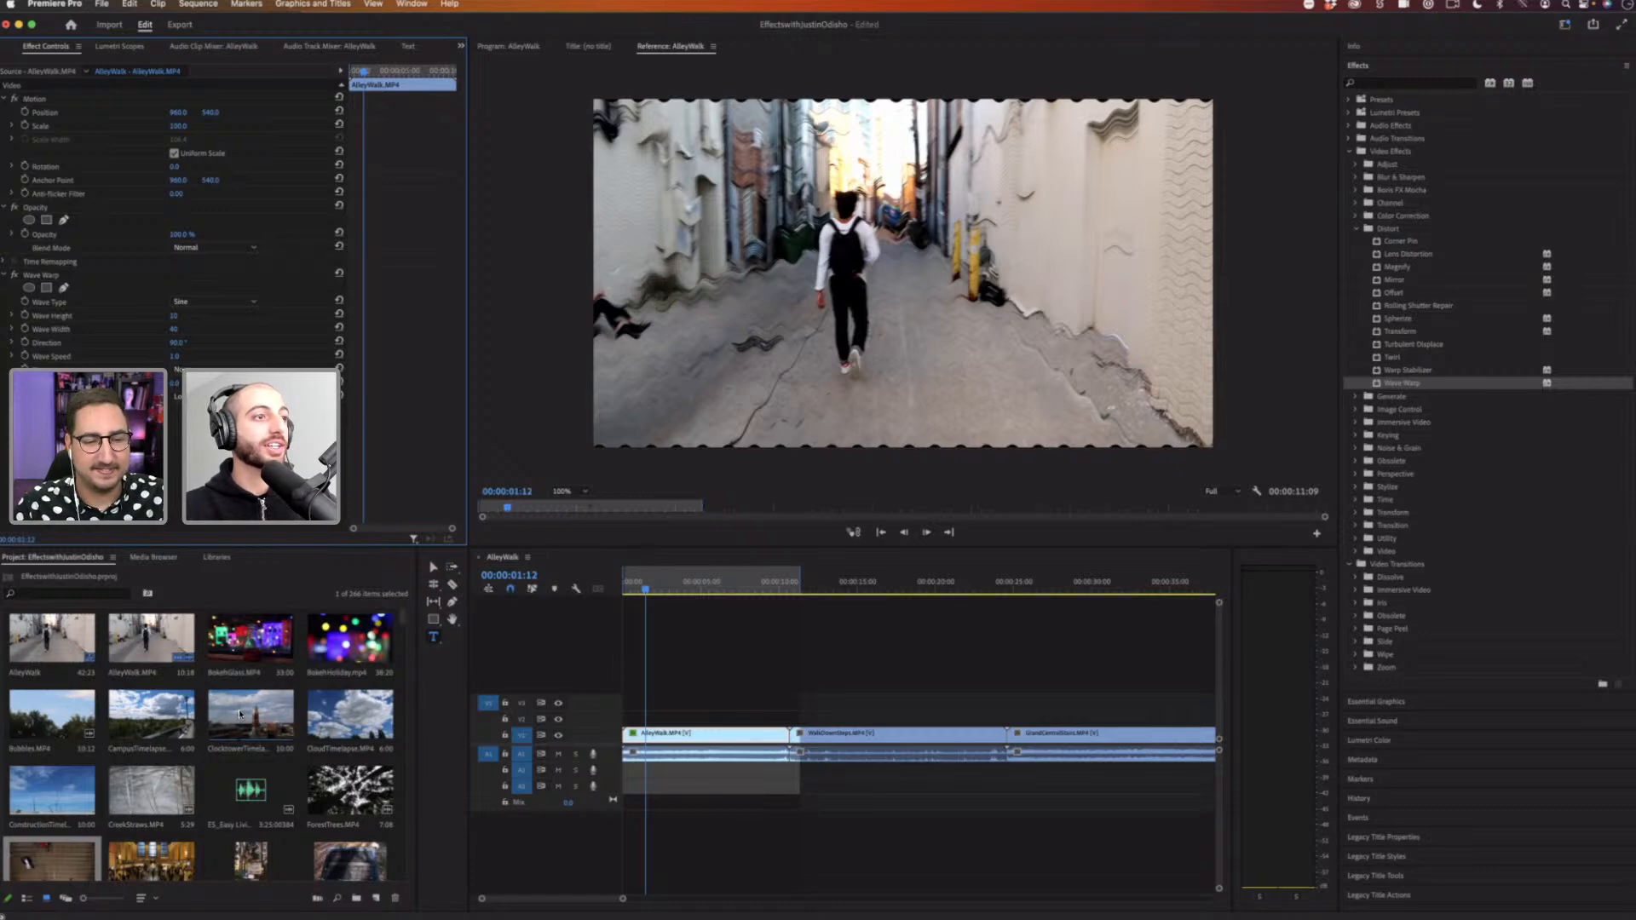
Step: Place the ClocktowerTimelapse clip over the AlleyWalk clip on the timeline and delete its audio
drag(237, 708, 756, 751)
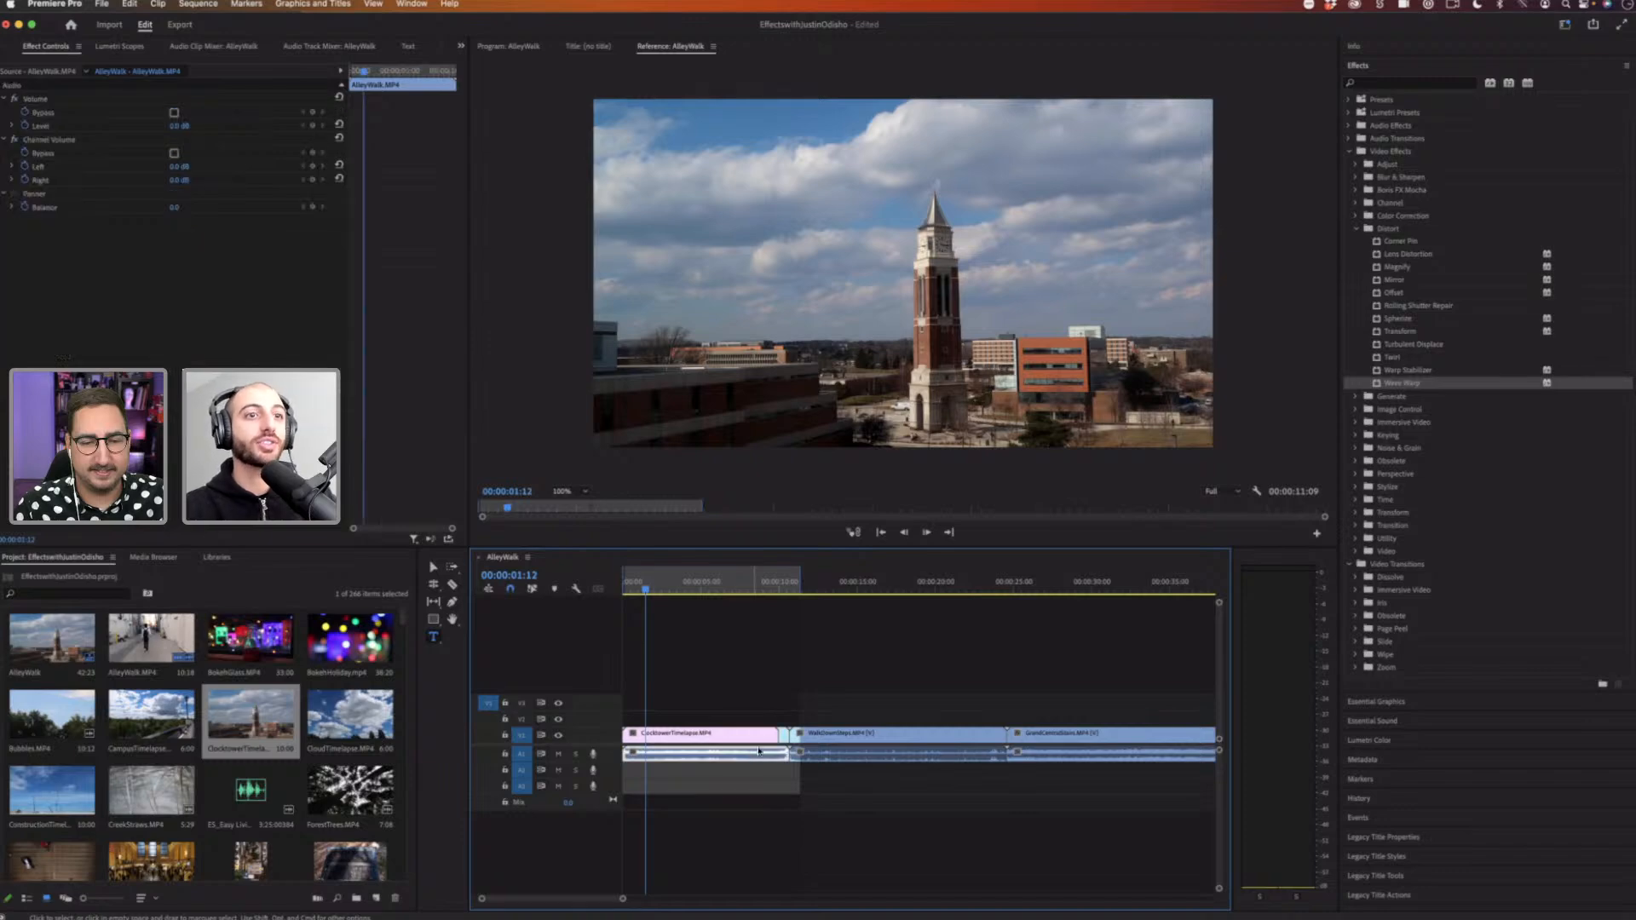
click(784, 737)
key(Delete)
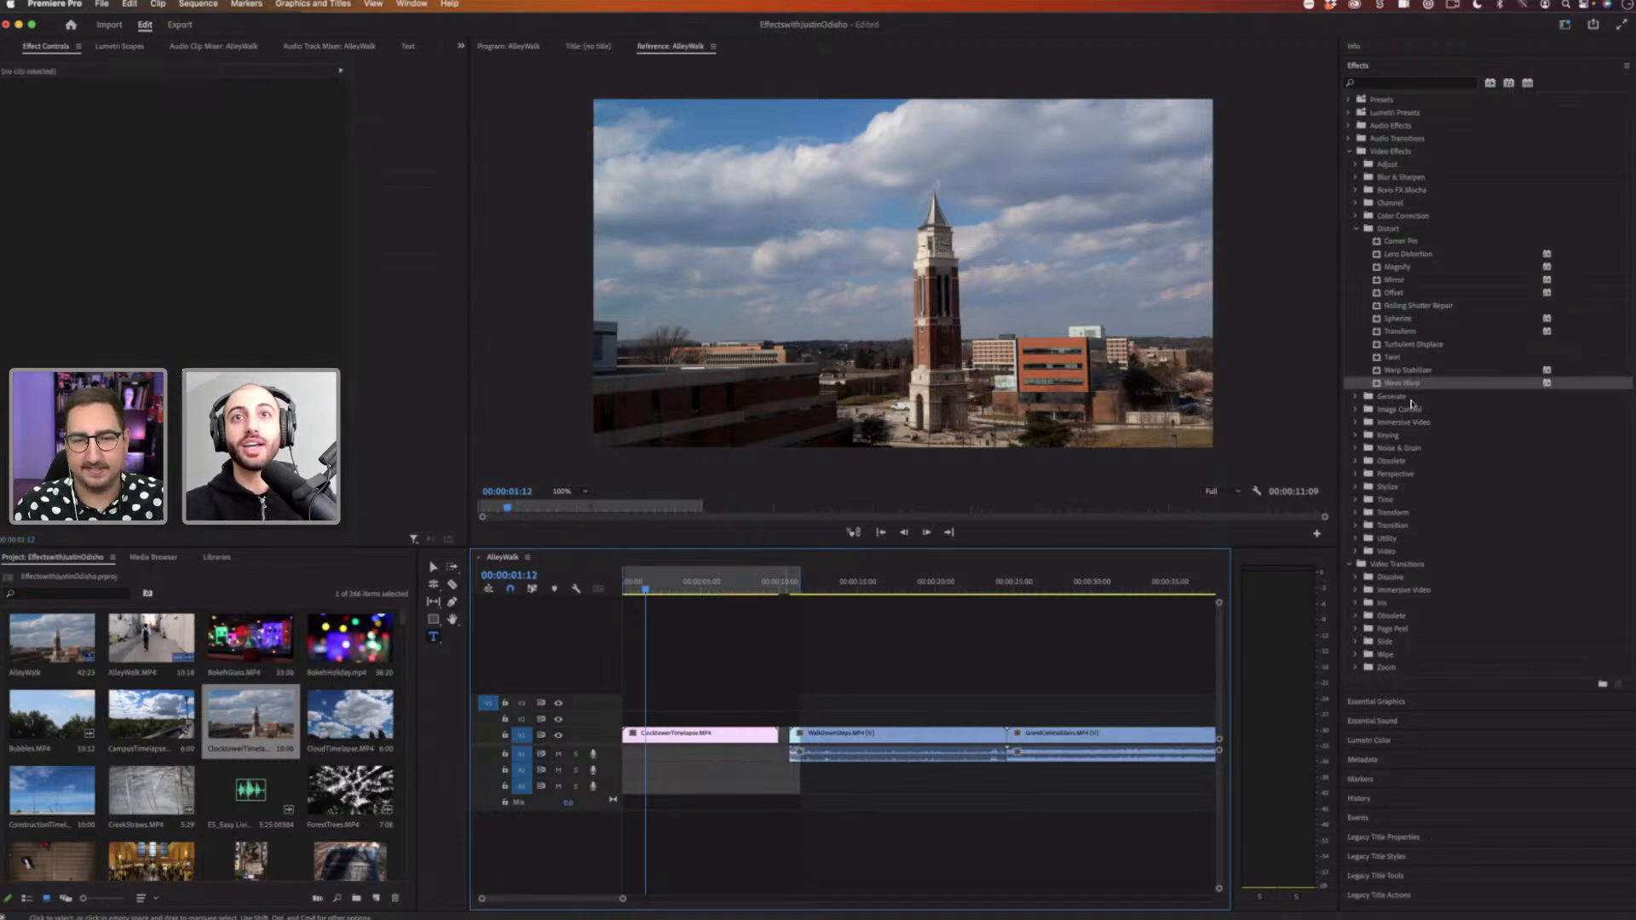
Step: Apply Wave Warp to the ClocktowerTimelapse clip and play it back from the start
drag(1402, 384, 697, 734)
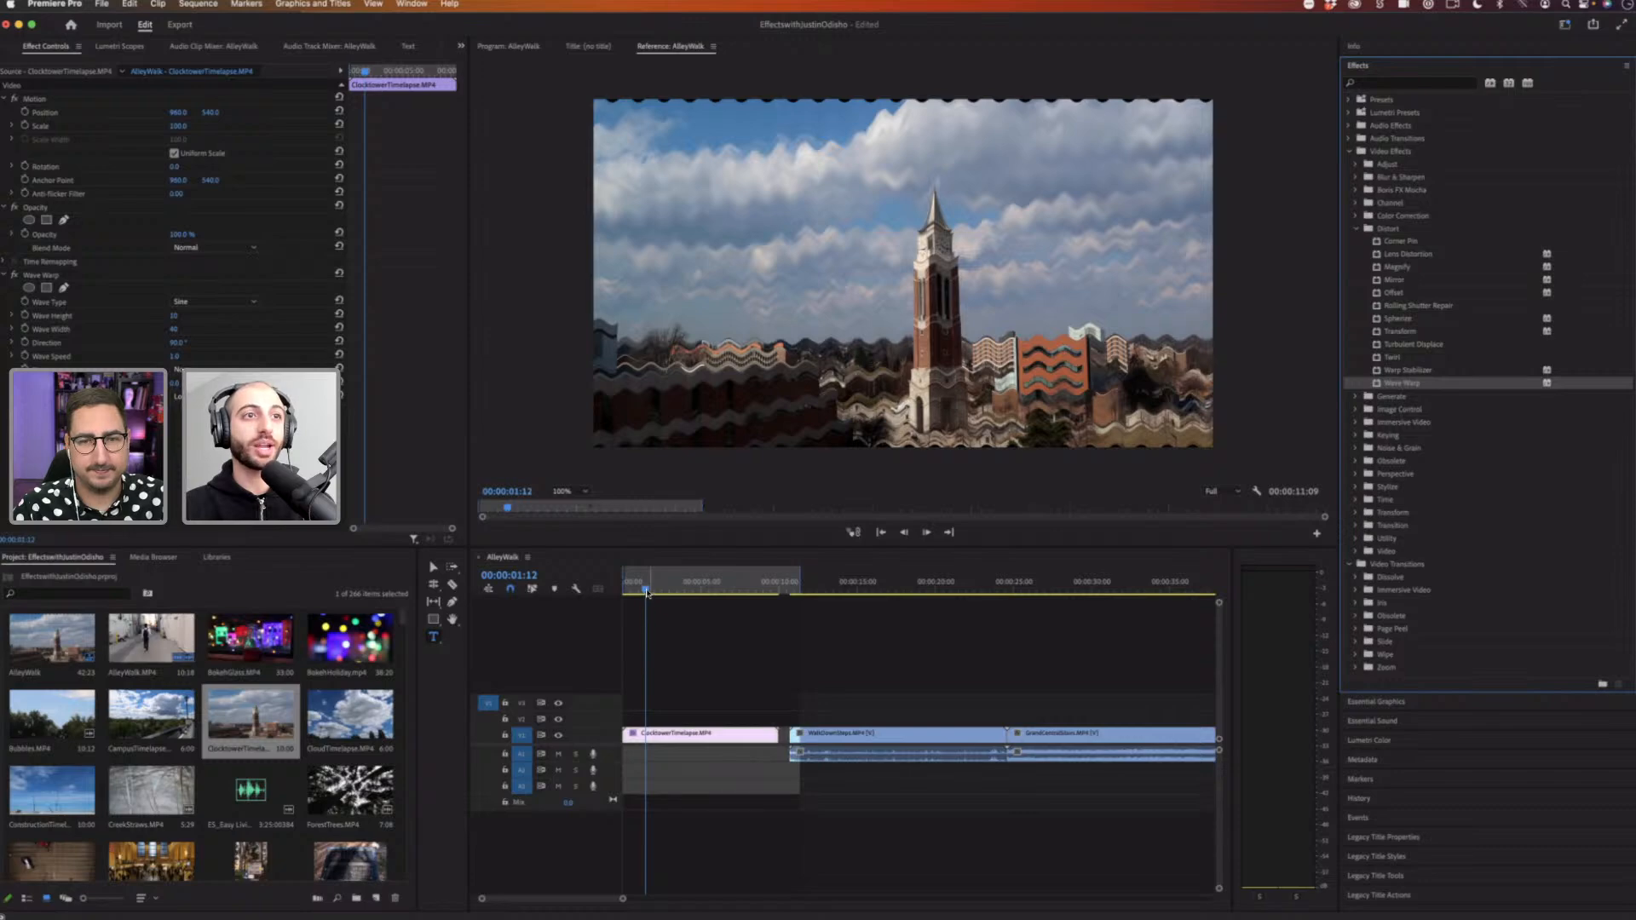
drag(647, 593, 588, 594)
key(space)
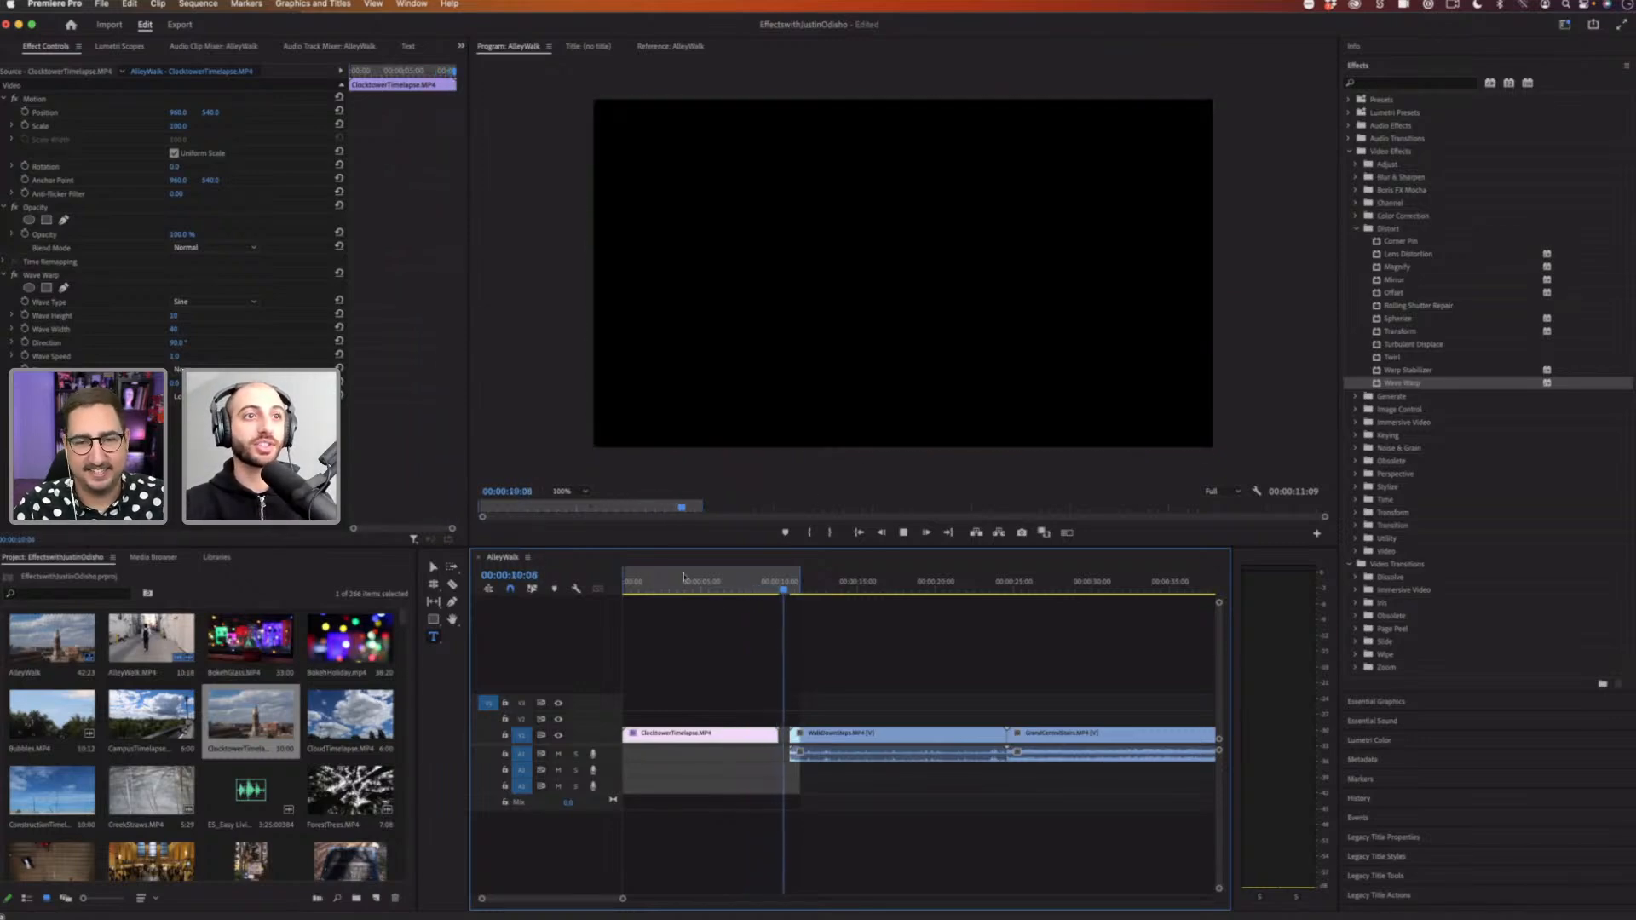
key(space)
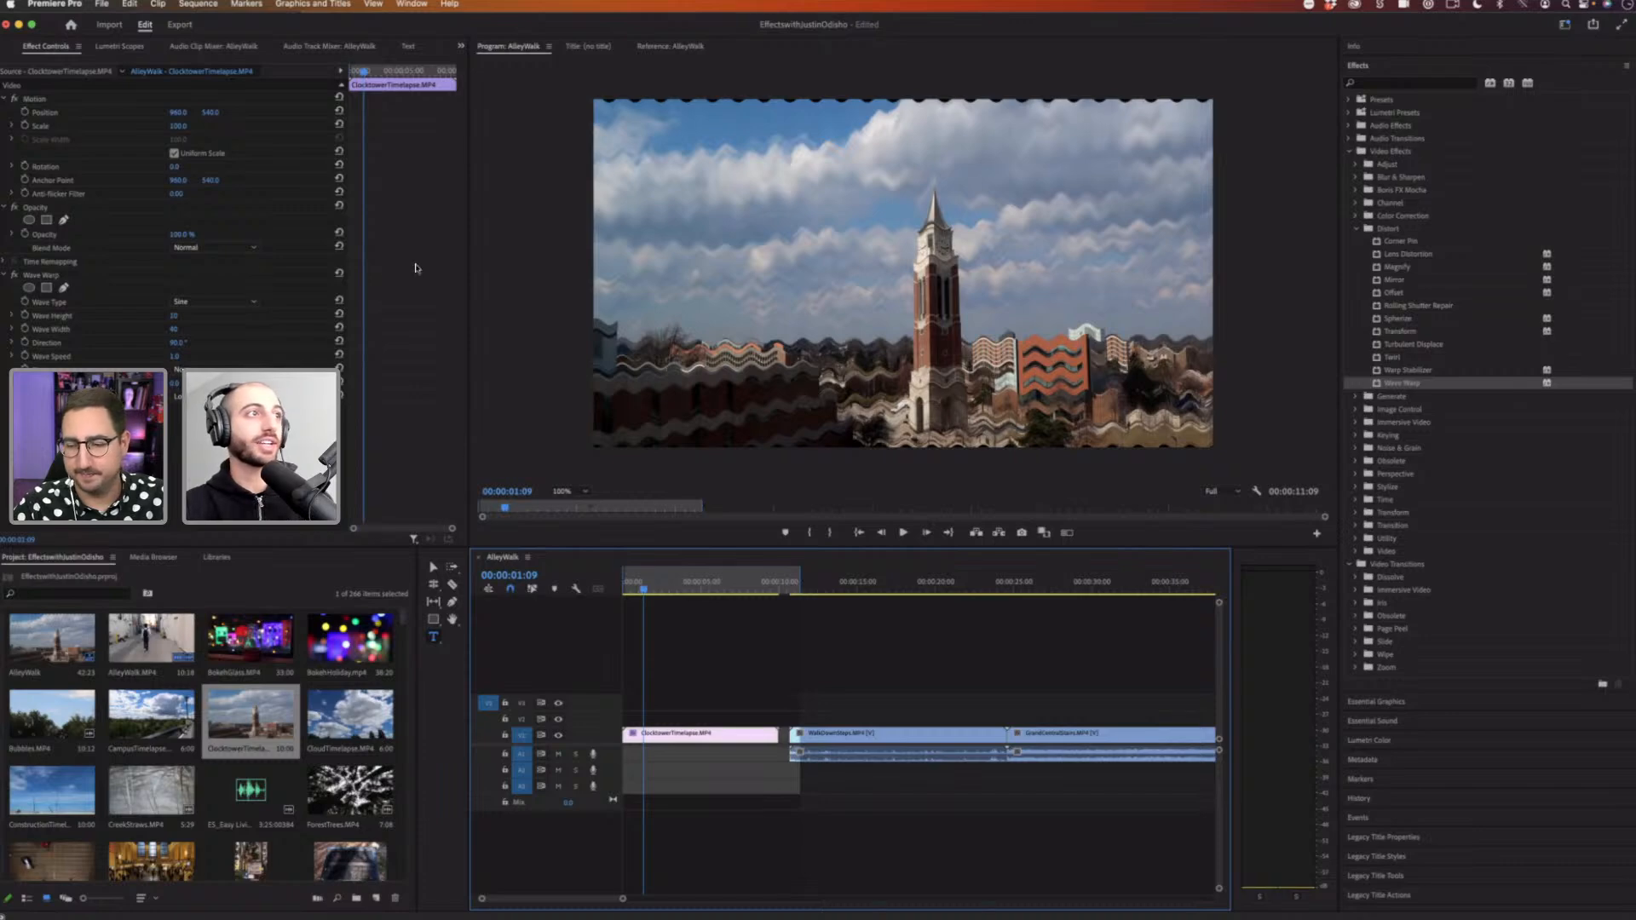
Step: Collapse the Motion and Opacity sections and review the Wave Warp parameters in Effect Controls
click(75, 276)
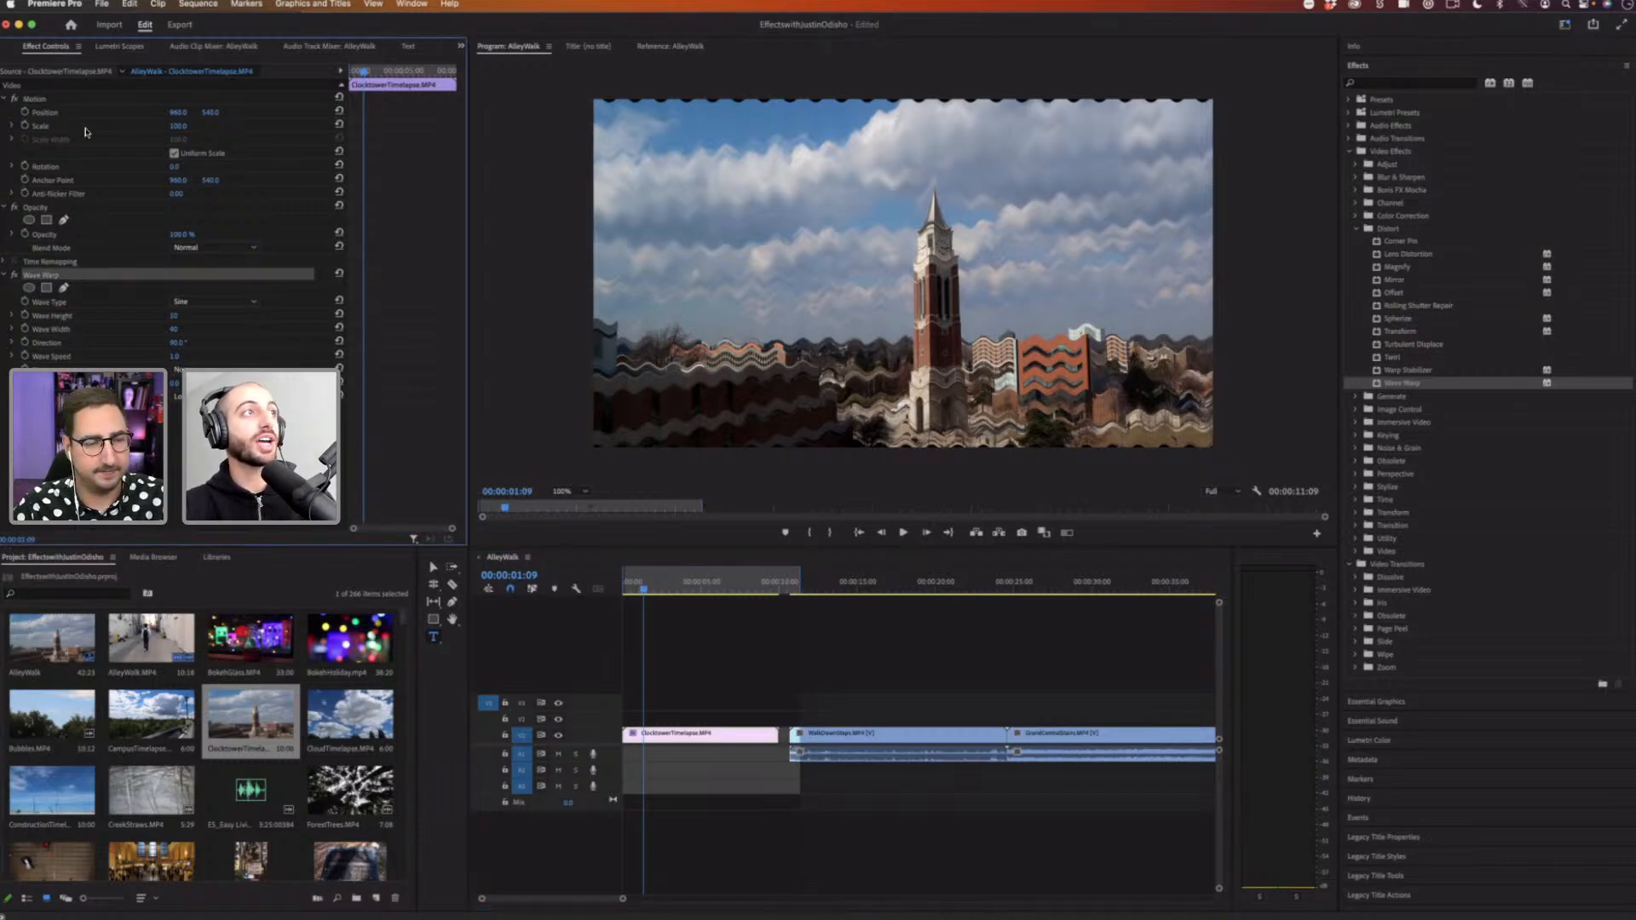
click(27, 100)
click(4, 98)
click(5, 112)
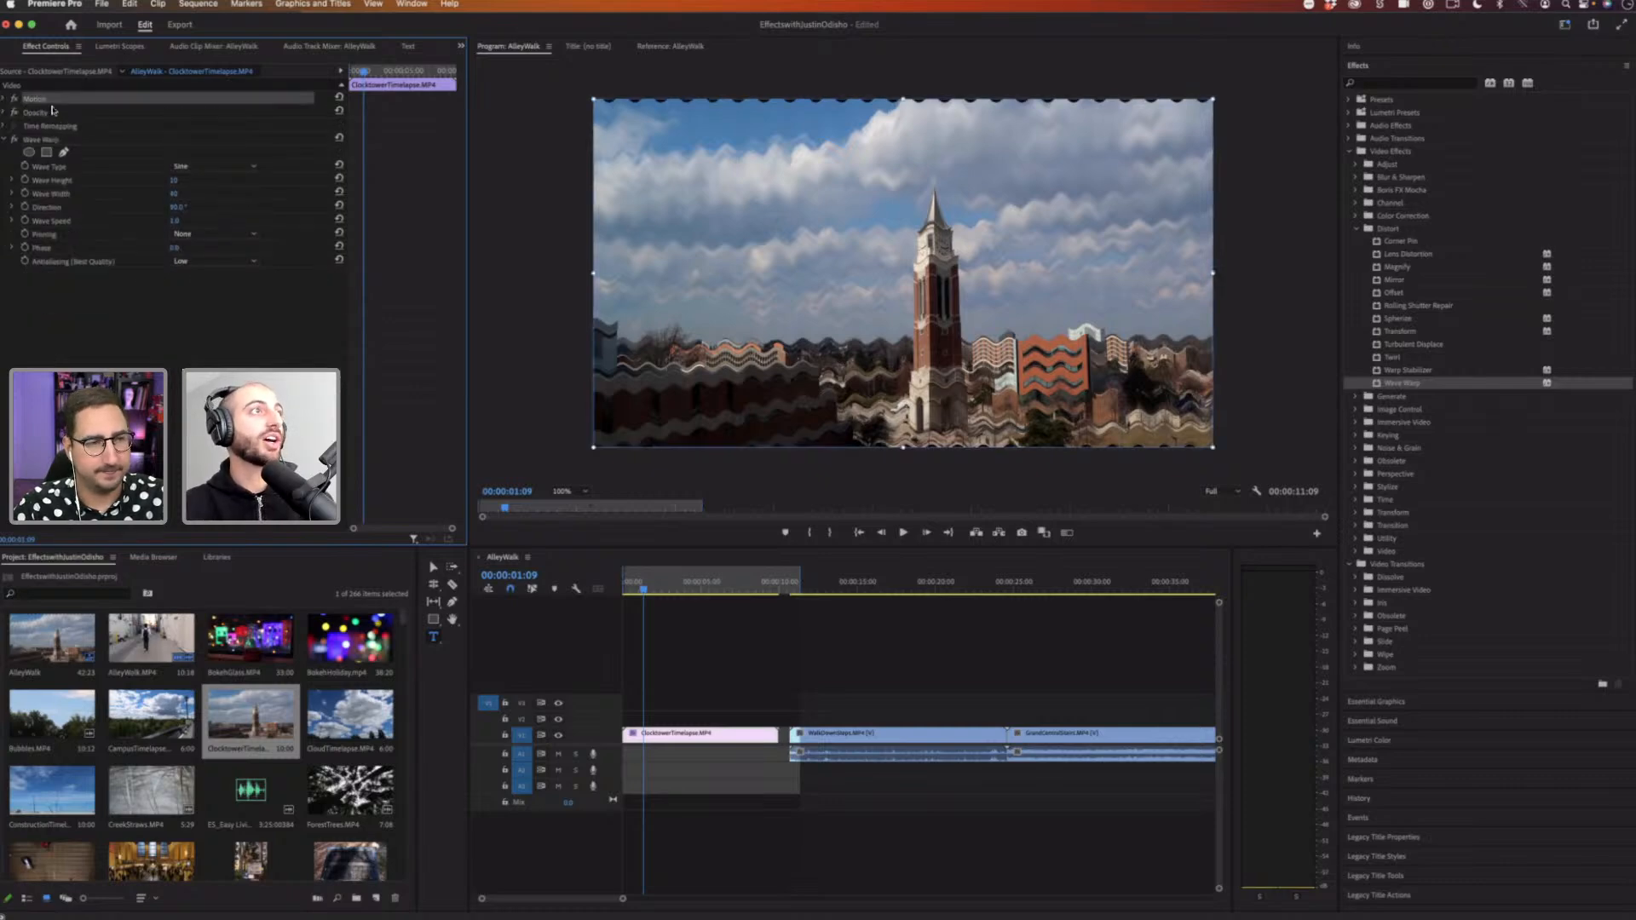
click(55, 141)
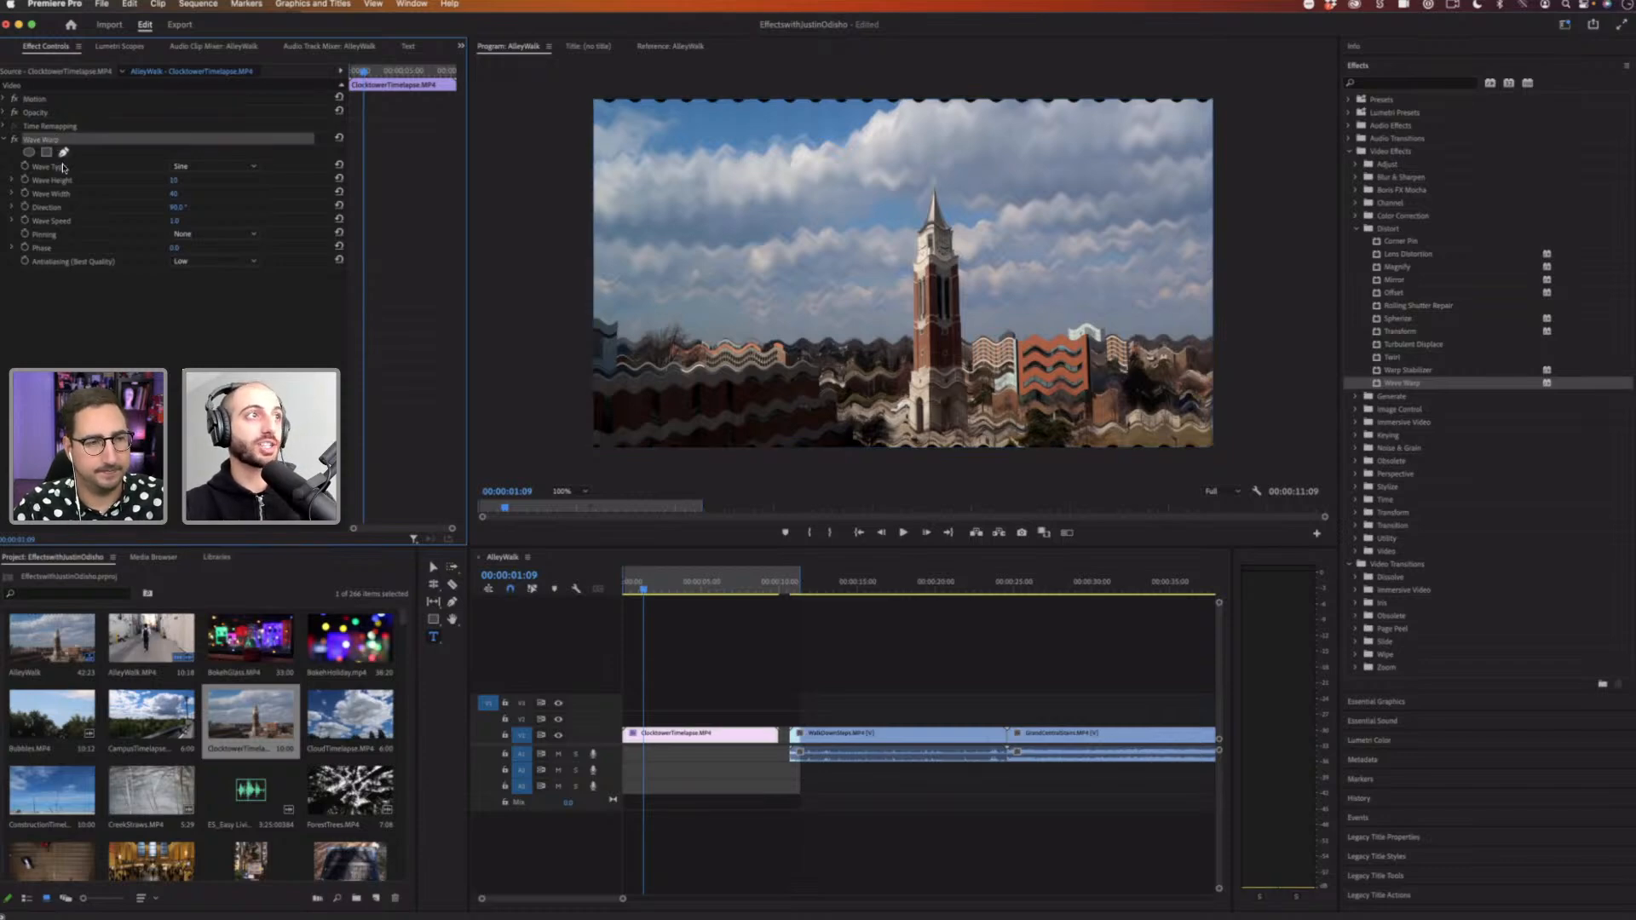
click(62, 168)
click(64, 181)
click(67, 195)
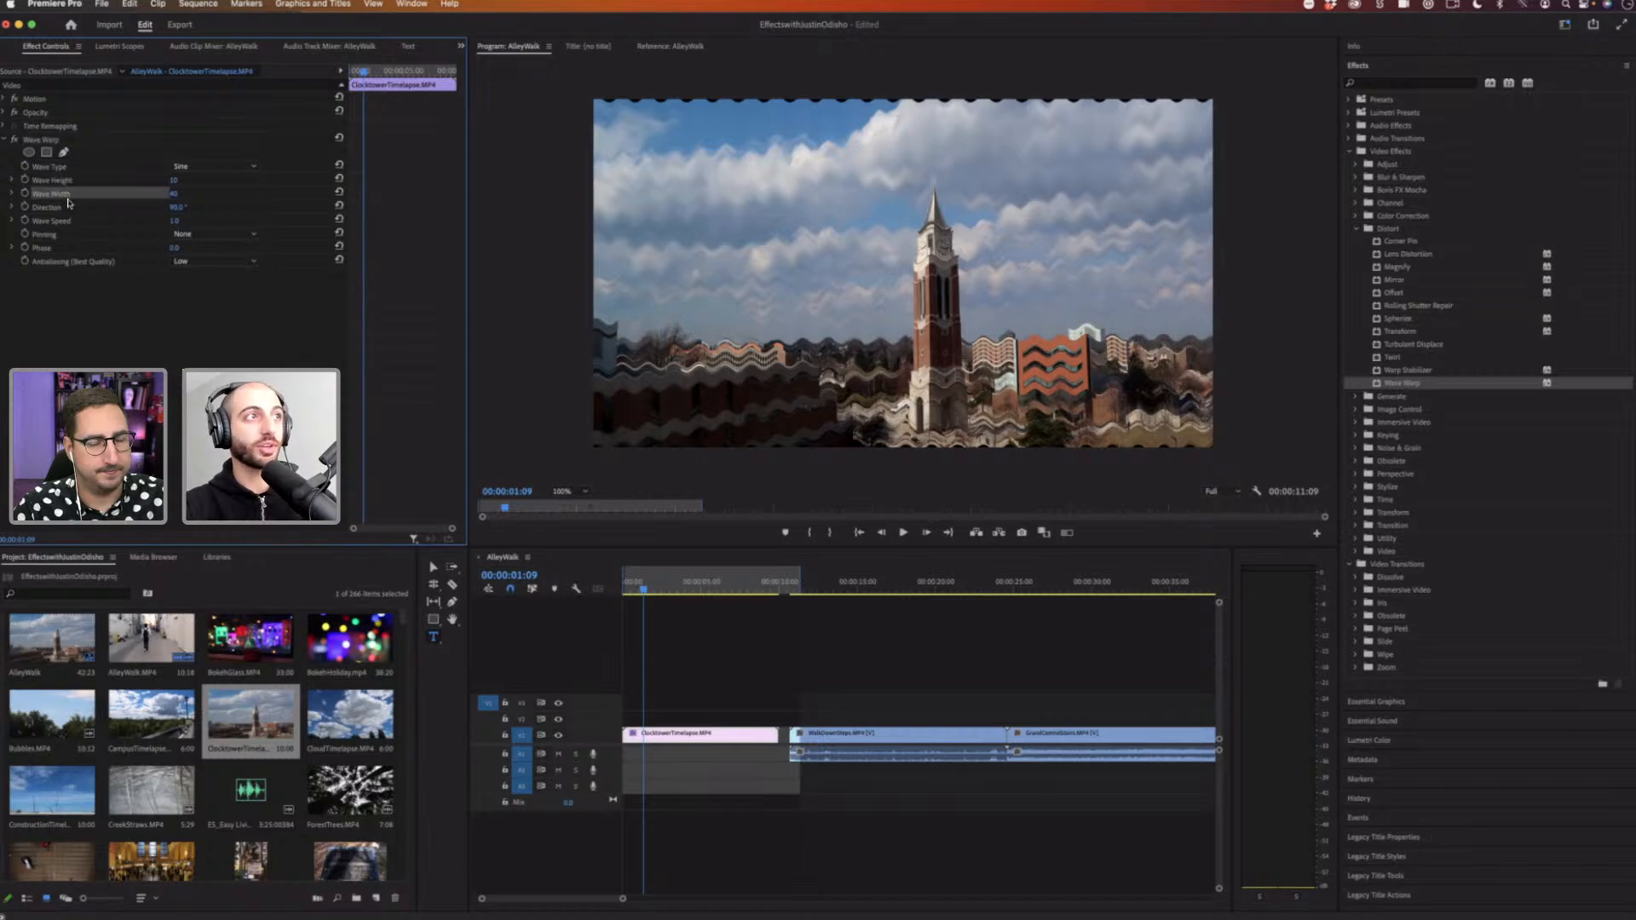
click(67, 209)
click(68, 222)
click(69, 234)
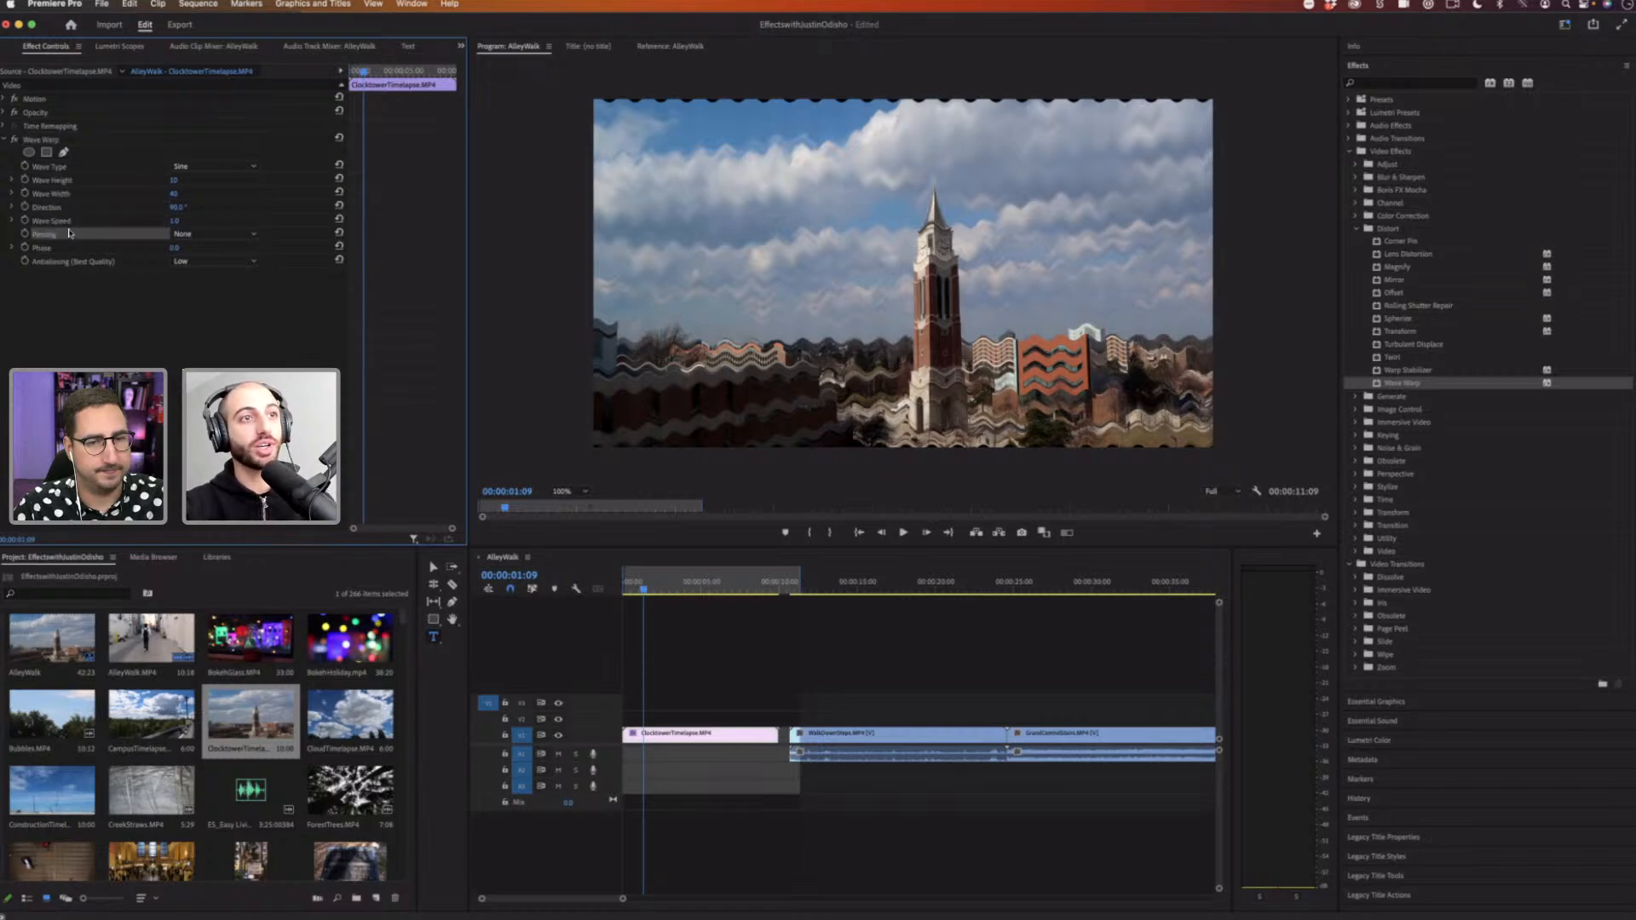
click(67, 171)
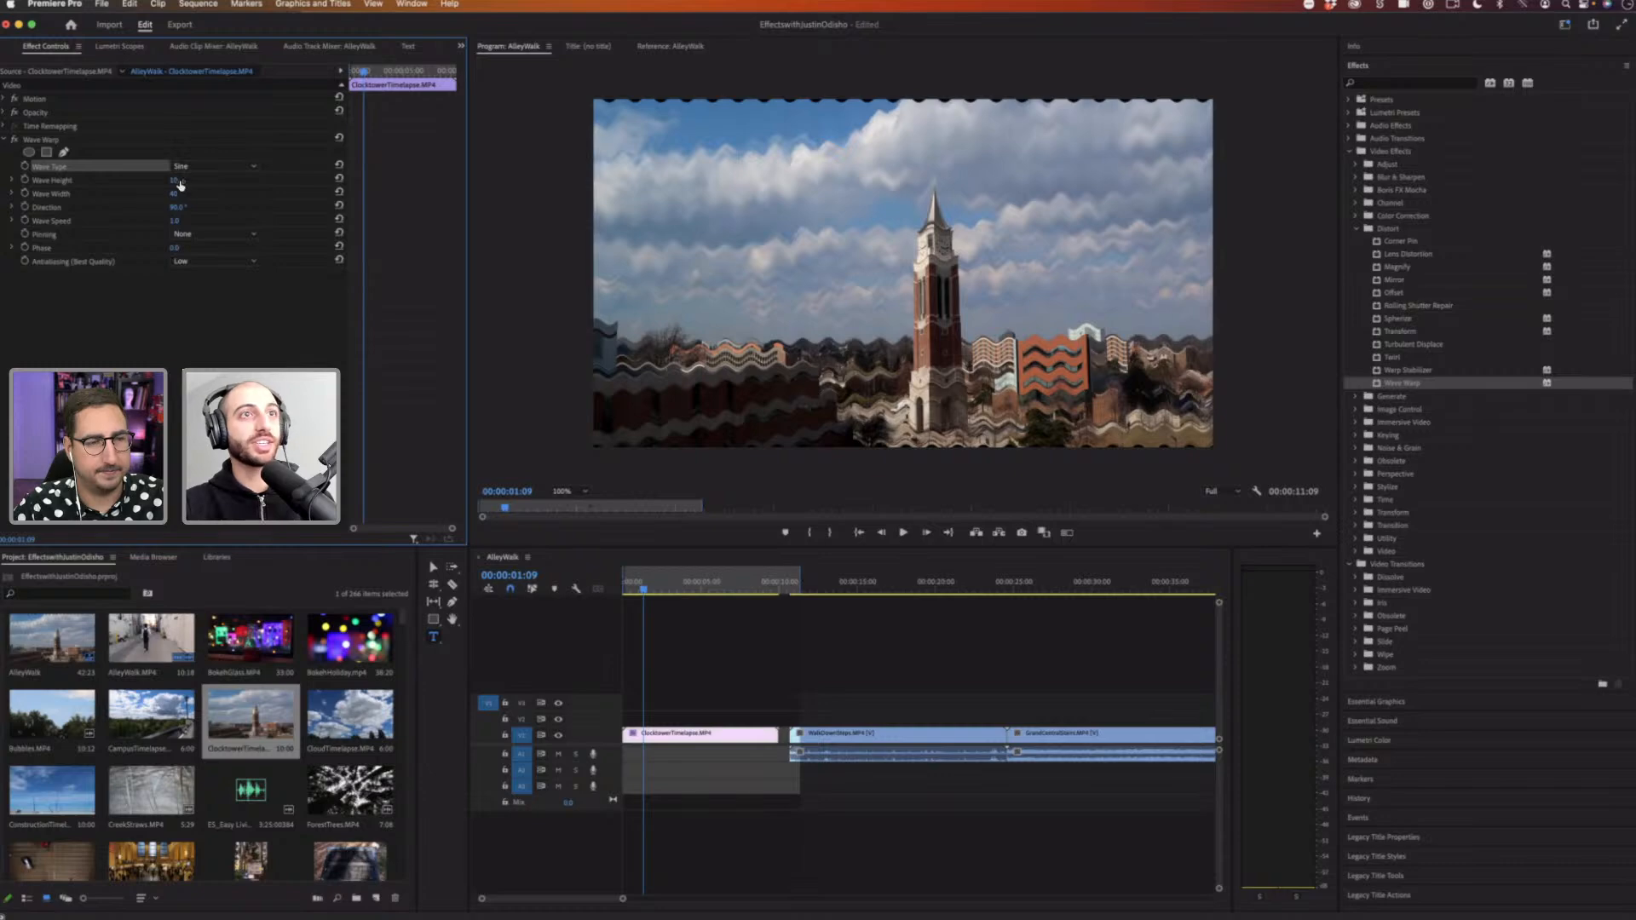
Step: Set Wave Warp's Wave Height to about 37 and Wave Width to about 243
drag(173, 181, 412, 195)
drag(176, 194, 138, 194)
mouse_move(174, 180)
mouse_down()
mouse_move(203, 181)
mouse_move(173, 181)
mouse_up()
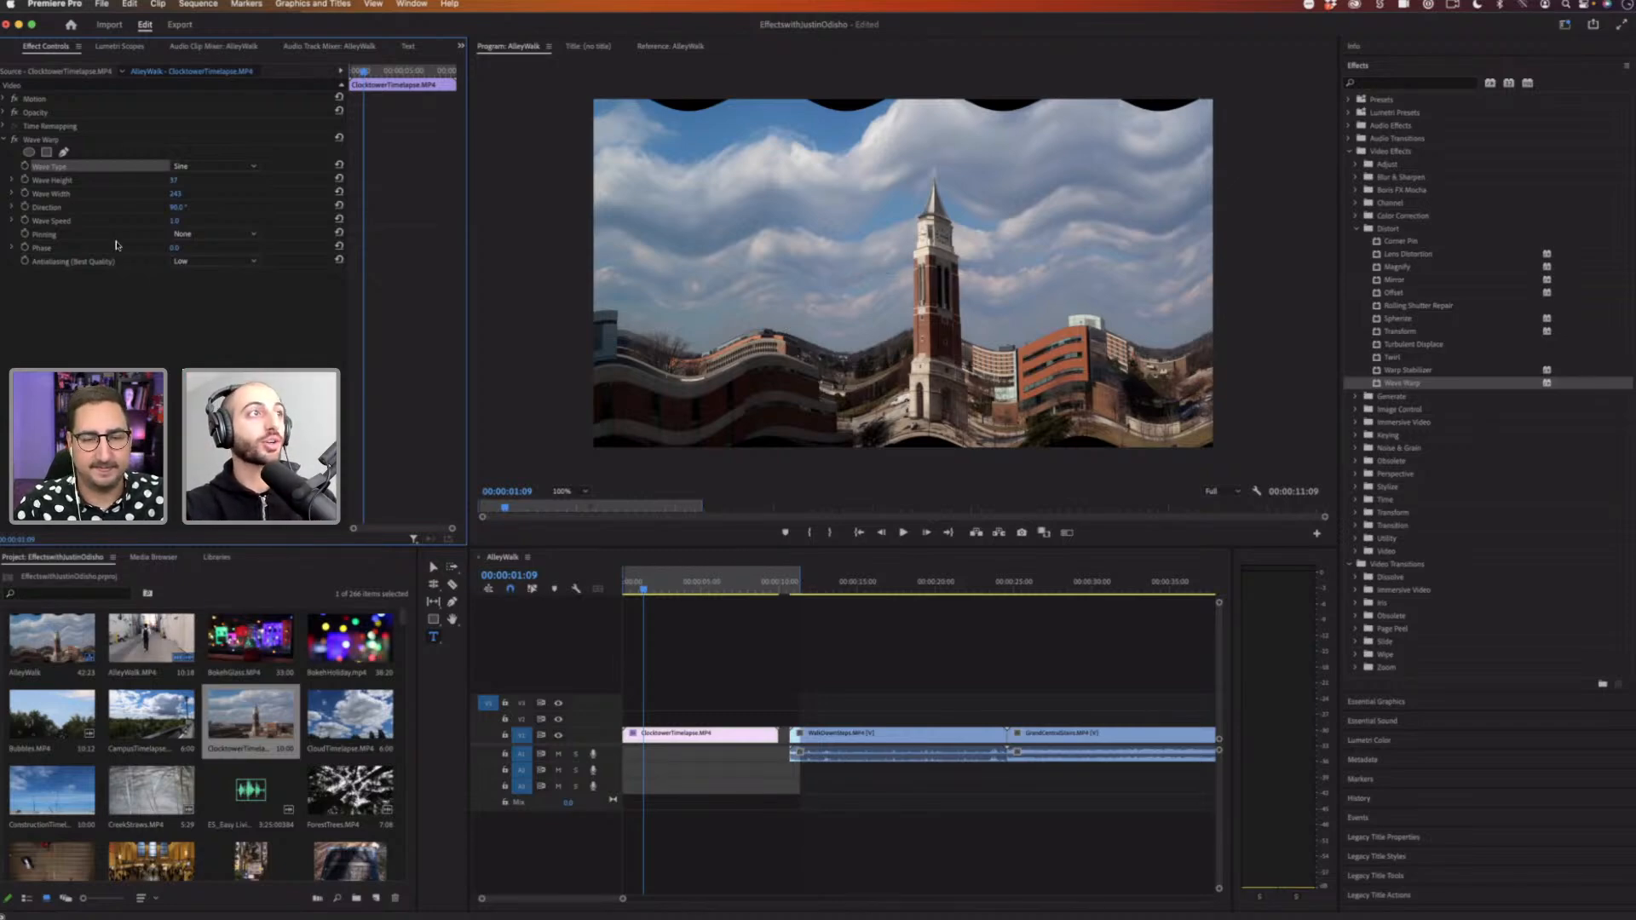
Step: Set Wave Warp's Pinning to All Edges and play back the clip
click(230, 235)
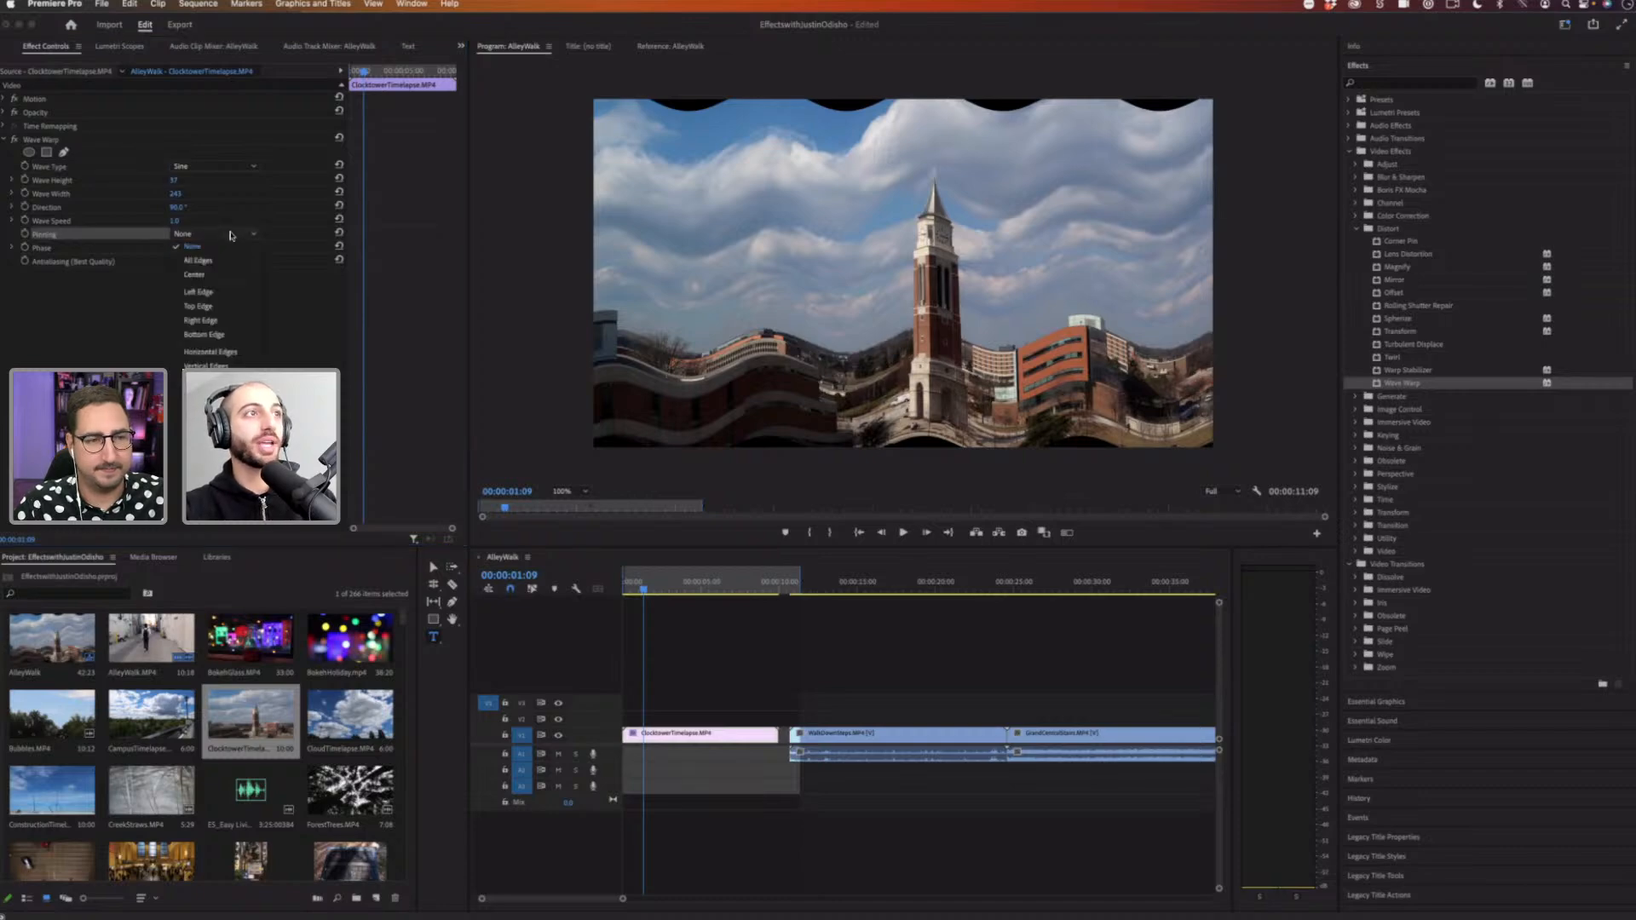
click(204, 260)
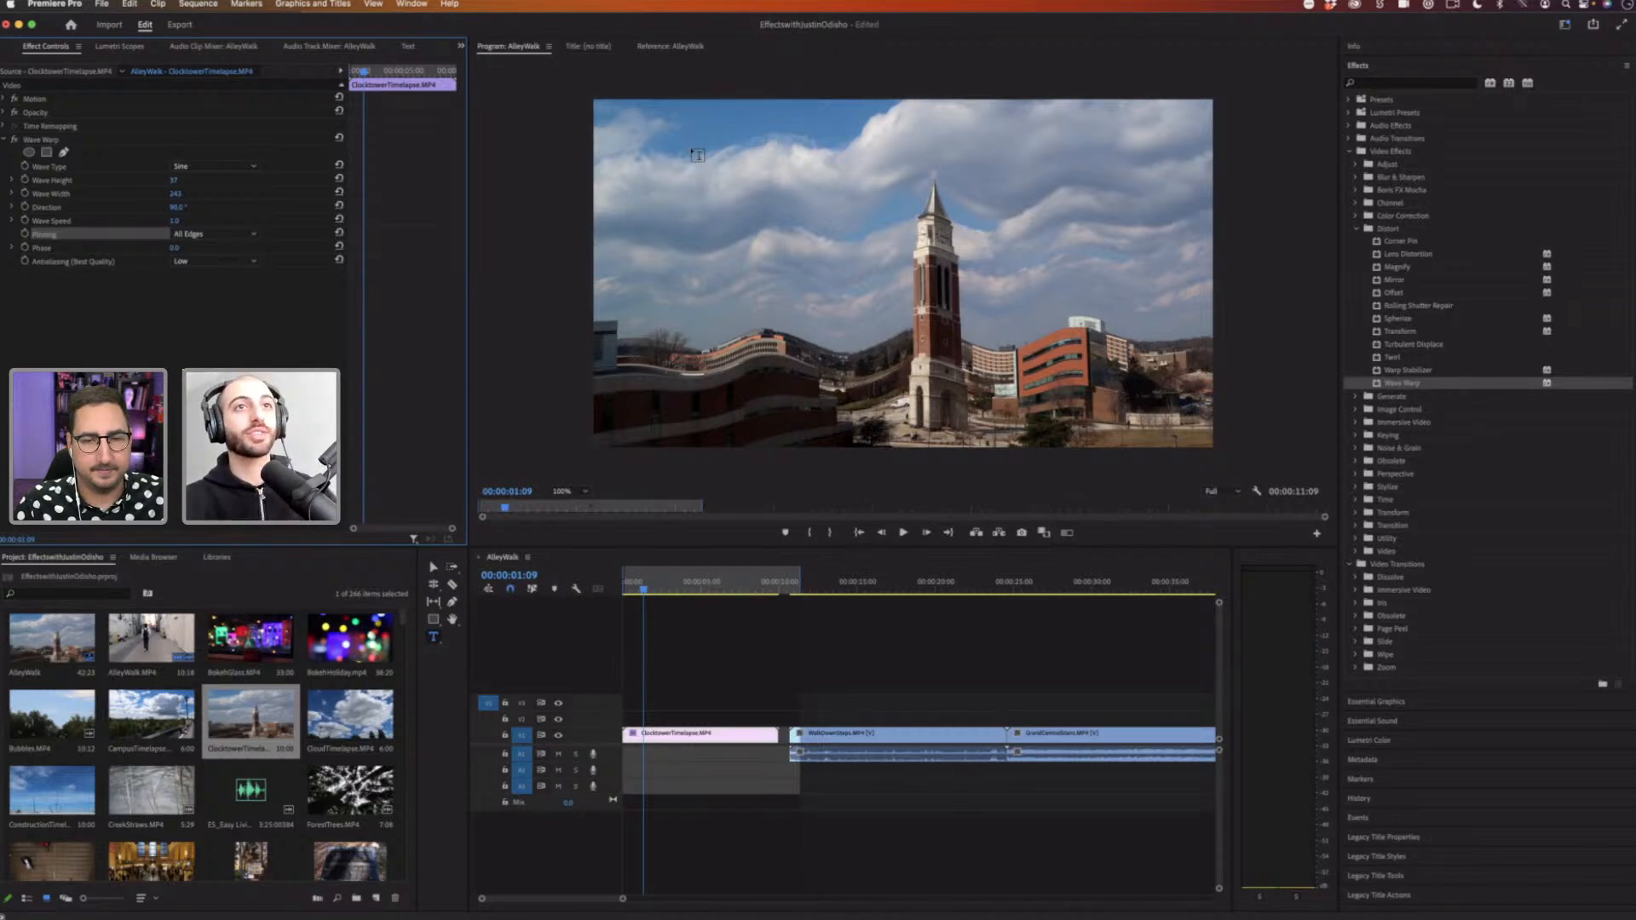
key(space)
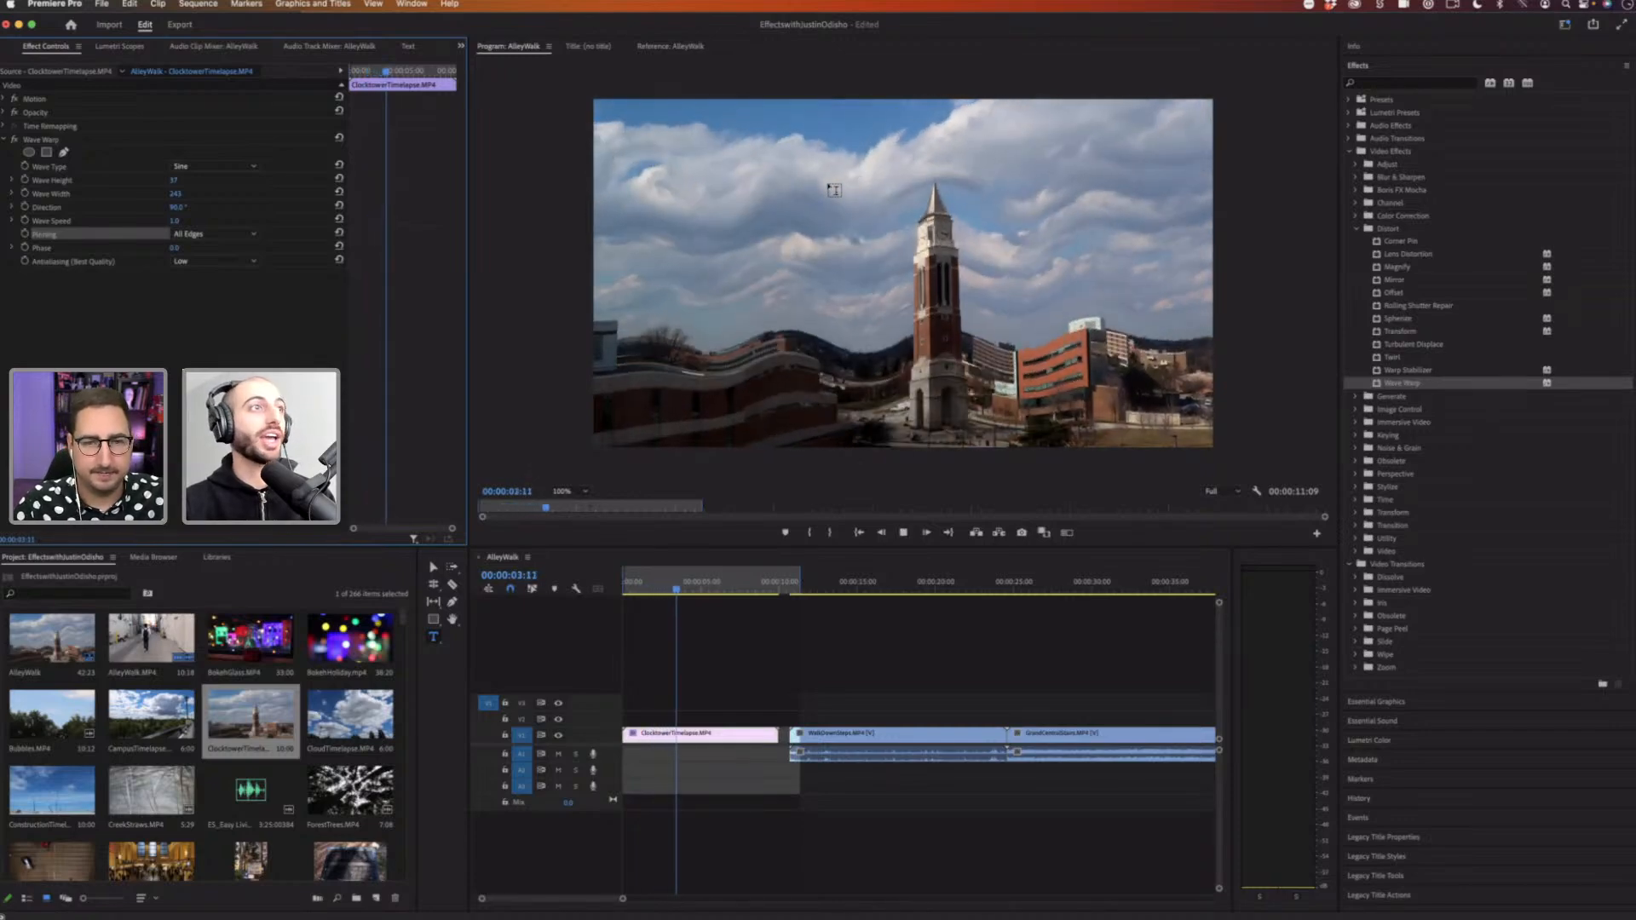
key(space)
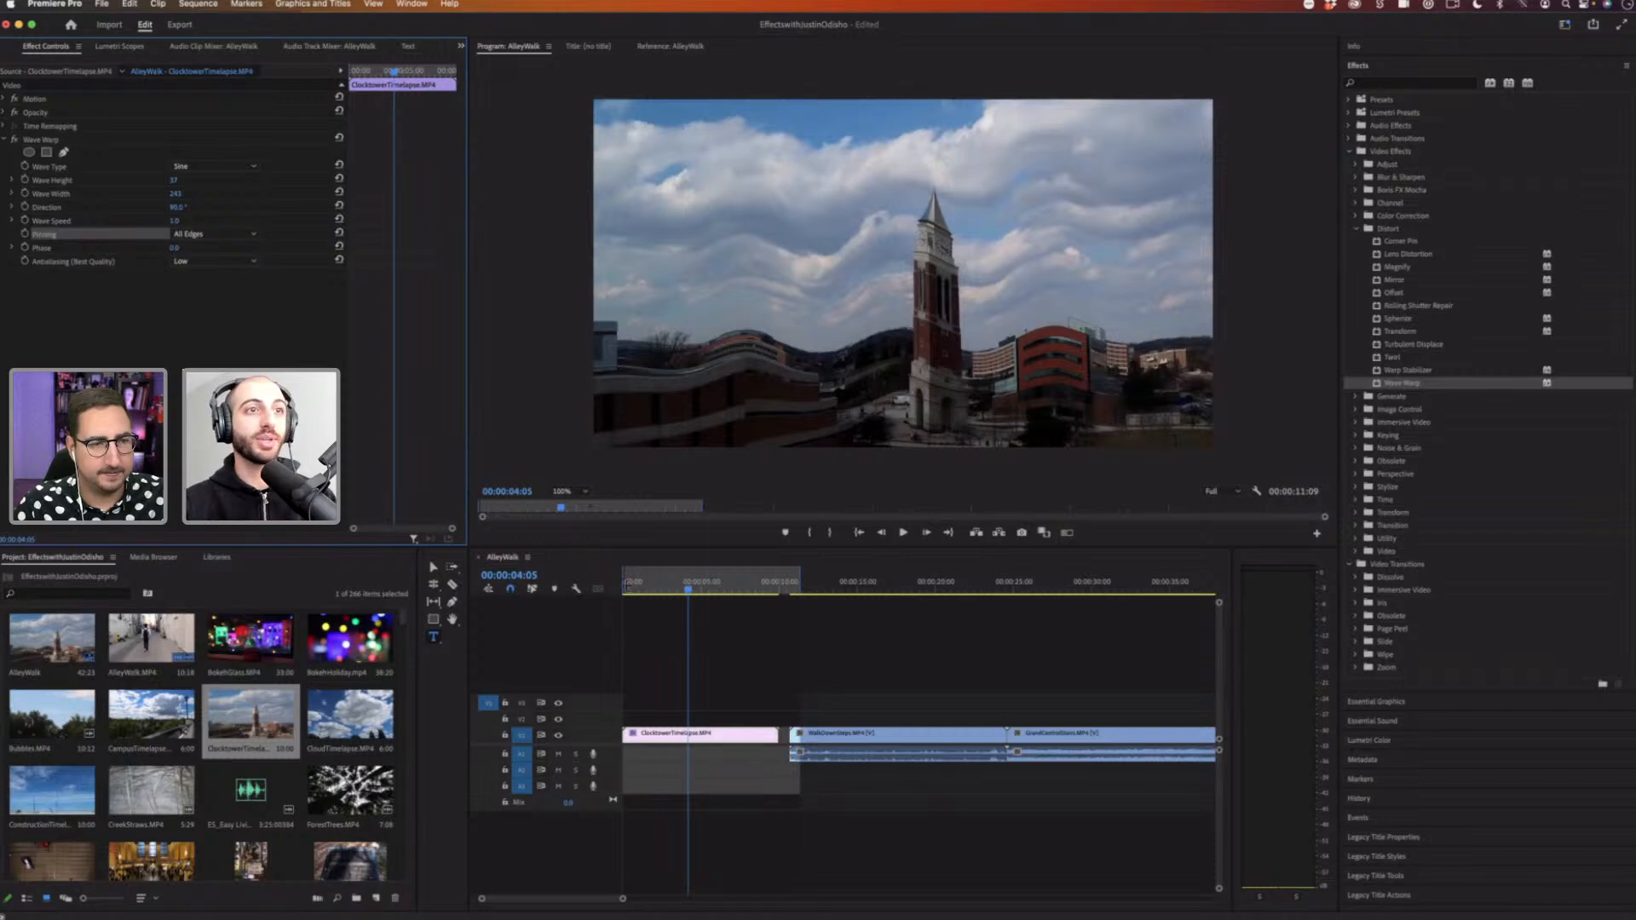
Step: Play the clip from the start and set Wave Warp's Wave Speed to 0.3
key(Home)
key(space)
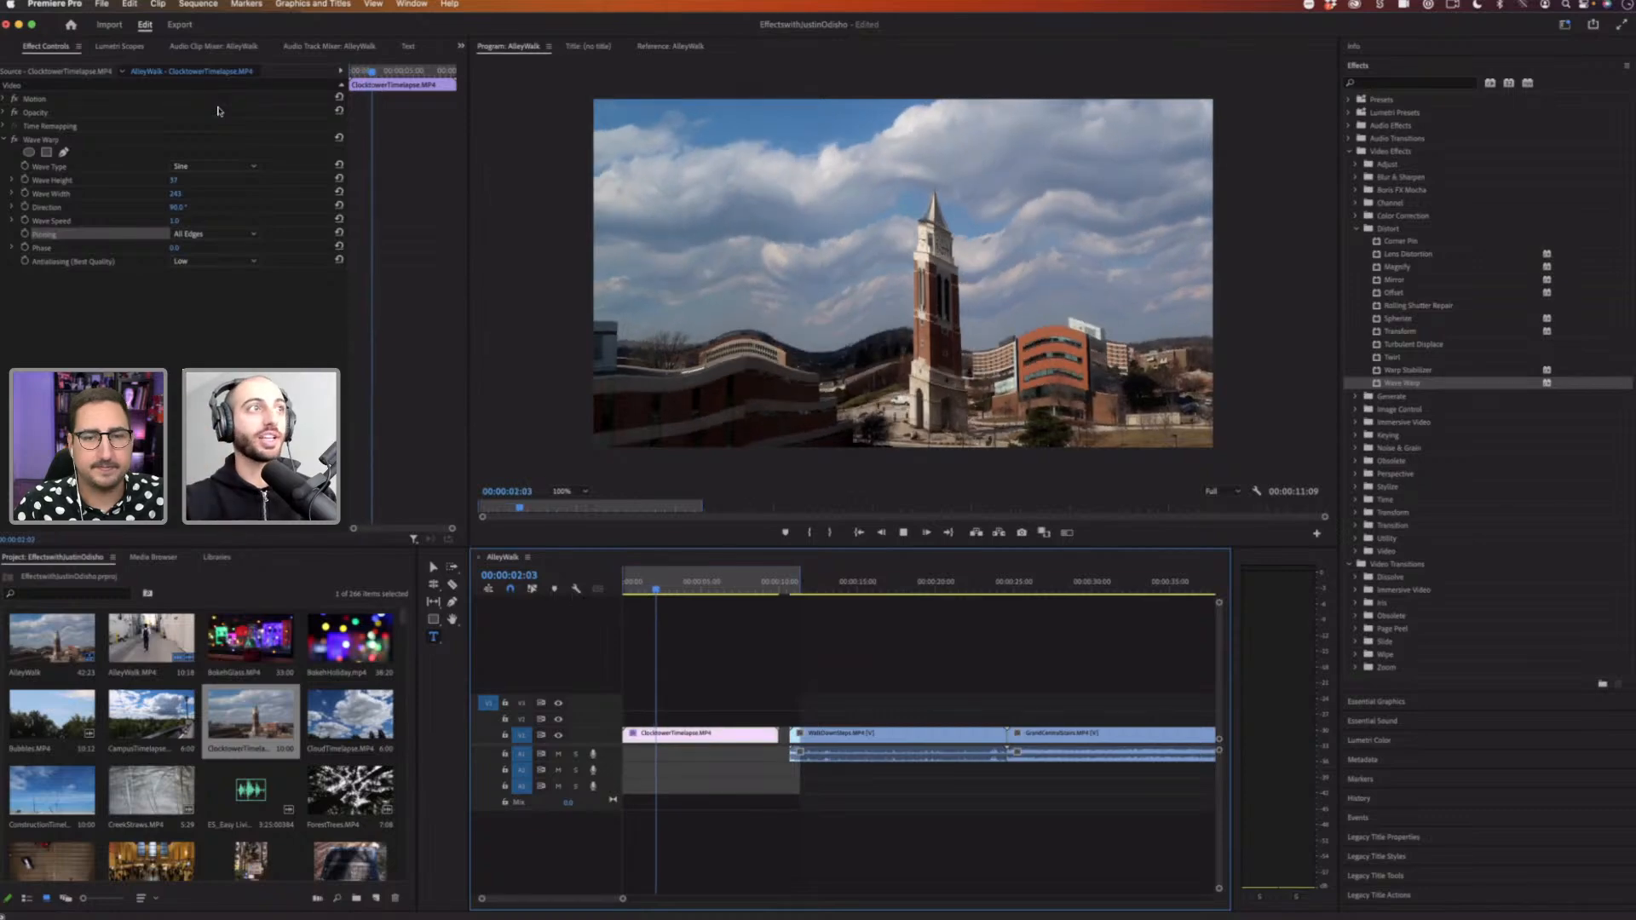
click(176, 221)
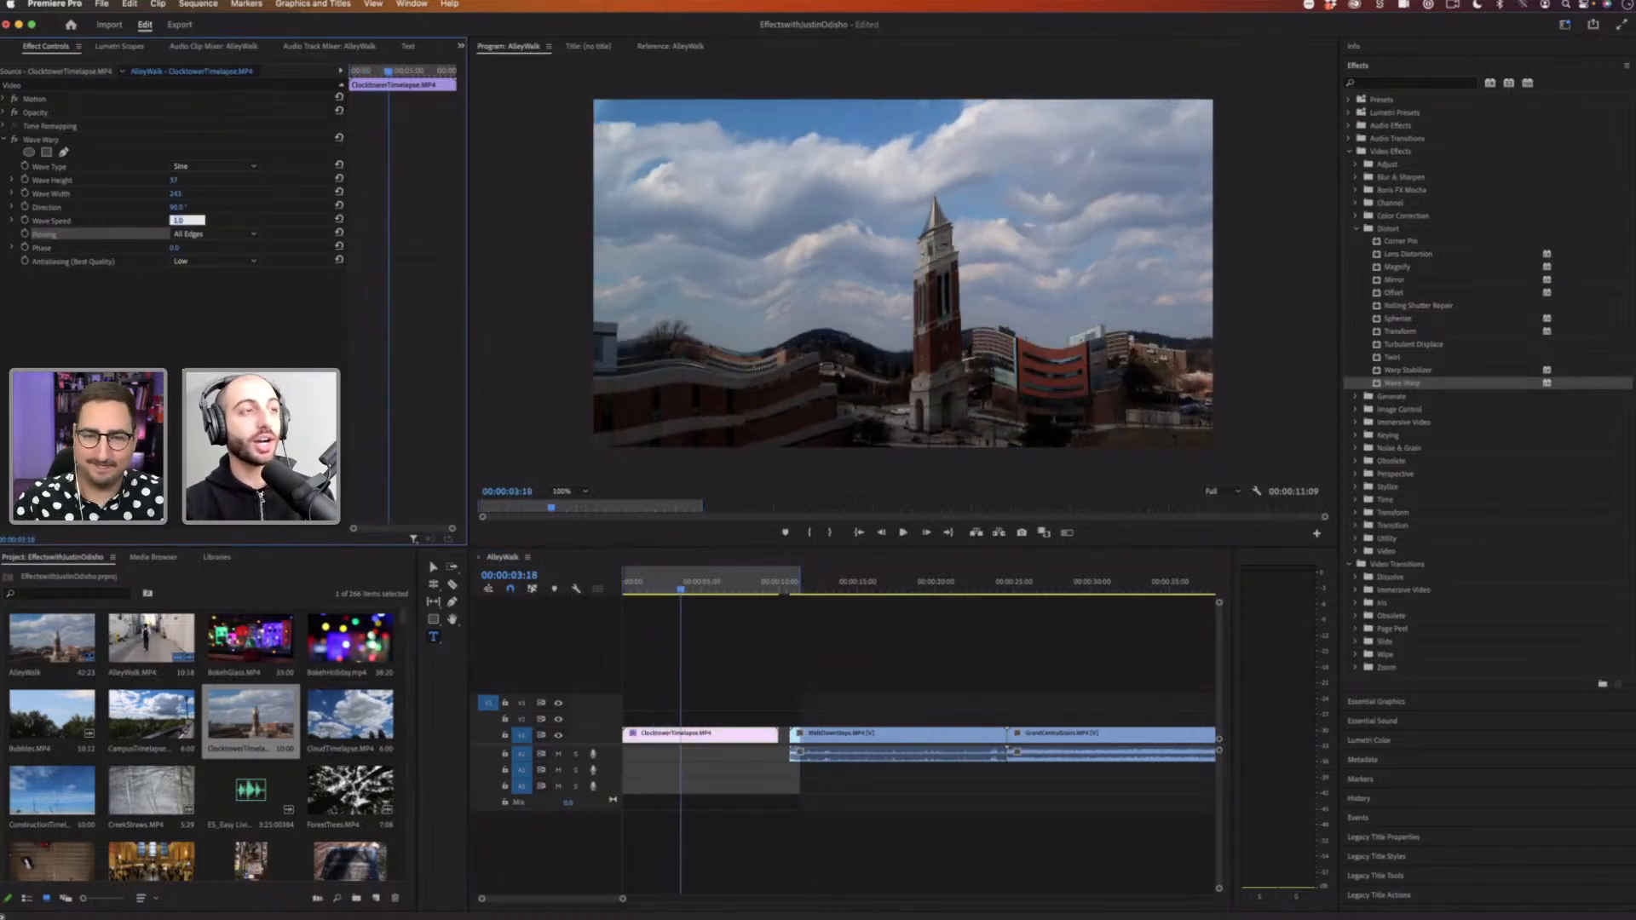
text(.3)
key(Return)
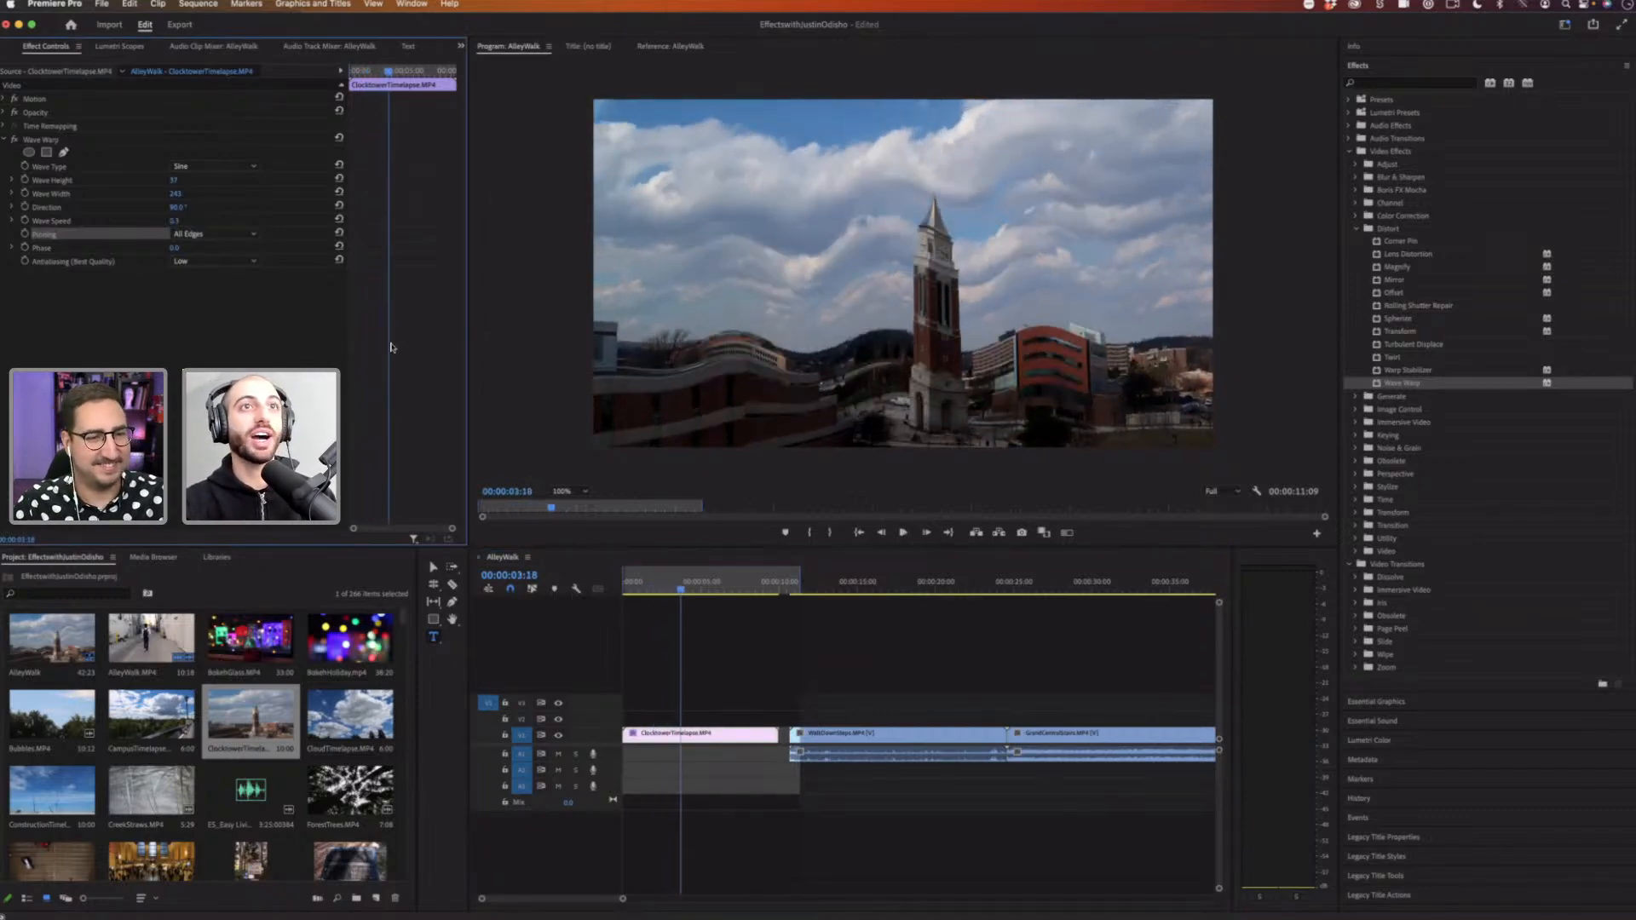
Step: Scrub Wave Warp's Wave Width to about 227 and play the clip from the start
key(space)
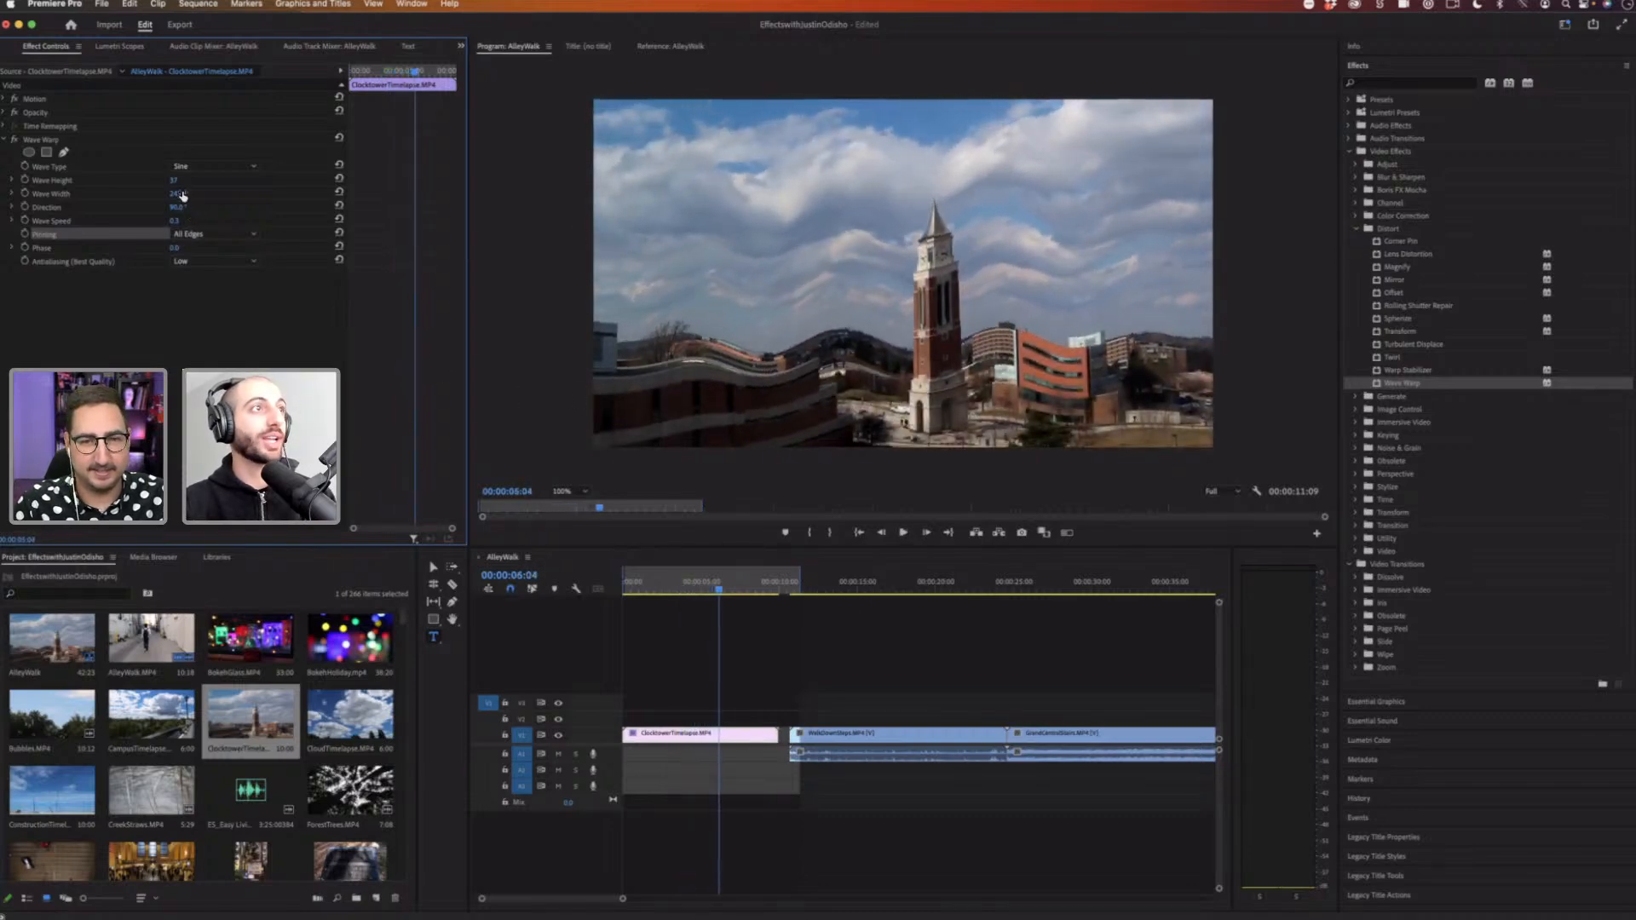
drag(175, 193, 247, 194)
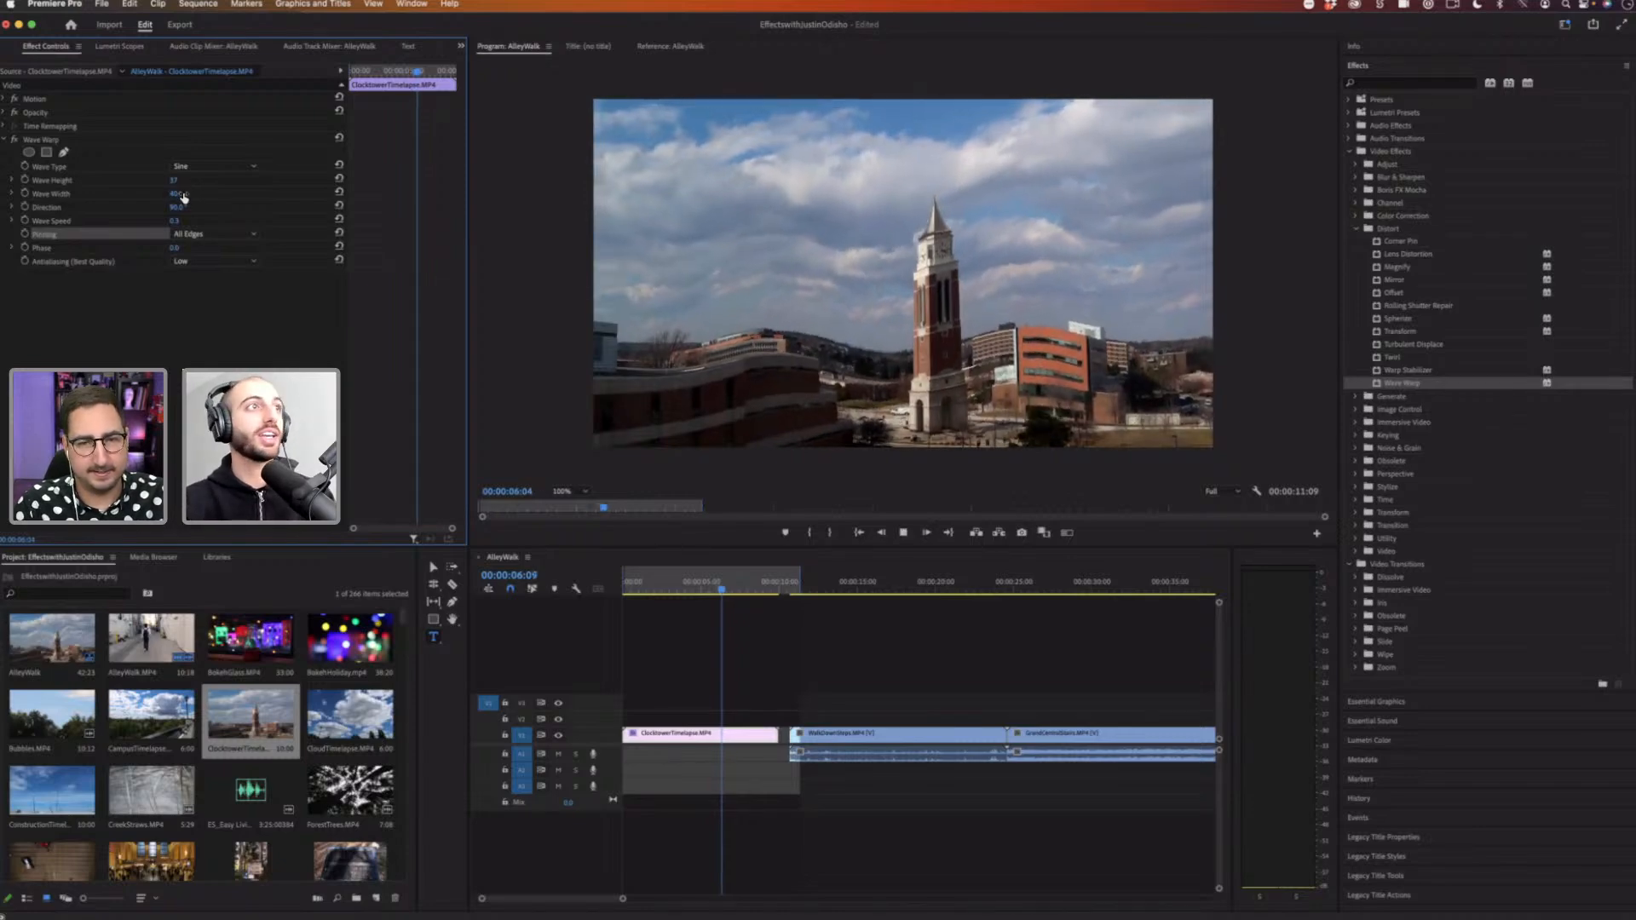
drag(178, 194, 201, 195)
key(space)
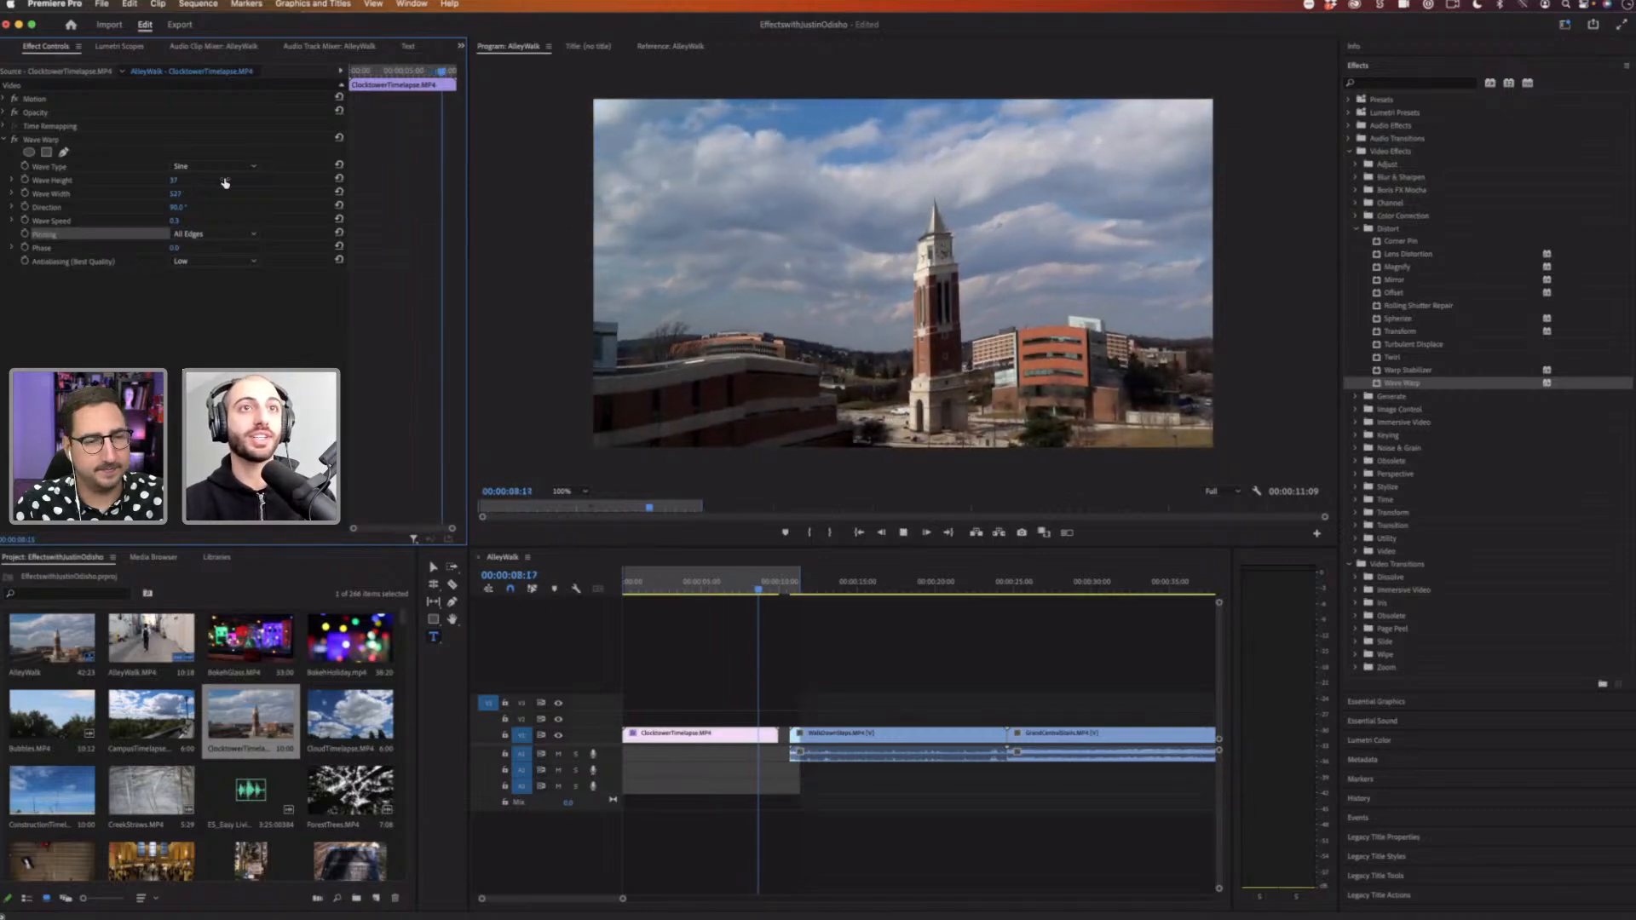
key(space)
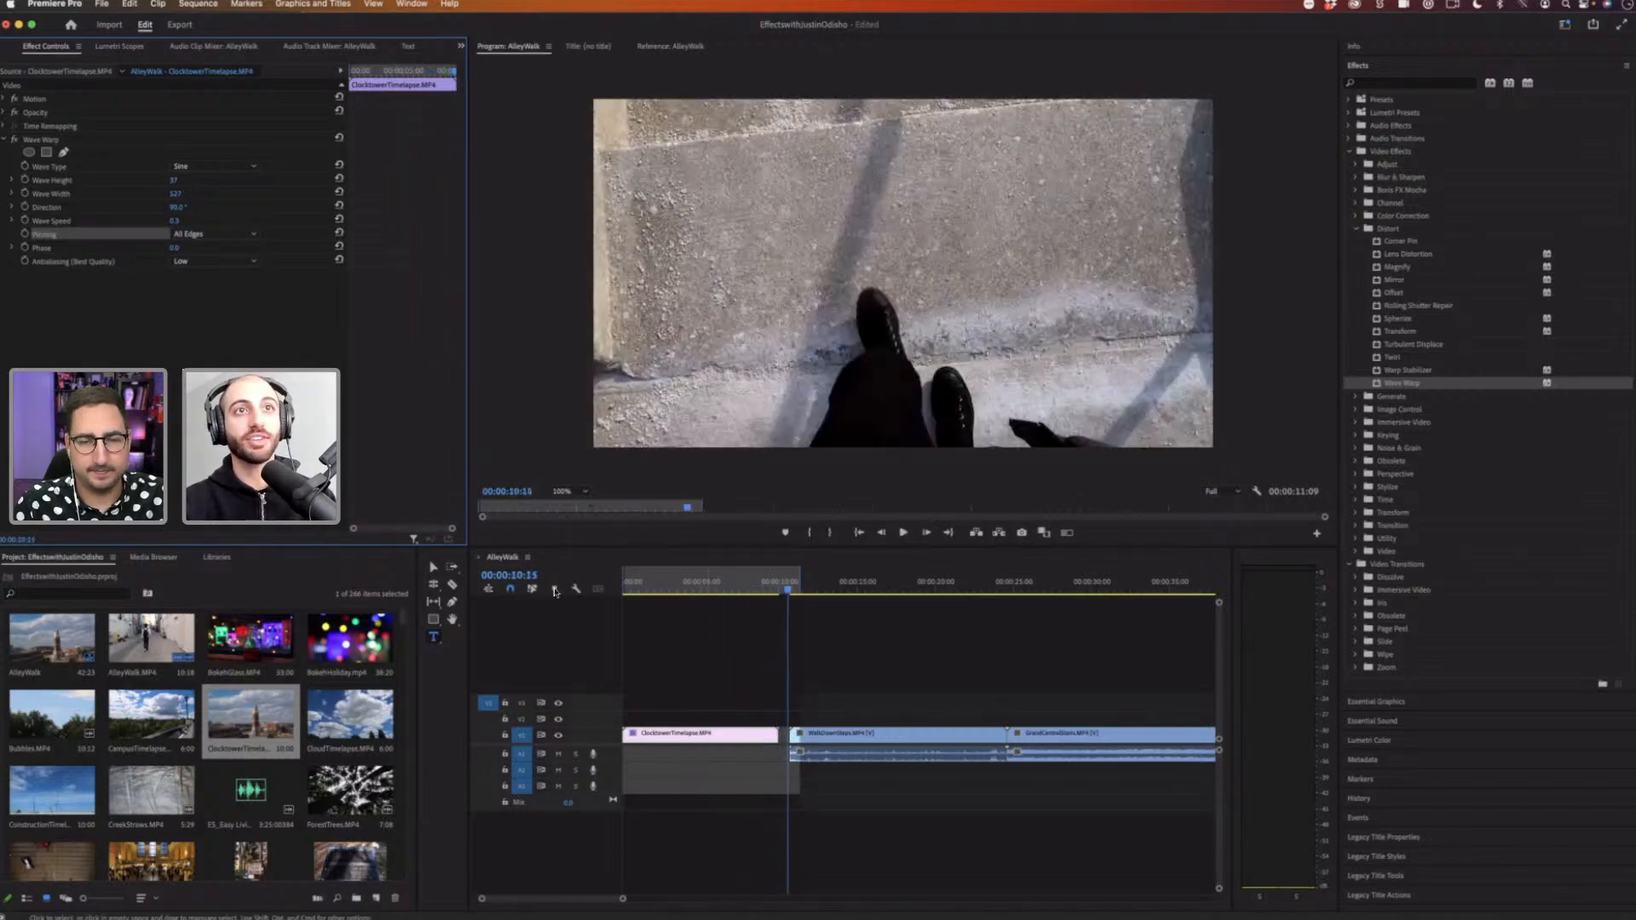
key(Home)
key(space)
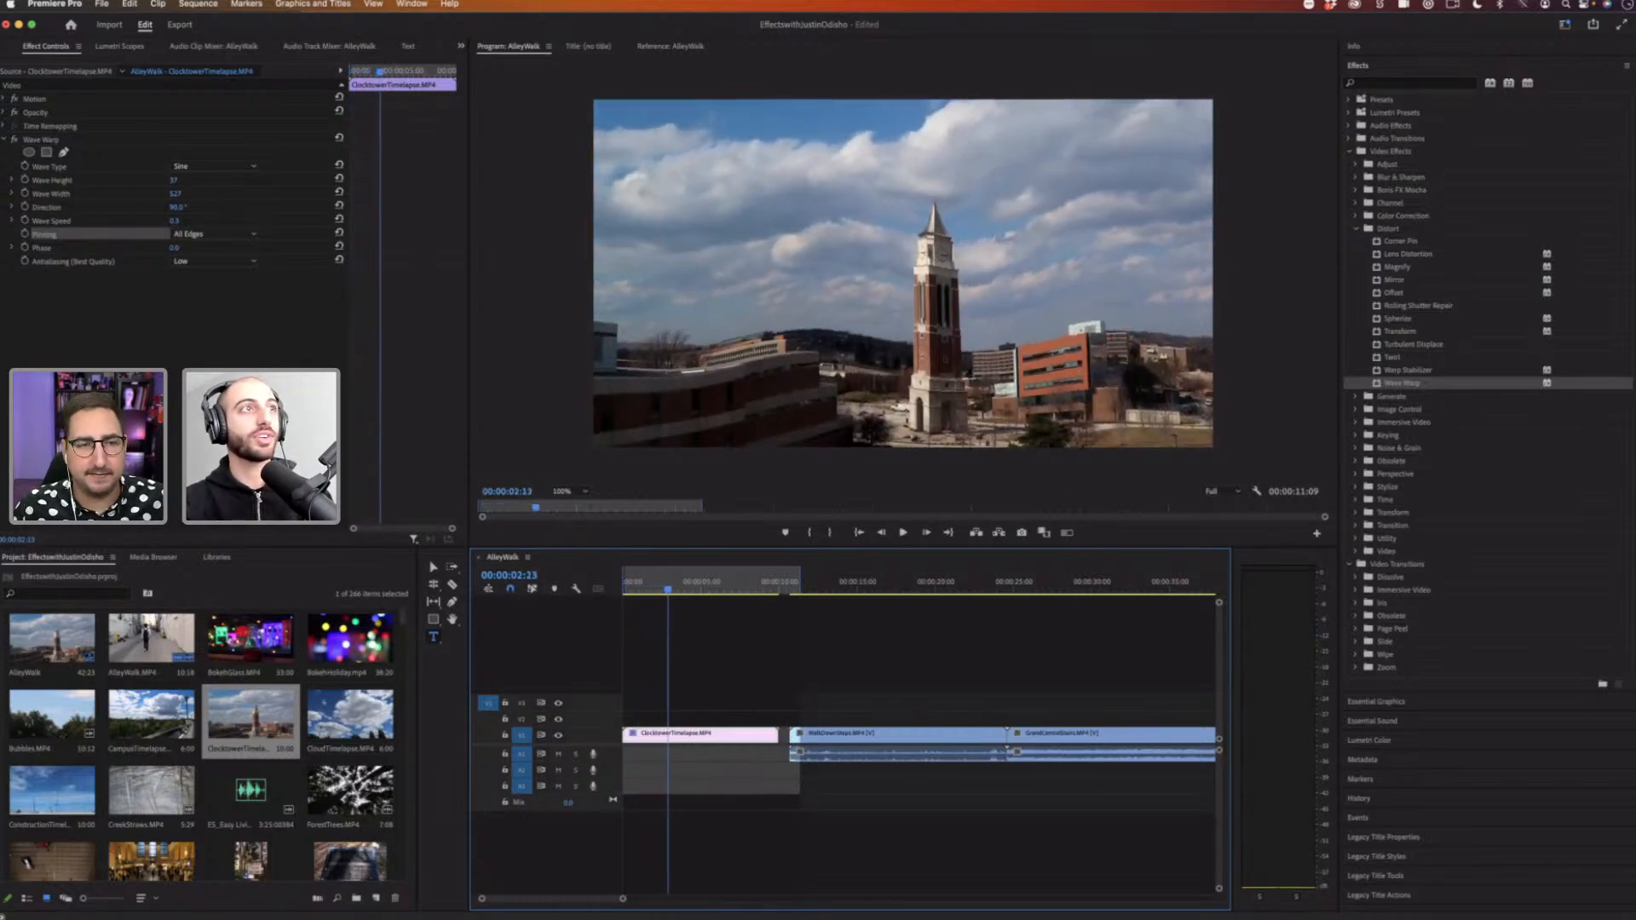
Step: Set Wave Warp's Wave Height to about 18 and Wave Width to about 696, then replay from the start
click(171, 183)
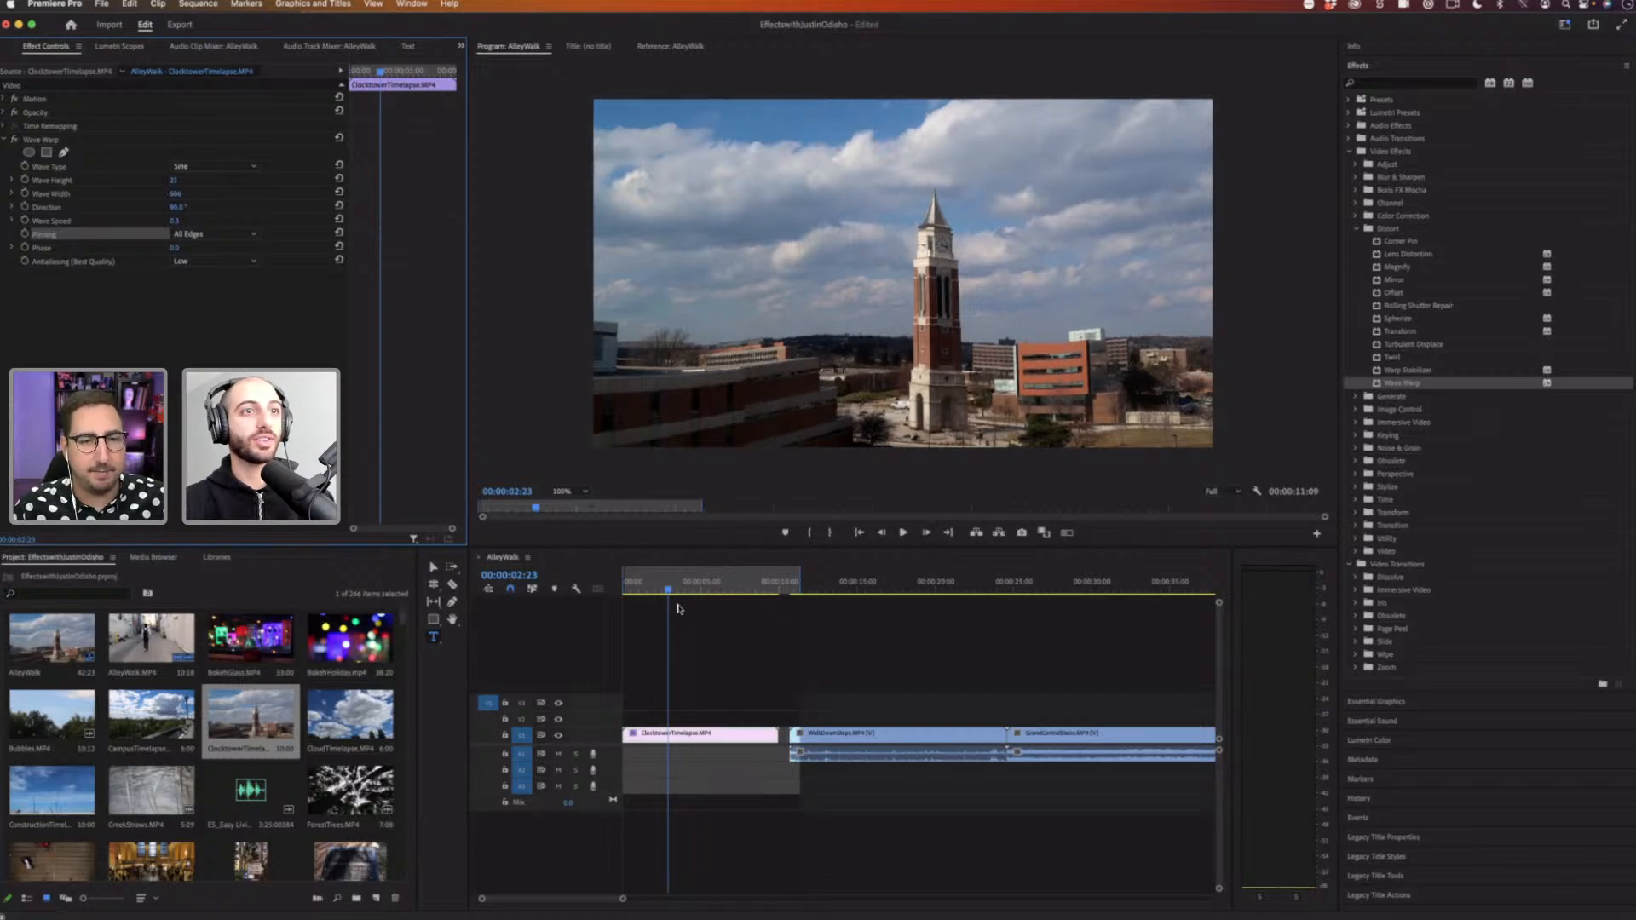
click(548, 593)
key(Home)
key(space)
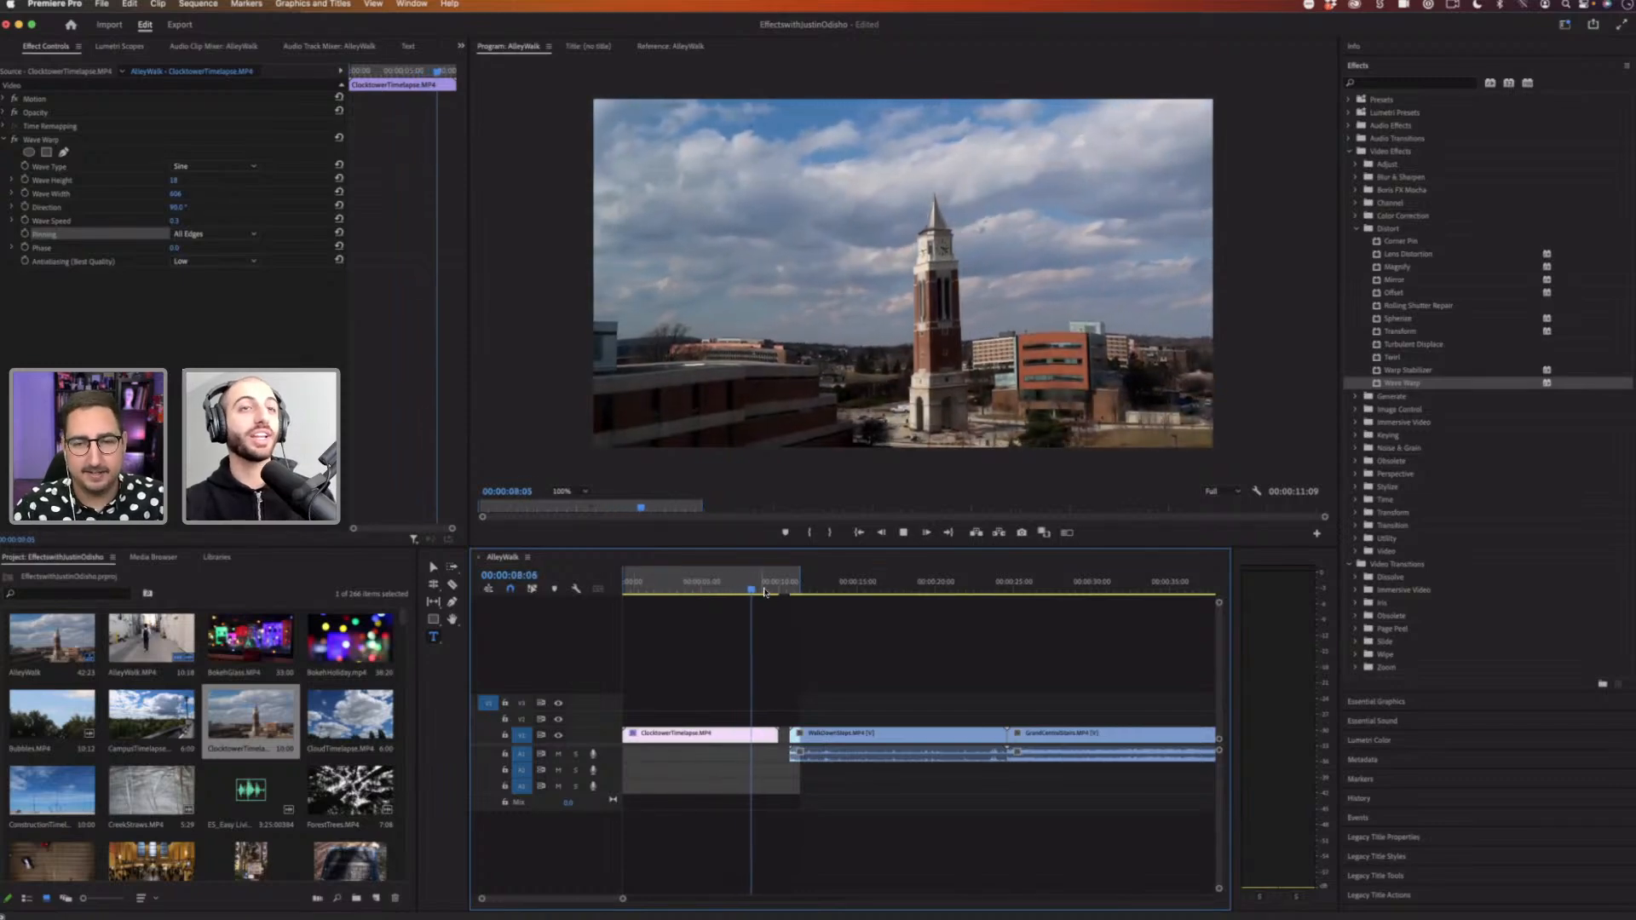
key(space)
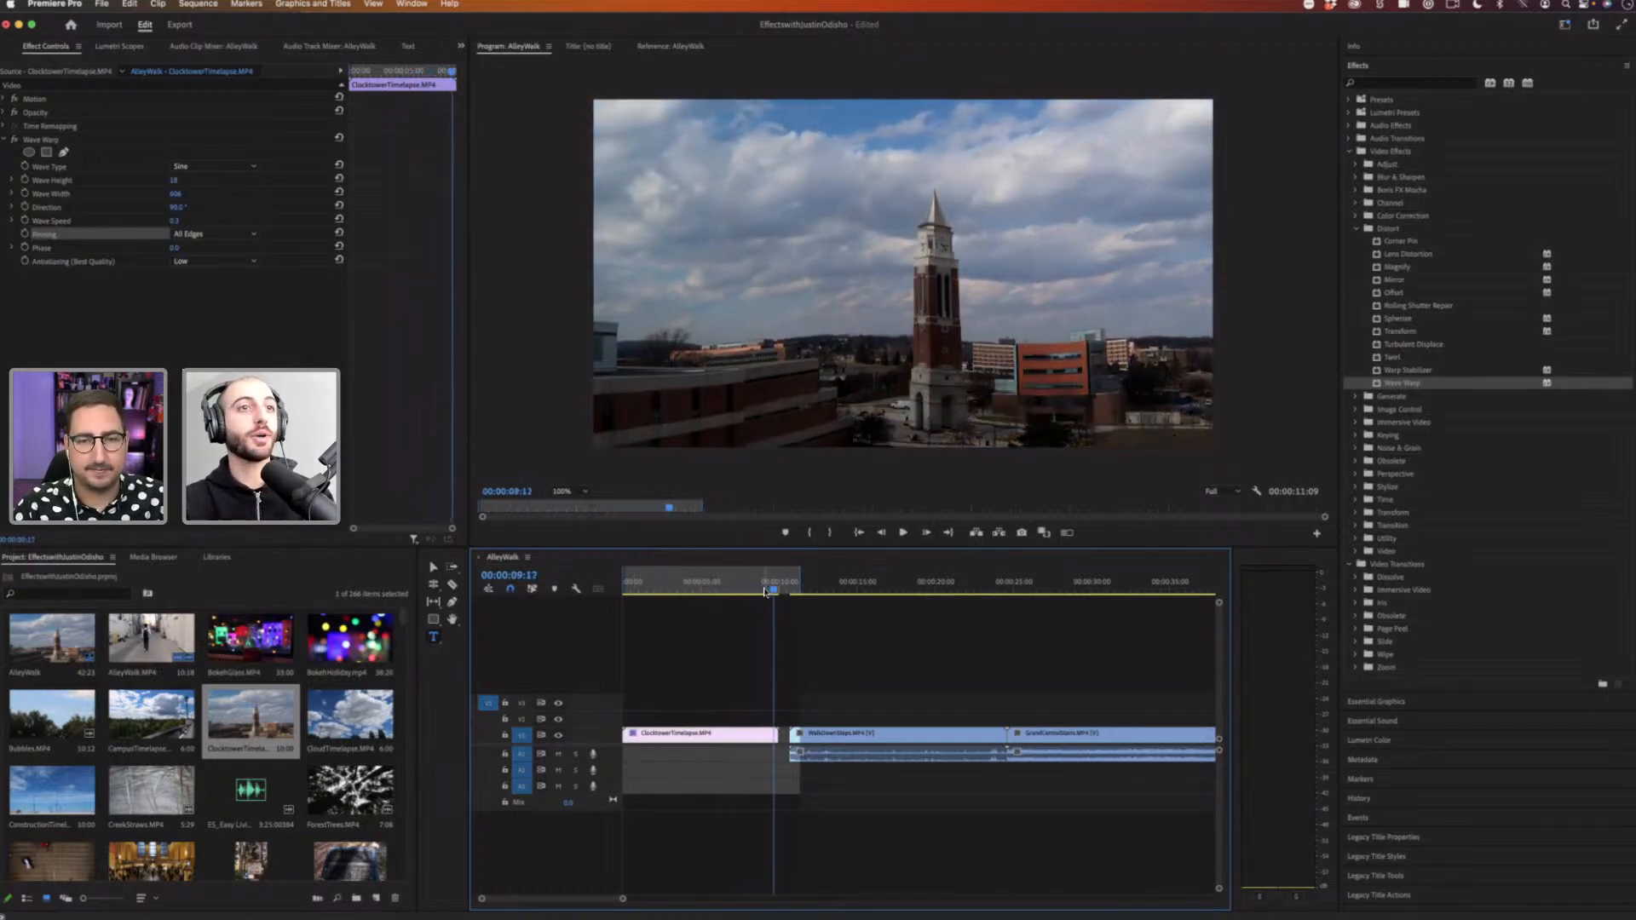
key(Home)
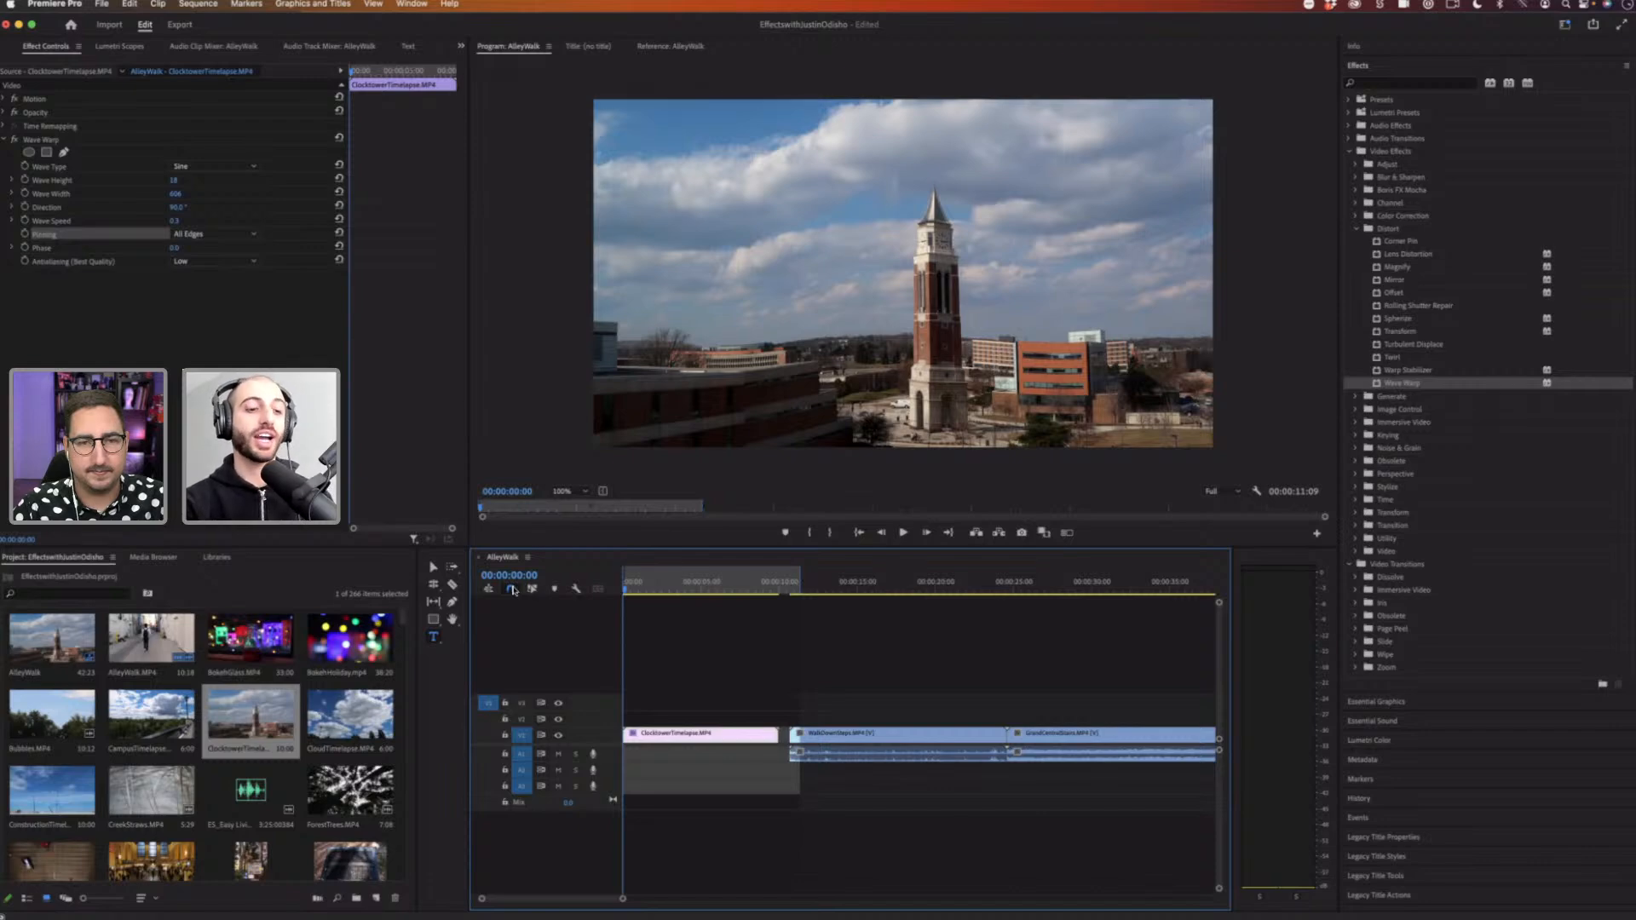
Step: Play back the clip several times to review the Wave Warp distortion, returning the playhead to the start
key(space)
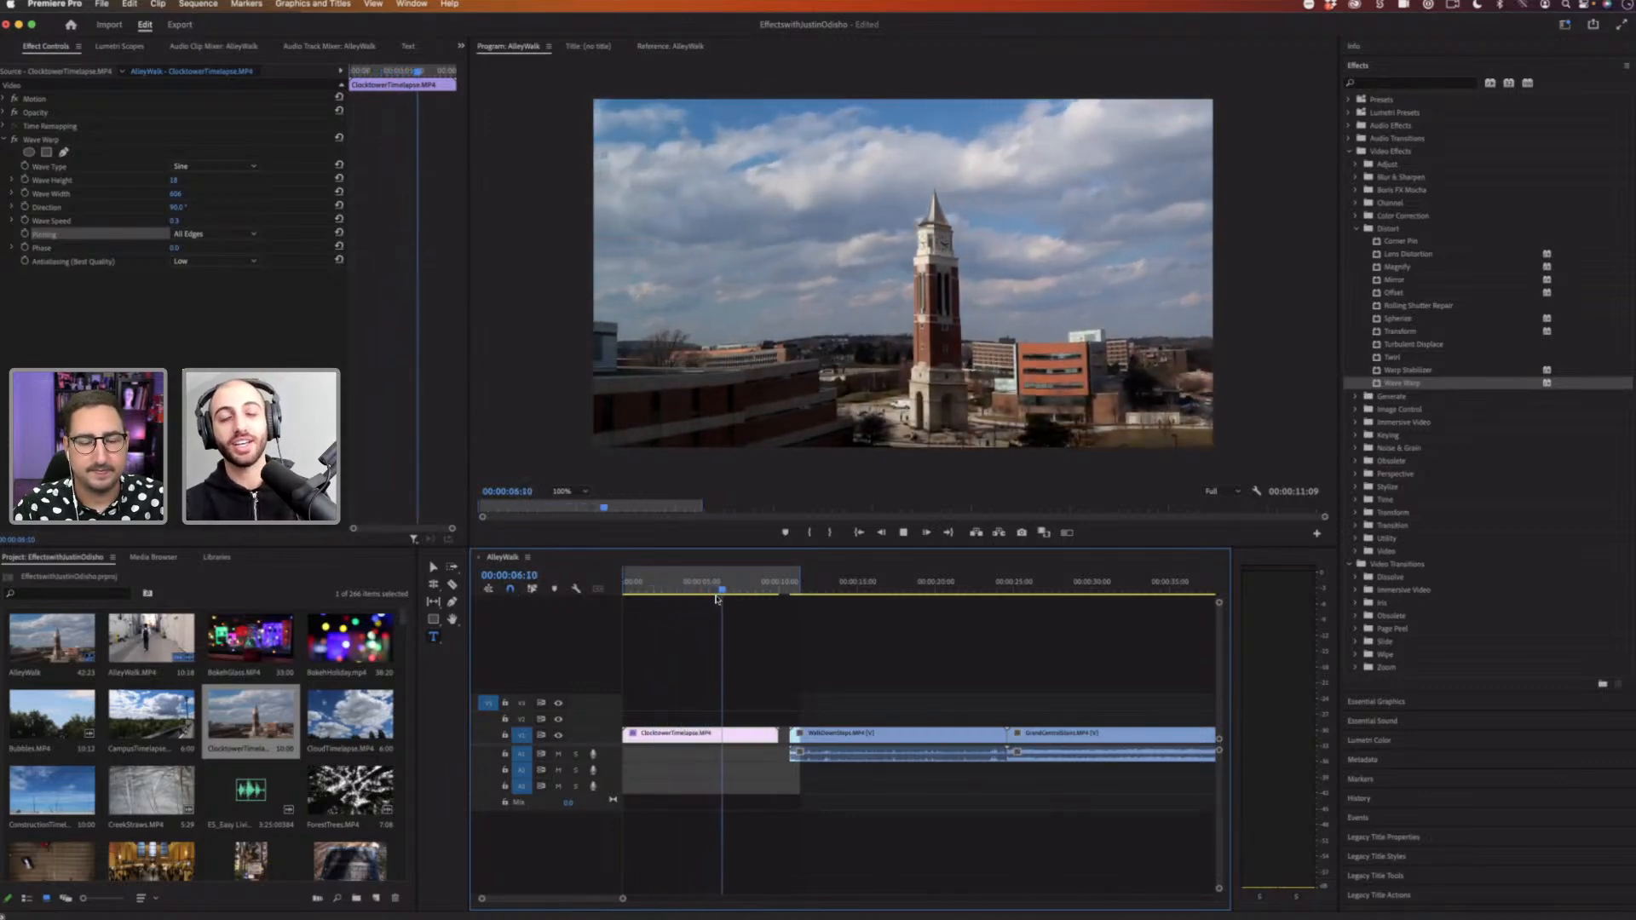
key(space)
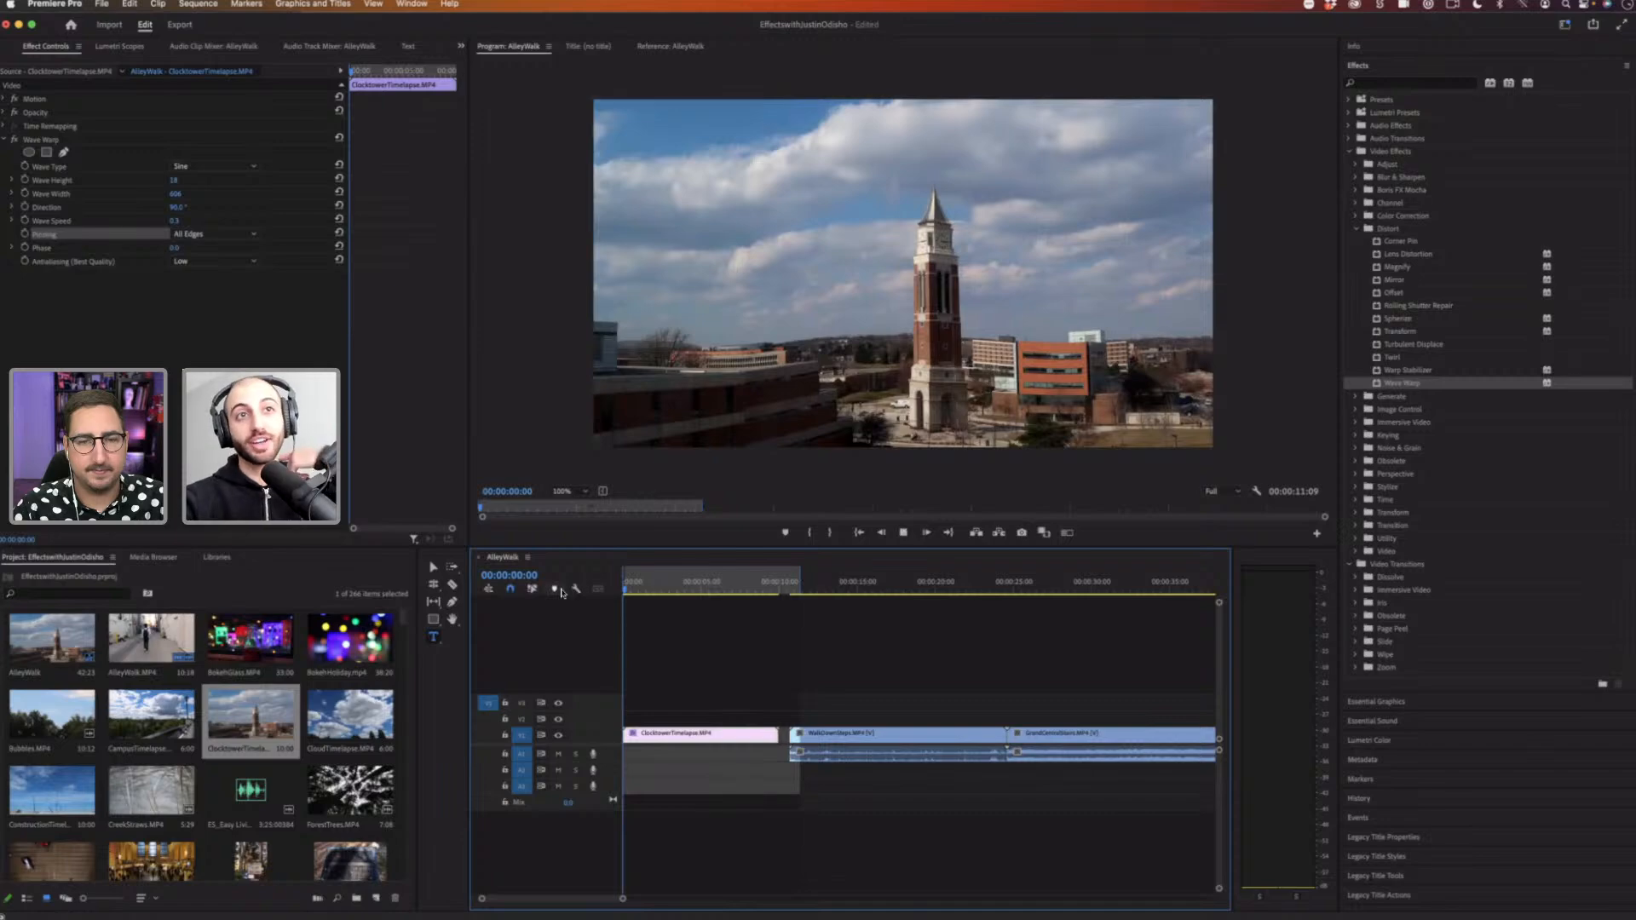
key(space)
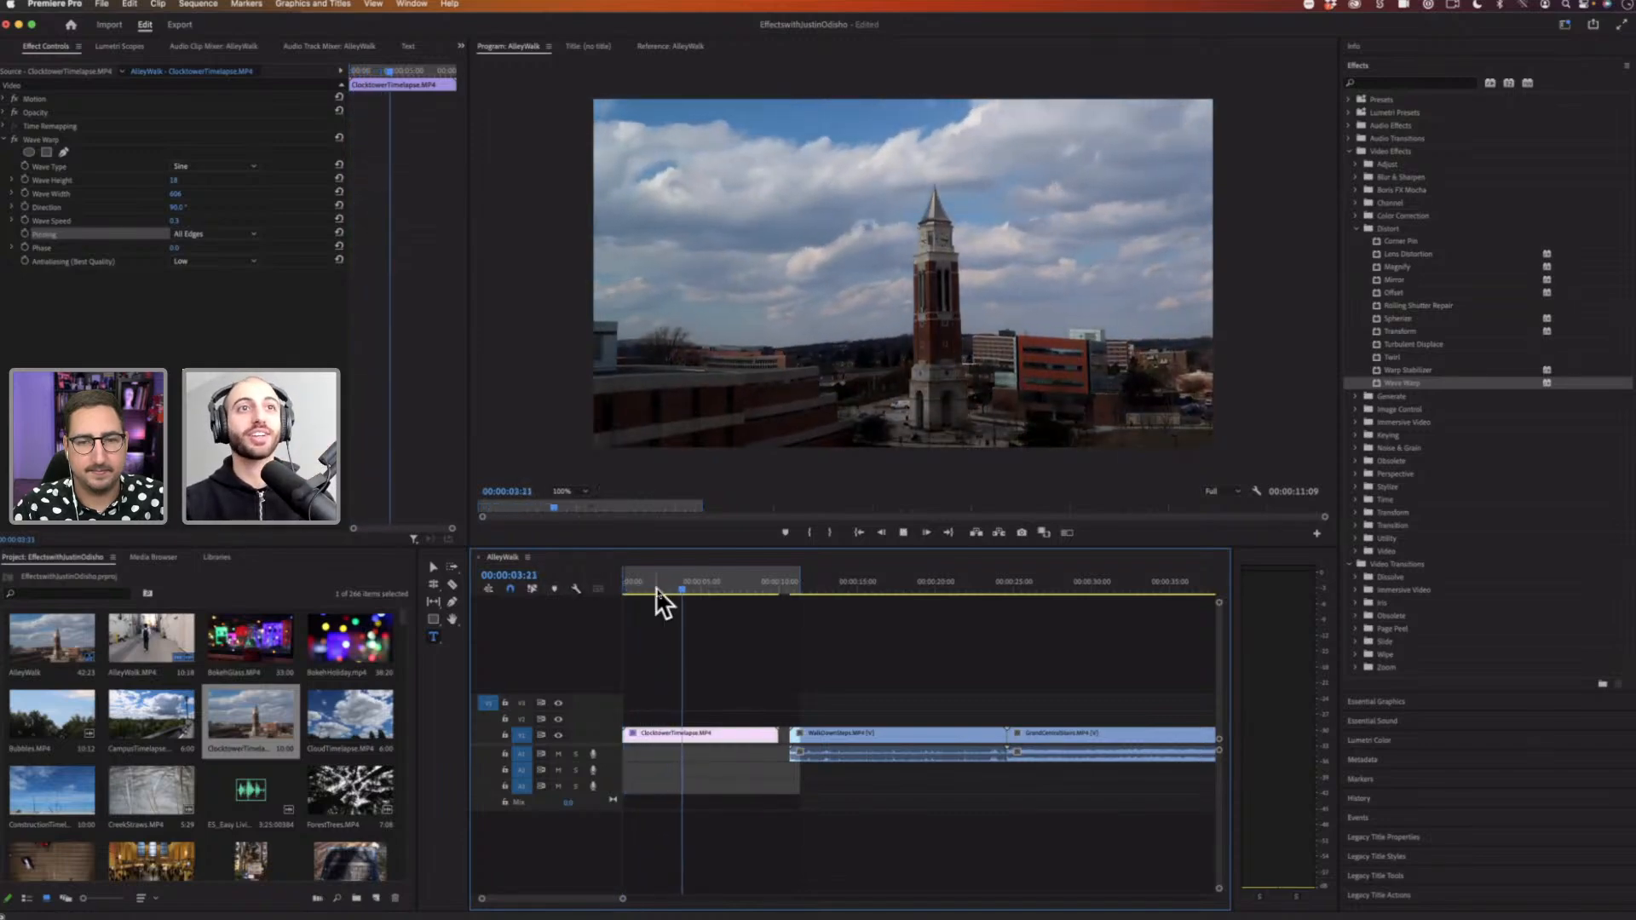
key(space)
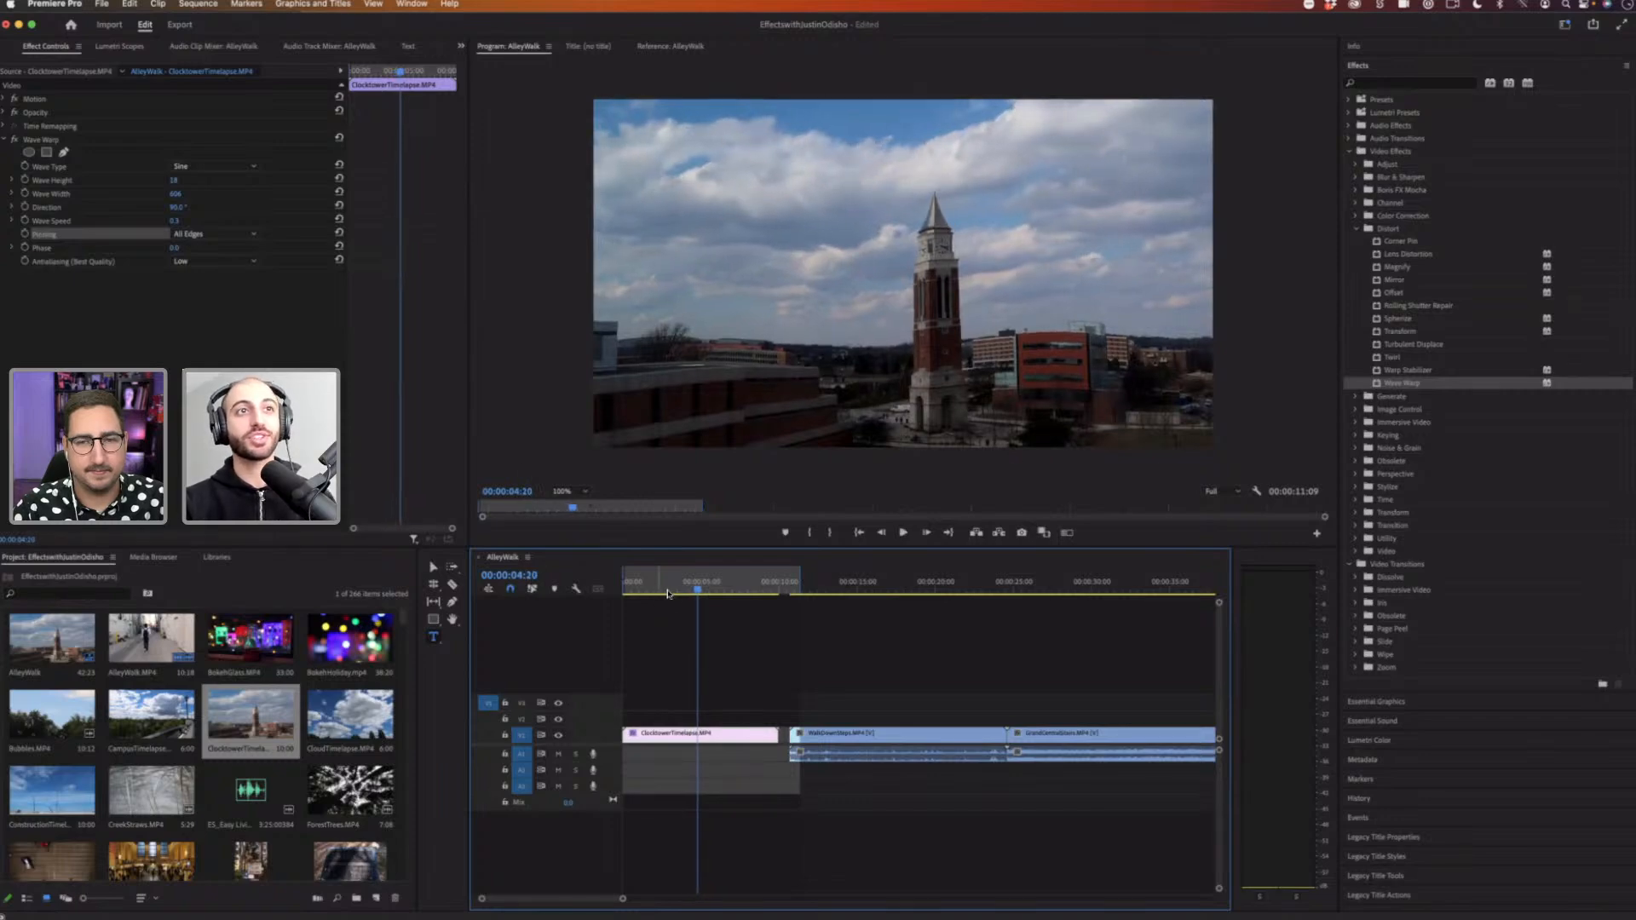
click(642, 589)
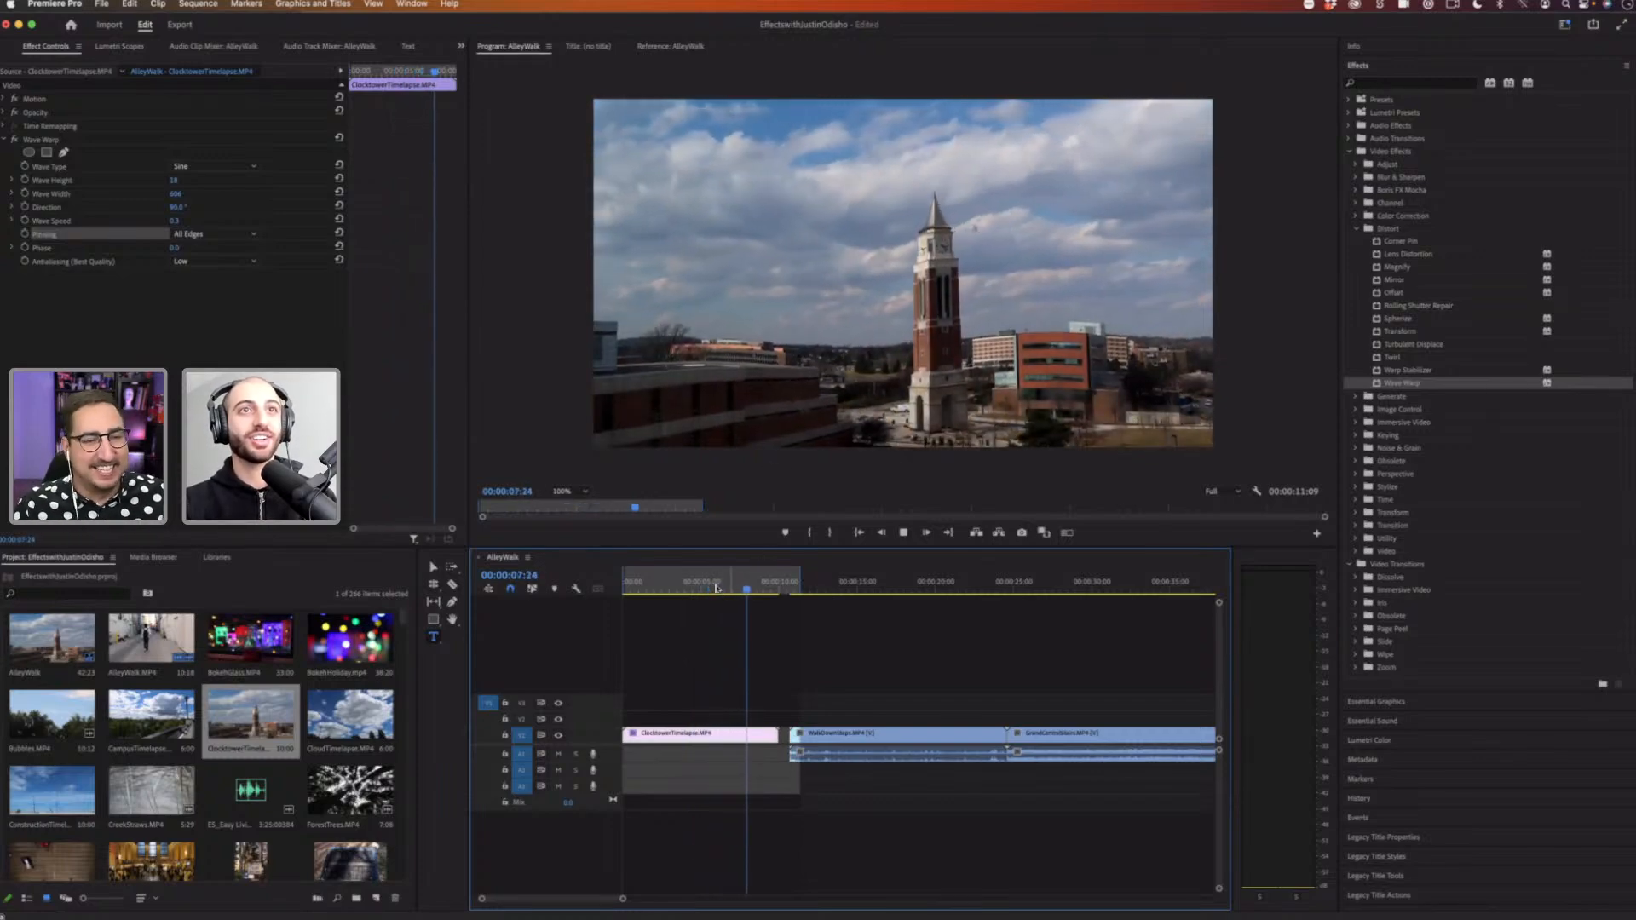
click(675, 586)
click(654, 588)
key(space)
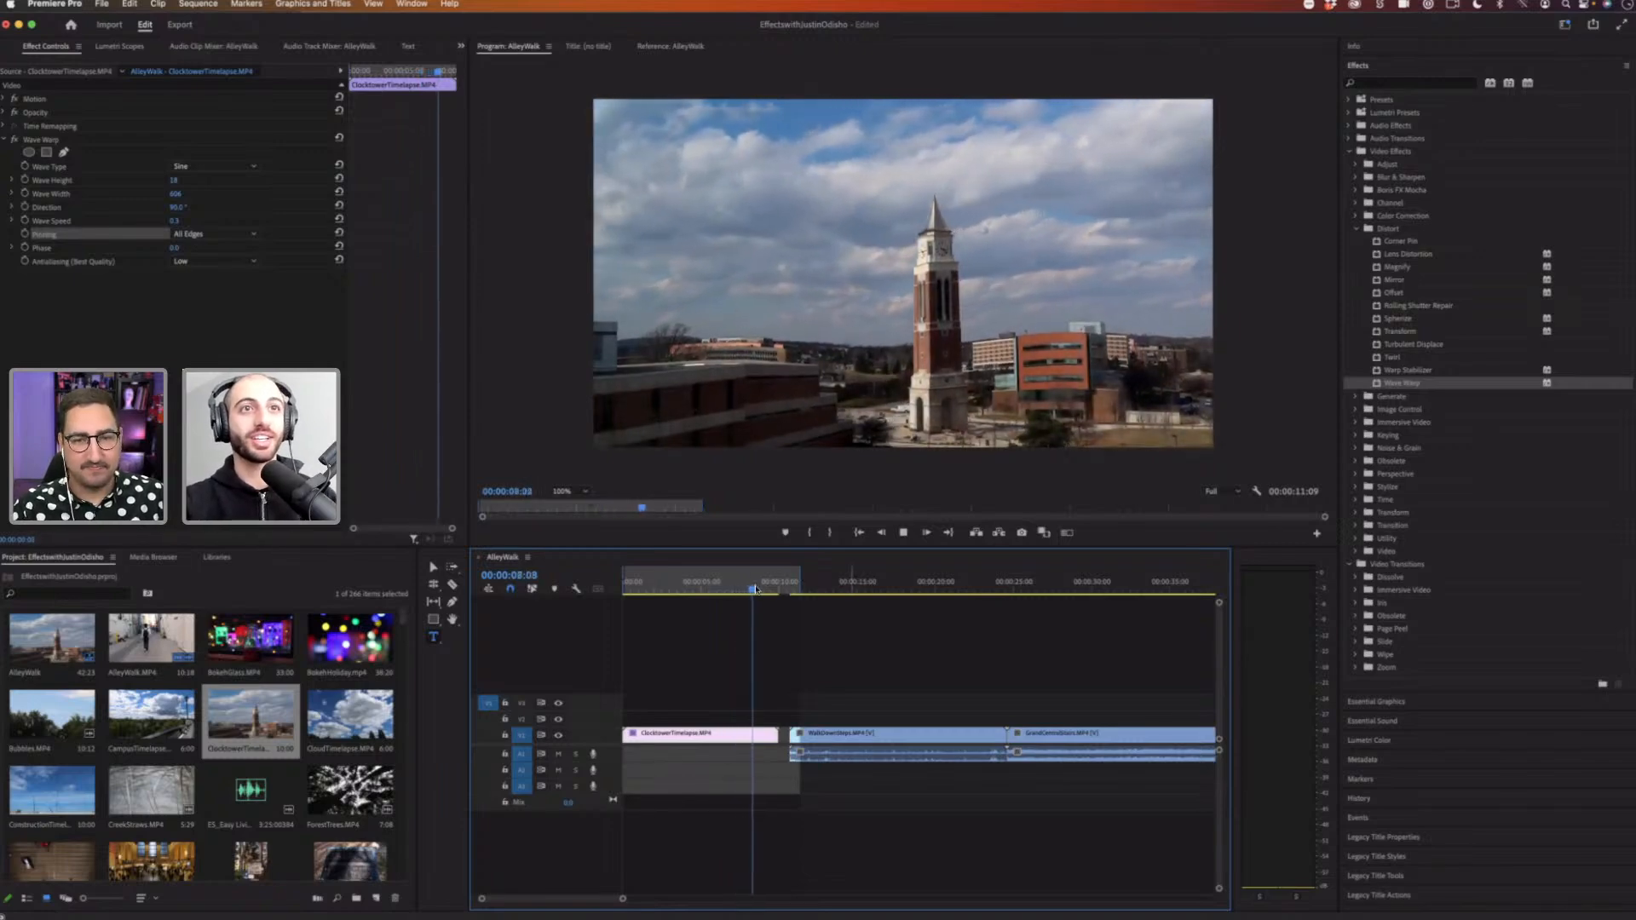
drag(750, 589, 586, 588)
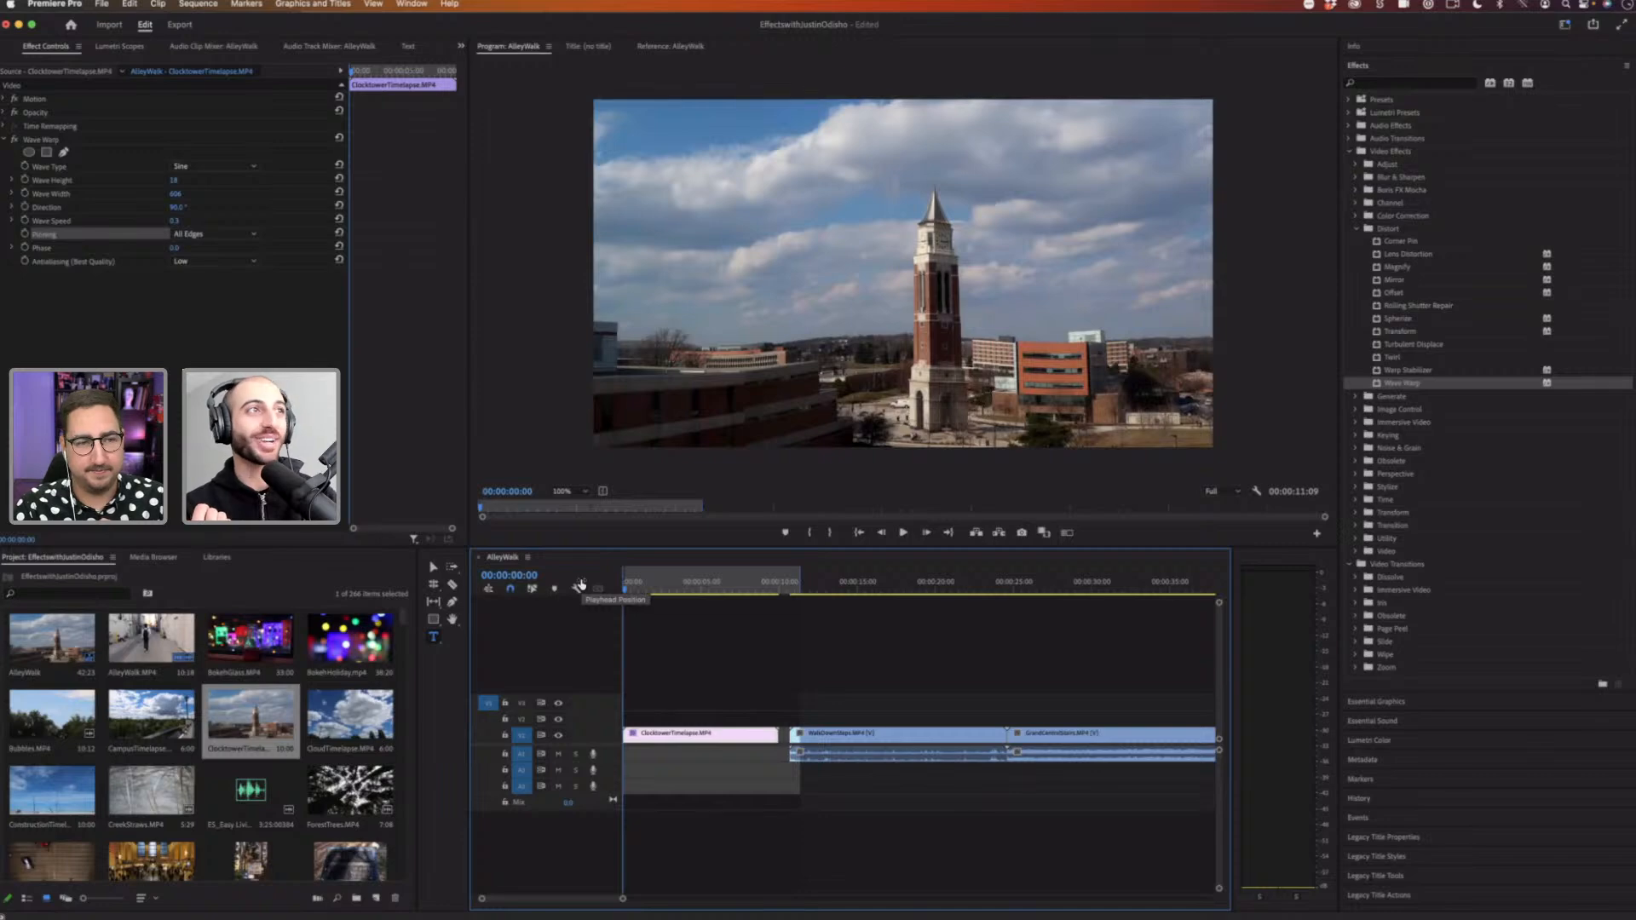
Step: Set Wave Warp's Wave Type to Square
click(209, 168)
click(71, 166)
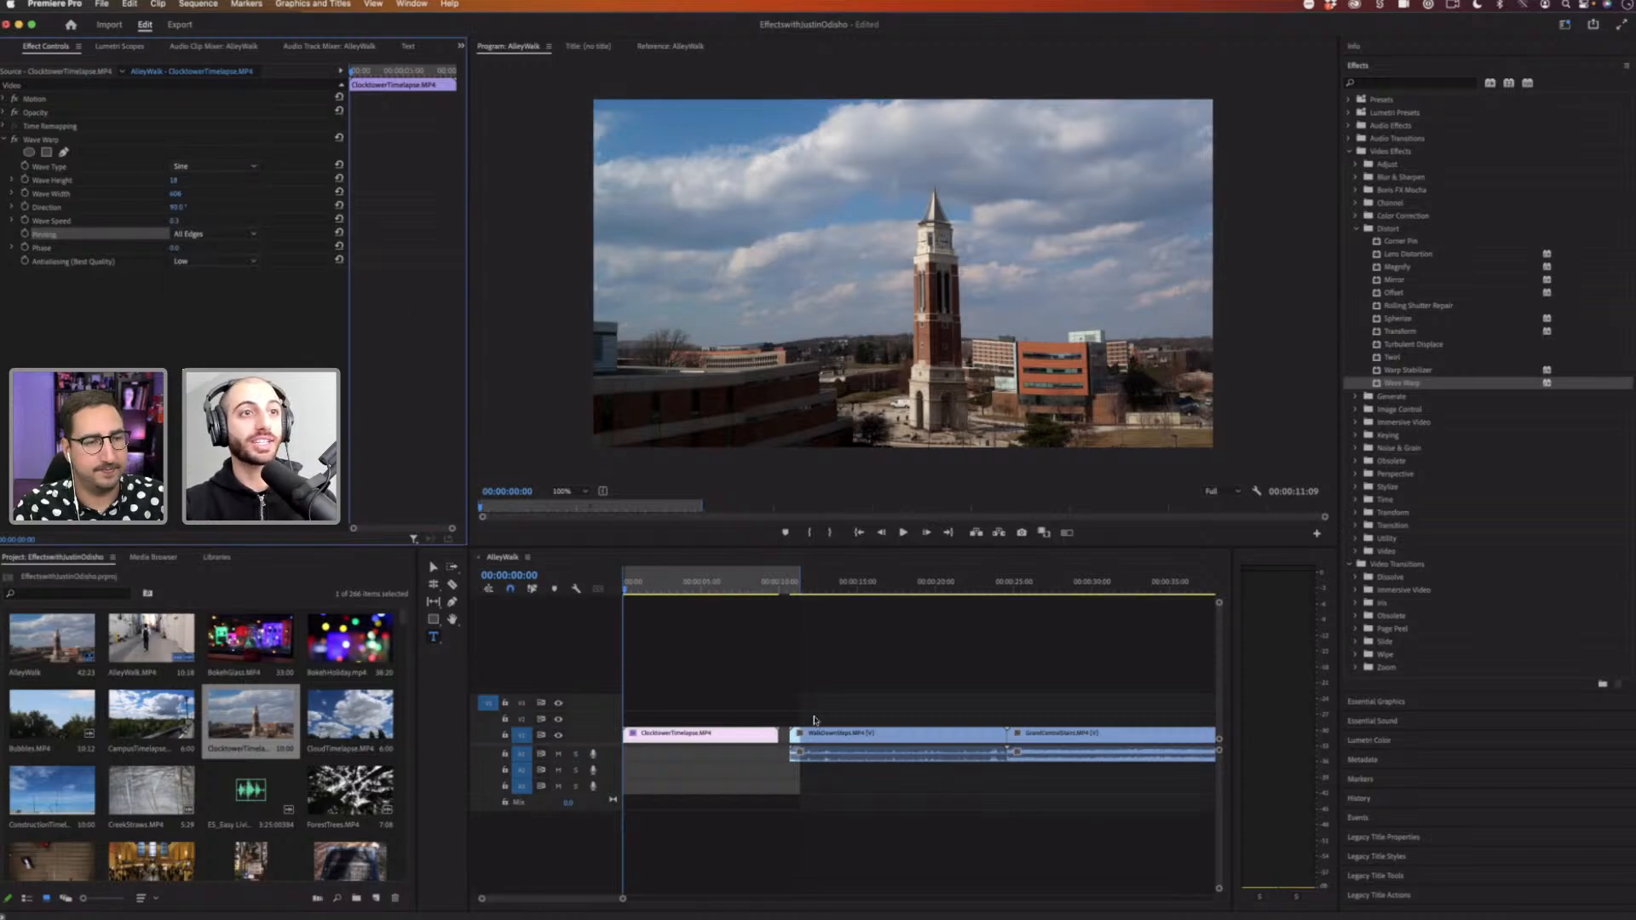
click(659, 580)
key(space)
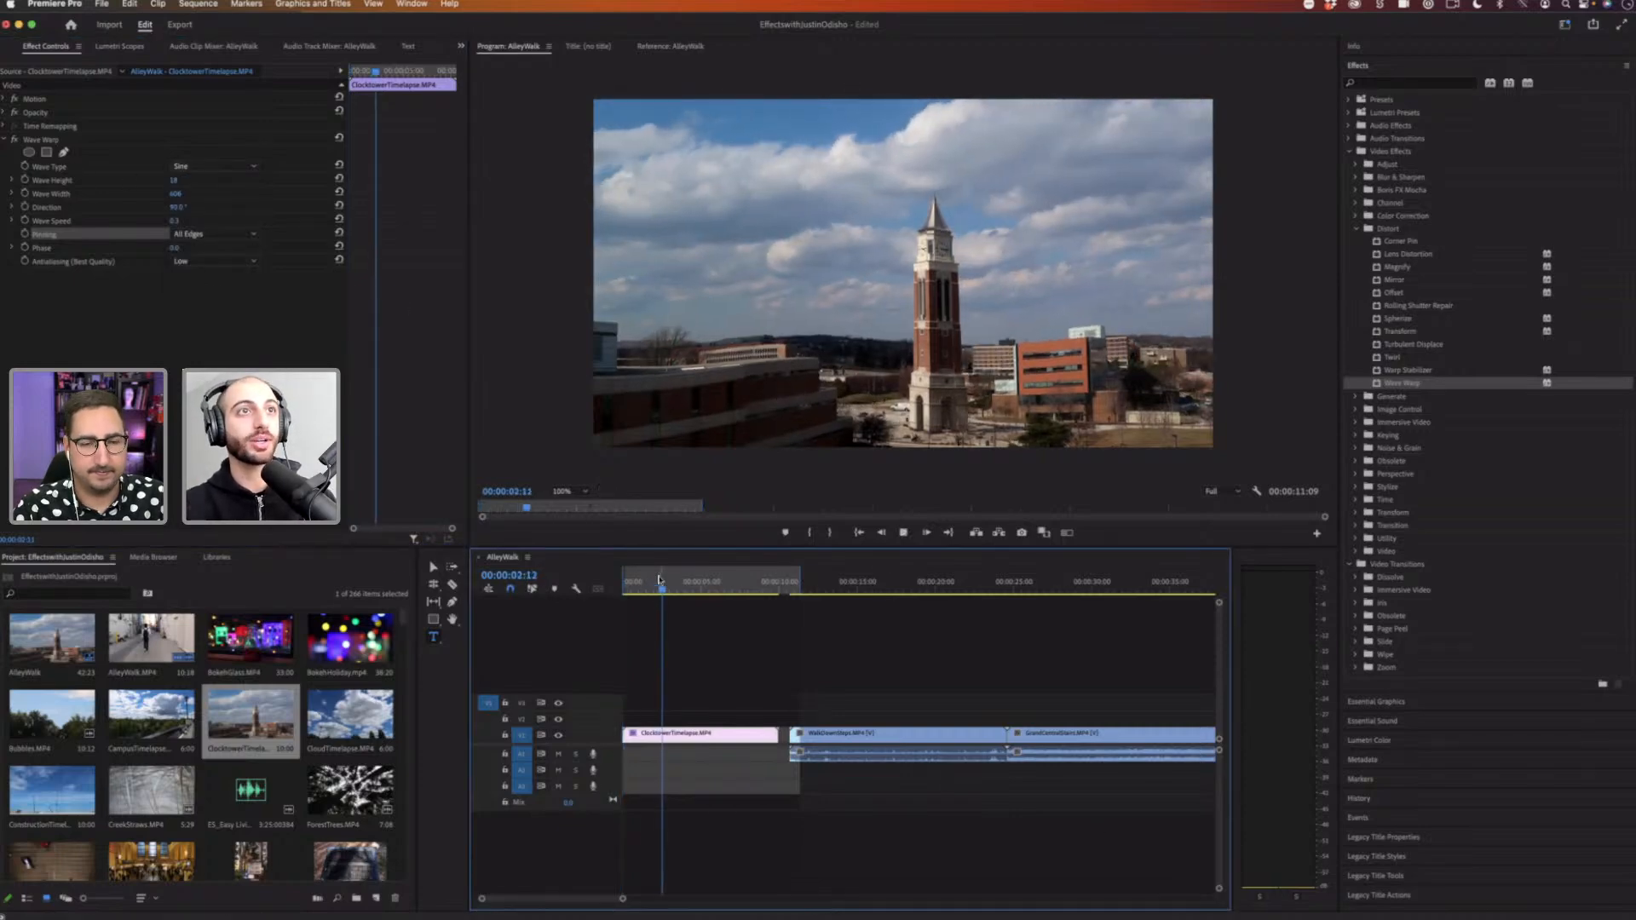
key(space)
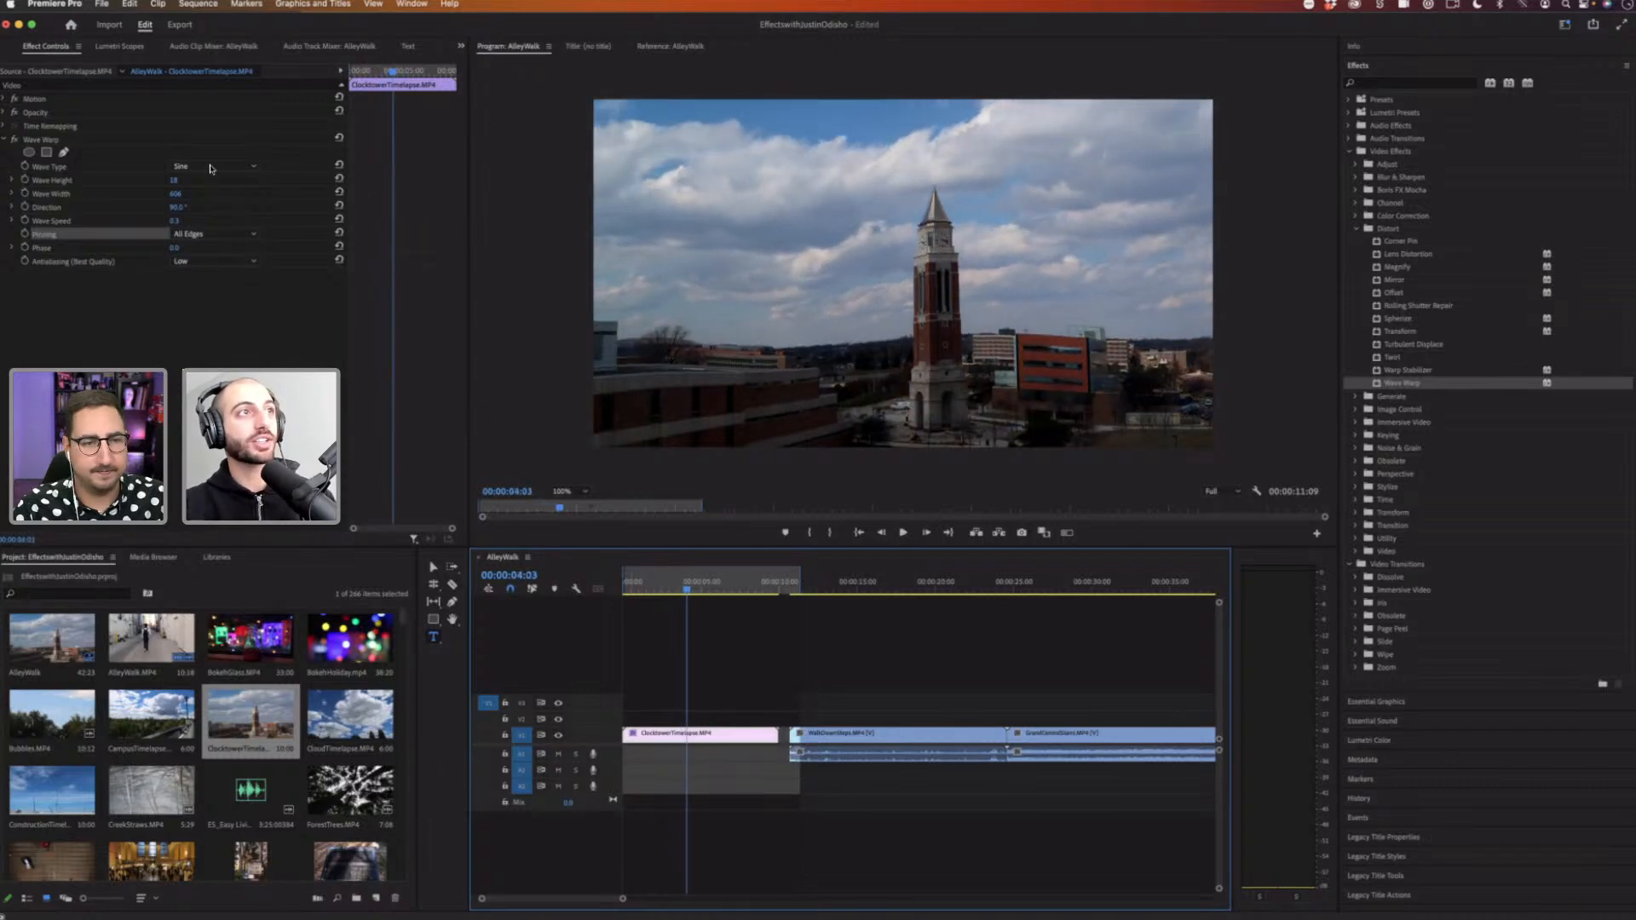
click(210, 168)
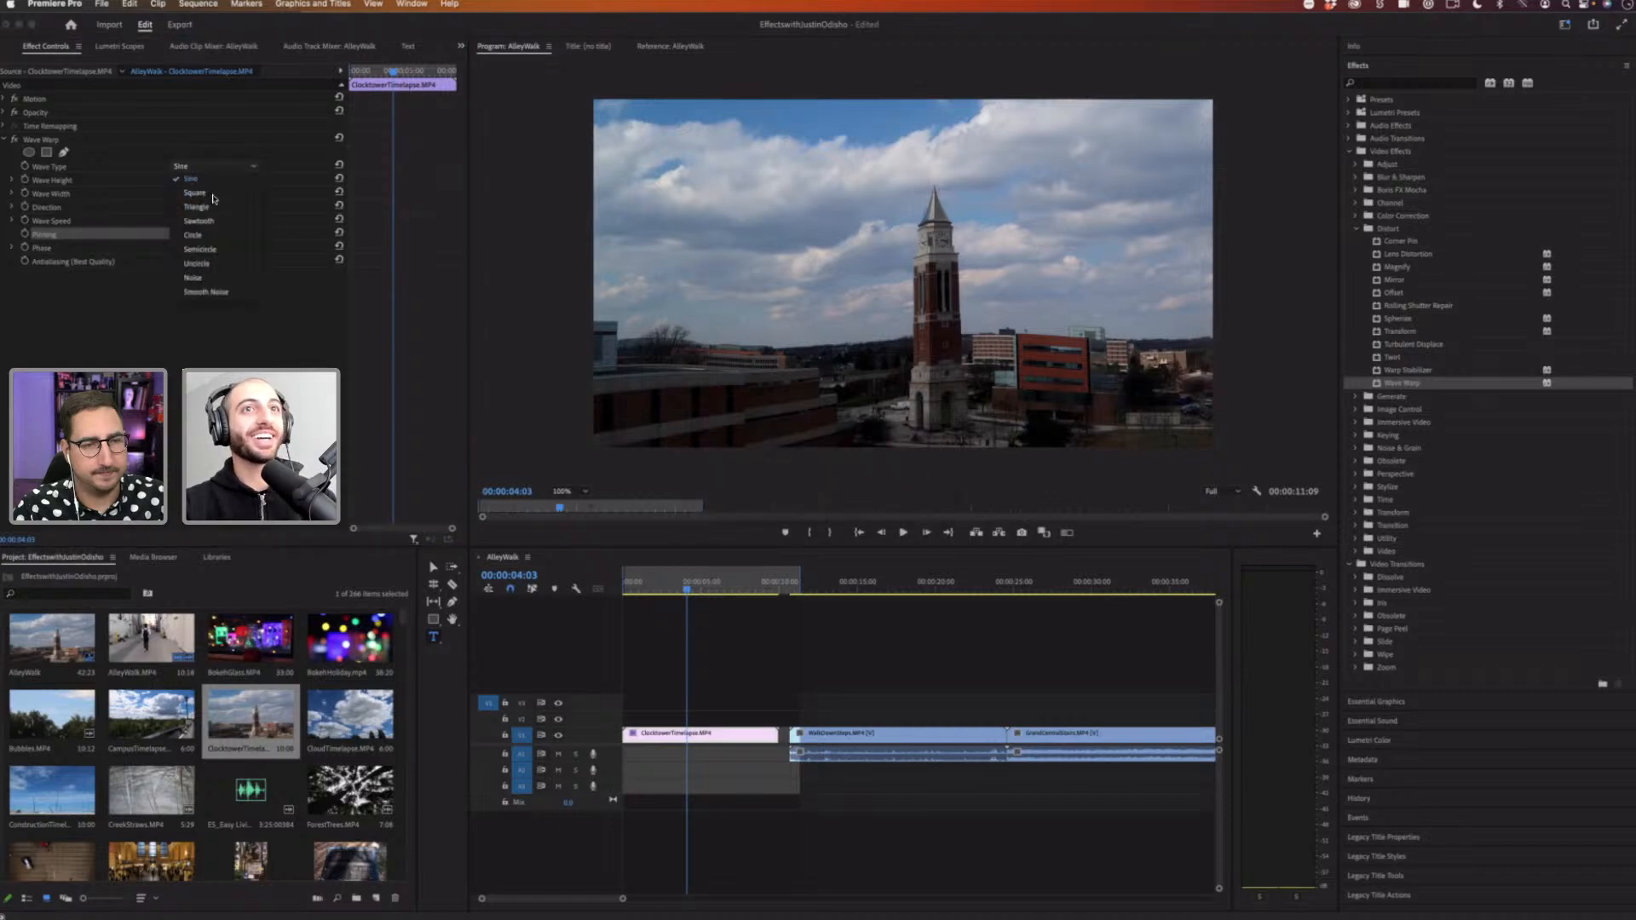
click(195, 193)
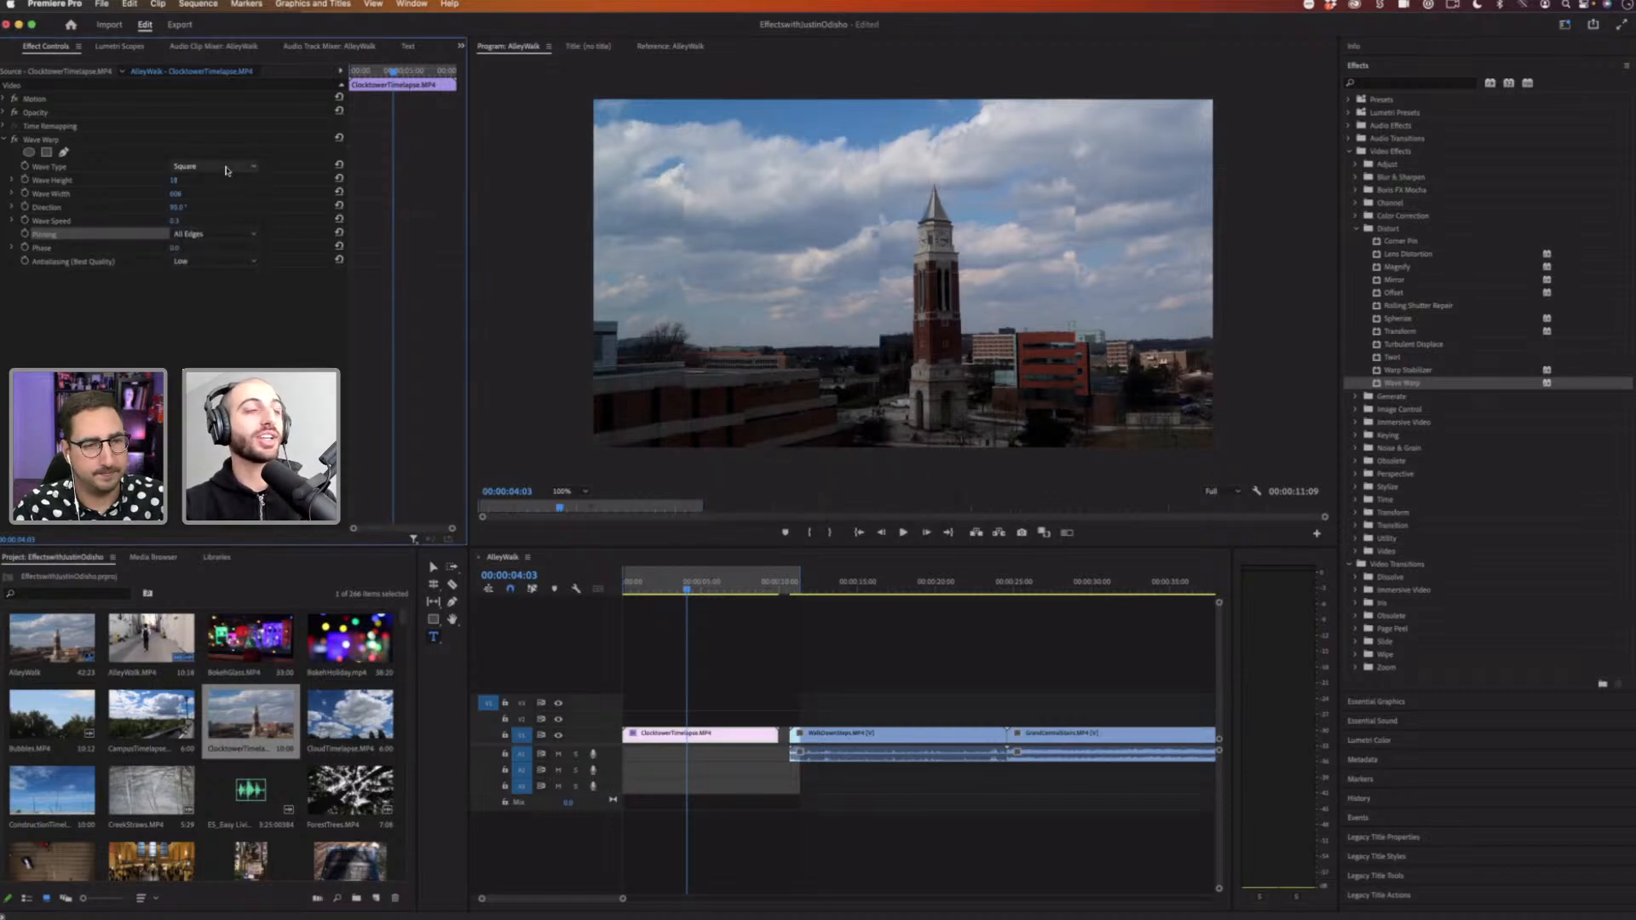
Step: Play the clip from the start to preview the Square wave type
click(226, 167)
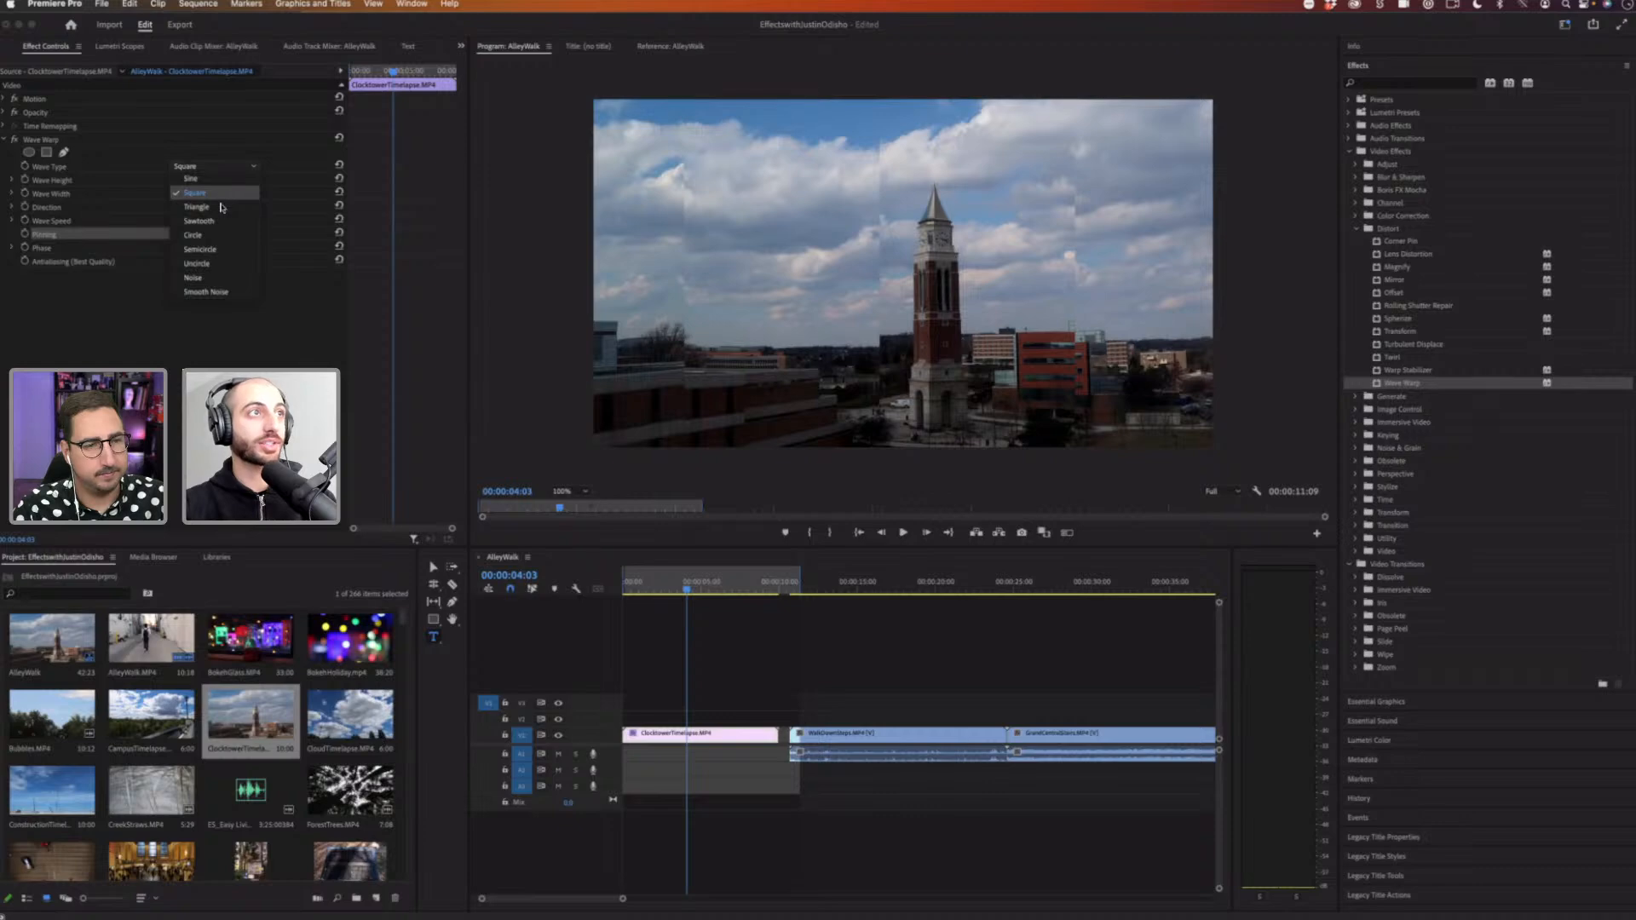
click(647, 588)
drag(645, 589, 579, 585)
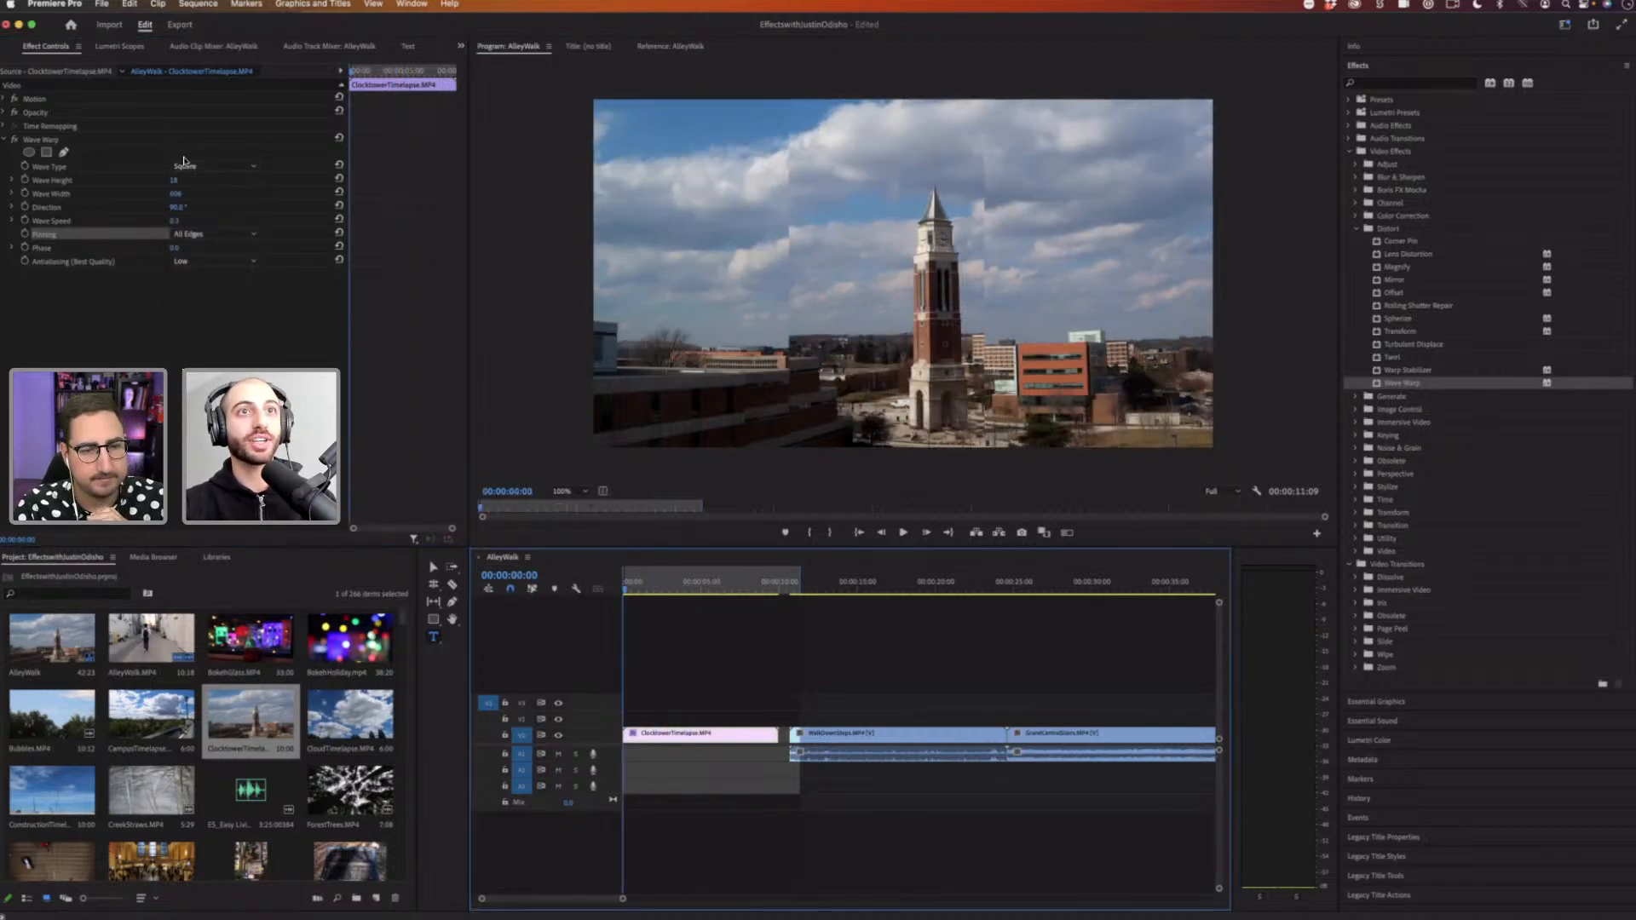
key(space)
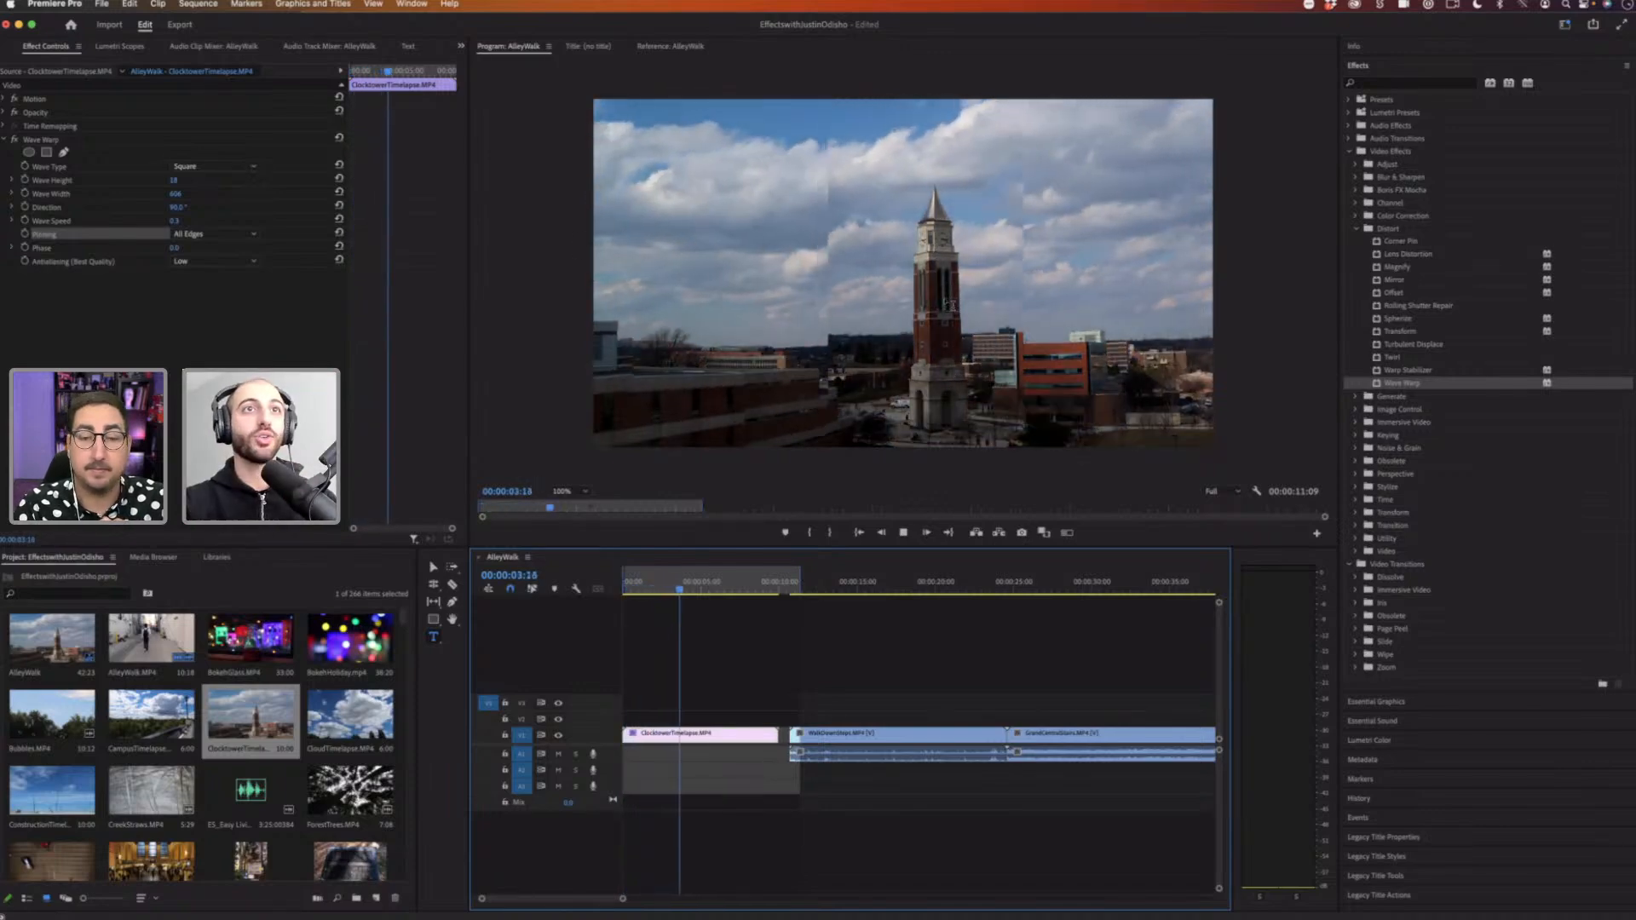
key(space)
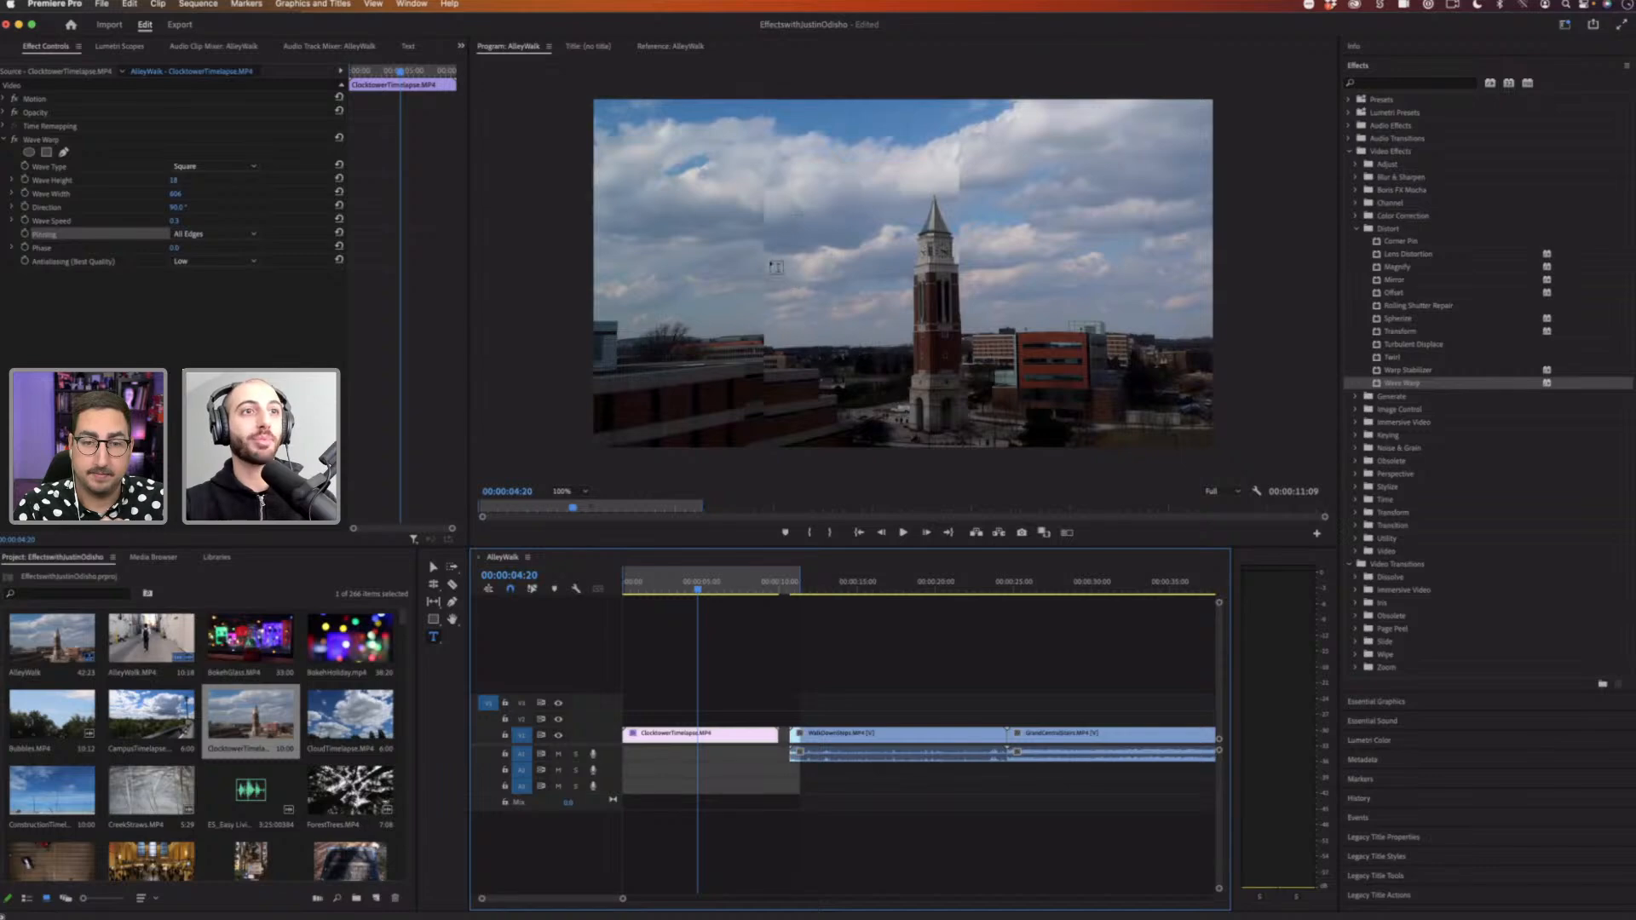
drag(673, 583, 637, 583)
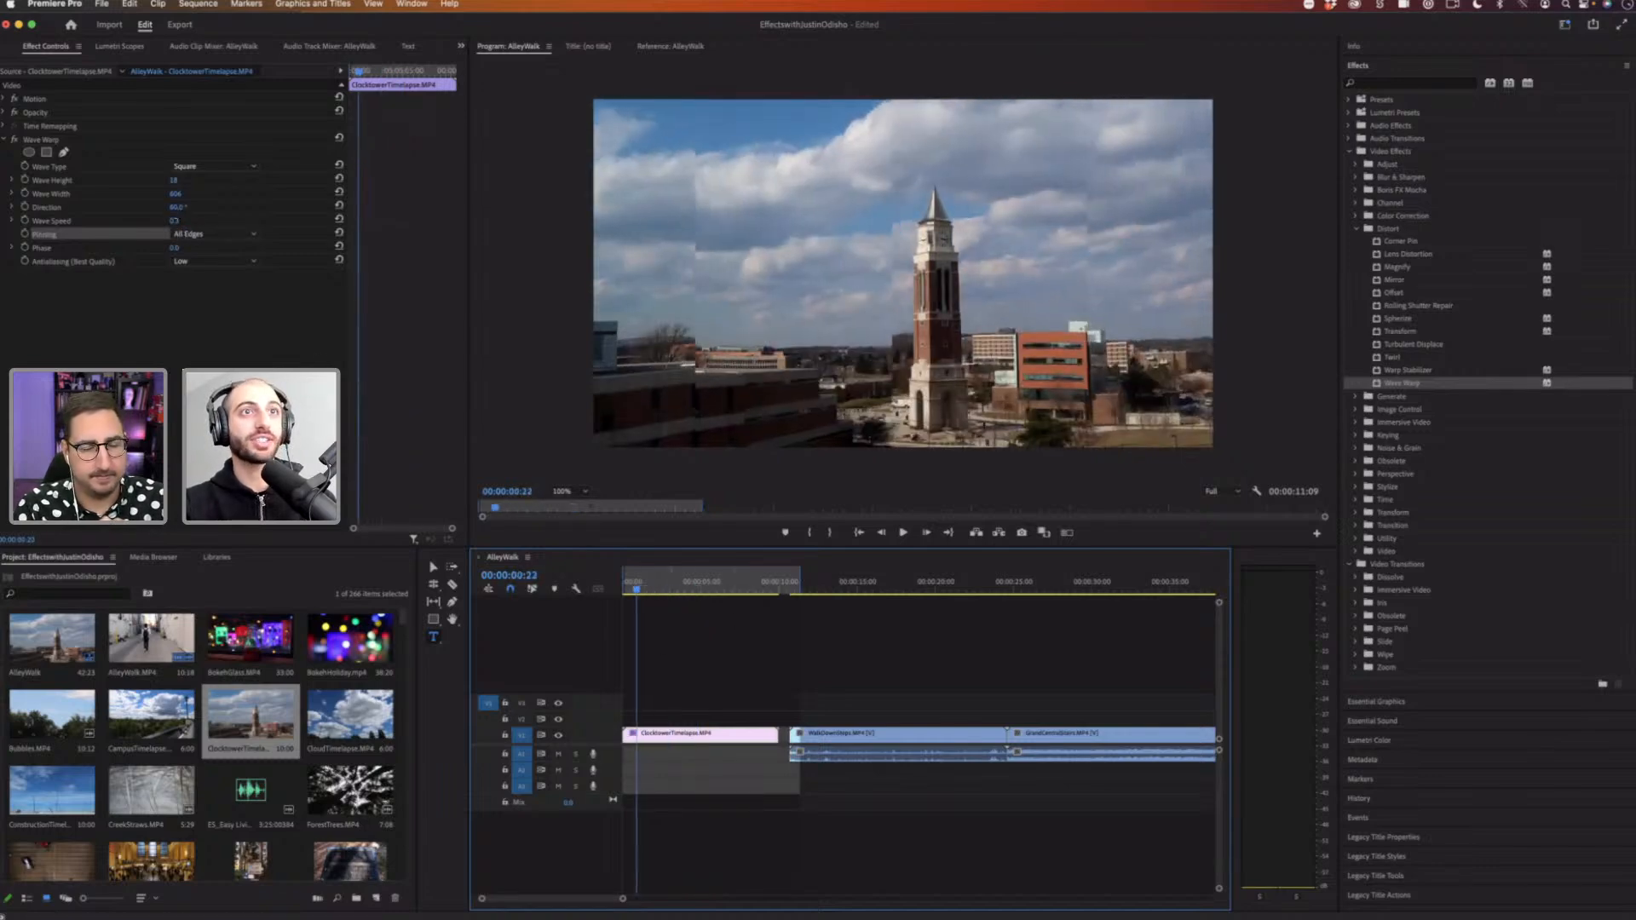
Step: Set Wave Warp's Direction to 180° and play back the clip
drag(176, 208, 181, 208)
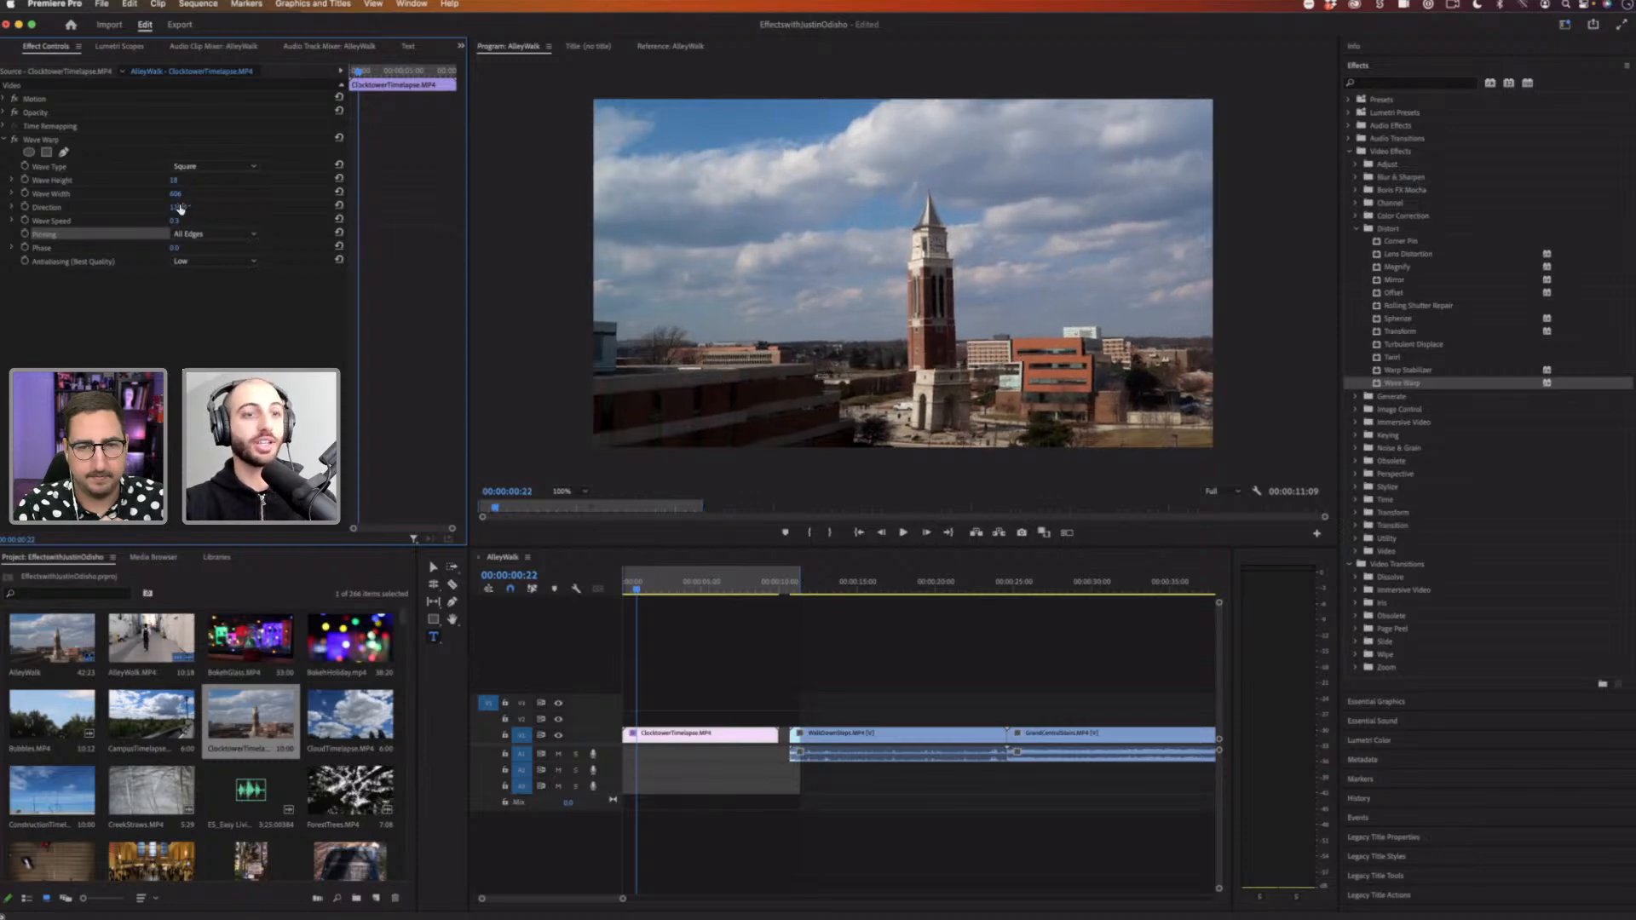
click(181, 206)
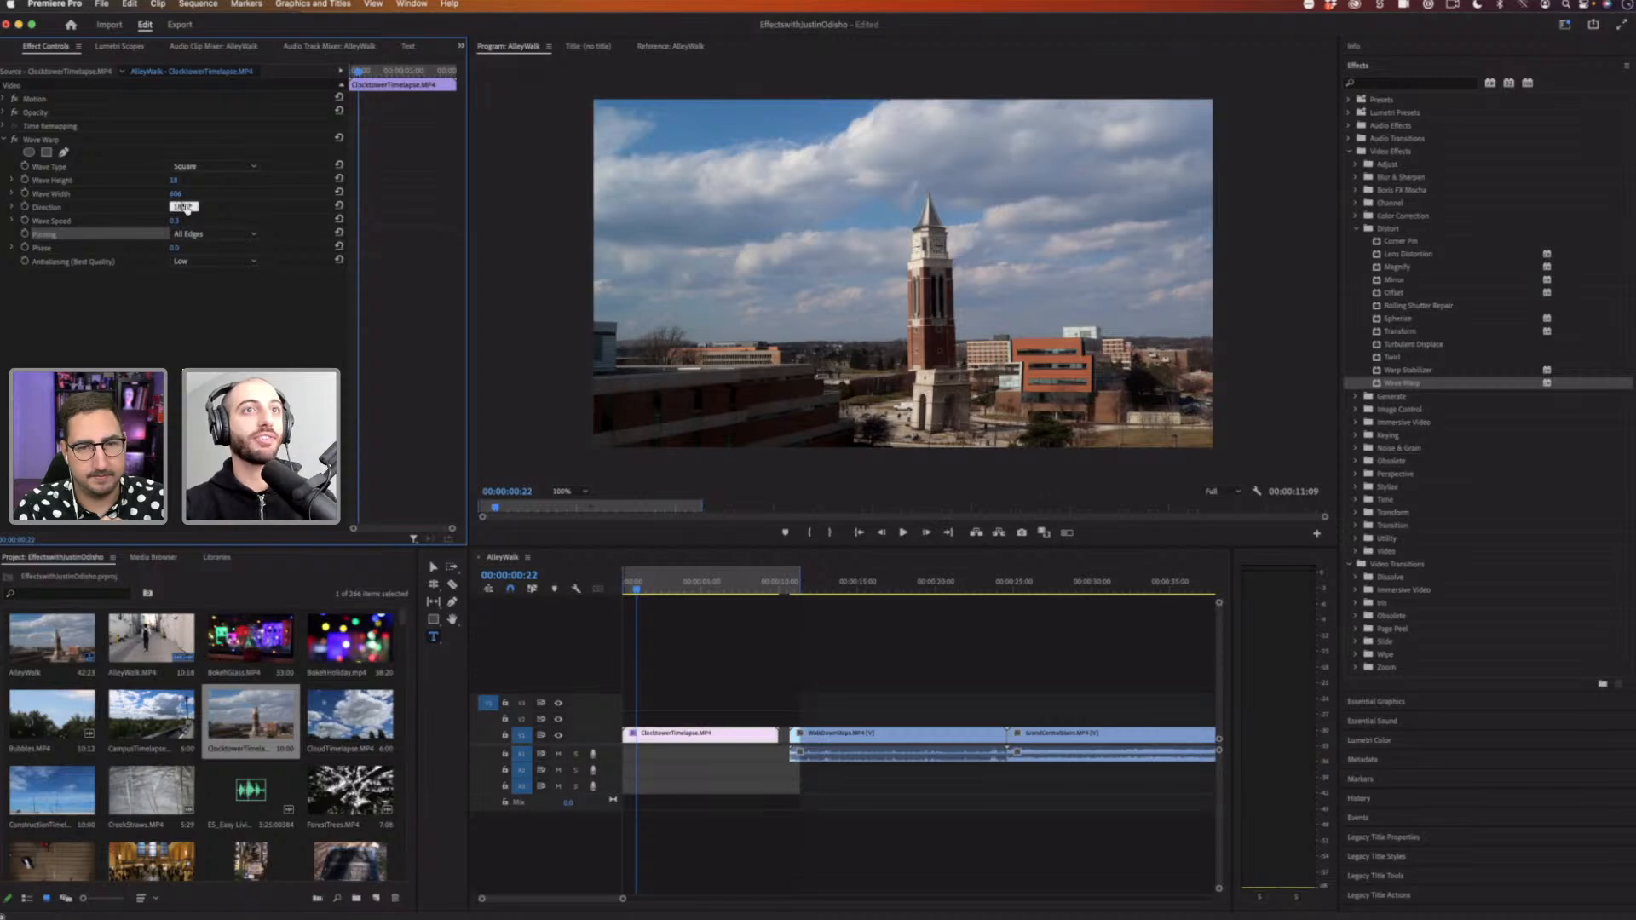
text(180)
key(Return)
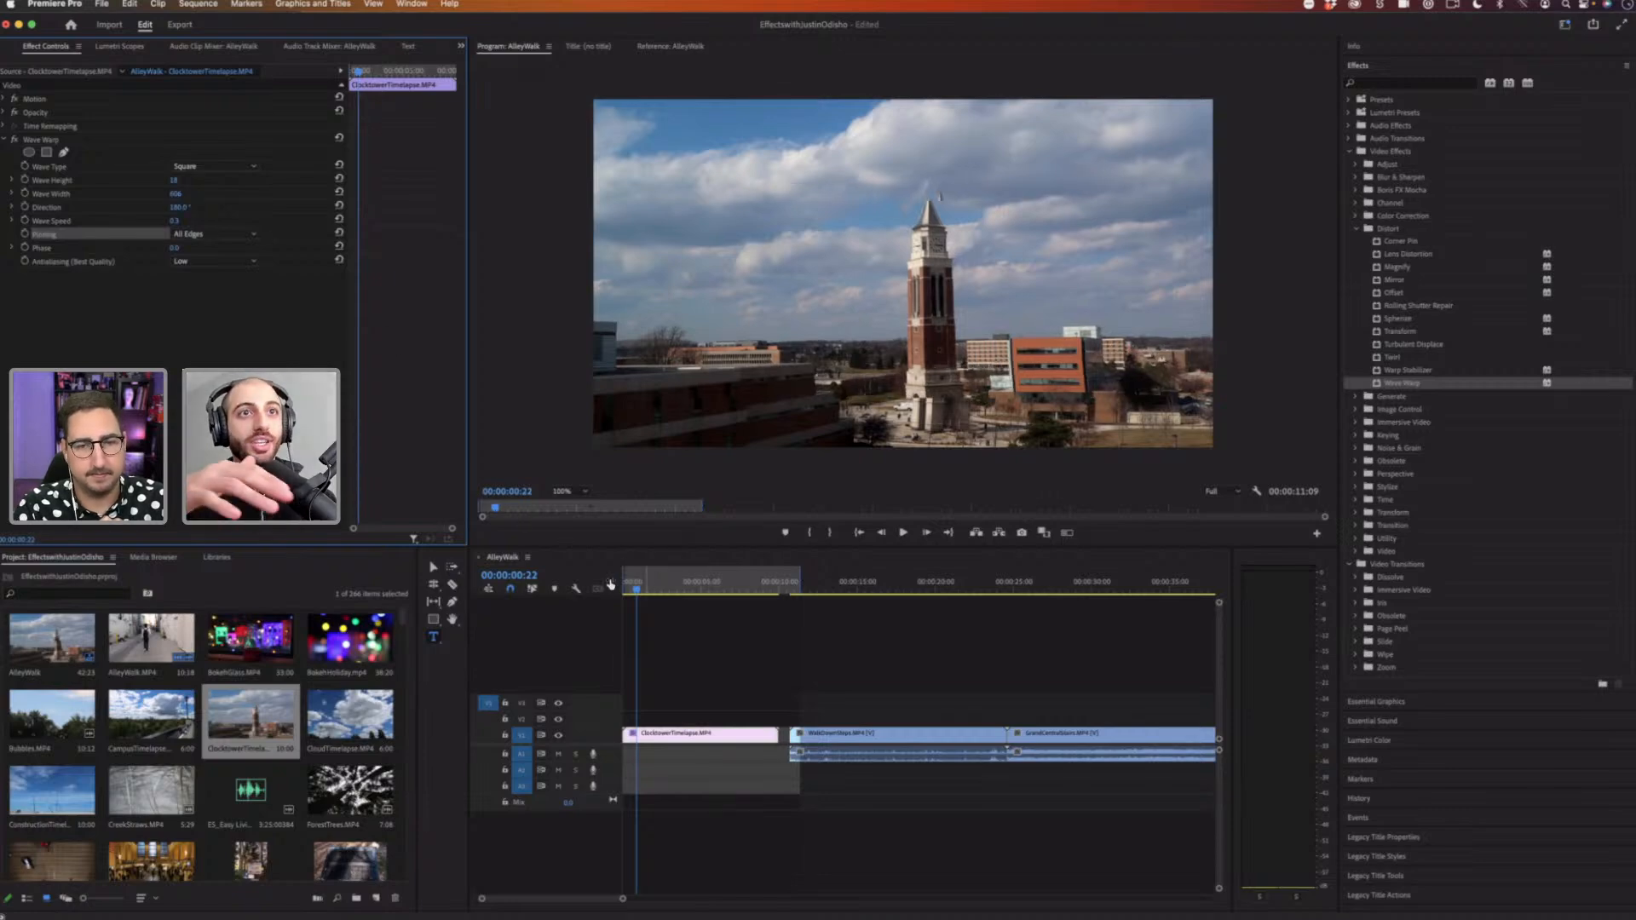
click(610, 584)
key(space)
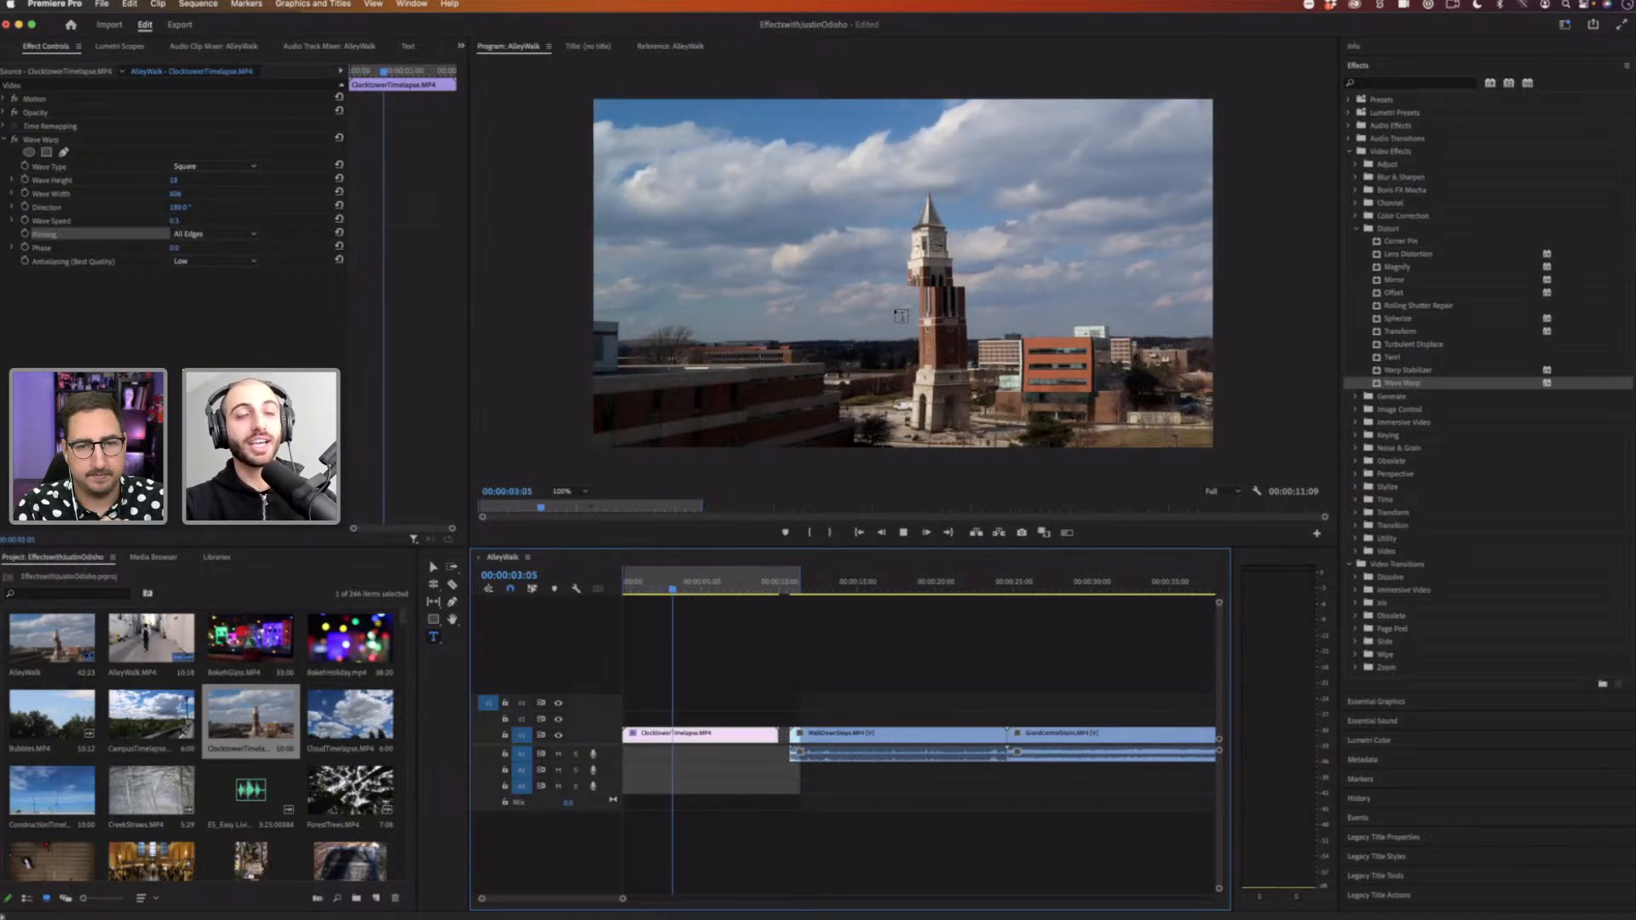
key(space)
key(space)
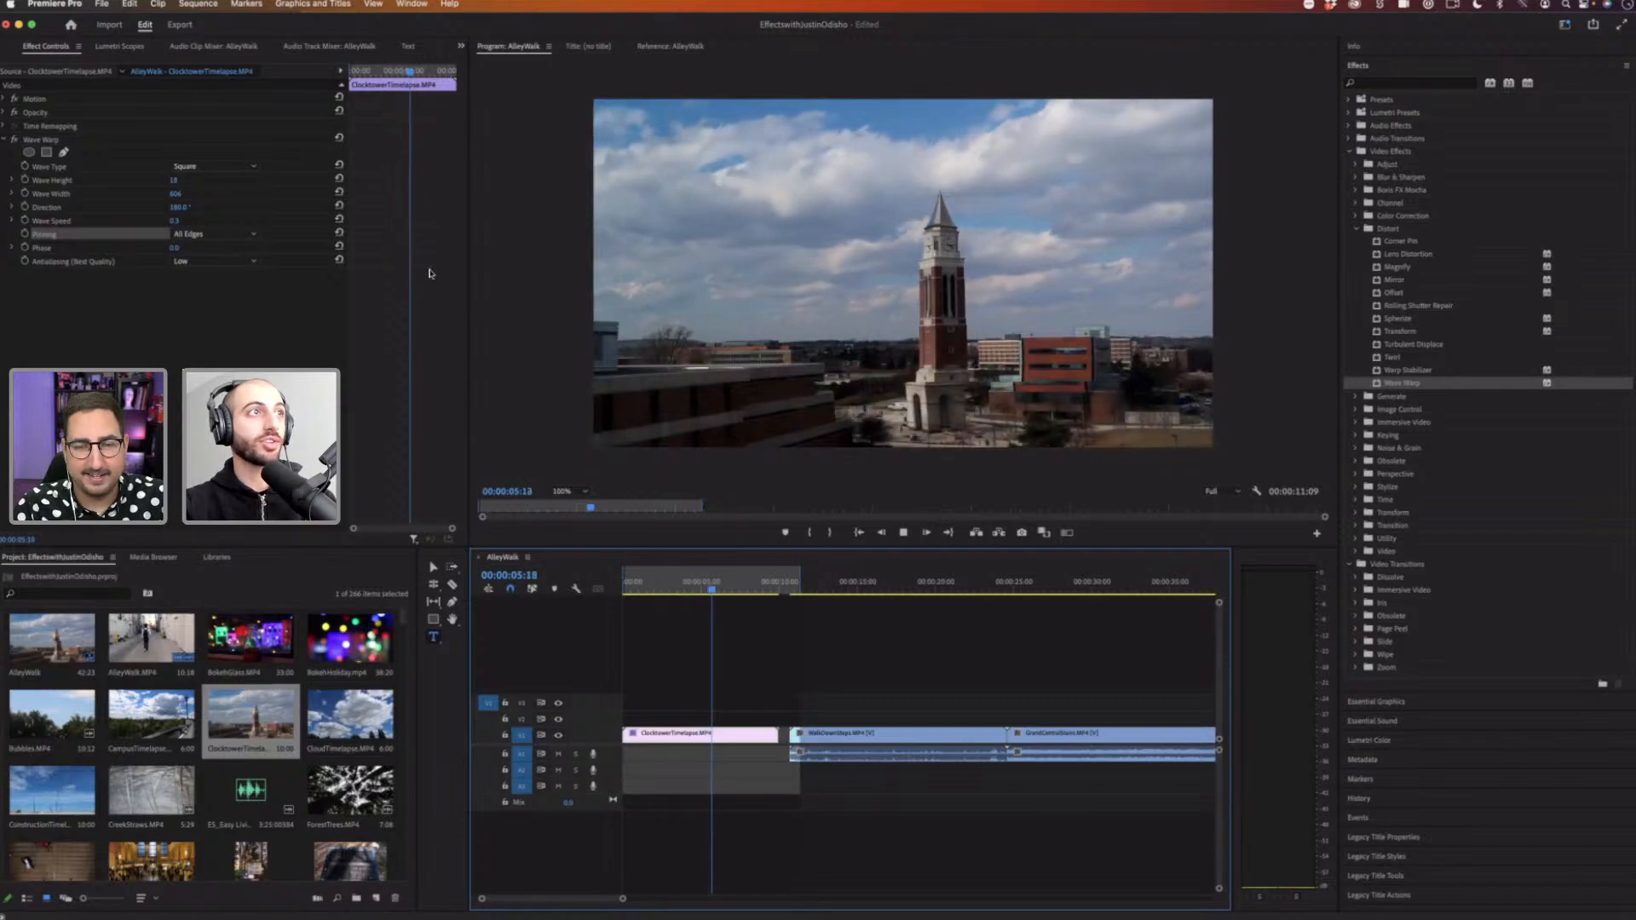
key(space)
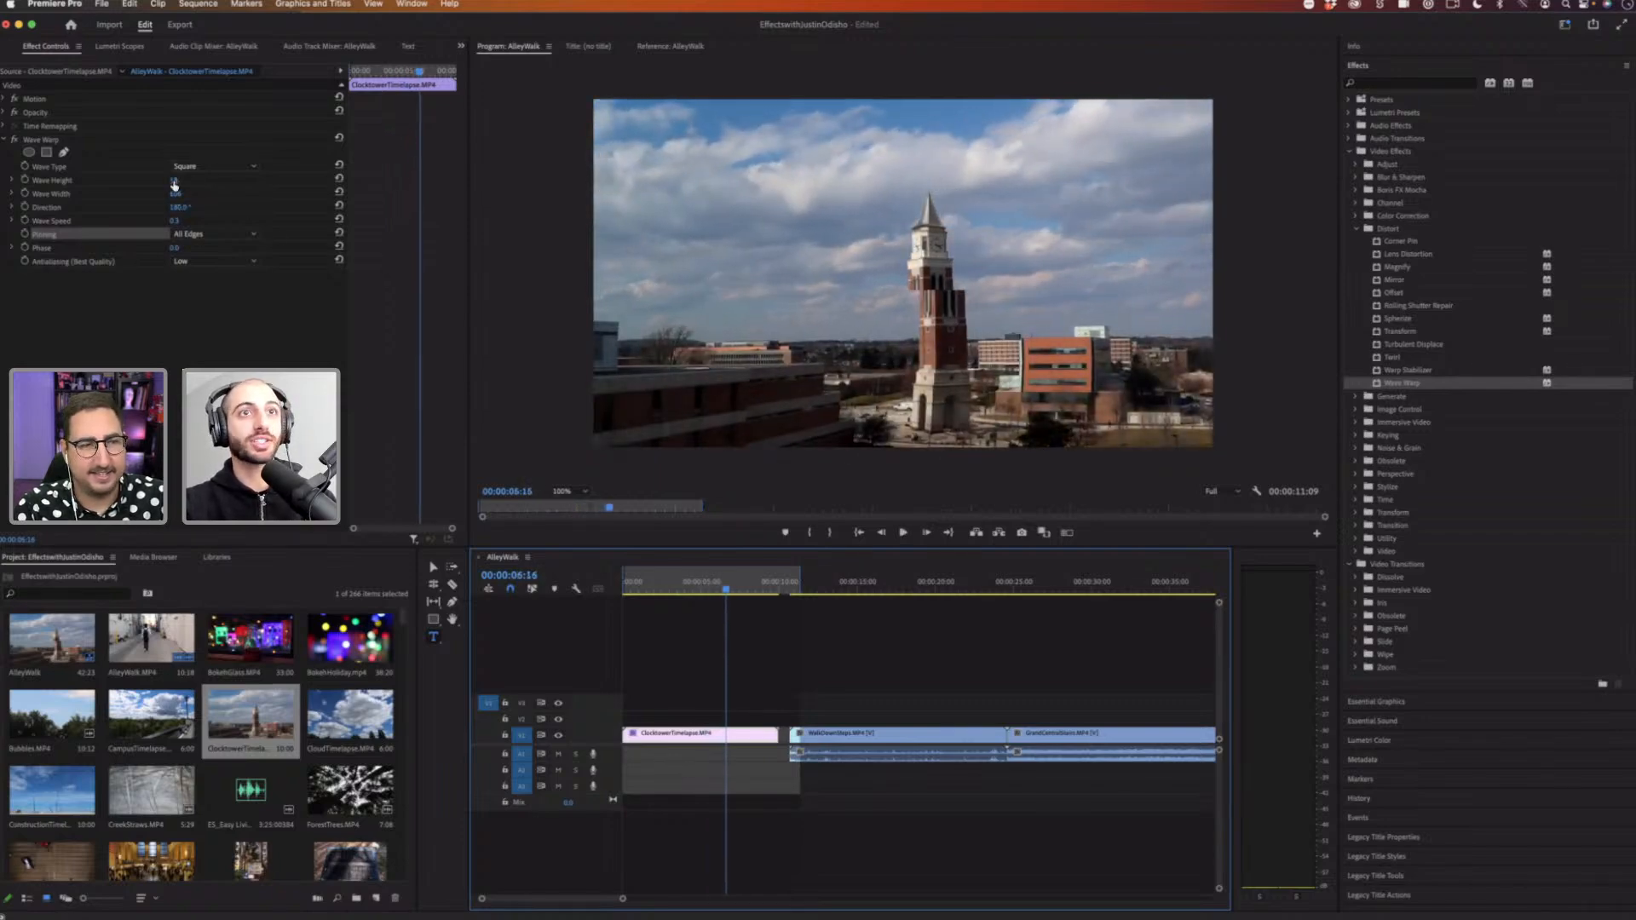
Step: Increase Wave Warp's Wave Height to about 24 and replay the clip
drag(174, 180, 176, 195)
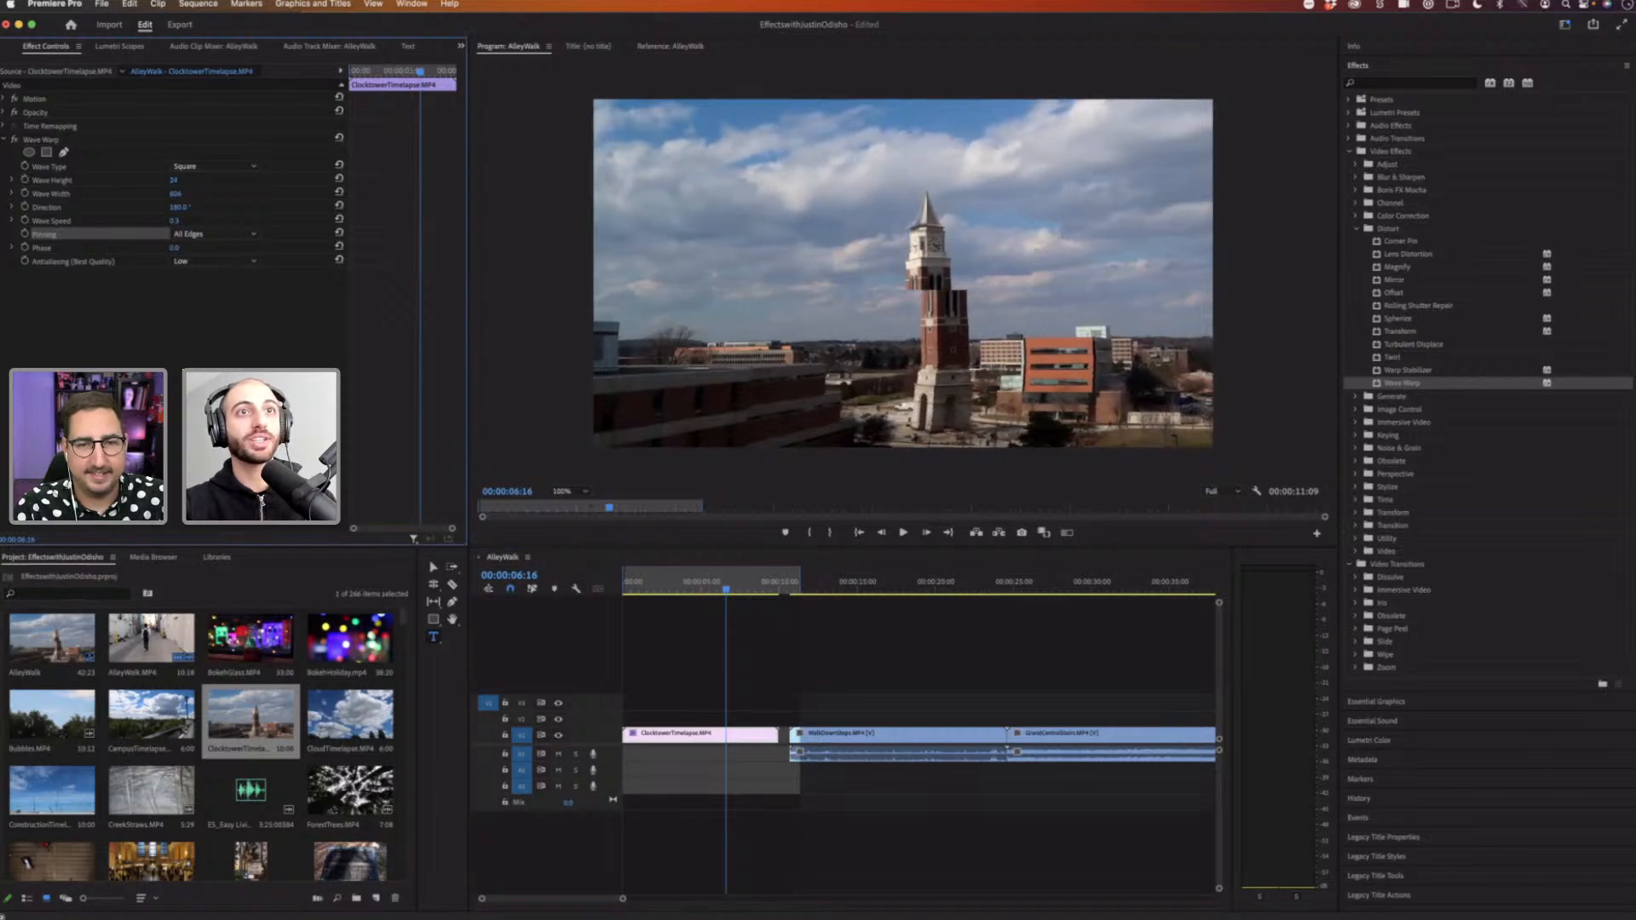
drag(674, 590, 539, 589)
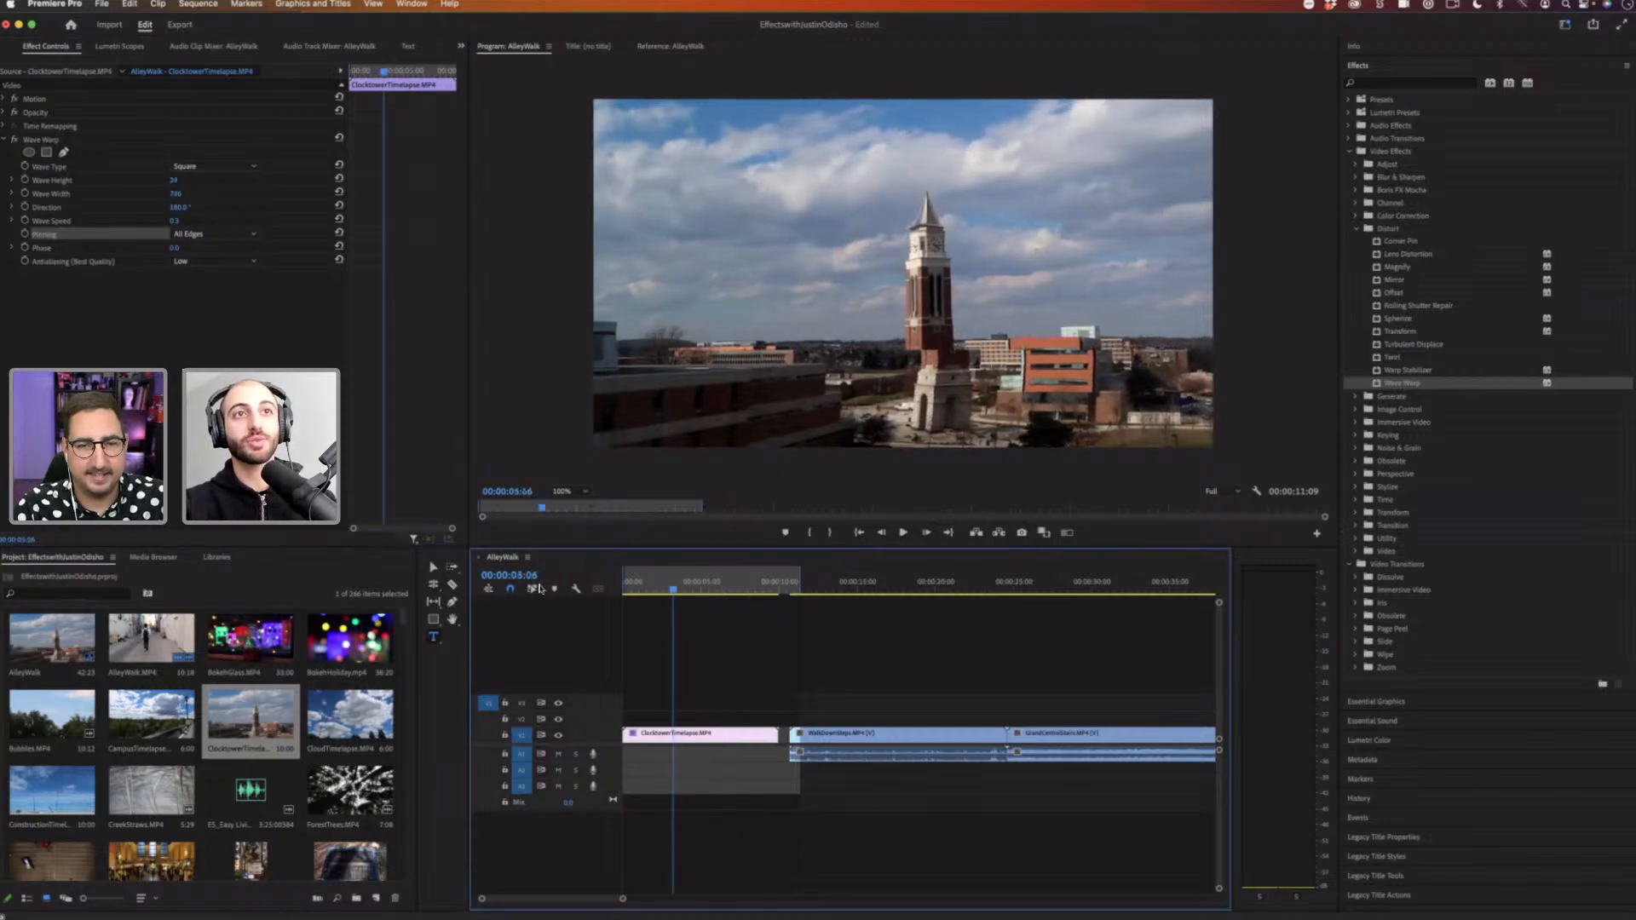
key(space)
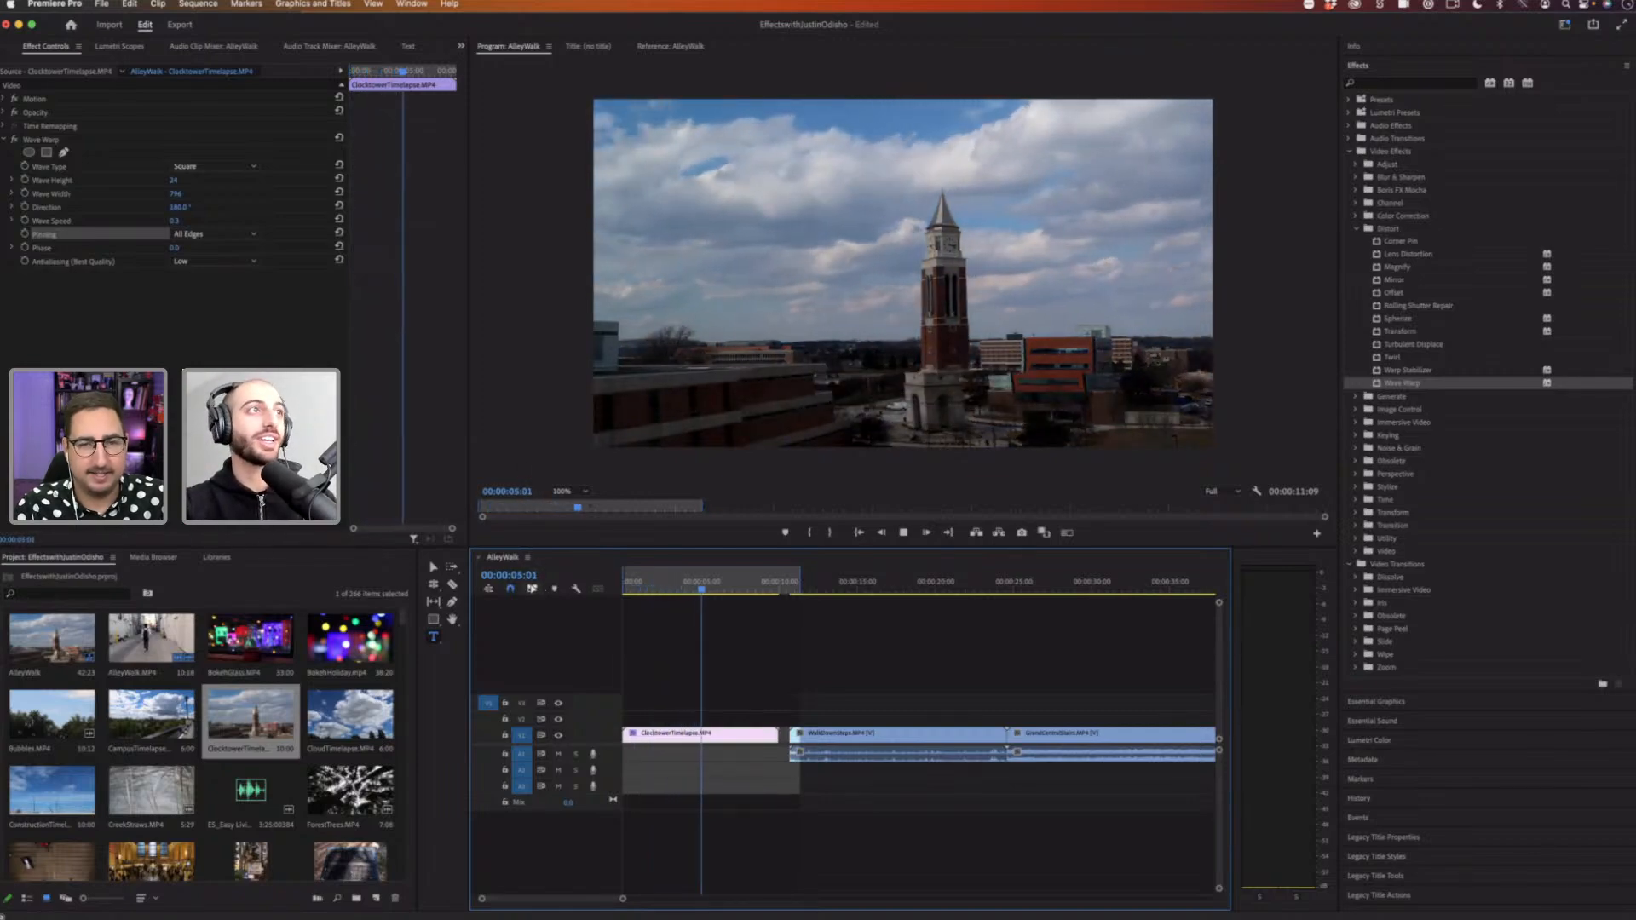
Step: Play the sequence from the start and scrub the playhead to preview the Wave Warp effect
key(space)
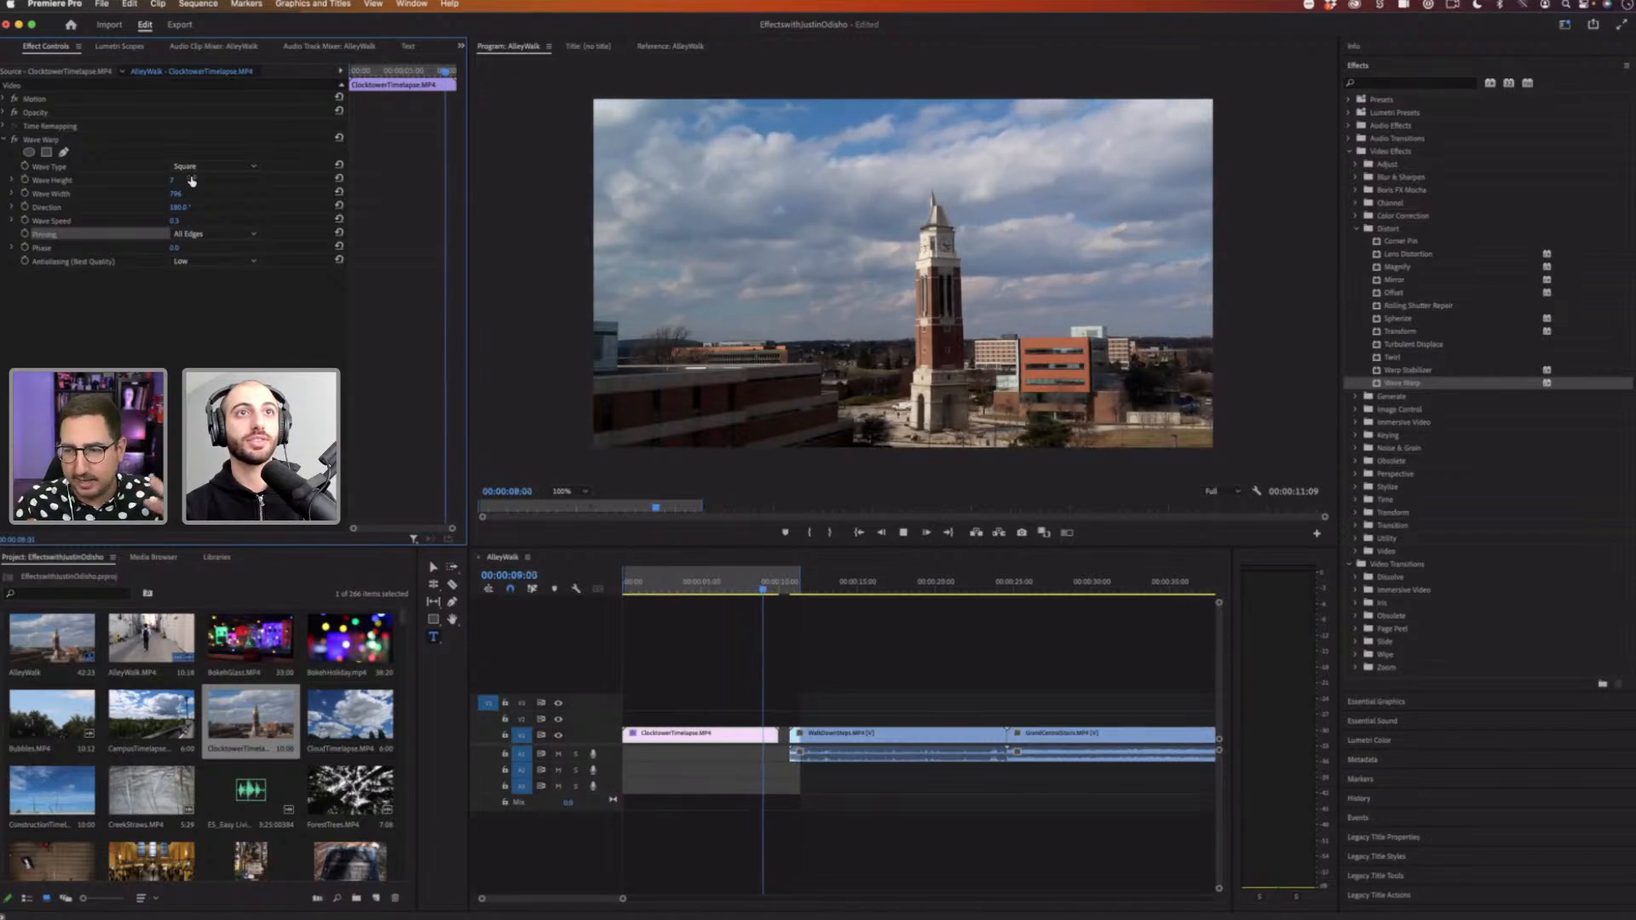
click(650, 581)
key(Home)
key(space)
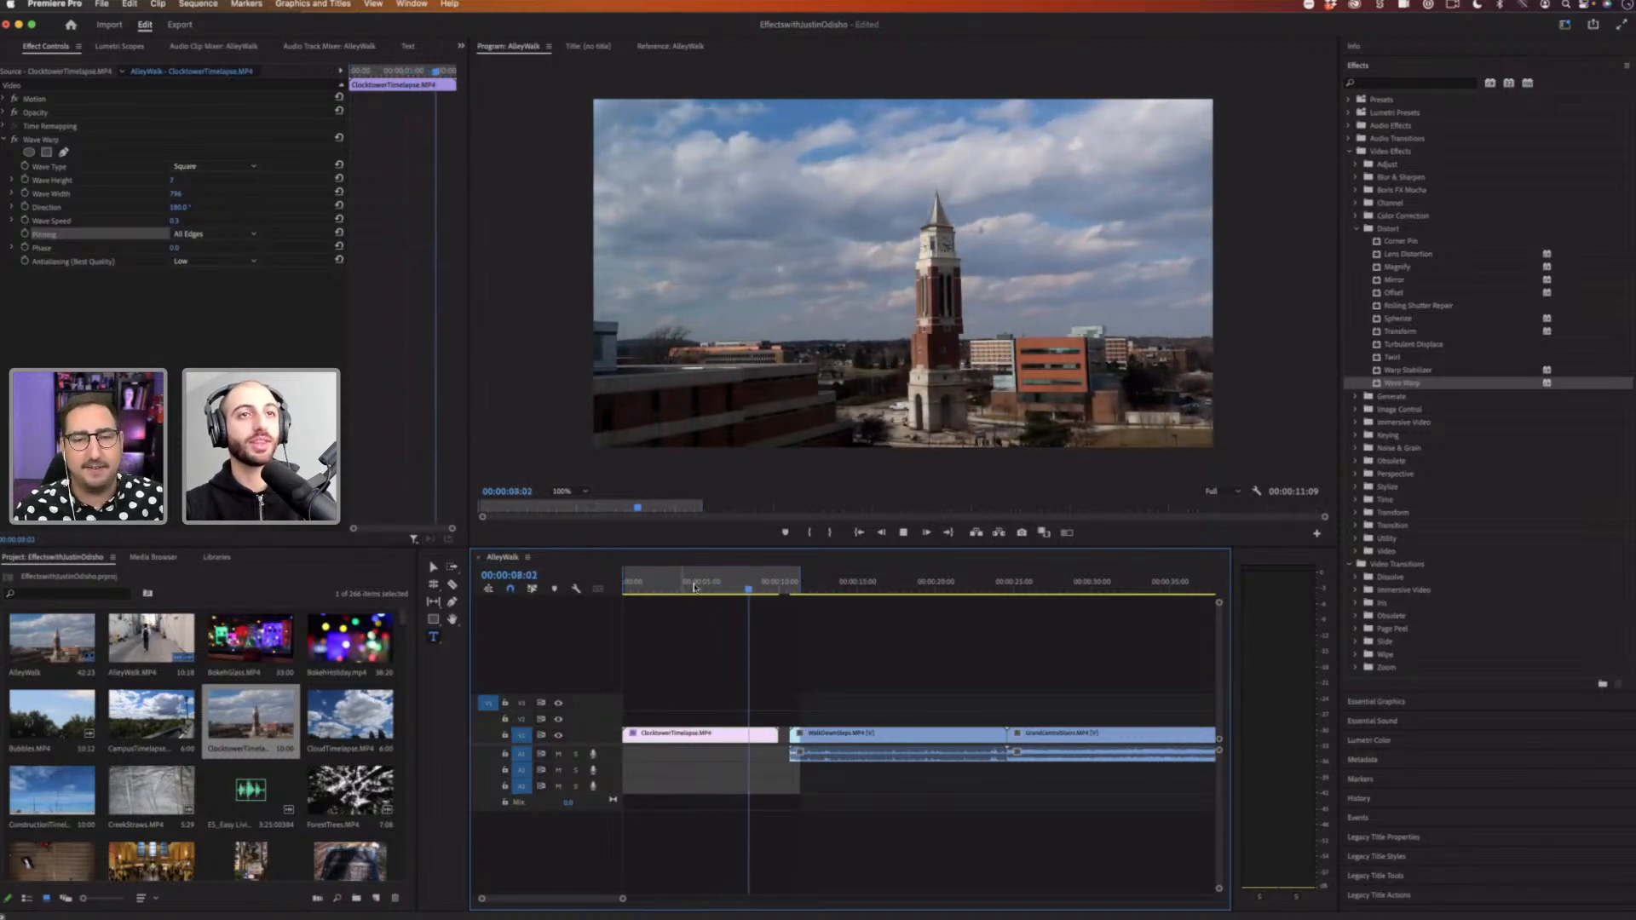
drag(693, 590, 666, 589)
click(665, 589)
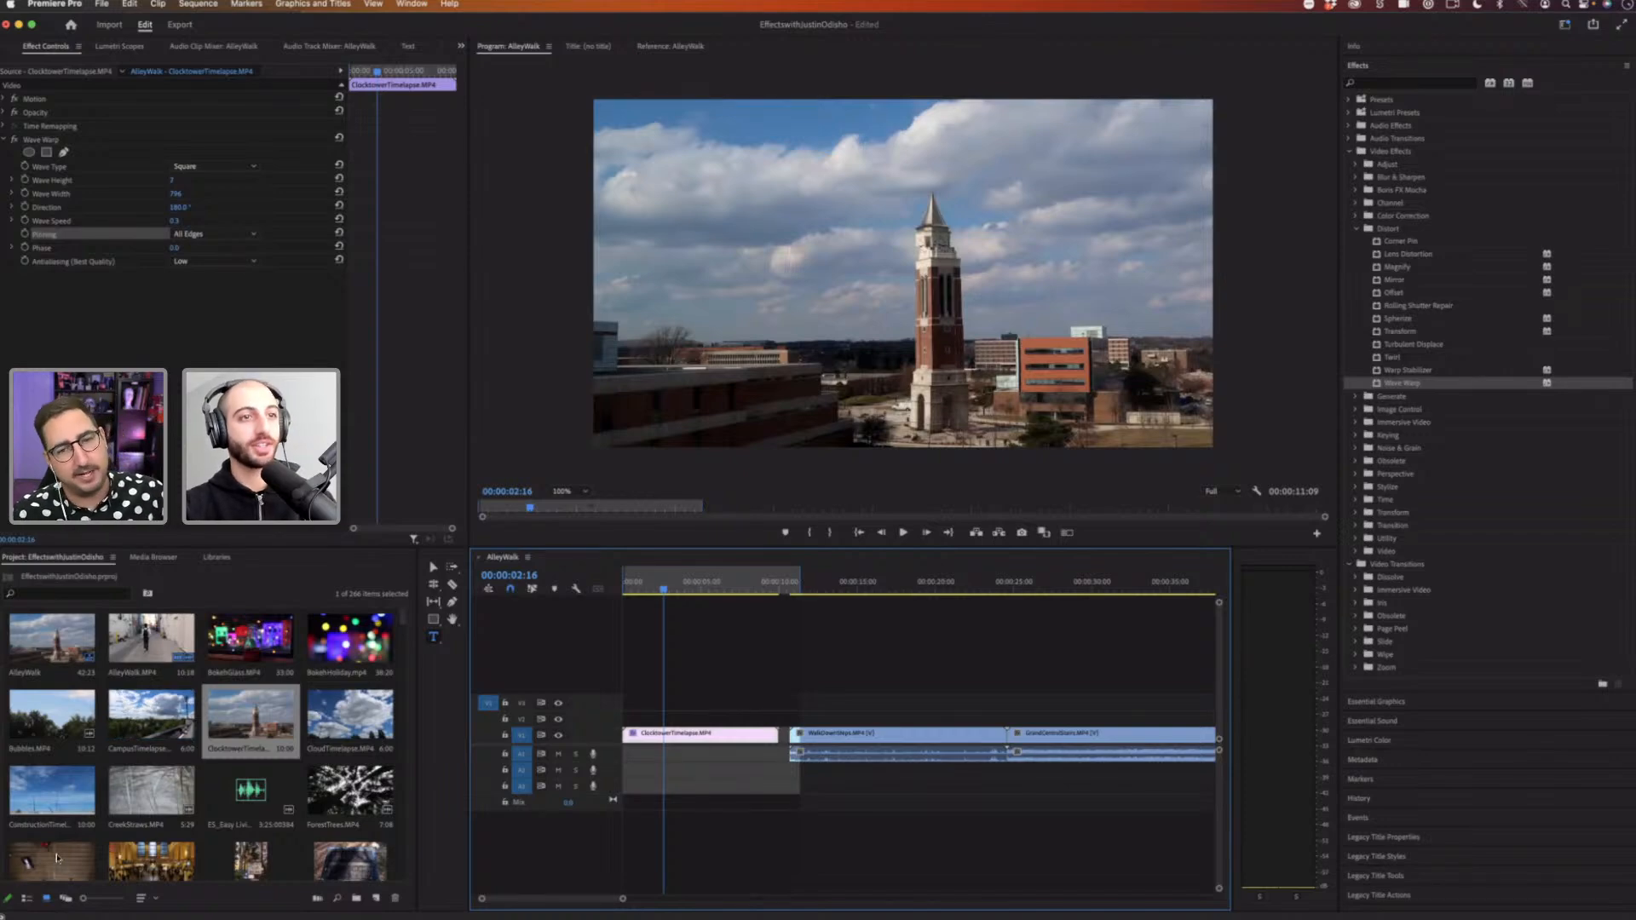
Step: Drag a clip from the project bin into the timeline right after the ClocktowerTimelapse clip and play it back
drag(52, 860, 783, 731)
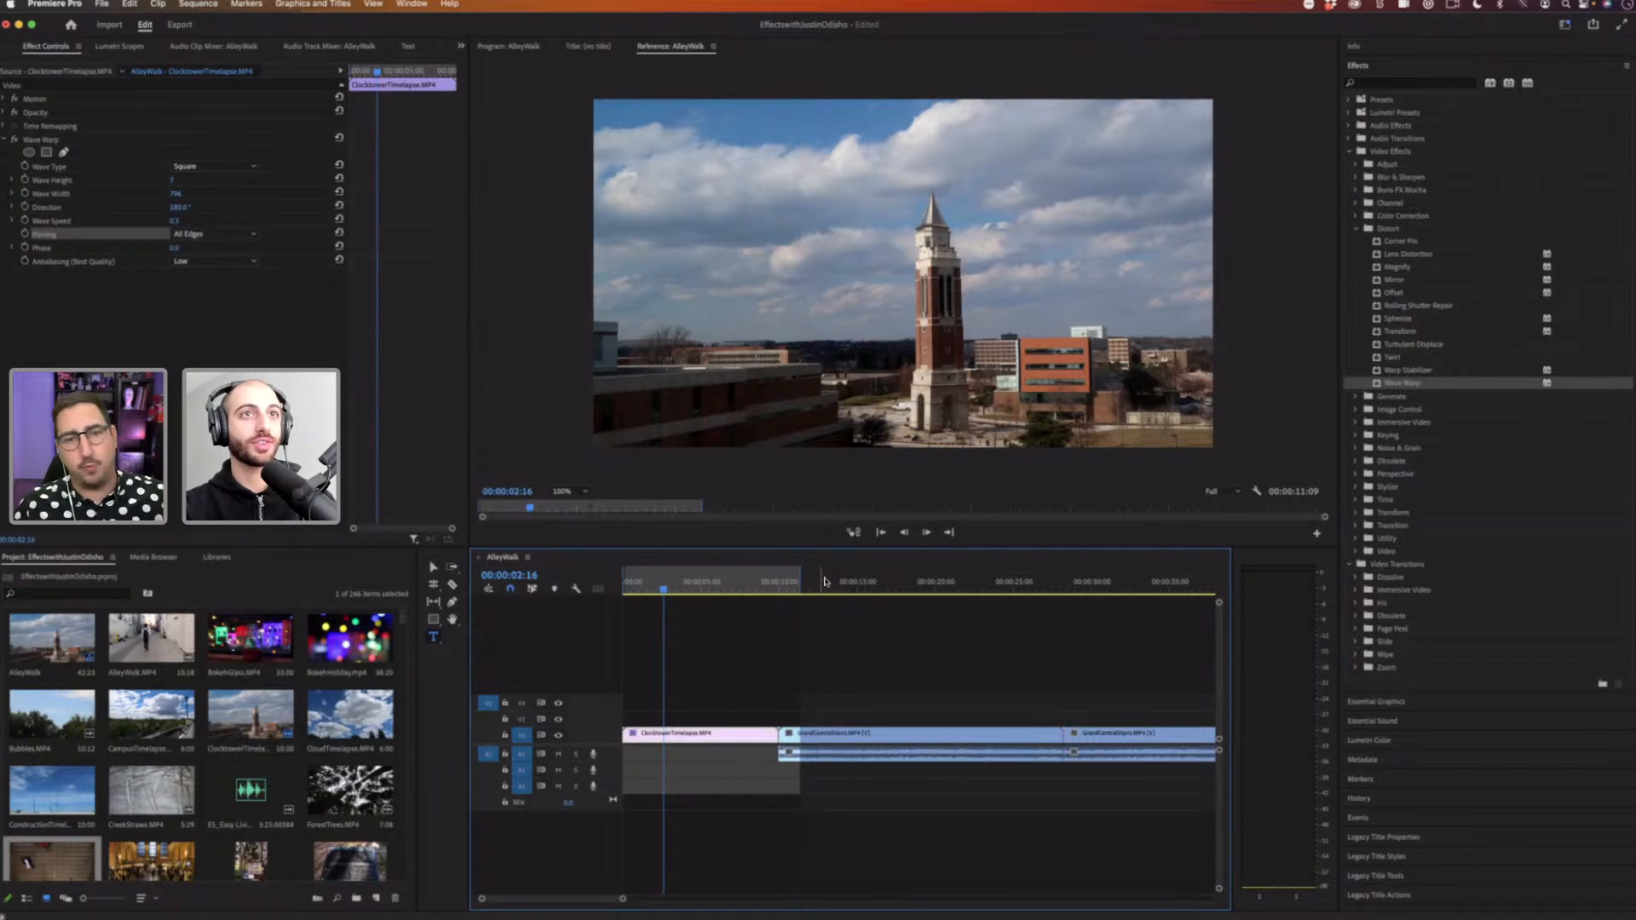
key(space)
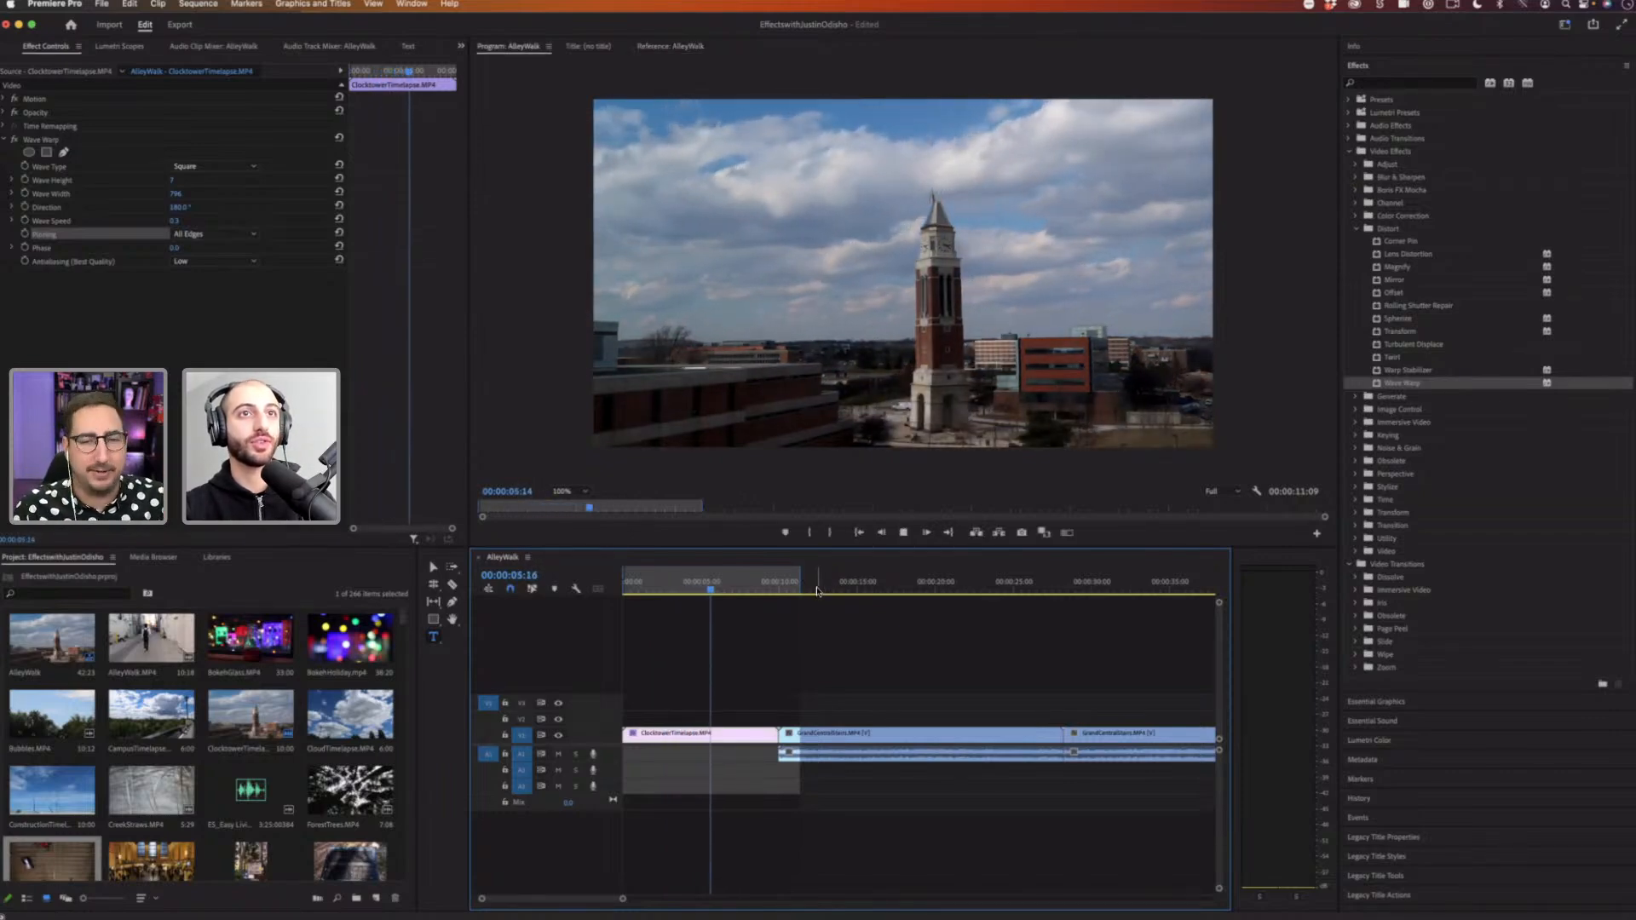
click(653, 587)
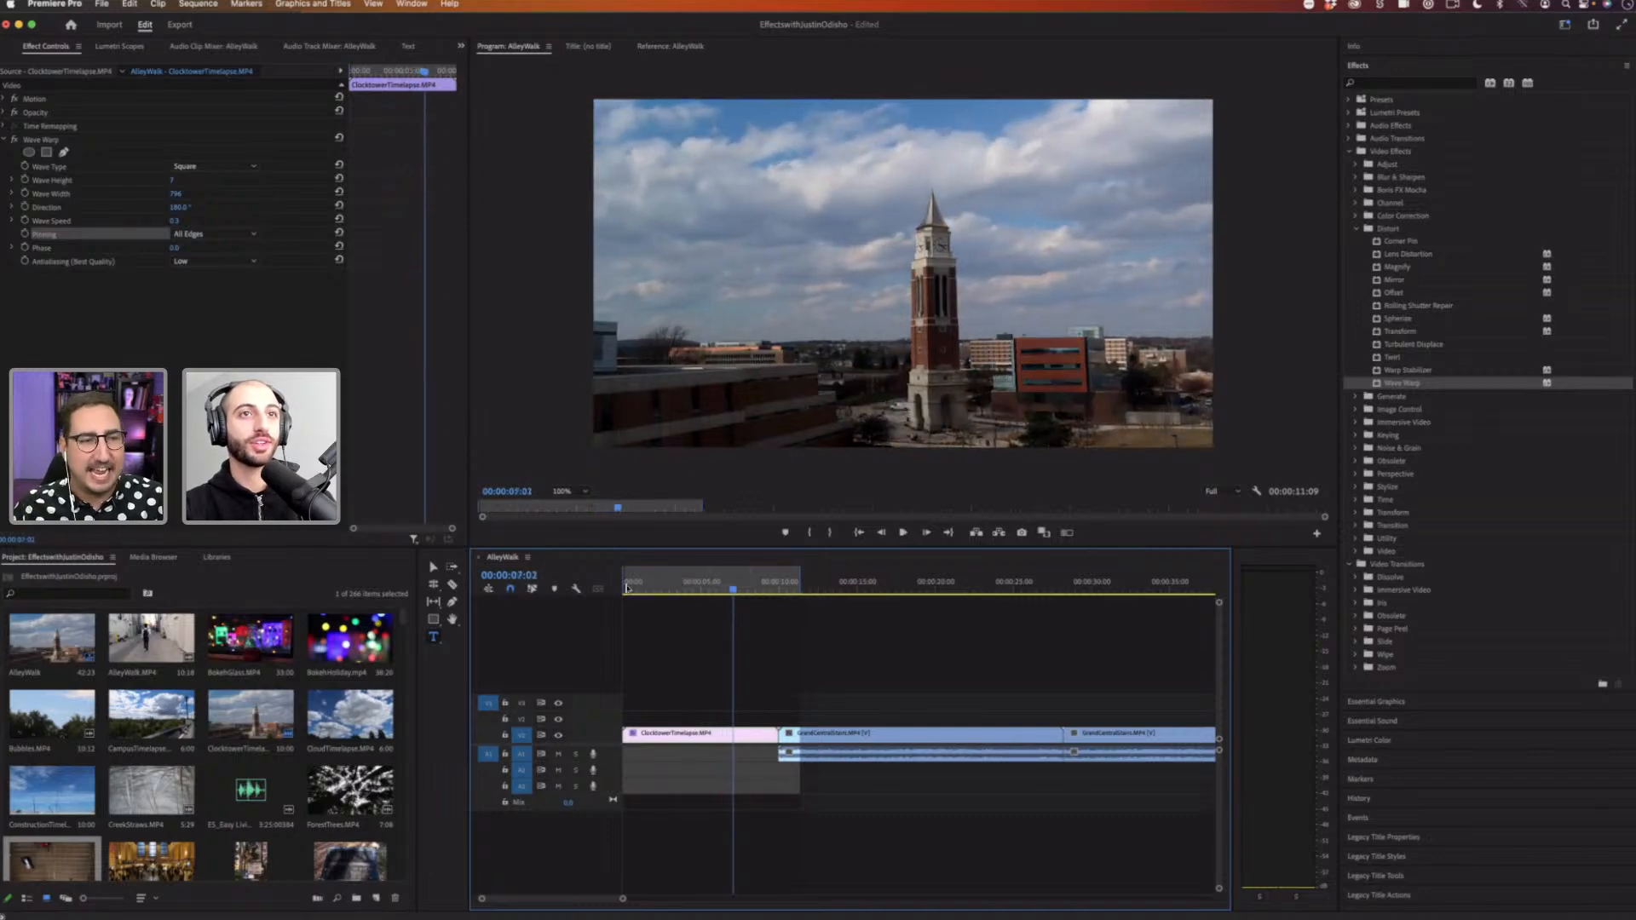
click(621, 587)
drag(667, 585, 620, 581)
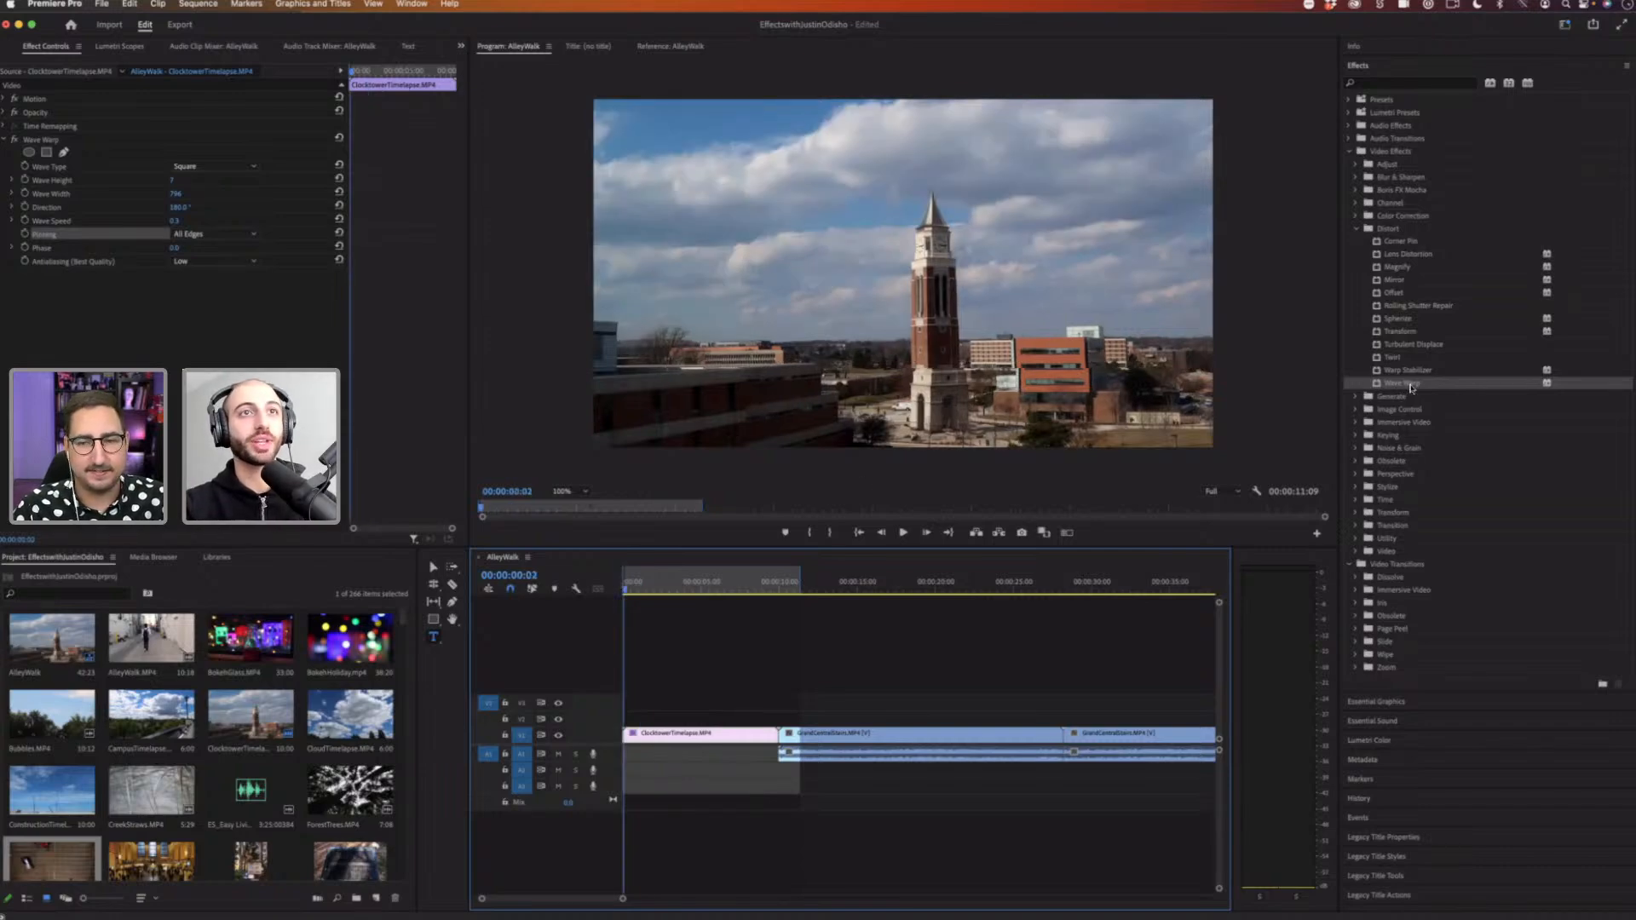
Step: Review the Wave Type options of Wave Warp and replay the ClocktowerTimelapse clip from the start
click(203, 168)
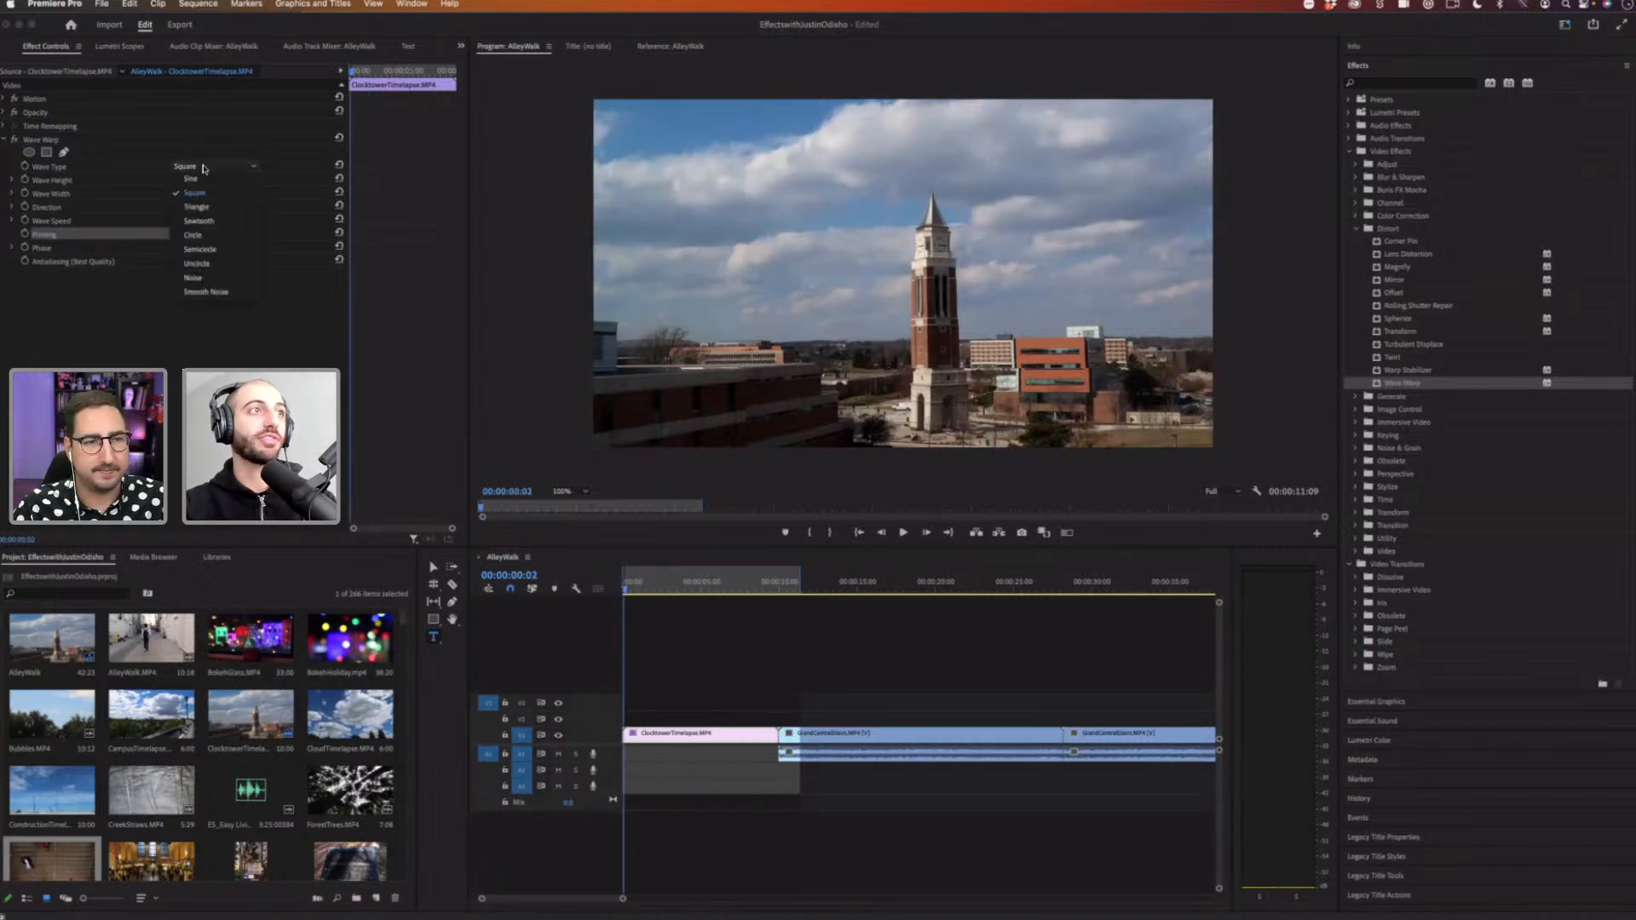
click(586, 373)
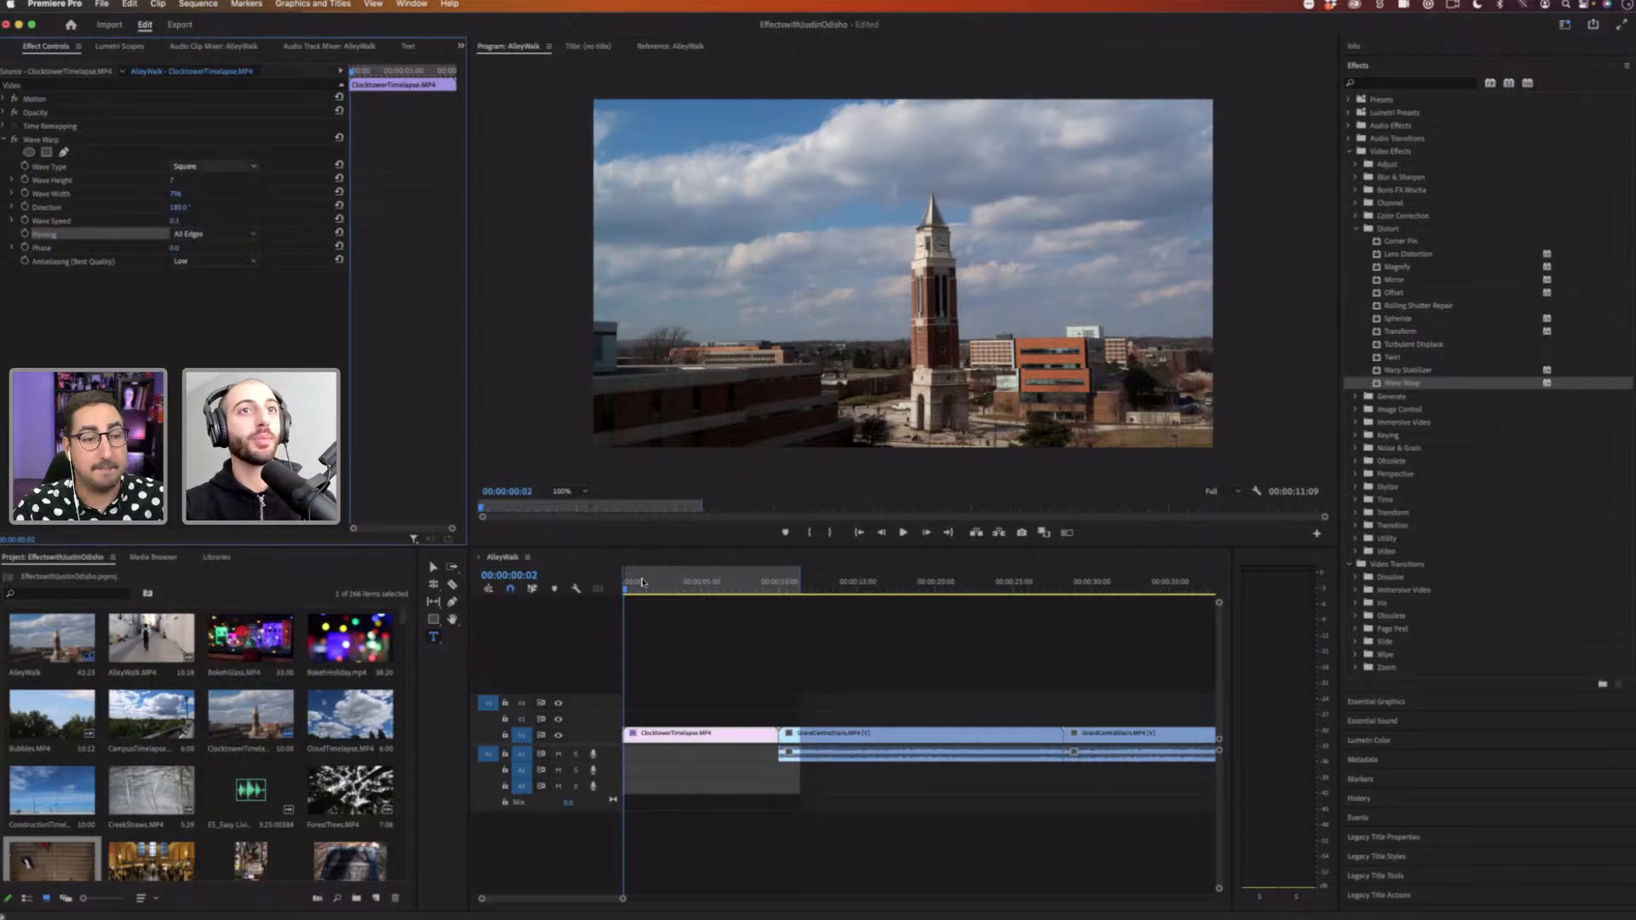
drag(686, 588, 597, 594)
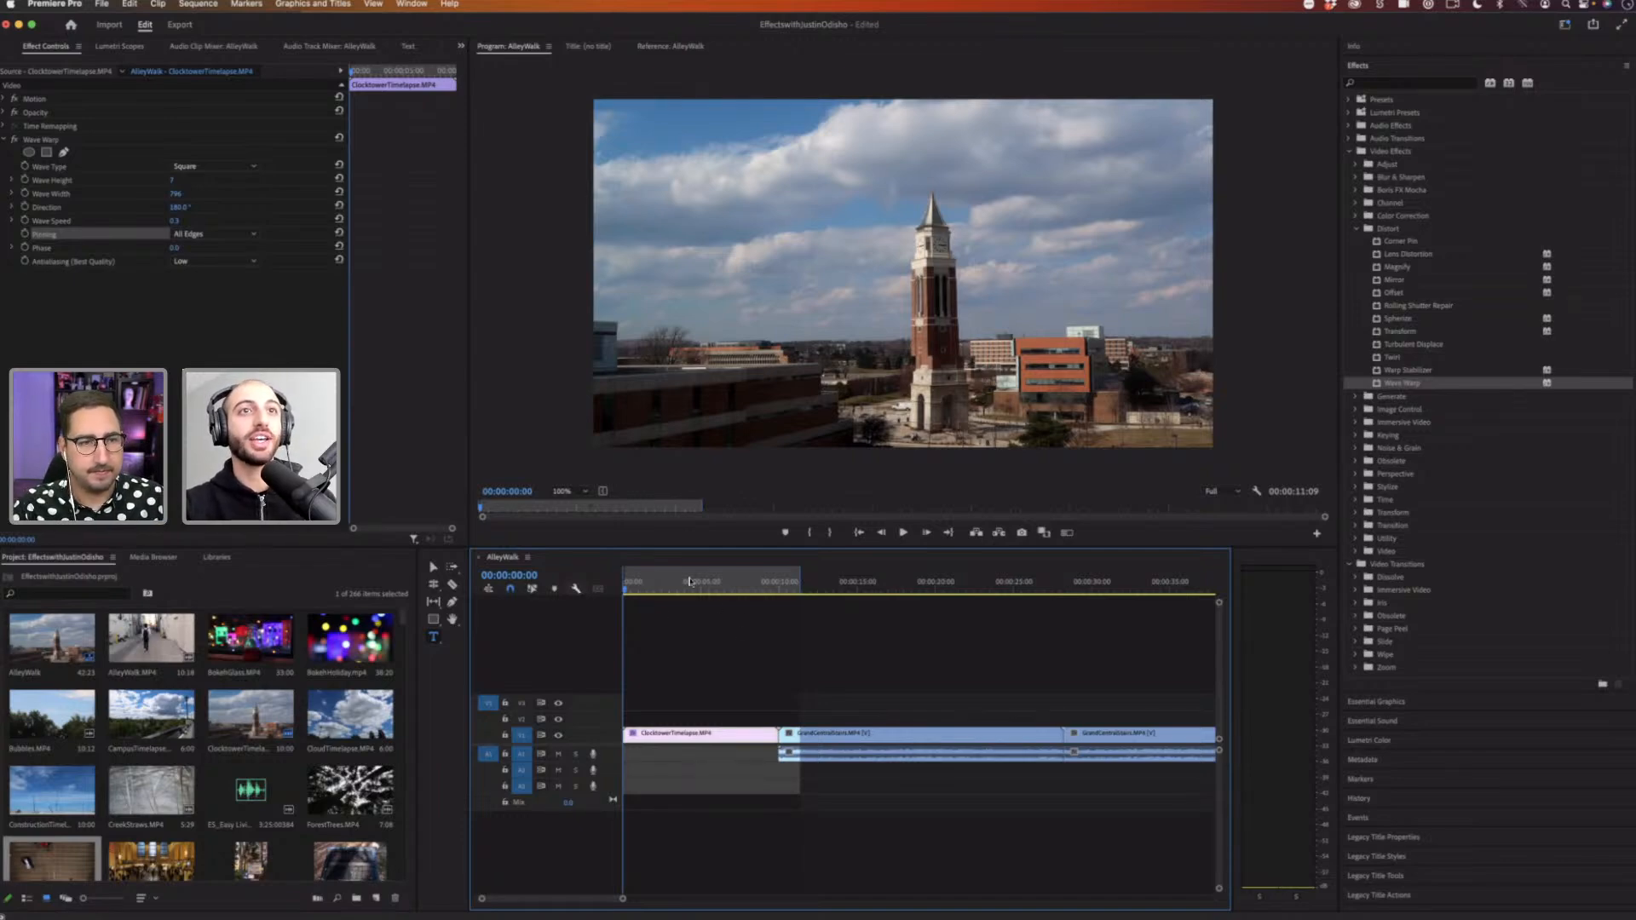
key(space)
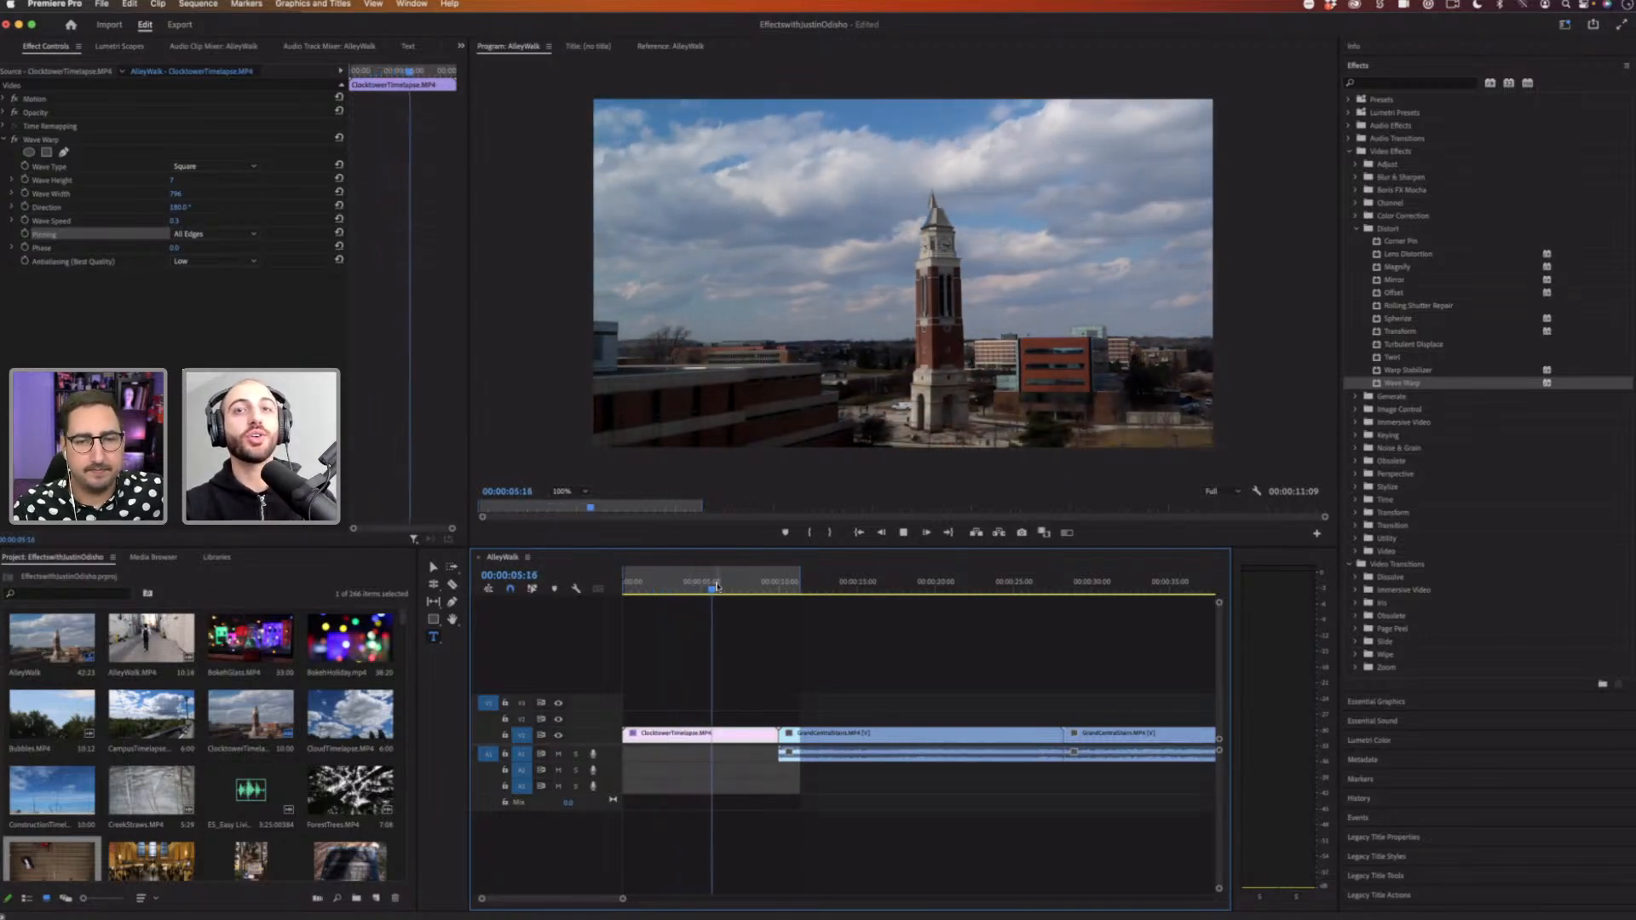
key(space)
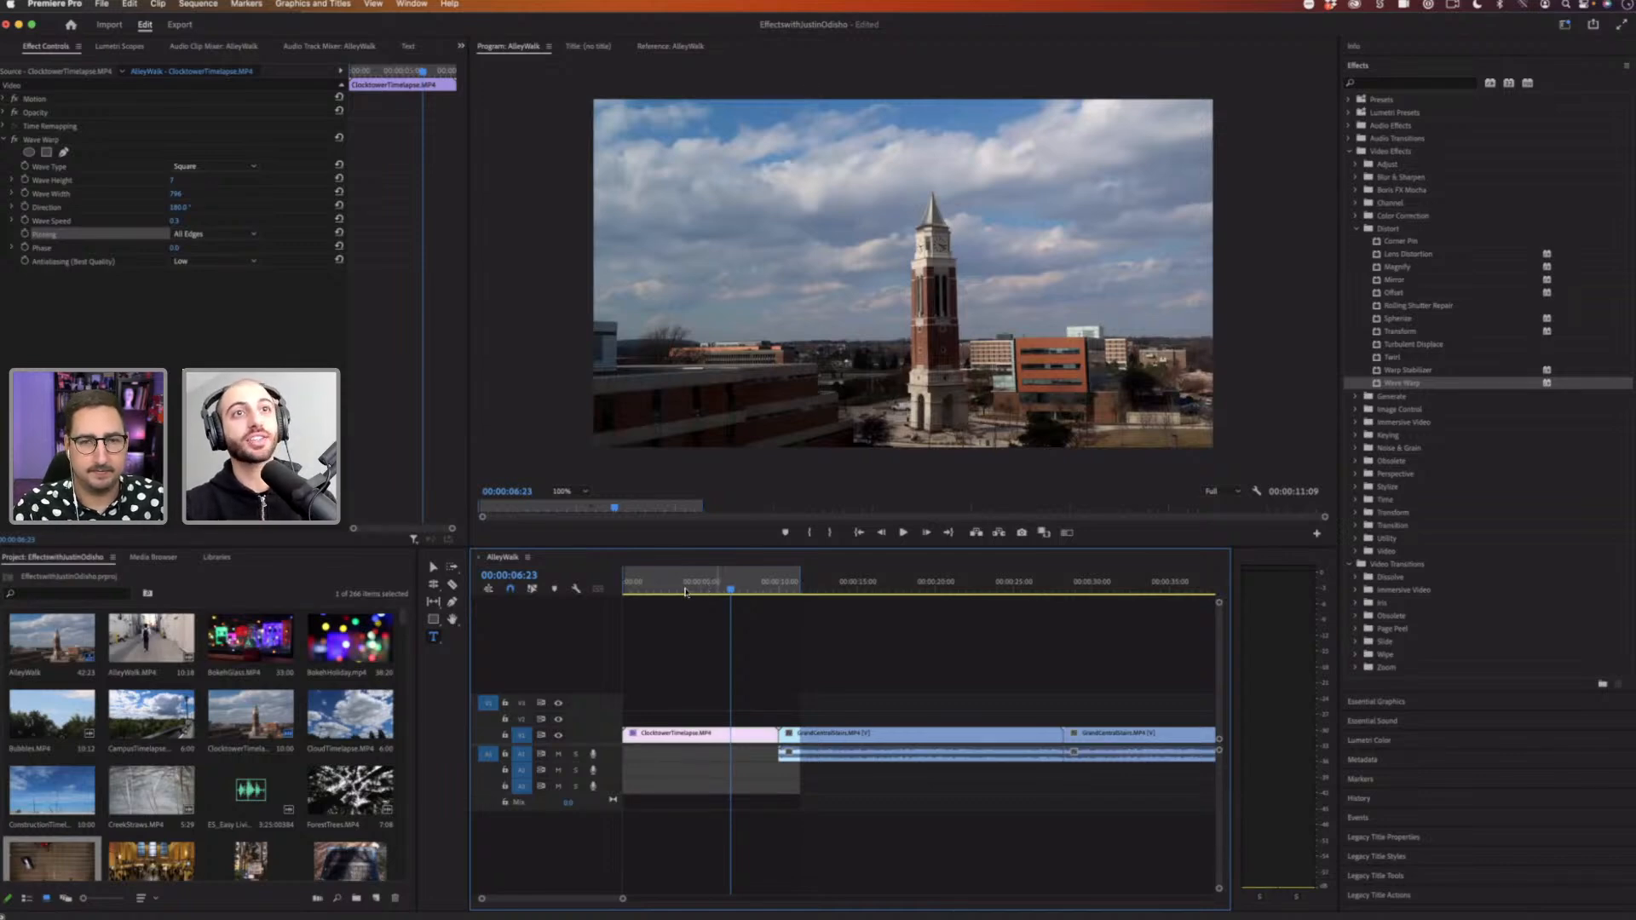
drag(680, 592, 723, 588)
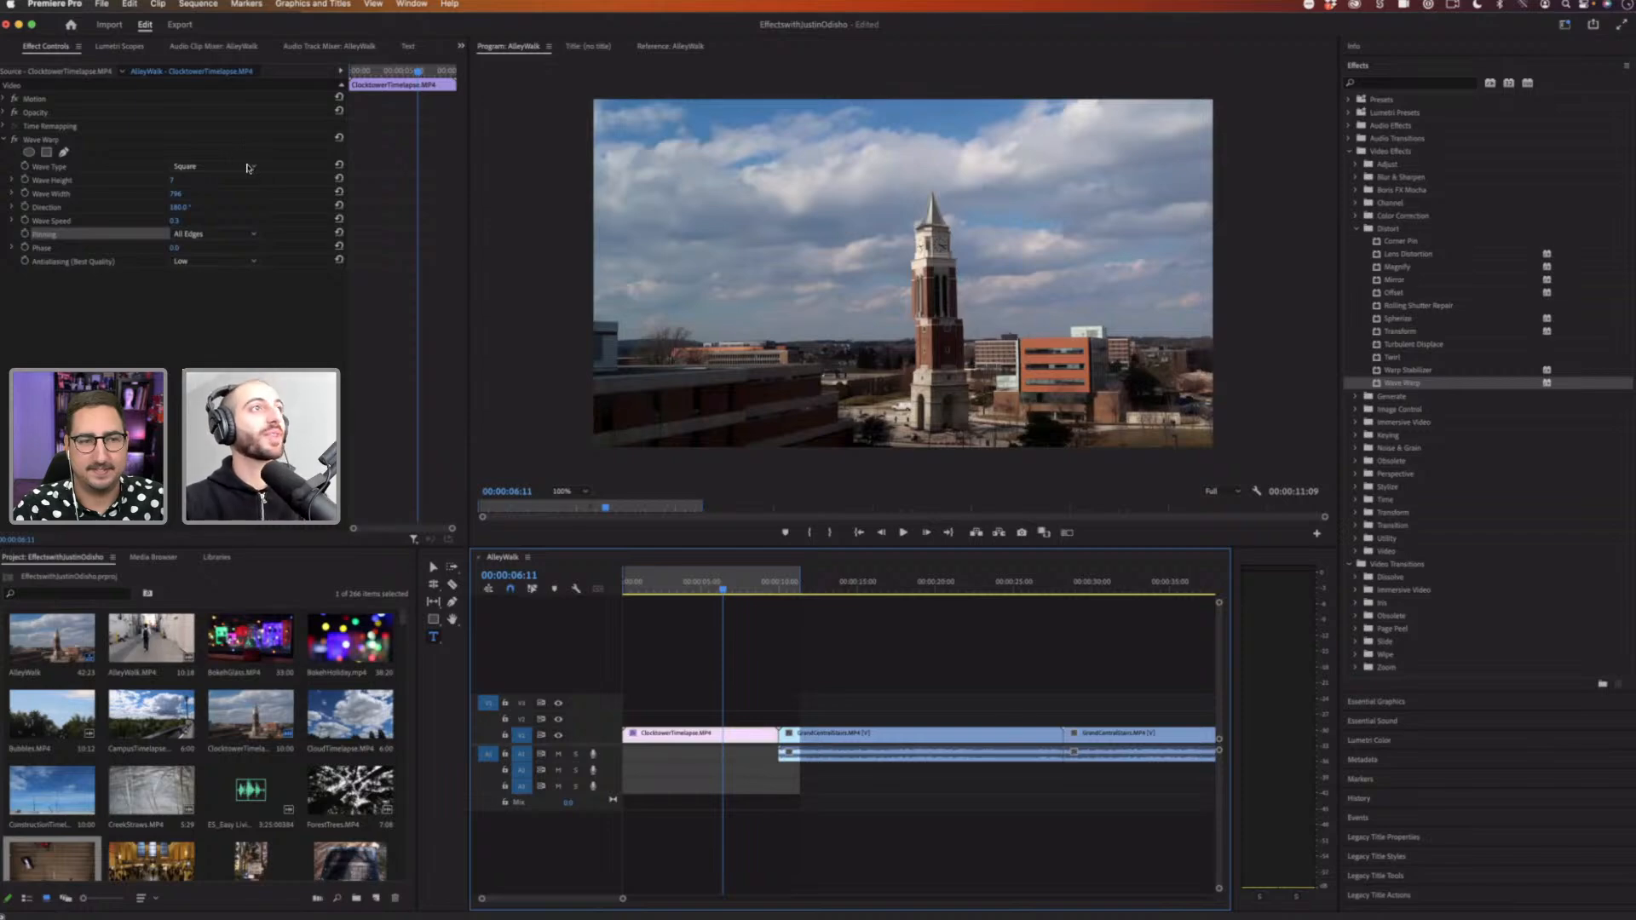
Step: Set Wave Warp's Wave Type to Triangle and play the clip from the start
click(253, 168)
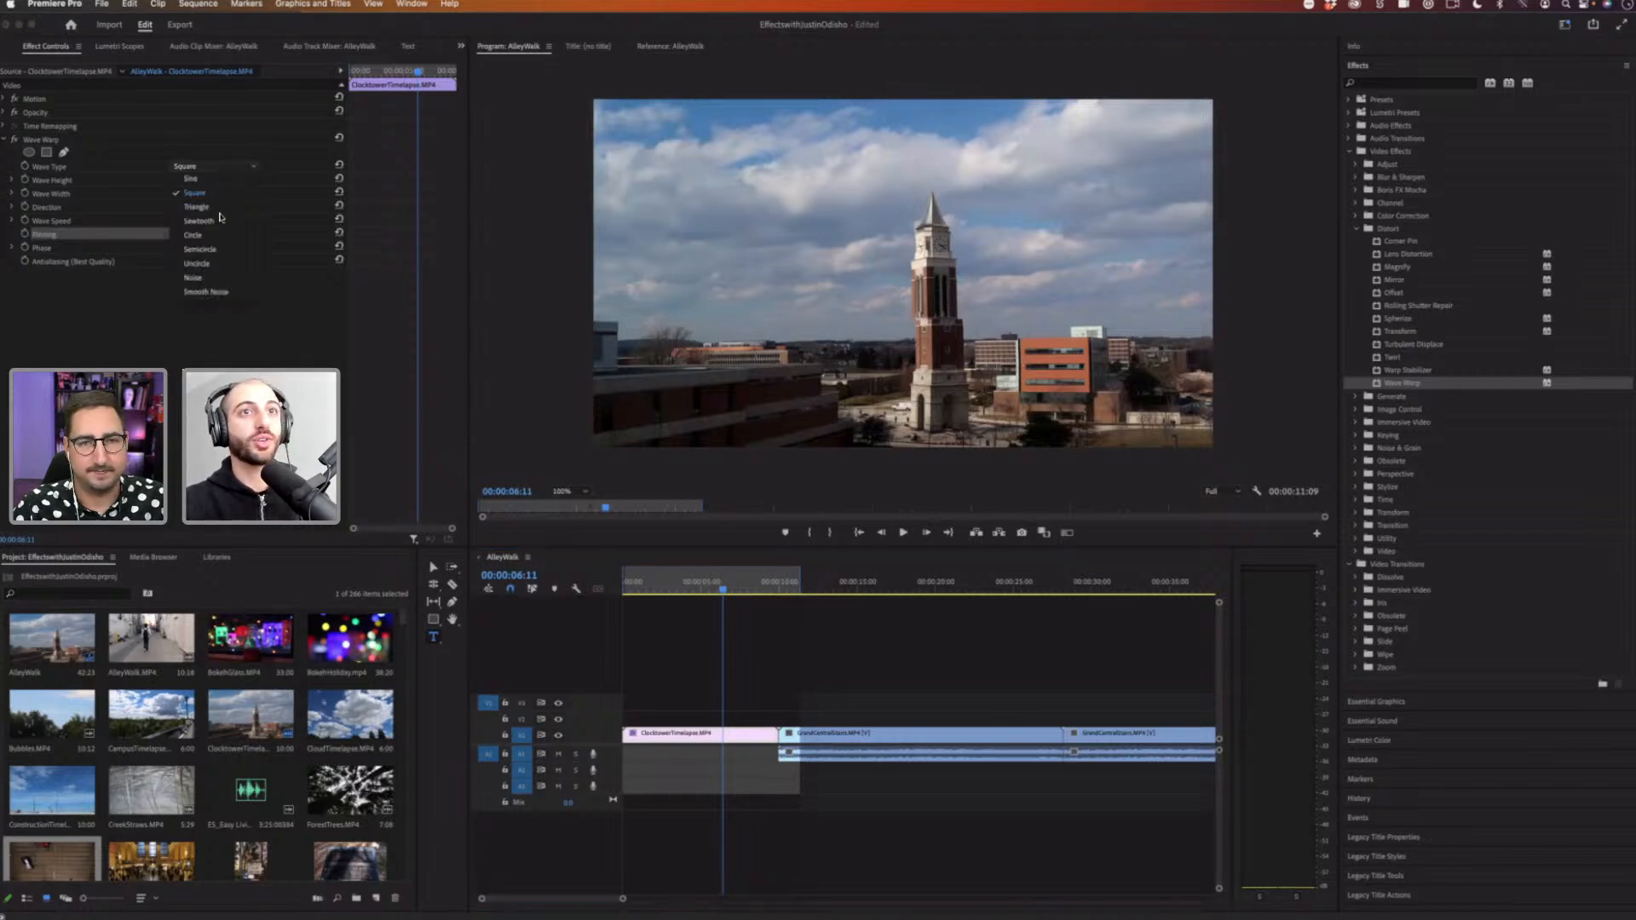
click(209, 207)
click(642, 585)
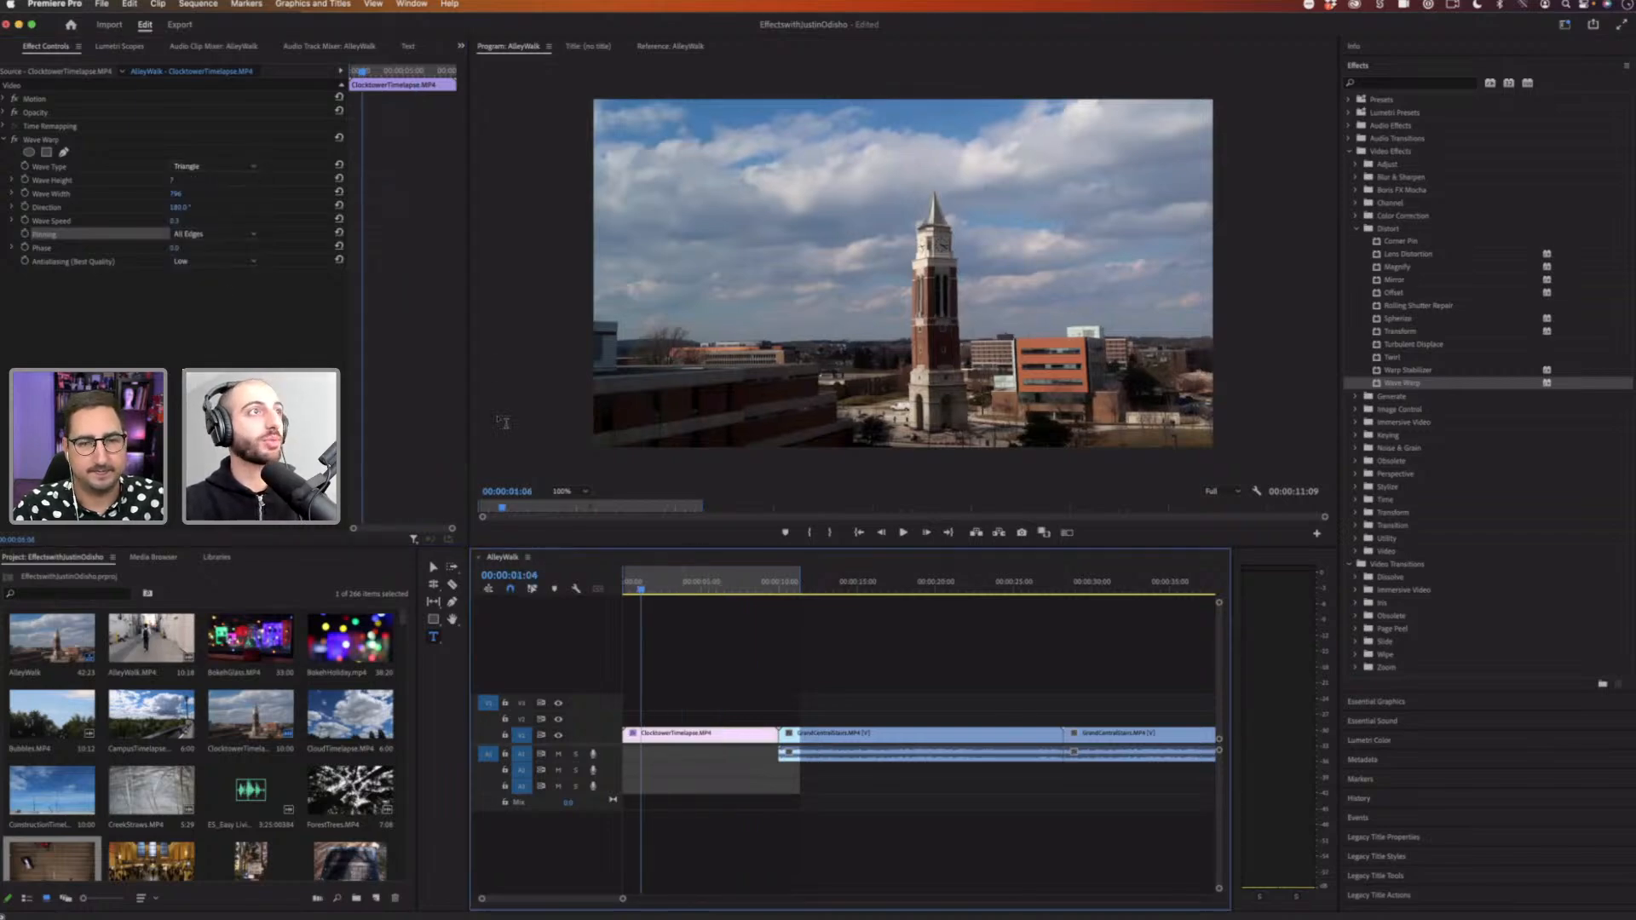
key(space)
Step: Change Wave Warp's Wave Type to Noise
click(217, 166)
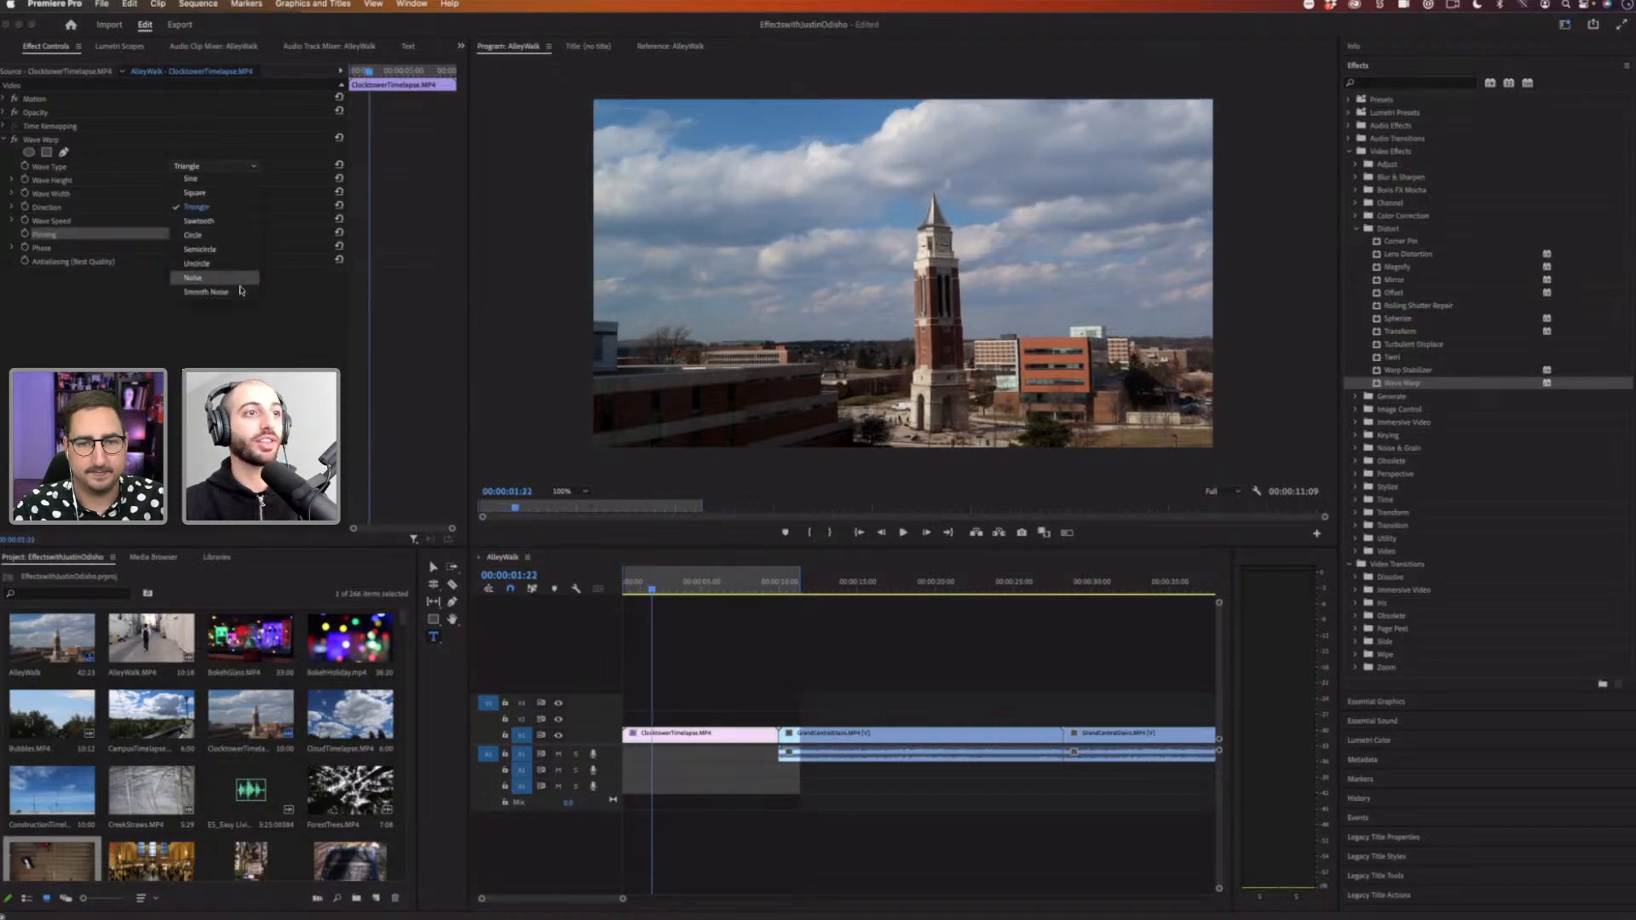
click(433, 639)
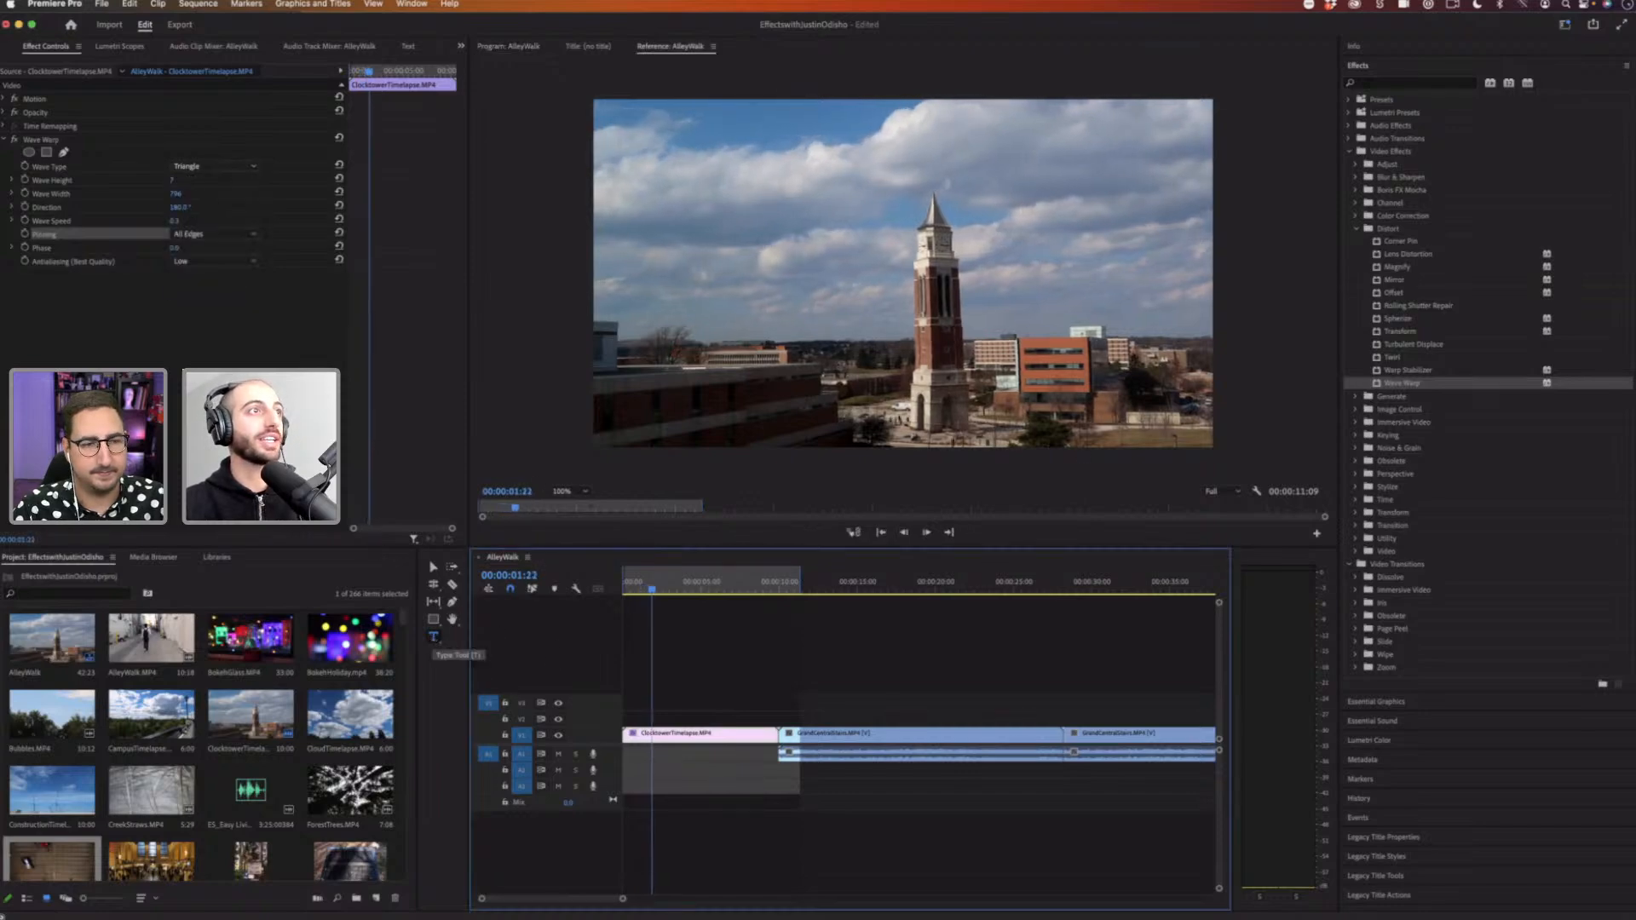
click(218, 166)
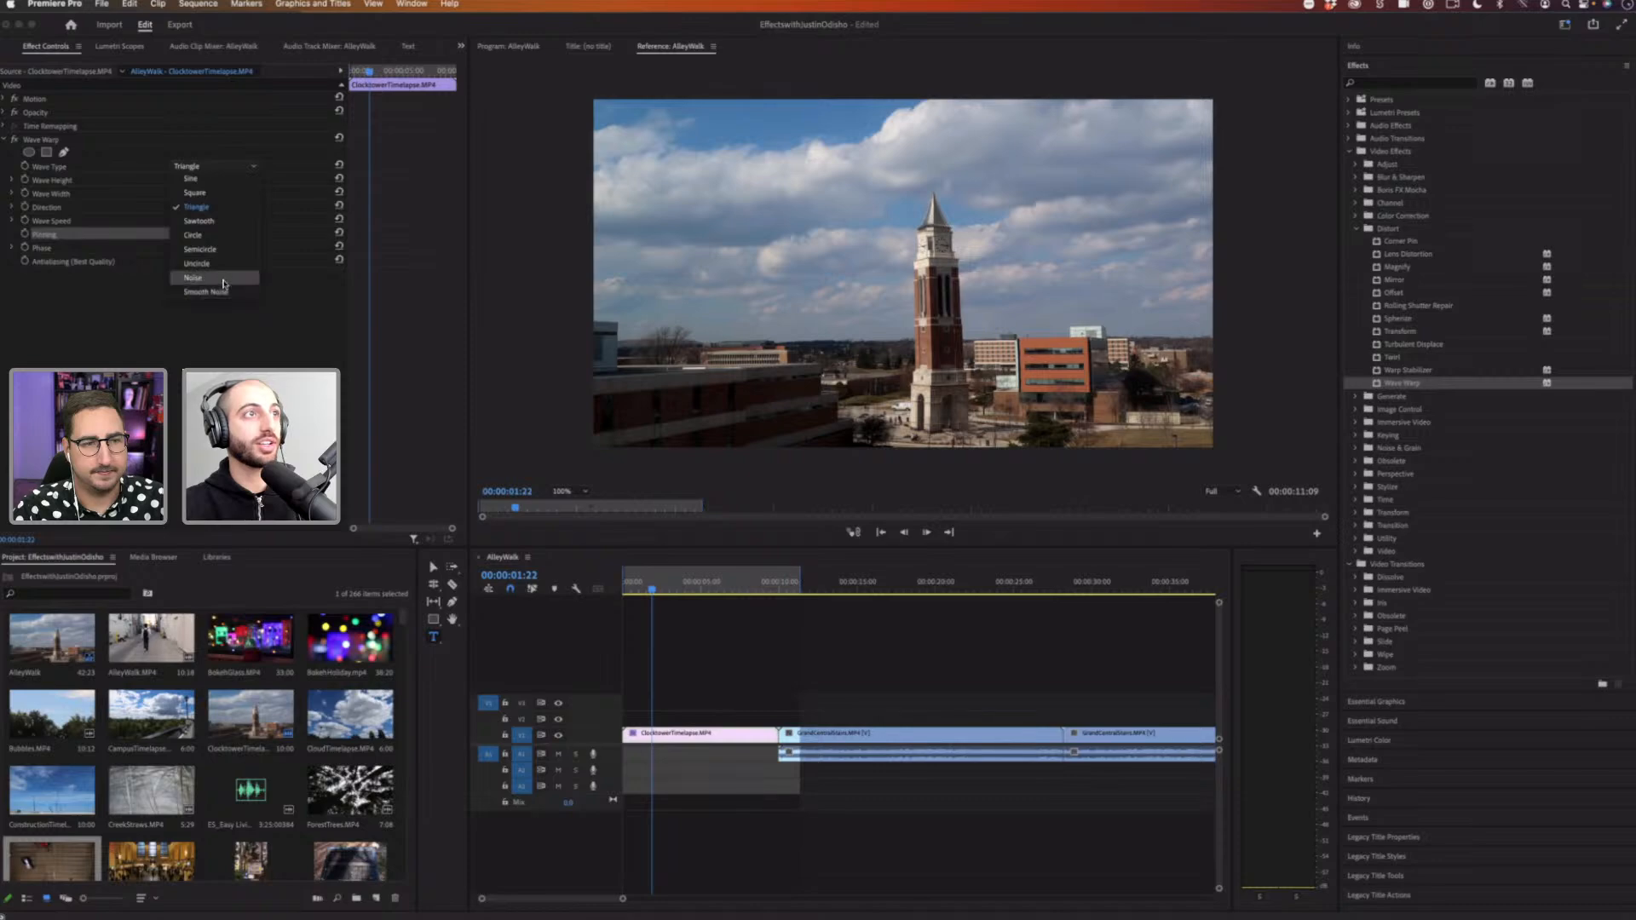
click(220, 278)
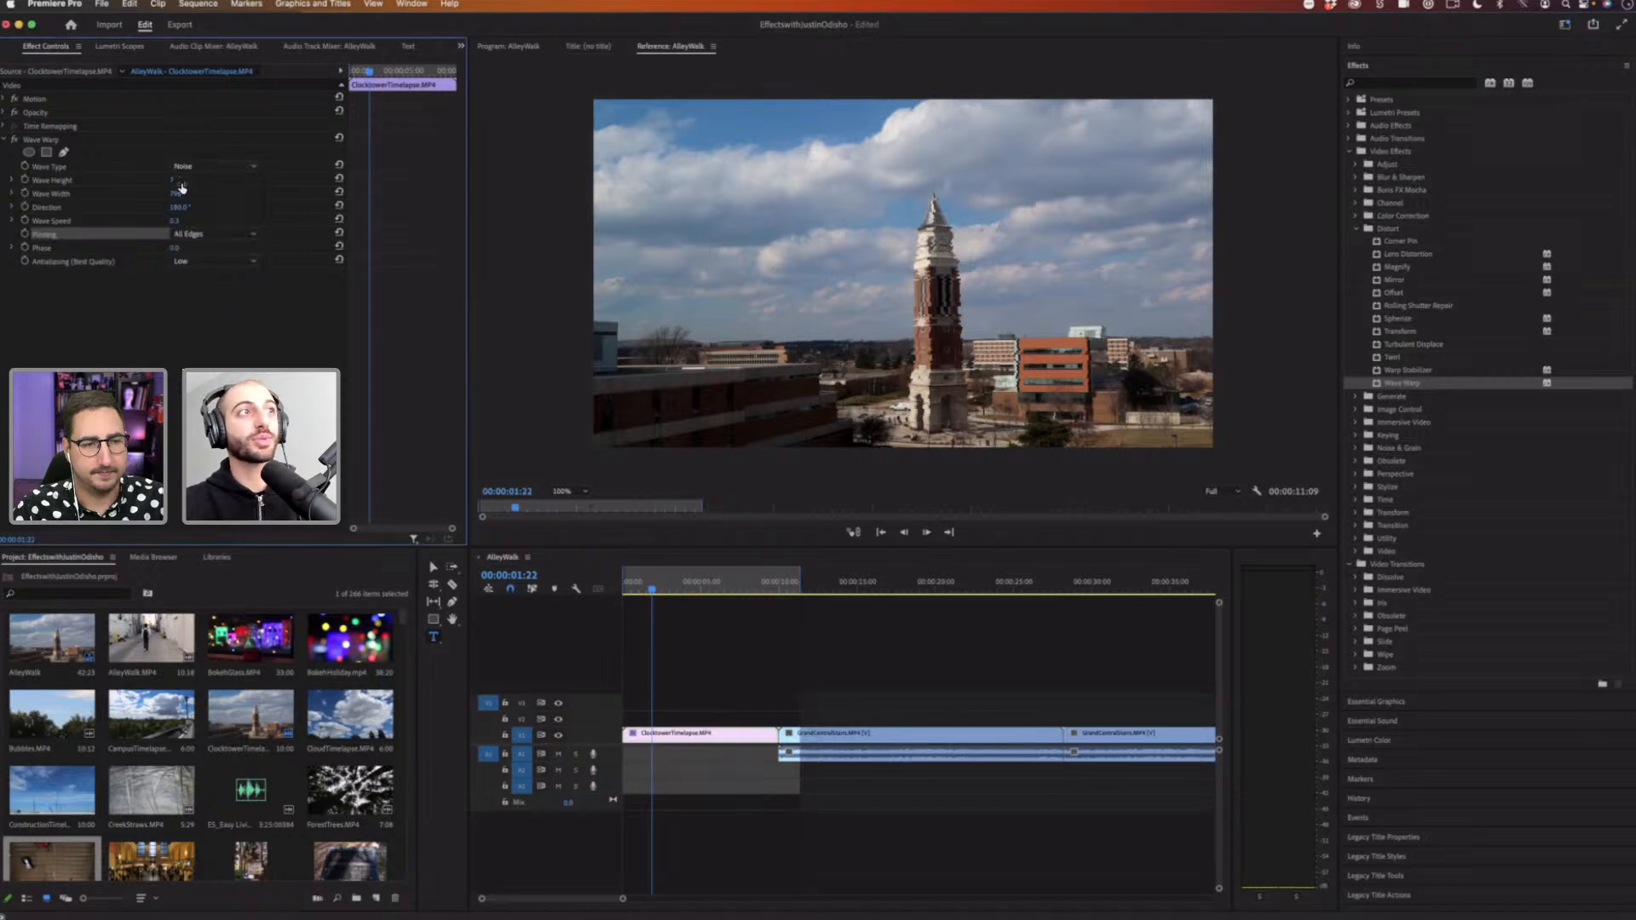
Step: Scrub Wave Warp's wave size value higher and play the Noise distortion from the start
mouse_move(175, 192)
mouse_down()
mouse_move(243, 180)
mouse_move(176, 180)
mouse_up()
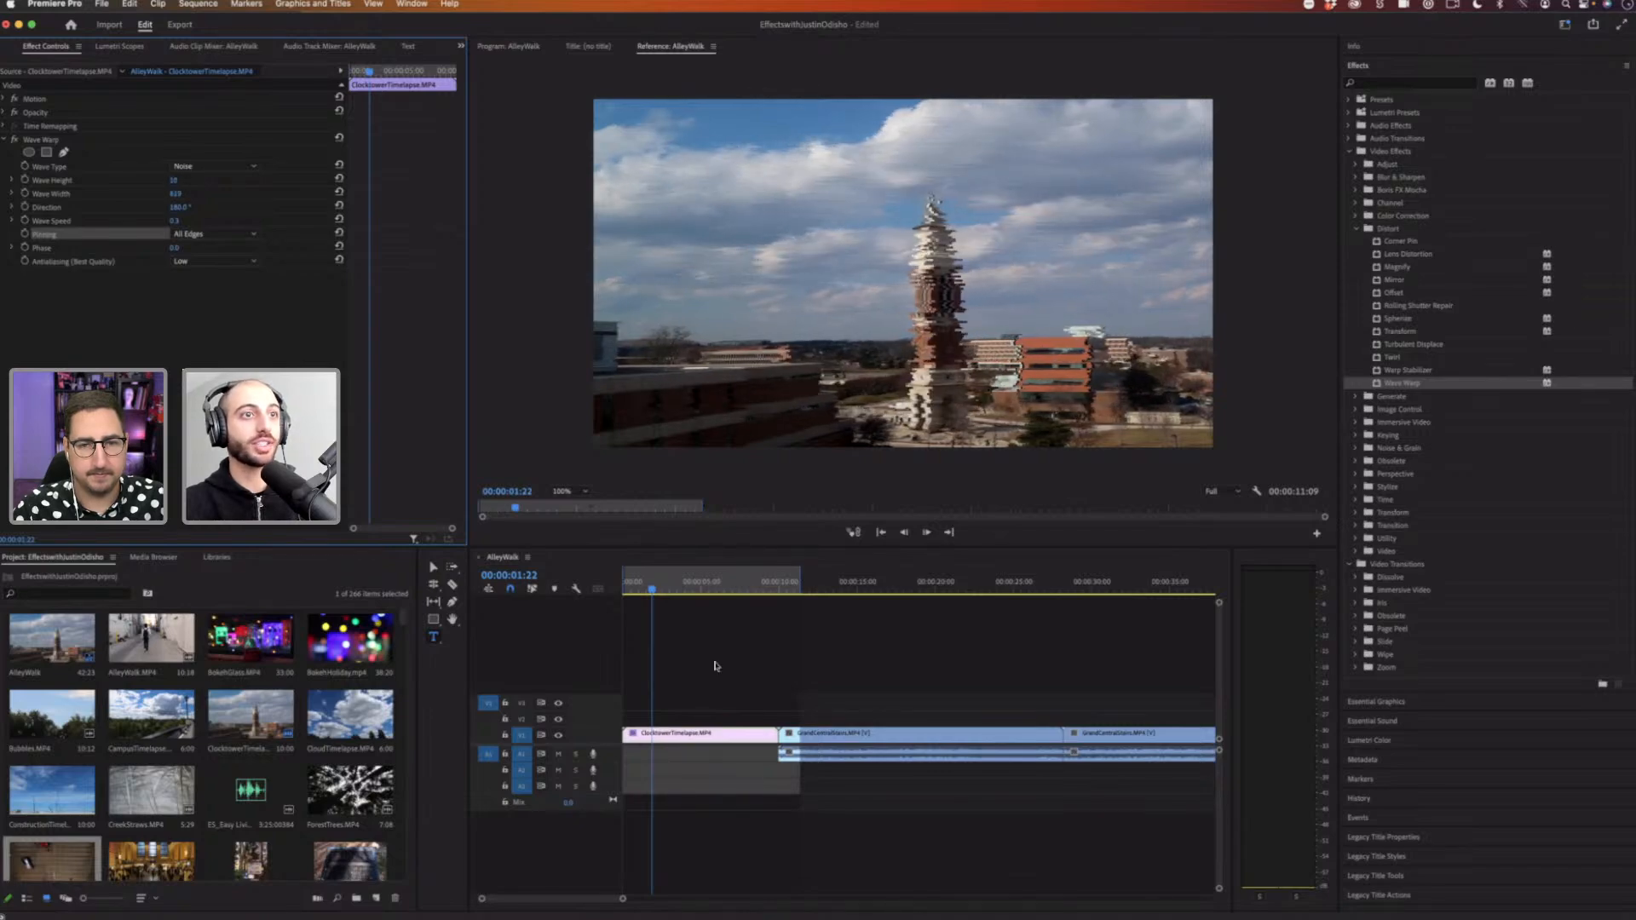
click(624, 583)
key(space)
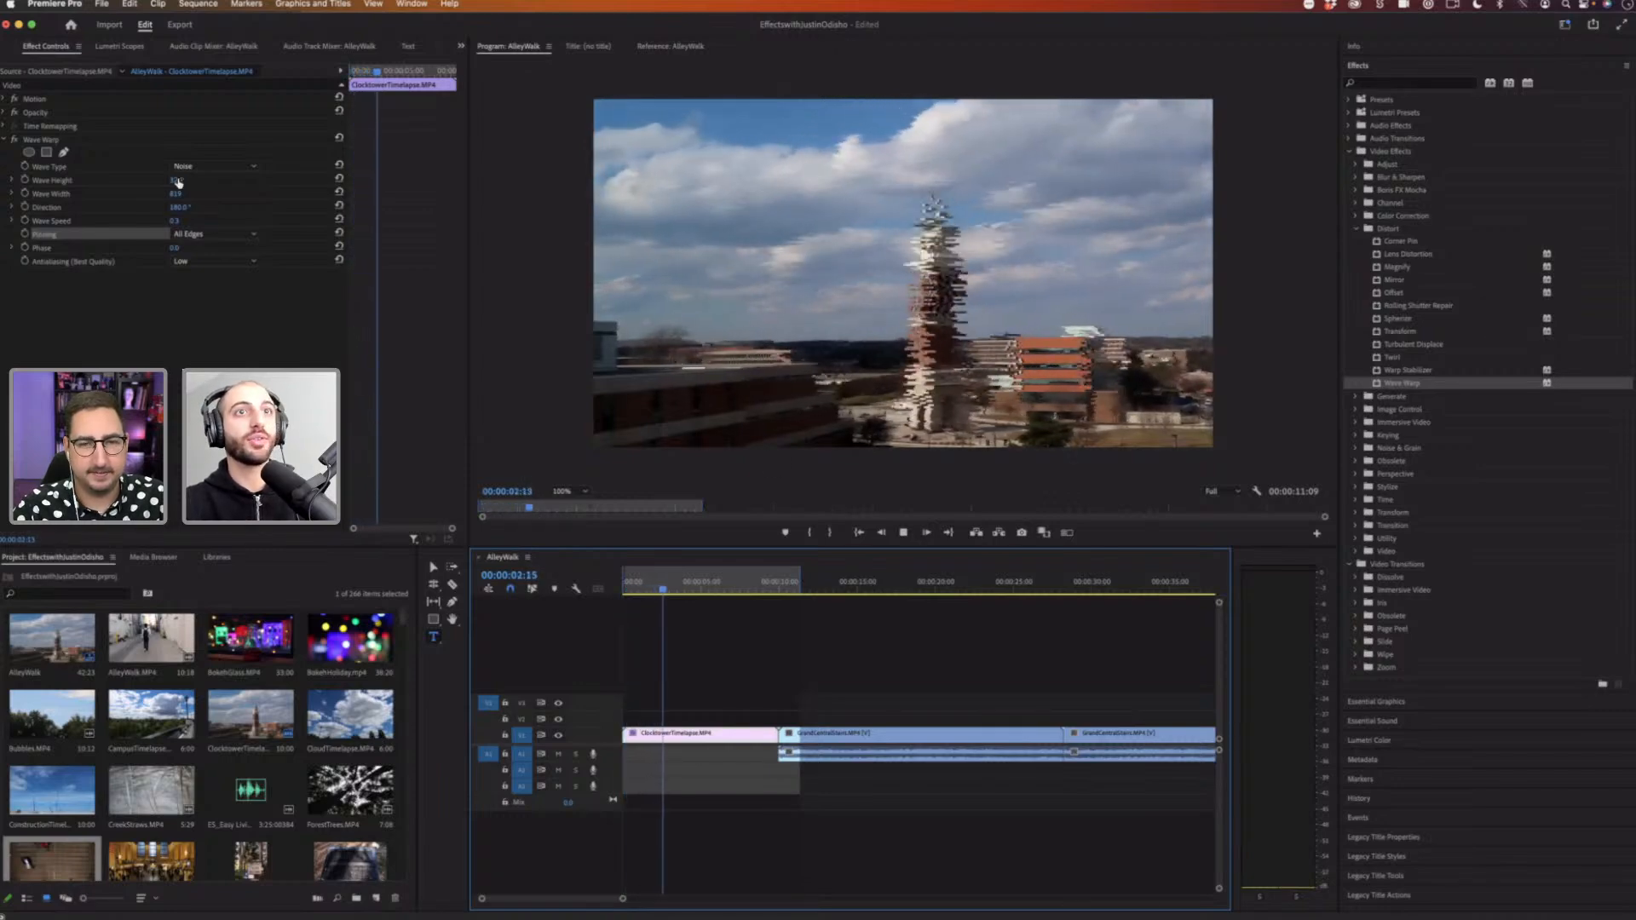
Step: Drag Wave Warp's Wave Height value higher and preview the playback
drag(173, 180, 188, 181)
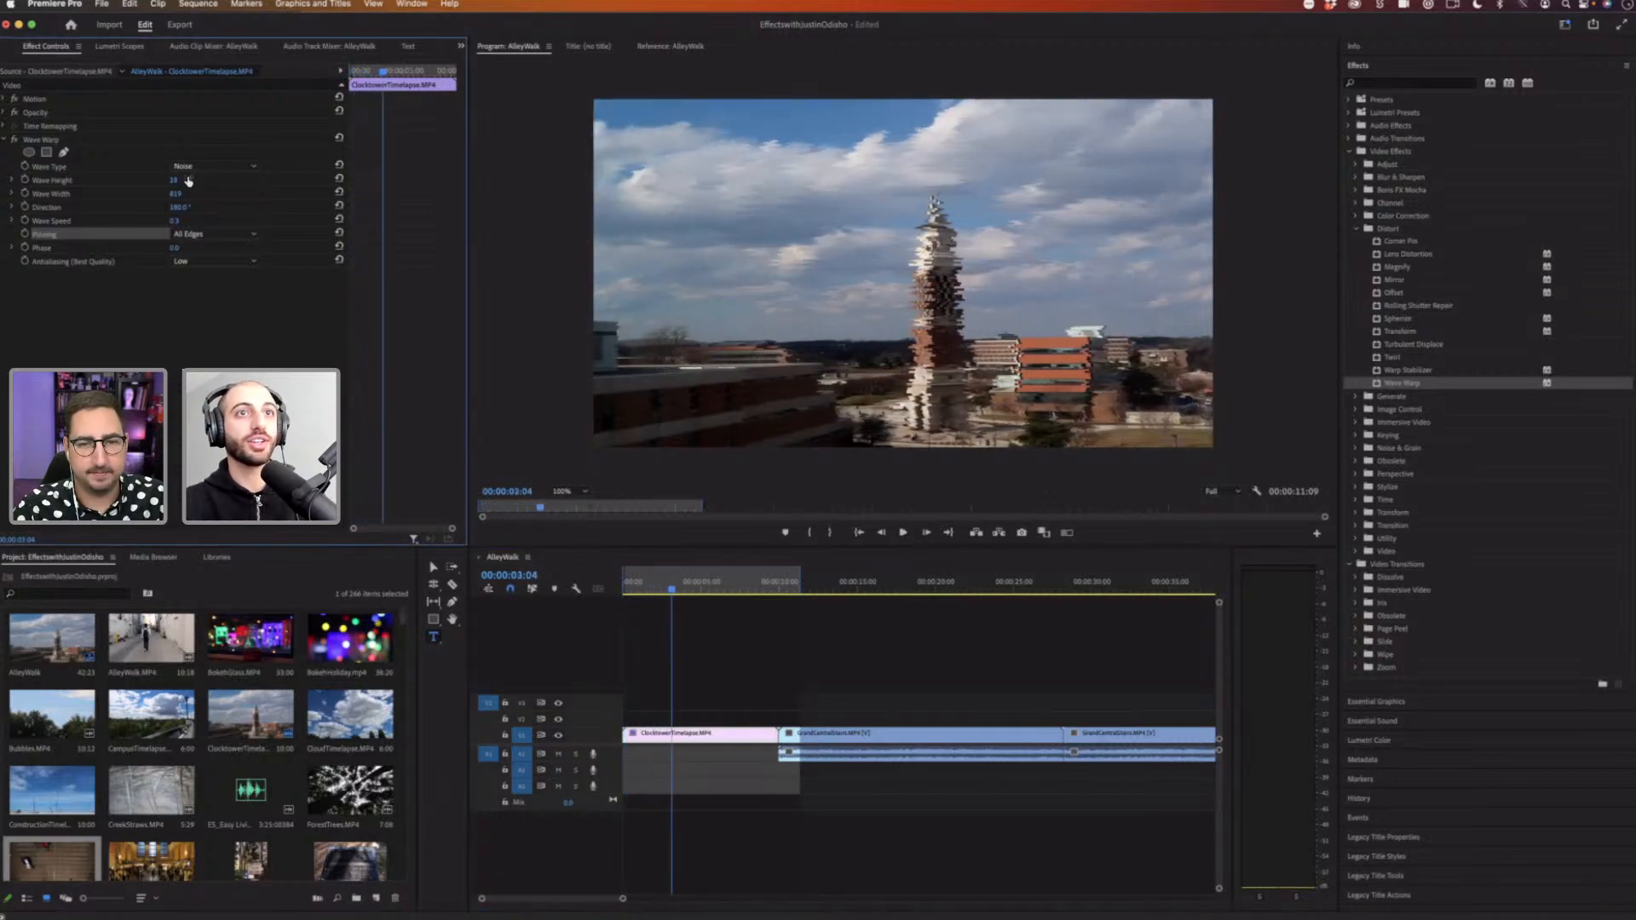
key(space)
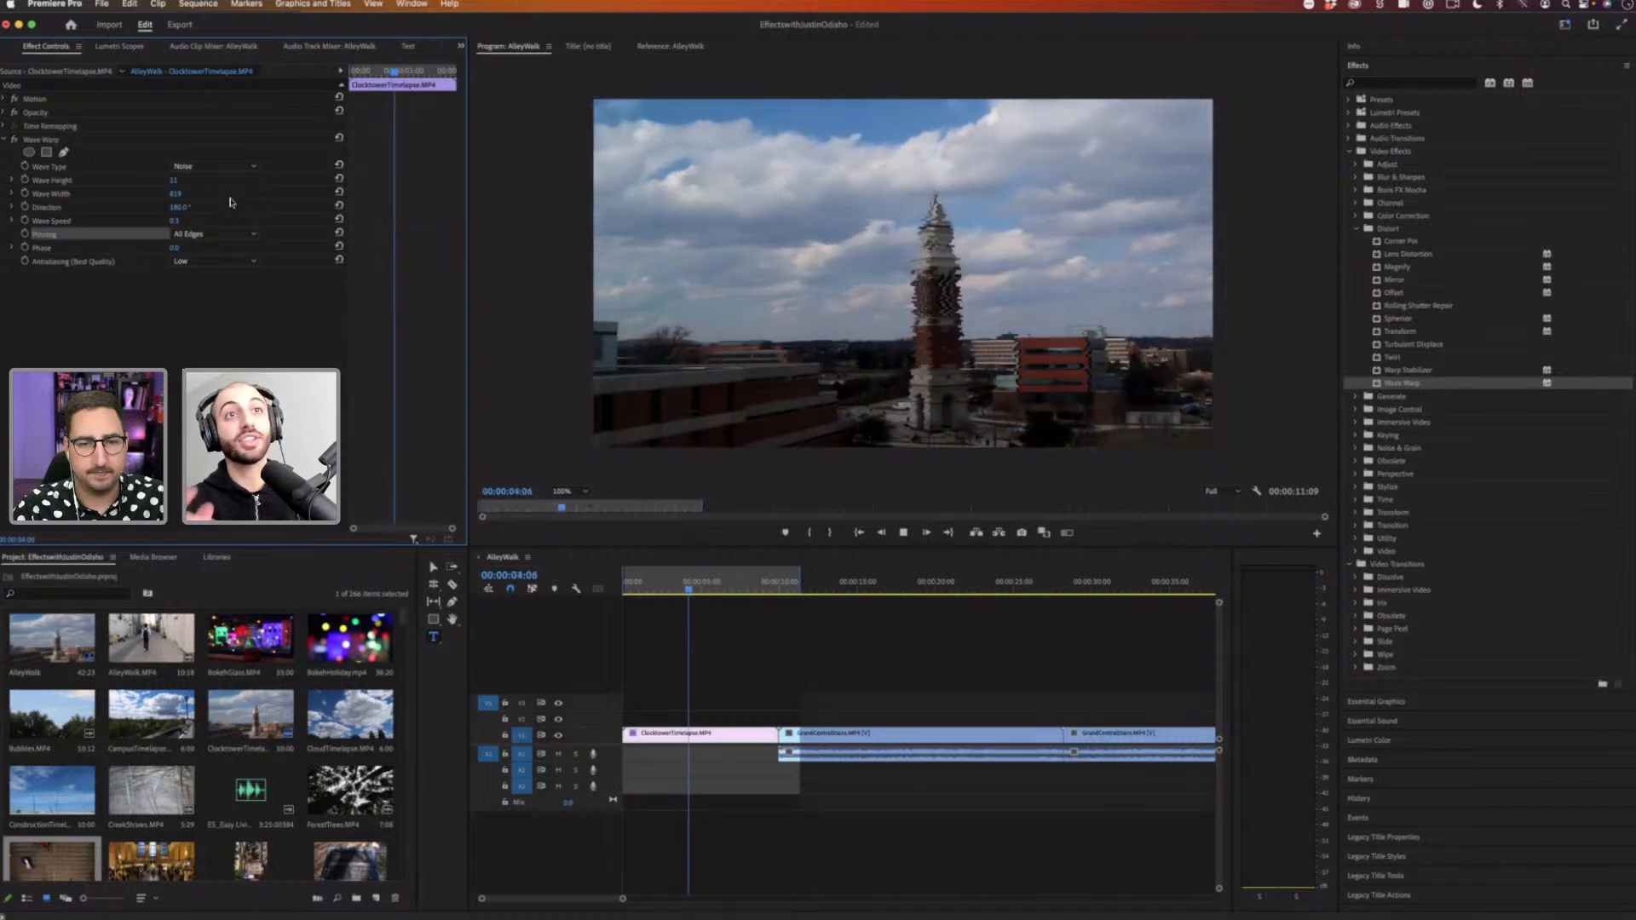
key(space)
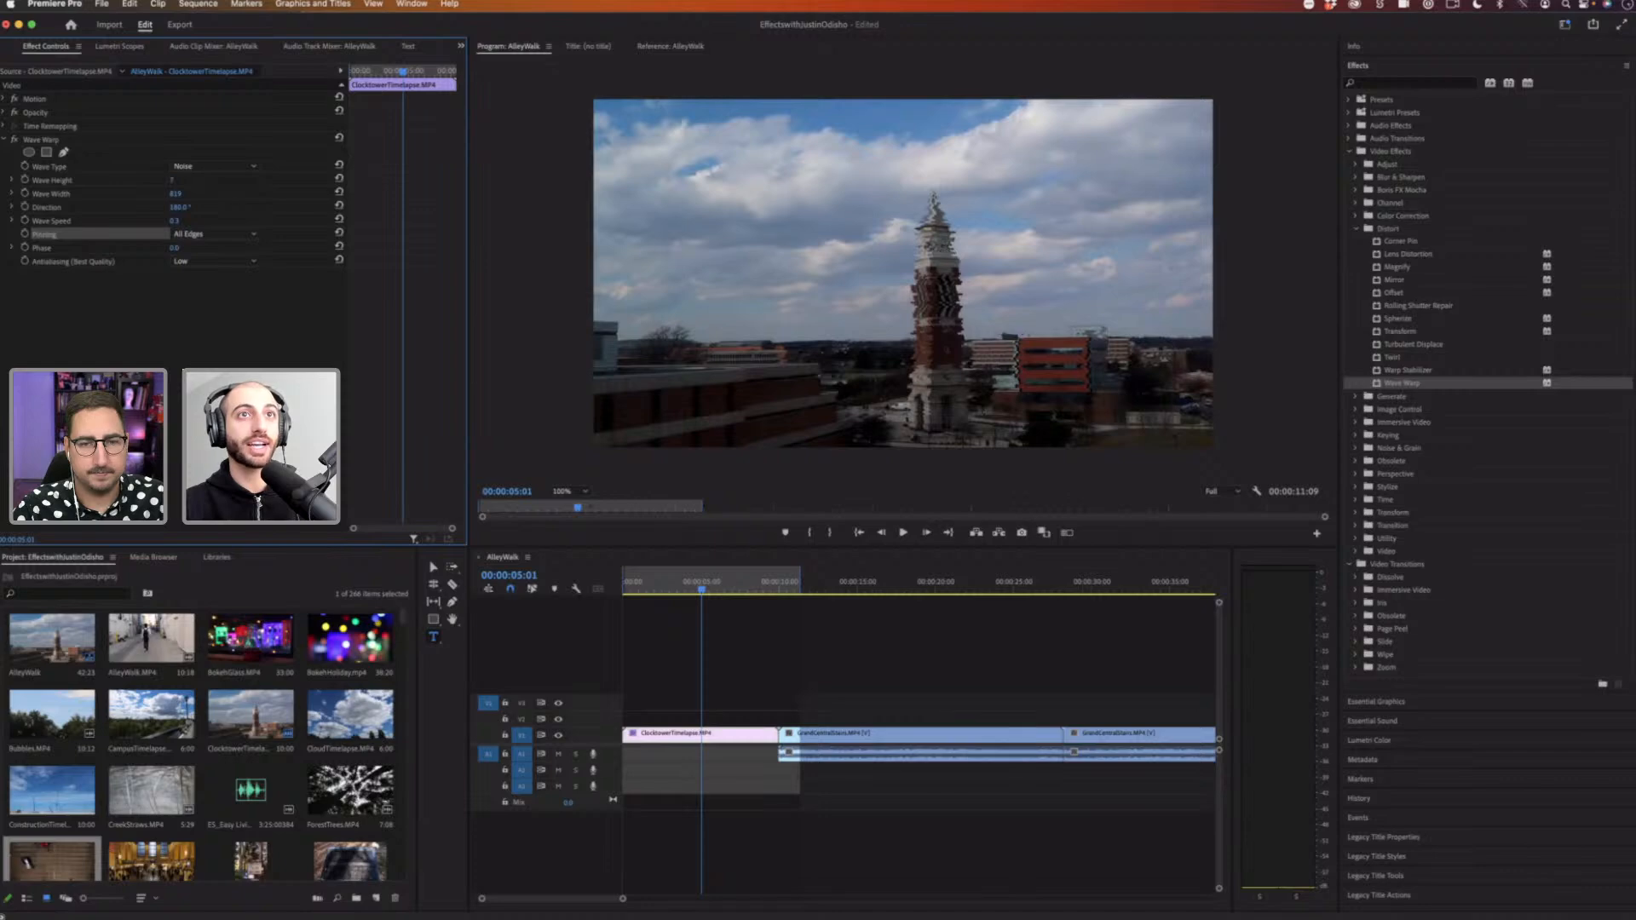
Step: Lower Wave Warp's Wave Height to a small value and replay the clip from the start
drag(172, 181, 165, 180)
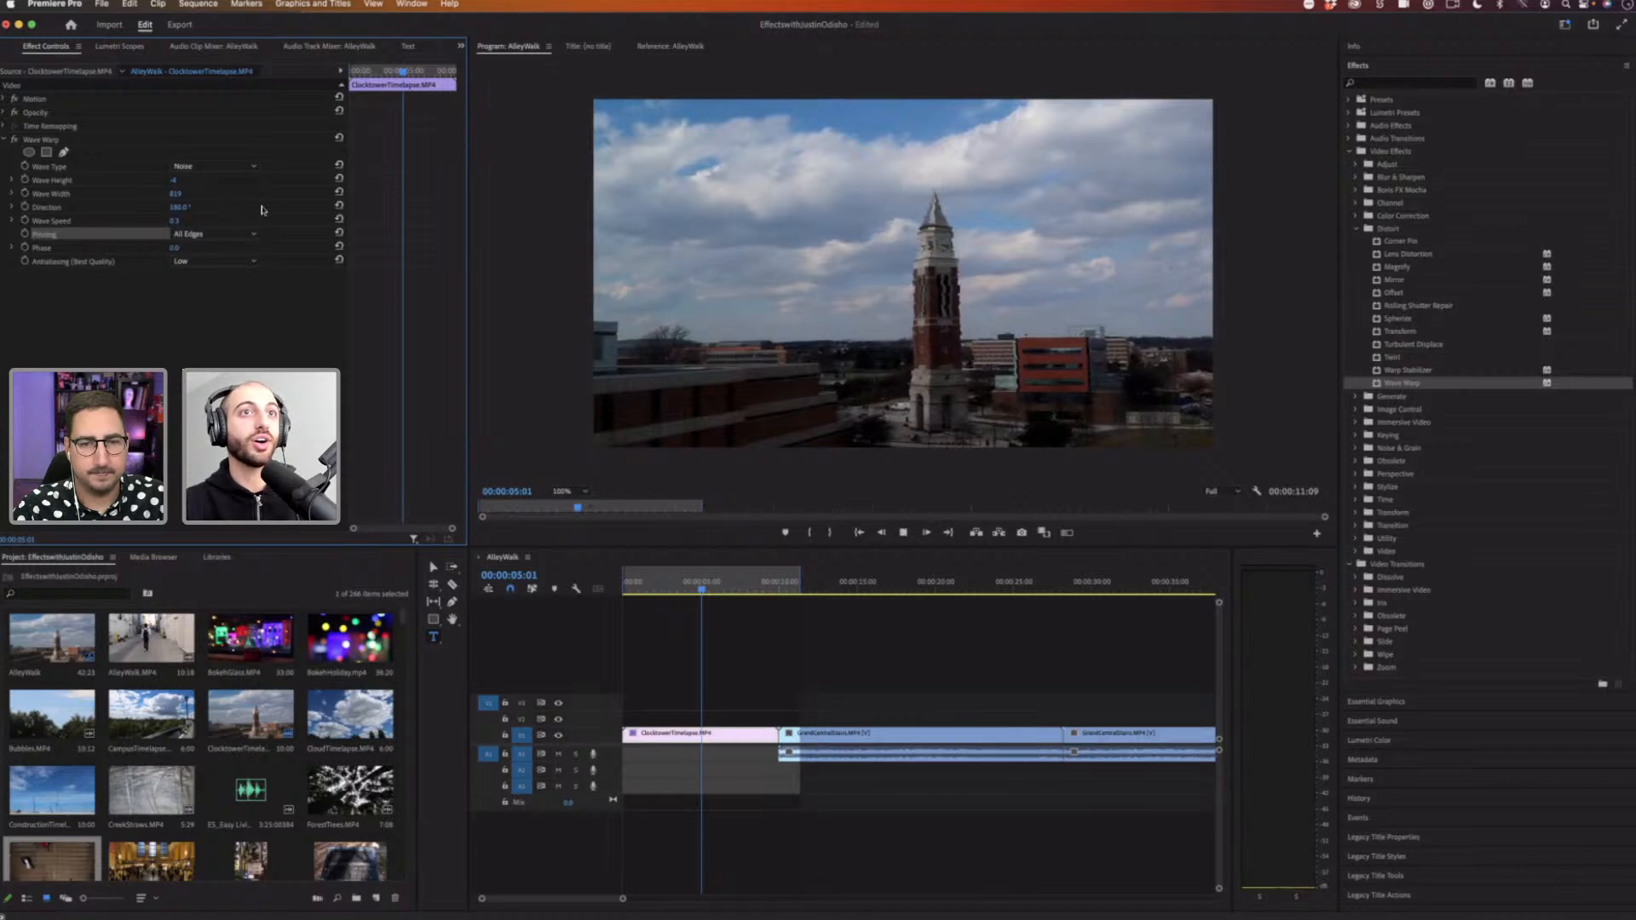
key(space)
key(space)
drag(709, 588, 539, 590)
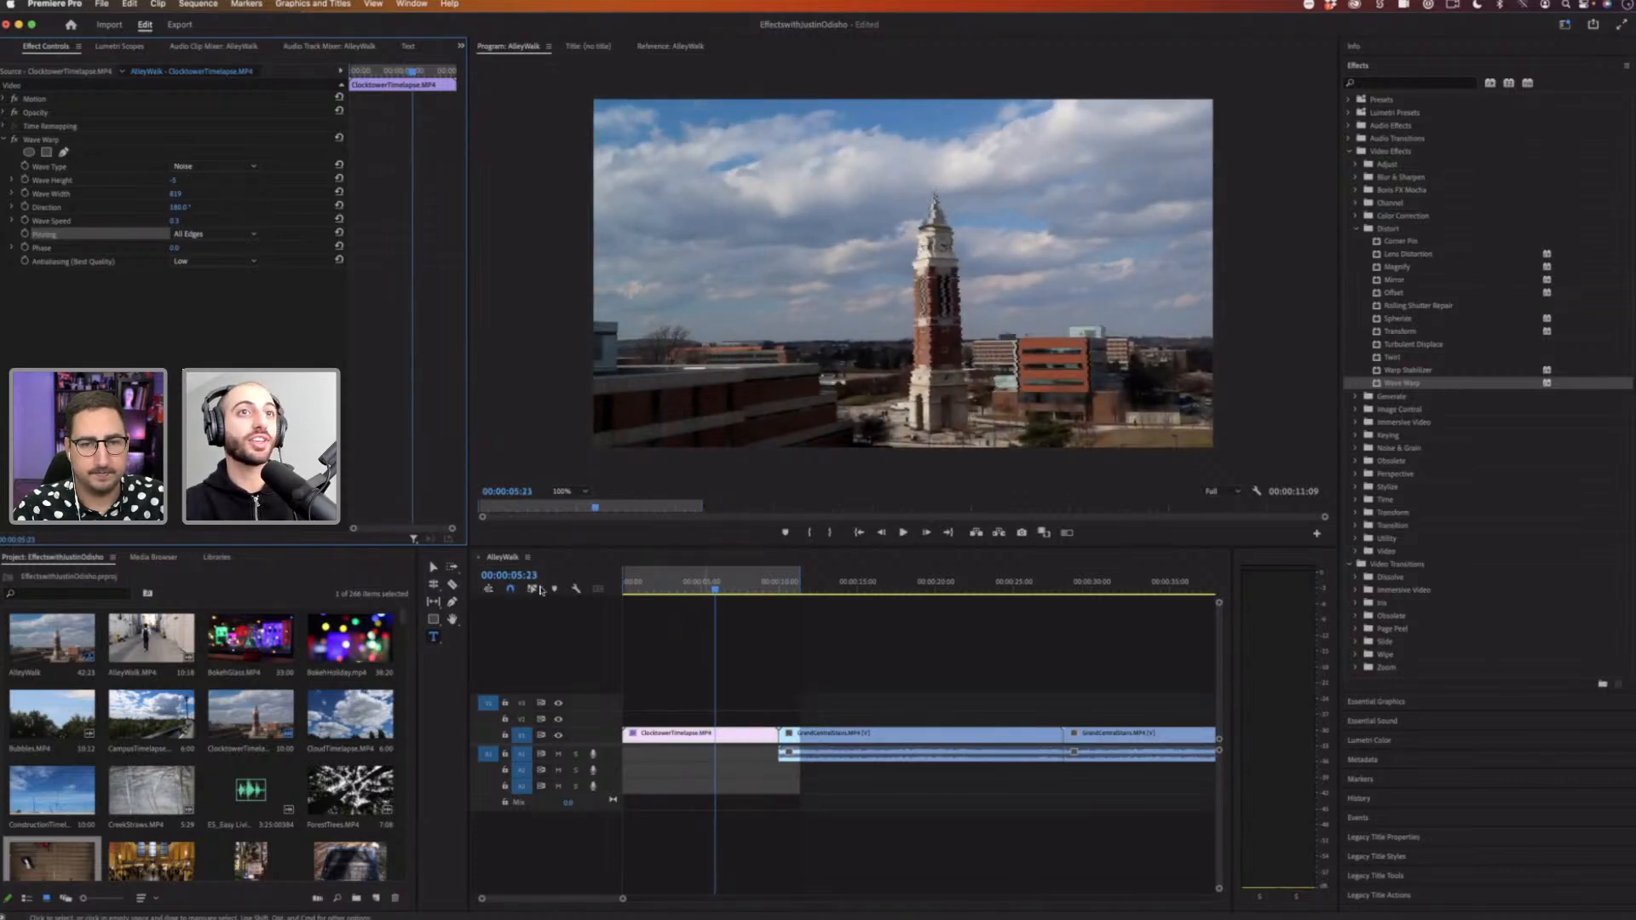
key(space)
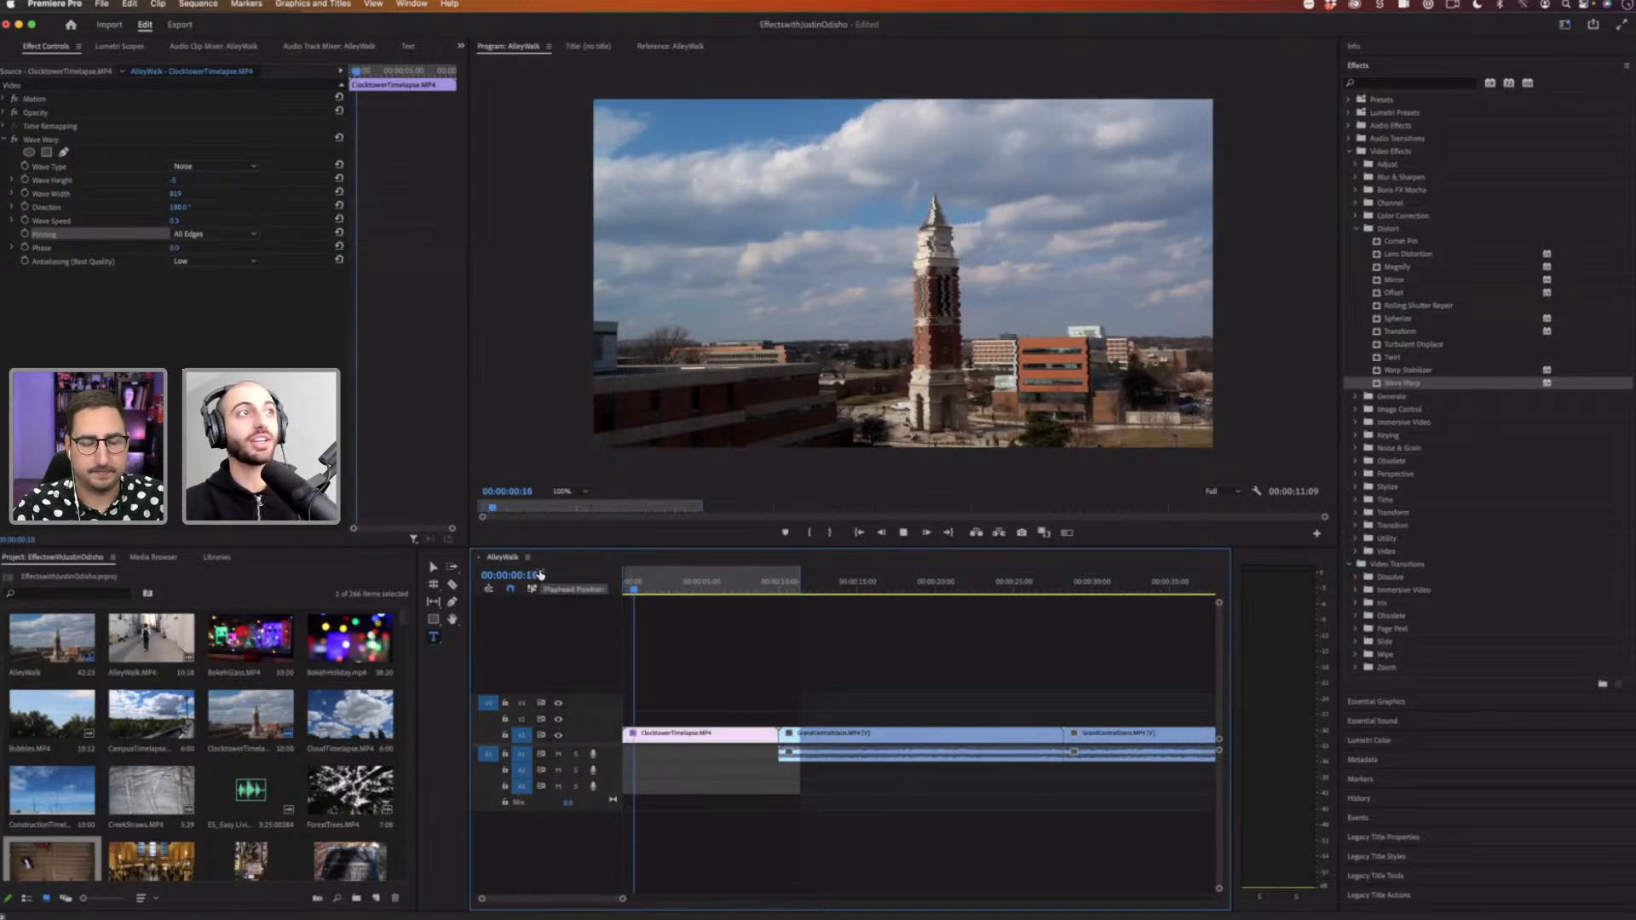
key(space)
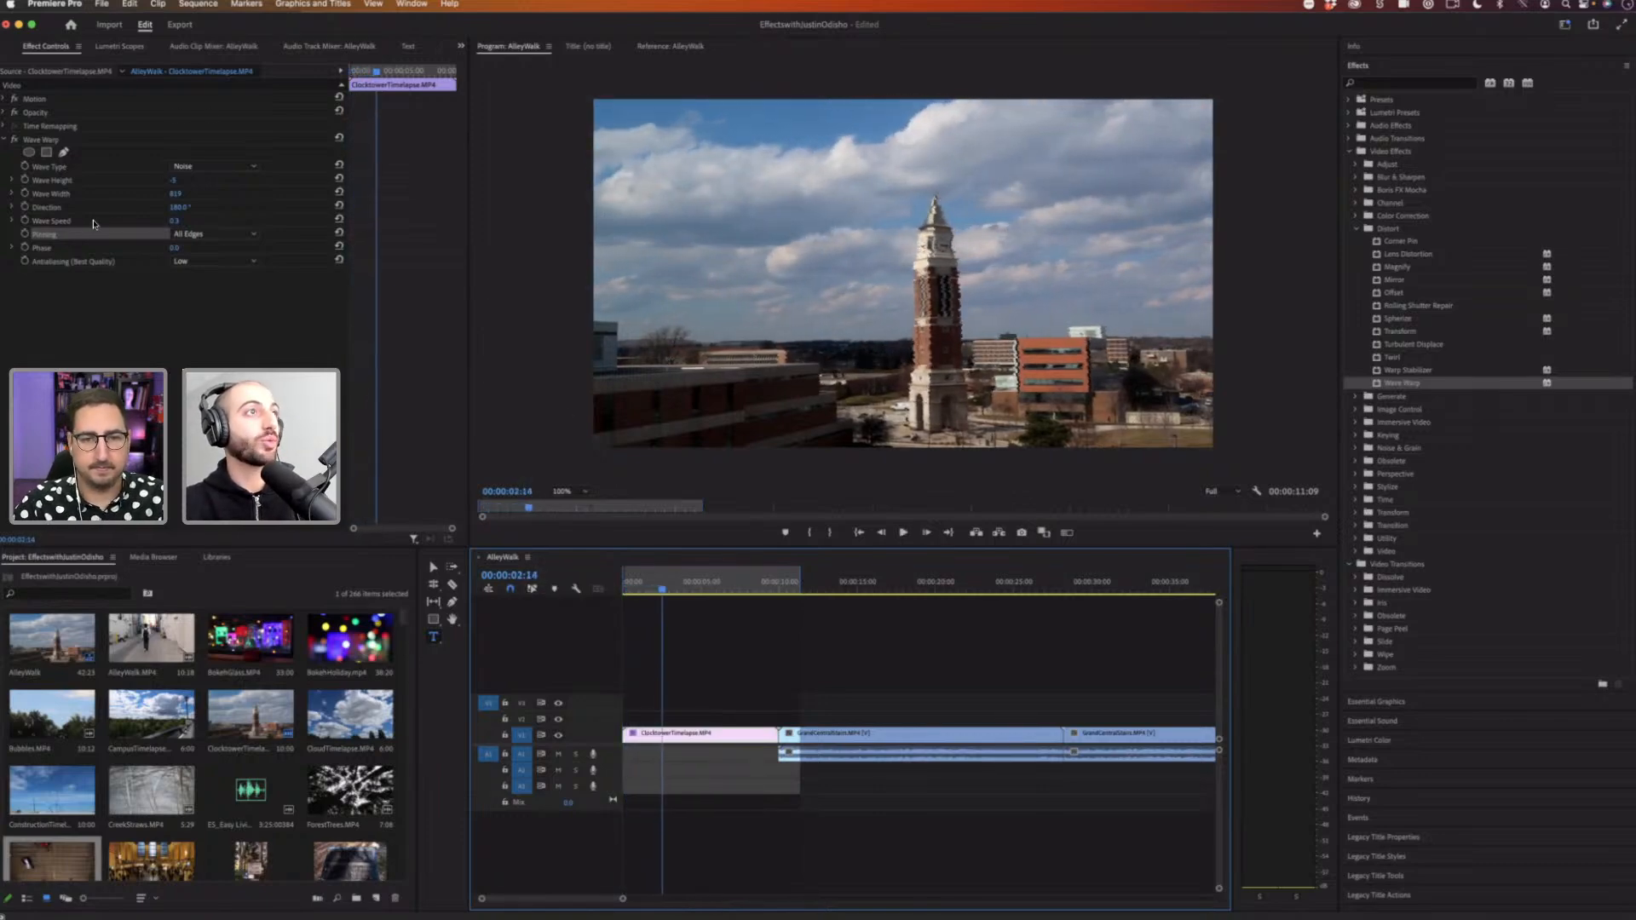
Step: Set Wave Warp's Wave Speed to 0.0 and play the clip from the start
click(175, 220)
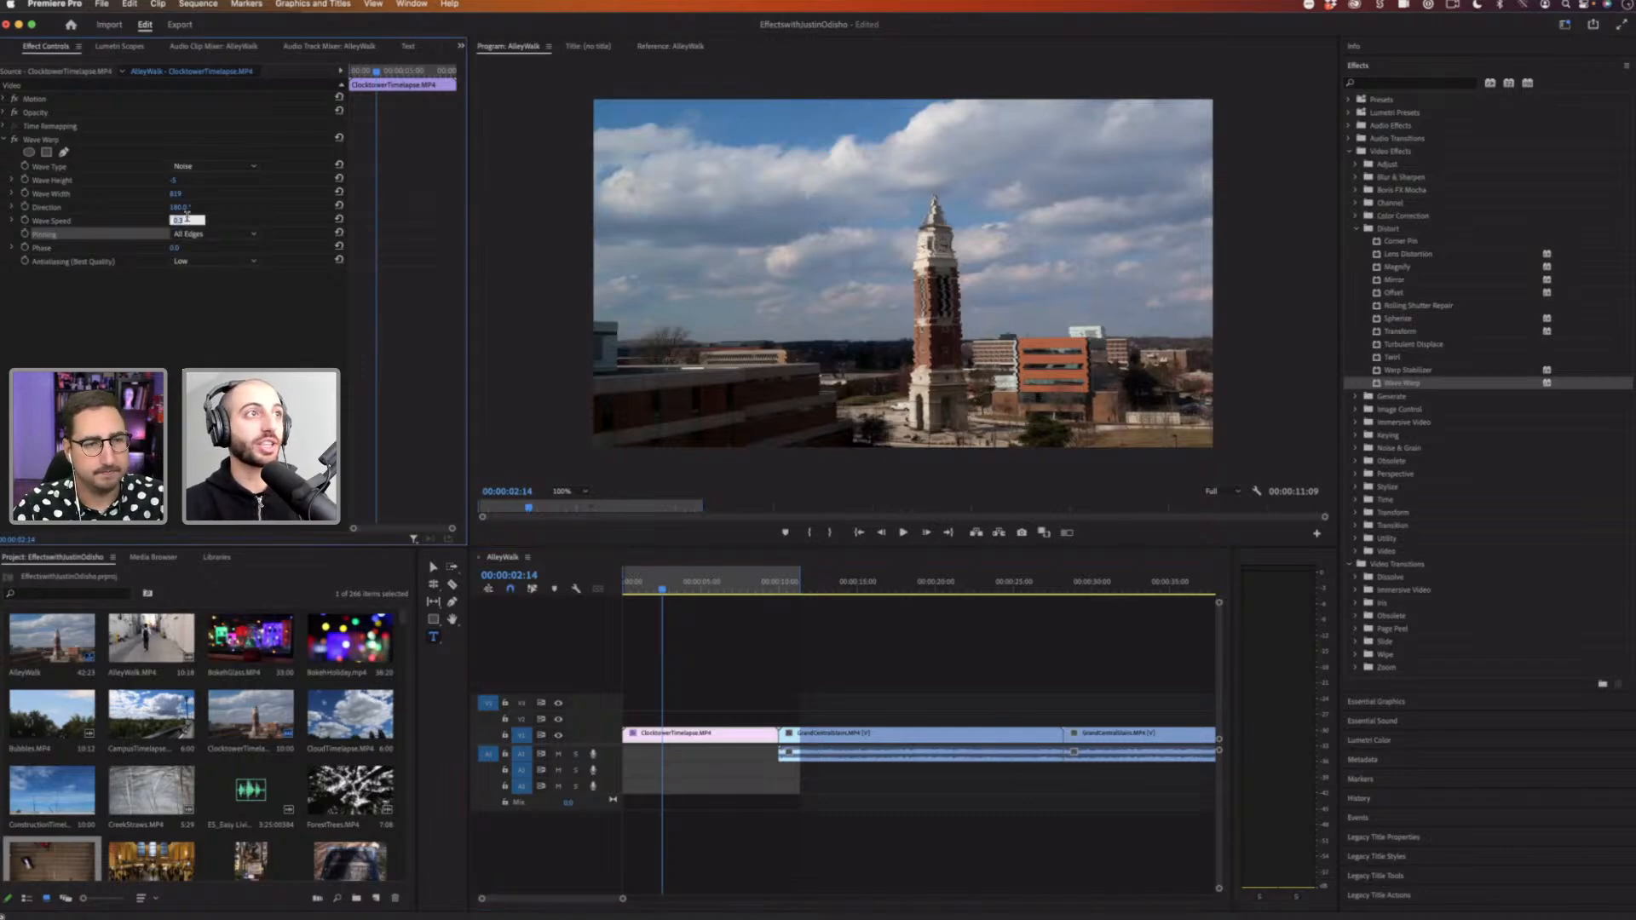
key(Return)
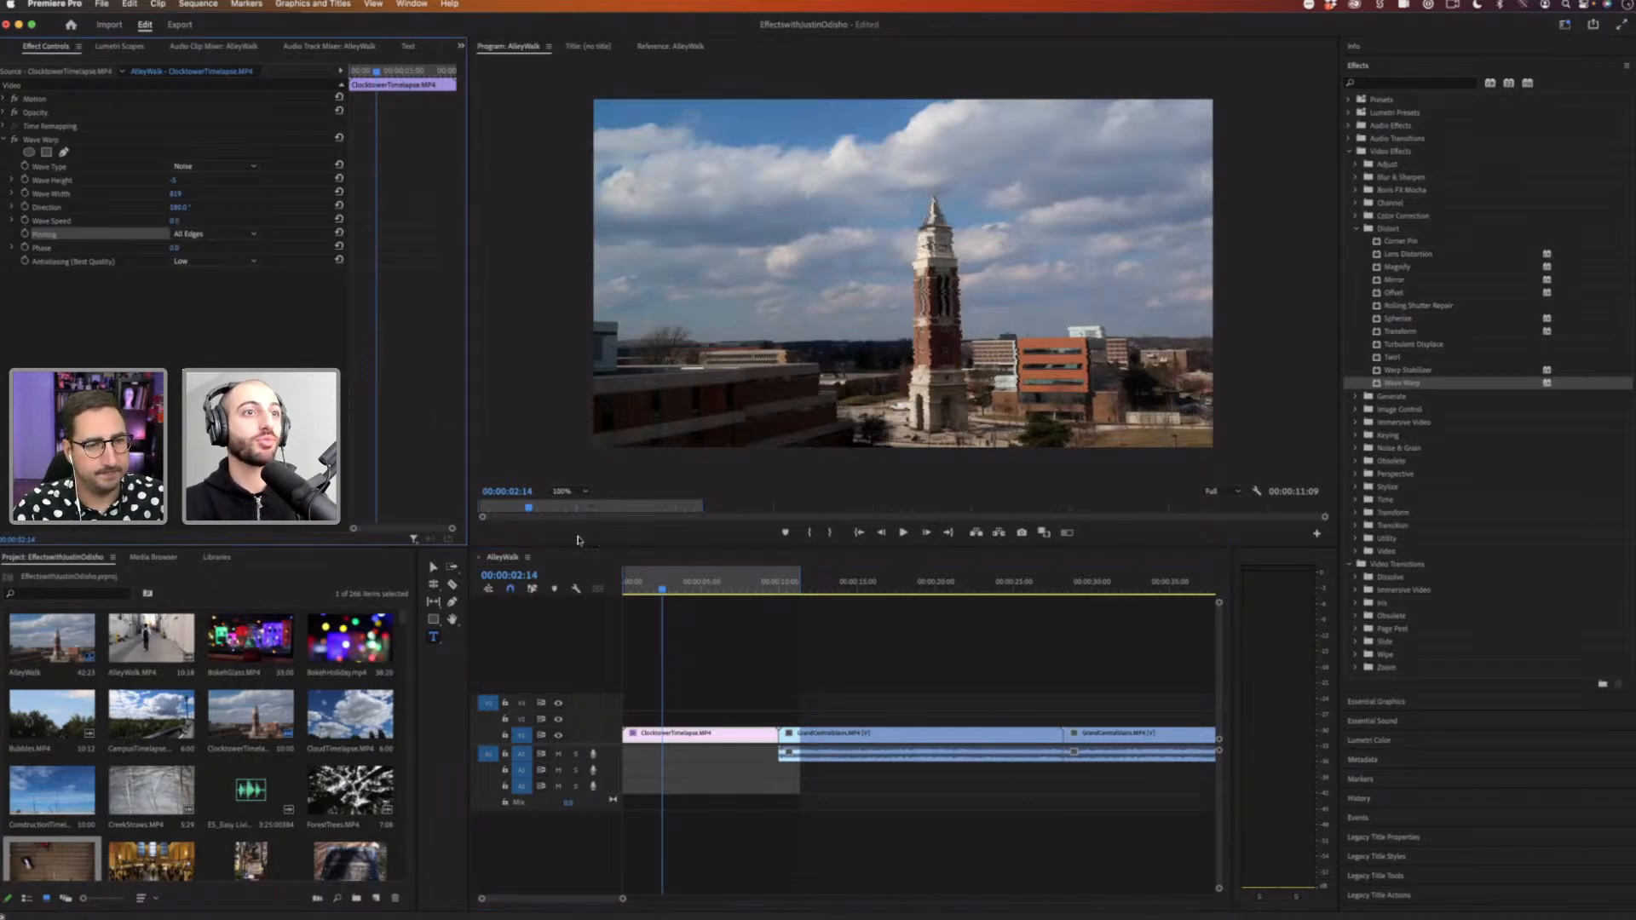
drag(631, 581, 525, 583)
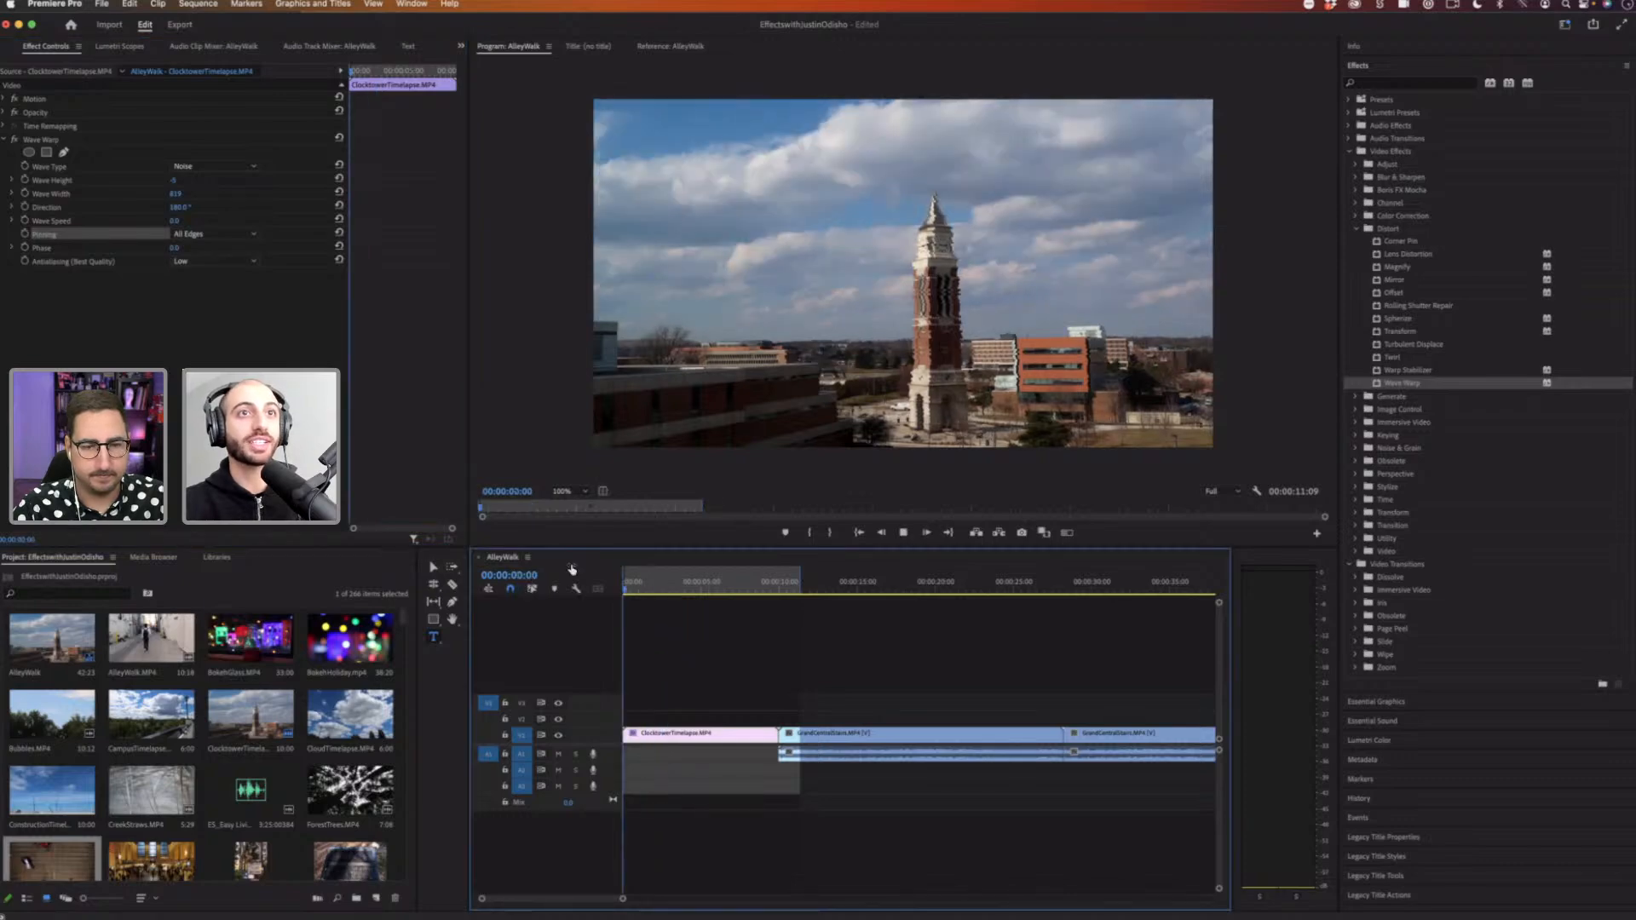
key(space)
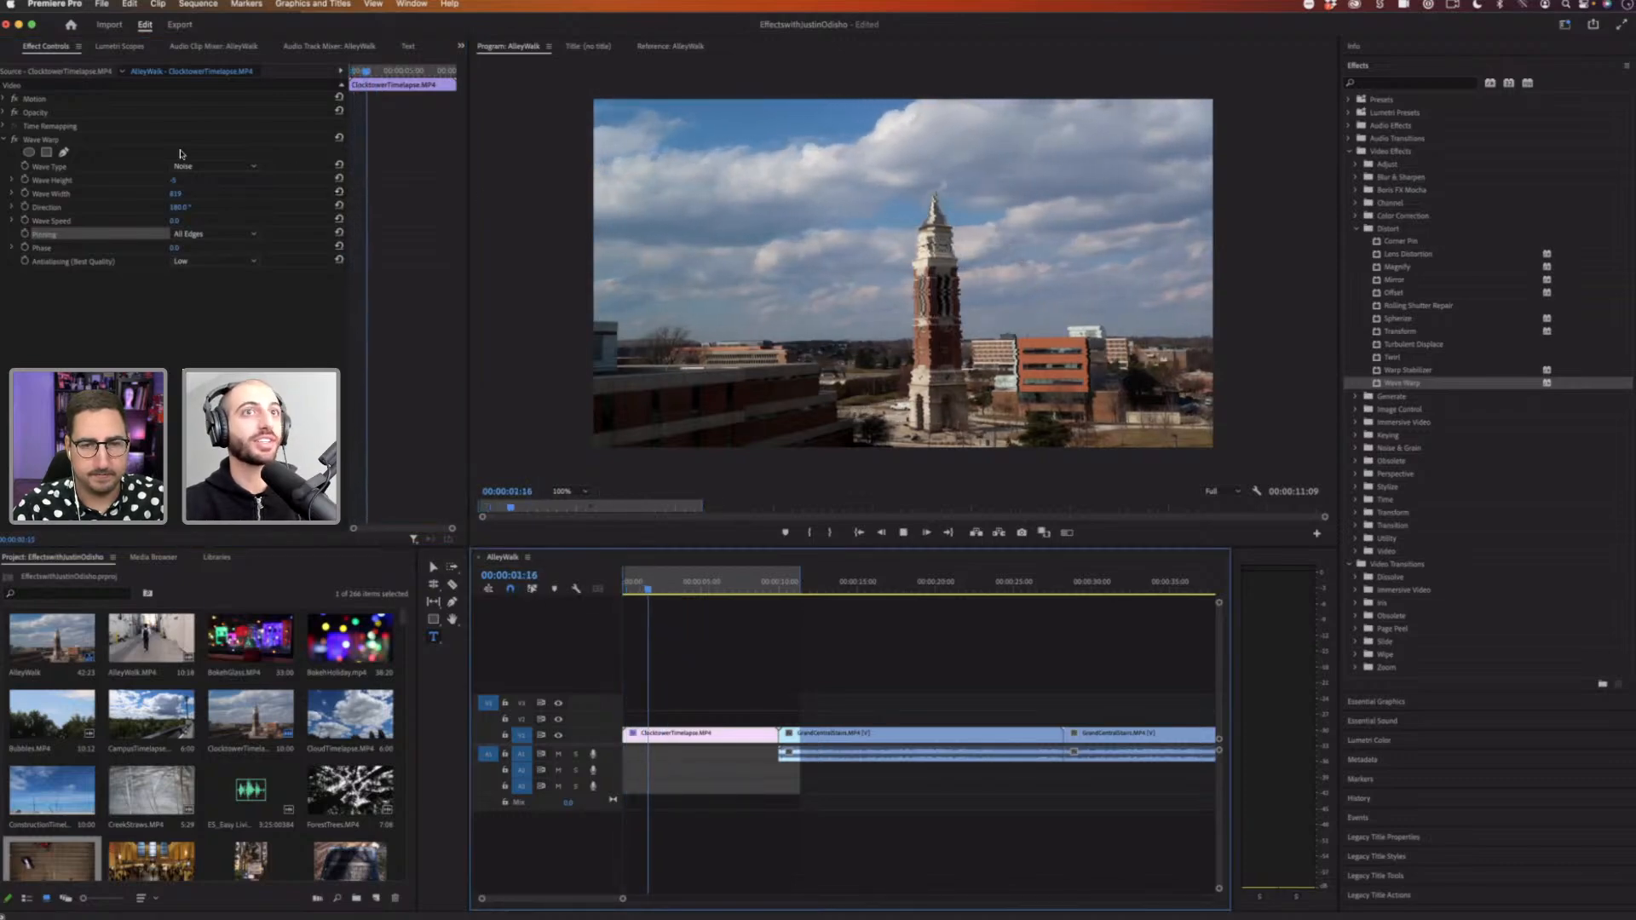
Step: Increase Wave Warp's Wave Height again, play back the clip, return to the start and select the Wave Height property
drag(173, 181, 192, 180)
key(space)
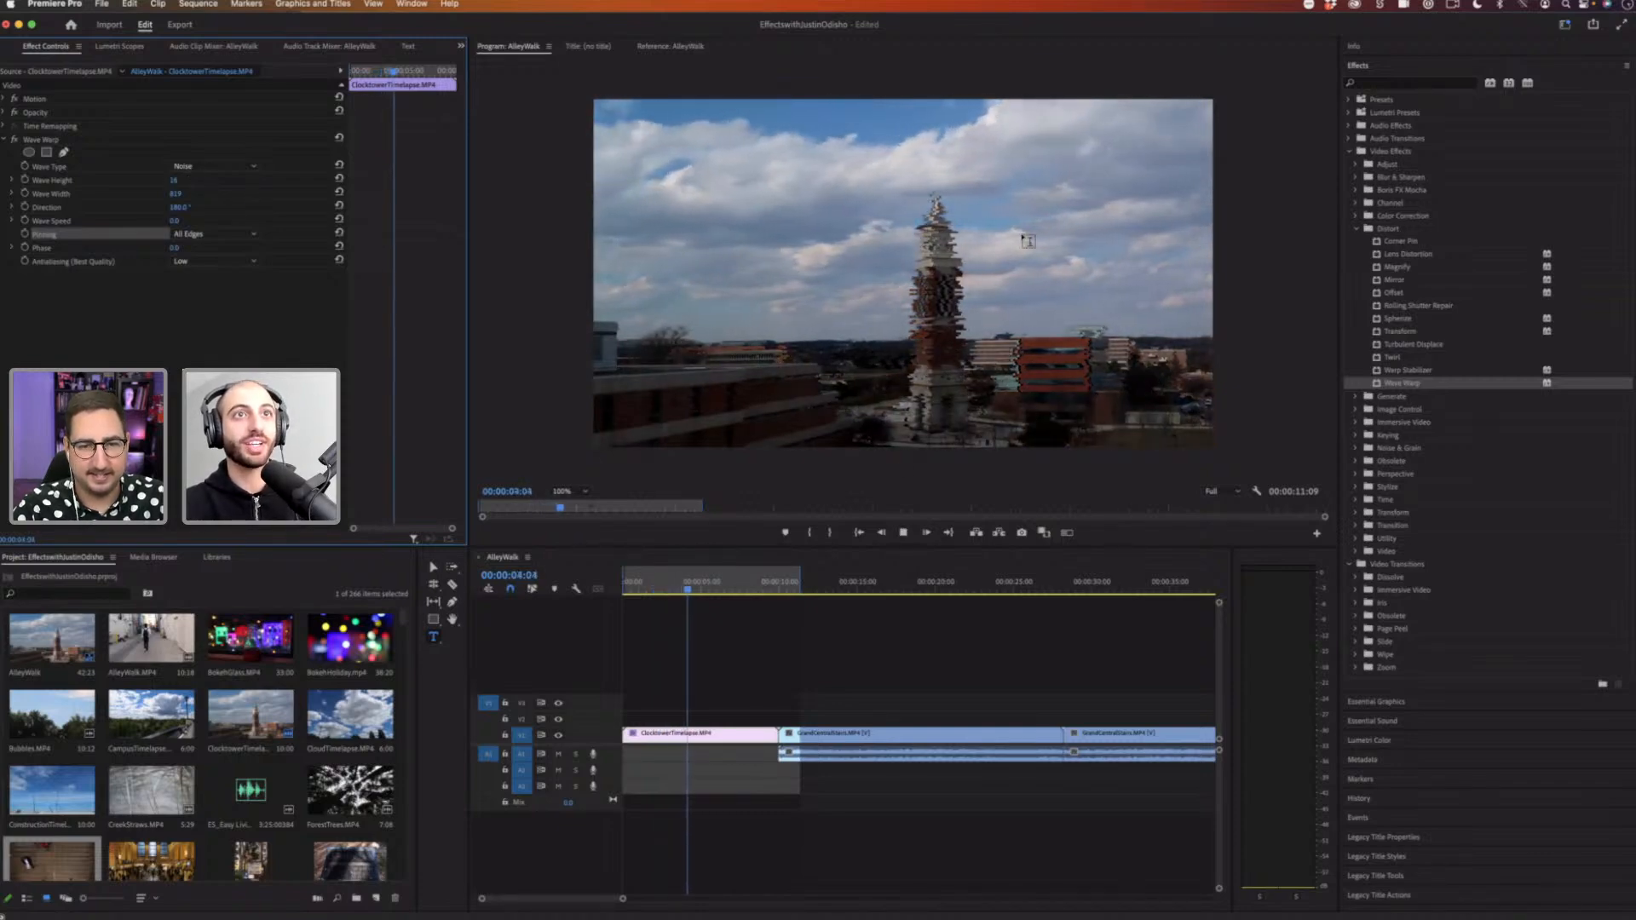
key(space)
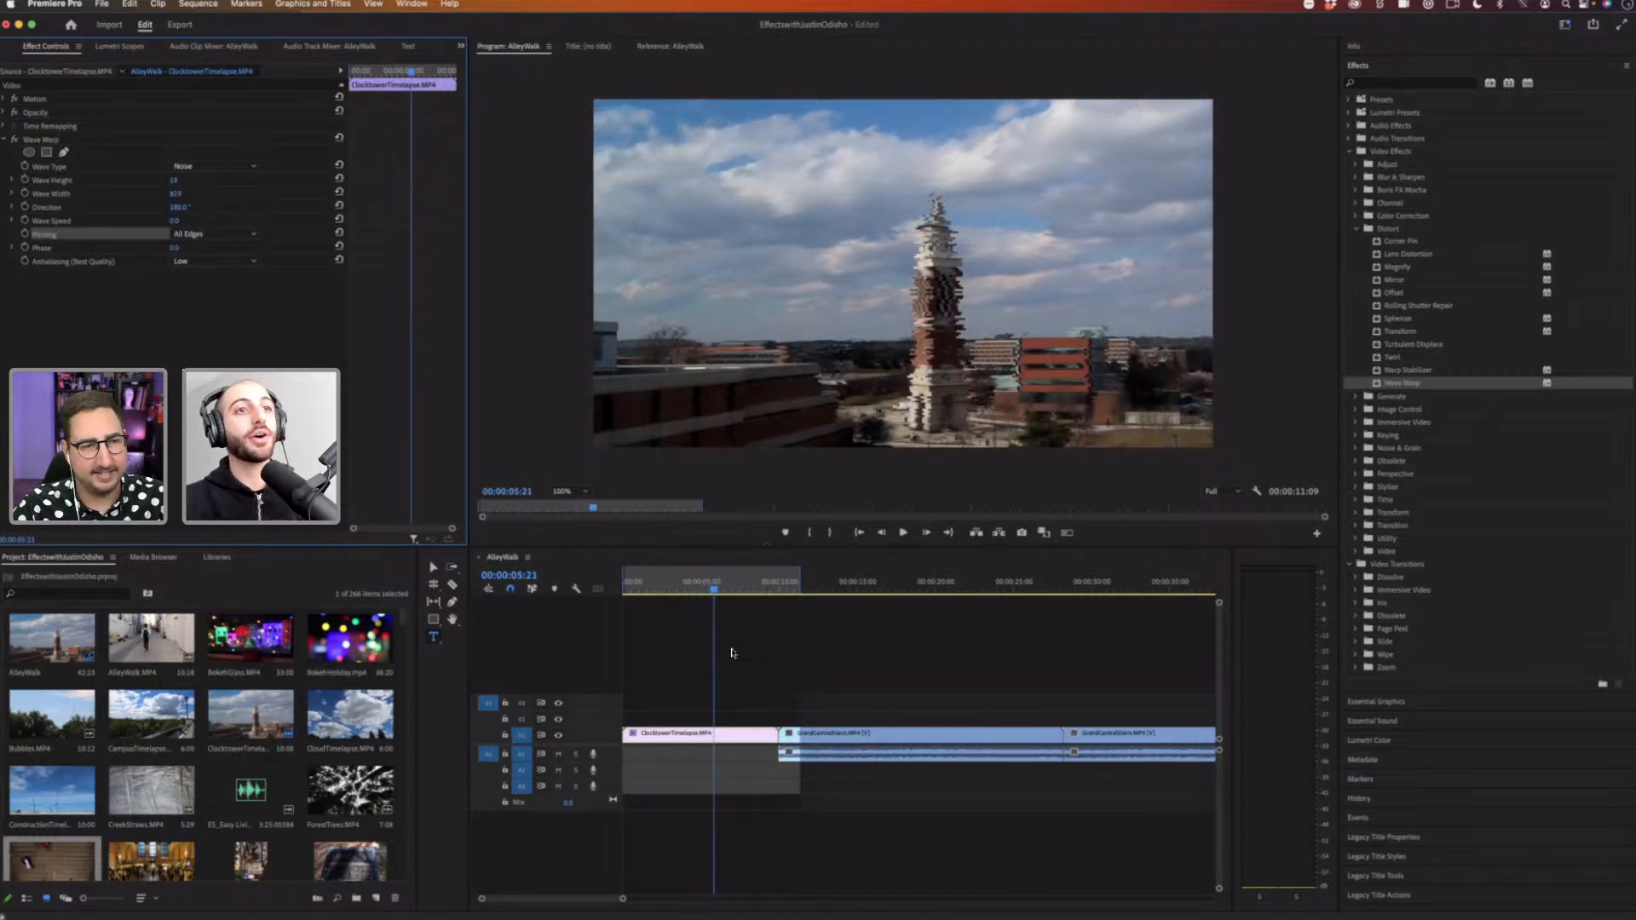
click(582, 588)
key(Home)
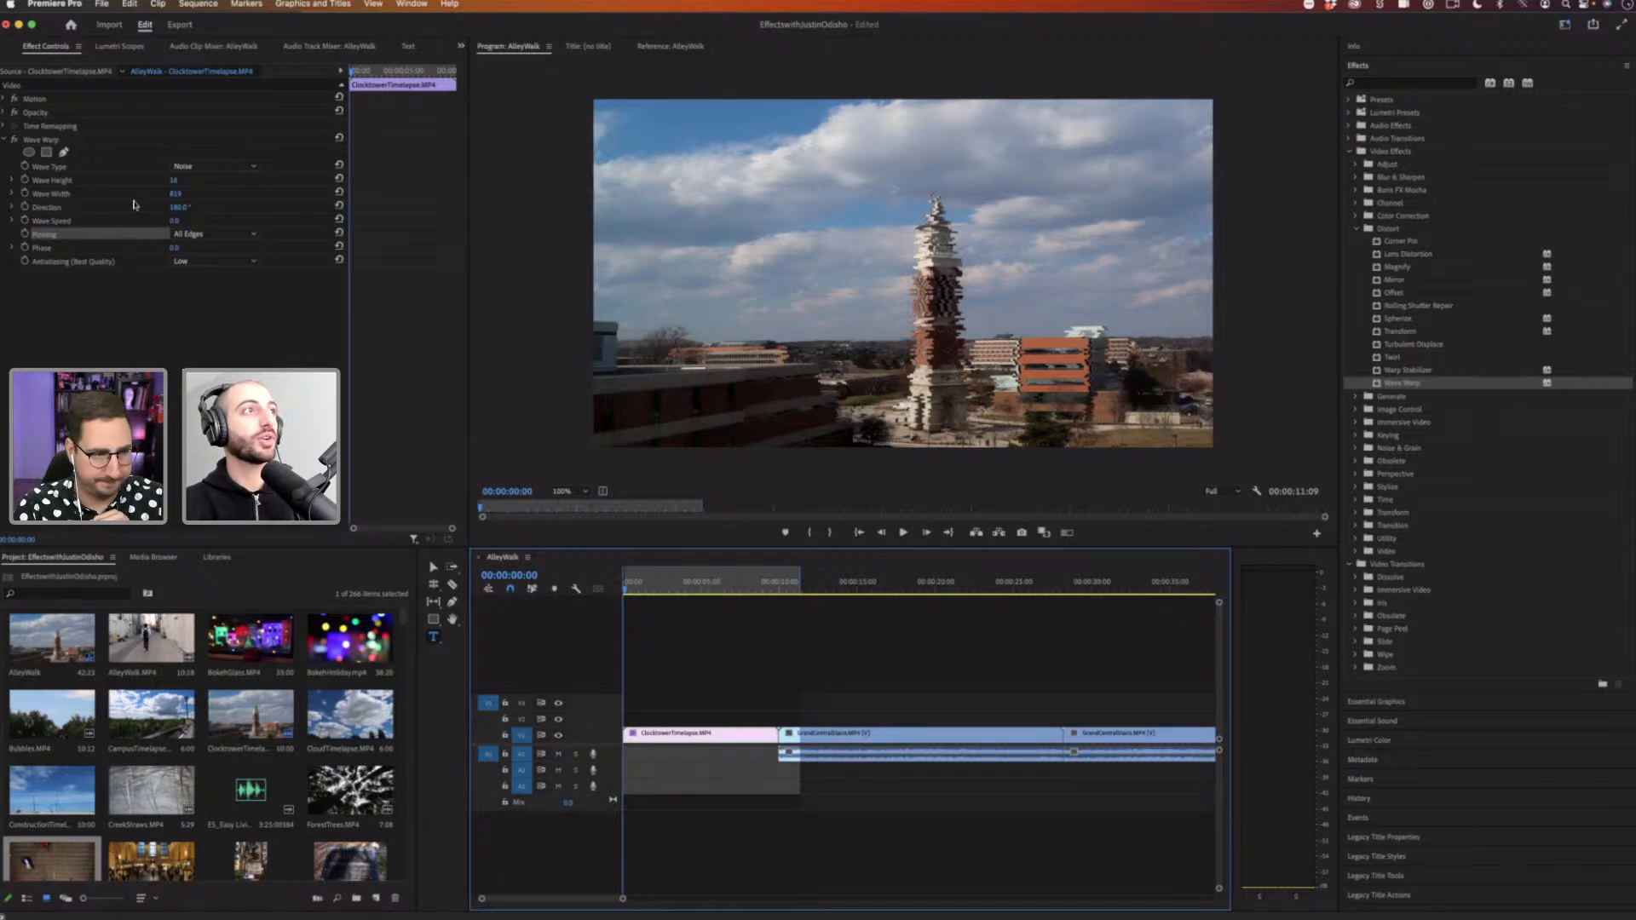
click(59, 181)
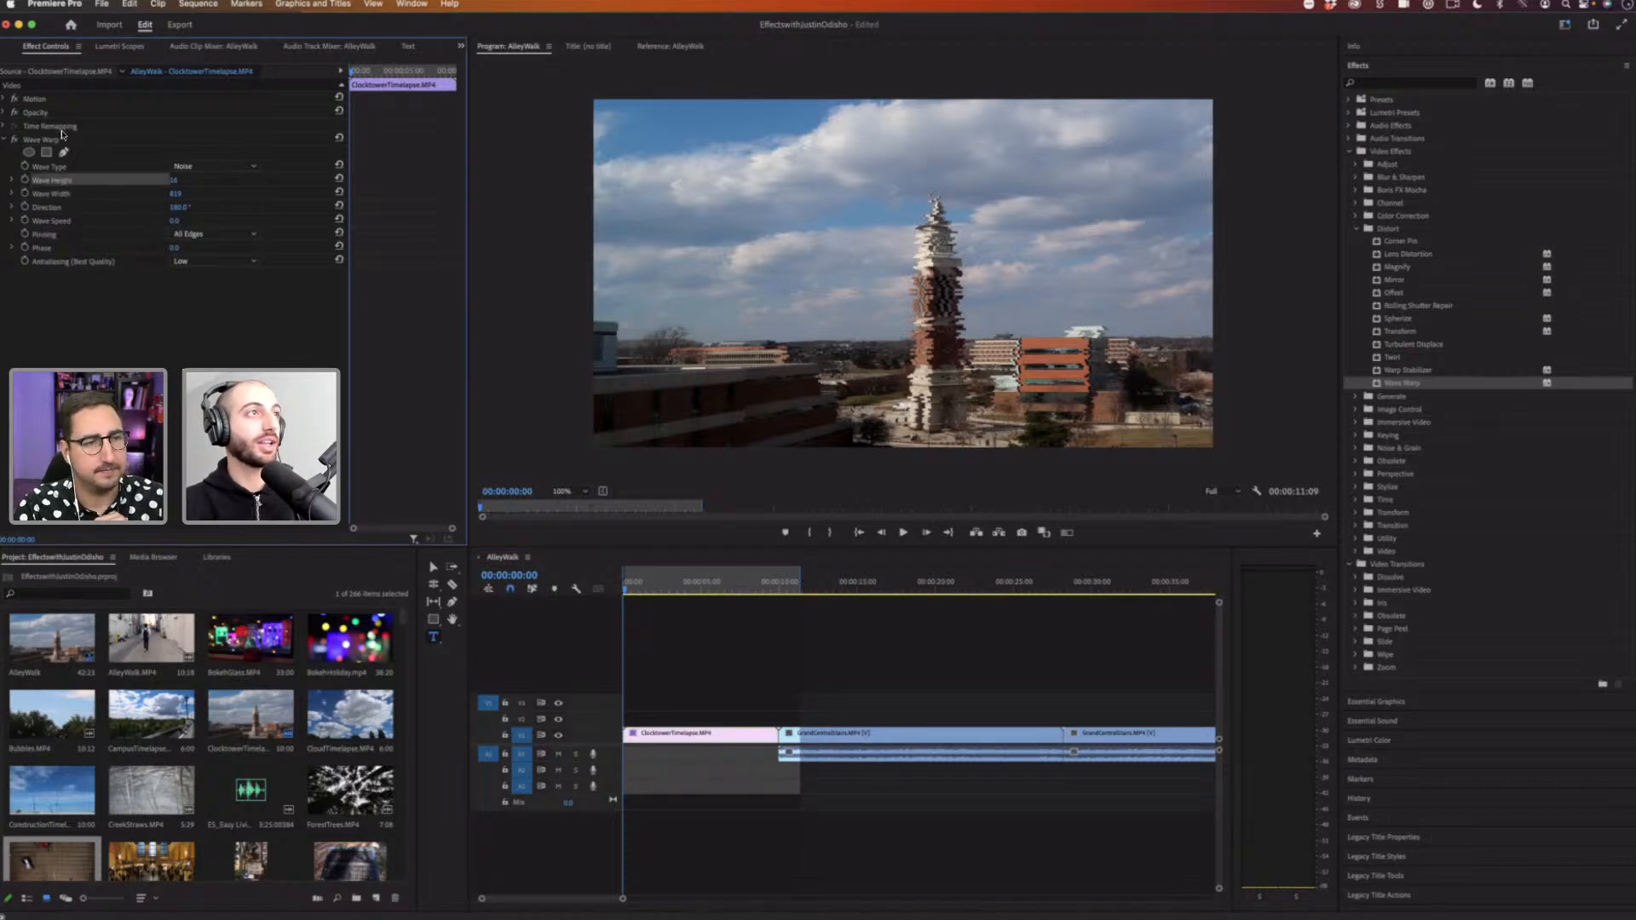
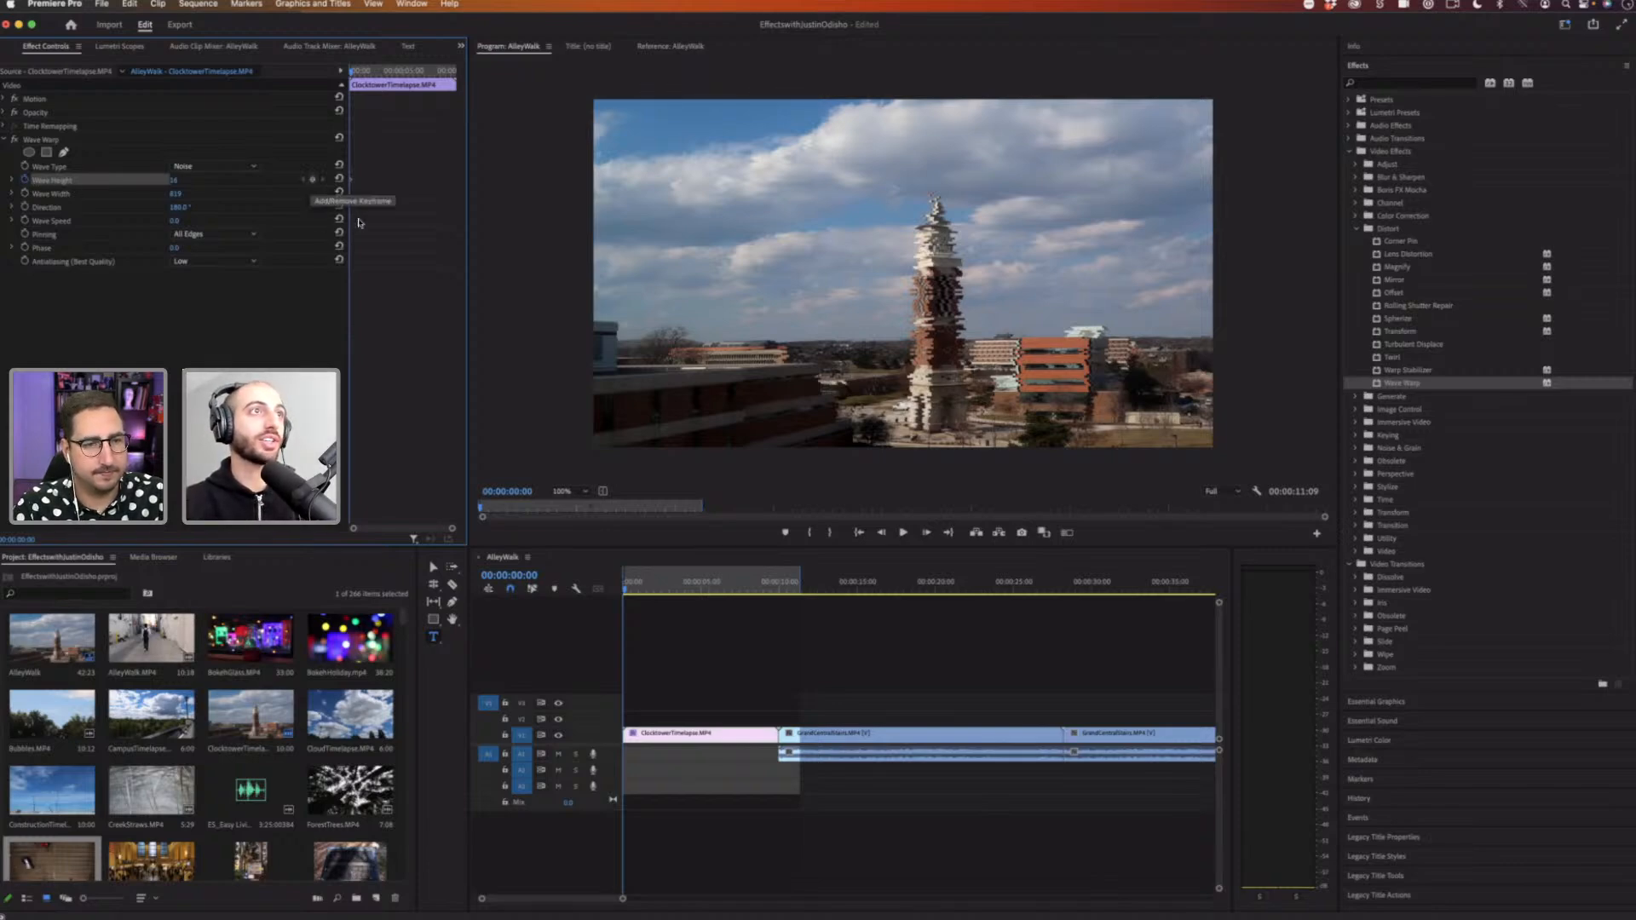
Step: Reset Wave Warp's Wave Height and set it to 0
click(338, 179)
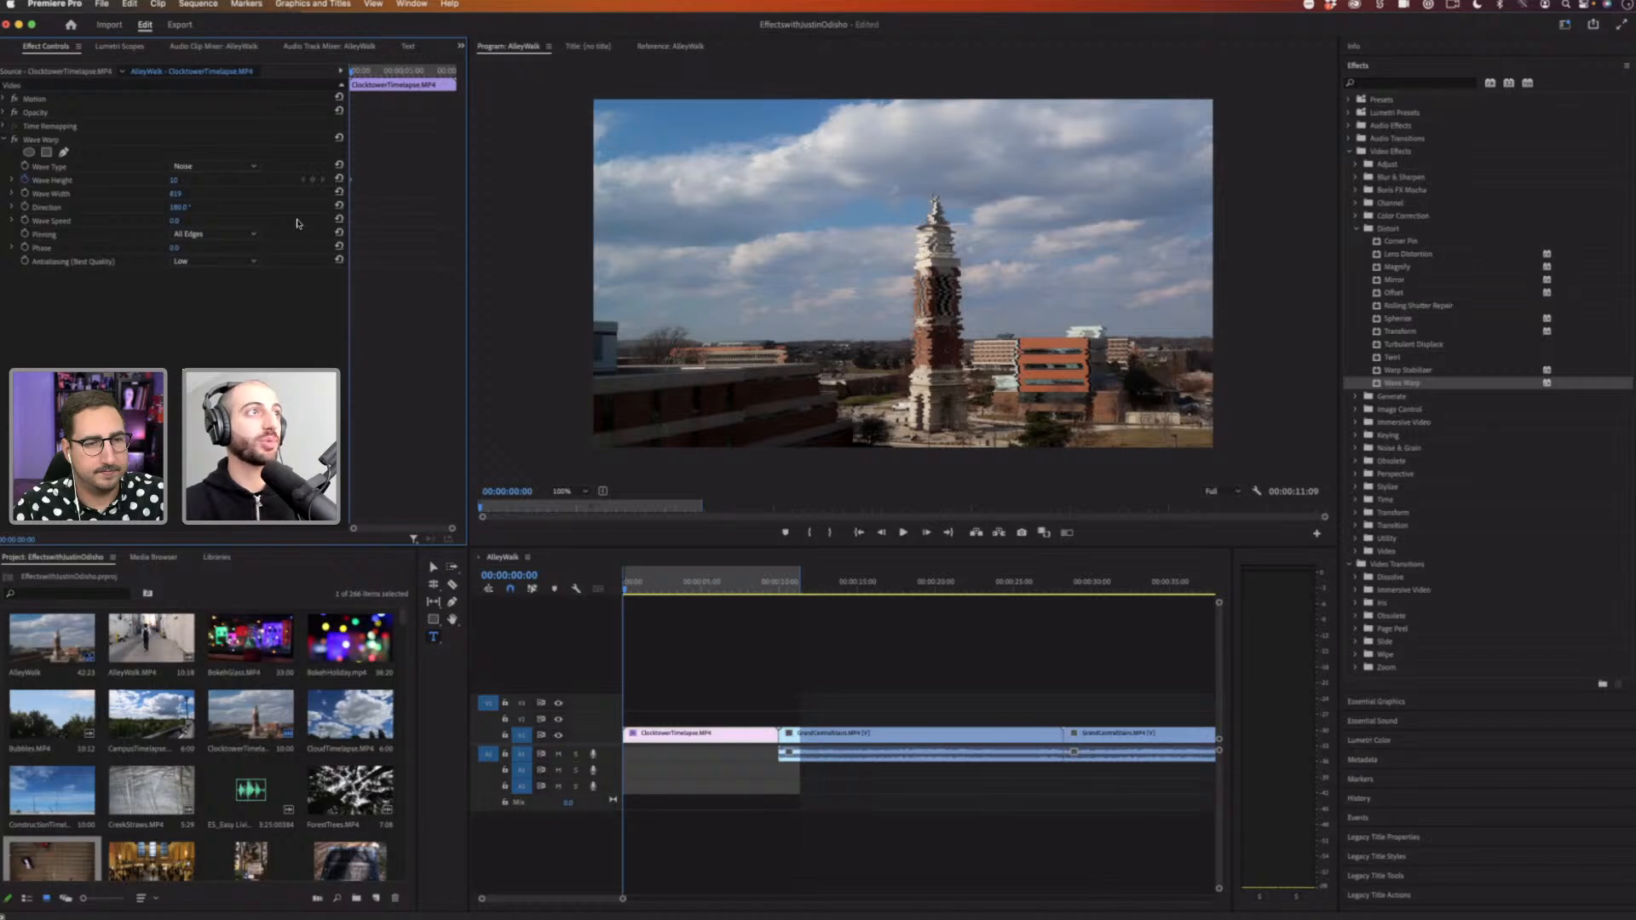
click(186, 176)
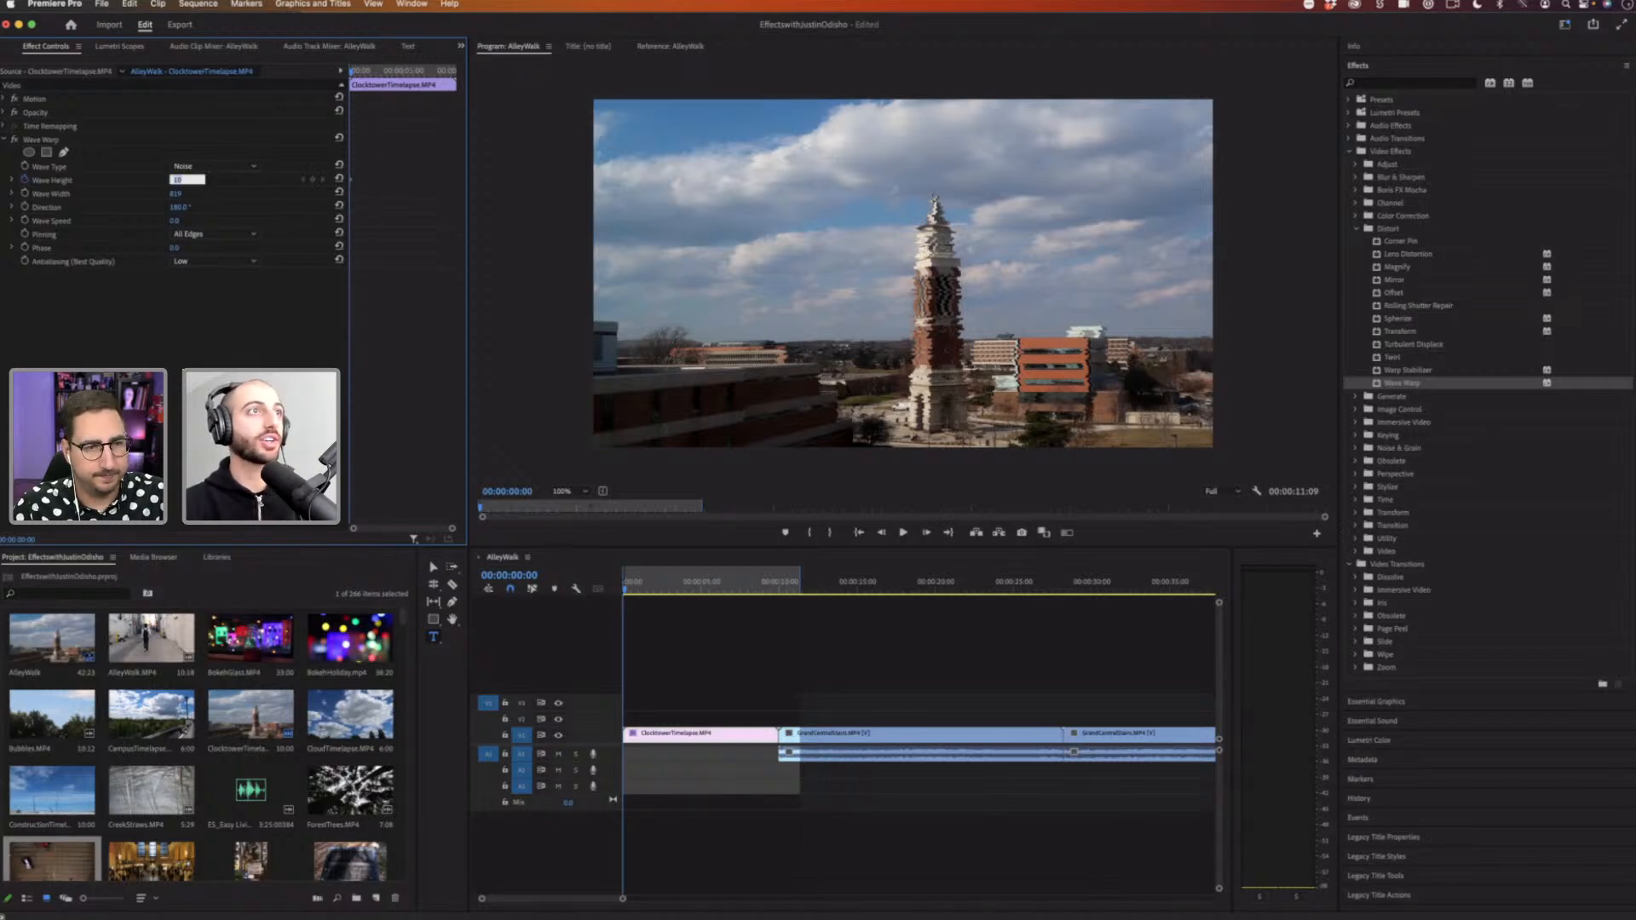
text(0)
key(Return)
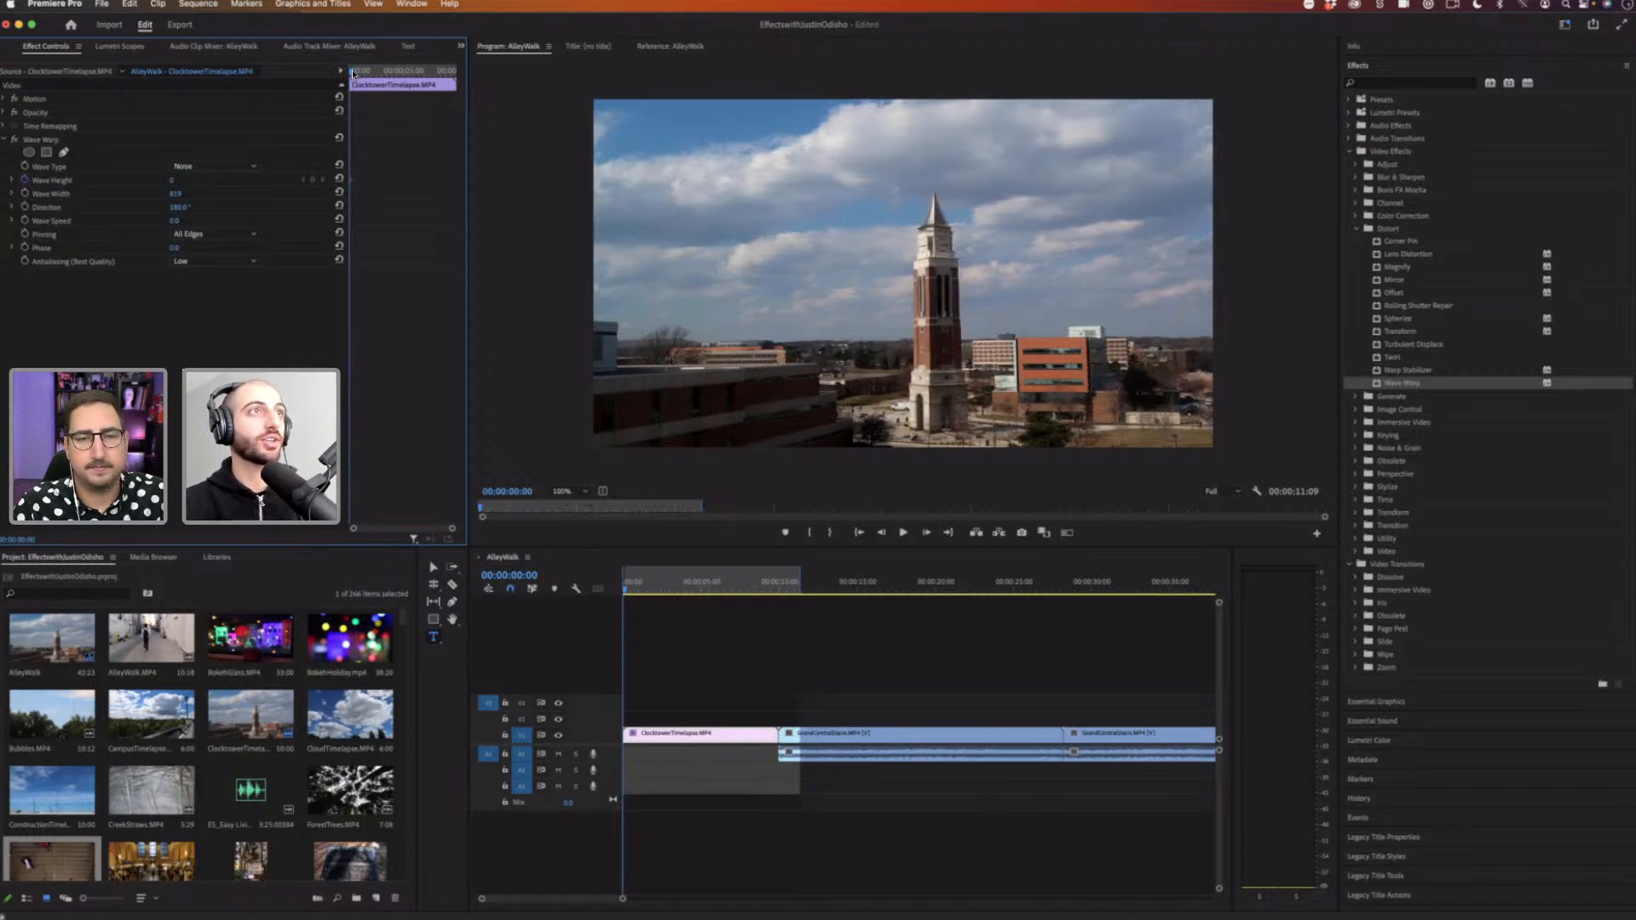
Step: Move to about 3 seconds into the clip and raise Wave Height to about 41, adding a keyframe there
drag(352, 76, 388, 81)
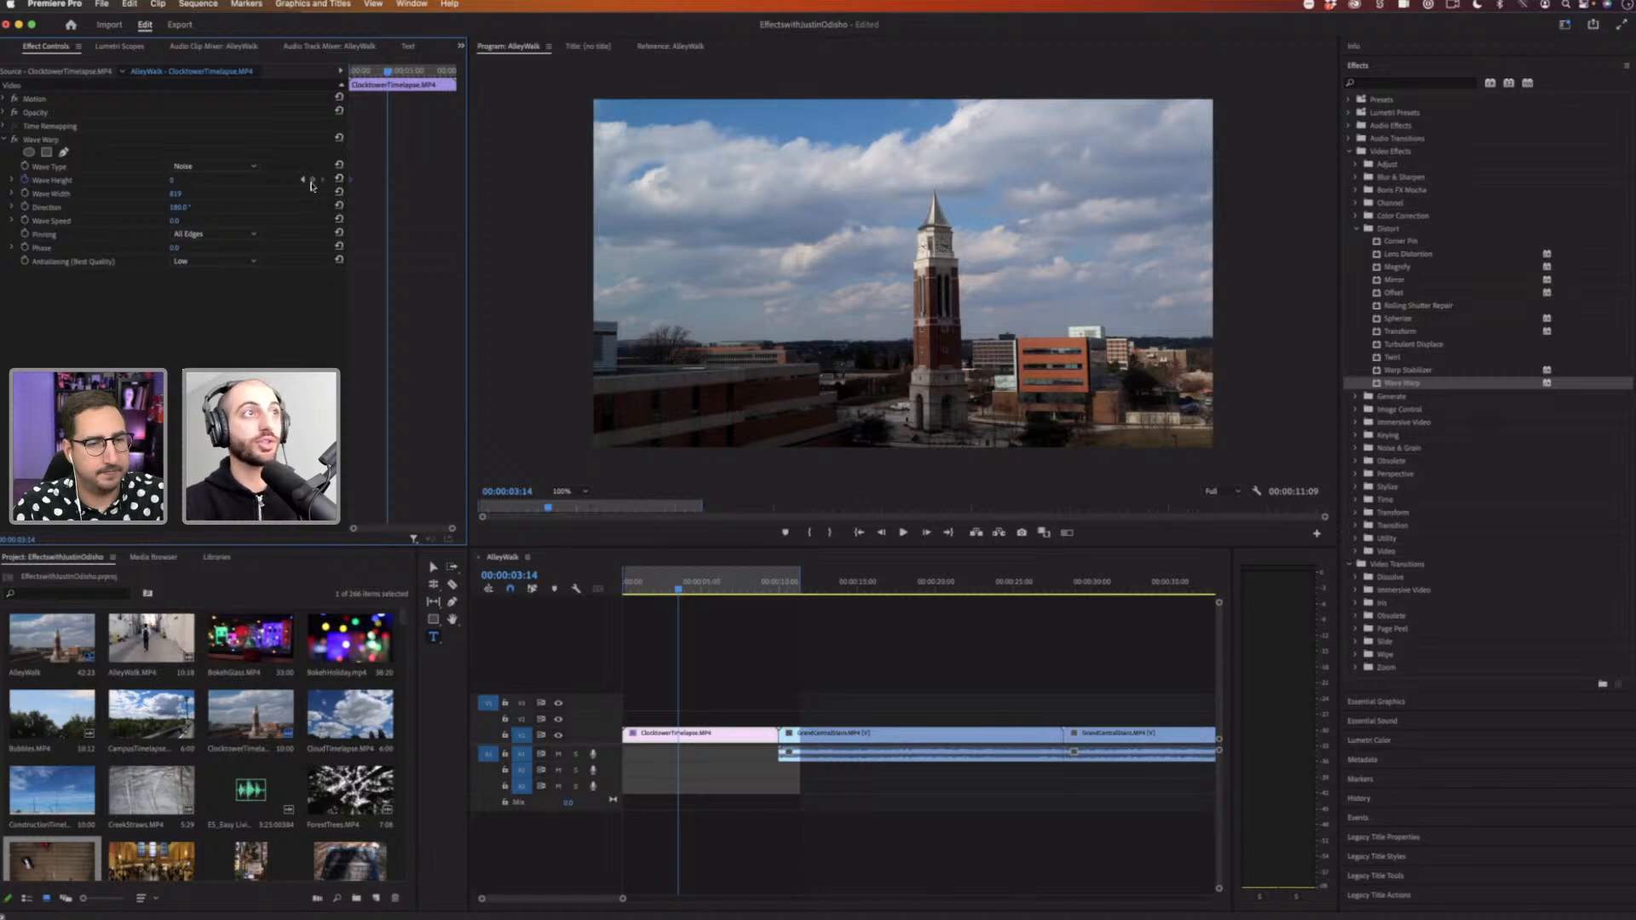
drag(173, 179, 209, 179)
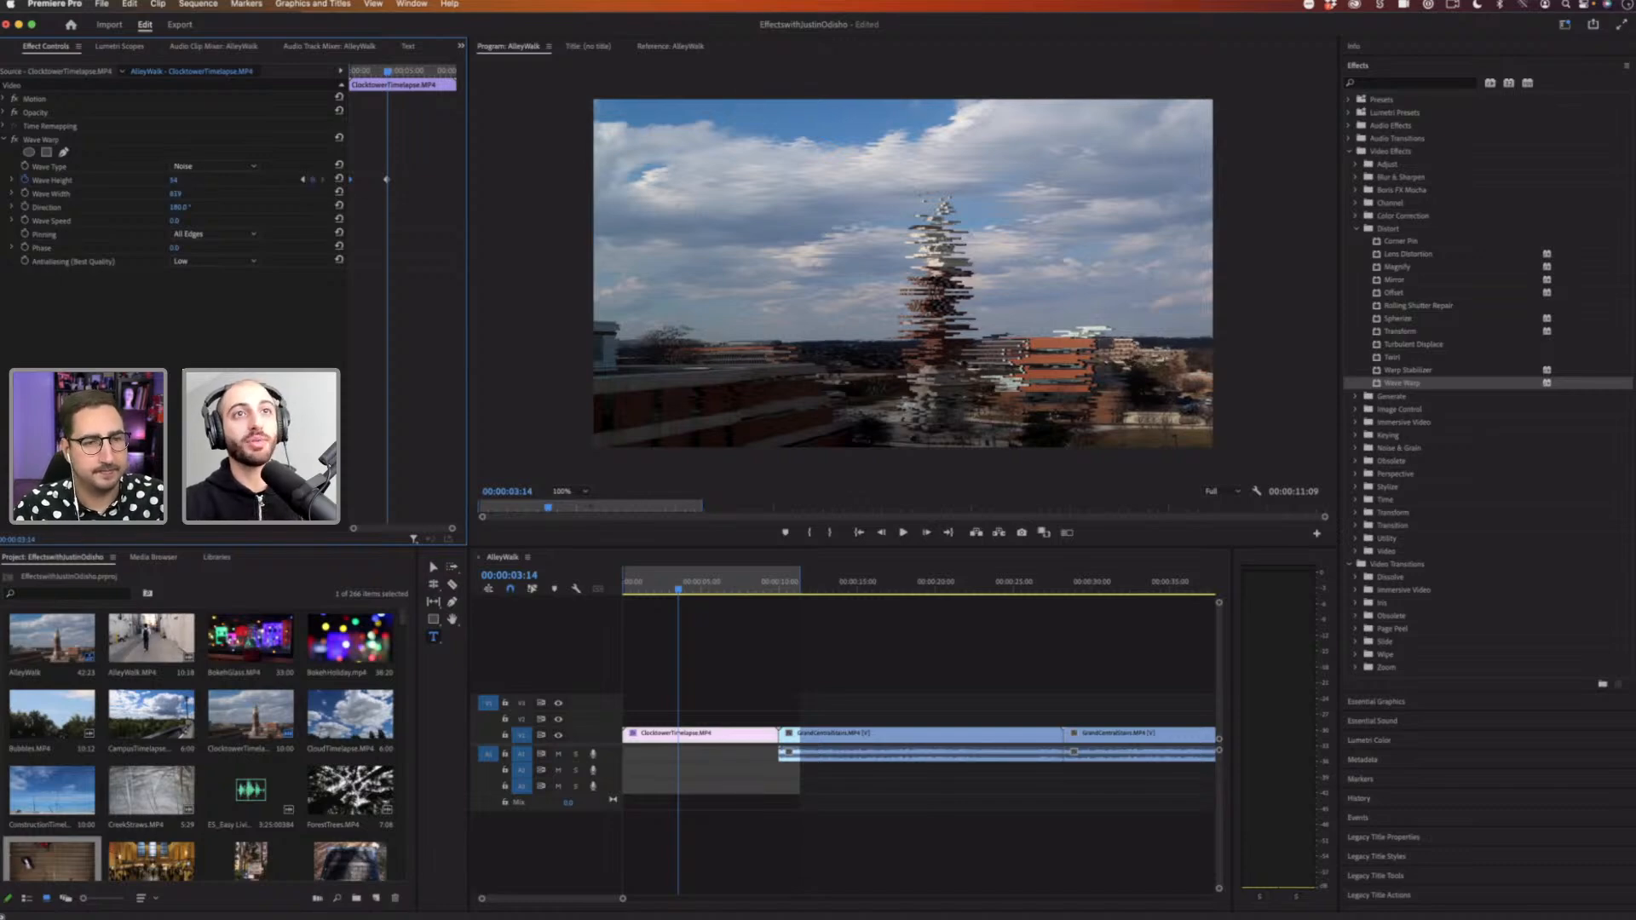
drag(173, 180, 178, 185)
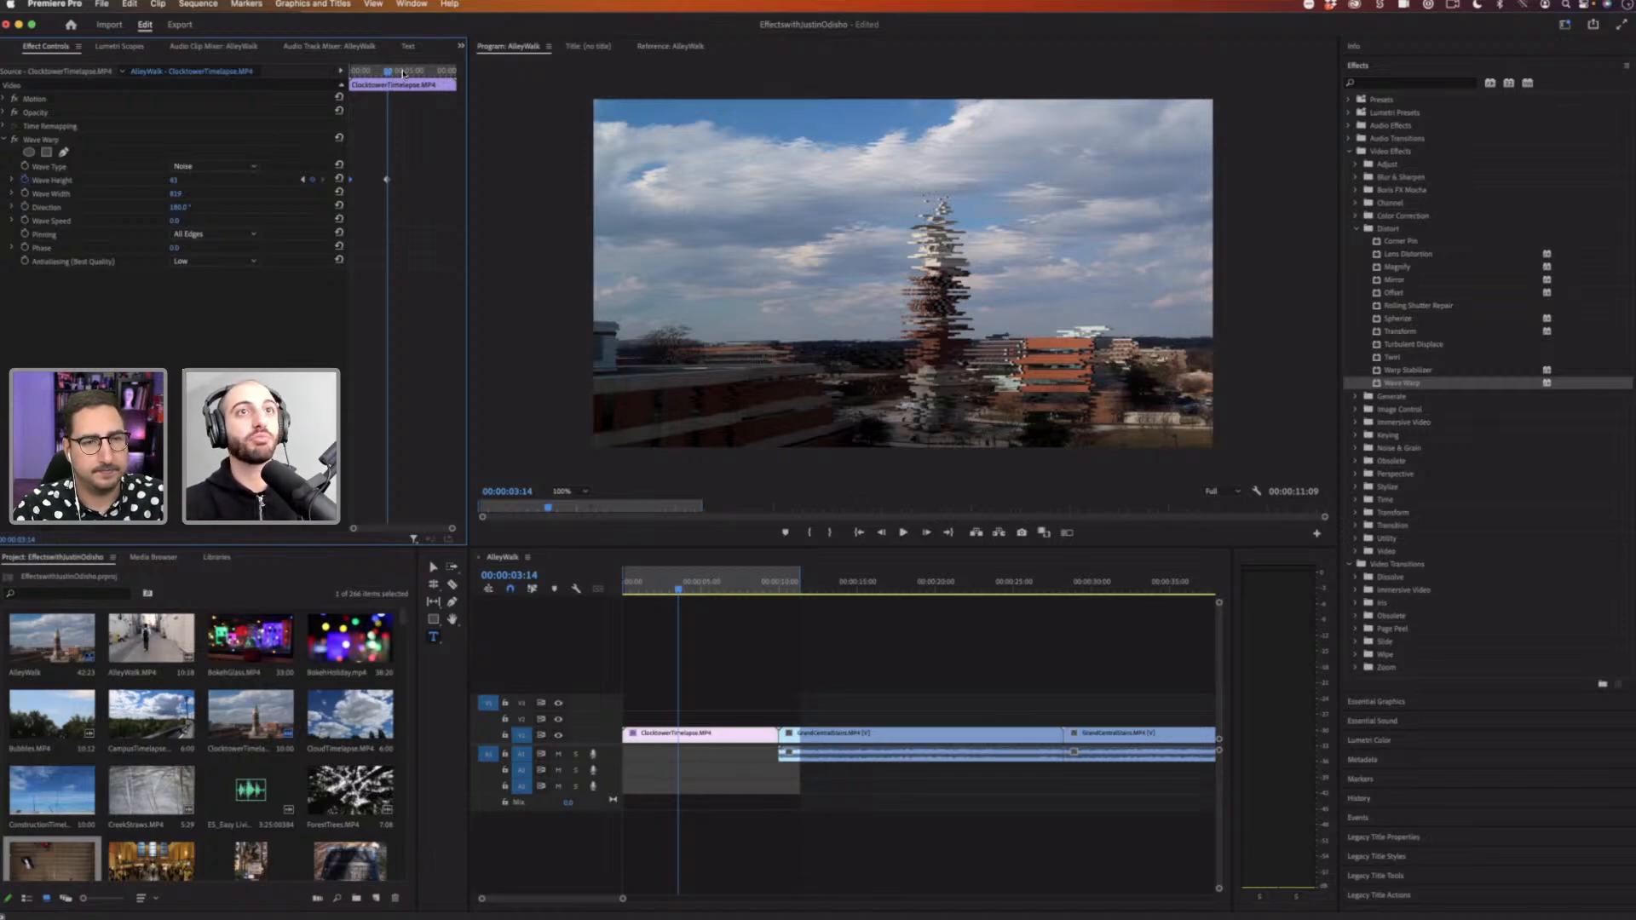
Step: Move to about 8 seconds, lower Wave Height to about 14, and adjust the Wave Height keyframe positions
drag(403, 73, 436, 73)
click(439, 74)
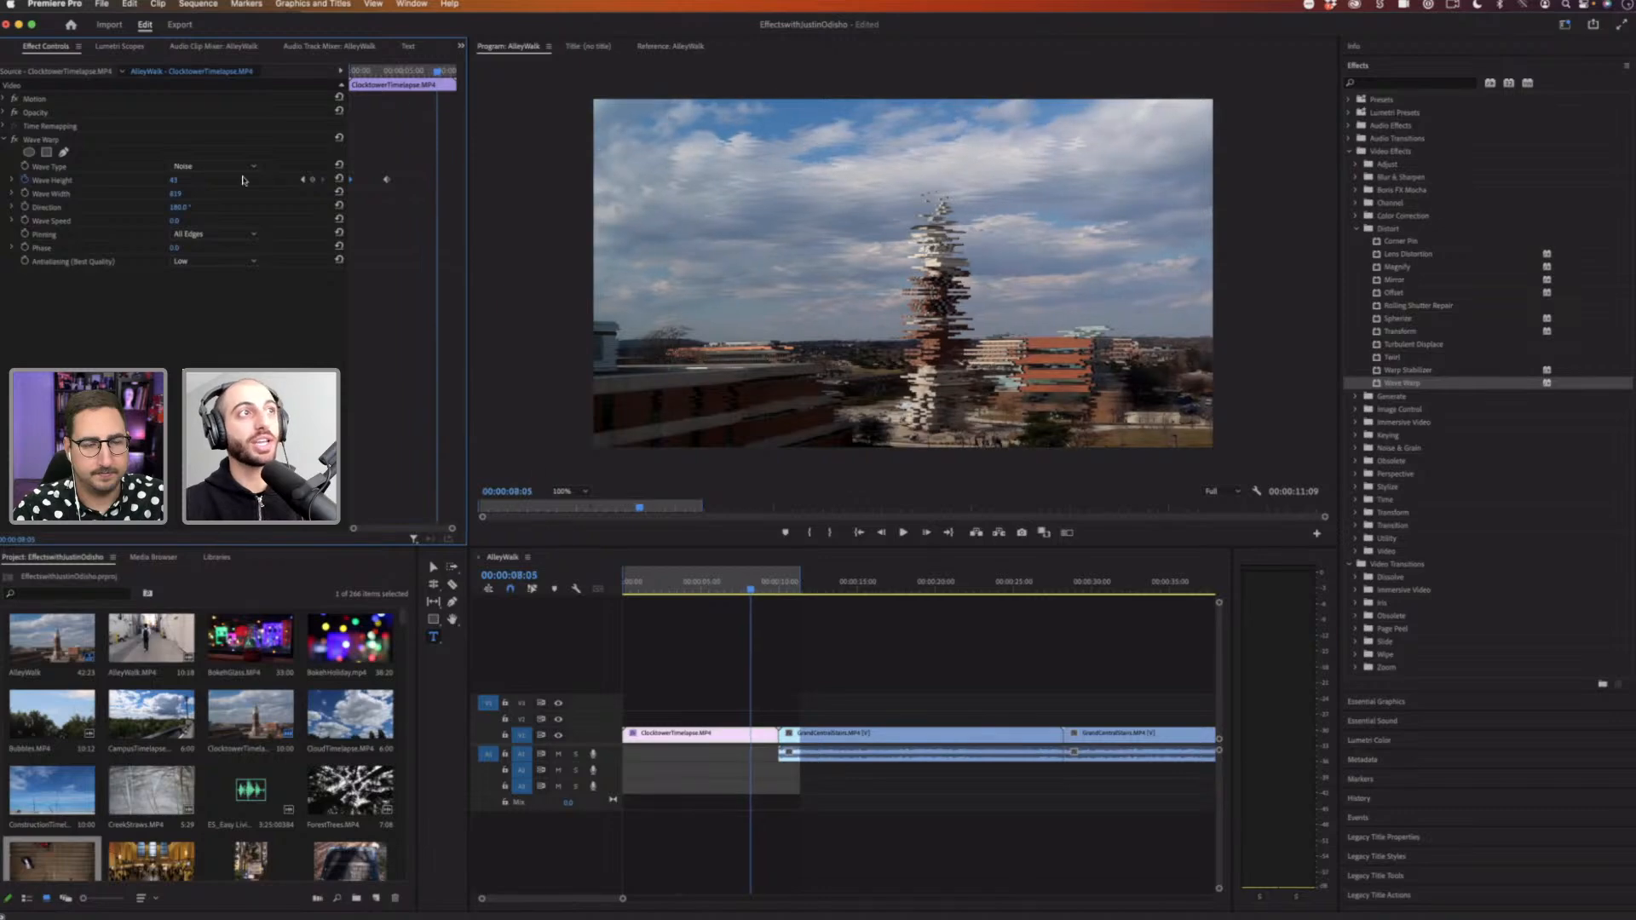
drag(174, 180, 149, 180)
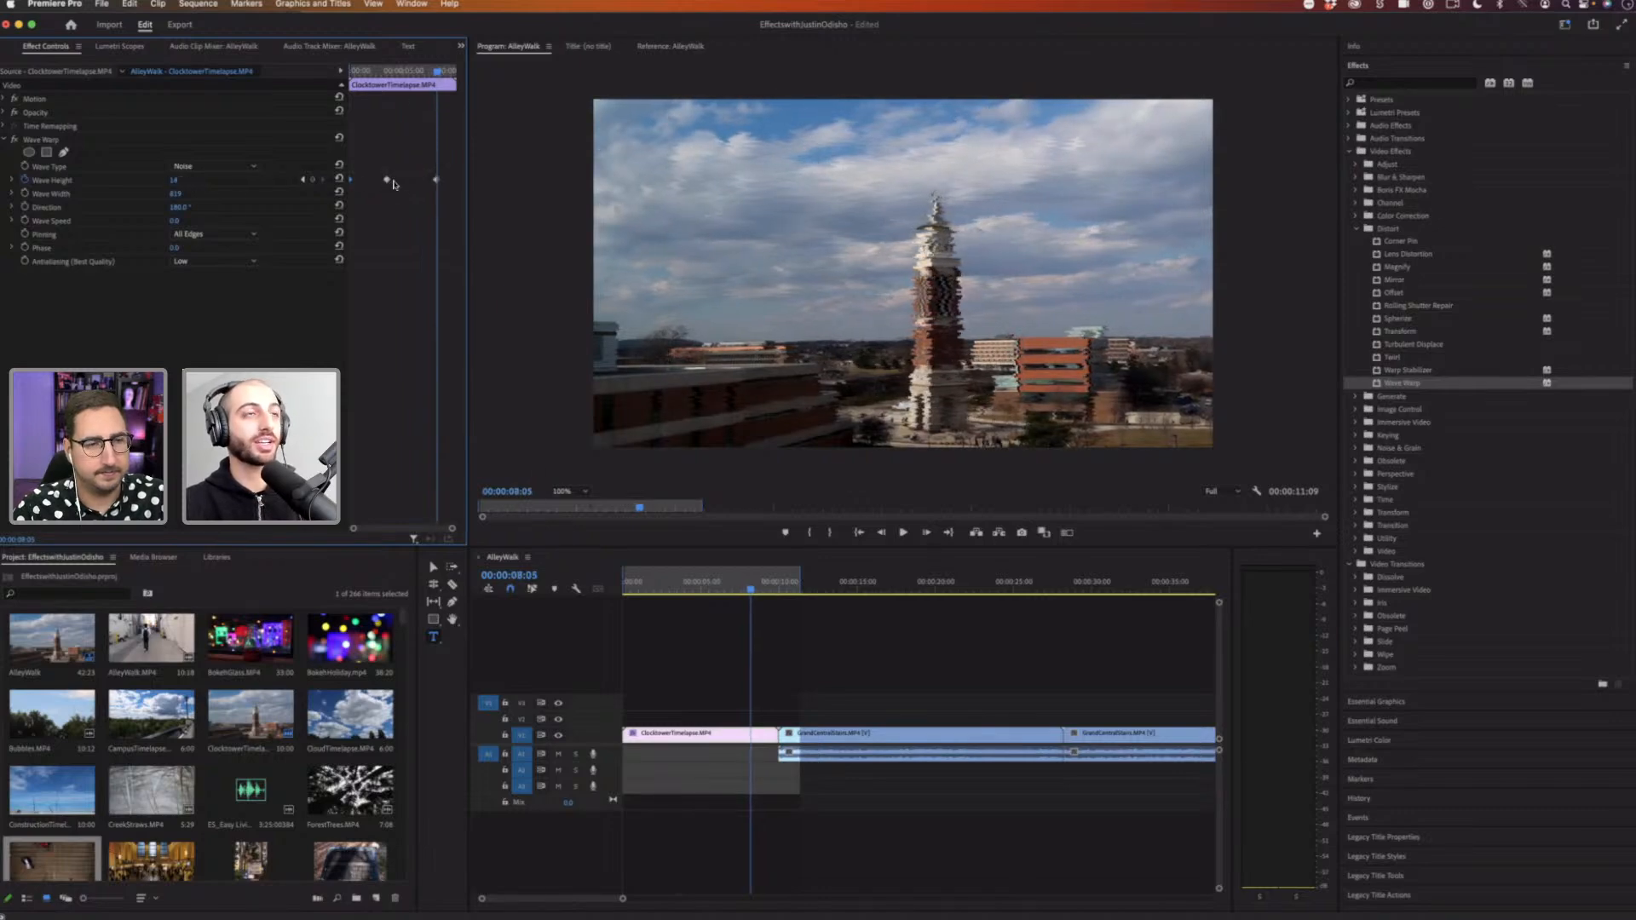
drag(391, 183, 388, 182)
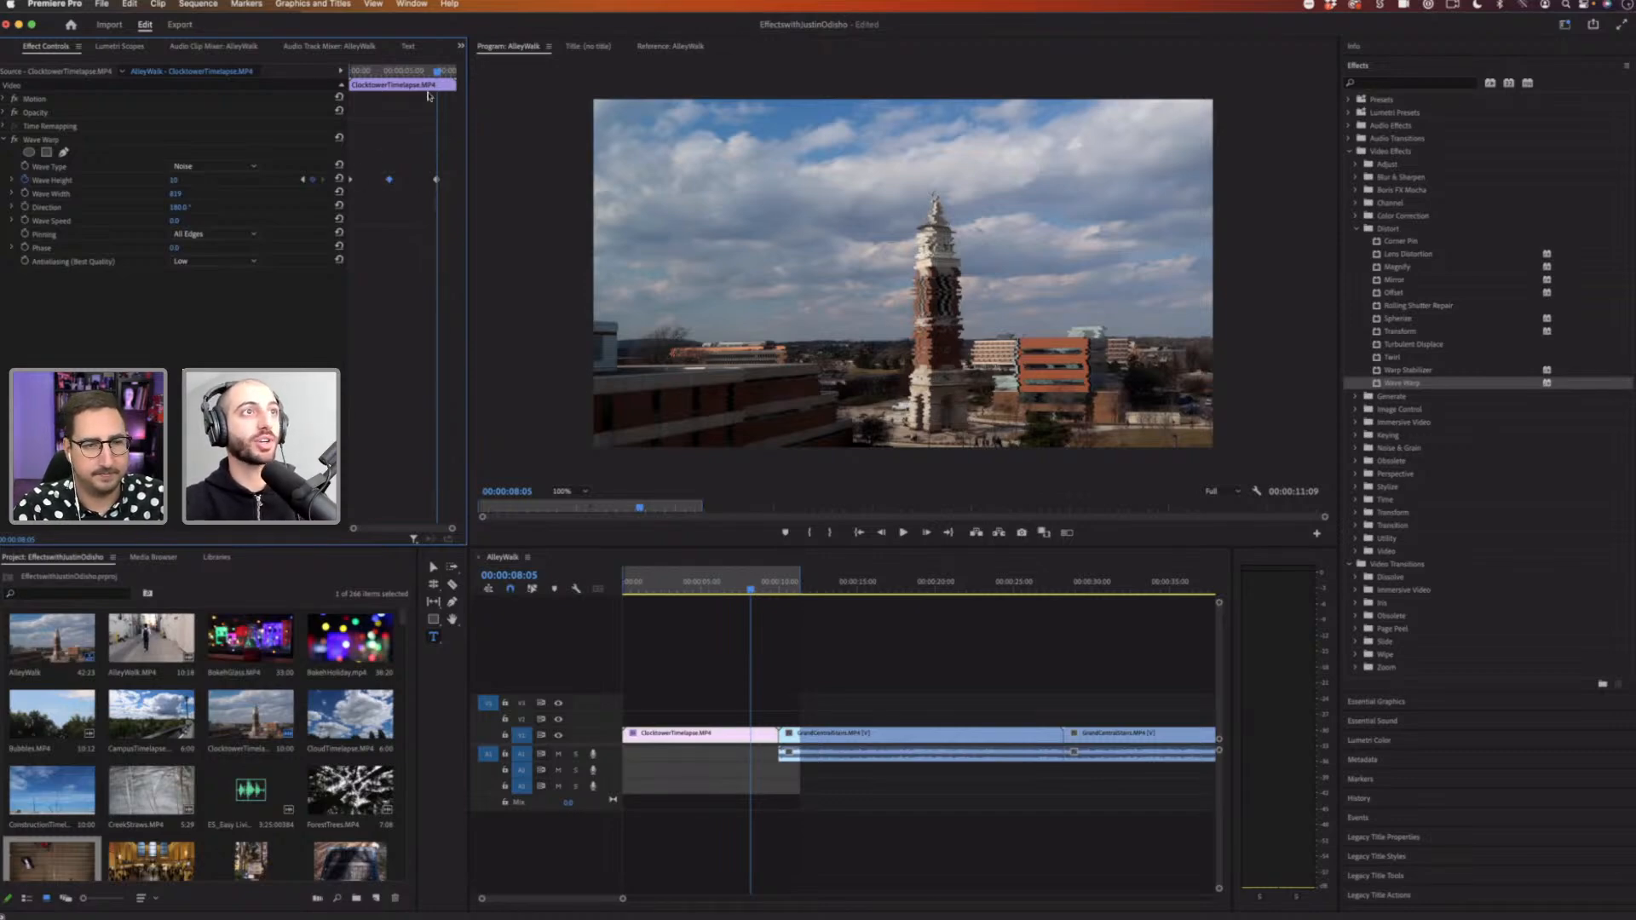
drag(475, 182, 404, 179)
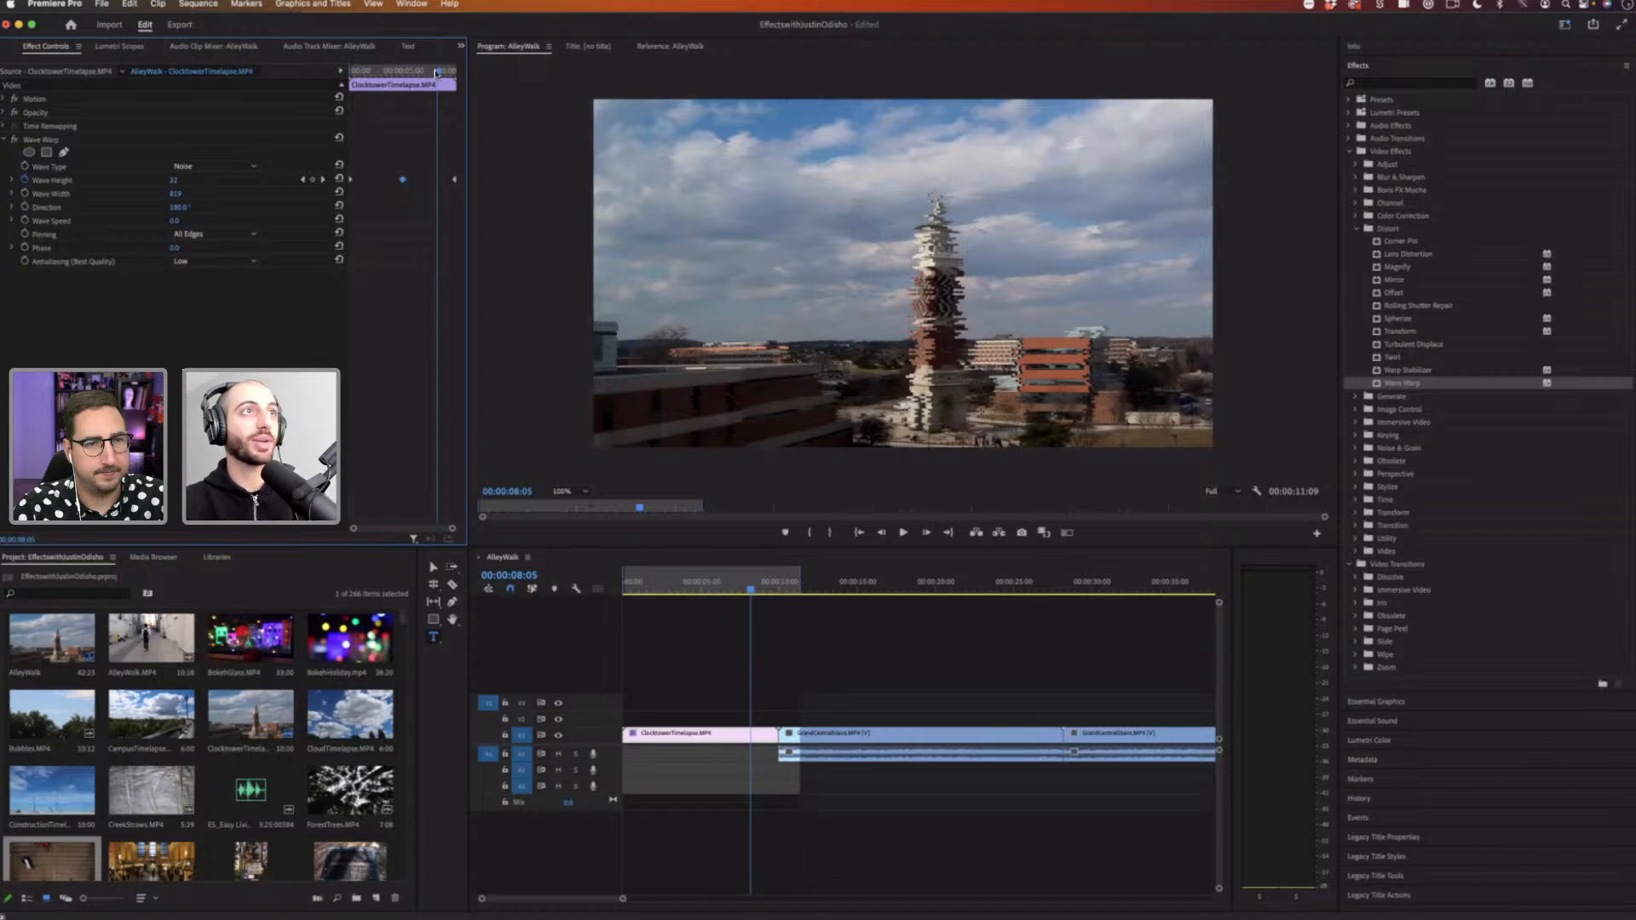
Step: Play back the keyframed Wave Warp animation from the start and scrub through it
click(350, 74)
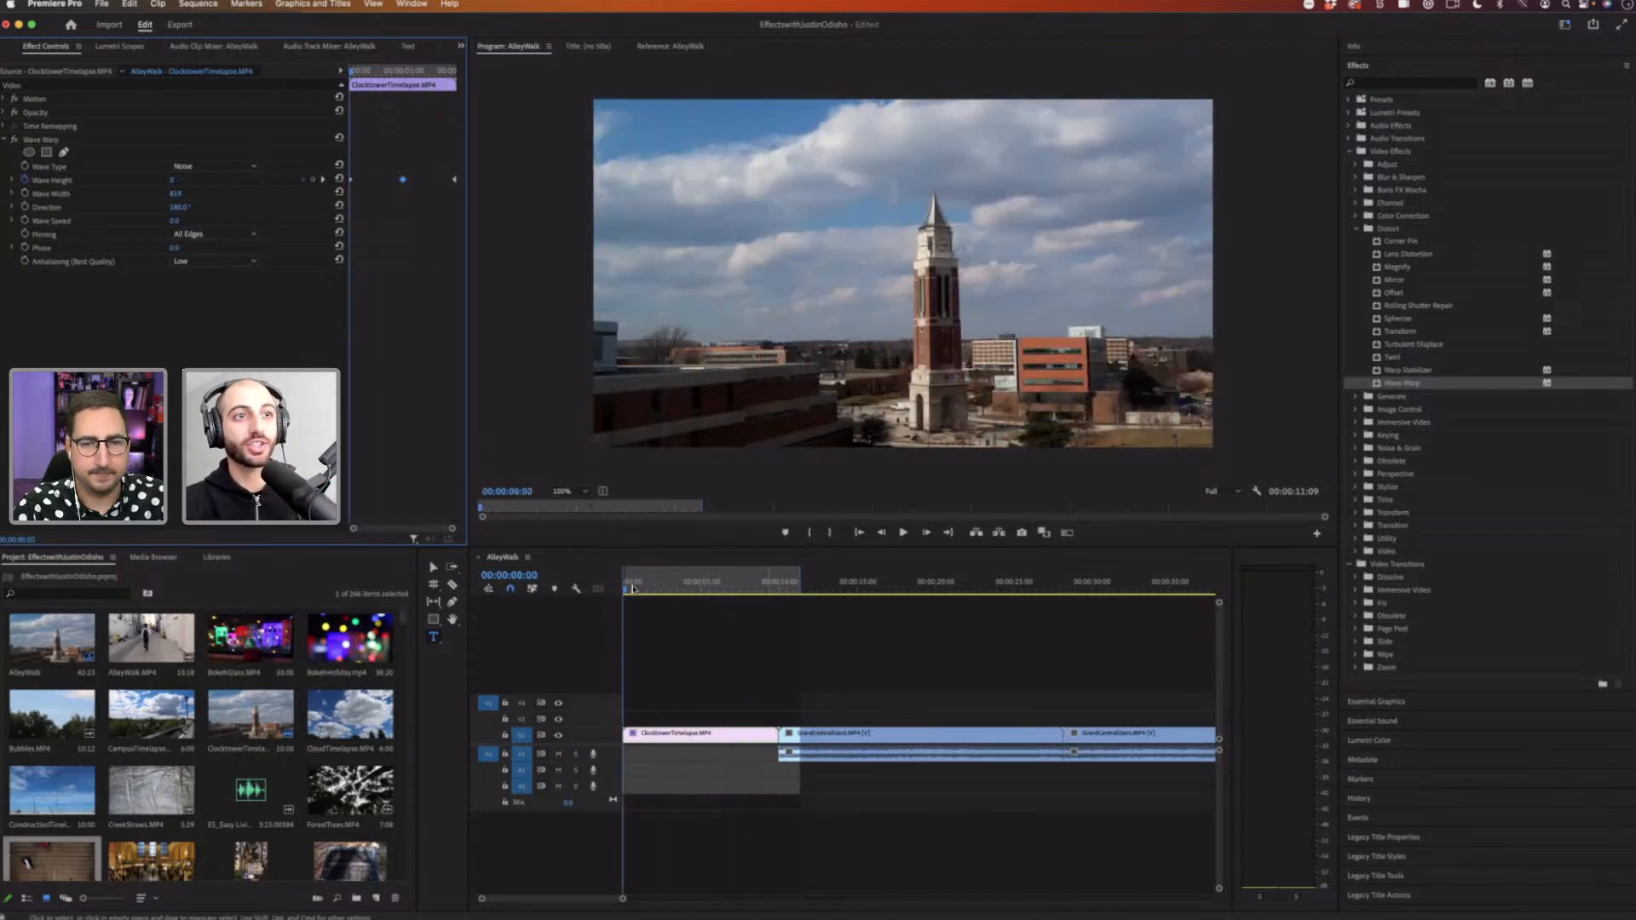
drag(691, 593, 448, 539)
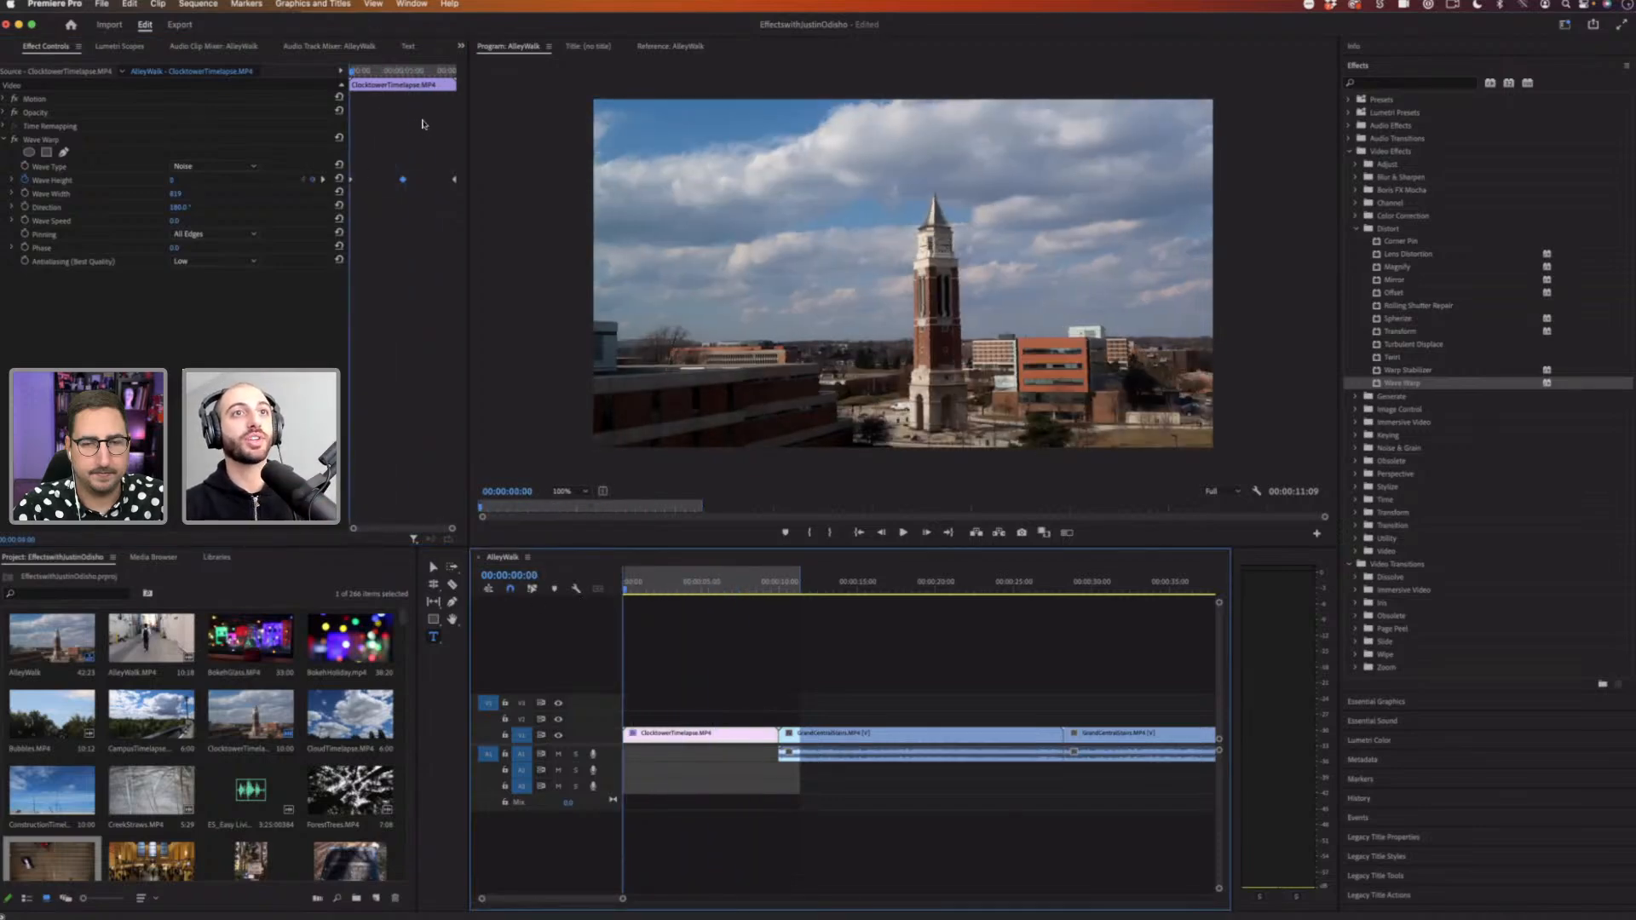
key(space)
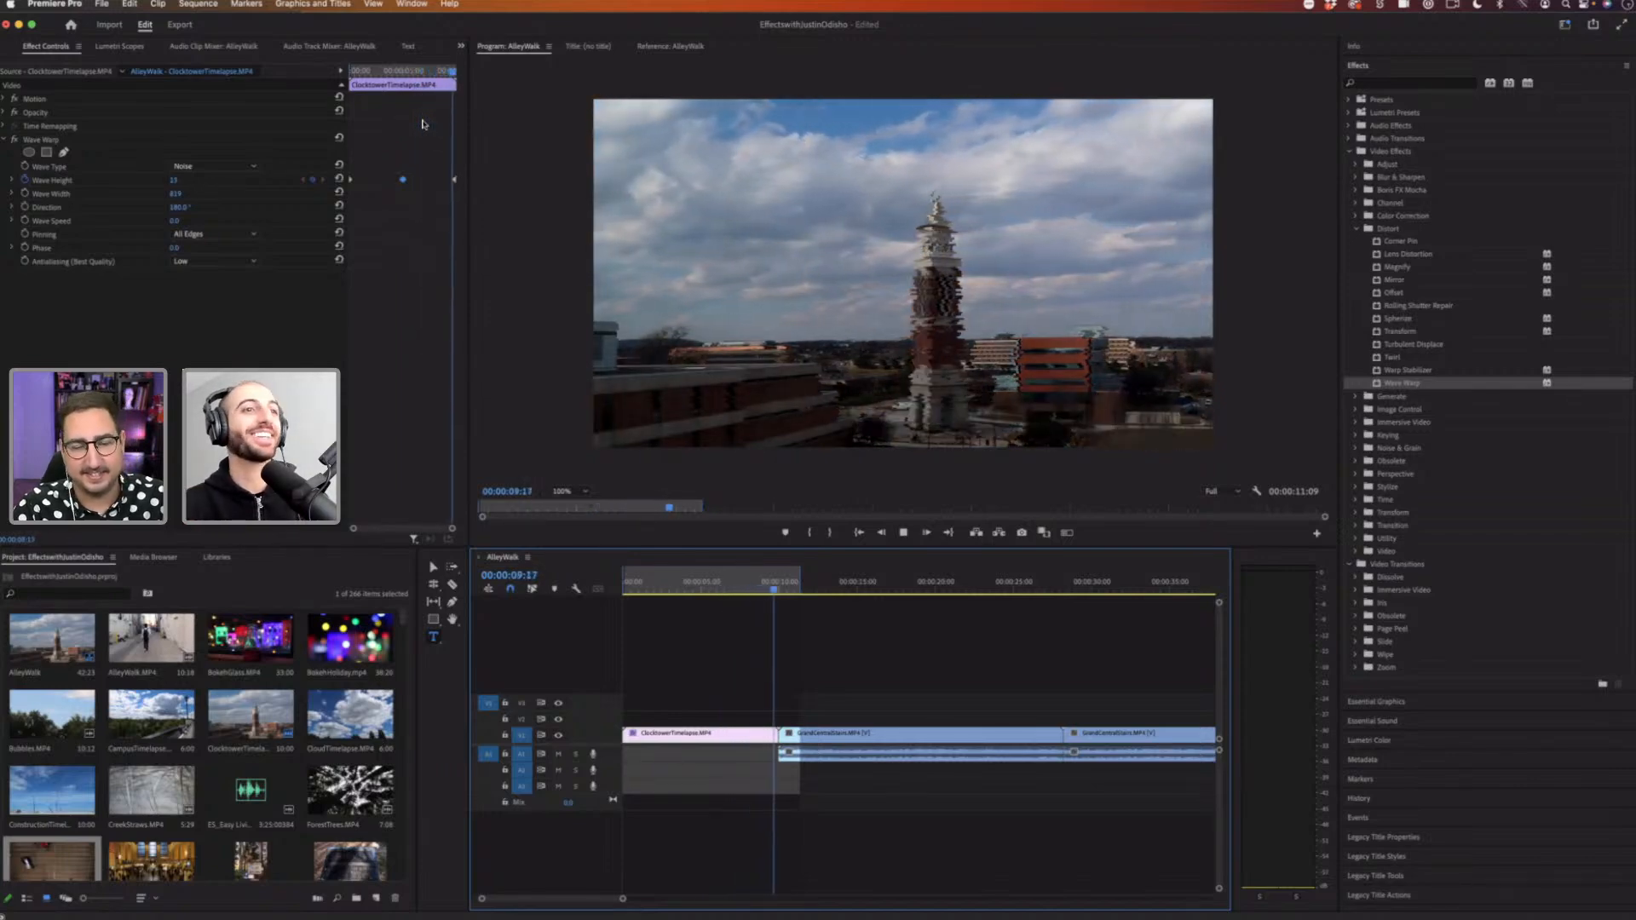
click(696, 589)
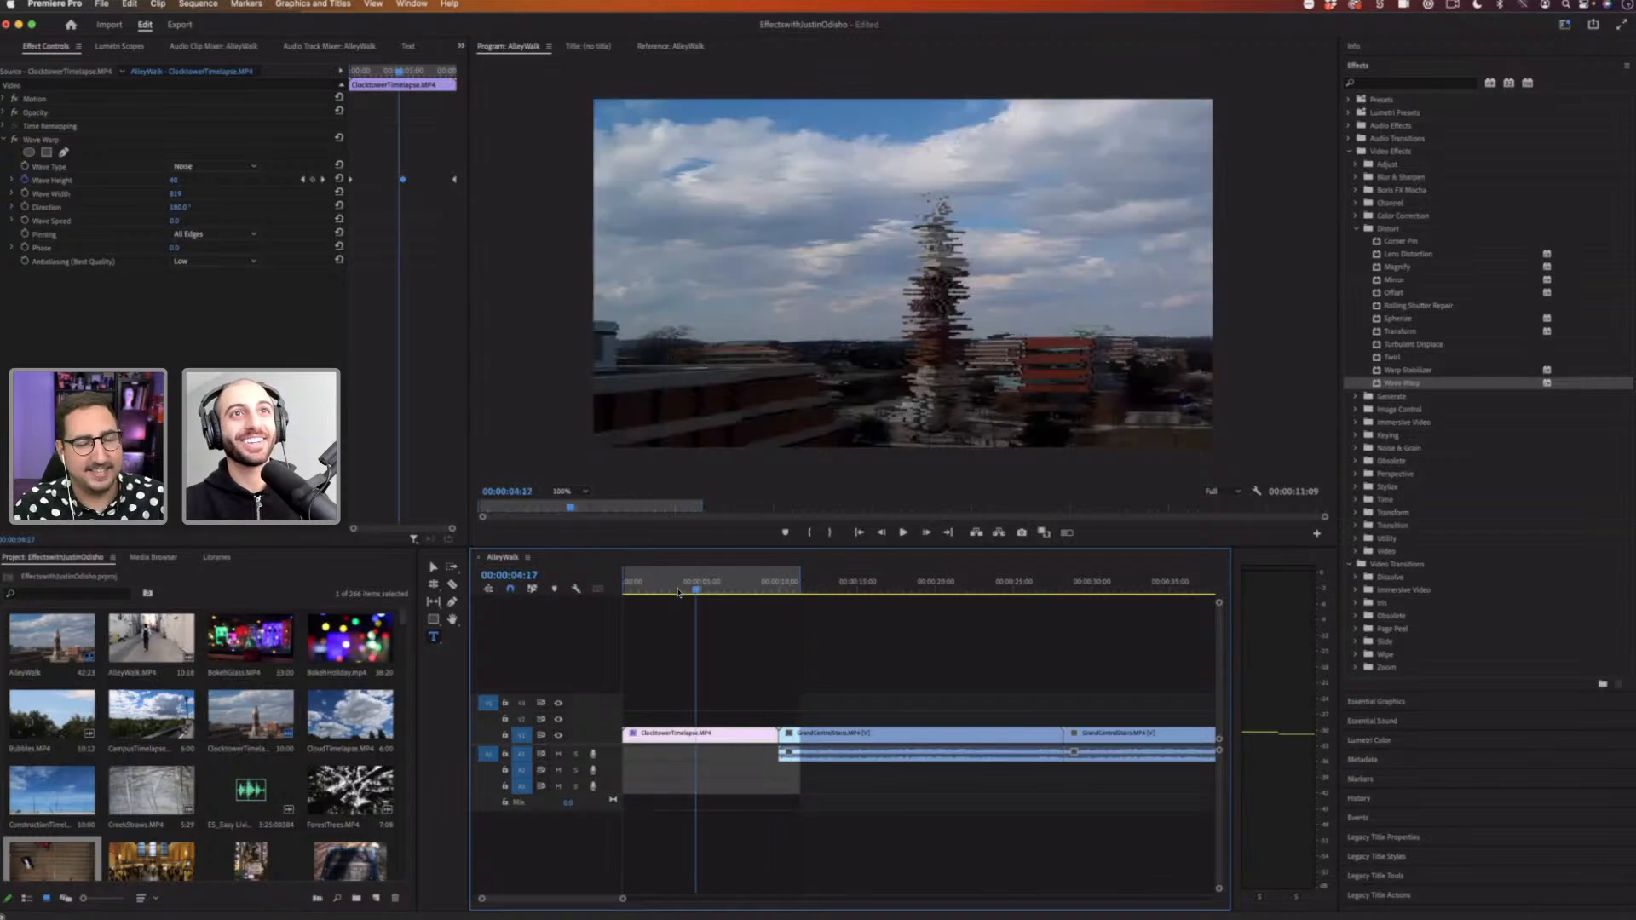
click(678, 590)
key(space)
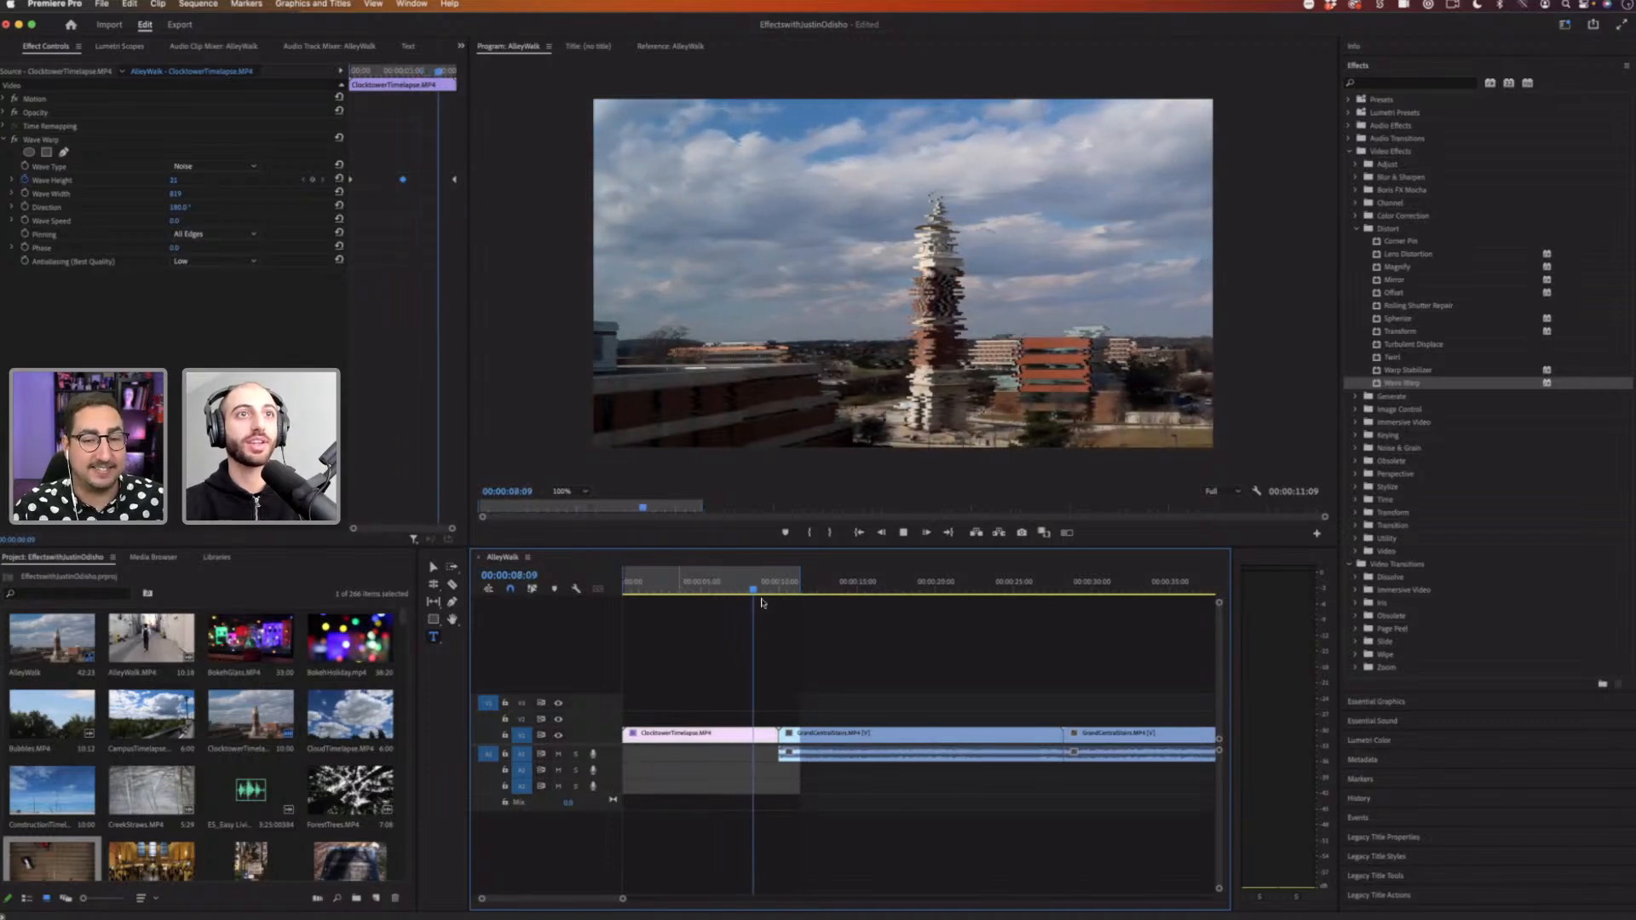
key(space)
Step: Replay the ClocktowerTimelapse clip from the start several times to review the animated warp
drag(767, 589, 540, 589)
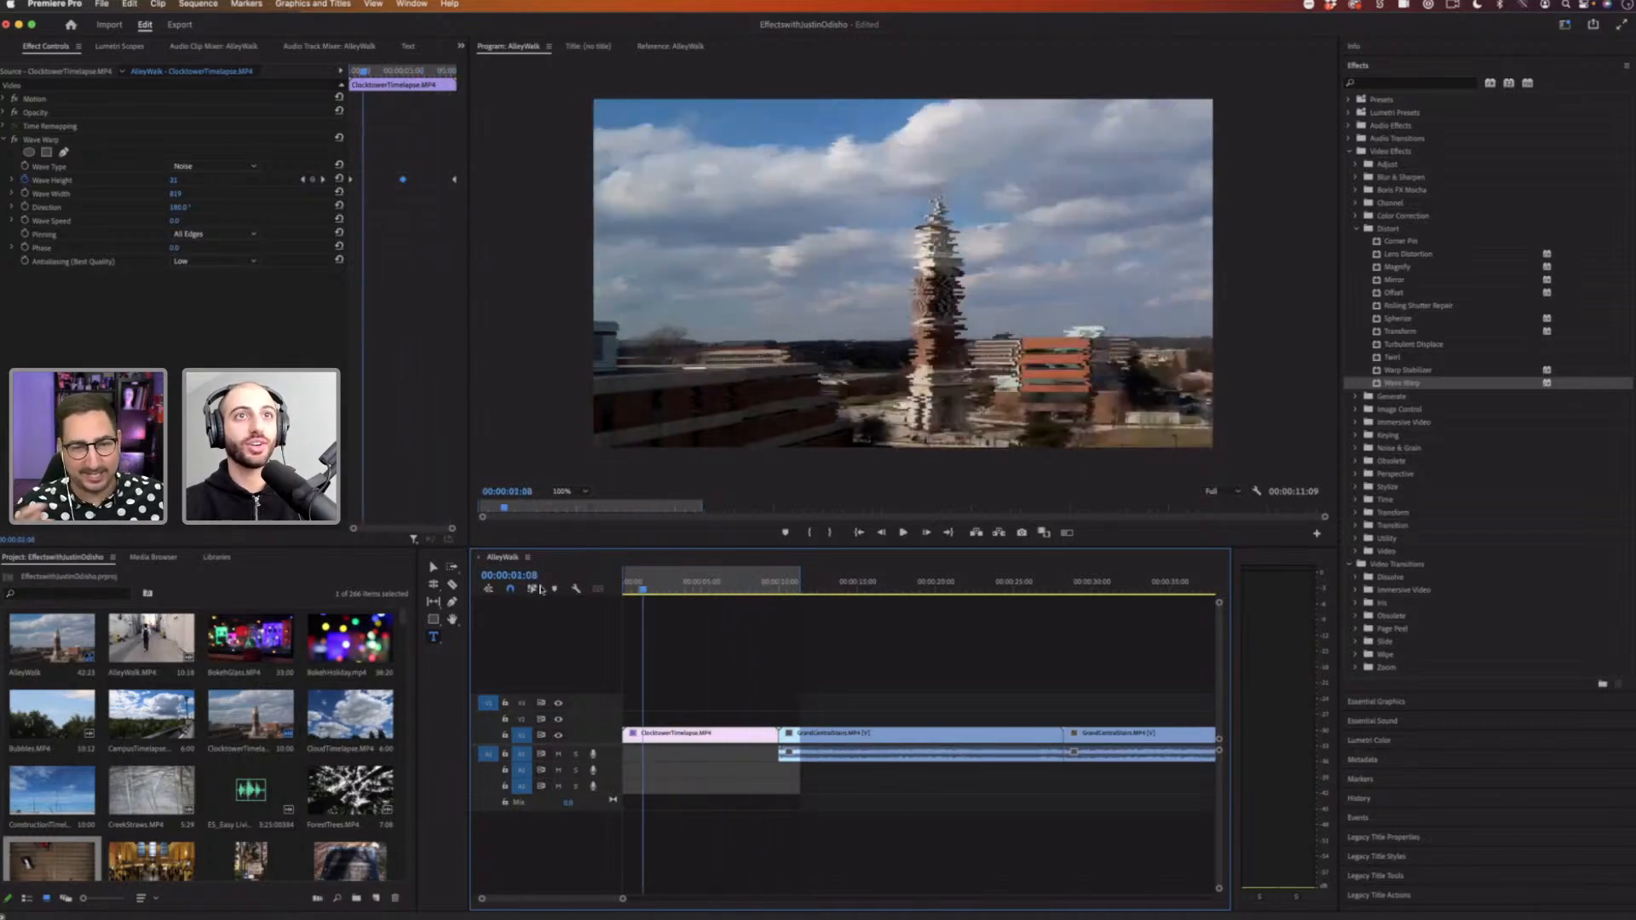
key(space)
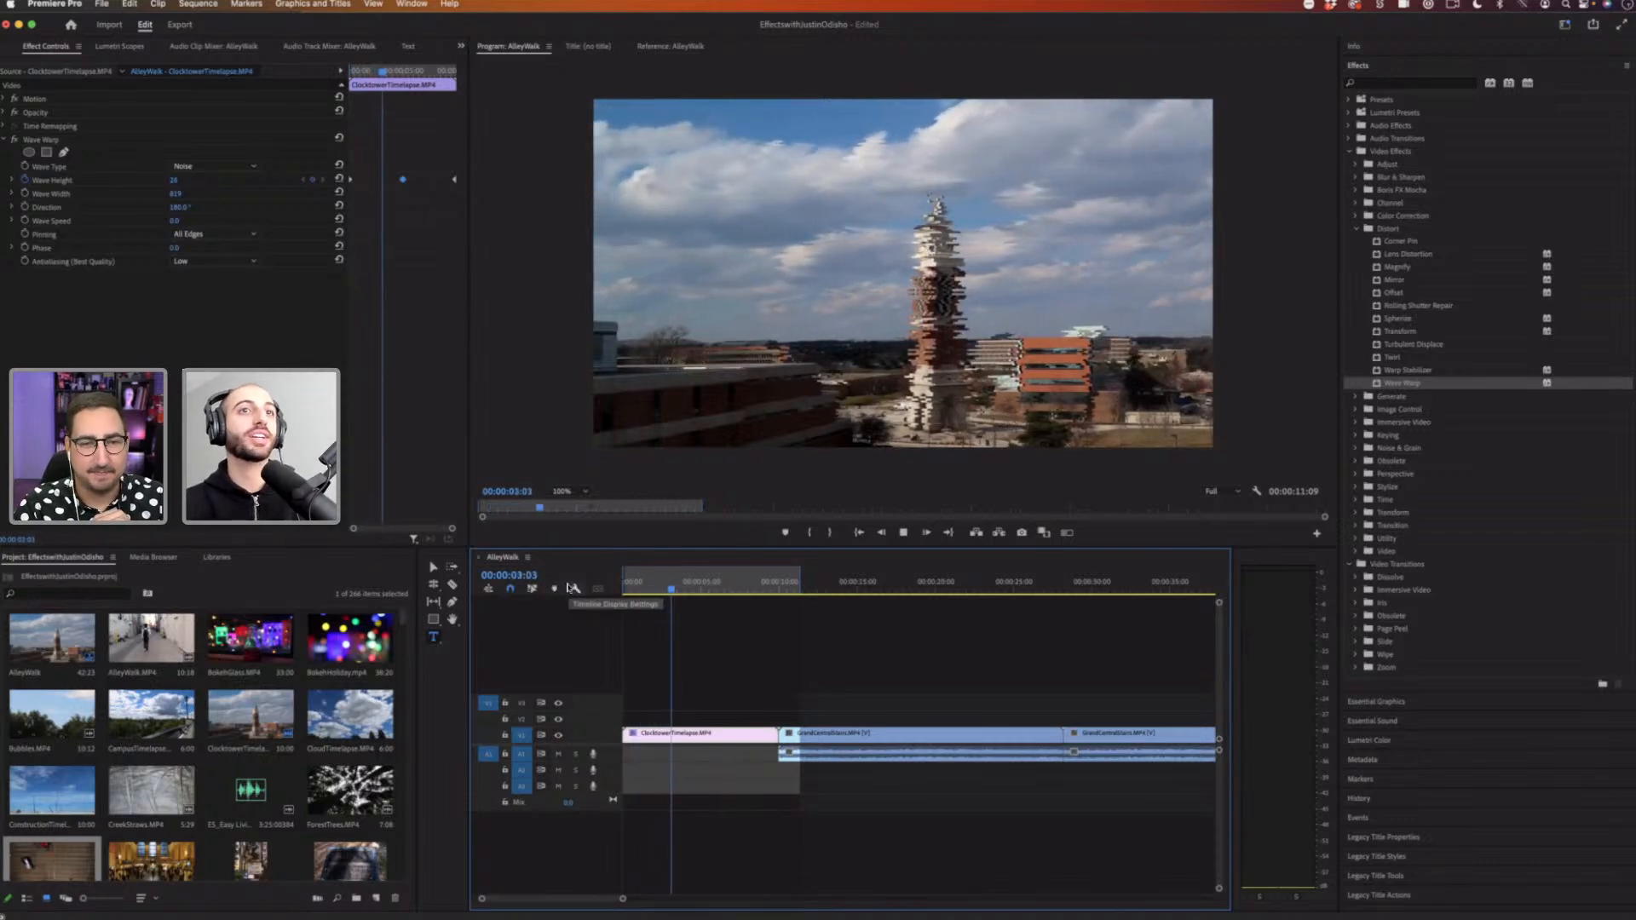
key(space)
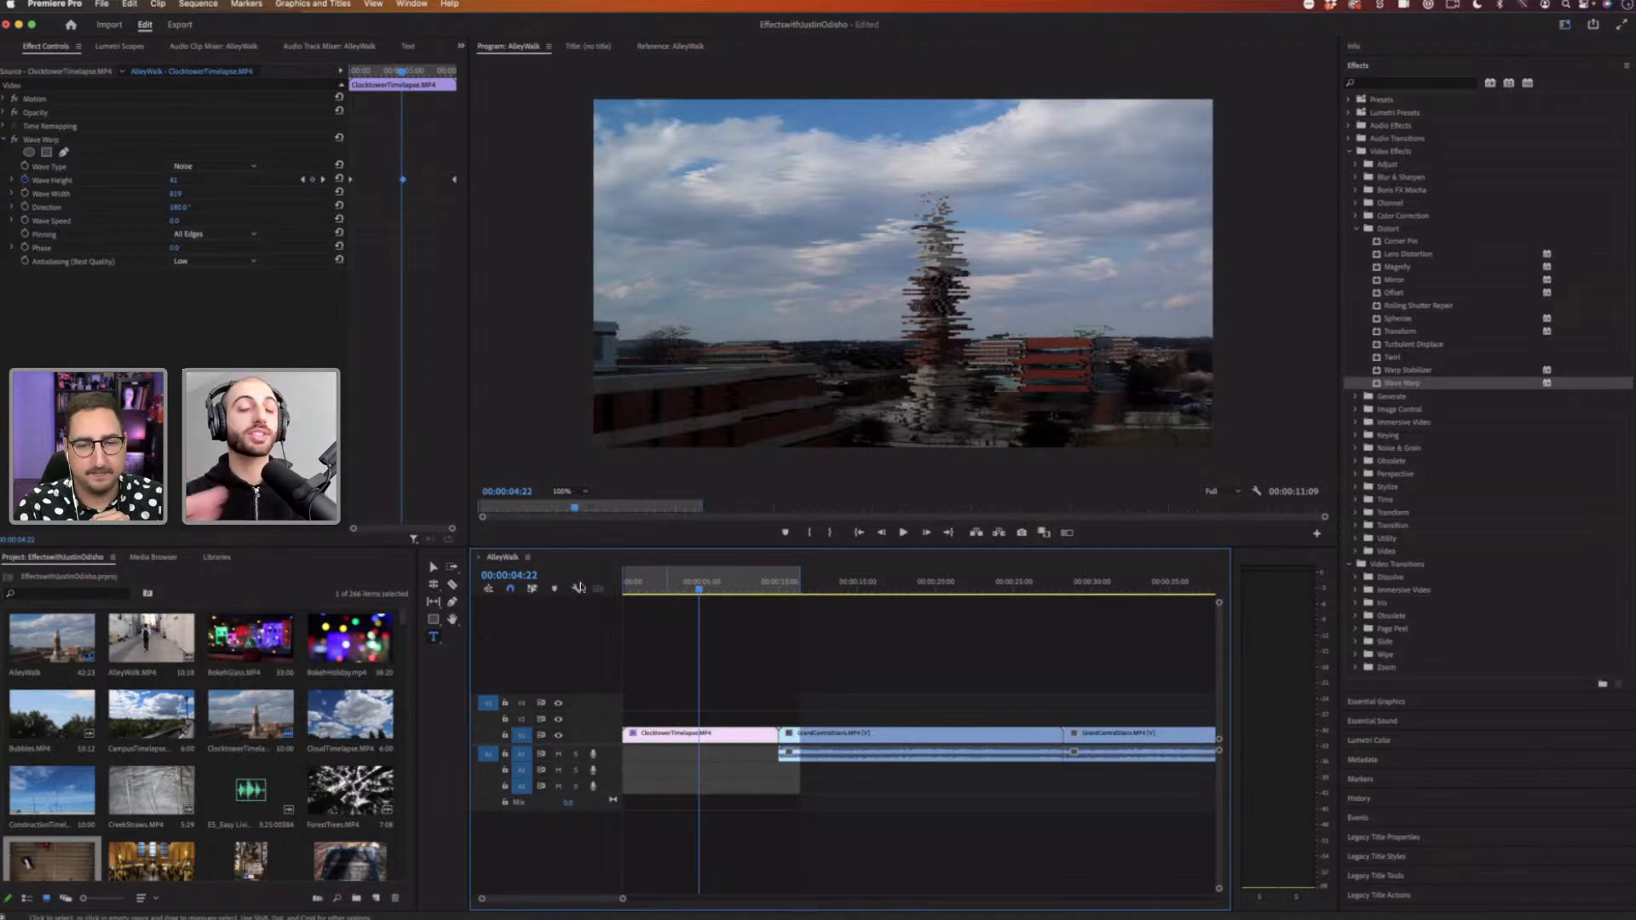
drag(663, 589, 579, 588)
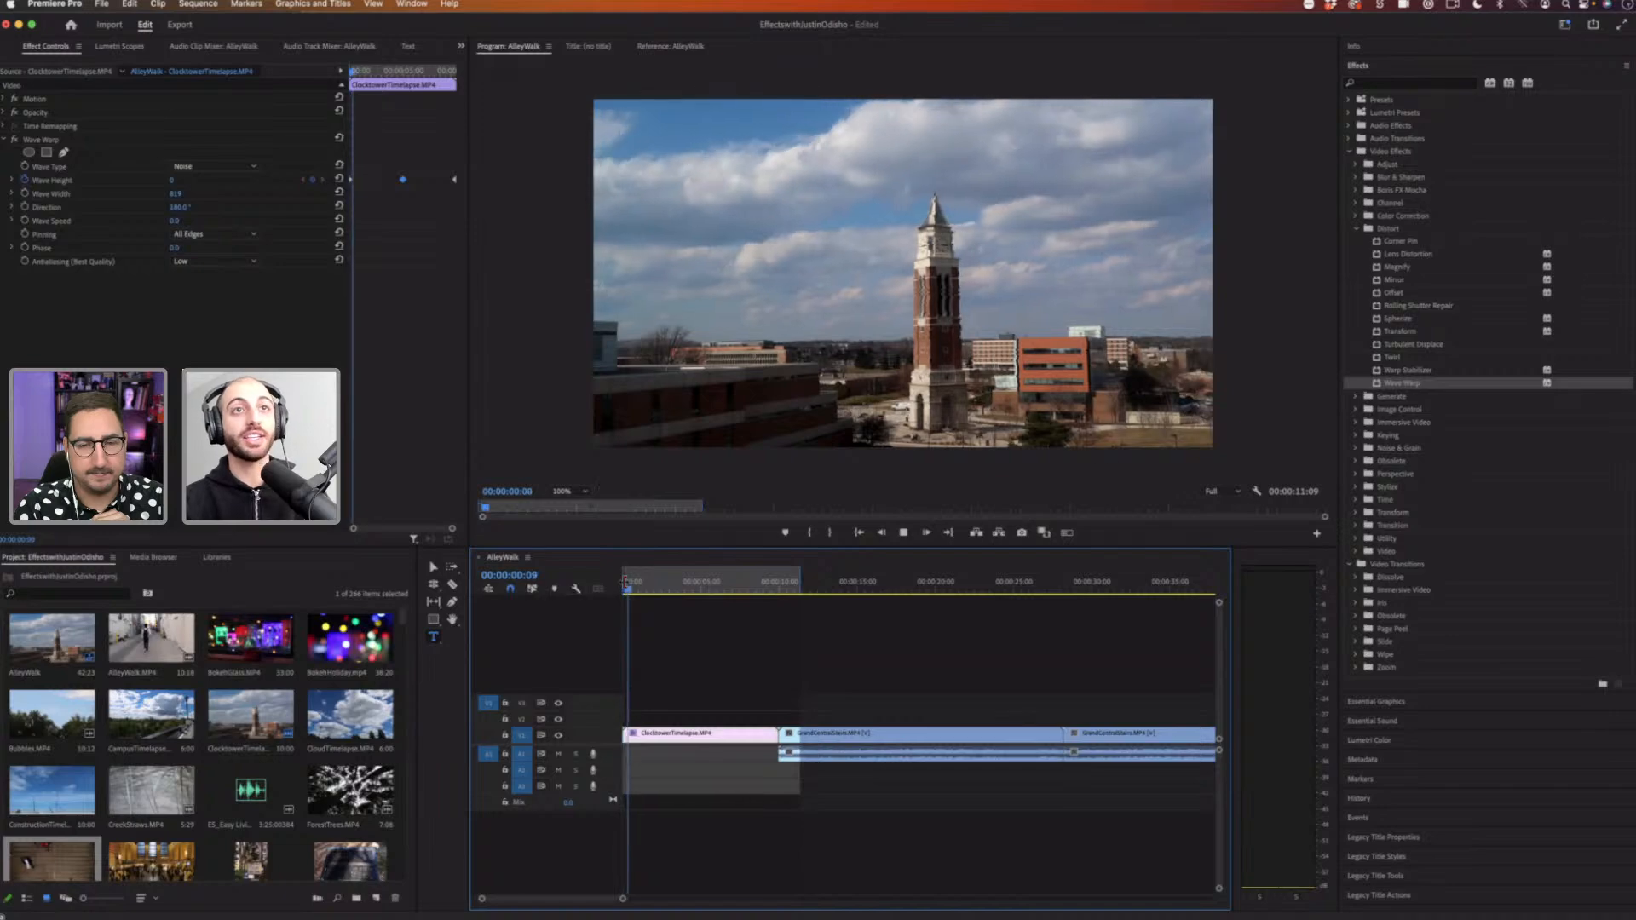
key(space)
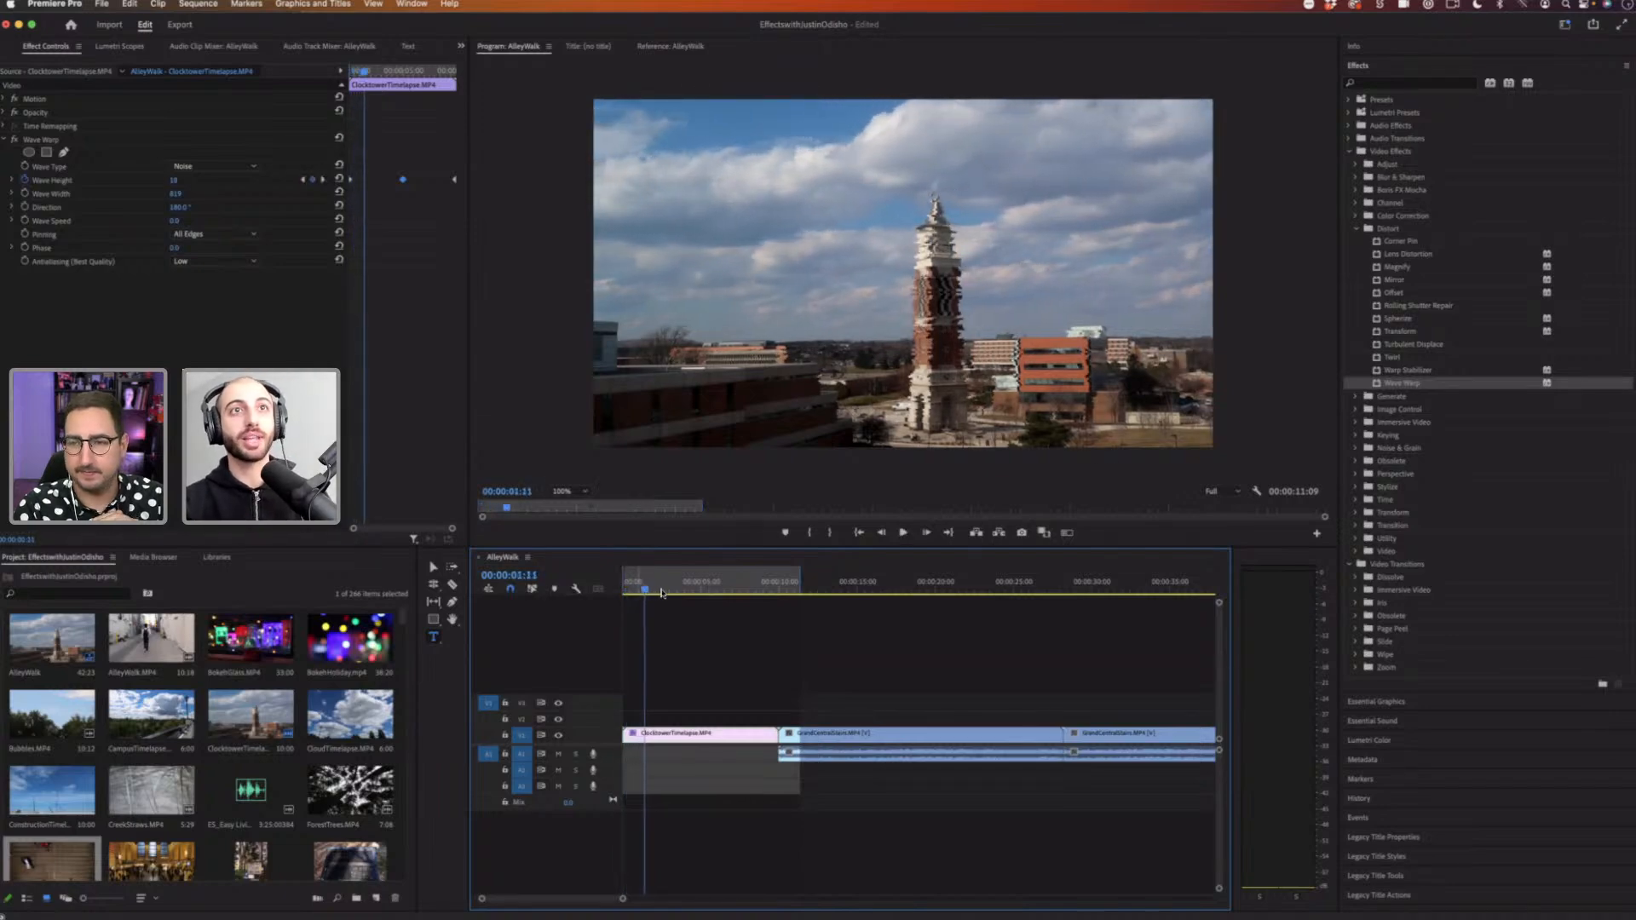
drag(671, 590, 655, 592)
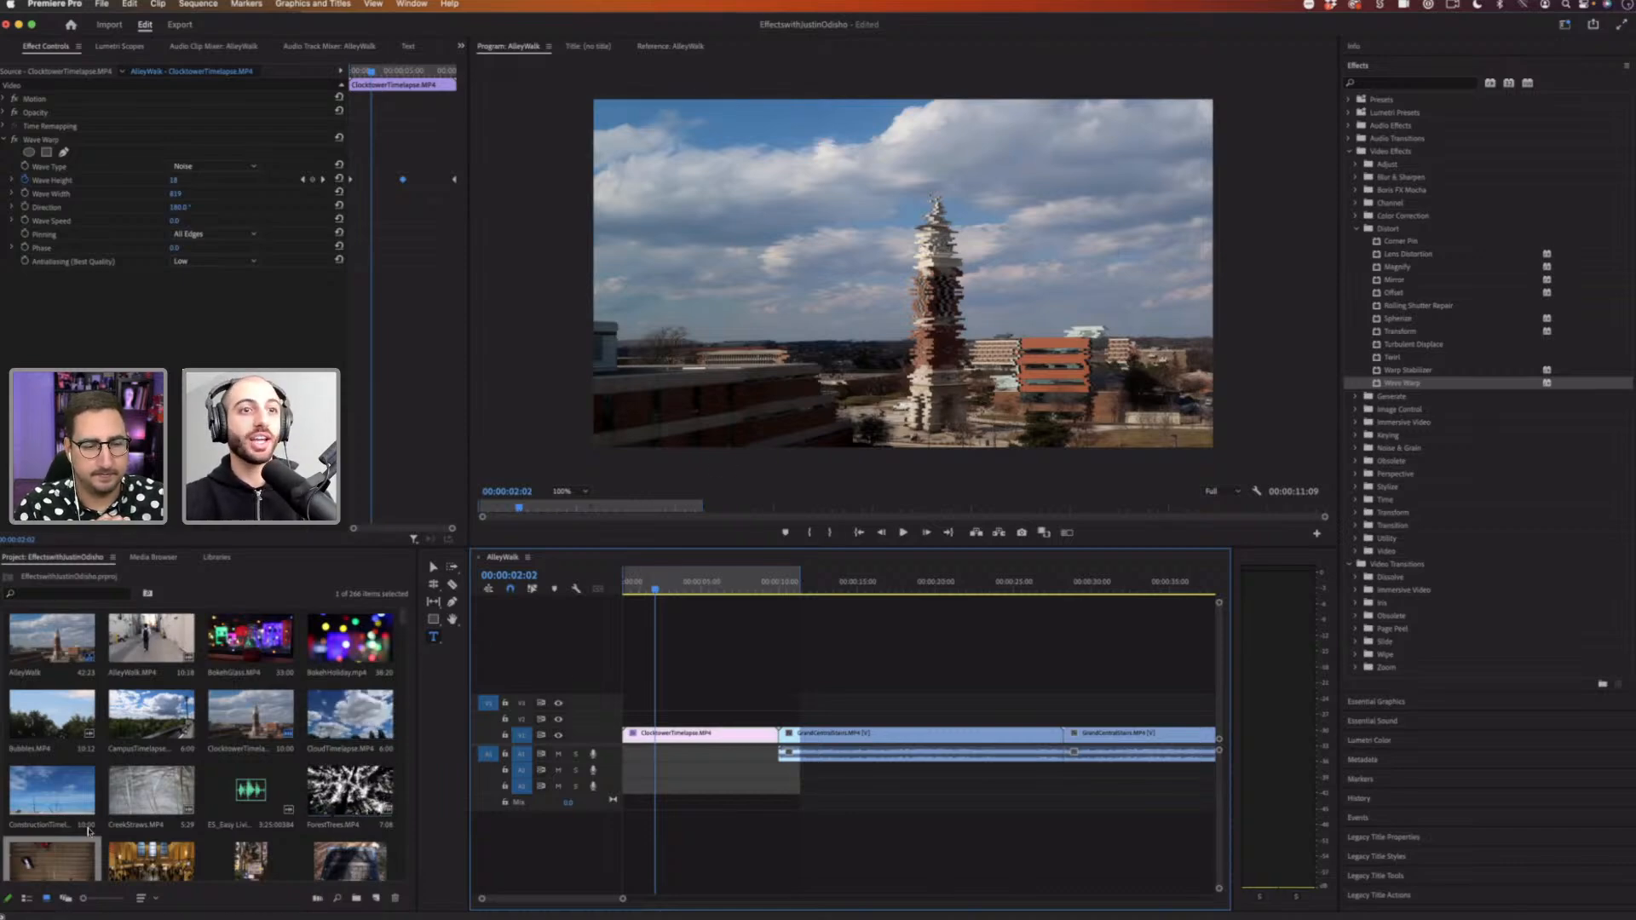
Step: Apply the Wave Warp effect to the GrandCentralStairs clip on the timeline
drag(53, 858, 830, 734)
click(814, 577)
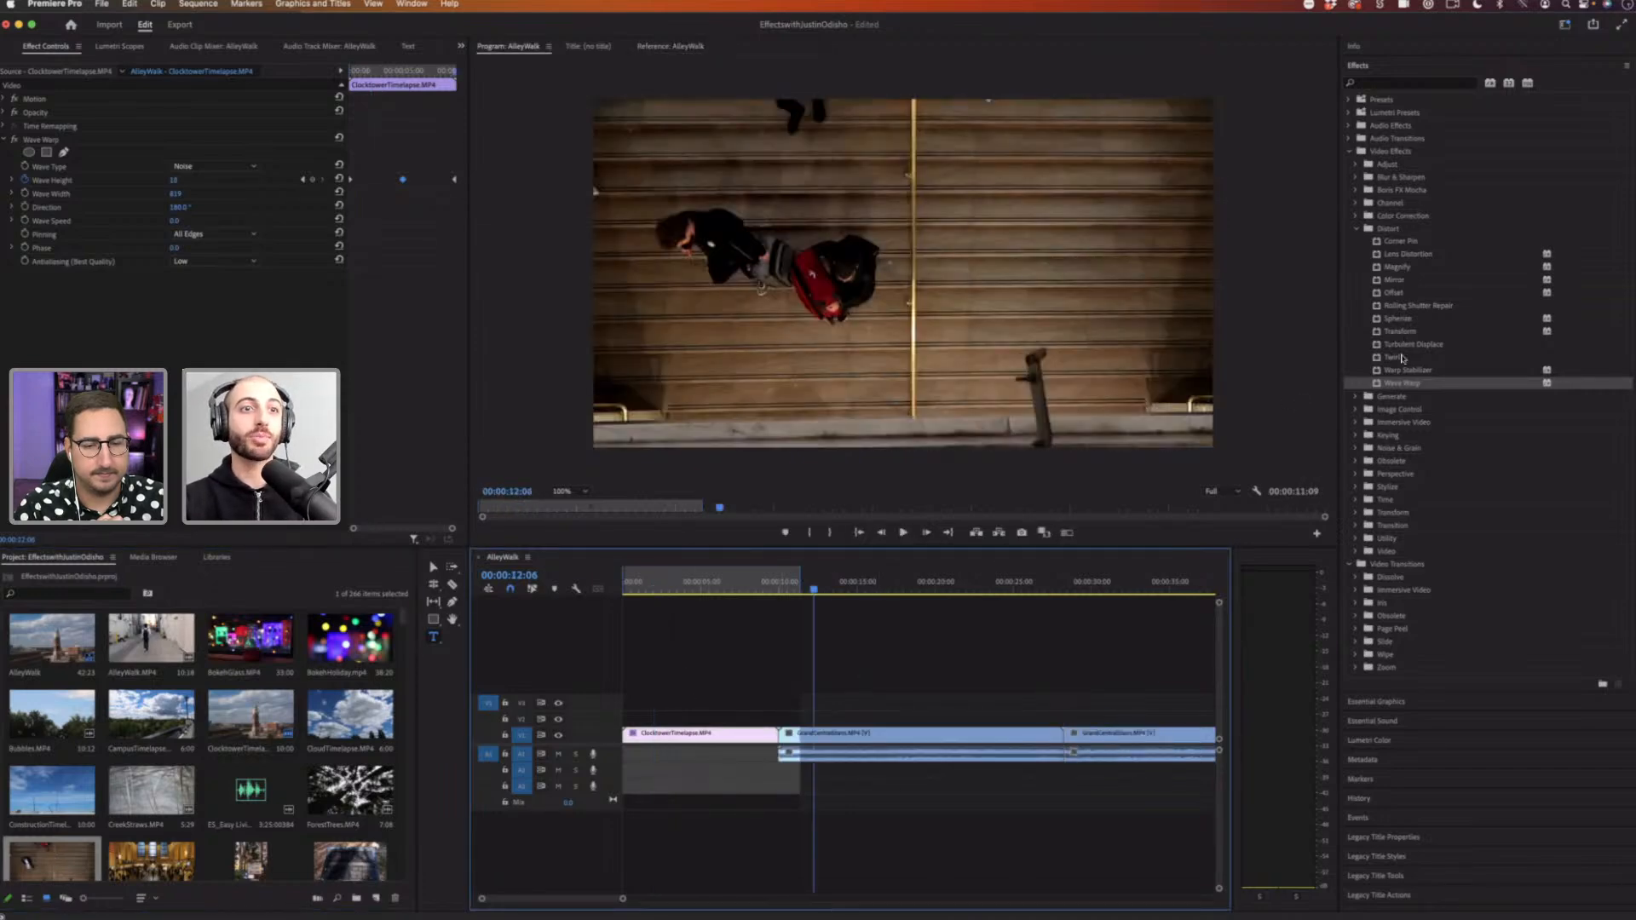
drag(1408, 385, 920, 734)
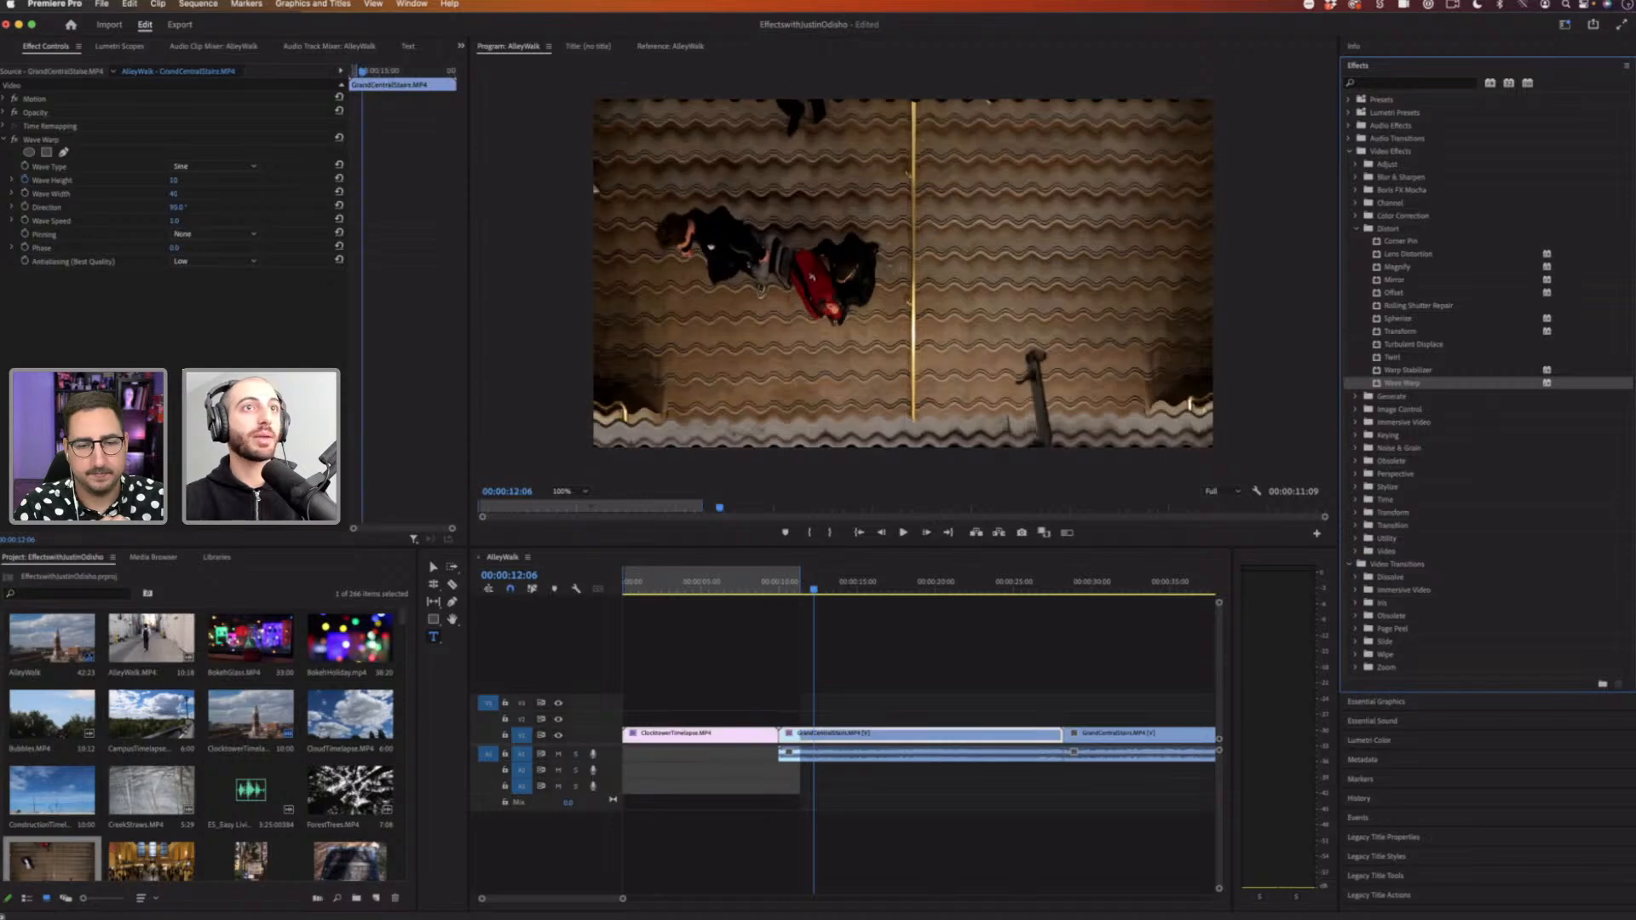
Step: Increase the stairs clip's Wave Width and set Pinning to All Edges
mouse_move(173, 194)
mouse_down()
mouse_move(281, 193)
mouse_move(174, 184)
mouse_up()
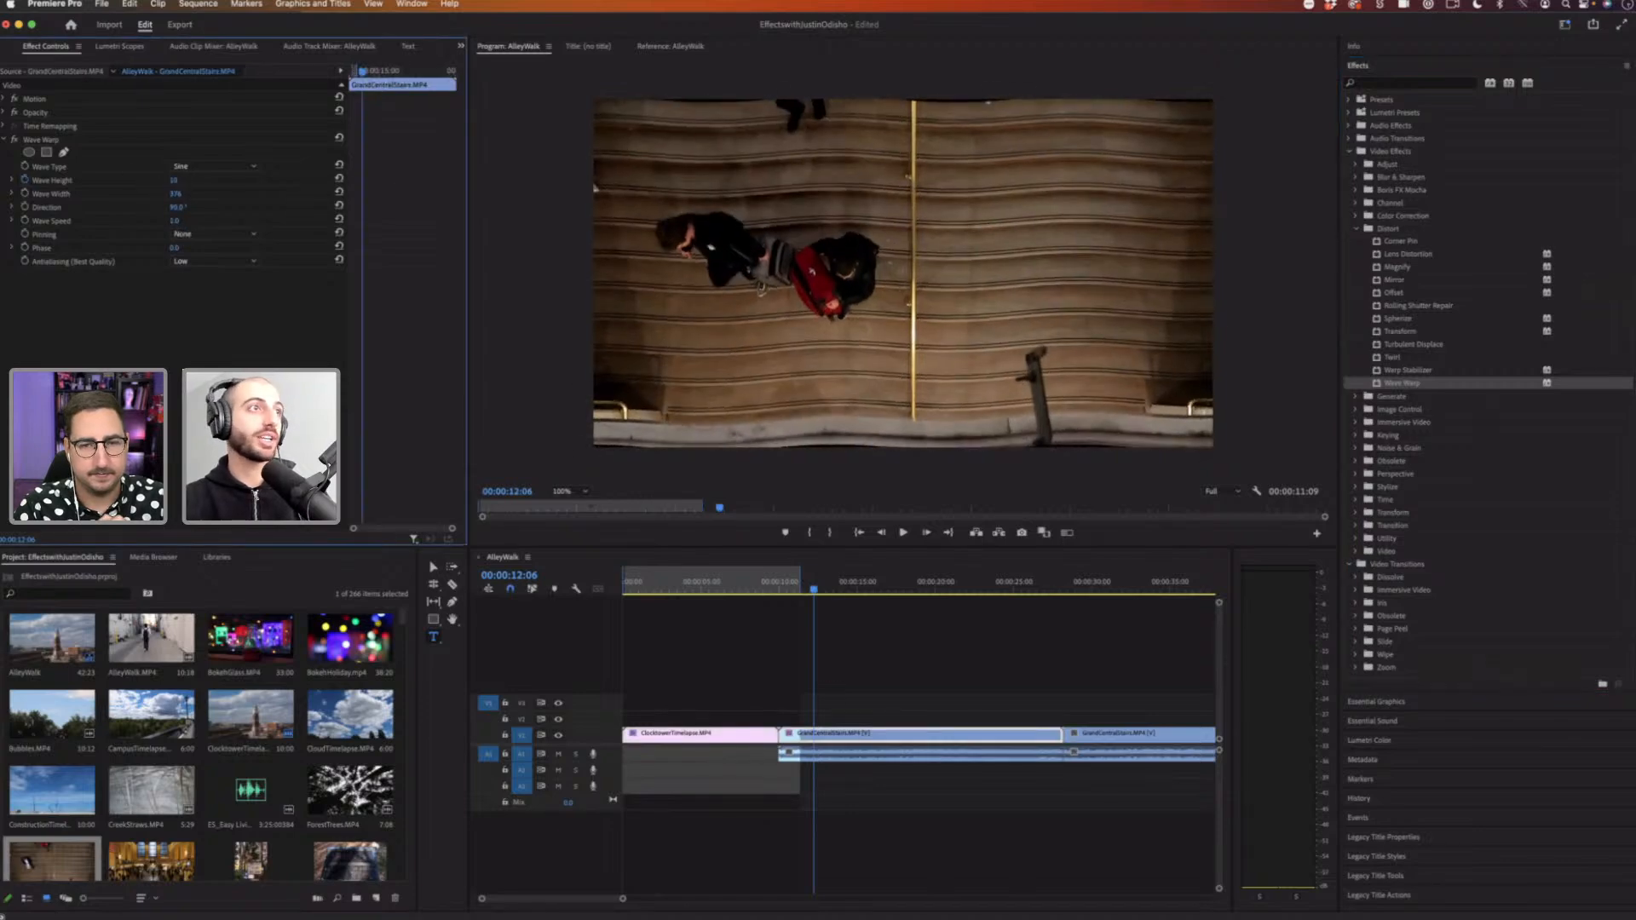
click(220, 236)
click(198, 260)
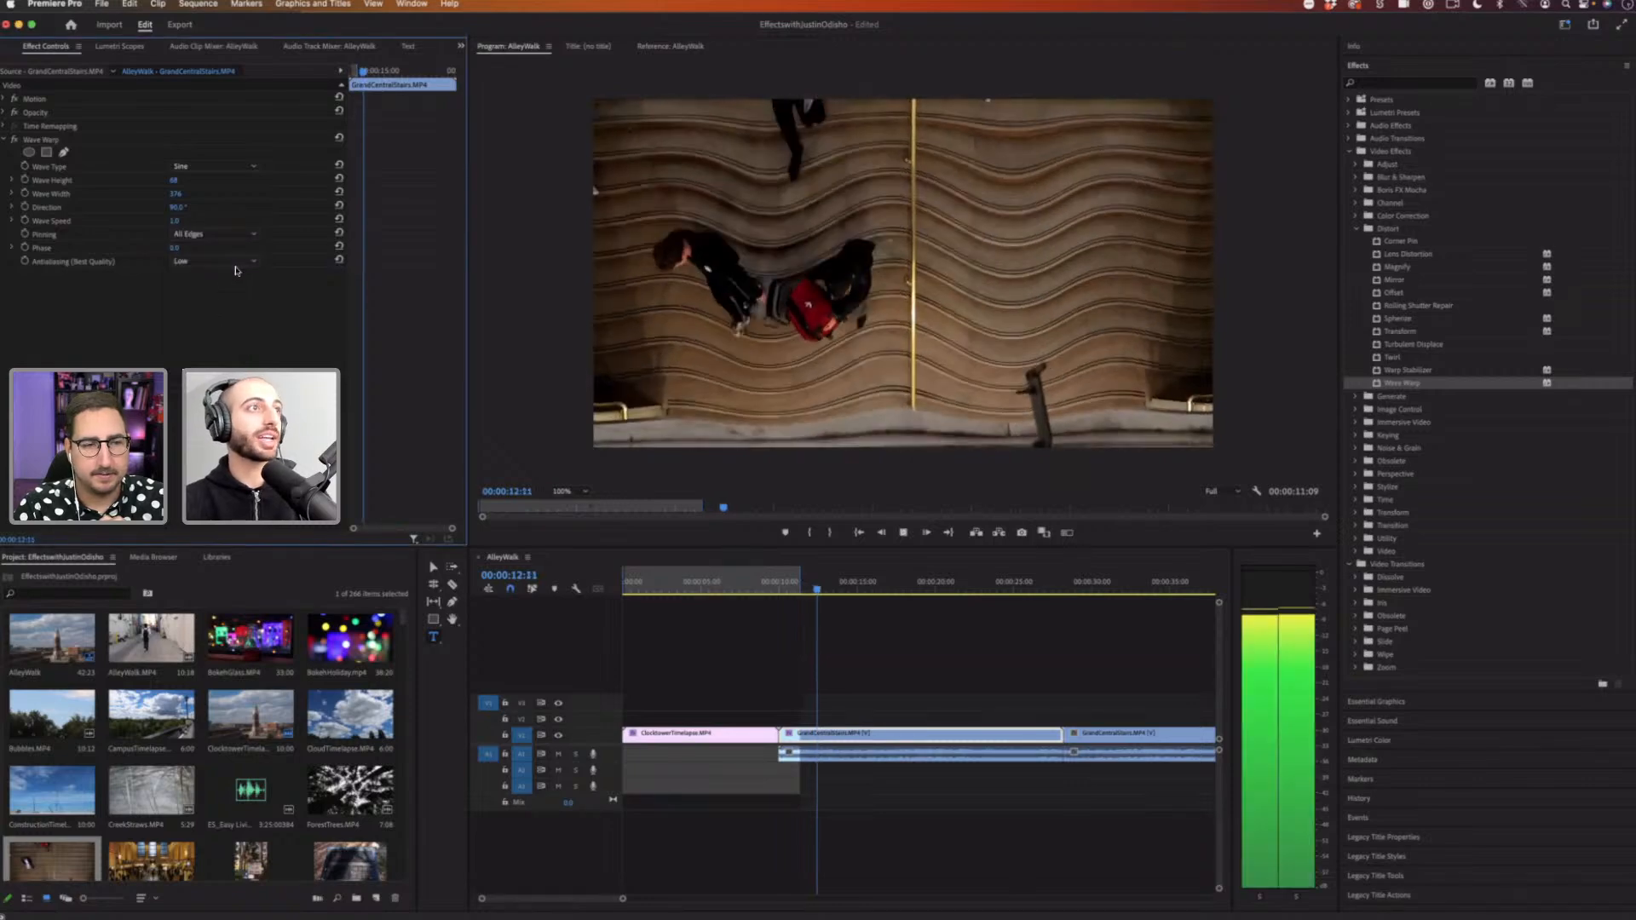
Step: Set Wave Speed to 25 and preview the warped stairs clip
click(176, 220)
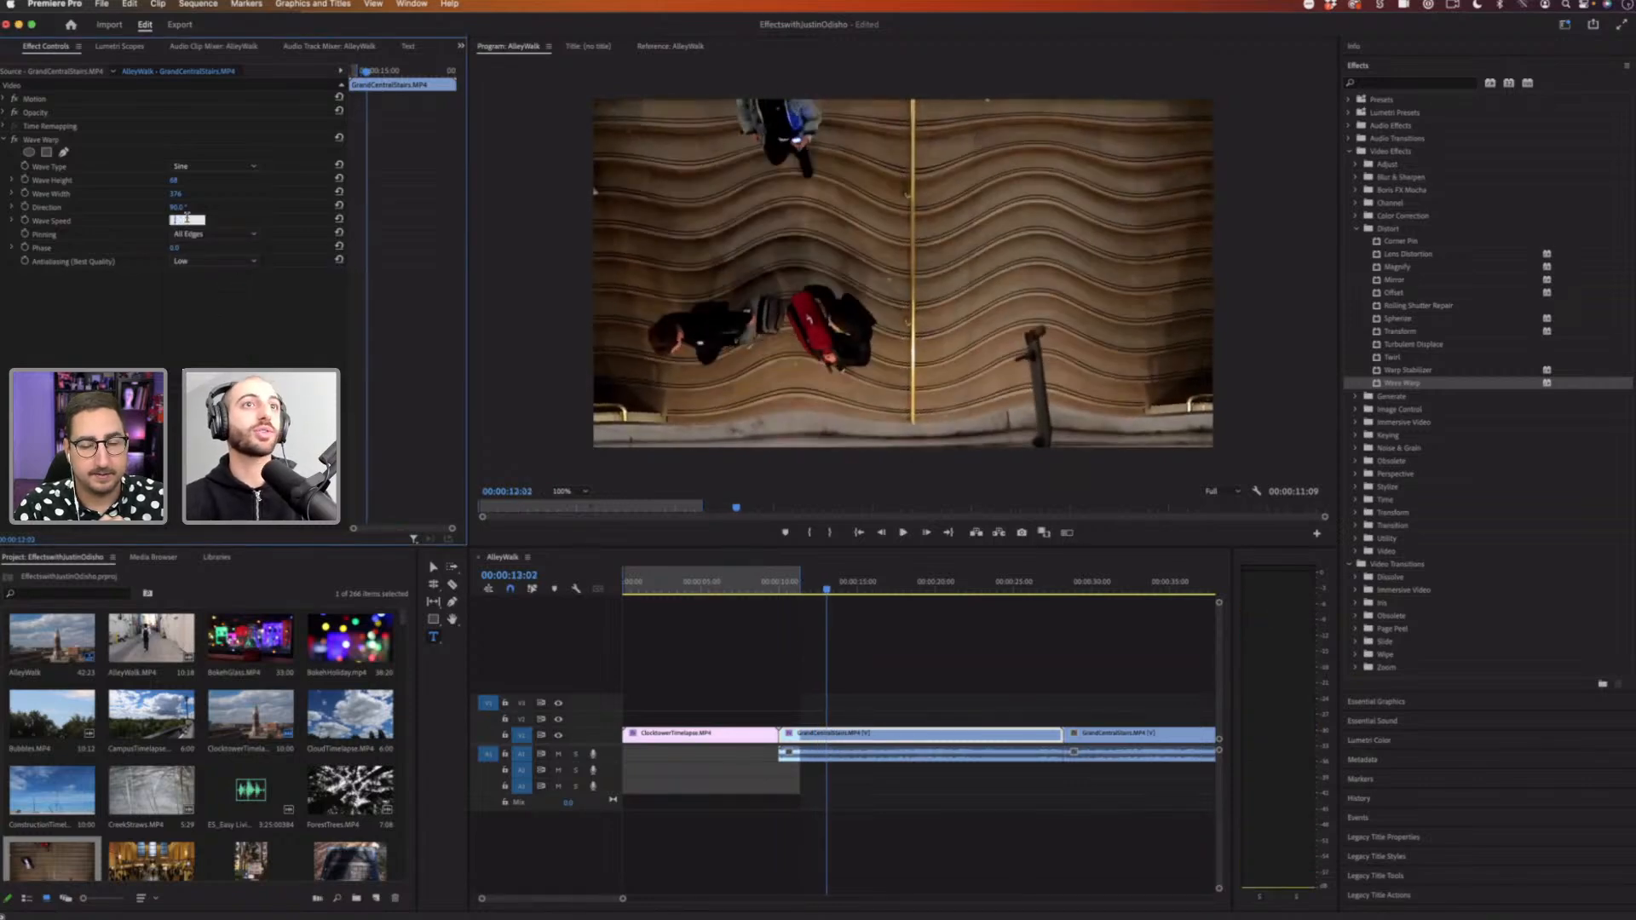
text(25)
key(Return)
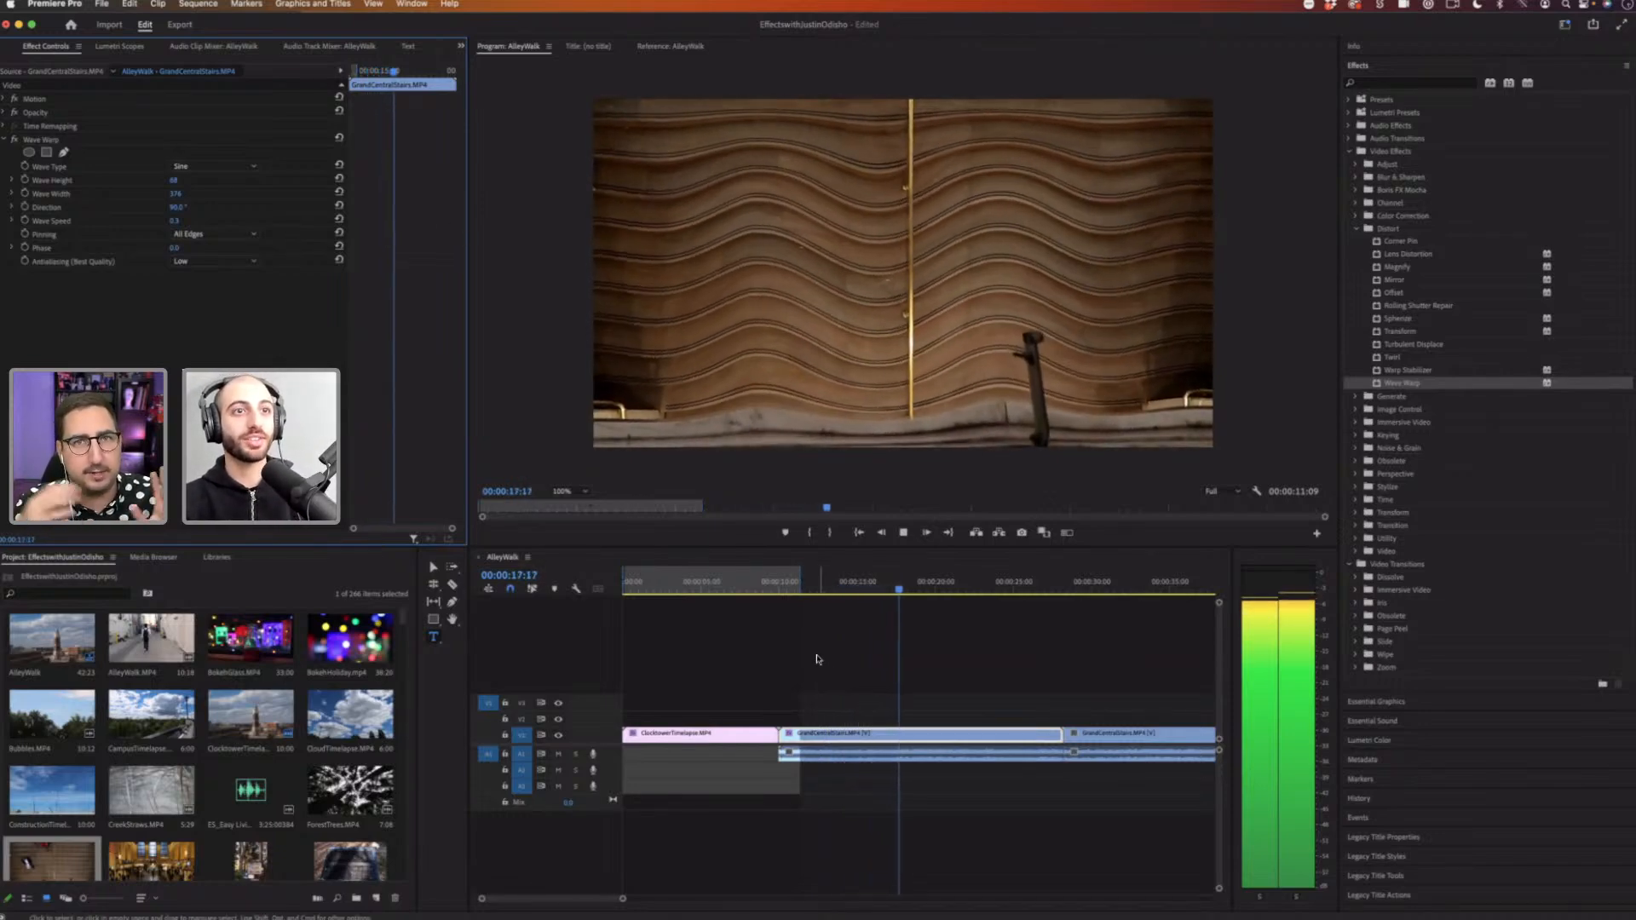
key(space)
drag(833, 596, 690, 597)
Step: Select the ClocktowerTimelapse clip's Wave Warp effect and insert the ForestTrees clip into the timeline after it
click(705, 733)
click(868, 673)
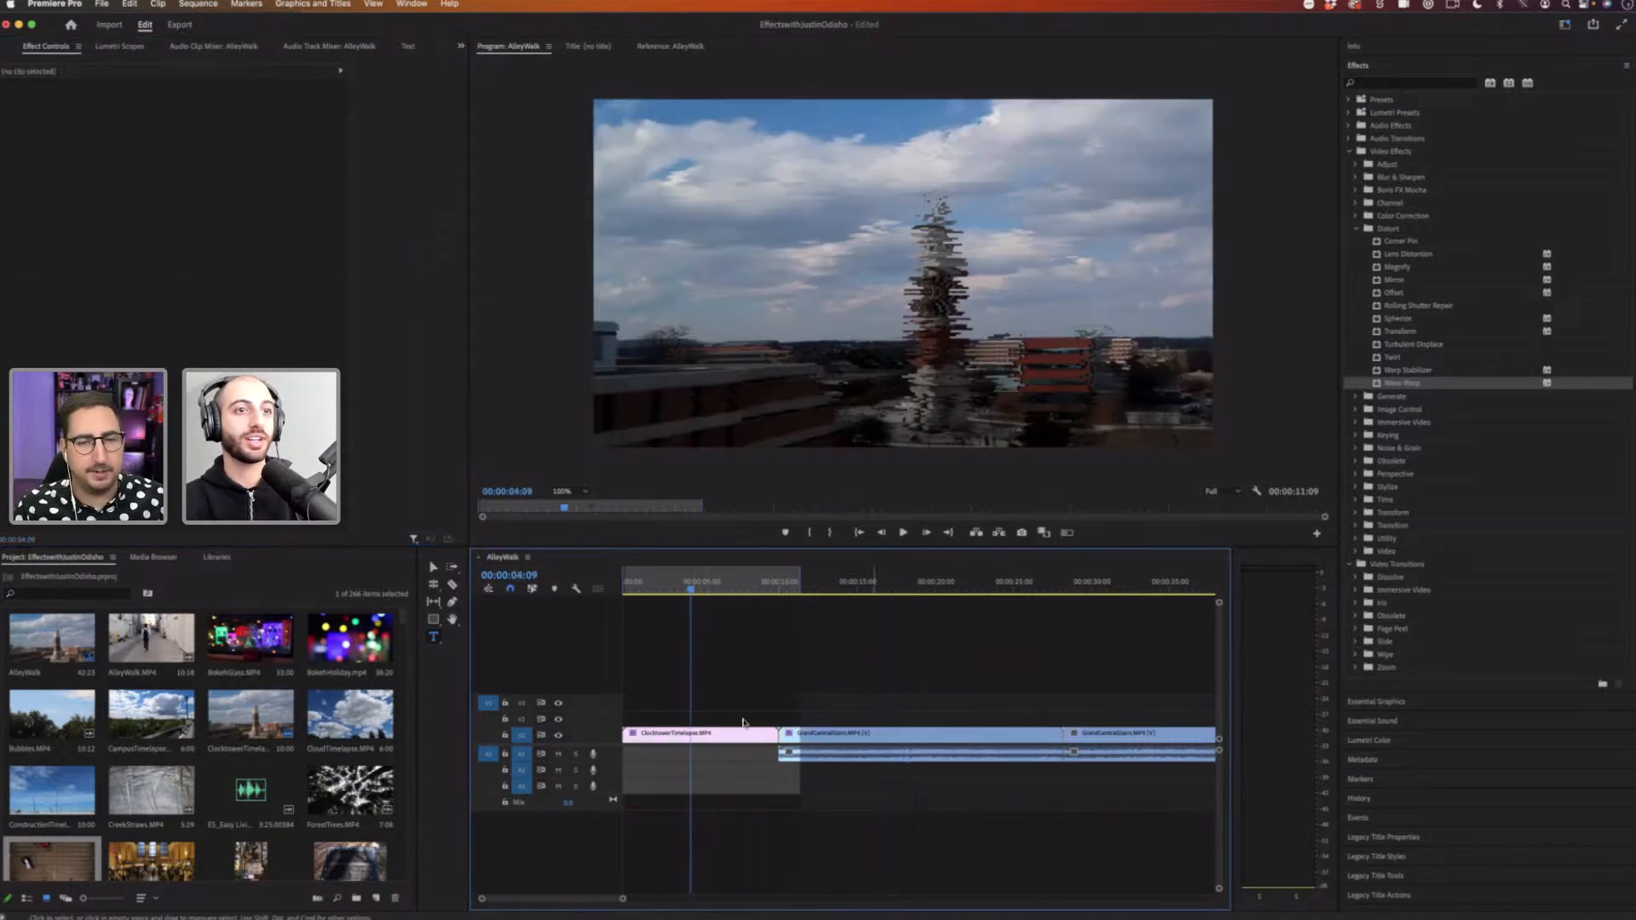
click(701, 738)
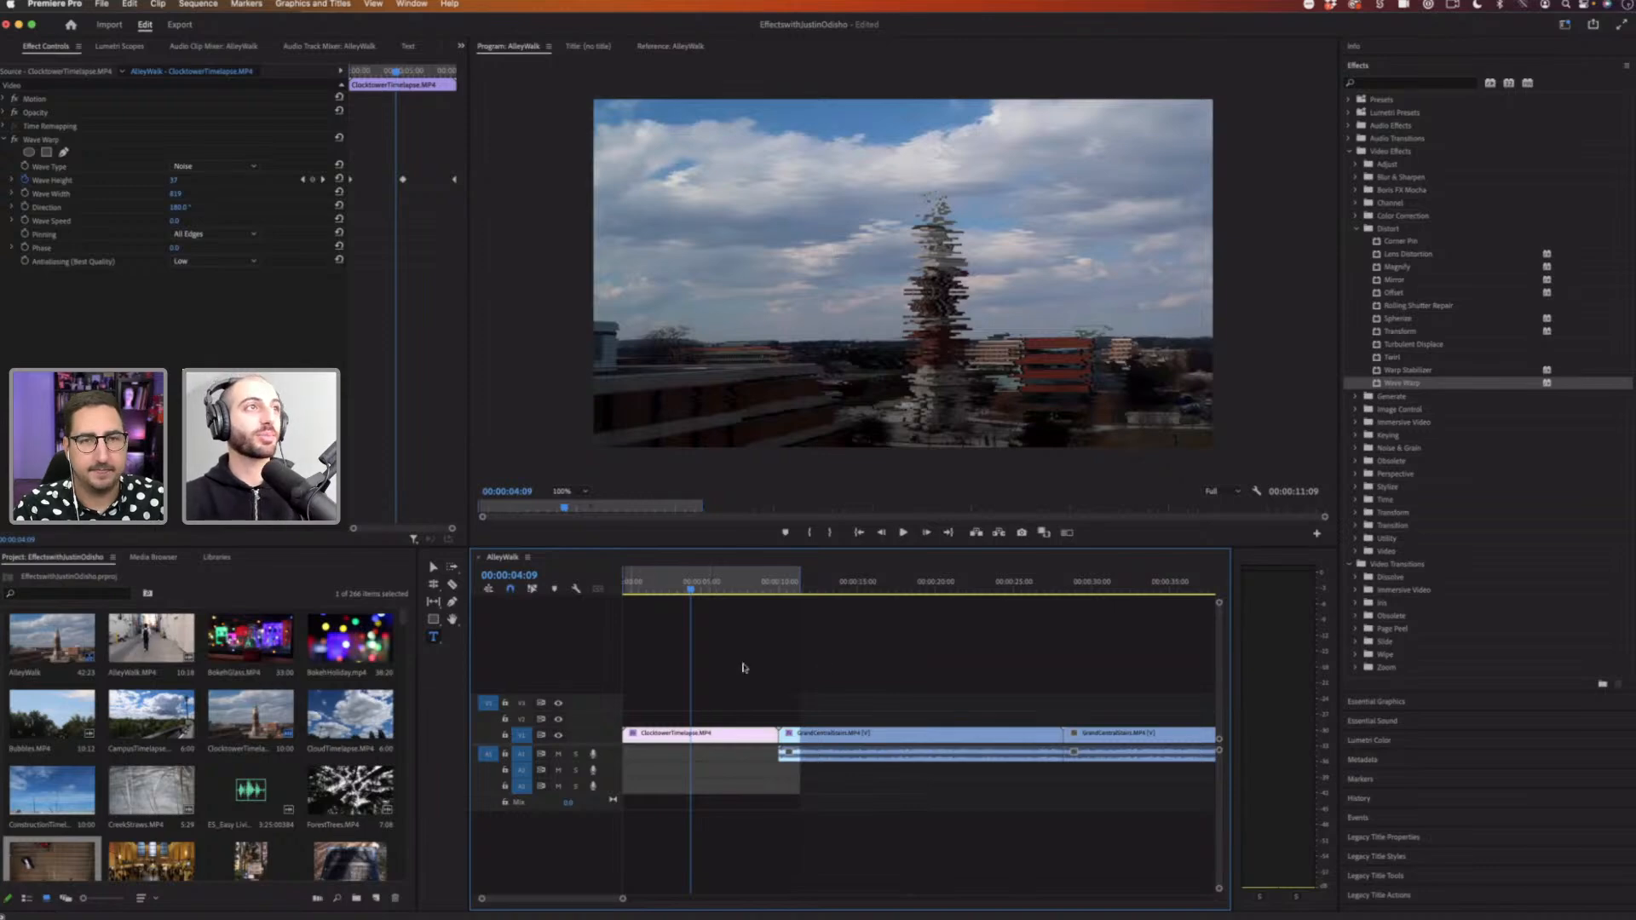
click(54, 141)
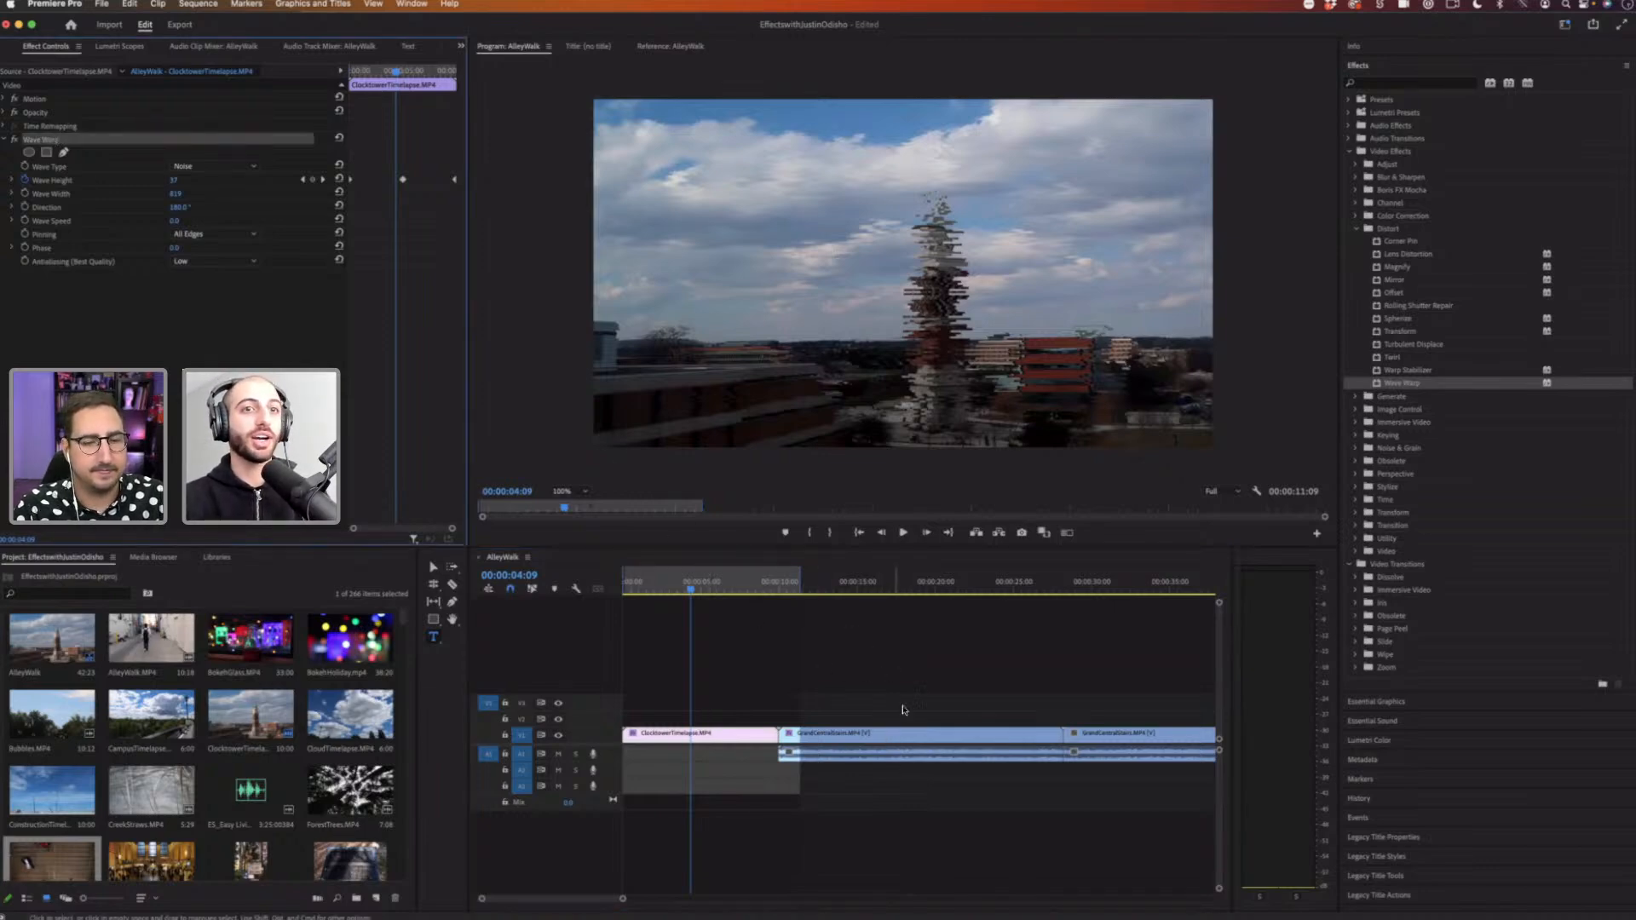
drag(378, 788, 827, 671)
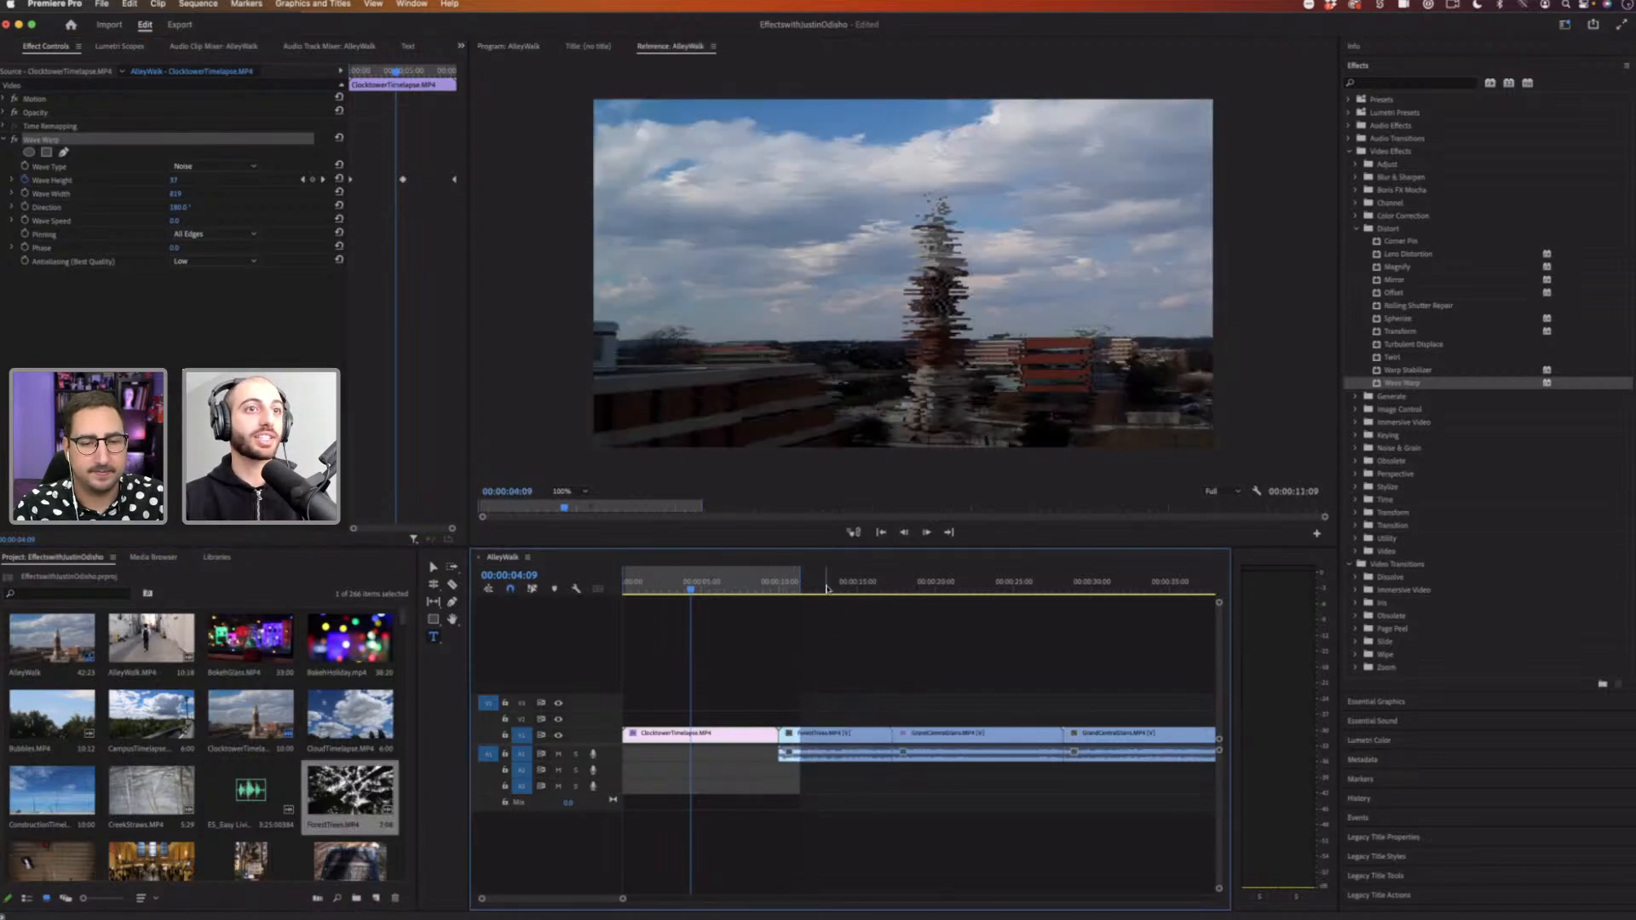
click(823, 584)
click(686, 586)
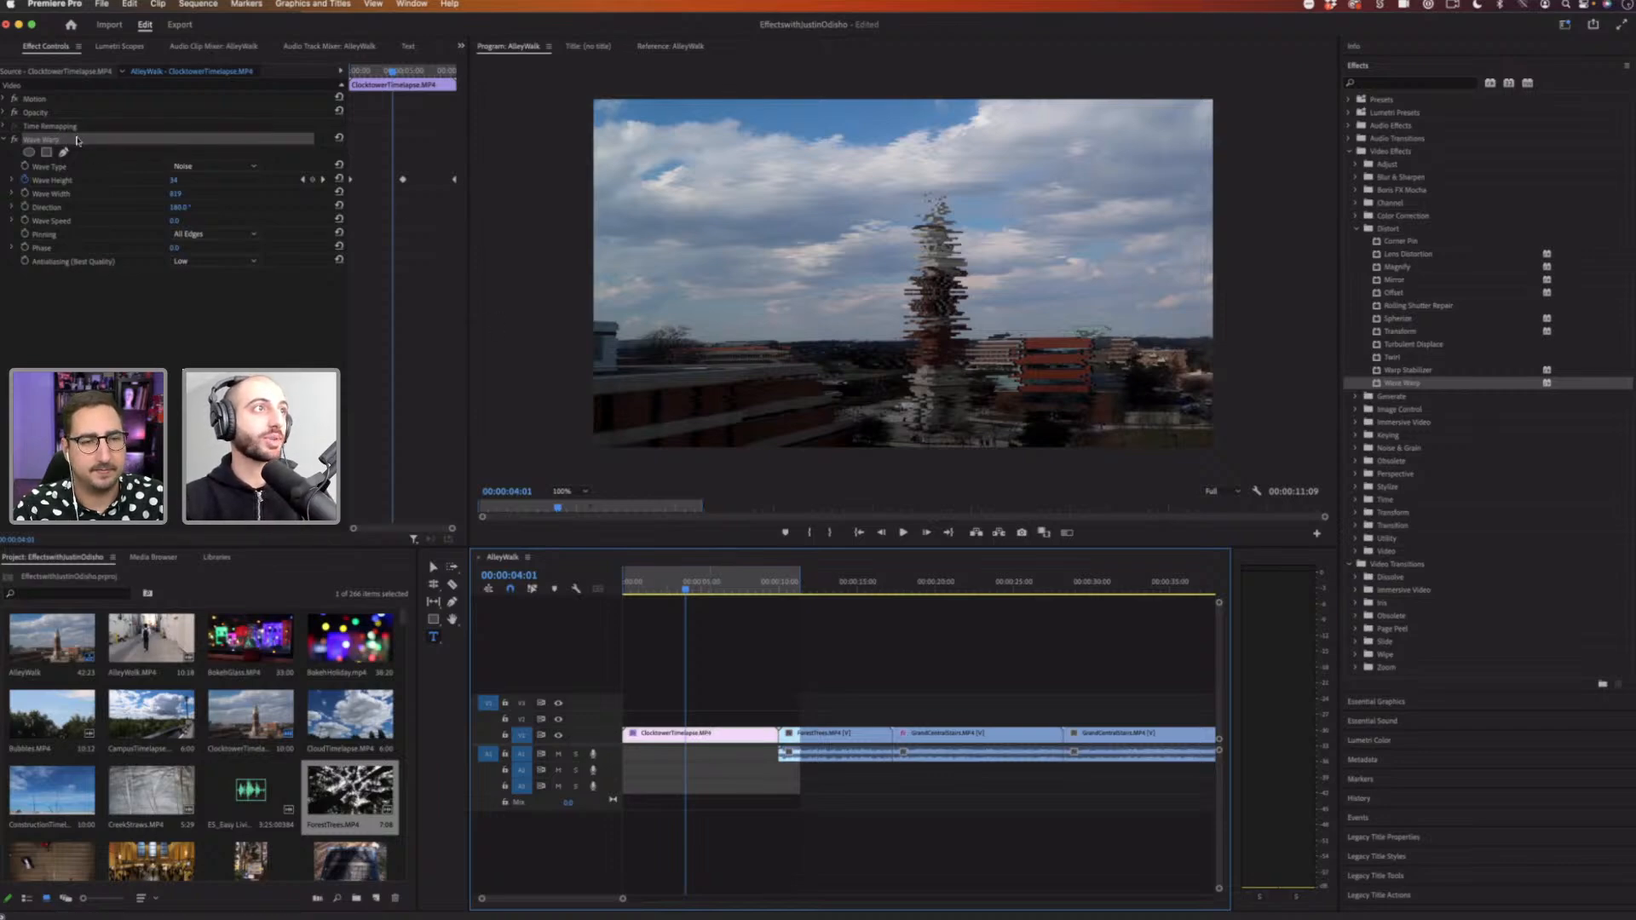
Step: Copy the Wave Warp effect from the ClocktowerTimelapse clip and move the playhead onto the ForestTrees clip
right_click(70, 141)
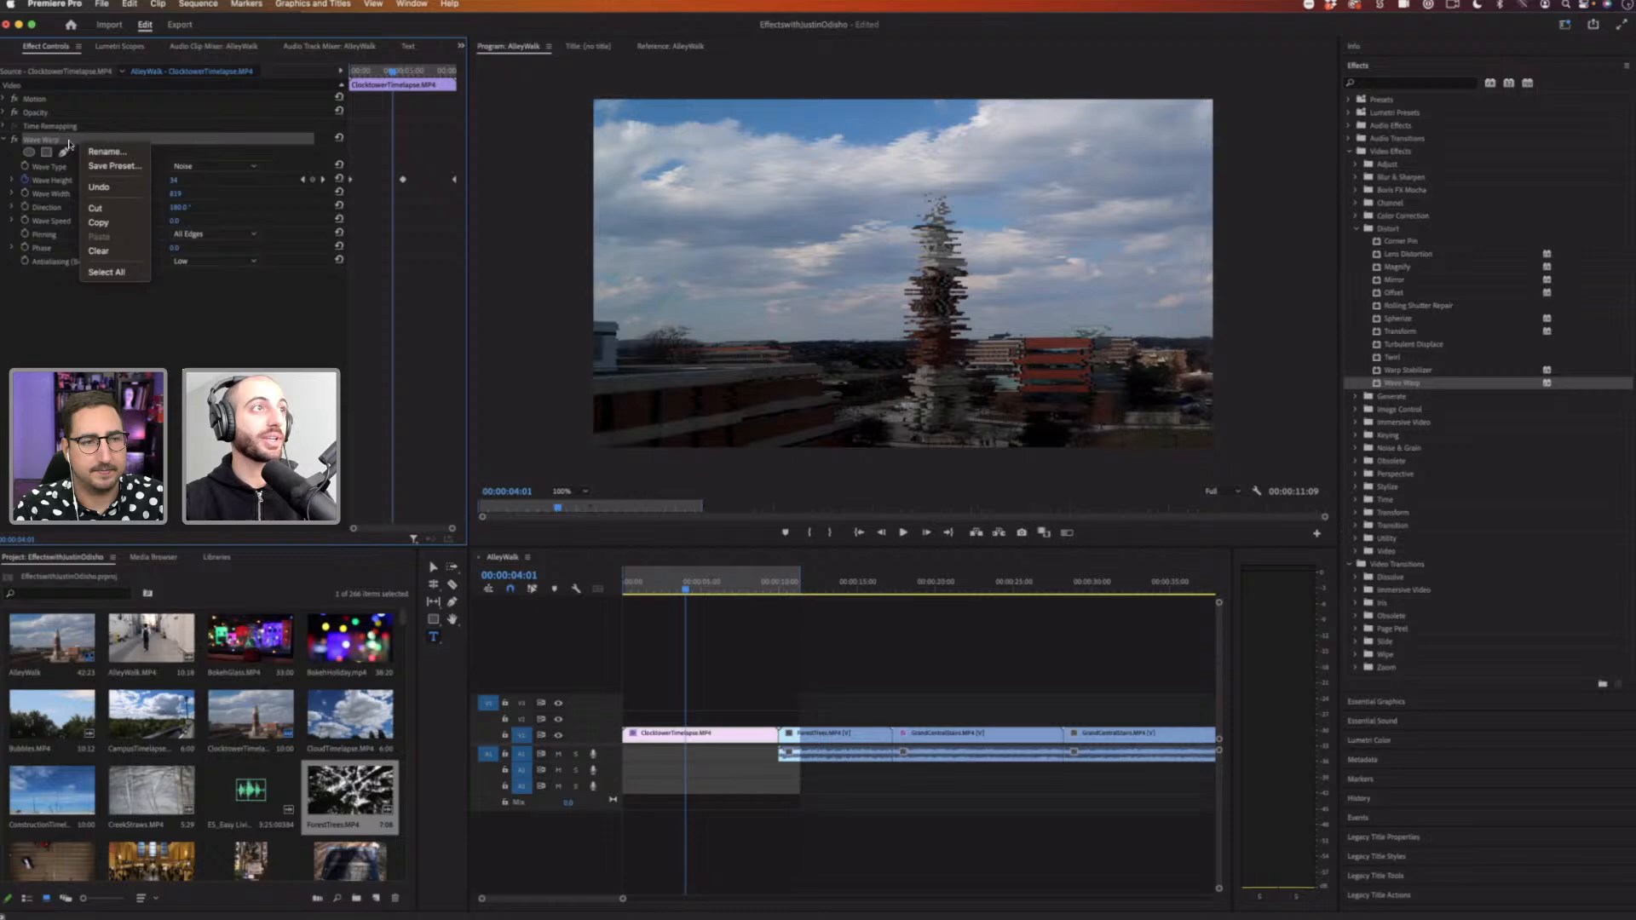
click(126, 224)
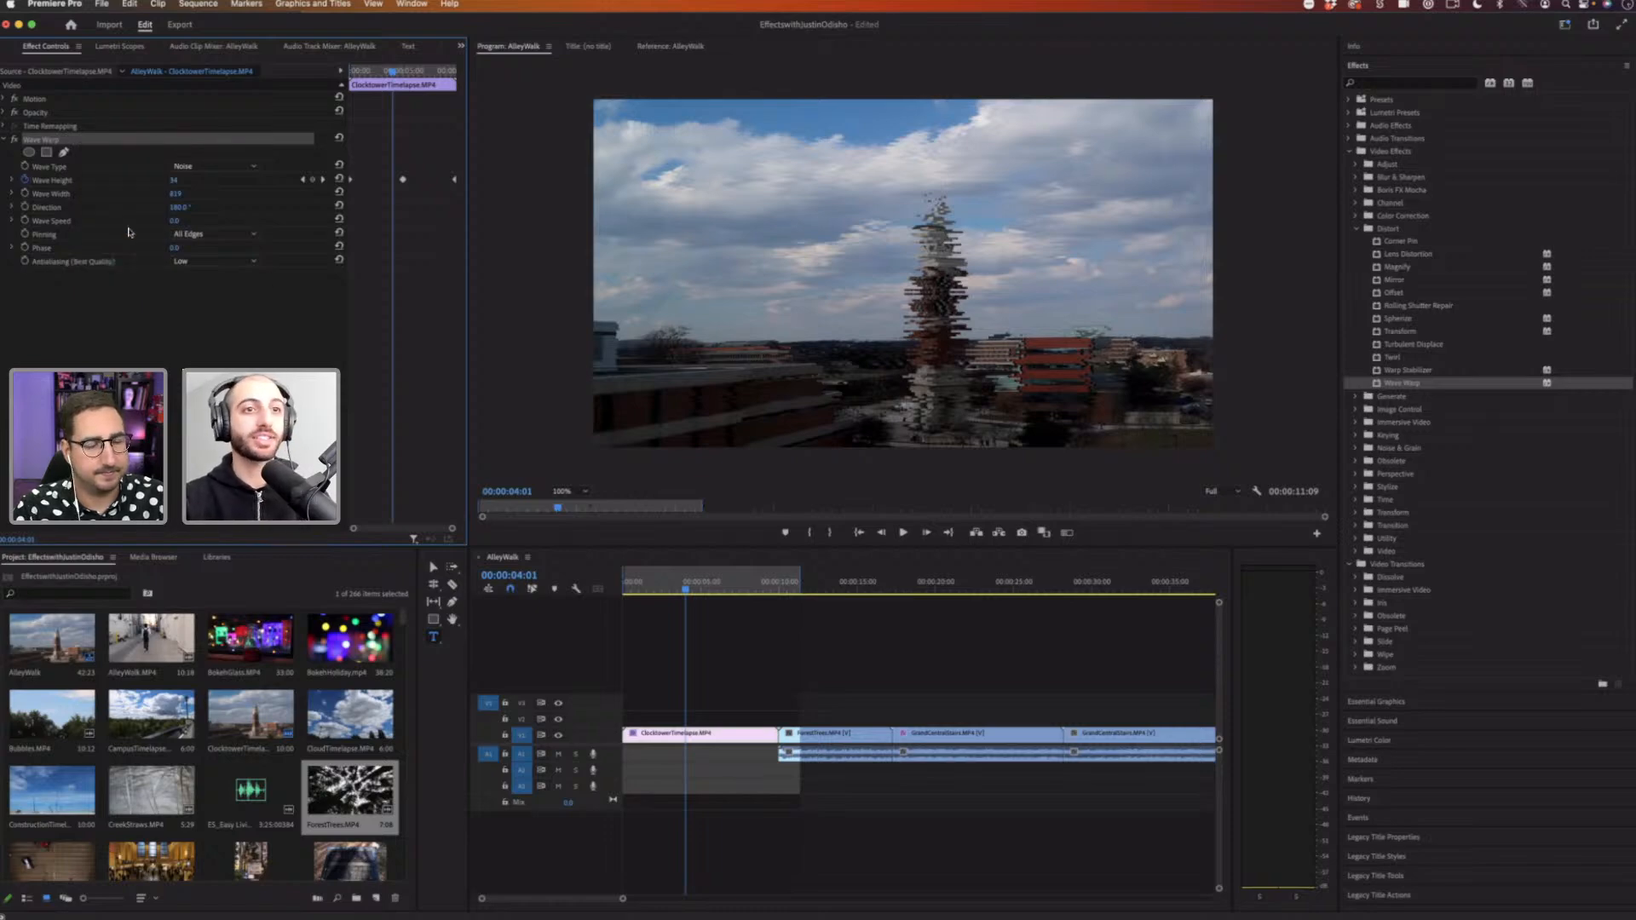
click(821, 583)
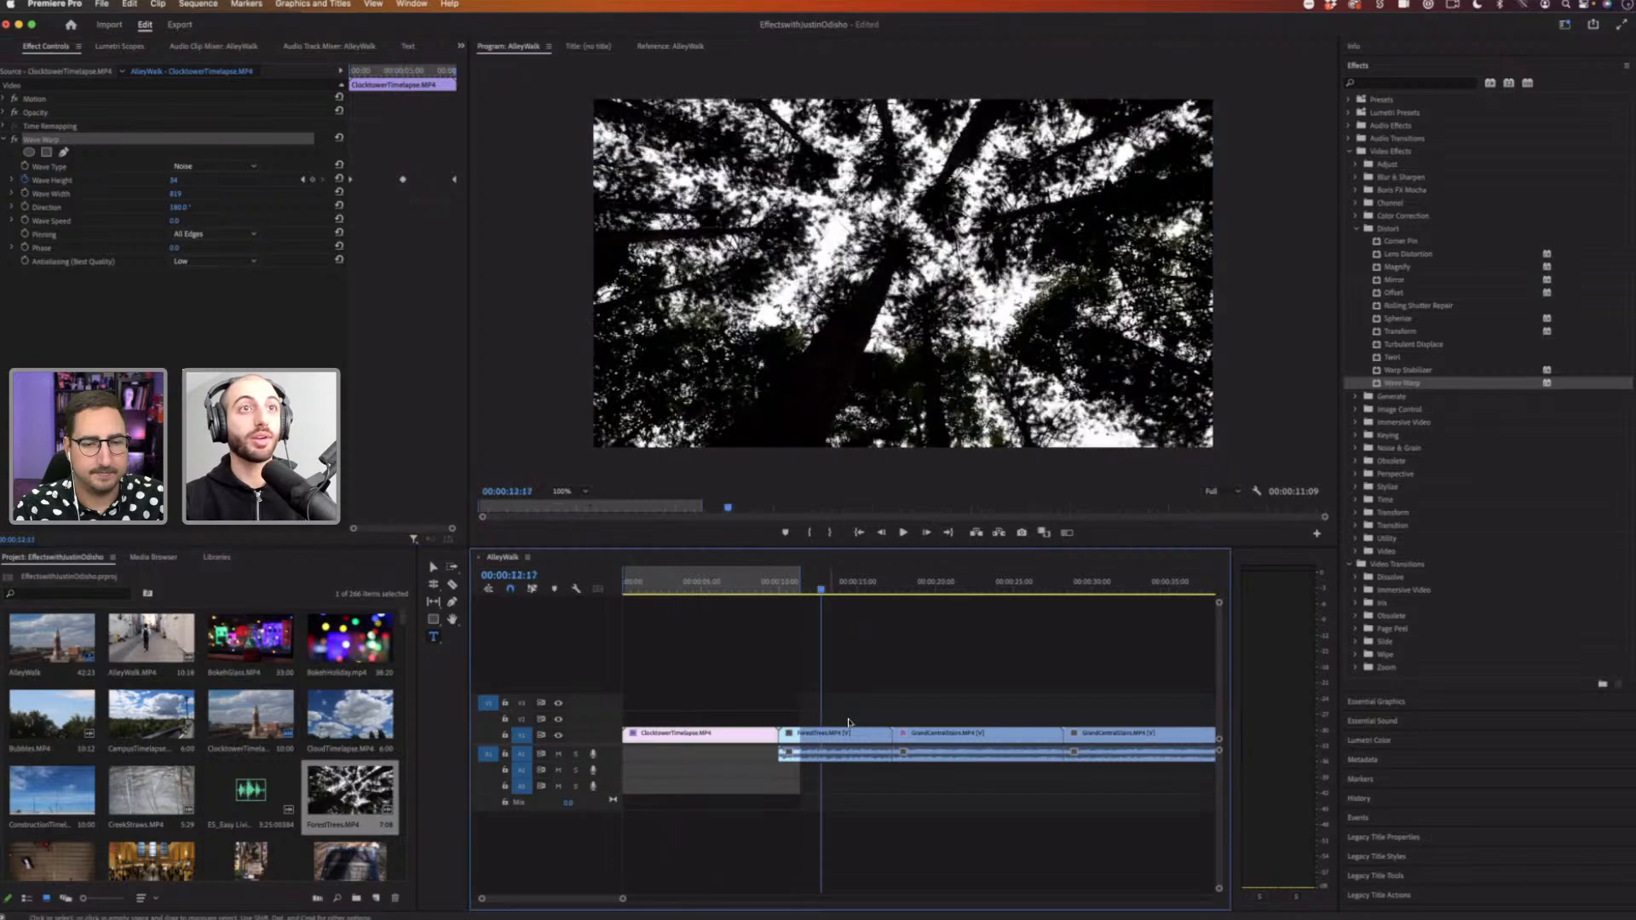
Step: Select the ForestTrees clip and paste the copied Wave Warp effect onto it
click(850, 739)
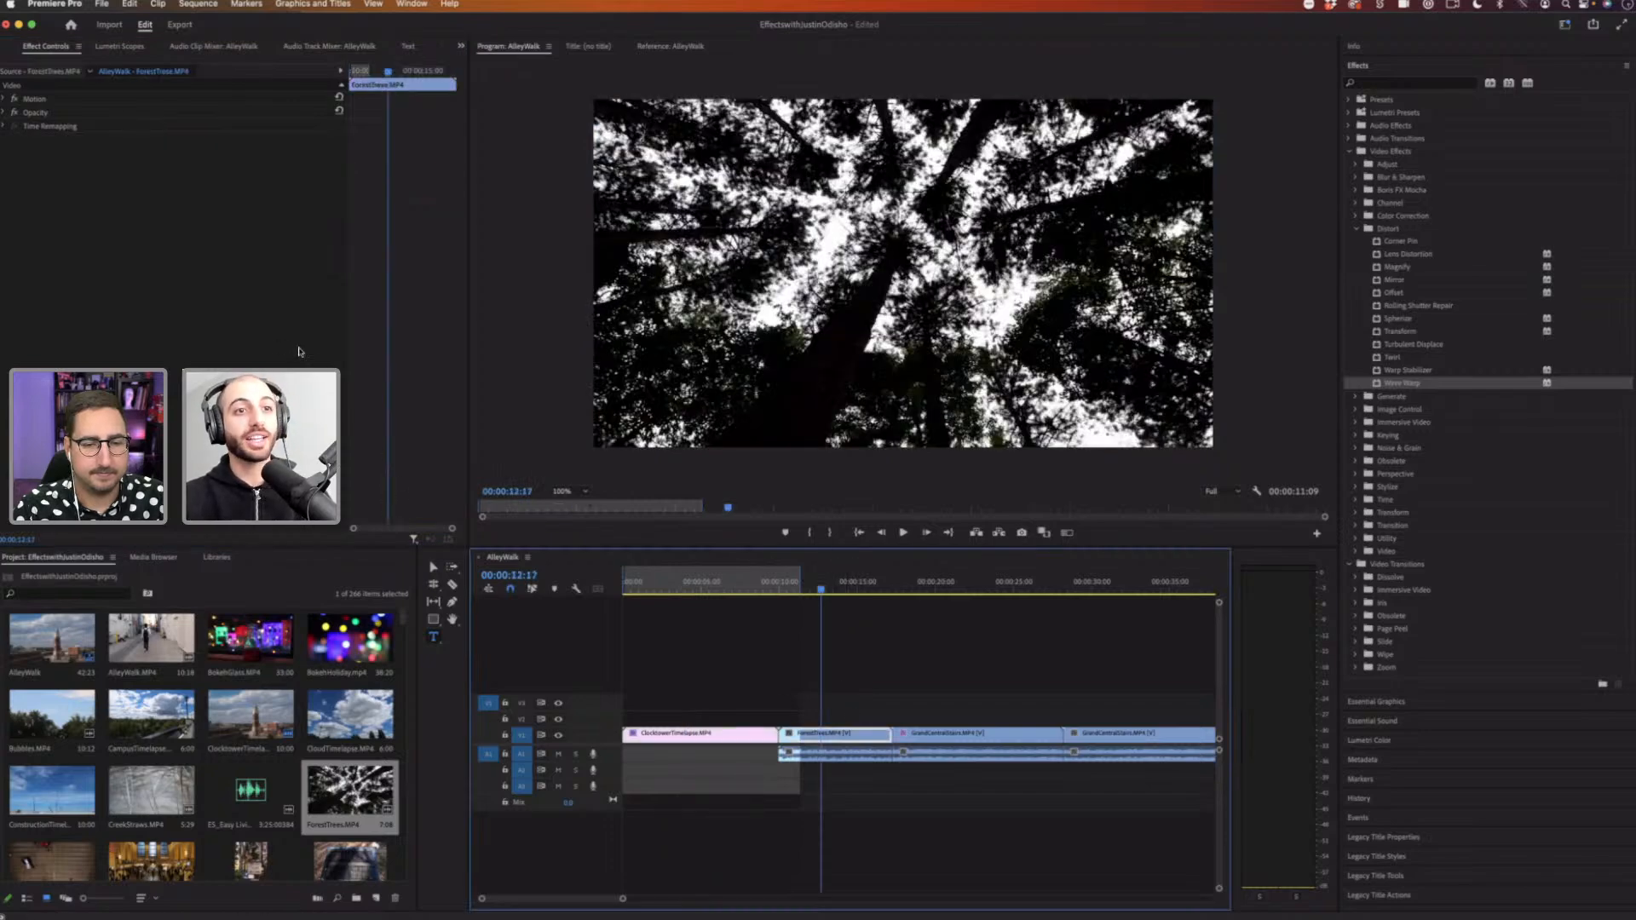
click(175, 217)
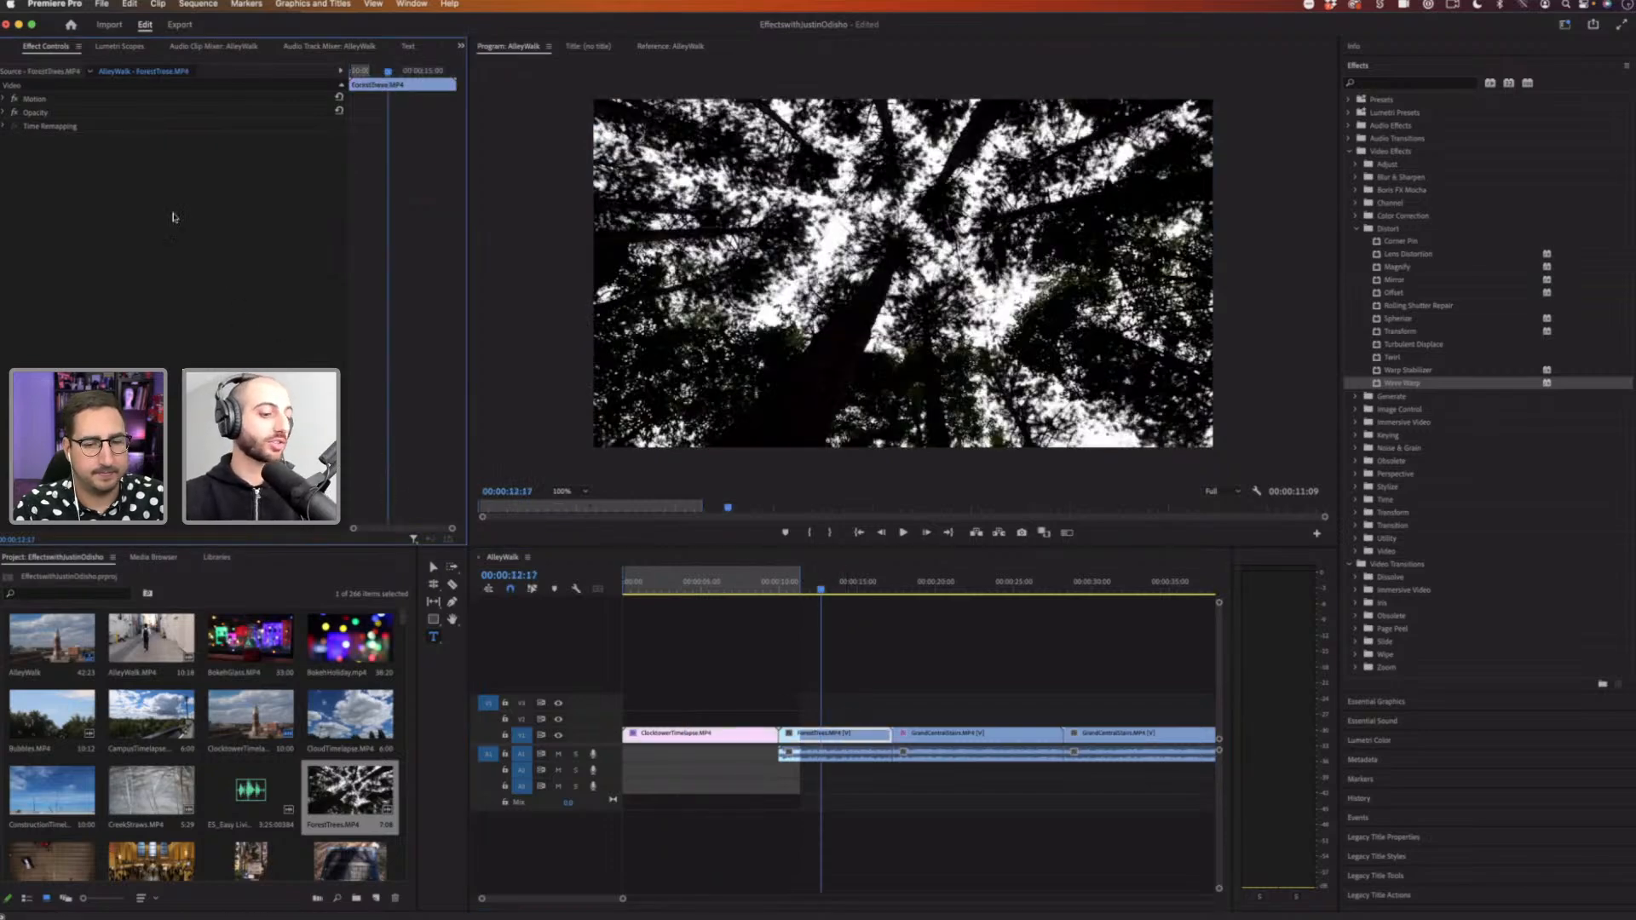
key(super+v)
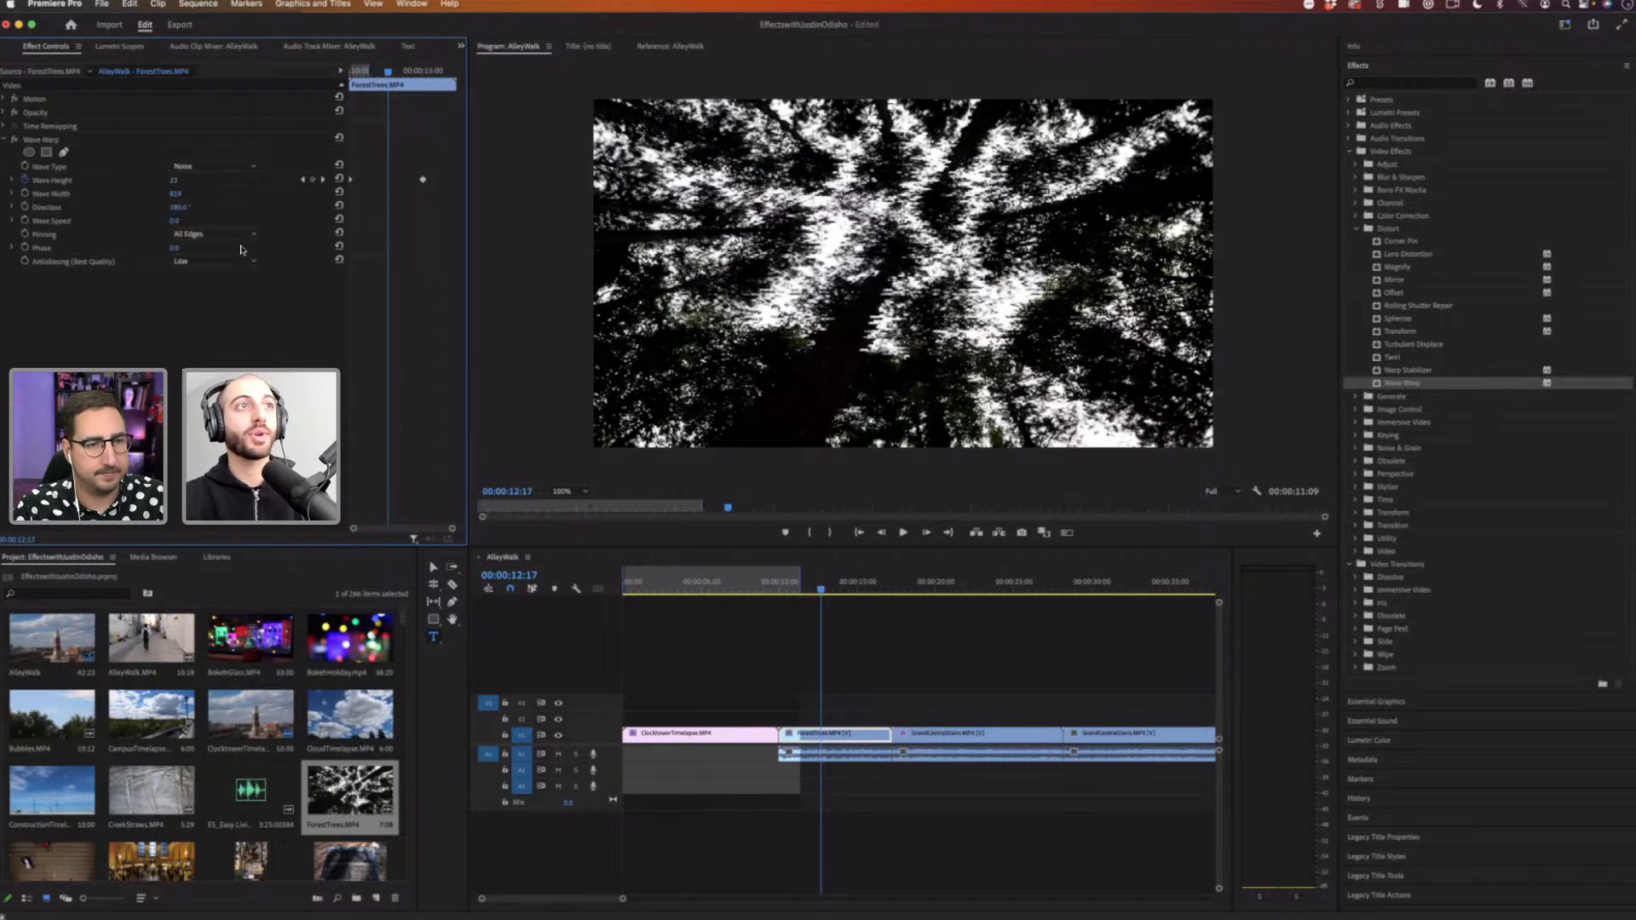
Step: Preview the ForestTrees clip with the pasted Wave Warp effect
click(227, 142)
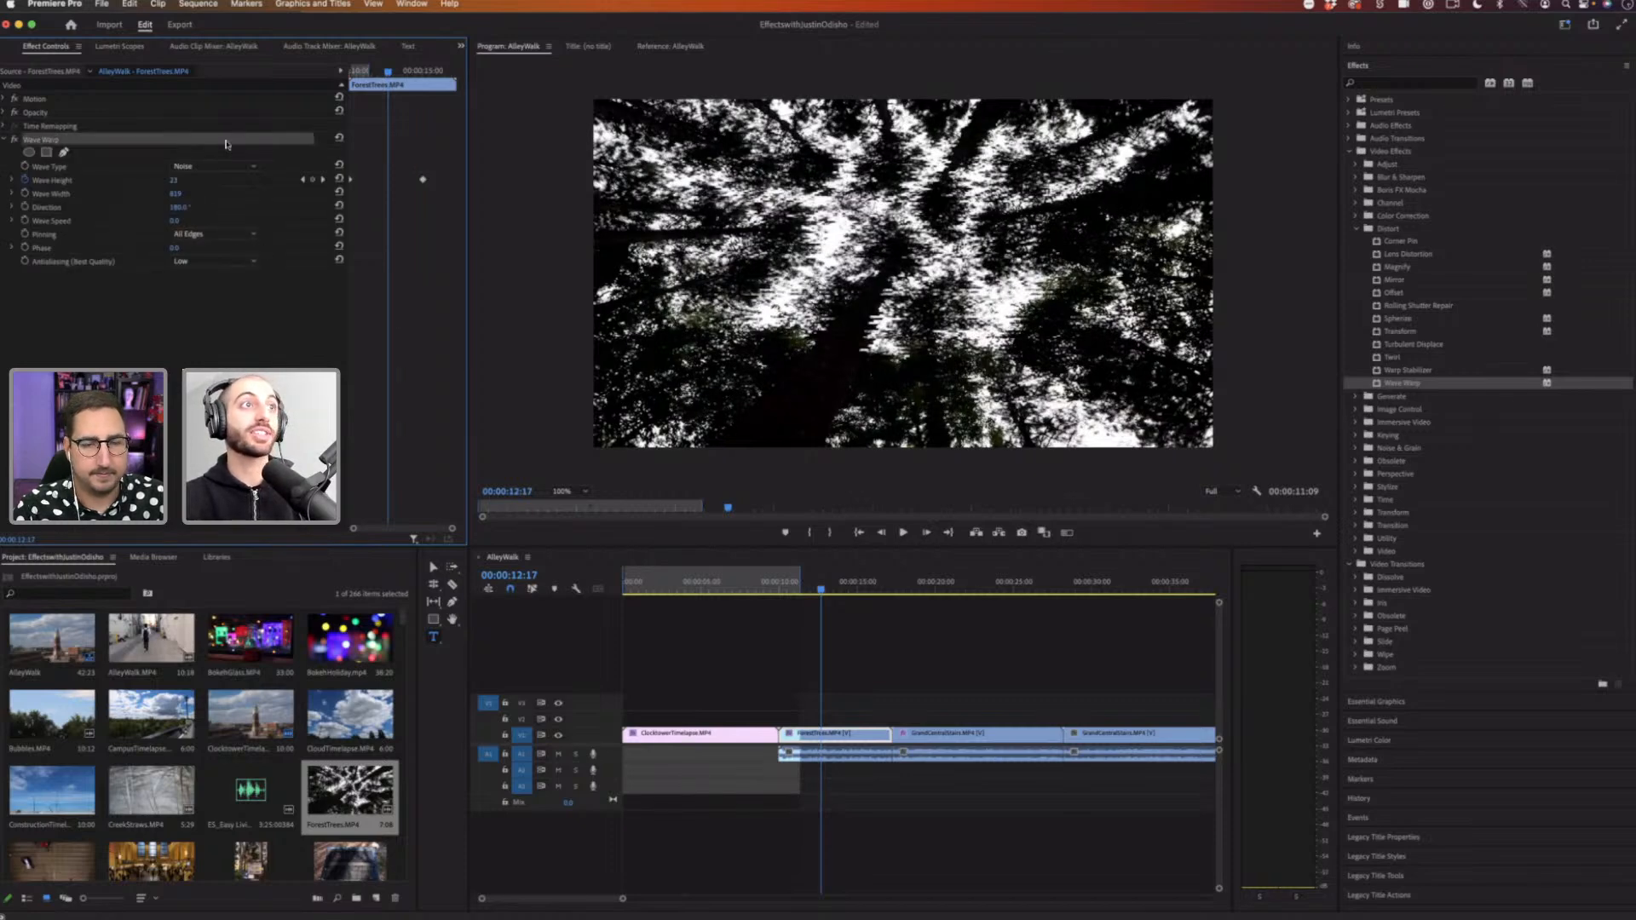
drag(389, 74, 348, 76)
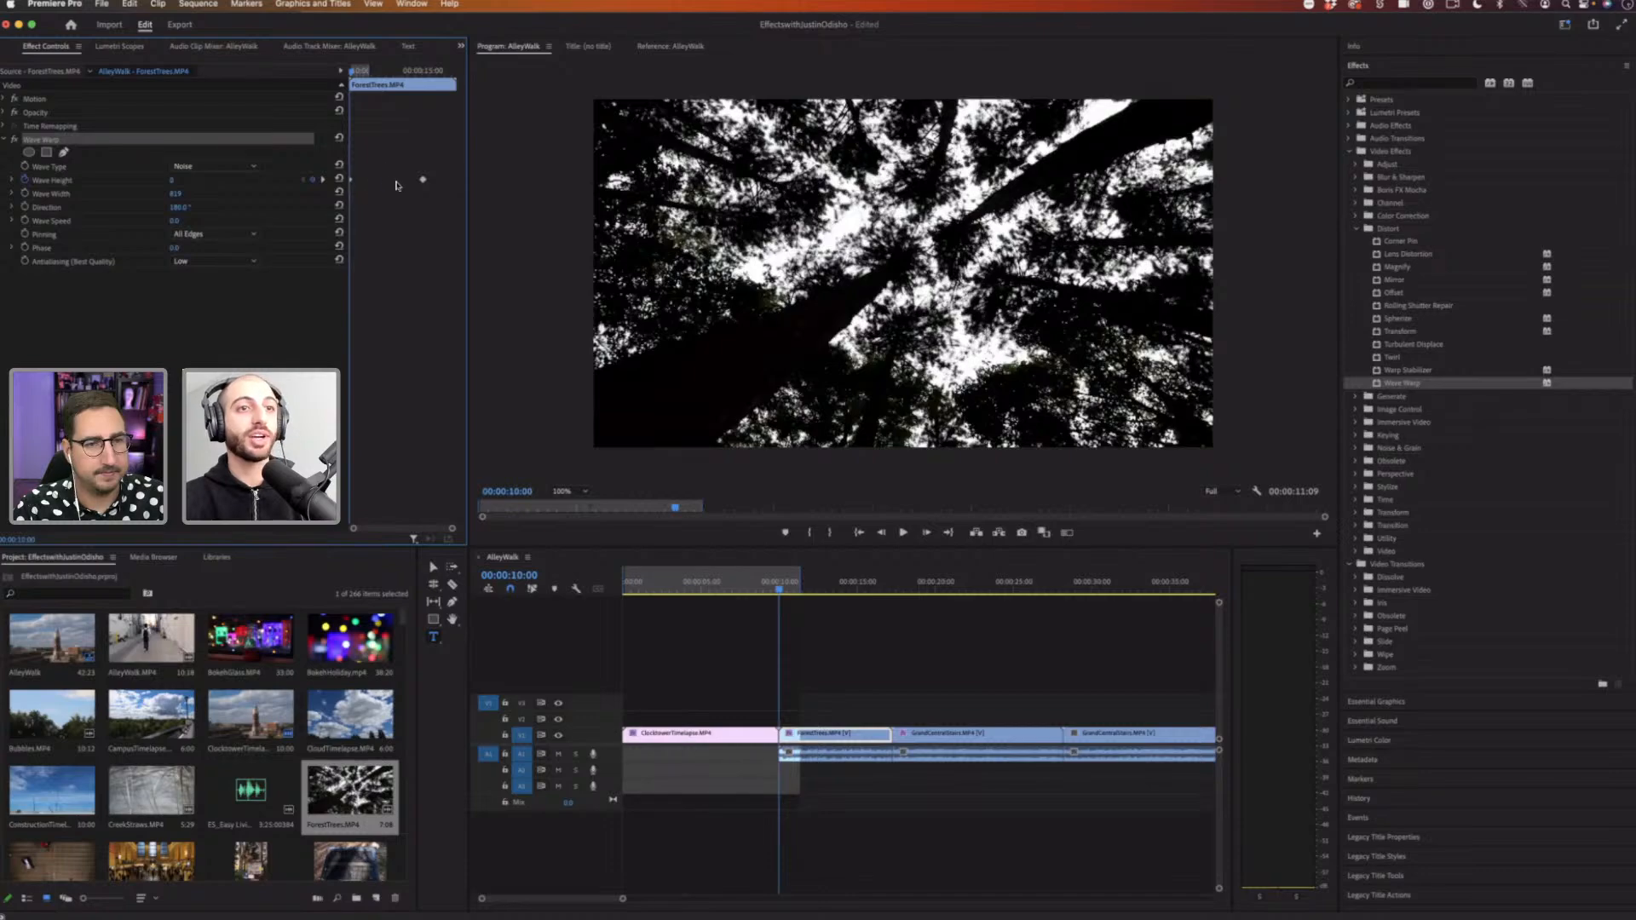
key(space)
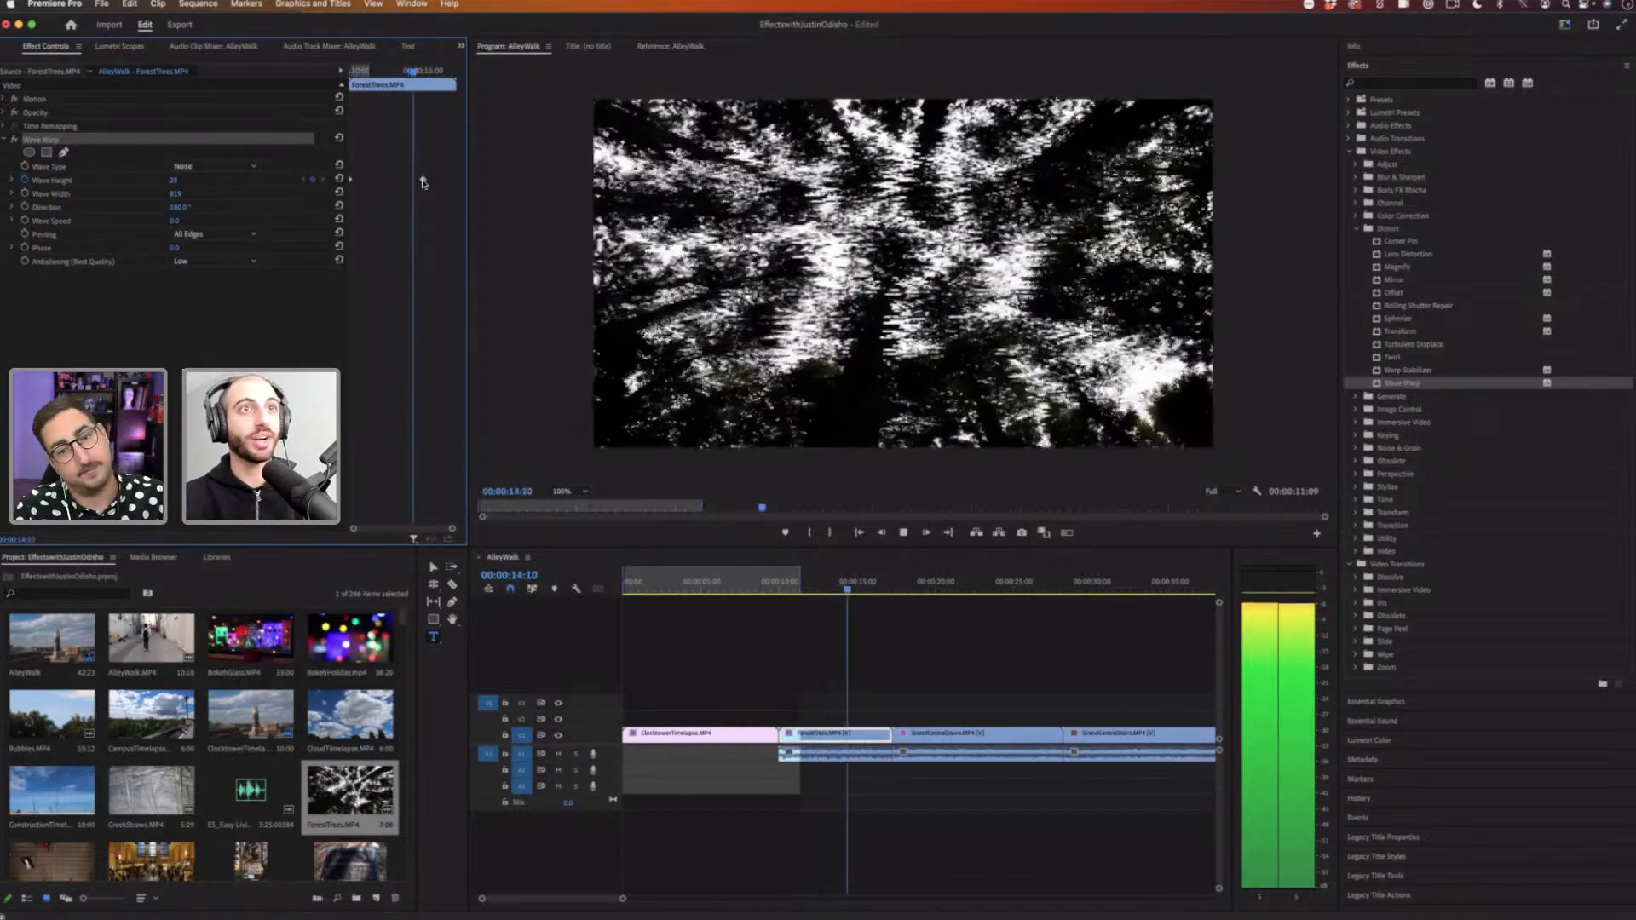
key(space)
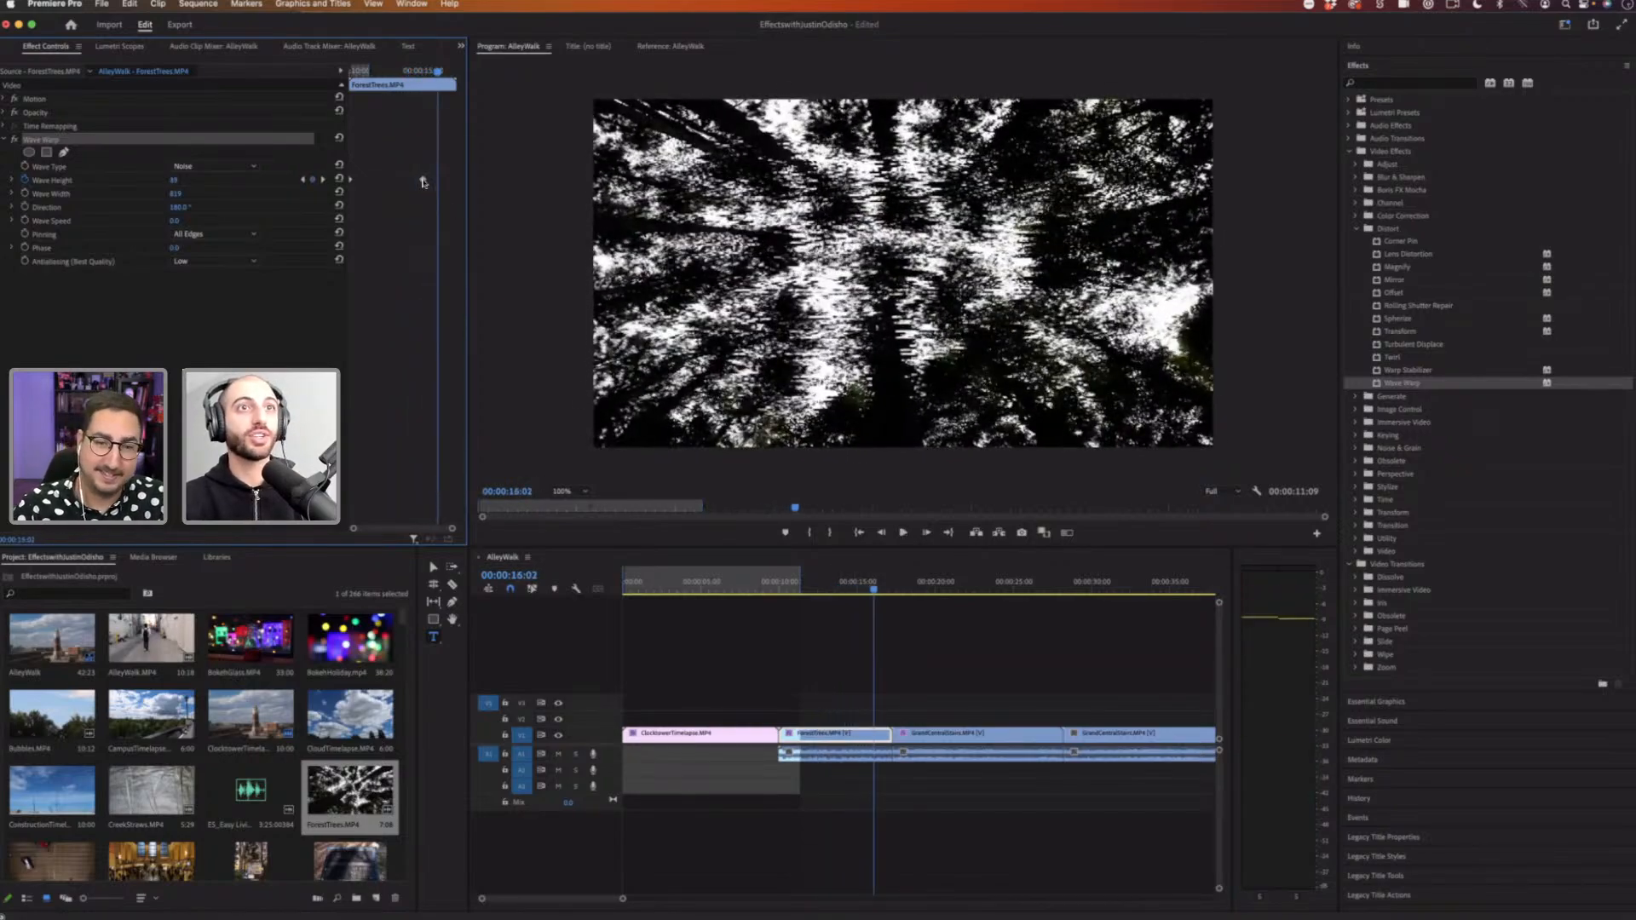
key(space)
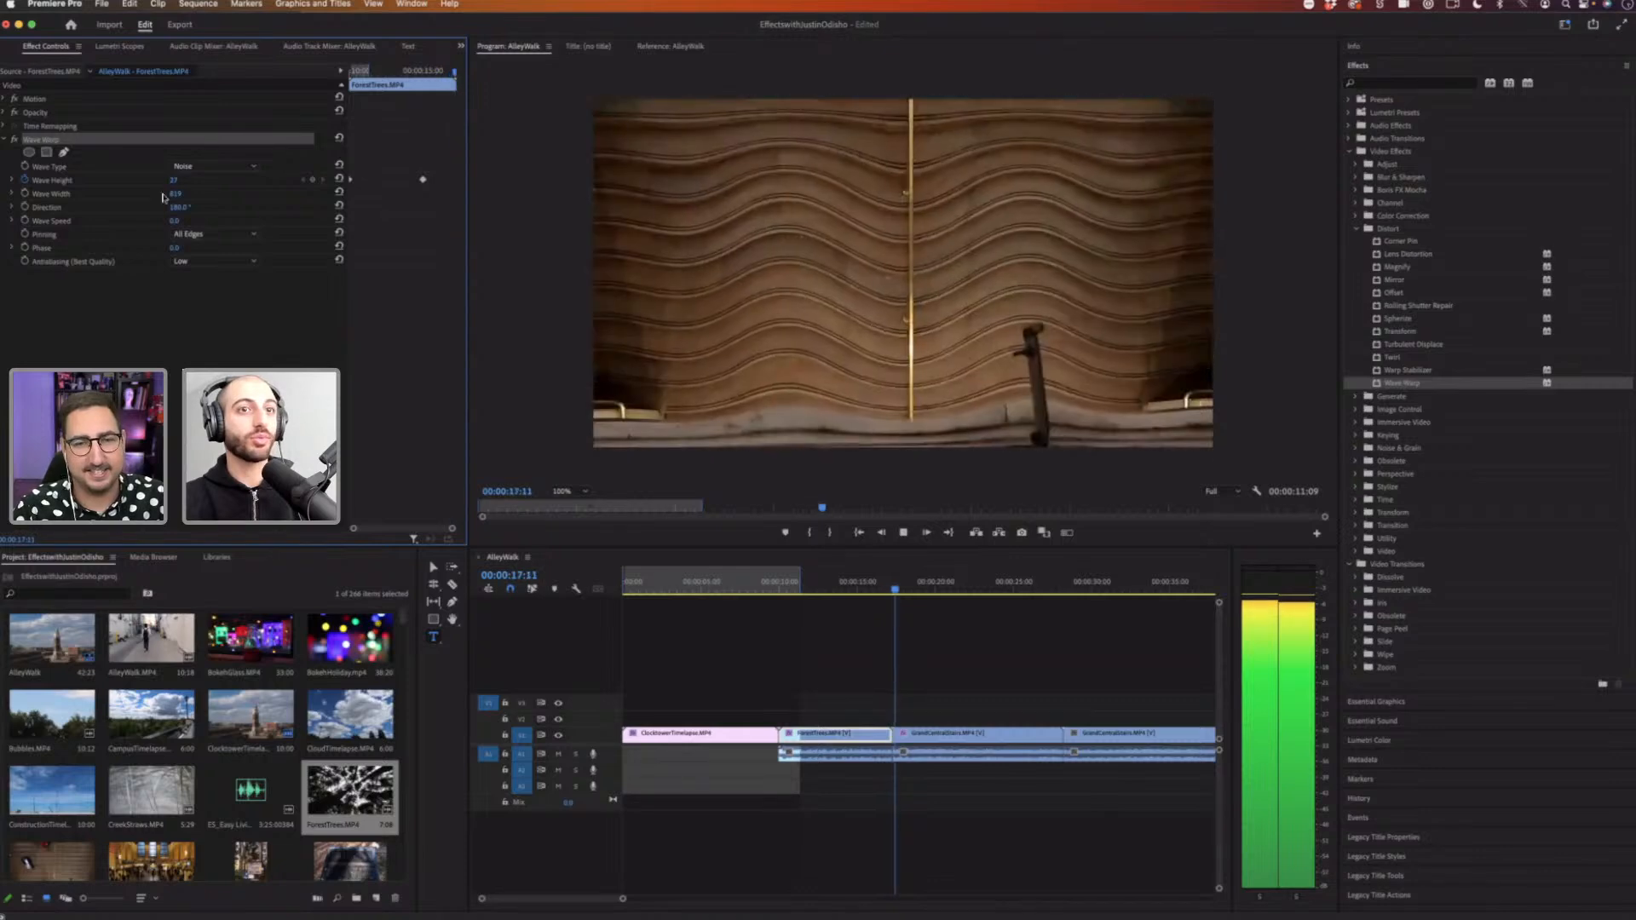
Step: Delete the Wave Warp effect from the GrandCentralStairs clip, then undo the deletion
click(968, 731)
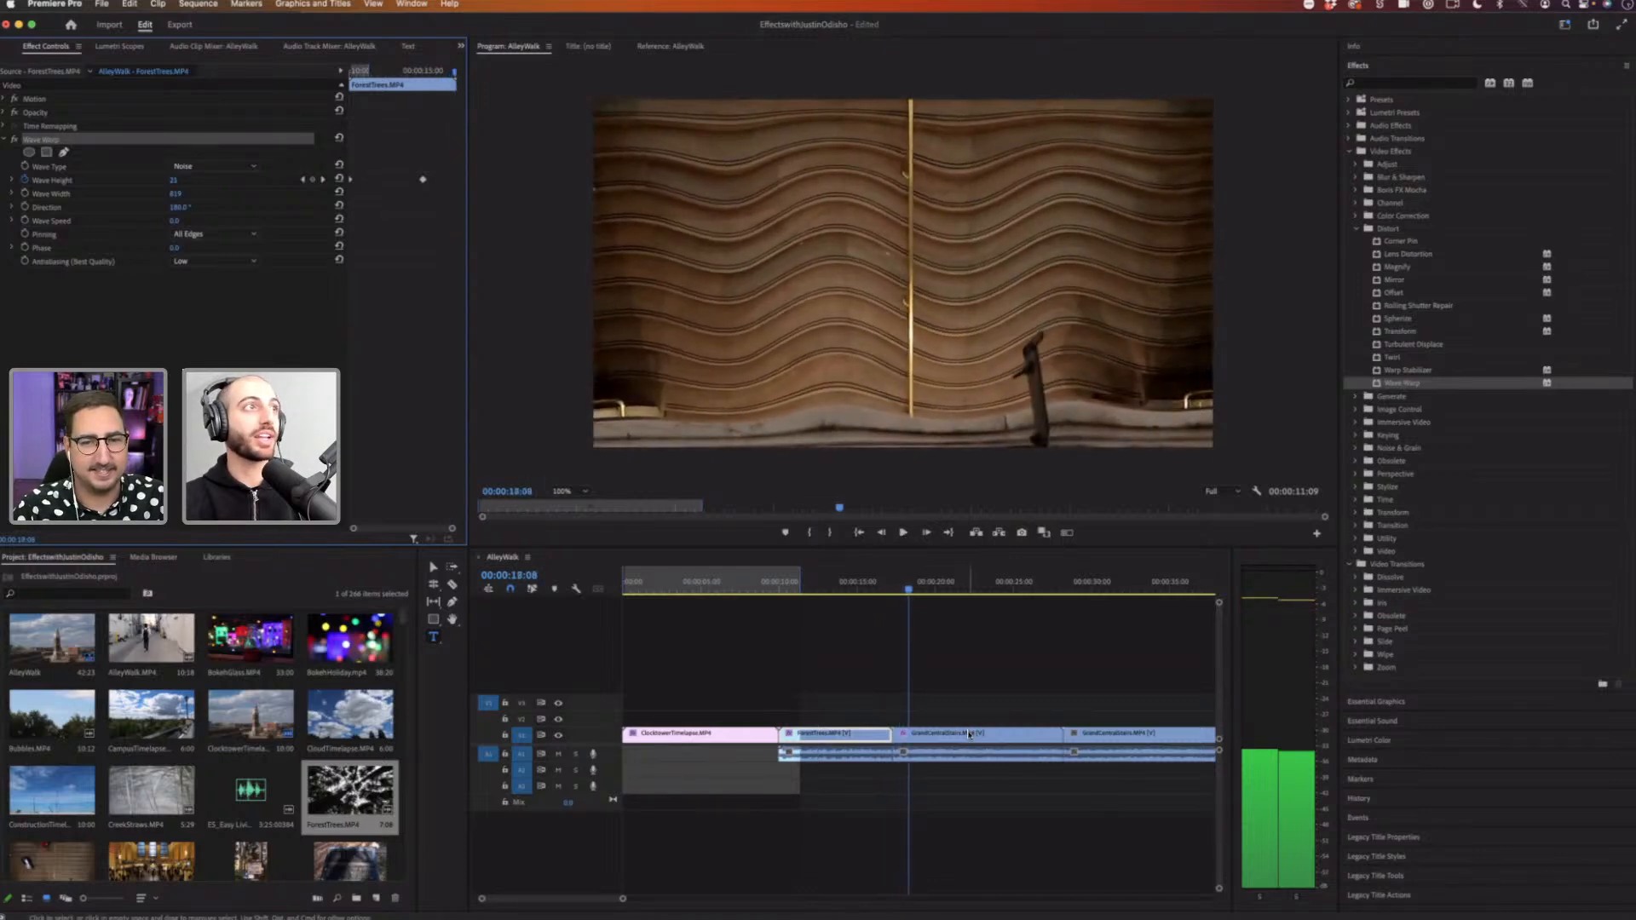
click(45, 141)
key(Delete)
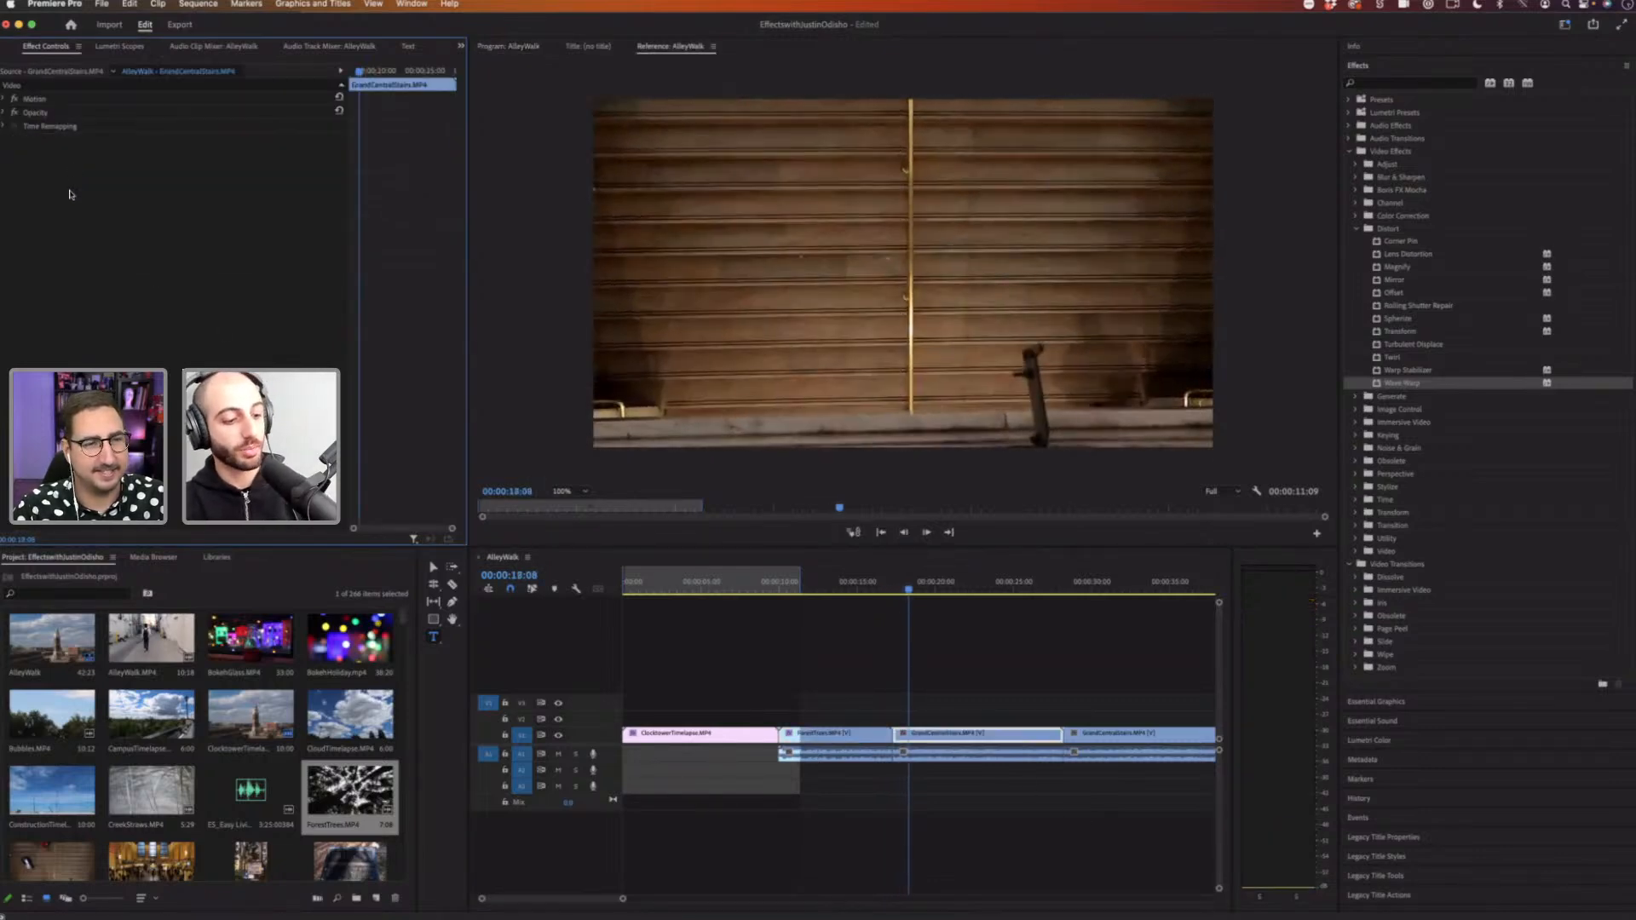
key(super+z)
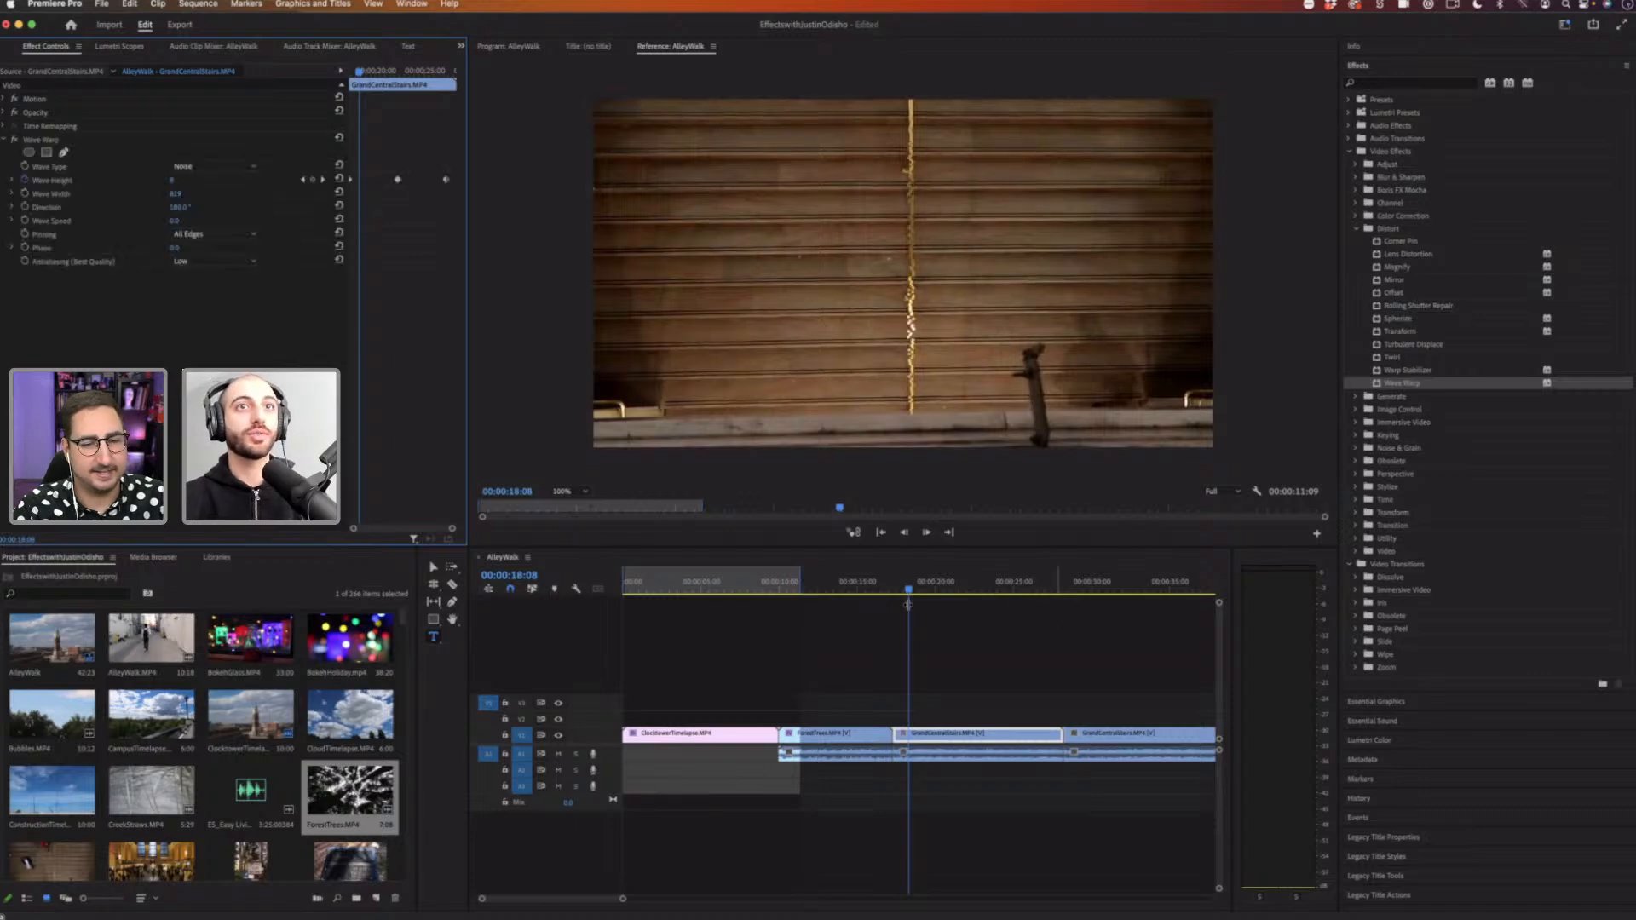
Step: Play back the GrandCentralStairs clip to review its Wave Warp effect
click(910, 606)
key(space)
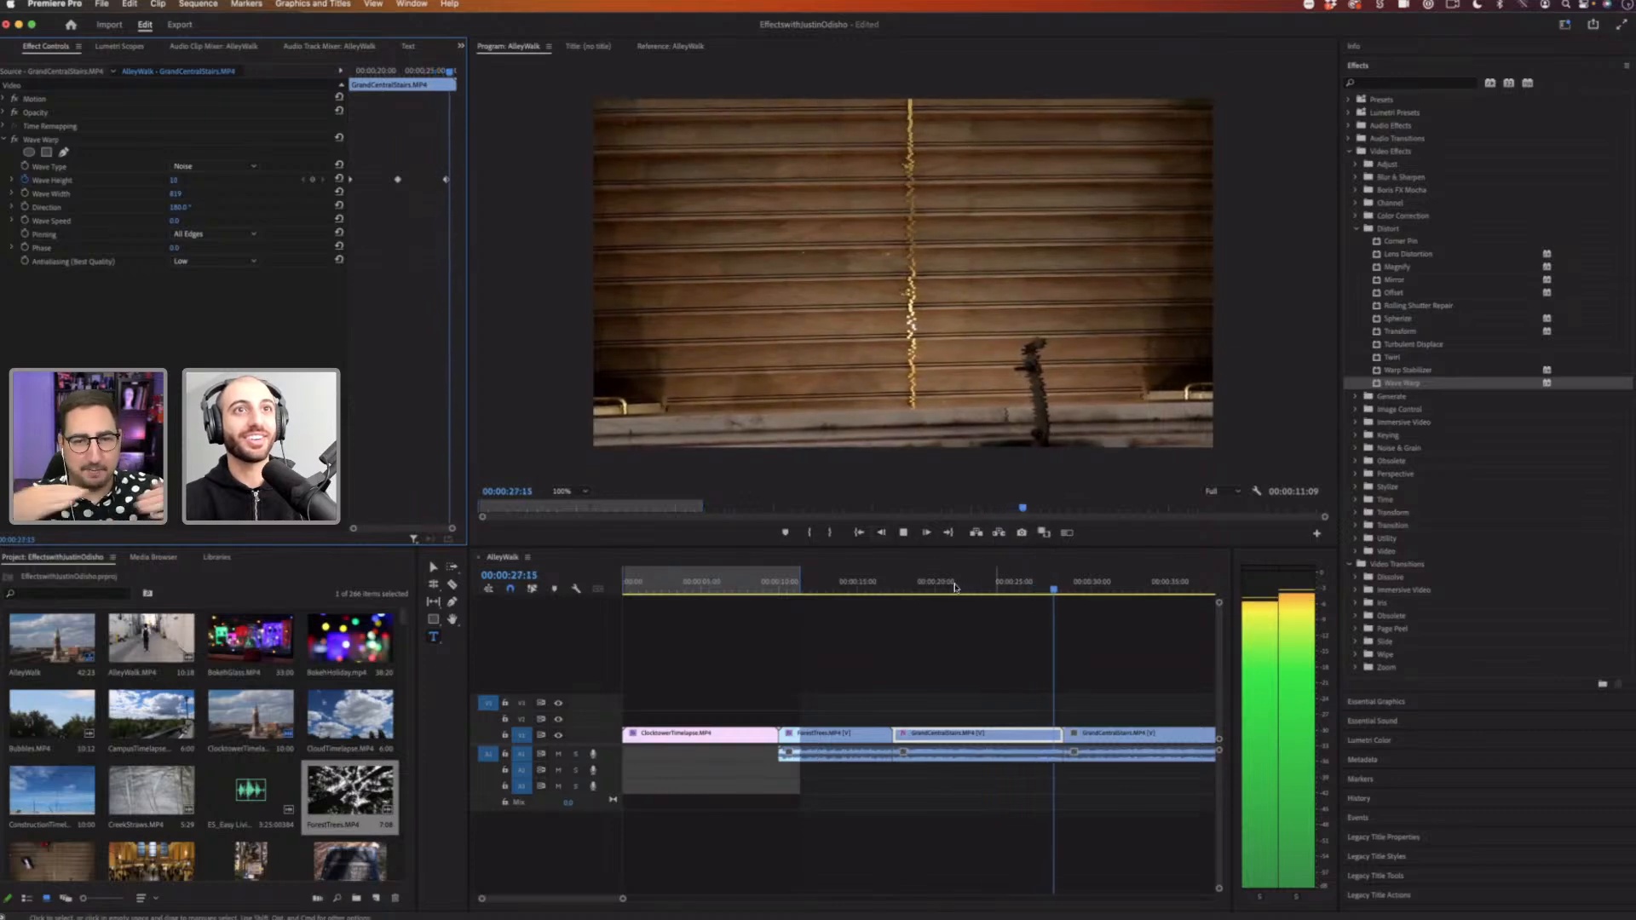
click(937, 584)
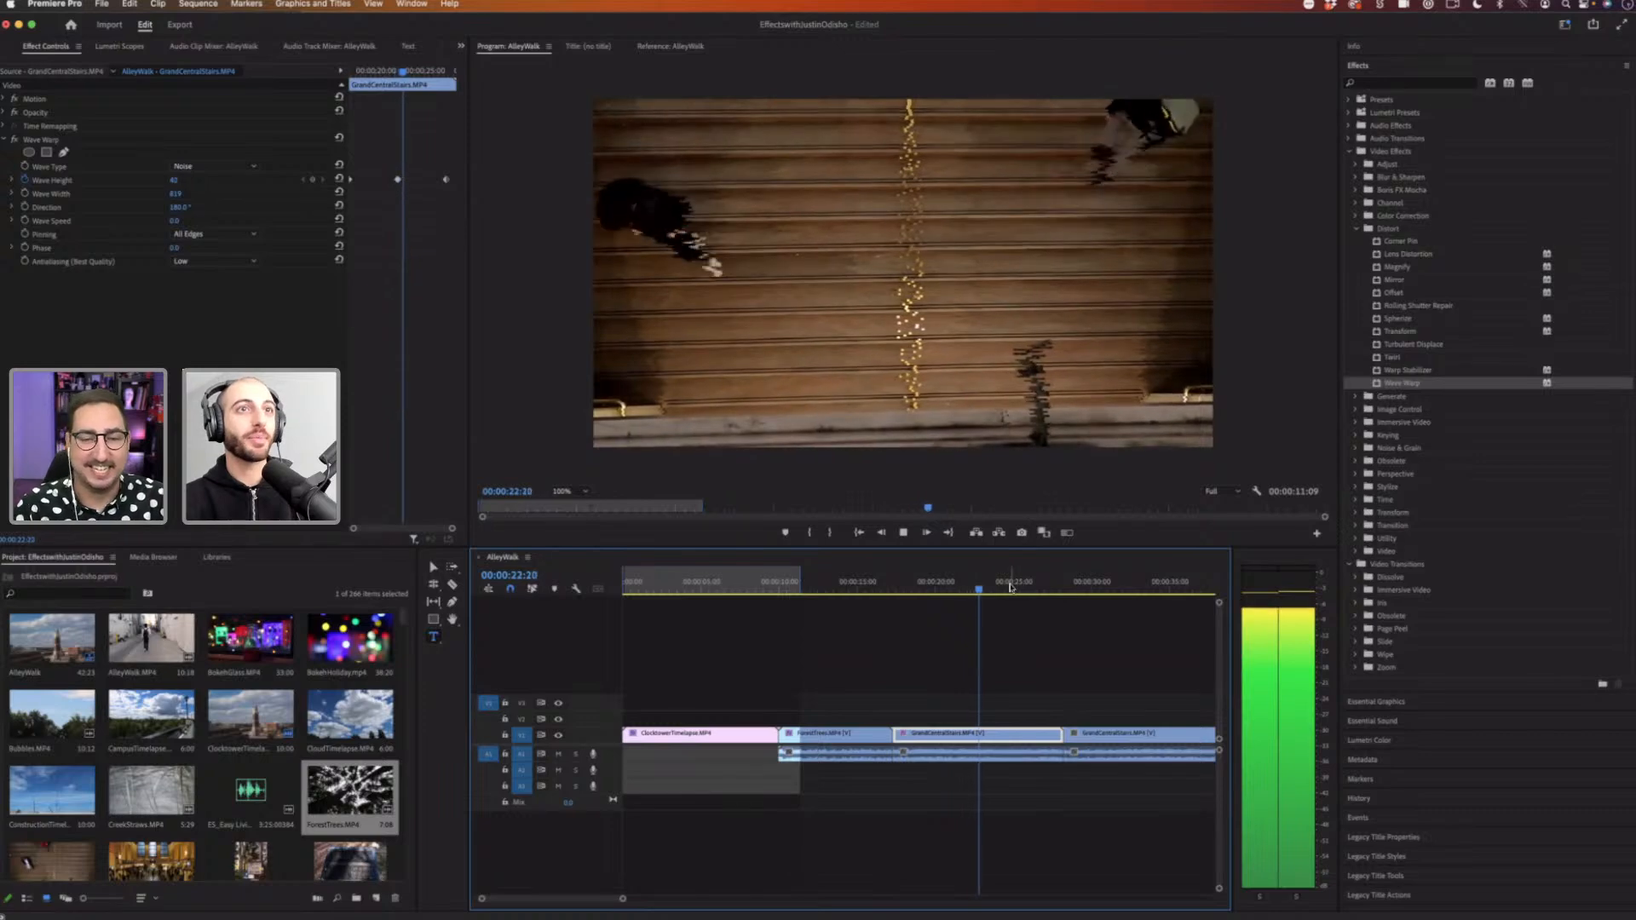
key(space)
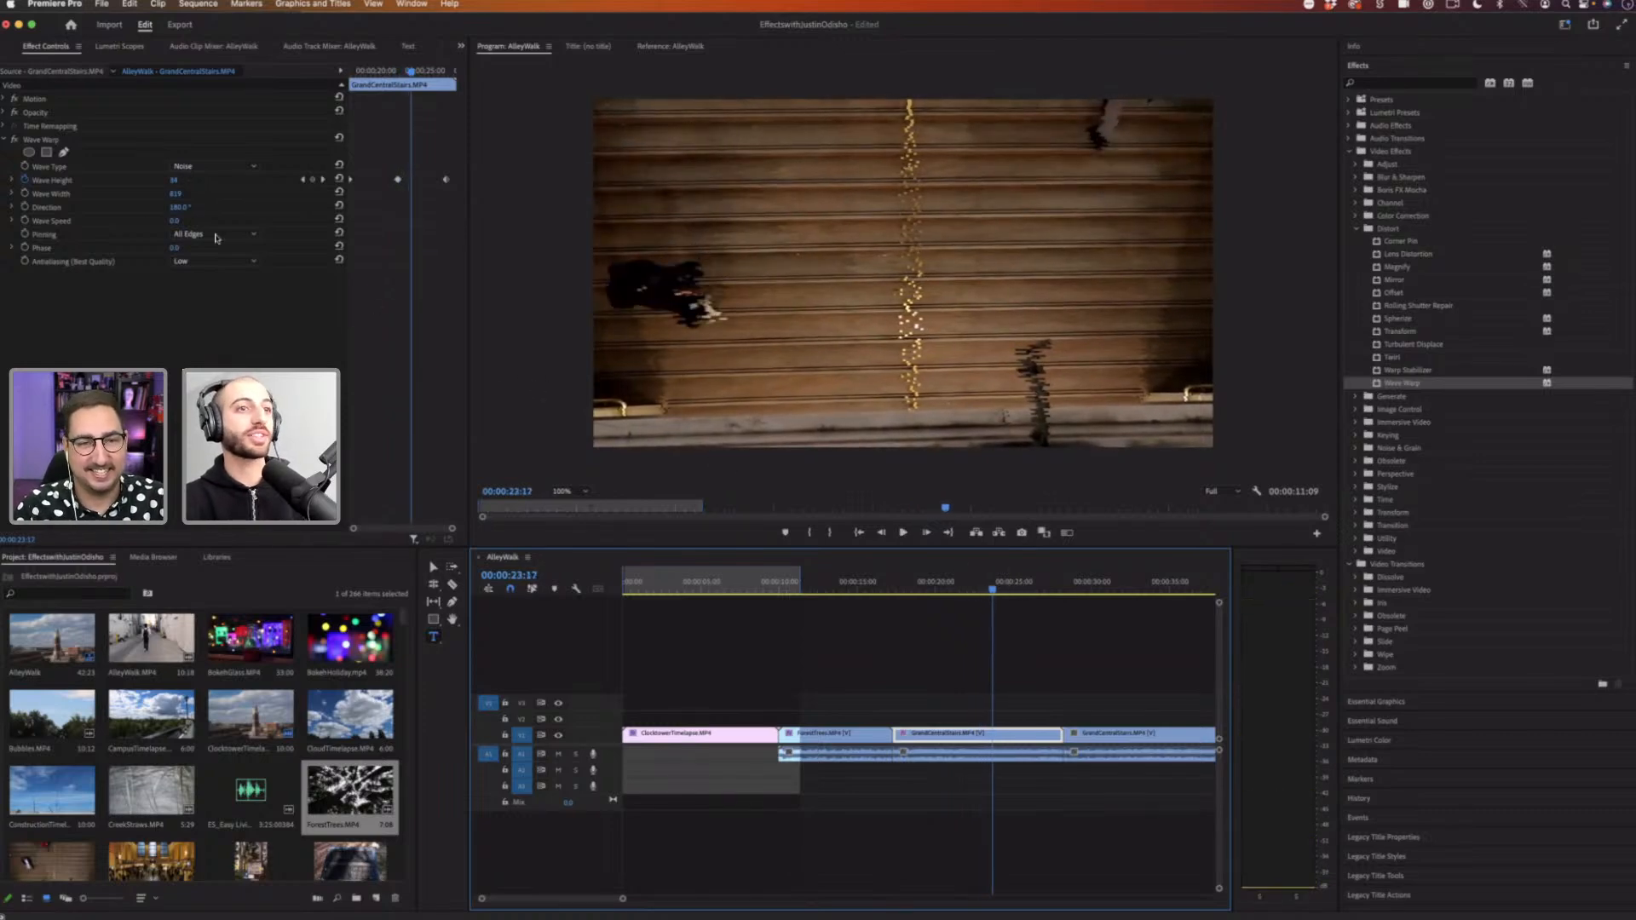
Step: Add an ellipse mask to the GrandCentralStairs clip's Wave Warp effect
click(681, 582)
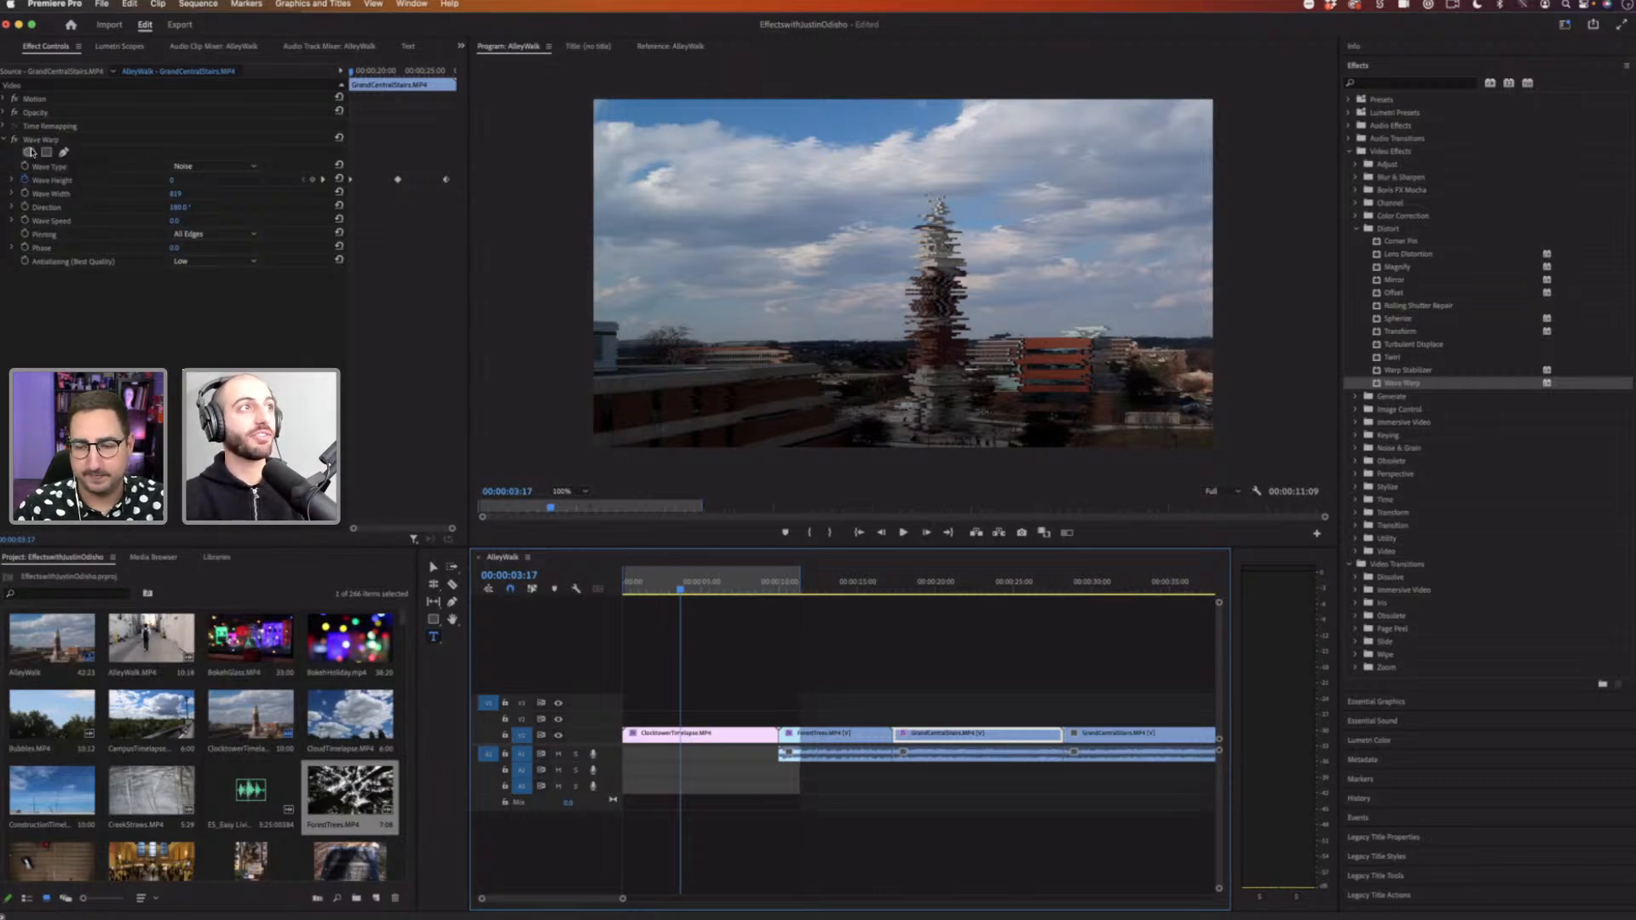
click(30, 153)
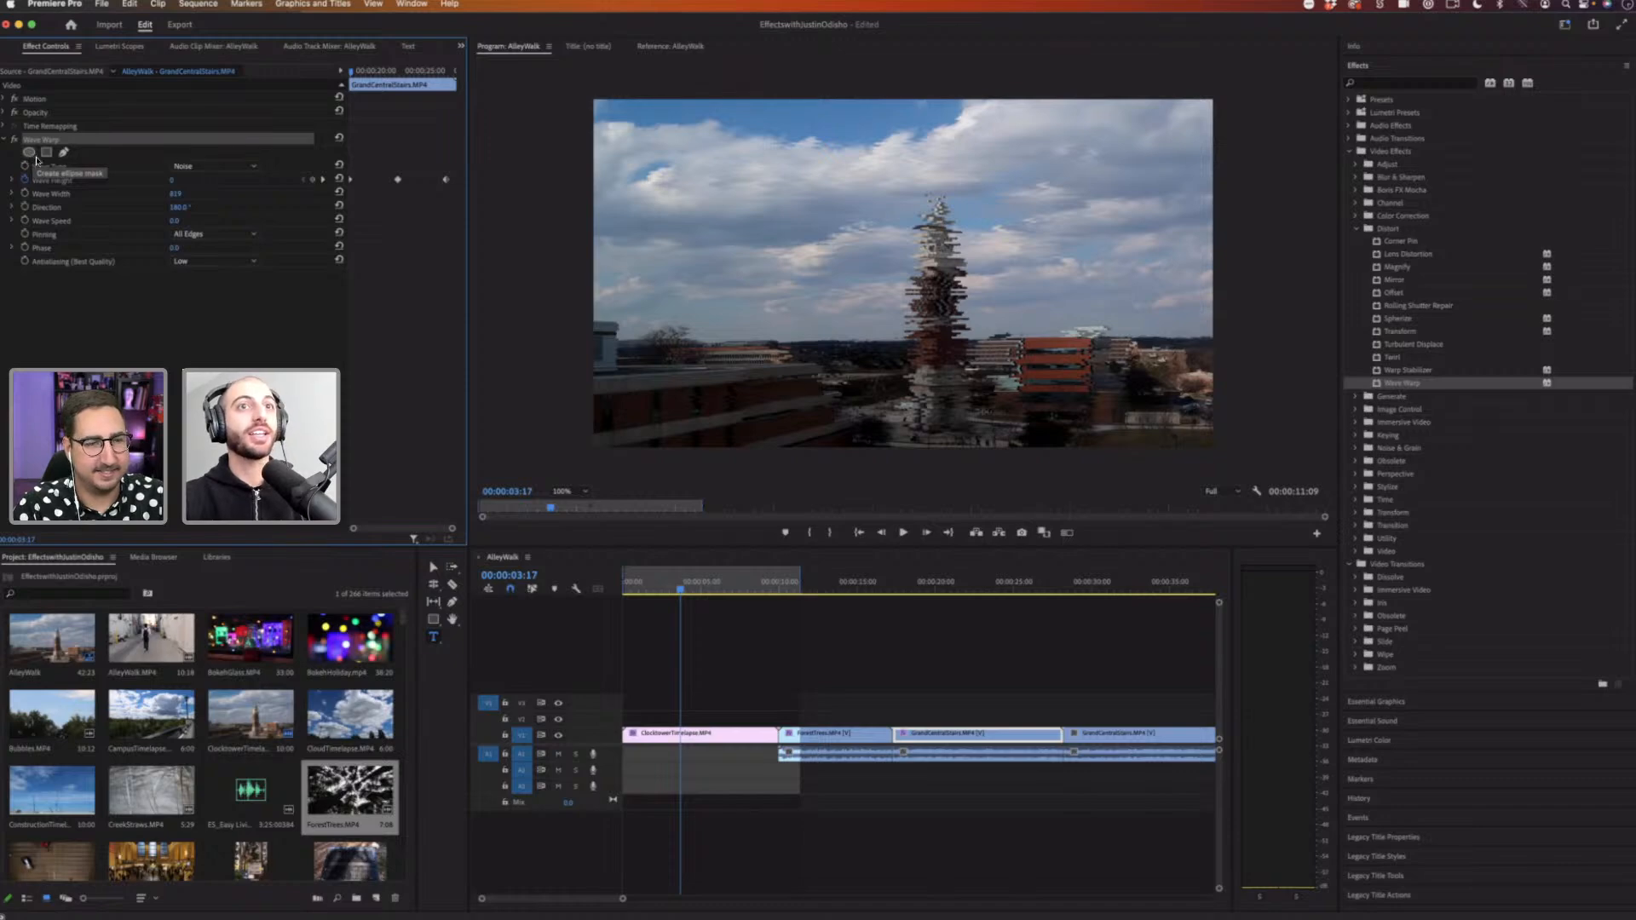
click(30, 152)
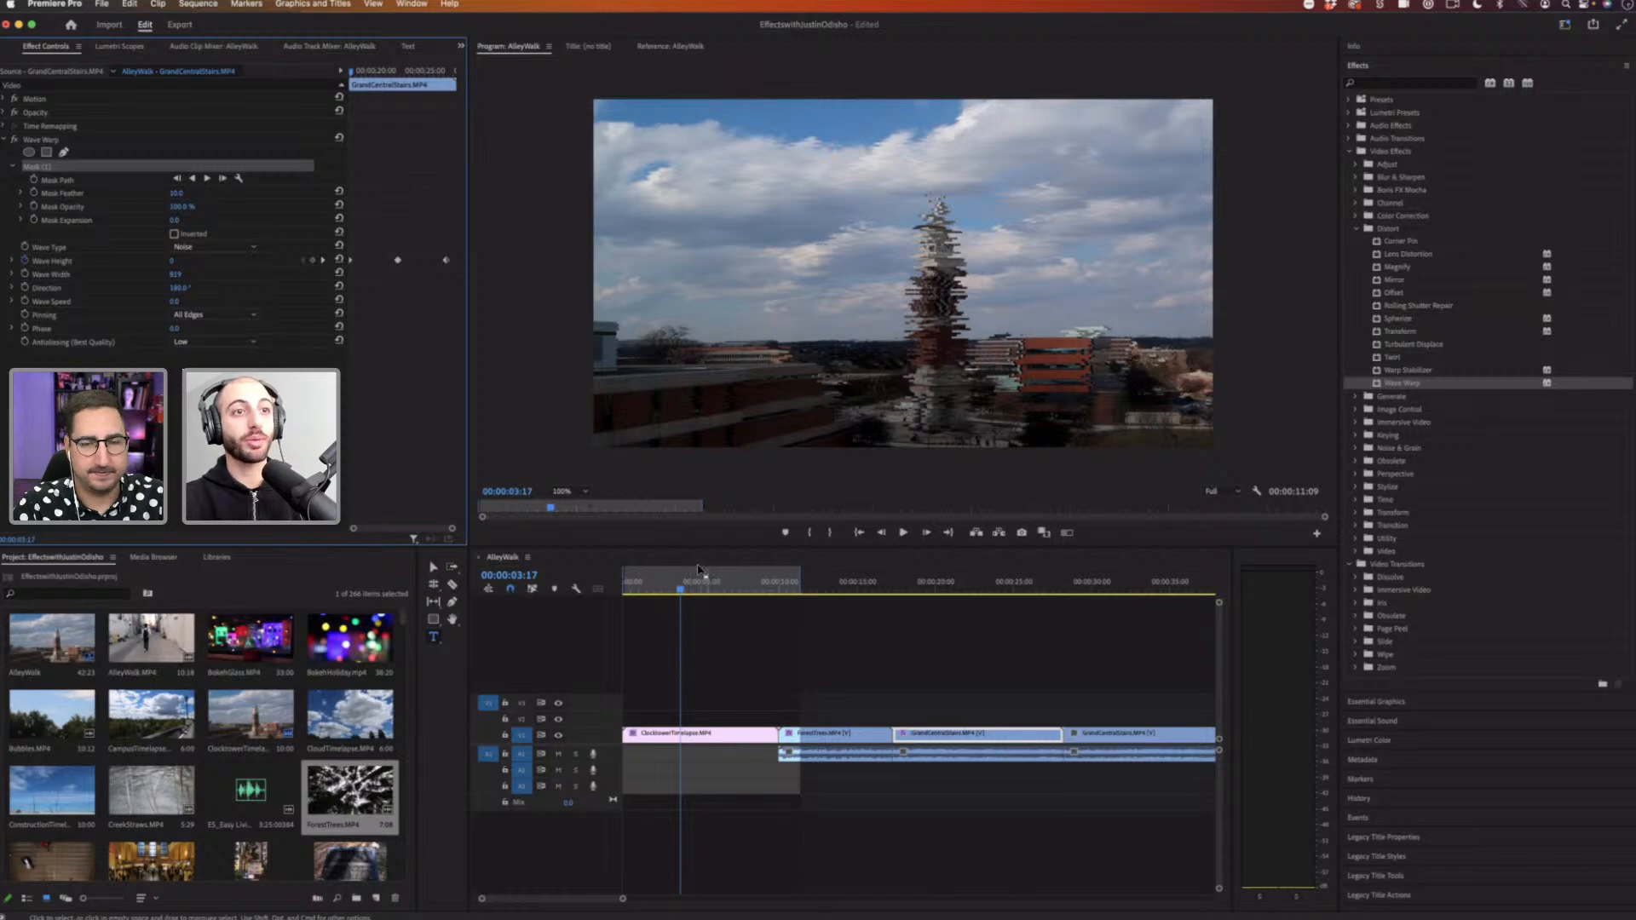
Step: Select the ClocktowerTimelapse clip, add an ellipse mask to its Wave Warp effect and move it onto the tower
click(697, 634)
key(space)
key(space)
click(703, 734)
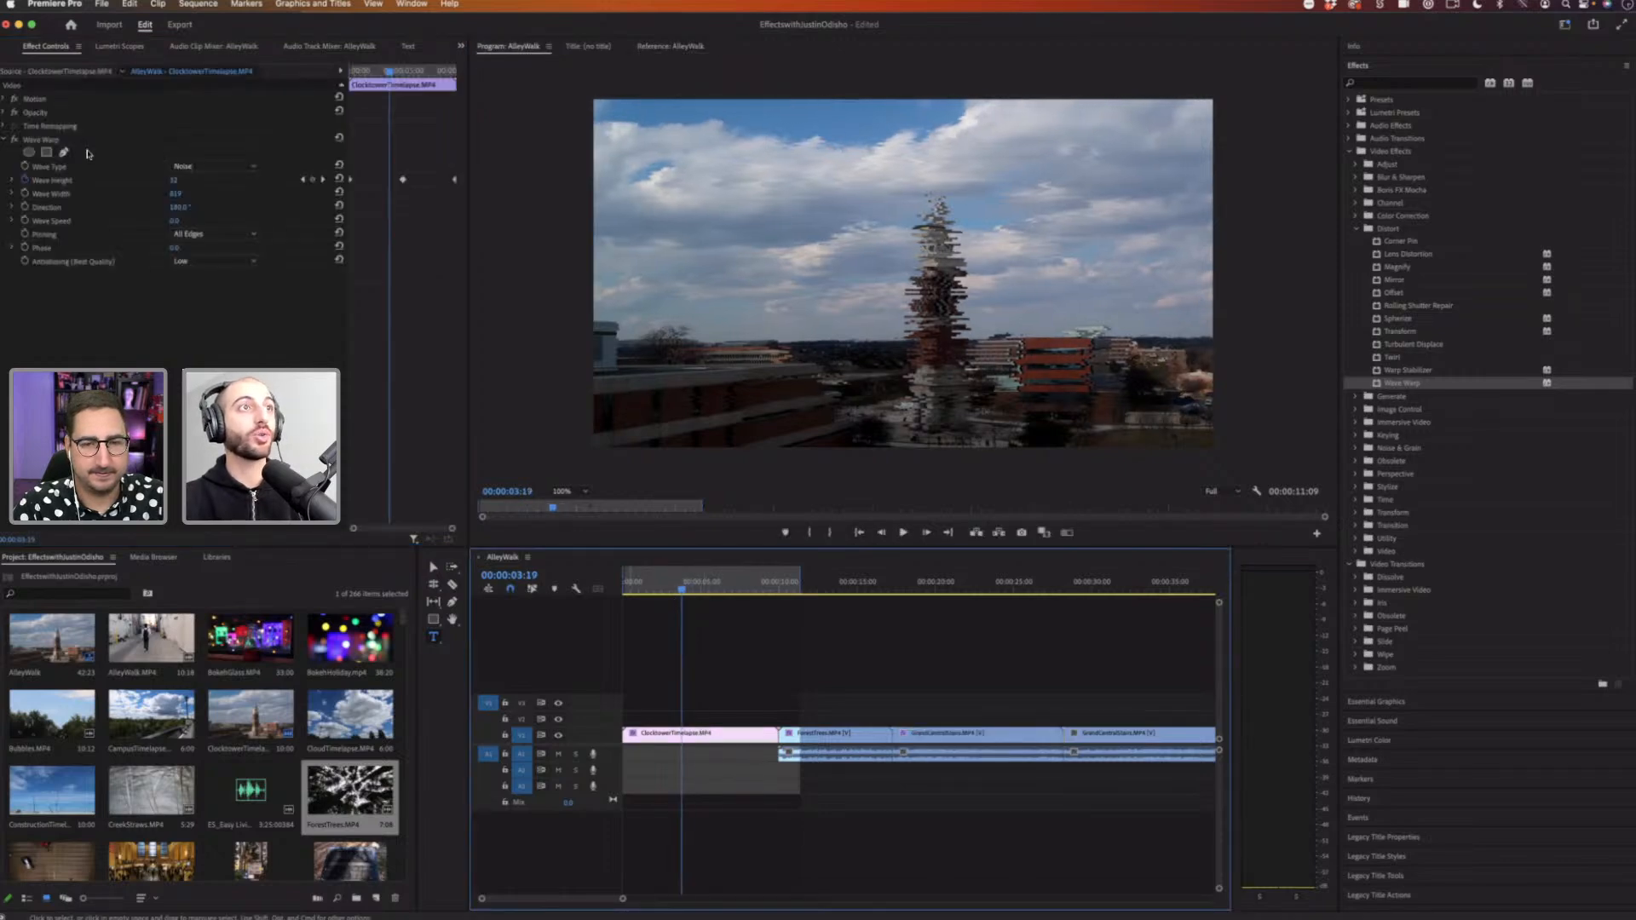
click(40, 140)
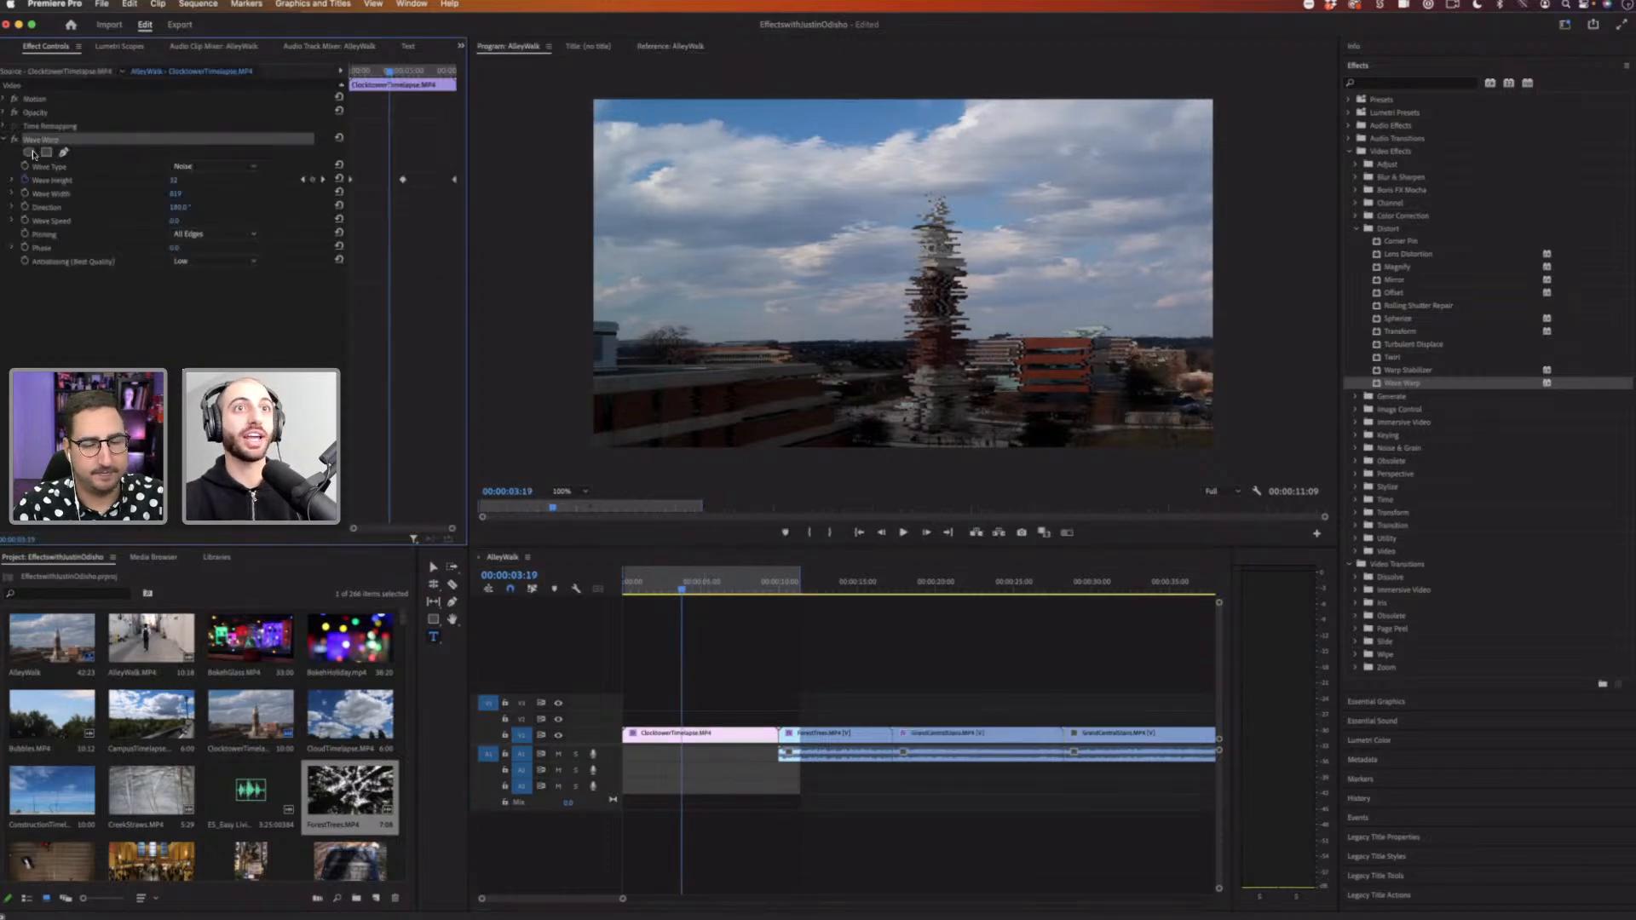
click(29, 153)
drag(898, 281, 936, 262)
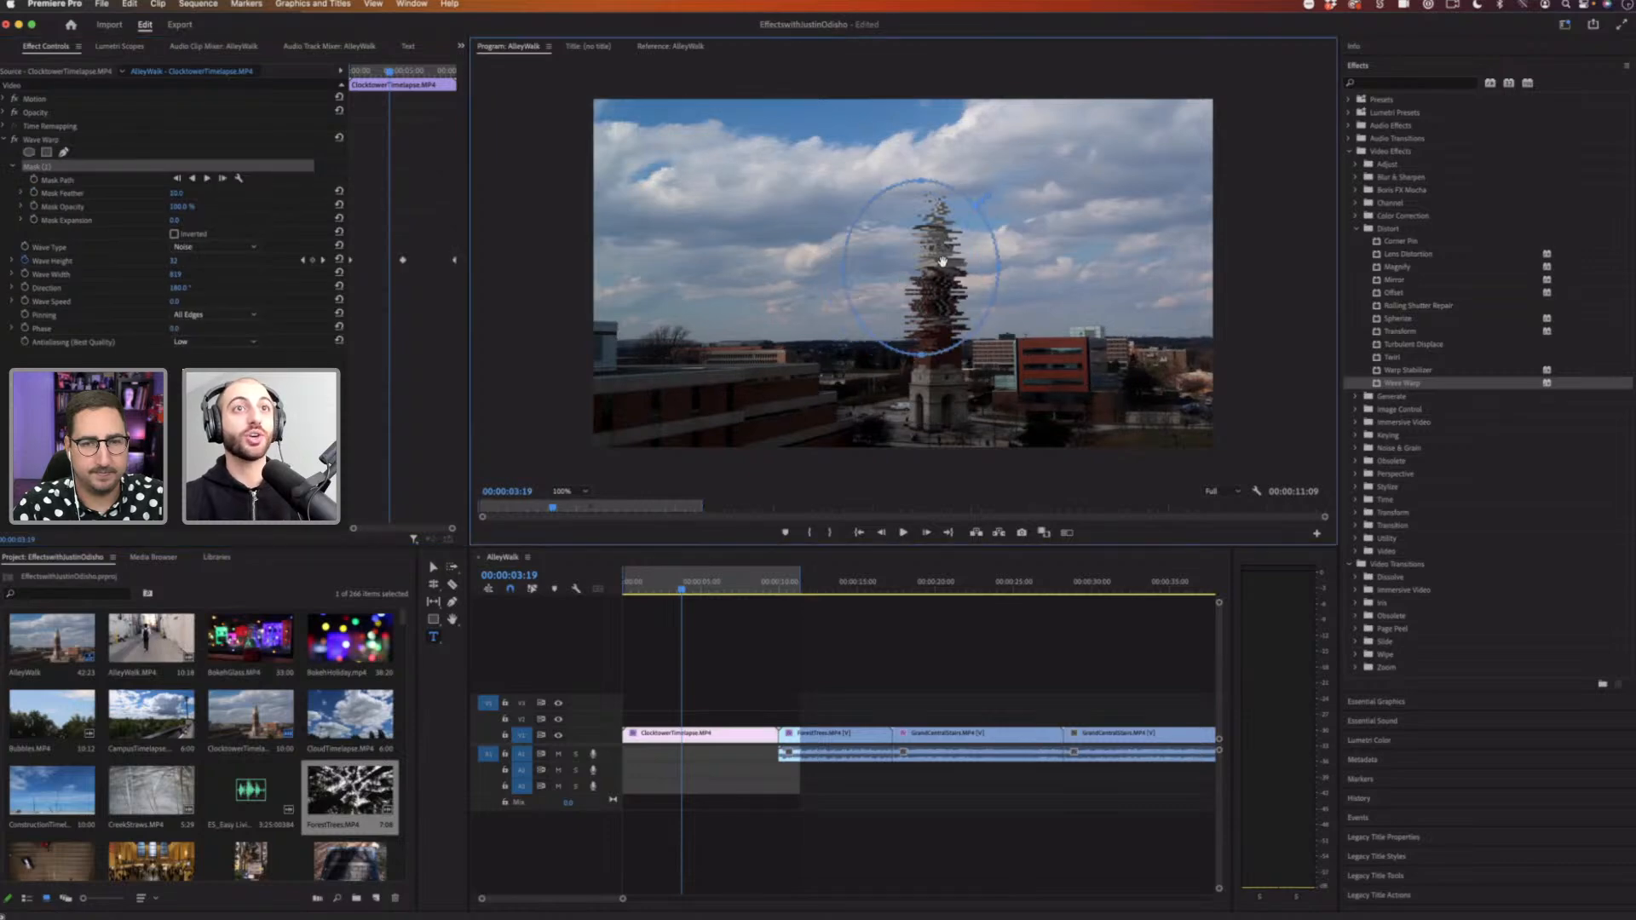
Step: Reshape the ellipse mask into a tall narrow oval around the clock tower
drag(942, 345, 940, 449)
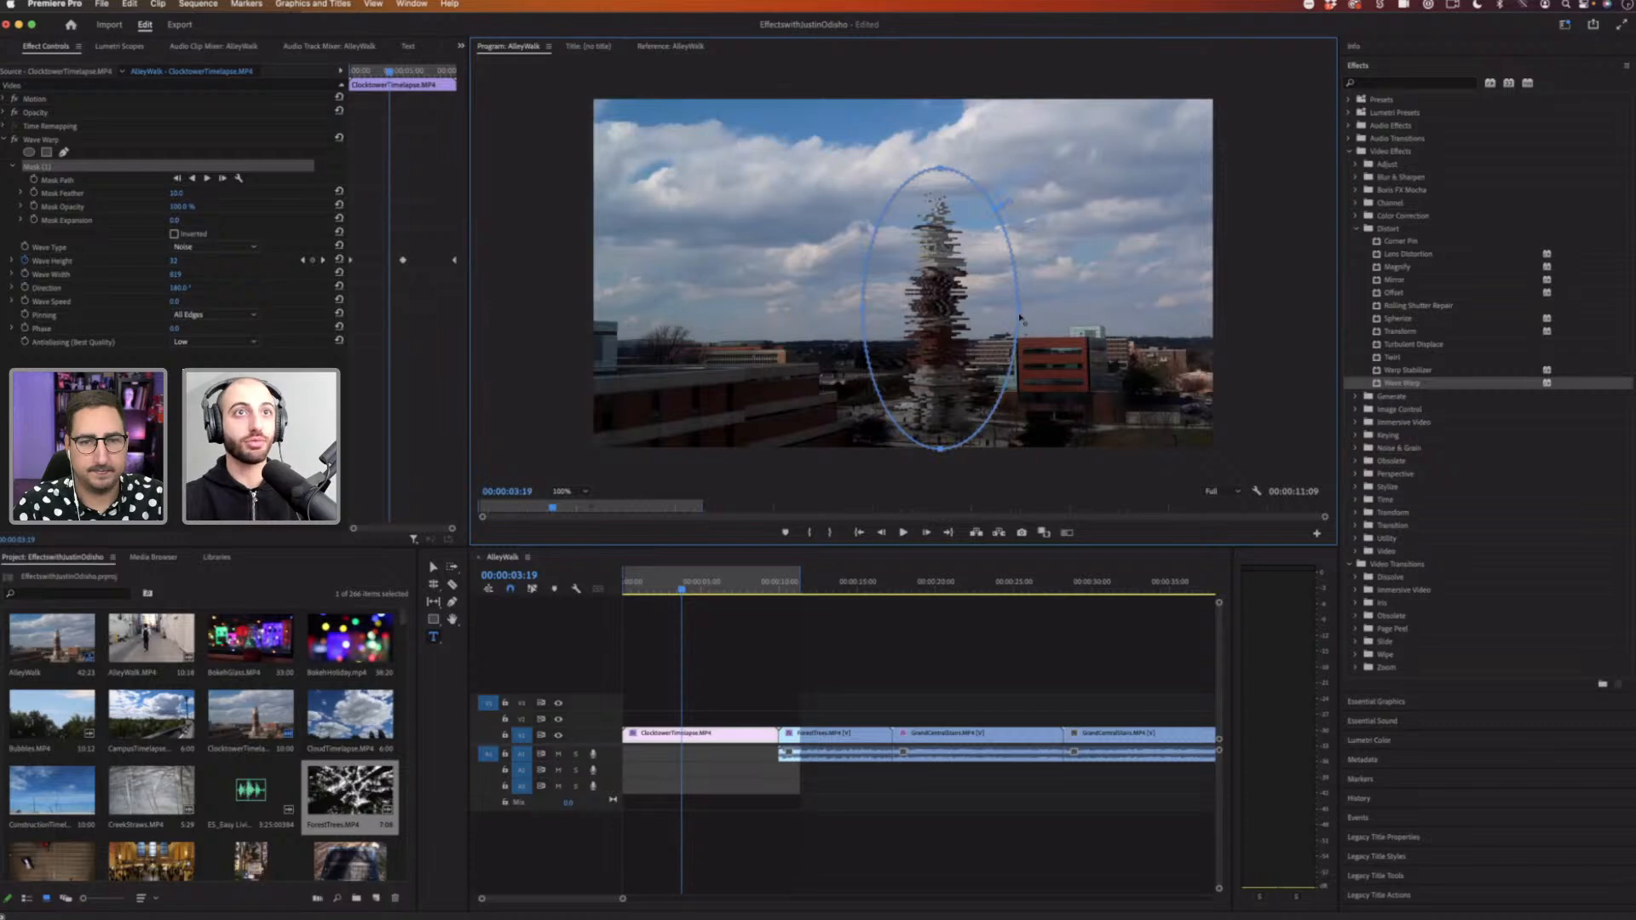
drag(1018, 314, 990, 312)
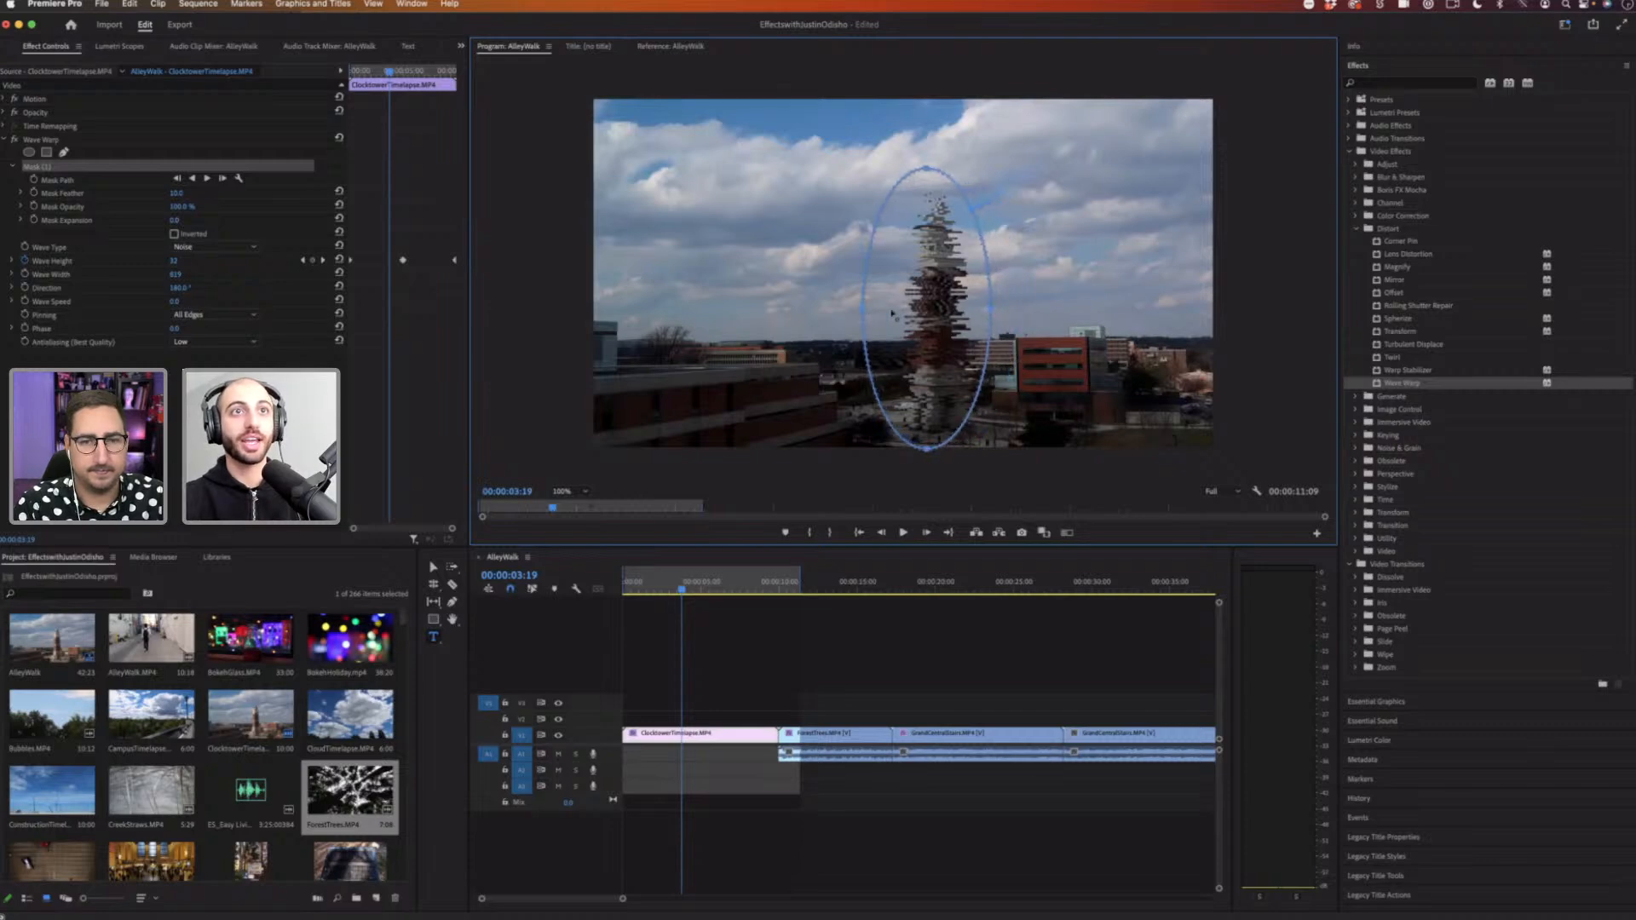
drag(863, 310, 930, 307)
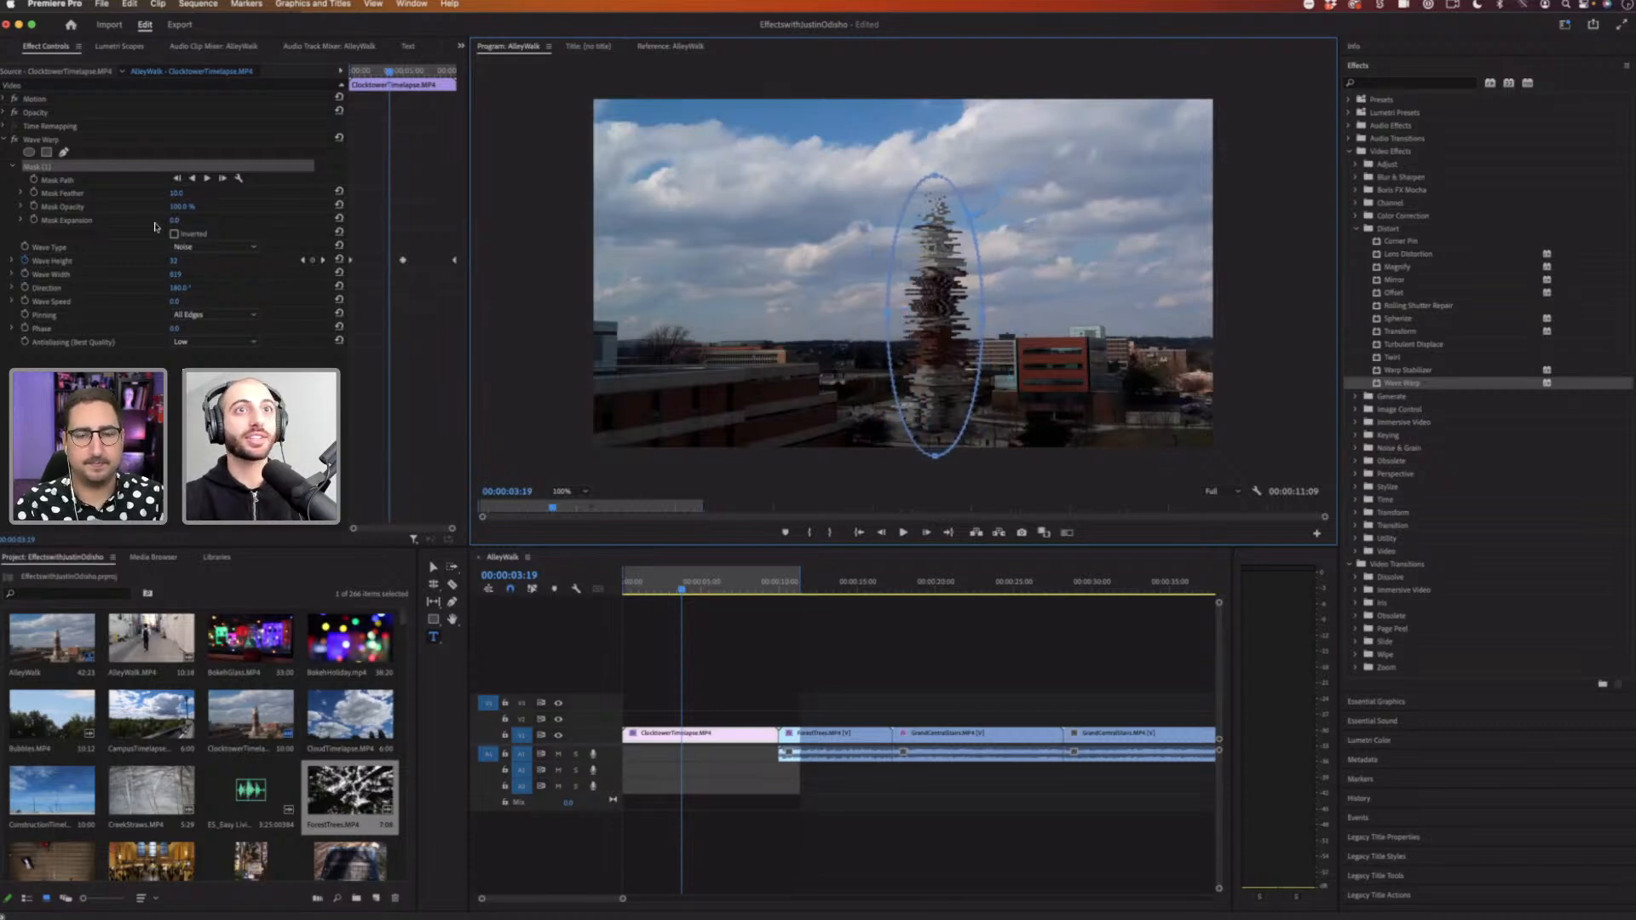
Step: Set the Wave Warp mask's feather to 79
drag(176, 193, 513, 240)
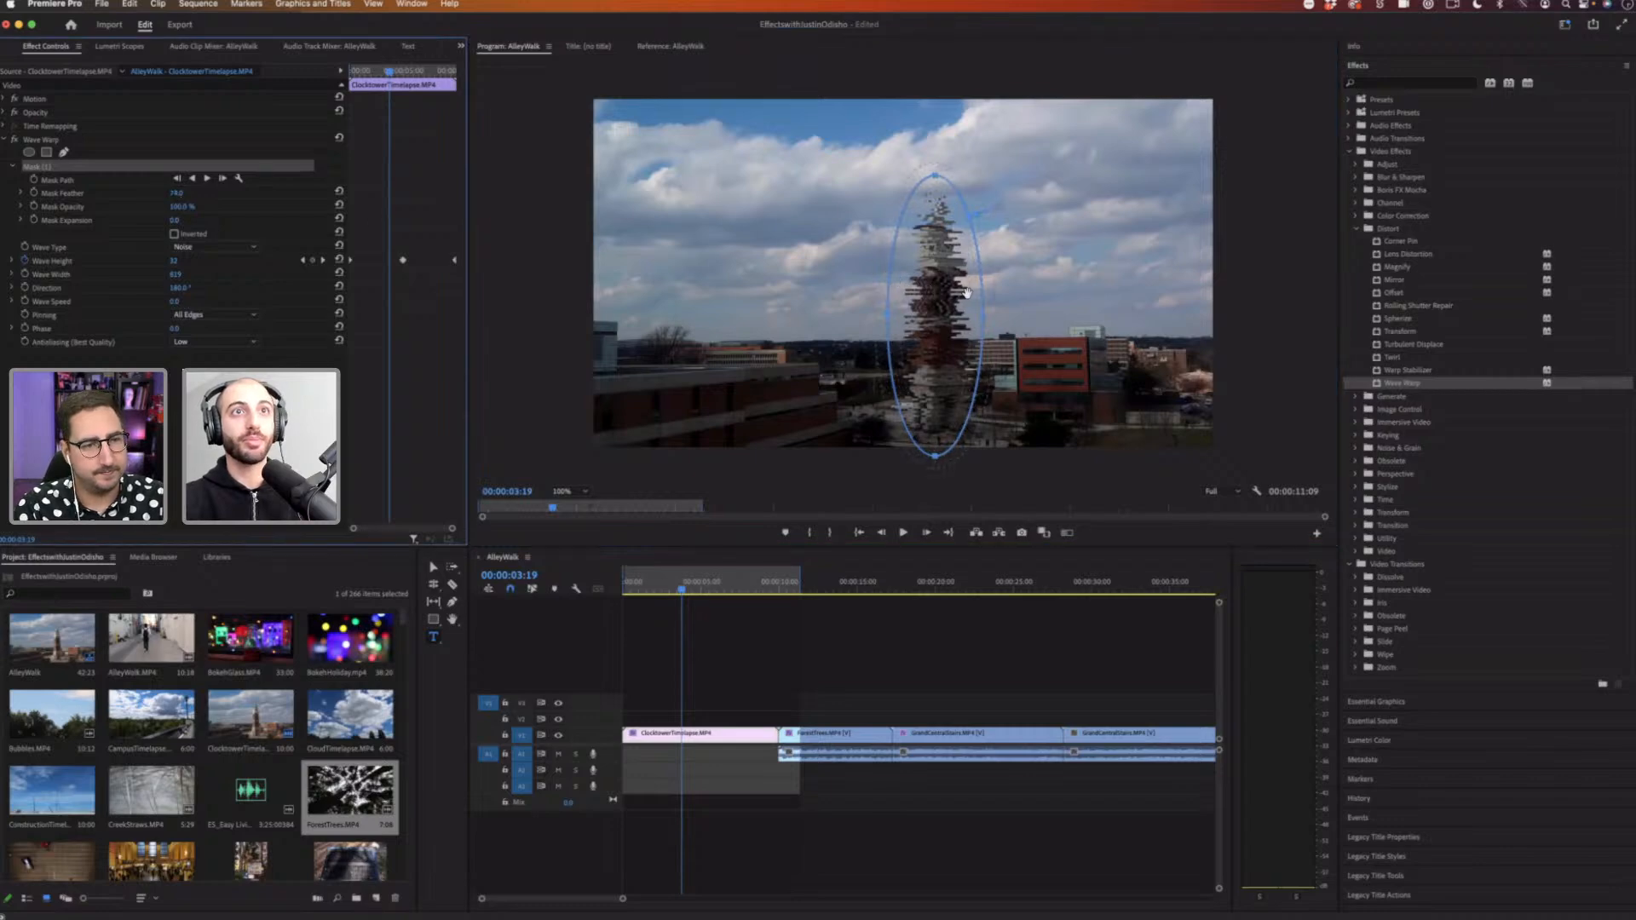
click(563, 493)
click(571, 607)
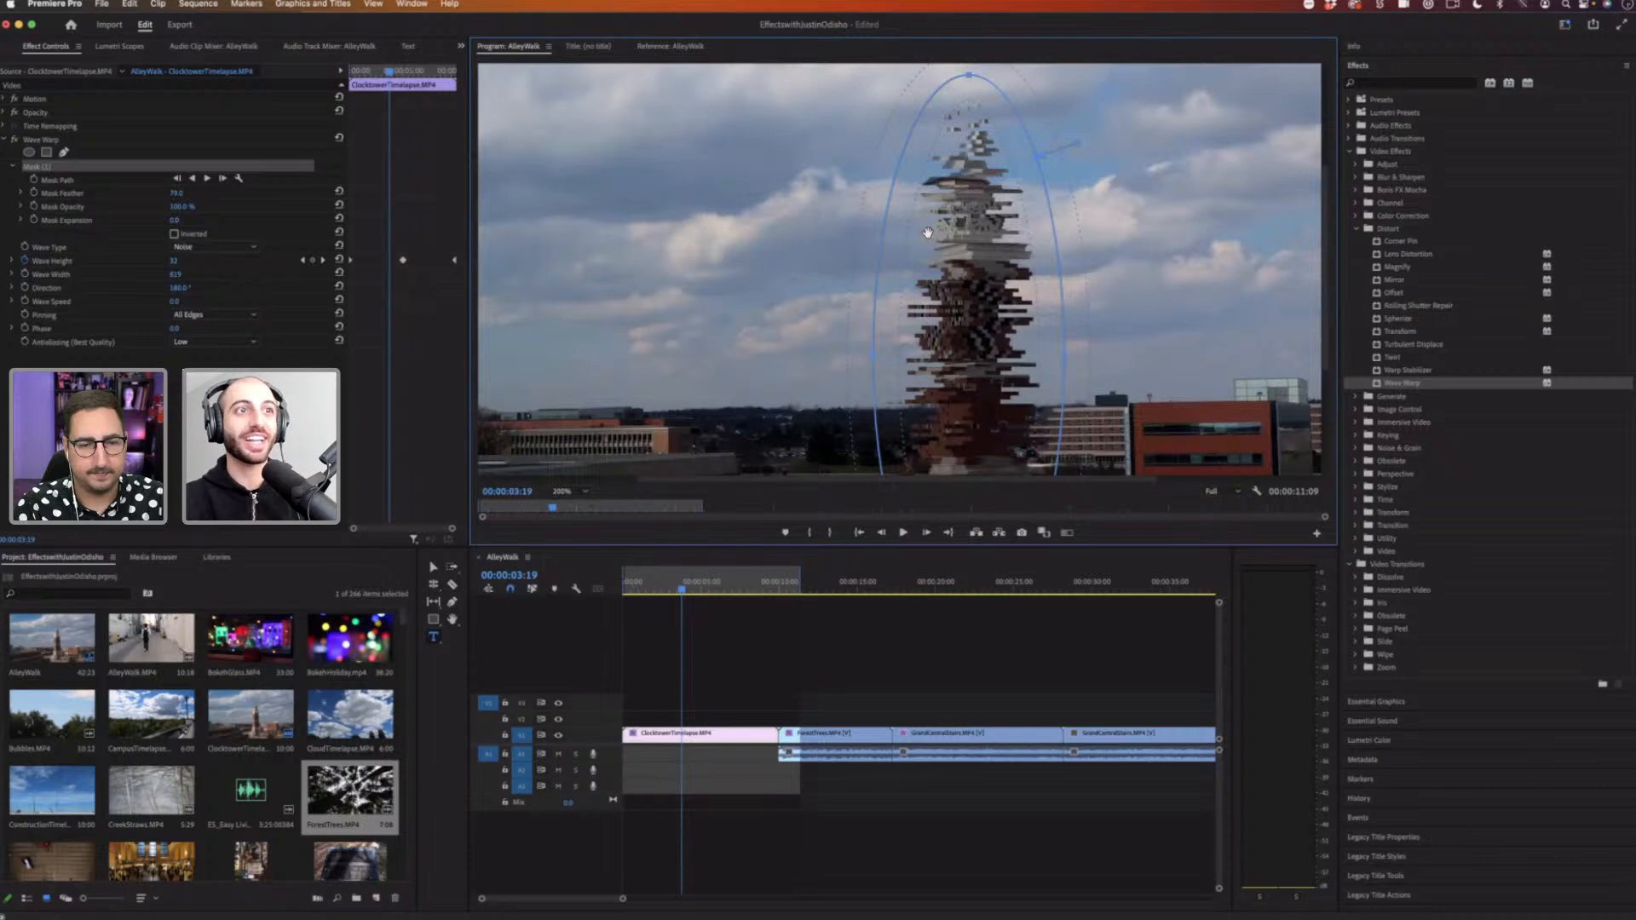
click(565, 492)
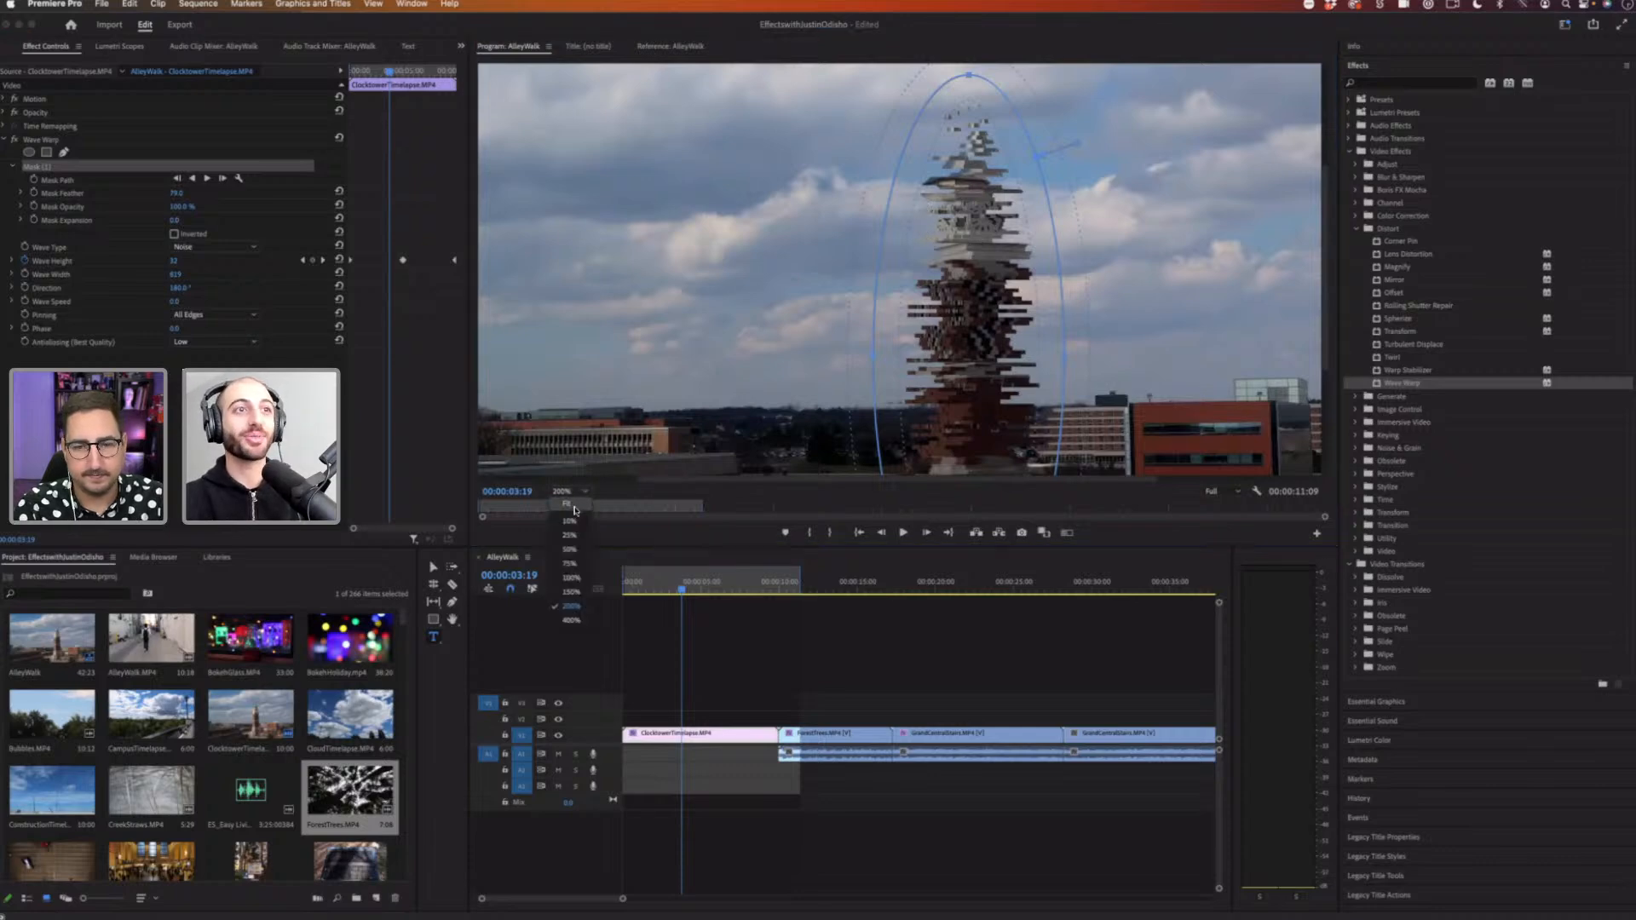
click(562, 506)
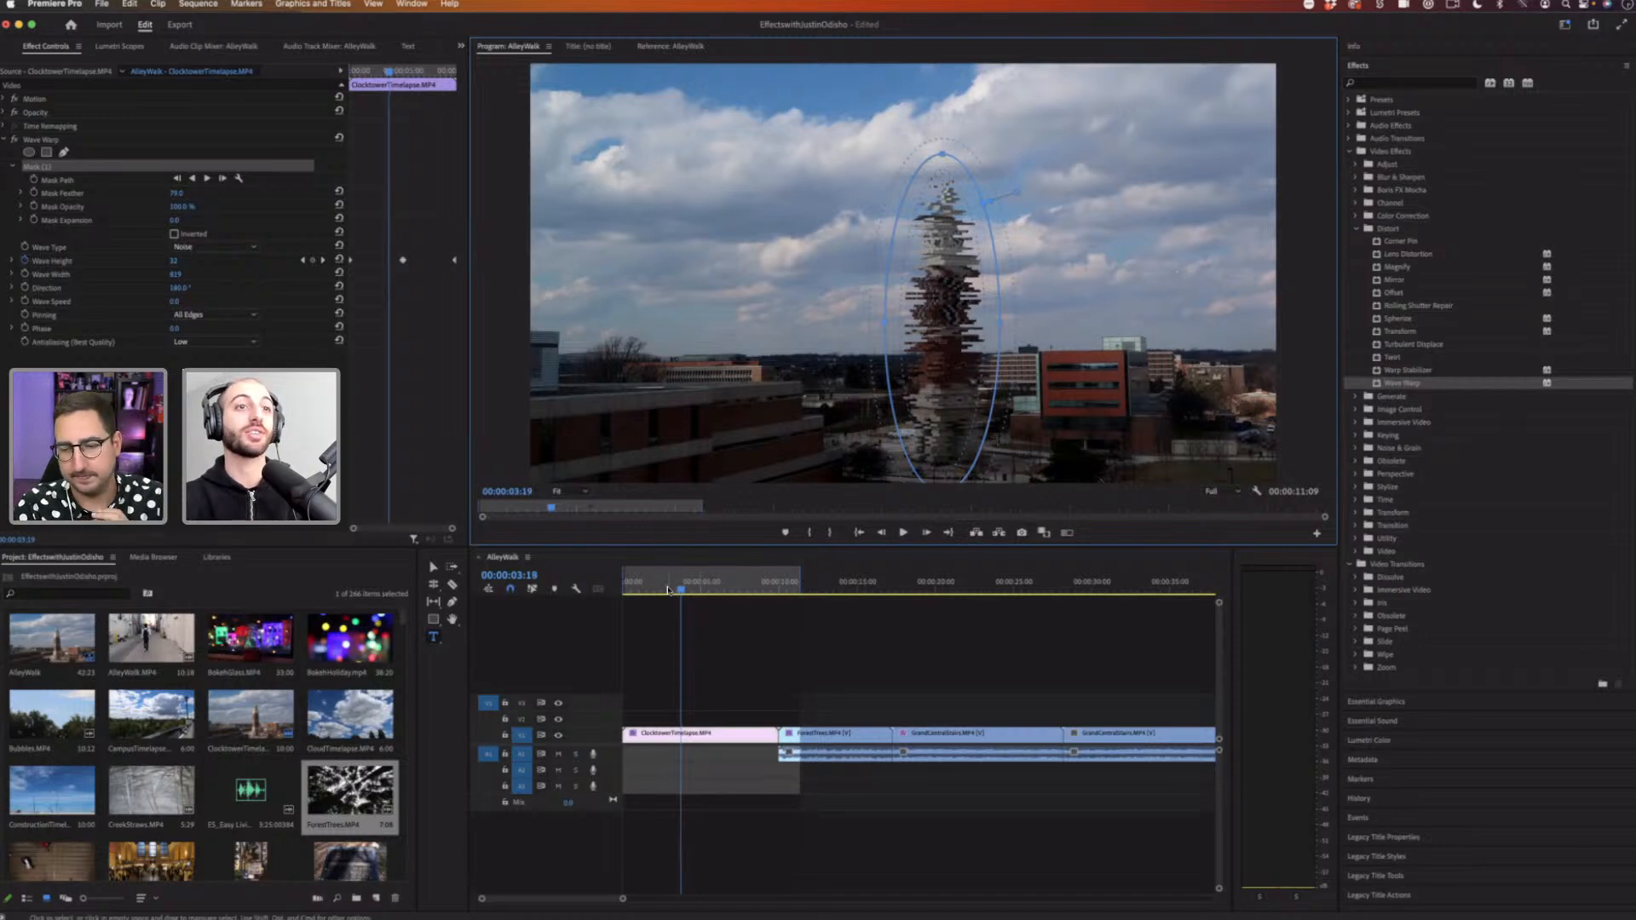
Step: Play the clocktower clip from the start to review the masked wave warp
drag(679, 581, 625, 581)
click(716, 837)
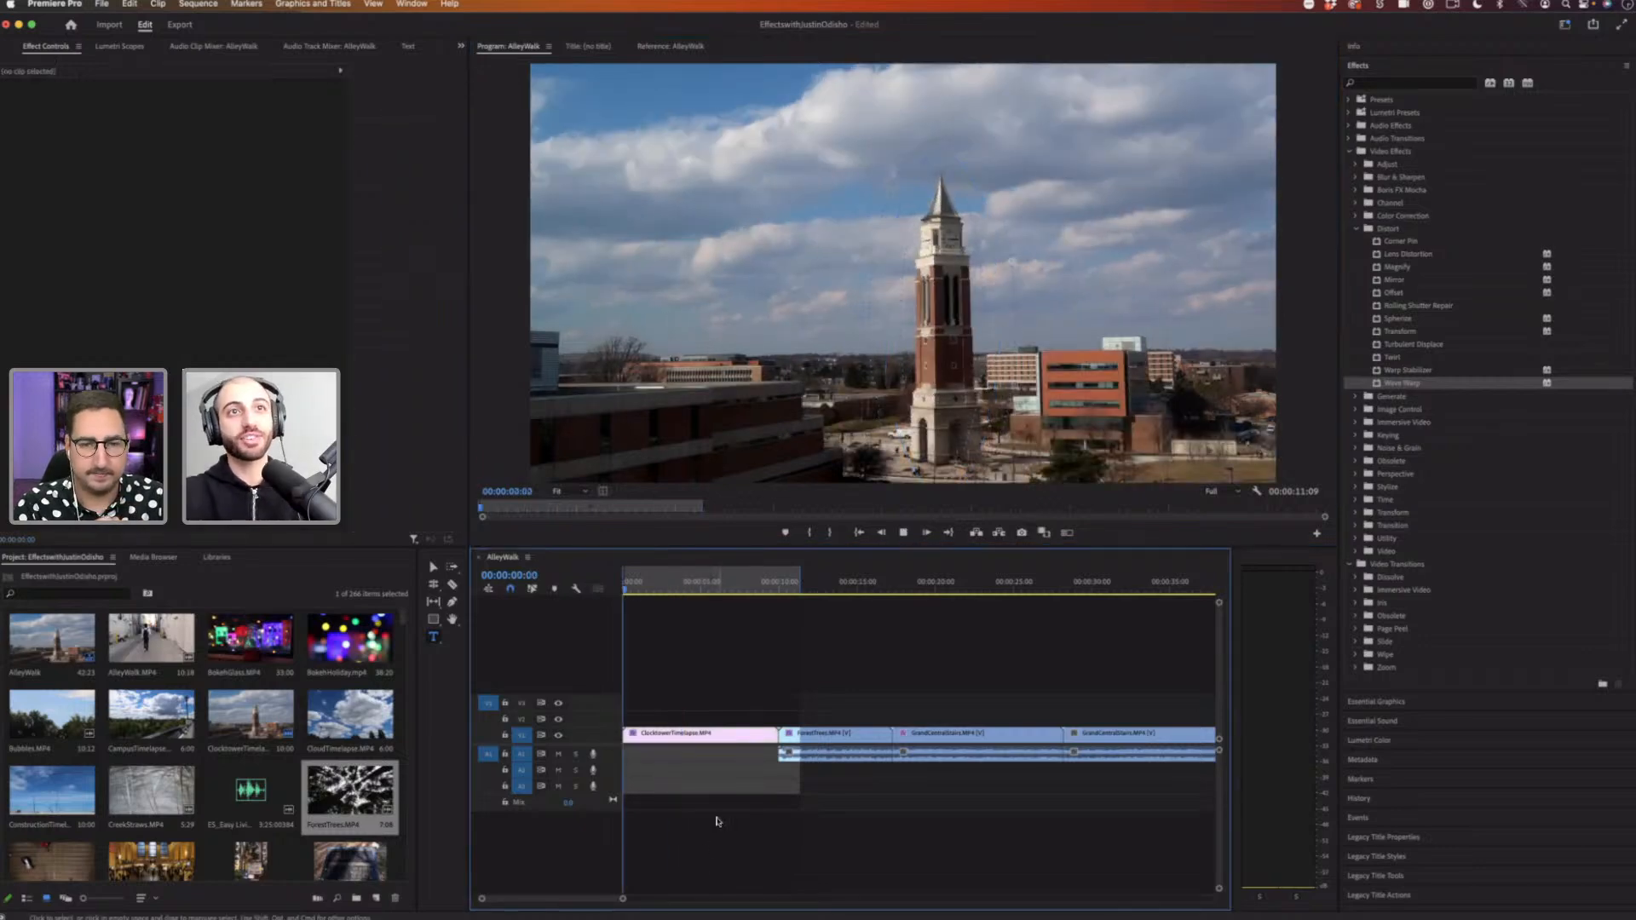
key(space)
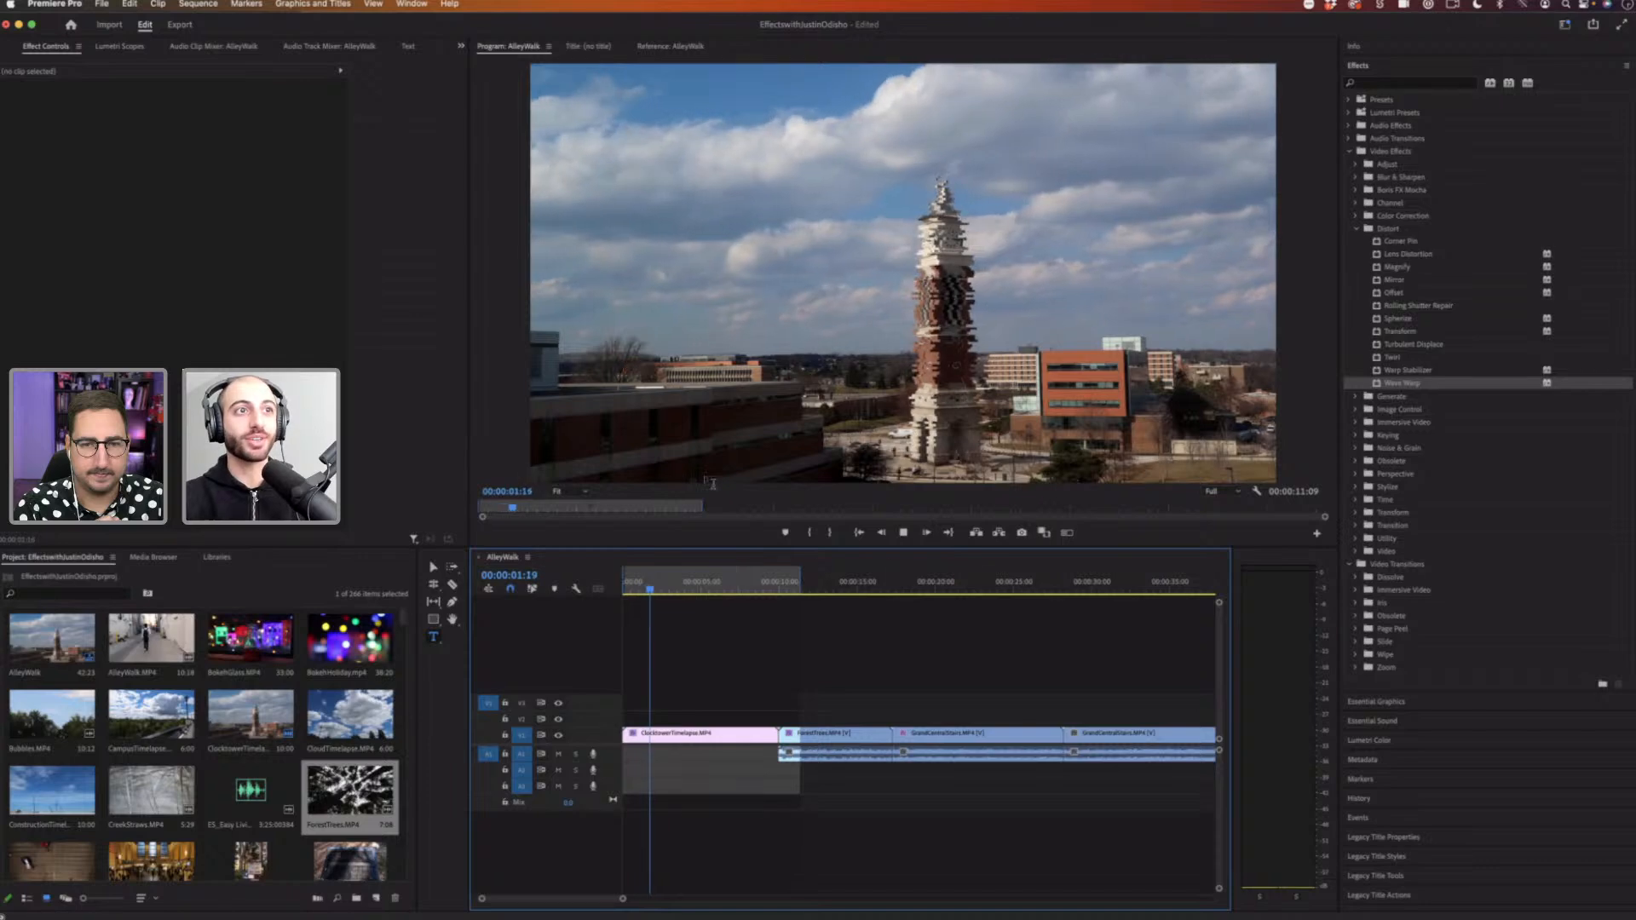
click(566, 492)
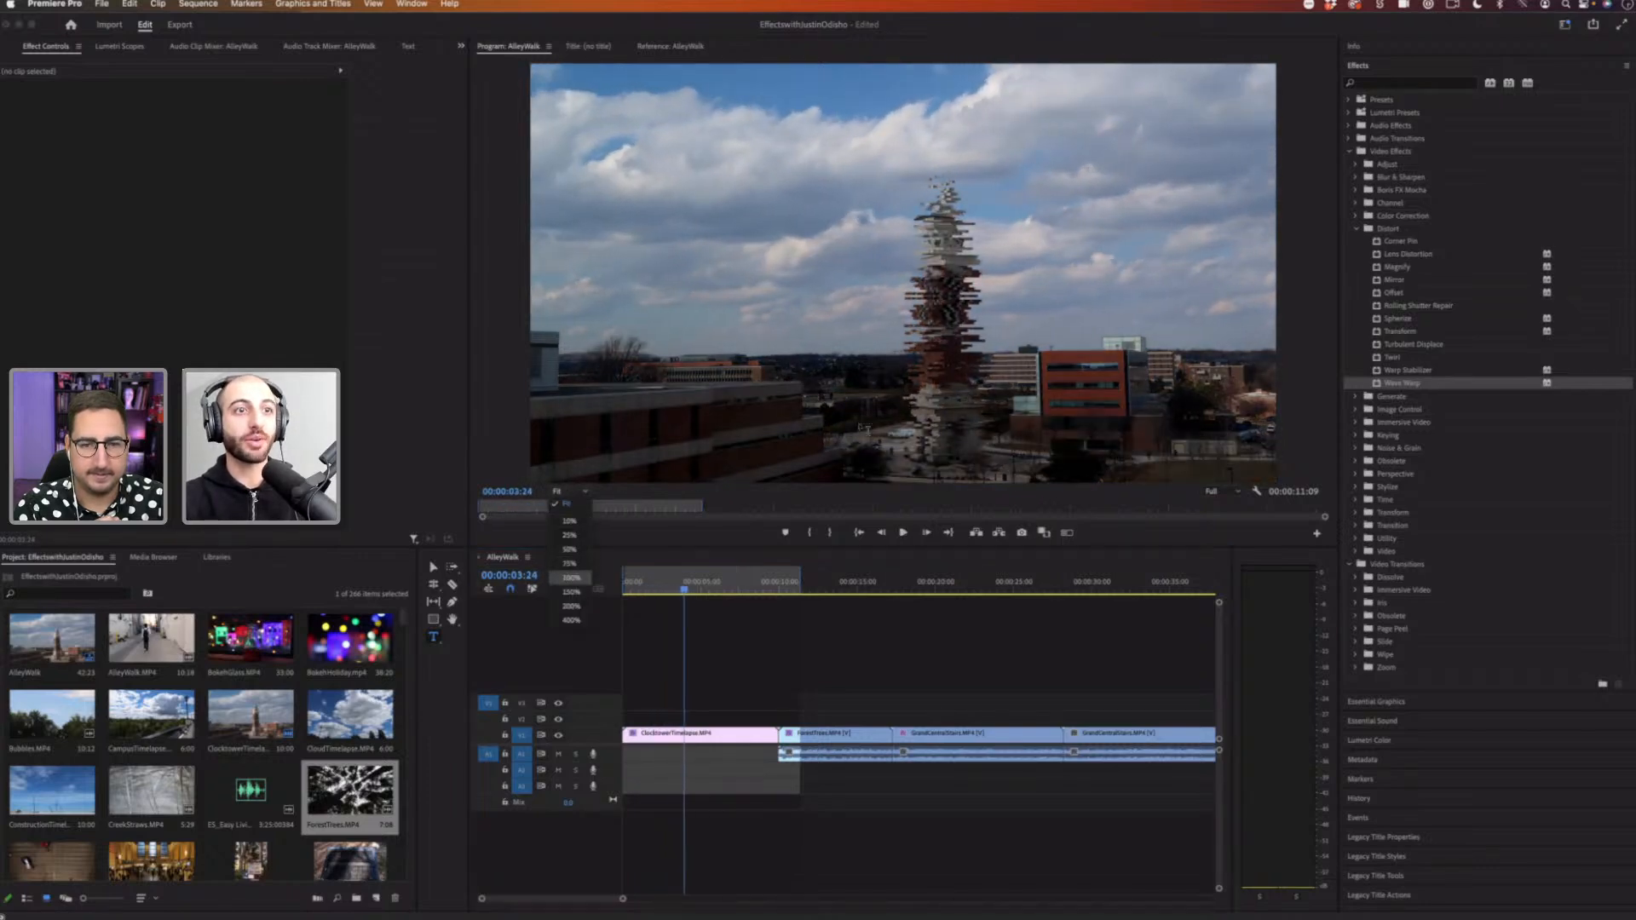
click(571, 577)
click(774, 641)
key(space)
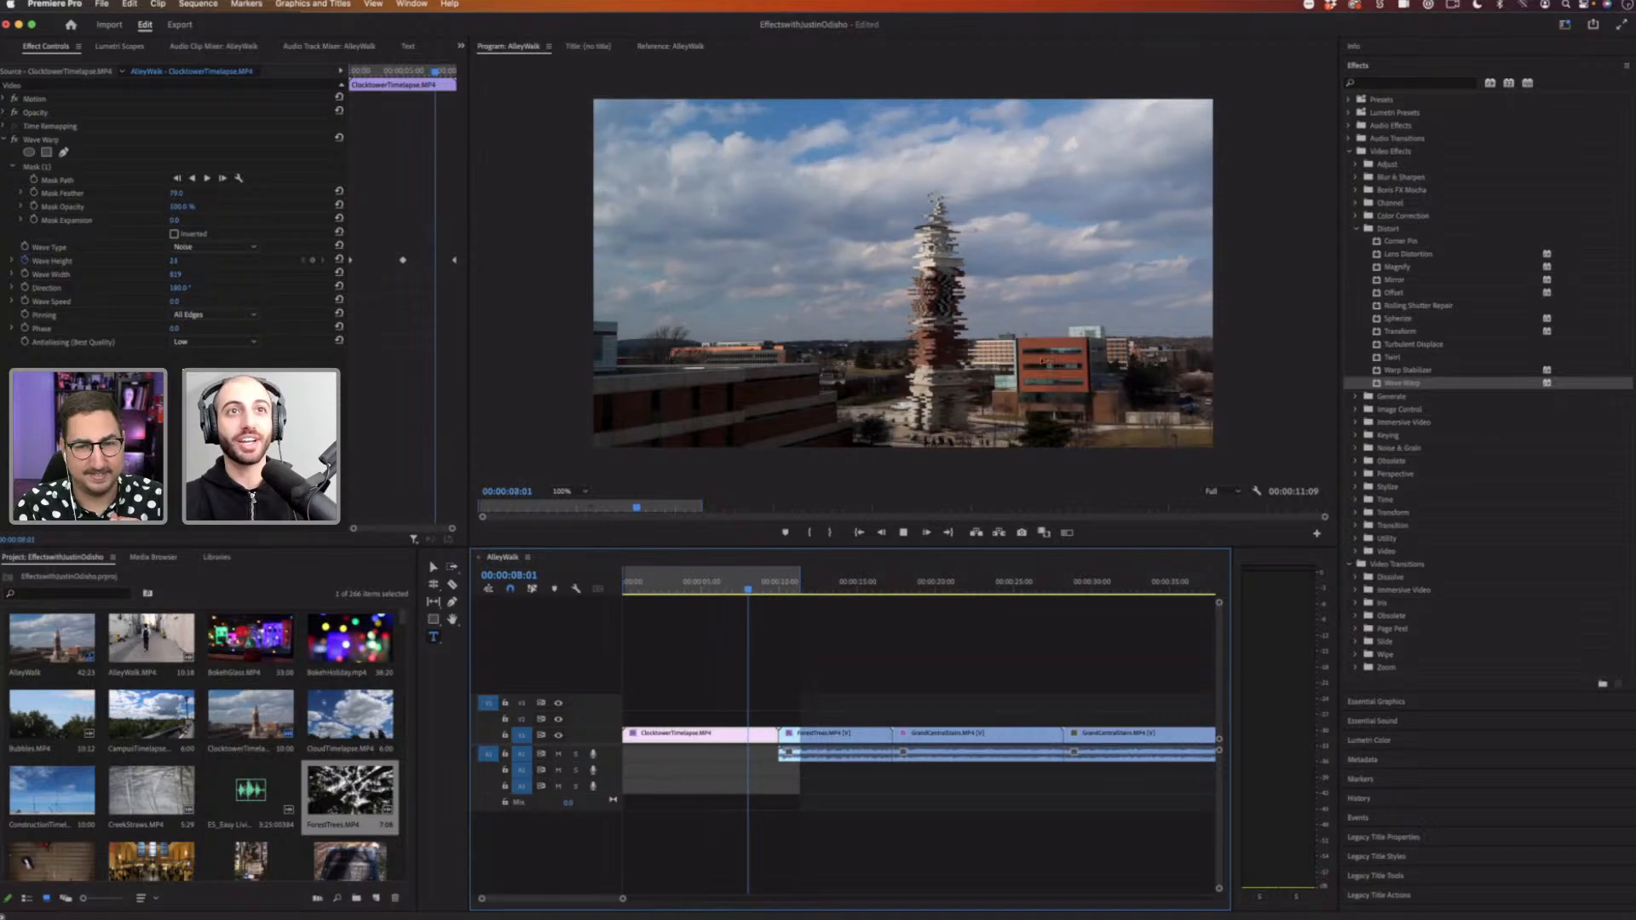
key(space)
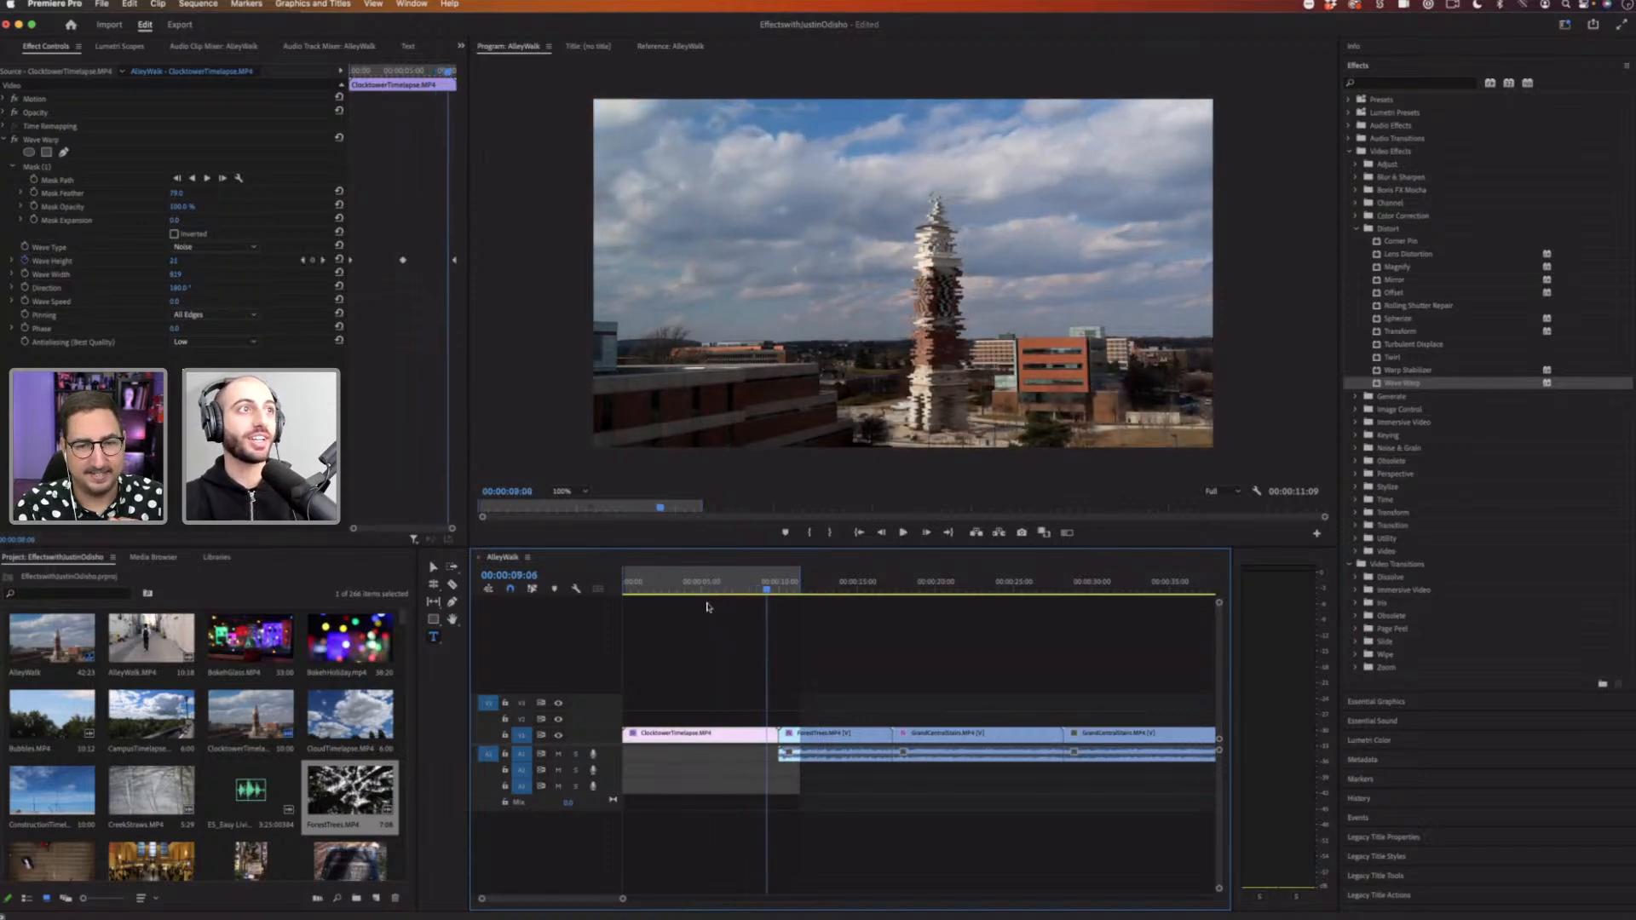
key(Home)
key(space)
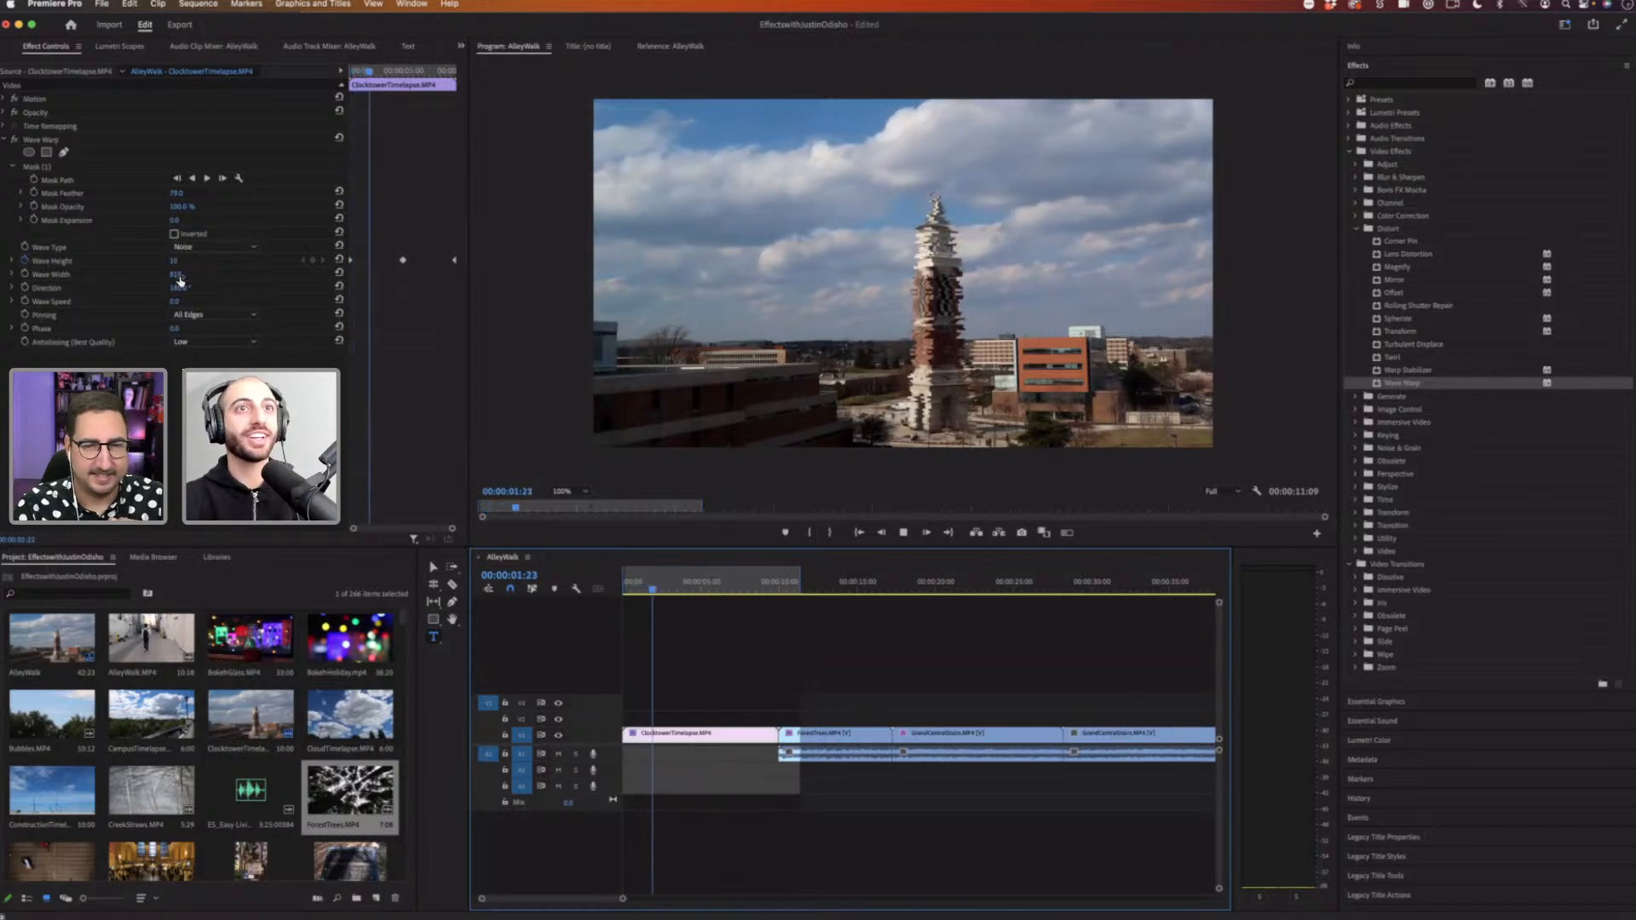
key(space)
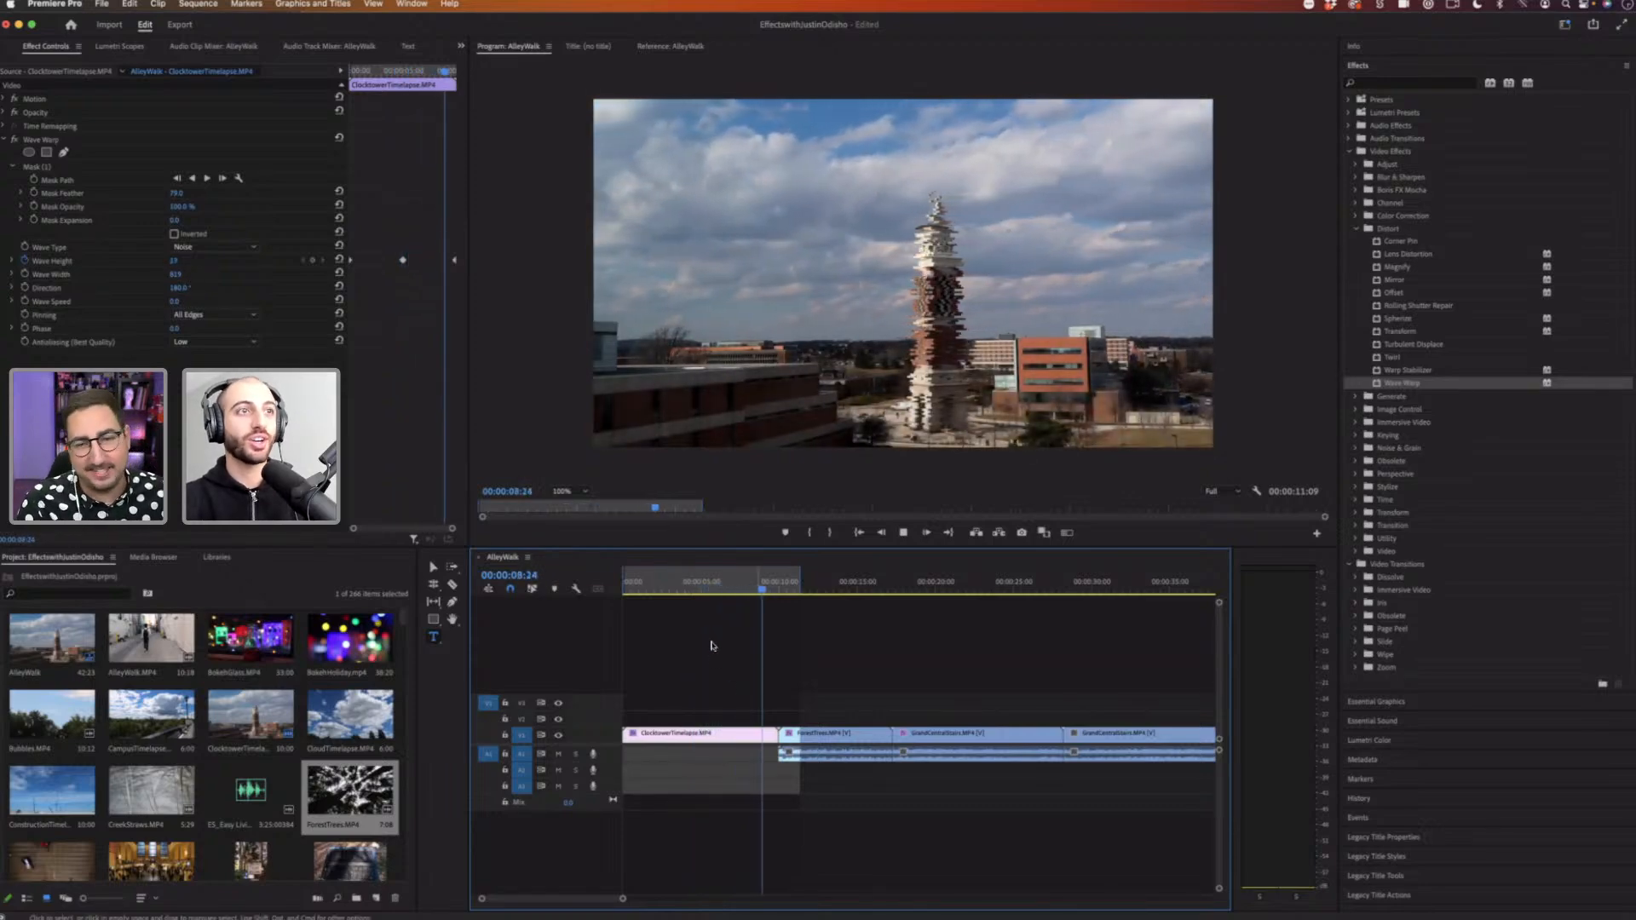
key(space)
click(683, 588)
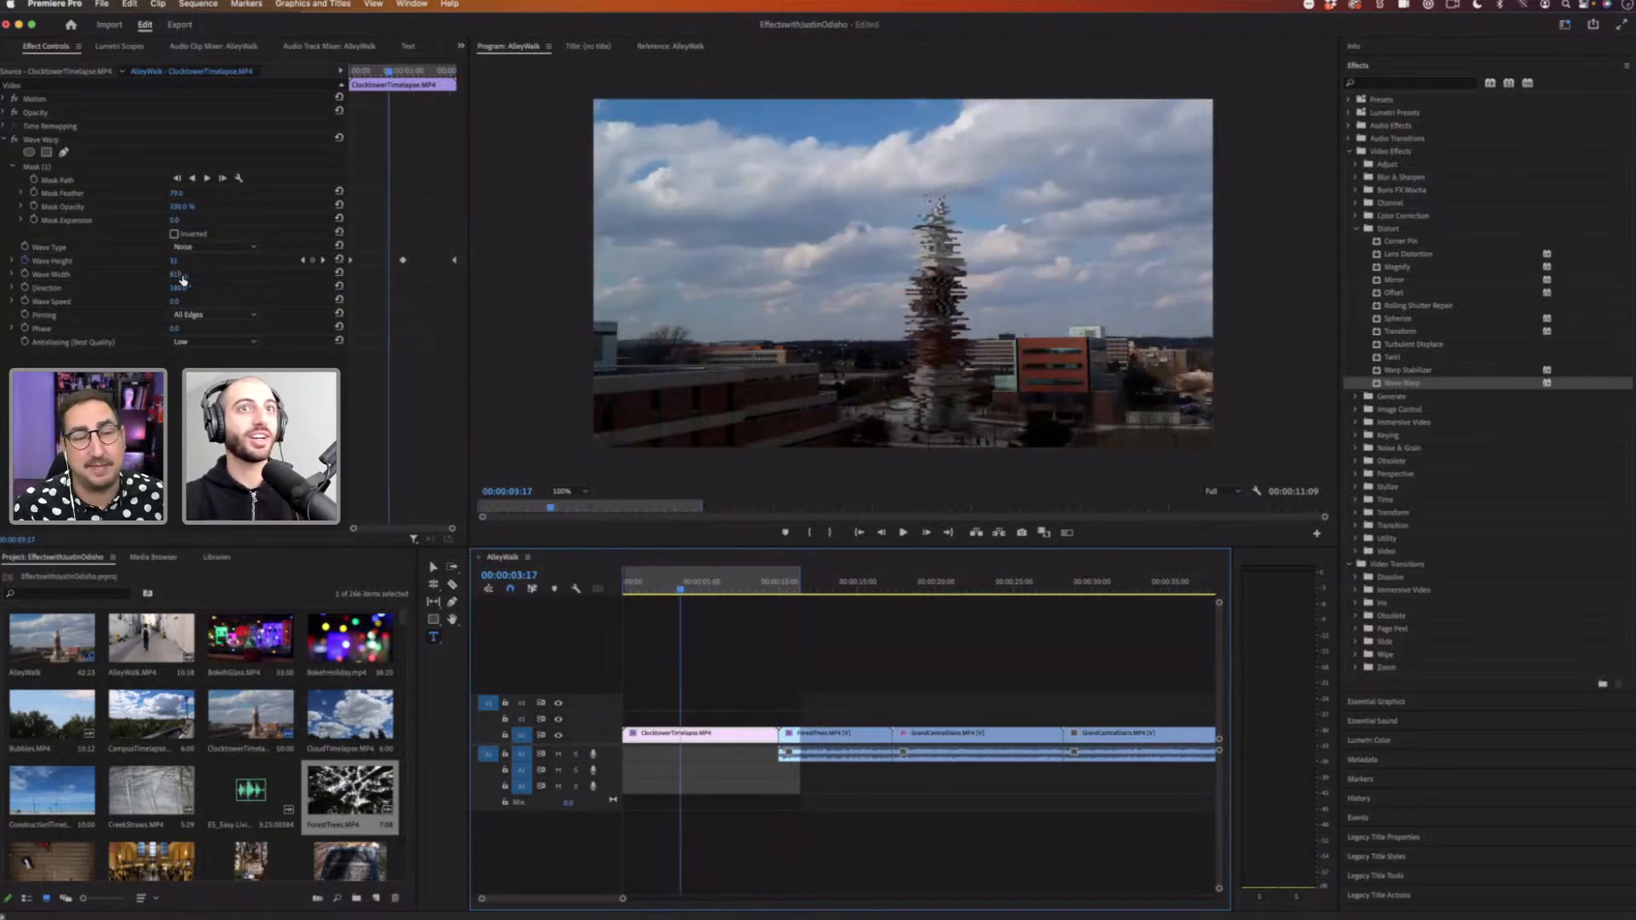
Step: Adjust the Wave Warp's wave width on the clocktower clip and play it from the start to preview
drag(175, 274, 167, 275)
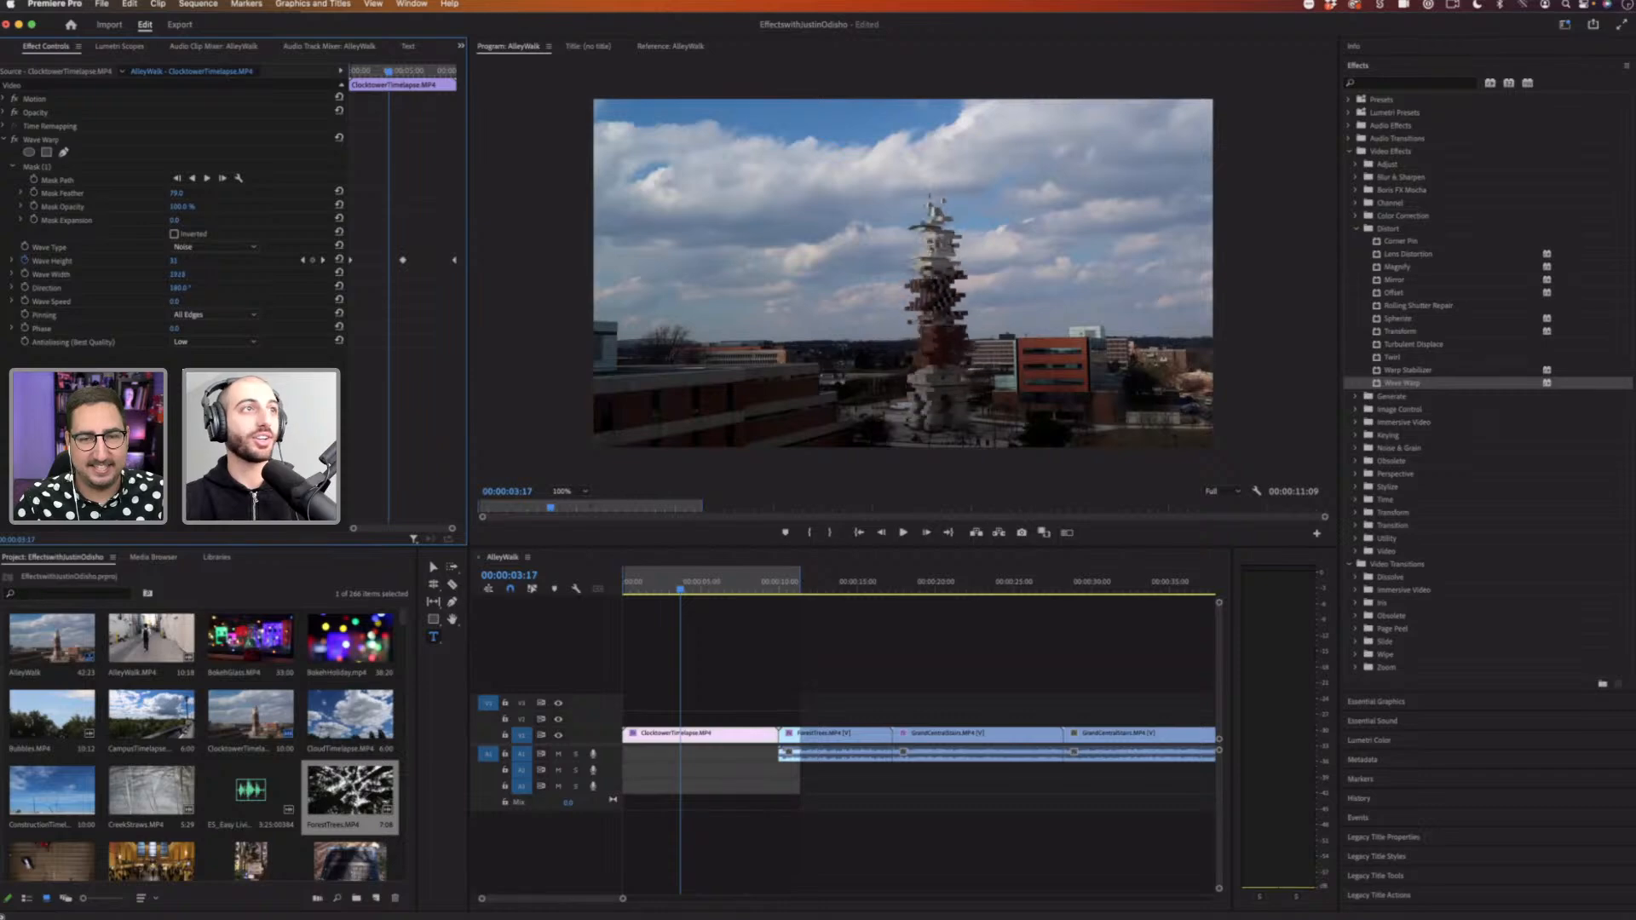
drag(185, 275, 192, 275)
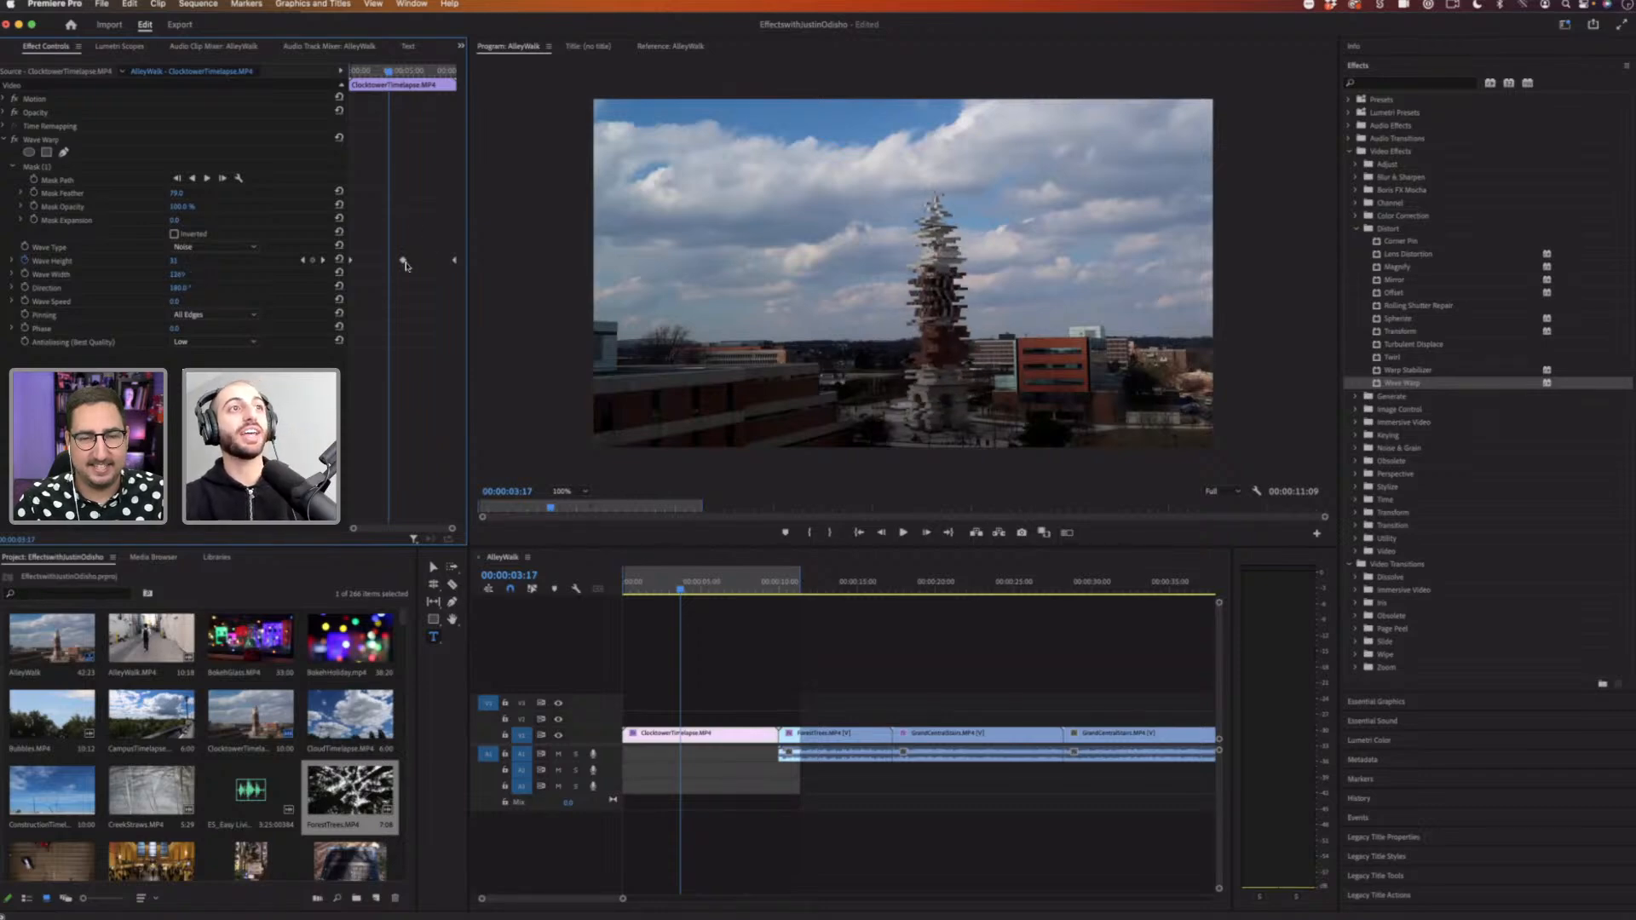
key(Home)
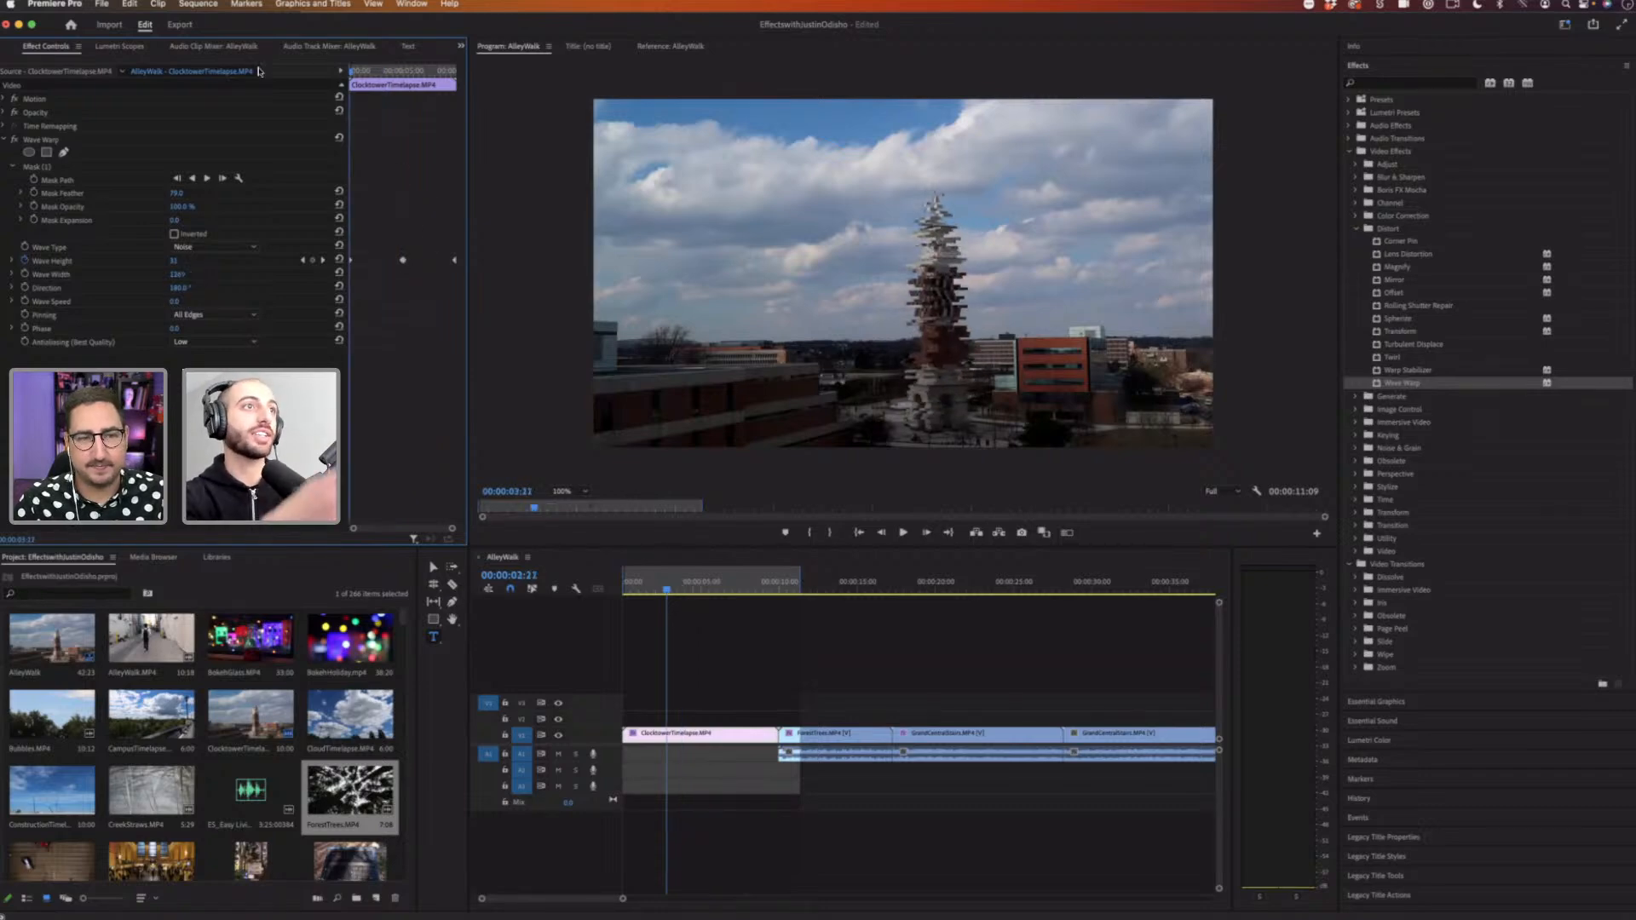
key(space)
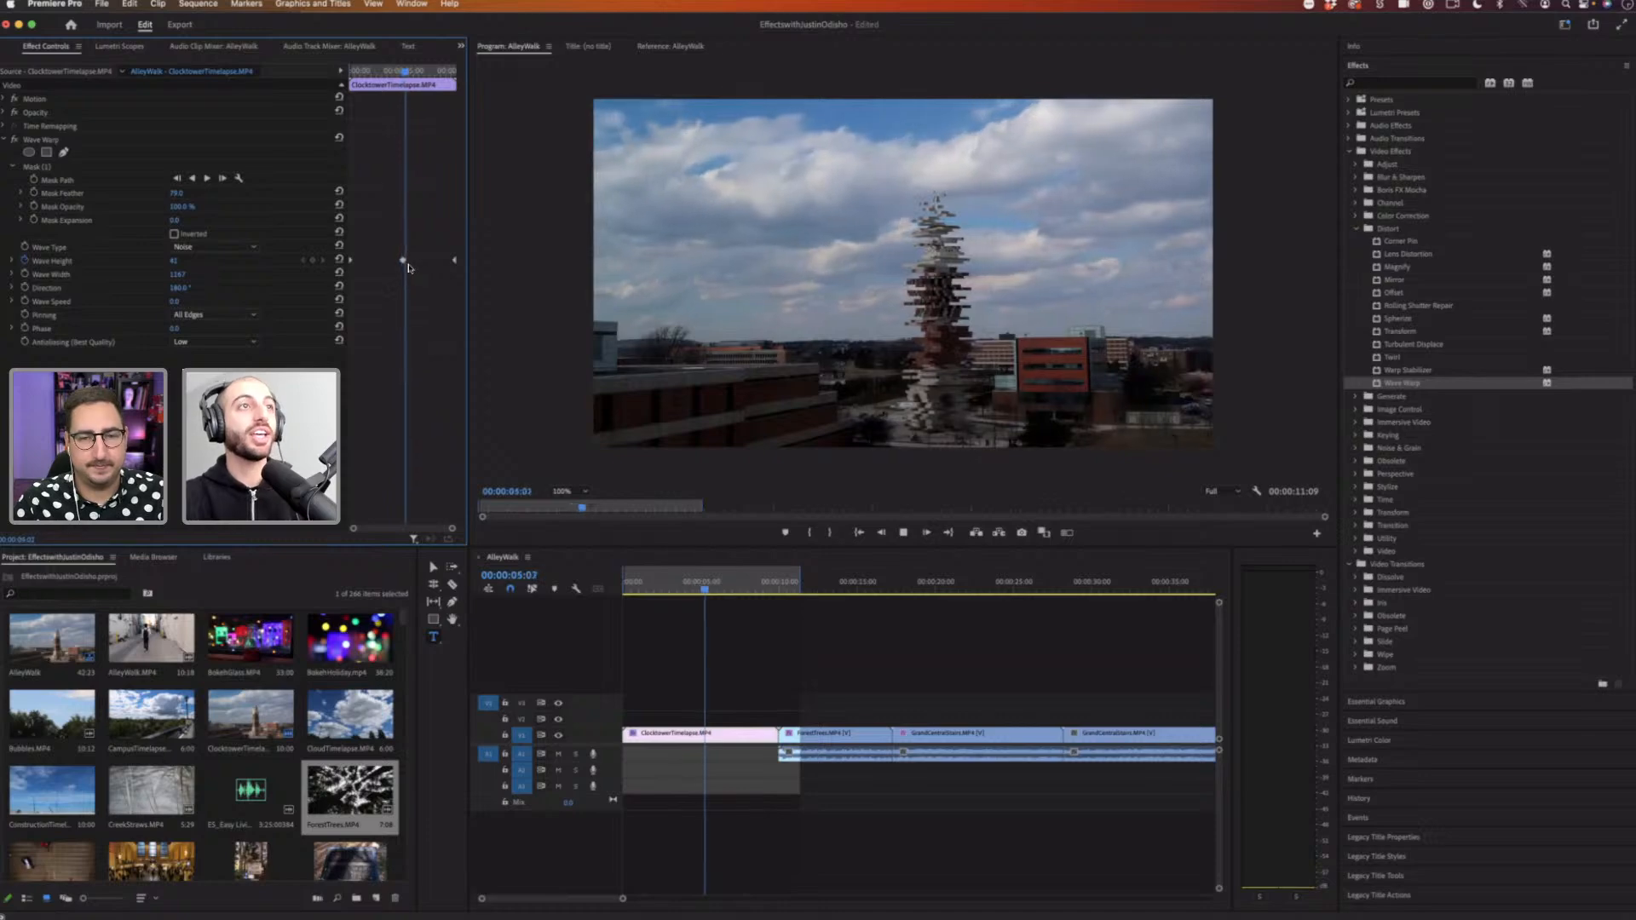
key(space)
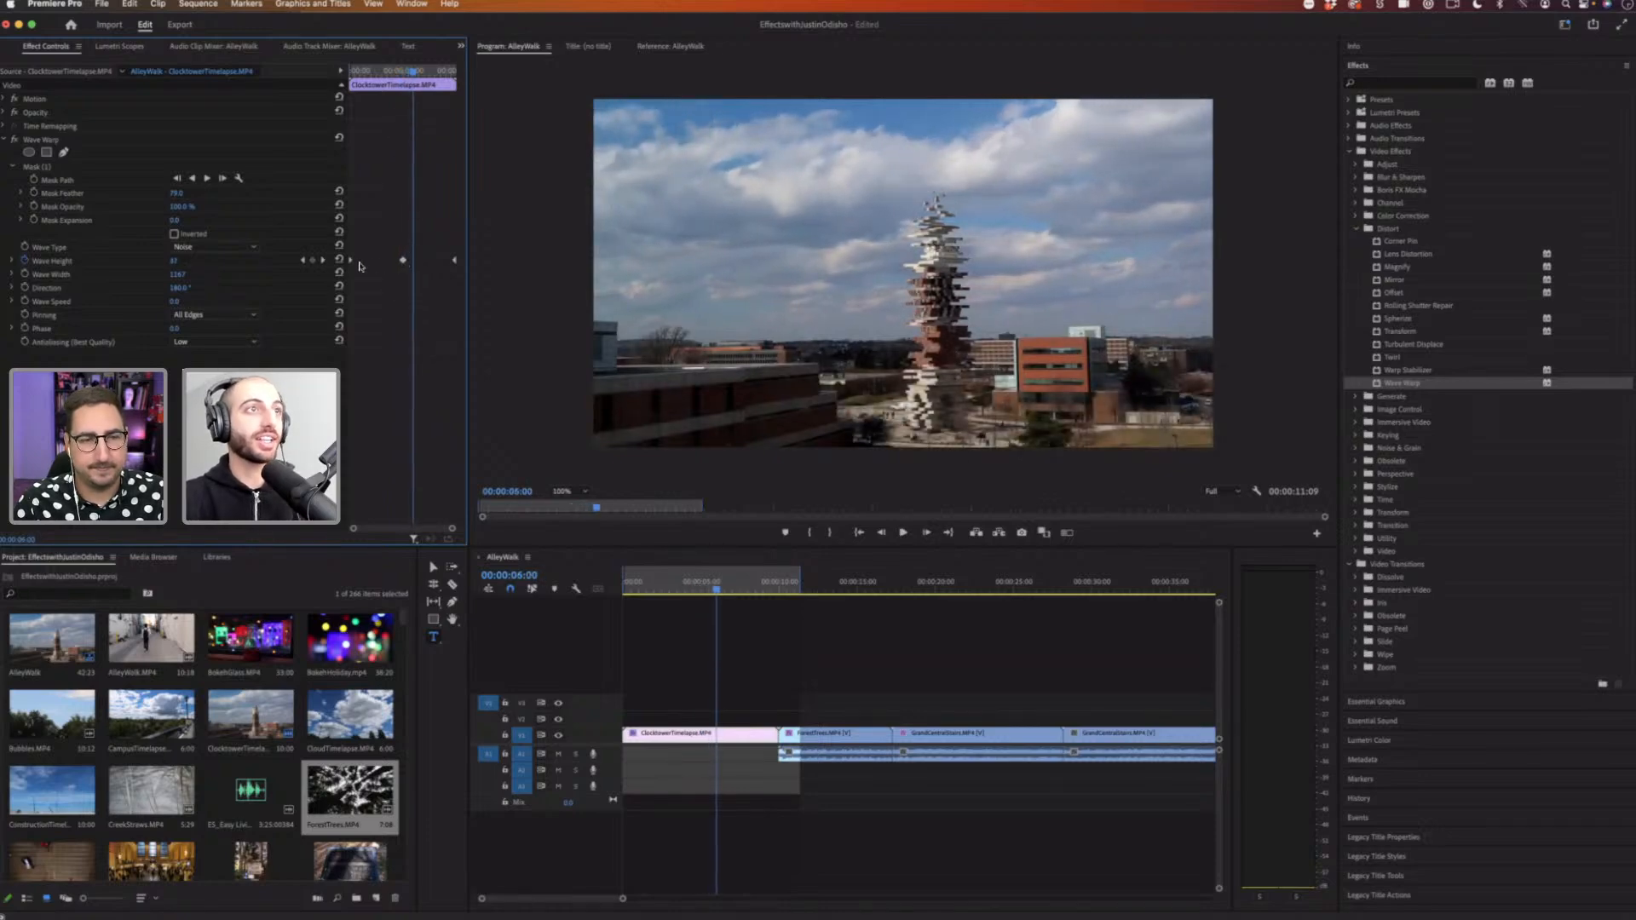
Step: Move the wave height keyframes earlier and paste copies of them at two later points in the clip
drag(403, 261, 364, 262)
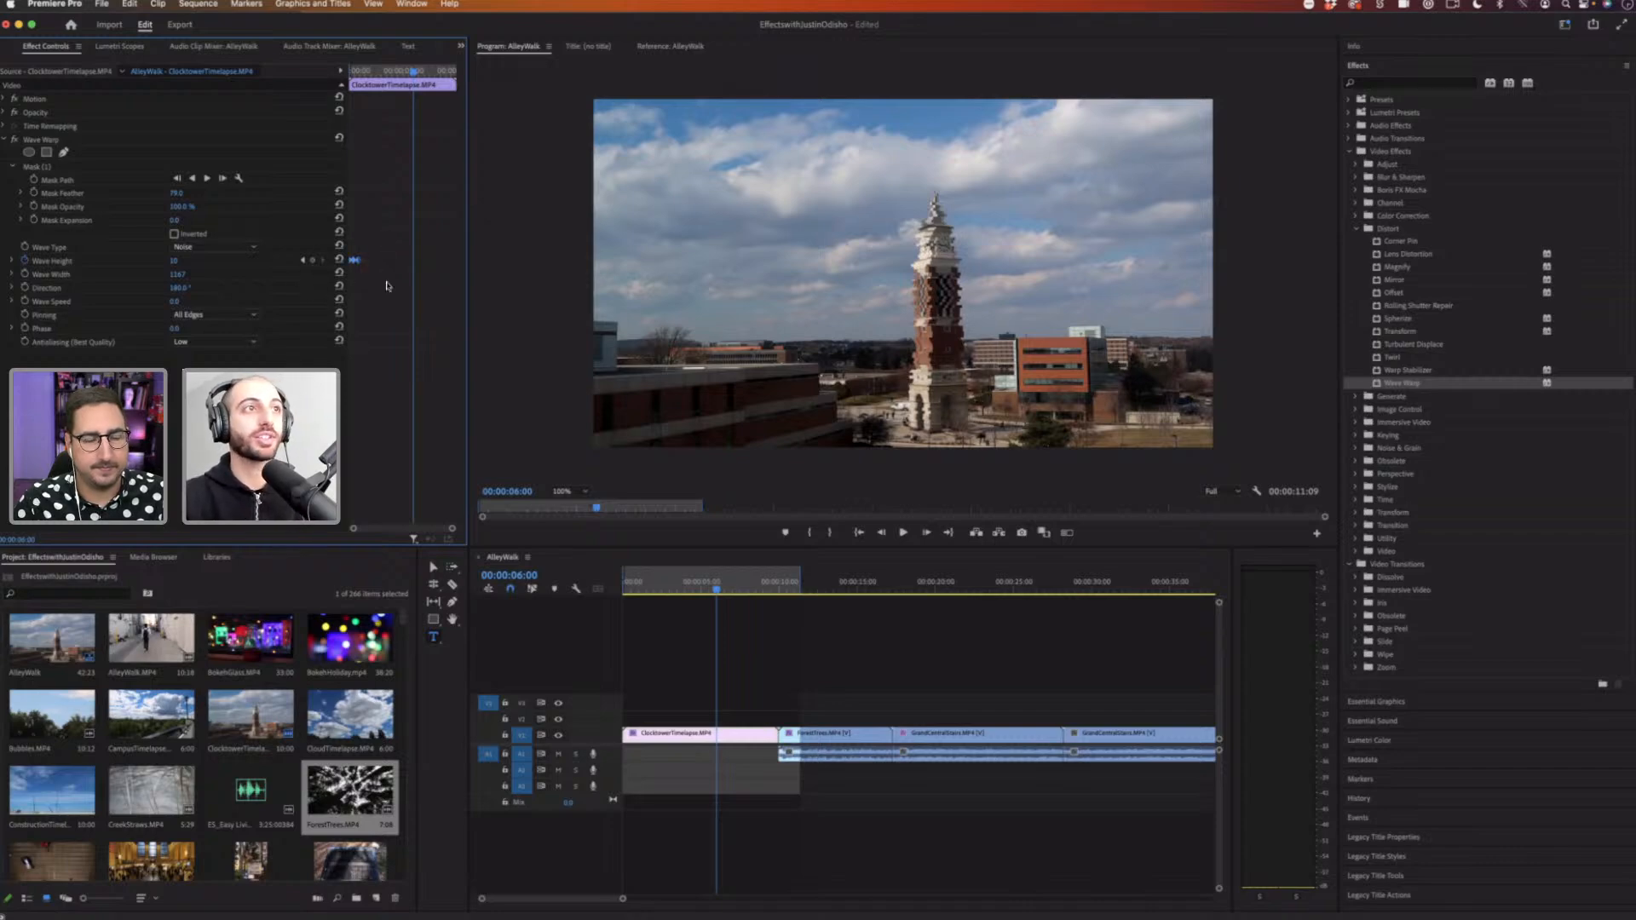
click(386, 74)
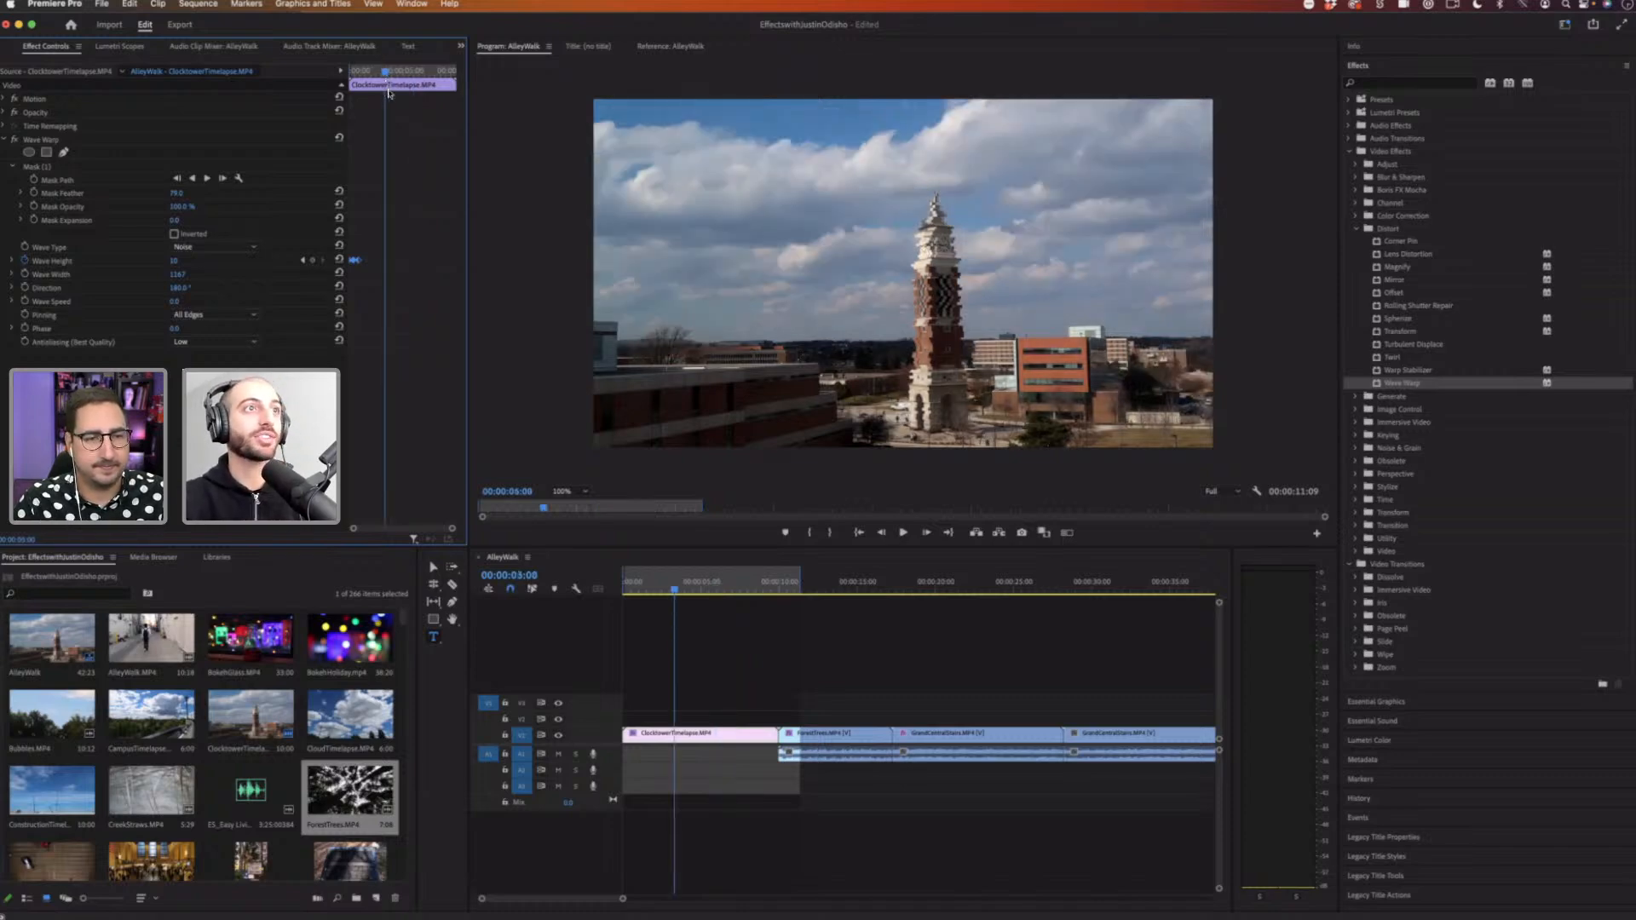
key(super+v)
click(422, 70)
key(super+v)
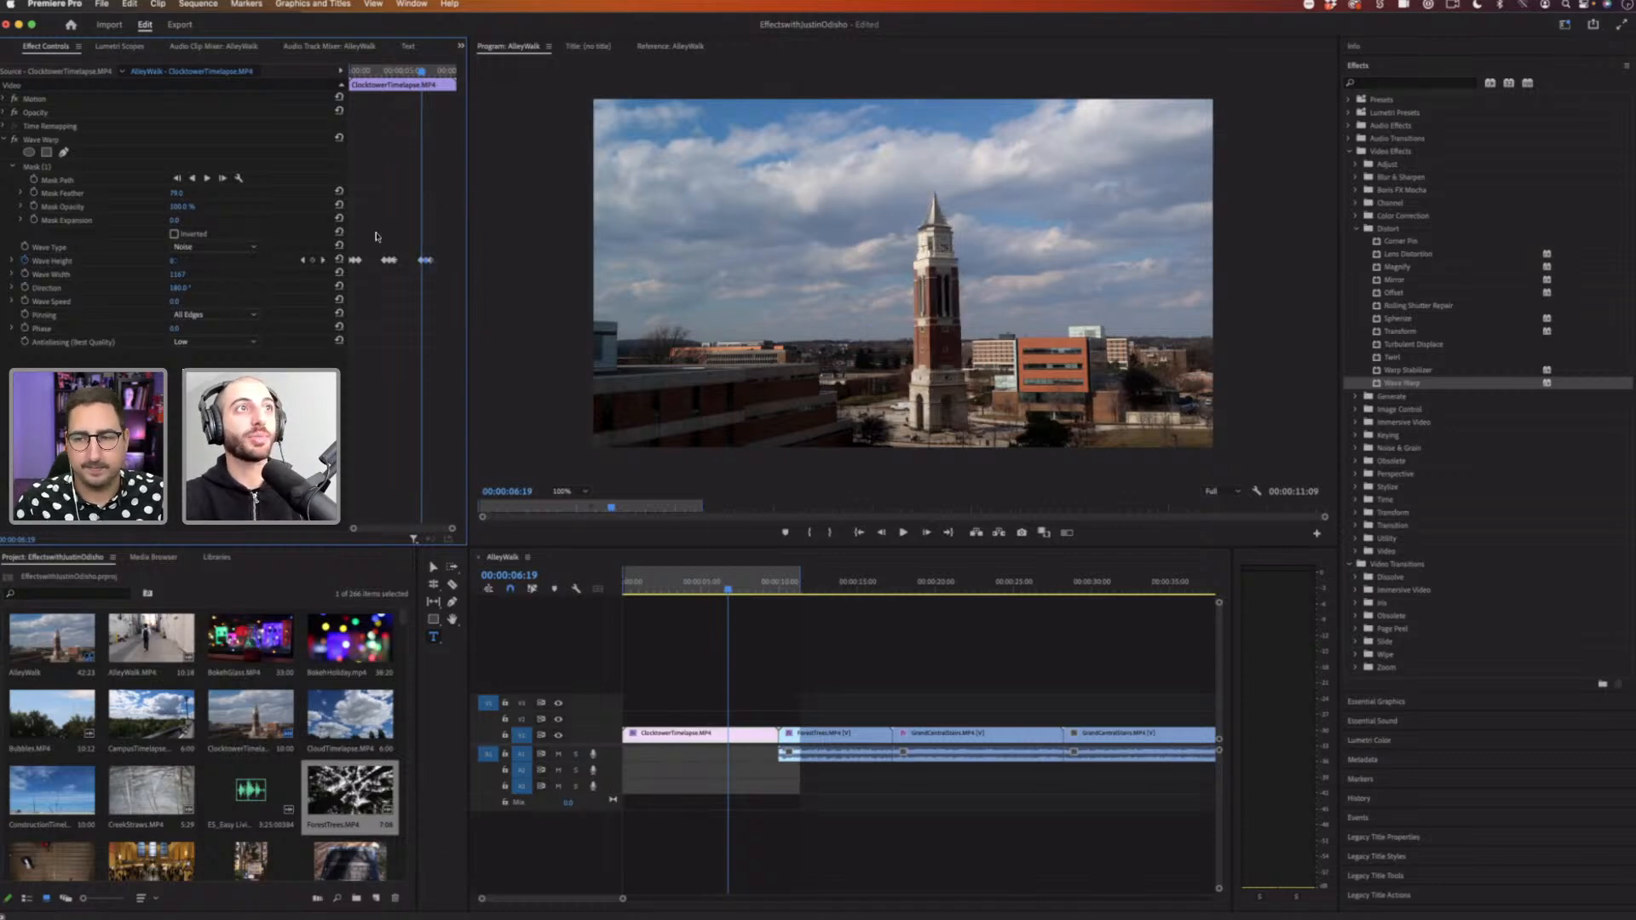
Step: Play the clocktower clip from the start and scrub through it to review the wave height animation
key(Home)
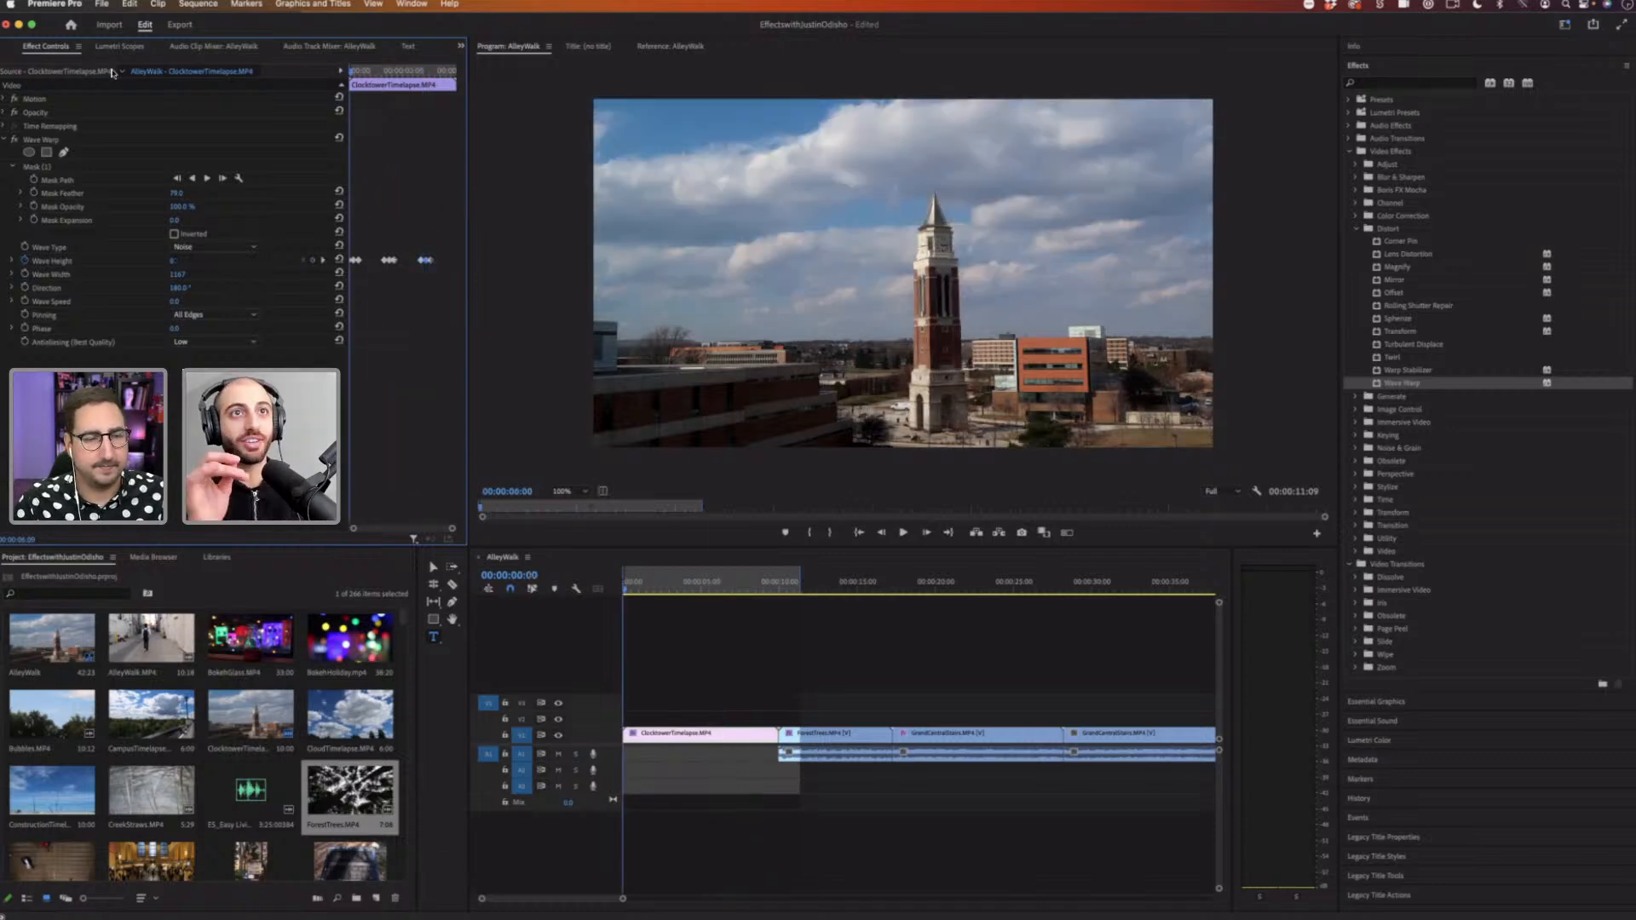
key(space)
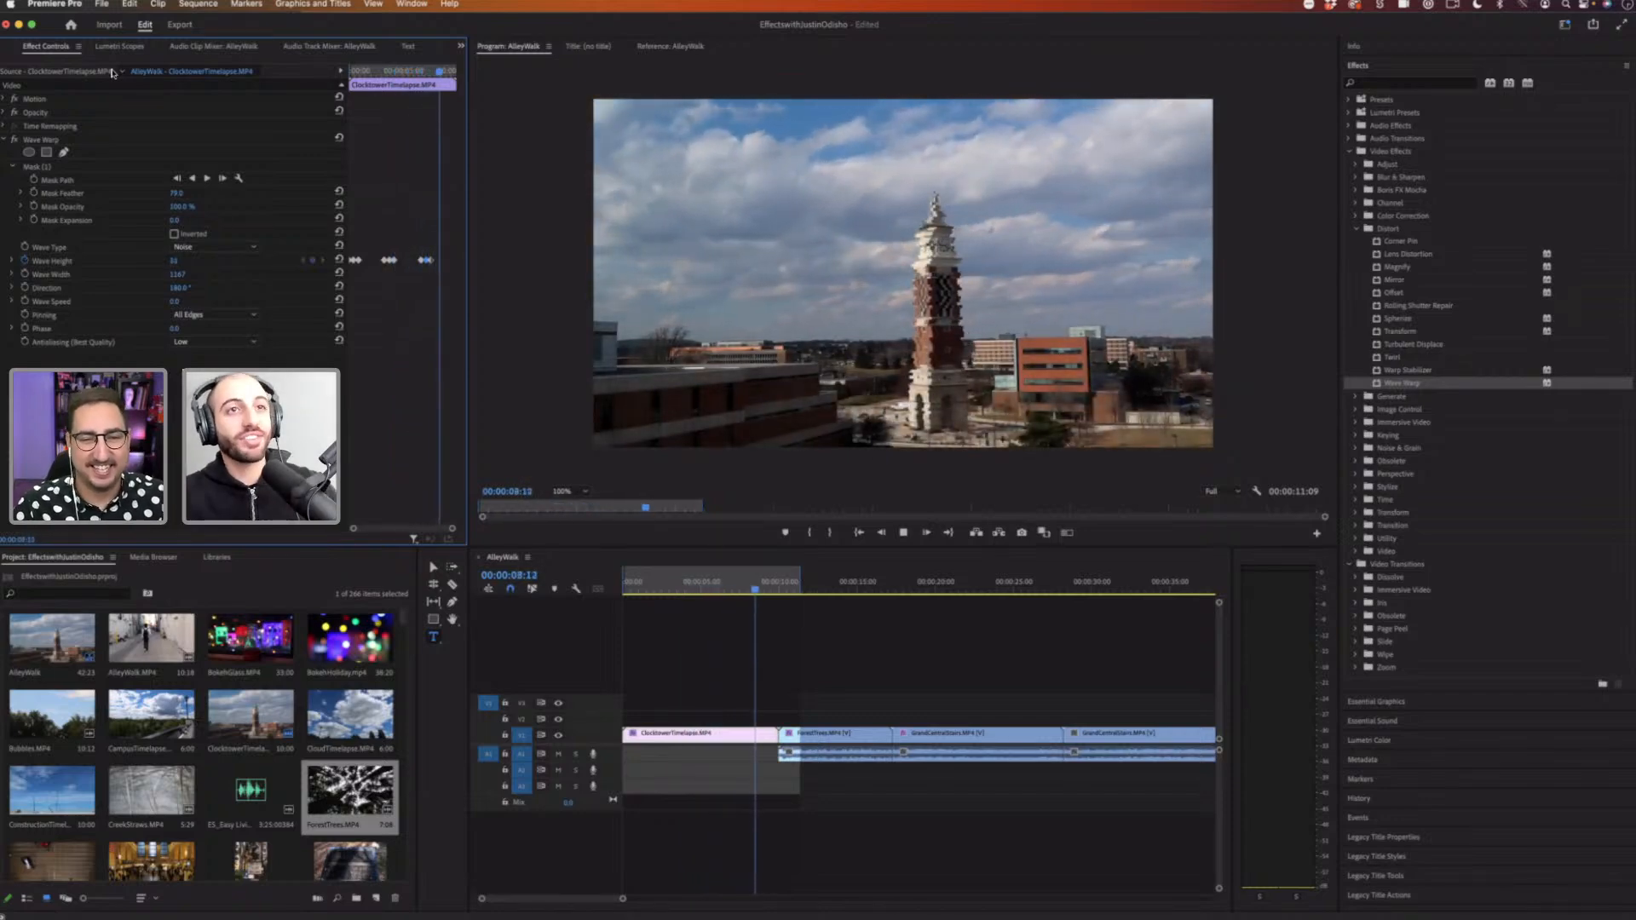
key(space)
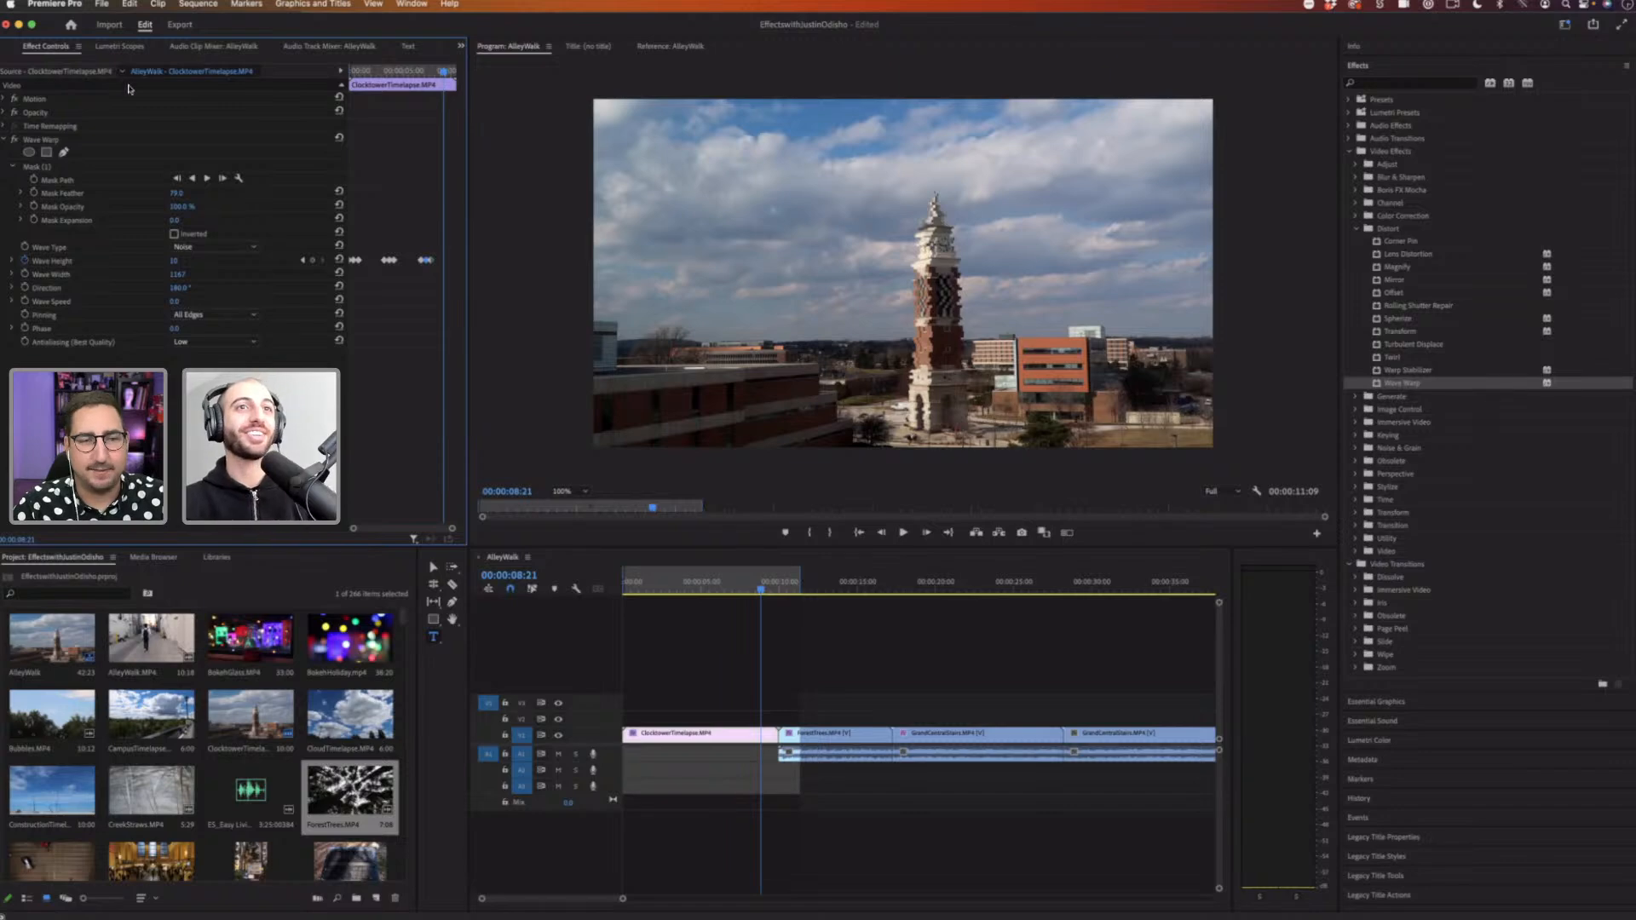
drag(708, 591, 578, 587)
key(space)
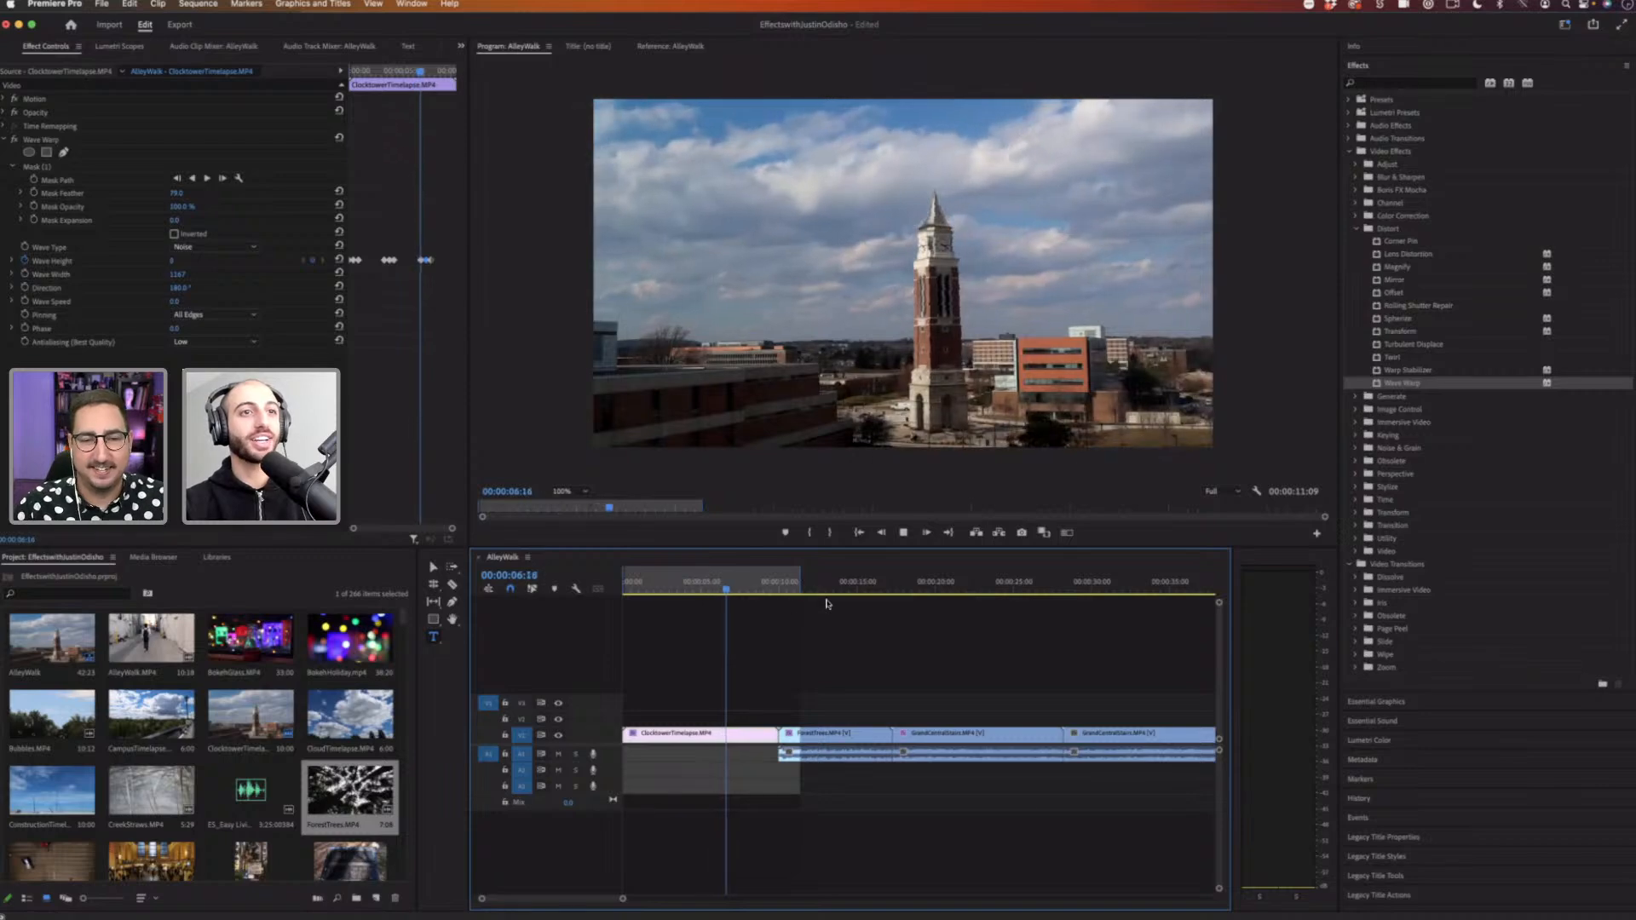
key(space)
Step: Remove the Wave Warp effect from the ForestTrees clip
key(shift+Right)
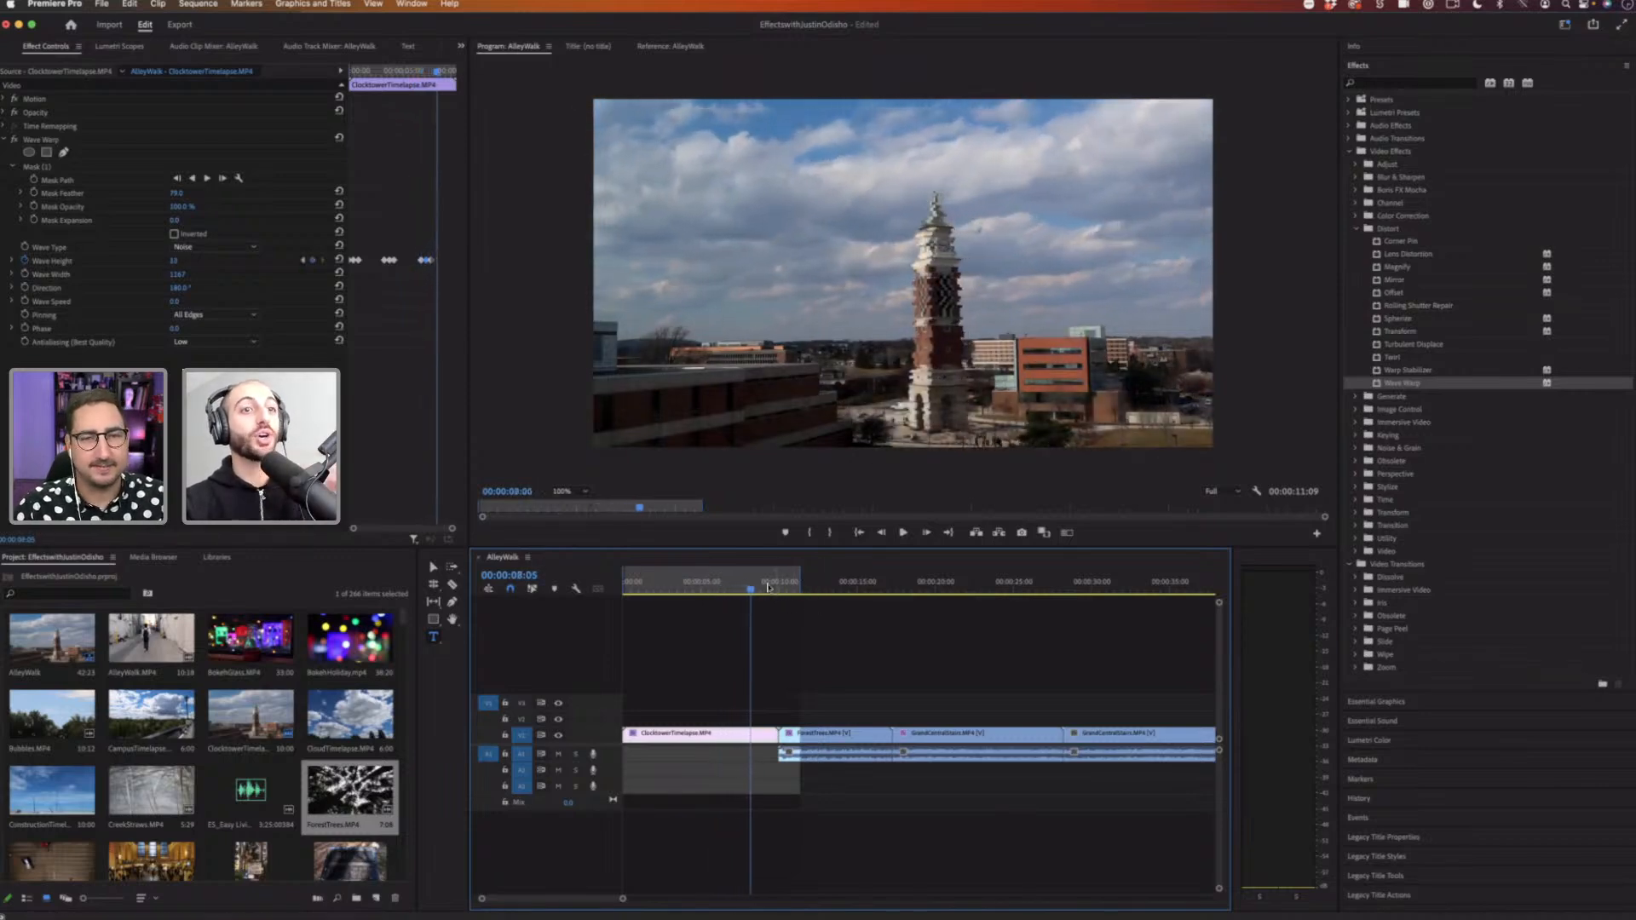
drag(769, 588, 840, 594)
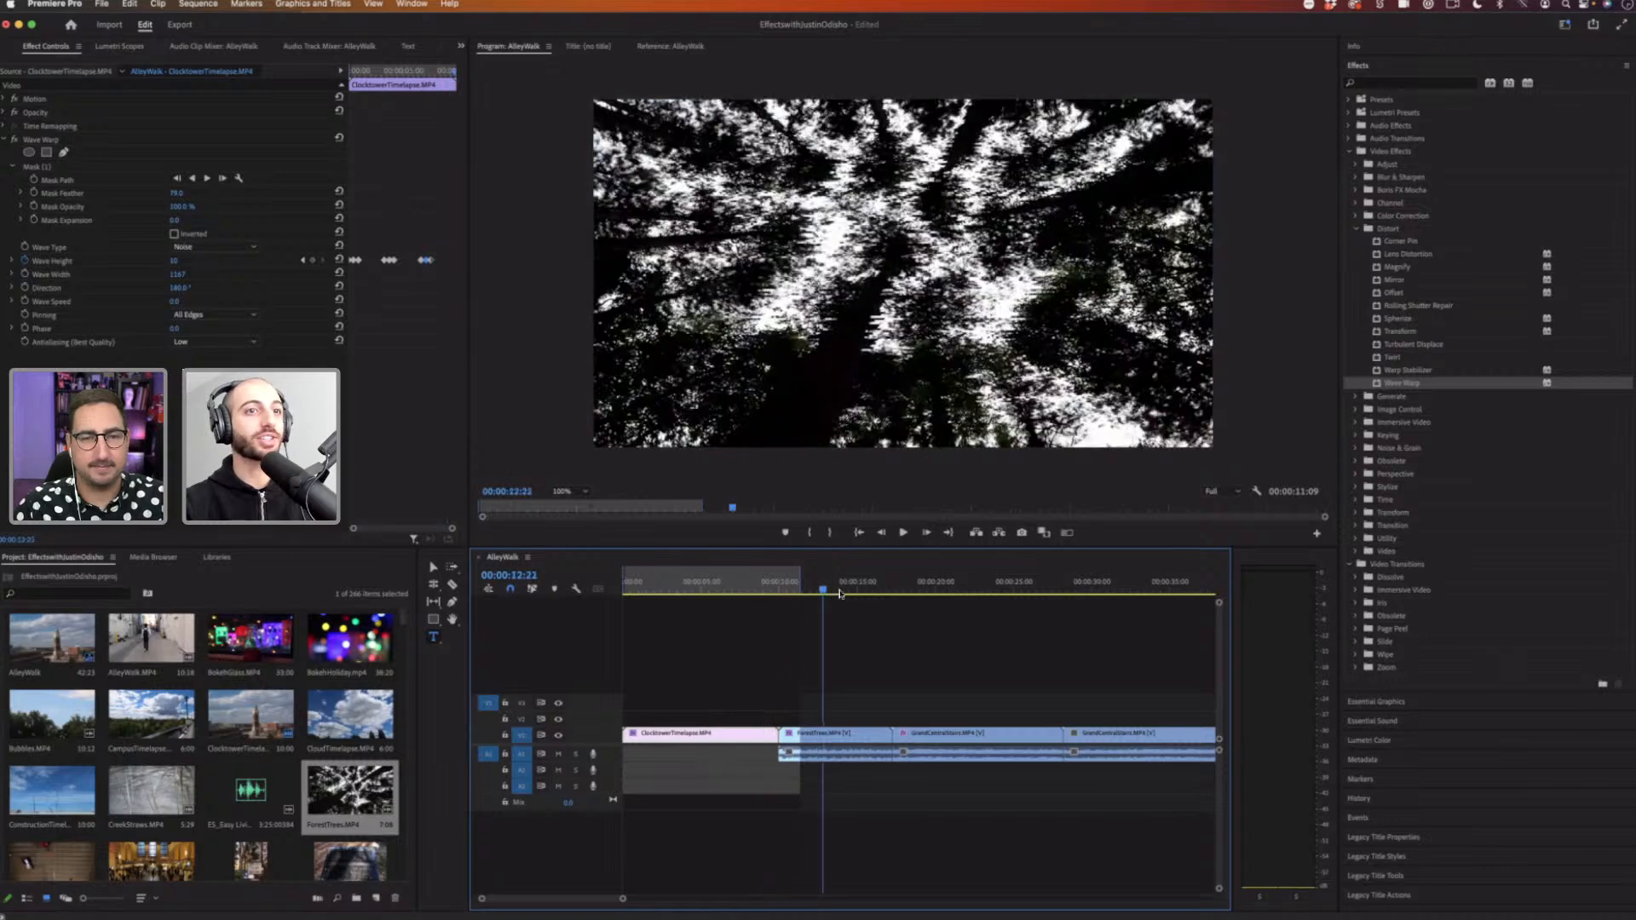
click(843, 744)
click(51, 142)
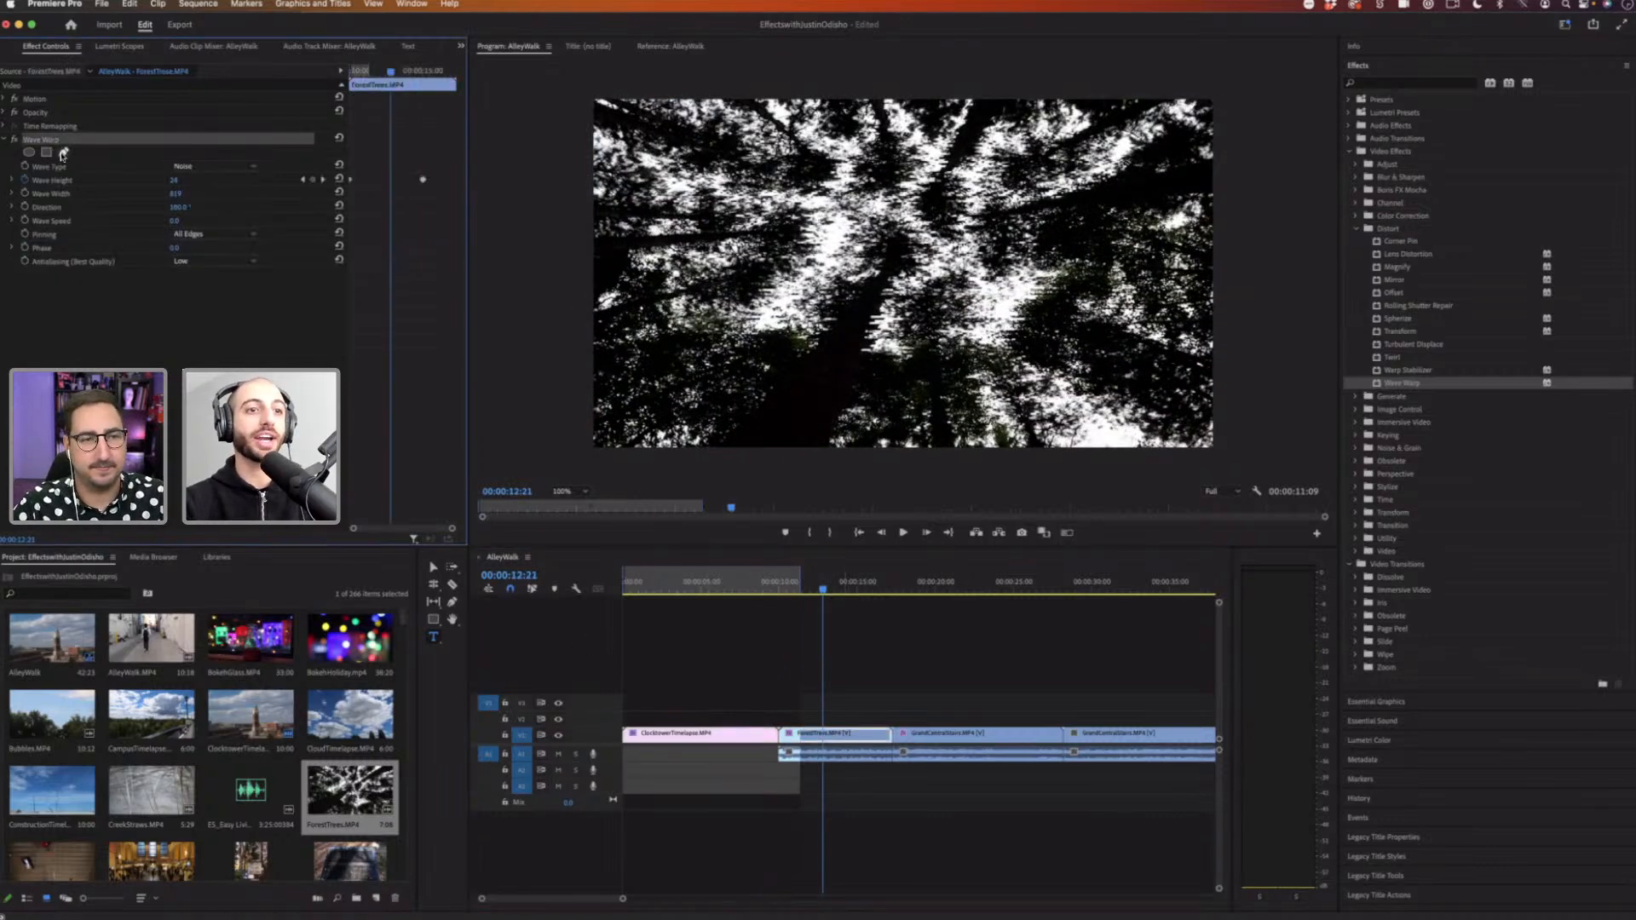
key(Delete)
Step: Place IMG_6916.MOV from the project into the sequence and delete the remaining clips
click(679, 901)
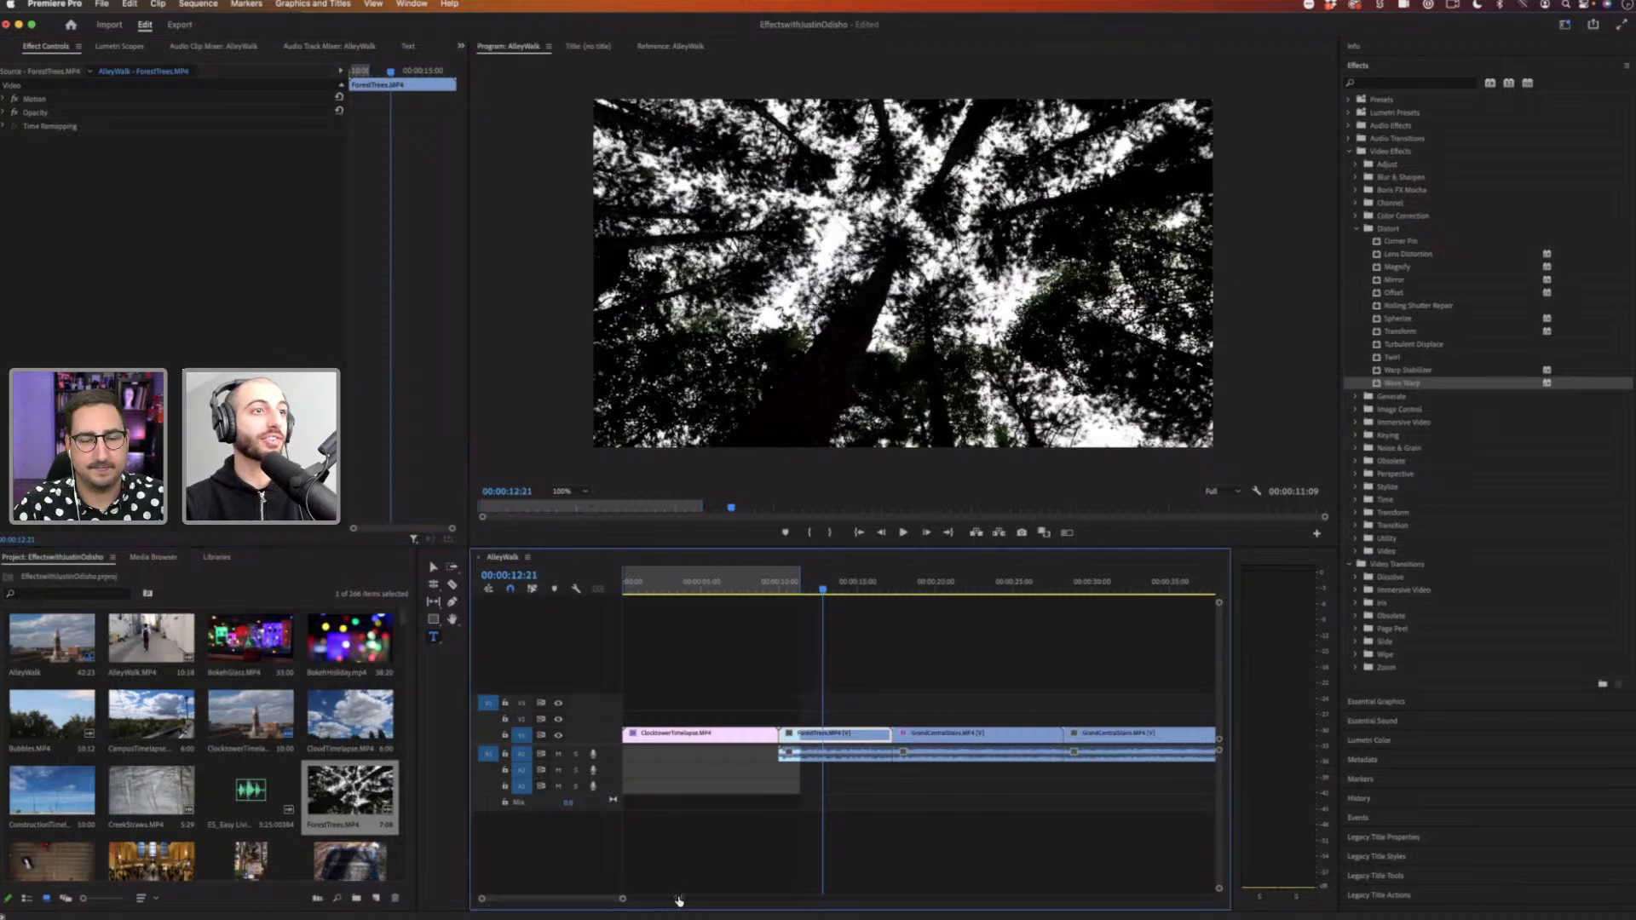
drag(679, 900, 686, 900)
scroll(406, 619, down, 4)
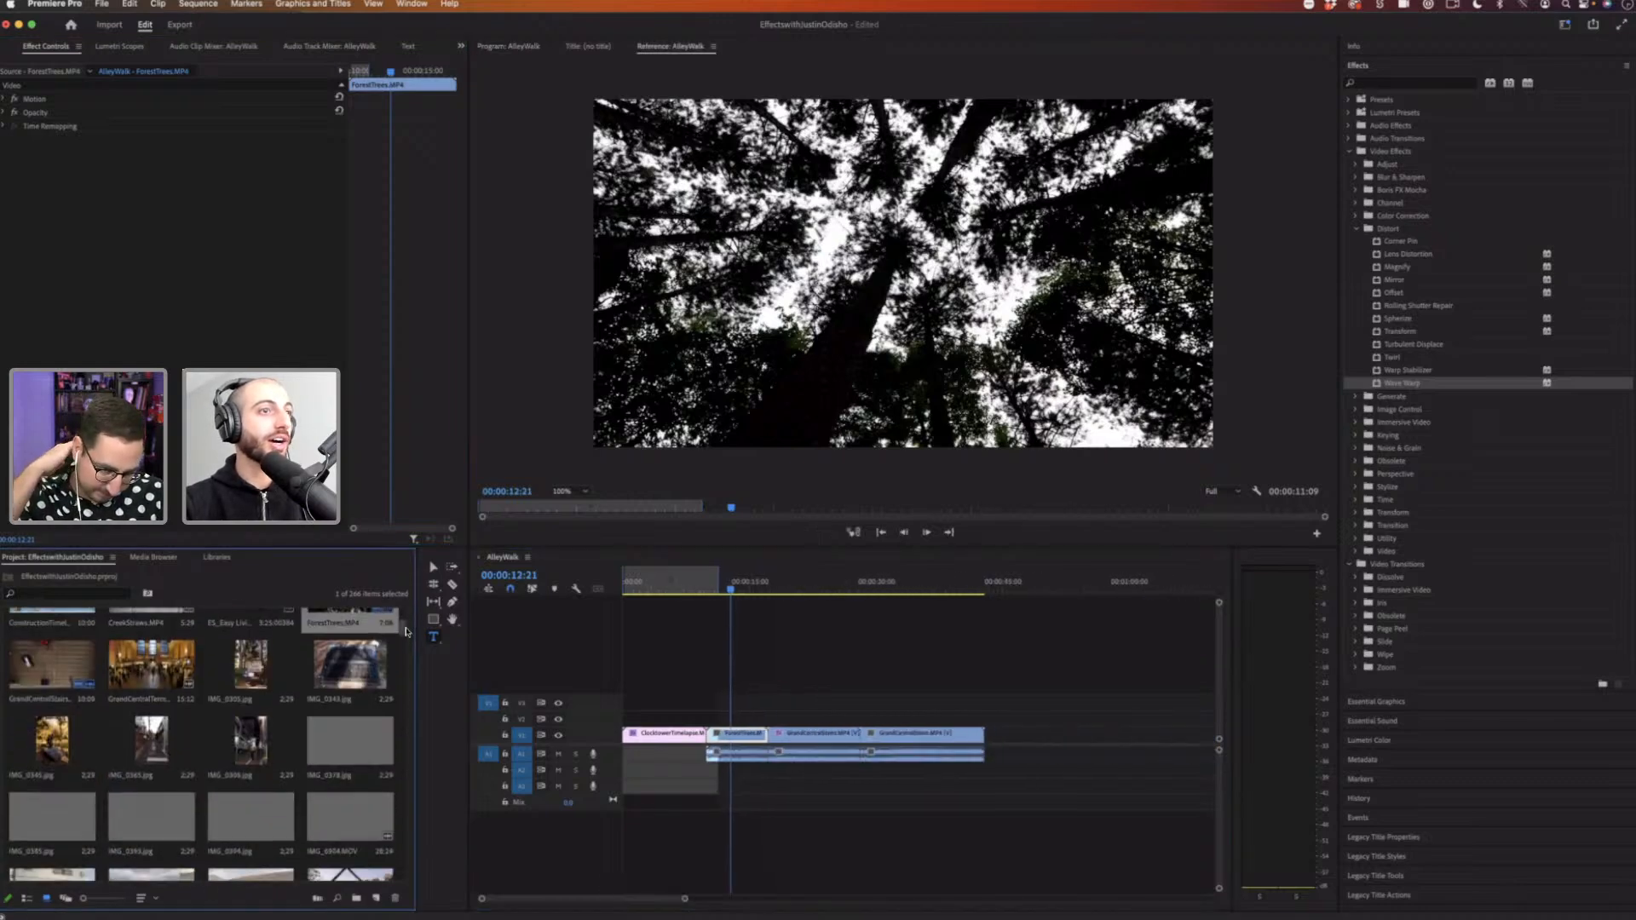
drag(406, 625, 410, 840)
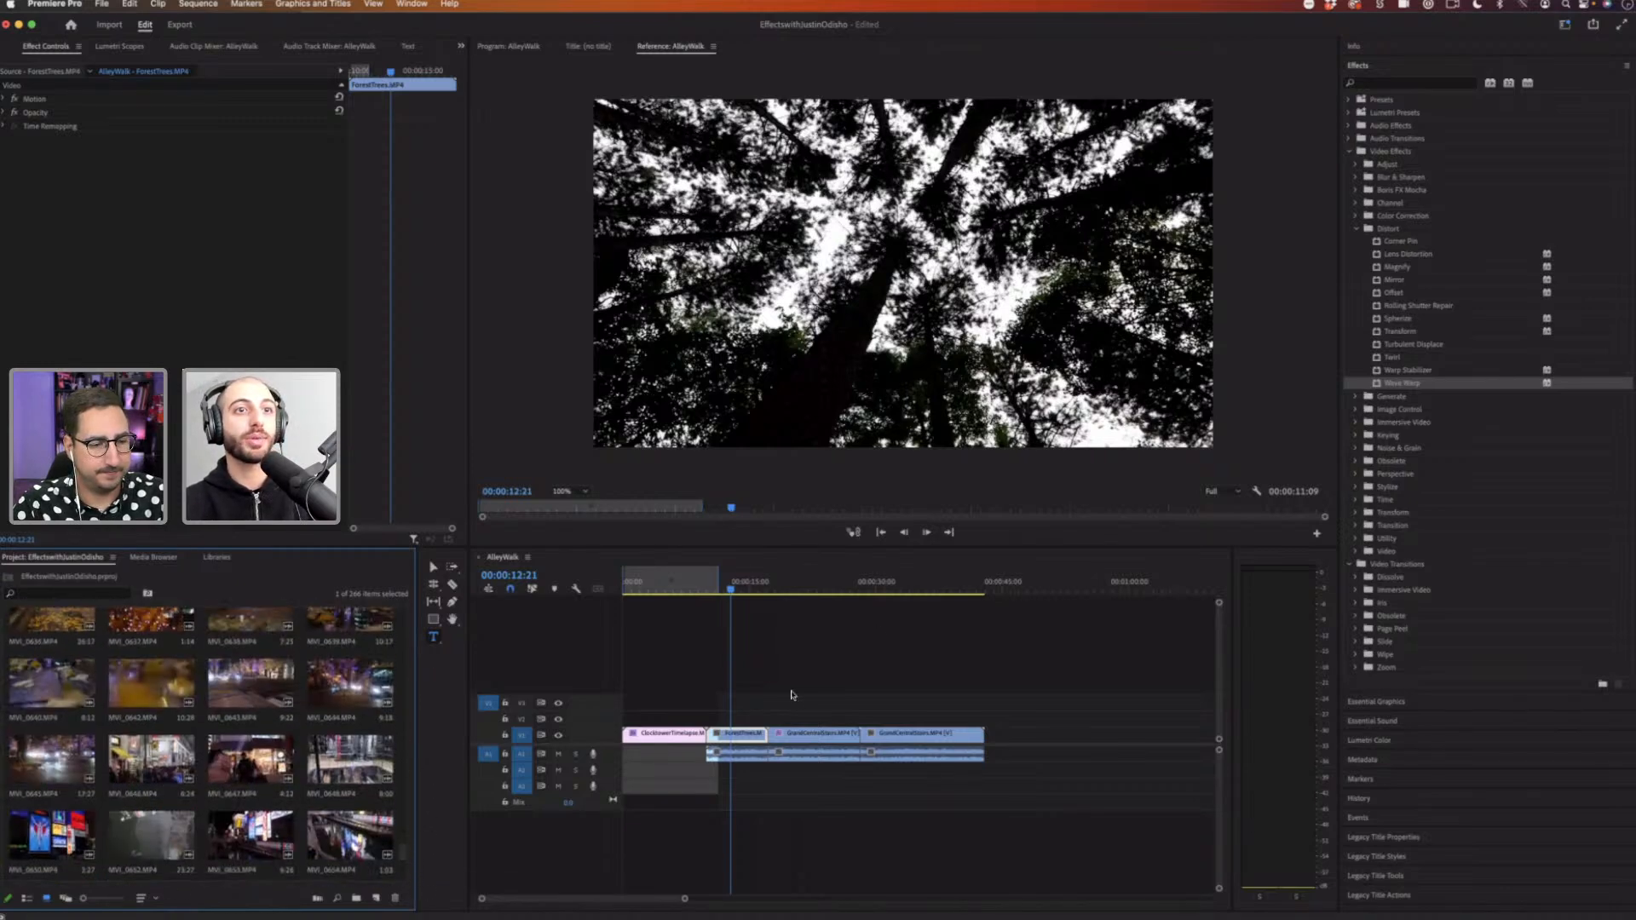
drag(832, 593, 903, 592)
click(902, 592)
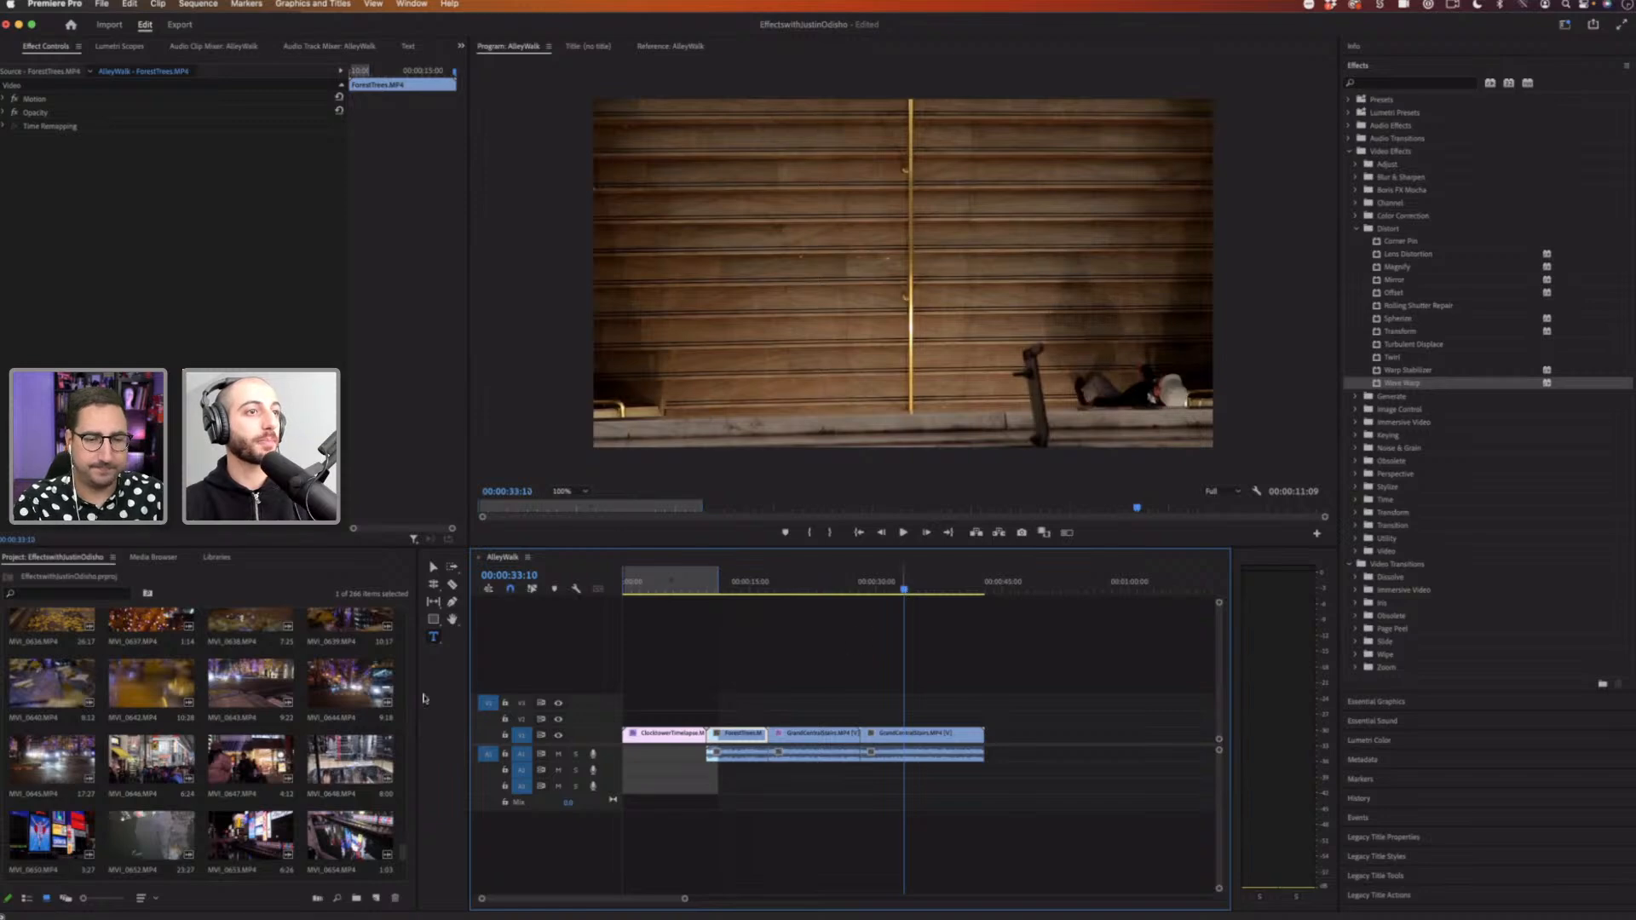
drag(406, 769, 405, 617)
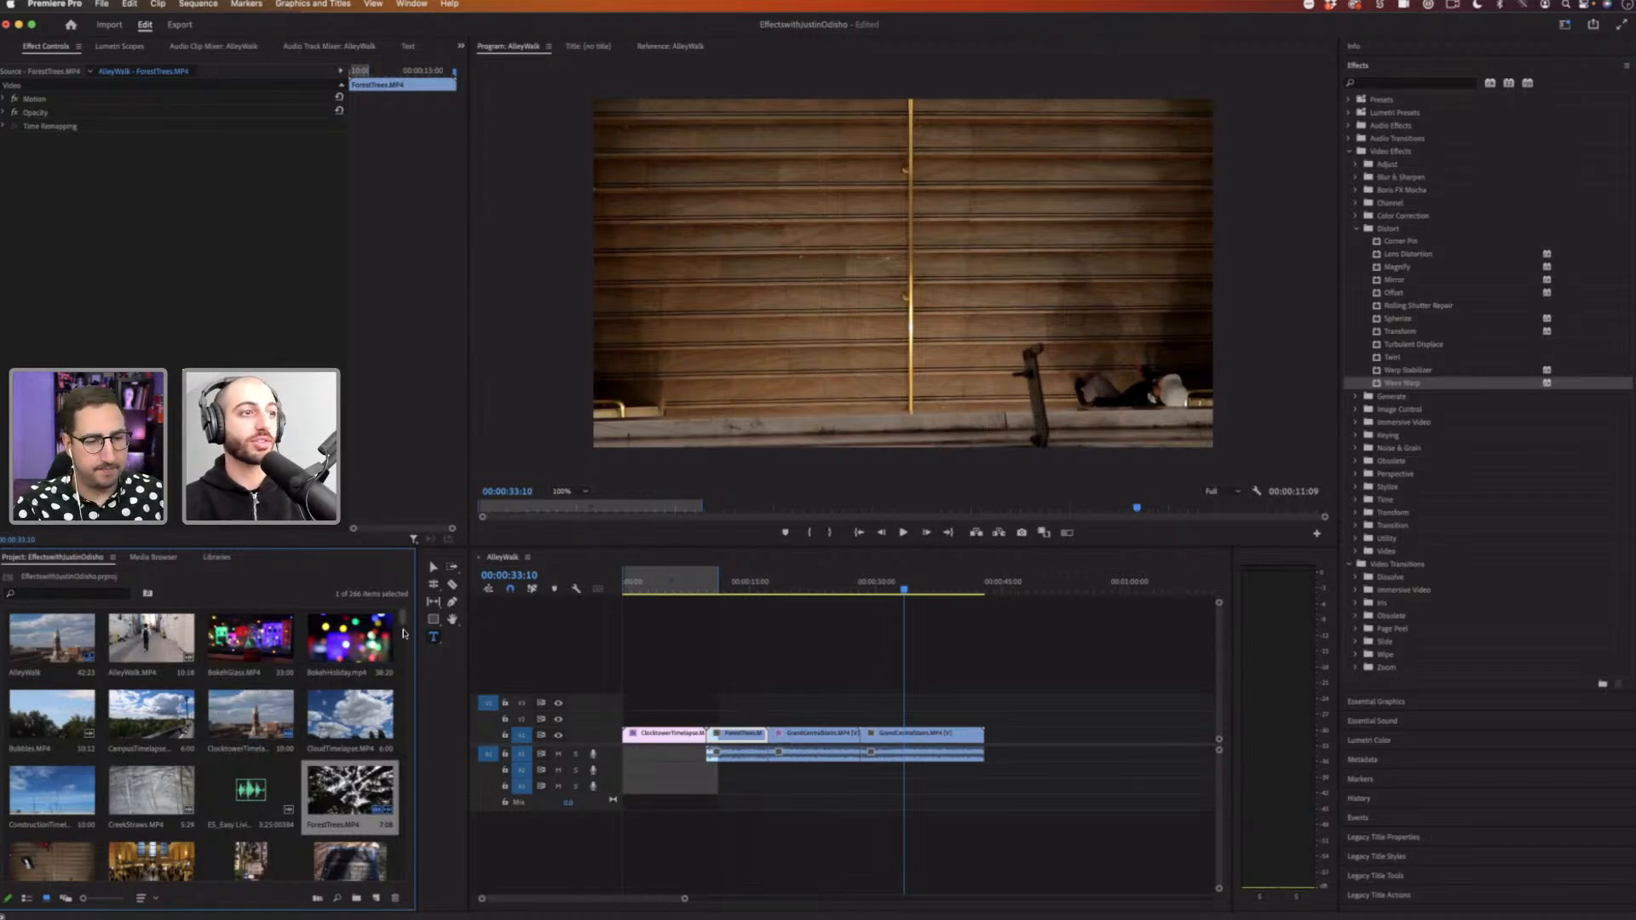
scroll(214, 656, down, 10)
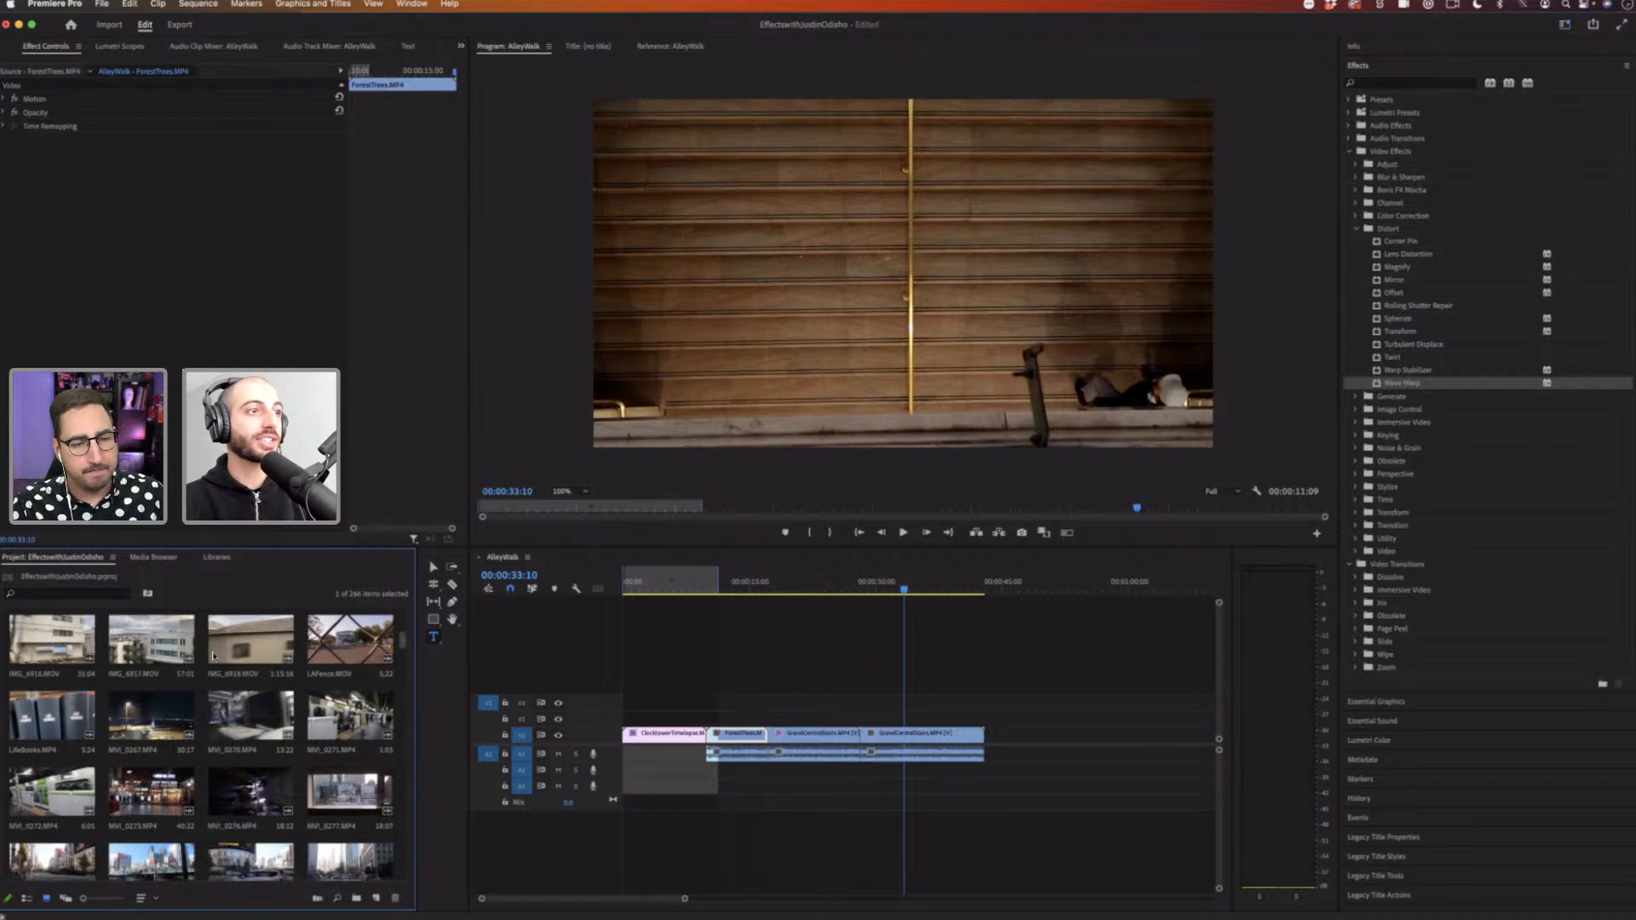
drag(51, 652, 649, 784)
key(Delete)
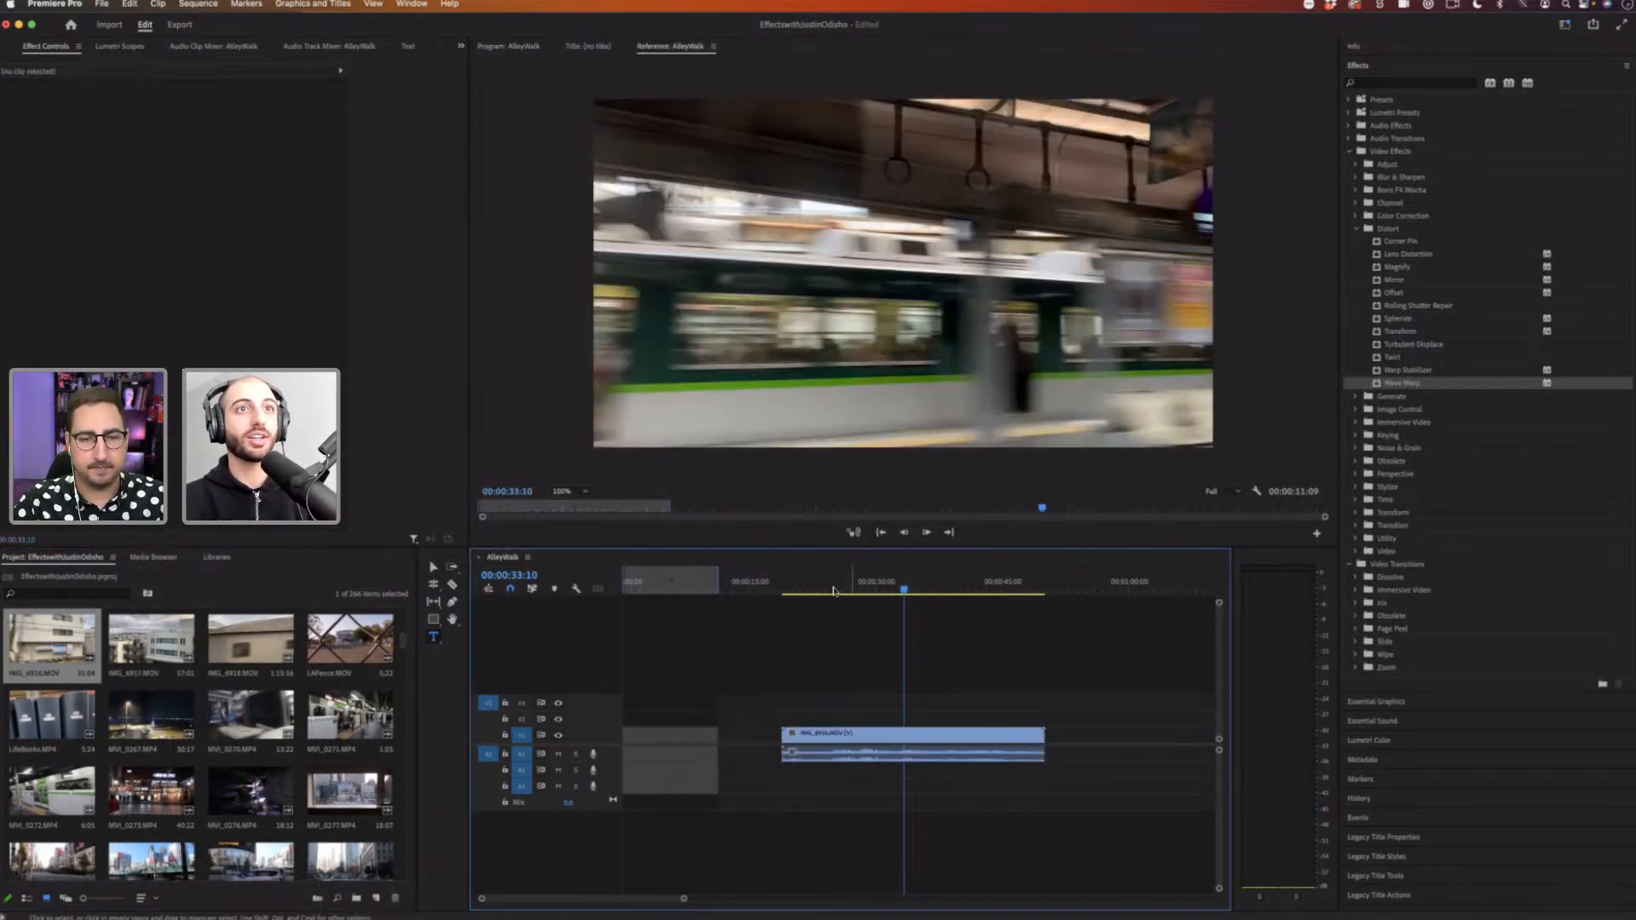
Step: Split IMG_6916.MOV with the Razor tool and move the first piece to the start of the sequence
drag(833, 589, 912, 596)
key(c)
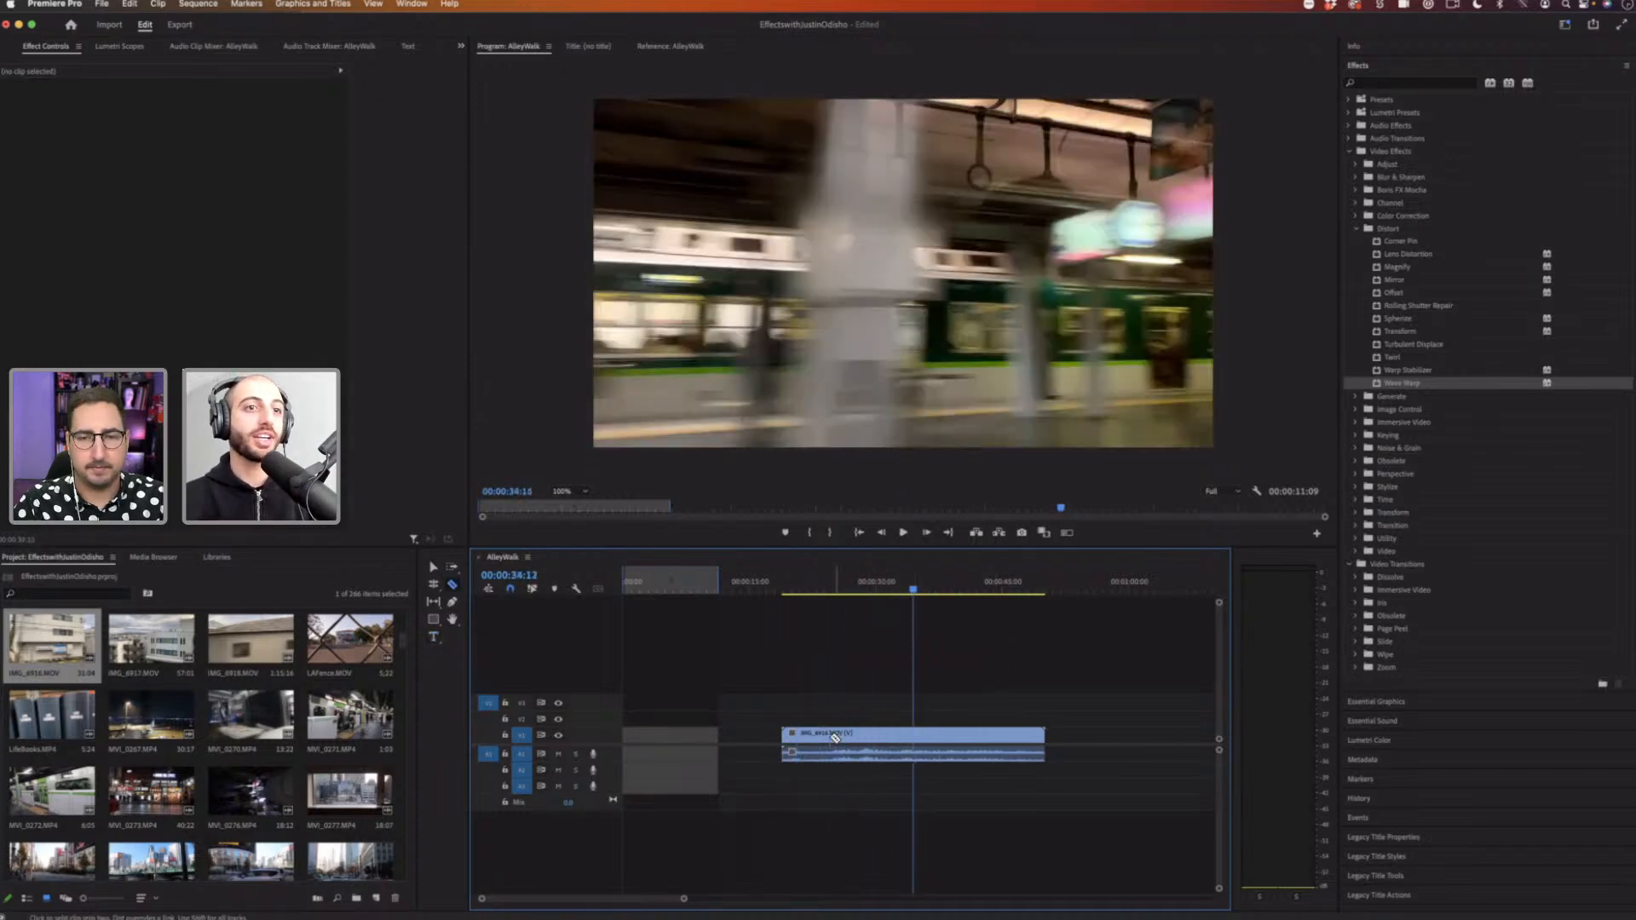
click(834, 742)
key(v)
drag(805, 734, 654, 732)
Step: Cut the remaining clip at the playhead and move the middle piece leftward, leaving gaps between pieces
drag(663, 588, 692, 588)
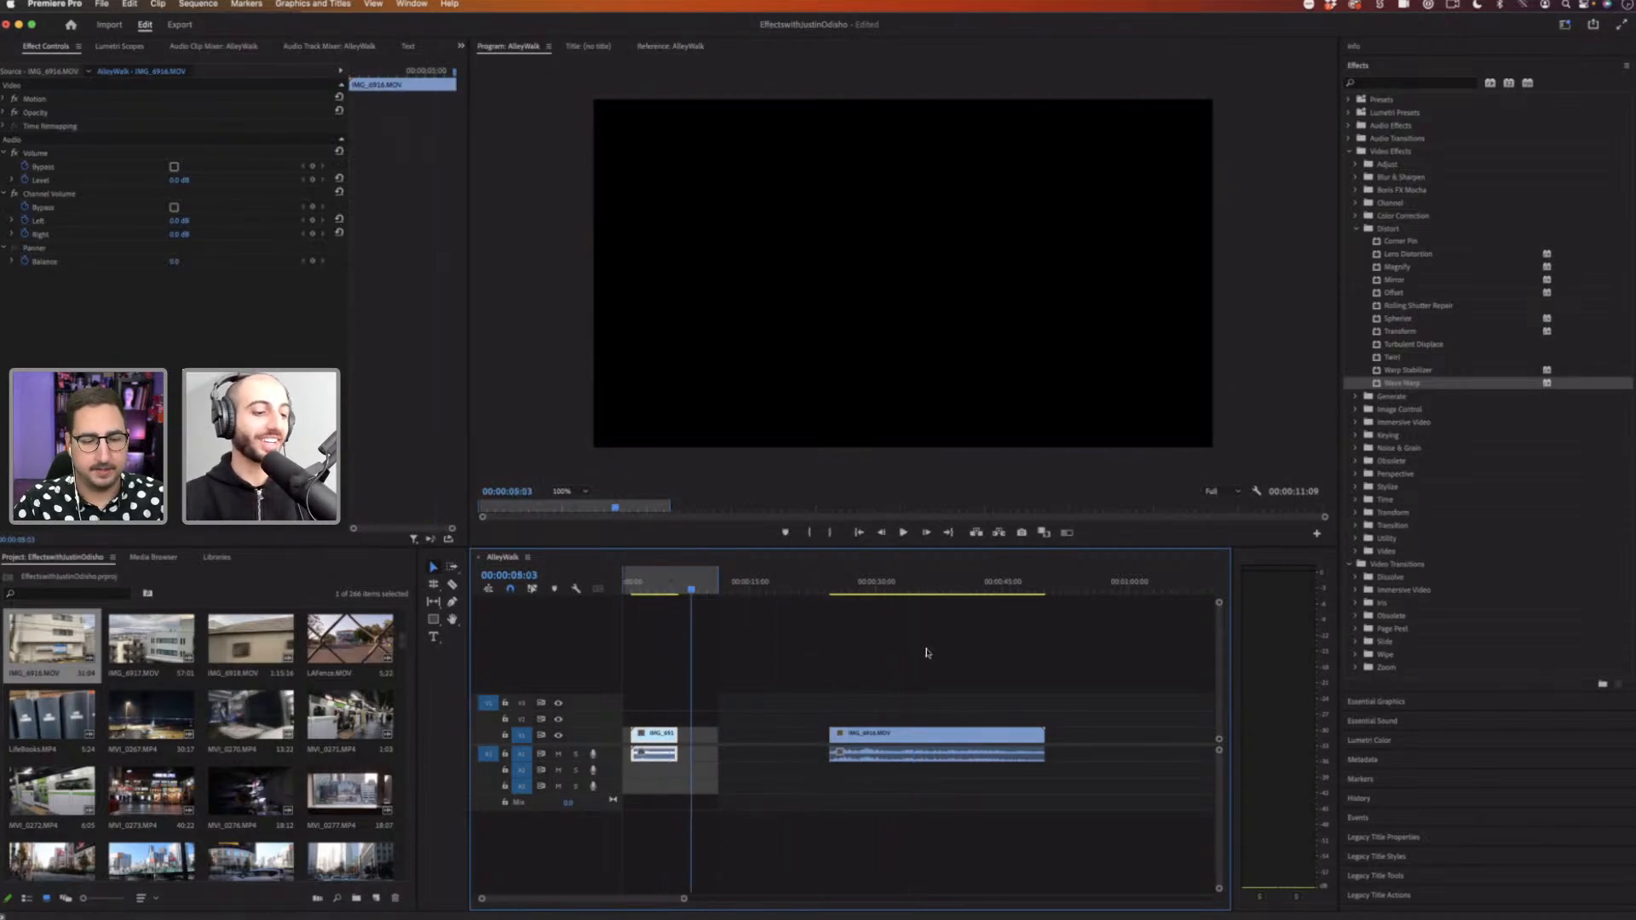
click(904, 586)
key(super+k)
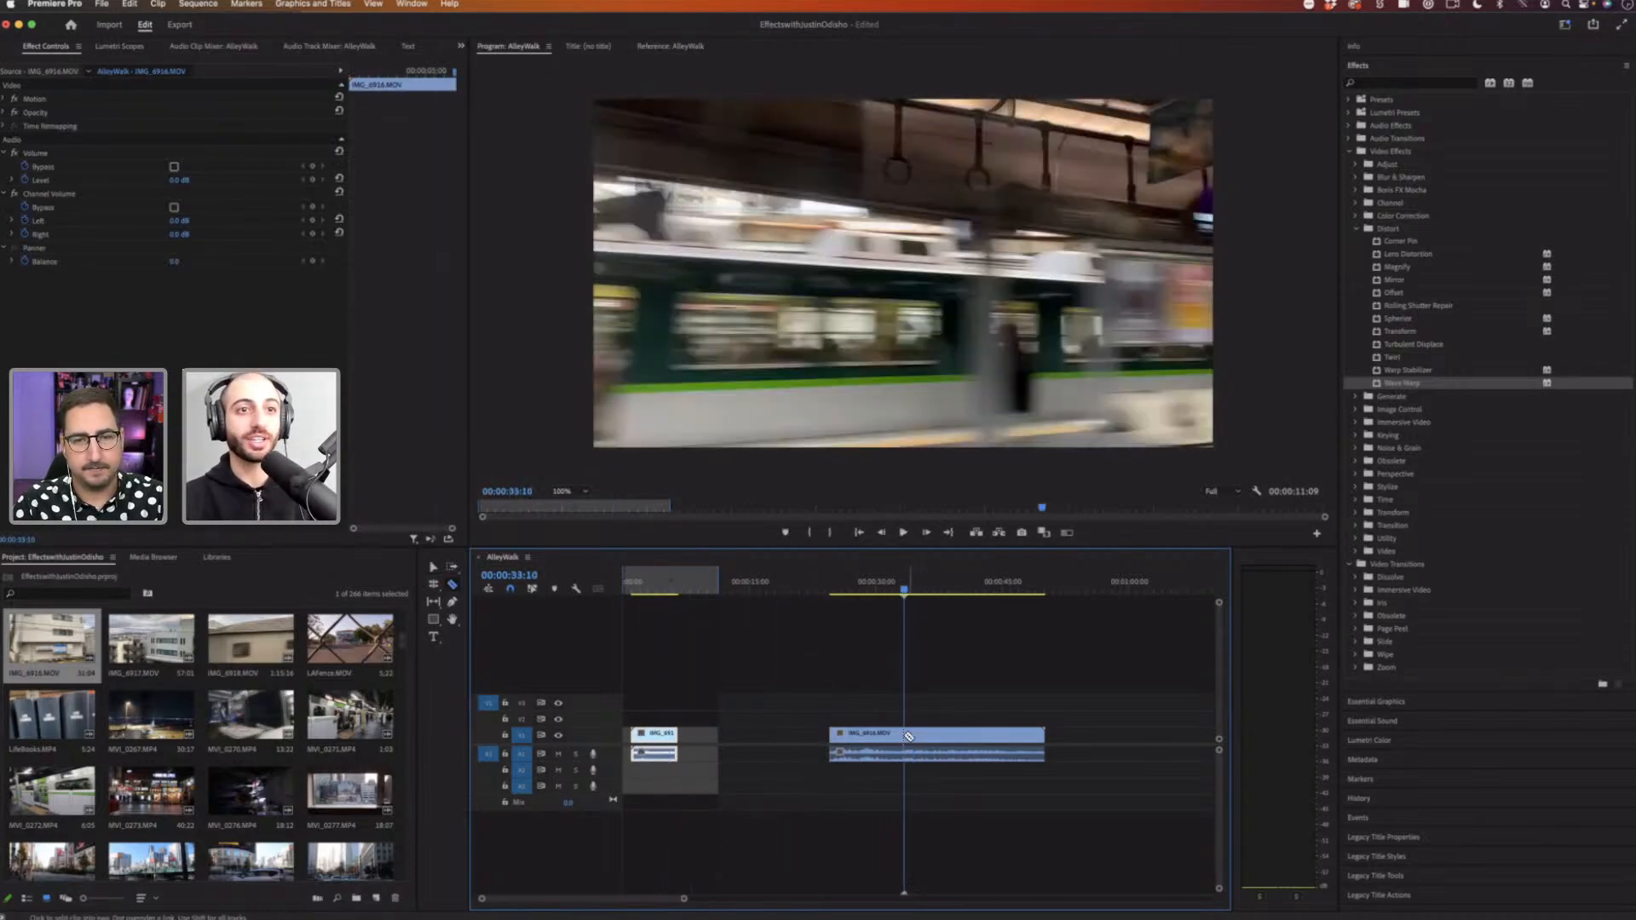
drag(888, 682, 835, 810)
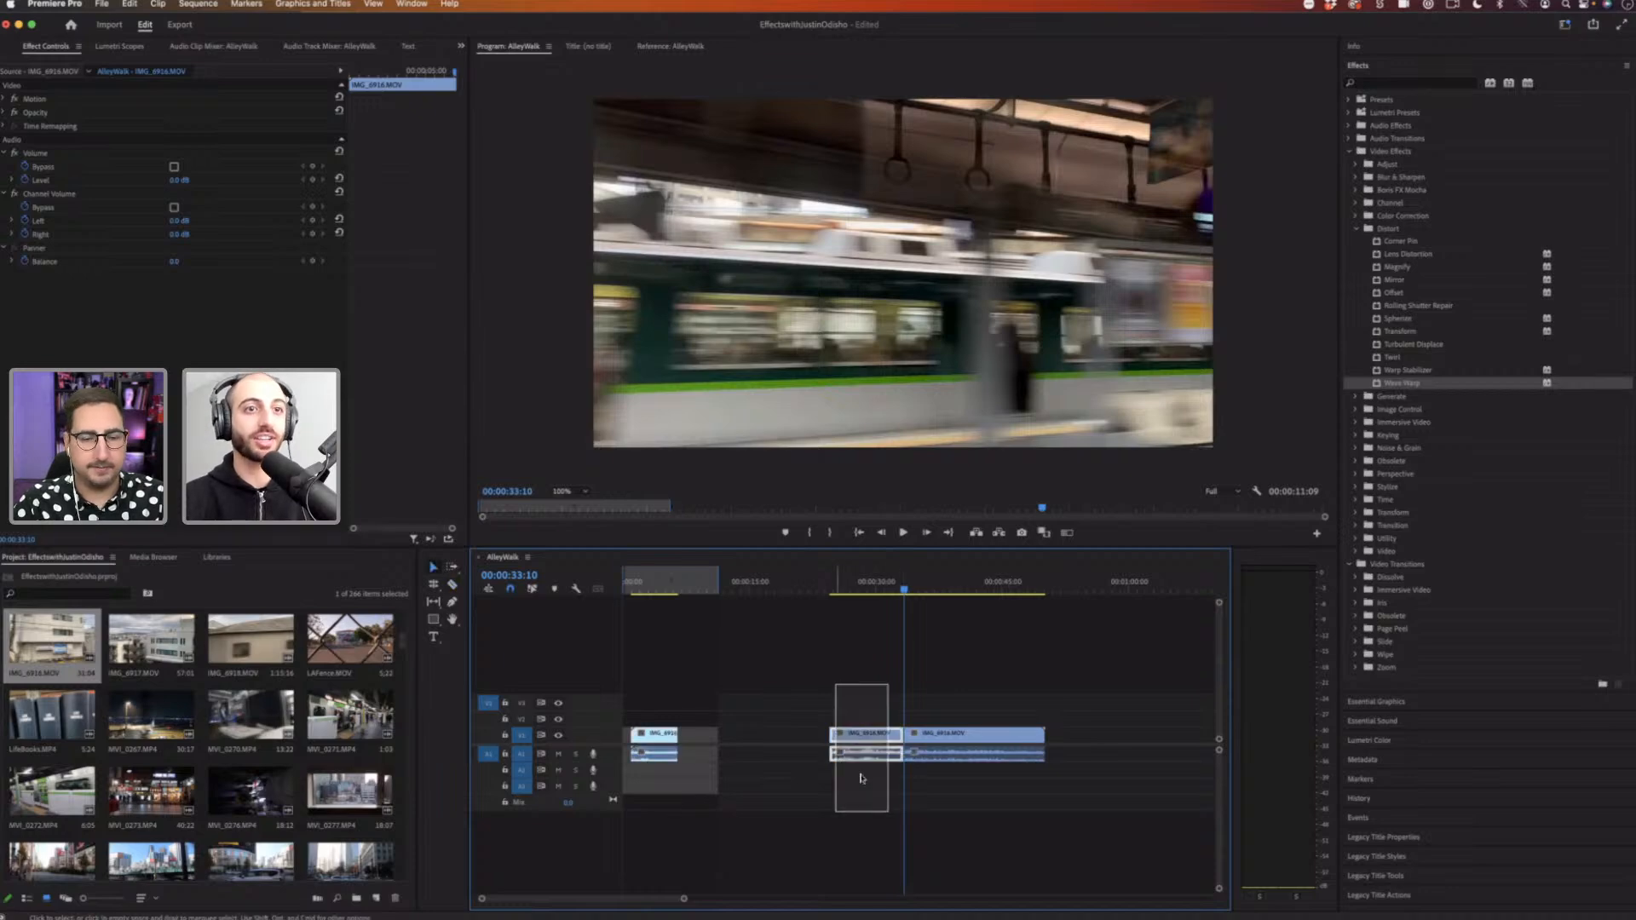
drag(867, 740, 791, 738)
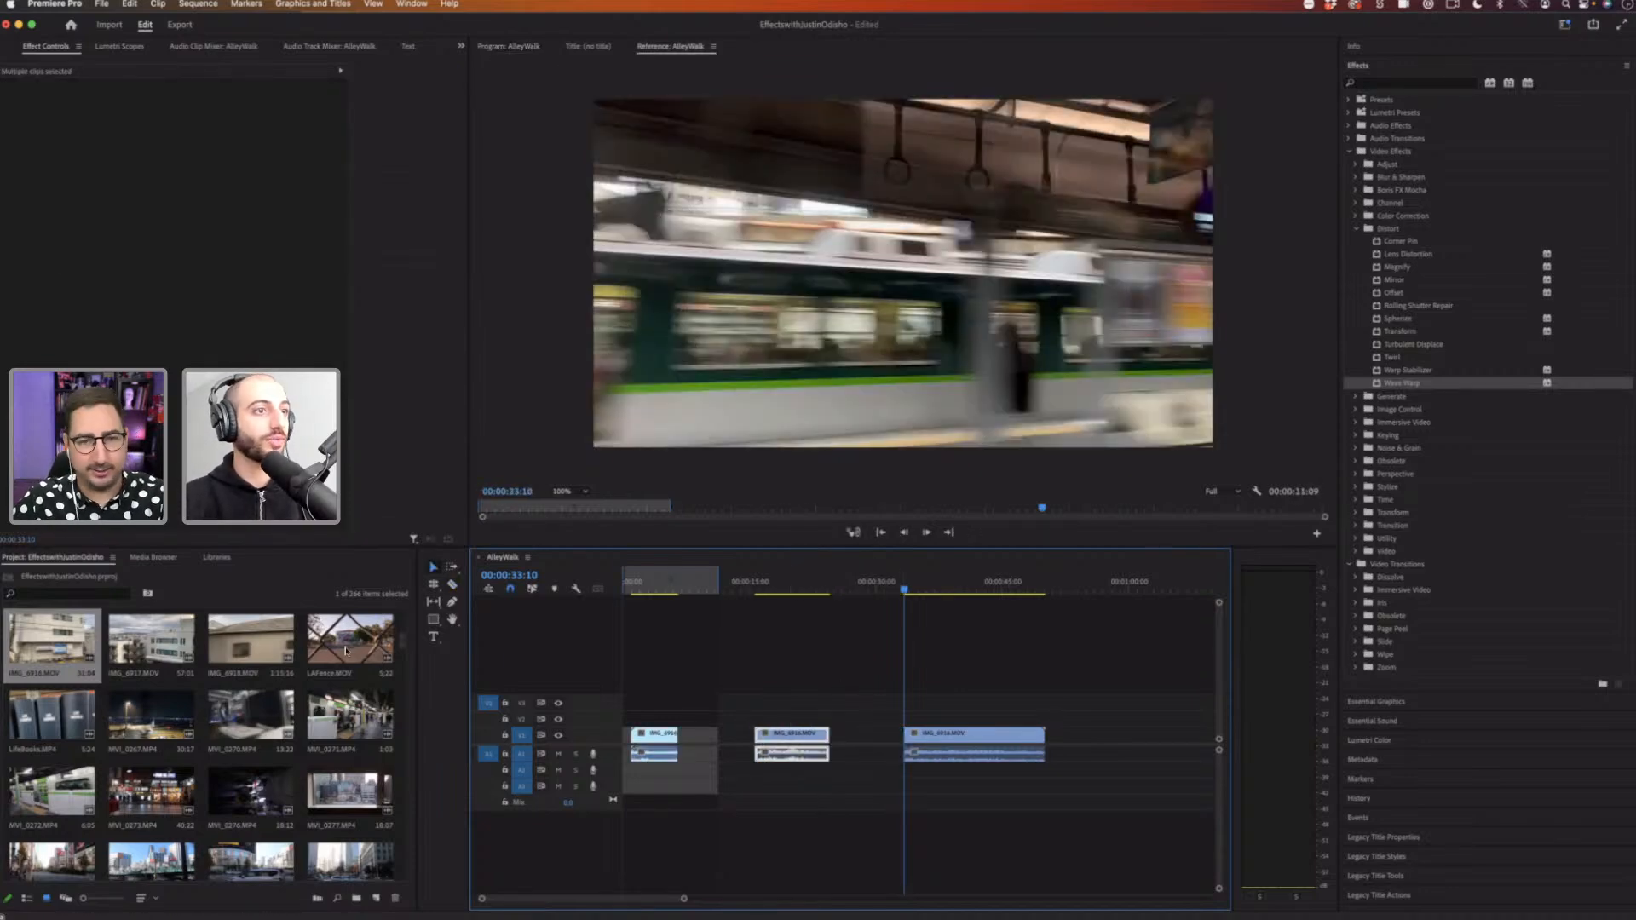
Step: Apply the Horizontal Flip effect from the Transform folder to the first clip piece
click(309, 664)
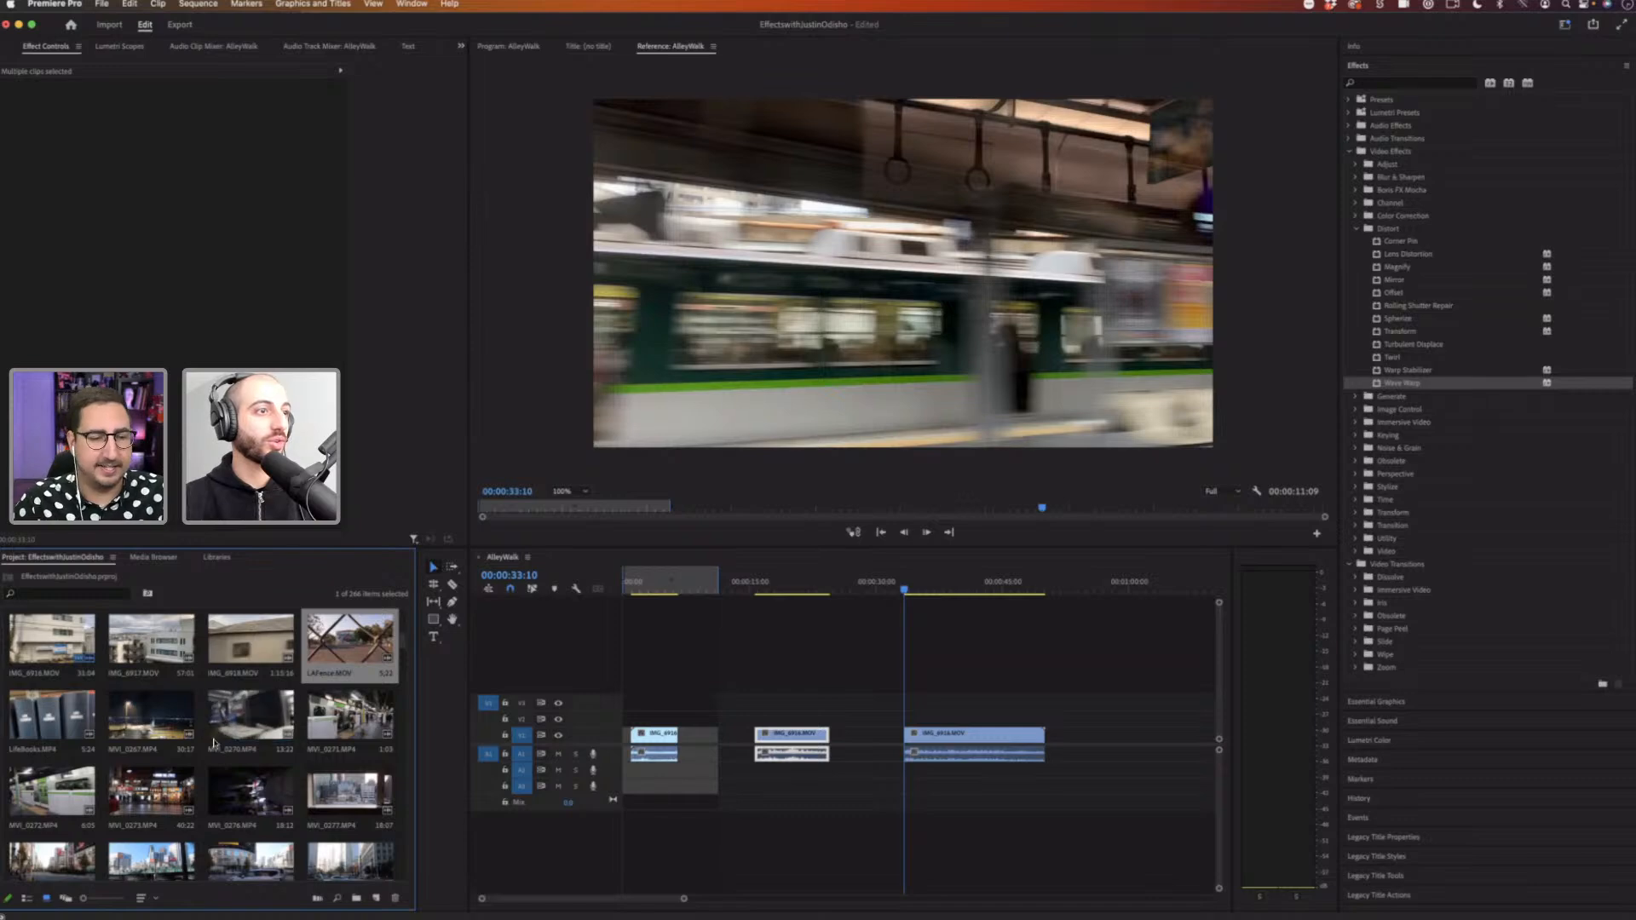
click(75, 812)
drag(649, 586, 657, 588)
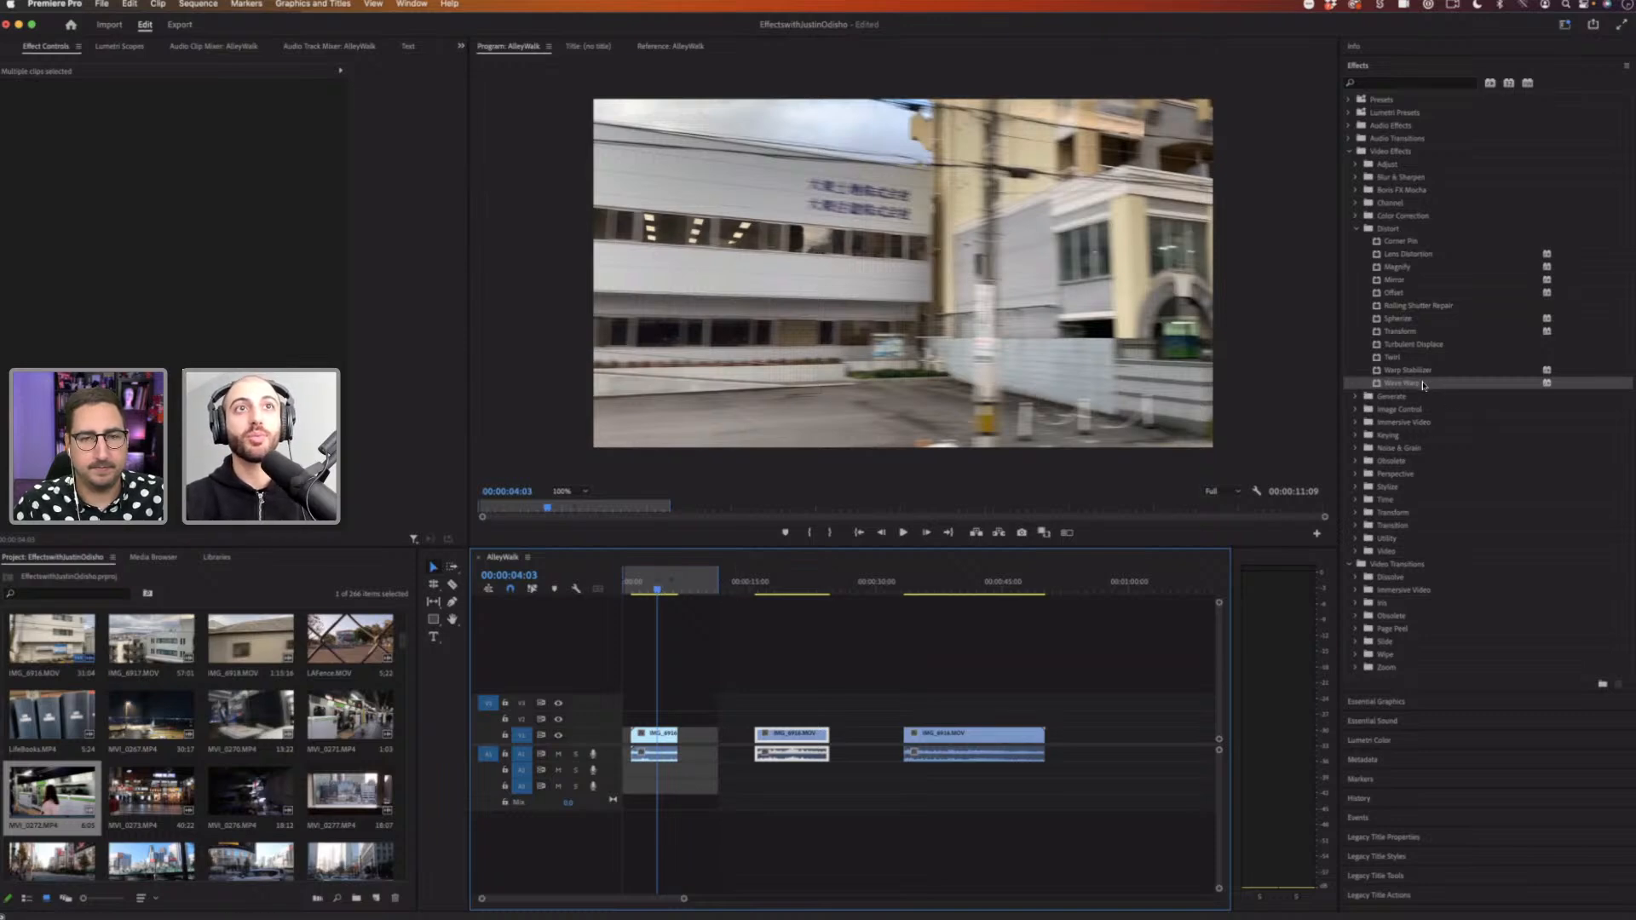
click(1381, 84)
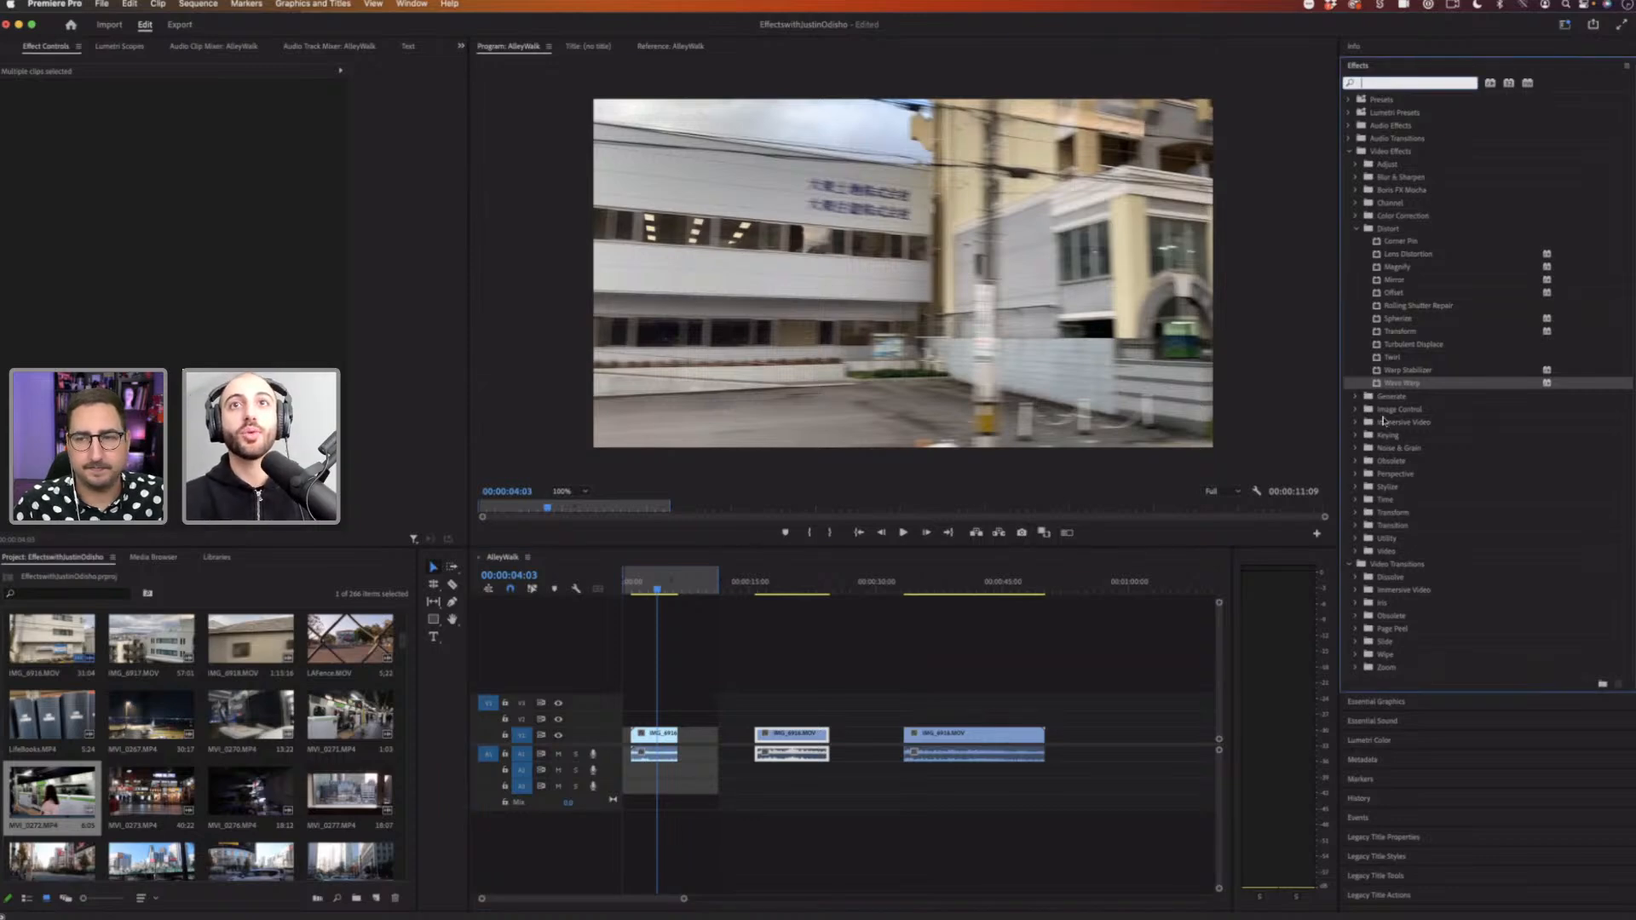
click(1356, 228)
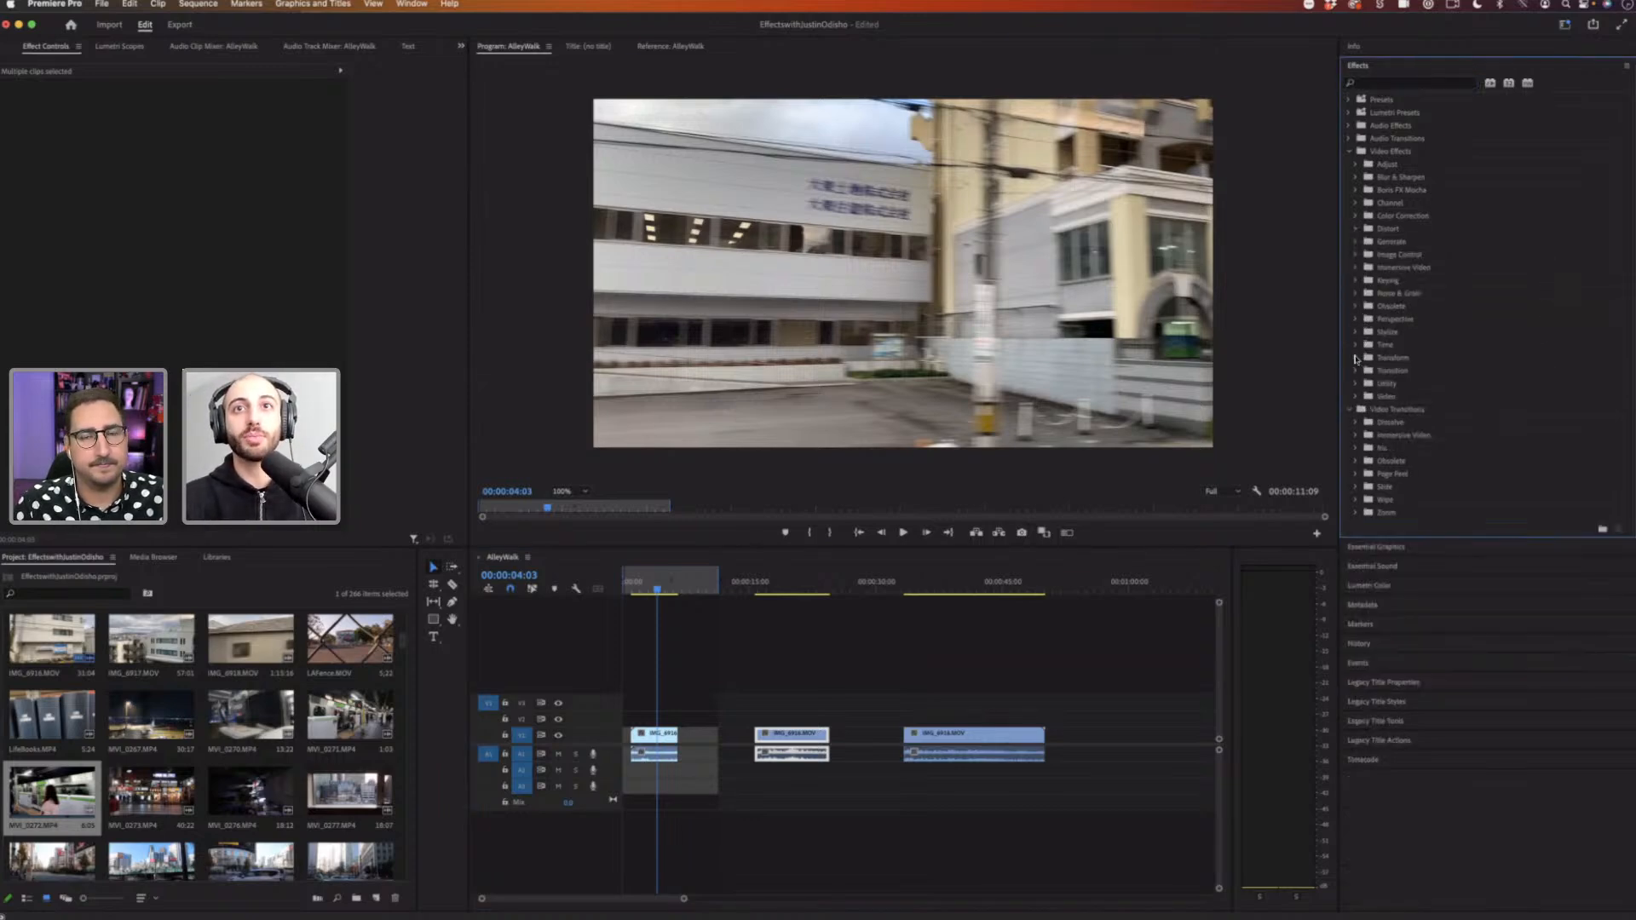
click(1354, 360)
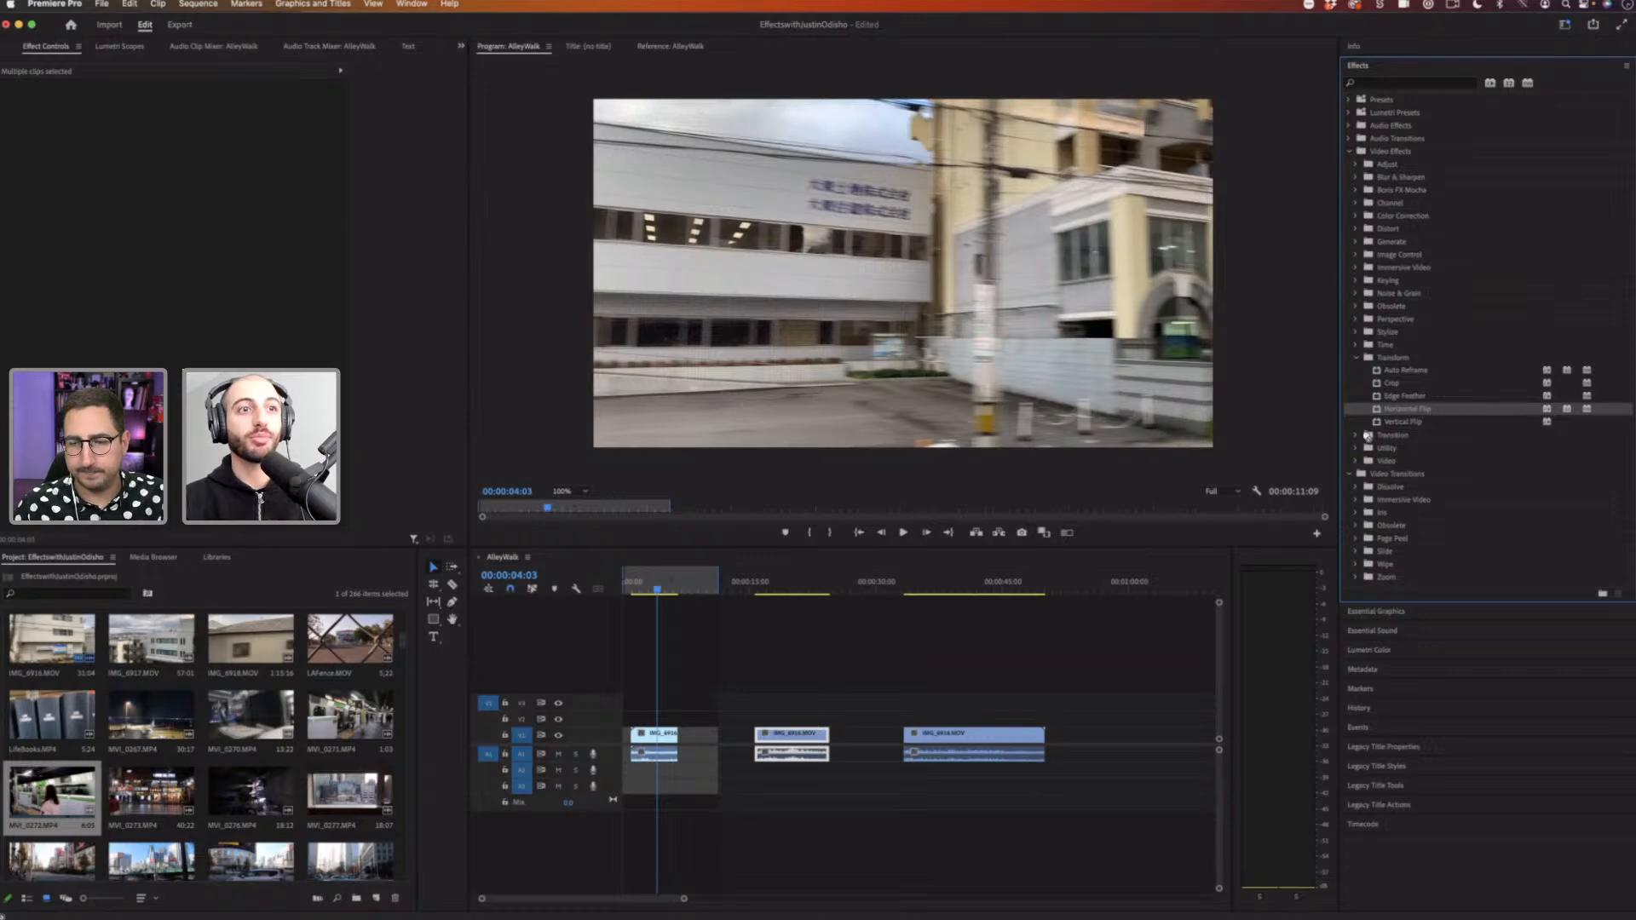
click(660, 740)
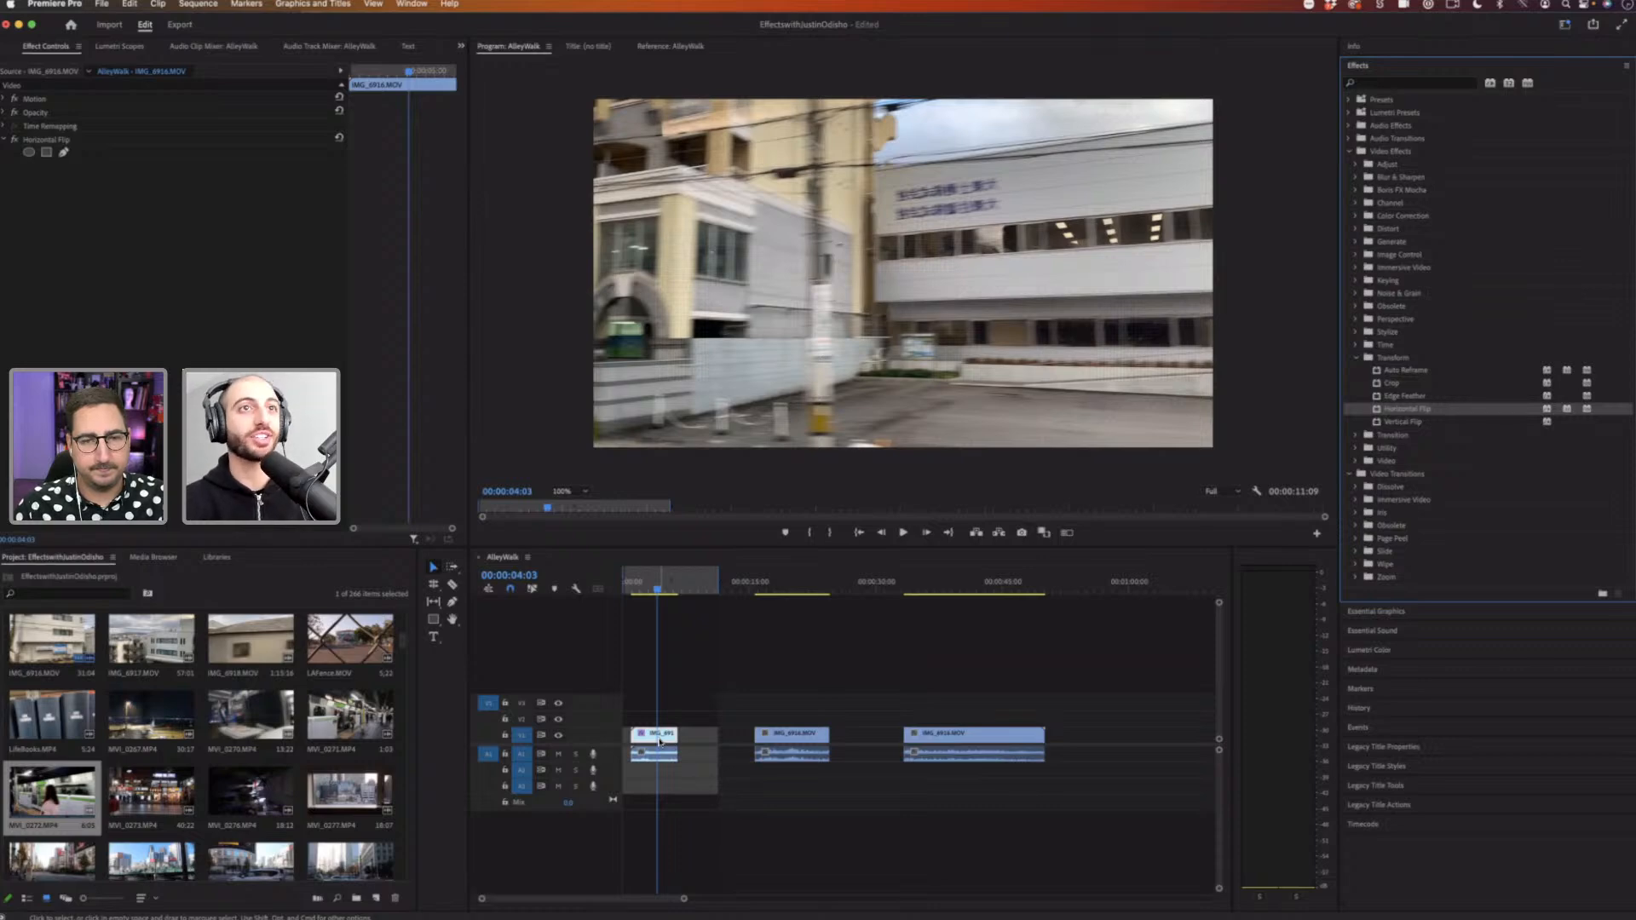
Step: Scrub through the sequence to review the flipped clip
click(786, 586)
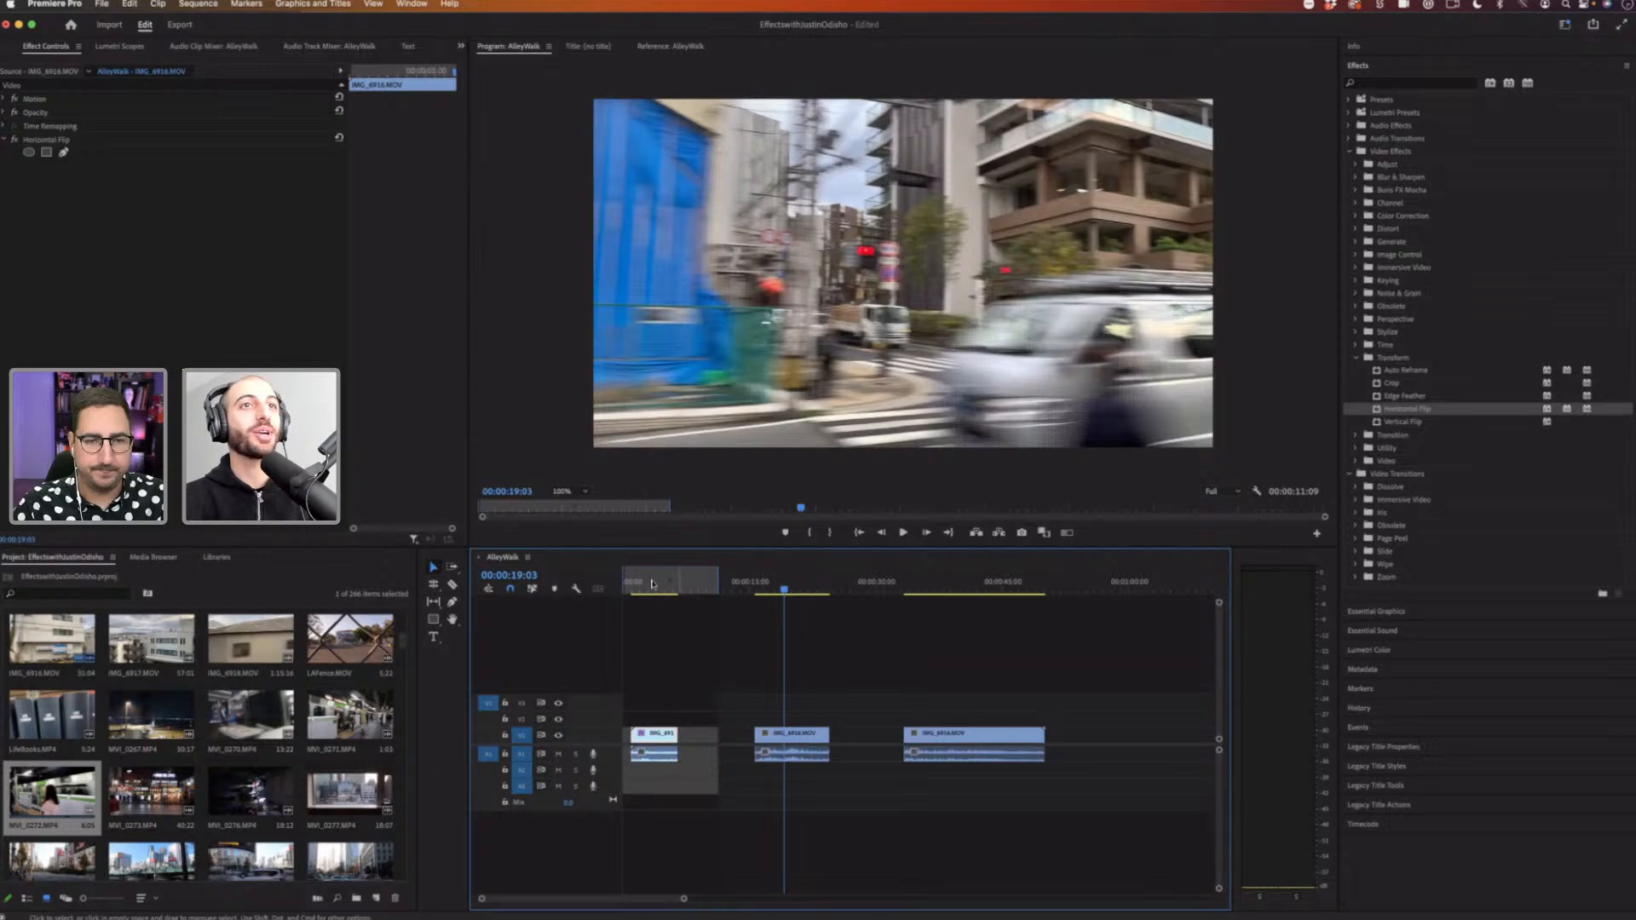
click(654, 594)
drag(656, 596, 643, 589)
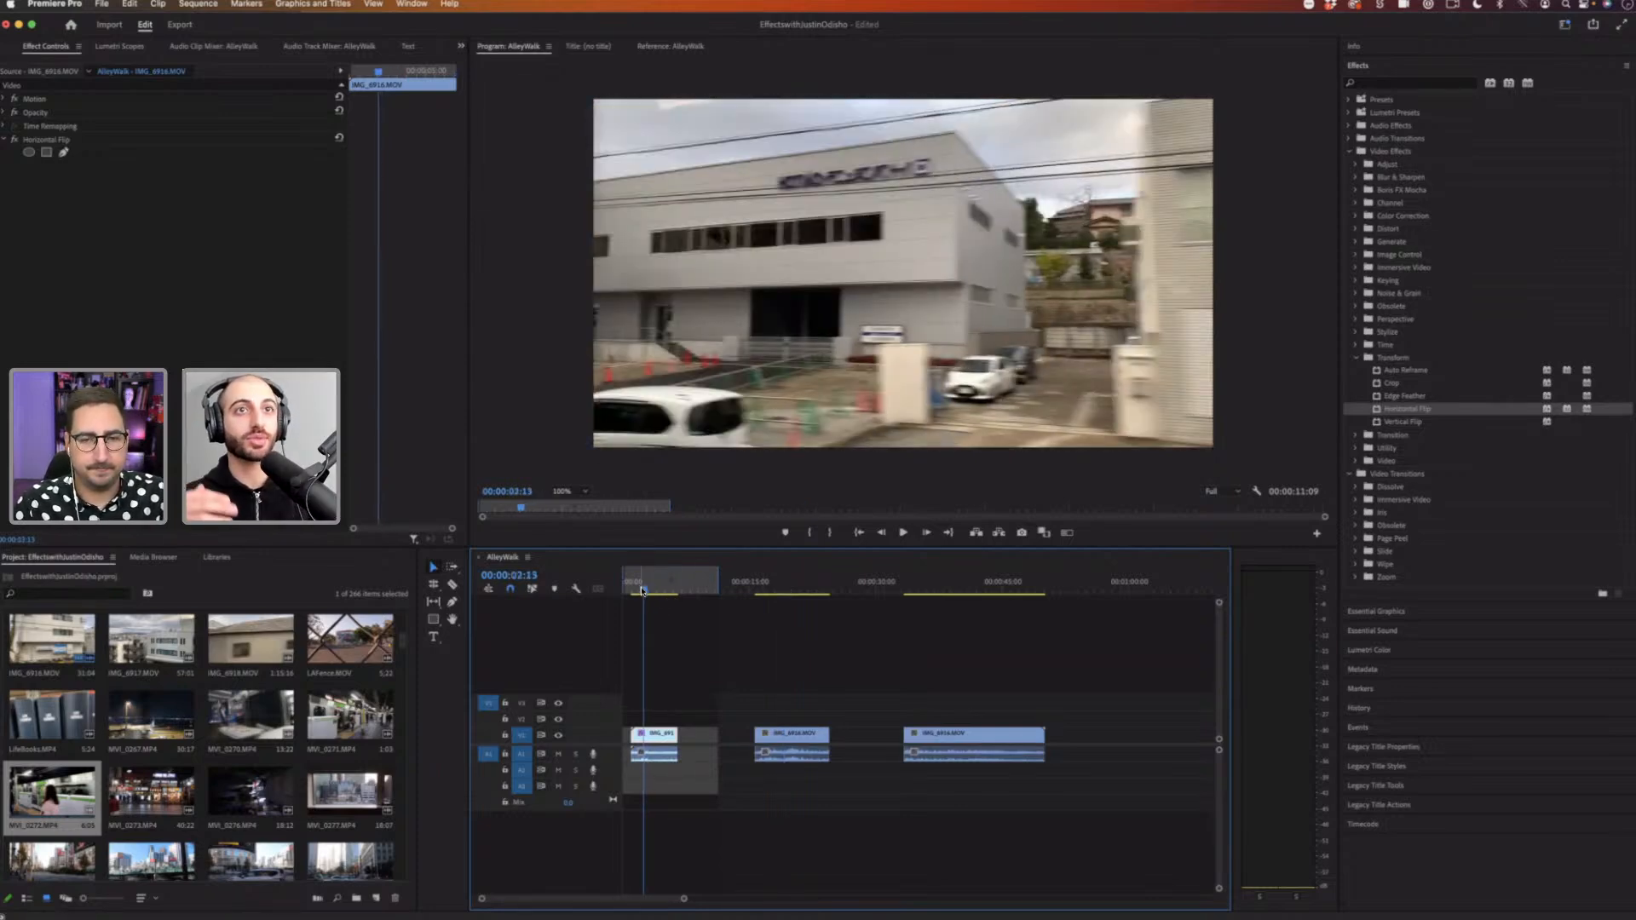
Step: Play the sequence from the start and from the second piece to compare the flipped and unflipped footage
key(space)
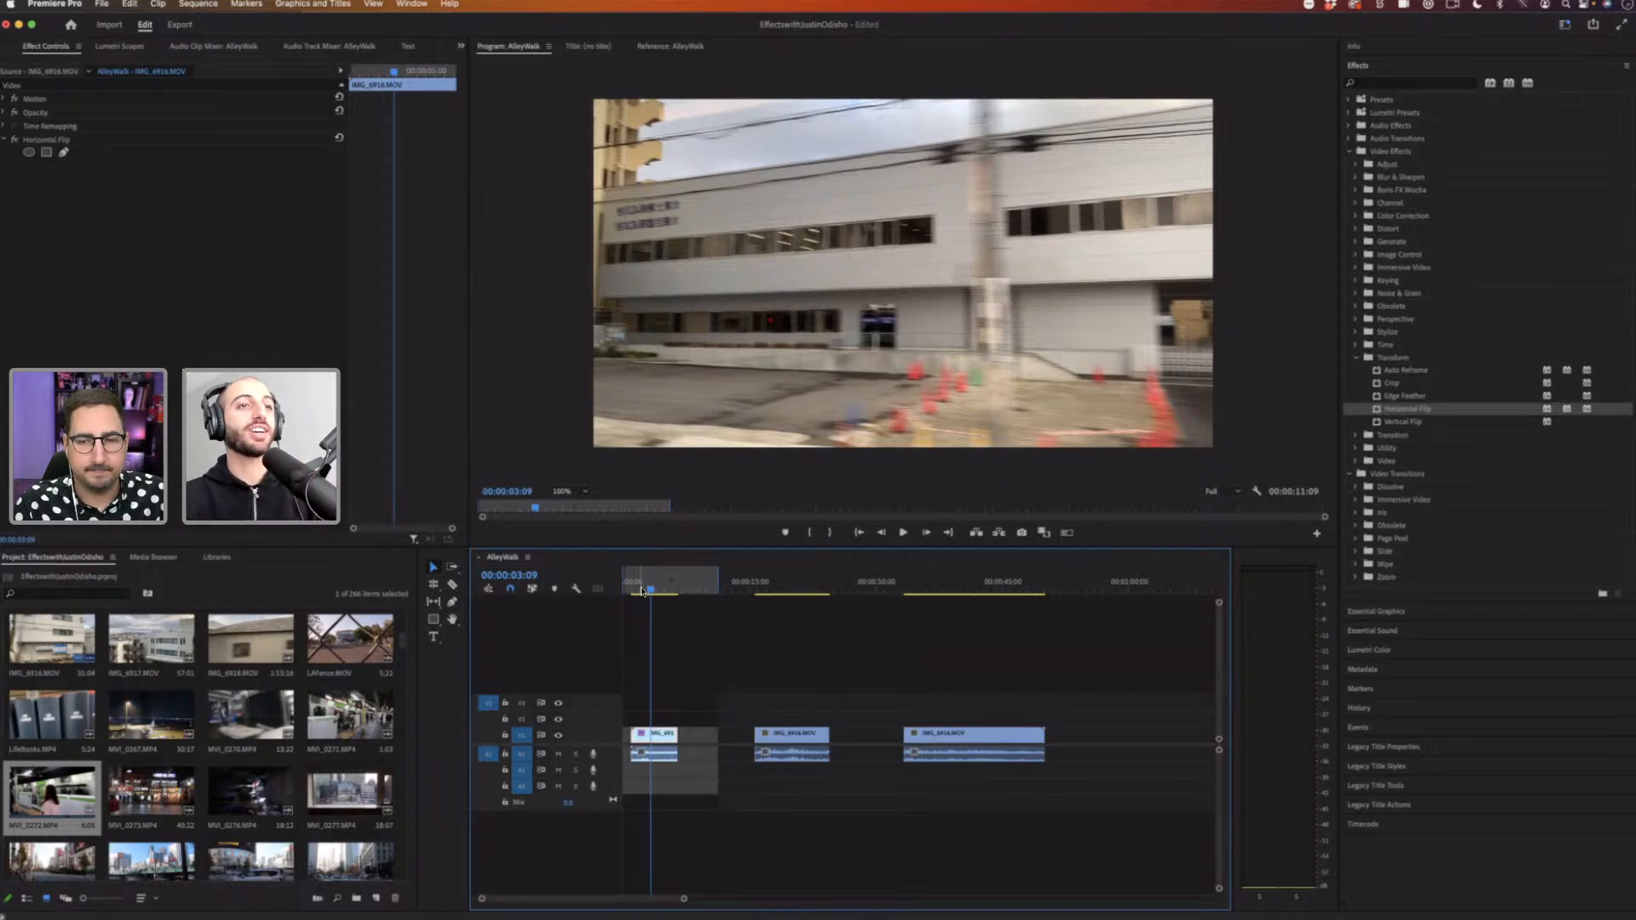
click(640, 592)
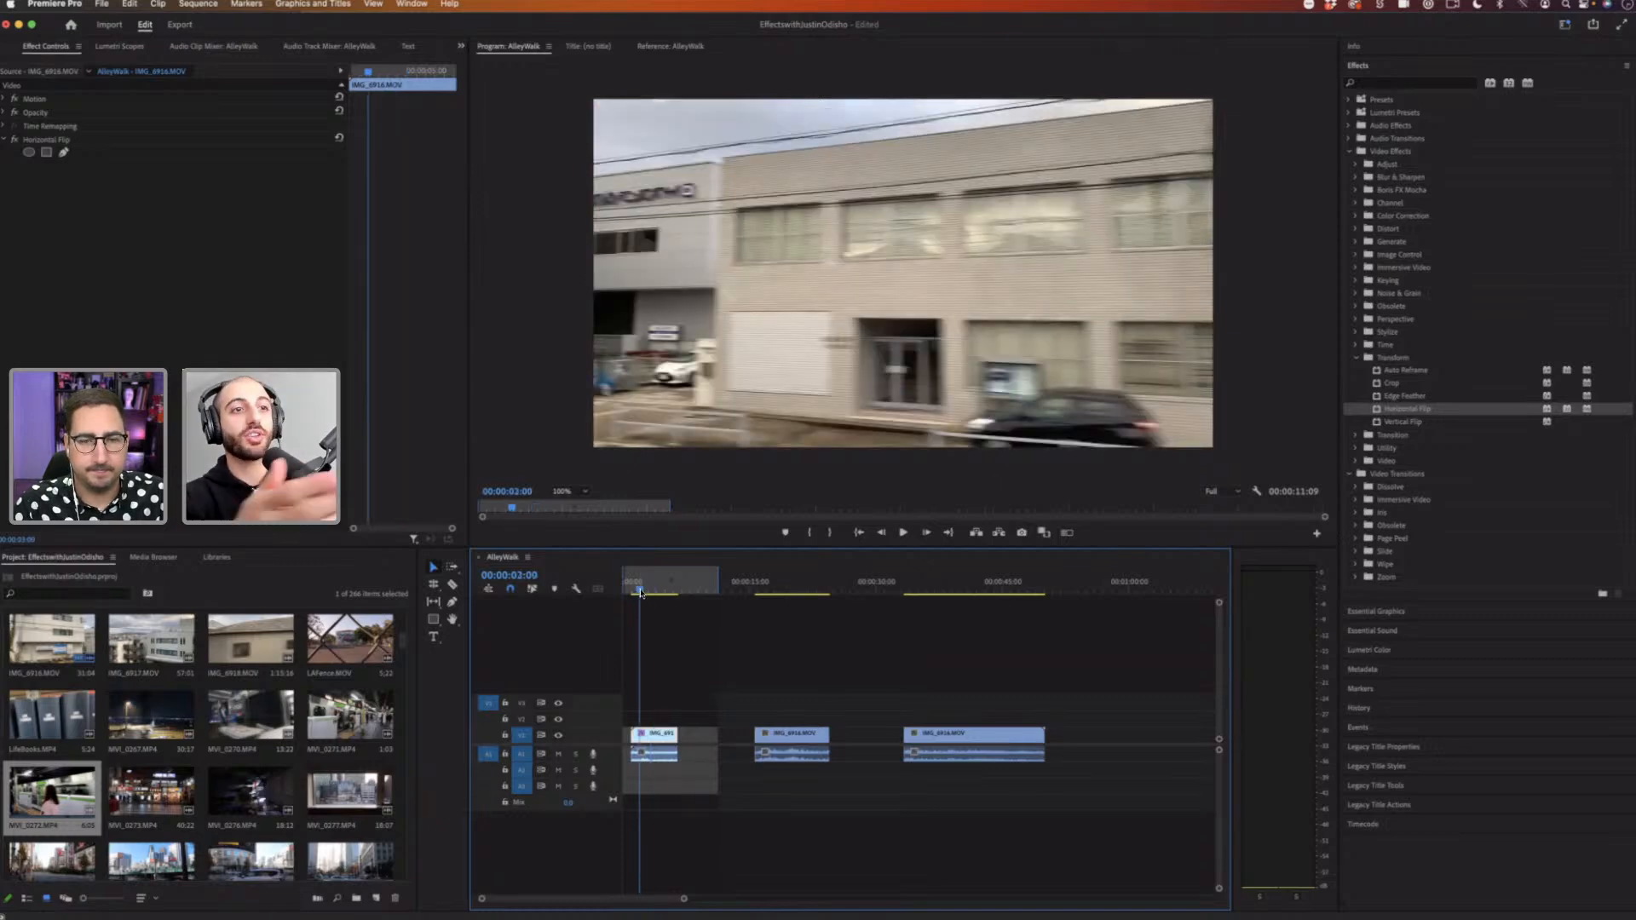
key(space)
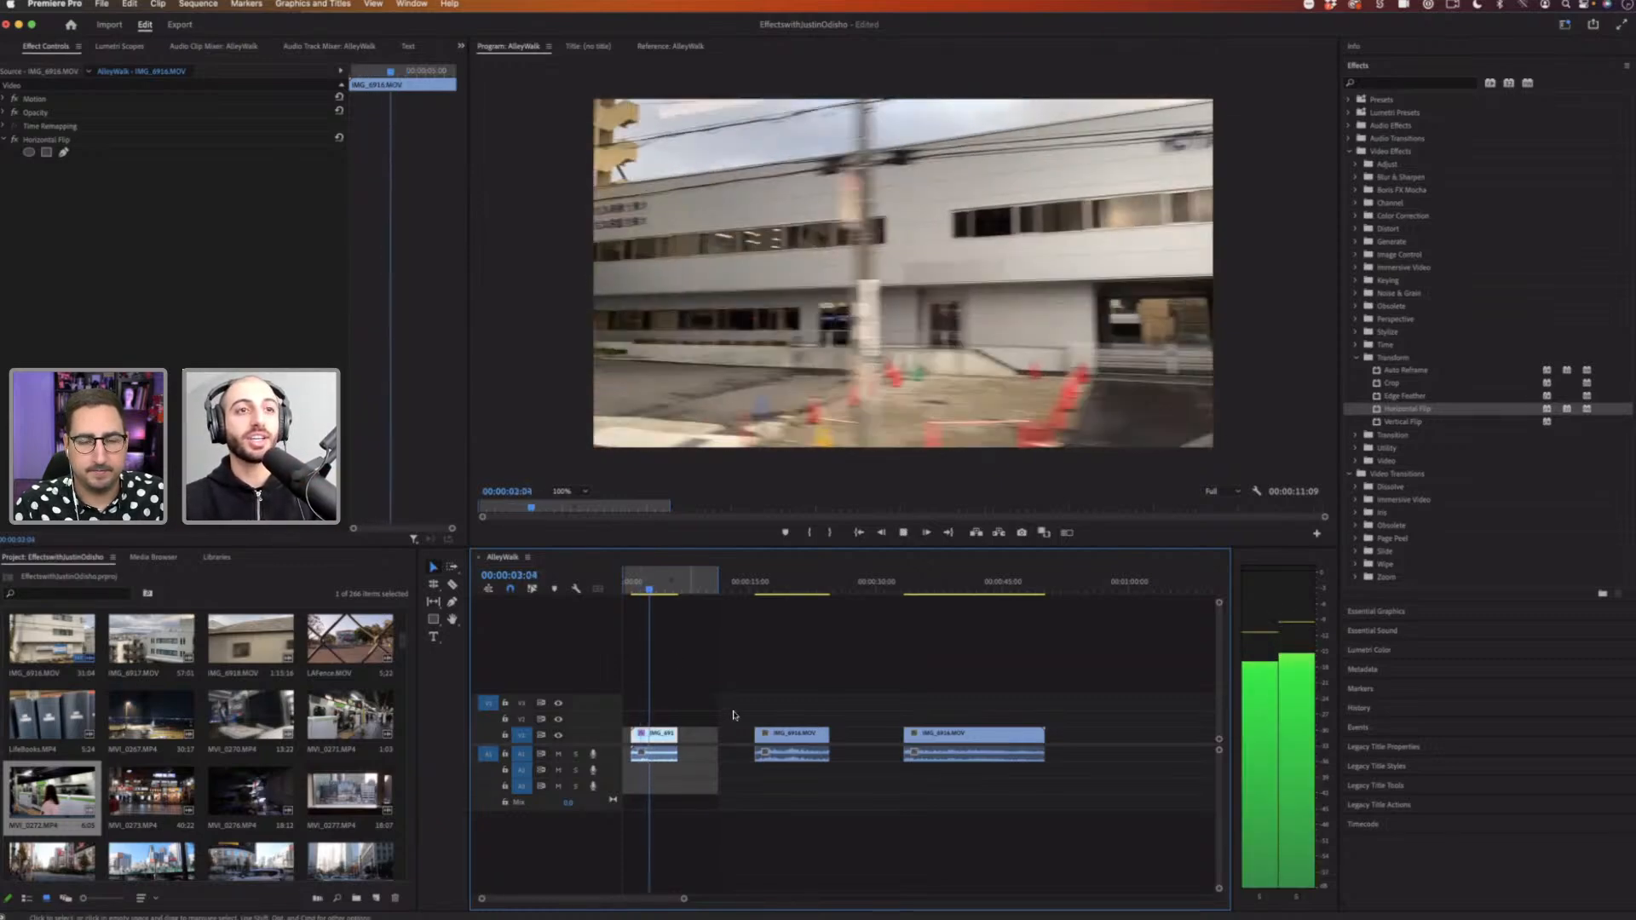
key(space)
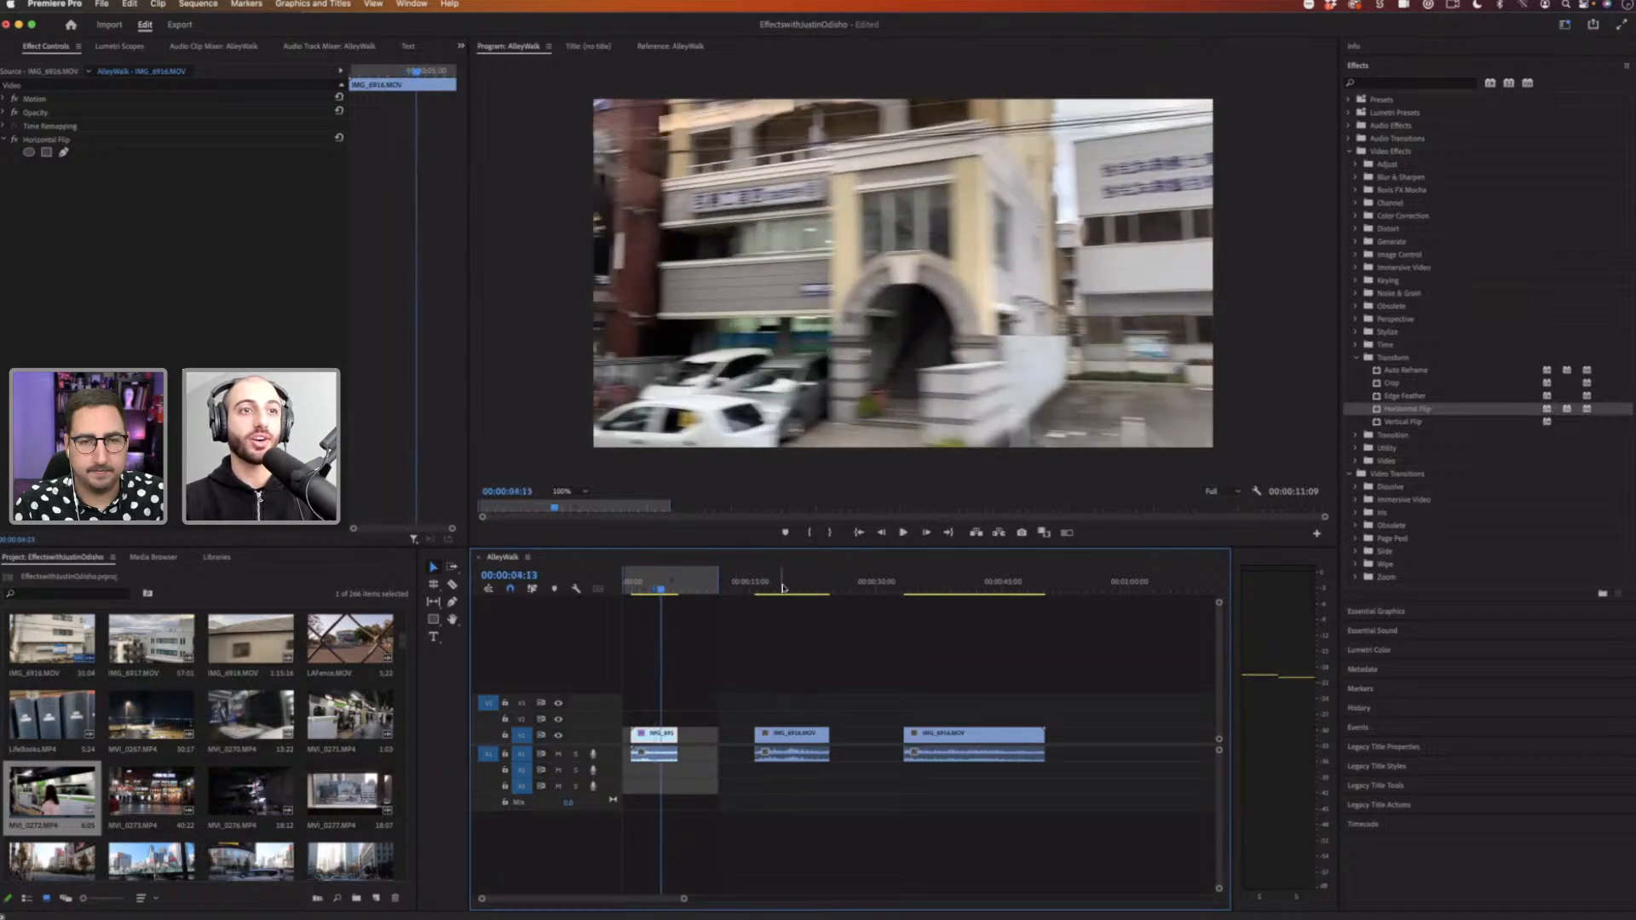
click(780, 589)
key(space)
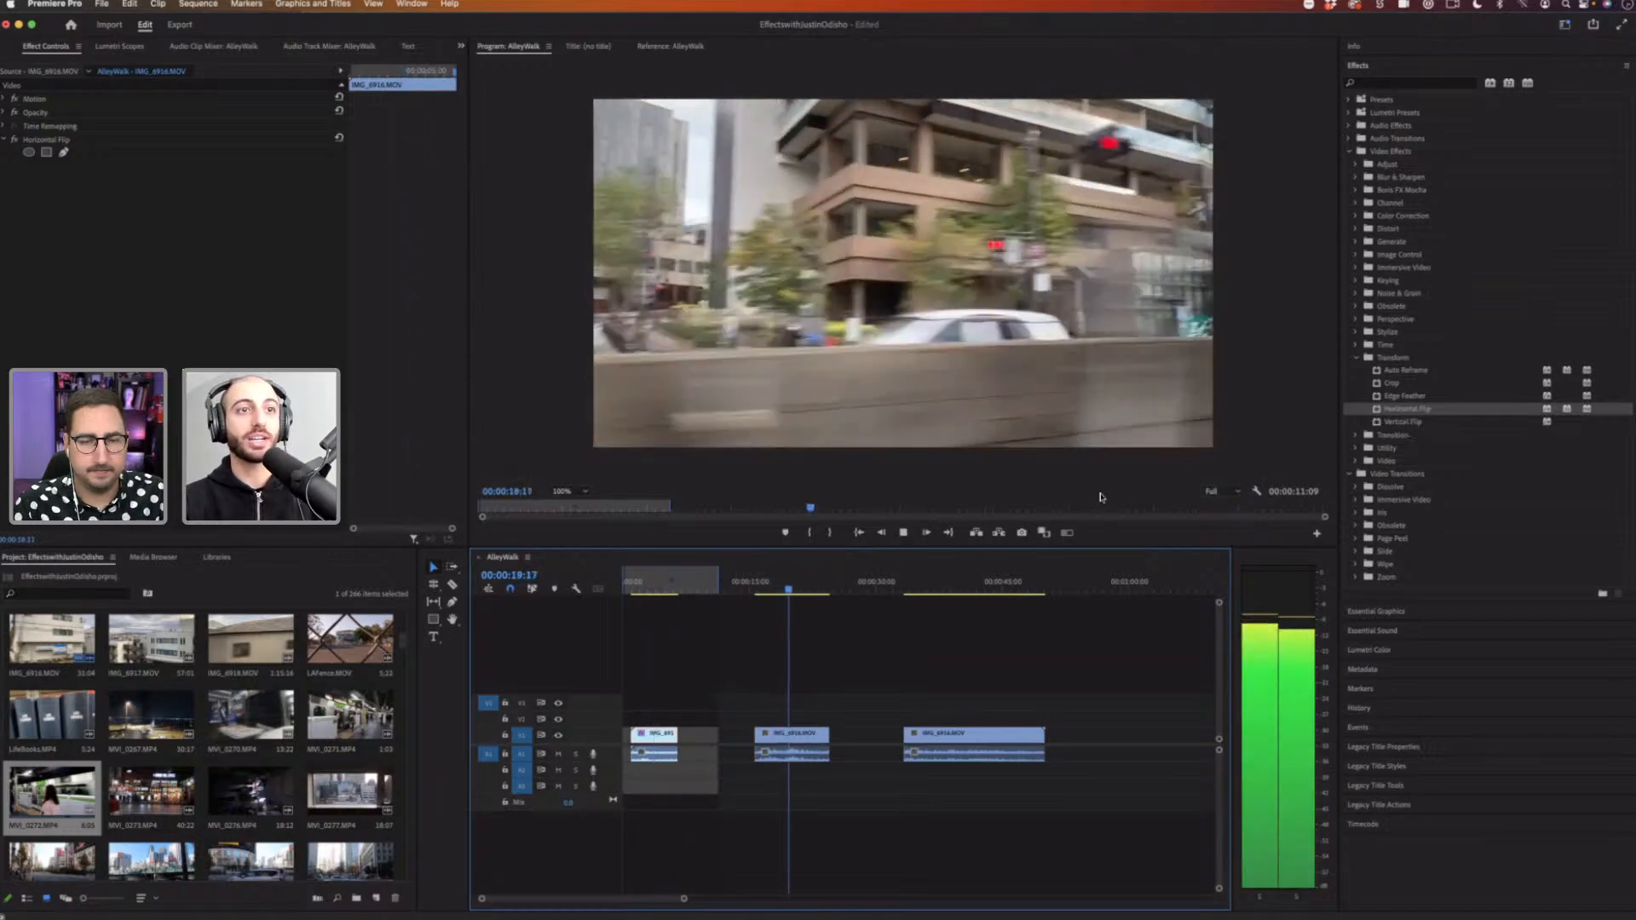
key(space)
Step: Move the middle clip piece left against the first piece and play across the join
drag(838, 698, 695, 739)
click(666, 584)
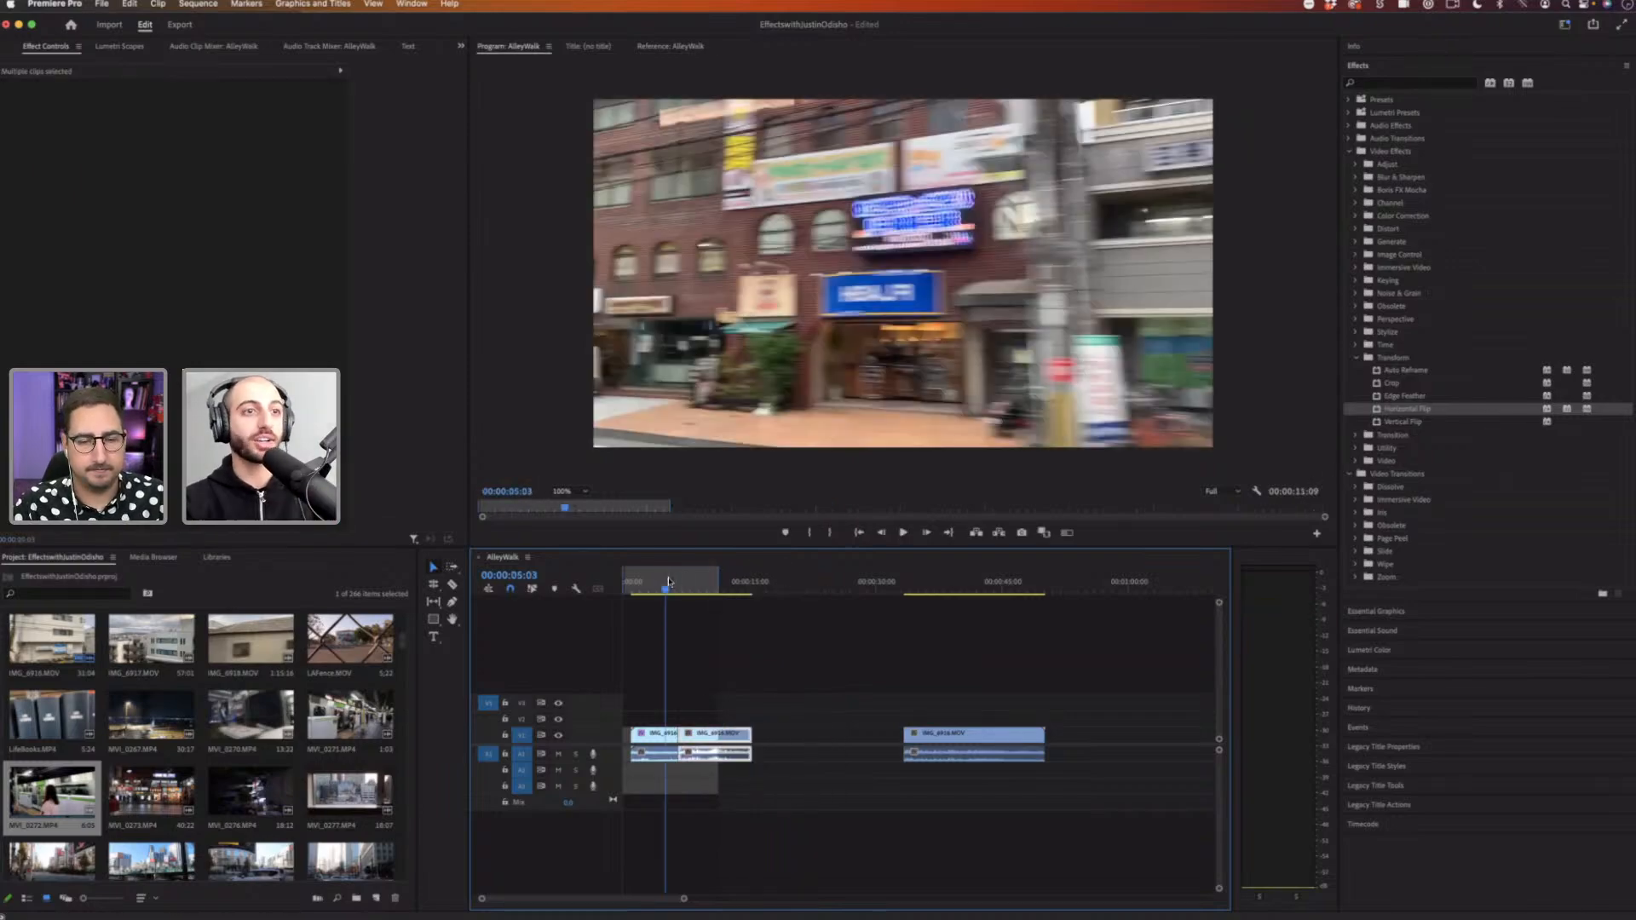
key(space)
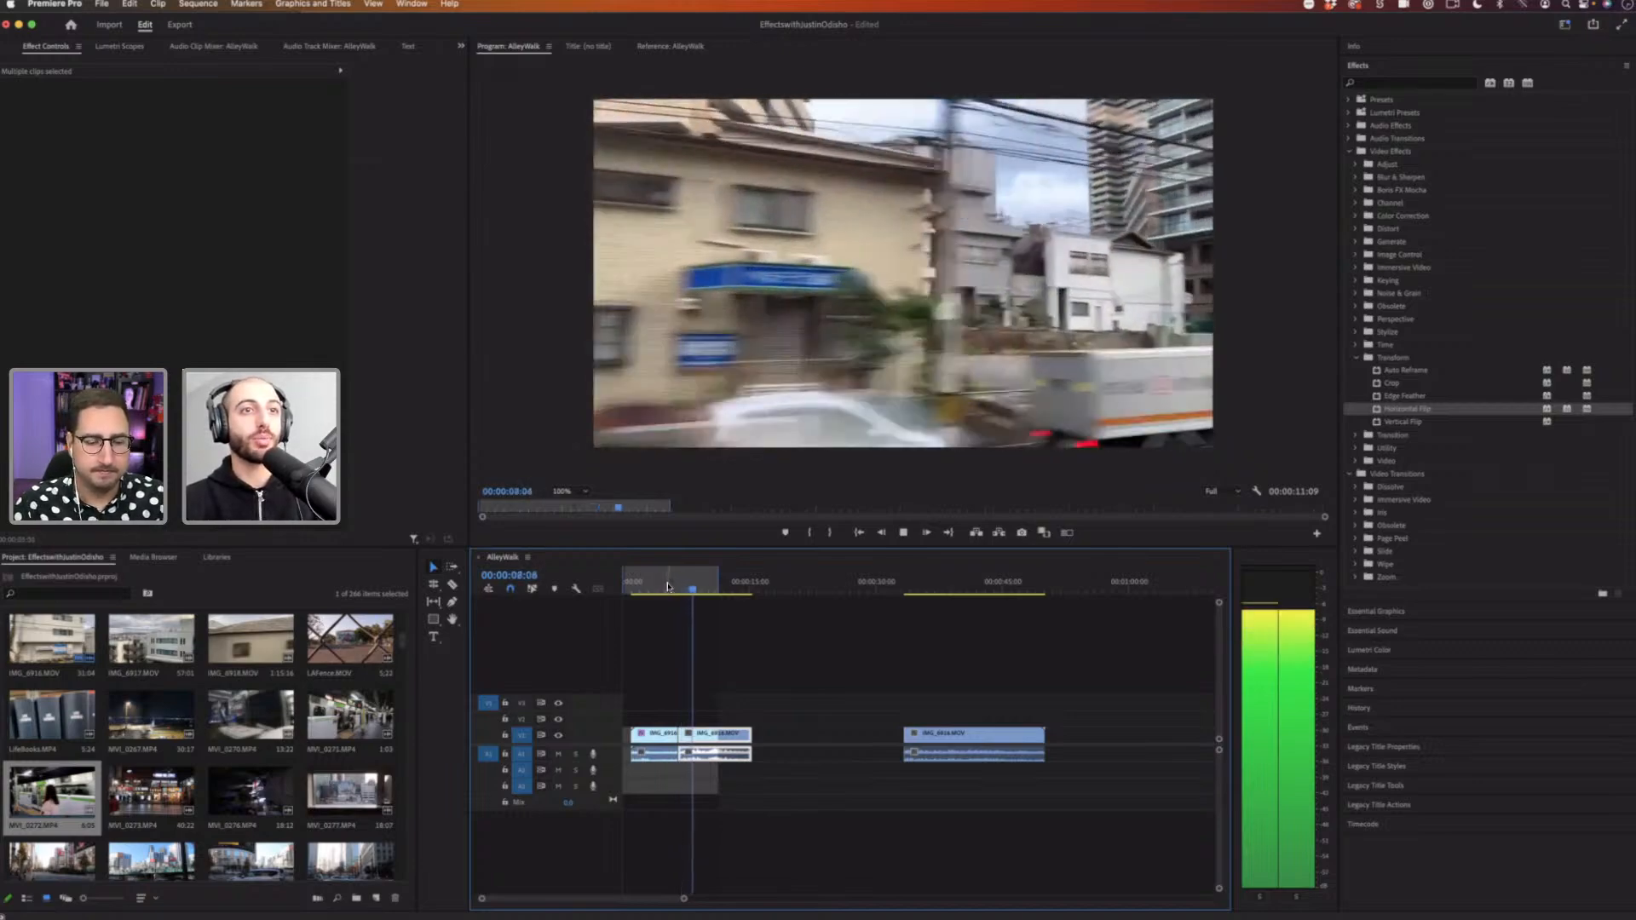
click(673, 586)
key(space)
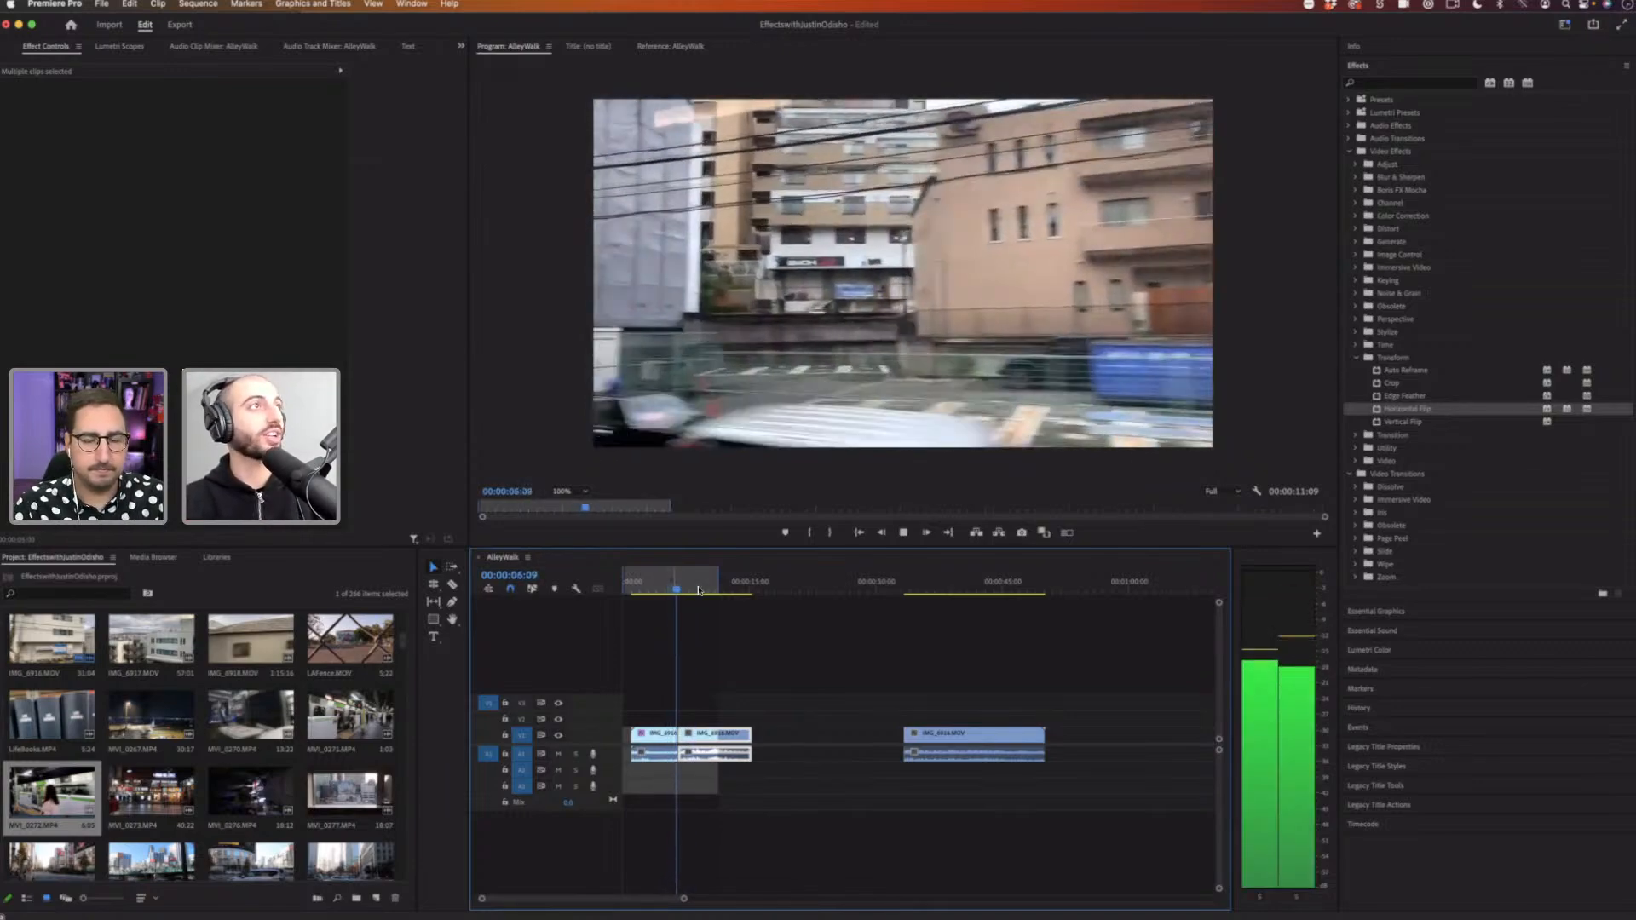
key(space)
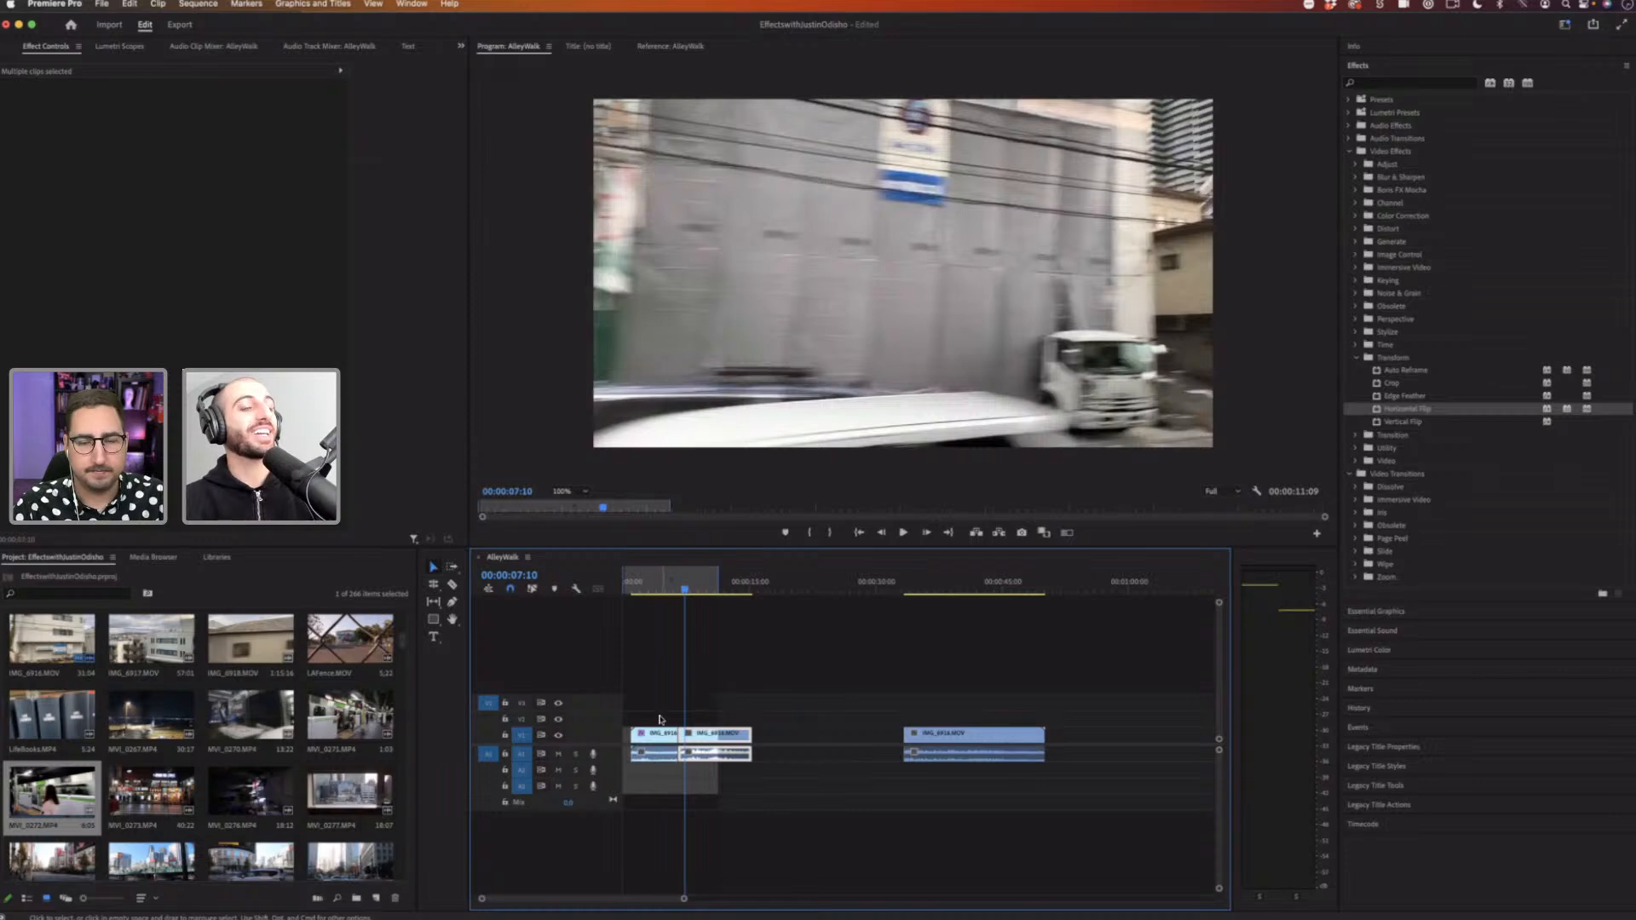
key(space)
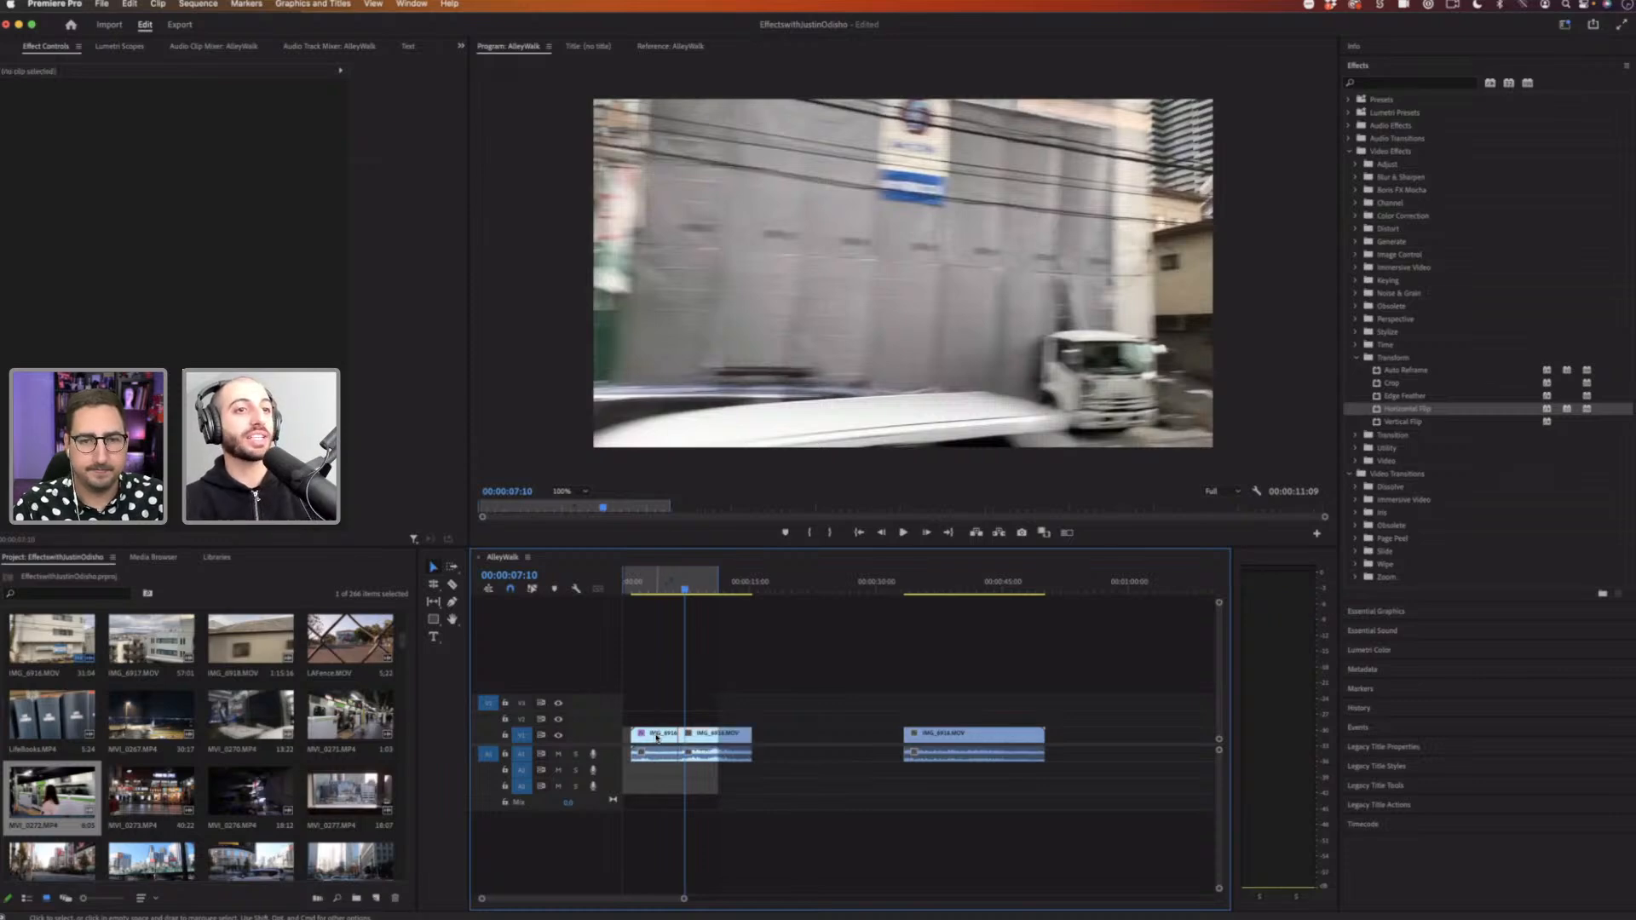
Step: Open the source master clip IMG_6916.MOV in Effect Controls and apply Horizontal Flip to it
click(648, 588)
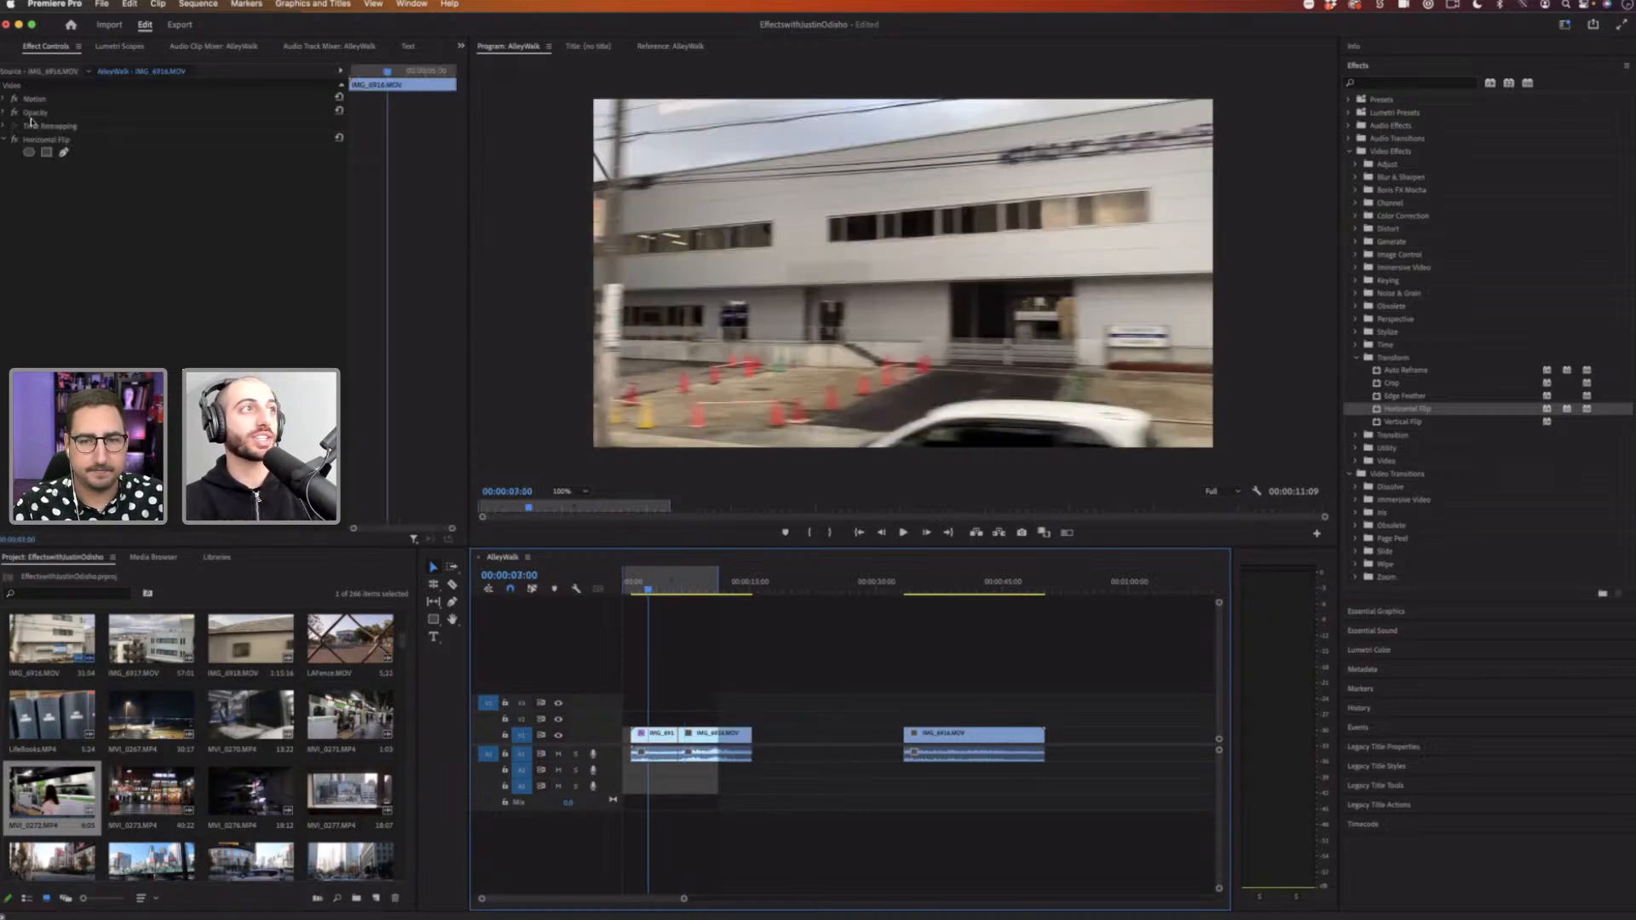
click(56, 140)
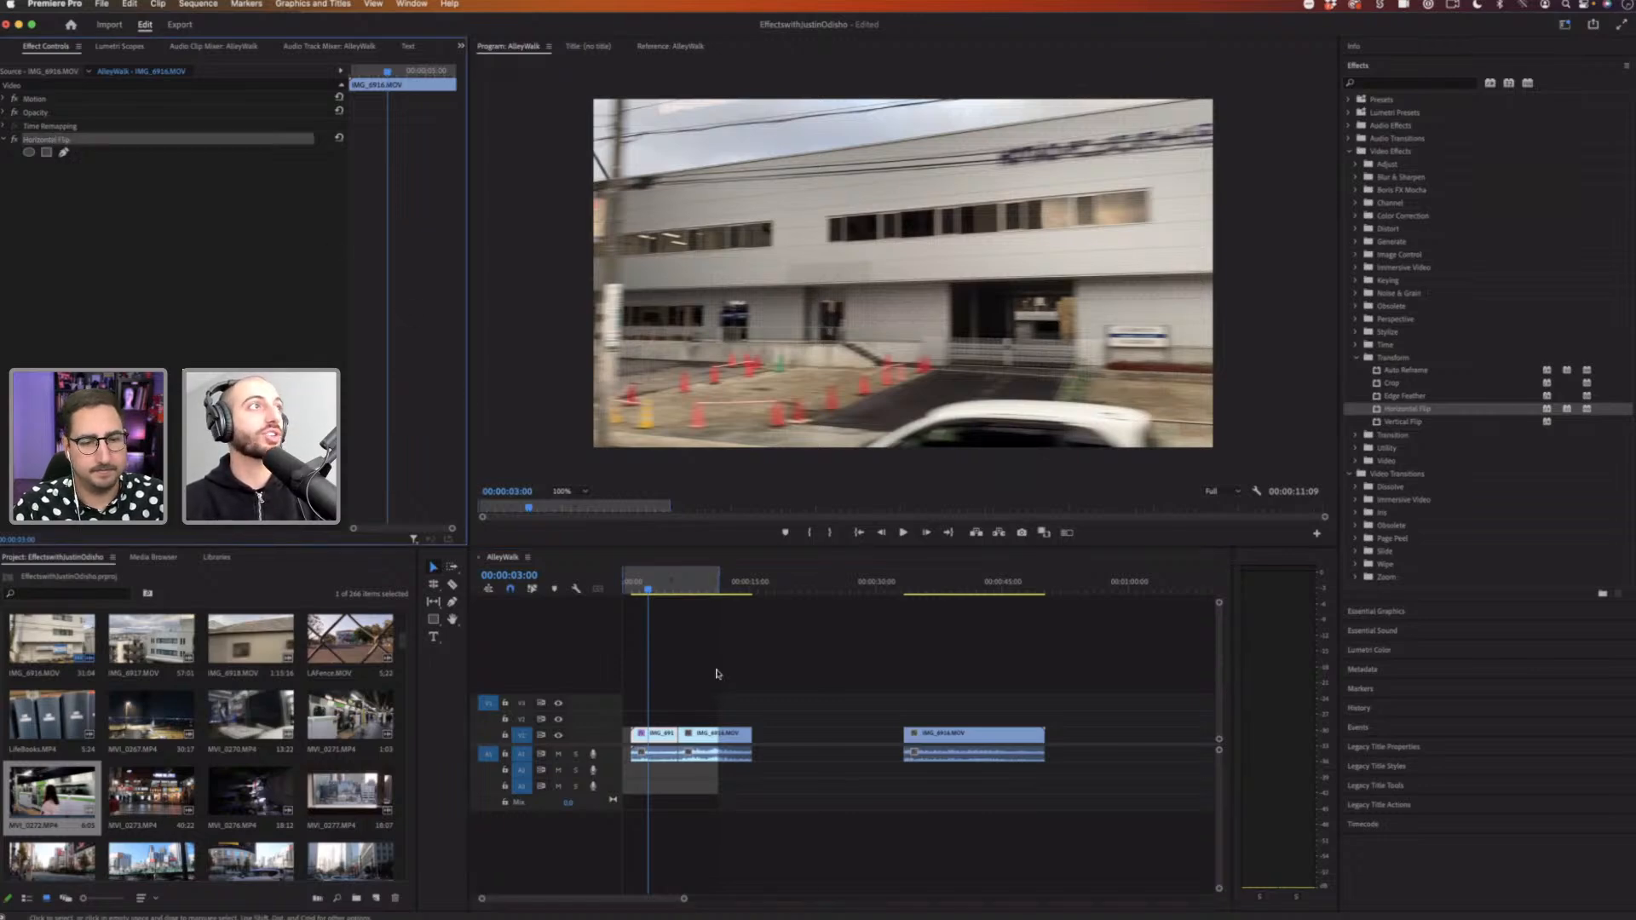
click(716, 674)
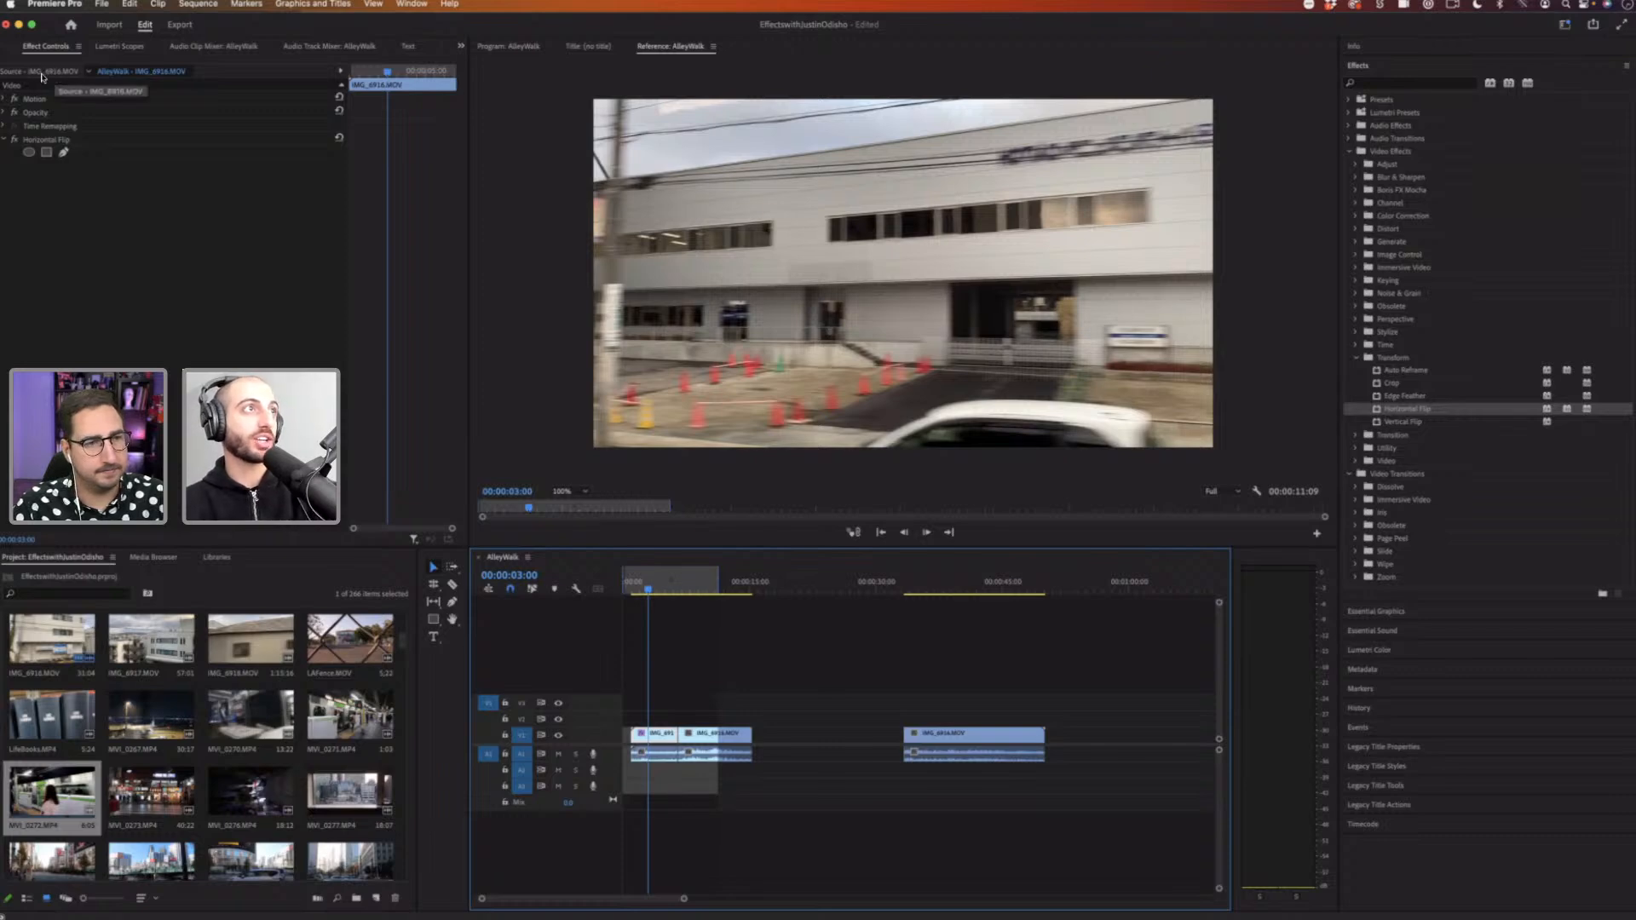
click(39, 73)
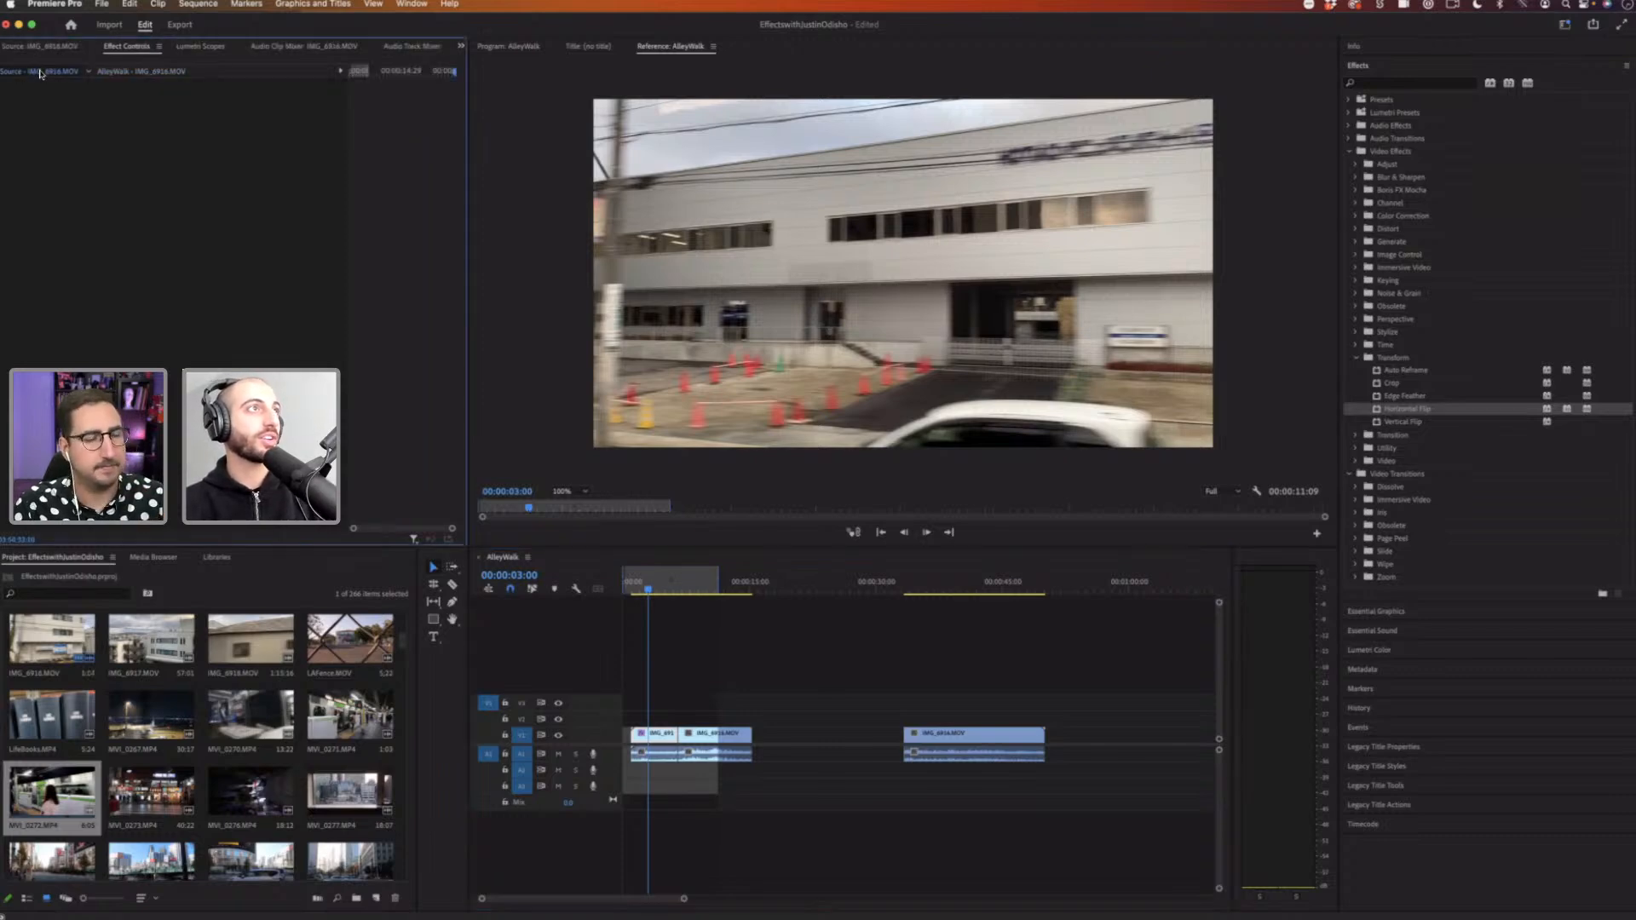
click(126, 48)
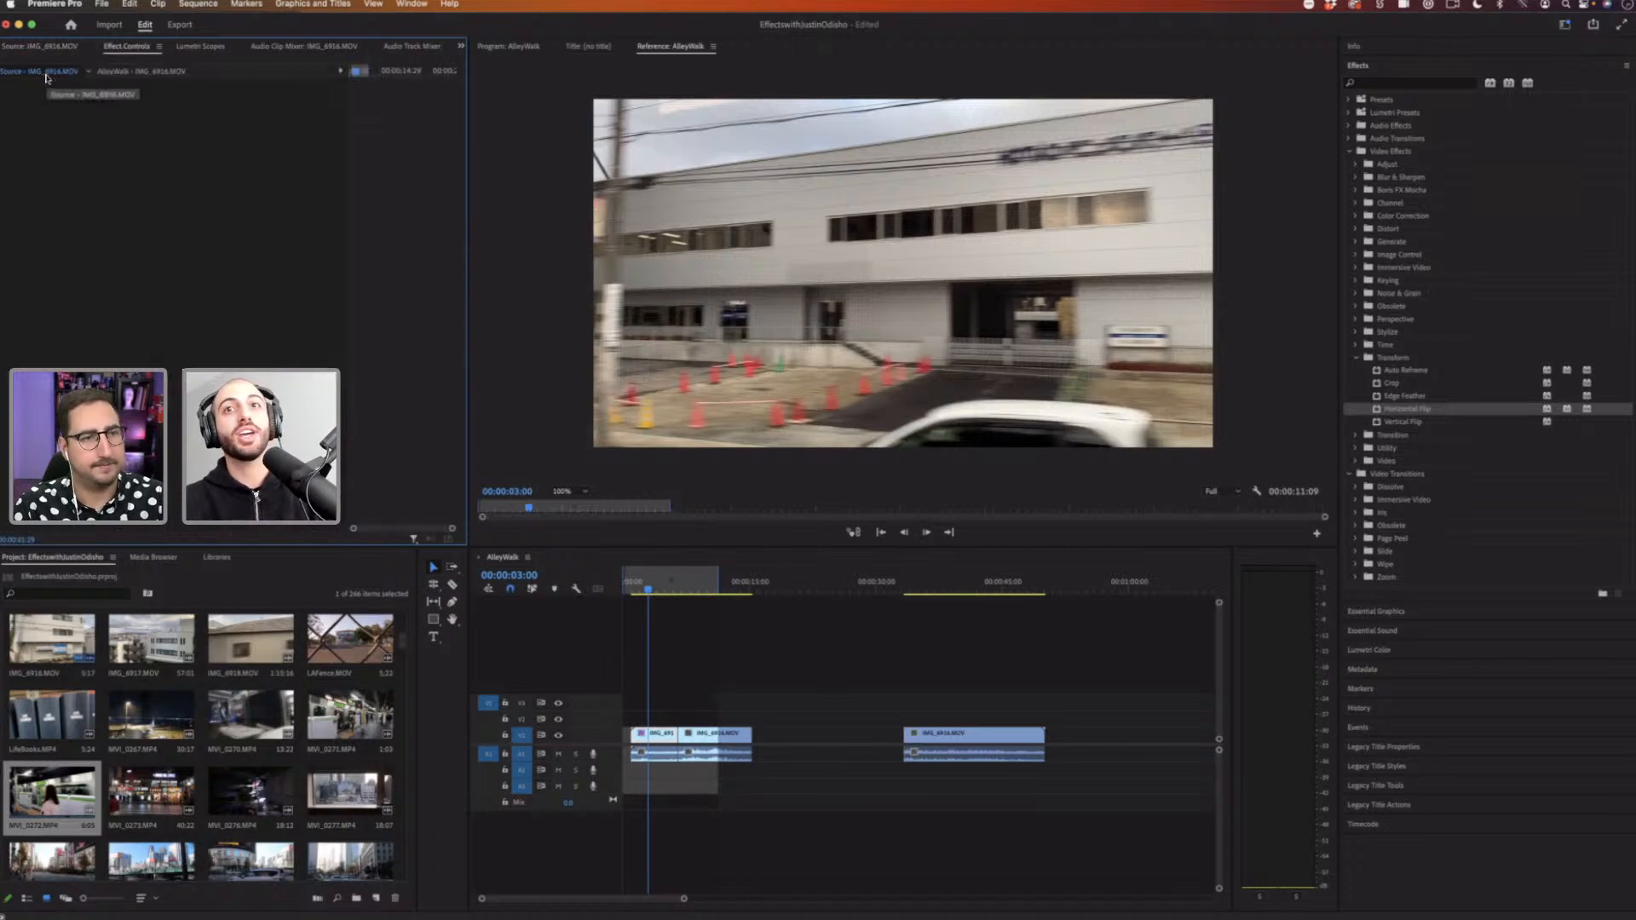
click(1428, 413)
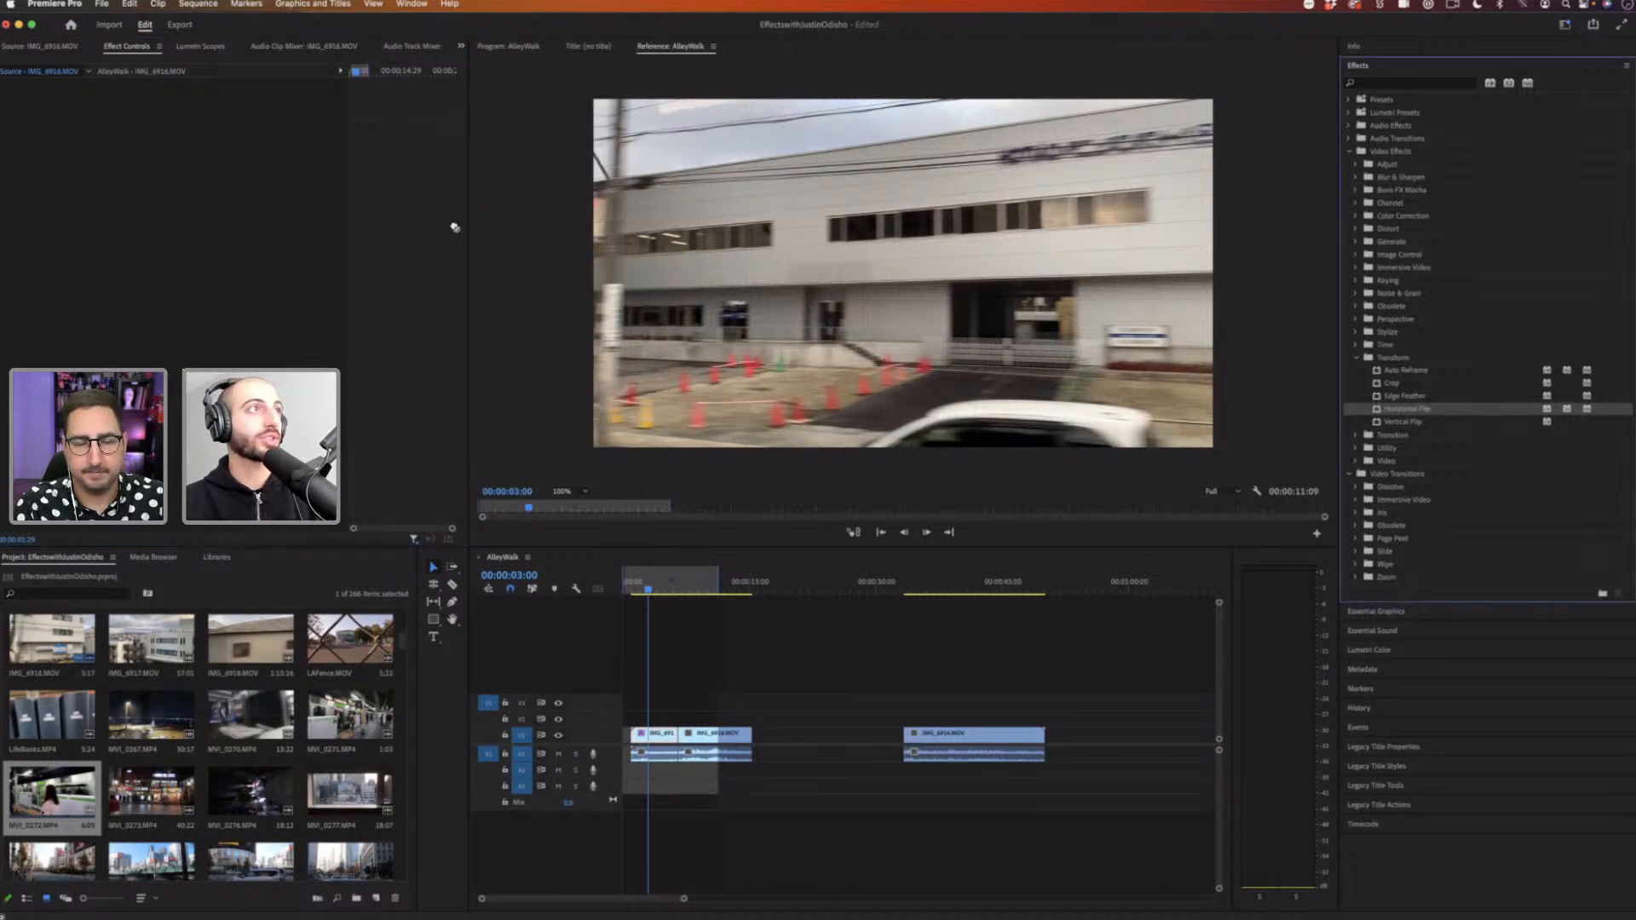
drag(46, 99, 42, 100)
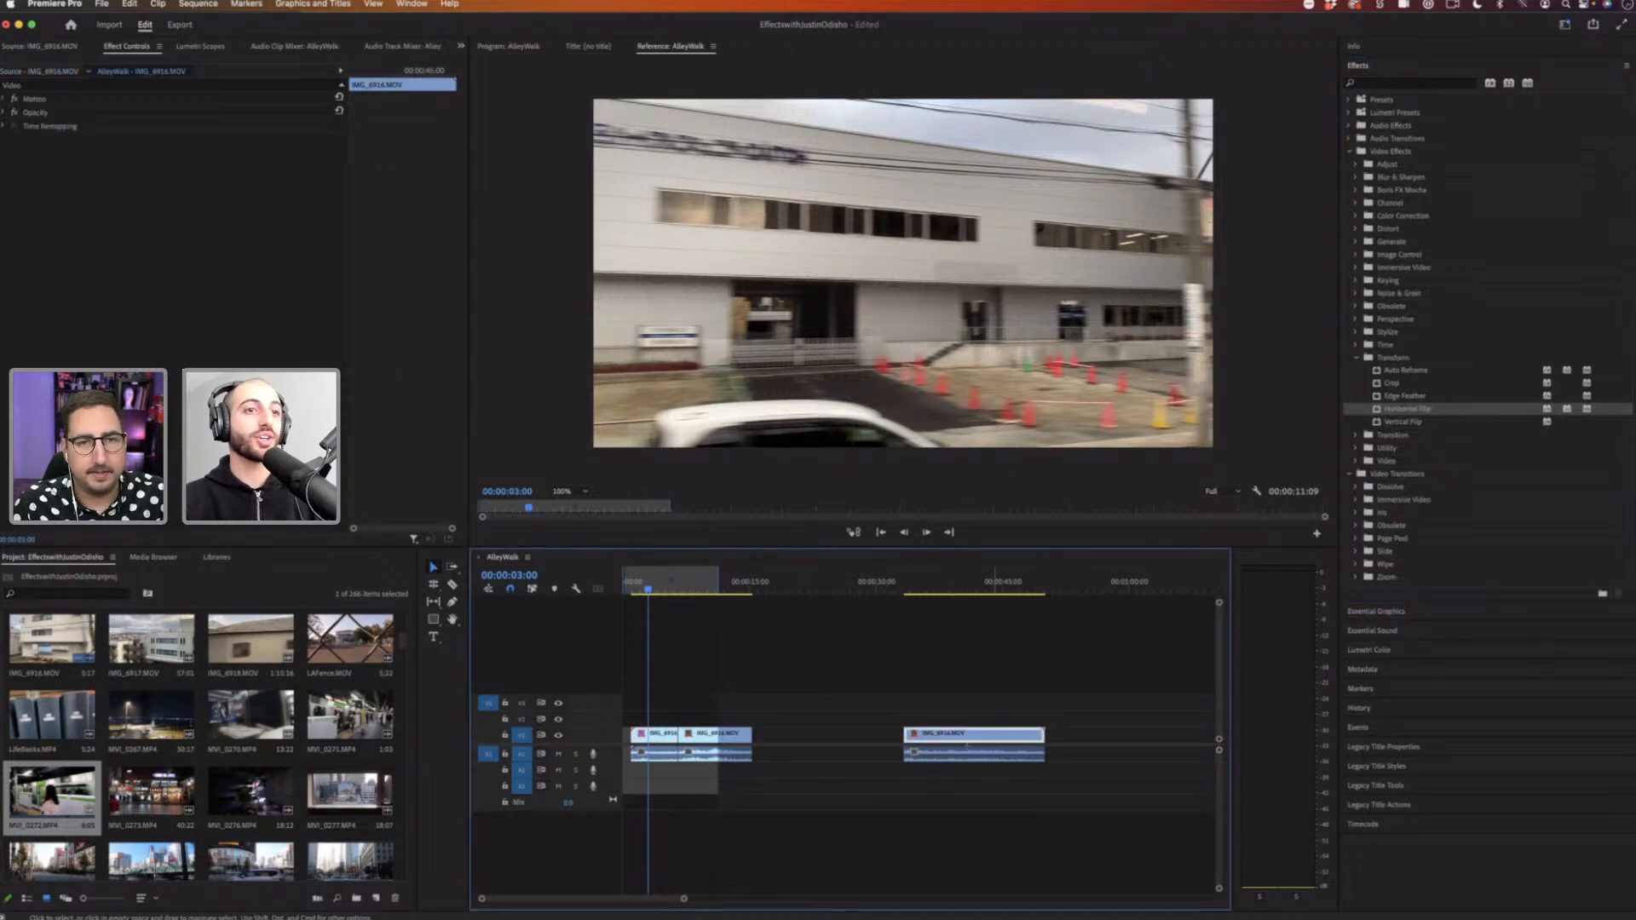
Step: Select and scrub through the third and first clip pieces to review the master-clip flip
click(942, 738)
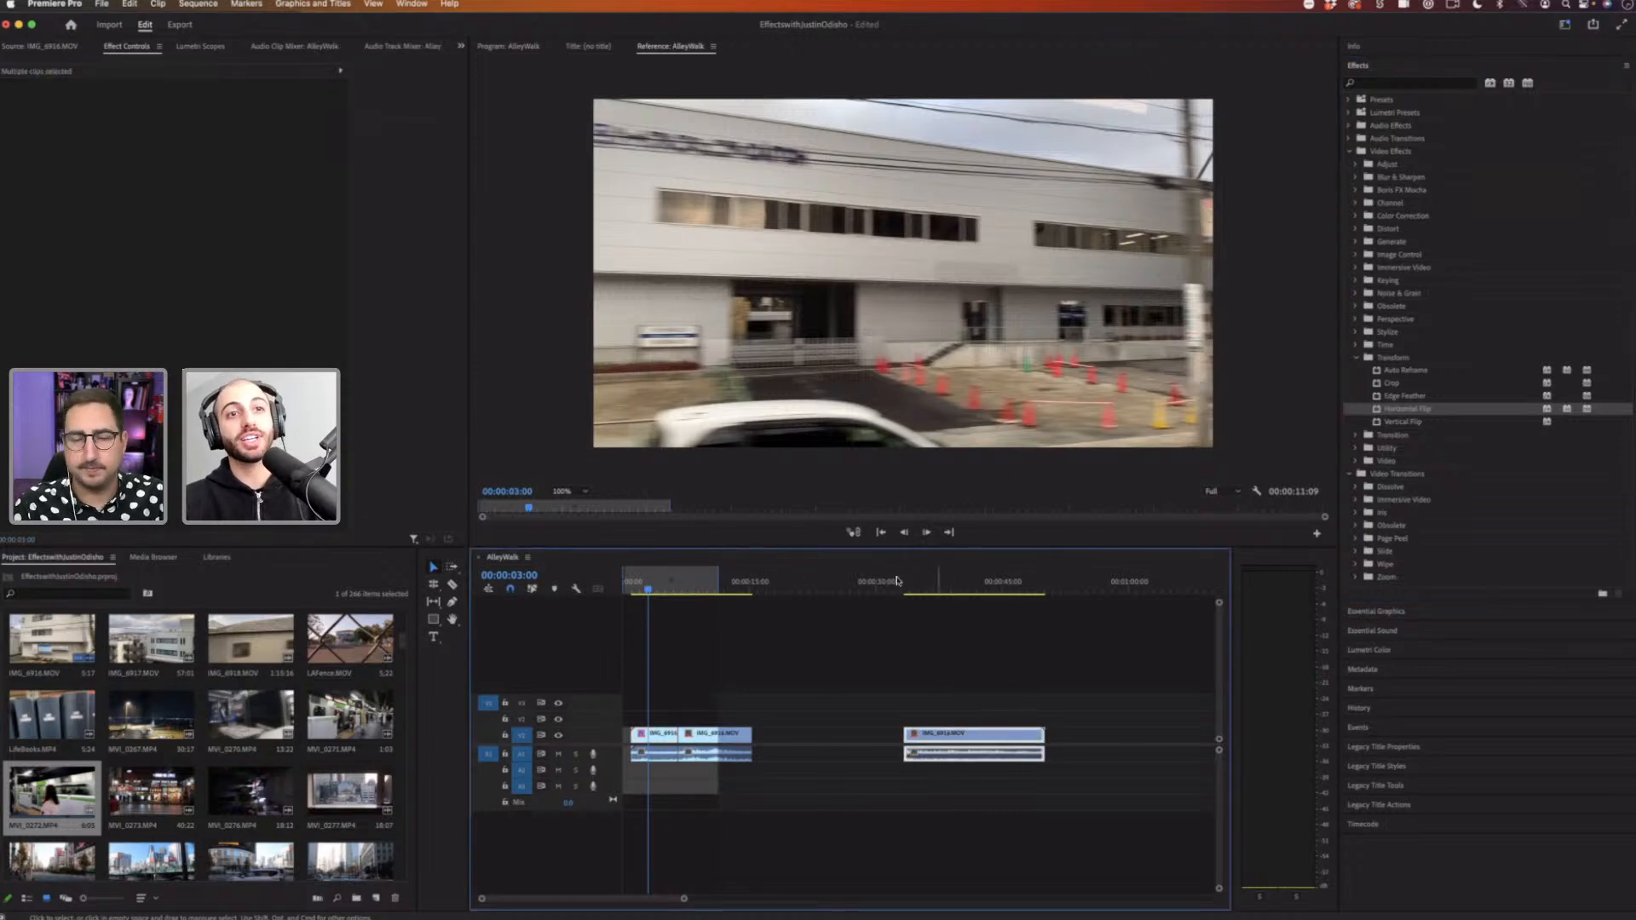
drag(921, 588, 948, 588)
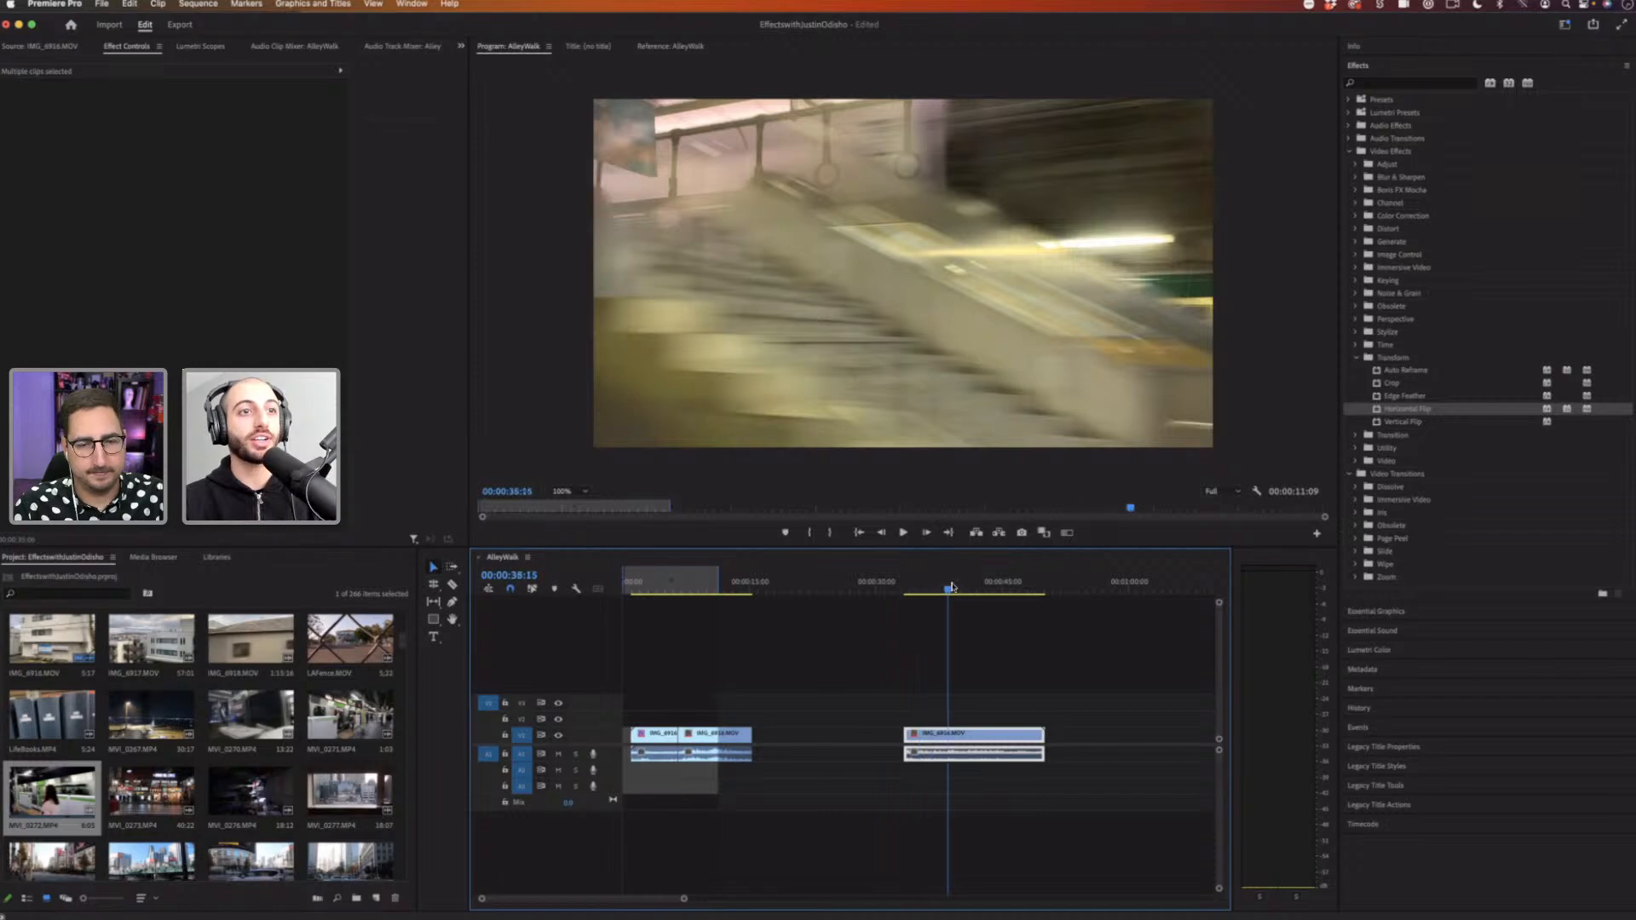
click(645, 586)
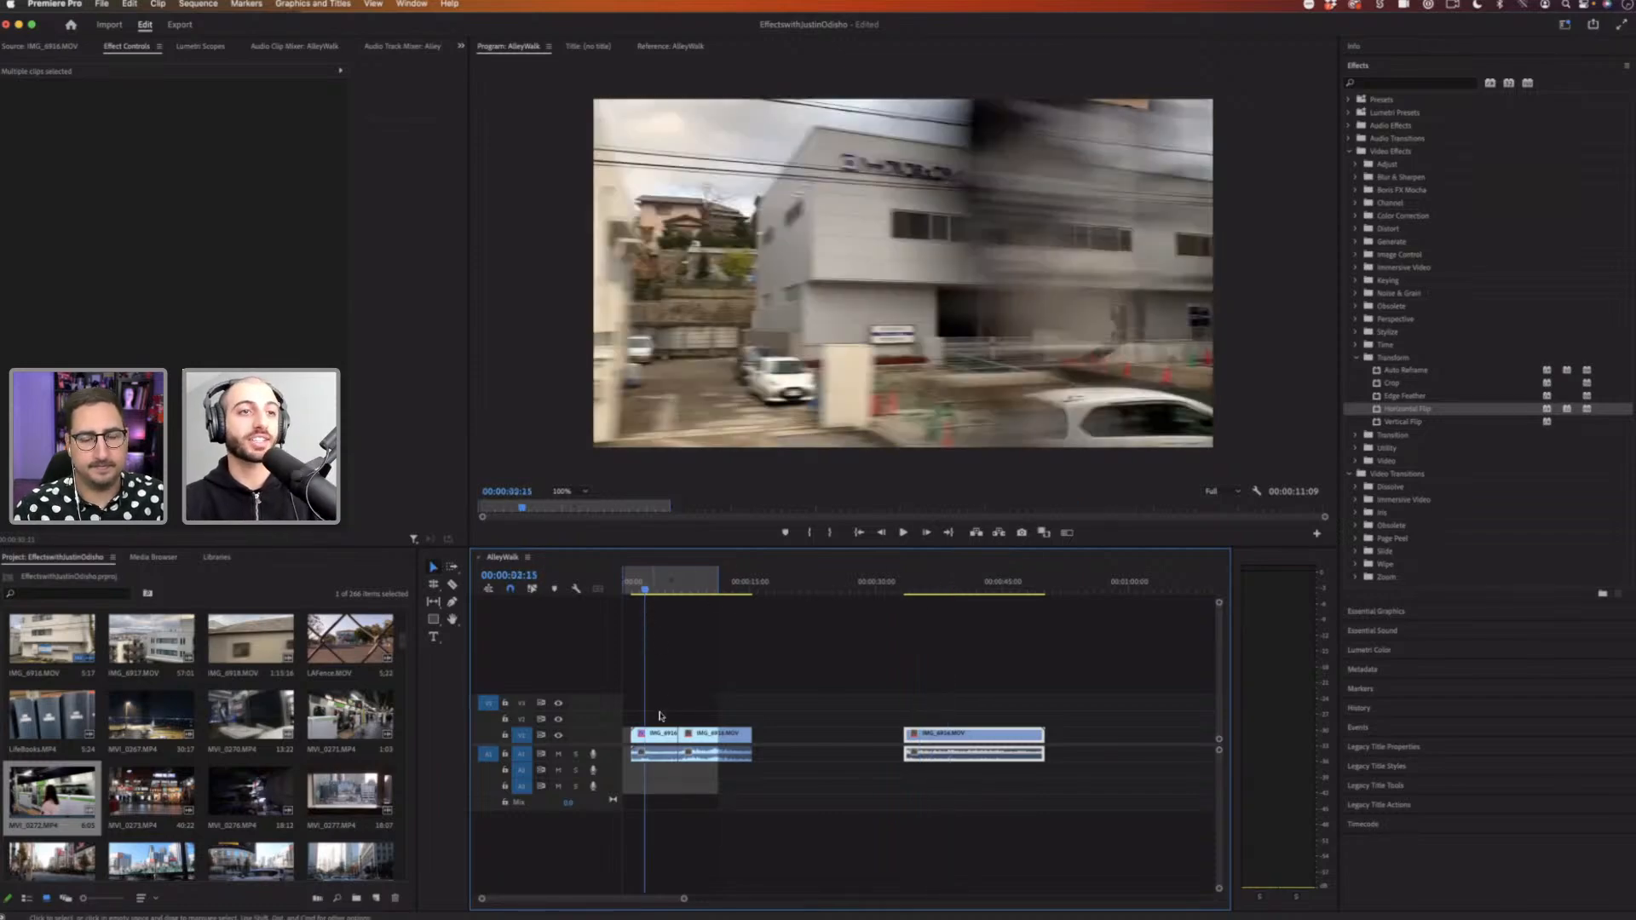
mouse_move(666, 588)
mouse_down()
mouse_move(1013, 588)
mouse_move(708, 593)
mouse_move(655, 610)
mouse_up()
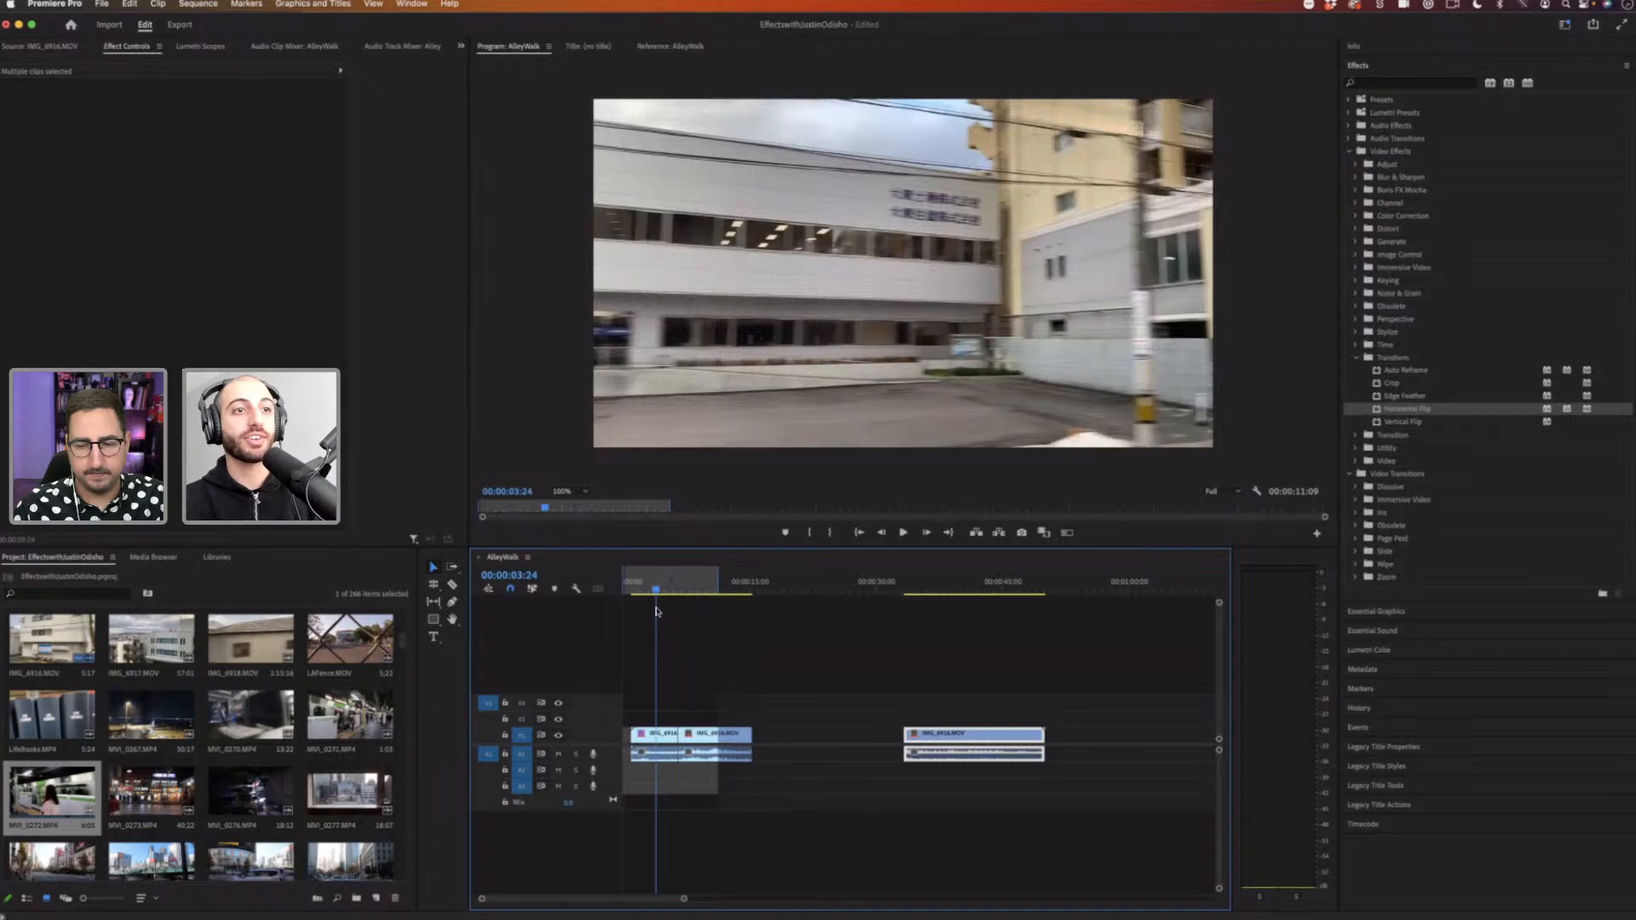
click(662, 740)
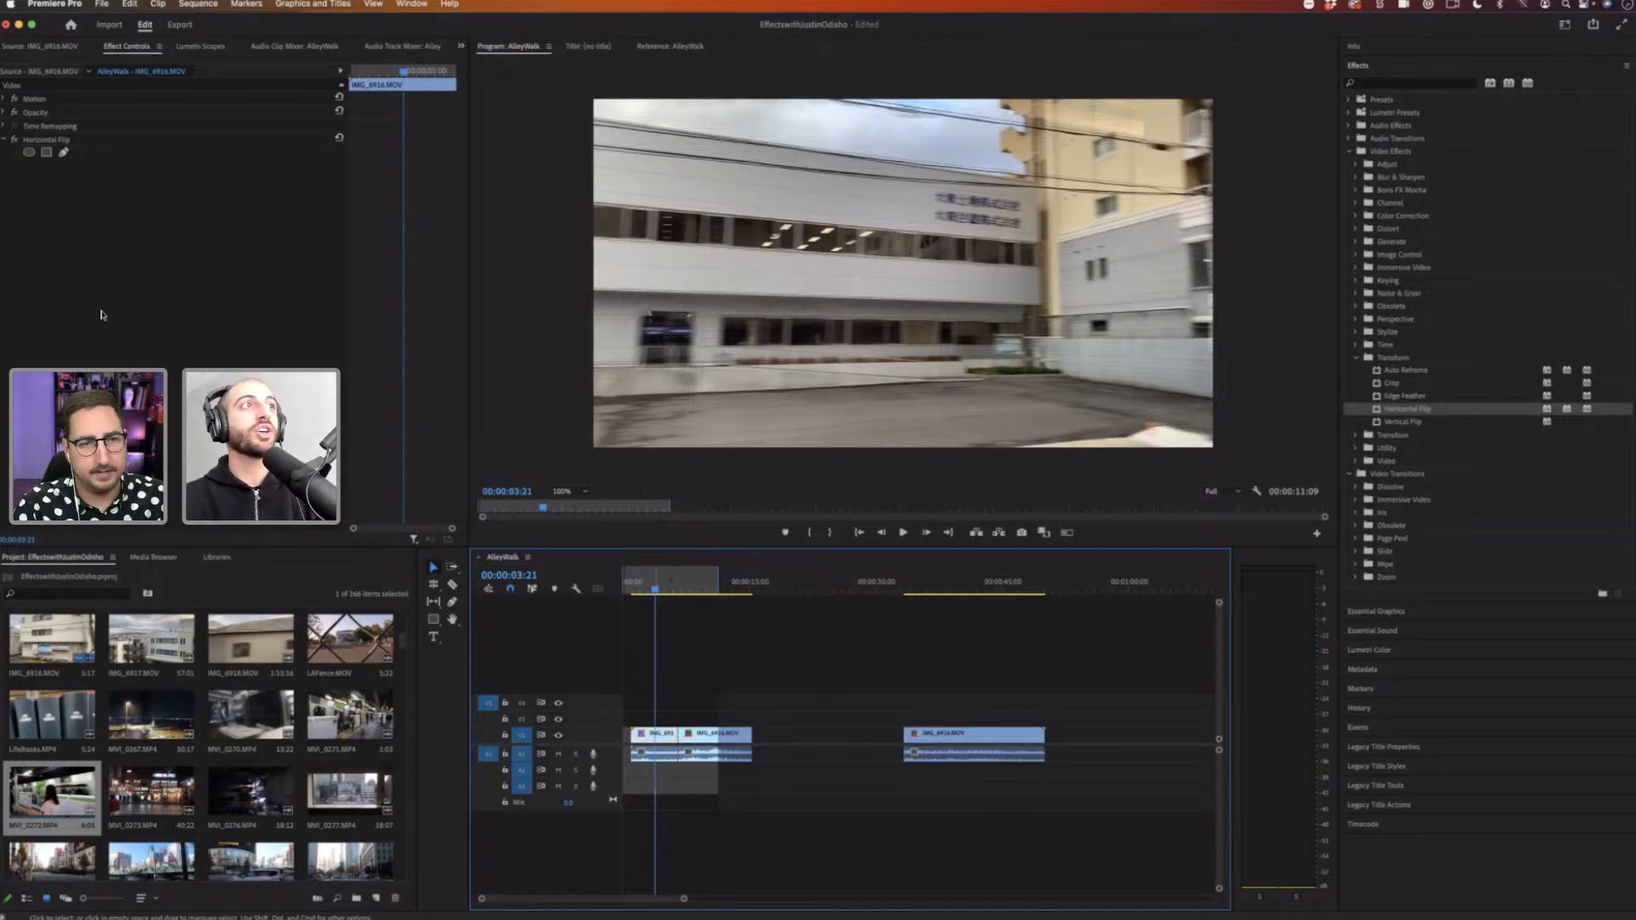
click(133, 309)
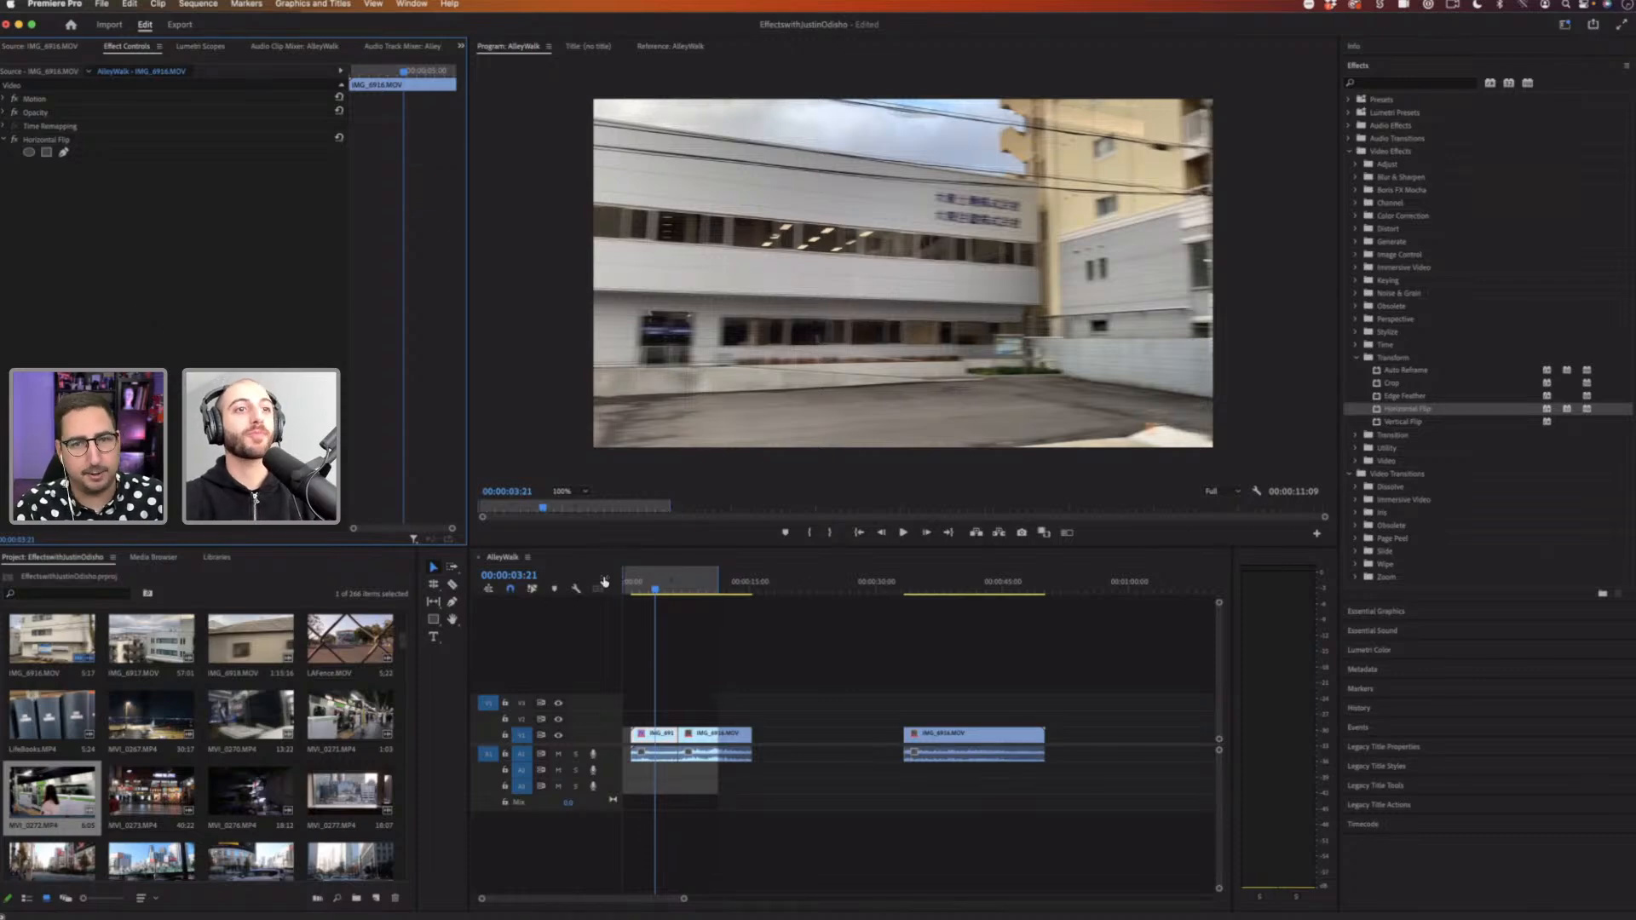
drag(695, 588, 704, 588)
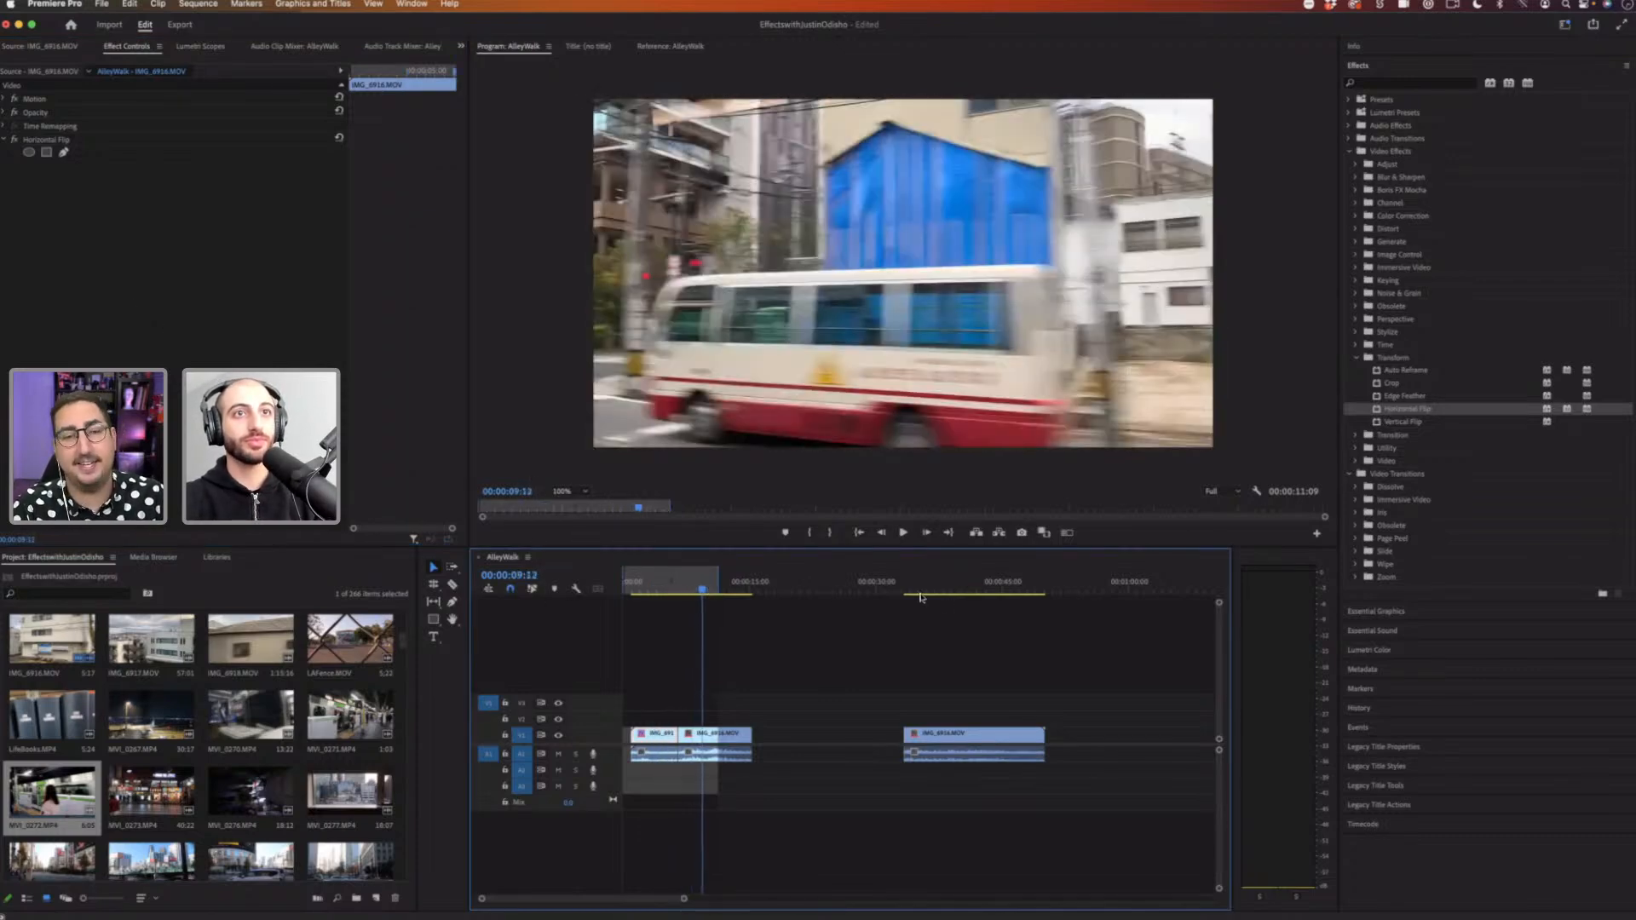
drag(934, 579, 714, 594)
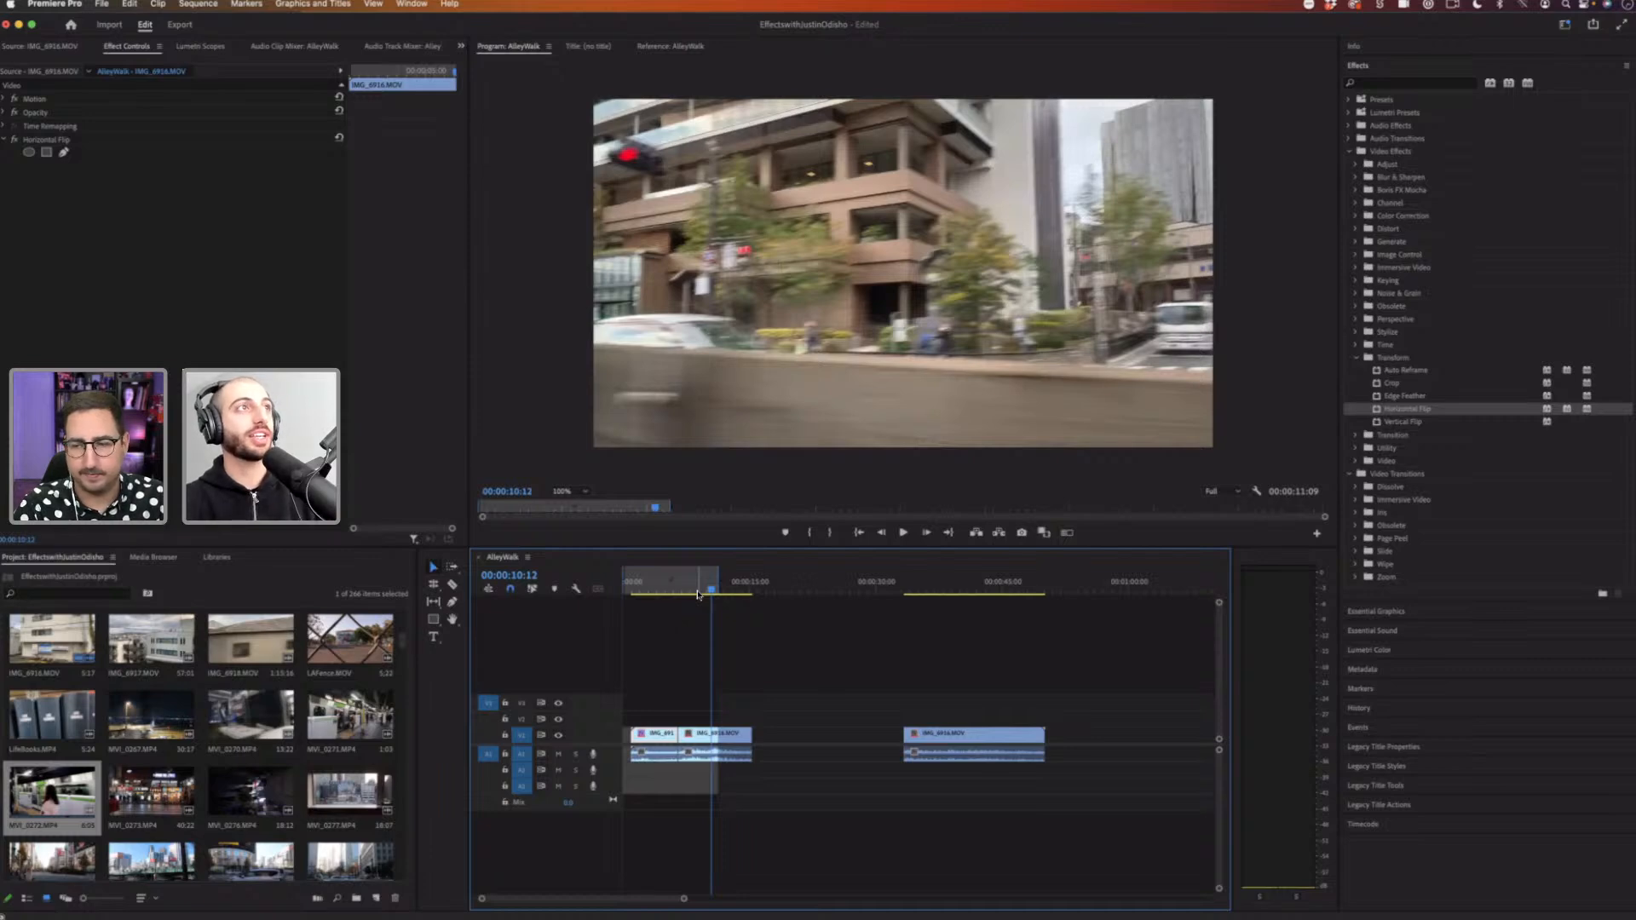
click(250, 278)
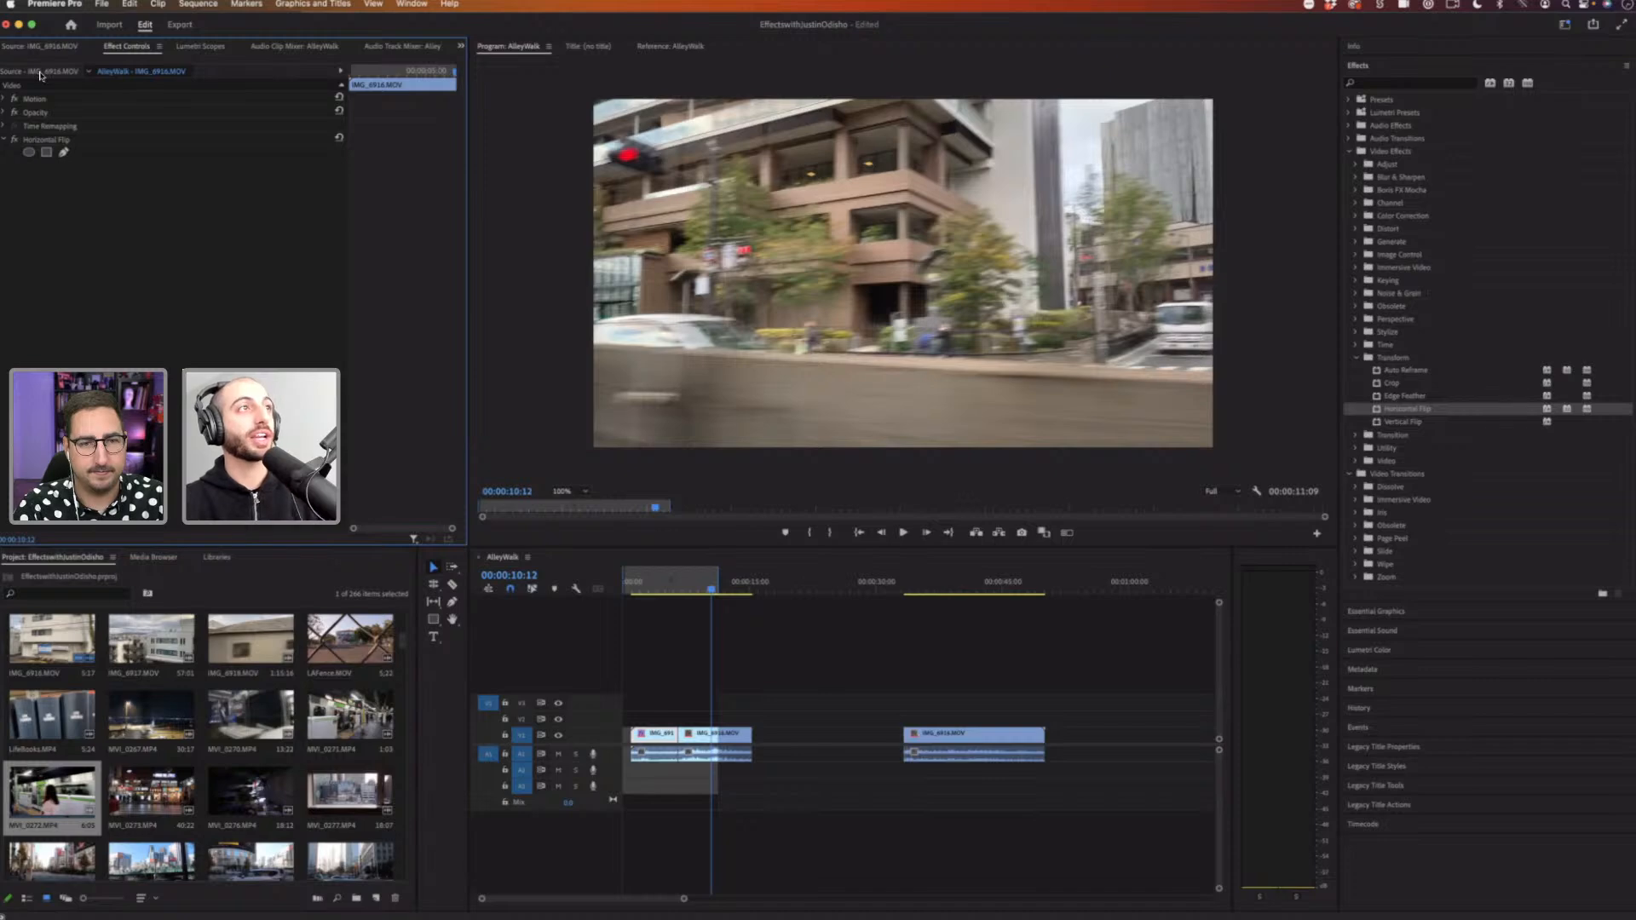
Step: Compare the Horizontal Flip on the master clip with the sequence clips' effects in Effect Controls
click(160, 73)
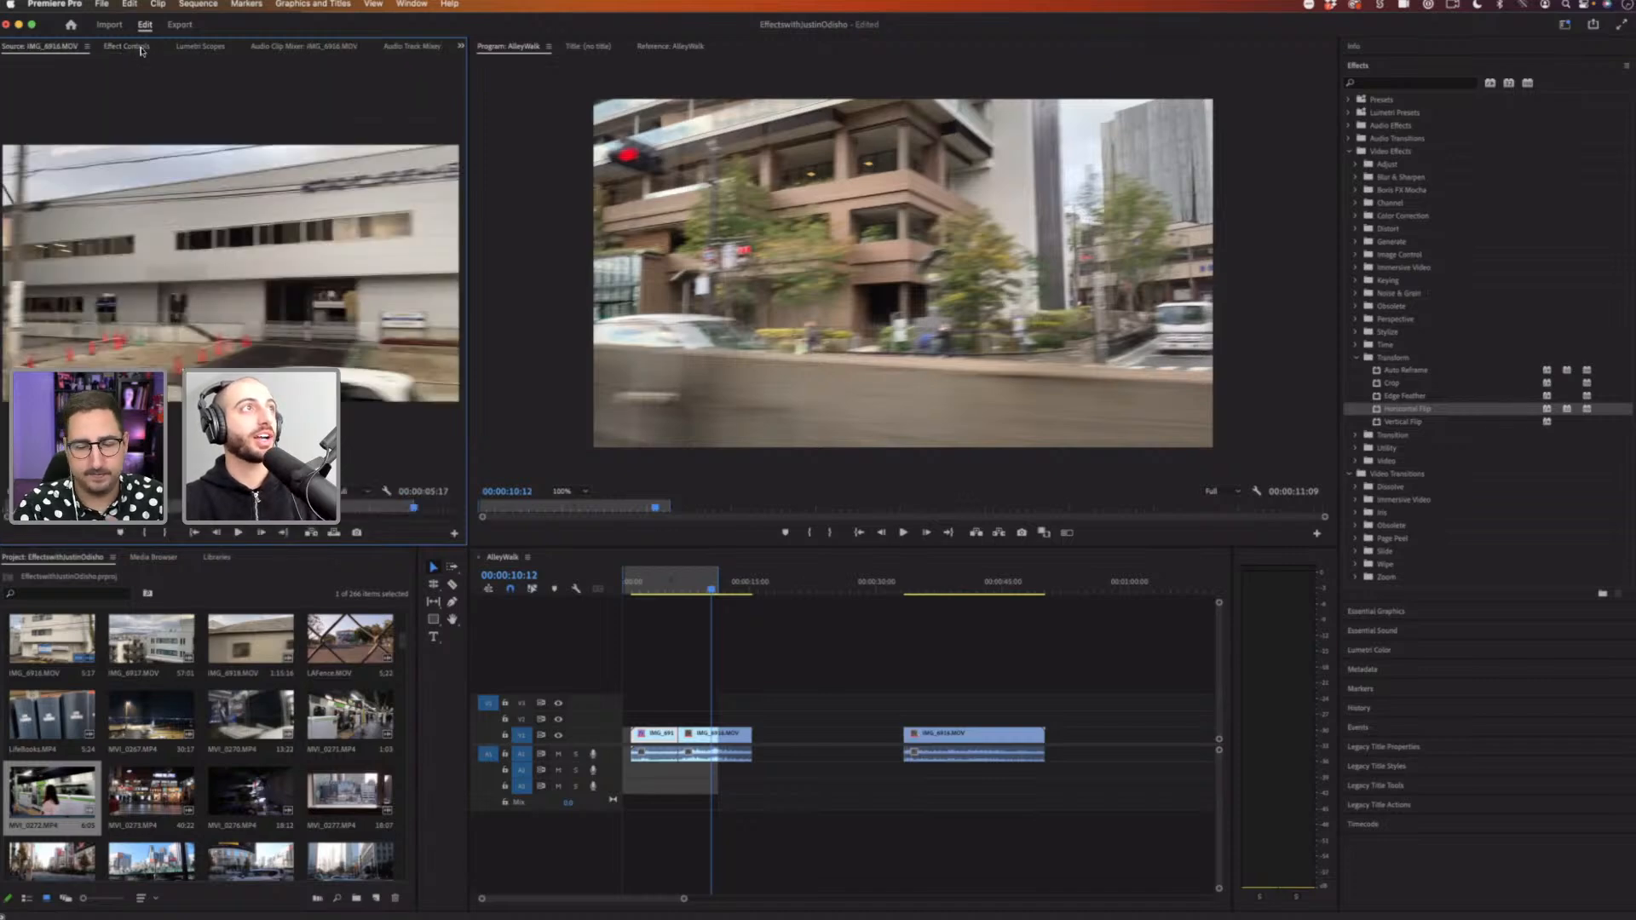
click(128, 46)
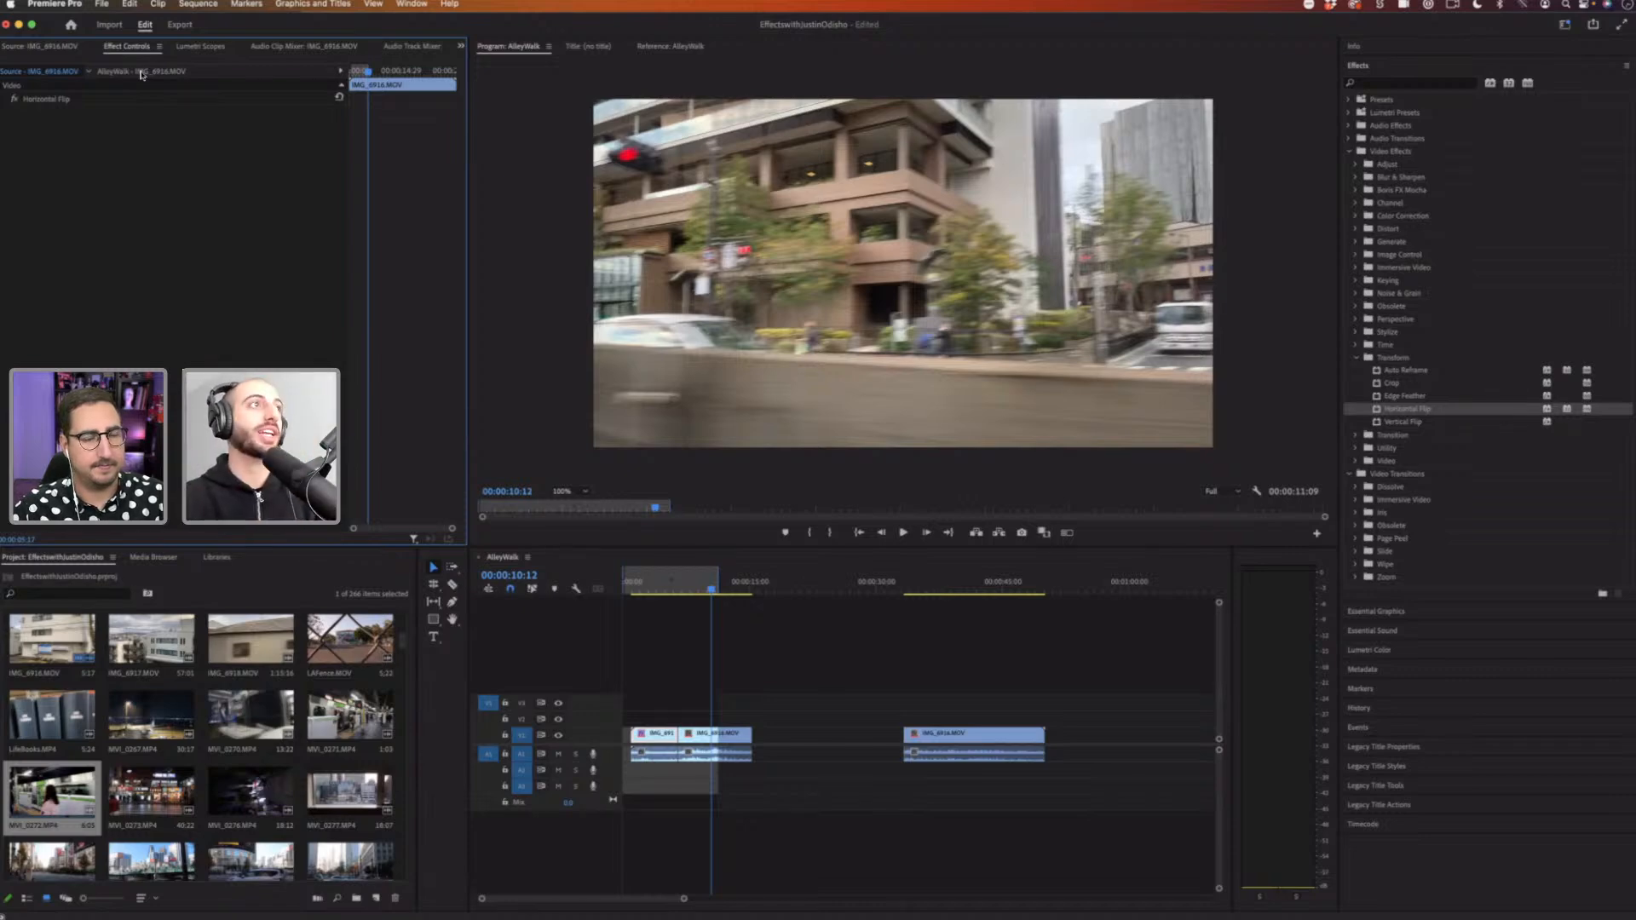
click(140, 74)
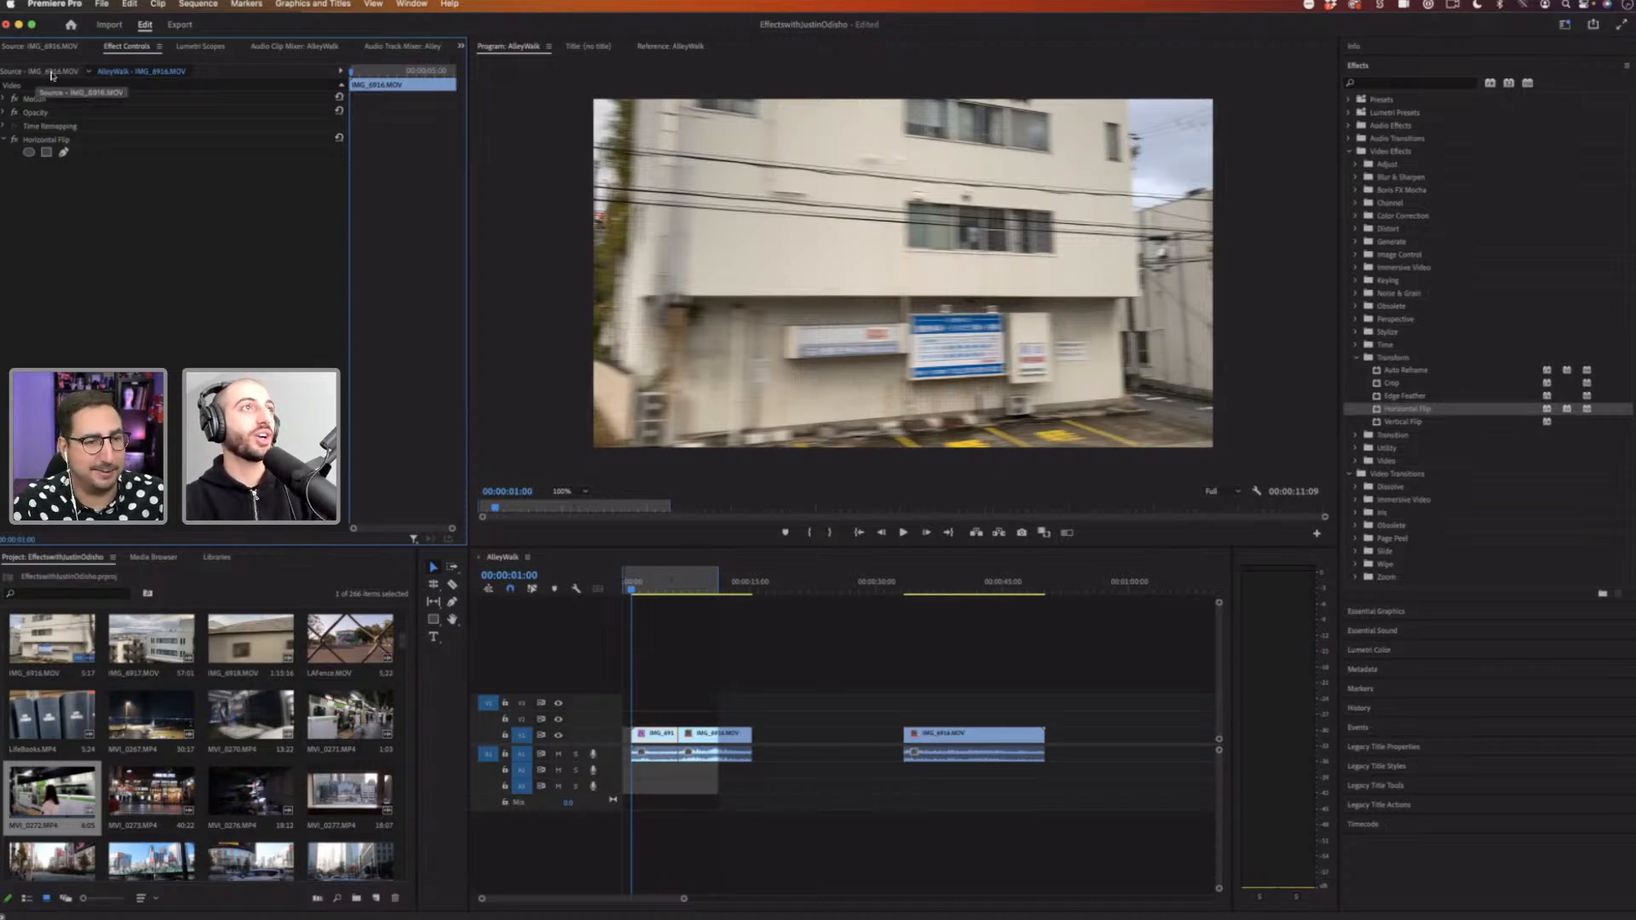
click(339, 72)
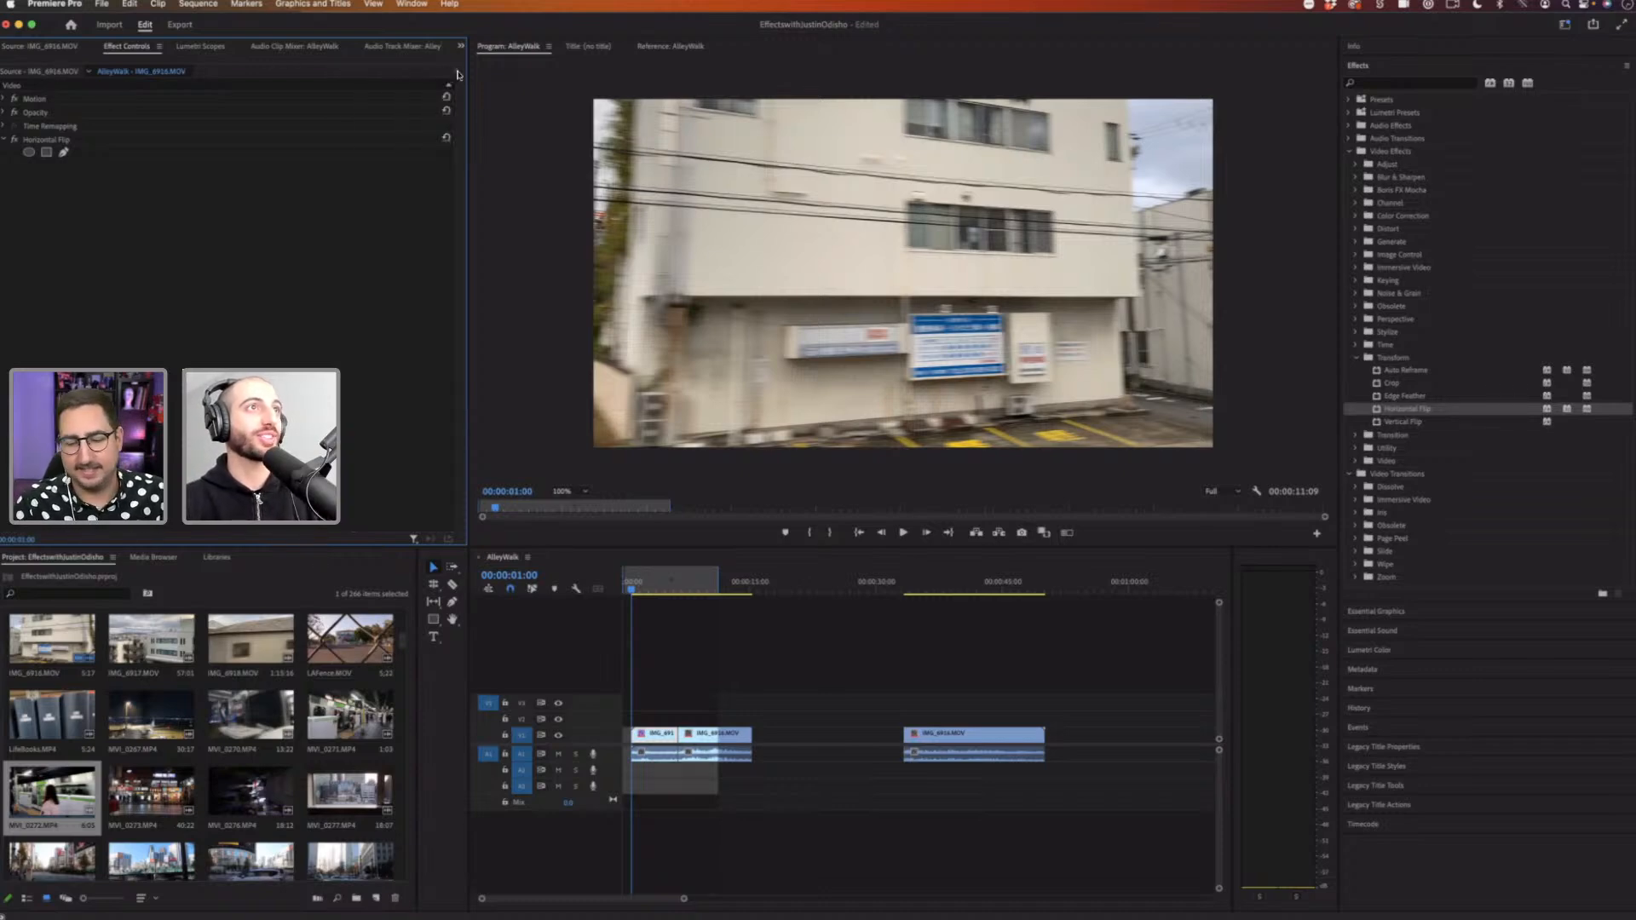
click(456, 71)
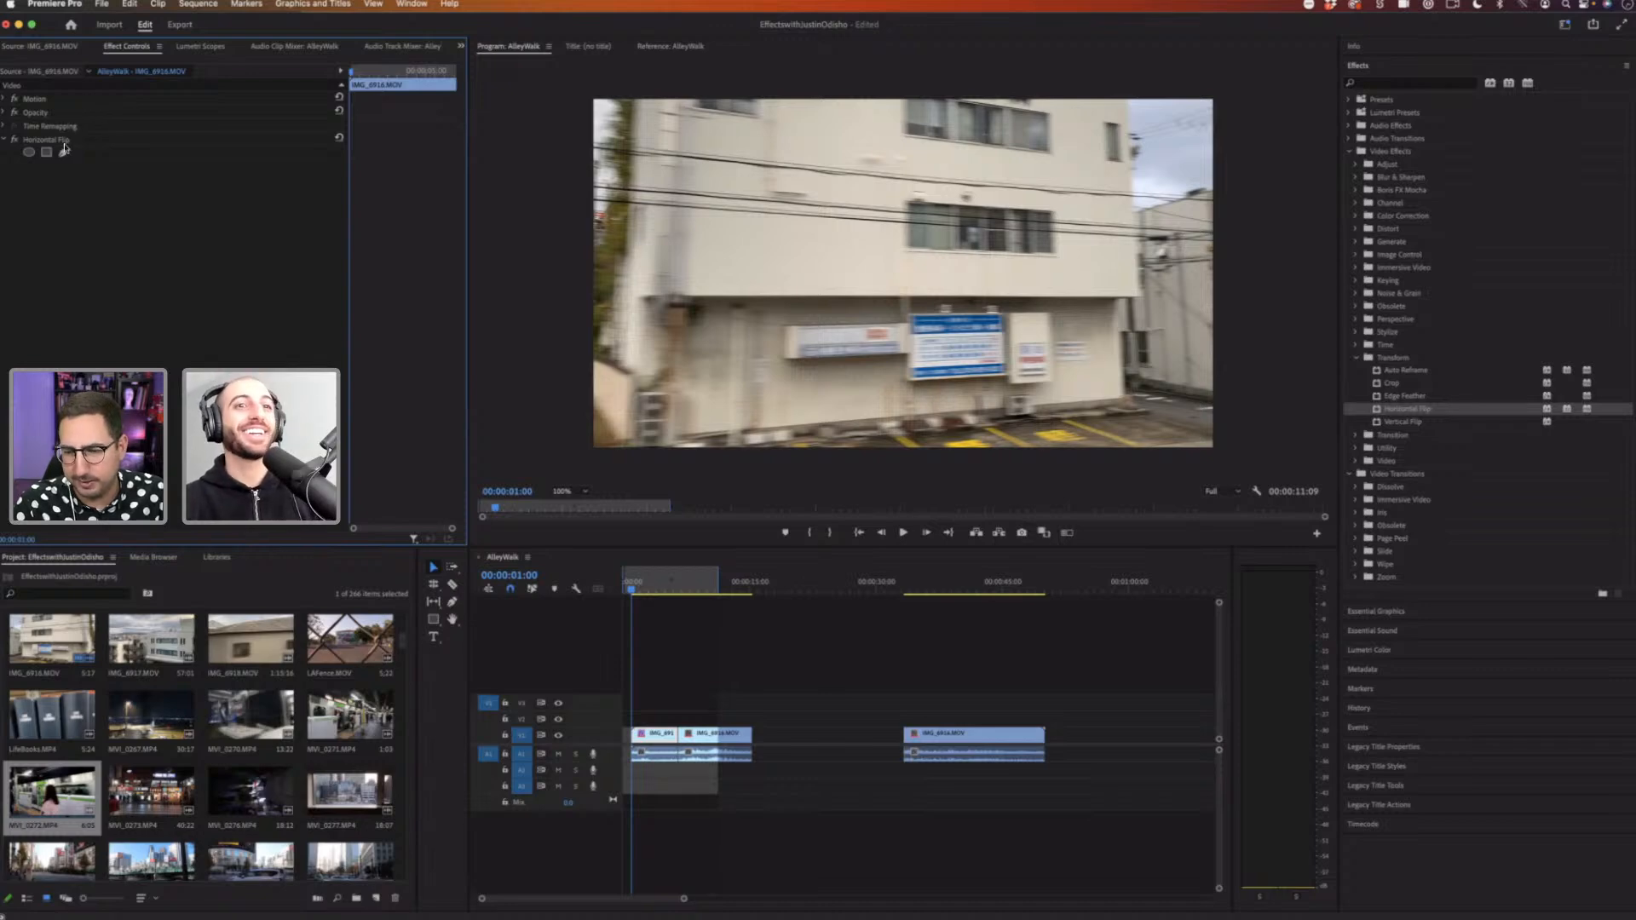
click(101, 141)
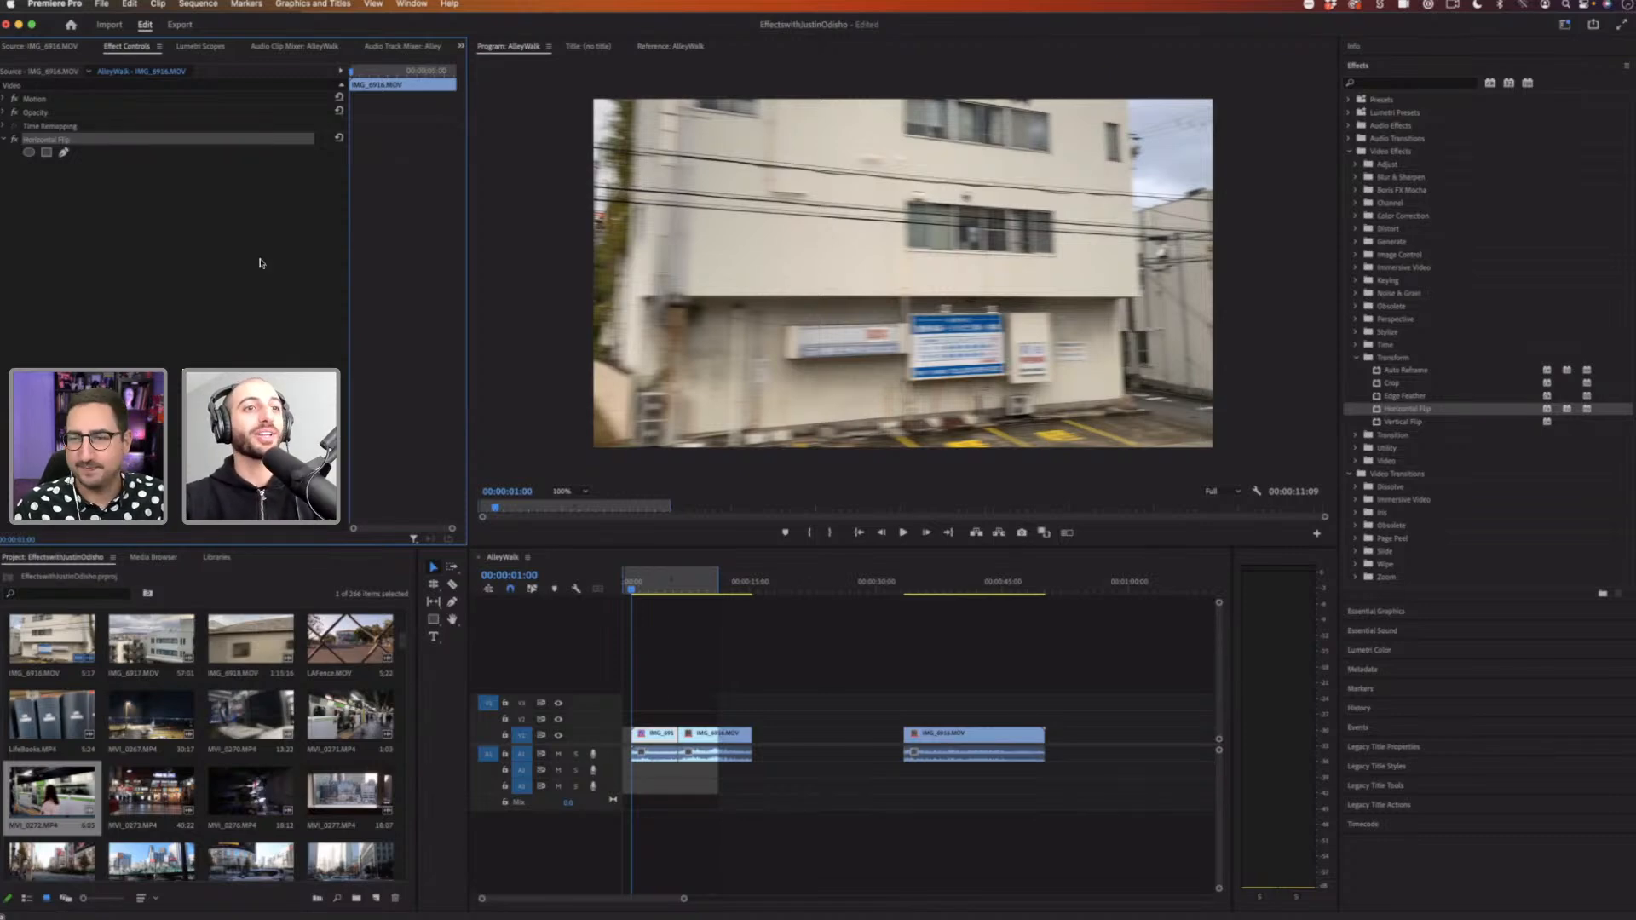
click(1167, 667)
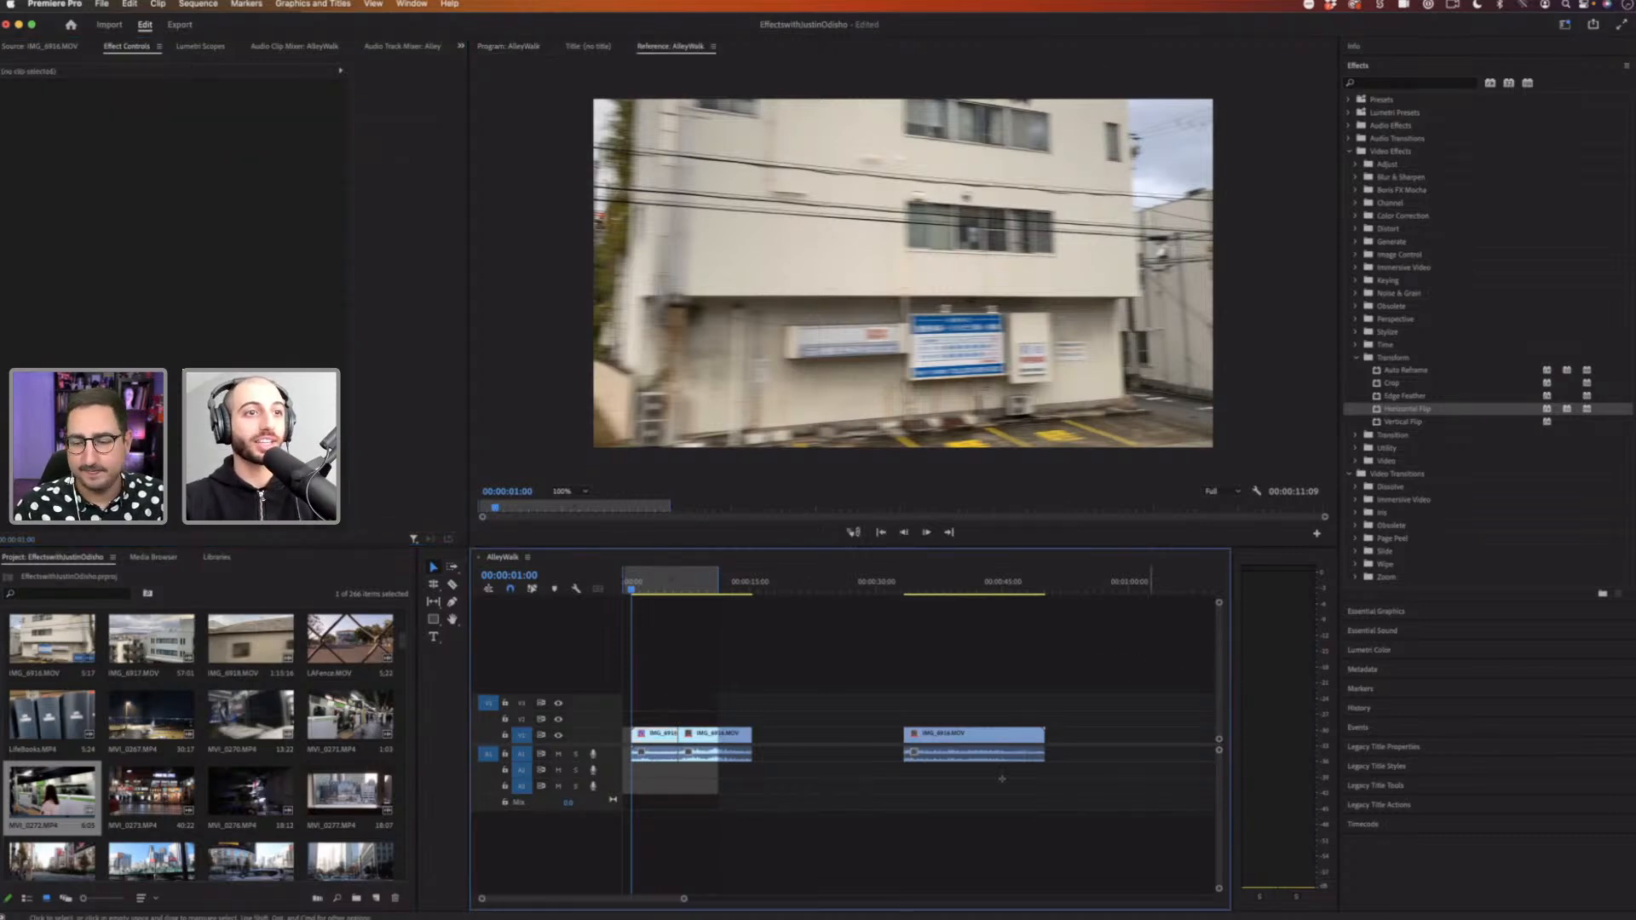
click(993, 738)
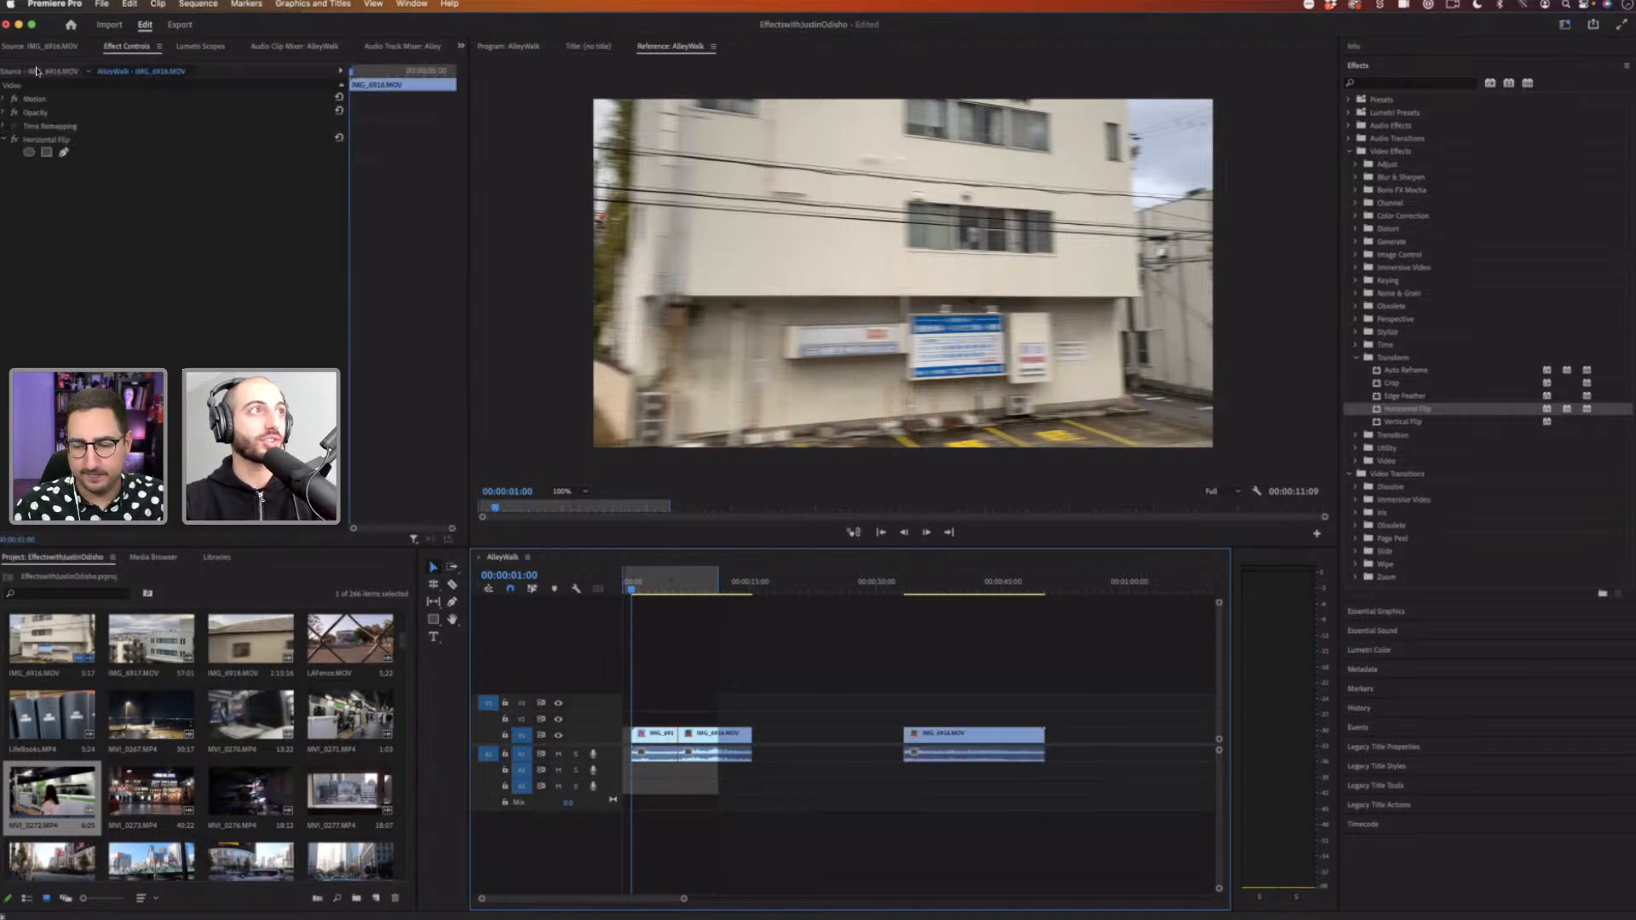
click(40, 74)
click(111, 48)
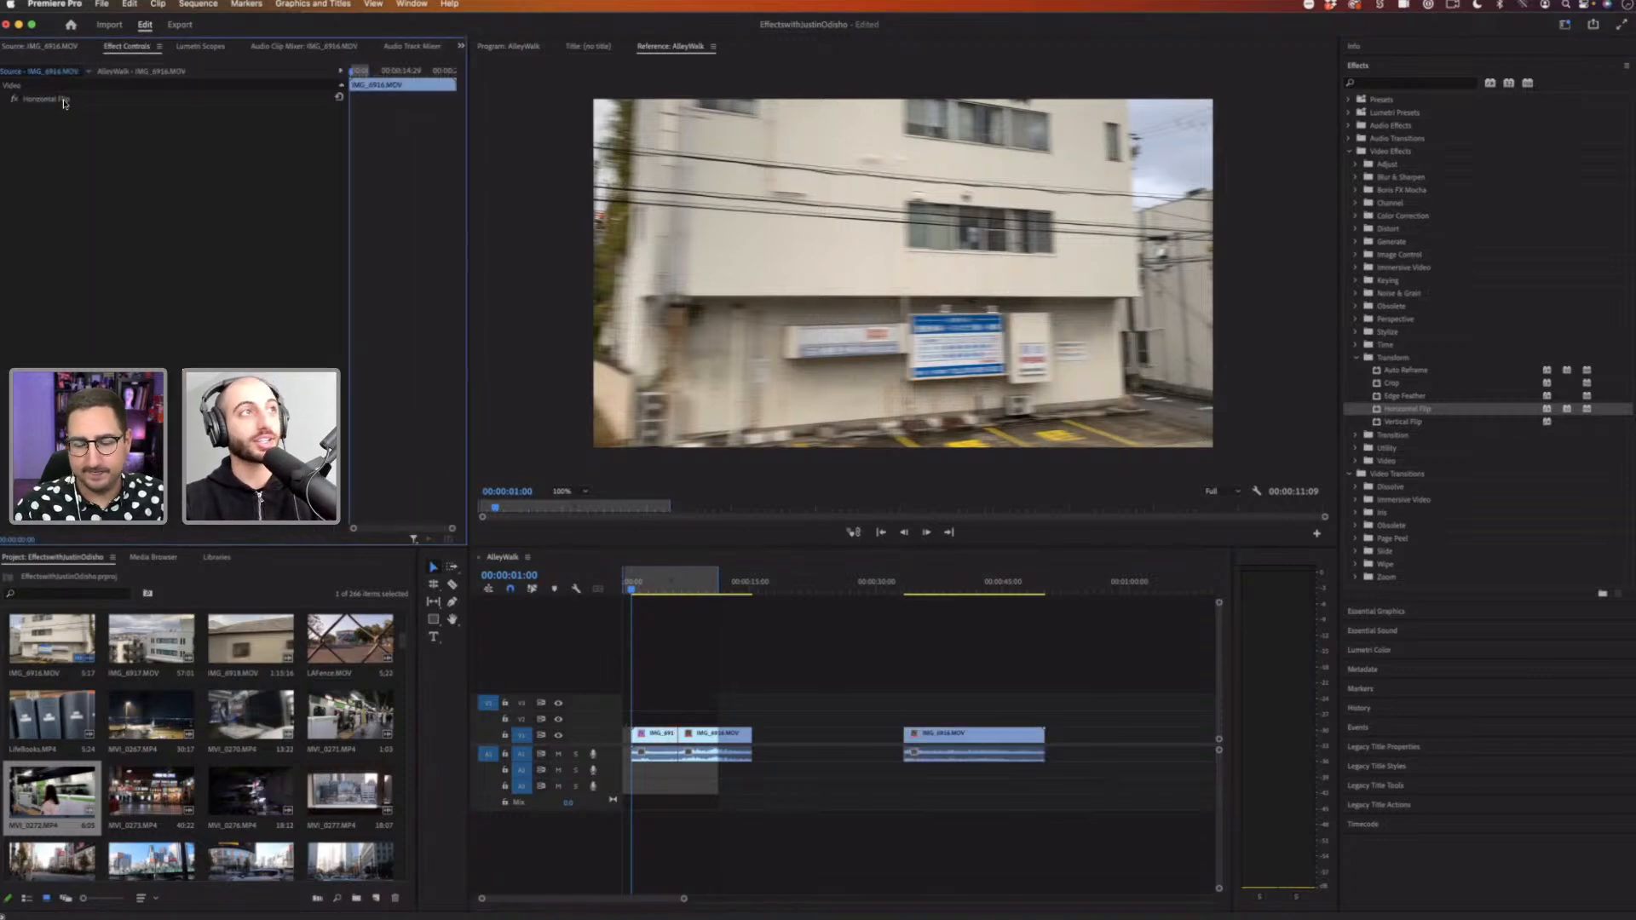
Step: Remove the Horizontal Flip effect from the IMG_6916.MOV master clip and return to the sequence clip's effects
click(71, 104)
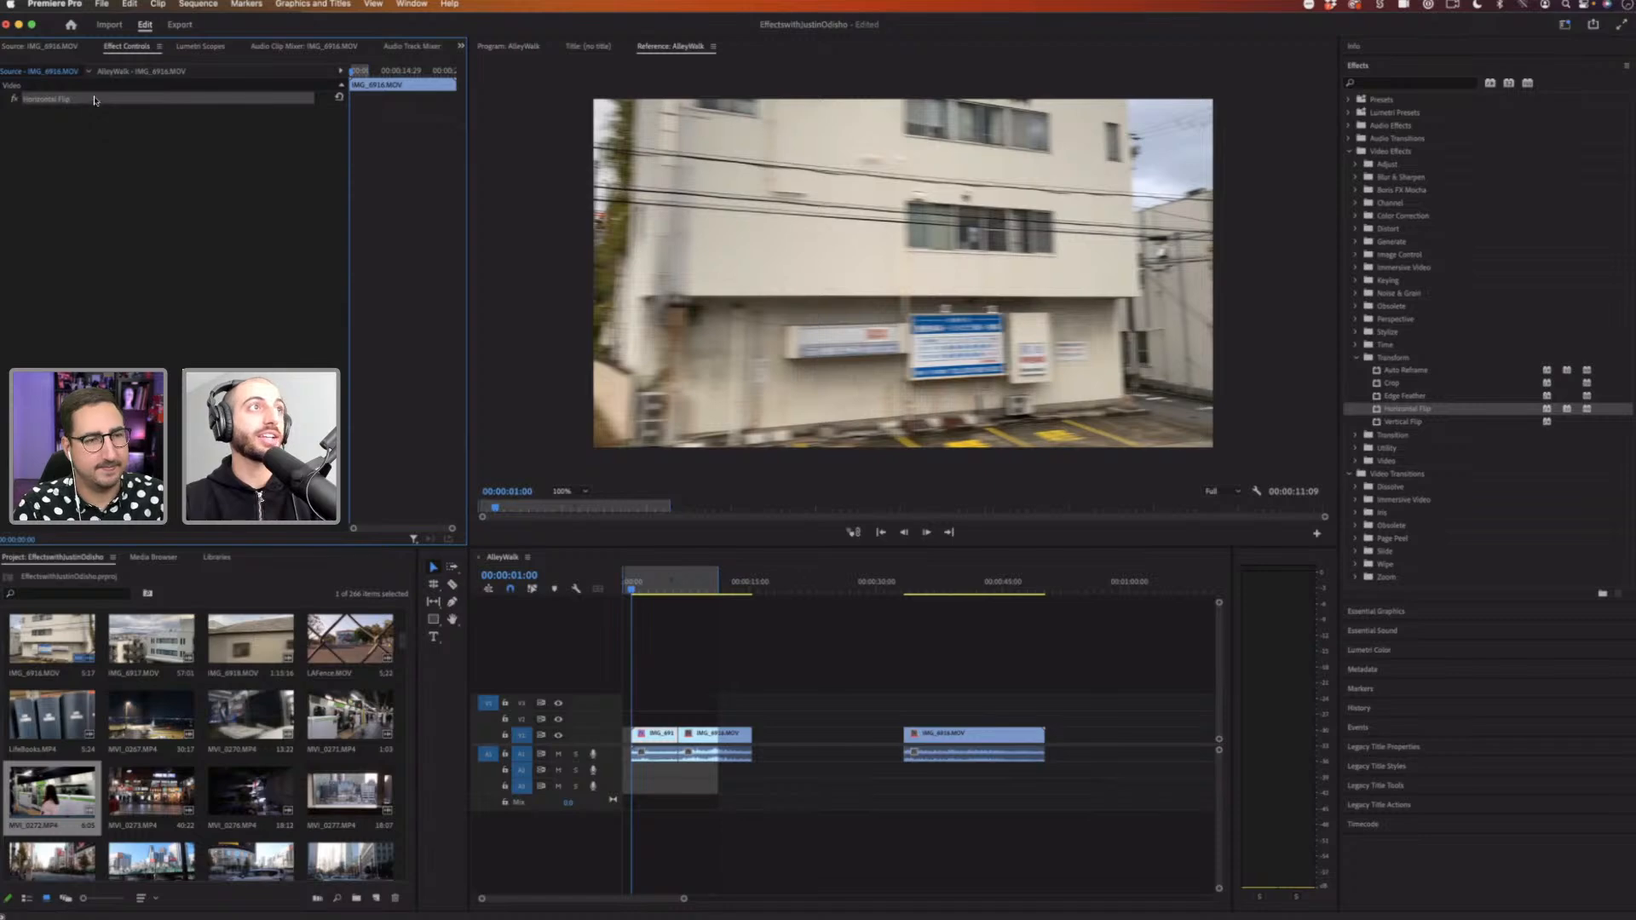
key(Delete)
click(146, 73)
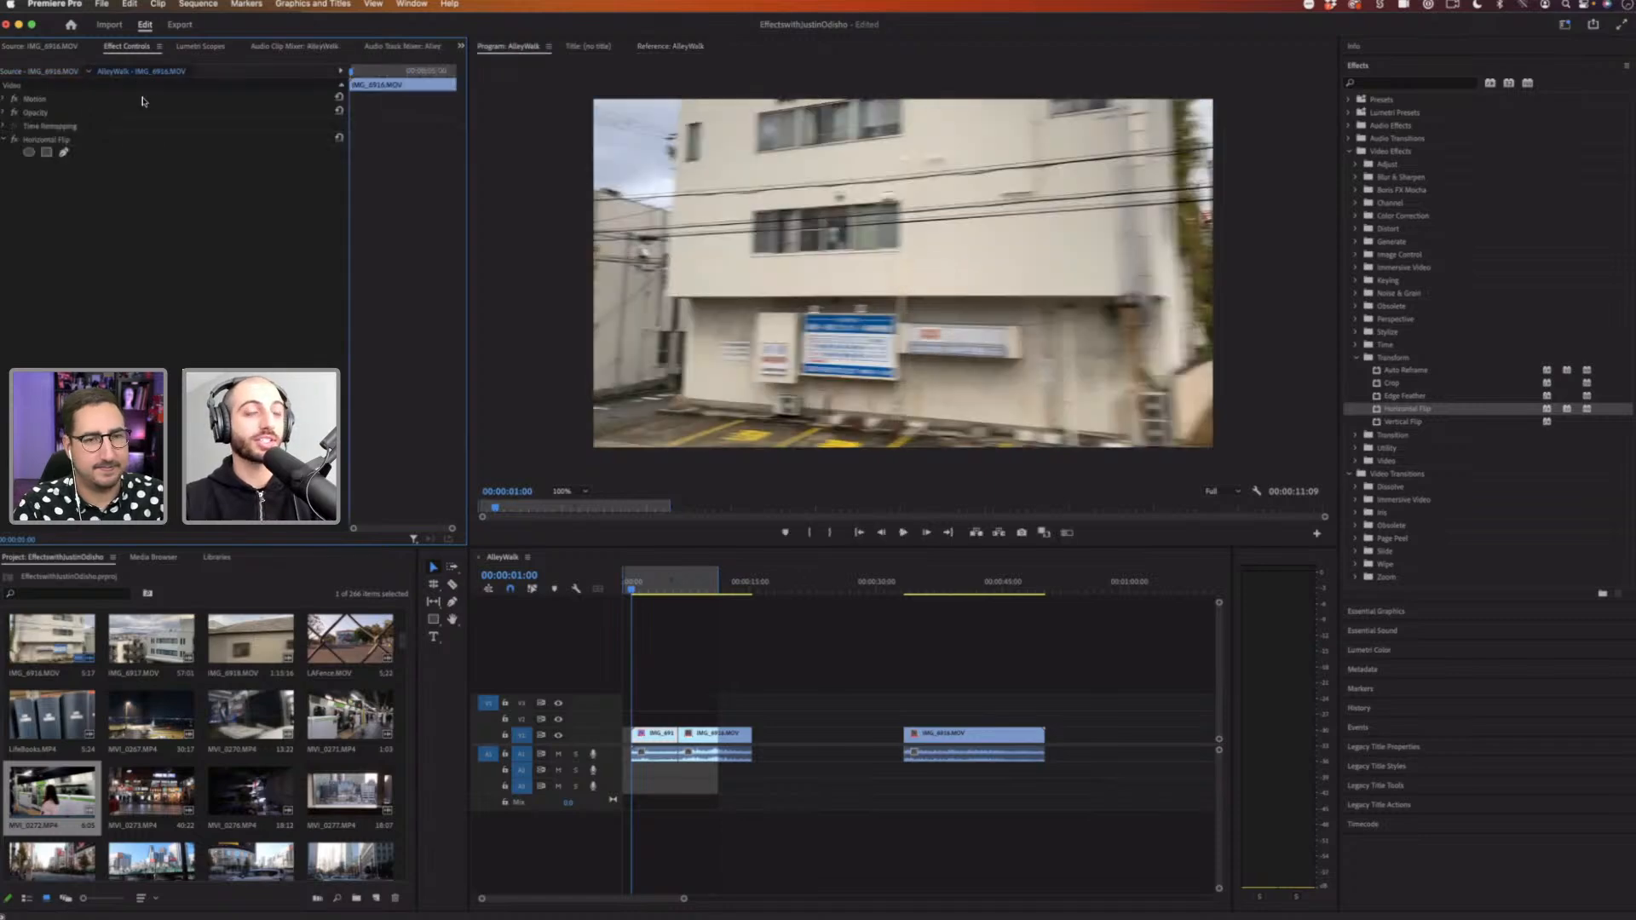
Step: Delete the first clip pieces and move the remaining IMG_6916.MOV clip to the start of the sequence
click(652, 738)
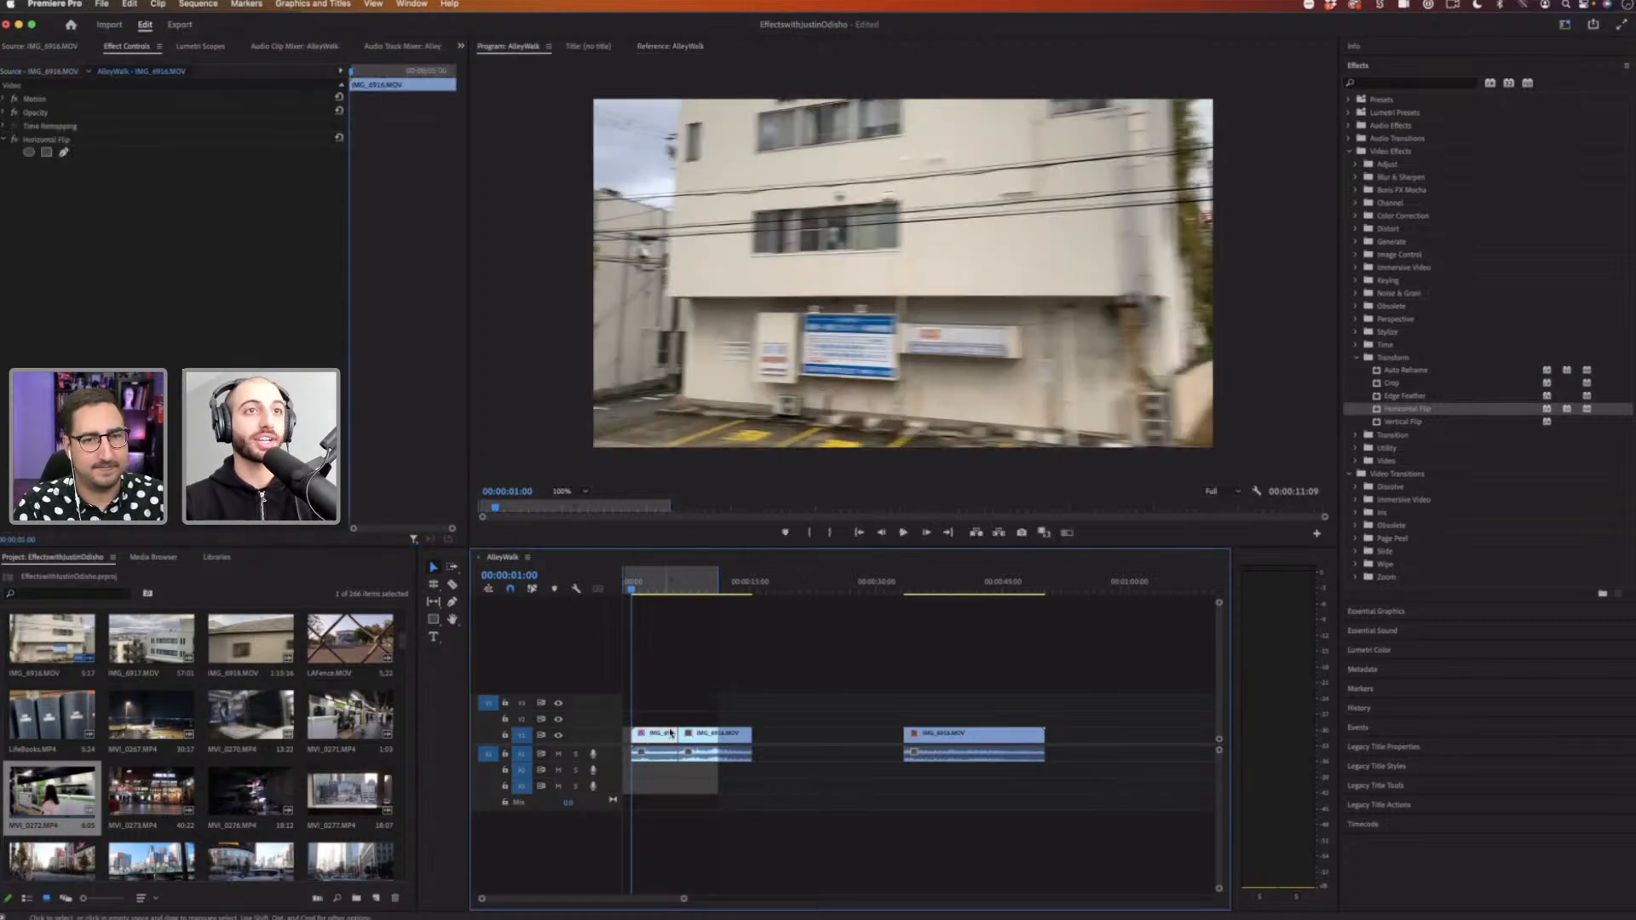
drag(760, 696, 673, 776)
key(Delete)
drag(1065, 661, 654, 731)
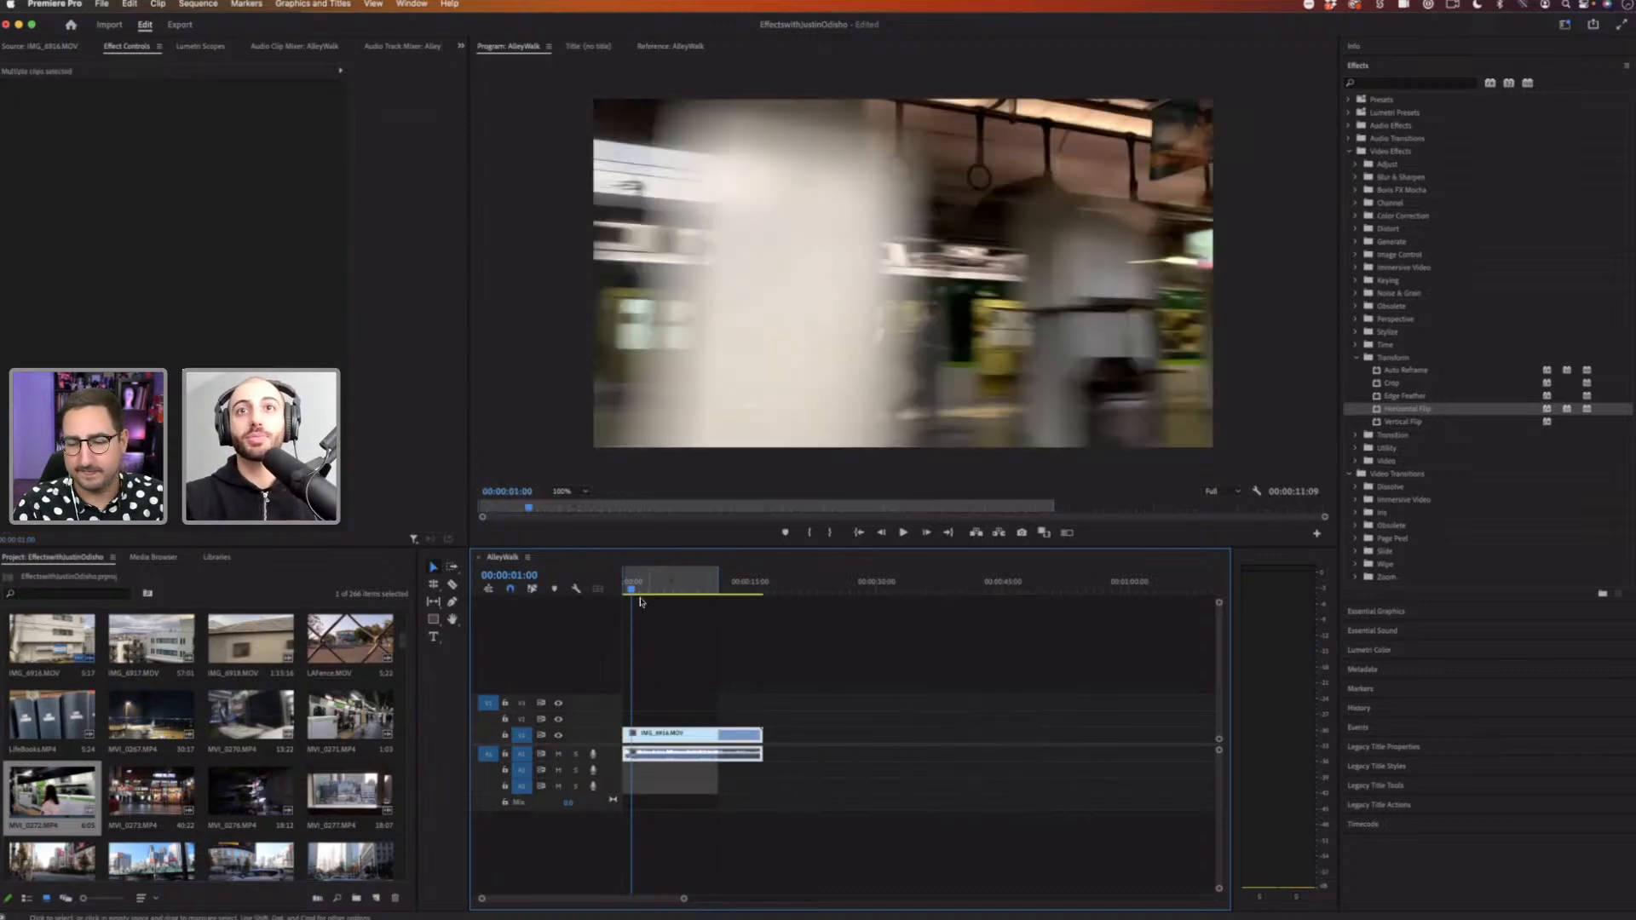
Step: Collapse the Transform effects category, expand Distort, and select the Wave Warp effect
click(1358, 359)
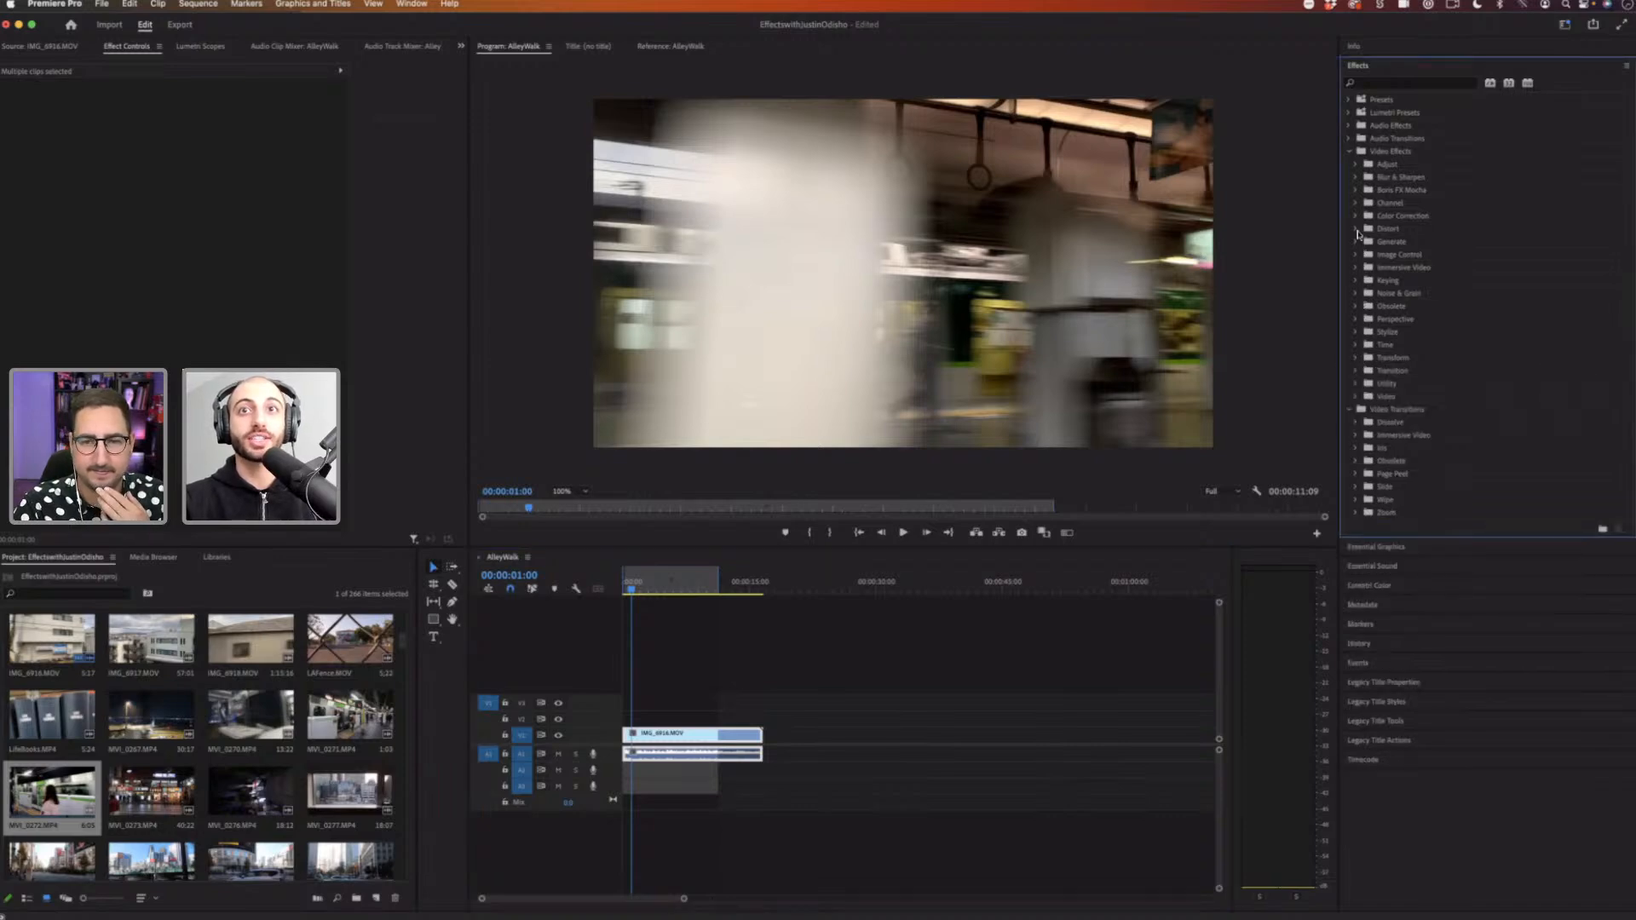
click(1359, 230)
click(1405, 382)
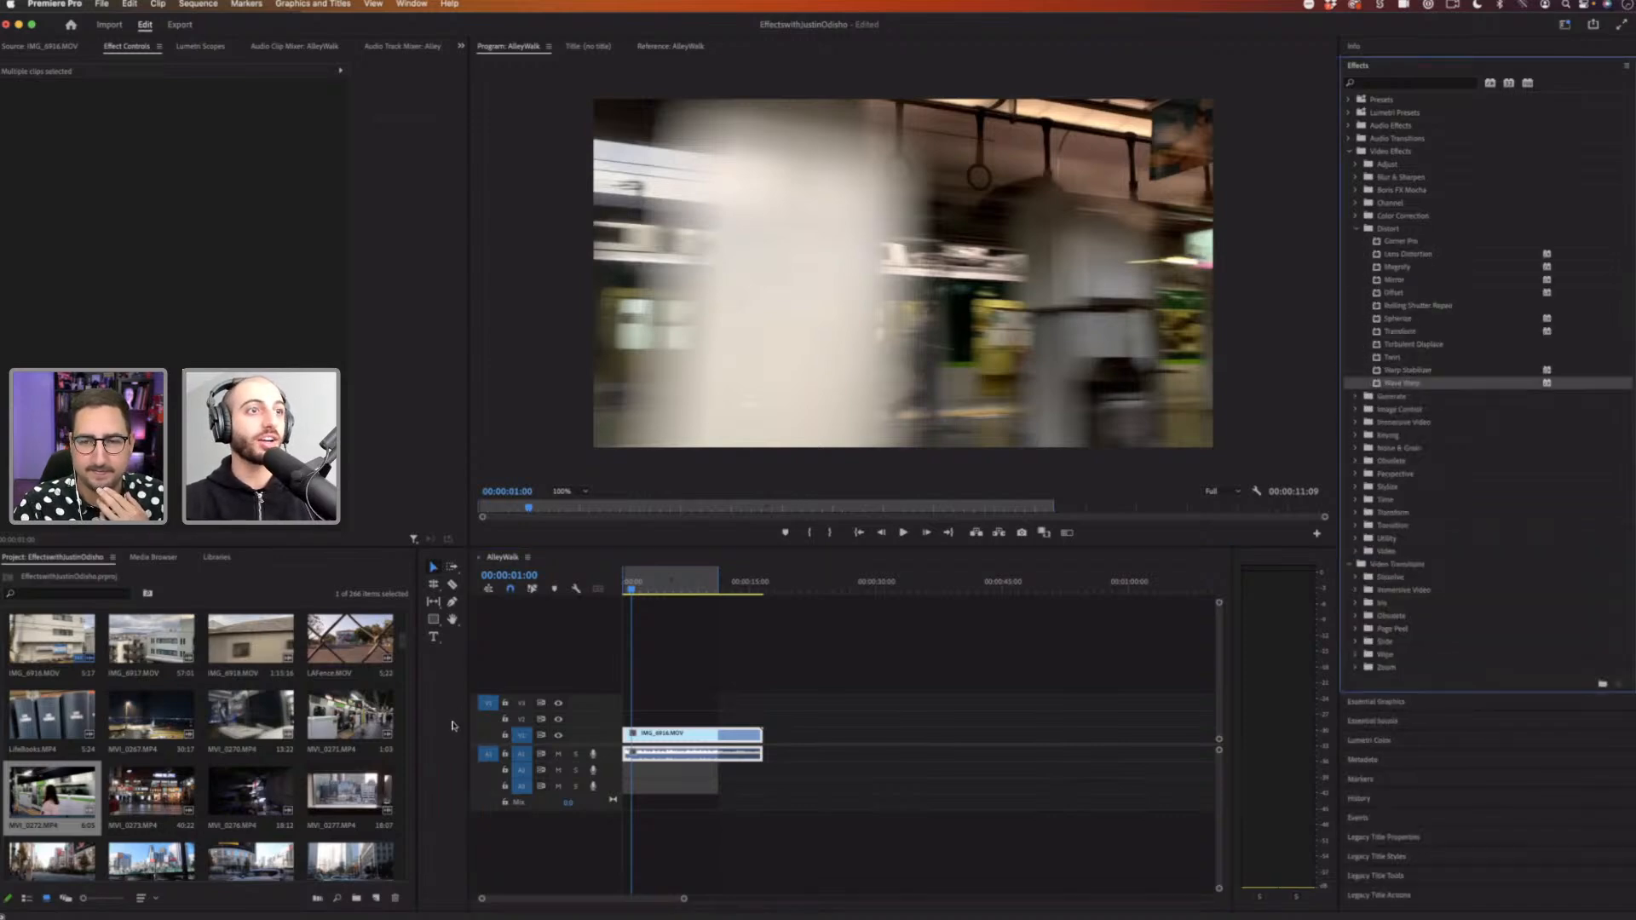
Step: Add a title reading TEXT over the video with the Type tool and scale it up to about 212
click(433, 636)
click(773, 281)
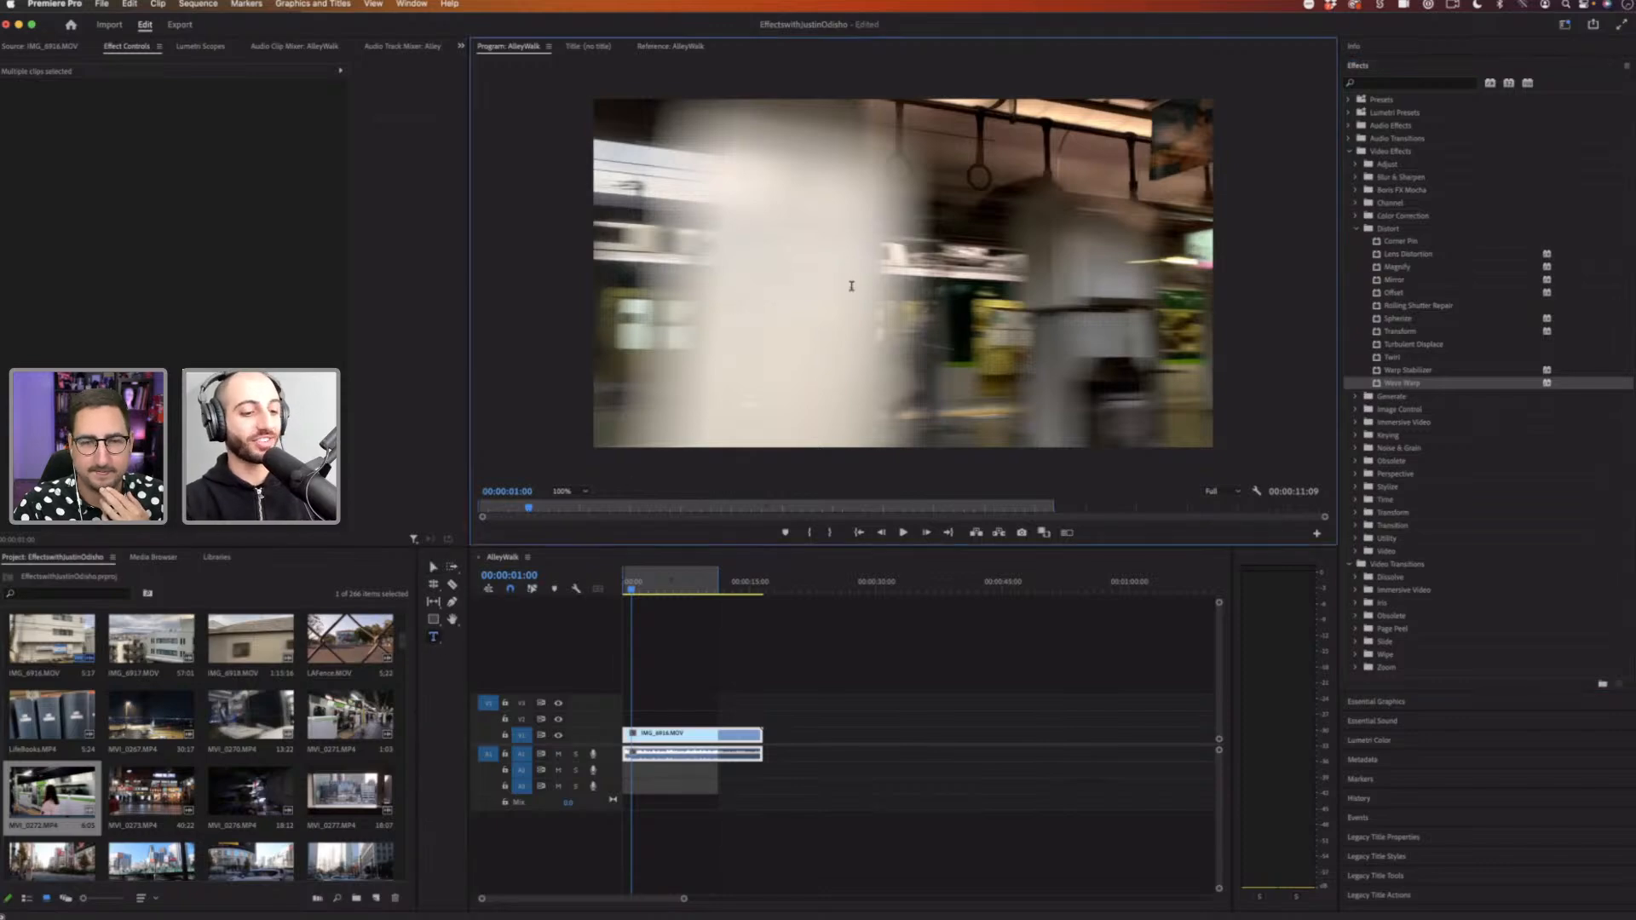
text(TEXT)
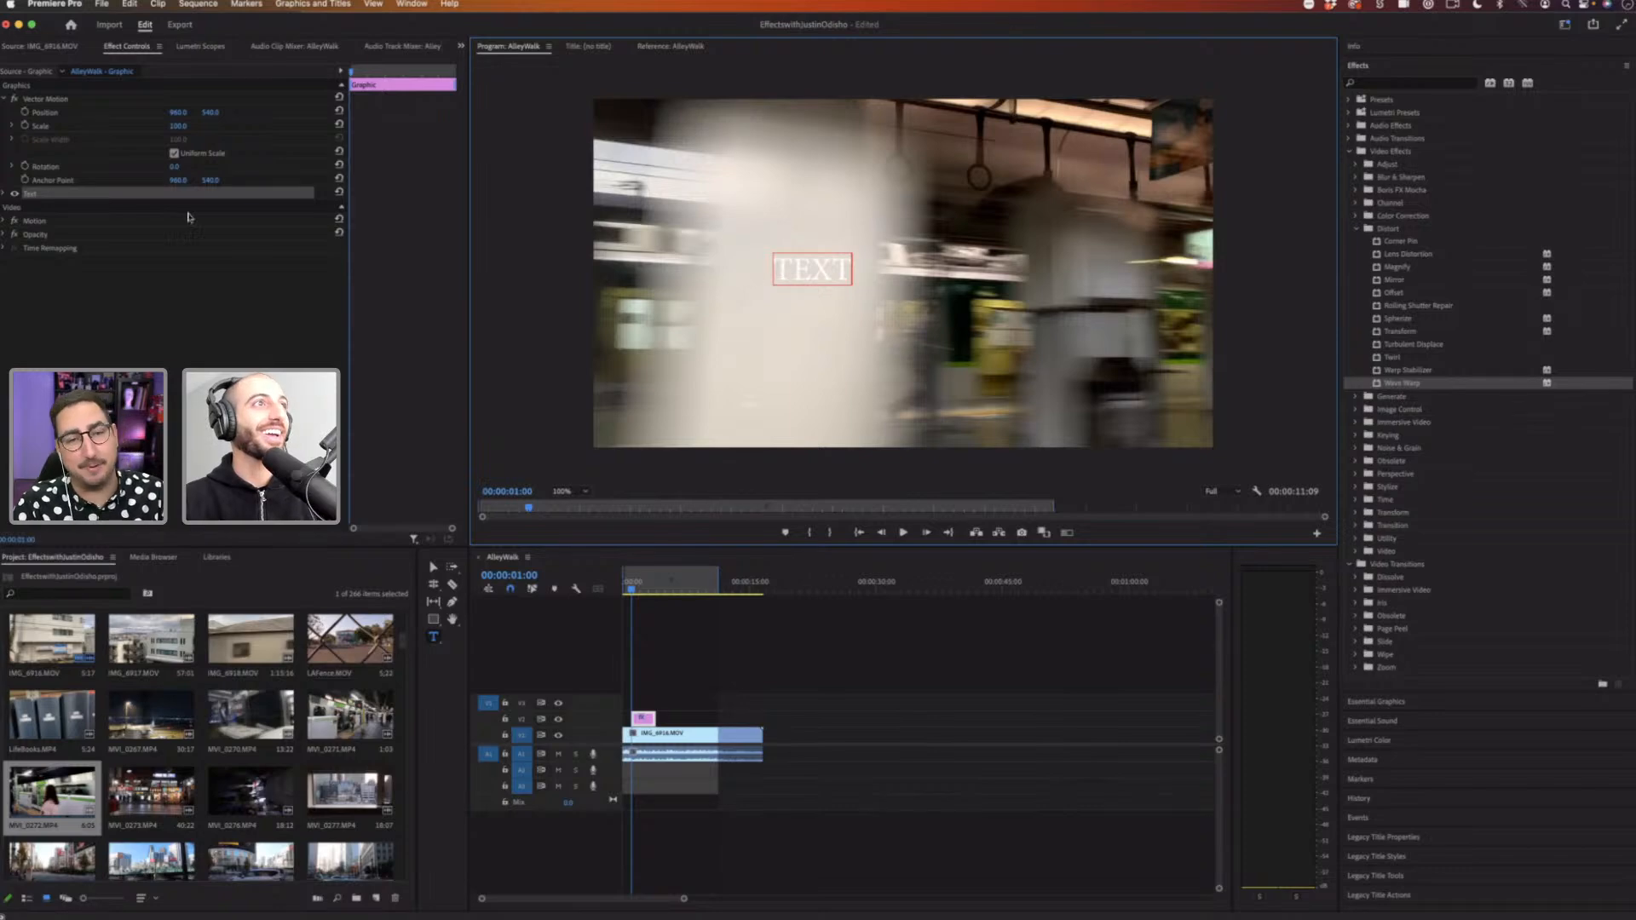
drag(179, 126, 864, 113)
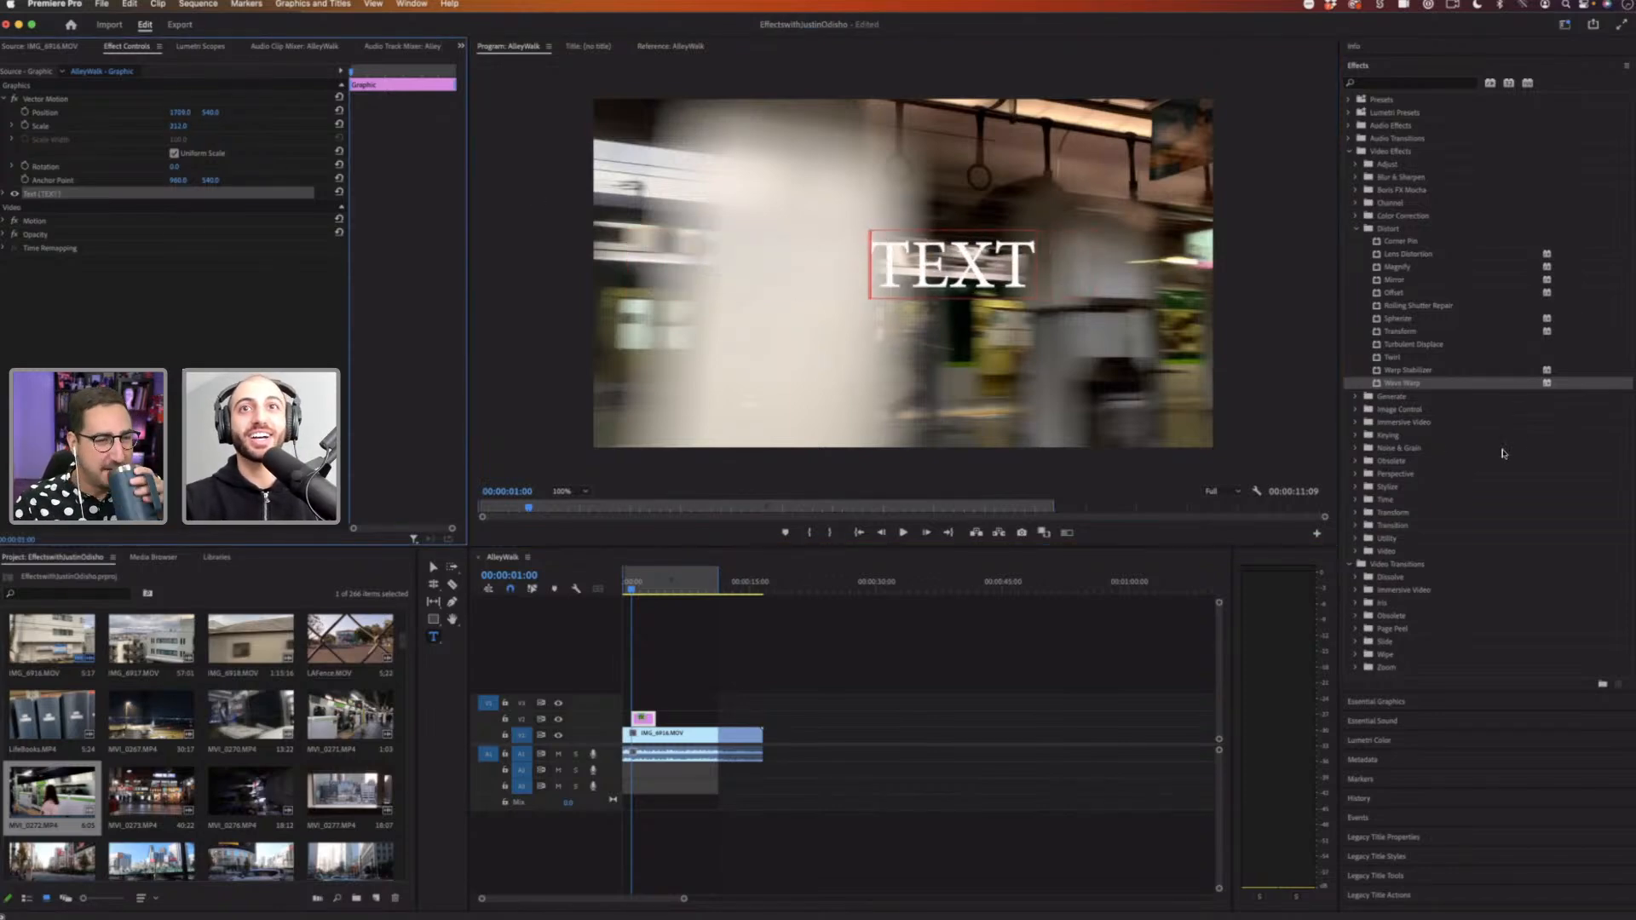
Step: Apply Wave Warp to the TEXT graphic clip, hide the video track beneath it, and play
click(1419, 385)
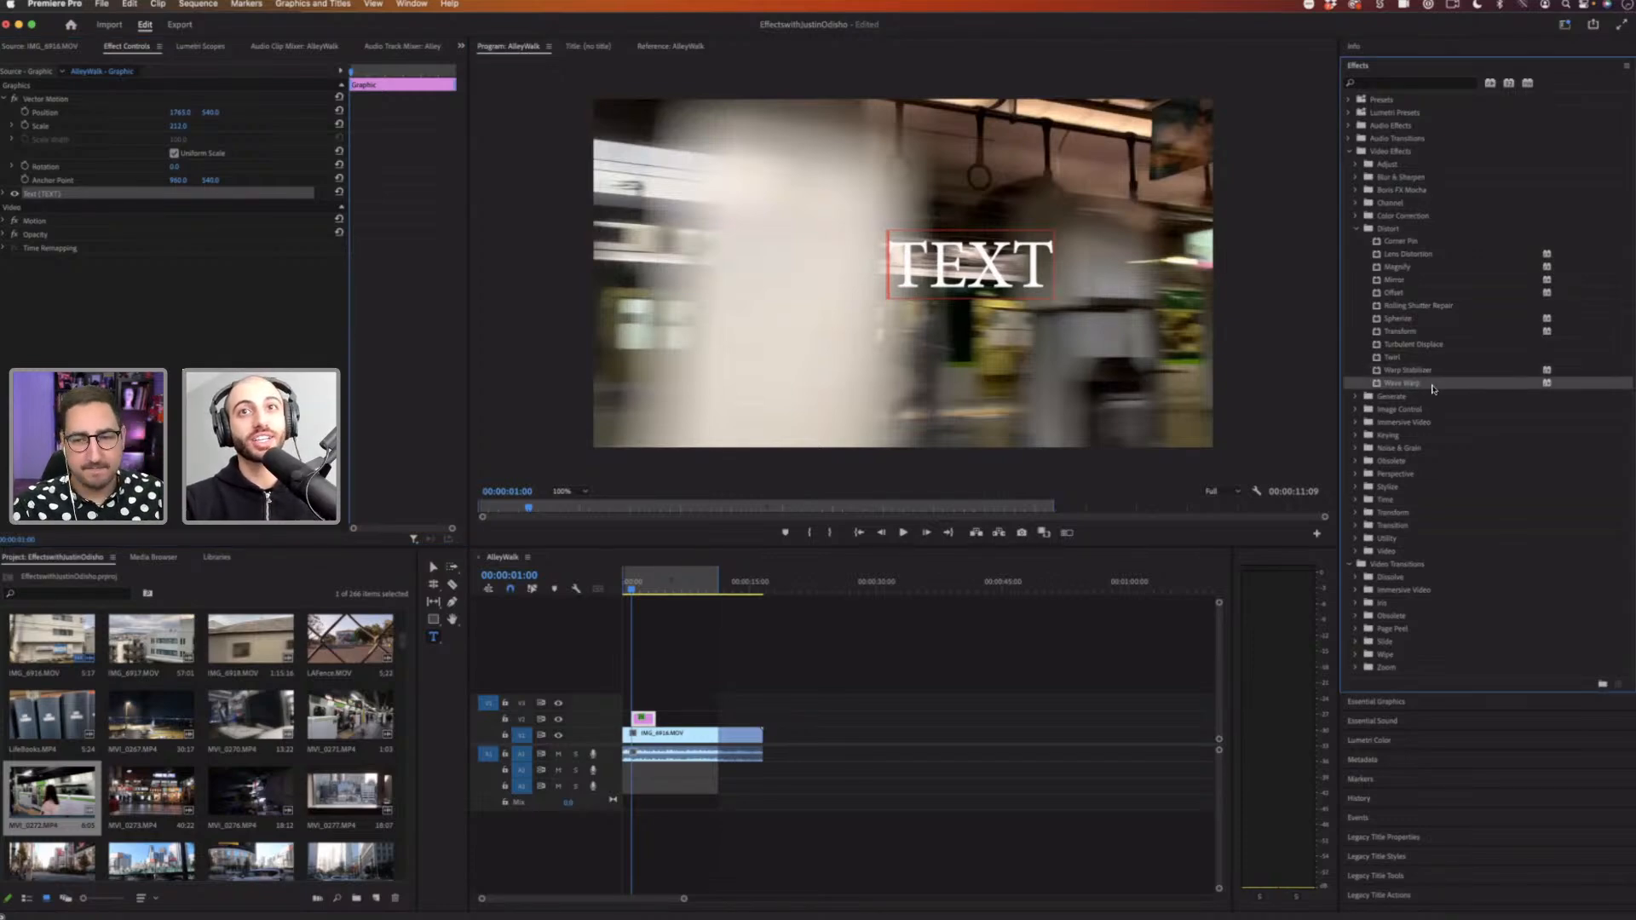
drag(1436, 388, 760, 717)
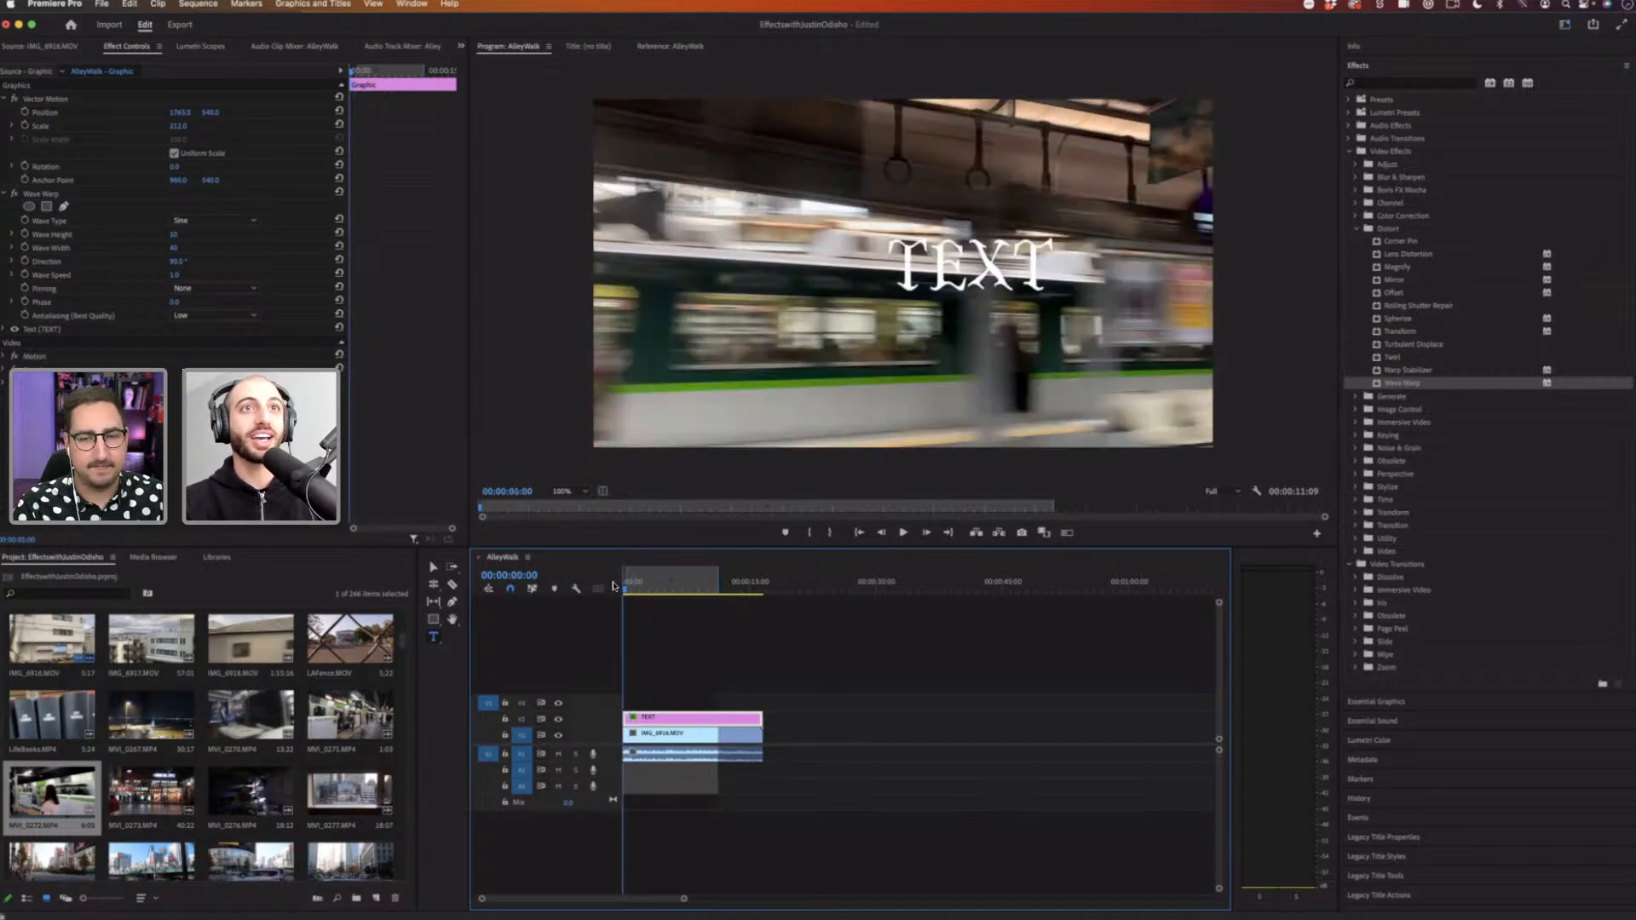
click(558, 734)
key(space)
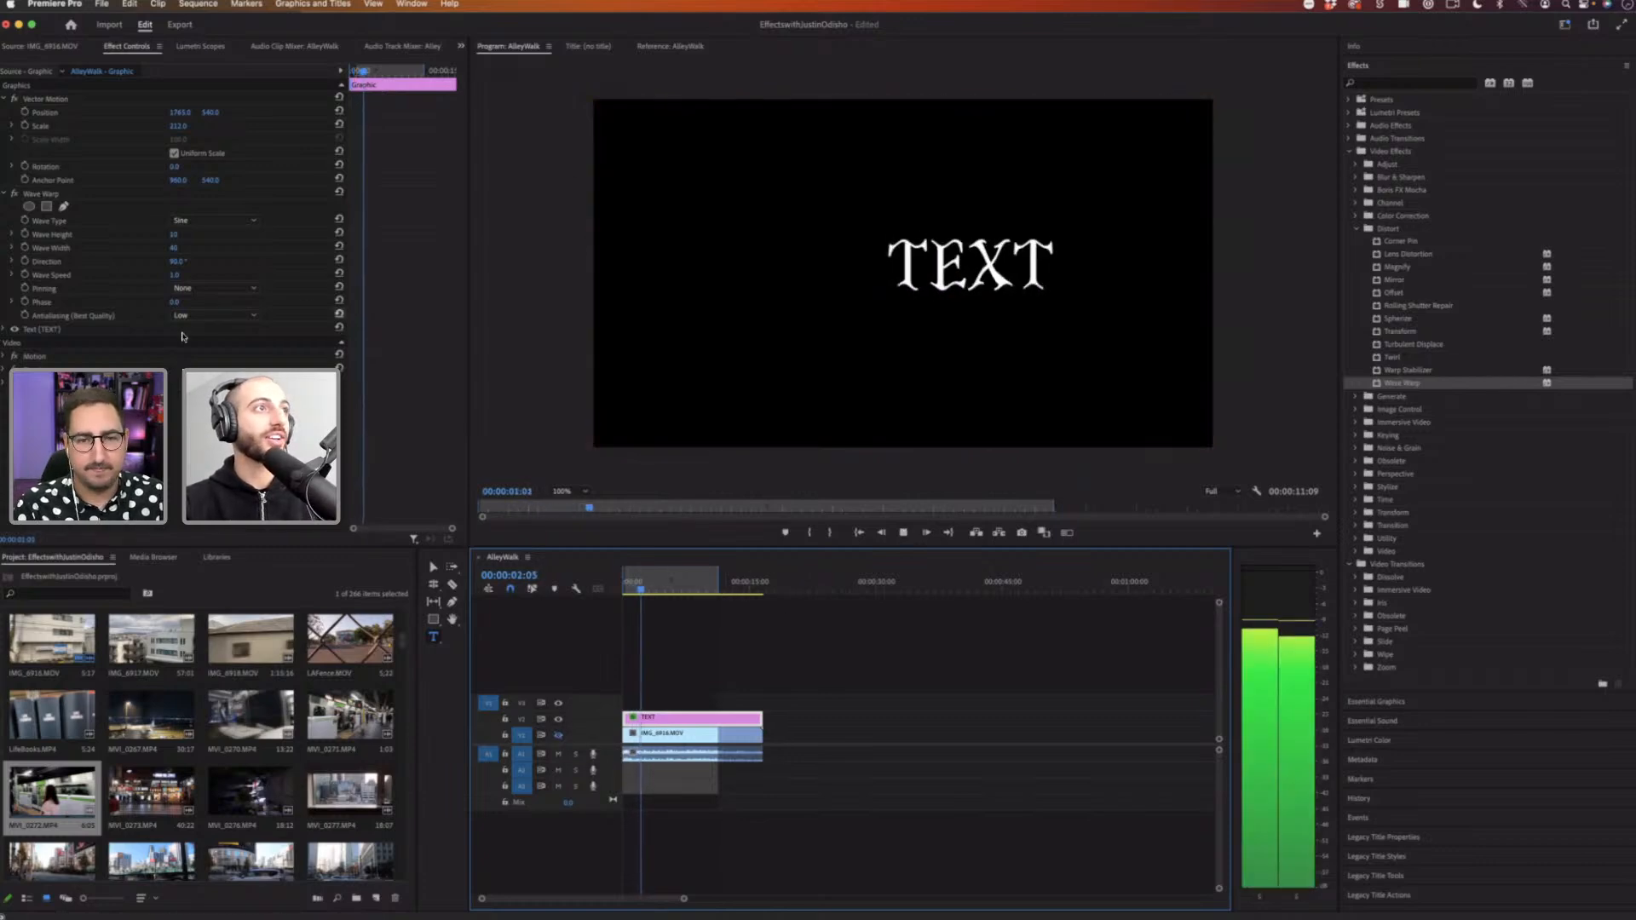
Step: Set Wave Warp's Wave Speed to -0.4 and Wave Width to about 186, then play
key(space)
drag(176, 275, 162, 275)
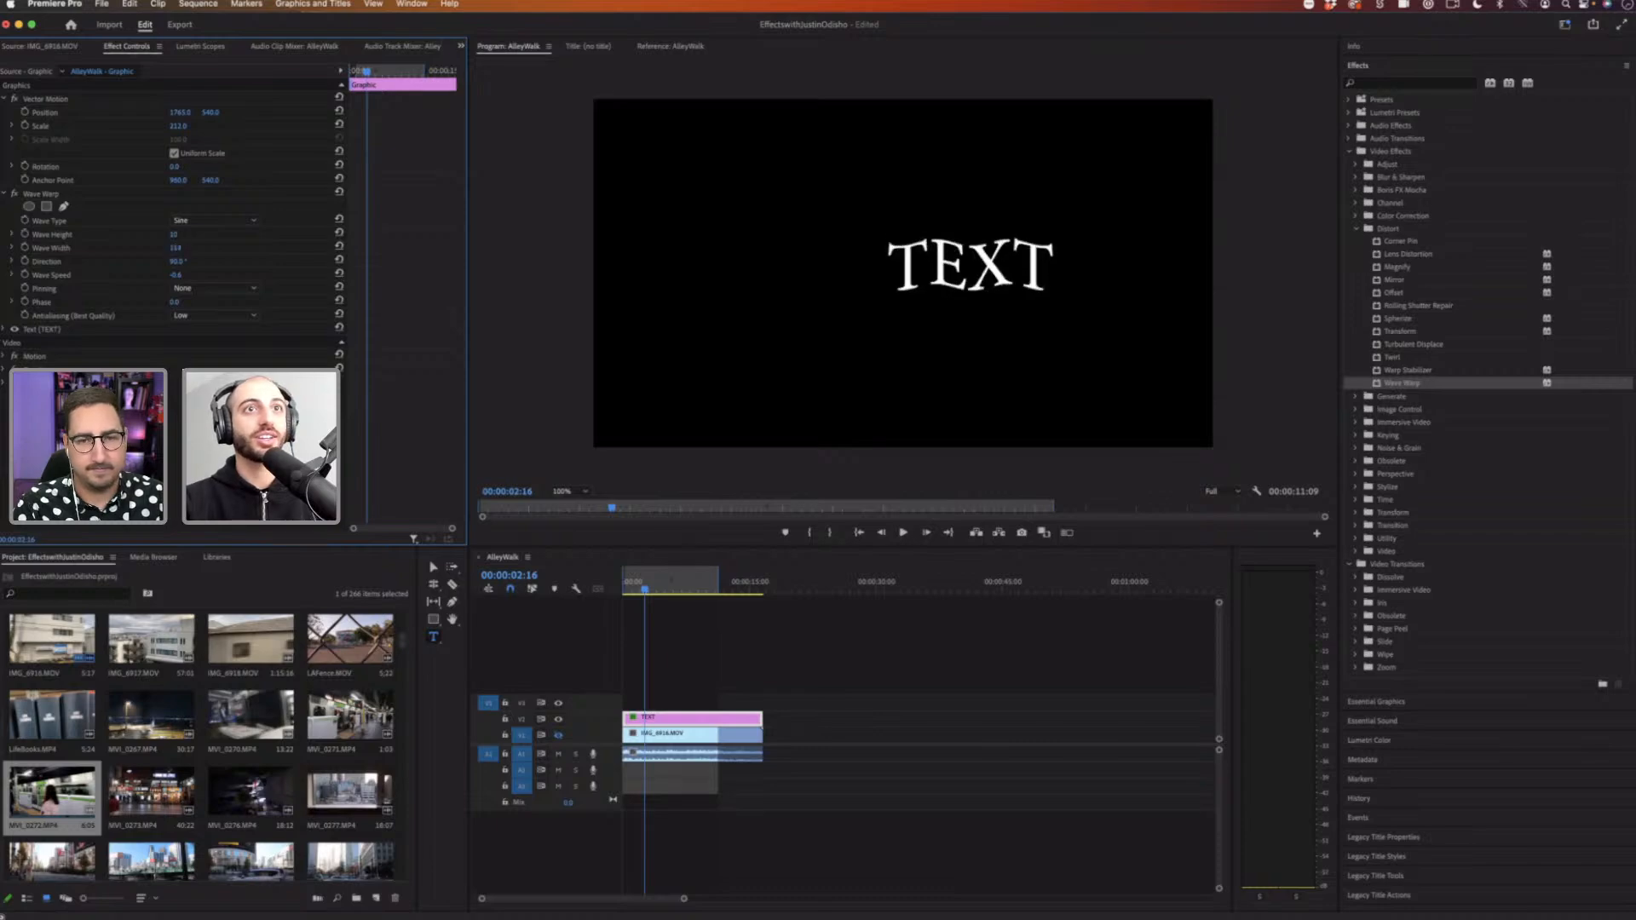
drag(188, 249, 180, 260)
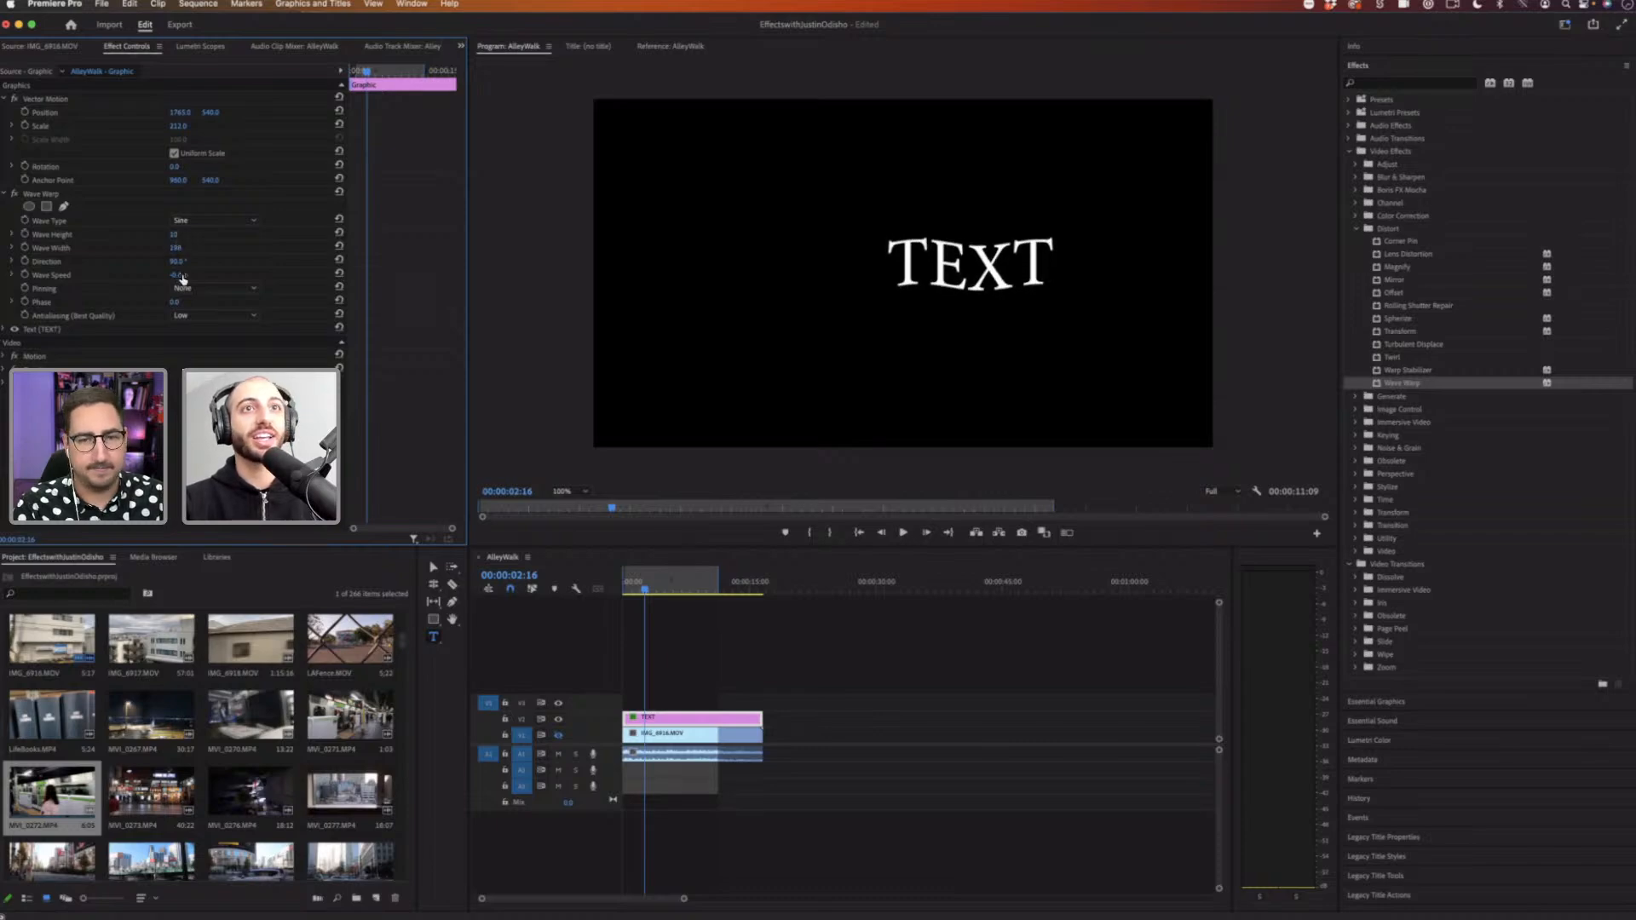
key(space)
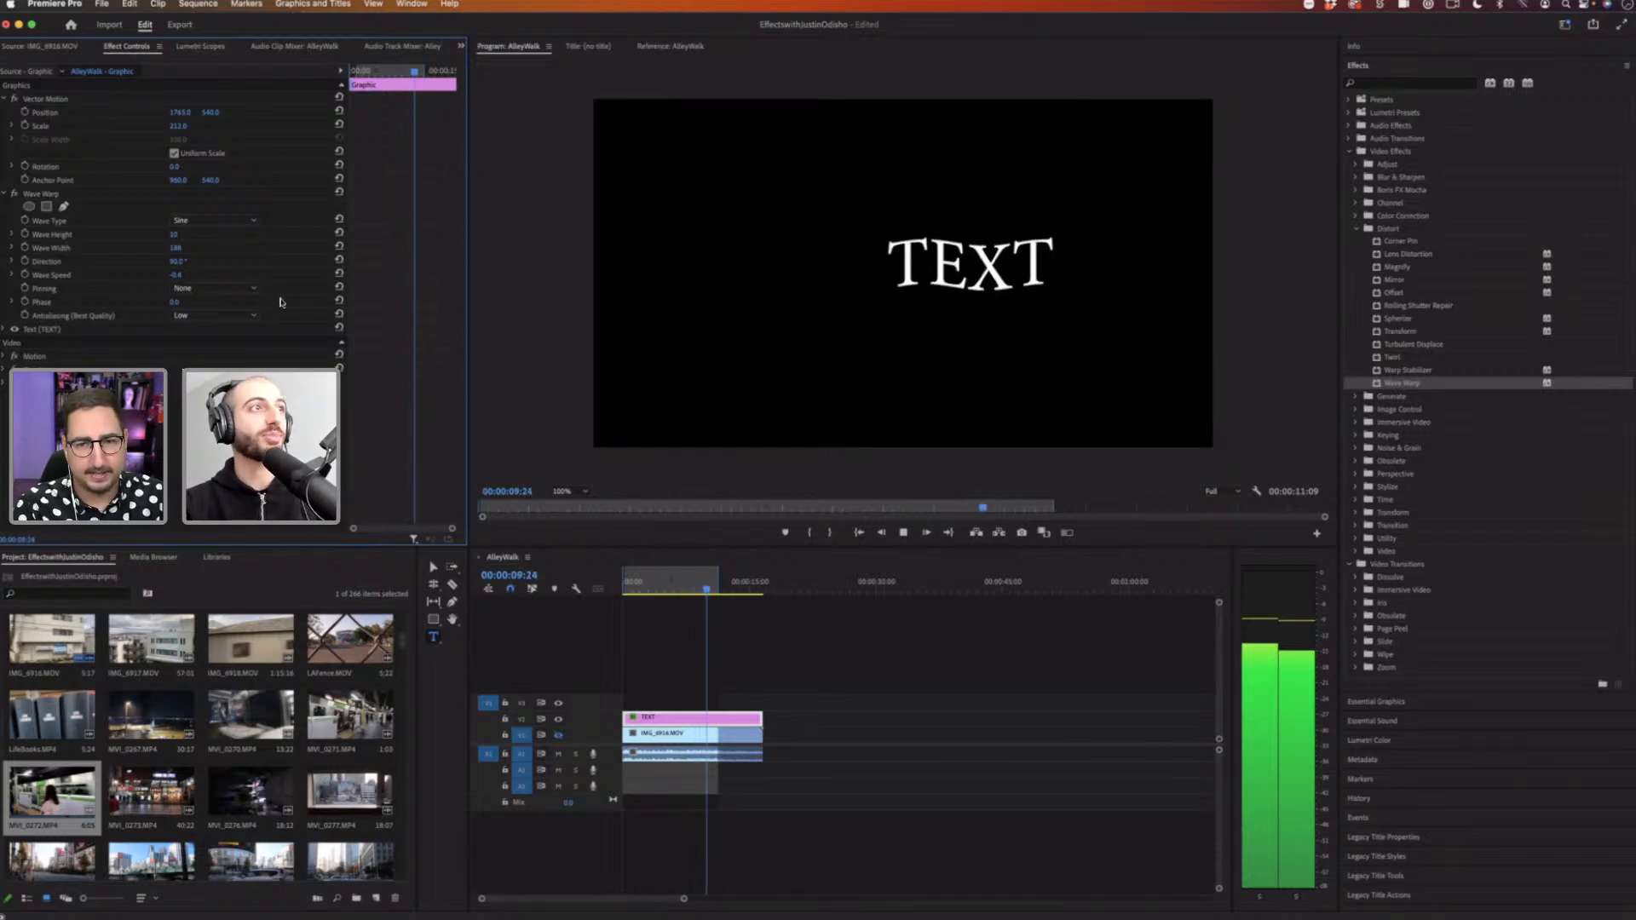
Step: Change the Wave Type to Smooth Noise and then to Noise
click(213, 220)
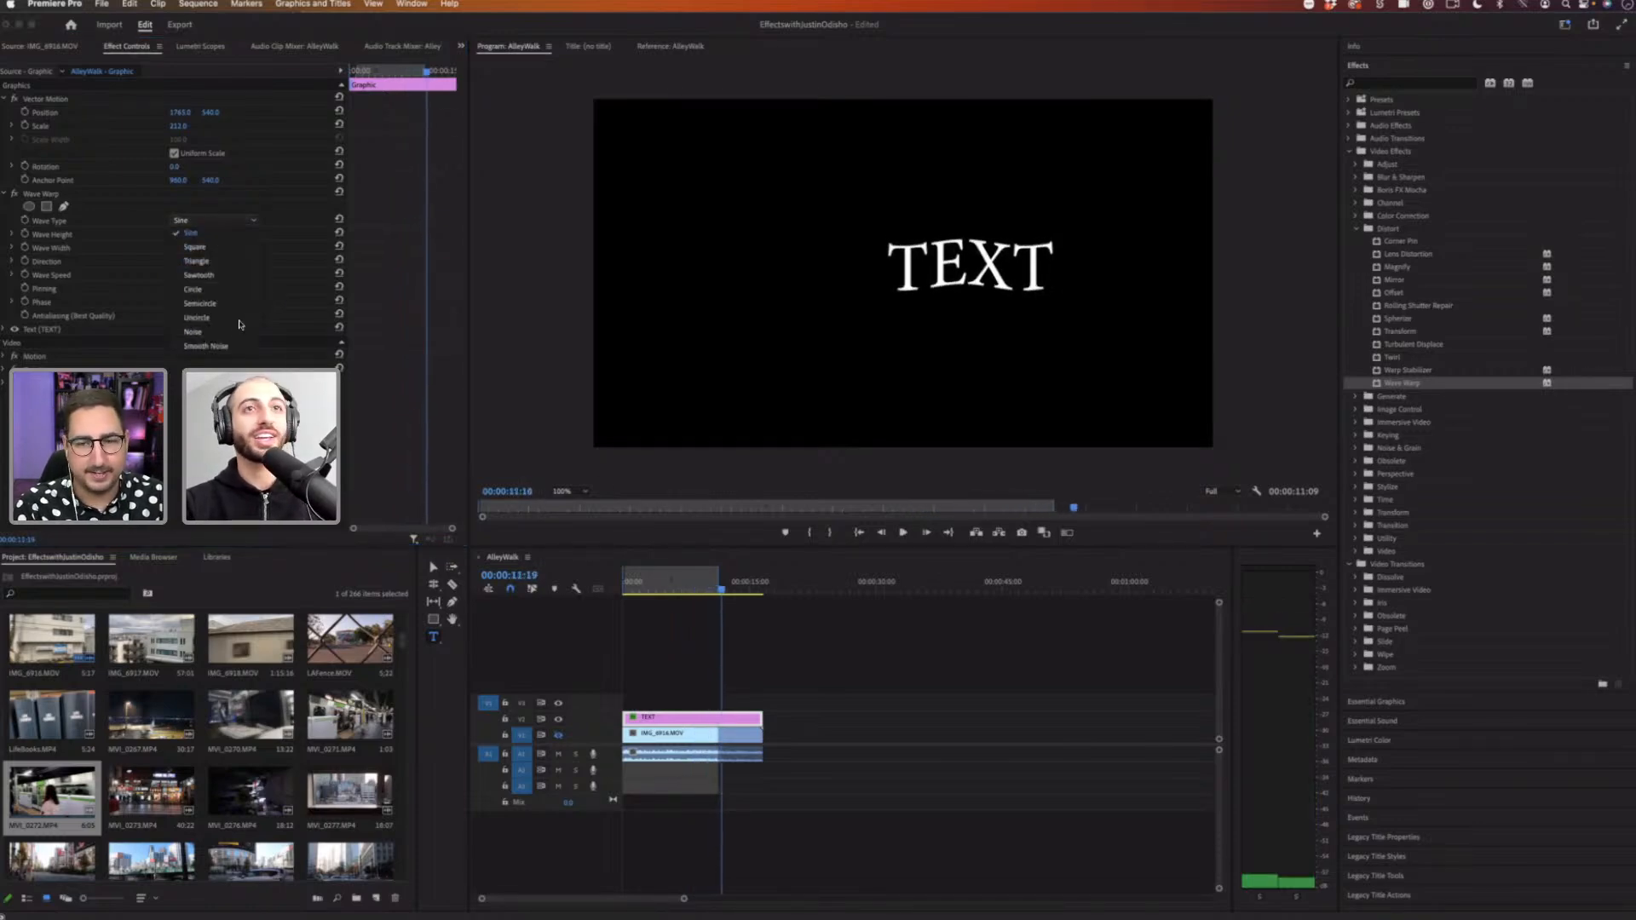
click(231, 346)
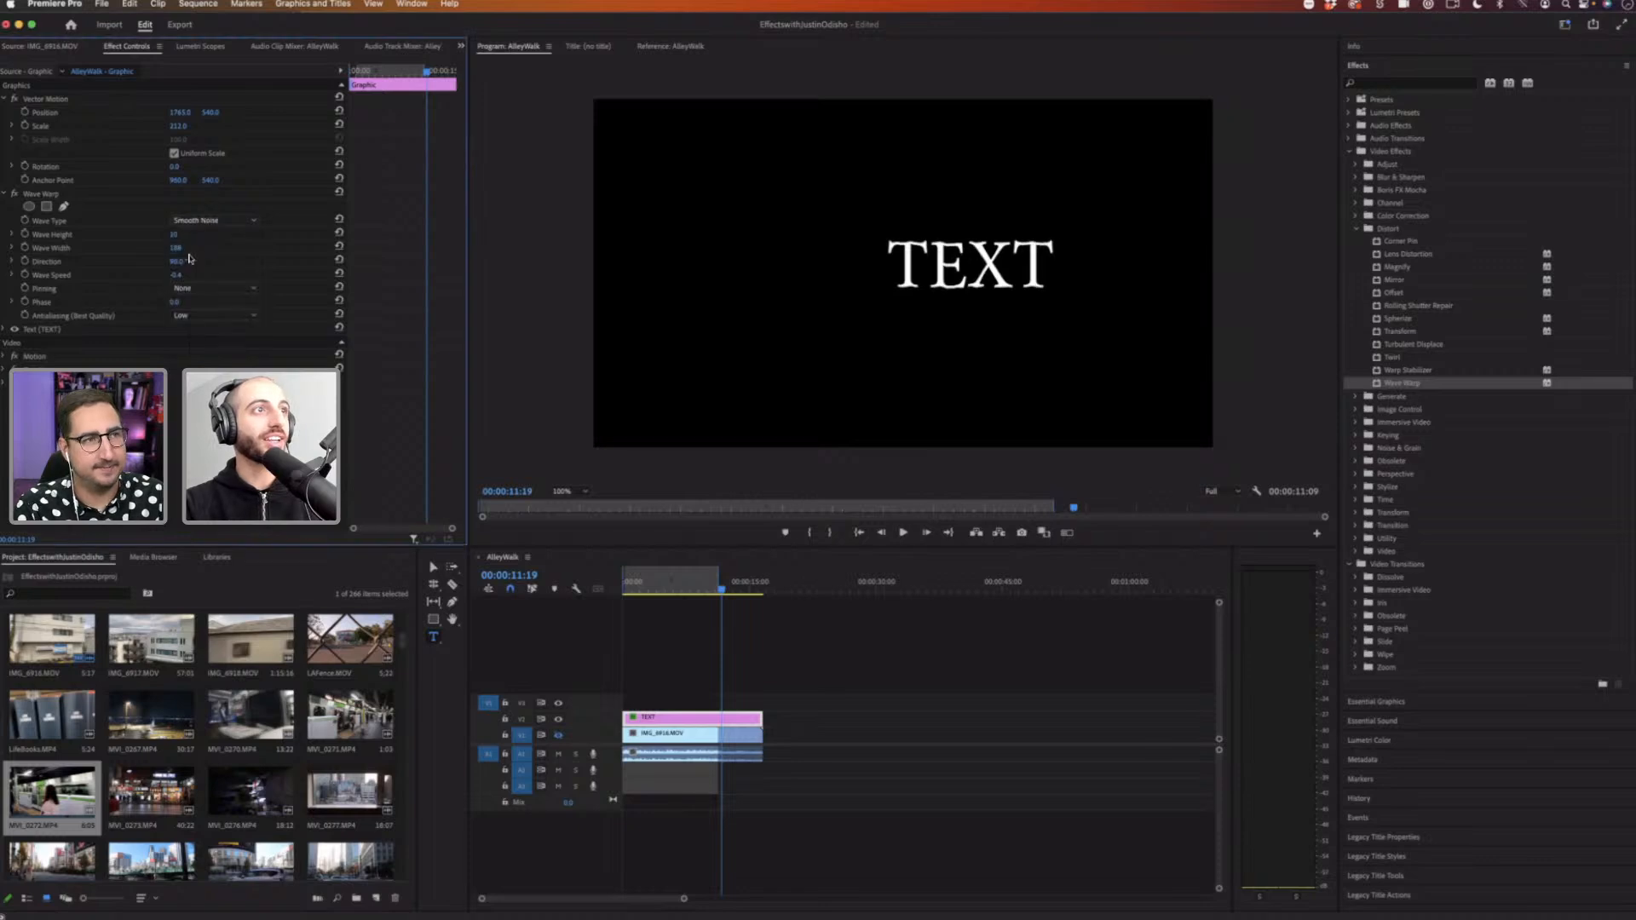
click(186, 223)
click(213, 317)
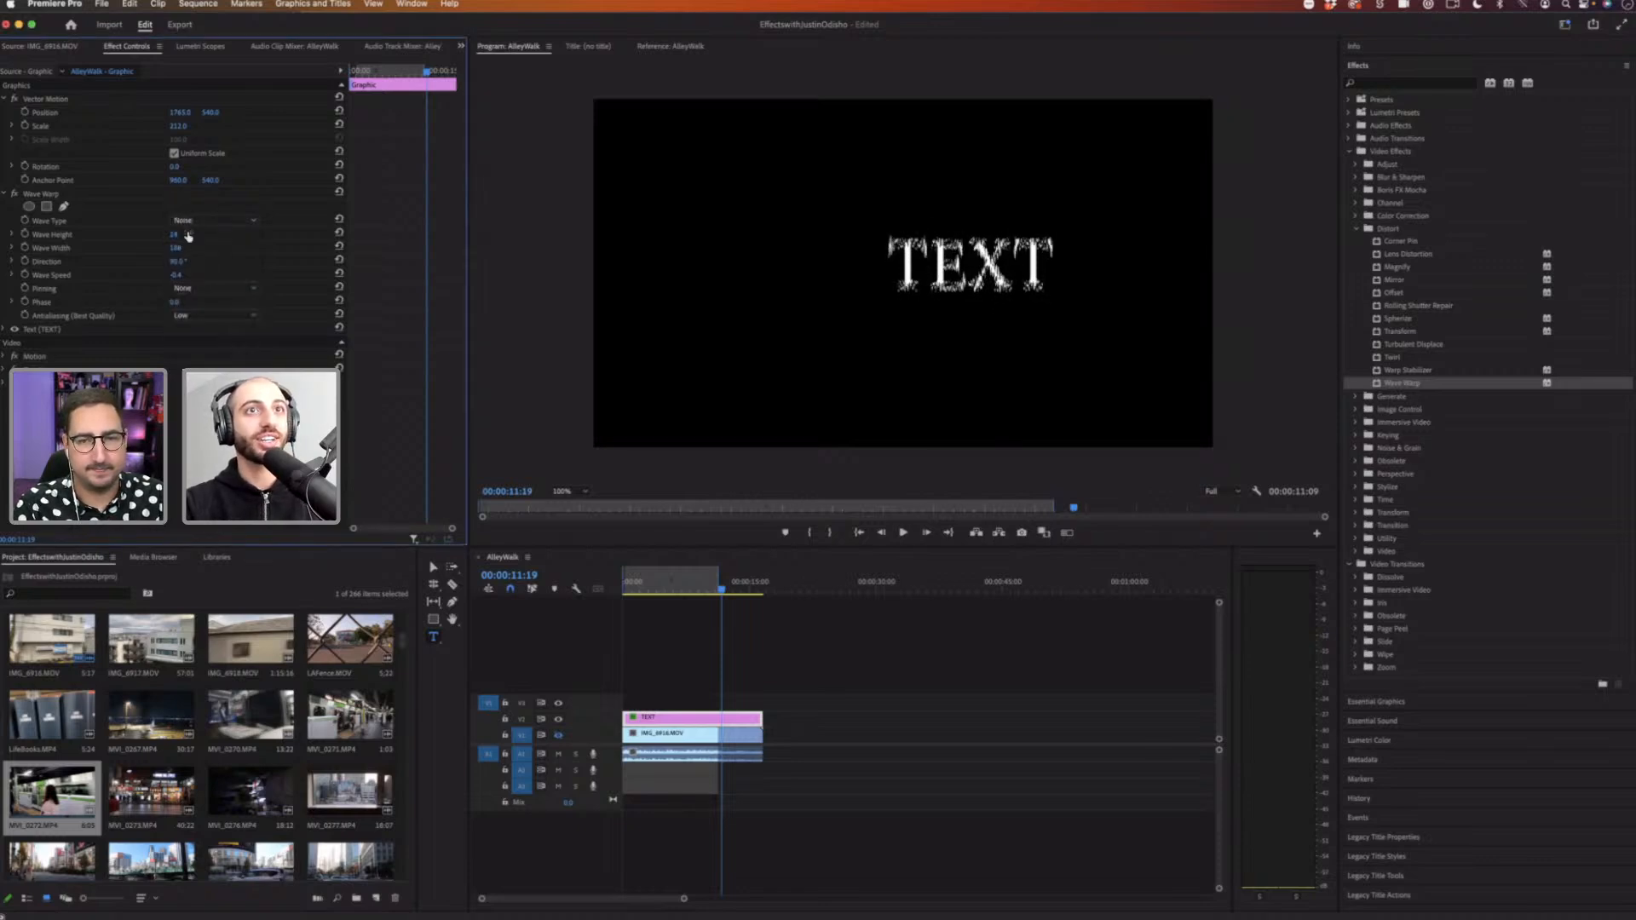
Step: Adjust the Wave Height of the text's Wave Warp and play the result
drag(189, 237, 164, 239)
key(space)
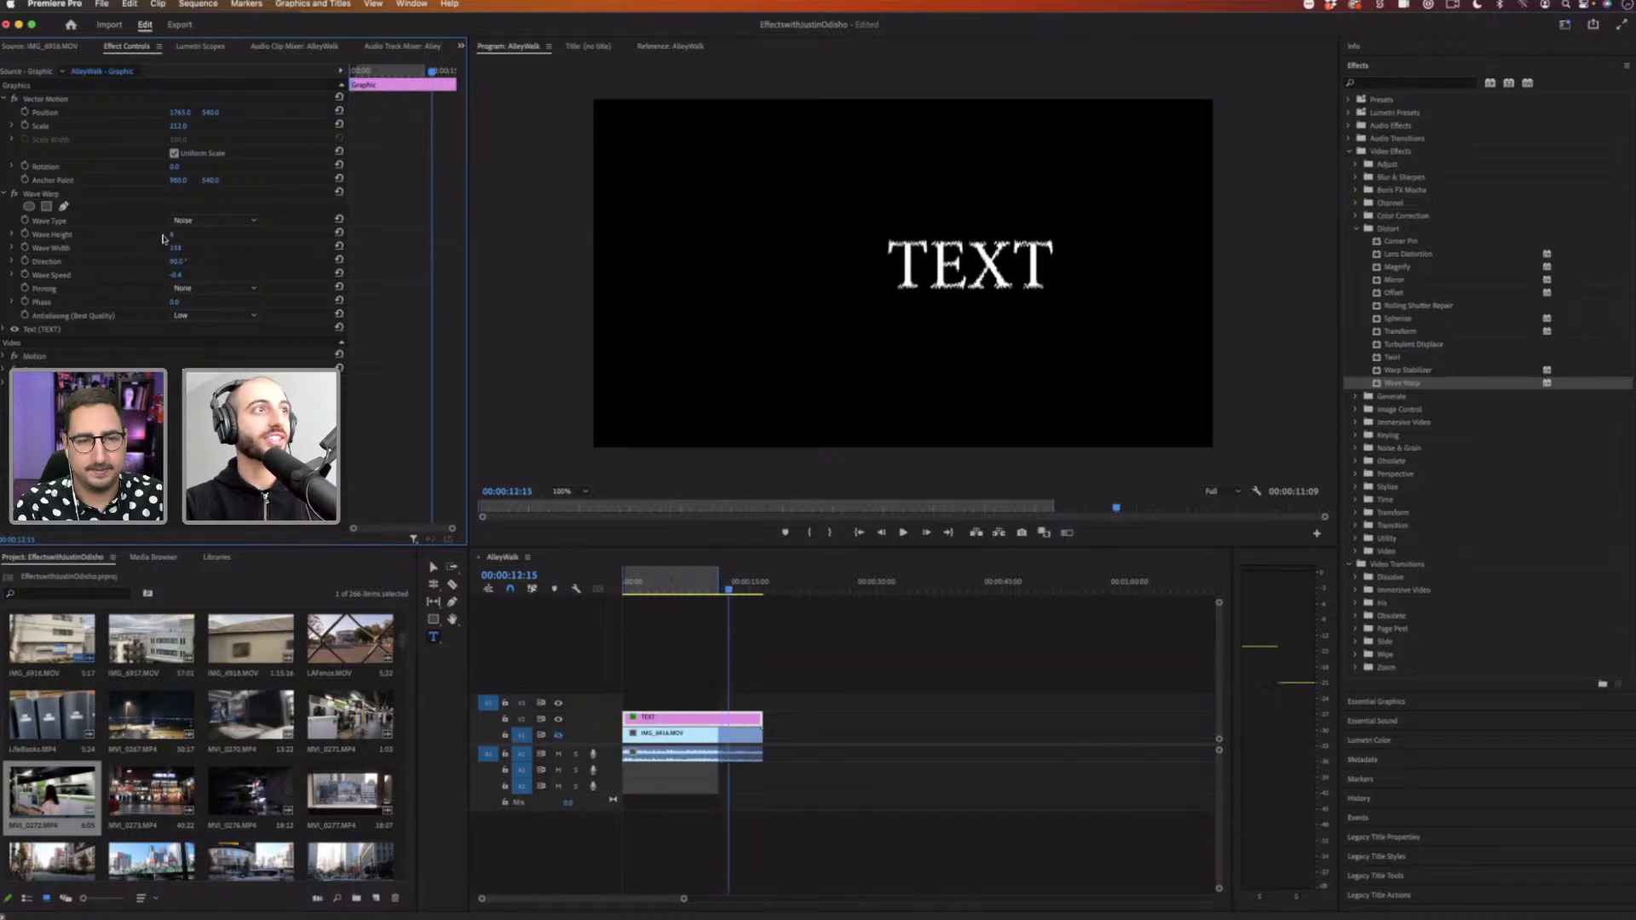
drag(179, 235, 188, 235)
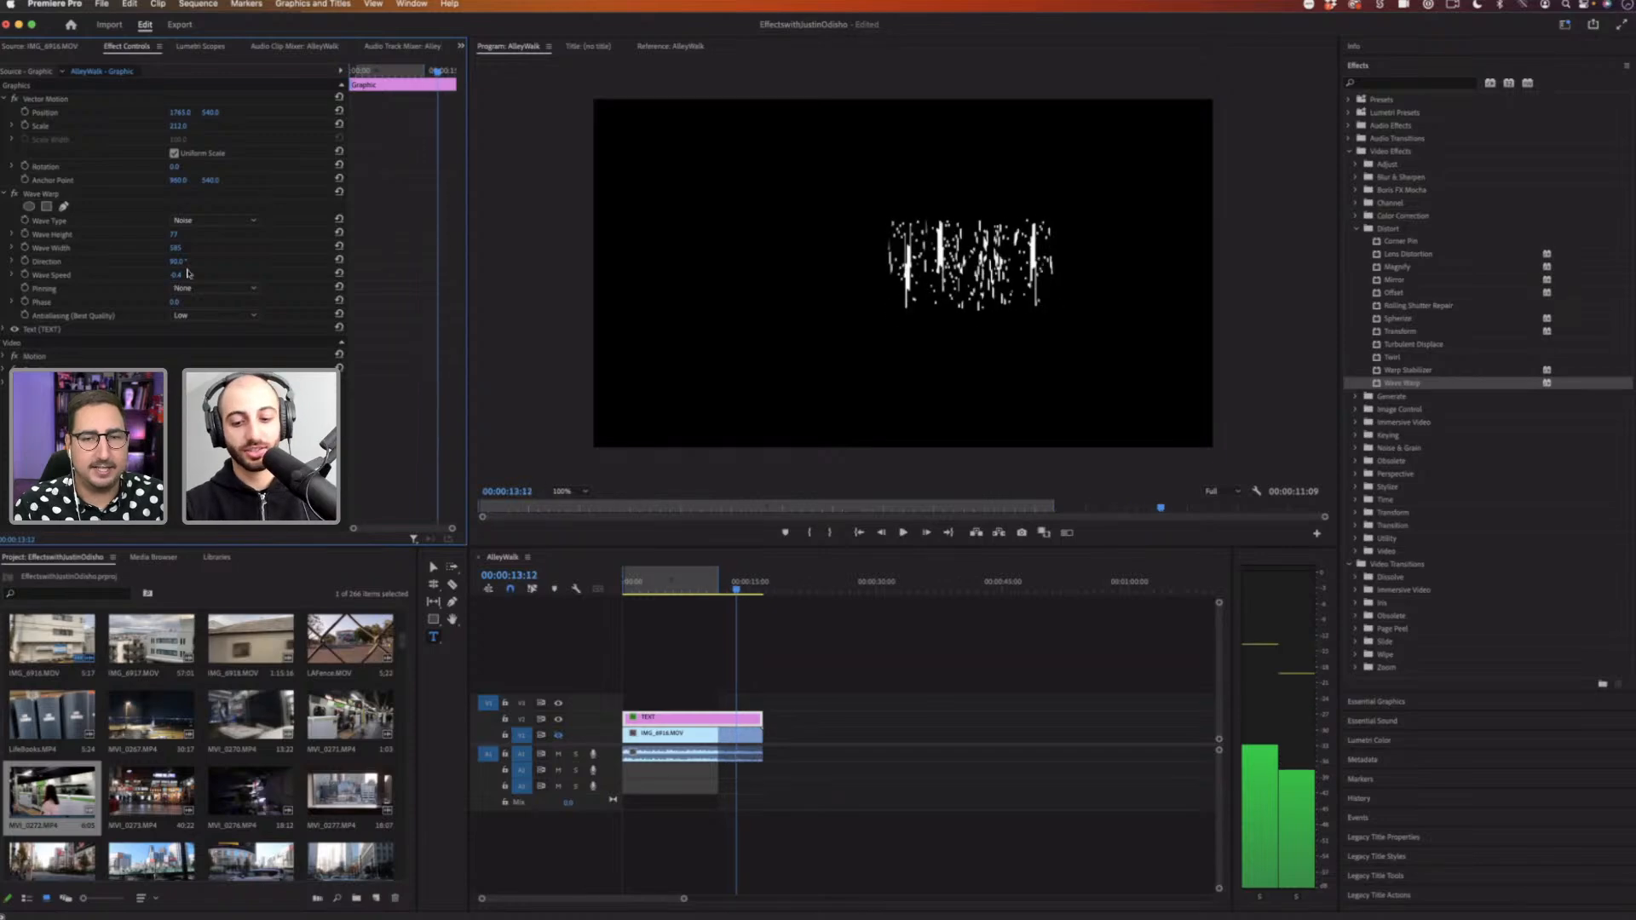
key(space)
Step: Set the Wave Speed to 0.1
click(187, 273)
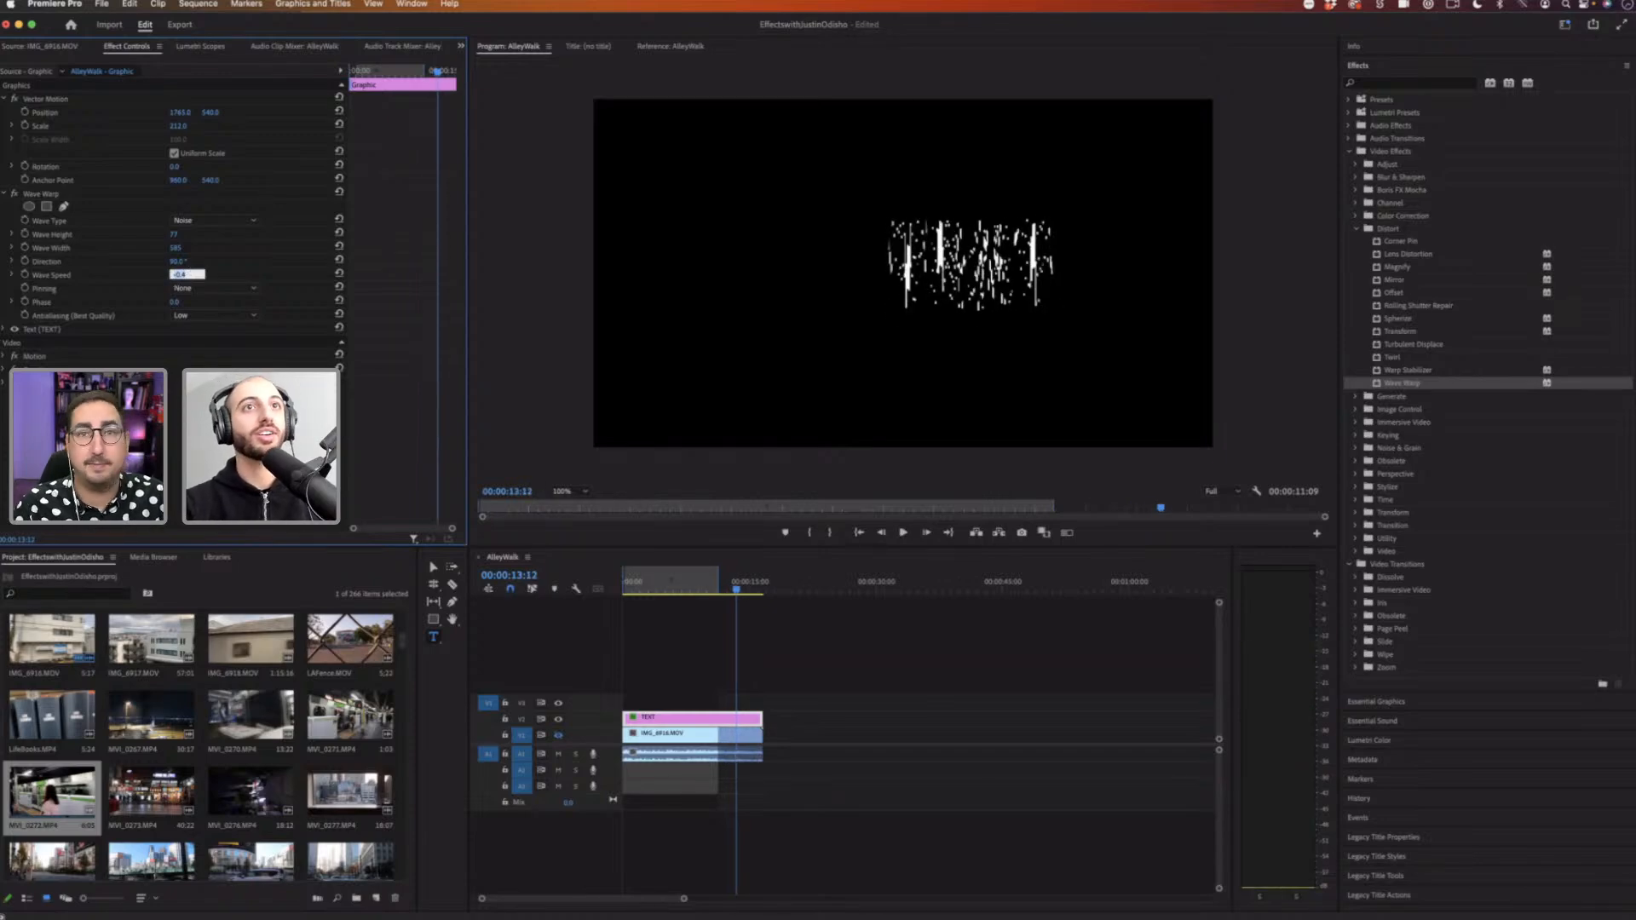
text(0.1)
key(Return)
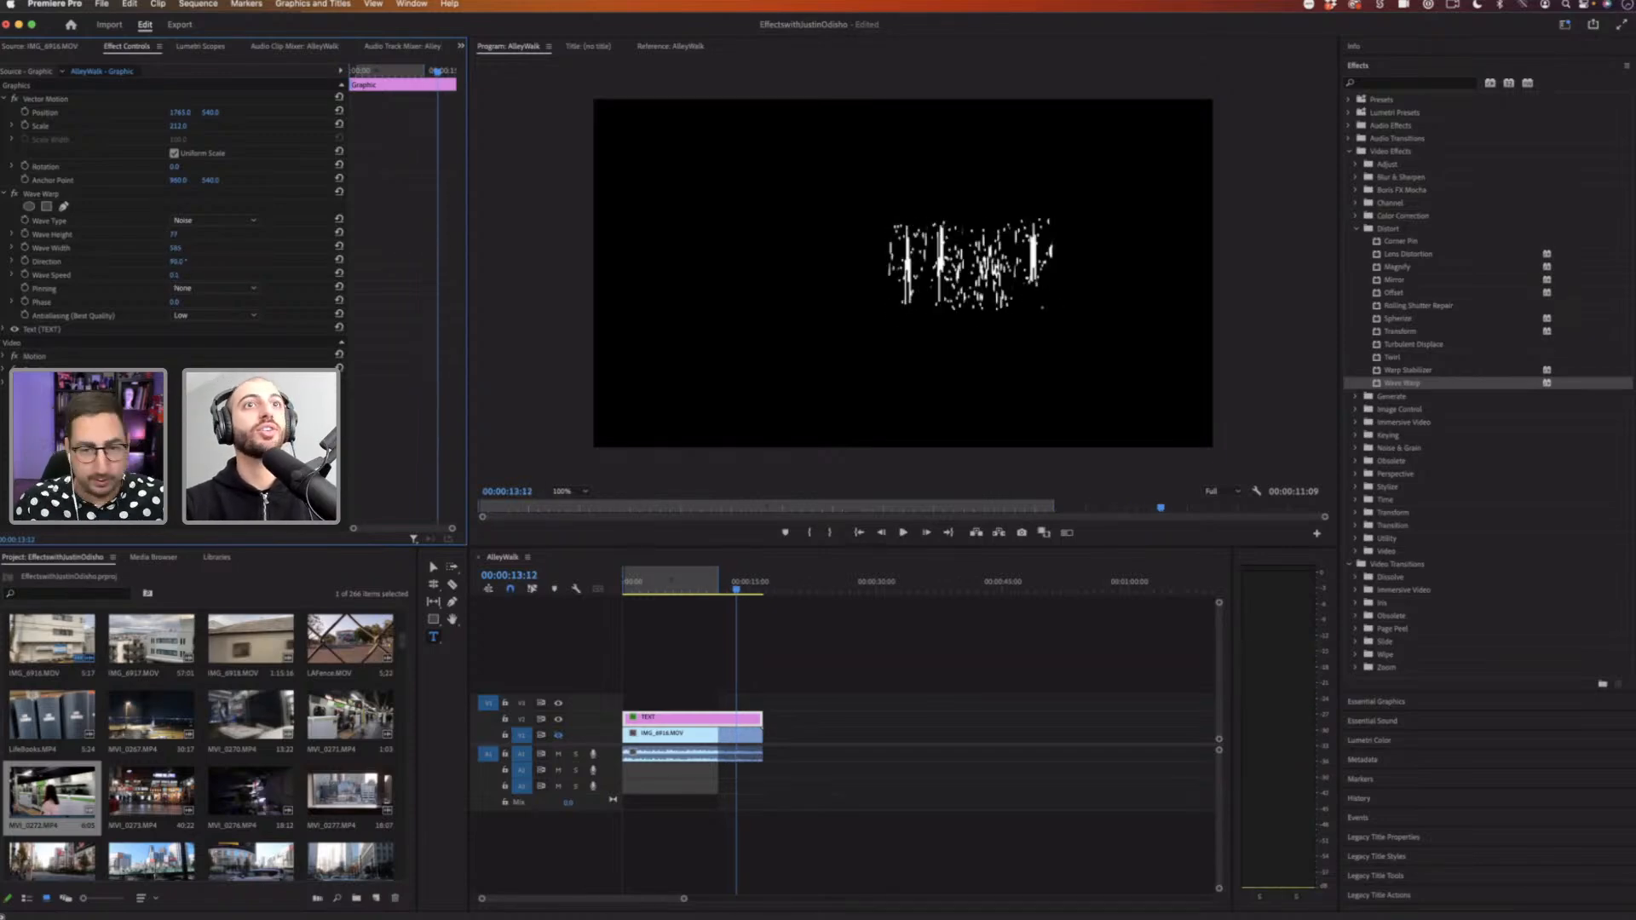
Step: Lower the Wave Height to 9 and play the text from the start of the sequence
drag(174, 235, 112, 234)
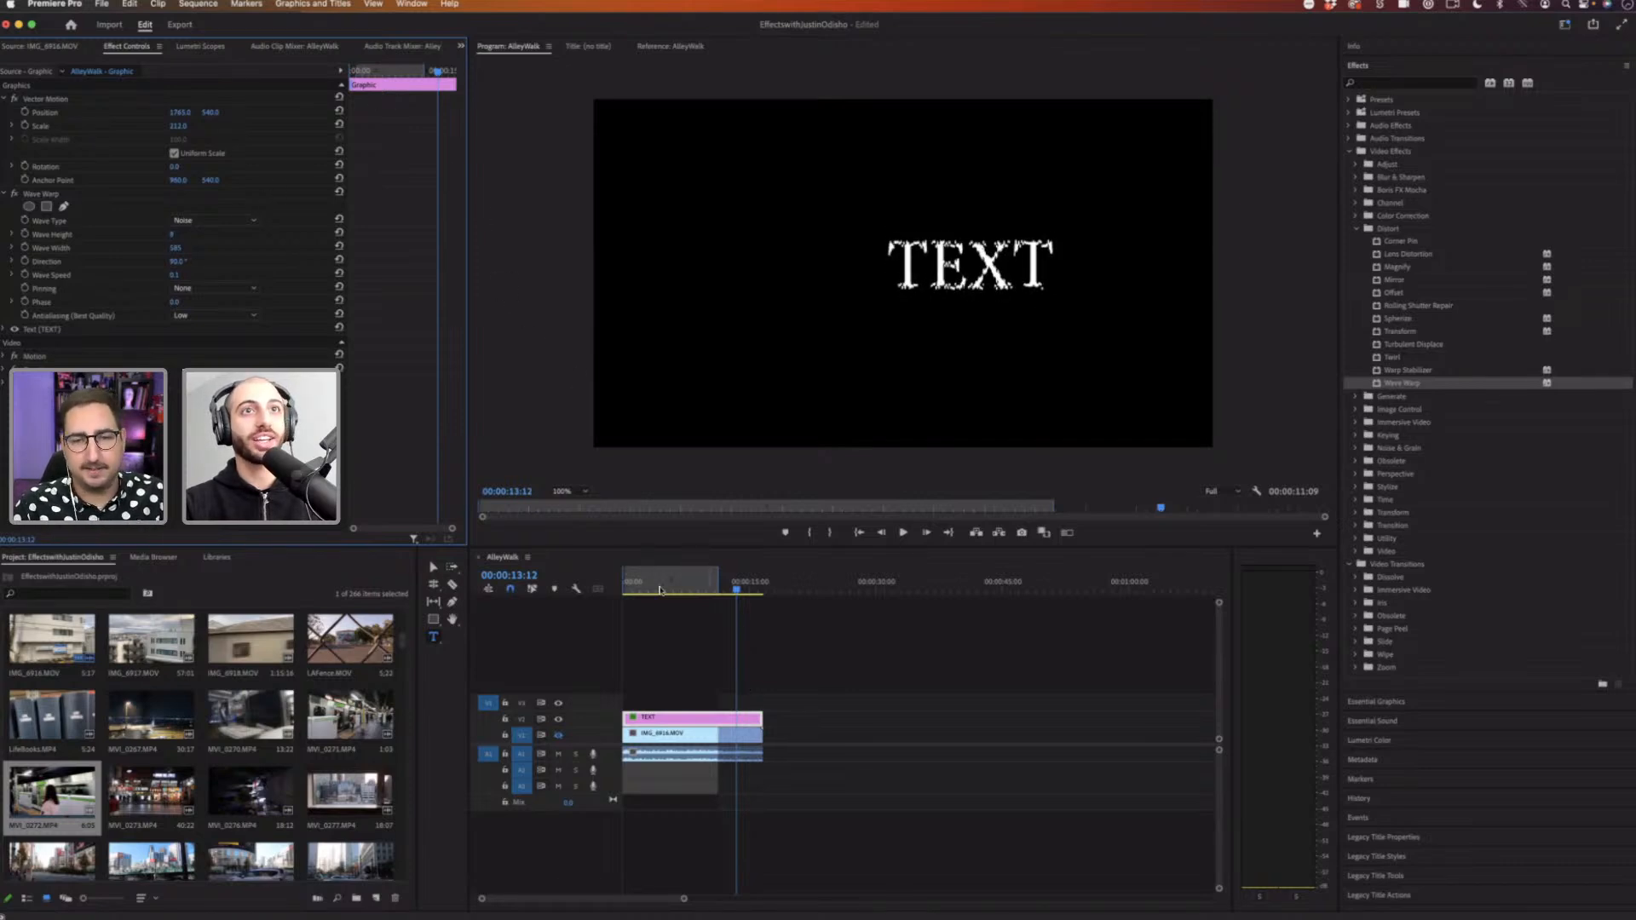
click(628, 588)
key(space)
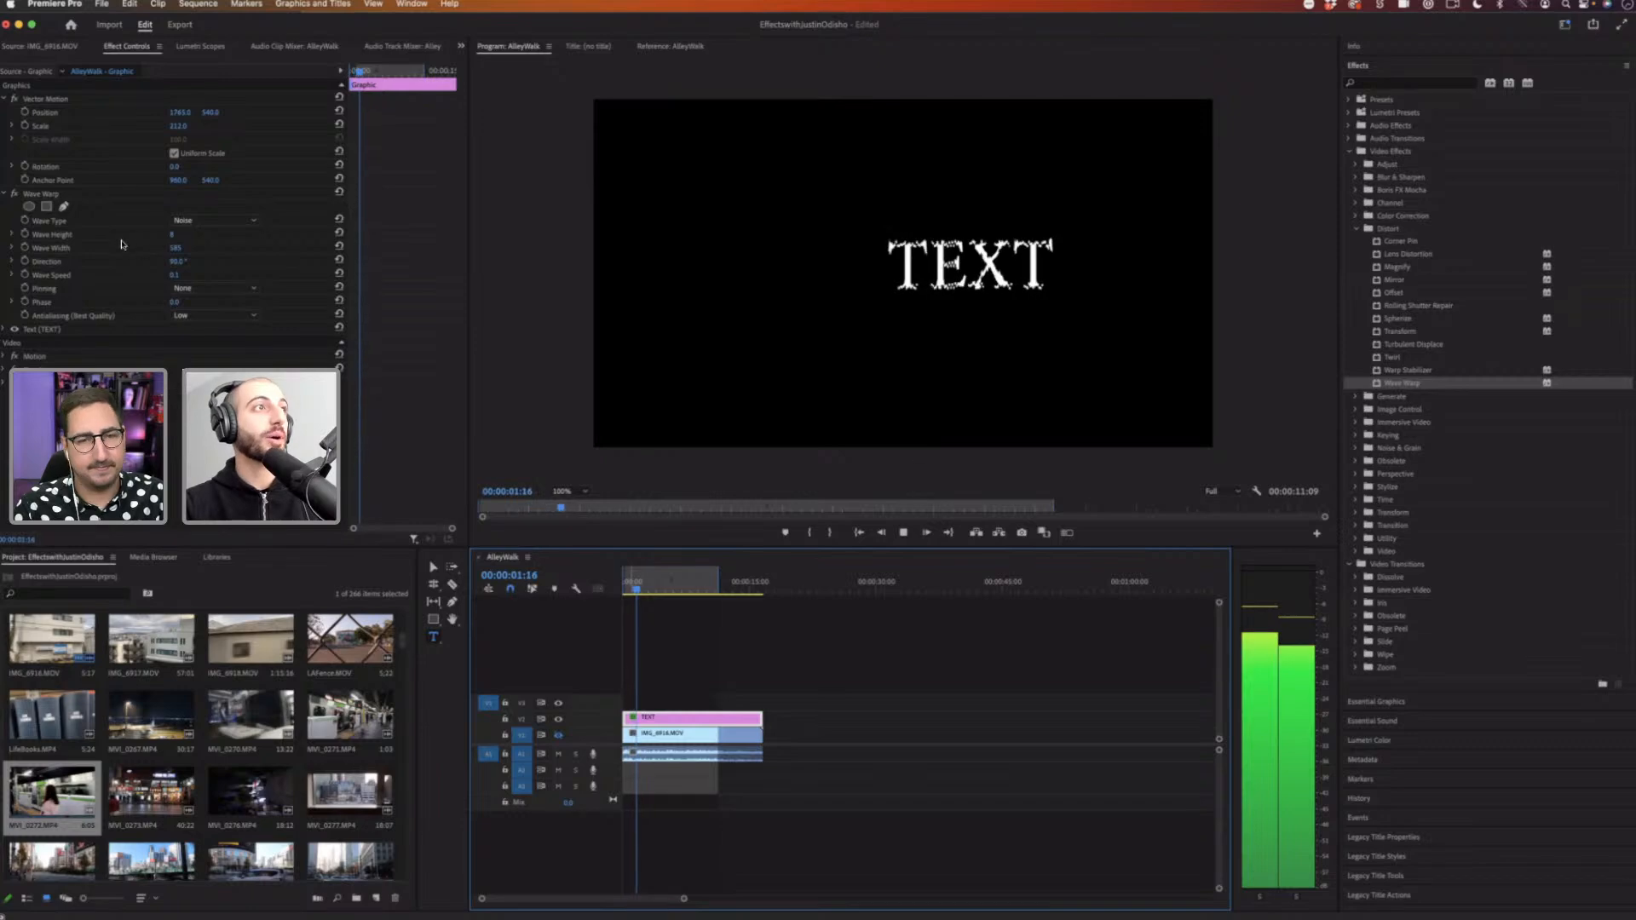
key(space)
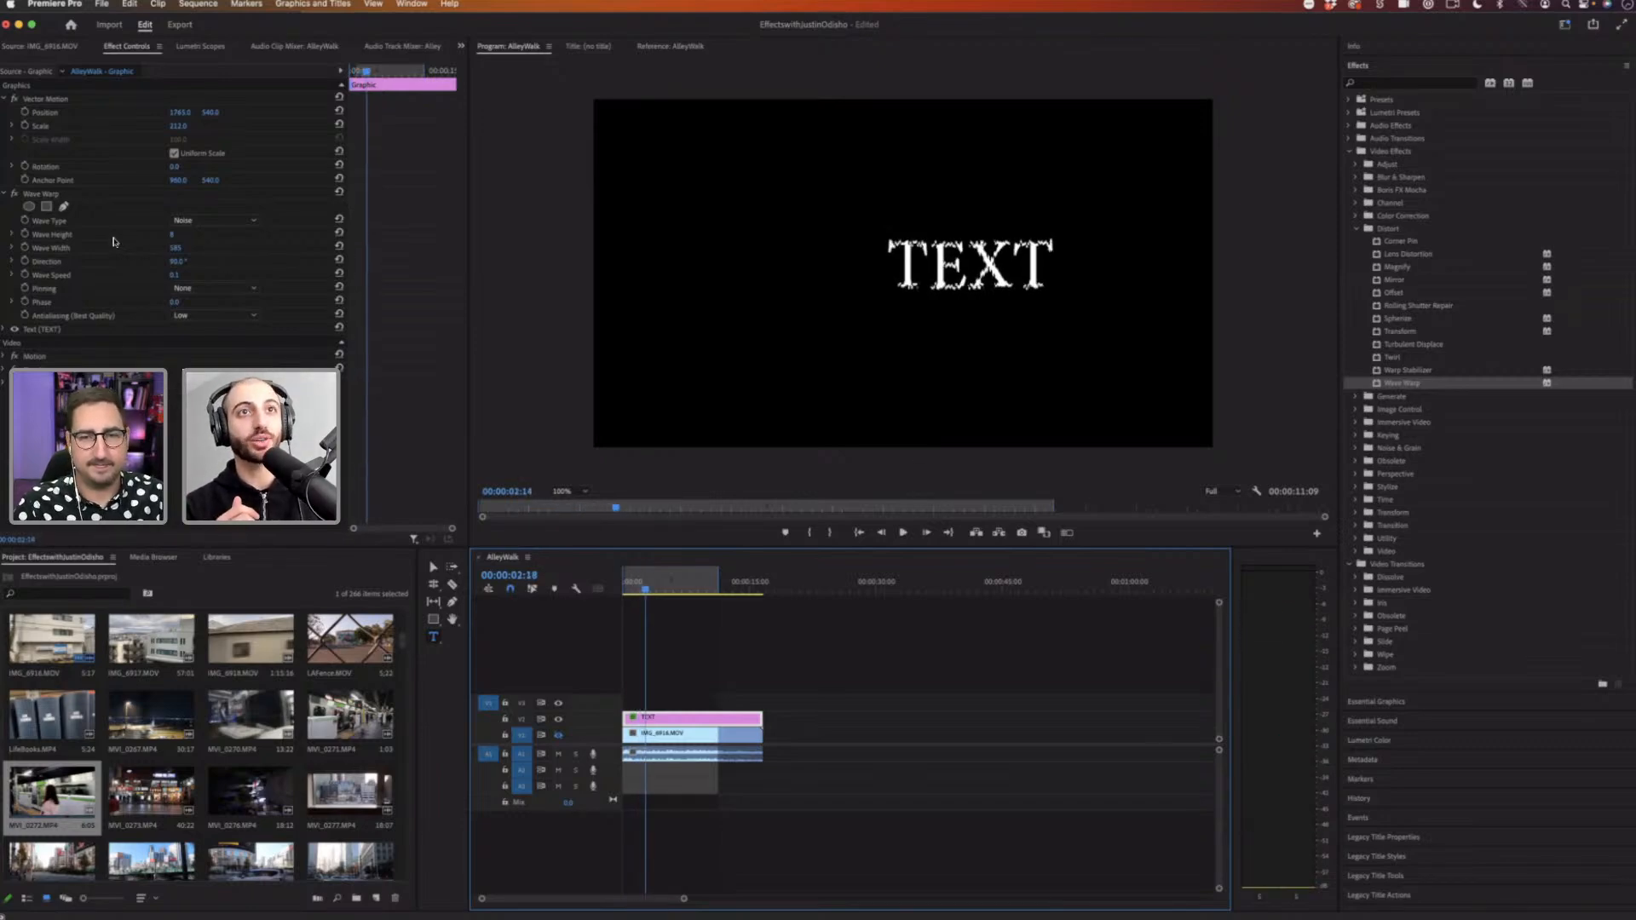
Step: Play back the warped text animation in the monitor again
key(shift+4)
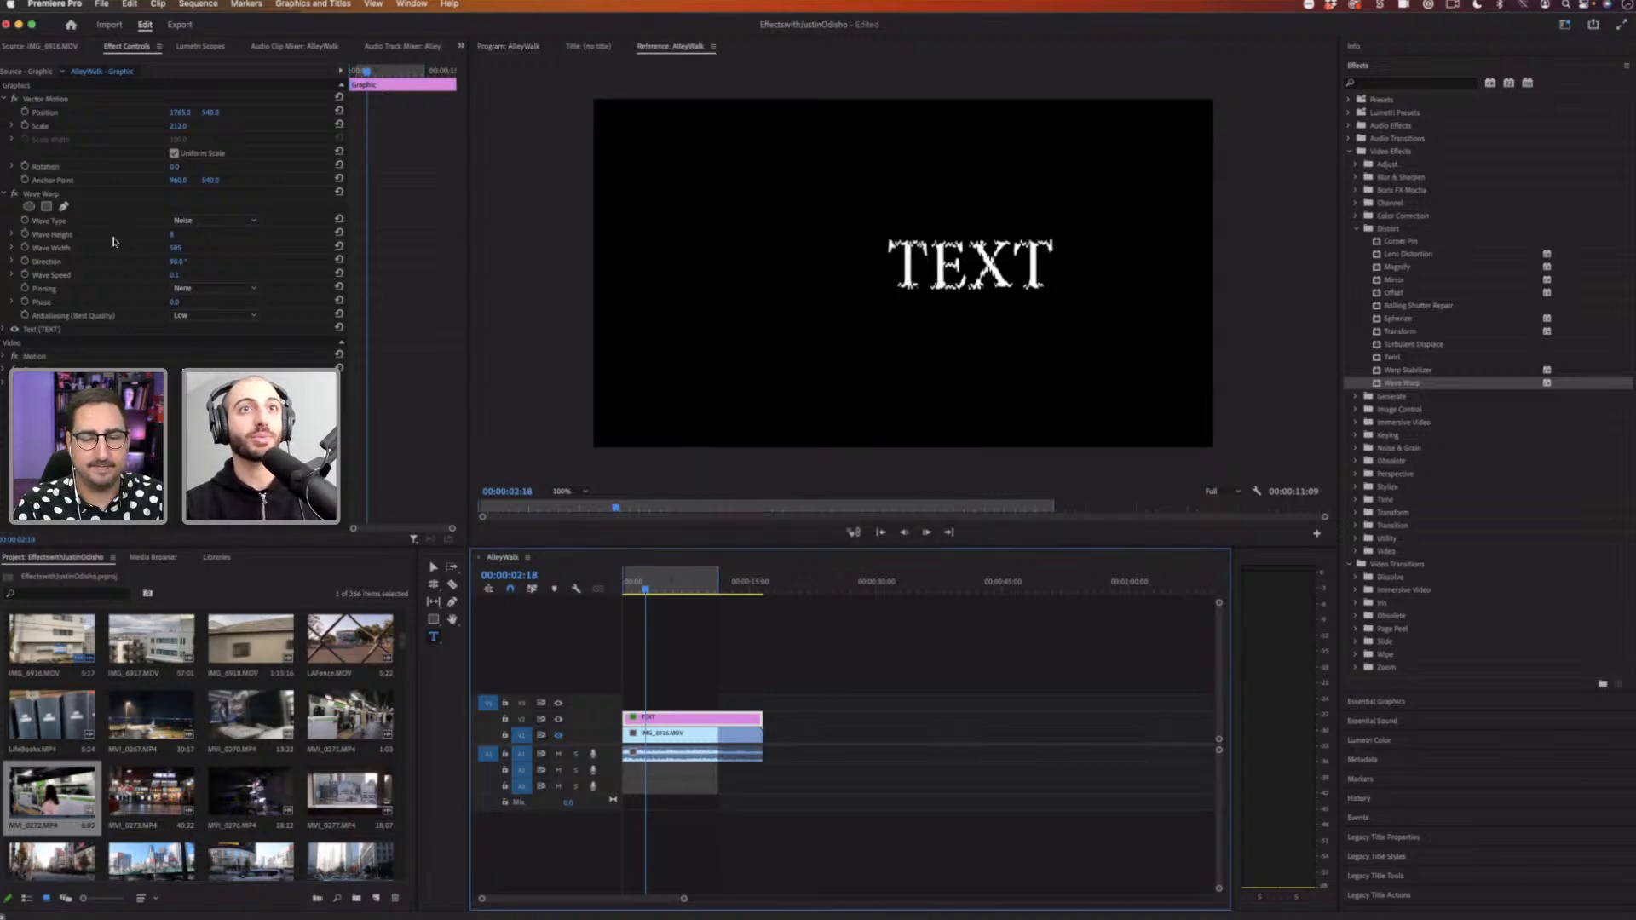
key(space)
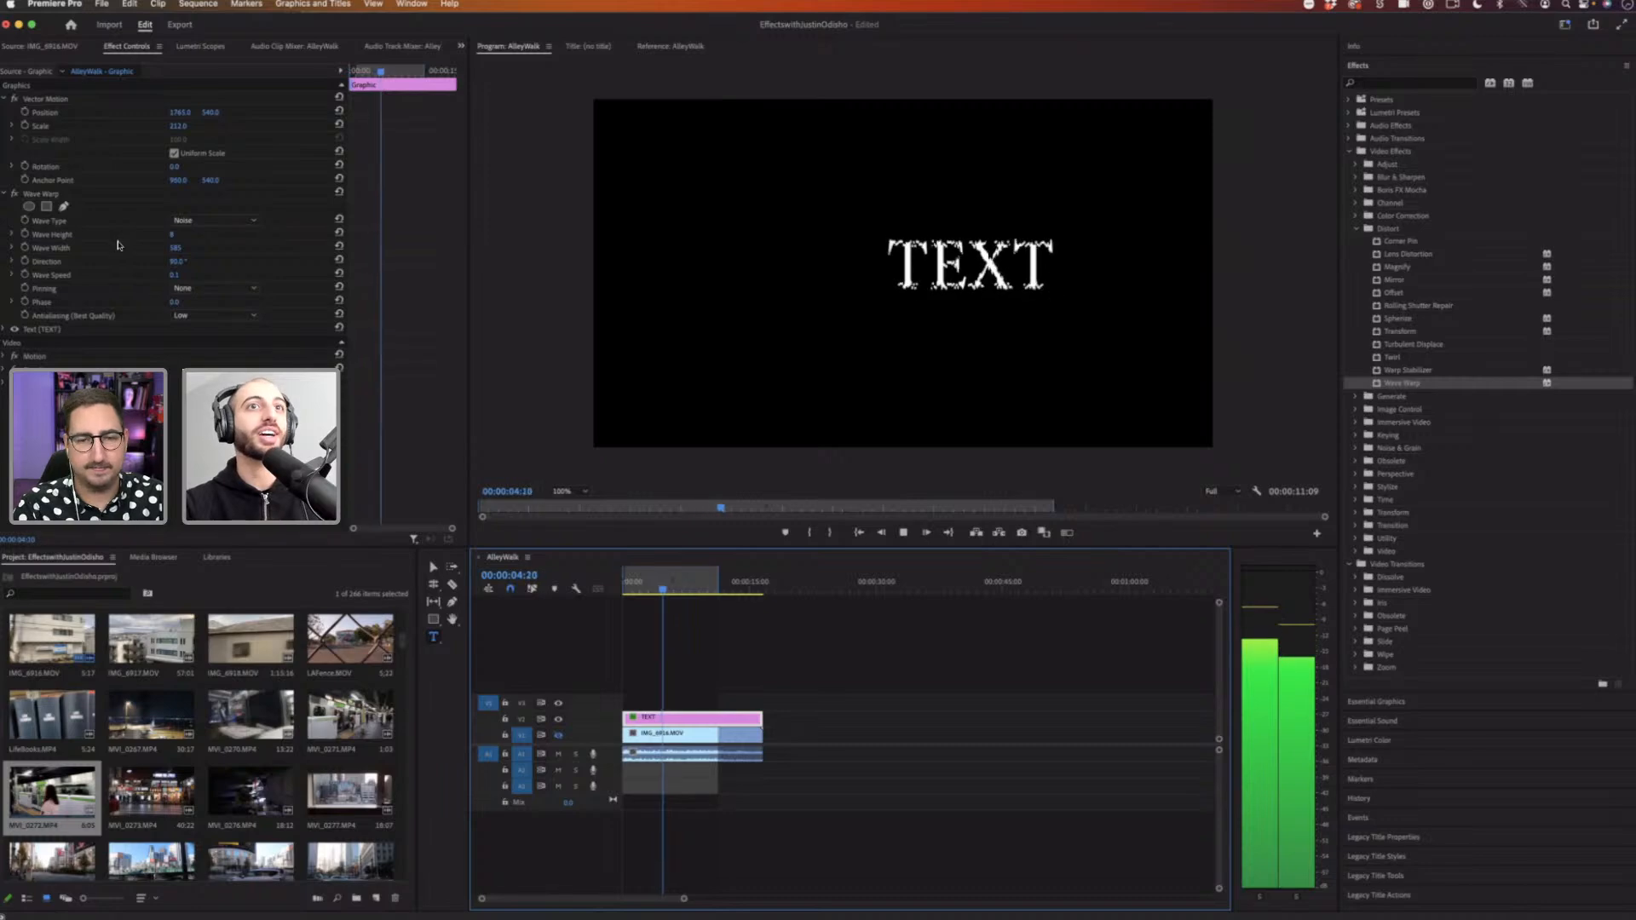
key(space)
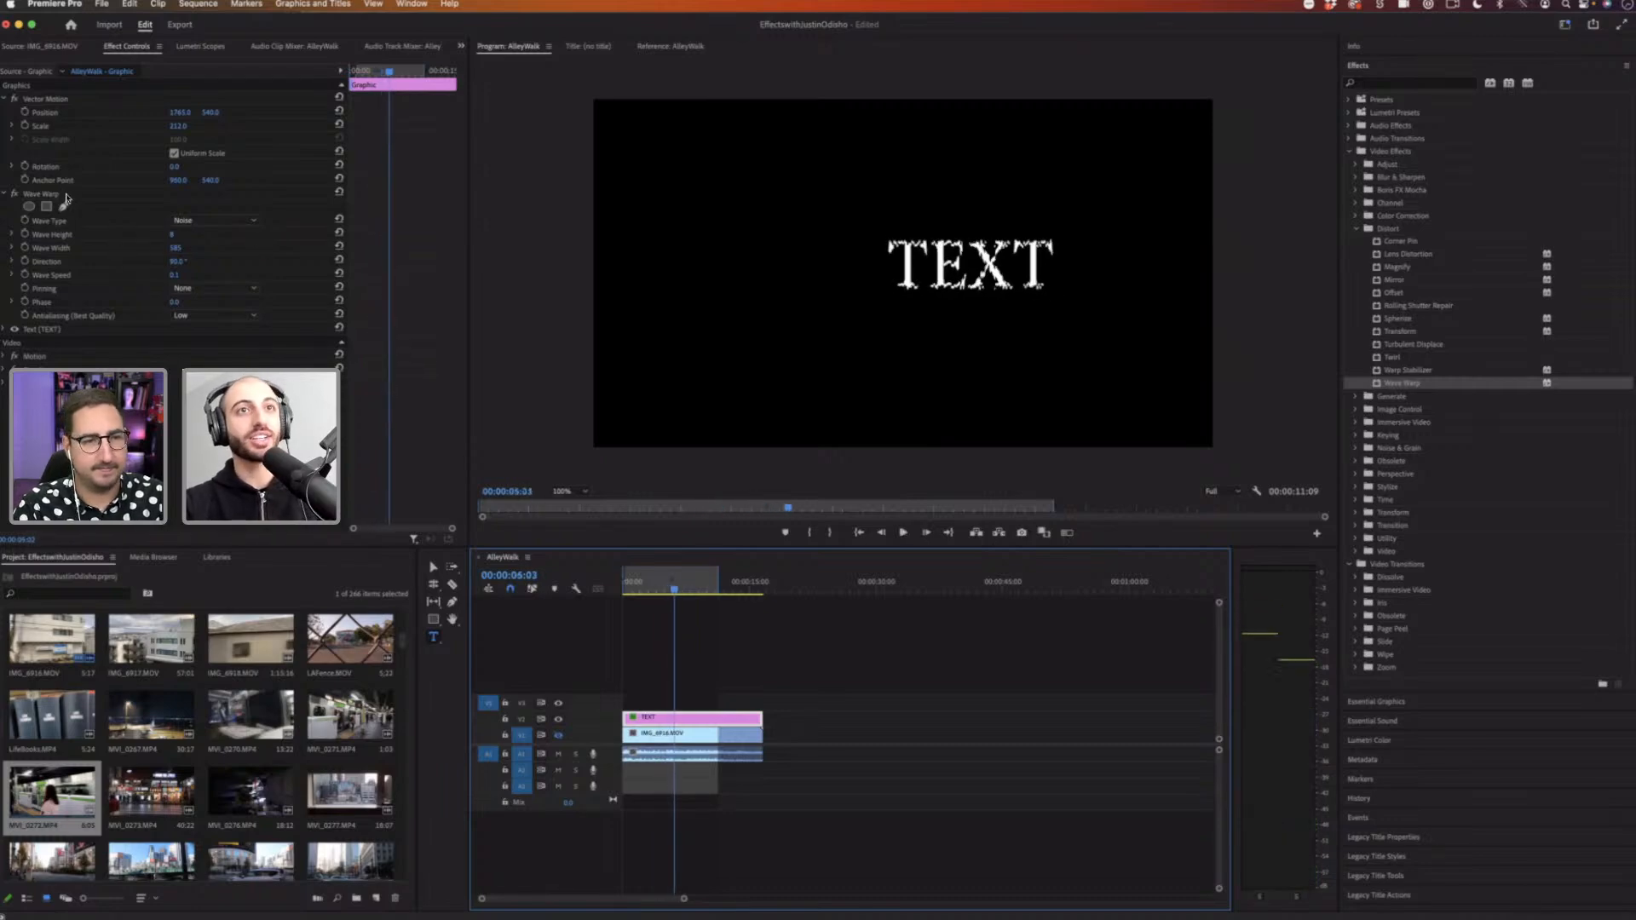
Step: Delete the Wave Warp effect from the TEXT graphic clip
click(67, 194)
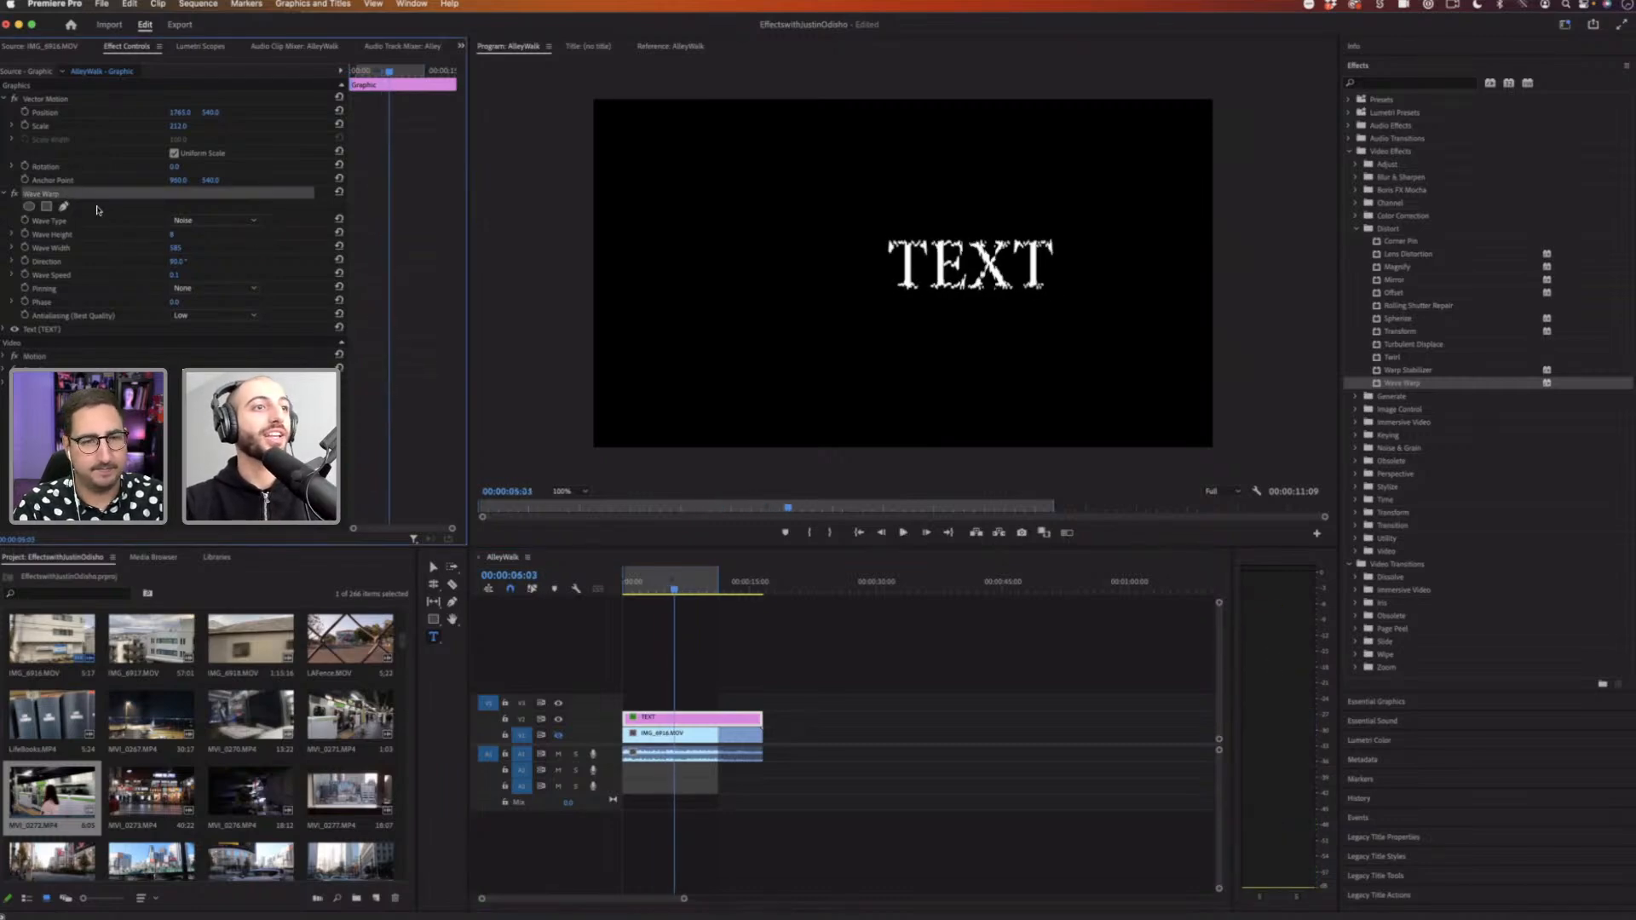
key(Delete)
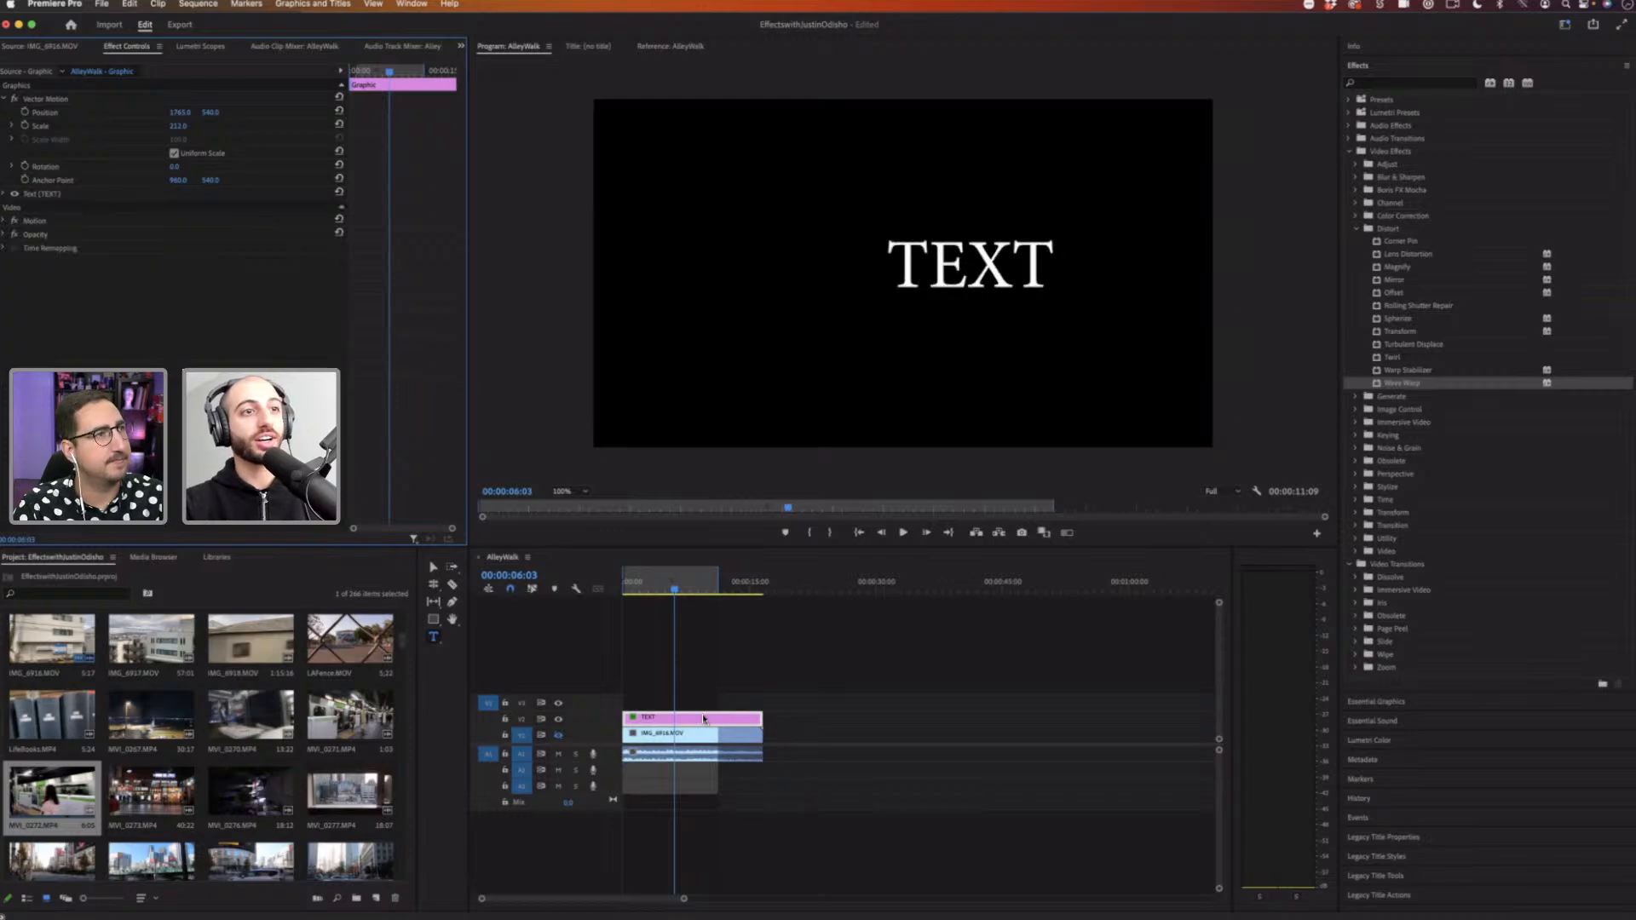
Step: Show the video track again, delete the TEXT graphic clip, and select the IMG_6916.MOV clip
click(559, 736)
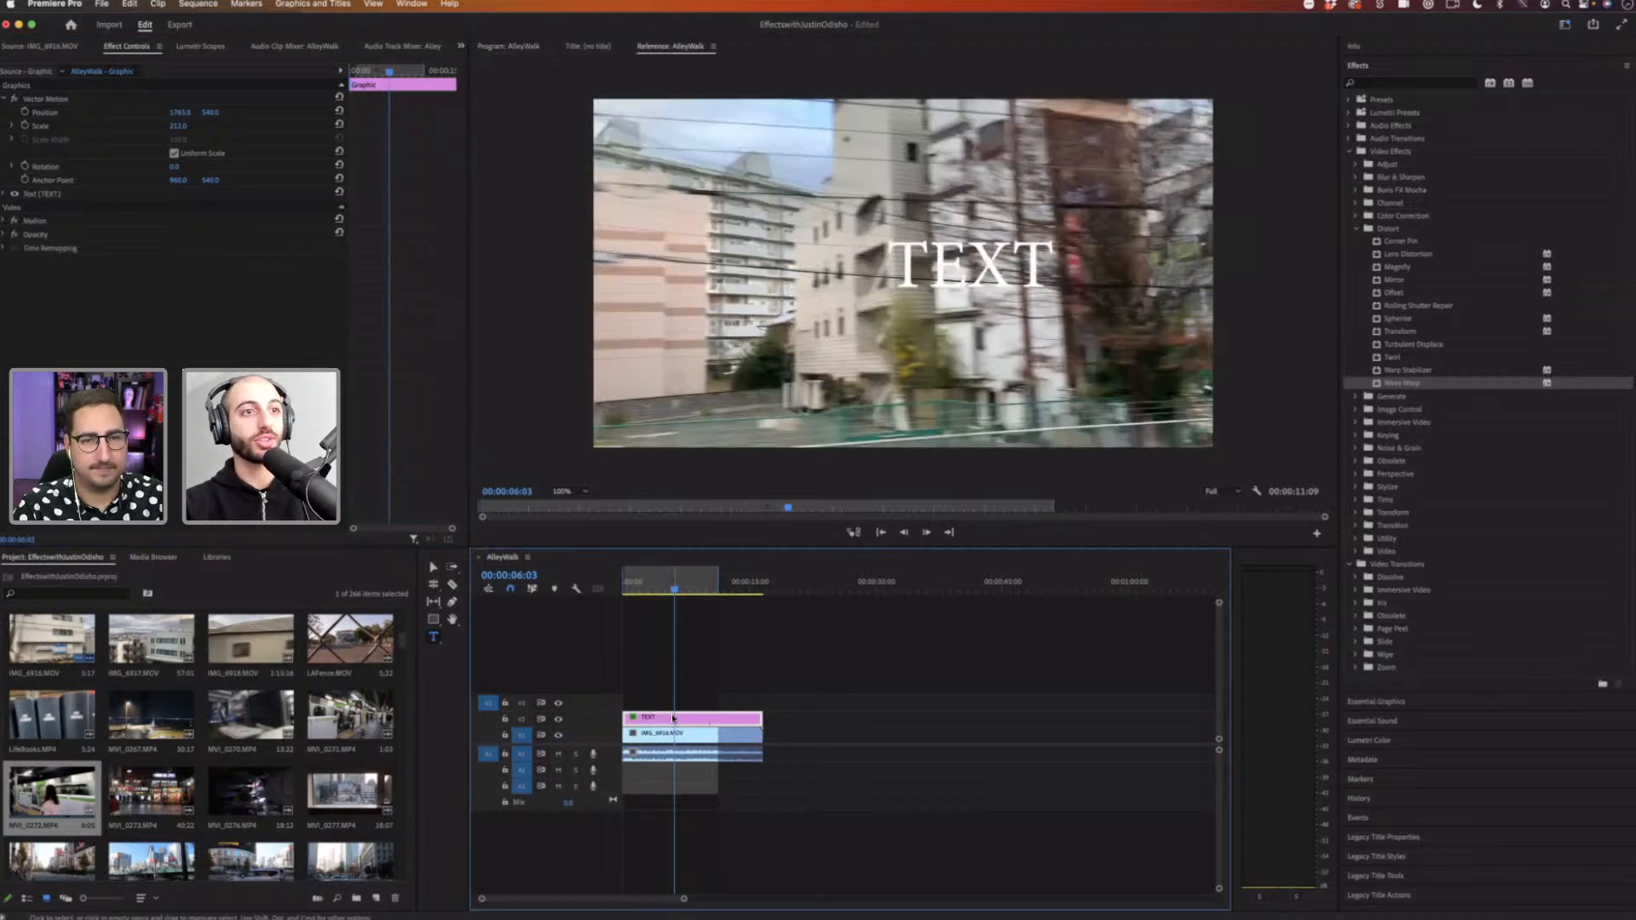
key(Delete)
click(660, 731)
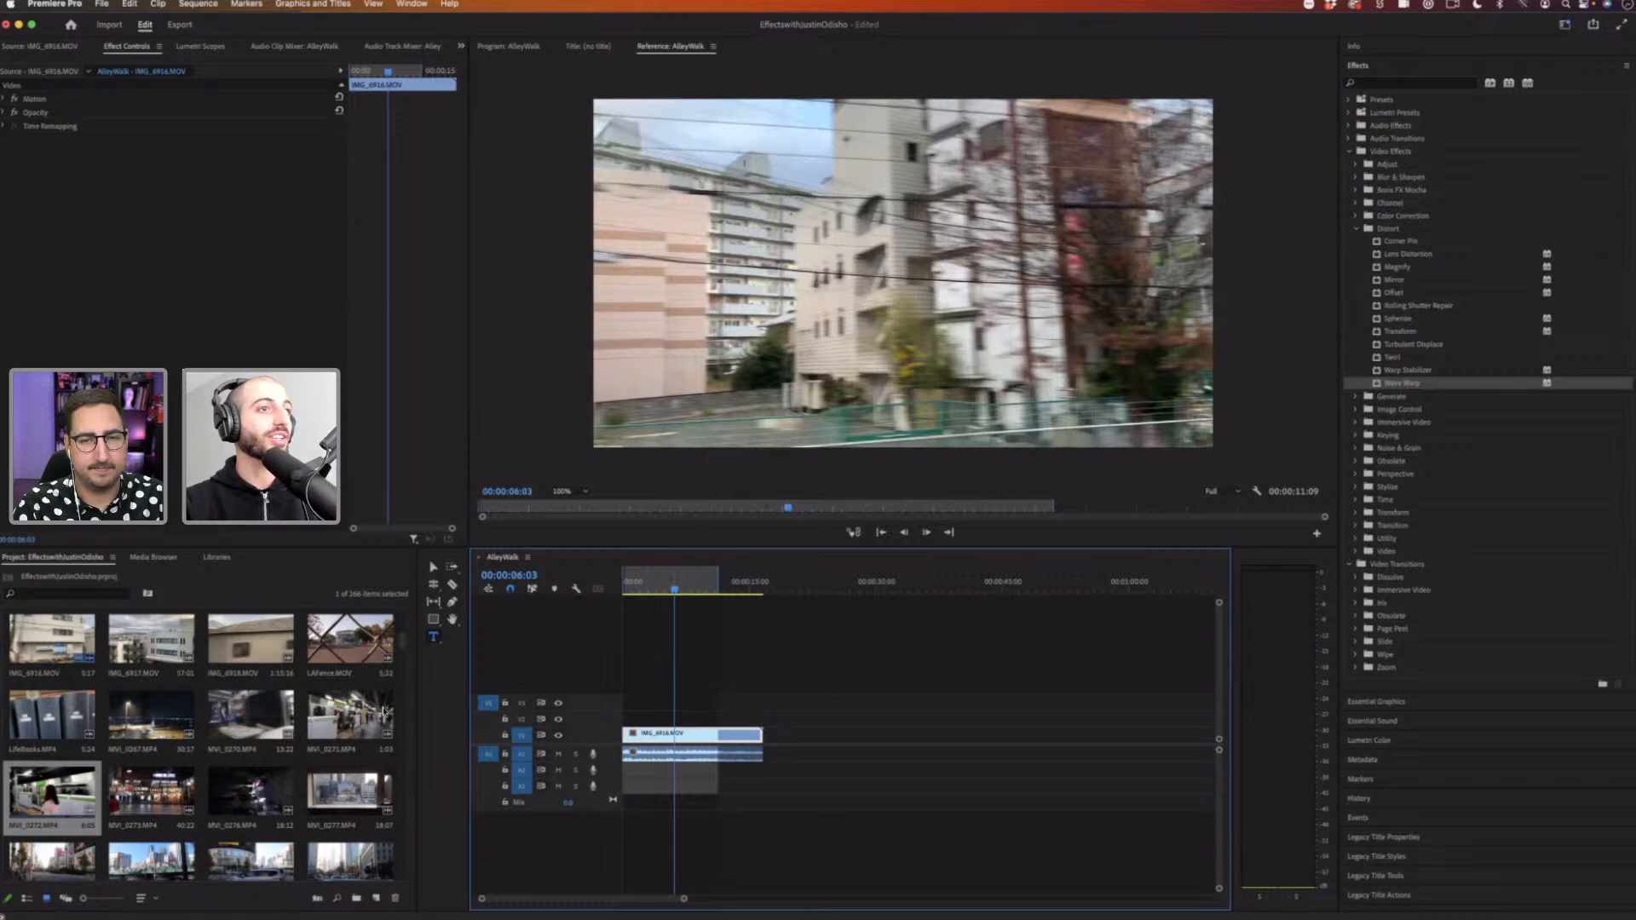
Step: Scroll through the clips in the project bin
drag(405, 656, 404, 677)
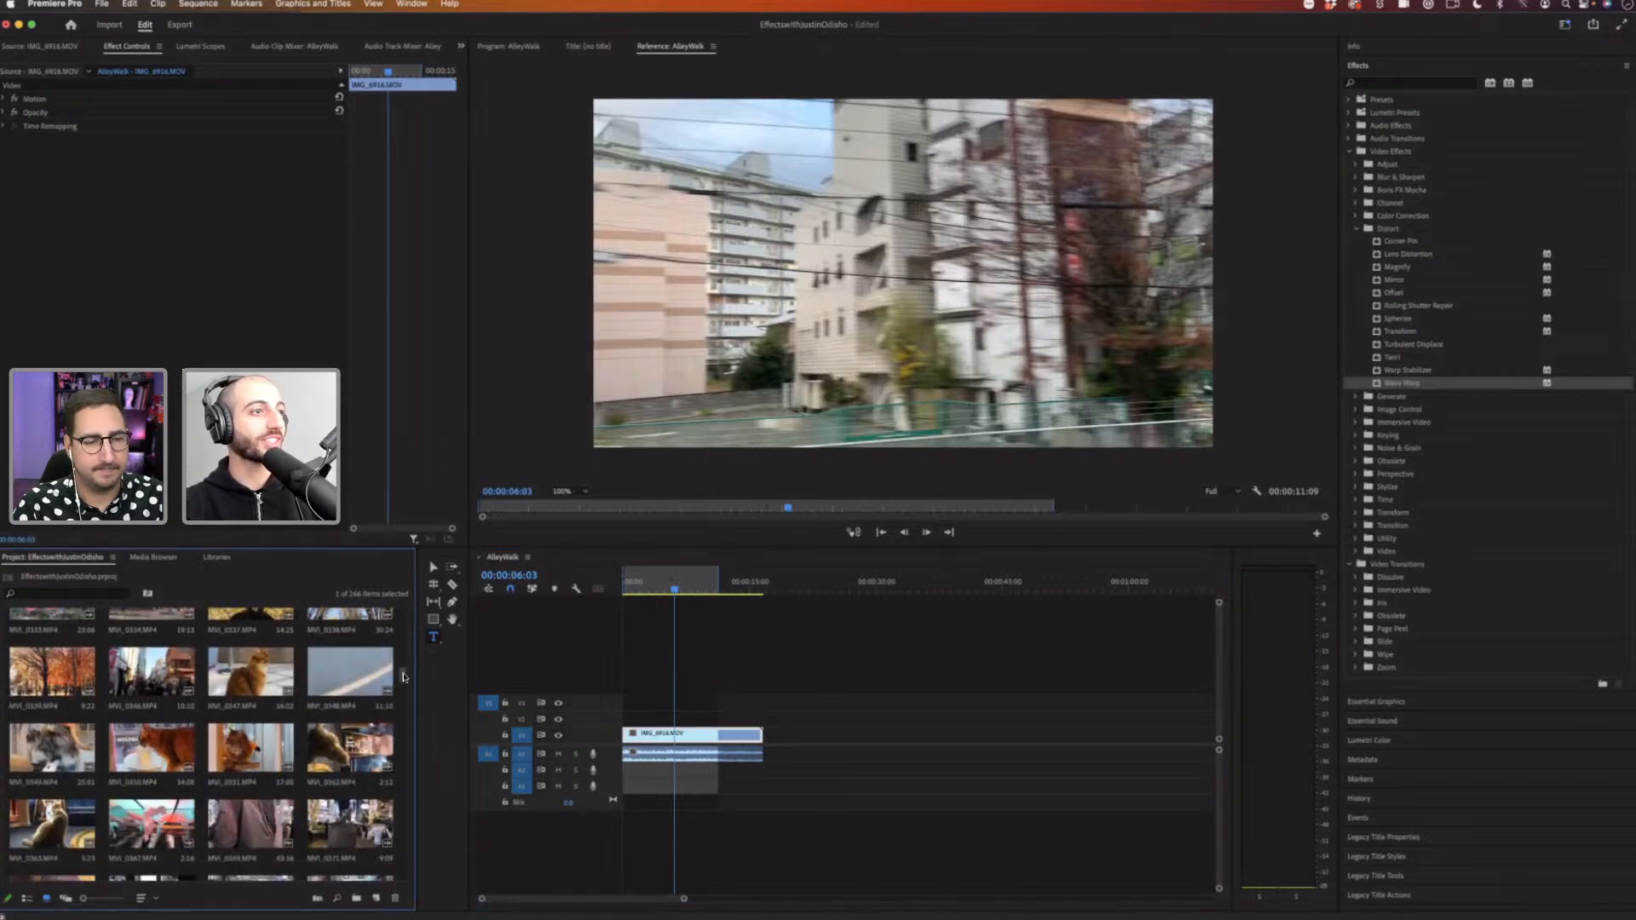
scroll(64, 669, up, 2)
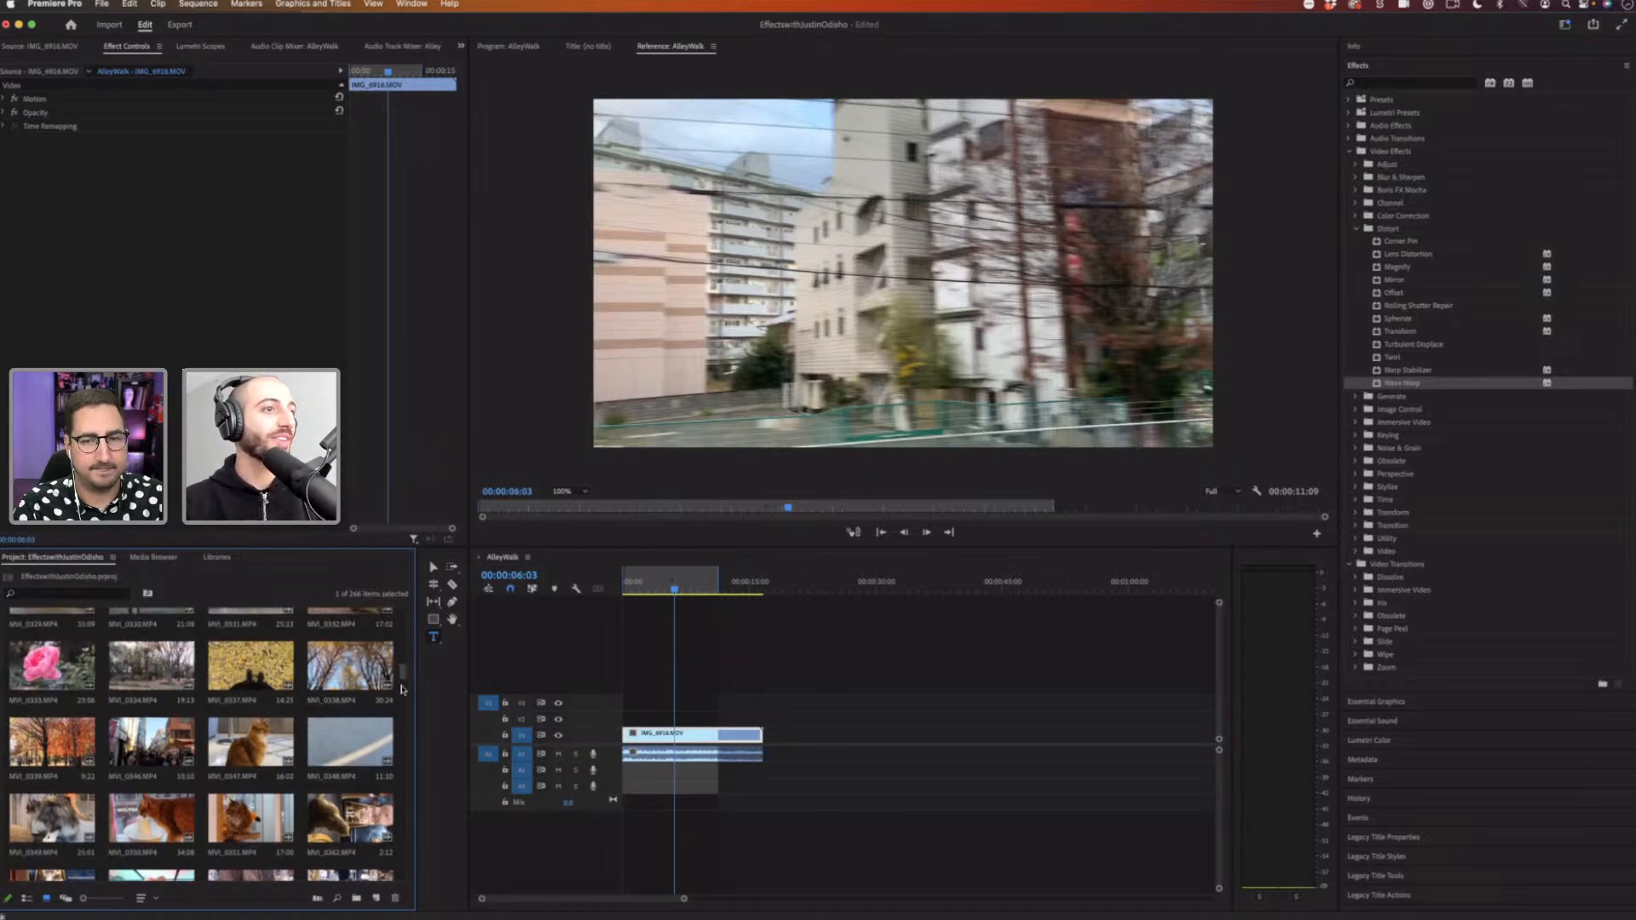
drag(402, 688, 413, 629)
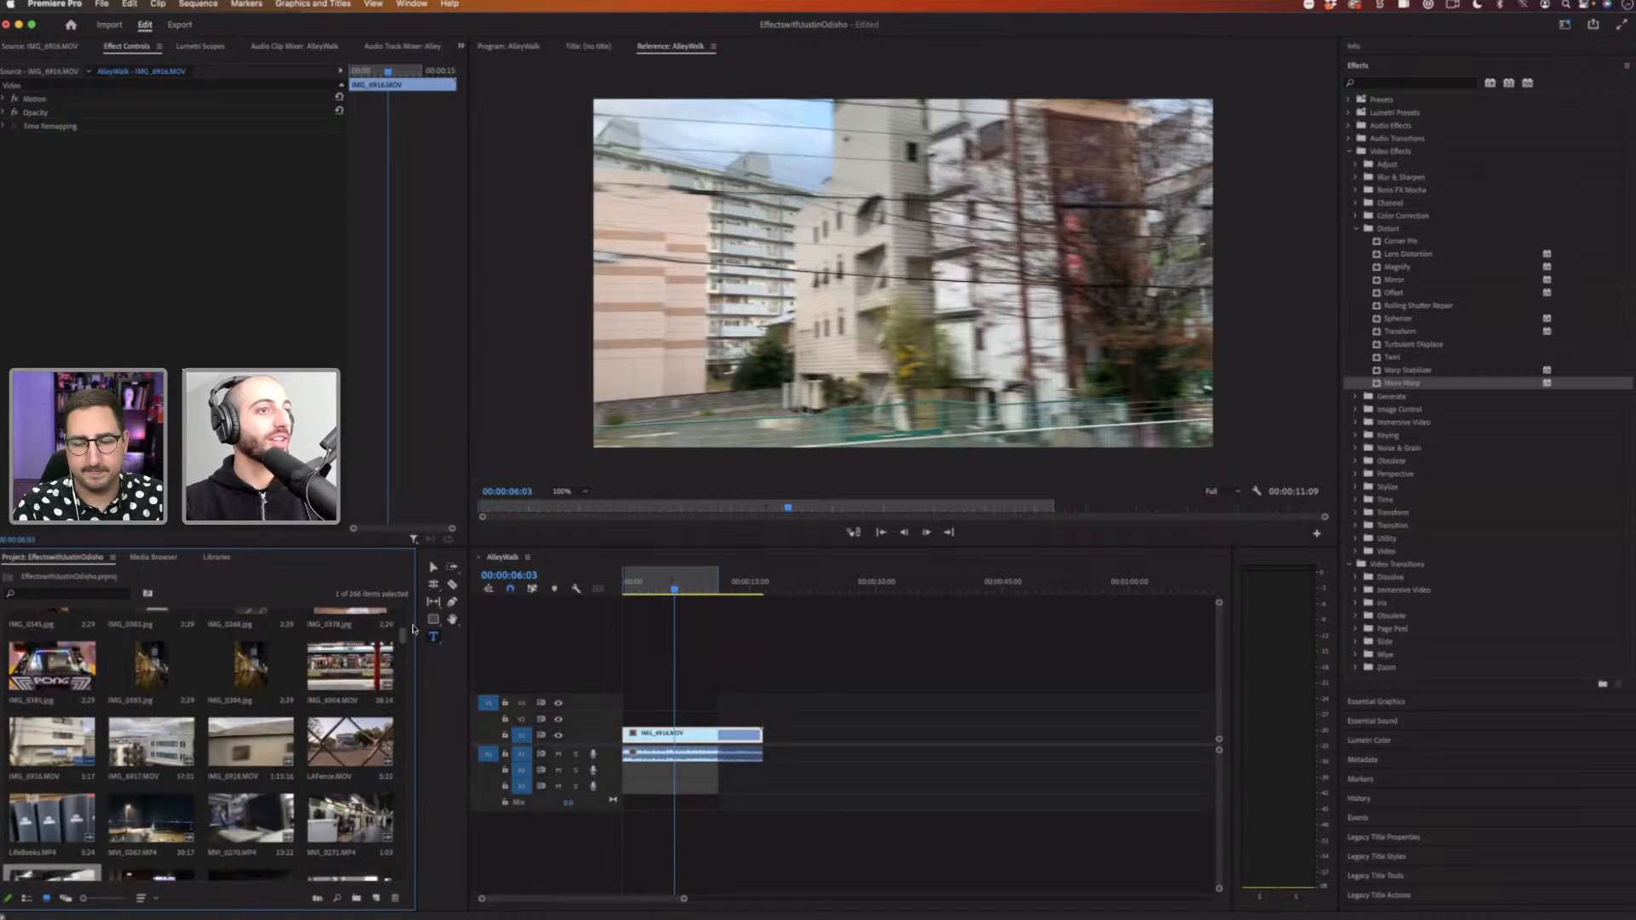
Step: Add the GrandCentralStairs.MP4 clip from the project bin to the sequence in place of the previous clip
scroll(124, 707, up, 5)
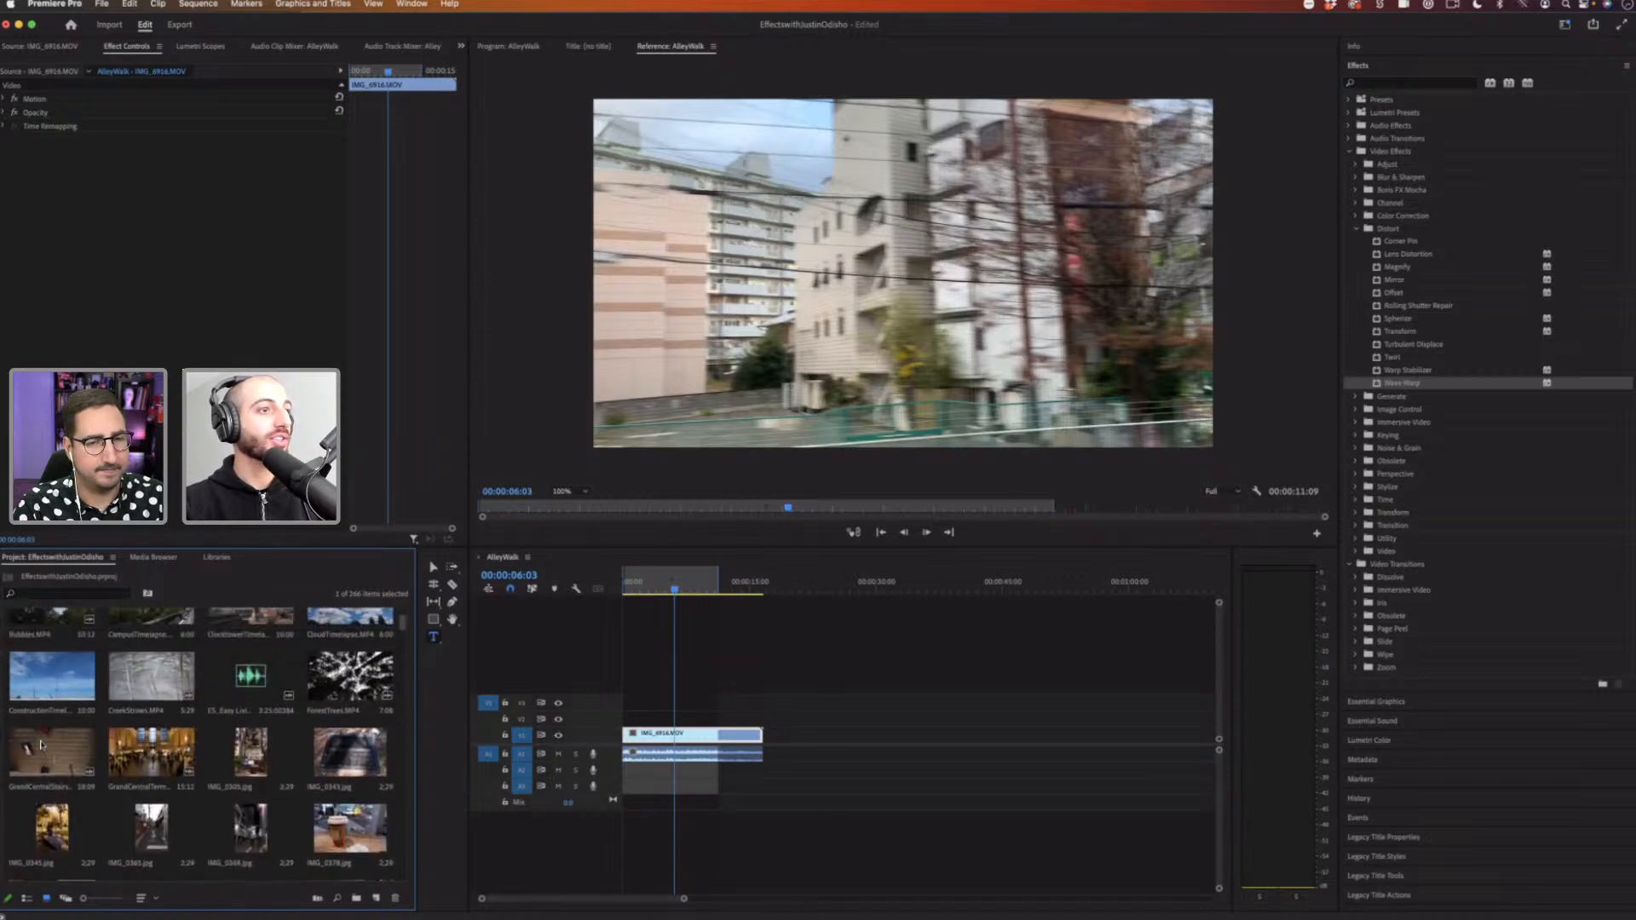
drag(26, 754, 632, 752)
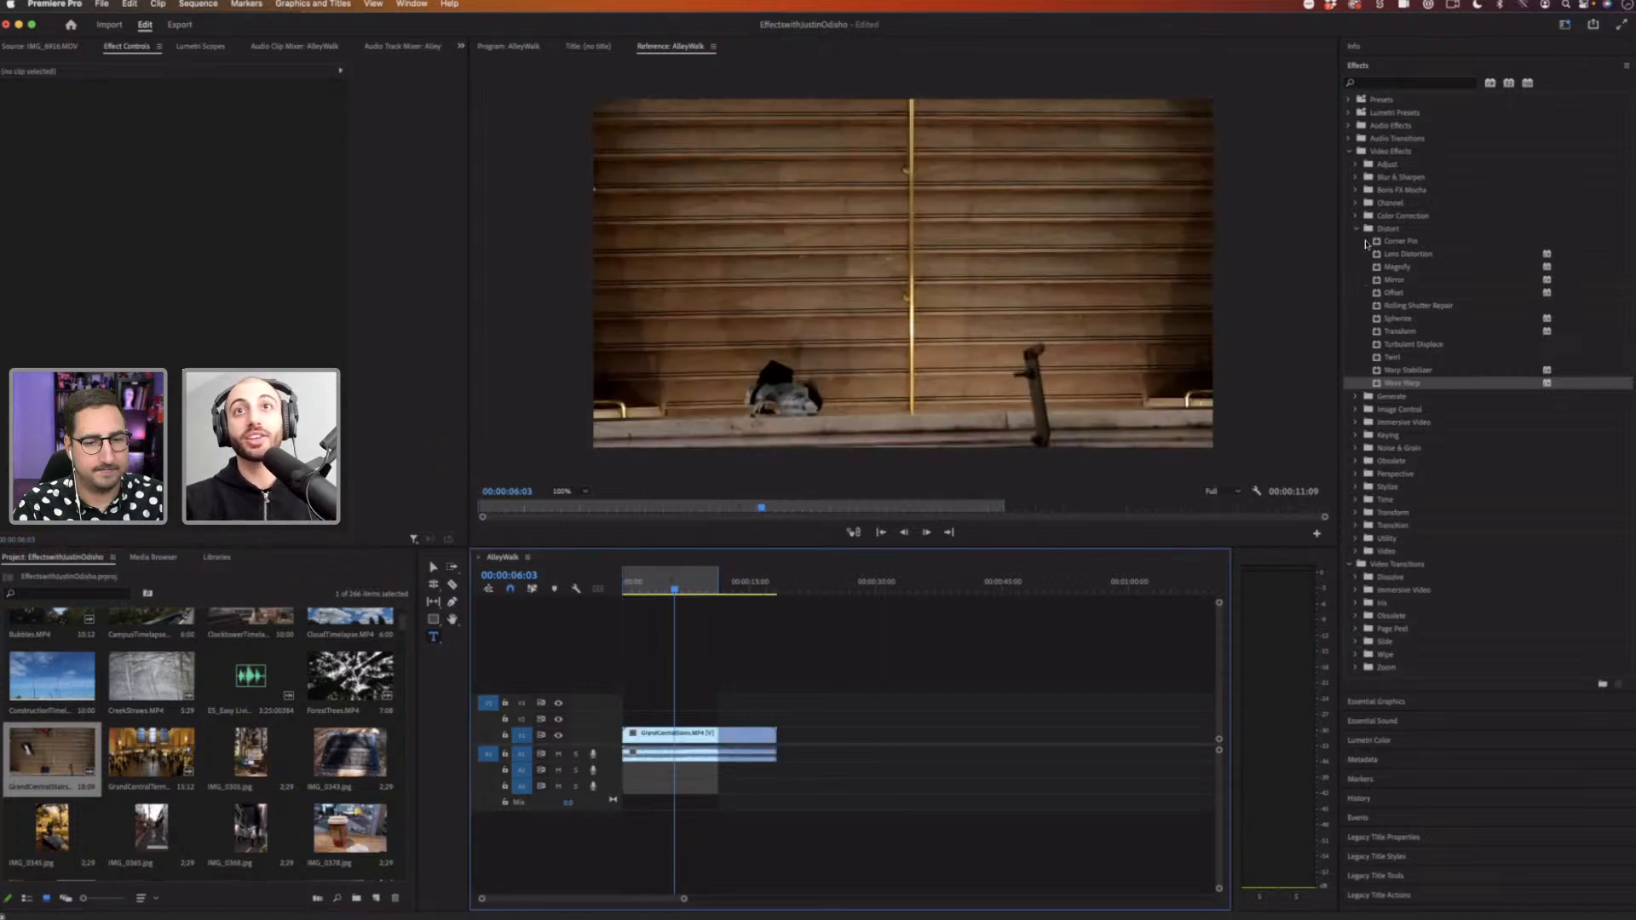
Step: Browse the Distort and Time video effect folders in the effects list
click(1357, 230)
click(1356, 229)
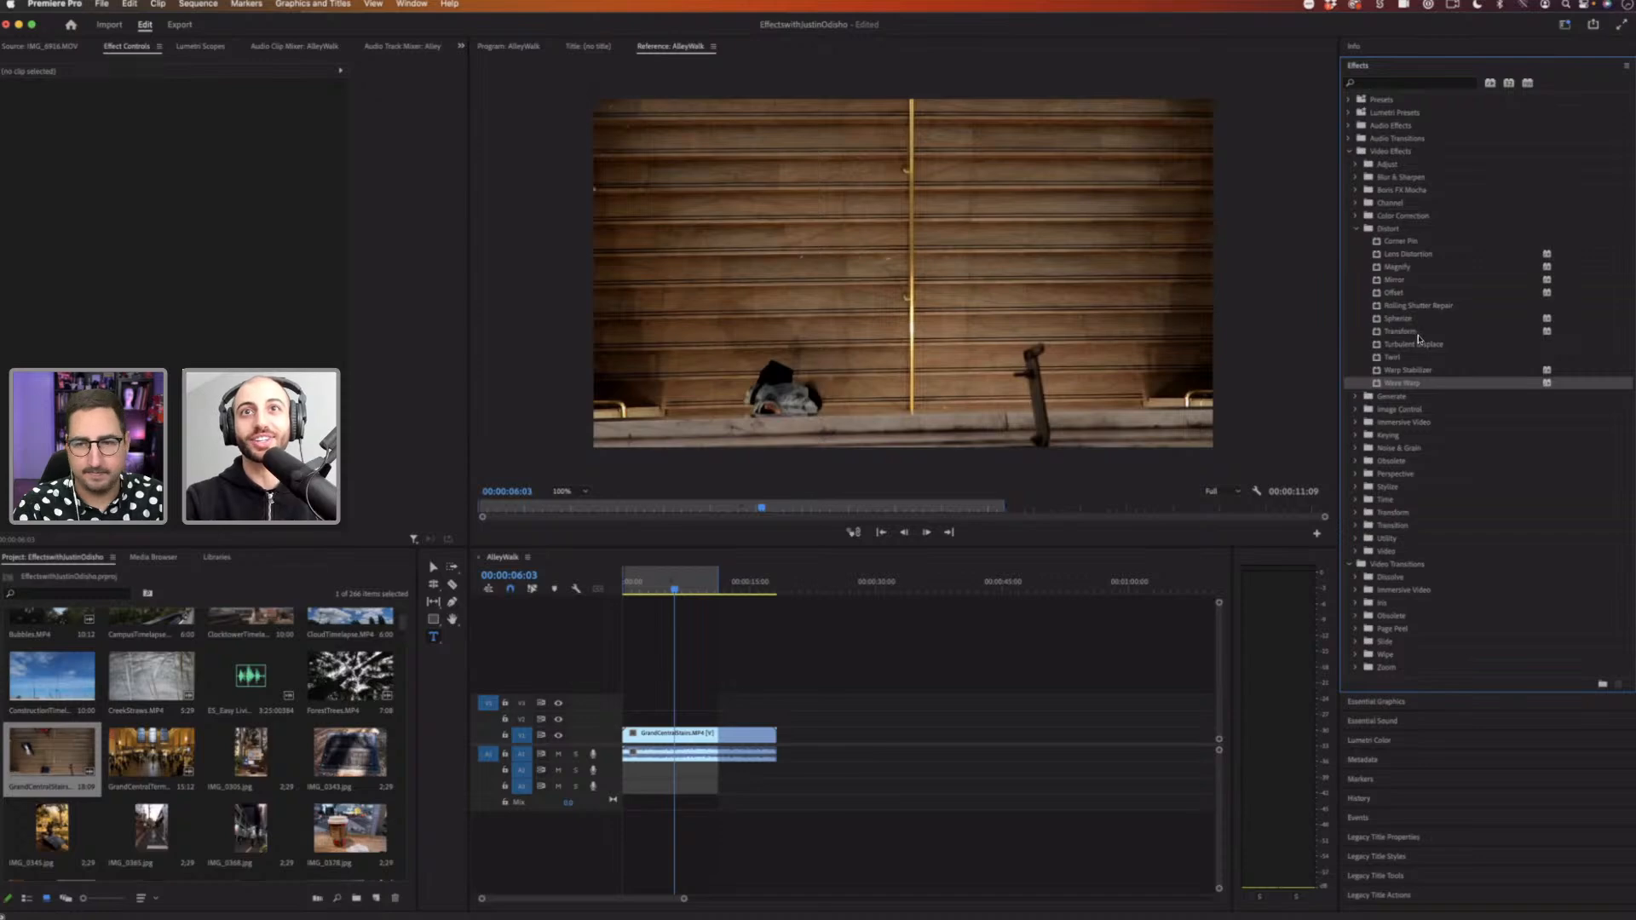
click(1416, 332)
click(1405, 293)
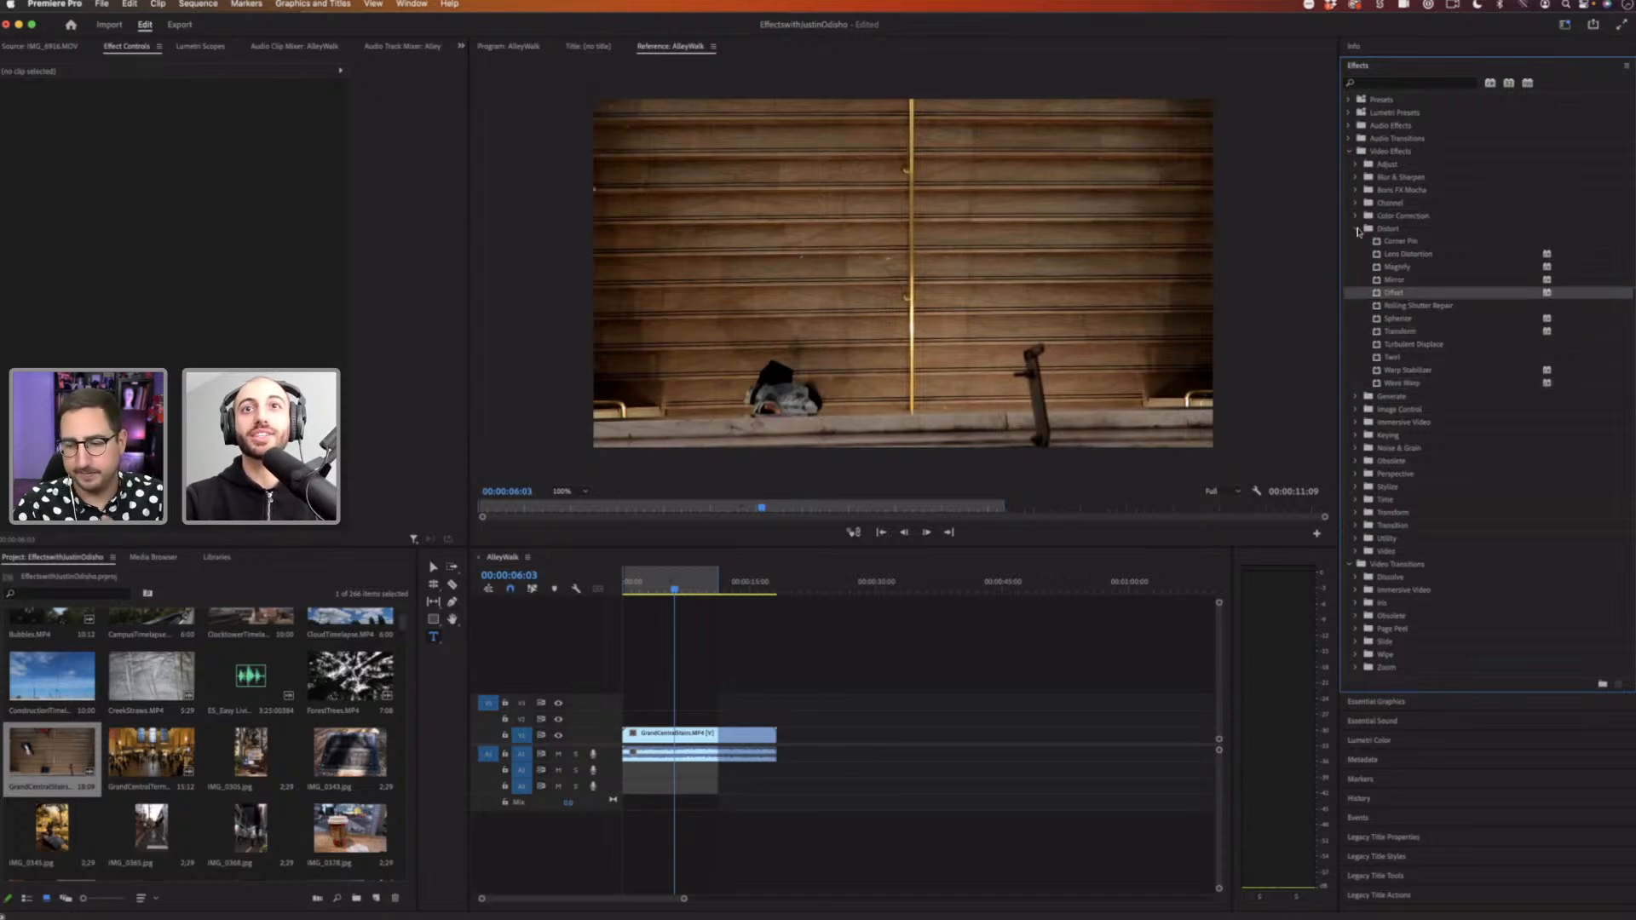
click(1357, 228)
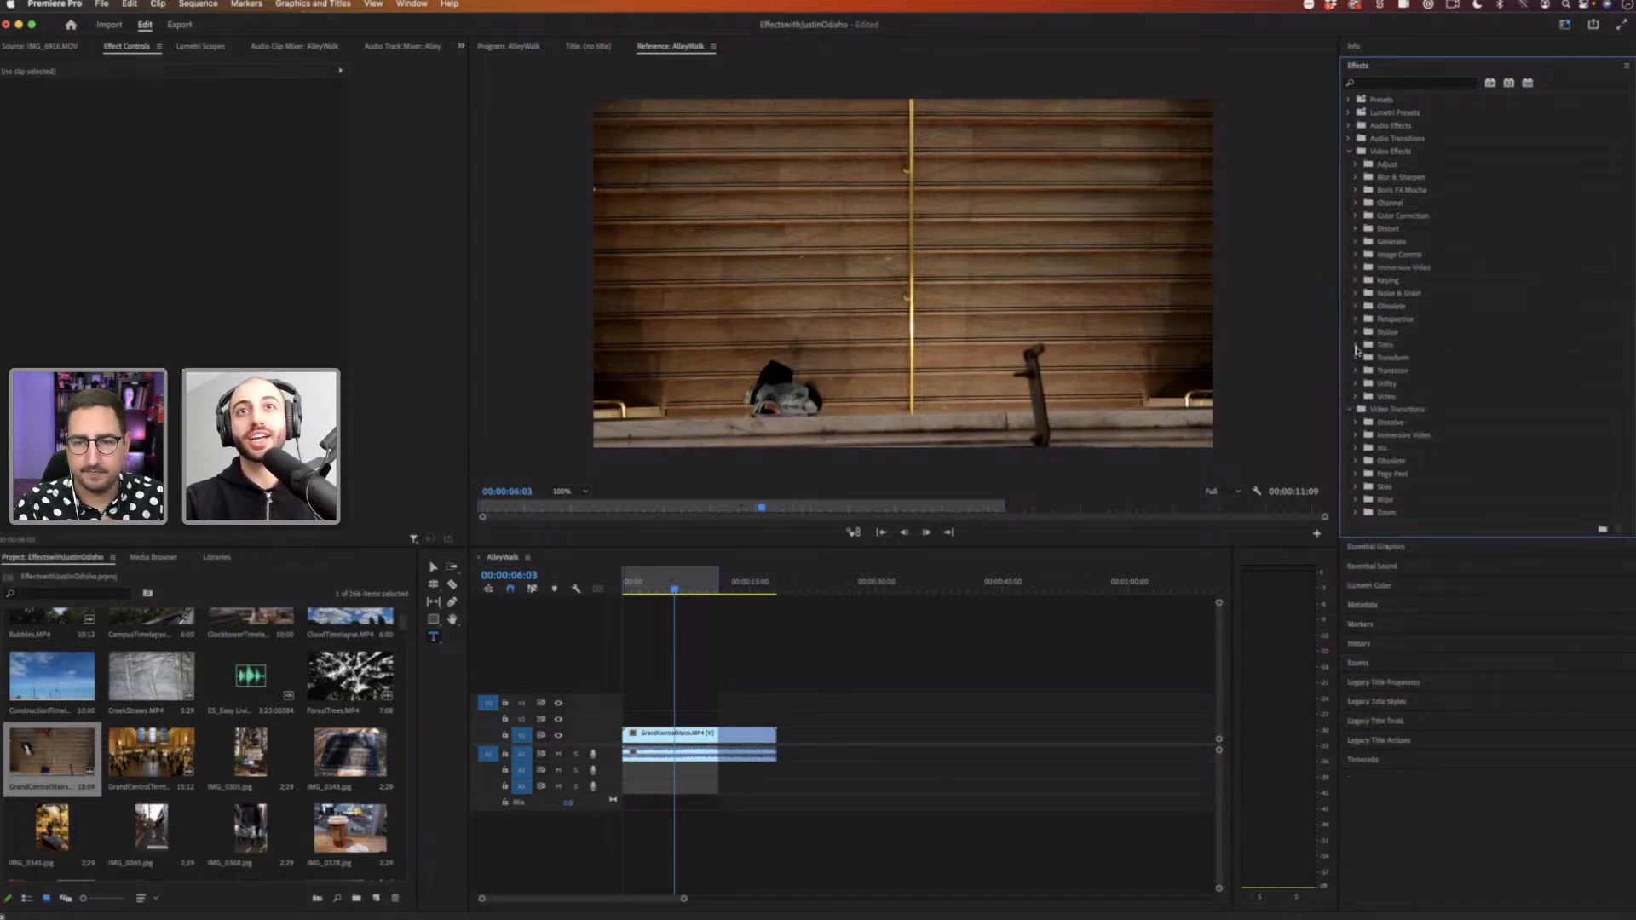
click(1356, 346)
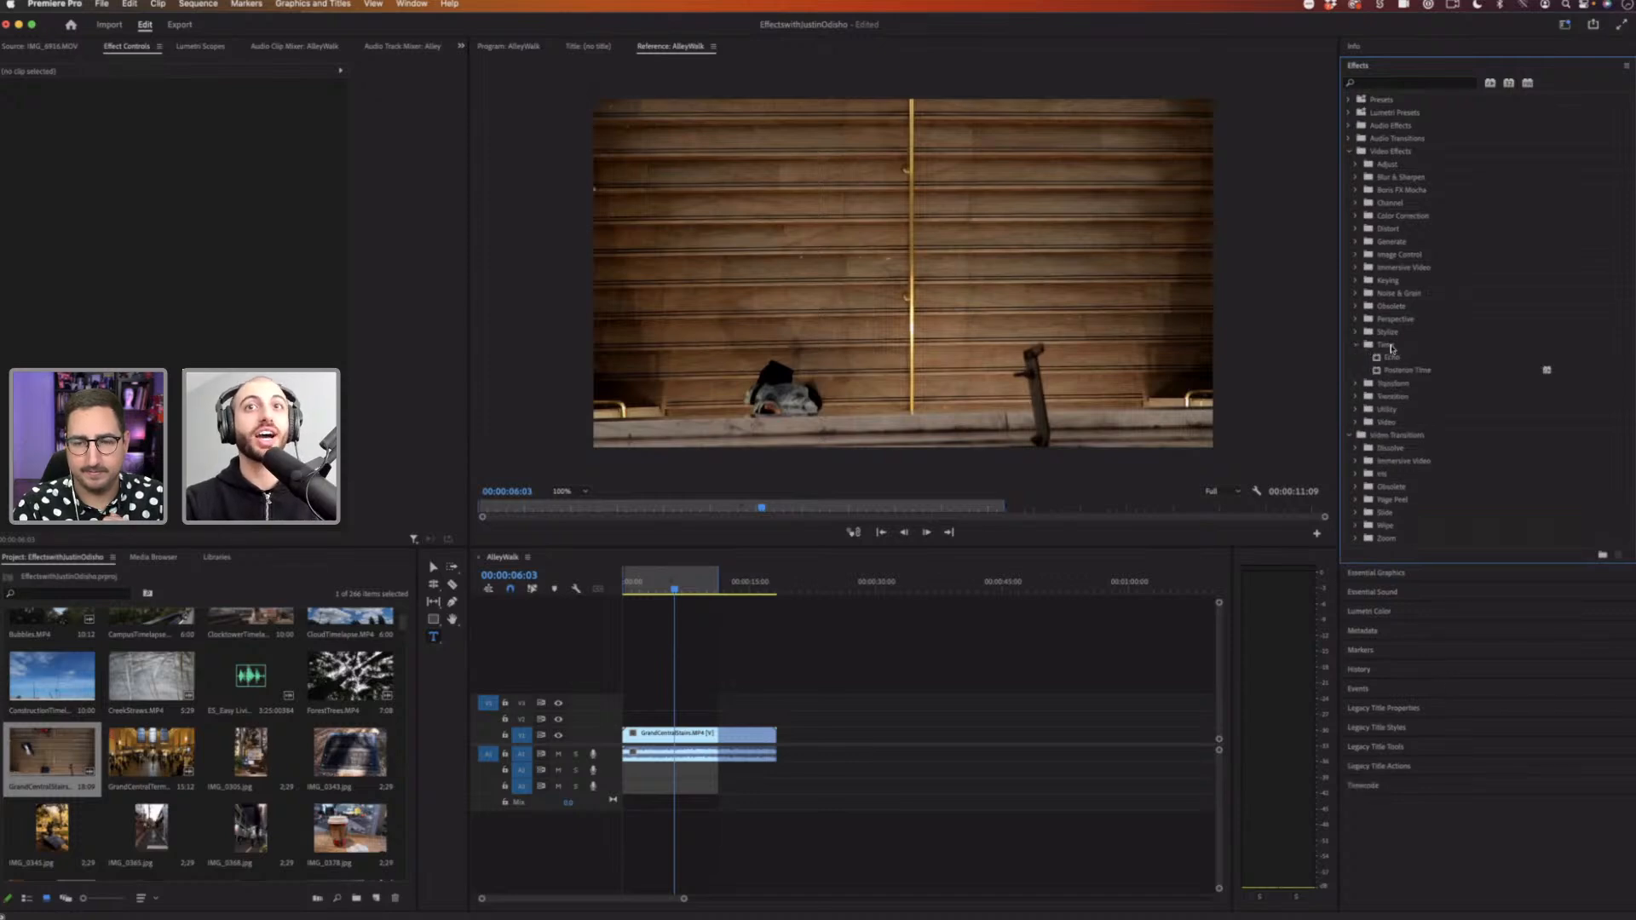
click(1416, 350)
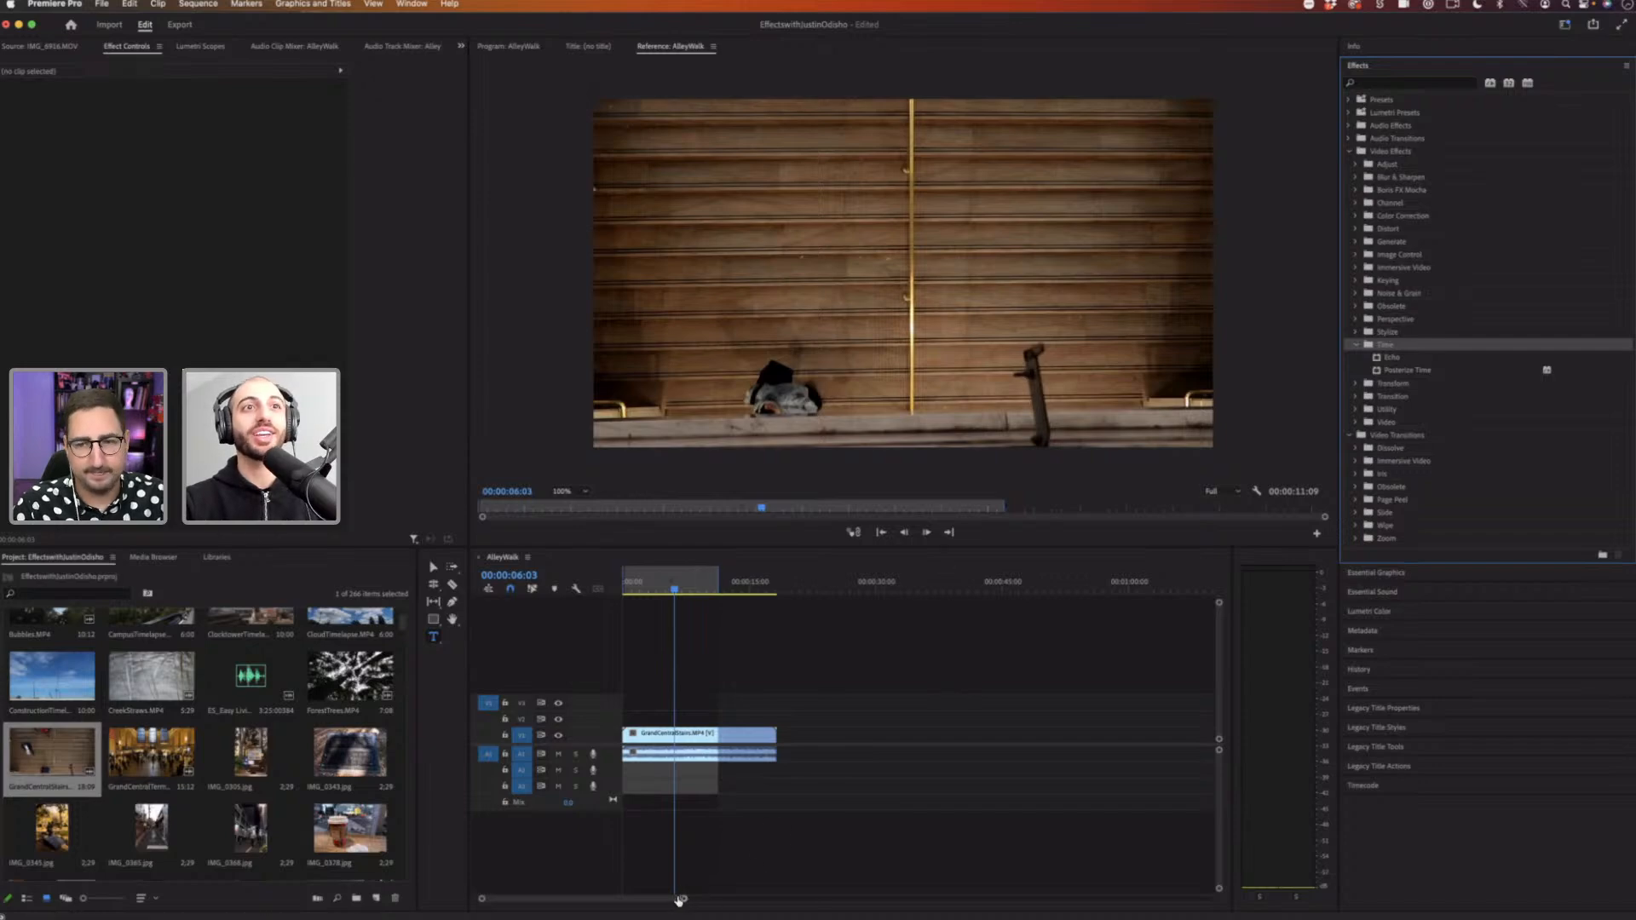
Step: Apply the Posterize Time effect to the GrandCentralStairs clip in the timeline
drag(679, 901, 651, 899)
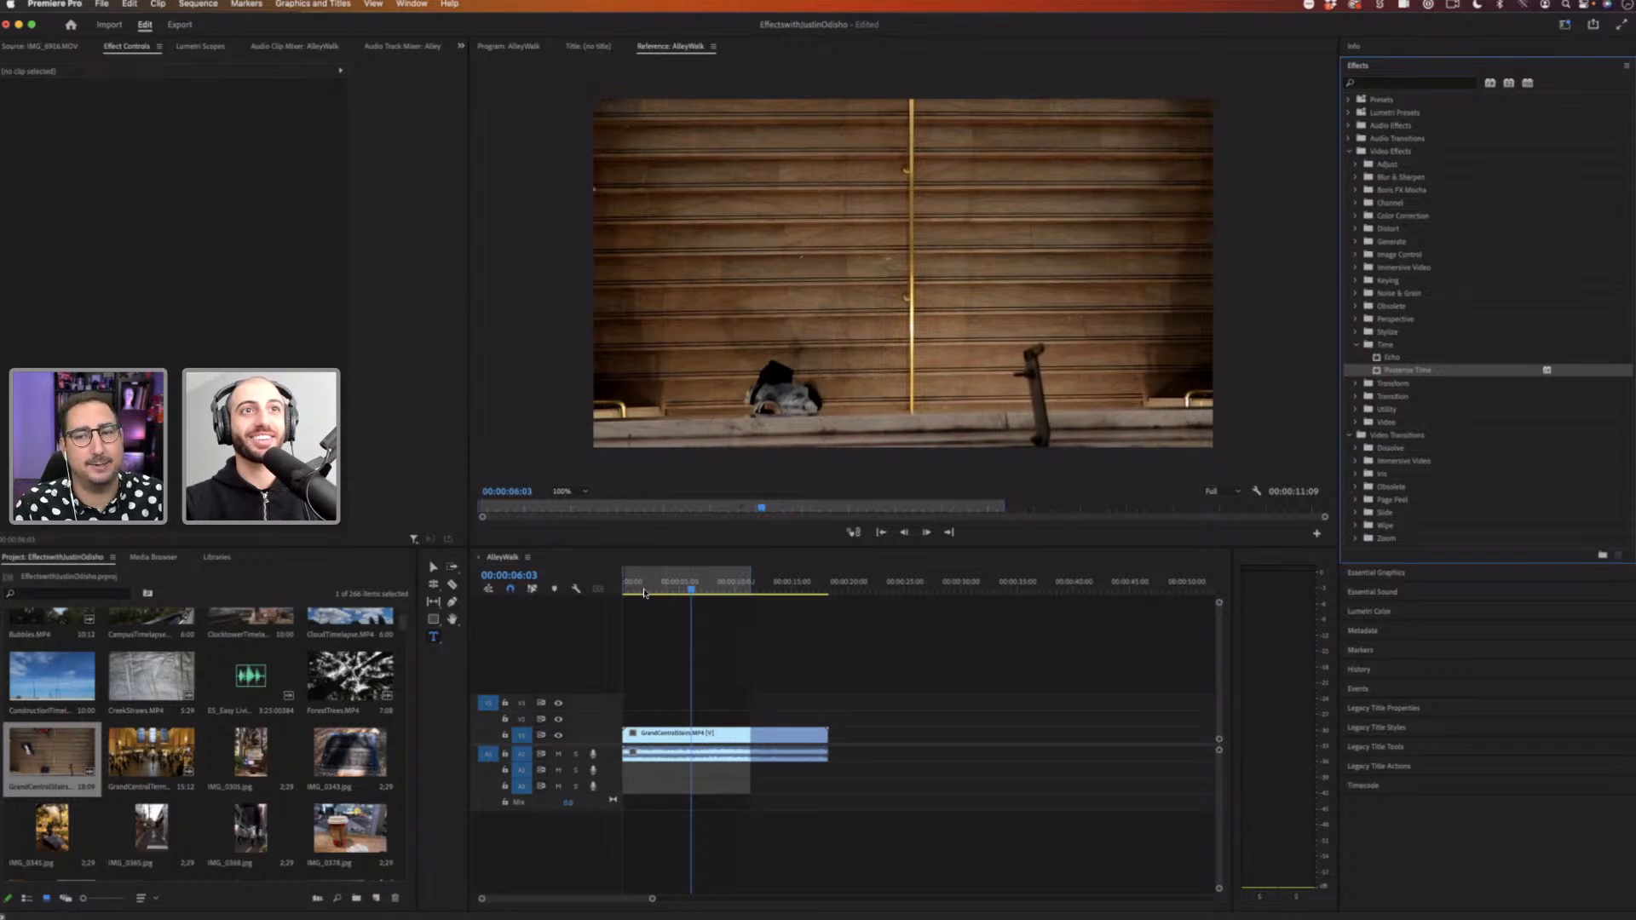
click(644, 591)
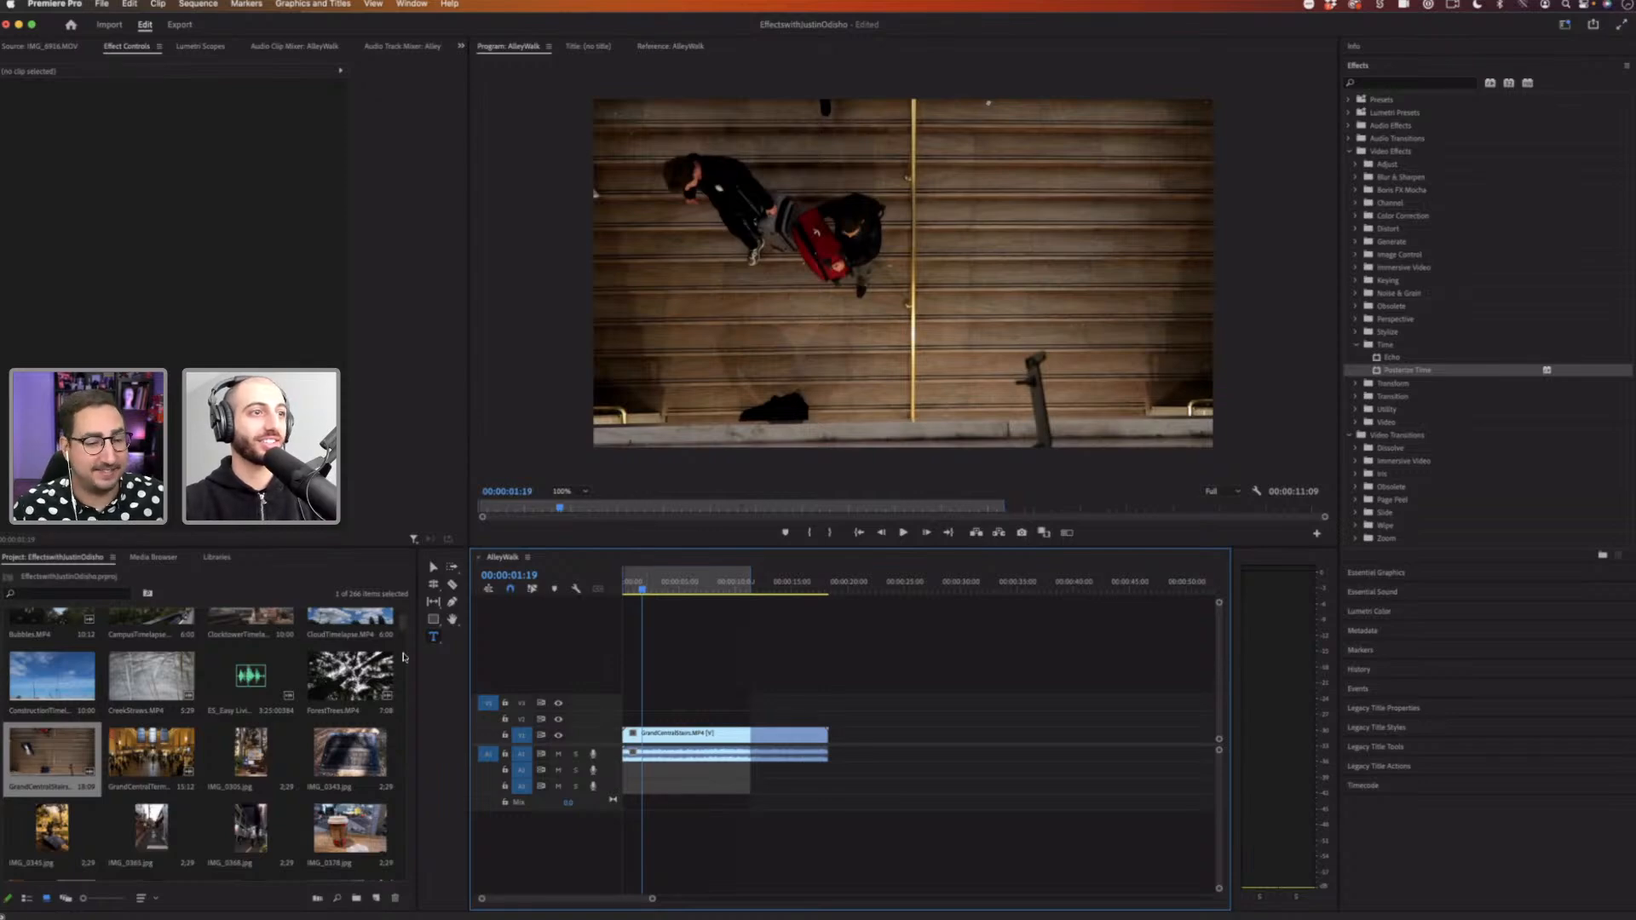
click(403, 774)
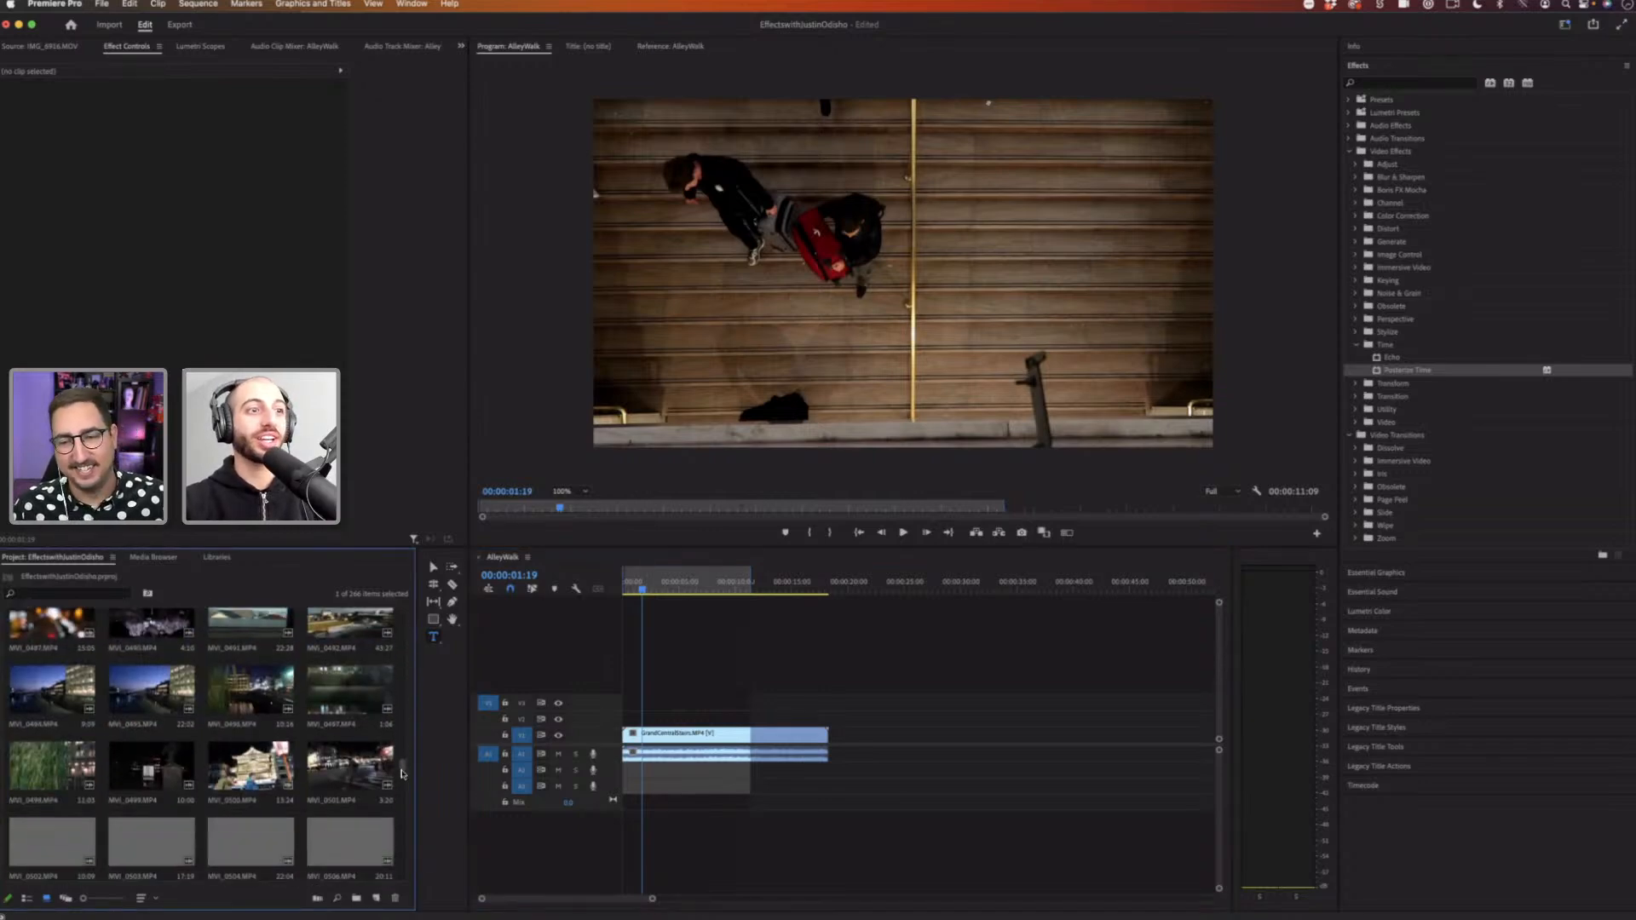
drag(404, 775, 409, 870)
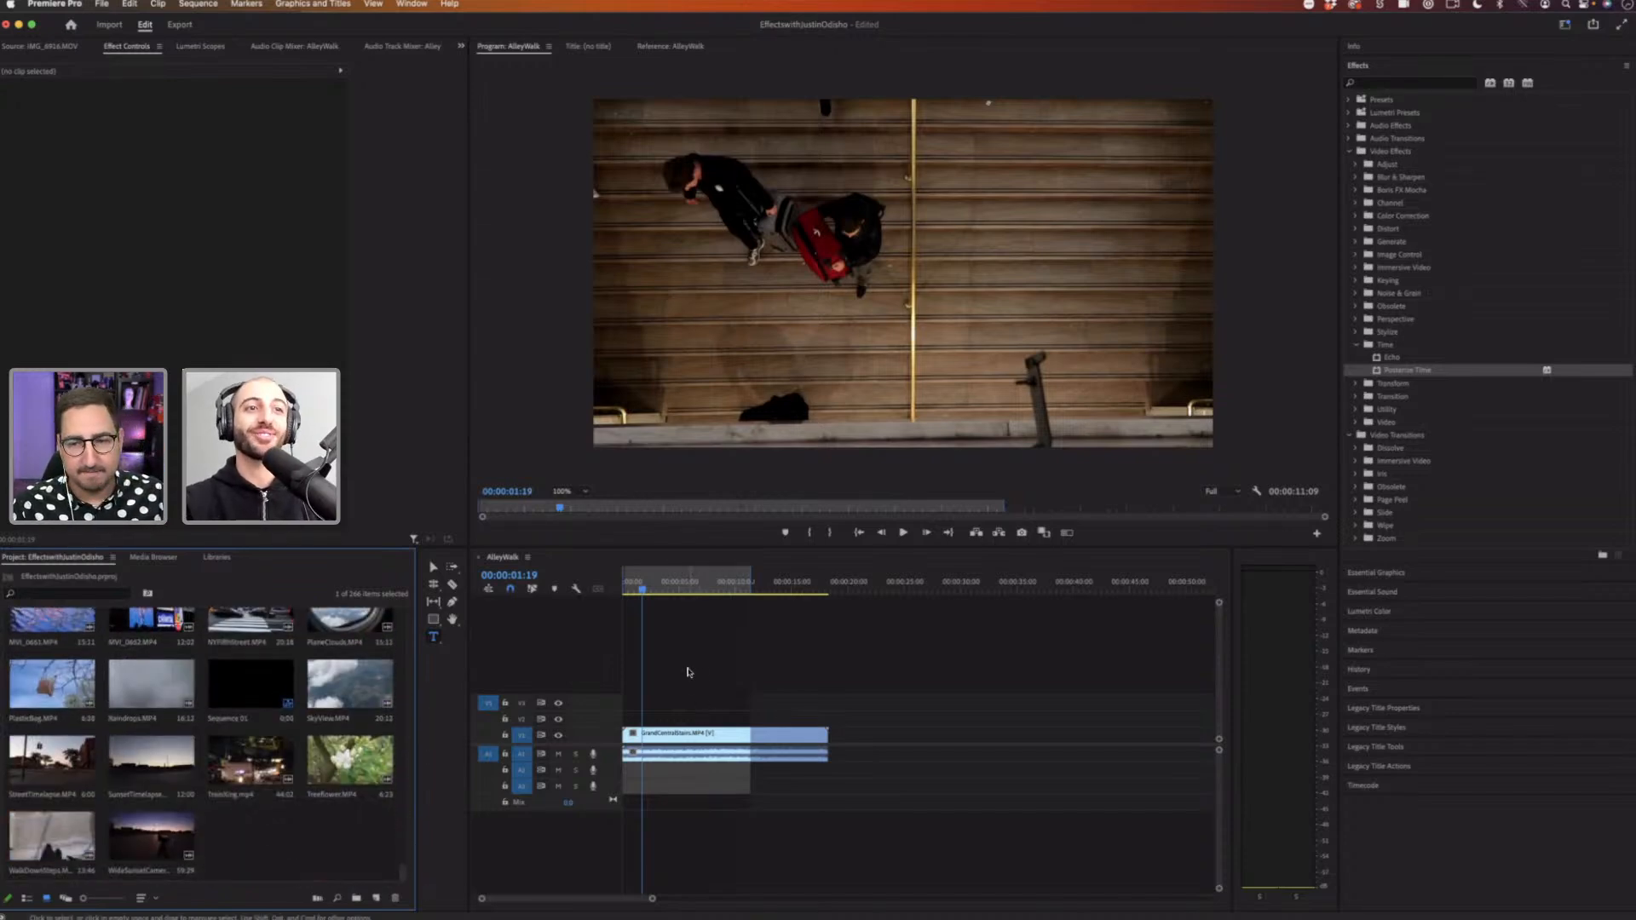
click(686, 734)
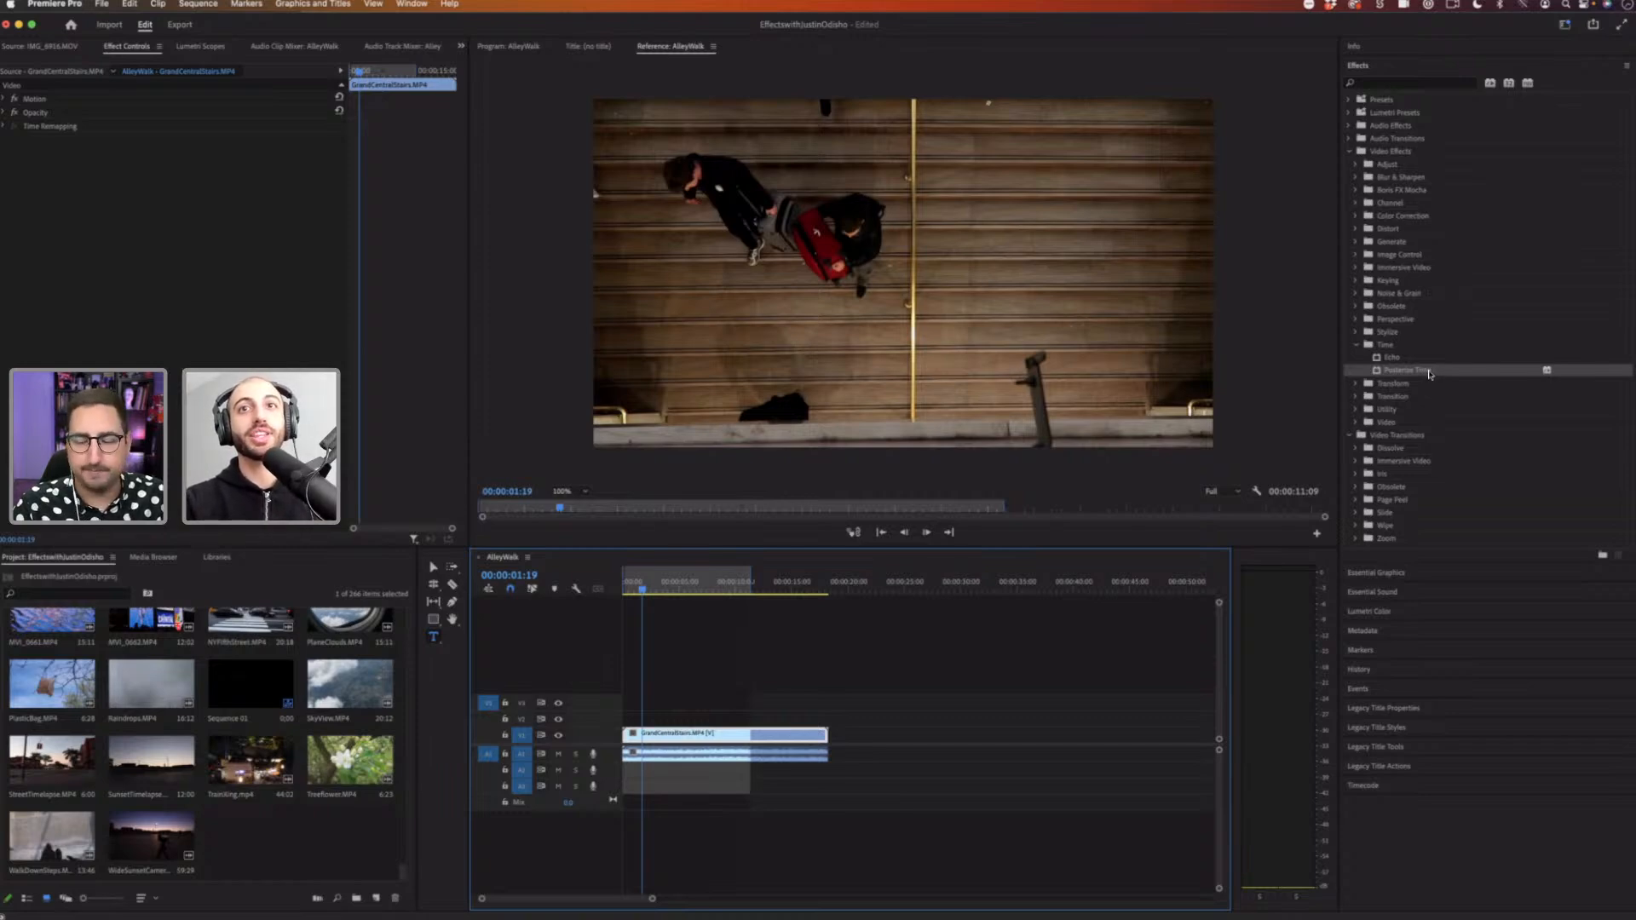
drag(1316, 379, 701, 738)
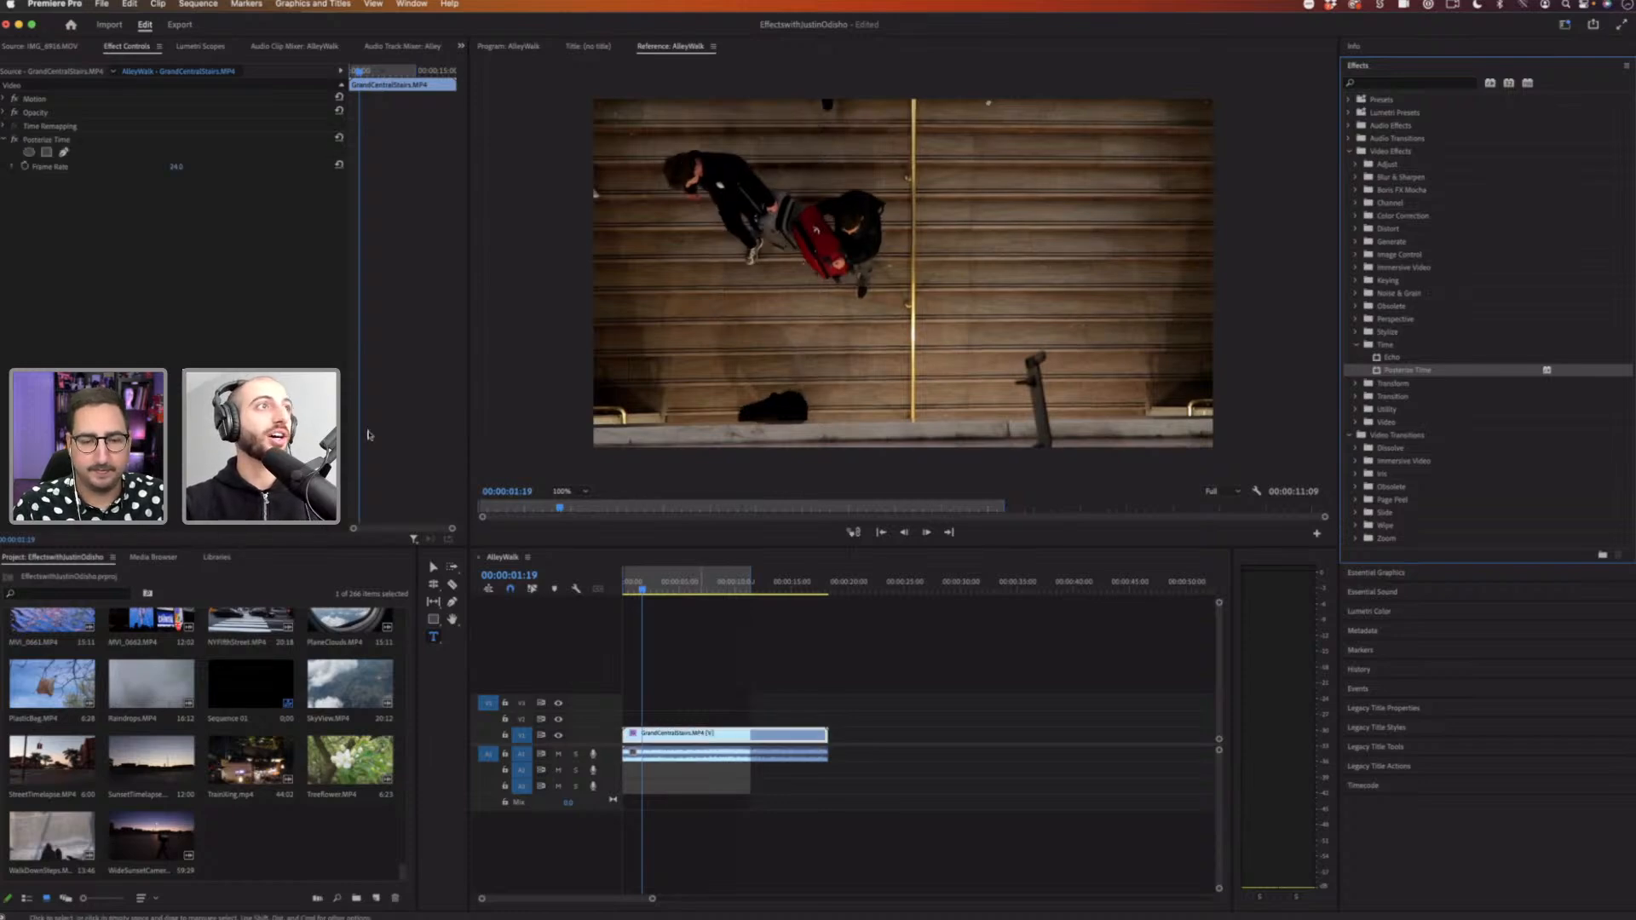
Step: Select Posterize Time's Frame Rate property and preview the clip from the start
click(1381, 49)
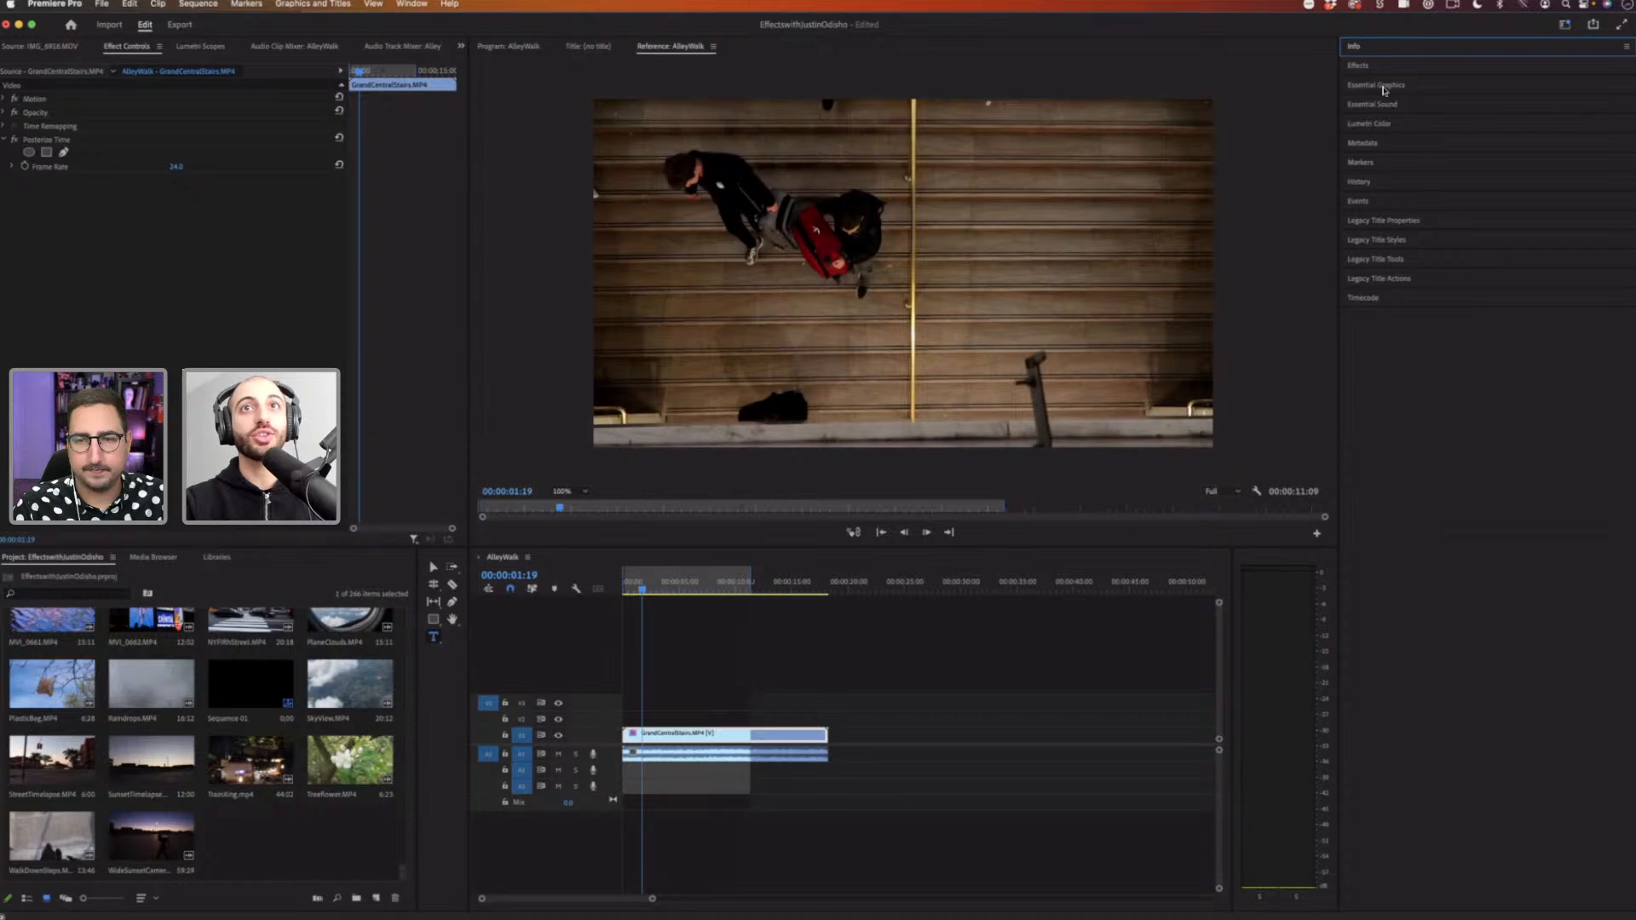
click(1370, 68)
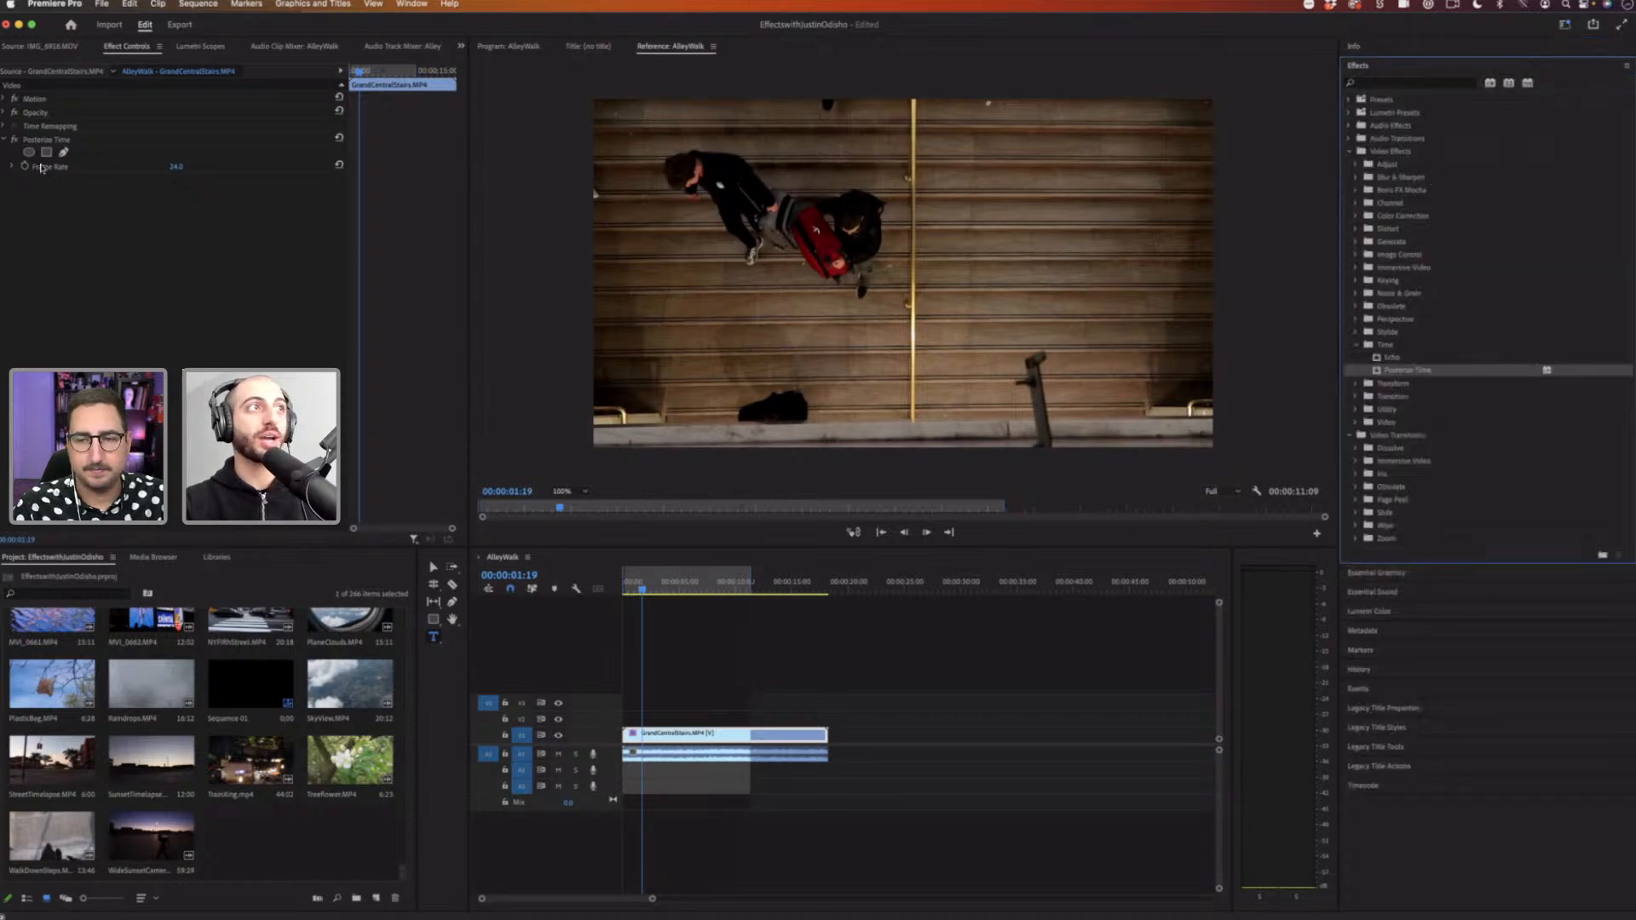
click(51, 139)
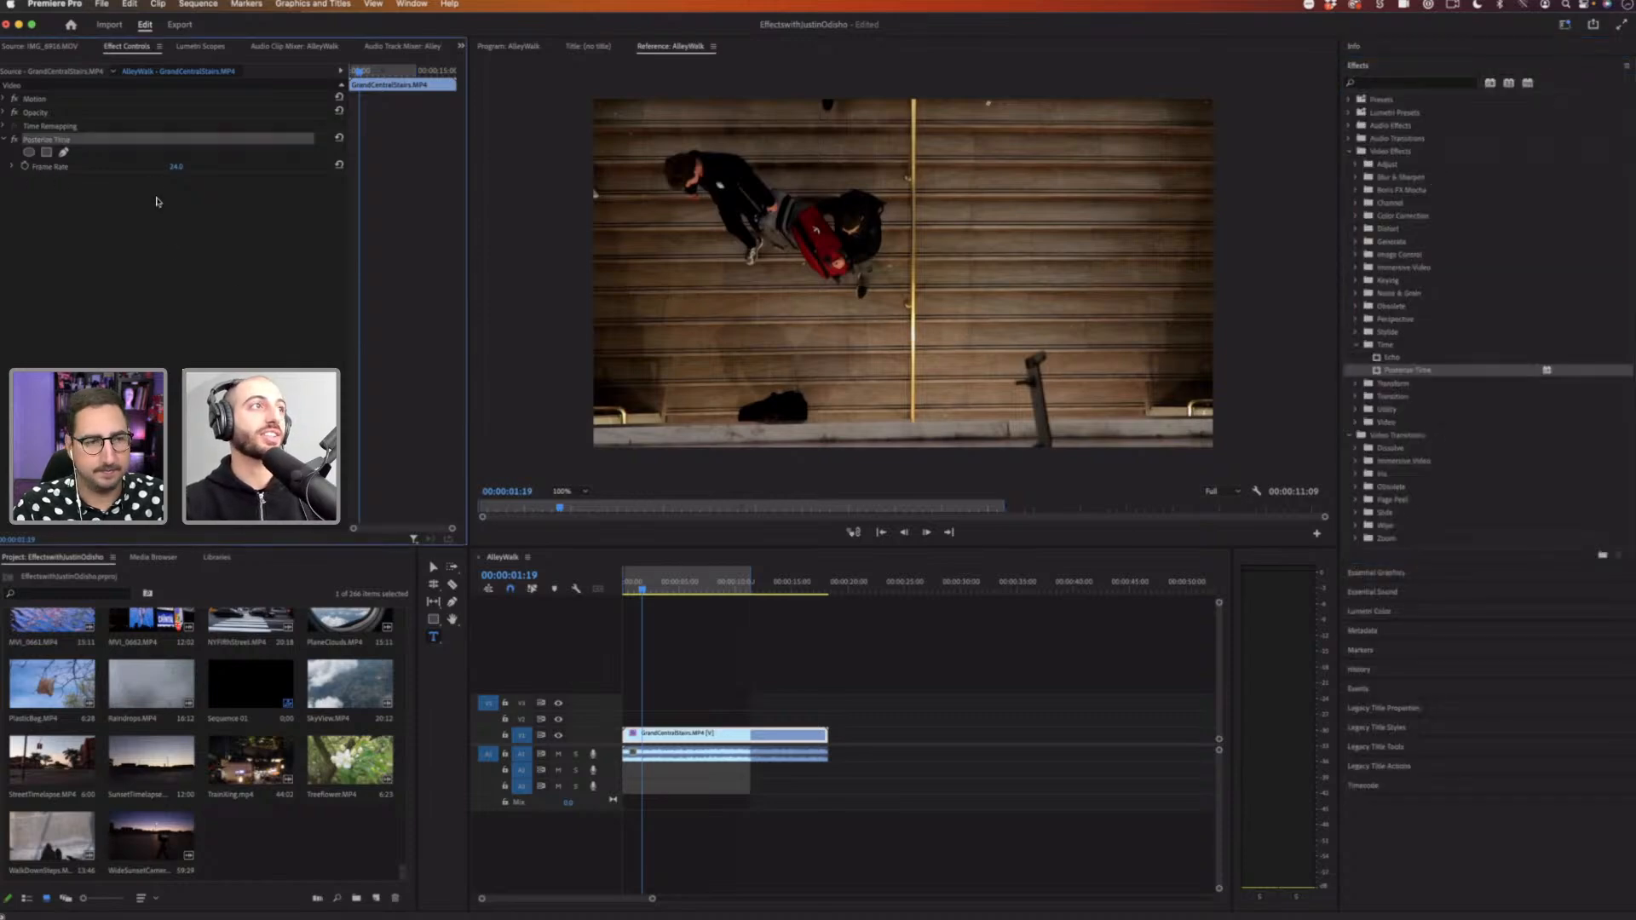
click(63, 169)
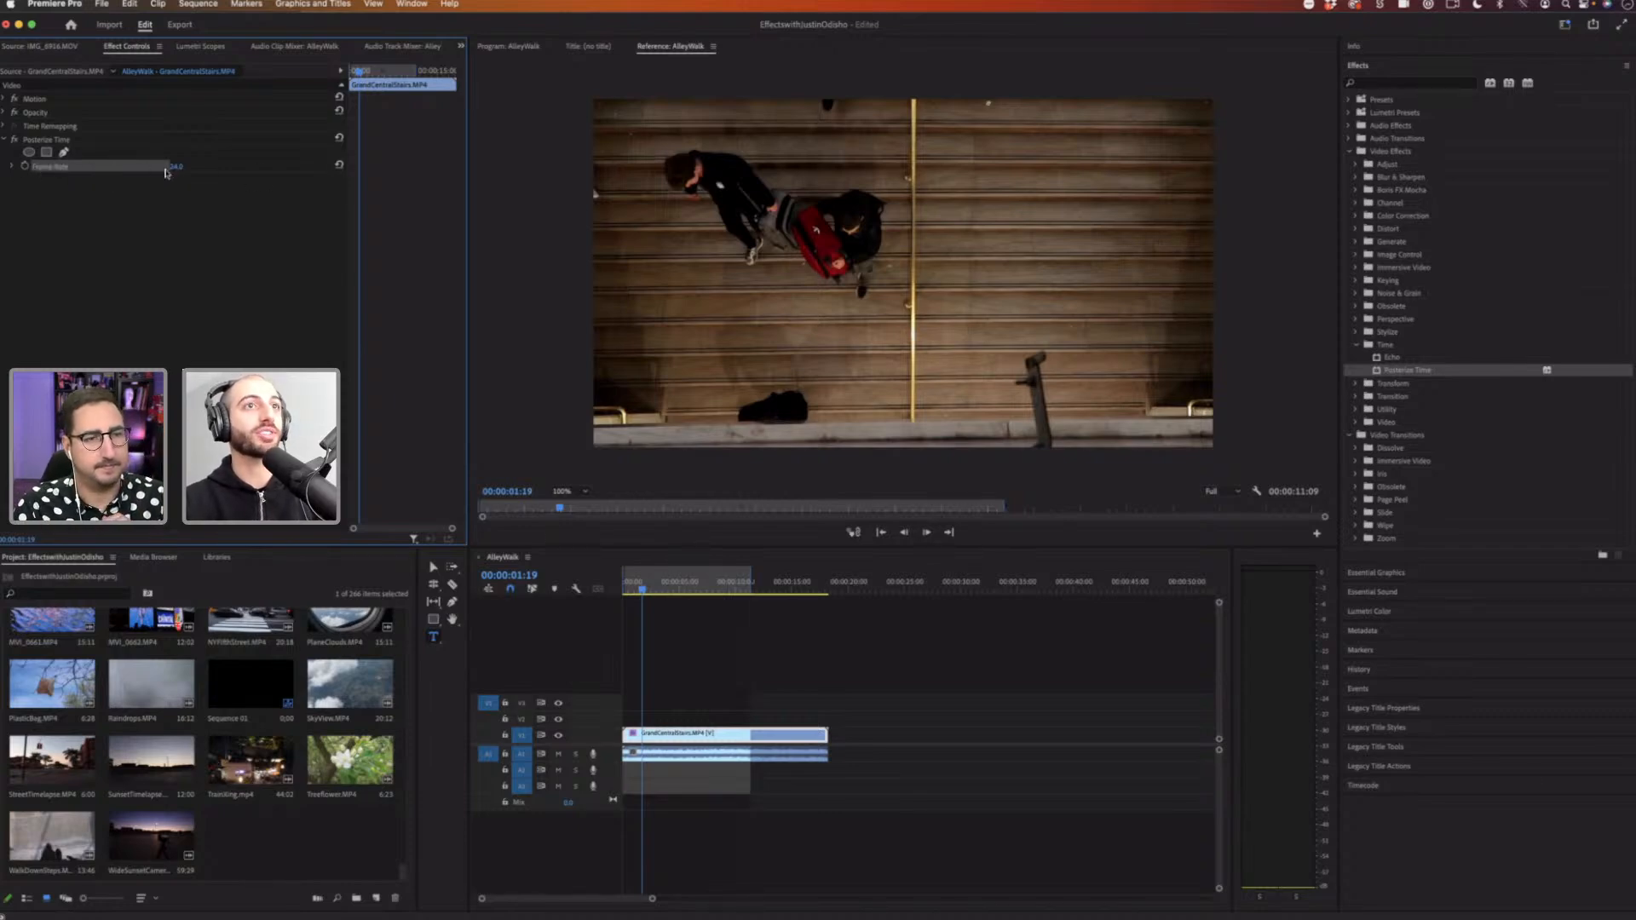
drag(660, 589, 576, 590)
key(space)
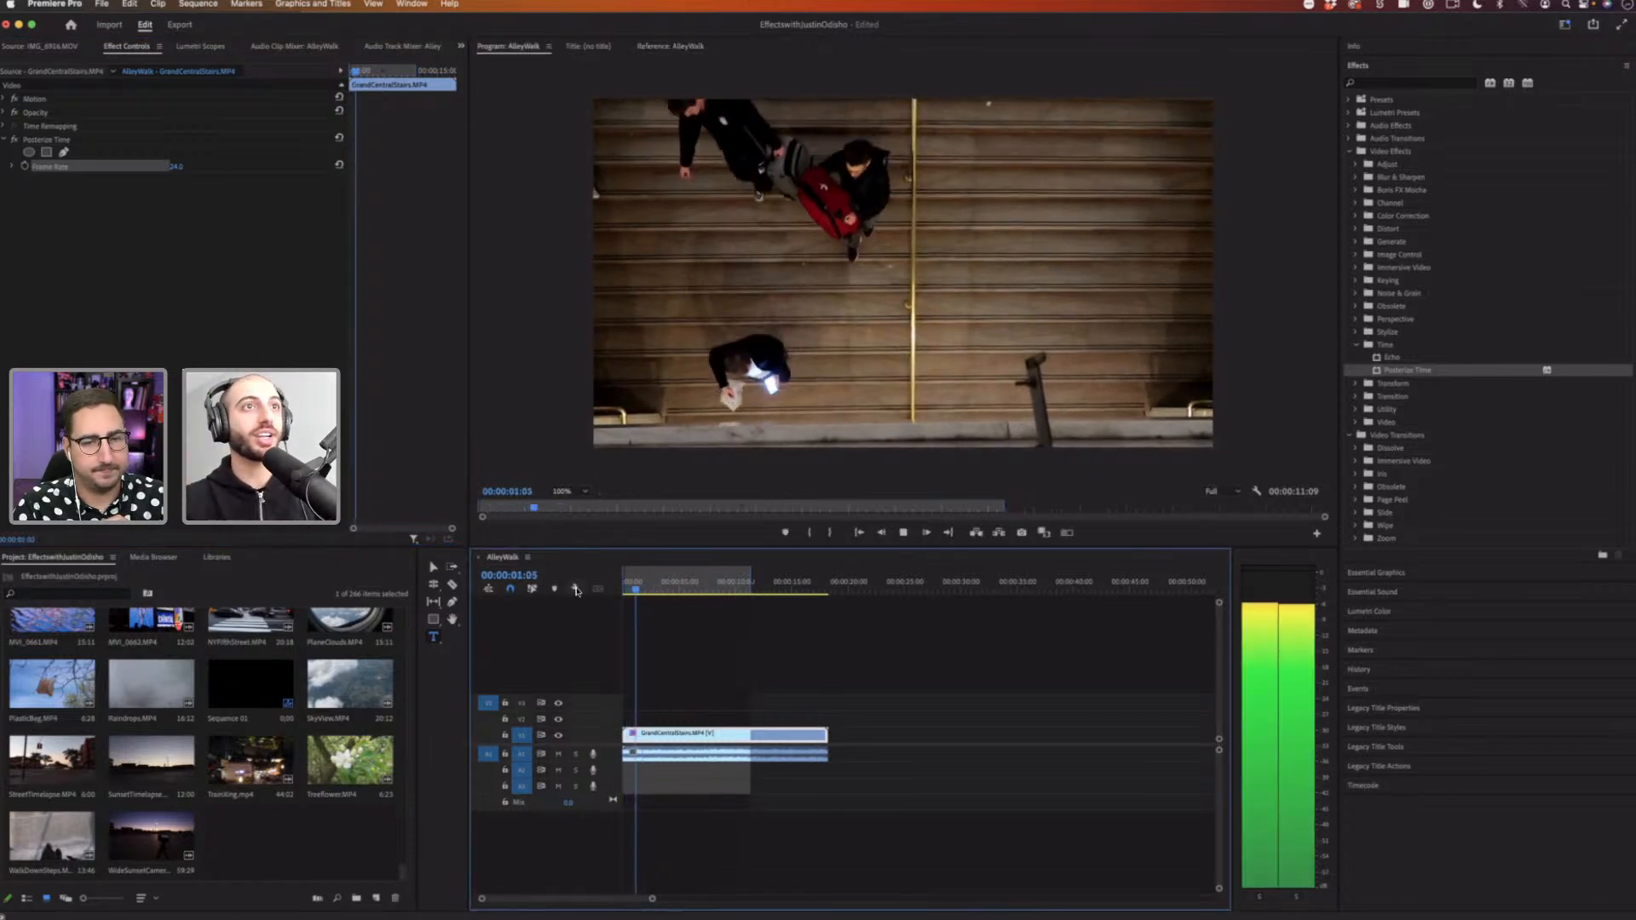
key(space)
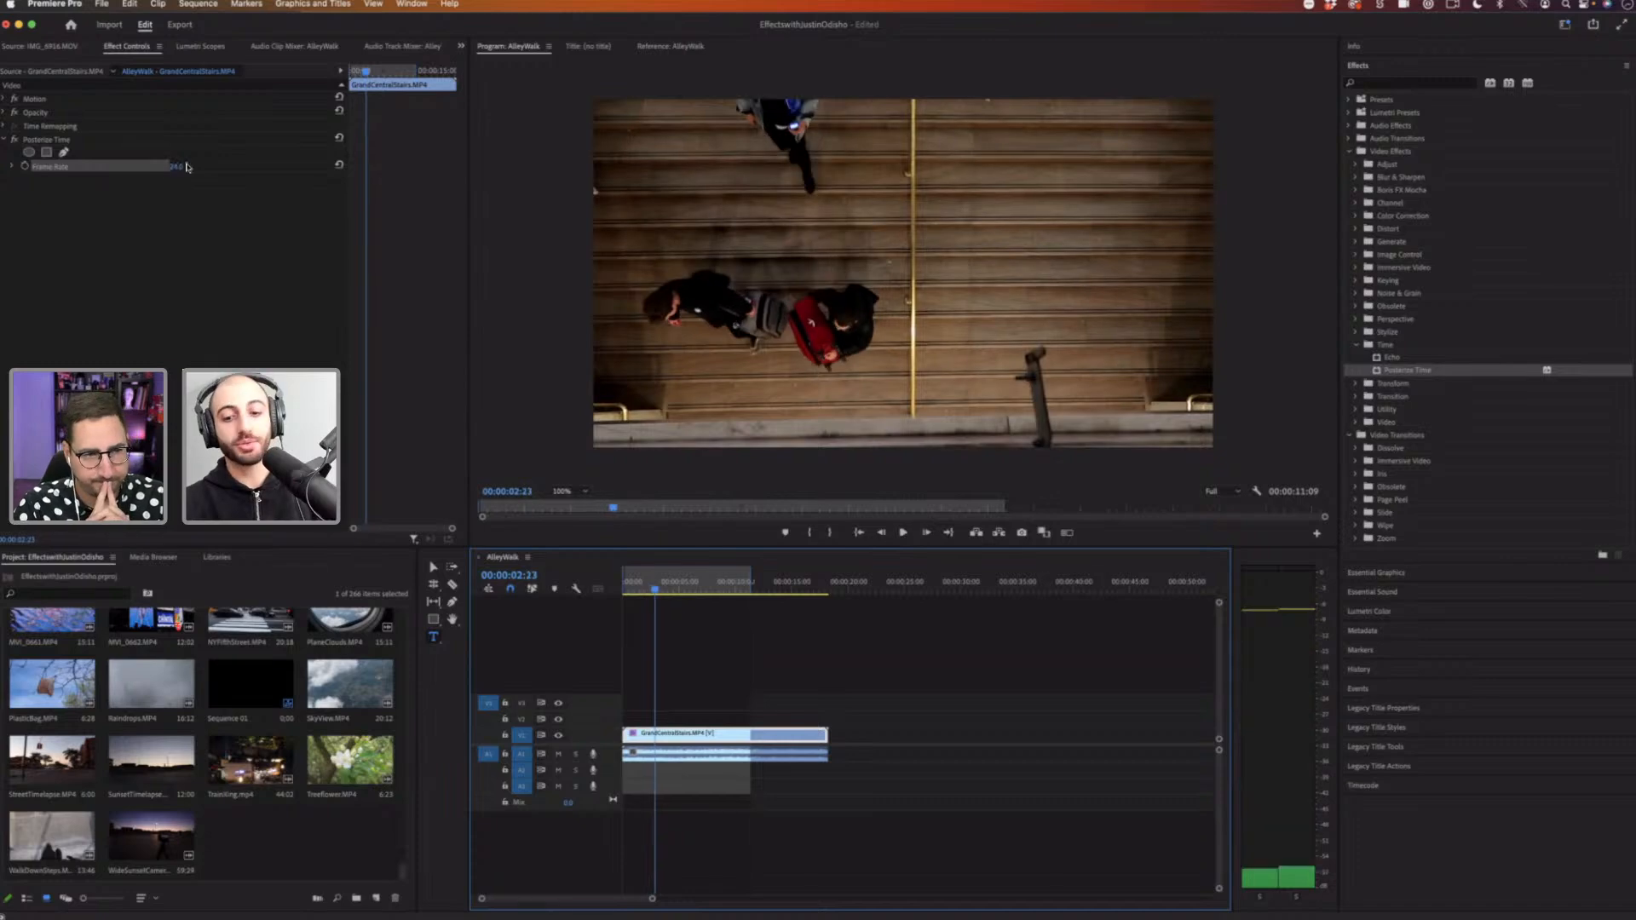
Step: Edit the Posterize Time frame rate and replay the clip from the beginning
click(187, 165)
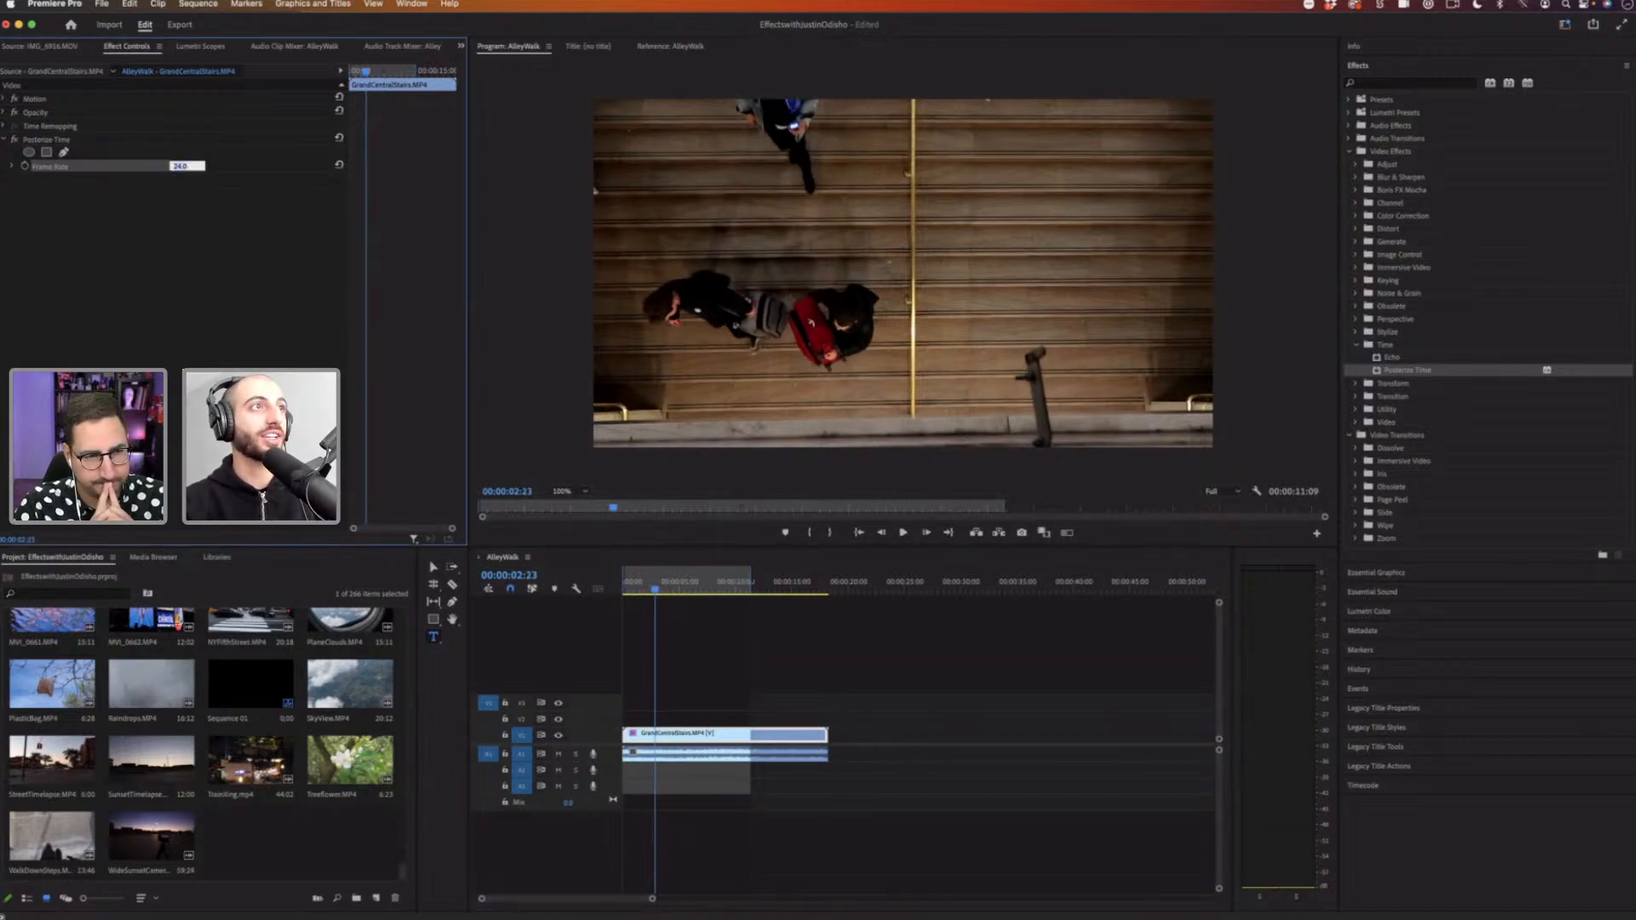
key(Return)
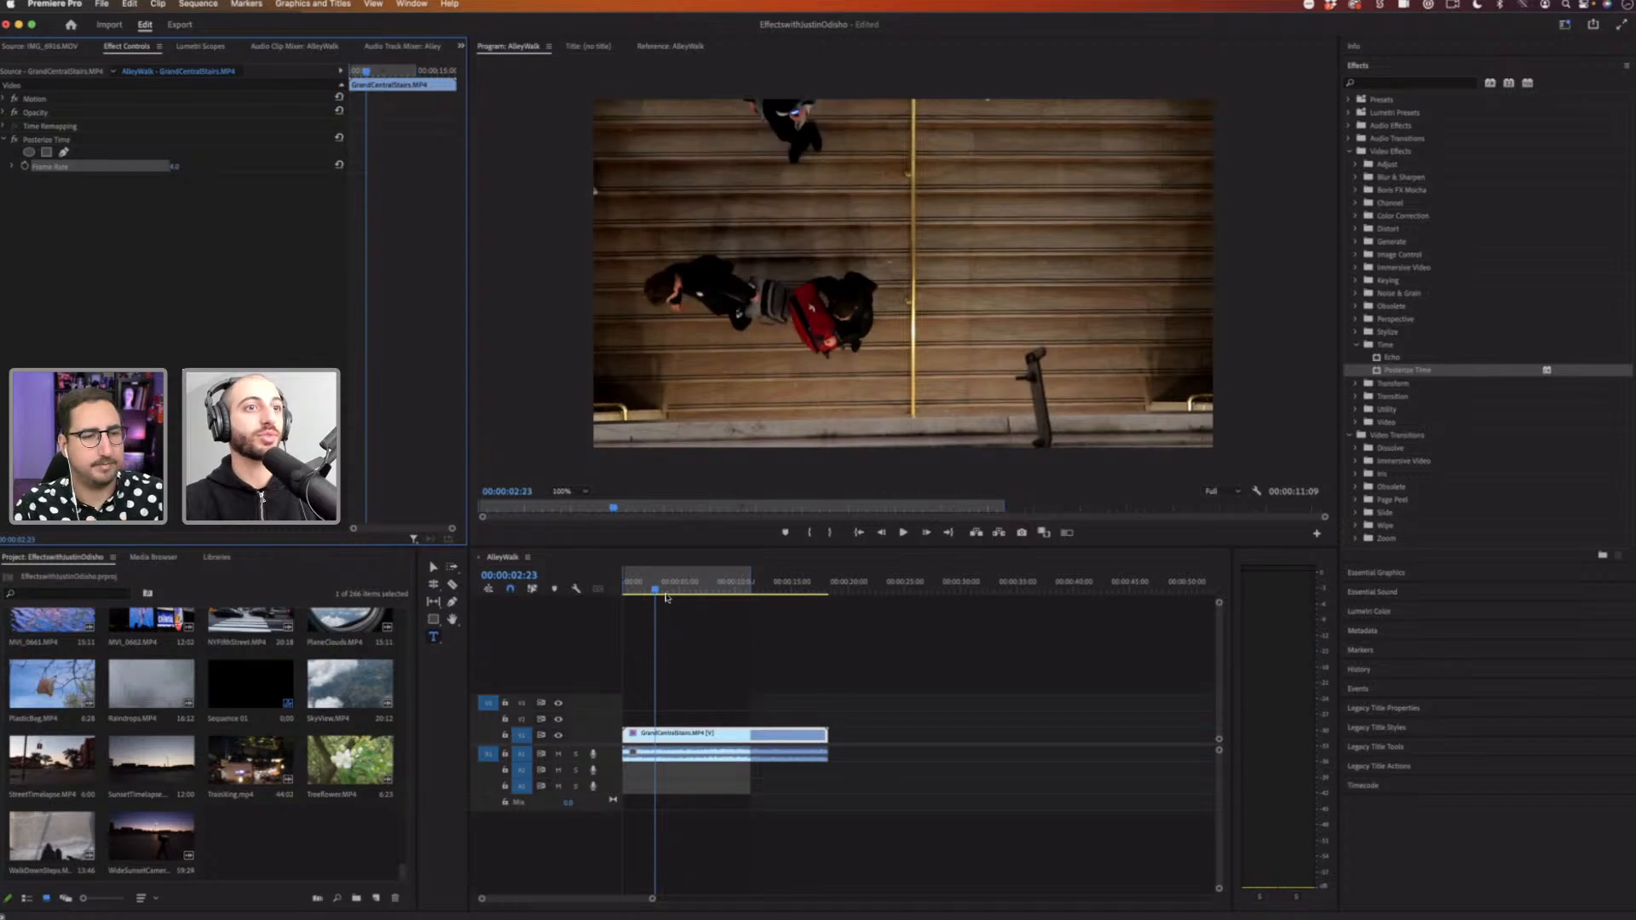
click(534, 602)
key(Home)
key(space)
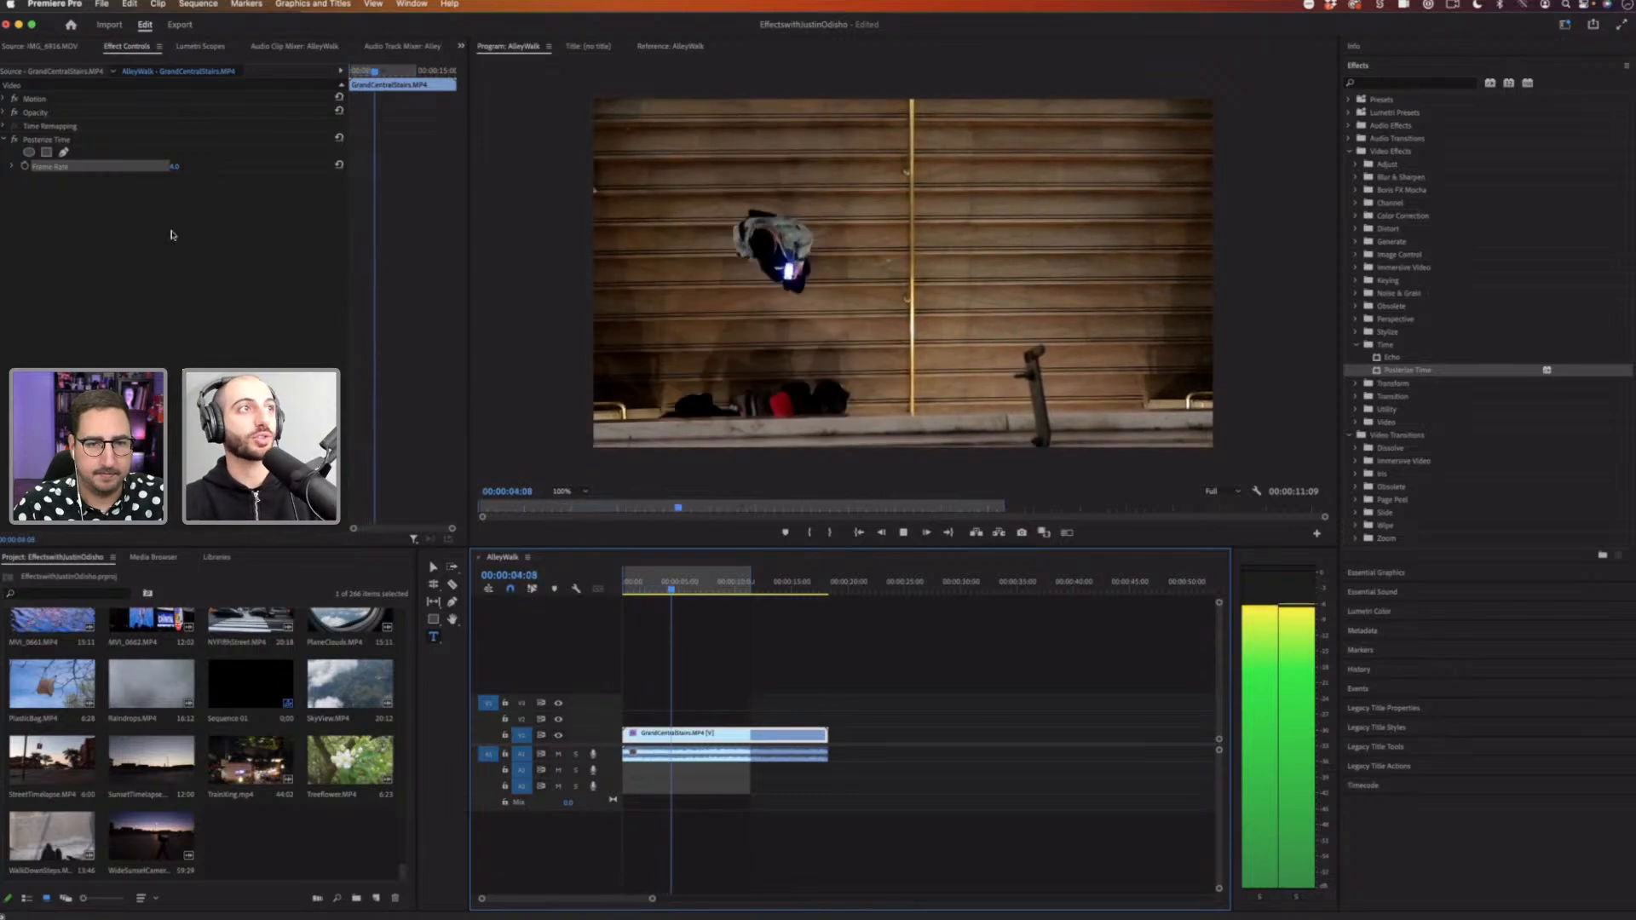
key(space)
Step: Set the Posterize Time frame rate to 3 and play the clip back
click(175, 166)
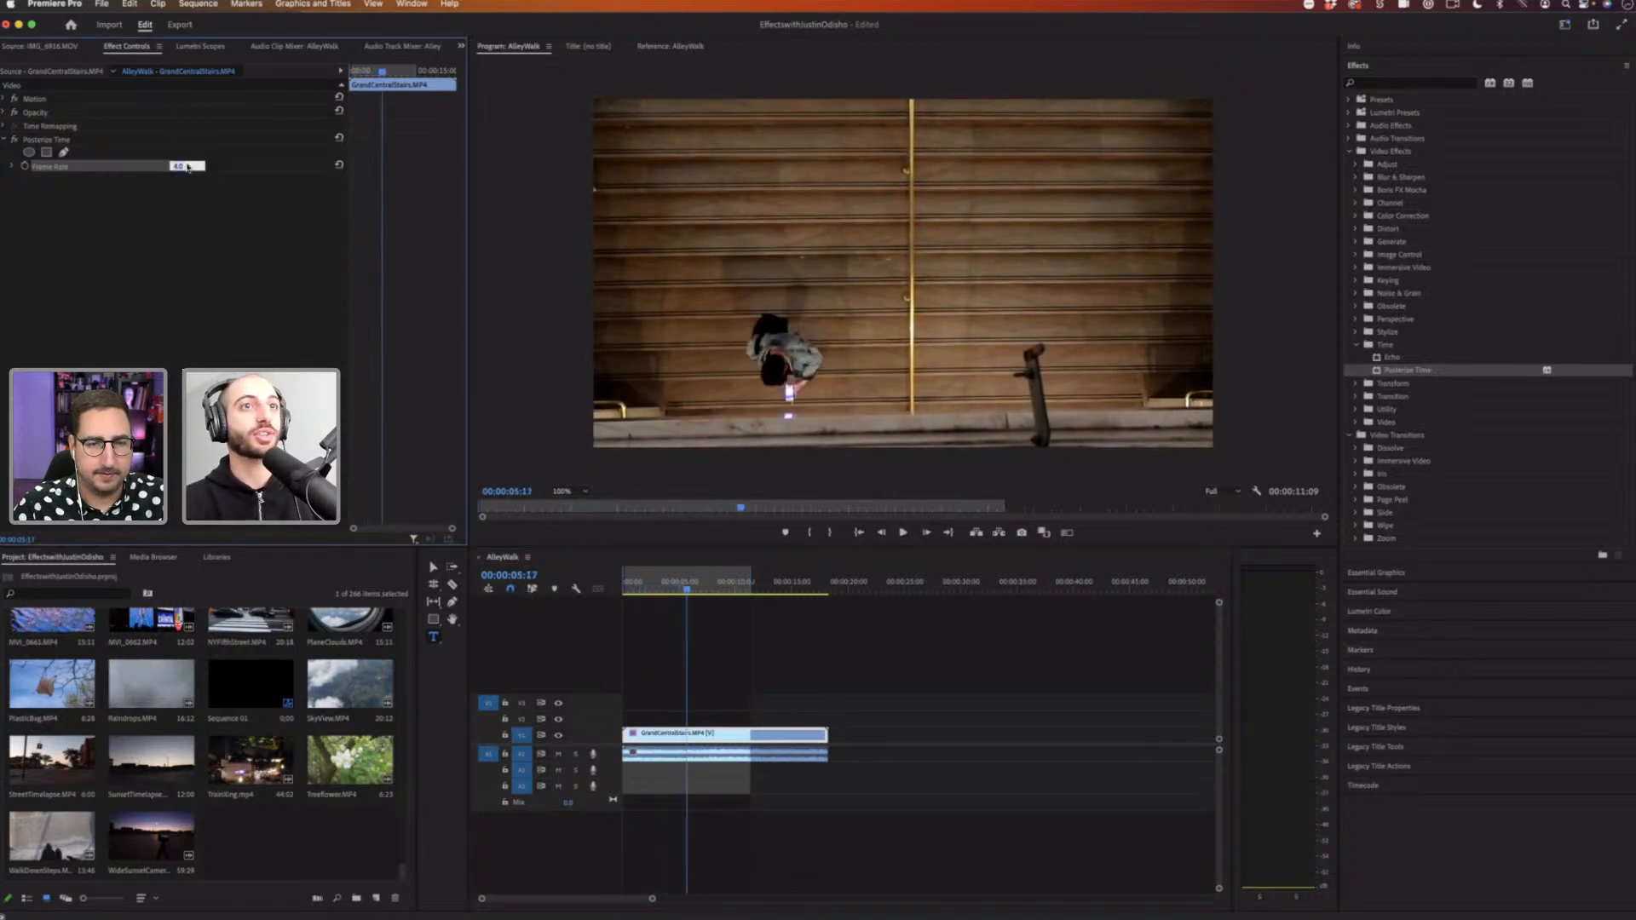
text(3)
key(Return)
key(space)
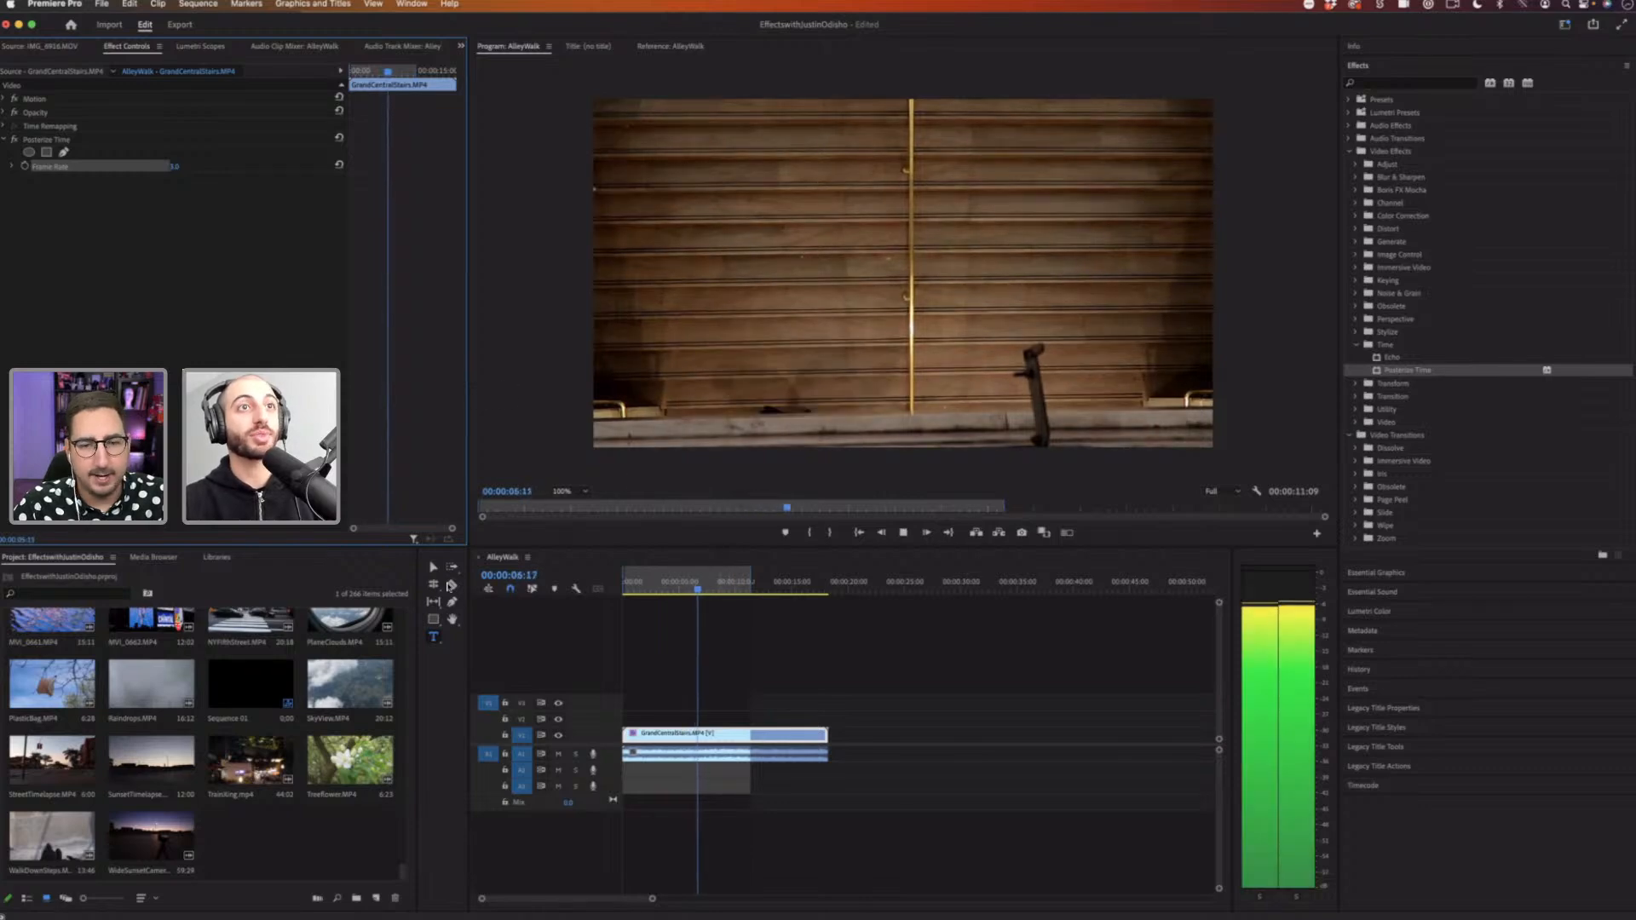
drag(692, 582, 477, 572)
key(space)
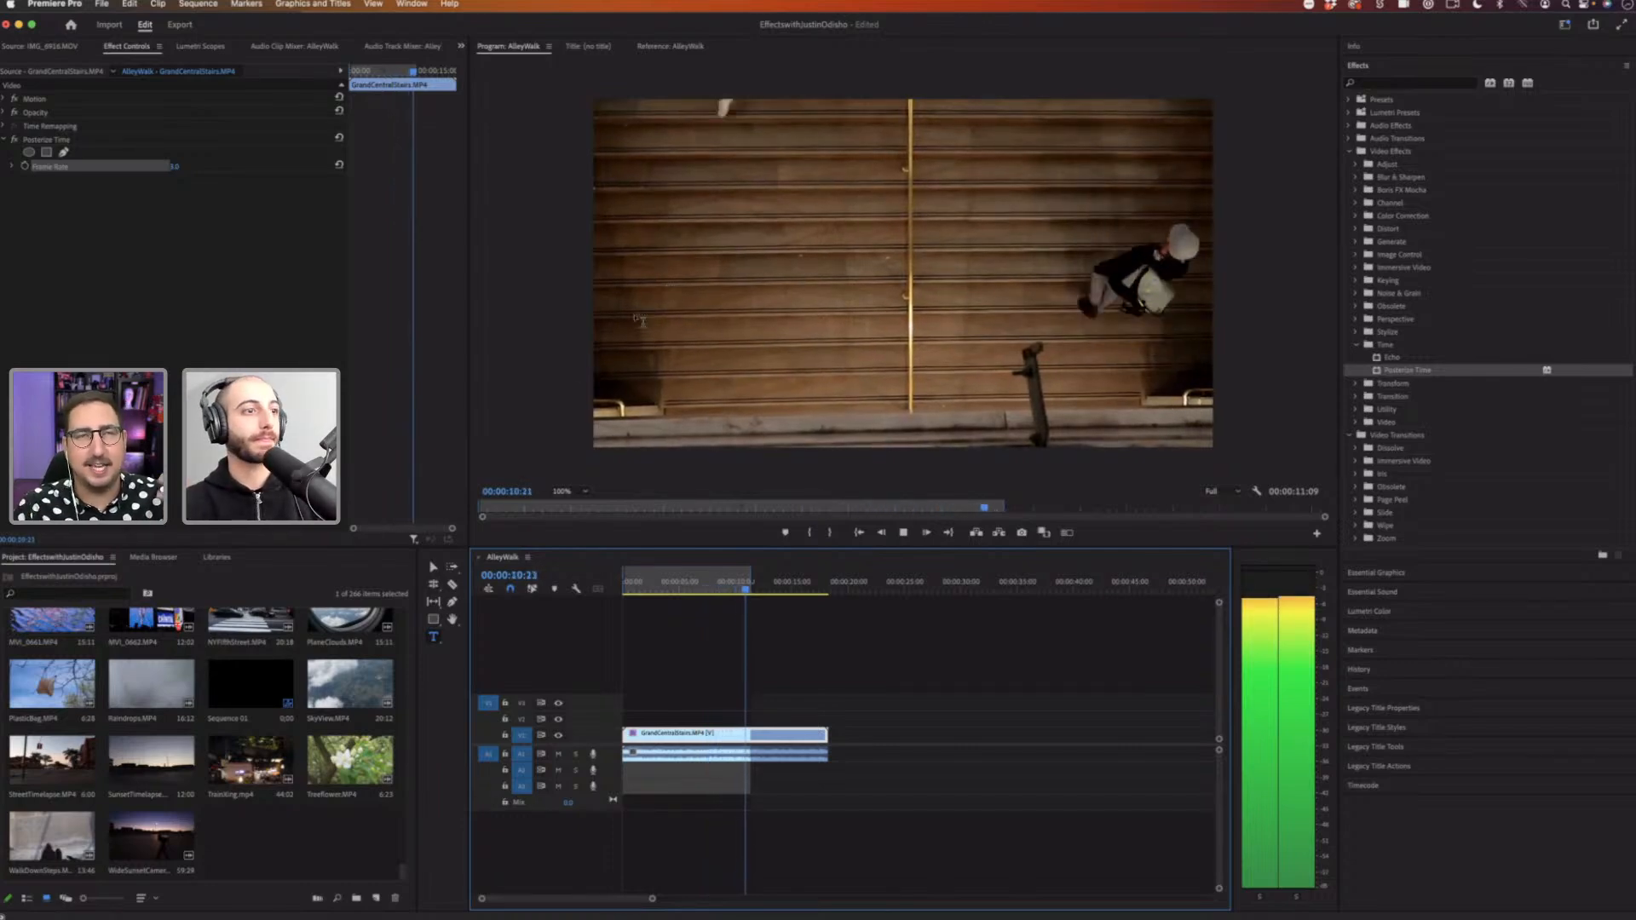
Step: Add the MVI_0542.MP4 clip from the bin to the sequence after the stairs clip
drag(402, 871, 404, 800)
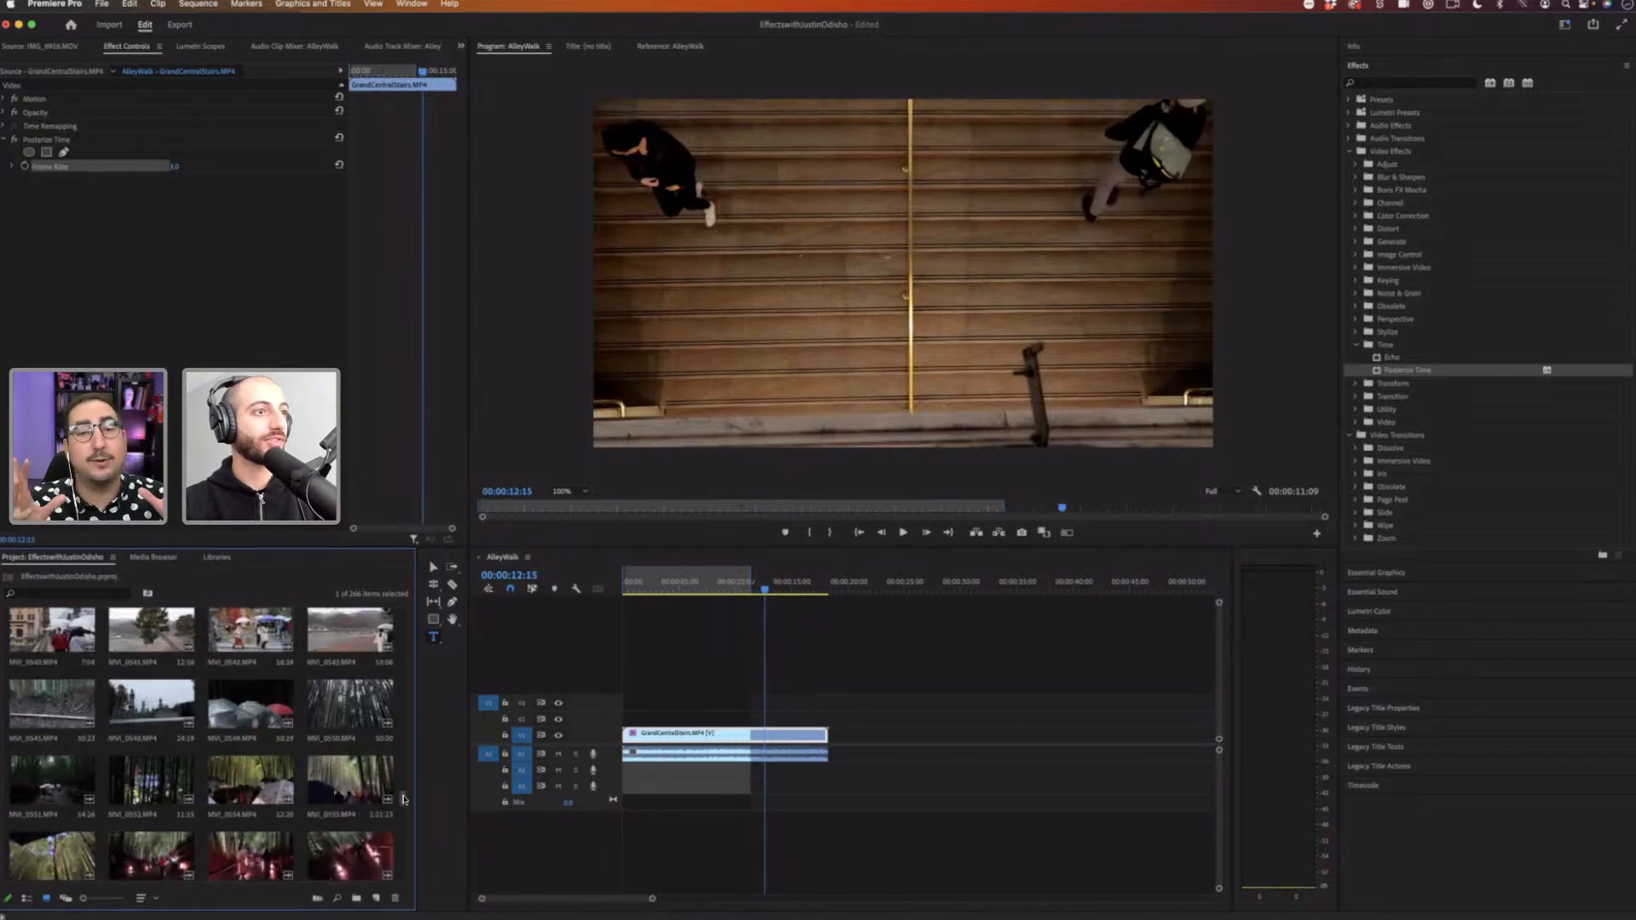
scroll(404, 733, up, 1)
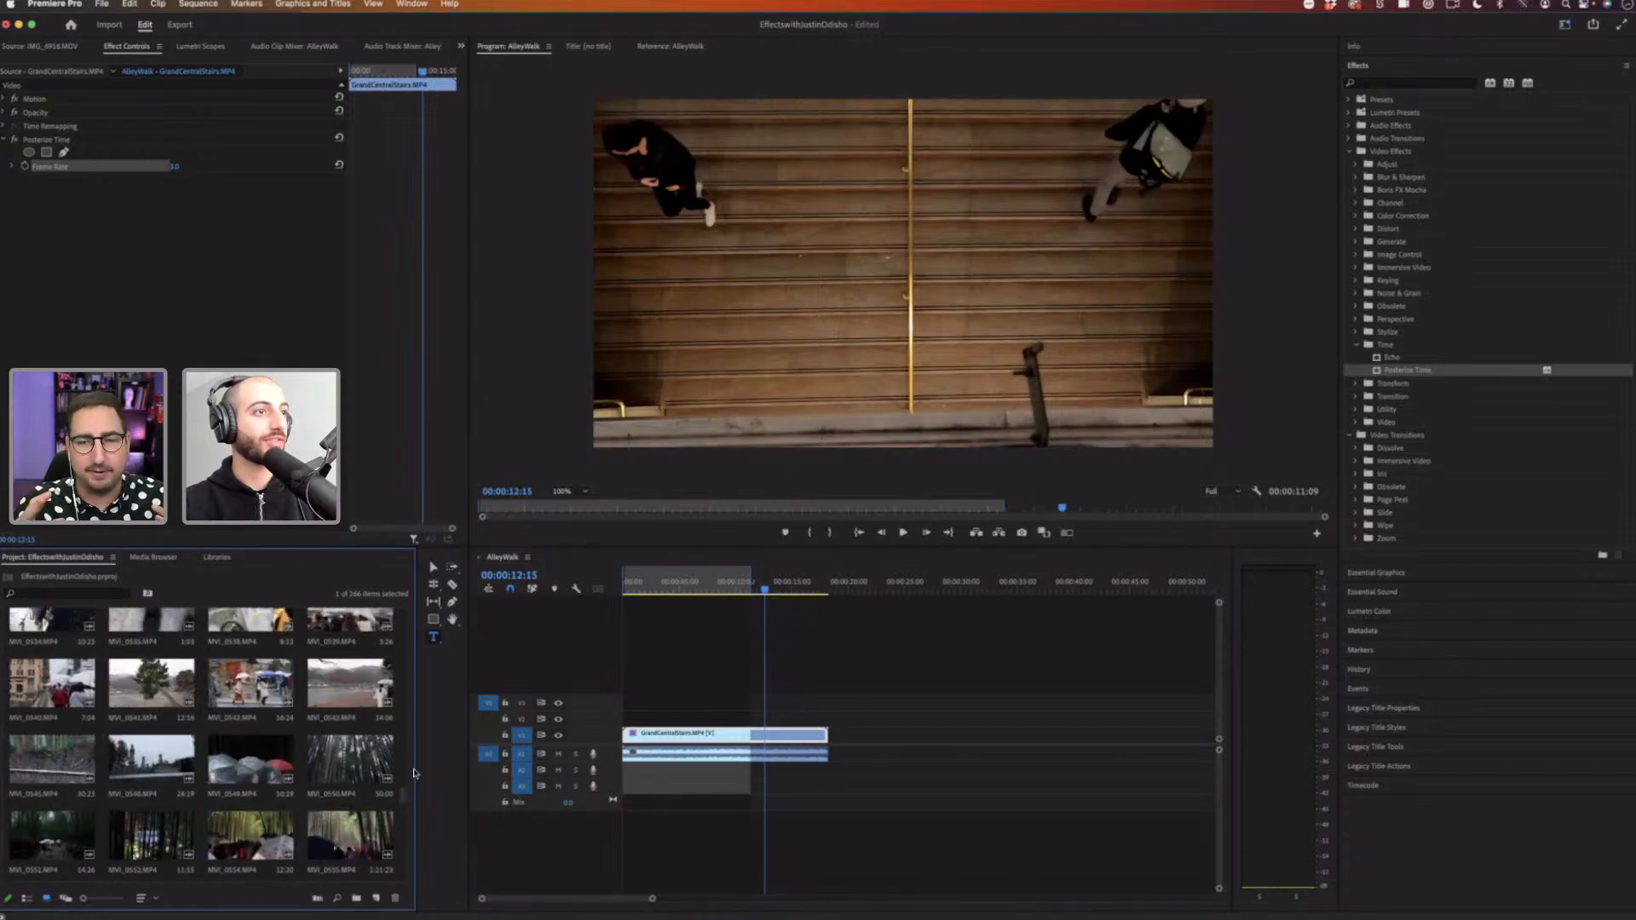
scroll(405, 796, up, 8)
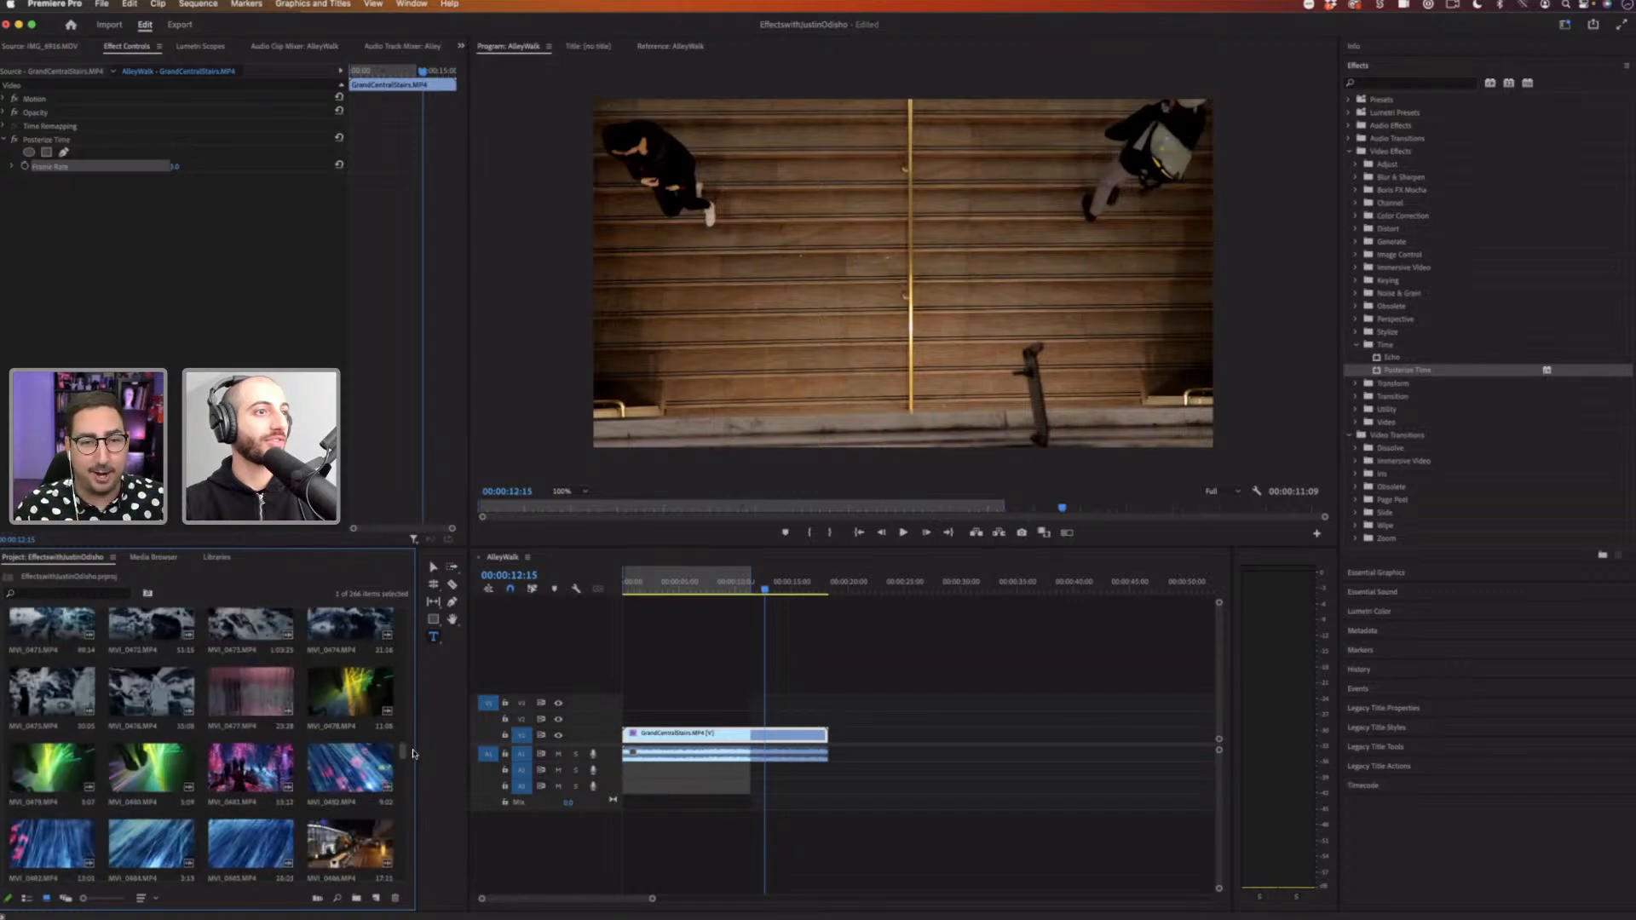
scroll(410, 785, down, 6)
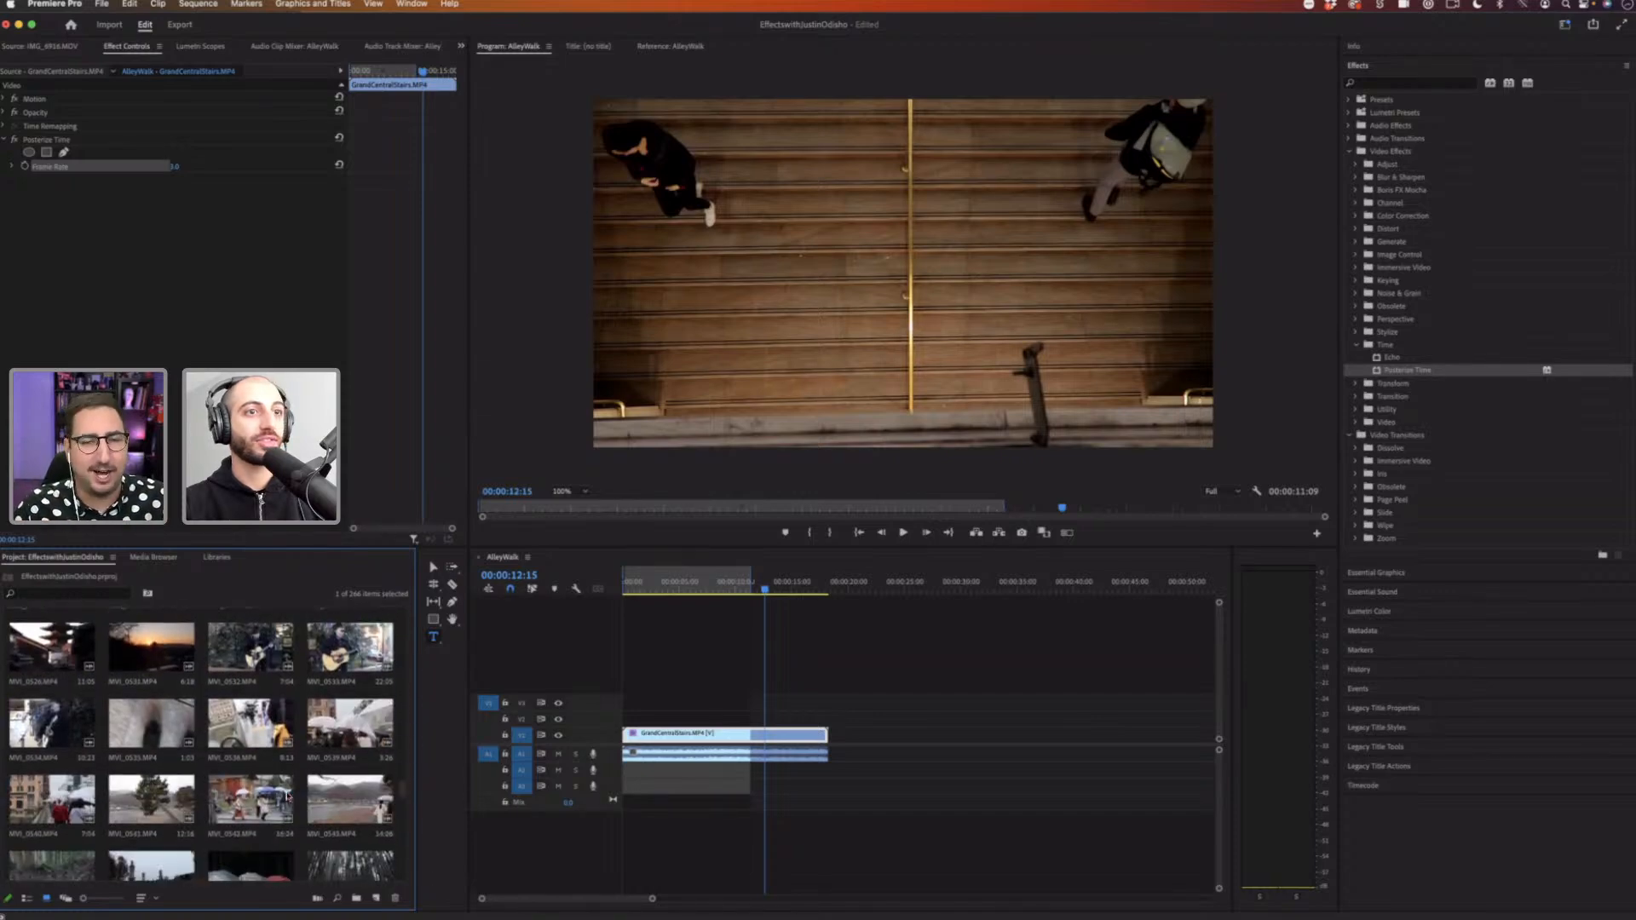
drag(250, 800, 843, 746)
click(891, 582)
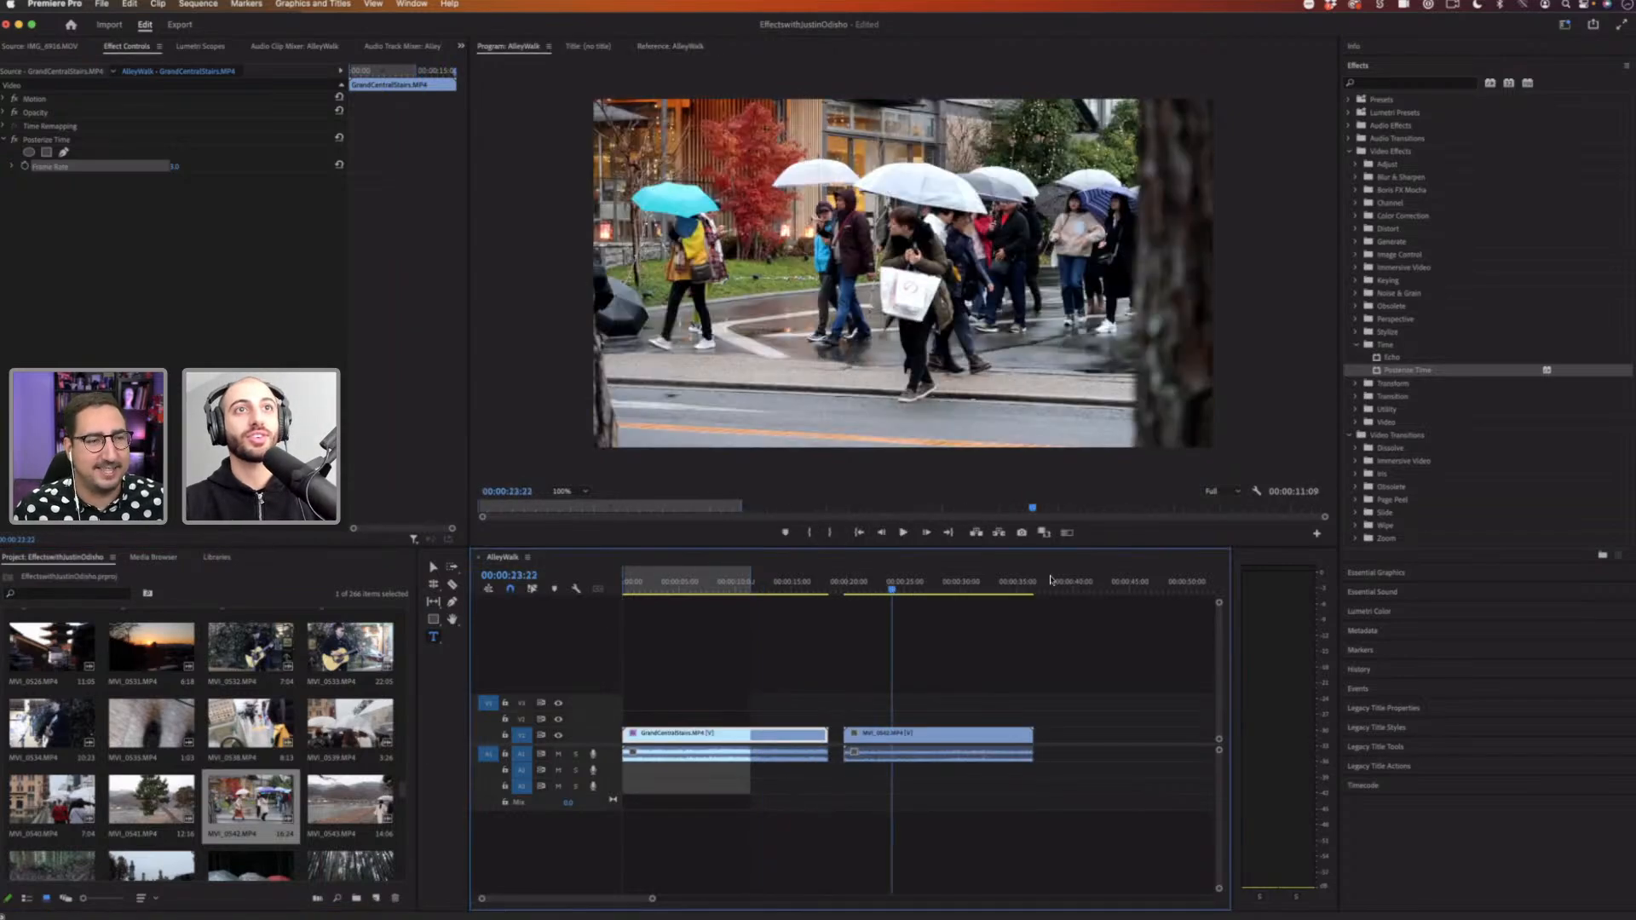
Step: Apply Posterize Time to the MVI_0542 clip and scrub its frame rate upward
key(space)
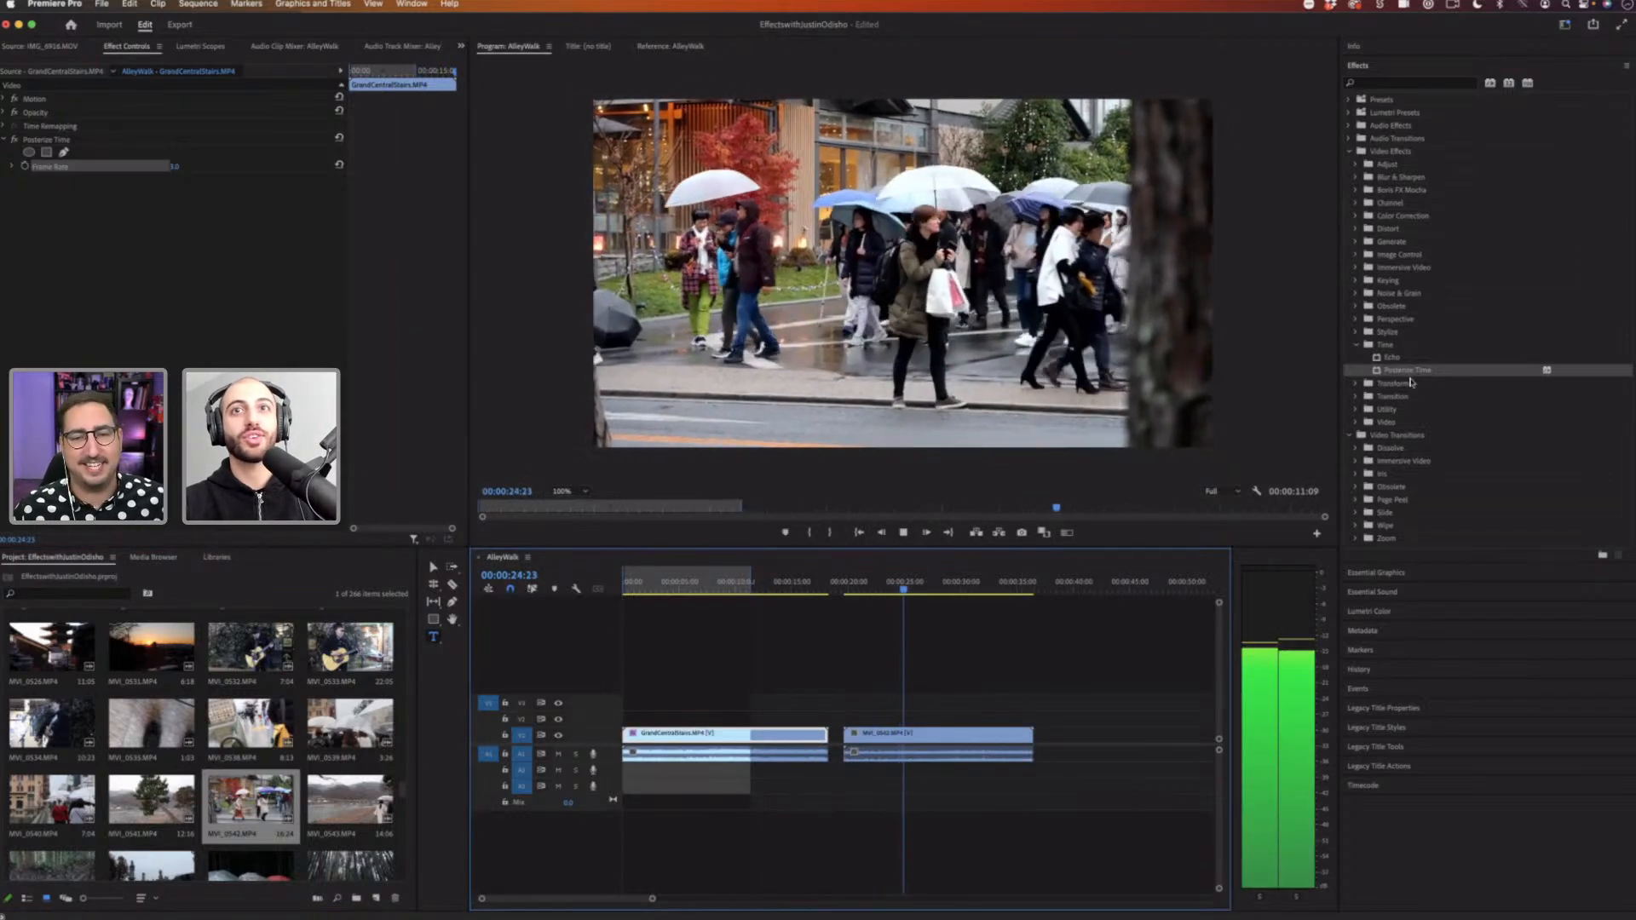
key(space)
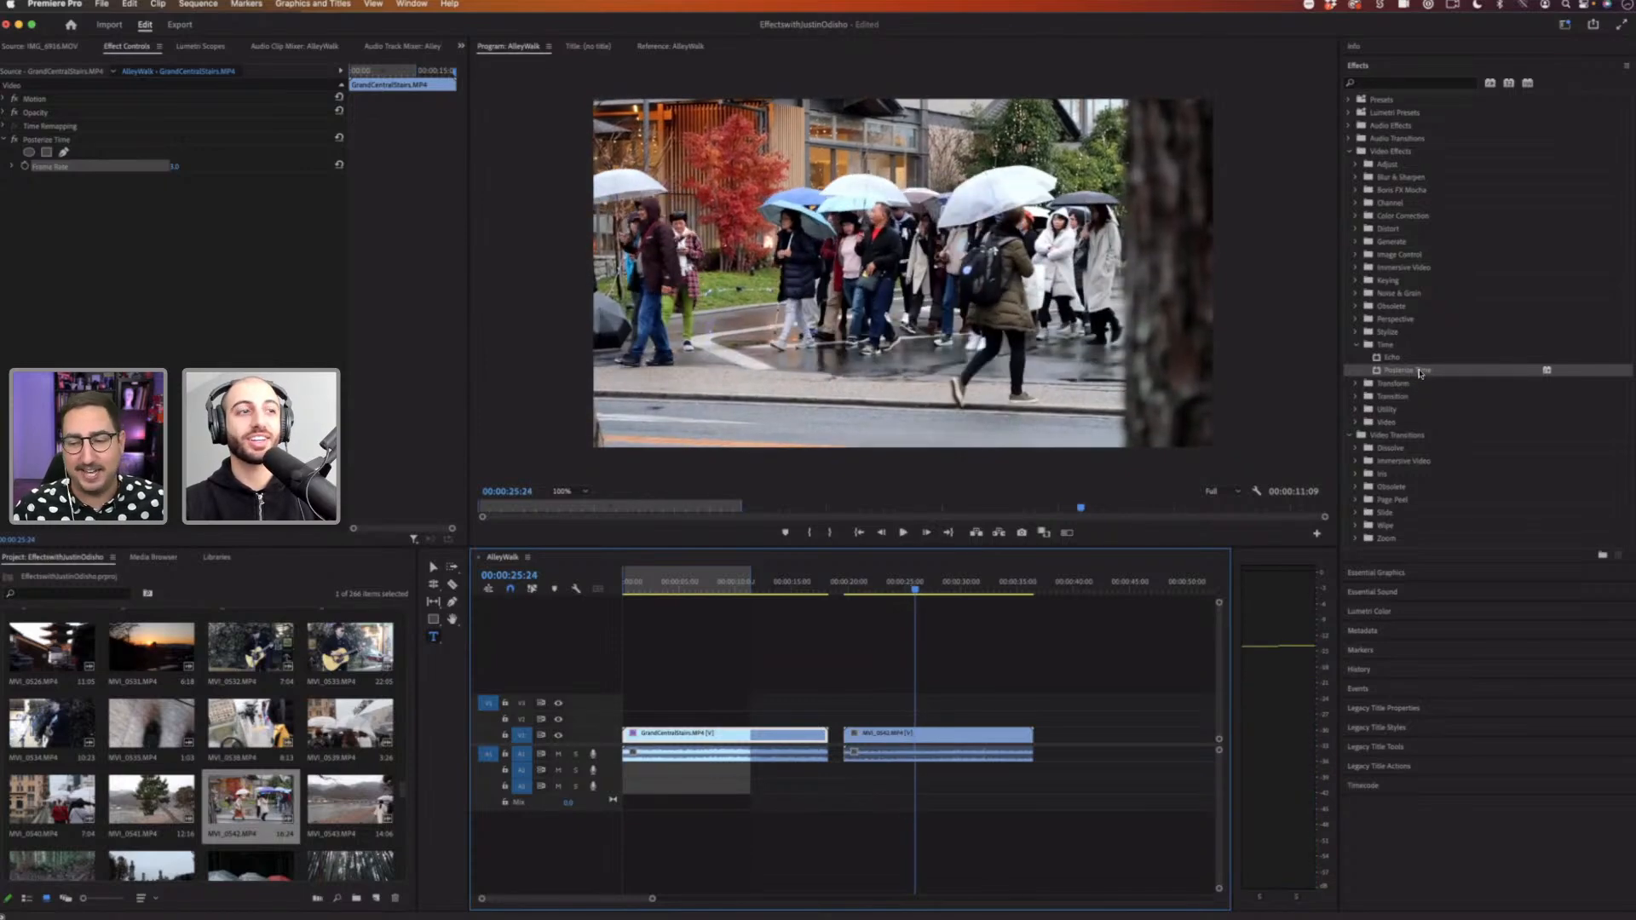
drag(1039, 659, 879, 739)
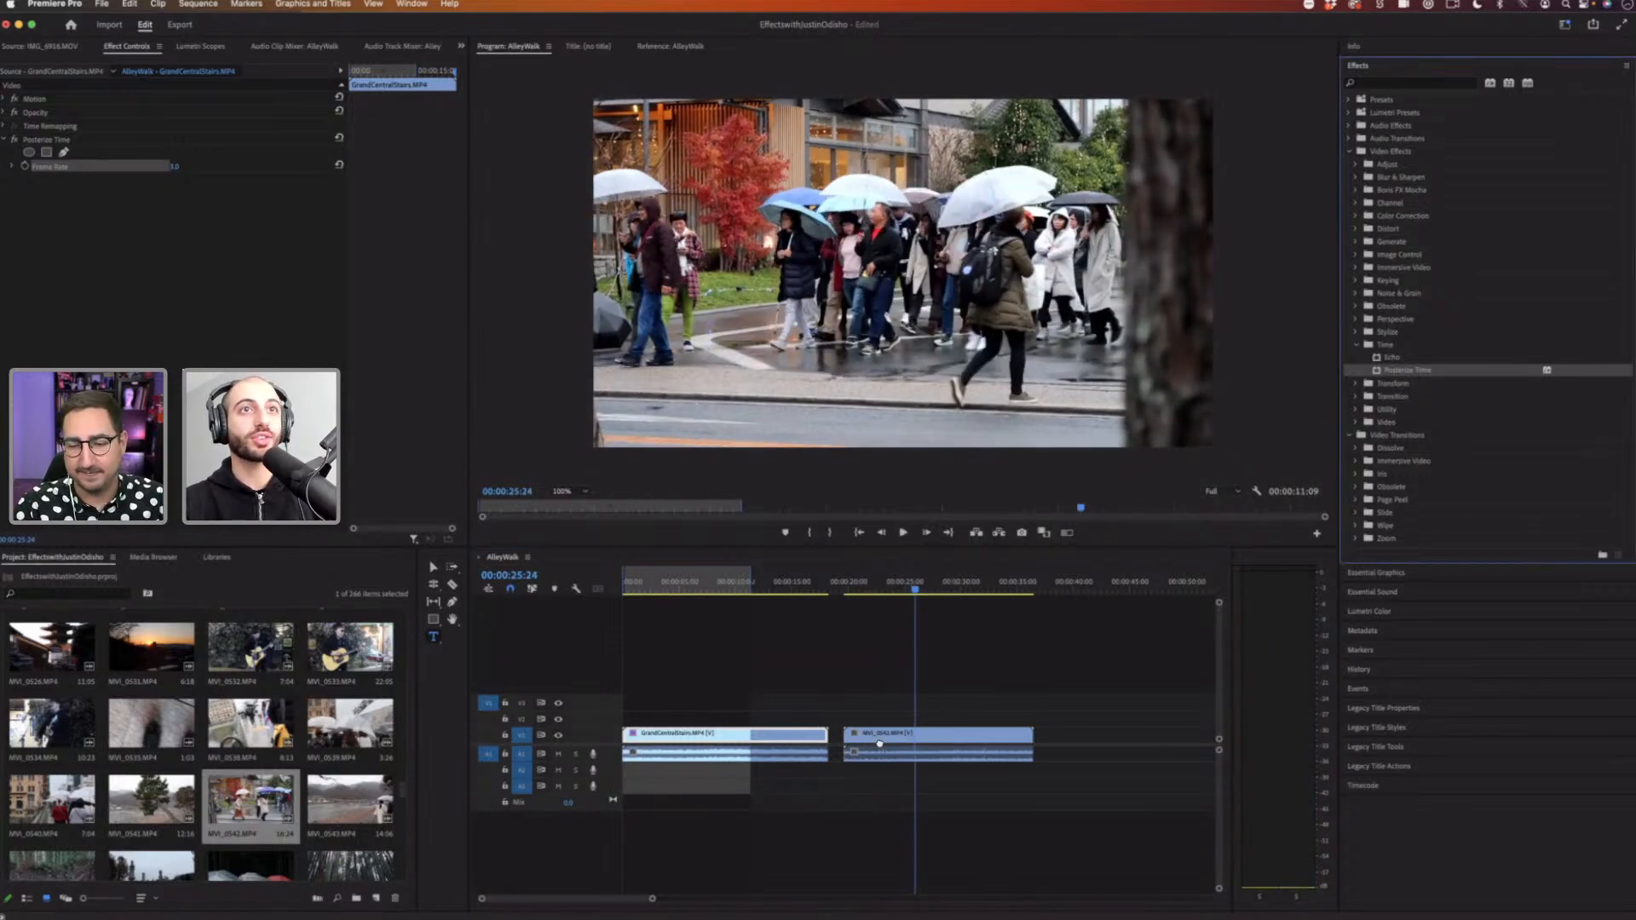
click(880, 740)
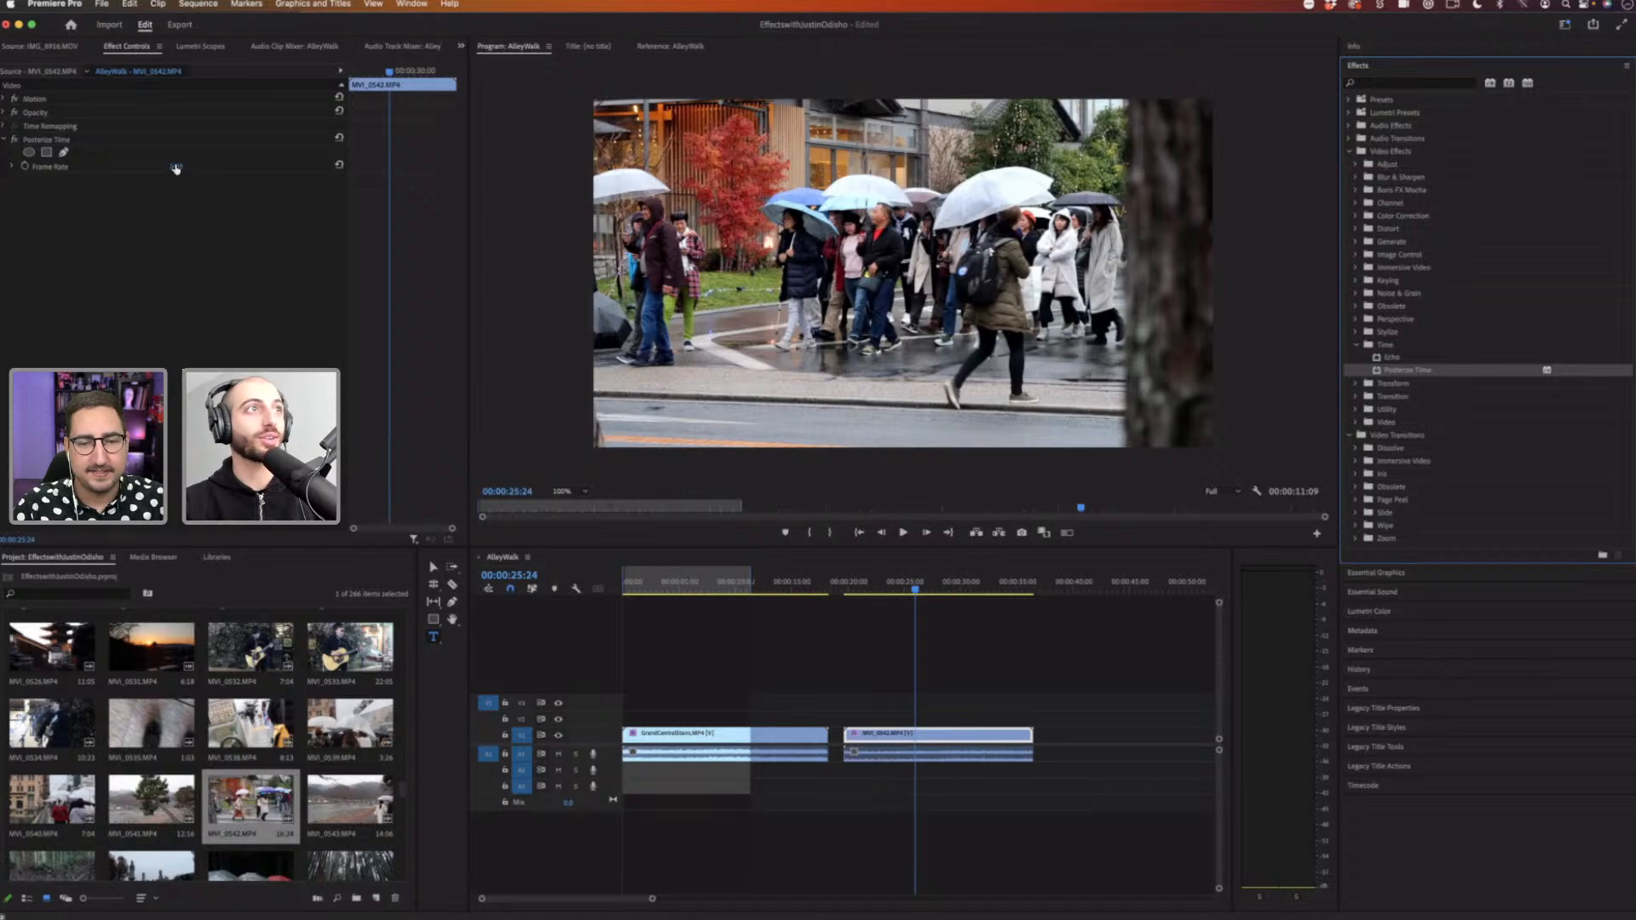
drag(175, 169, 189, 168)
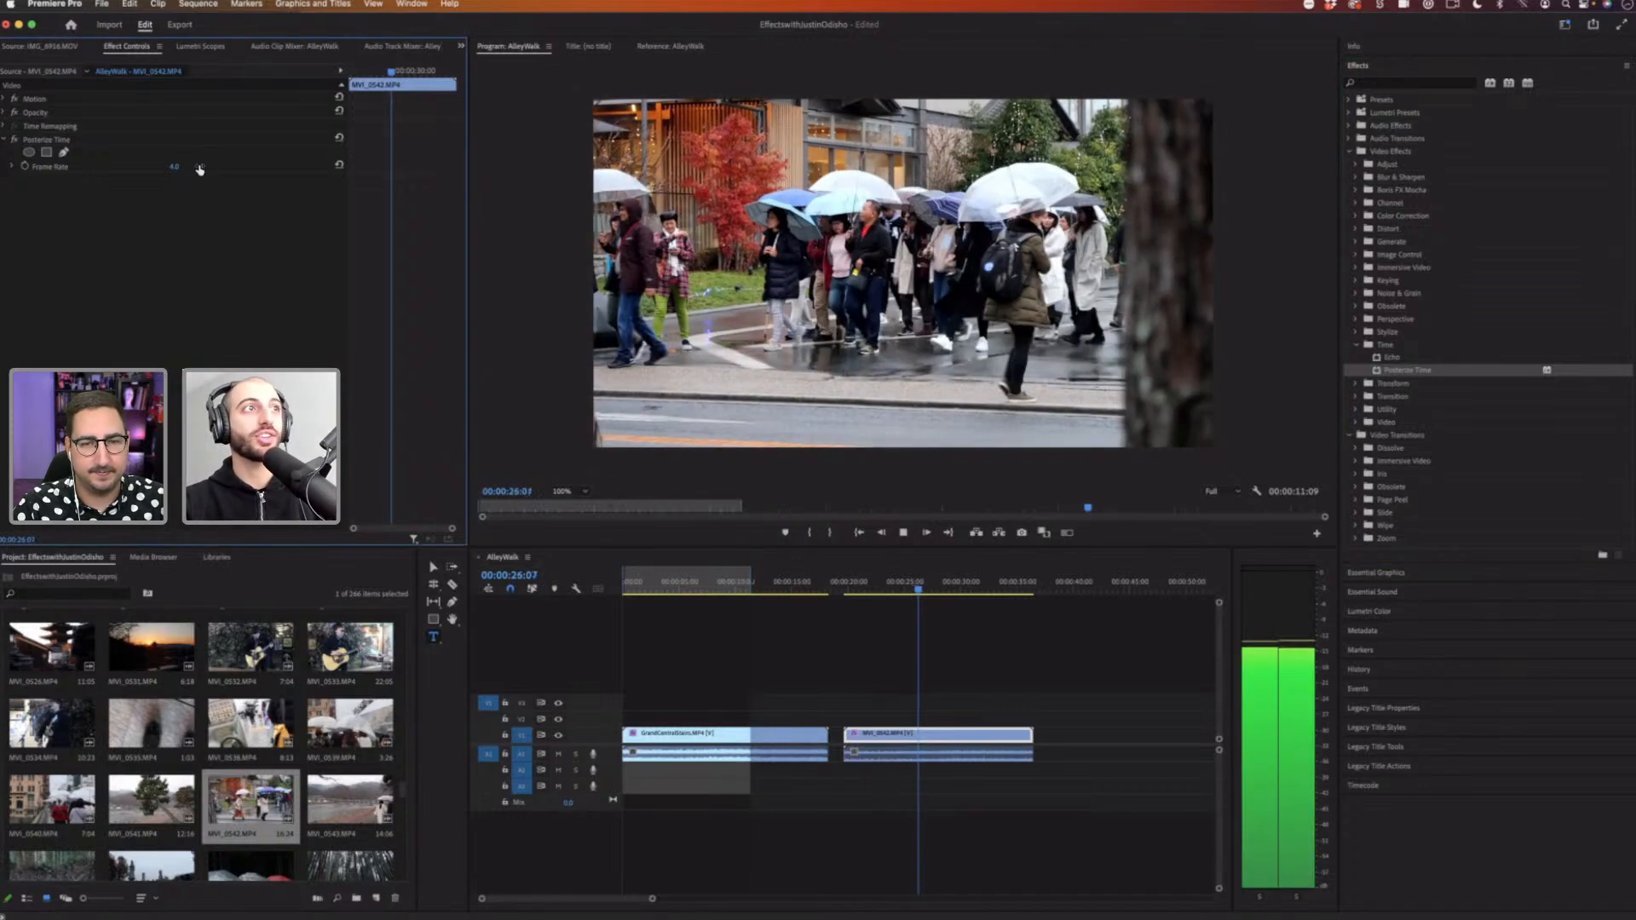
Step: Fine-tune the Posterize Time frame rate on the MVI_0542 clip while playing it back
key(space)
drag(189, 168, 182, 167)
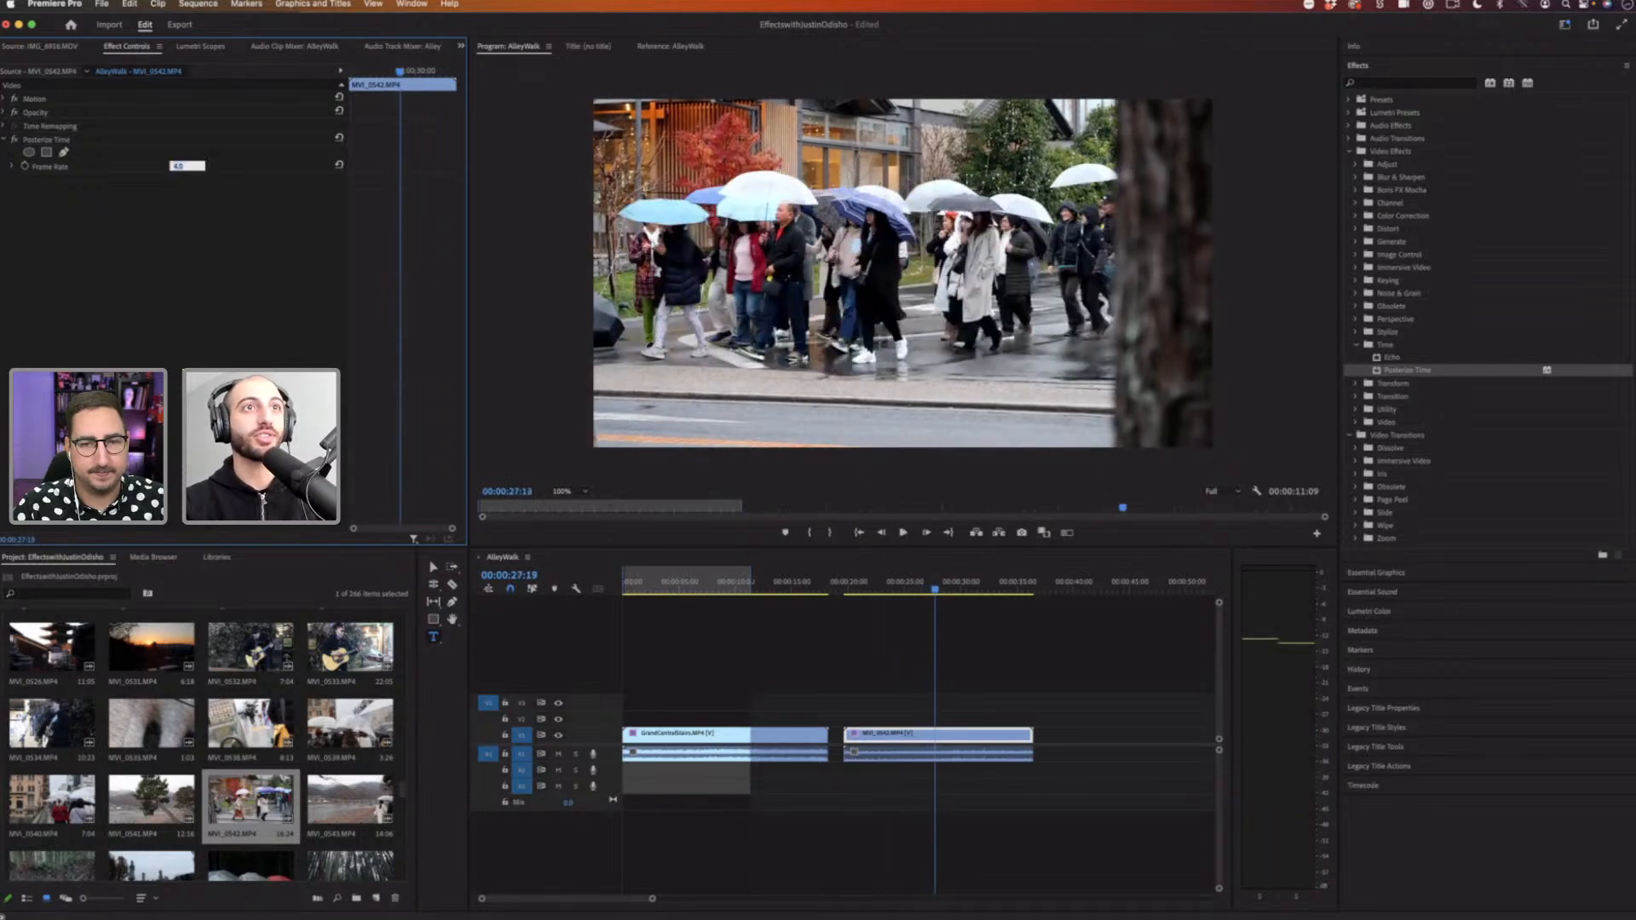
key(space)
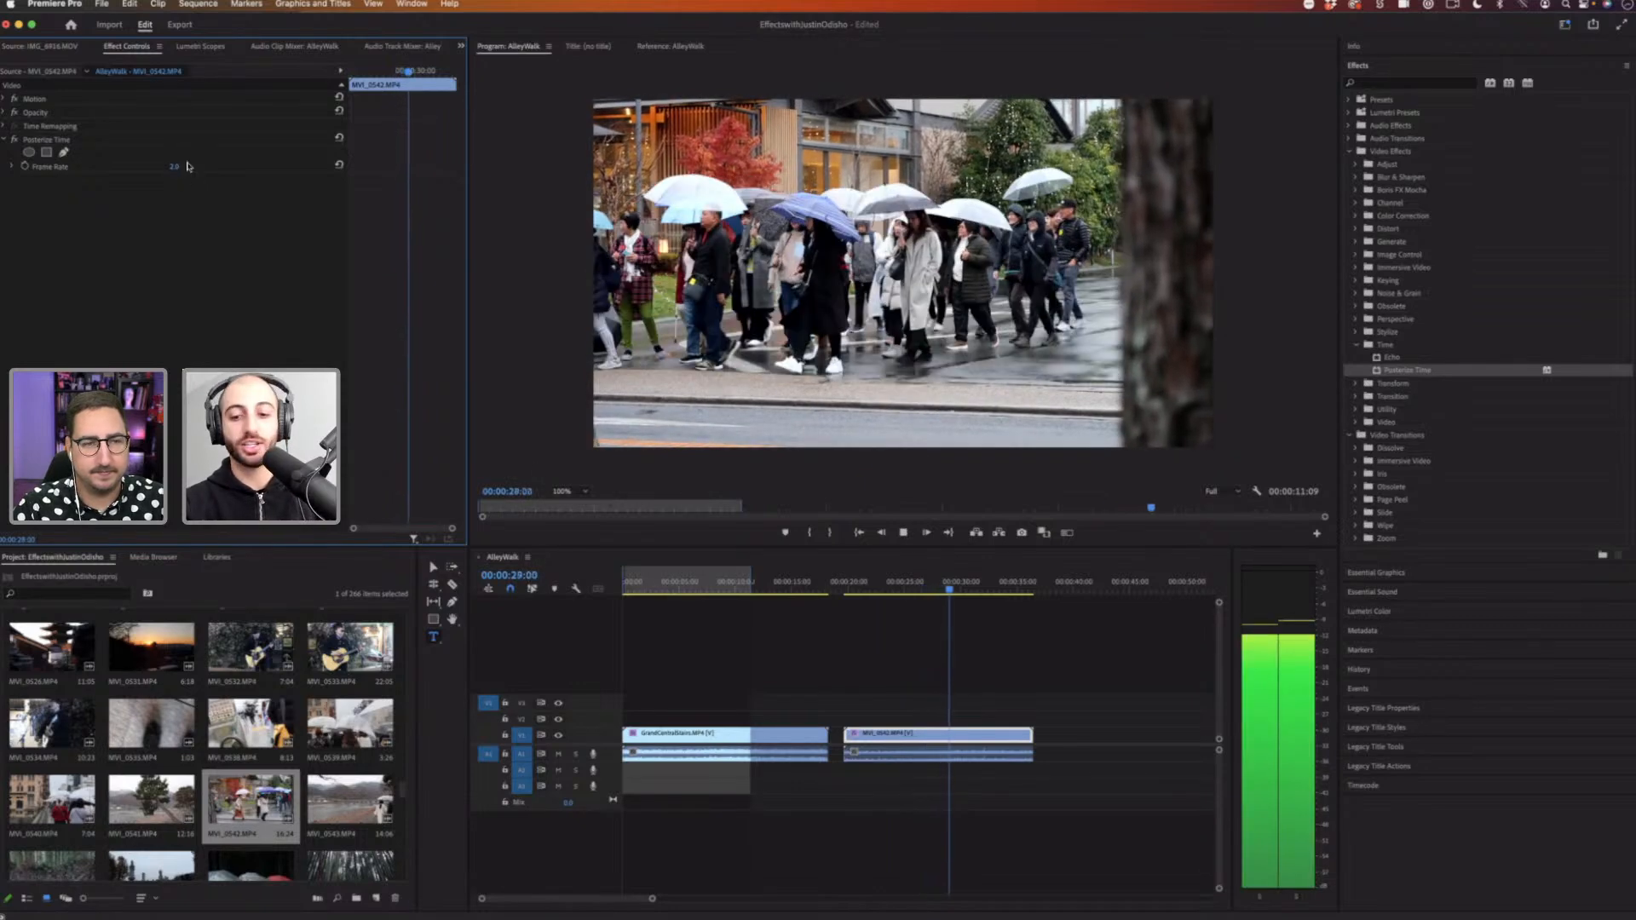
key(space)
drag(177, 166, 179, 167)
key(space)
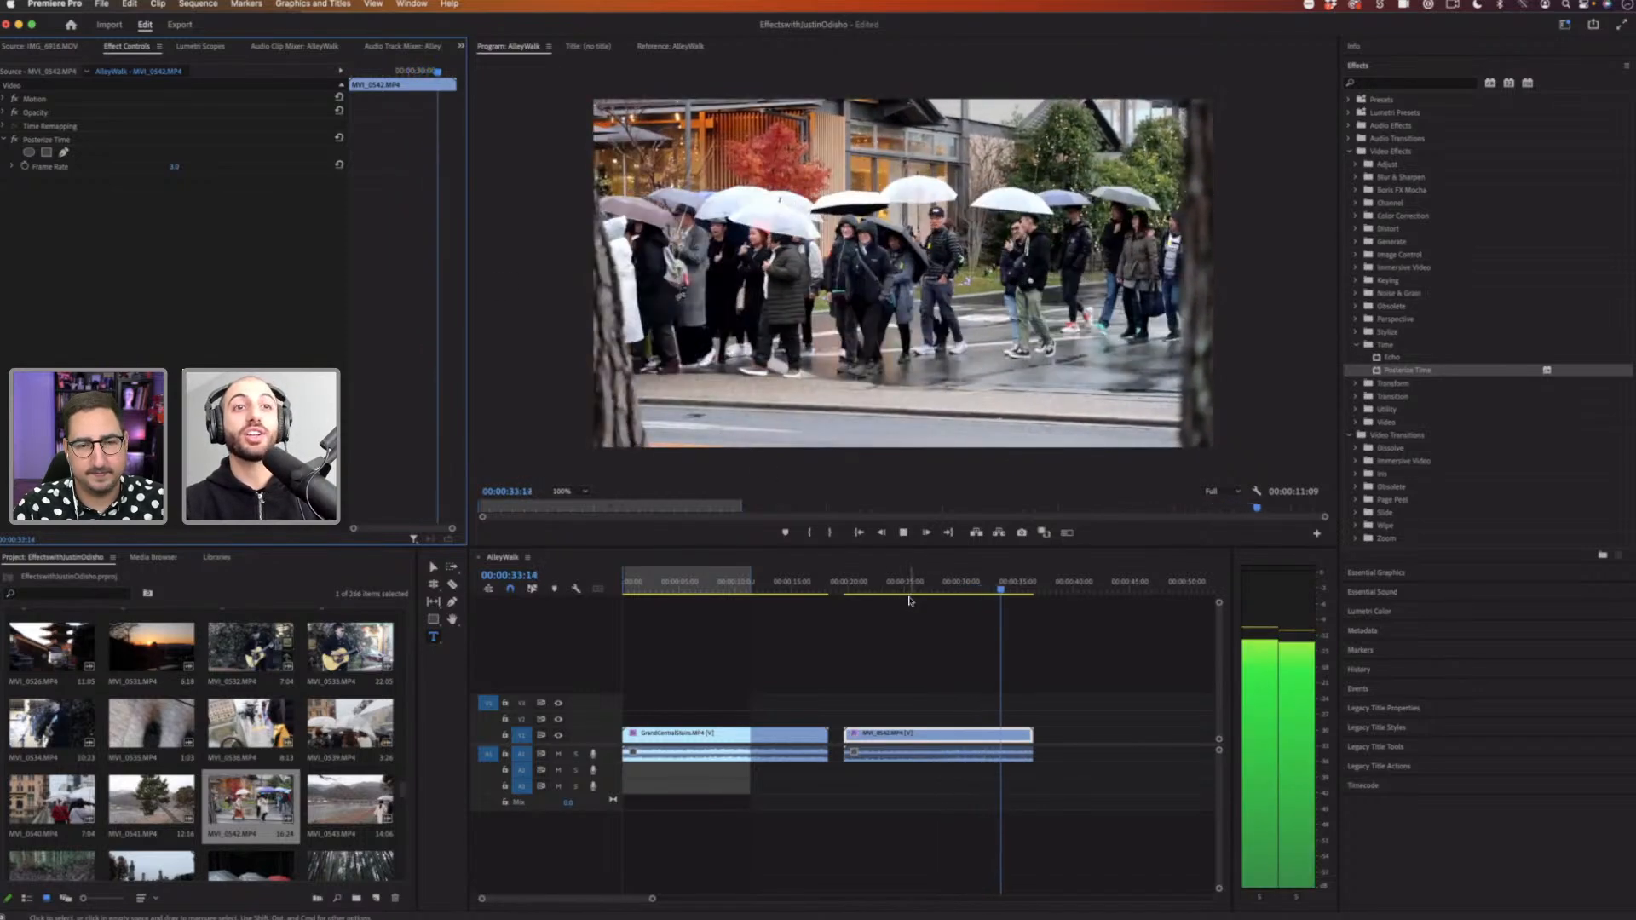
Step: Add the ClocktowerTimelapse.MP4 clip from the bin to the end of the sequence and play it
click(866, 588)
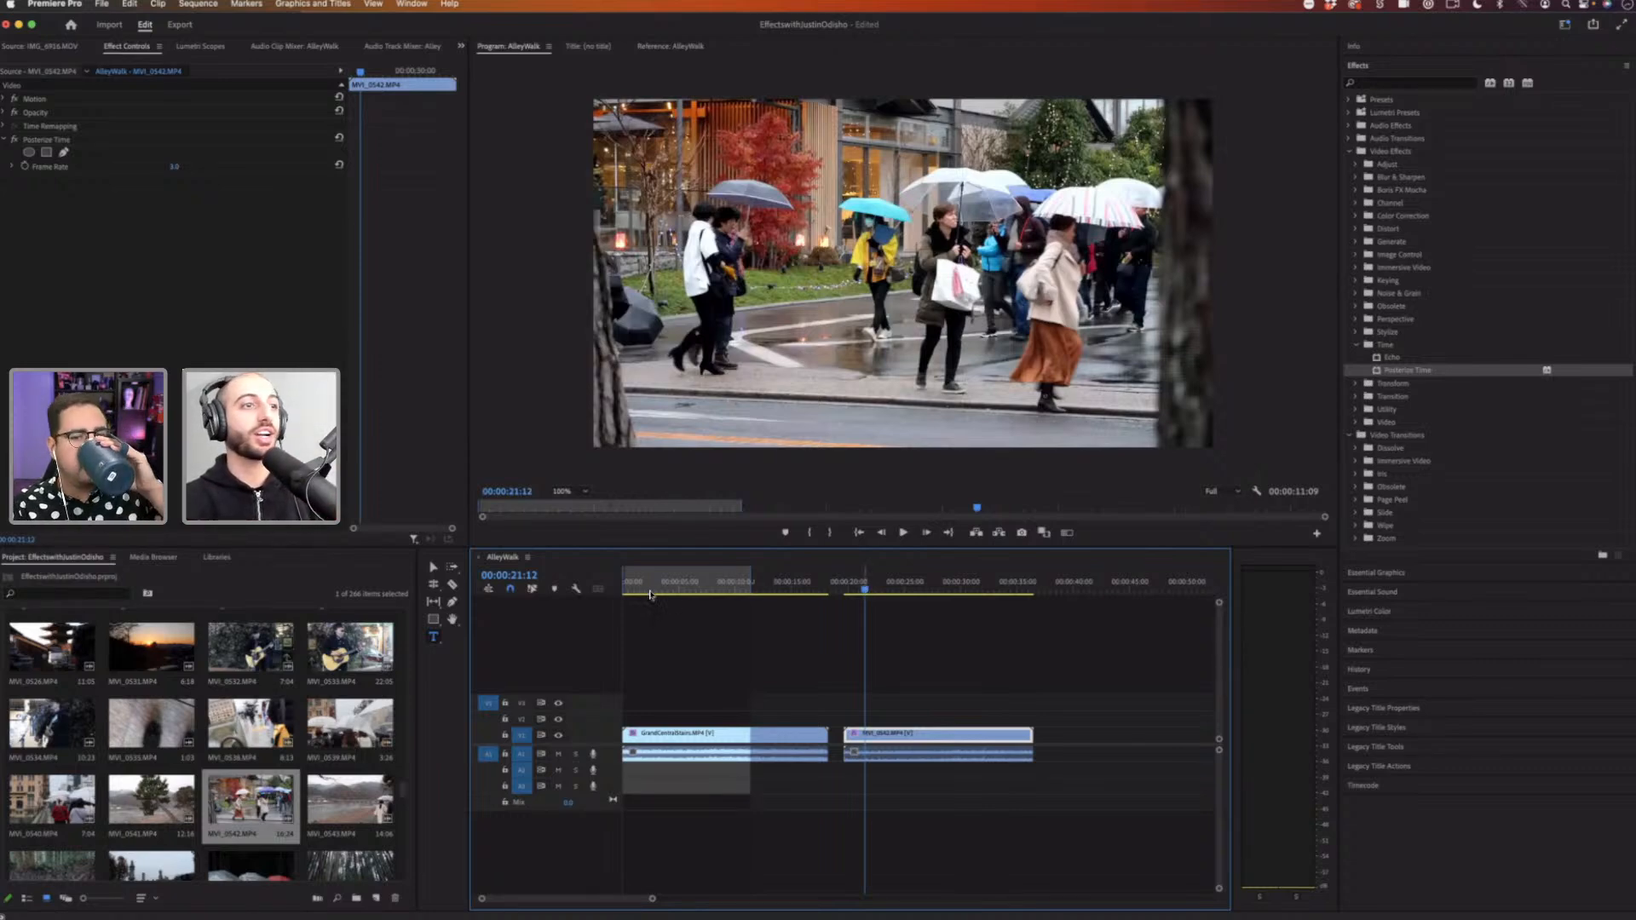
drag(403, 793, 397, 604)
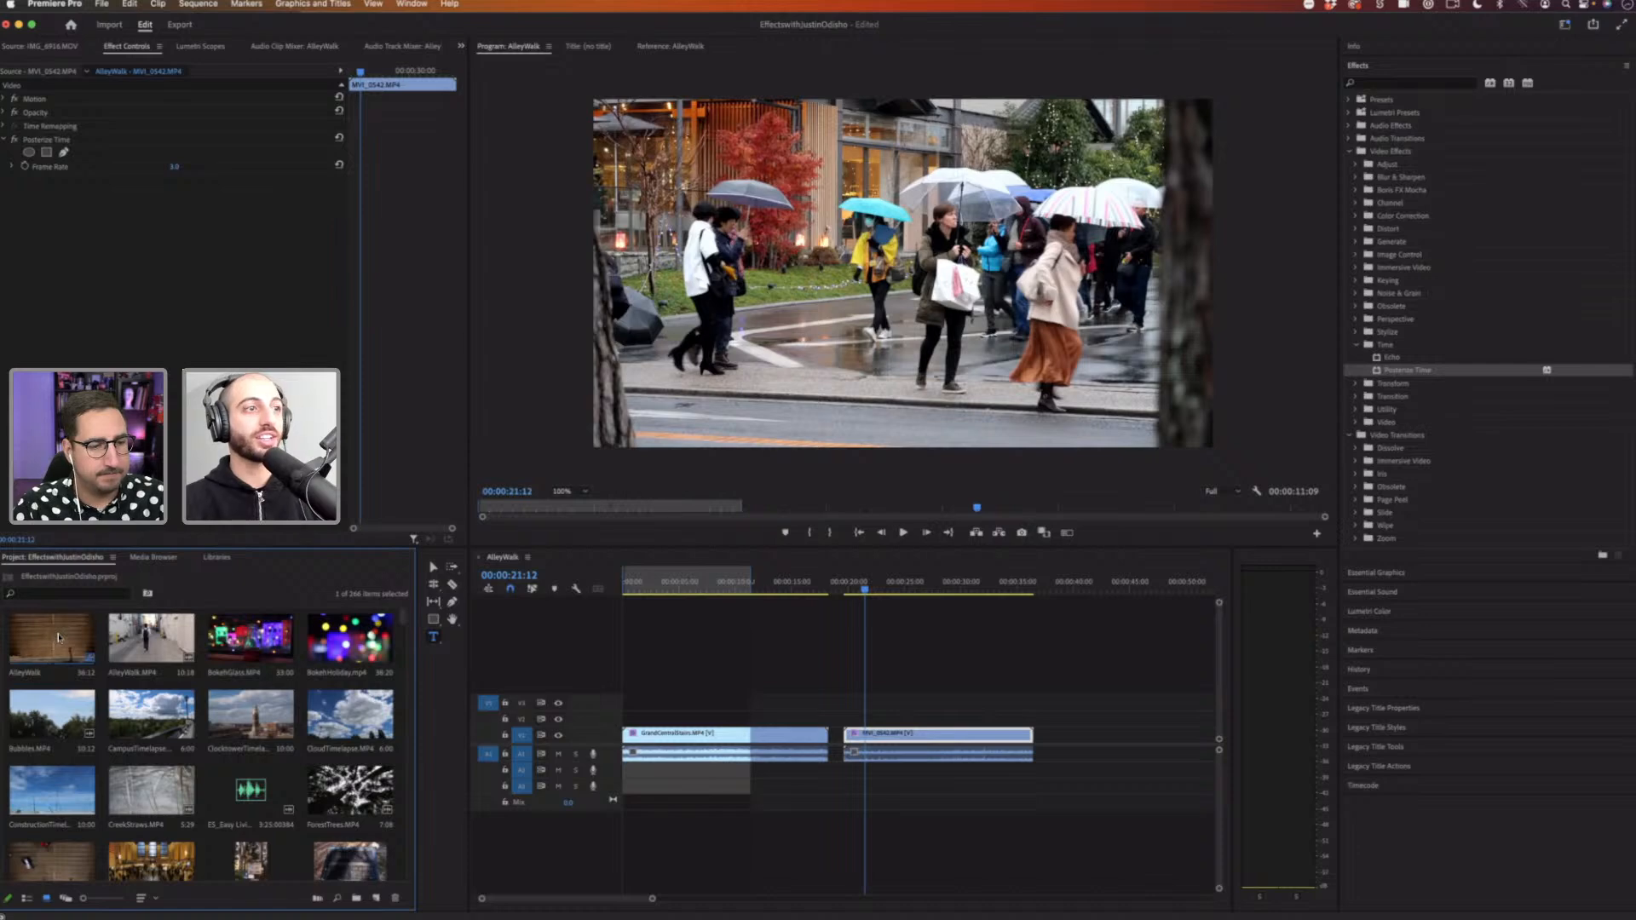
drag(58, 637, 1084, 745)
click(1113, 588)
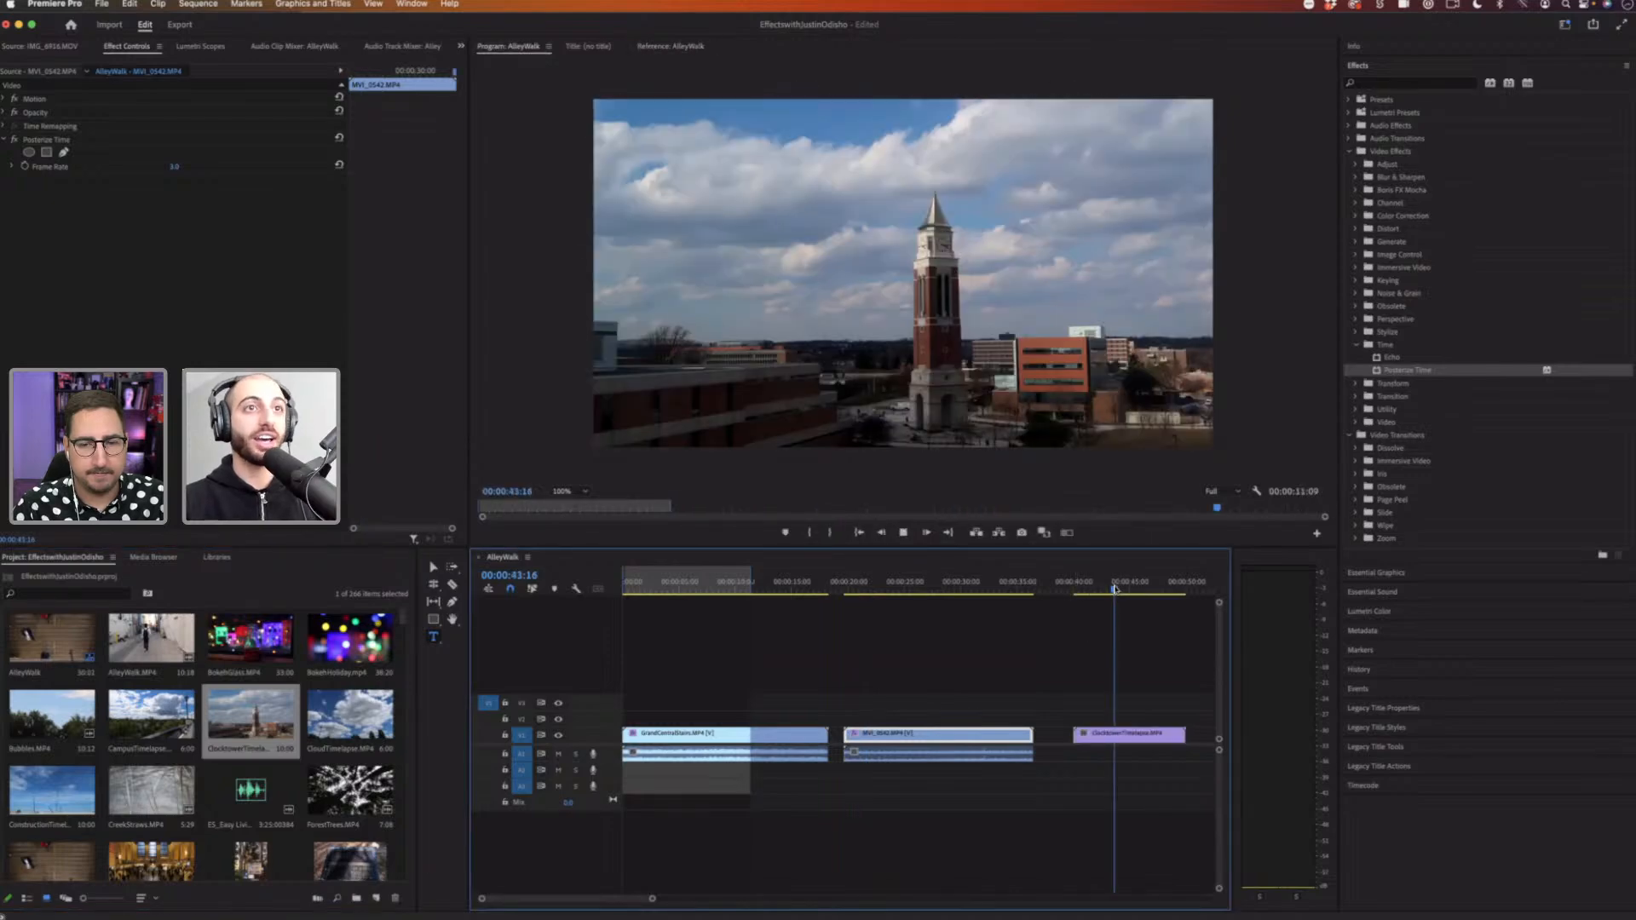
key(space)
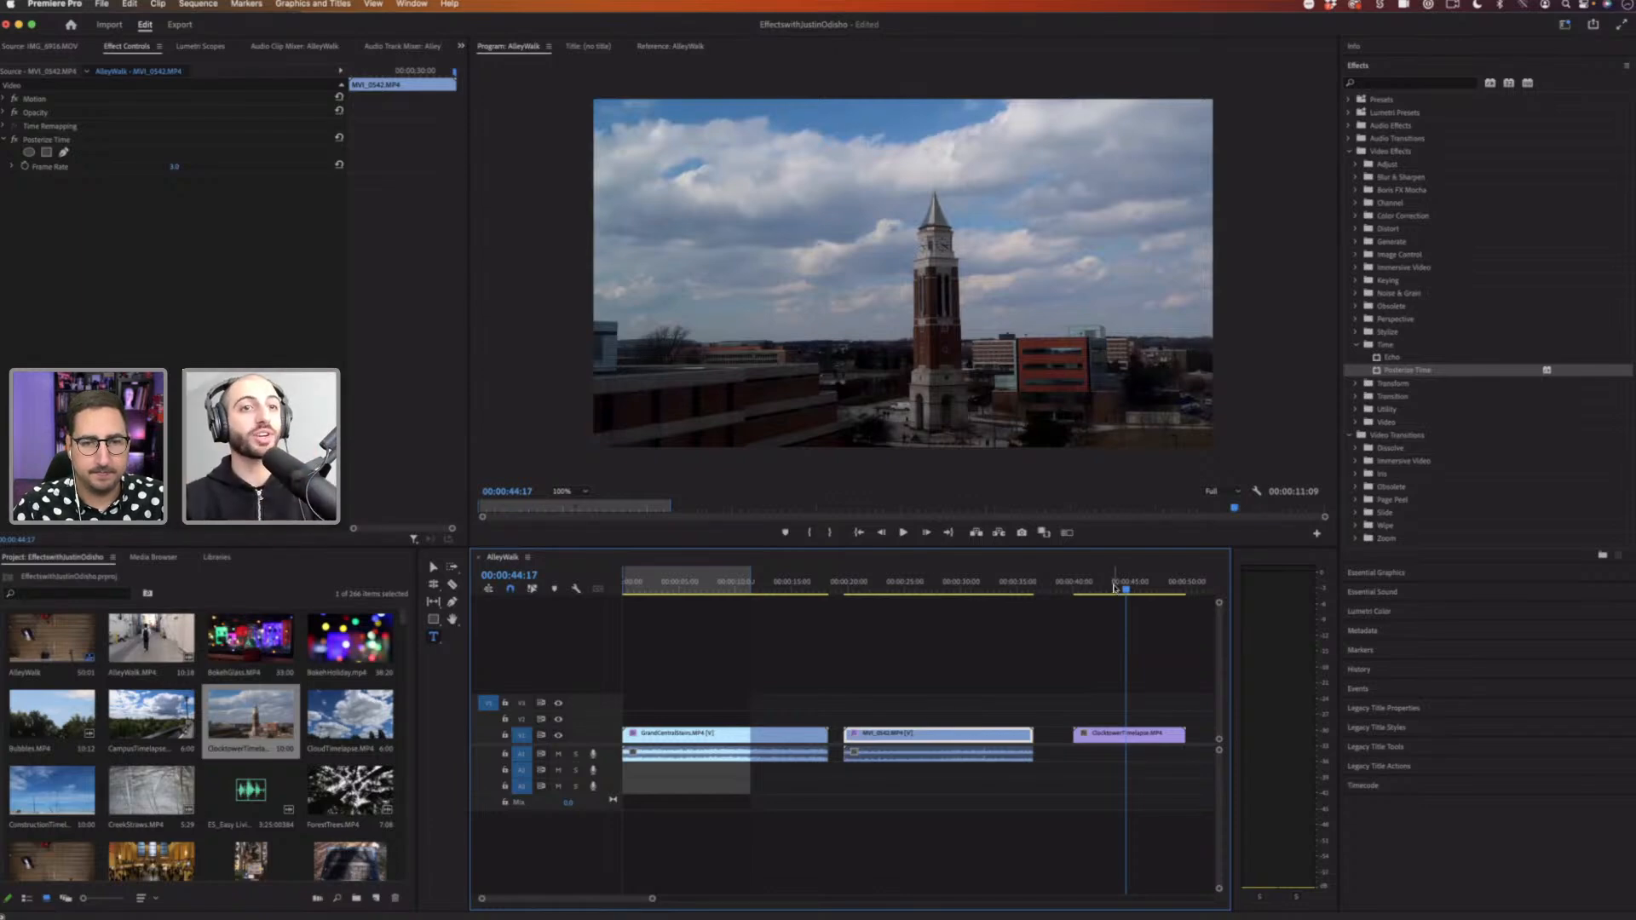
Step: Play back the MVI_0542 clip with Posterize Time applied to review the stuttered motion
click(880, 588)
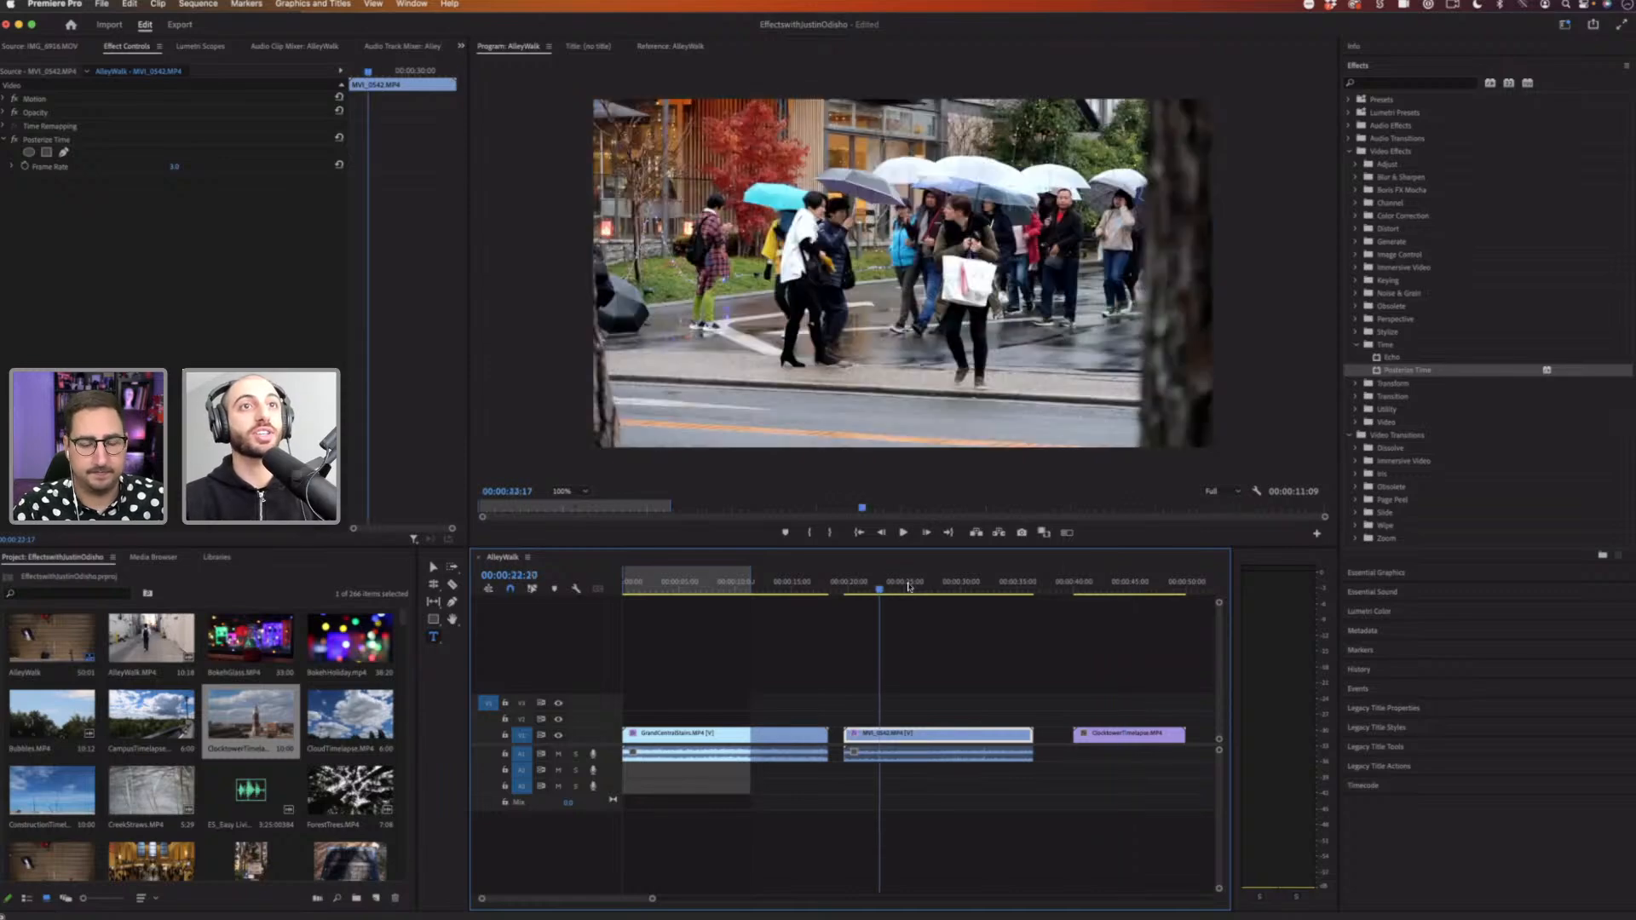
key(space)
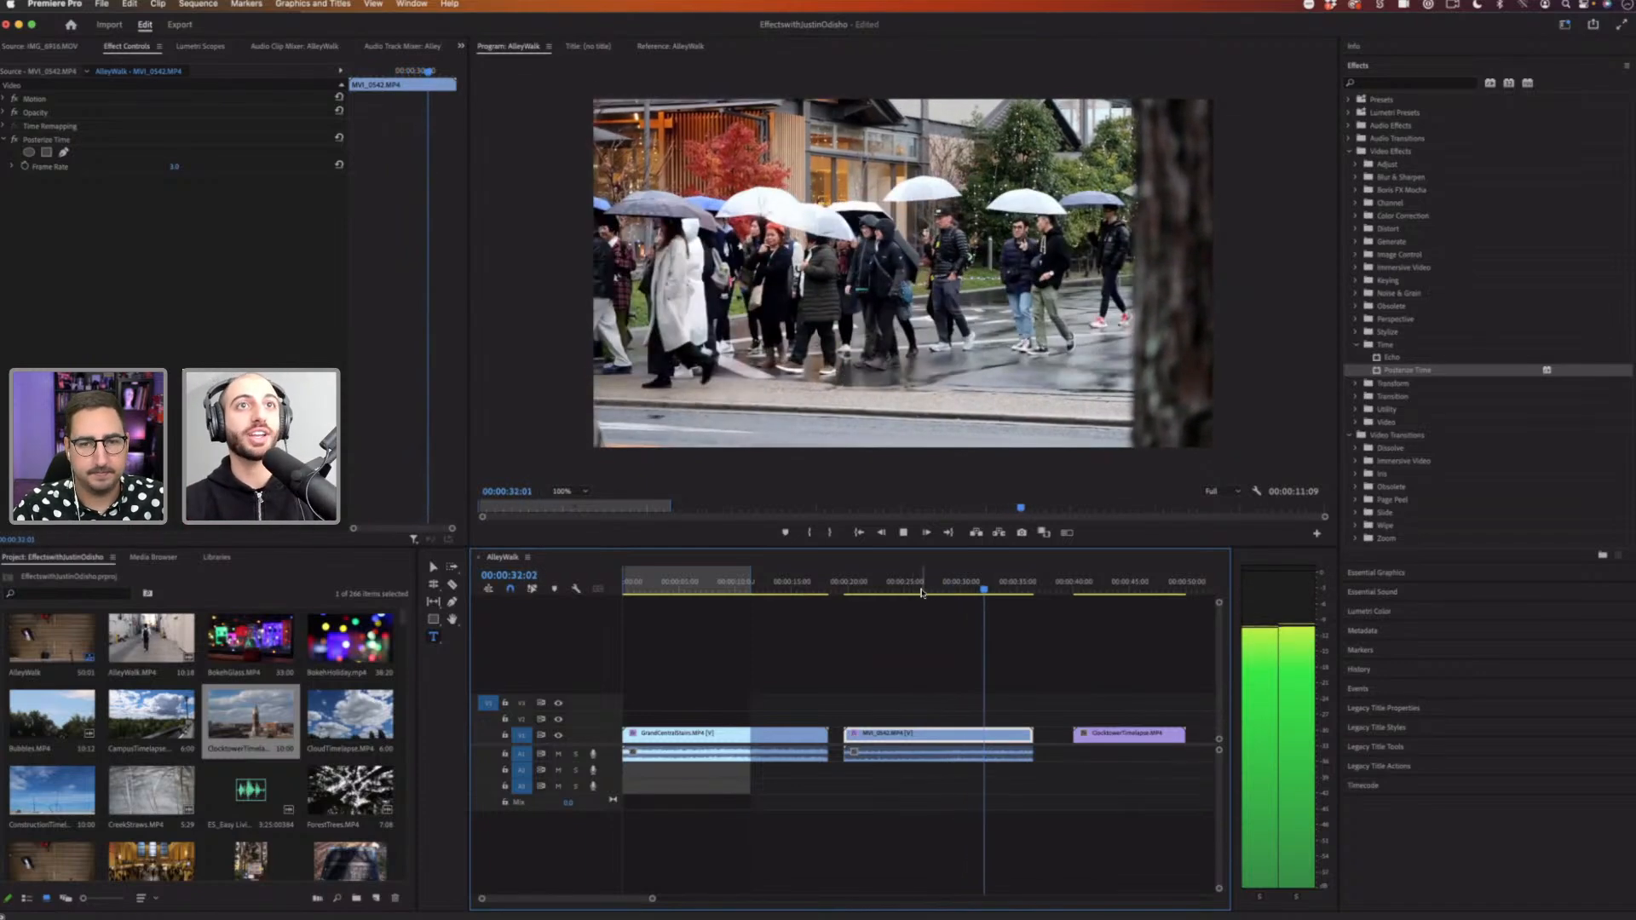
key(space)
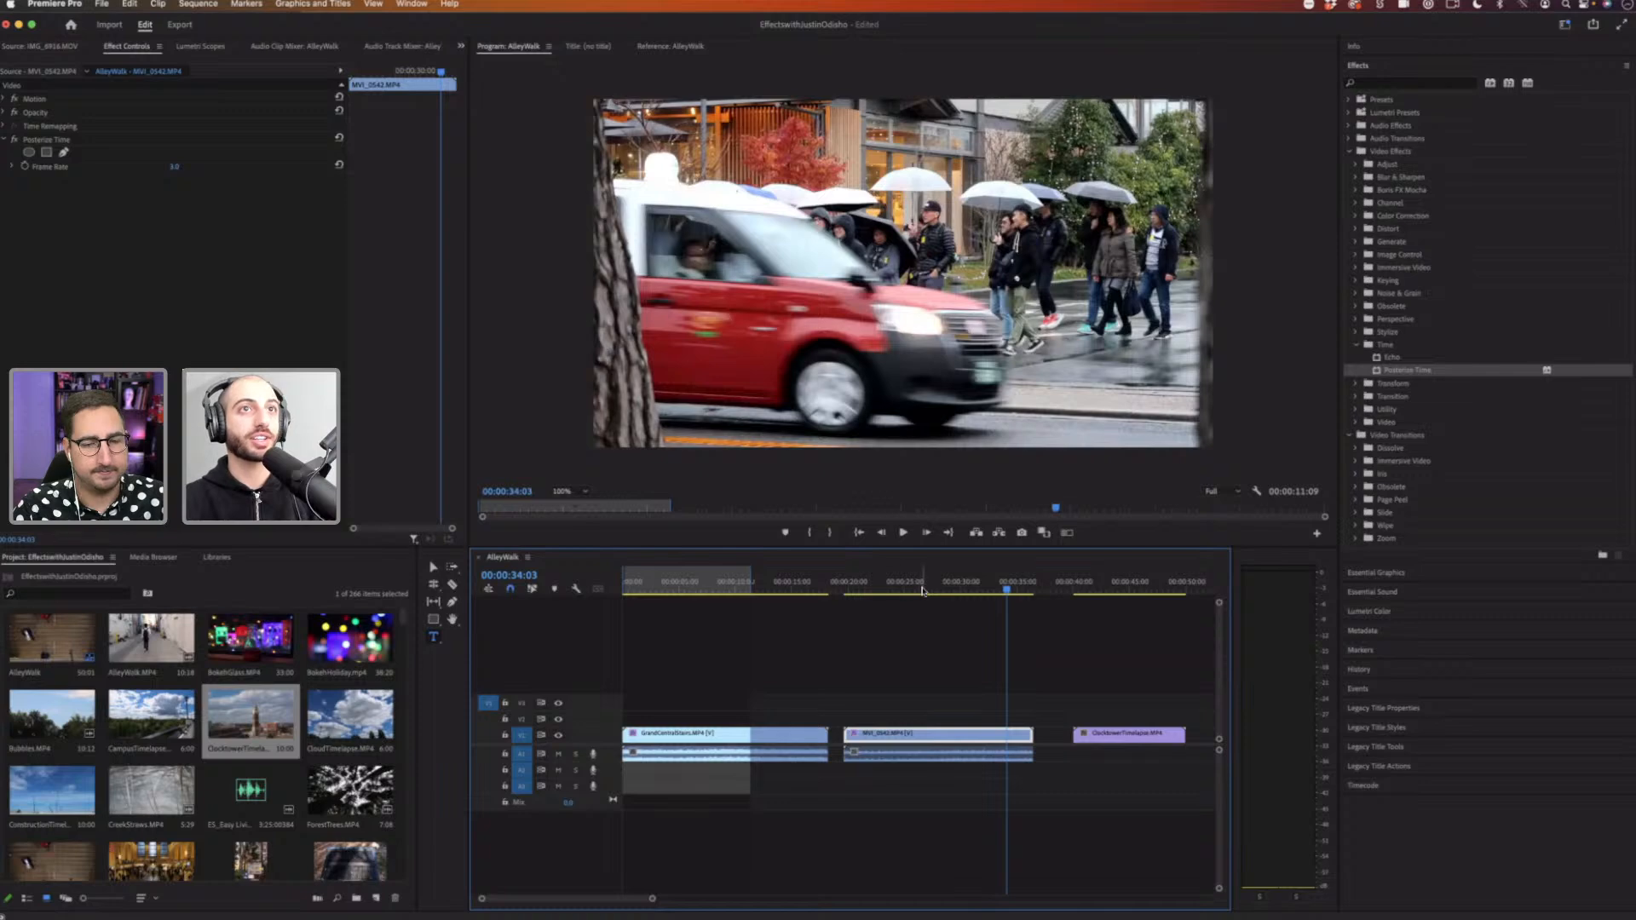
drag(923, 590, 929, 590)
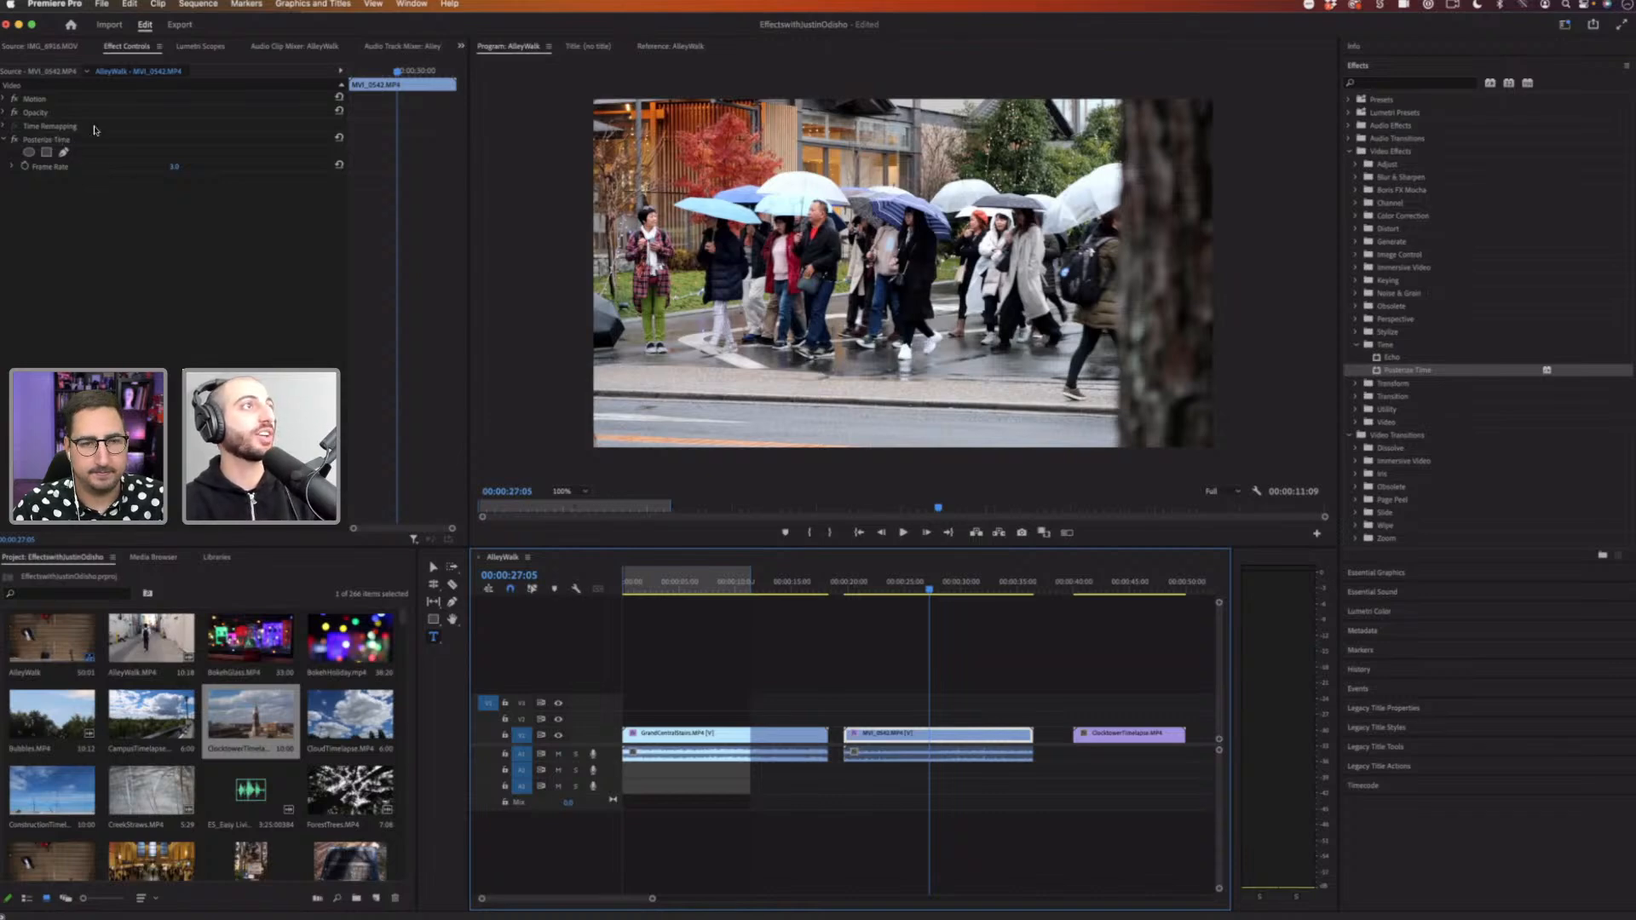
Step: Disable Posterize Time and apply the Black & White effect to the MVI_0542 clip
click(15, 140)
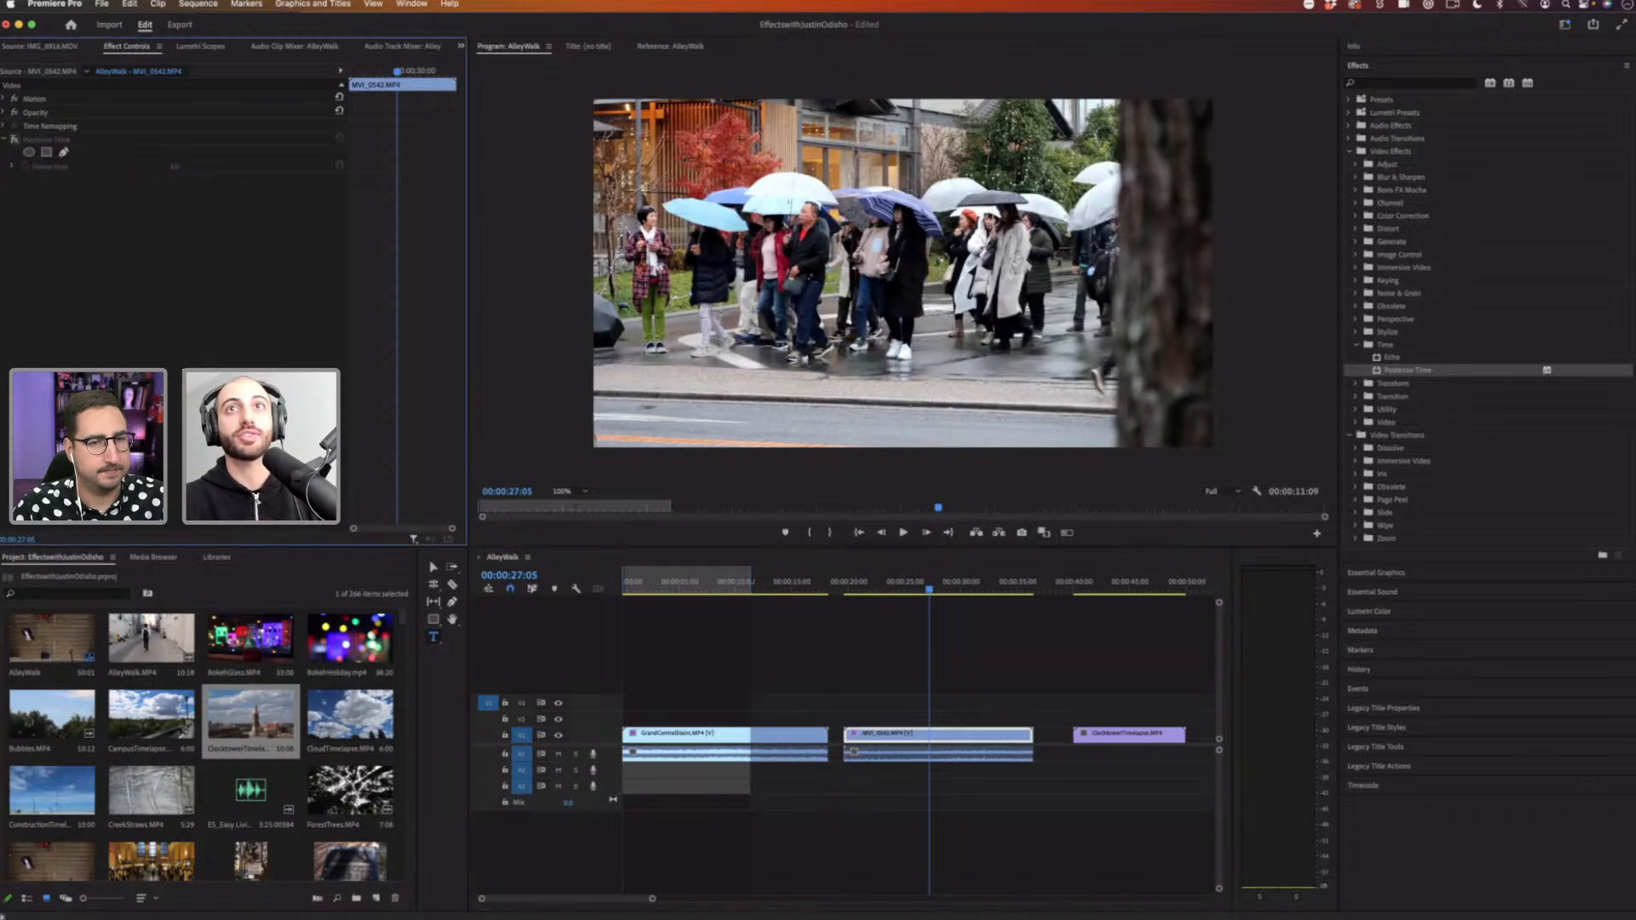
click(1373, 83)
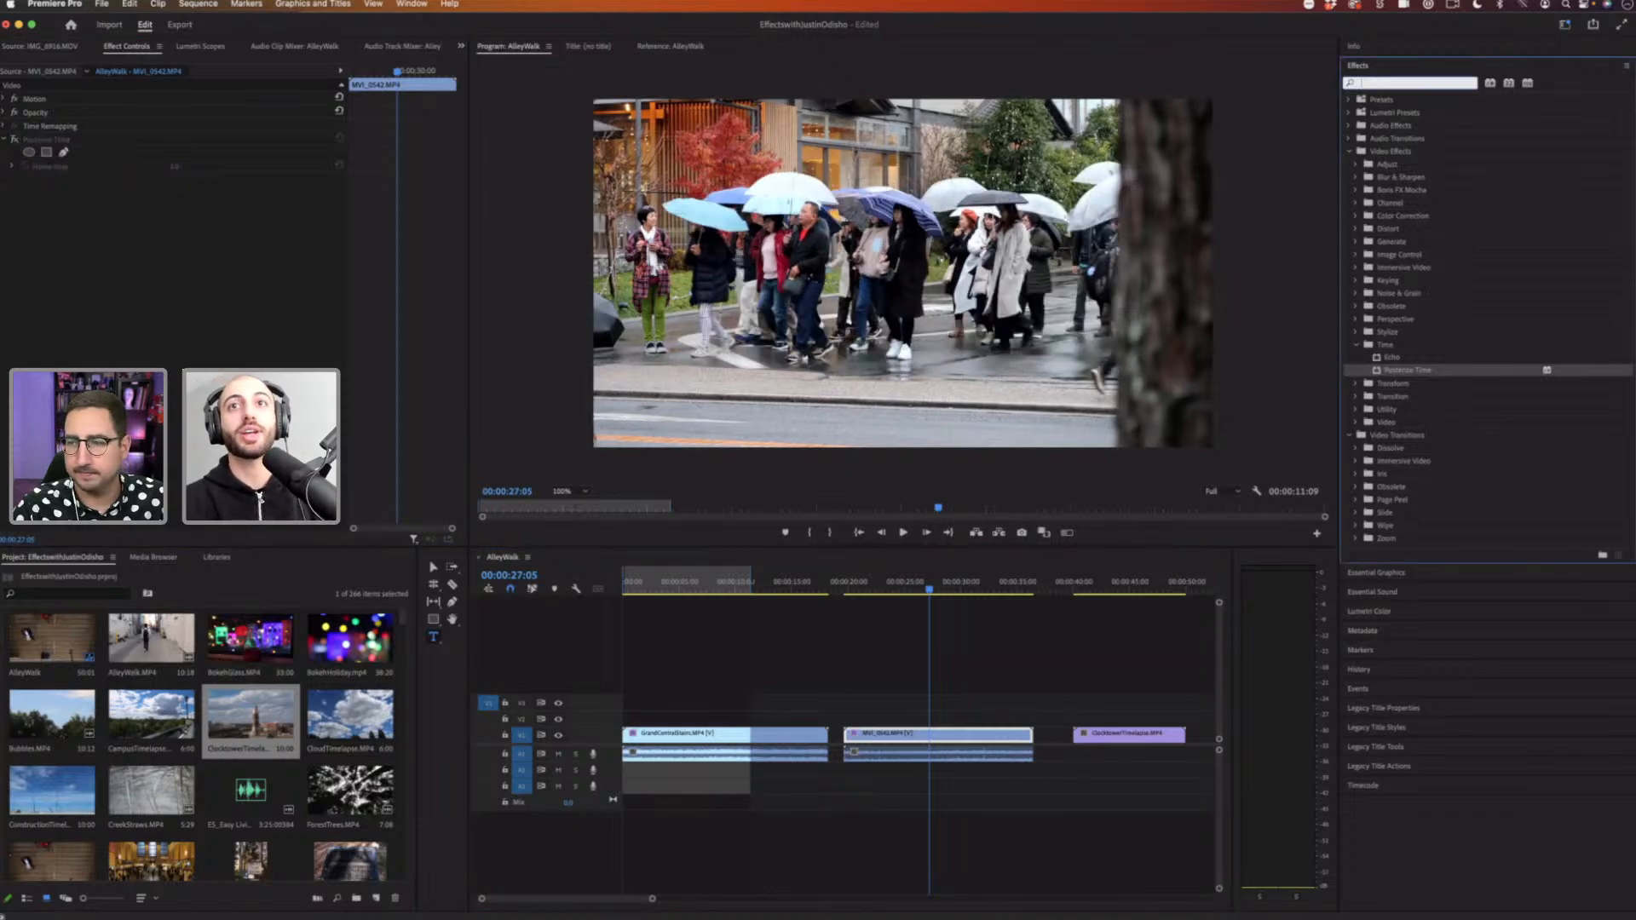
text(black)
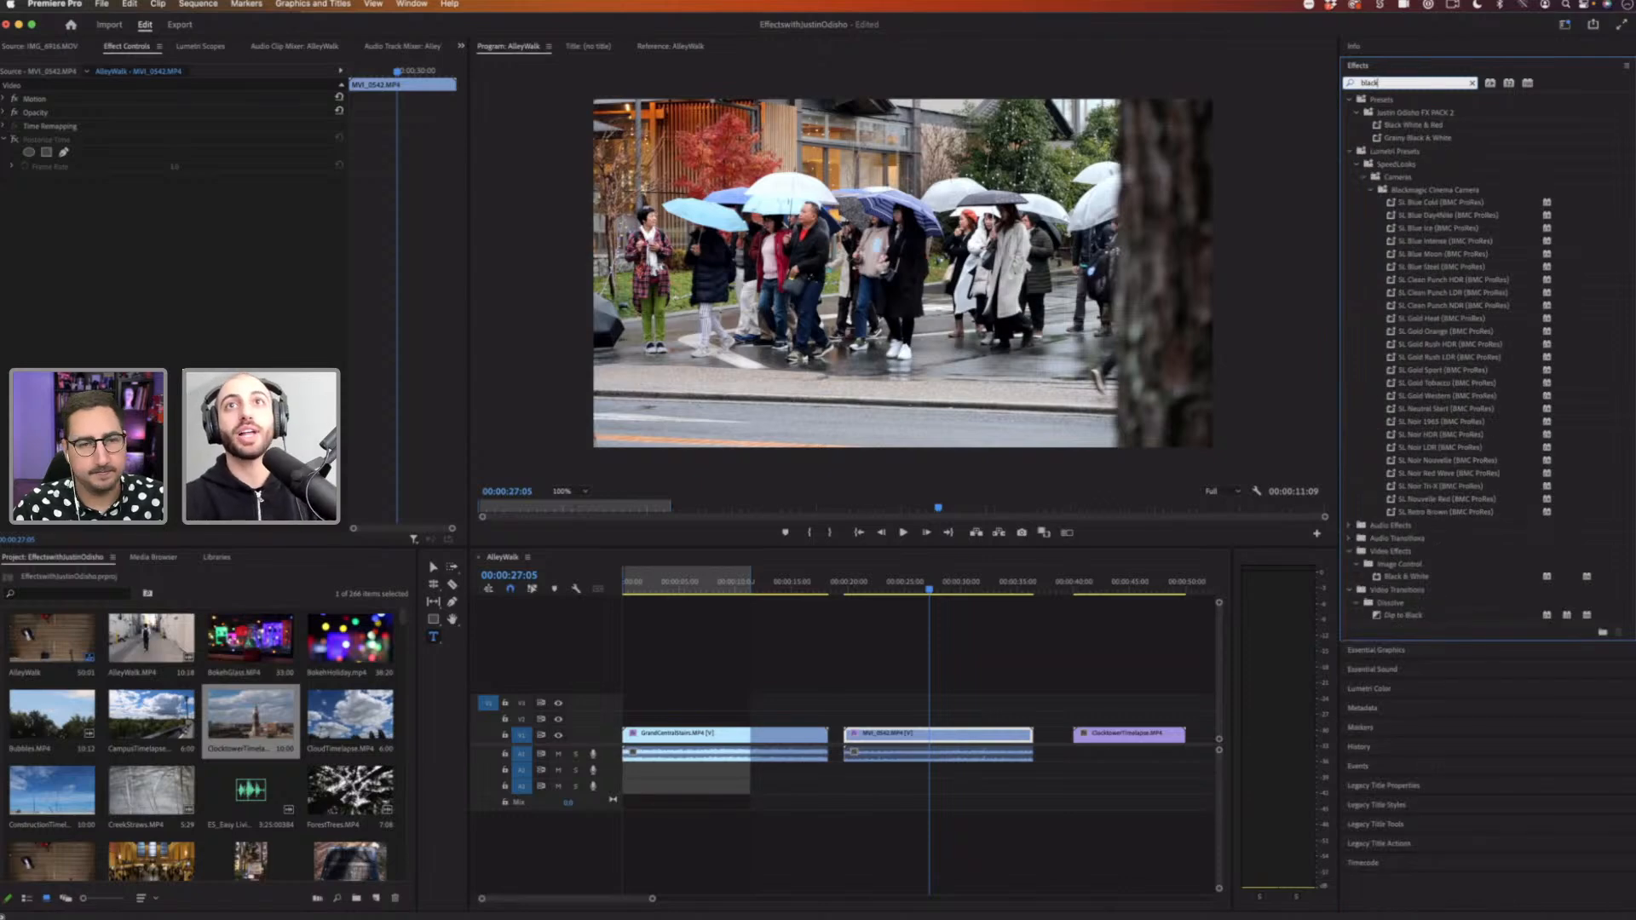
text( white)
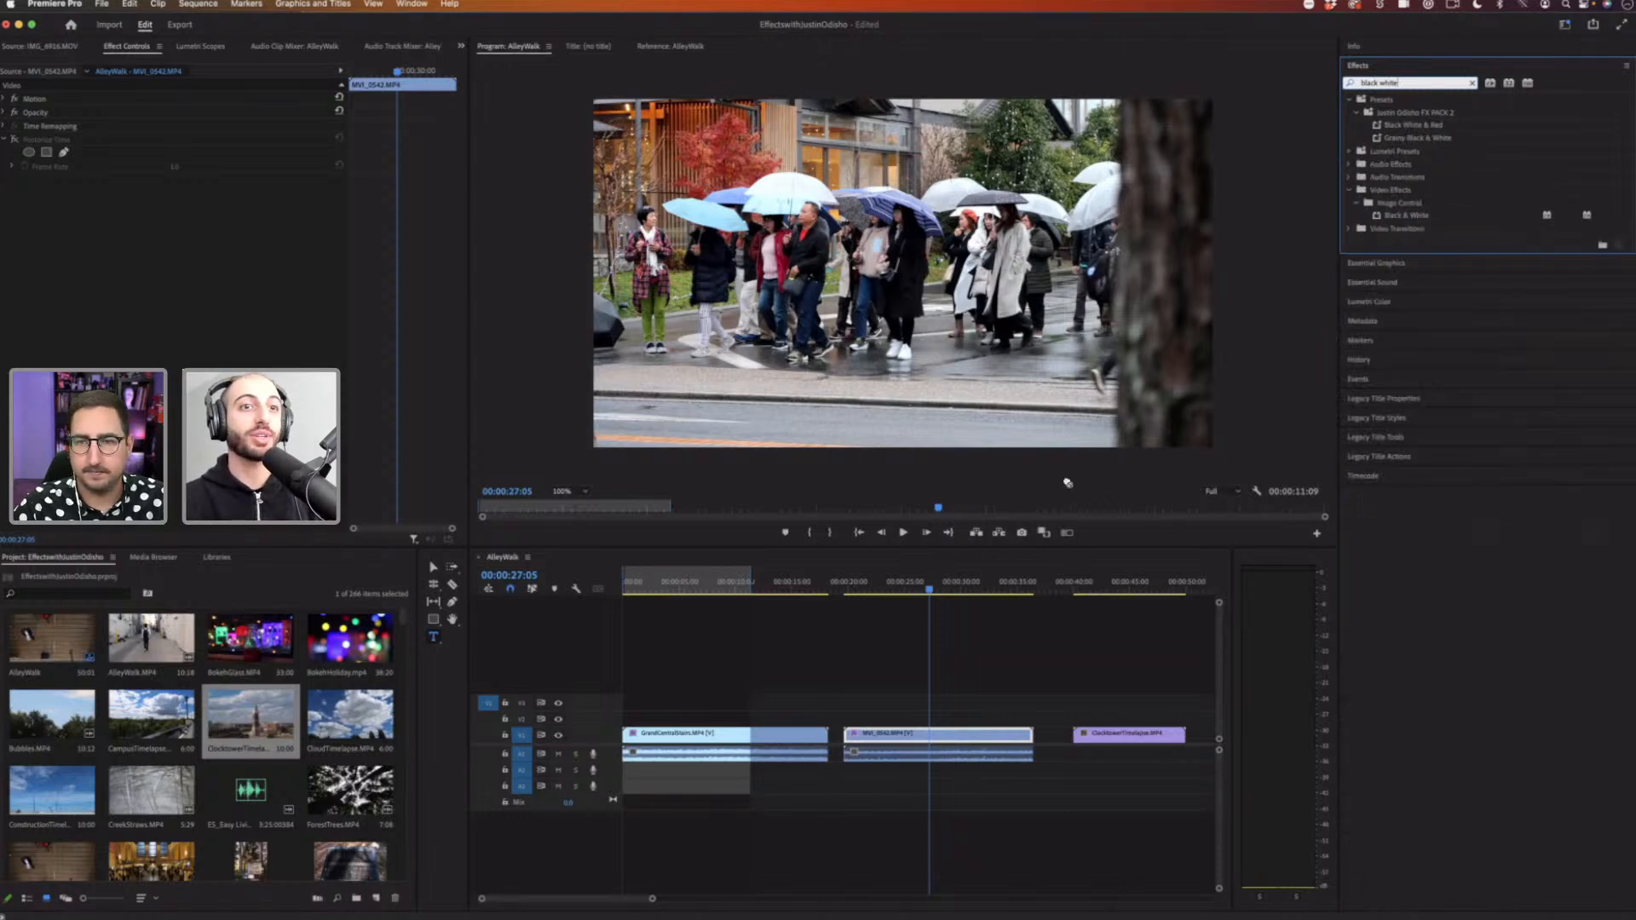
drag(1067, 483, 959, 739)
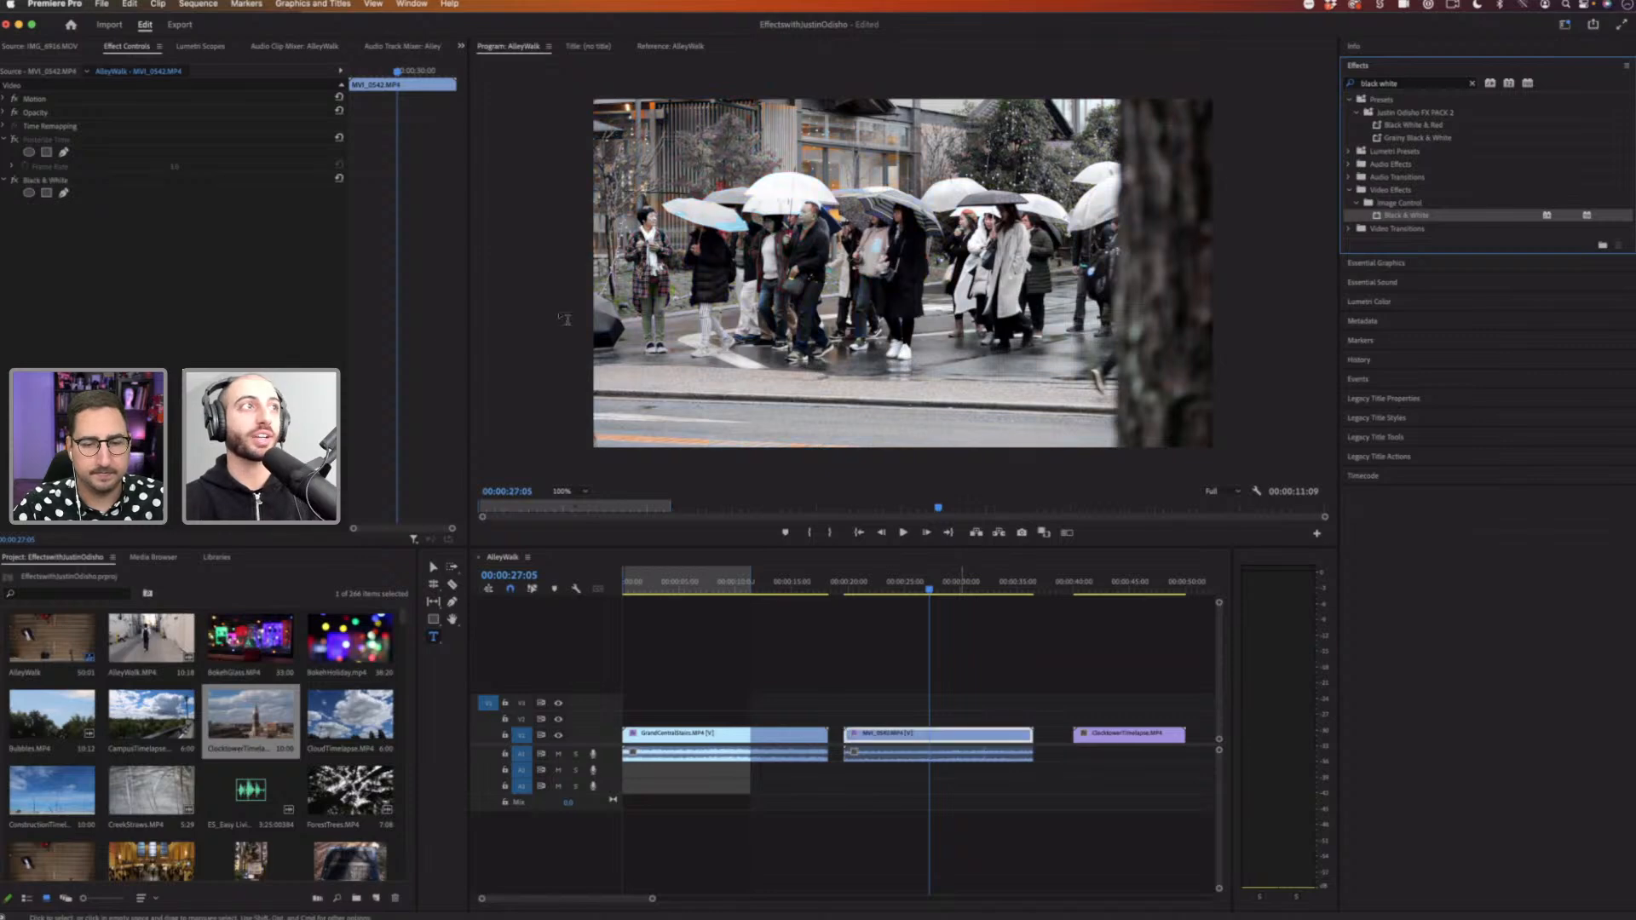
Step: Toggle the Black & White effect off and on to compare, and play the clip
click(12, 182)
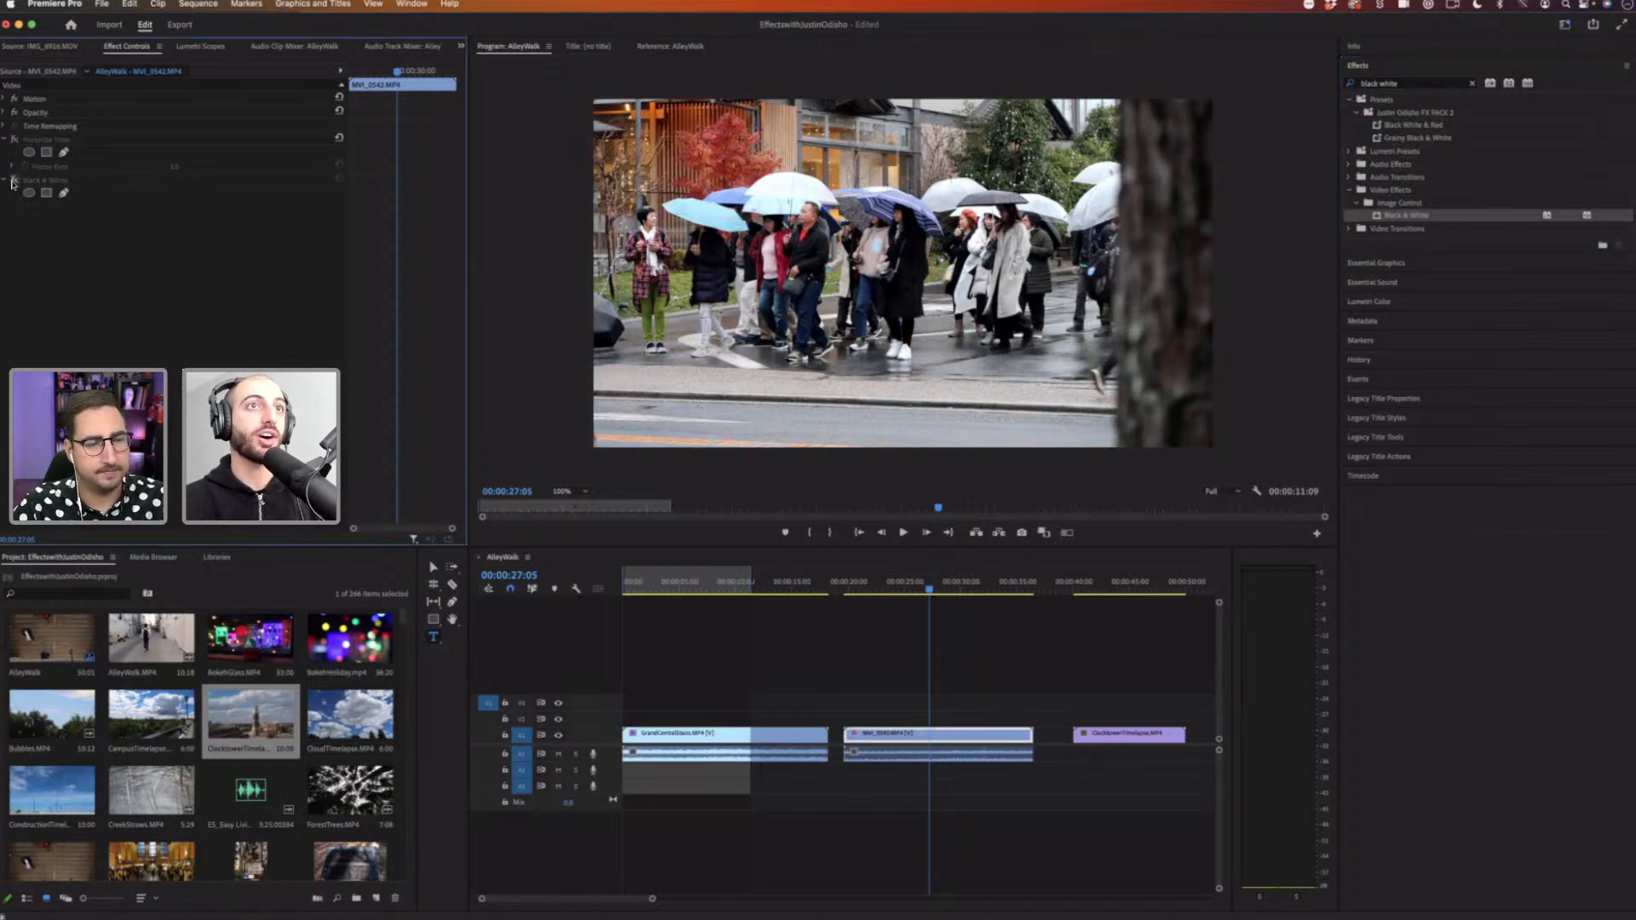
click(13, 181)
click(13, 181)
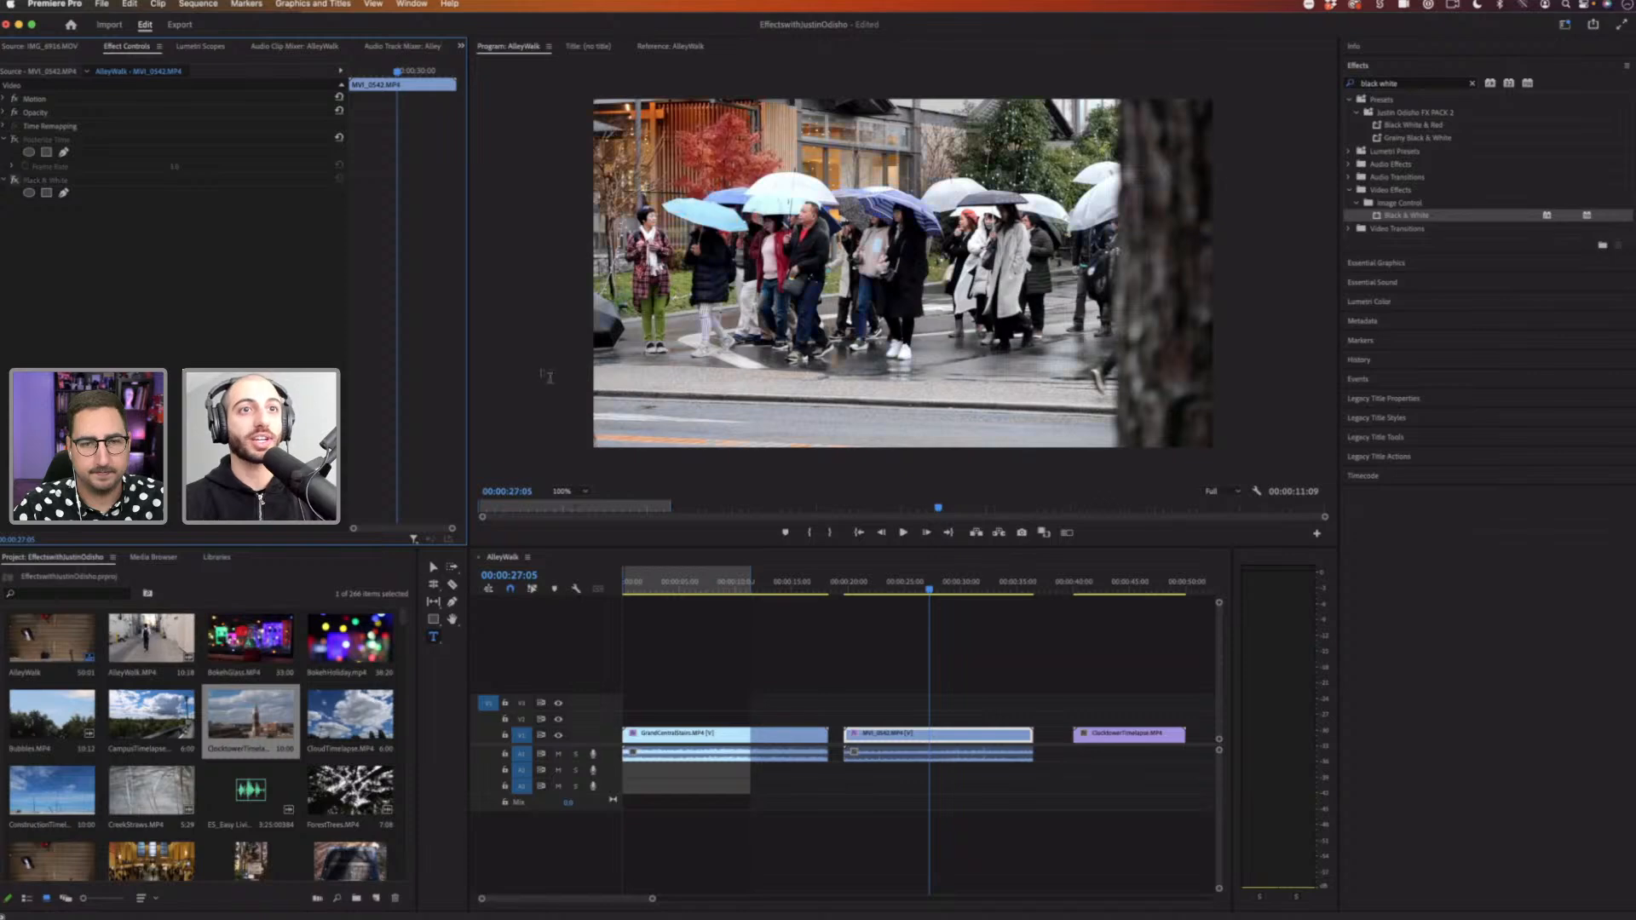
click(871, 587)
key(space)
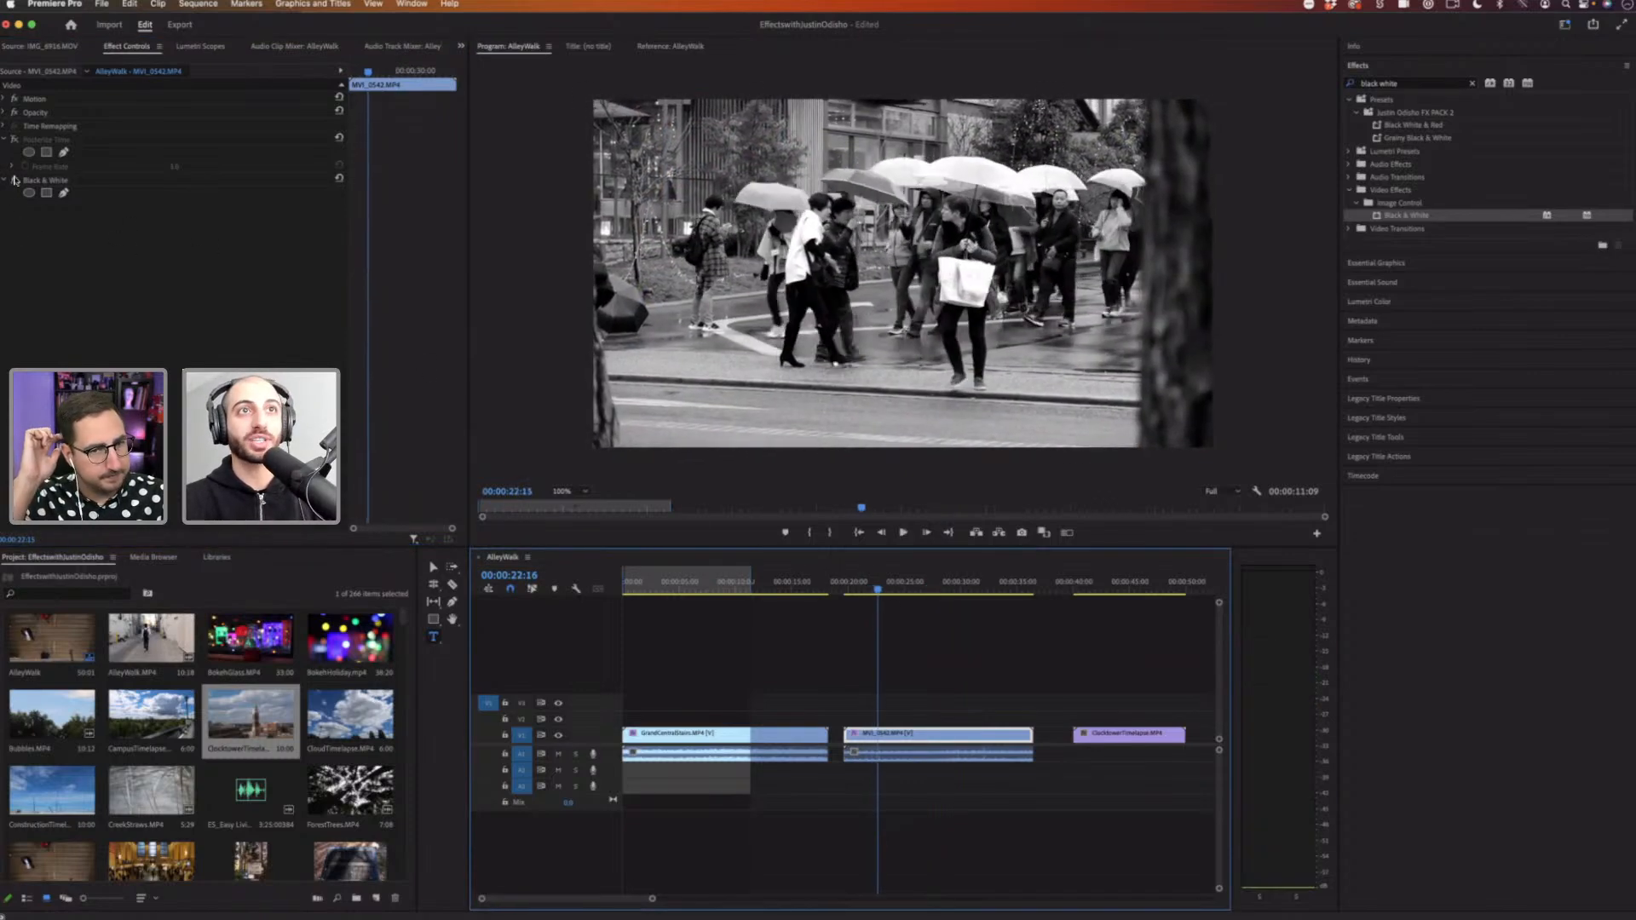
Step: Re-enable Posterize Time alongside Black & White on the MVI_0542 clip and play it back
click(13, 182)
click(13, 181)
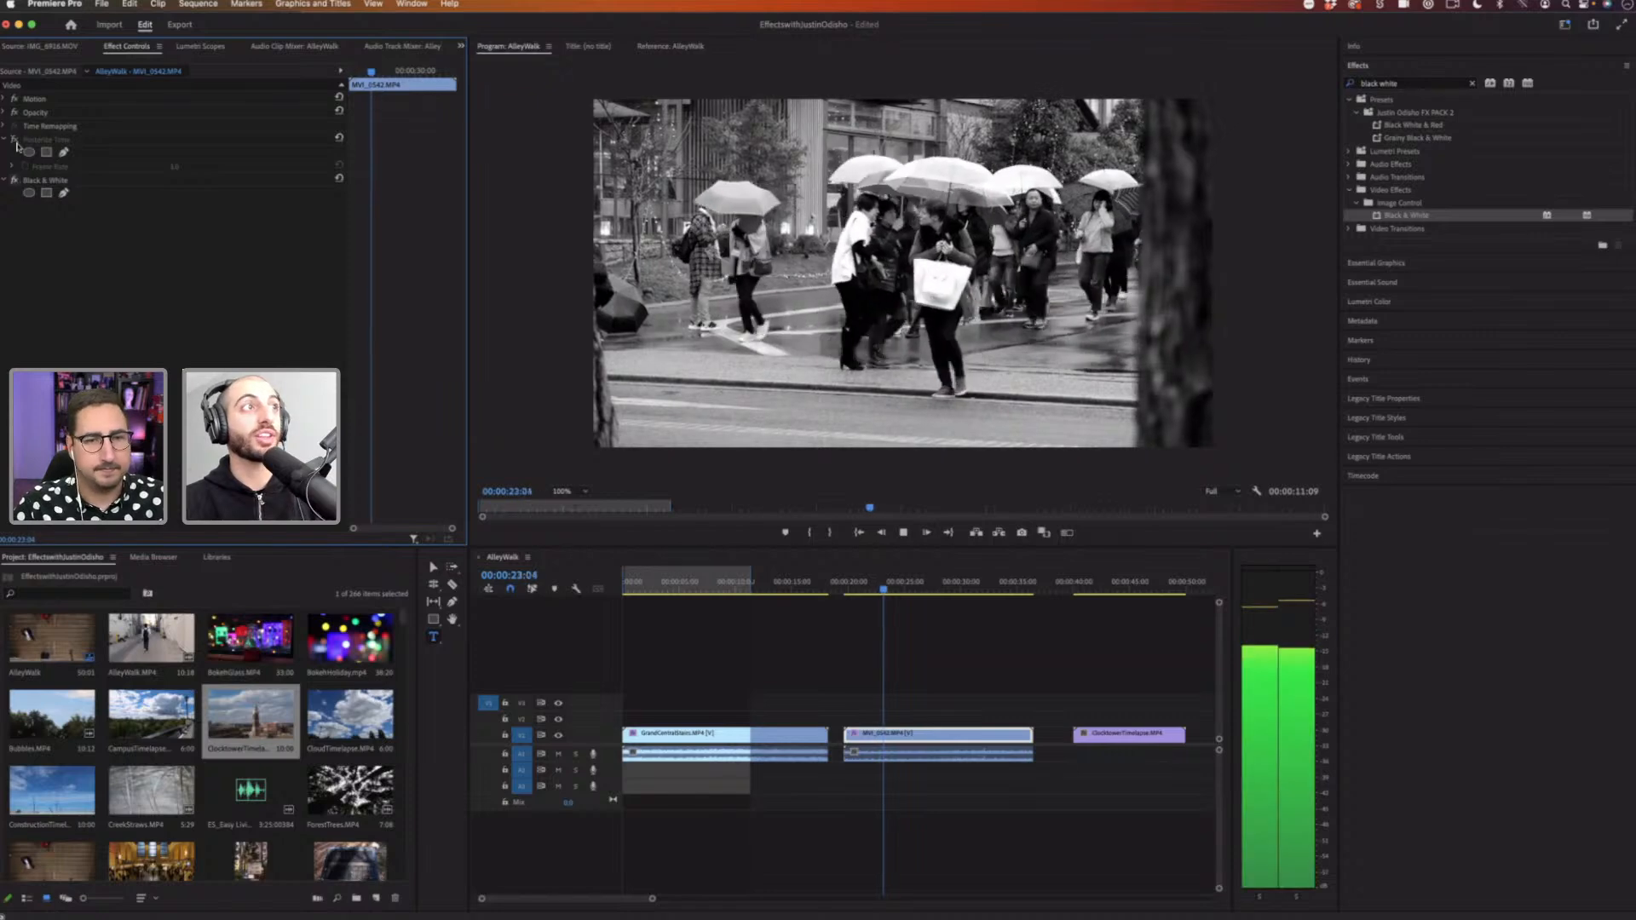
key(space)
click(15, 141)
key(space)
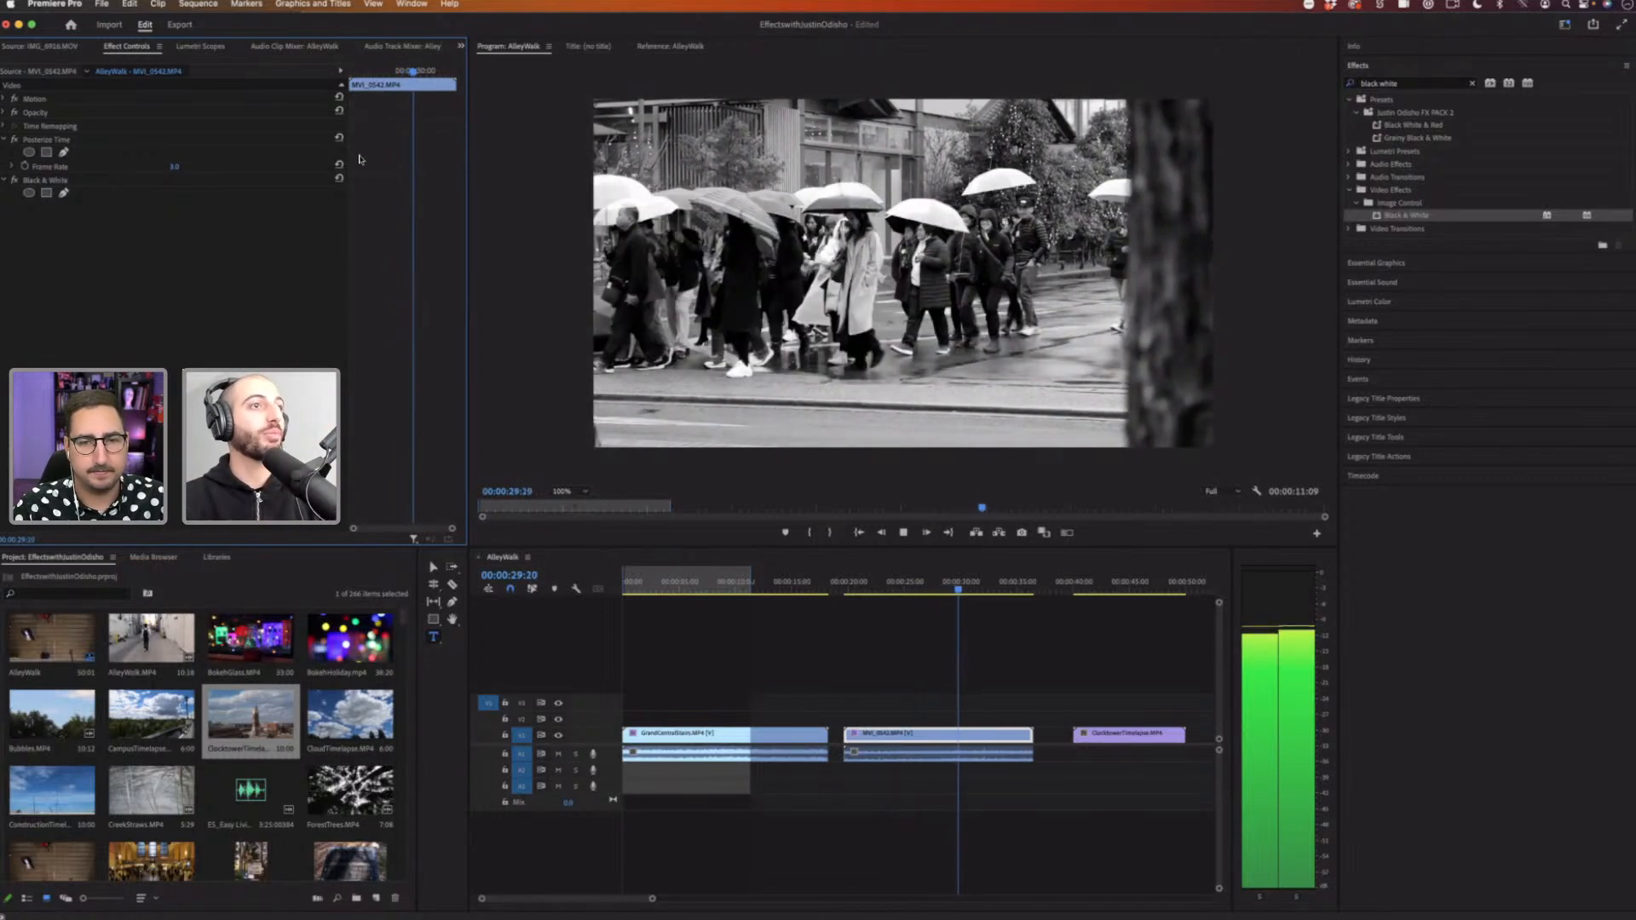
key(space)
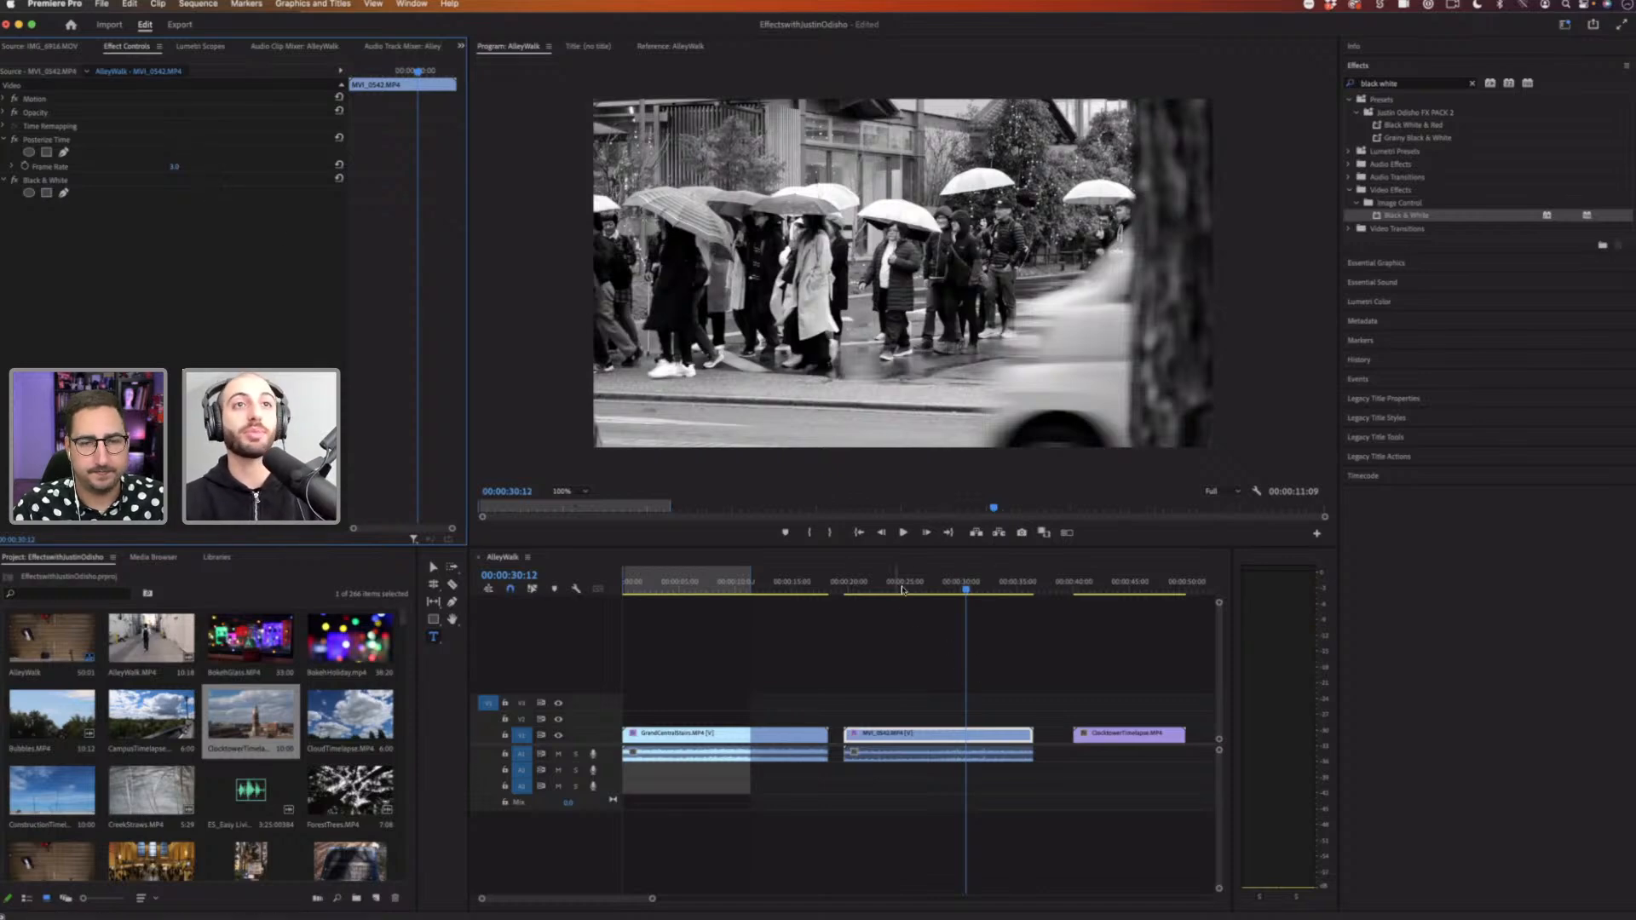
click(895, 586)
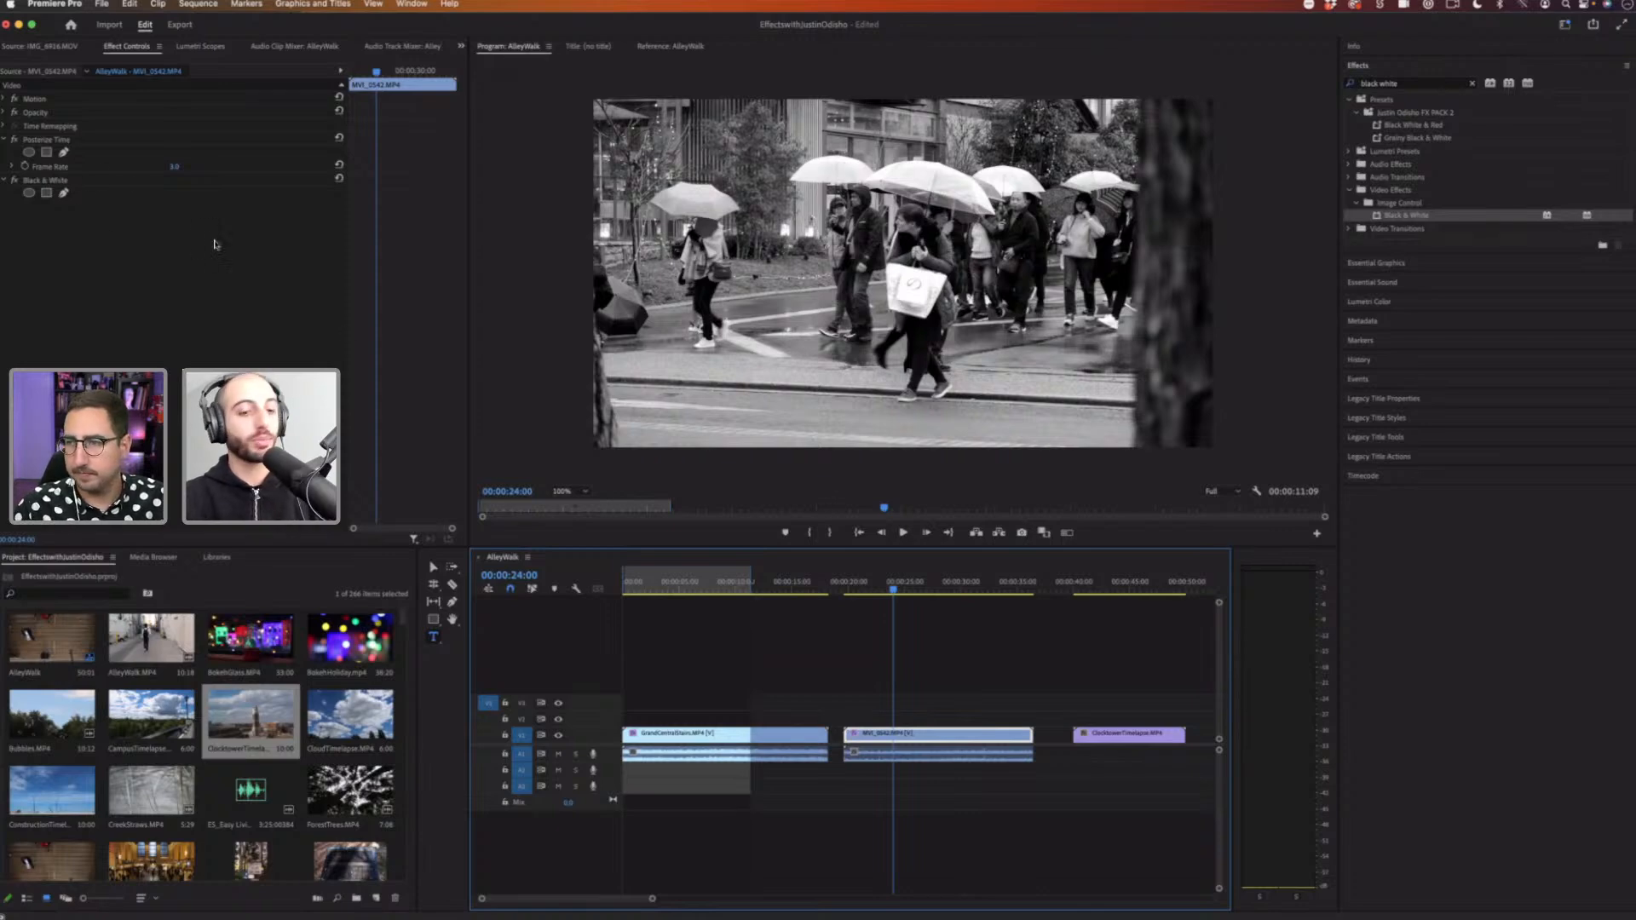
Step: Remove the Black & White effect from the MVI_0542 clip
click(76, 182)
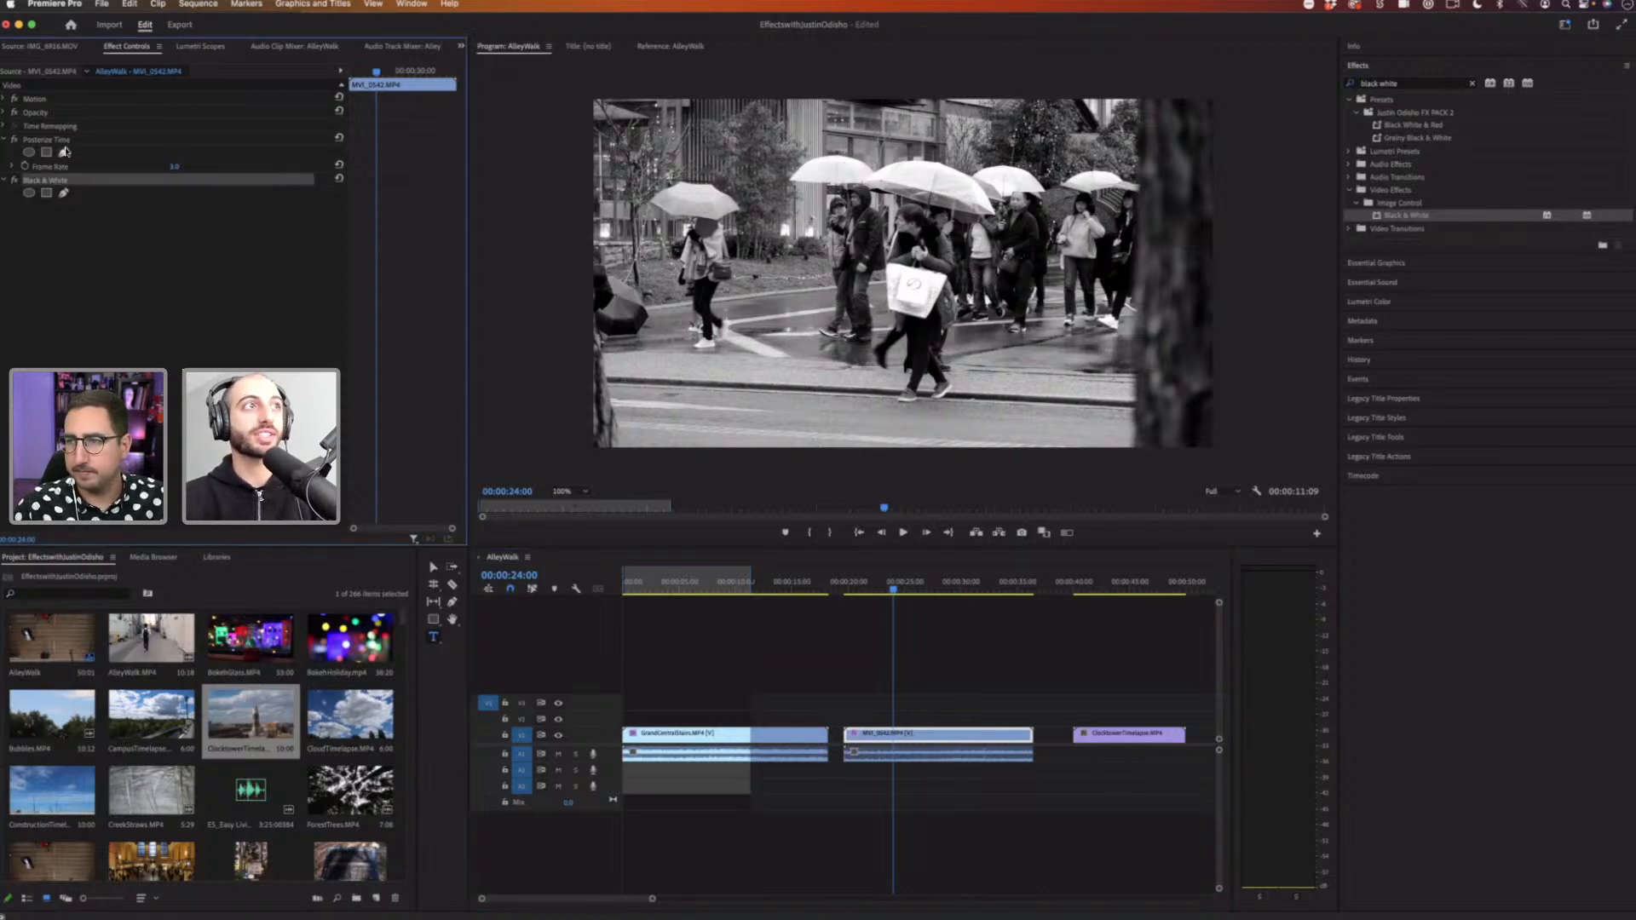
key(Delete)
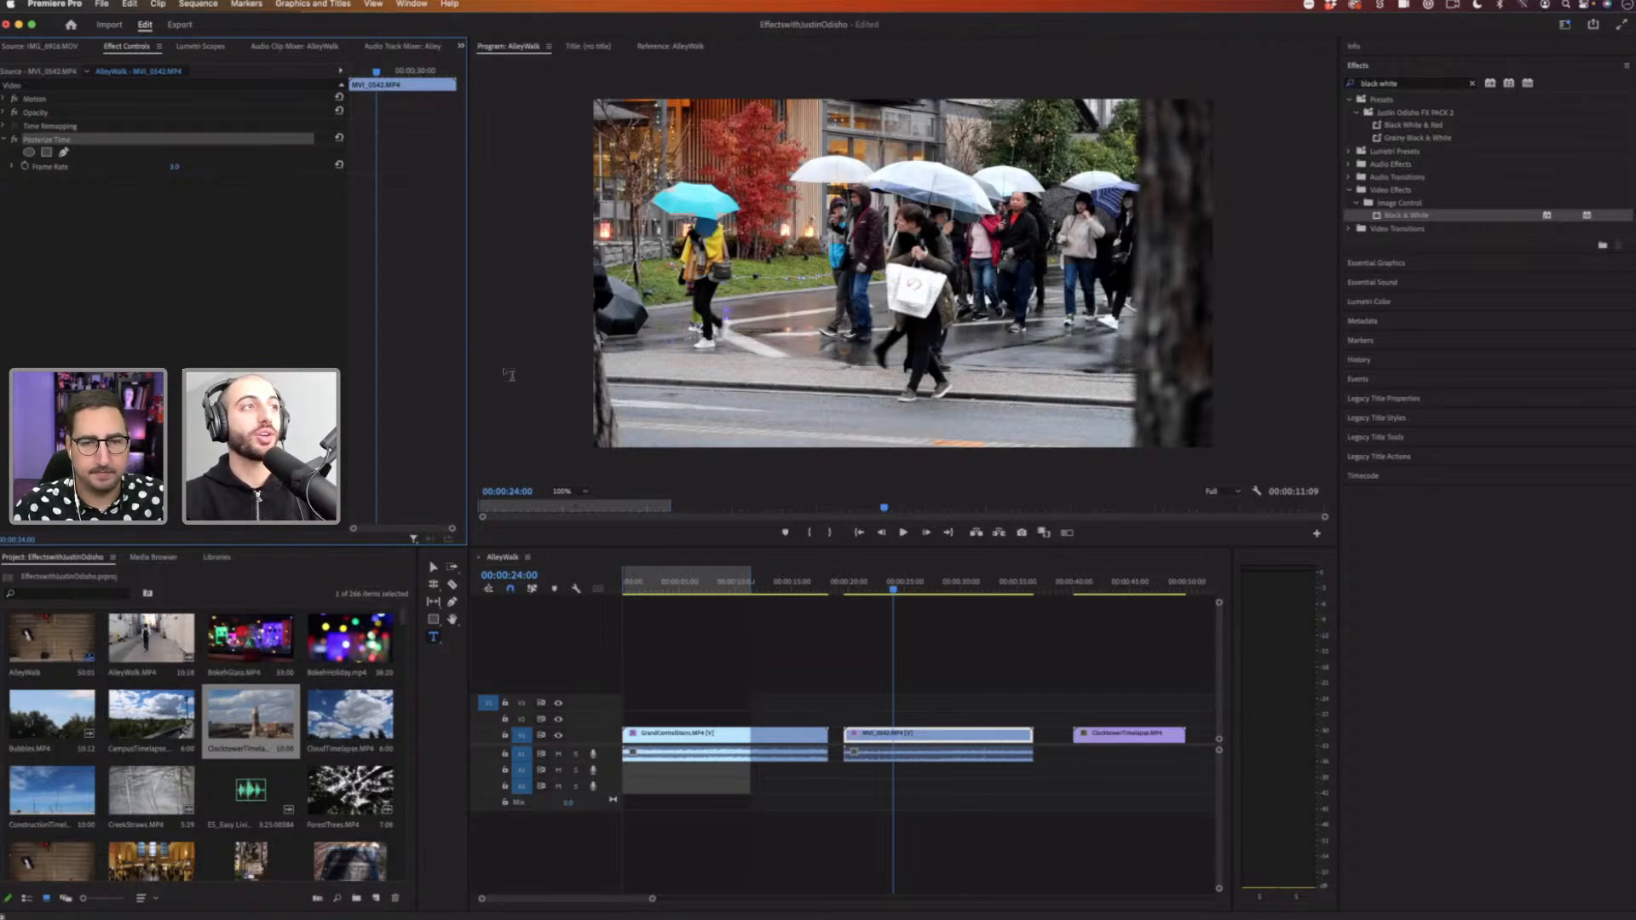
click(106, 148)
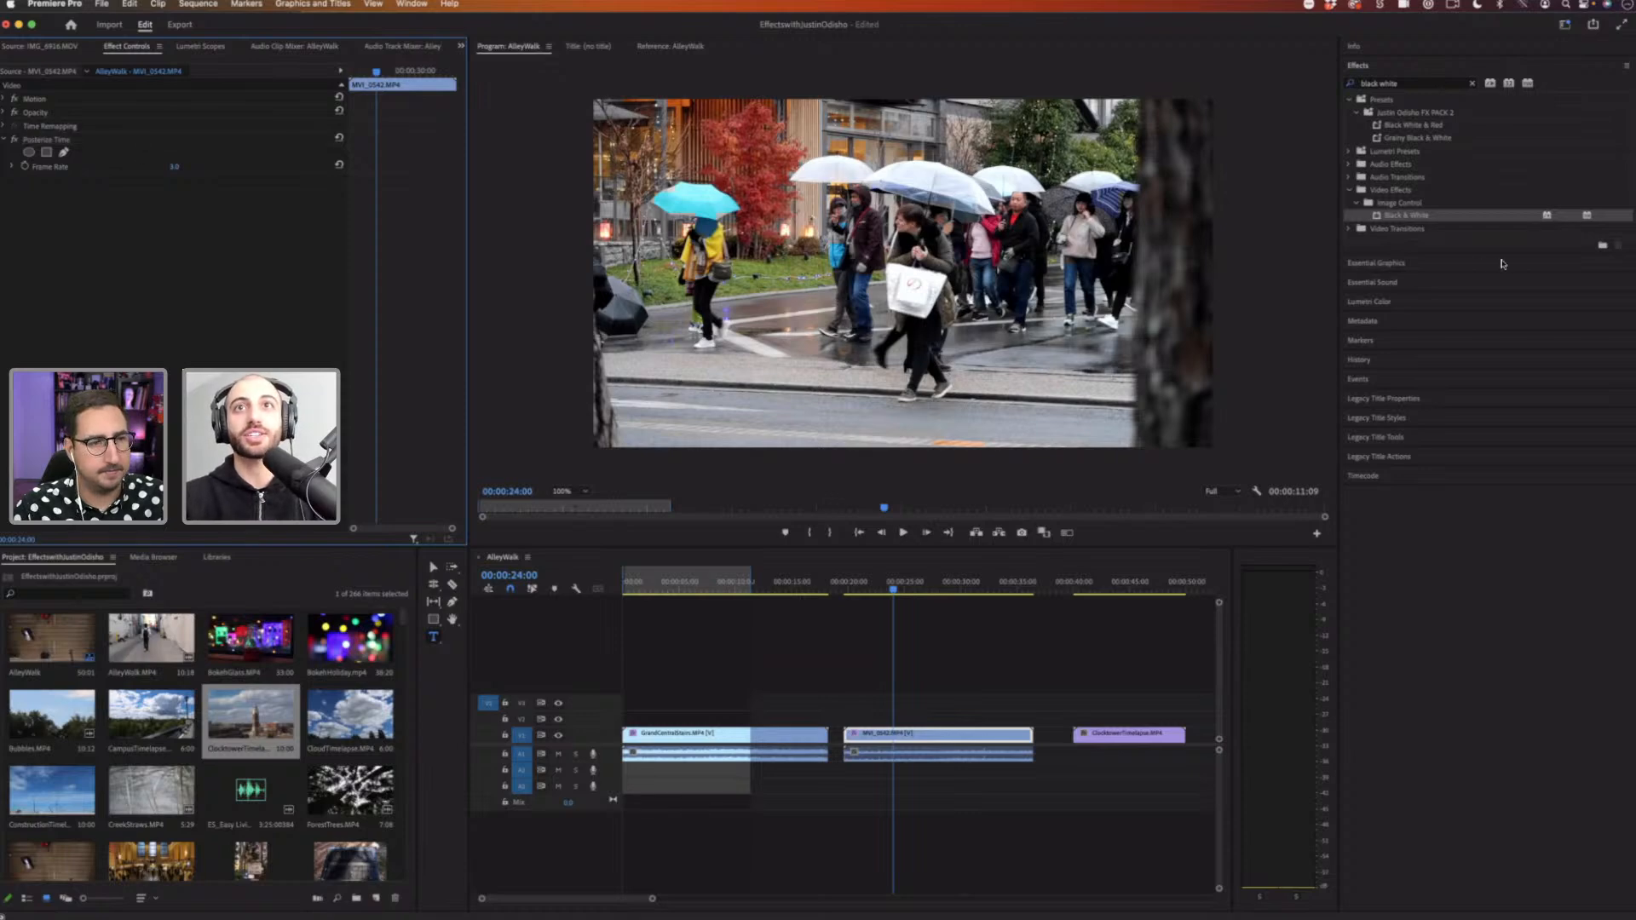
Step: Clear the effects search and remove Posterize Time from the MVI_0542 clip
click(1471, 85)
click(1348, 152)
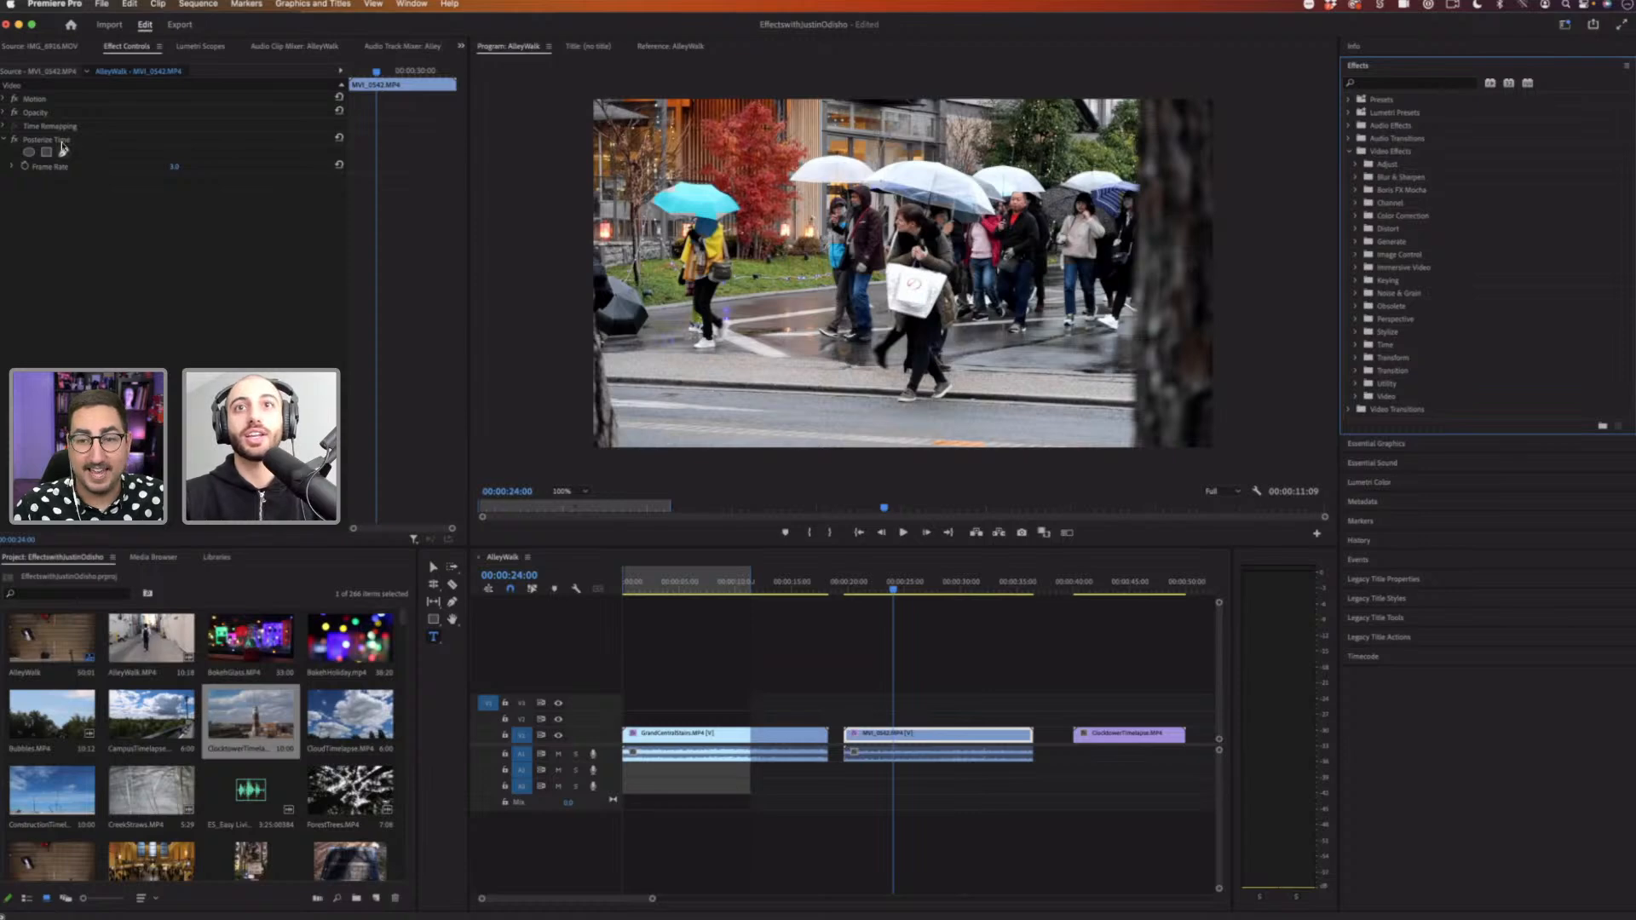
click(64, 143)
key(Delete)
Step: Add GrandCentralStairs.MP4 from the bin to the sequence right after the first clip
click(1356, 345)
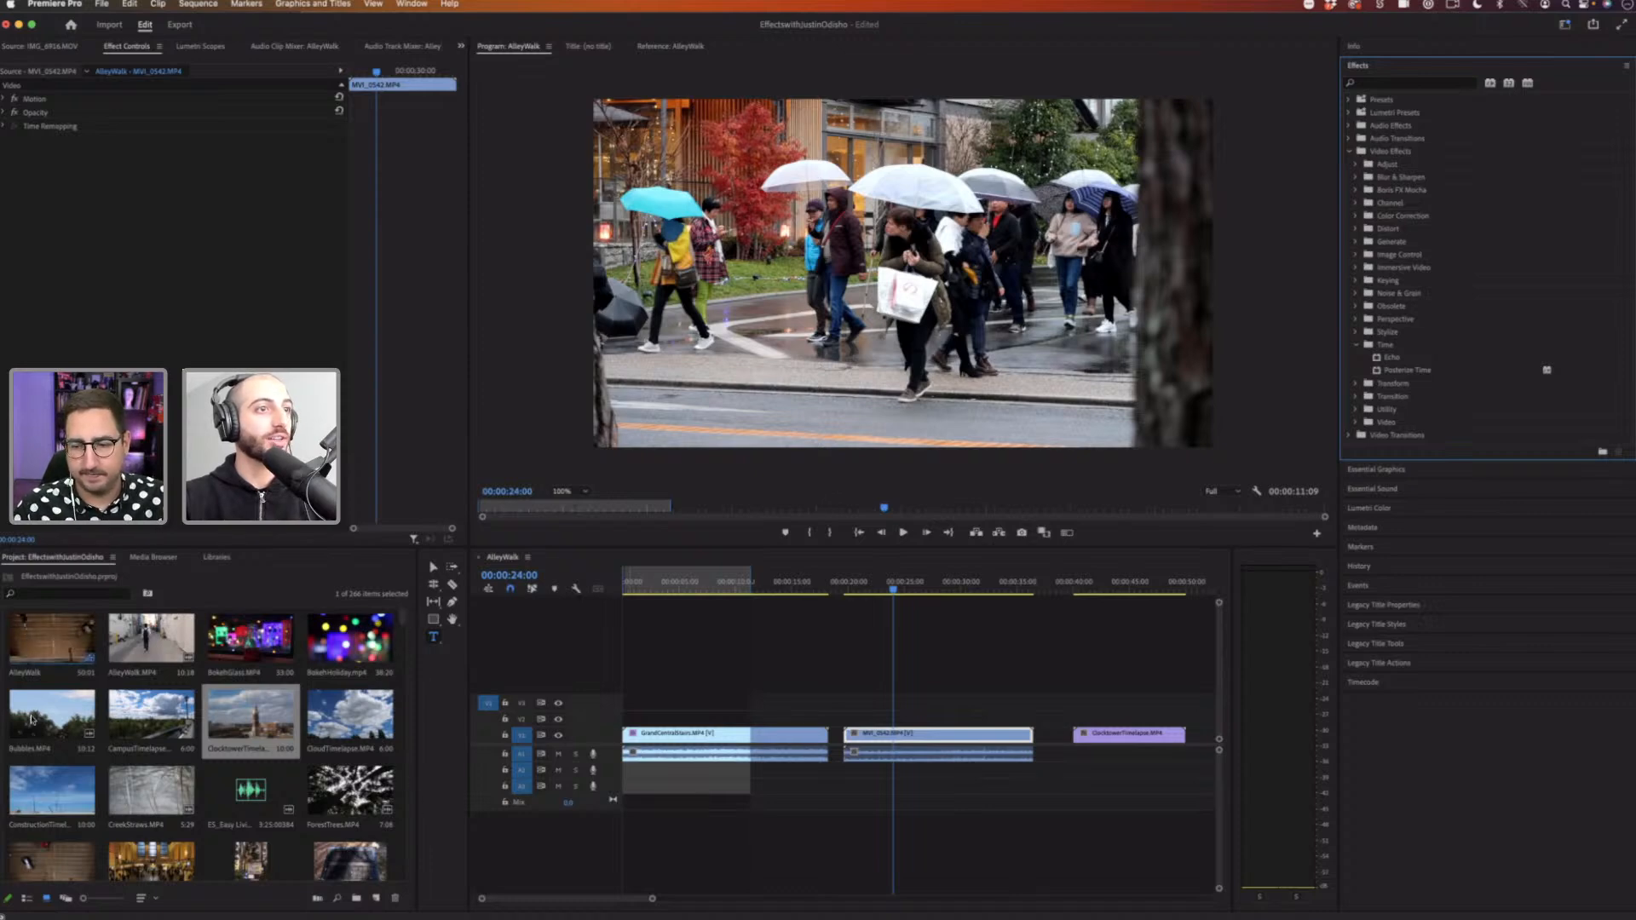
drag(403, 617, 402, 630)
drag(51, 657, 794, 738)
click(853, 588)
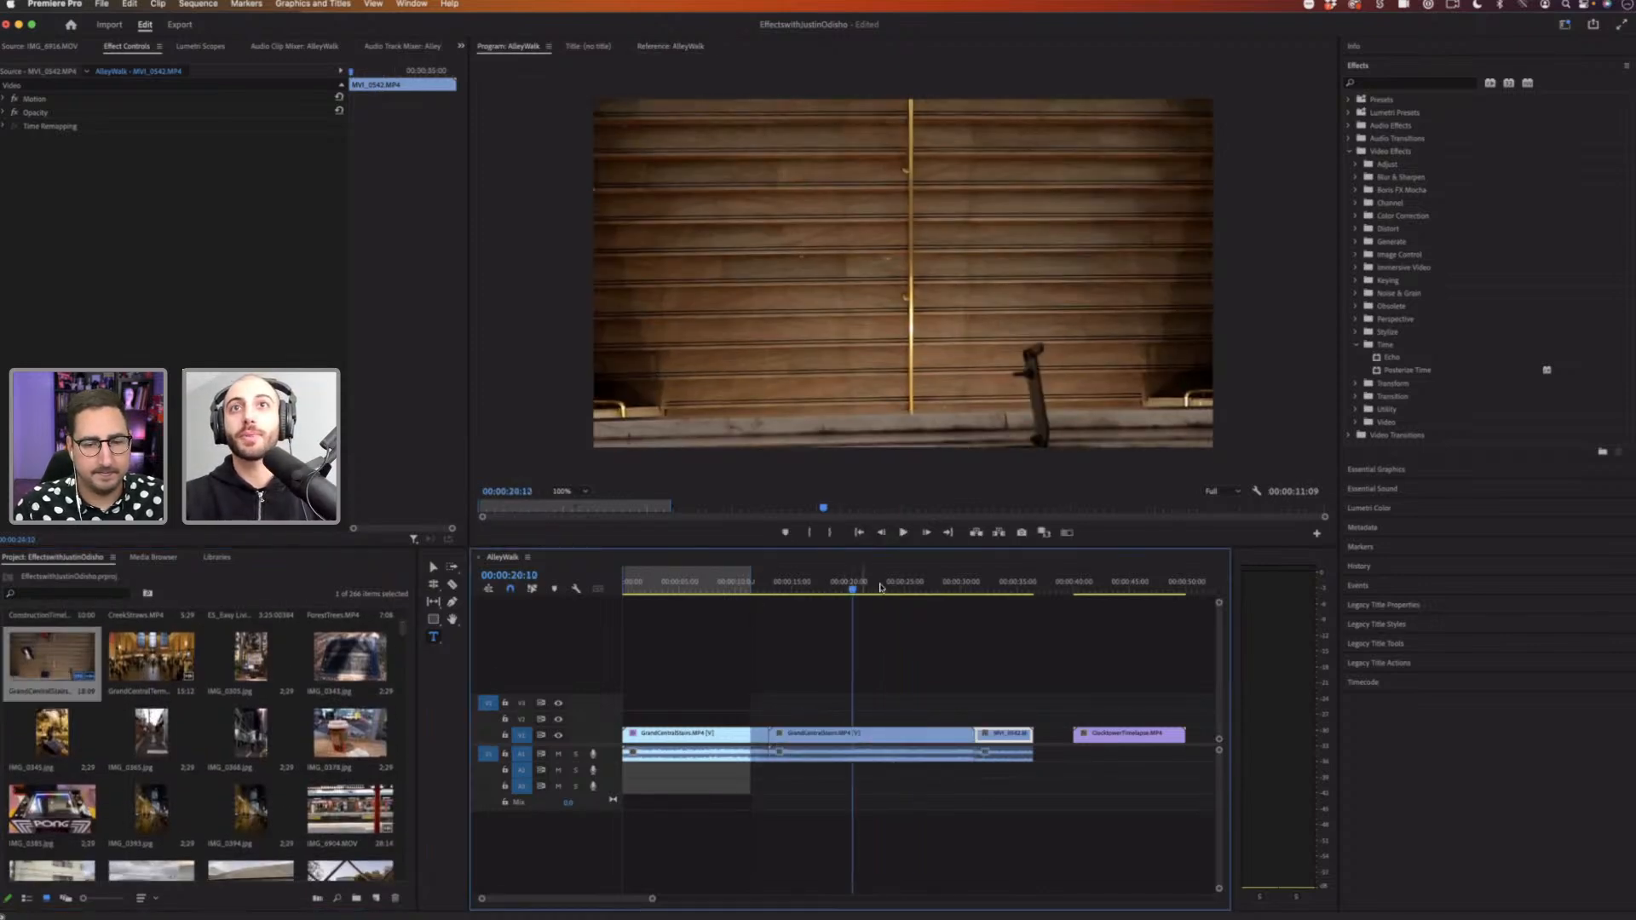
Step: Apply the Echo effect to the newly added GrandCentralStairs clip
click(882, 586)
drag(1412, 362, 846, 737)
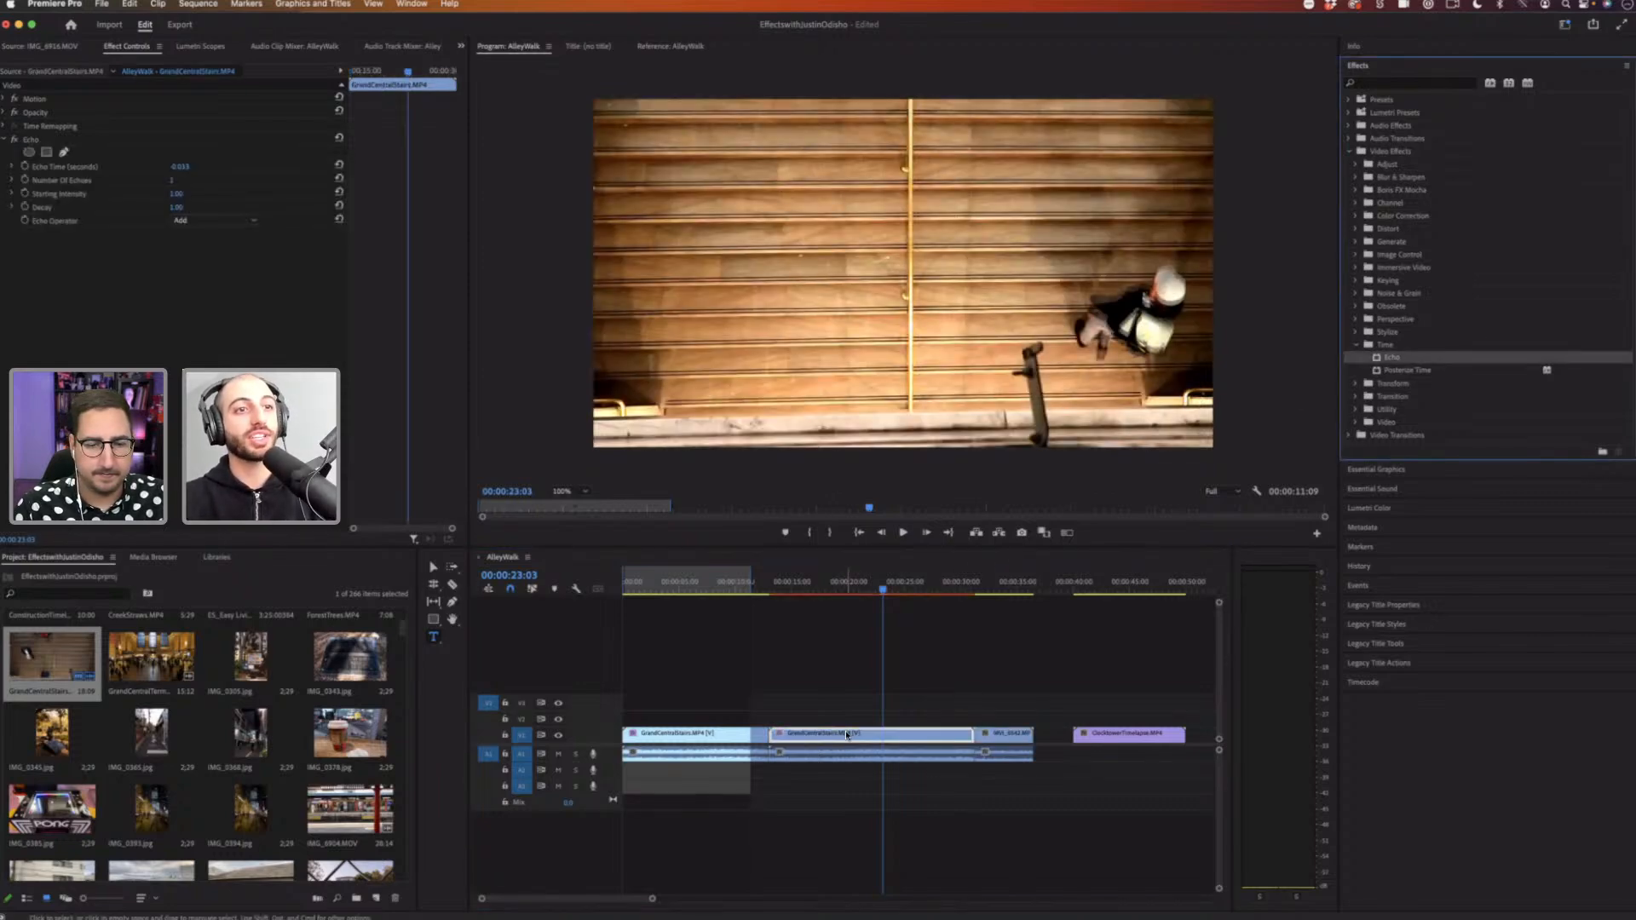
Step: Delete the first clip at the start of the sequence
click(658, 738)
key(Delete)
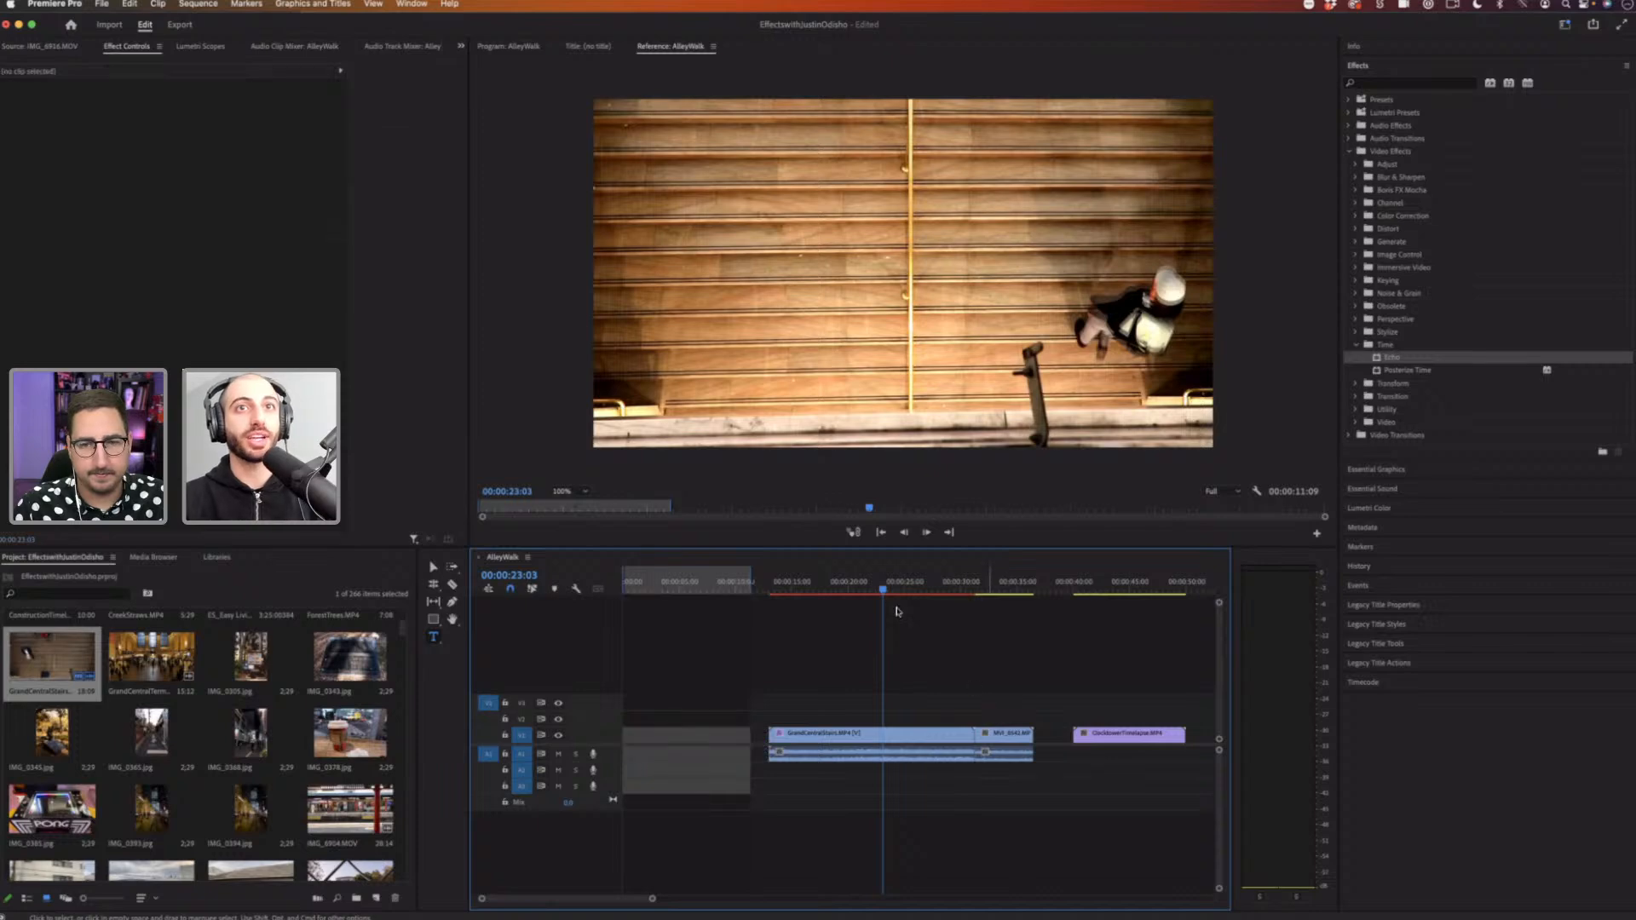
Step: Select the GrandCentralStairs clip, expand its Echo effect and set Echo Time to 1 second
drag(879, 587, 869, 587)
click(884, 586)
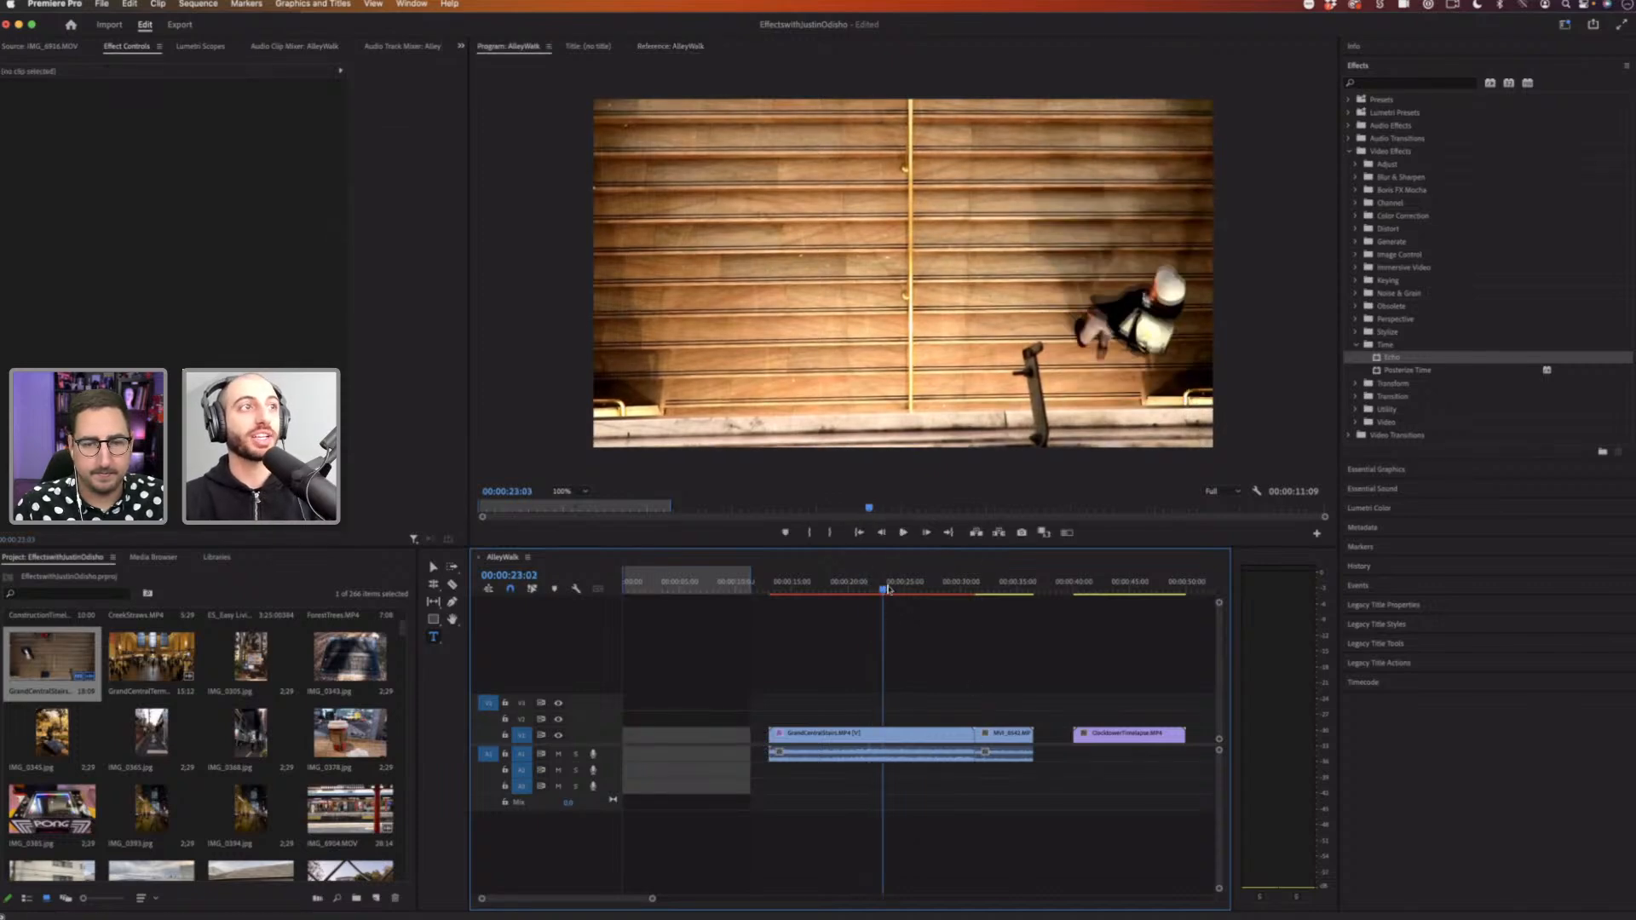
click(882, 744)
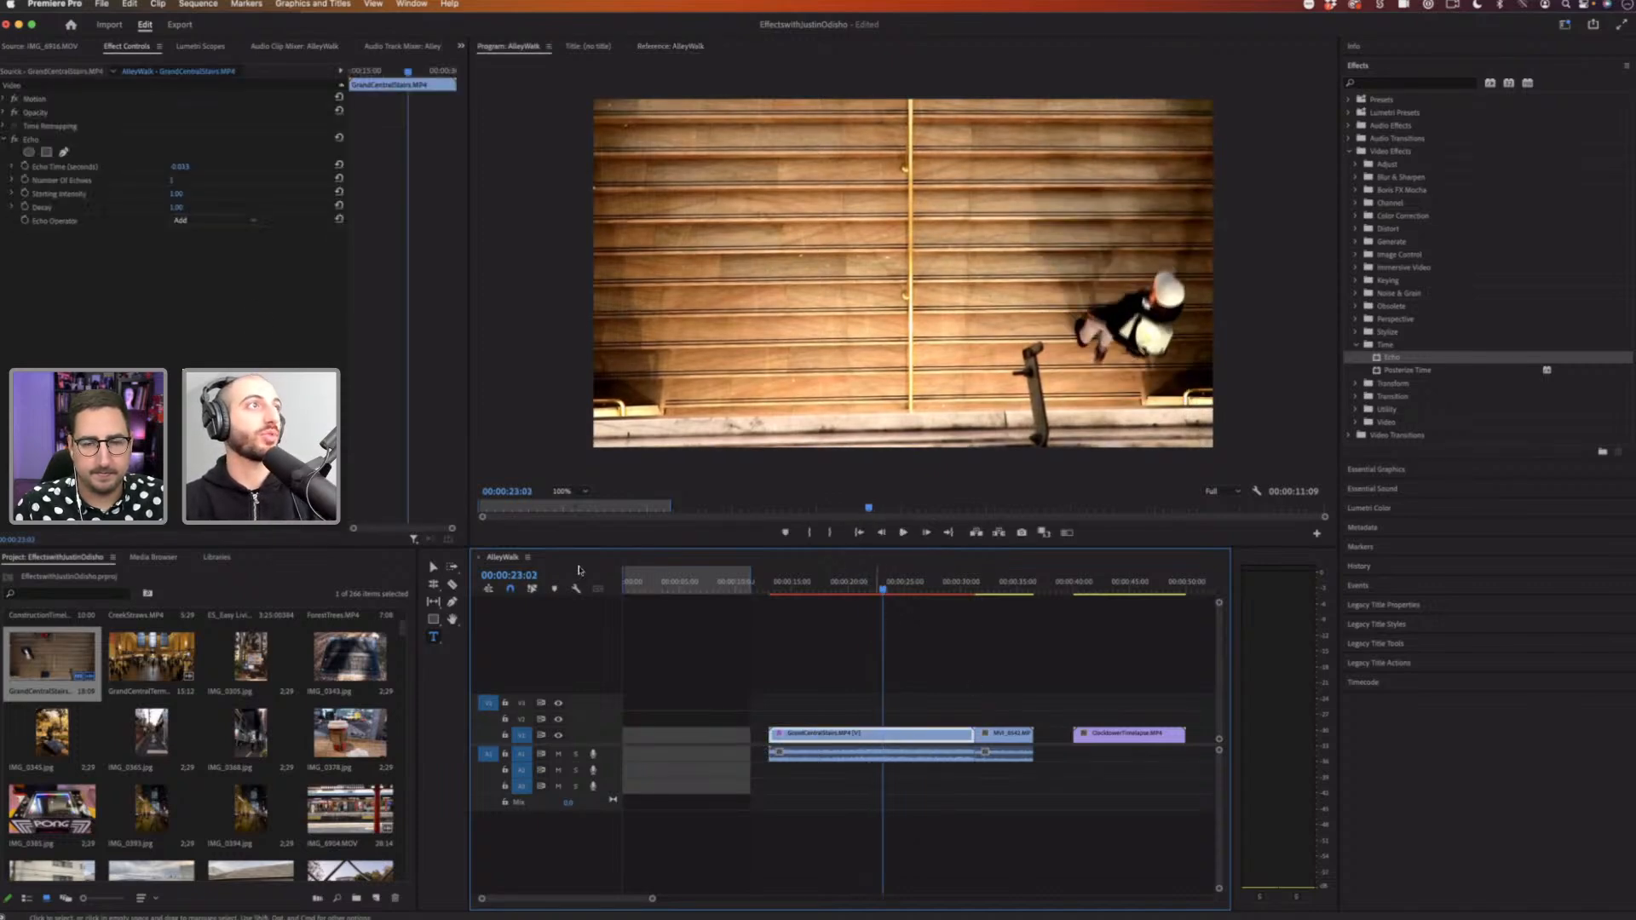
click(29, 141)
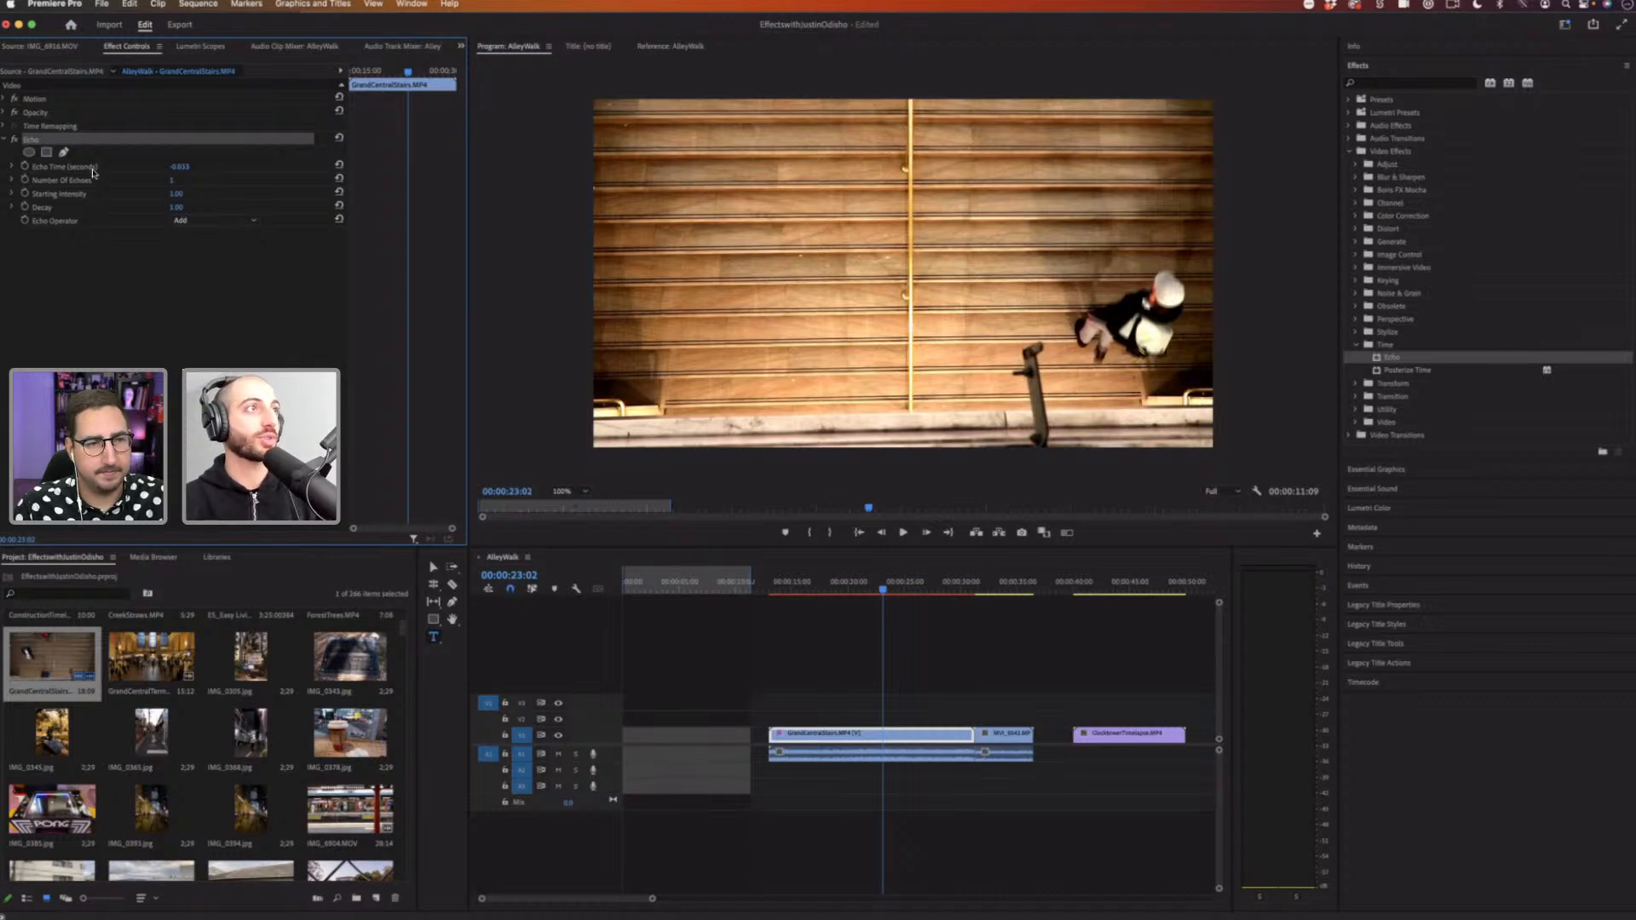
click(90, 170)
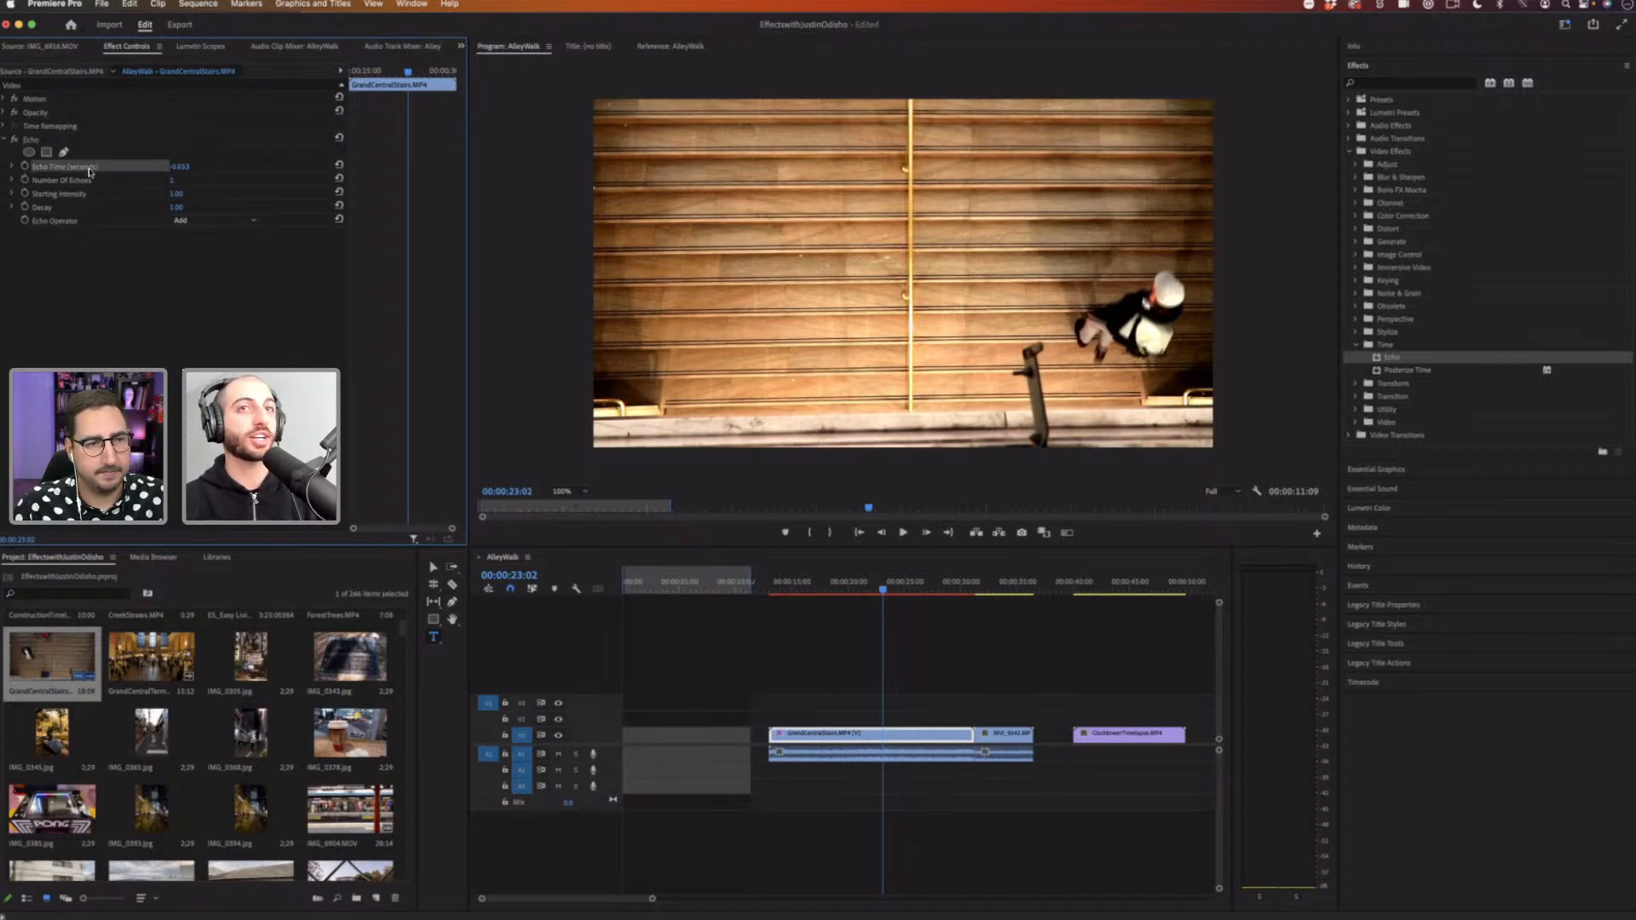
click(183, 165)
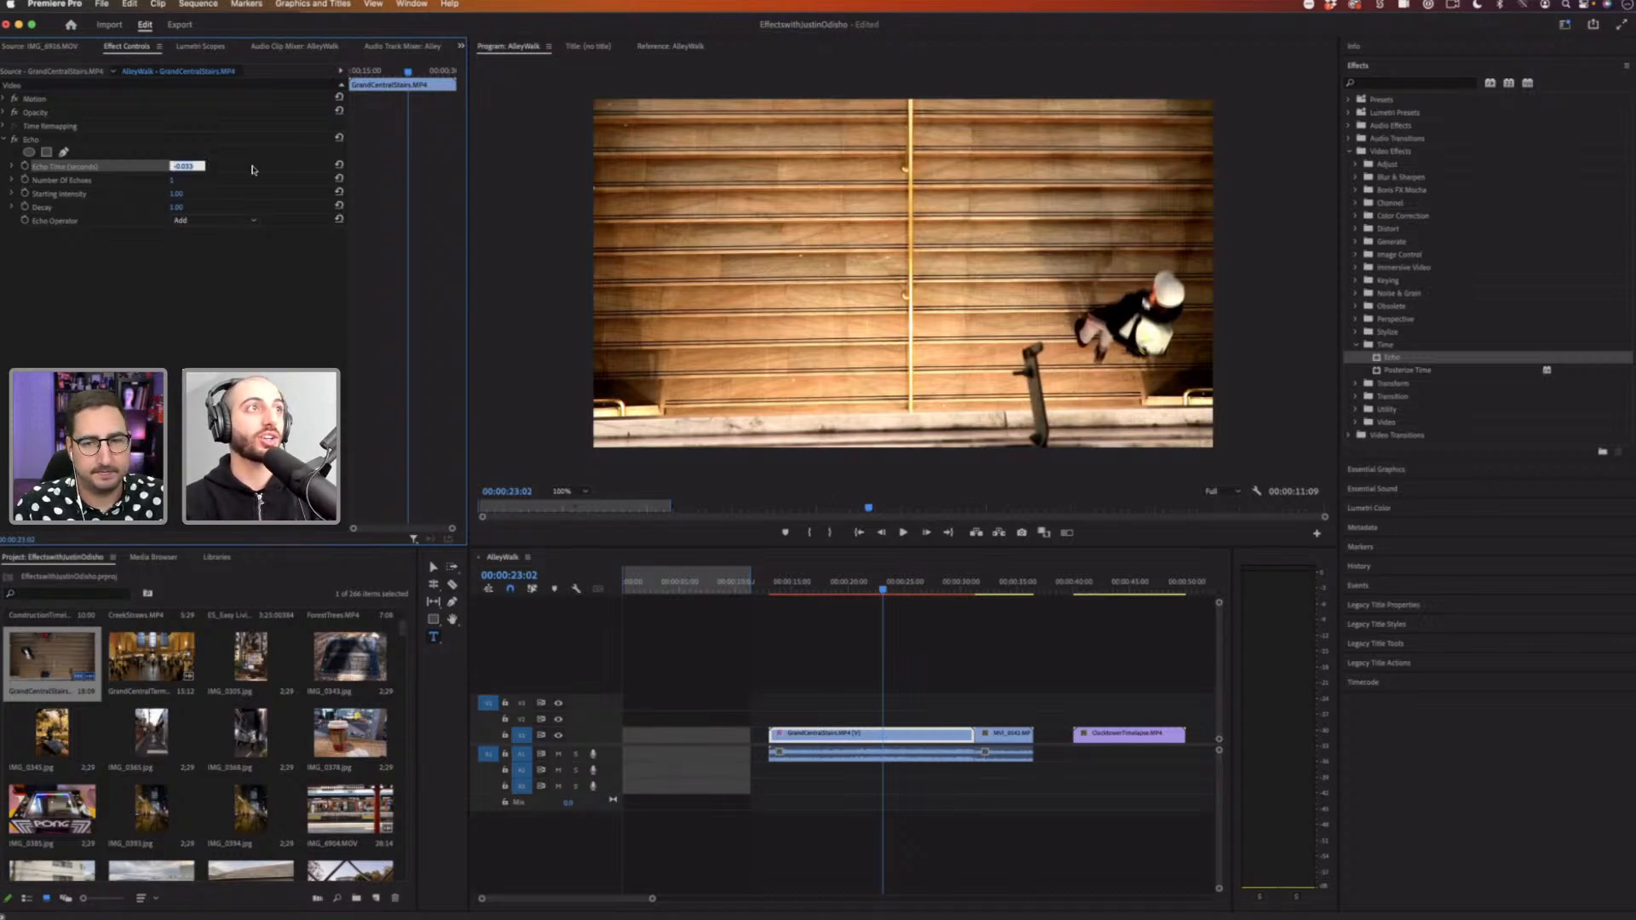
key(Down)
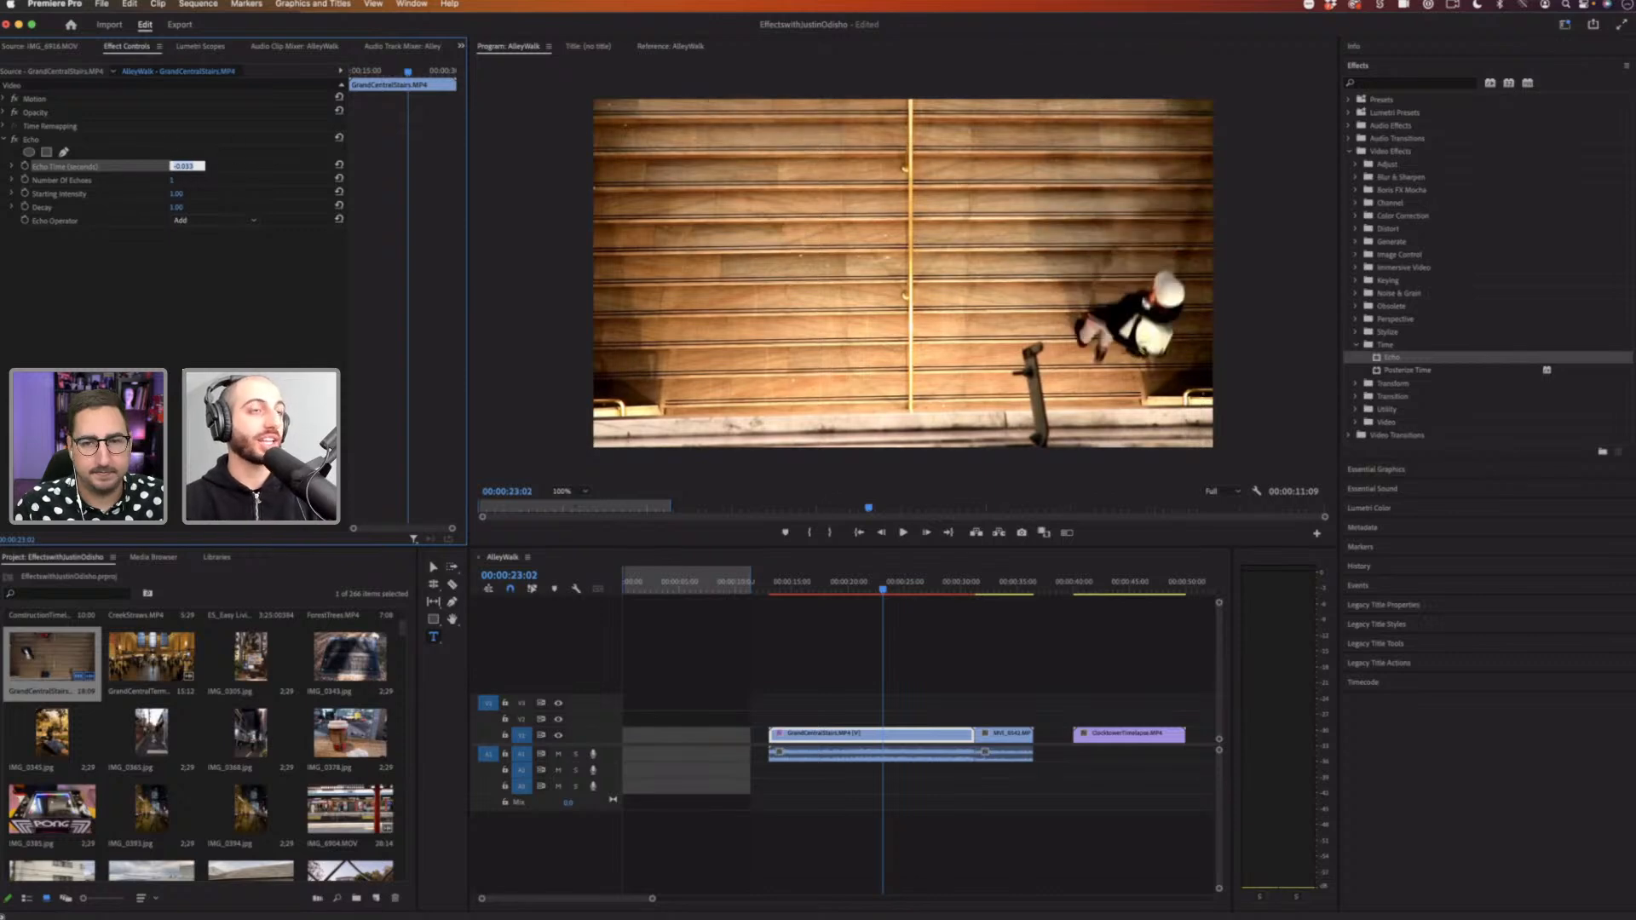
click(219, 166)
key(Tab)
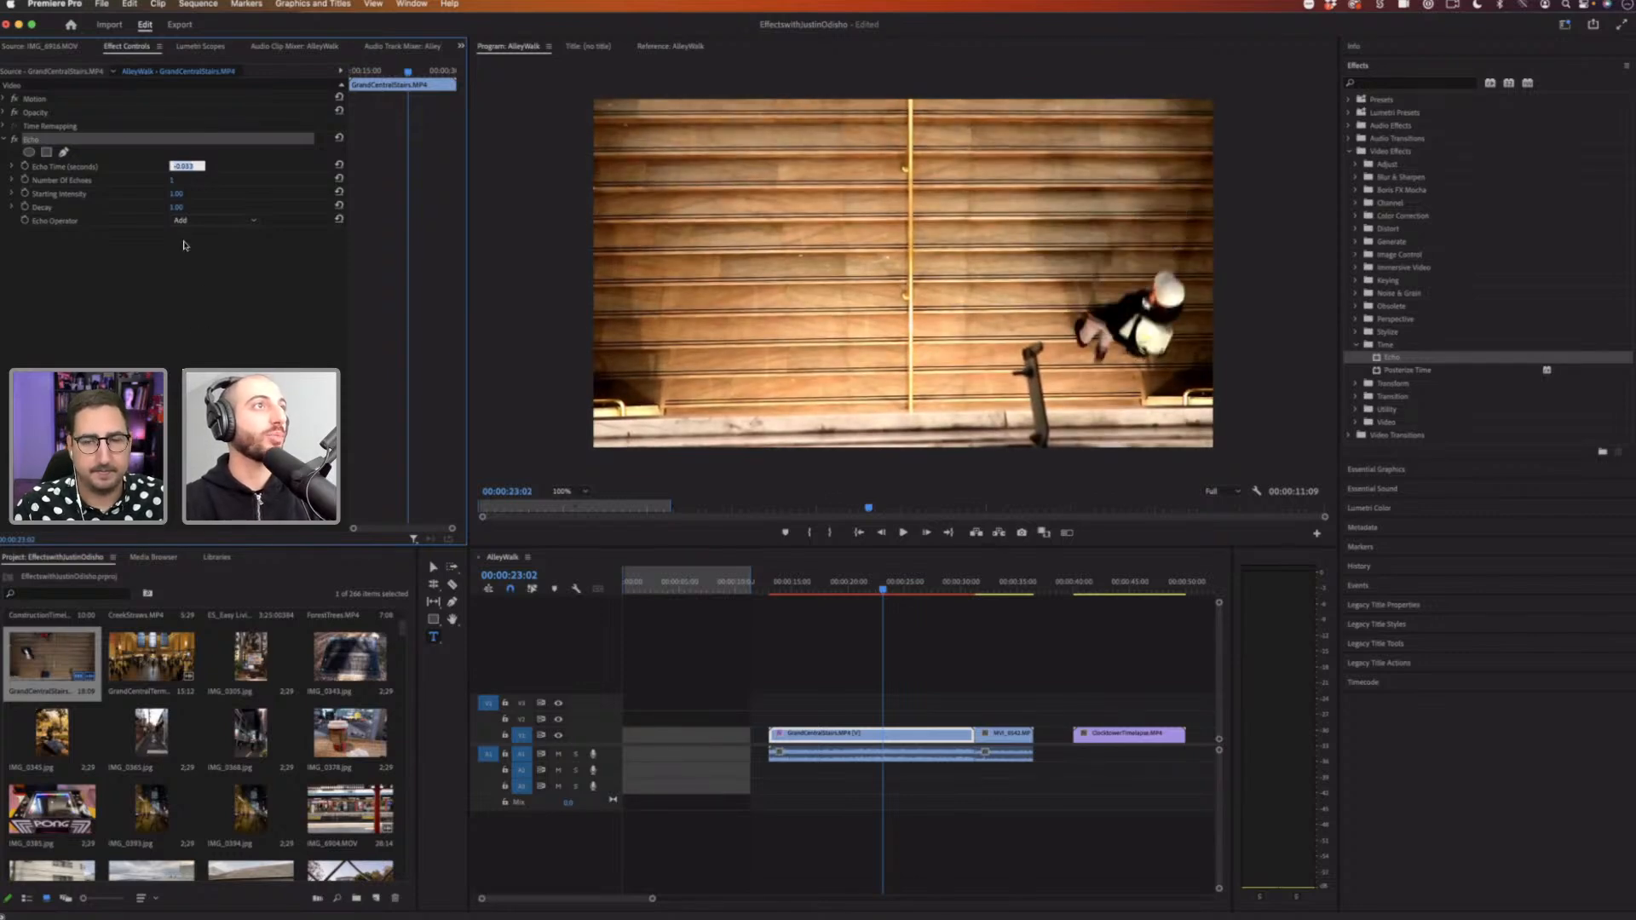
key(Return)
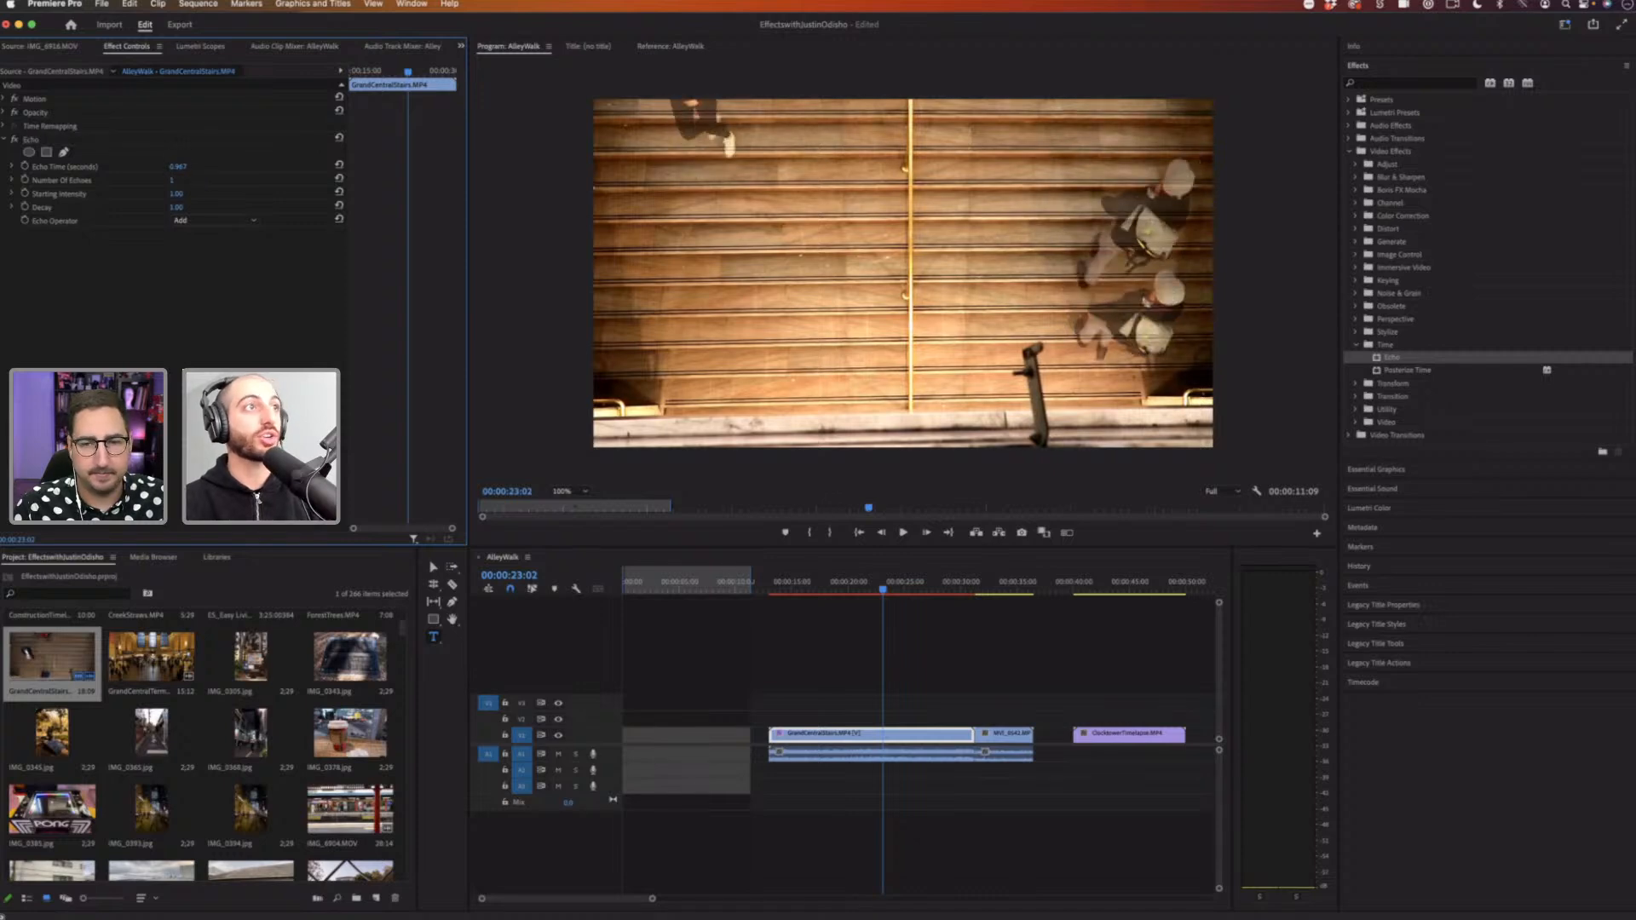
click(183, 165)
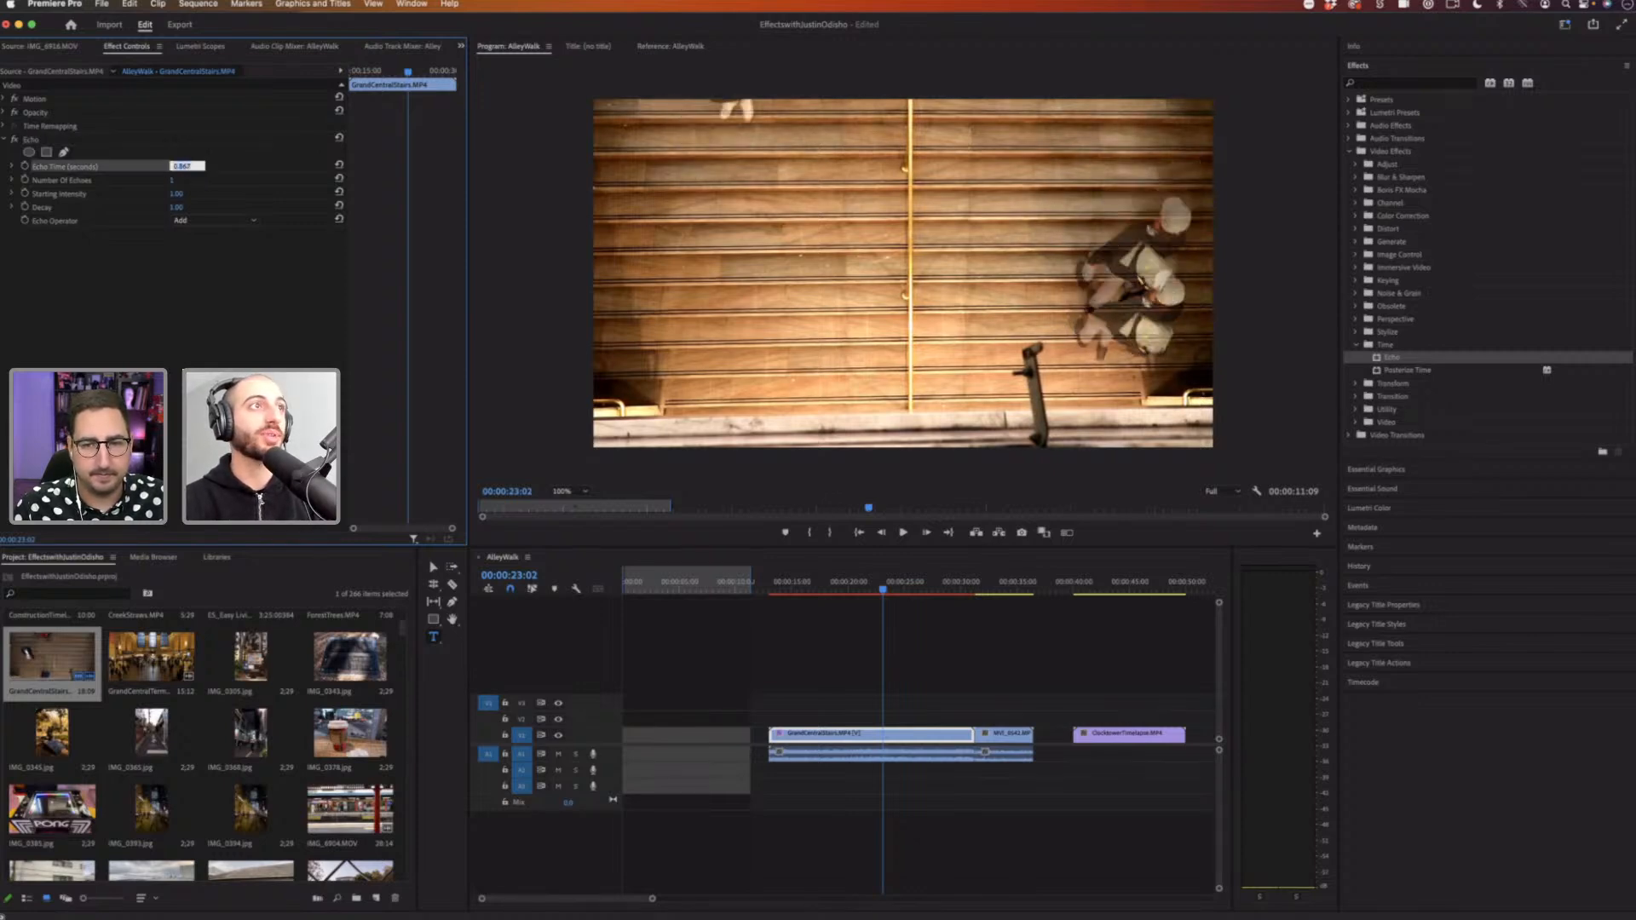
drag(198, 169, 182, 169)
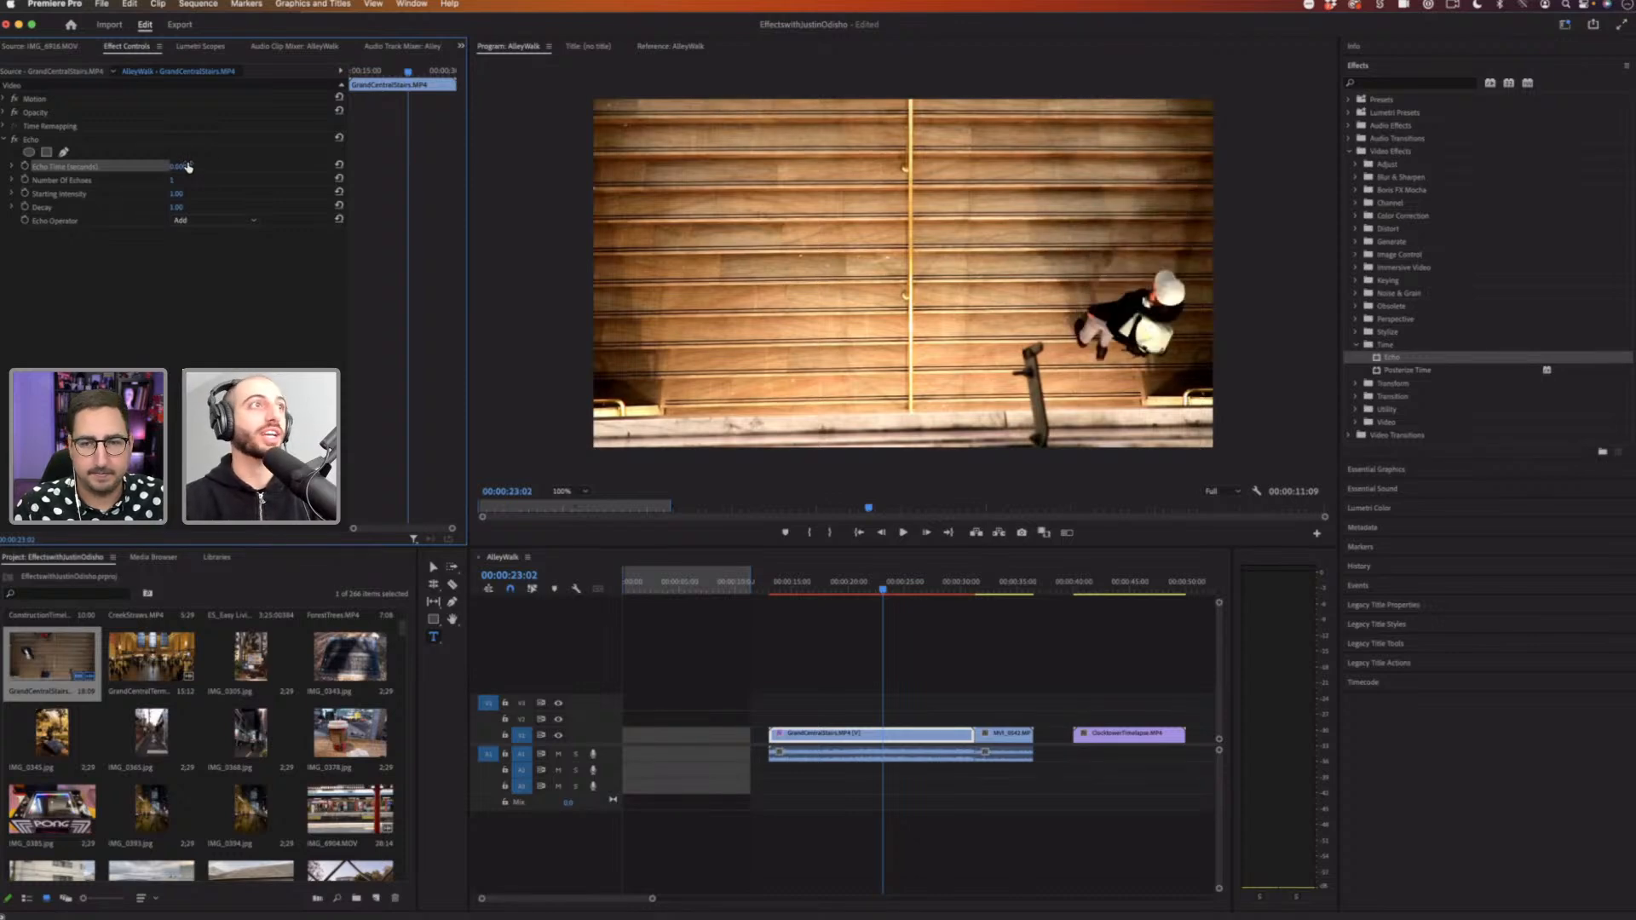
click(179, 167)
text(1)
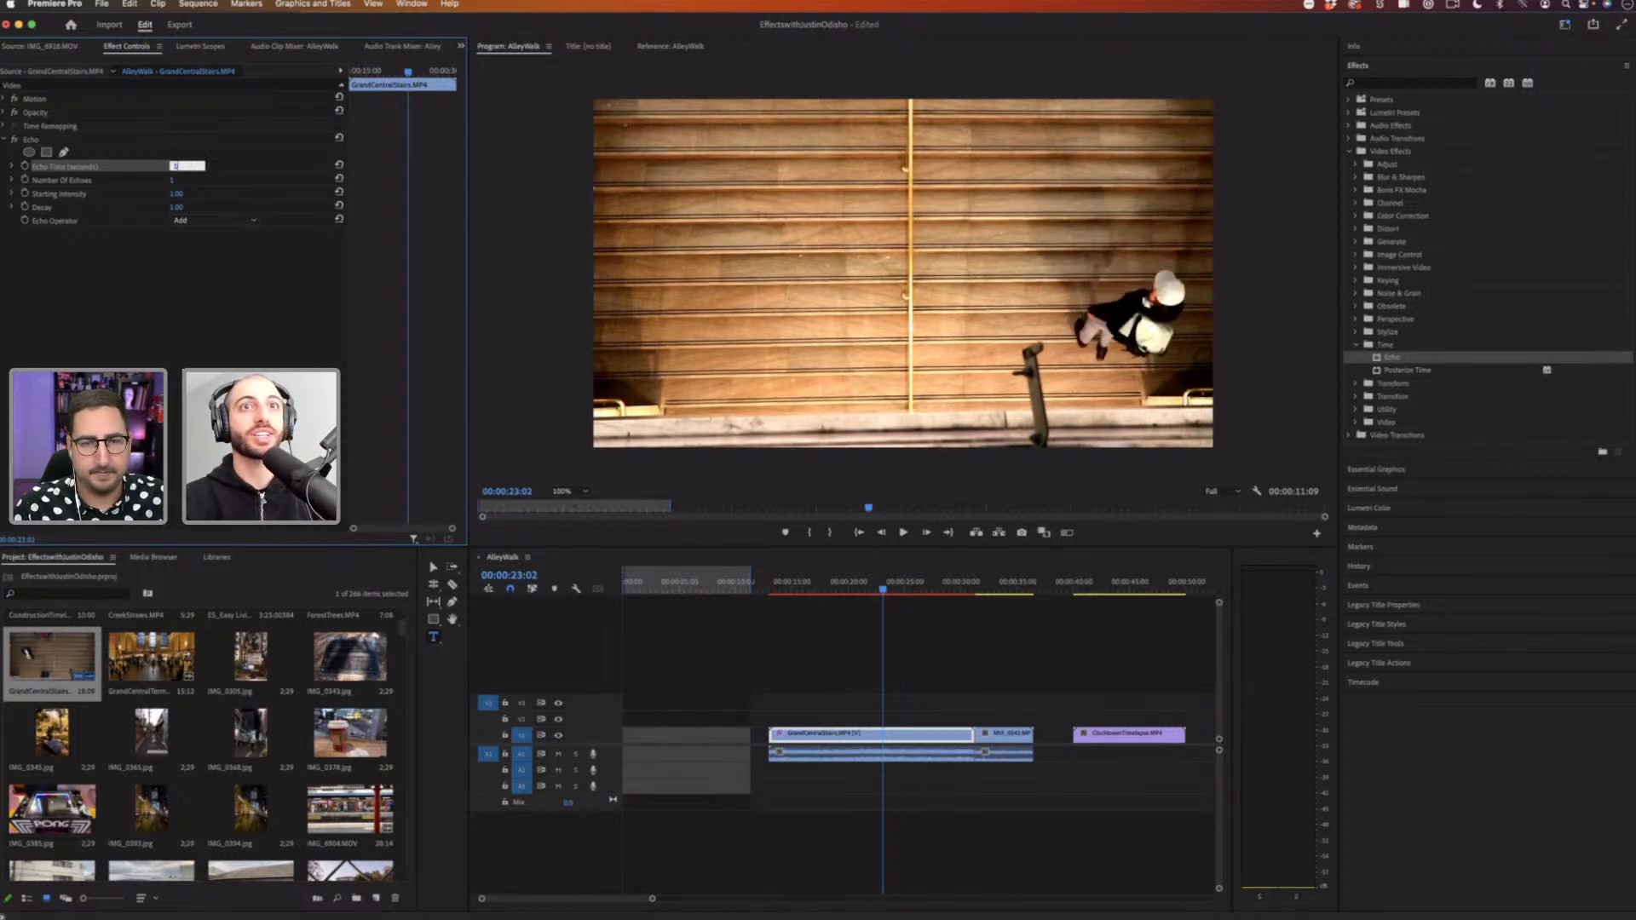
key(Return)
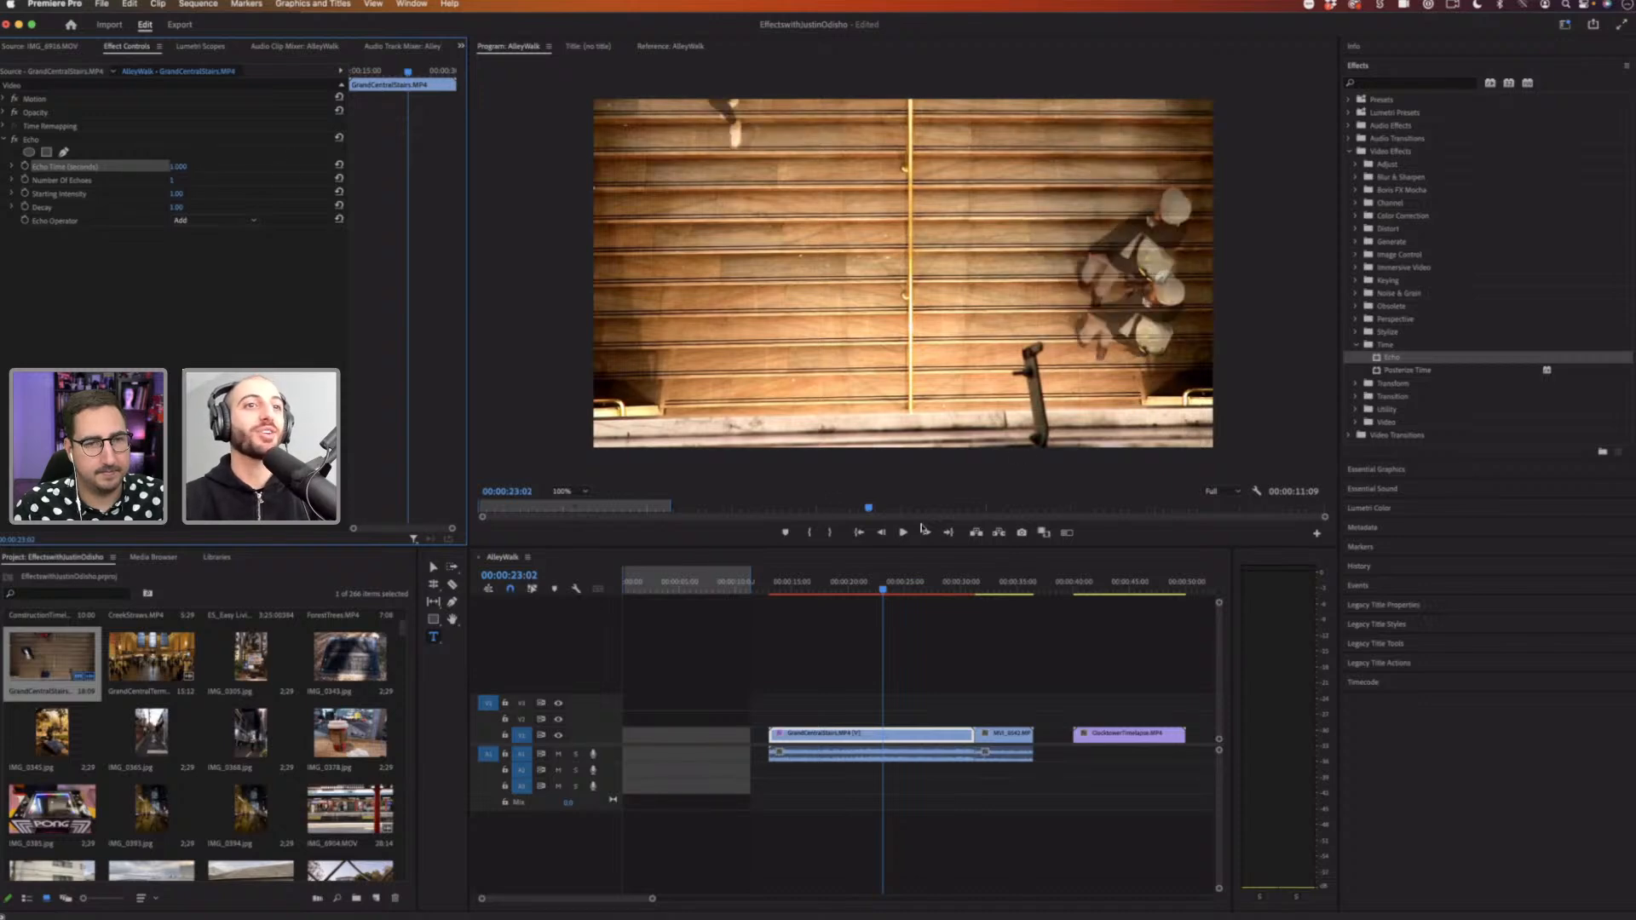
Step: Play back the stairs clip from its start to preview the echo effect
click(780, 588)
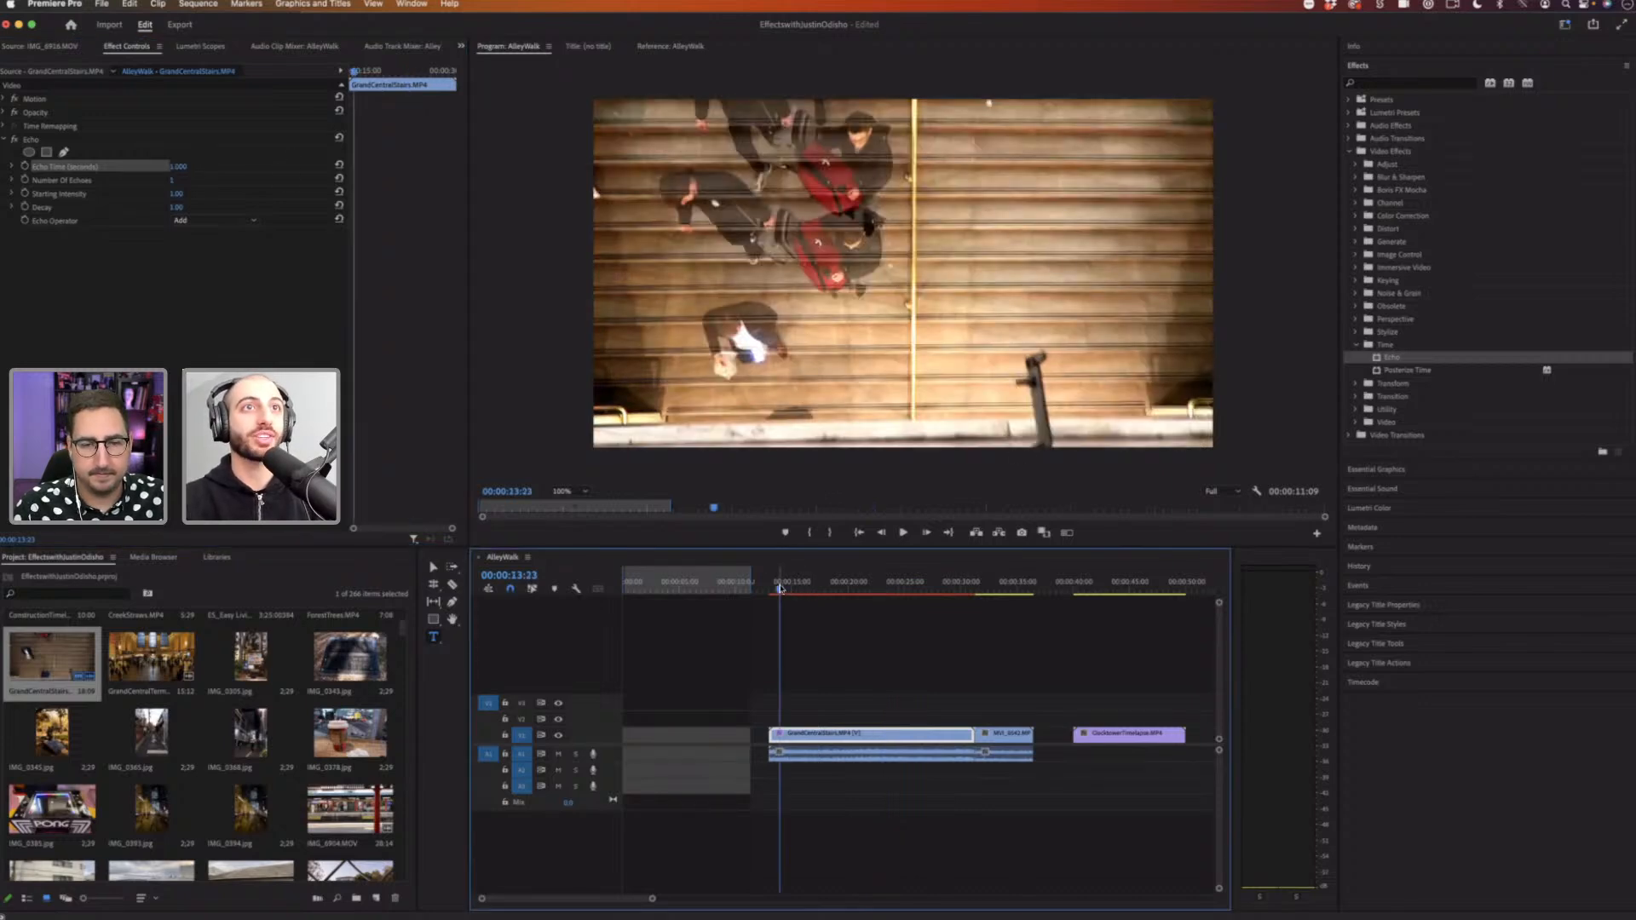
key(space)
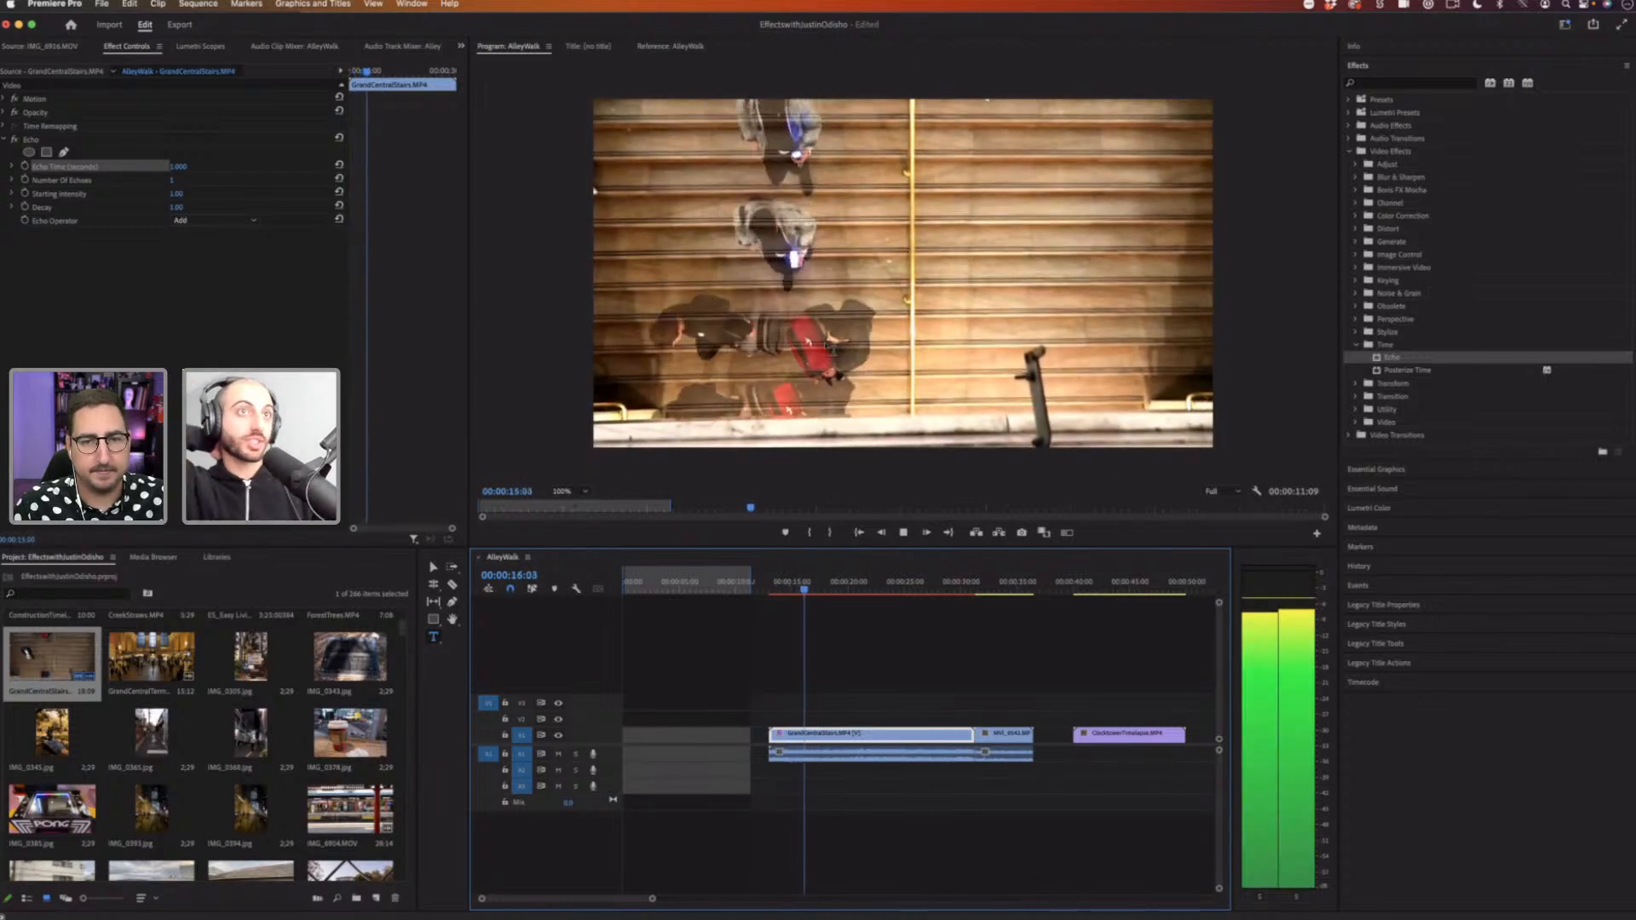
key(space)
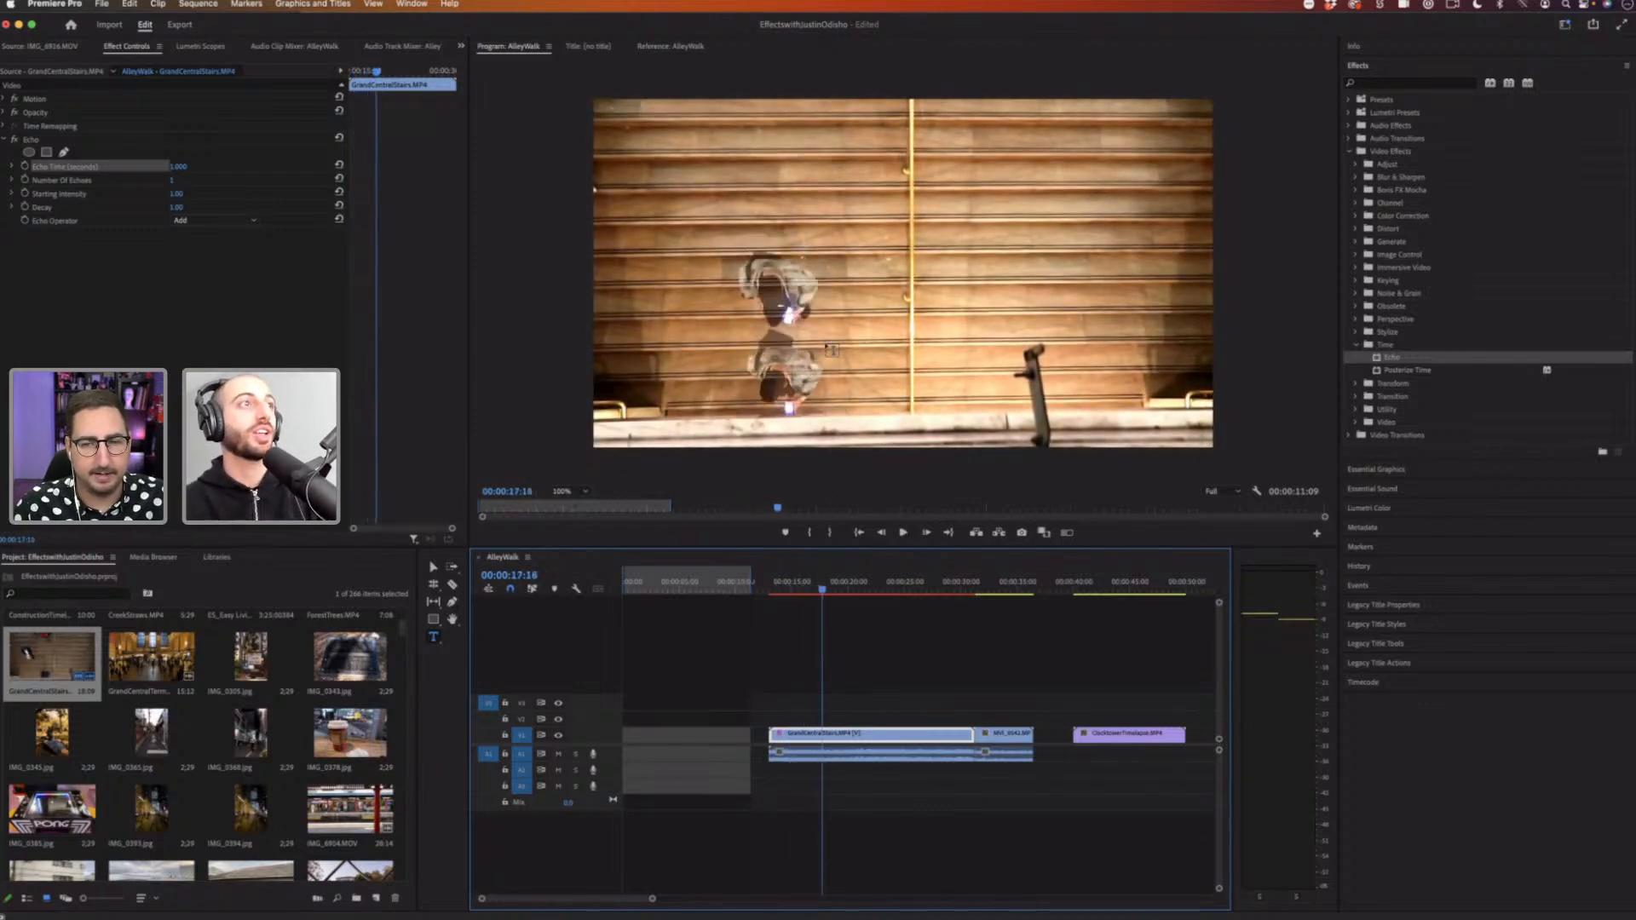
Step: Raise the Echo's Number of Echoes by one step
click(188, 178)
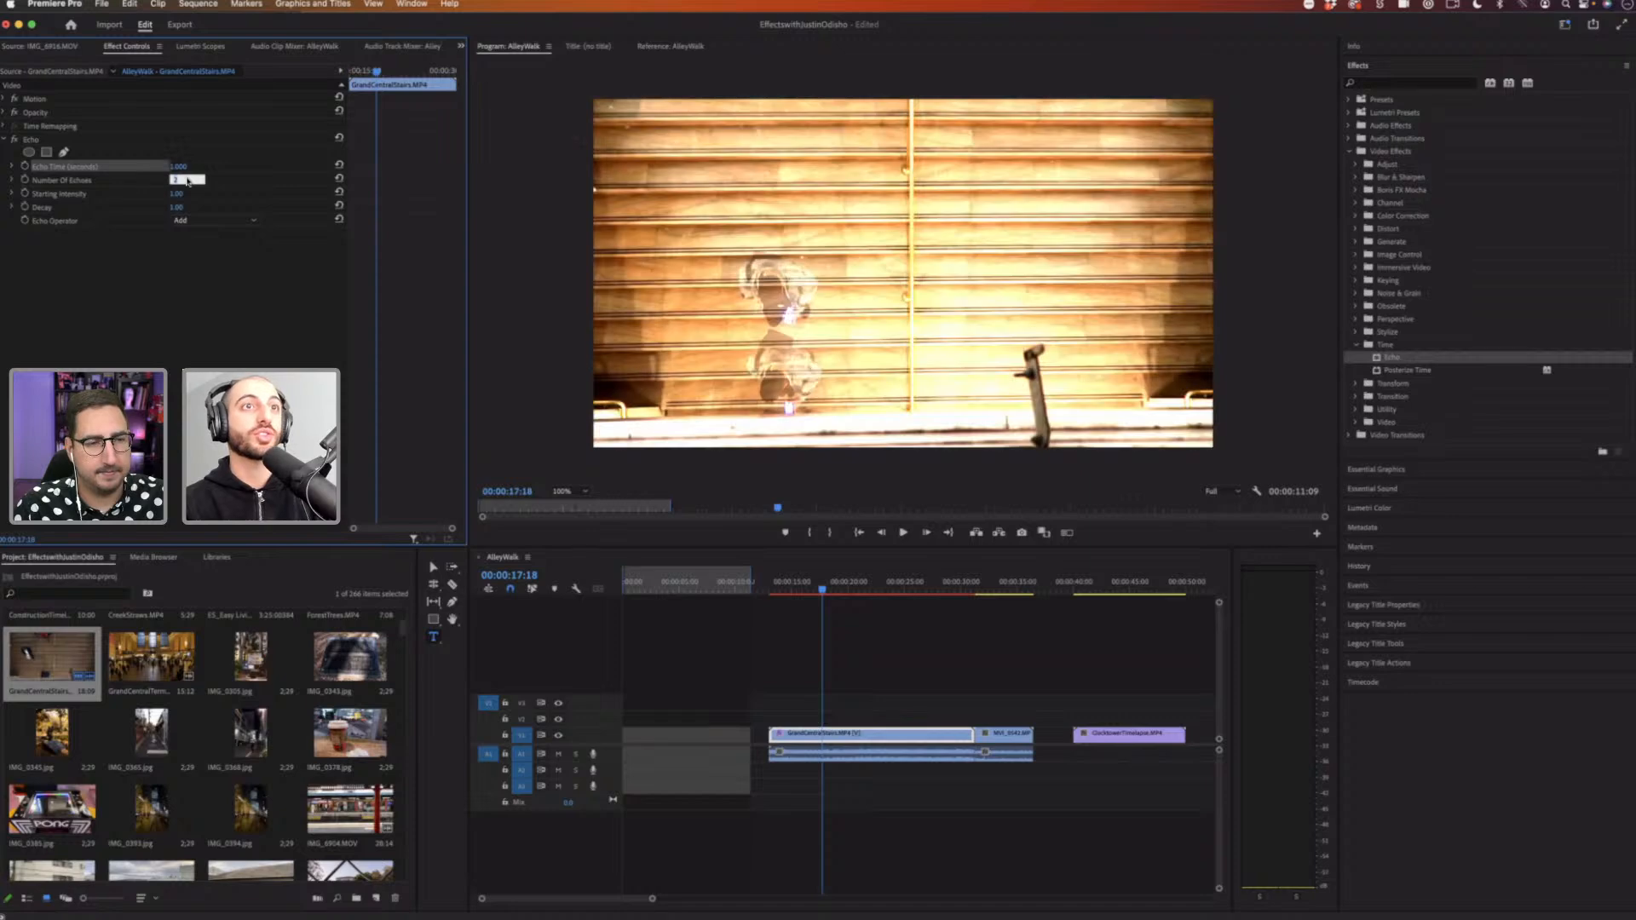
key(Up)
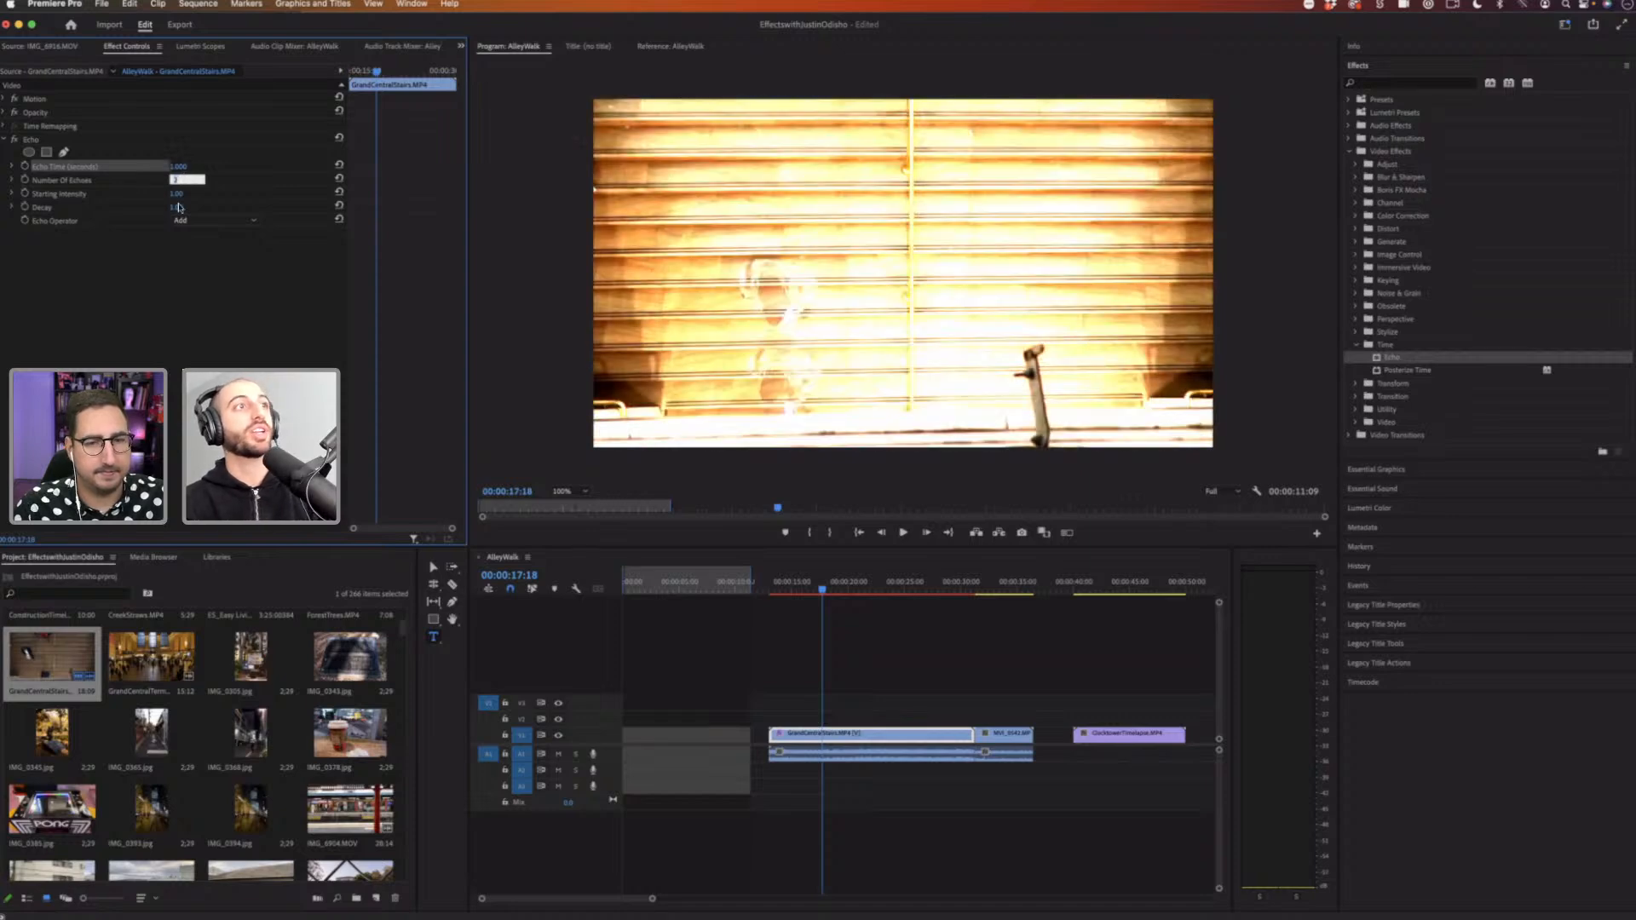
click(184, 248)
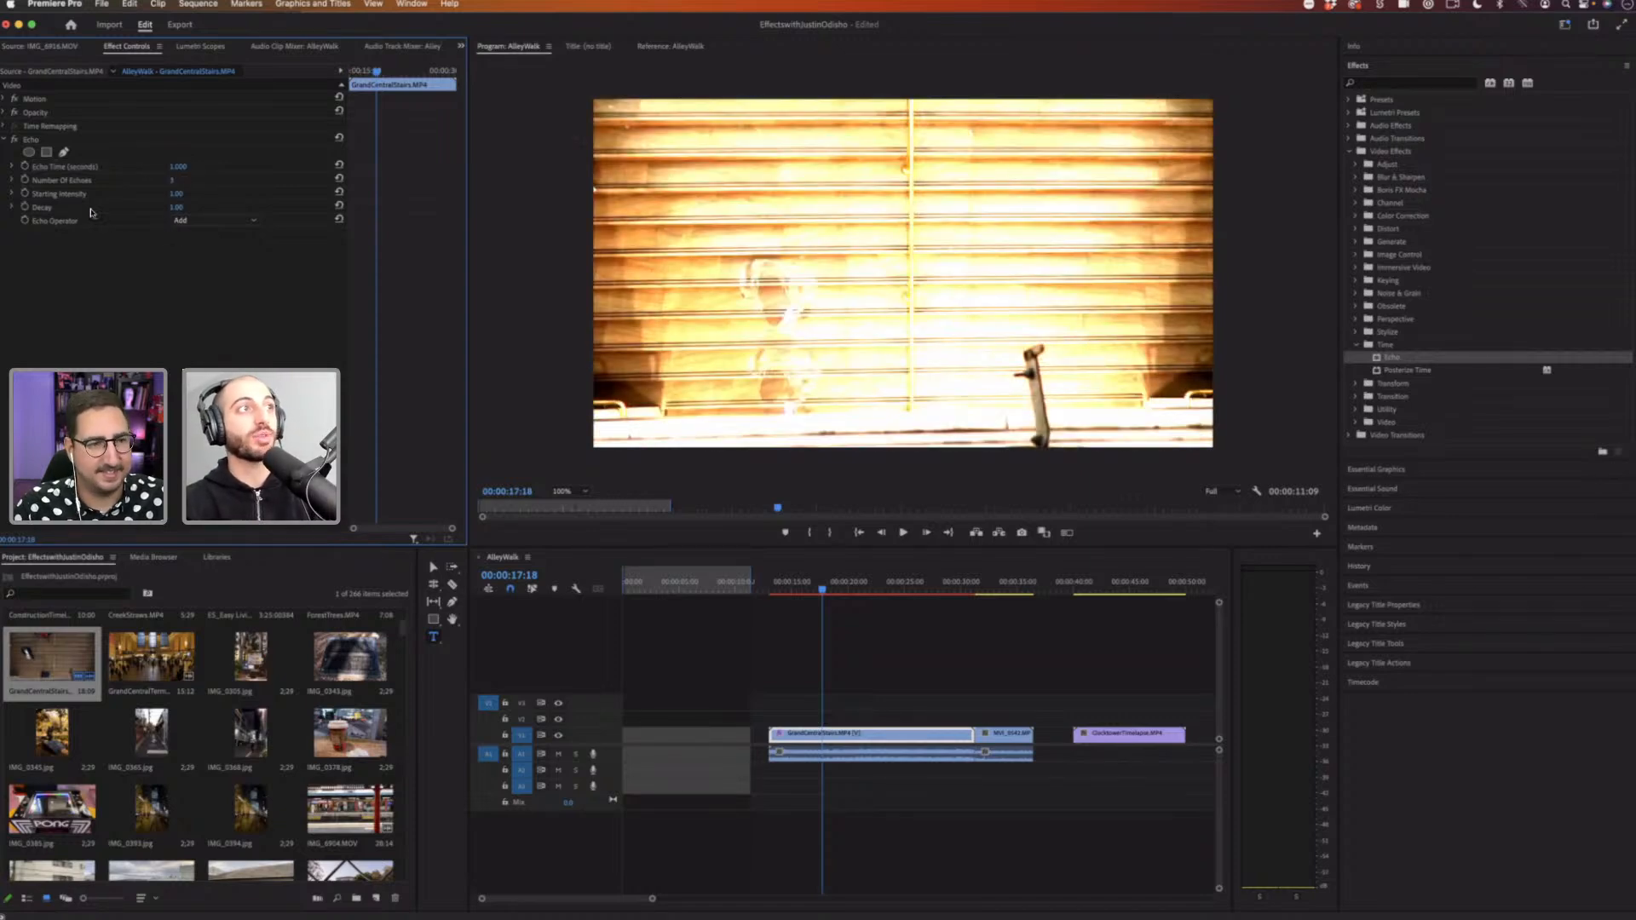
Step: Try Echo Decay values of 0.8 and 0 on the stairs clip
click(60, 205)
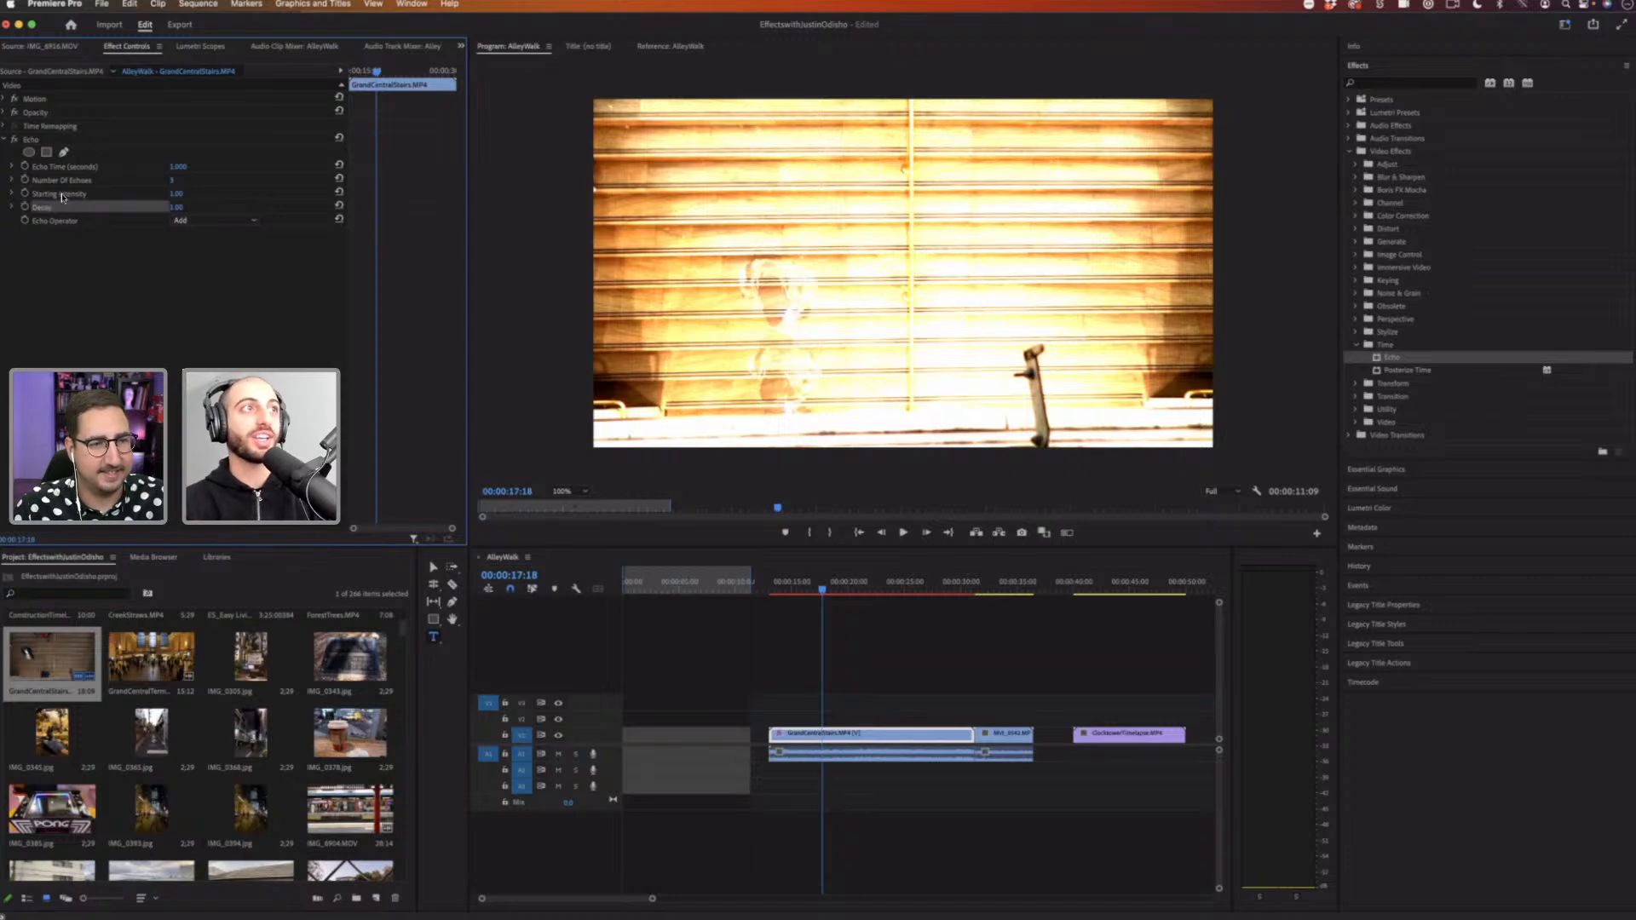
click(89, 195)
click(166, 210)
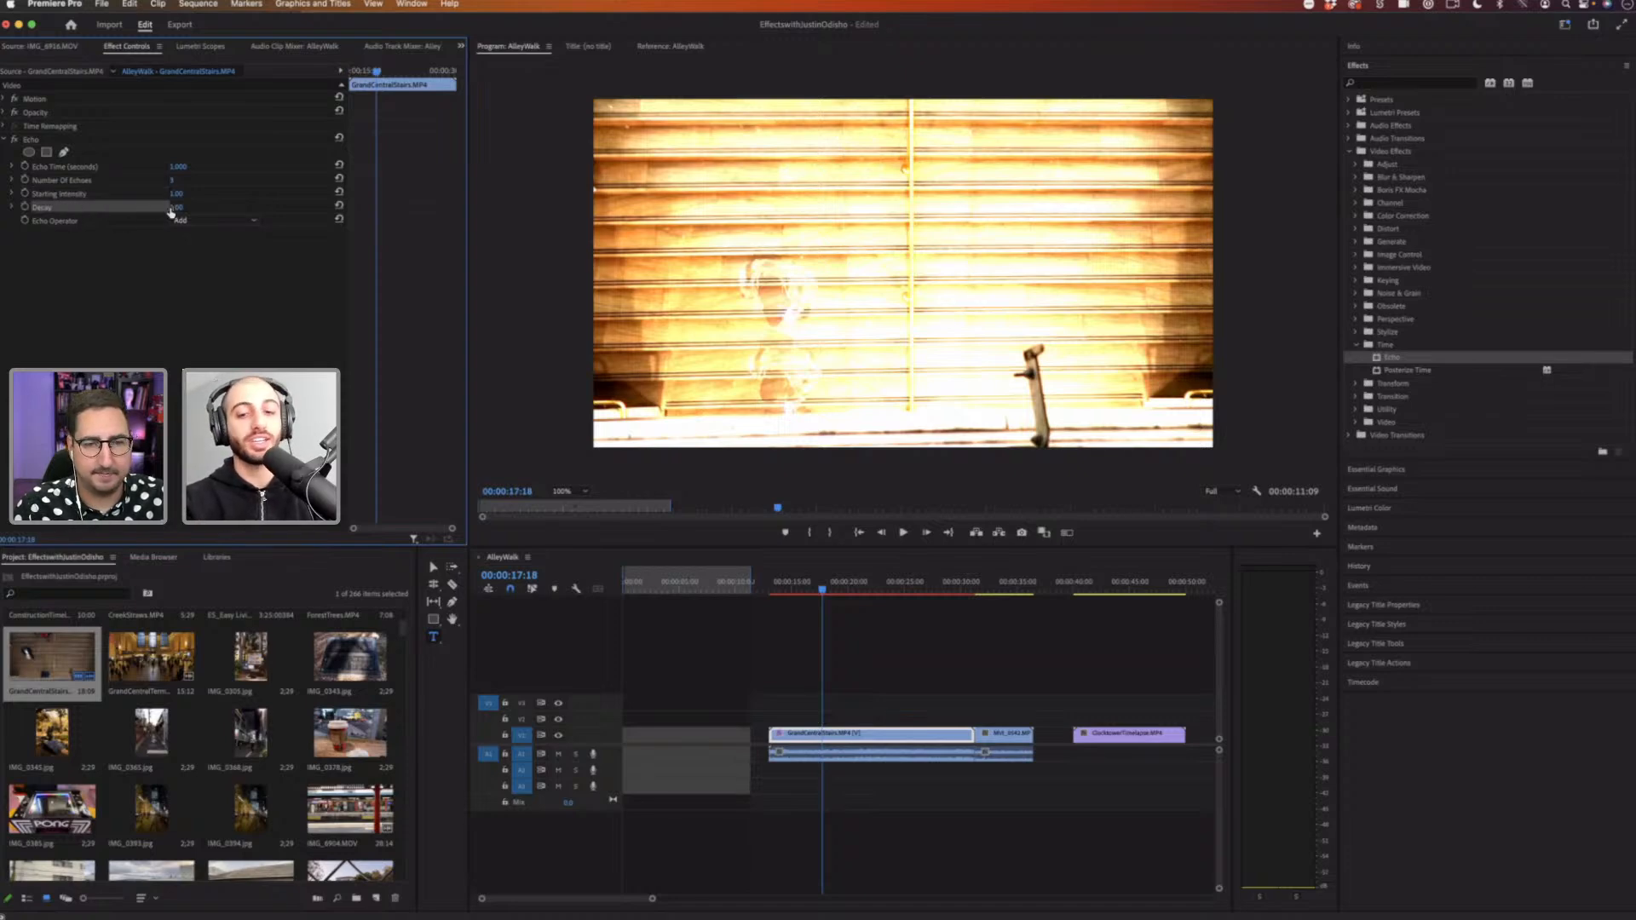
click(178, 209)
text(.8)
key(Return)
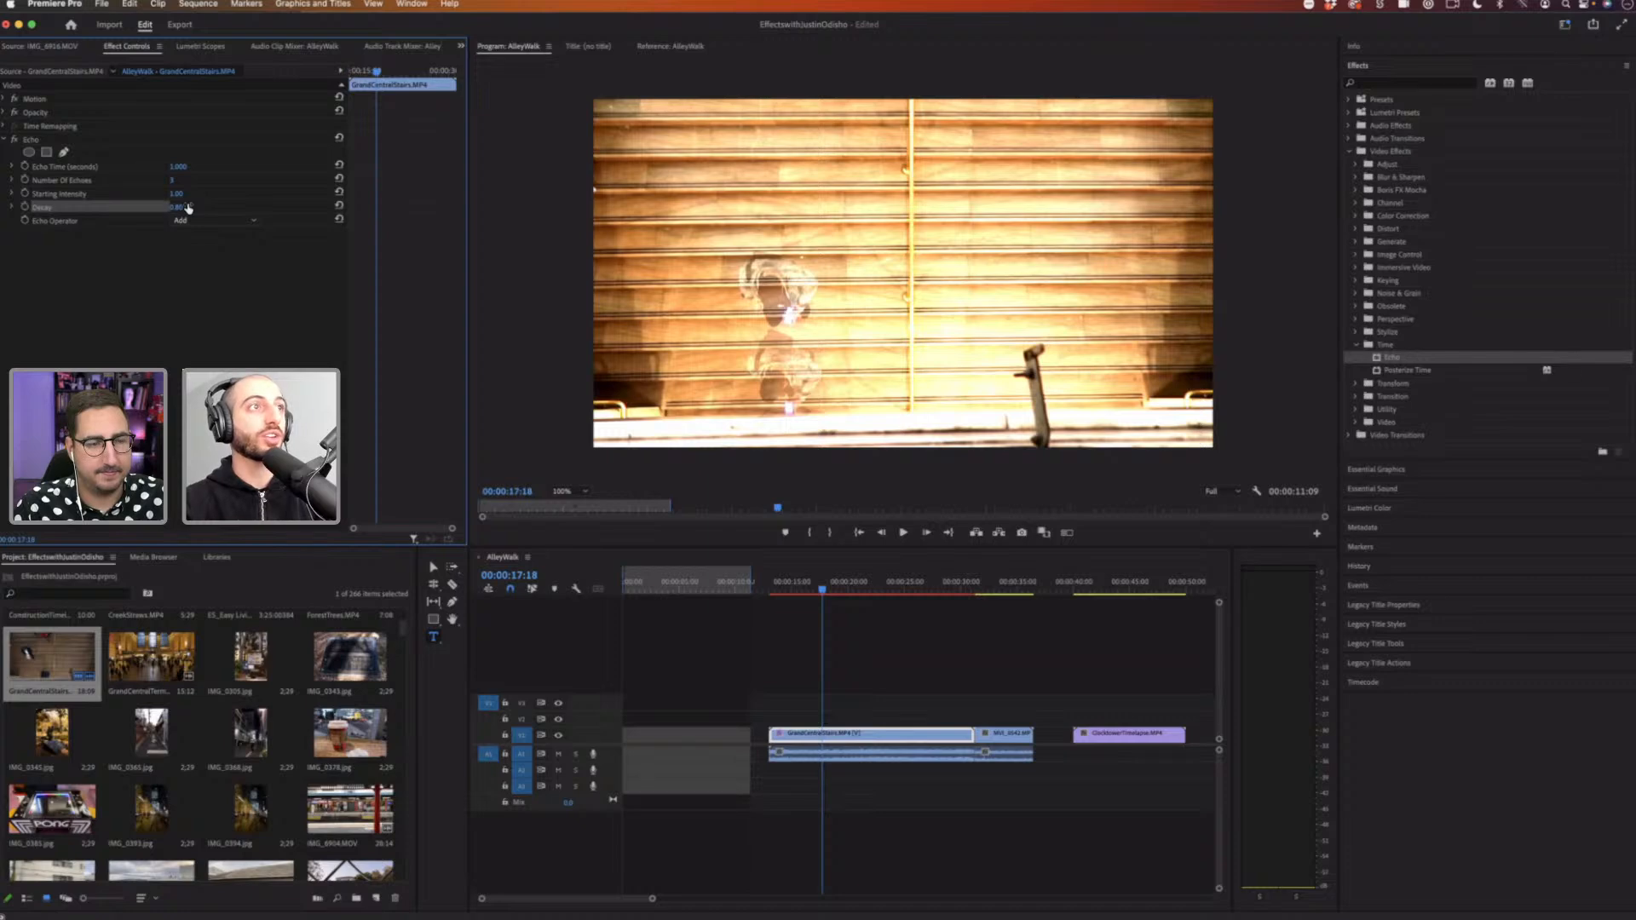
click(188, 207)
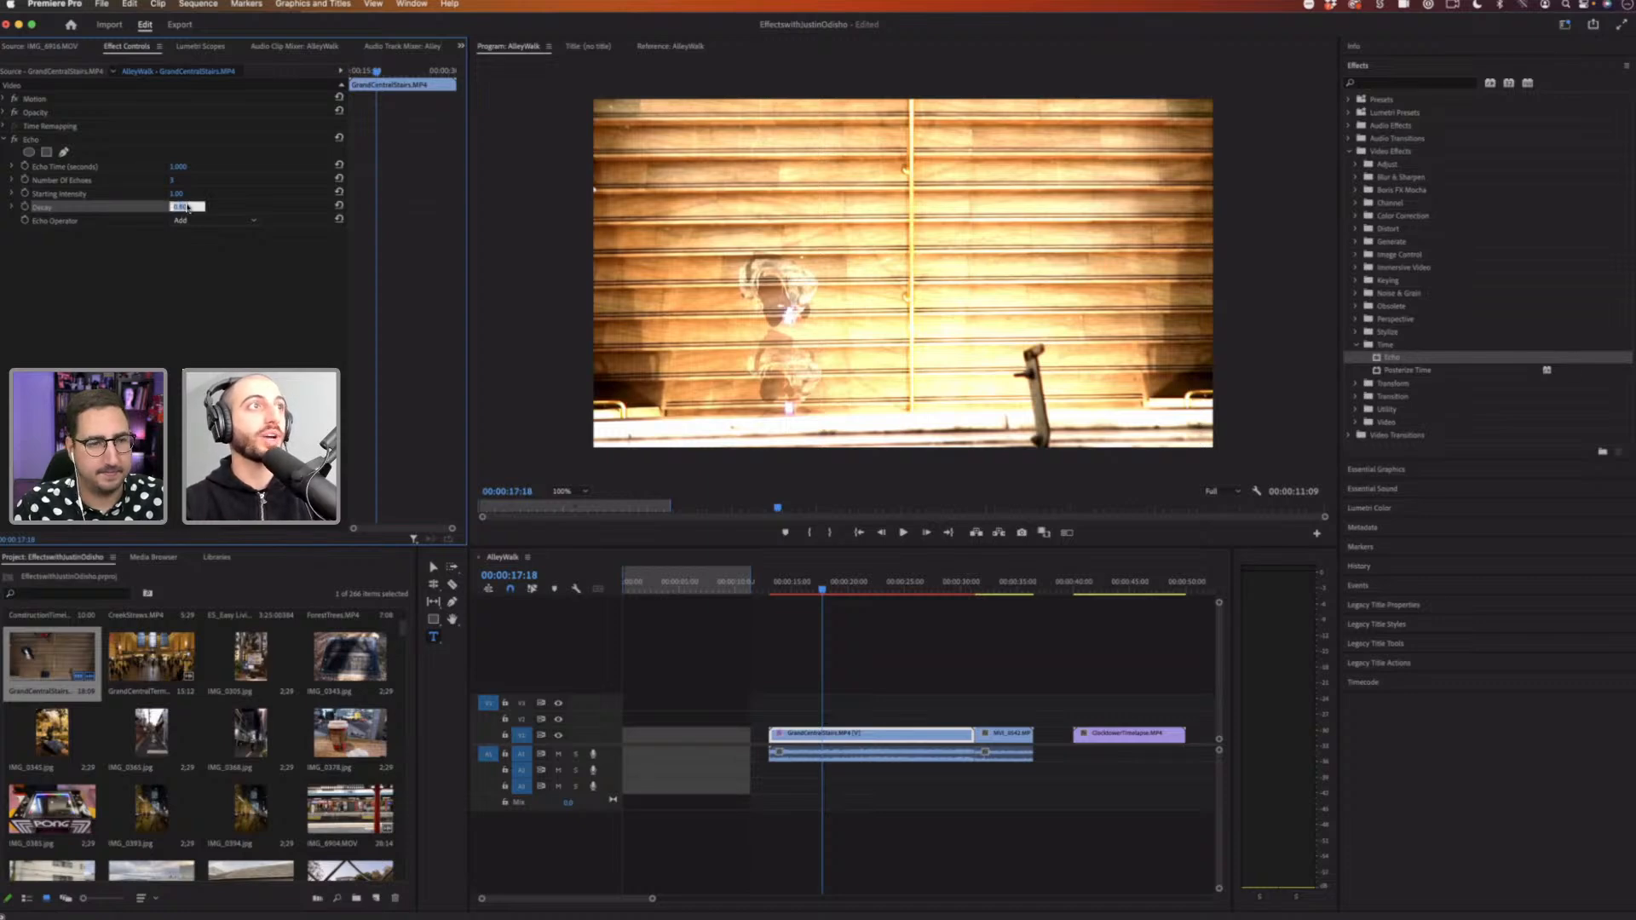
text(0)
key(Return)
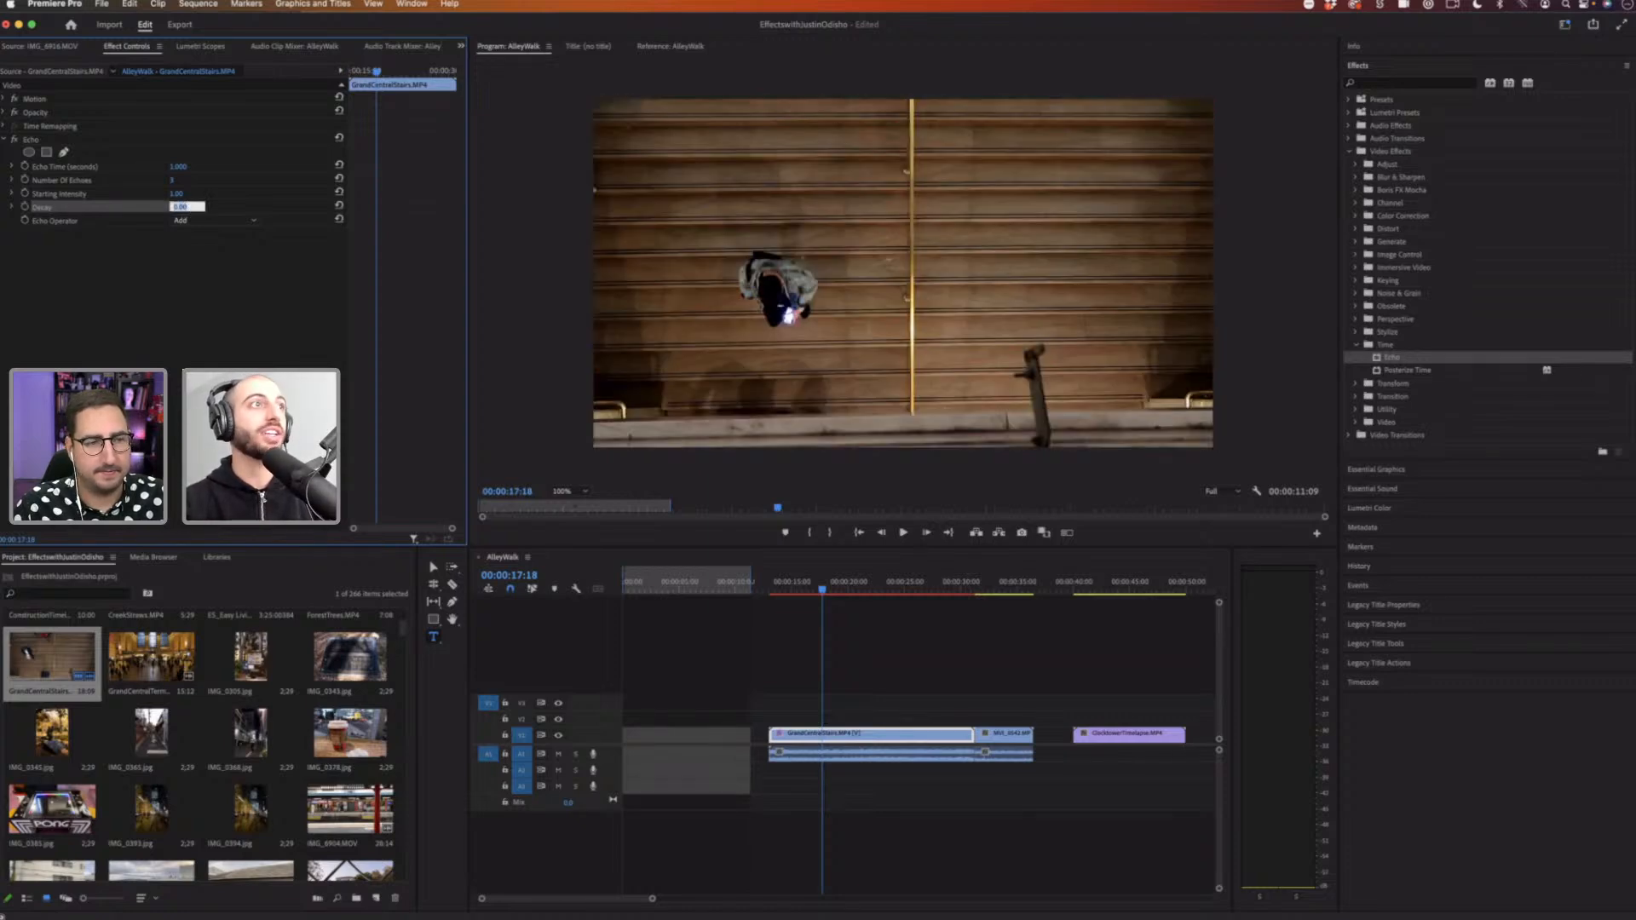
key(Return)
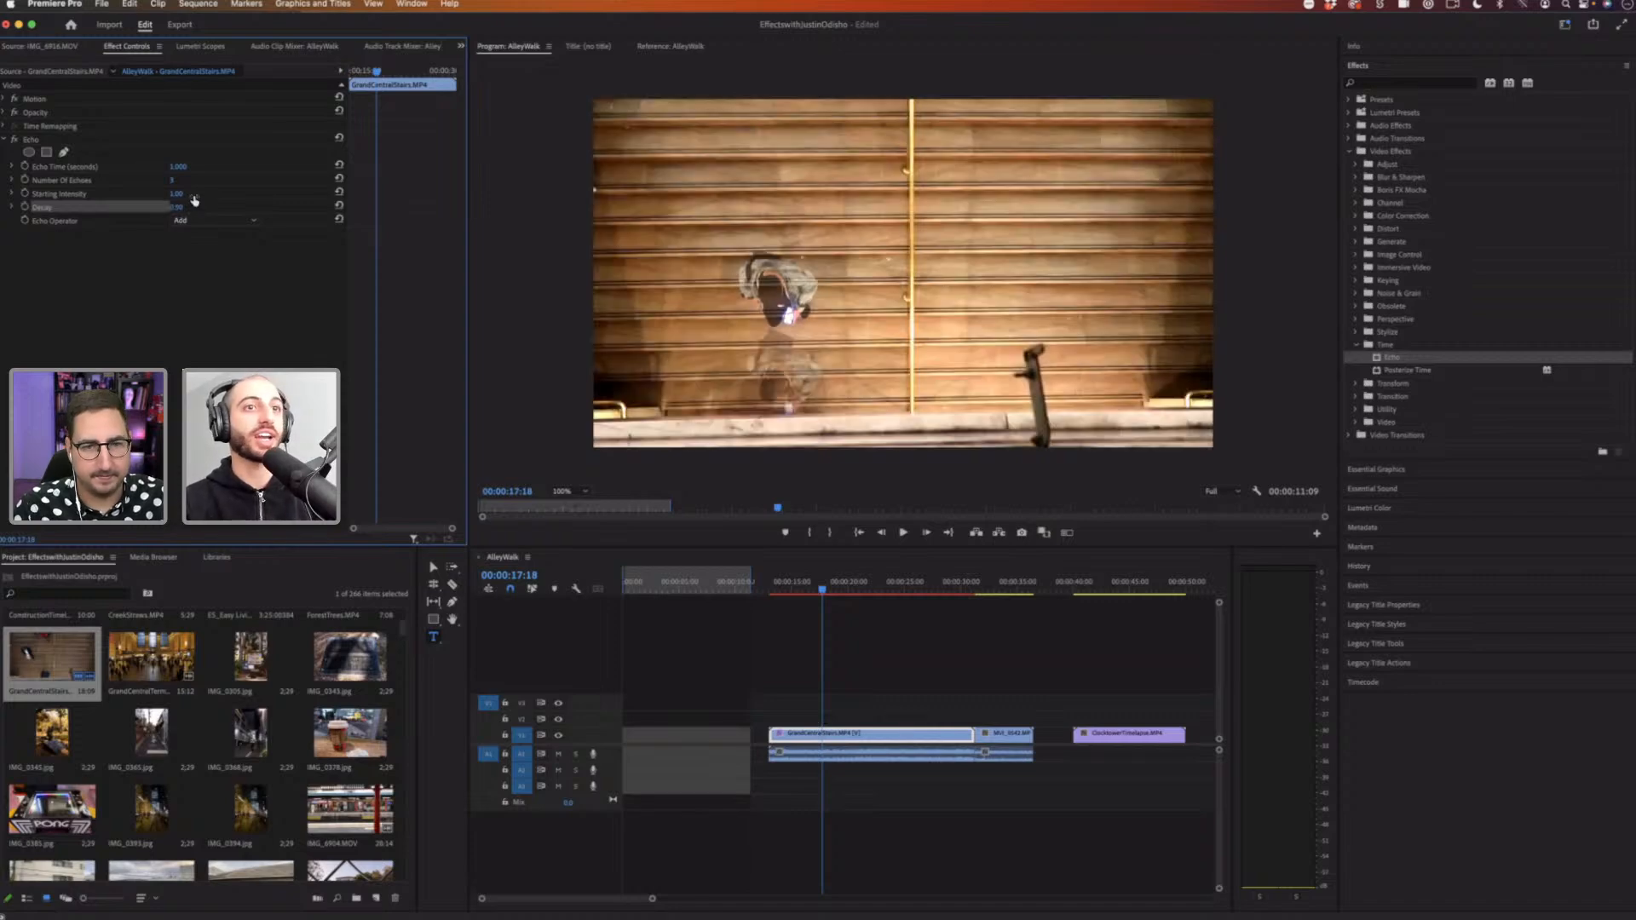
Step: Play the clip again and set the Echo's Decay to 0.75
click(802, 588)
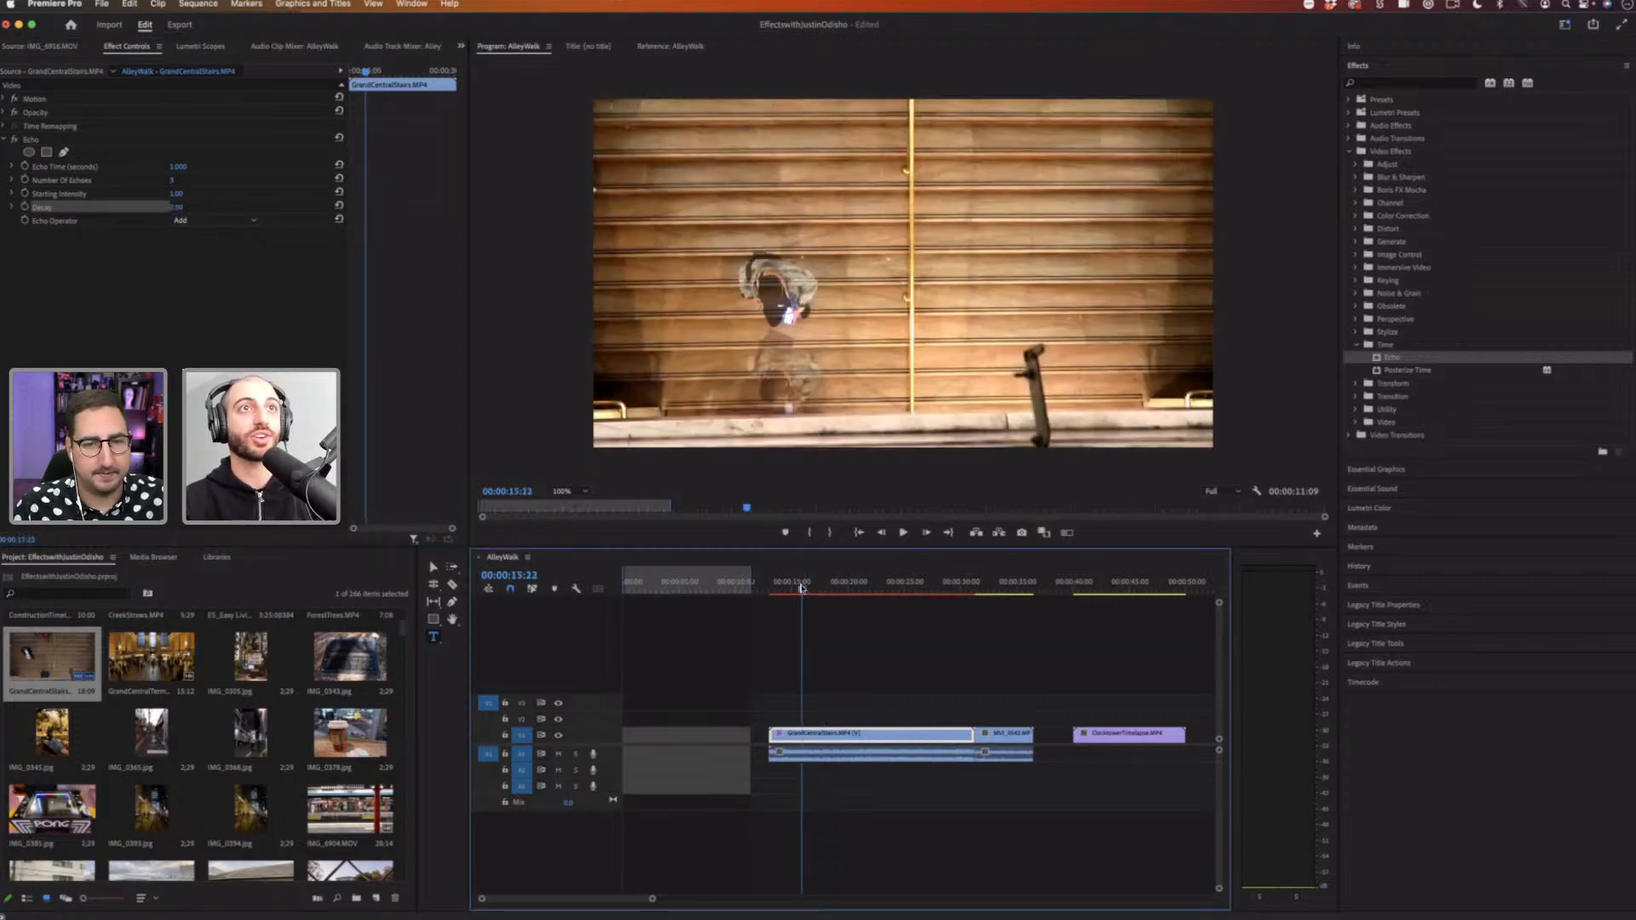
key(space)
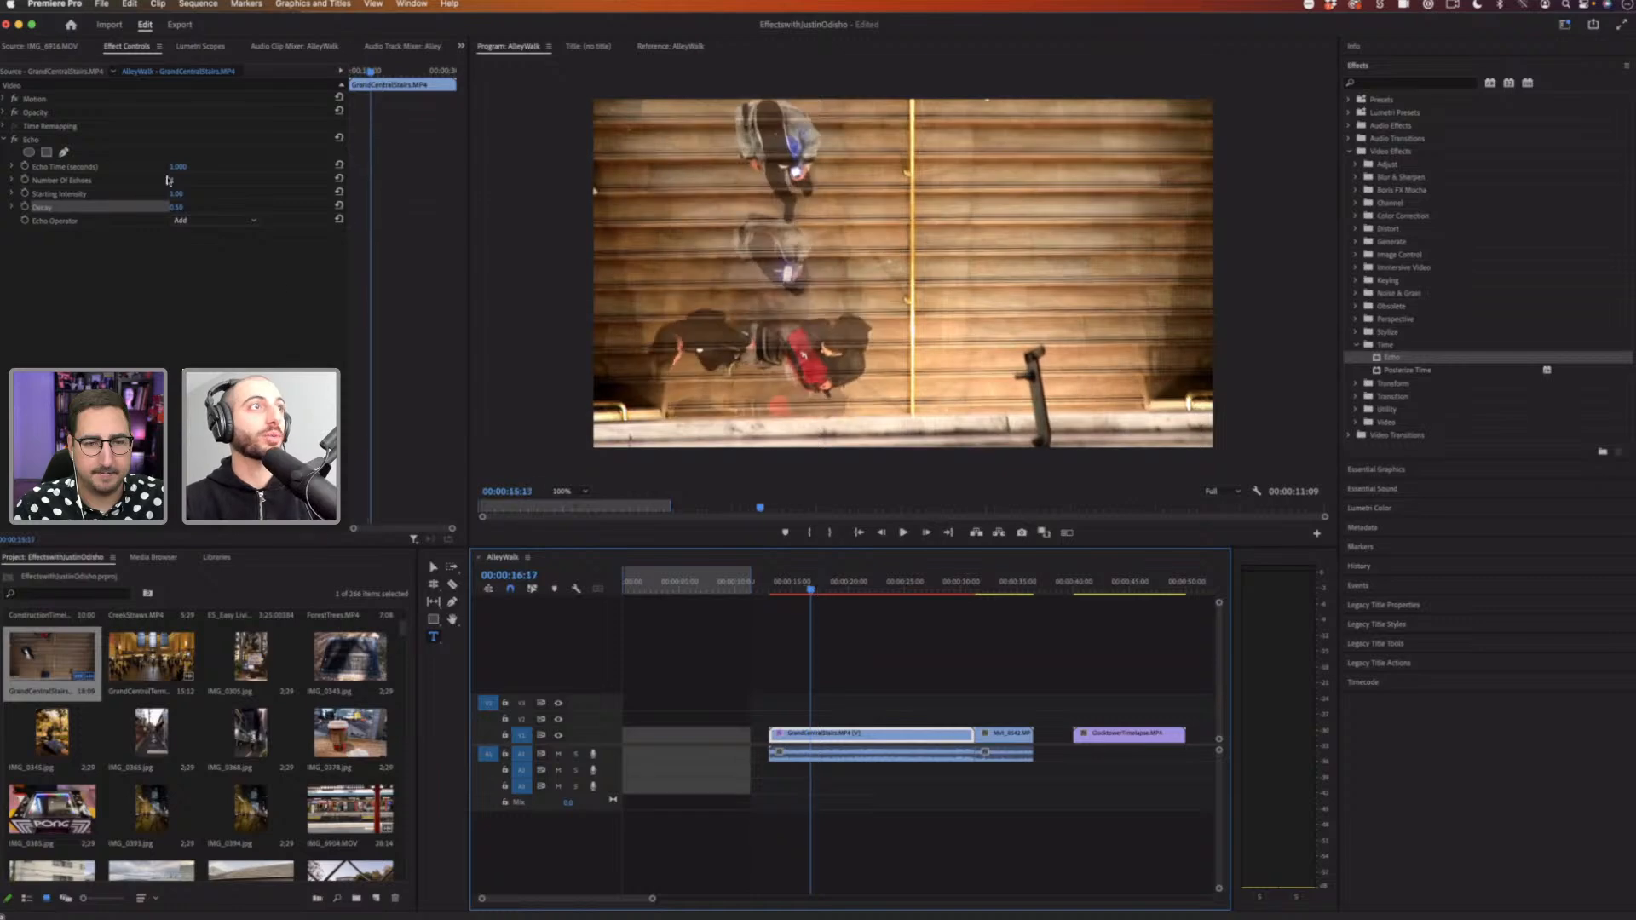
click(186, 205)
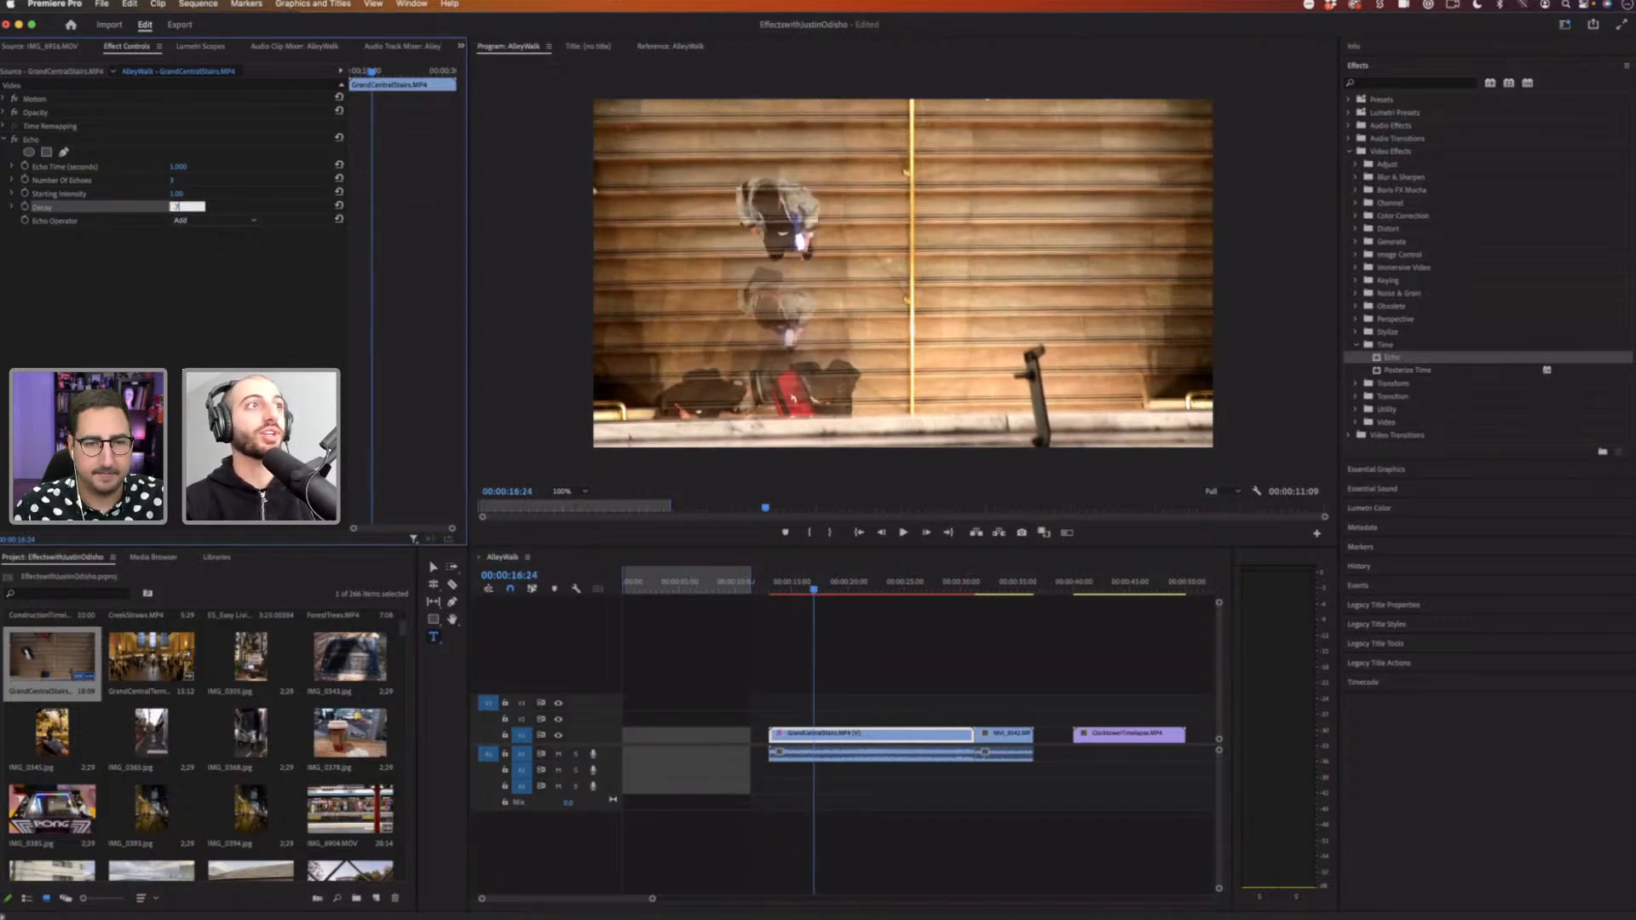
text(.75)
key(Return)
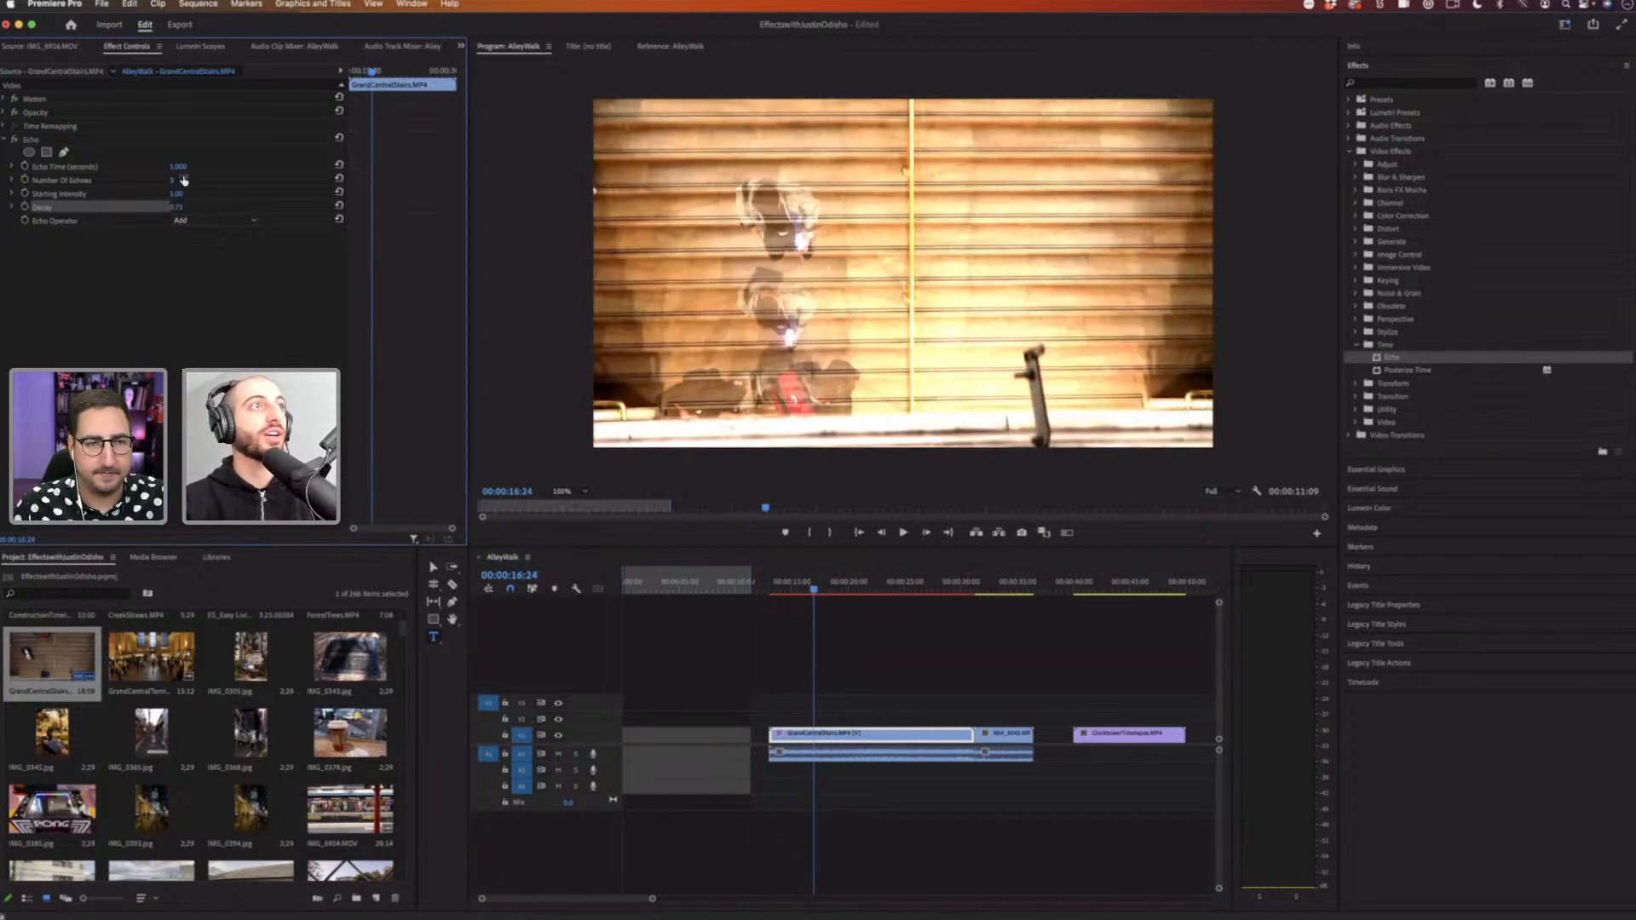
key(Tab)
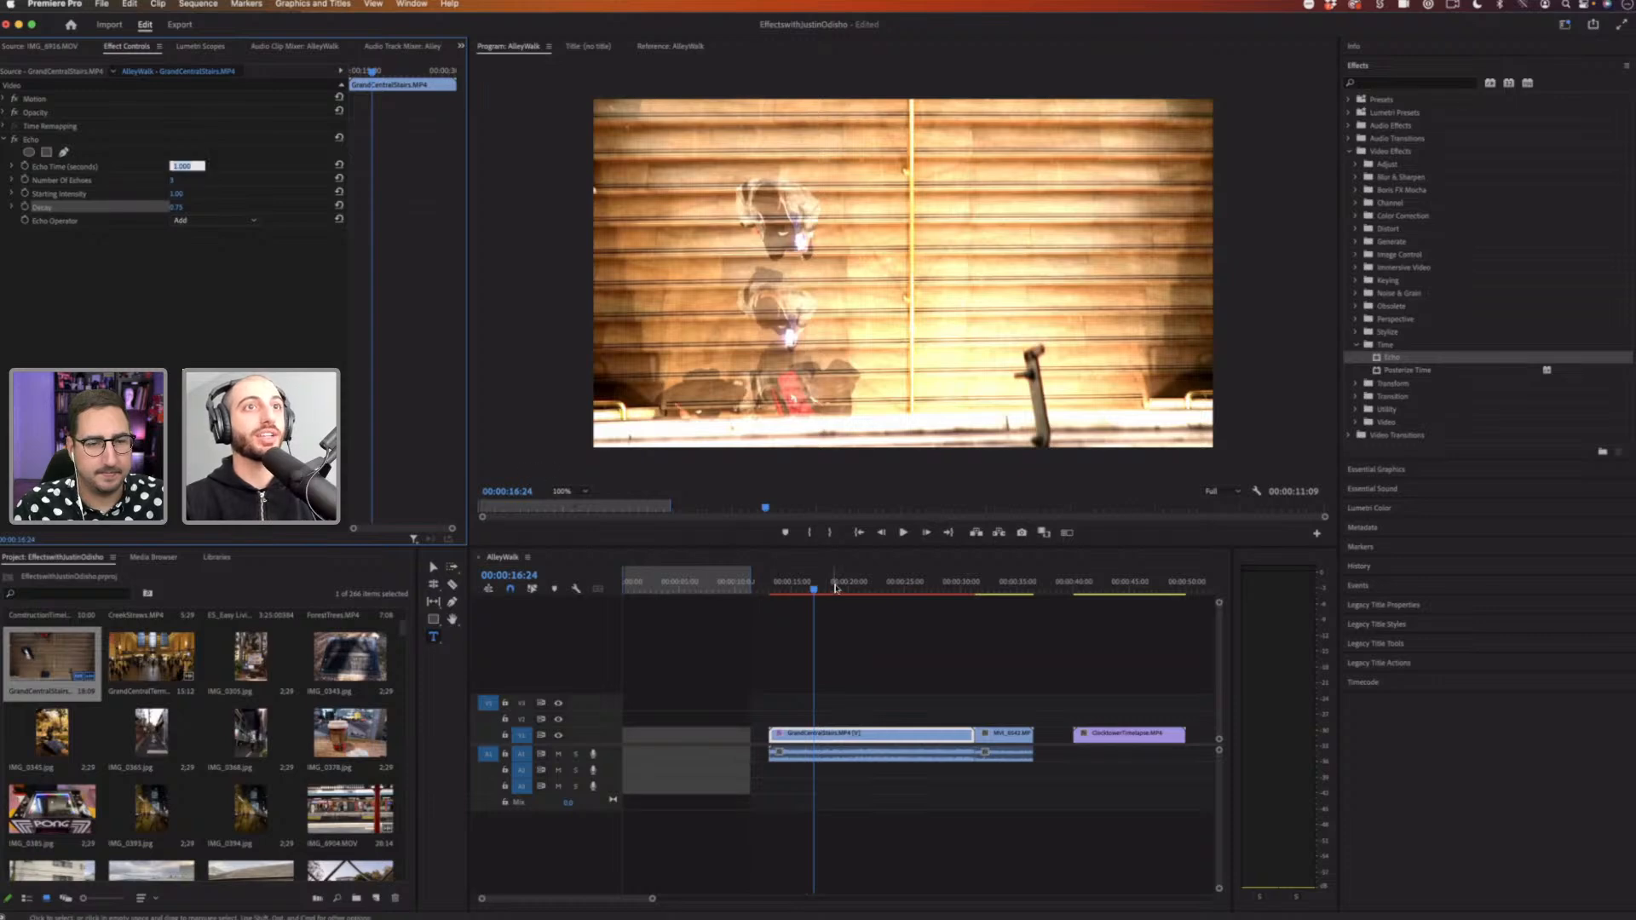
Step: Try the Maximum Echo Operator, then set the Echo Operator to Minimum and deselect the clip
click(833, 585)
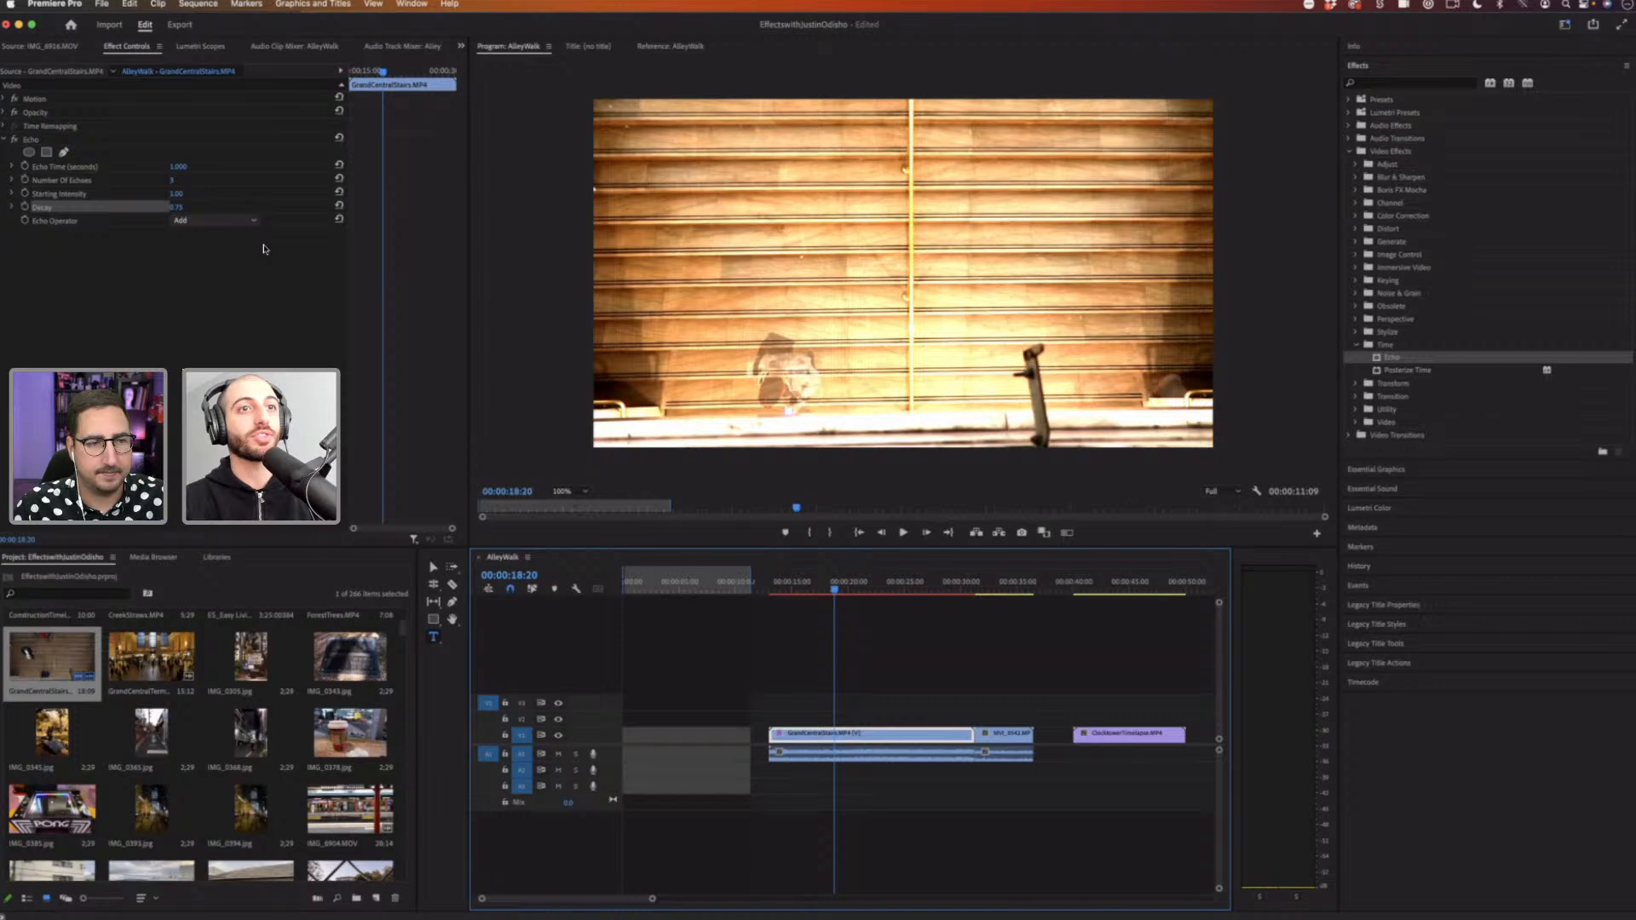
click(805, 584)
click(228, 223)
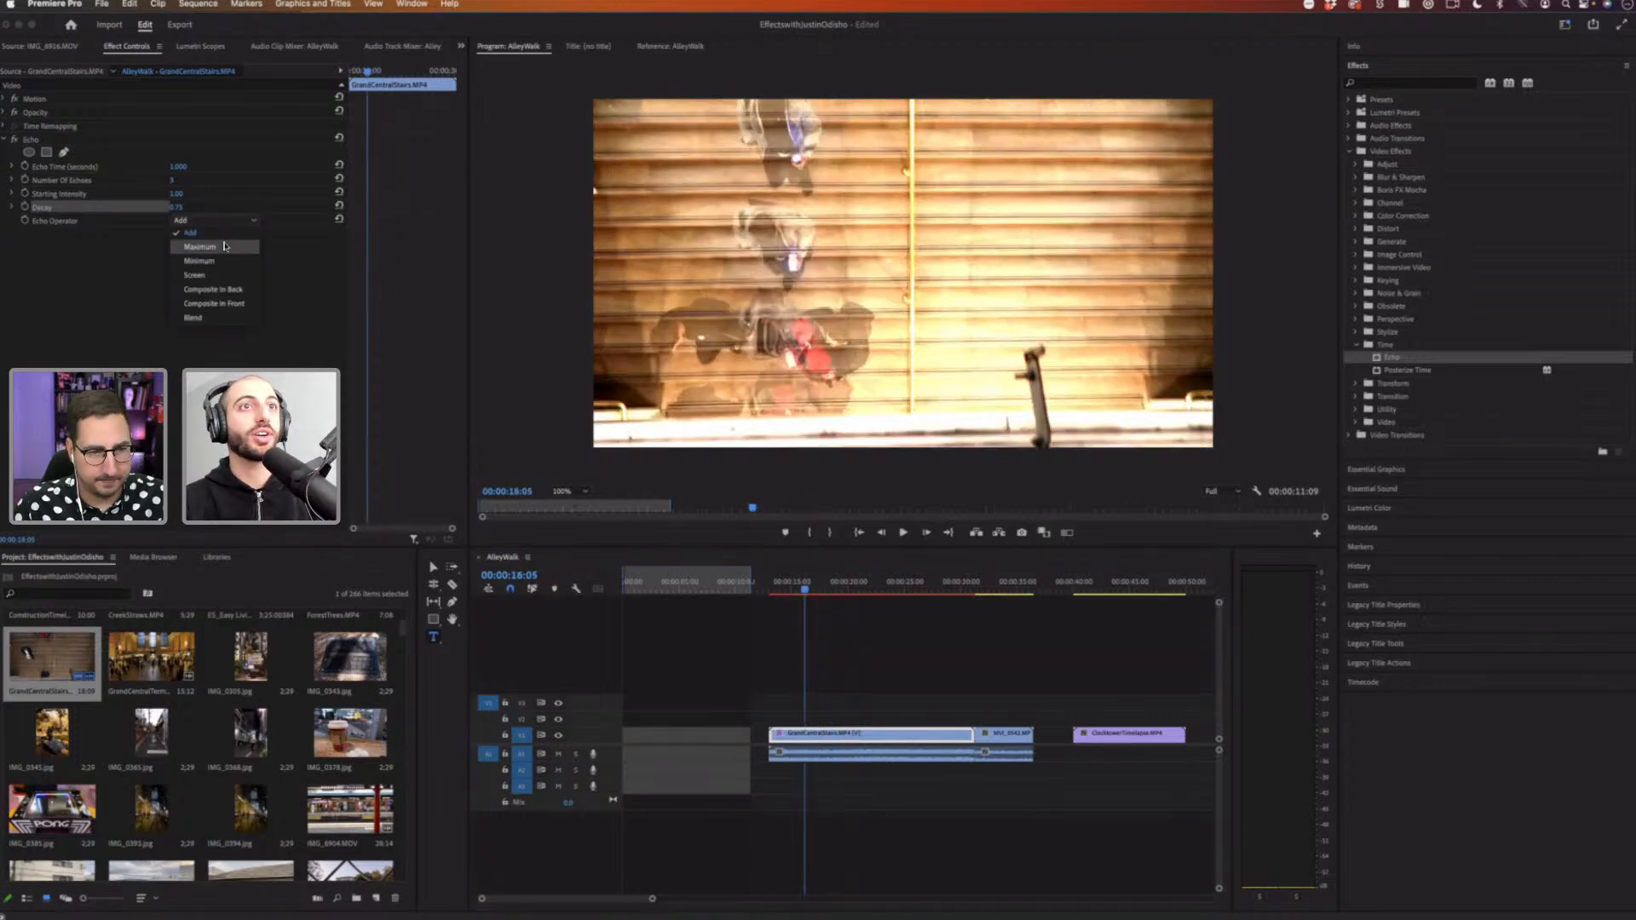
click(226, 247)
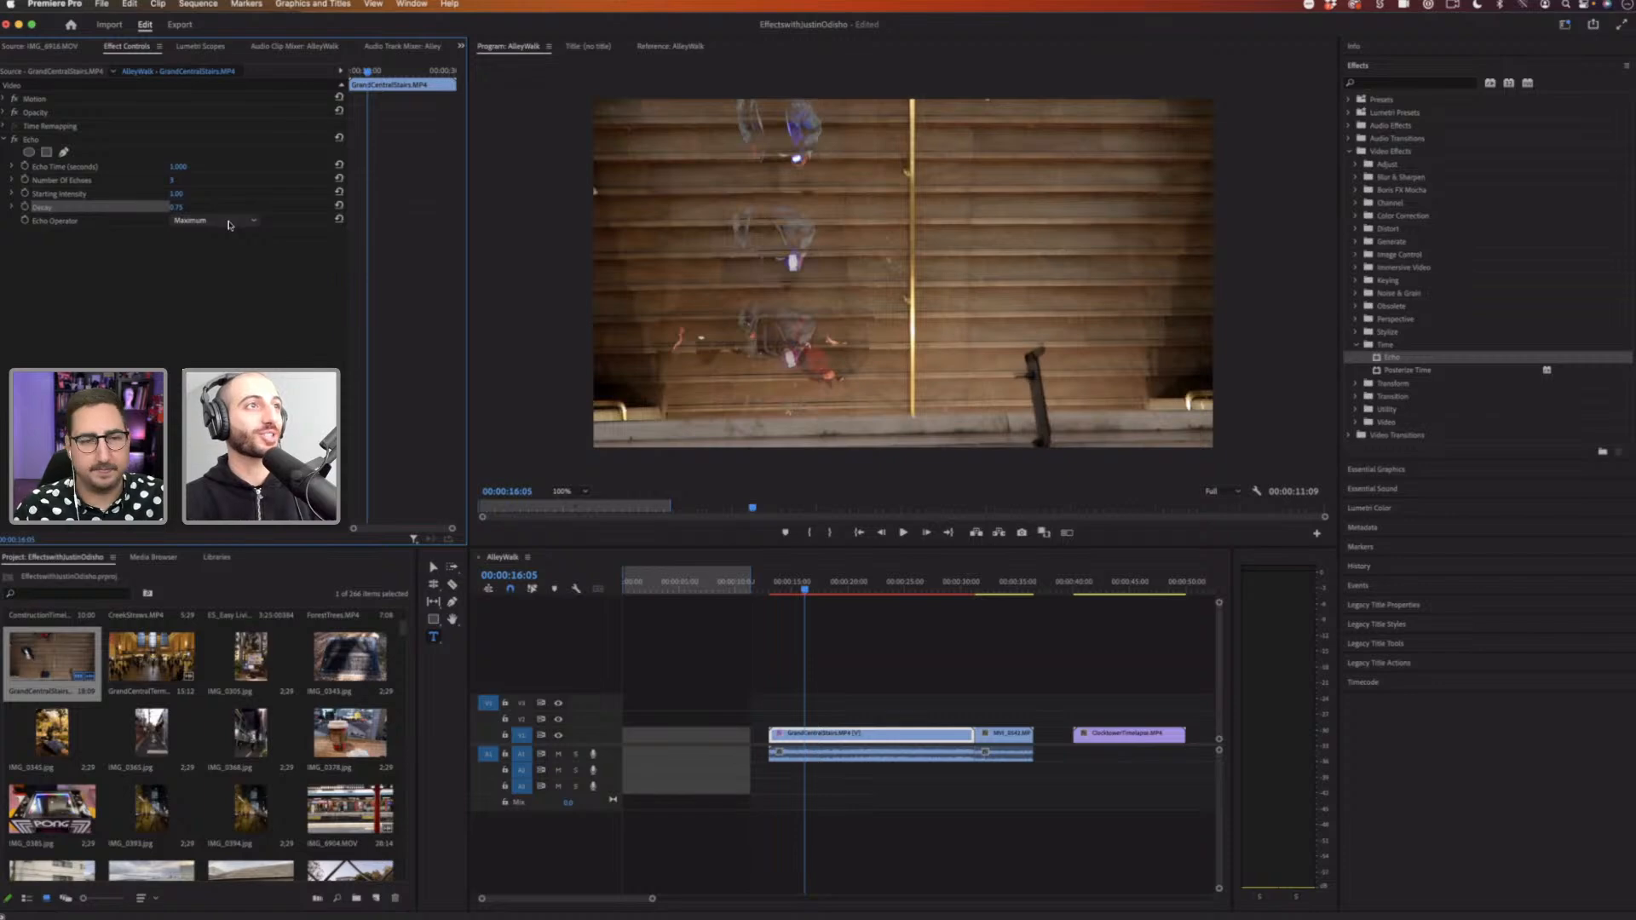
click(228, 224)
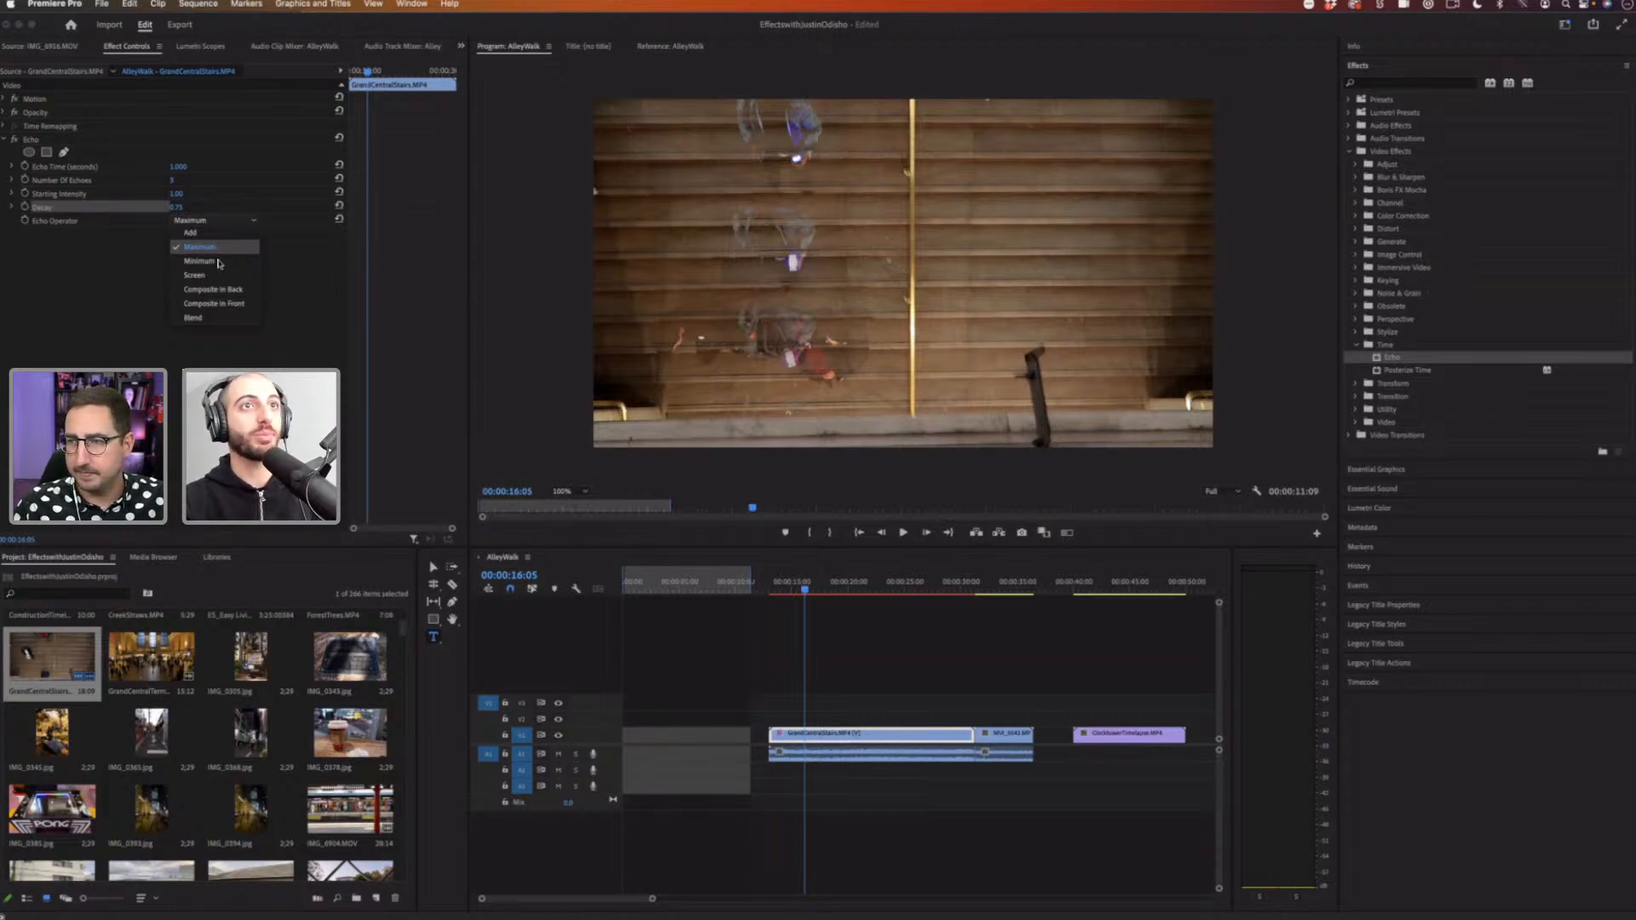
click(220, 263)
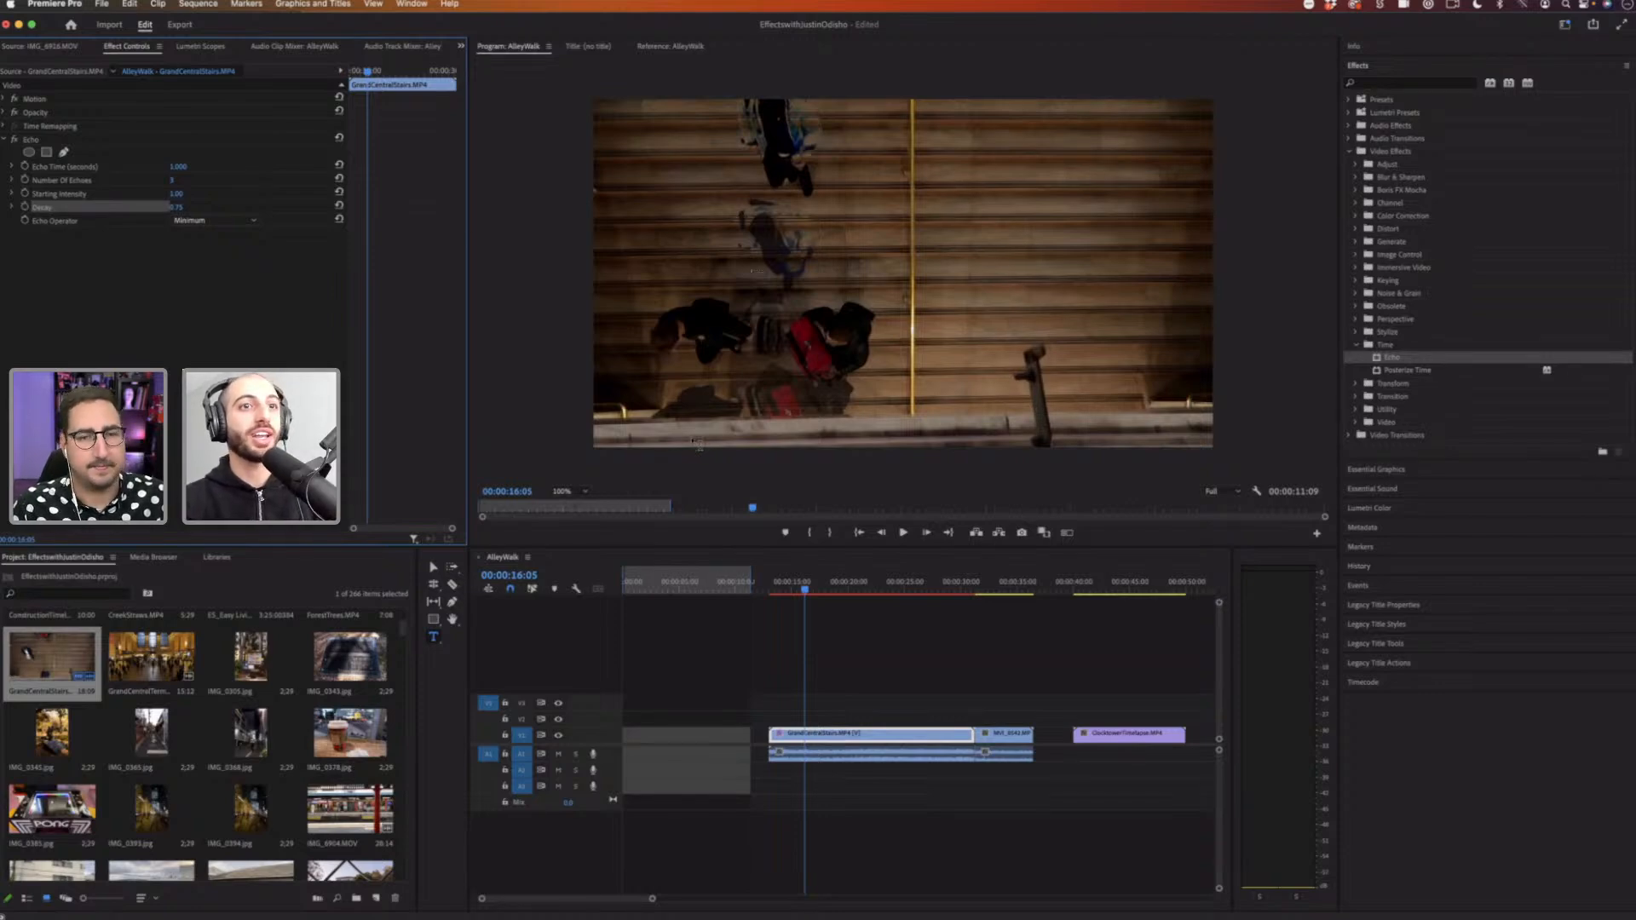
click(886, 621)
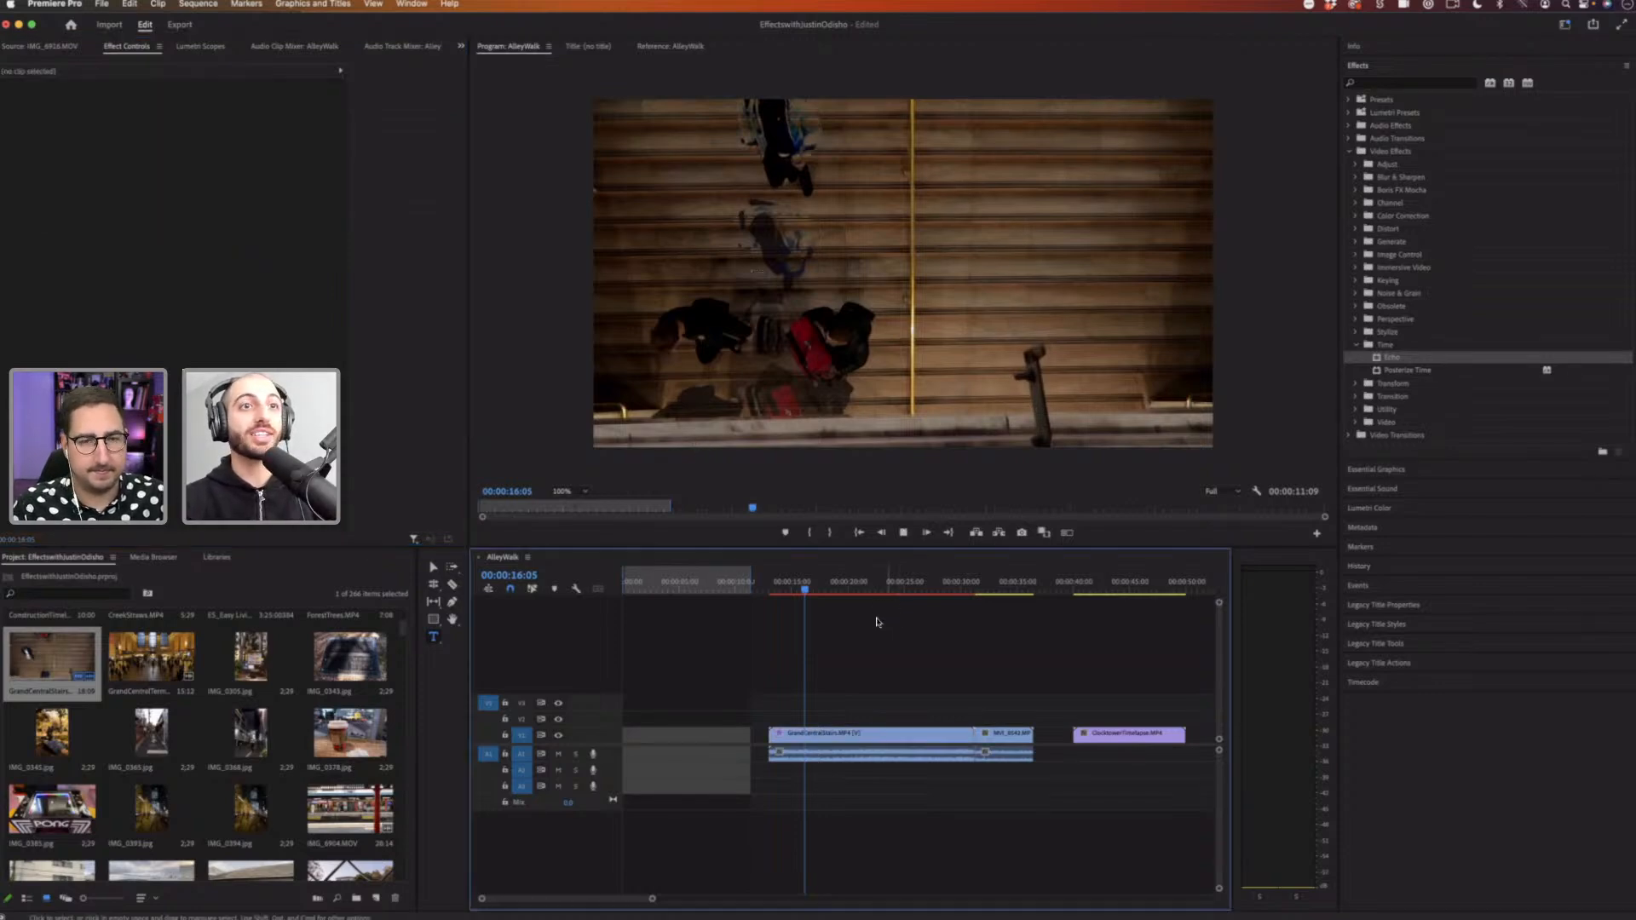
Step: Position the playhead within the stairs clip and try Echo Time values of 0.33 and 0.2 seconds
click(819, 585)
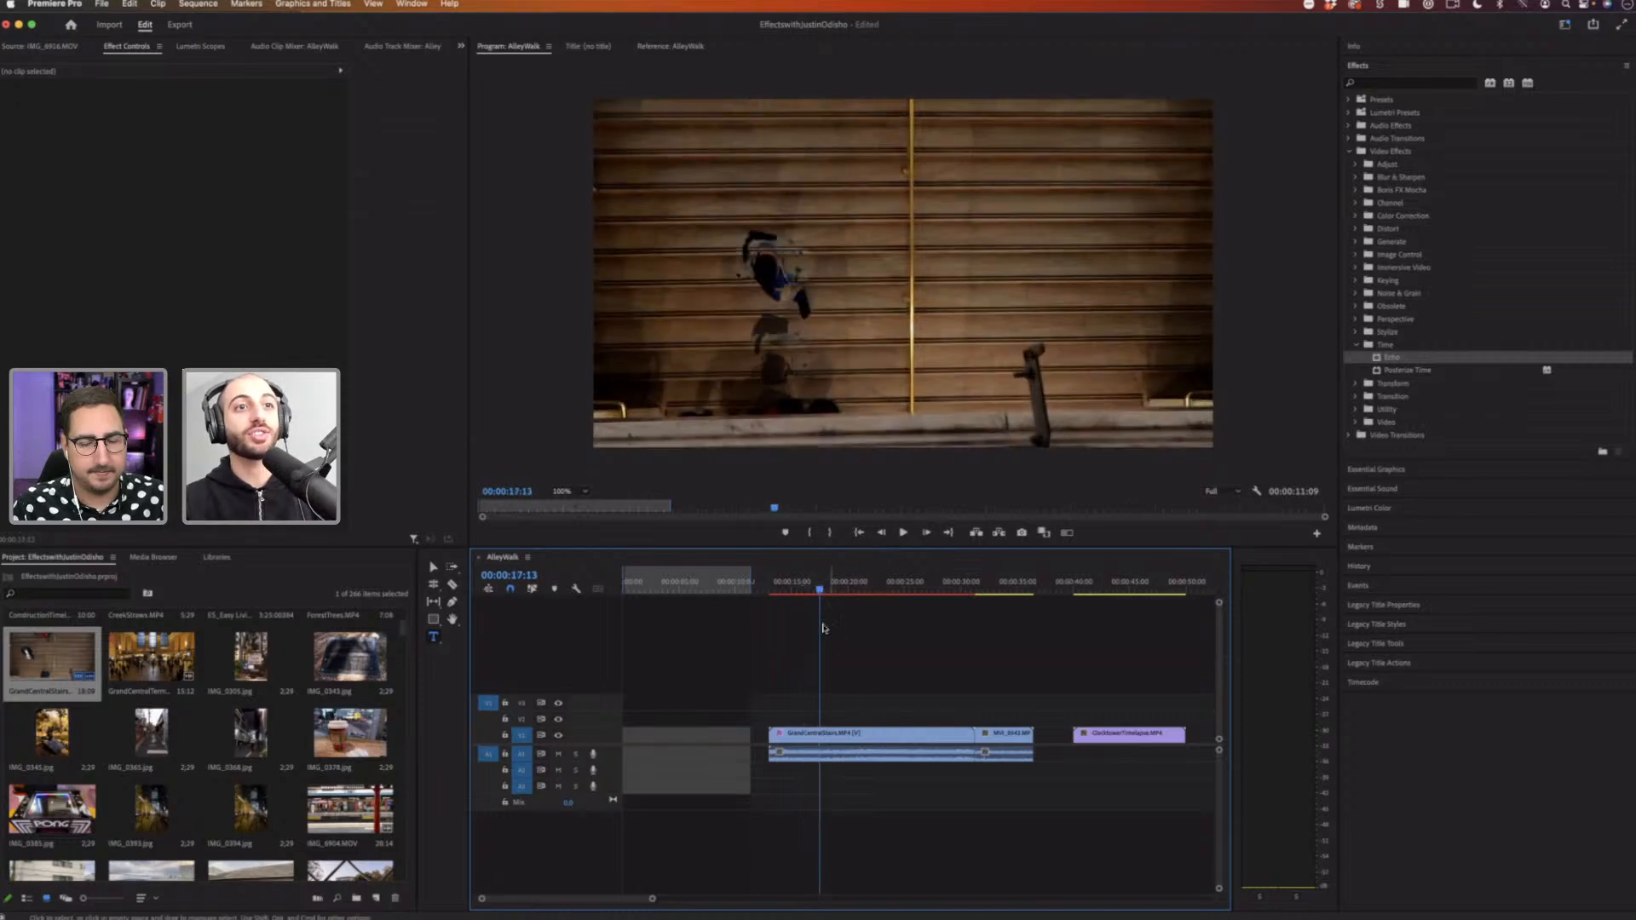
click(796, 585)
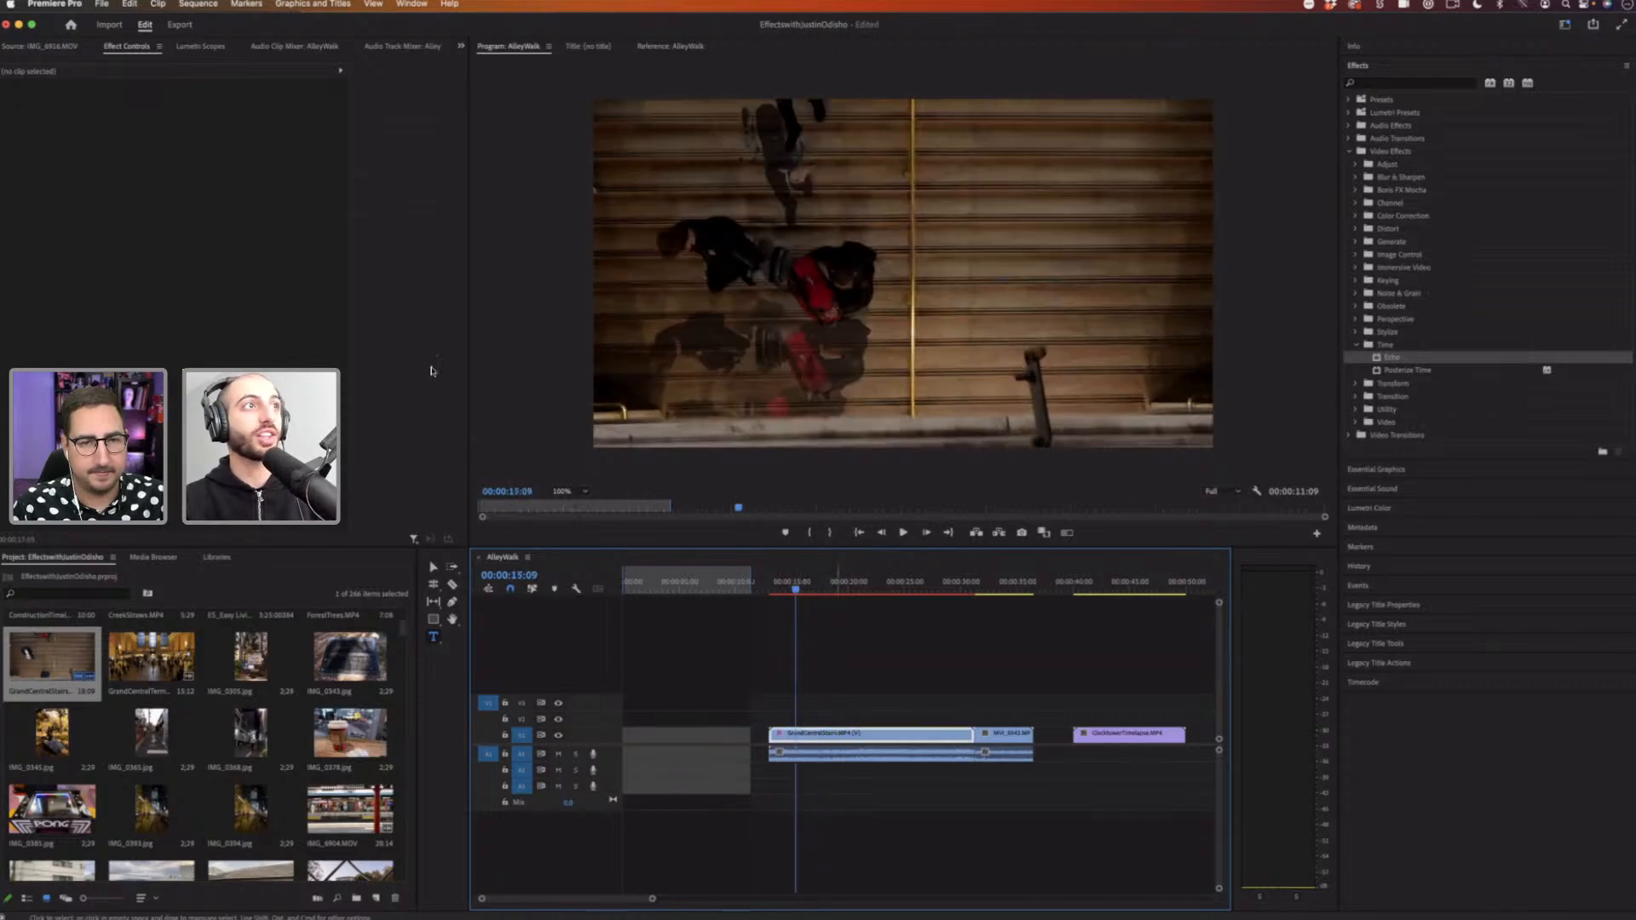
click(179, 166)
text(0)
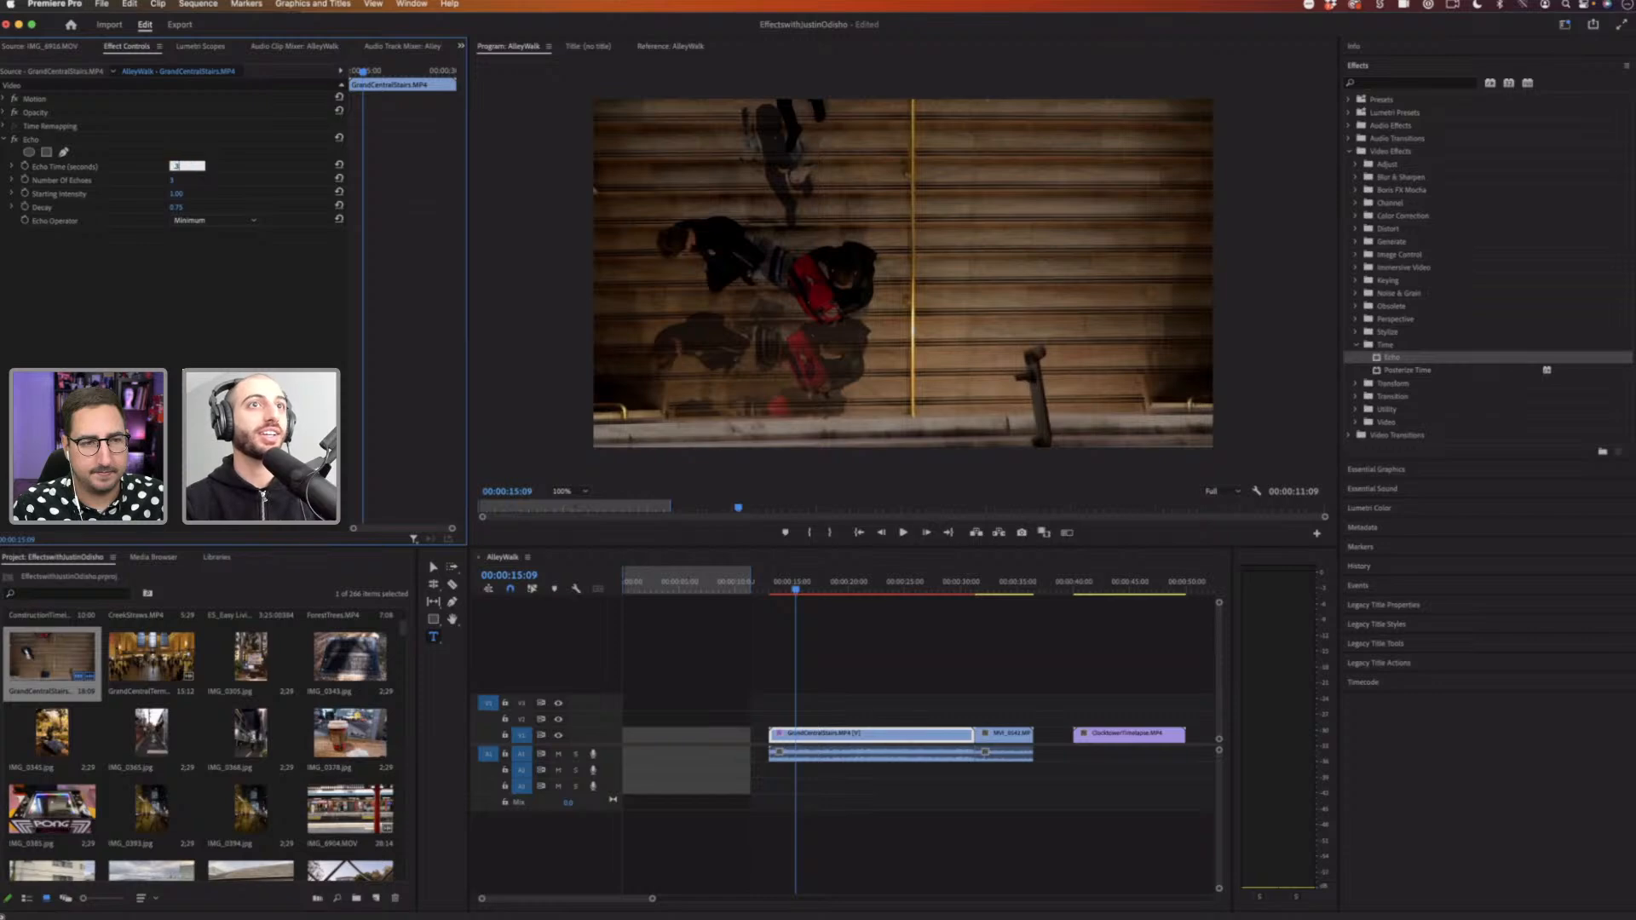
text(.33)
key(Return)
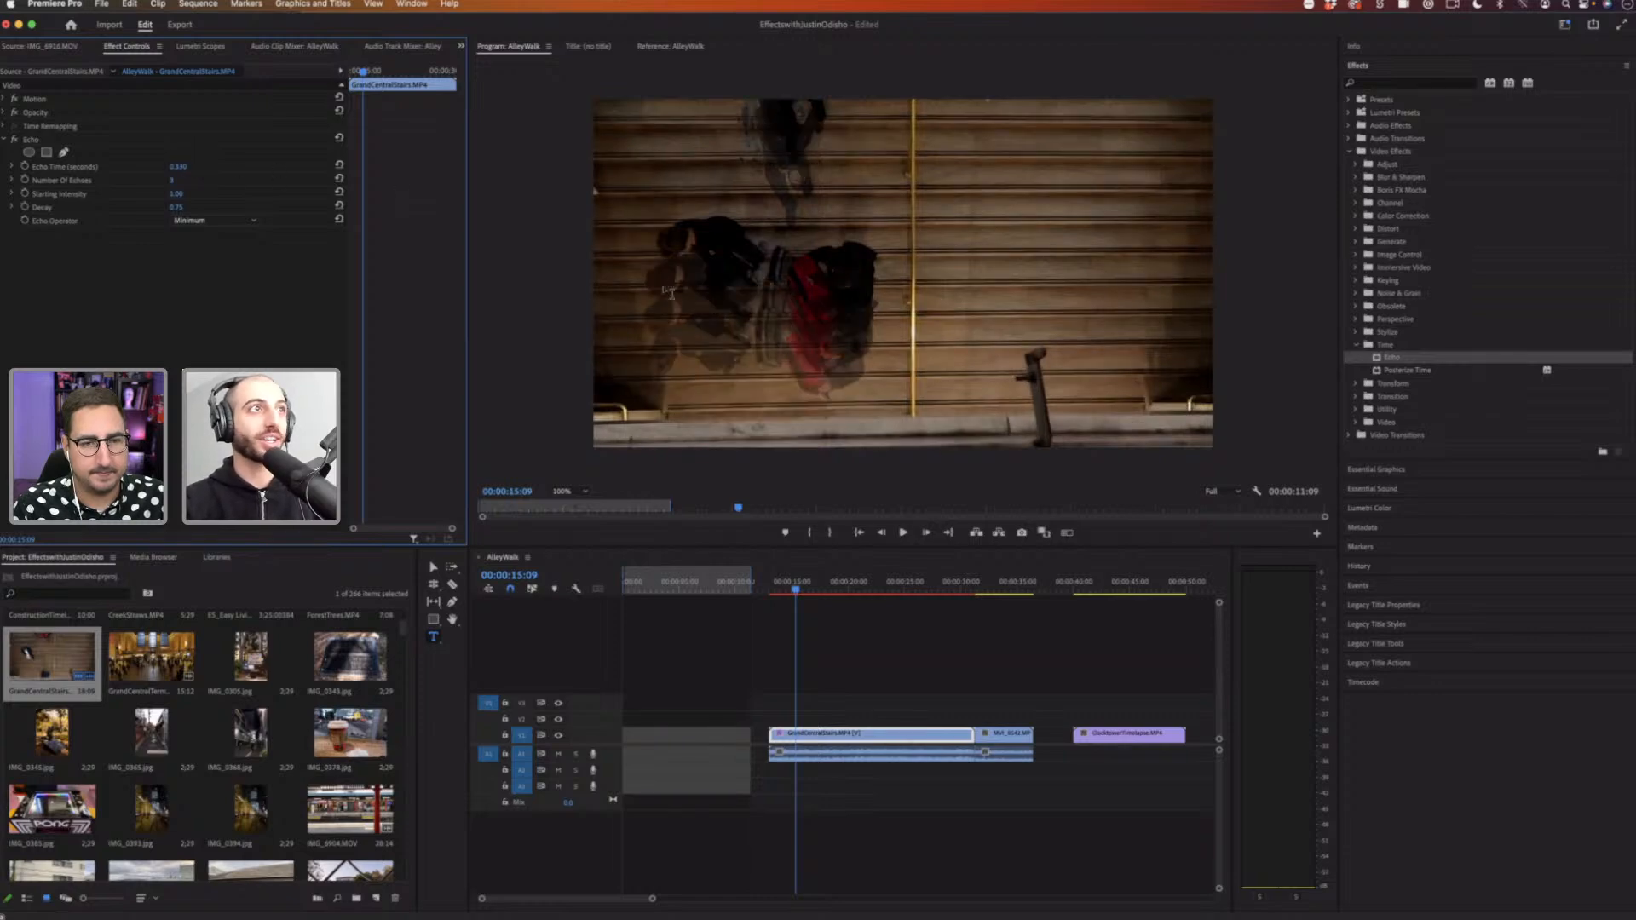
click(185, 166)
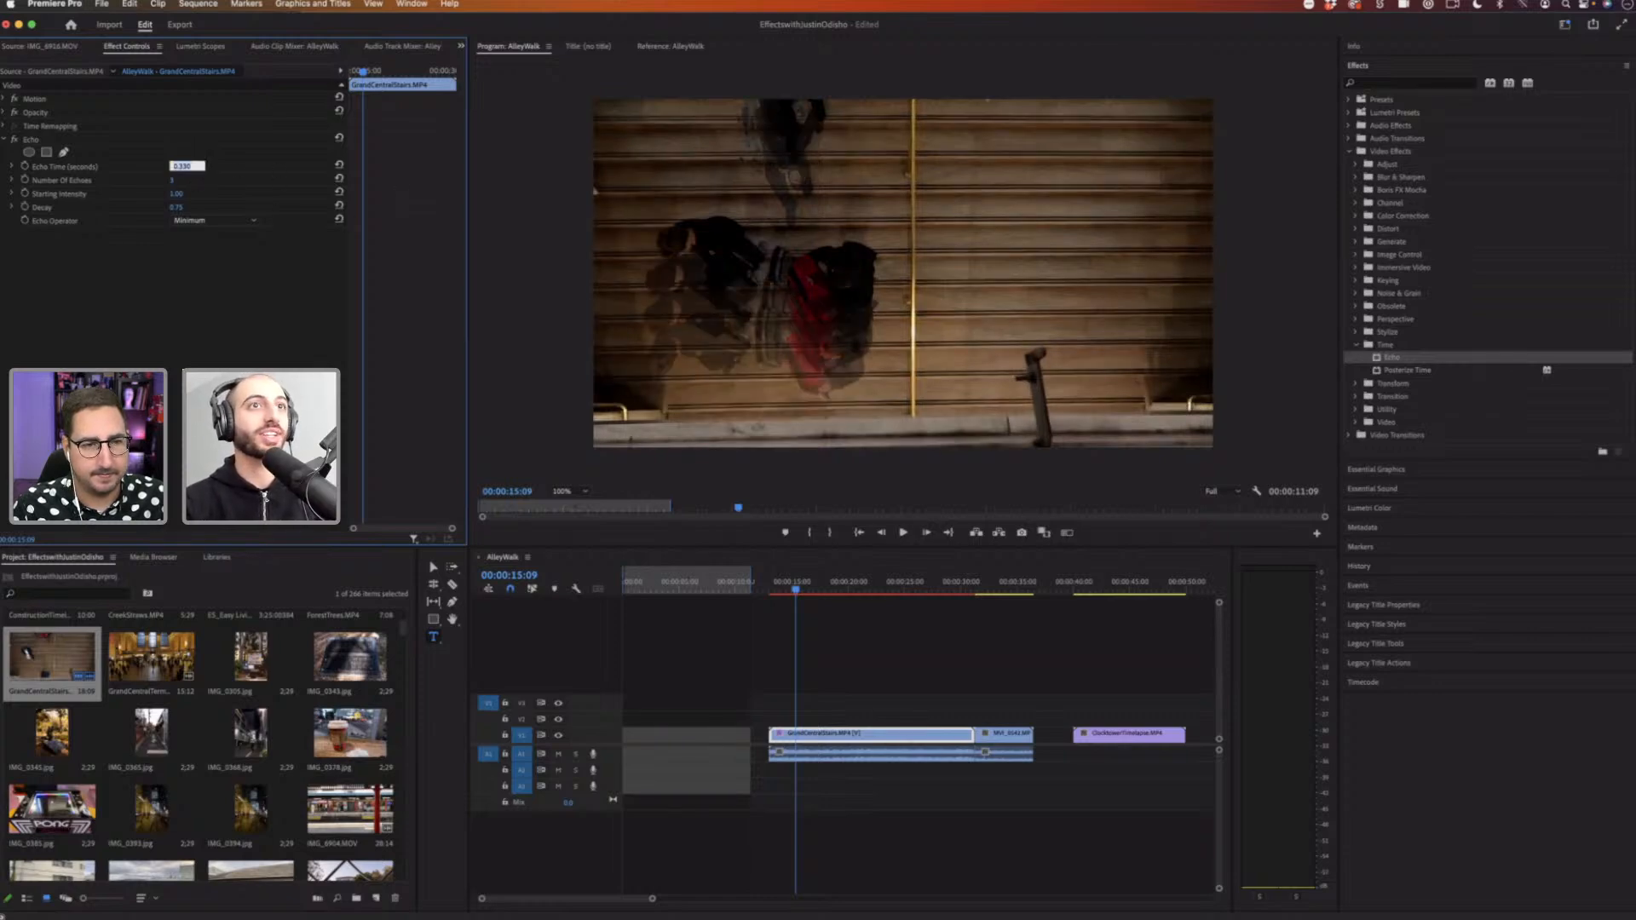
text(0.2)
key(Return)
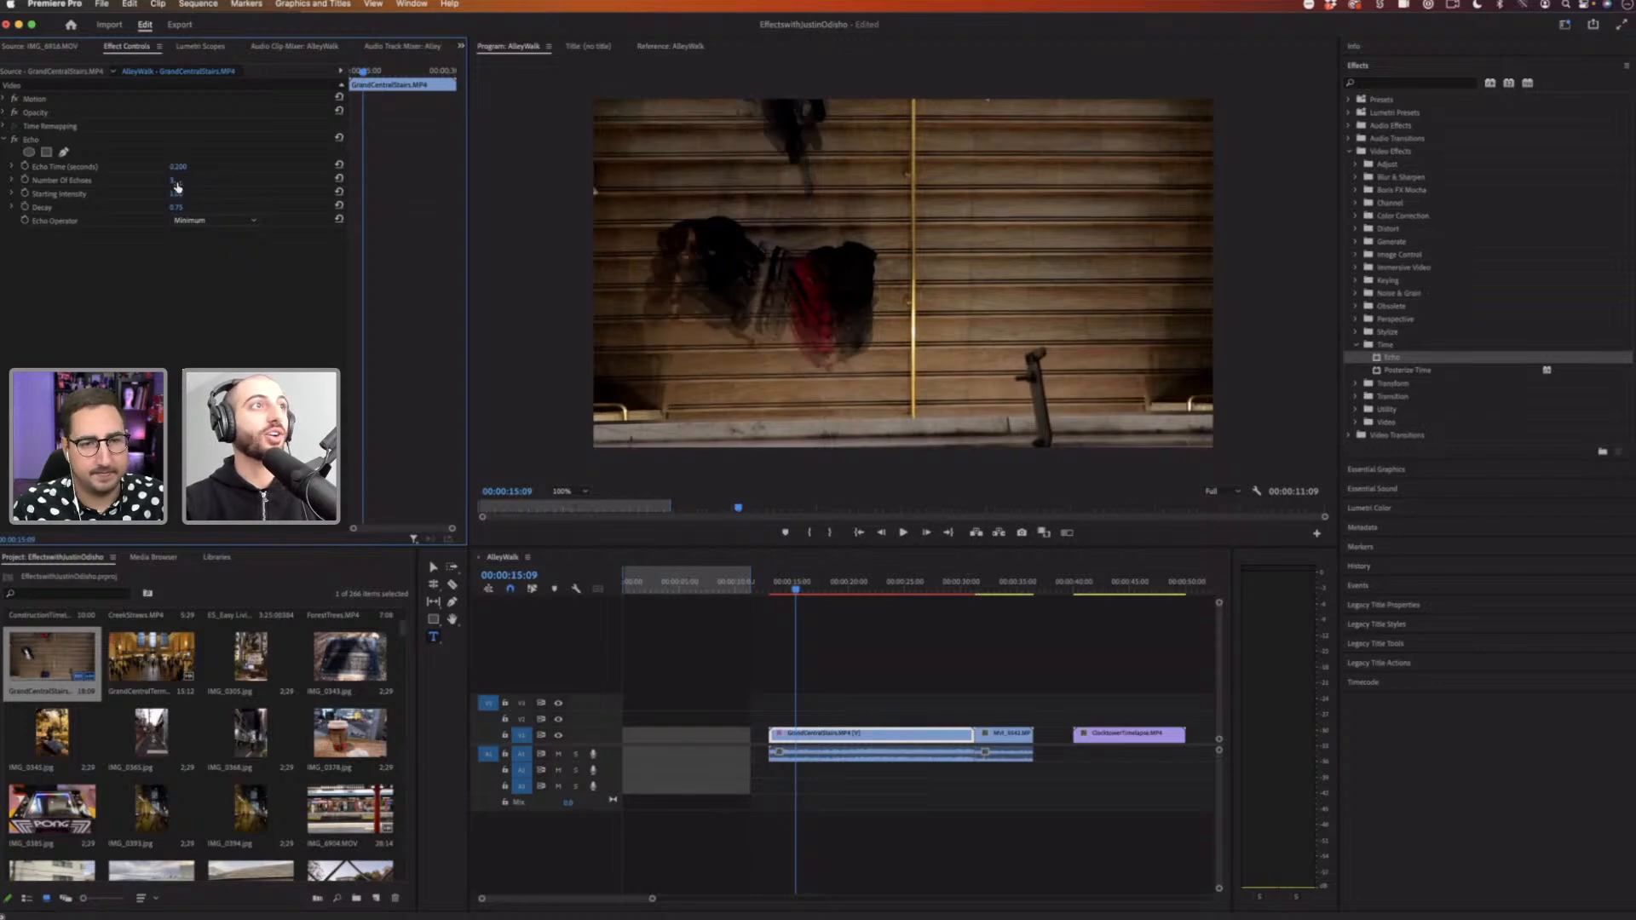
Step: Set the Echo Time to -0.2 seconds, deselect the clip and play the sequence
click(187, 164)
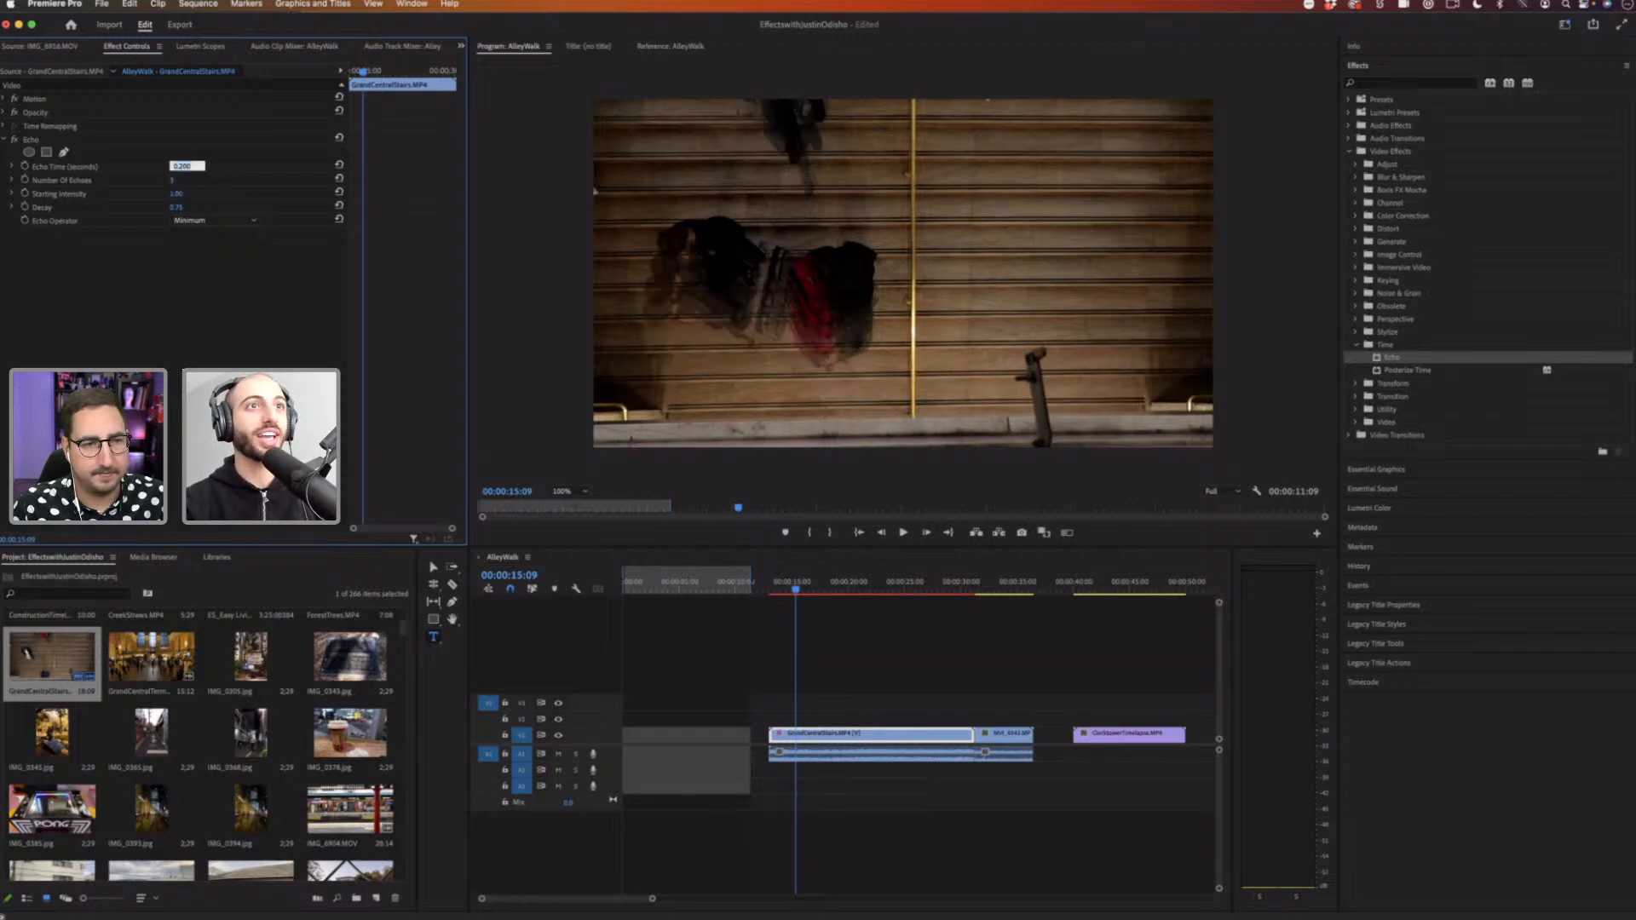
key(Return)
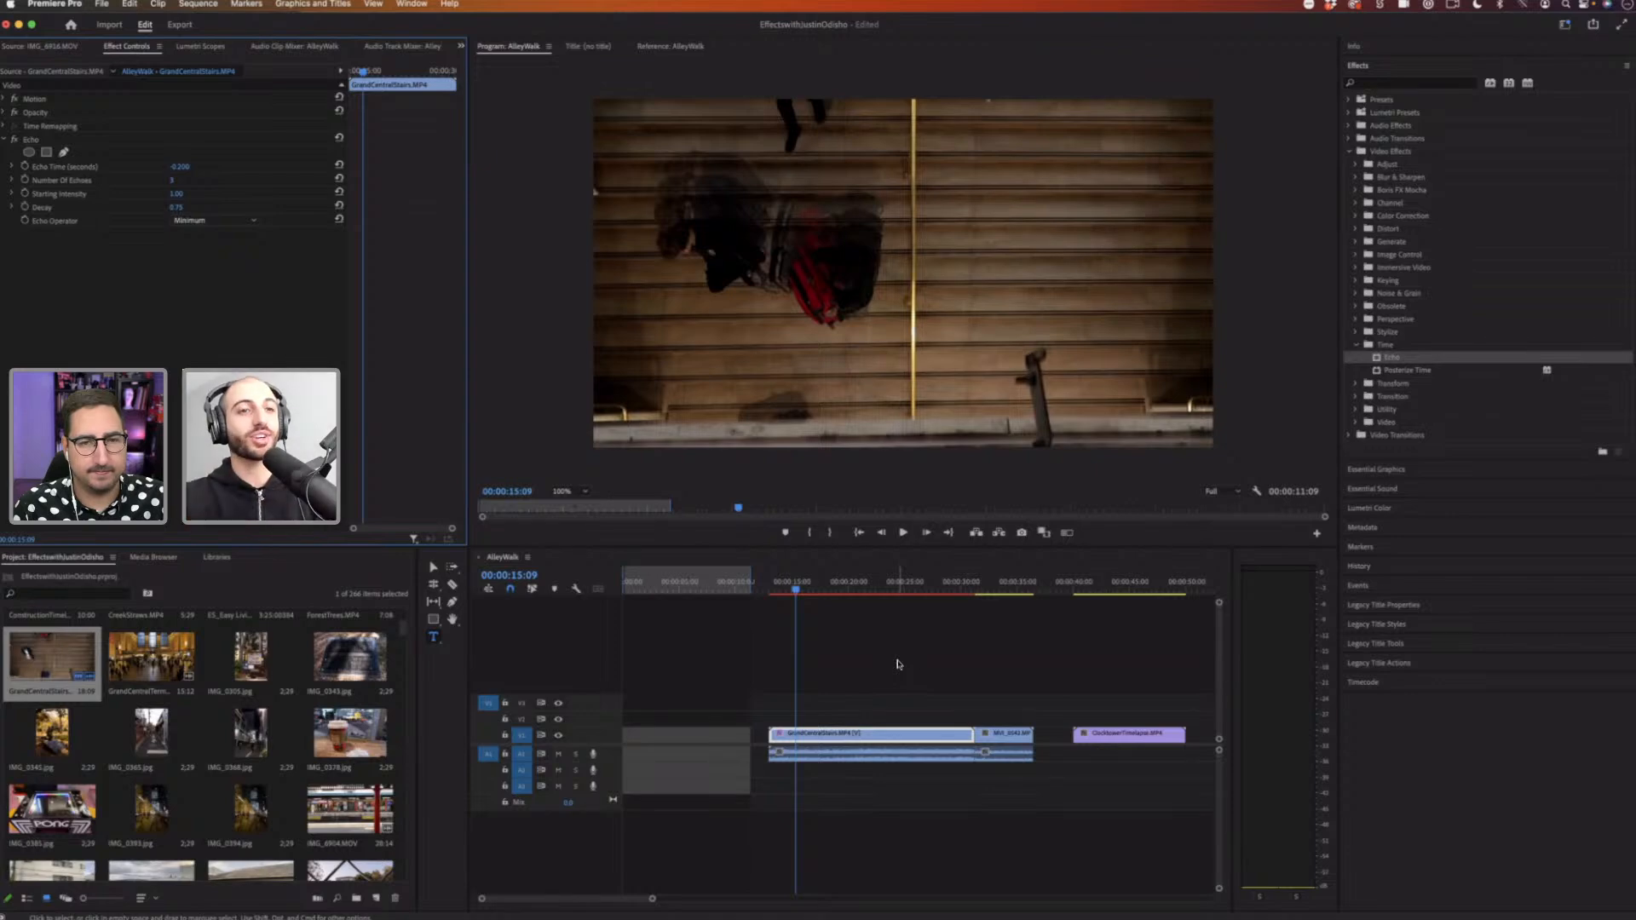
click(855, 672)
key(space)
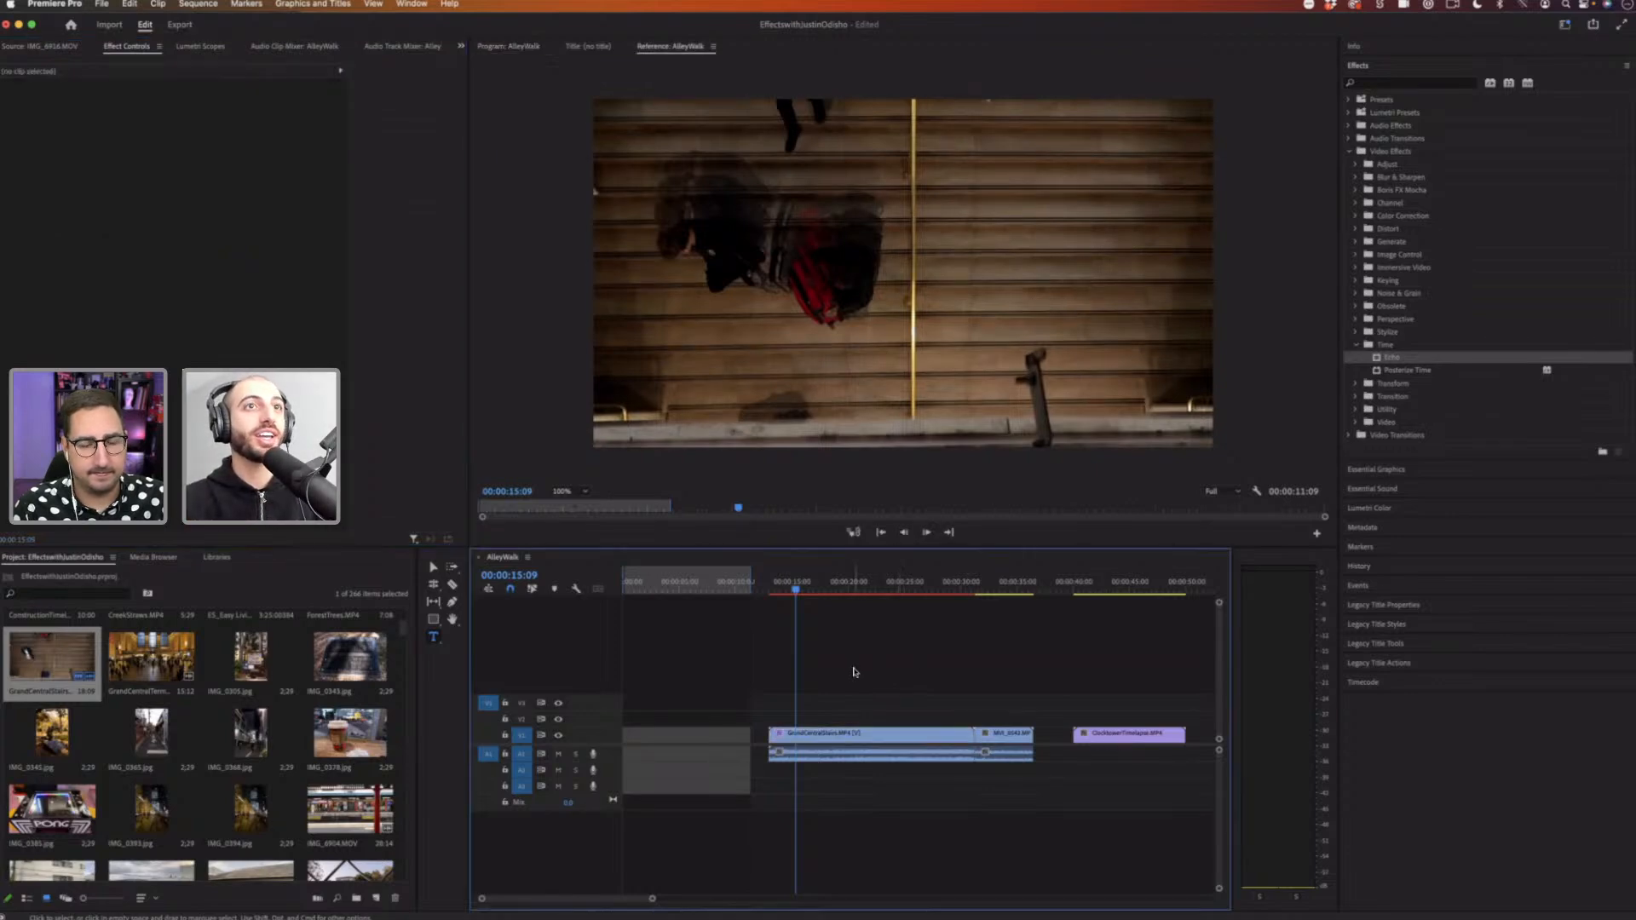
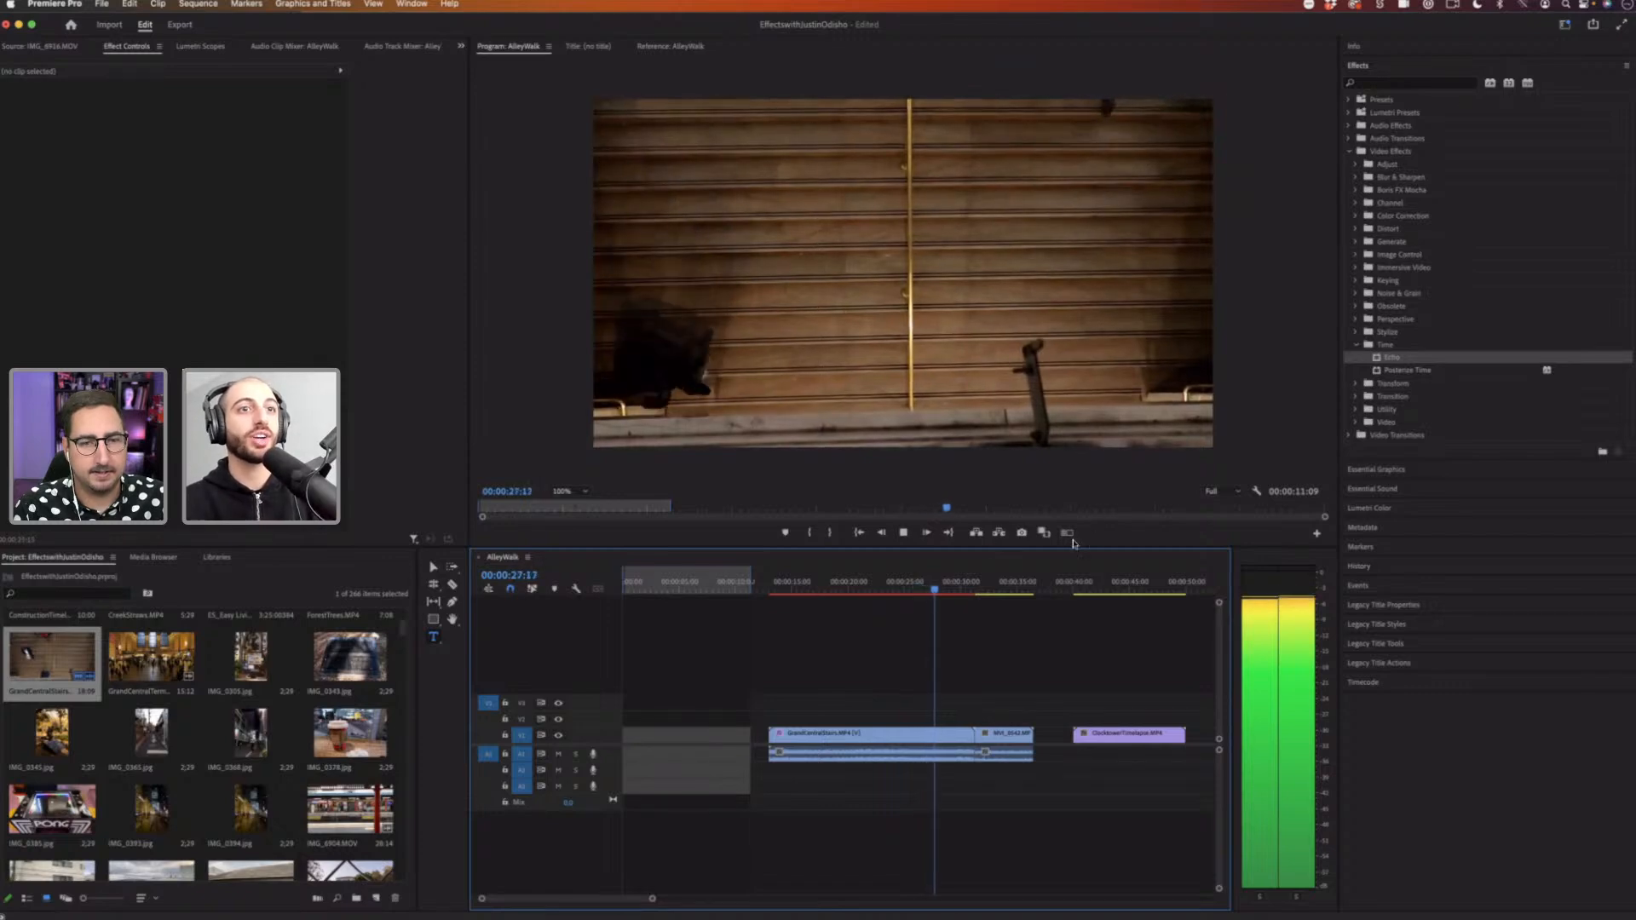
Step: Play the sequence from mid-way through the stairs clip to review the echo effect
click(809, 585)
click(808, 585)
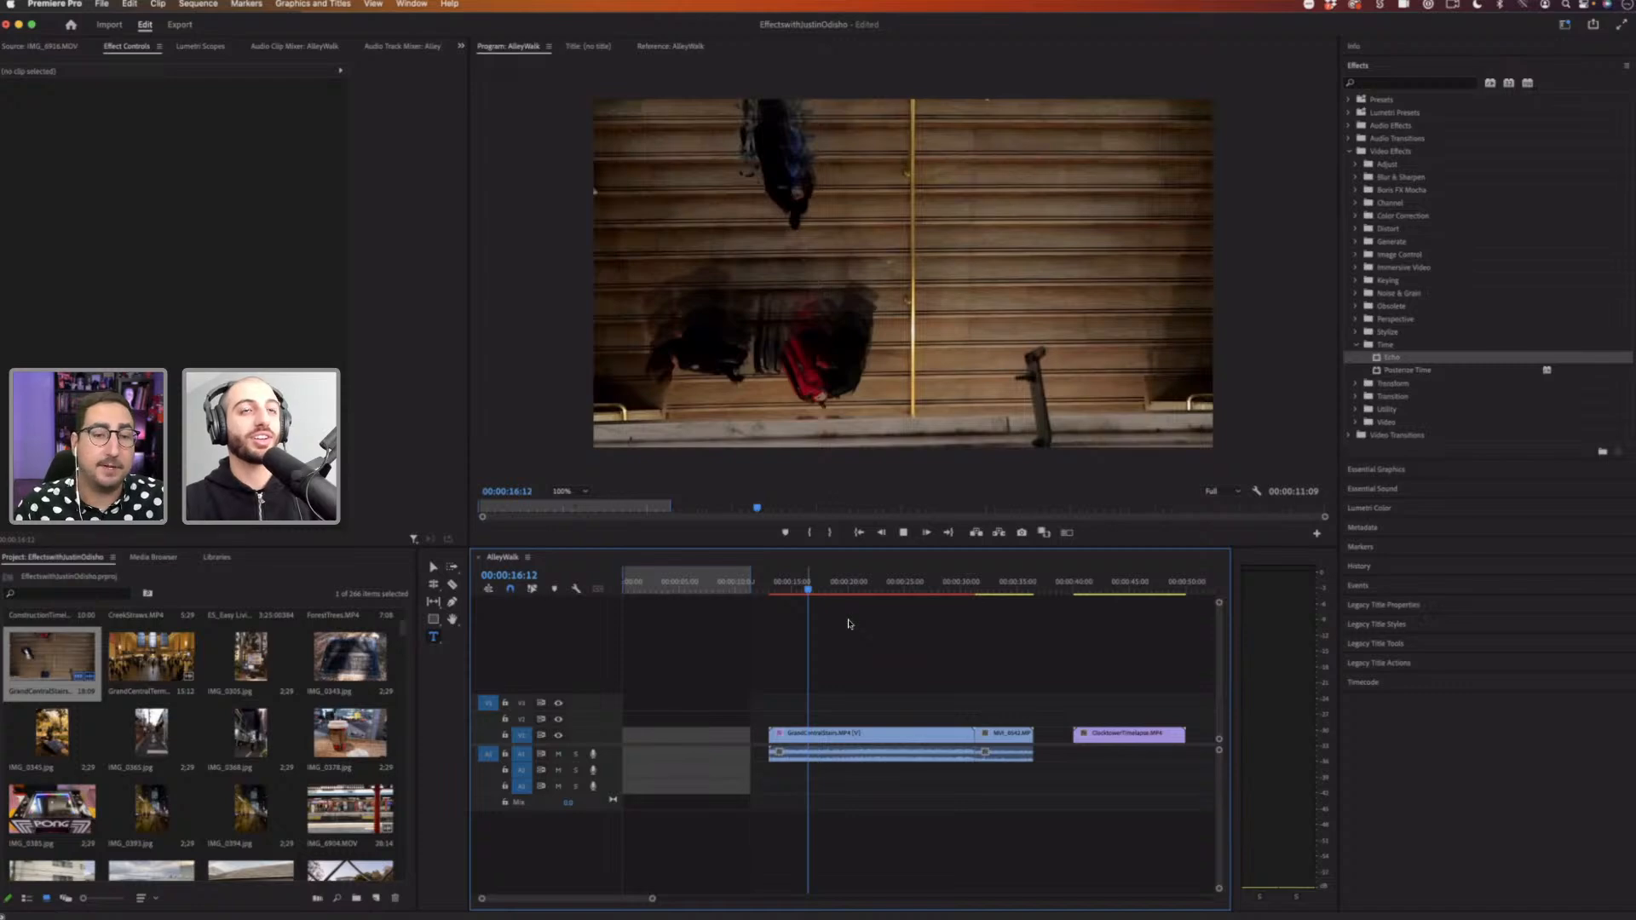
key(space)
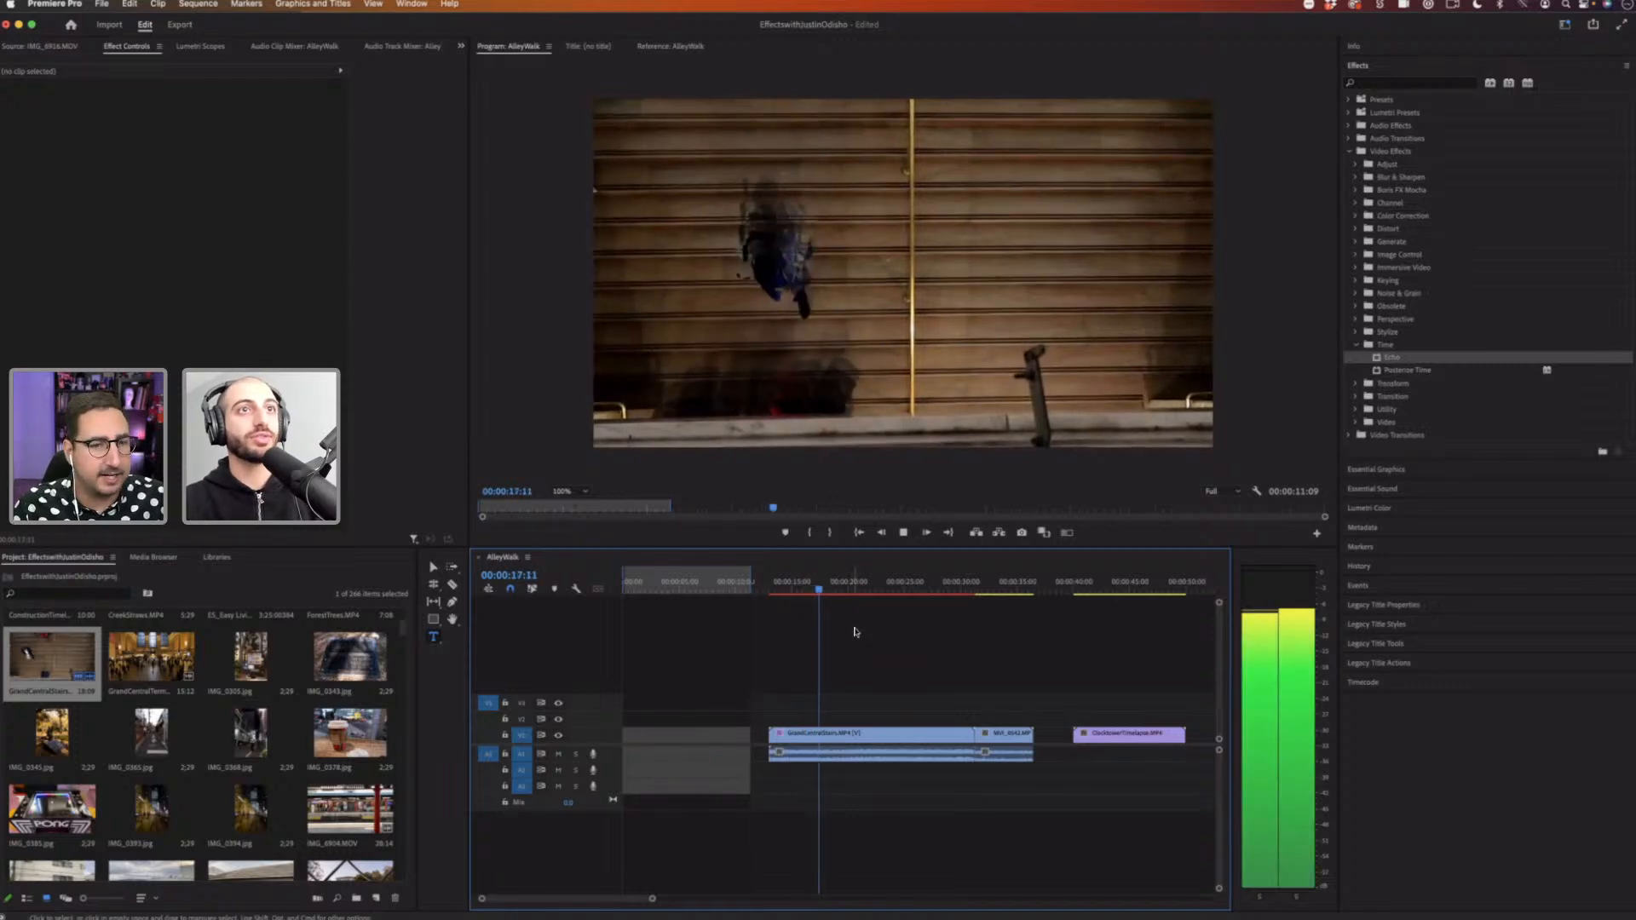
key(space)
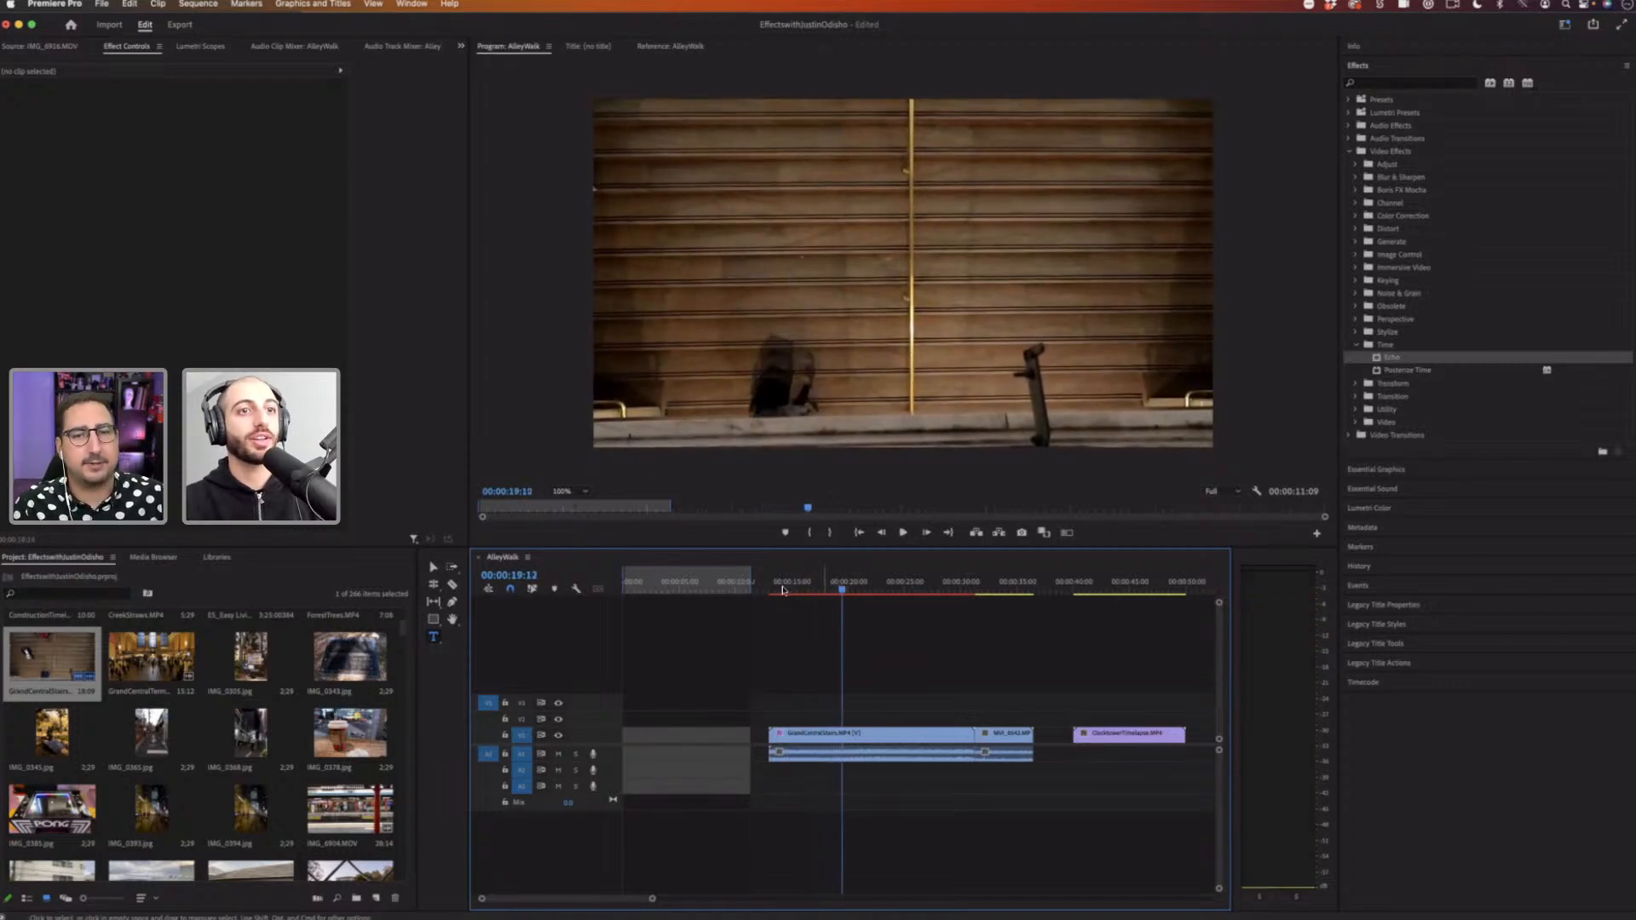
Step: Select the stairs clip at its start, turn on Echo Time keyframing and scrub the value to about -0.058 seconds
drag(783, 589, 776, 589)
click(829, 734)
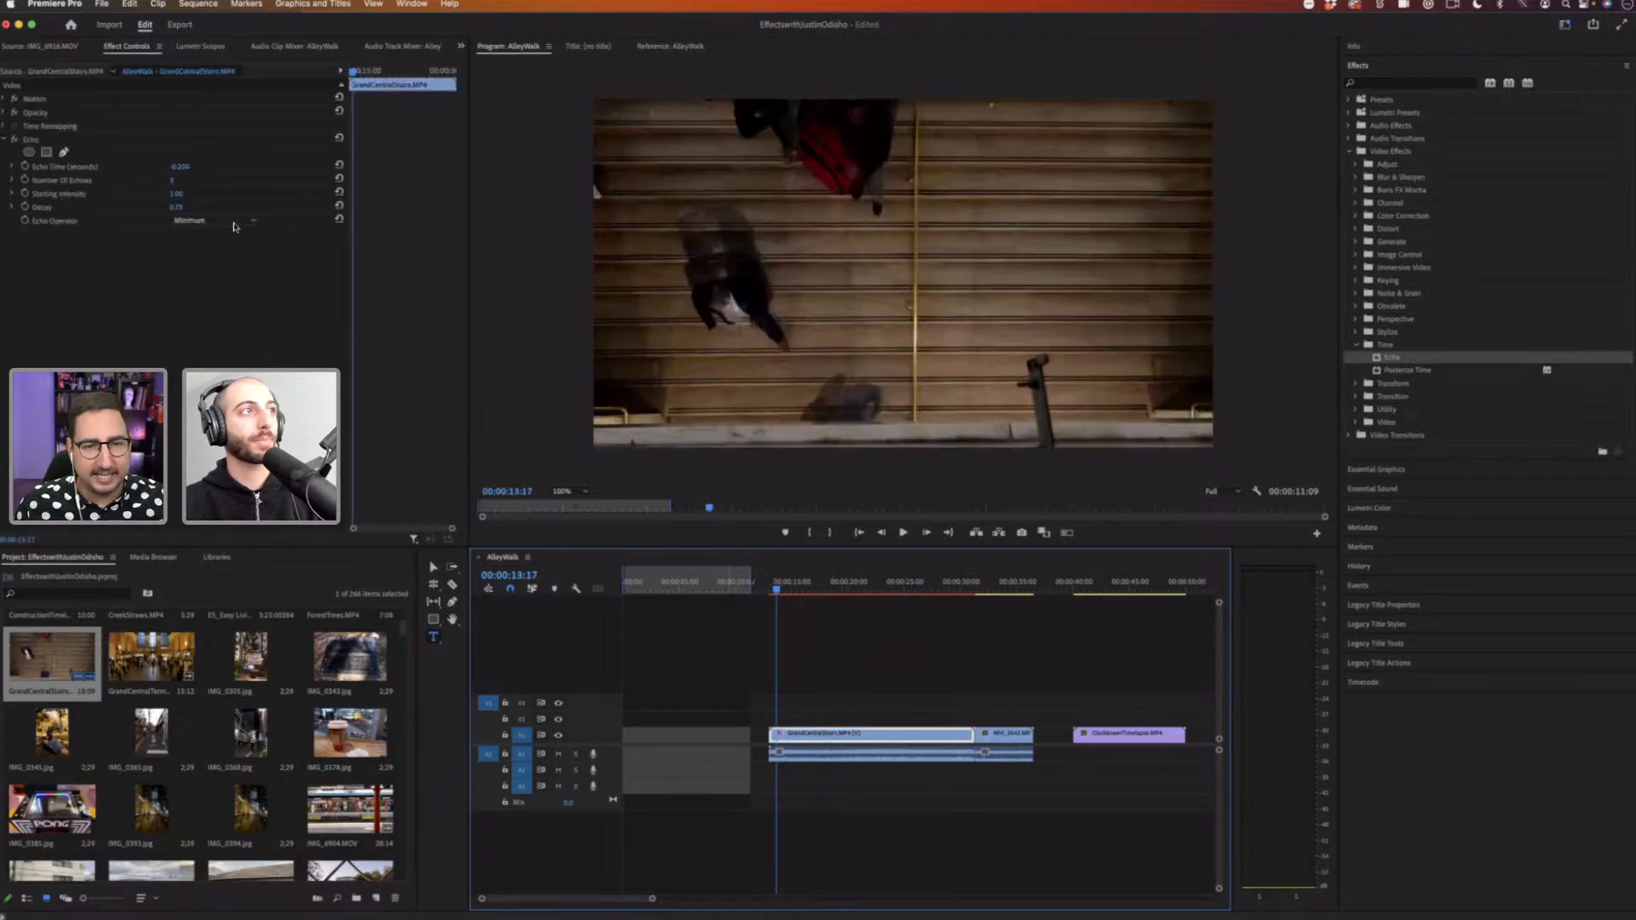
click(25, 166)
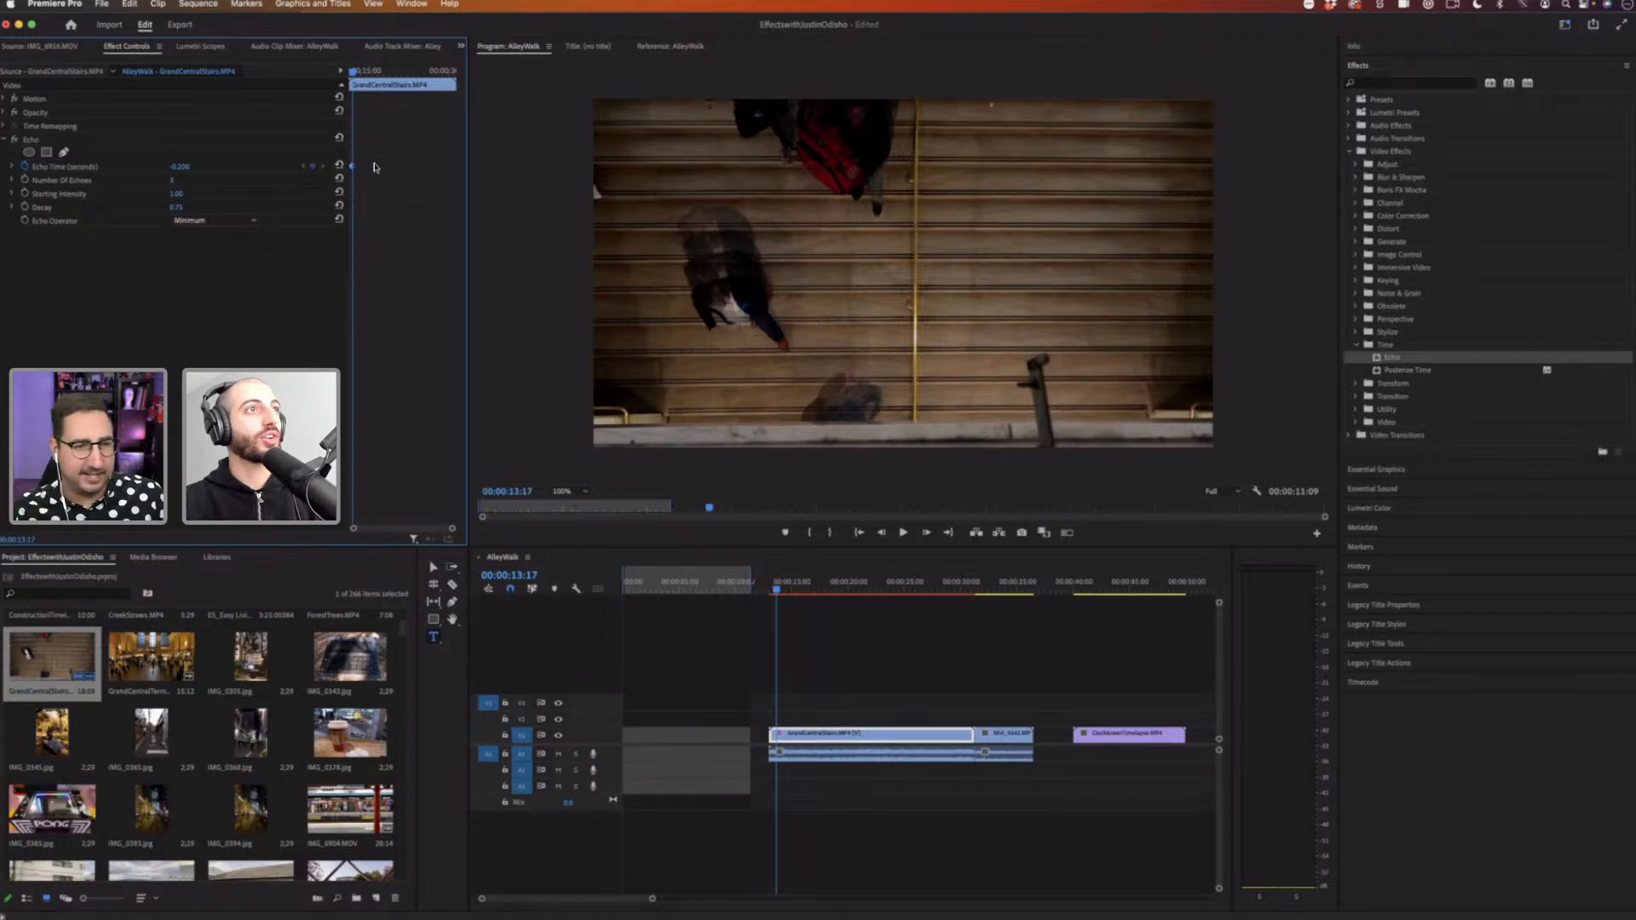
drag(193, 168, 341, 171)
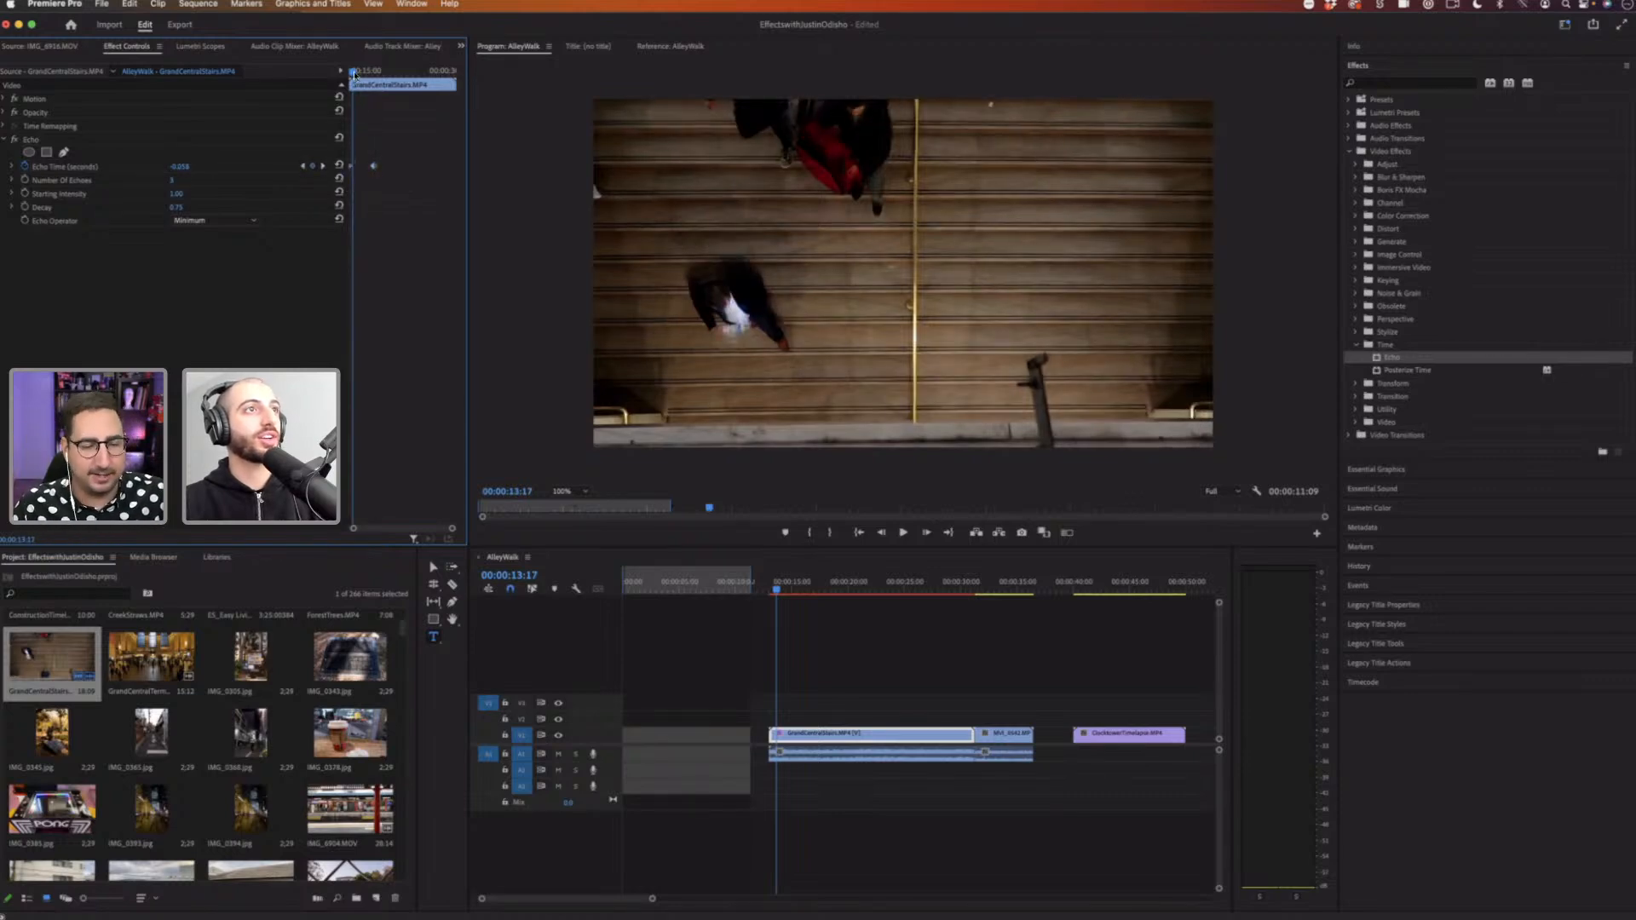
Step: Play the clip, then add a second Echo Time keyframe at 00:00:20:10 and reposition the keyframes
key(space)
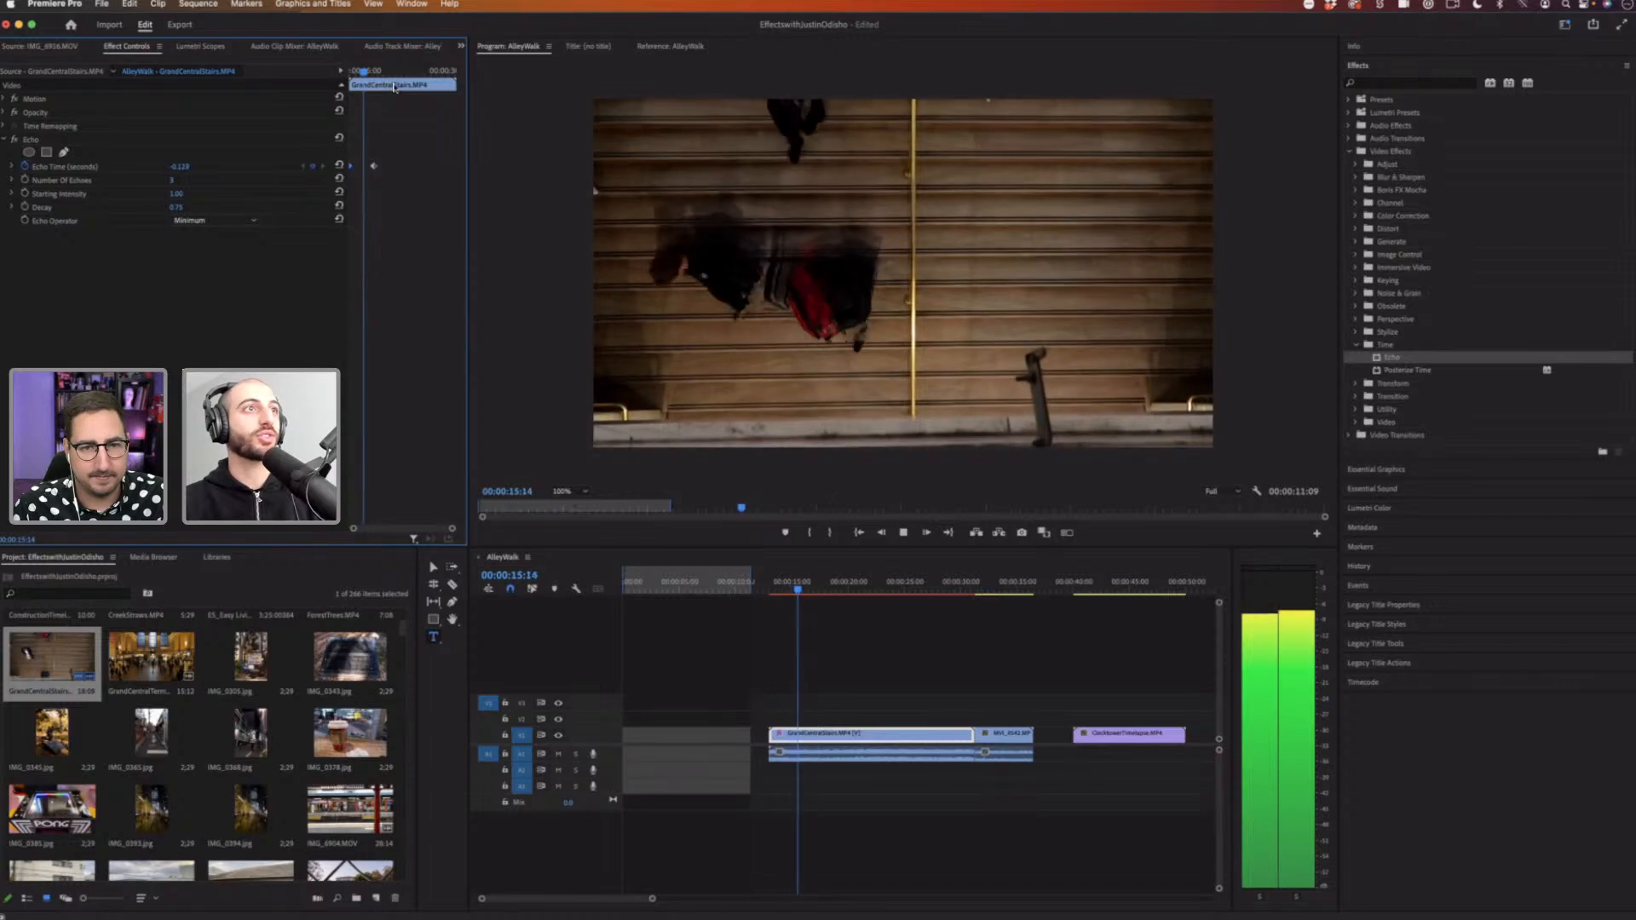
drag(374, 166, 368, 167)
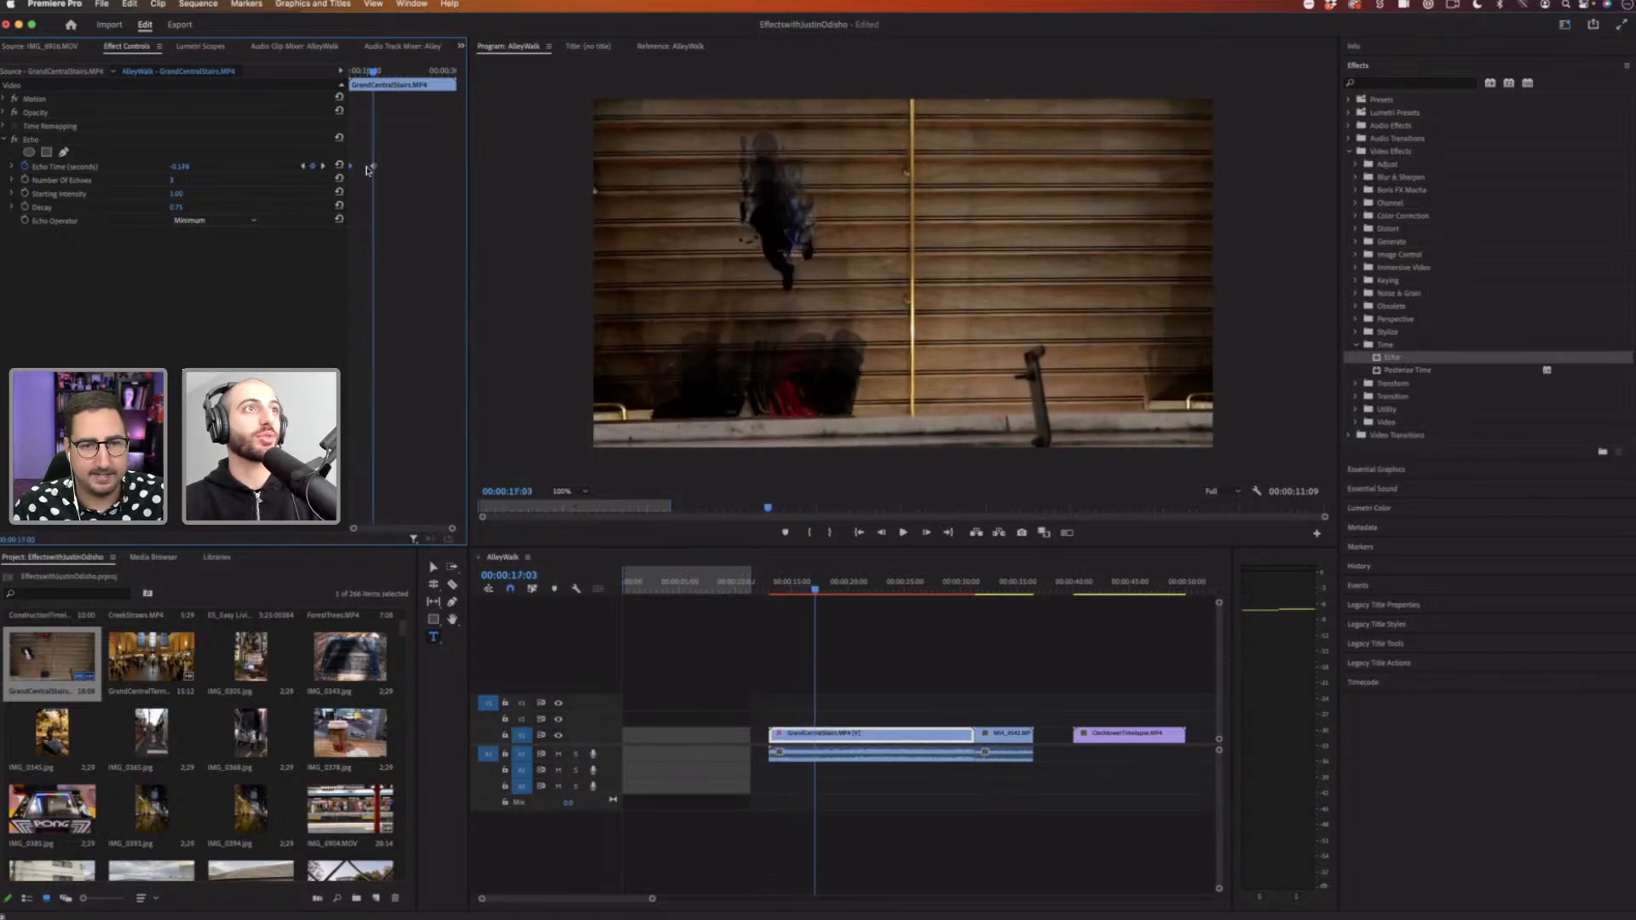
drag(380, 74, 394, 74)
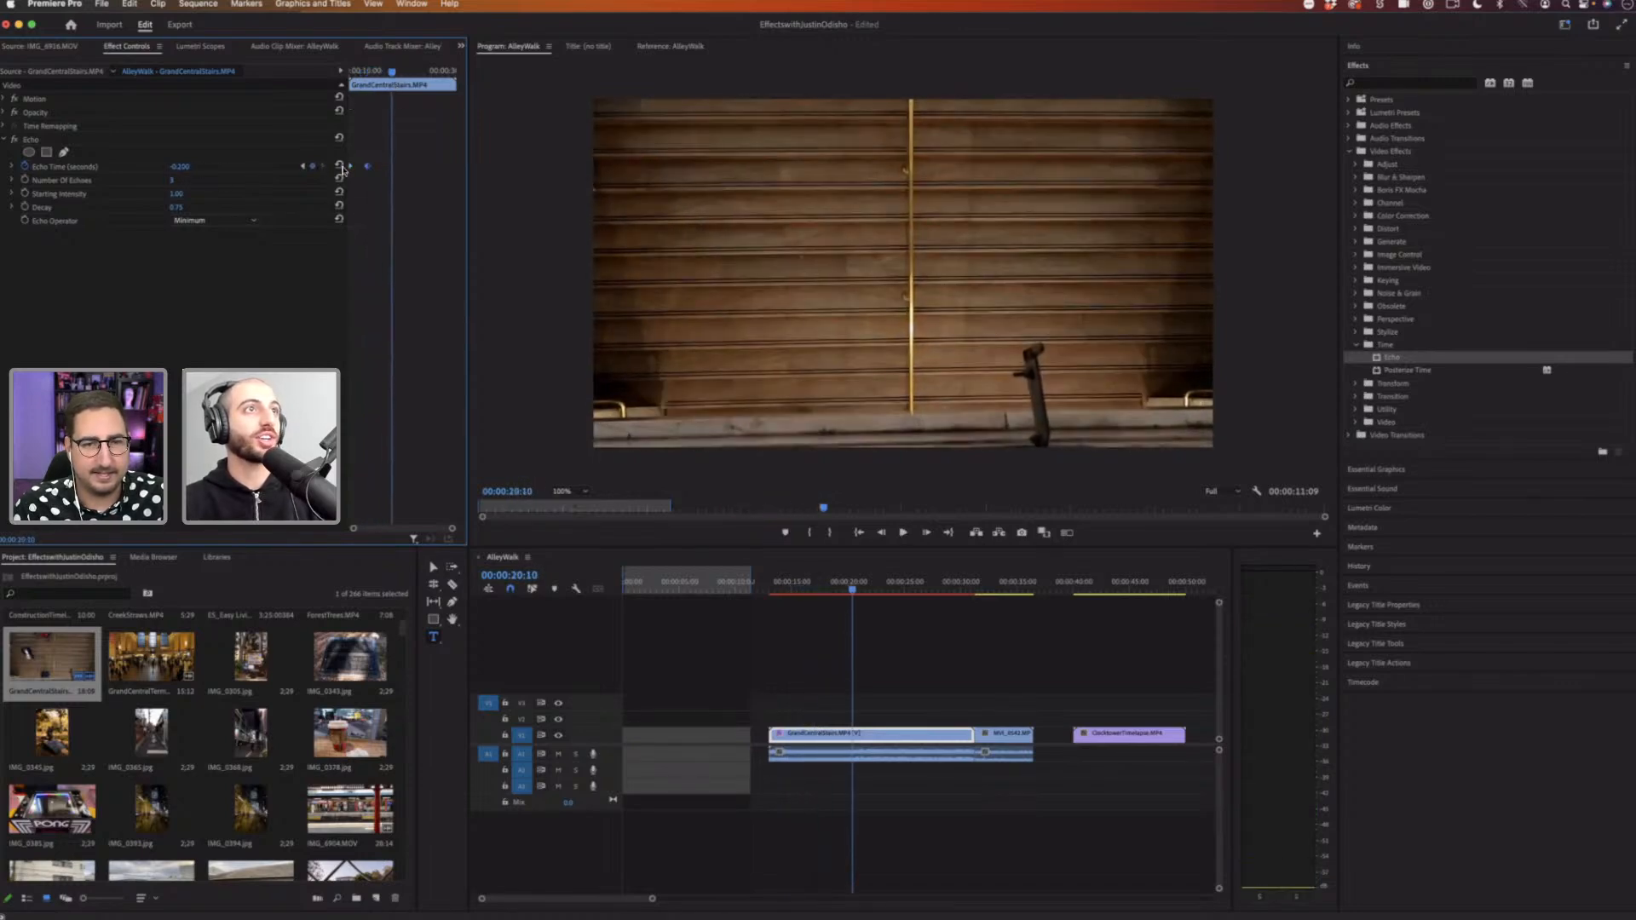
click(339, 166)
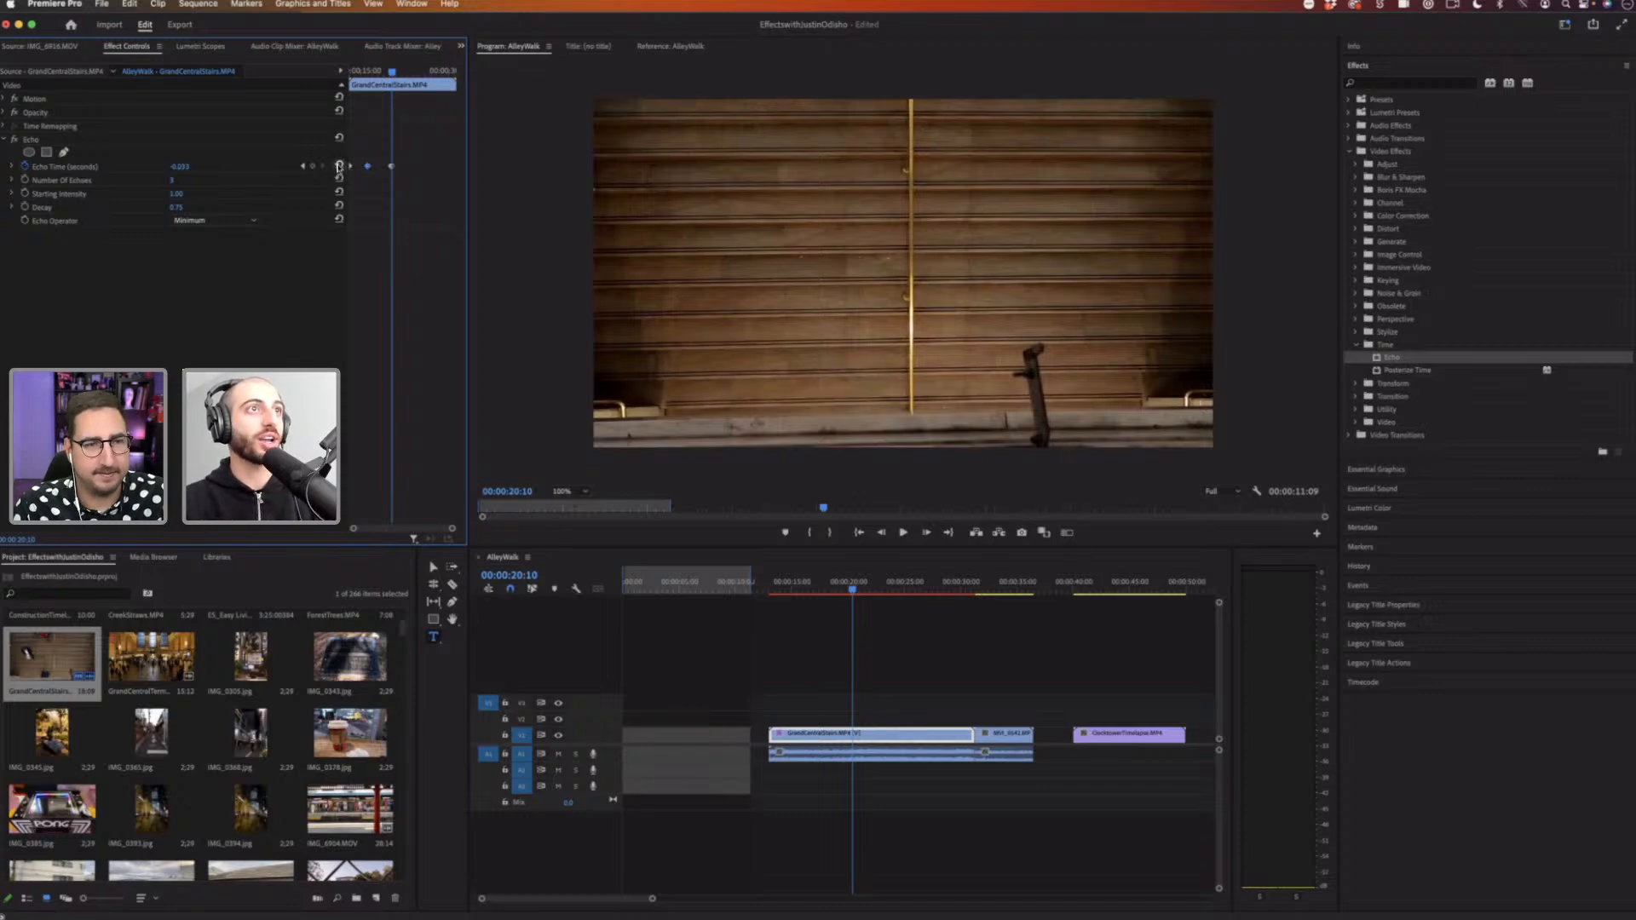
drag(391, 166, 378, 167)
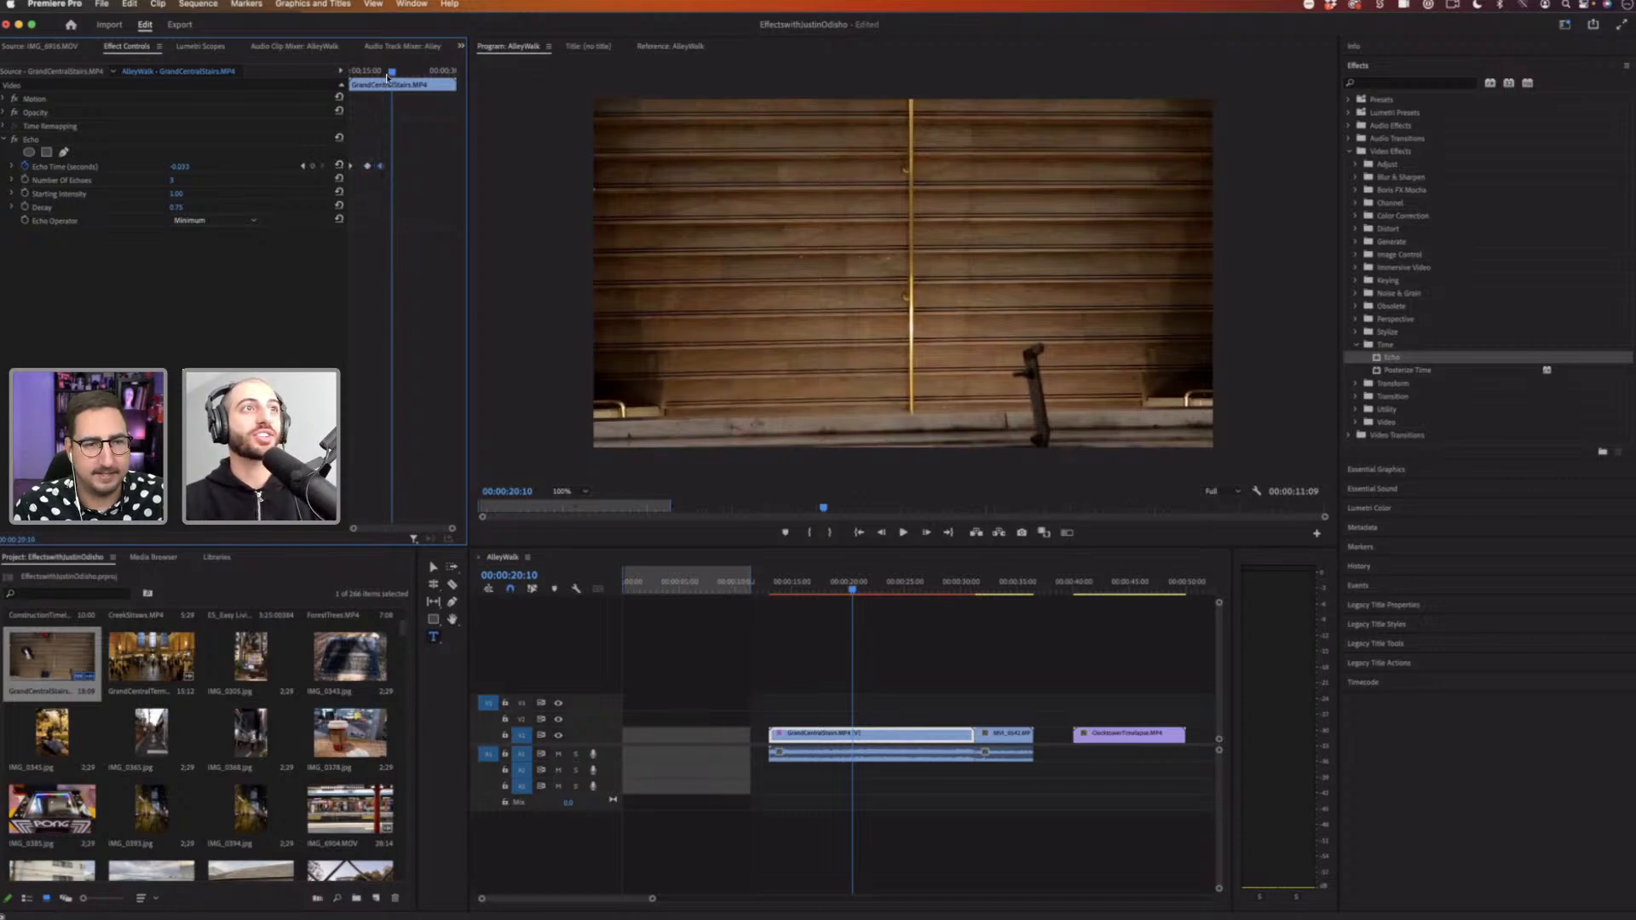
Step: Rewind to the clip start and play it to review the animated echo
drag(388, 76, 233, 81)
key(space)
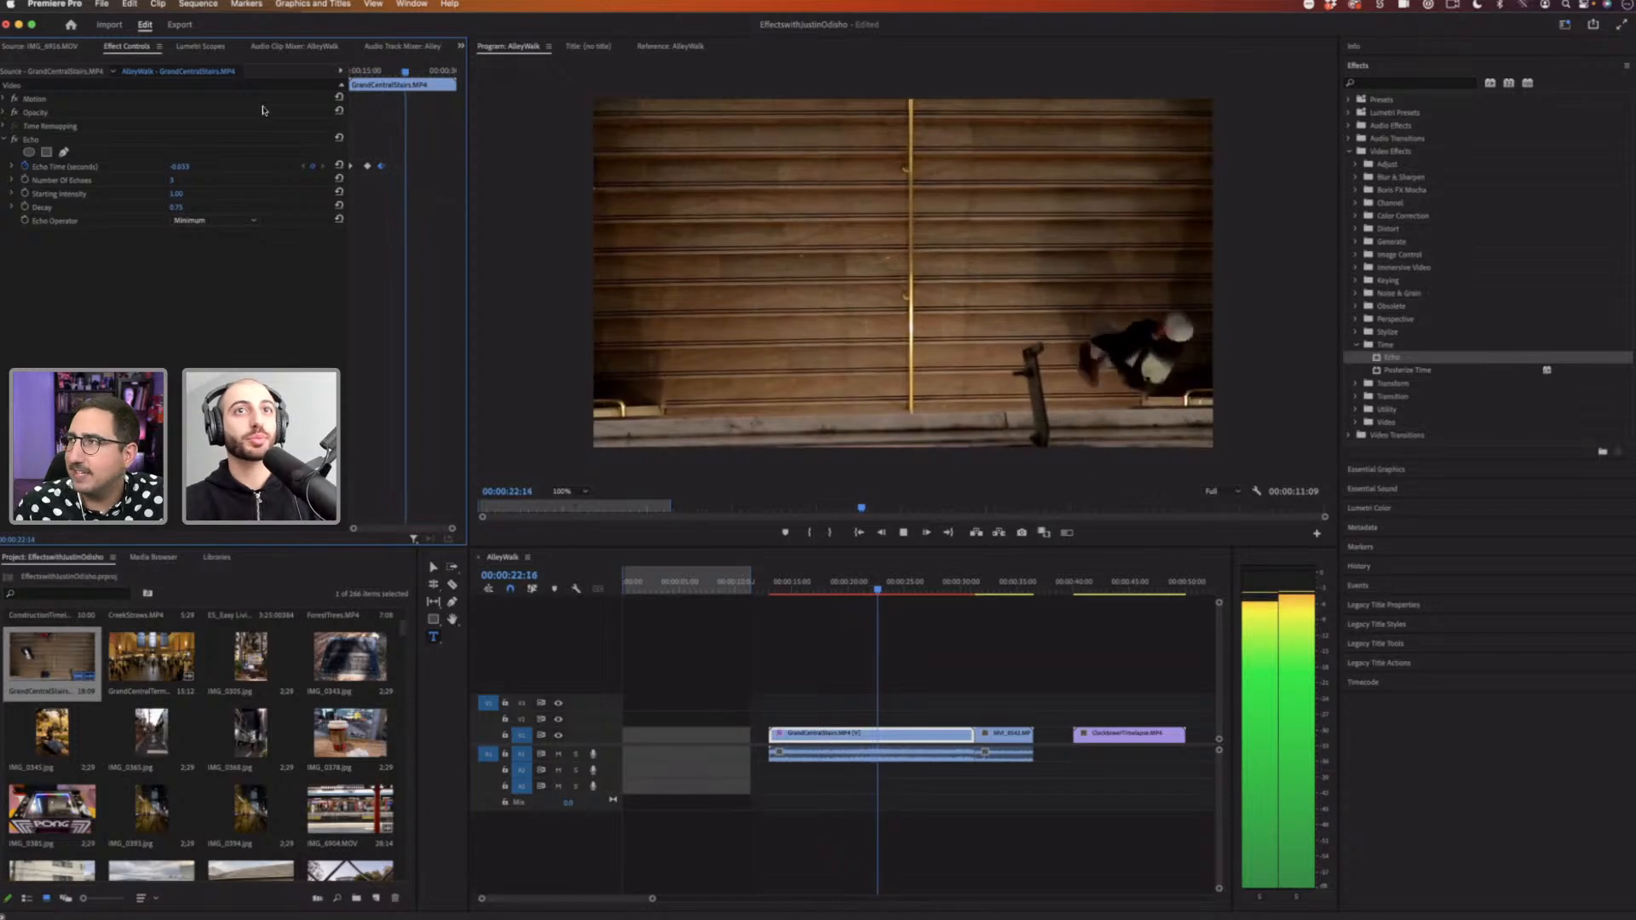
key(space)
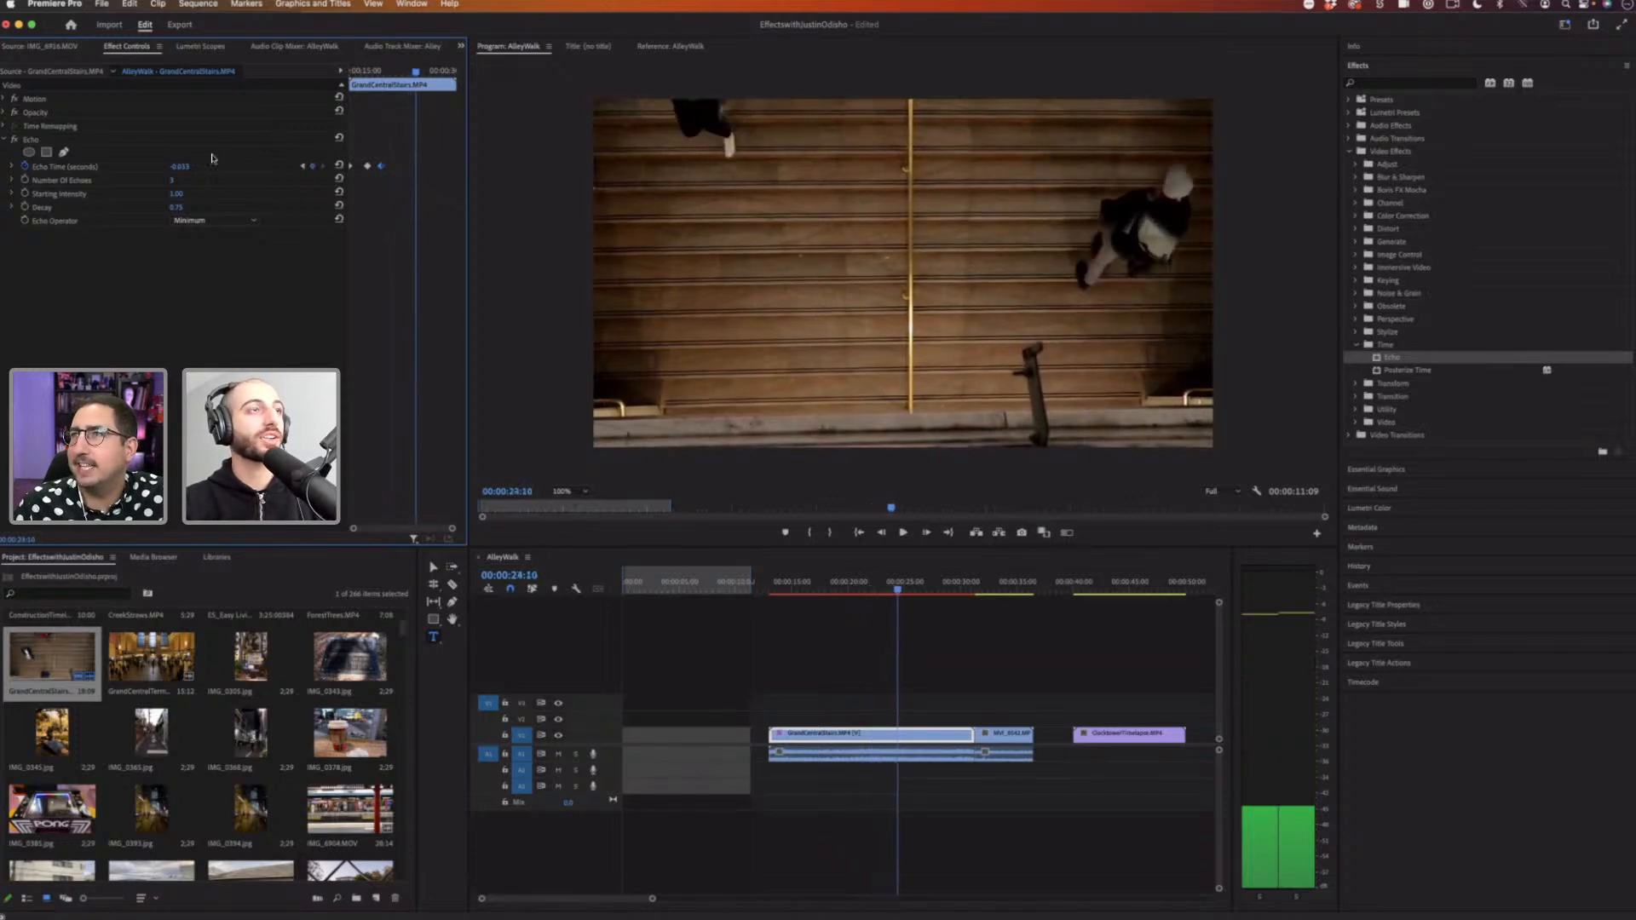
Step: Set the Echo Time to 0 seconds at the current frame near the clip's end
click(180, 166)
text(0)
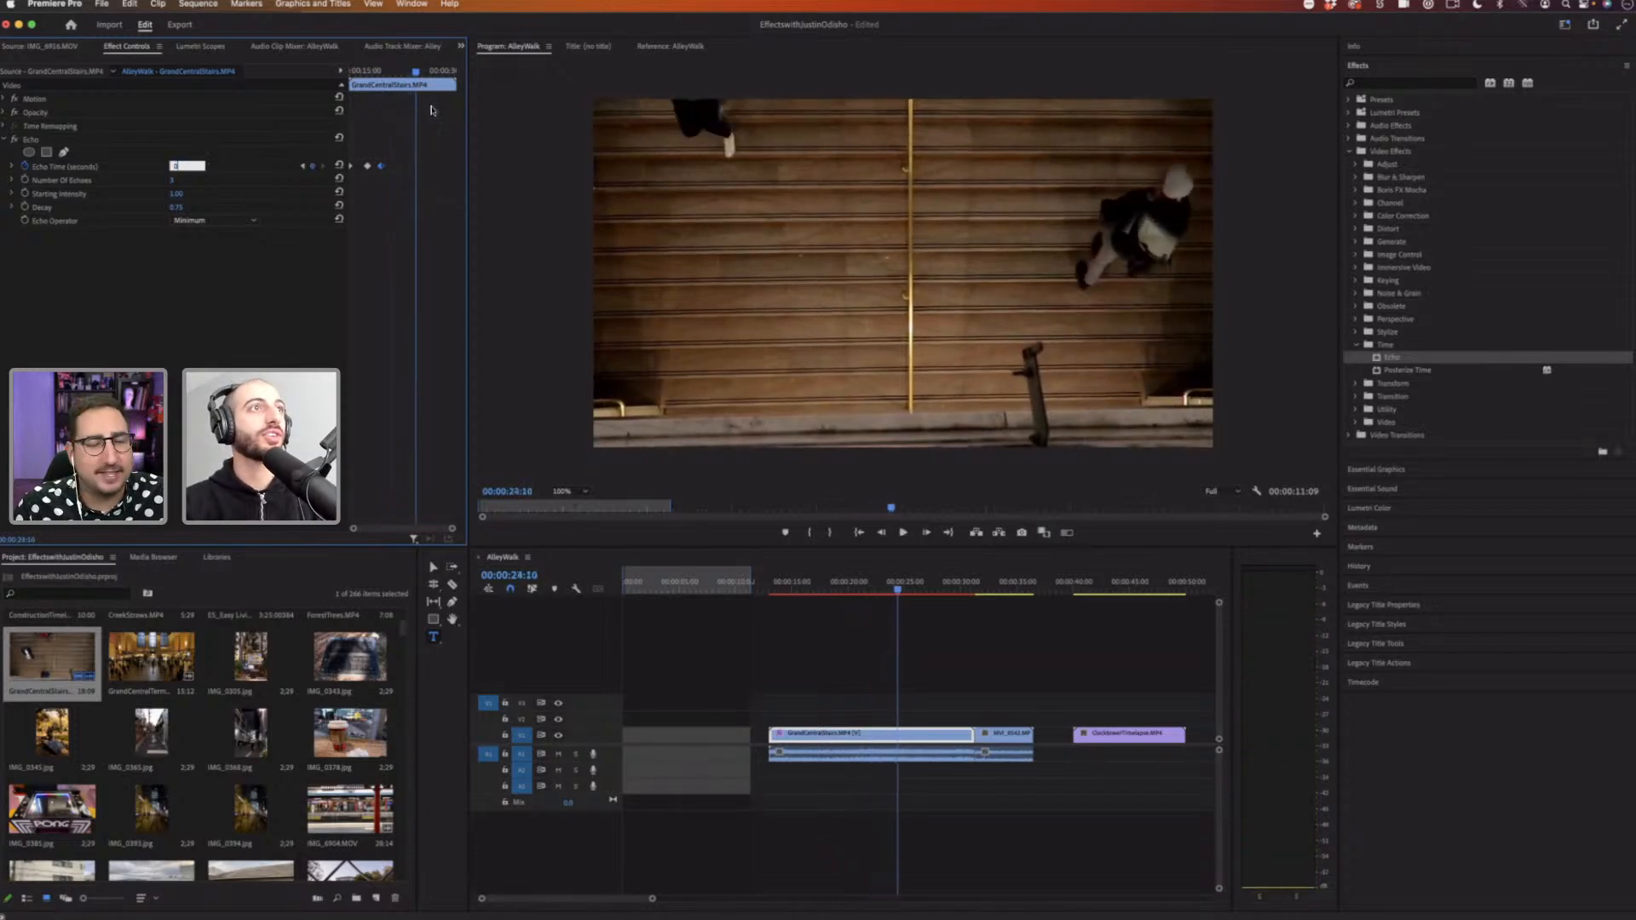
key(Return)
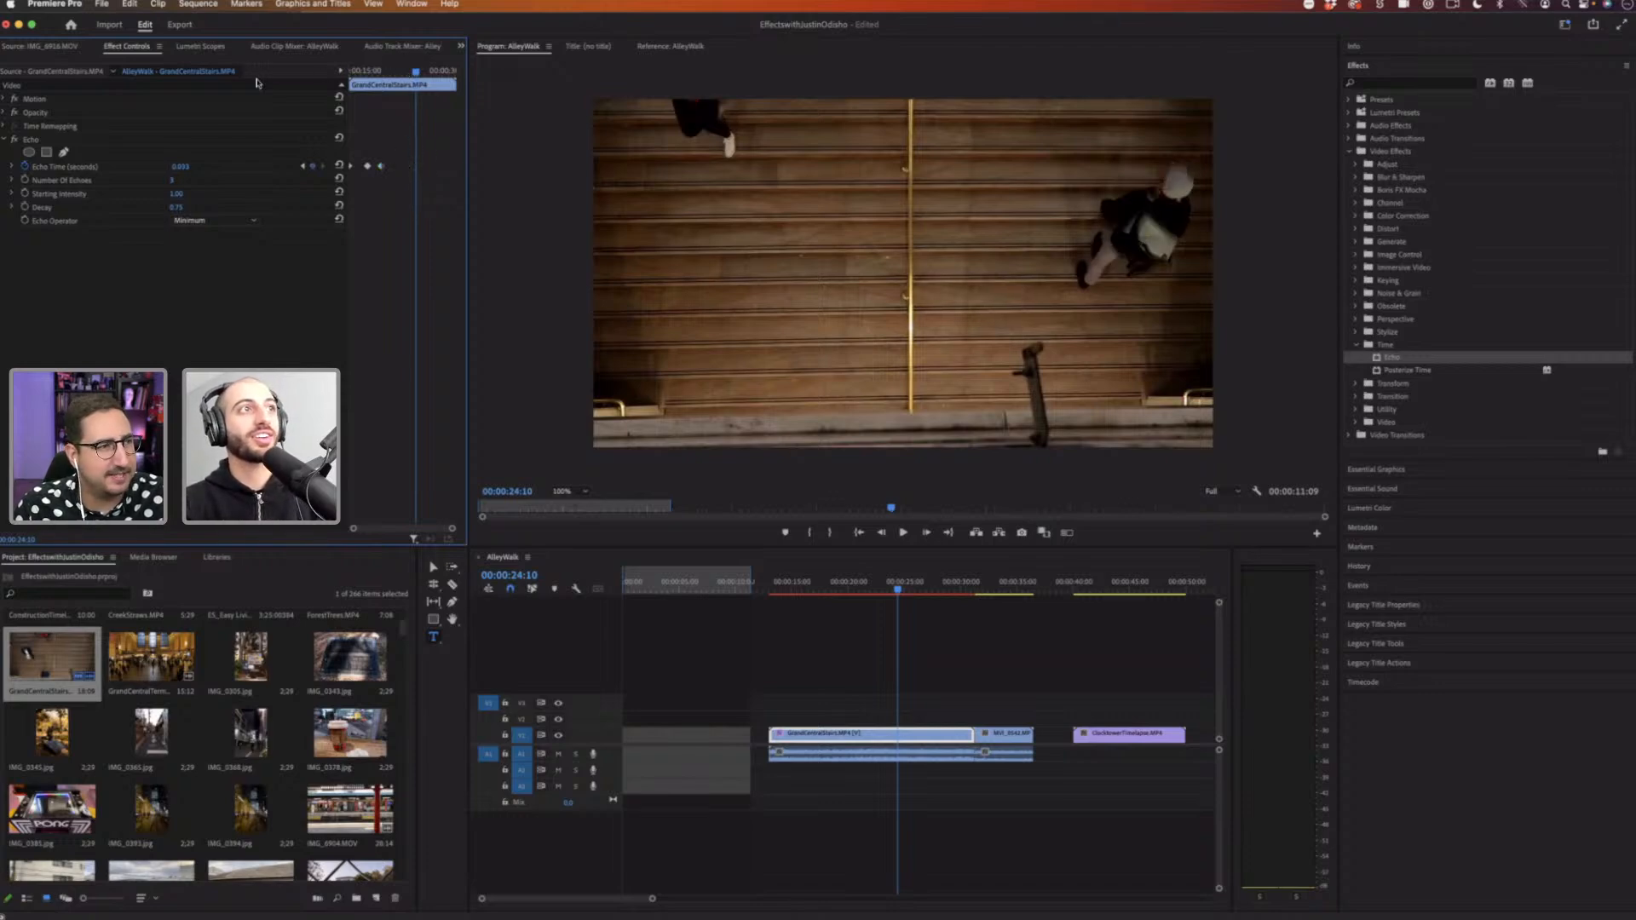
Step: Jump back to the start of the stairs clip and set the Echo Time there to 0 seconds
key(Up)
key(Up)
key(Up)
click(190, 164)
text(0)
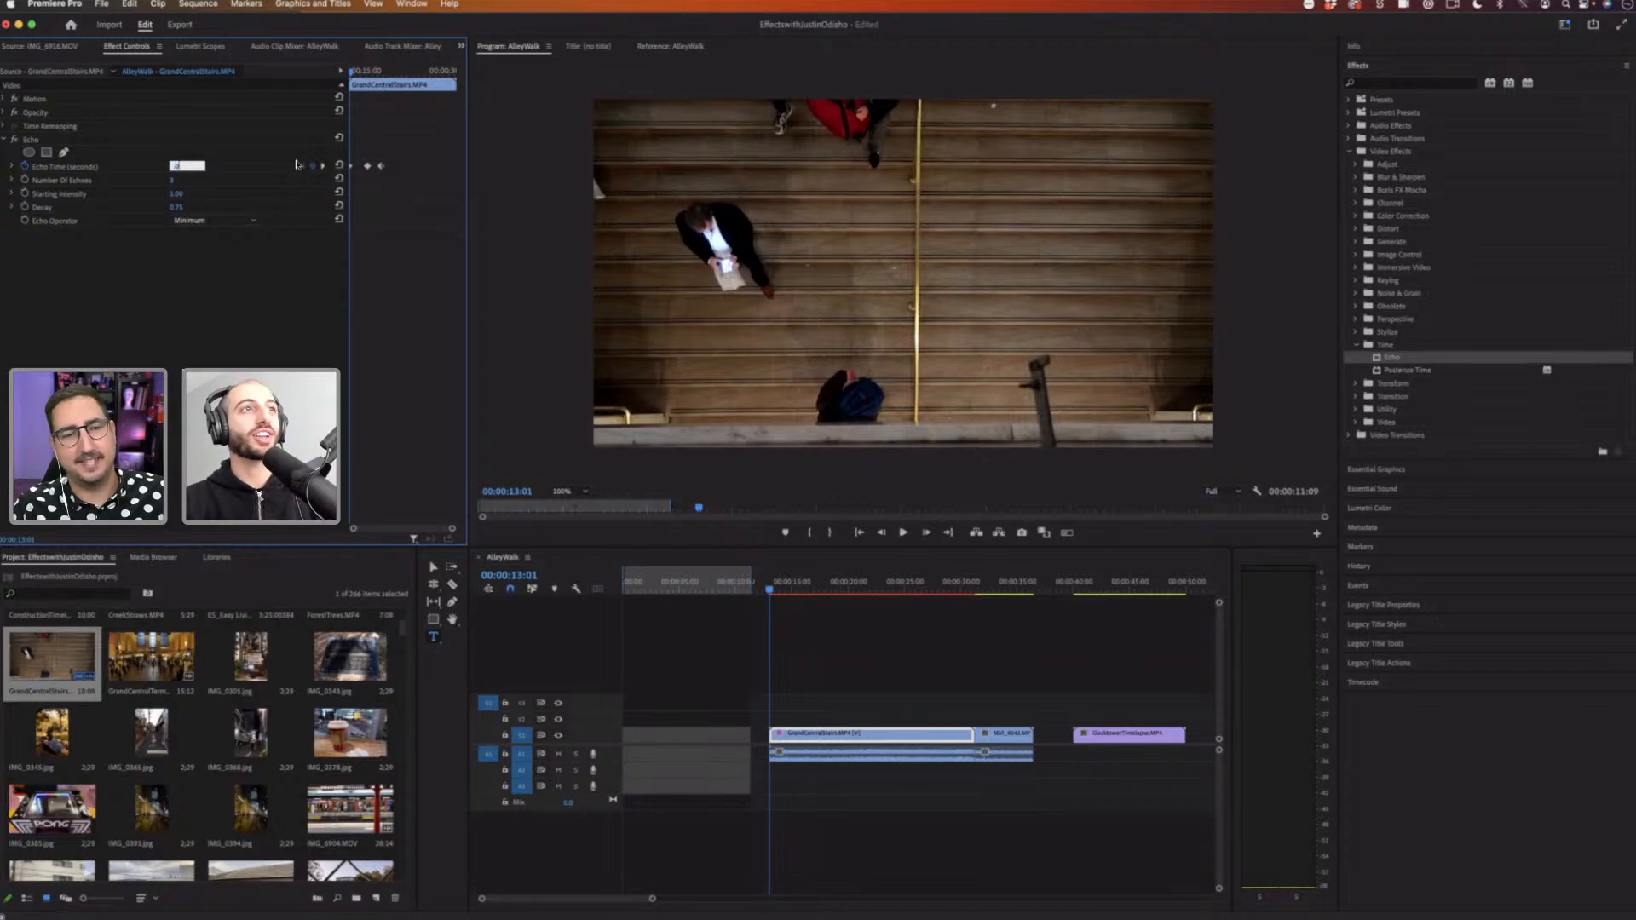
key(Return)
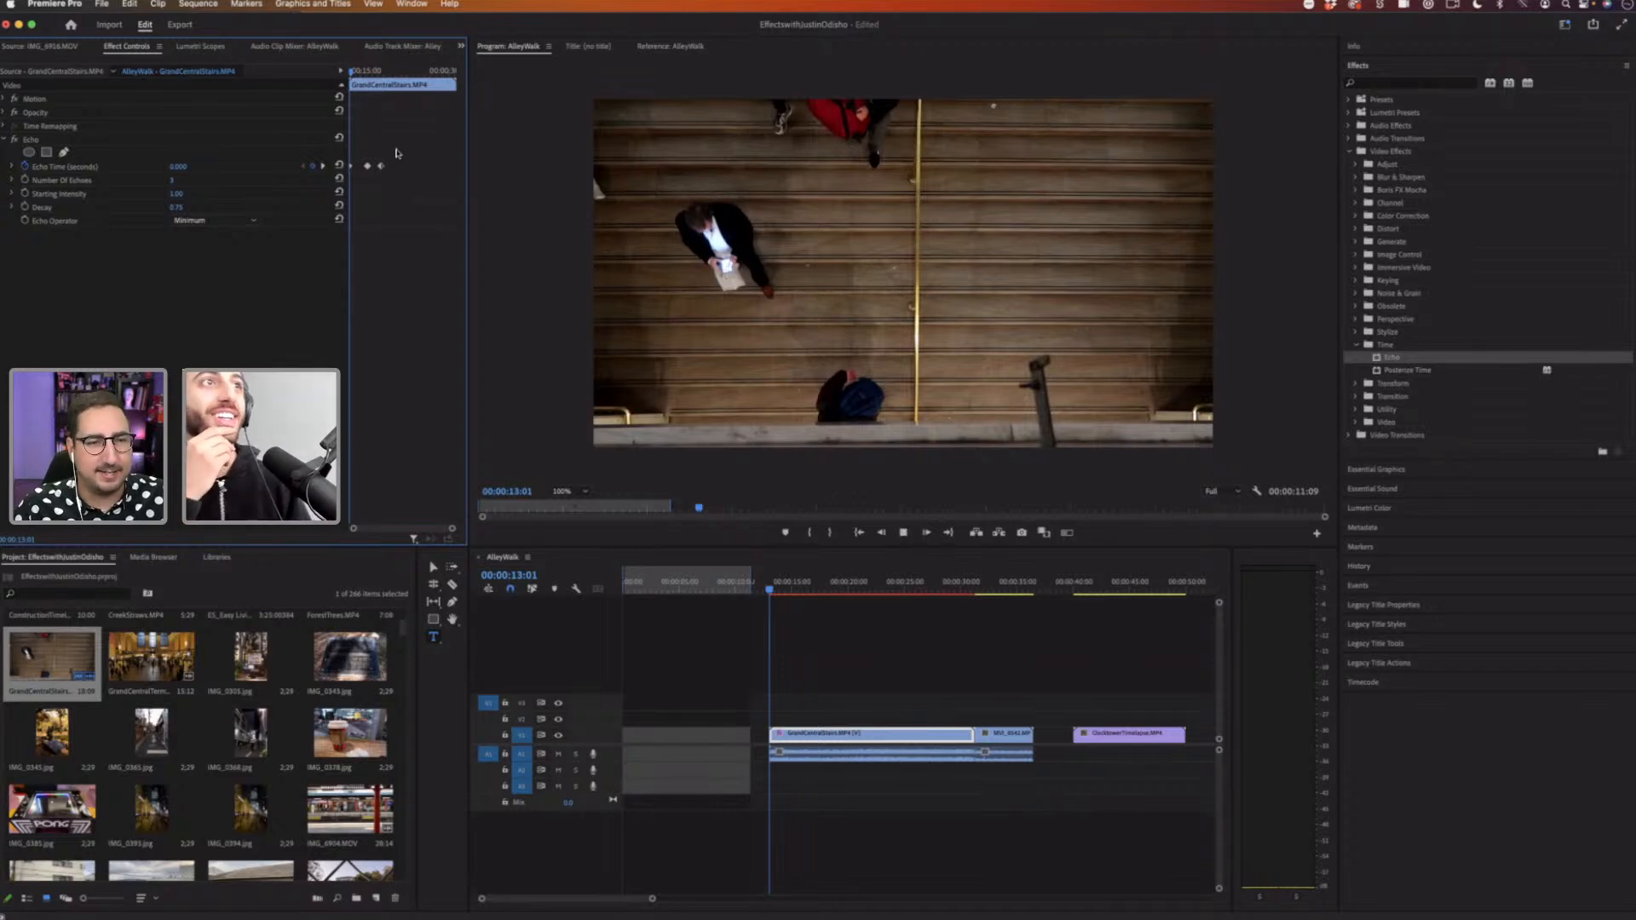
Step: Play the clip briefly, then search the effects for Black & White and apply it to the stairs clip
key(space)
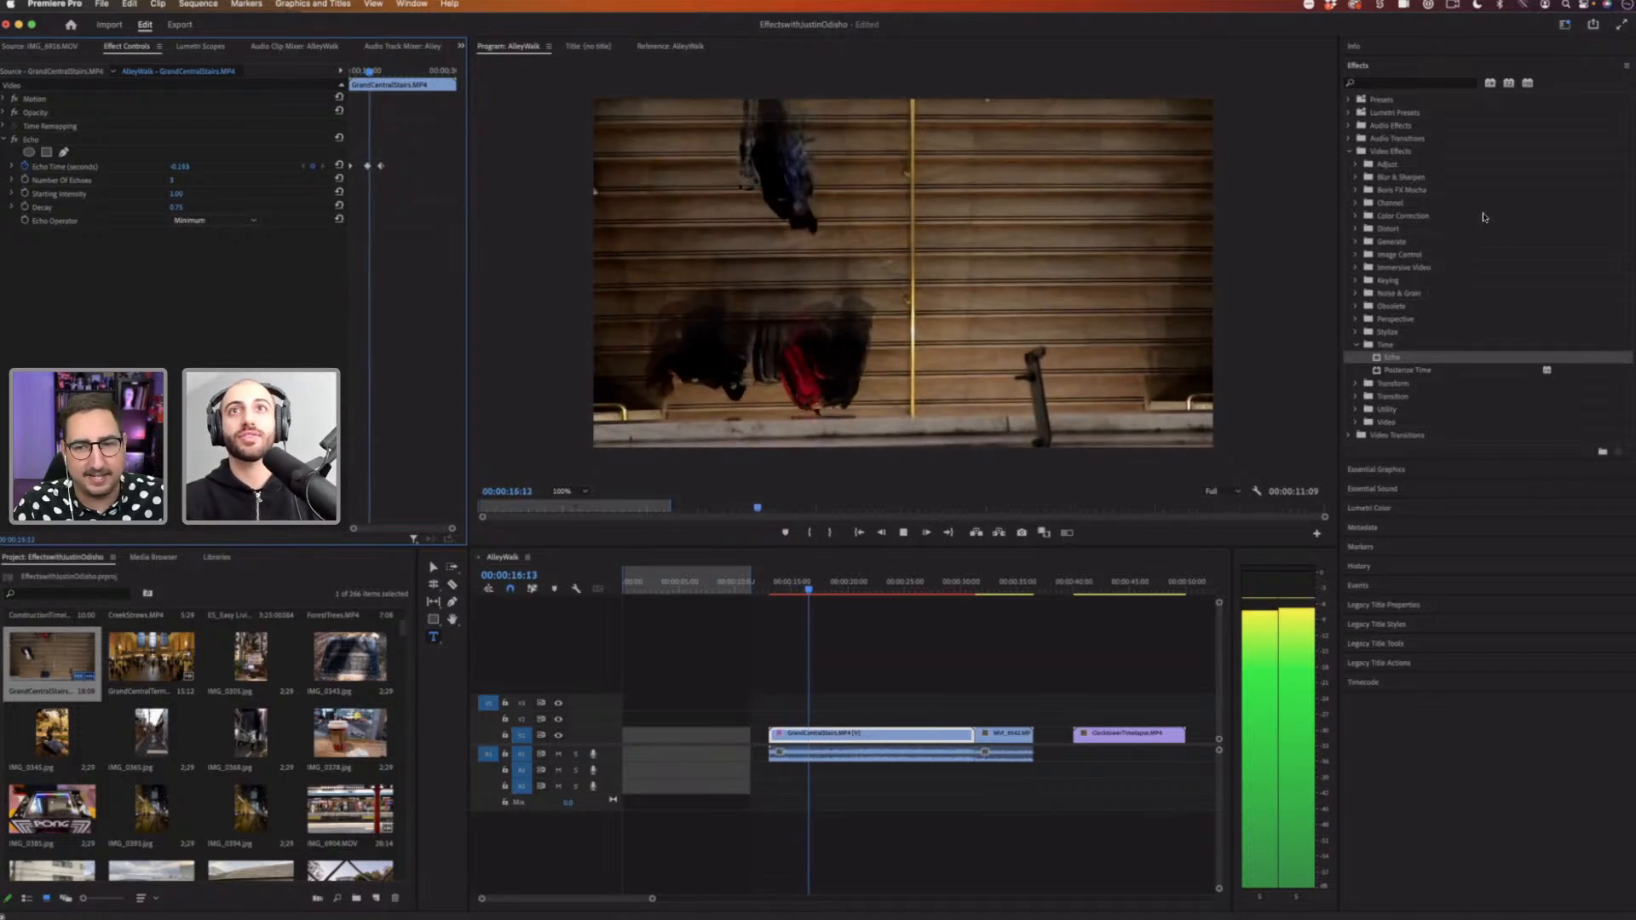
key(space)
click(1364, 81)
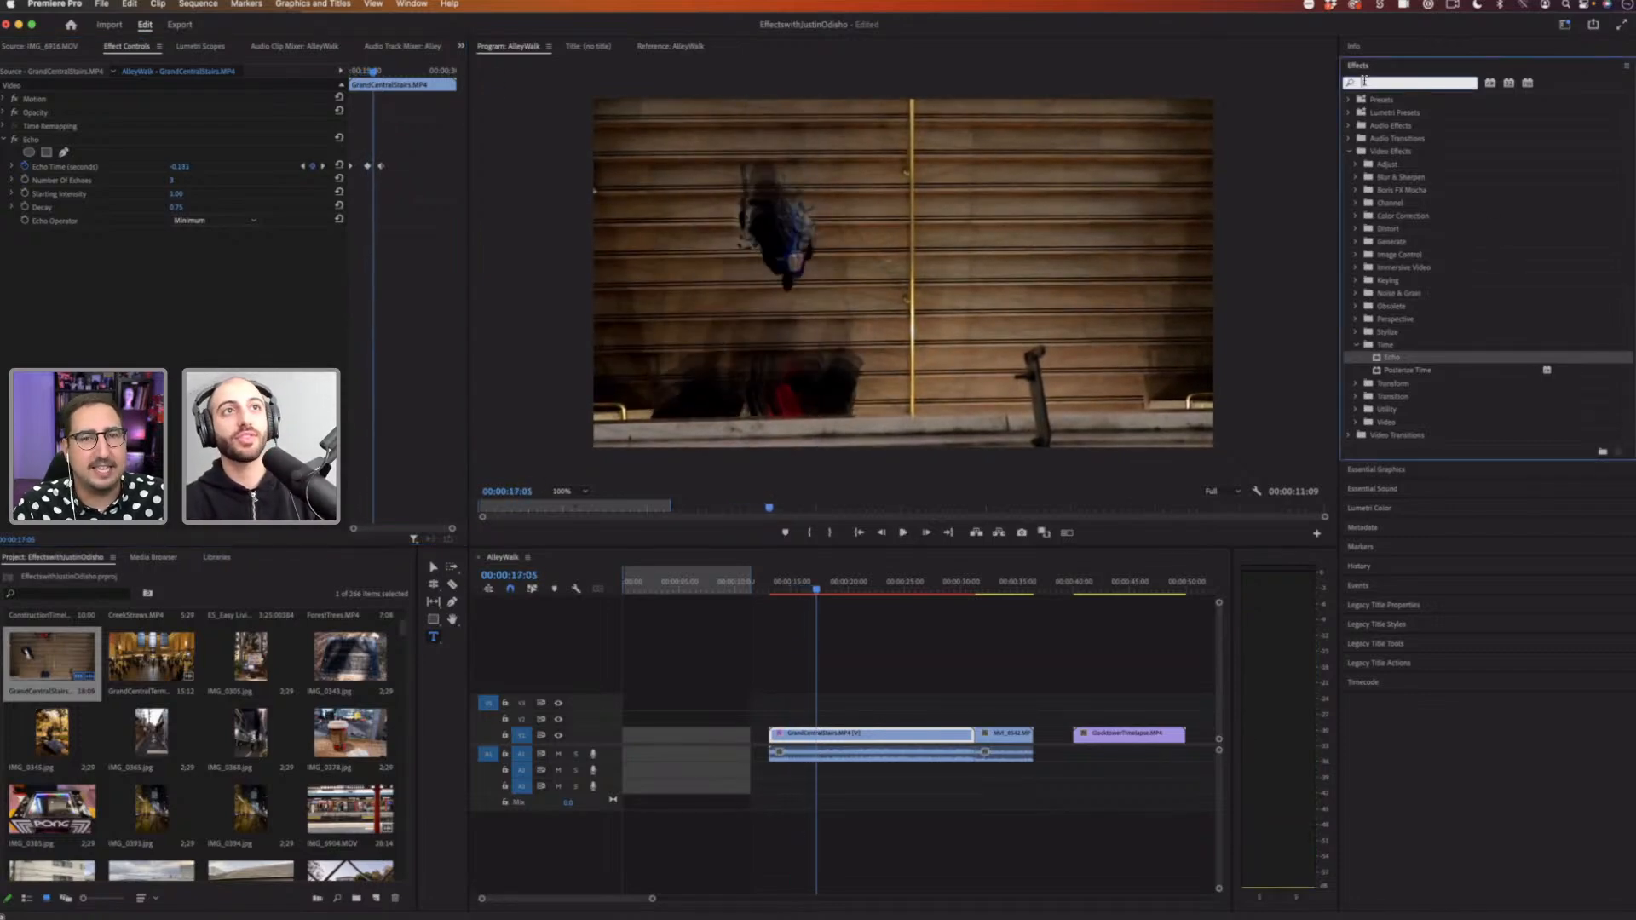
text(black)
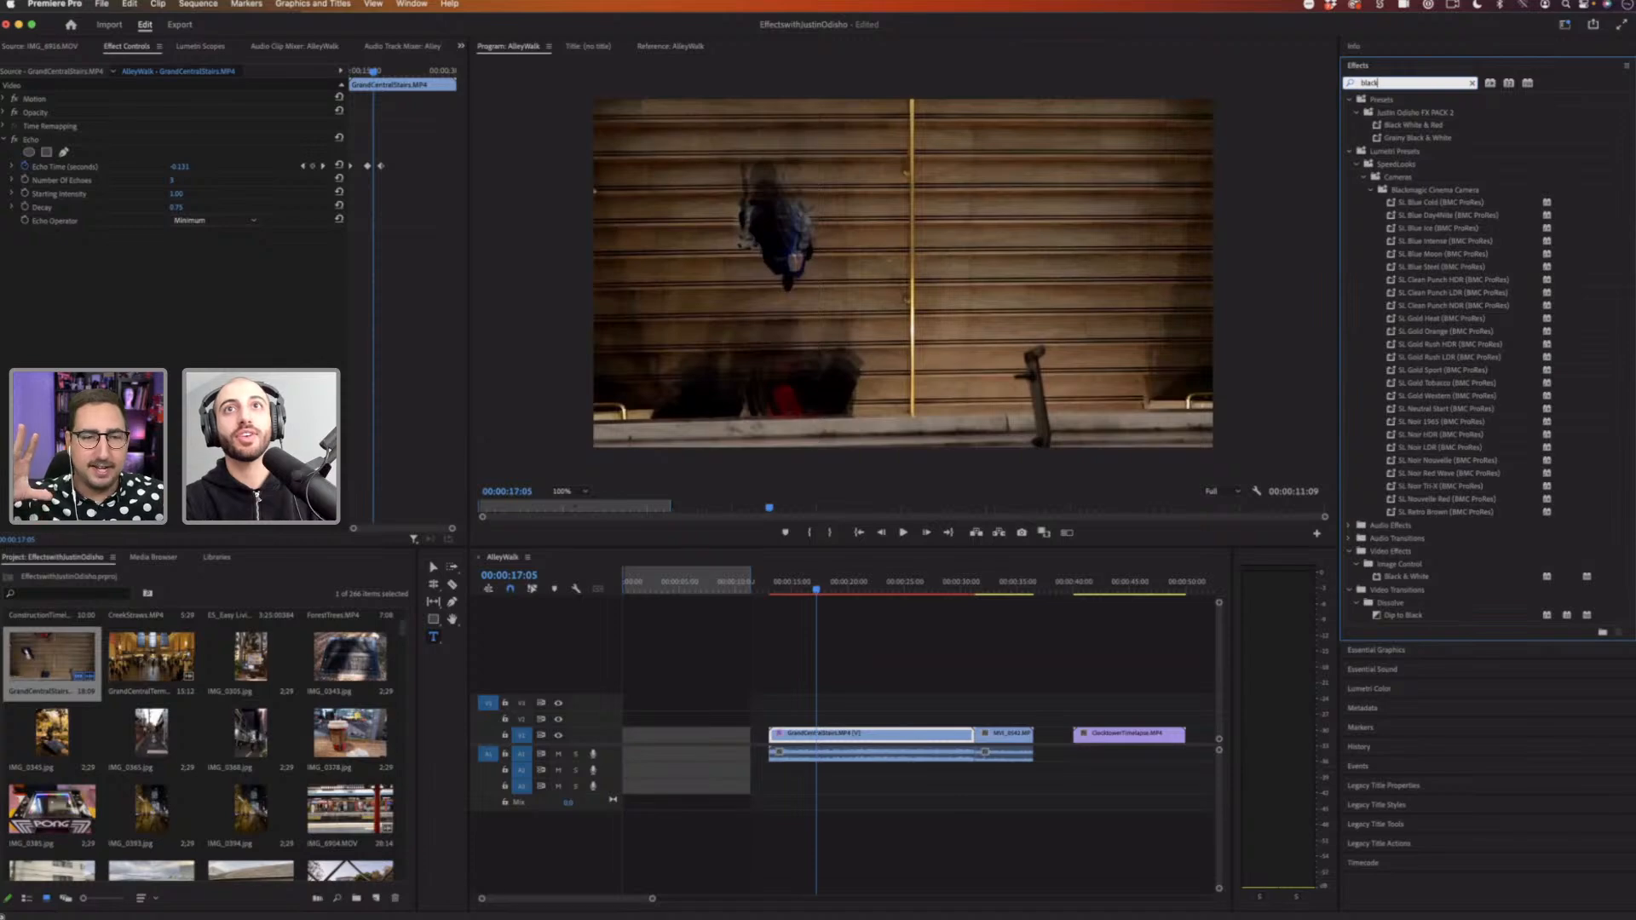
text( white)
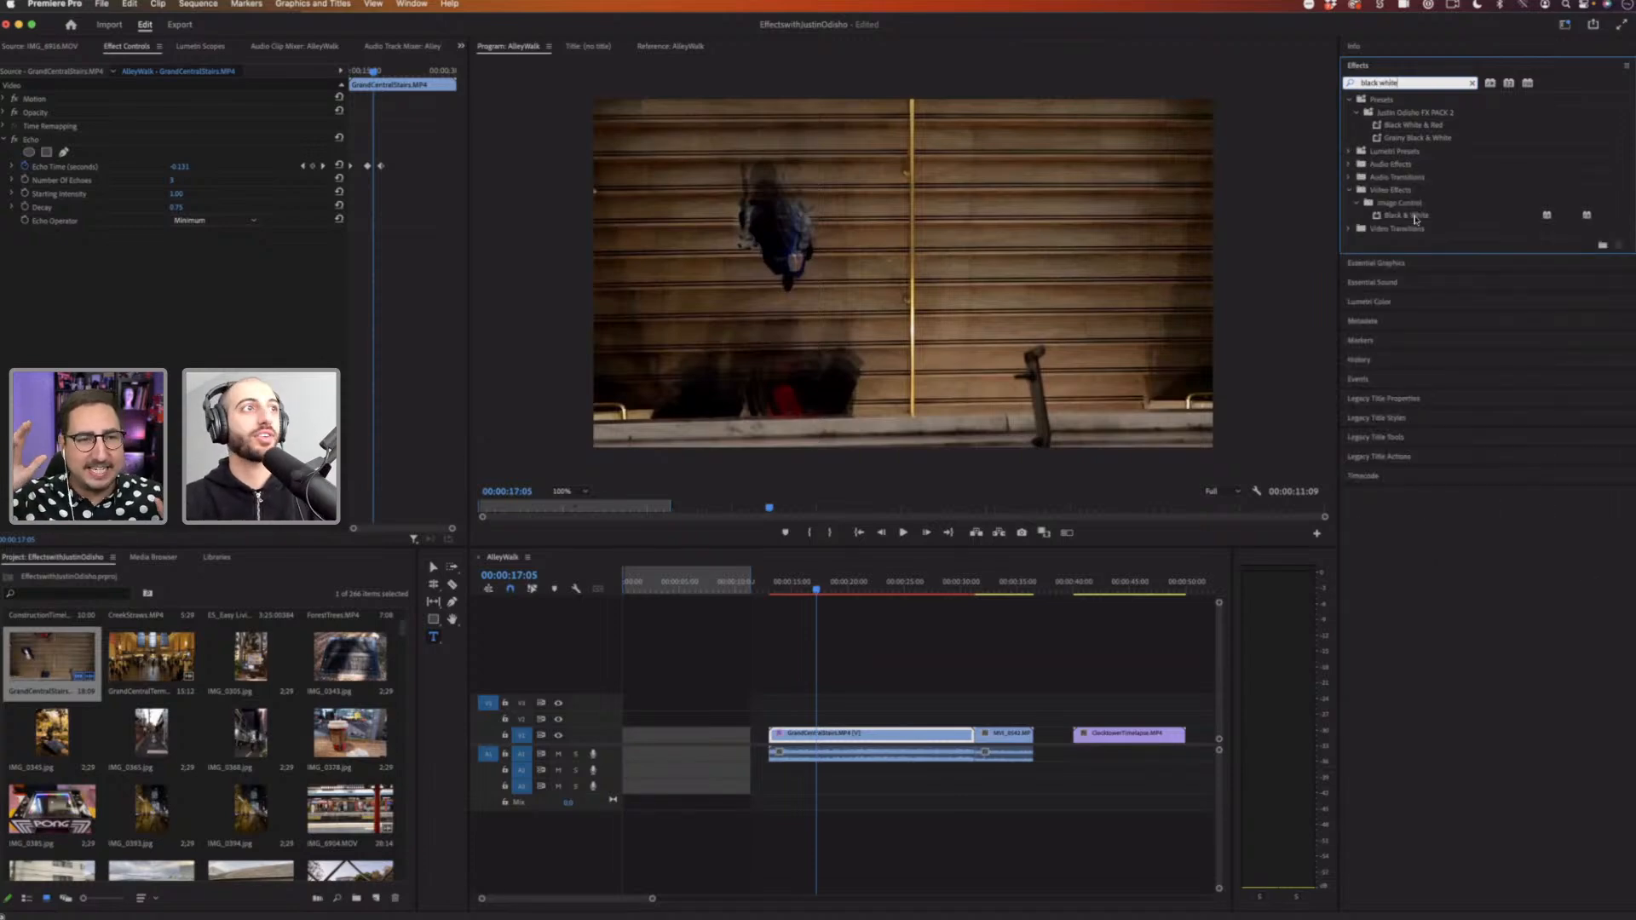
drag(1415, 216, 241, 334)
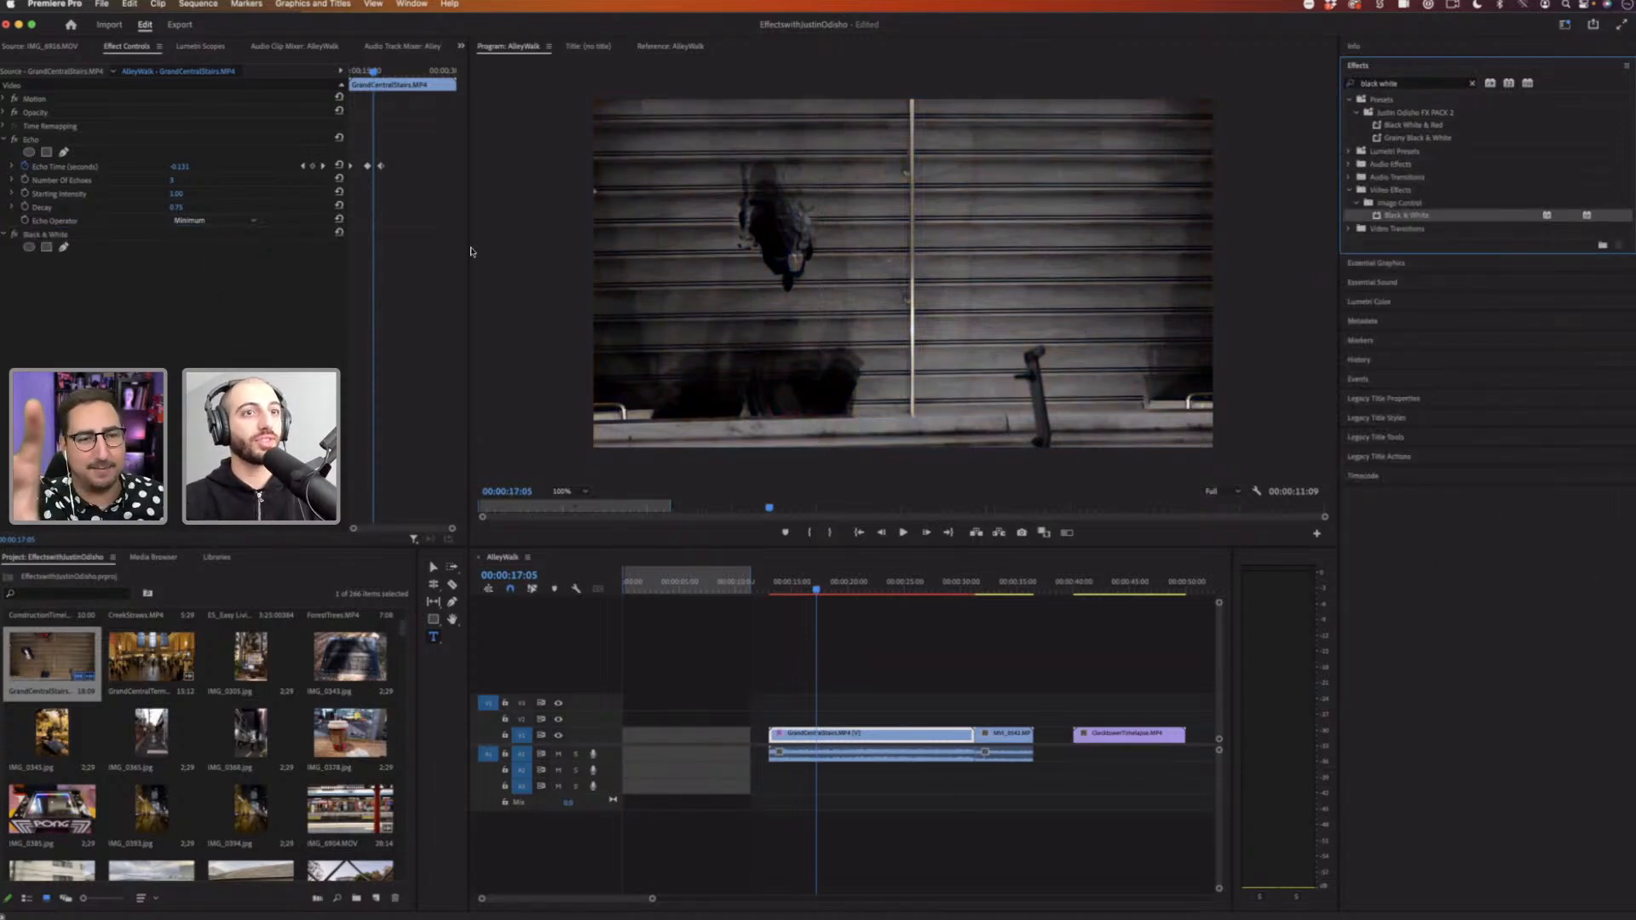
Step: Play the black-and-white stairs clip from its start to review the combined effects
click(778, 588)
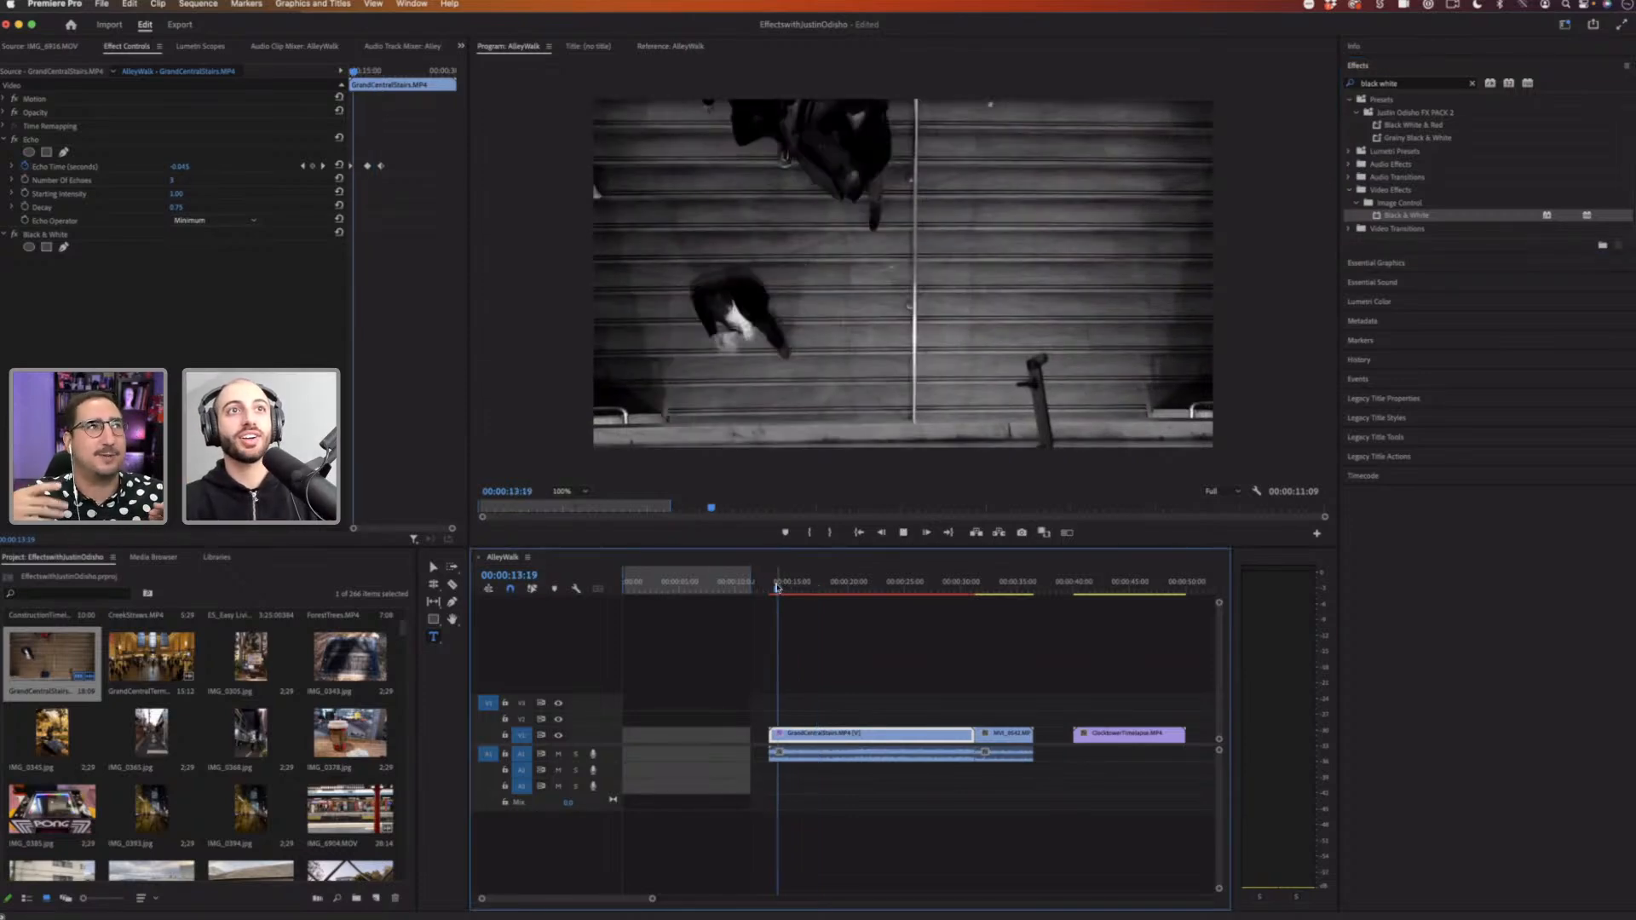
key(space)
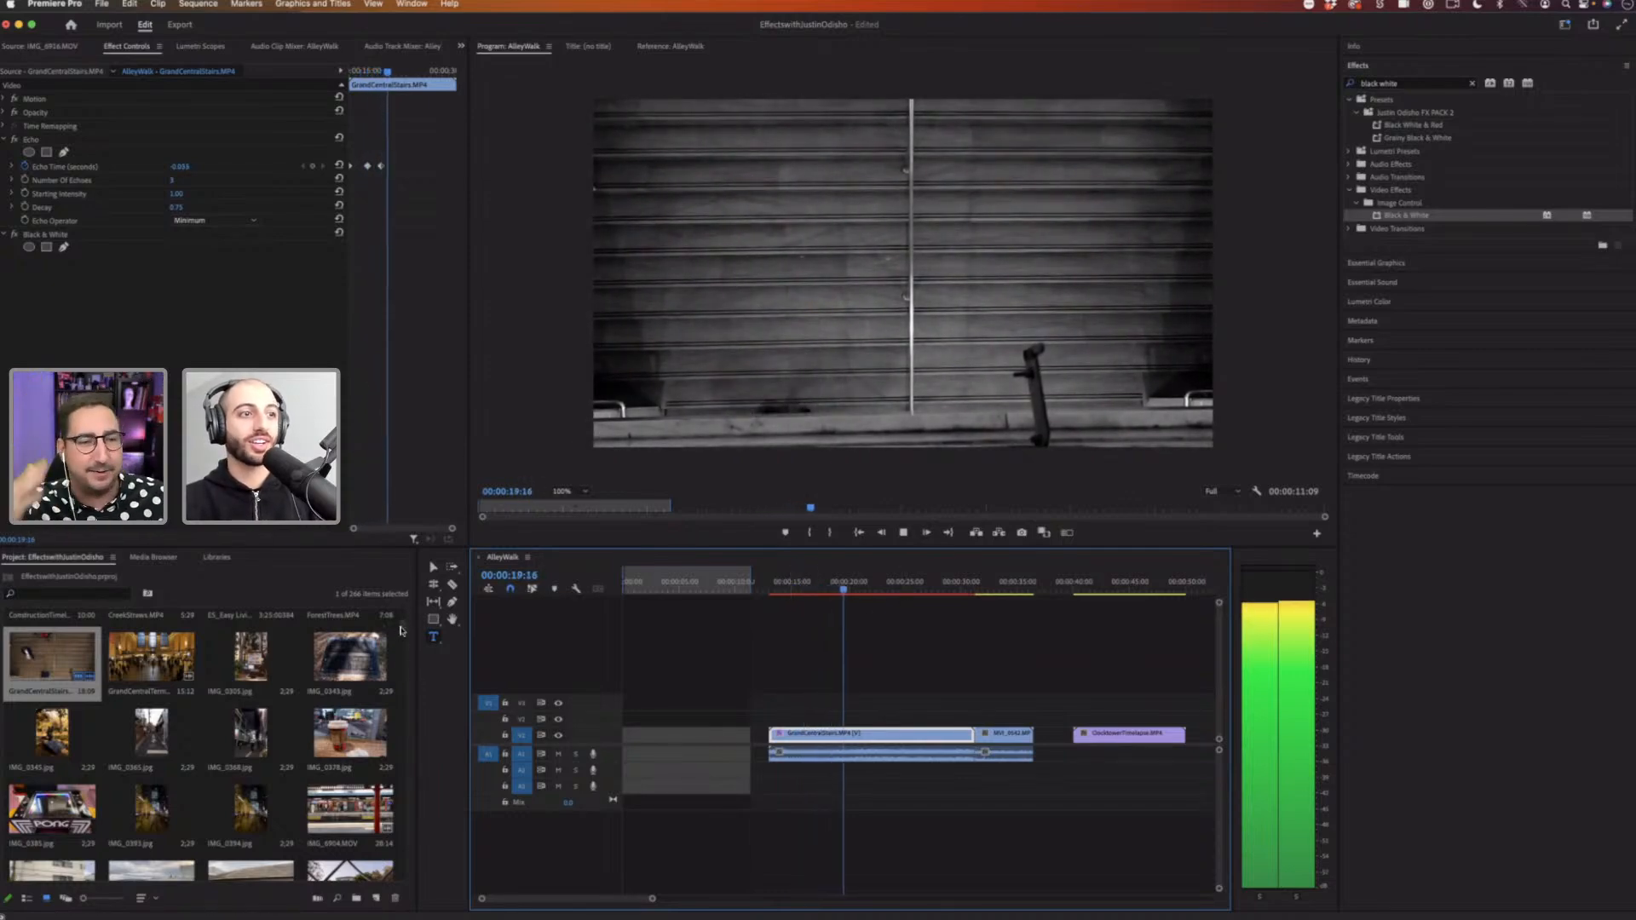
drag(400, 631, 399, 666)
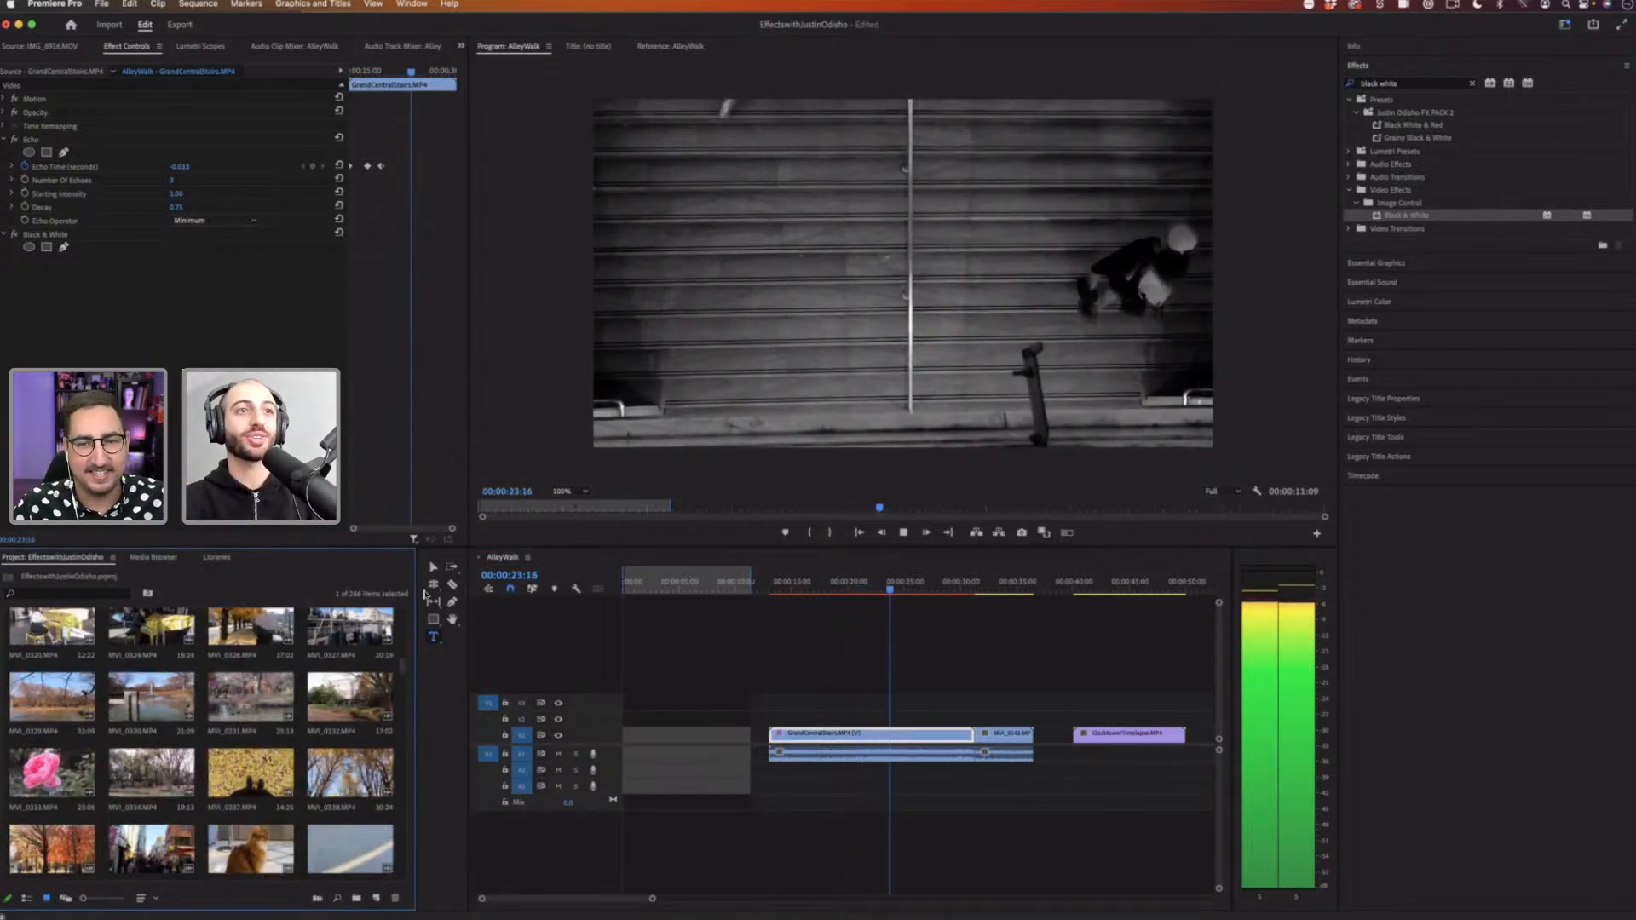
key(space)
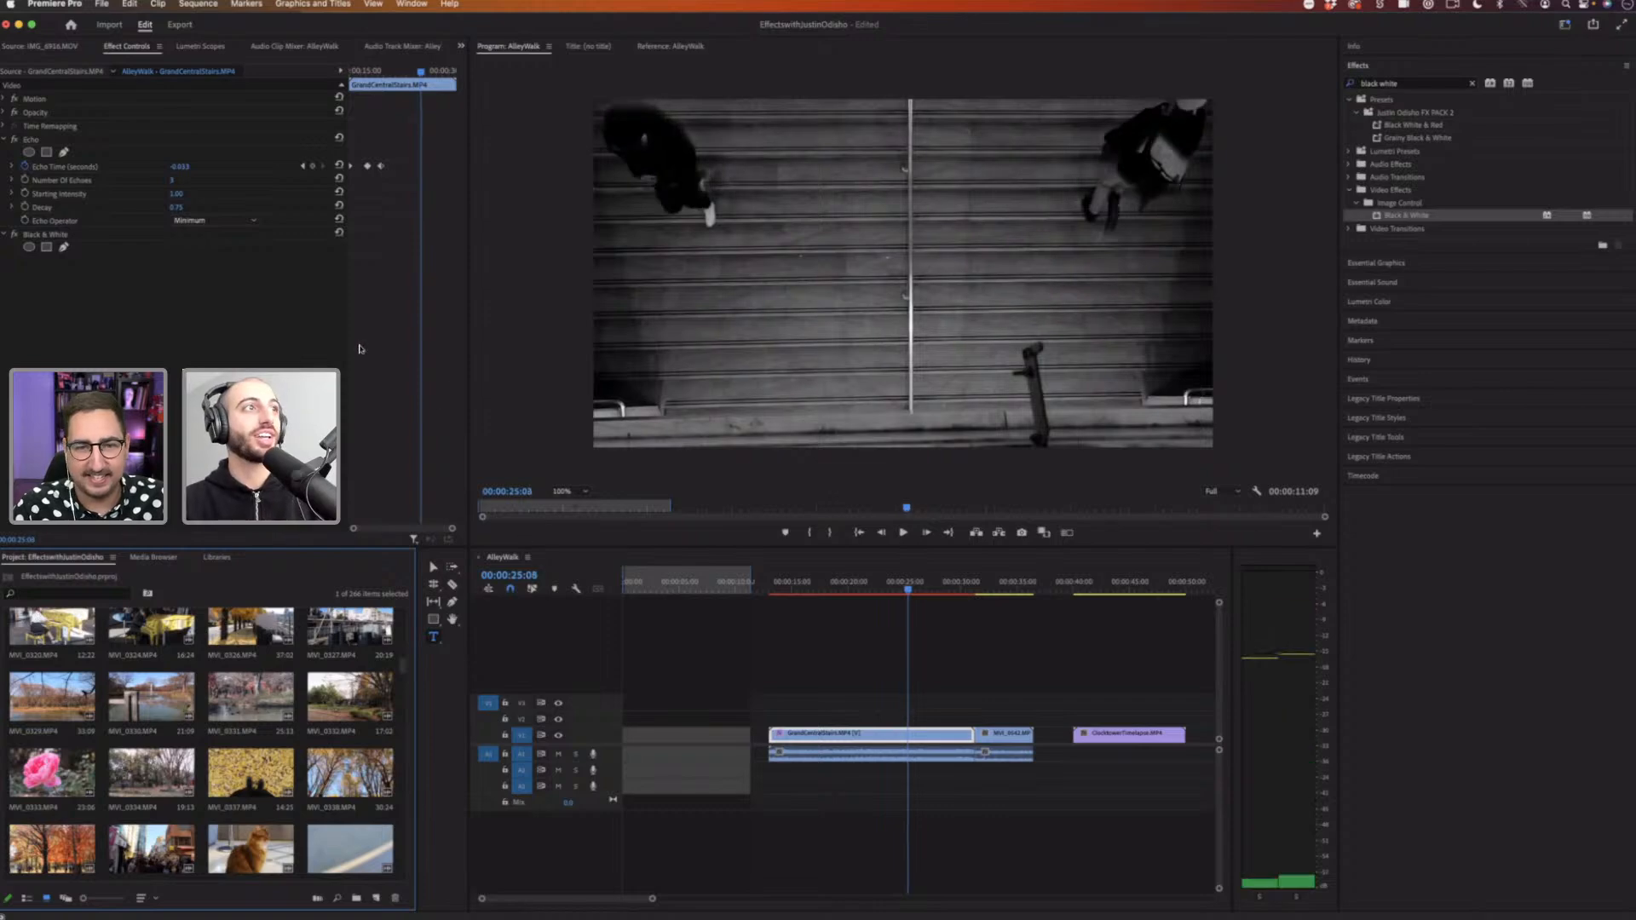
click(38, 140)
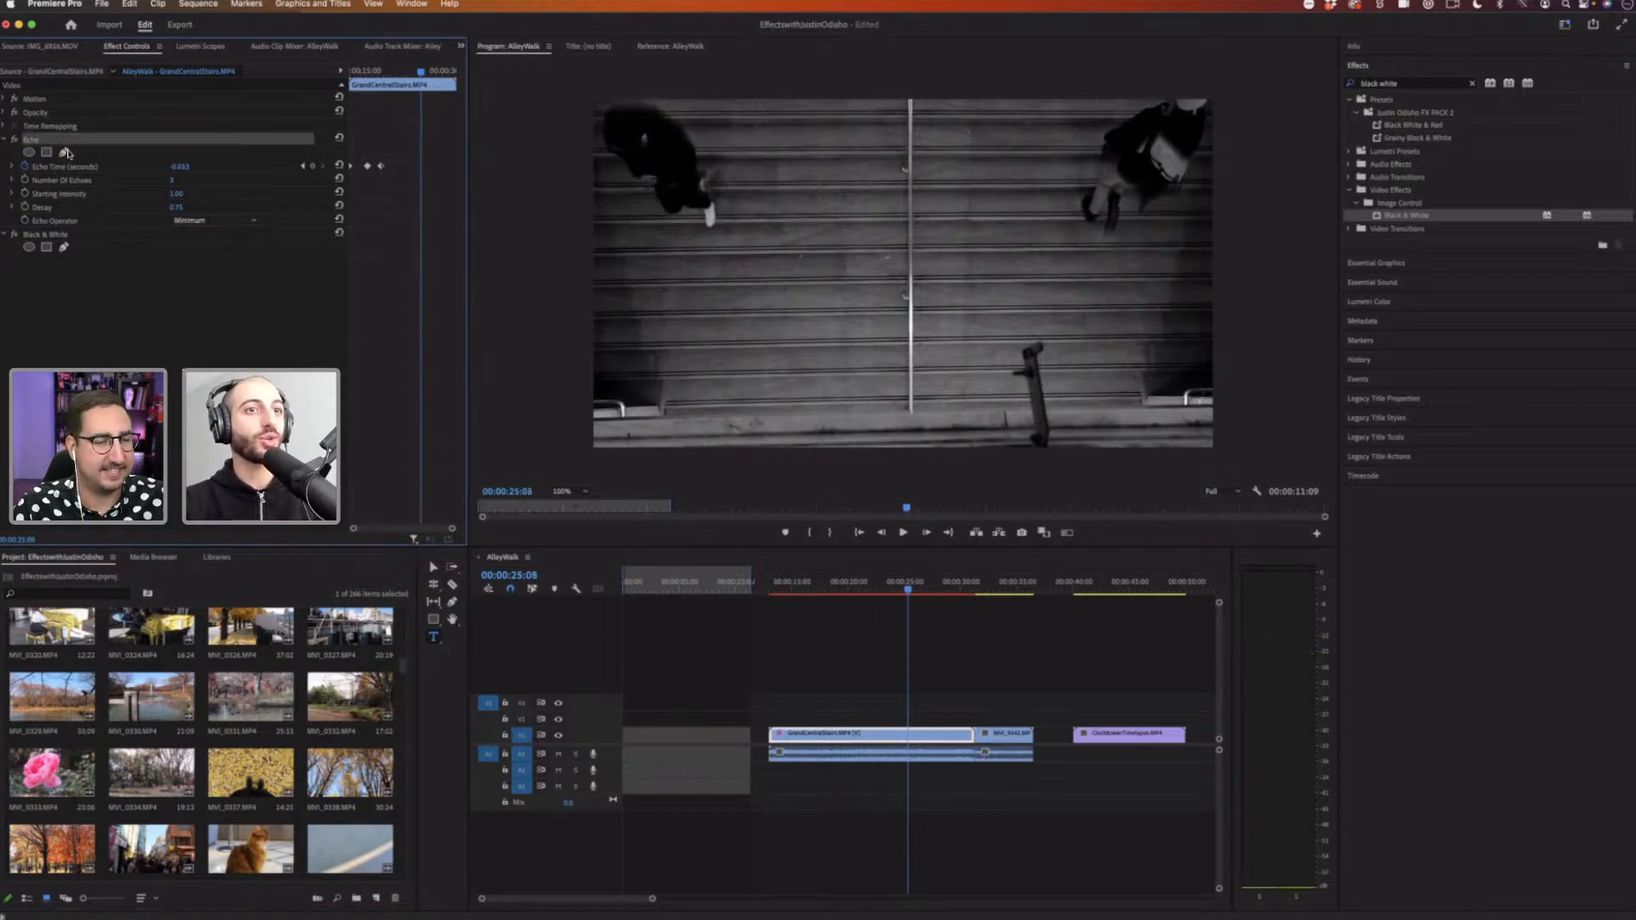
click(779, 581)
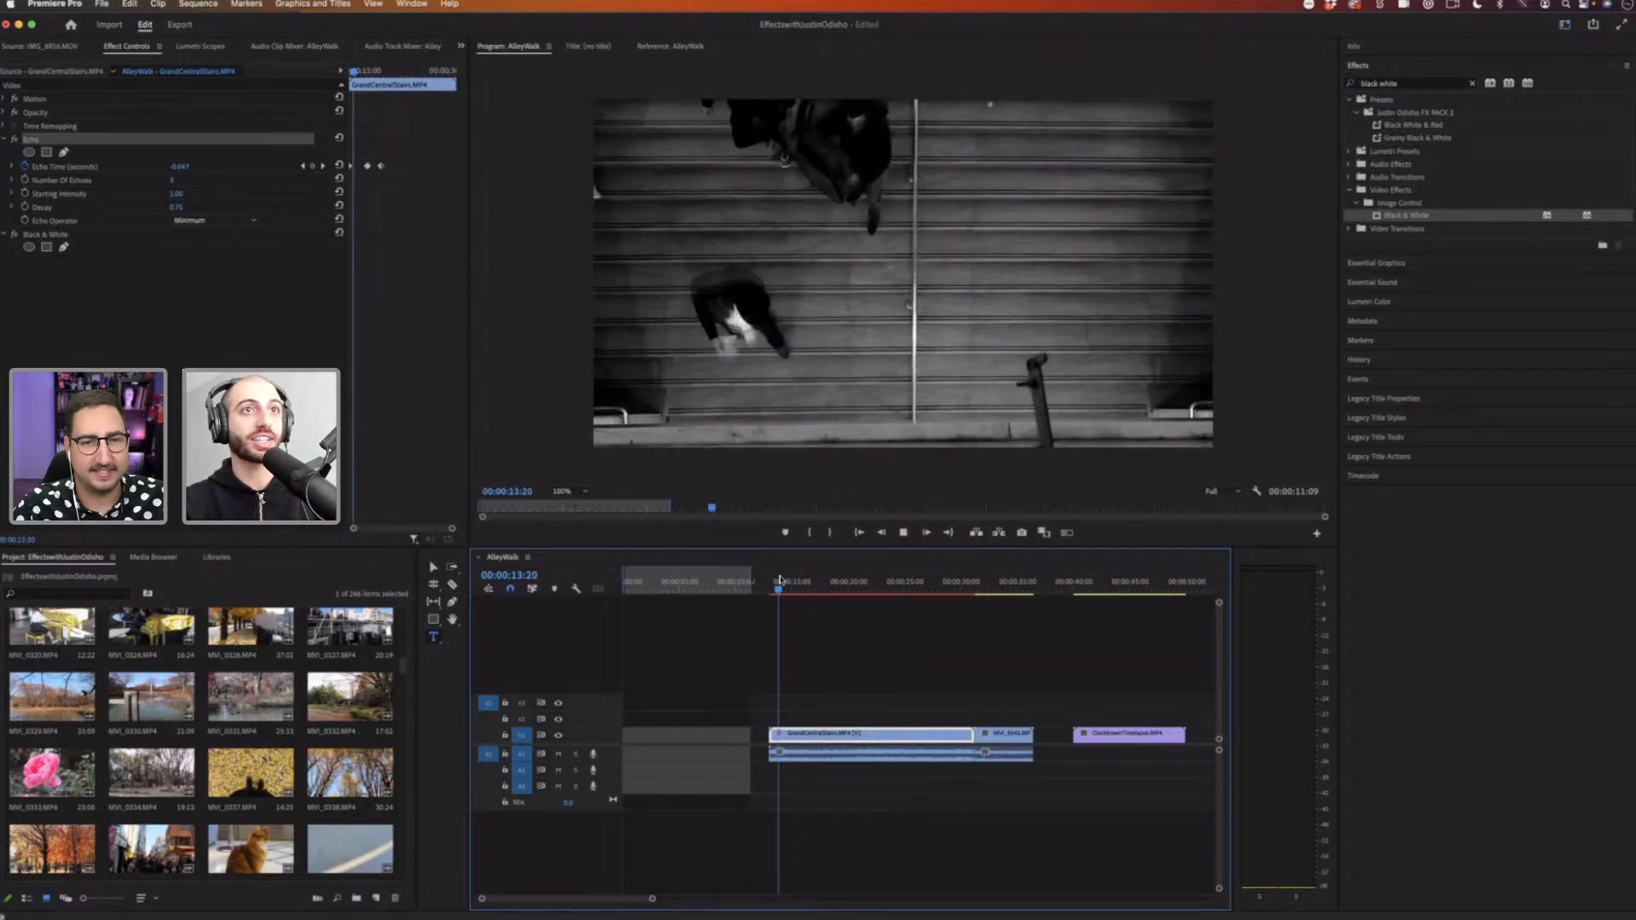
key(space)
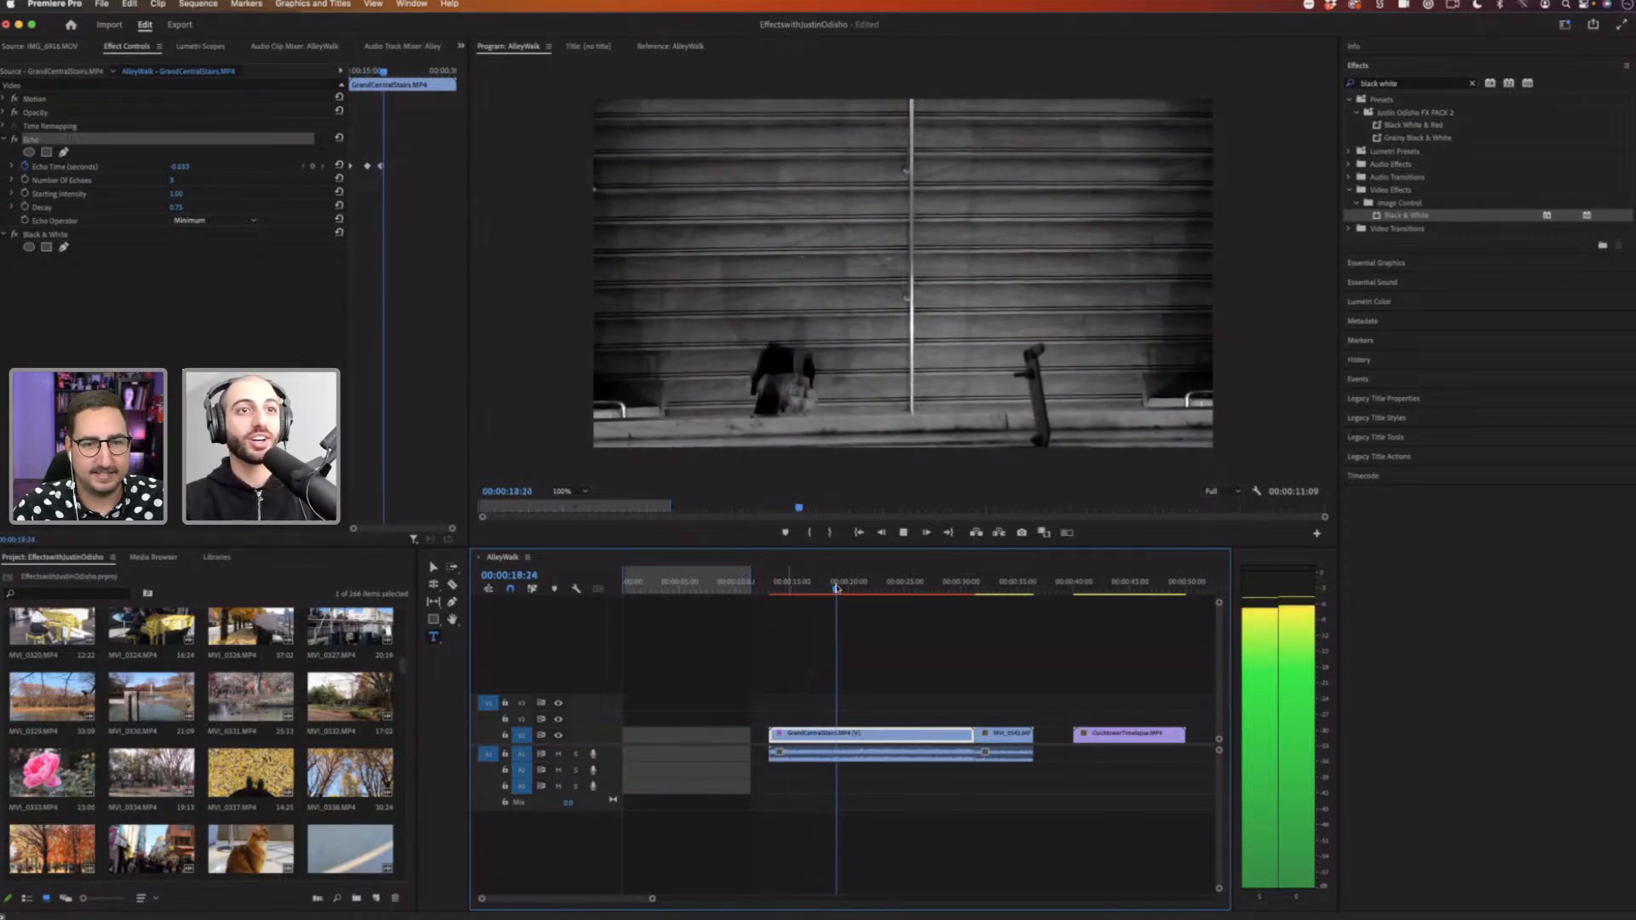
Step: Return the playhead to the clip start, play it again and set the Echo Operator to Screen
drag(884, 588, 787, 594)
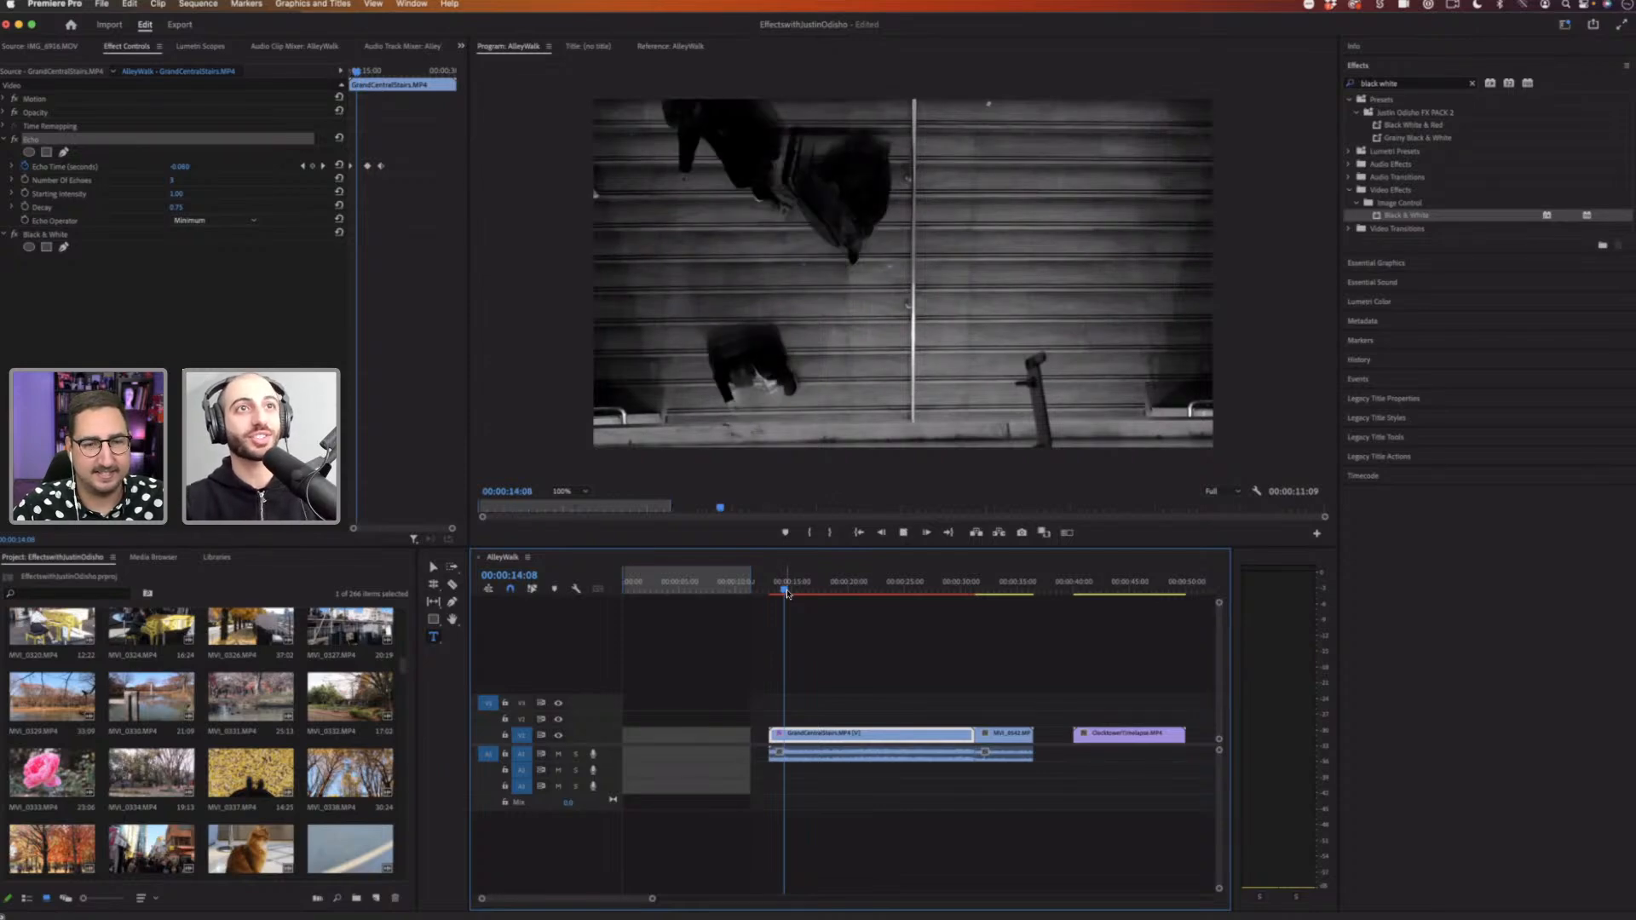
key(space)
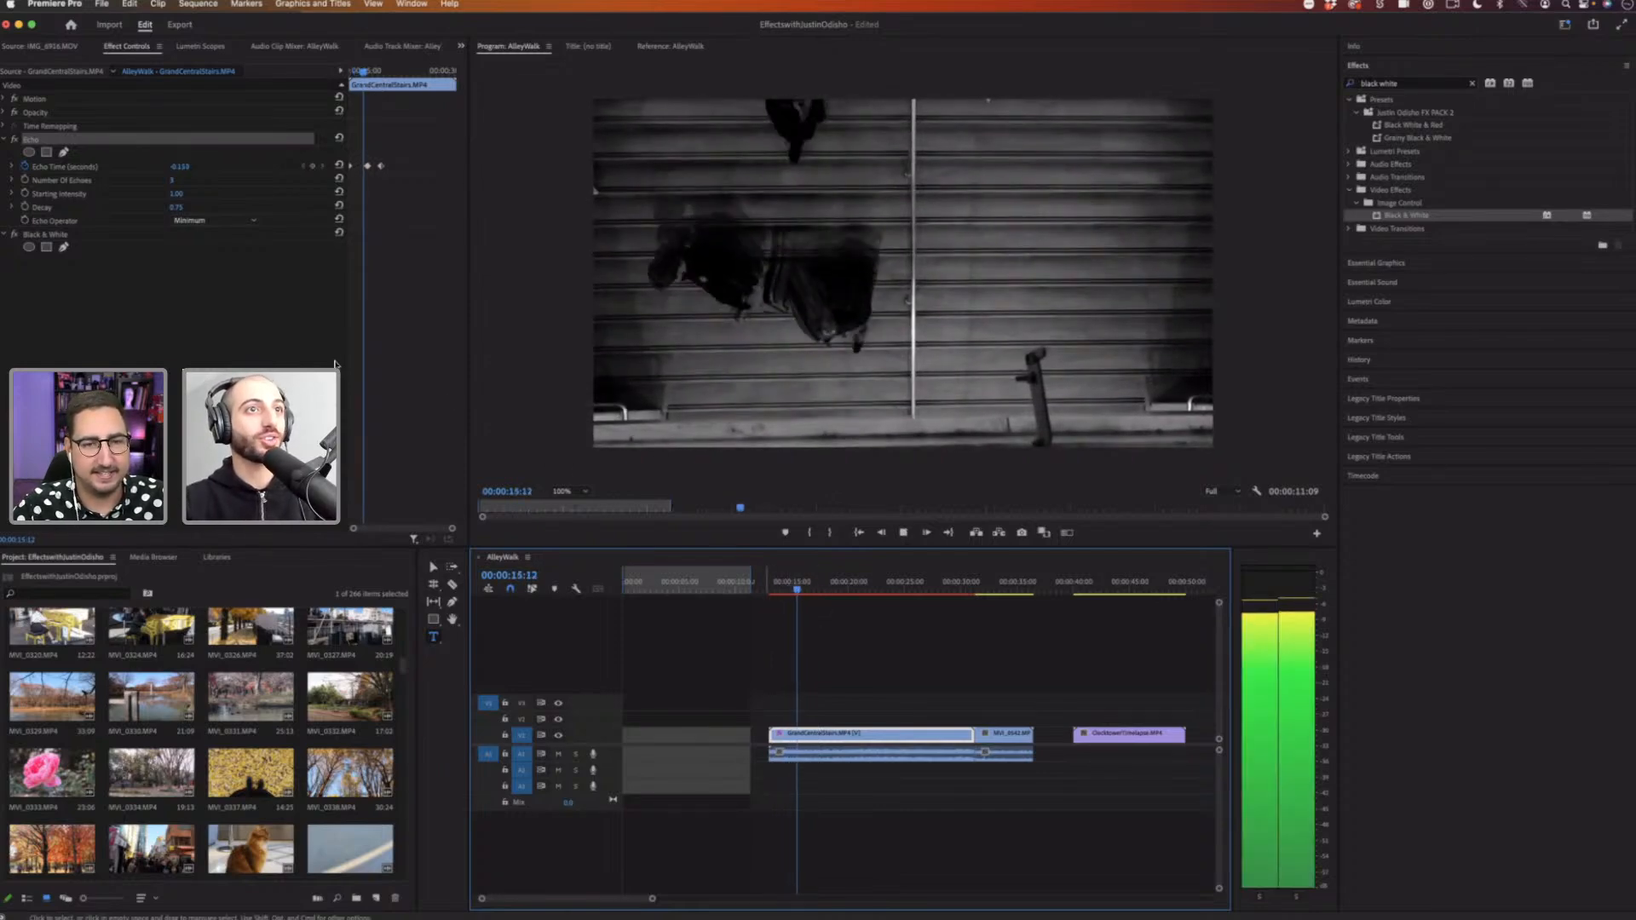
key(space)
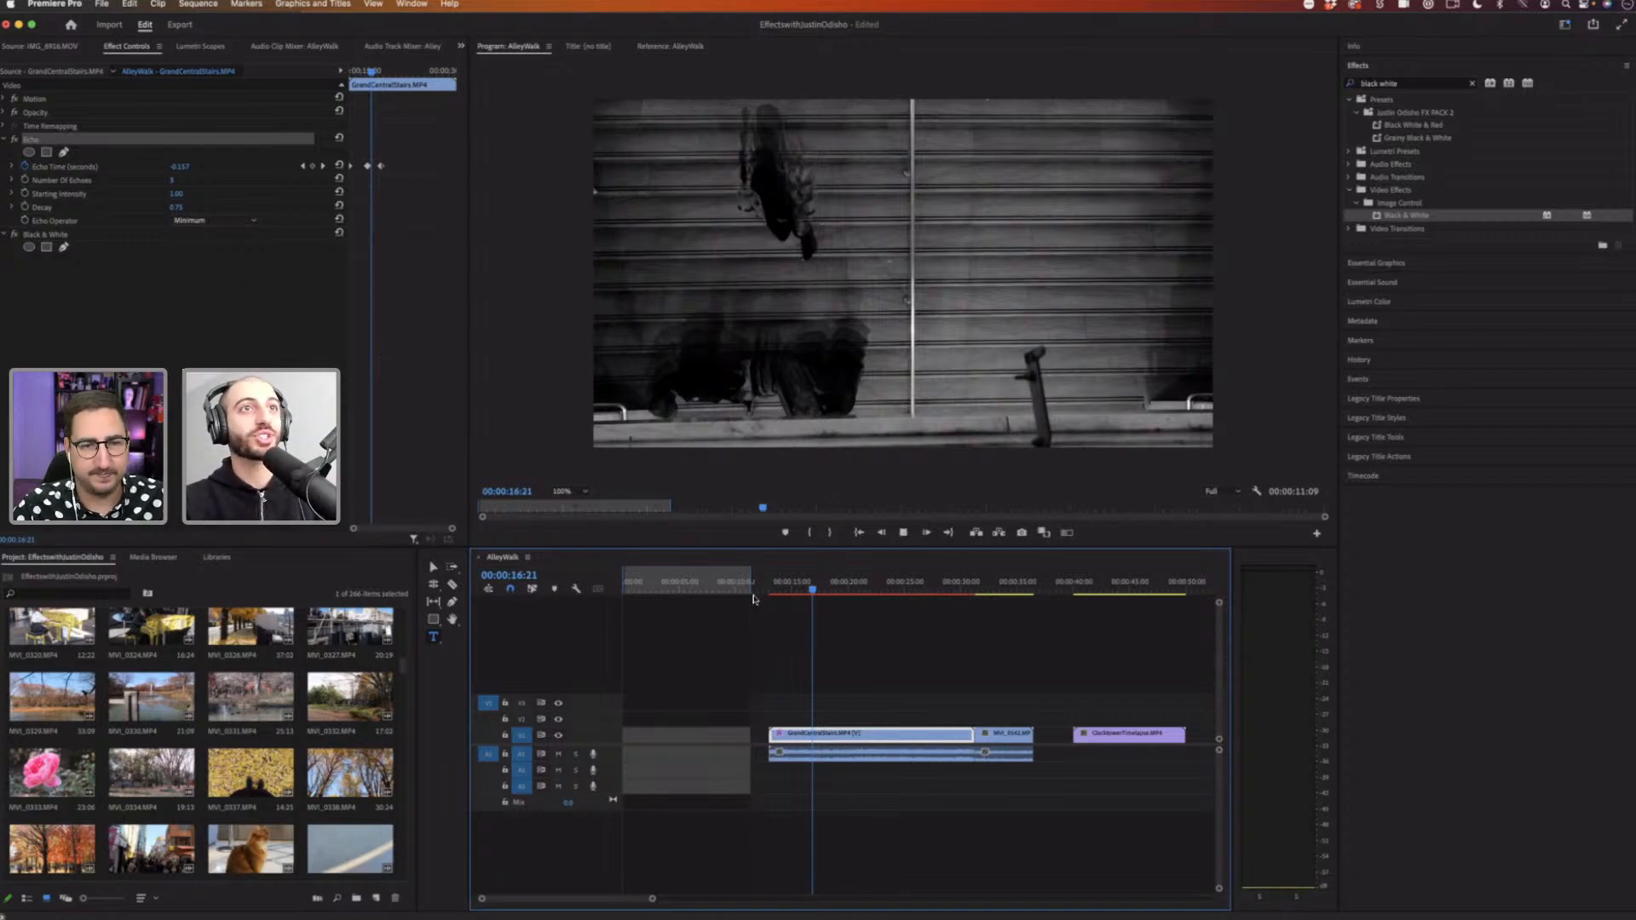
key(space)
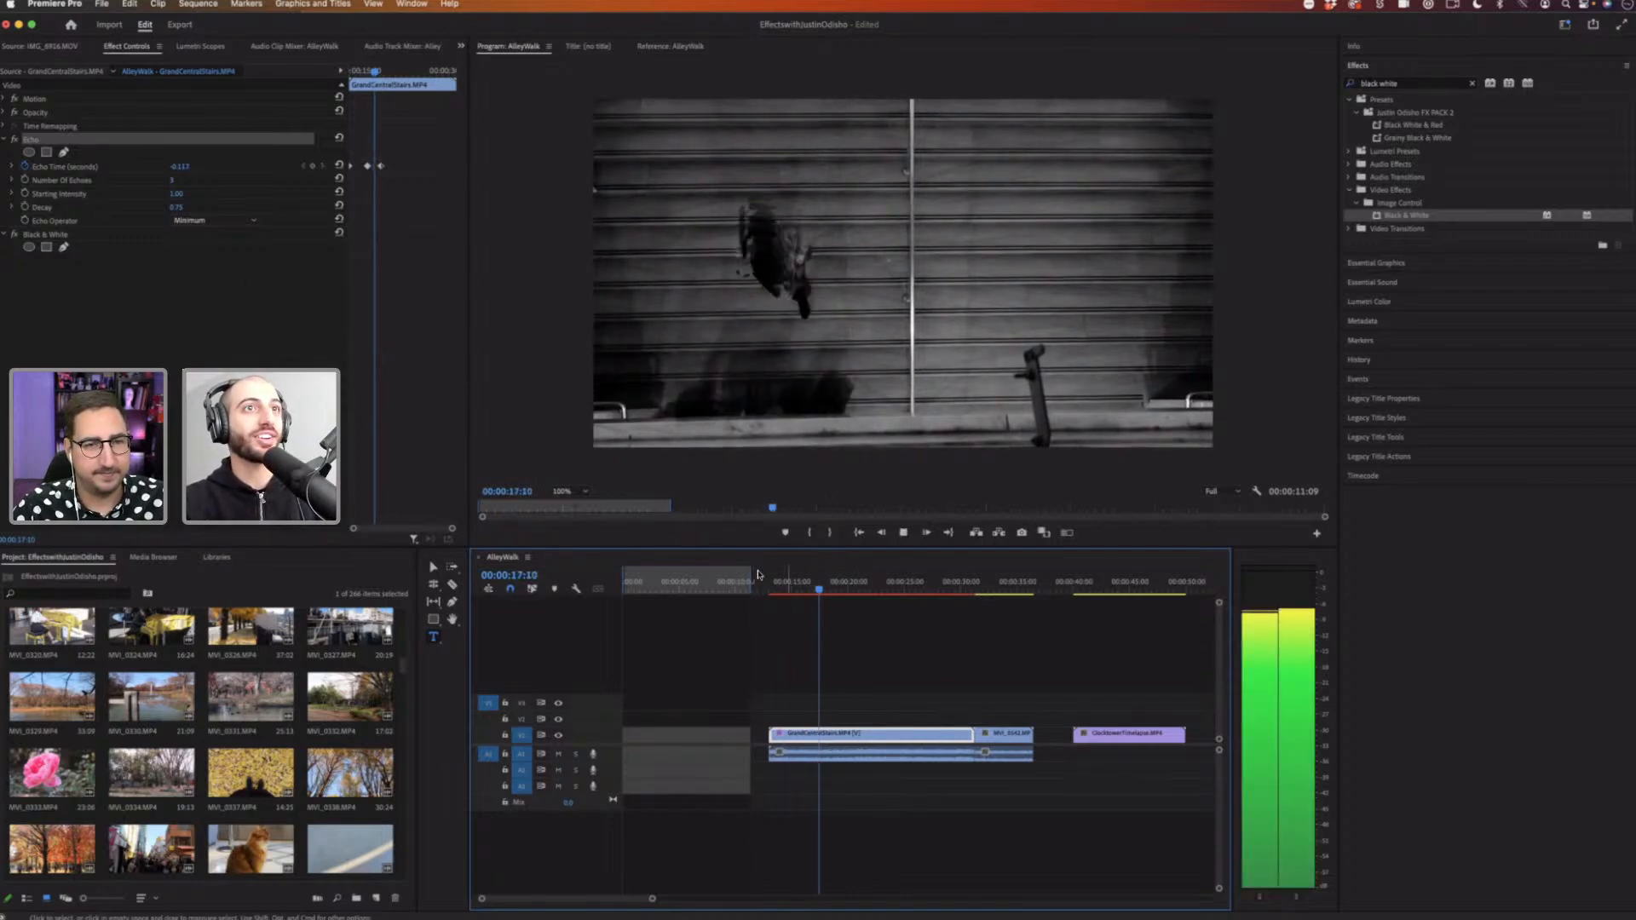
key(space)
click(213, 220)
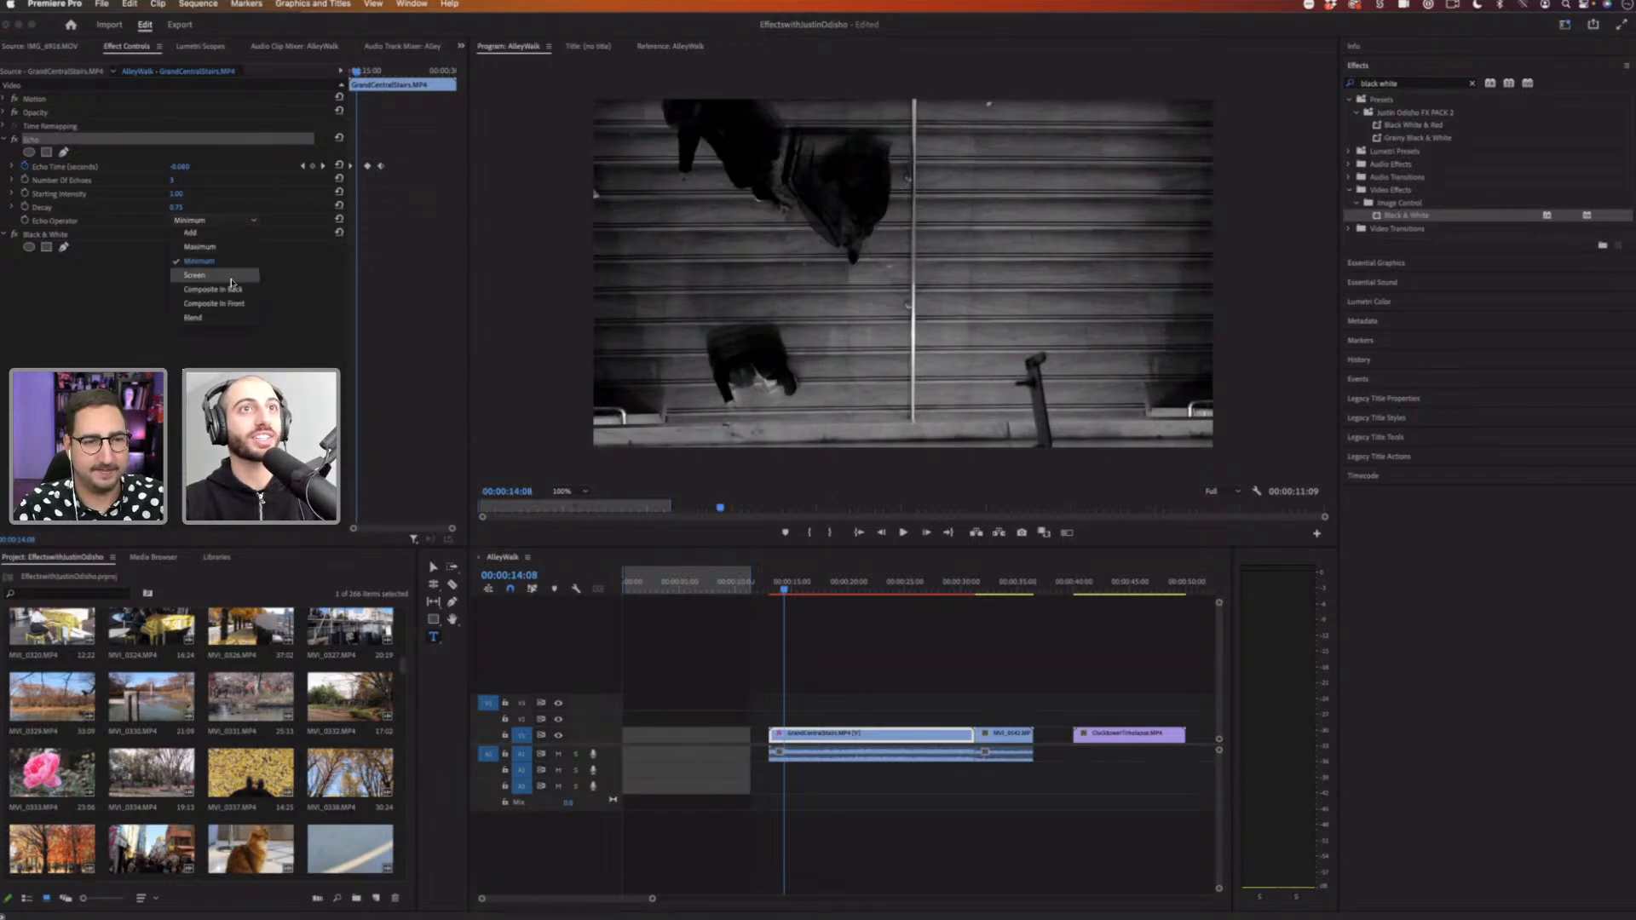
click(242, 258)
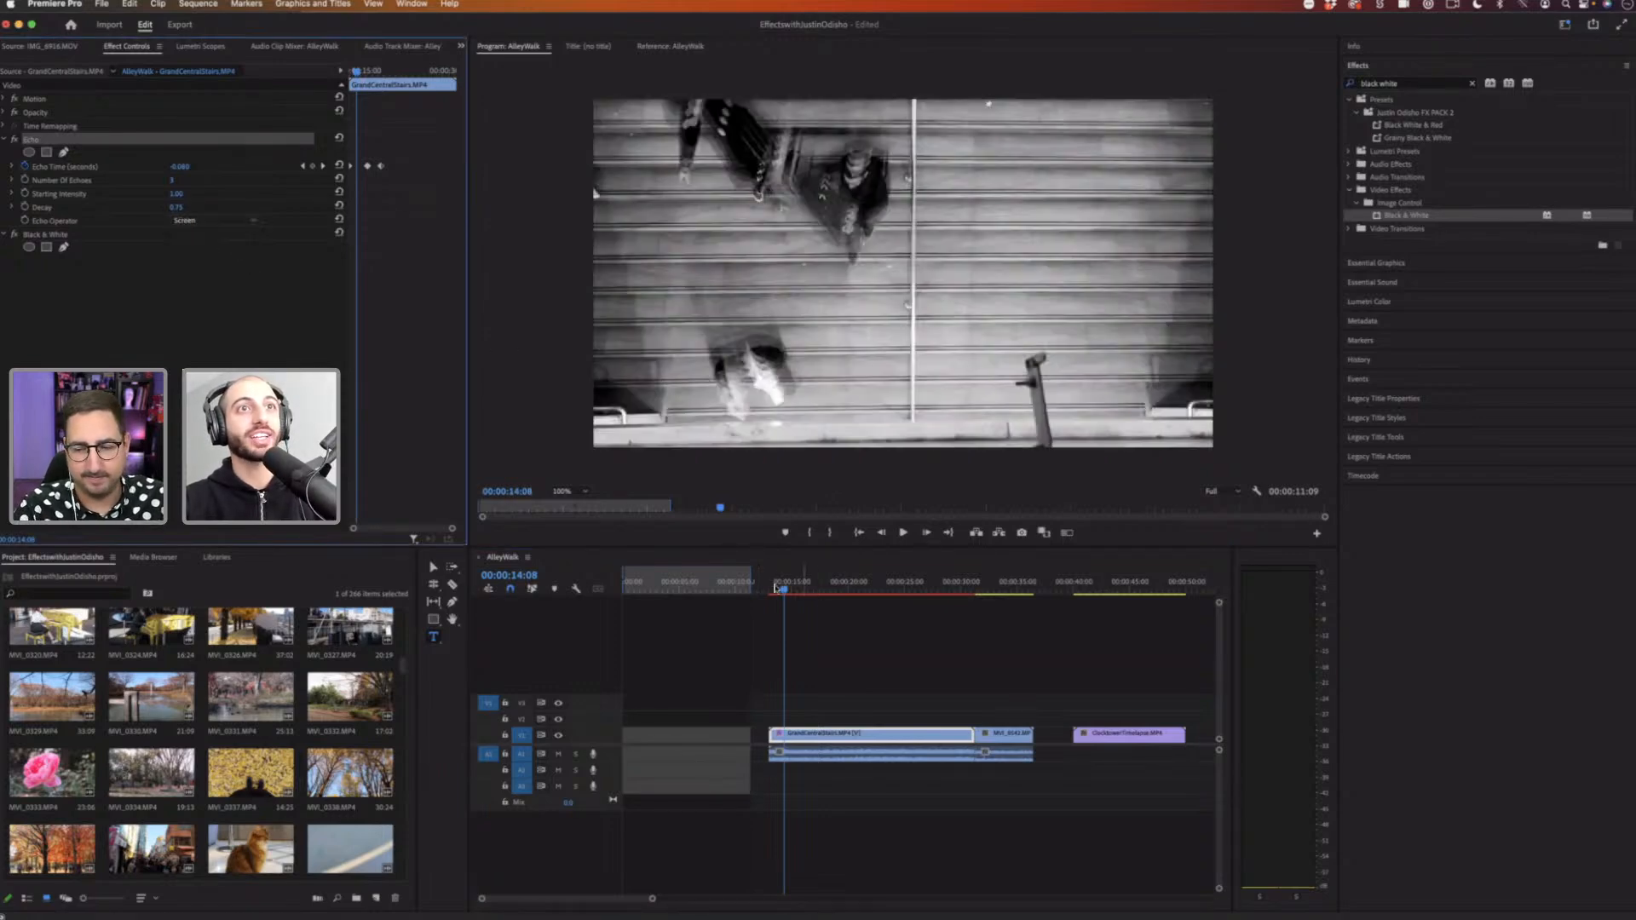
Step: Play the stairs clip from its start to review the Screen echo combined with black and white
click(773, 587)
key(space)
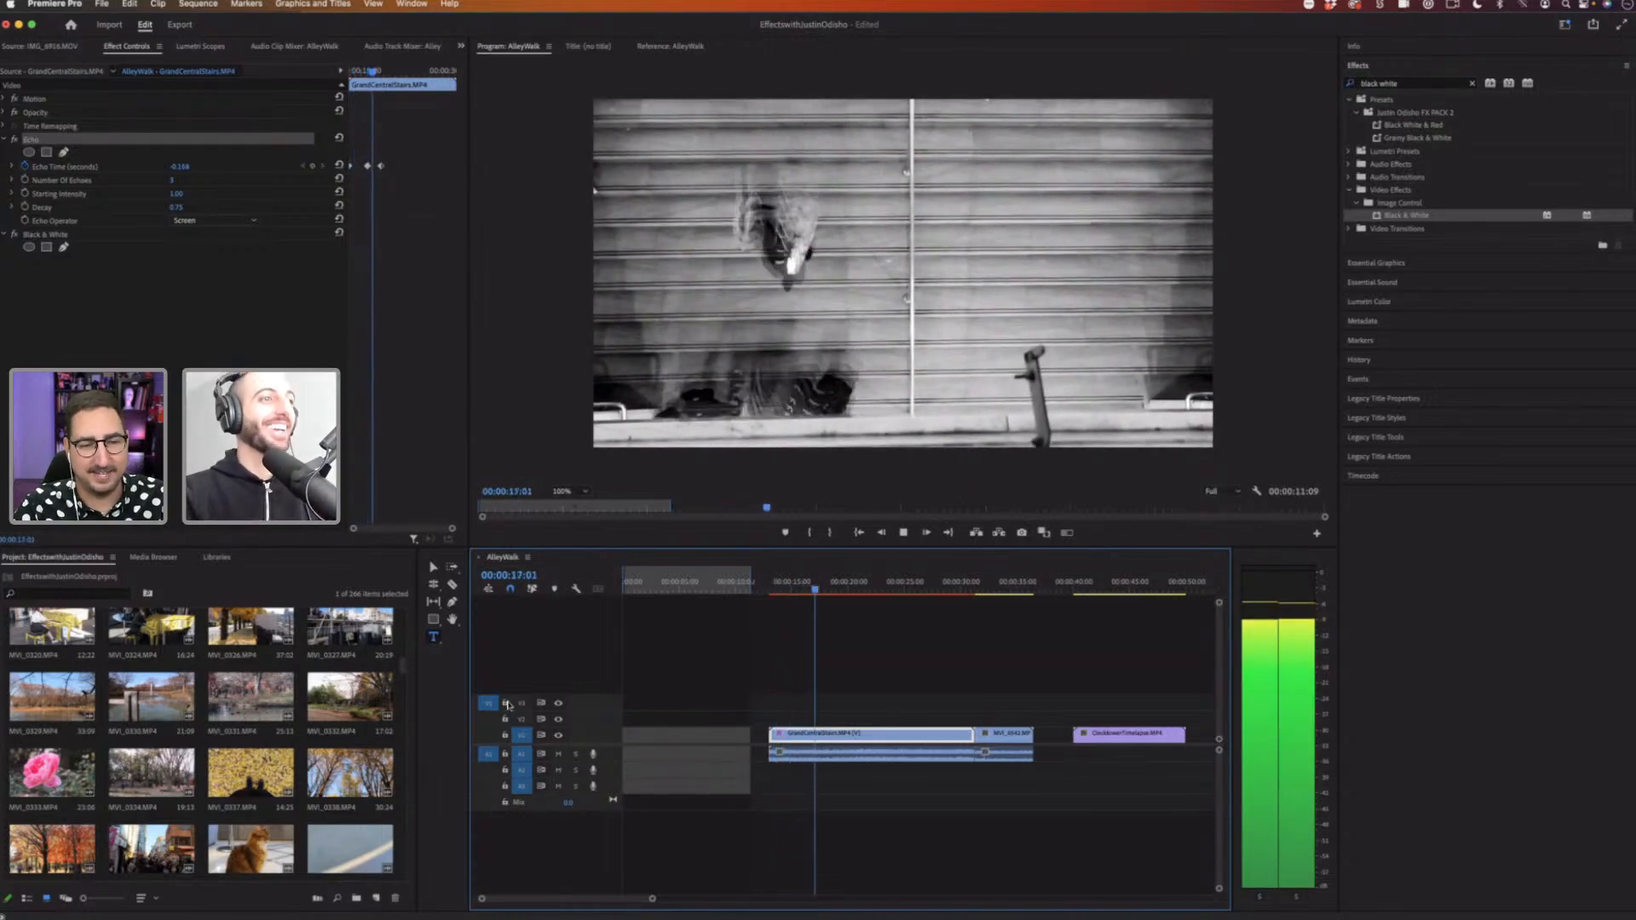
key(space)
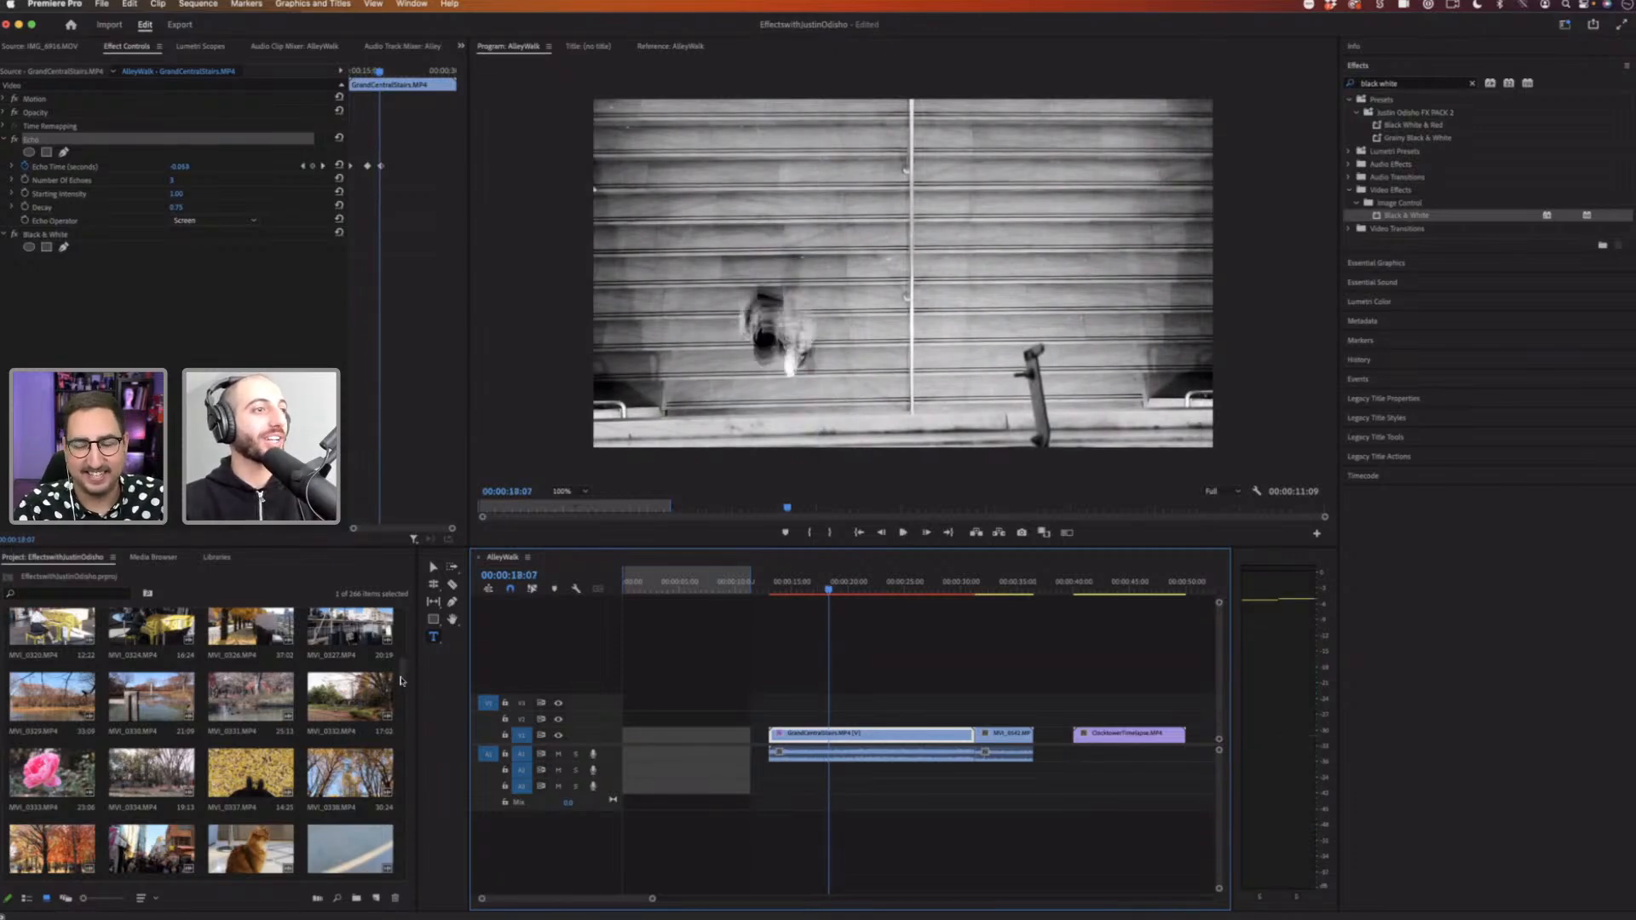
scroll(400, 679, up, 10)
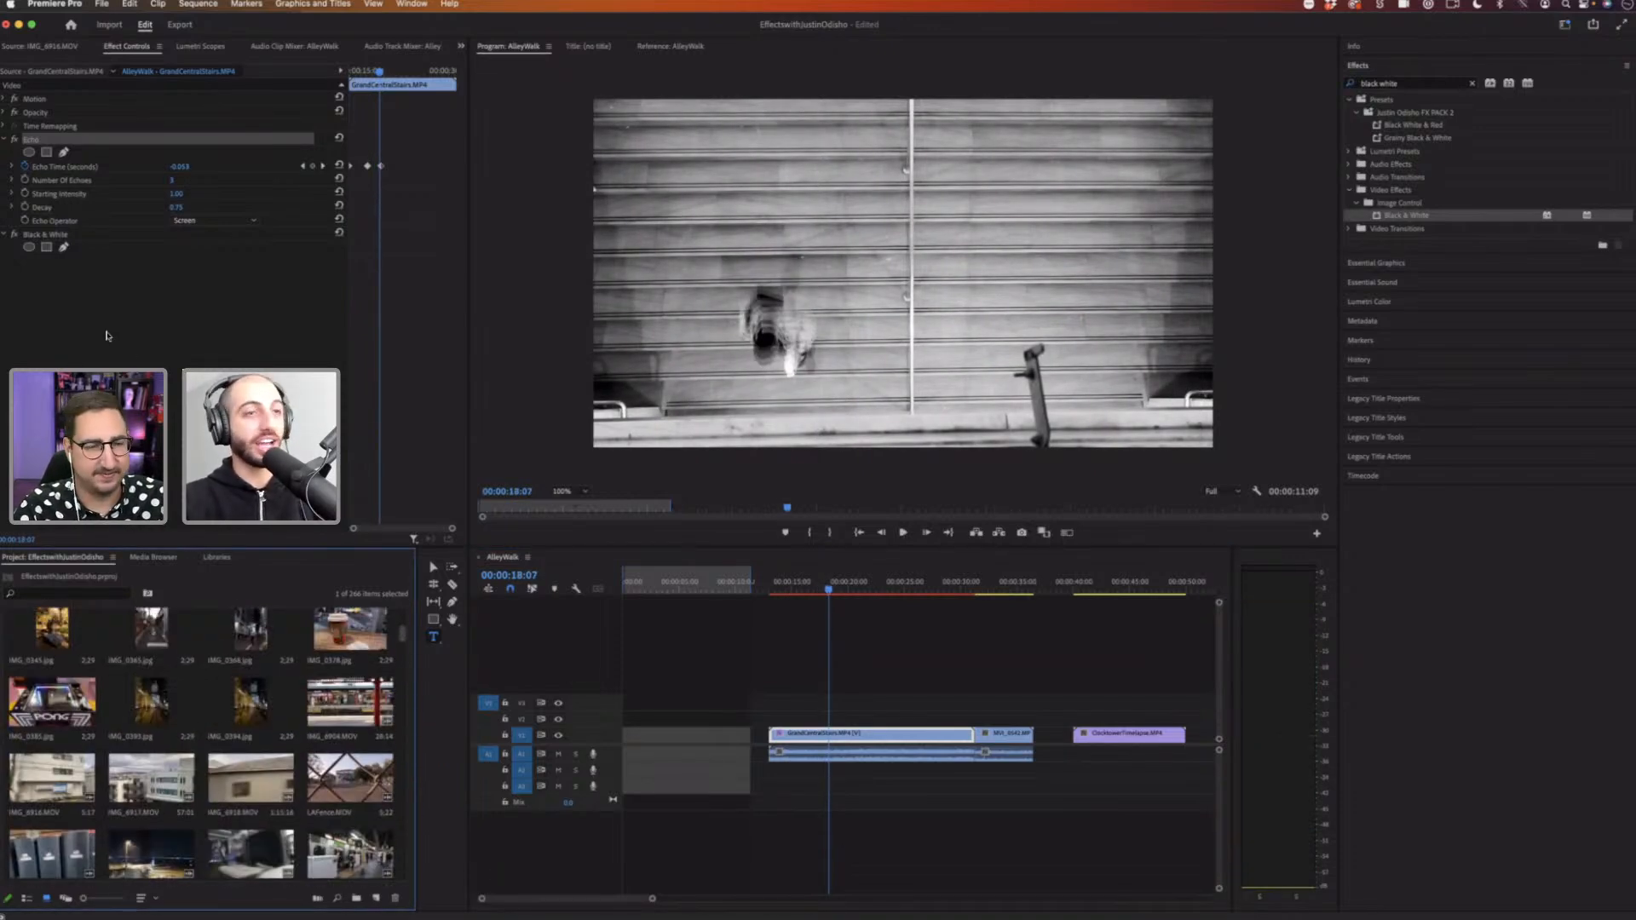
Step: Remove the Black & White and Echo effects from the stairs clip
click(71, 240)
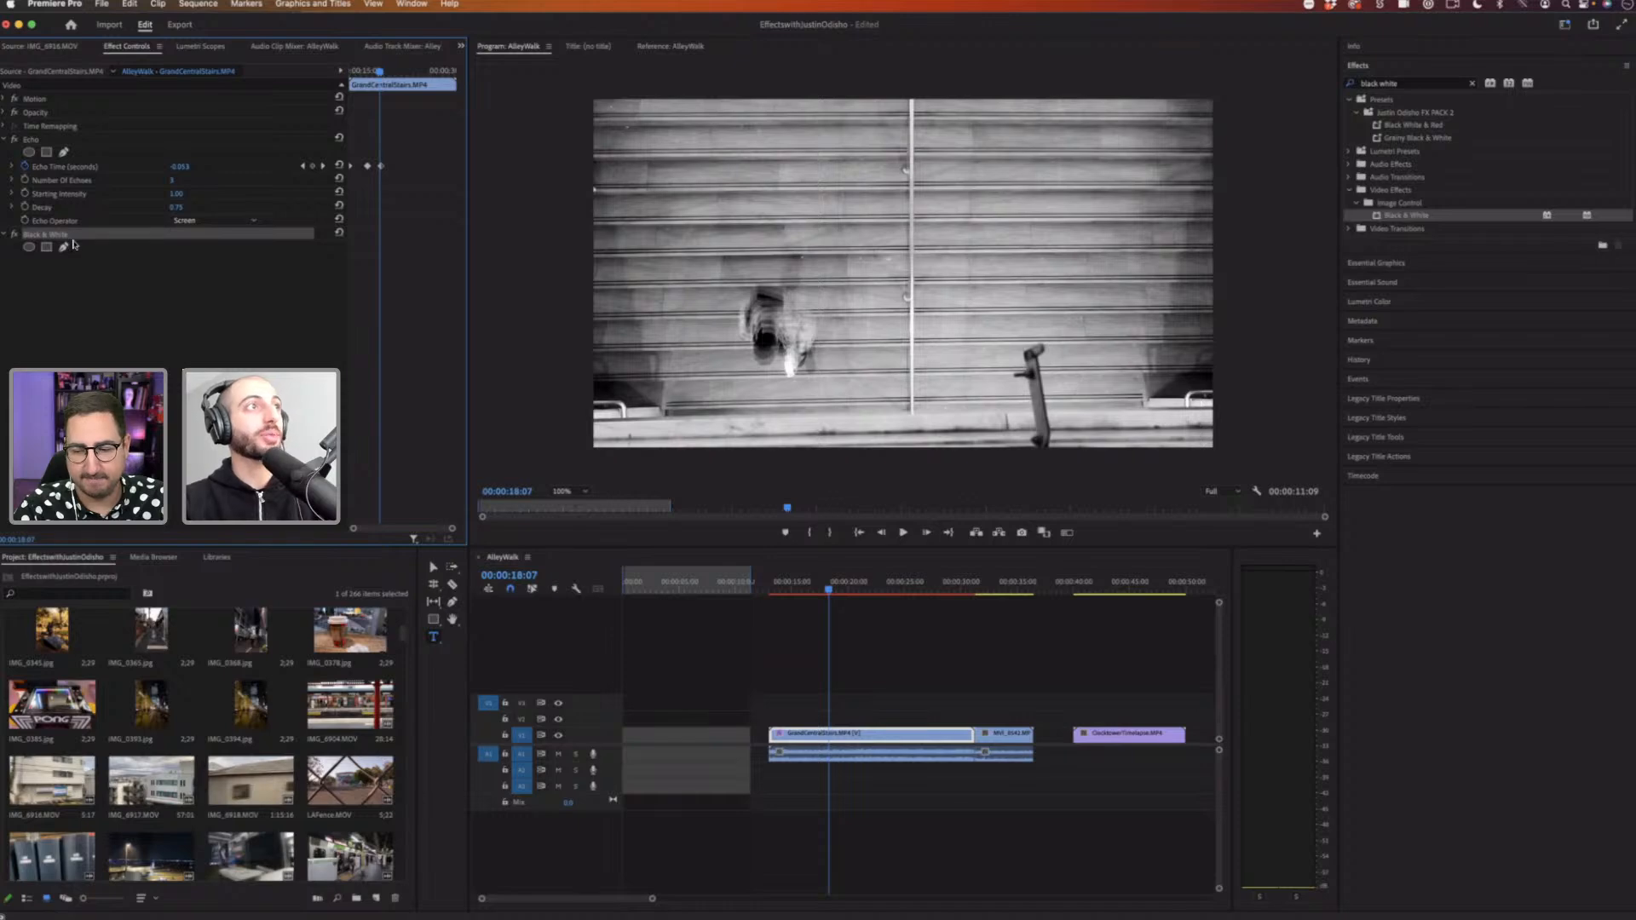
key(Delete)
click(47, 140)
key(Delete)
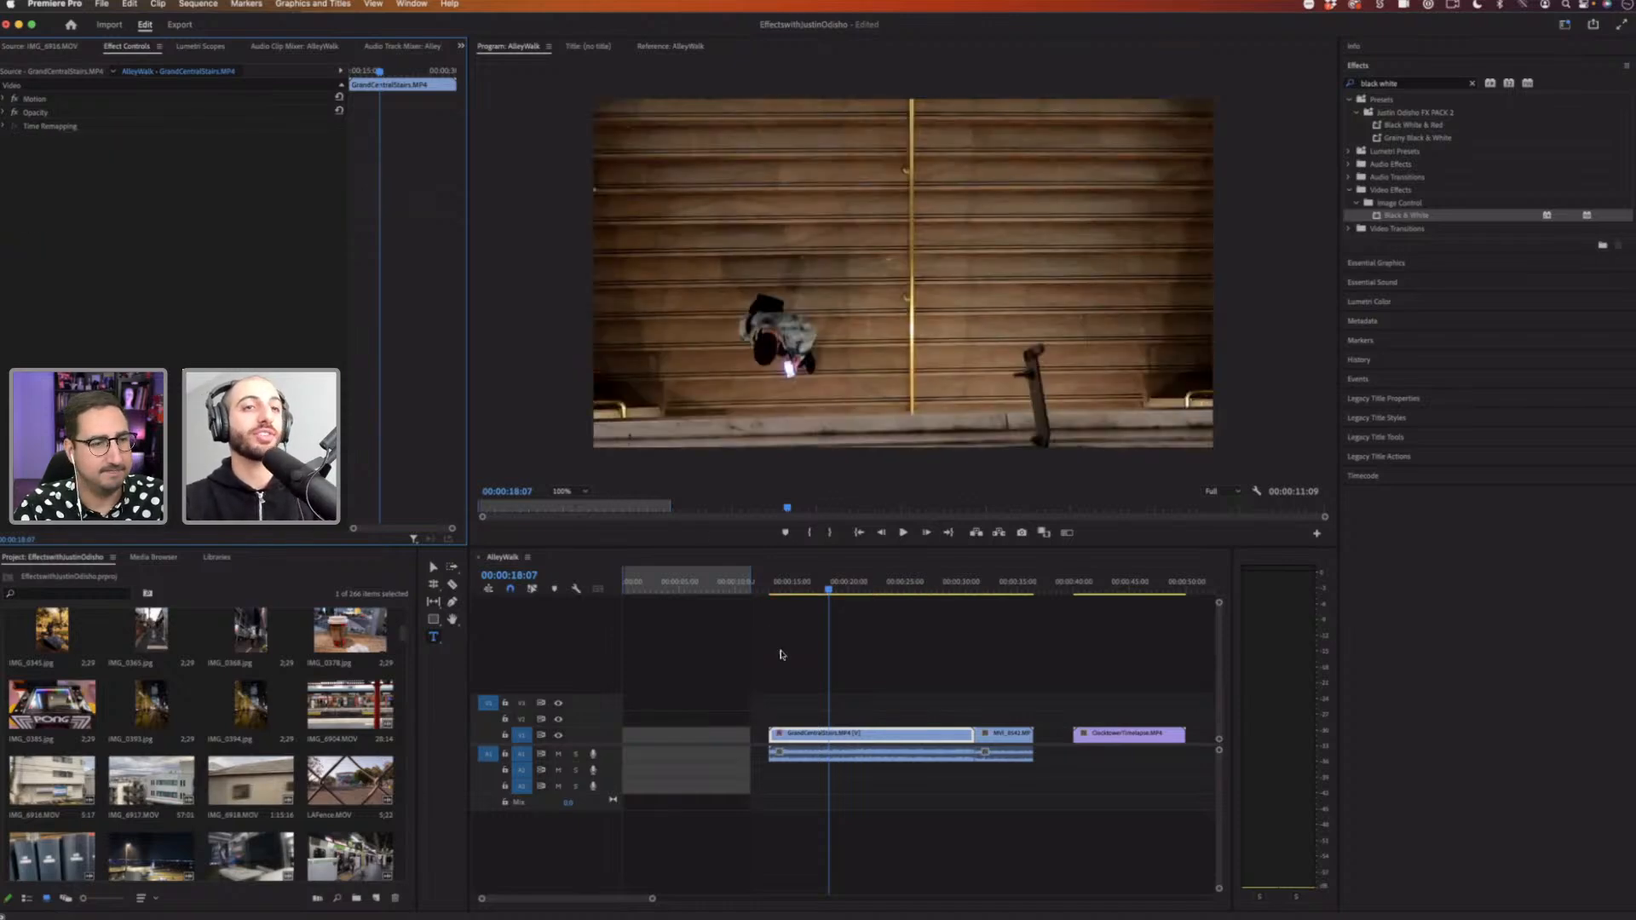
Step: Select the stairs clip on the timeline and expand its Opacity settings
drag(856, 584, 807, 588)
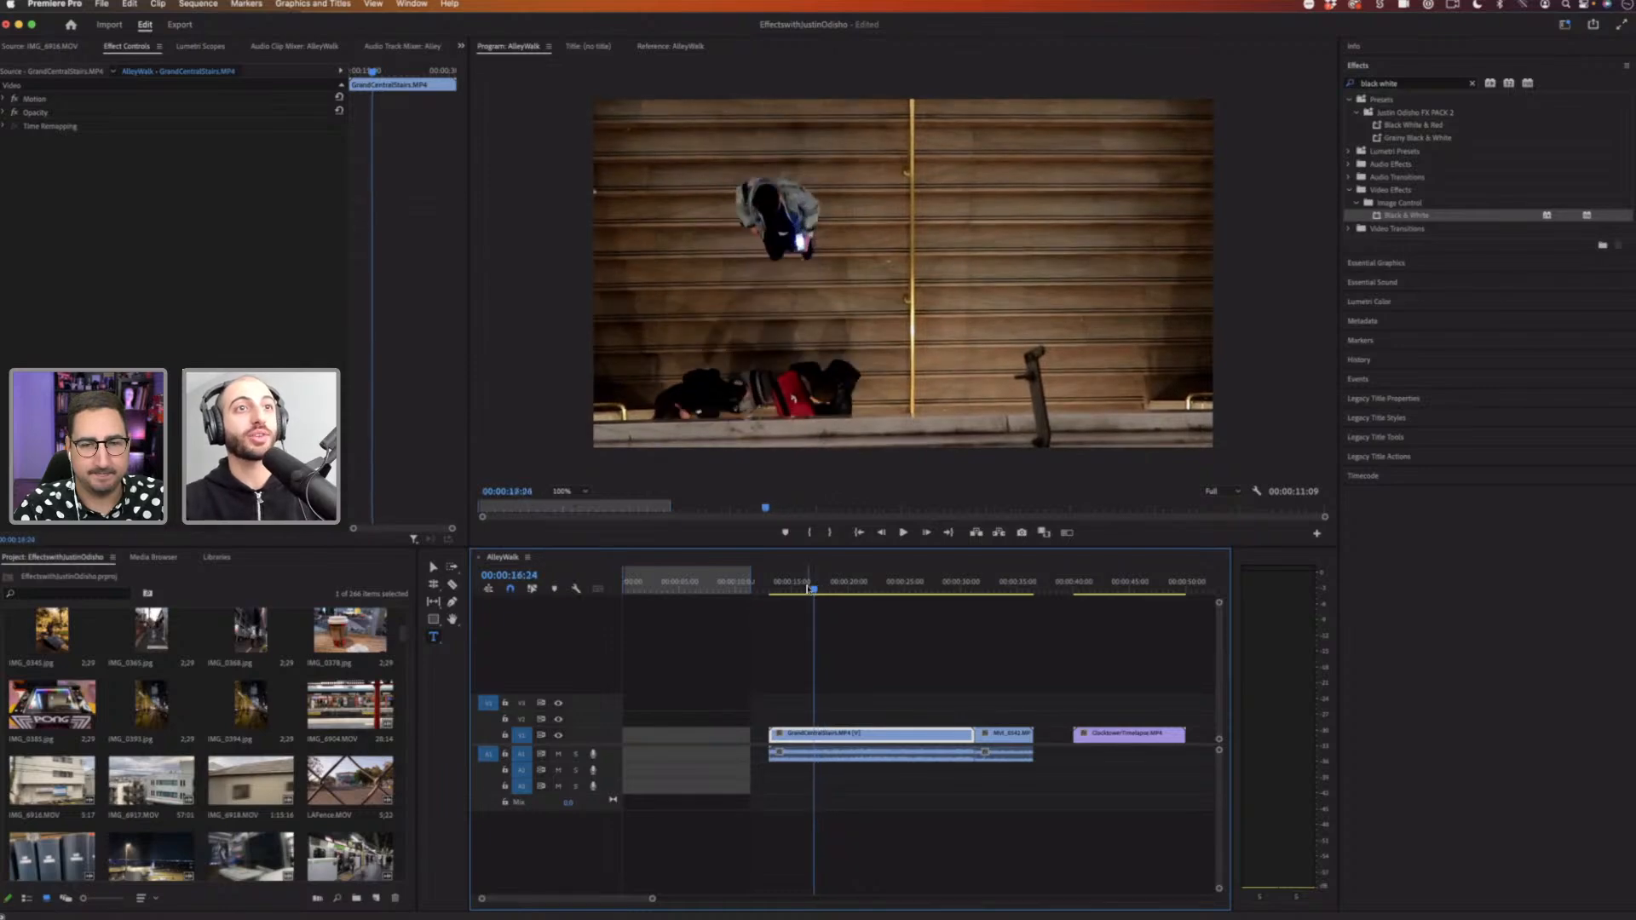
click(863, 655)
click(845, 731)
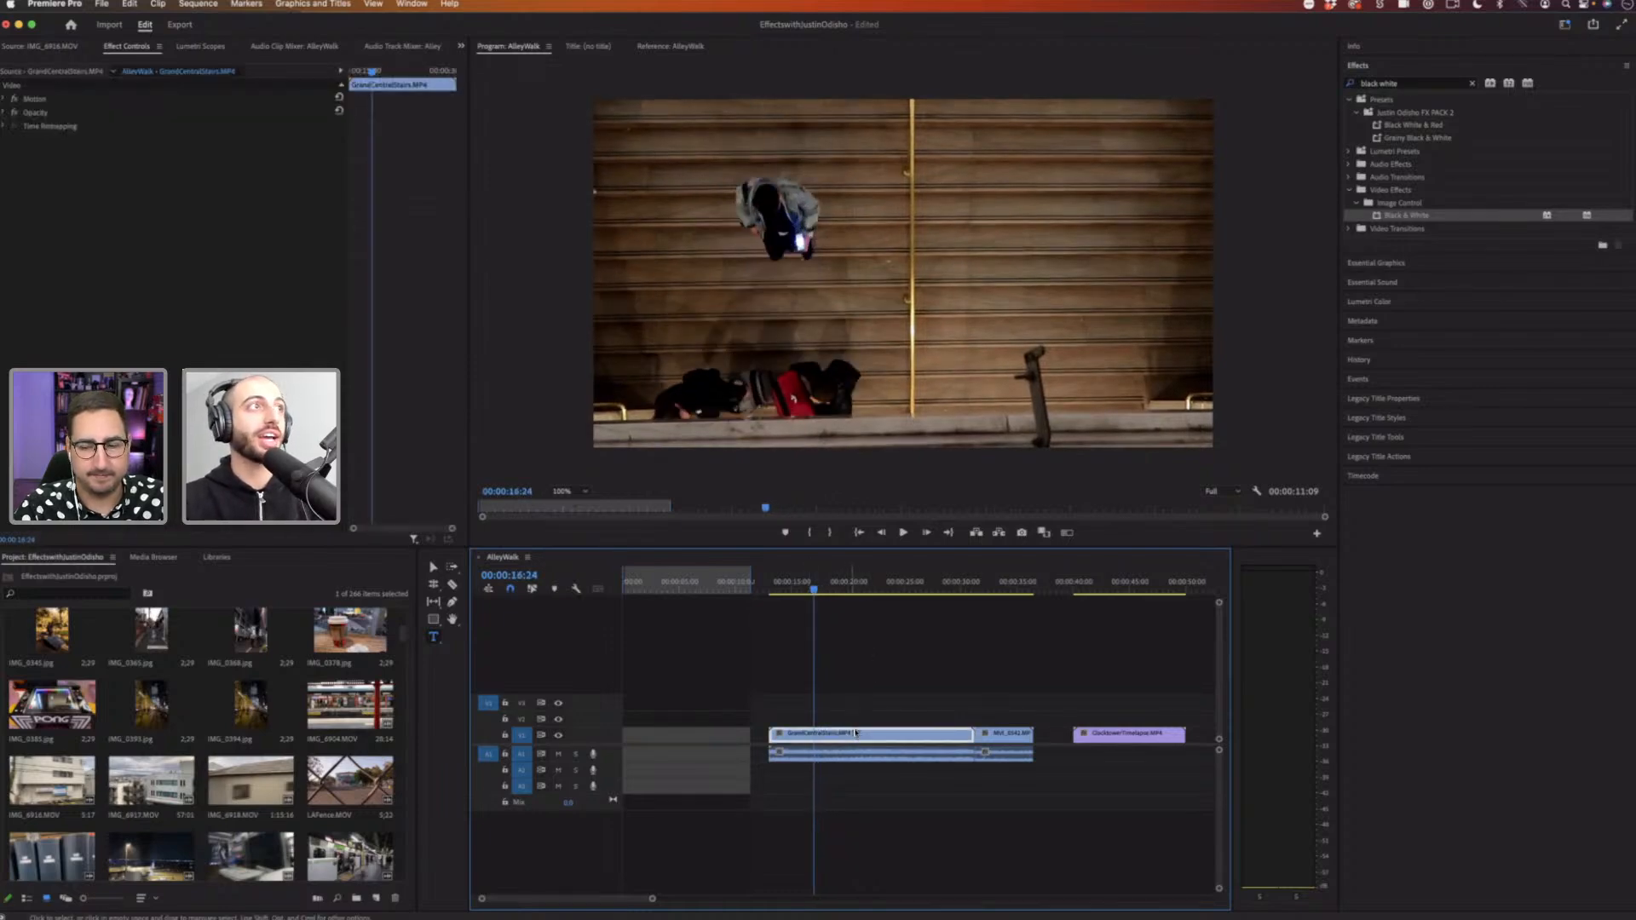
click(4, 113)
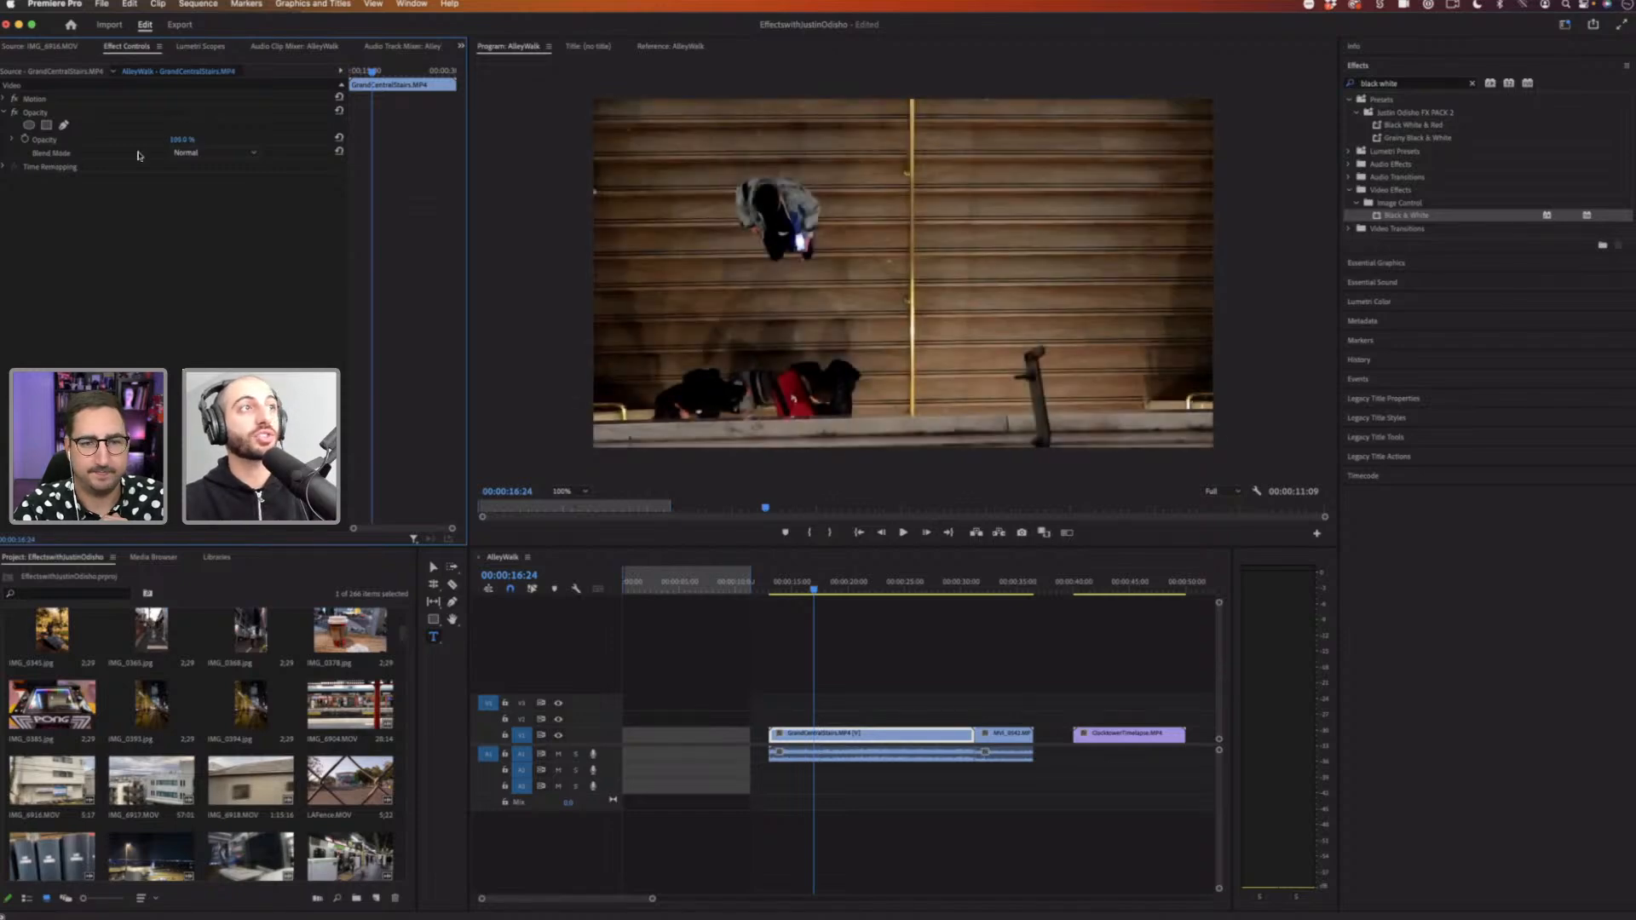
click(144, 152)
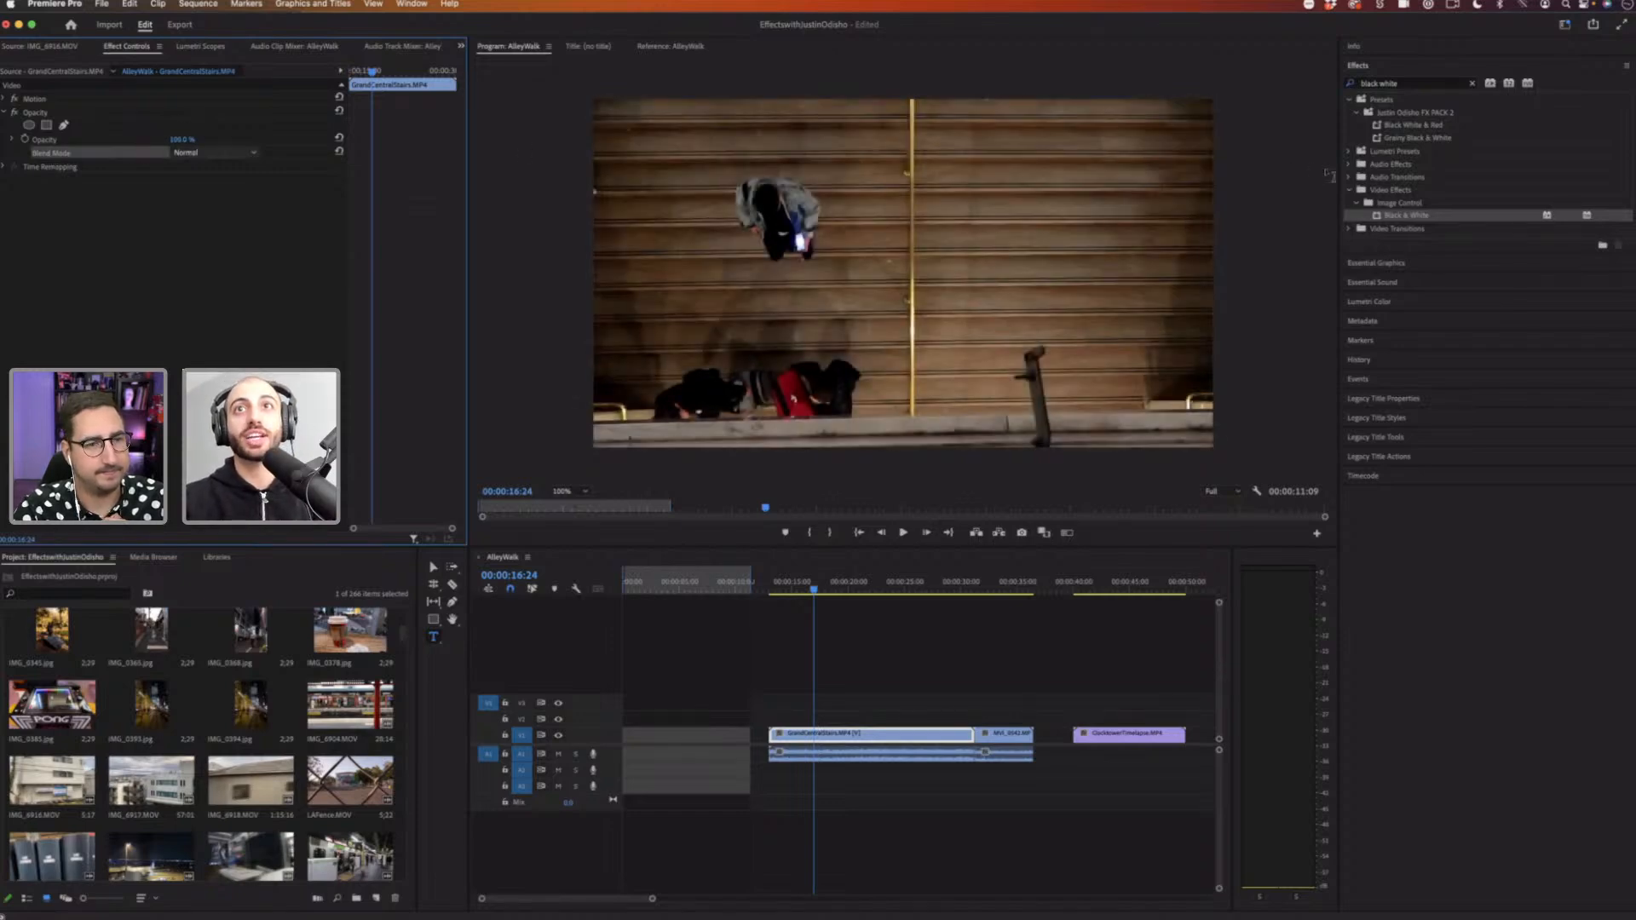
Step: Search the effects for echo, apply Echo to the stairs clip and set its Echo Operator to Screen
click(1469, 85)
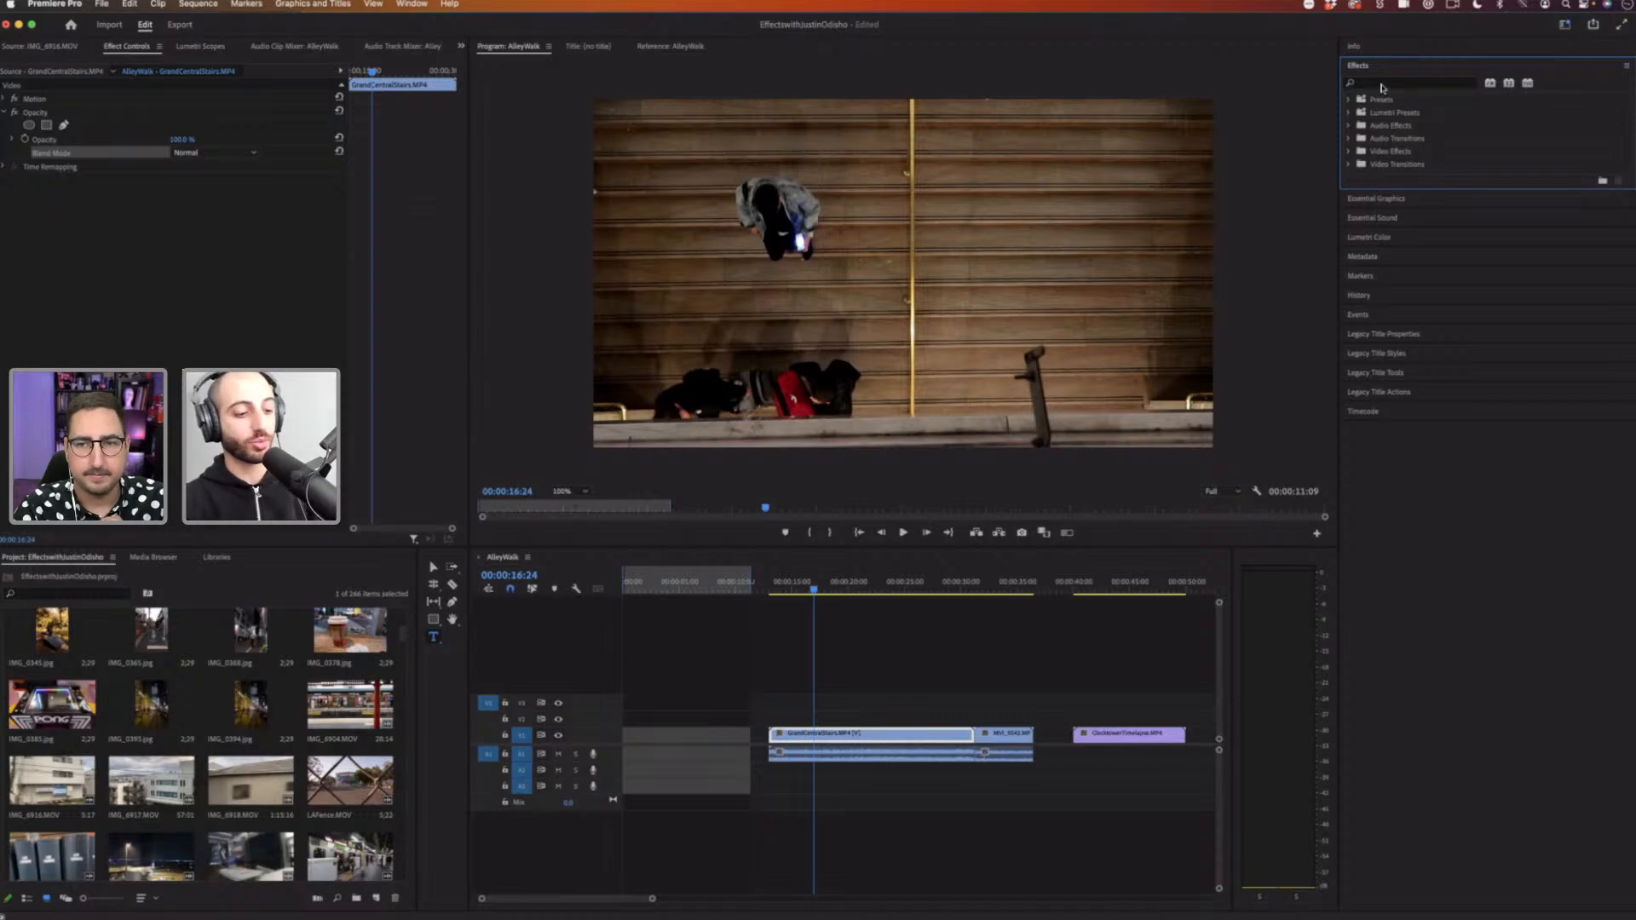
click(1382, 84)
text(echo)
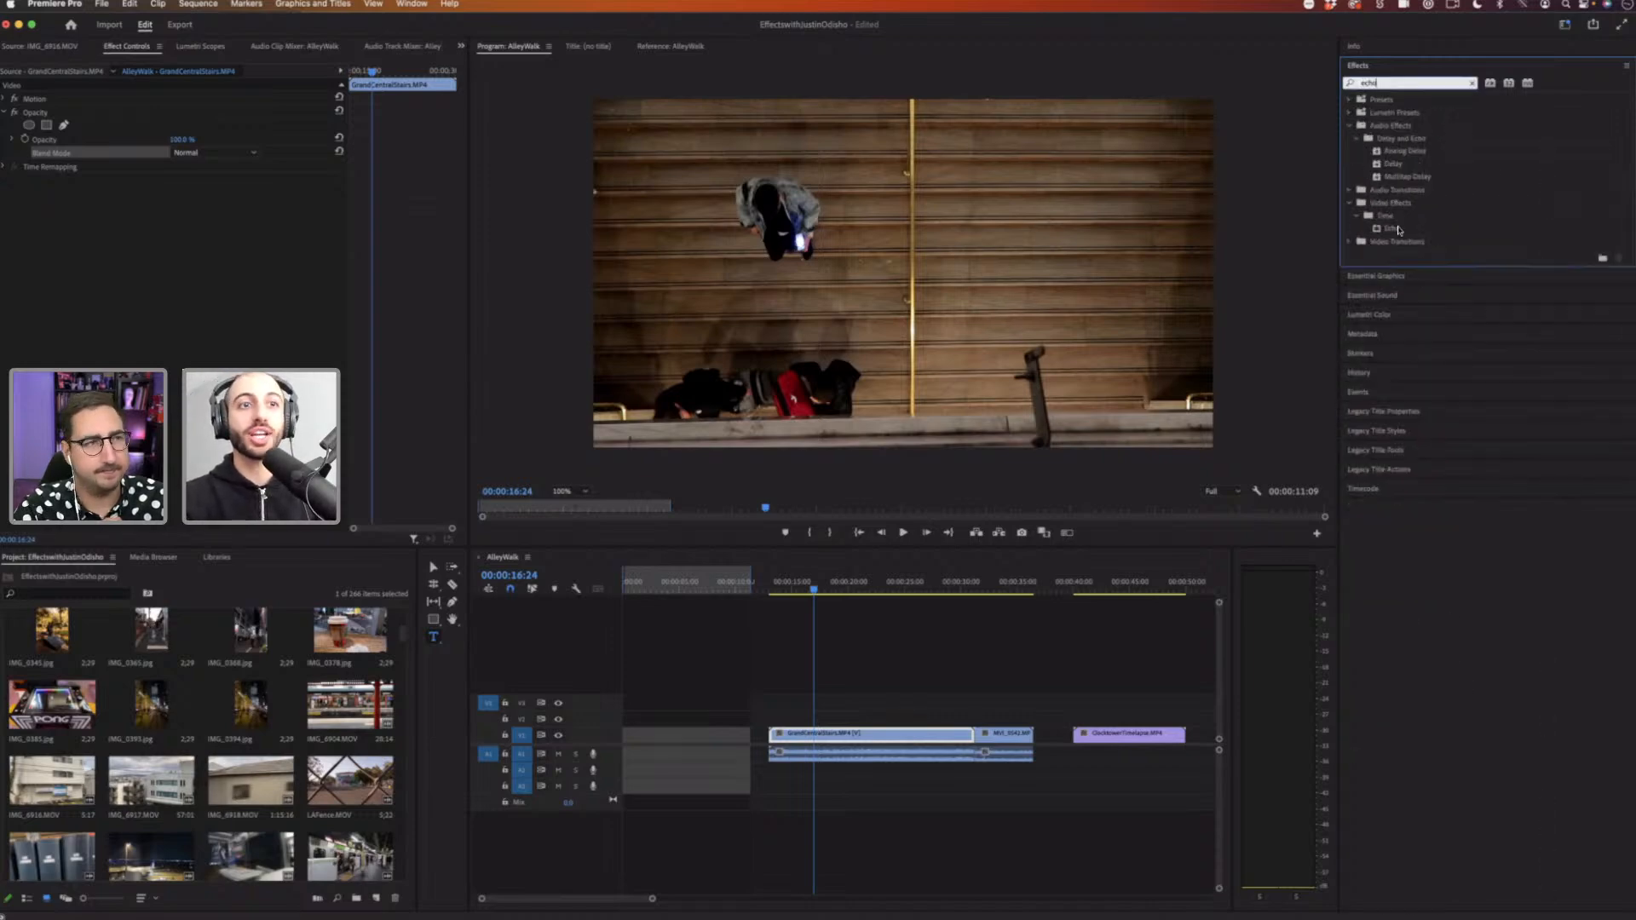
drag(1000, 569, 871, 738)
click(210, 265)
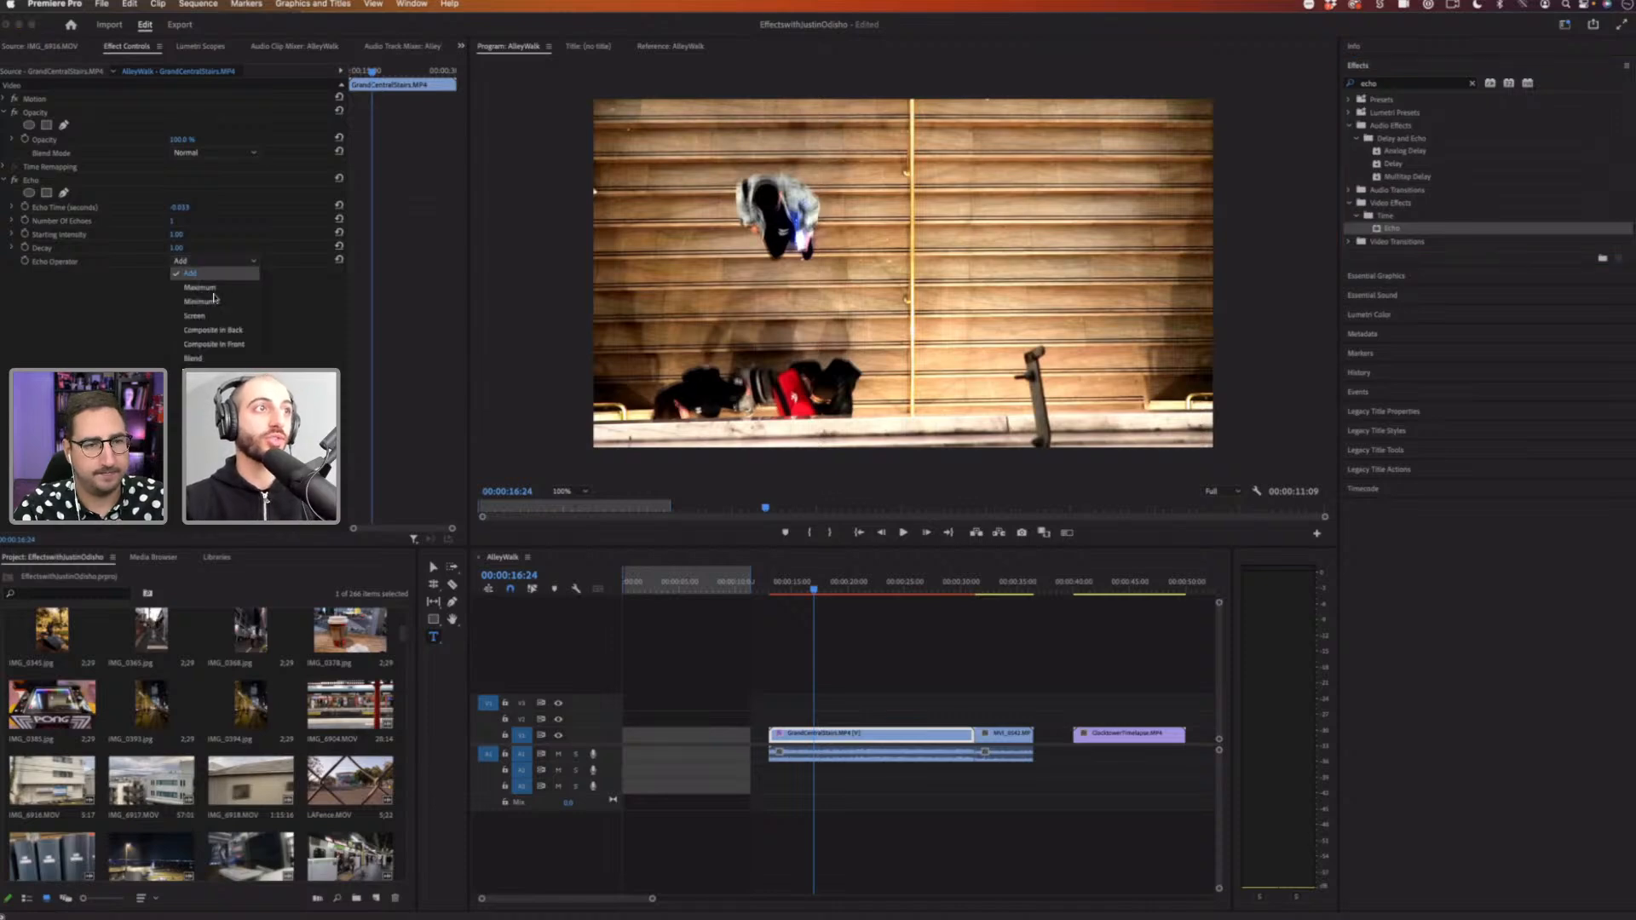
click(220, 315)
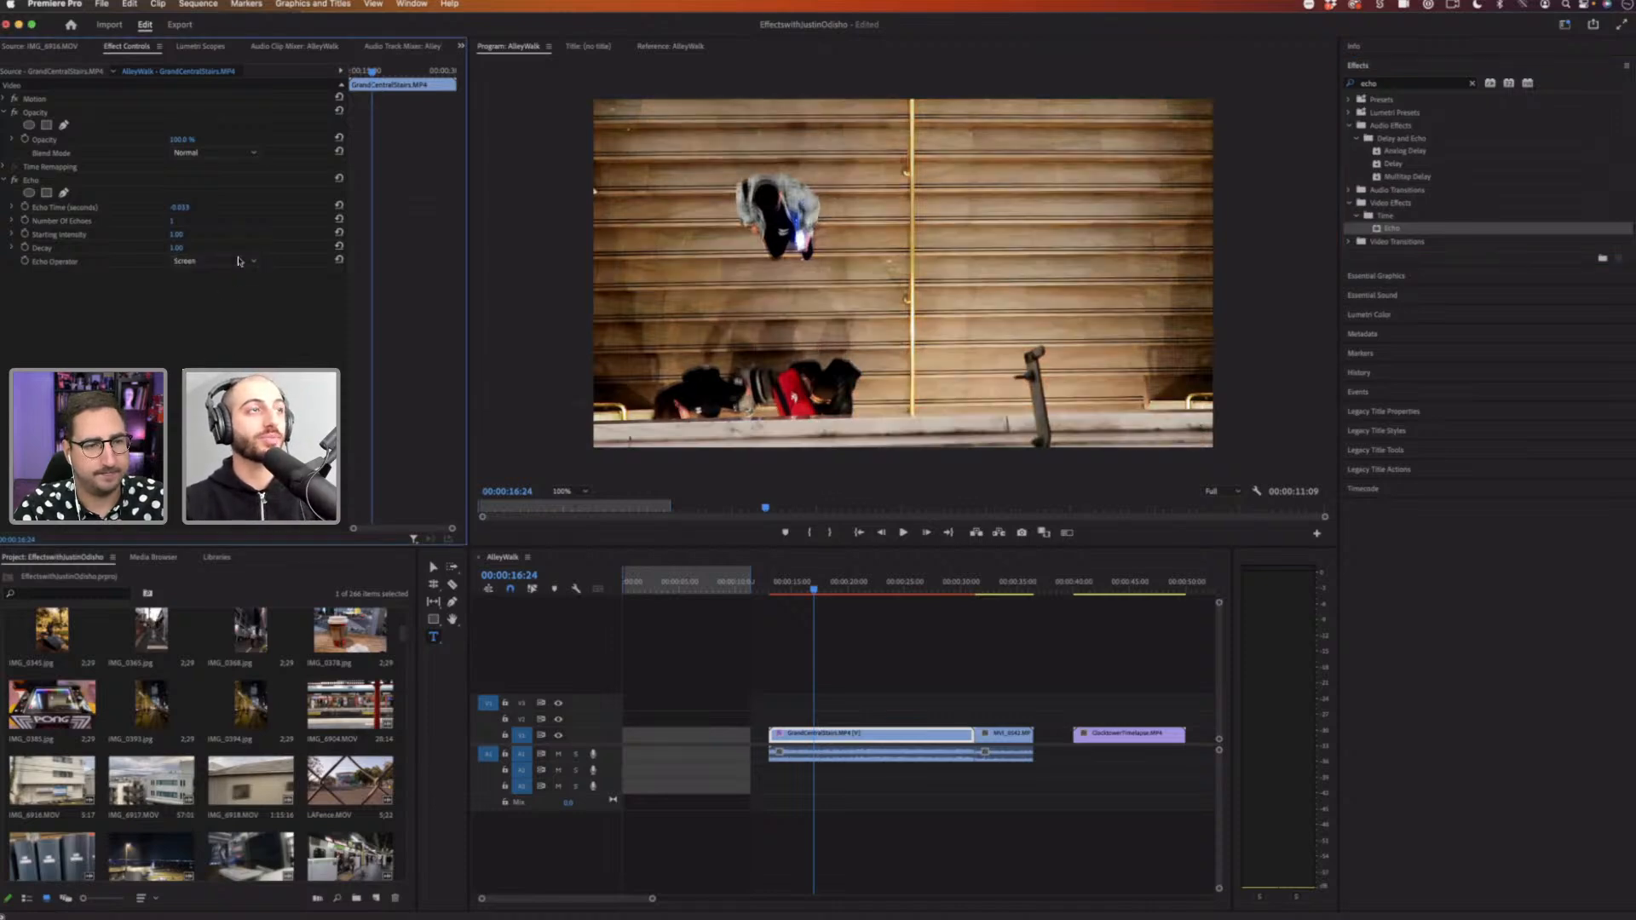
Step: Remove the Echo effect from the stairs clip again
click(30, 181)
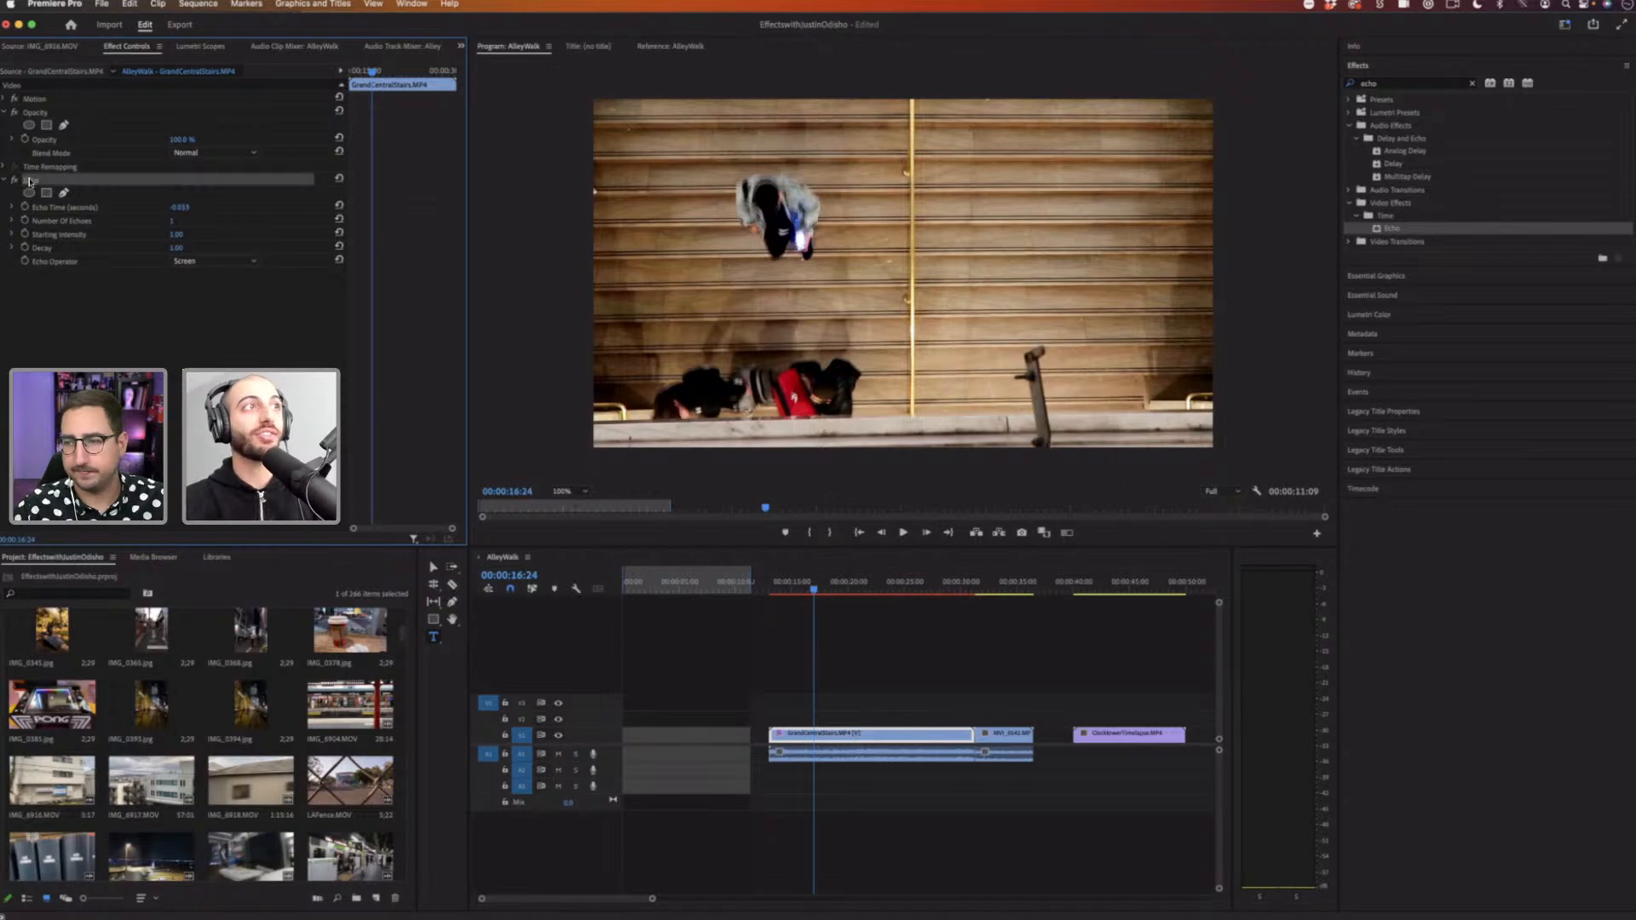
key(Delete)
click(78, 156)
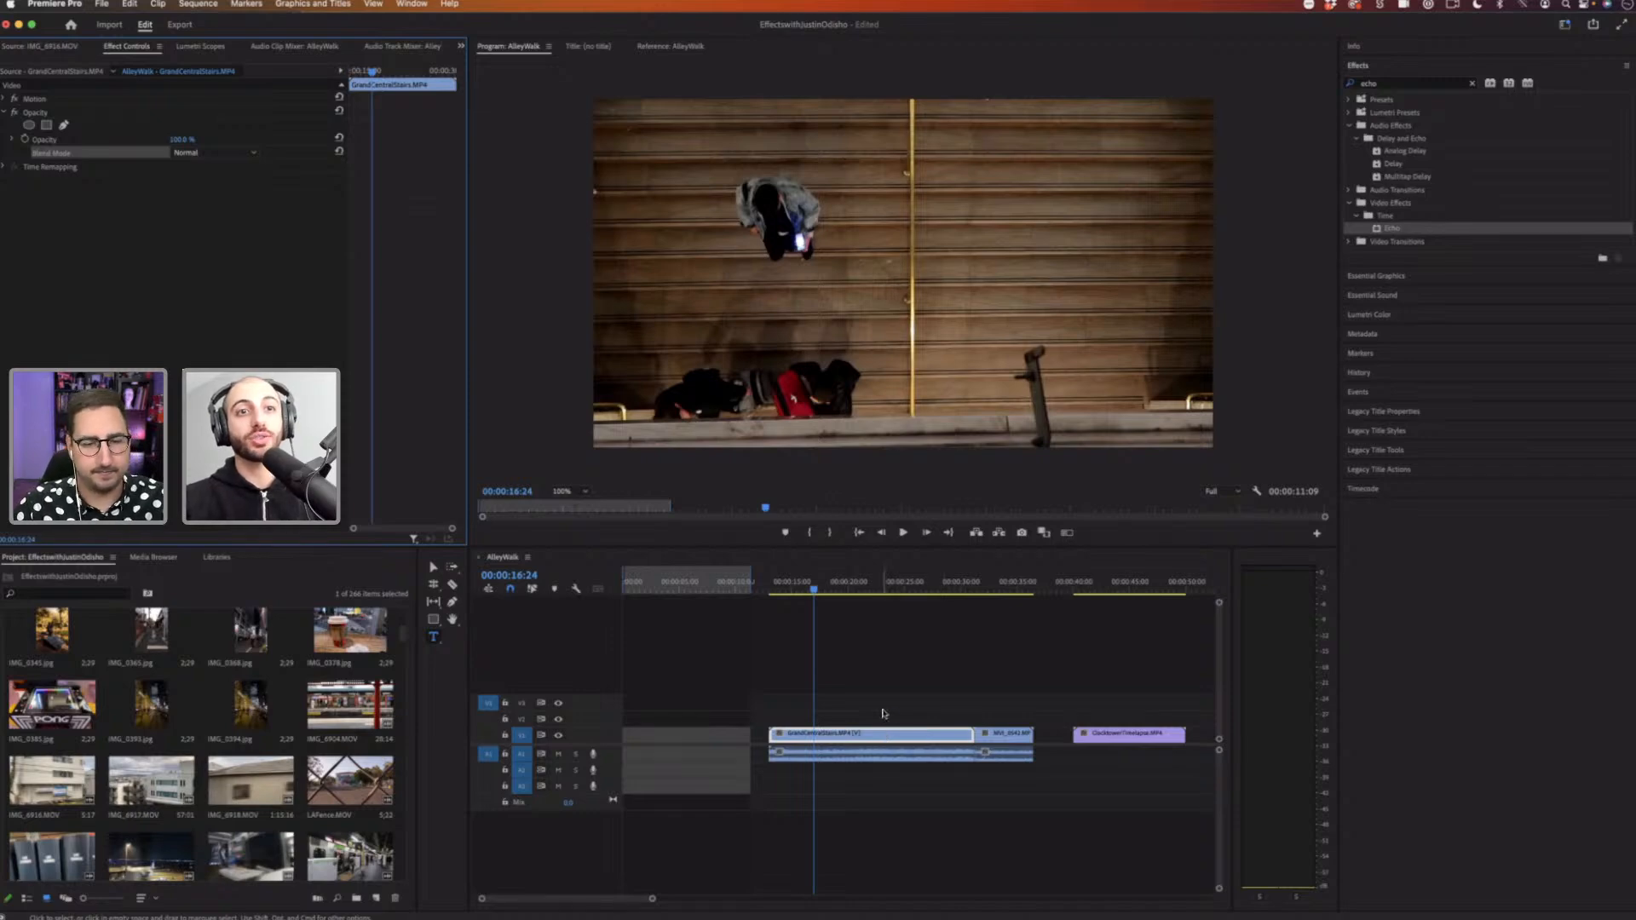
Step: Move the stairs clip up to the second video track and check the later clips in the sequence
drag(883, 731, 886, 714)
drag(1019, 736, 1008, 736)
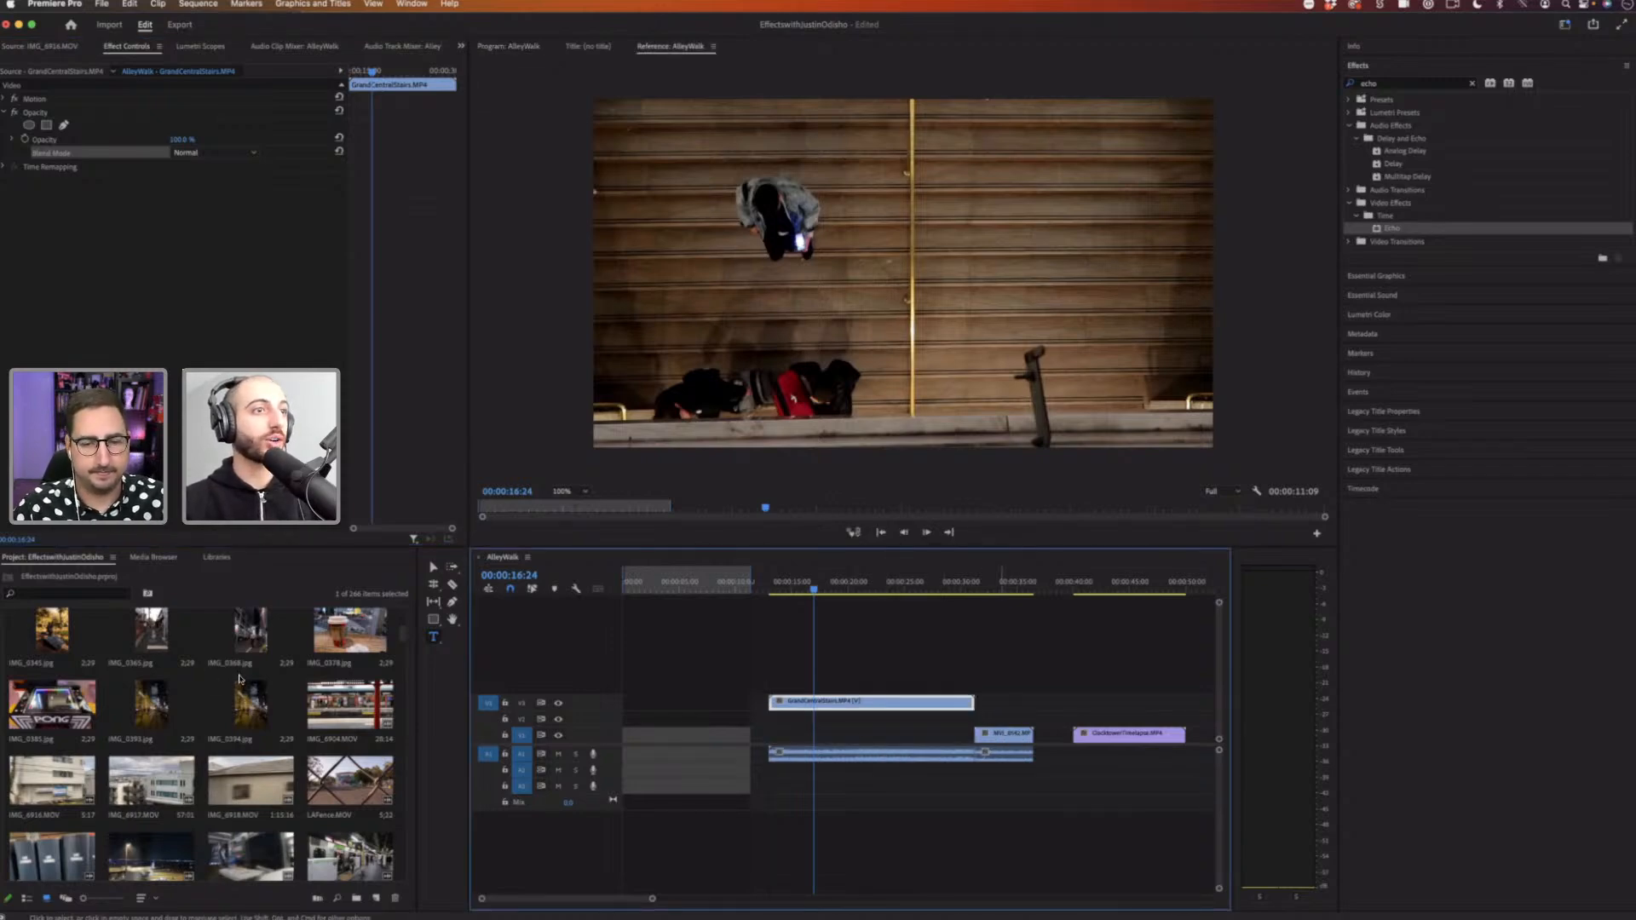
click(1003, 583)
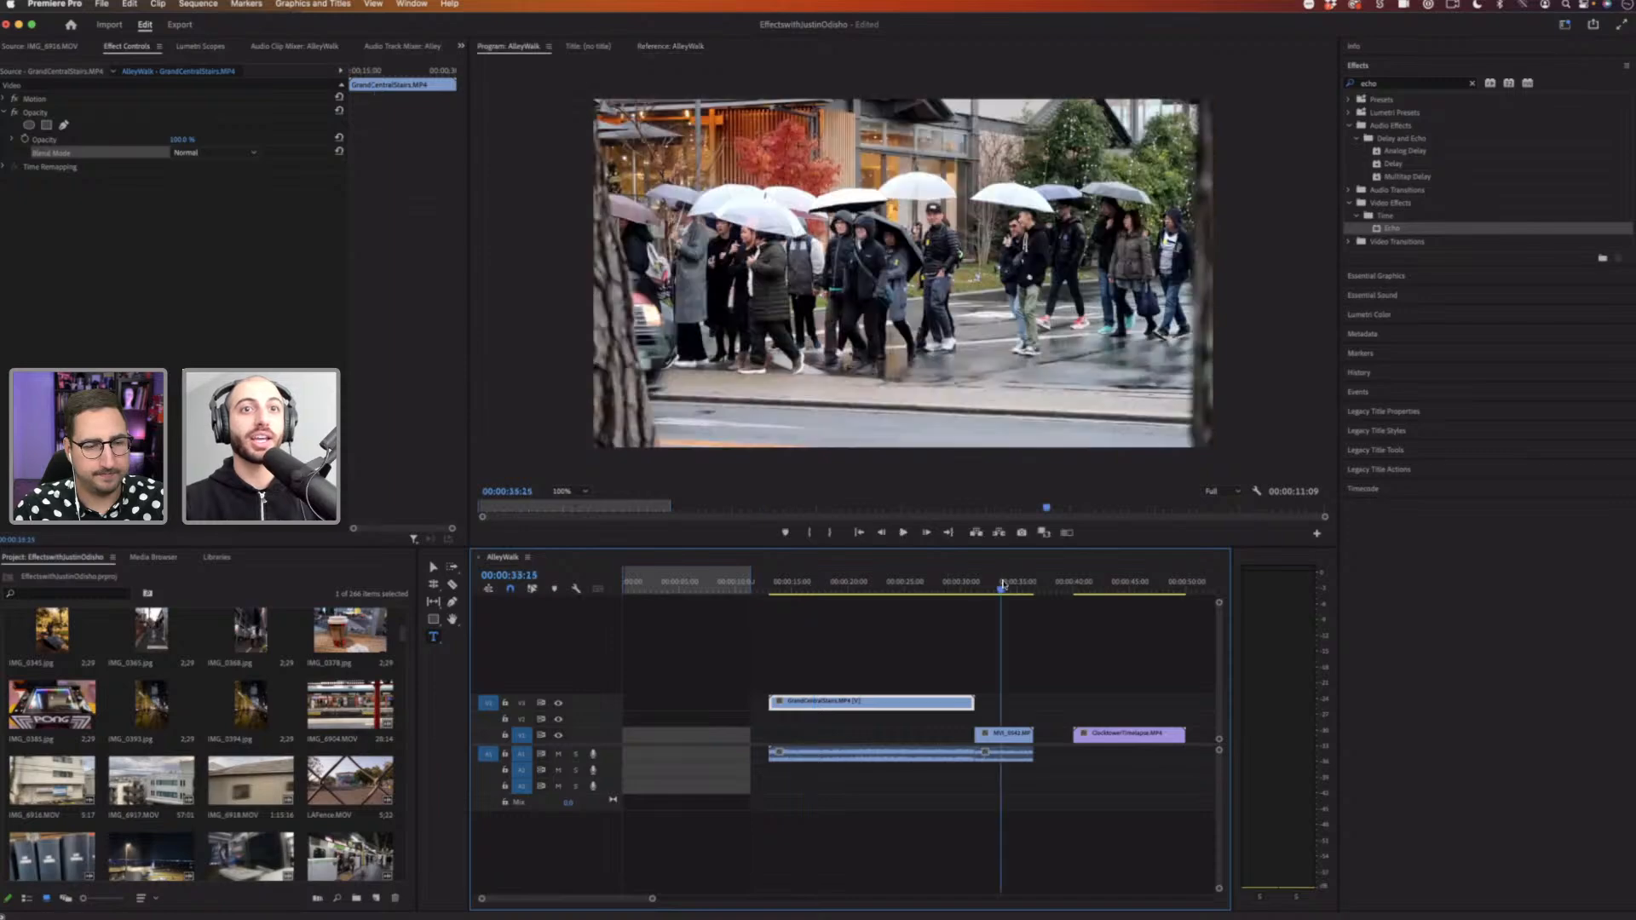
click(1098, 584)
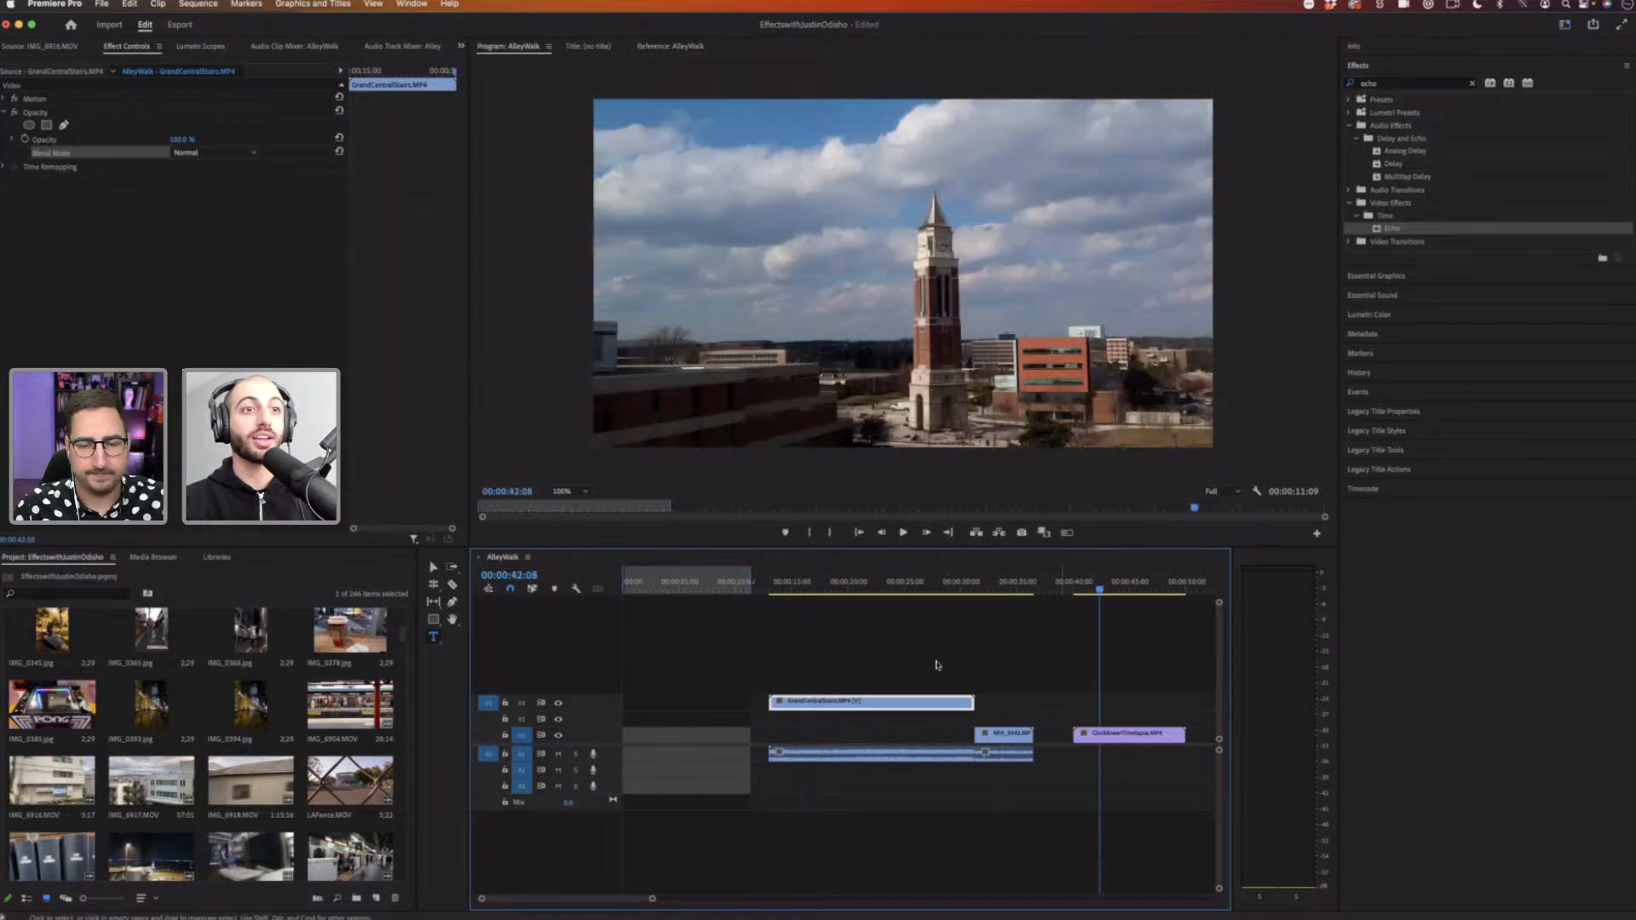
Step: Add the pigeon footage from the project onto the first video track beneath the stairs clip
scroll(930, 669, right, 2)
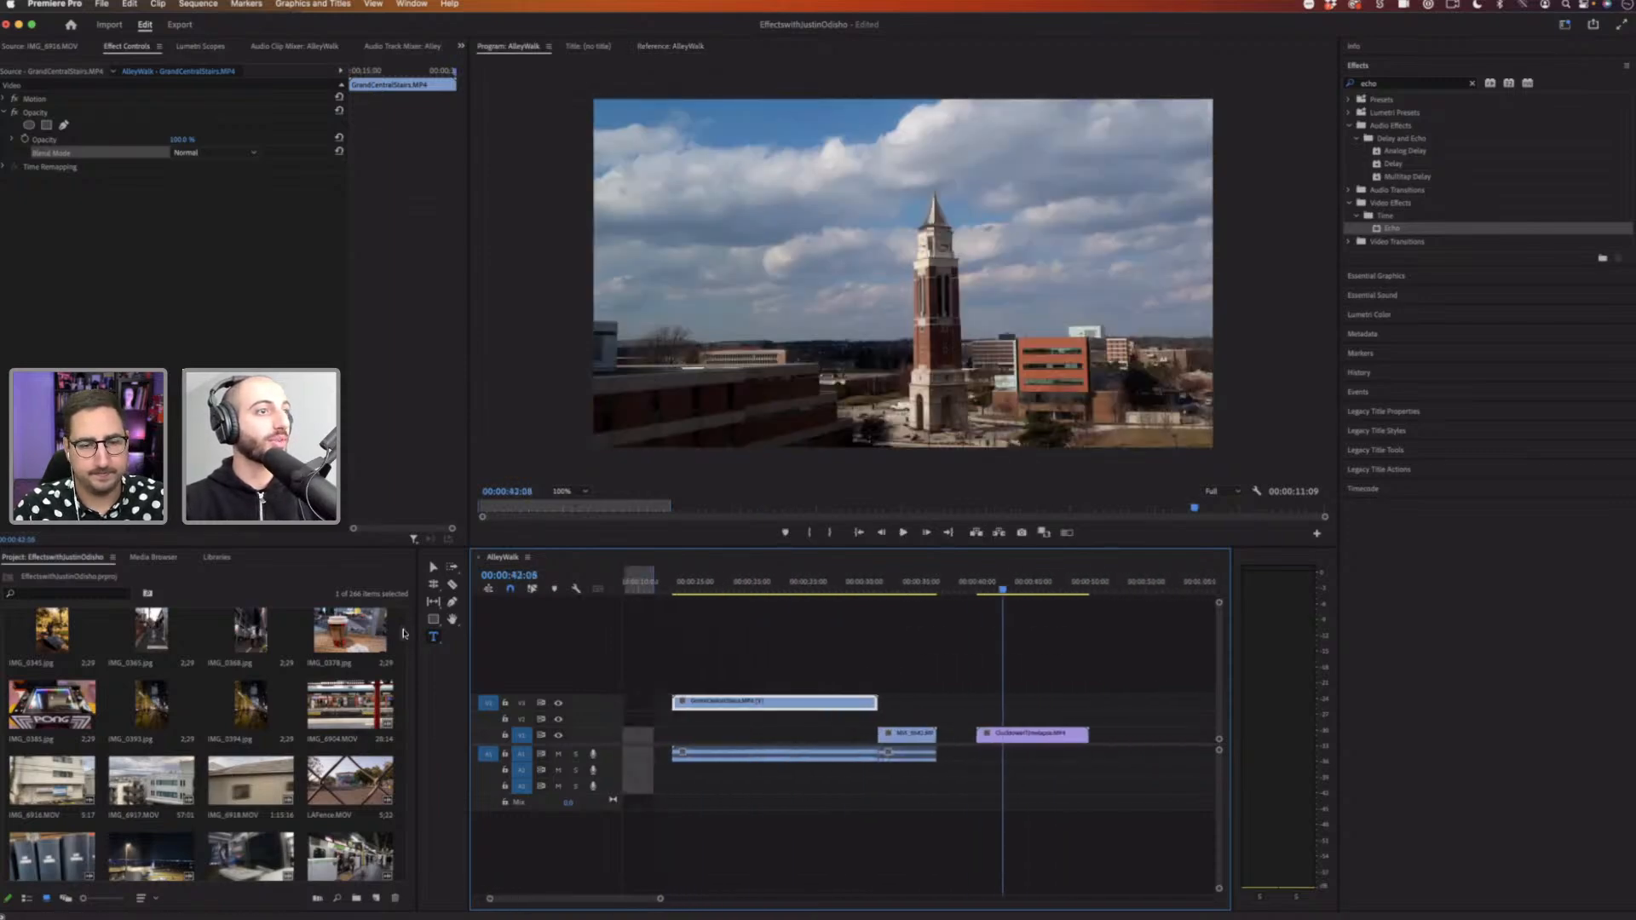
click(404, 788)
scroll(404, 787, down, 15)
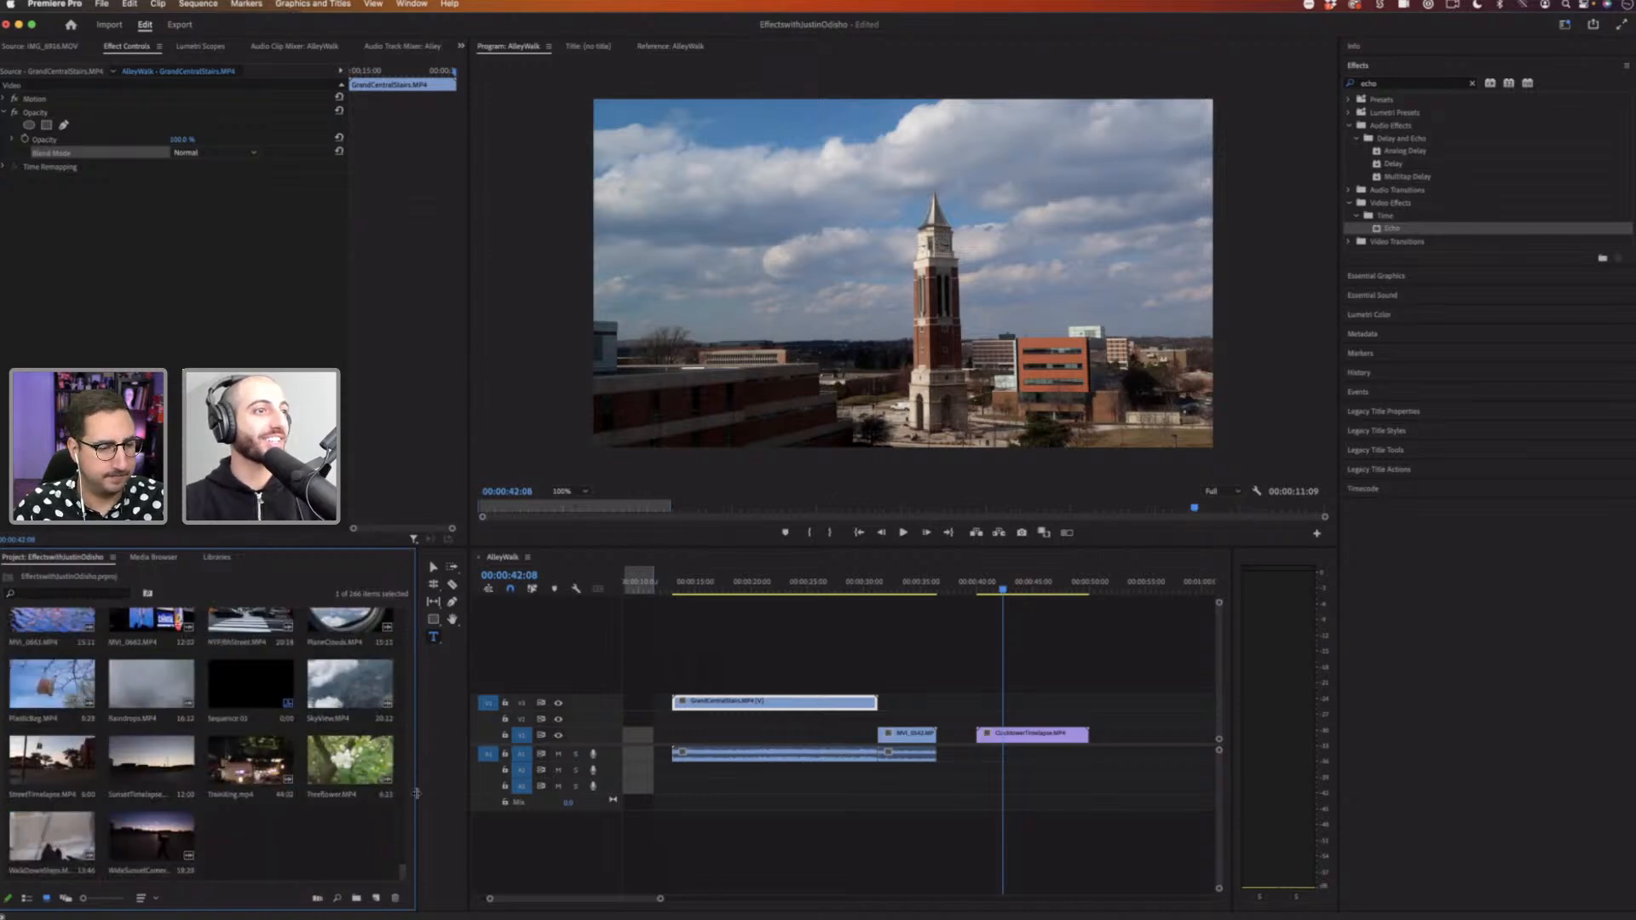
drag(404, 868, 402, 695)
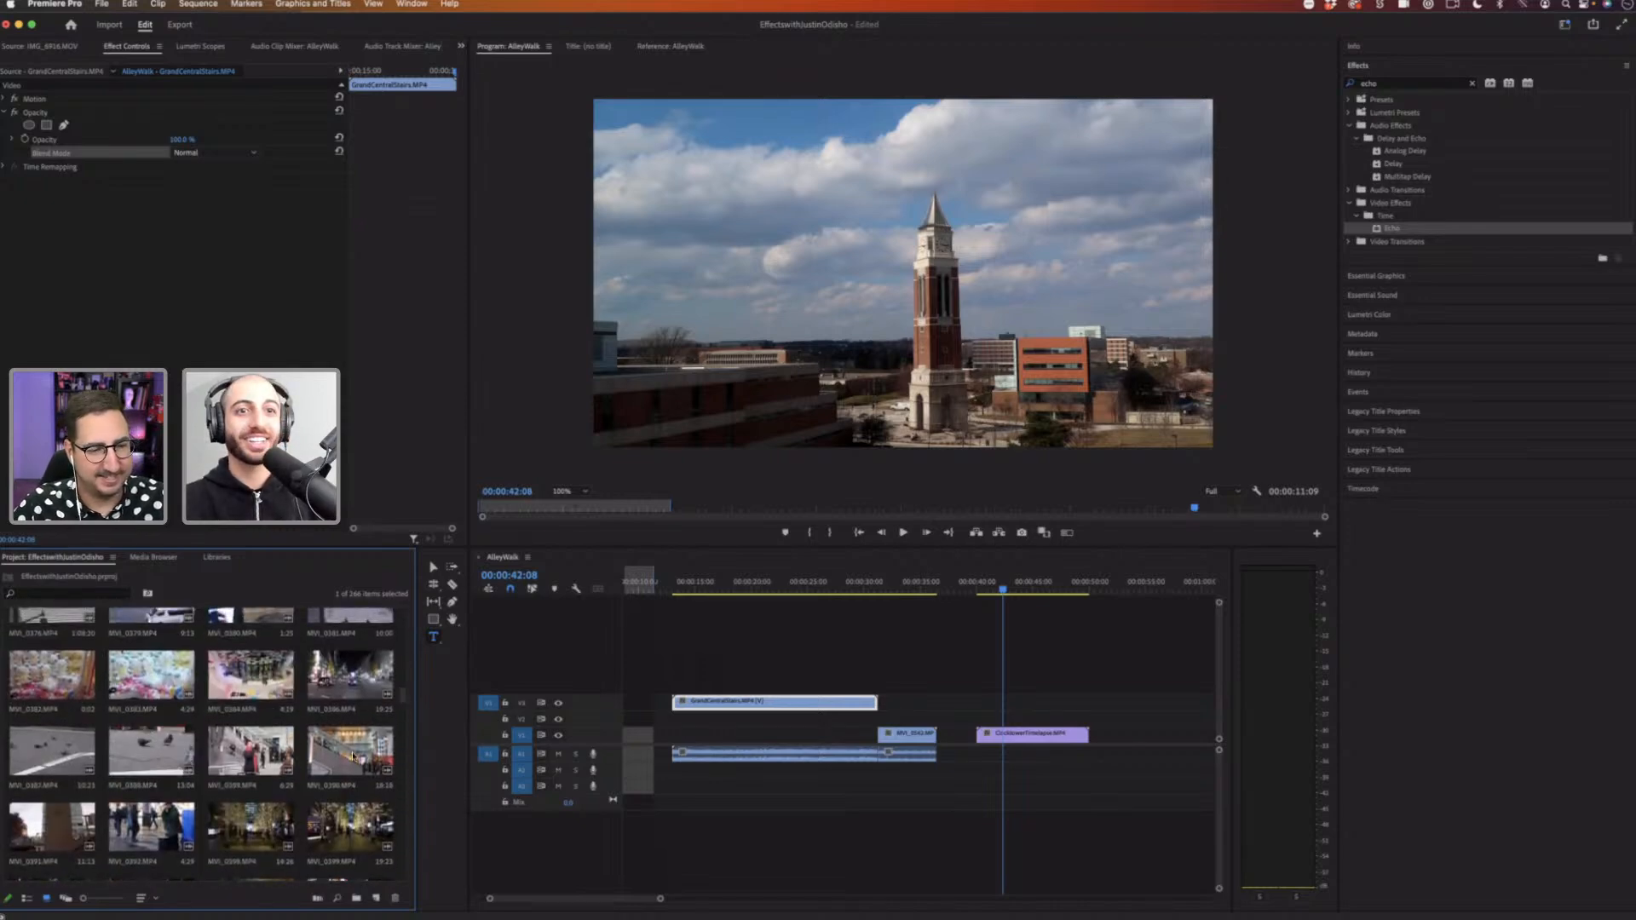
drag(128, 741, 944, 746)
drag(149, 754, 828, 741)
Step: Reposition the stairs clip over the pigeon footage and delete the audio beneath it
click(927, 587)
click(892, 589)
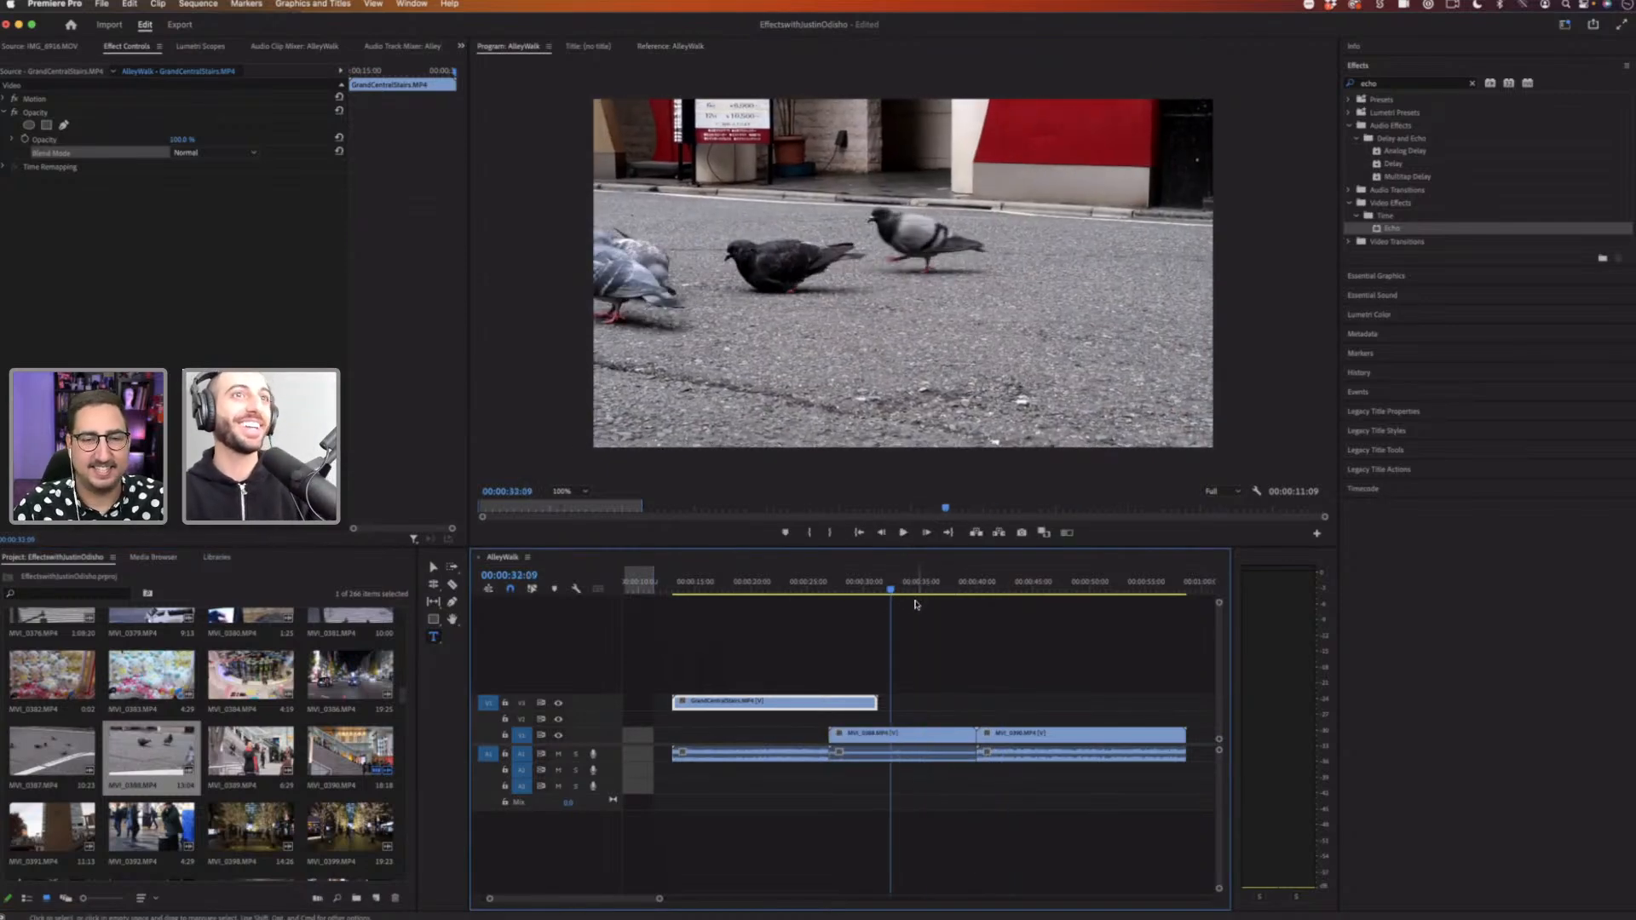
click(1018, 587)
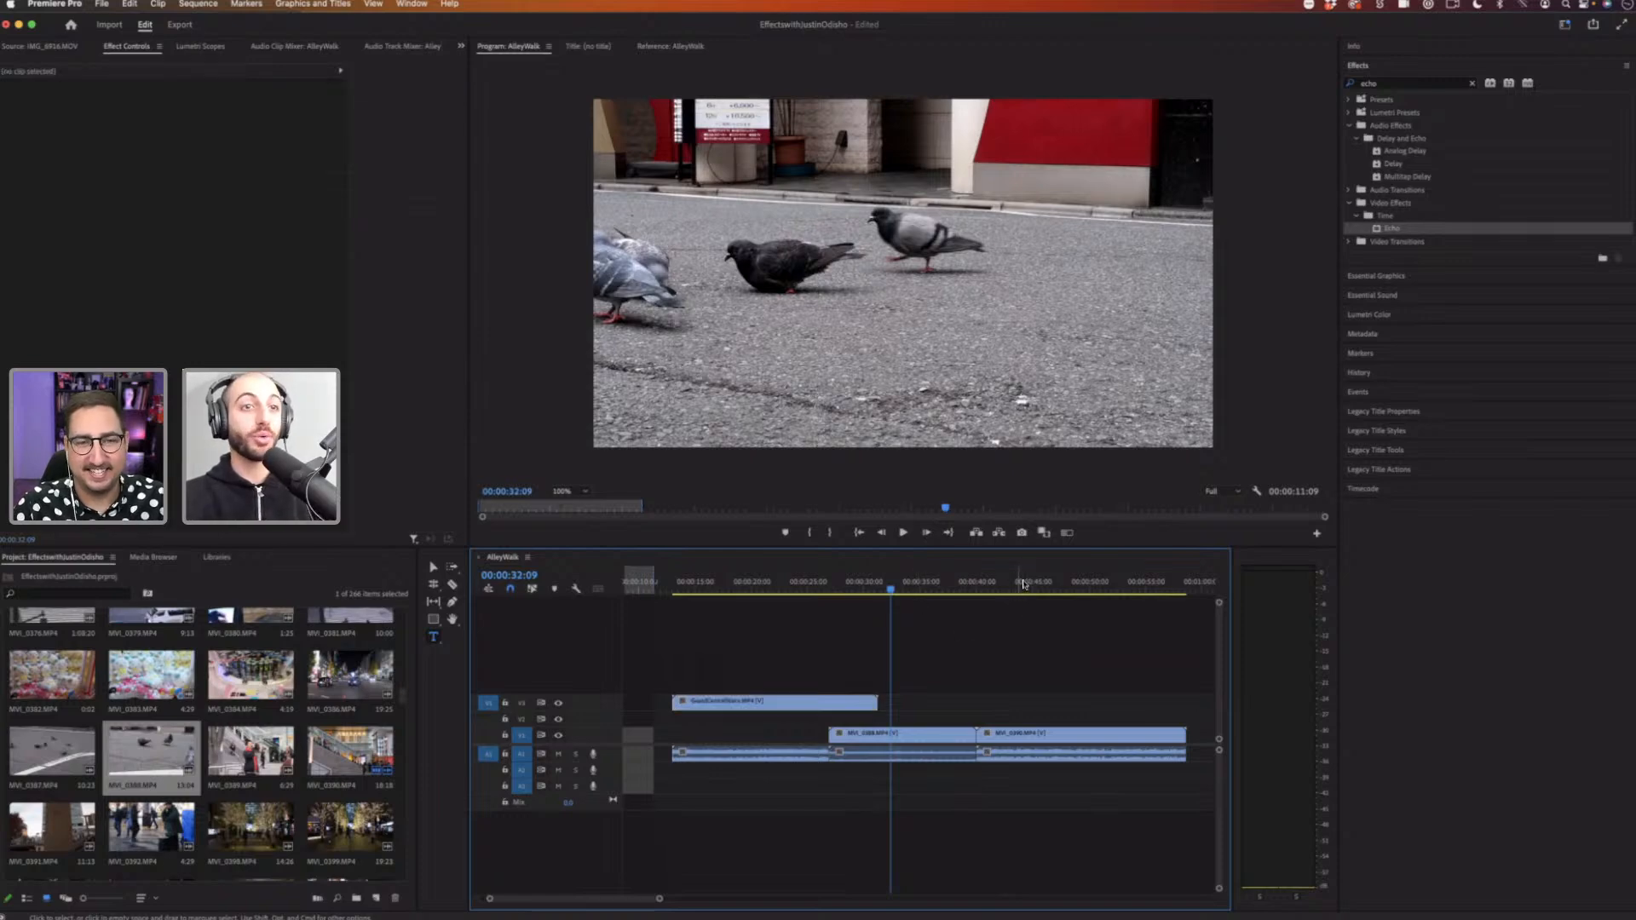
click(841, 587)
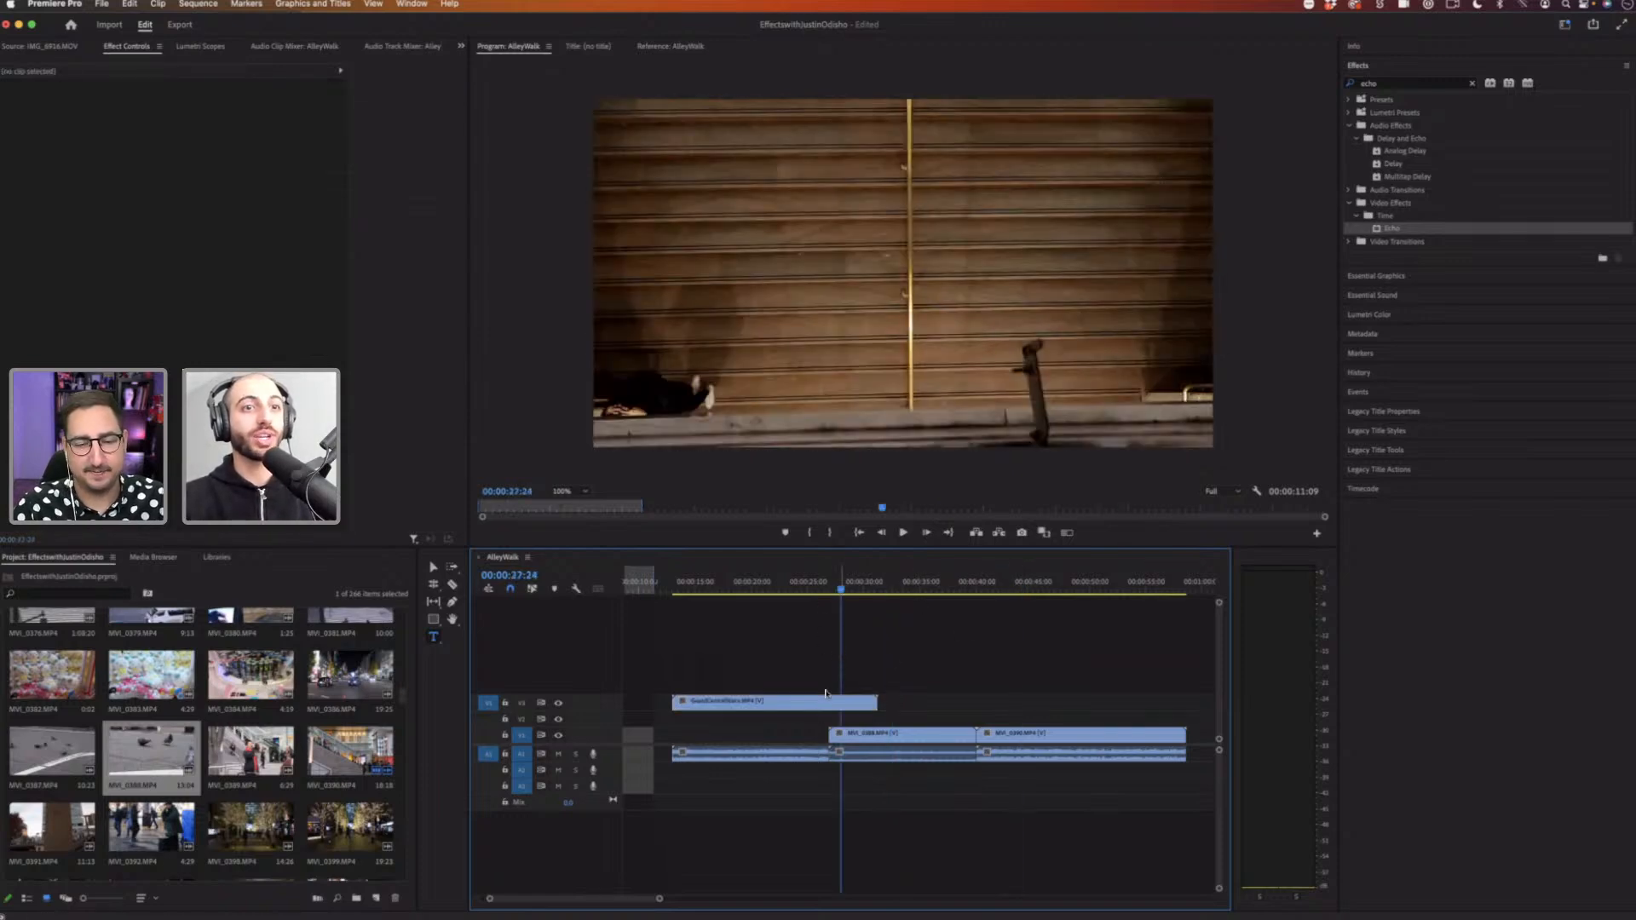
drag(845, 703, 925, 705)
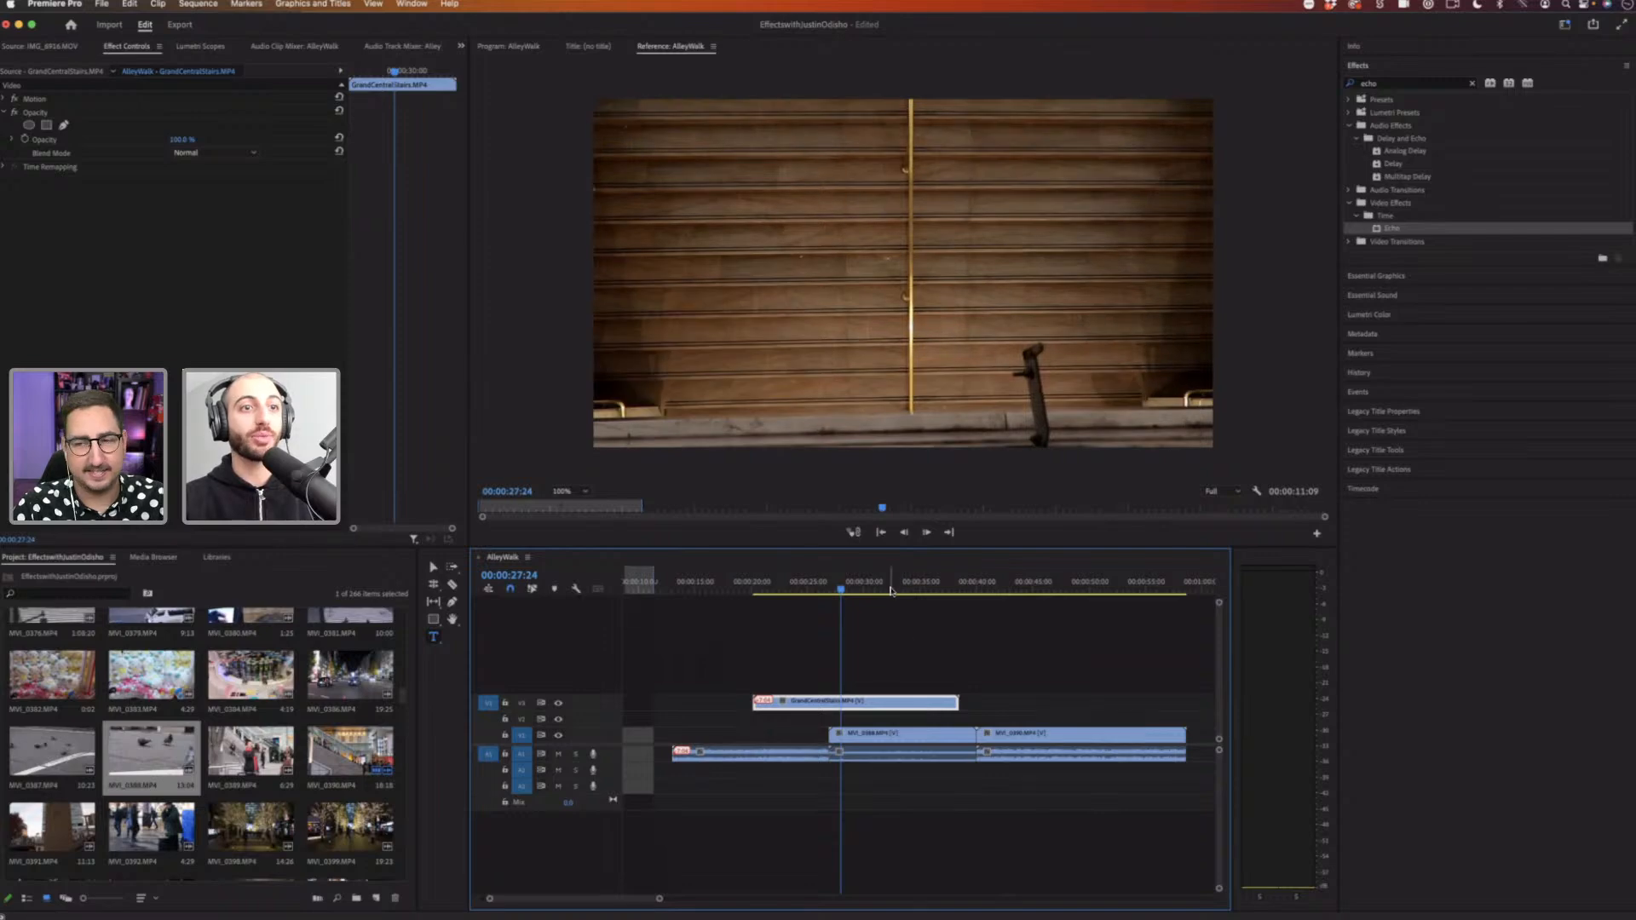
click(778, 755)
key(Delete)
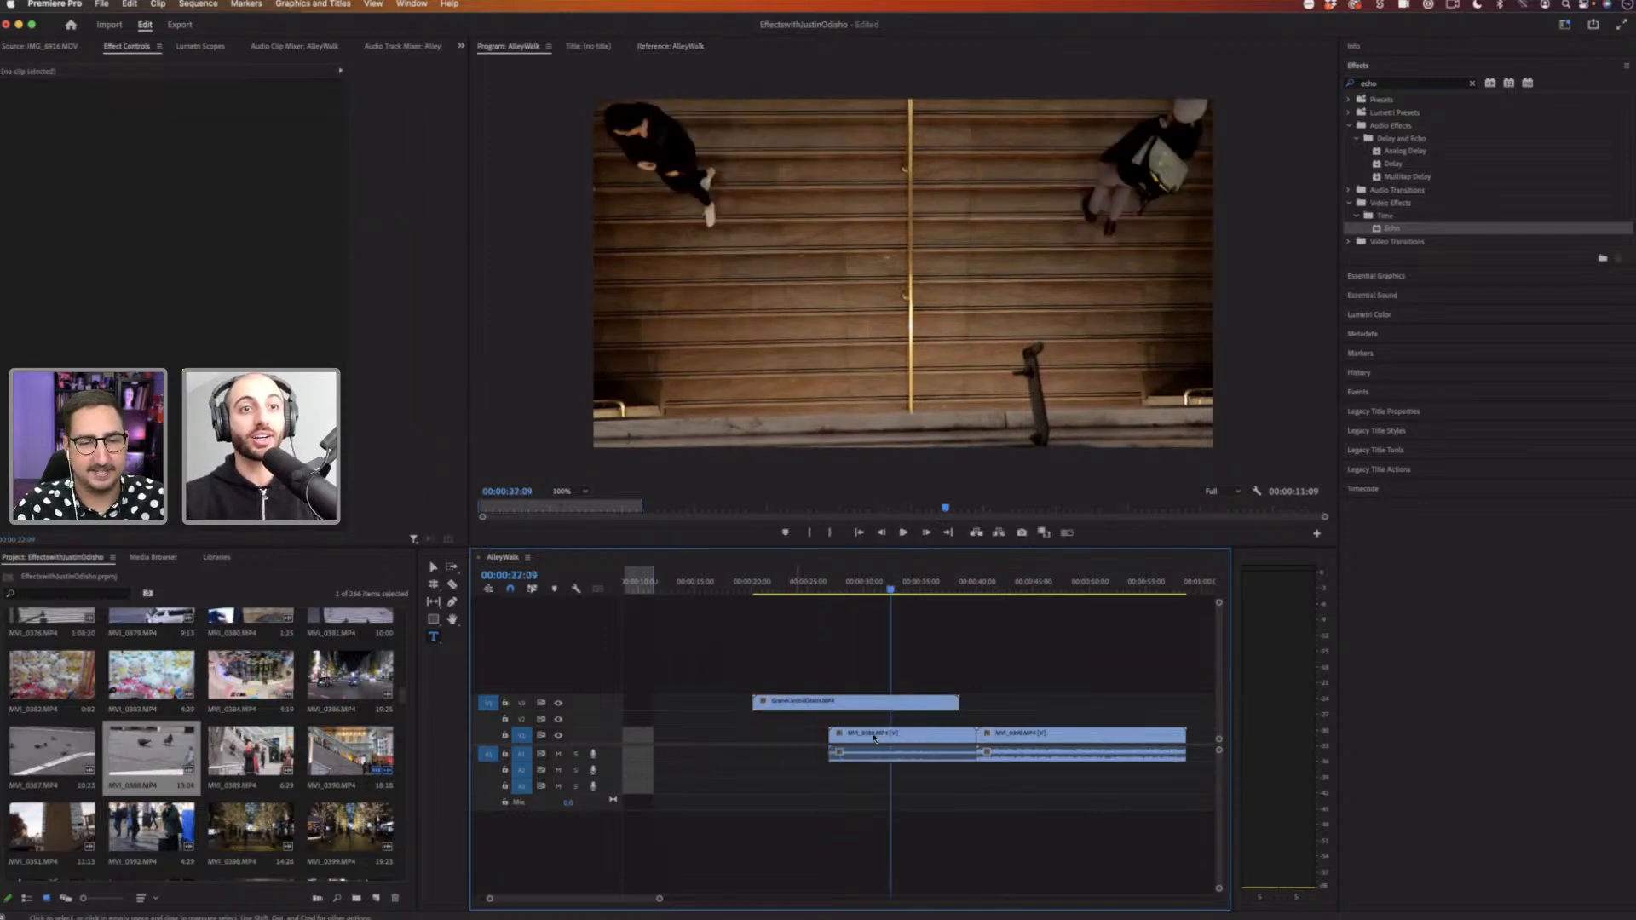
drag(865, 703, 883, 702)
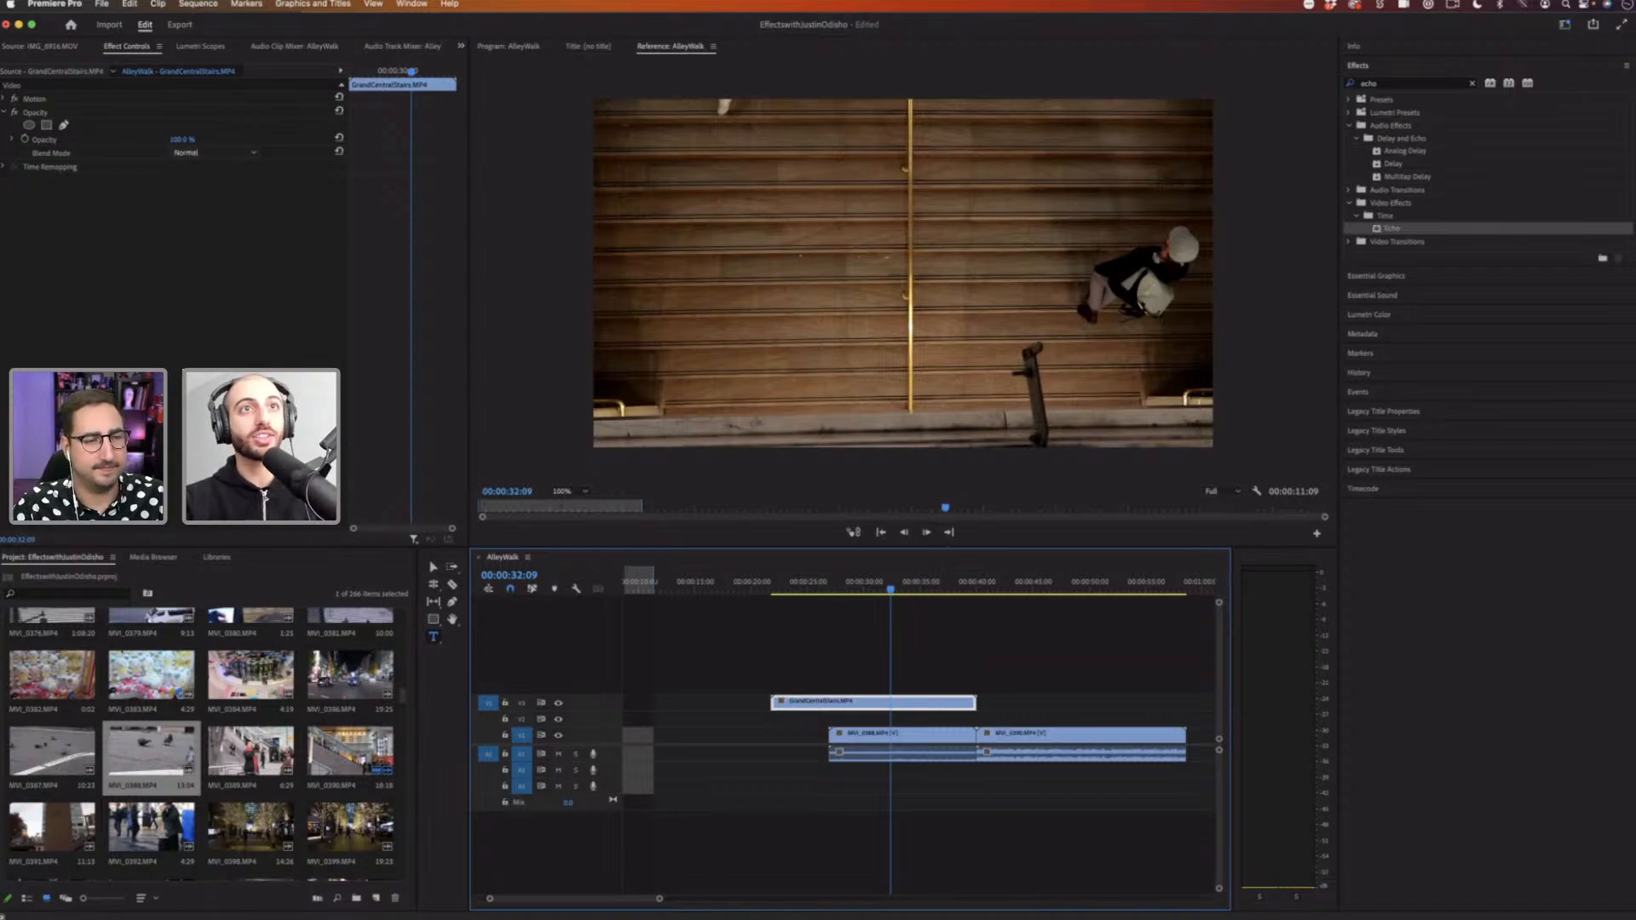
Step: Lower the stairs clip's opacity to 75% and play the overlapping section
drag(181, 139, 160, 139)
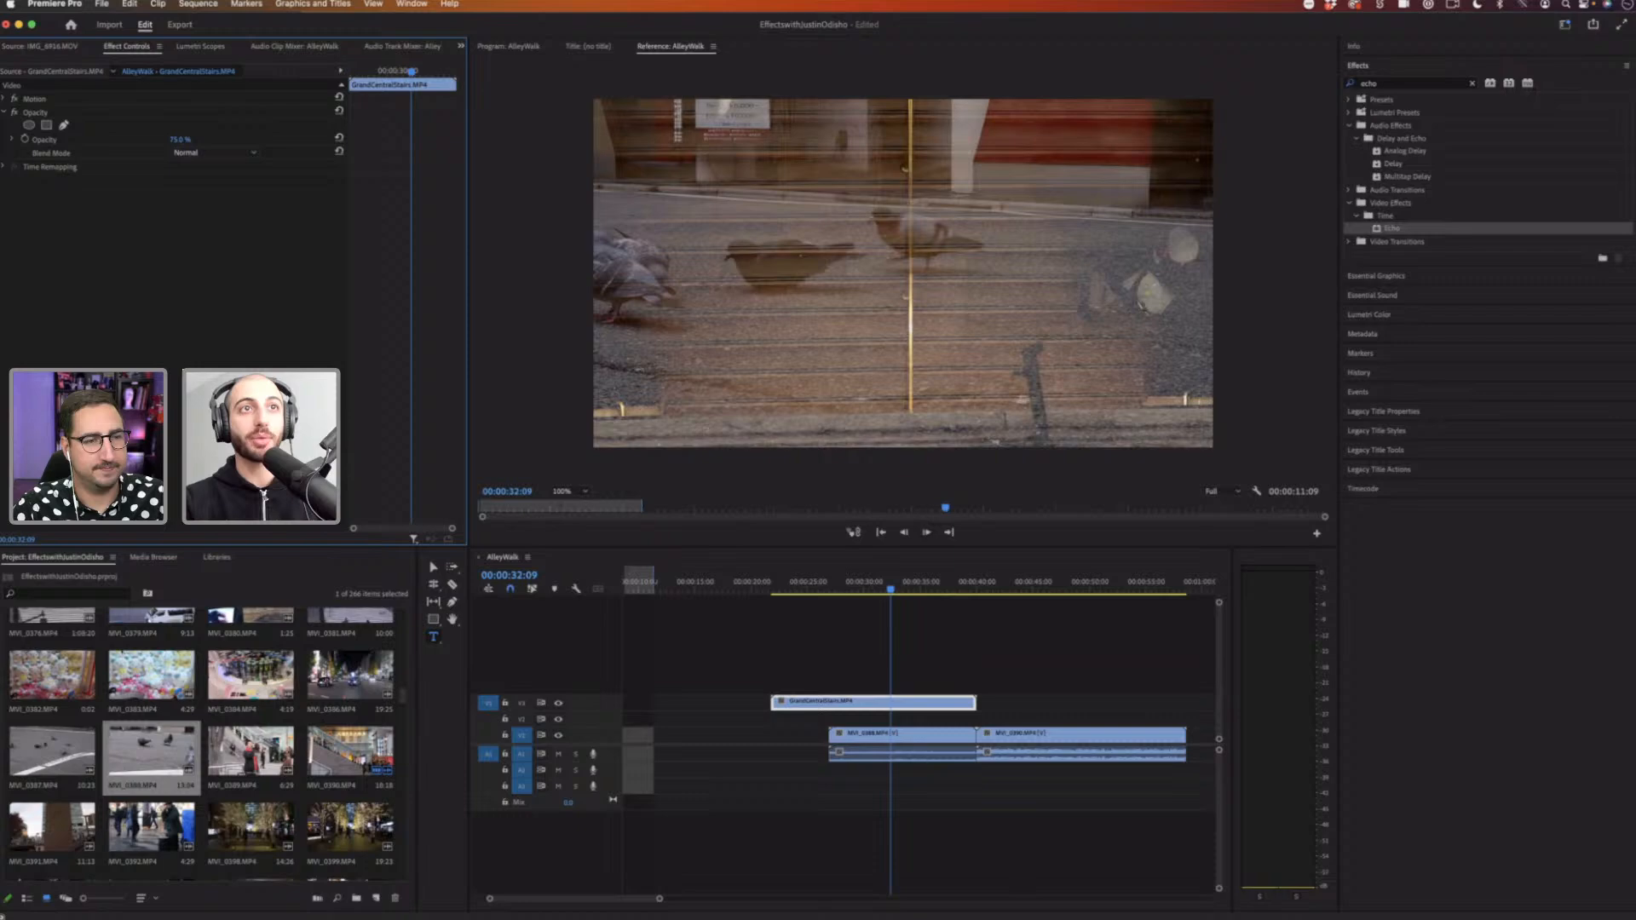
click(841, 582)
key(space)
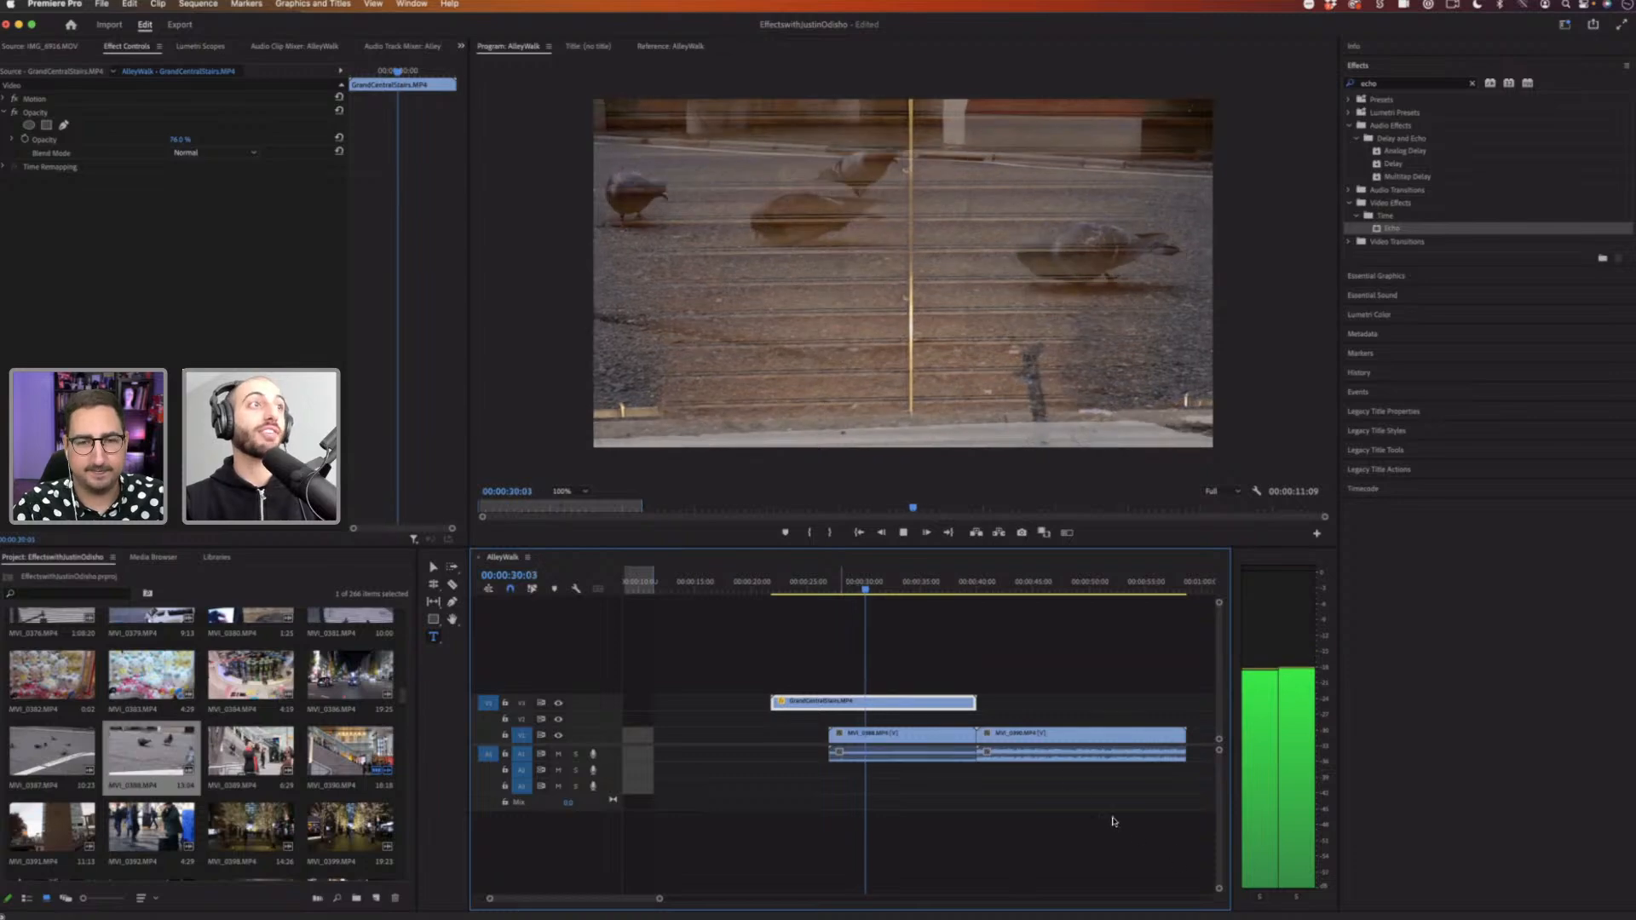
key(space)
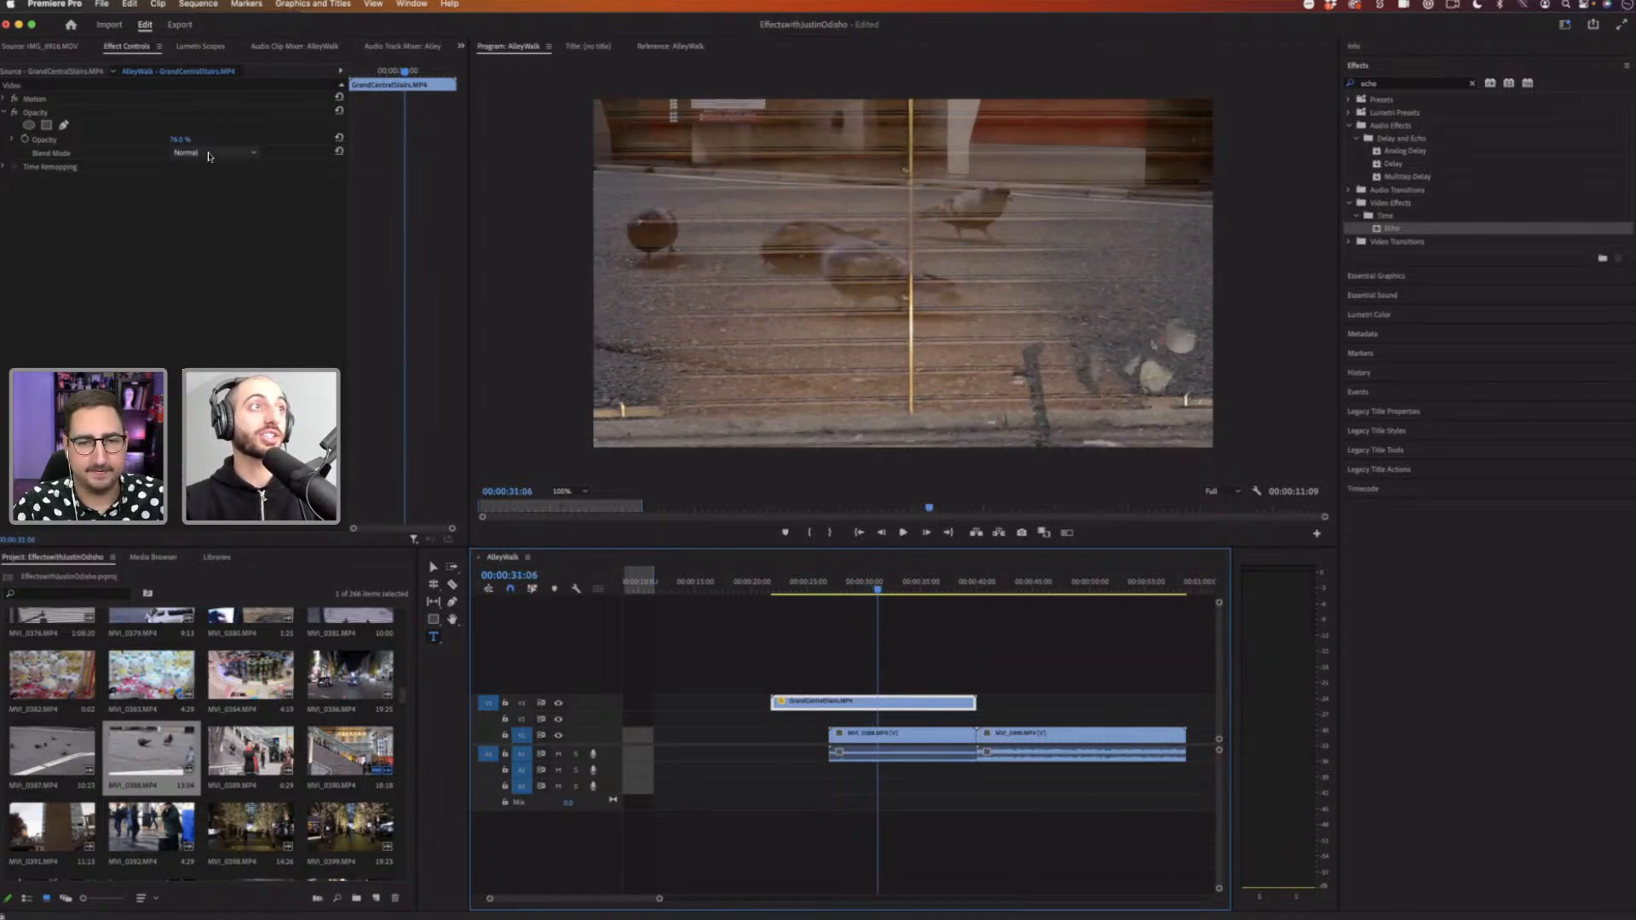
Step: Set the stairs clip's opacity back to 100%
click(209, 155)
click(182, 144)
drag(180, 141, 189, 141)
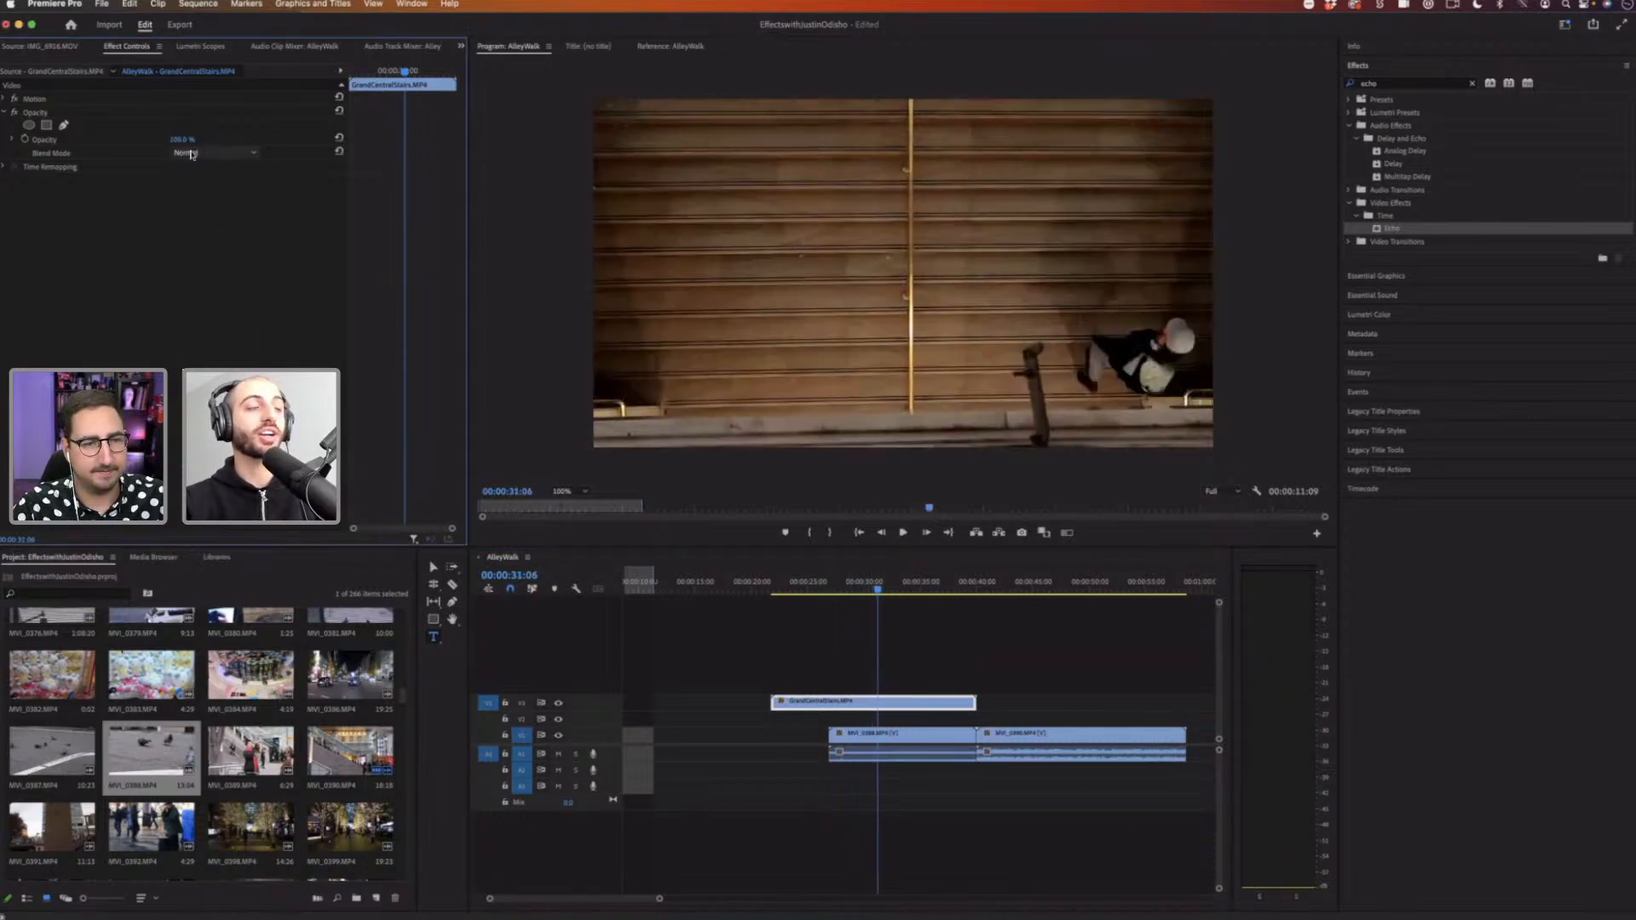
Step: Set the stairs clip's Opacity blend mode to Darken
click(213, 152)
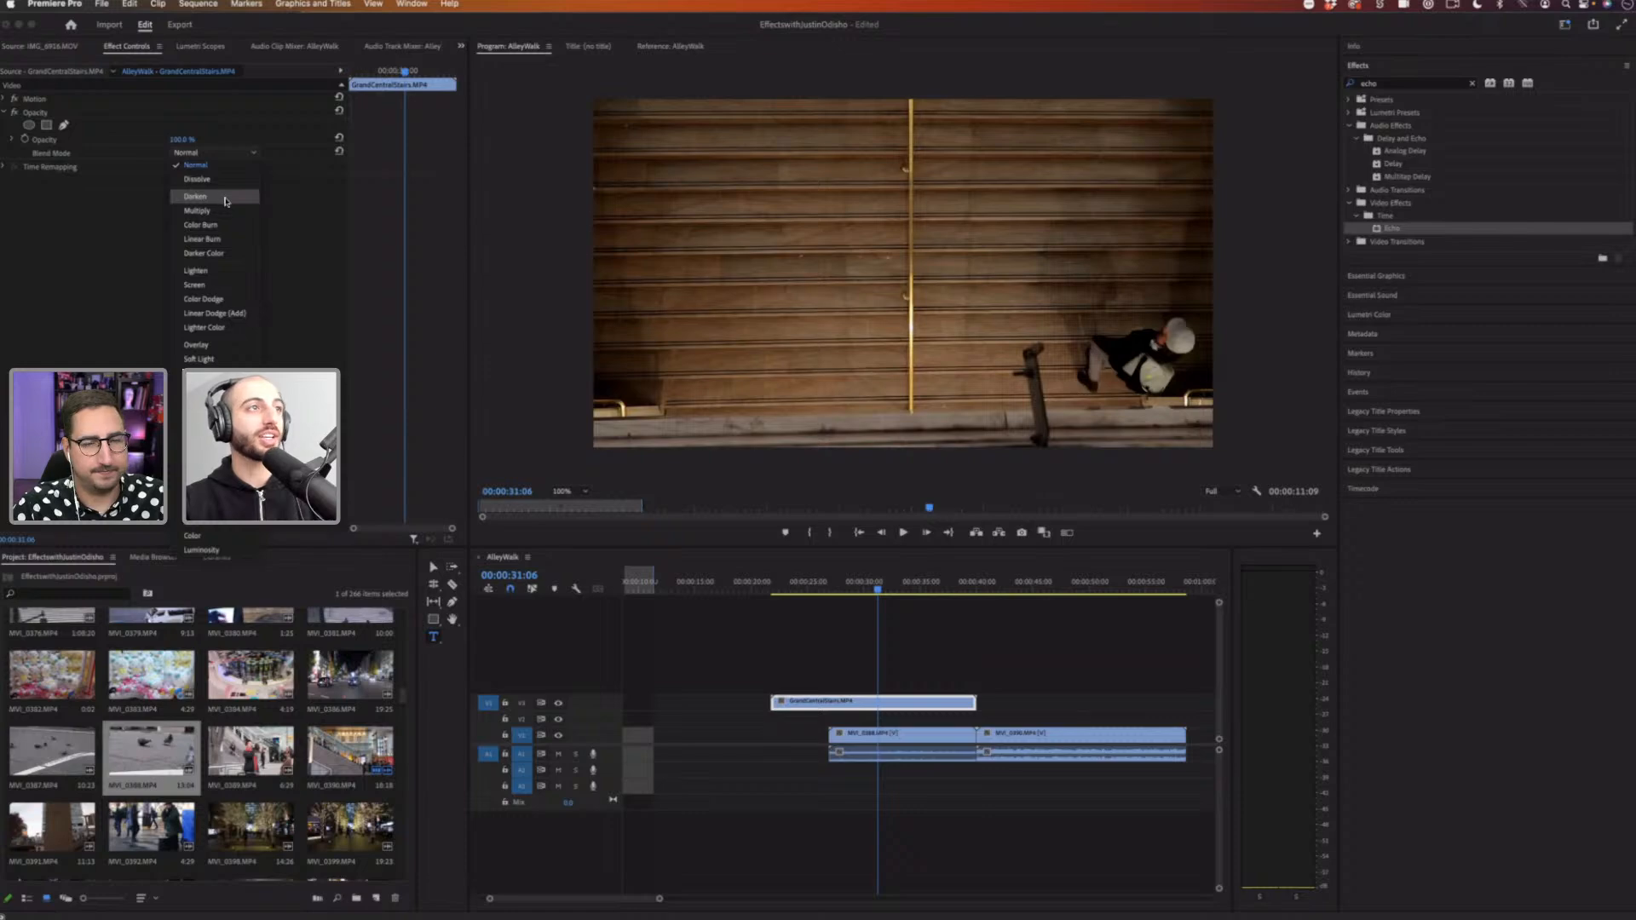
click(229, 201)
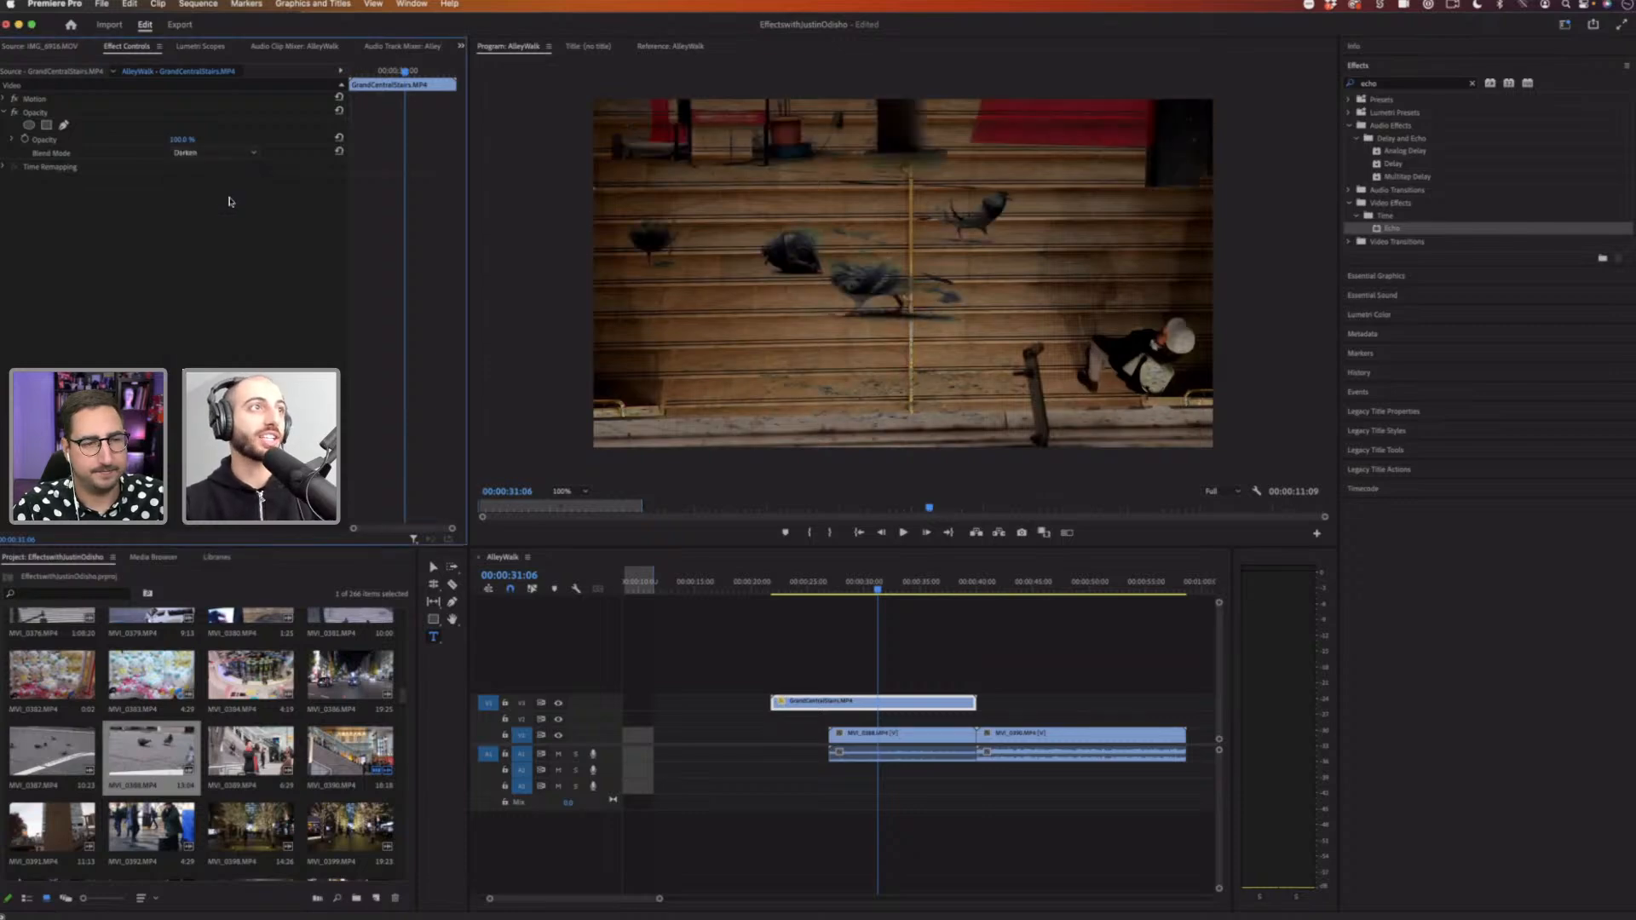
click(217, 153)
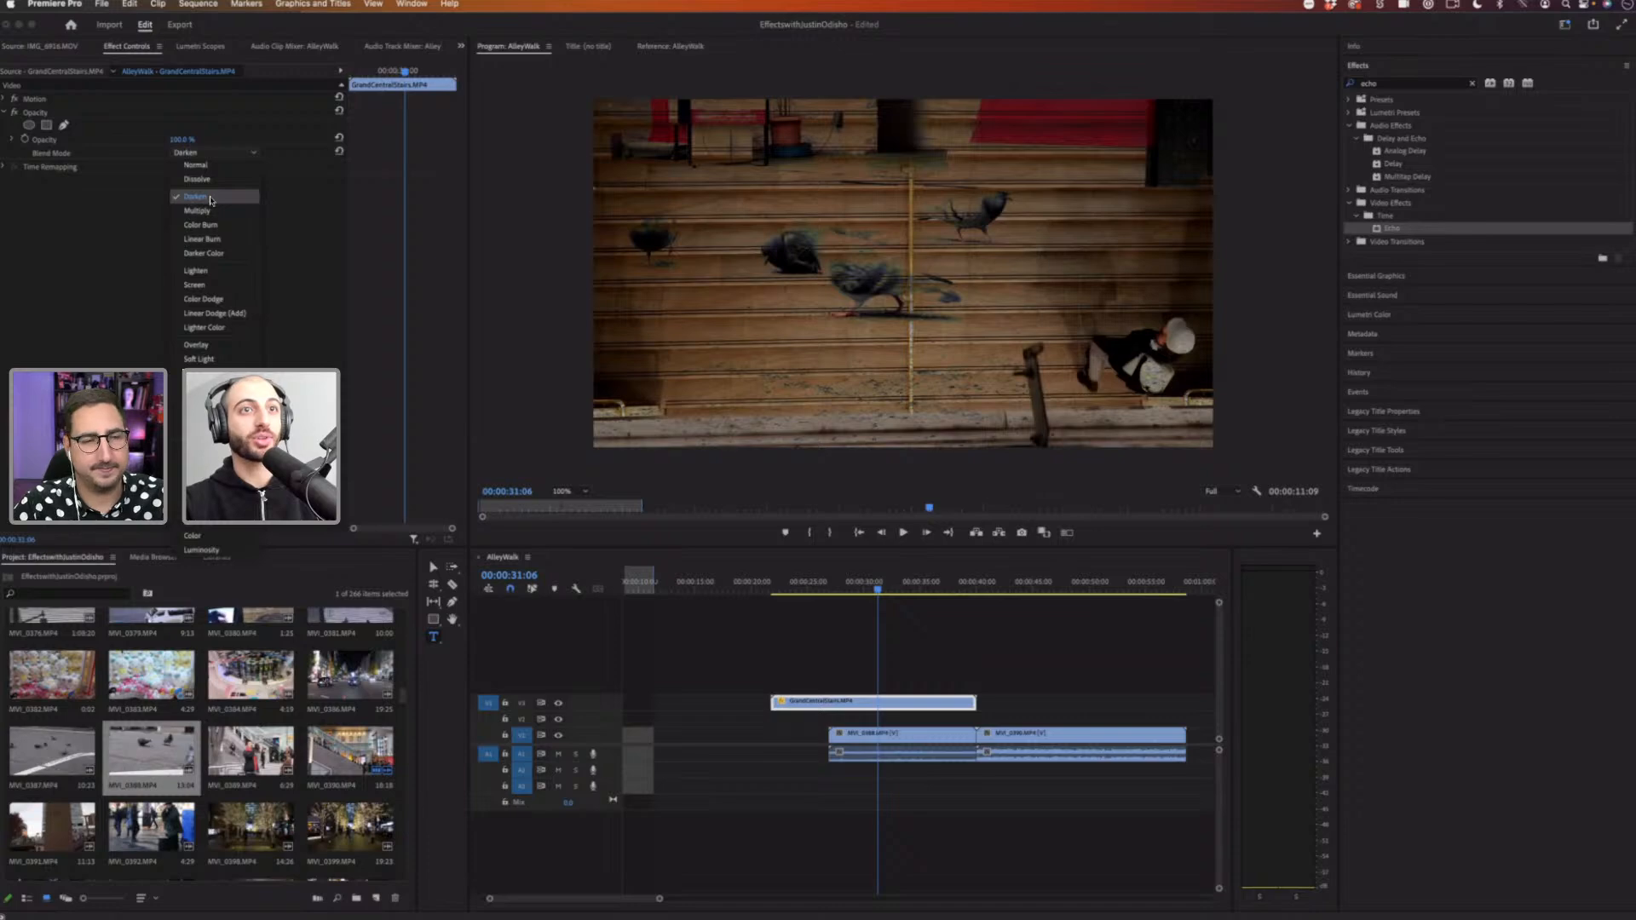
click(215, 195)
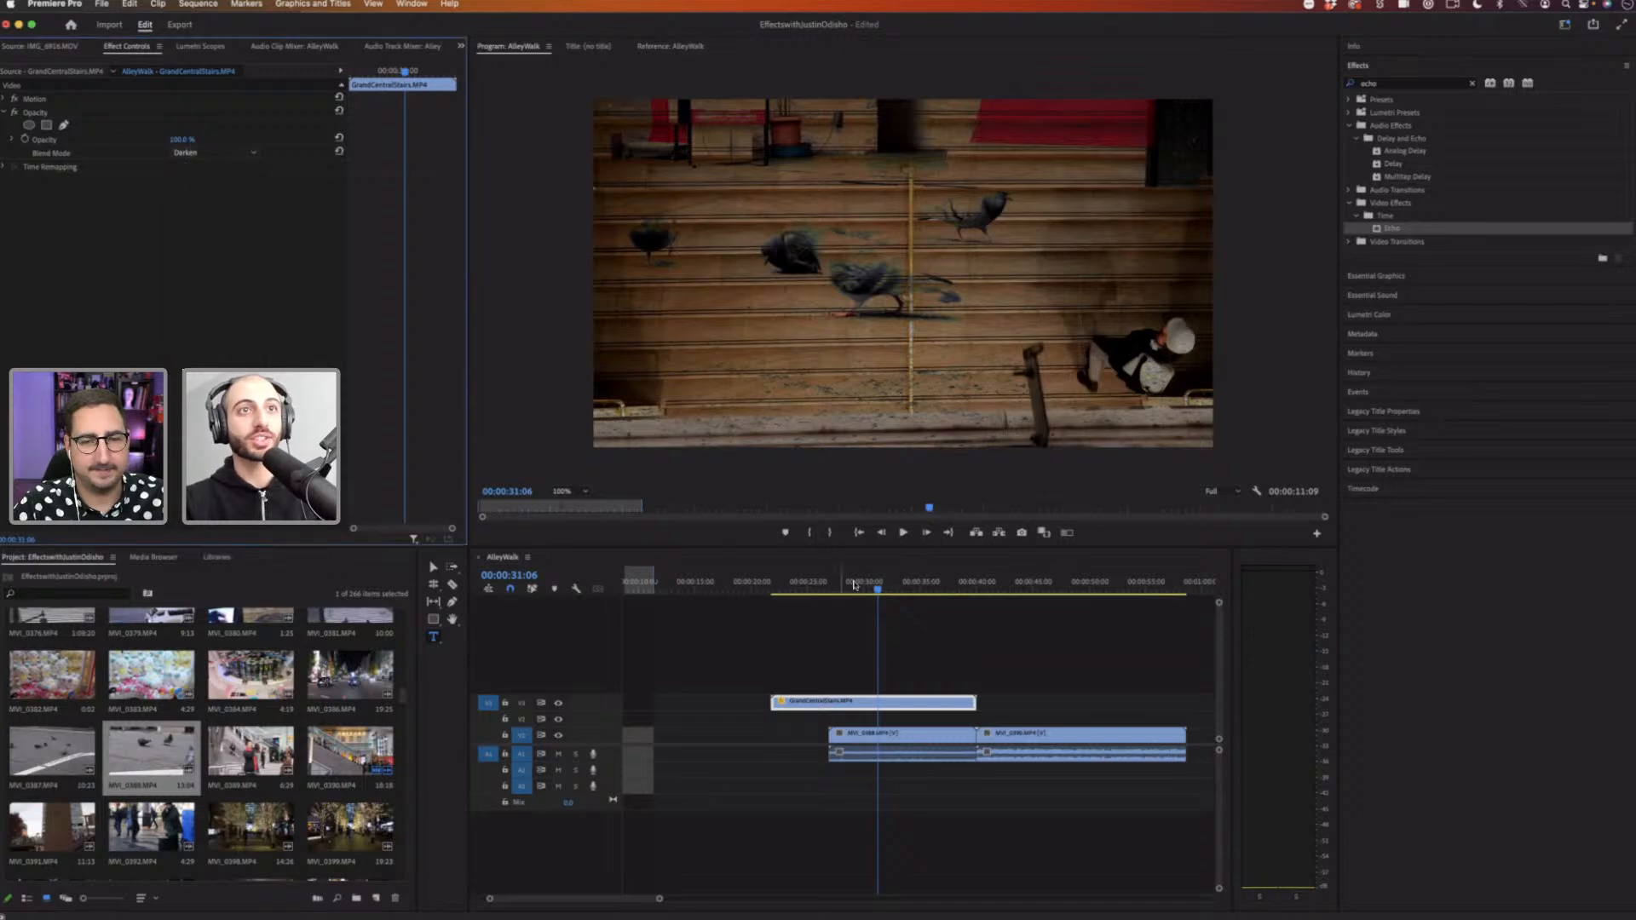
Step: Play the overlapping section to preview the Darken blend on the pigeon footage
click(846, 585)
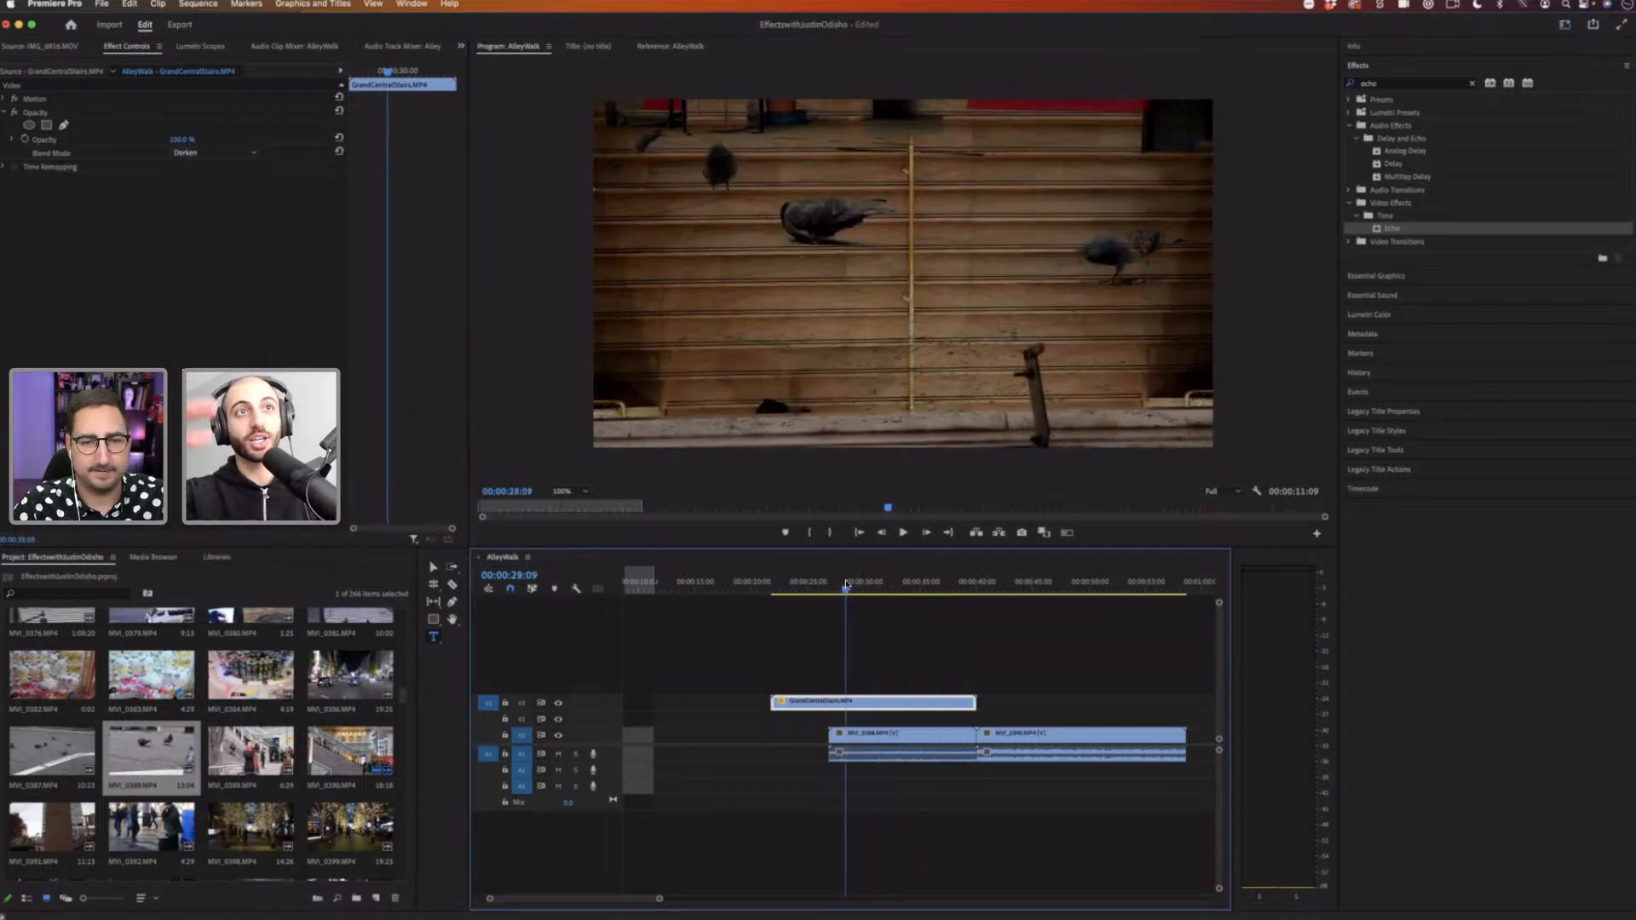
key(space)
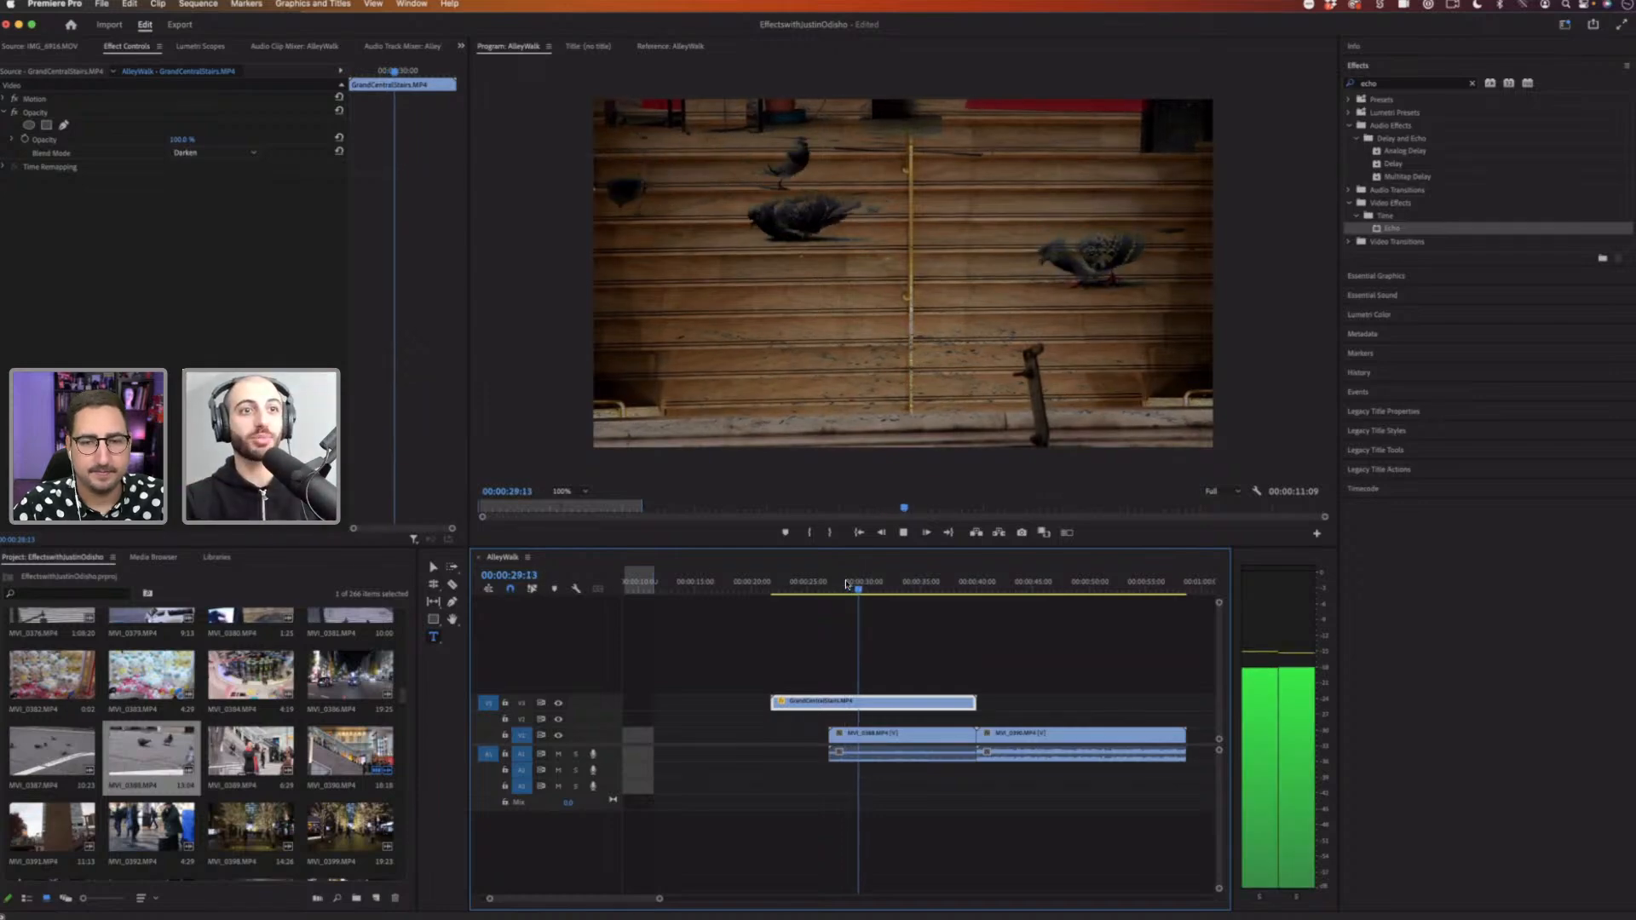
key(space)
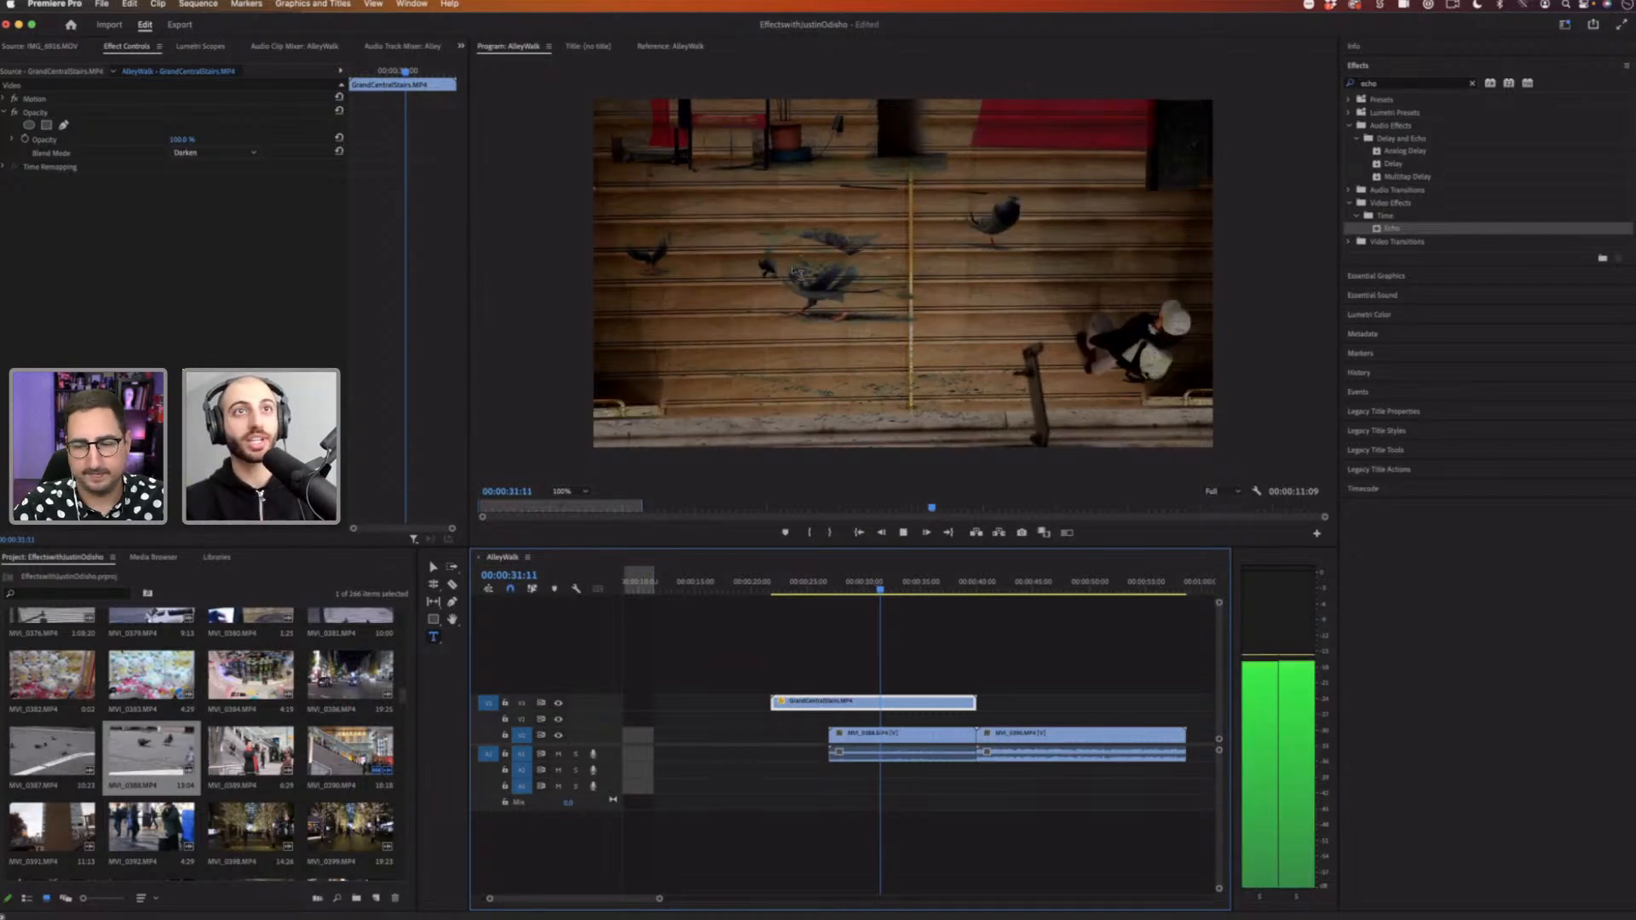
key(space)
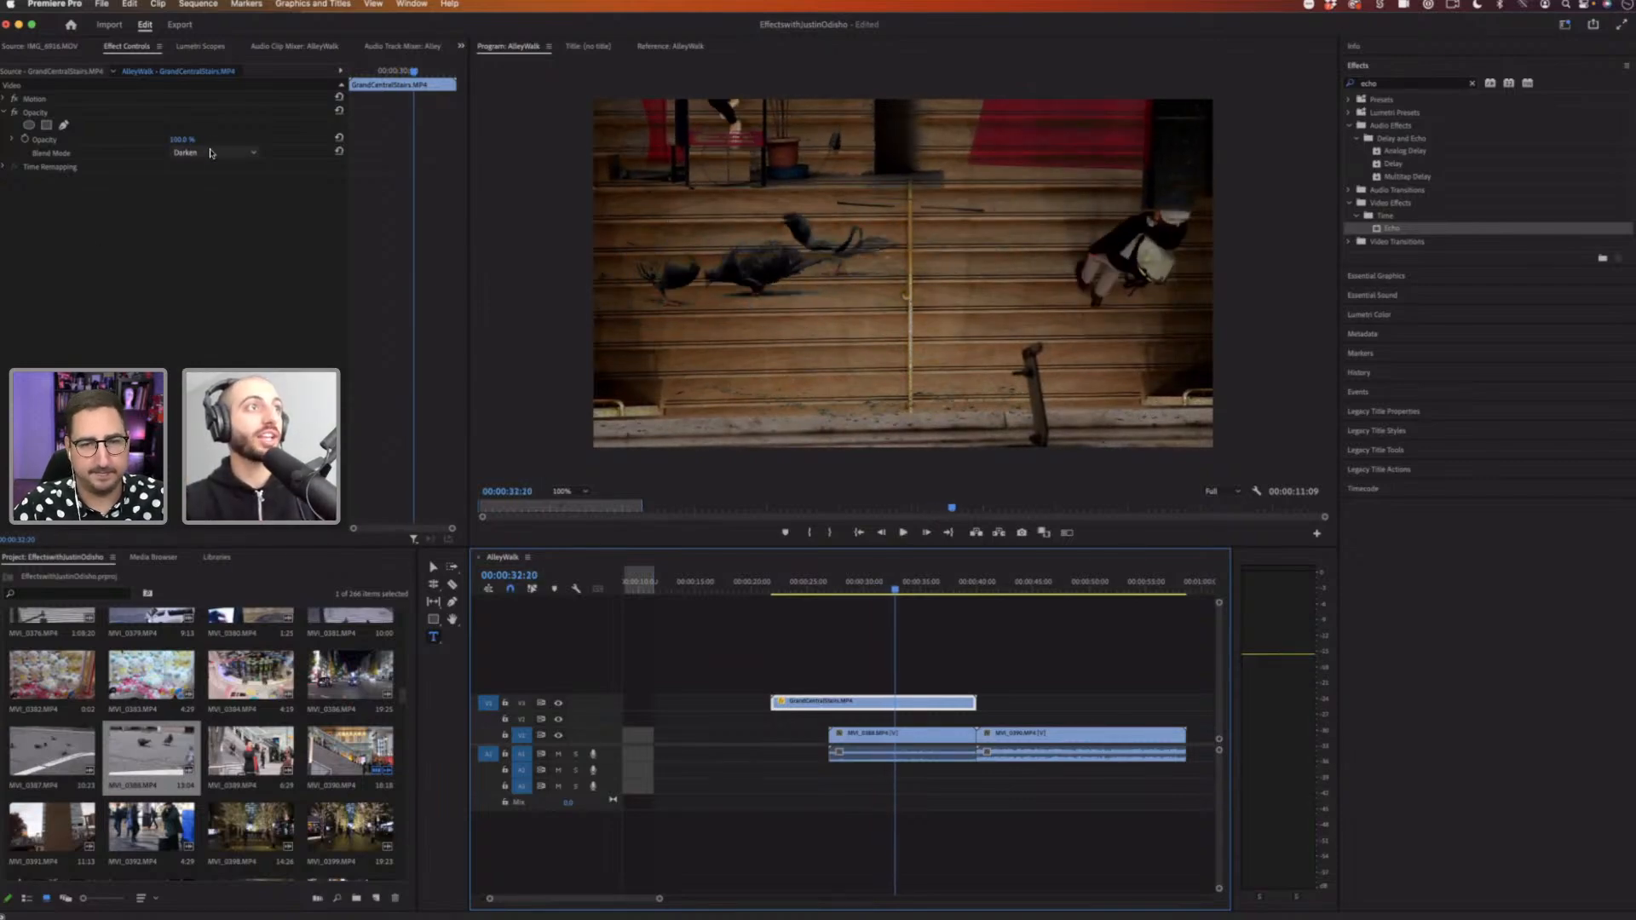
Step: Set the stairs clip's Opacity blend mode to Multiply
click(210, 151)
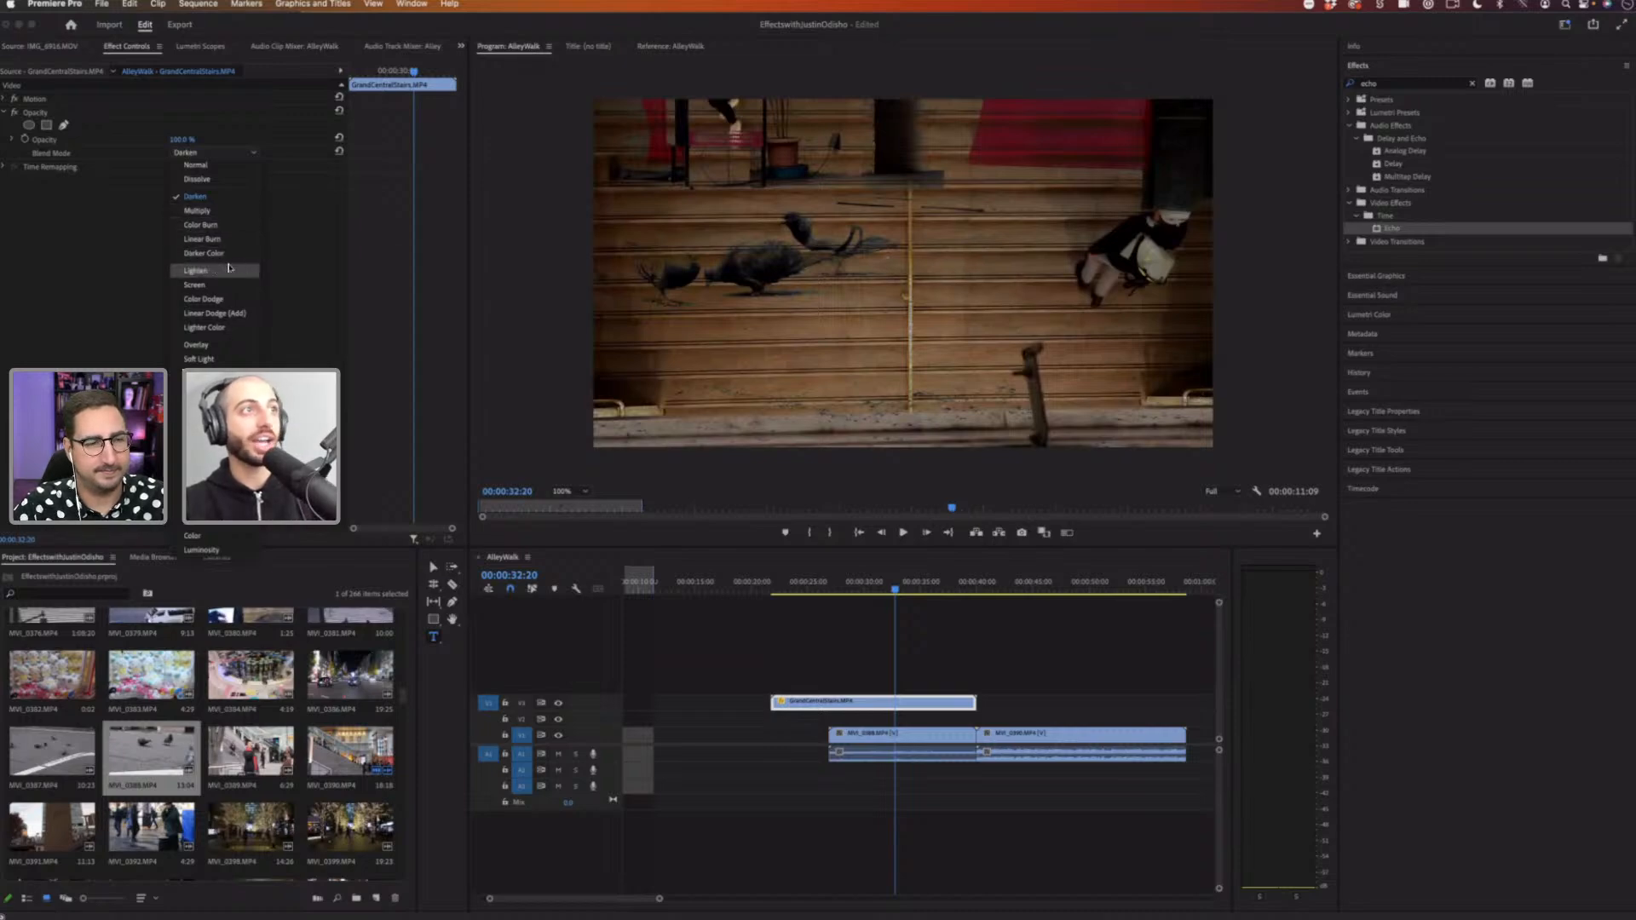
click(210, 212)
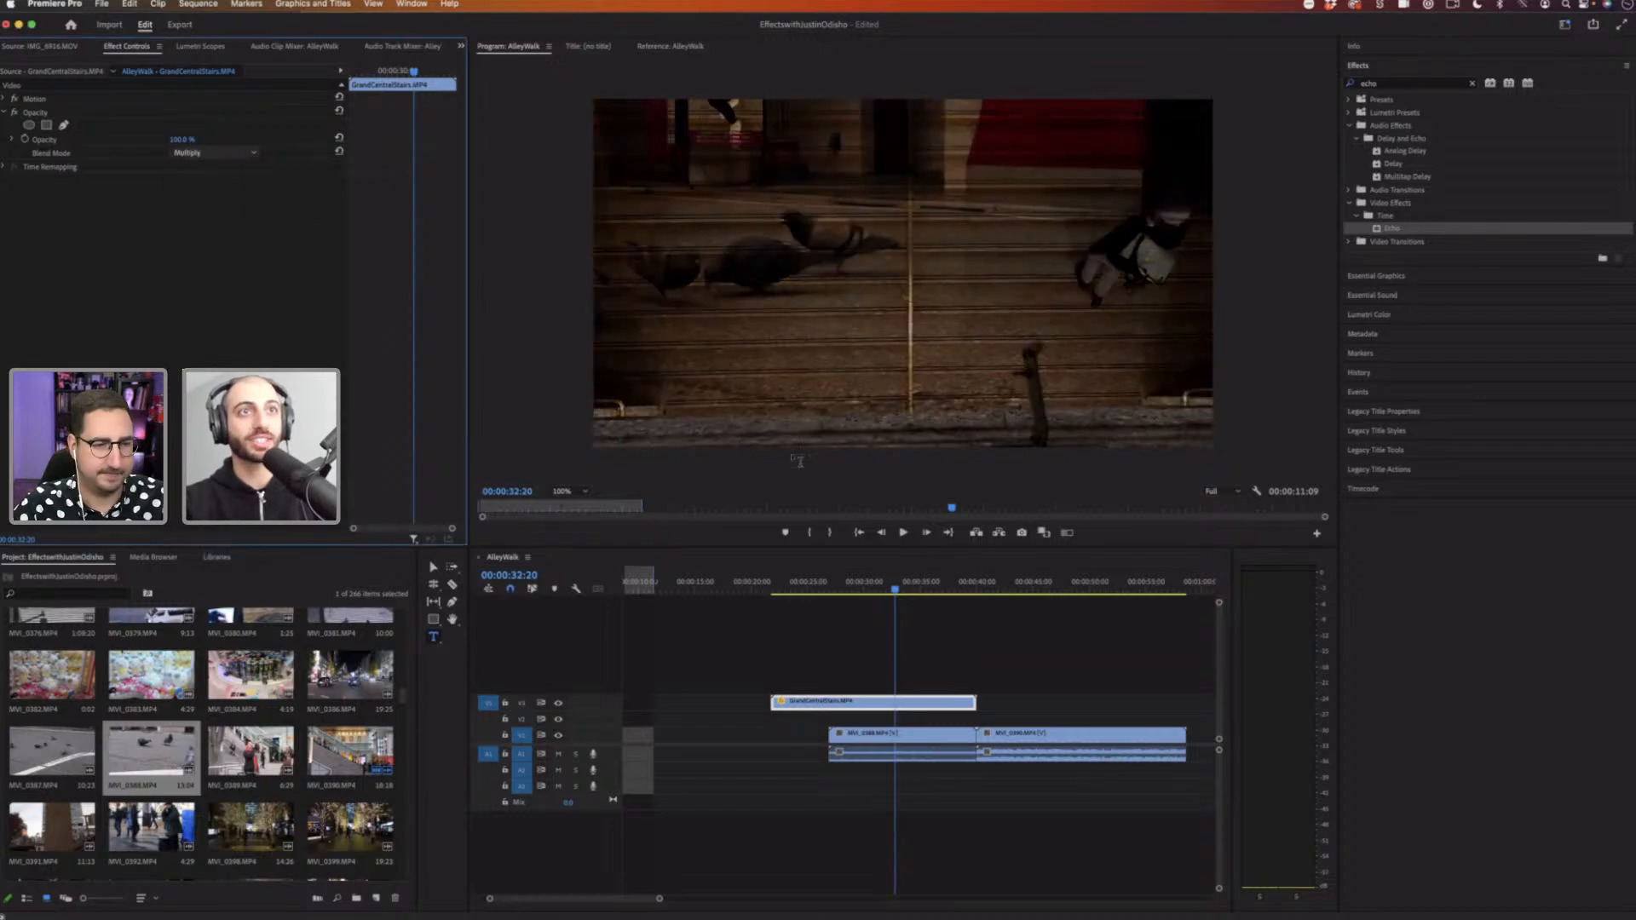
click(839, 573)
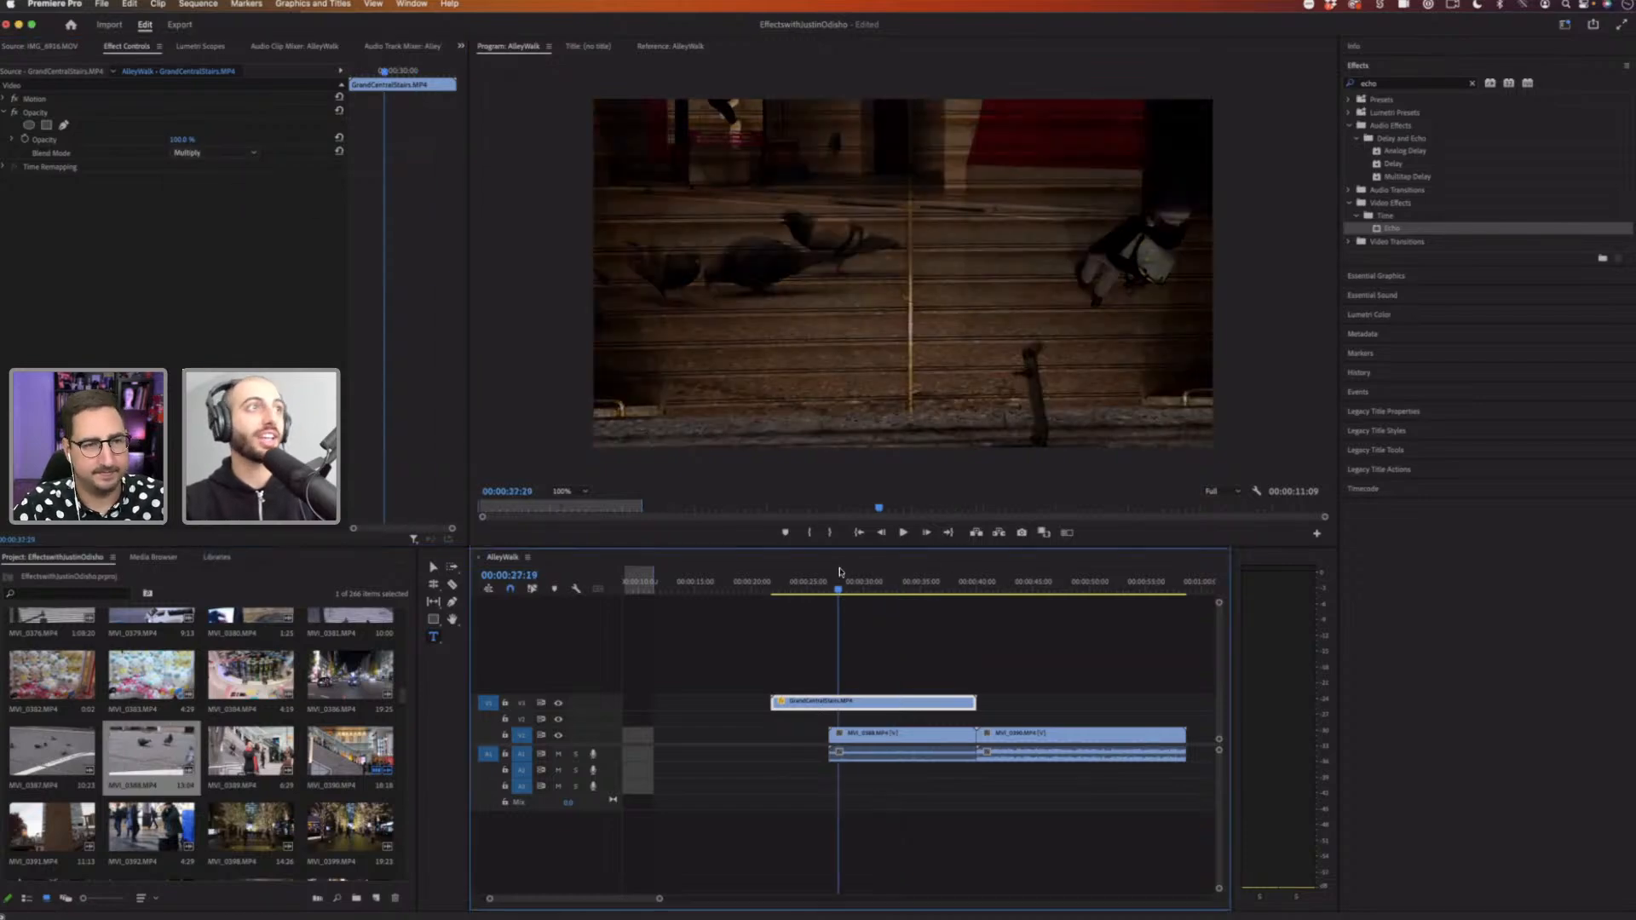
Step: Try the Screen blend mode on the stairs clip and switch it back to Multiply
click(247, 156)
click(215, 285)
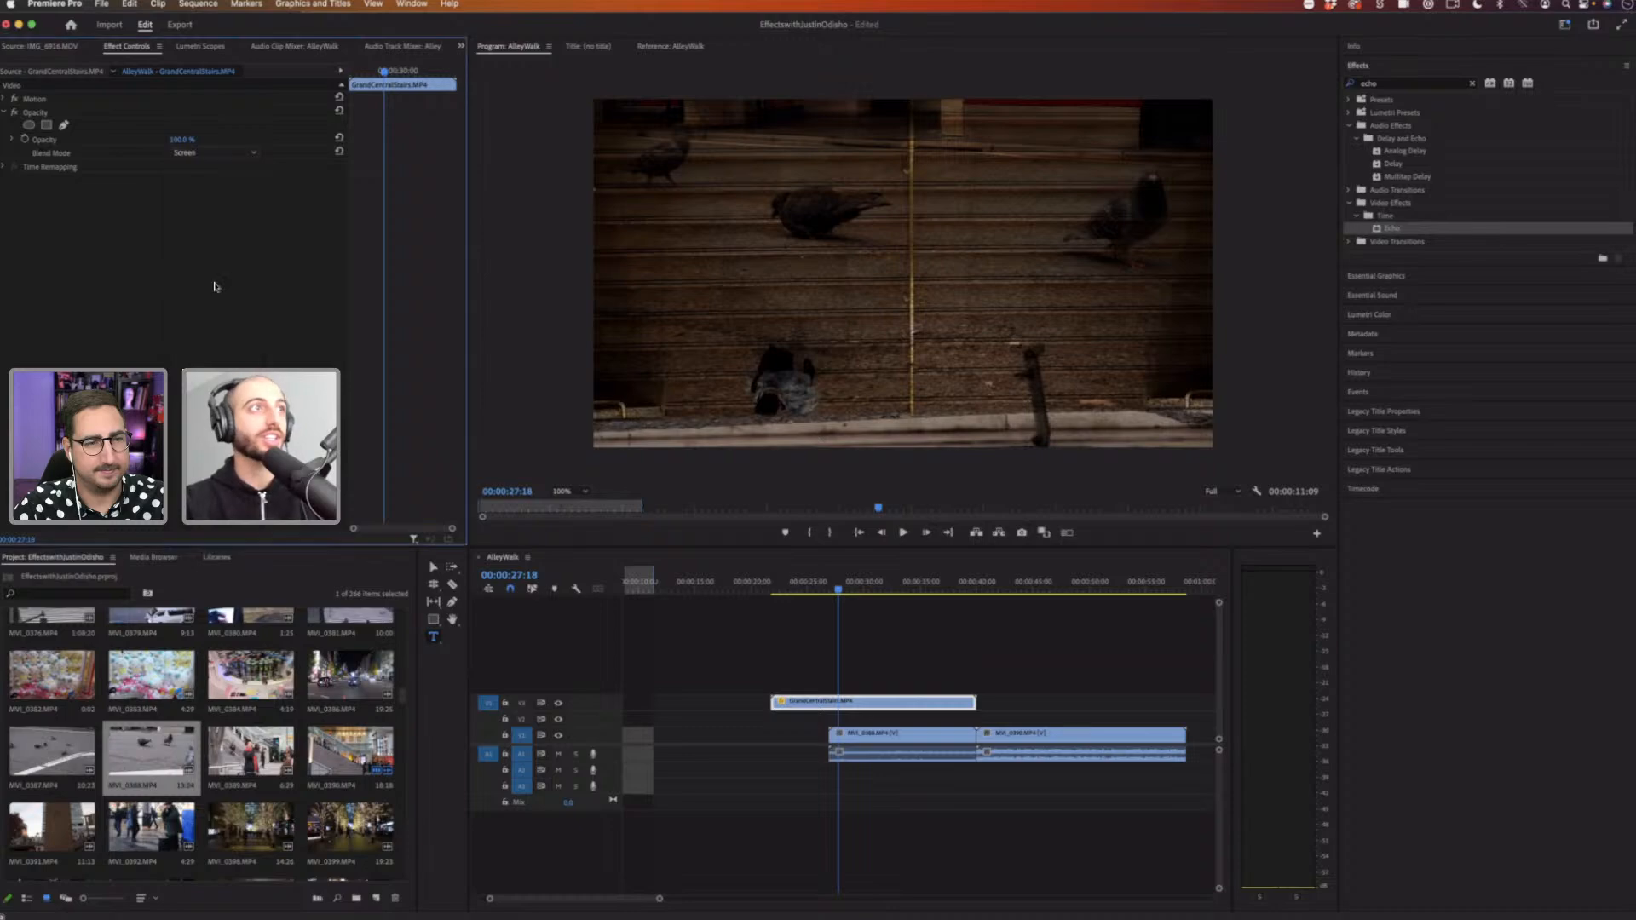
click(213, 152)
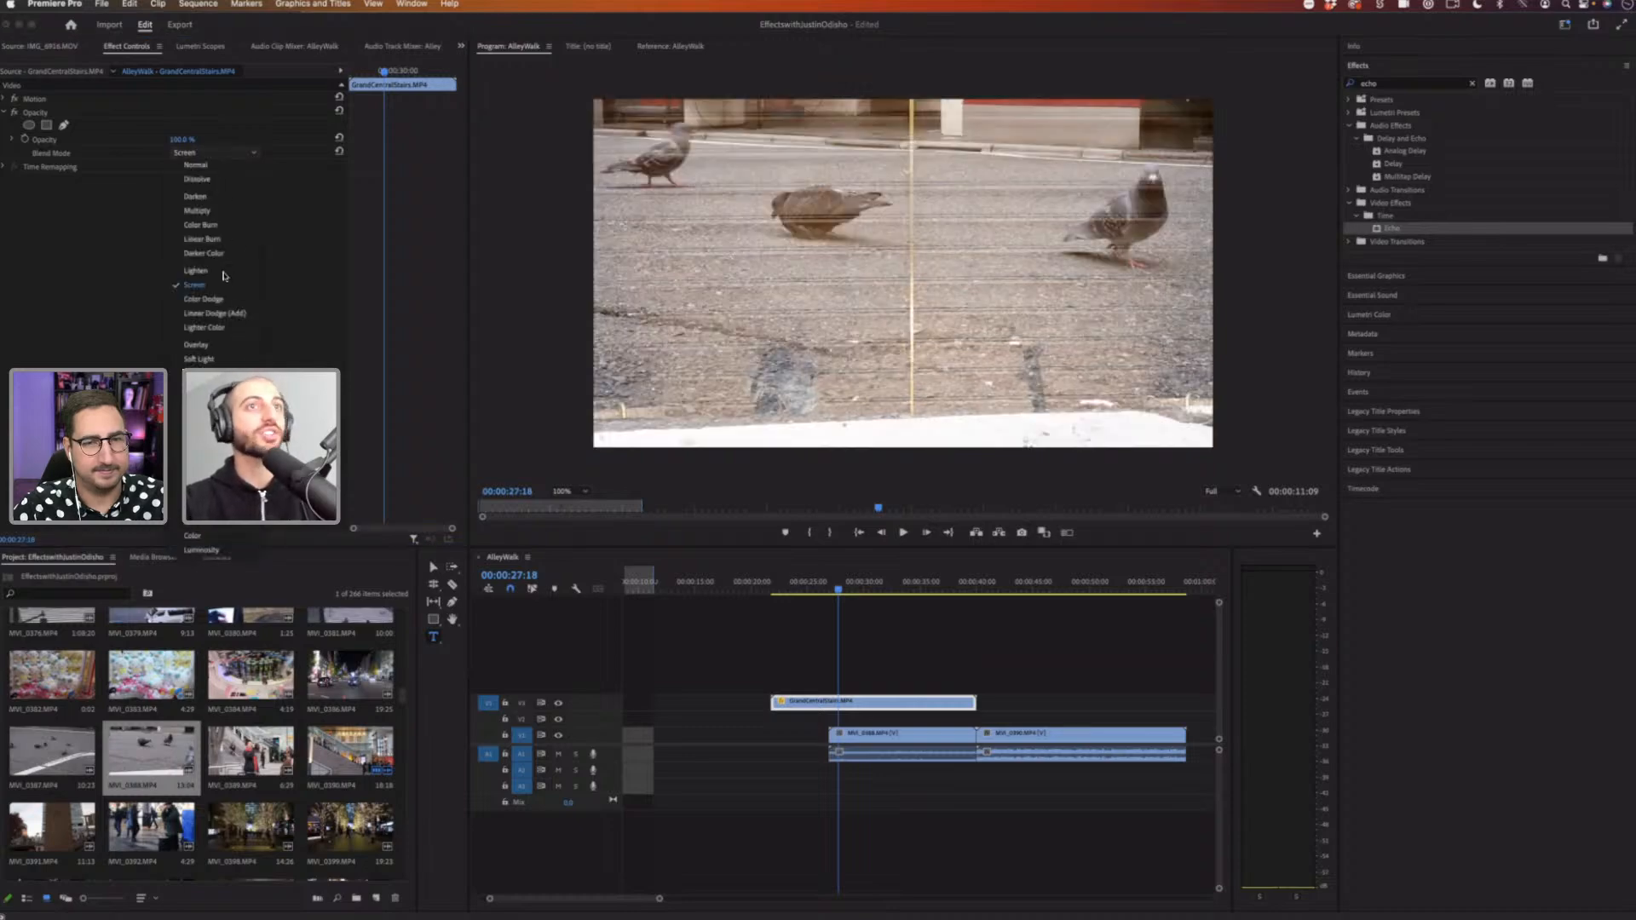
click(213, 213)
Step: Play the overlapping section with the Multiply blend
click(854, 585)
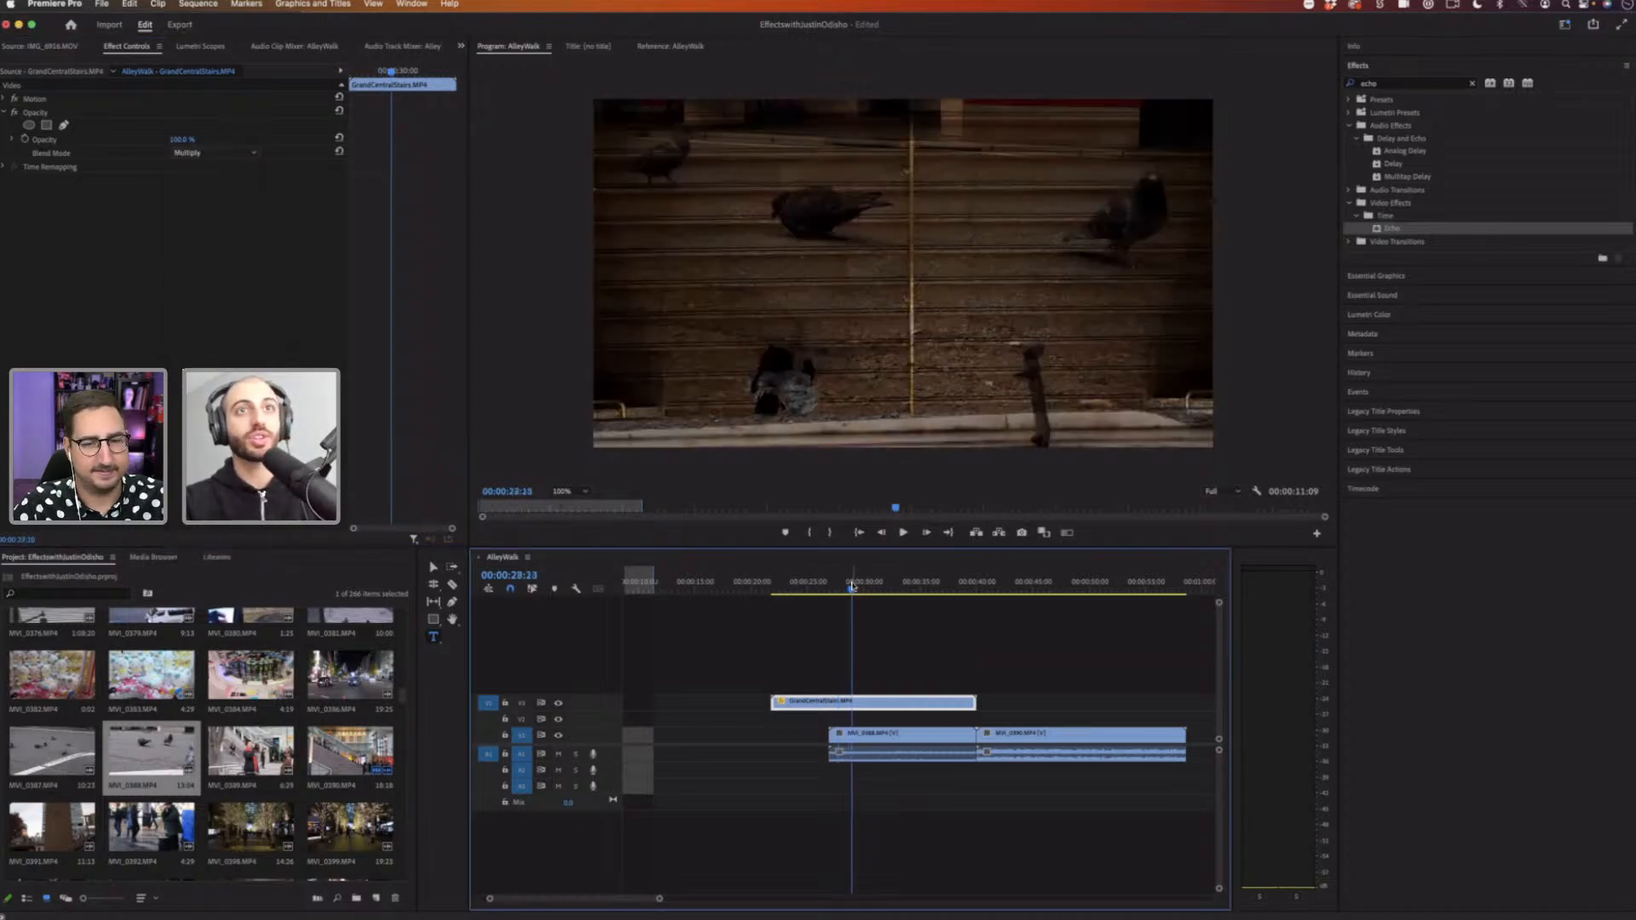
key(space)
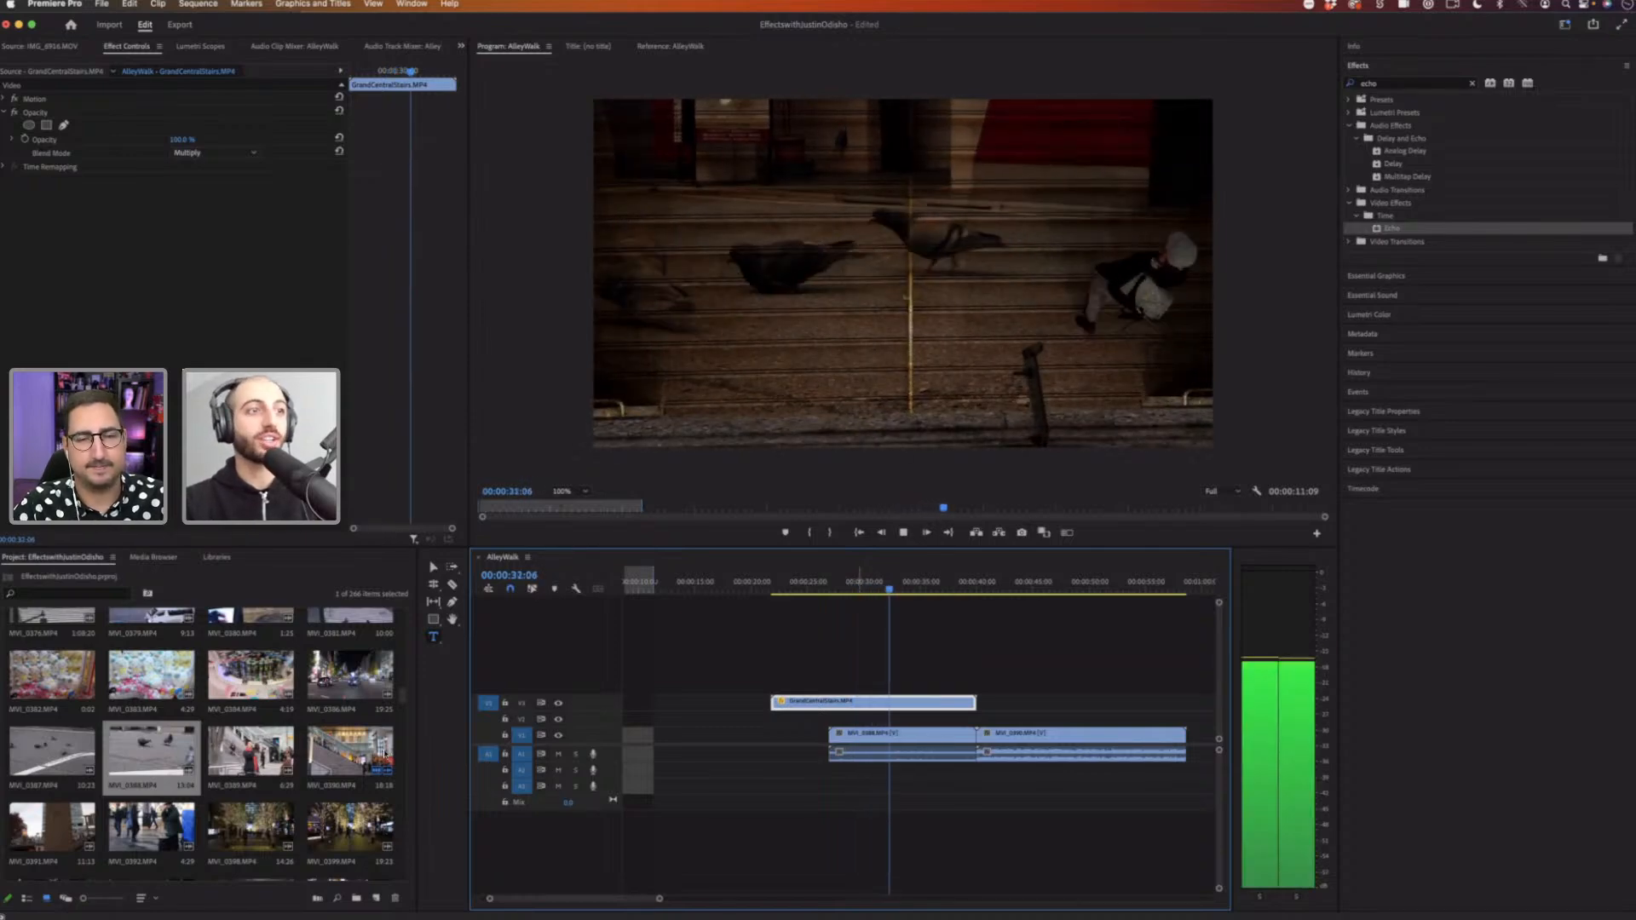
key(space)
Step: Scroll the project bin and place the water clip MVI_3661 on the upper track after the stairs clip
drag(405, 693, 408, 868)
scroll(52, 744, down, 1)
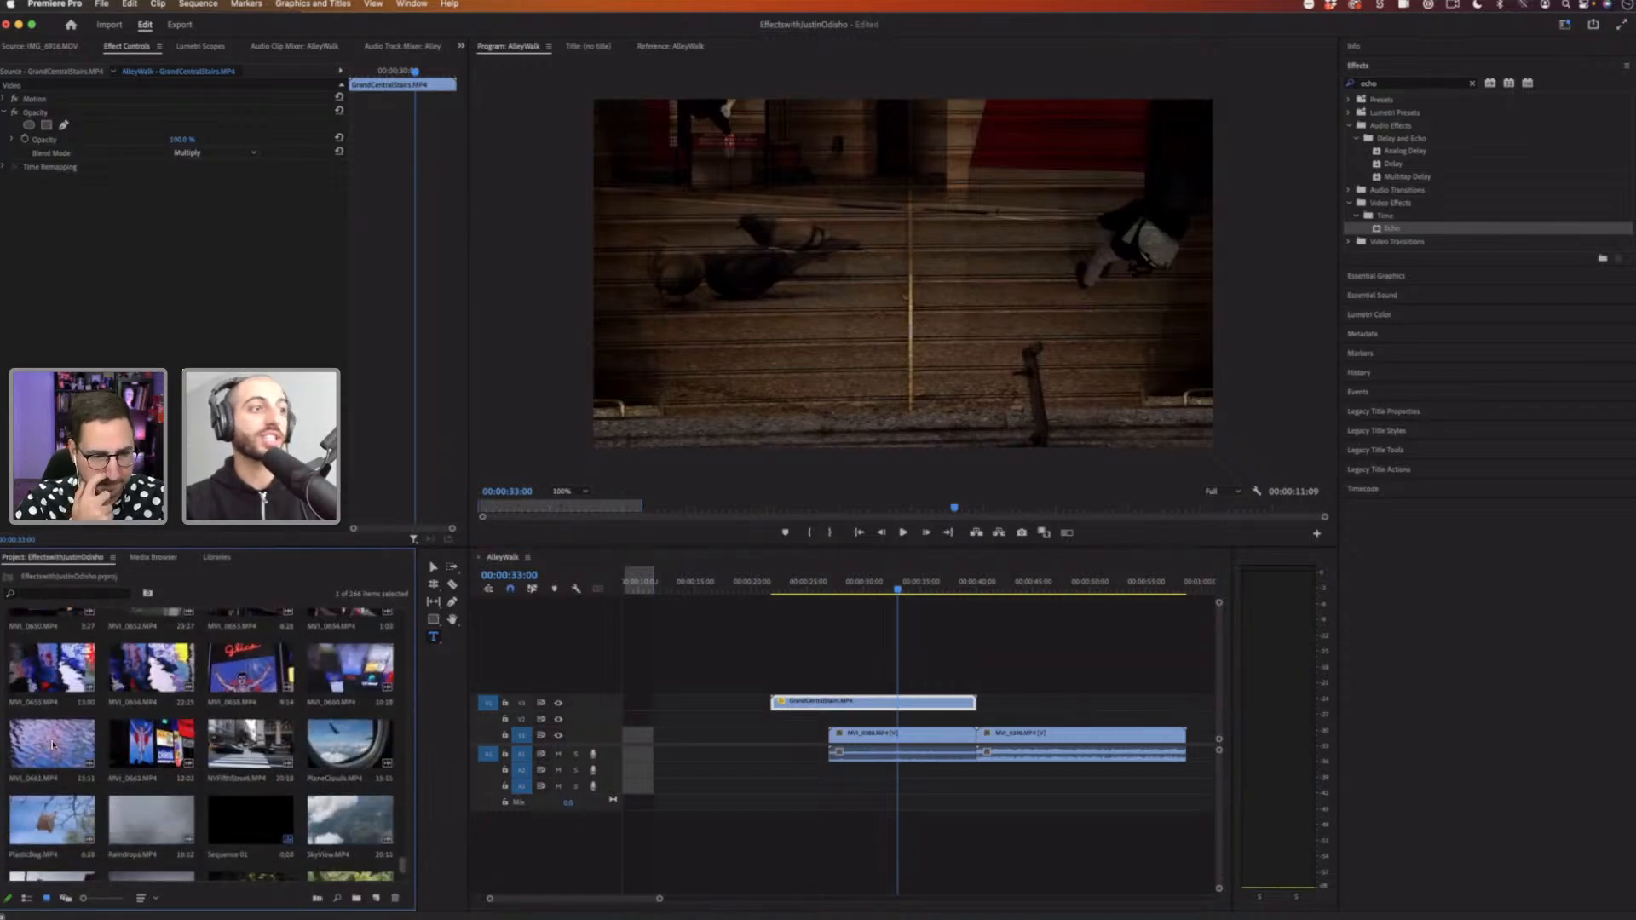
drag(42, 743, 992, 712)
Step: Play the water clip section over the footage beneath it
click(1014, 585)
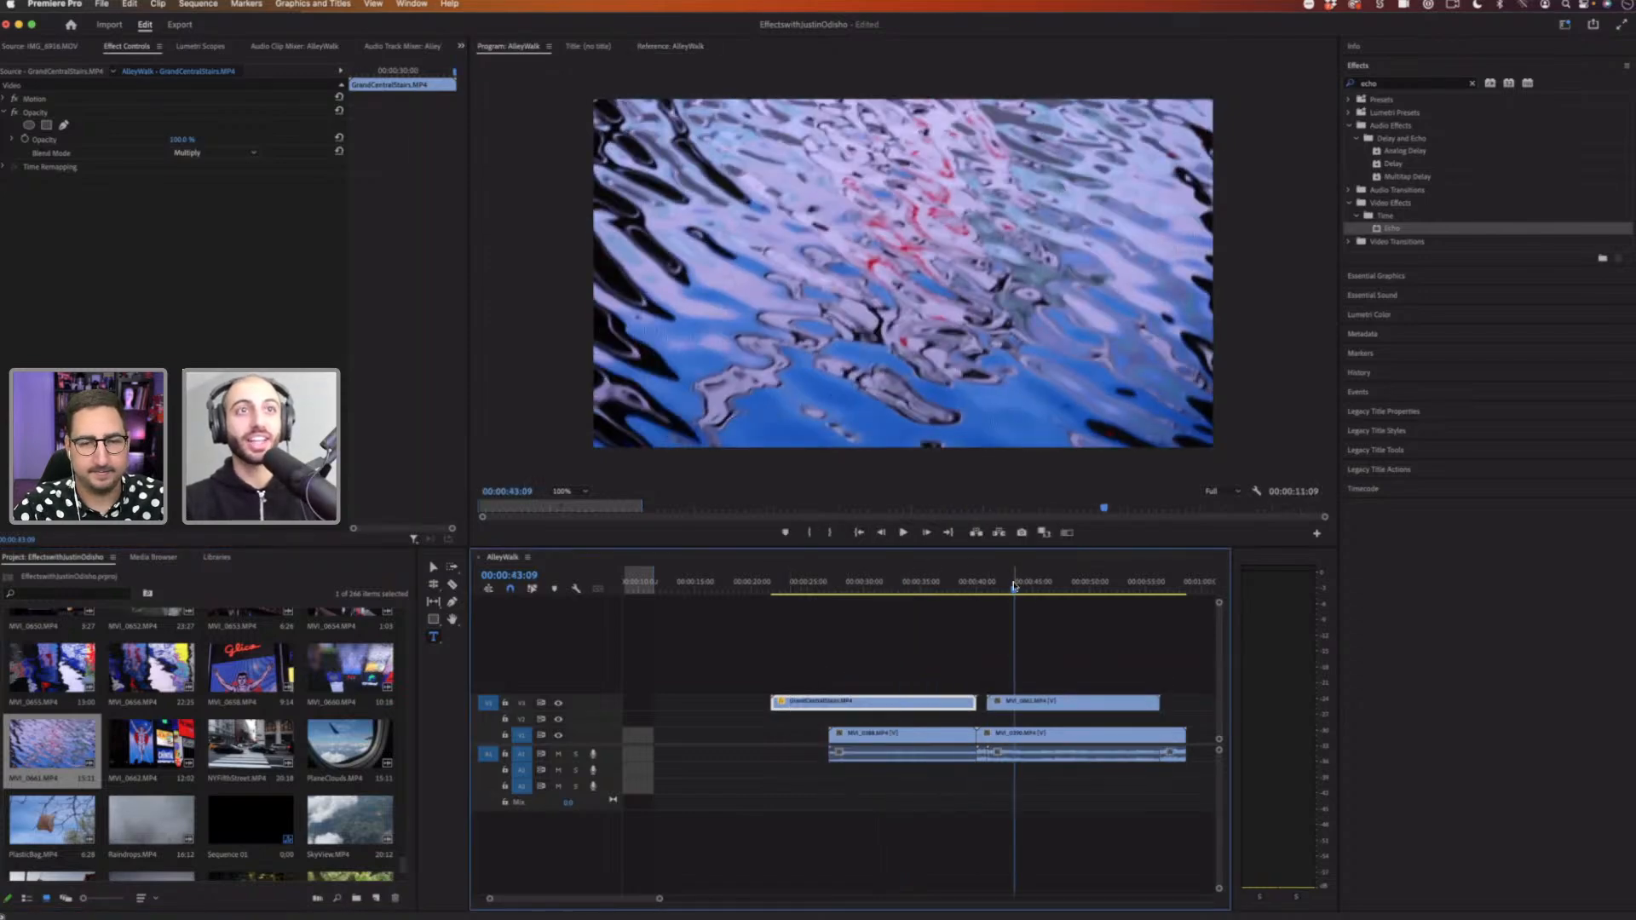
drag(1014, 586, 1005, 588)
key(space)
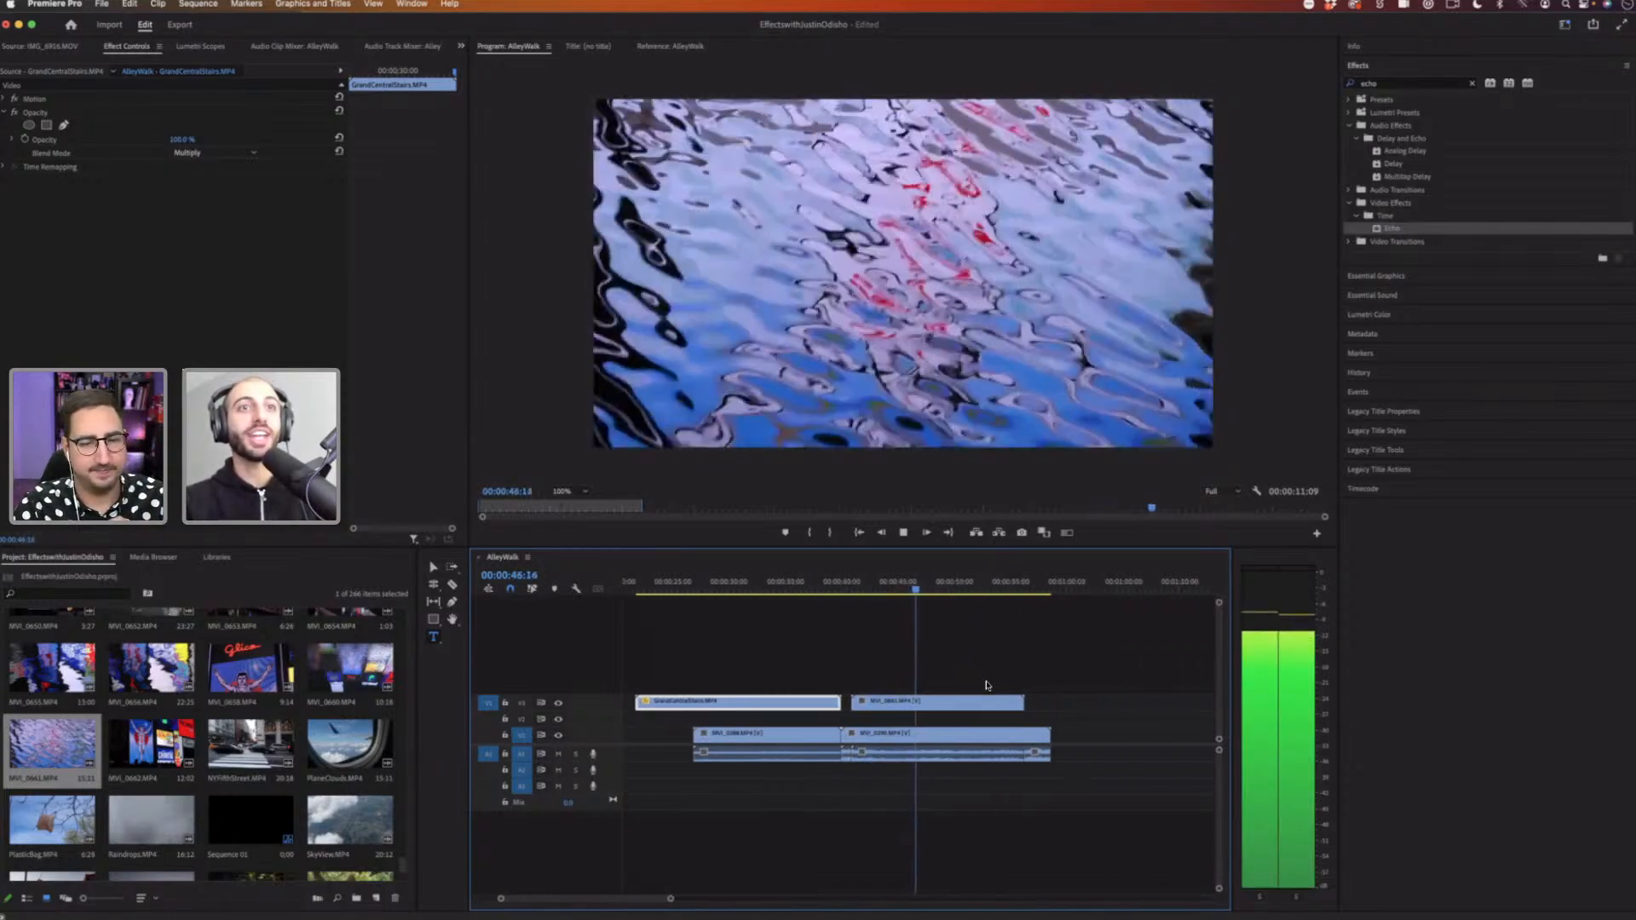
key(space)
Step: Set the water clip's Opacity blend mode to Overlay and play the result
click(970, 704)
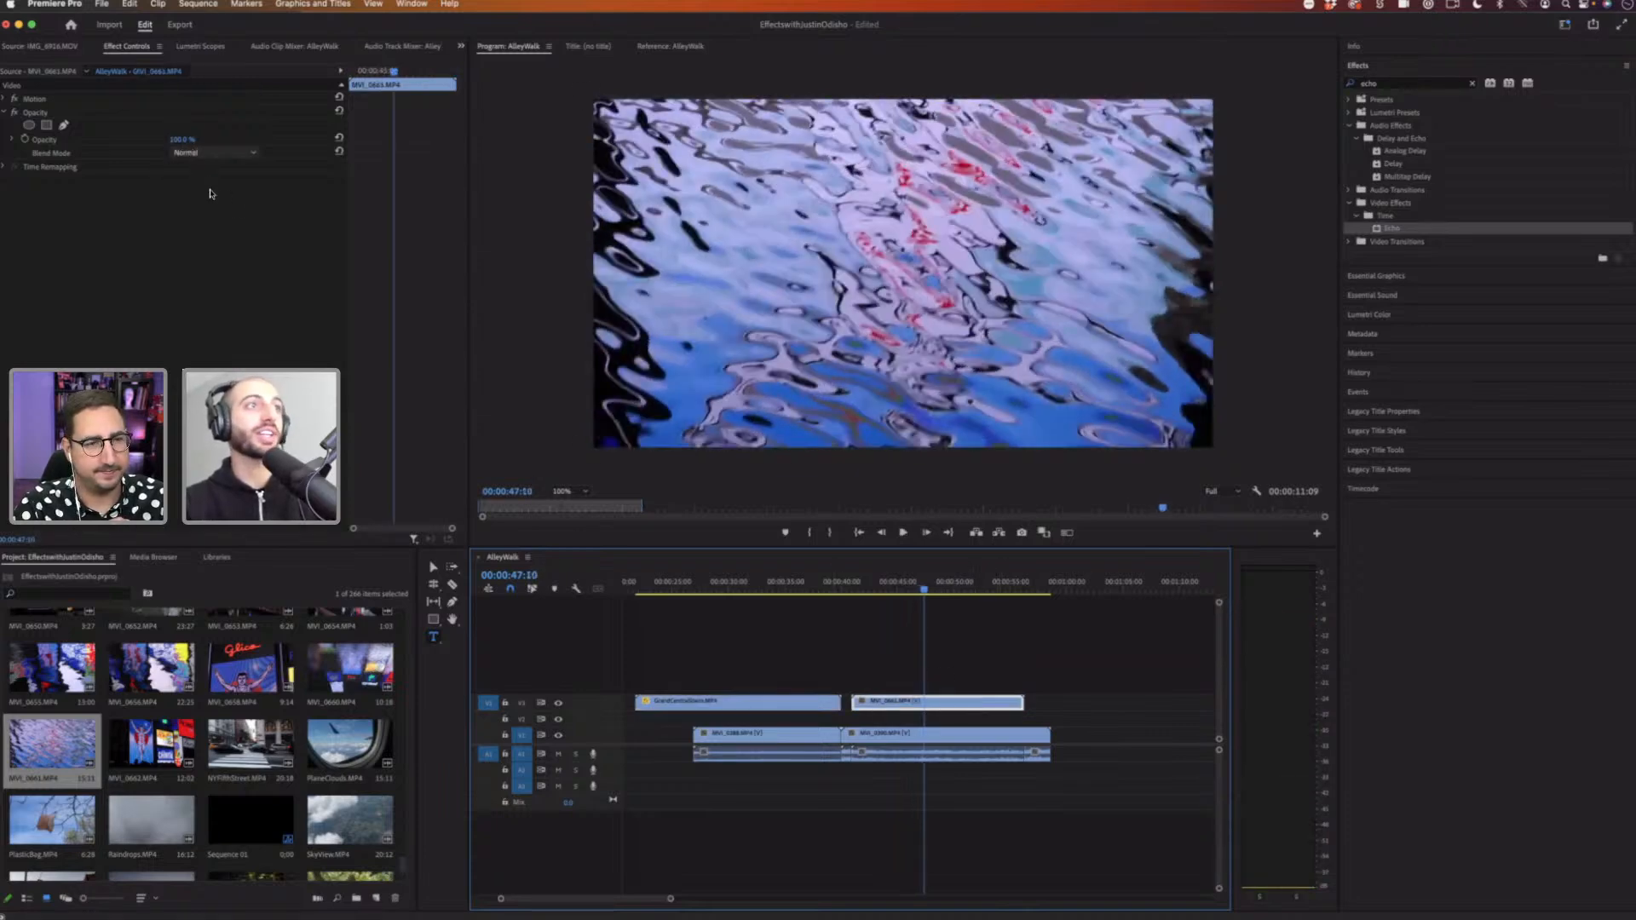
click(213, 153)
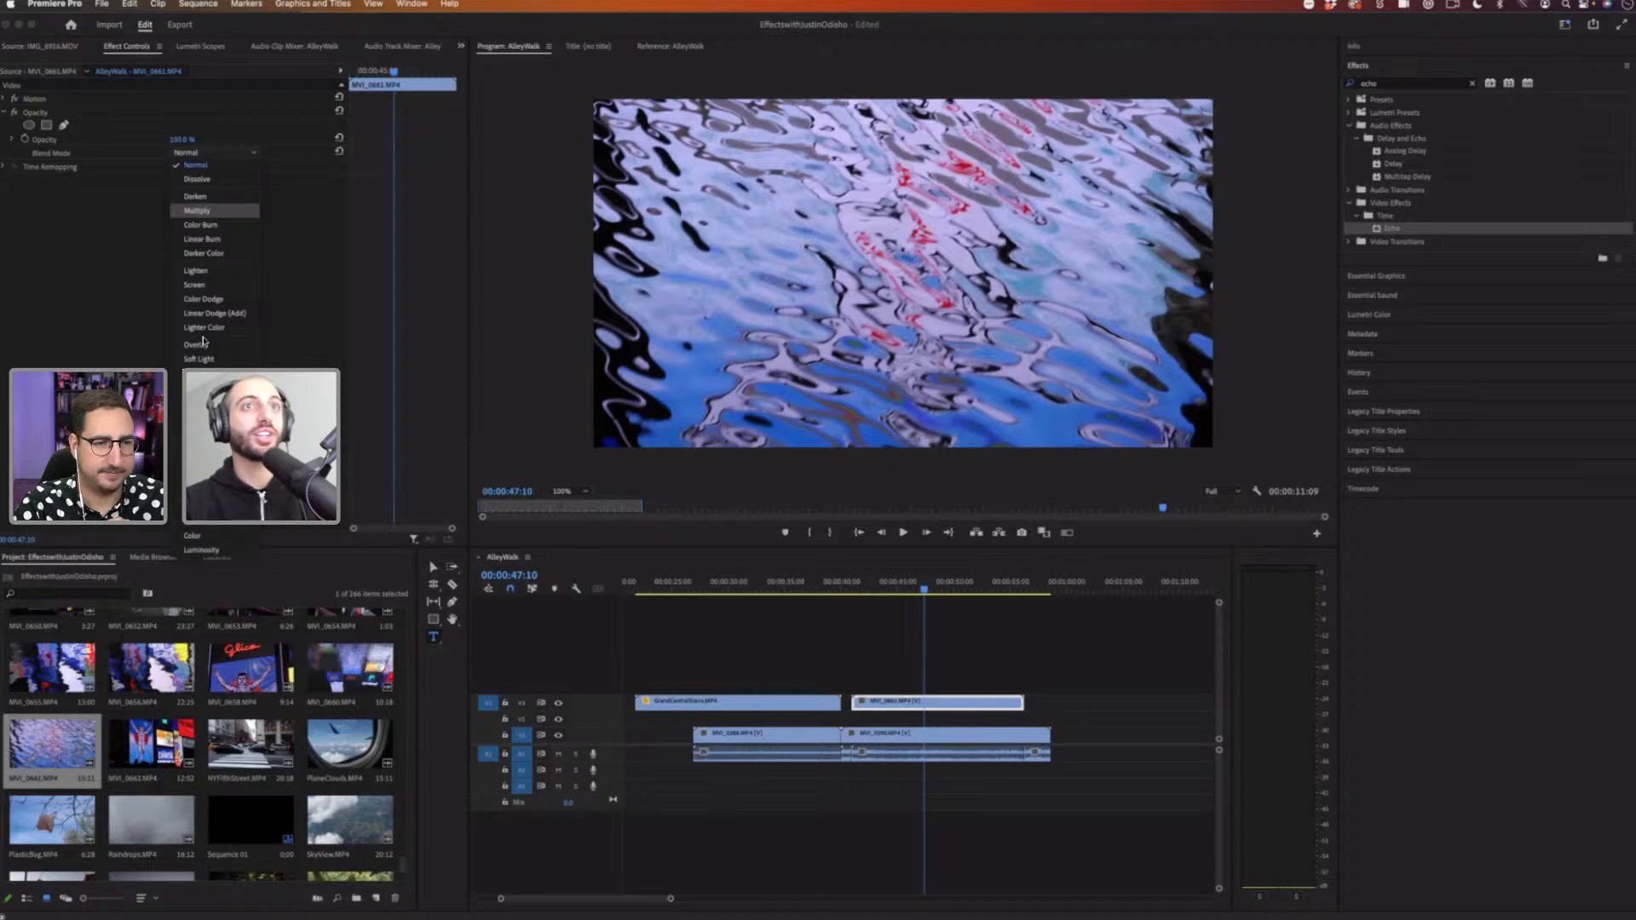
click(197, 344)
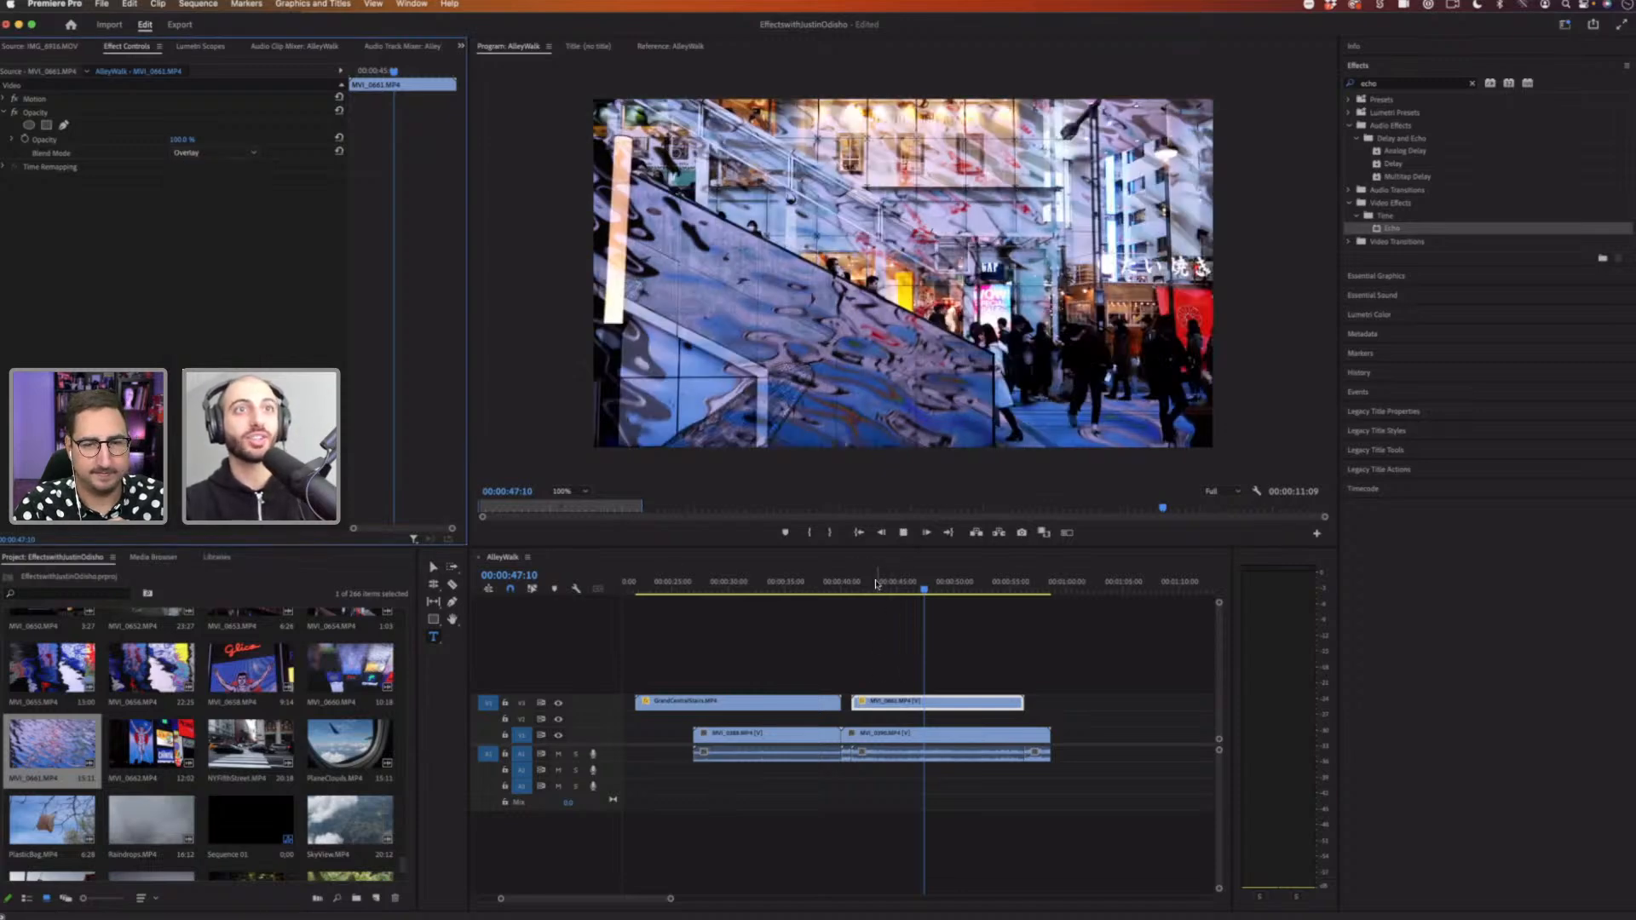
key(space)
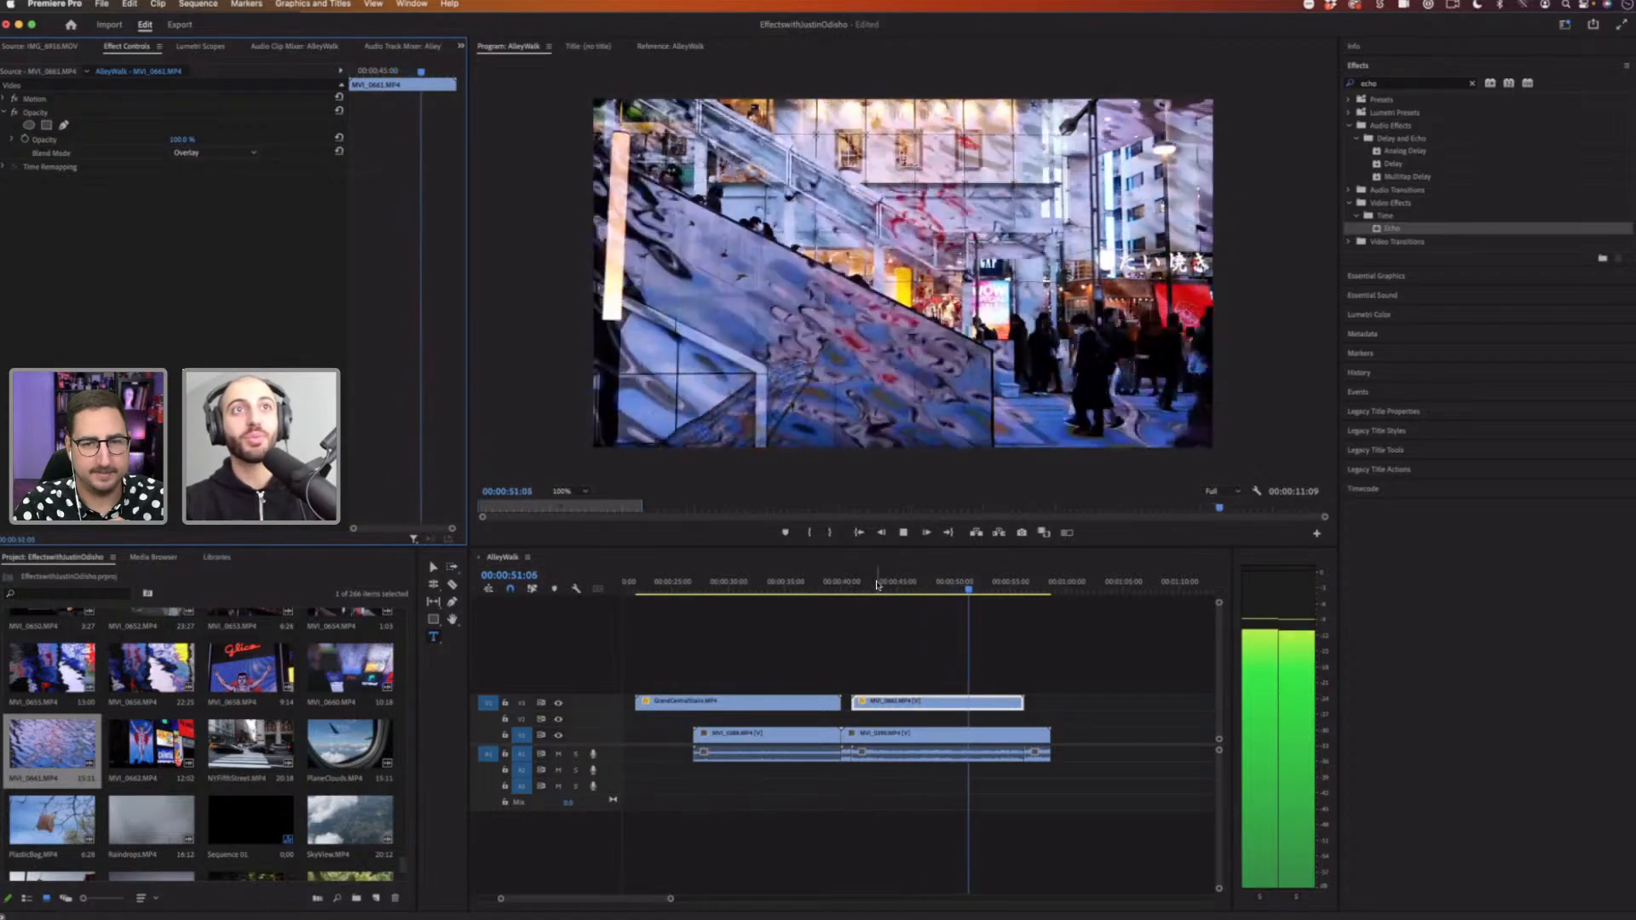
key(space)
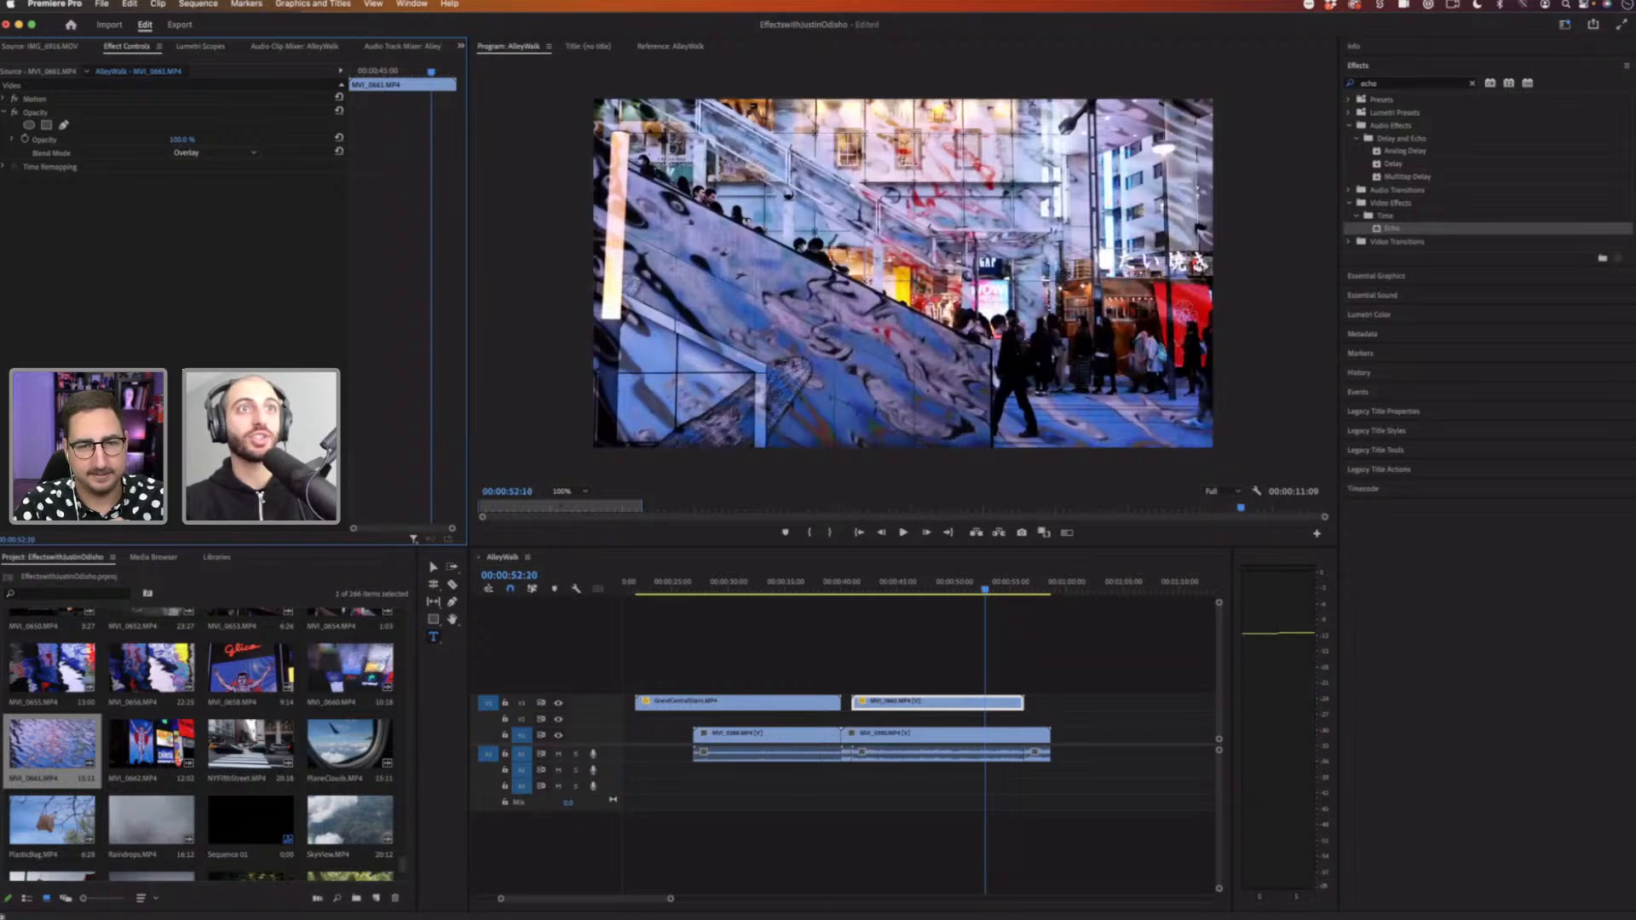
Step: Lower the water clip's opacity to about 93% and play the section
mouse_move(182, 140)
mouse_down()
mouse_move(153, 140)
mouse_move(187, 139)
mouse_move(171, 140)
mouse_up()
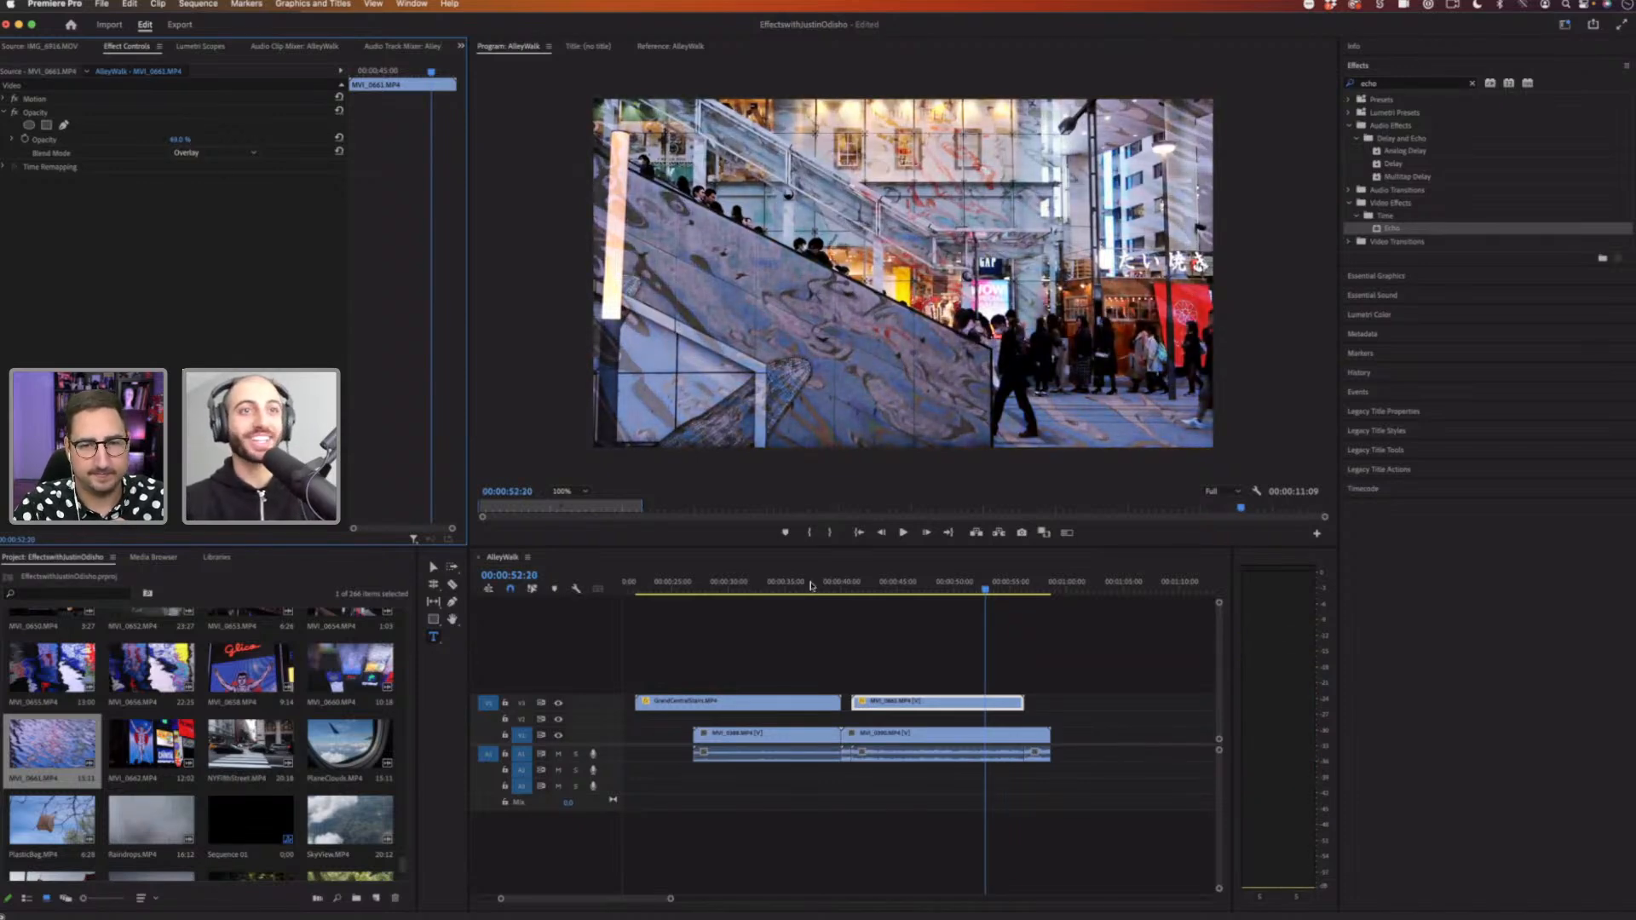
click(863, 587)
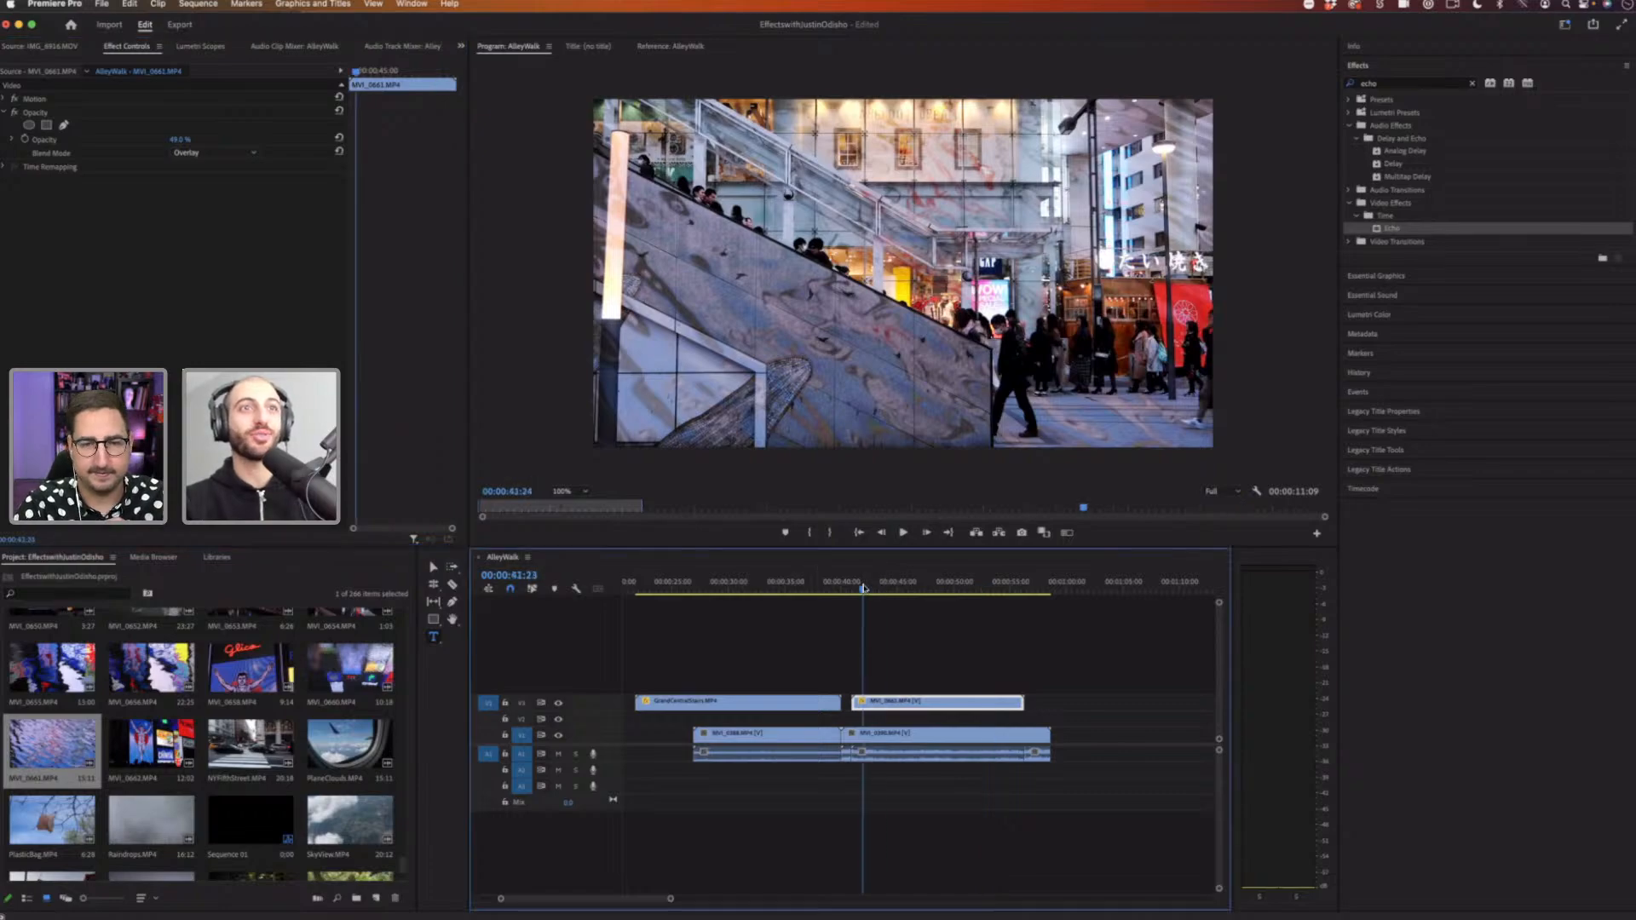
key(space)
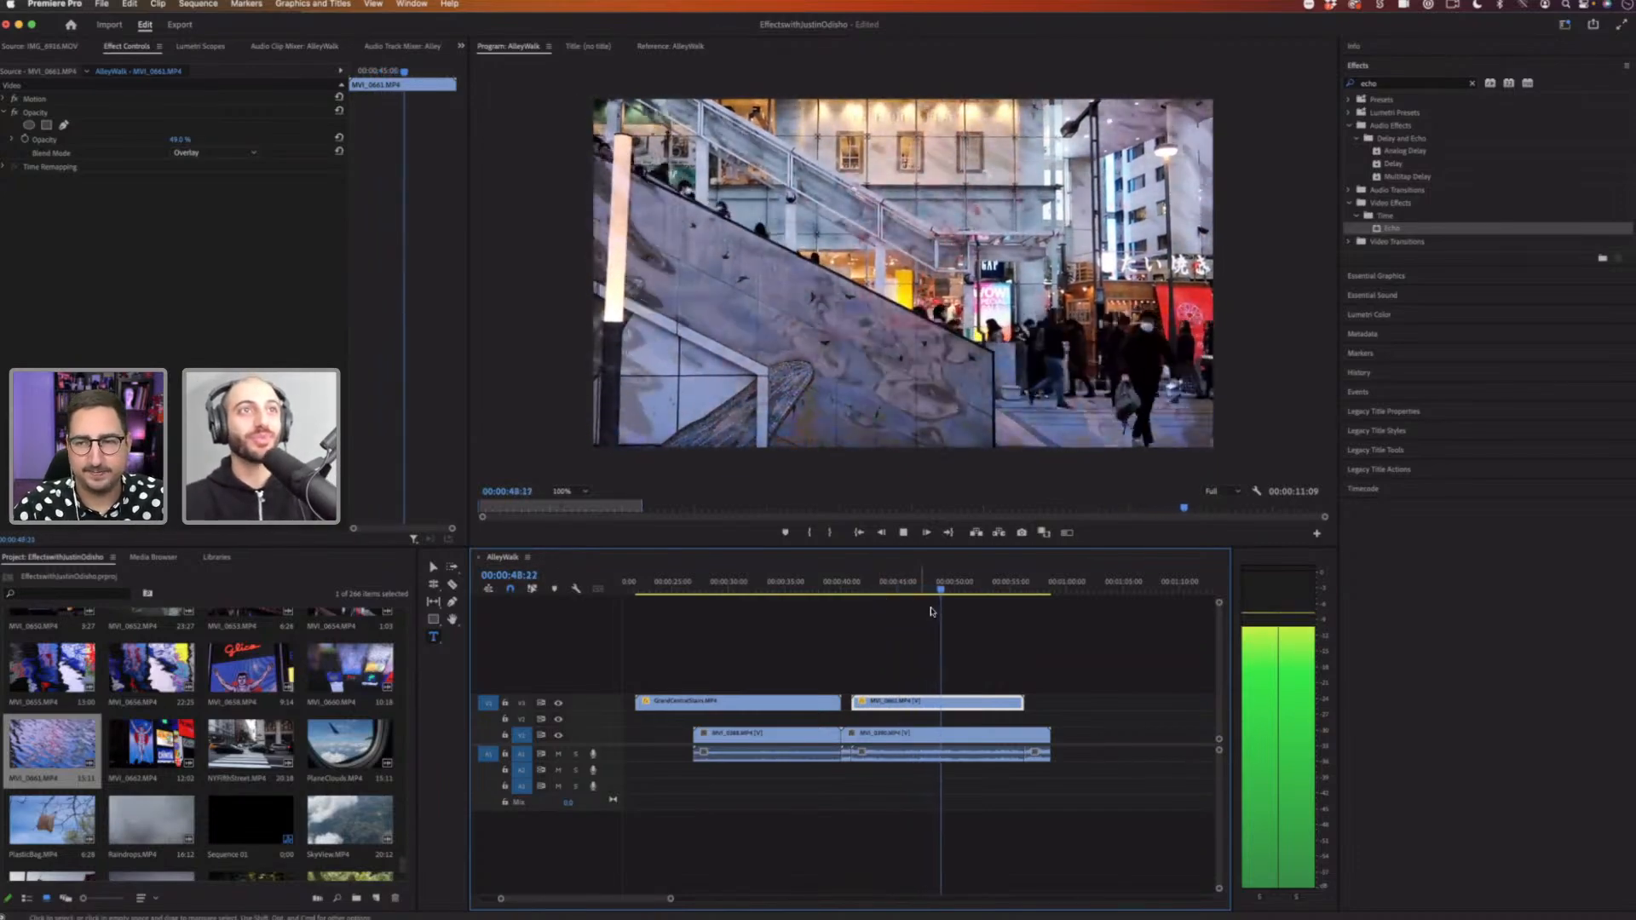
key(space)
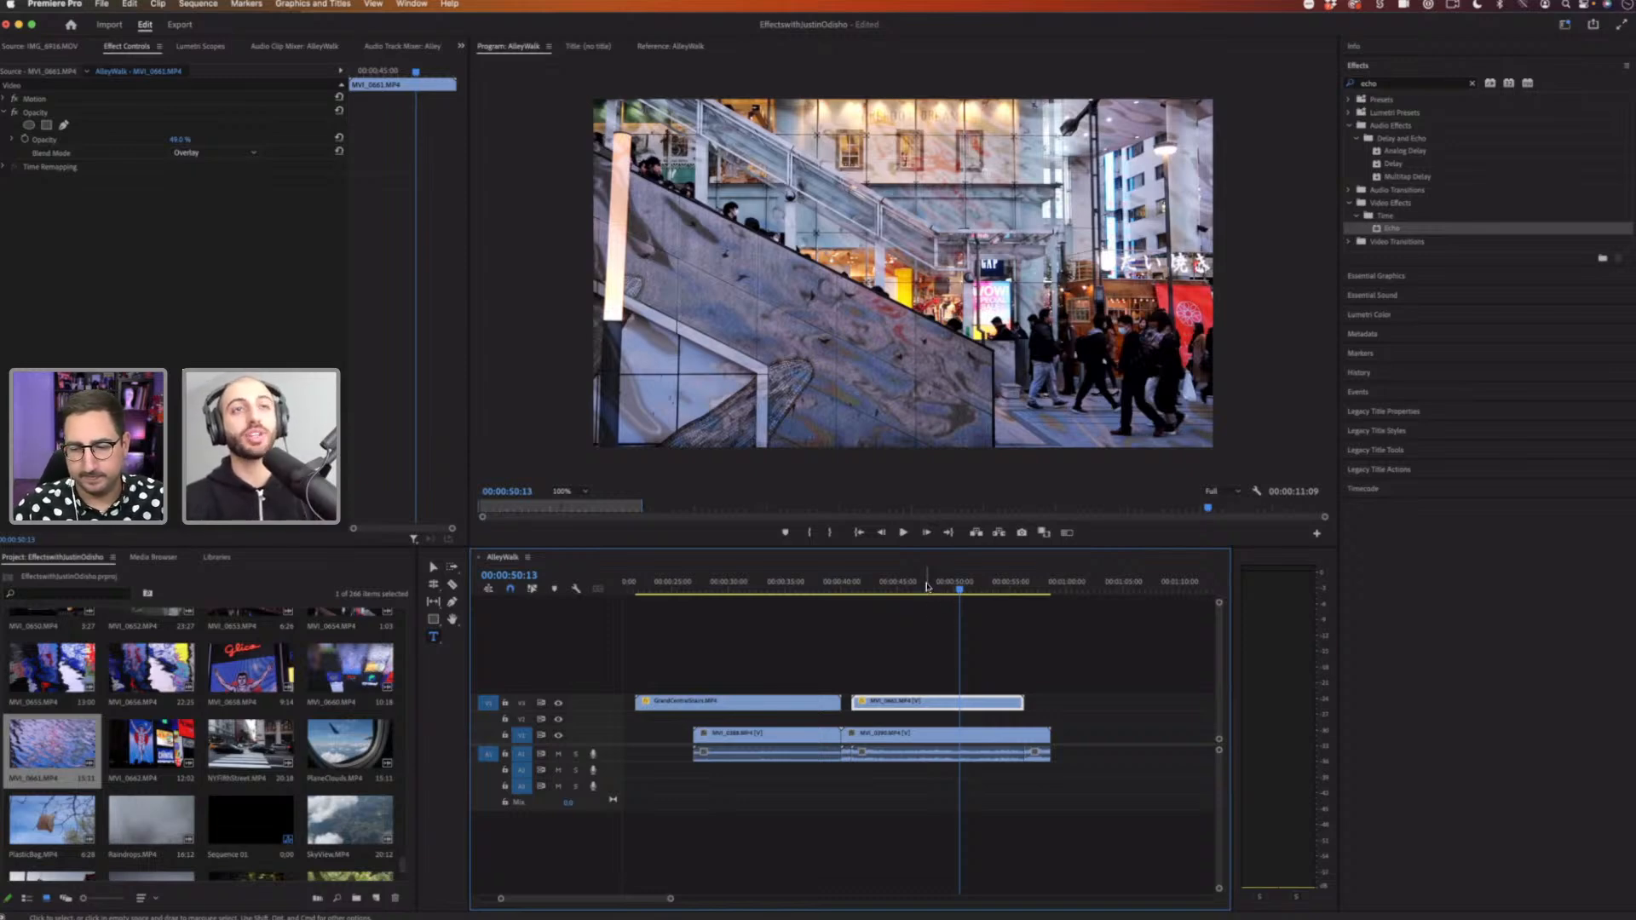
Step: Select and replay the stairs section, and move the stairs clip down one track
click(887, 584)
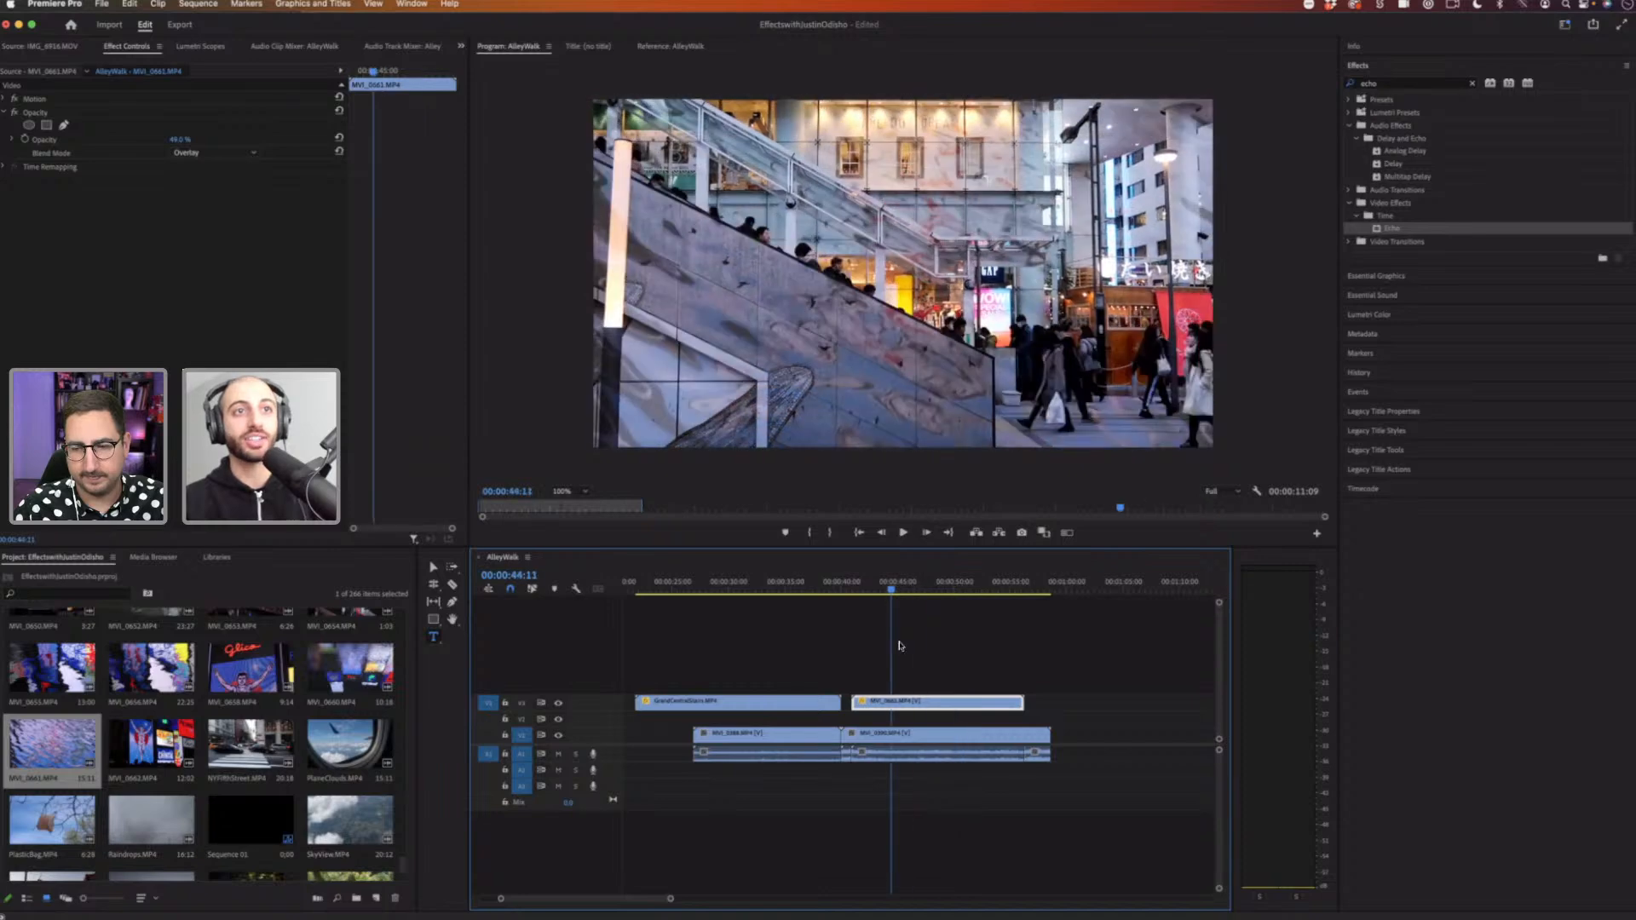
click(802, 705)
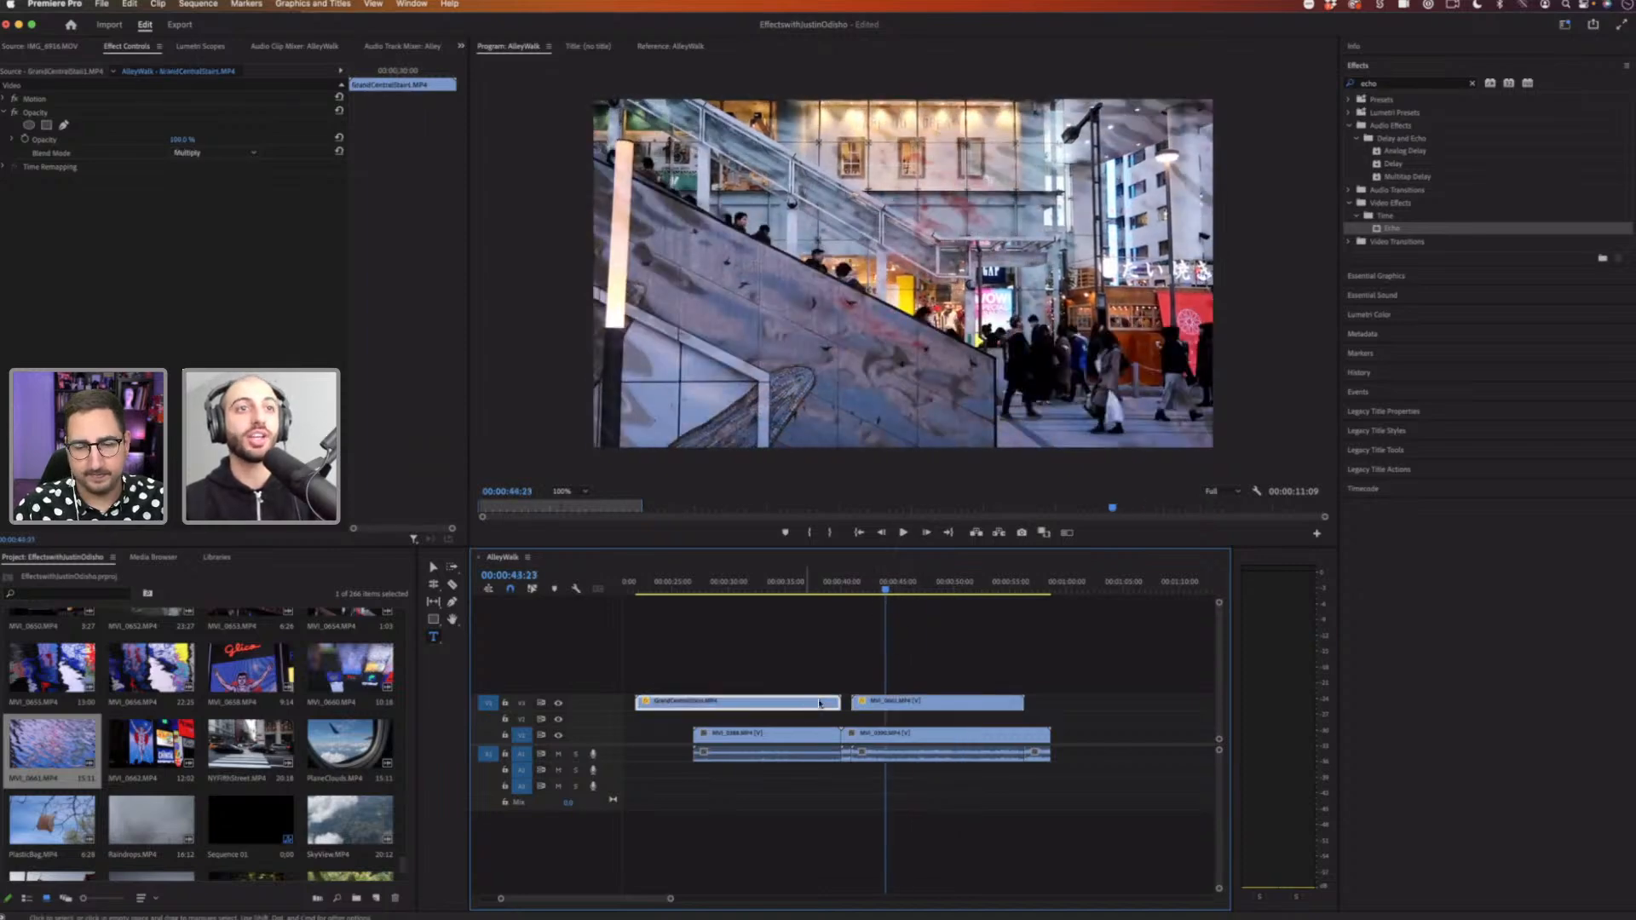
click(761, 588)
key(space)
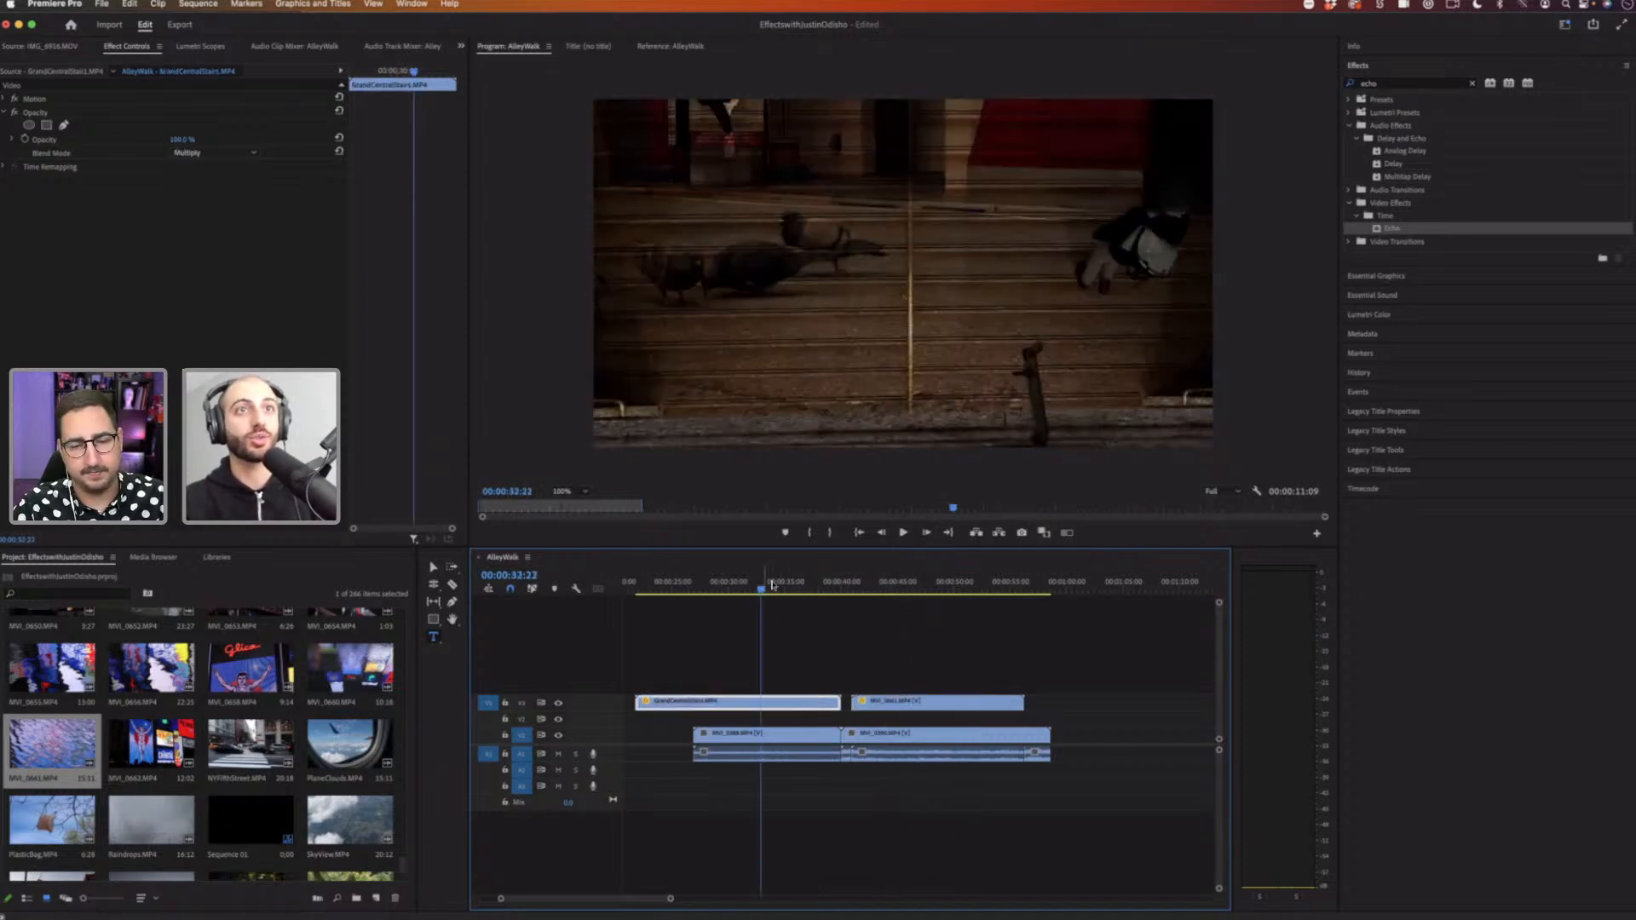
click(740, 587)
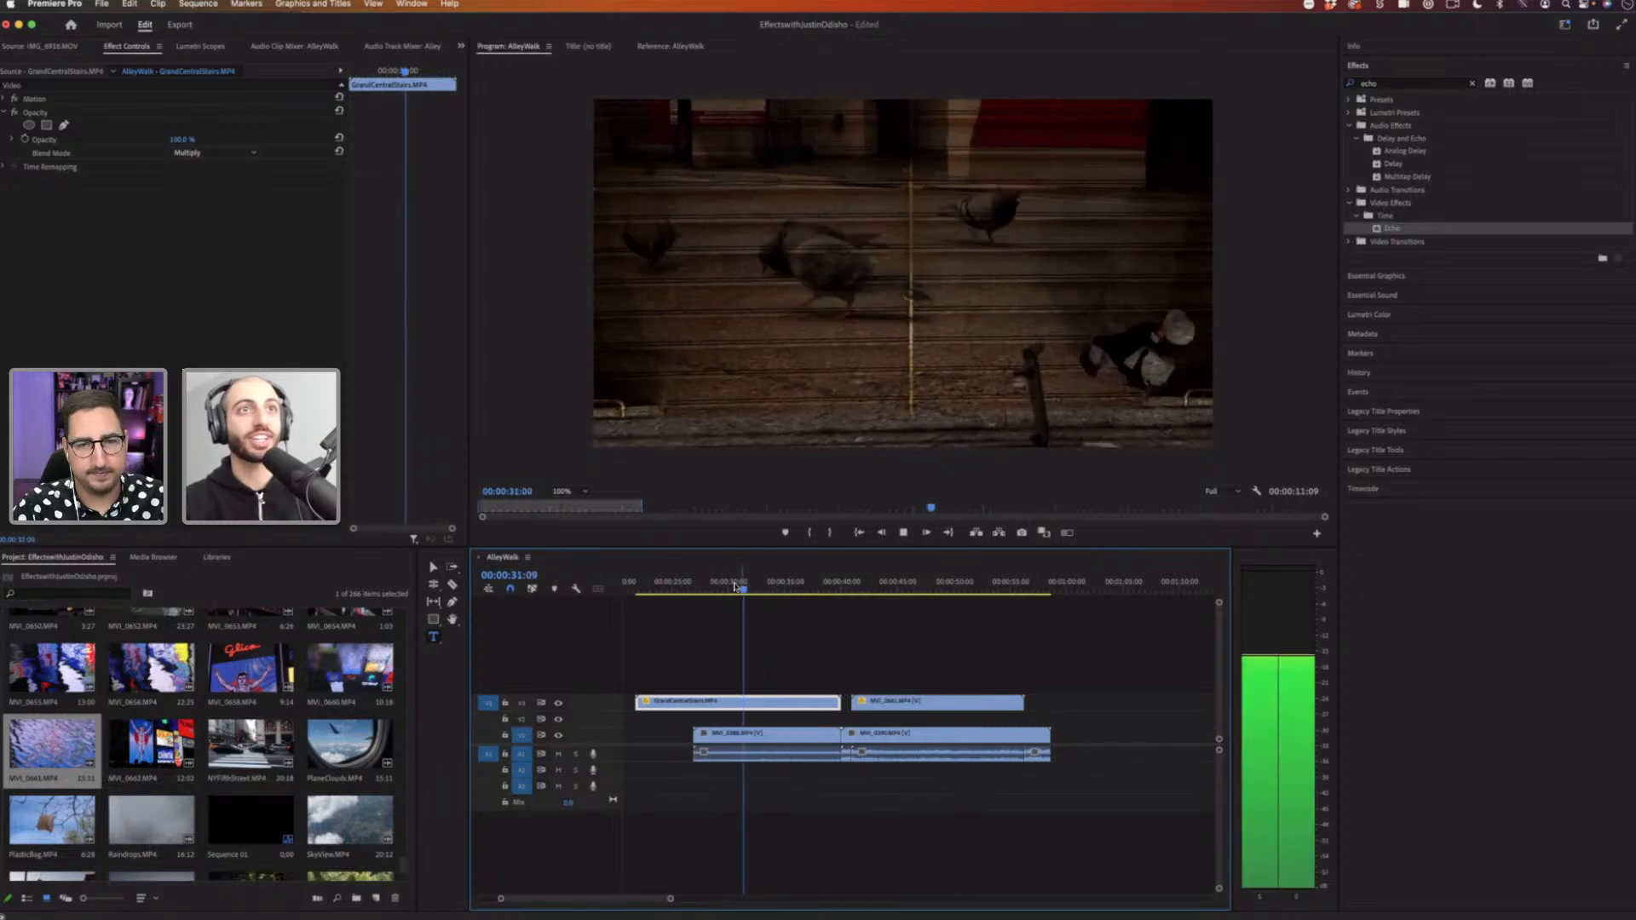
key(space)
click(730, 586)
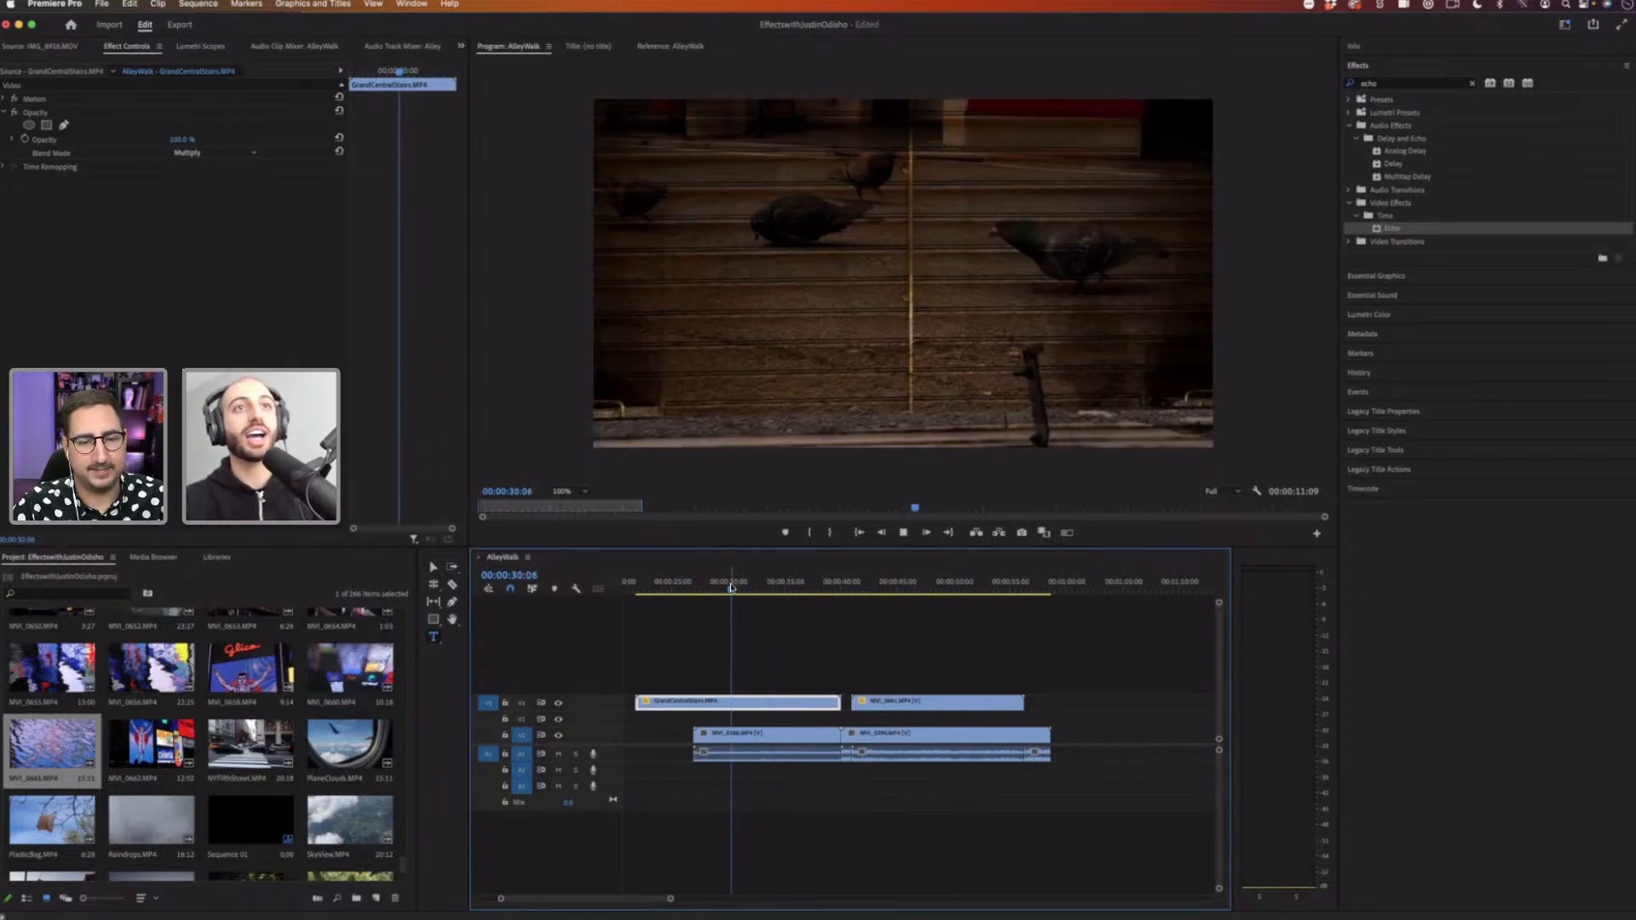
key(space)
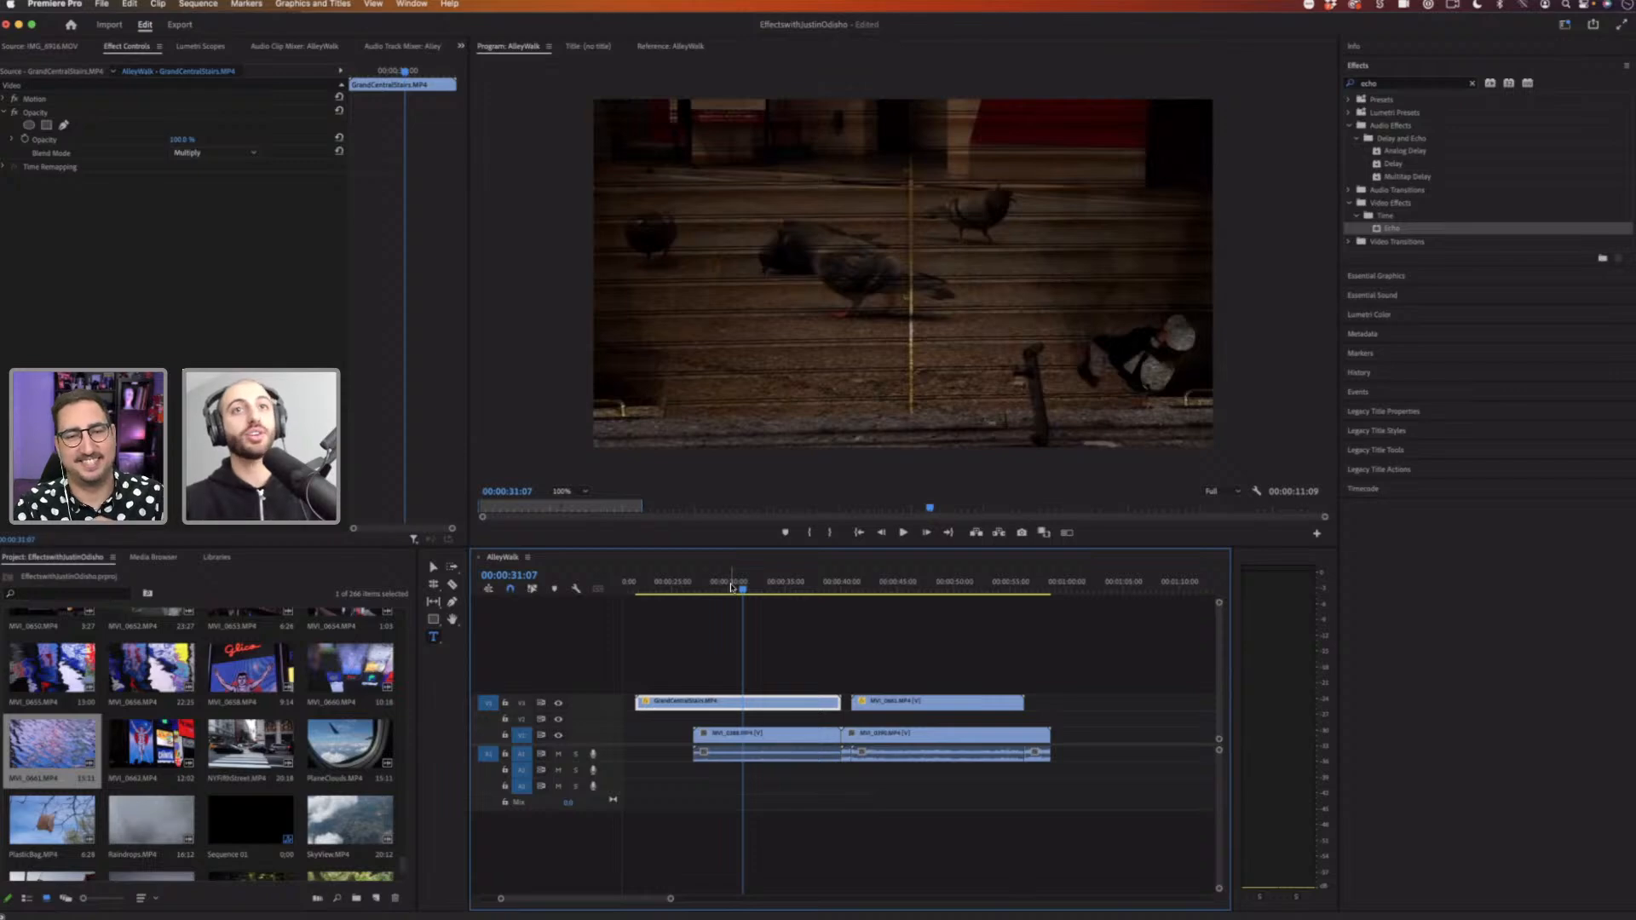
drag(799, 701, 800, 718)
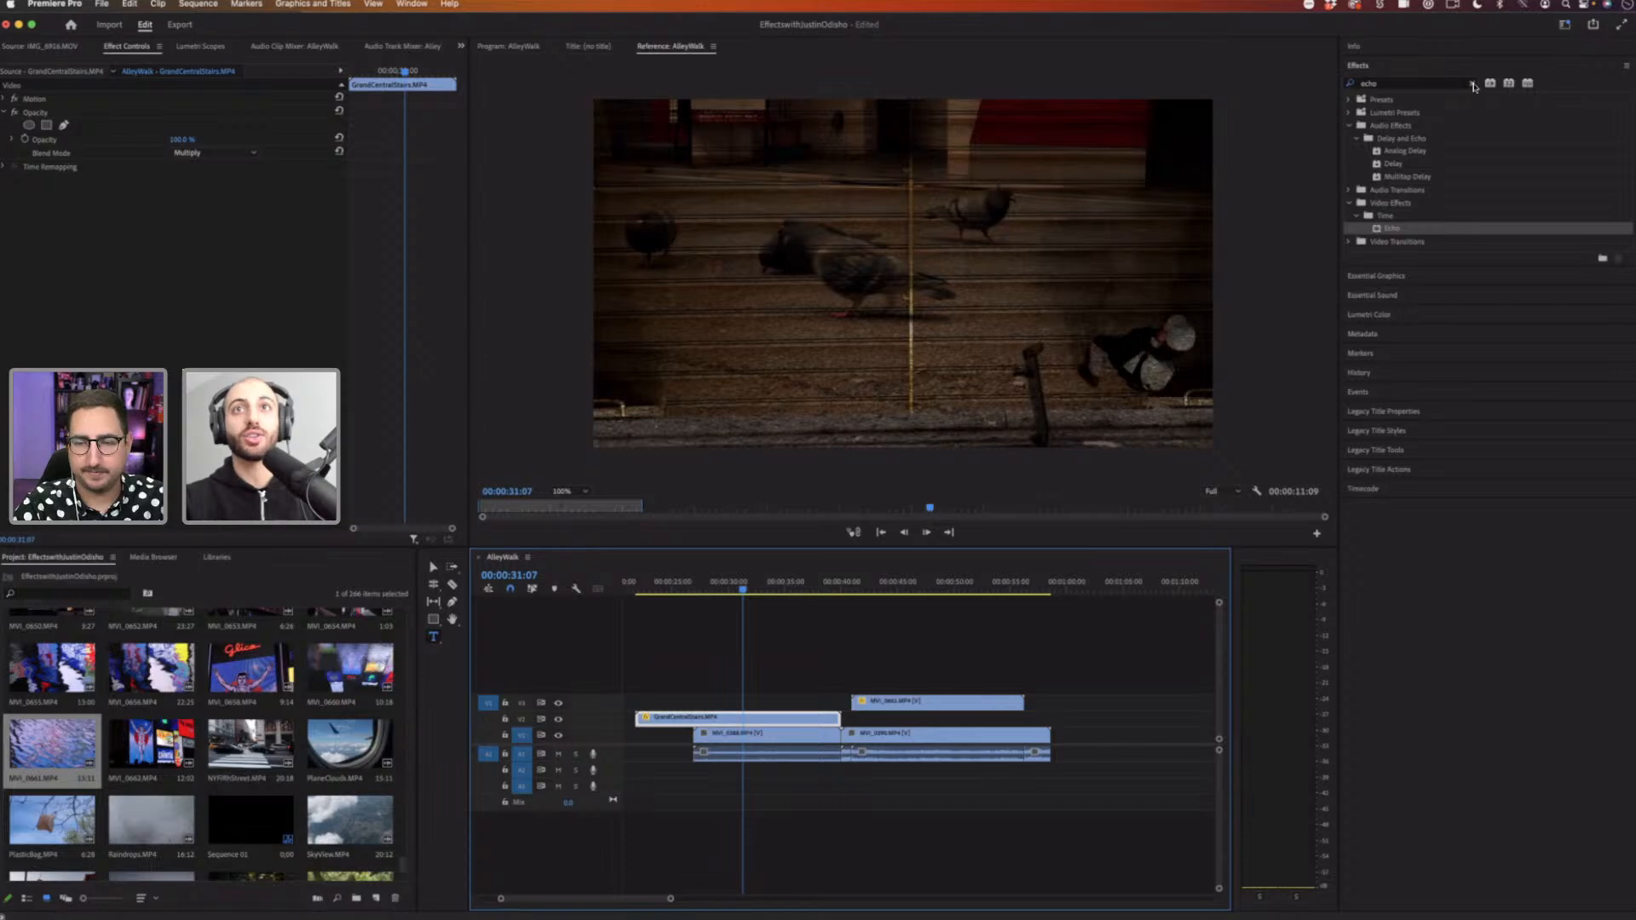
Step: Search the effects for posterize and apply Posterize Time to the pigeon clip
click(1431, 86)
text(posterize)
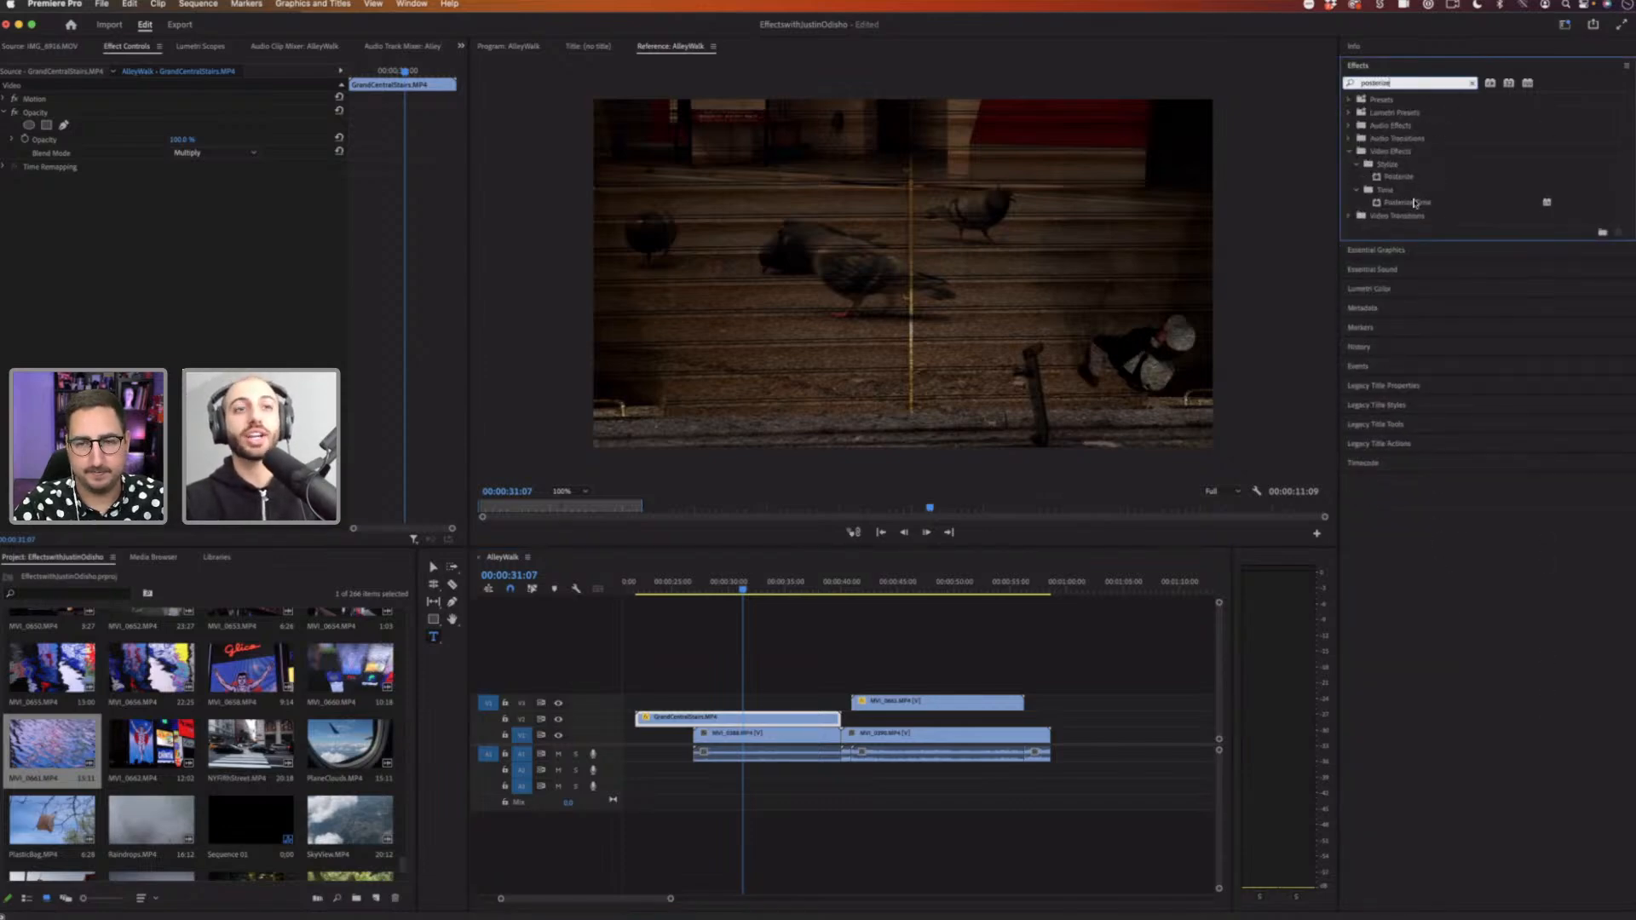
drag(1417, 205, 787, 733)
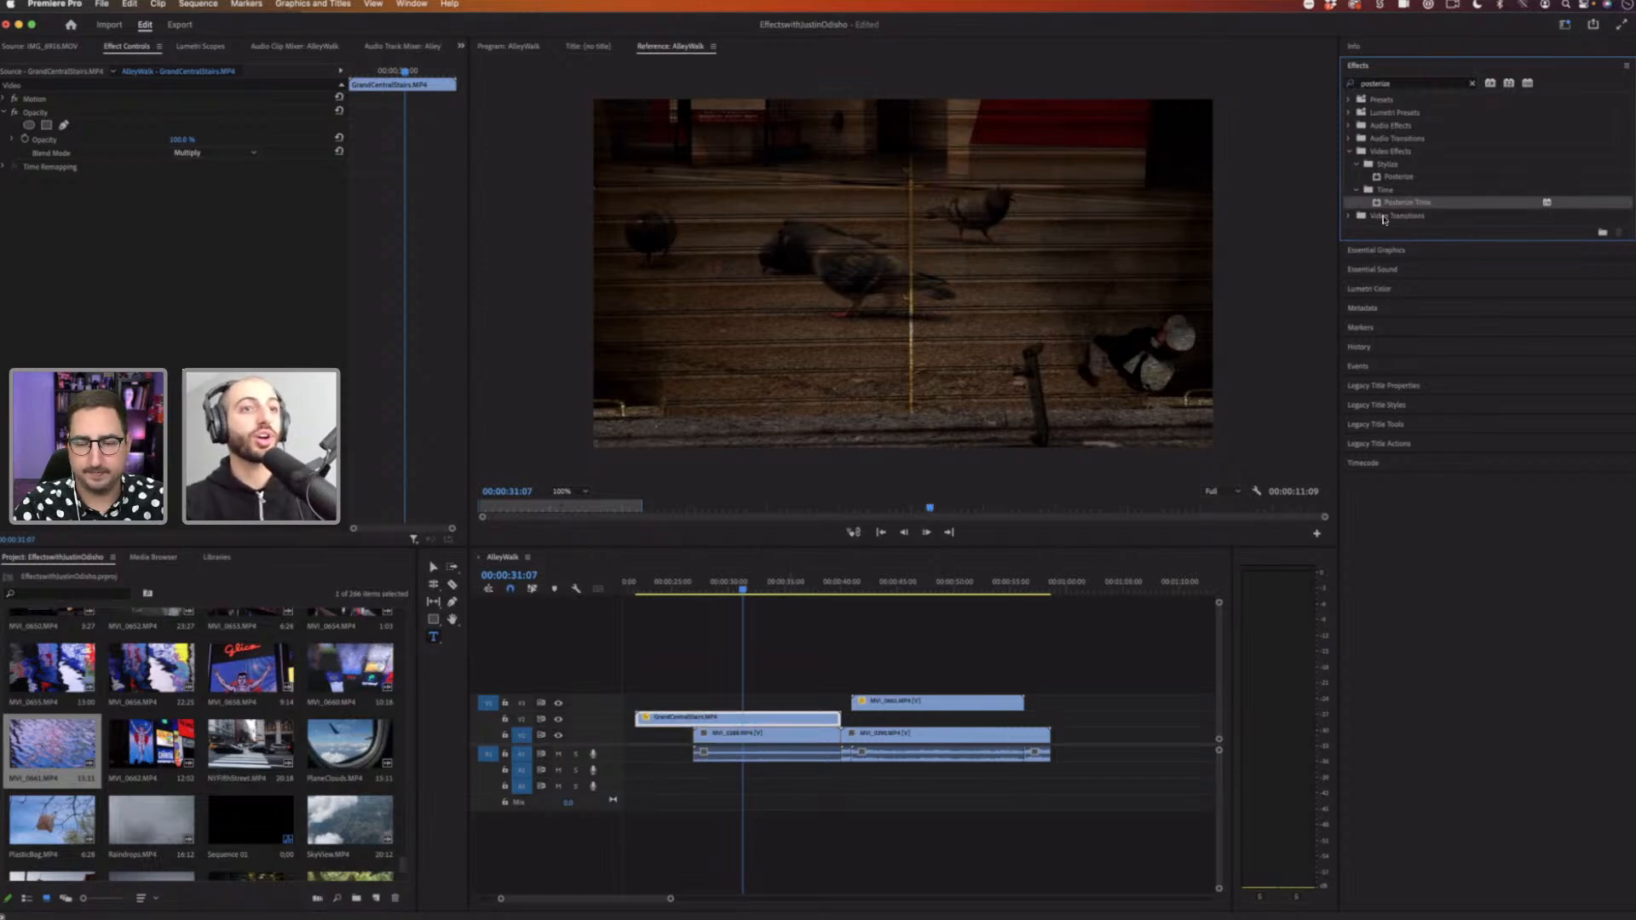
click(803, 681)
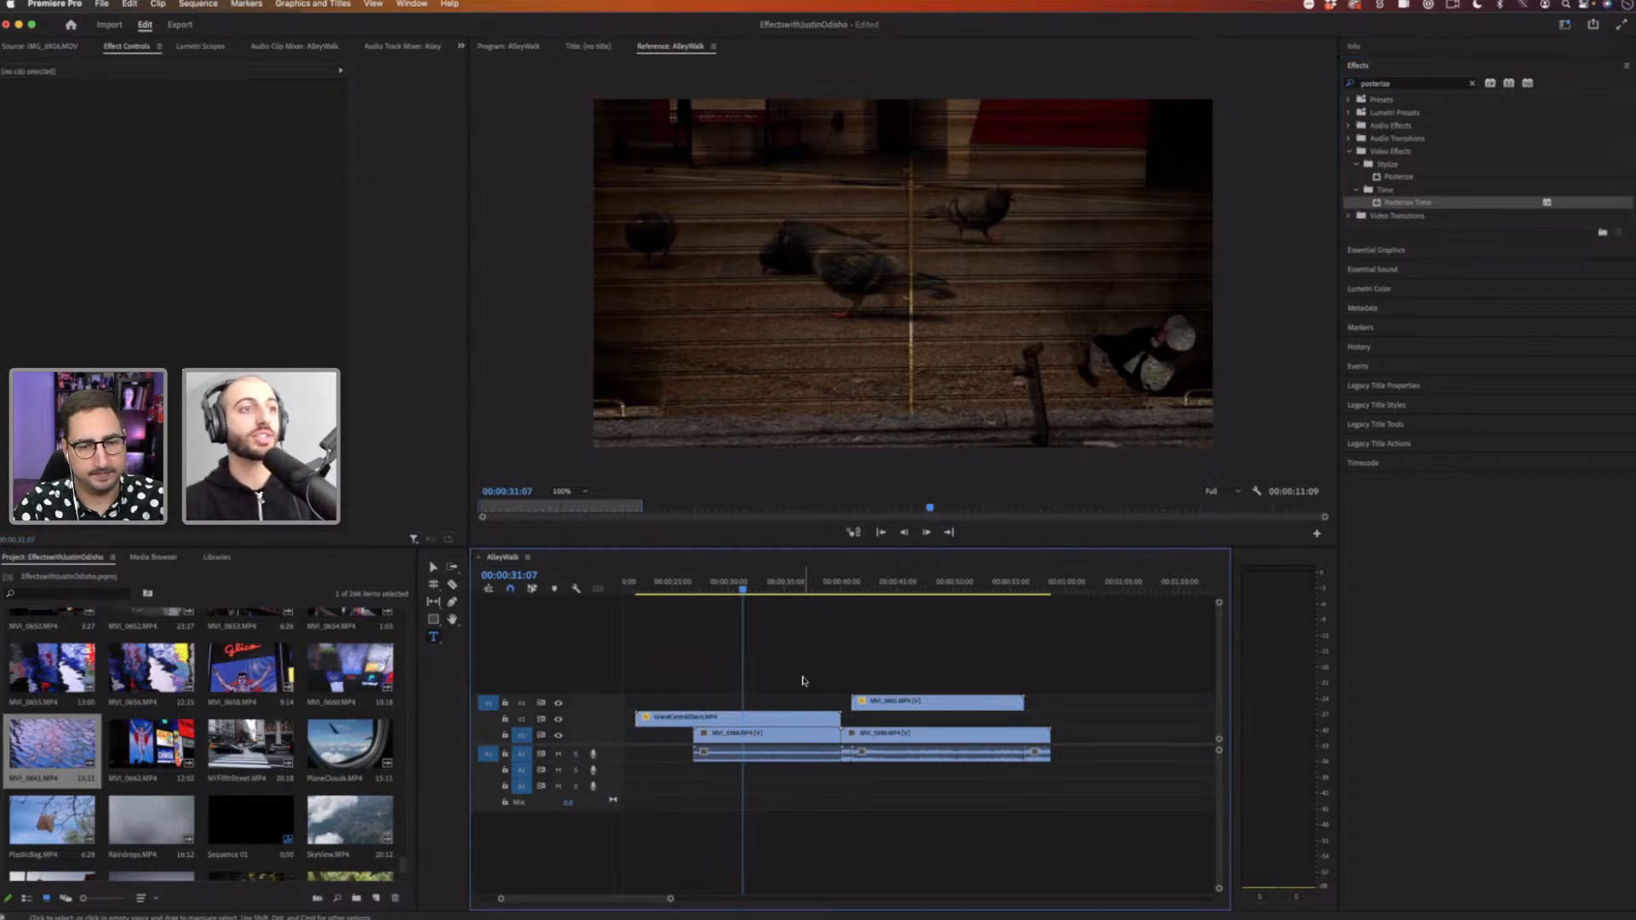
Step: Create a new adjustment layer with its default video settings
click(221, 594)
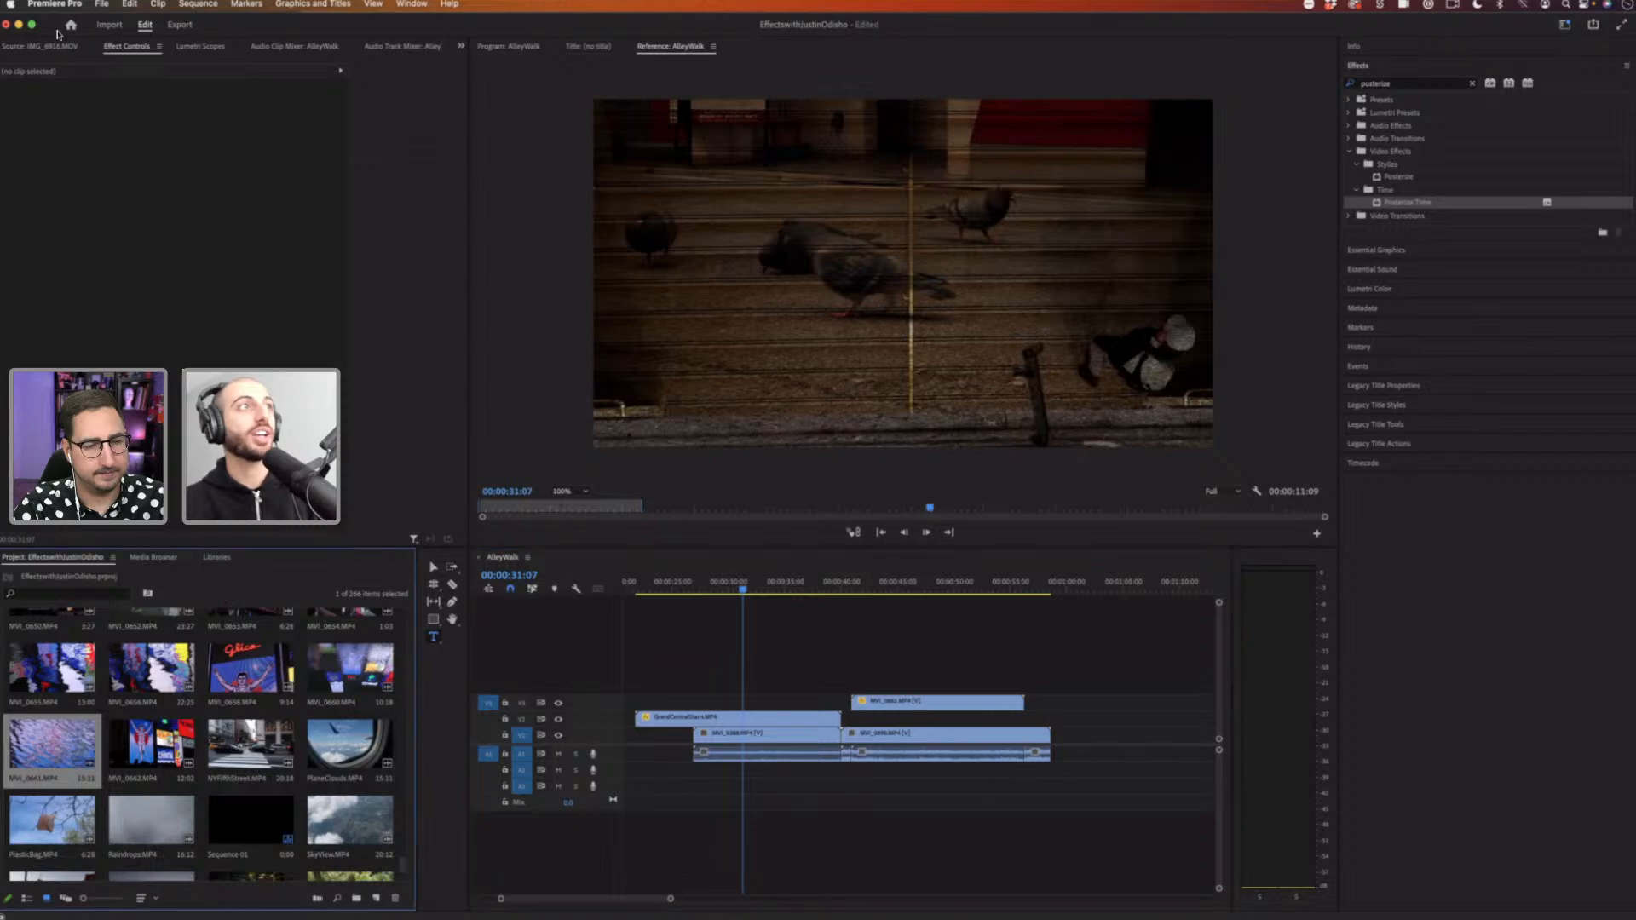
click(103, 4)
mouse_move(111, 23)
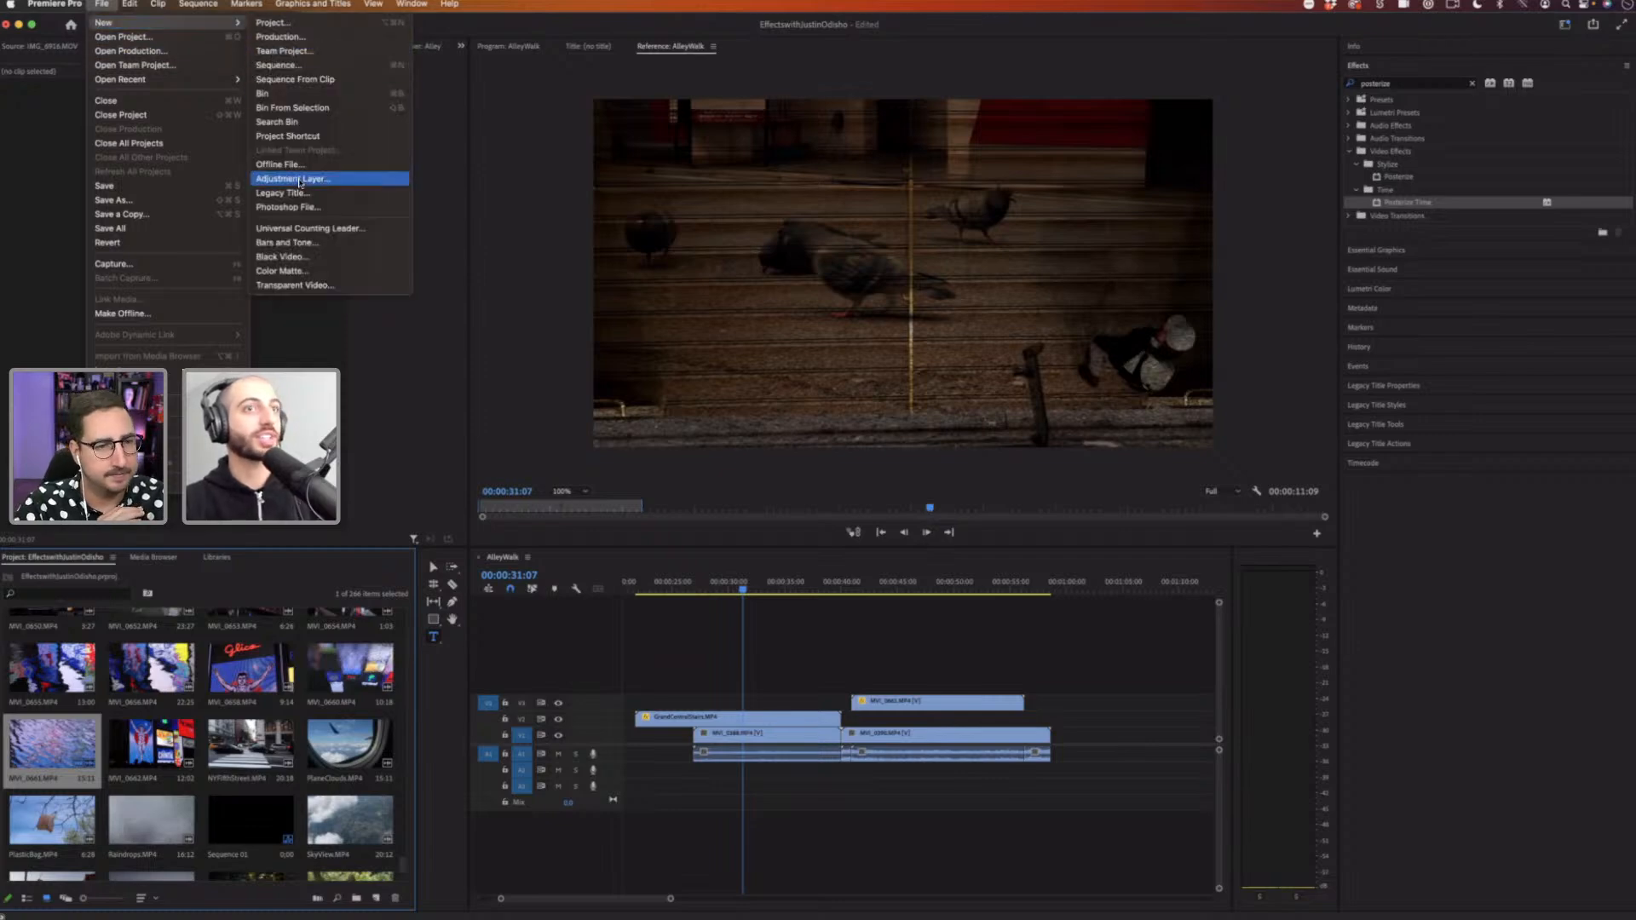
click(294, 178)
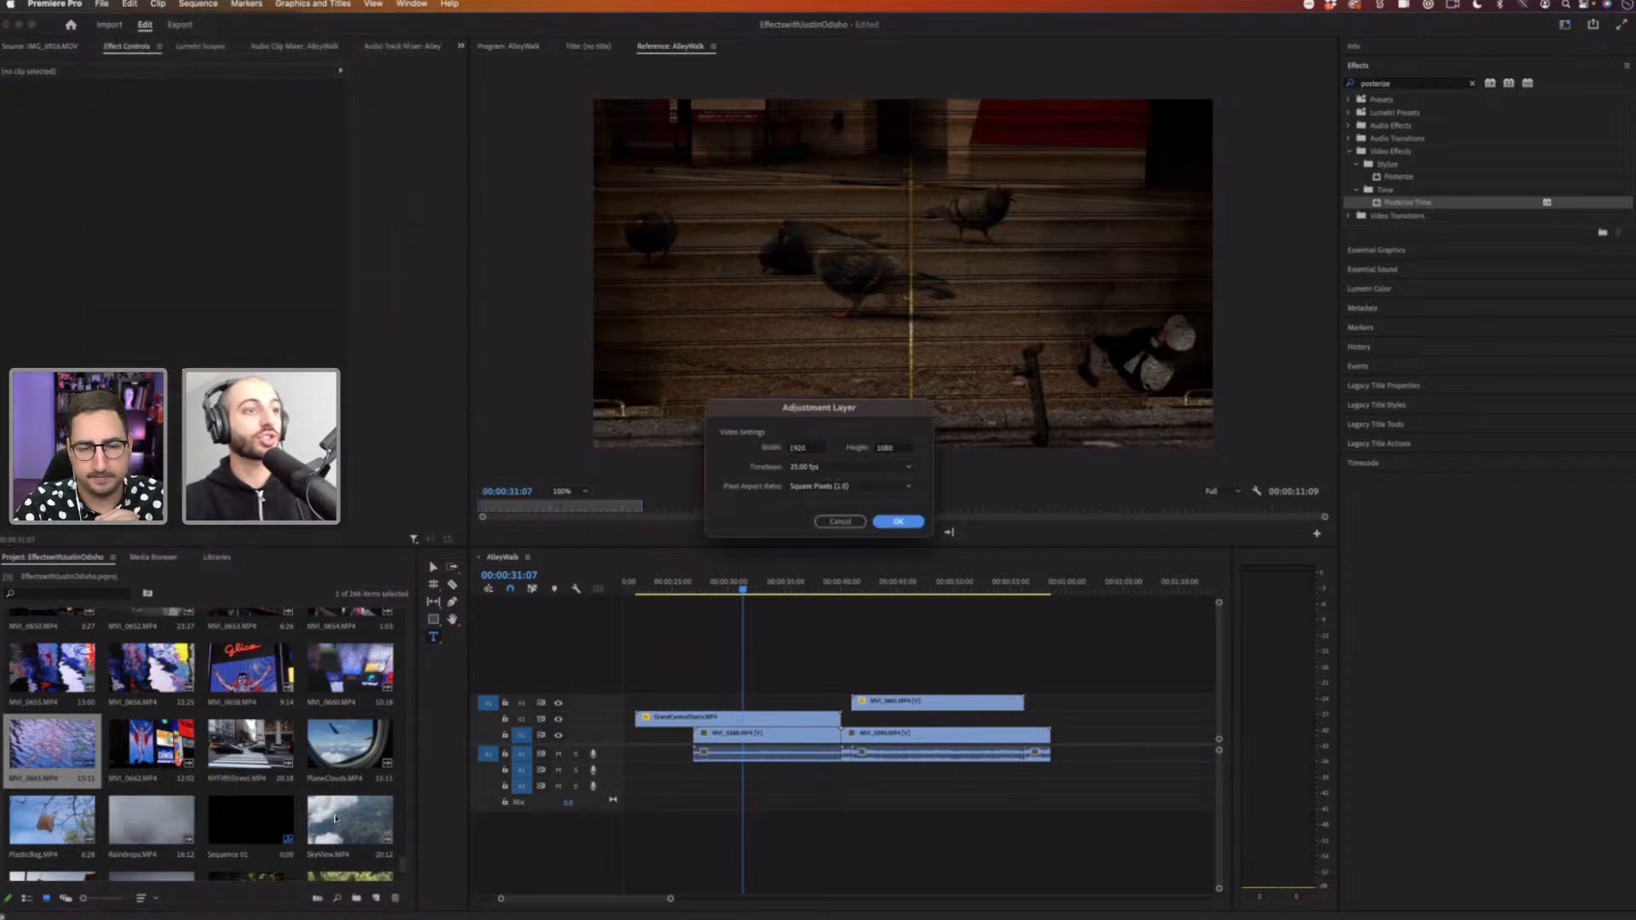
key(Return)
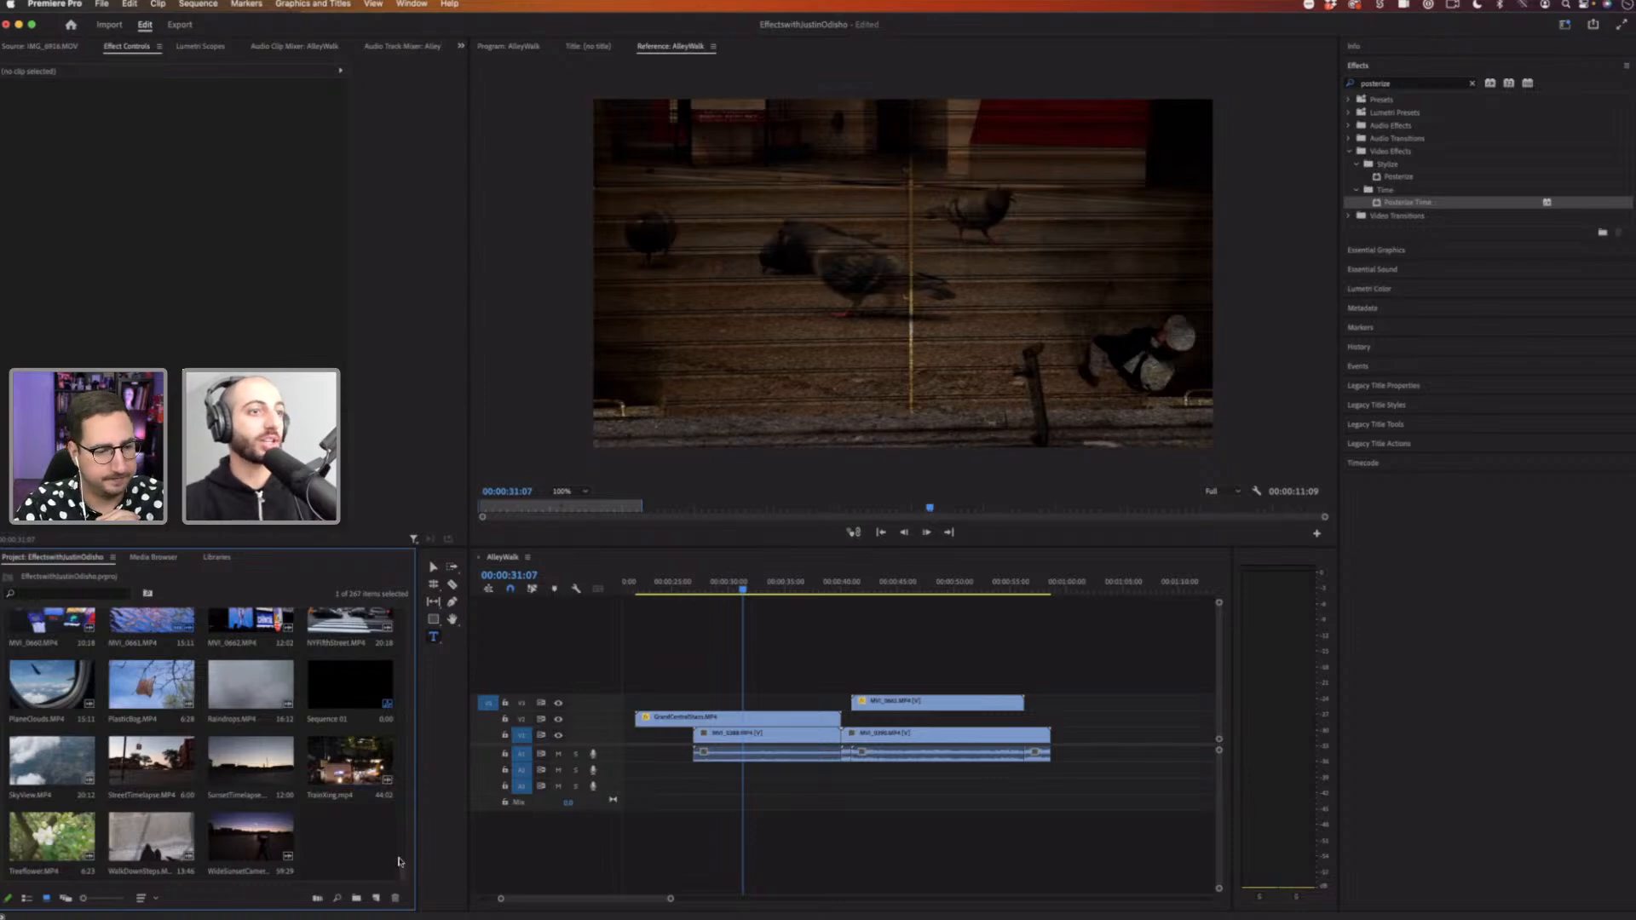
Step: Place the adjustment layer on a track above all the clips, spanning the stacked section
scroll(400, 835, up, 10)
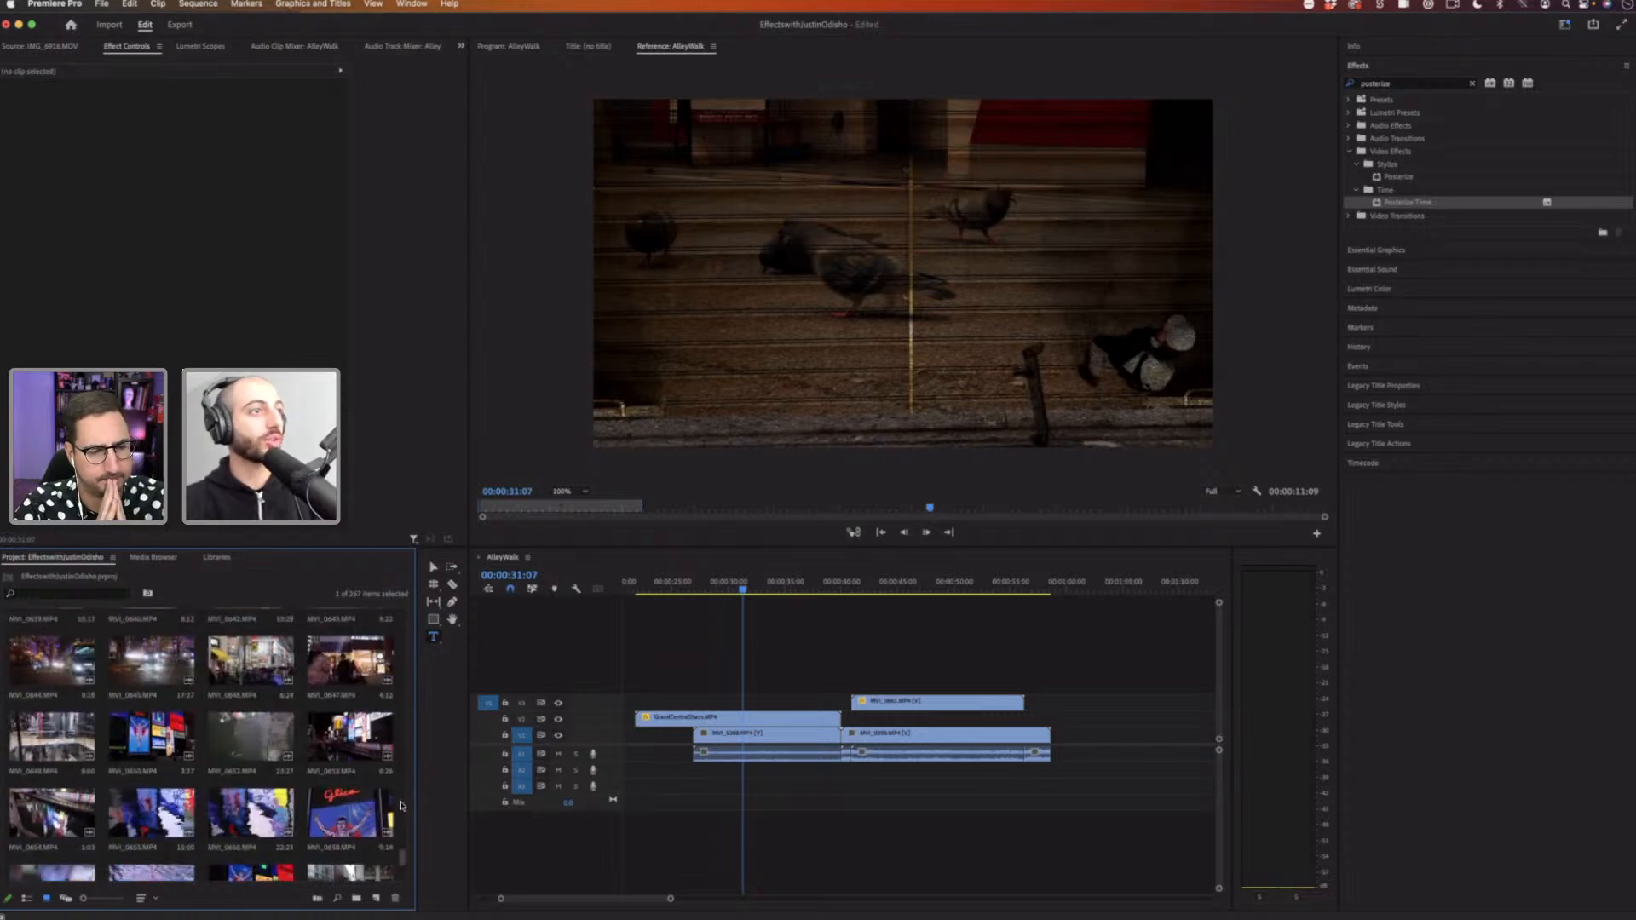
scroll(400, 805, up, 15)
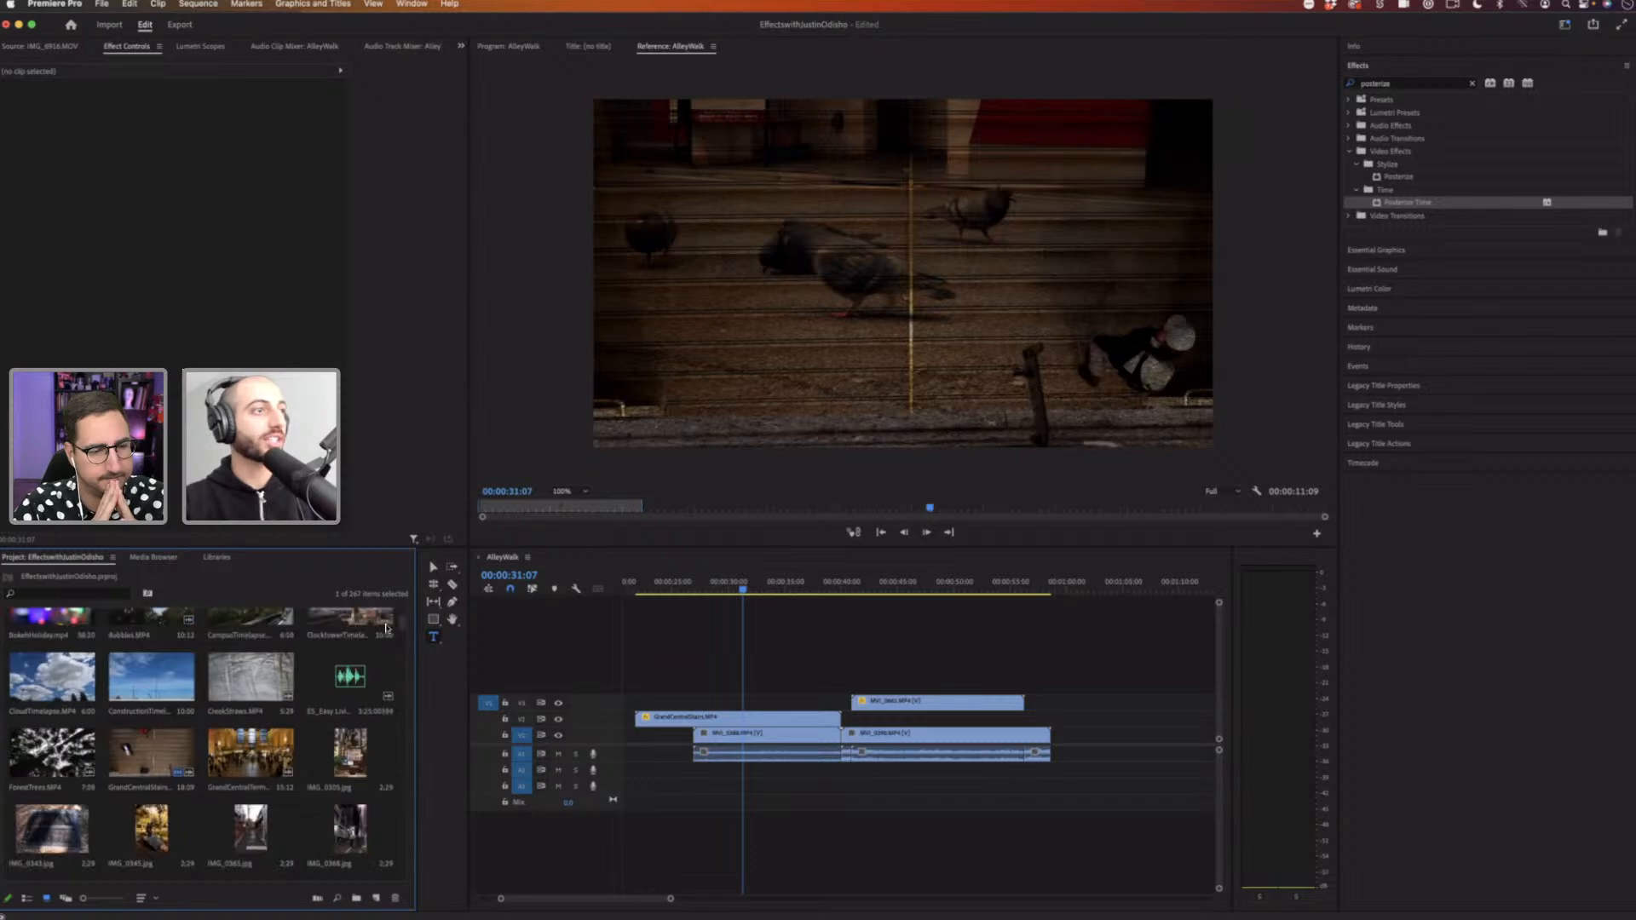
scroll(386, 628, up, 5)
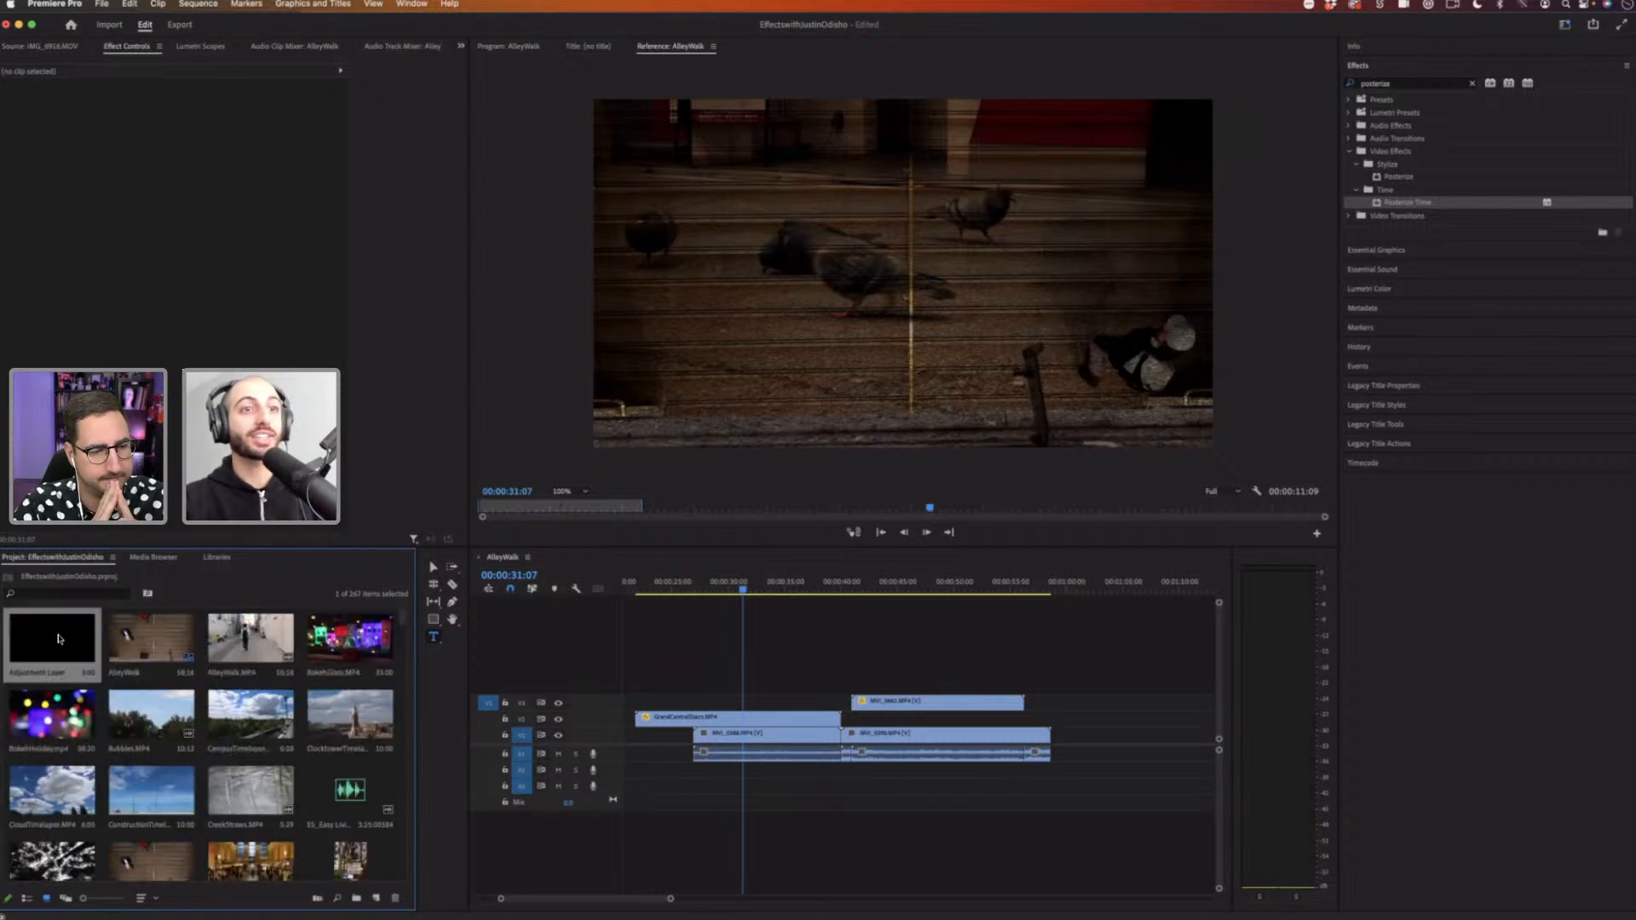
drag(58, 639, 1110, 682)
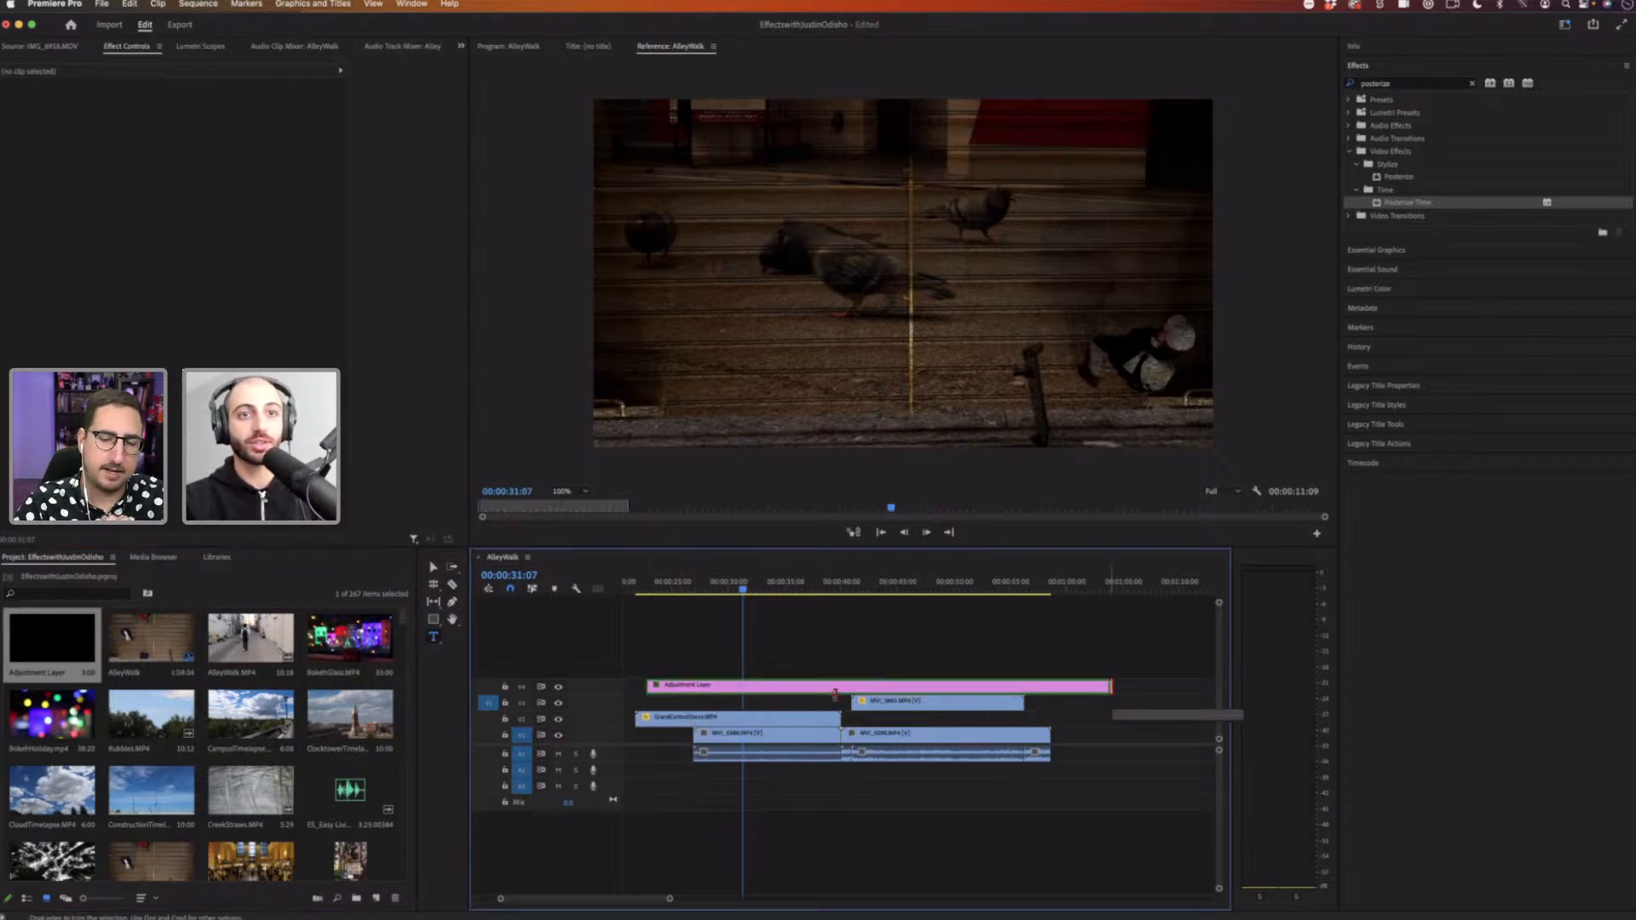
drag(835, 695, 1097, 687)
click(1020, 690)
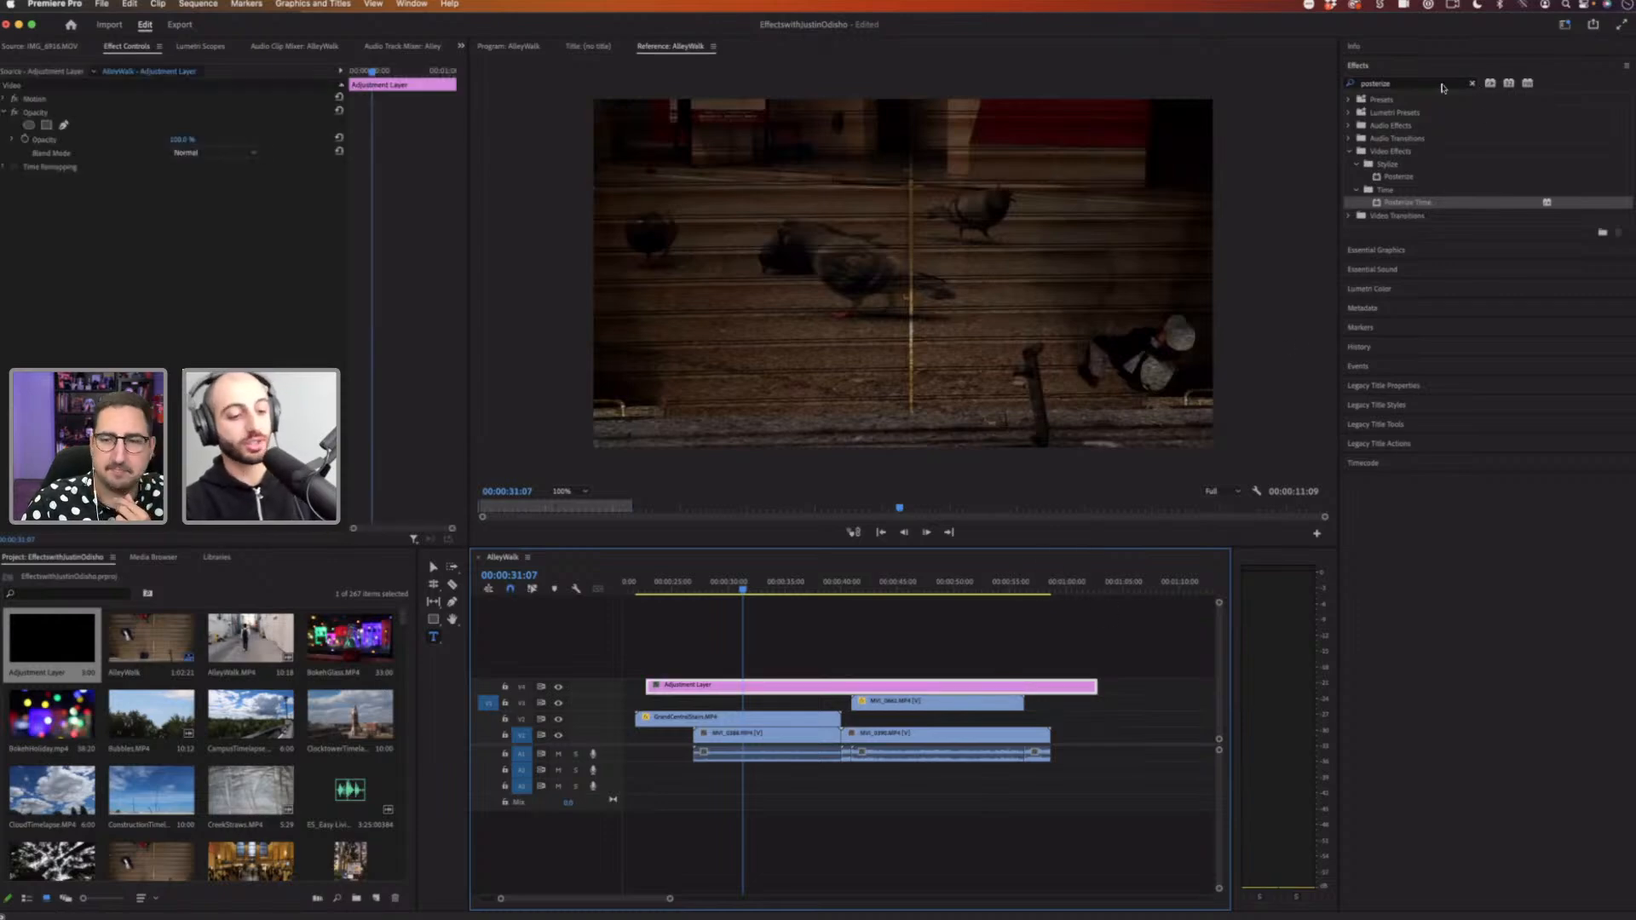
Step: Search the effects for blac, apply Black & White to the adjustment layer and scrub to preview it
click(1472, 83)
click(1441, 84)
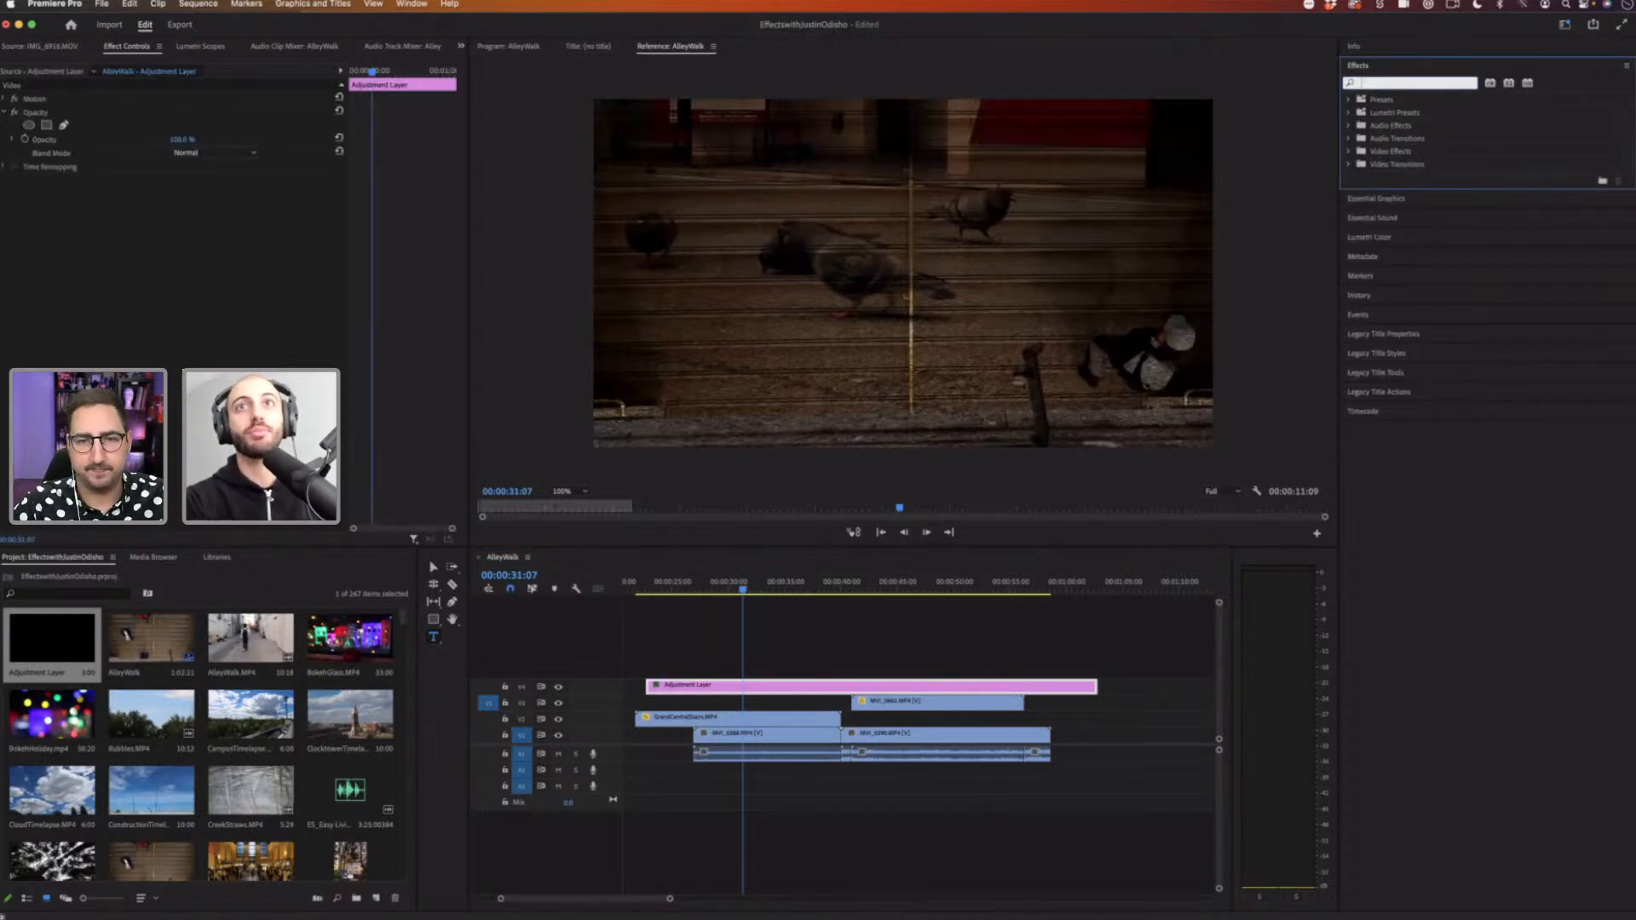
text(black)
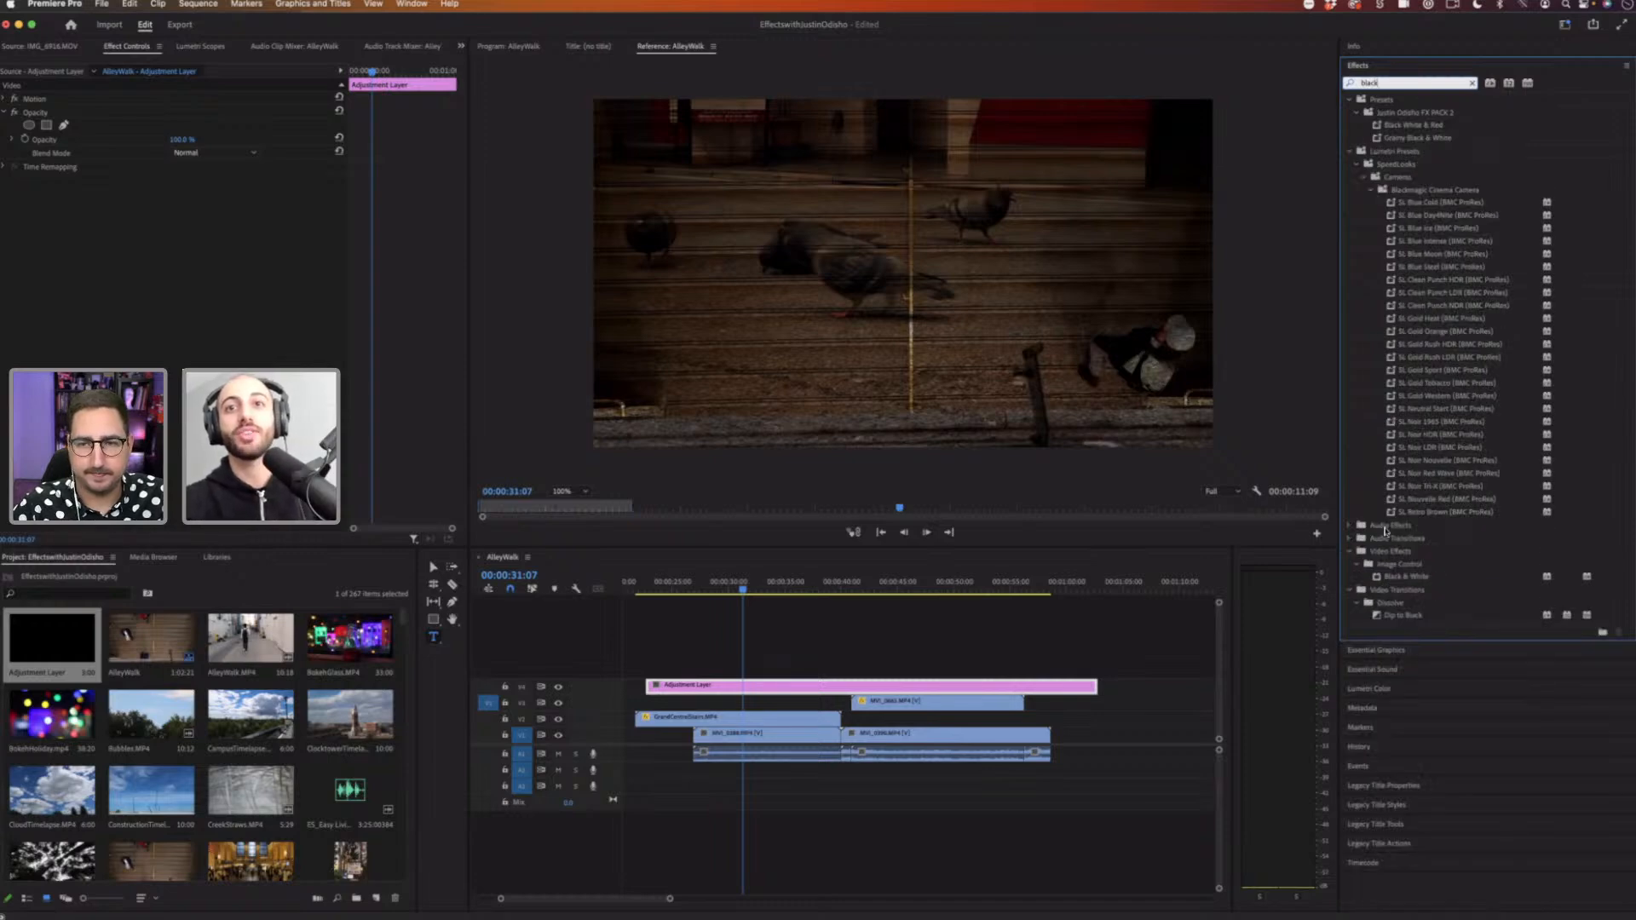
drag(1107, 640, 749, 686)
click(665, 586)
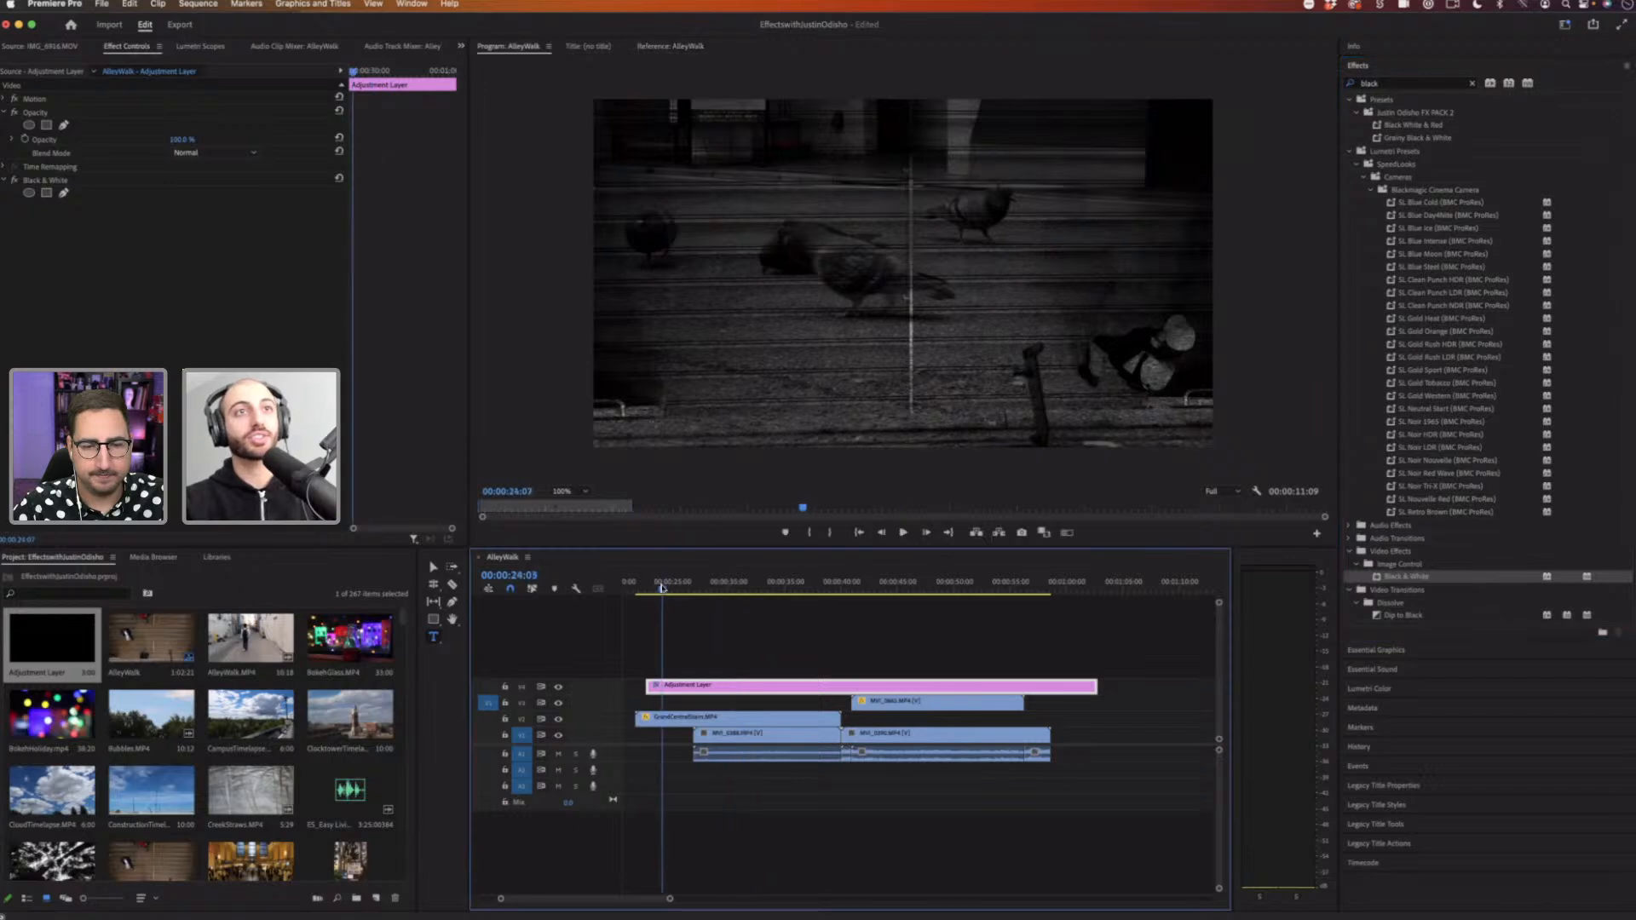
drag(673, 587, 922, 588)
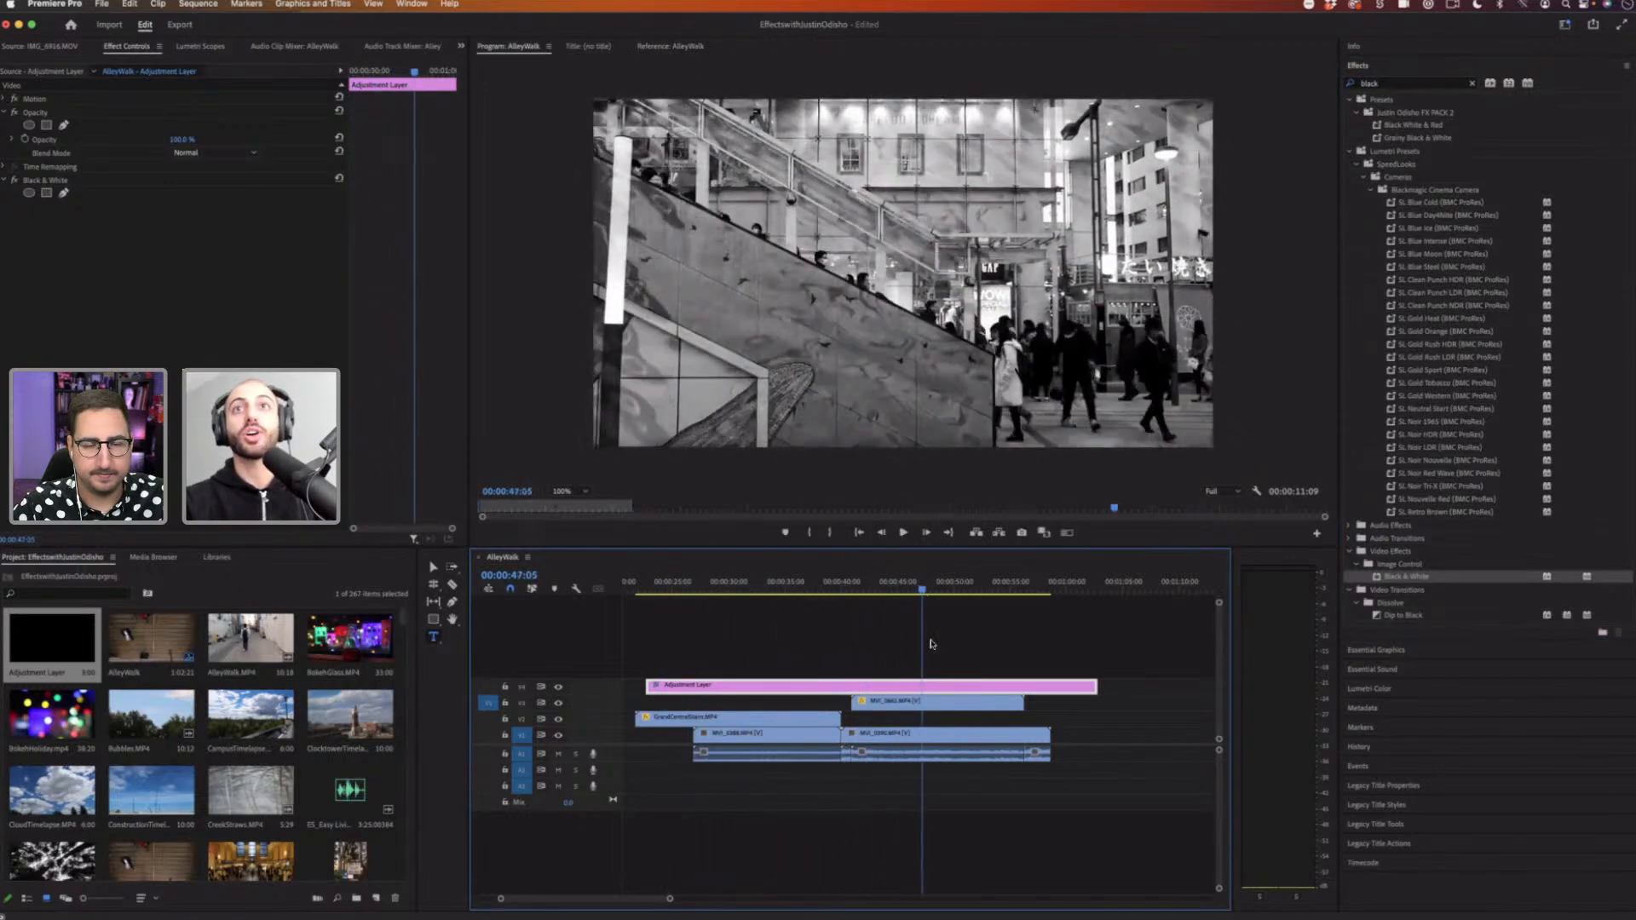
Step: Search the effects for blur, apply Gaussian Blur to the adjustment layer and set Blurriness to 27.6
click(1472, 82)
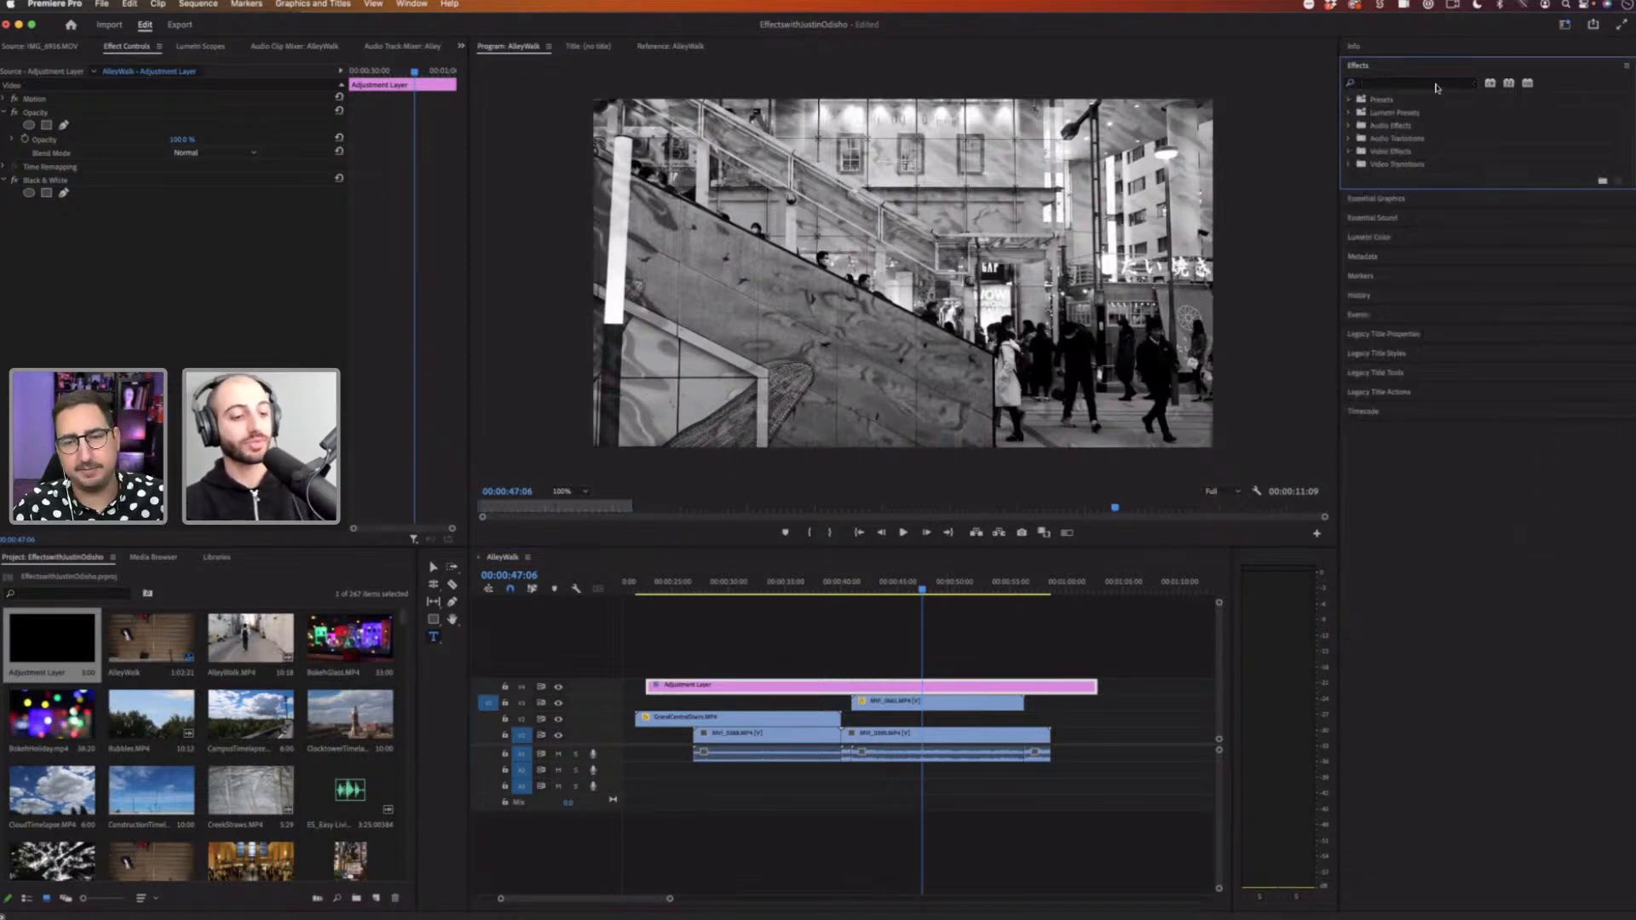
click(1437, 82)
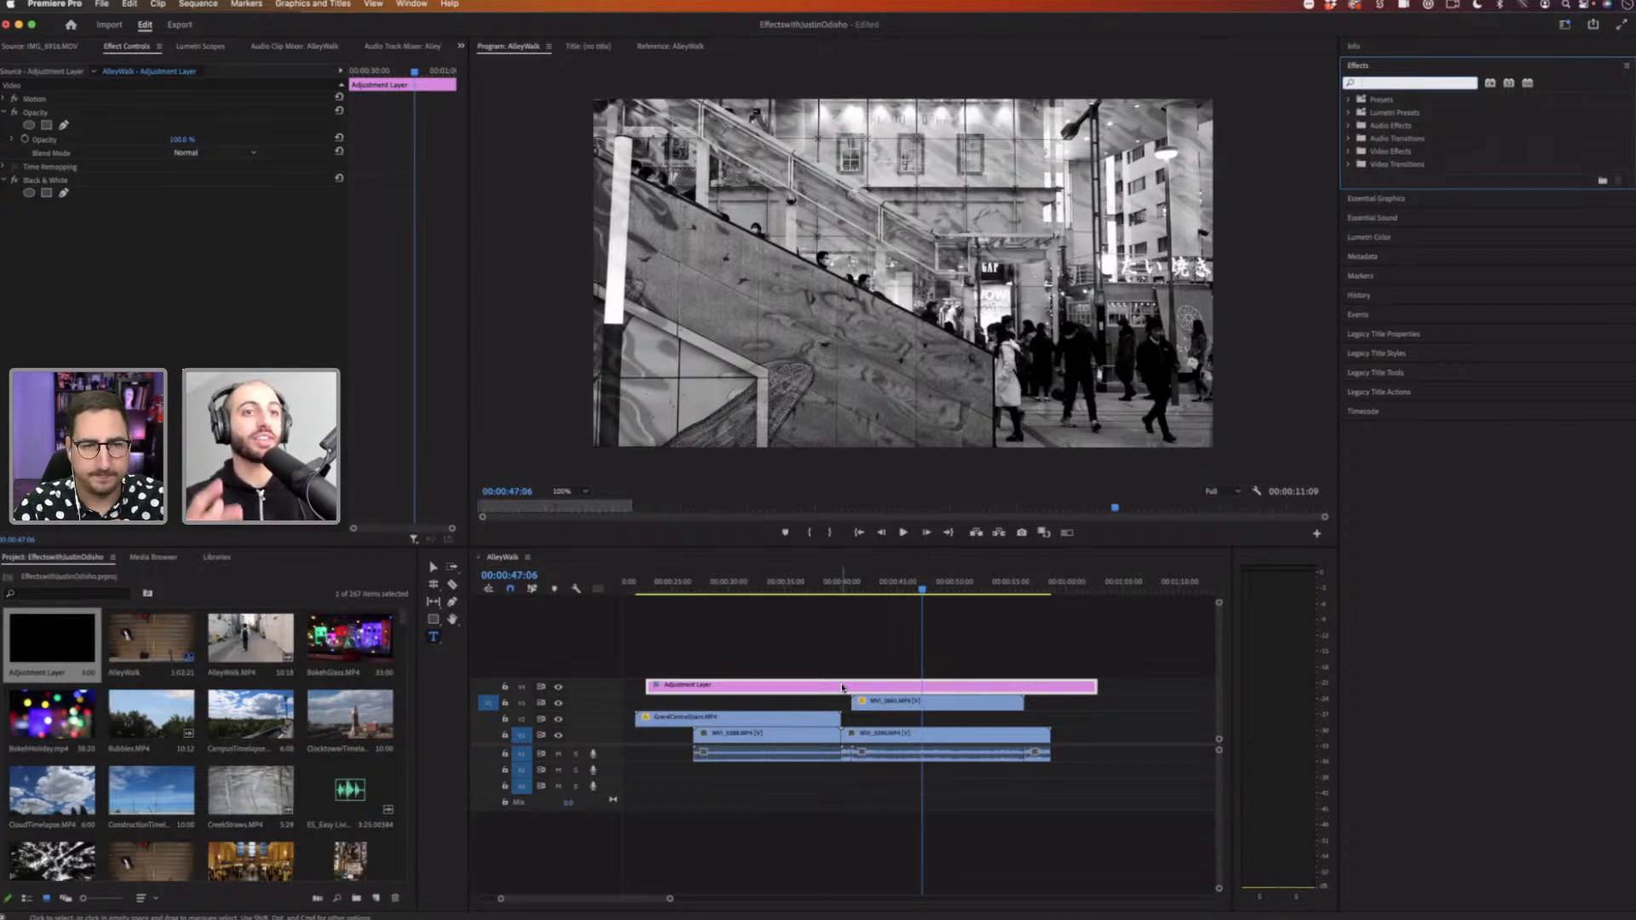
click(778, 585)
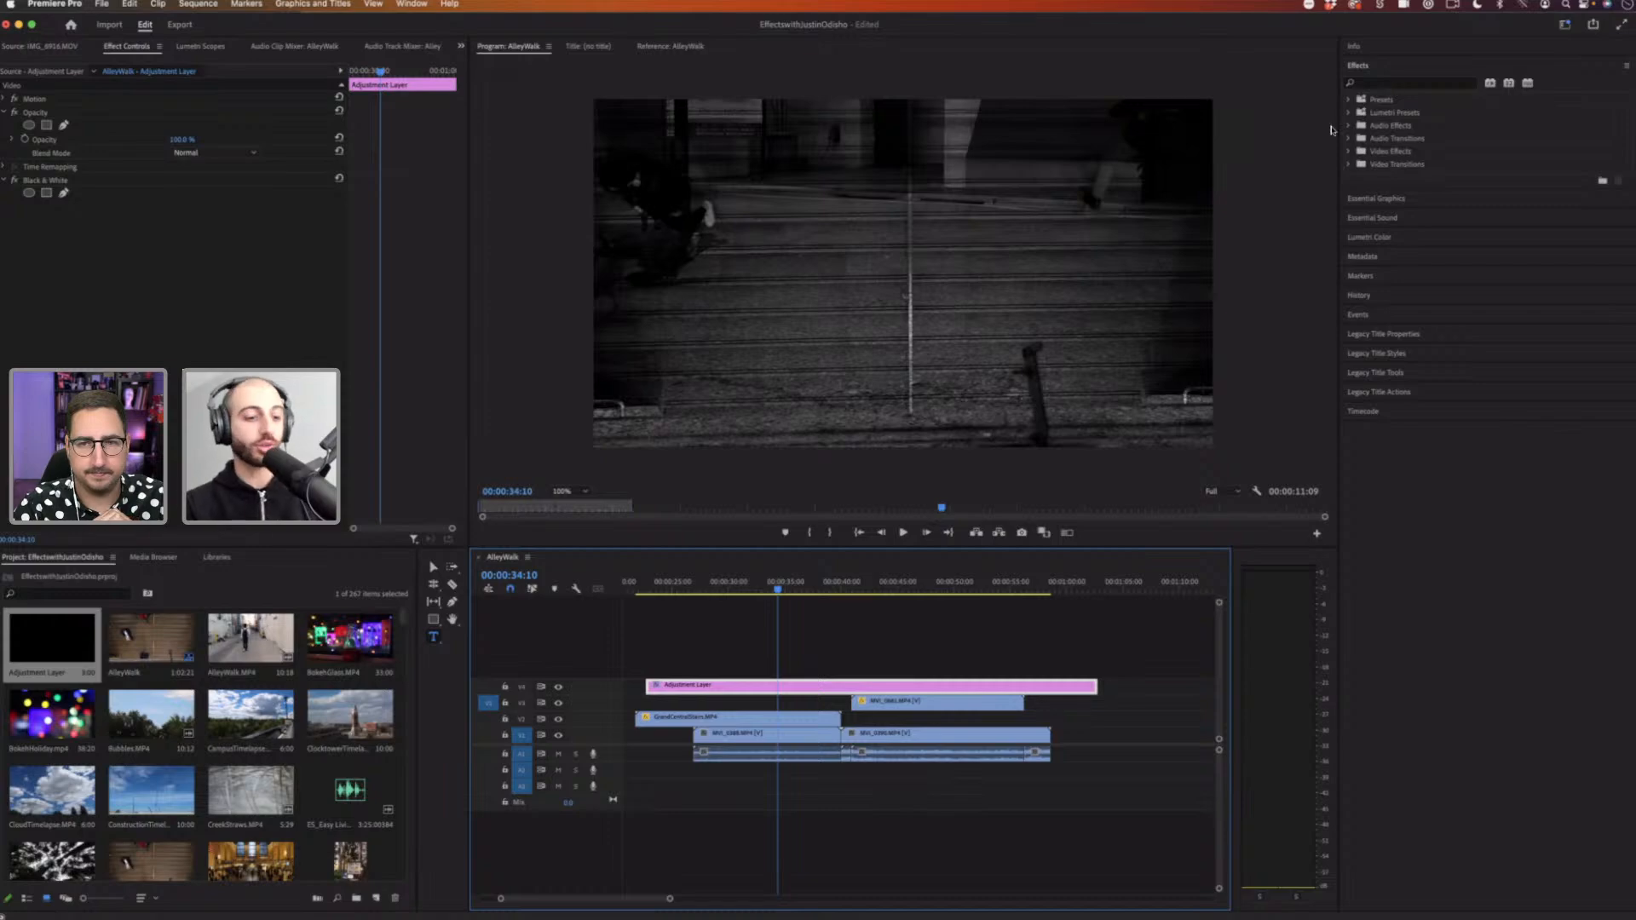
click(1373, 85)
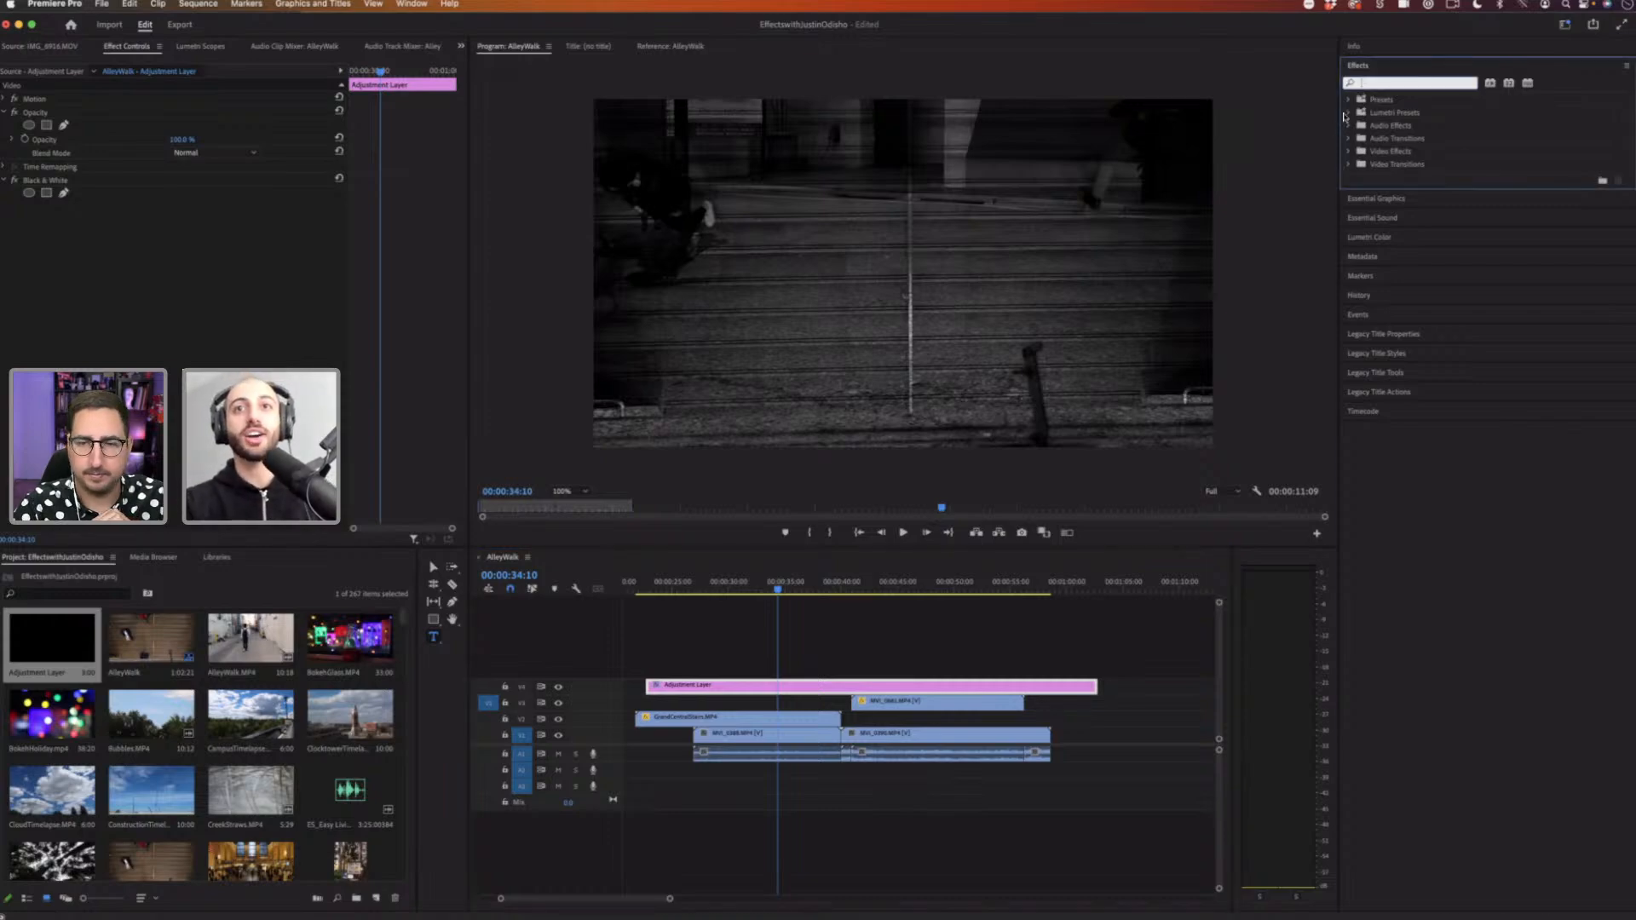
text(blur)
drag(1420, 401, 801, 686)
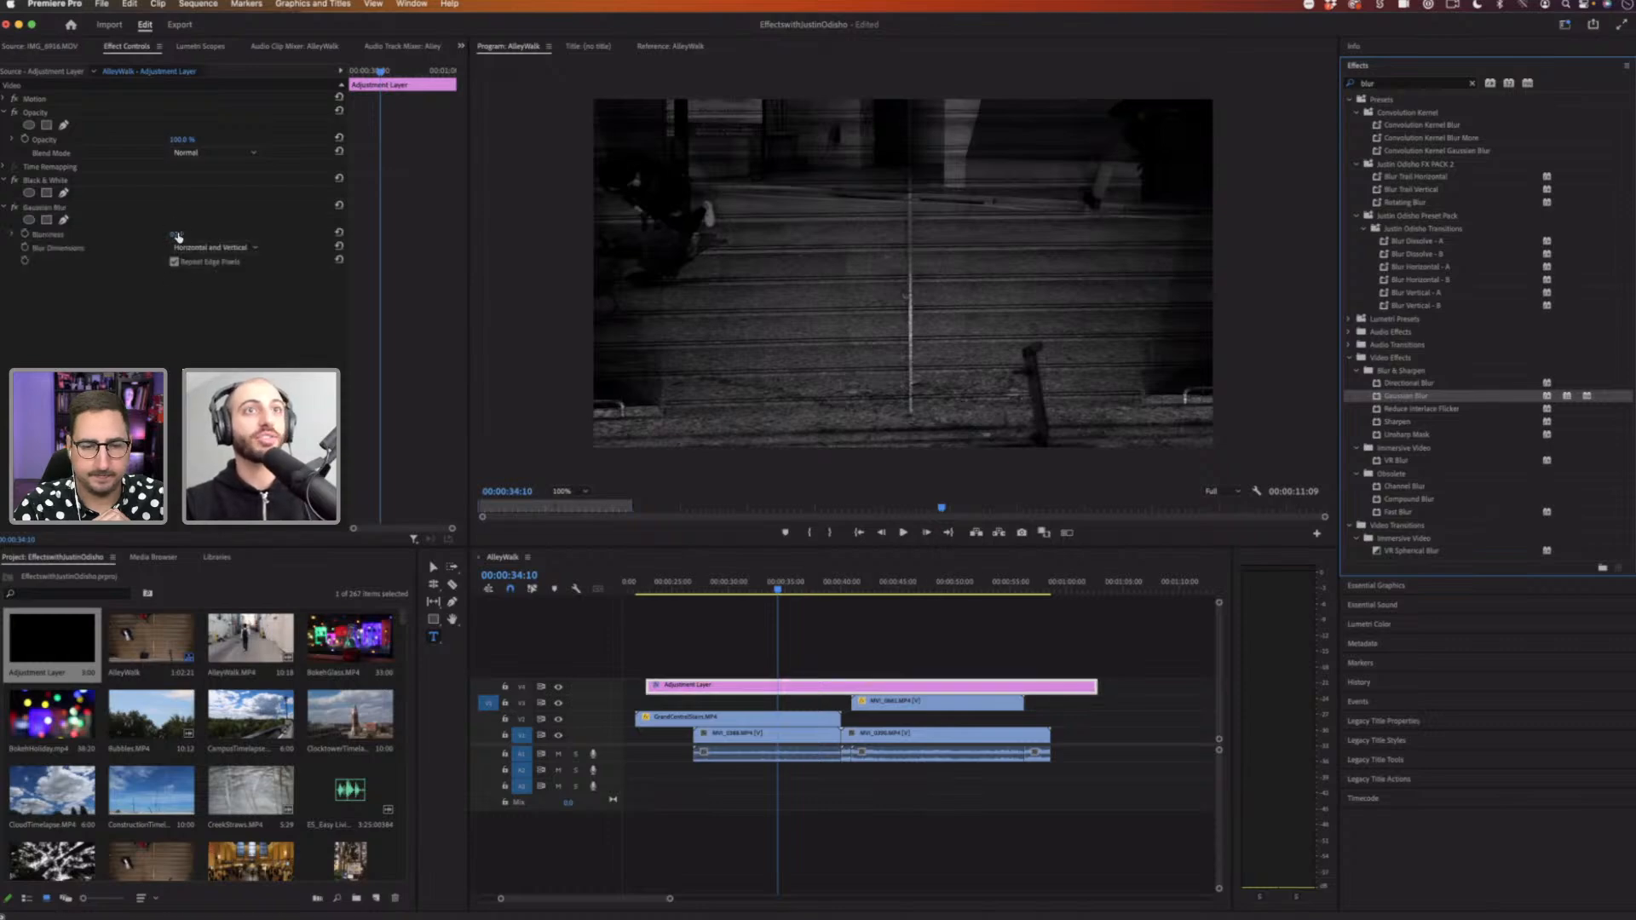
drag(174, 235, 900, 588)
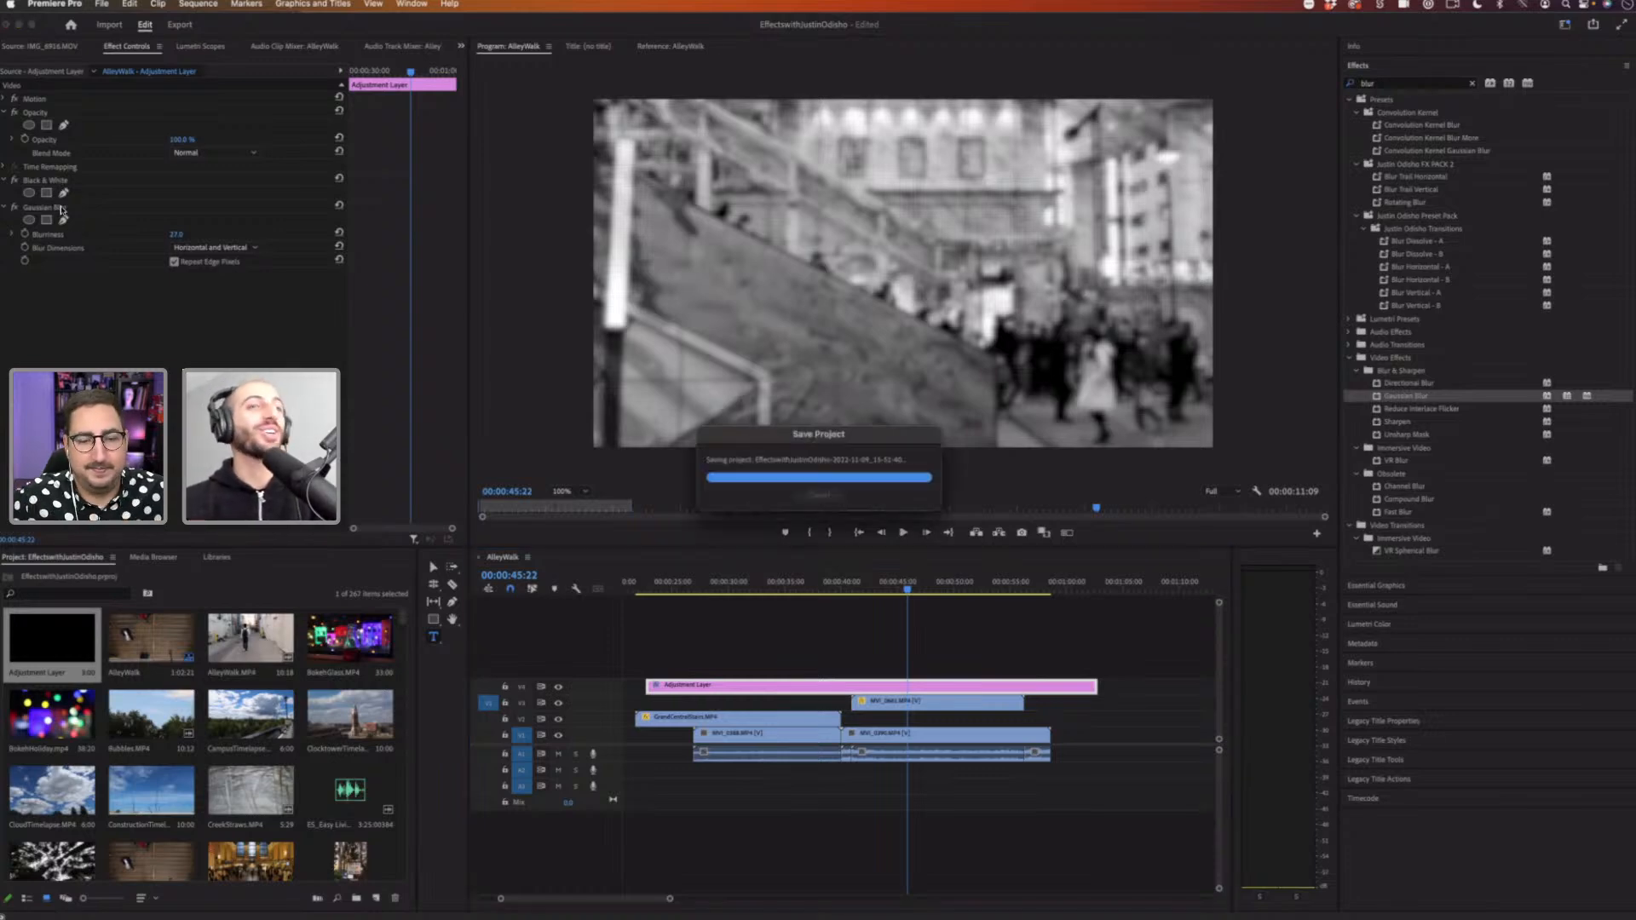
Step: Delete the Black & White and Gaussian Blur effects from the adjustment layer
click(57, 182)
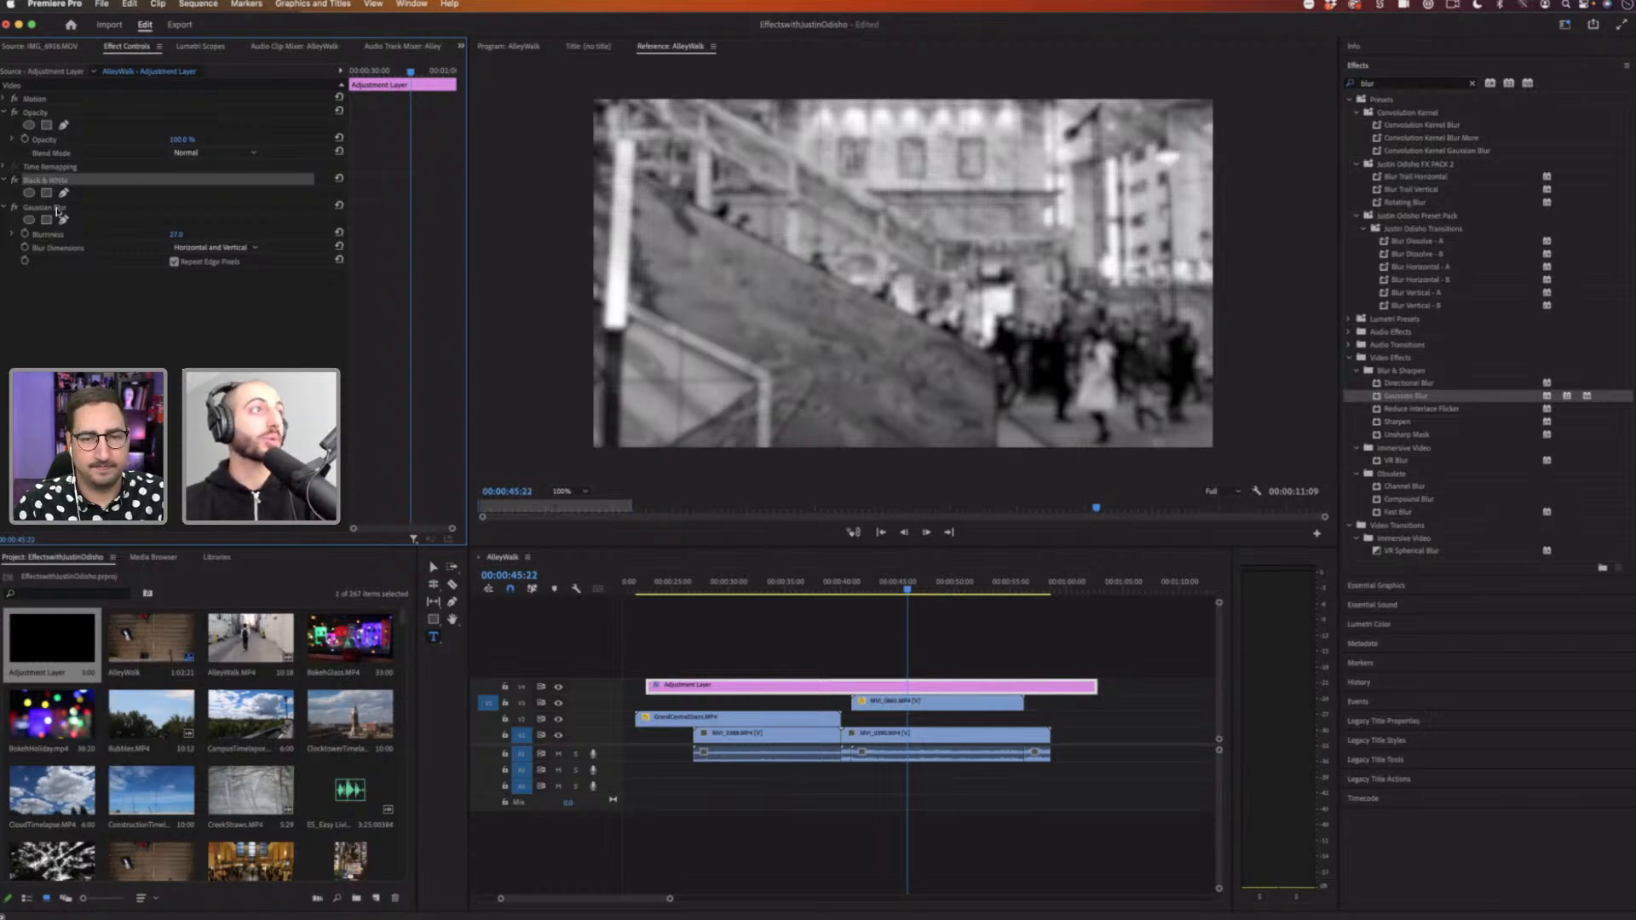
key(Delete)
key(Delete)
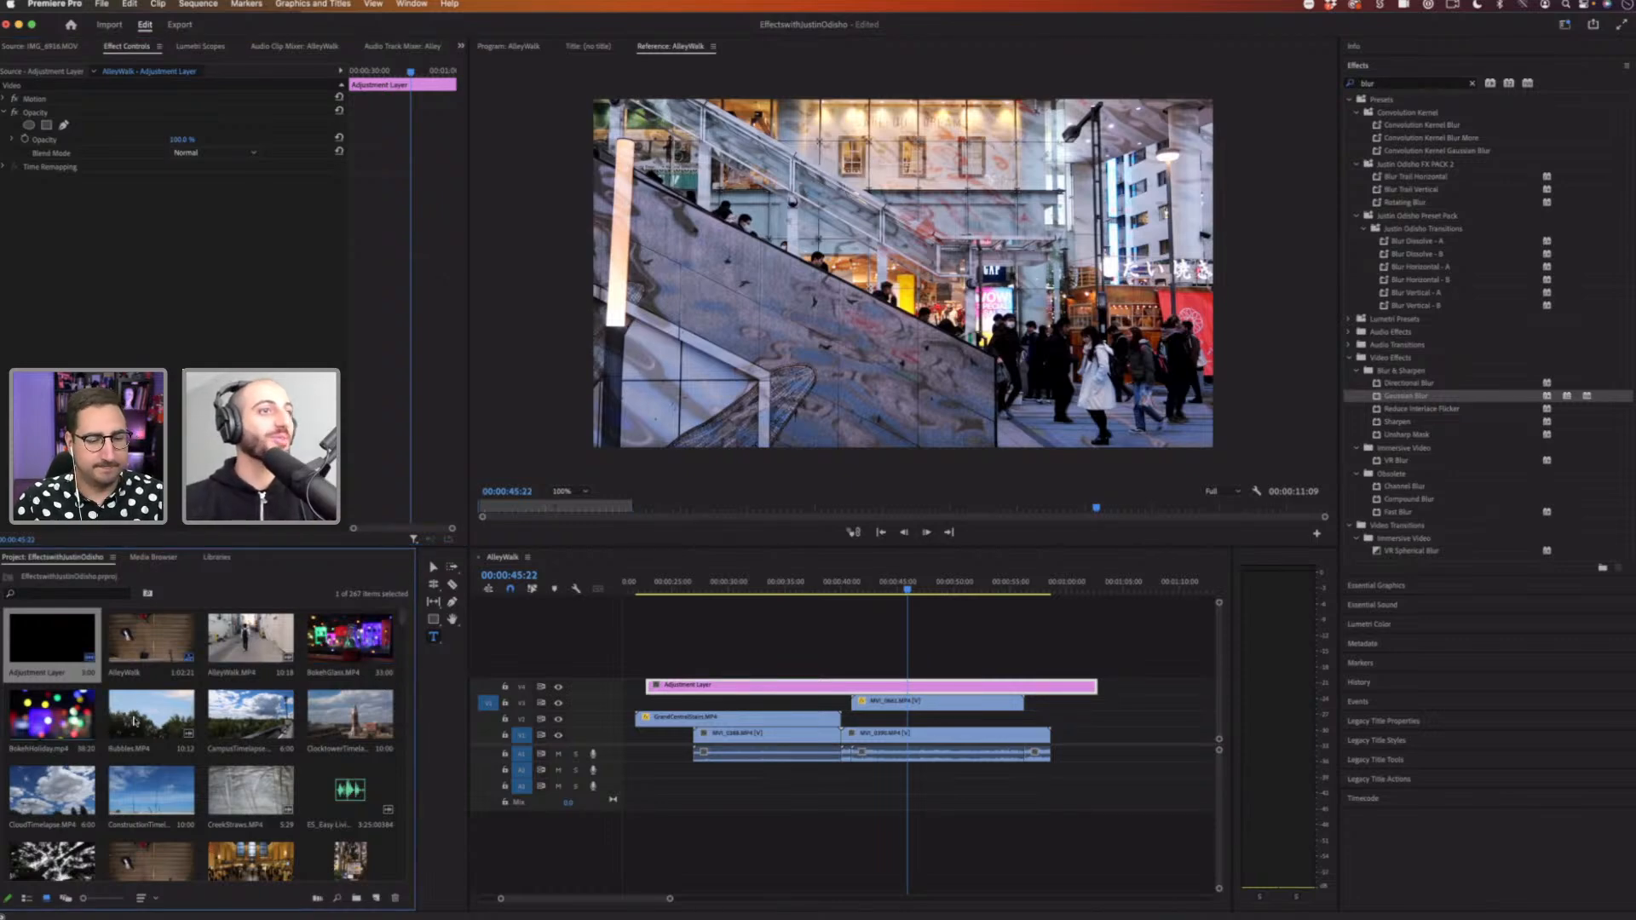
Step: Select the adjustment layer in the timeline and delete it
drag(404, 621, 405, 654)
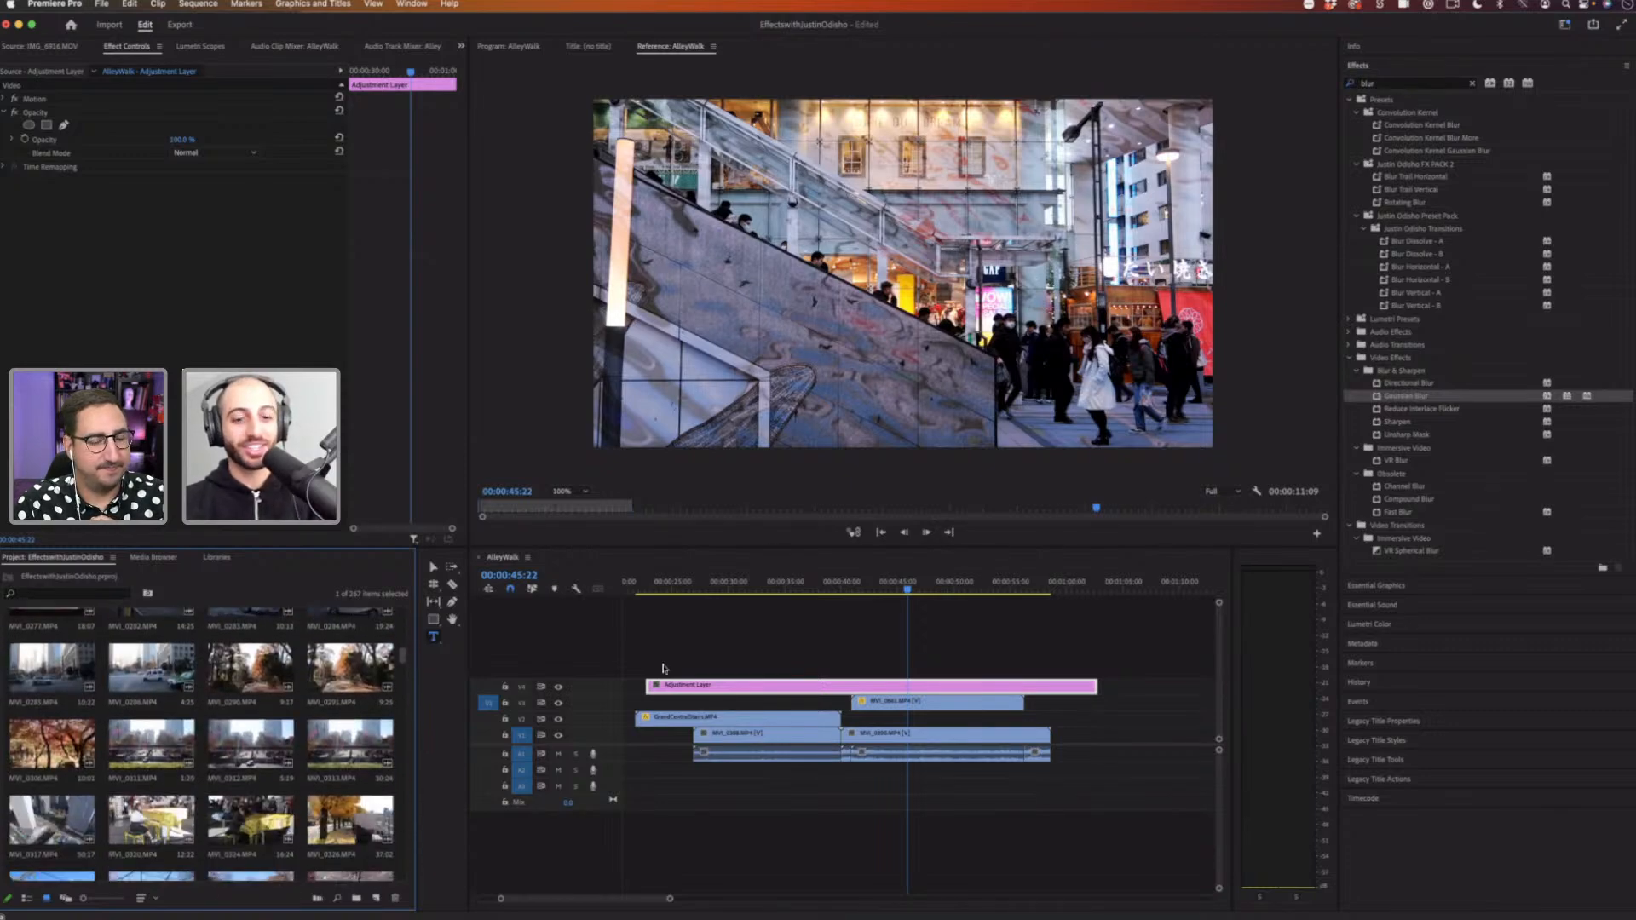
click(959, 686)
key(Delete)
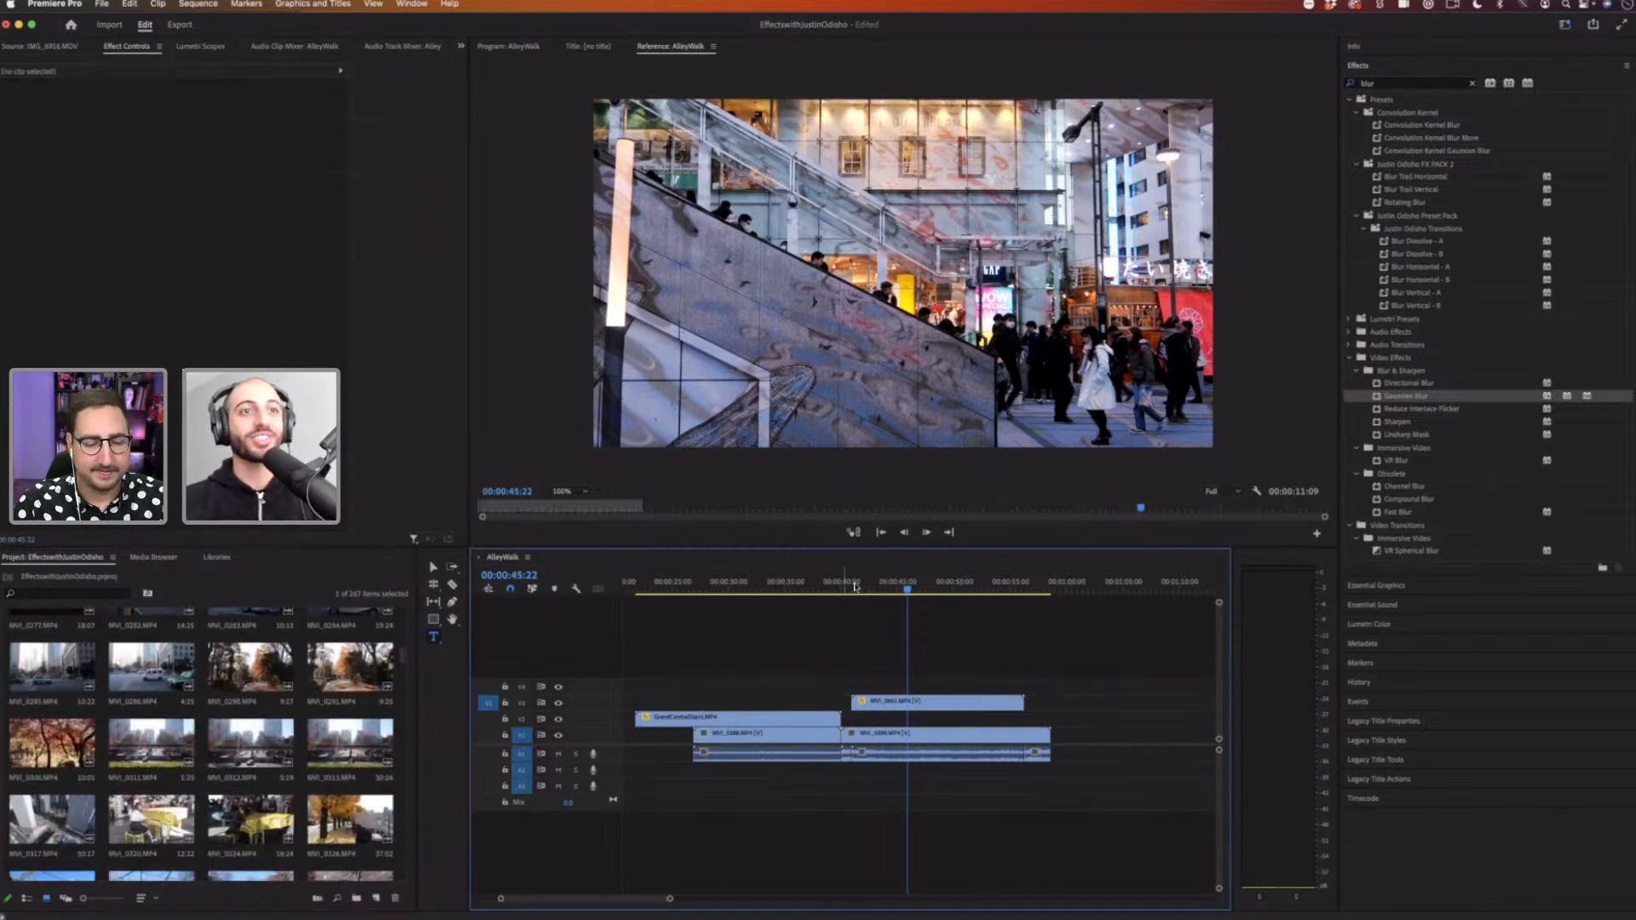
Step: Set the Grand Central stairs clip's blend mode back to Normal, then delete the stairs clip
click(863, 588)
click(760, 588)
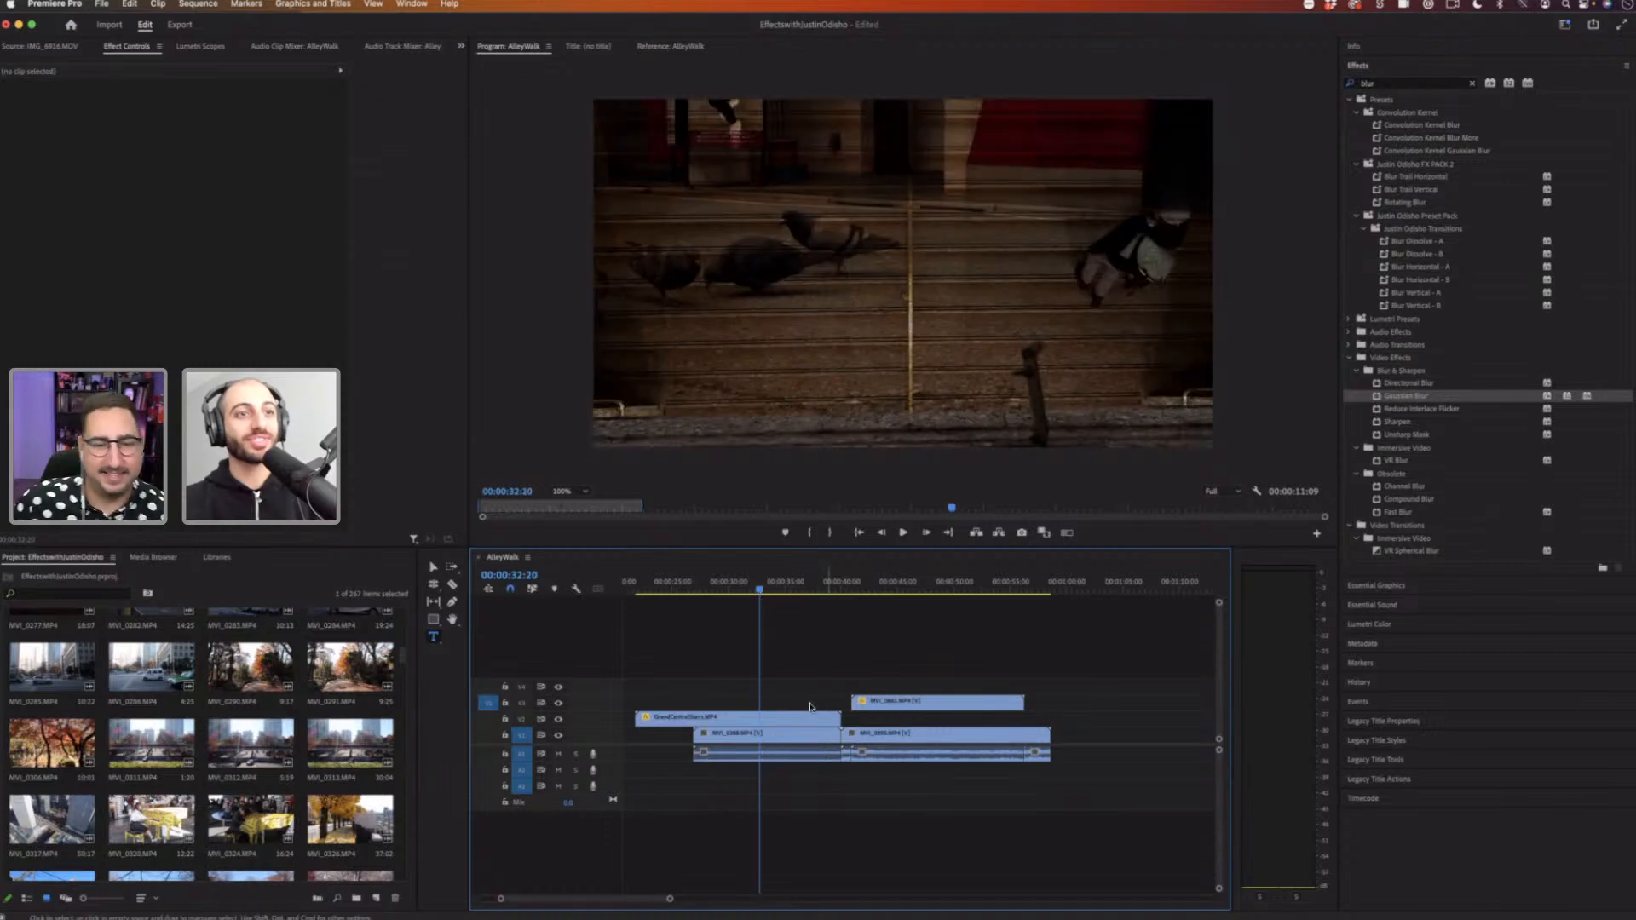
click(787, 738)
click(784, 720)
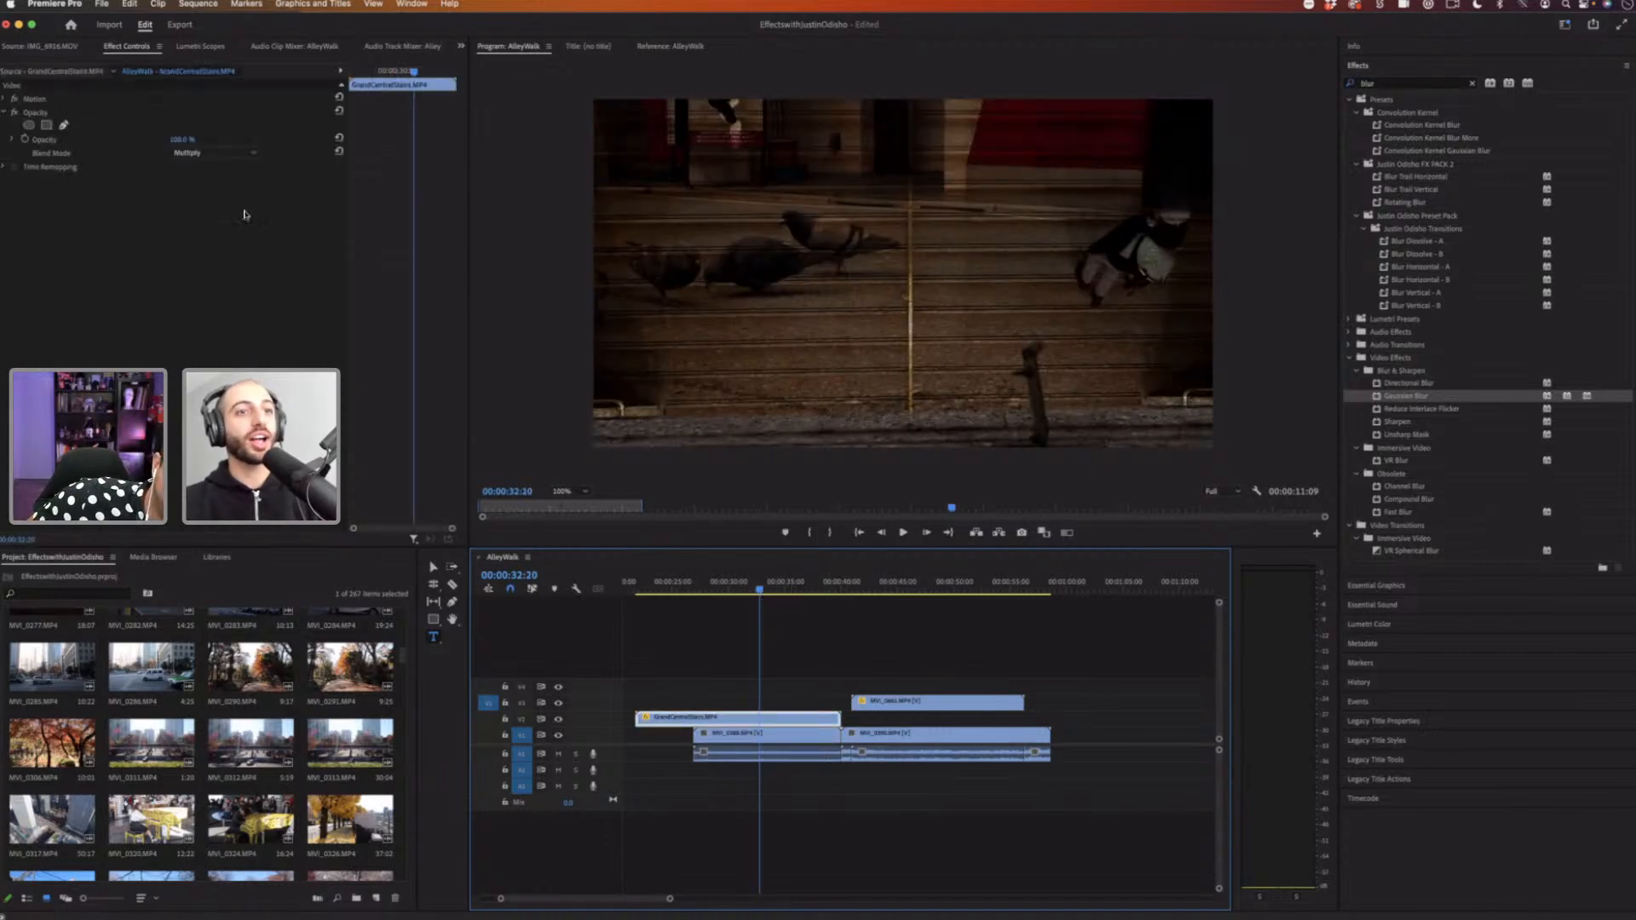
click(771, 738)
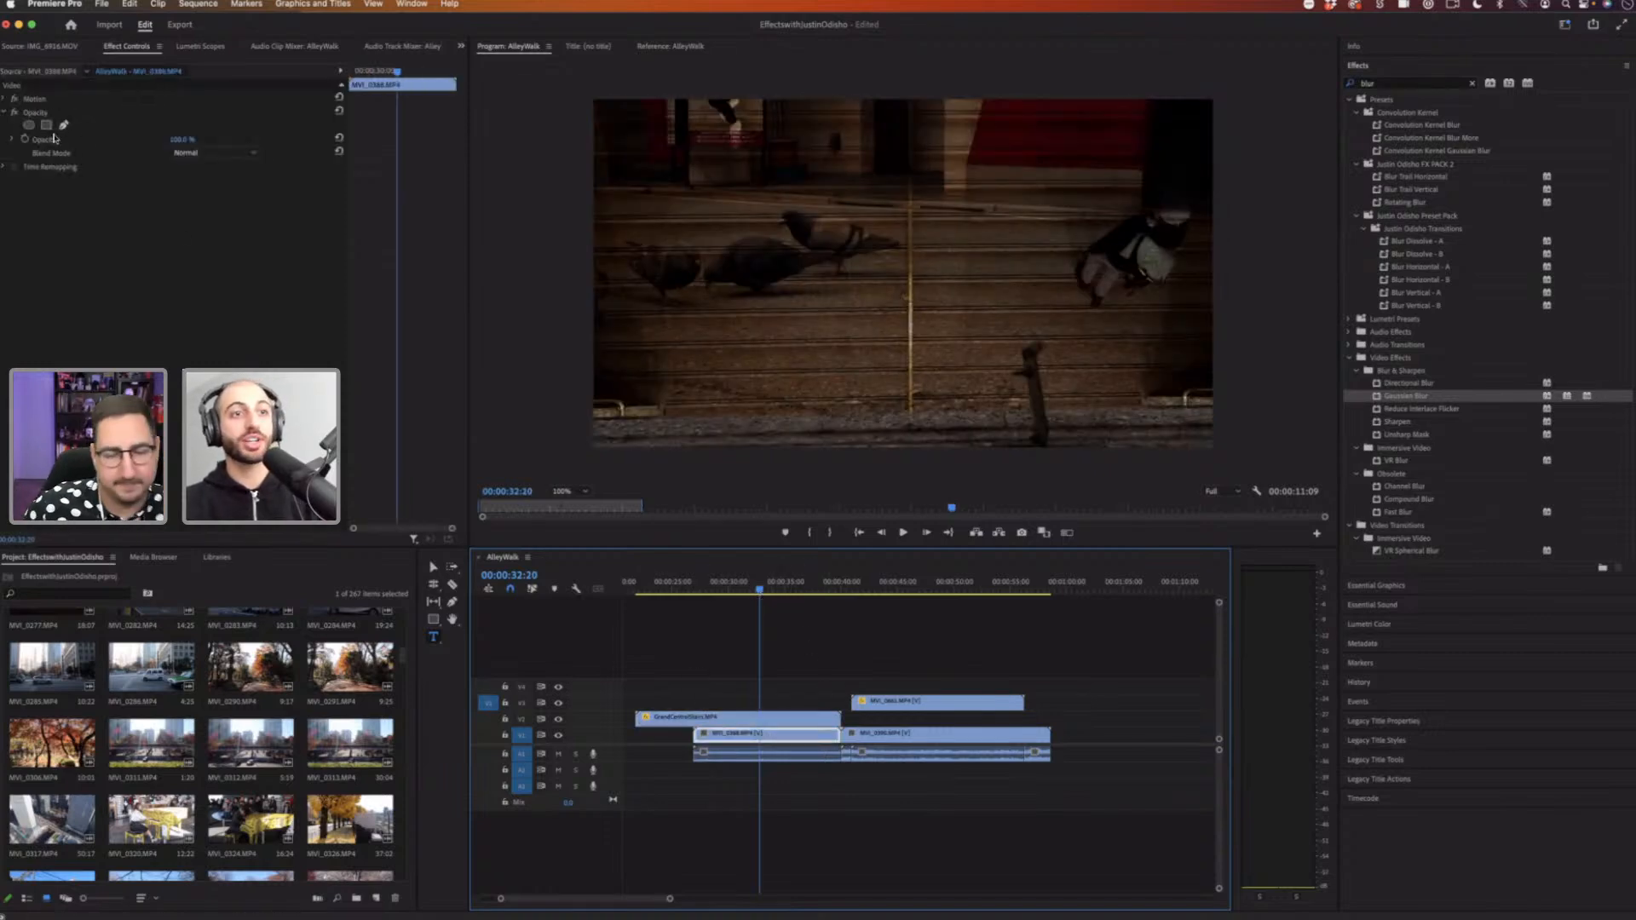
click(790, 723)
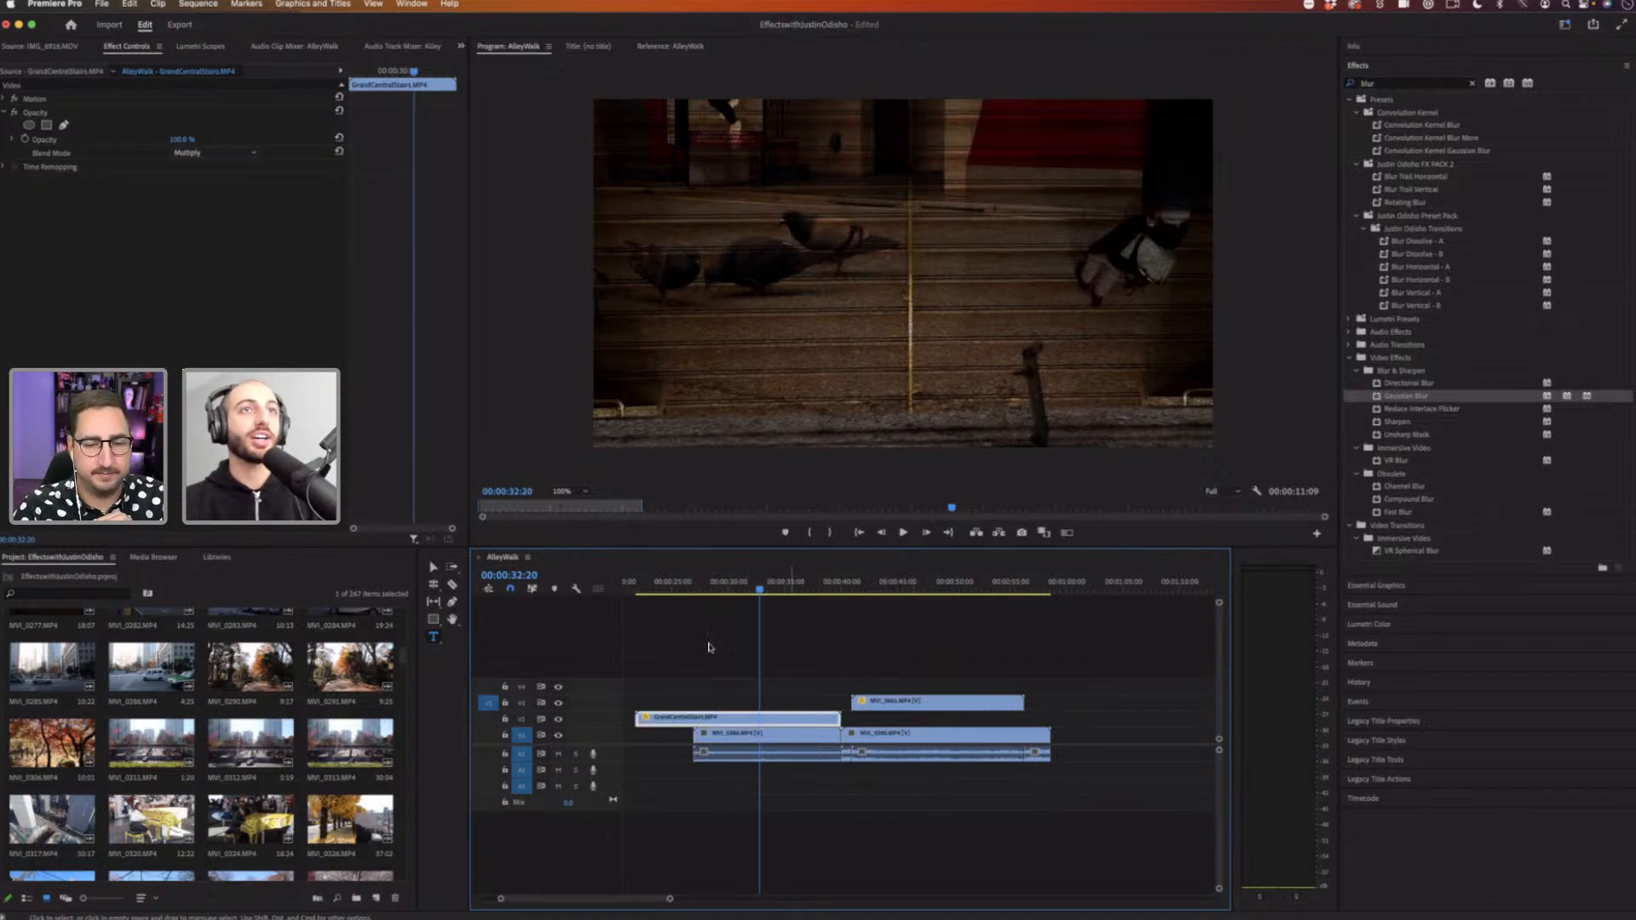
click(225, 154)
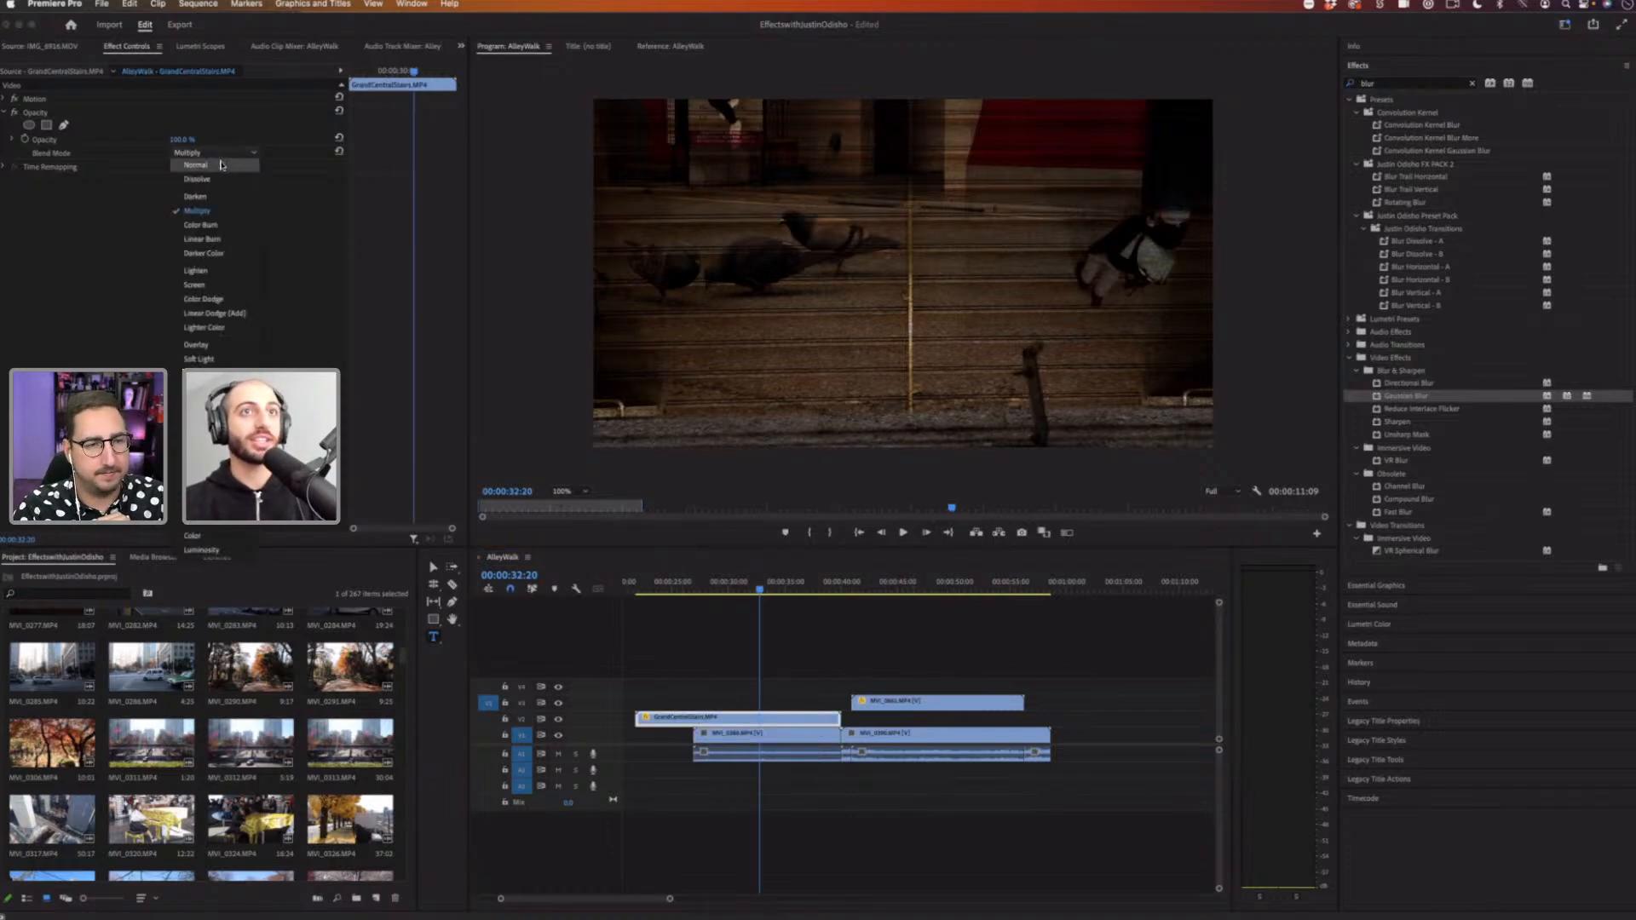
click(220, 165)
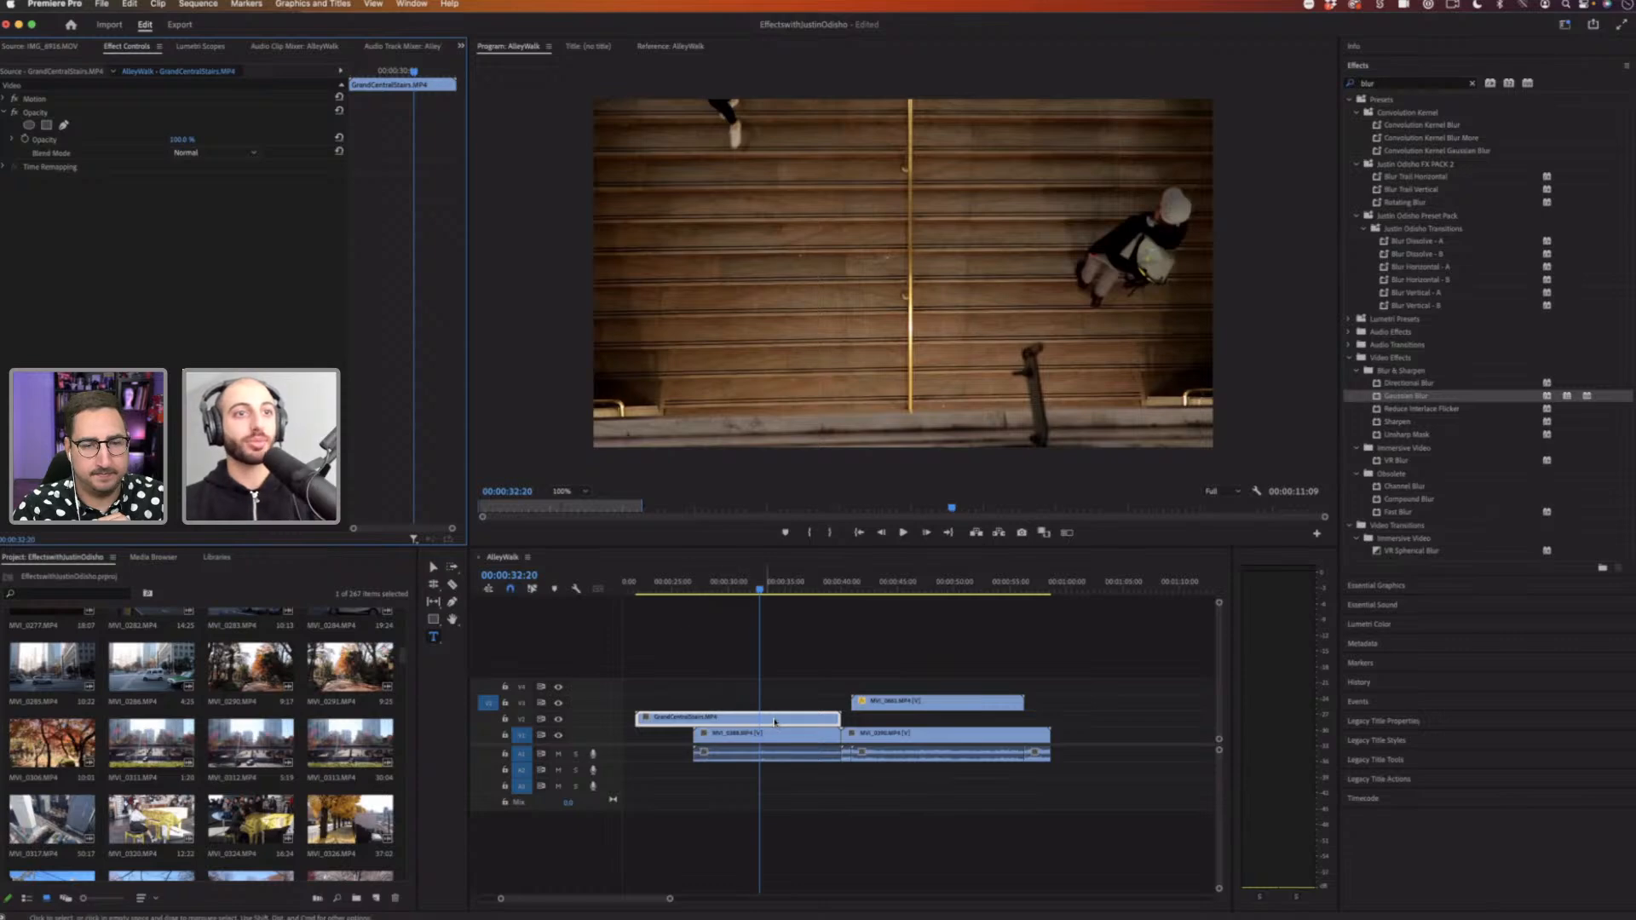
click(776, 720)
key(Delete)
Step: Apply Mirror from the Distort effects to the pigeon clip and shift its reflection center horizontally
click(794, 735)
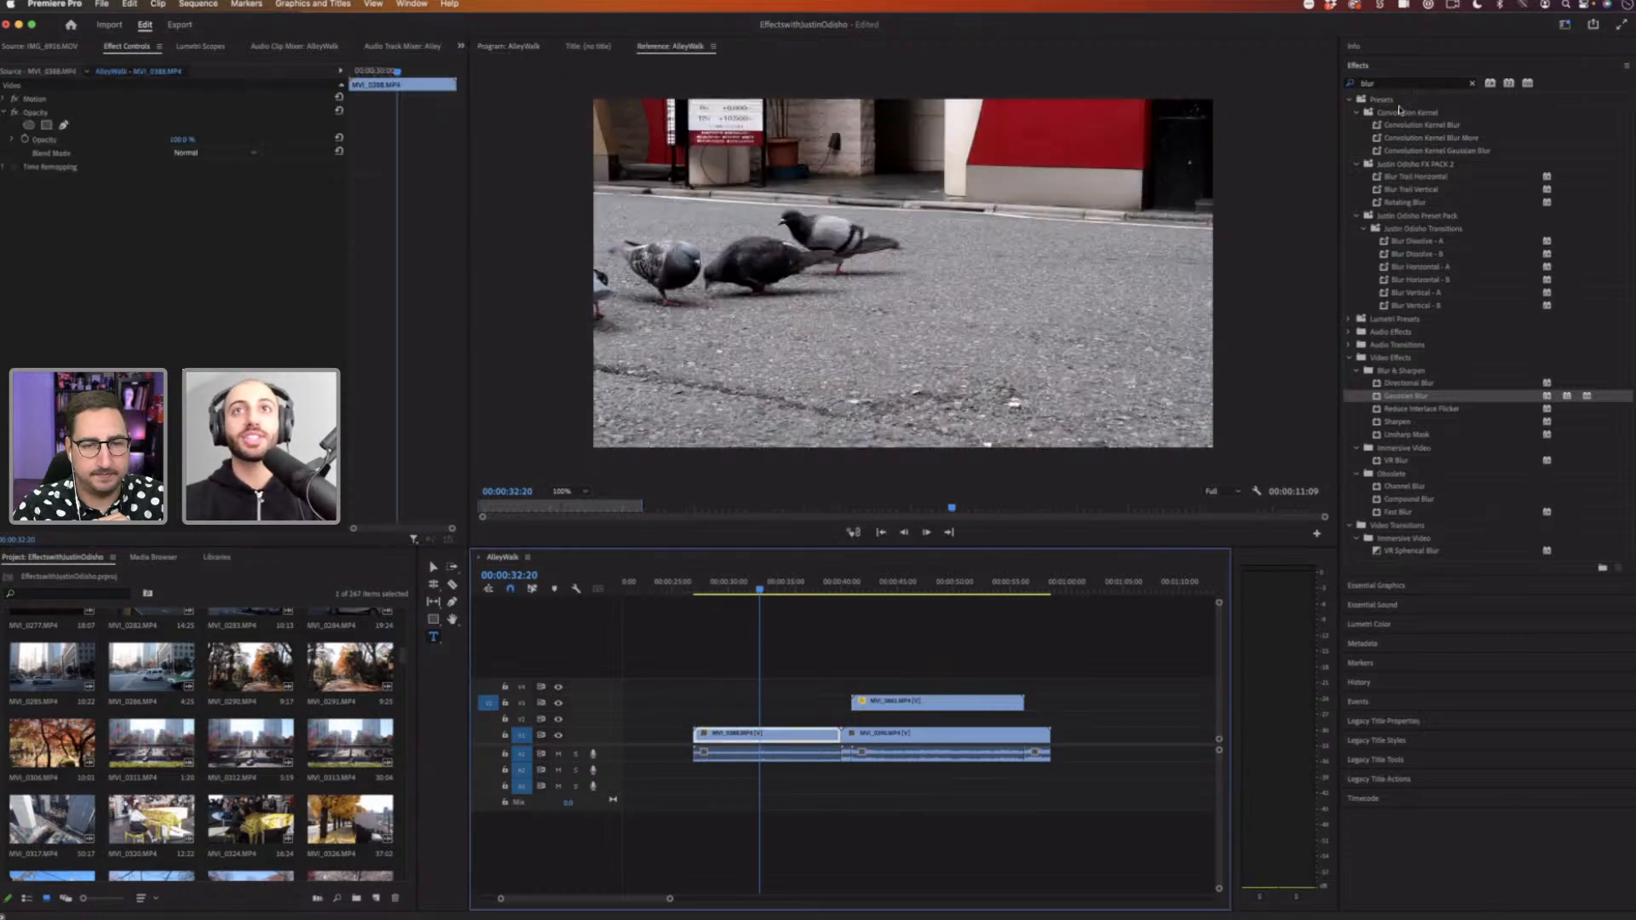
drag(1380, 83, 1254, 78)
text(mirror)
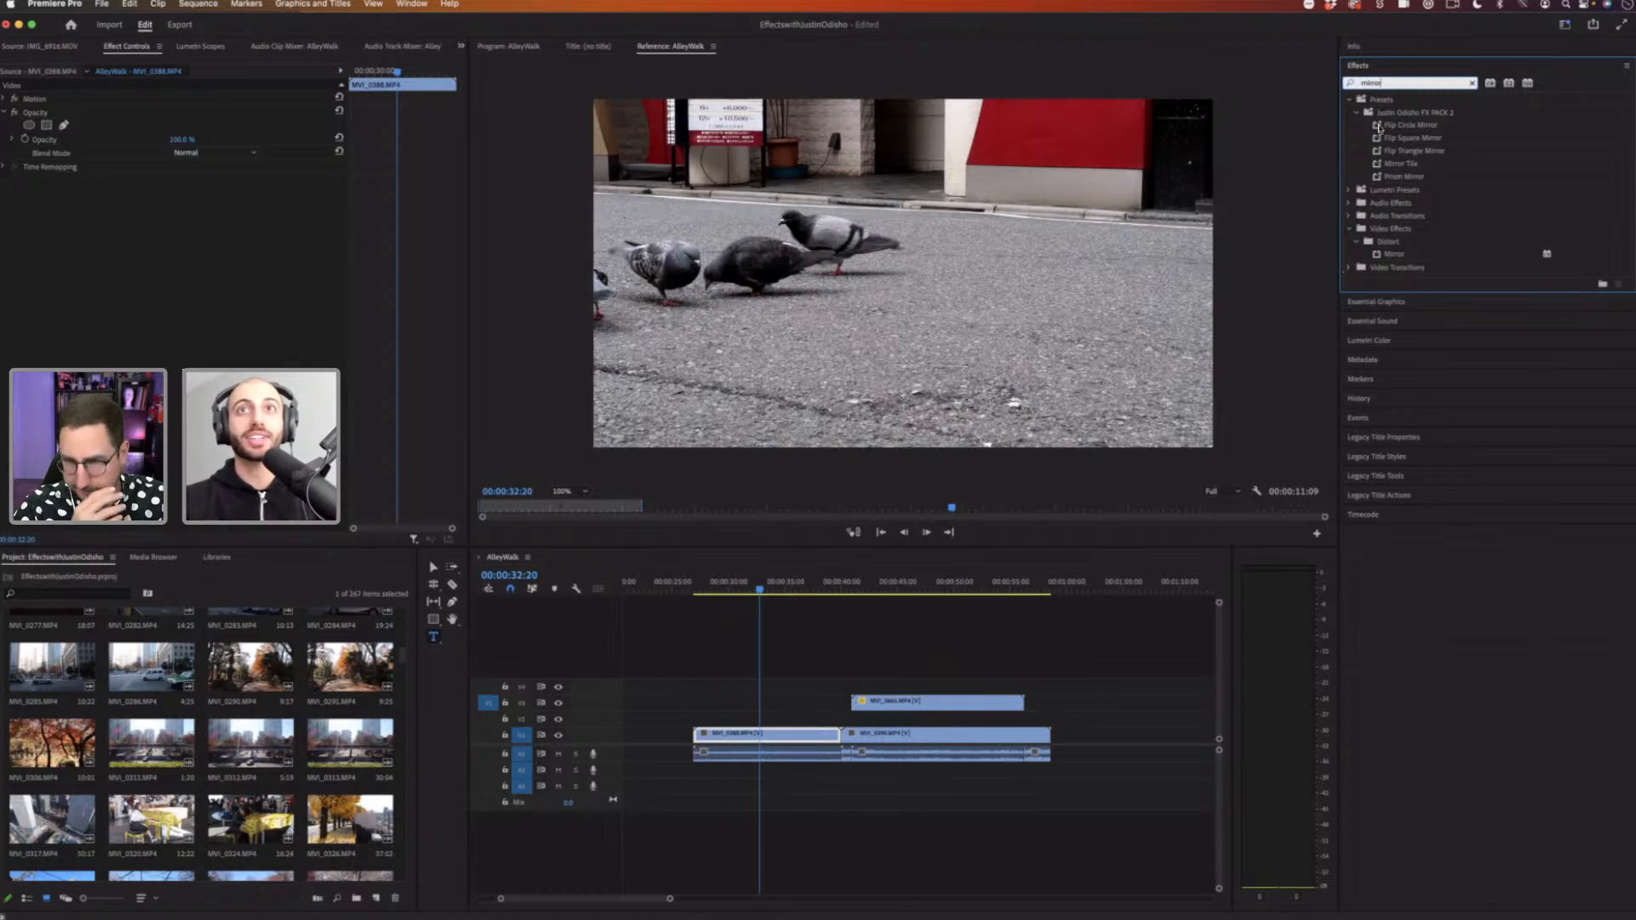
key(BackSpace)
key(BackSpace)
key(BackSpace)
key(BackSpace)
key(BackSpace)
key(BackSpace)
click(1350, 151)
click(1356, 228)
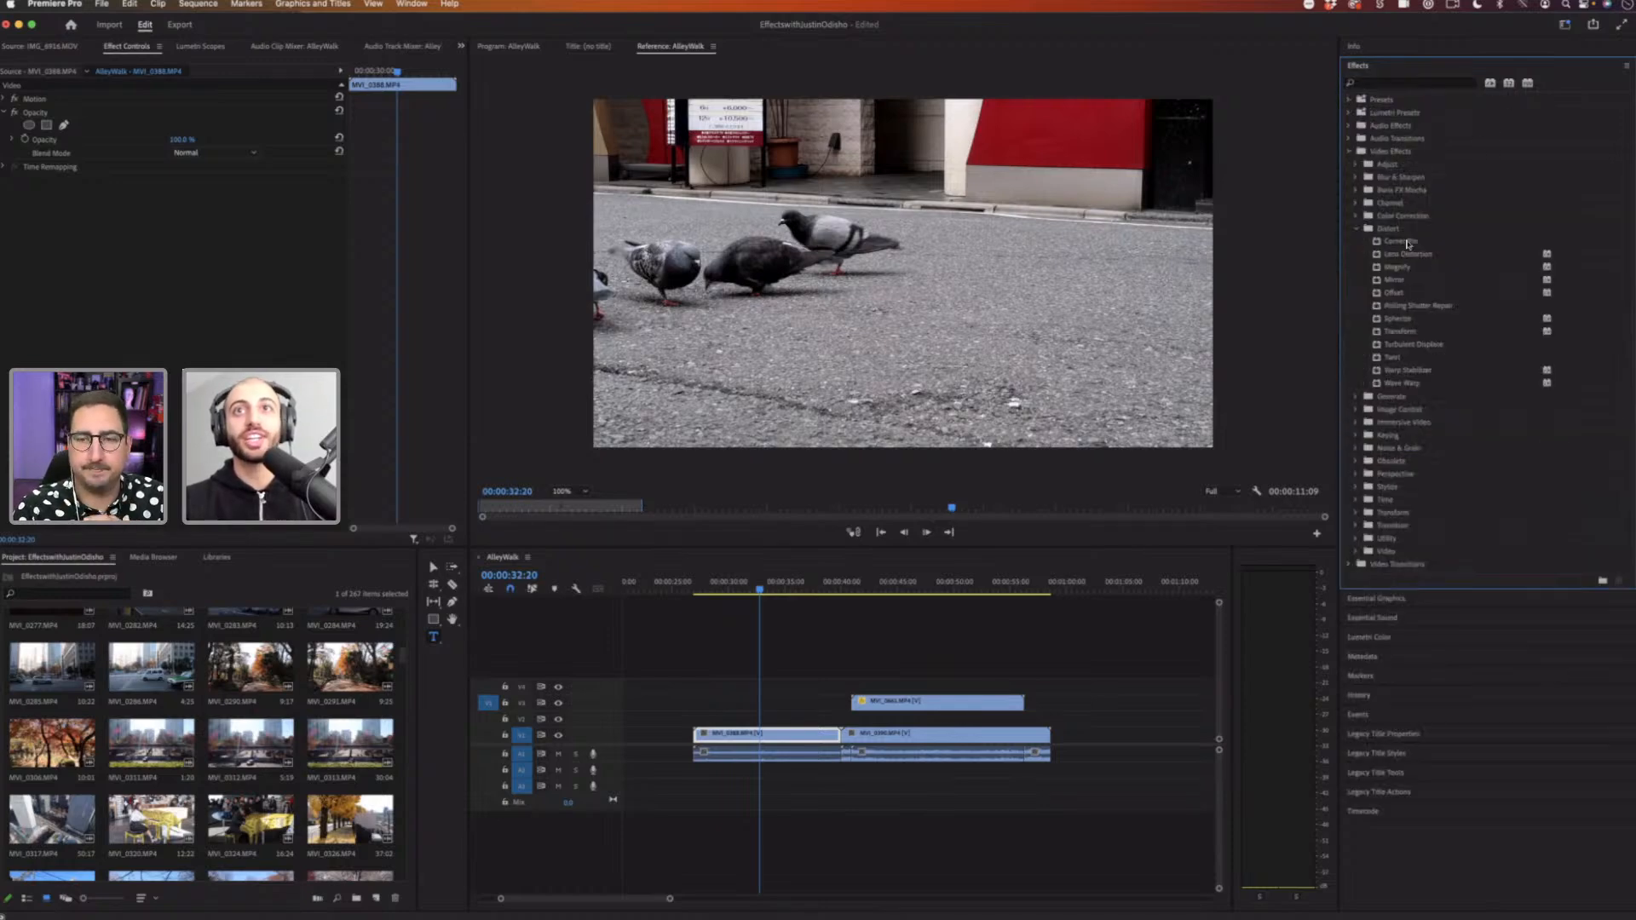
click(1418, 284)
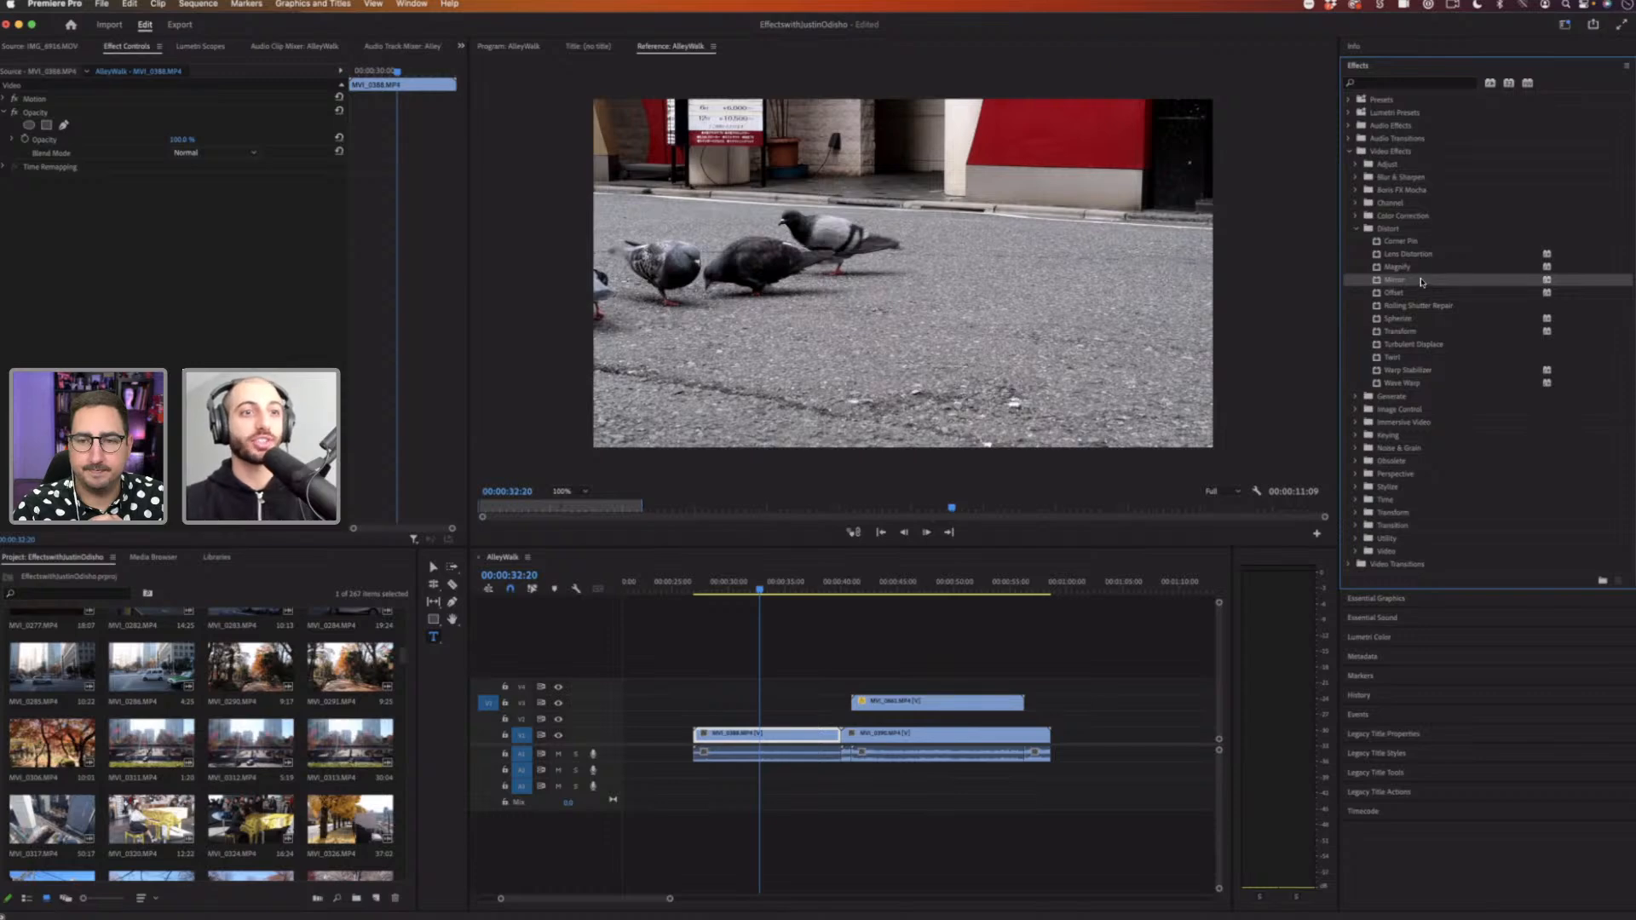
drag(751, 678, 788, 732)
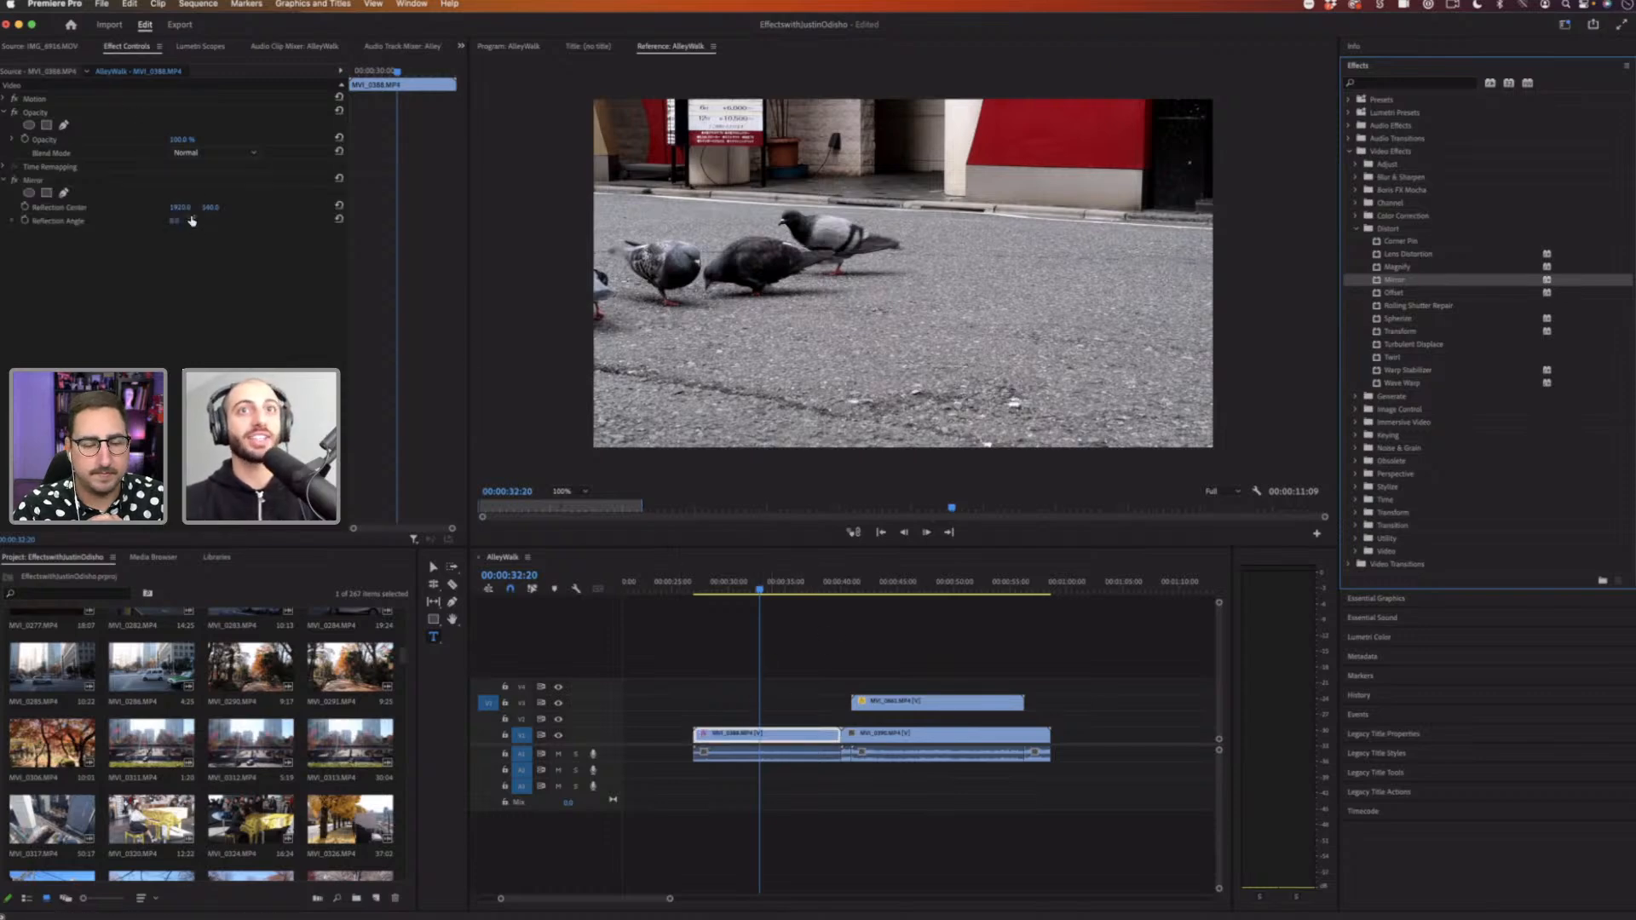
drag(180, 208, 97, 207)
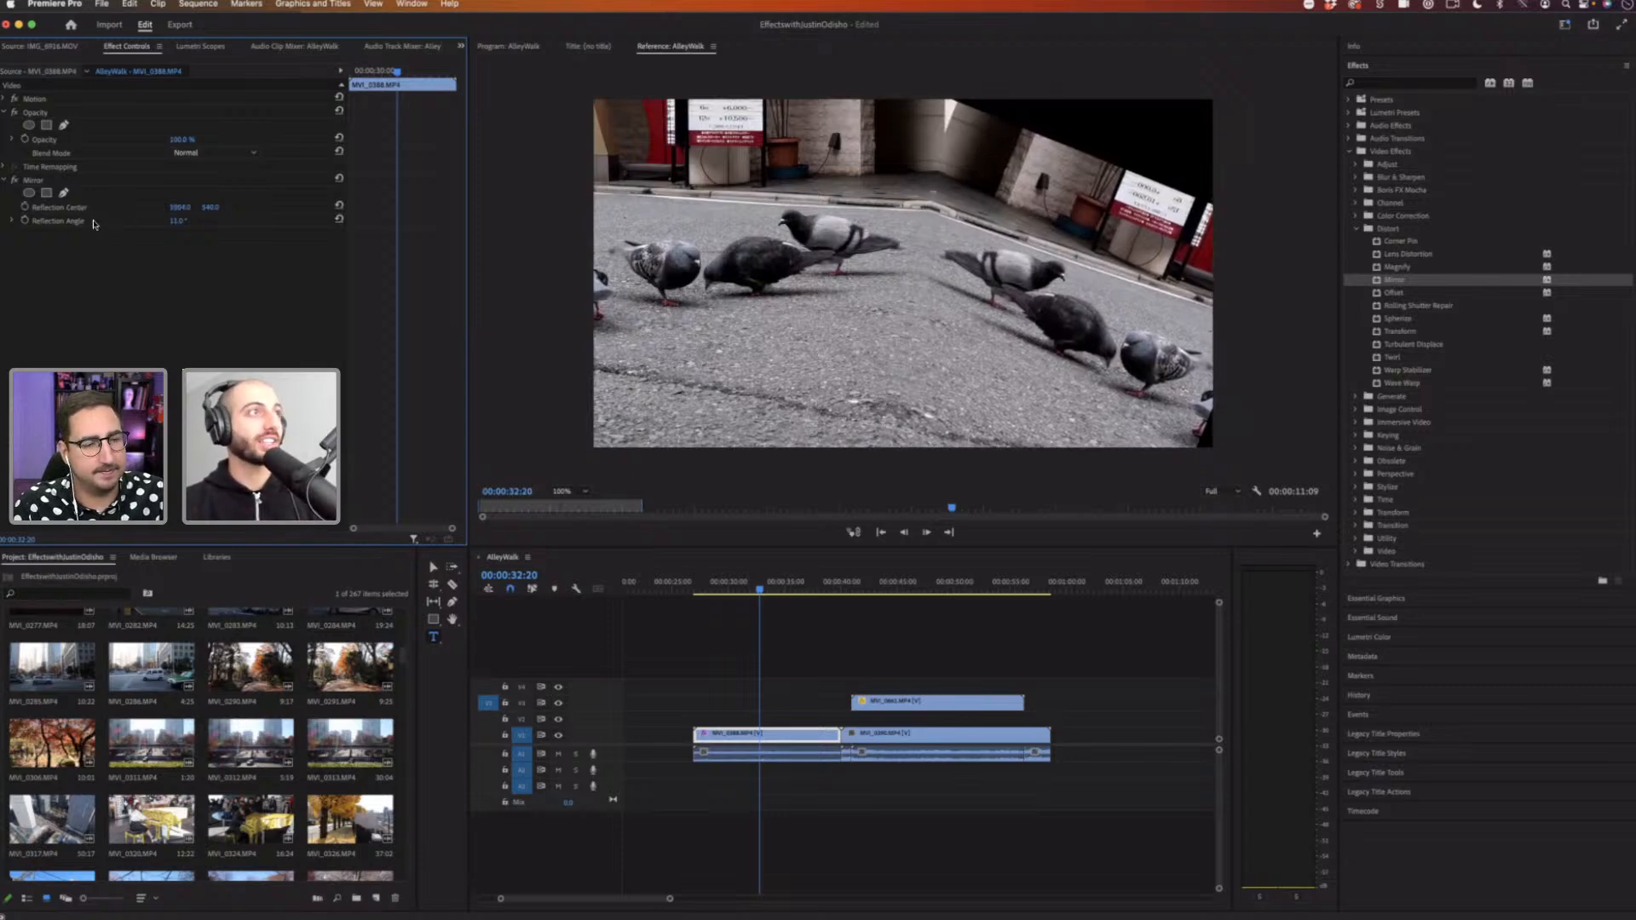
Step: Move the Mirror reflection center across the pigeon clip in the Program Monitor and set the reflection angle to 0°
click(74, 212)
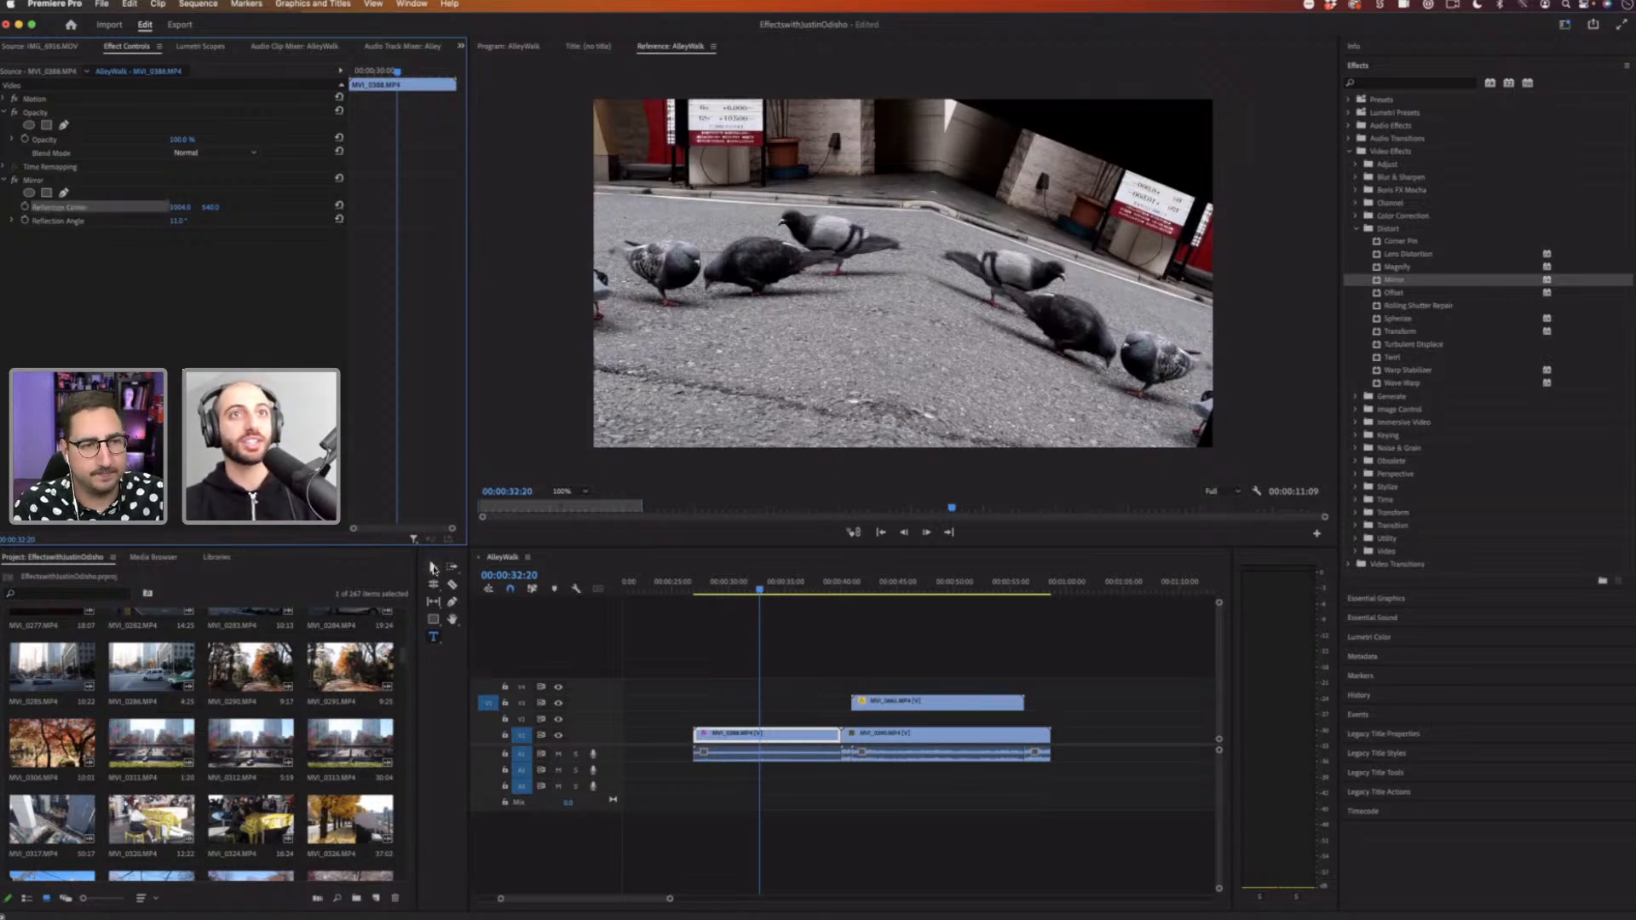
click(432, 568)
click(63, 206)
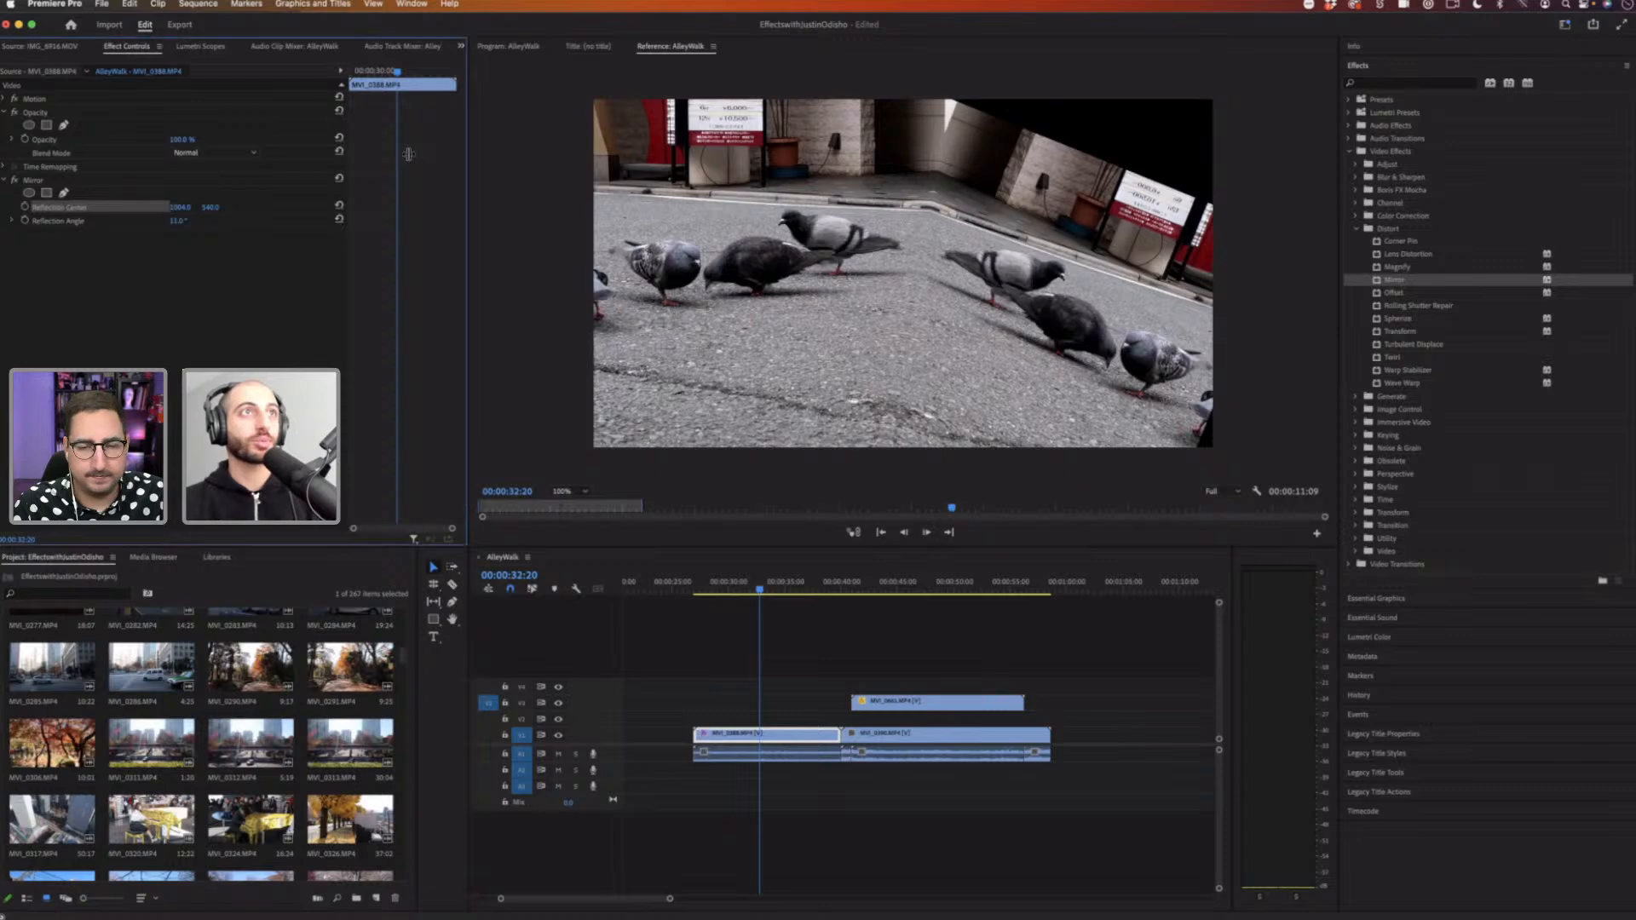
click(508, 46)
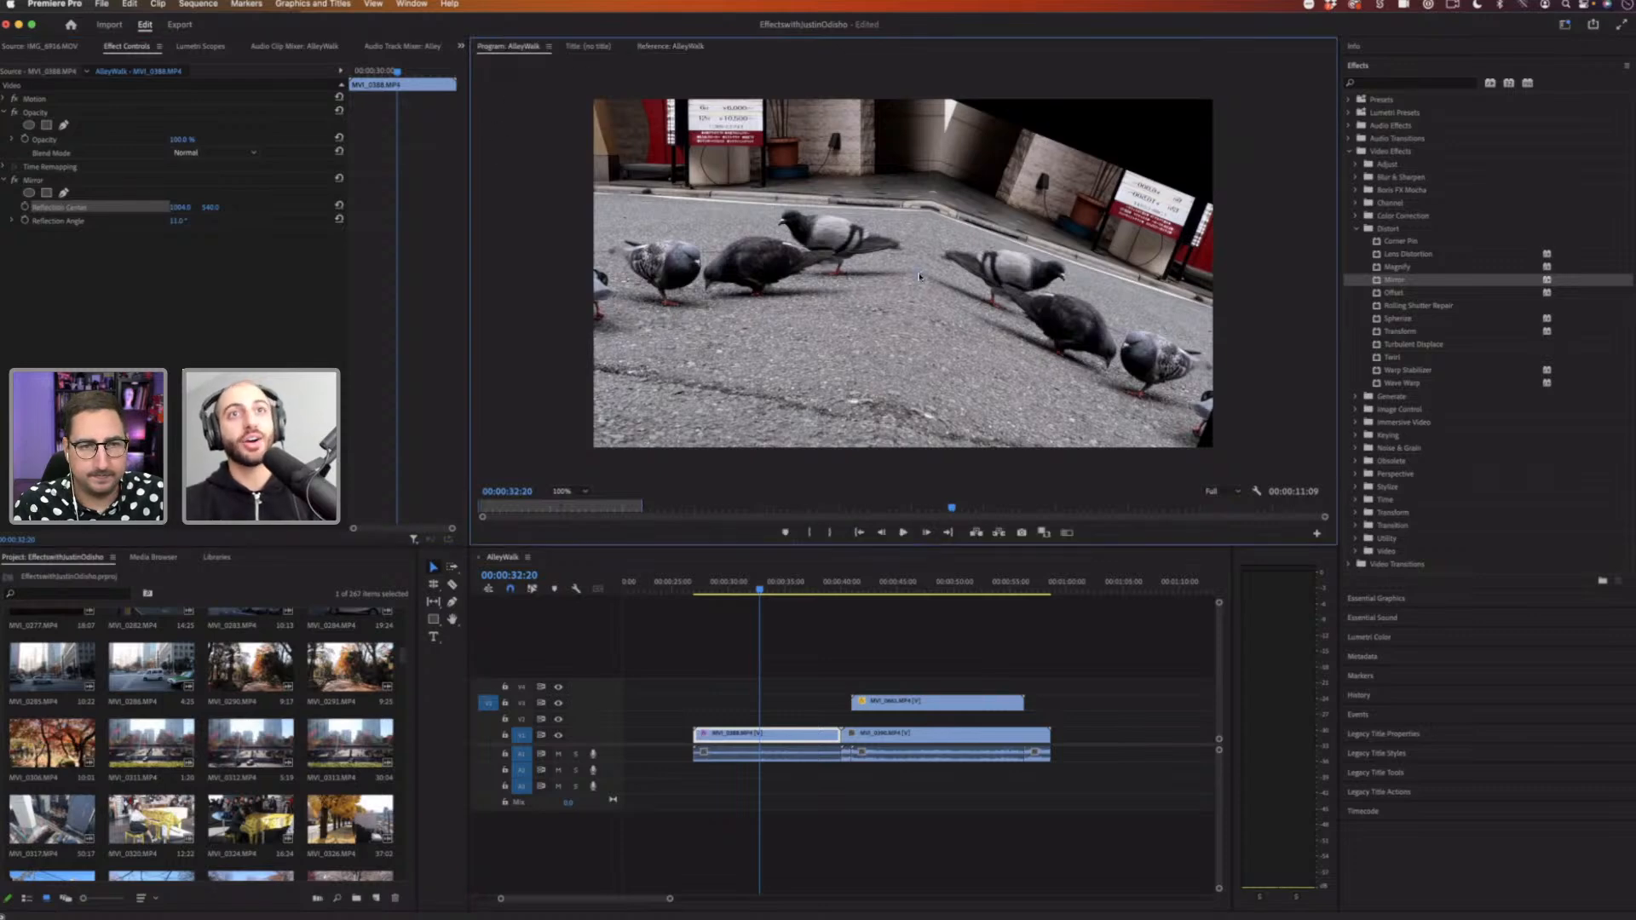
drag(916, 274, 1036, 239)
click(54, 221)
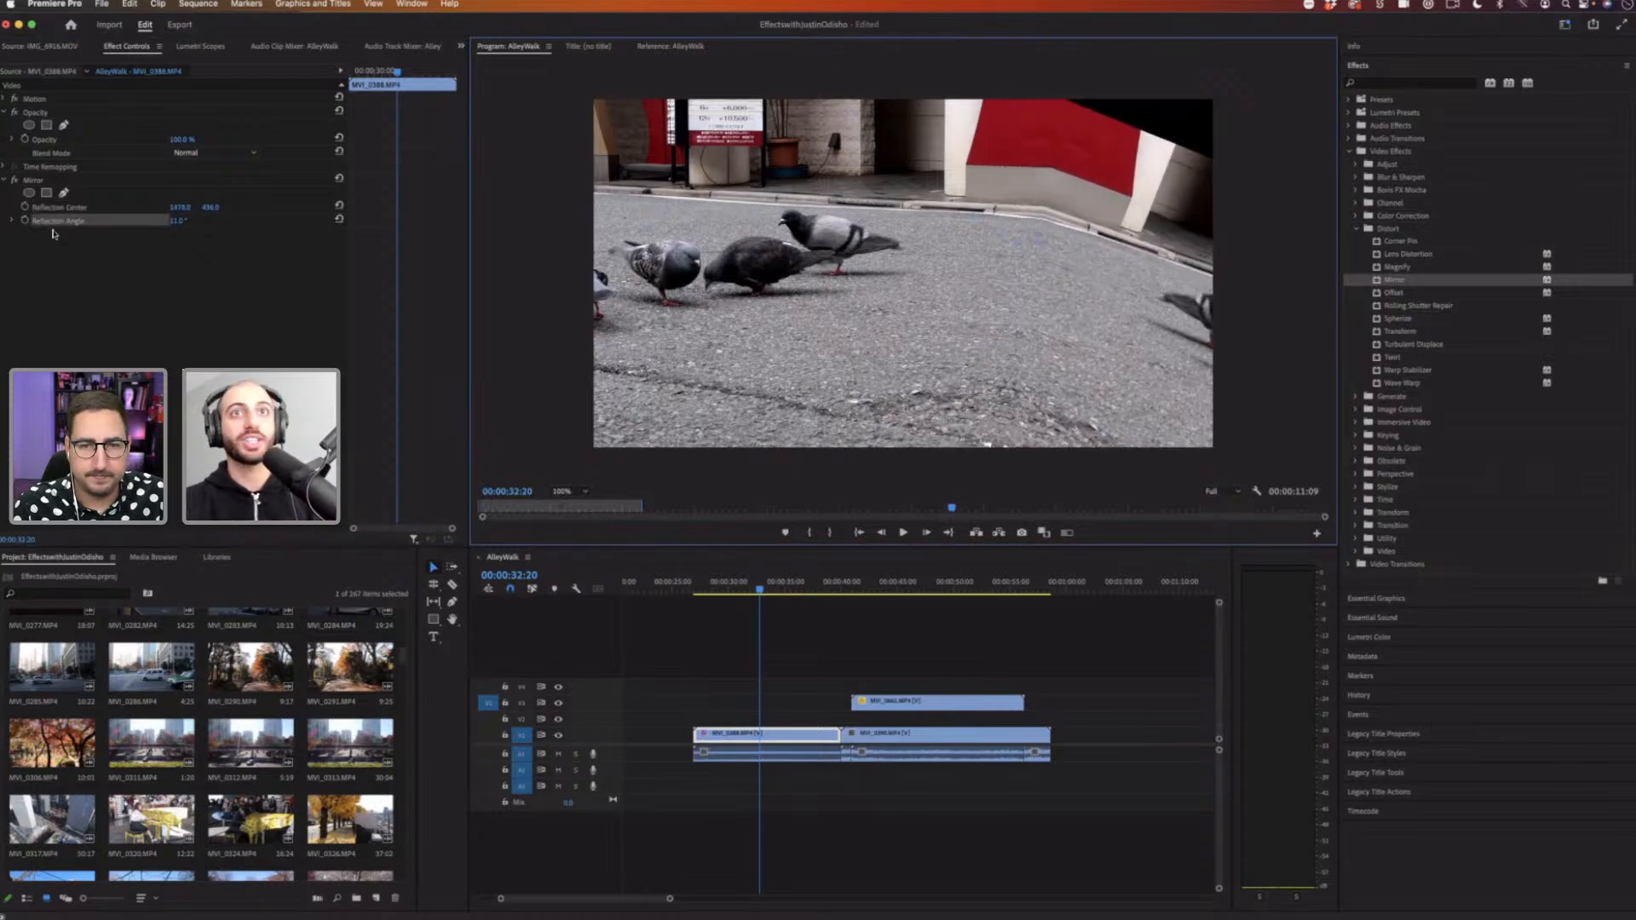
drag(182, 221, 218, 209)
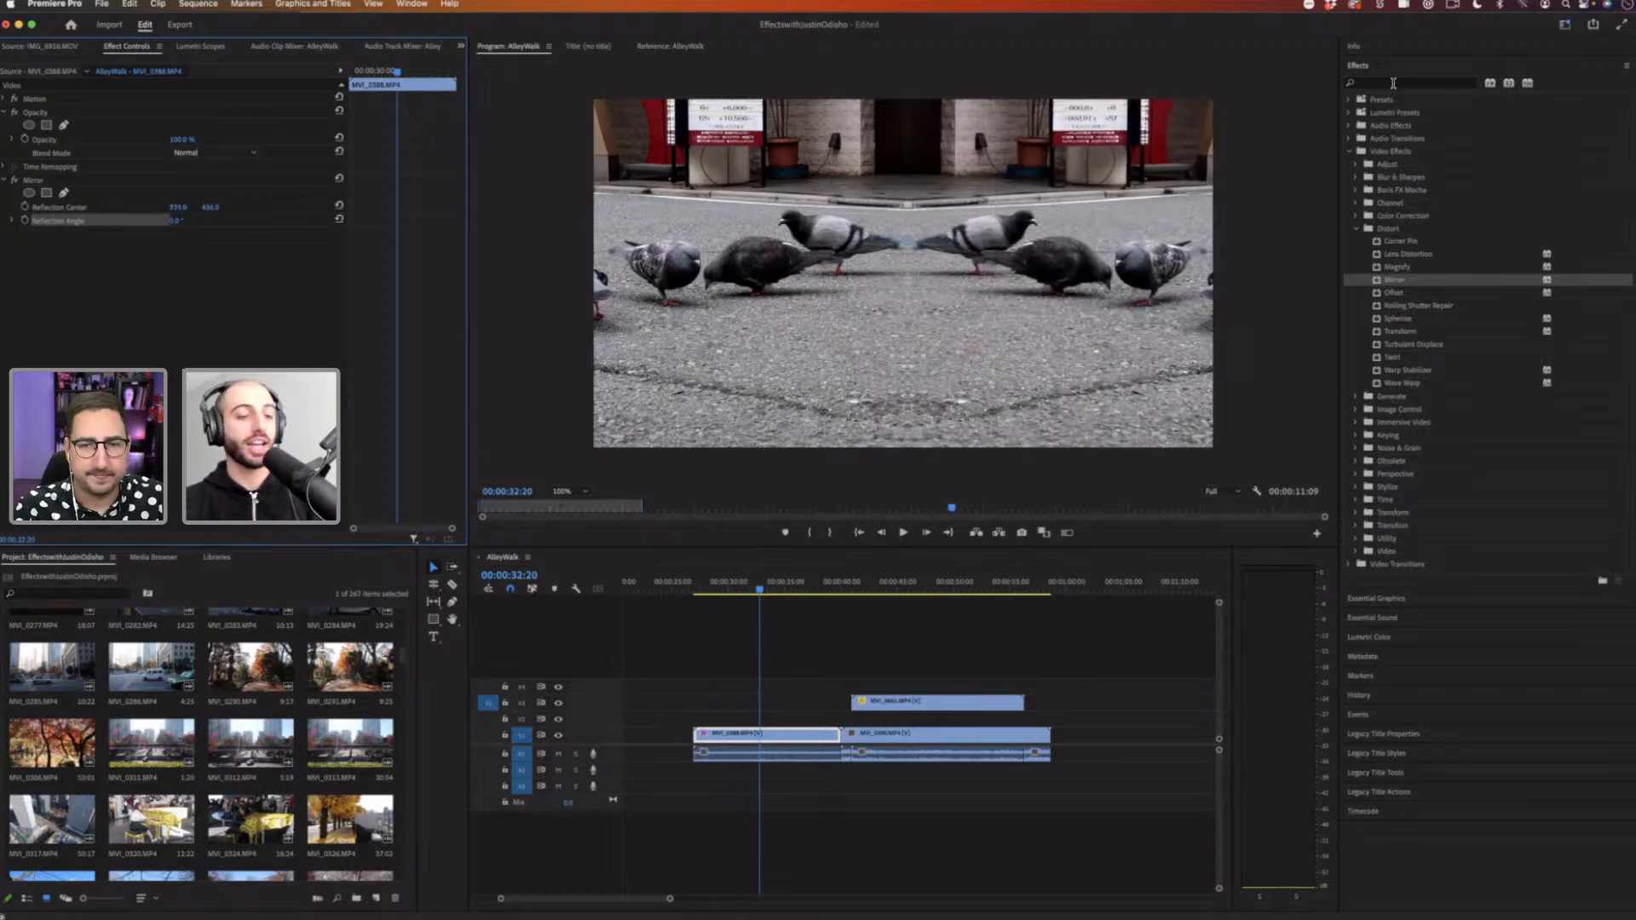
Step: Add a second Mirror effect to the pigeon clip, shift its reflection center vertically, and play back the result
click(1393, 82)
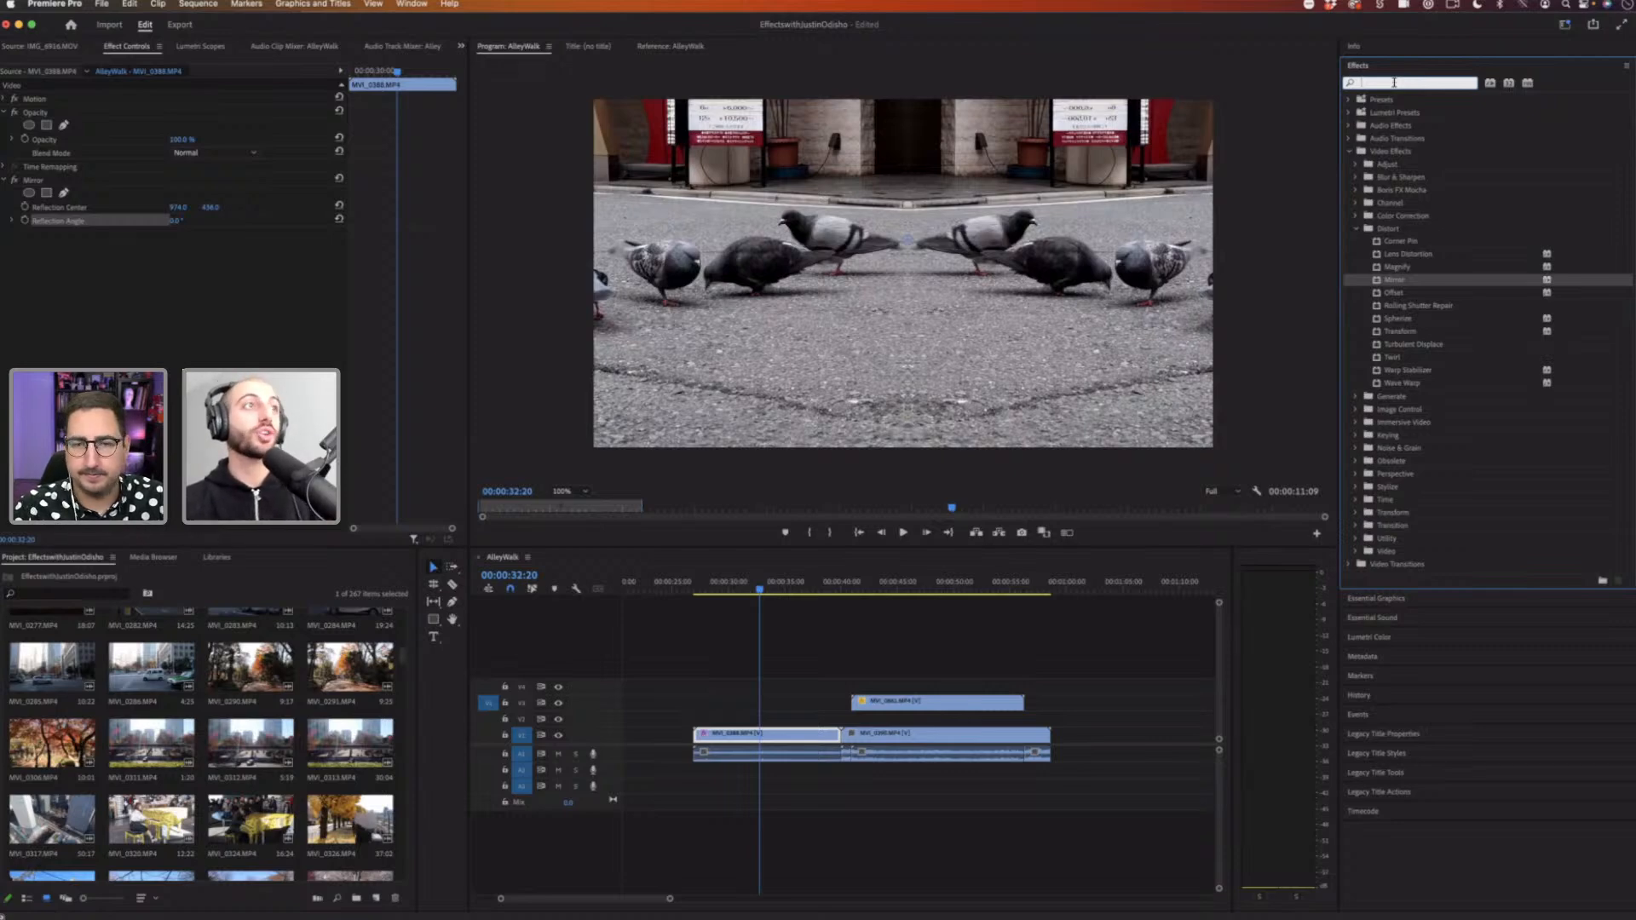
click(258, 265)
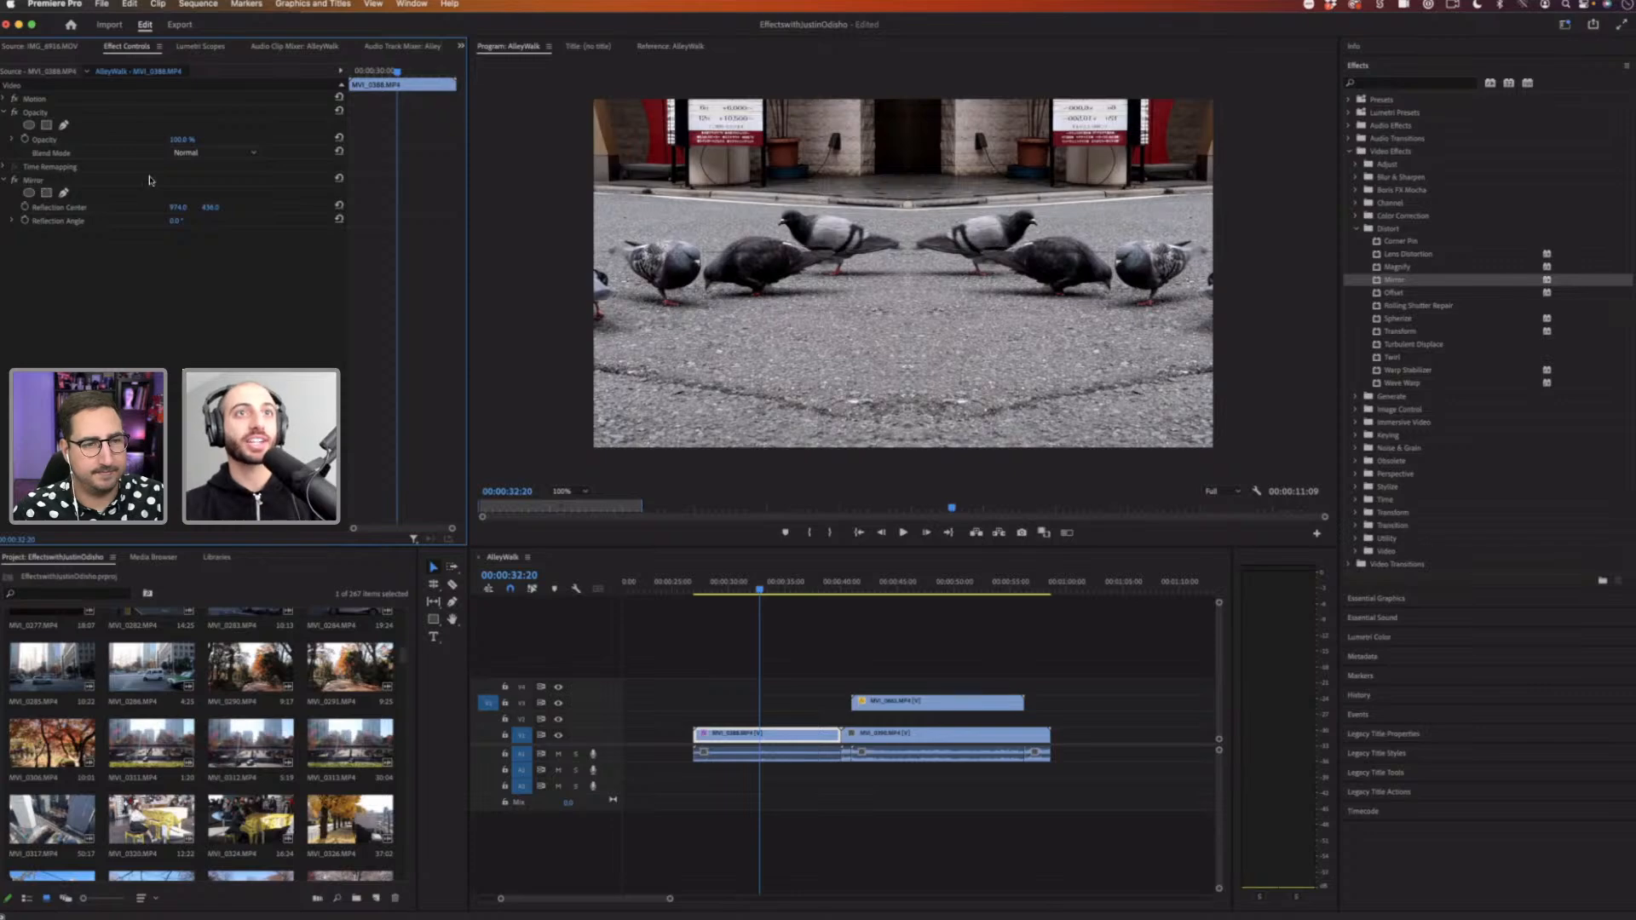
click(249, 184)
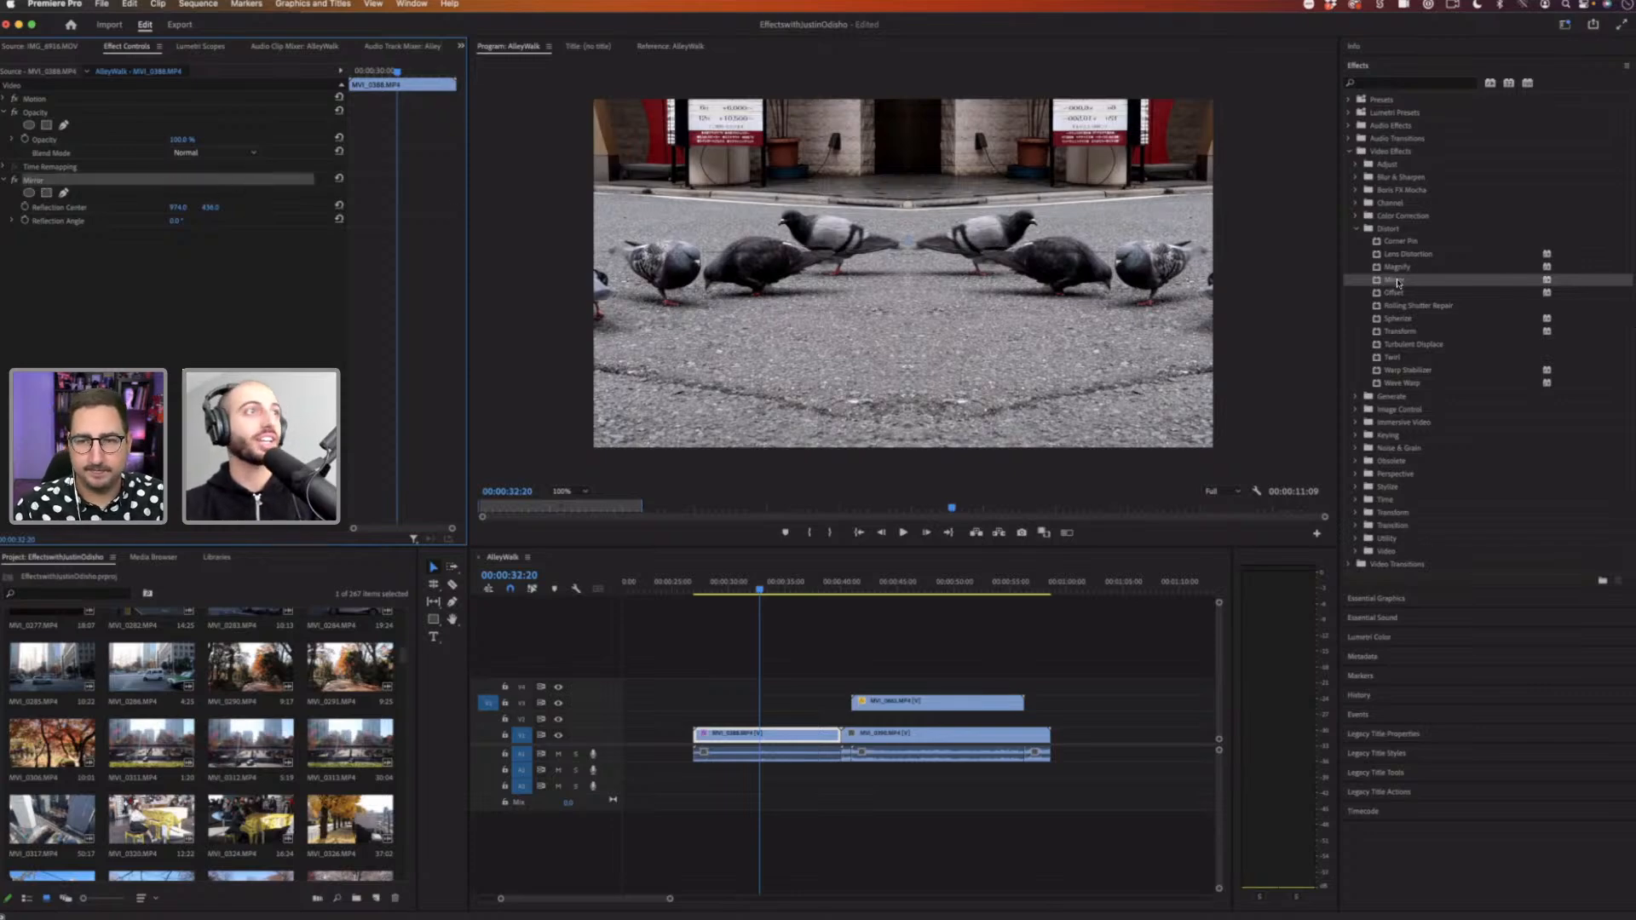
drag(1308, 289, 203, 281)
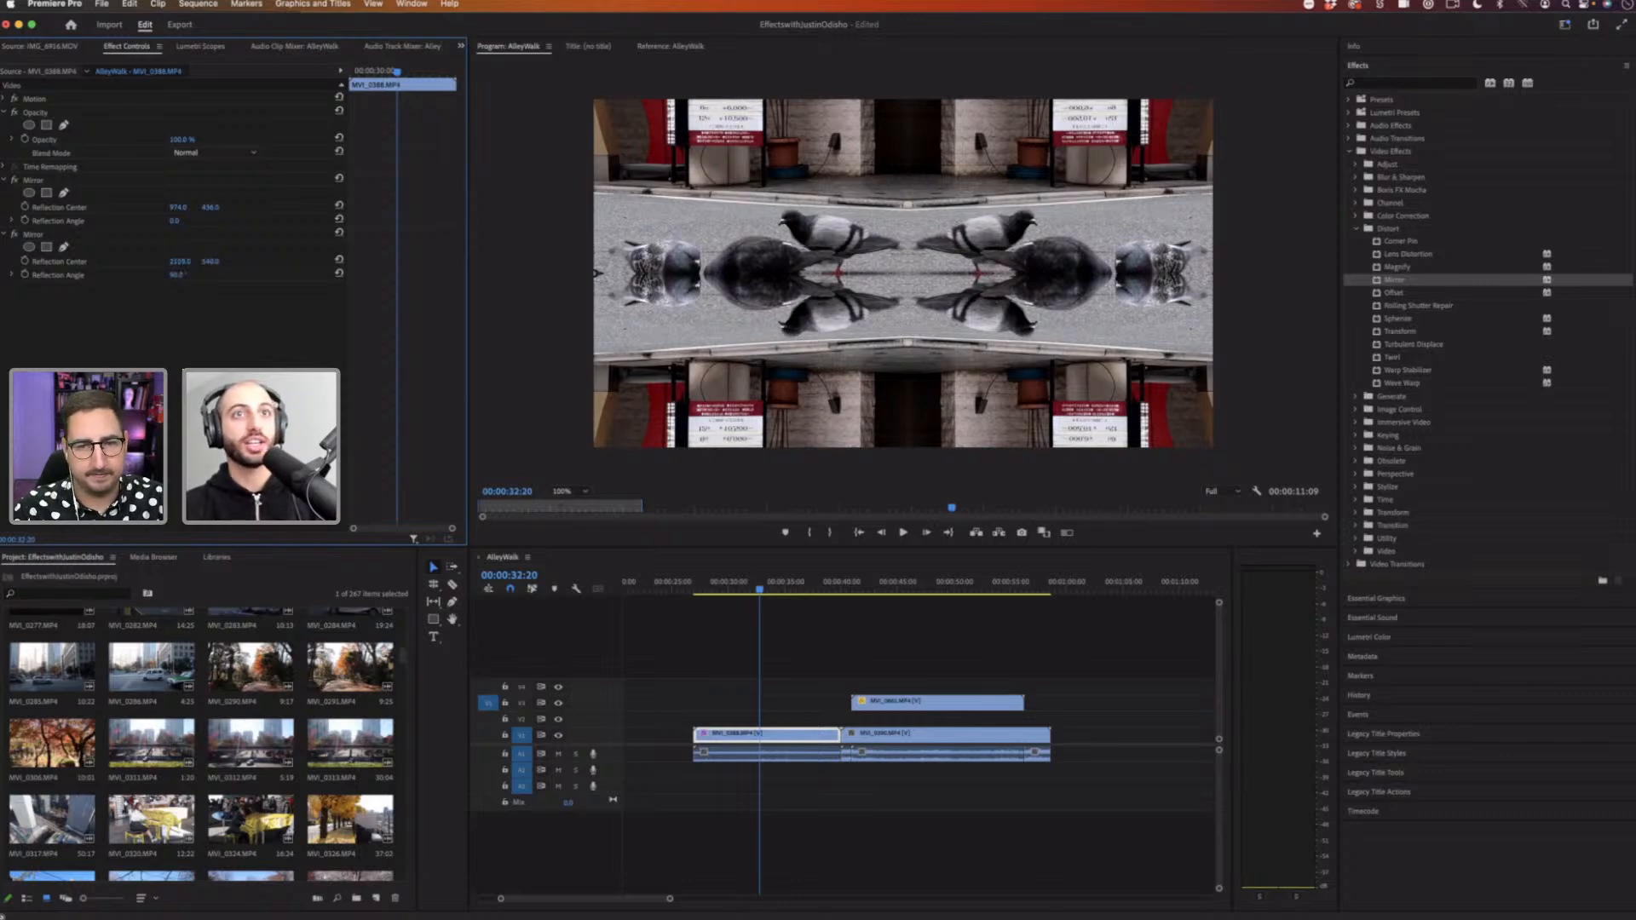
drag(209, 262, 265, 262)
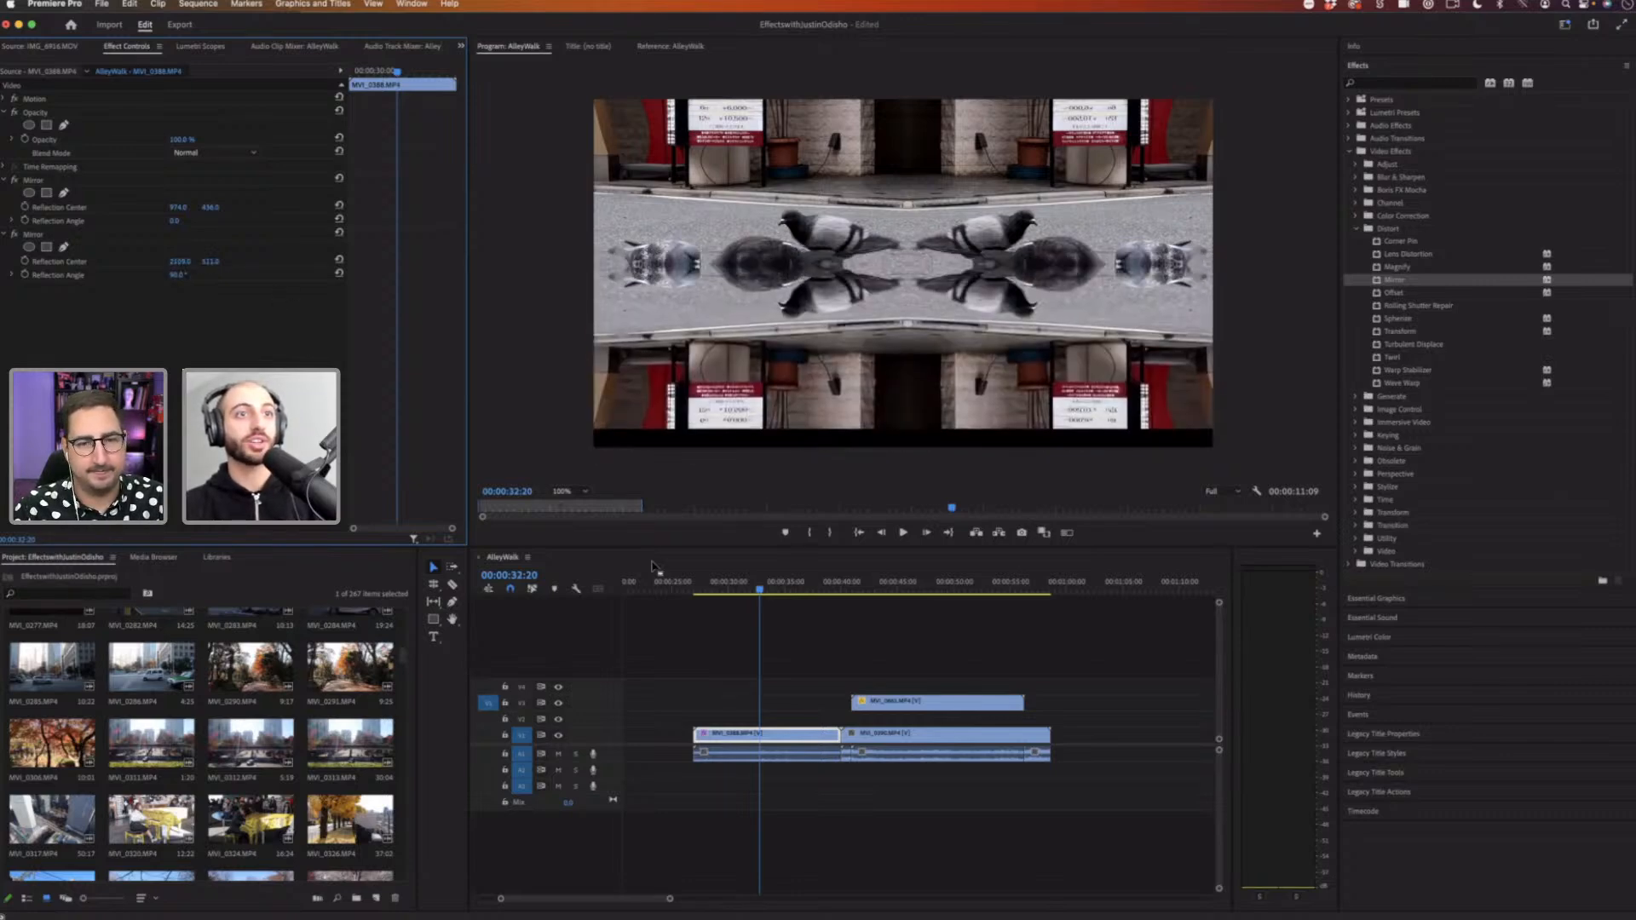
click(703, 587)
key(space)
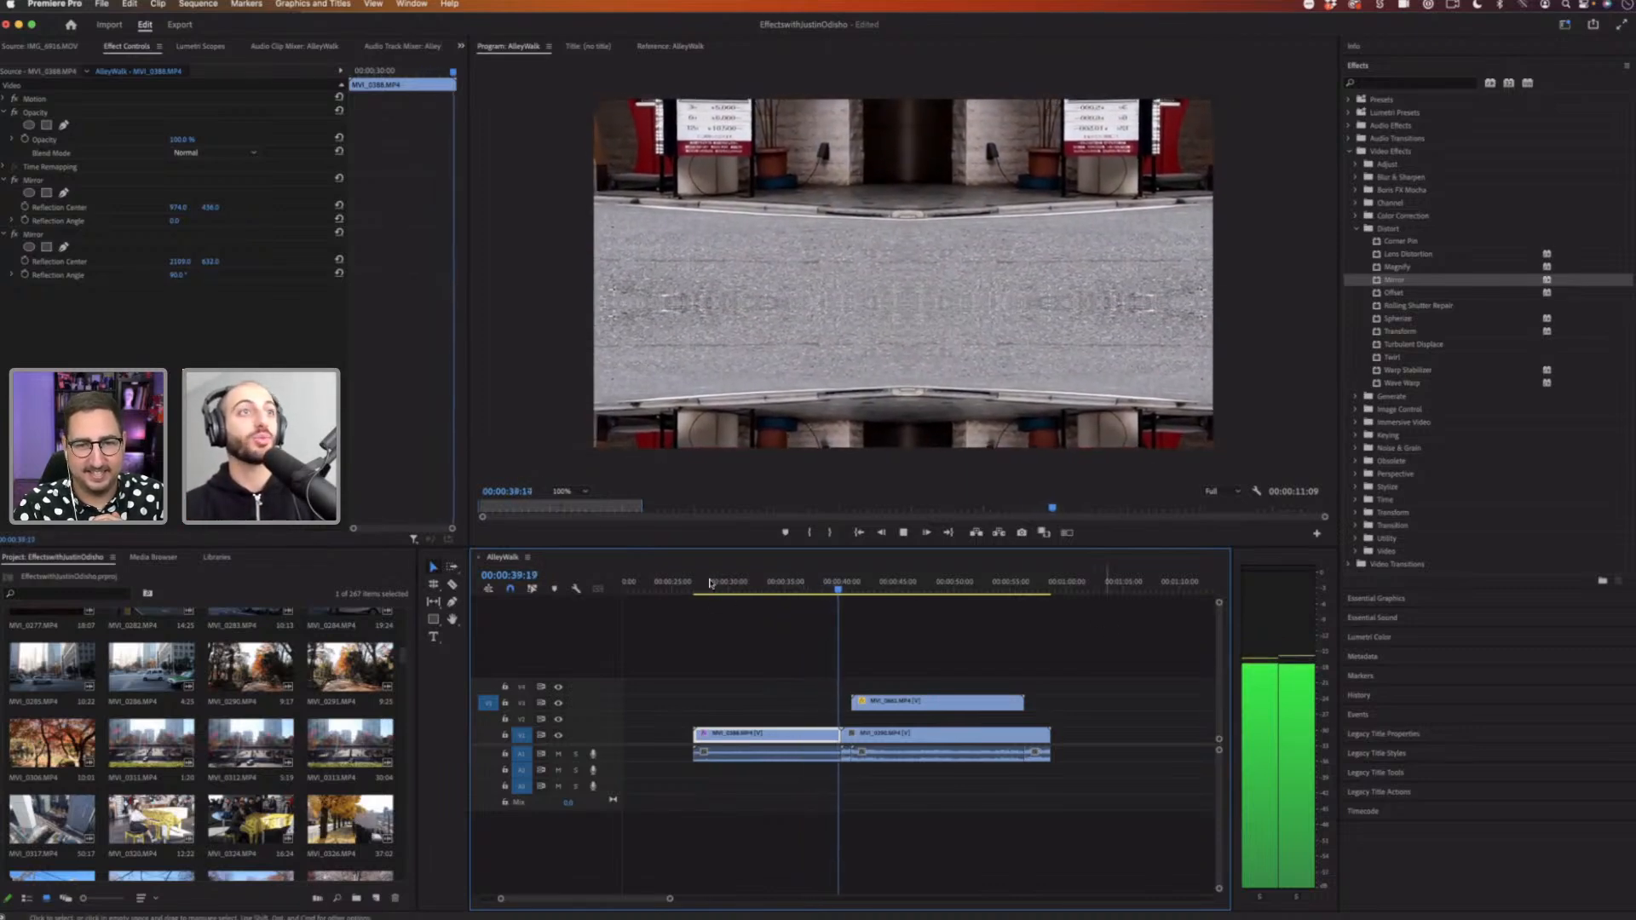
click(704, 582)
key(space)
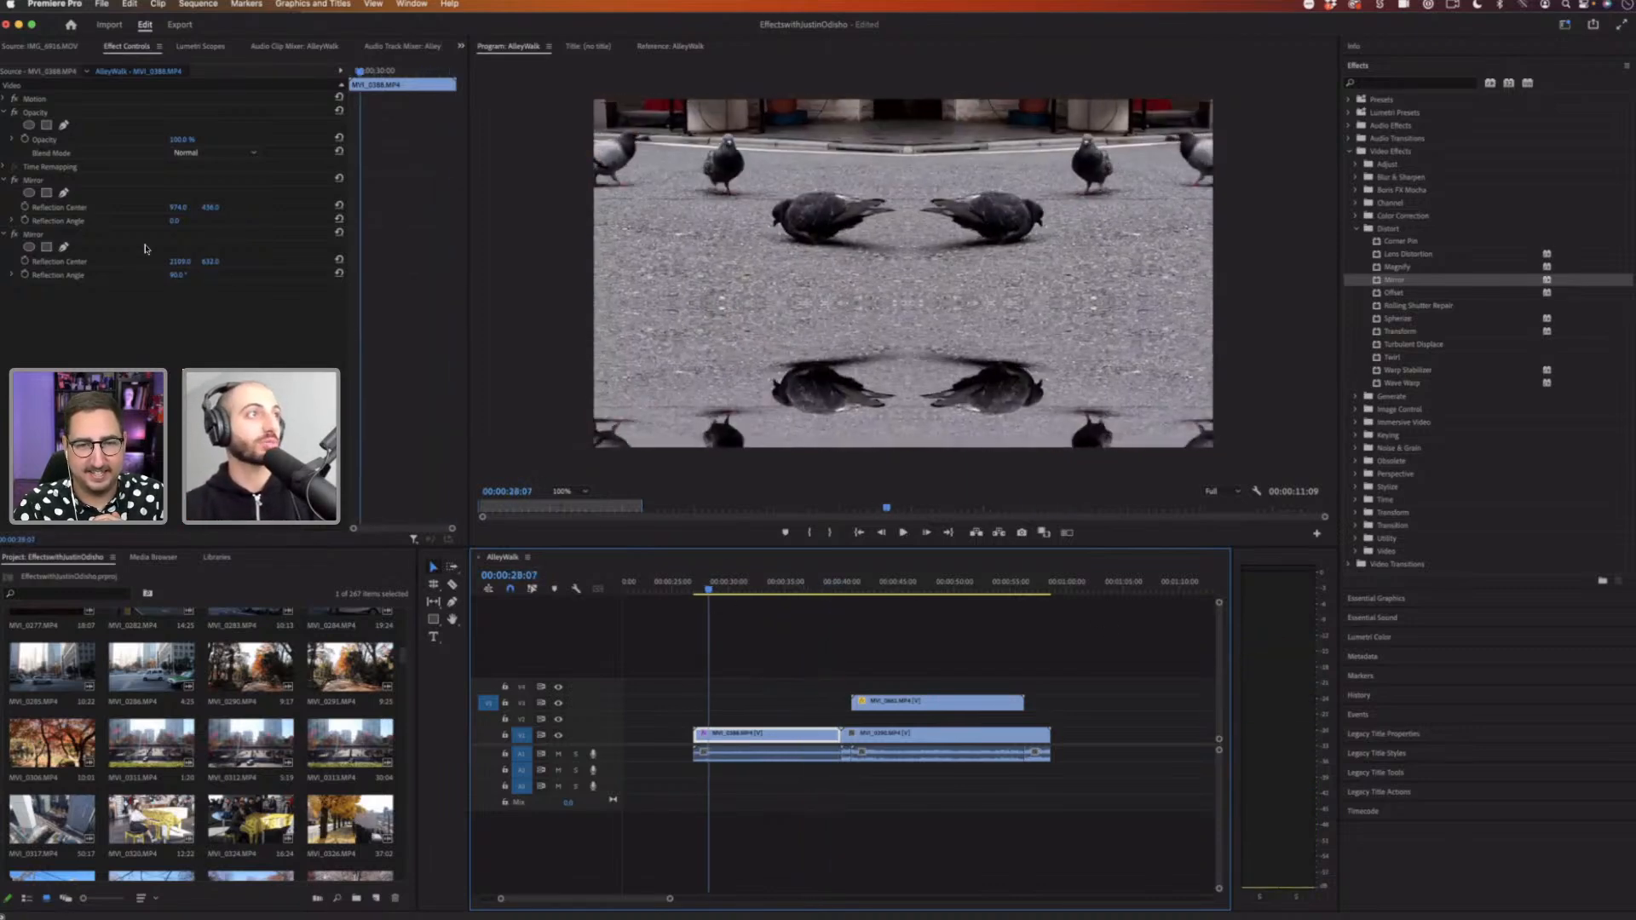
Step: Add a third Mirror effect, tilt its reflection angle, and delete it again
click(41, 236)
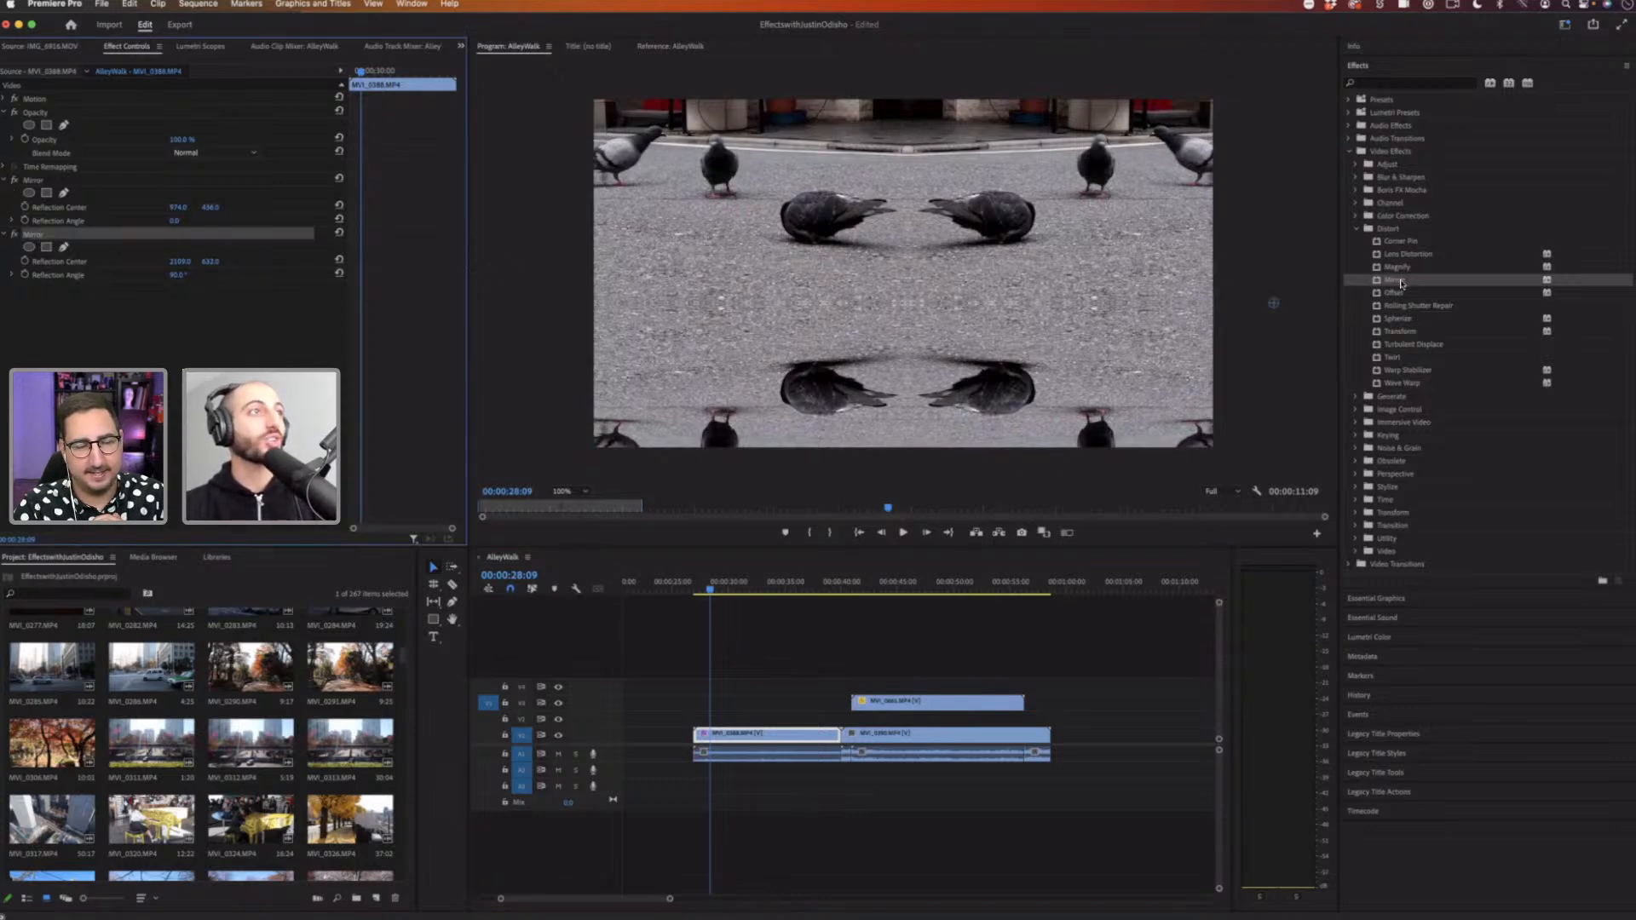
drag(1401, 283, 193, 362)
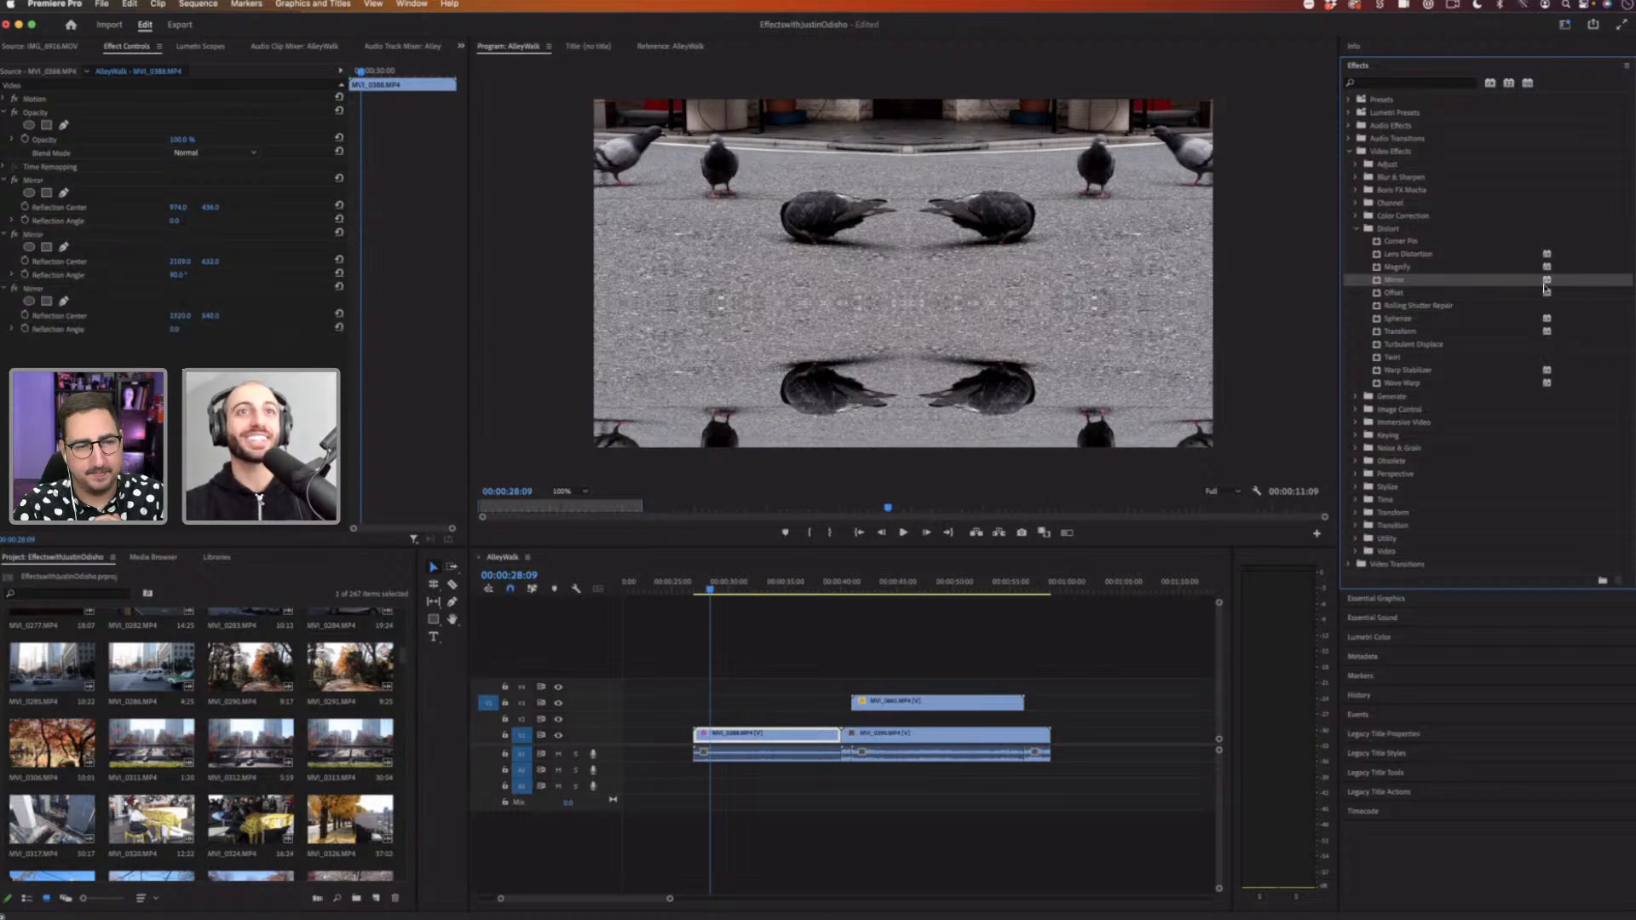
drag(317, 339, 211, 347)
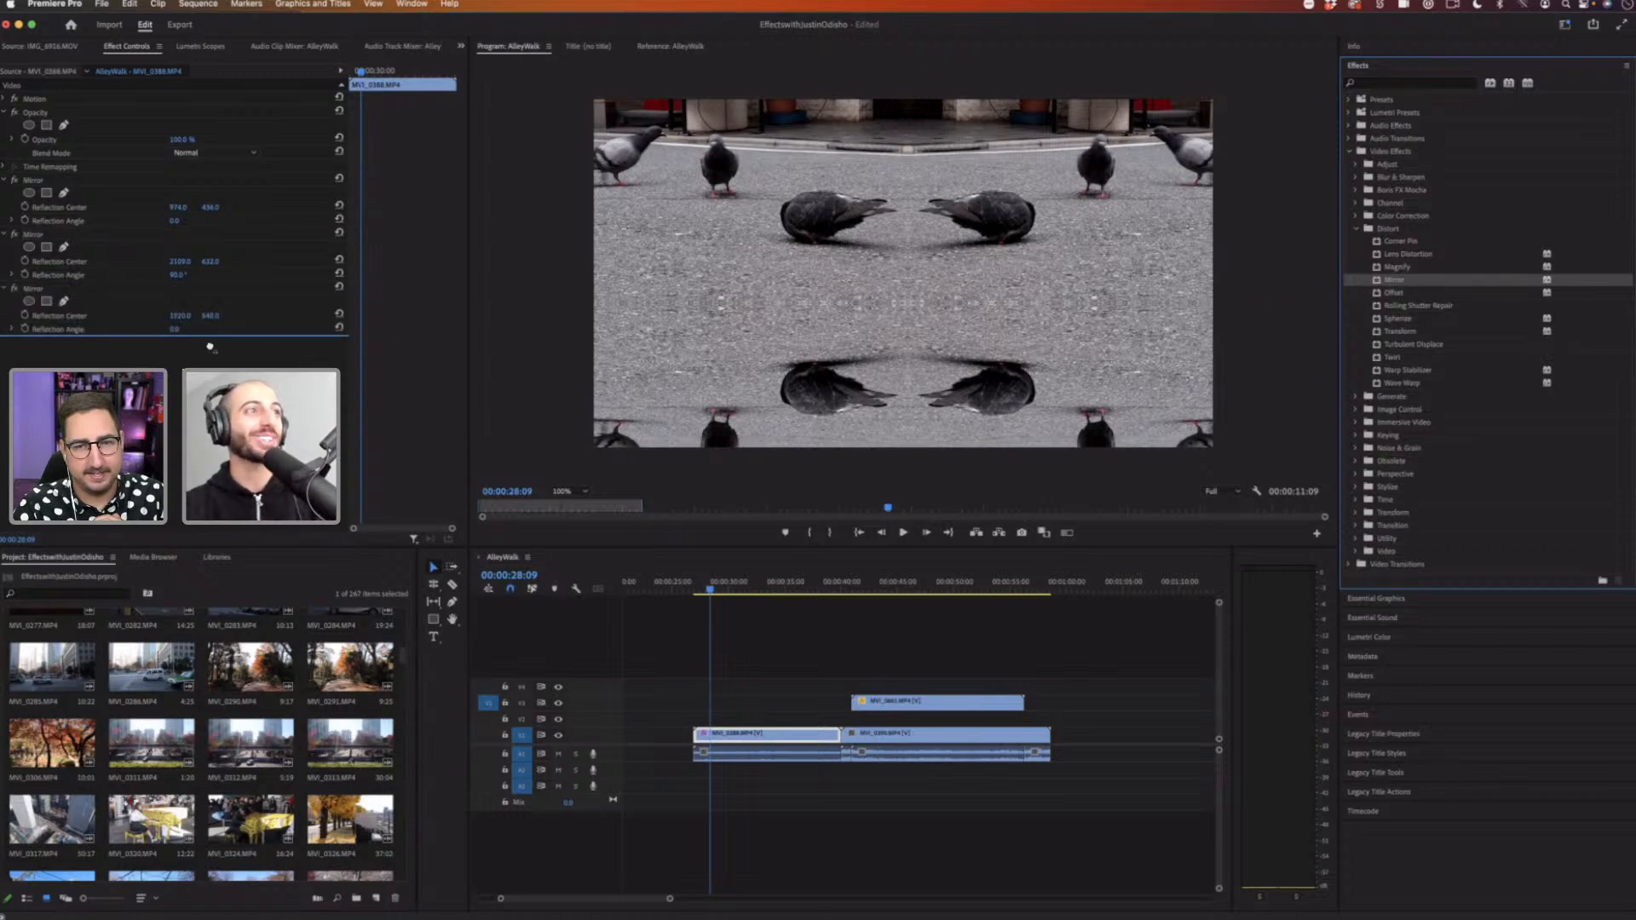
drag(1454, 291, 441, 280)
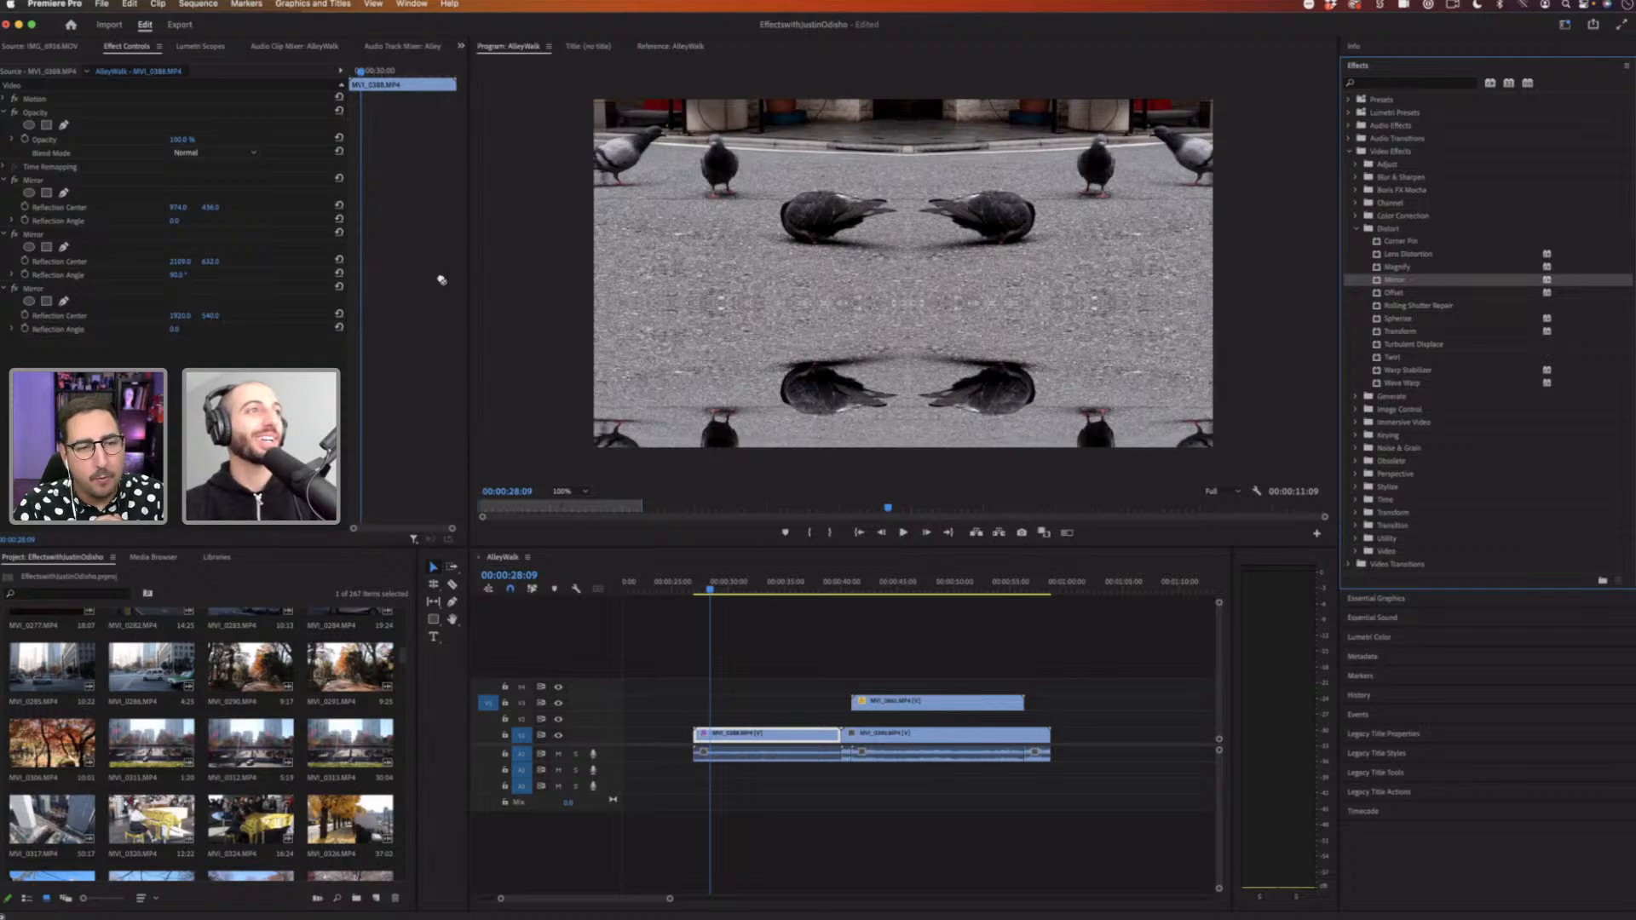
drag(175, 329, 234, 329)
click(49, 290)
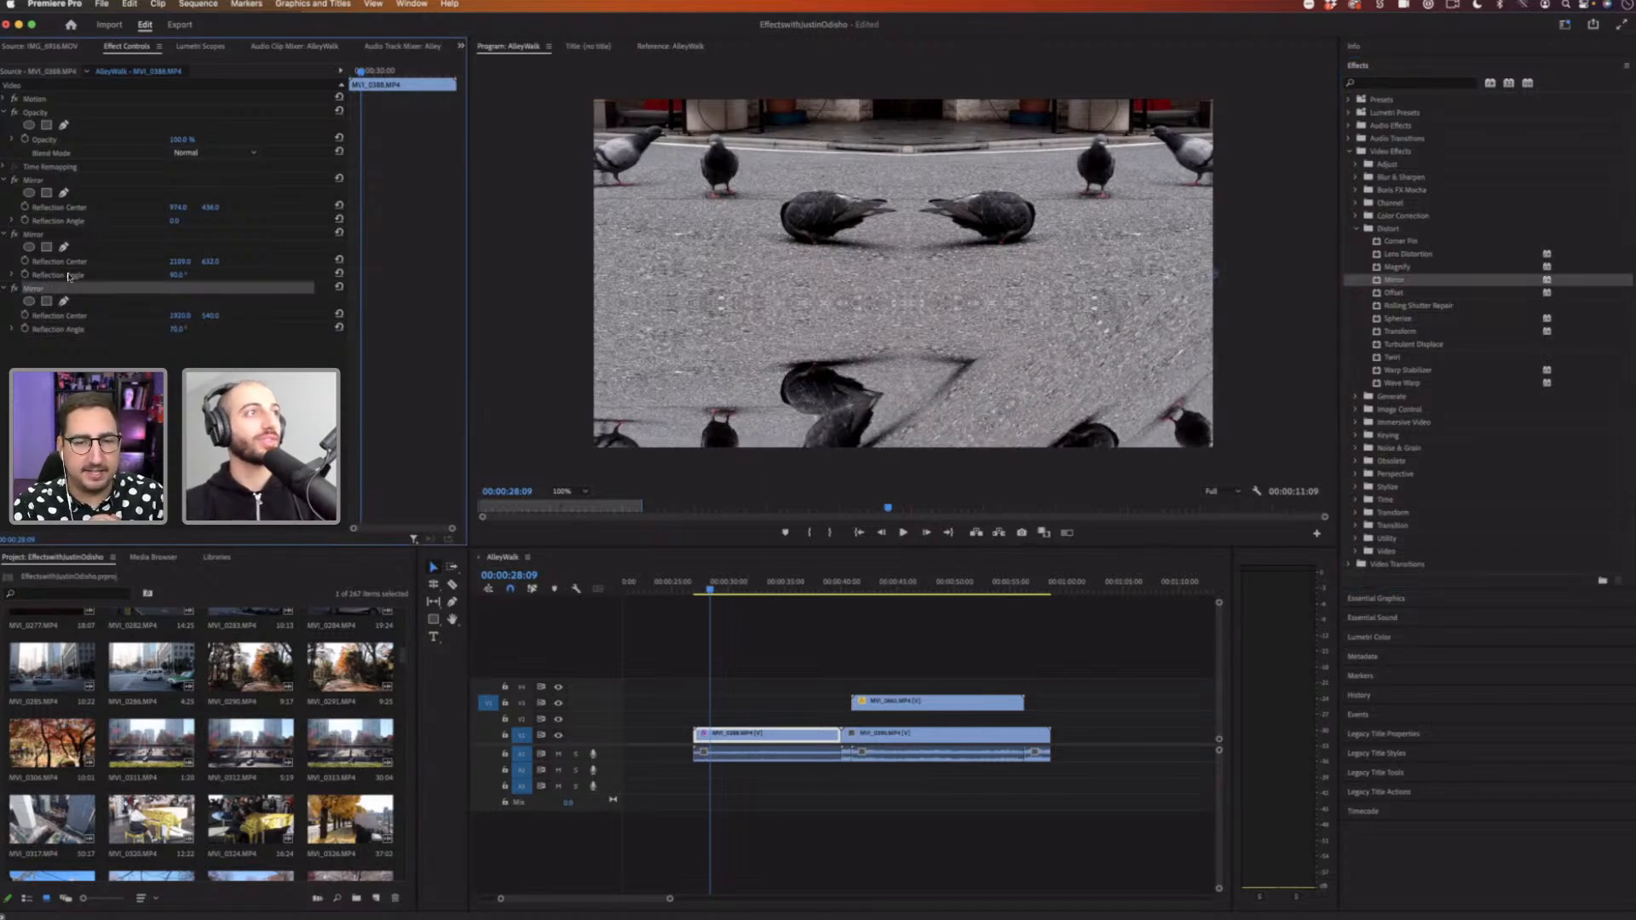
key(Delete)
Step: Preview the clip and switch off the second Mirror effect
click(43, 235)
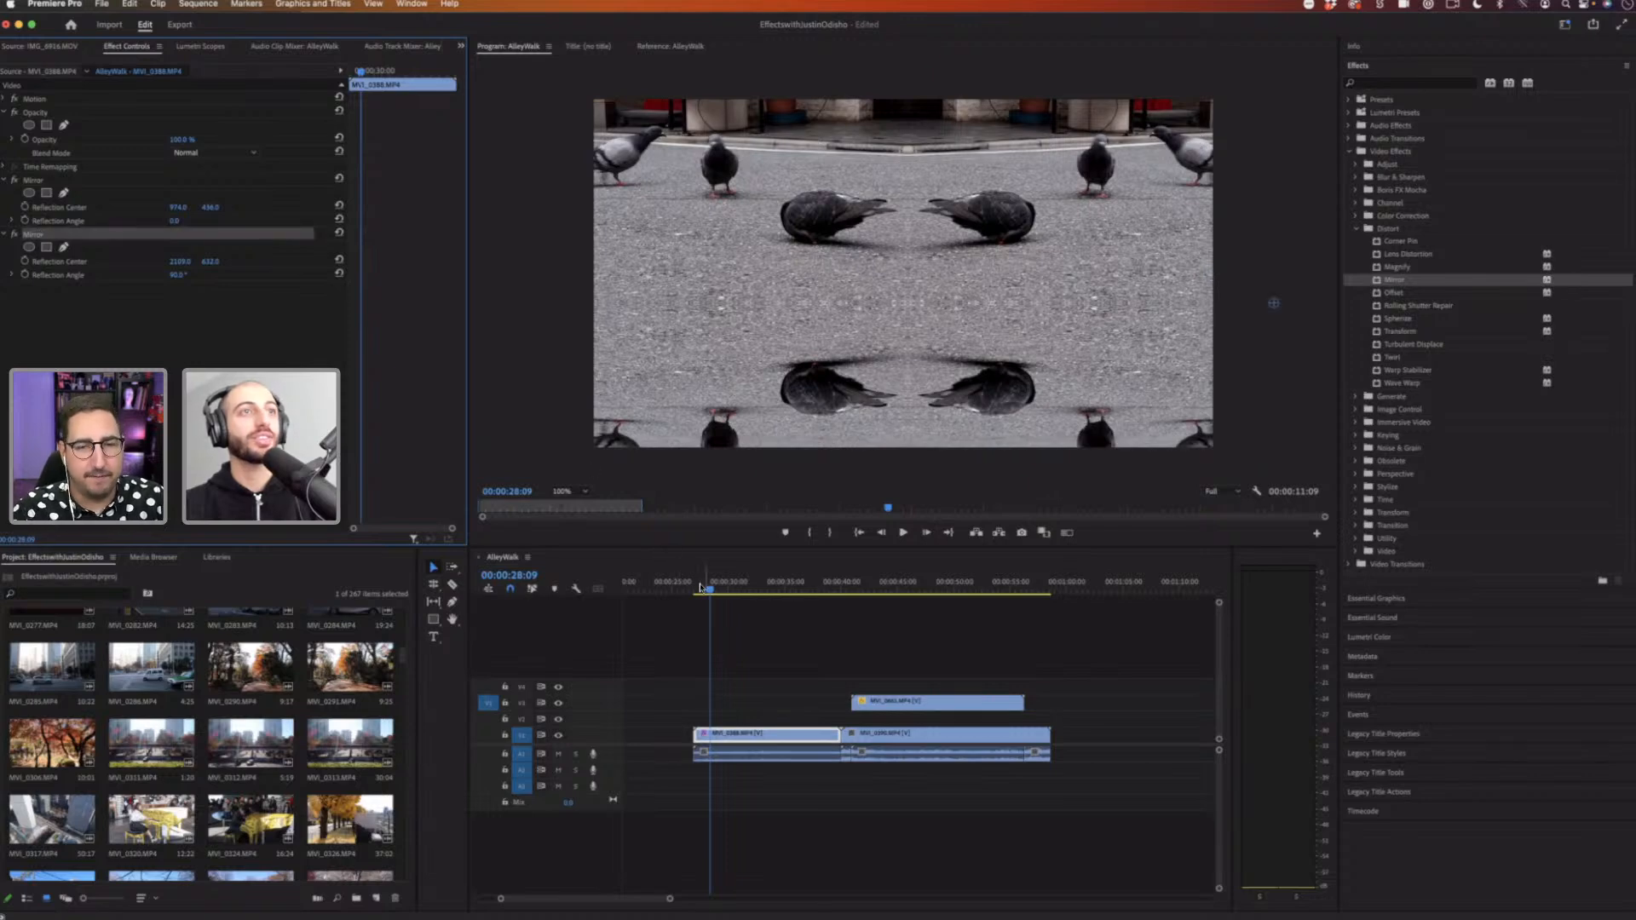
click(701, 587)
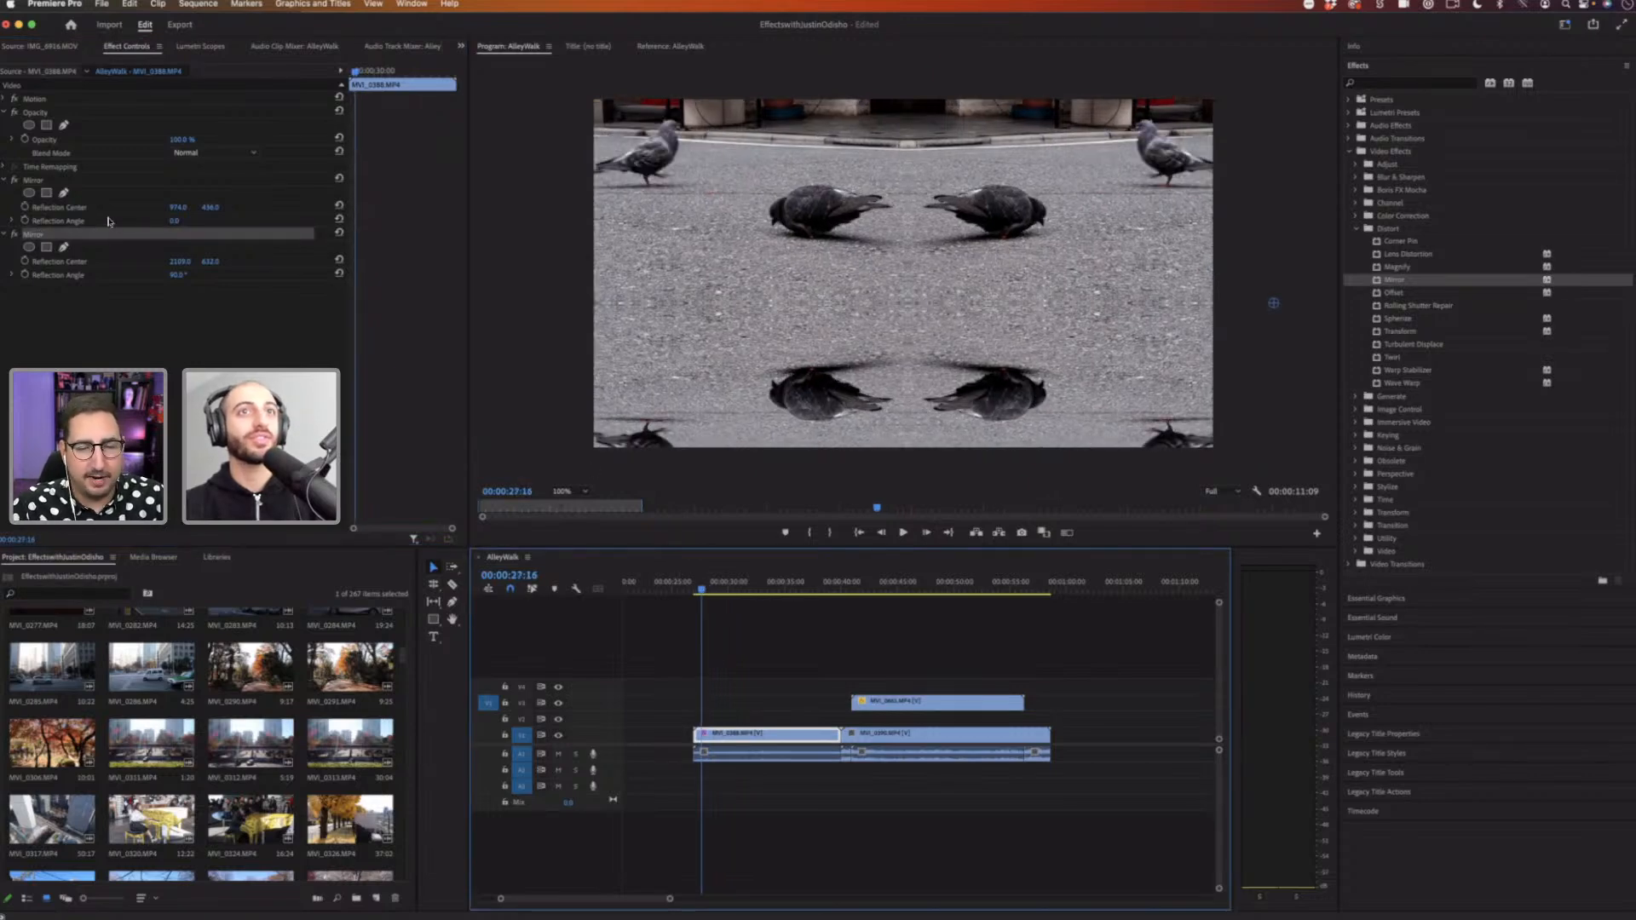
key(space)
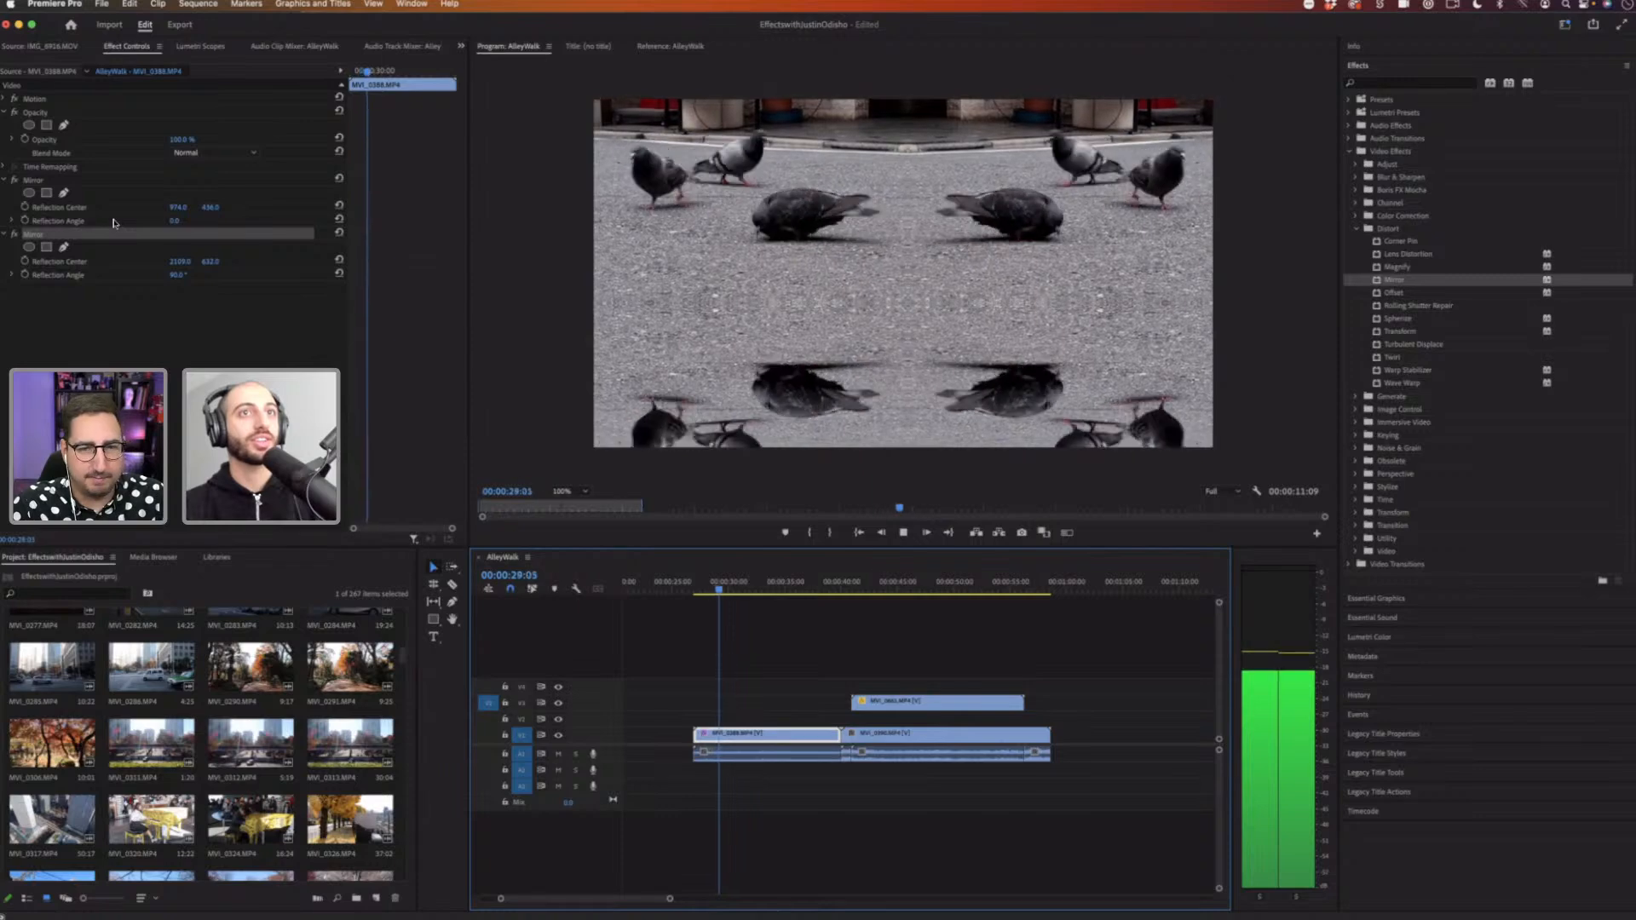
key(space)
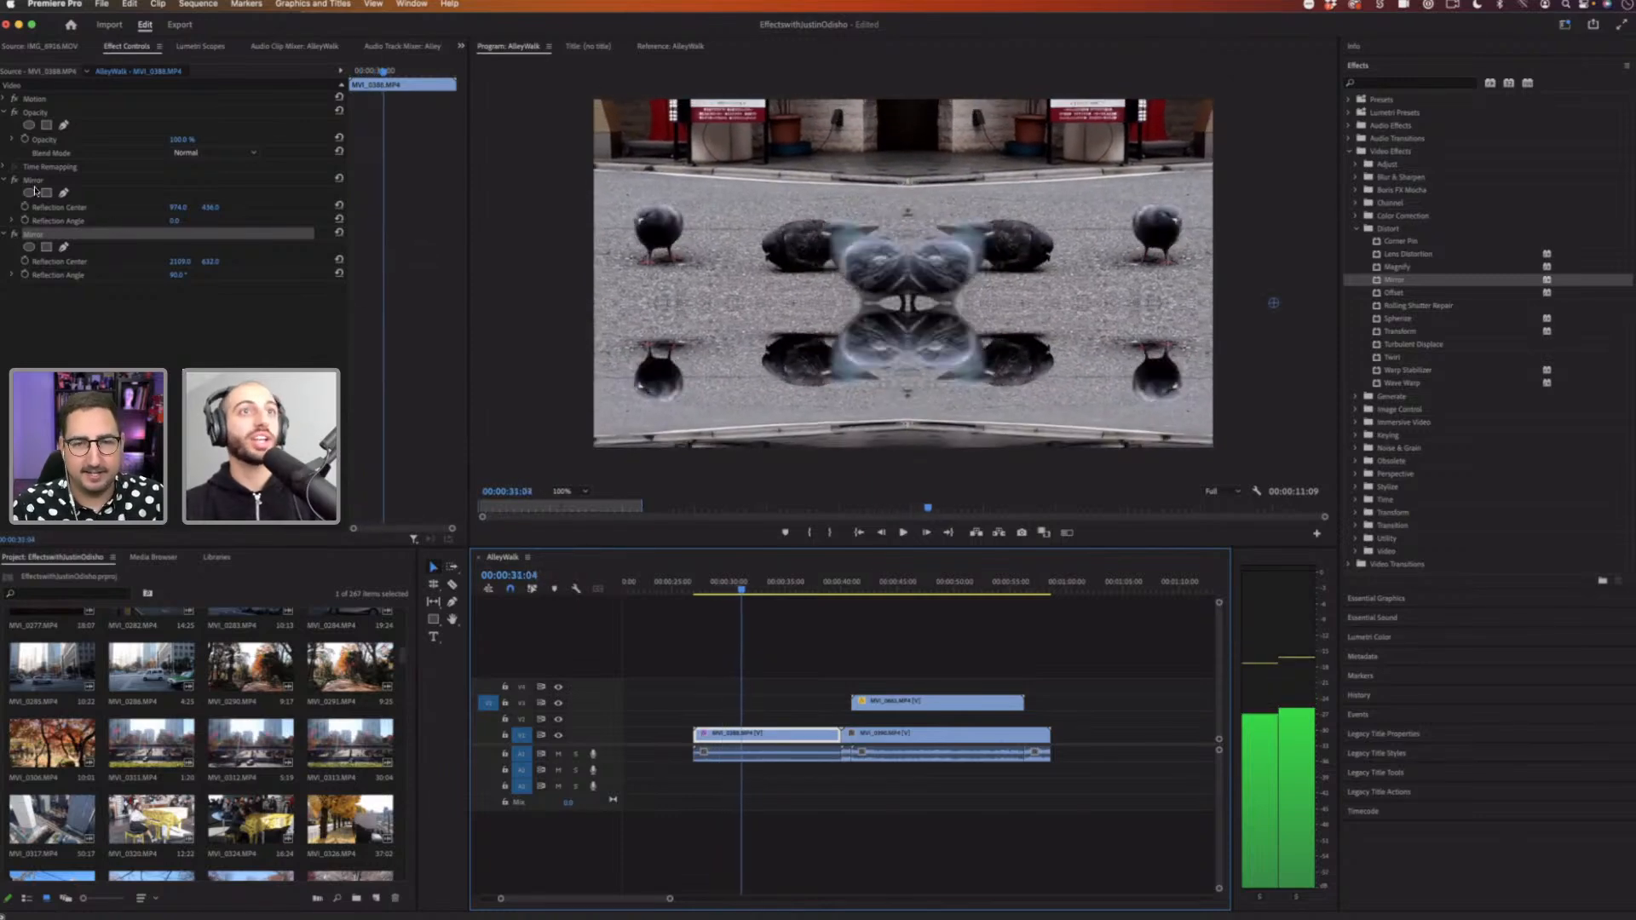
click(14, 234)
Step: Keyframe the first Mirror's reflection center, moving it horizontally to about 1933 to animate the reflection, and play it back
click(33, 180)
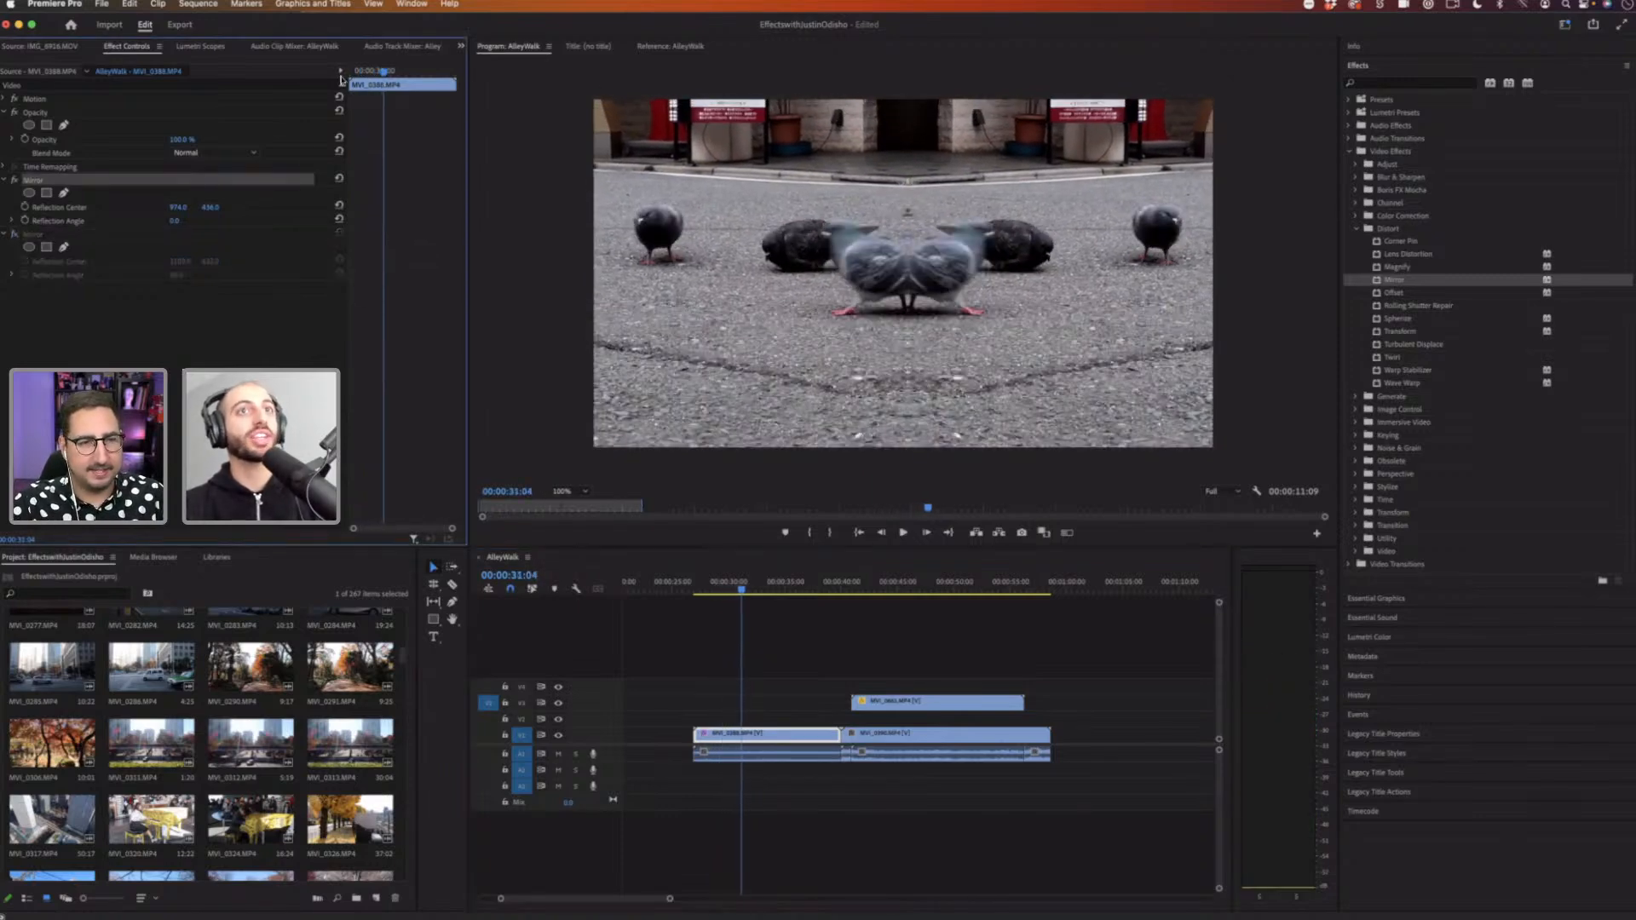
mouse_move(385, 70)
mouse_down()
mouse_move(352, 72)
mouse_move(385, 73)
mouse_up()
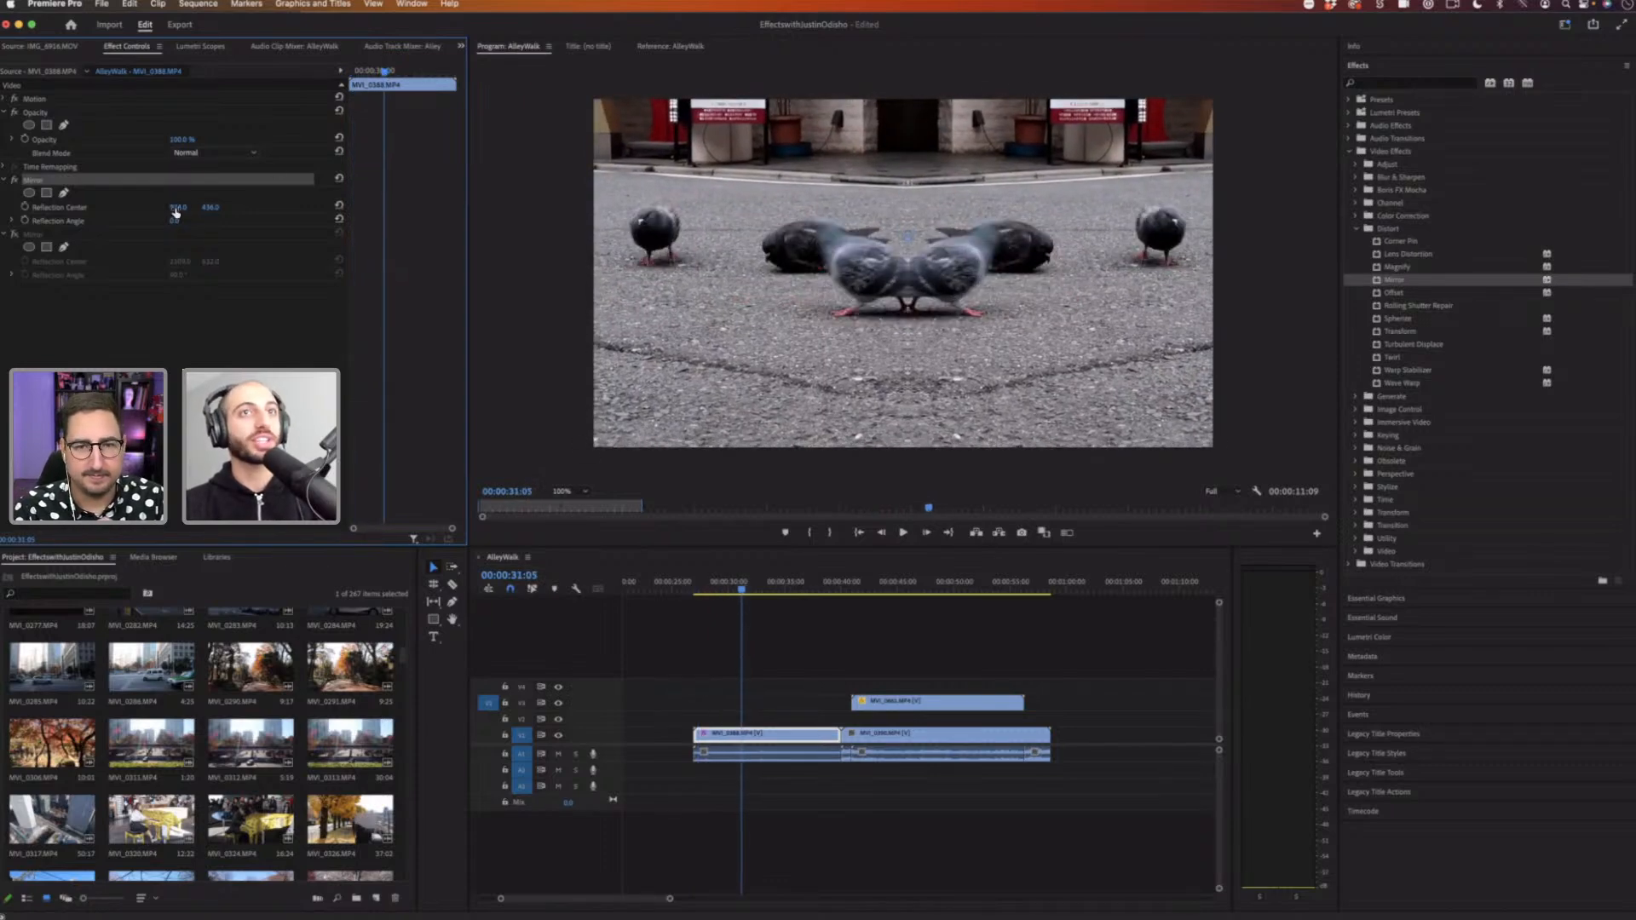
mouse_move(178, 207)
mouse_down()
mouse_move(290, 207)
mouse_move(128, 207)
mouse_move(201, 207)
mouse_move(174, 207)
mouse_up()
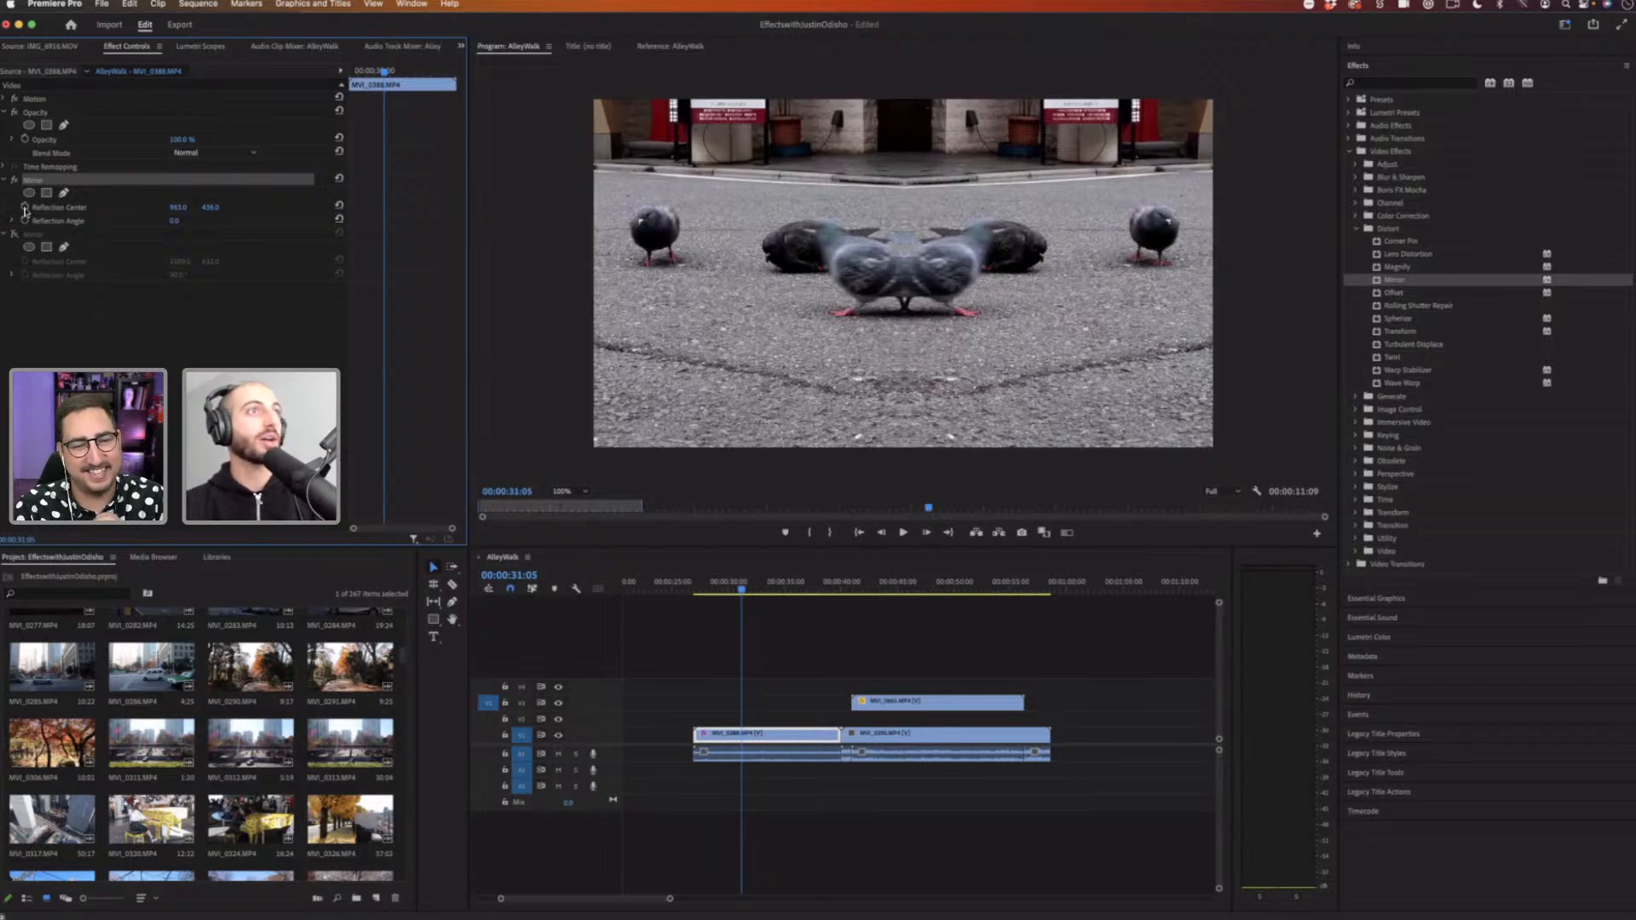
click(383, 210)
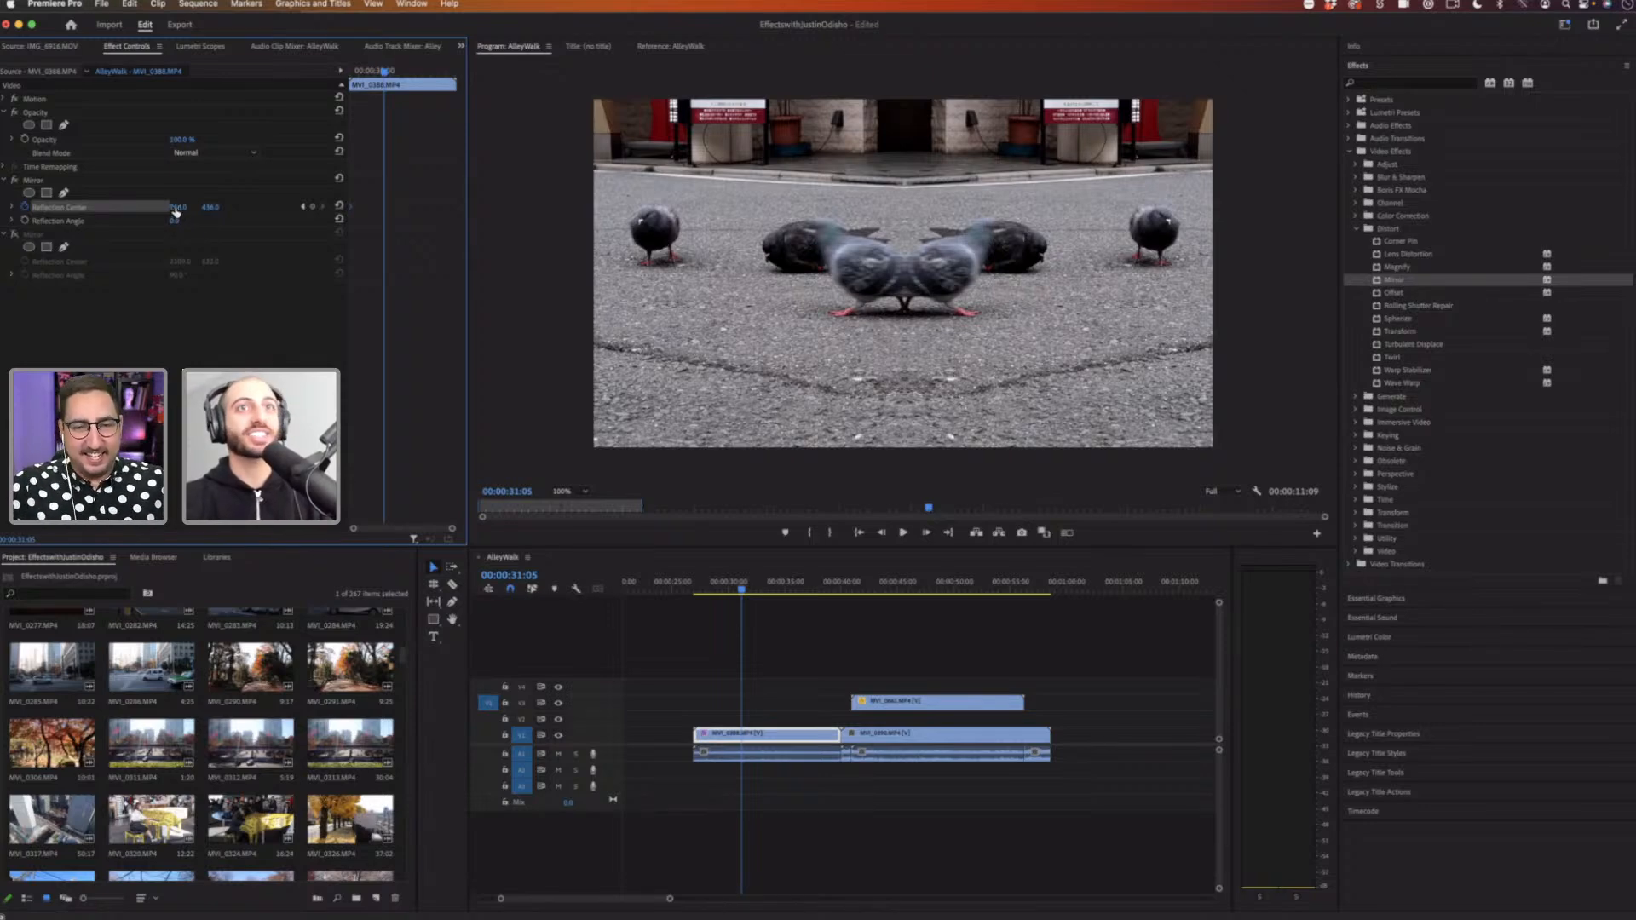
drag(177, 207, 958, 207)
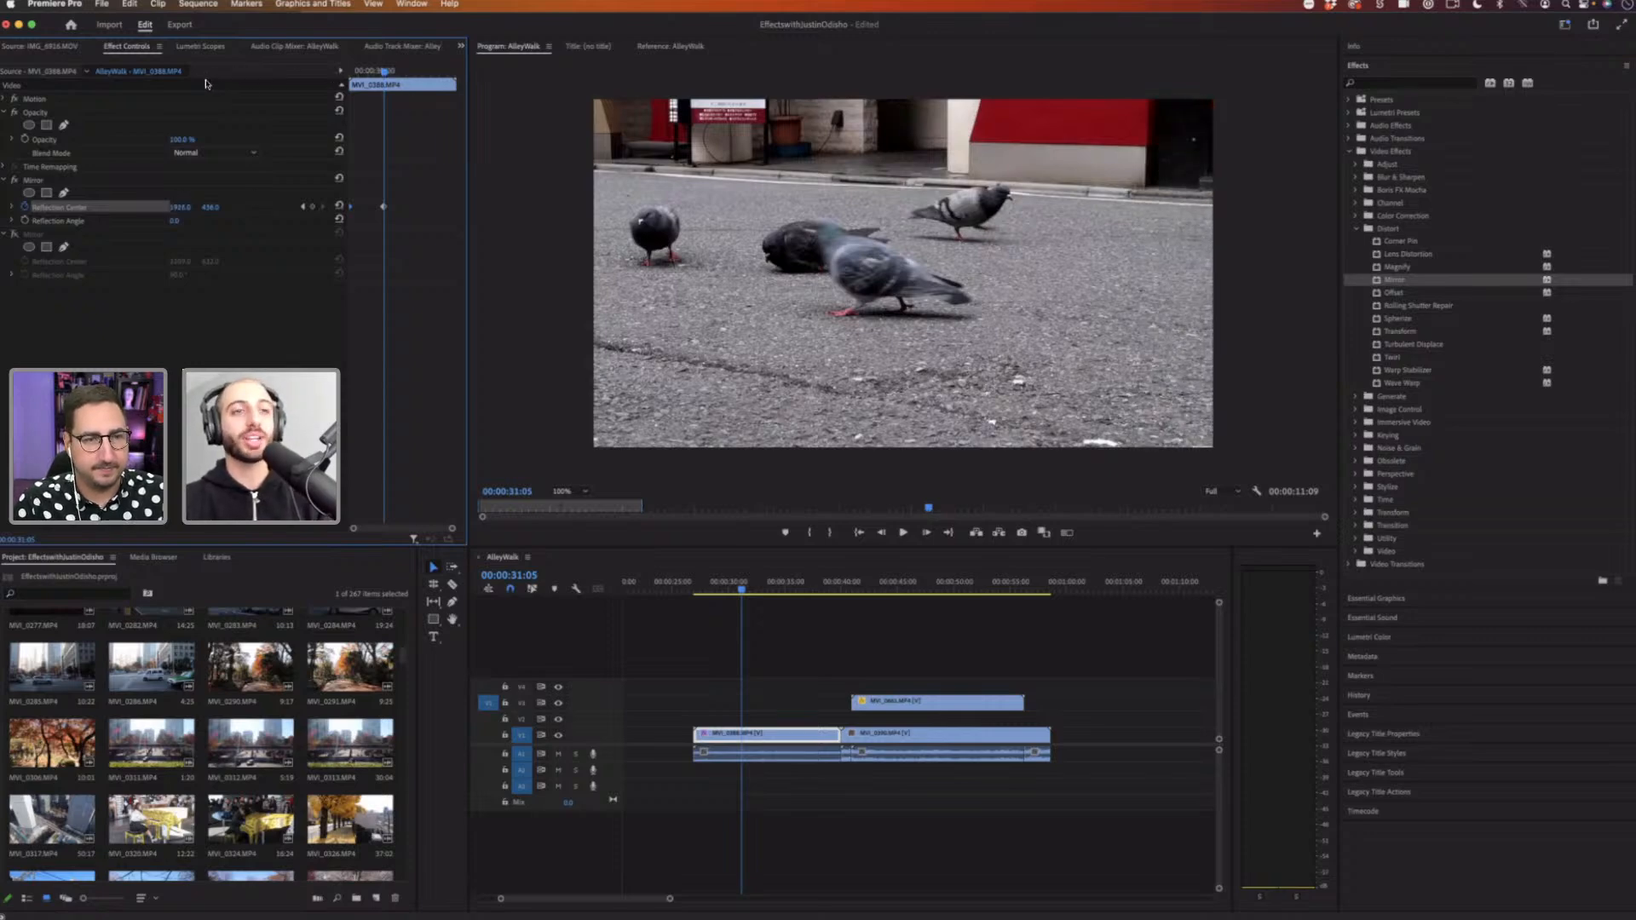
key(Up)
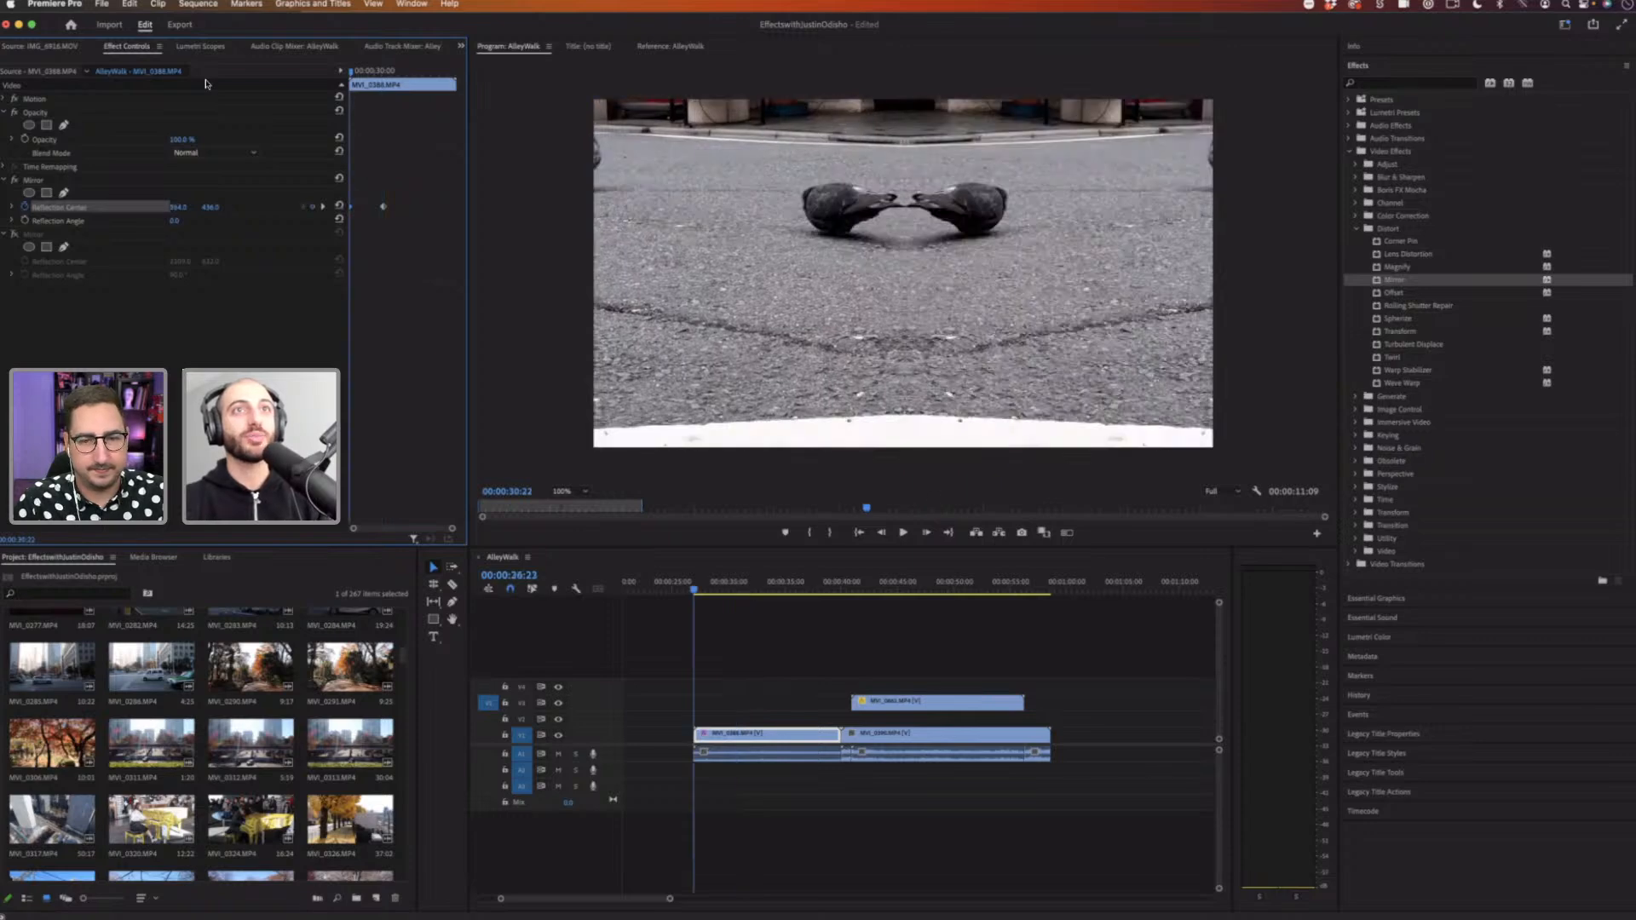
key(space)
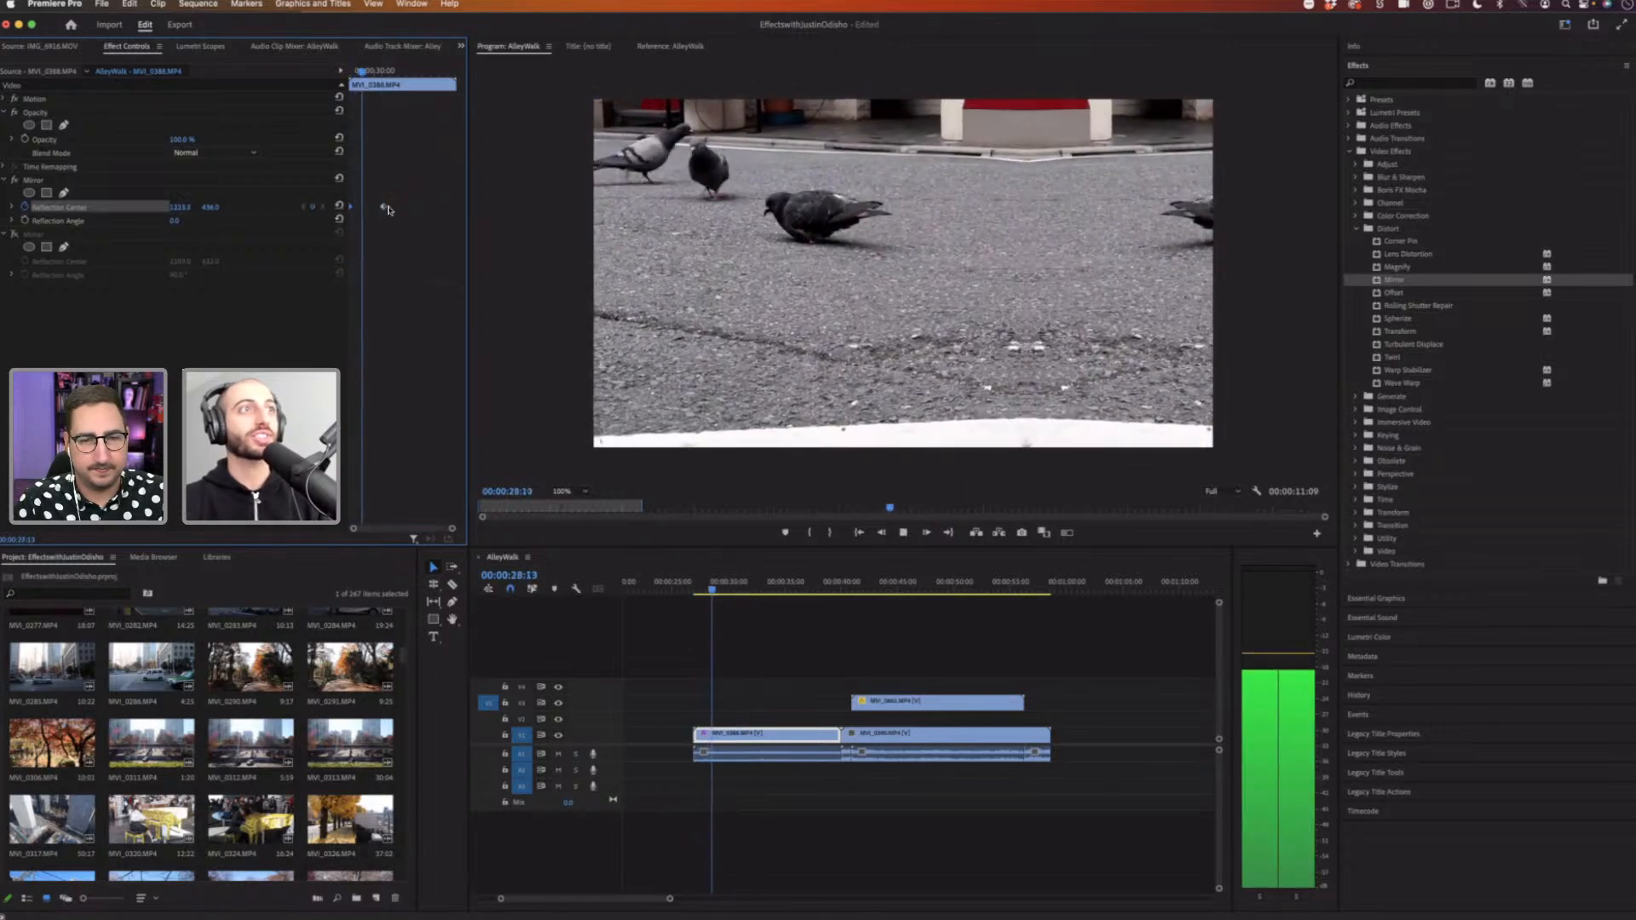
key(space)
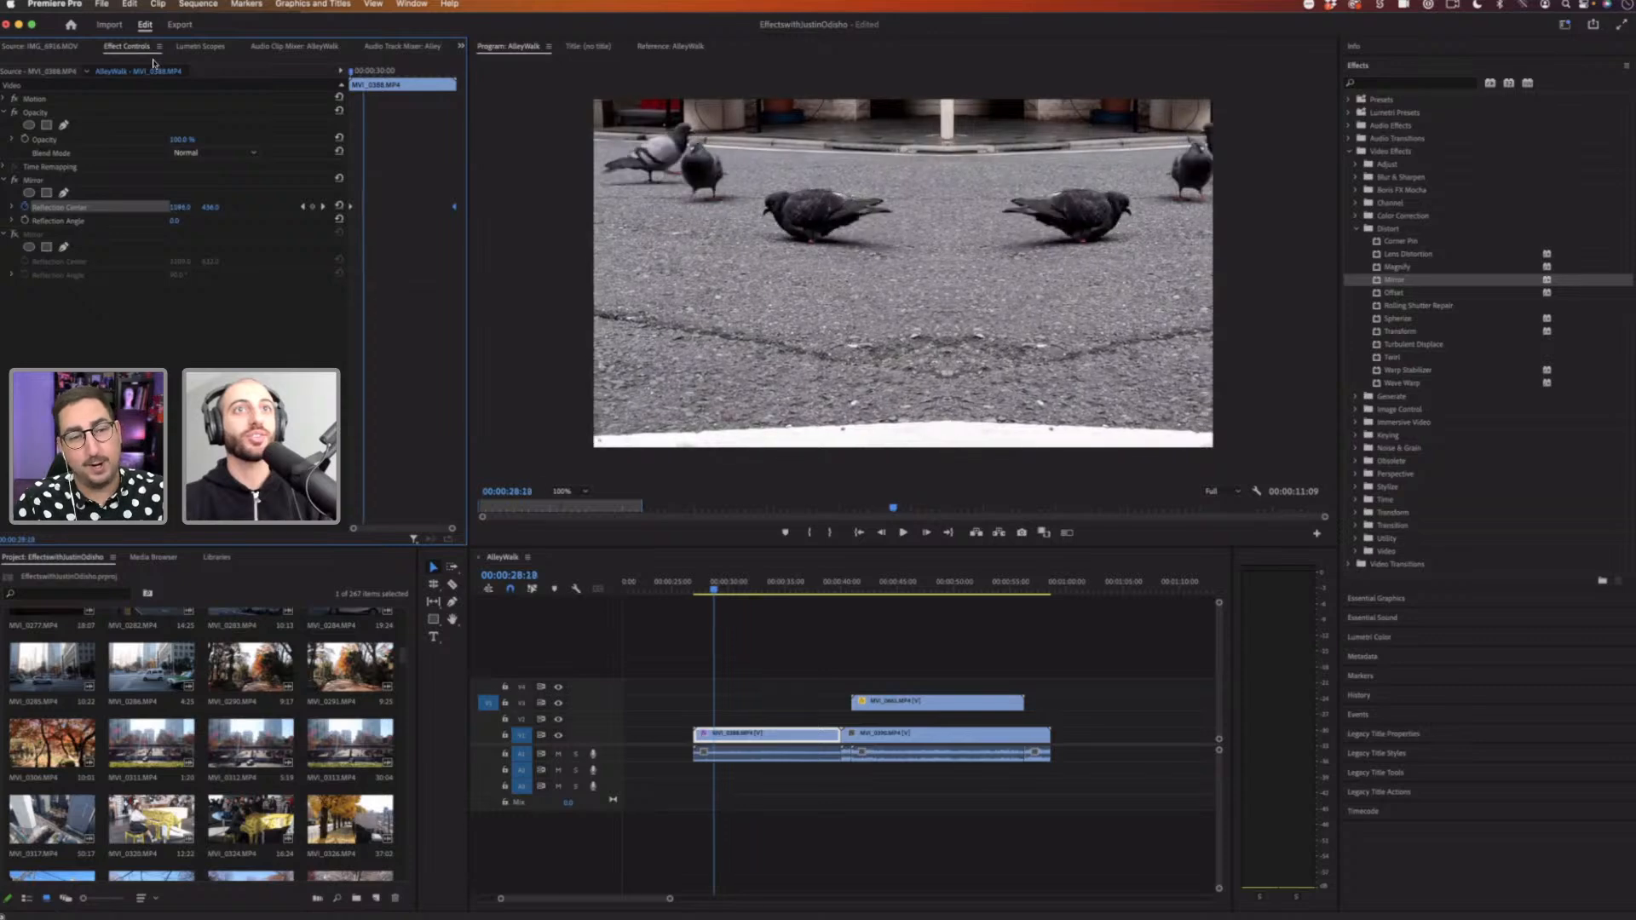
key(Up)
key(space)
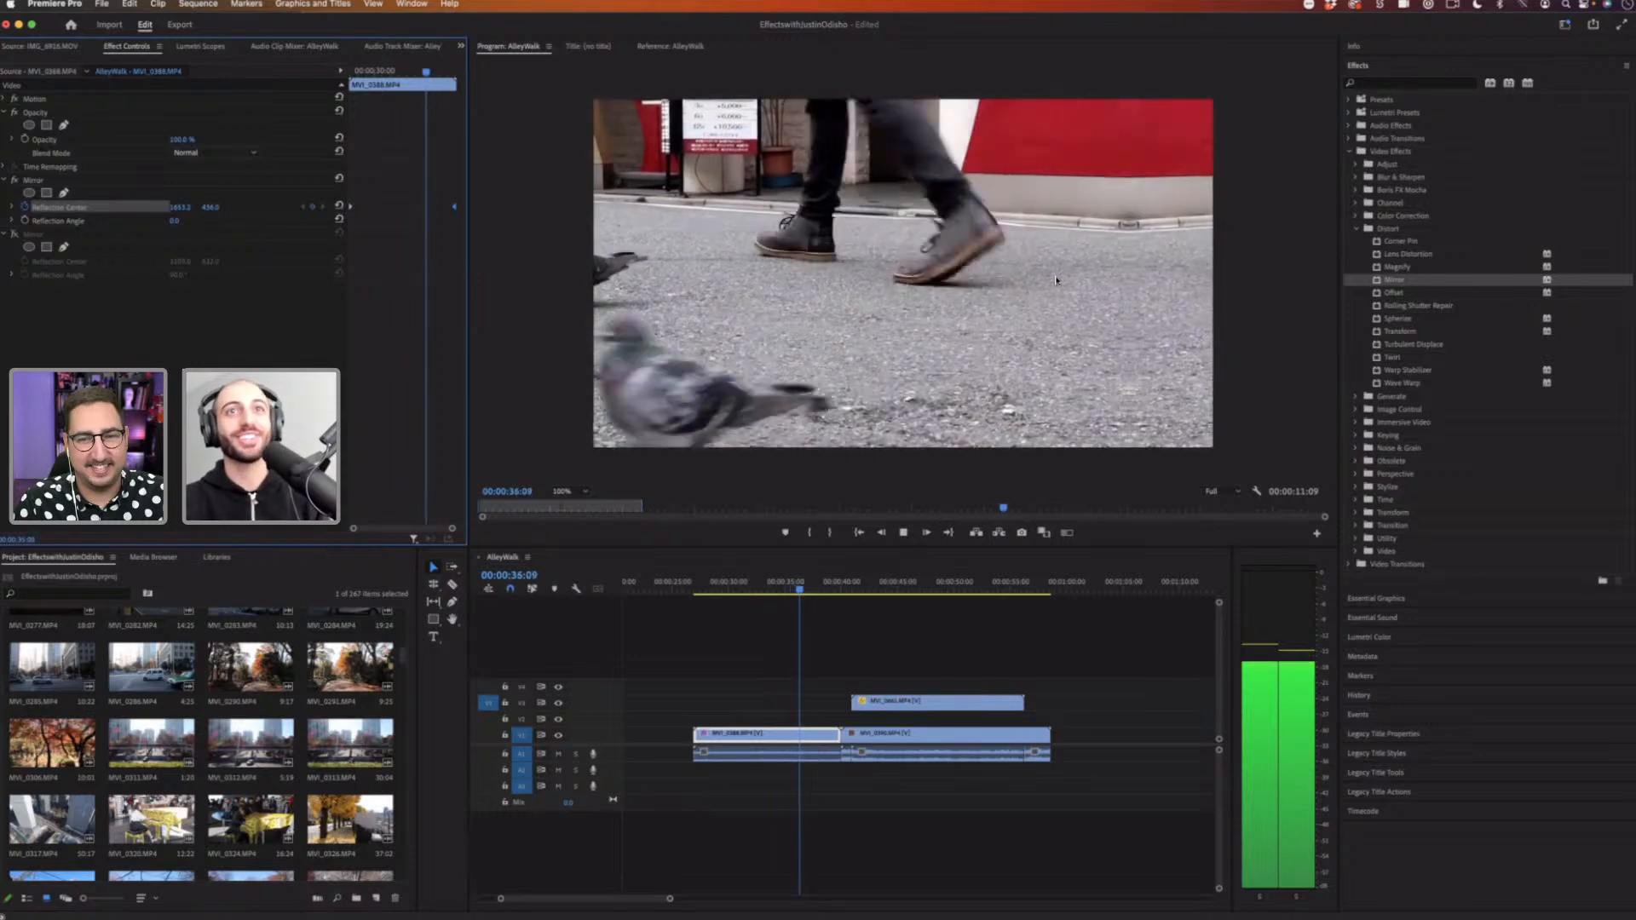
click(758, 589)
Step: Switch the second Mirror effect back on and preview the combined animated mirror
click(14, 233)
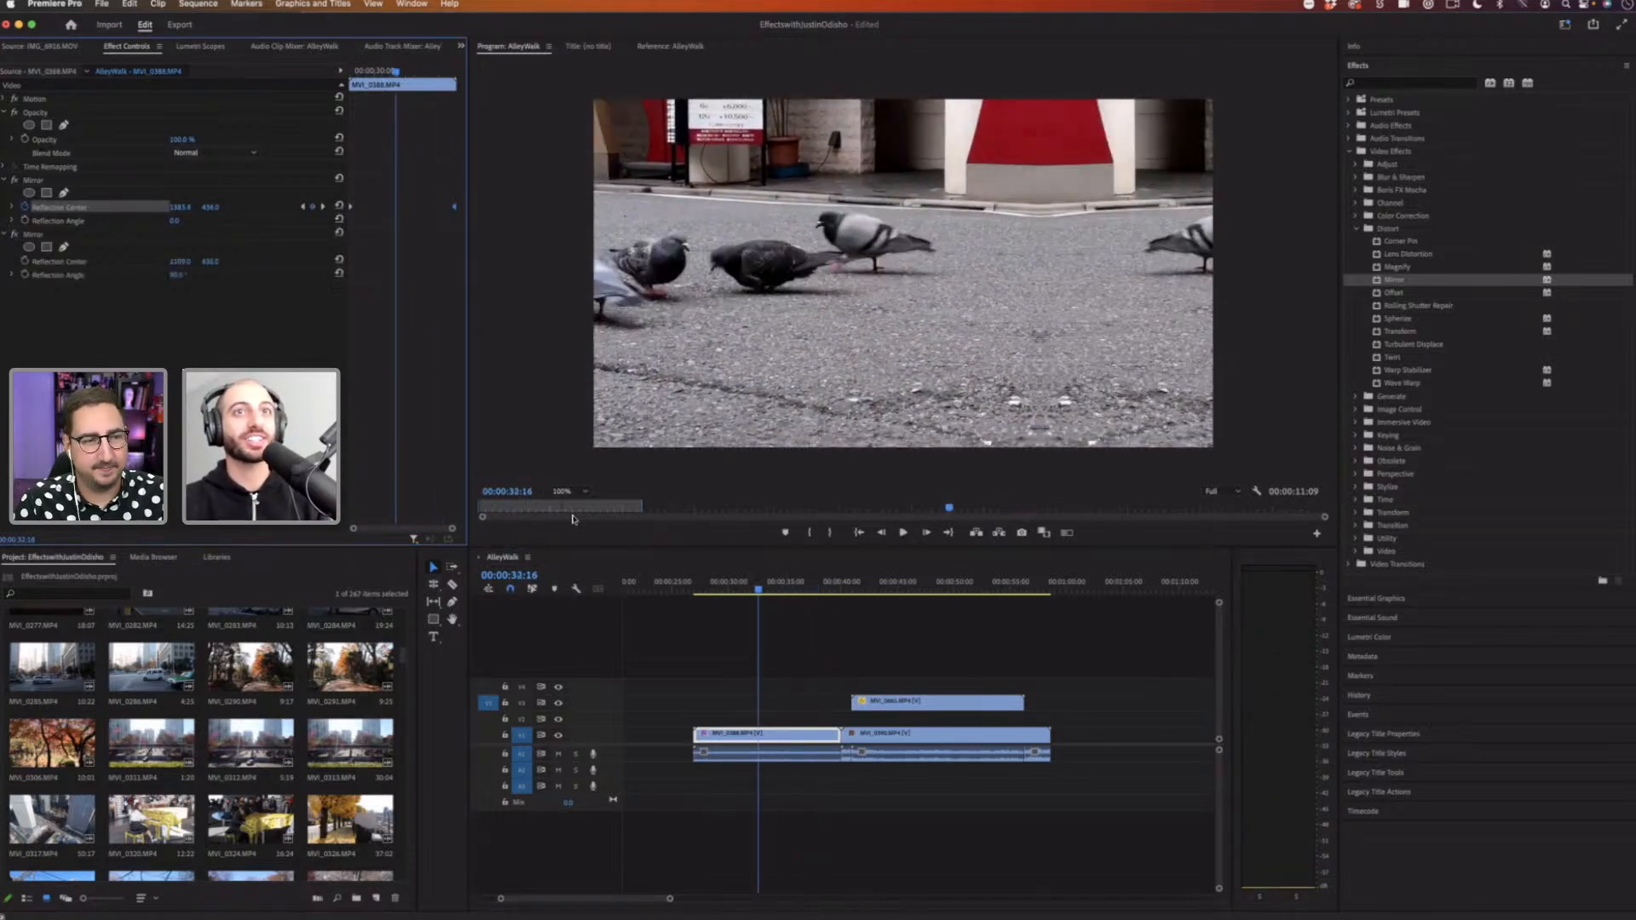
click(722, 588)
key(space)
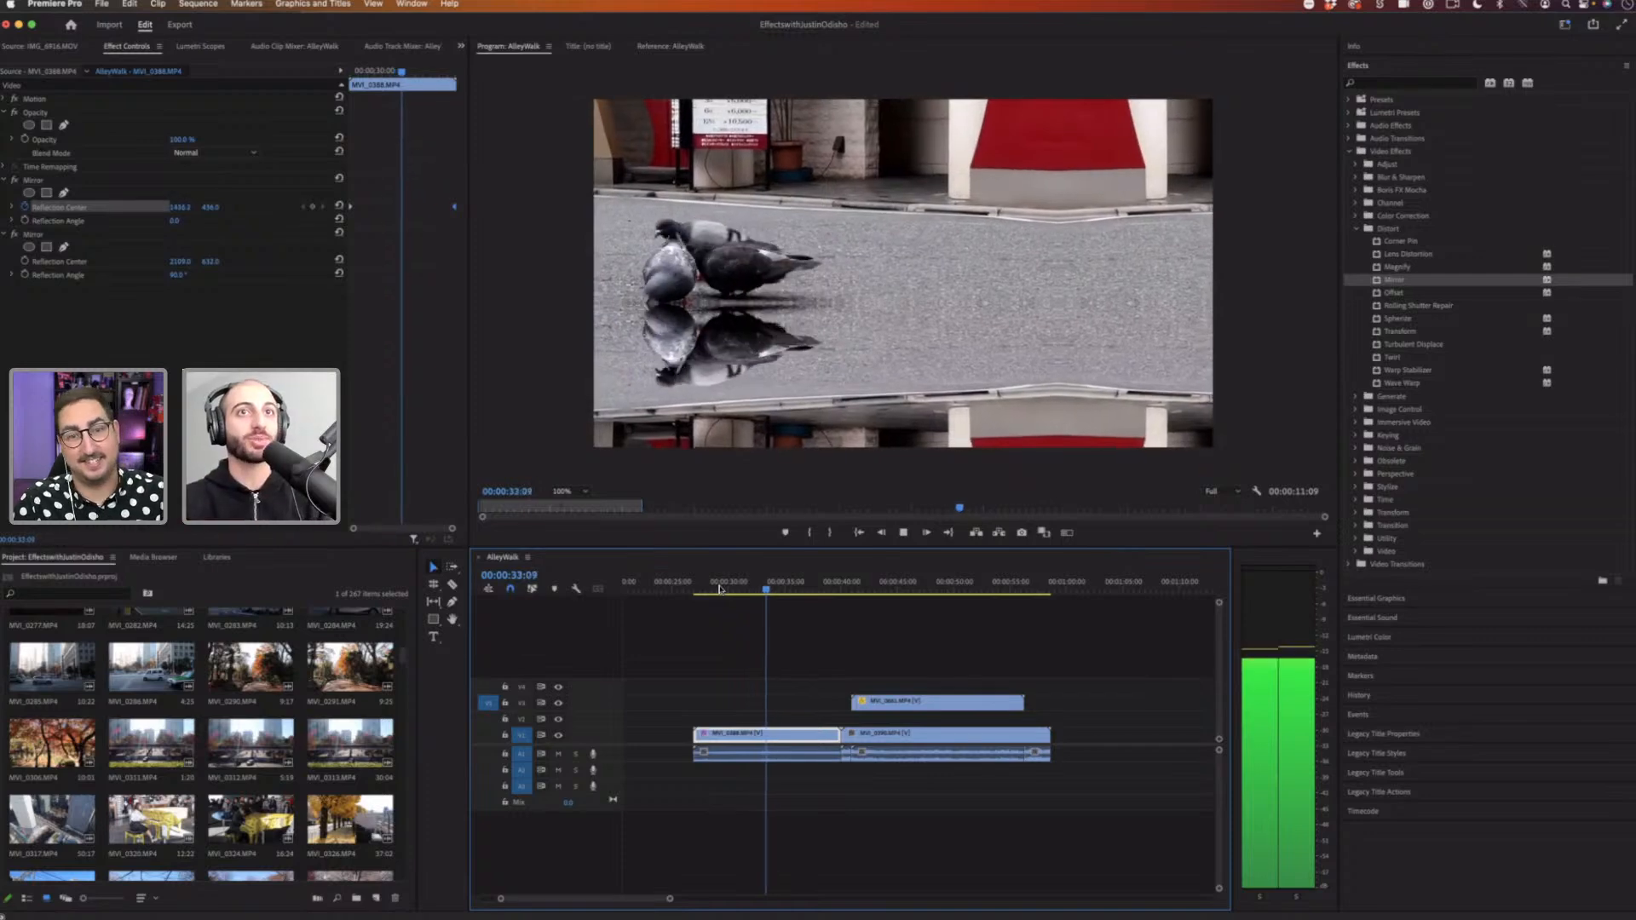
key(space)
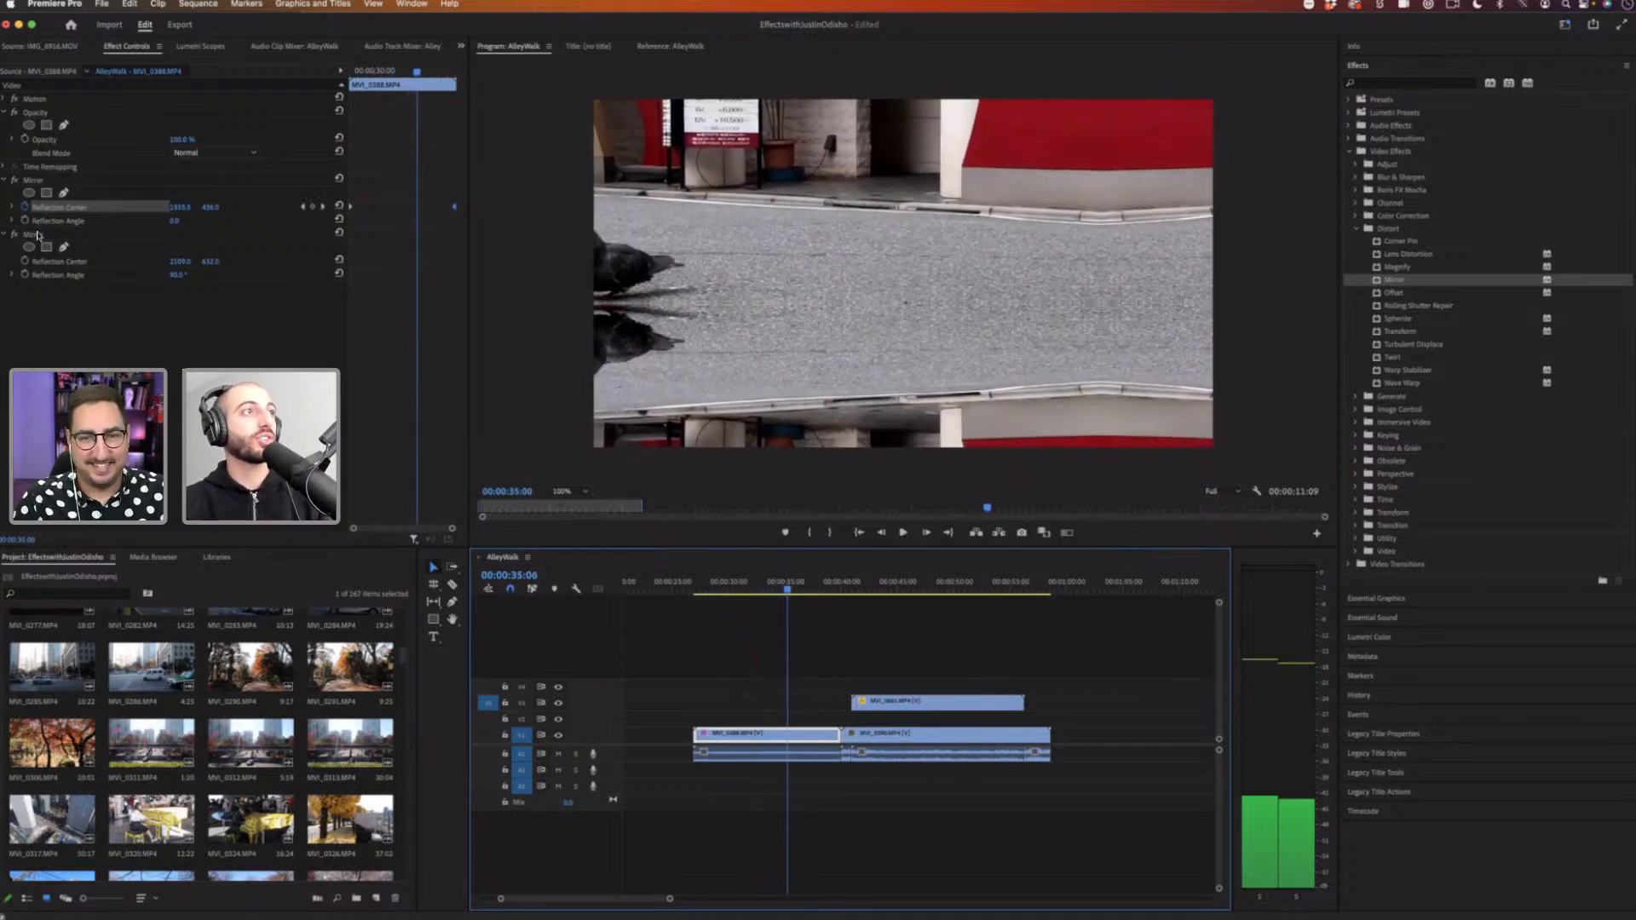
click(59, 208)
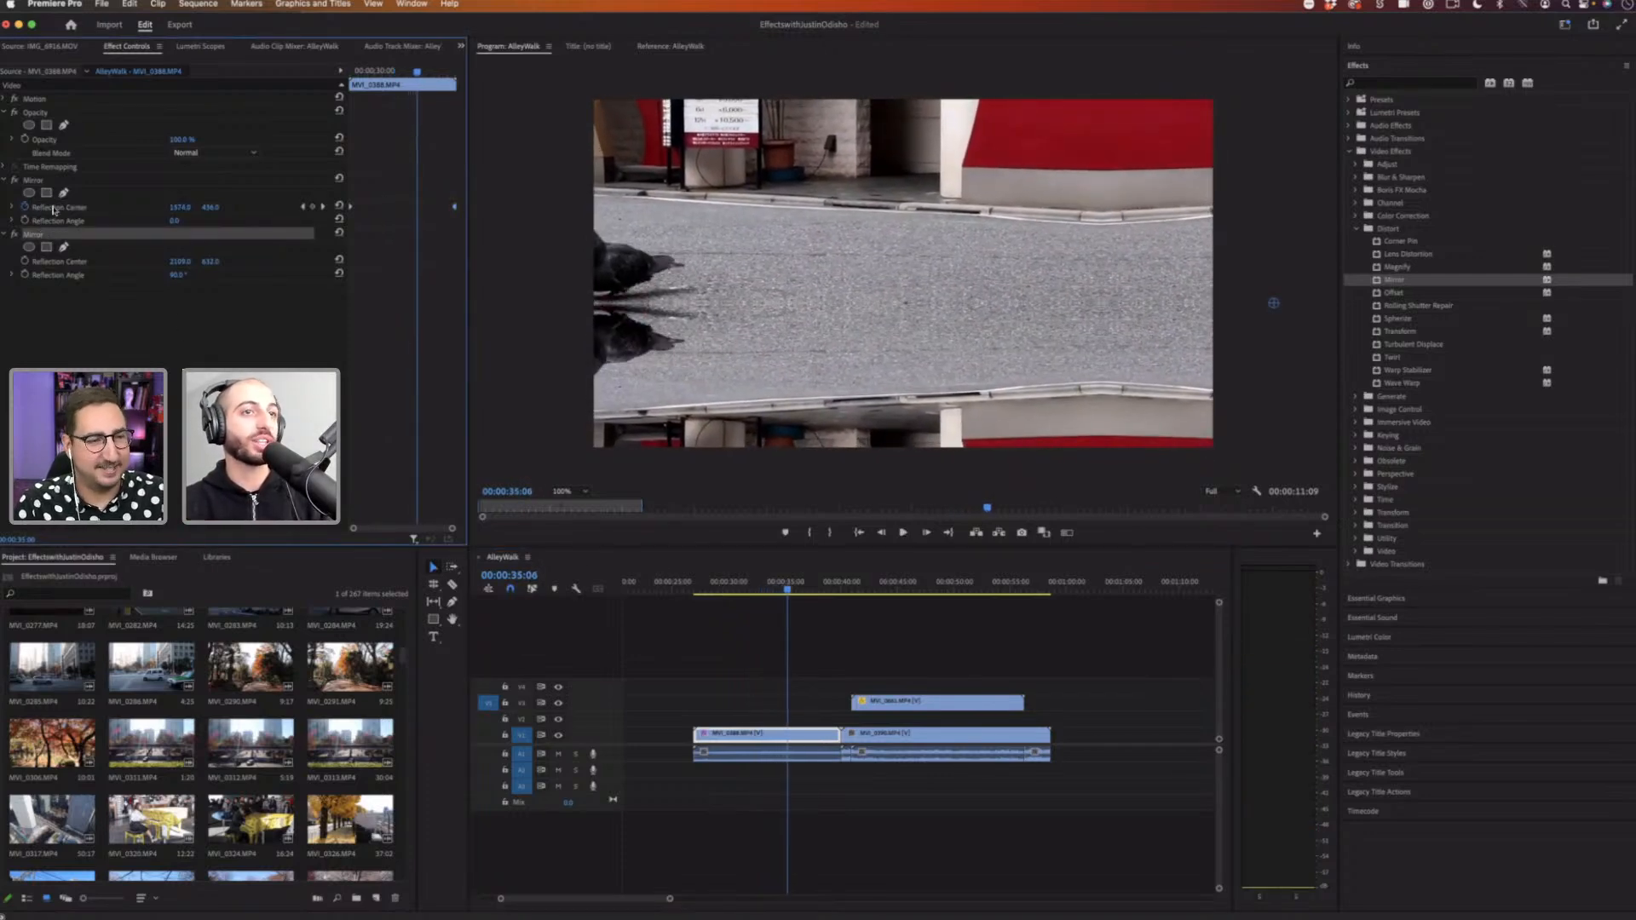
click(707, 587)
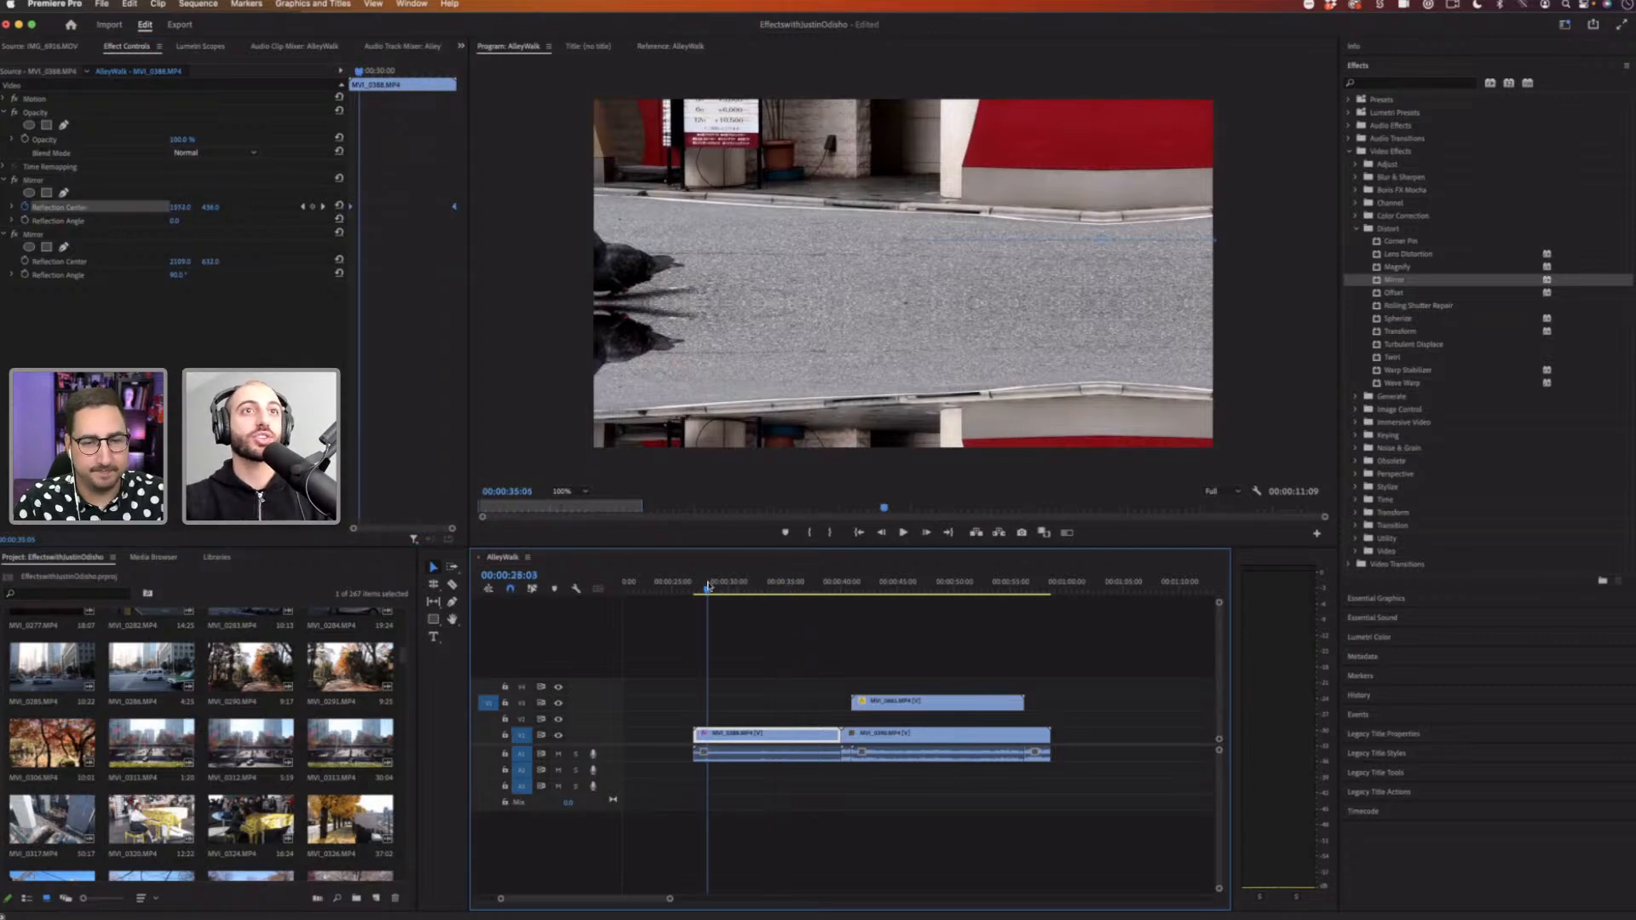
Step: Preview the clip and move the first Mirror effect below the second one in the effect stack
key(space)
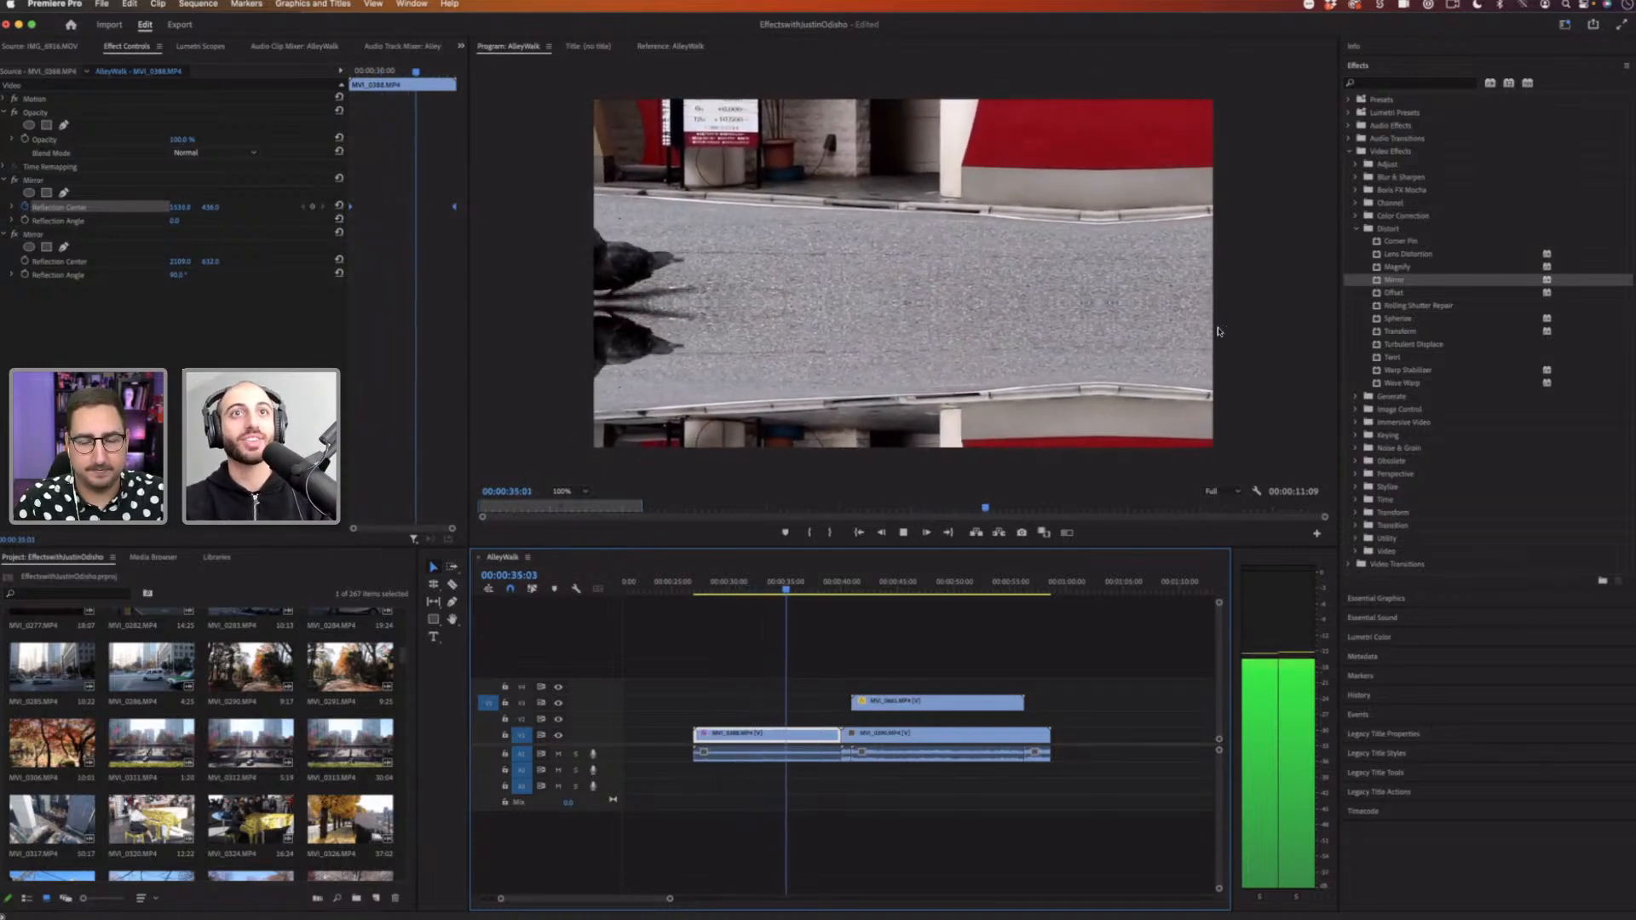
key(space)
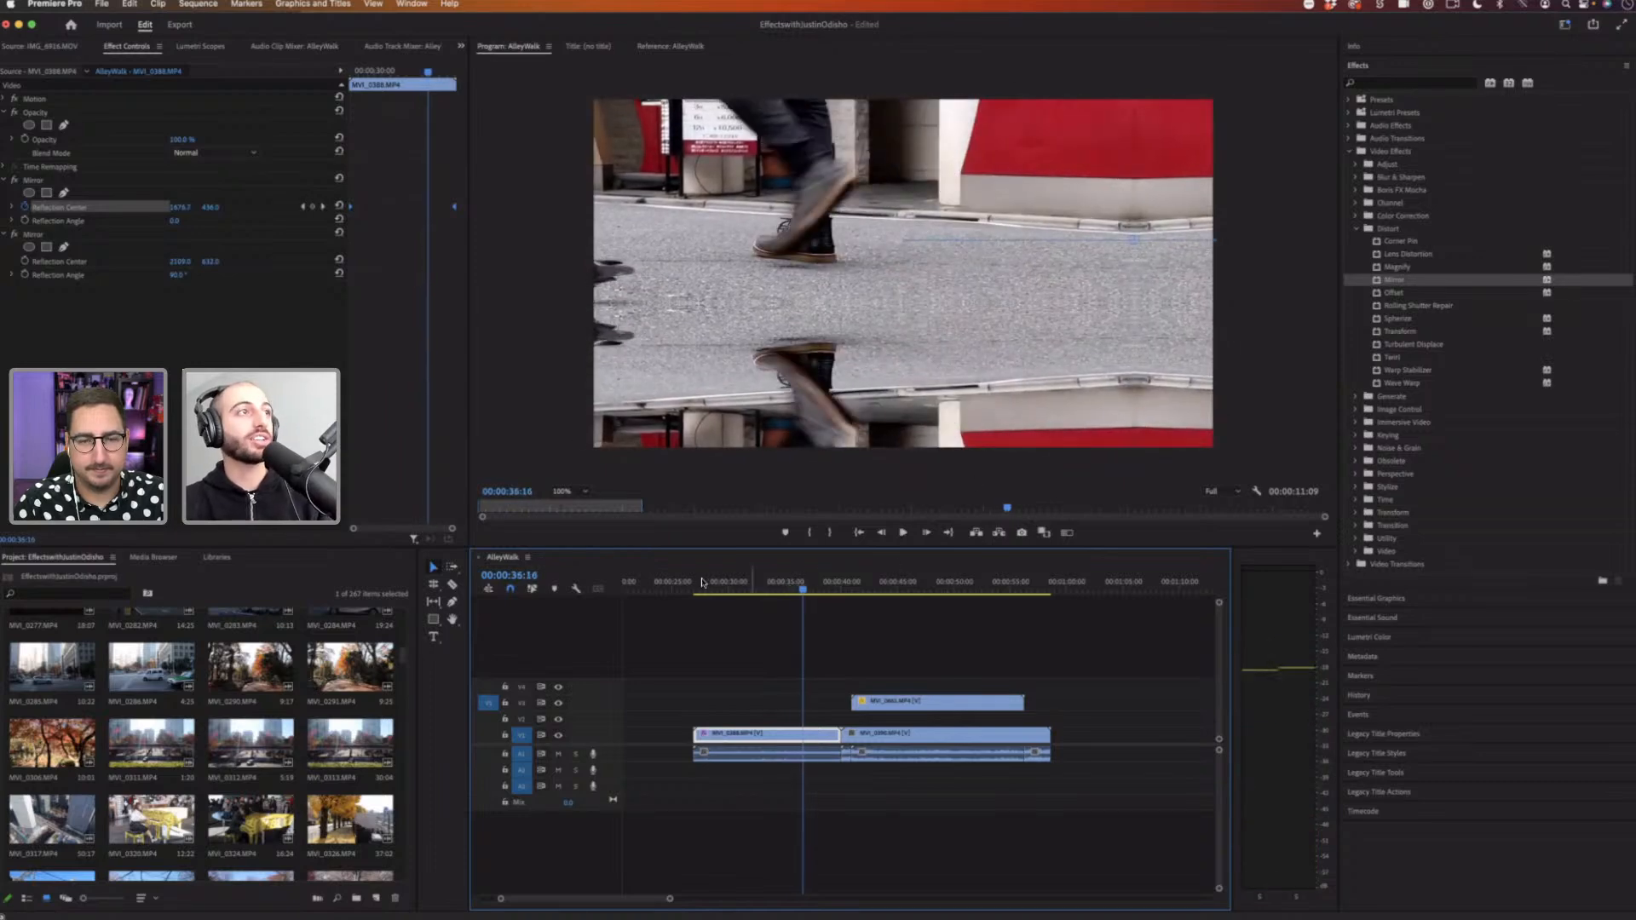
click(702, 582)
click(48, 182)
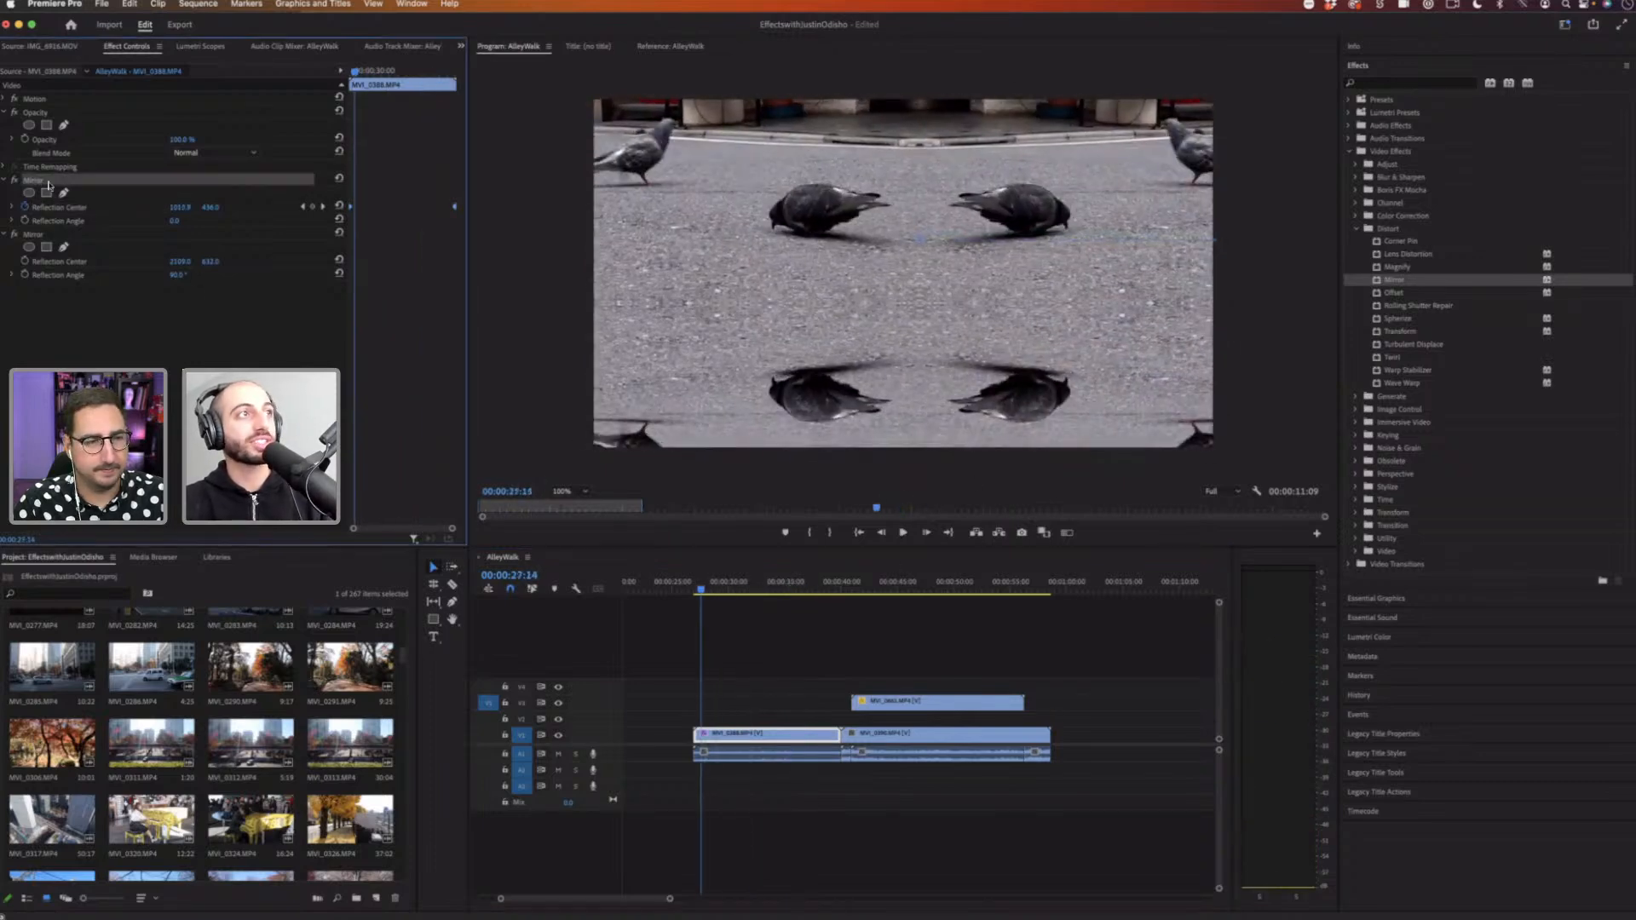
drag(43, 207, 43, 282)
Step: Play back the clip from the start to review the reordered Mirror effects
click(711, 584)
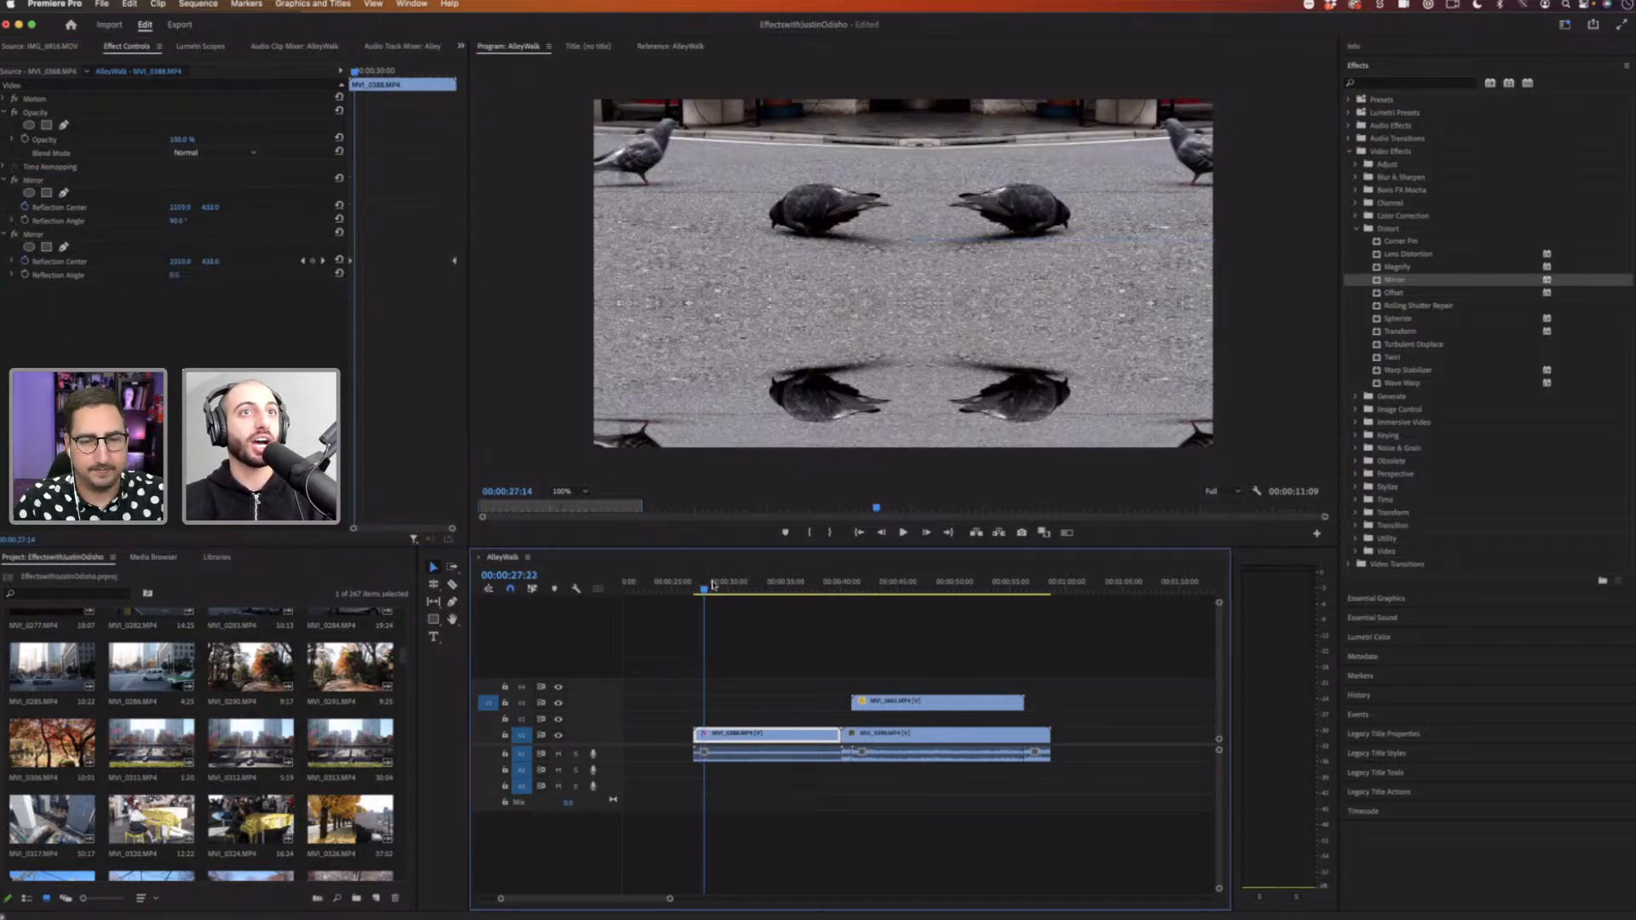
click(706, 586)
key(space)
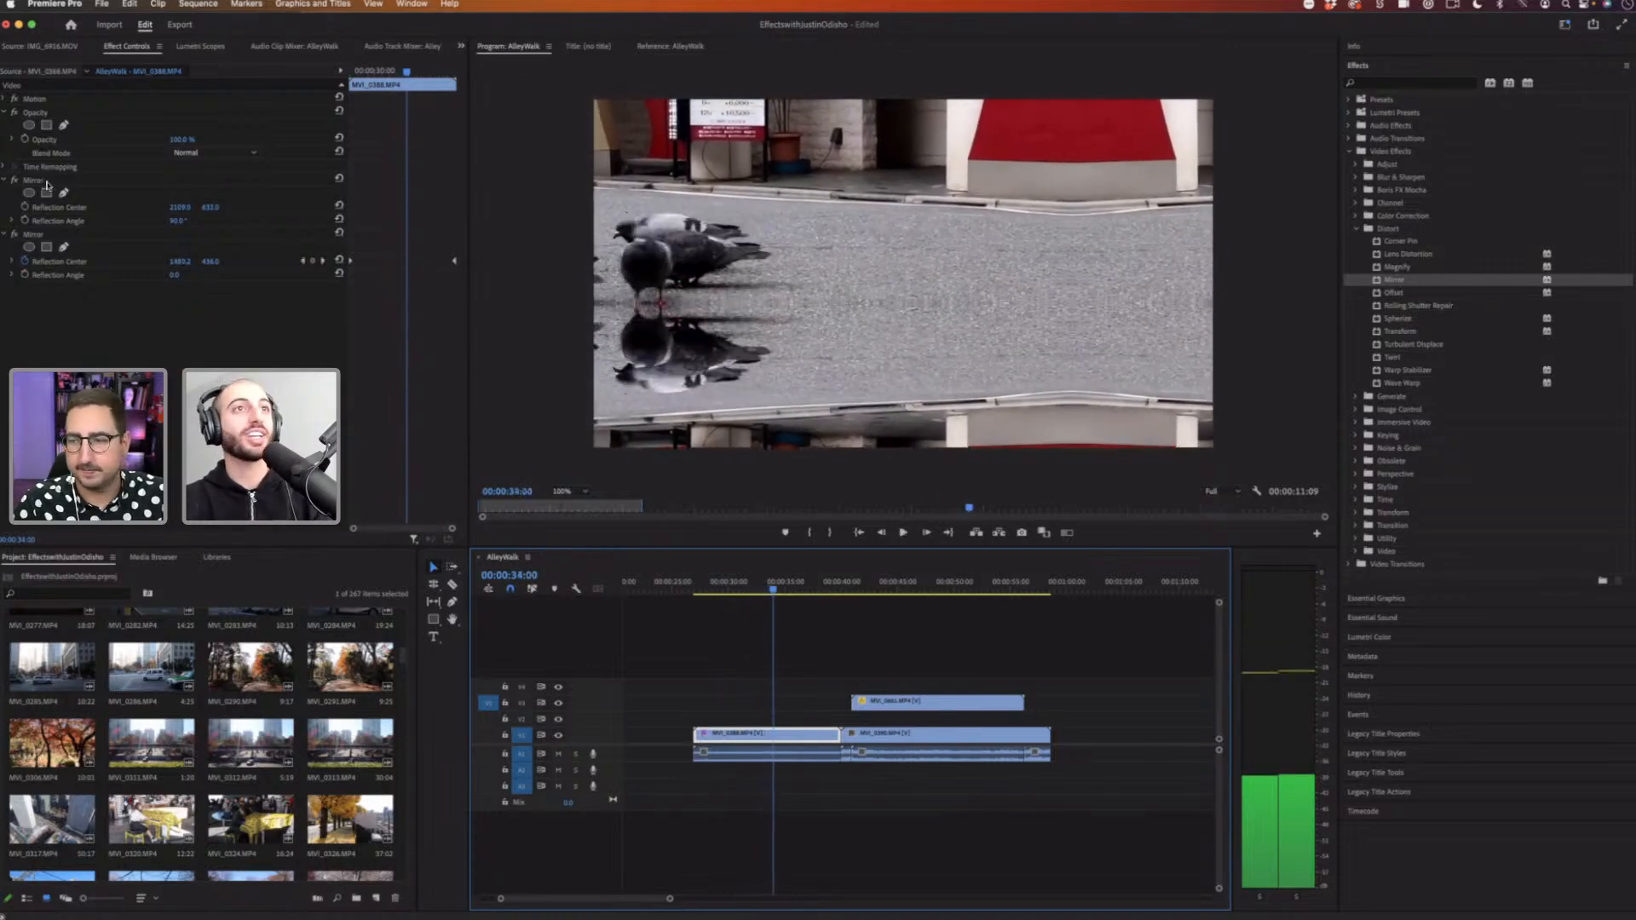
key(space)
Step: Delete both Mirror effects from the clip and search the effects list for offset
click(56, 181)
key(Delete)
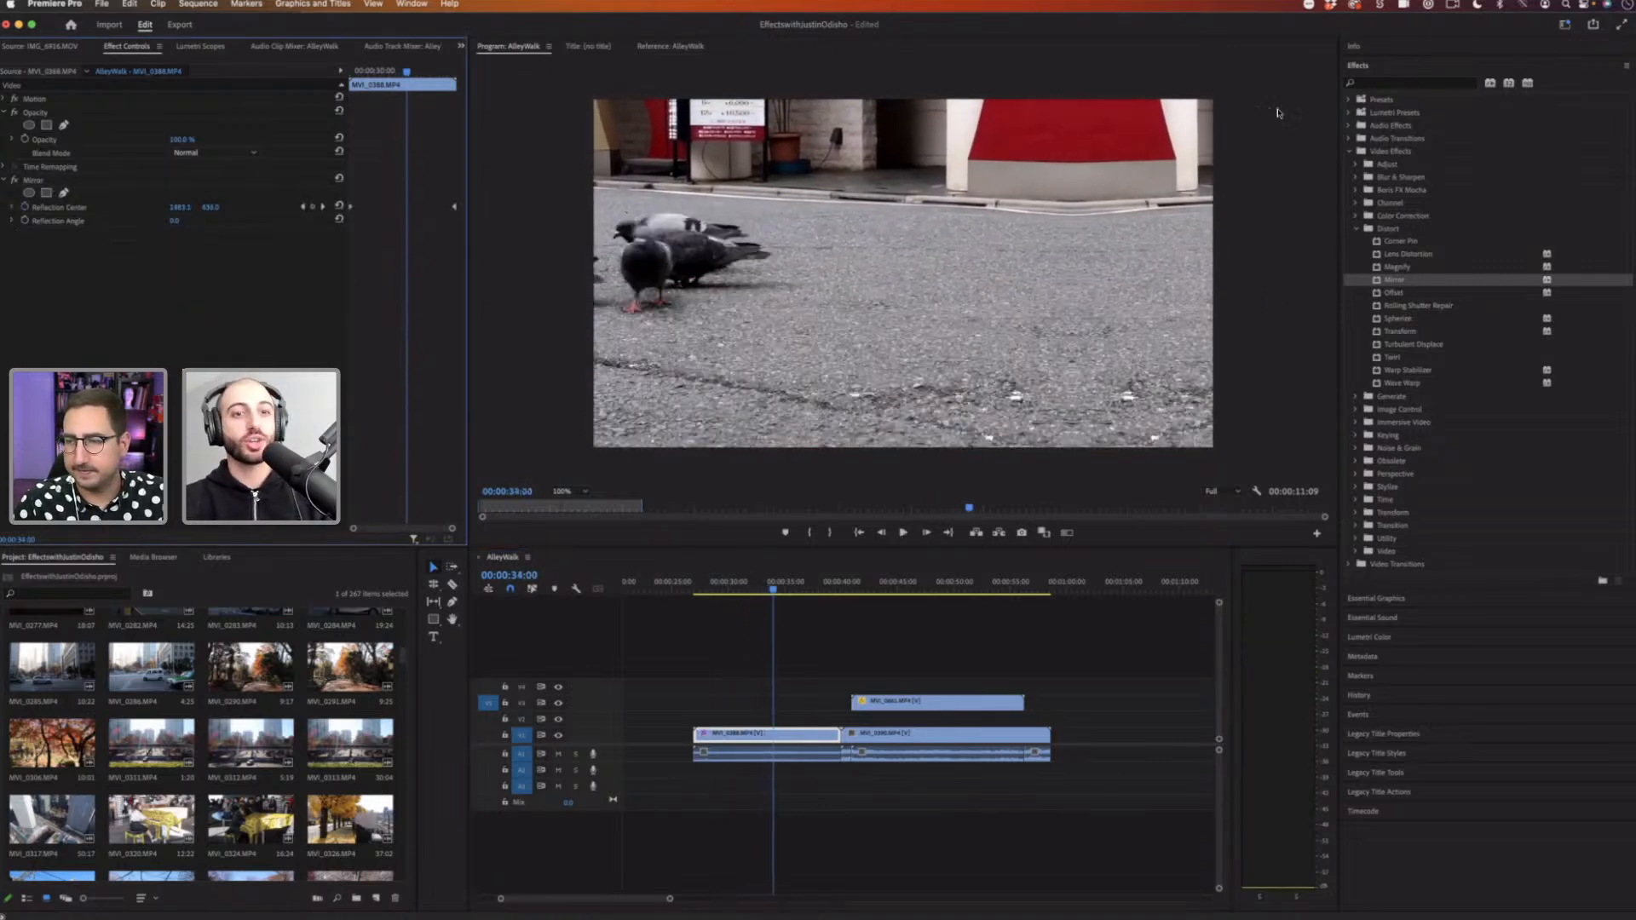
key(Delete)
click(1419, 82)
text(offset)
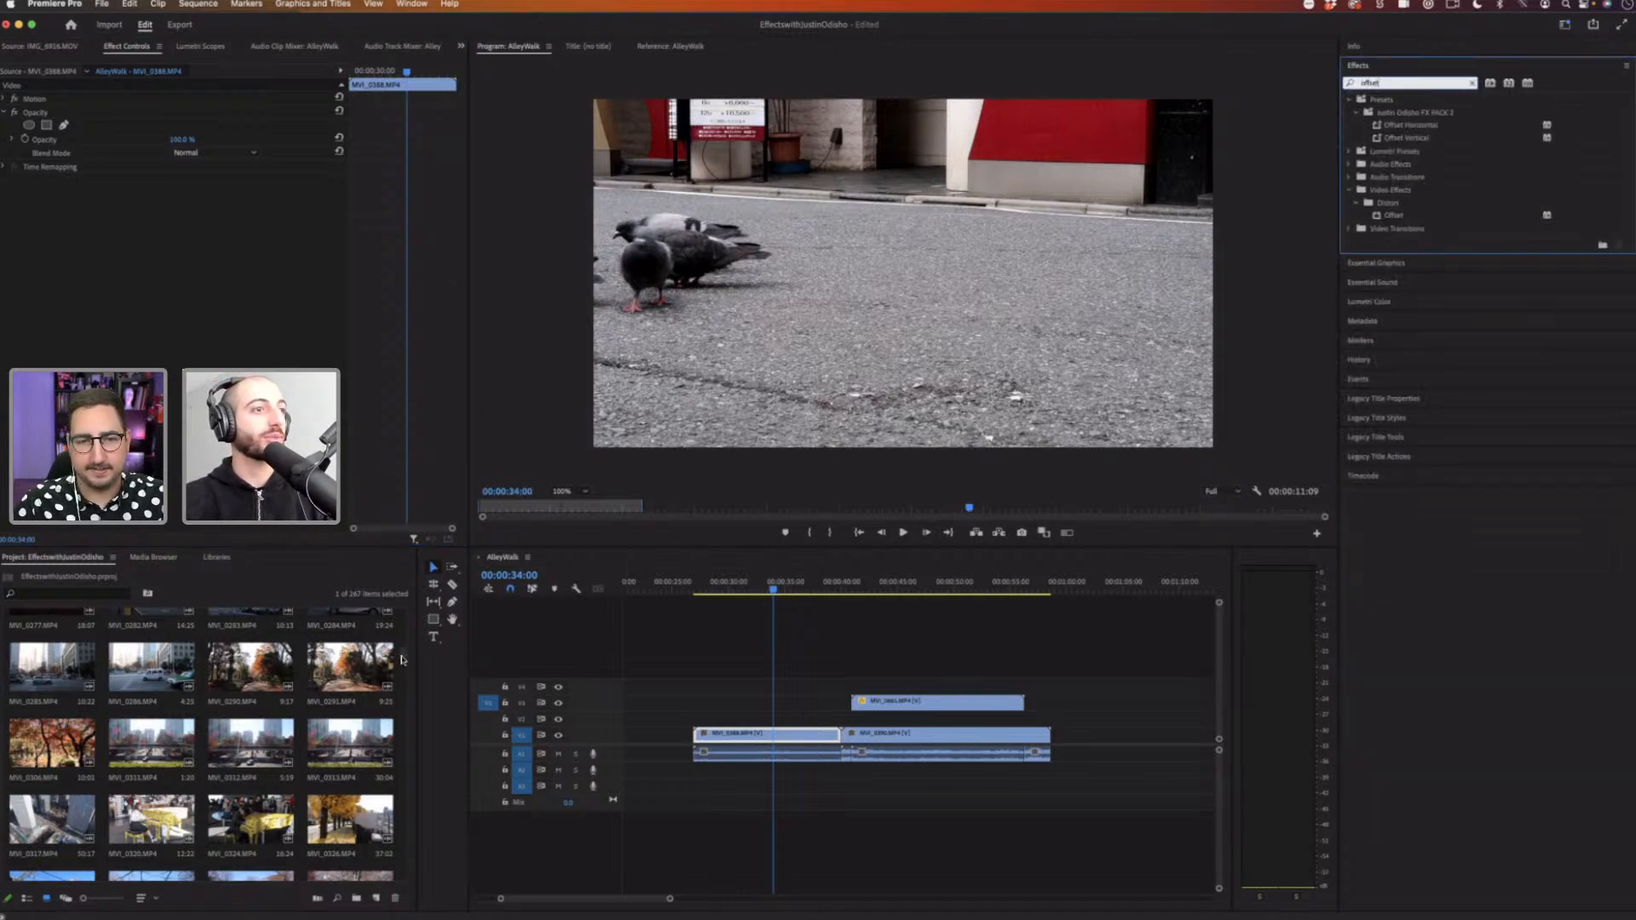
Step: Place the piano clip at the start of the sequence above the first clip and delete the remaining clips
drag(251, 818, 920, 711)
drag(1050, 659, 968, 781)
key(Delete)
click(743, 588)
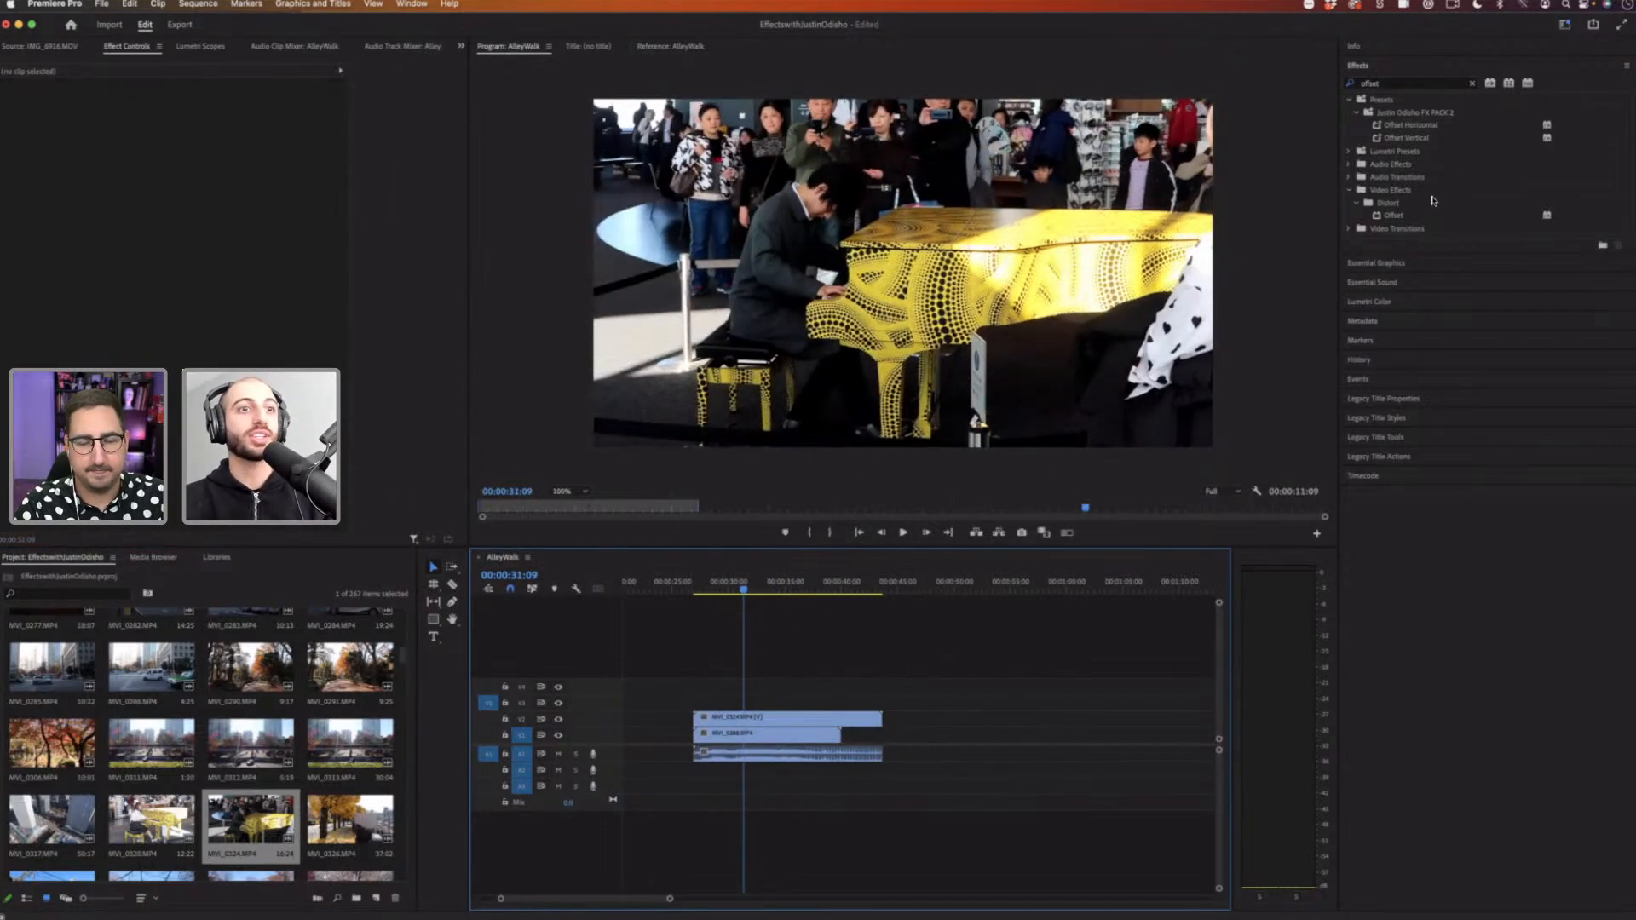
Step: Apply the Offset effect to the piano clip and shift its center to split the frame into four tiles
drag(1406, 215, 767, 724)
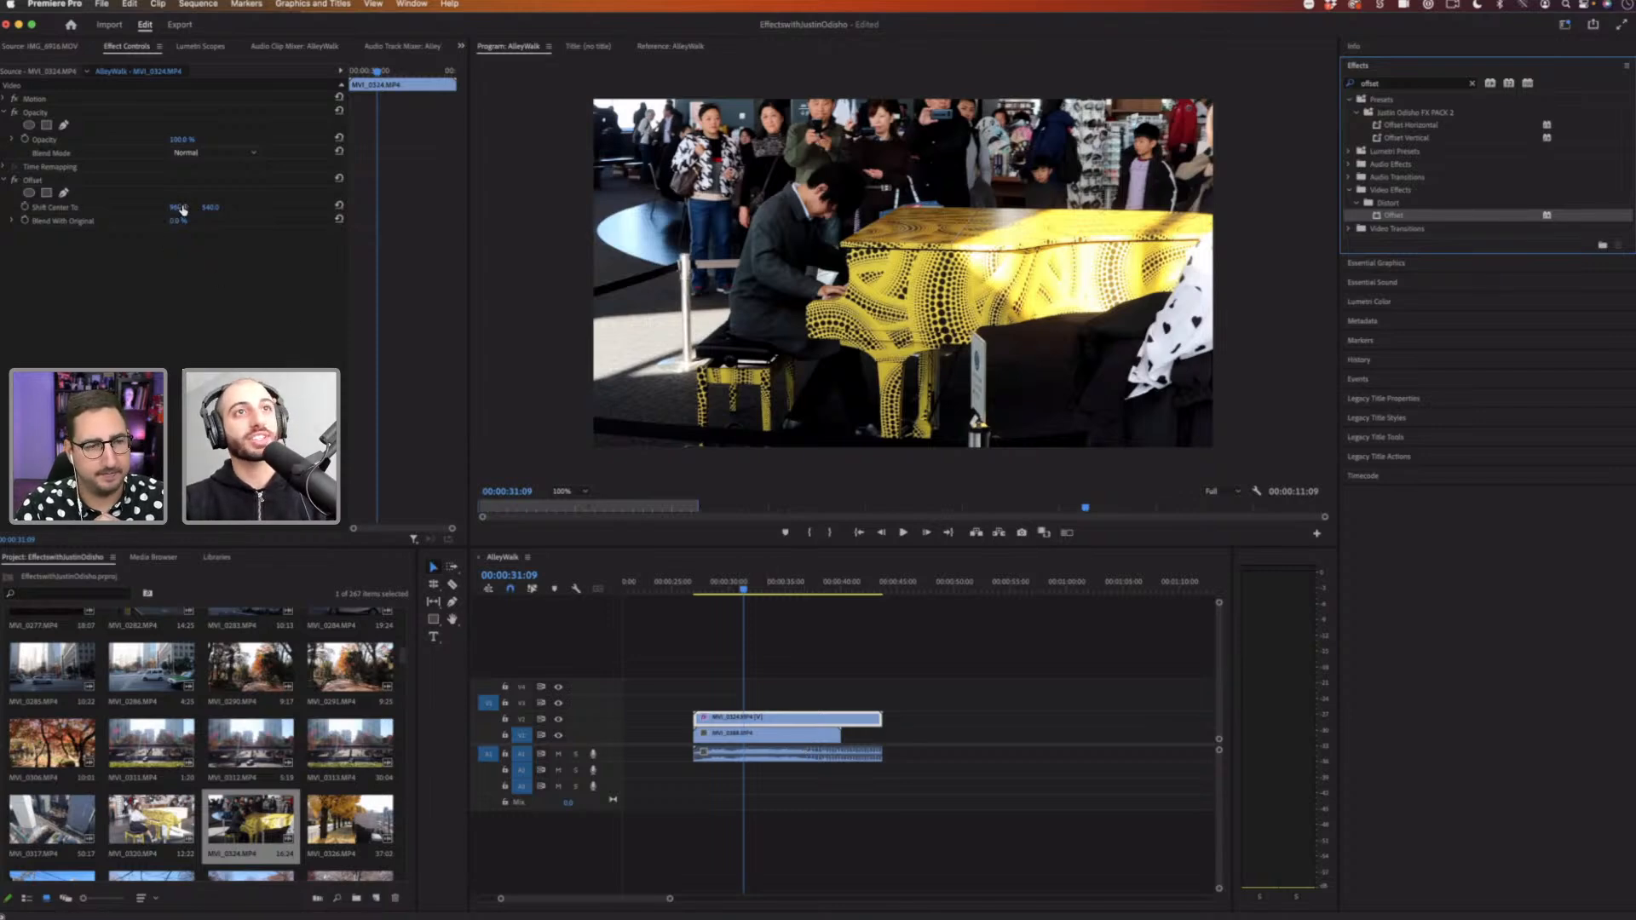
drag(178, 207, 380, 207)
drag(181, 207, 335, 207)
drag(206, 207, 136, 207)
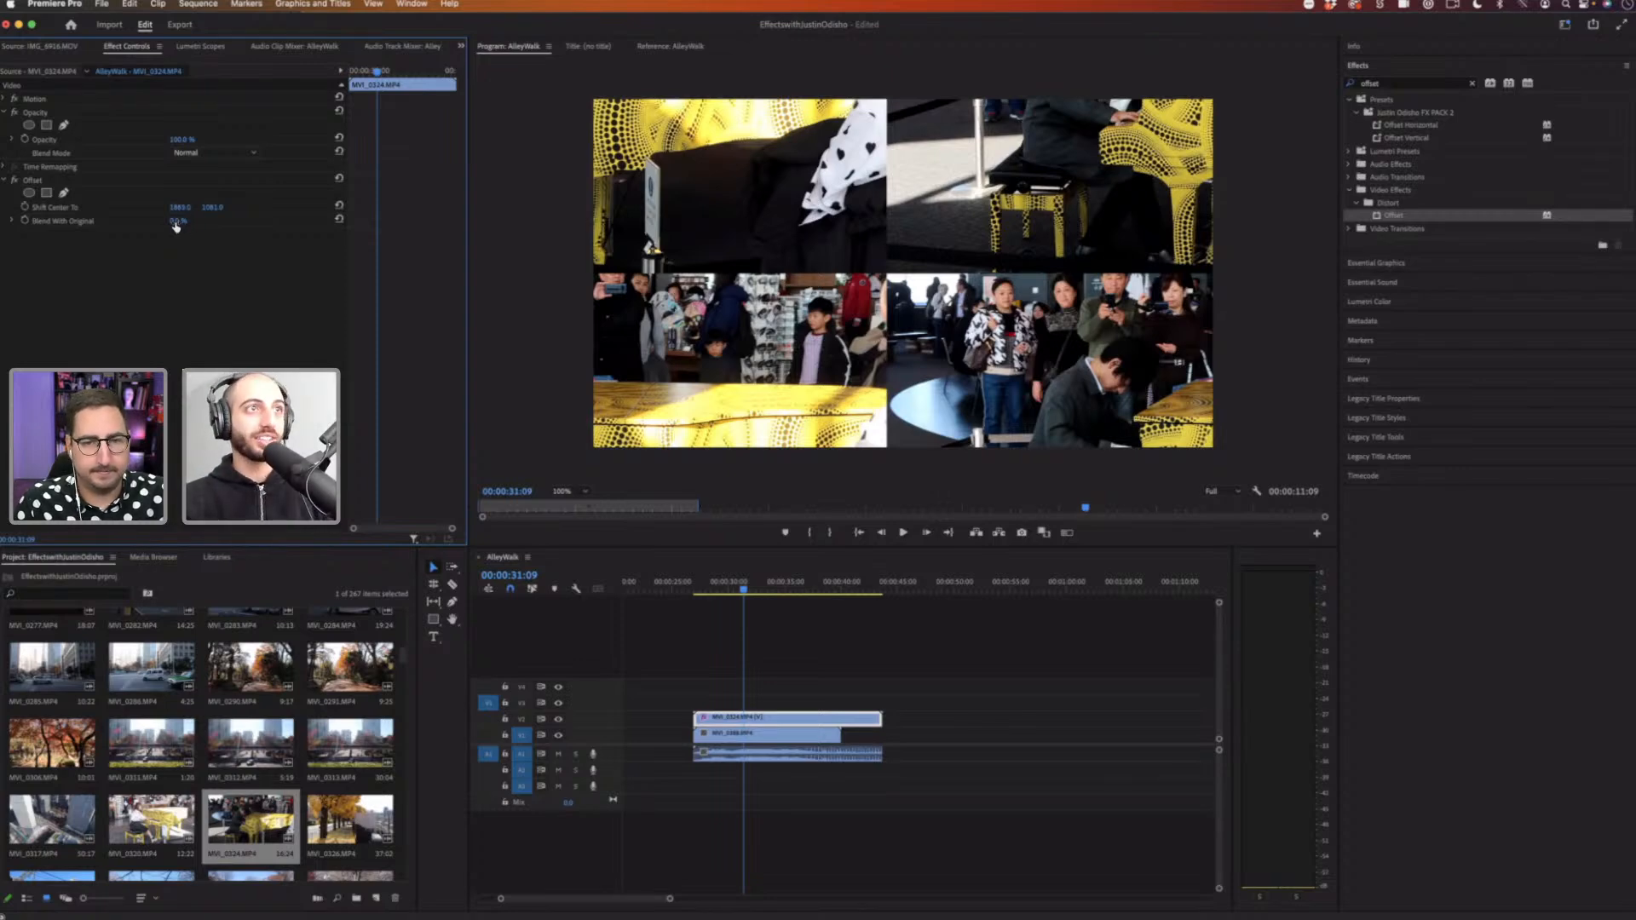
mouse_move(178, 221)
mouse_down()
mouse_move(263, 220)
mouse_move(174, 221)
mouse_up()
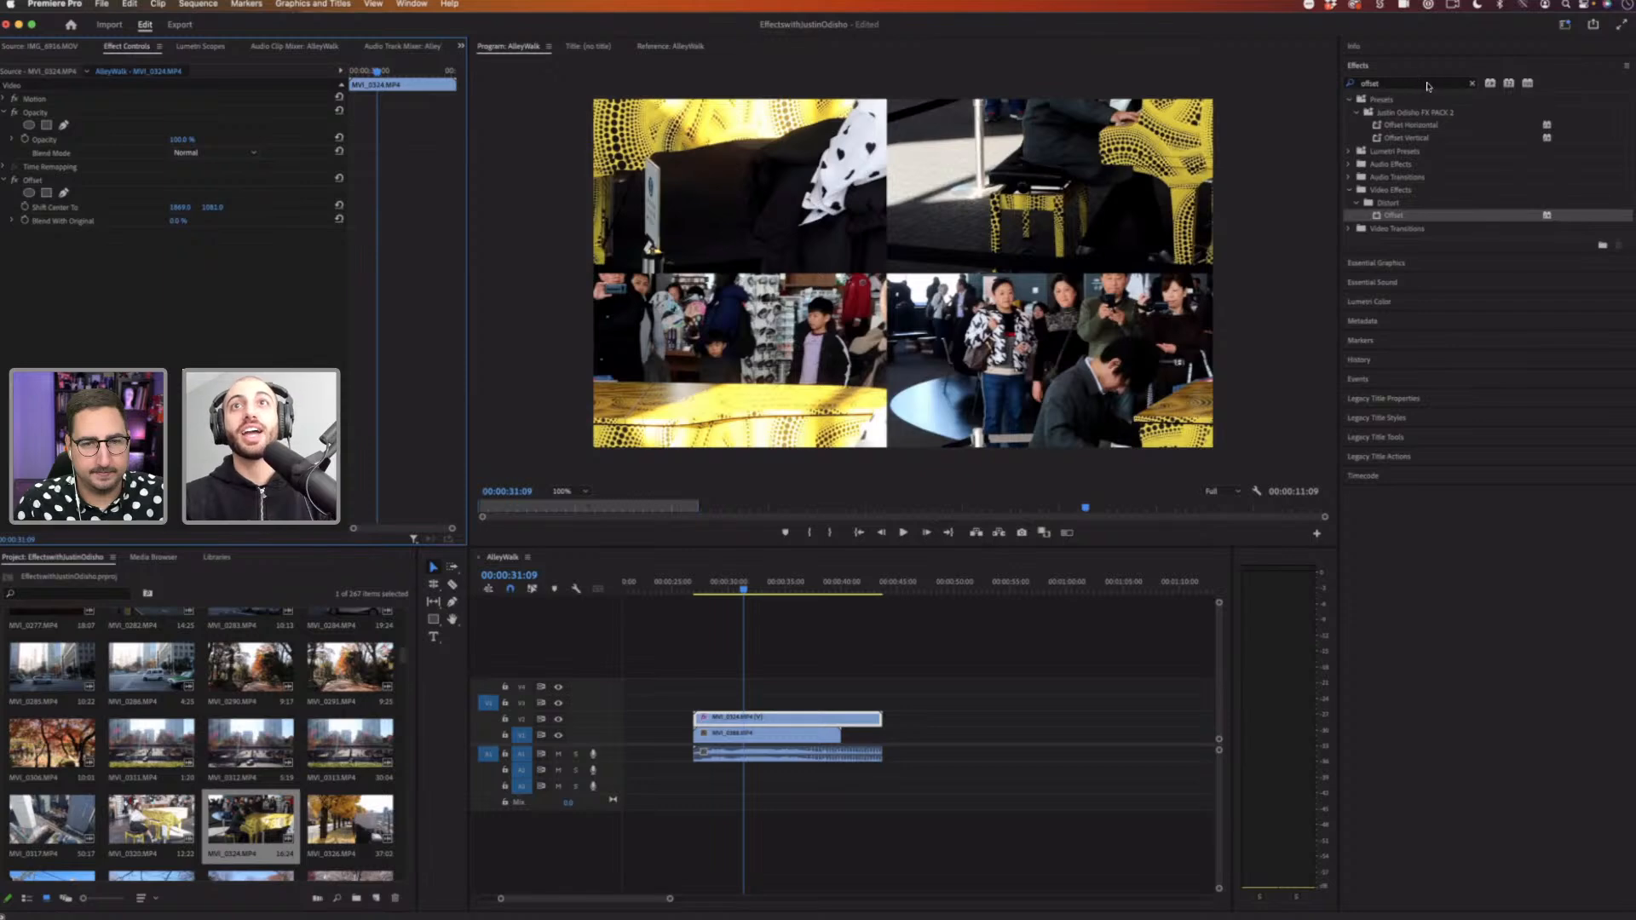
Step: Search for Gaussian Blur, apply it to the piano clip, and set its Blurriness to about 90
click(1473, 83)
click(1415, 81)
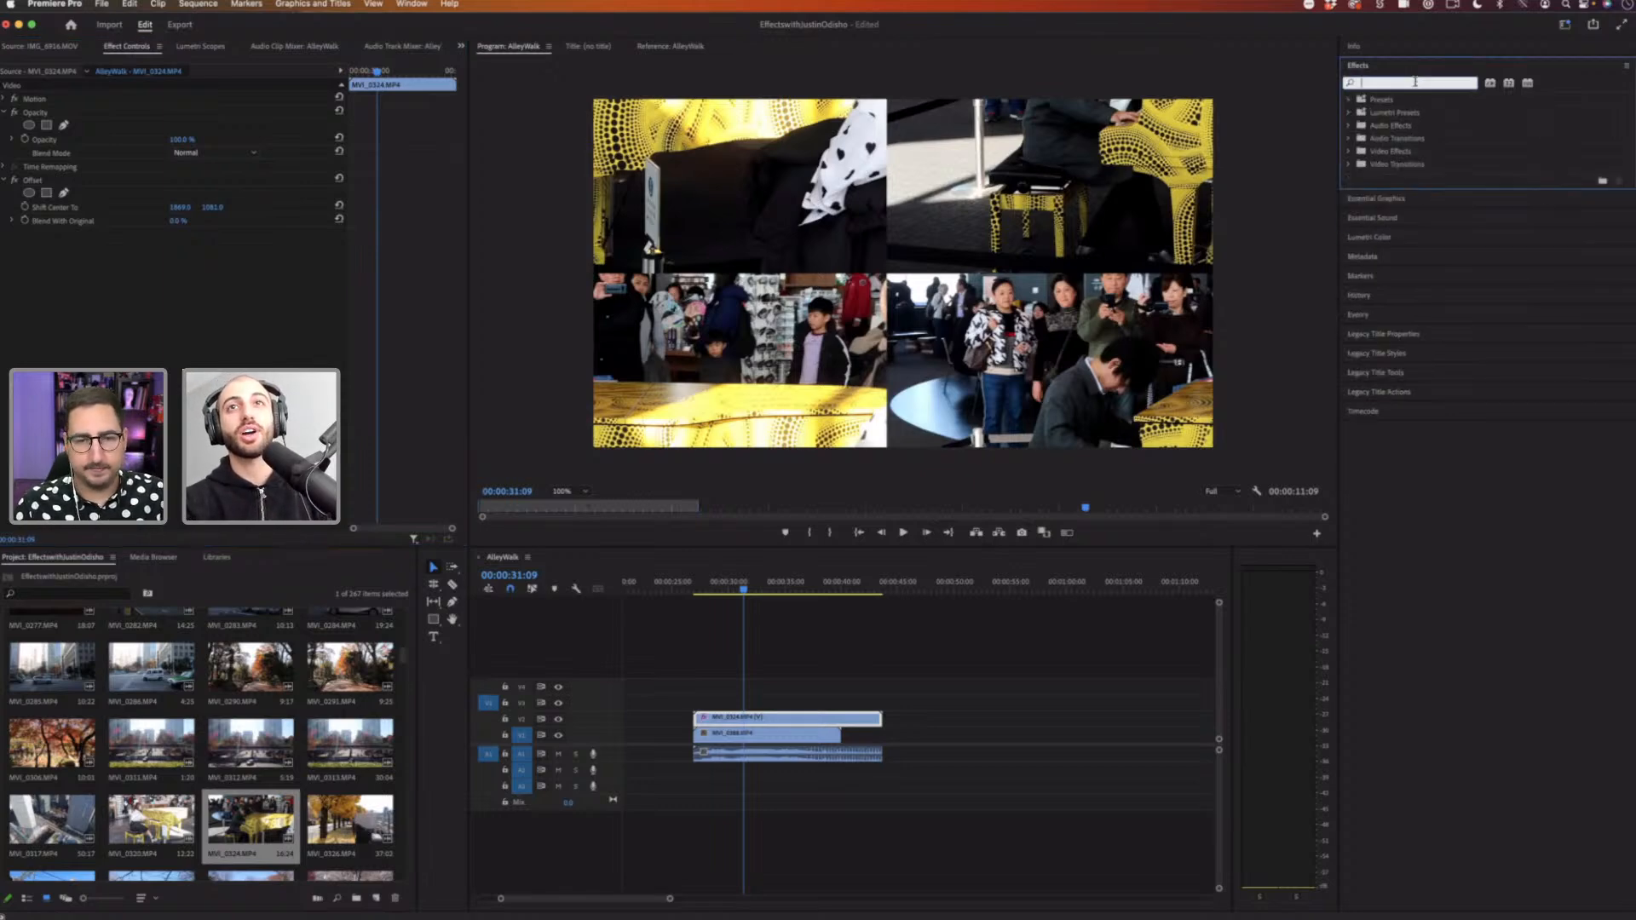
text(gaussian)
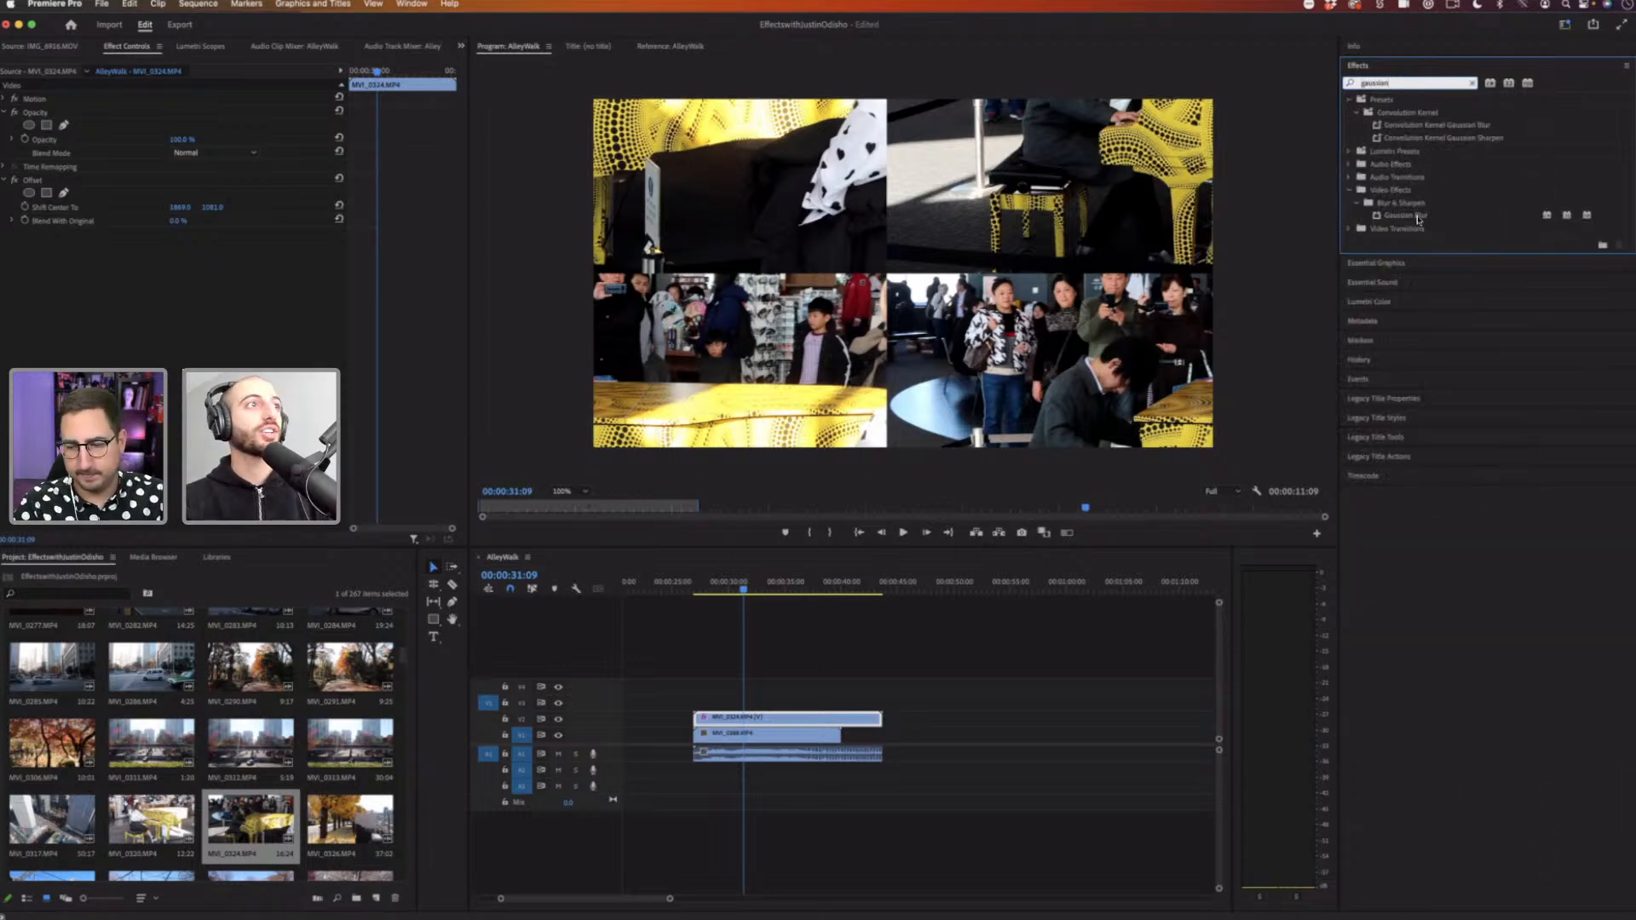
drag(1419, 220, 151, 320)
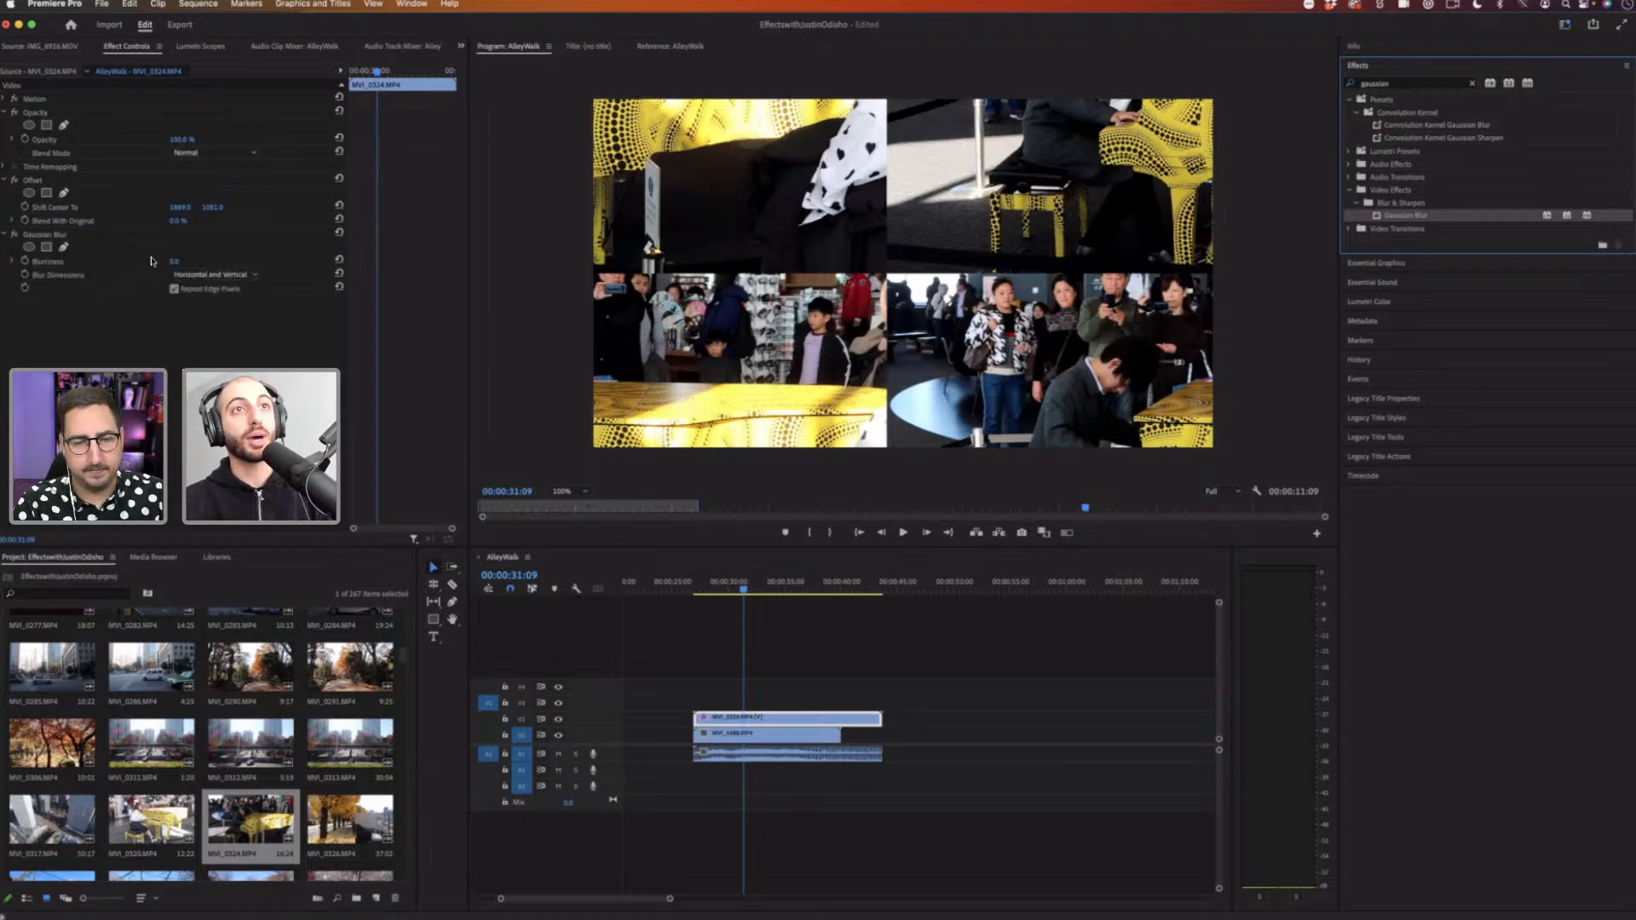
drag(175, 262, 230, 261)
key(super+z)
click(35, 237)
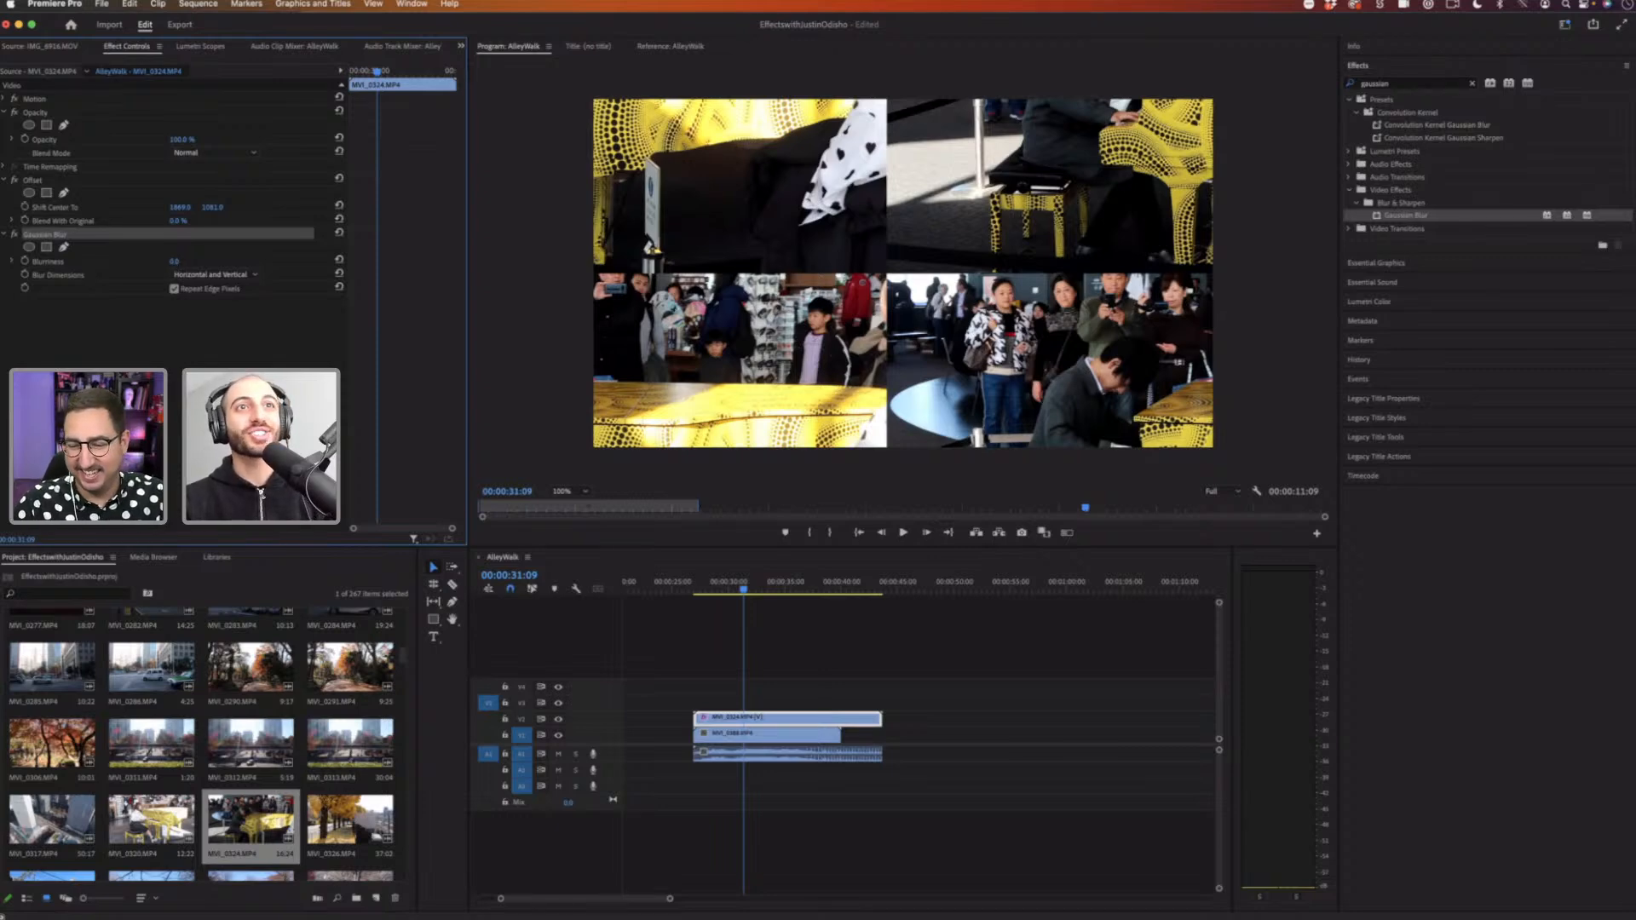
drag(175, 261, 188, 261)
click(720, 585)
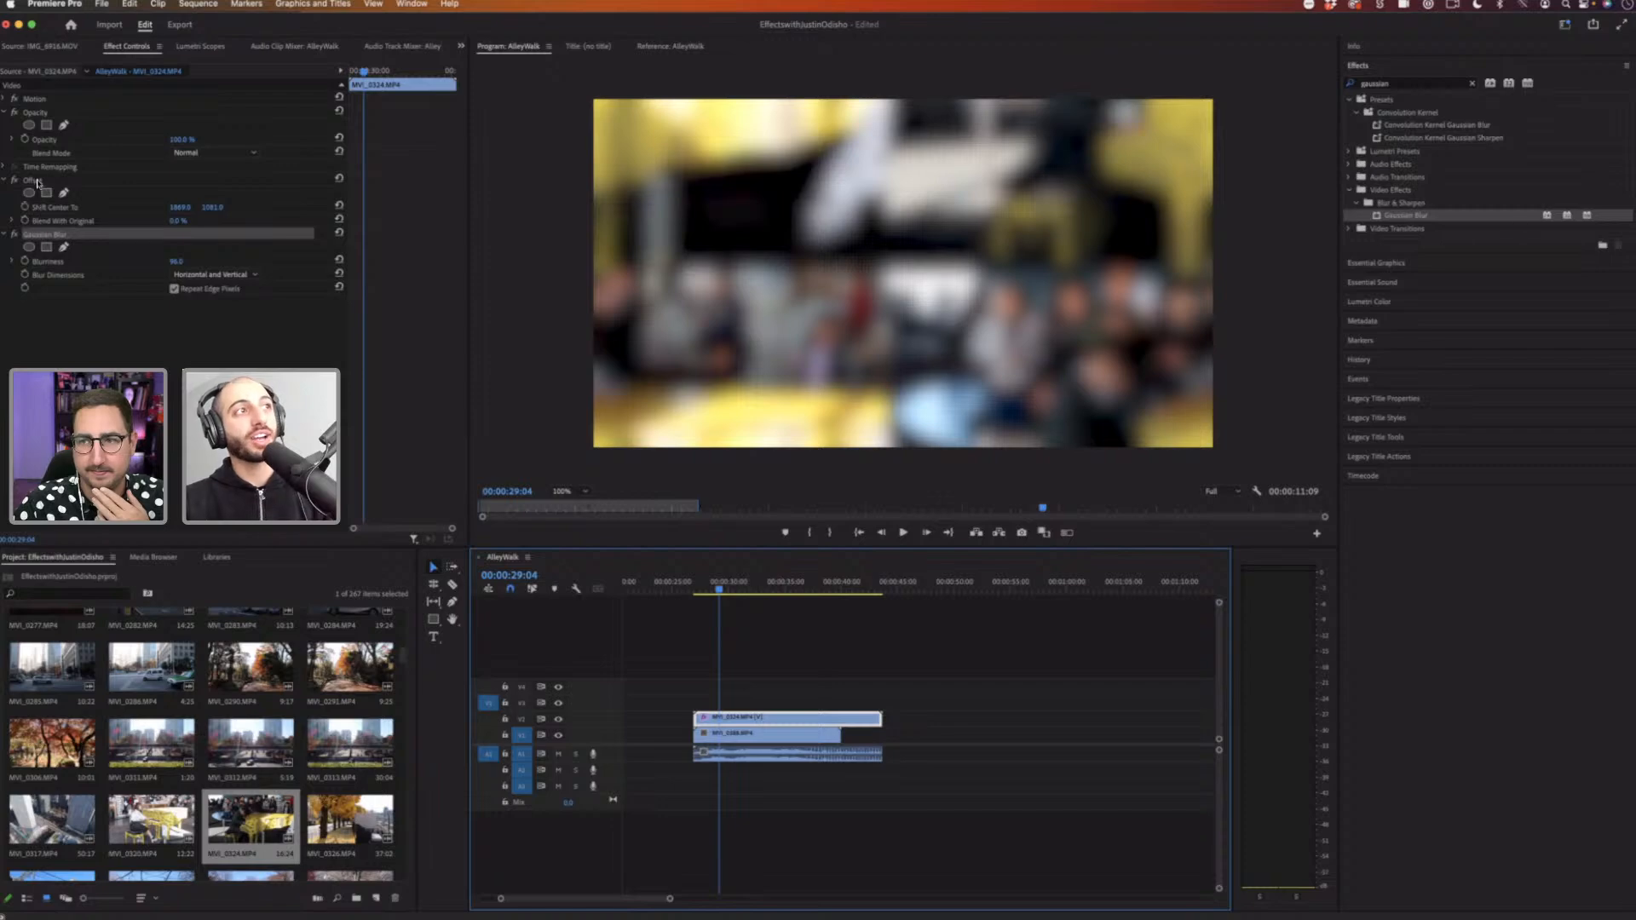
Step: Move the Offset effect below Gaussian Blur, preview it, and adjust the Offset's horizontal shift
drag(34, 179, 69, 299)
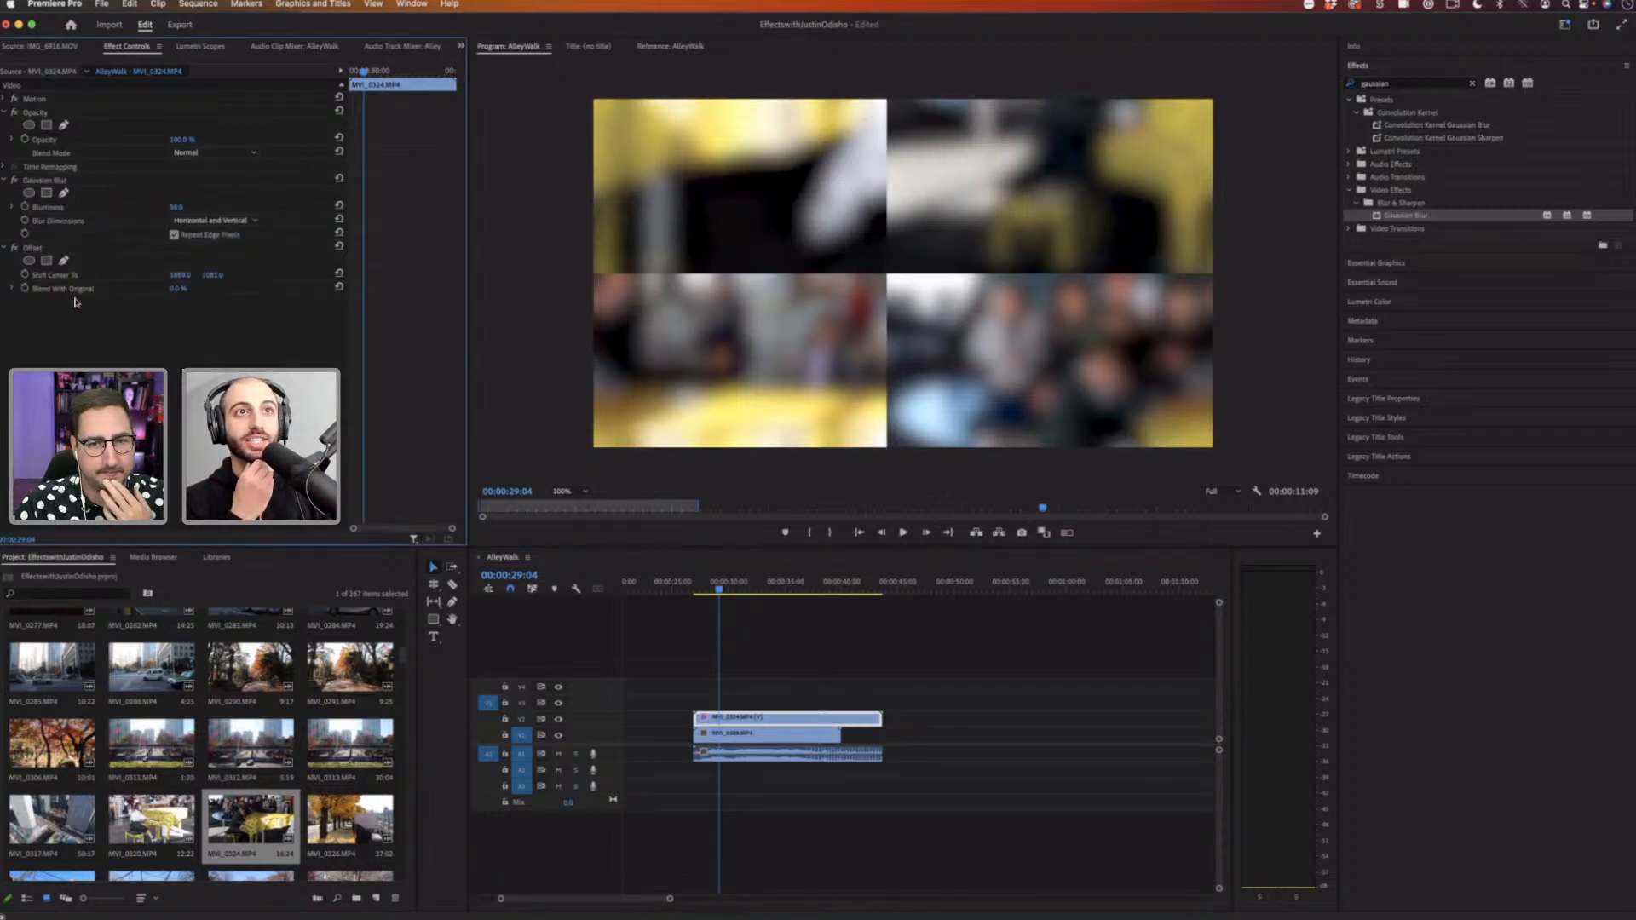
key(space)
click(15, 248)
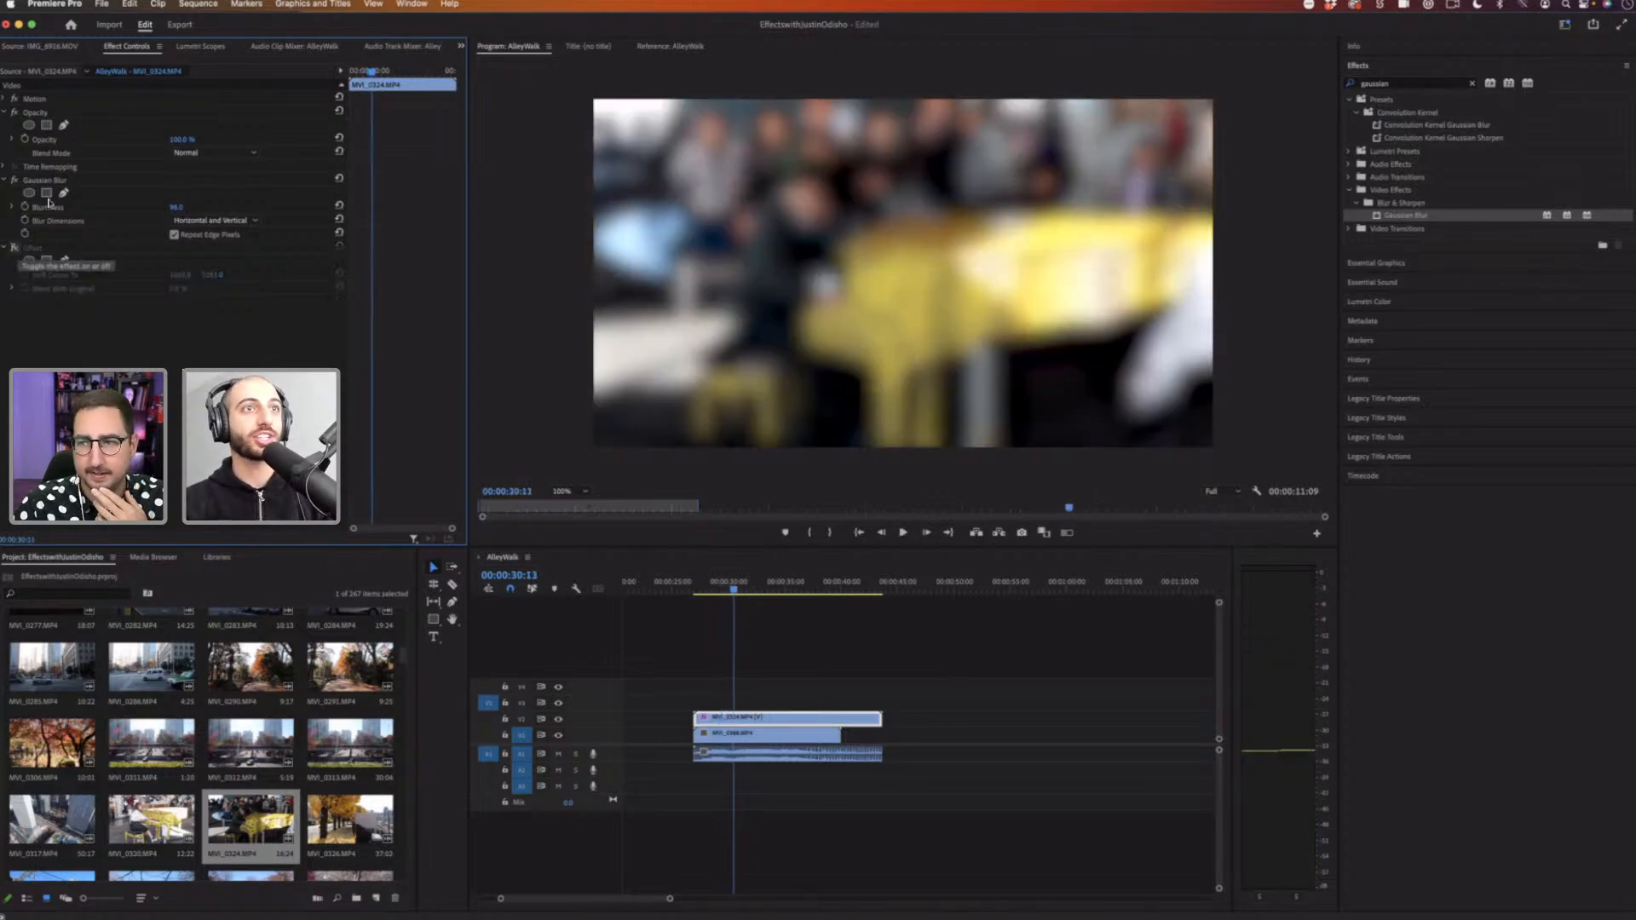
drag(183, 276, 223, 274)
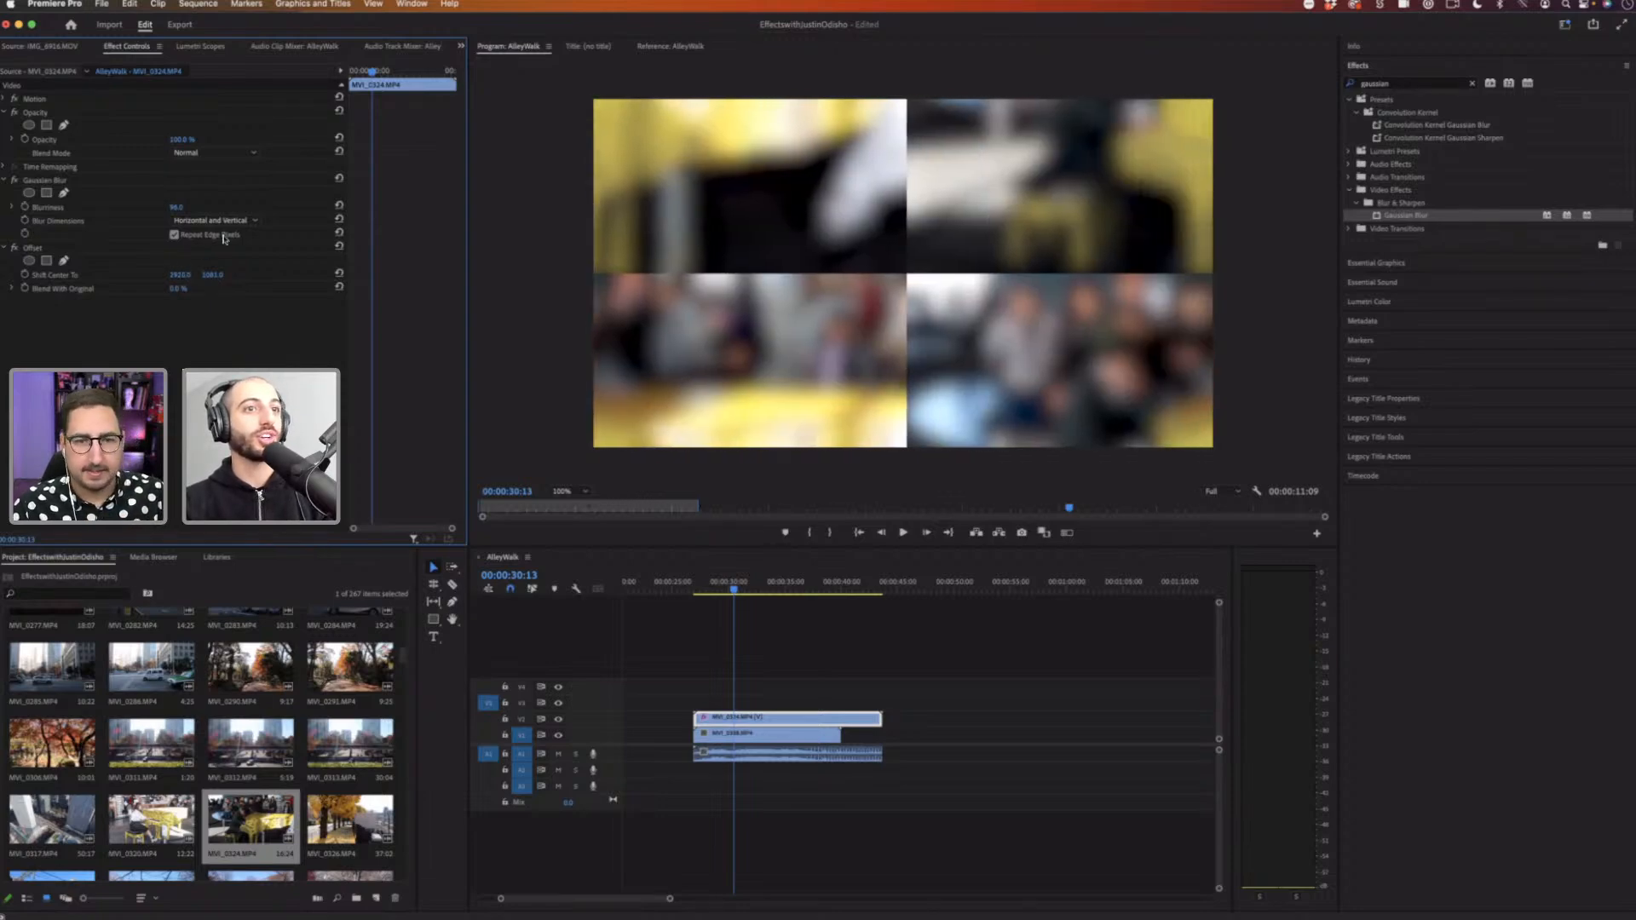
Step: Preview the clip, move Offset back above Gaussian Blur, and preview the result again
click(686, 582)
key(space)
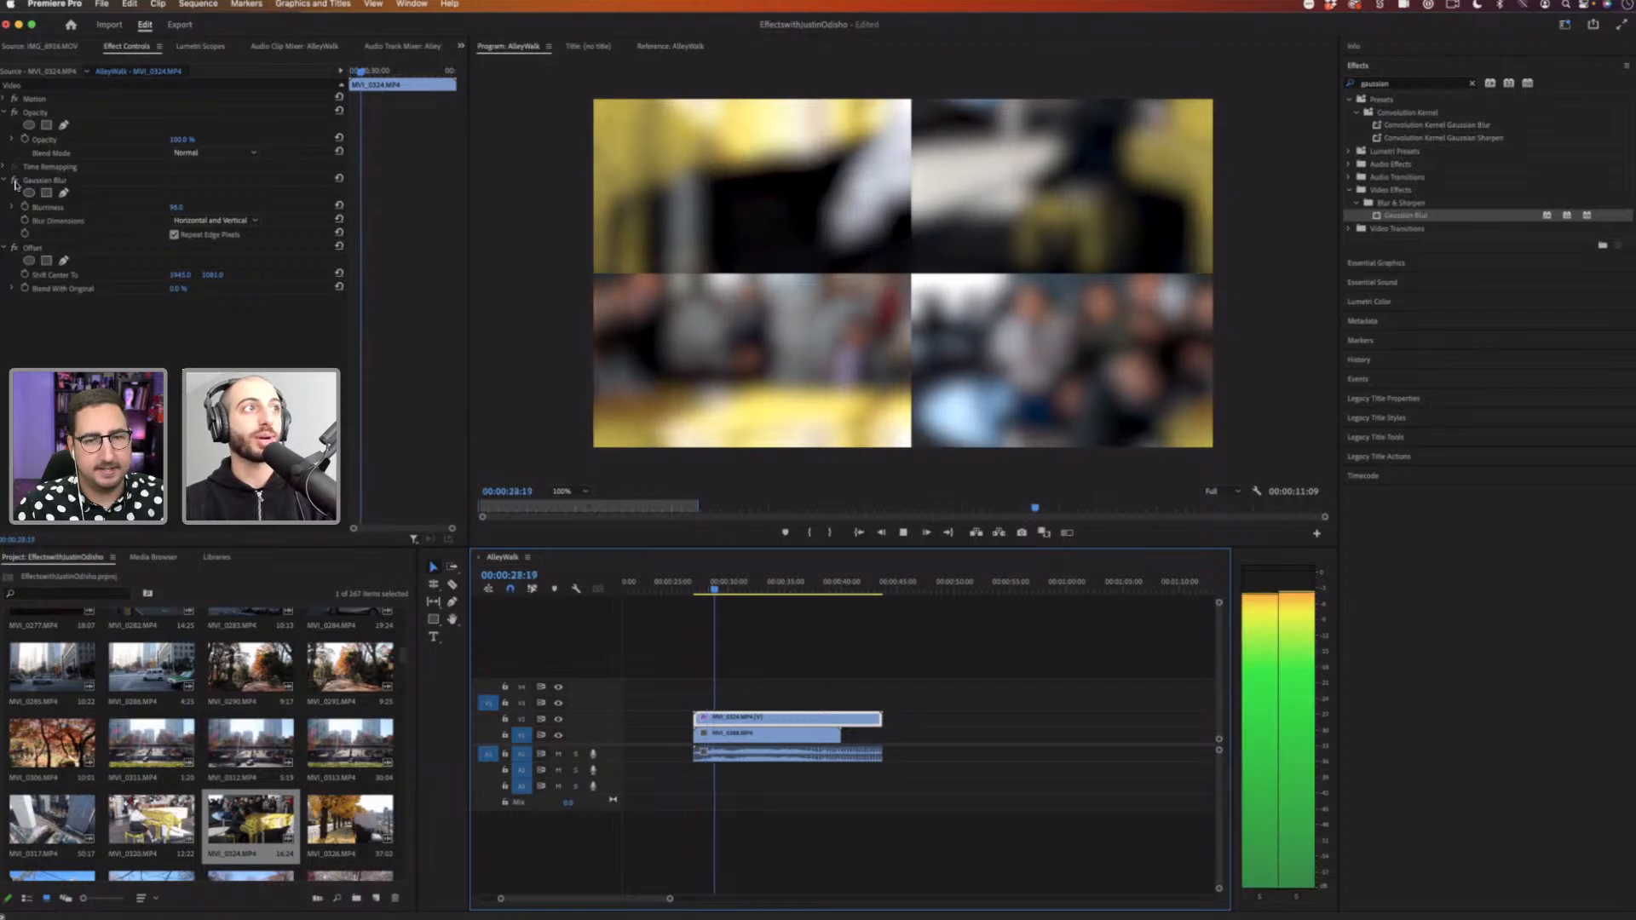
key(space)
drag(45, 181, 53, 350)
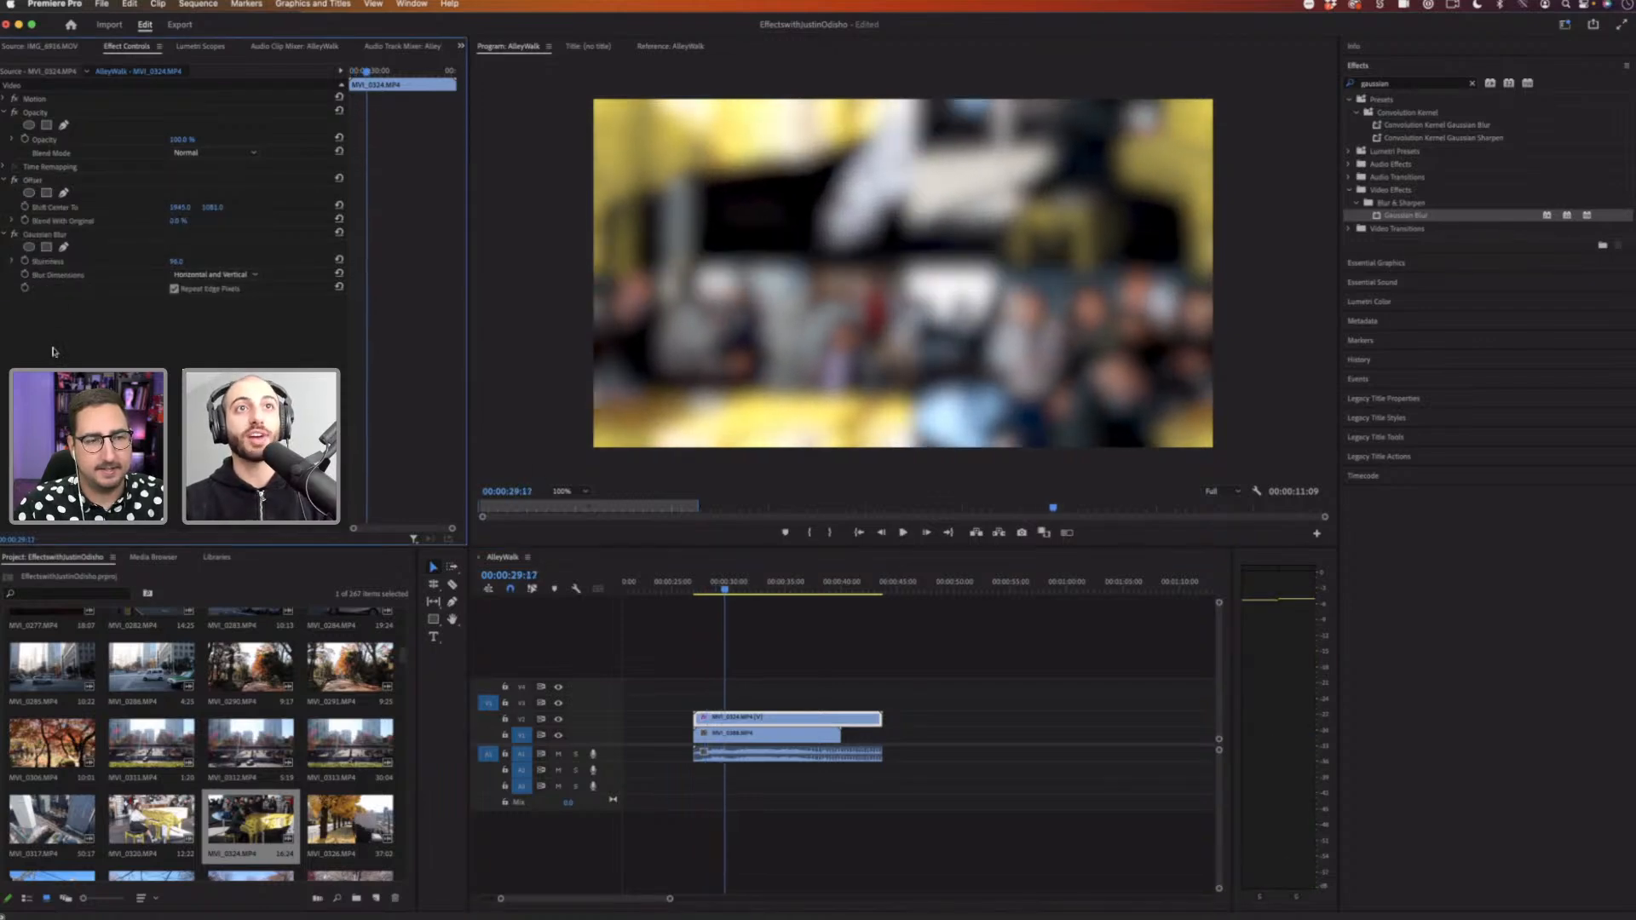
key(space)
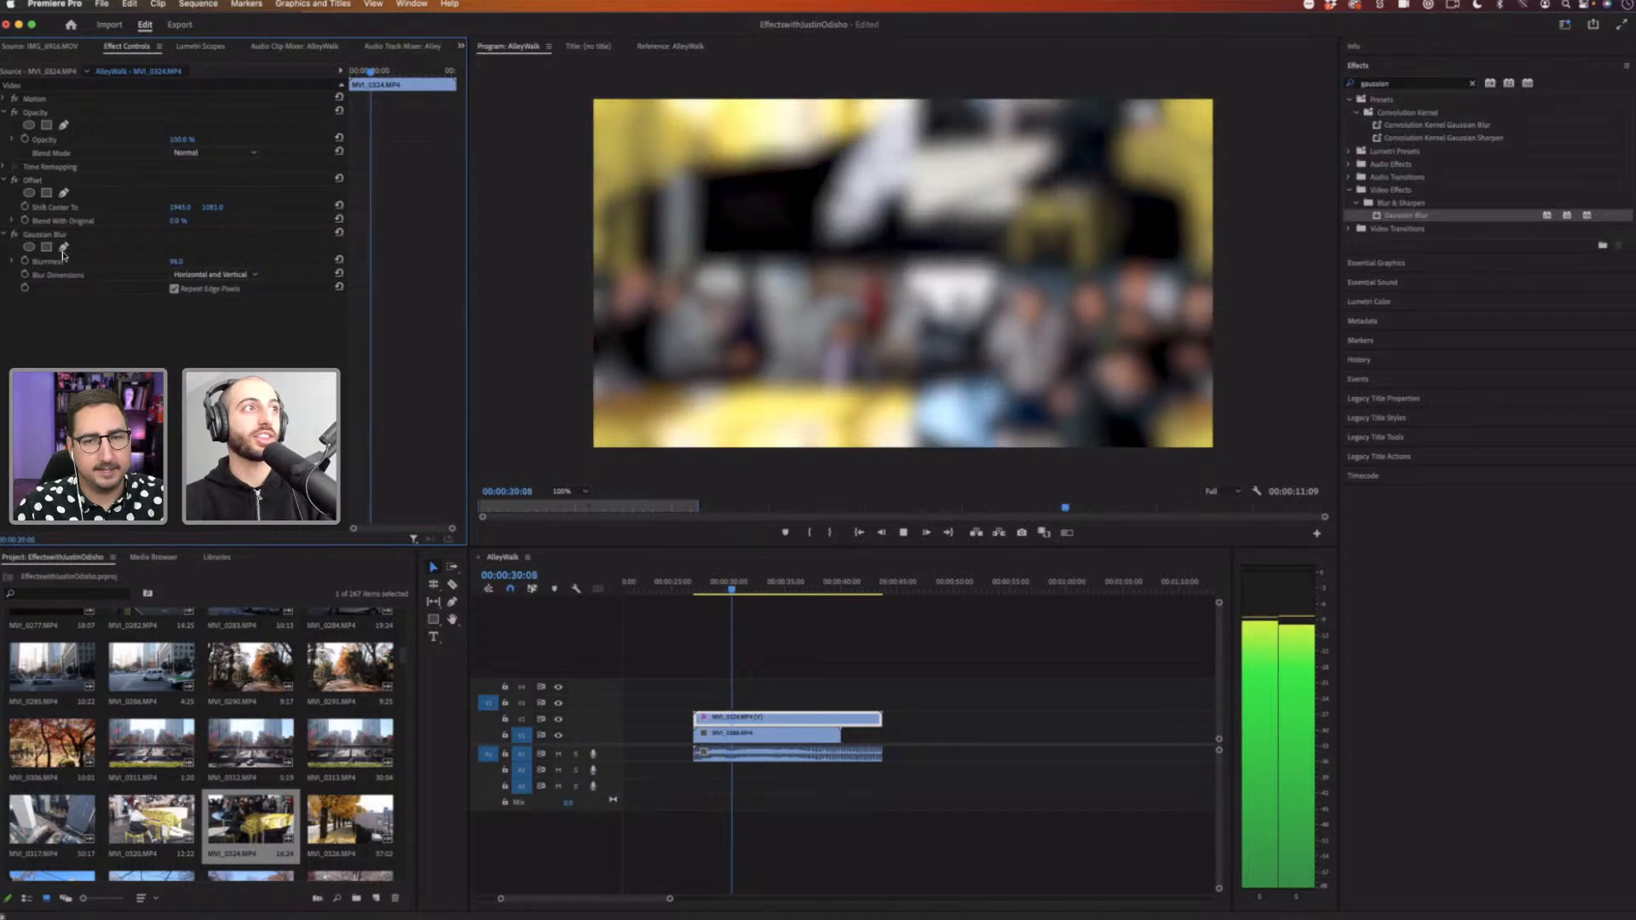
key(space)
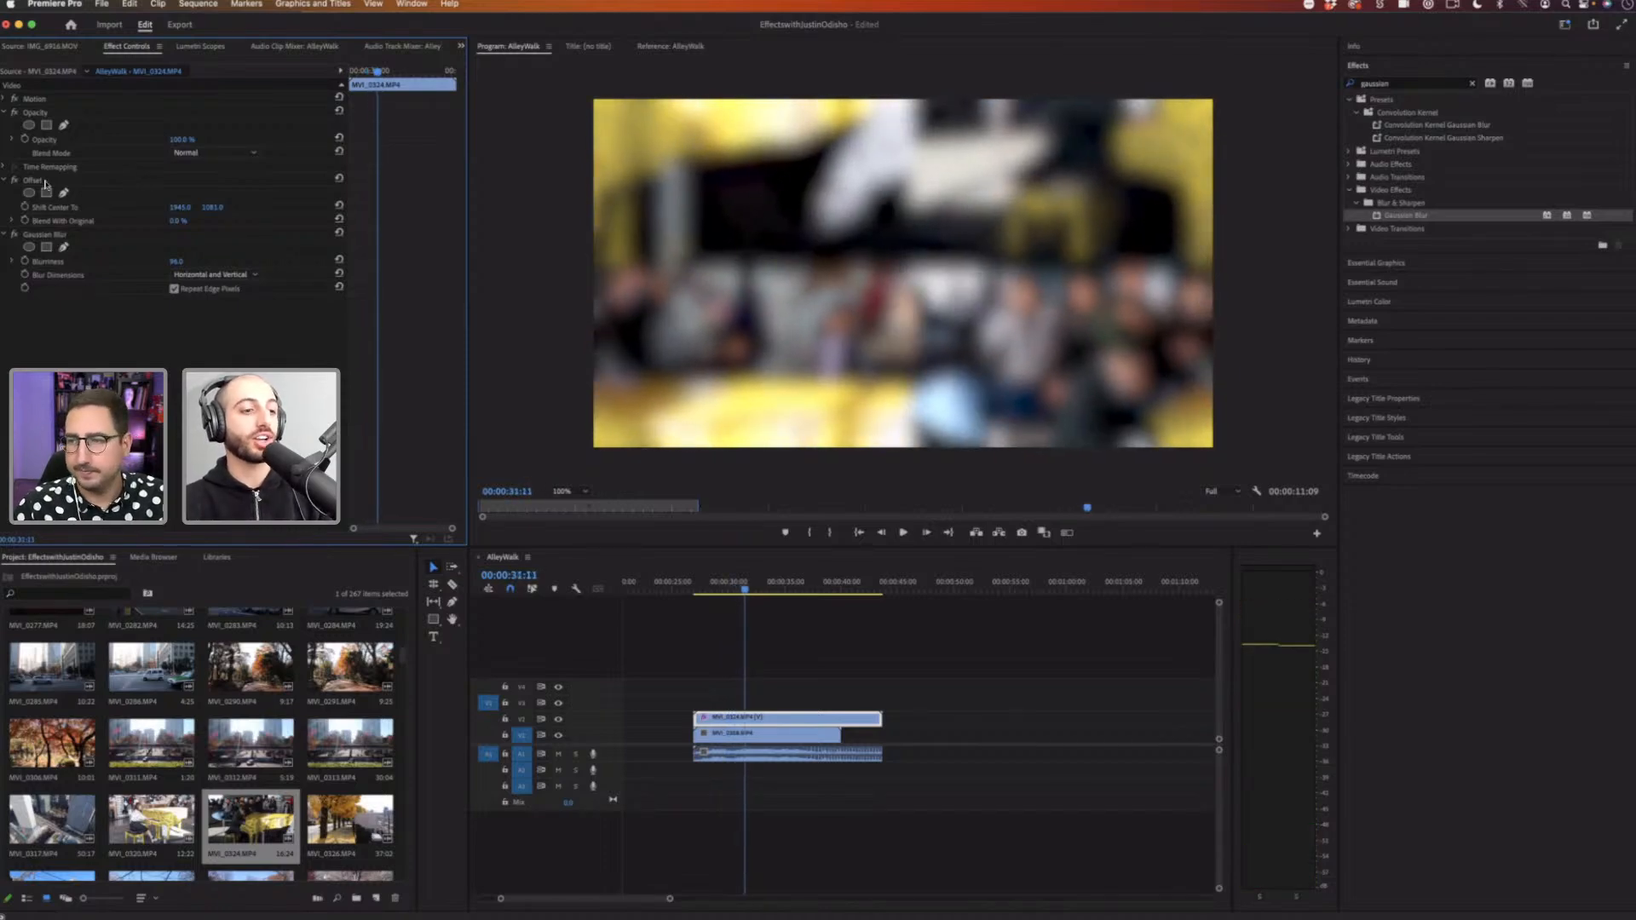
Step: Delete both the Offset and Gaussian Blur effects from the piano clip
click(50, 182)
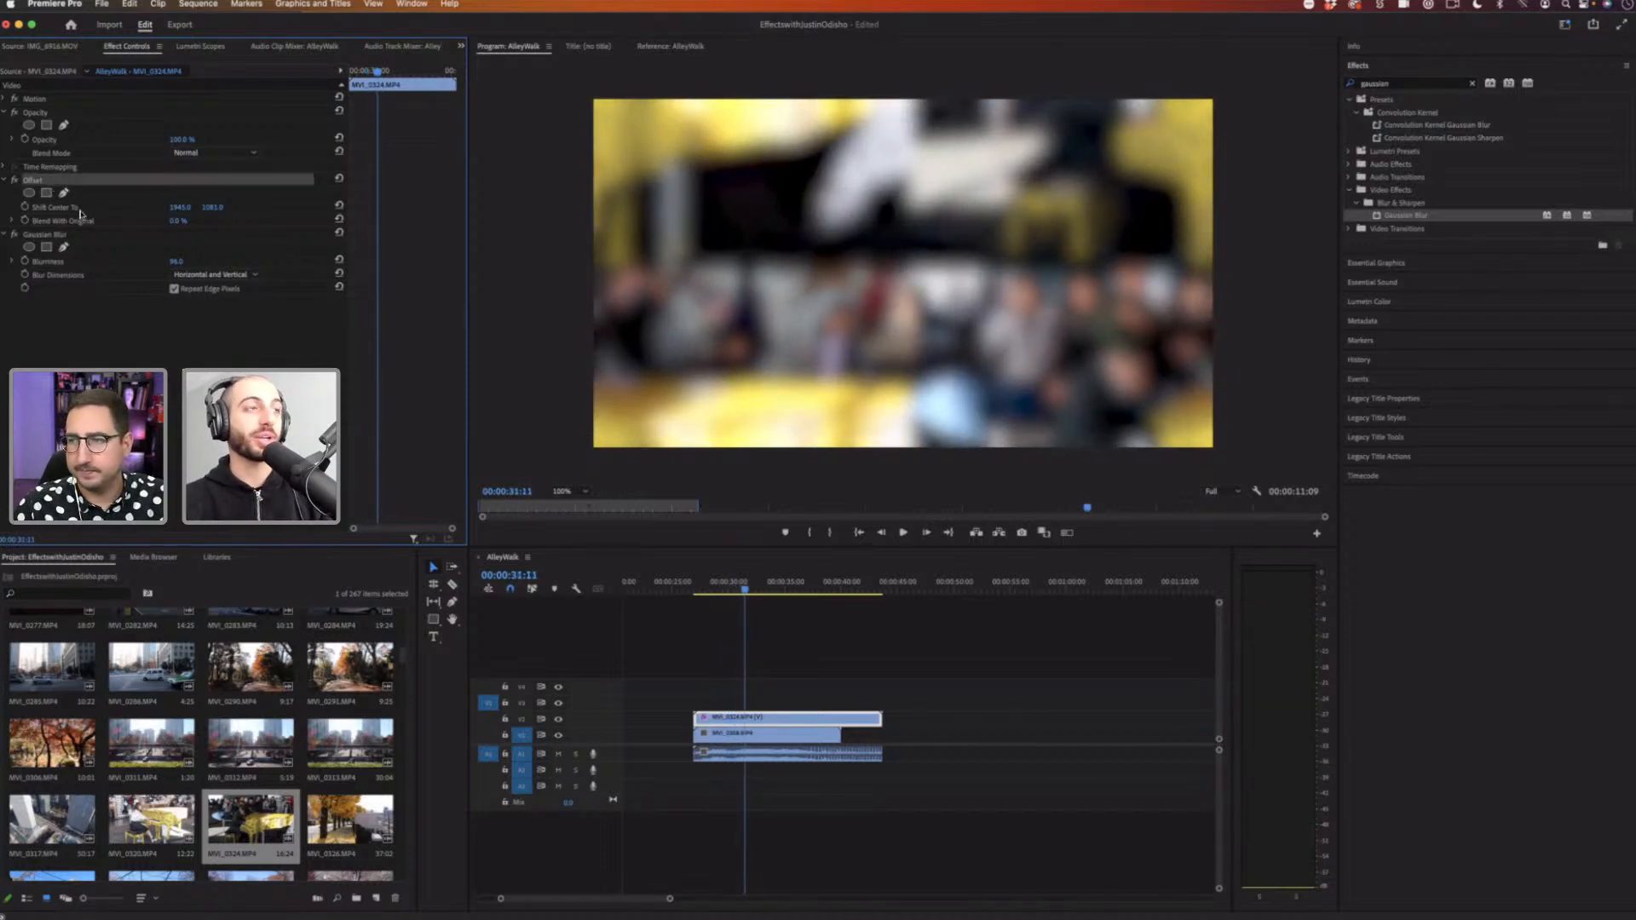
click(71, 239)
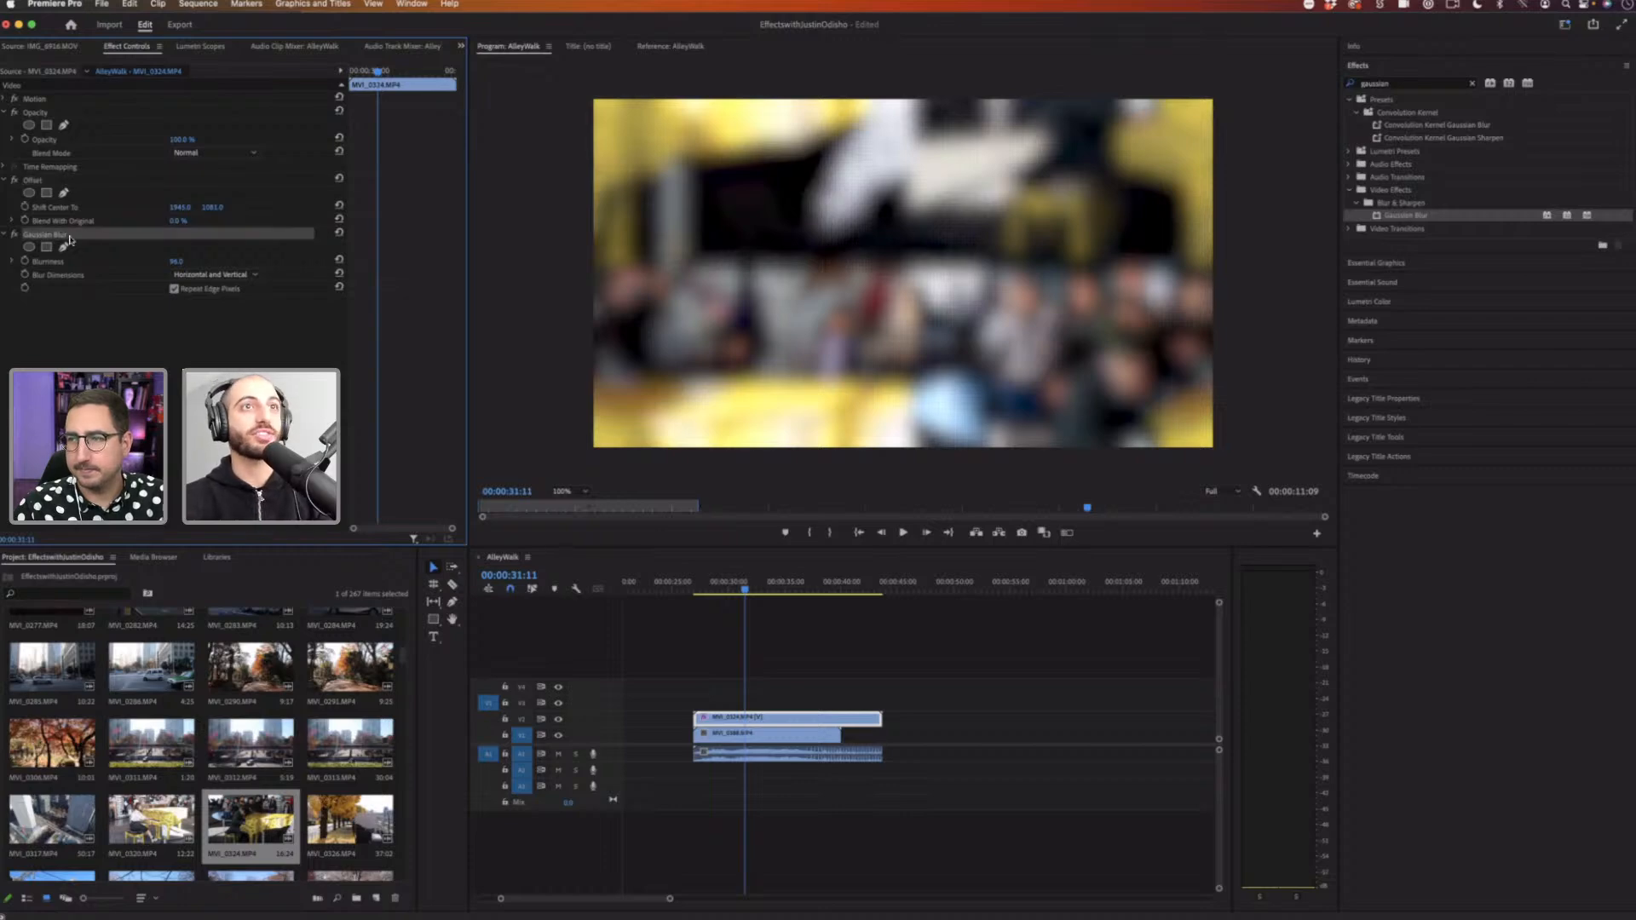
key(Delete)
click(45, 183)
key(Delete)
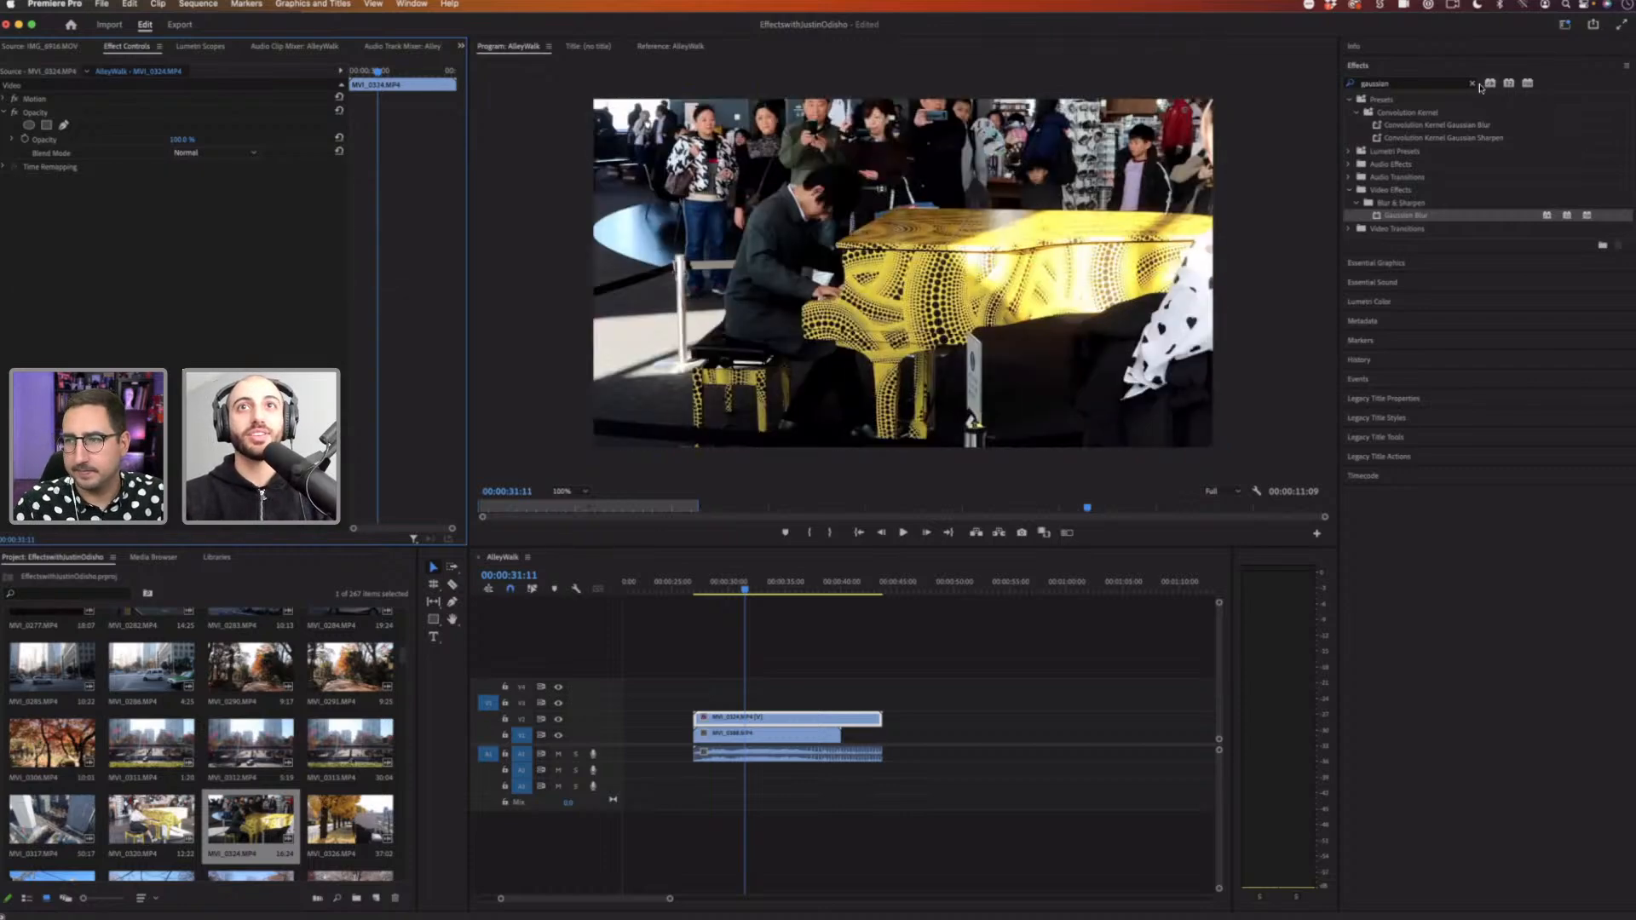
Step: Clear the effects search and open the Stylize folder of video effects
click(1472, 83)
click(1348, 152)
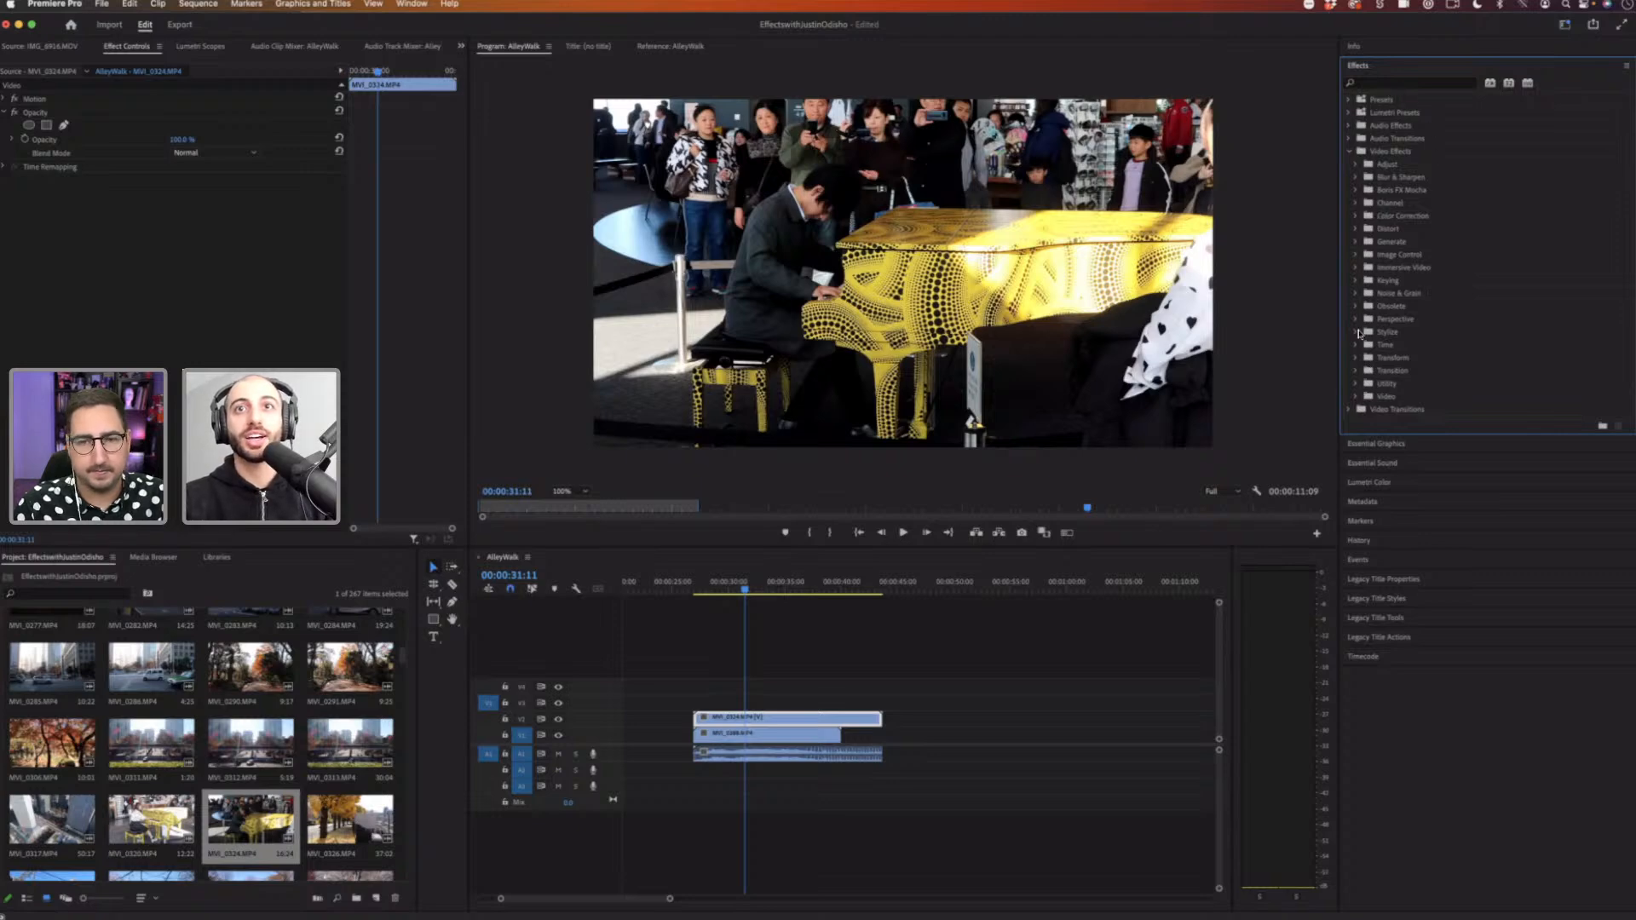
click(1359, 334)
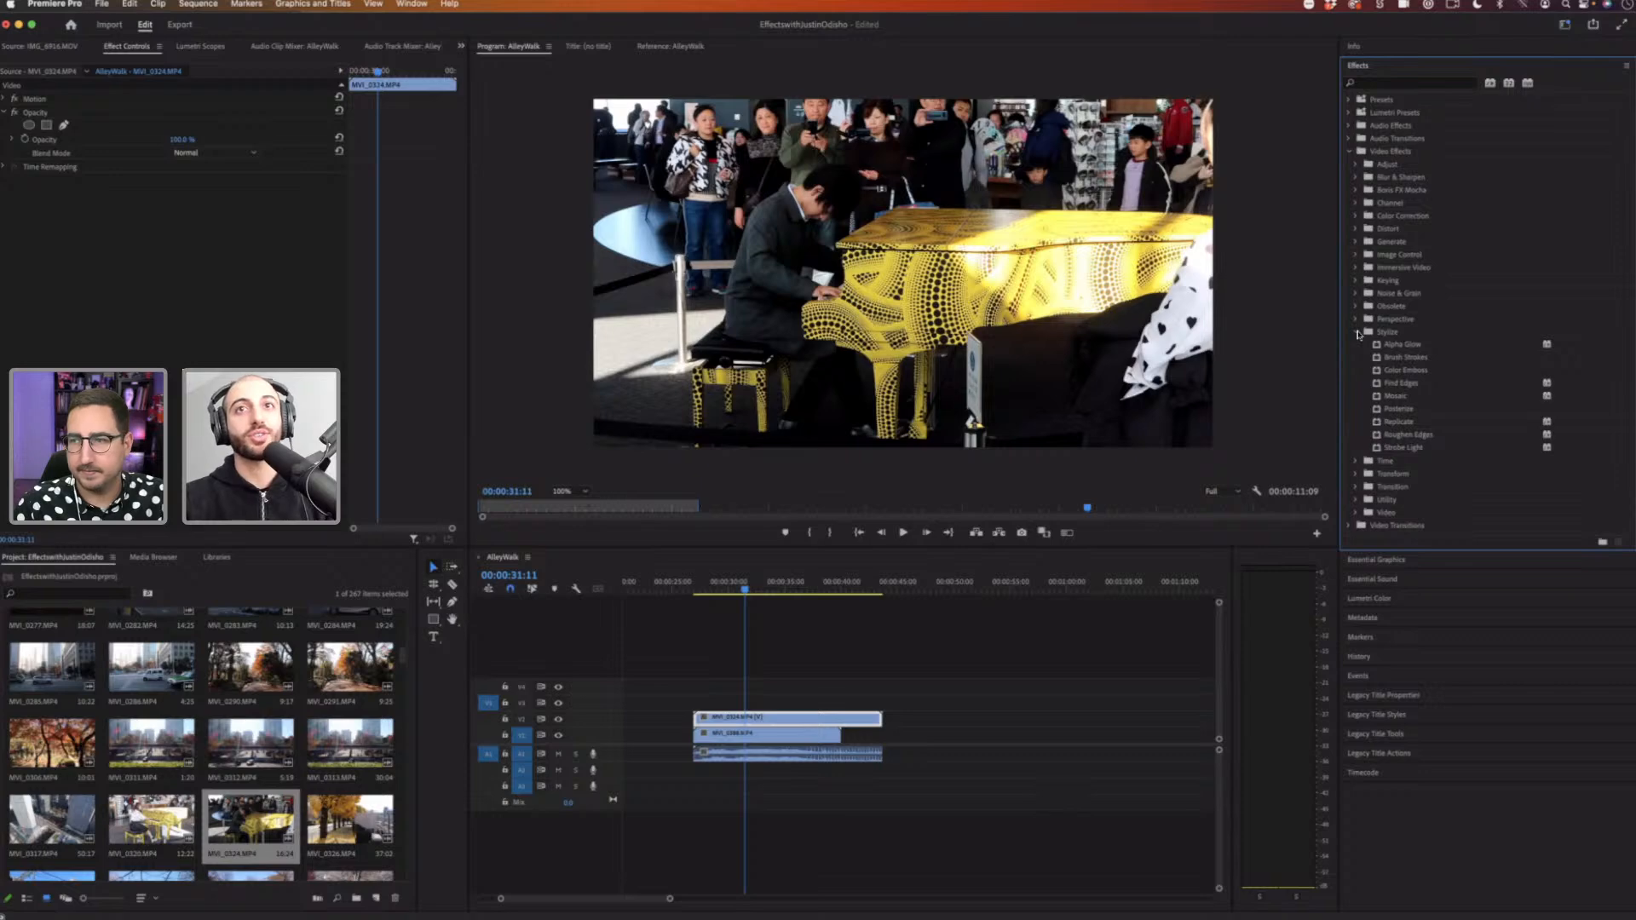
click(1357, 333)
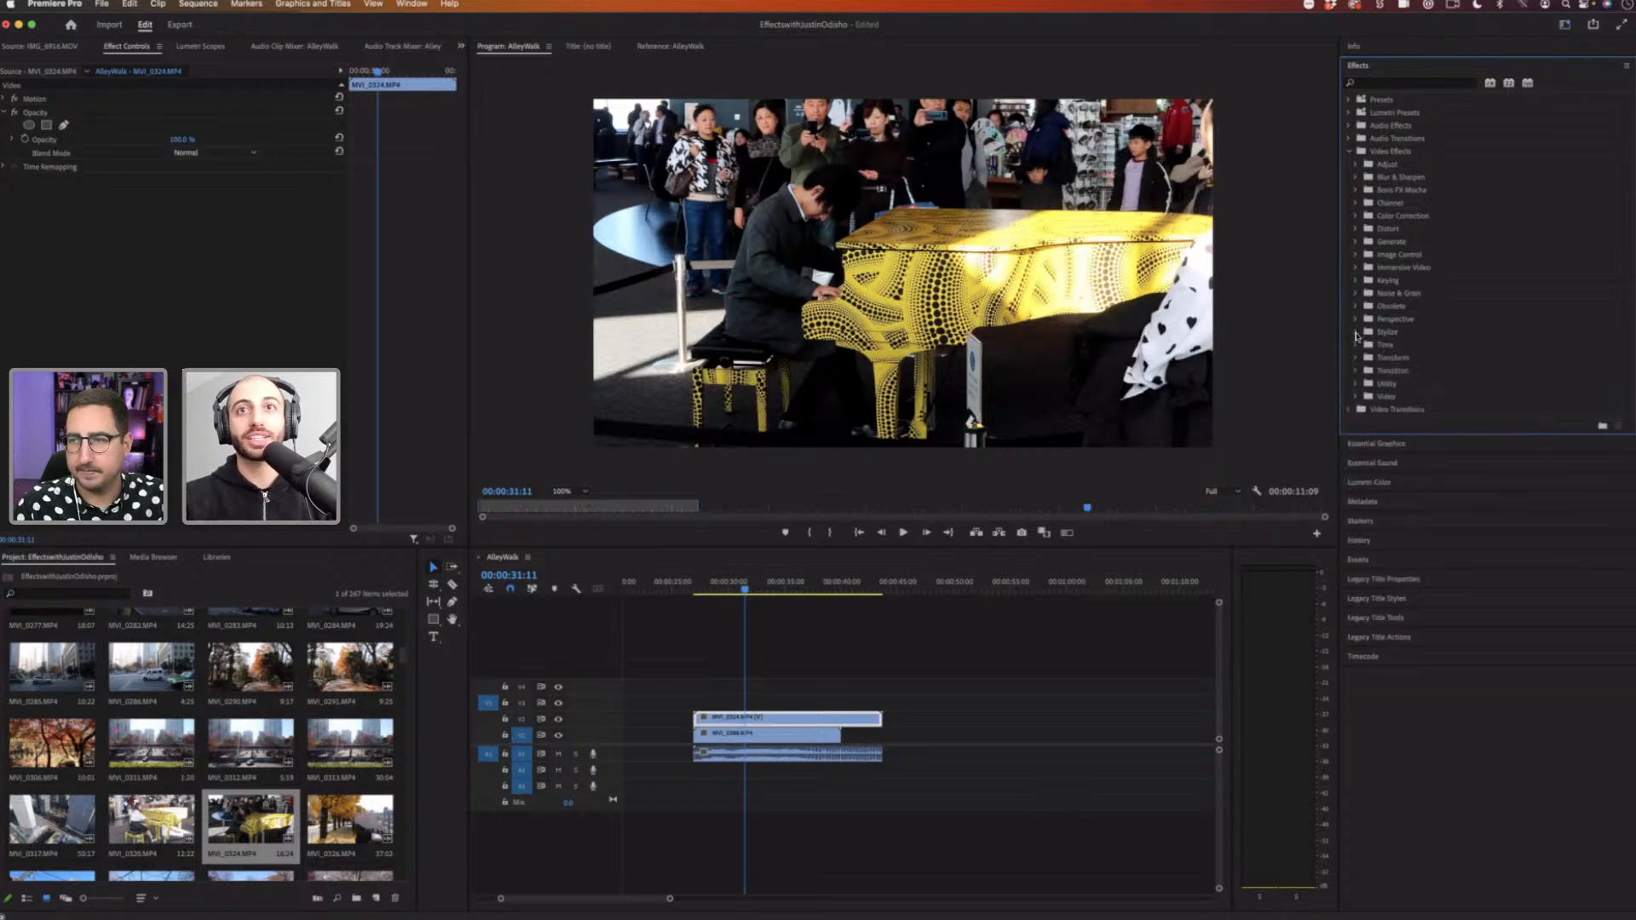
double_click(1401, 333)
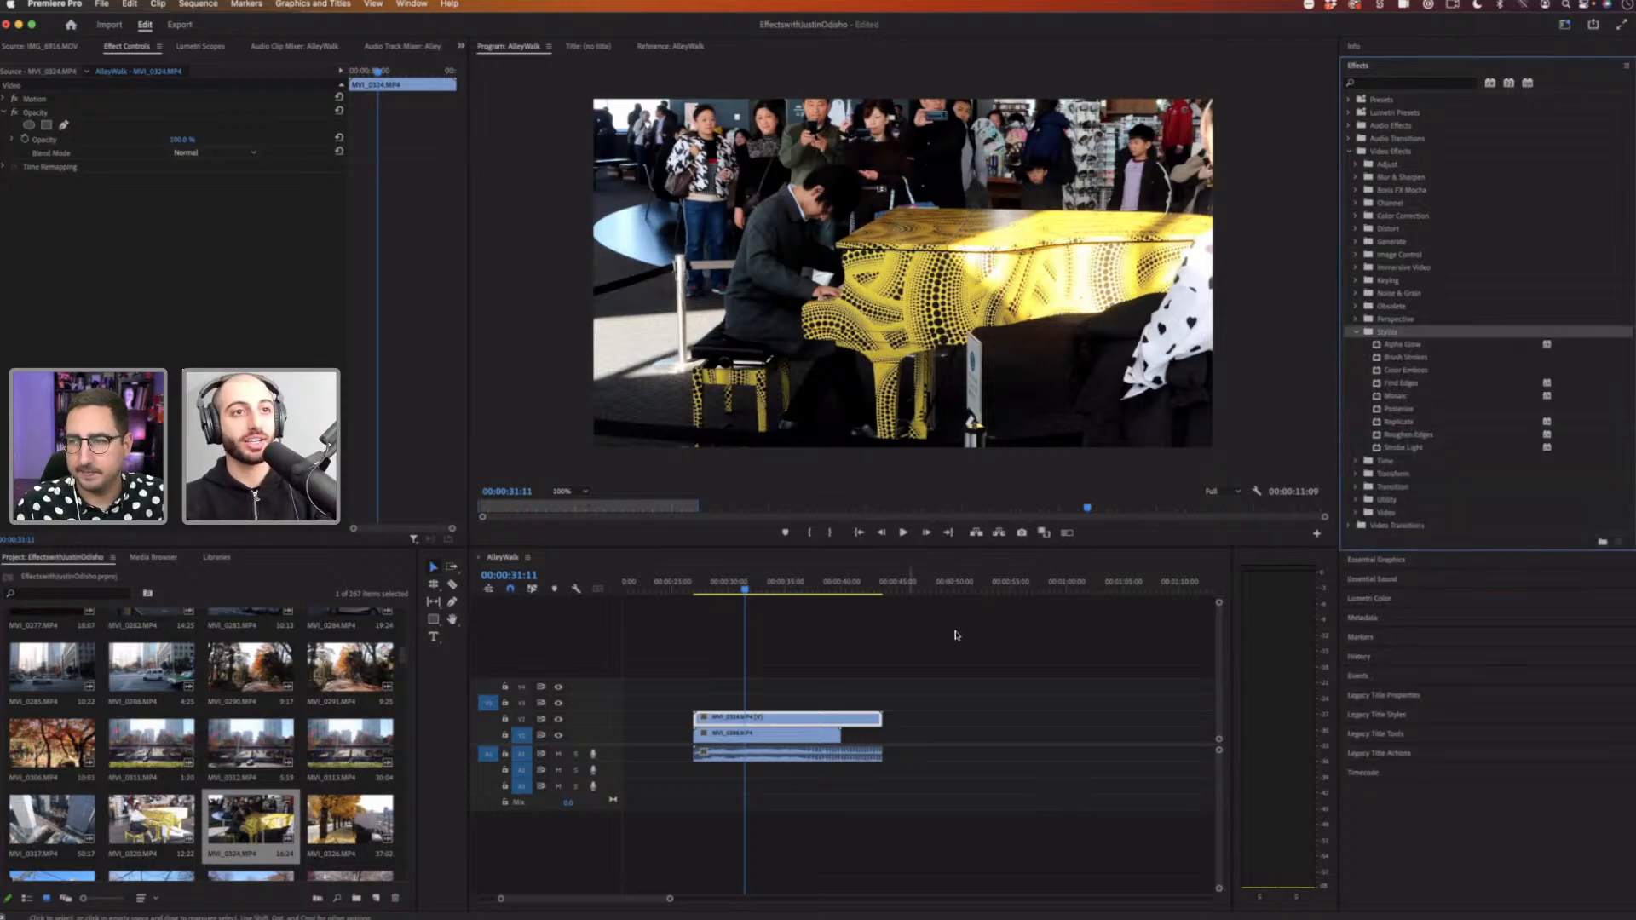
Step: Replace the sequence's clips with the city street clip placed at the start of the timeline
drag(951, 631, 972, 707)
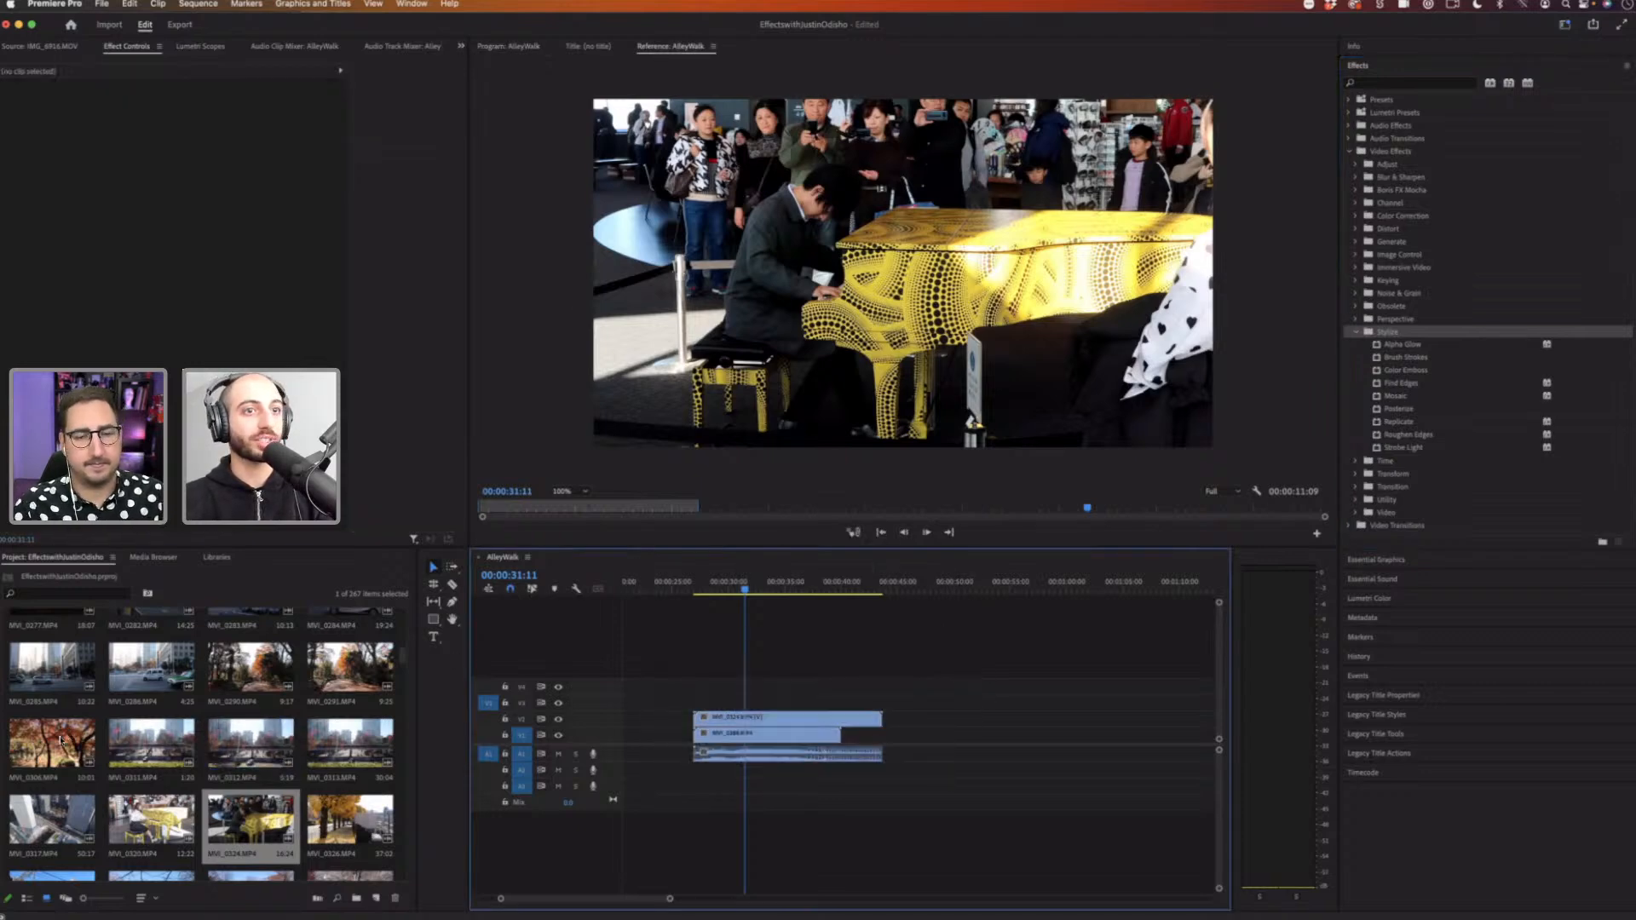
drag(56, 676, 703, 735)
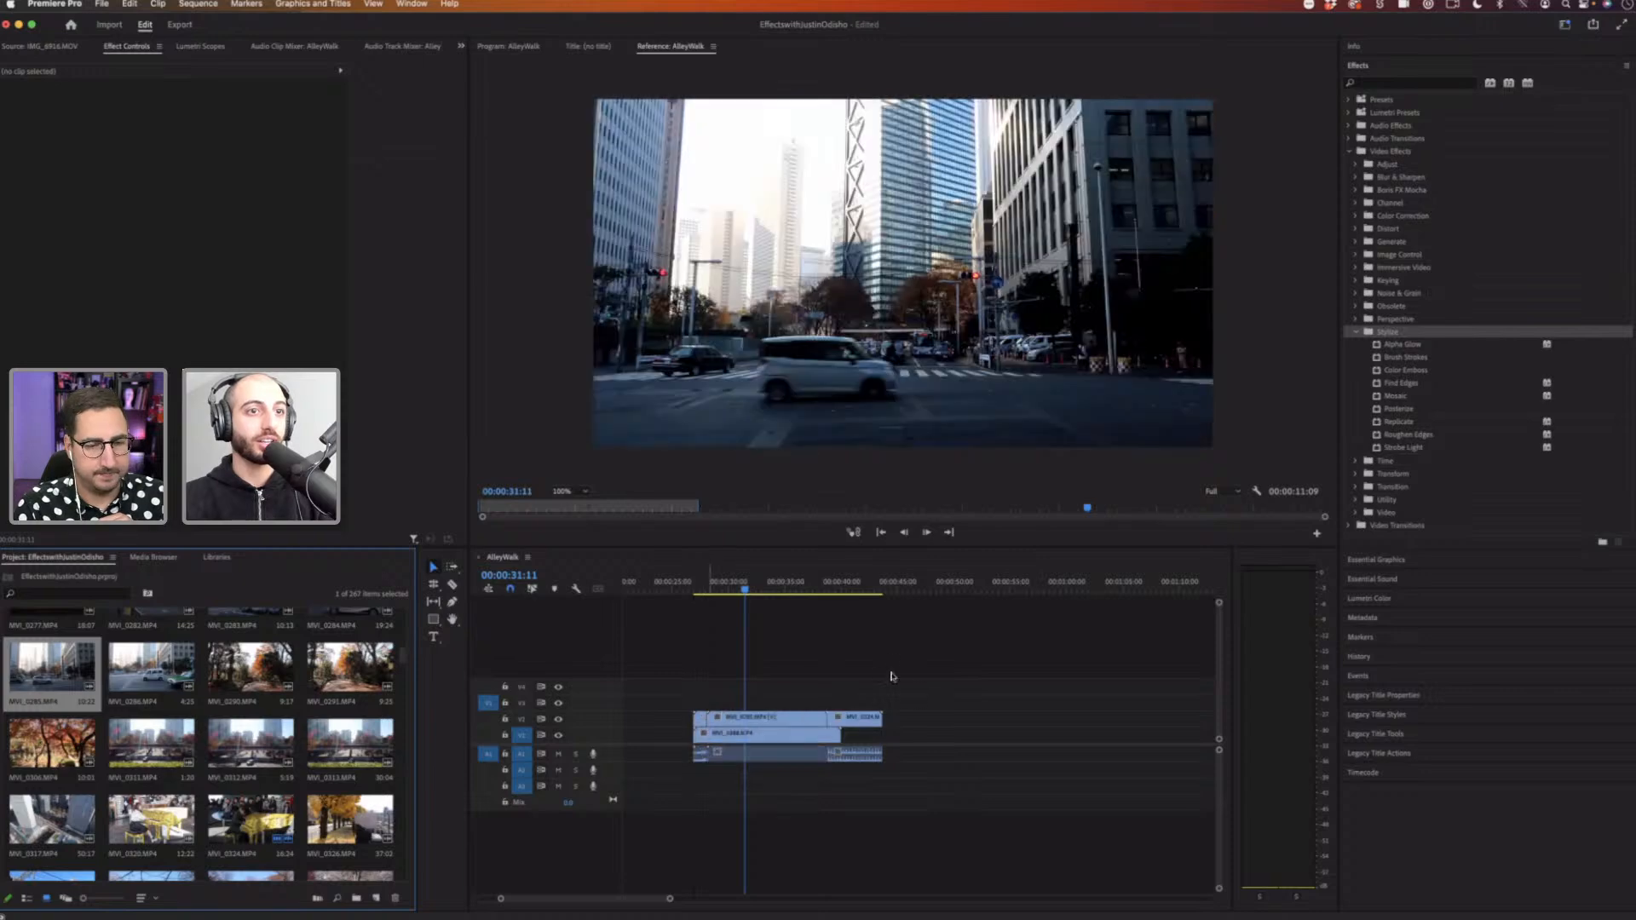
click(700, 721)
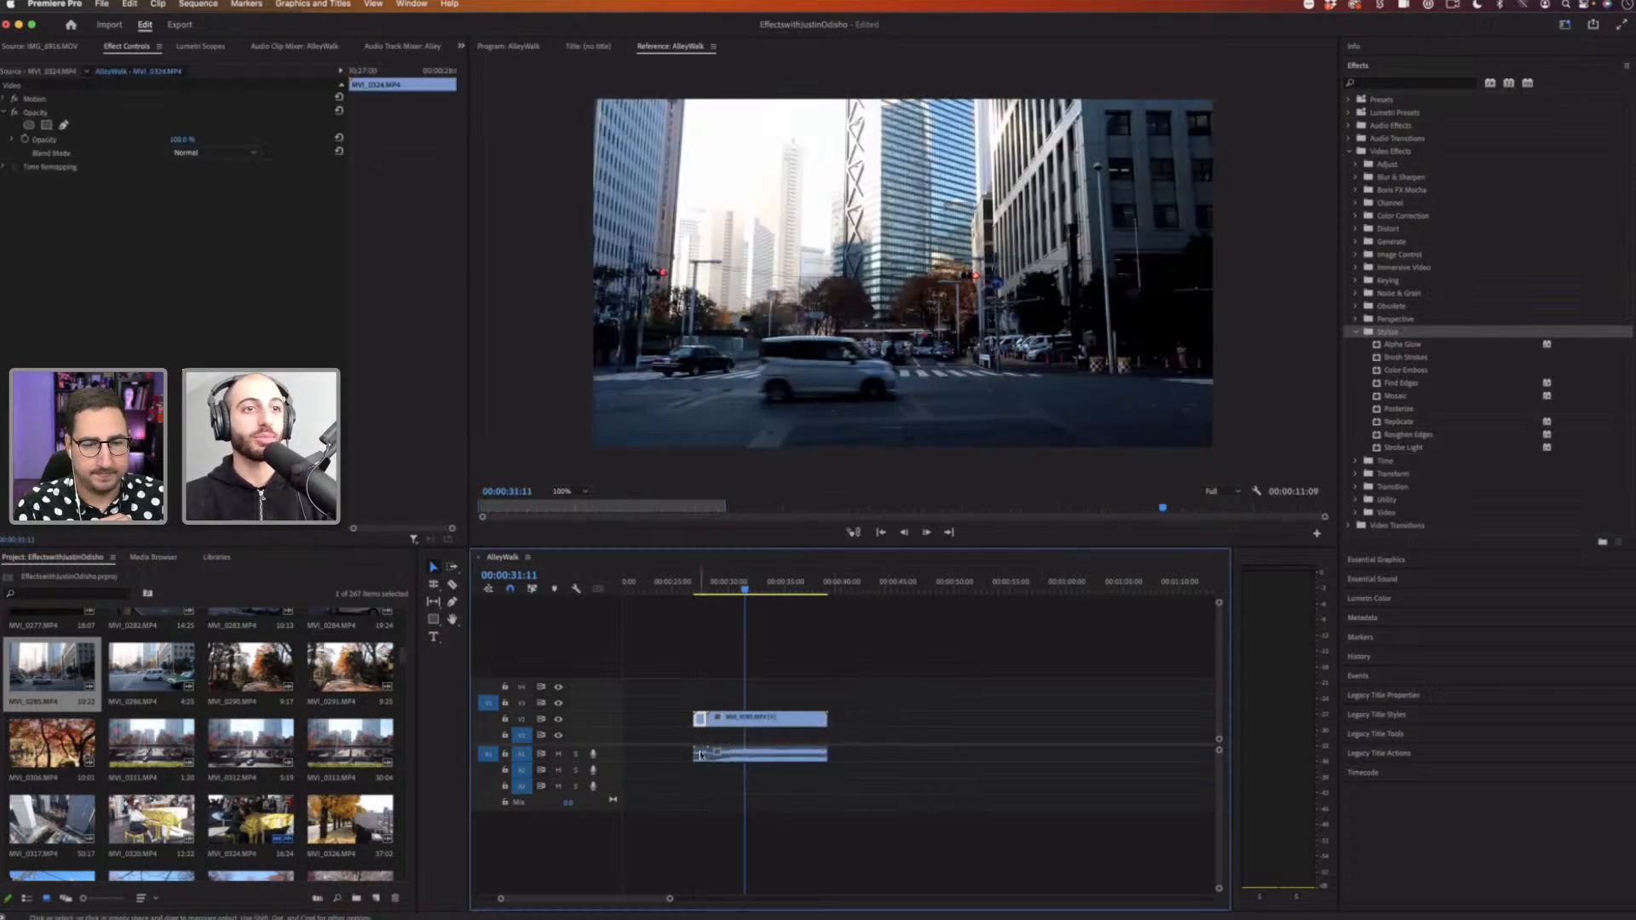
key(Delete)
click(701, 754)
key(Delete)
mouse_move(758, 718)
mouse_down()
mouse_move(774, 753)
mouse_move(690, 740)
mouse_up()
click(689, 583)
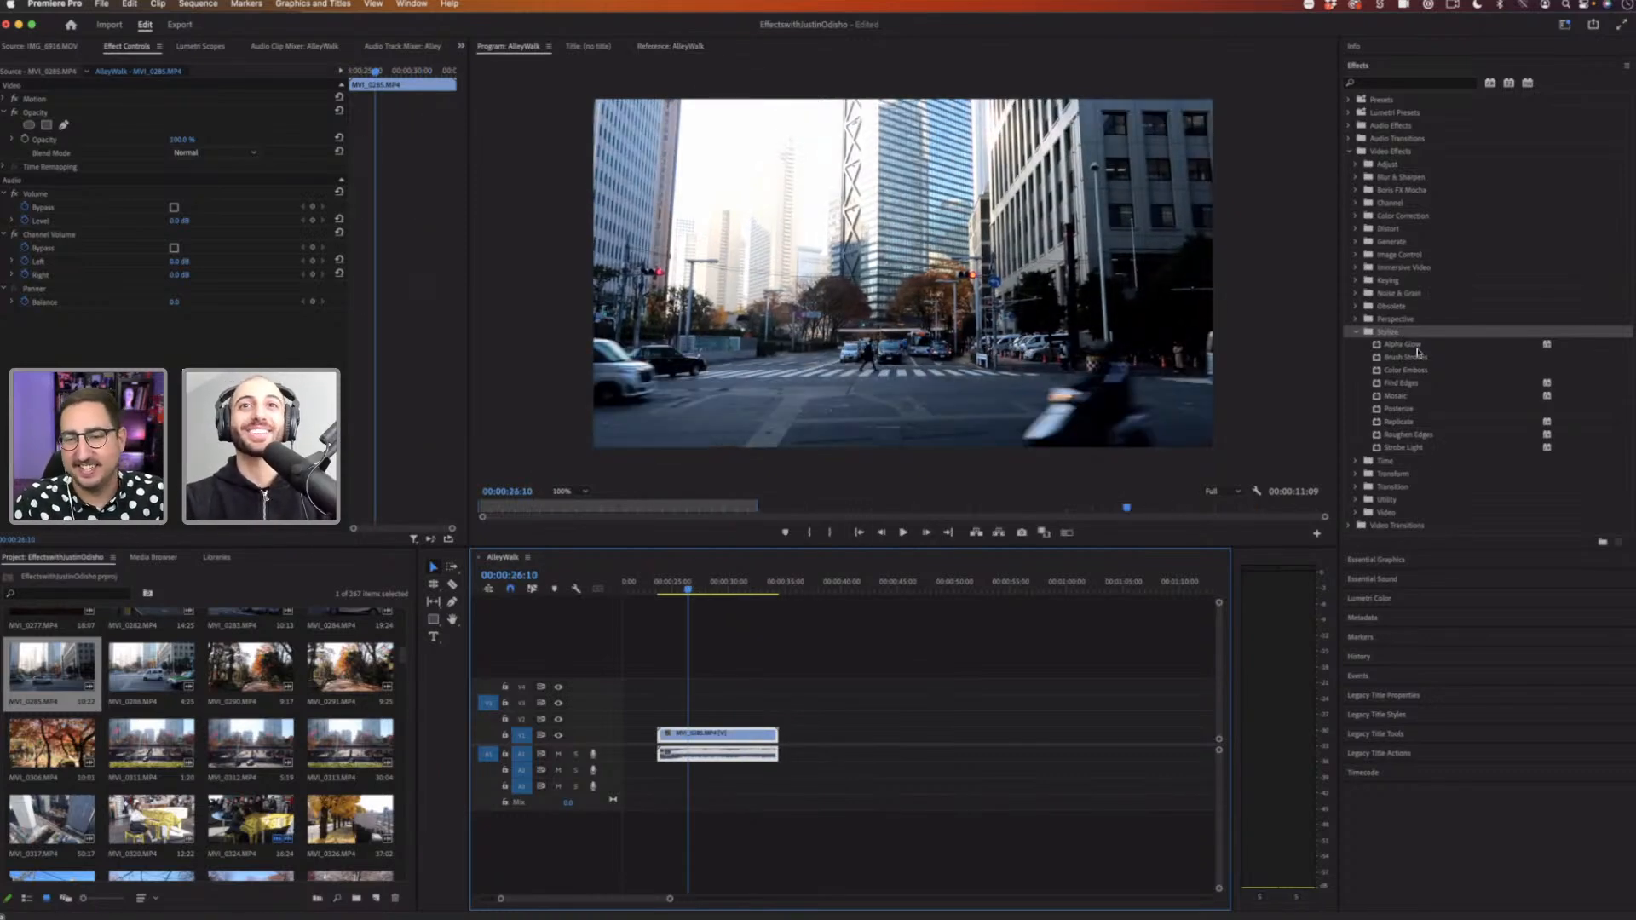
Step: Apply the Strobe Light effect from the Stylize folder to the city street clip and preview it from the start
click(1419, 451)
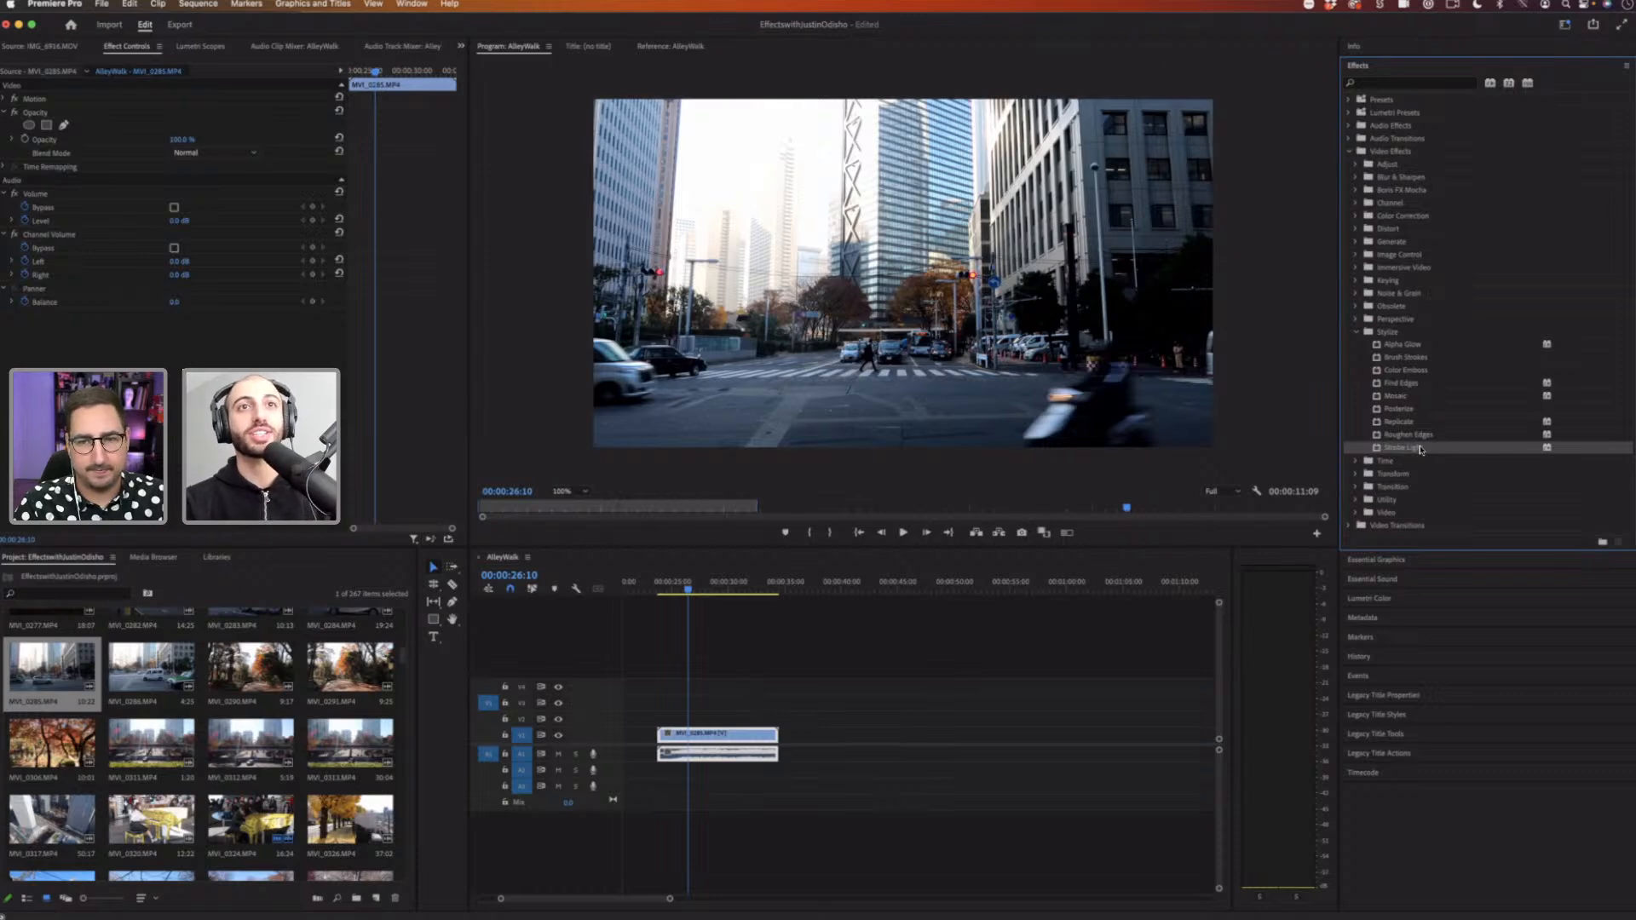
drag(1420, 450, 688, 740)
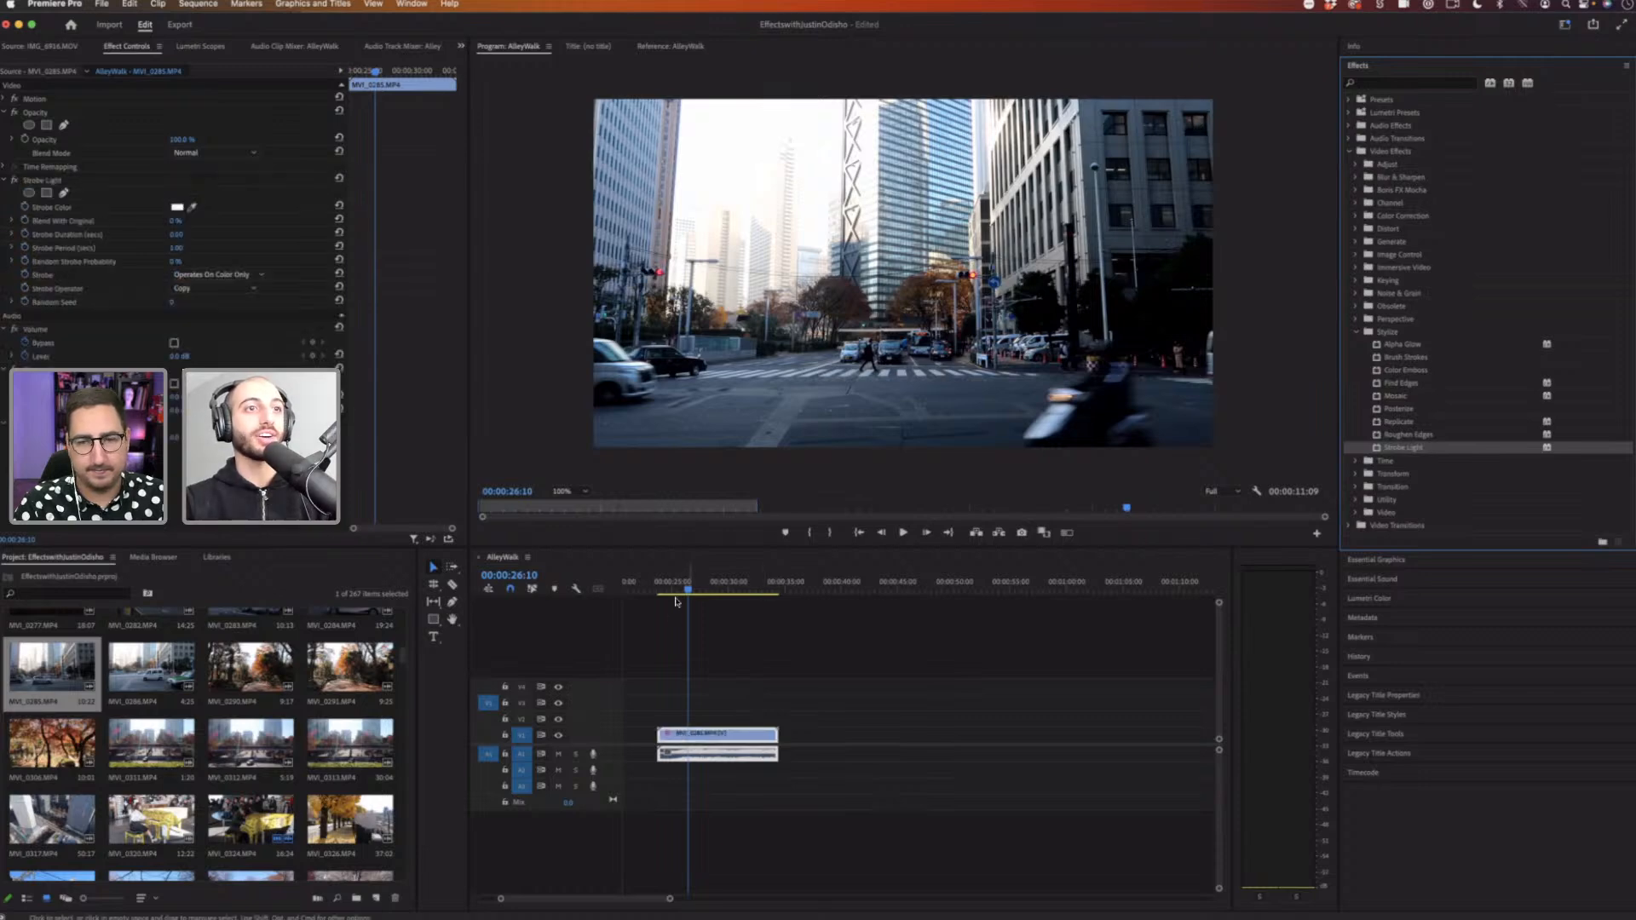
drag(669, 591, 663, 591)
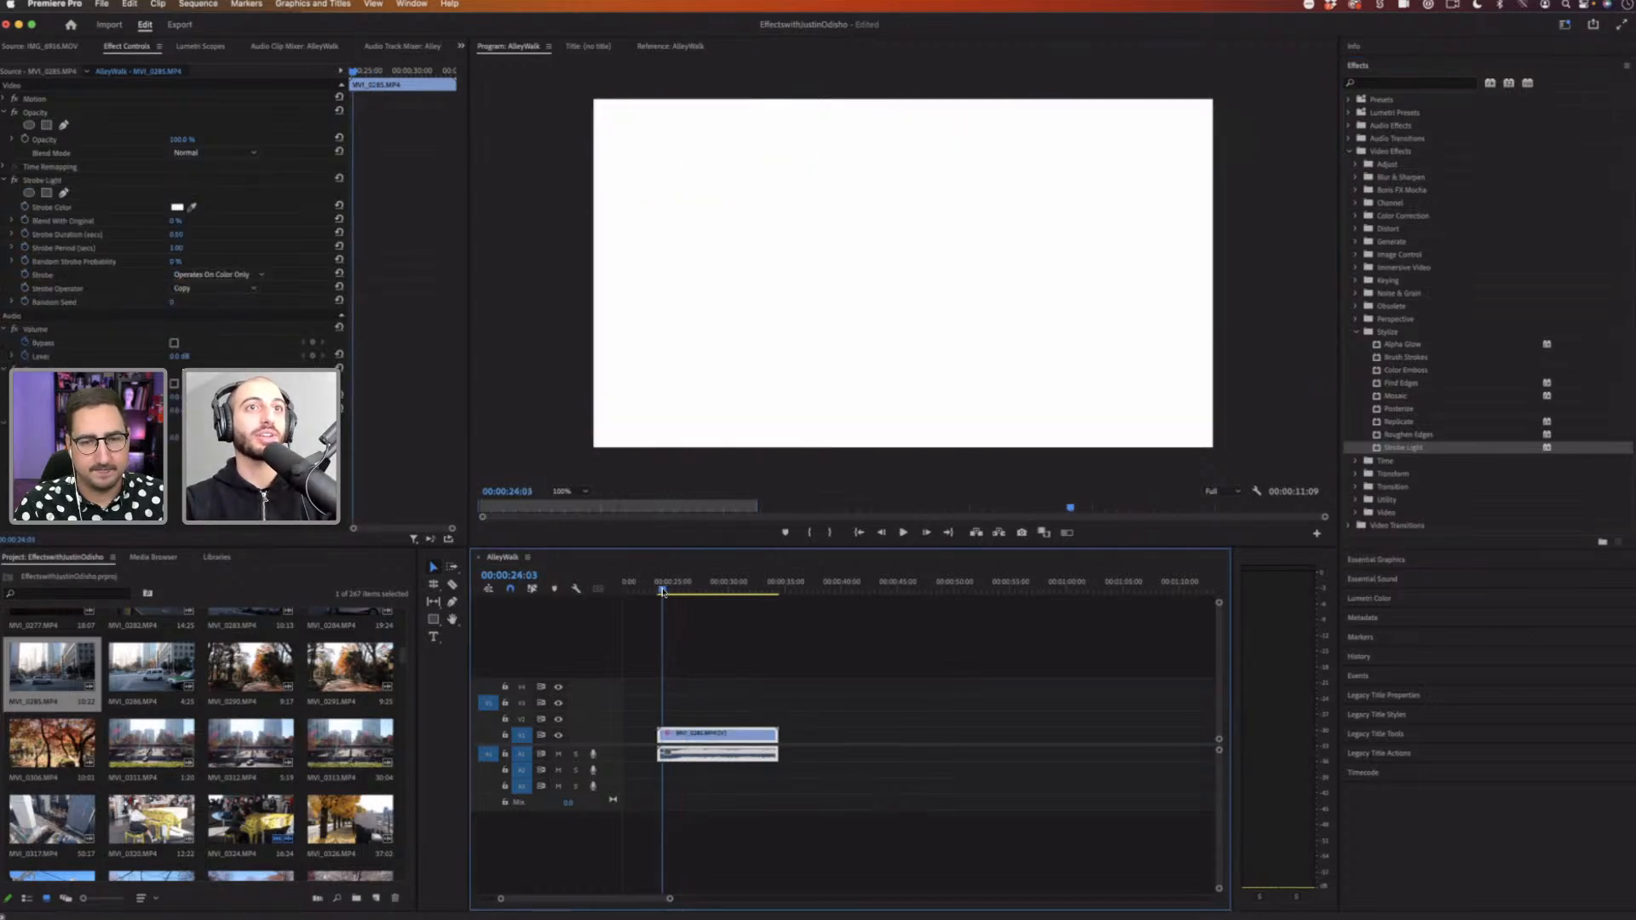
key(space)
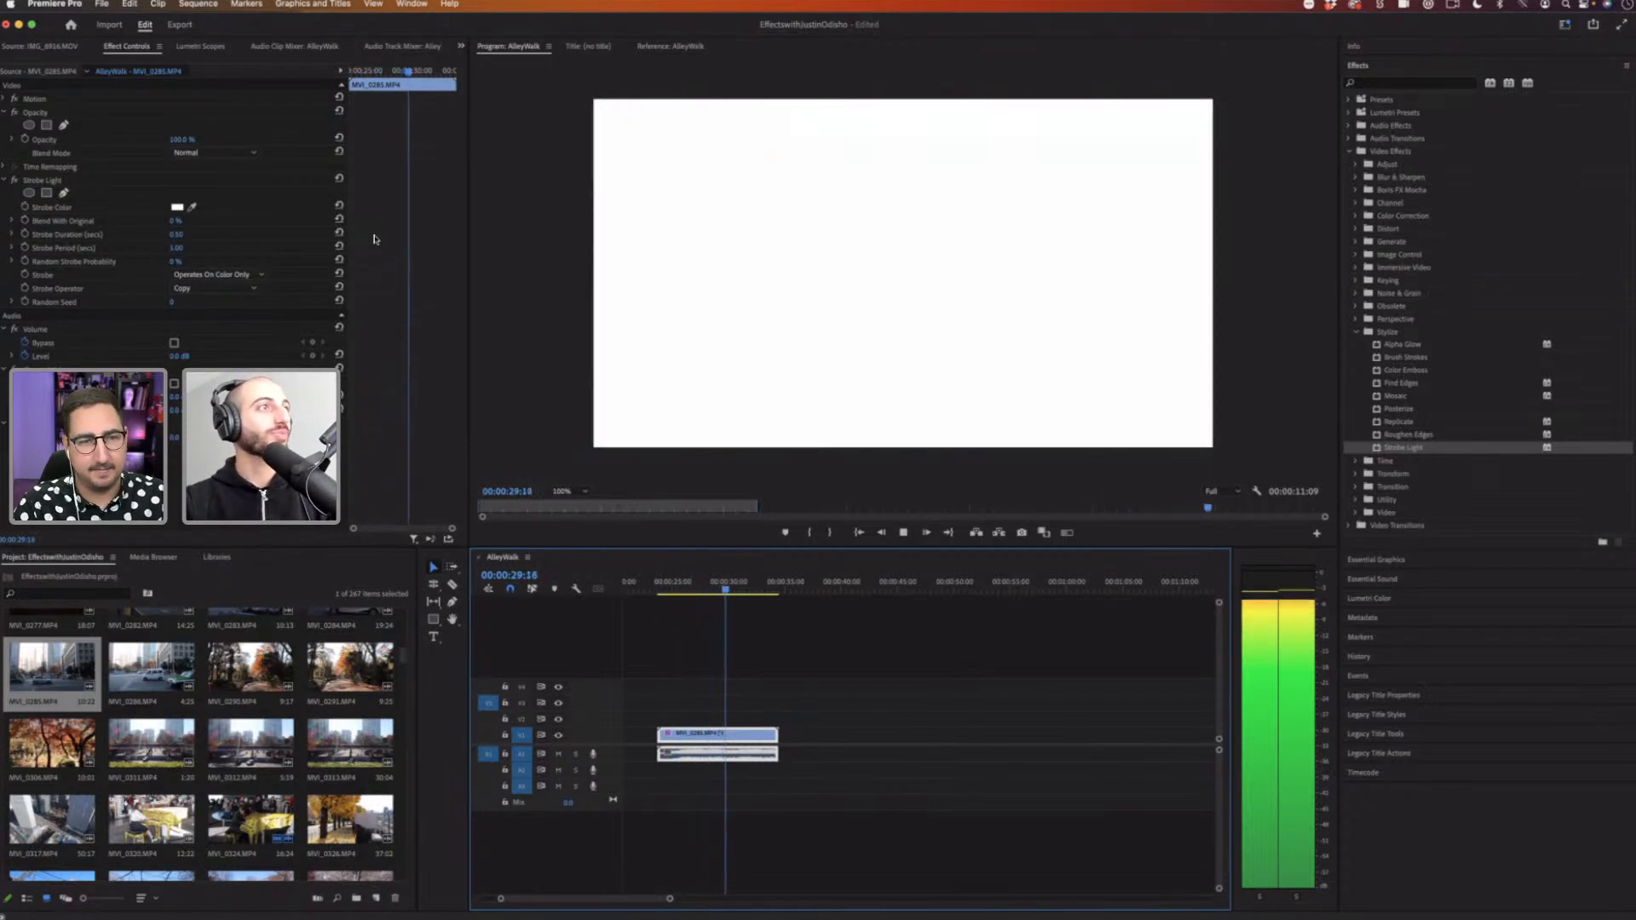
key(space)
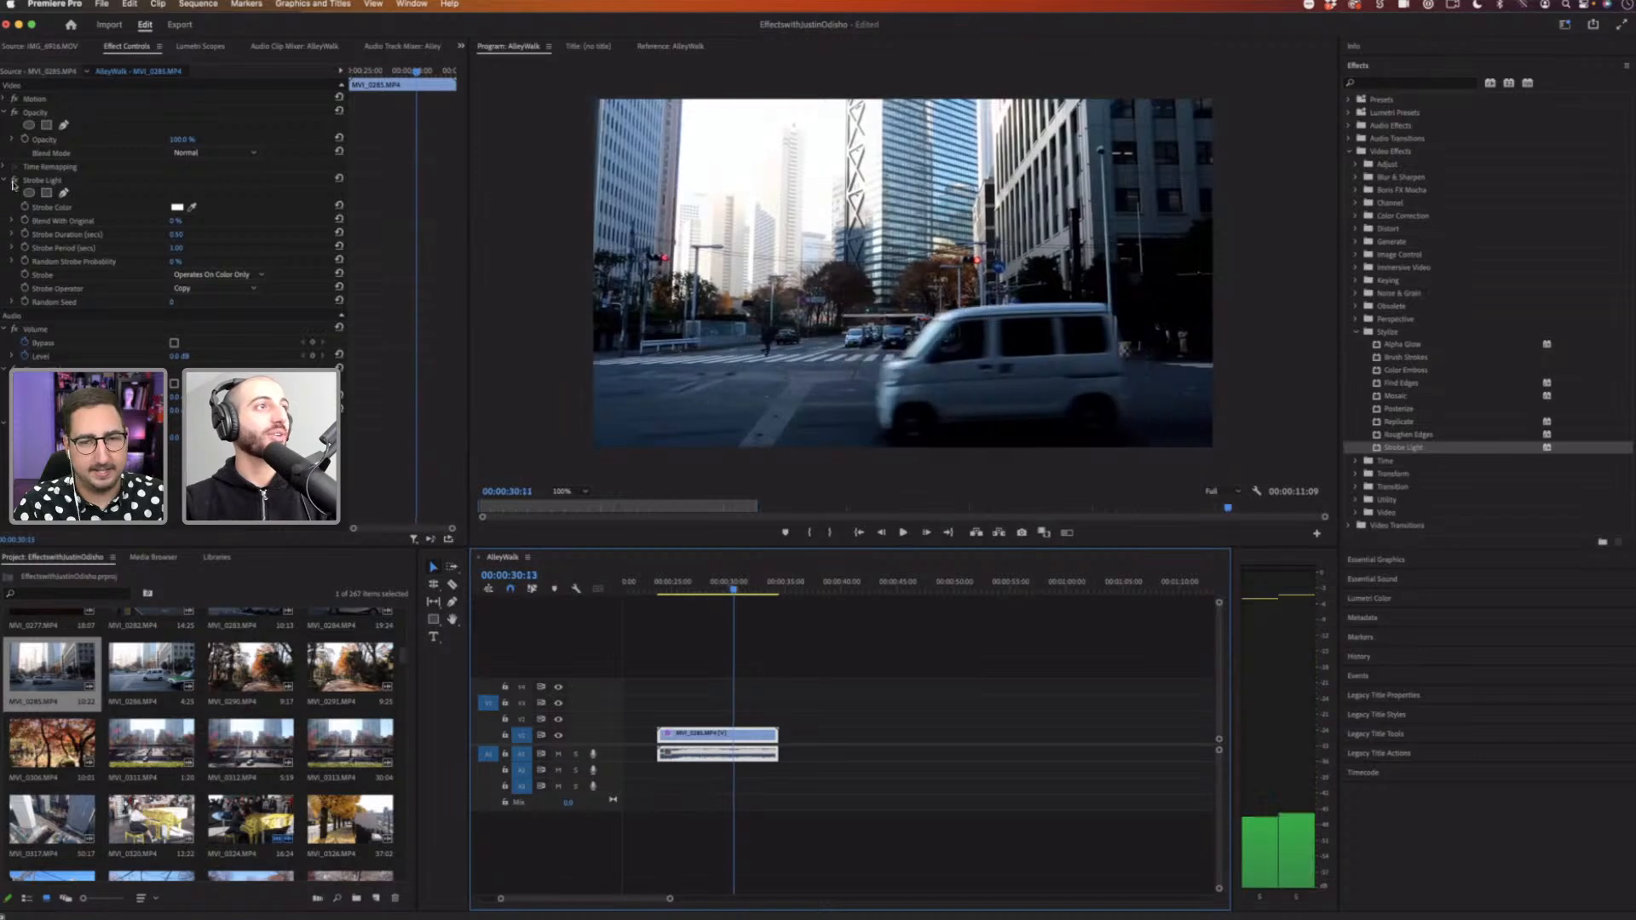
Step: Collapse the audio properties, select the Strobe Light effect and set its strobe color to black
click(9, 330)
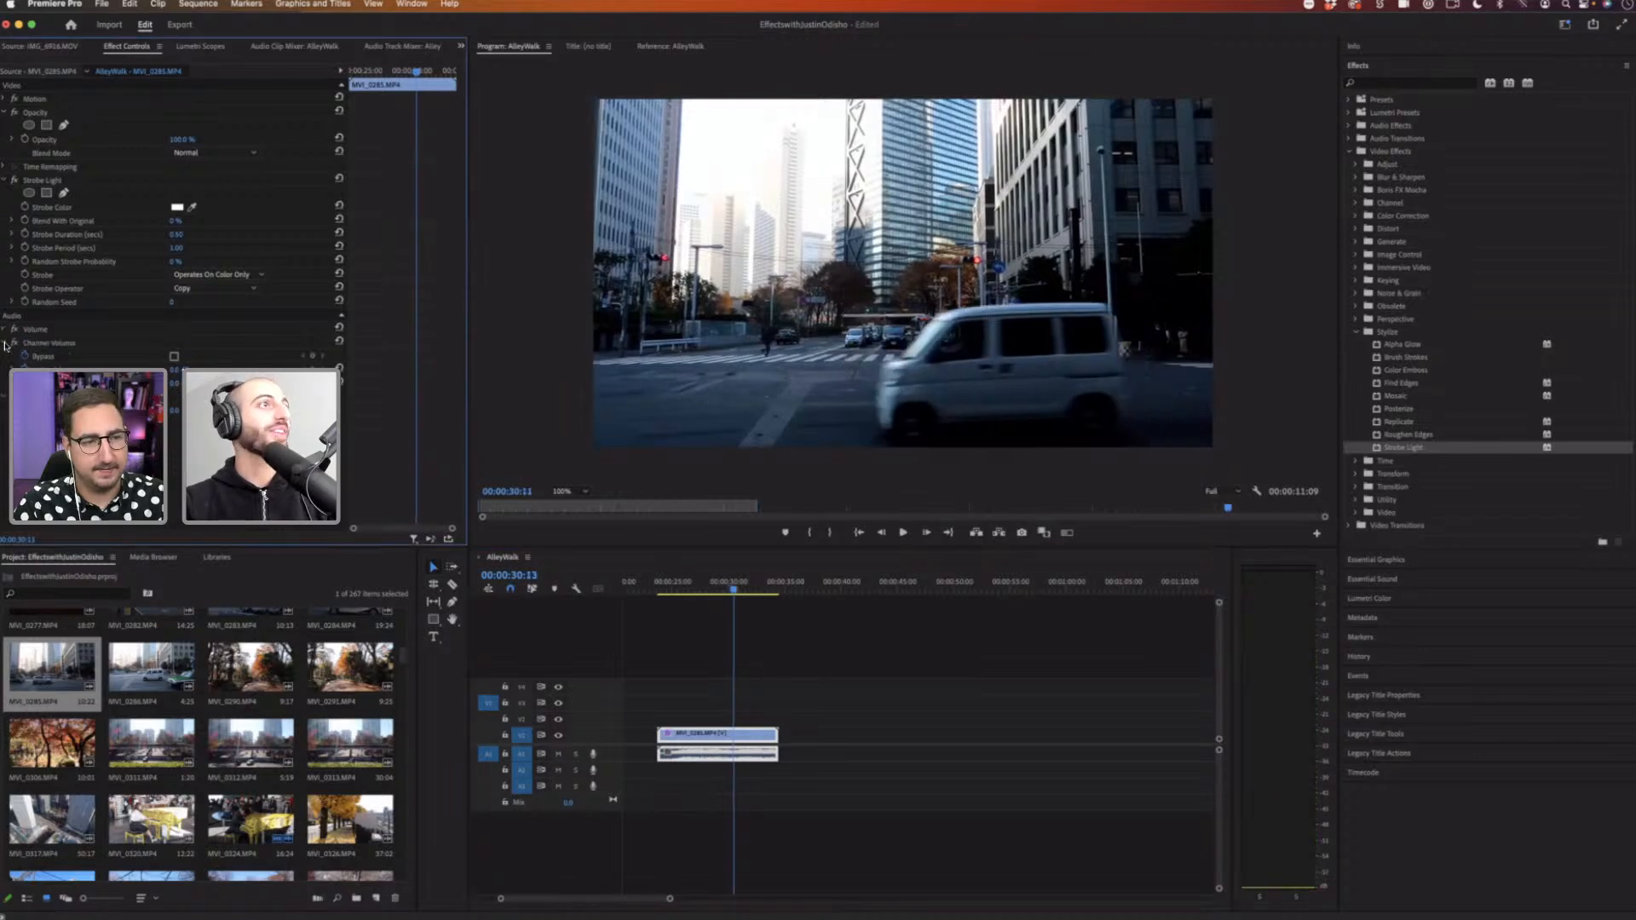
click(51, 180)
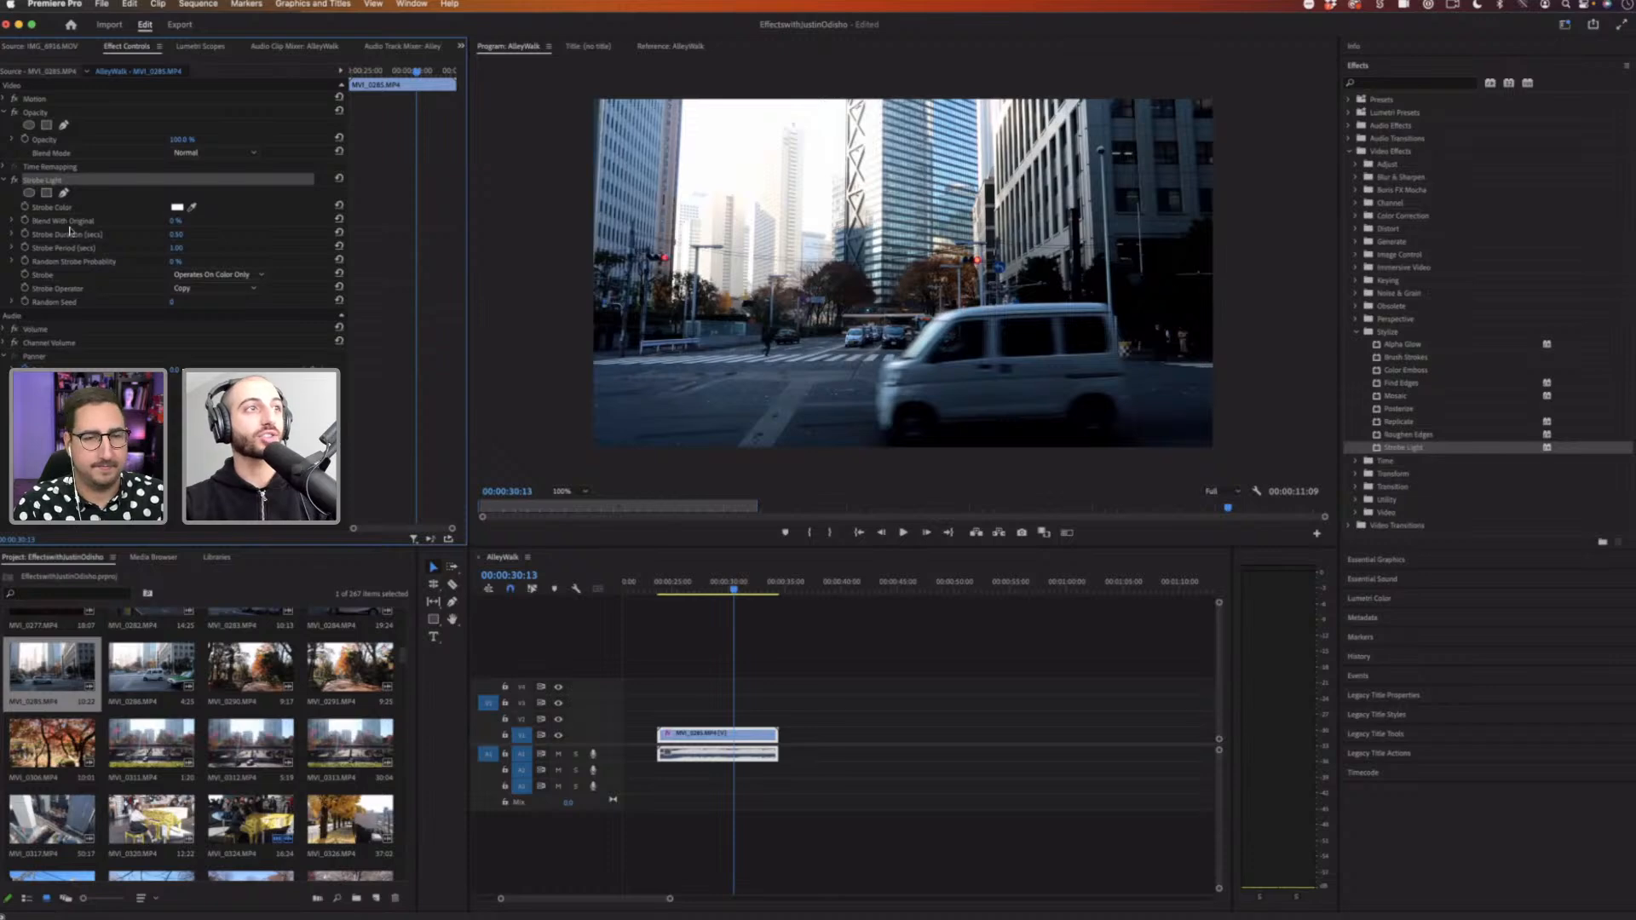
click(813, 641)
click(754, 732)
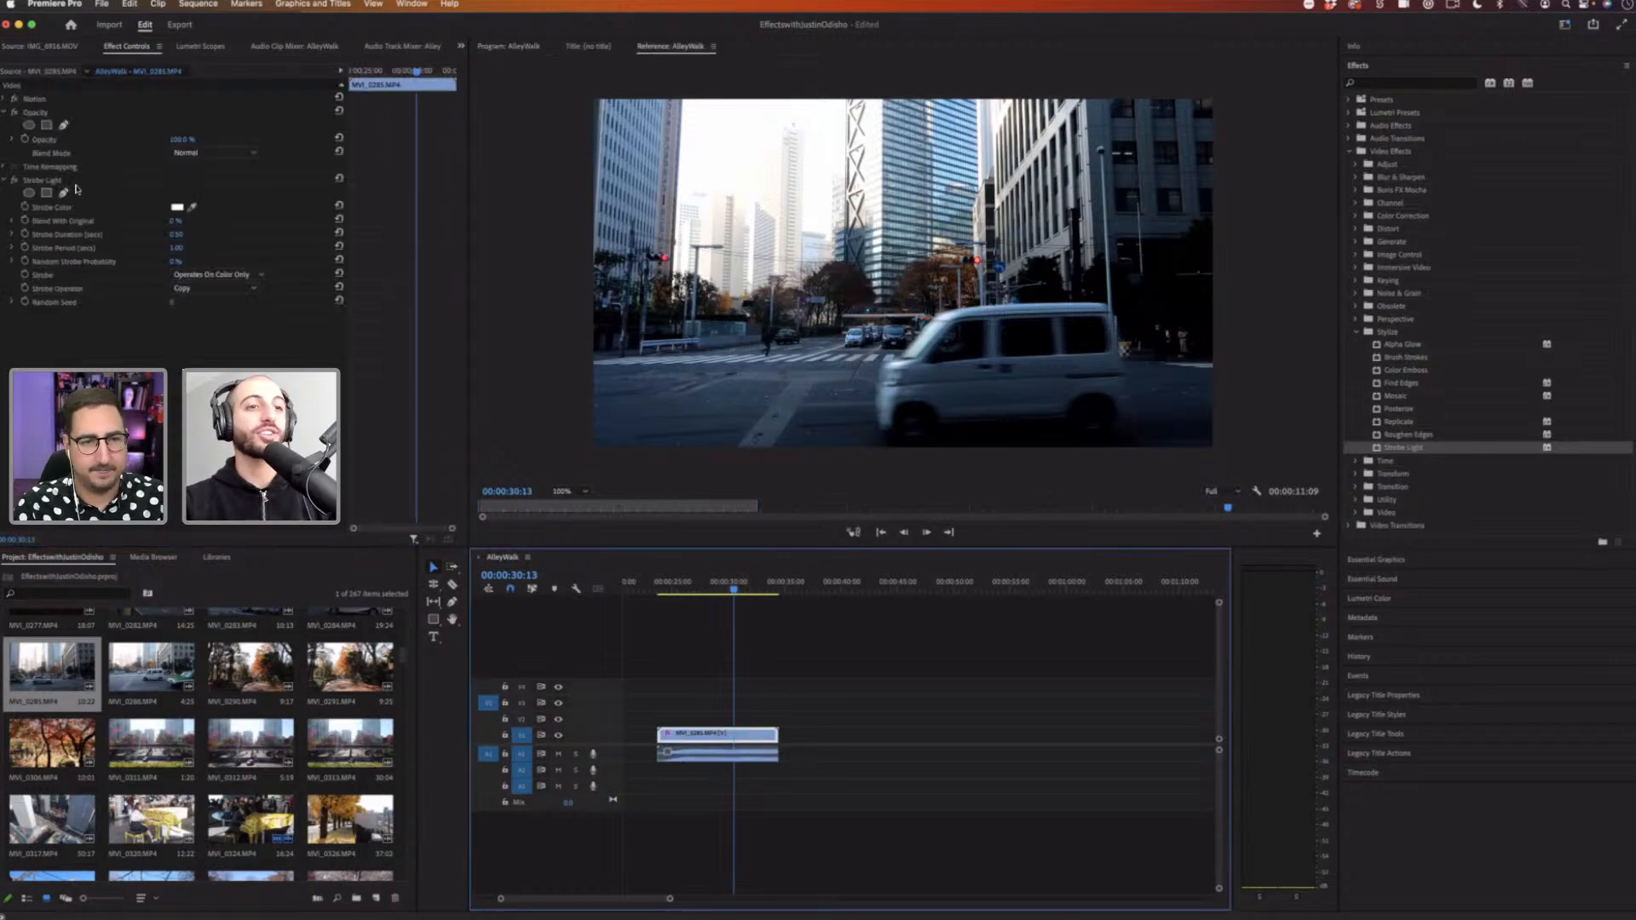
click(743, 736)
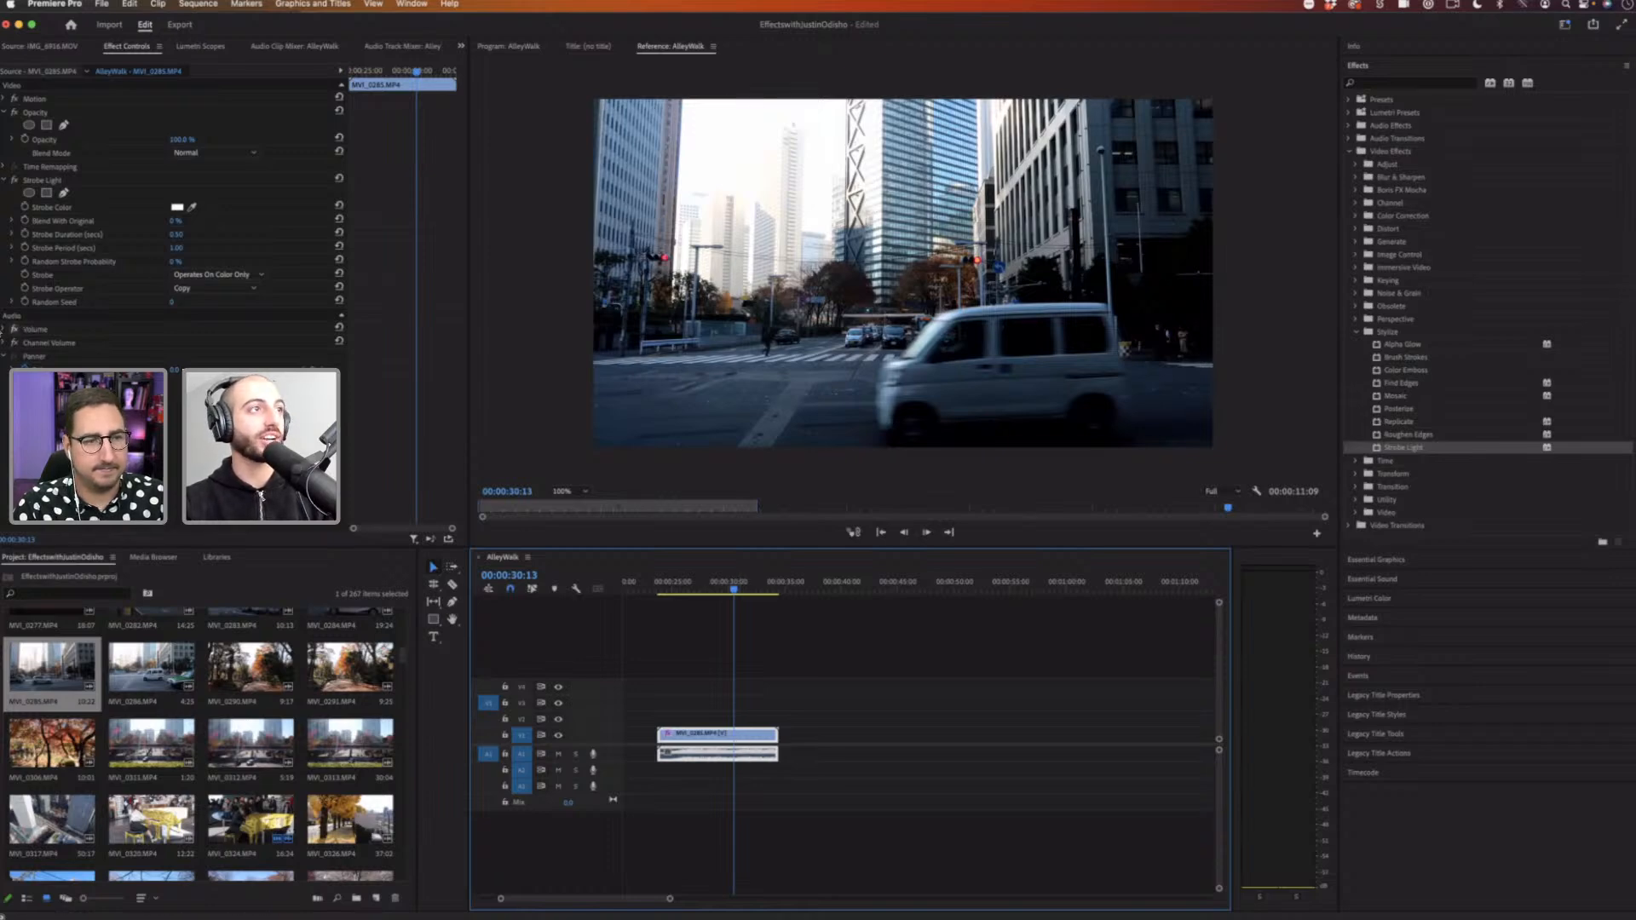
click(773, 786)
alt+click(748, 735)
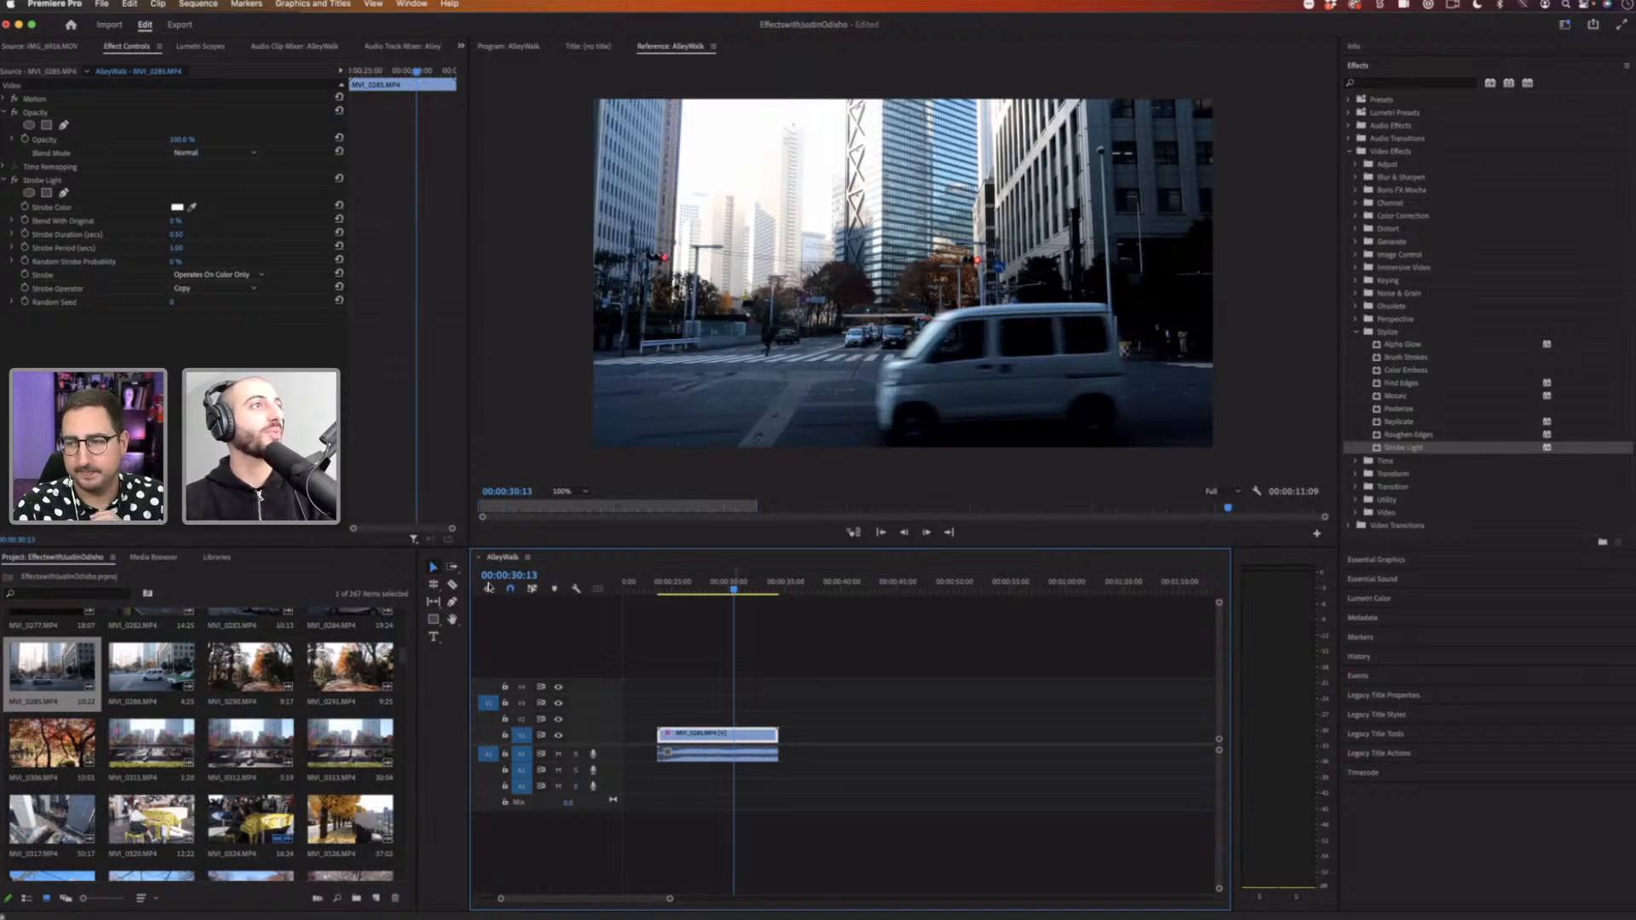
click(98, 185)
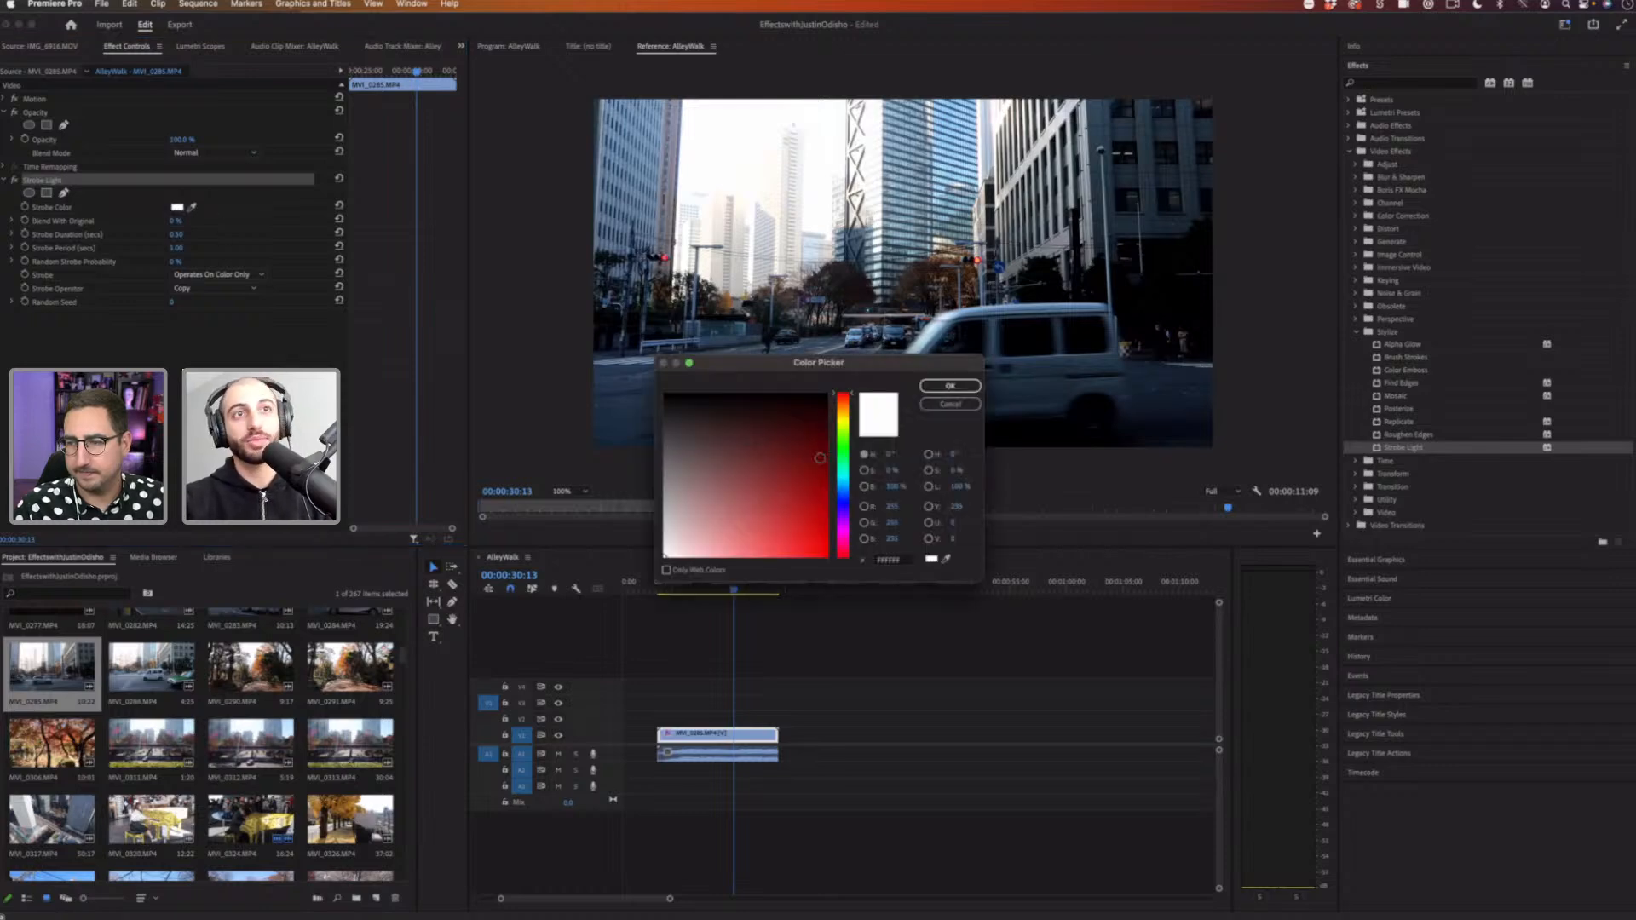
click(823, 395)
click(969, 387)
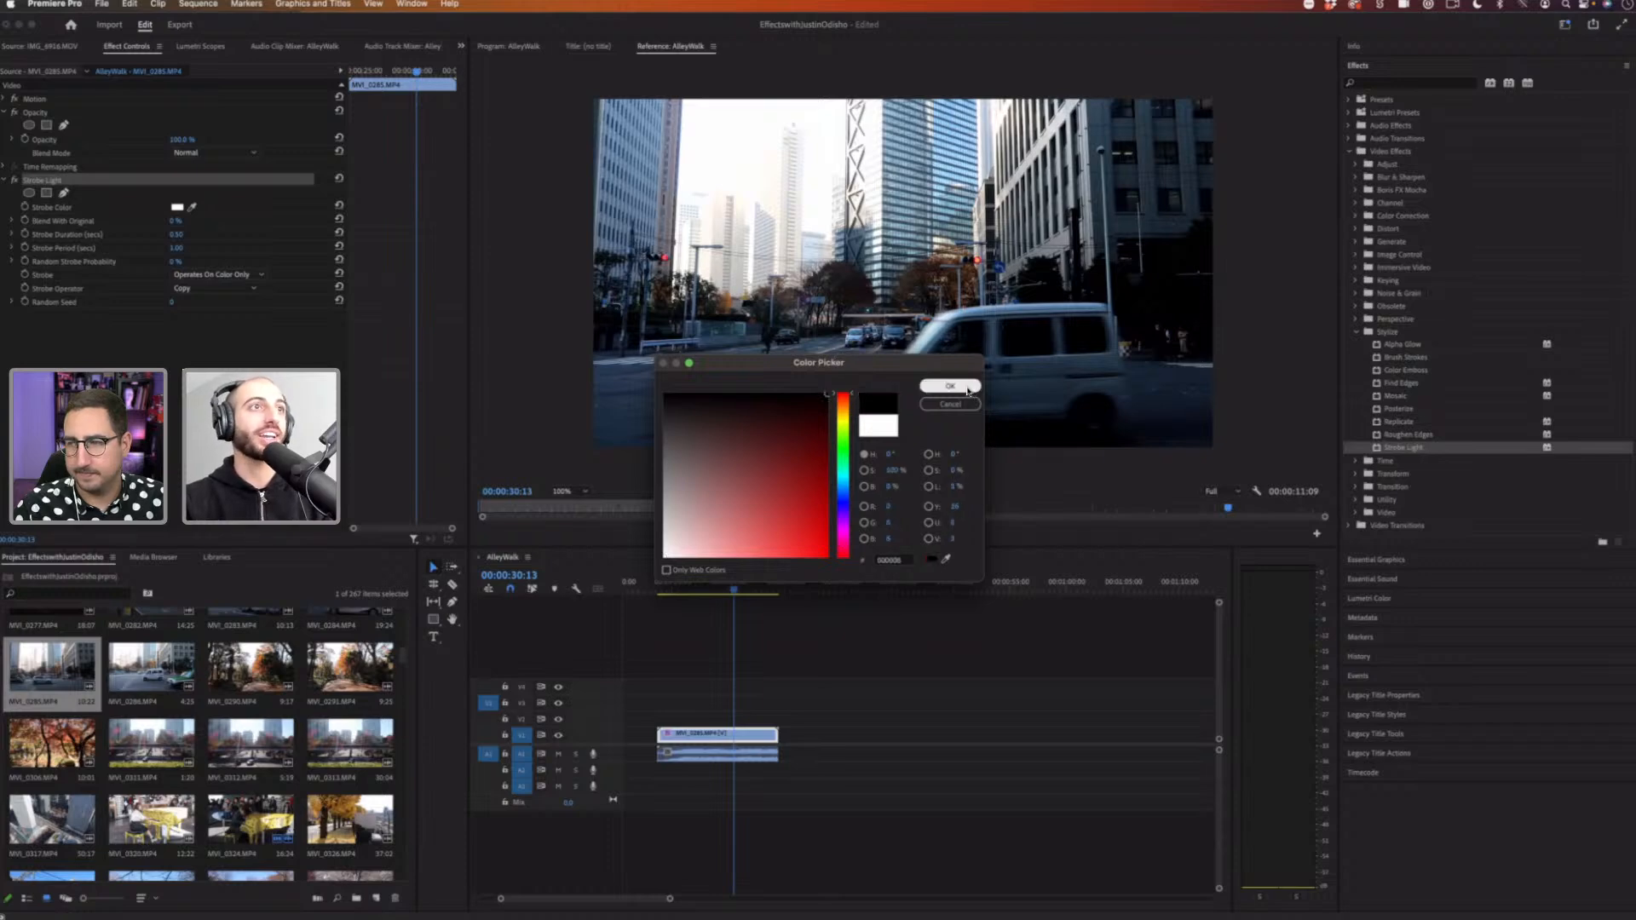
Step: Preview the clip from the start with the black strobe applied
drag(420, 97, 310, 70)
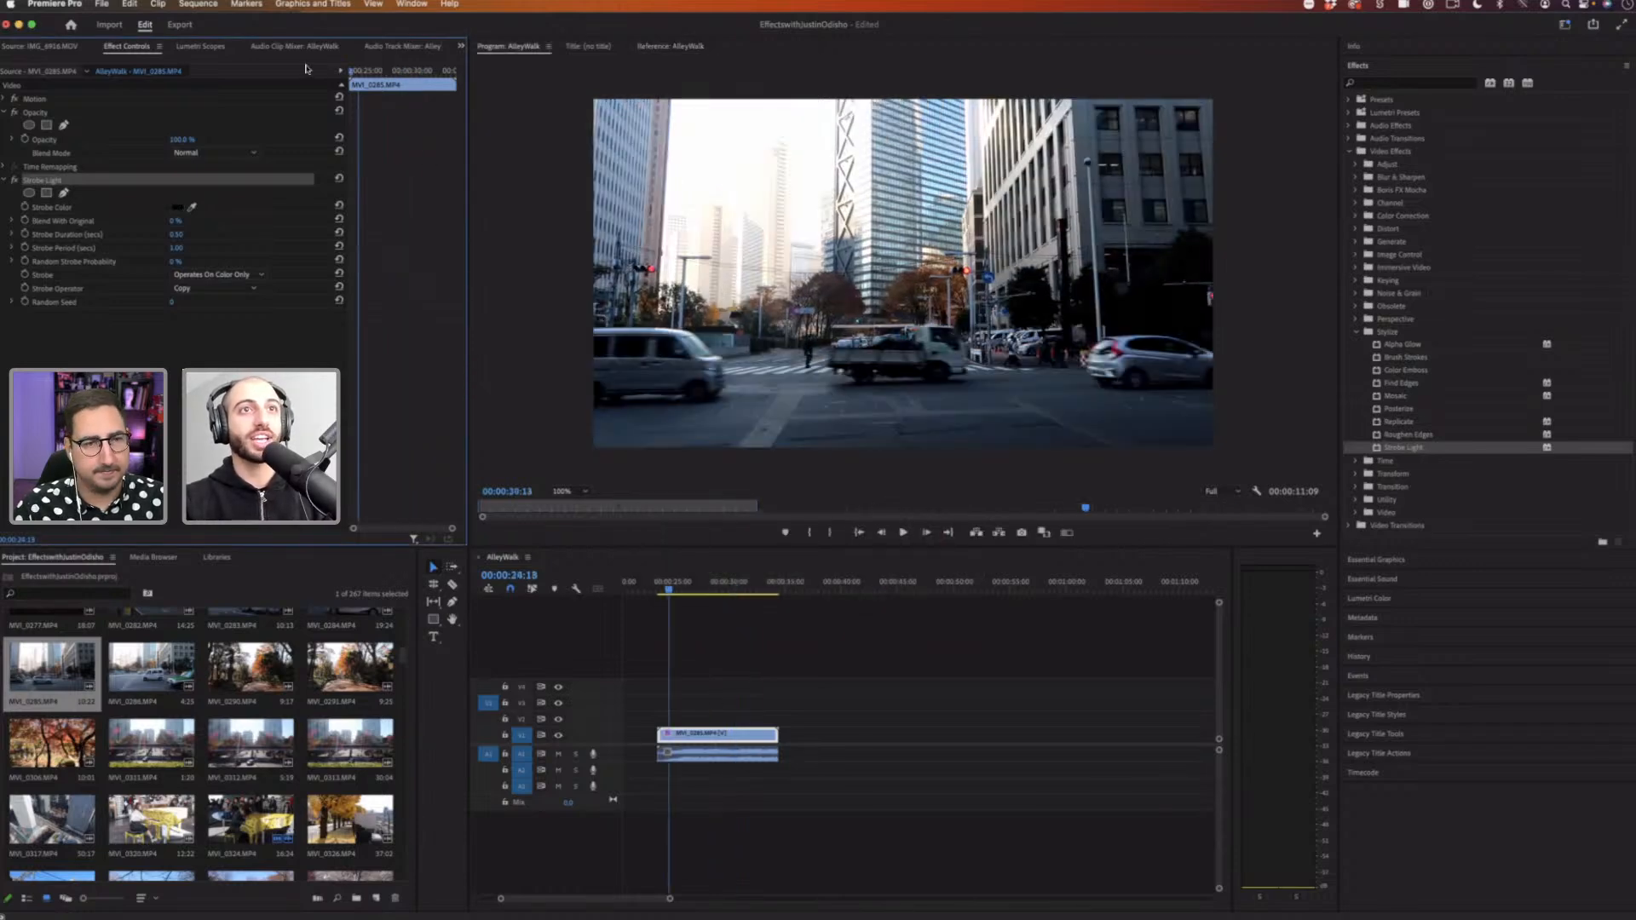
key(space)
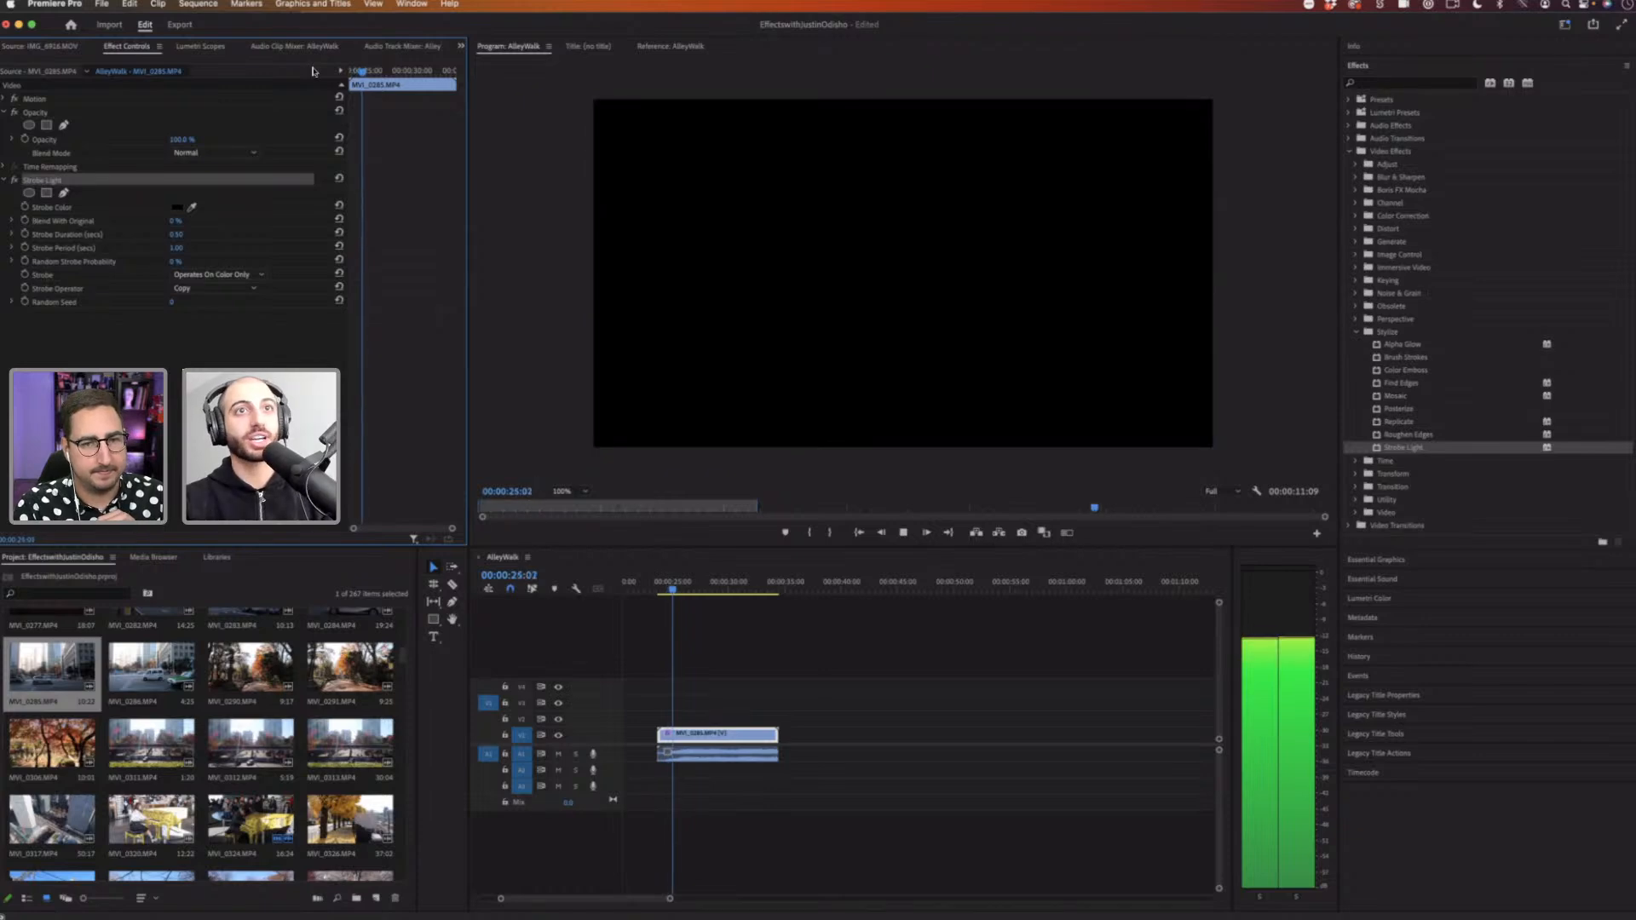
key(space)
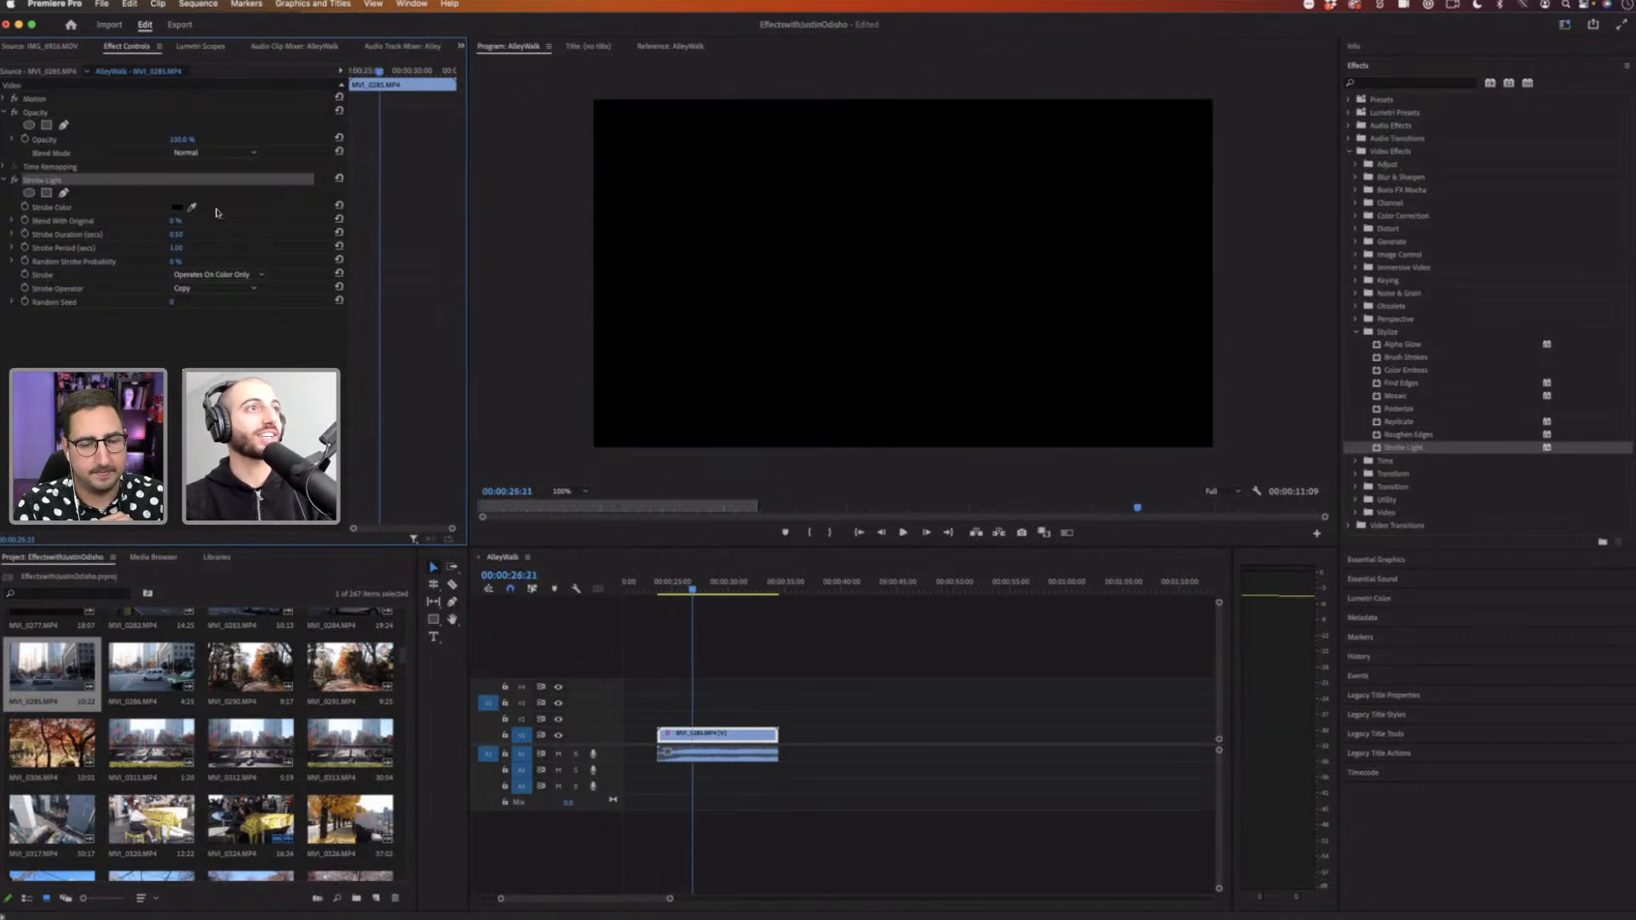
Step: Enable keyframing for Strobe Color and set a keyframe at the current time with color ff0000
click(25, 208)
click(379, 208)
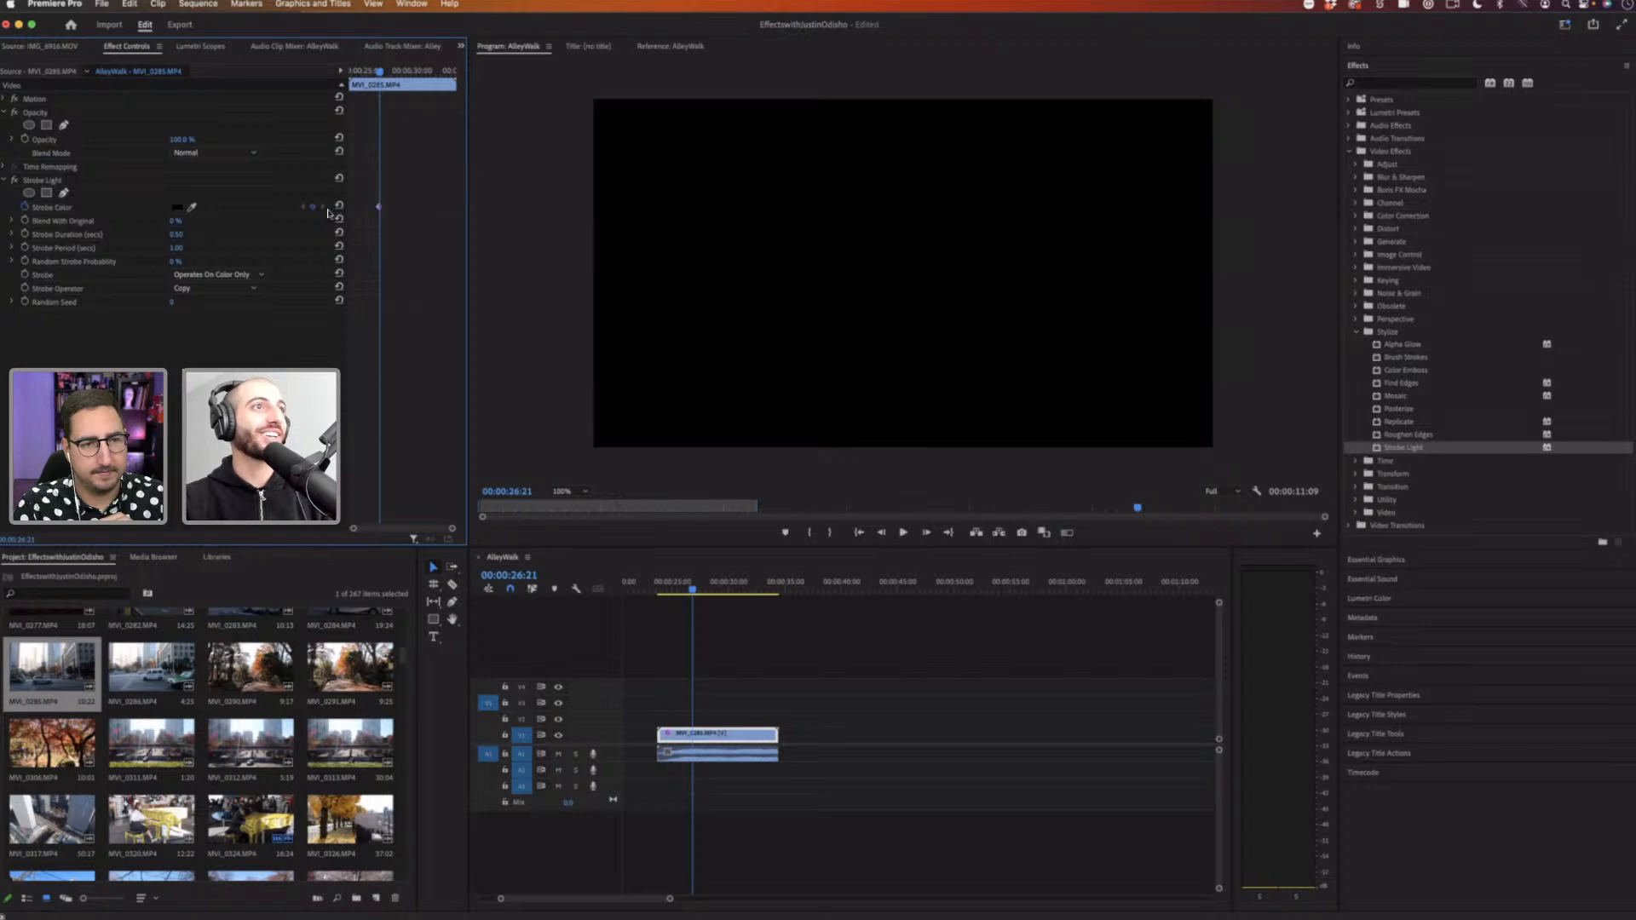
click(177, 209)
text(ff0000)
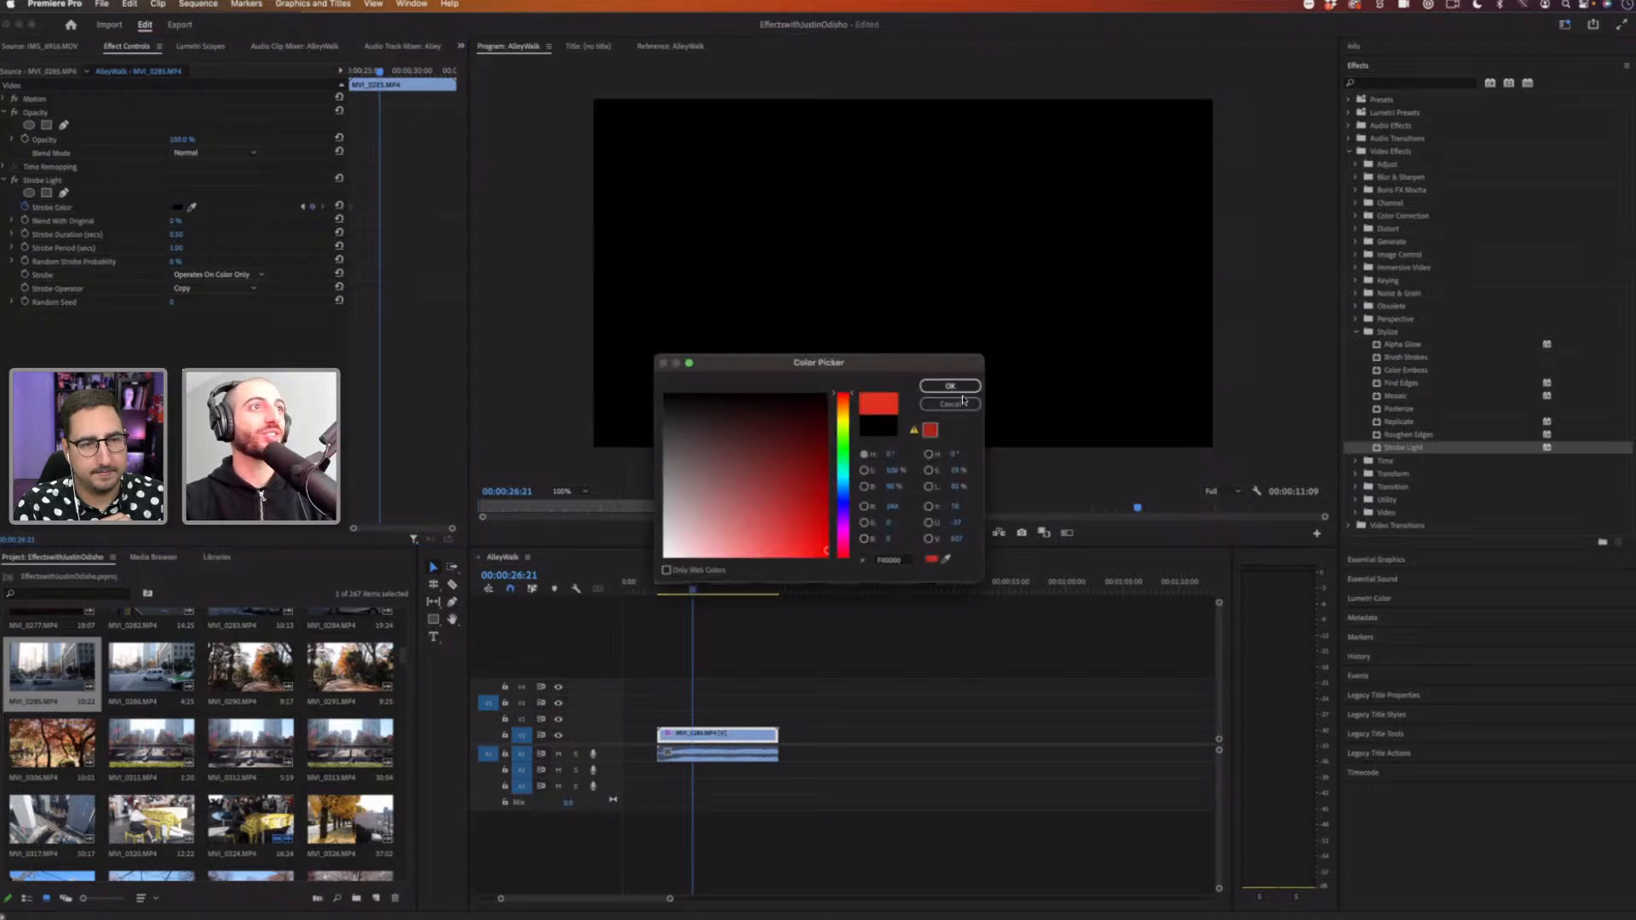
click(950, 381)
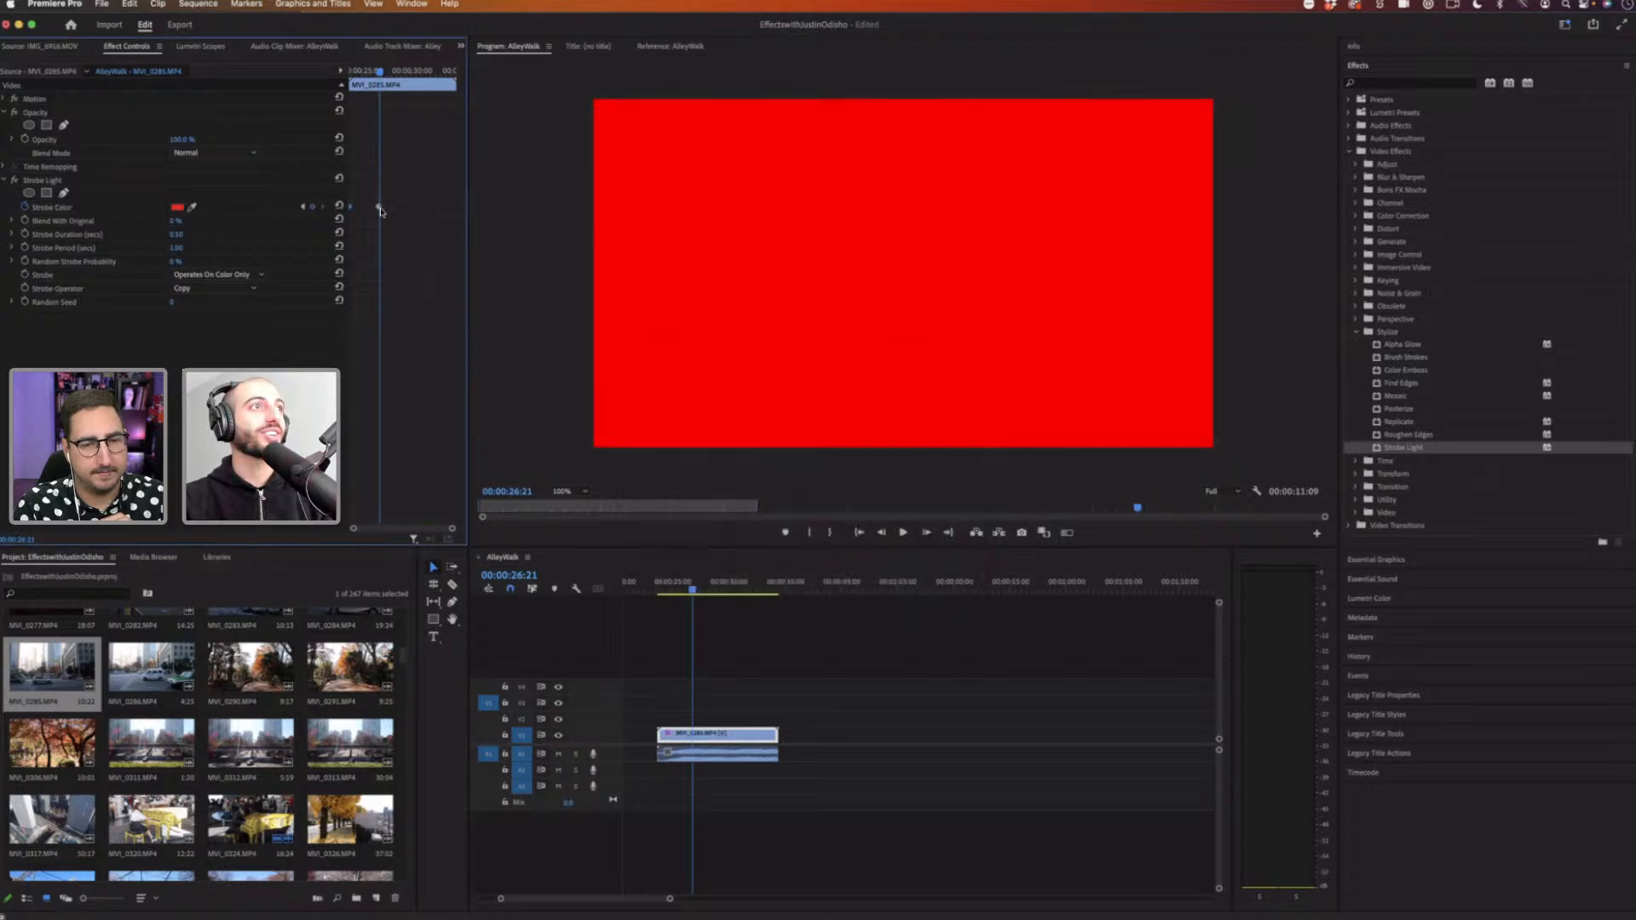
Step: Add two later Strobe Color keyframes, setting the color to green and then to blue
click(405, 71)
click(177, 208)
drag(843, 474, 843, 440)
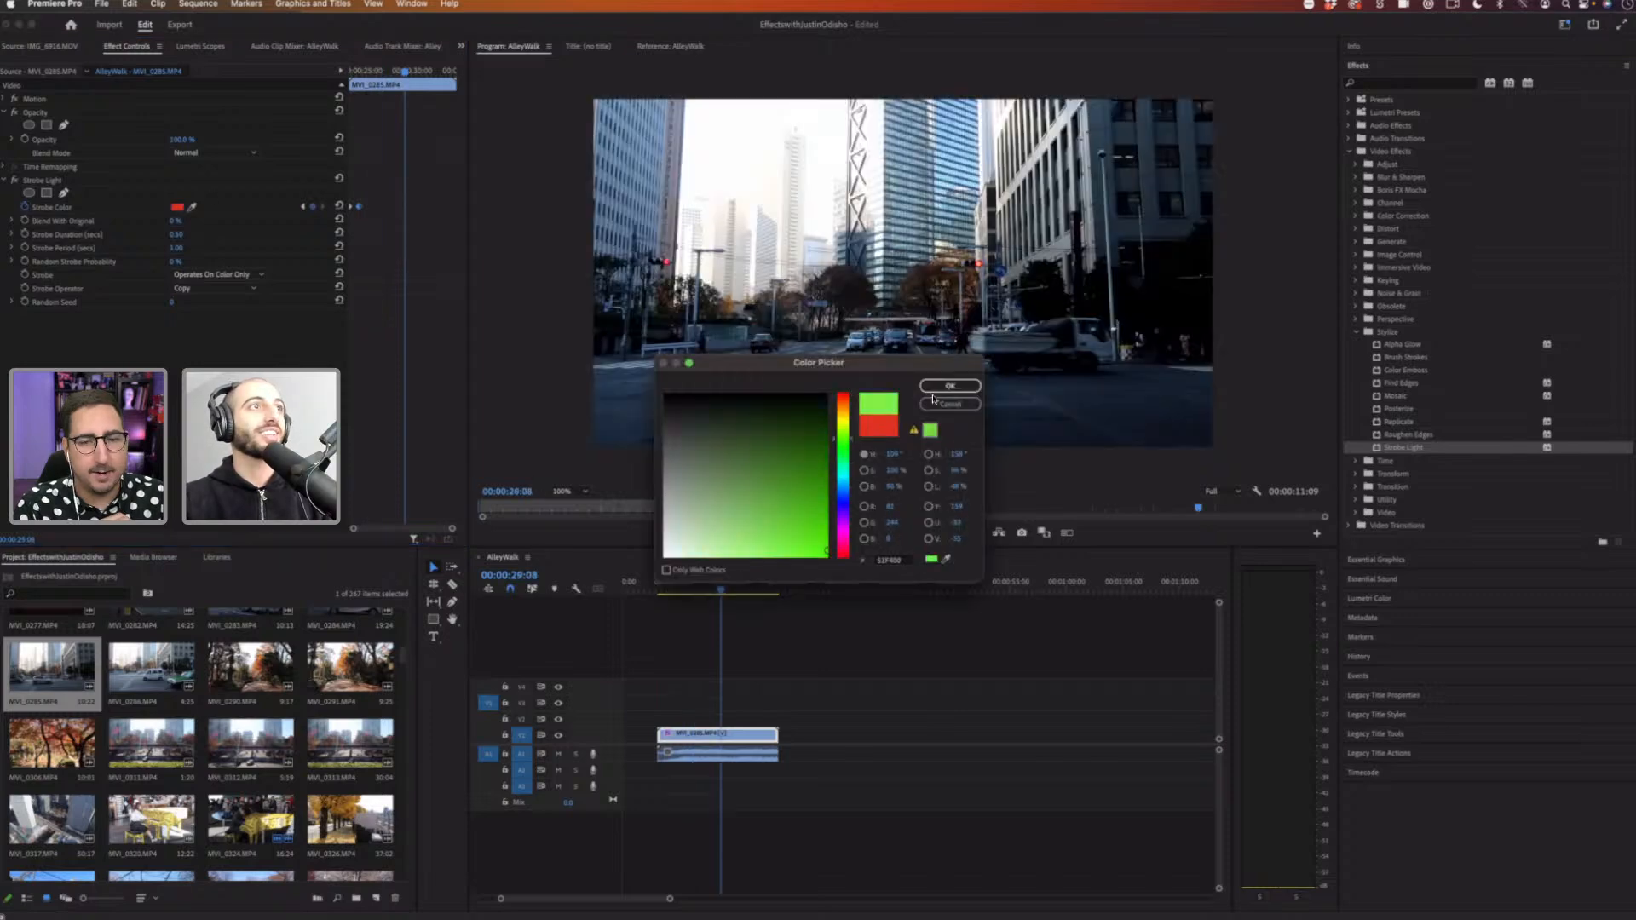
click(946, 386)
click(439, 72)
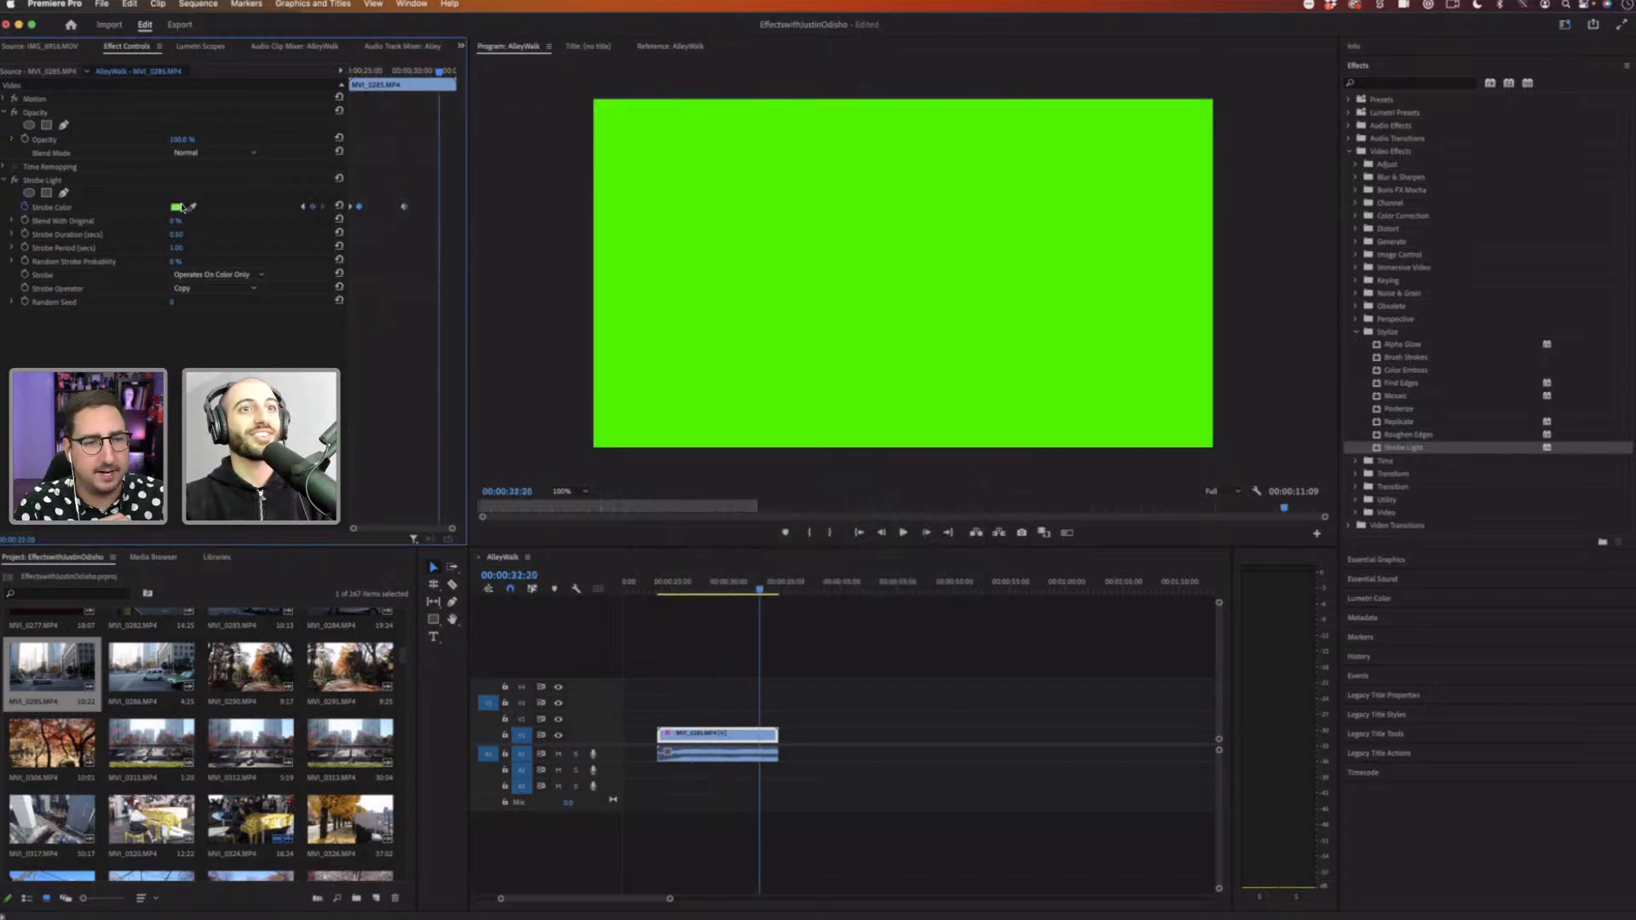
click(179, 207)
click(842, 508)
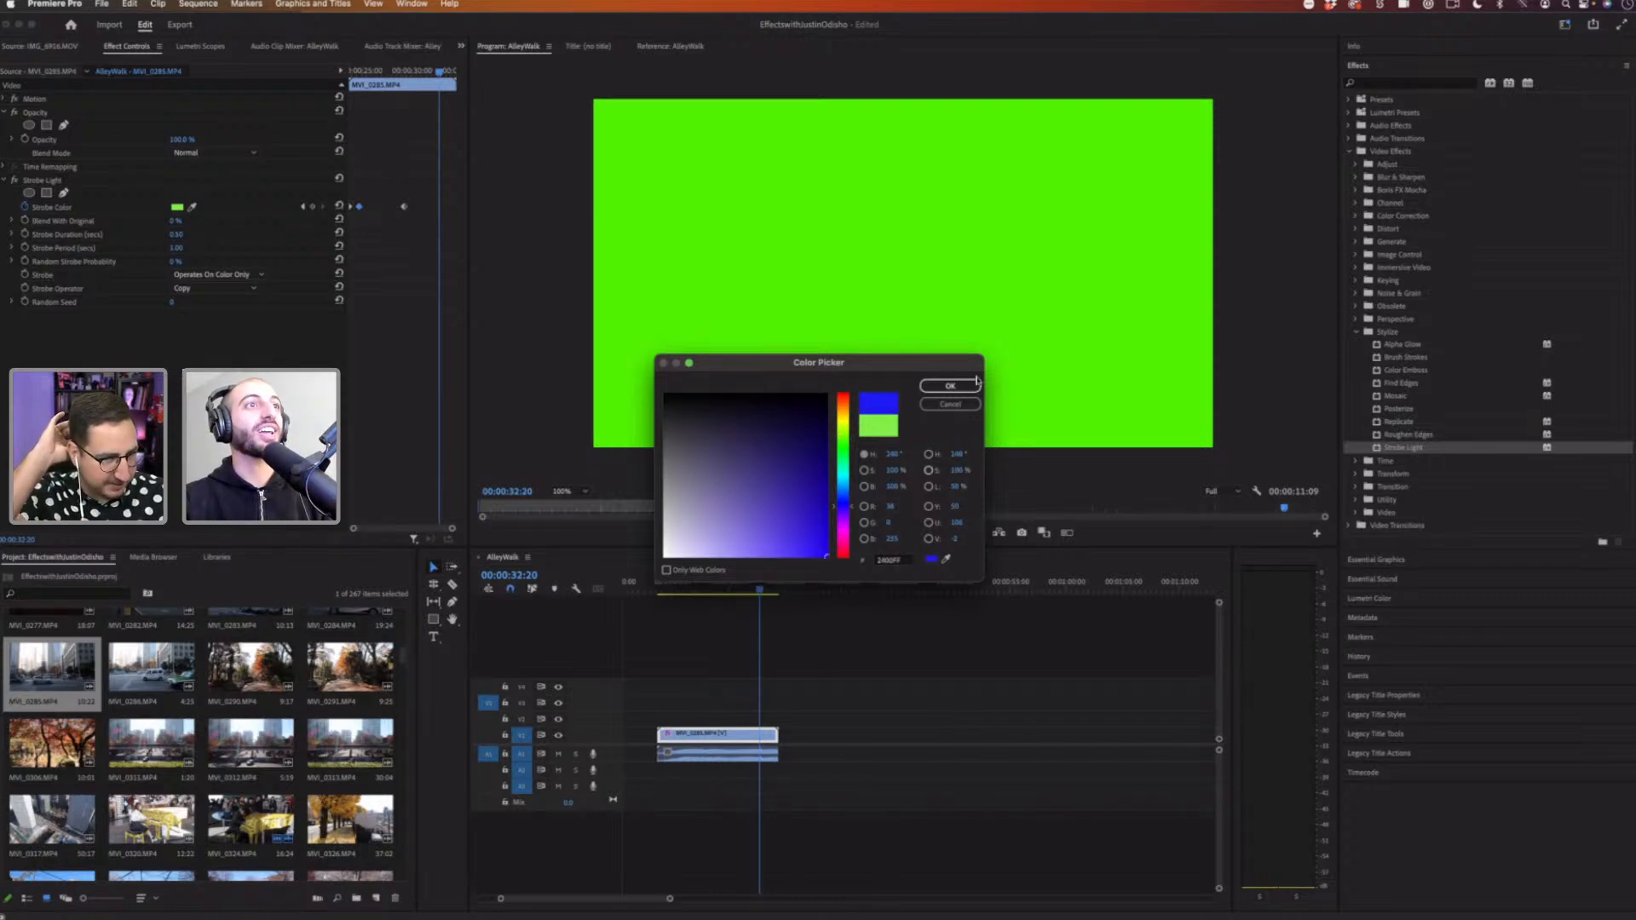
click(950, 386)
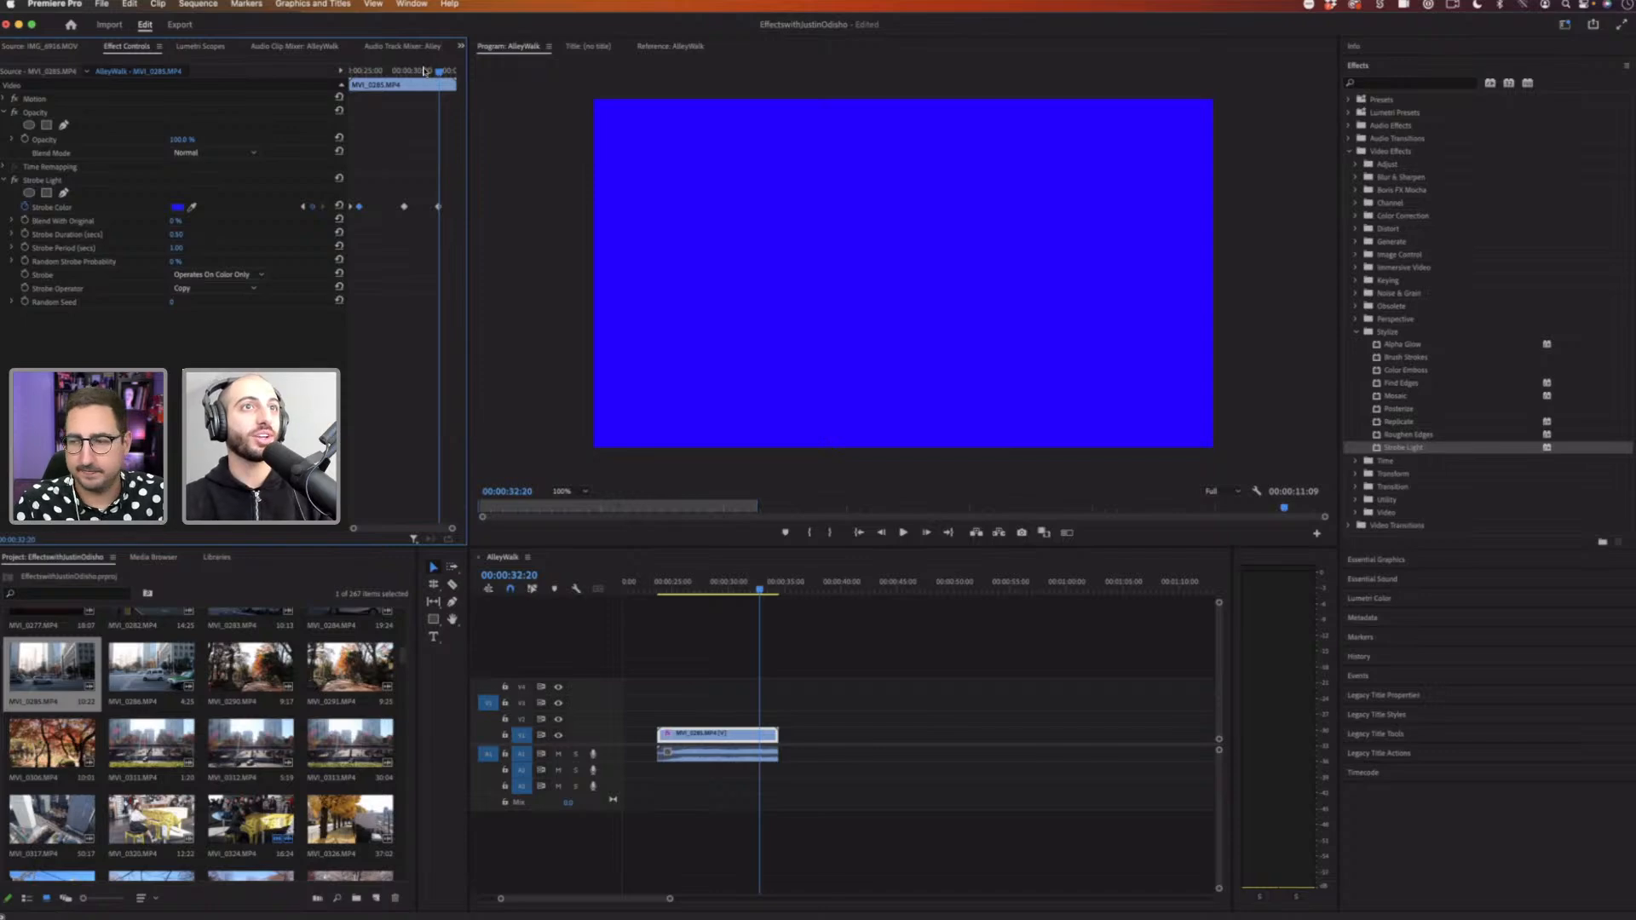
Step: Nudge the first Strobe Color keyframe slightly later in the effect timeline
drag(424, 70, 392, 74)
drag(360, 207, 369, 211)
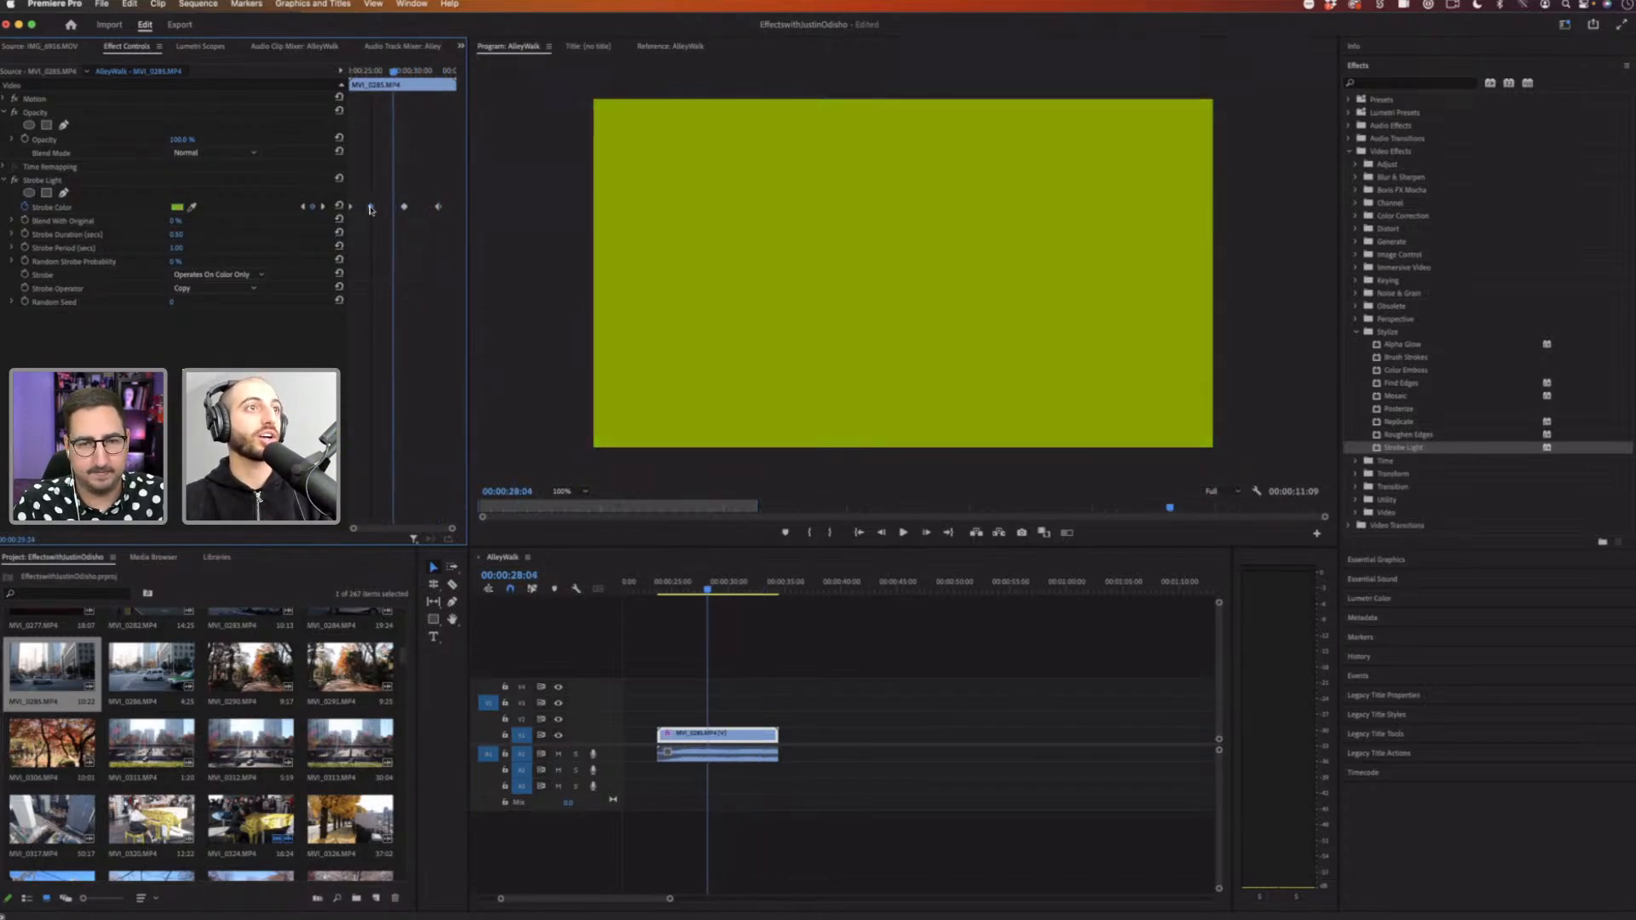
right_click(370, 210)
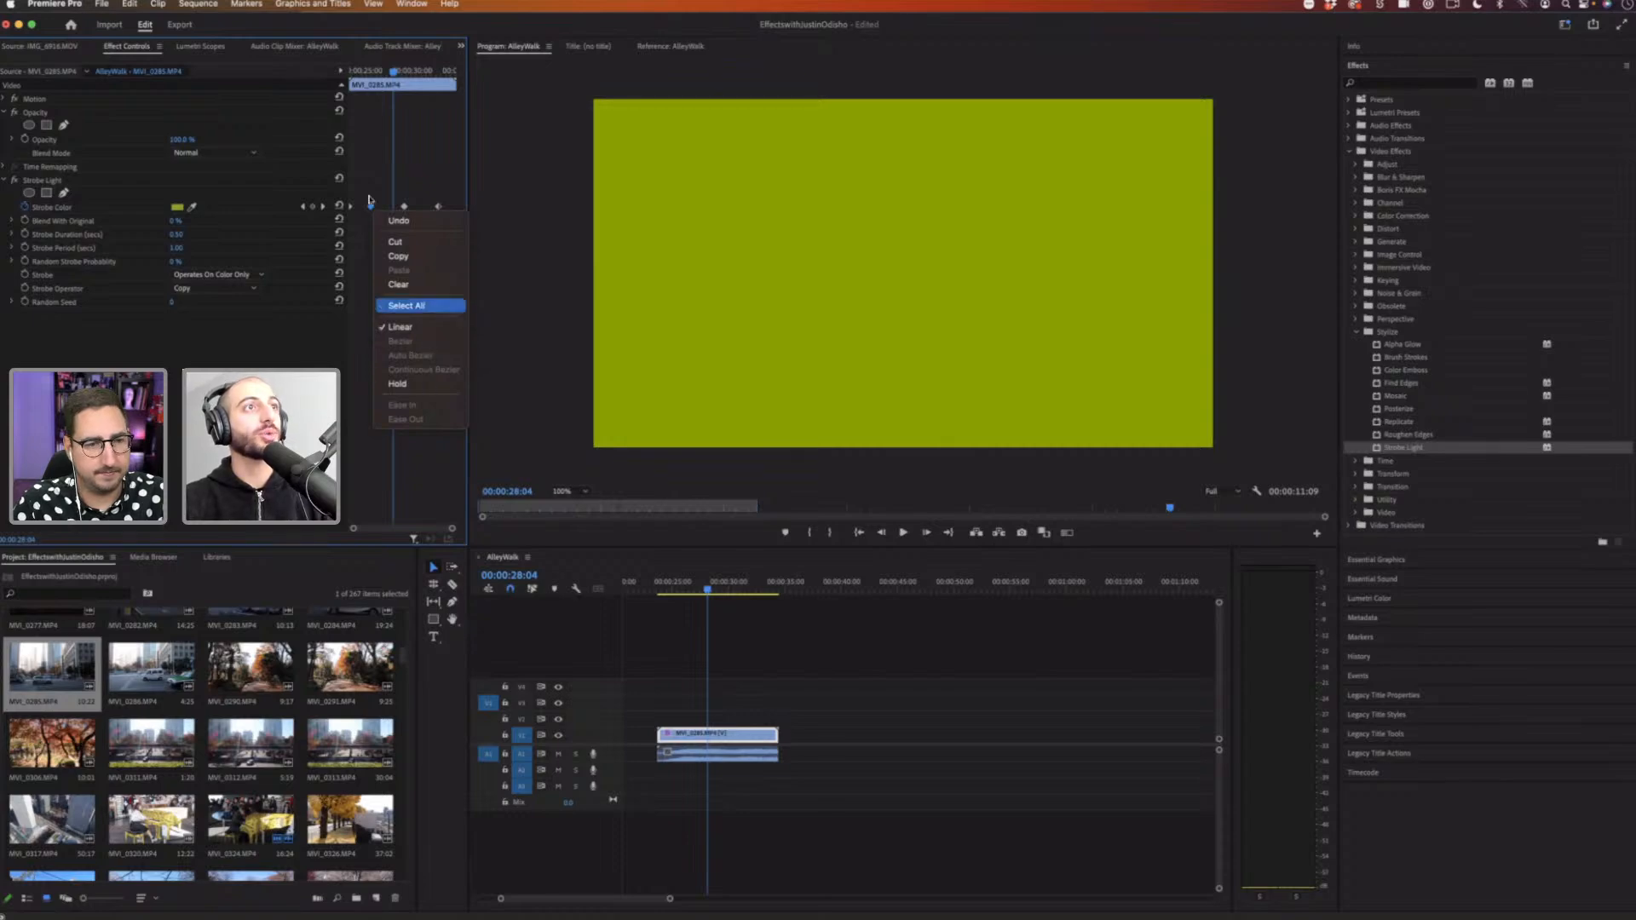
click(365, 132)
drag(377, 73, 388, 73)
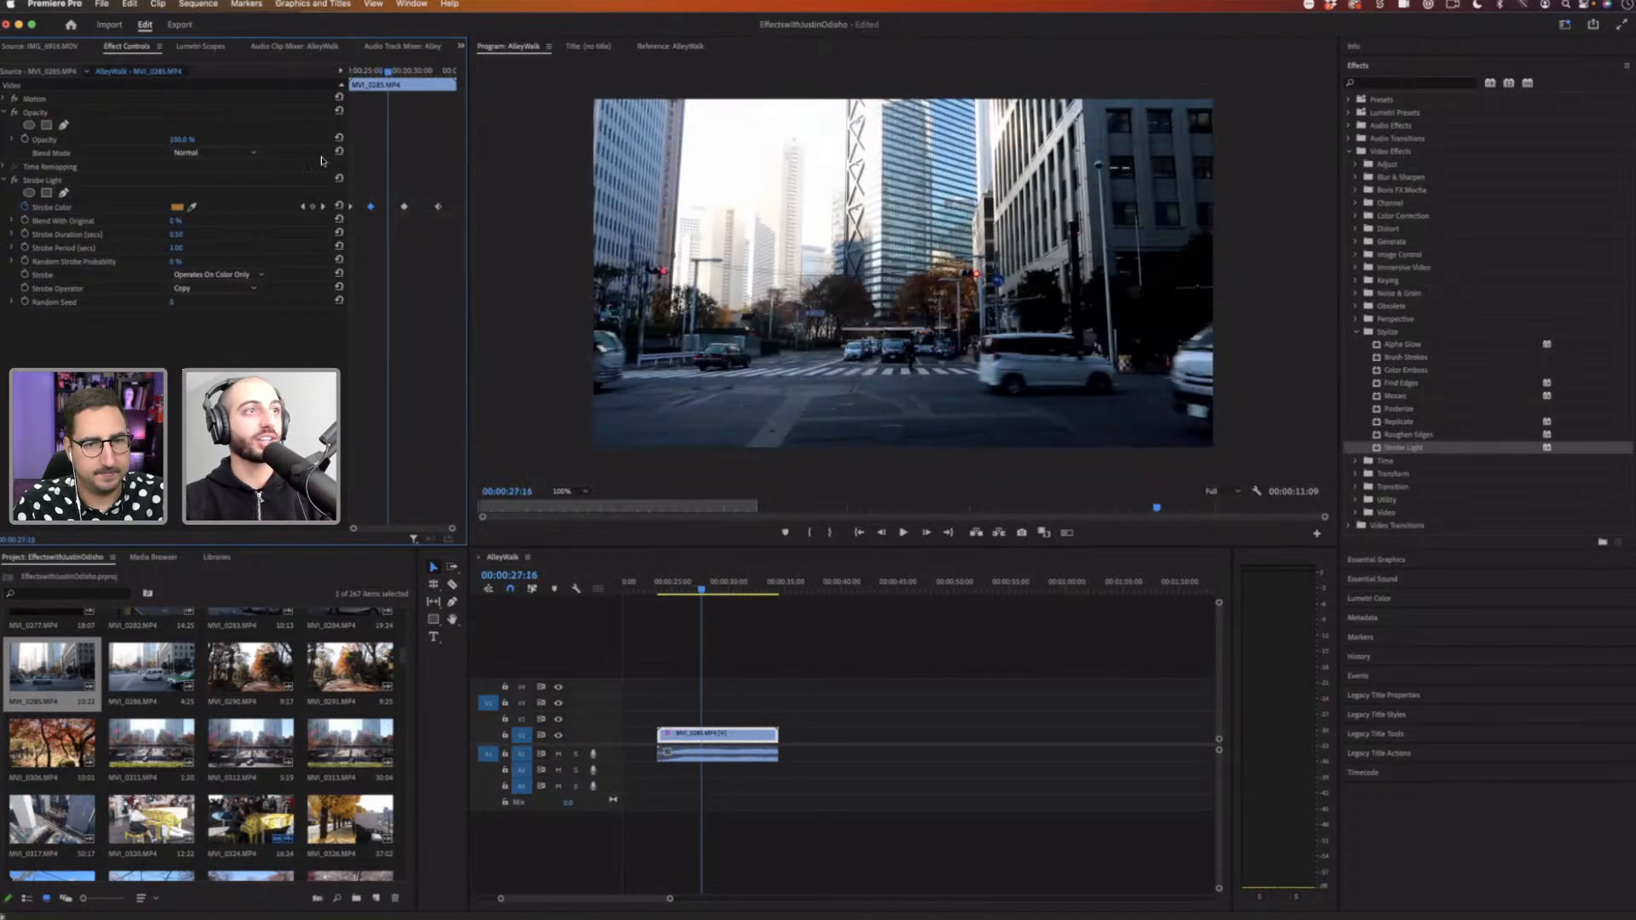
Step: Set the Strobe Duration to 0 and move the last Strobe Color keyframe slightly earlier
click(187, 231)
click(318, 202)
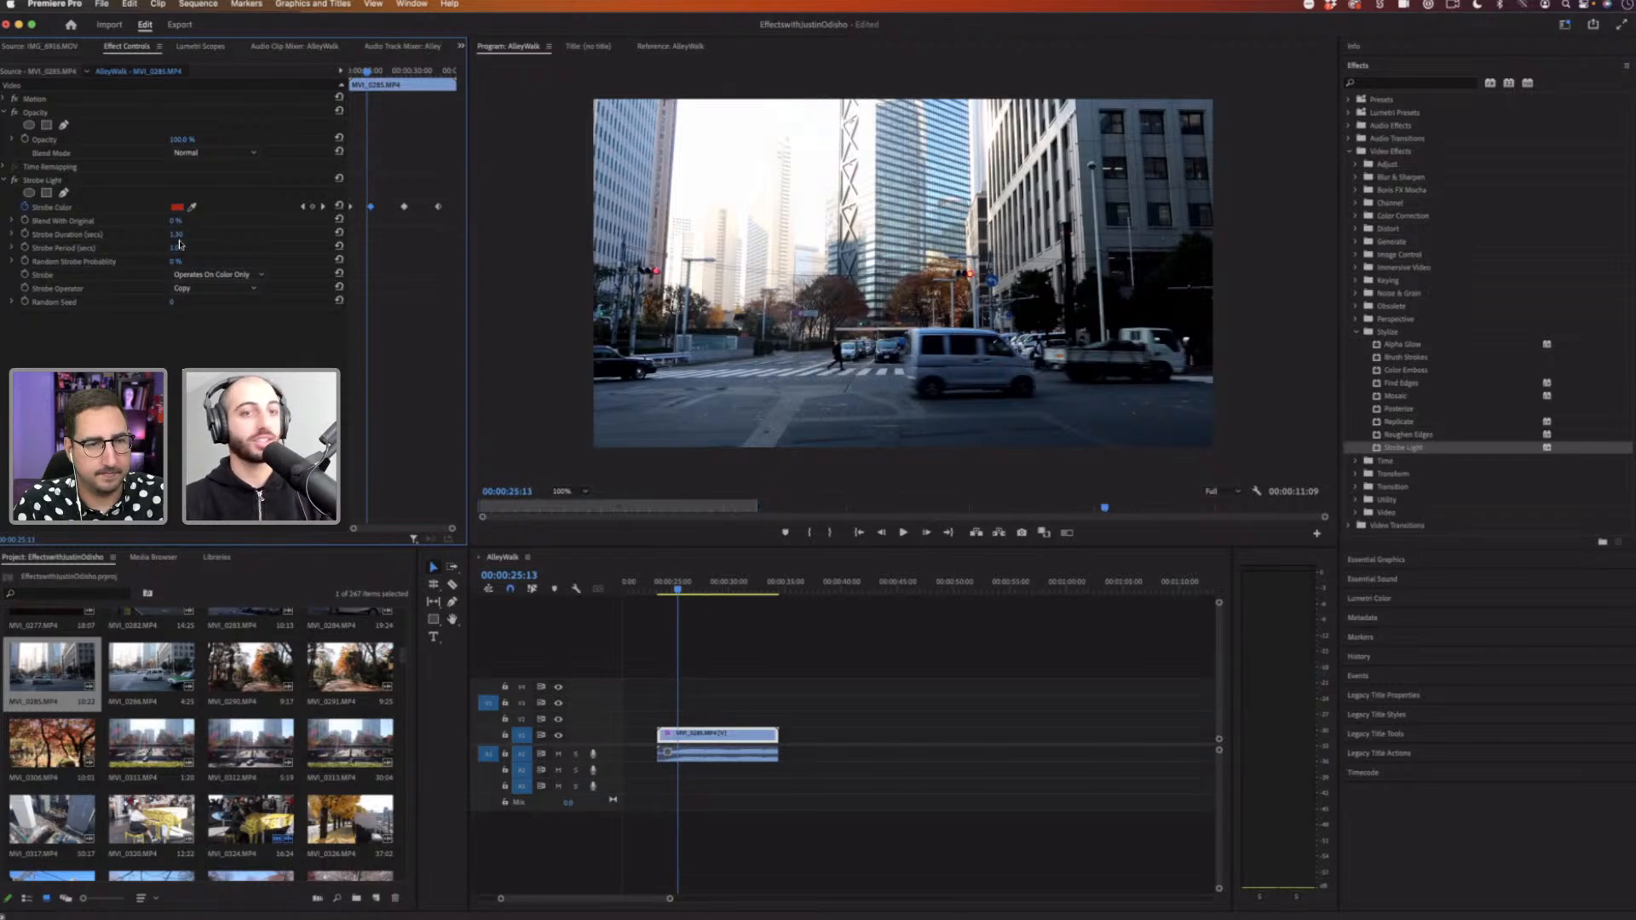
click(187, 231)
text(0)
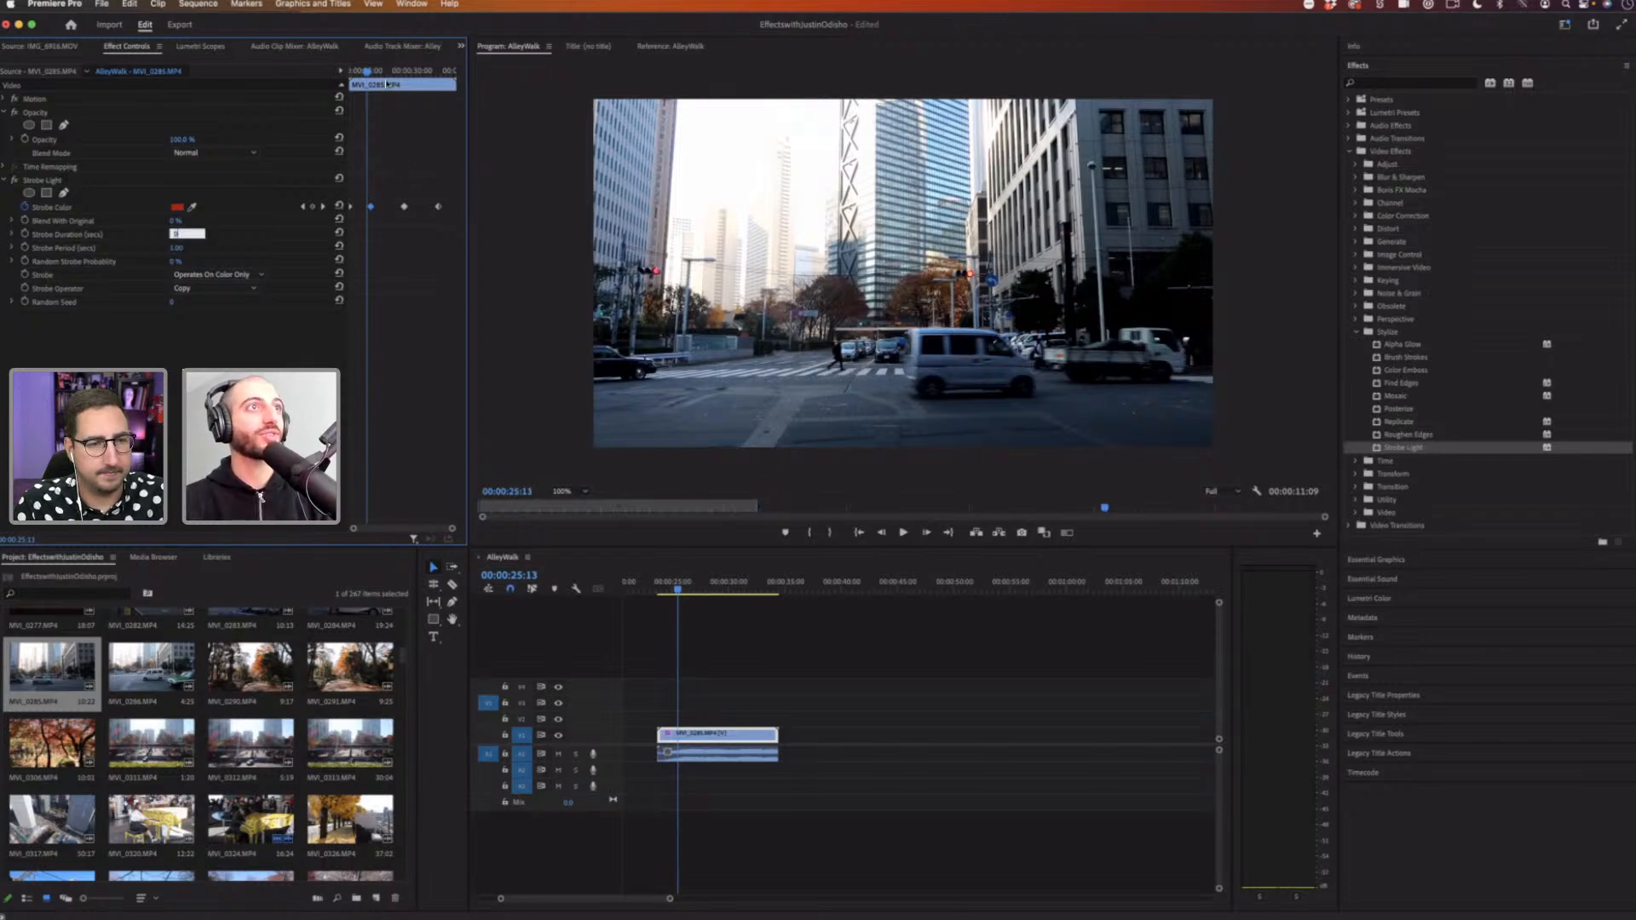
key(Return)
drag(358, 72, 426, 92)
mouse_move(438, 207)
mouse_down()
mouse_move(457, 208)
mouse_move(420, 209)
mouse_up()
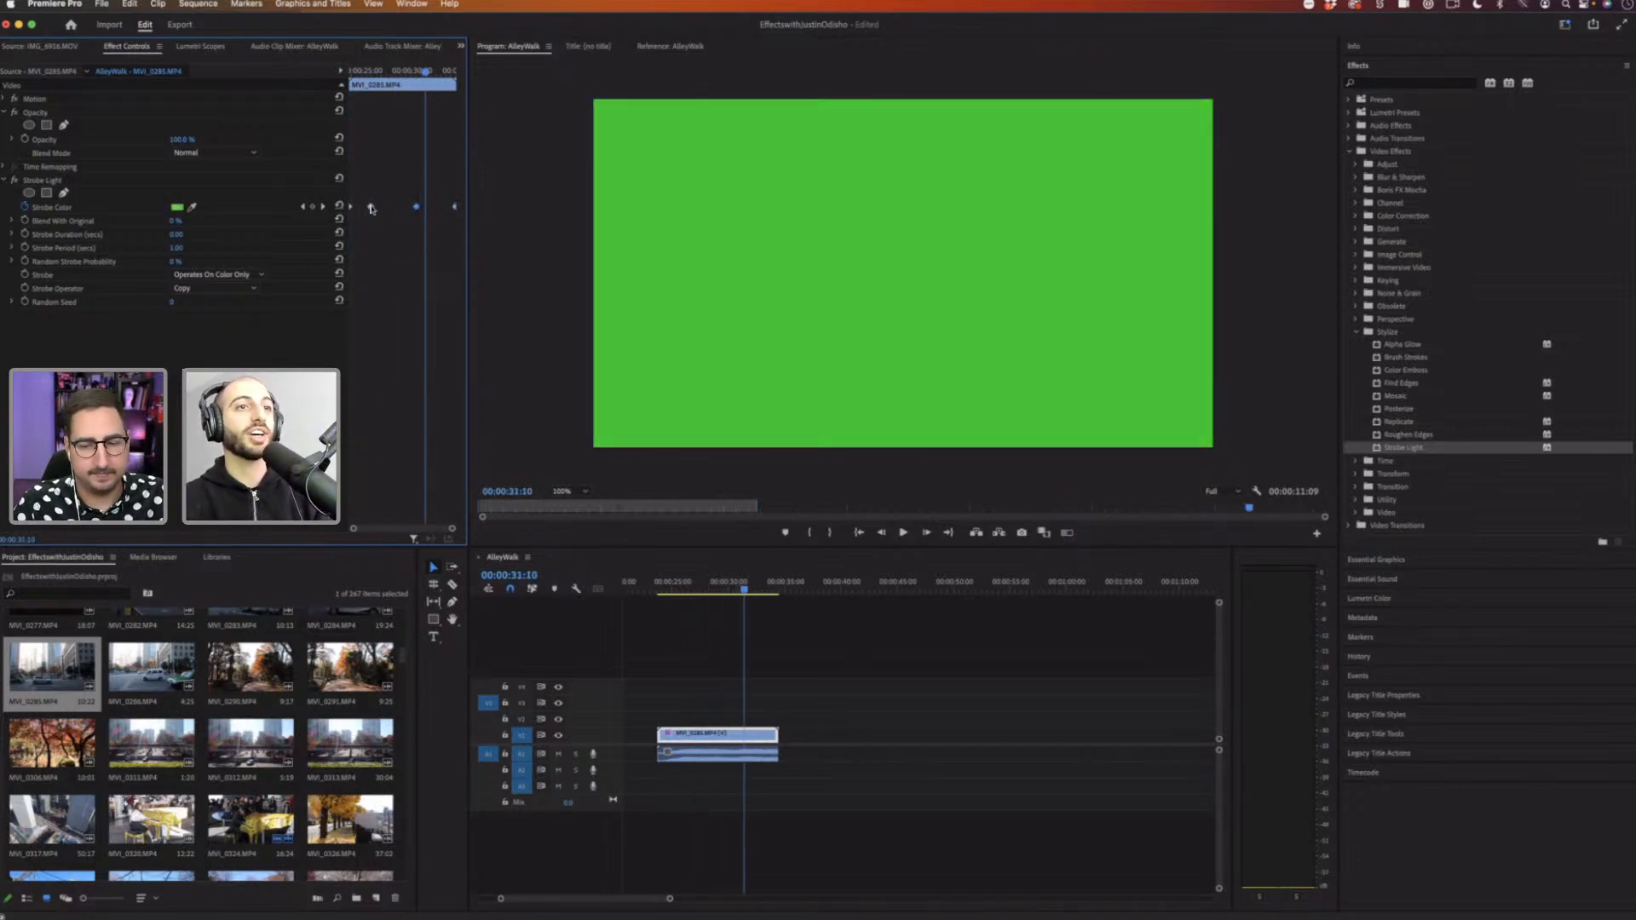
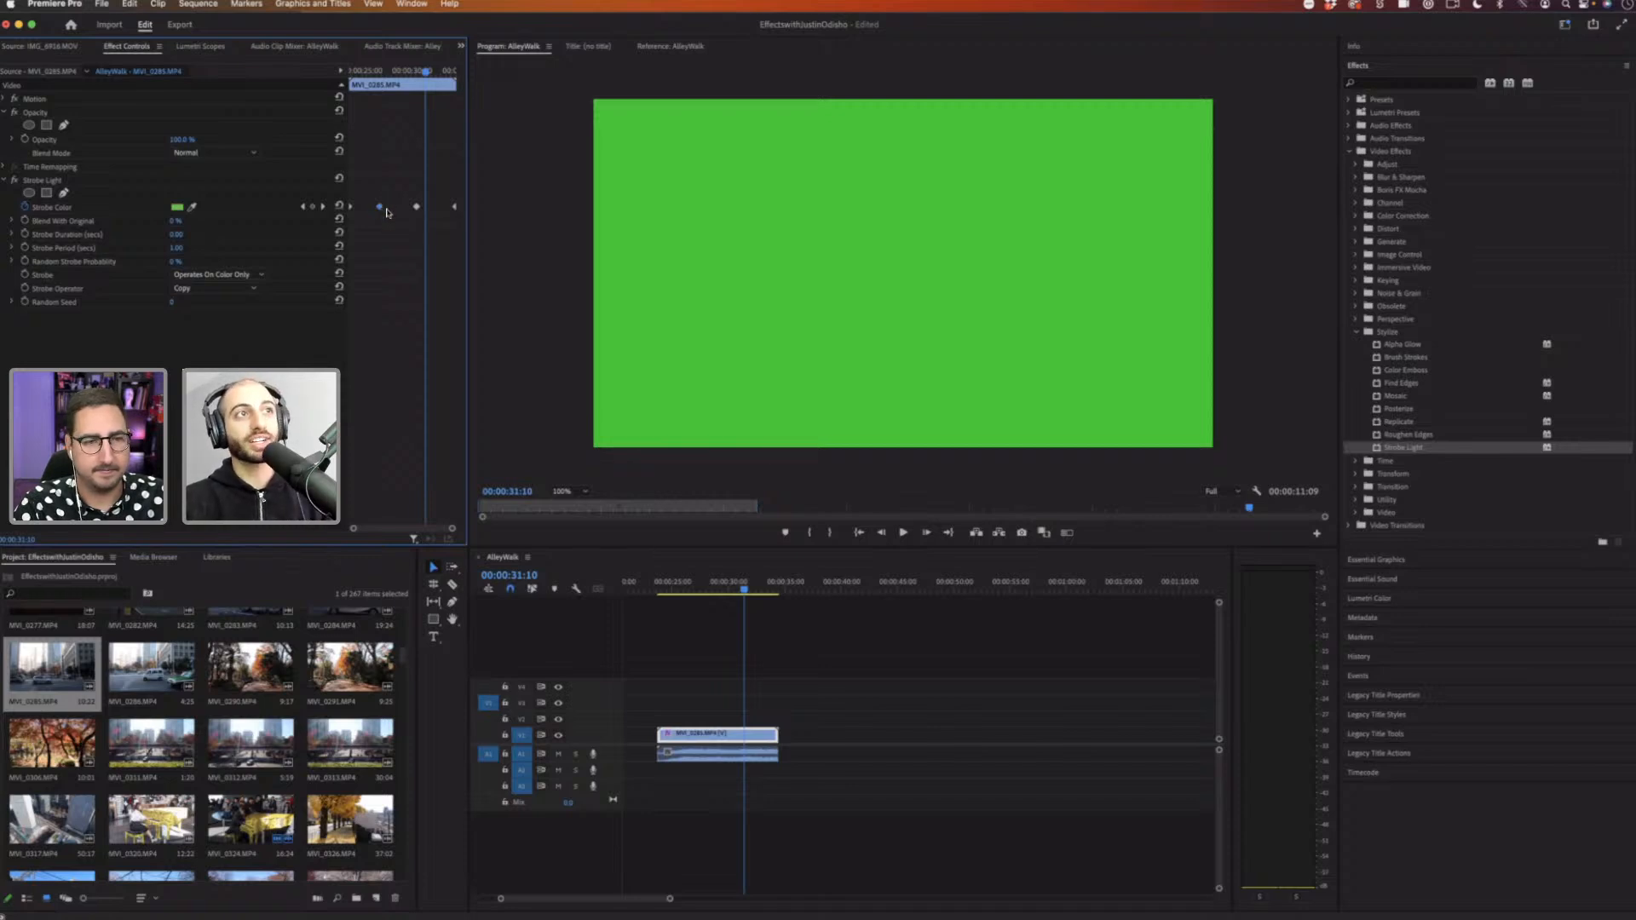
Step: Set each of the four Strobe Color keyframes to Hold interpolation
right_click(380, 209)
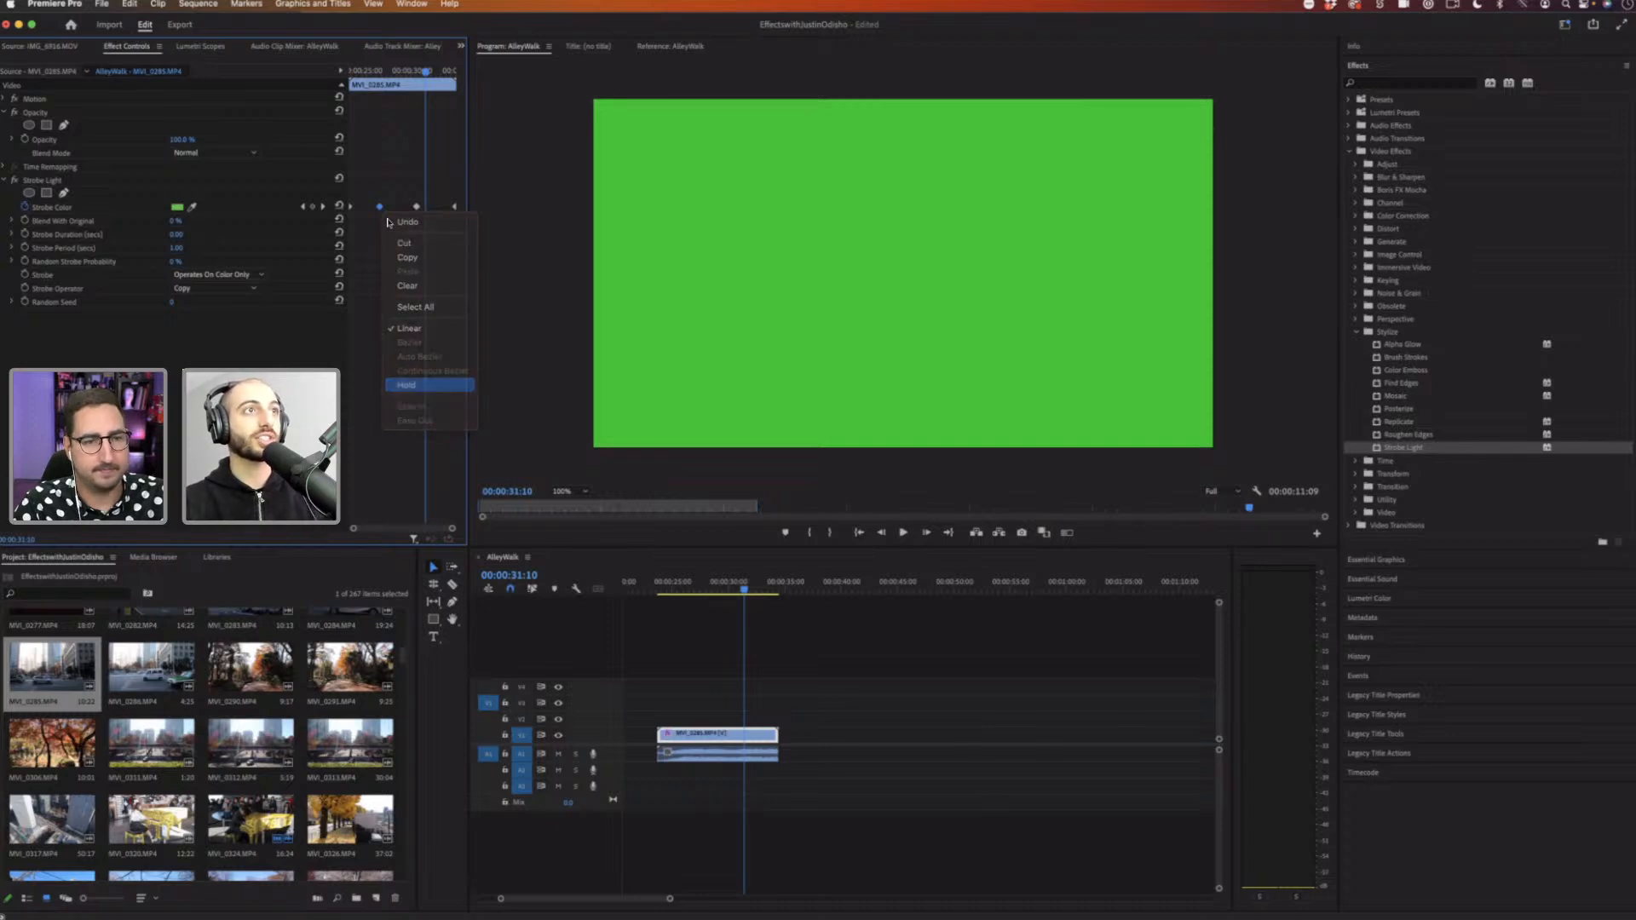
click(409, 385)
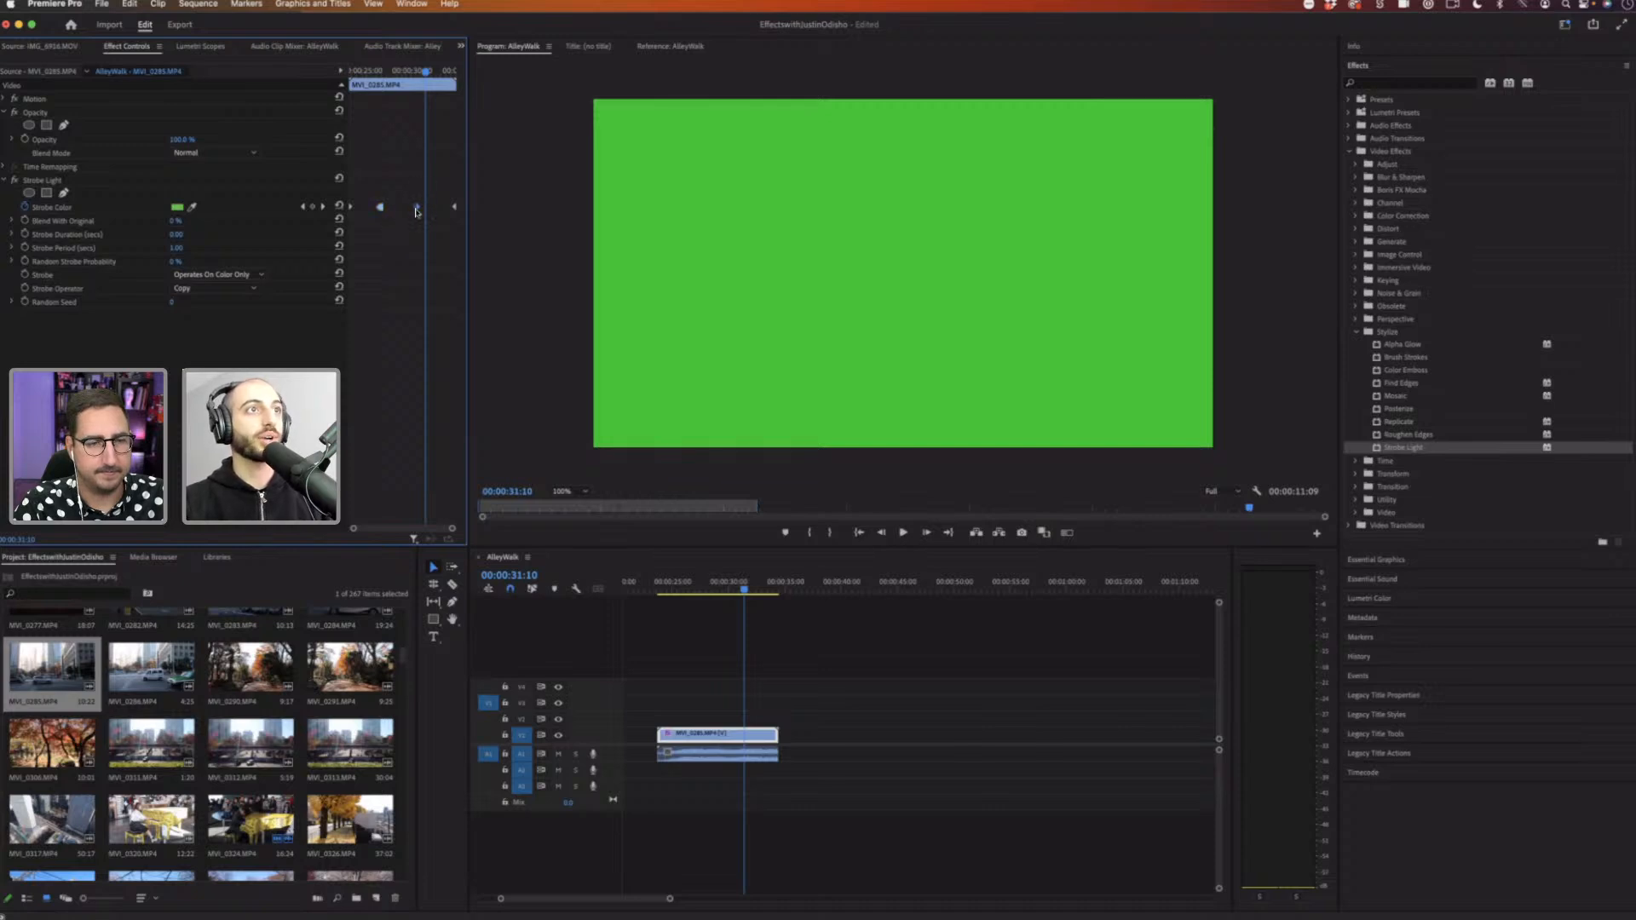
right_click(417, 207)
click(463, 385)
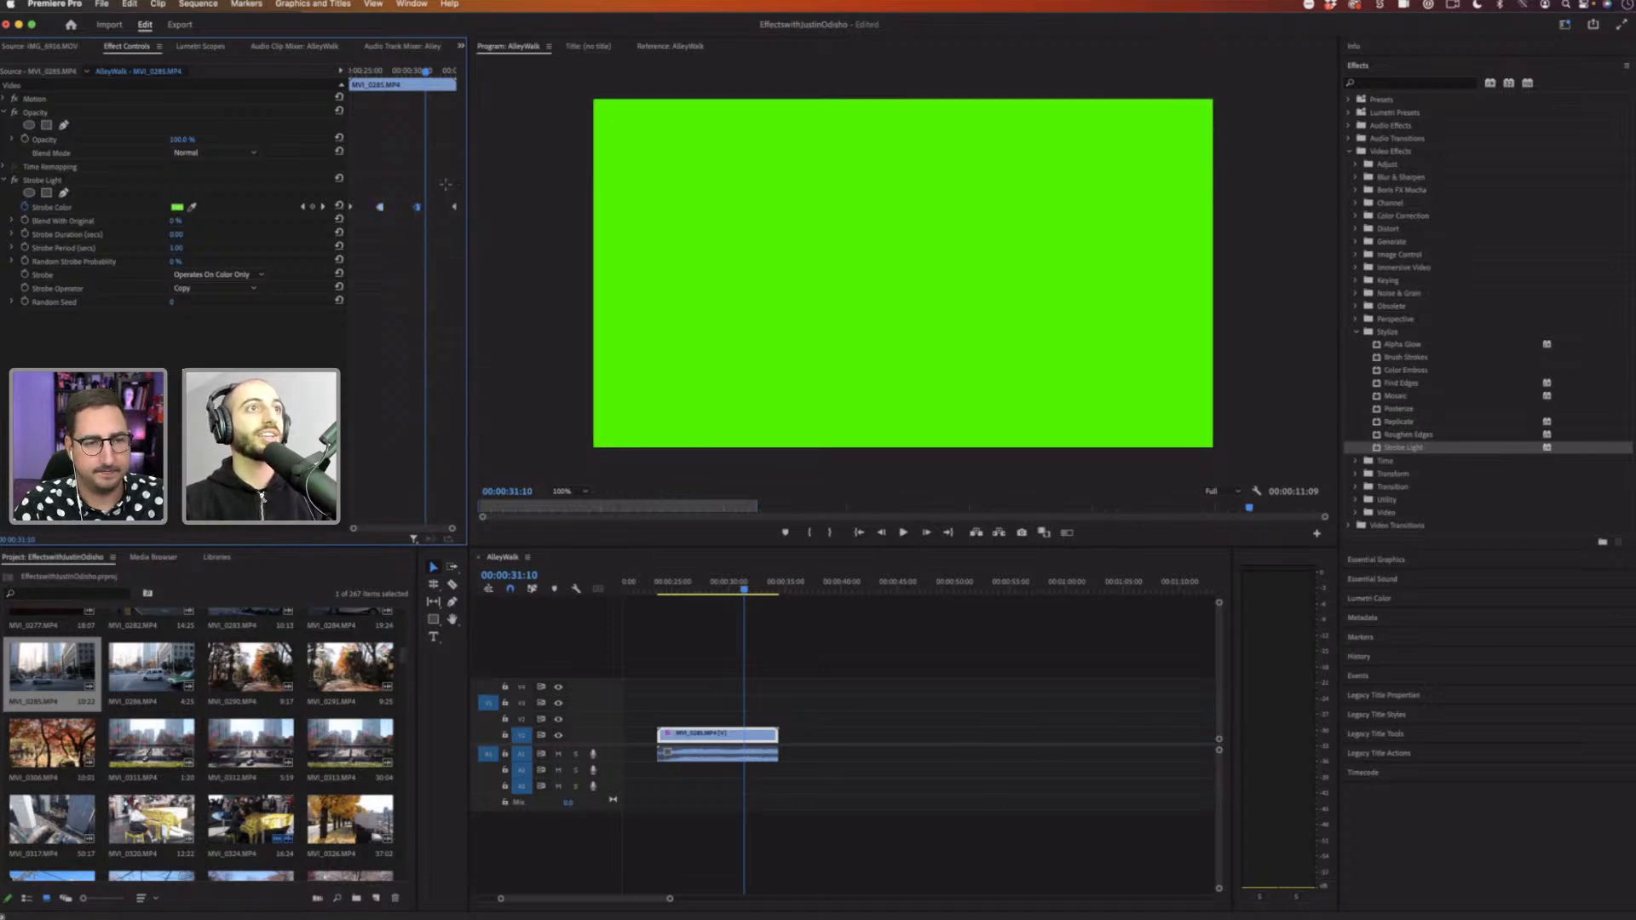
right_click(454, 208)
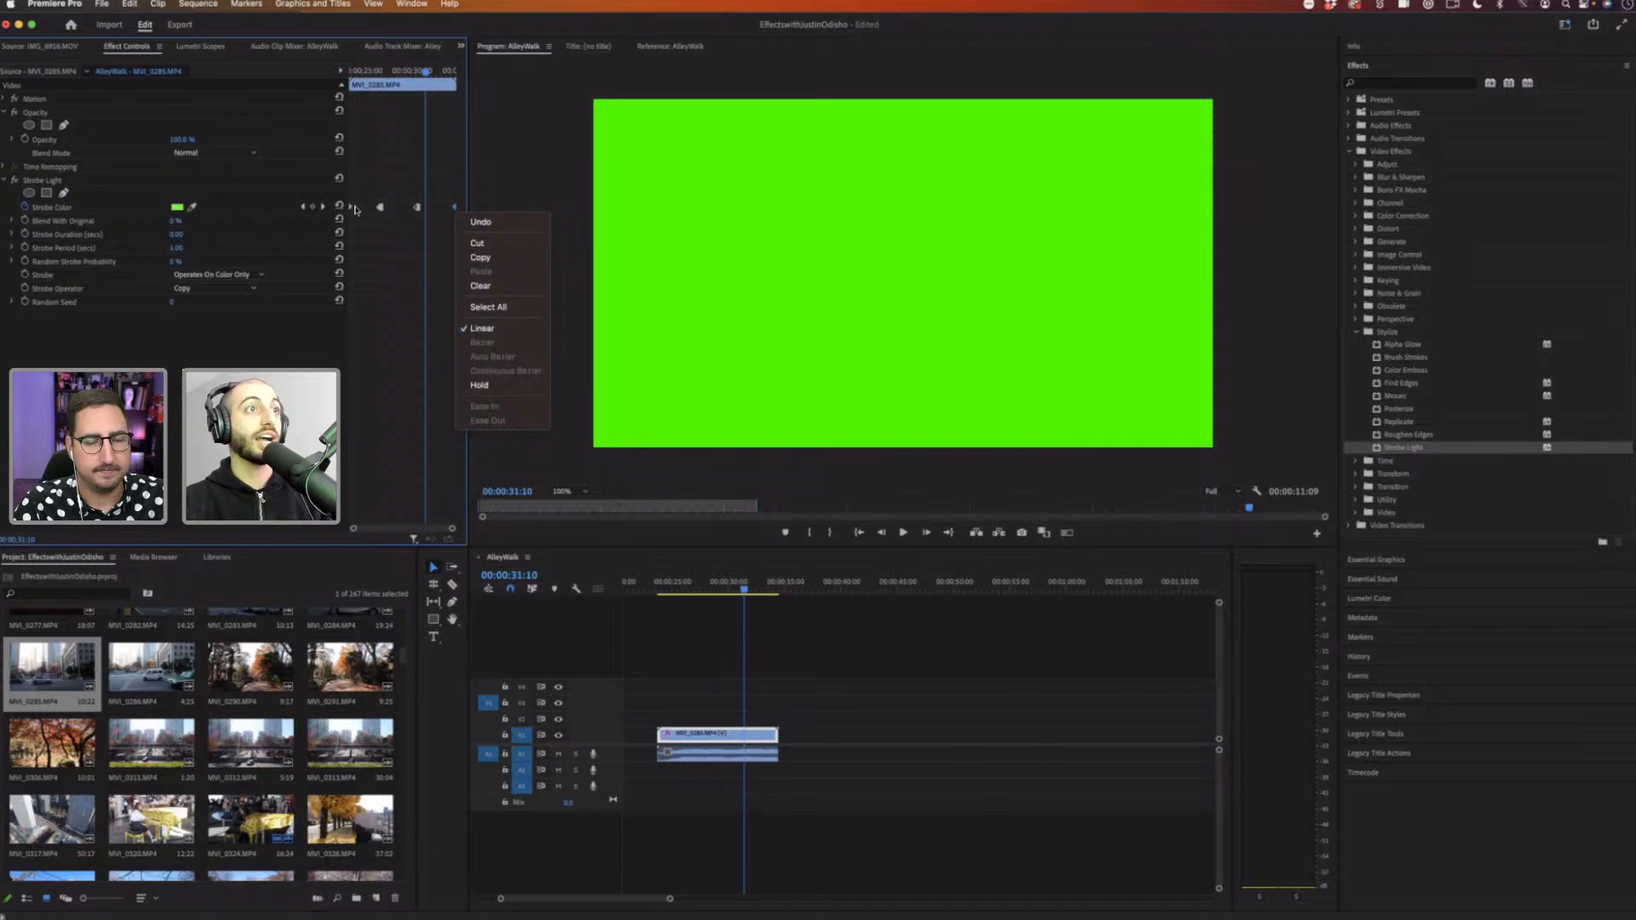
click(475, 385)
right_click(350, 207)
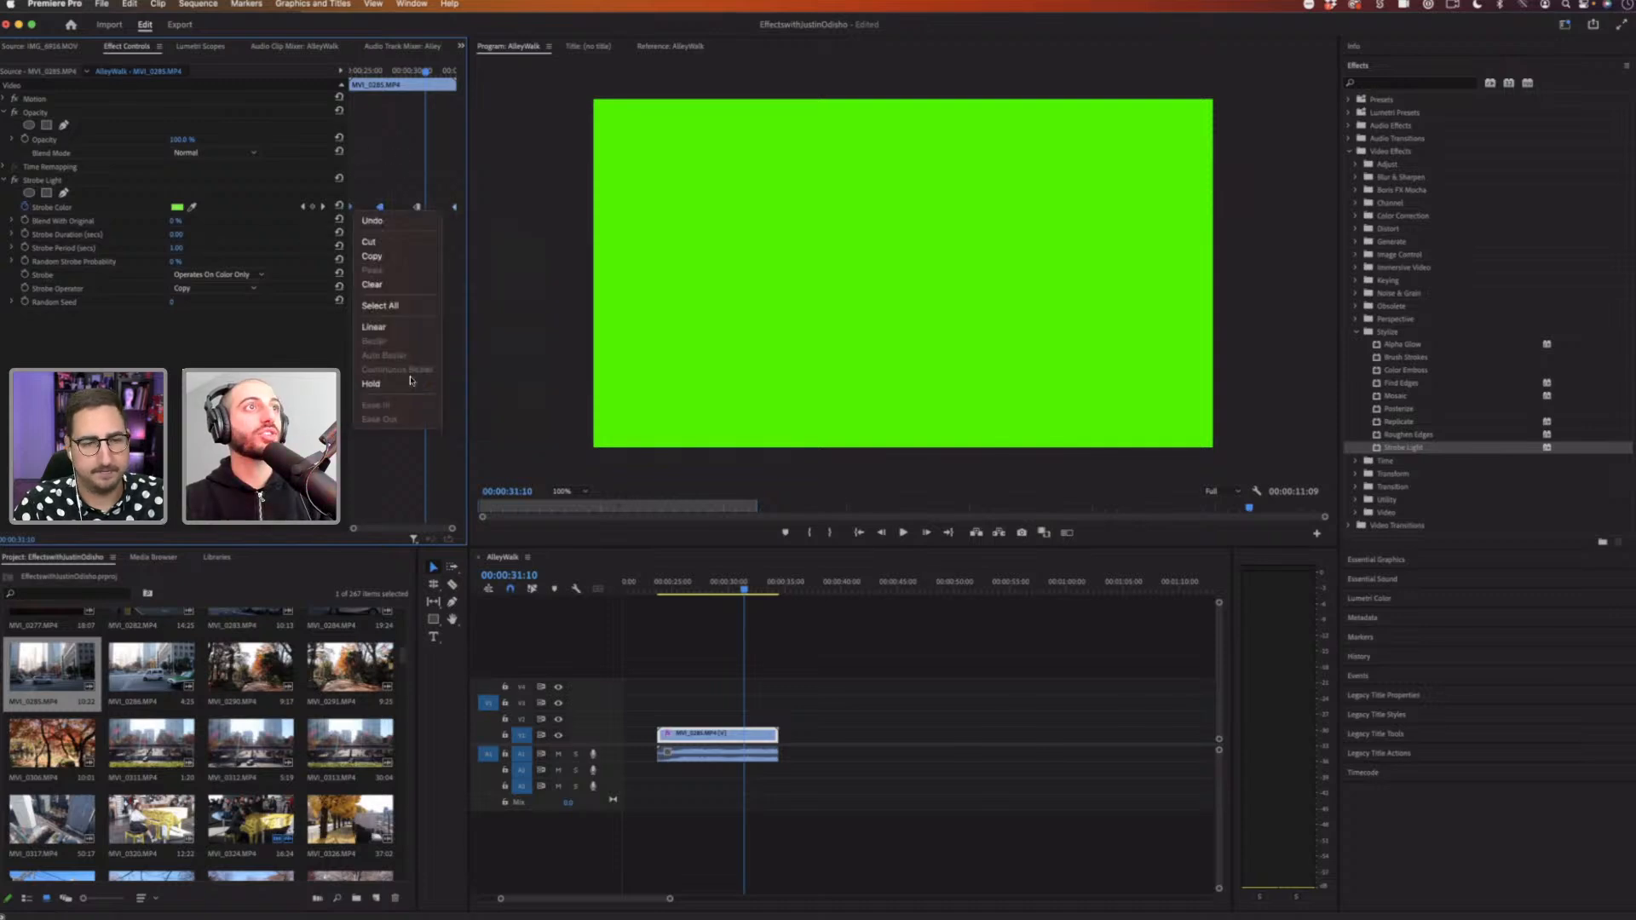
click(401, 384)
Step: Play back the clip from the first keyframe to review the held strobe colors
key(Up)
key(Up)
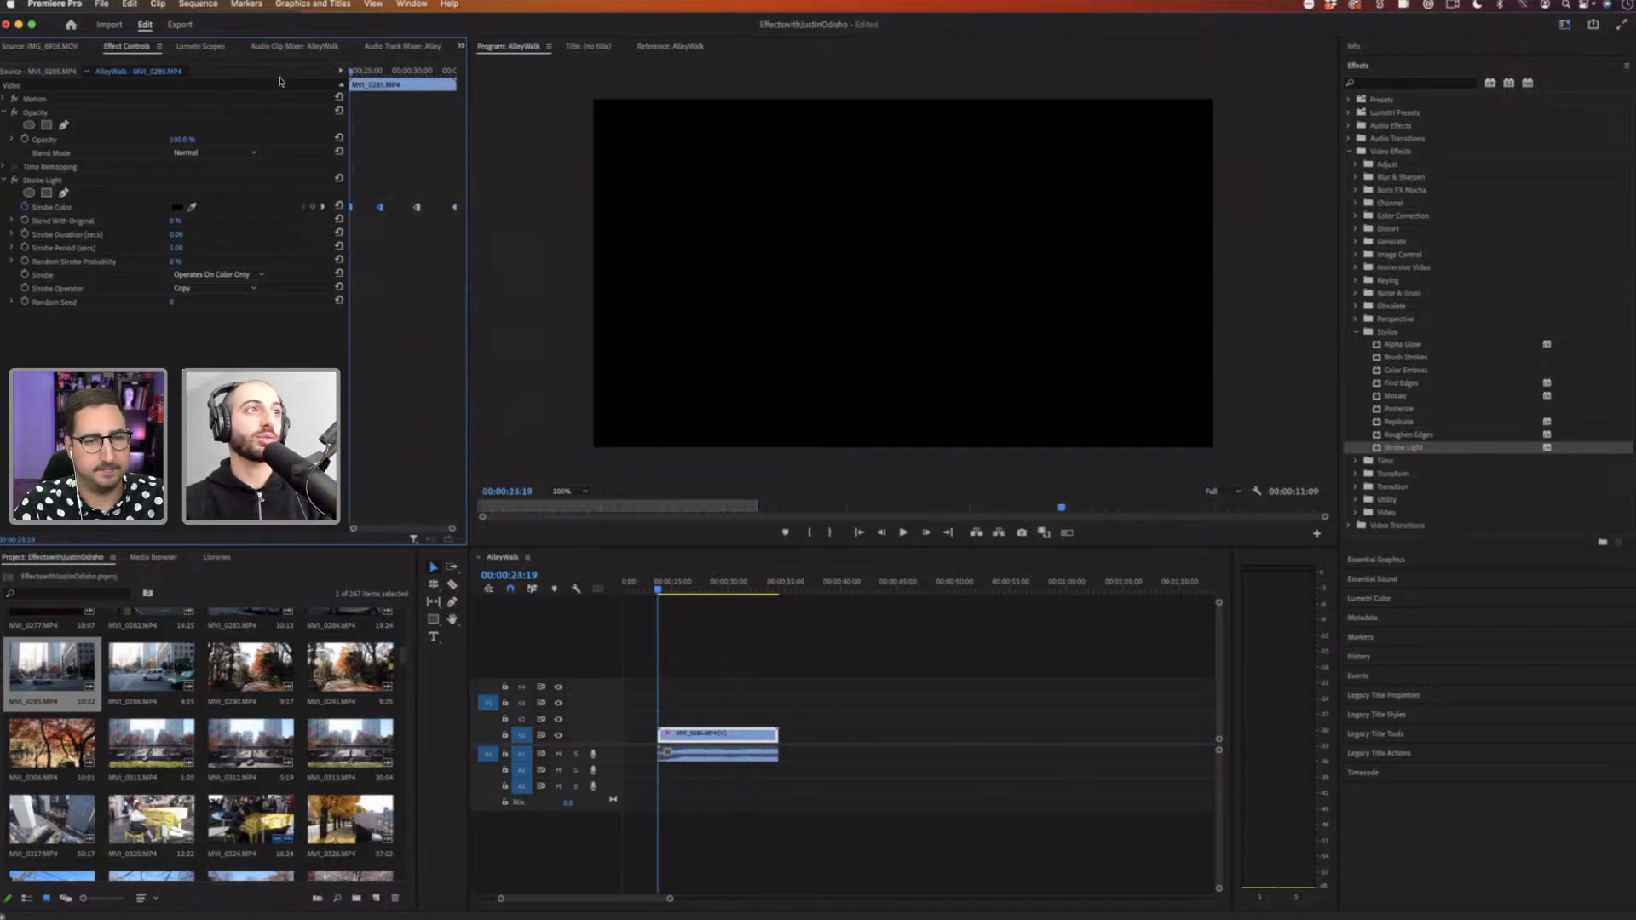
key(space)
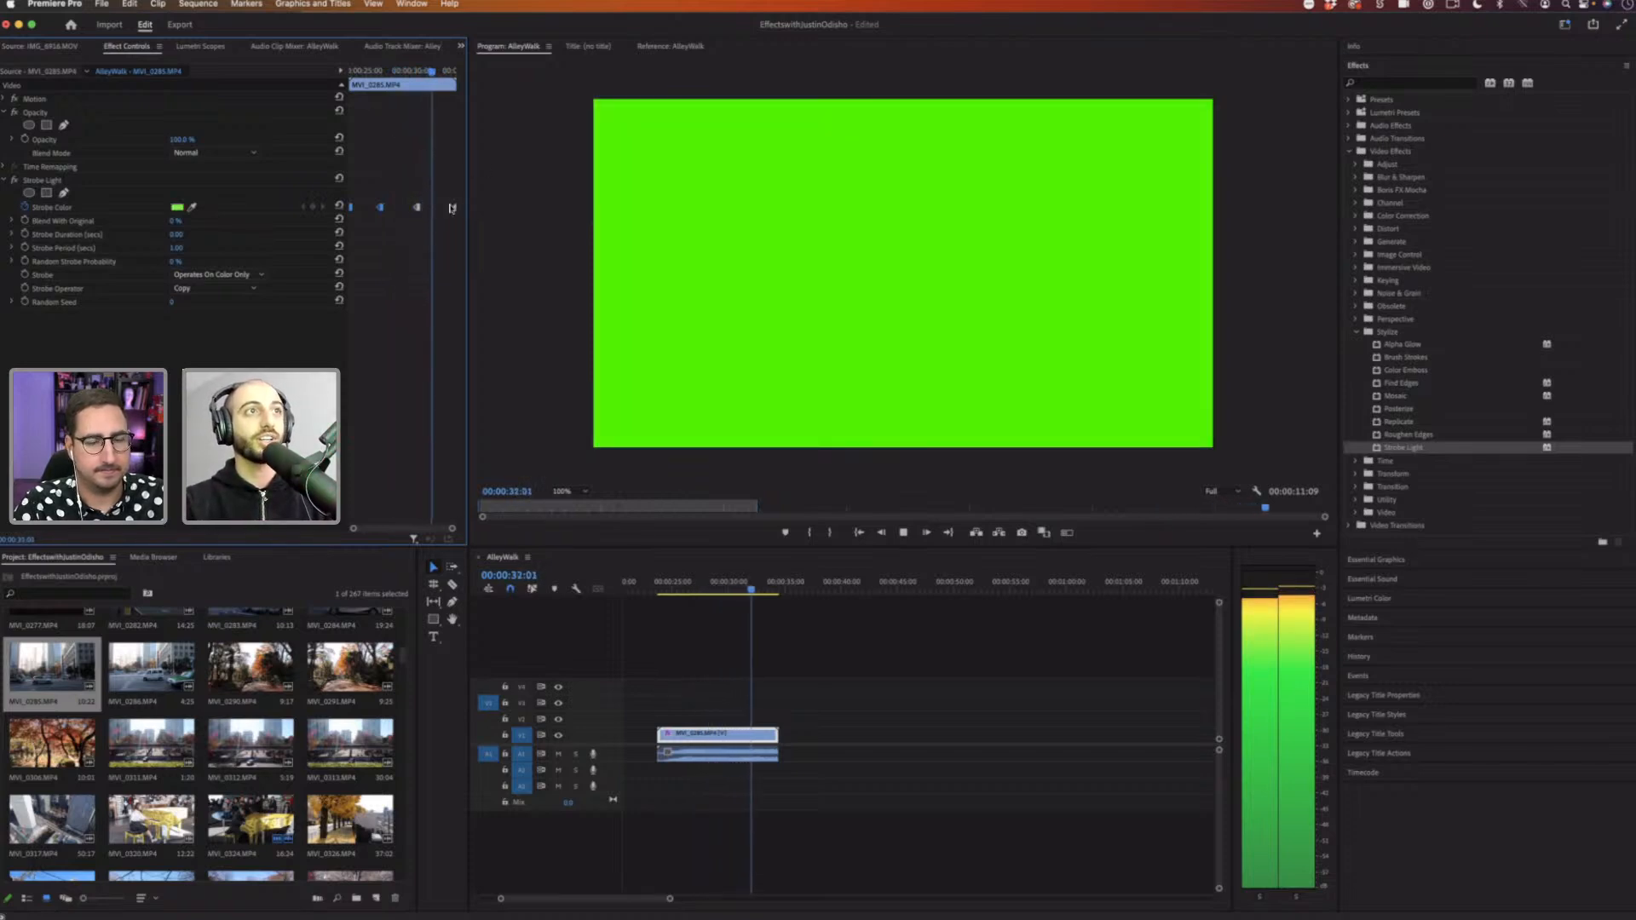
key(space)
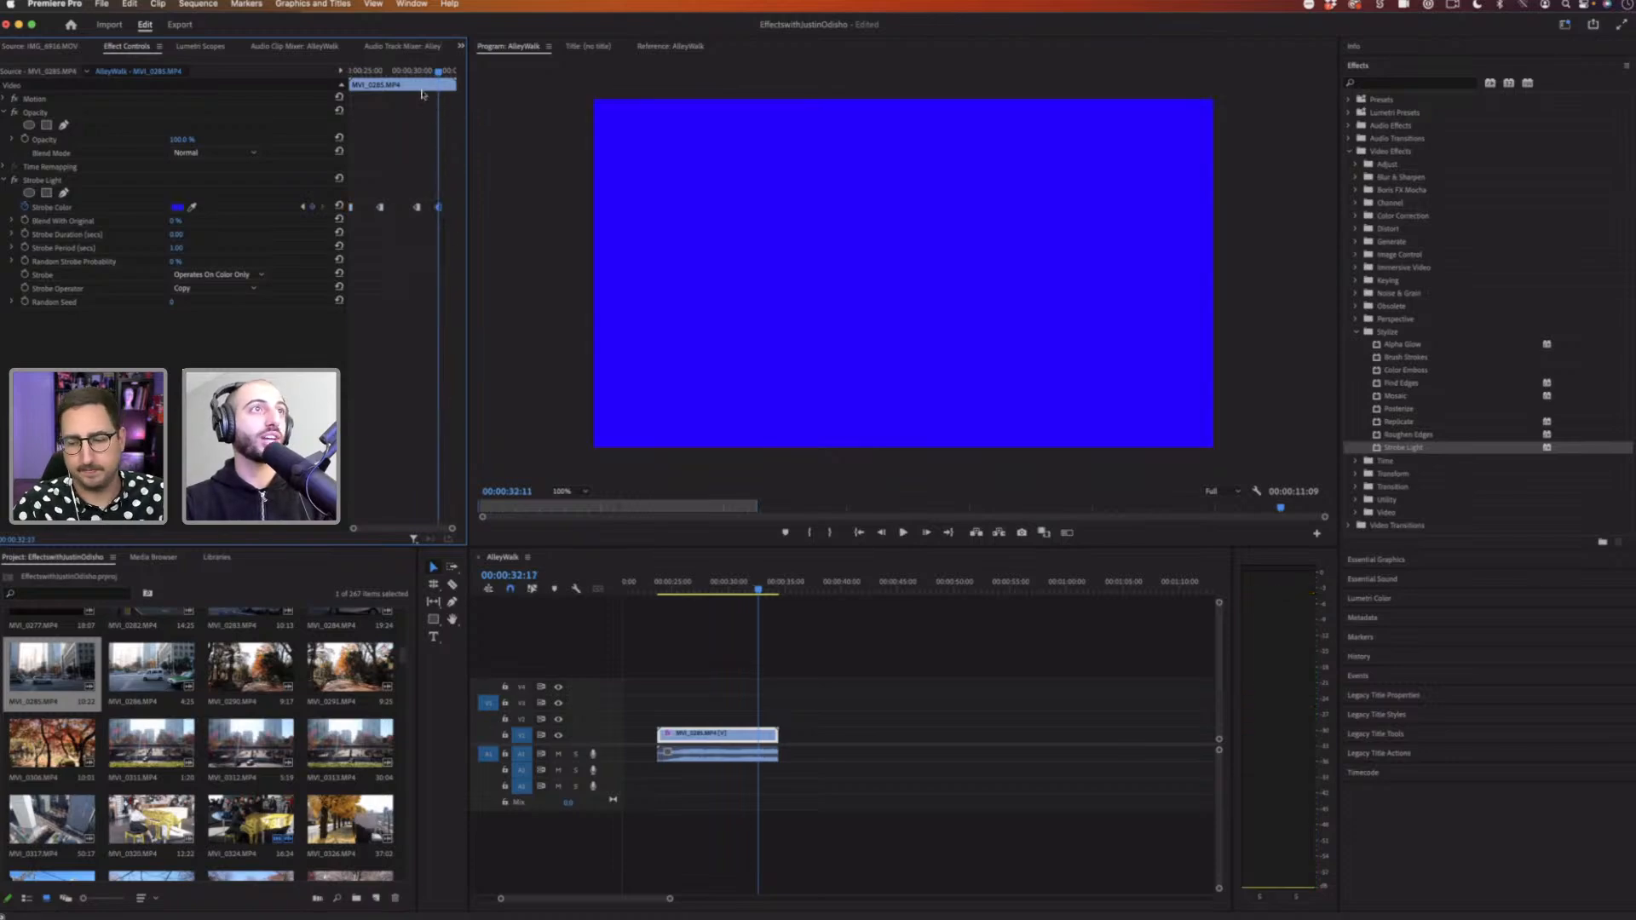
drag(396, 72, 351, 72)
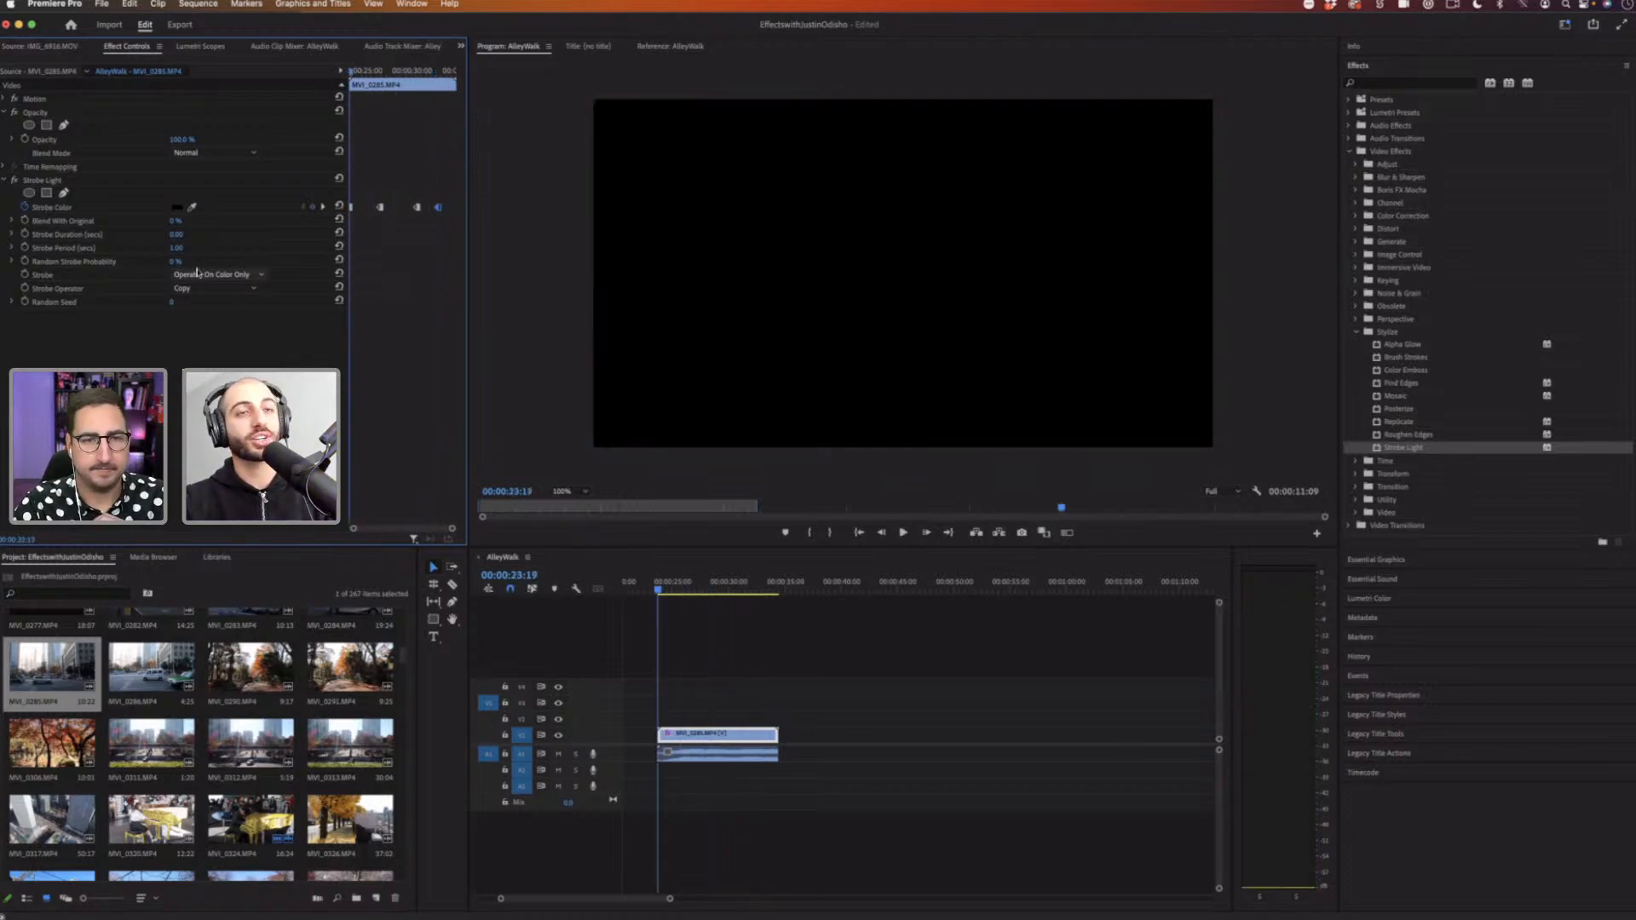
Step: Set the Strobe Duration to 0.50 seconds and preview the result
click(187, 231)
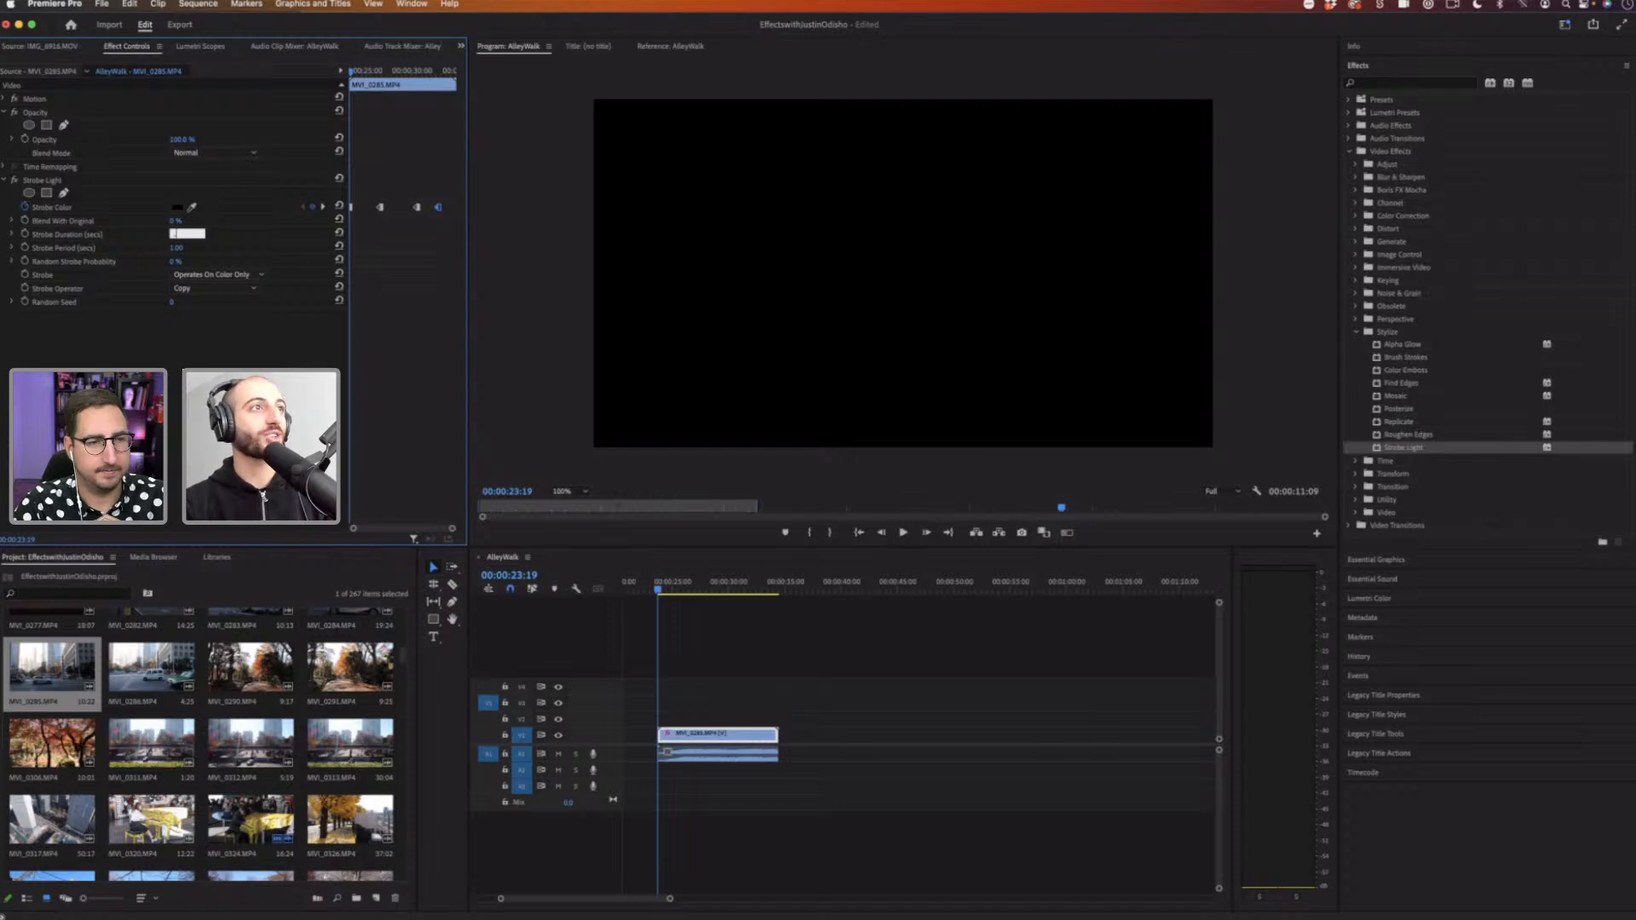
text(3)
key(Return)
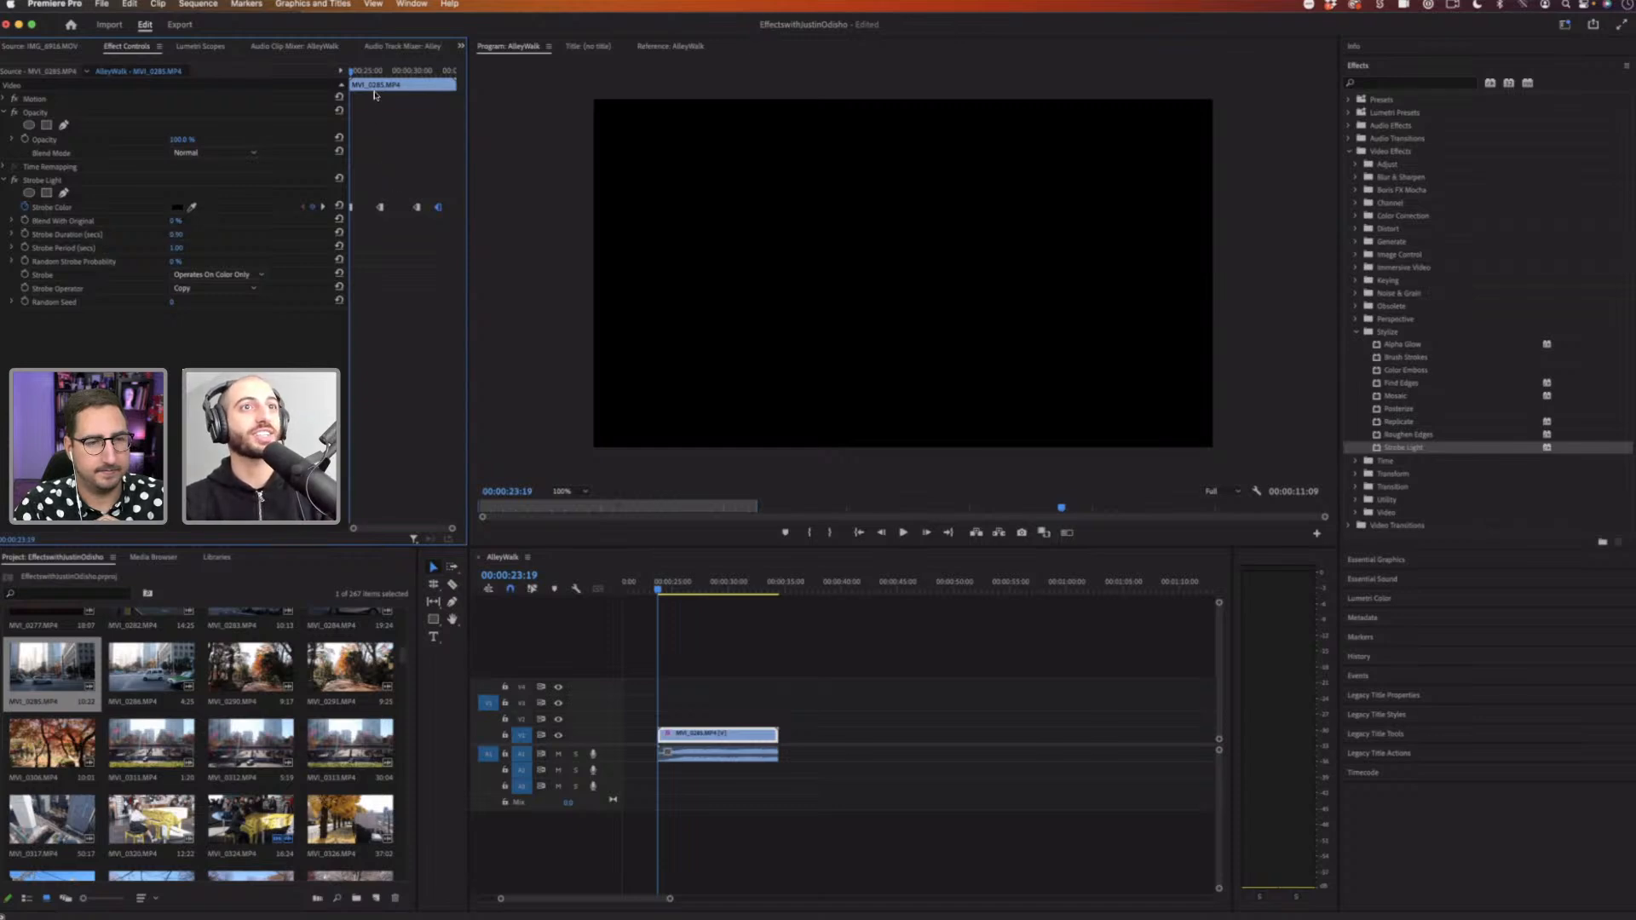
key(space)
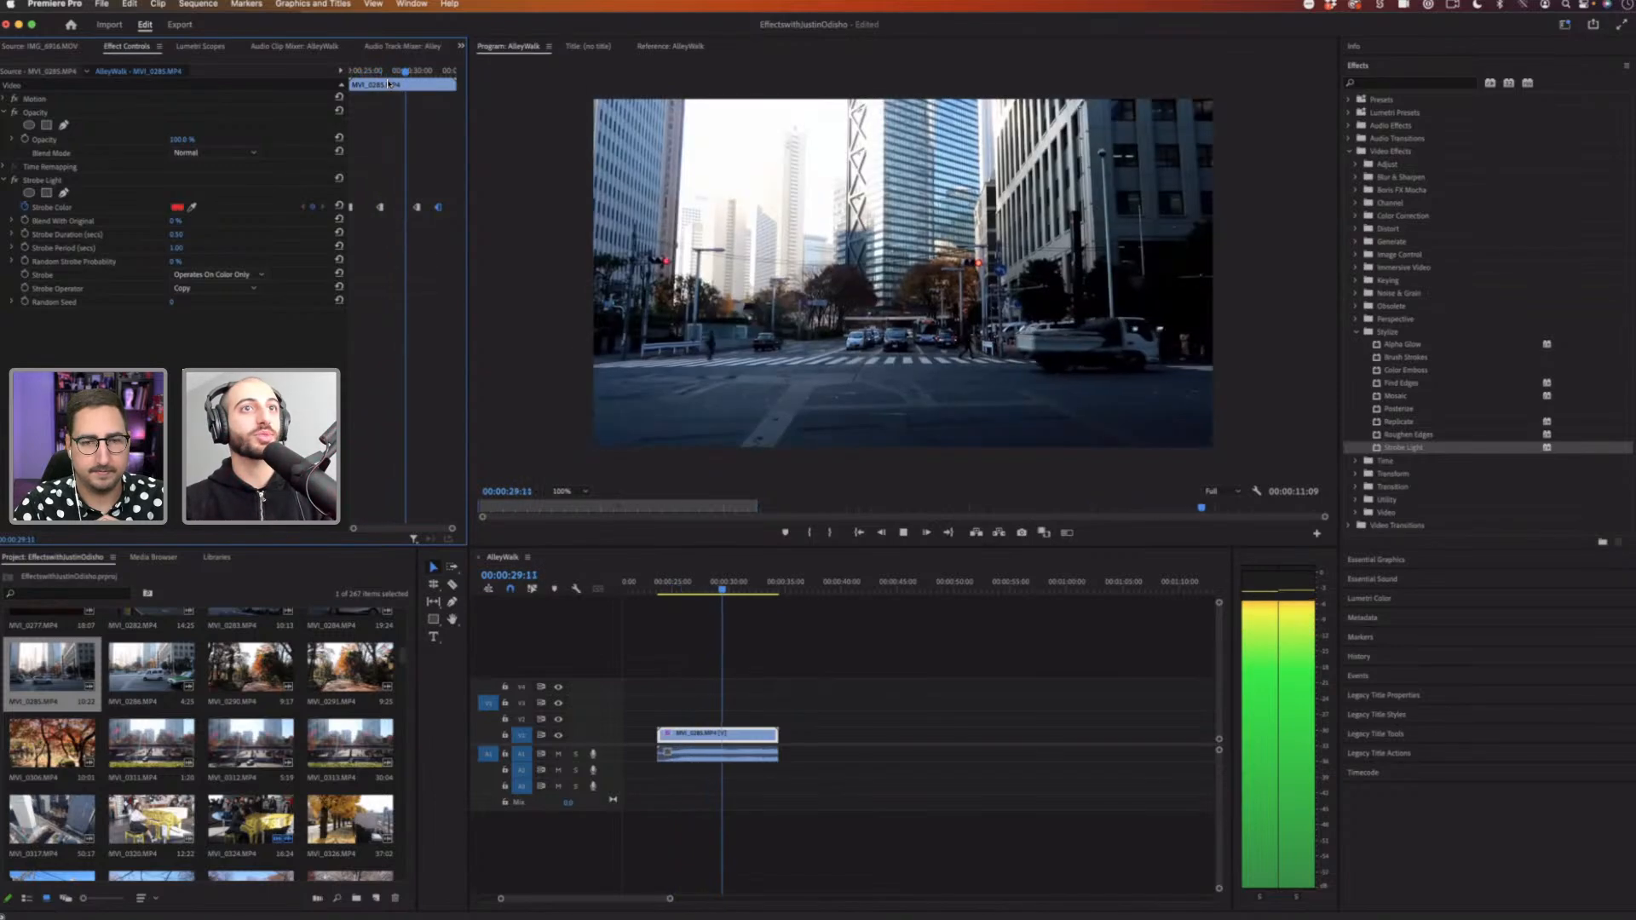
key(space)
Step: Switch the second Strobe Color keyframe back to Linear interpolation and preview it
right_click(380, 208)
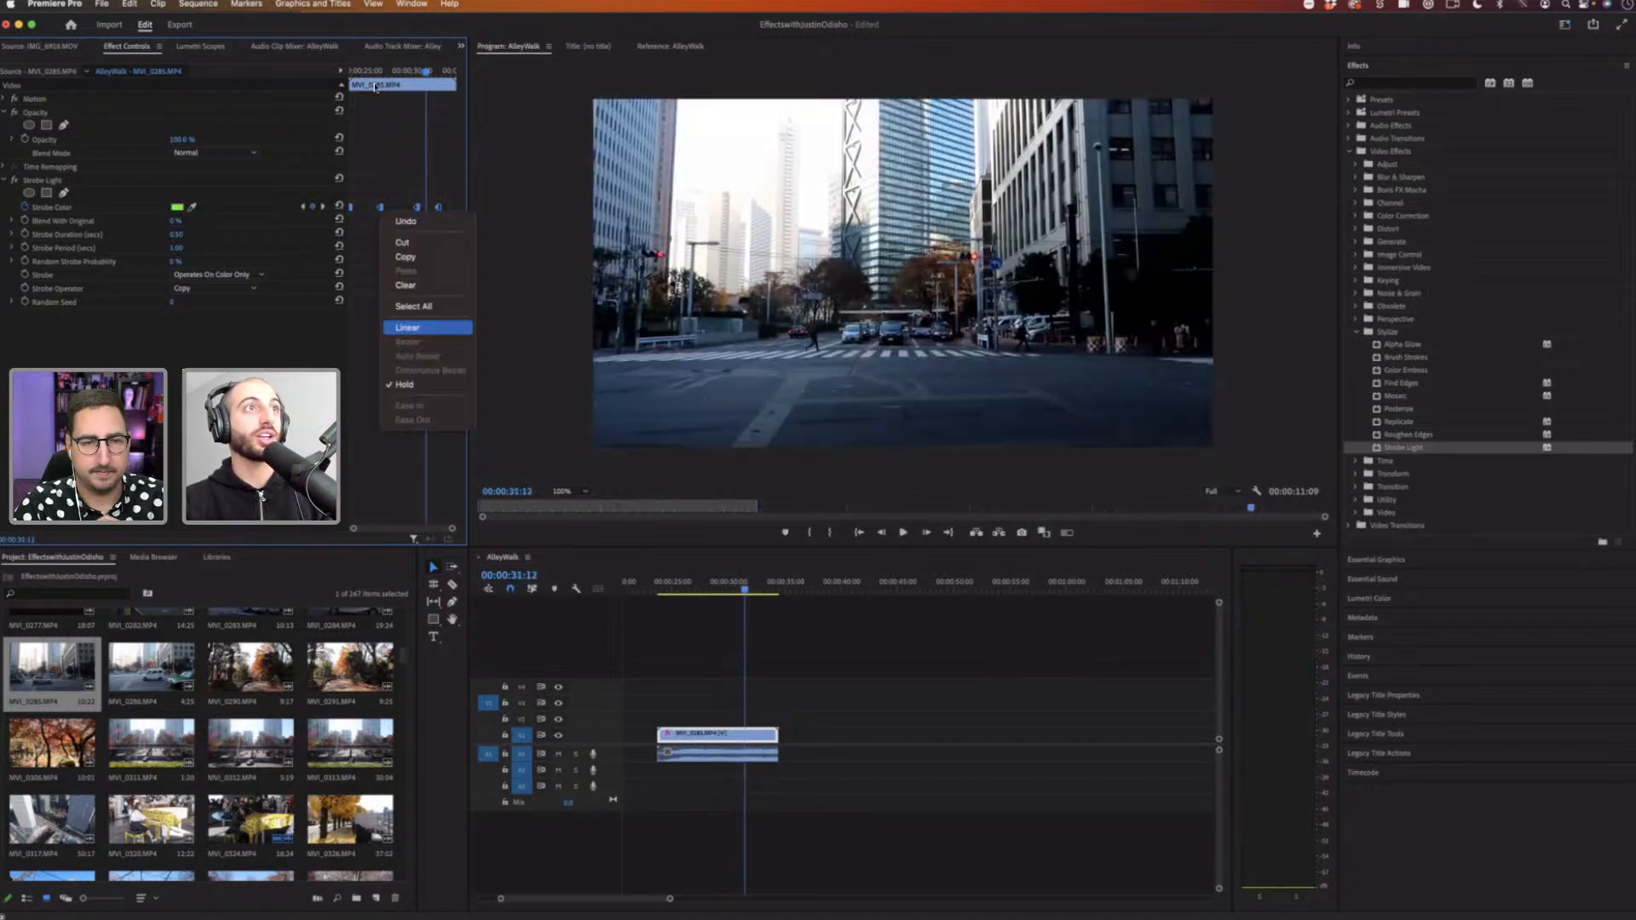
click(408, 327)
click(358, 71)
key(space)
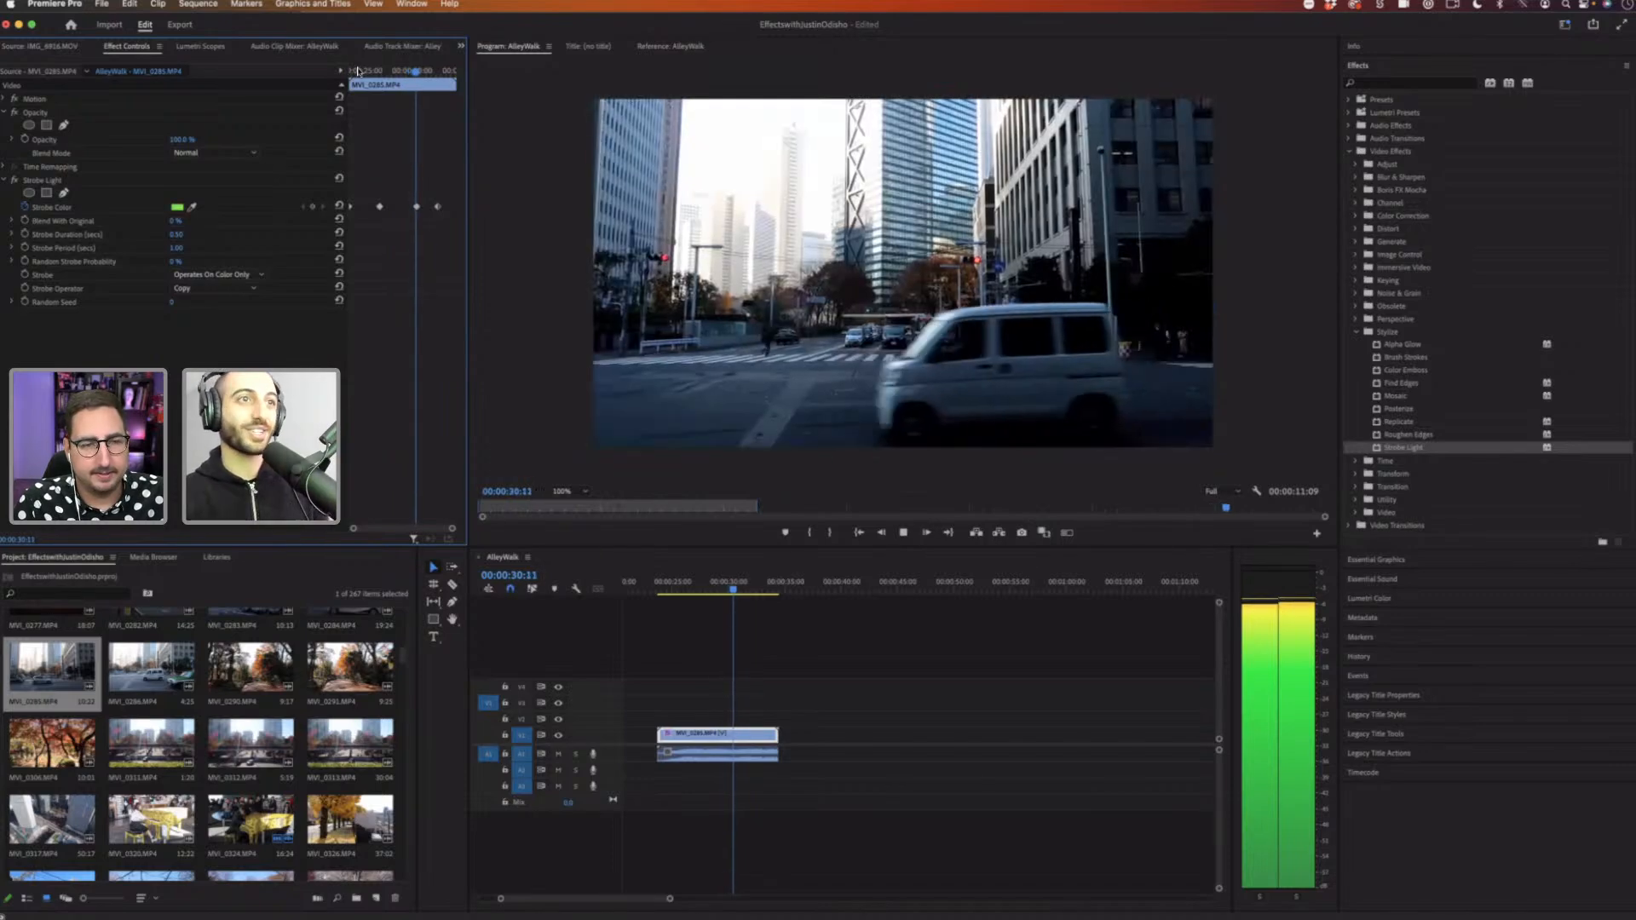
key(space)
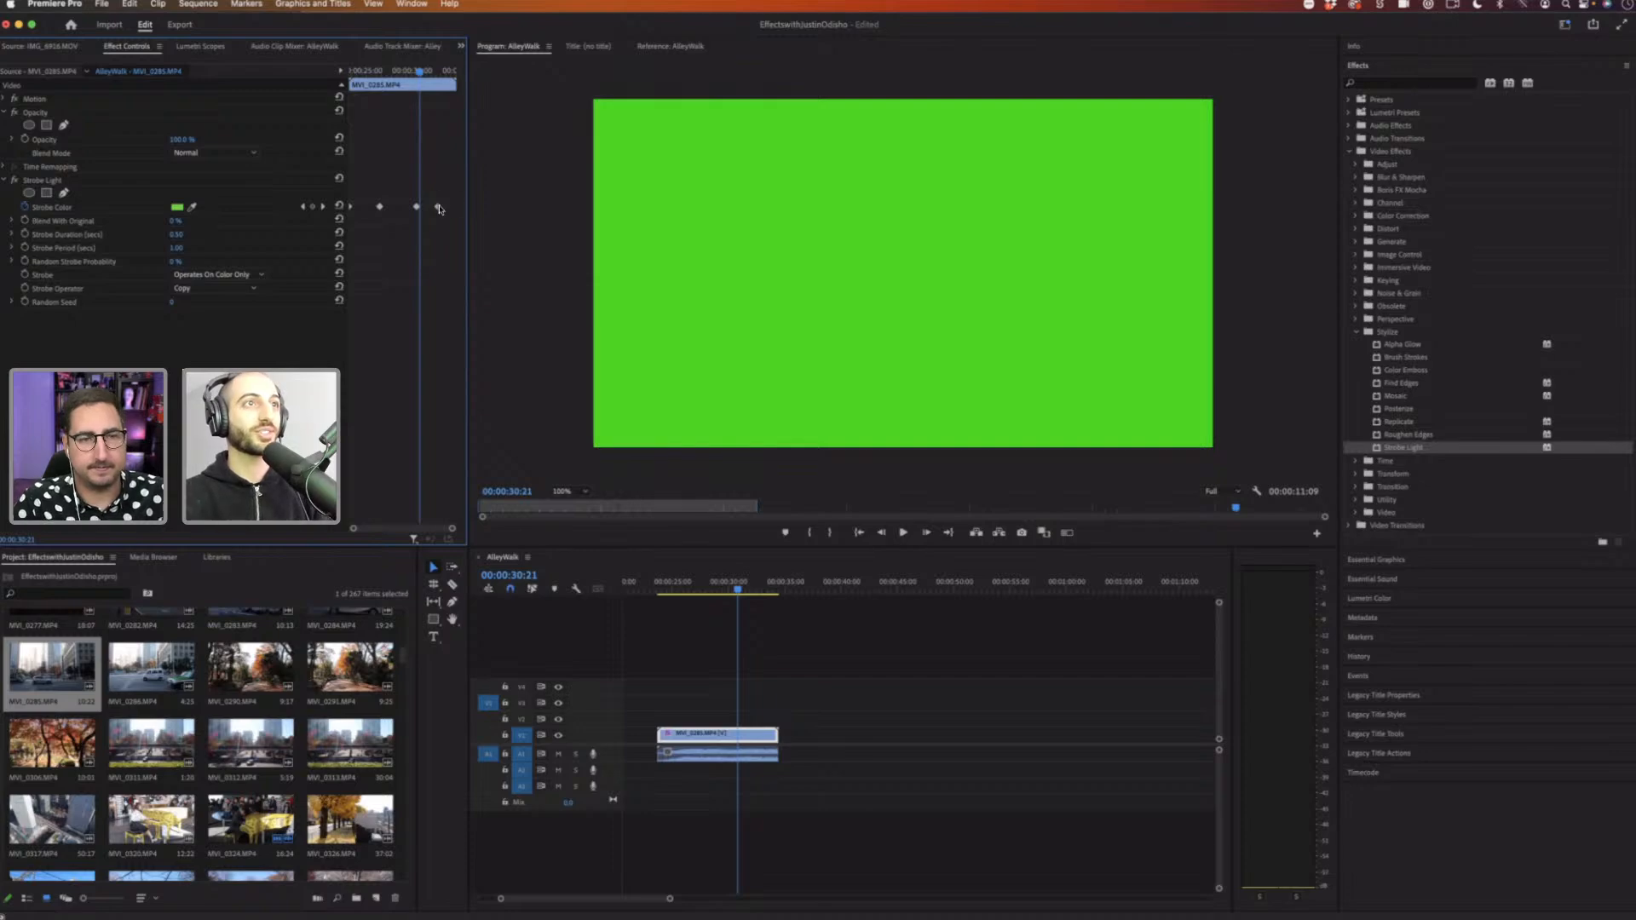
Step: Move the last Strobe Color keyframe slightly later and set Strobe to Makes Layer Transparent
drag(439, 207, 455, 207)
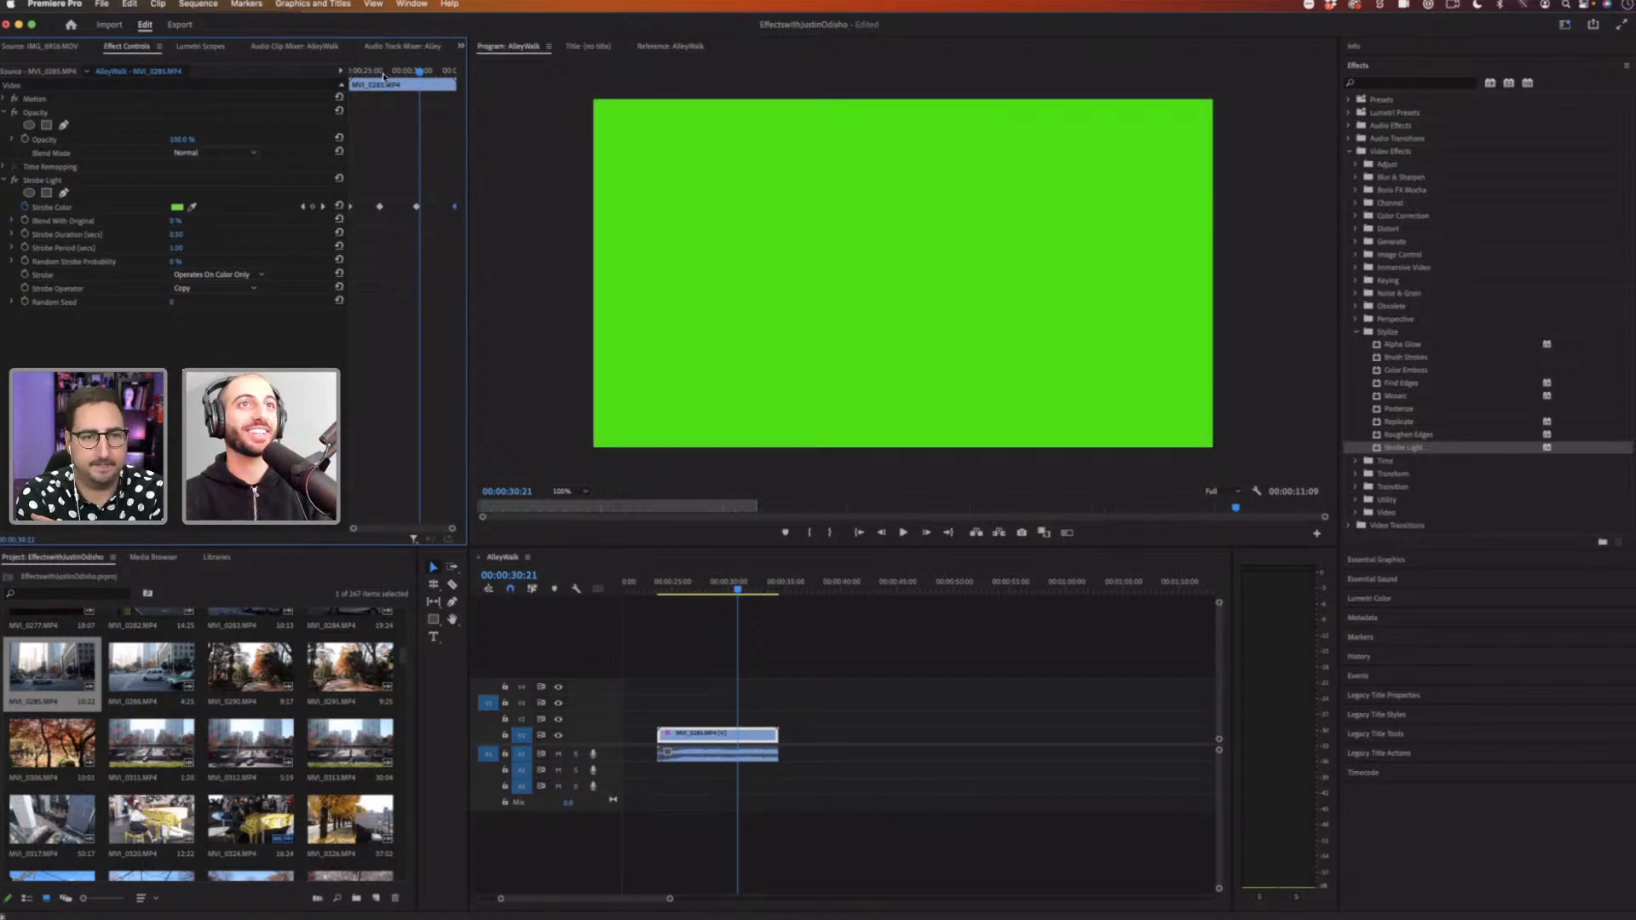
drag(381, 74, 354, 77)
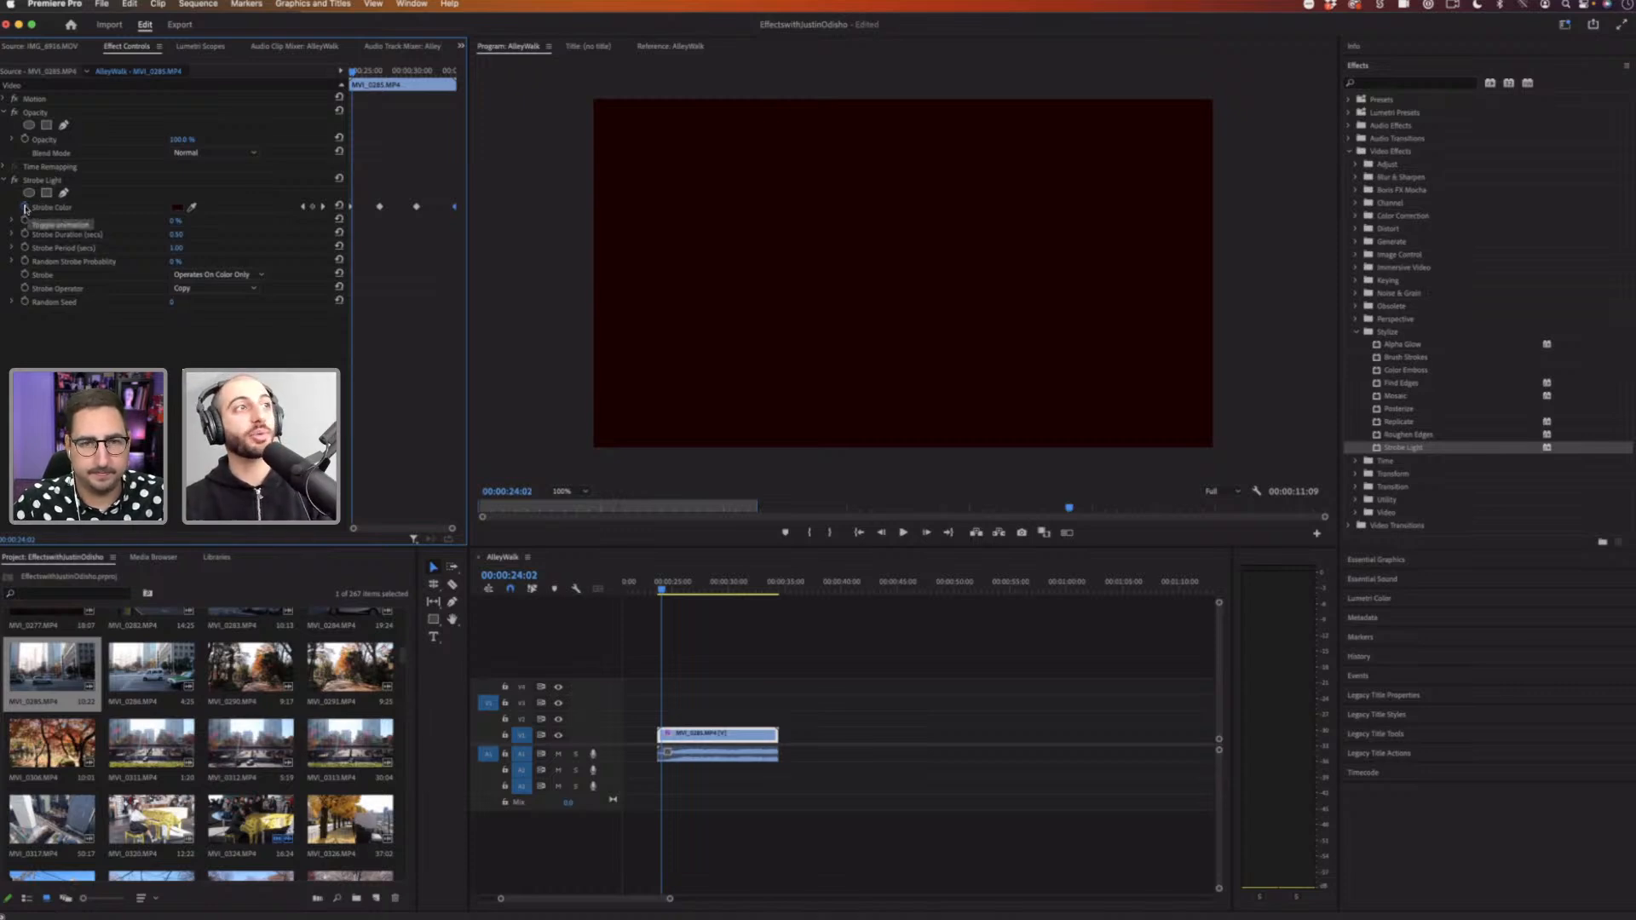
click(236, 275)
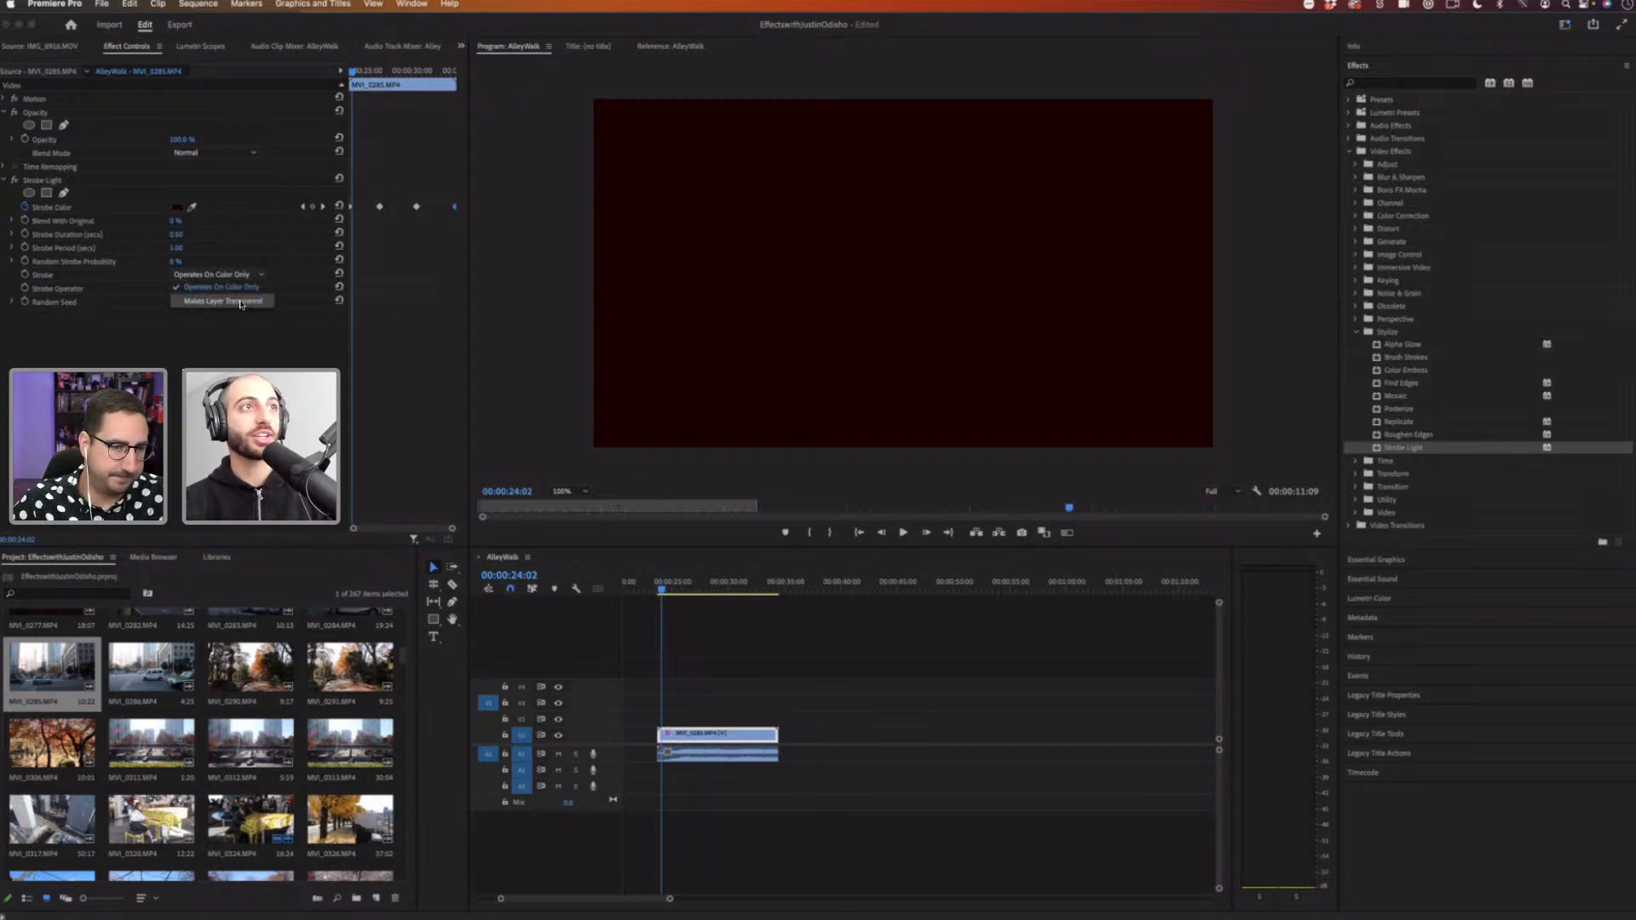
Step: Turn off Strobe Color keyframing, removing its keyframes, and preview the clip
click(26, 207)
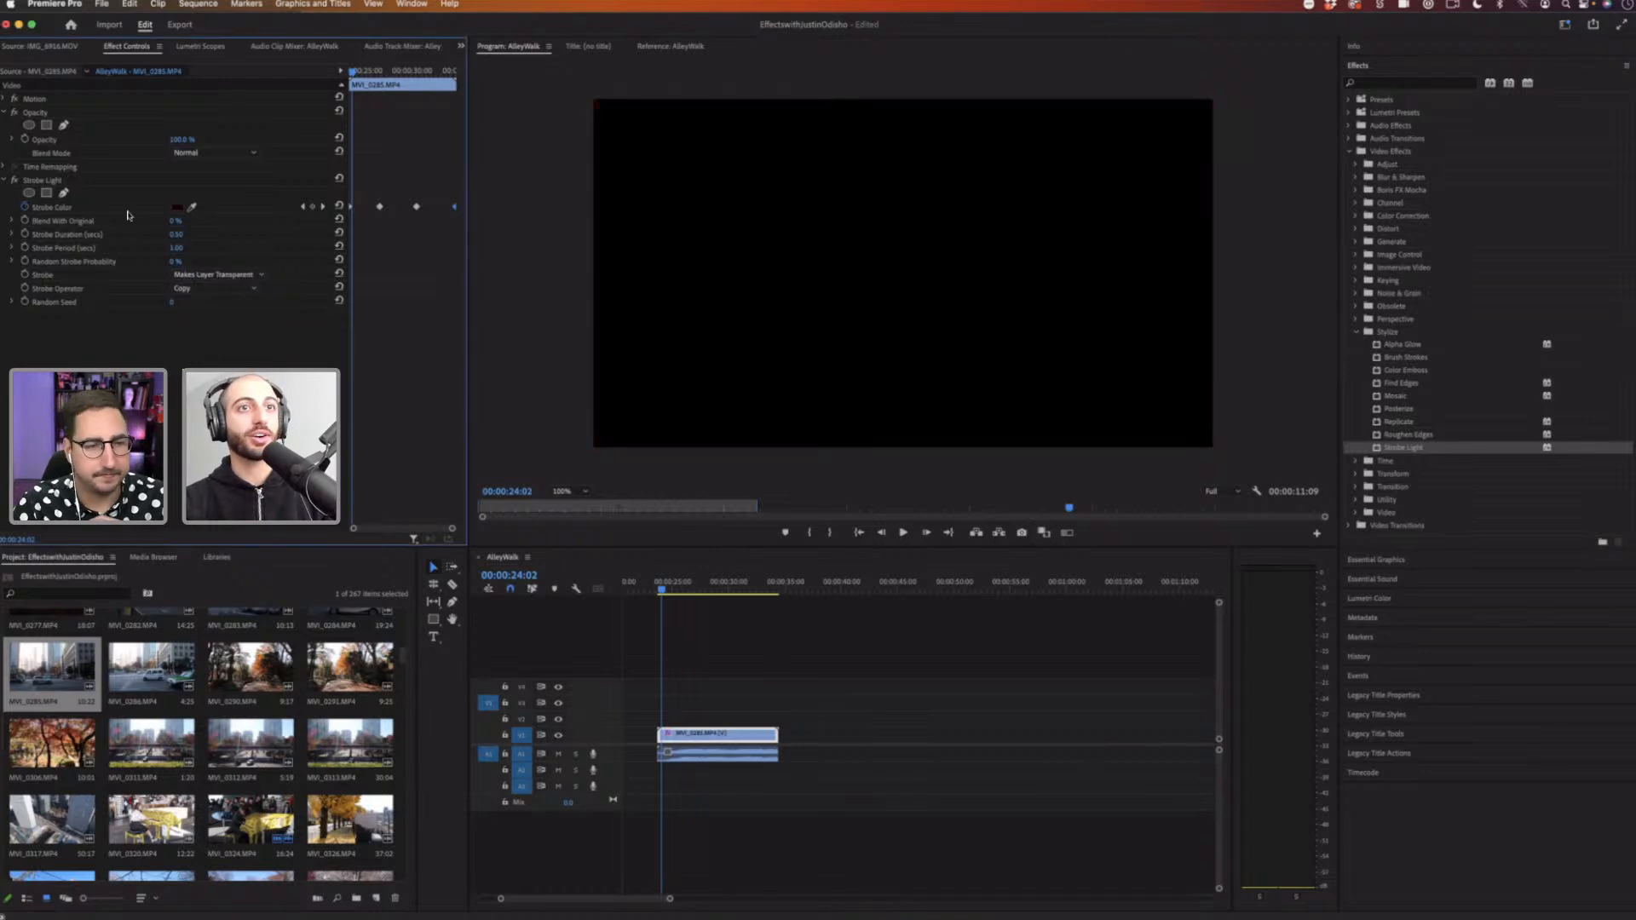
key(Return)
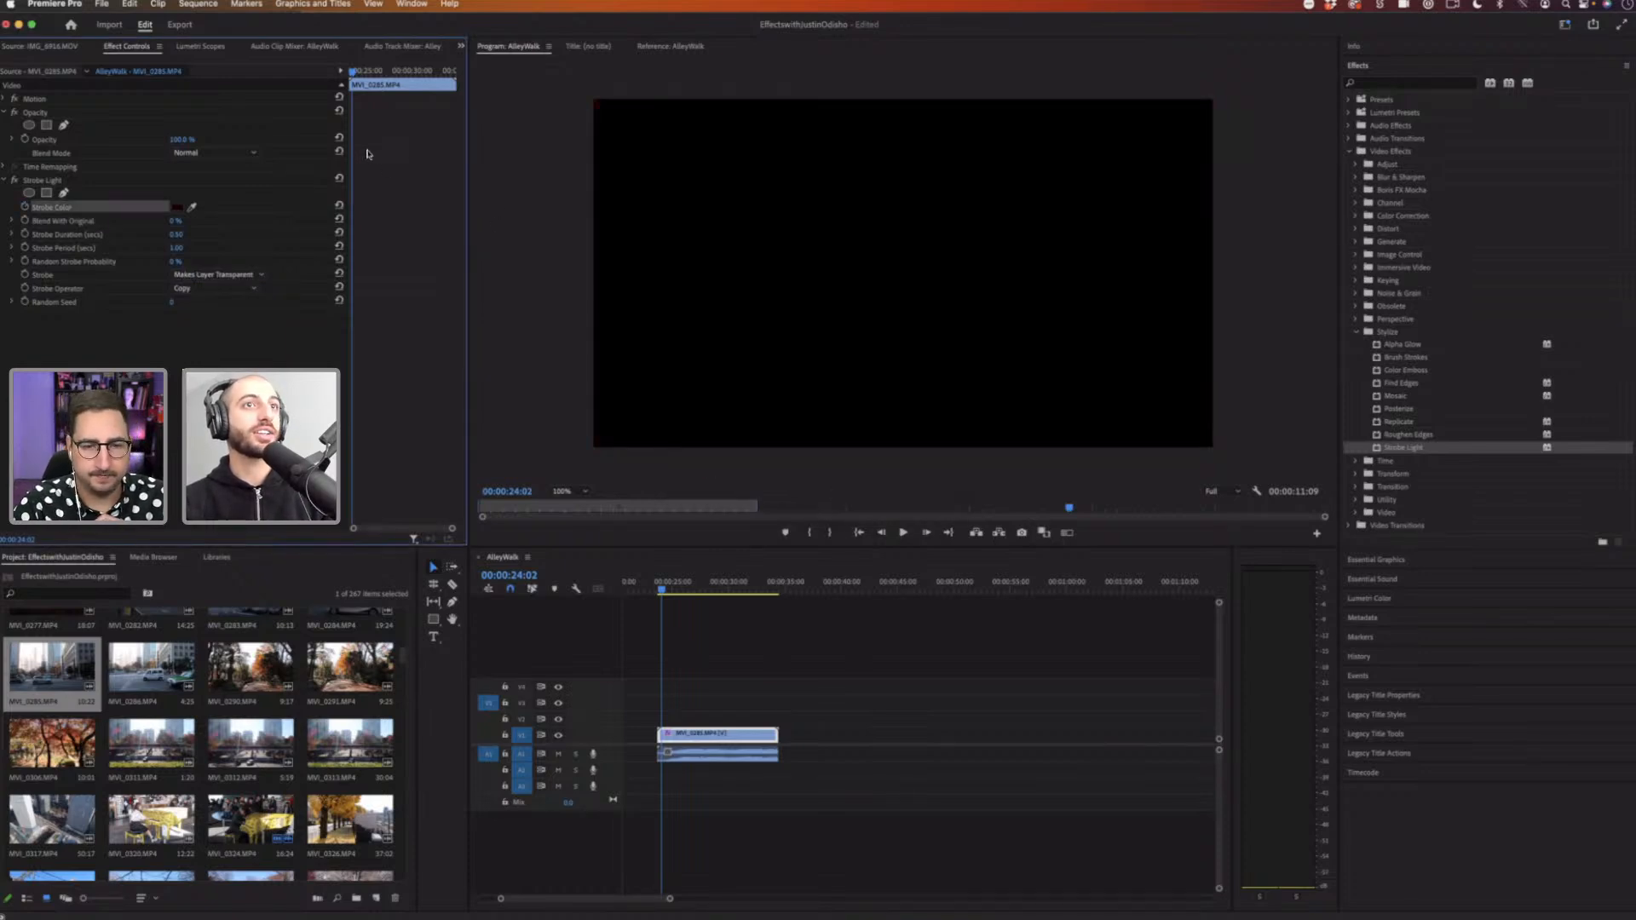
key(space)
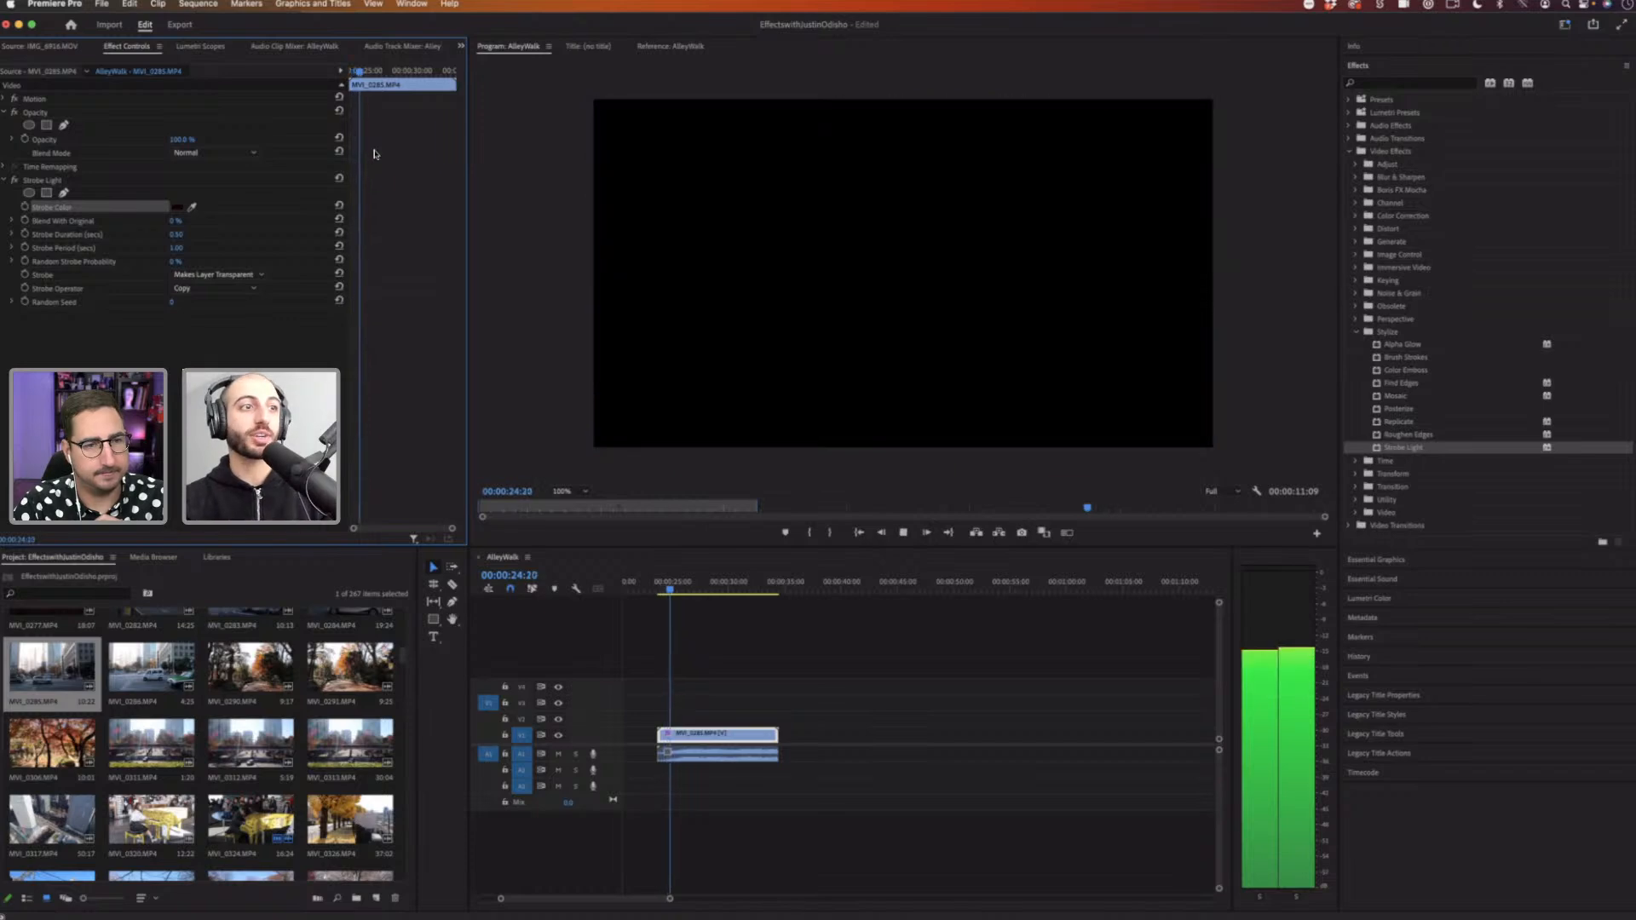
key(space)
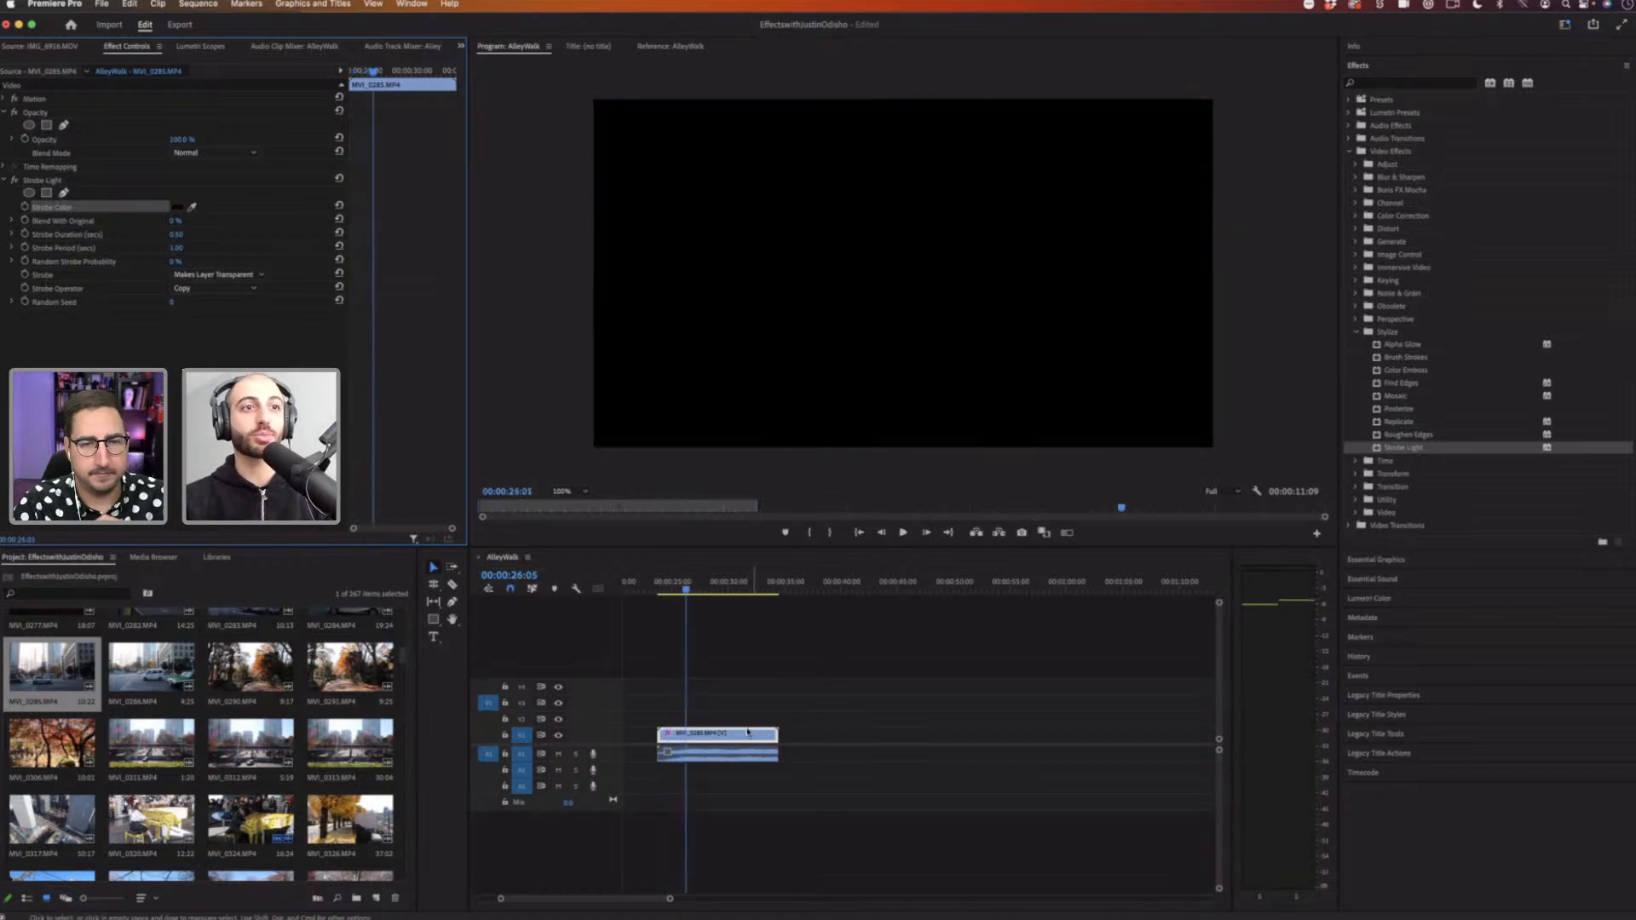
Step: Move the strobe clip up to track V2 and place the autumn trees clip on V1 beneath it
drag(741, 733, 742, 718)
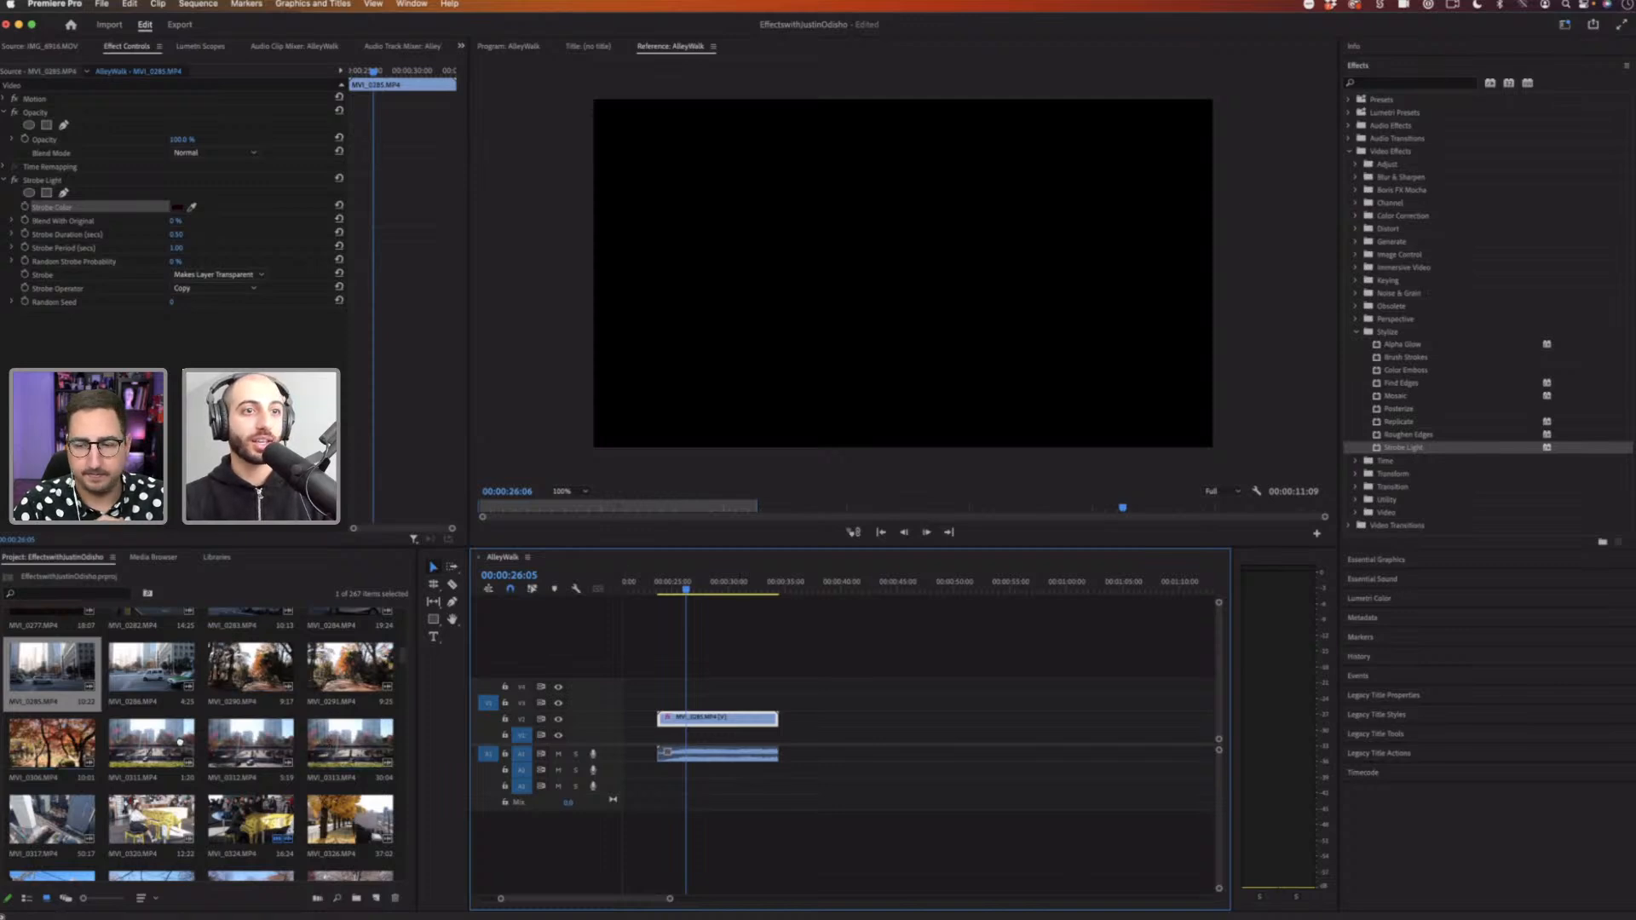
drag(56, 739, 777, 735)
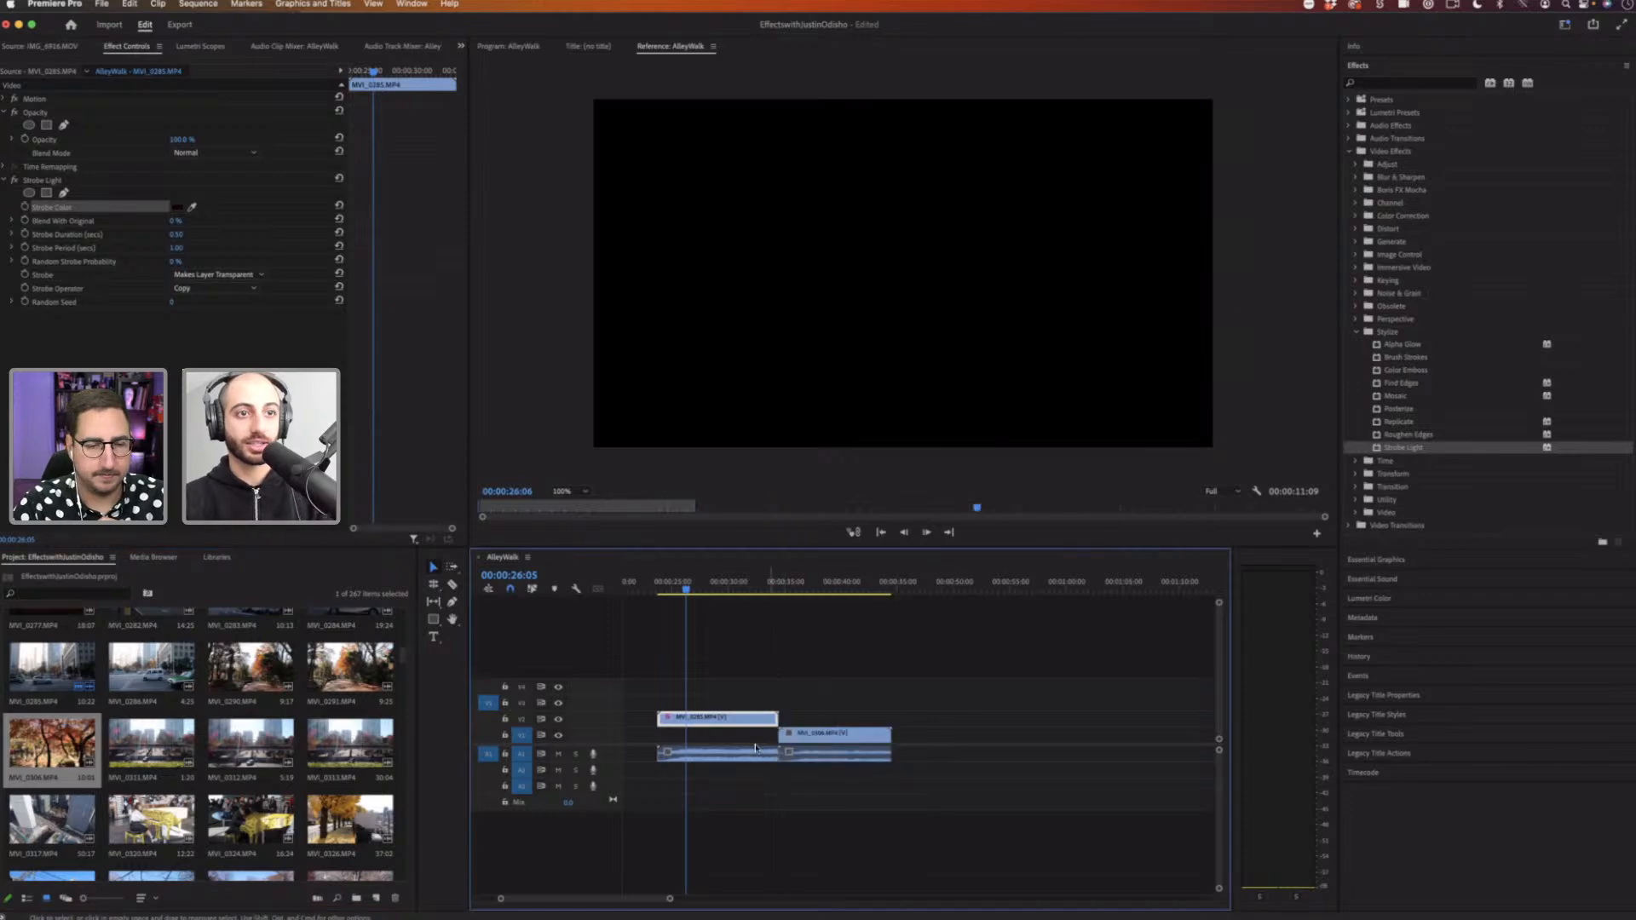
drag(869, 792, 784, 718)
key(Delete)
click(751, 719)
drag(785, 587, 781, 589)
key(space)
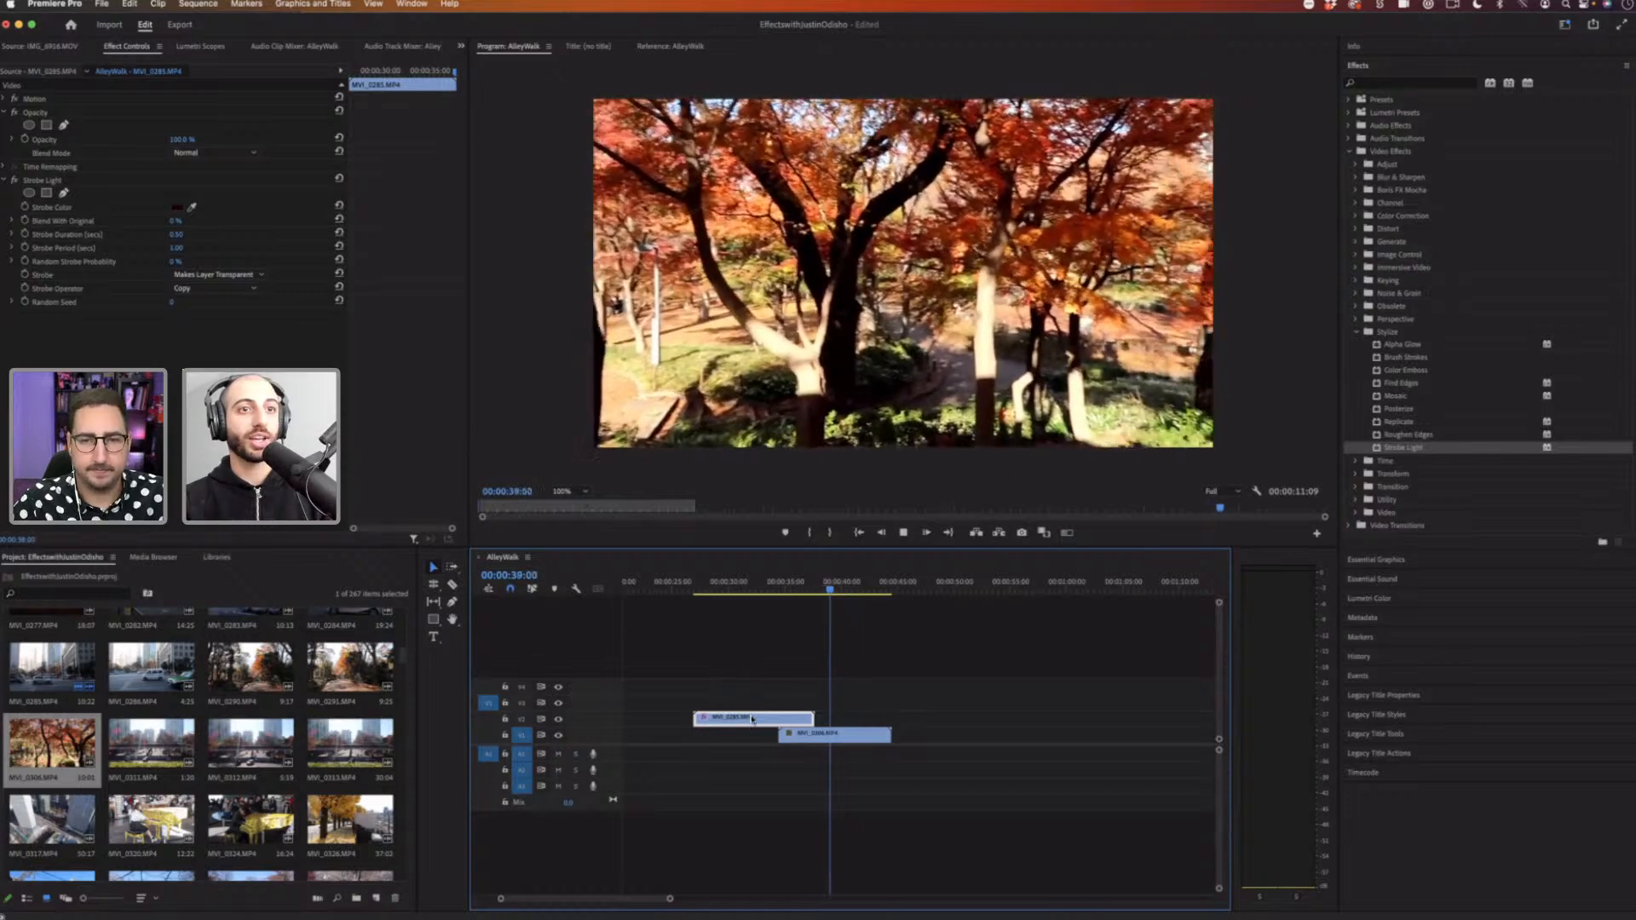
Step: Slide the V2 strobe clip so it overlaps the trees clip and preview the overlap
key(space)
drag(752, 719, 829, 719)
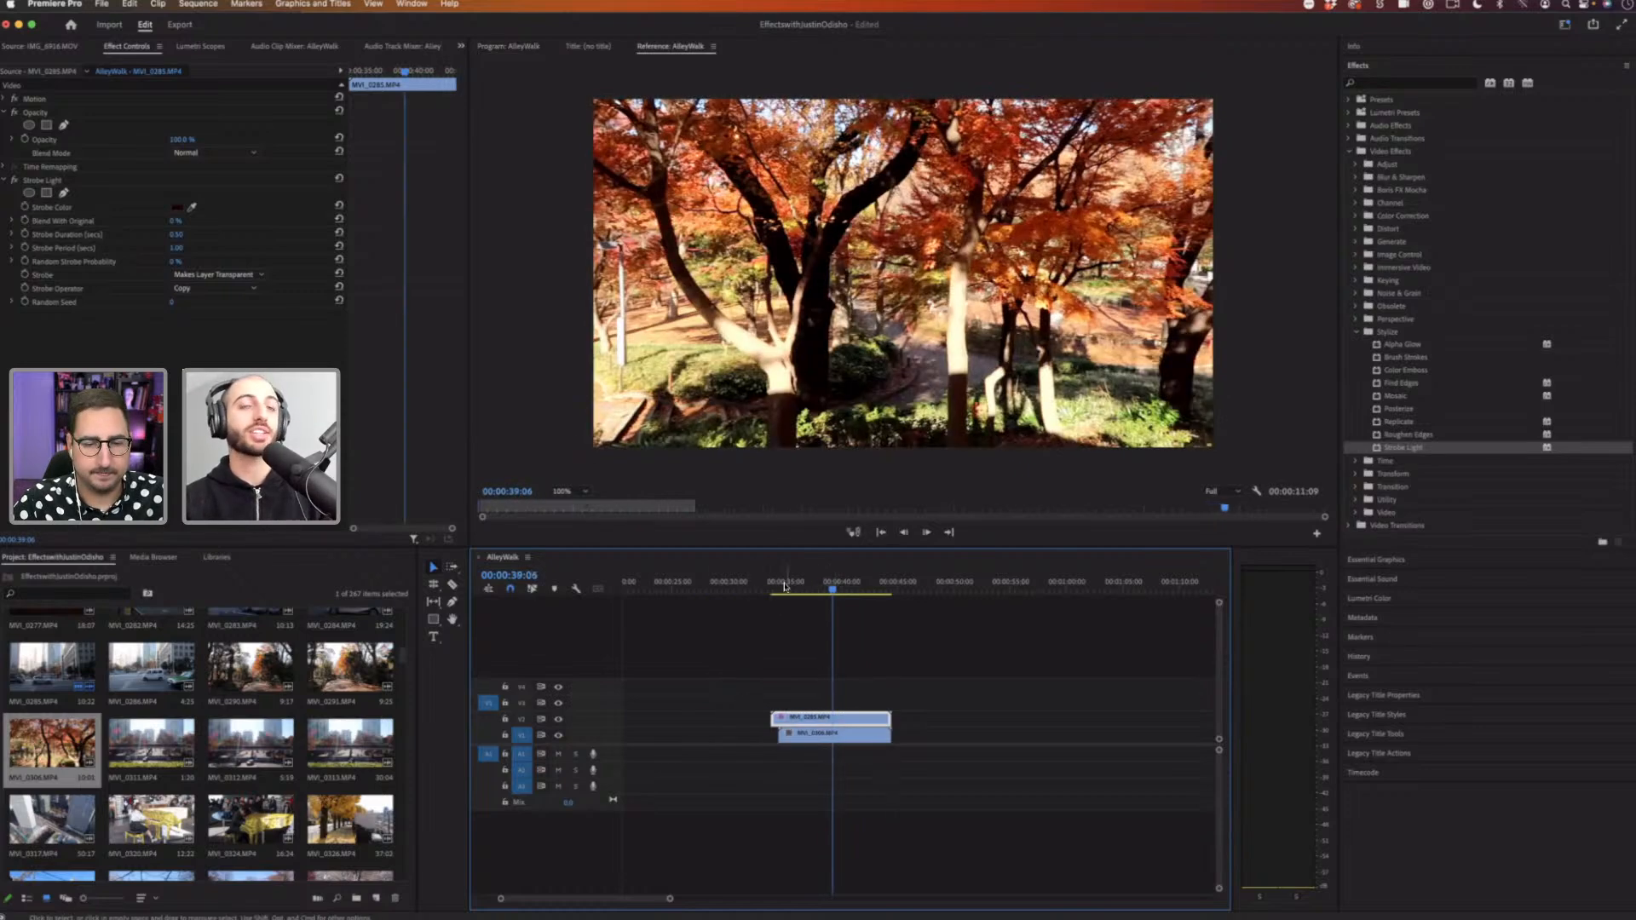
click(785, 587)
key(space)
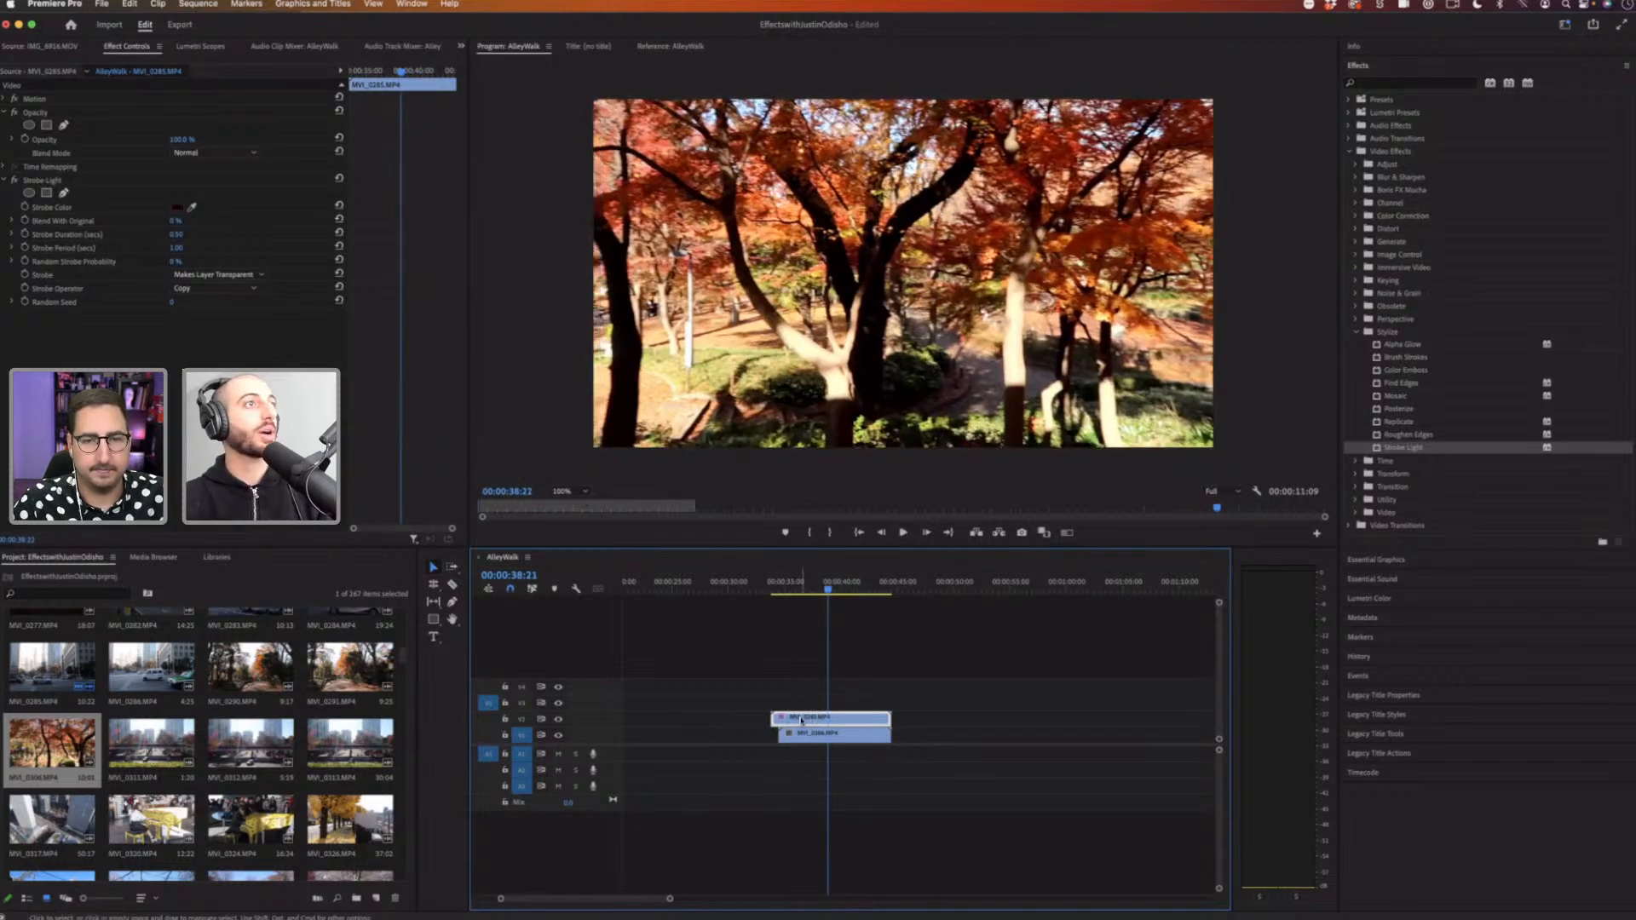
Step: Select the V2 clip and set Strobe Duration to 0.2 and Strobe Period to 0.4
click(803, 672)
click(802, 720)
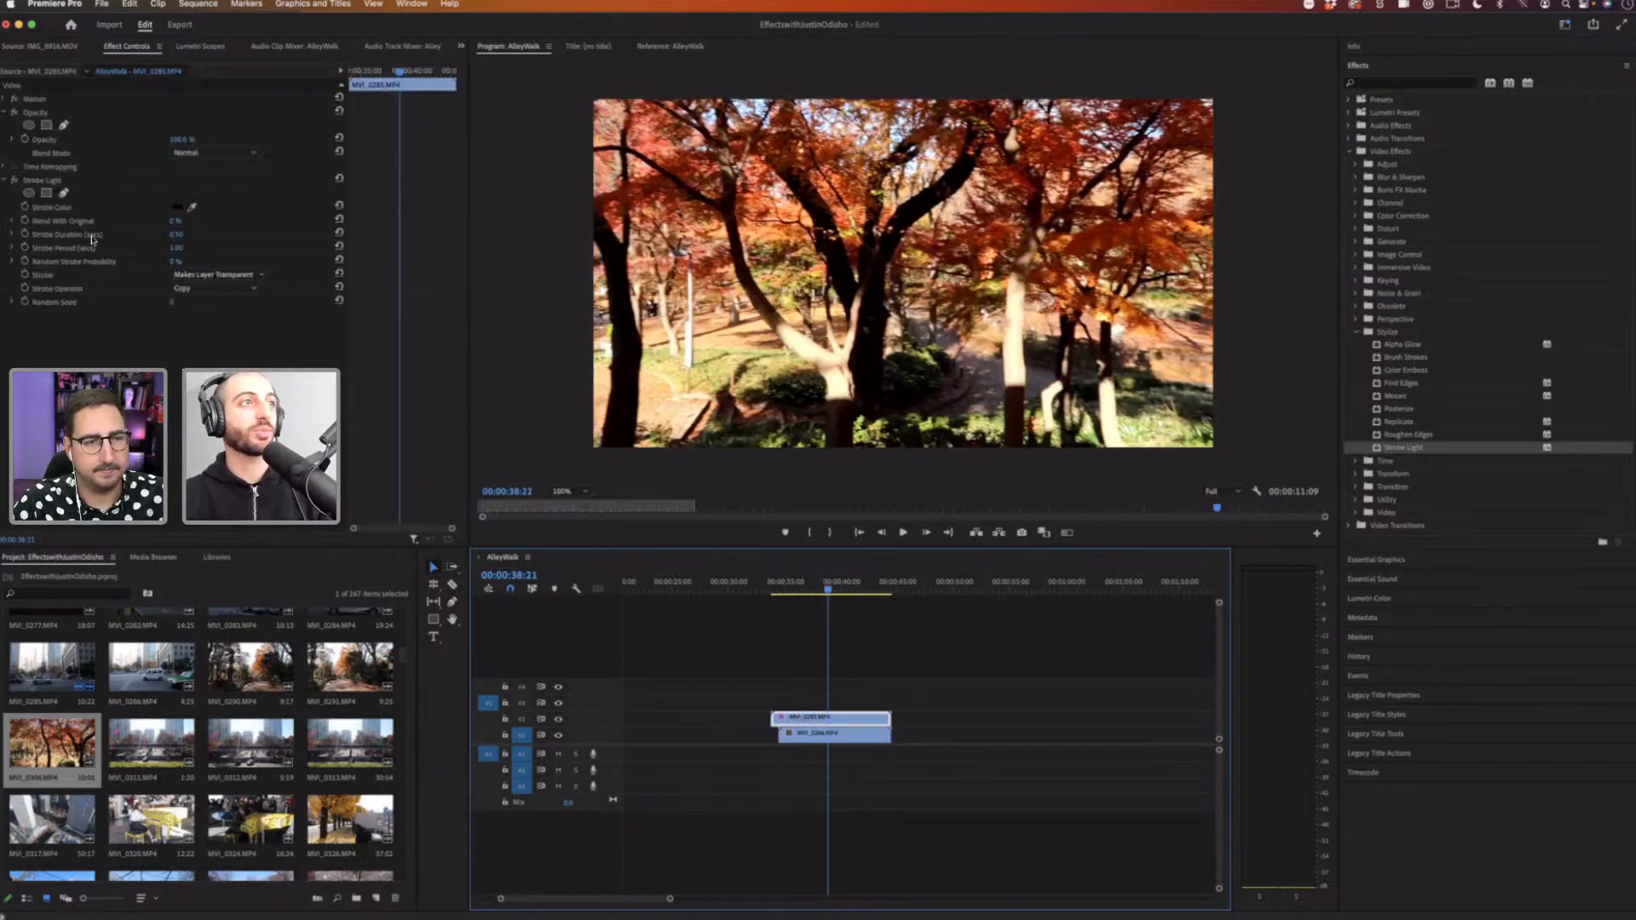
click(178, 235)
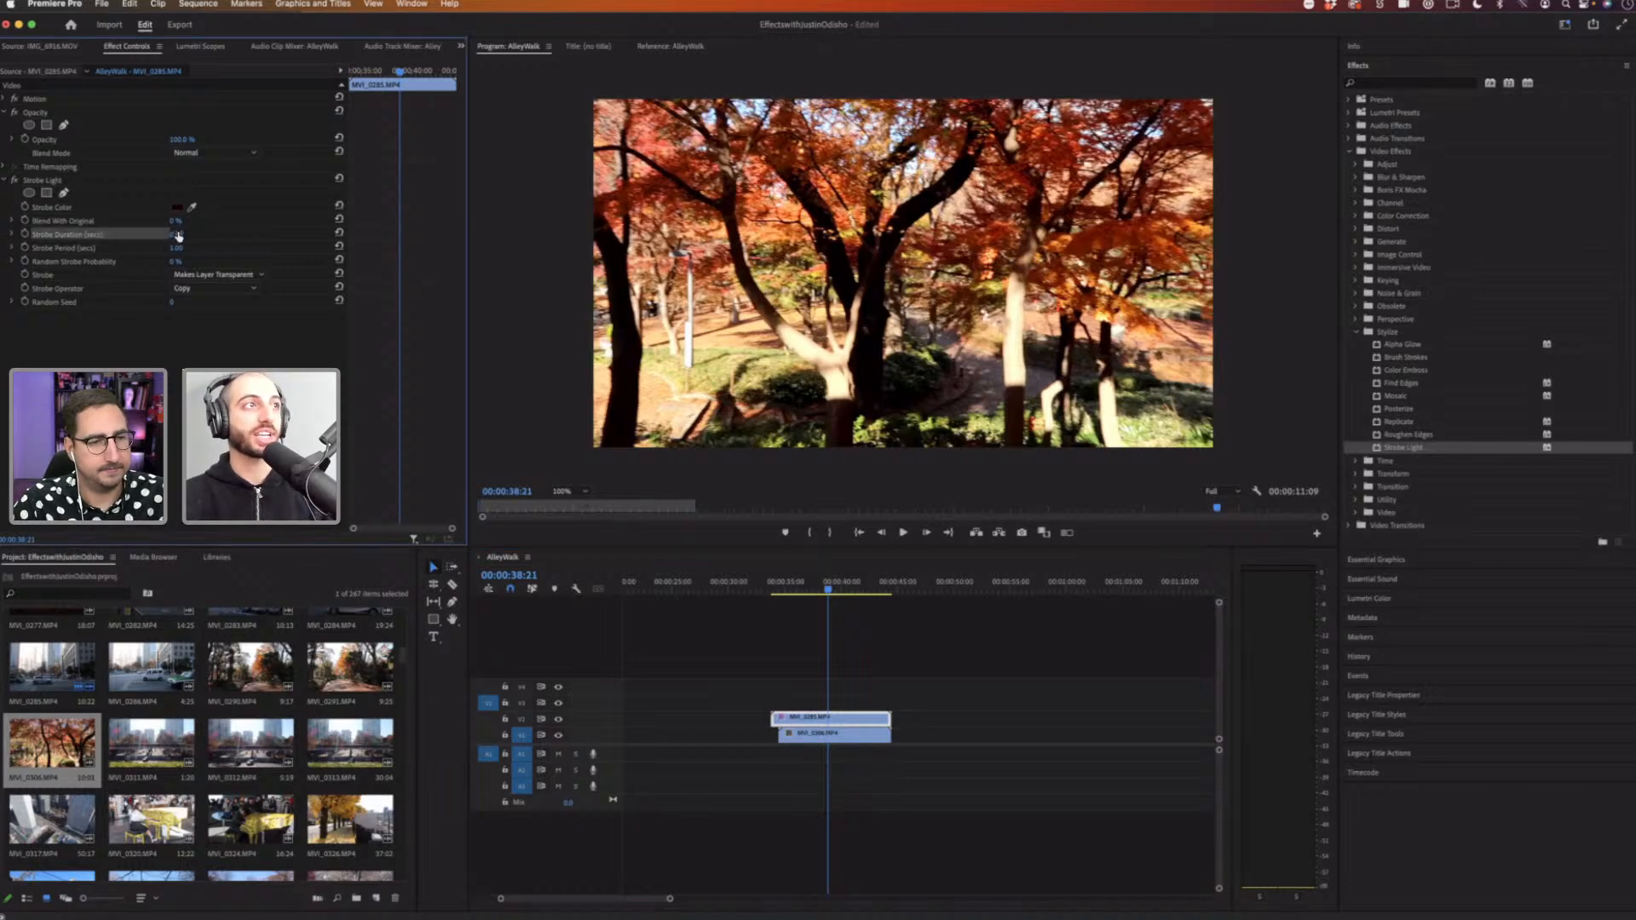
click(178, 248)
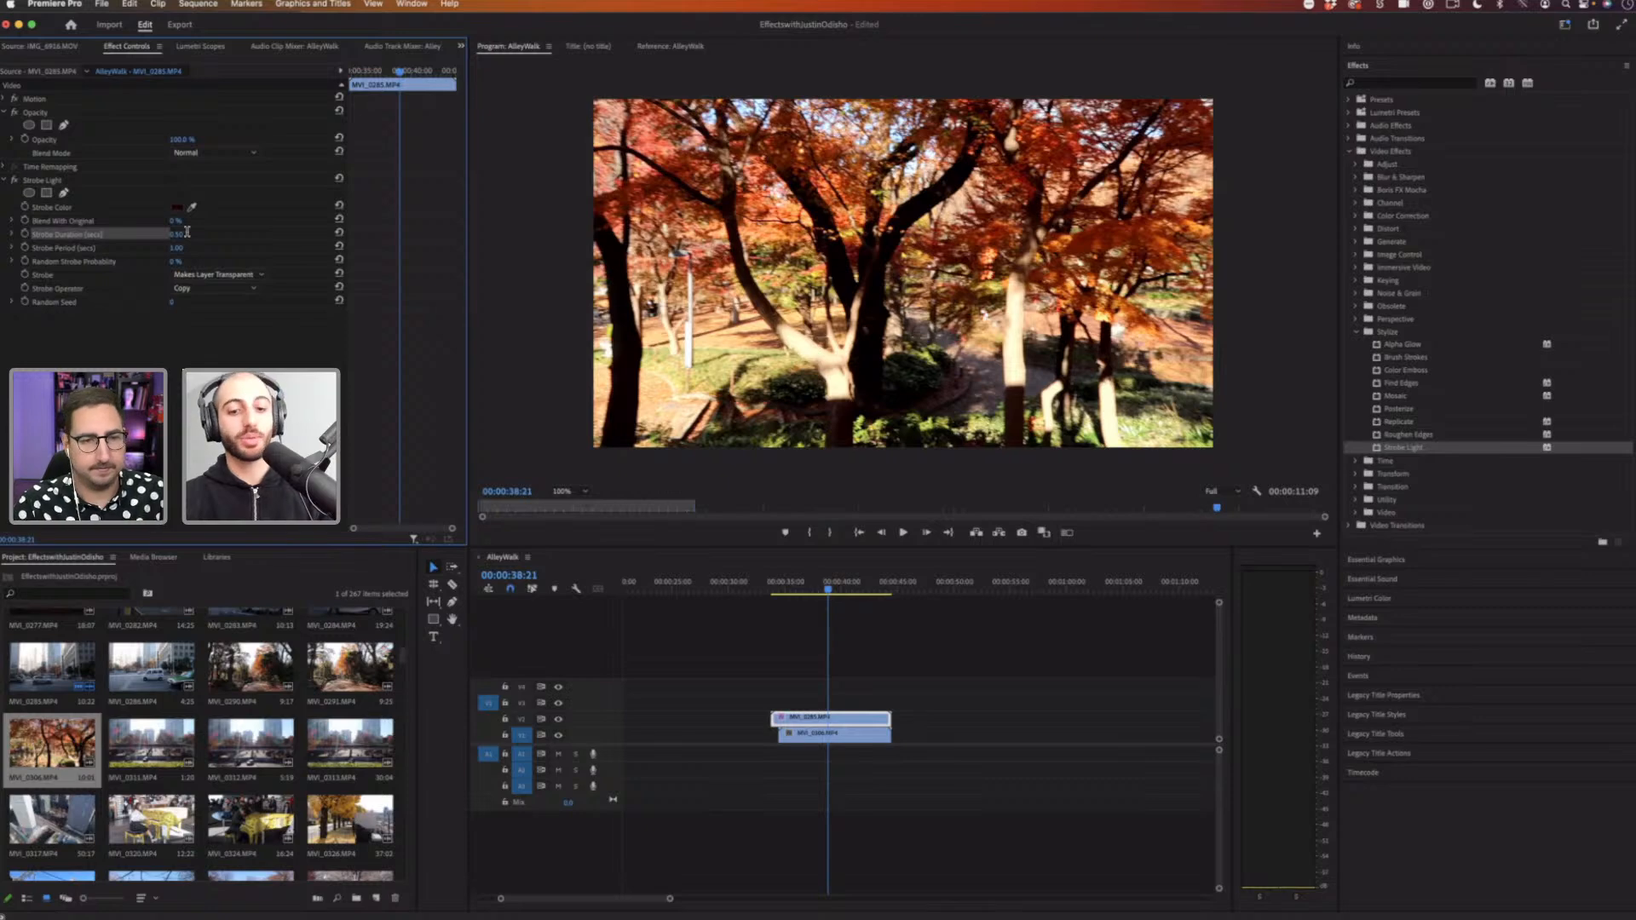
click(186, 233)
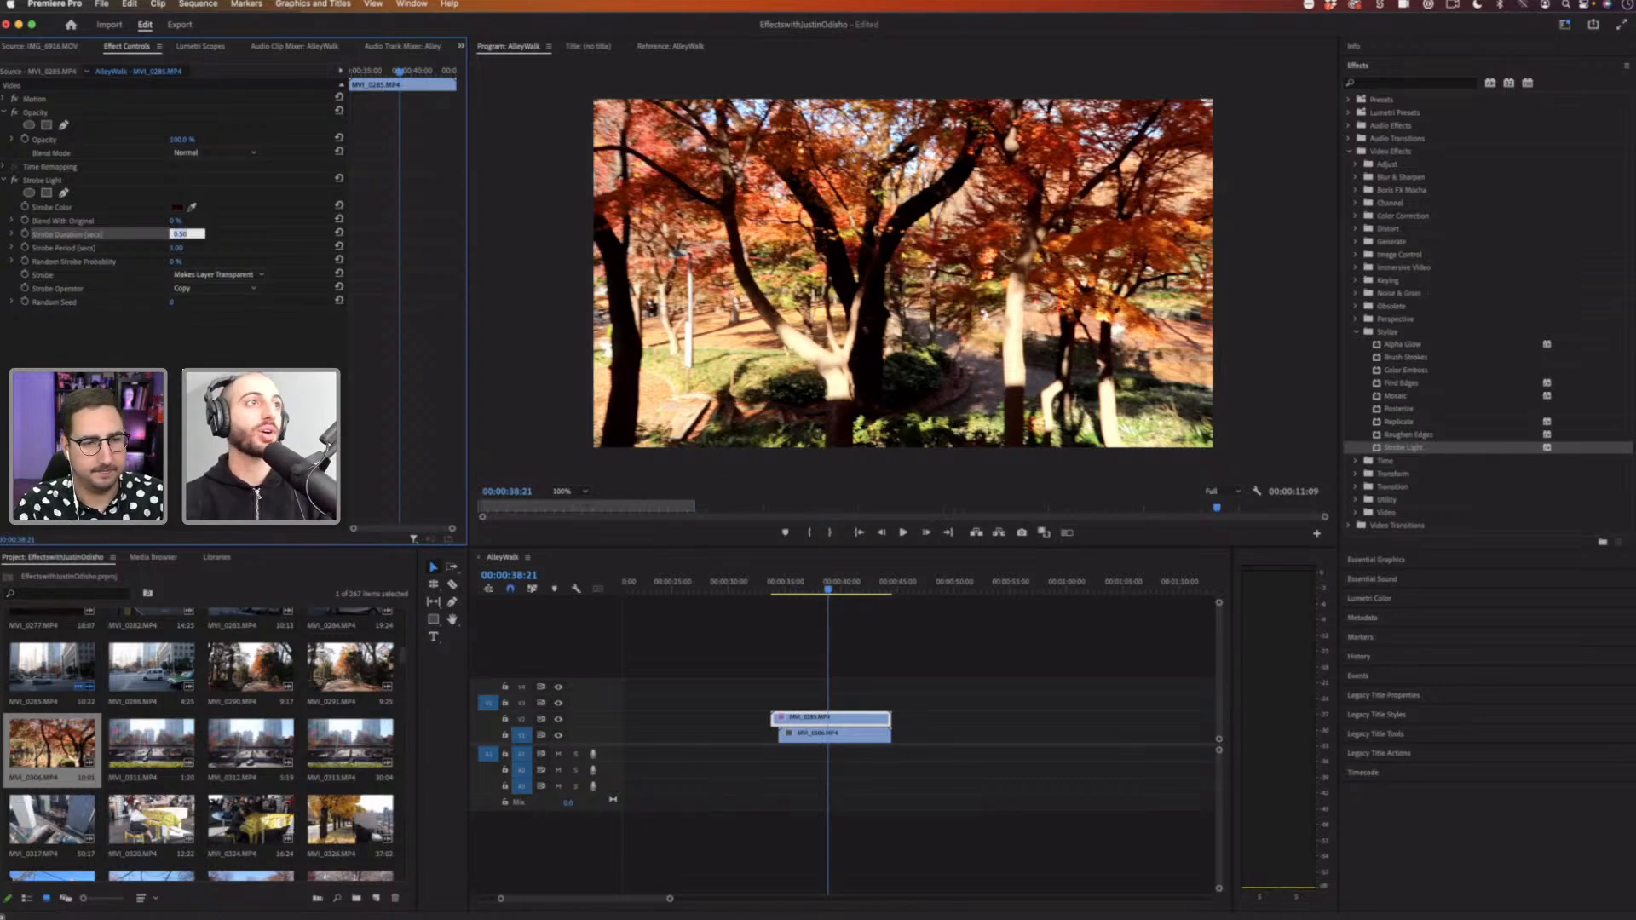
text(.2)
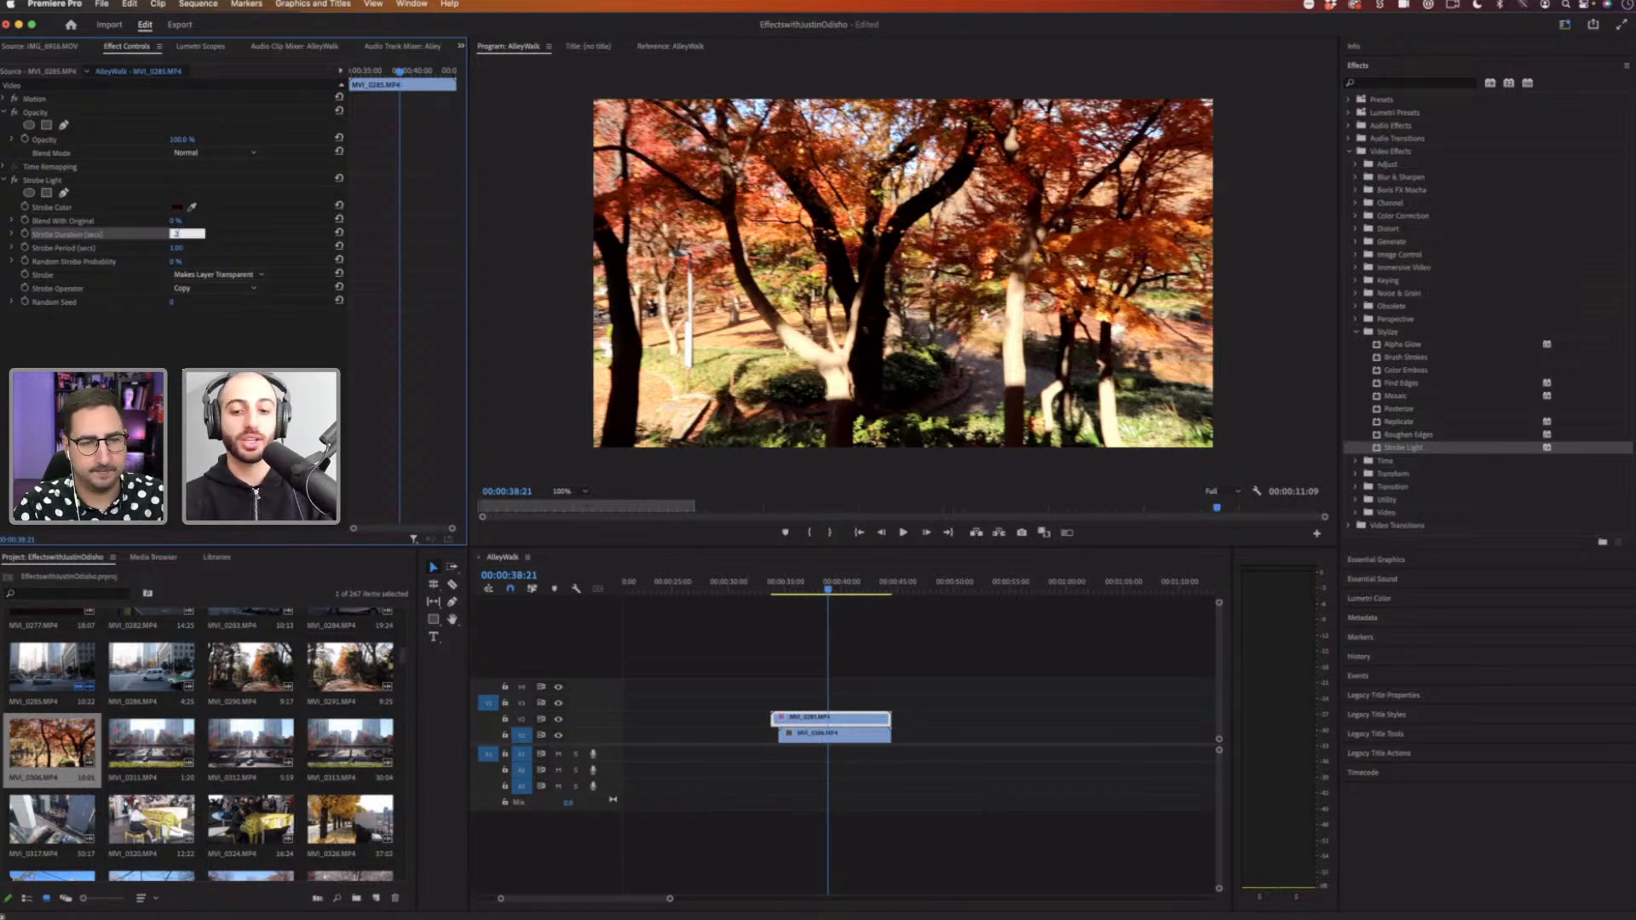
key(Tab)
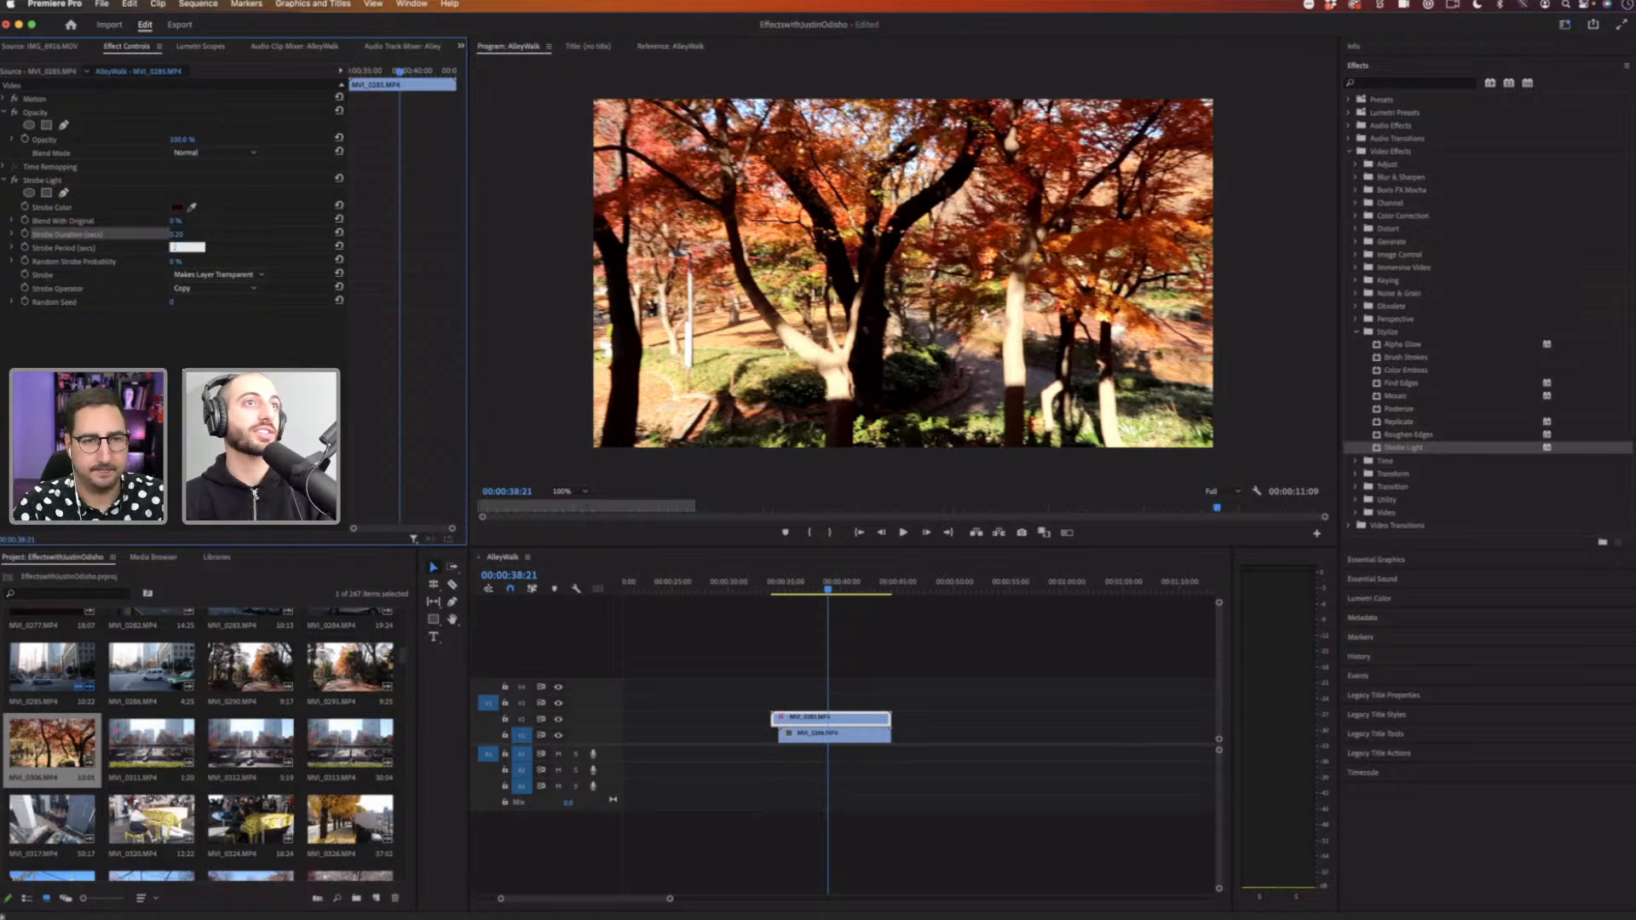
text(.4)
key(Return)
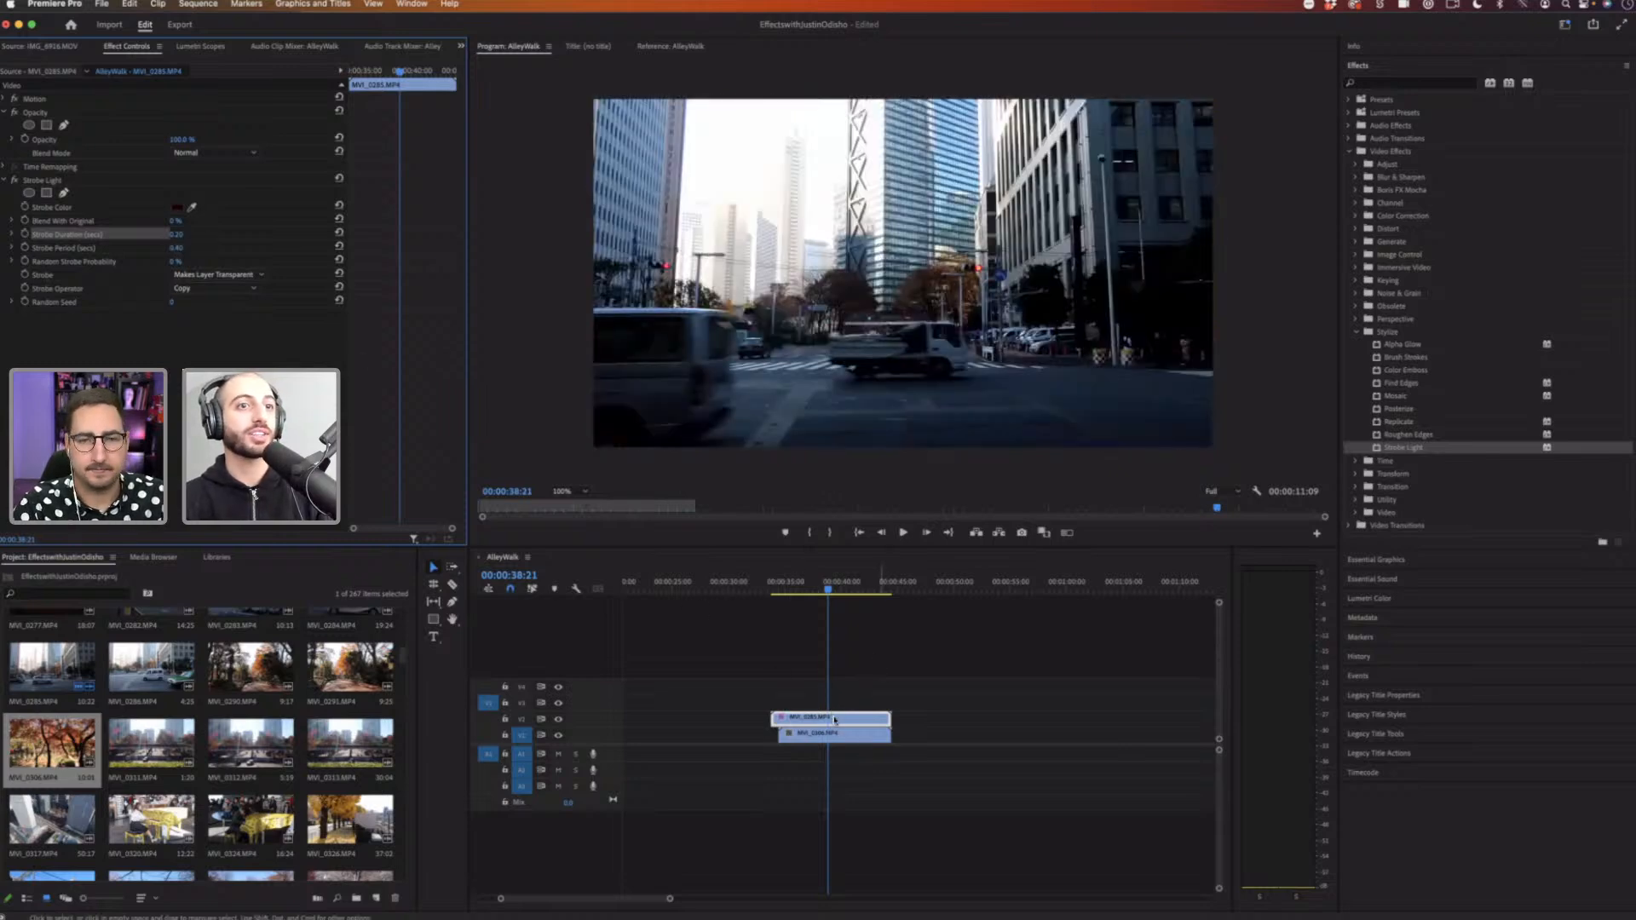
click(761, 721)
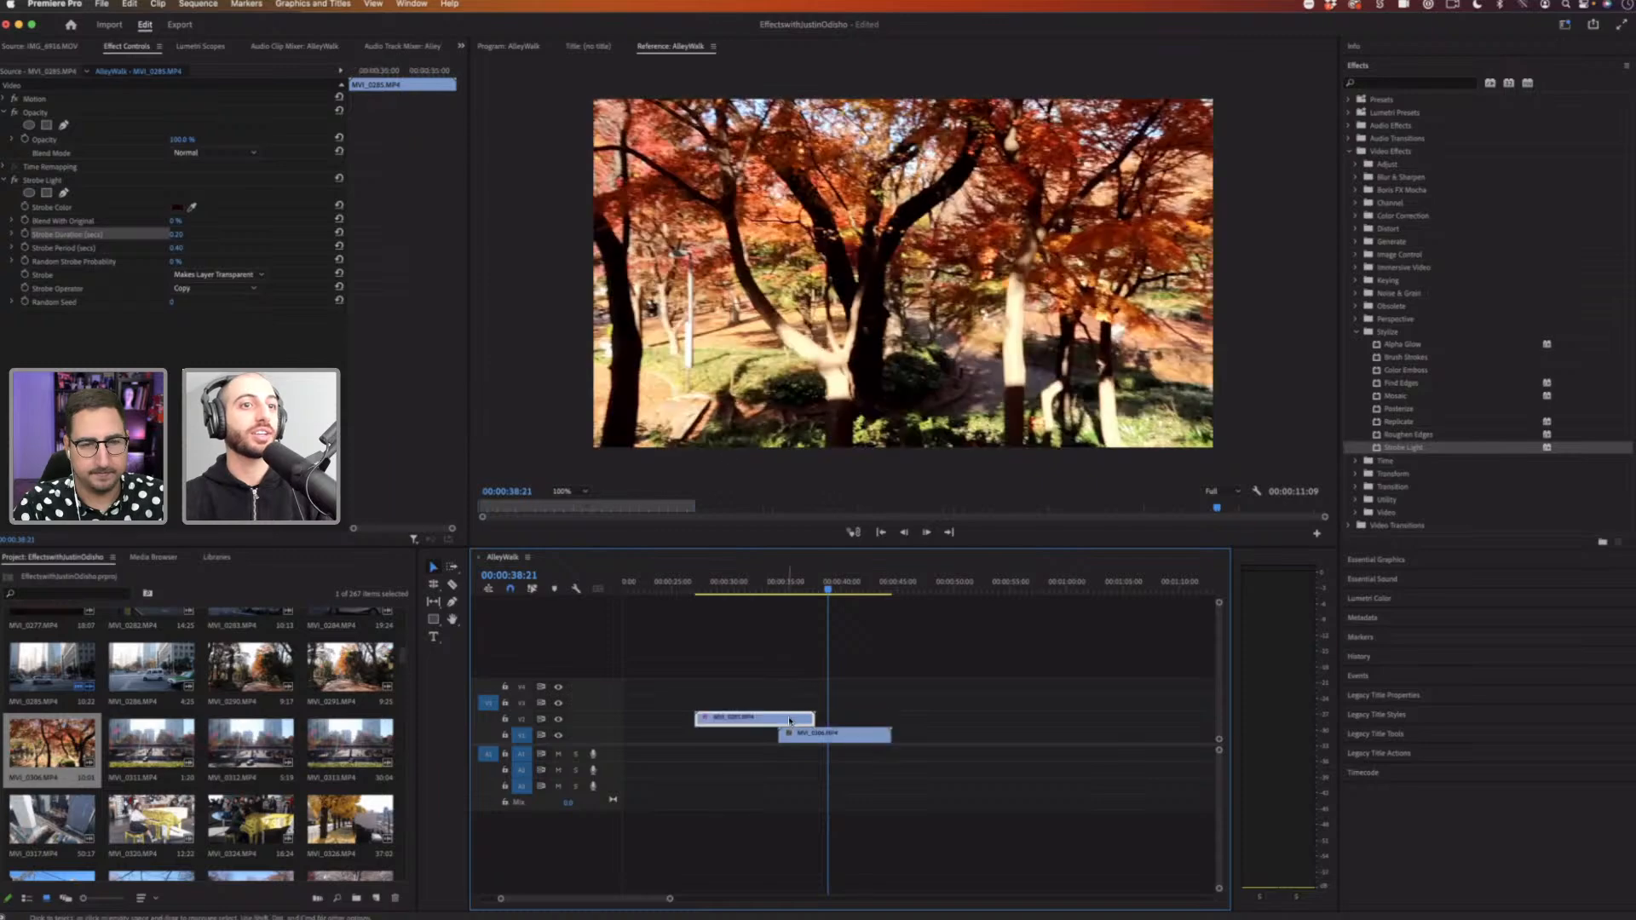
Step: Slide the V2 strobe clip slightly left along the timeline
drag(782, 720, 772, 720)
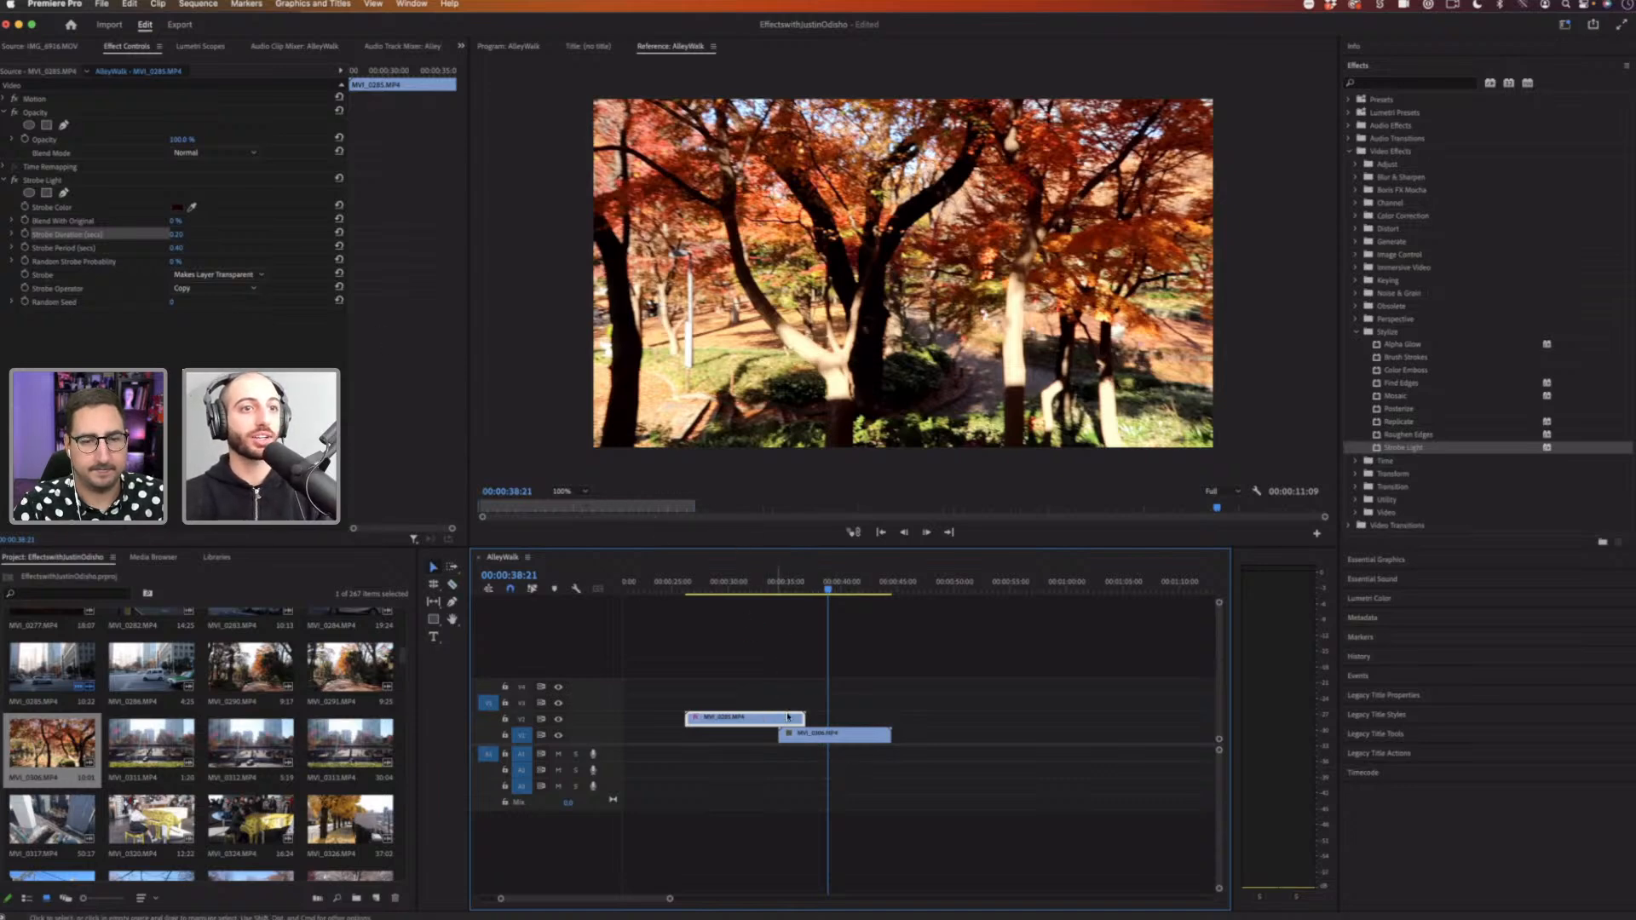
drag(784, 723, 772, 723)
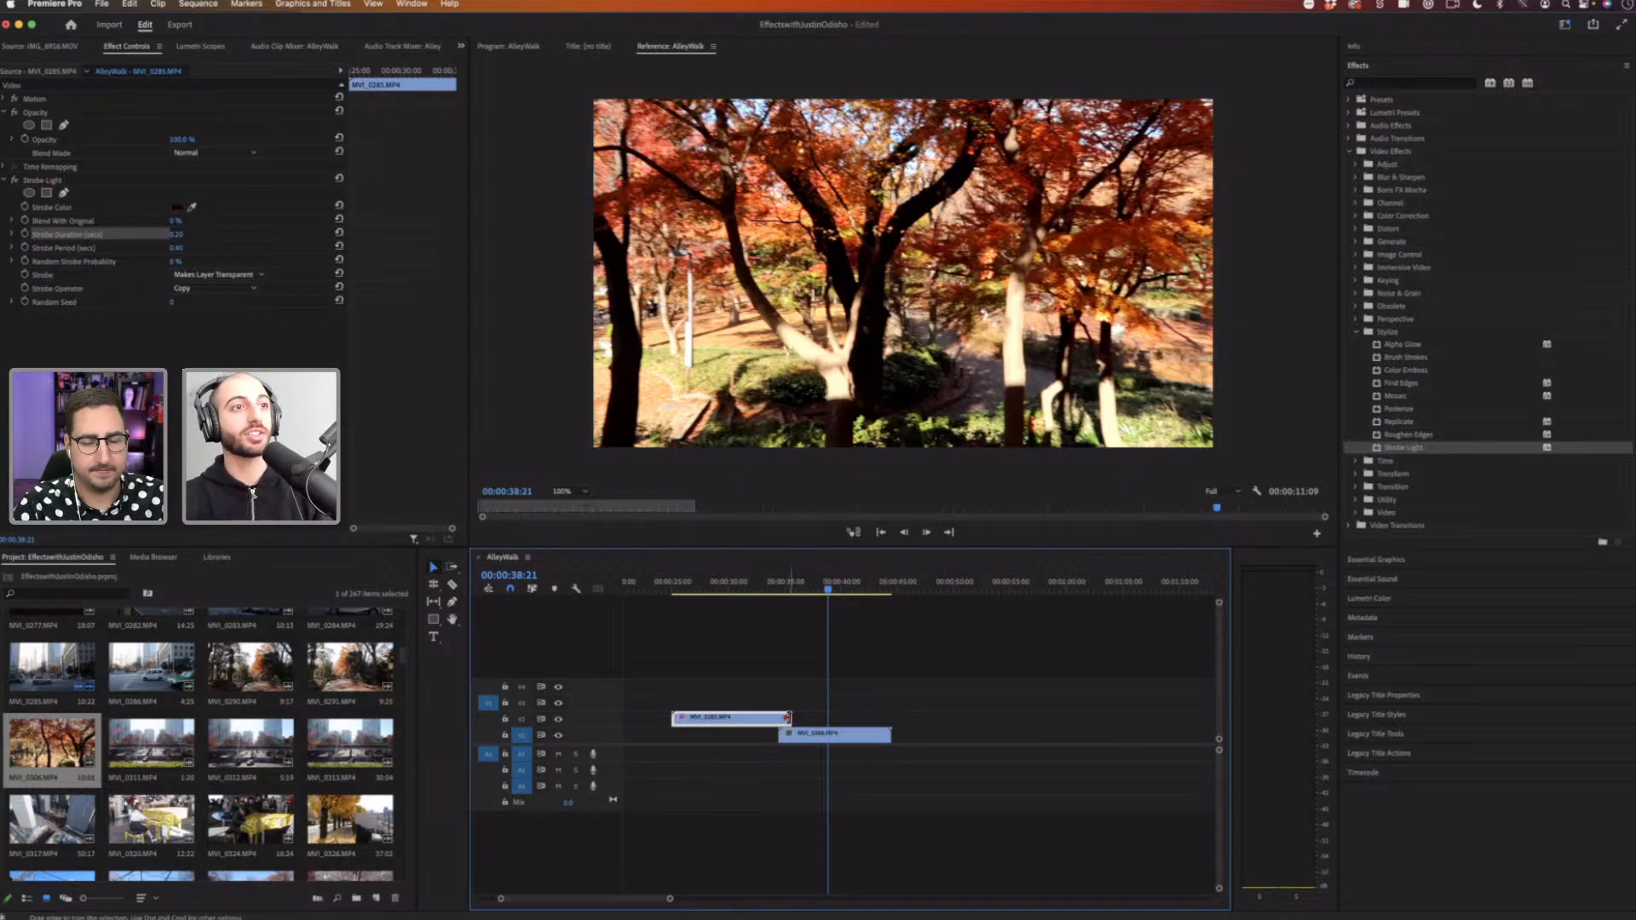
click(452, 585)
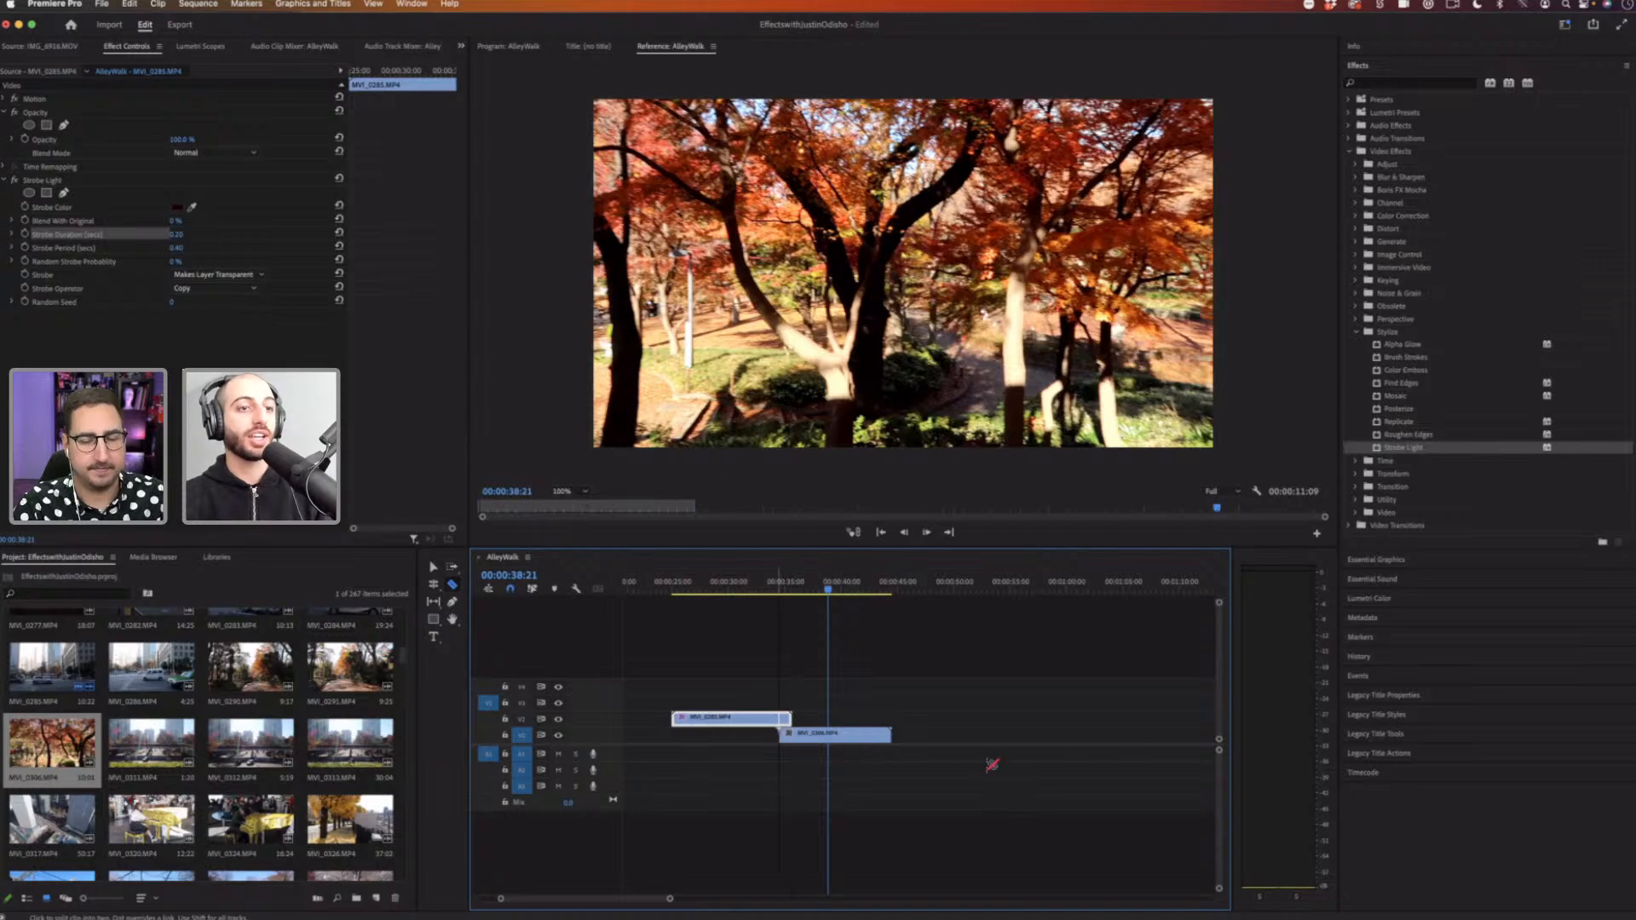
key(v)
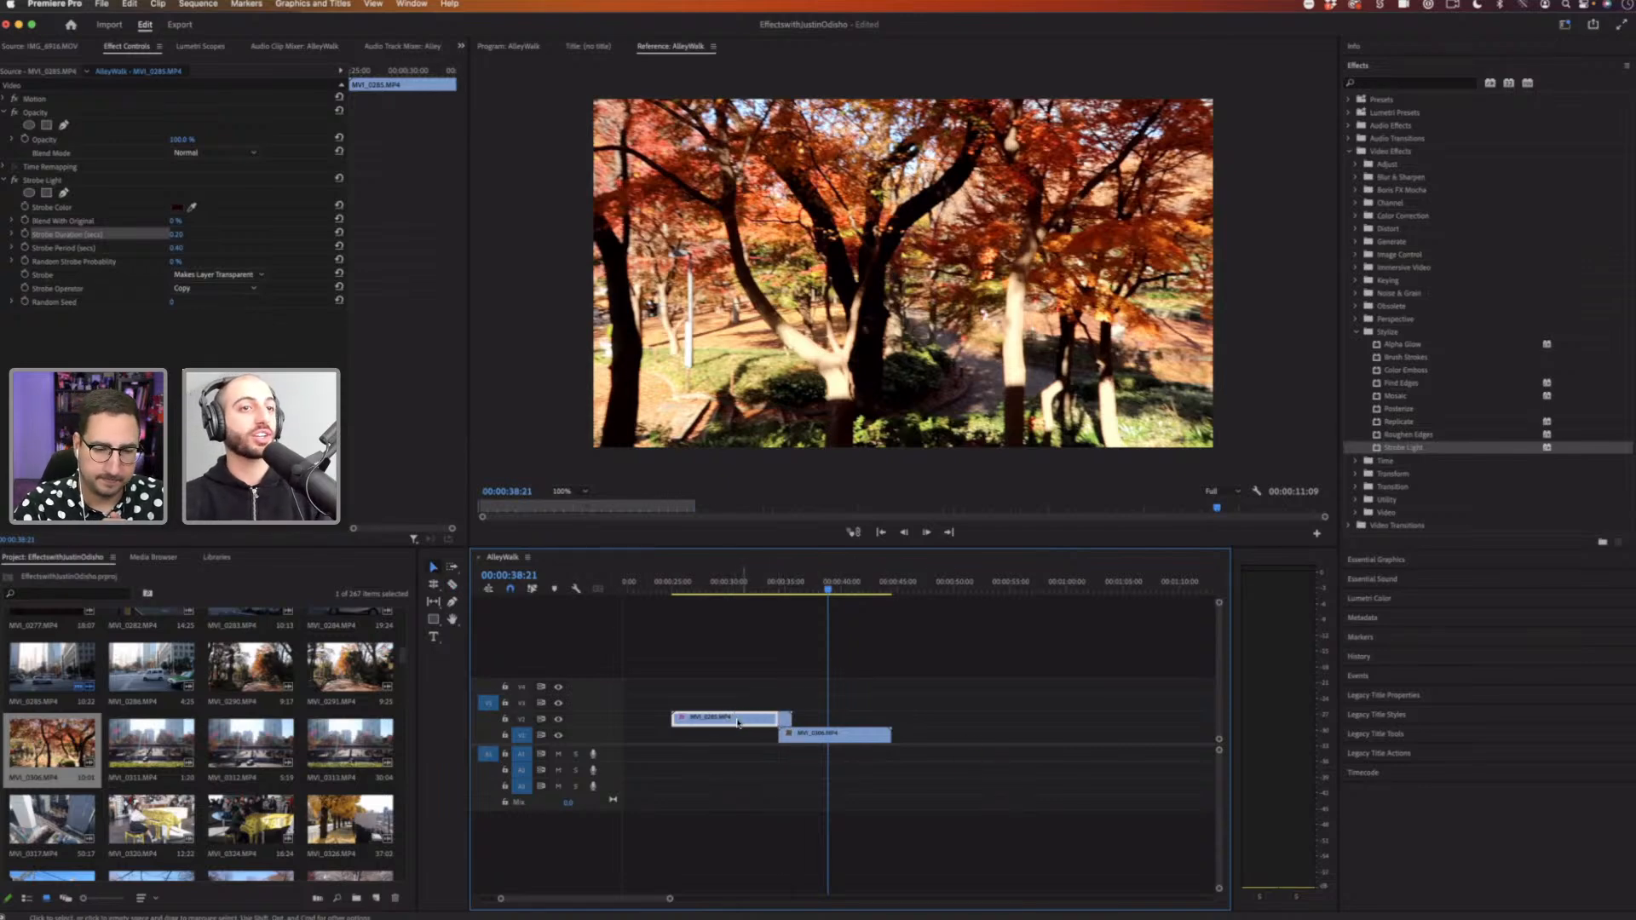
Step: Remove the Strobe Light effect from the V2 clip
click(60, 181)
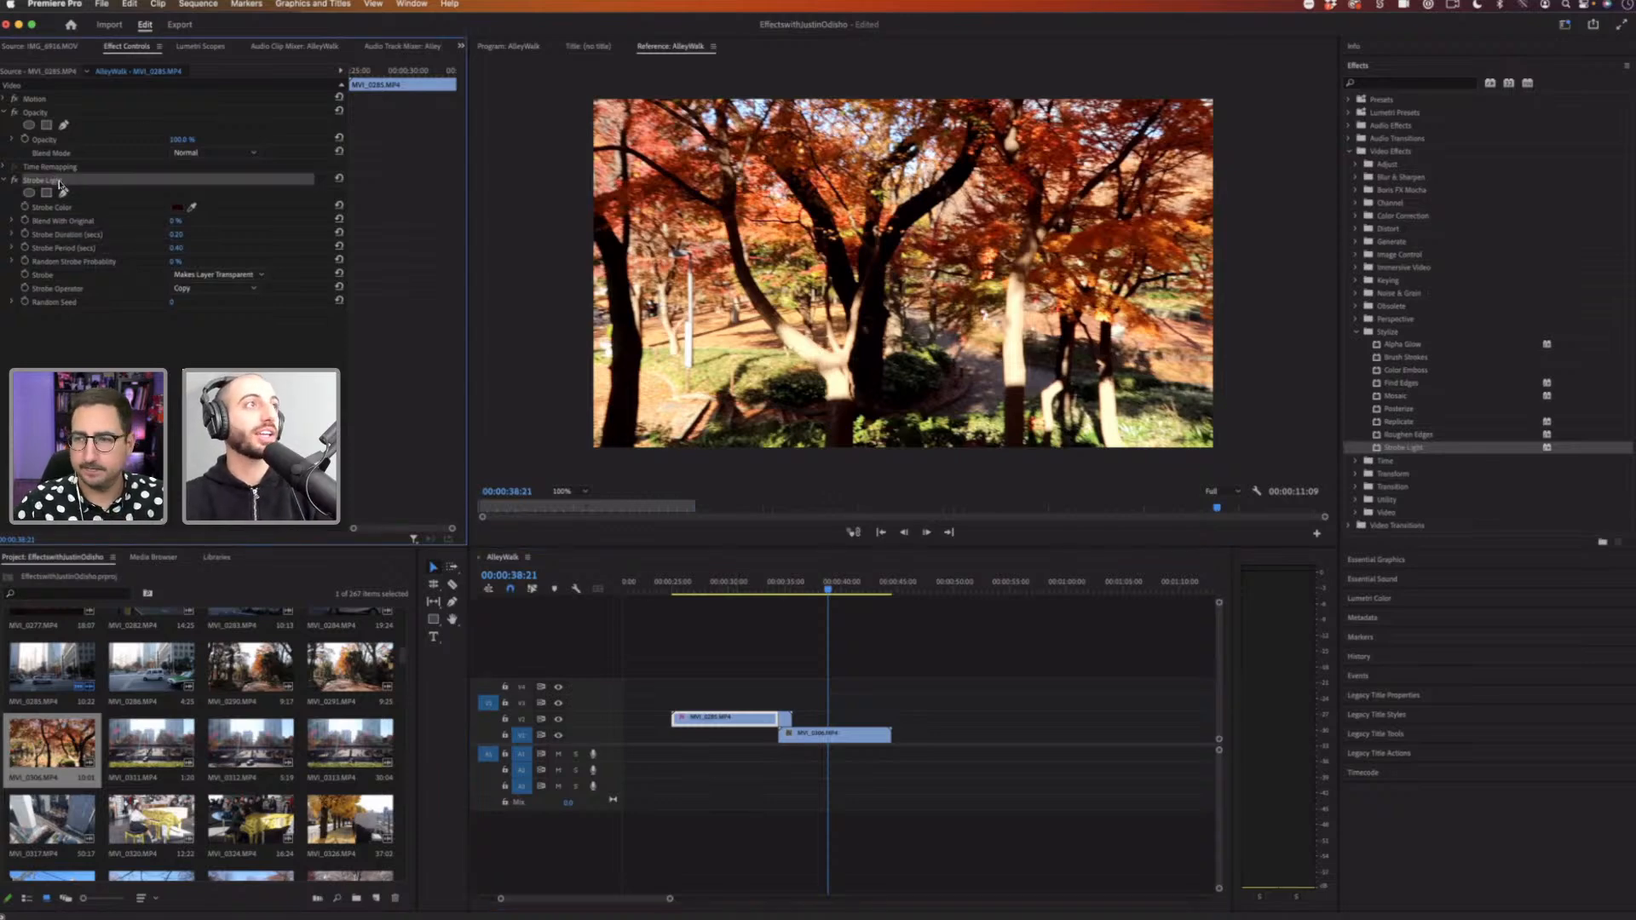
key(Delete)
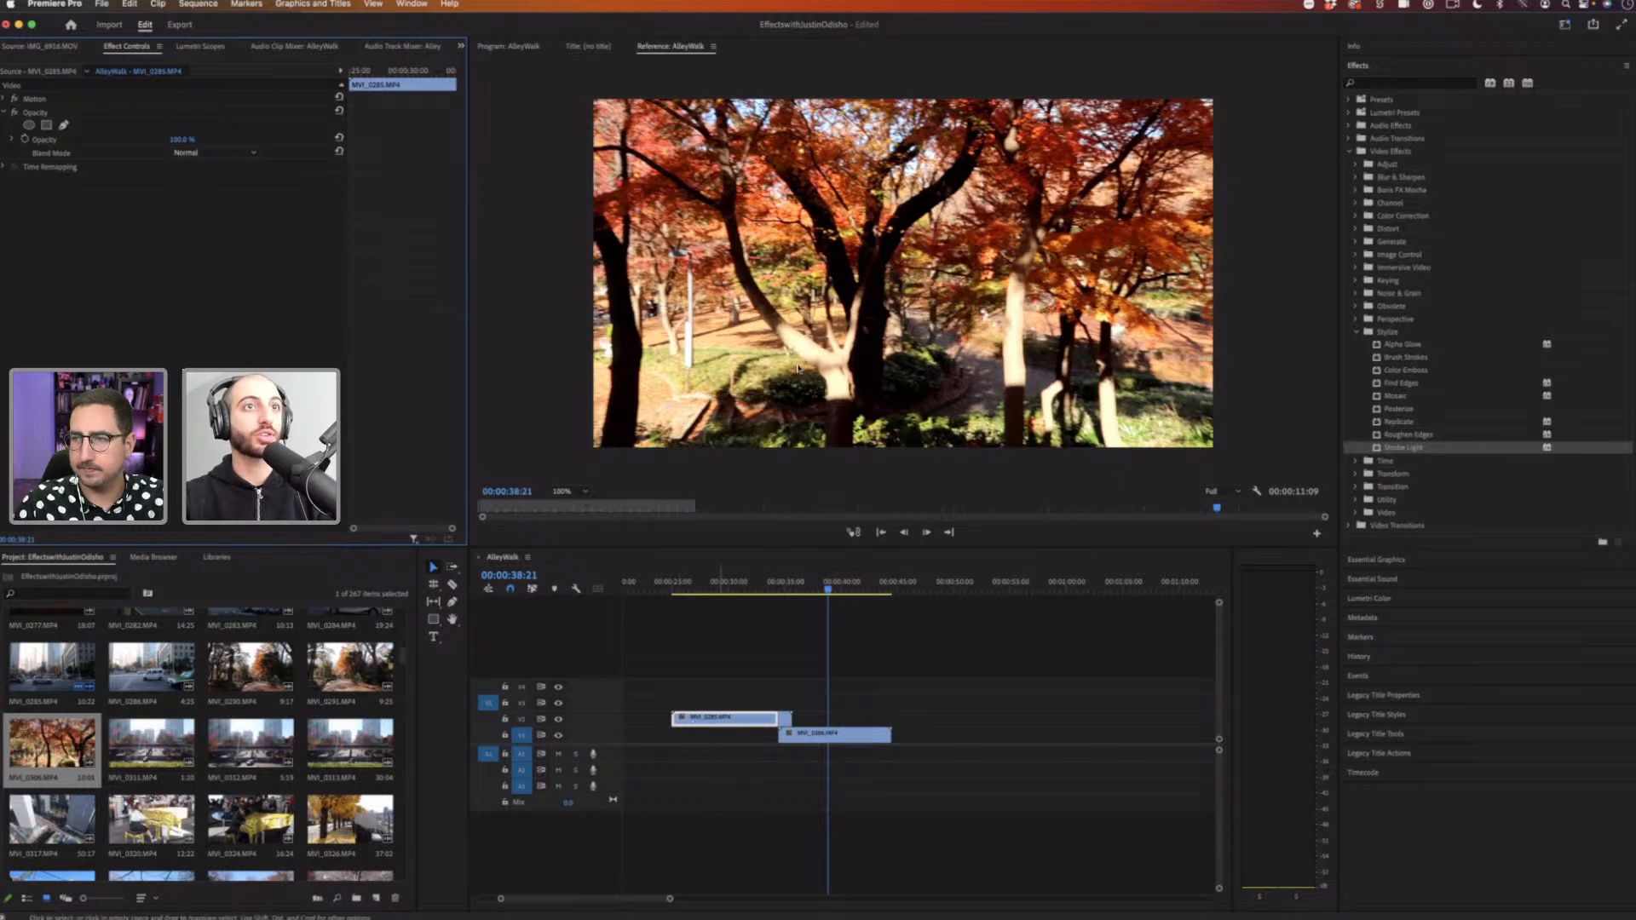
right_click(728, 720)
click(792, 316)
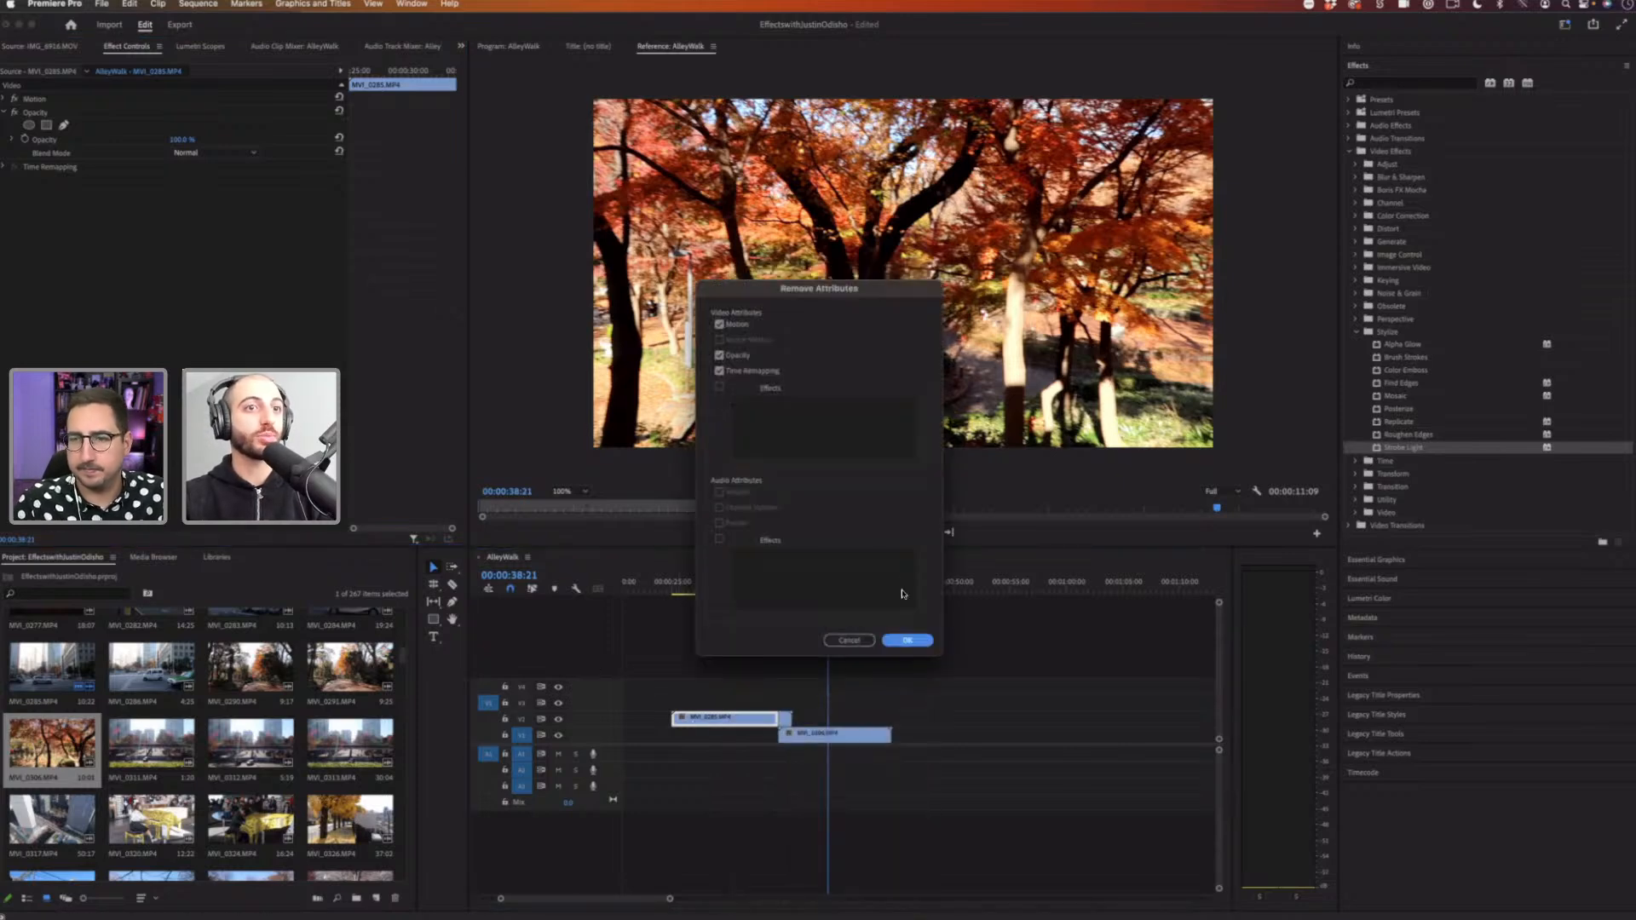
key(Return)
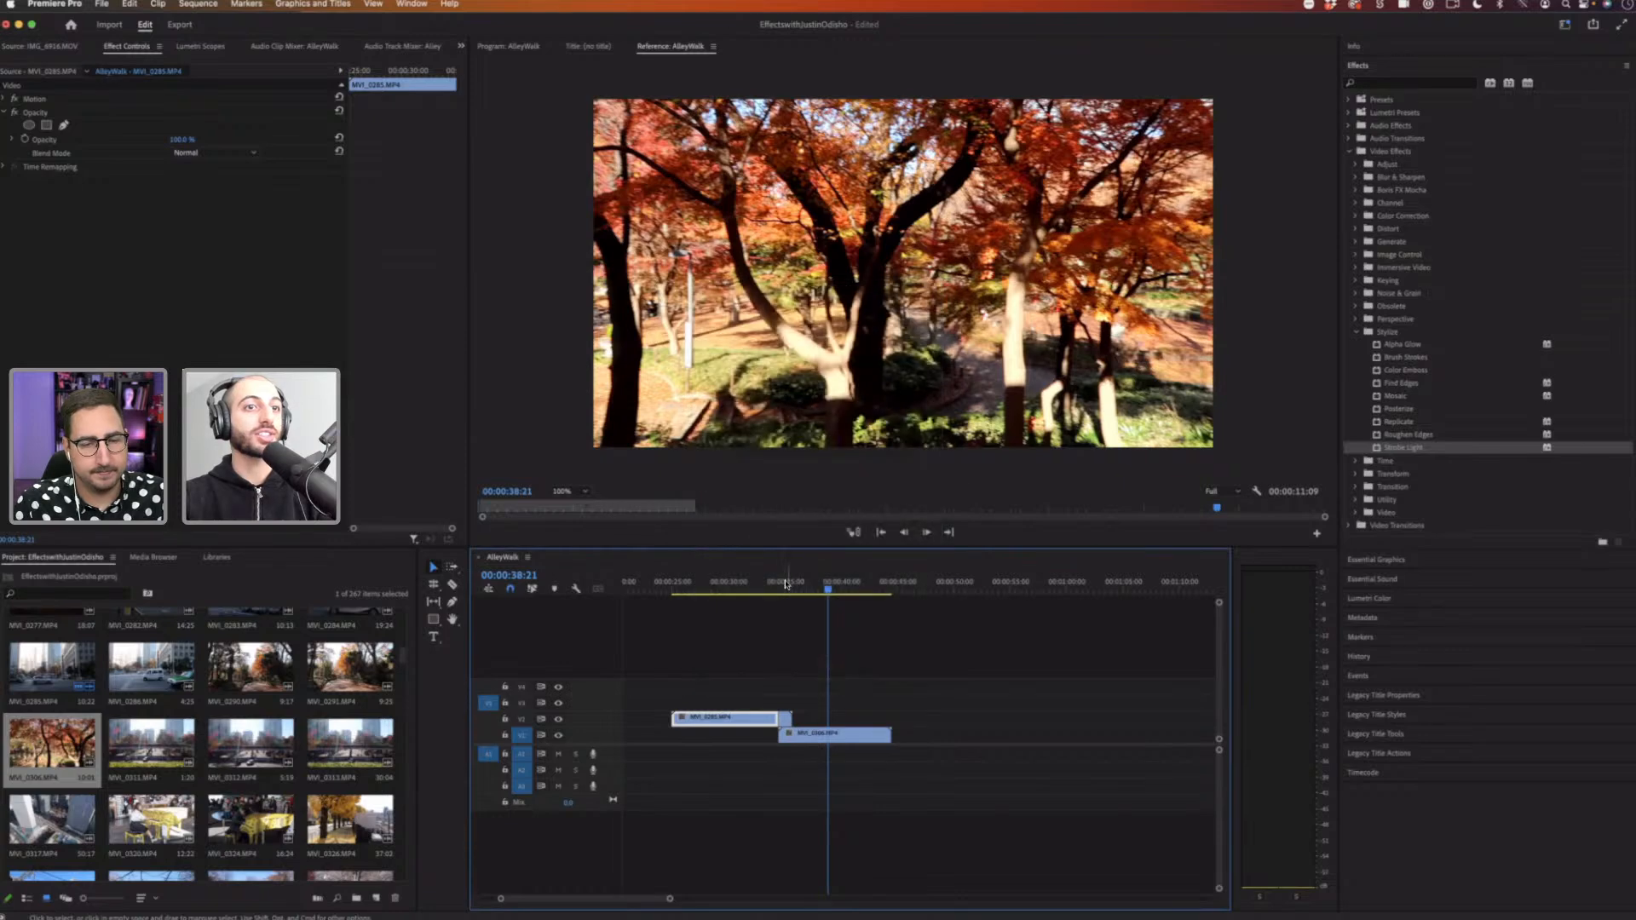
Step: Play back the stretch where the V2 clip overlaps the trees clip
click(767, 586)
click(735, 586)
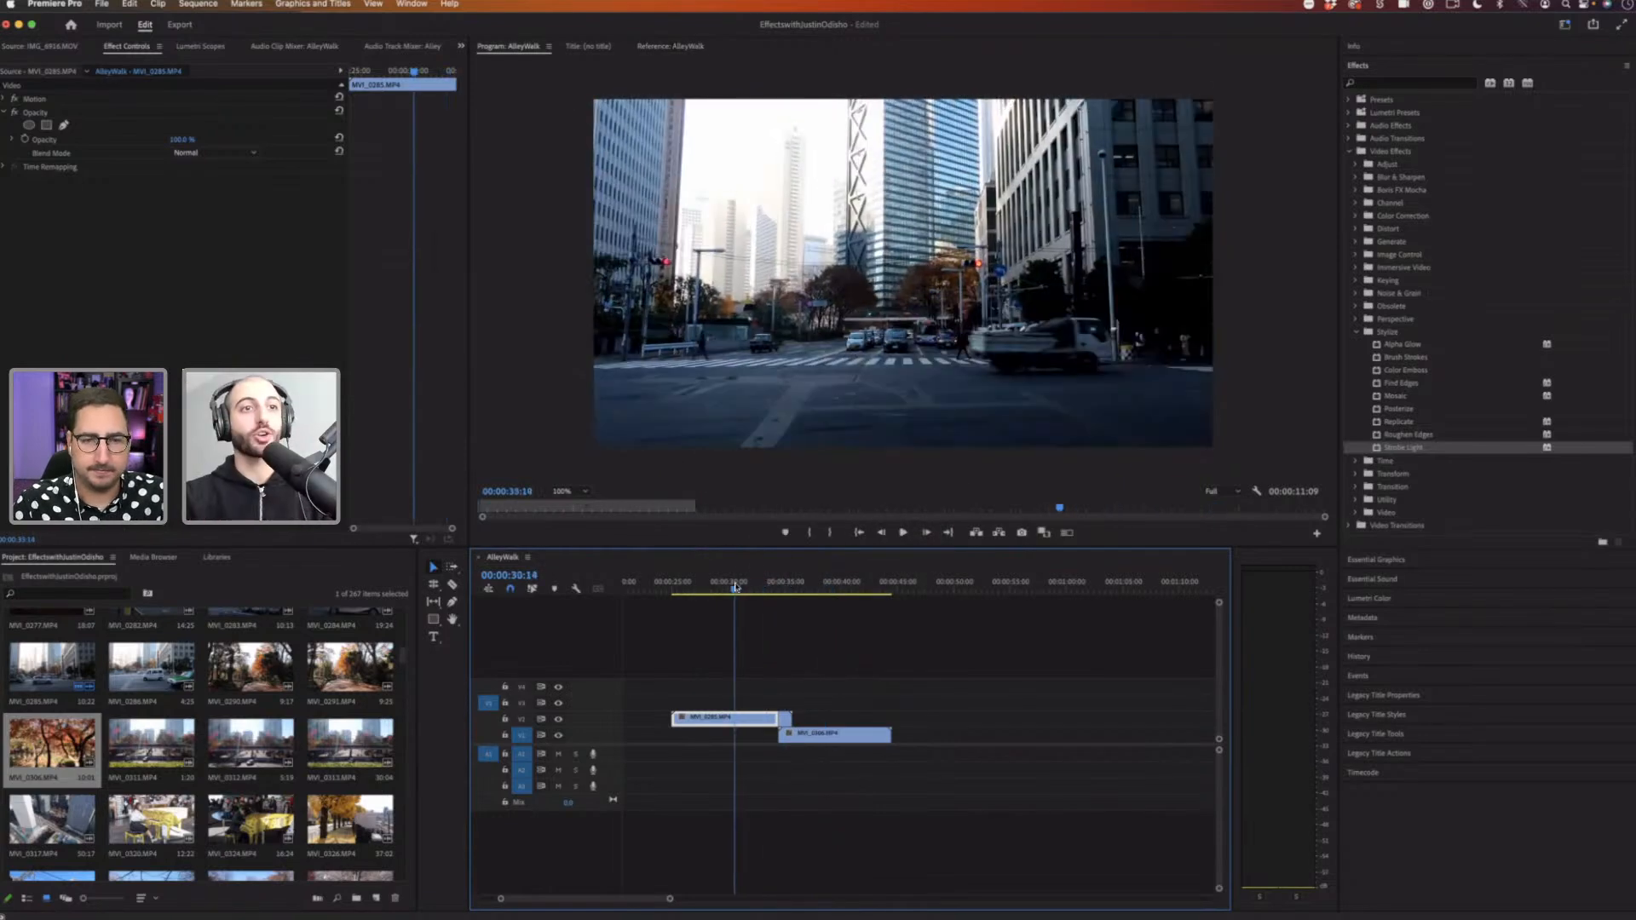
key(space)
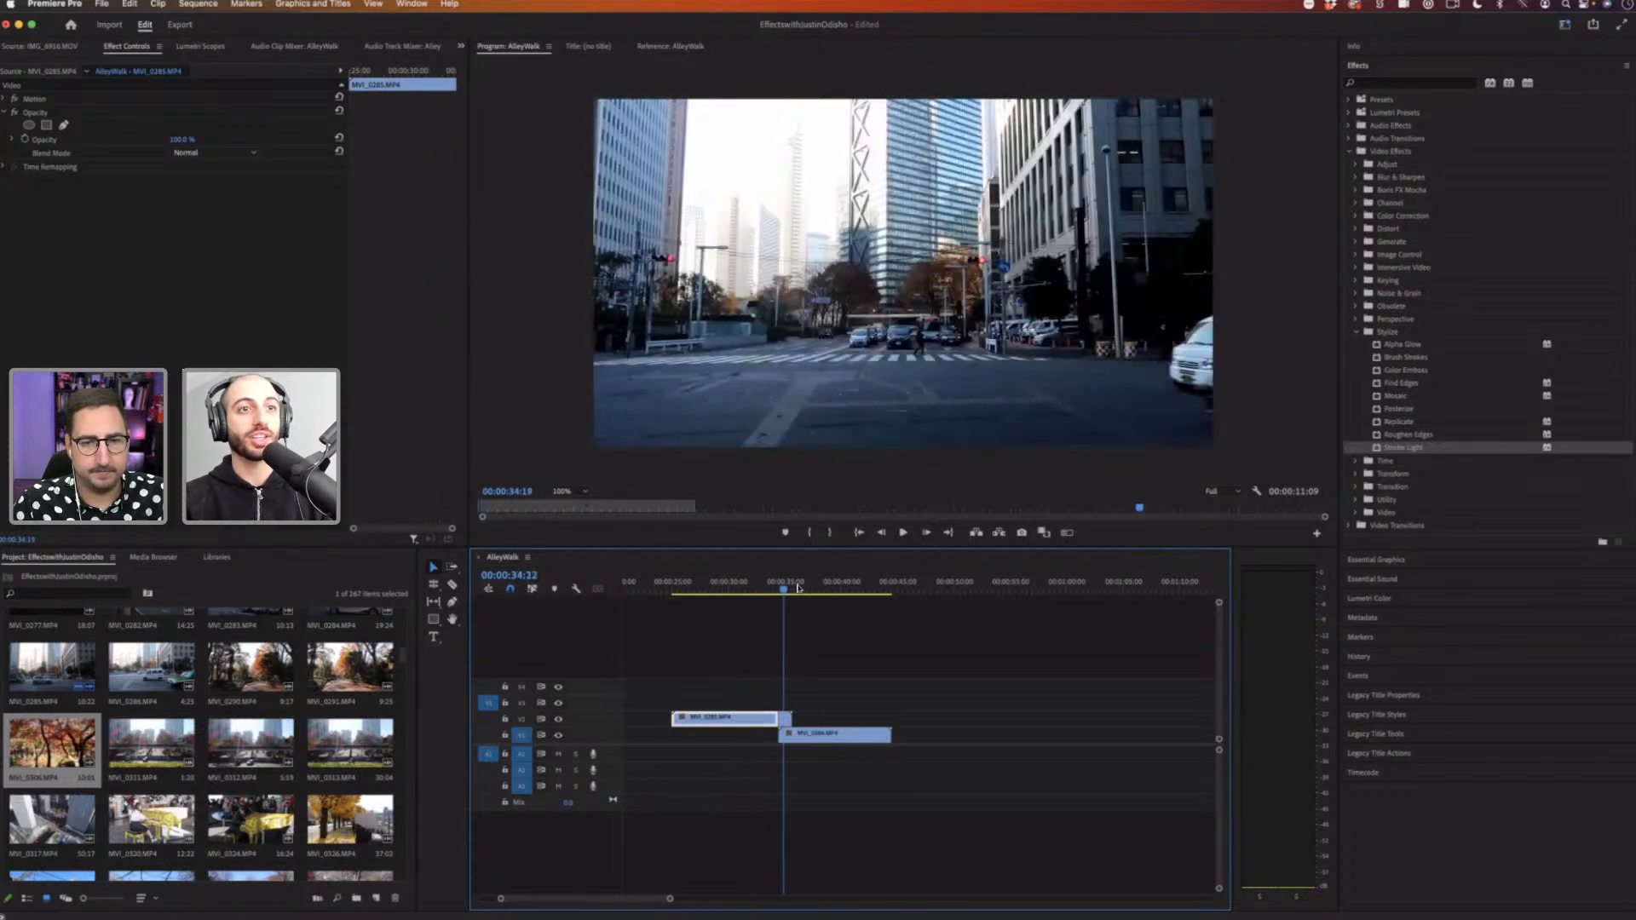
key(space)
drag(804, 588, 773, 593)
key(space)
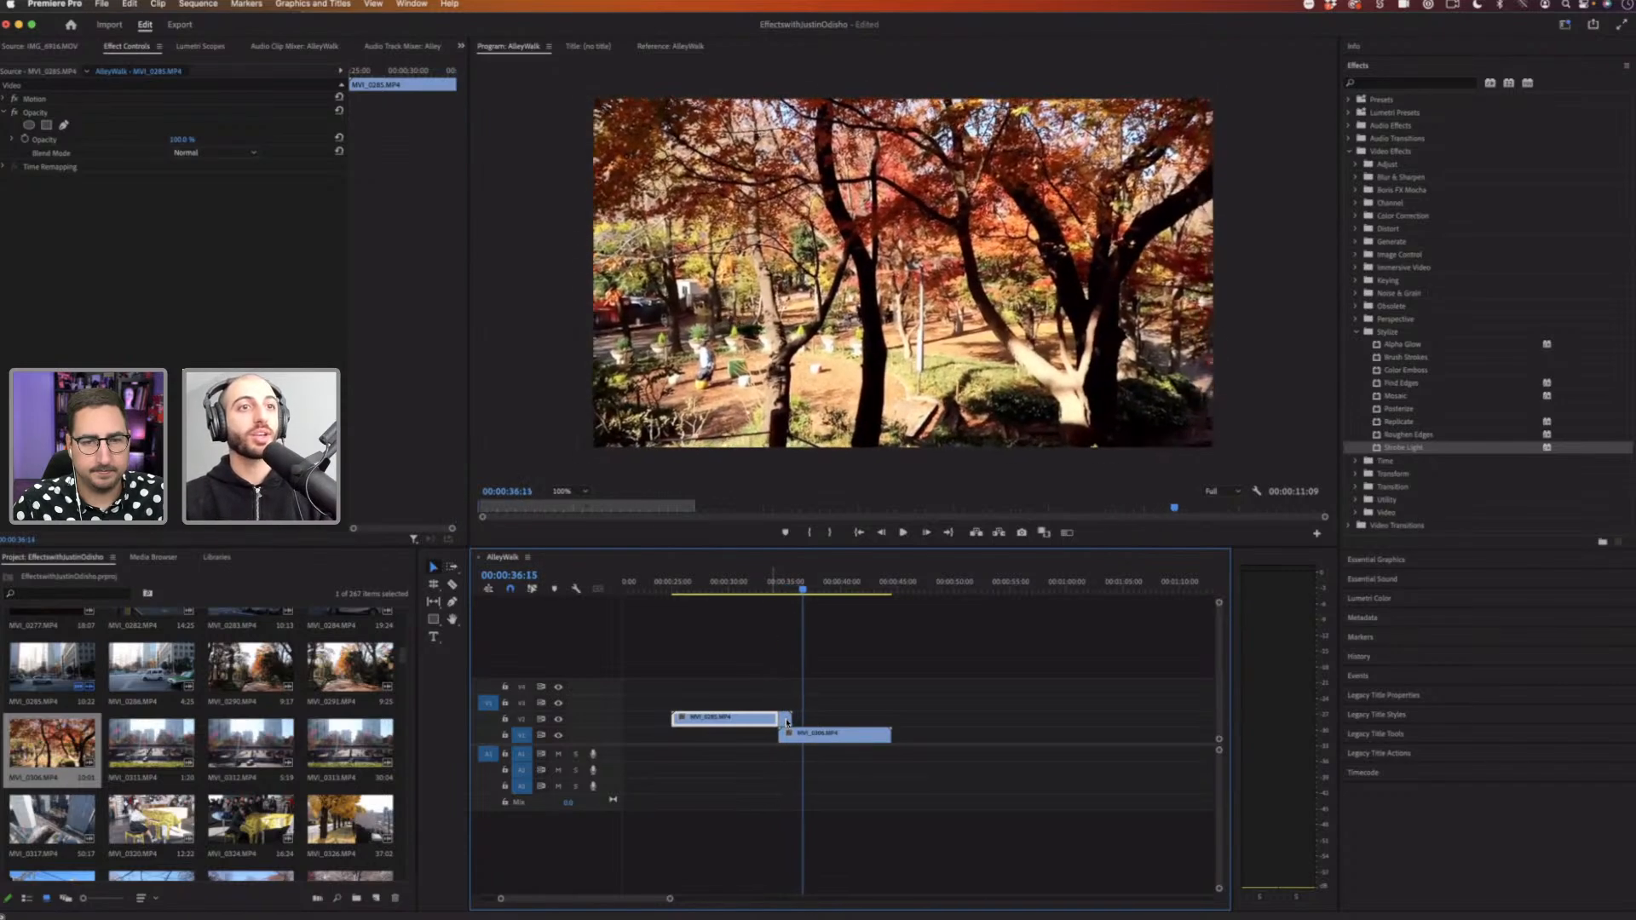
key(space)
Step: Set the V2 clip's Strobe Duration to 0.1 and Strobe Period to 0.2
click(783, 592)
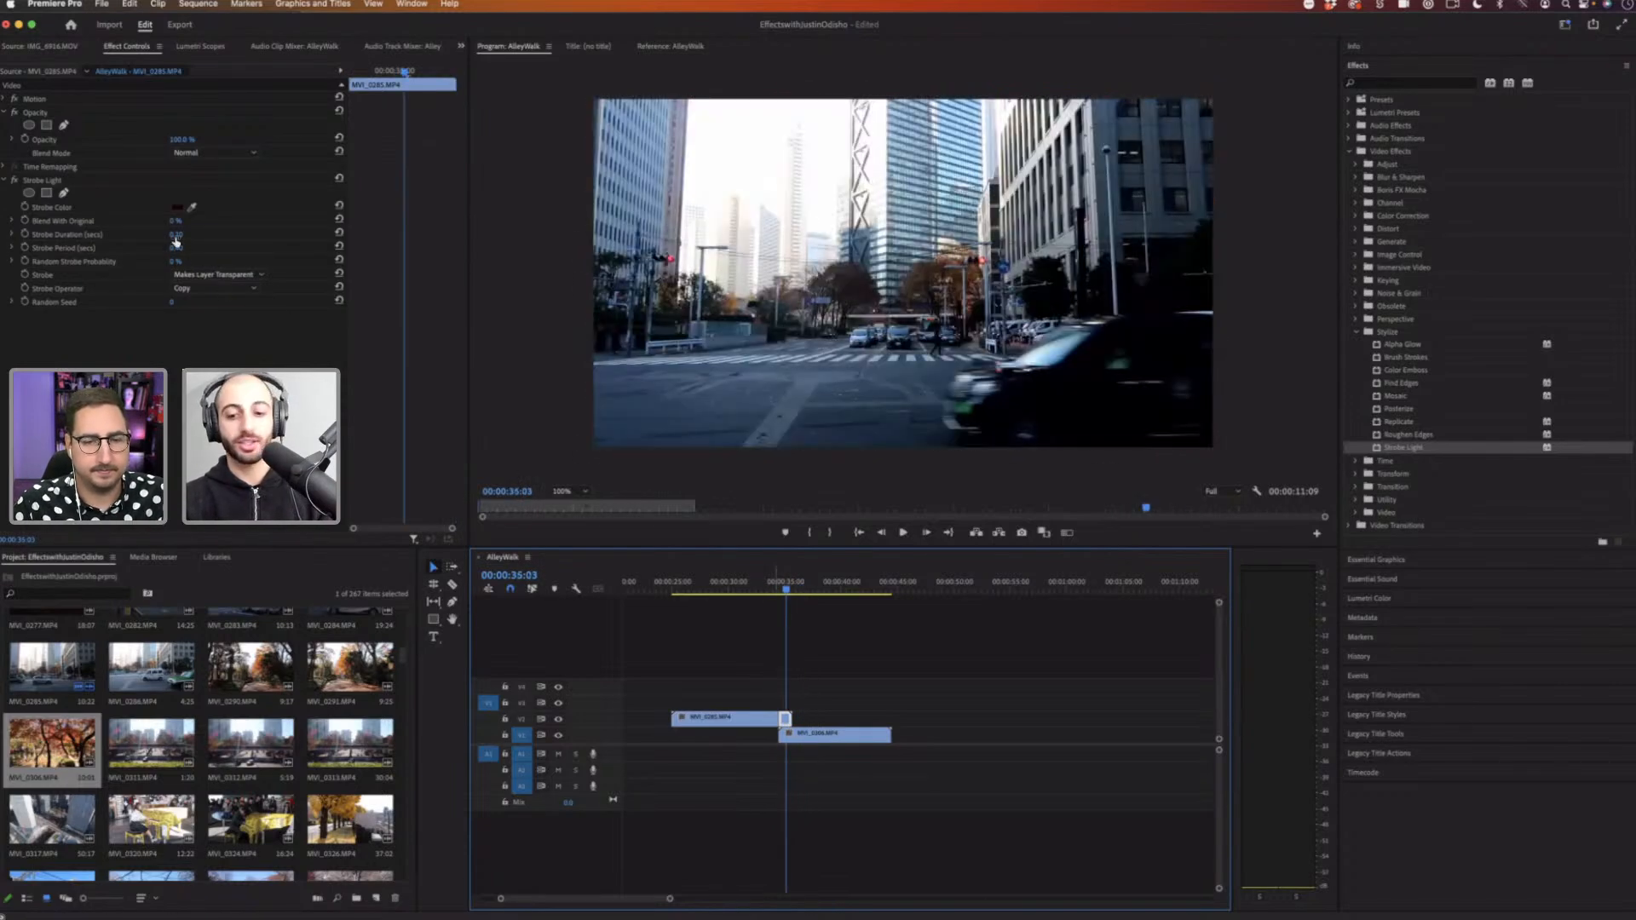
click(185, 235)
text(0.1)
key(Return)
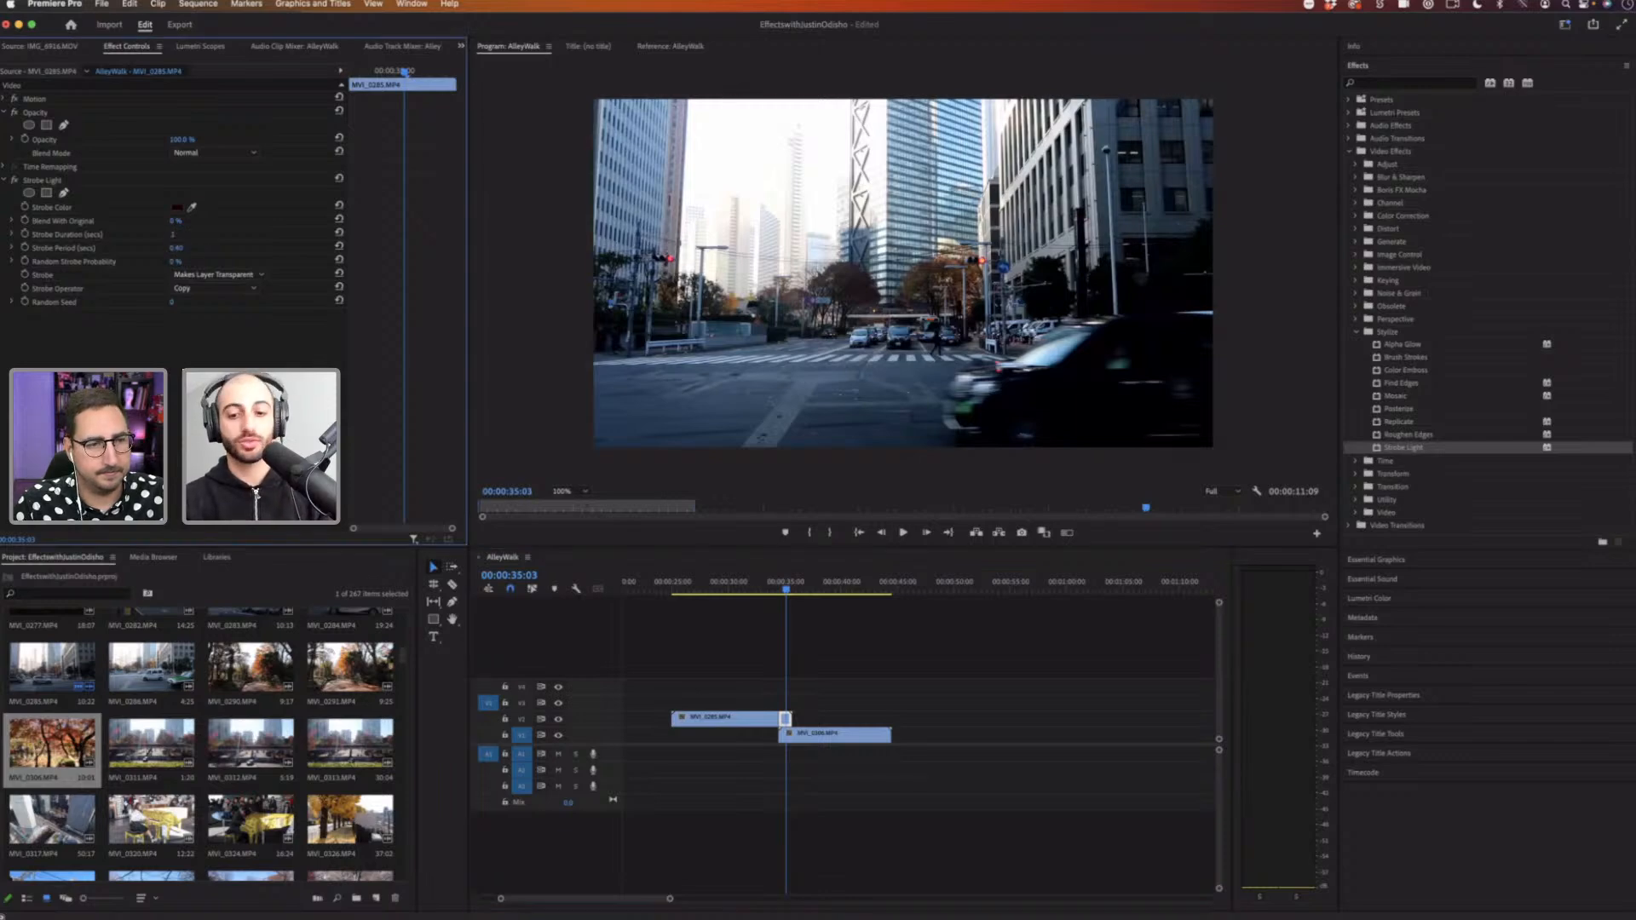
click(187, 246)
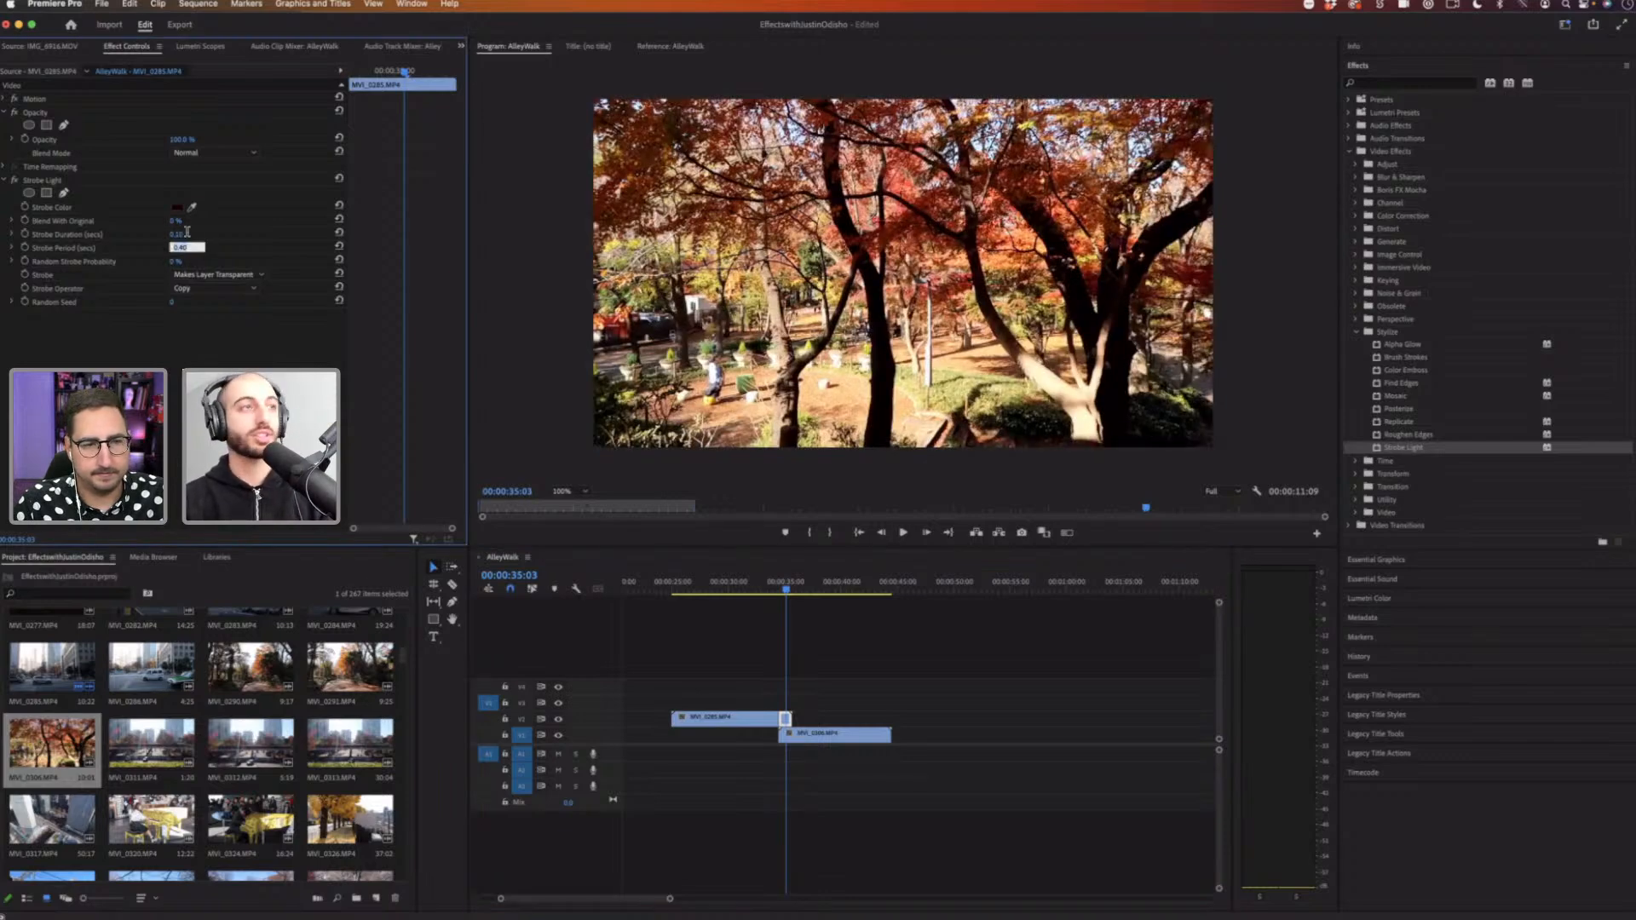
click(187, 233)
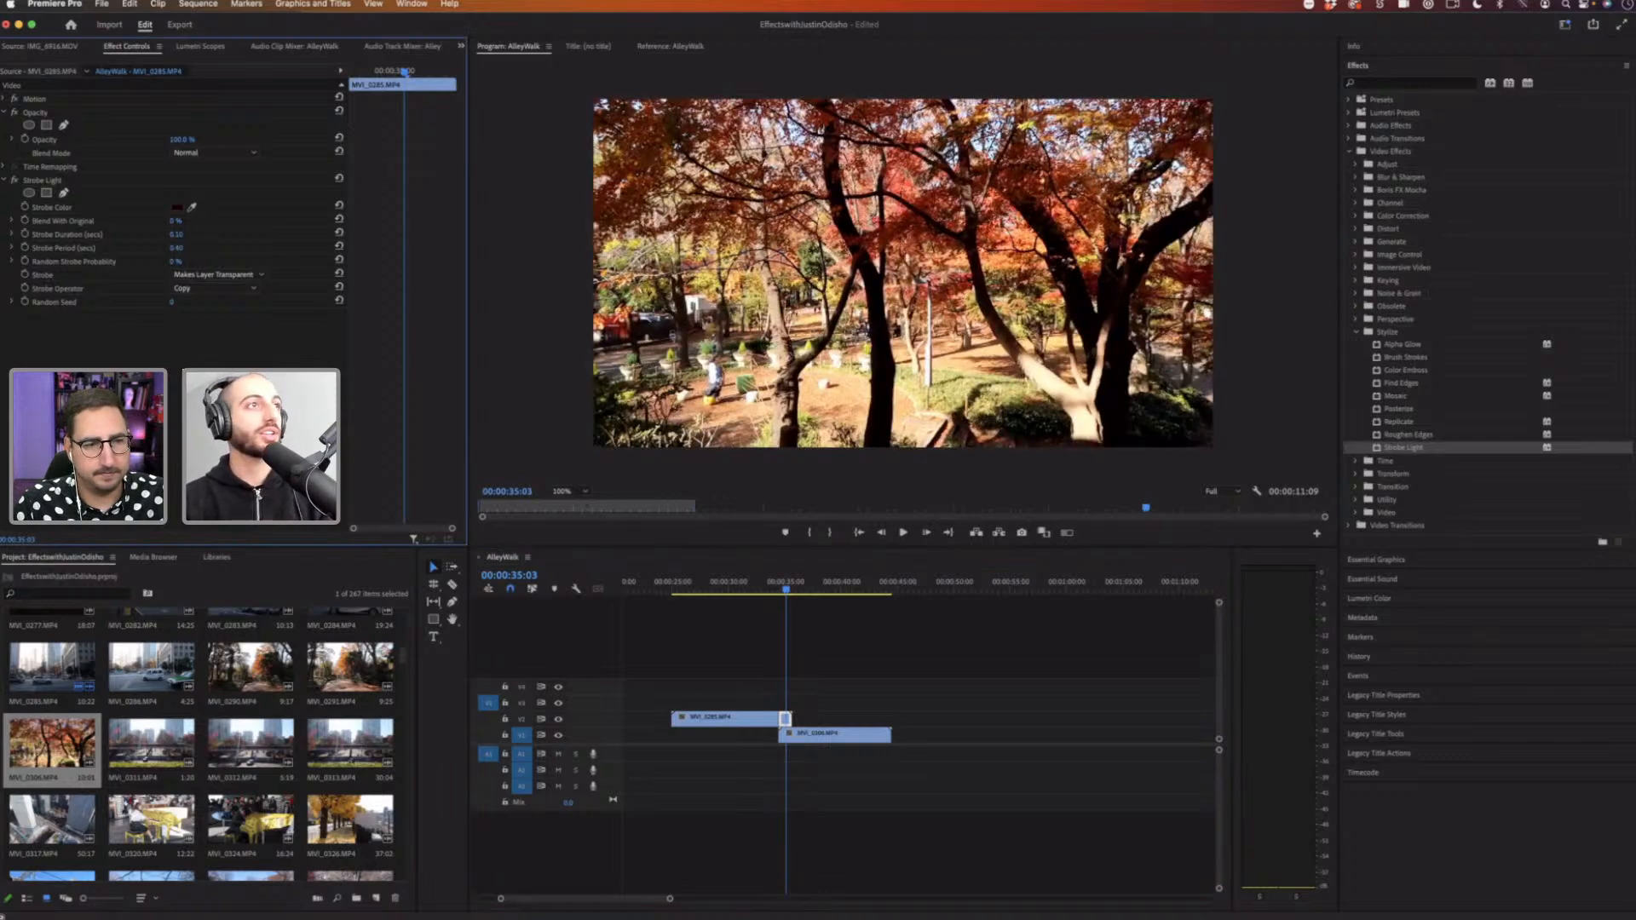
key(Return)
click(179, 247)
text(.)
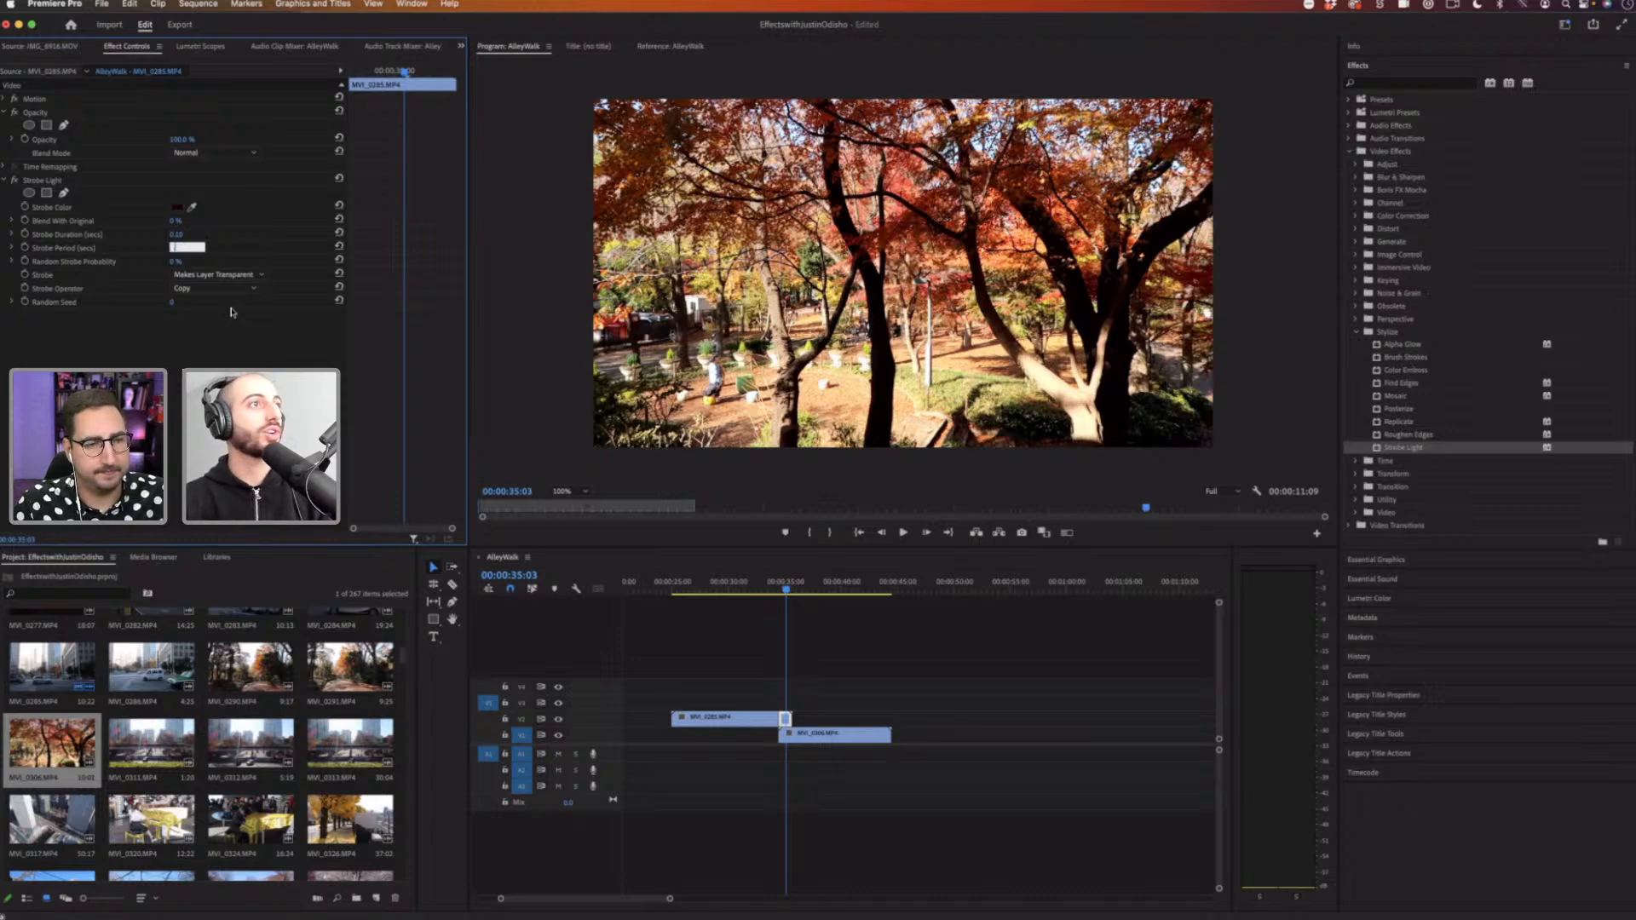
text(2)
key(Return)
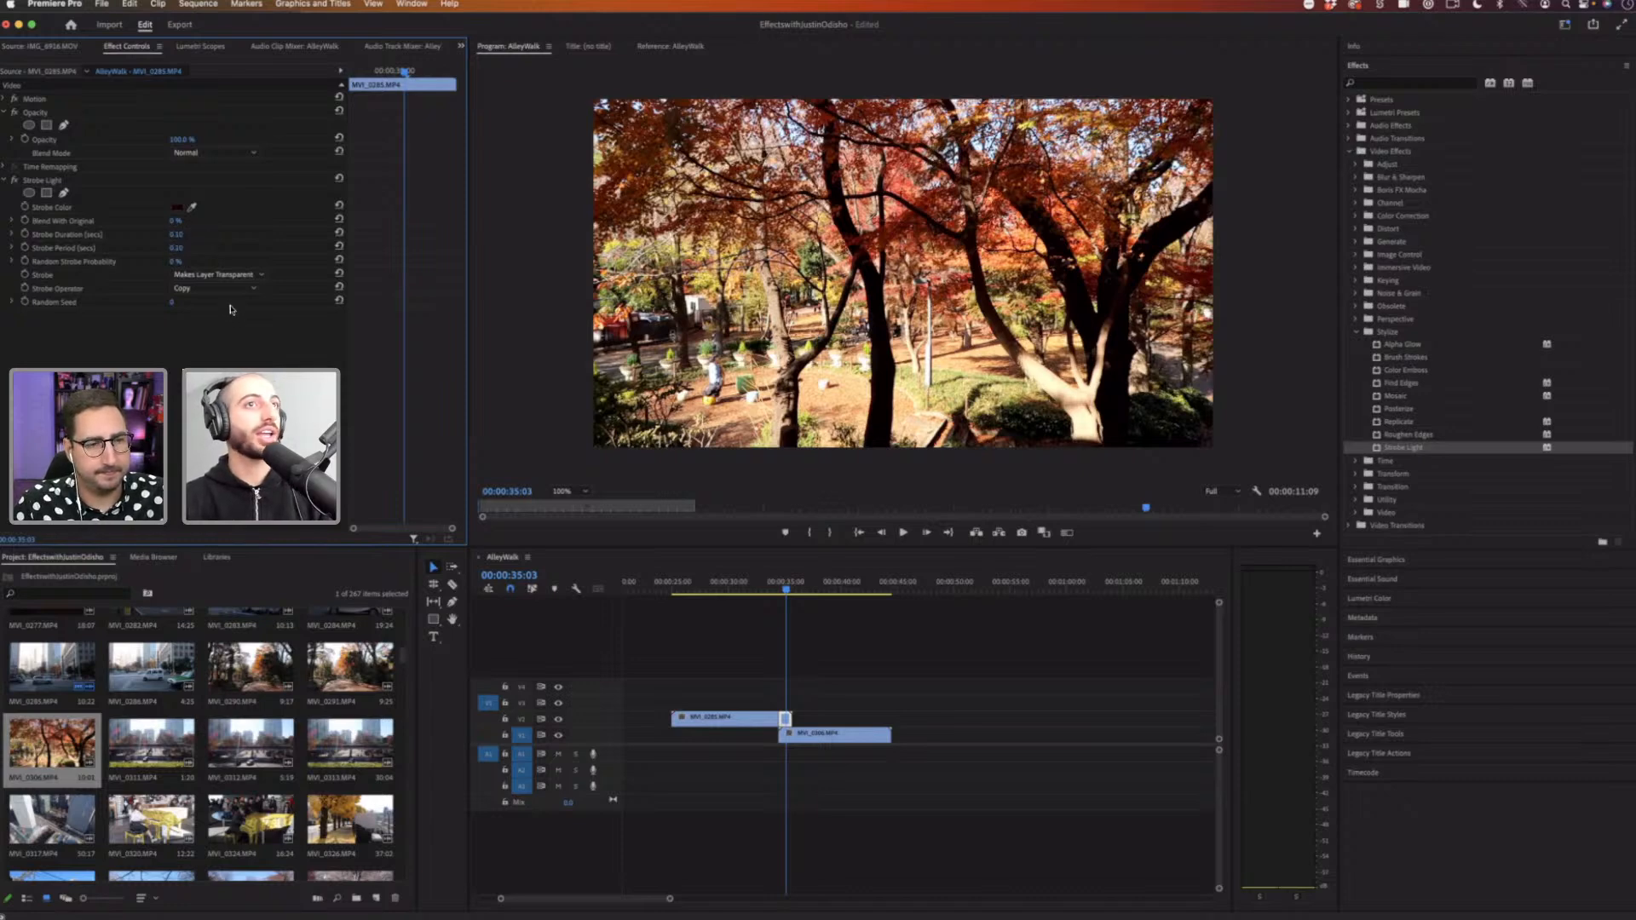
Step: Zoom into the timeline and preview the strobe cut between the two clips
click(775, 586)
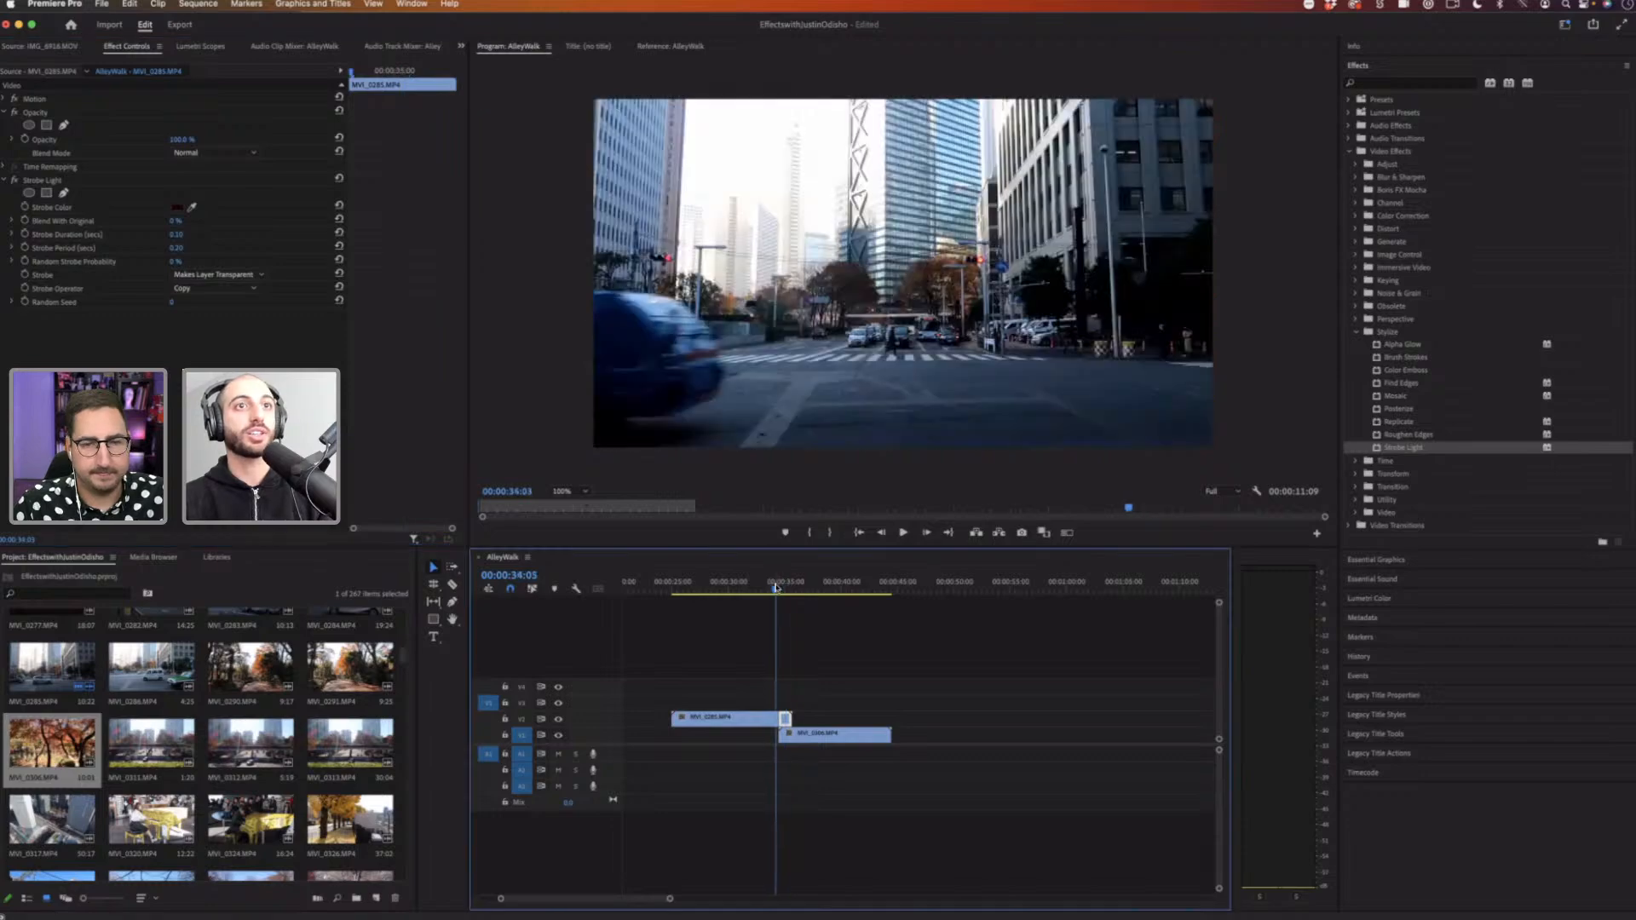
key(space)
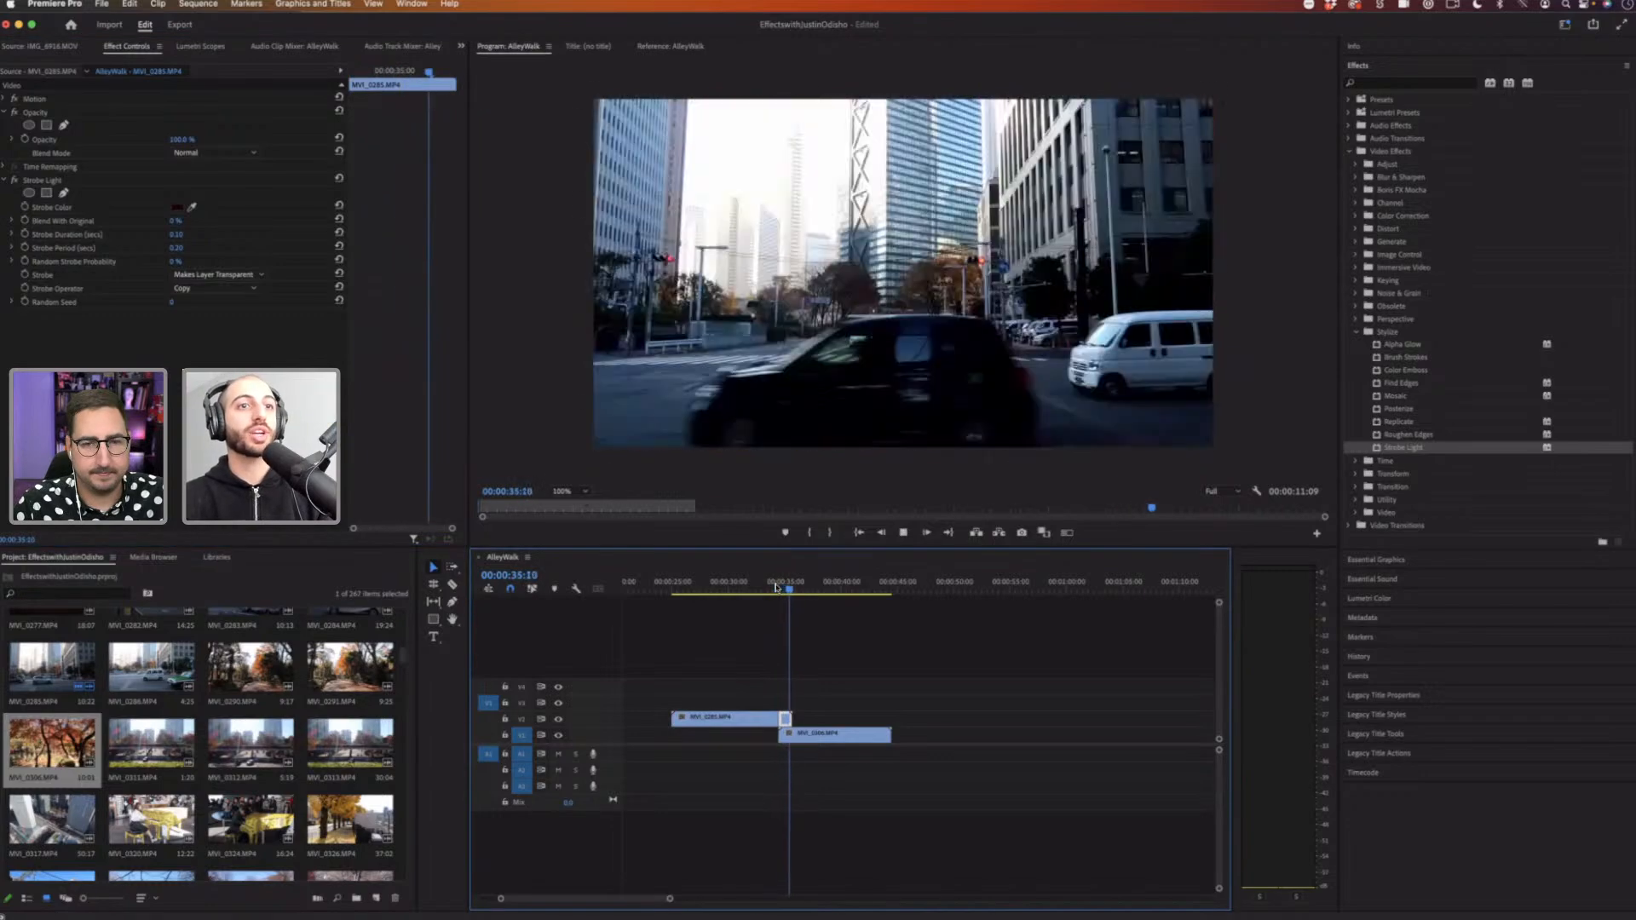
key(space)
drag(669, 899, 643, 902)
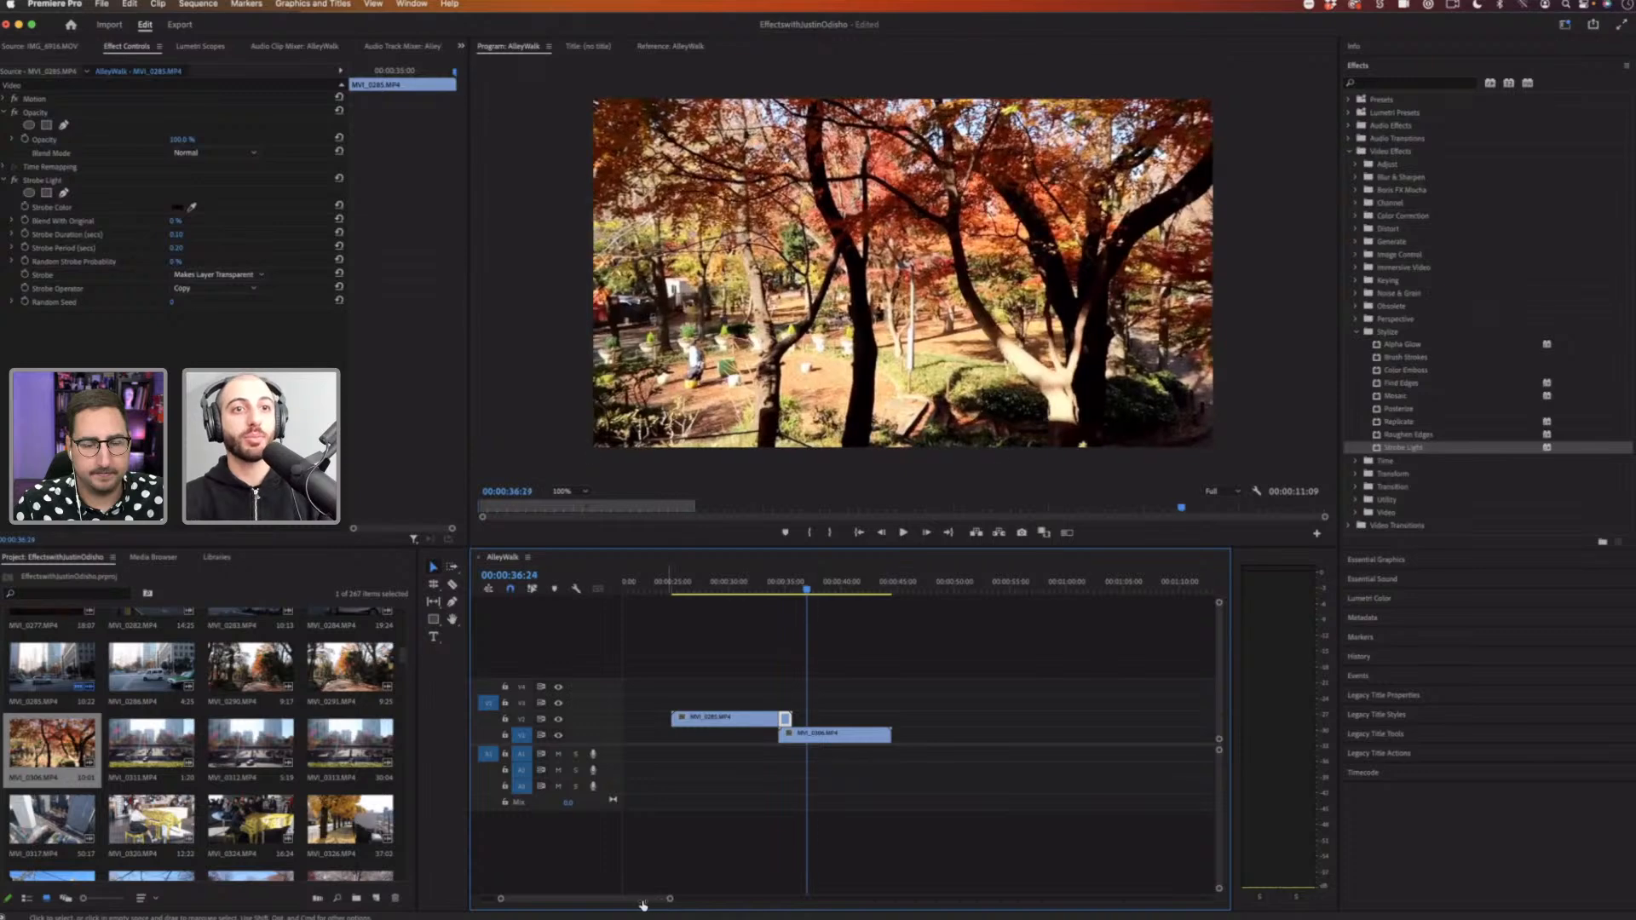
key(equal)
drag(878, 719, 859, 613)
click(857, 583)
key(space)
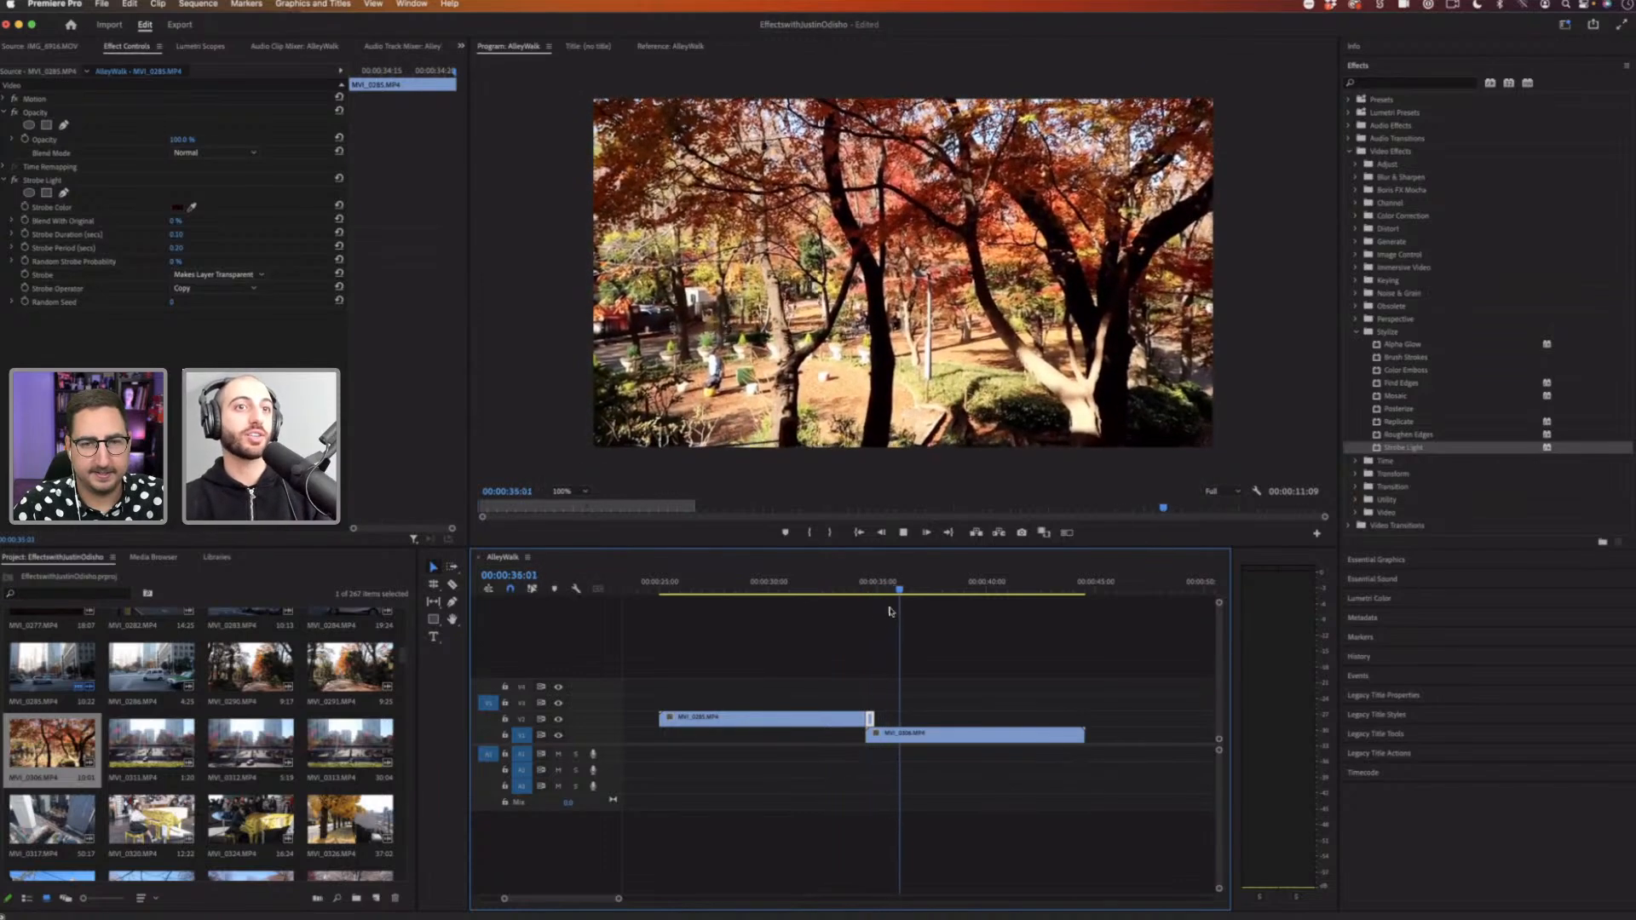
click(860, 586)
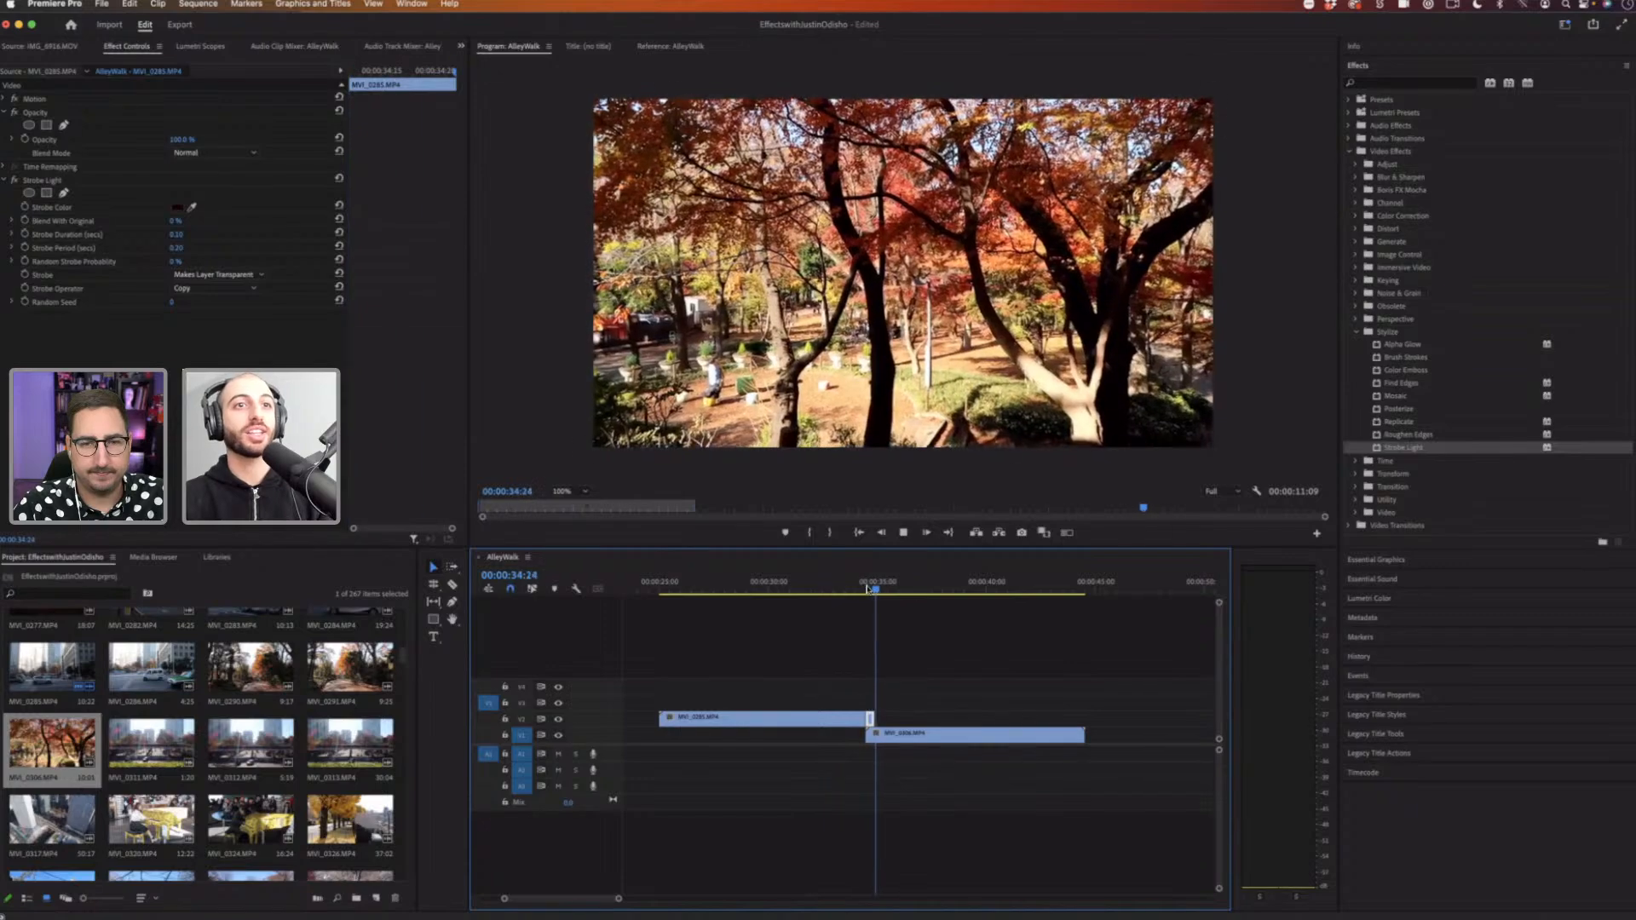
key(space)
drag(872, 591, 841, 589)
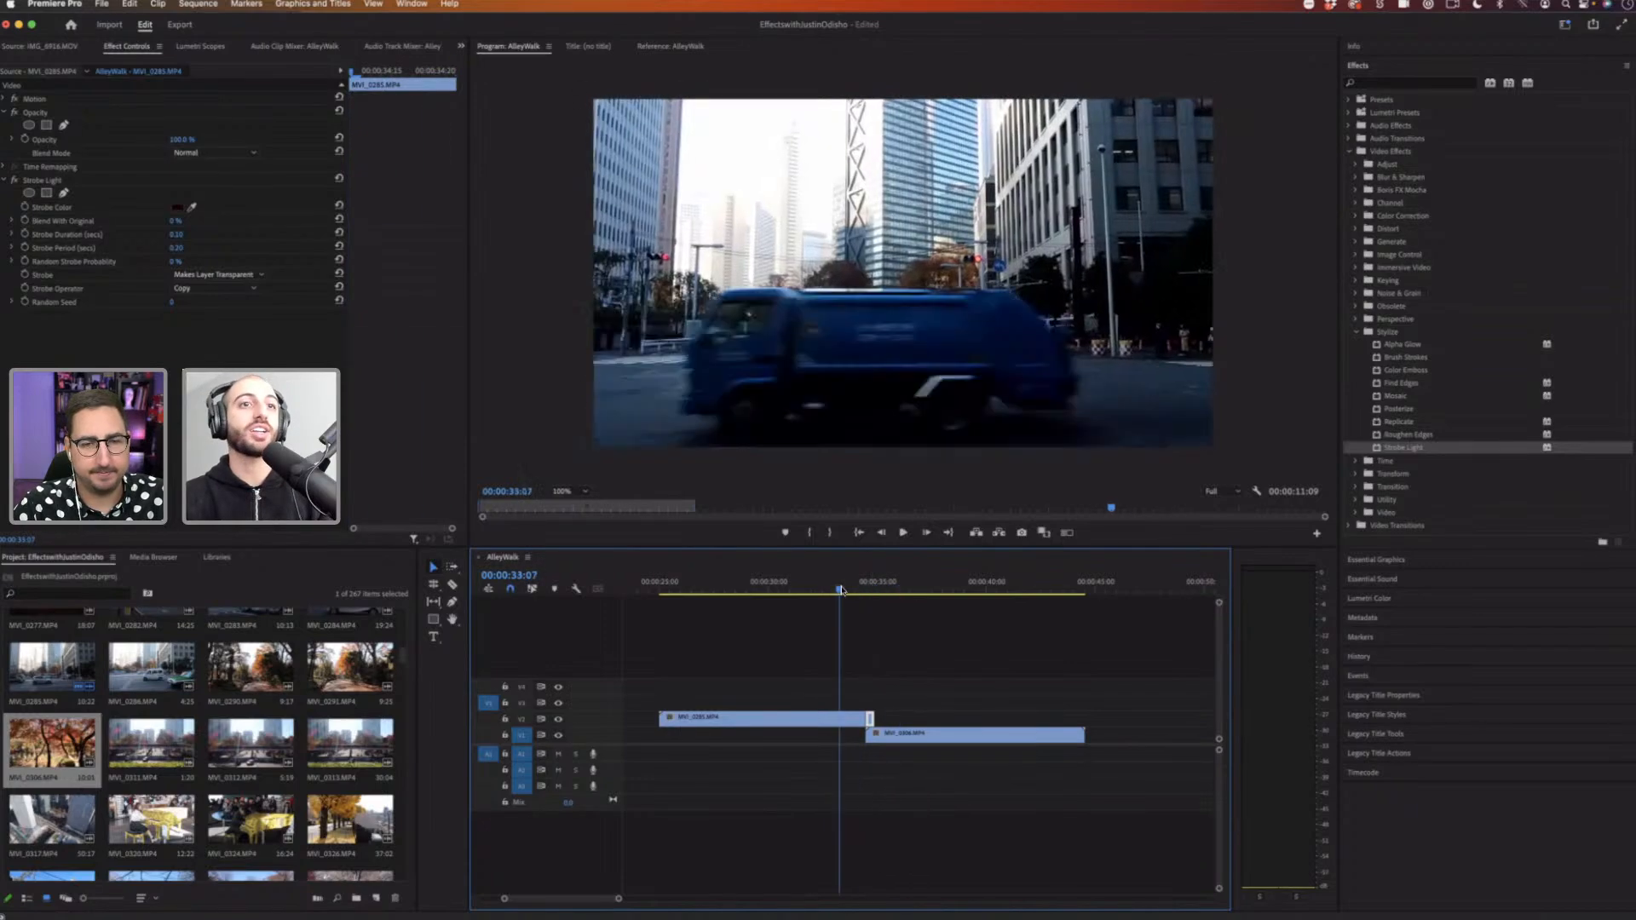
key(space)
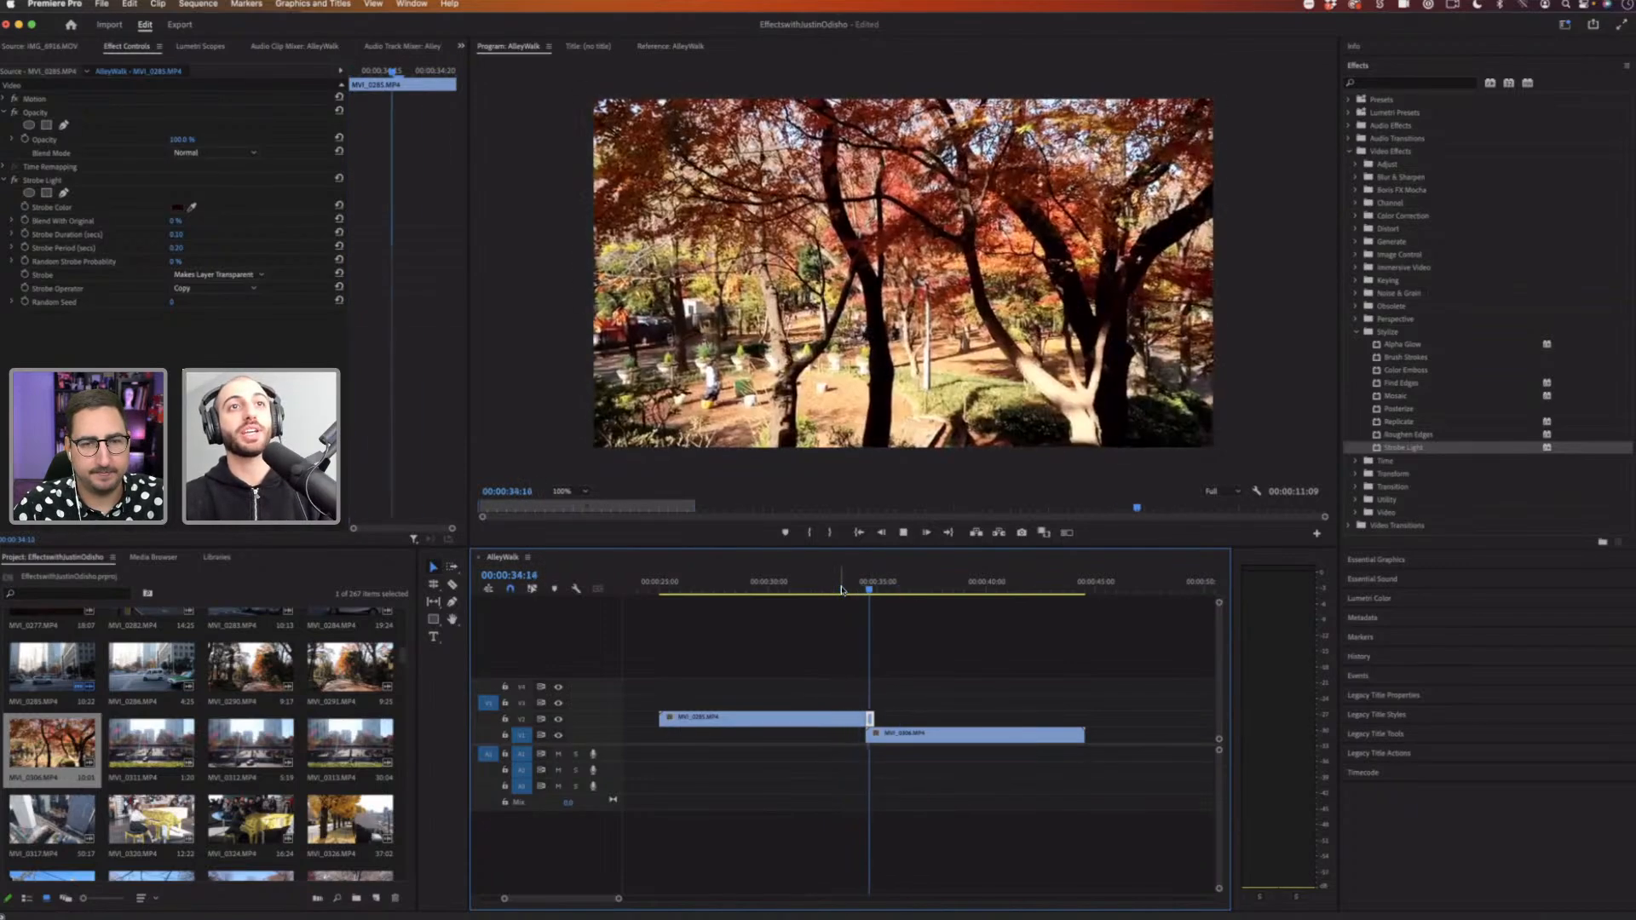
key(space)
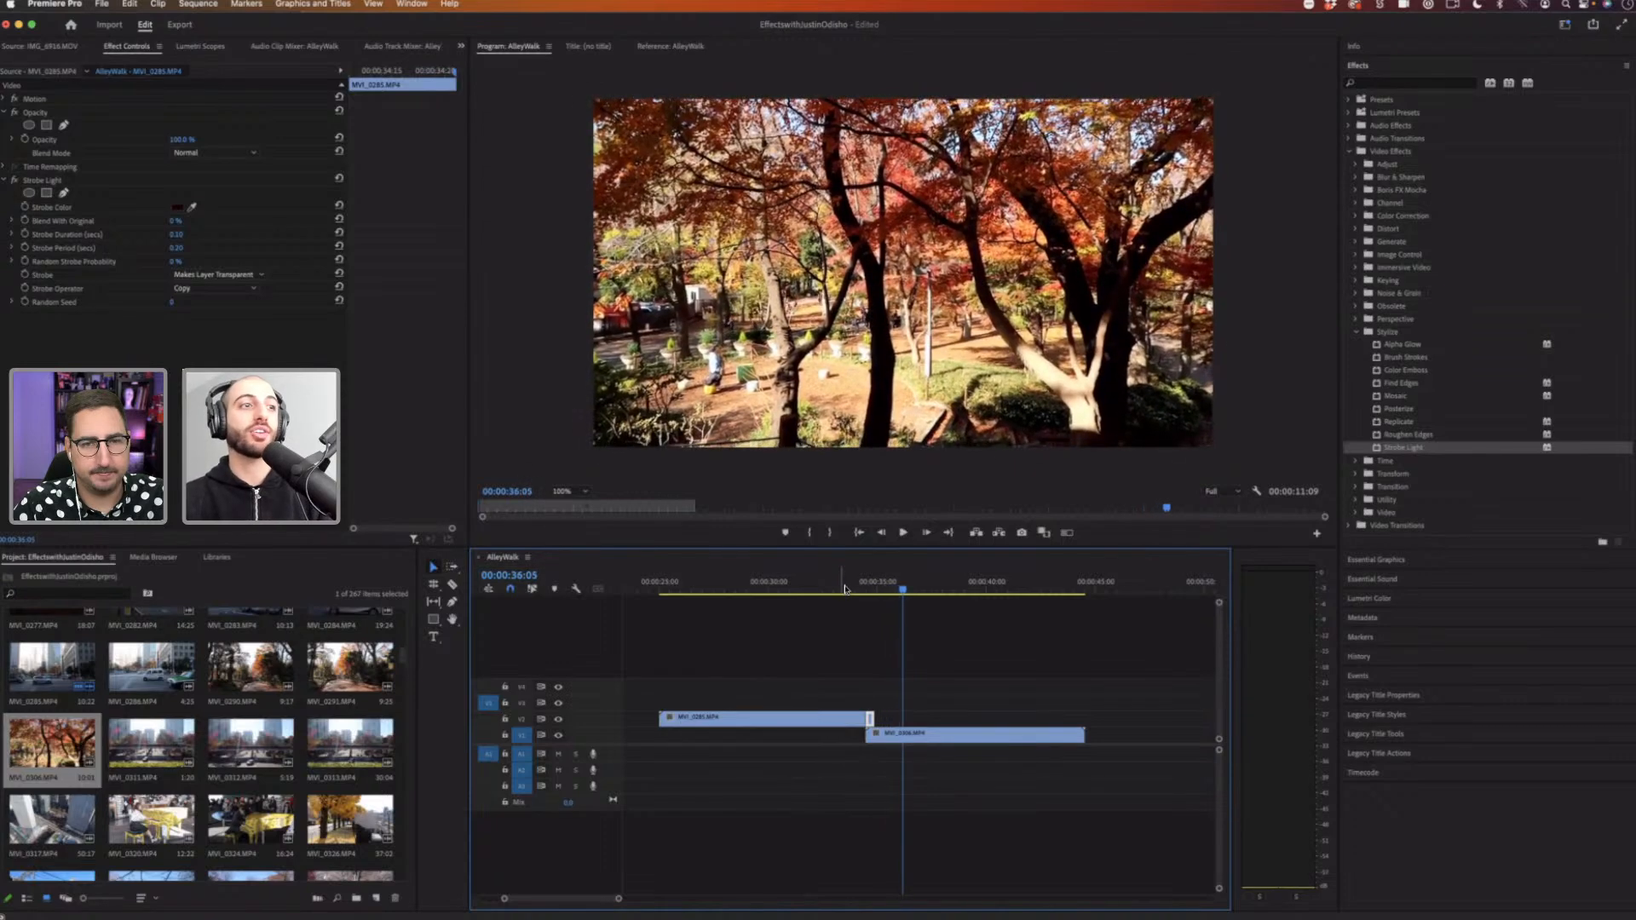
Step: Add the MVI_3312 and MVI_3290 clips from the project to the end of track V1
click(162, 743)
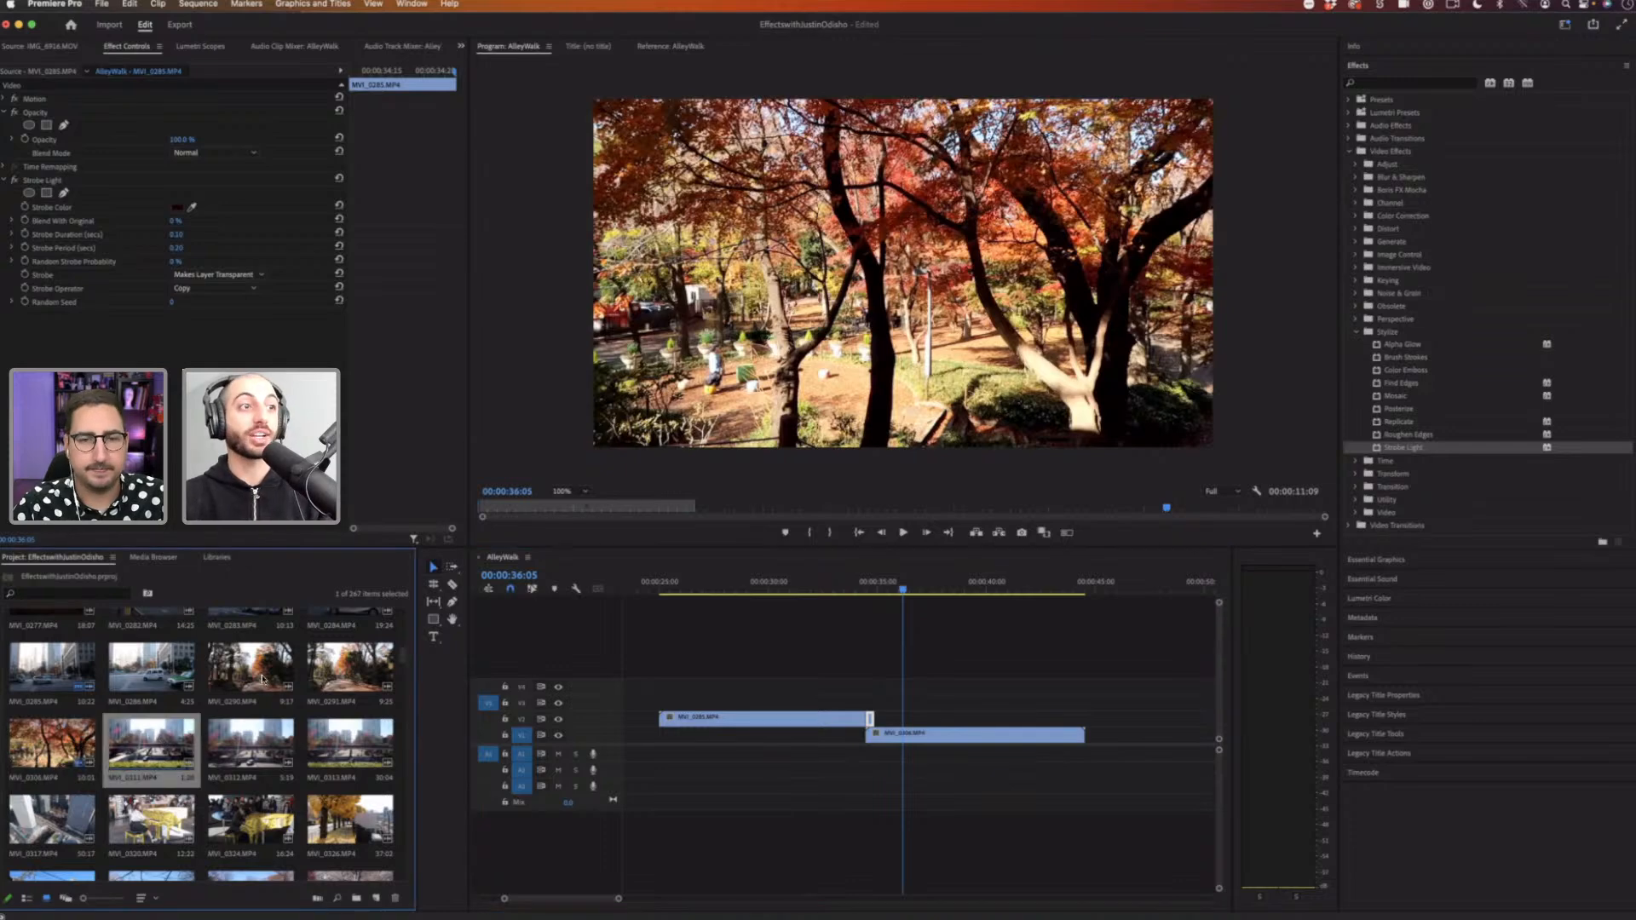
drag(251, 666, 1214, 750)
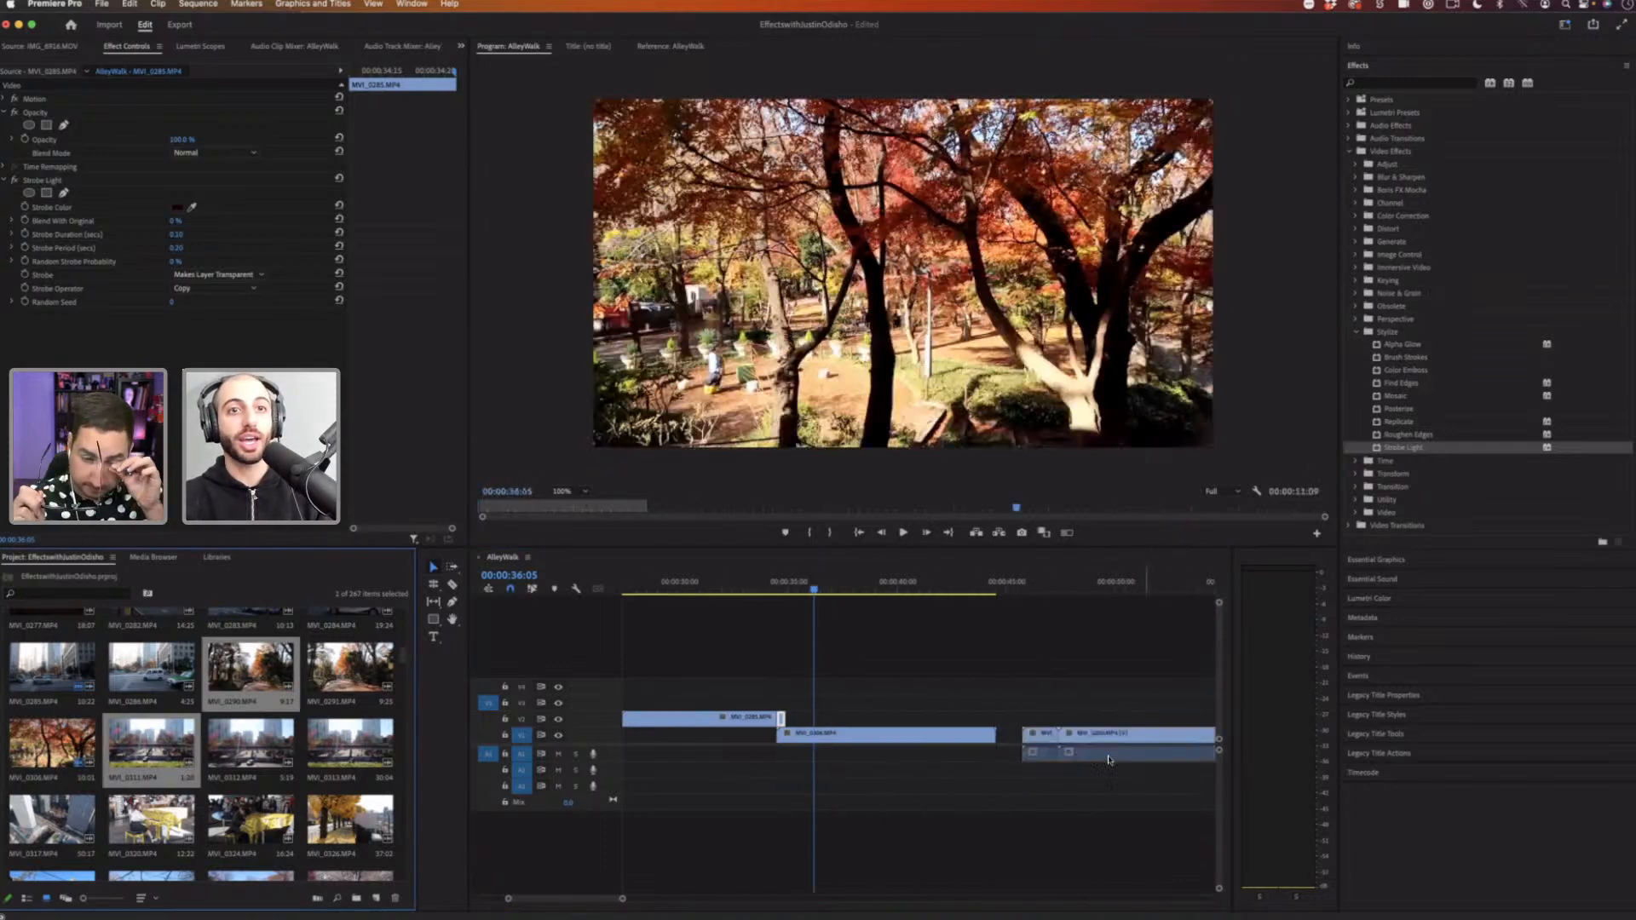
click(1063, 587)
click(1057, 586)
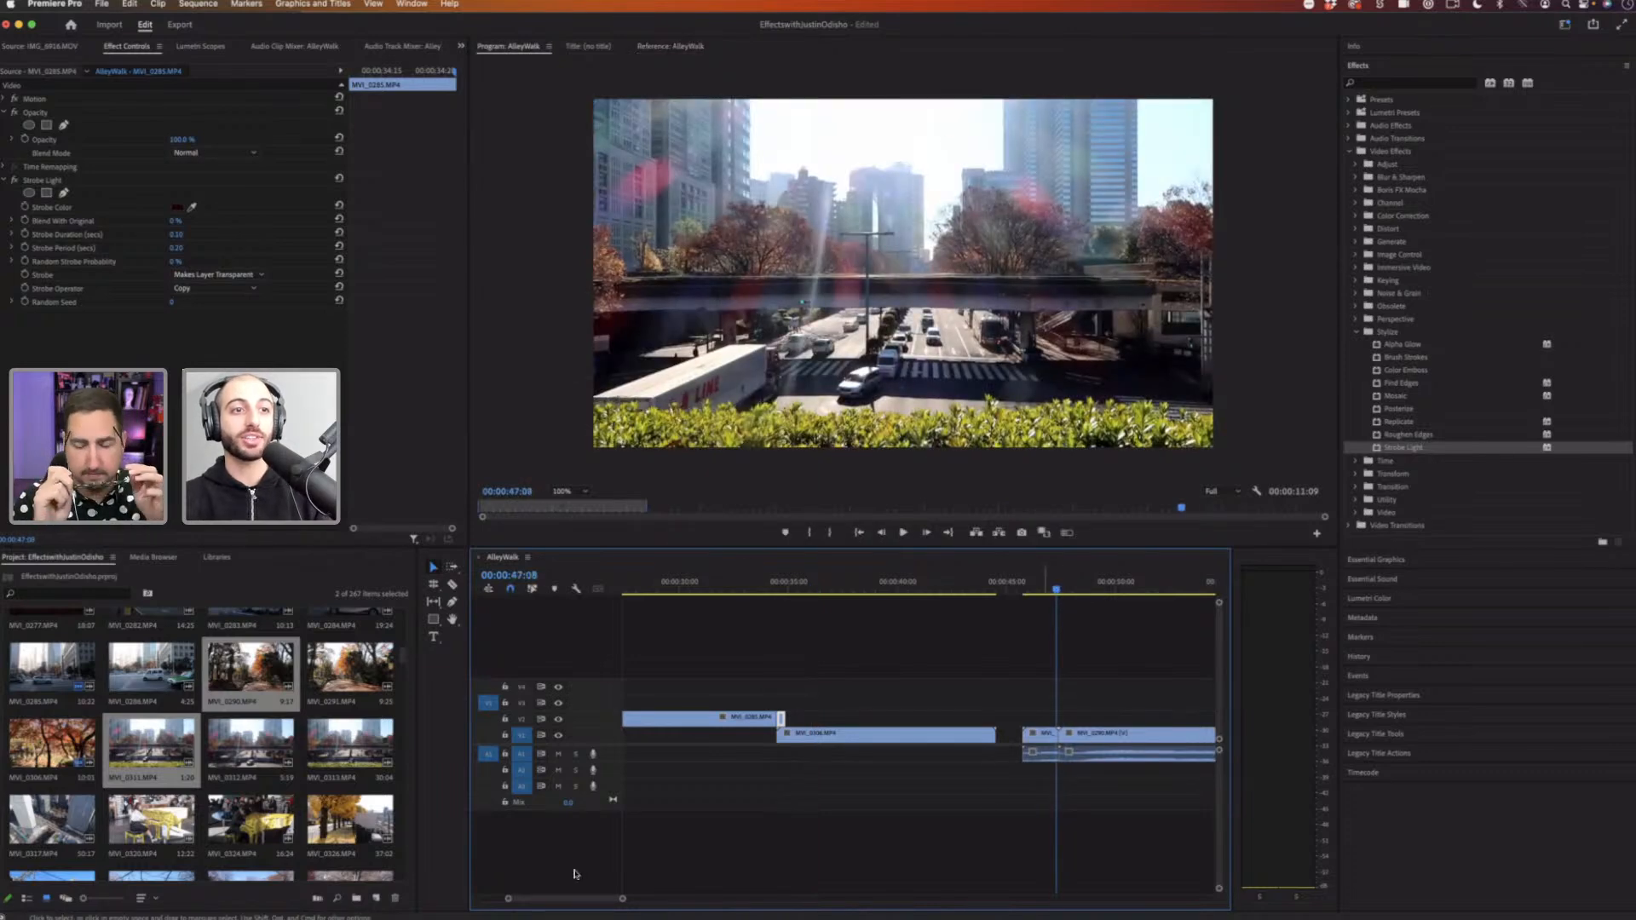
drag(598, 902, 579, 901)
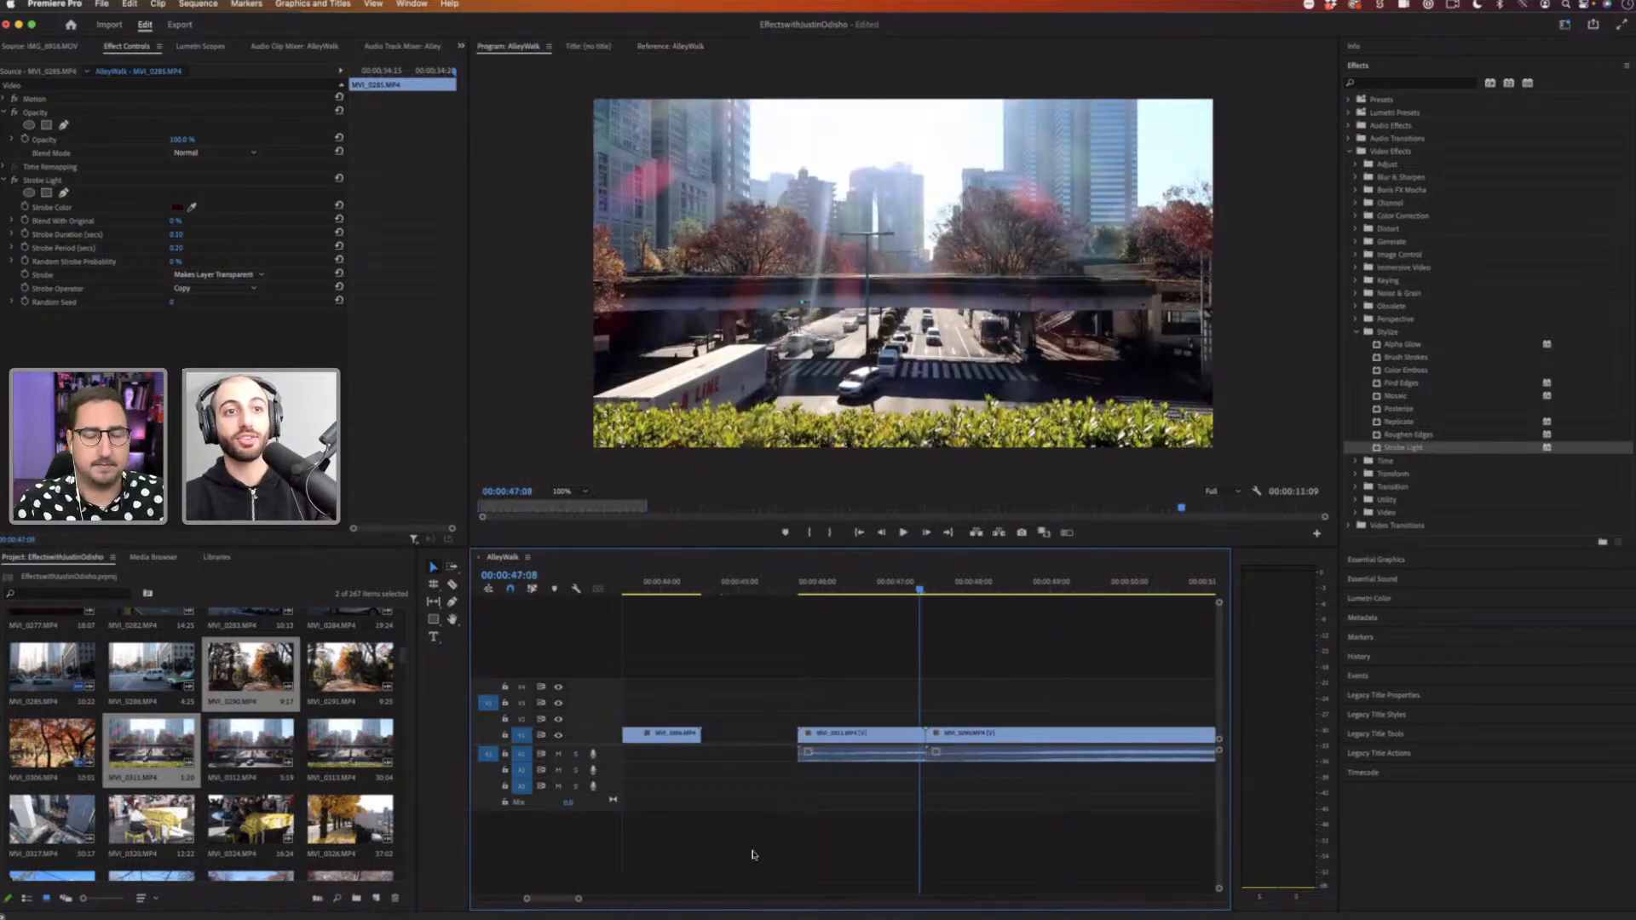
Step: Apply the default transition at the cut between the two newly added clips
key(space)
key(space)
right_click(928, 738)
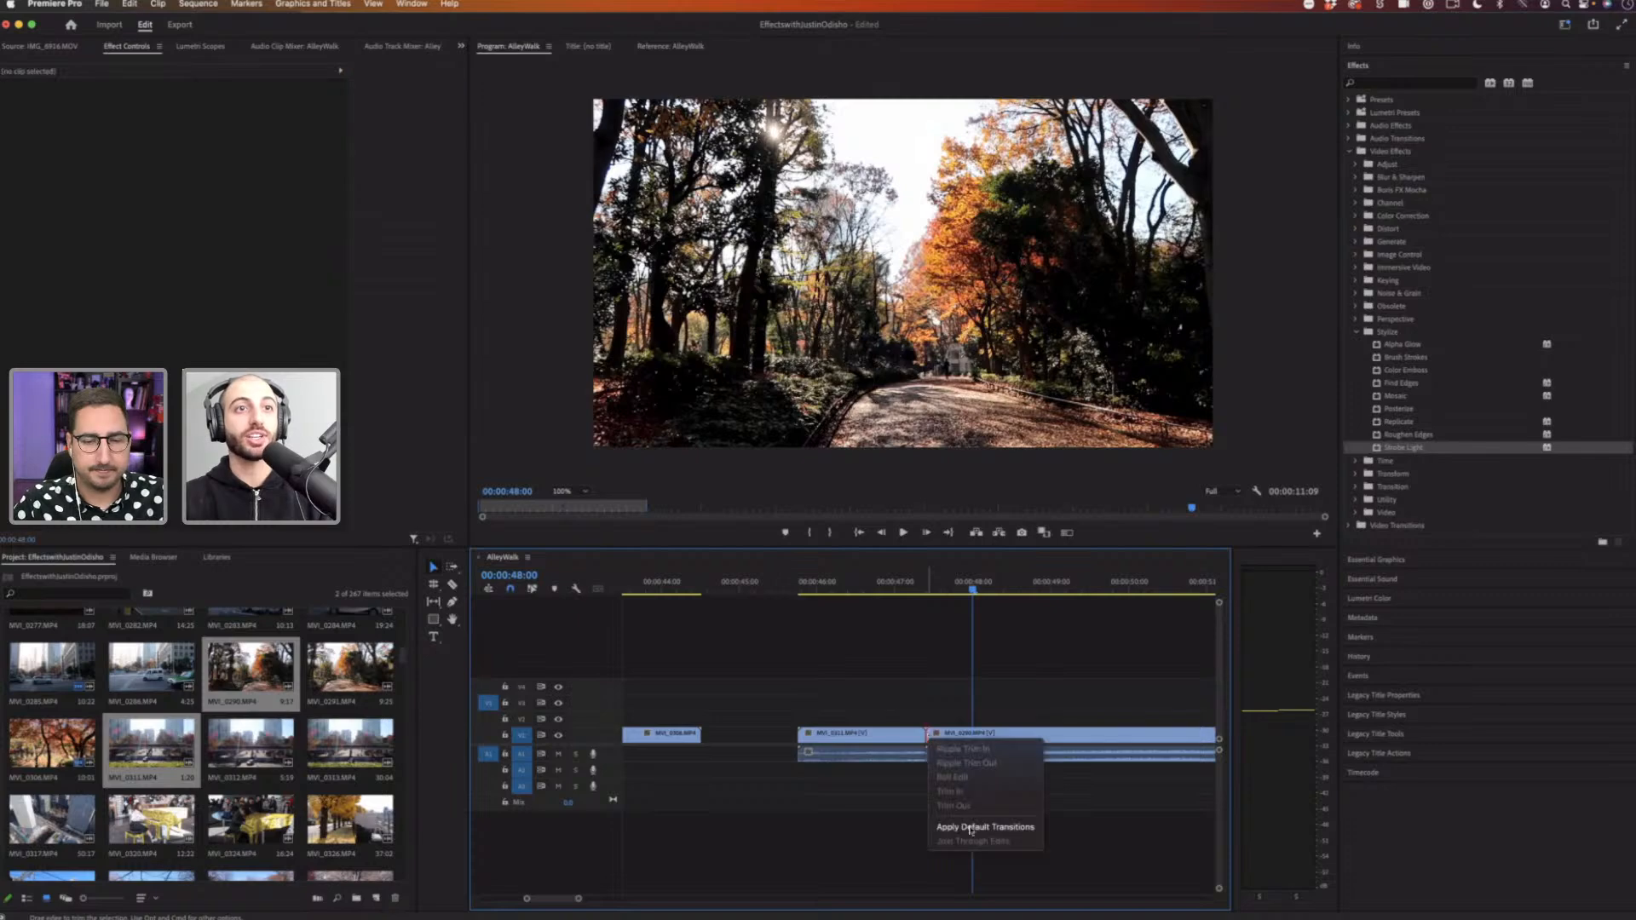
click(976, 830)
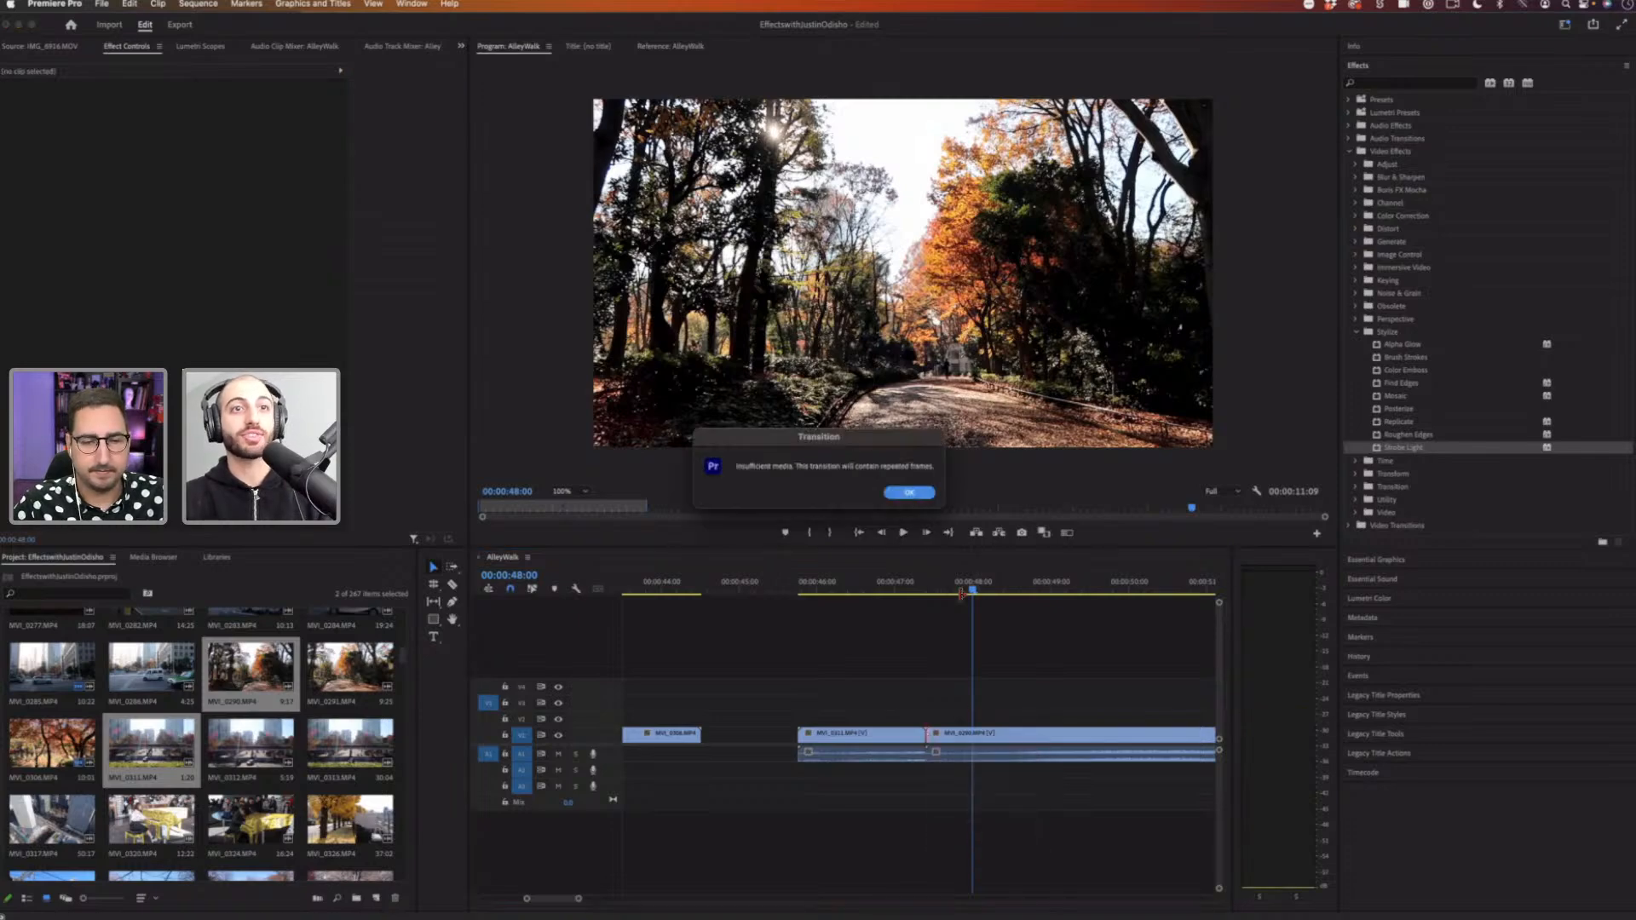
key(Return)
Step: Preview the new transition between the two added clips
click(893, 588)
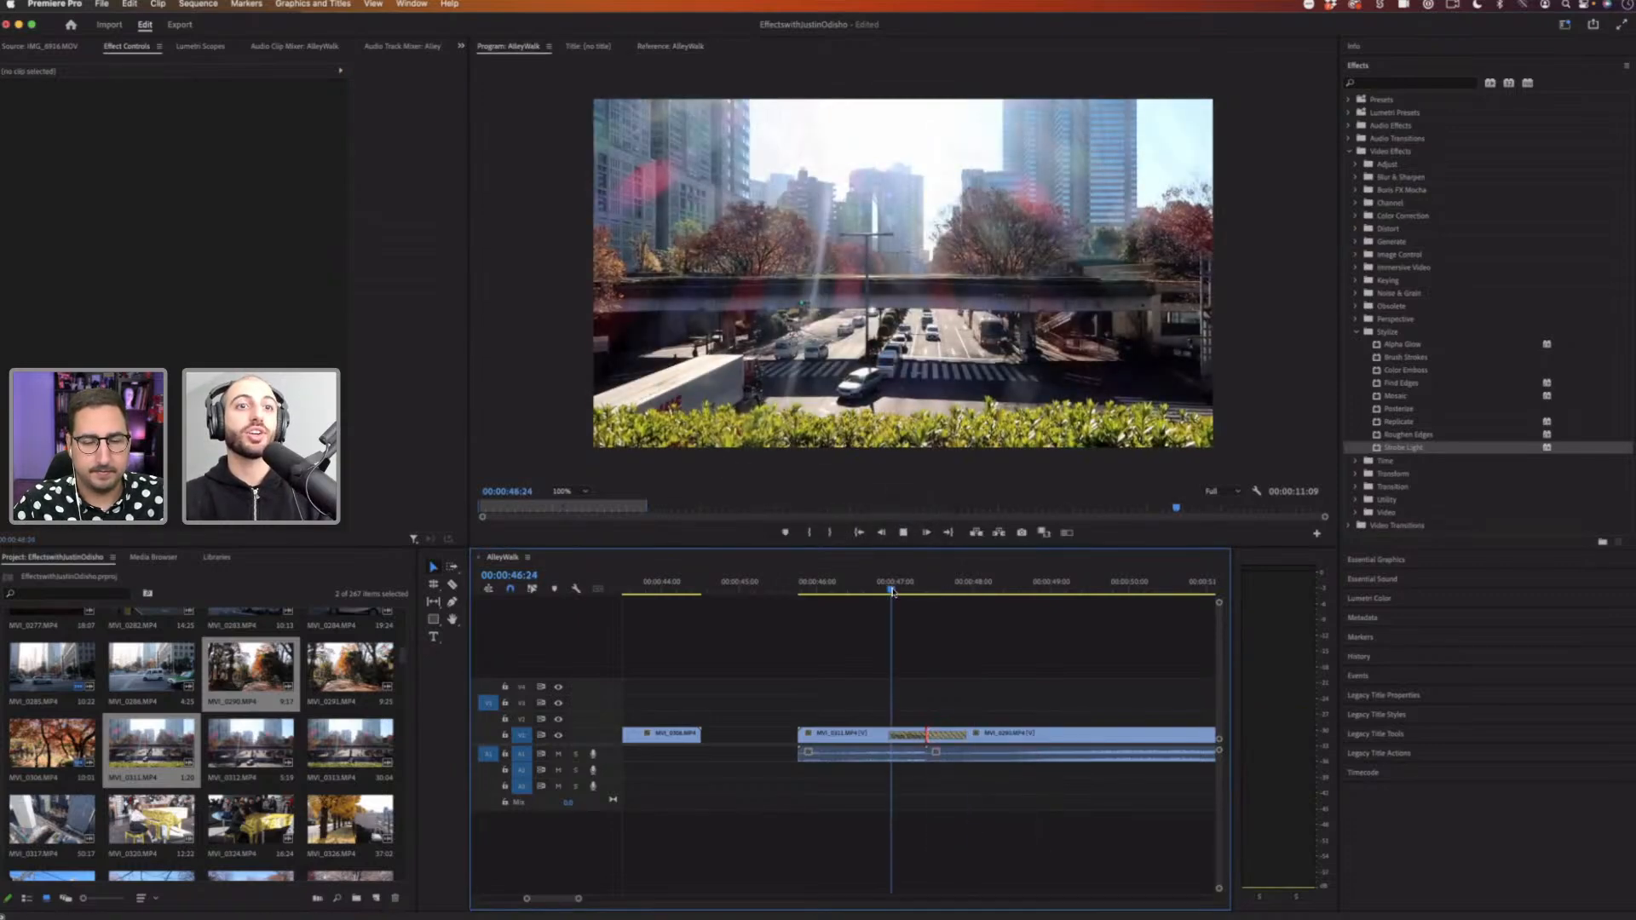
key(space)
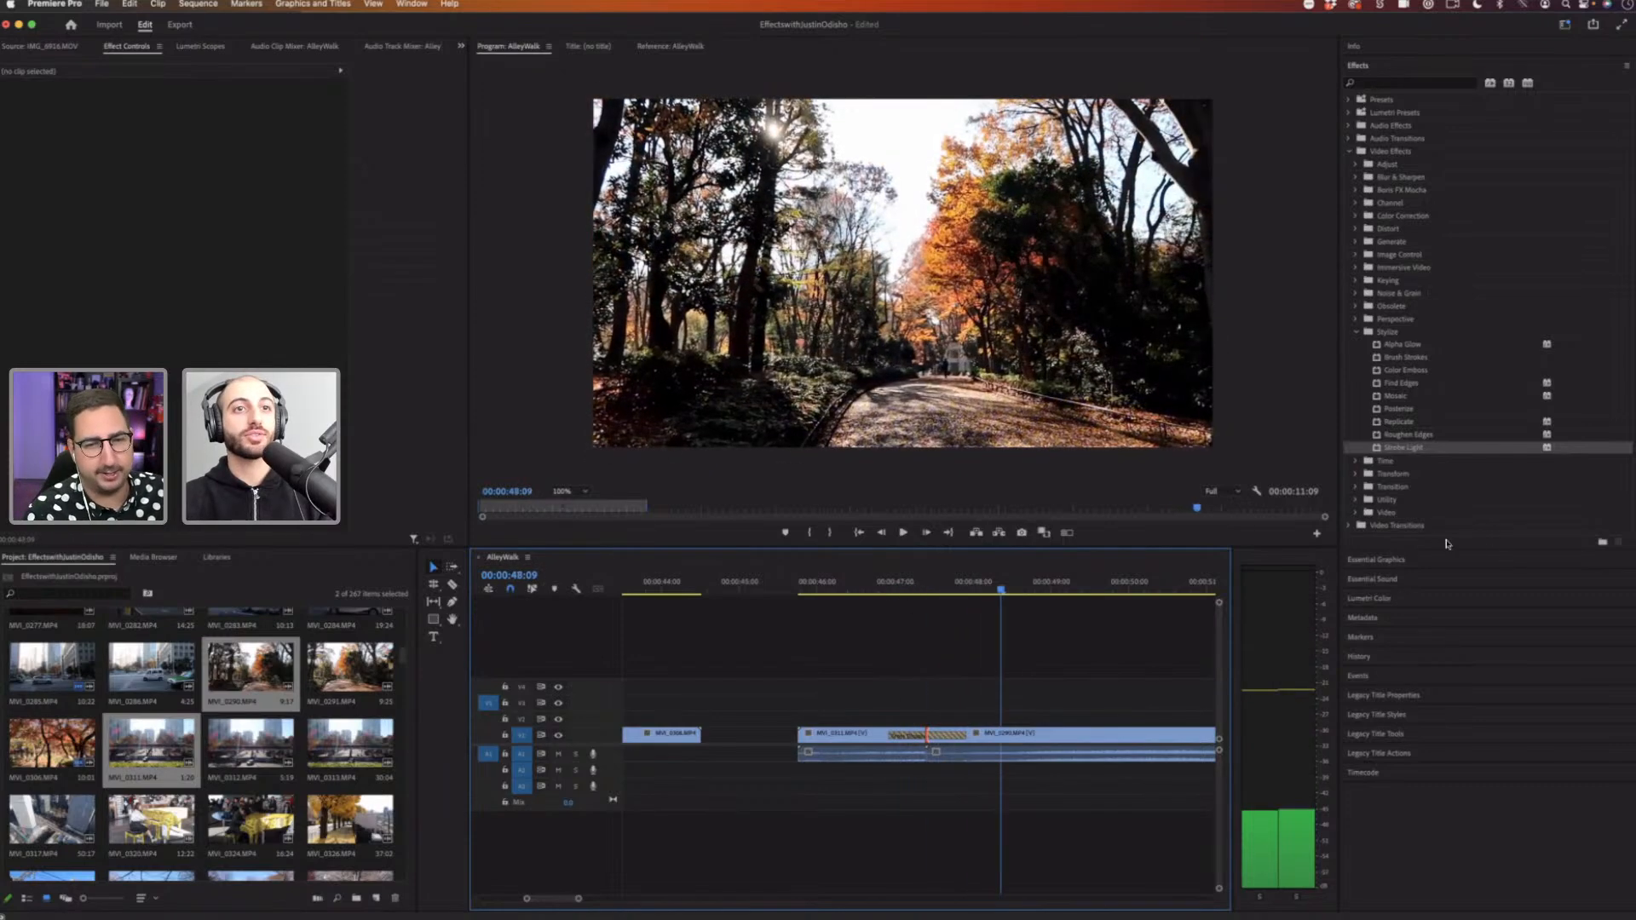
mouse_move(882, 586)
mouse_down()
mouse_move(979, 587)
mouse_move(891, 598)
mouse_up()
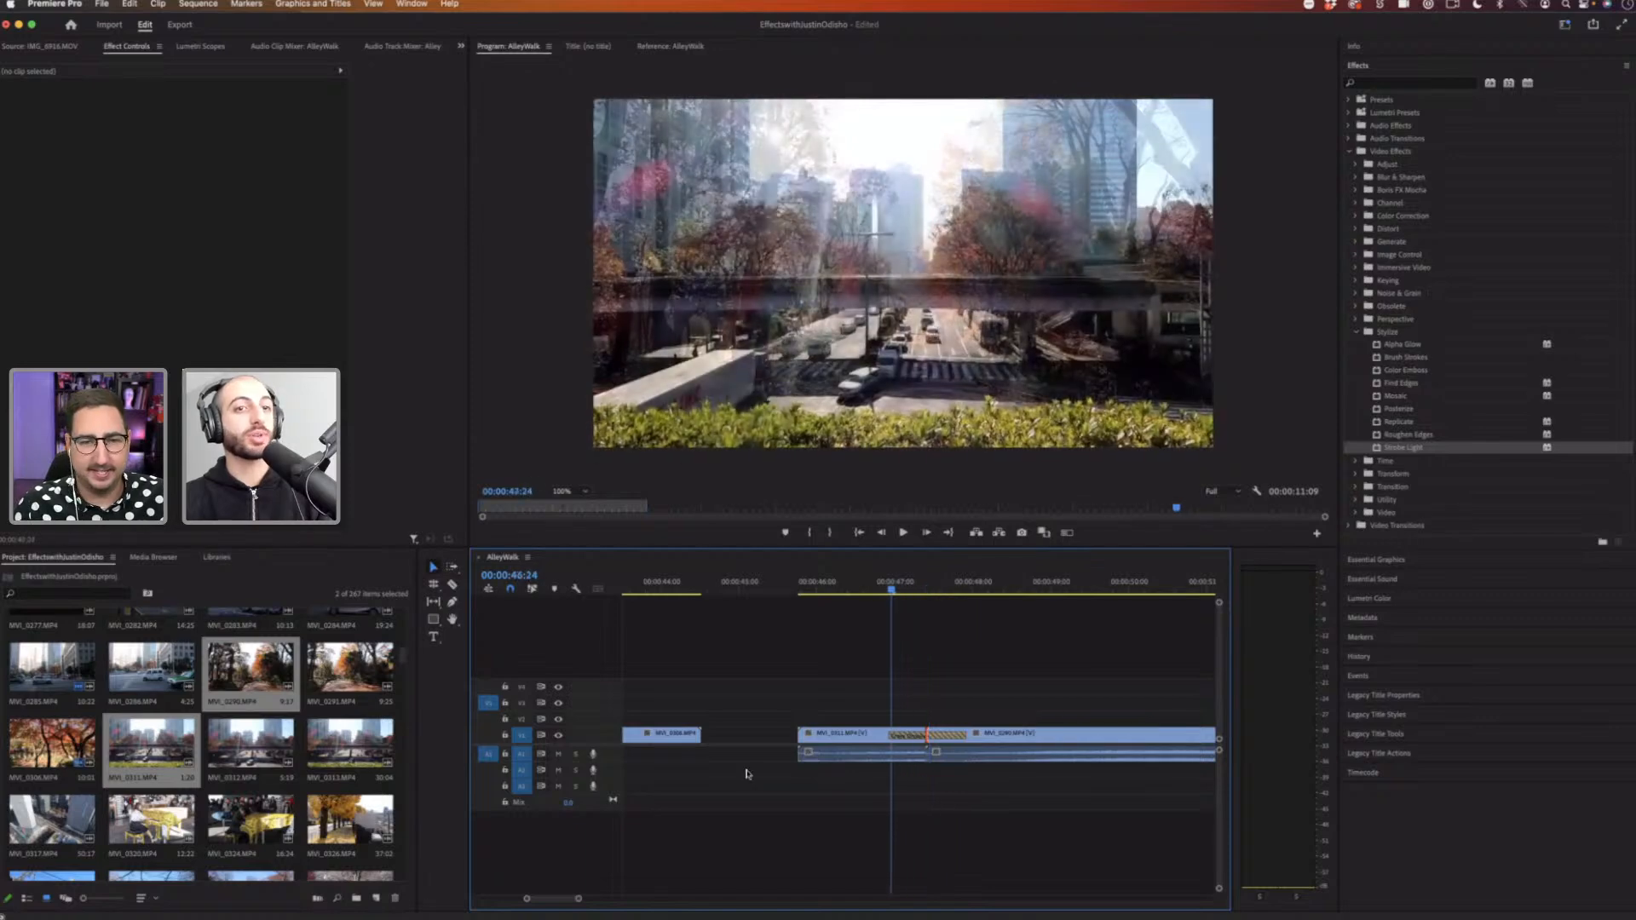
mouse_move(578, 900)
mouse_down()
mouse_move(627, 900)
mouse_move(601, 901)
mouse_up()
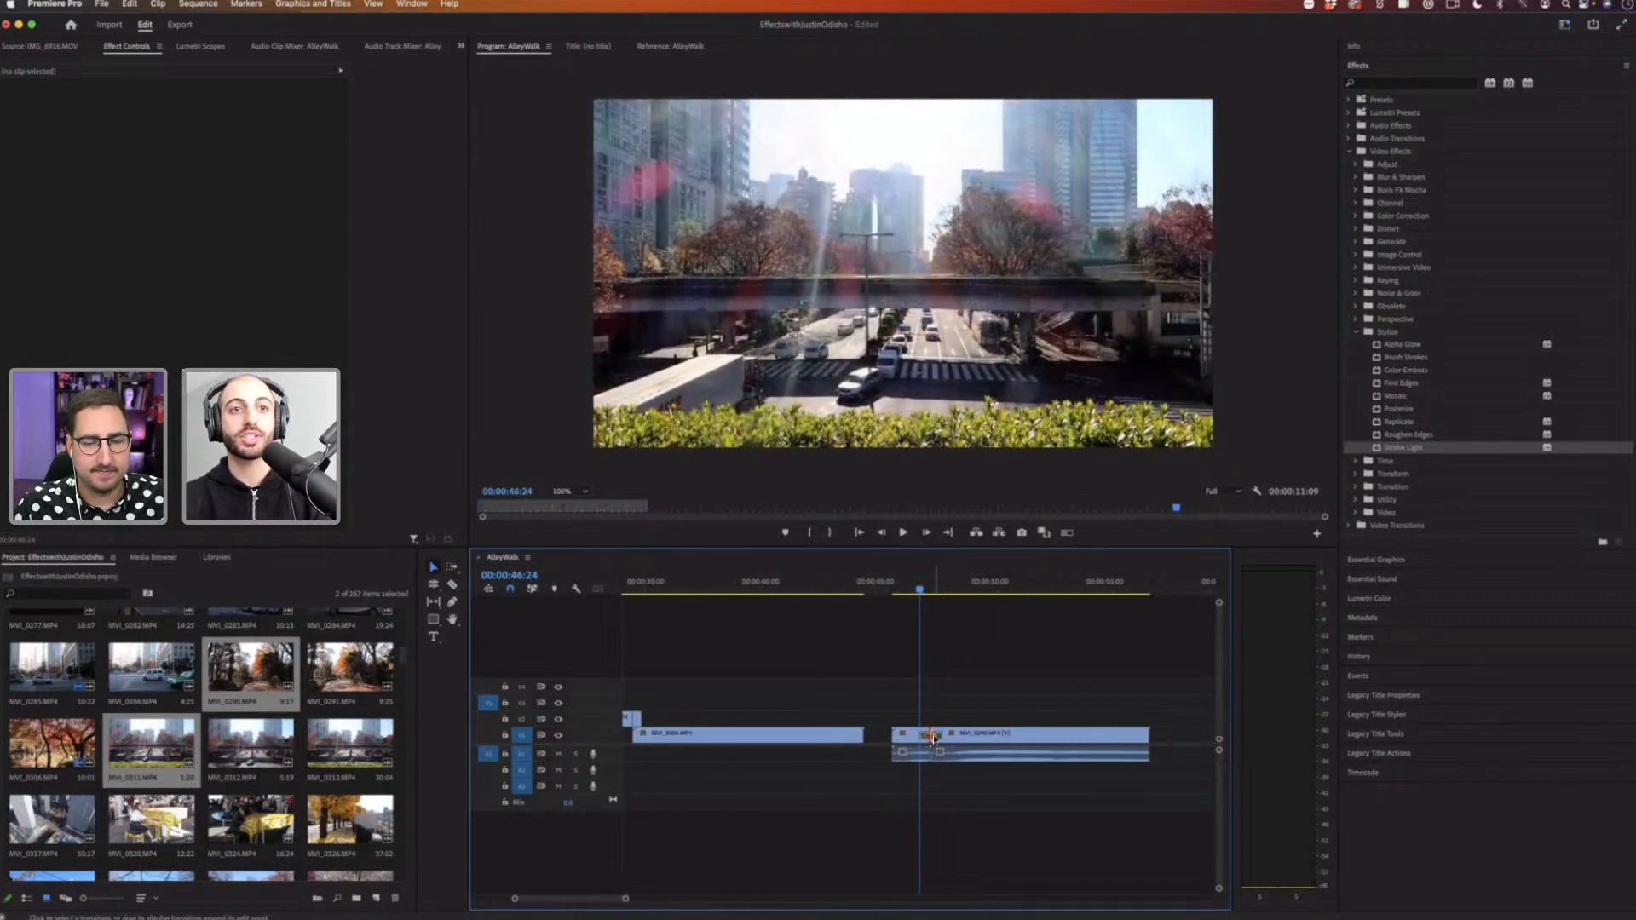
Step: Replace the transition at the cut between the two added clips with Additive Dissolve and preview it
click(933, 738)
key(Delete)
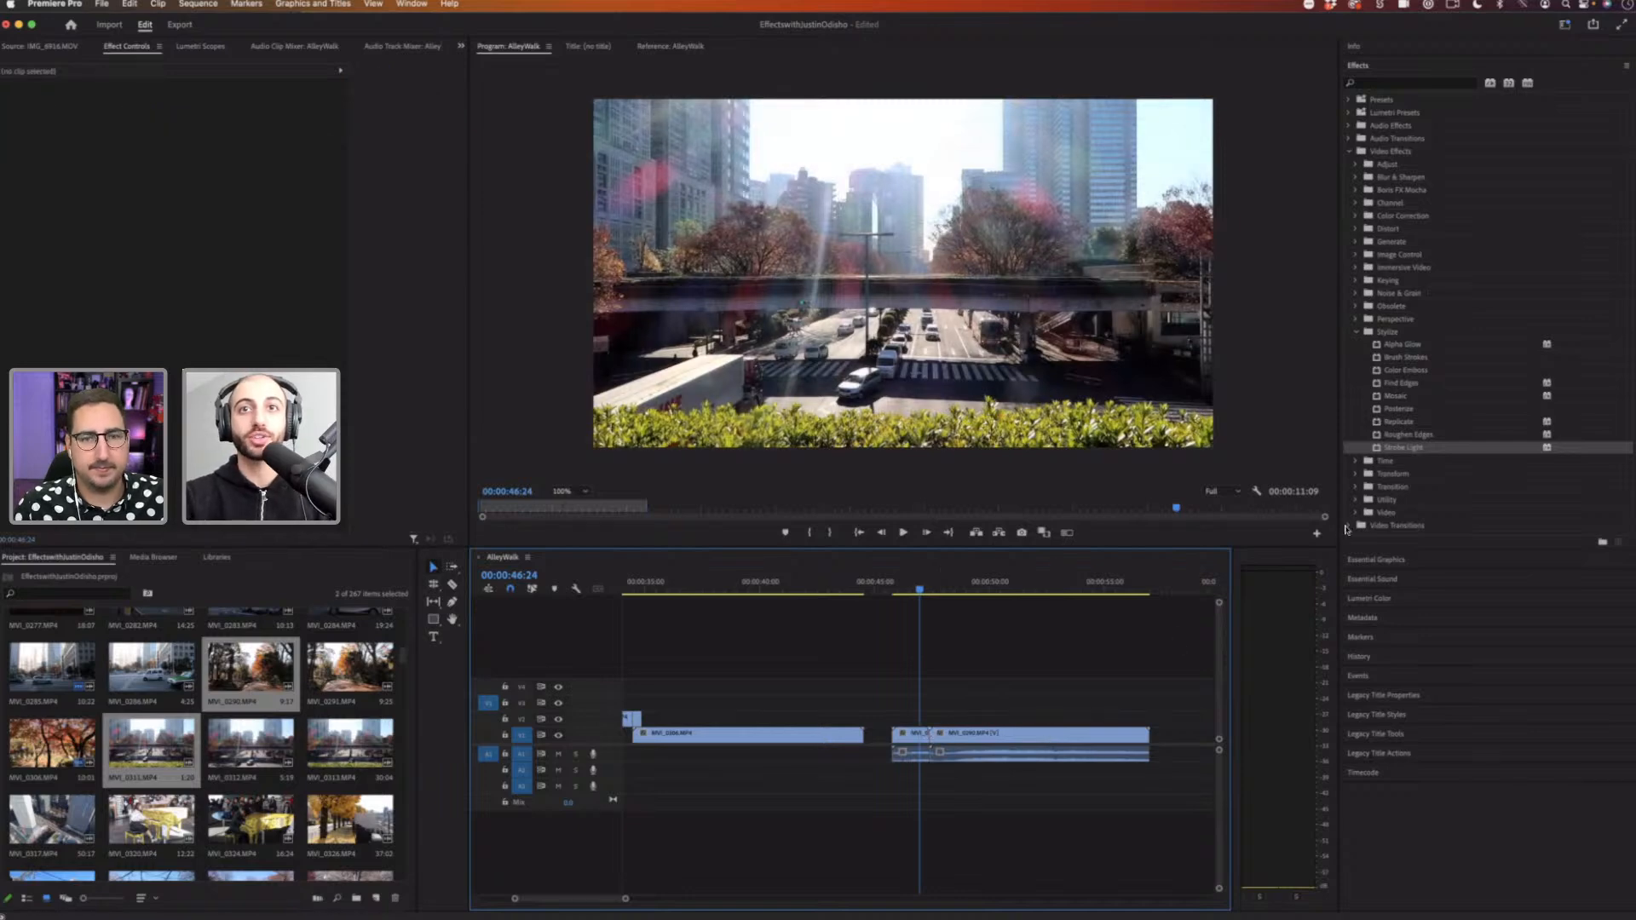
click(1349, 527)
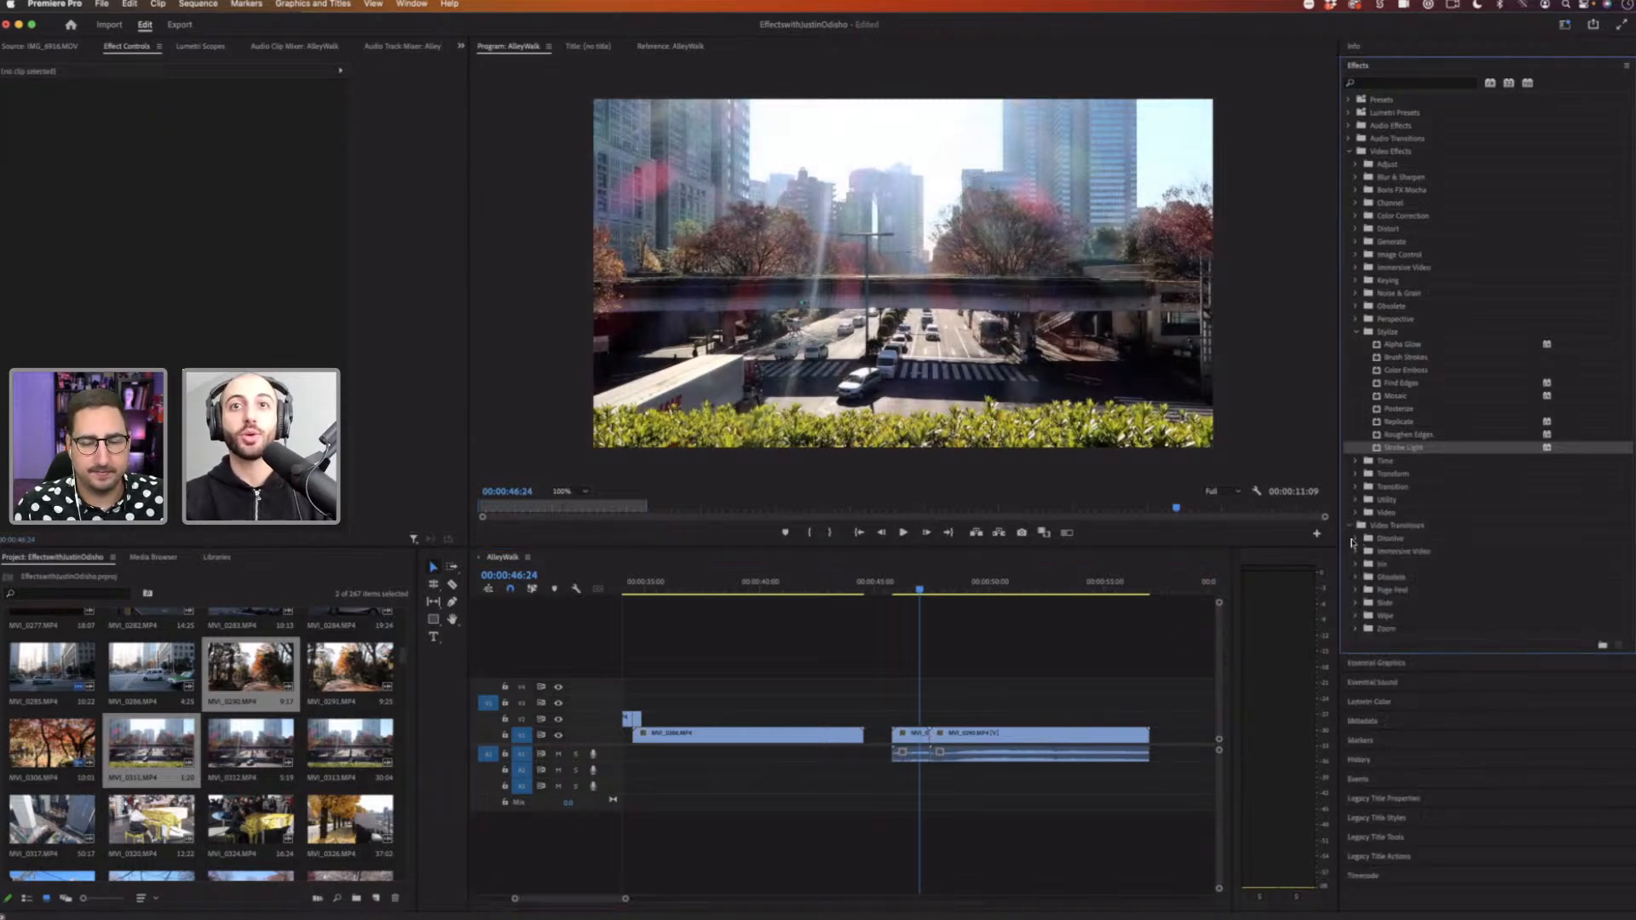
click(1354, 539)
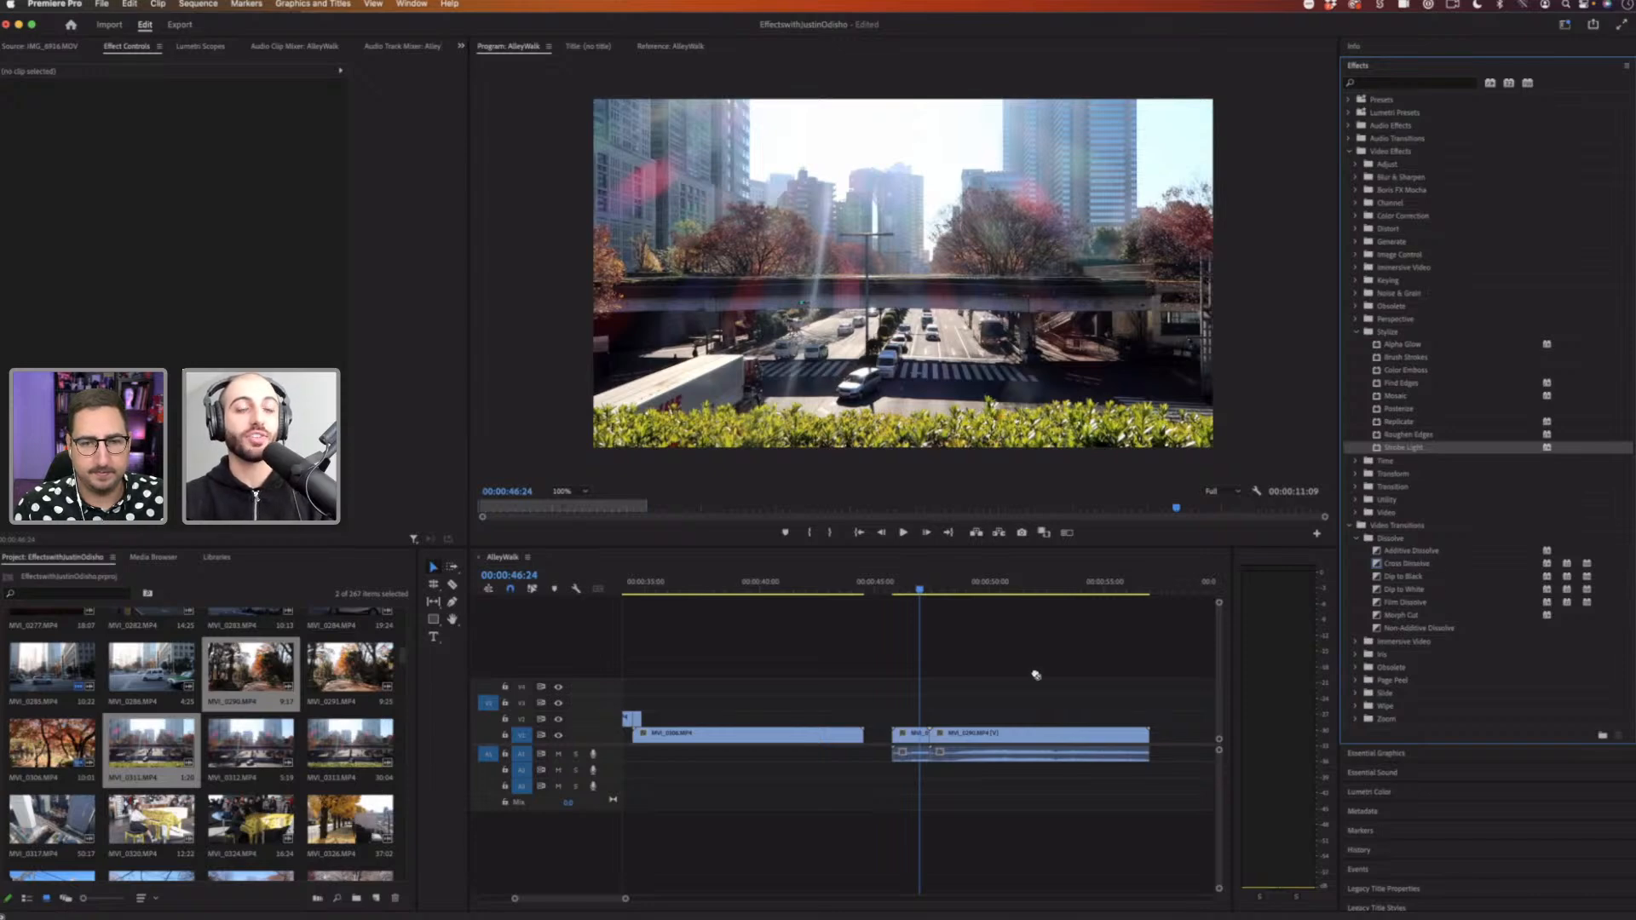
drag(1411, 551, 931, 740)
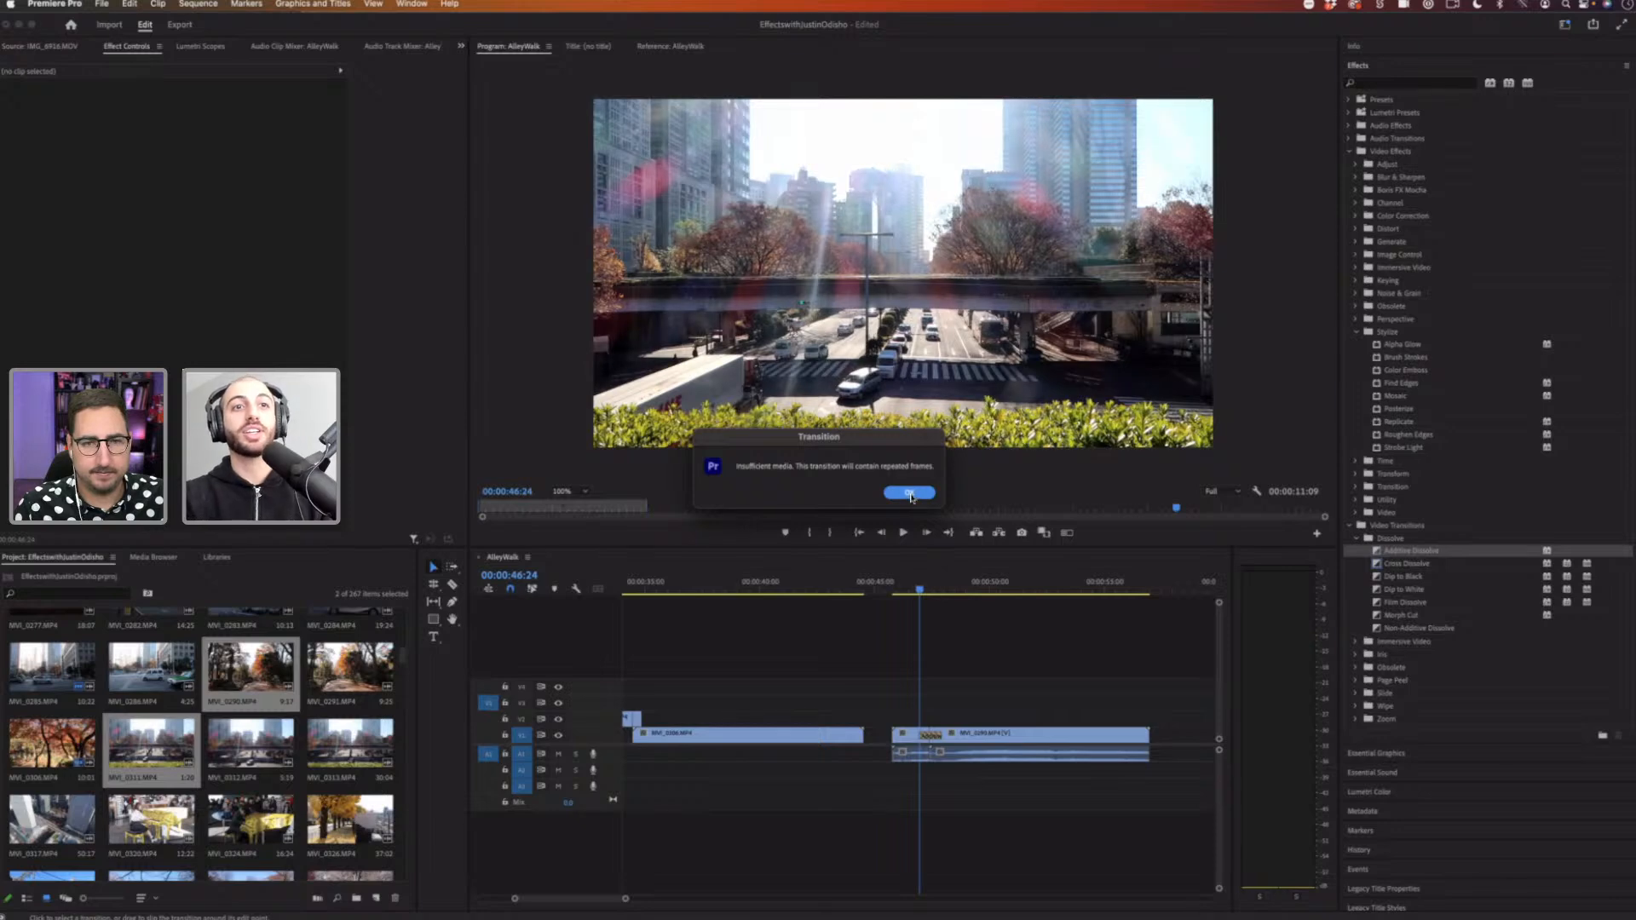
click(910, 493)
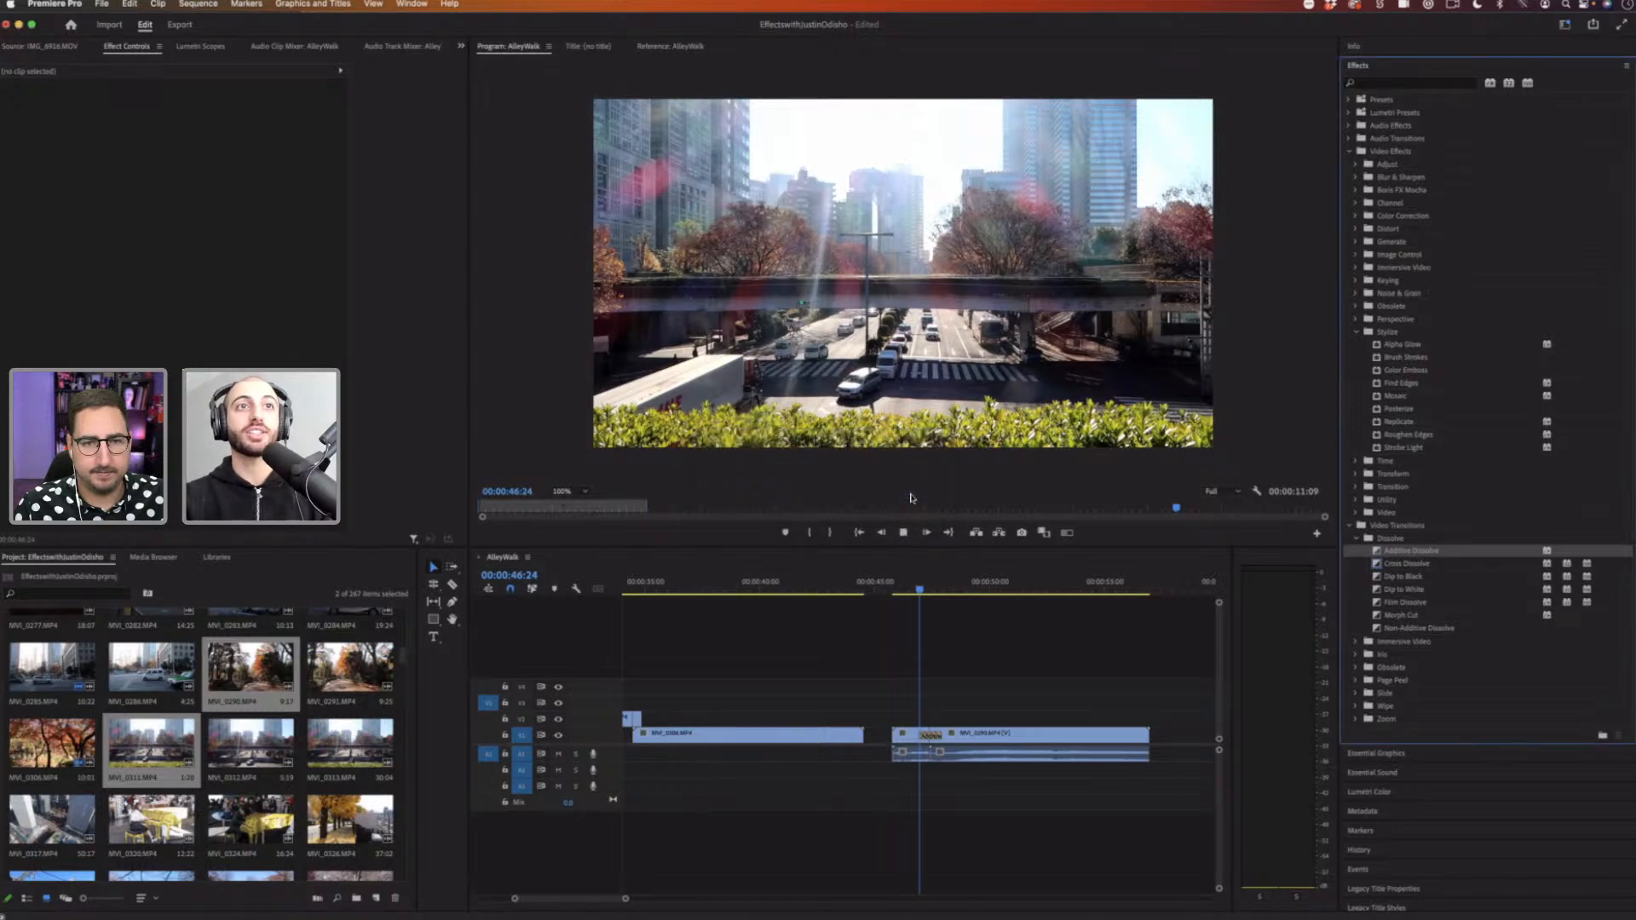
key(space)
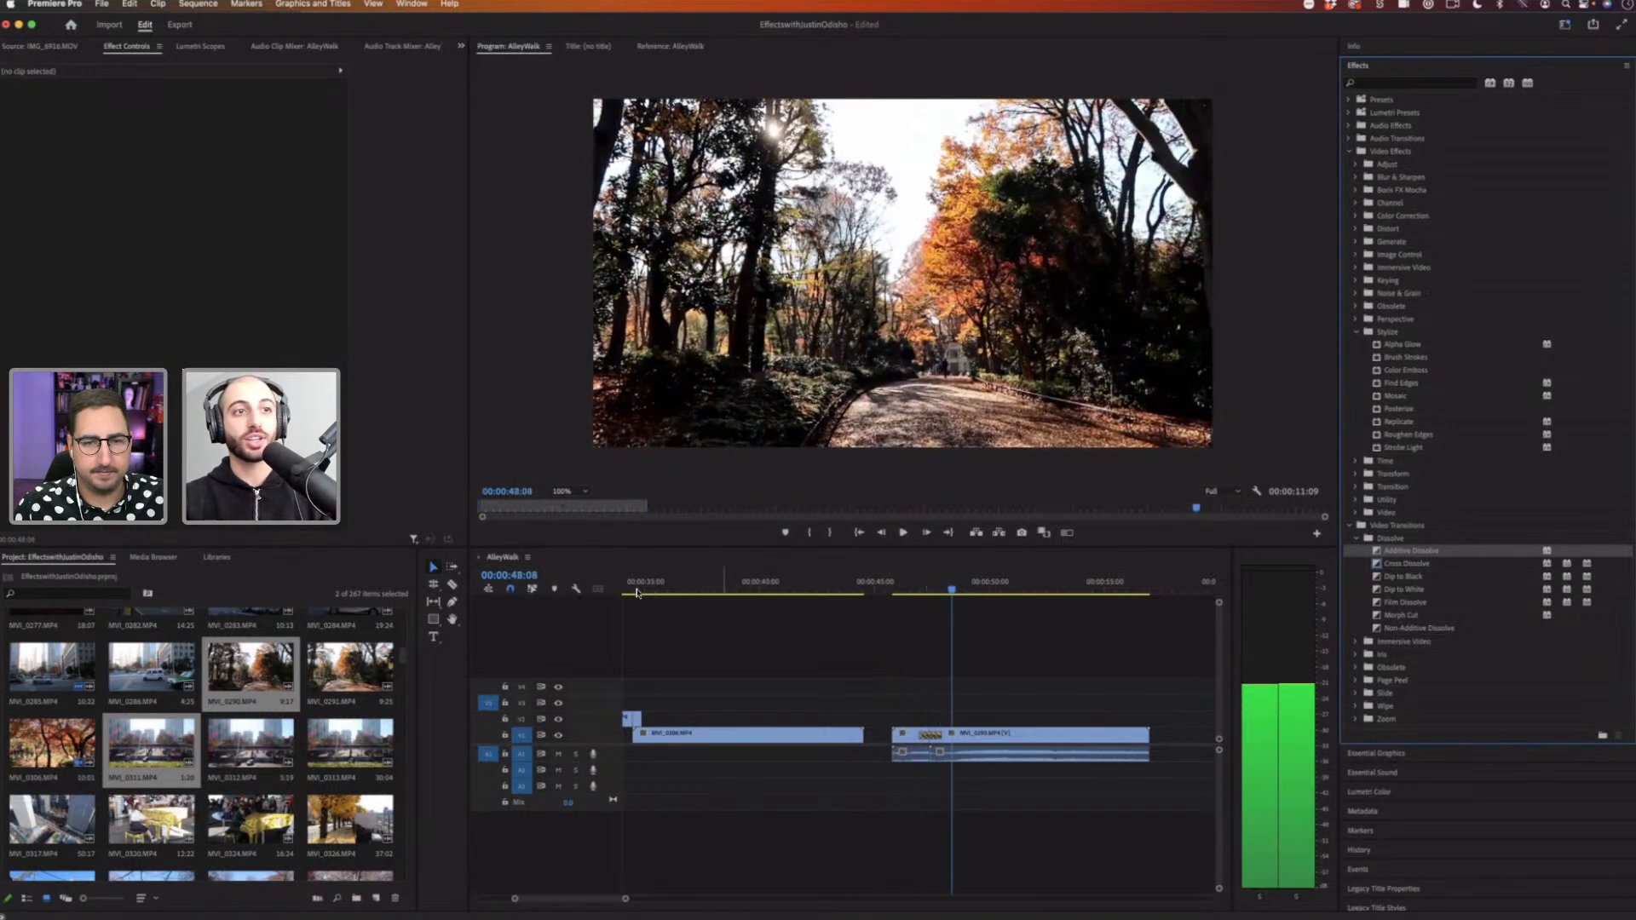
Step: Zoom into the earlier cut between the first two clips on the timeline and preview it repeatedly
drag(650, 590, 636, 590)
scroll(805, 594, left, 3)
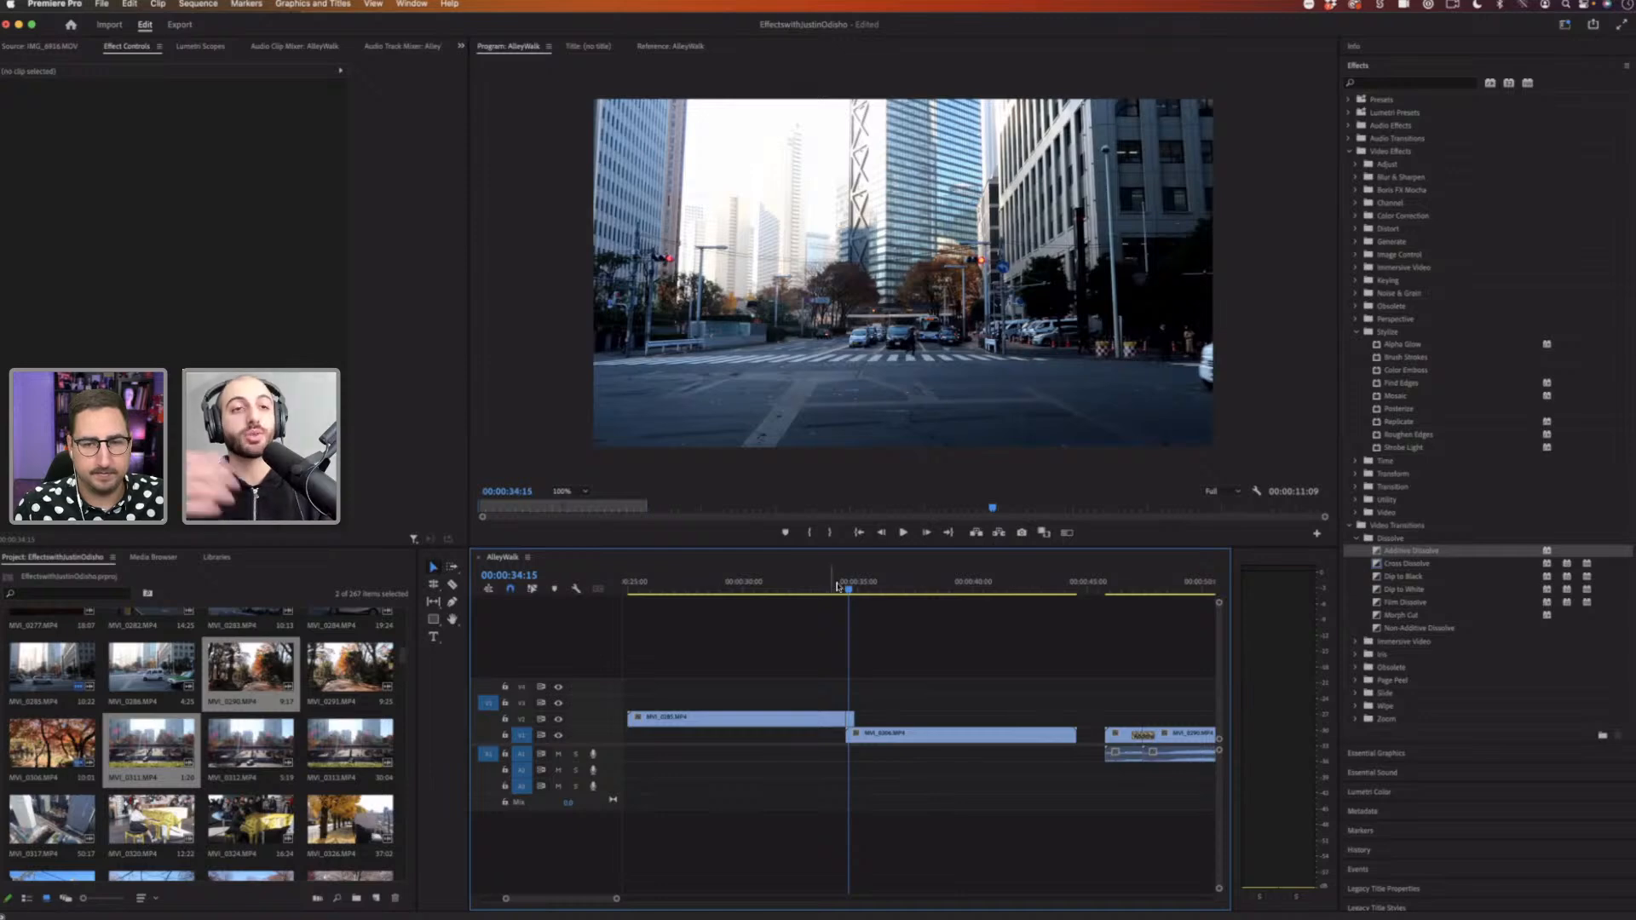
click(836, 587)
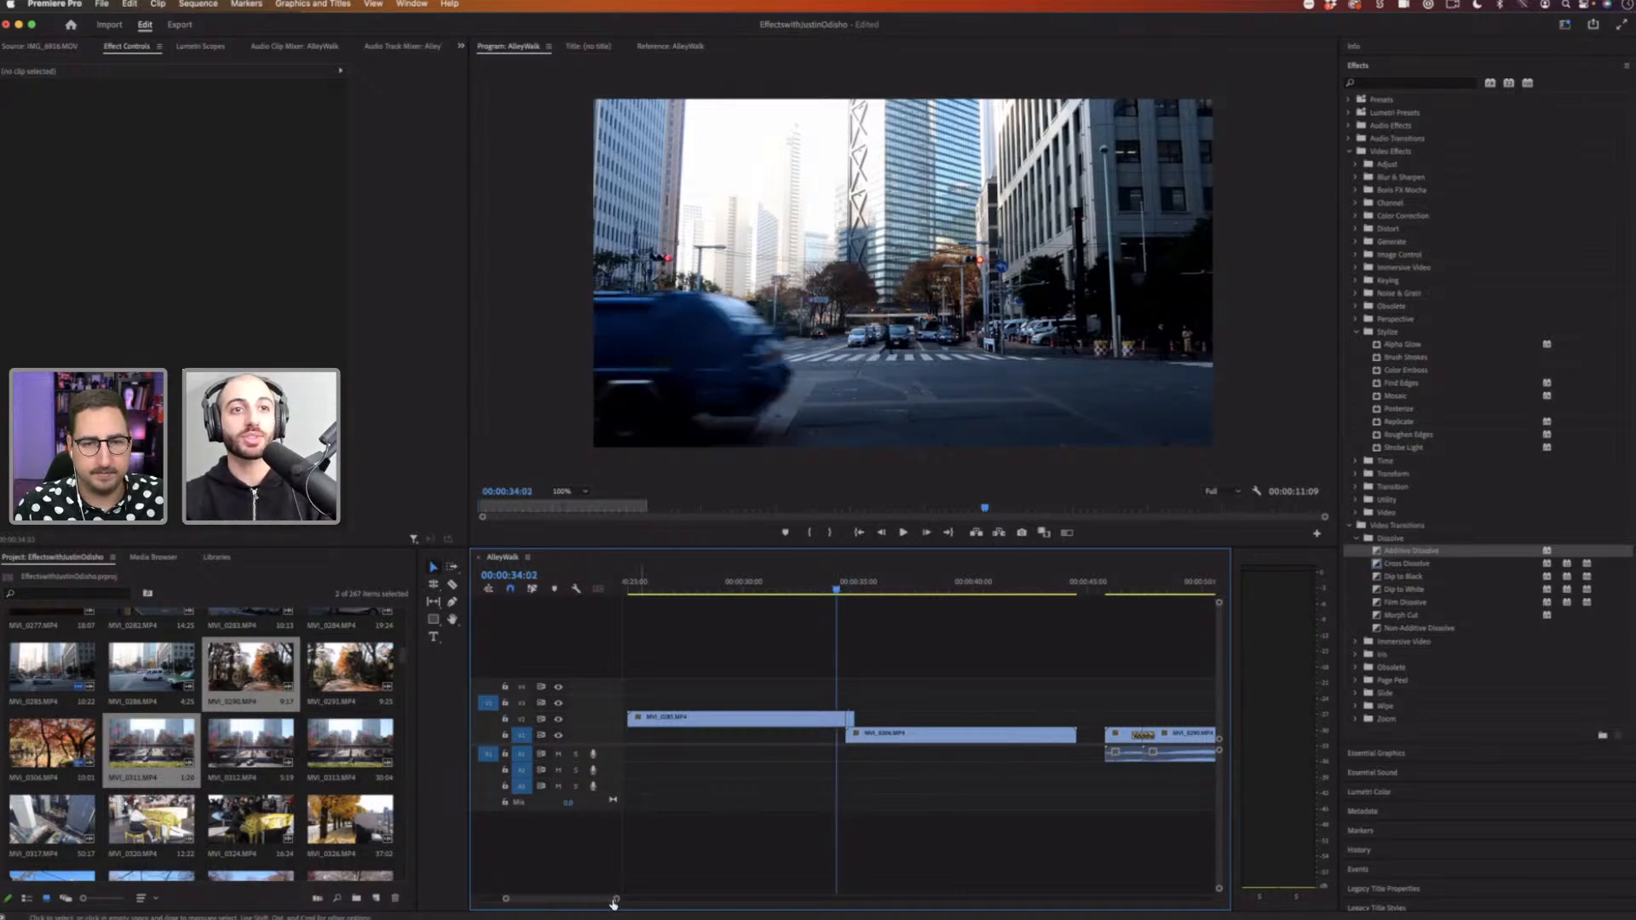
drag(614, 901, 571, 900)
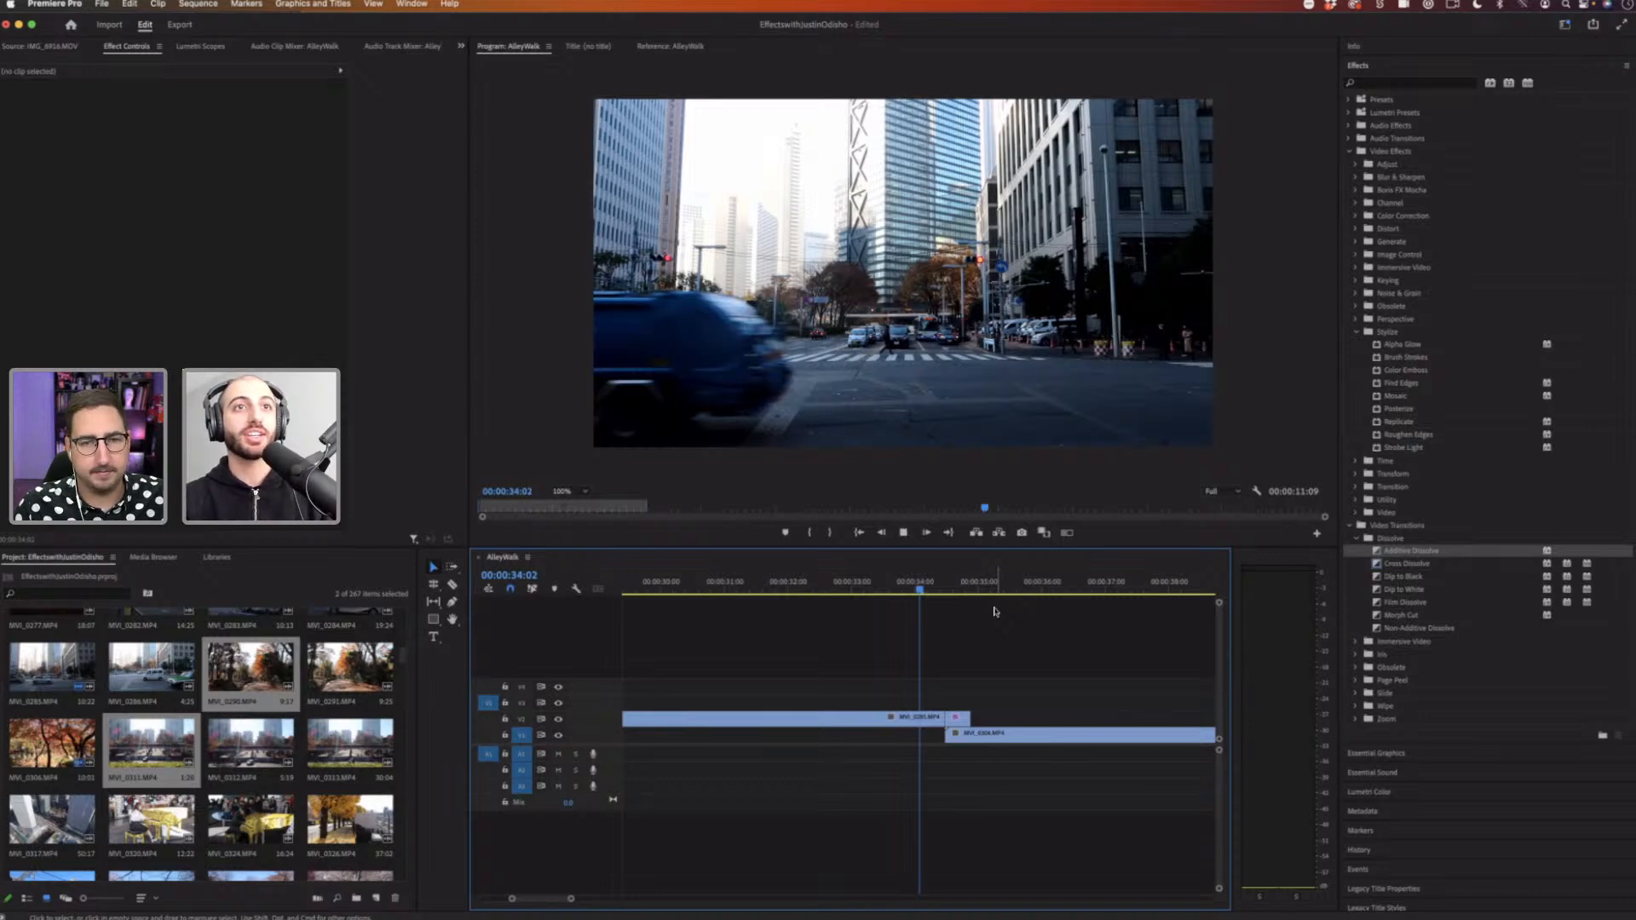
key(space)
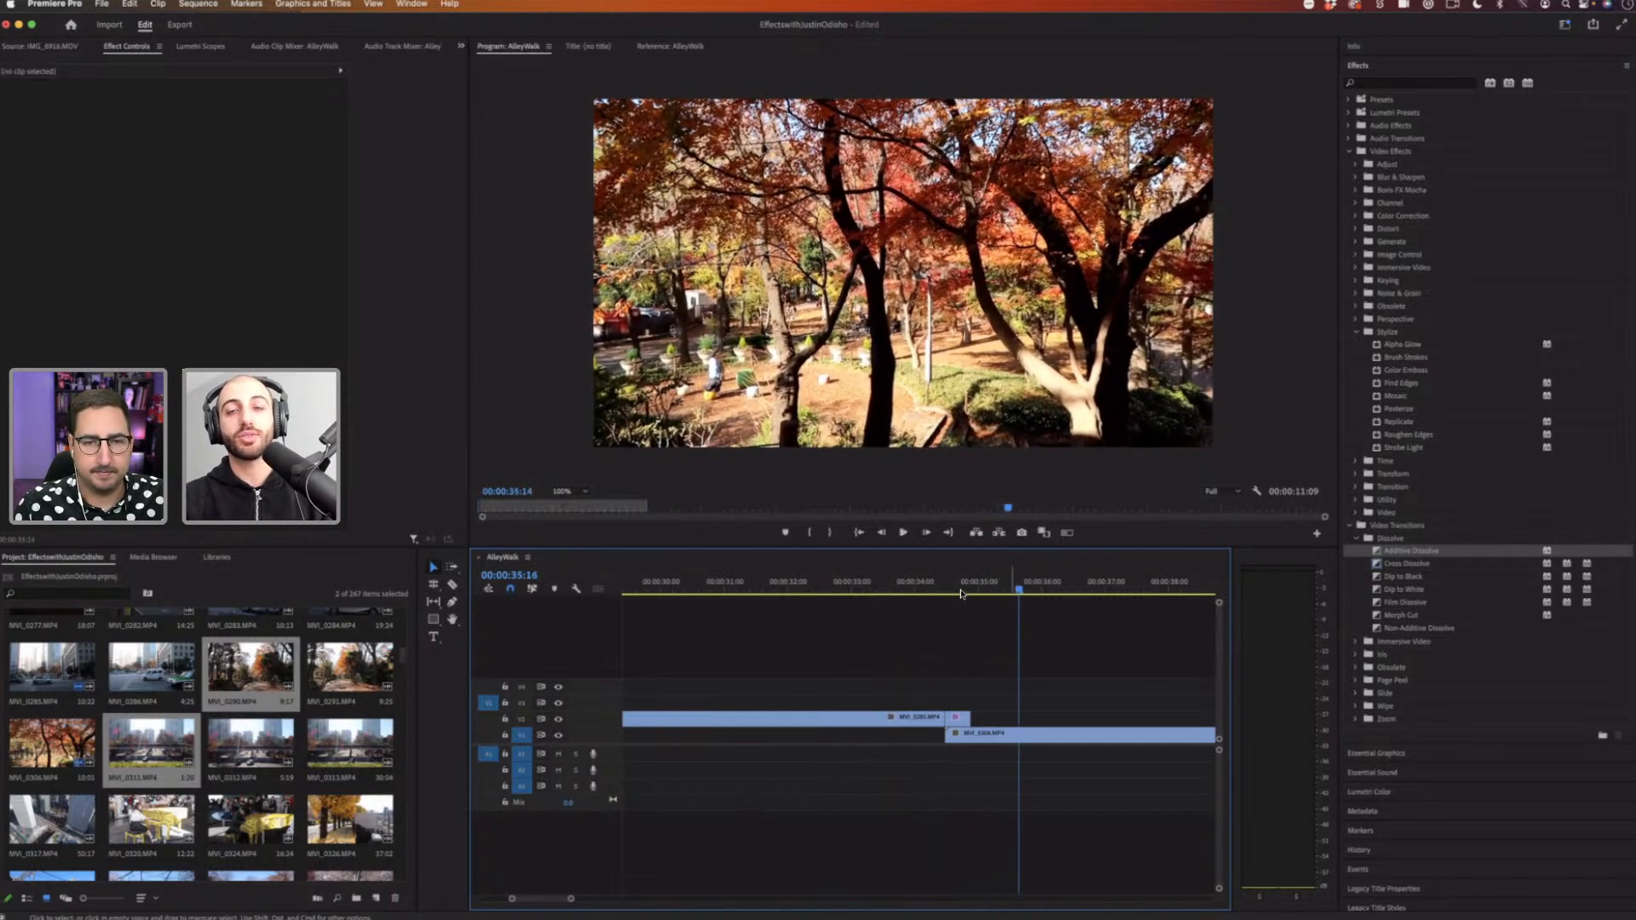
key(Right)
key(Right)
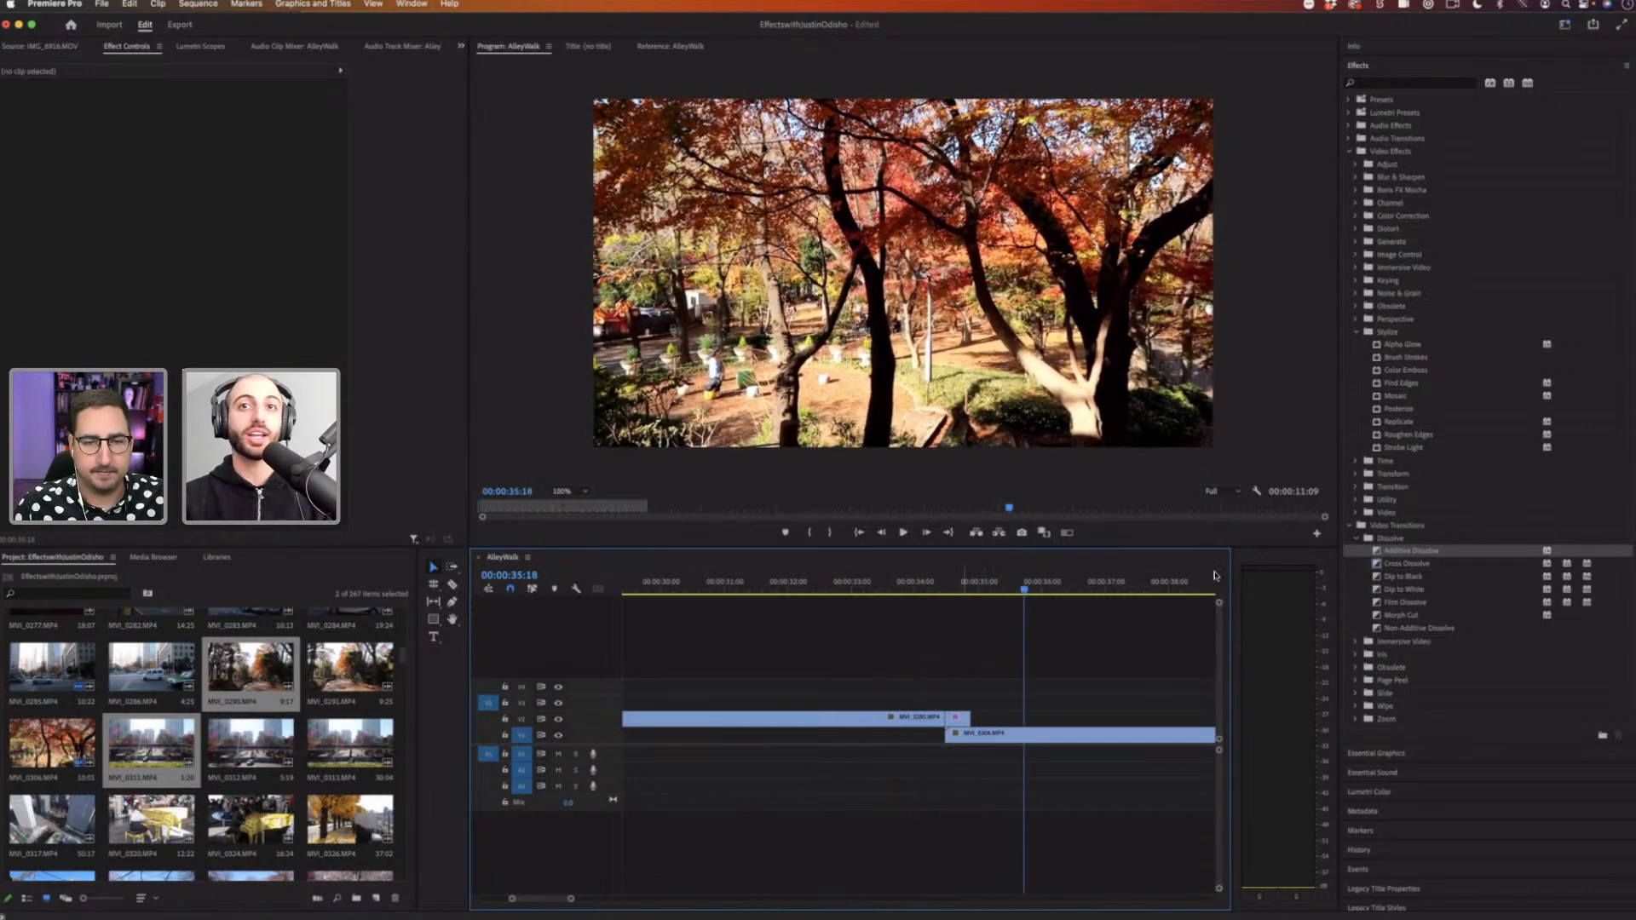
click(1357, 538)
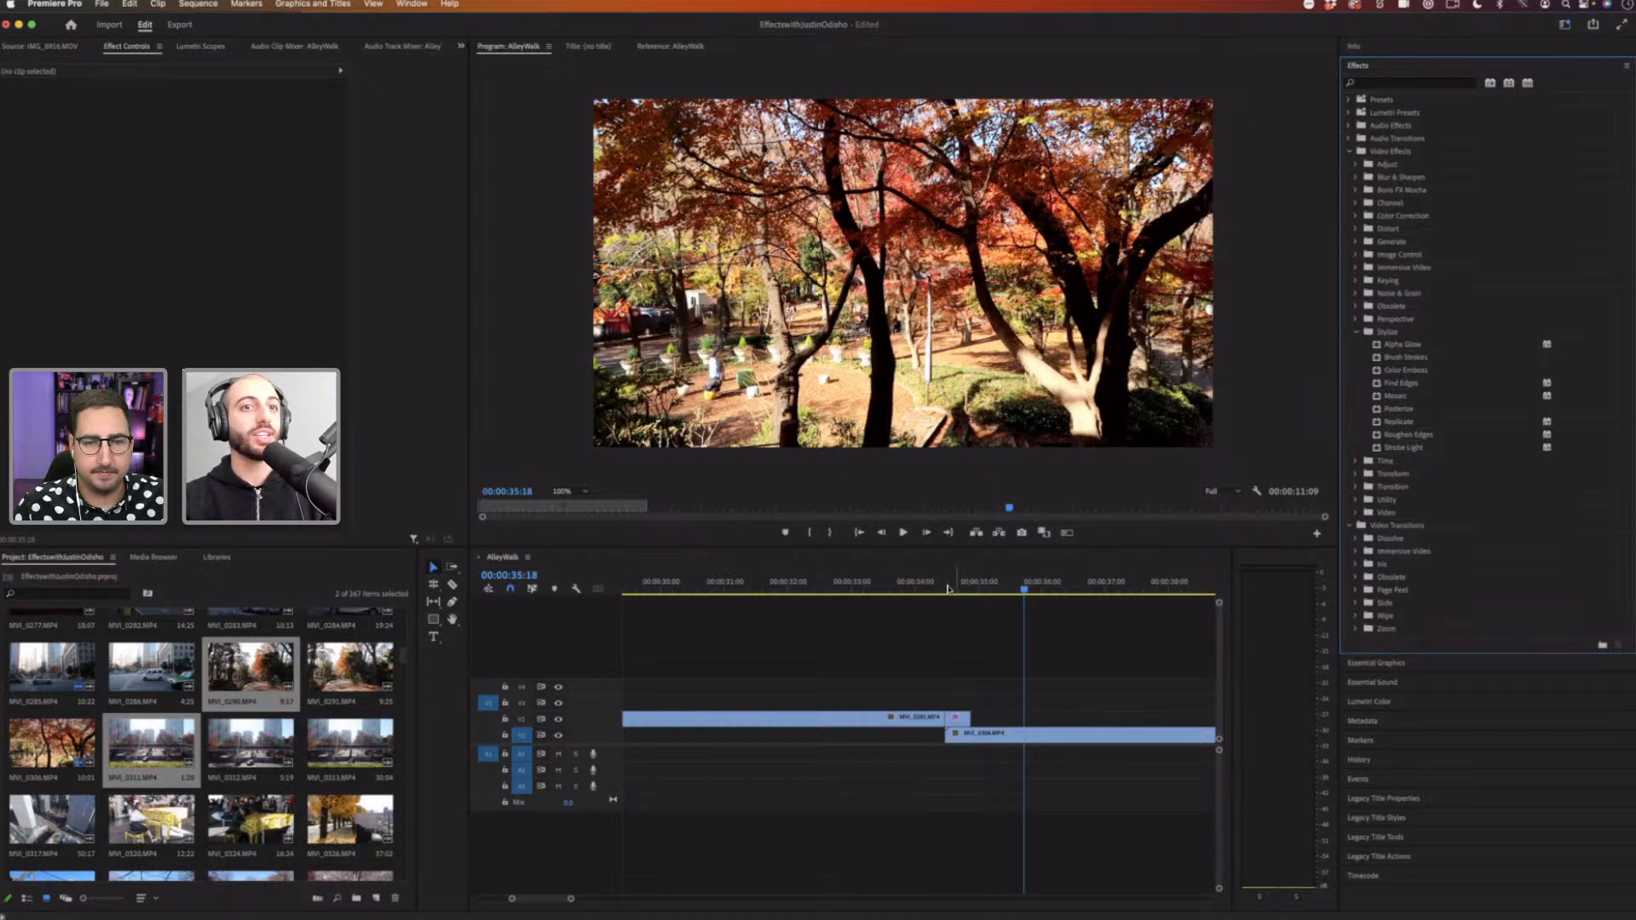
drag(948, 588, 925, 592)
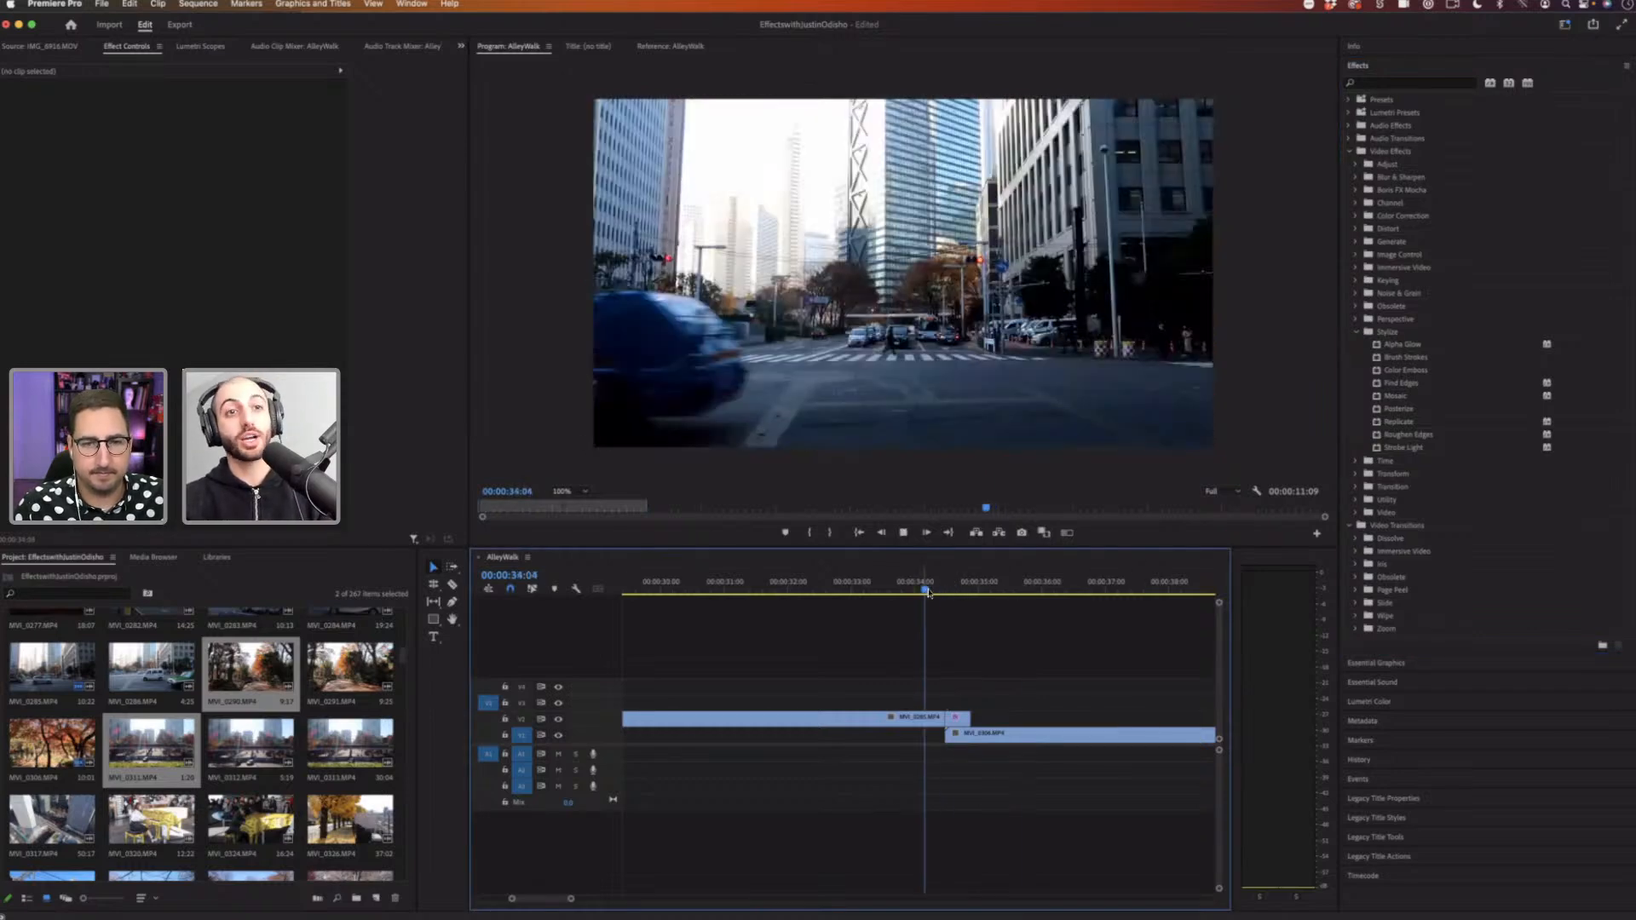
click(897, 719)
key(space)
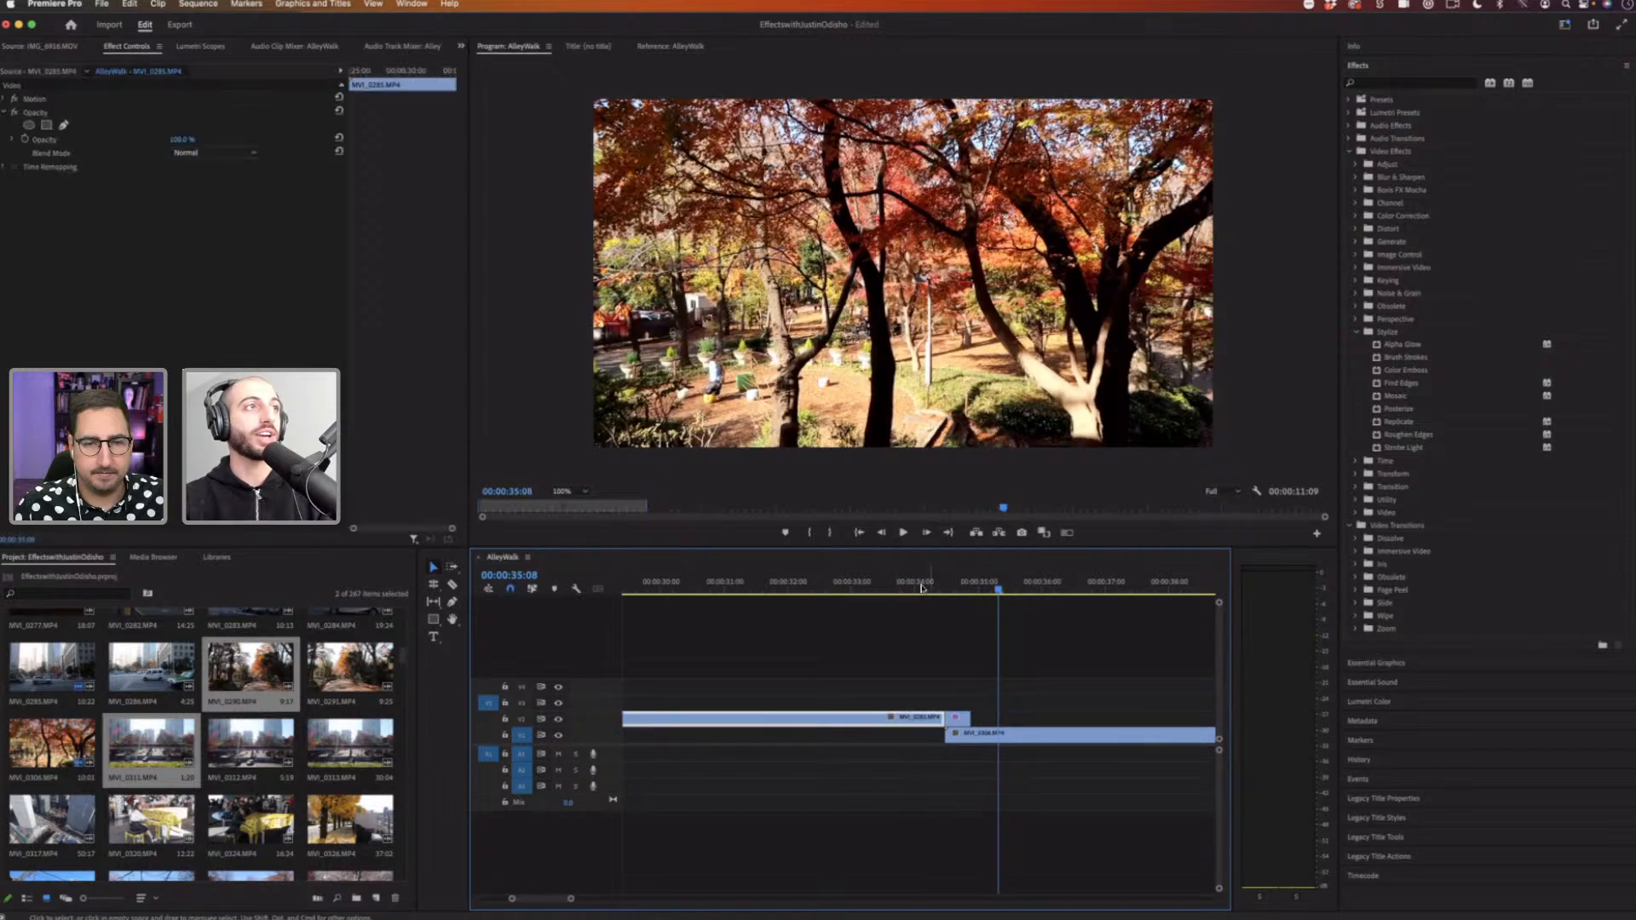
click(922, 588)
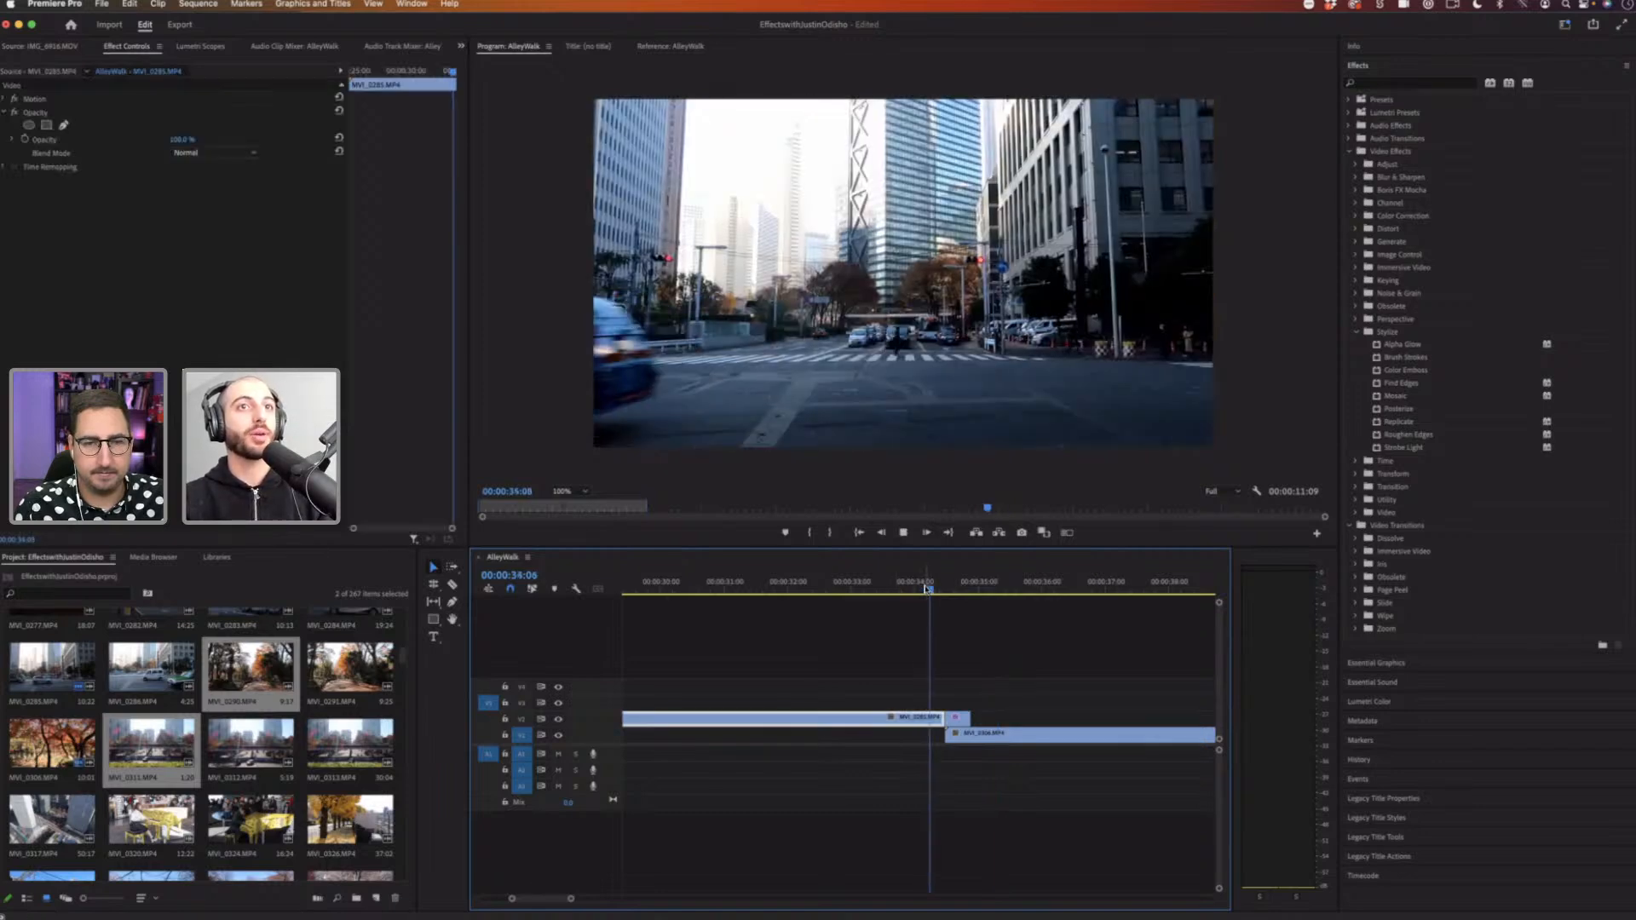
key(space)
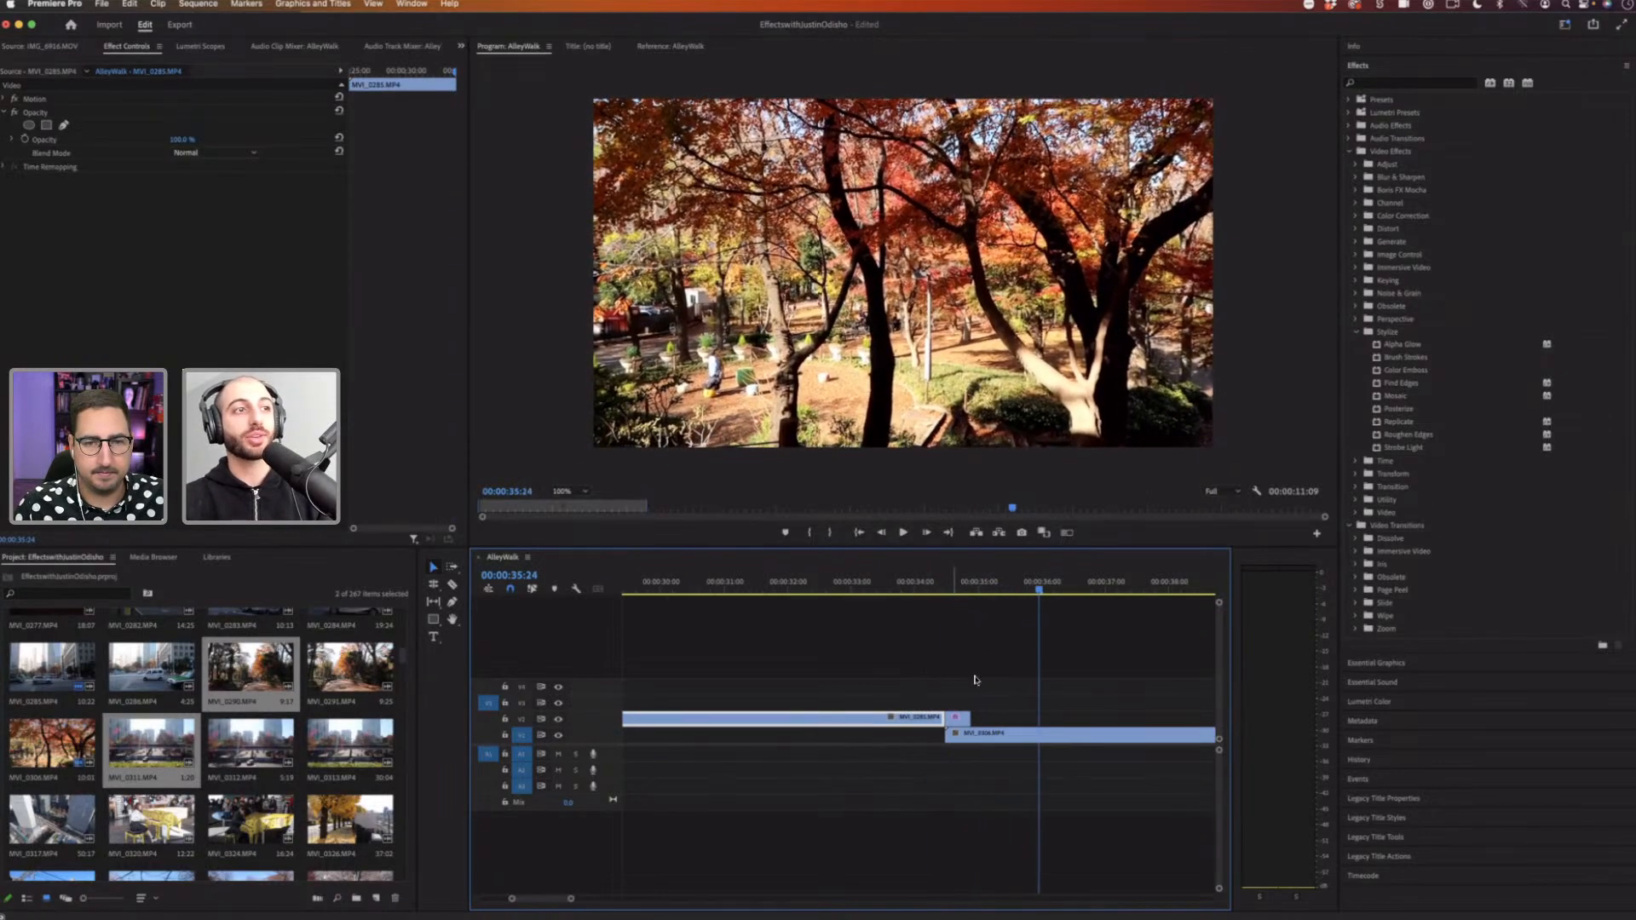
Step: Select and delete all clips from the timeline
drag(1014, 671, 882, 725)
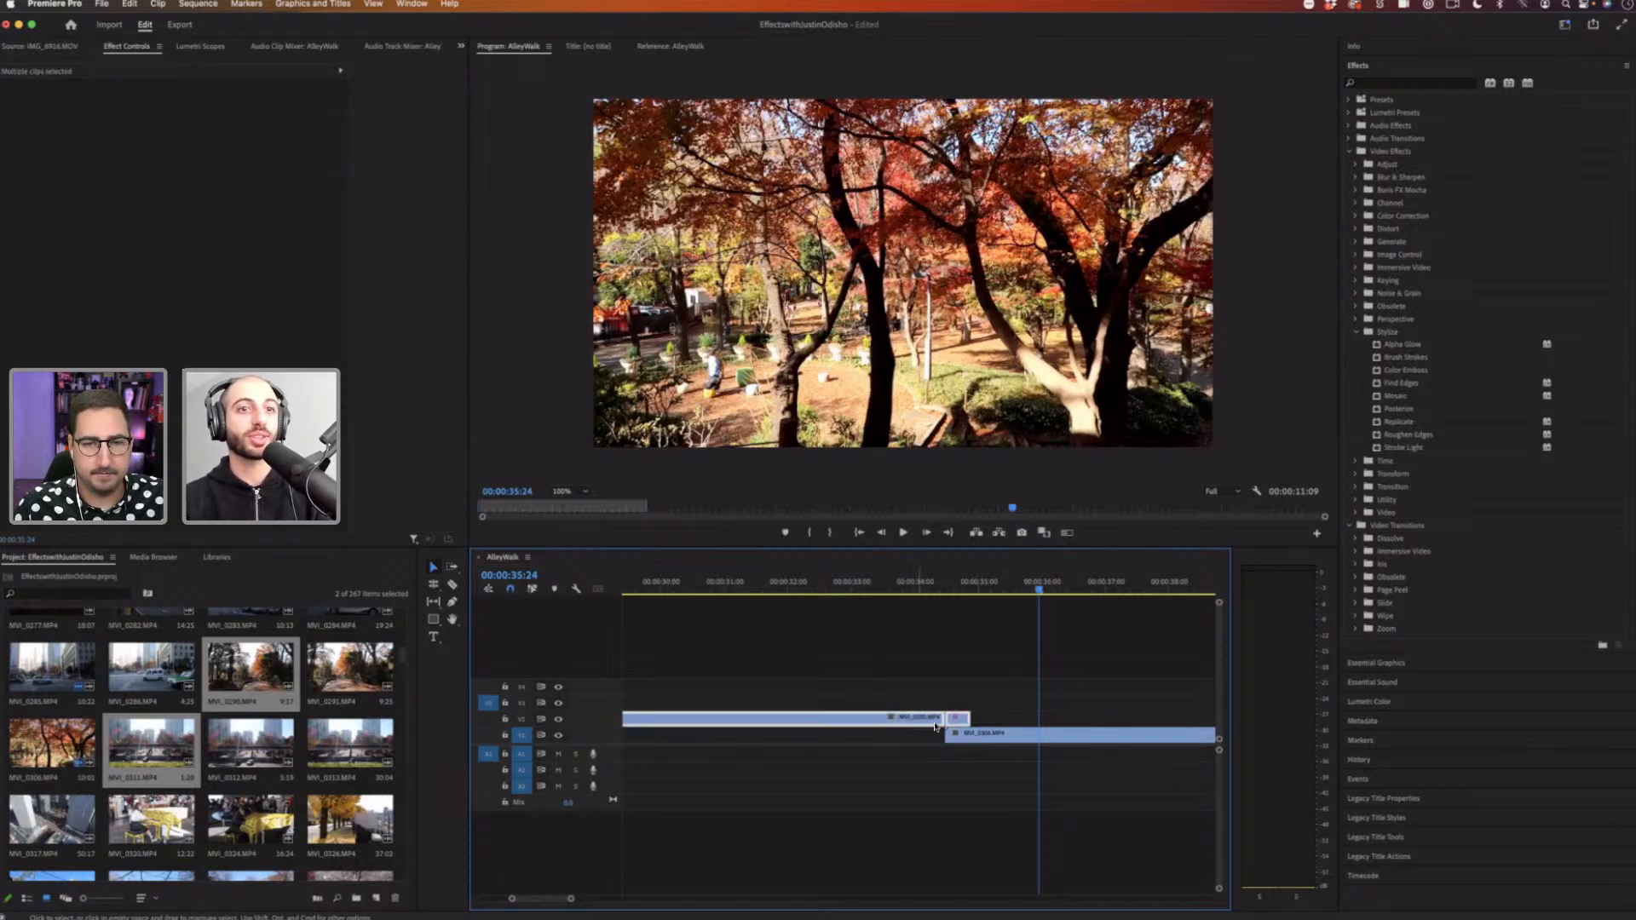
key(Delete)
click(988, 739)
key(Delete)
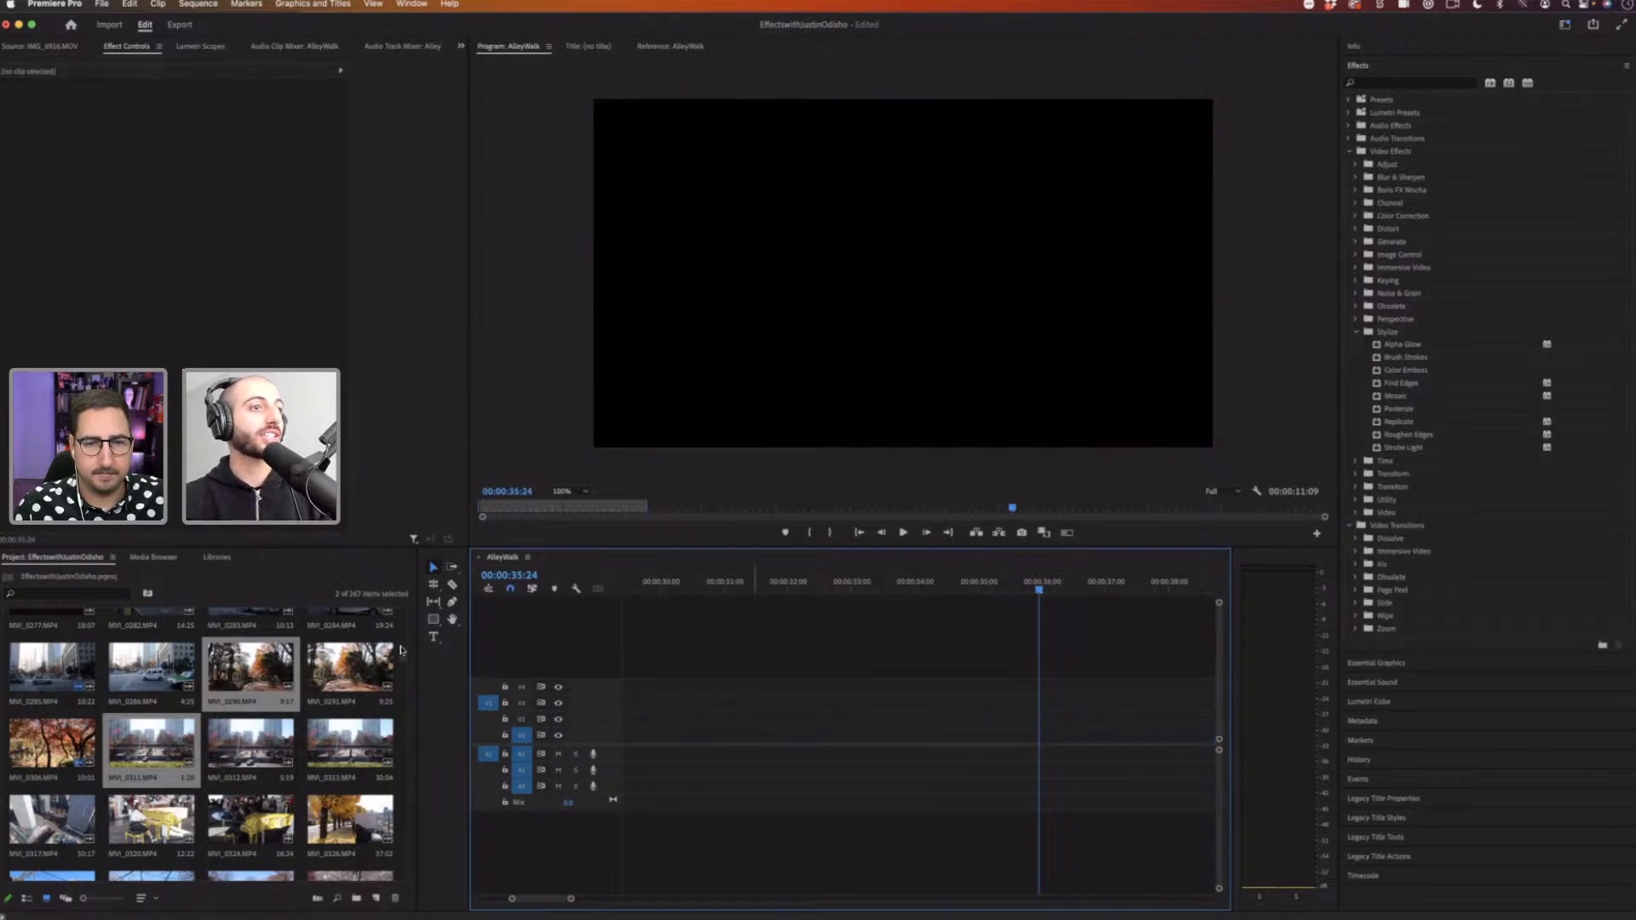
Step: Add the AlleyWalk clip from the project to the empty timeline and delete its audio
drag(402, 657, 403, 625)
scroll(402, 624, down, 2)
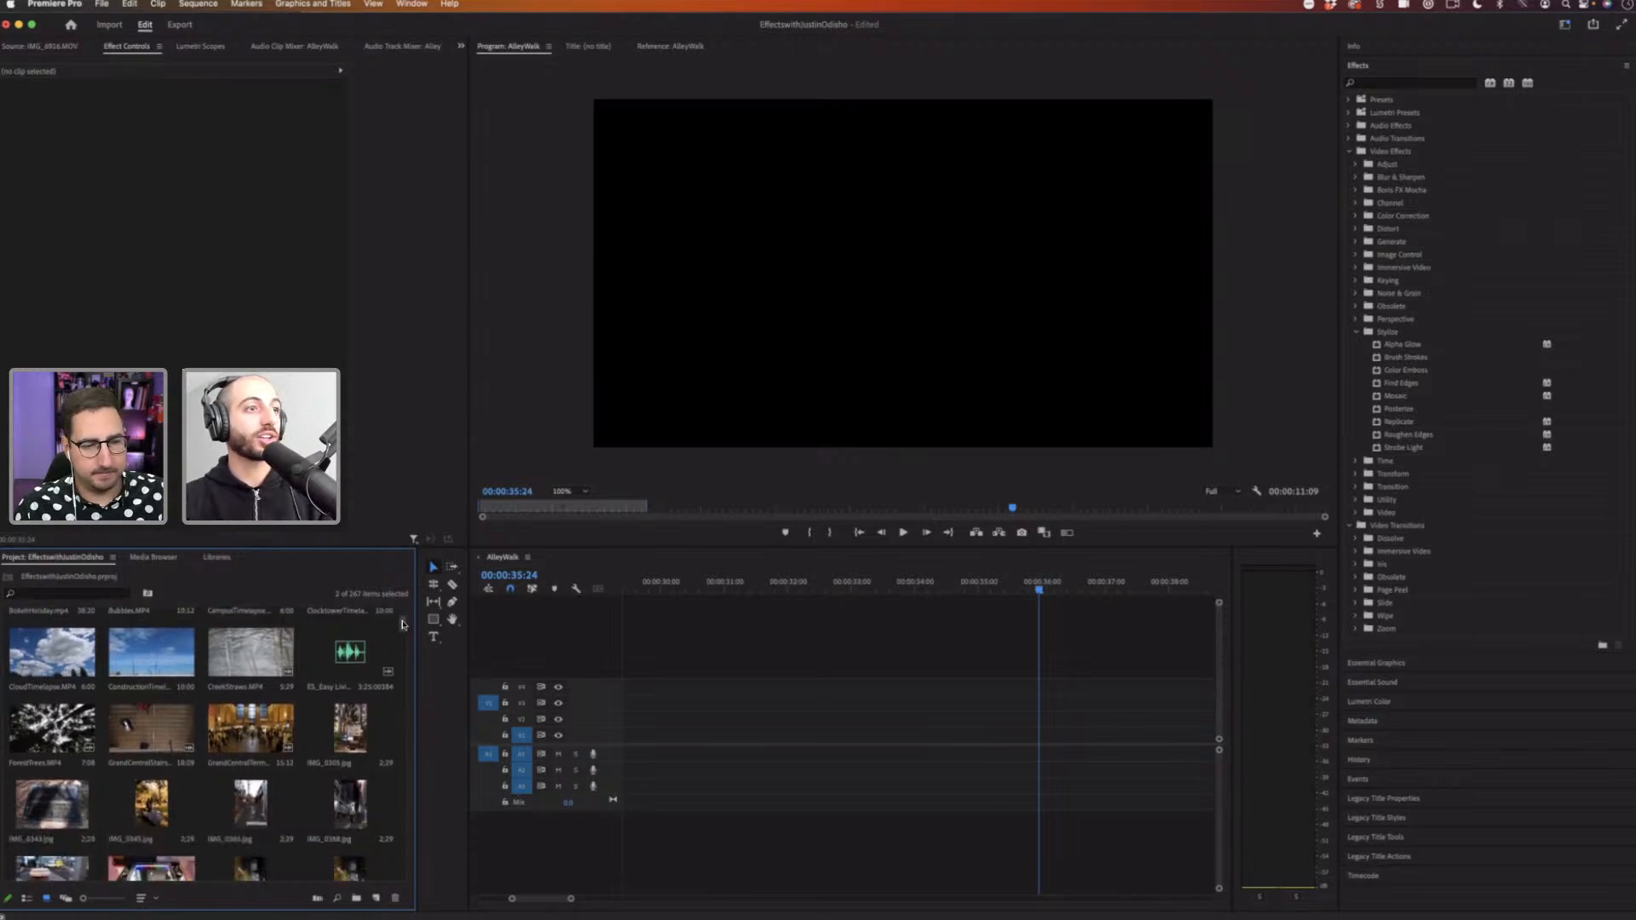
scroll(403, 623, up, 2)
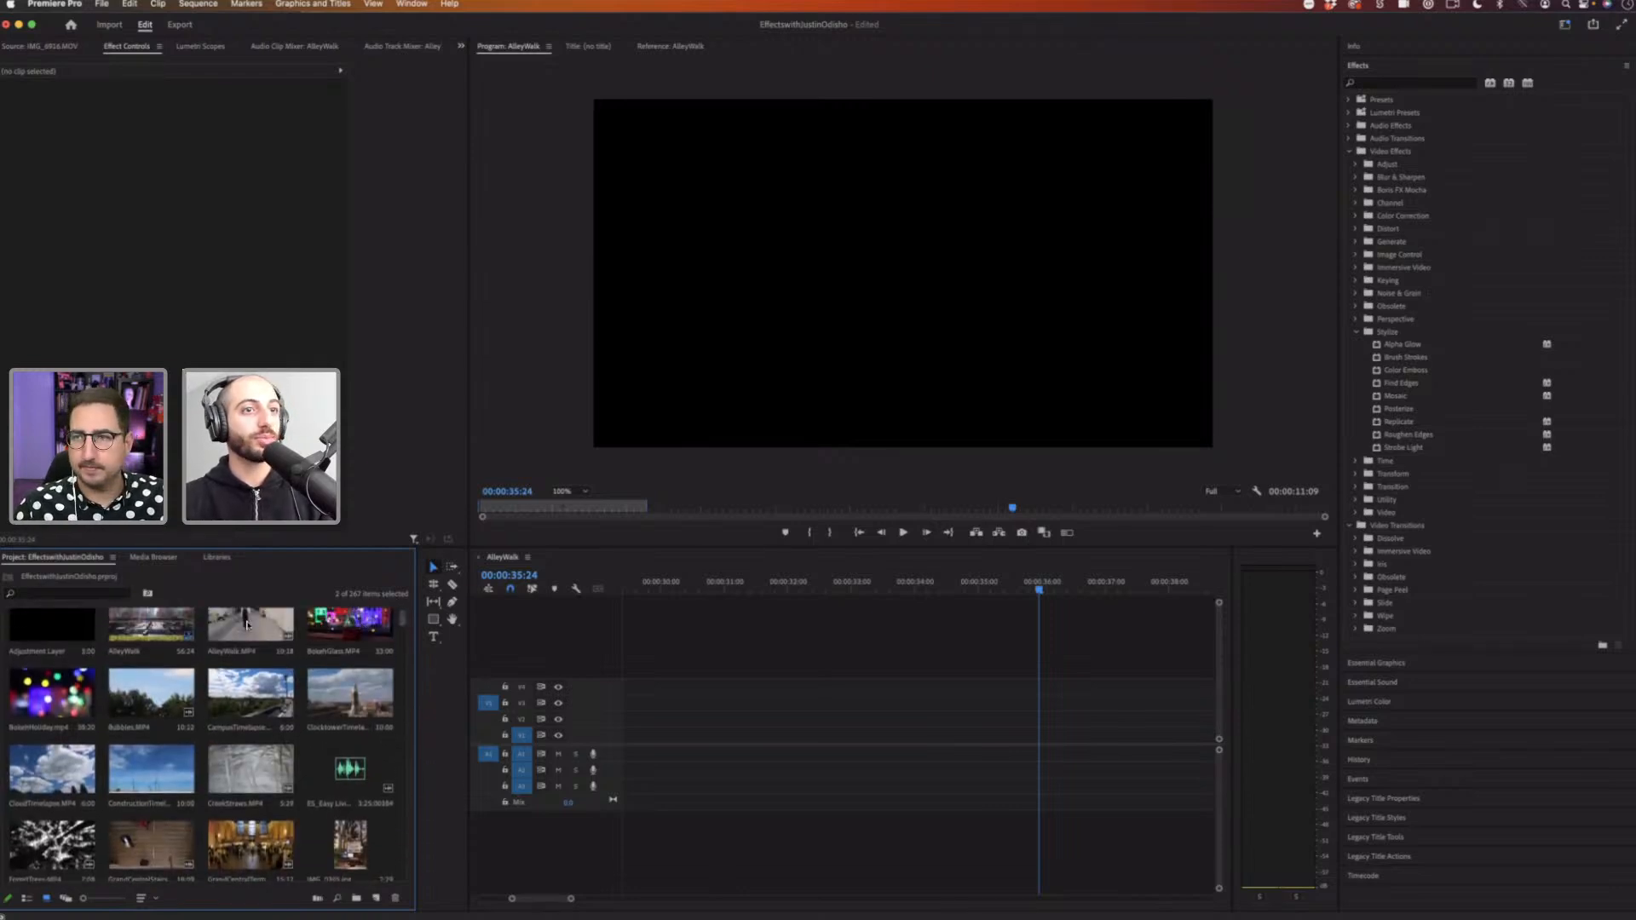
drag(246, 624, 743, 588)
click(729, 586)
click(819, 734)
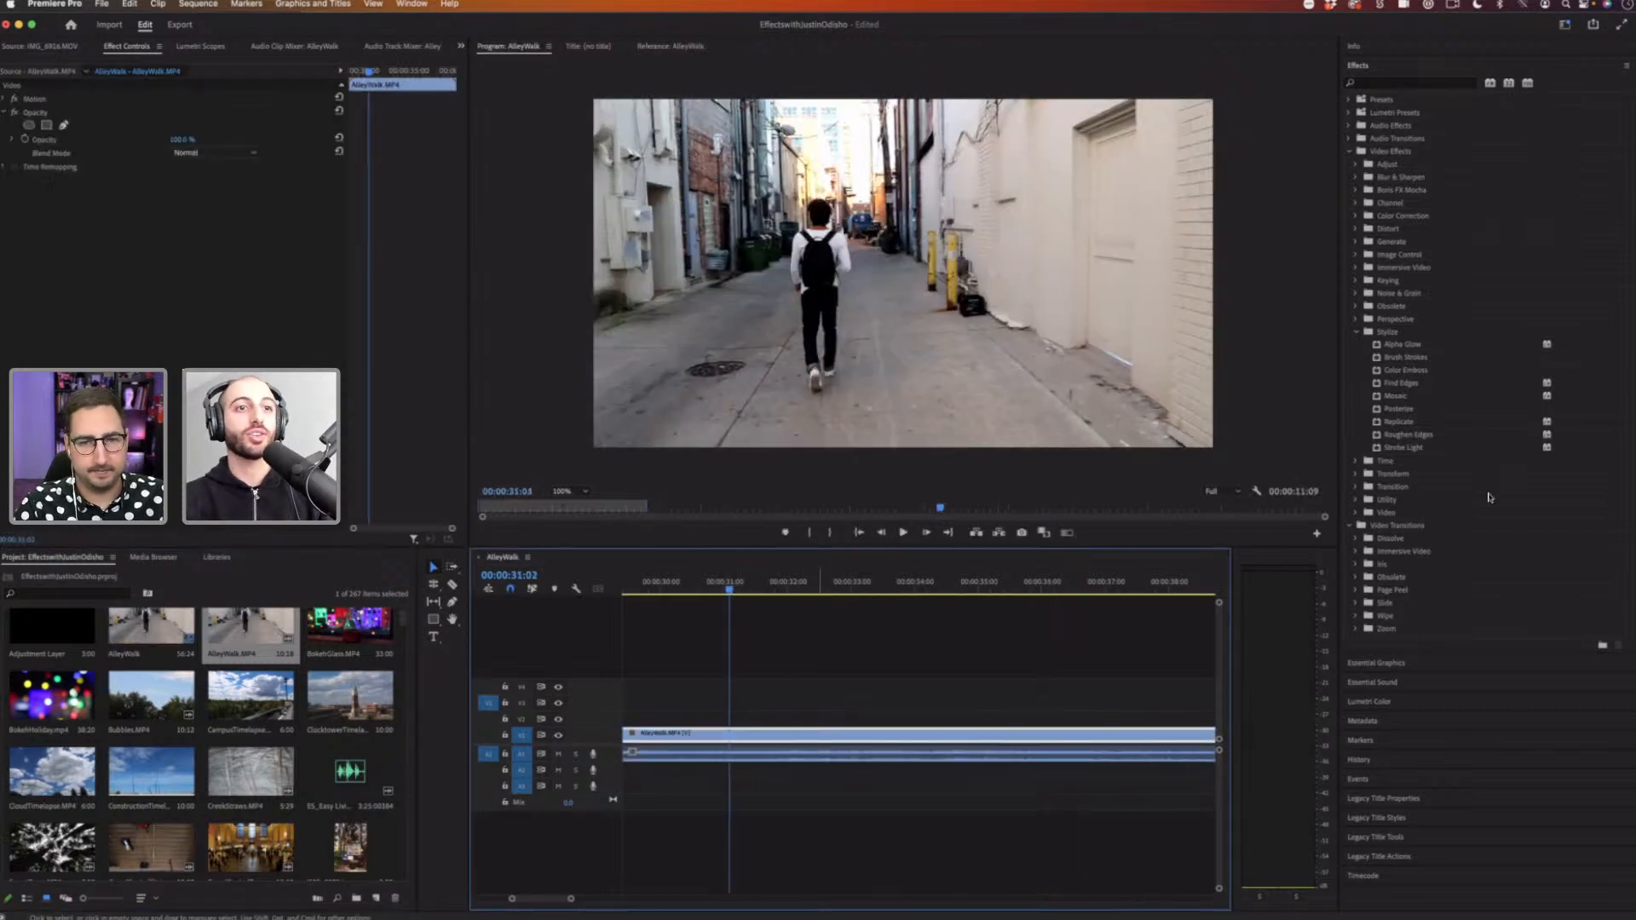
alt+click(933, 754)
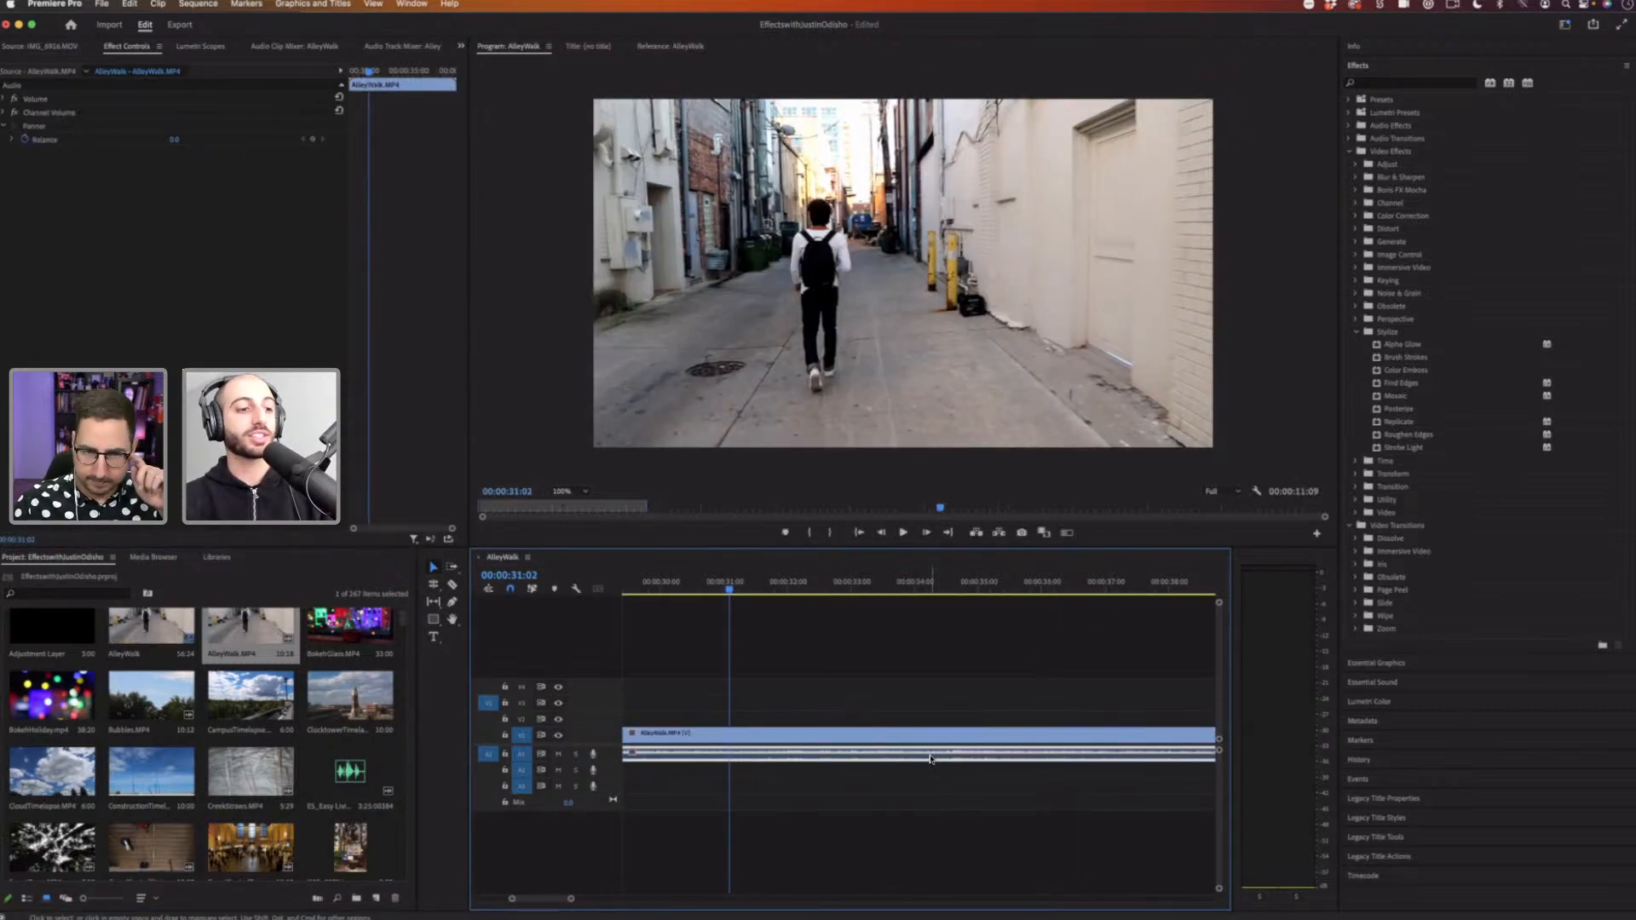
key(Delete)
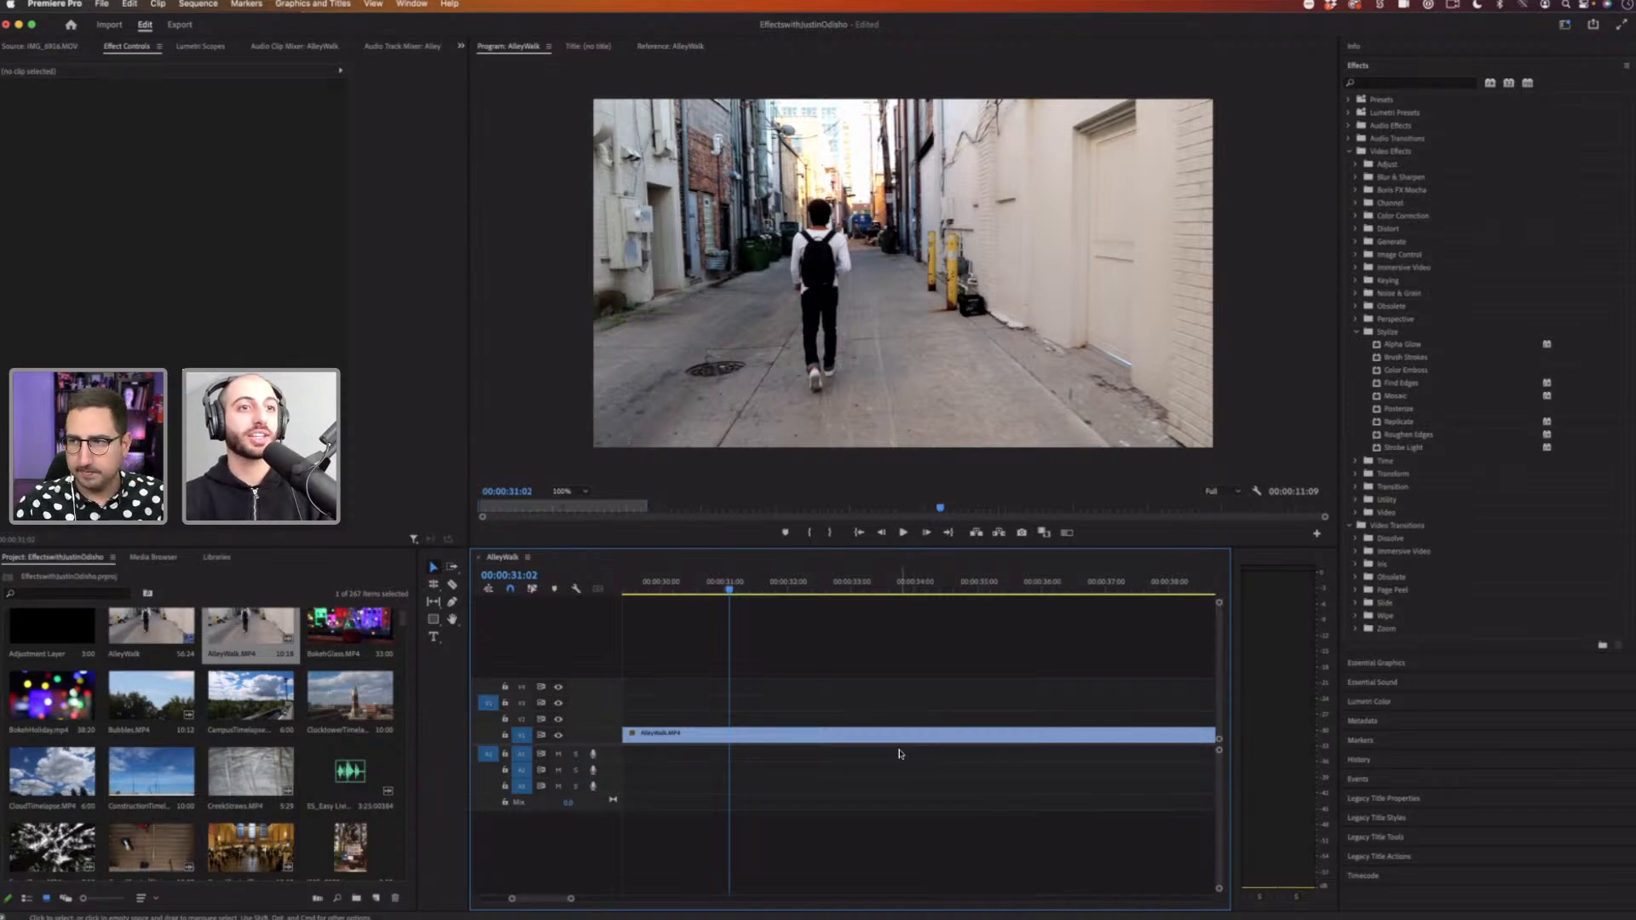
Step: Duplicate the AlleyWalk clip onto the video track above it
click(789, 737)
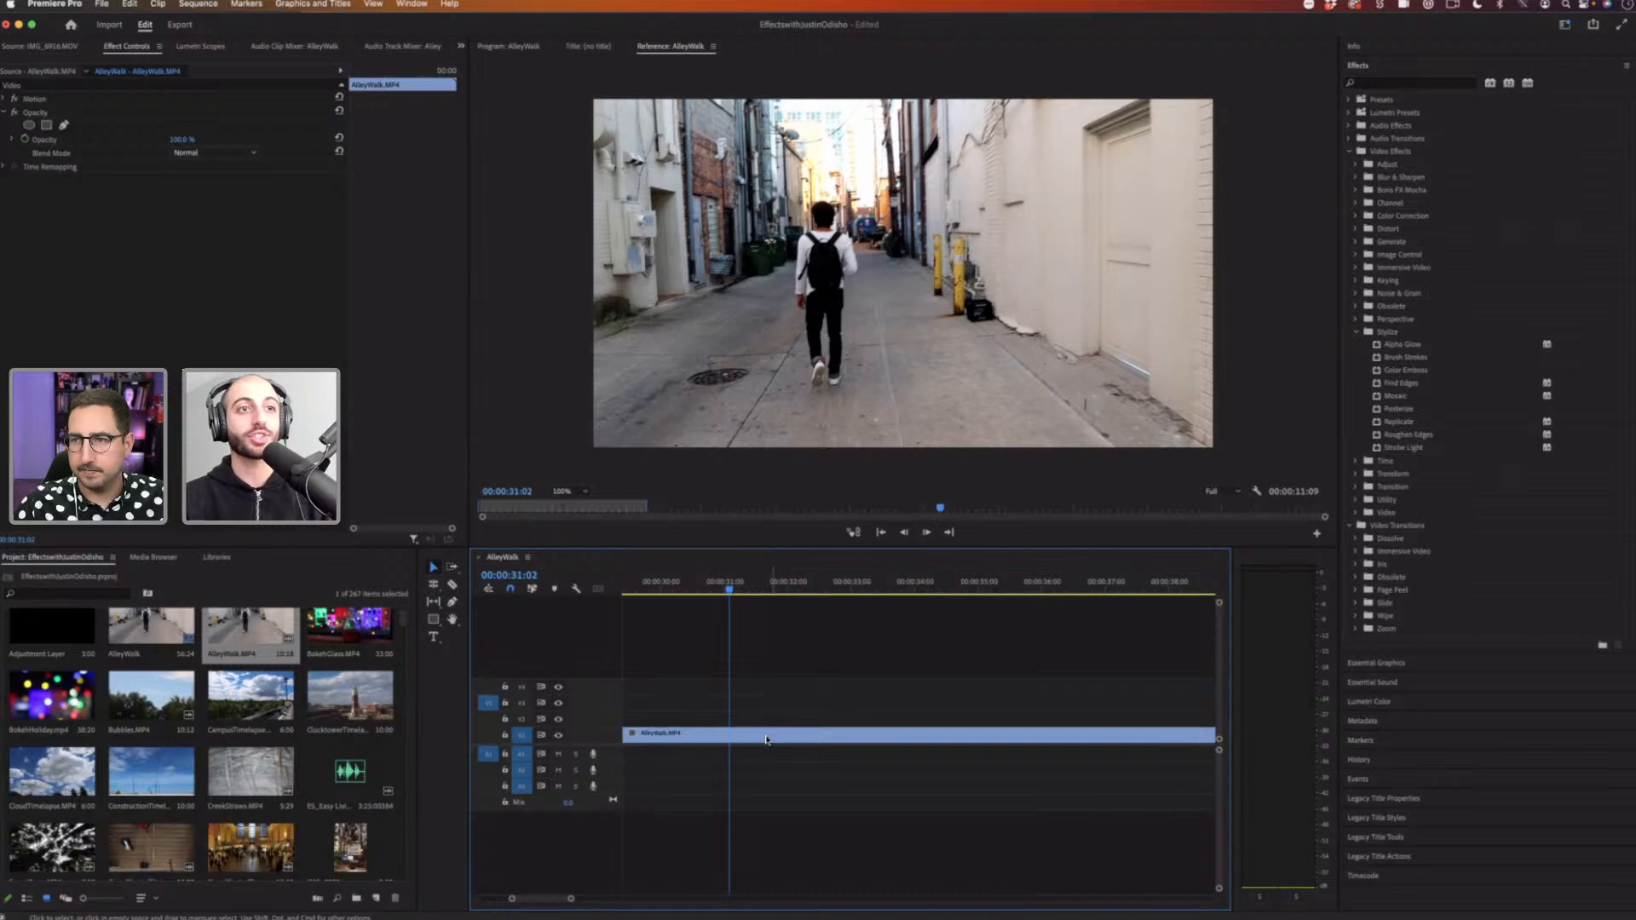
click(765, 739)
drag(774, 727, 769, 723)
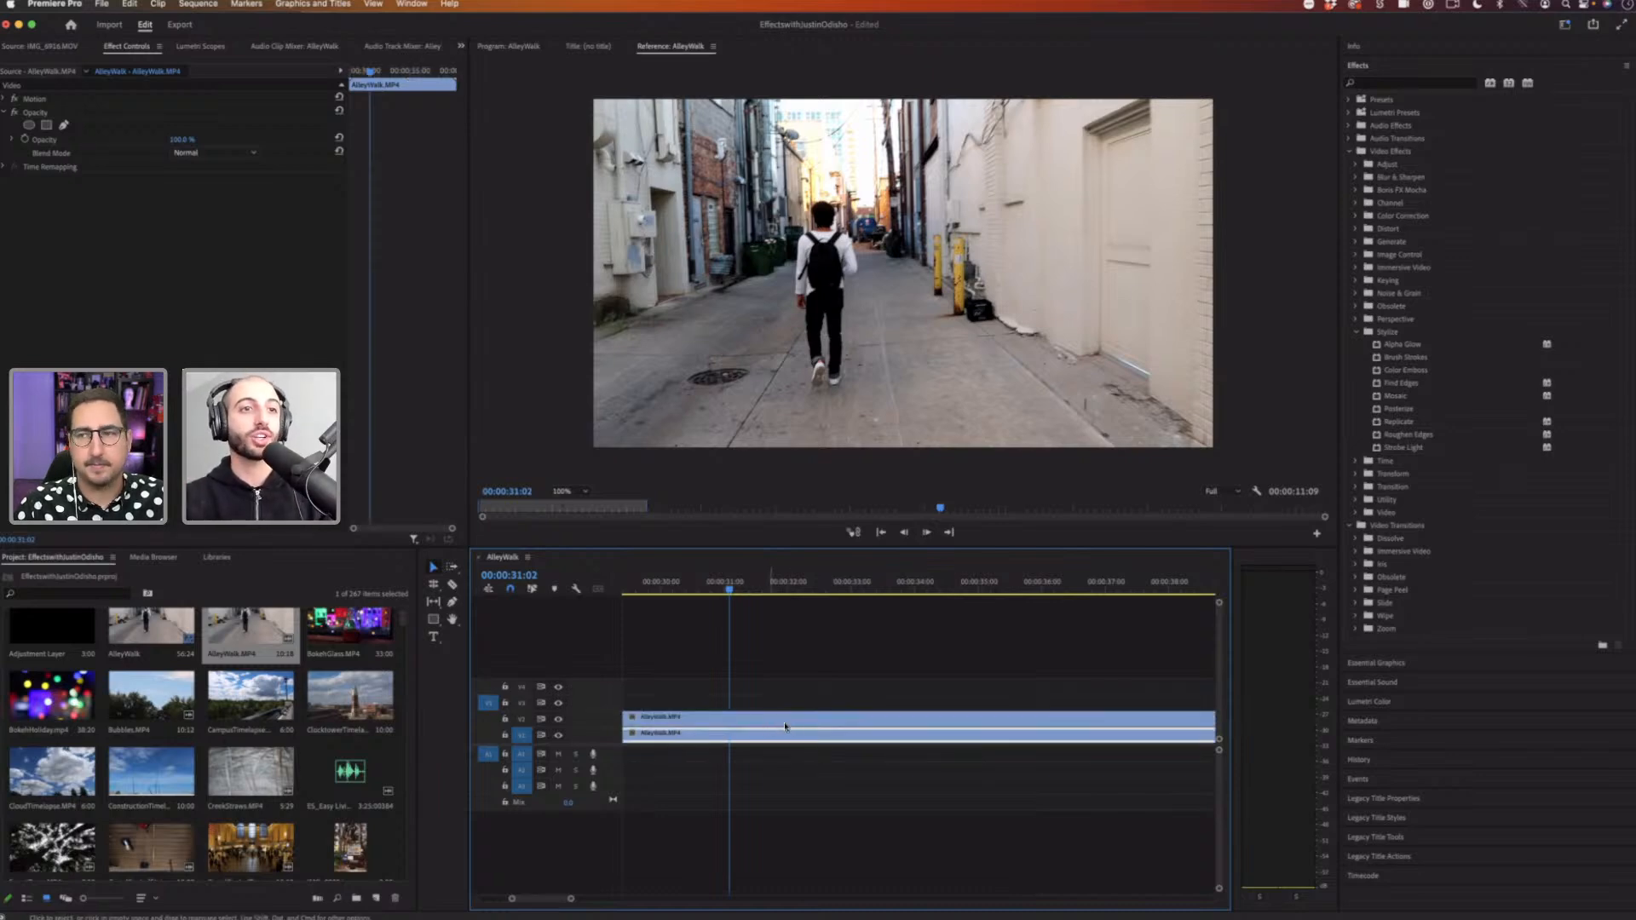
click(791, 724)
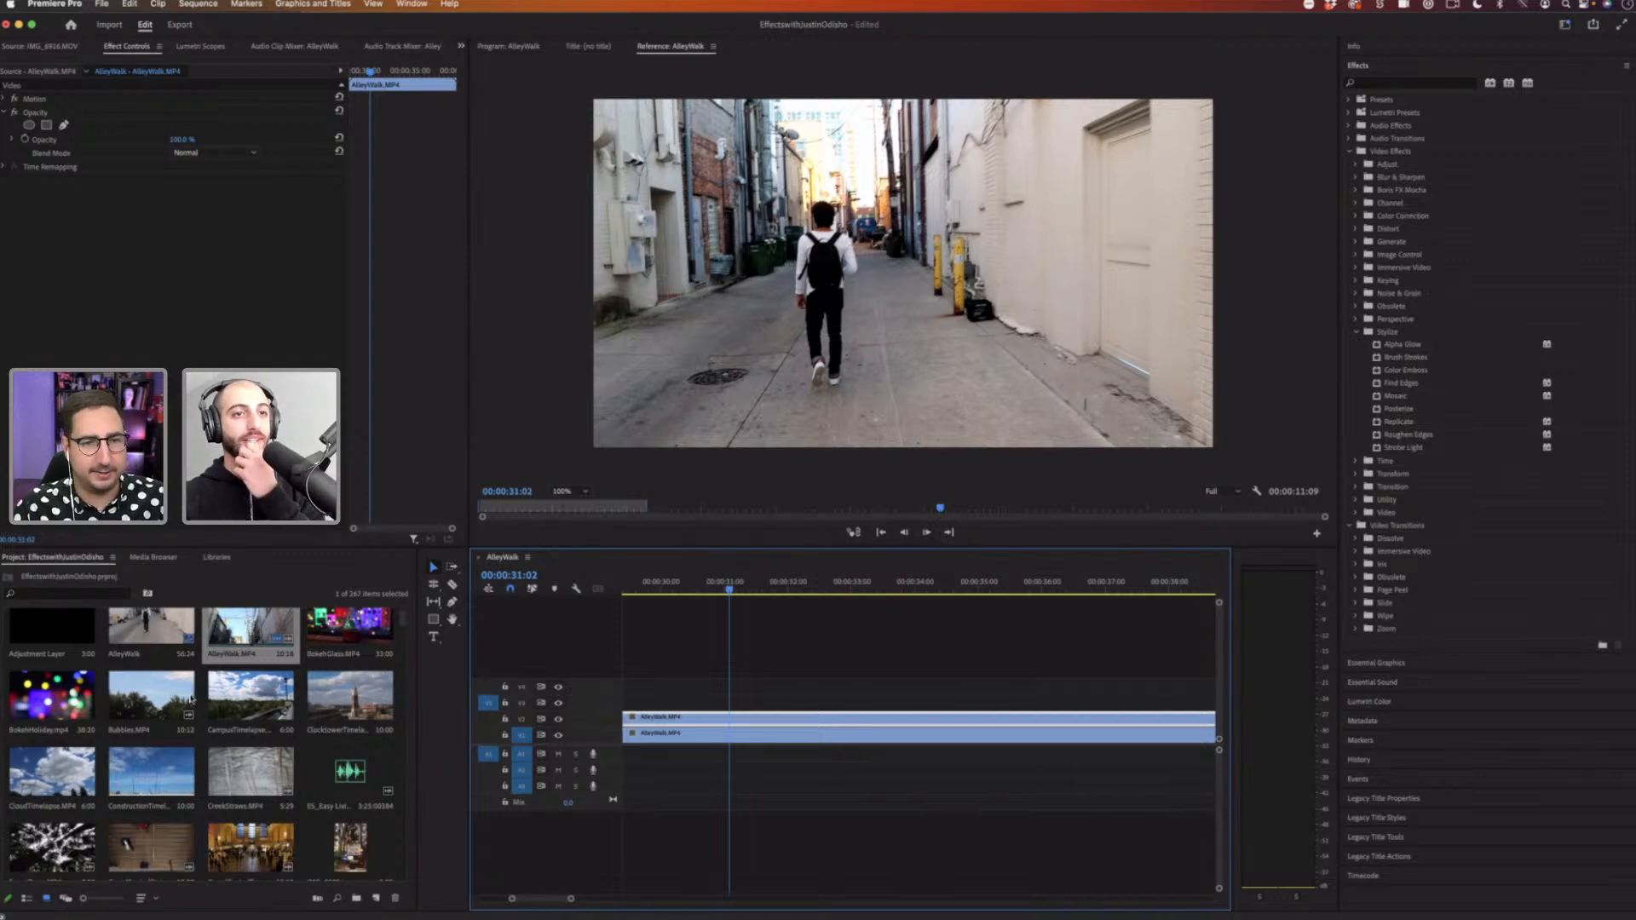
Step: Offset the upper AlleyWalk copy a few frames earlier than the lower copy
mouse_move(570, 898)
mouse_down()
mouse_move(610, 899)
mouse_move(582, 902)
mouse_up()
scroll(873, 754, right, 5)
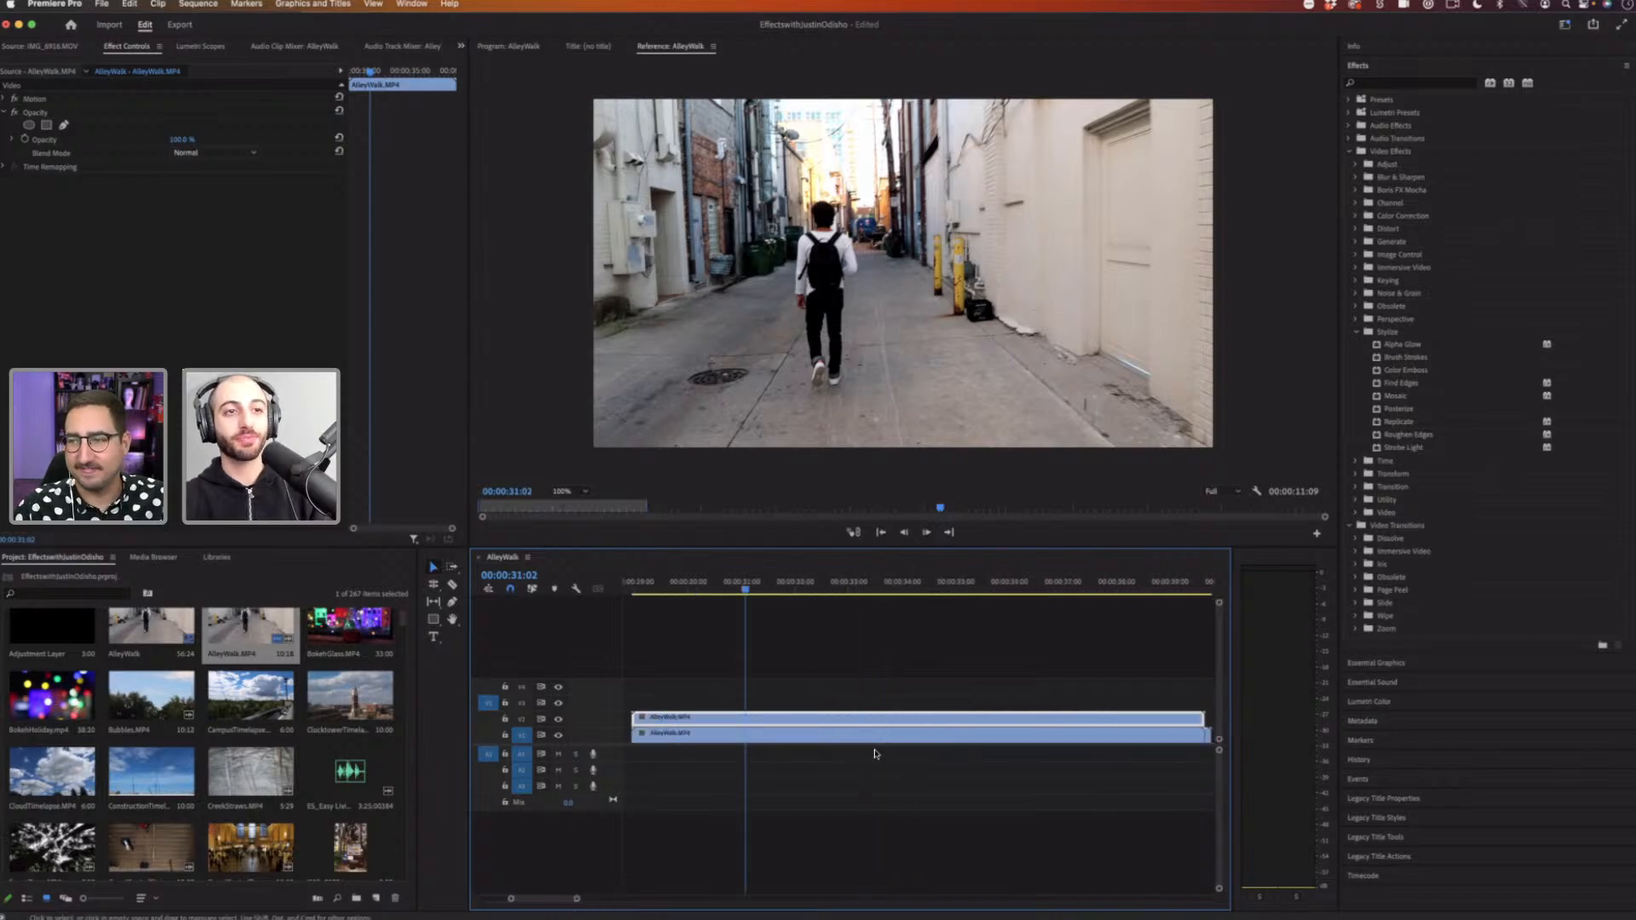
scroll(873, 754, left, 2)
scroll(872, 753, left, 1)
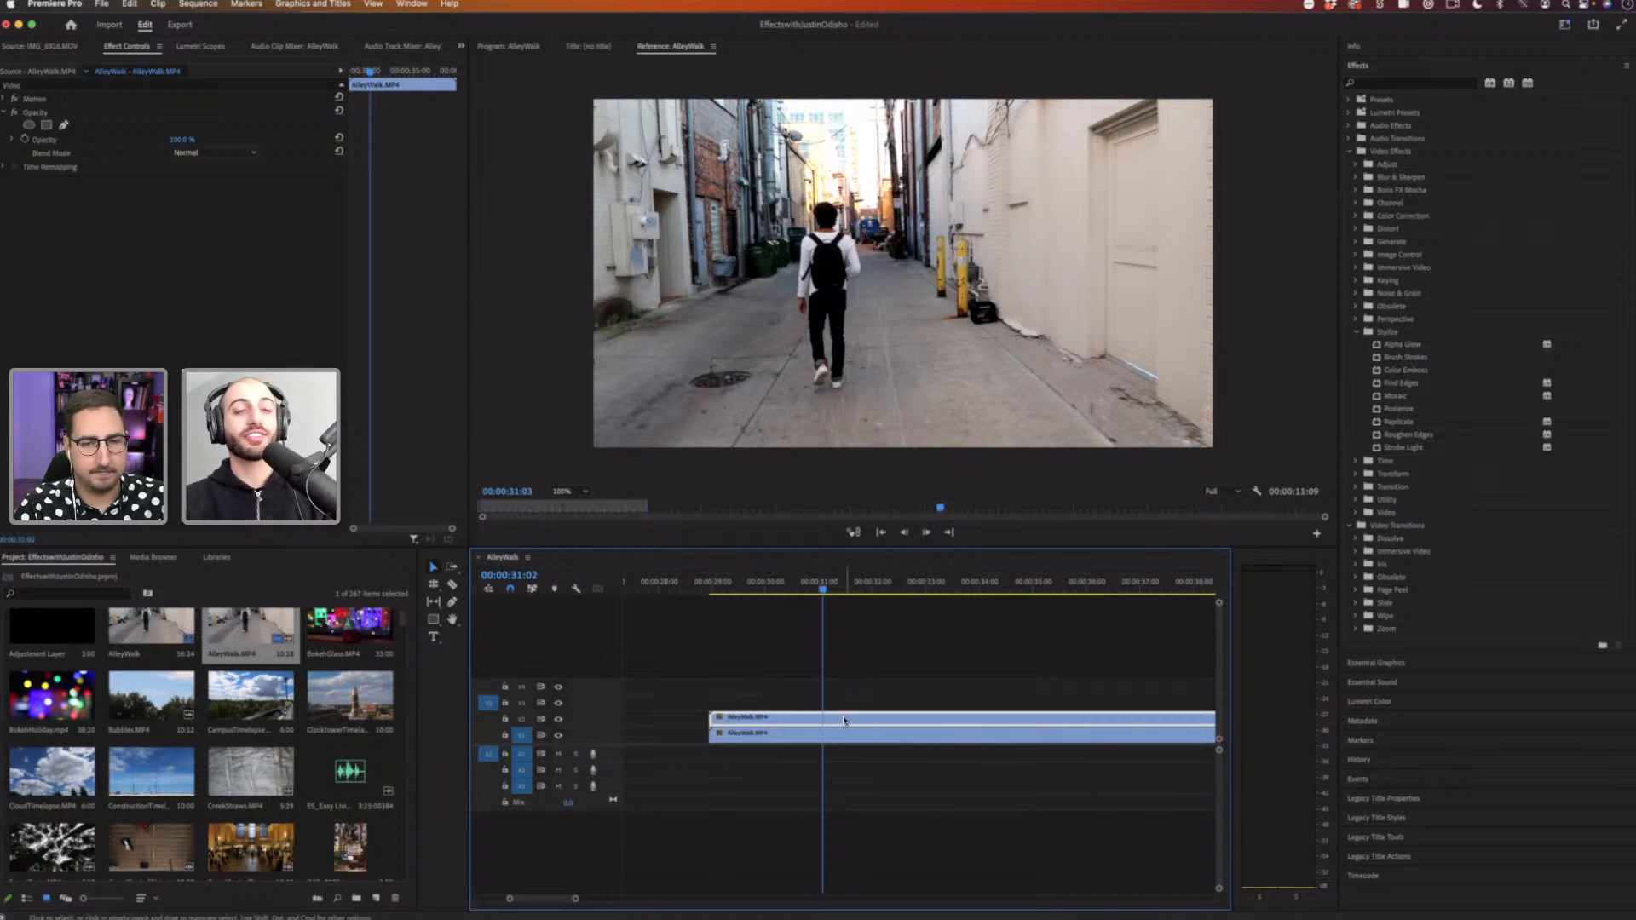
click(1355, 461)
click(1401, 474)
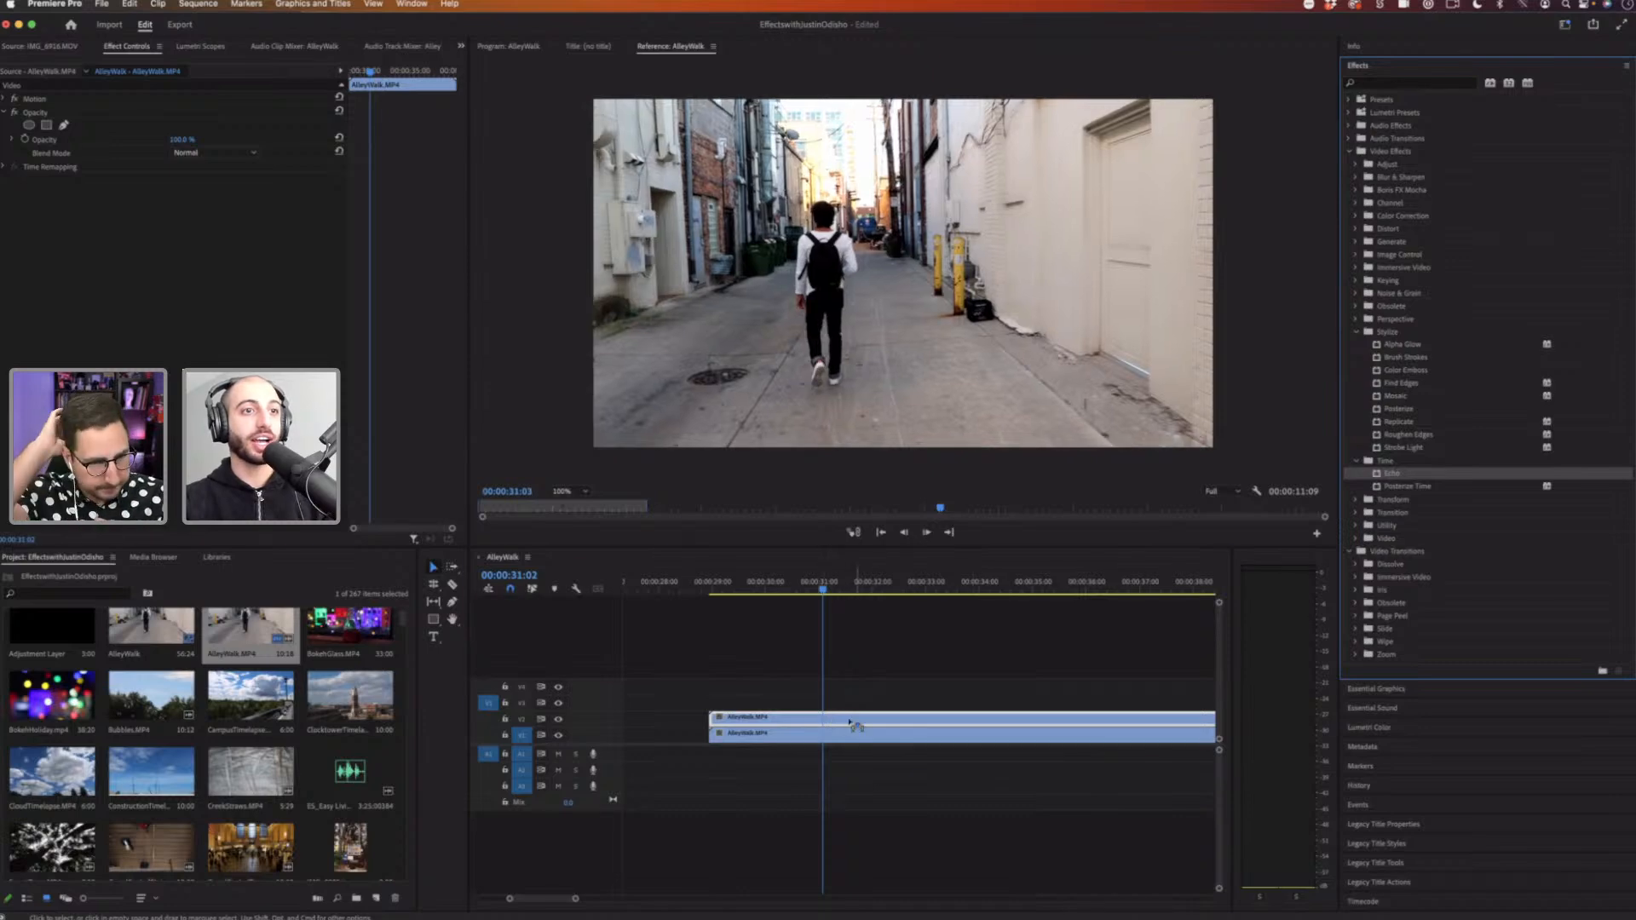
drag(855, 723, 846, 726)
drag(574, 898, 530, 898)
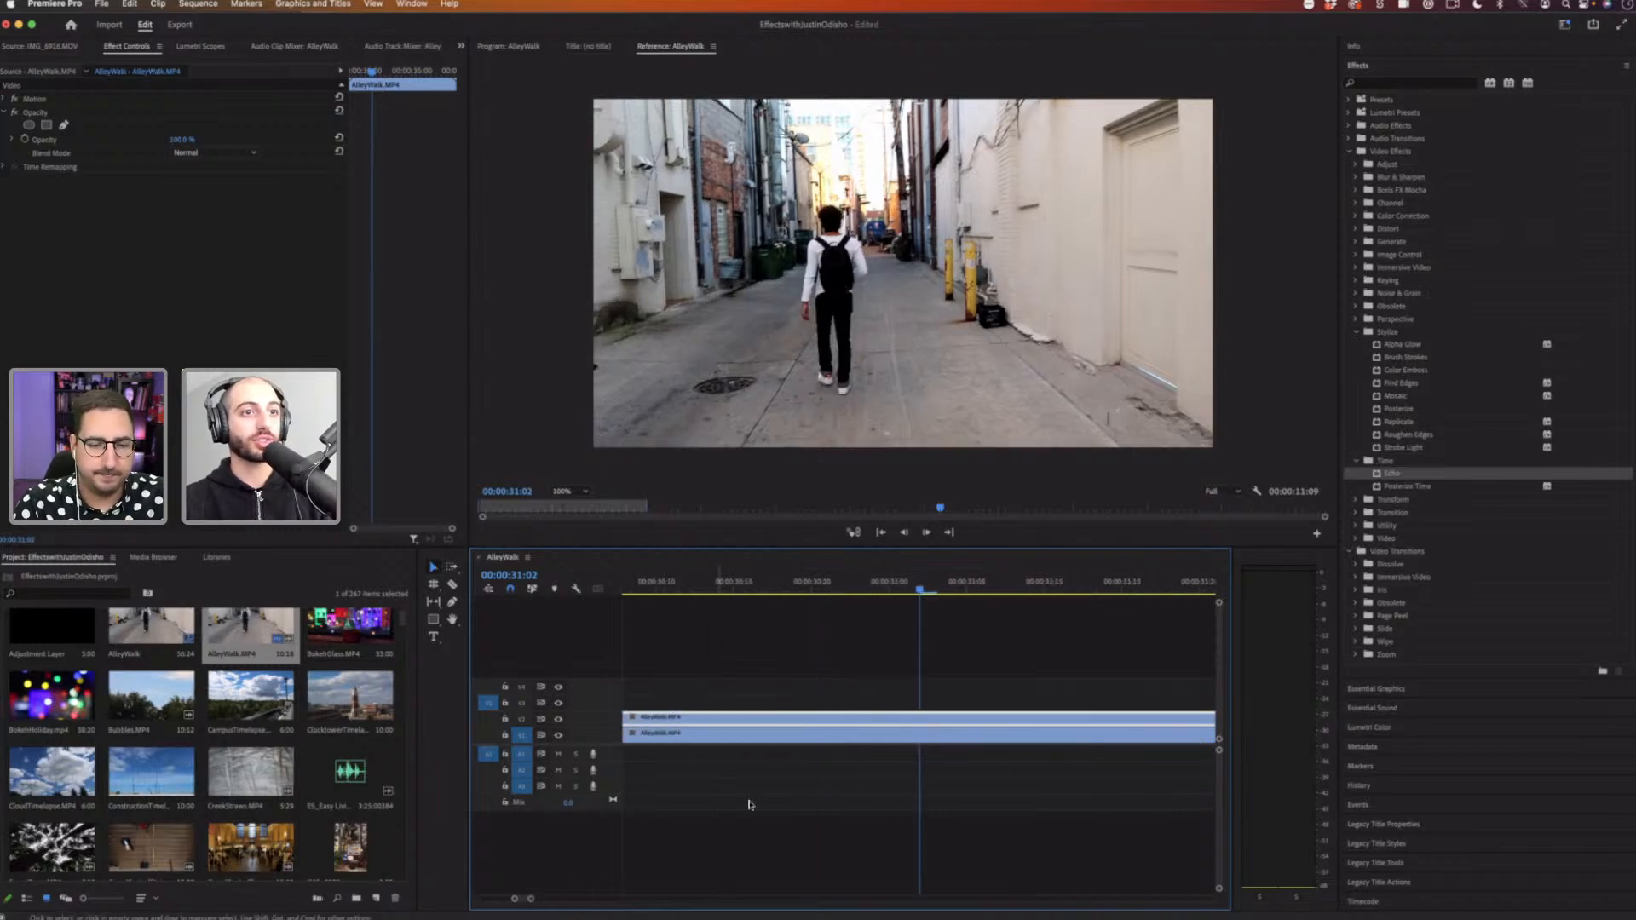
scroll(756, 801, up, 10)
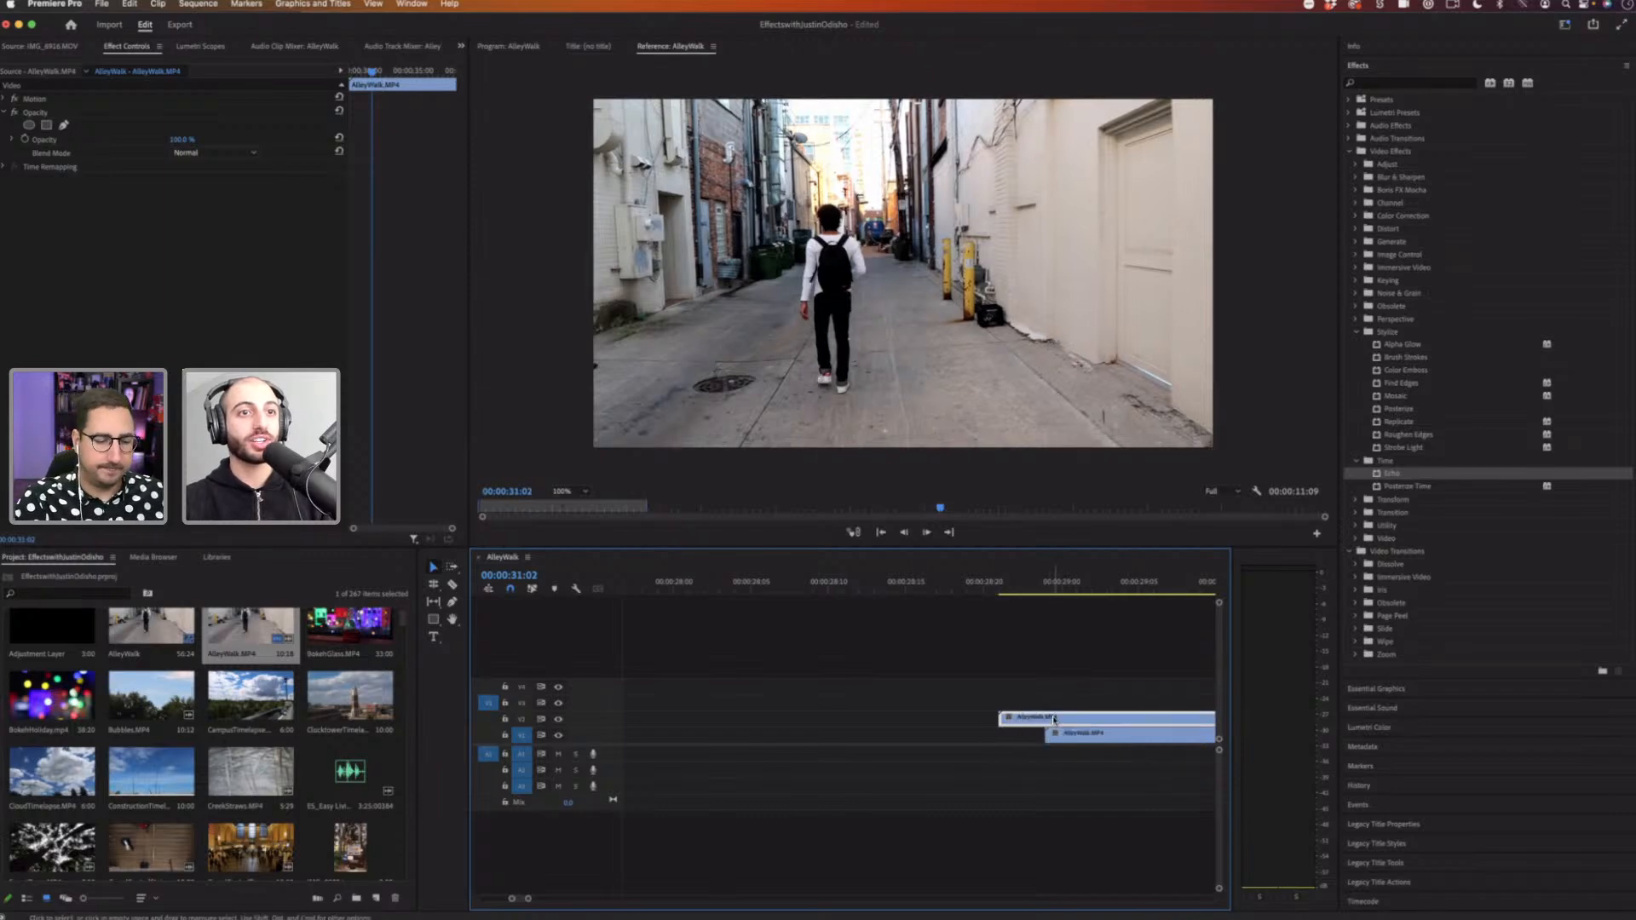
scroll(905, 713, down, 4)
drag(905, 720, 920, 720)
click(882, 581)
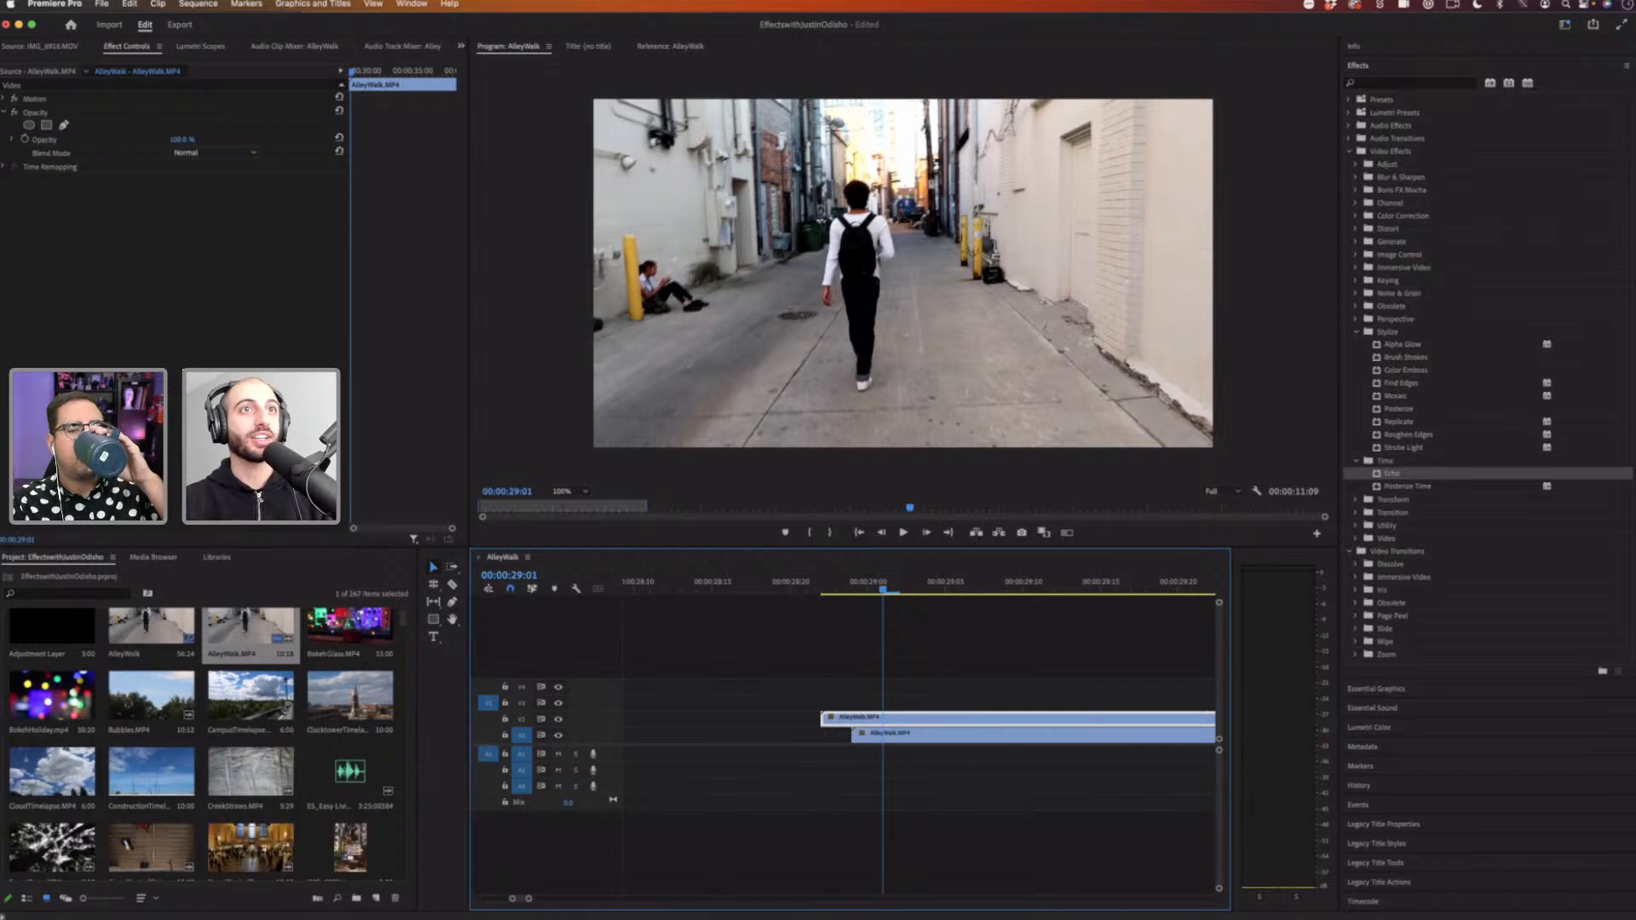
Step: Set the upper copy's opacity to 67.0 % and nudge it slightly earlier still
drag(191, 139, 160, 139)
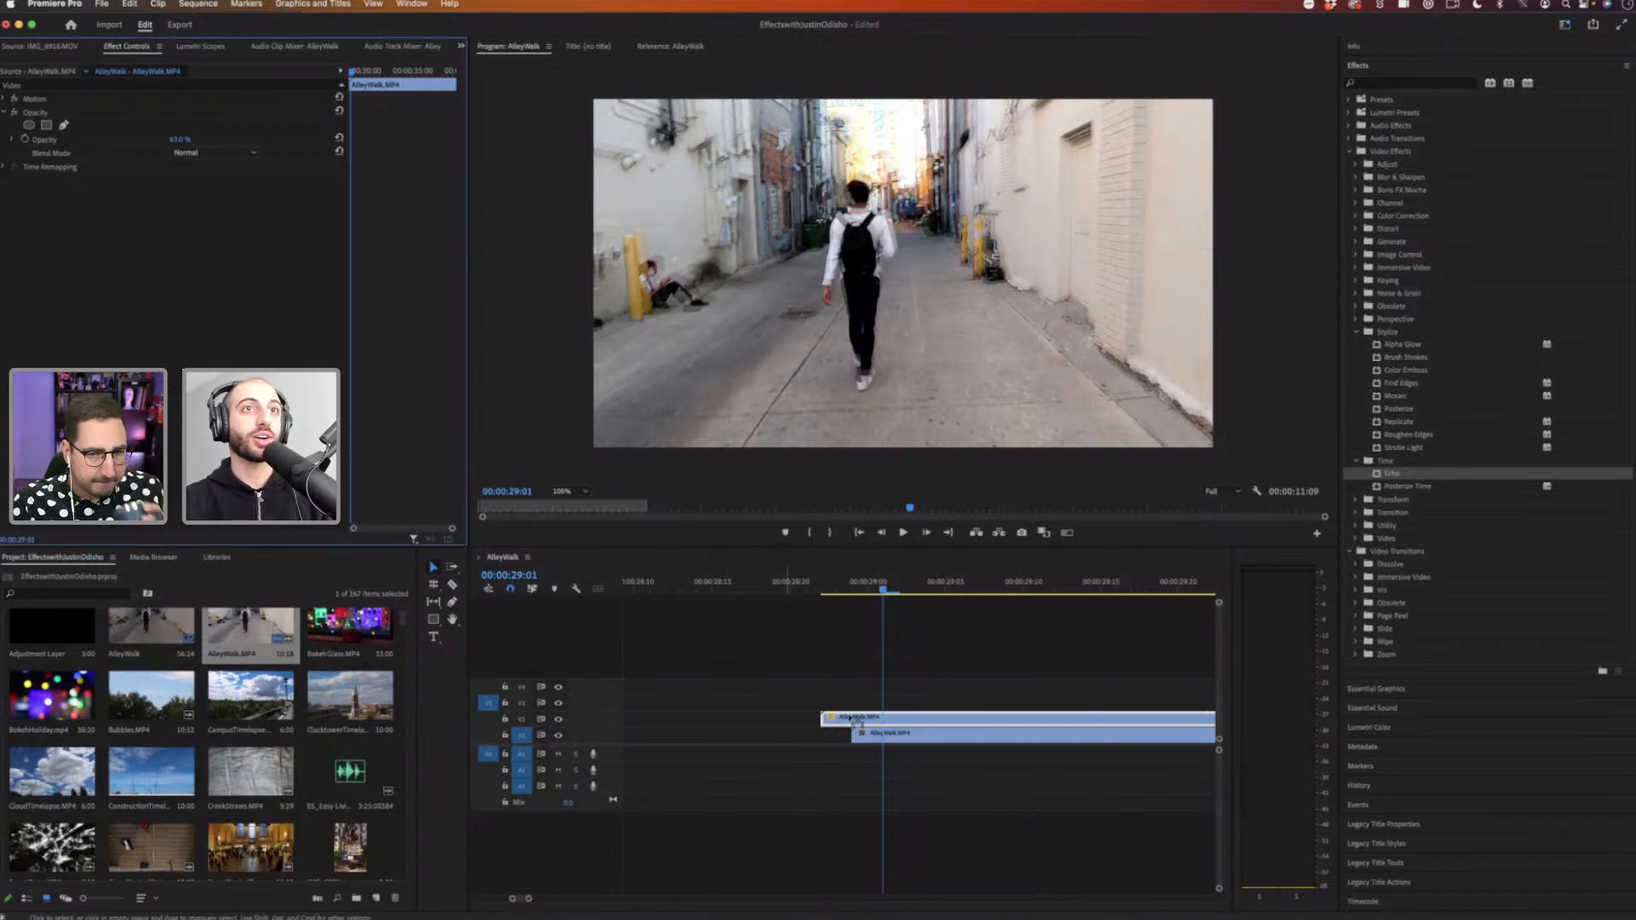
drag(878, 718, 847, 720)
Step: Preview the ghosting effect from the two offset AlleyWalk copies
click(794, 587)
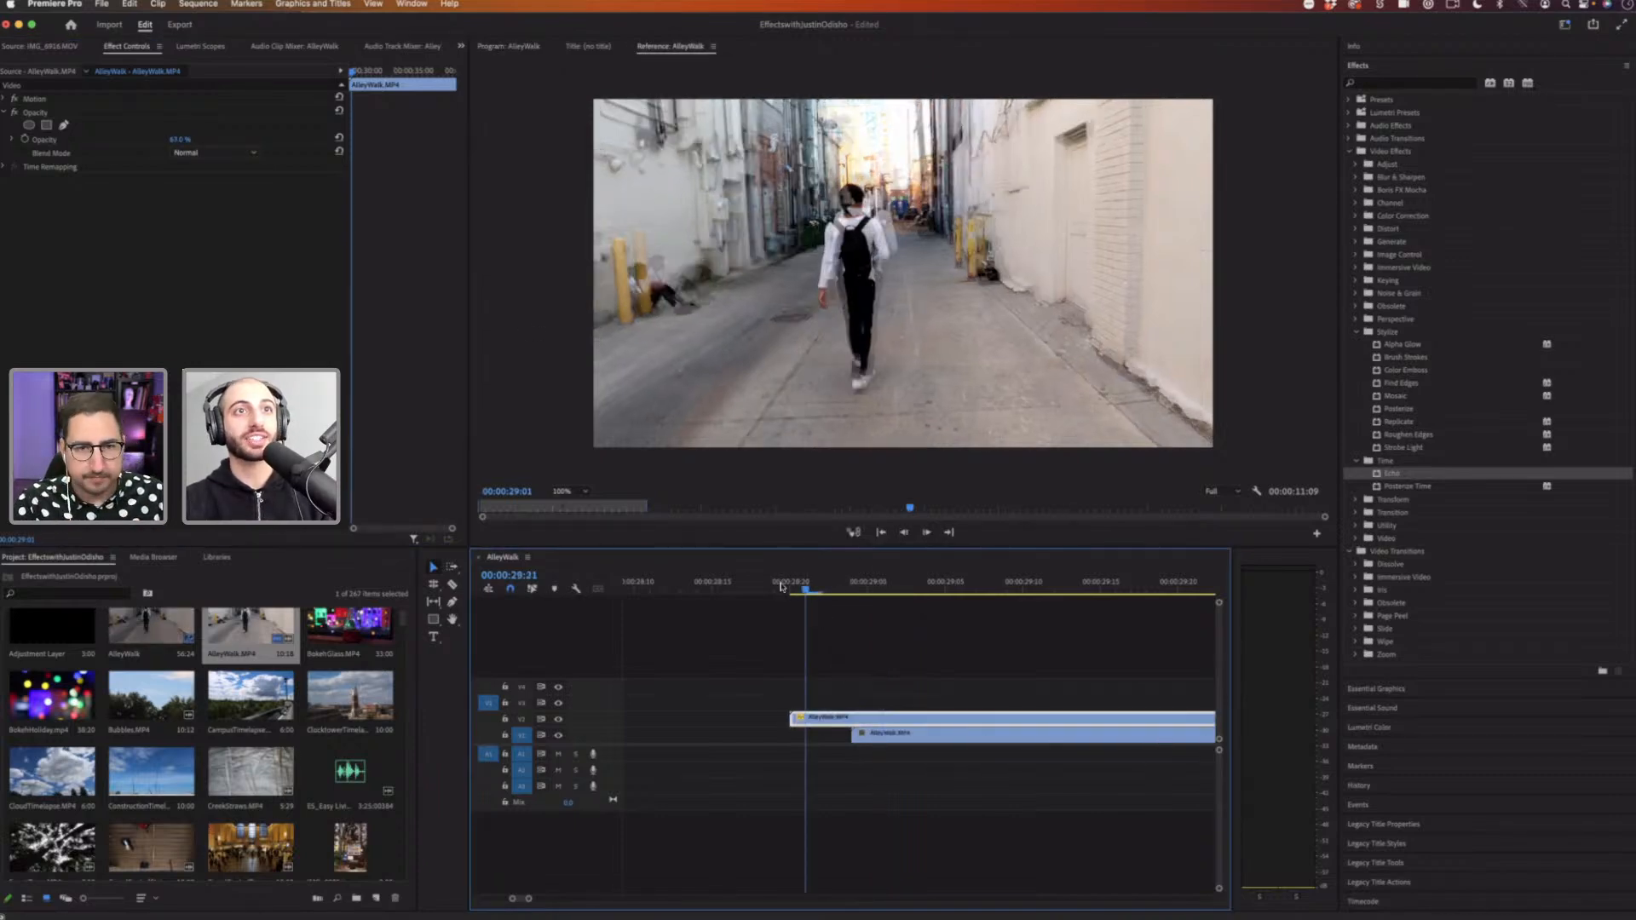
key(space)
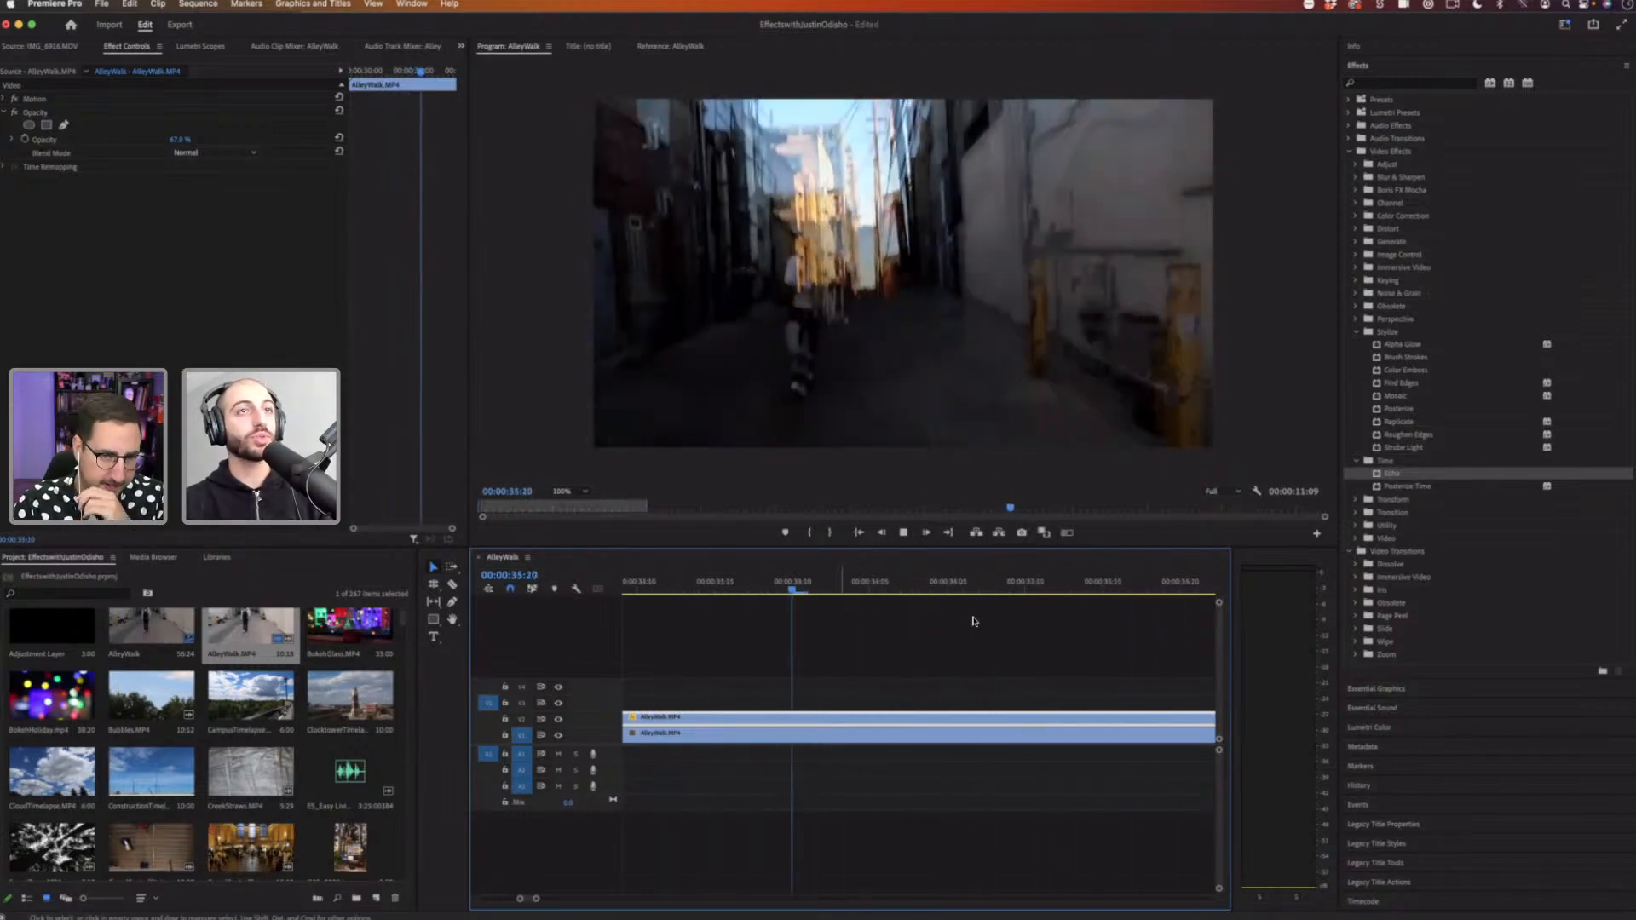
key(space)
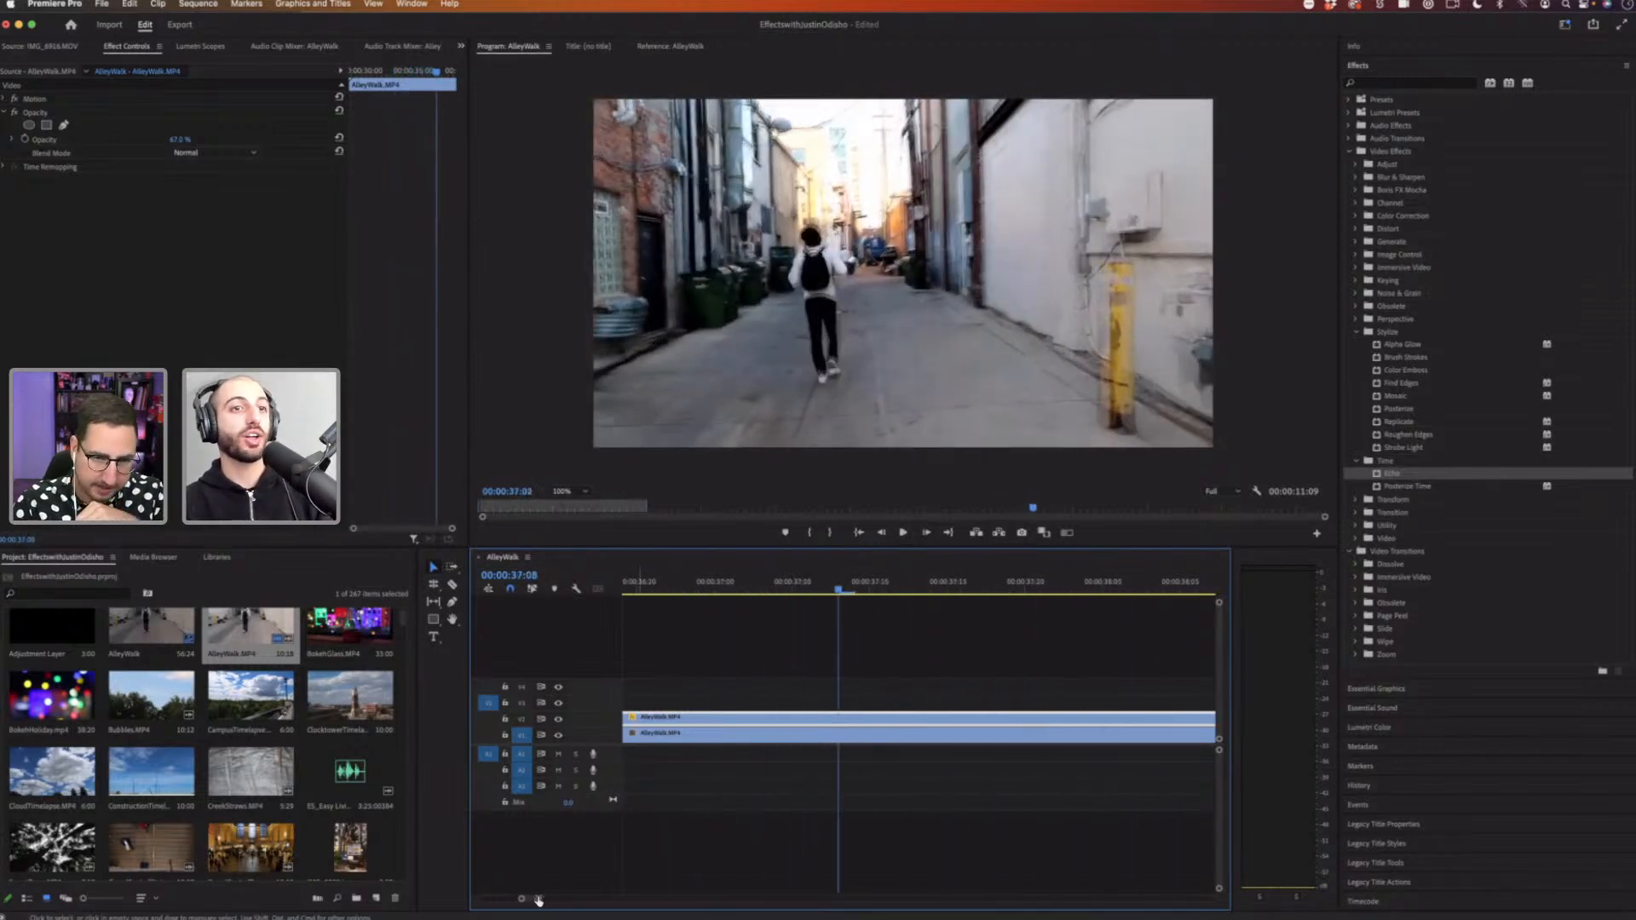
Step: Lower the upper AlleyWalk copy's opacity to 51.0 %
drag(537, 898, 599, 898)
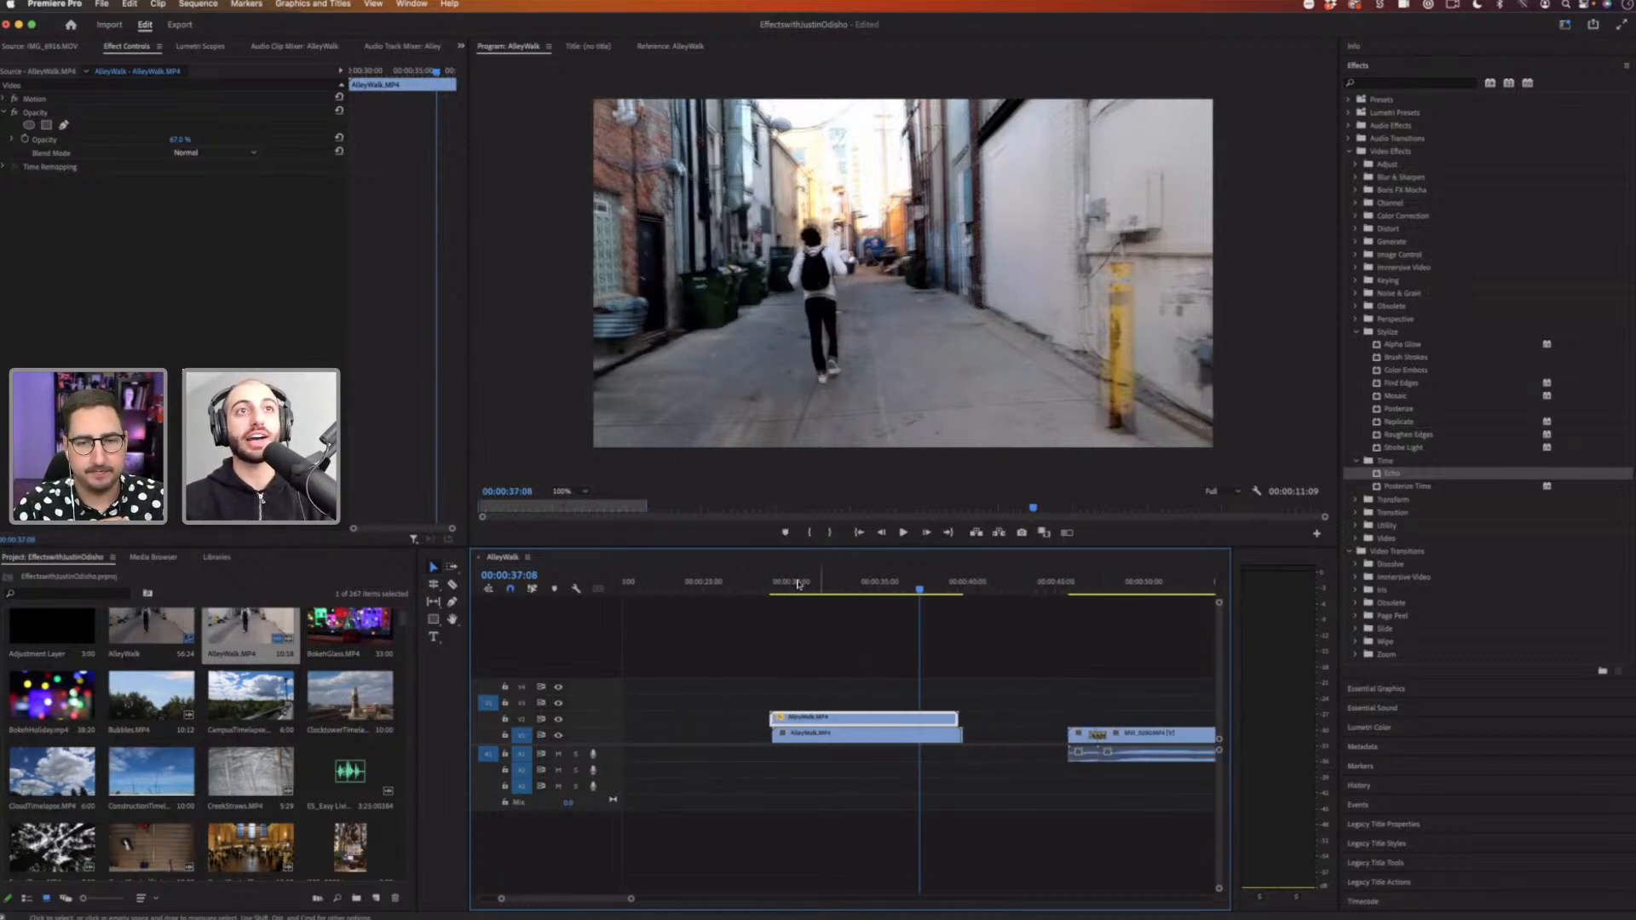
mouse_move(811, 582)
mouse_down()
mouse_move(771, 585)
mouse_move(789, 584)
mouse_up()
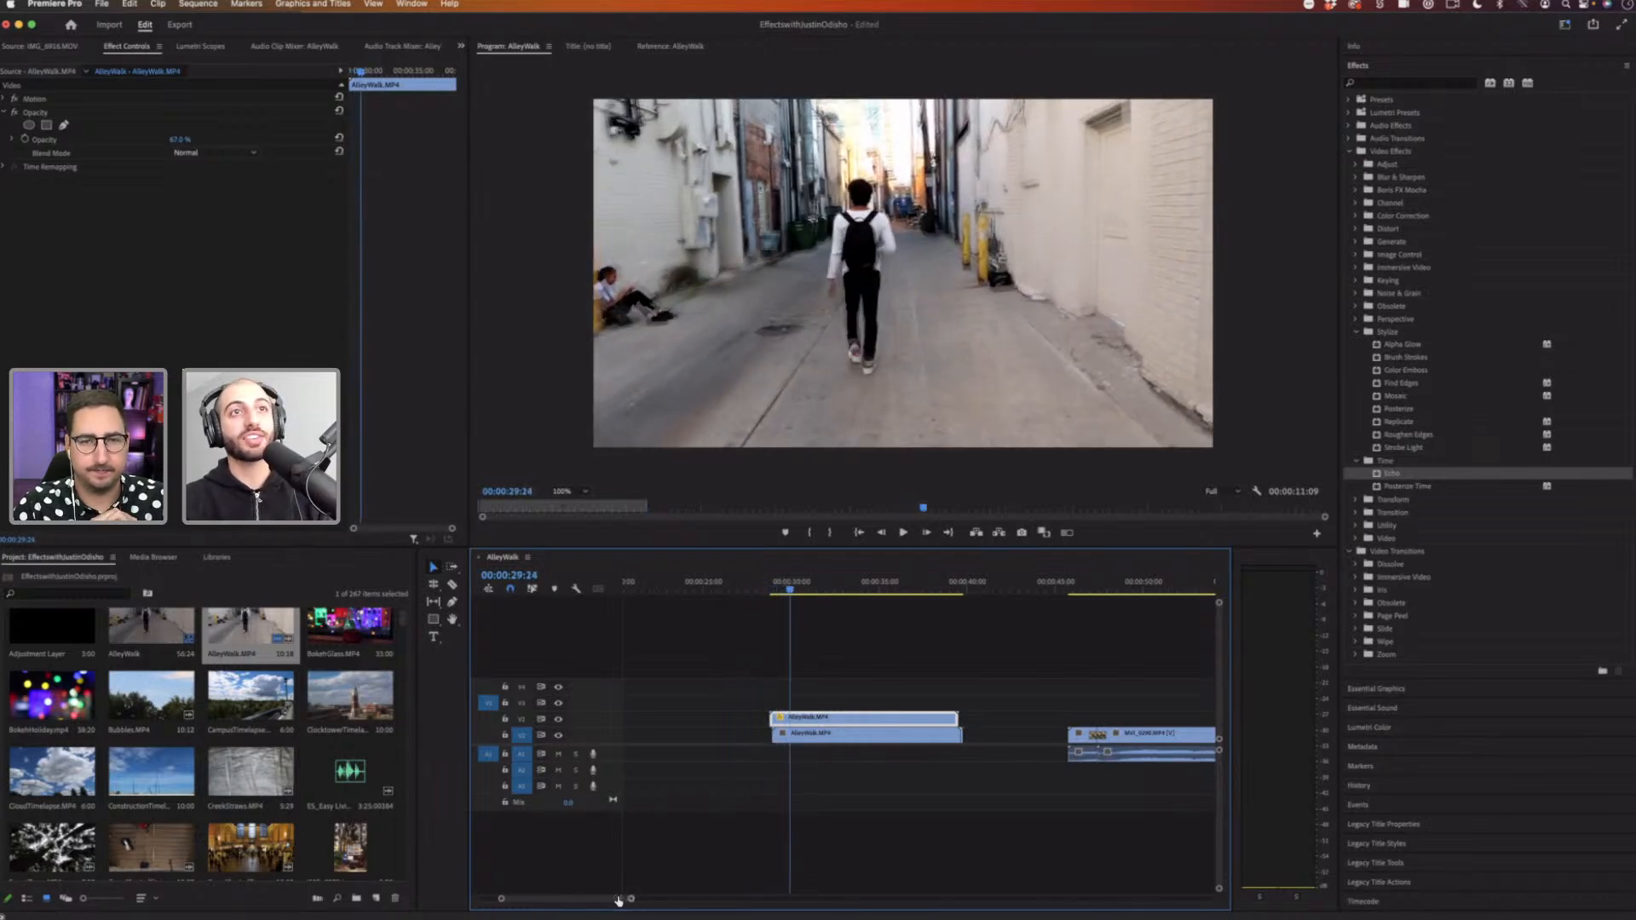
drag(619, 901, 595, 901)
scroll(774, 770, right, 3)
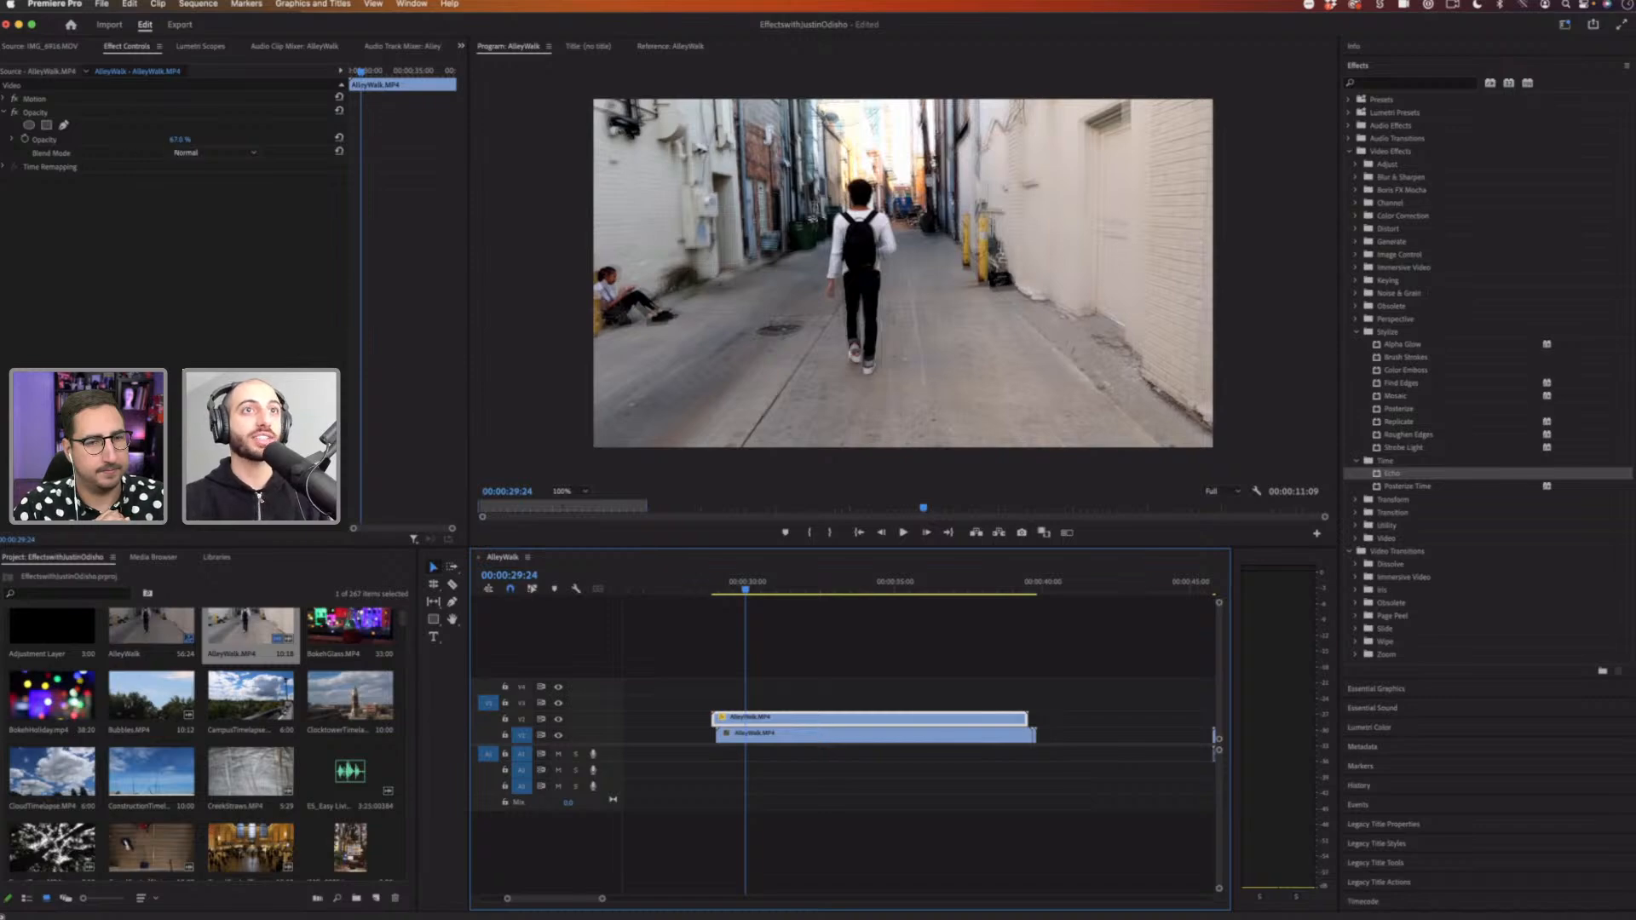
drag(180, 139, 146, 139)
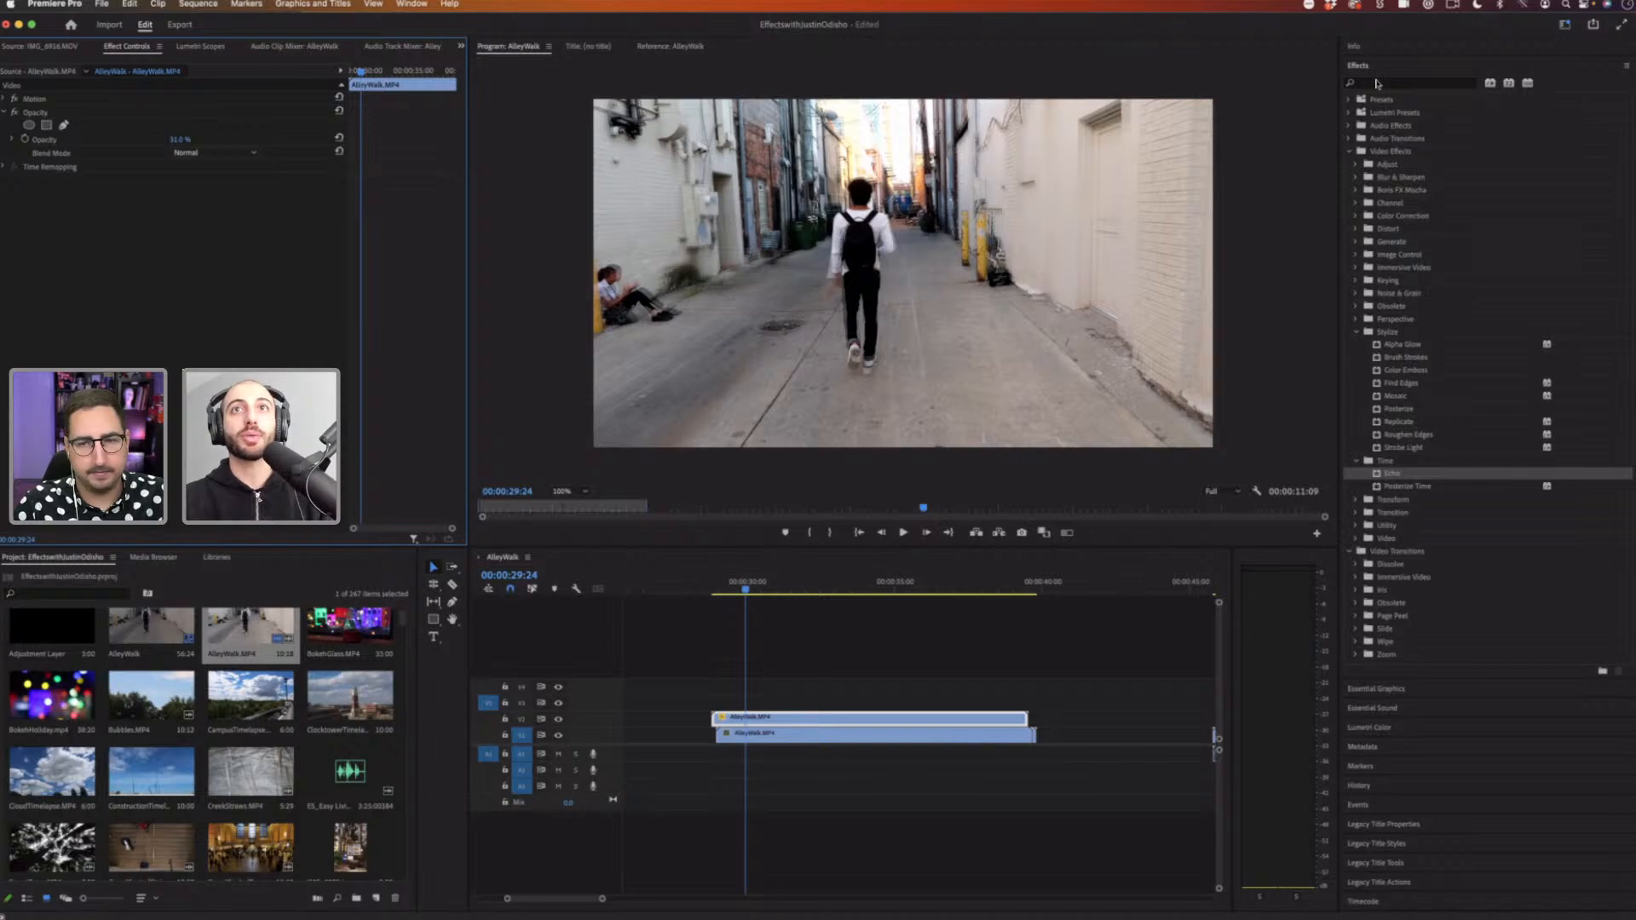
Step: Search the effects for blur, apply Gaussian Blur to the upper AlleyWalk copy and raise its blurriness
click(1373, 83)
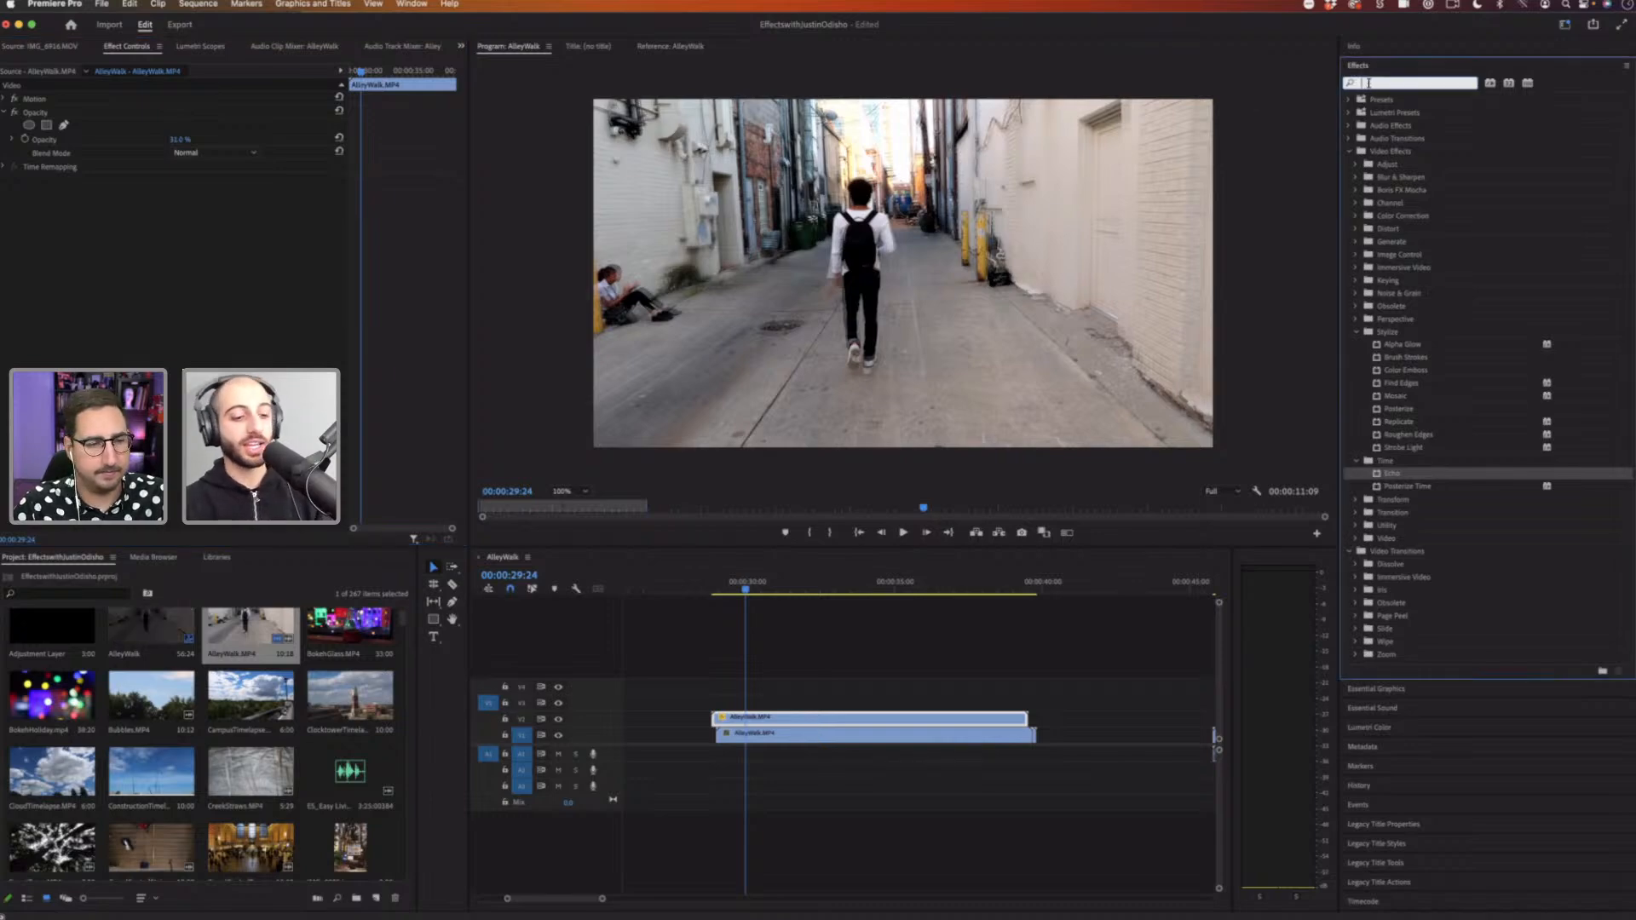
text(blur)
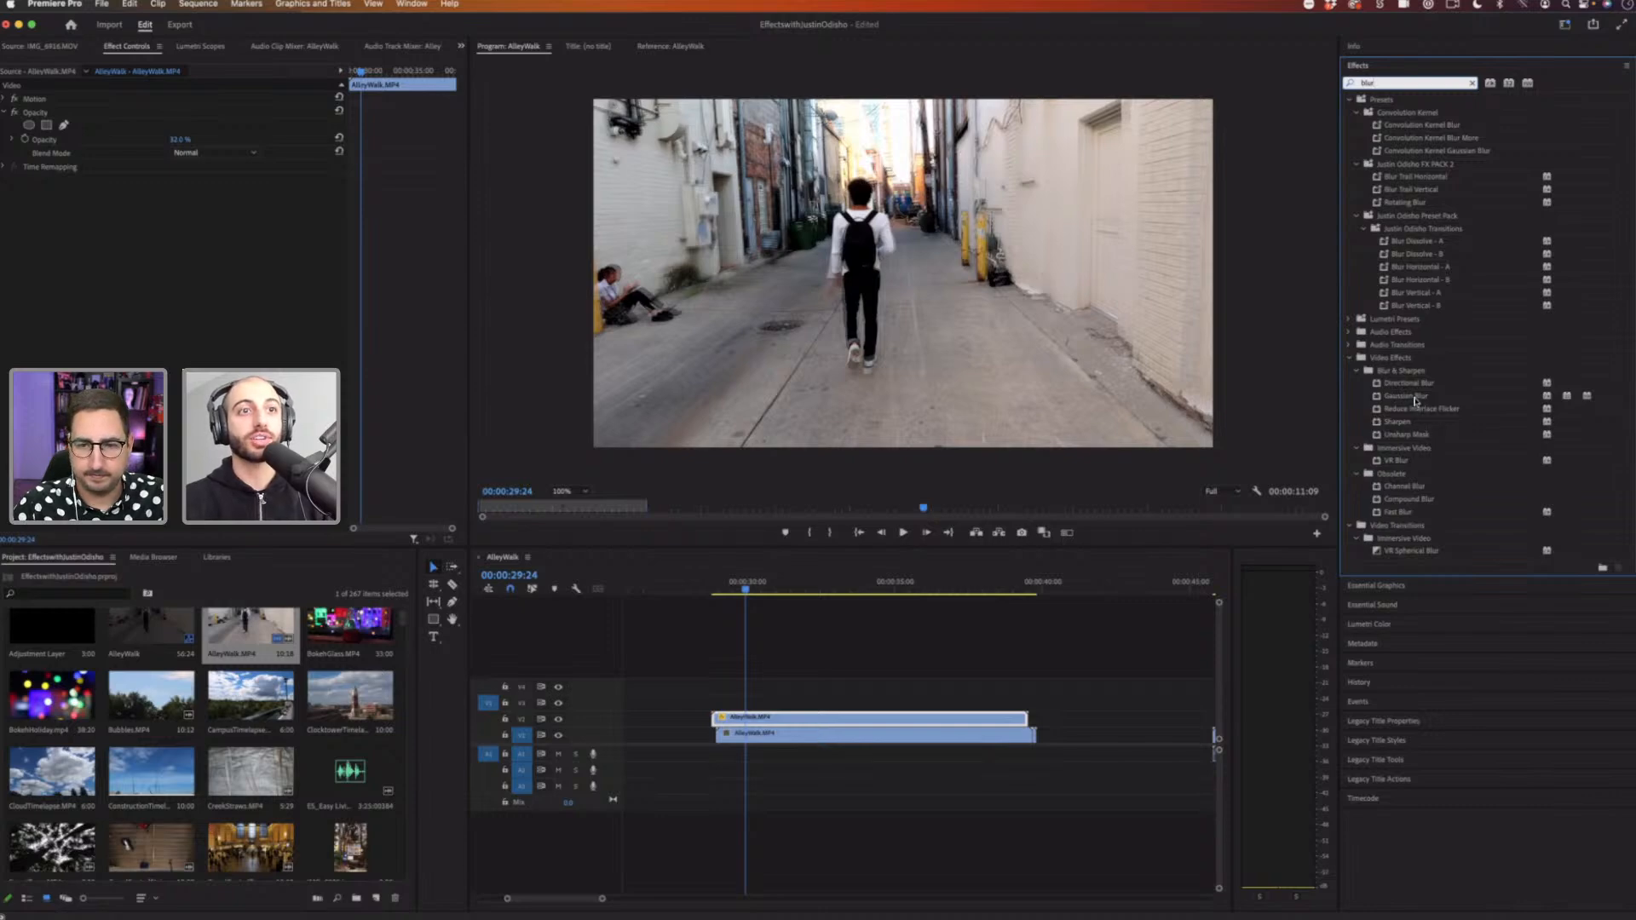
drag(763, 704, 771, 720)
drag(177, 208, 187, 207)
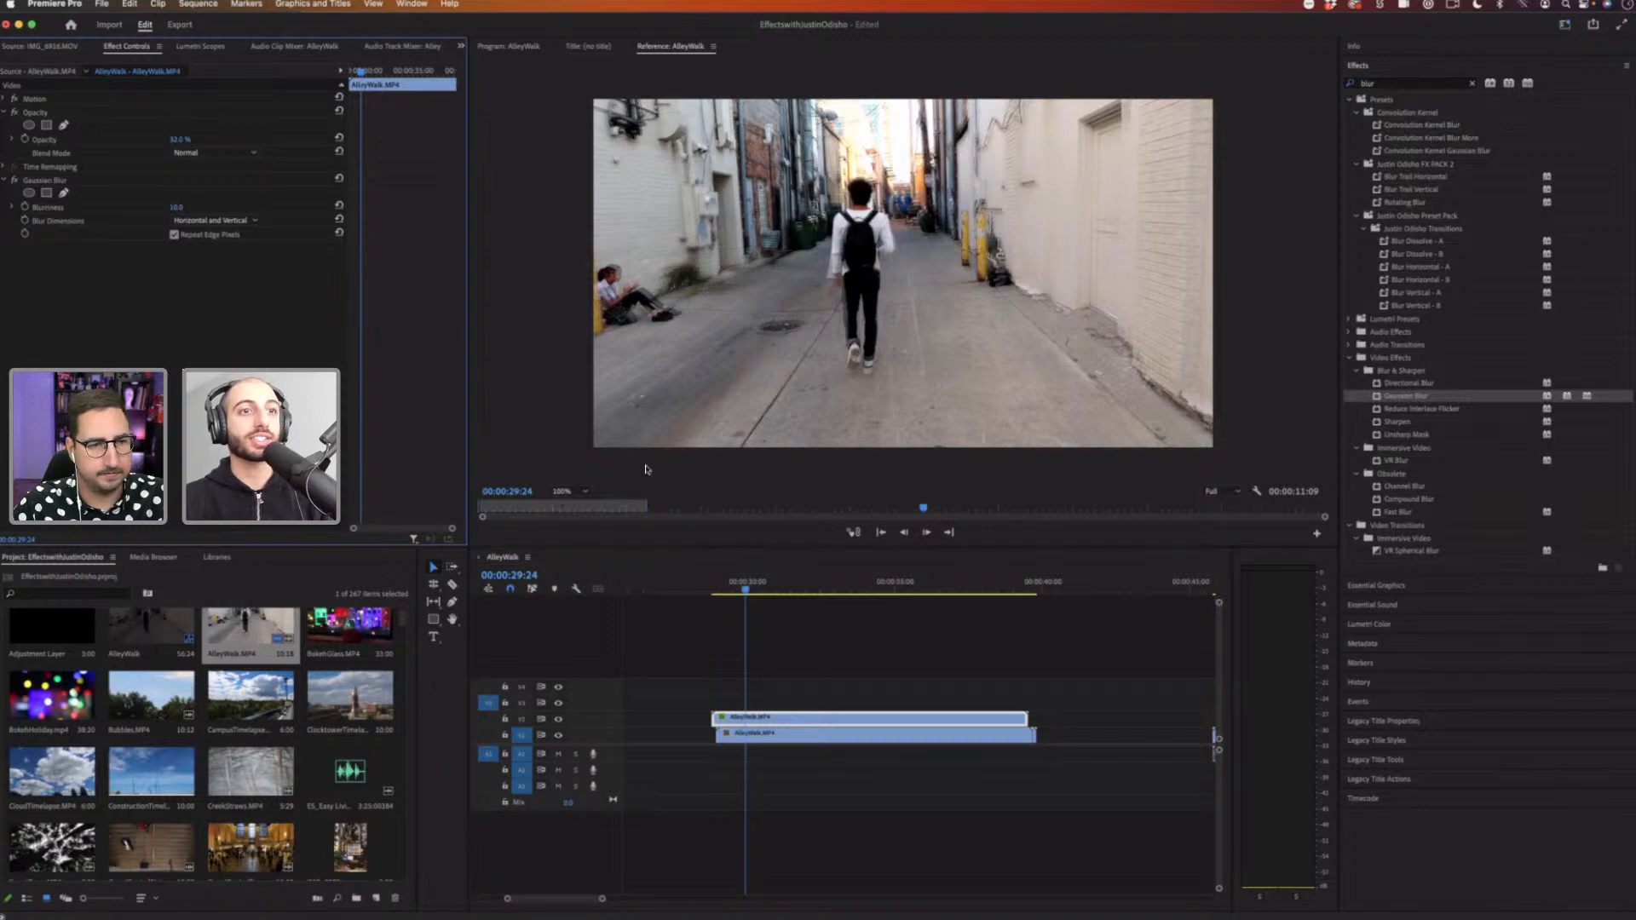
drag(749, 721, 751, 721)
drag(736, 597, 726, 588)
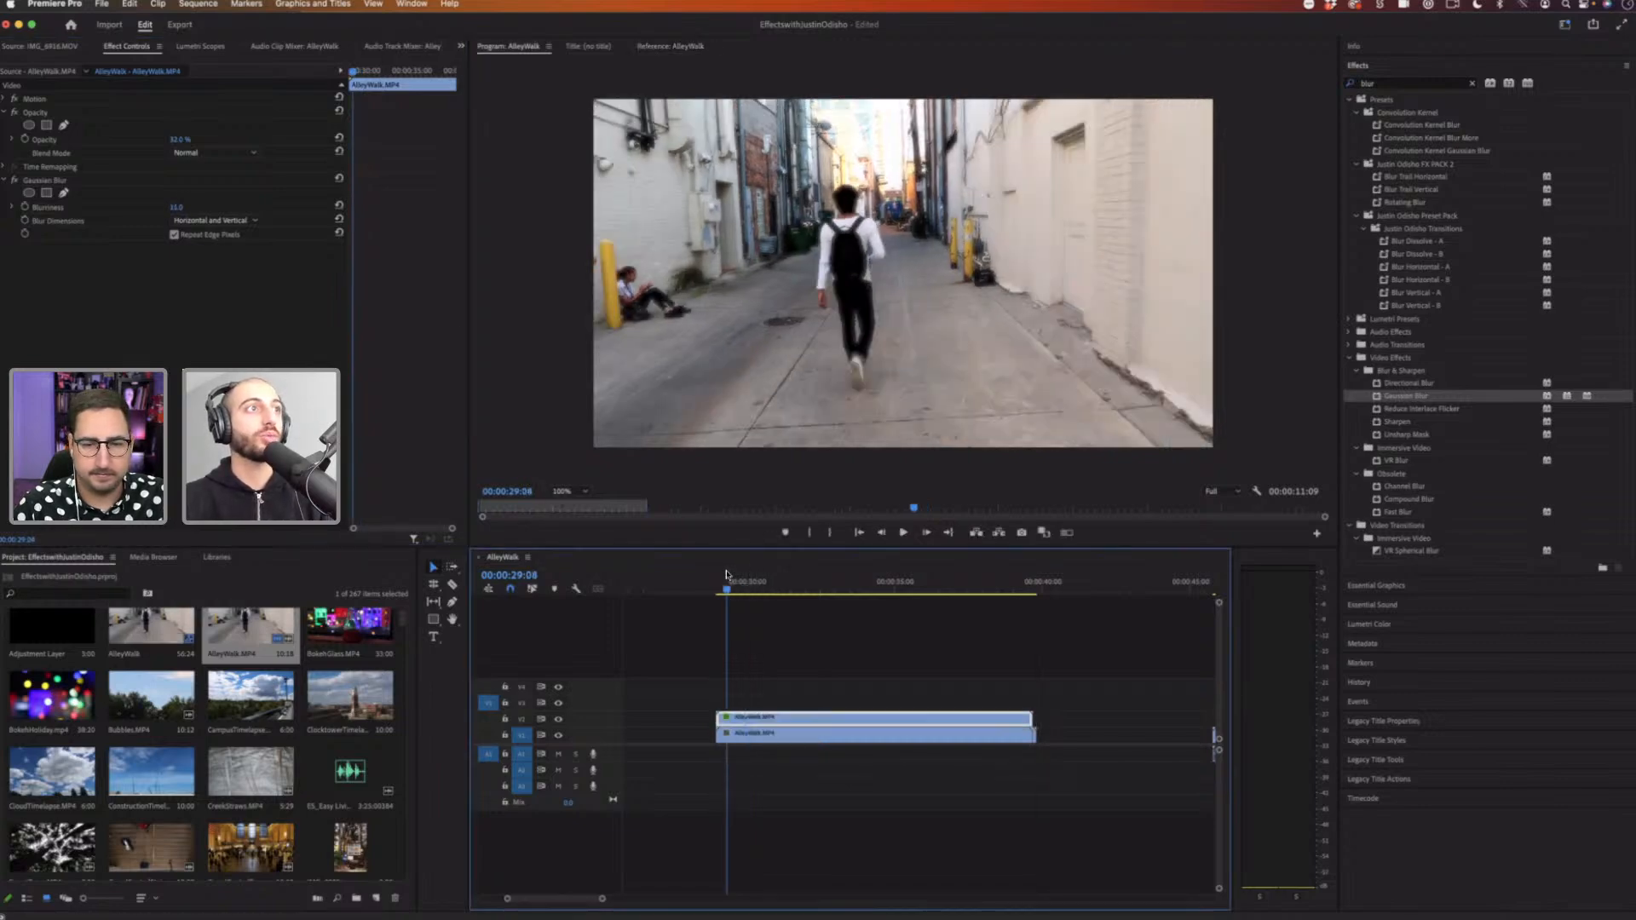
drag(177, 207, 188, 209)
Step: Play the sequence and switch the upper copy's blend mode to Screen
key(space)
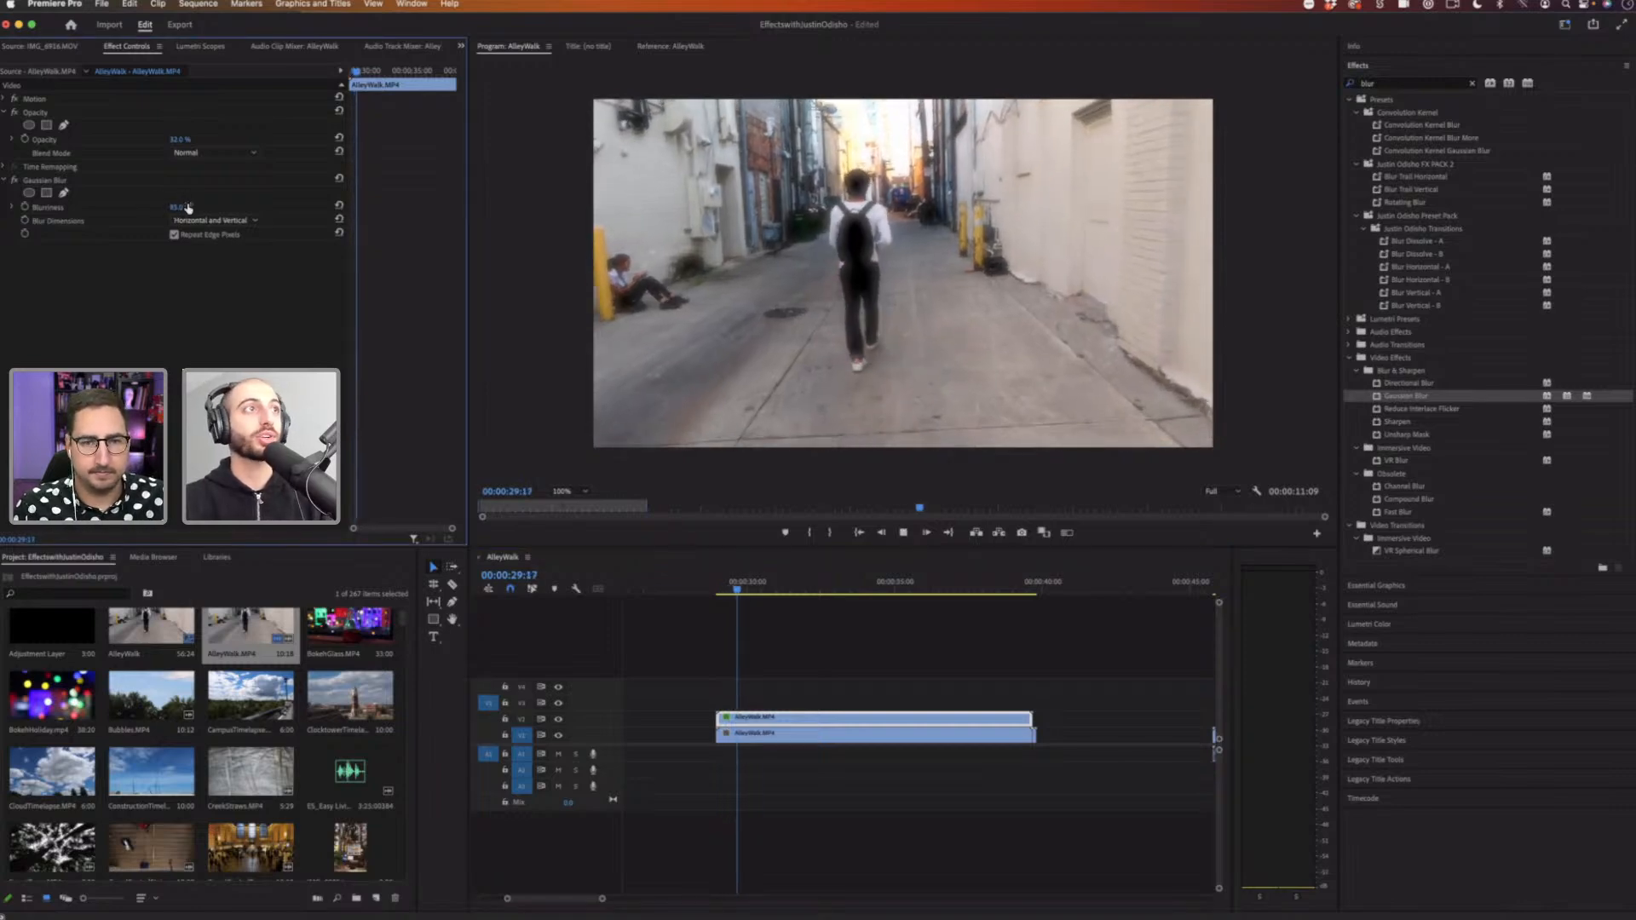
click(206, 152)
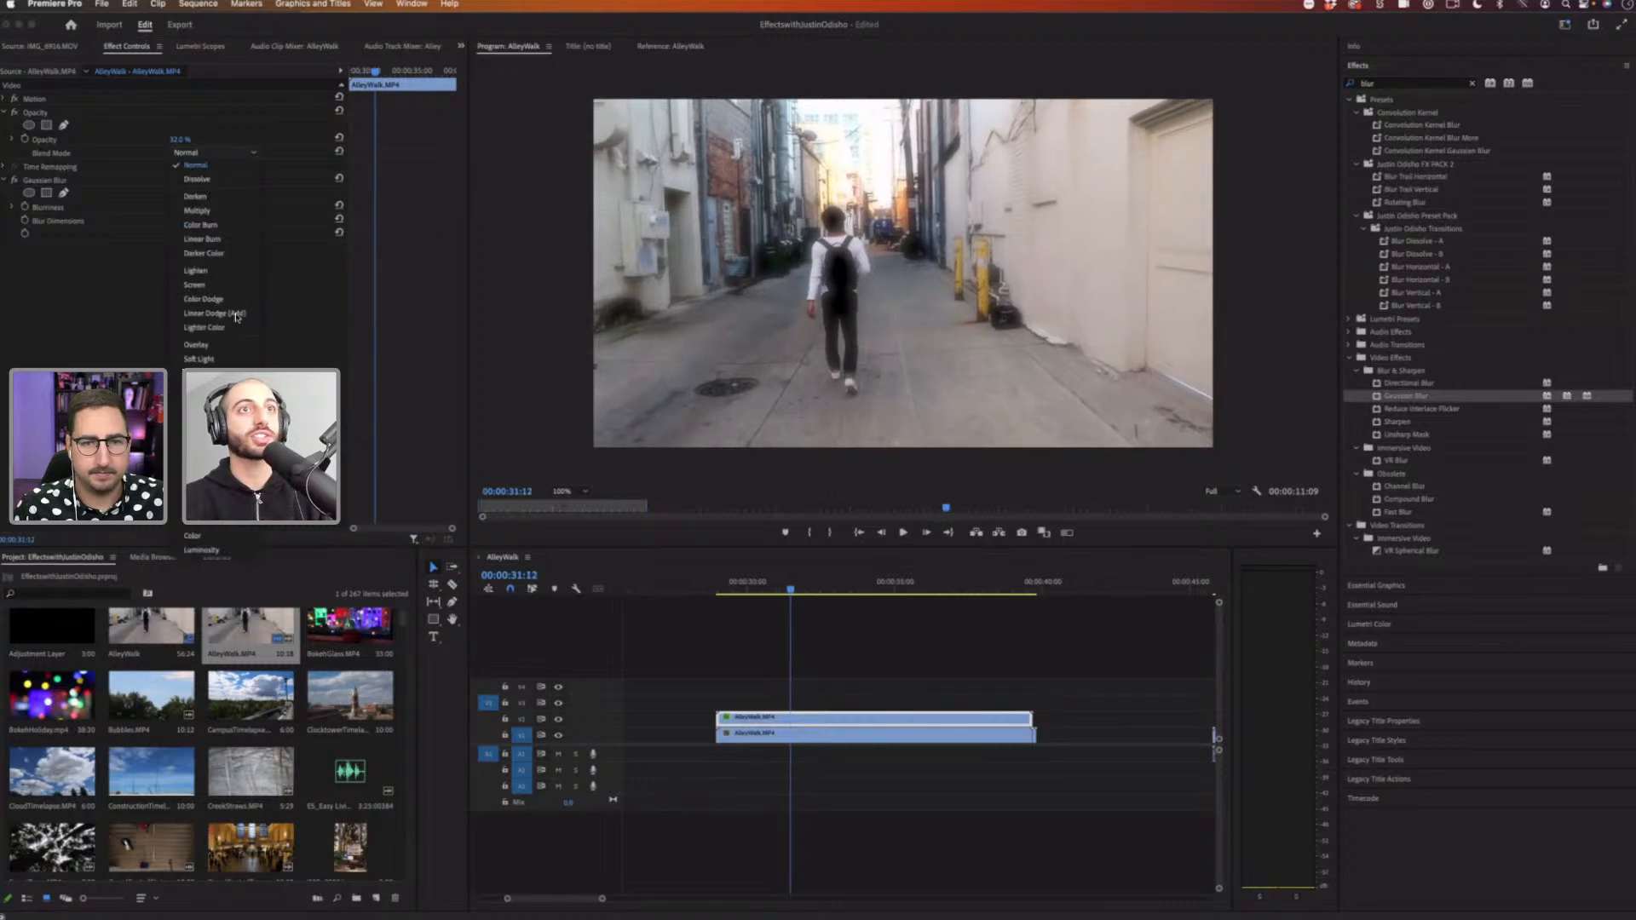
click(238, 297)
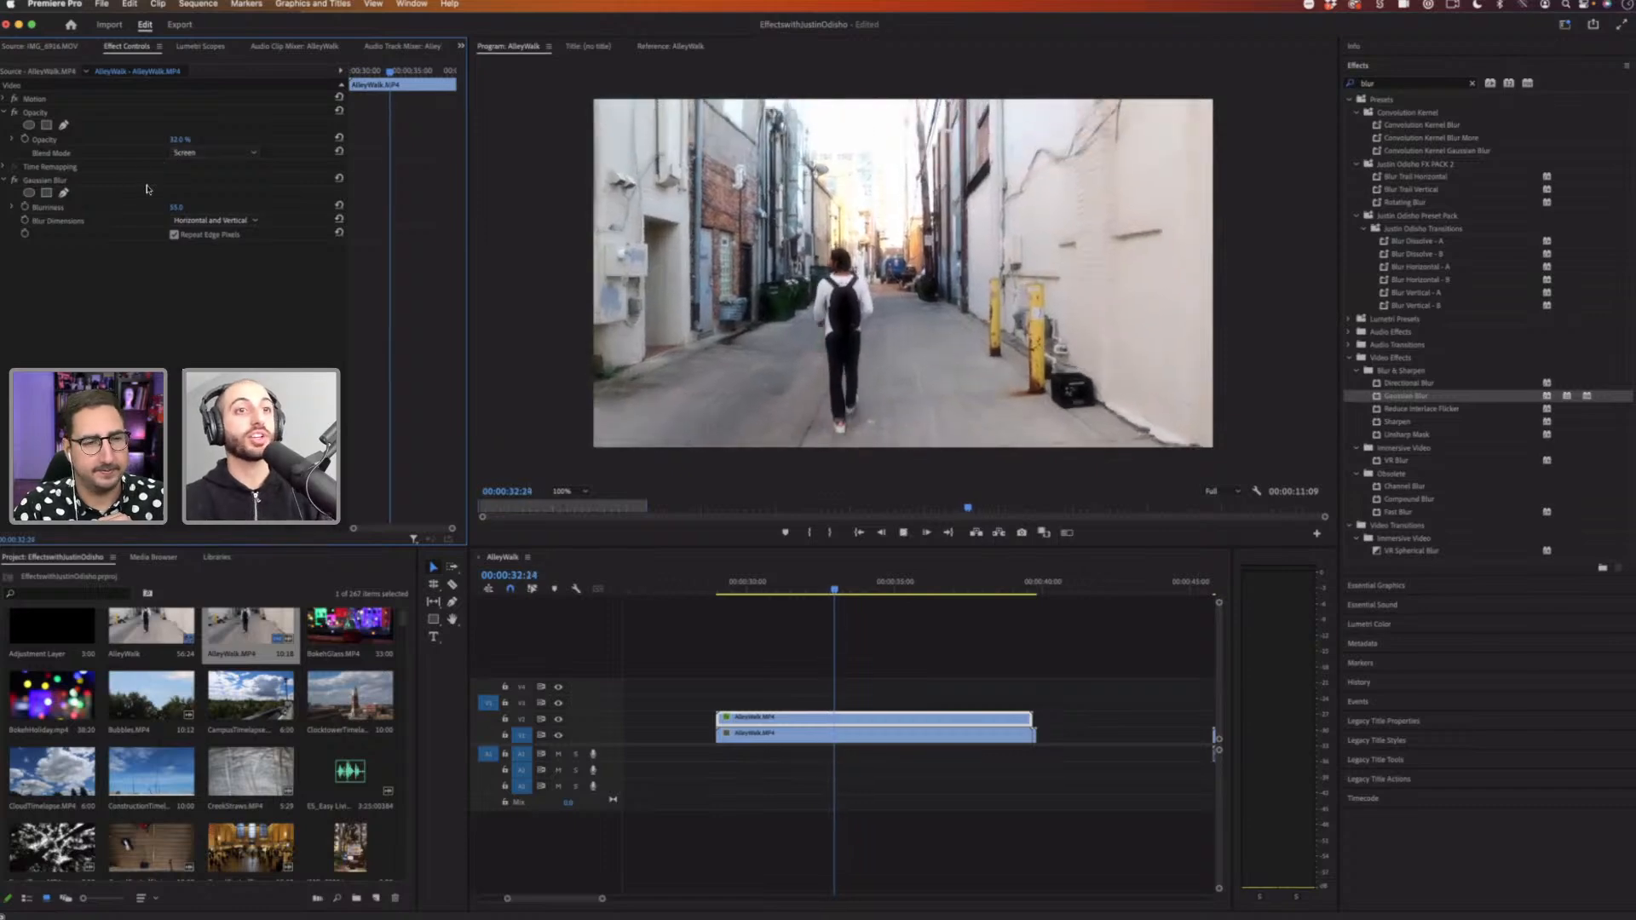
key(space)
Step: Set the upper copy's blend mode to Multiply and its opacity to 100.0 %, then play the result
click(765, 584)
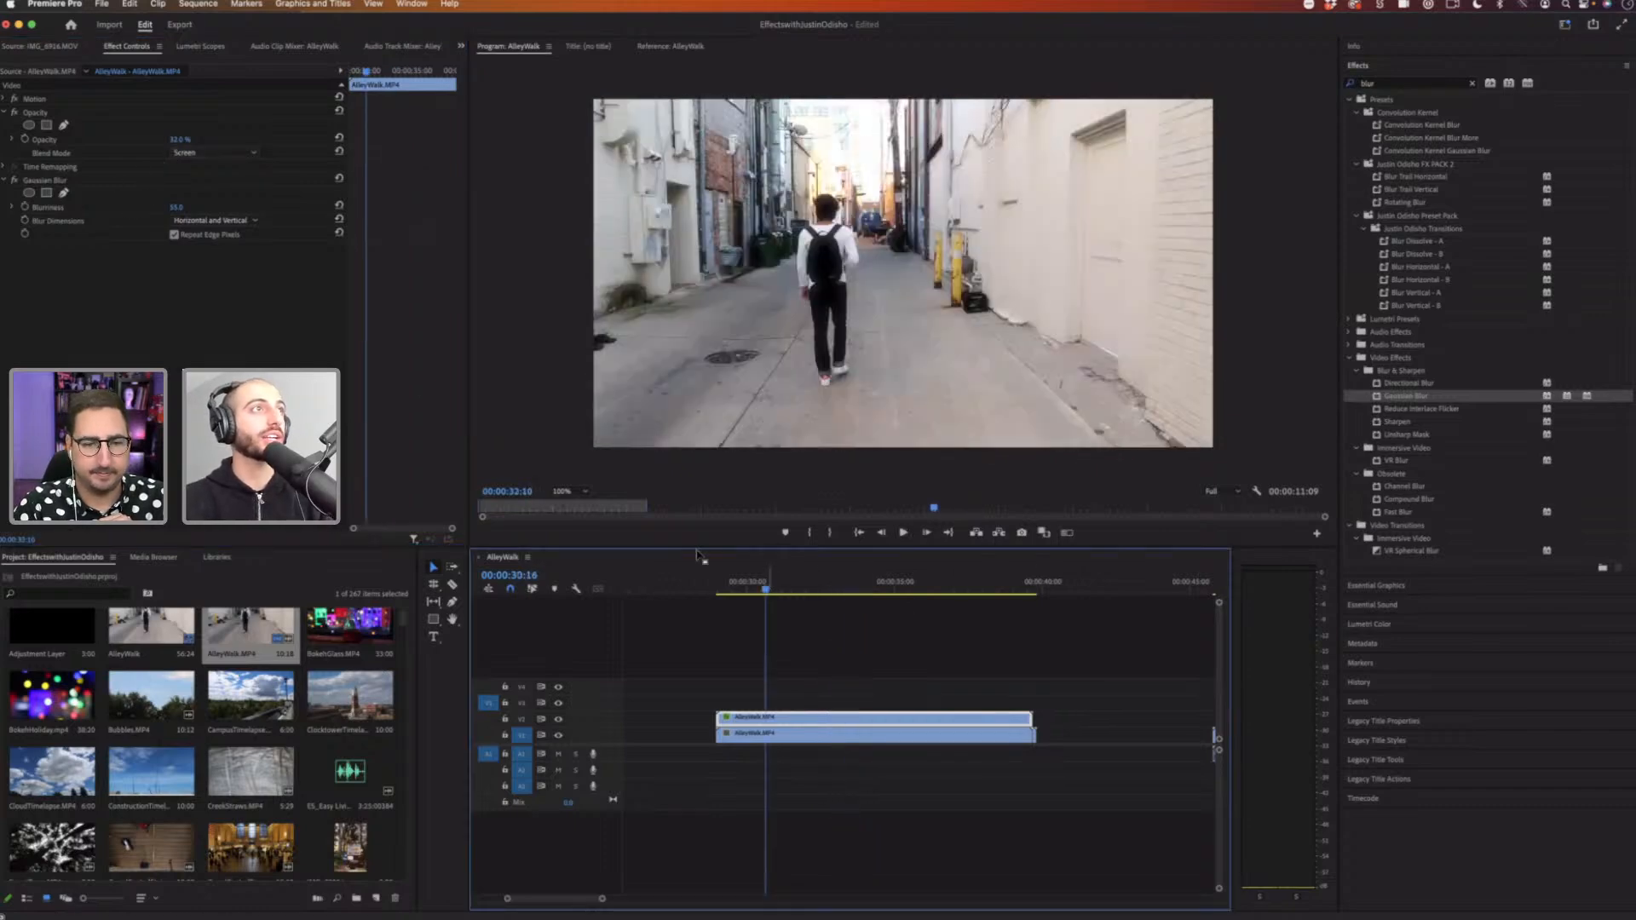
click(205, 159)
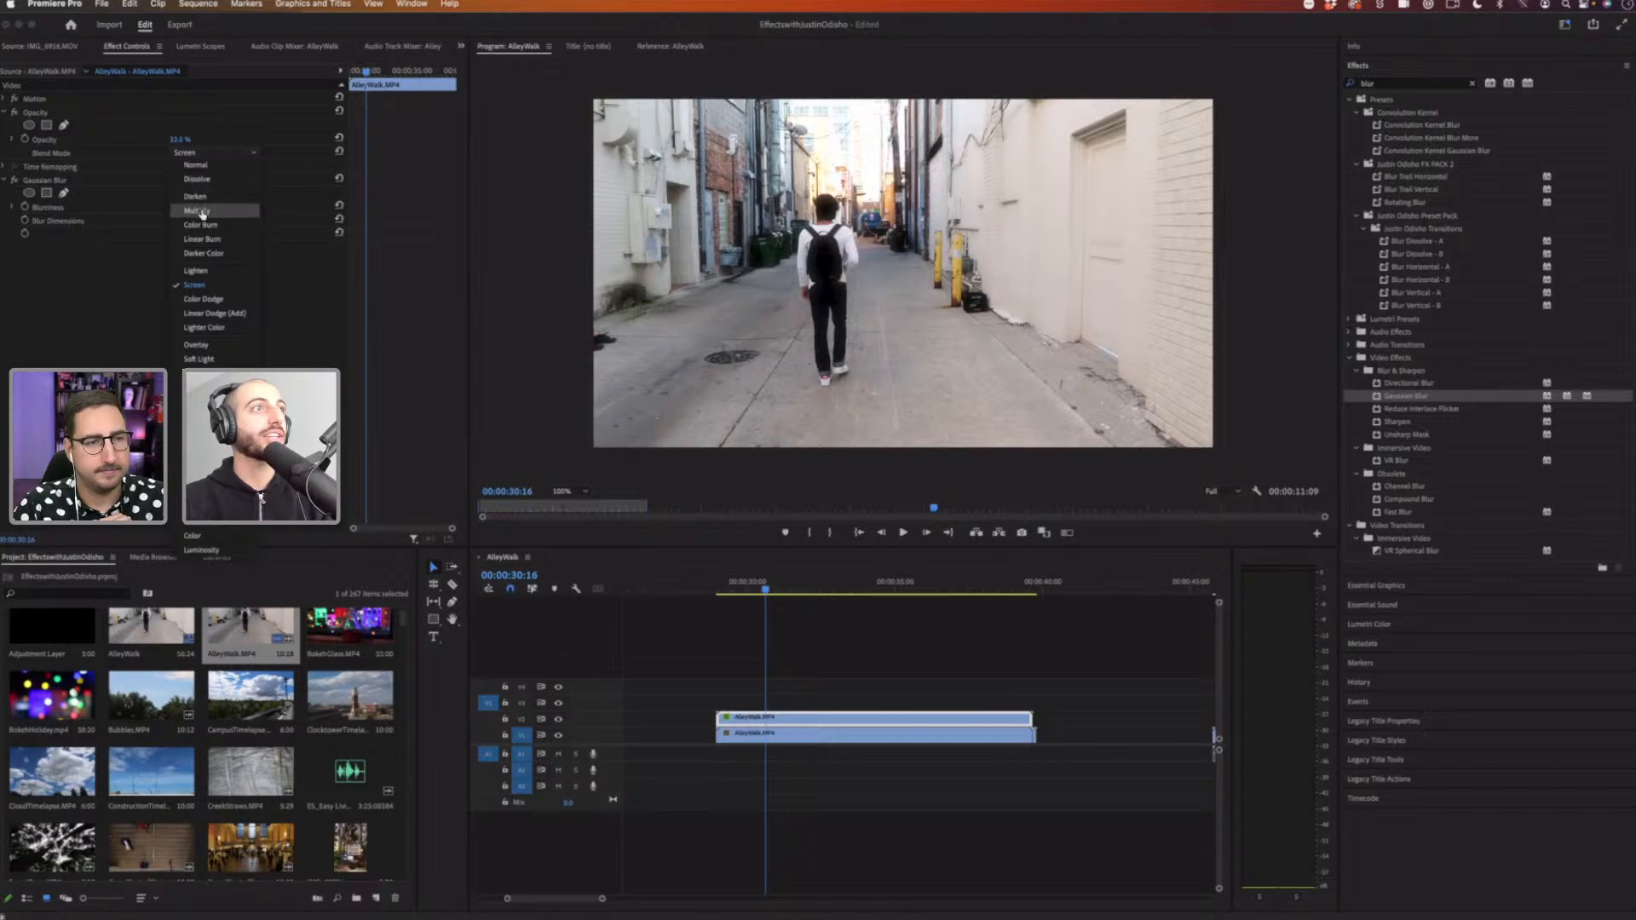
click(181, 205)
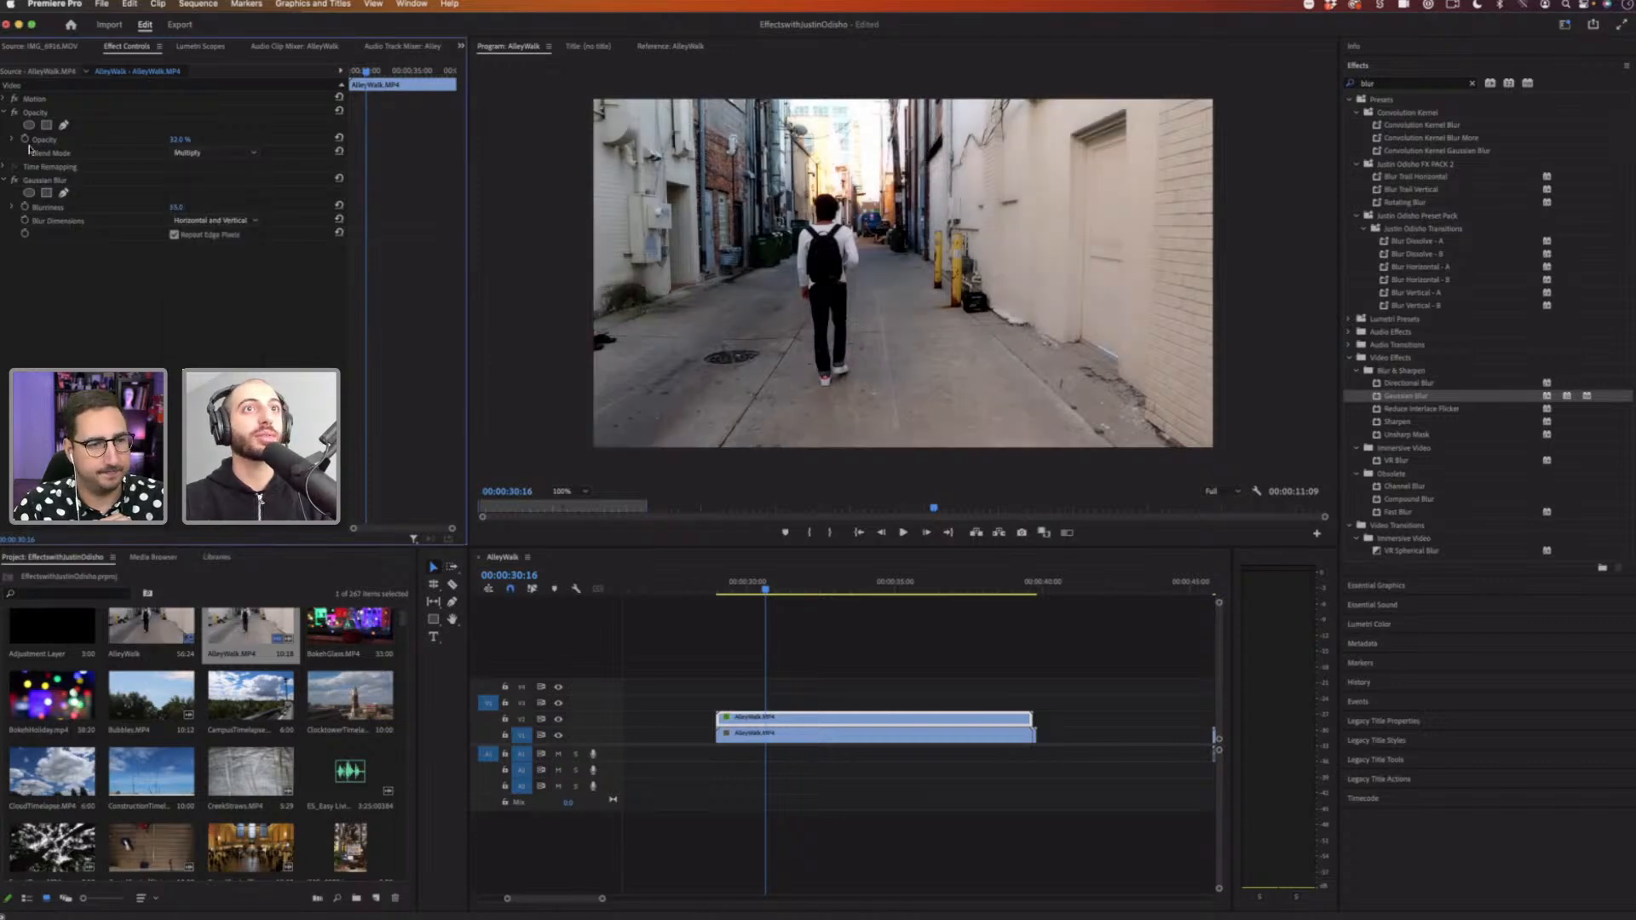
drag(193, 139, 194, 139)
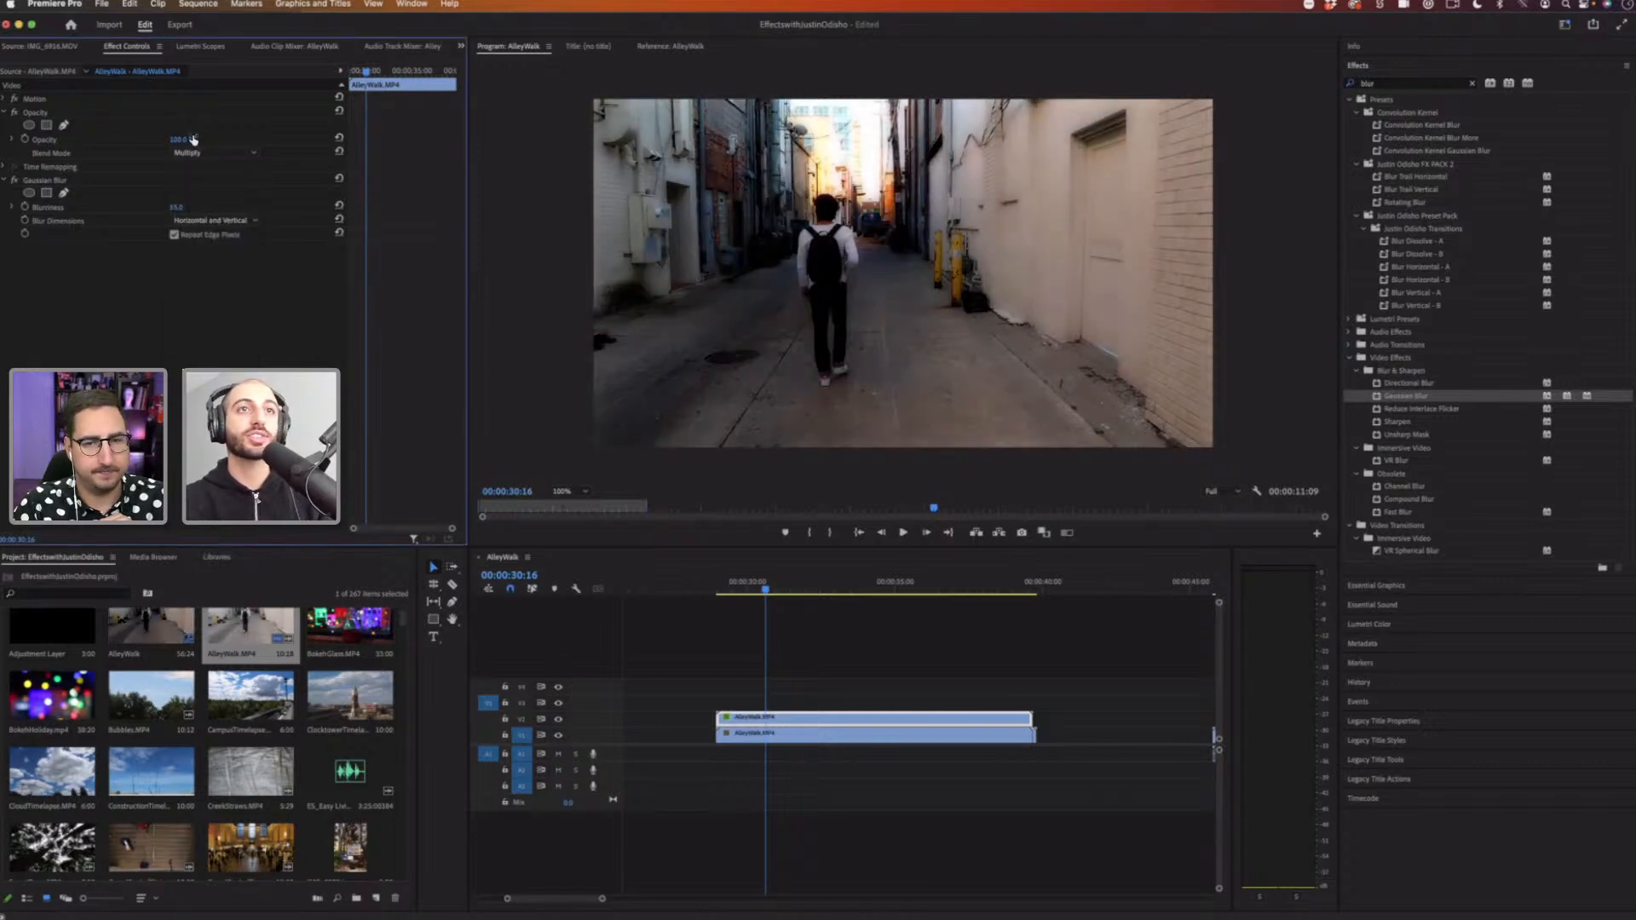
key(space)
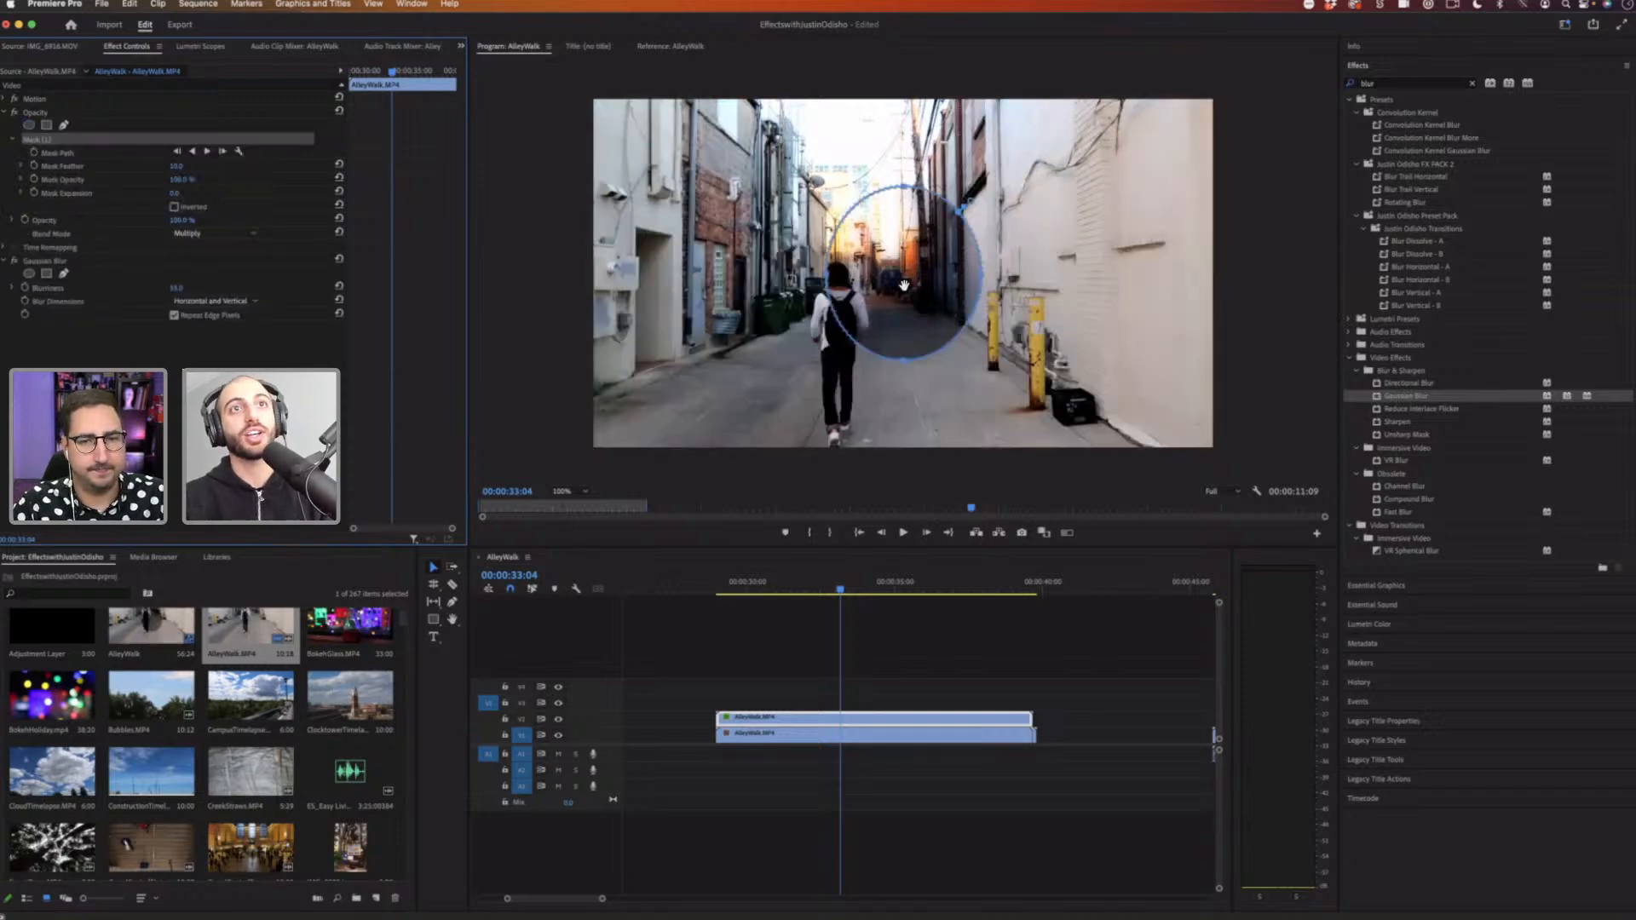
Step: Position the opacity ellipse mask over the walking figure and invert it
drag(980, 276, 1022, 281)
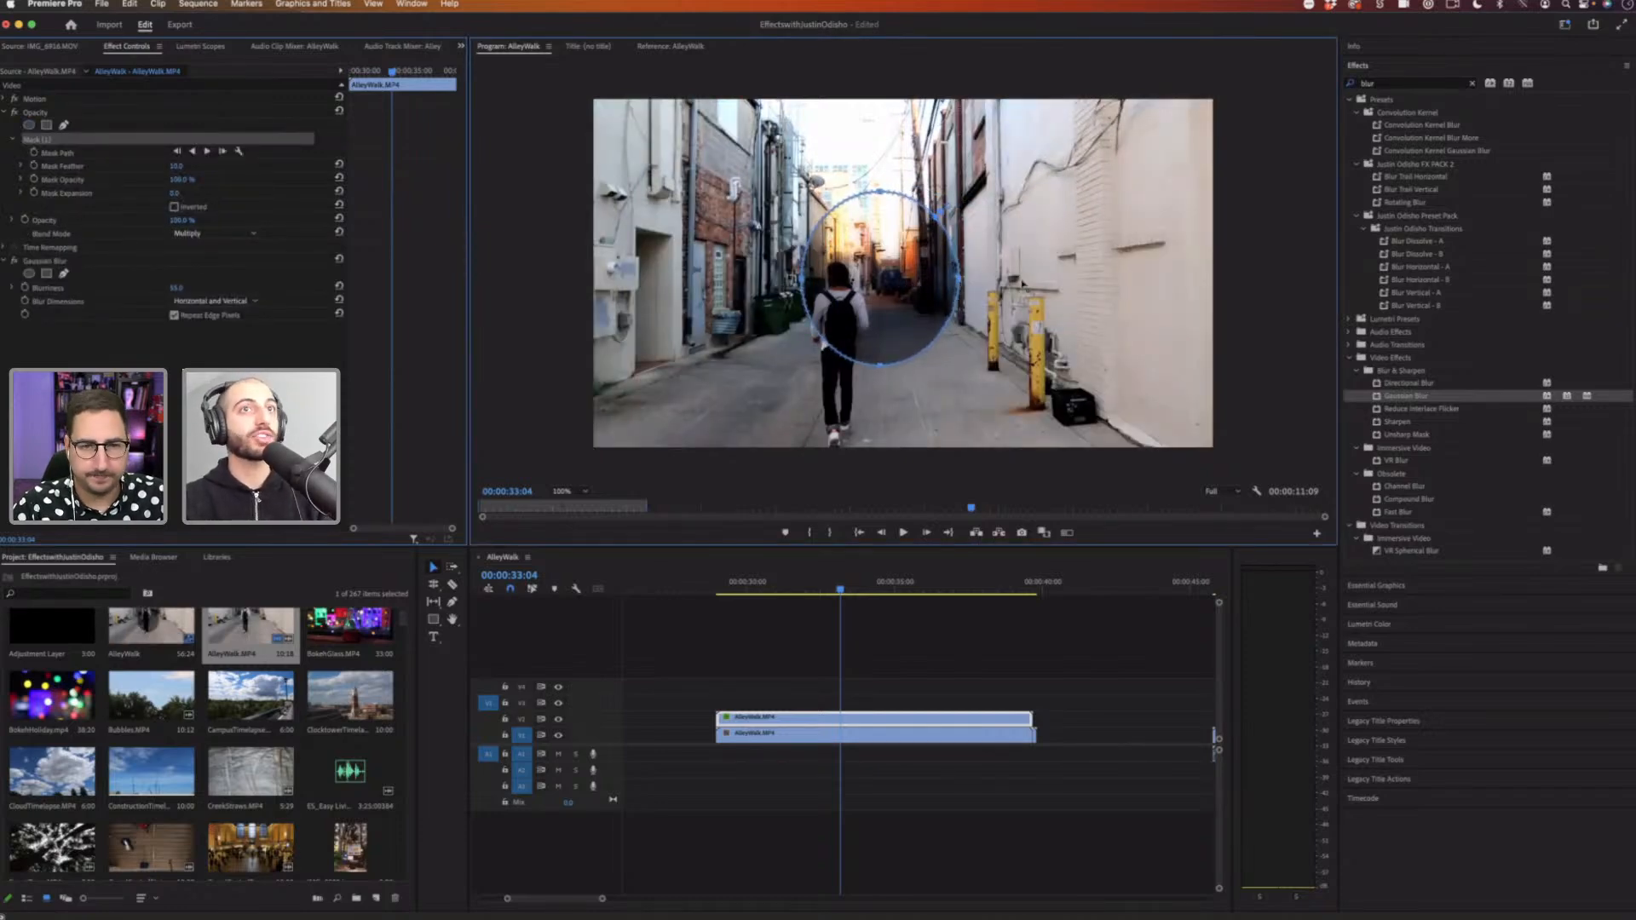
click(175, 207)
drag(918, 367, 866, 353)
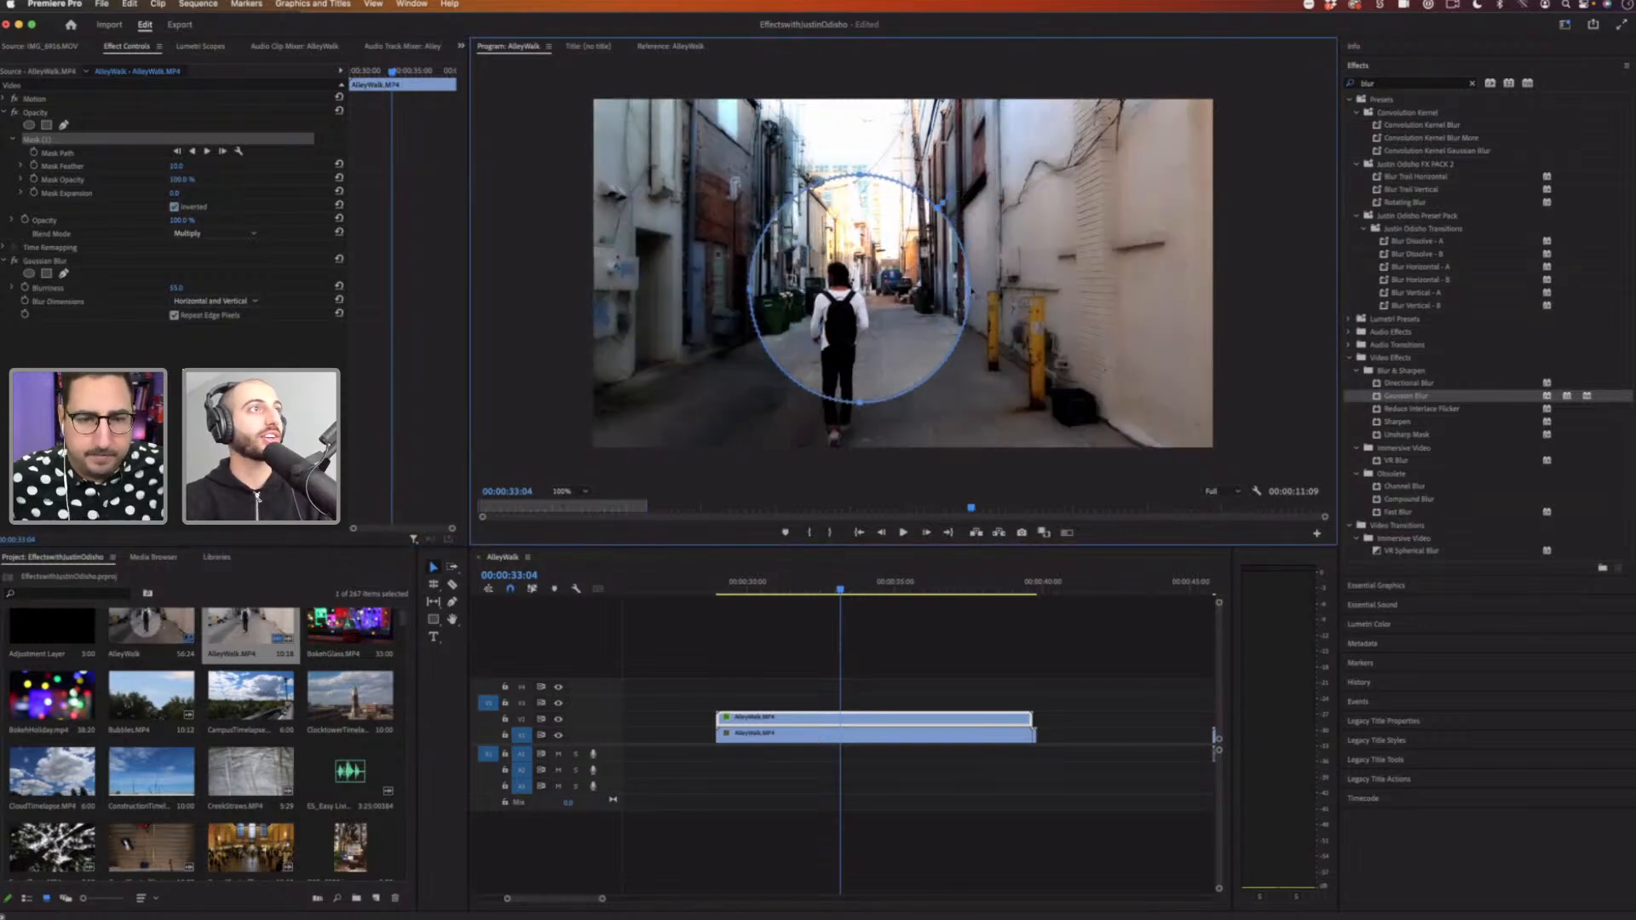
Step: Increase the mask feather heavily and enlarge the ellipse mask to cover most of the frame
drag(178, 167, 429, 167)
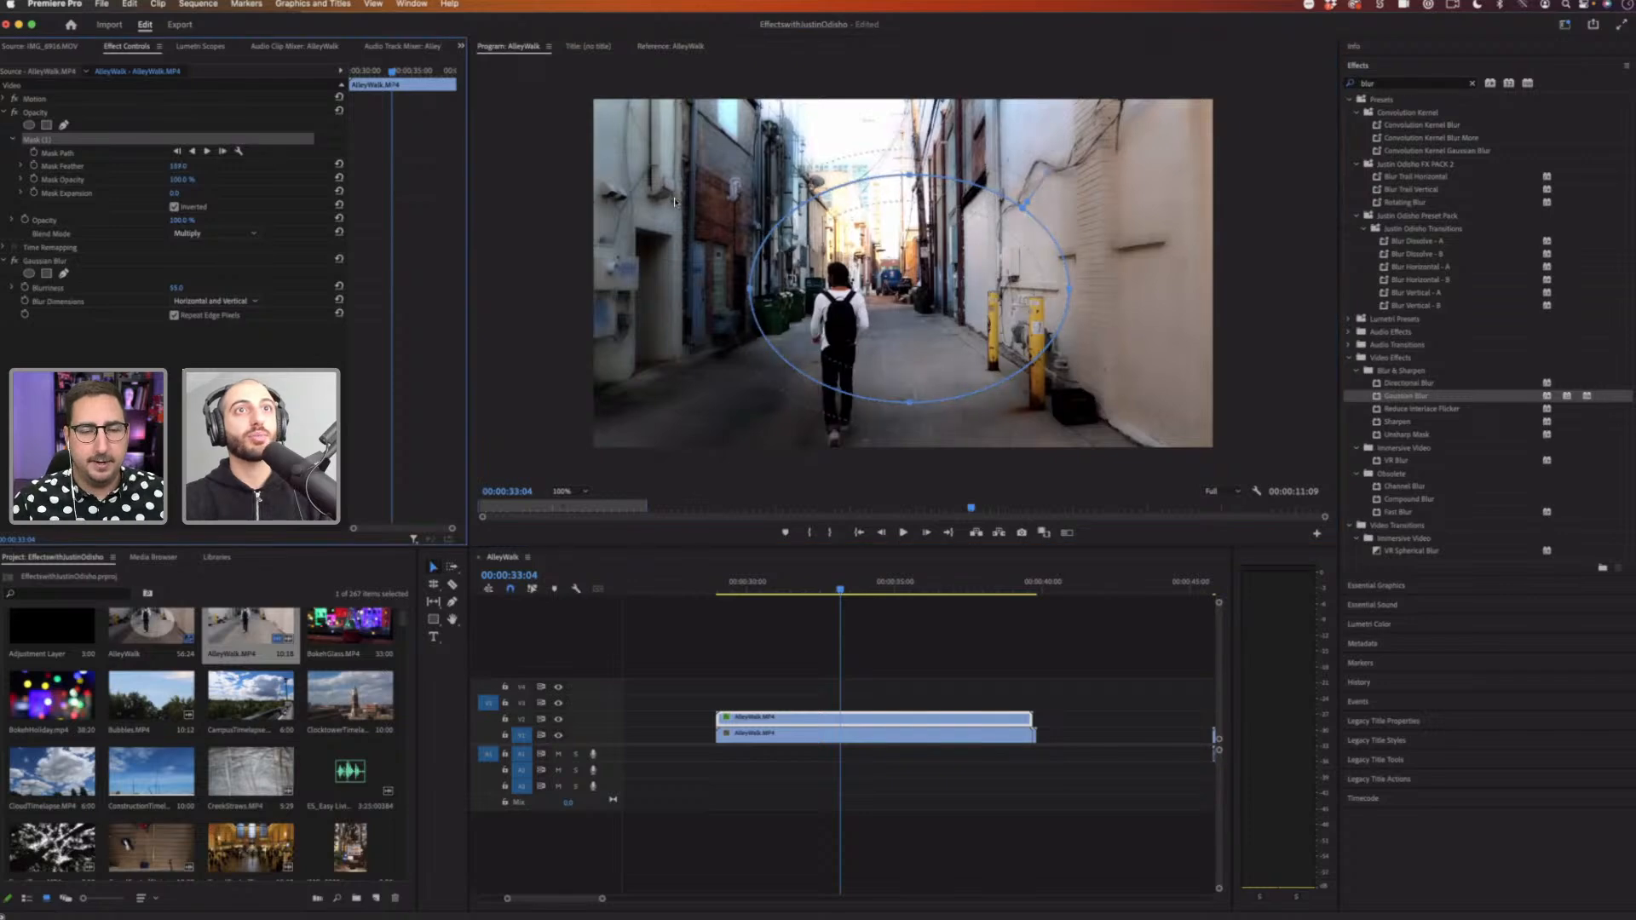
drag(909, 175, 909, 91)
drag(1070, 246, 1186, 247)
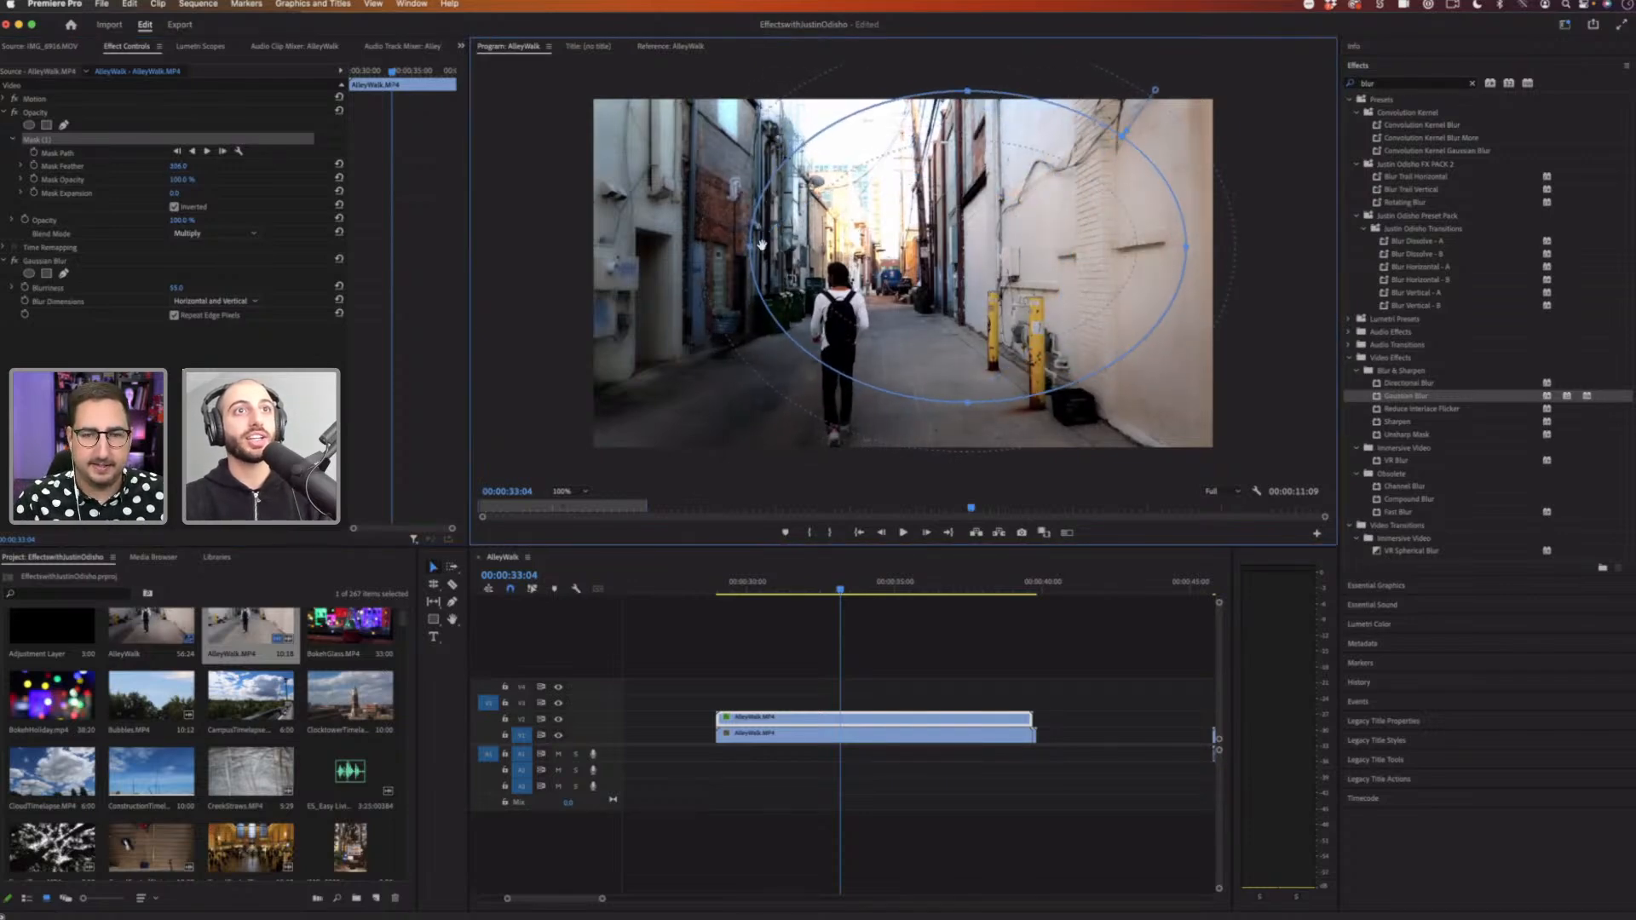
drag(749, 248, 631, 255)
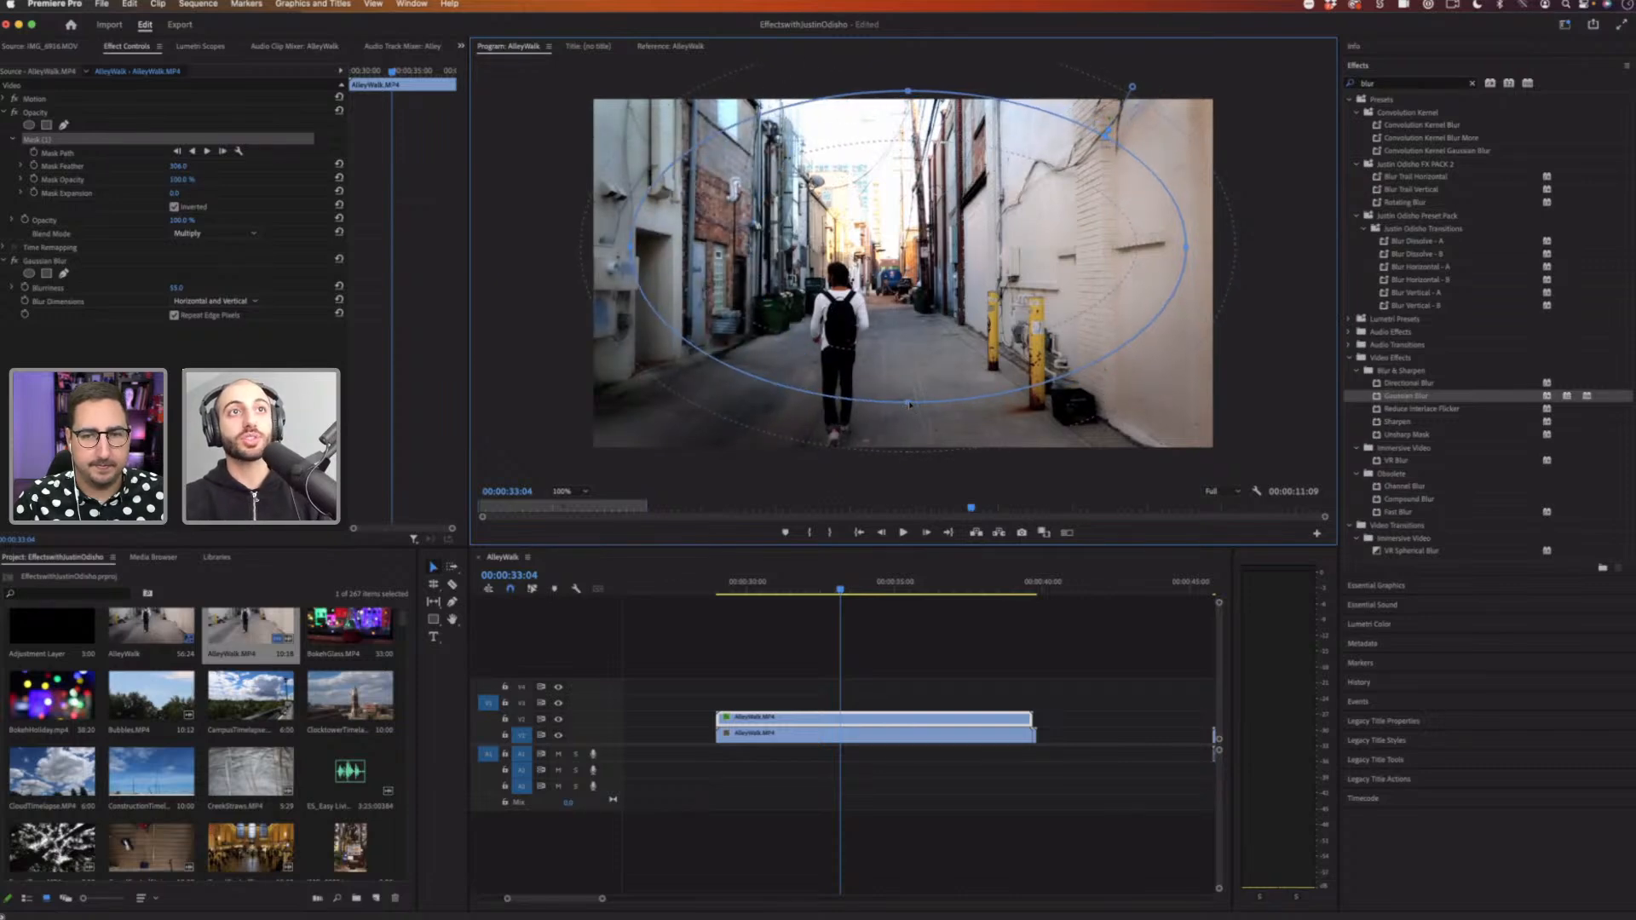
drag(896, 399, 907, 444)
drag(923, 276, 924, 297)
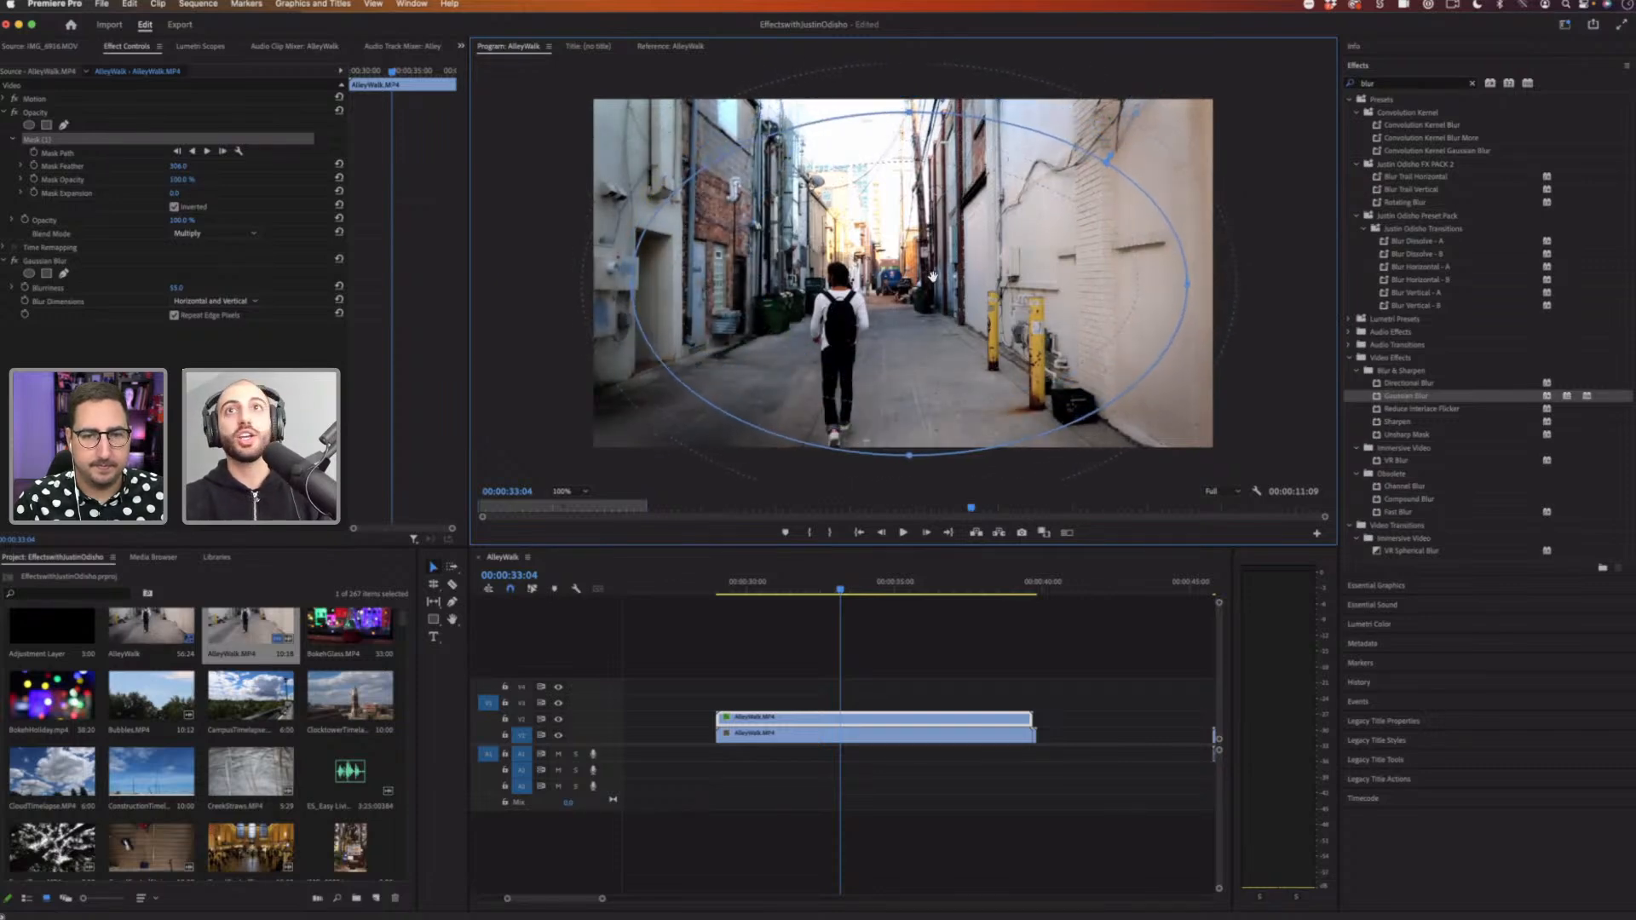
Step: Search the effects for black and apply Black & White to the upper AlleyWalk copy
click(1397, 84)
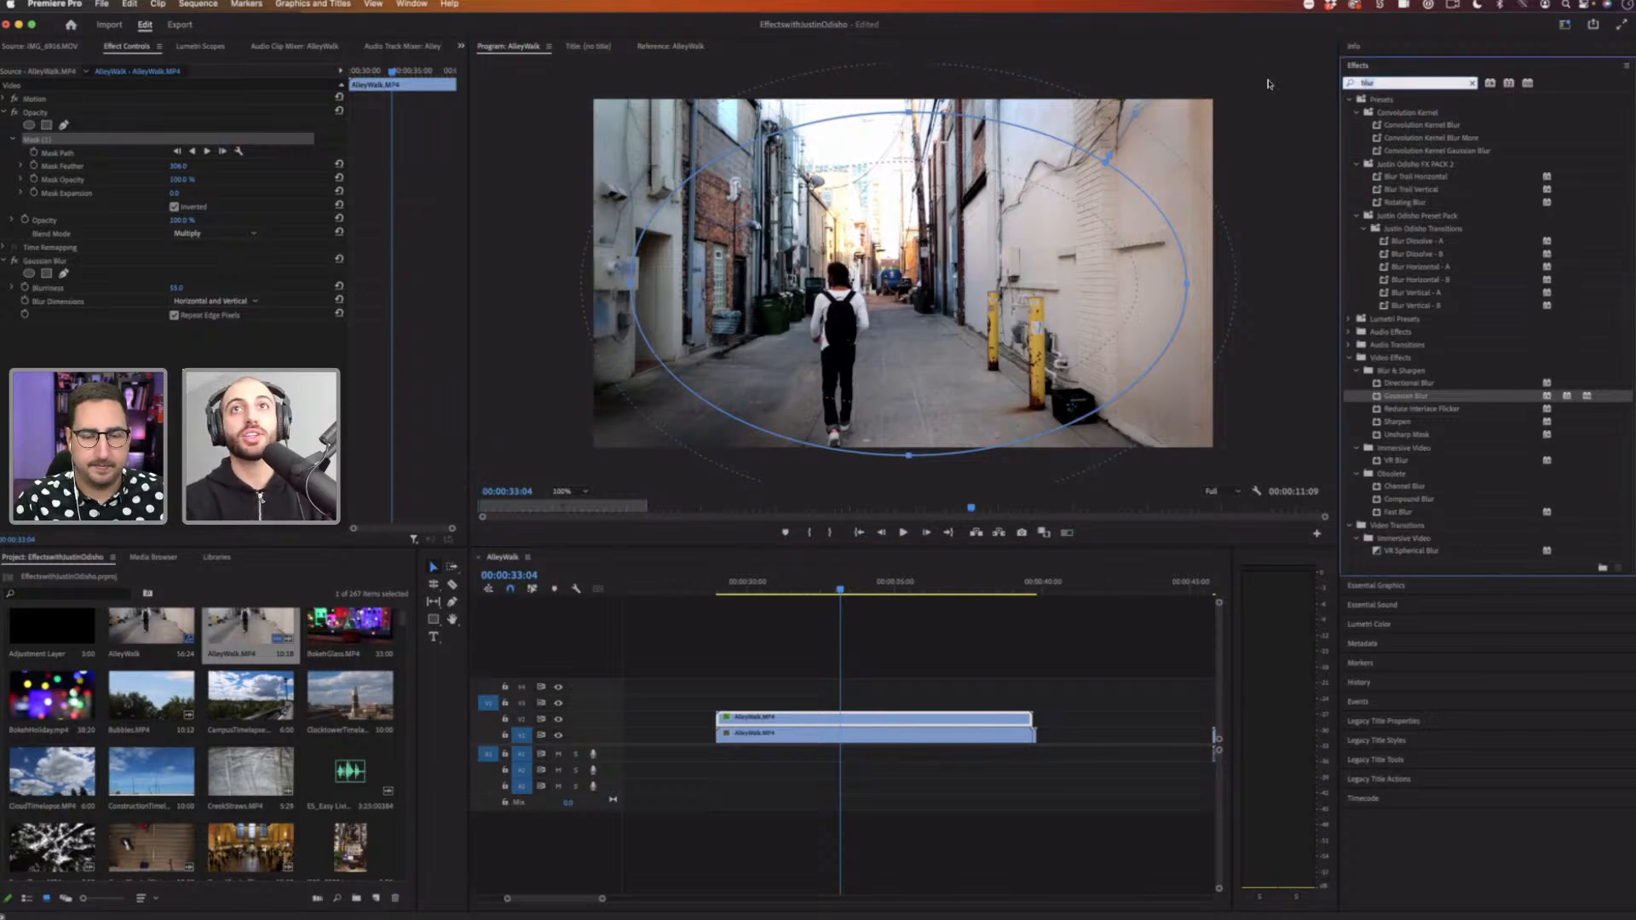
key(BackSpace)
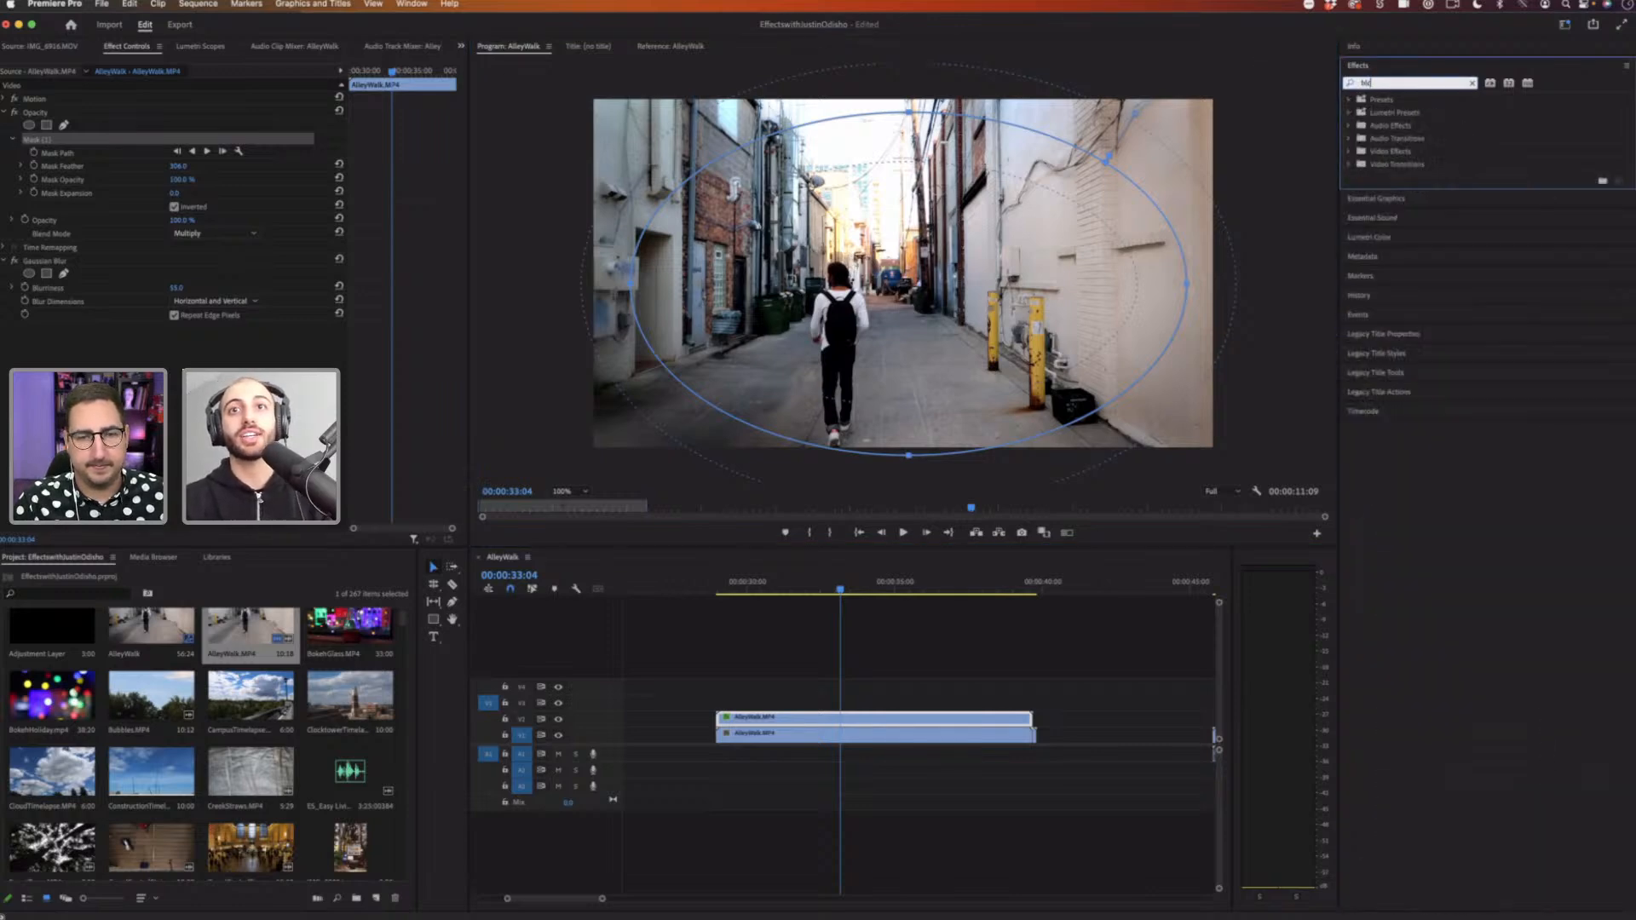
text(black)
drag(1405, 582, 1008, 657)
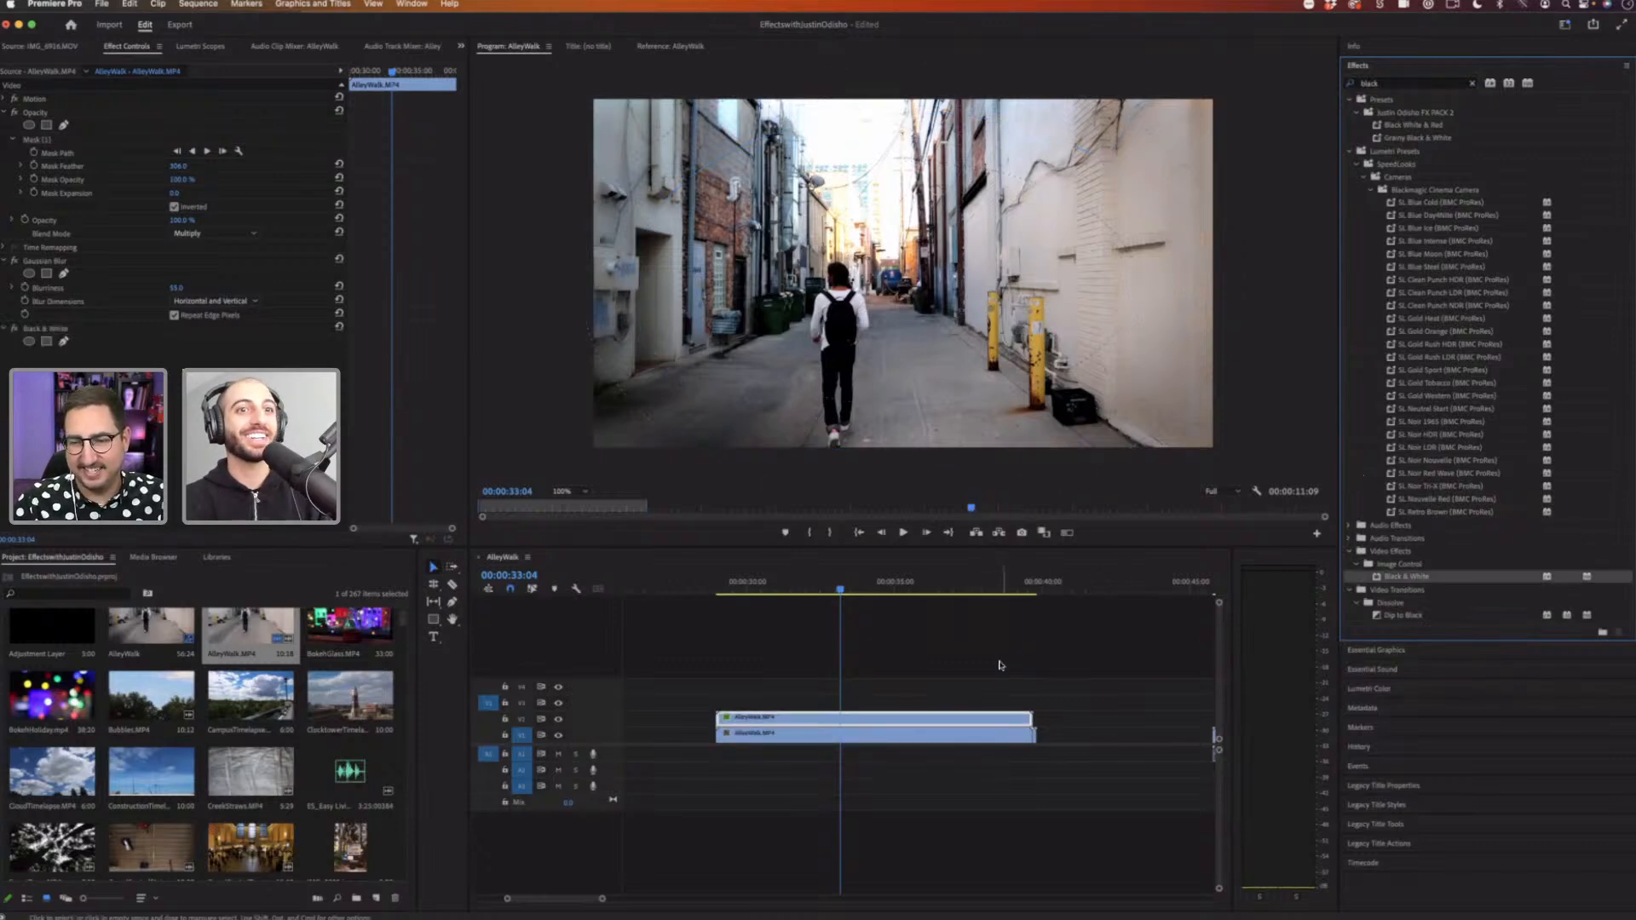
click(919, 707)
click(913, 719)
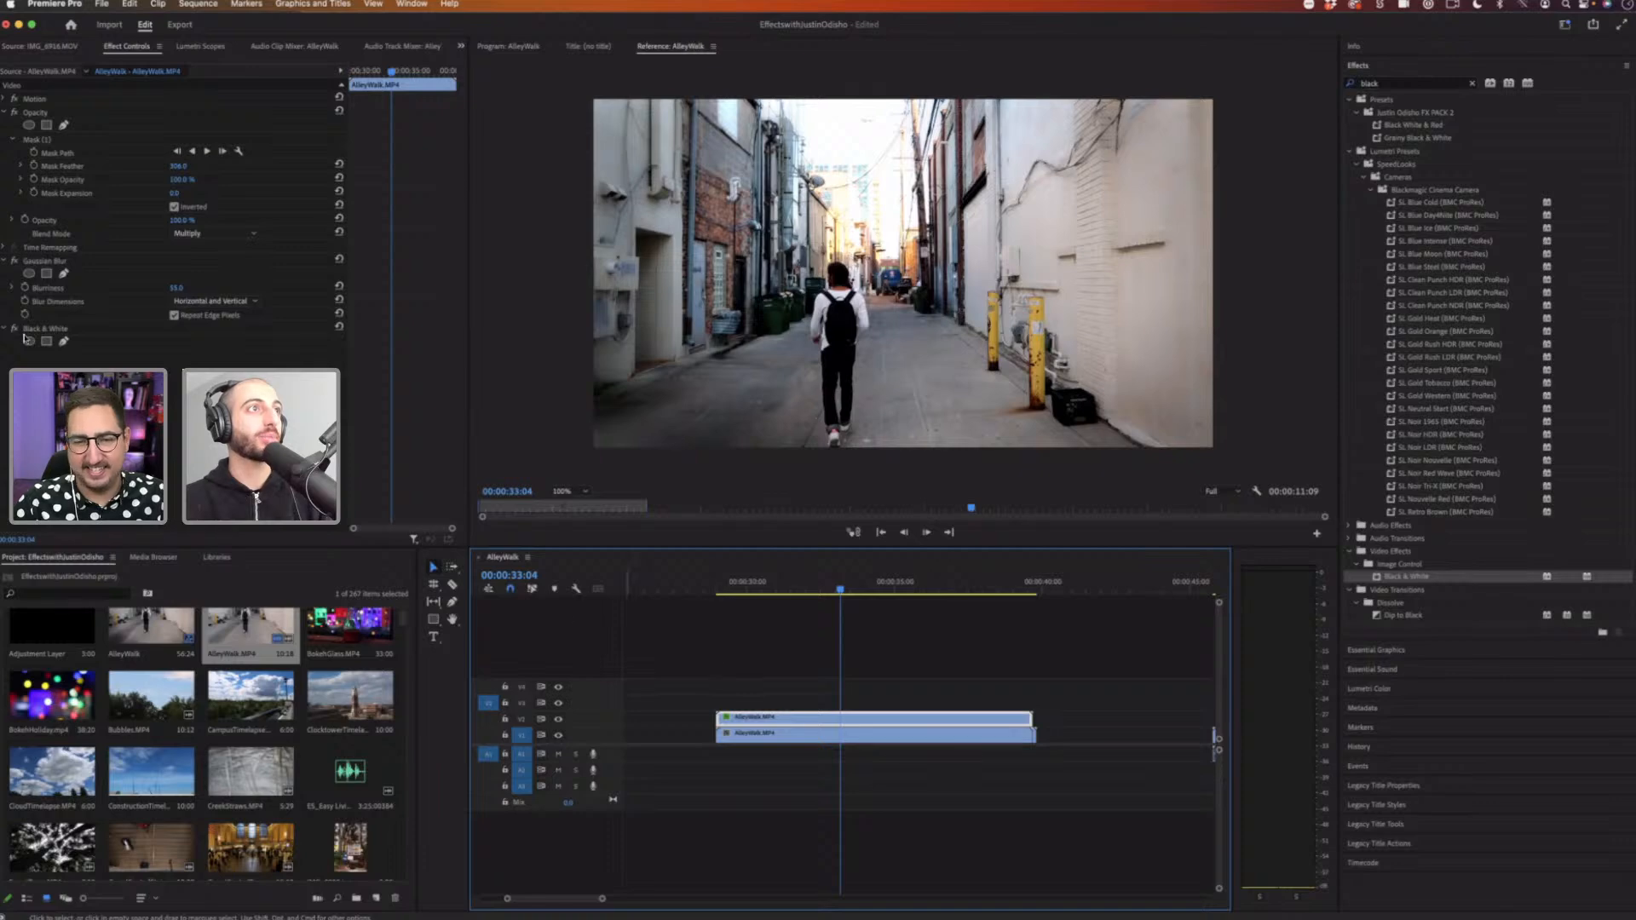
Step: Set the upper copy's blend mode to Normal and raise the Gaussian Blur's blurriness further
click(48, 326)
click(213, 233)
click(234, 246)
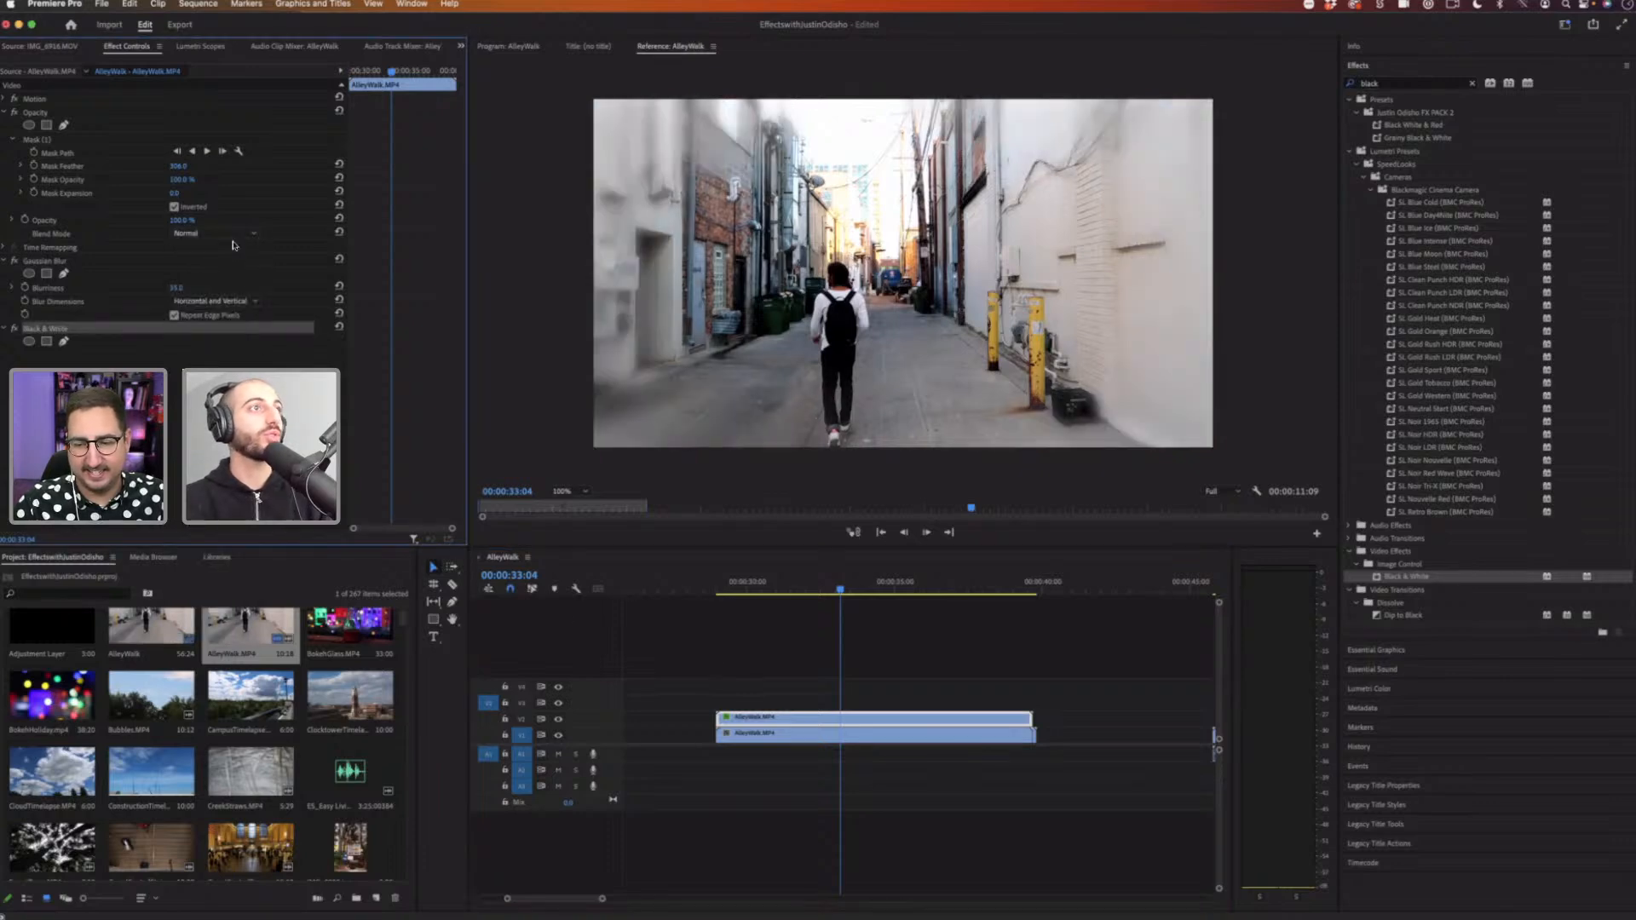
drag(176, 288, 211, 288)
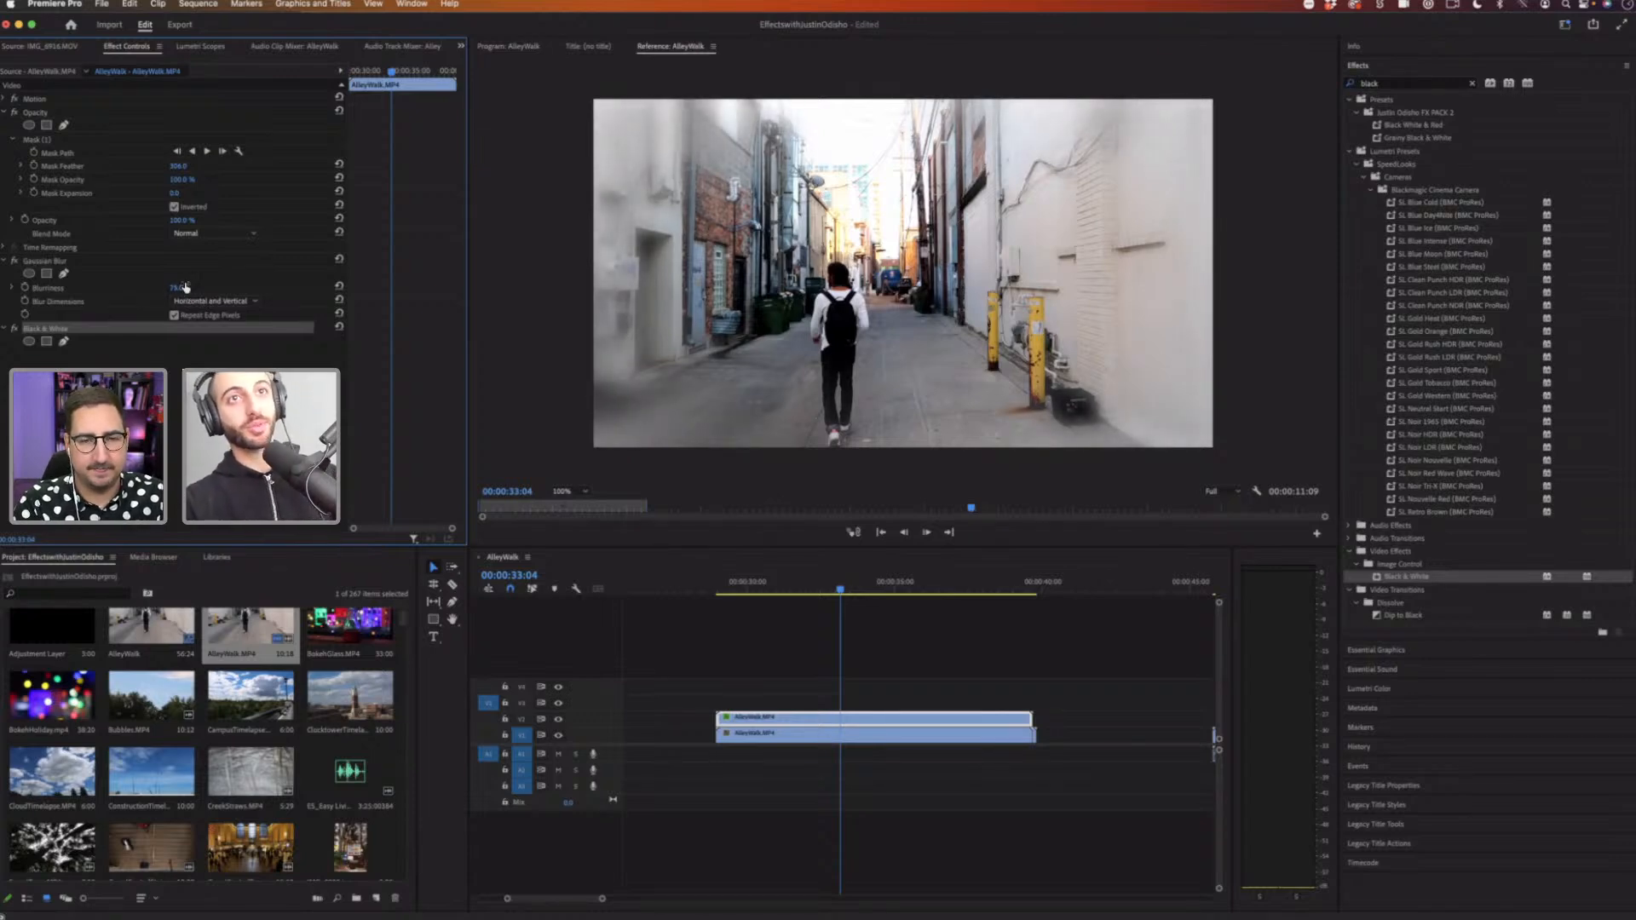
Step: Play back the masked, blurred vignette effect from the start of the clip
click(748, 582)
key(space)
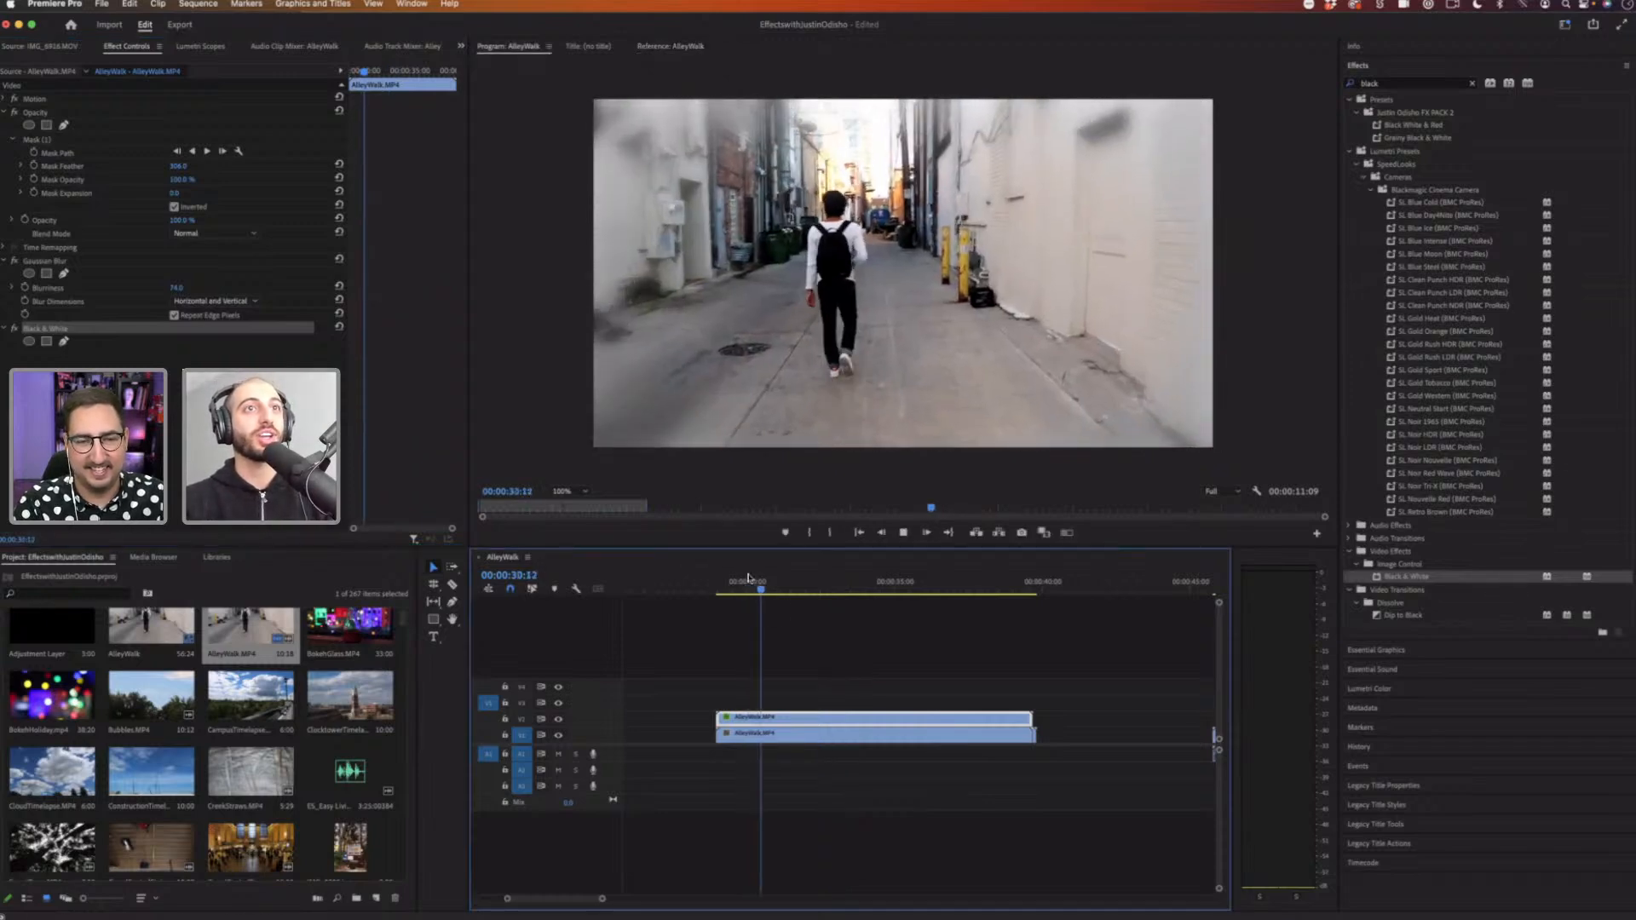
key(space)
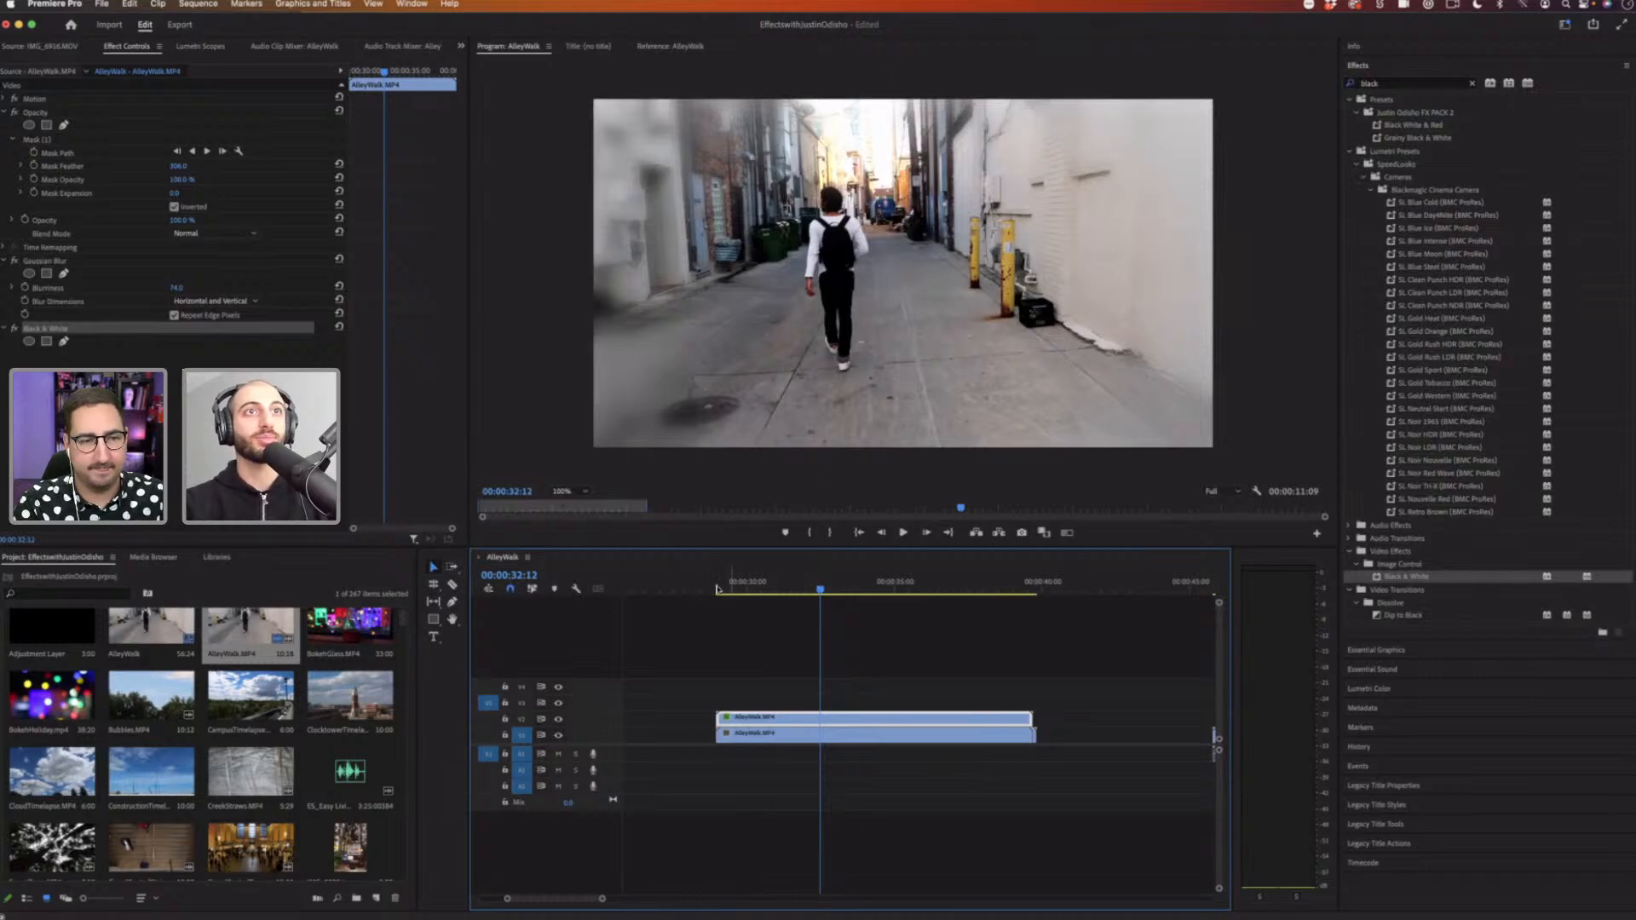
key(space)
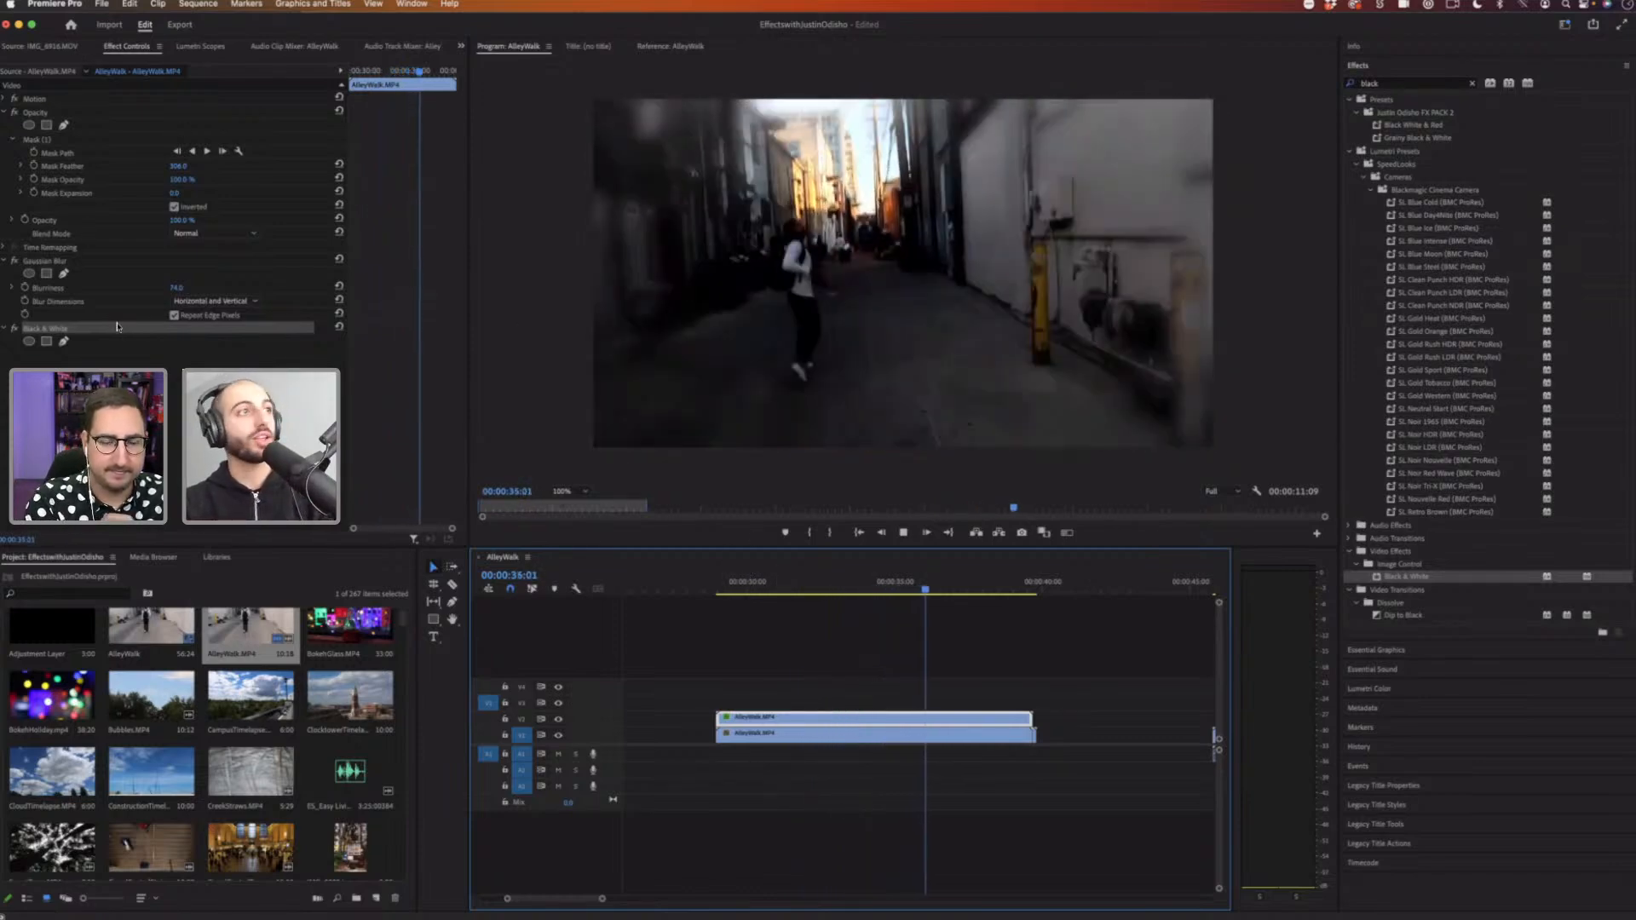
key(space)
Step: Delete the Gaussian Blur and Black & White effects from the upper copy
click(51, 262)
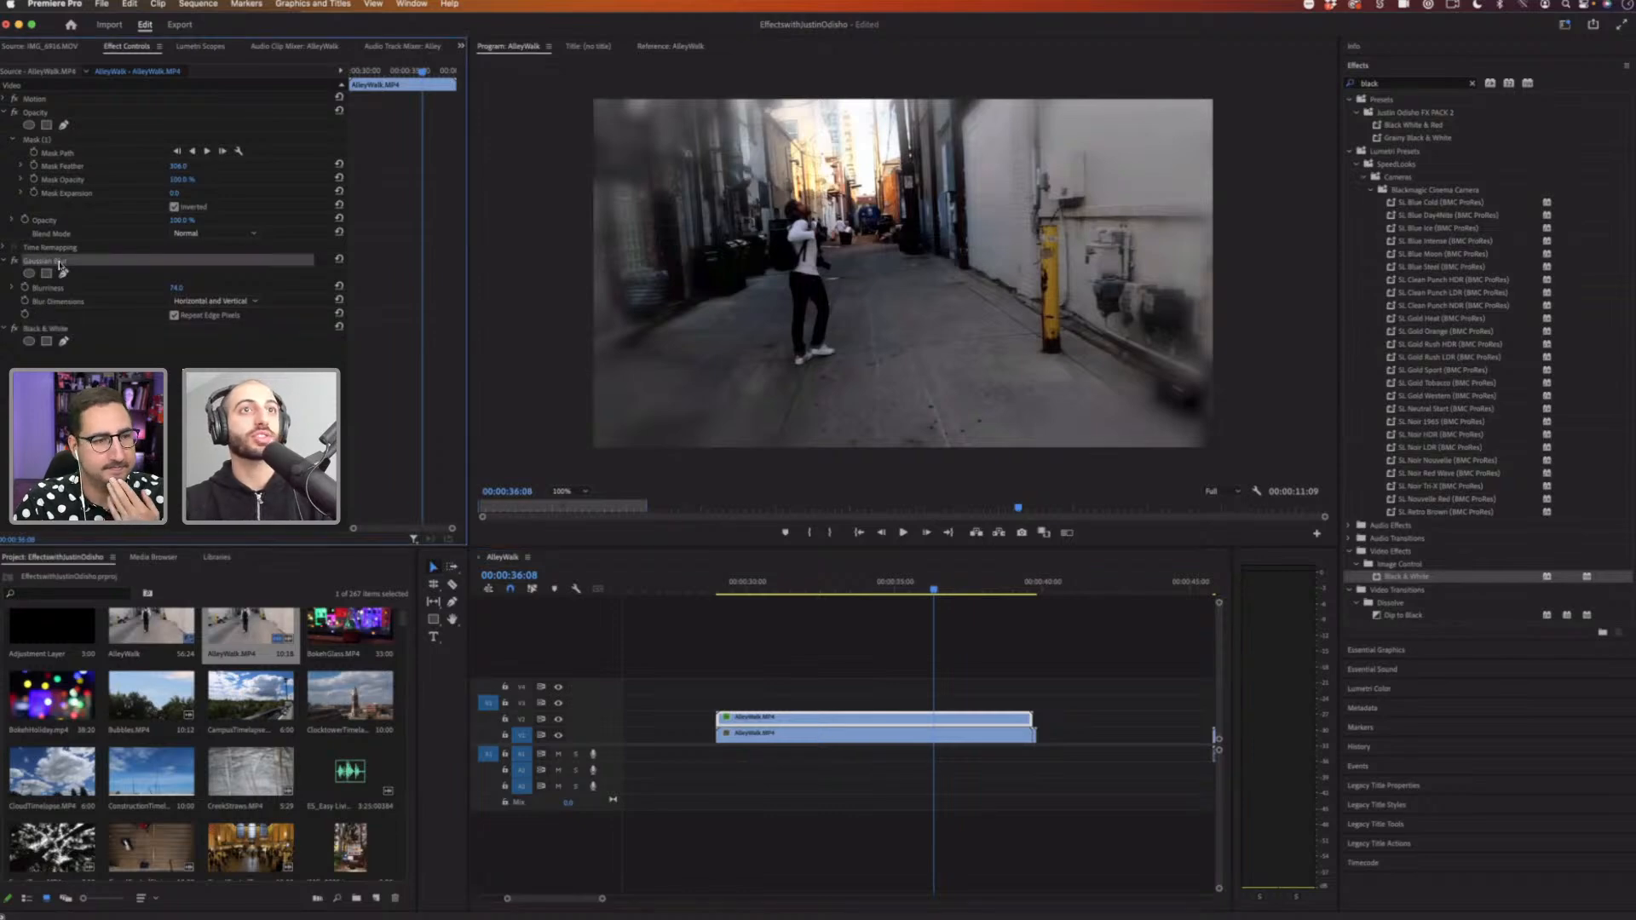
key(Delete)
click(50, 262)
key(Delete)
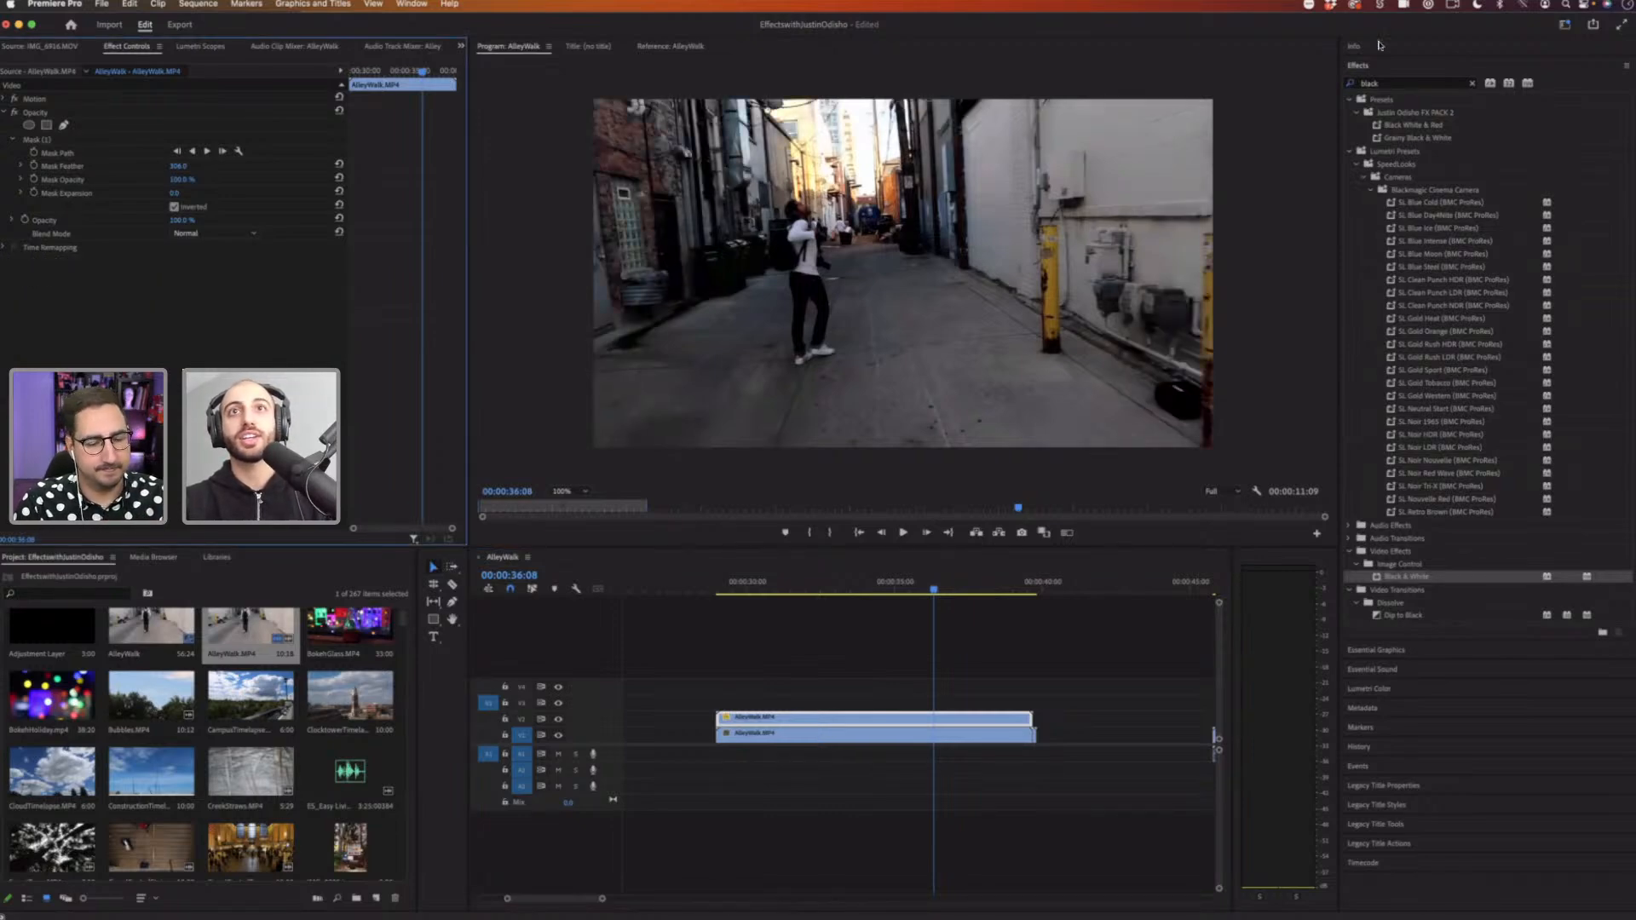
Step: Search the effects for strobe and apply Strobe Light to the upper AlleyWalk copy
click(1471, 85)
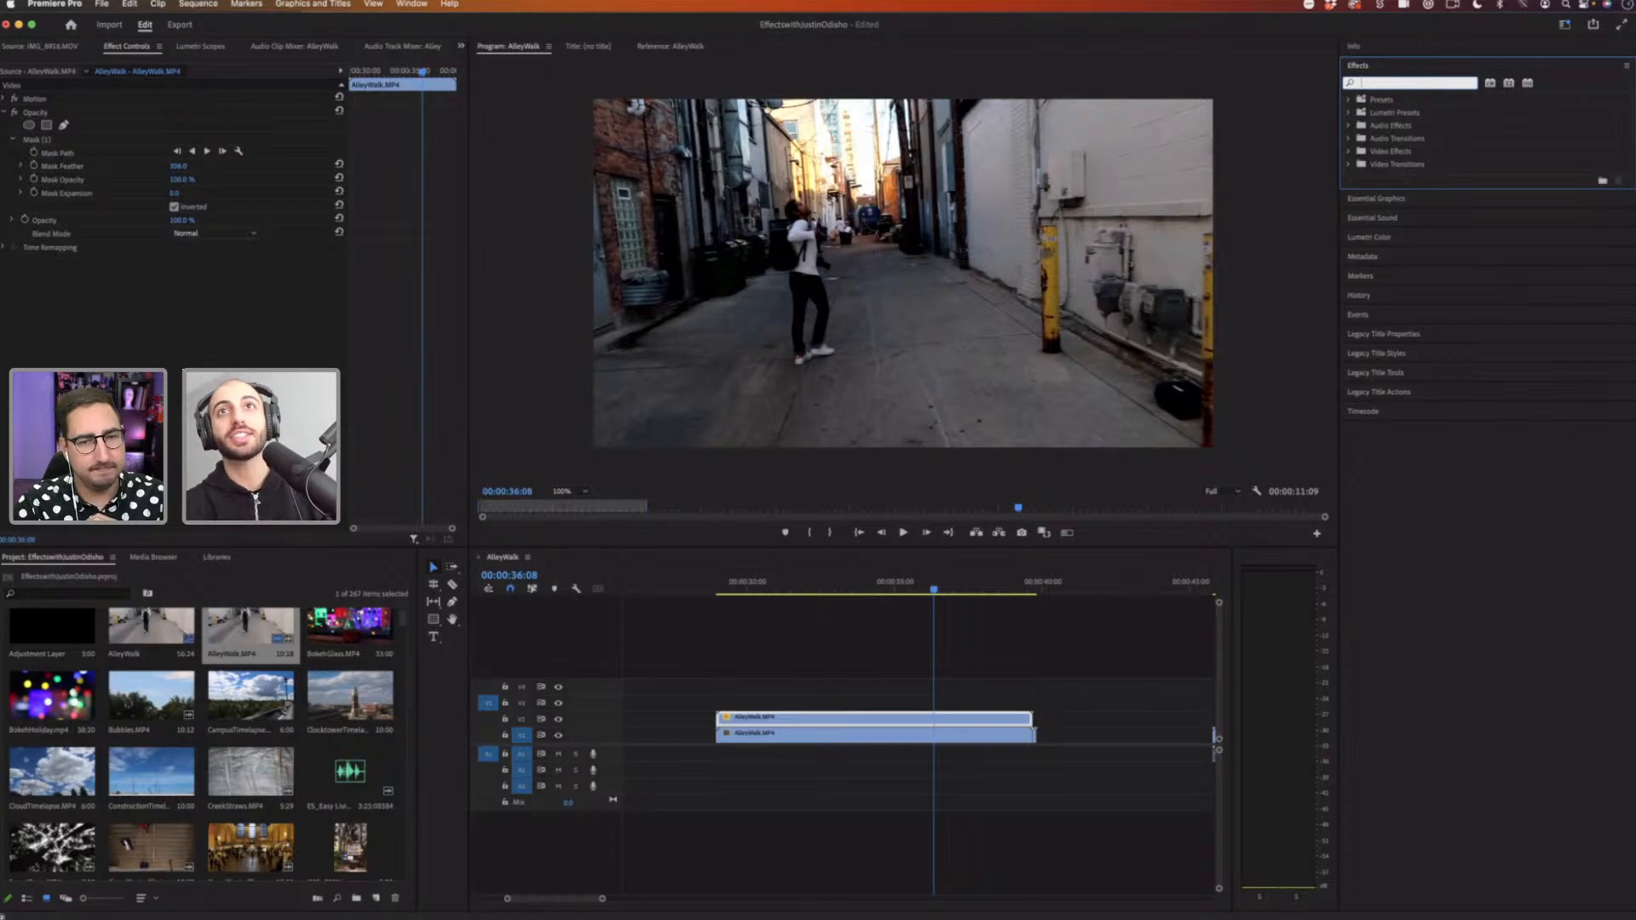
text(strobe)
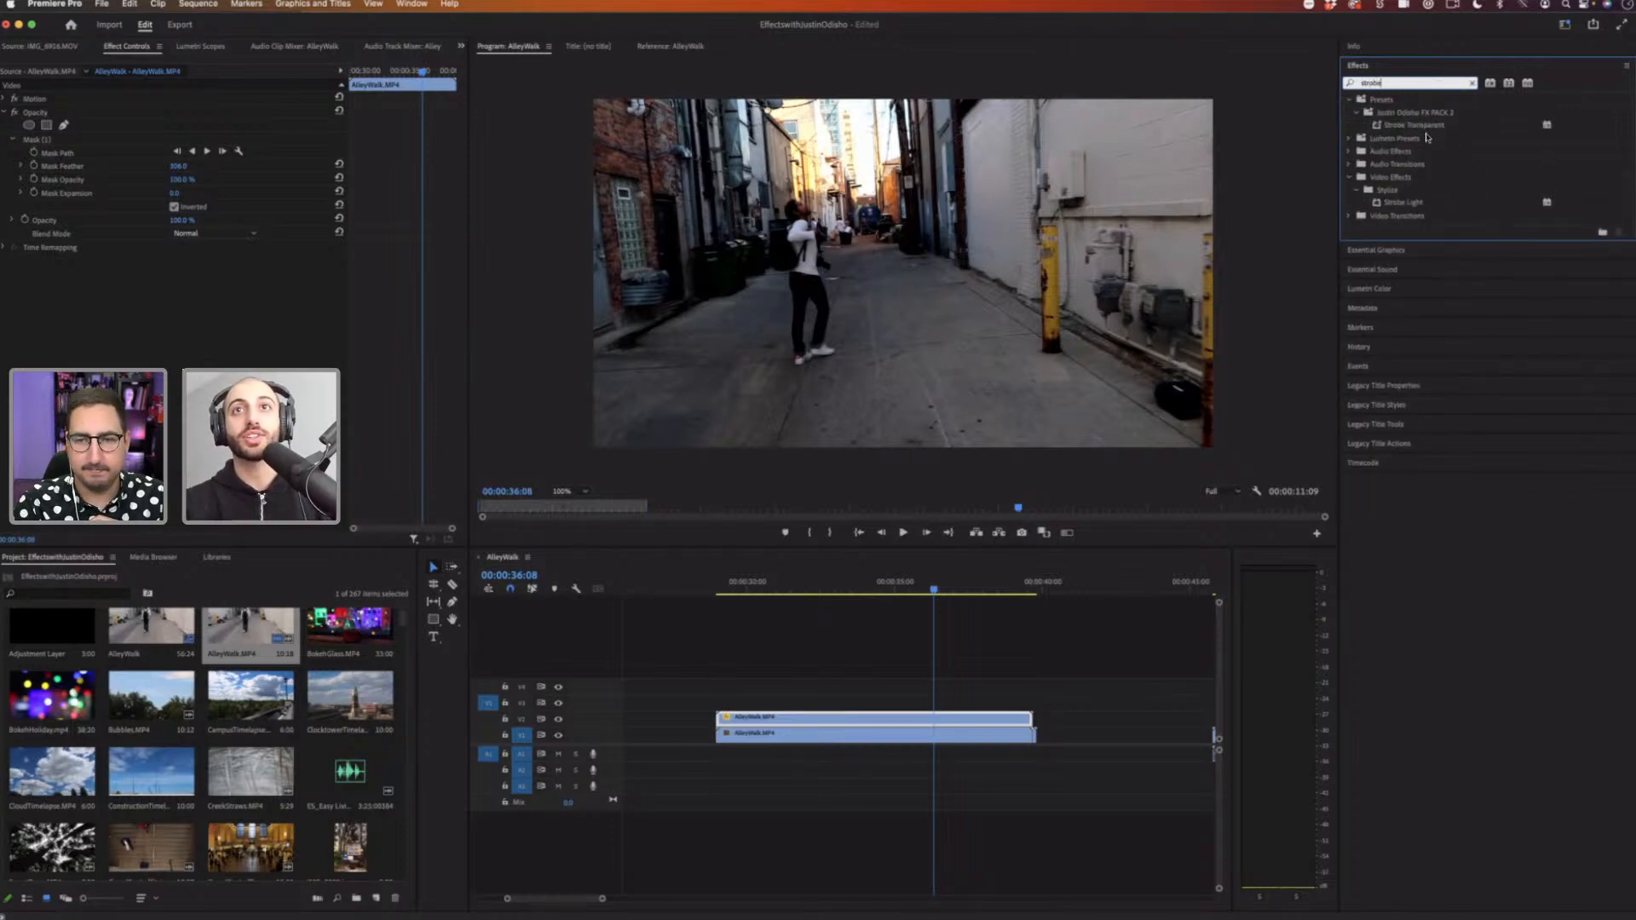
click(1404, 205)
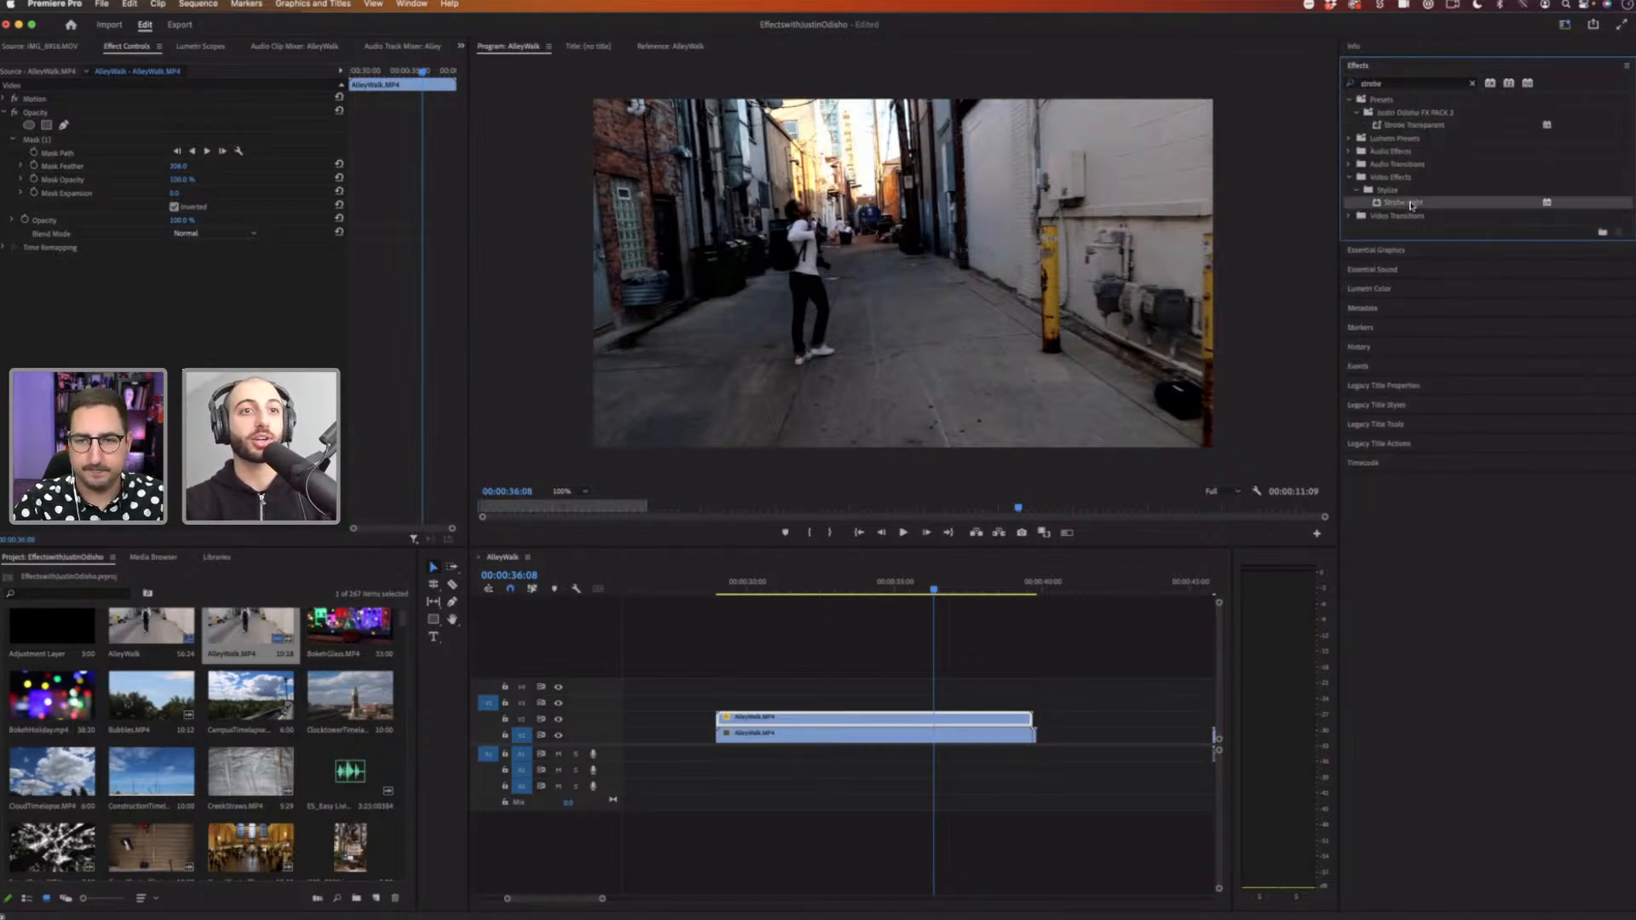
drag(1410, 204, 868, 718)
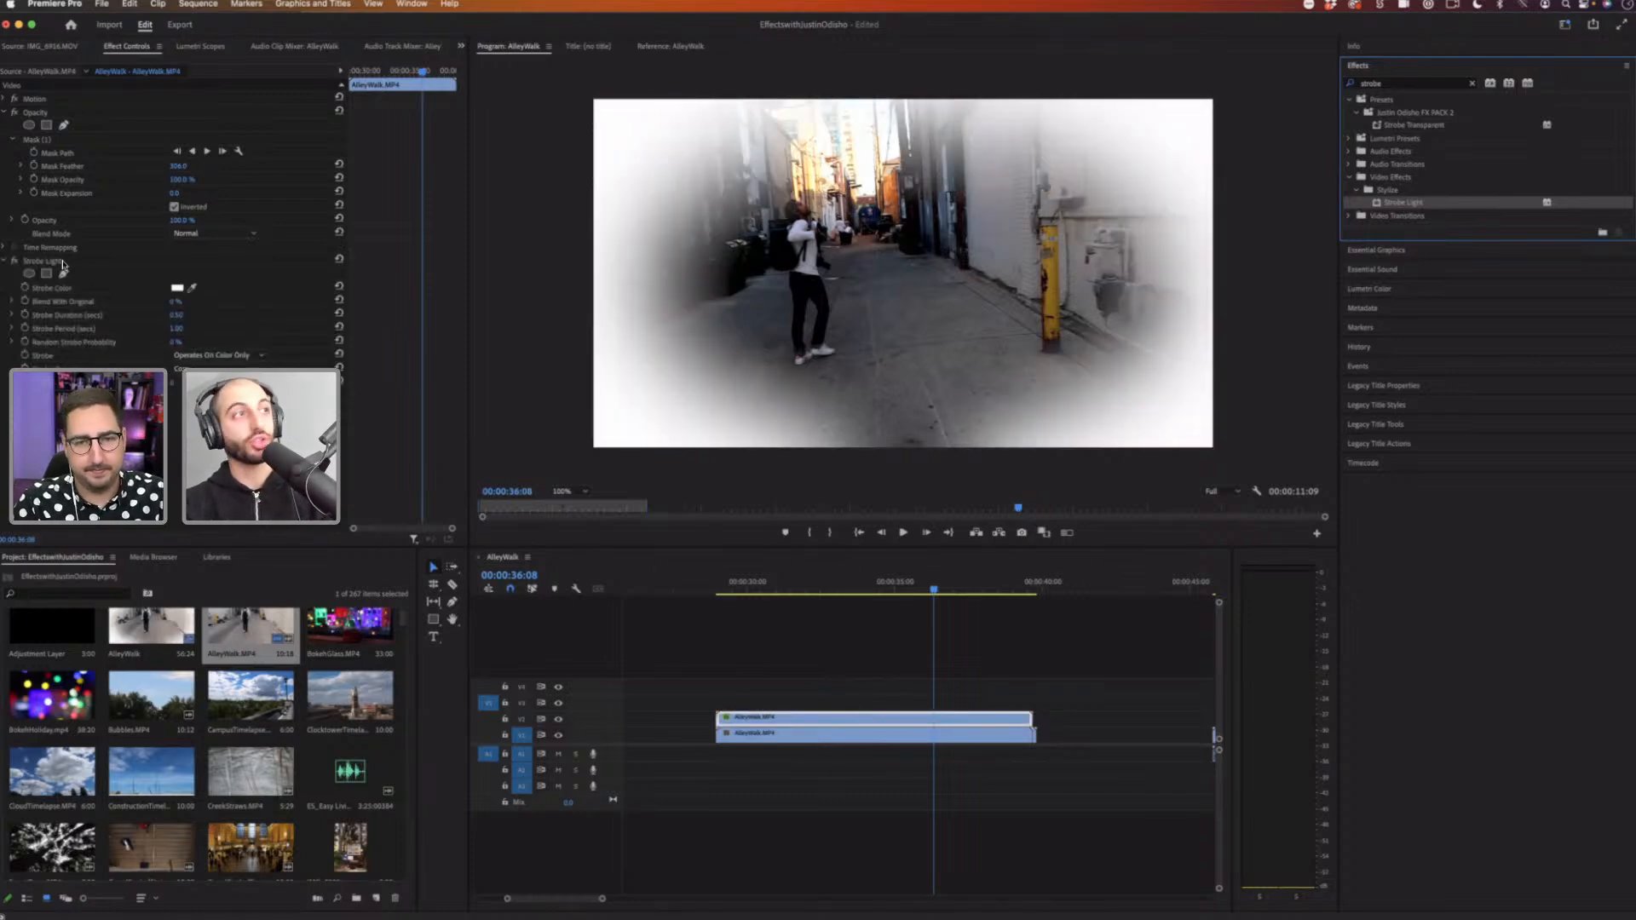
Step: Delete the mask from the upper AlleyWalk copy
click(67, 262)
click(51, 143)
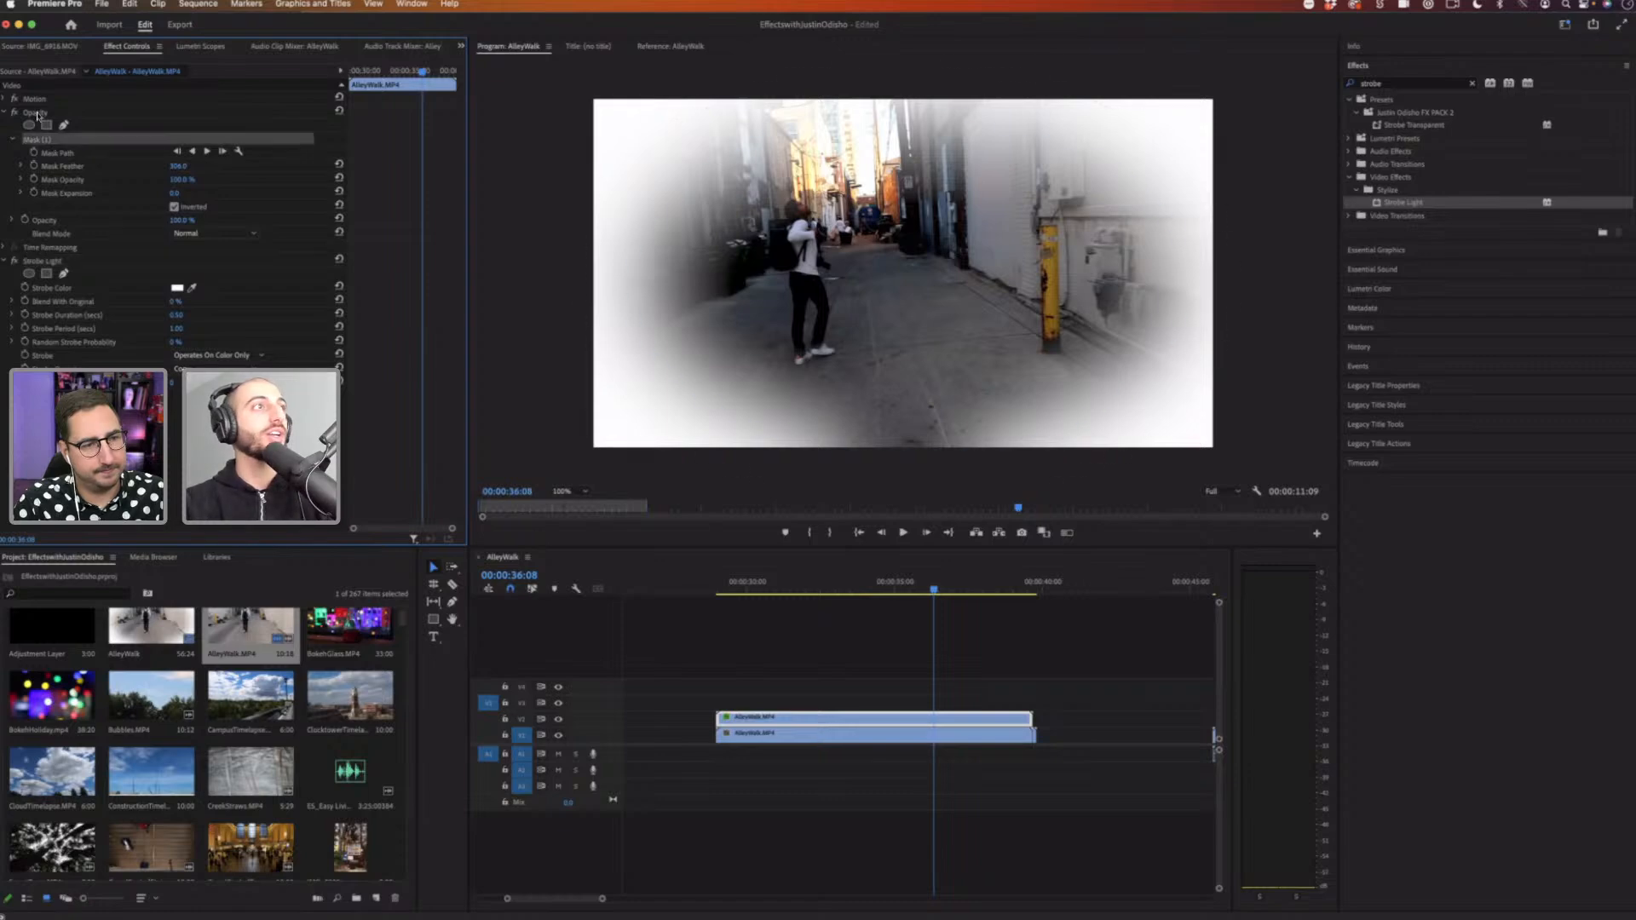
key(Delete)
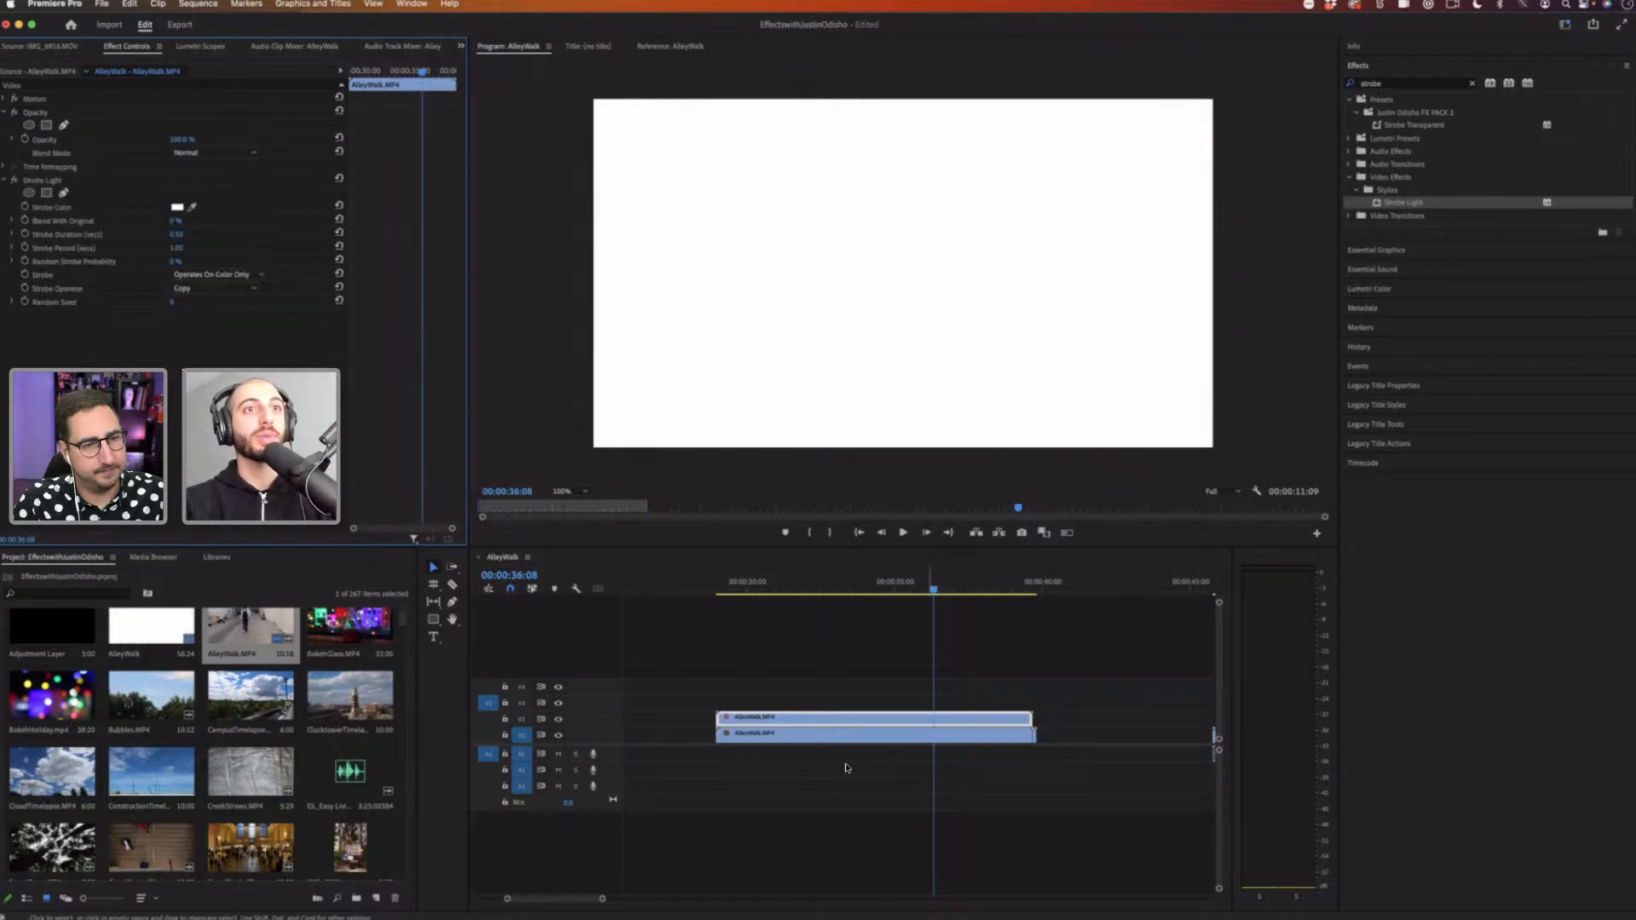
Step: Remove the effect attributes from the upper AlleyWalk copy
right_click(827, 718)
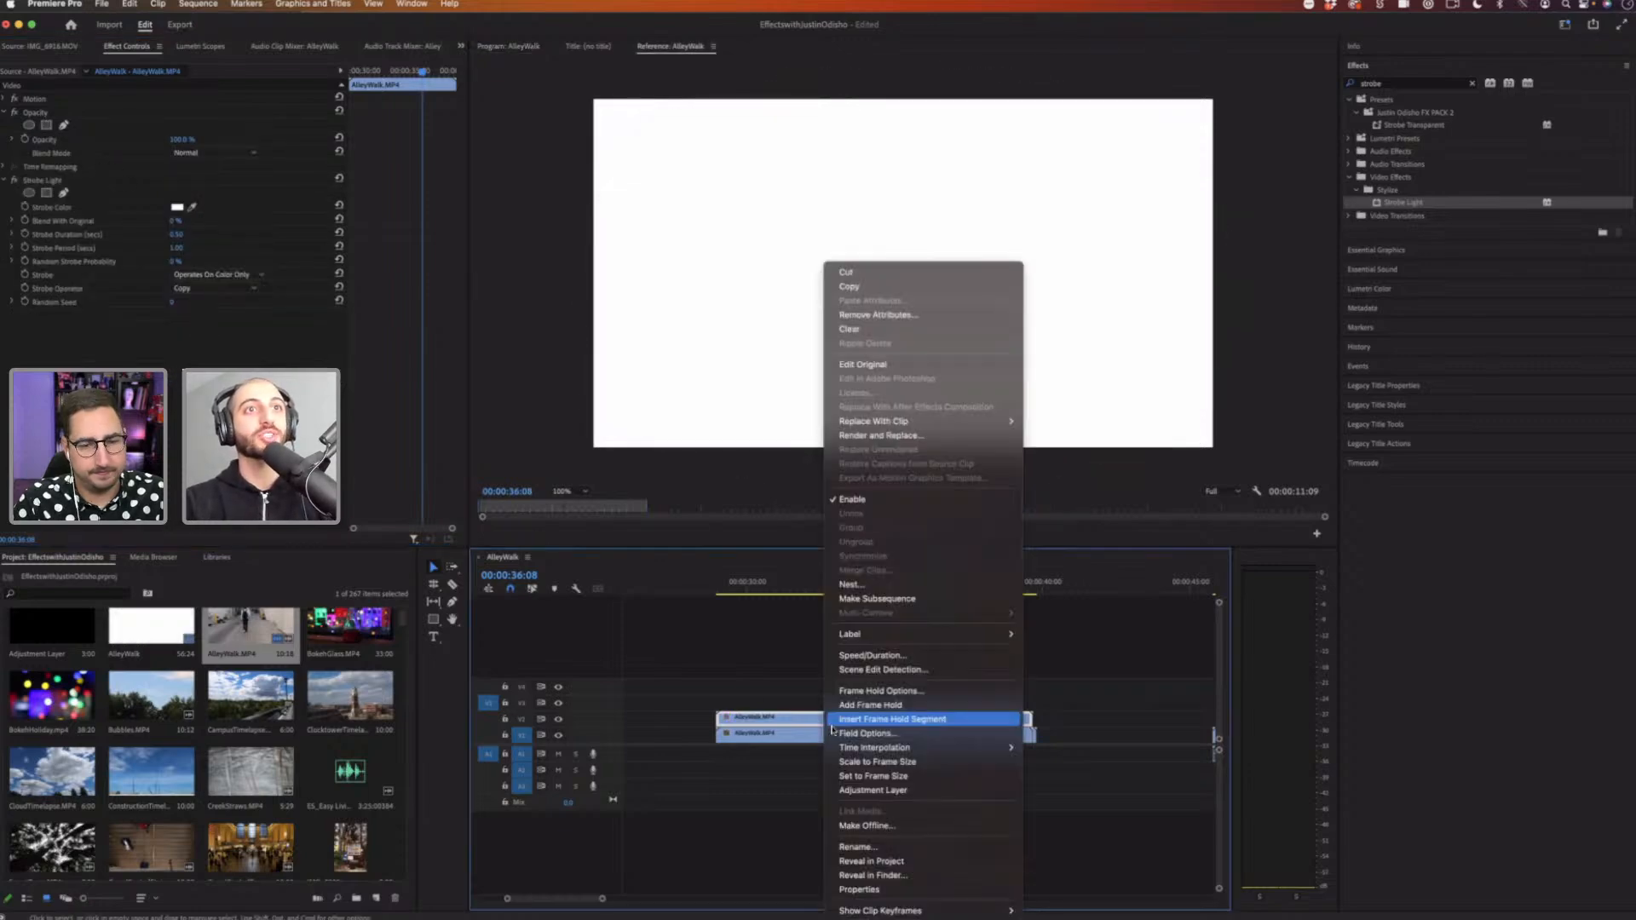
click(857, 326)
click(908, 640)
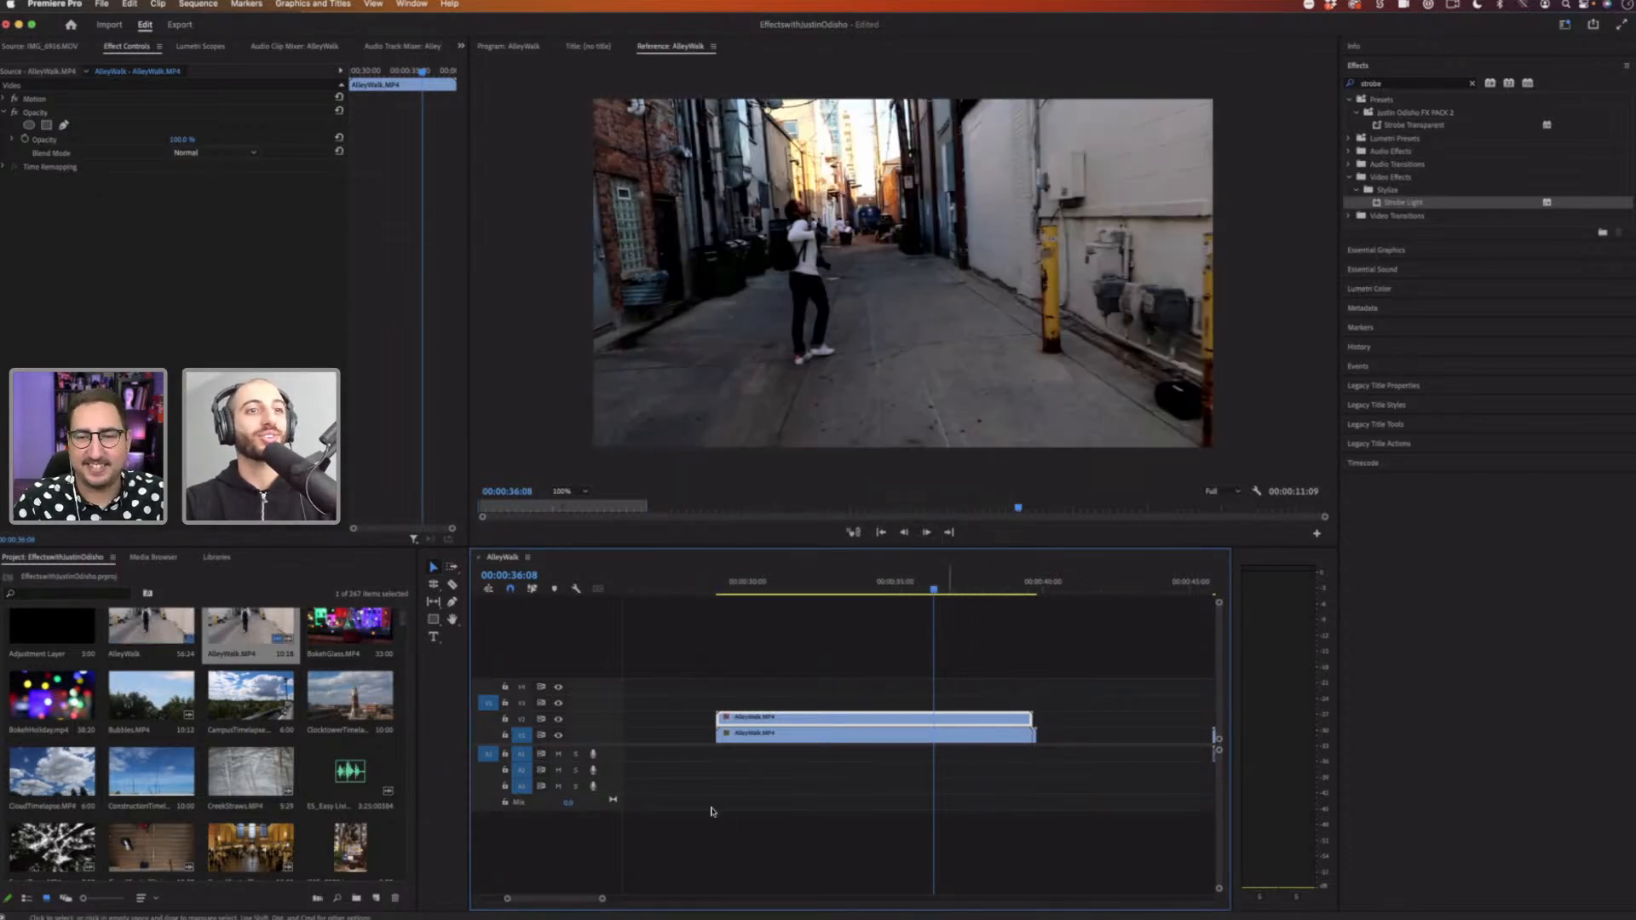
Step: Search the effects for posterize and apply Posterize Time to the upper AlleyWalk copy
click(559, 720)
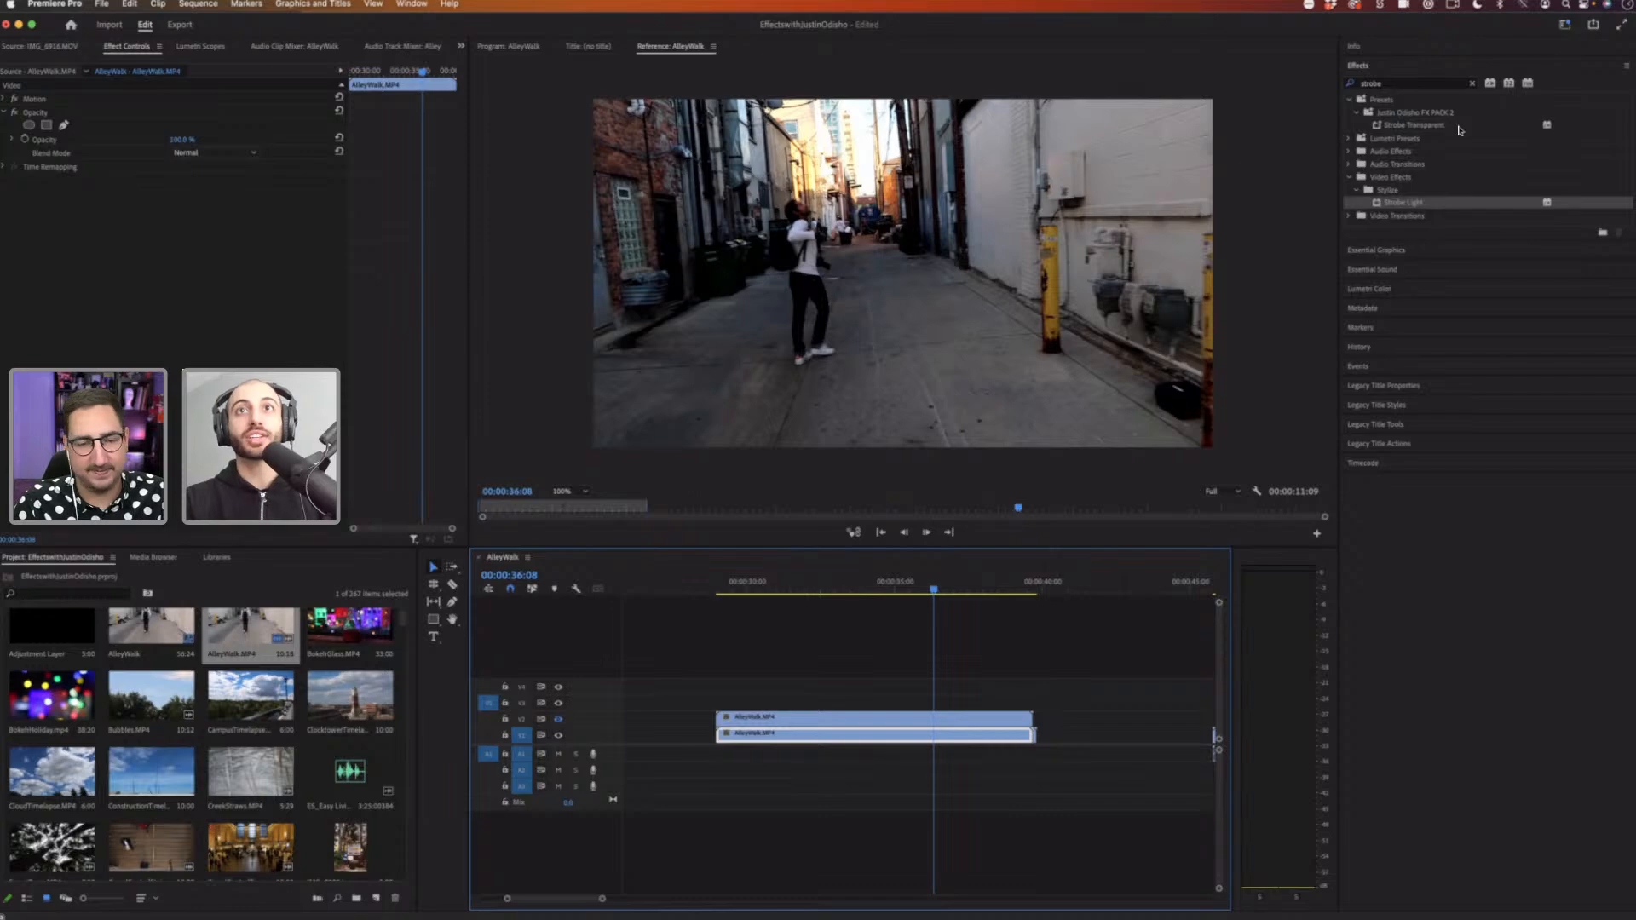
click(1471, 84)
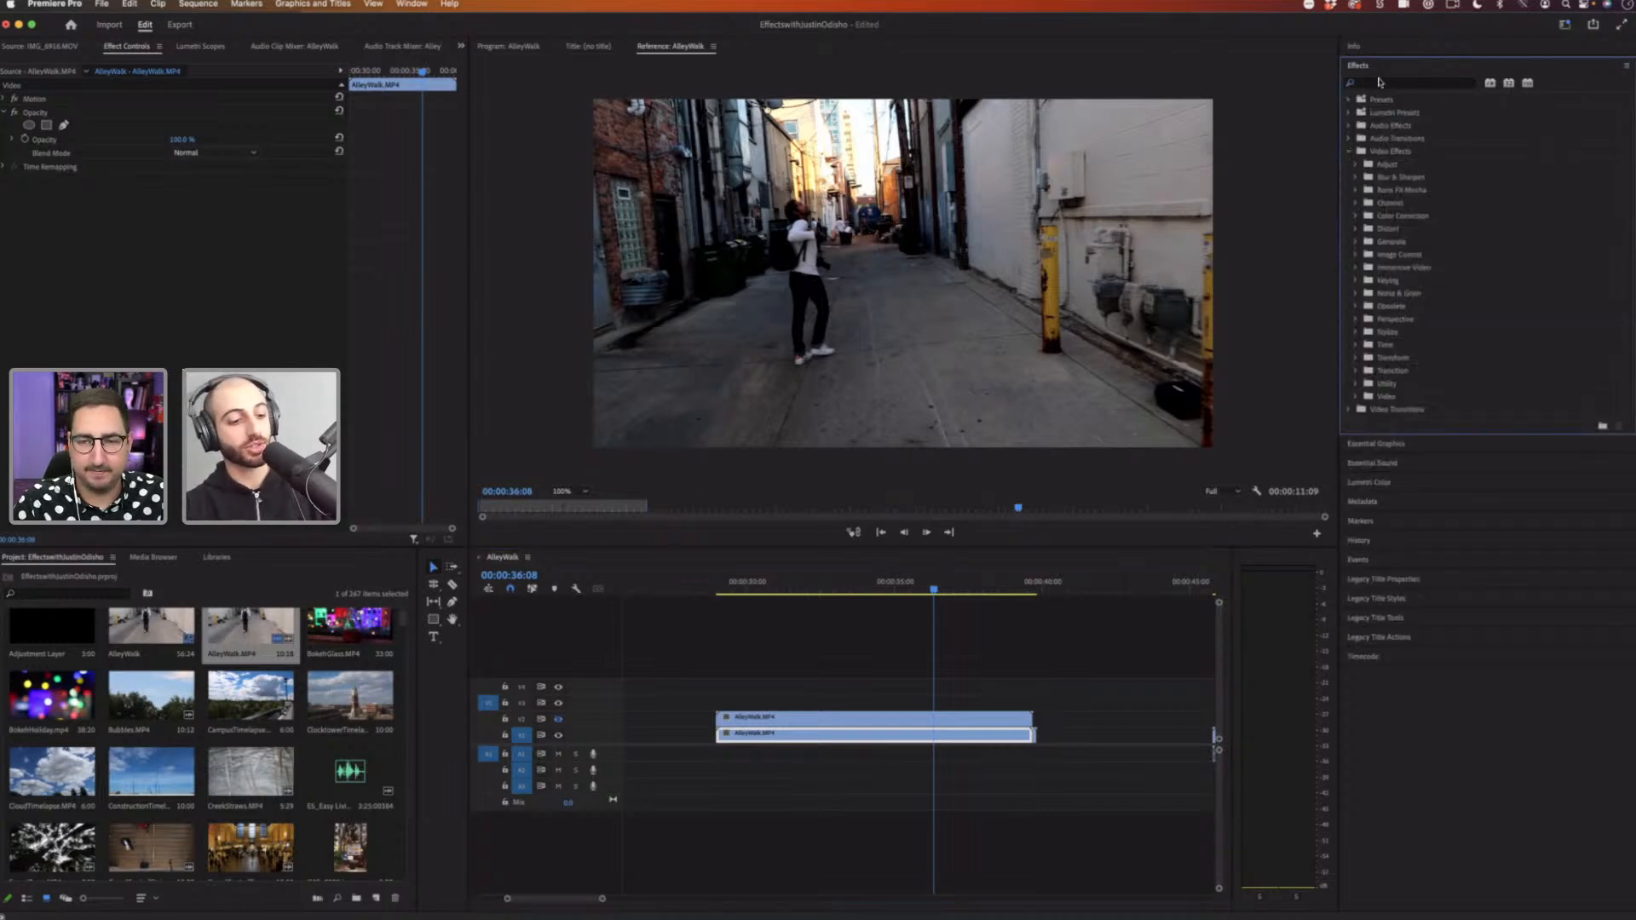
click(1379, 82)
text(posterize)
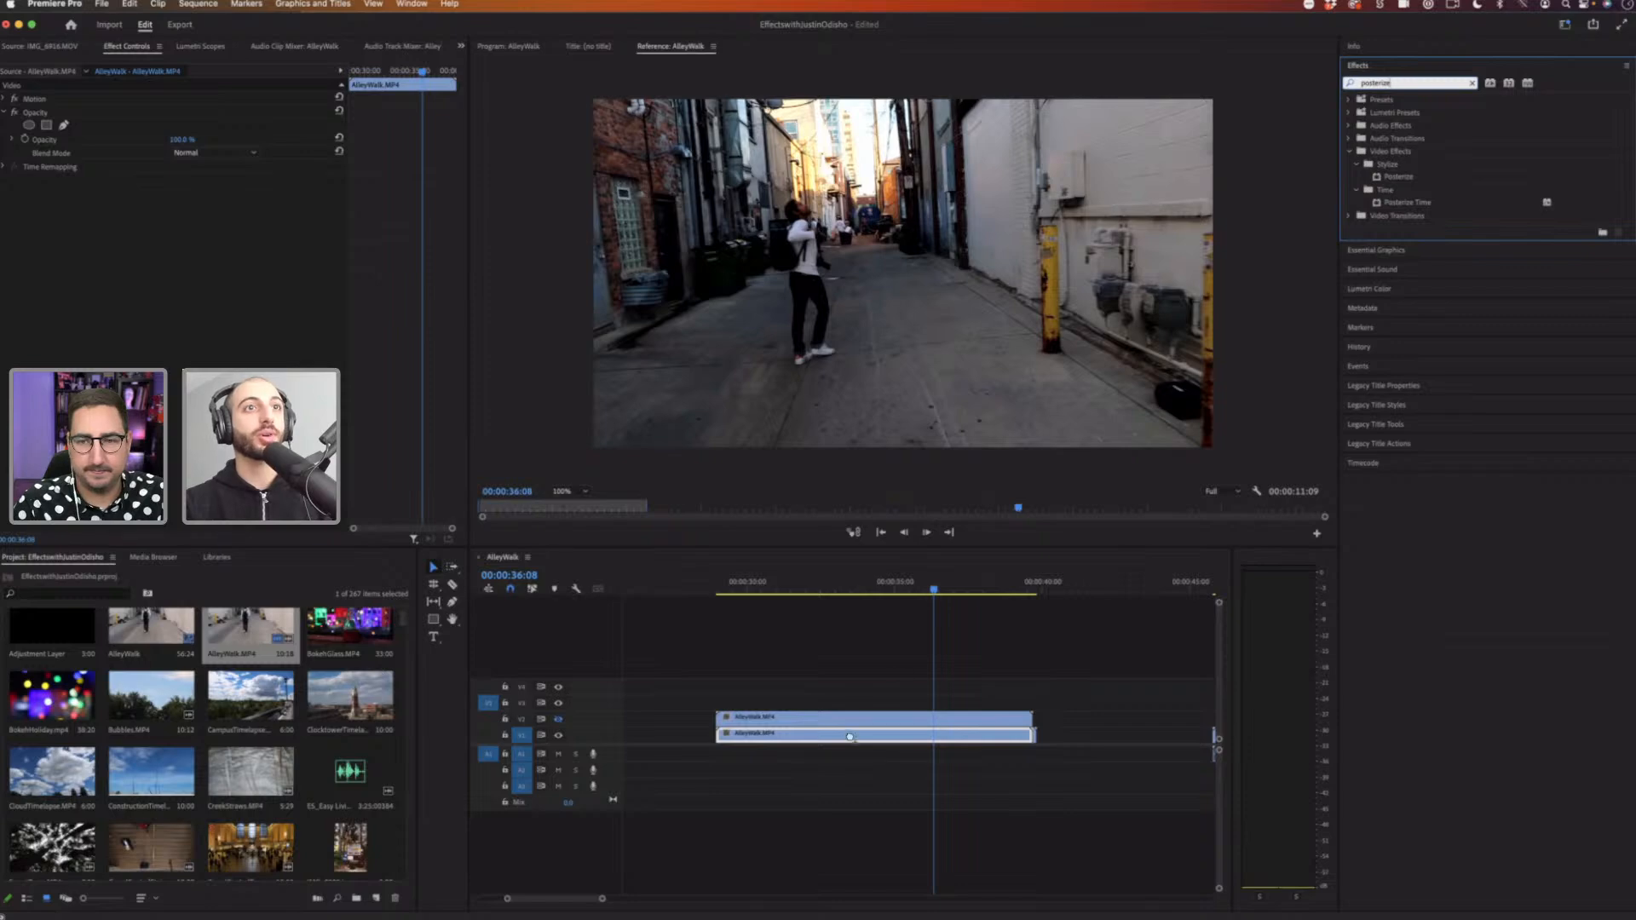
drag(849, 737, 850, 738)
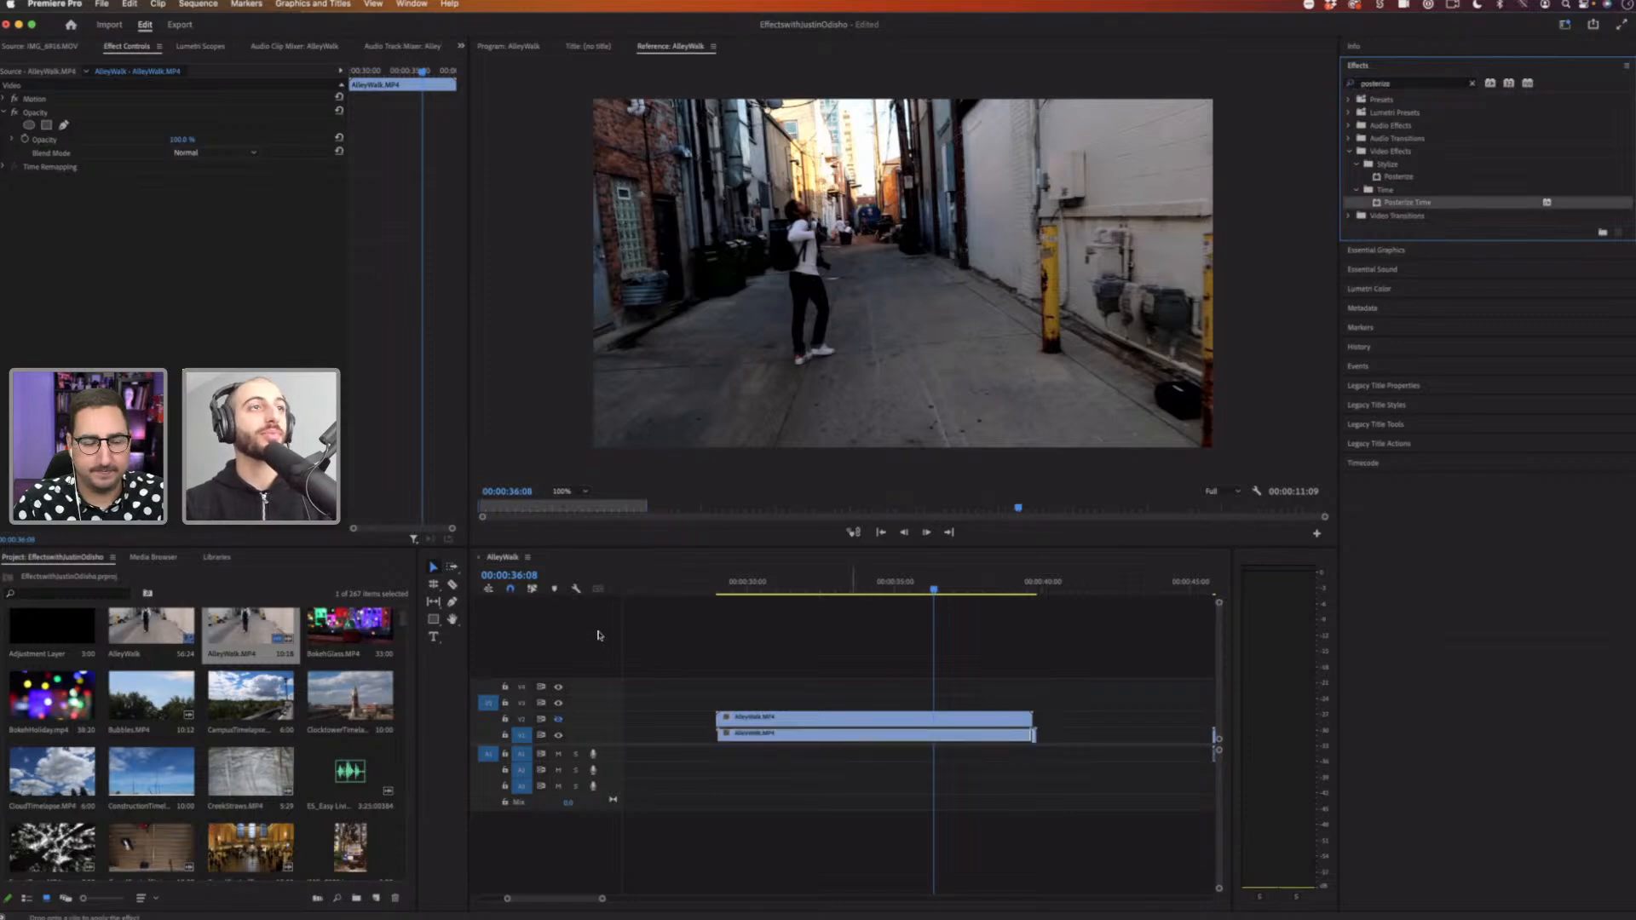
key(super+z)
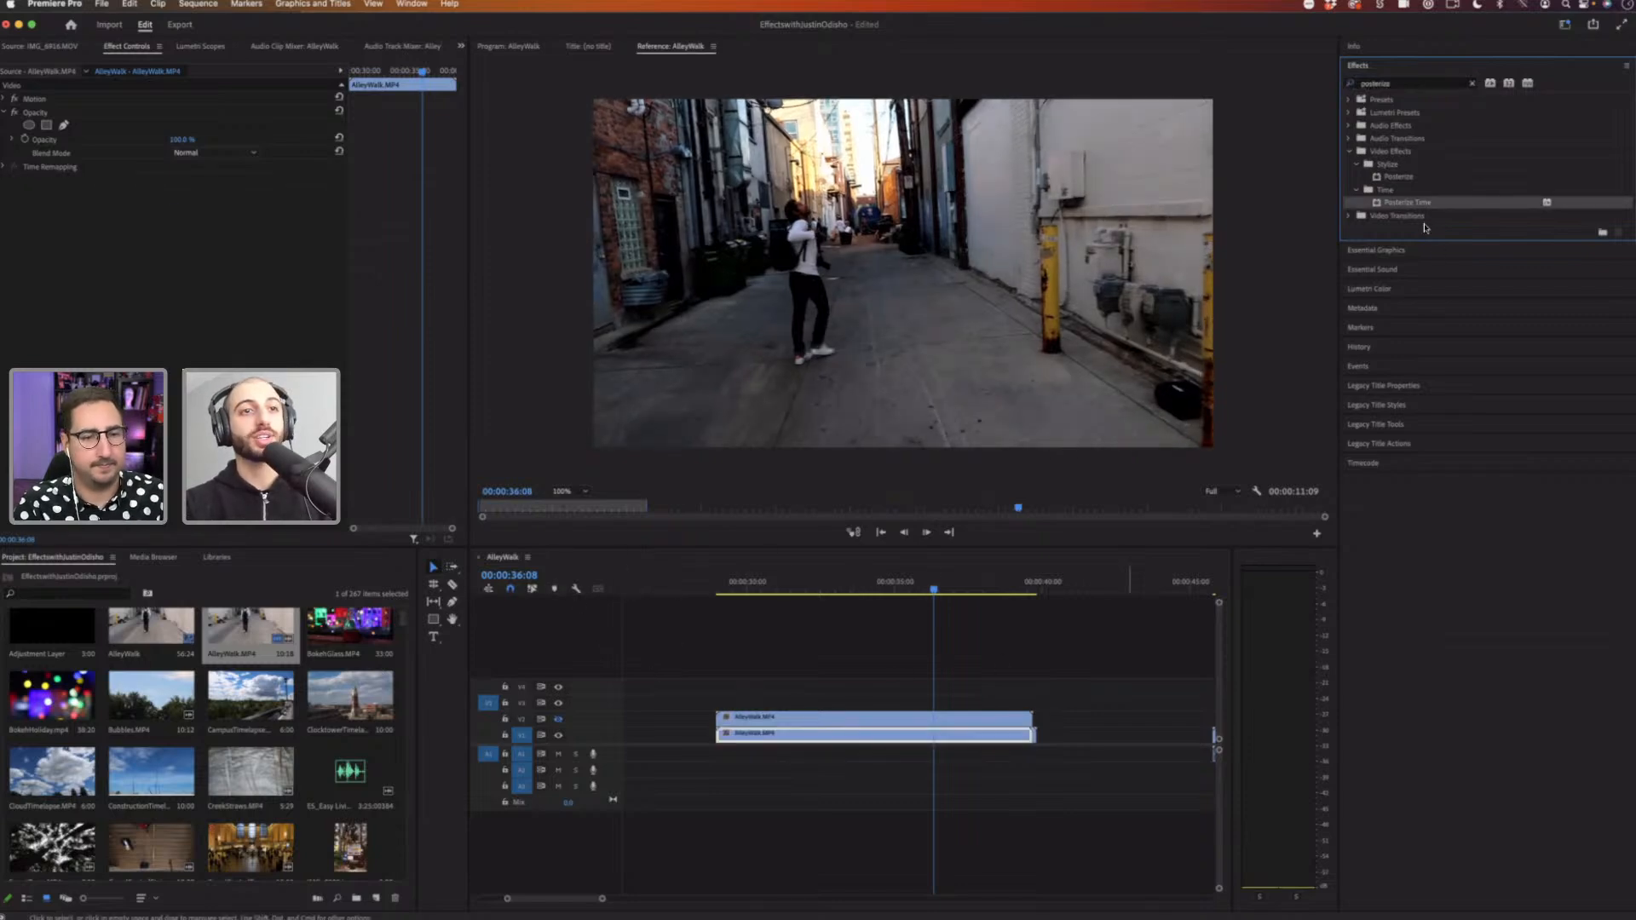
drag(1407, 204, 816, 737)
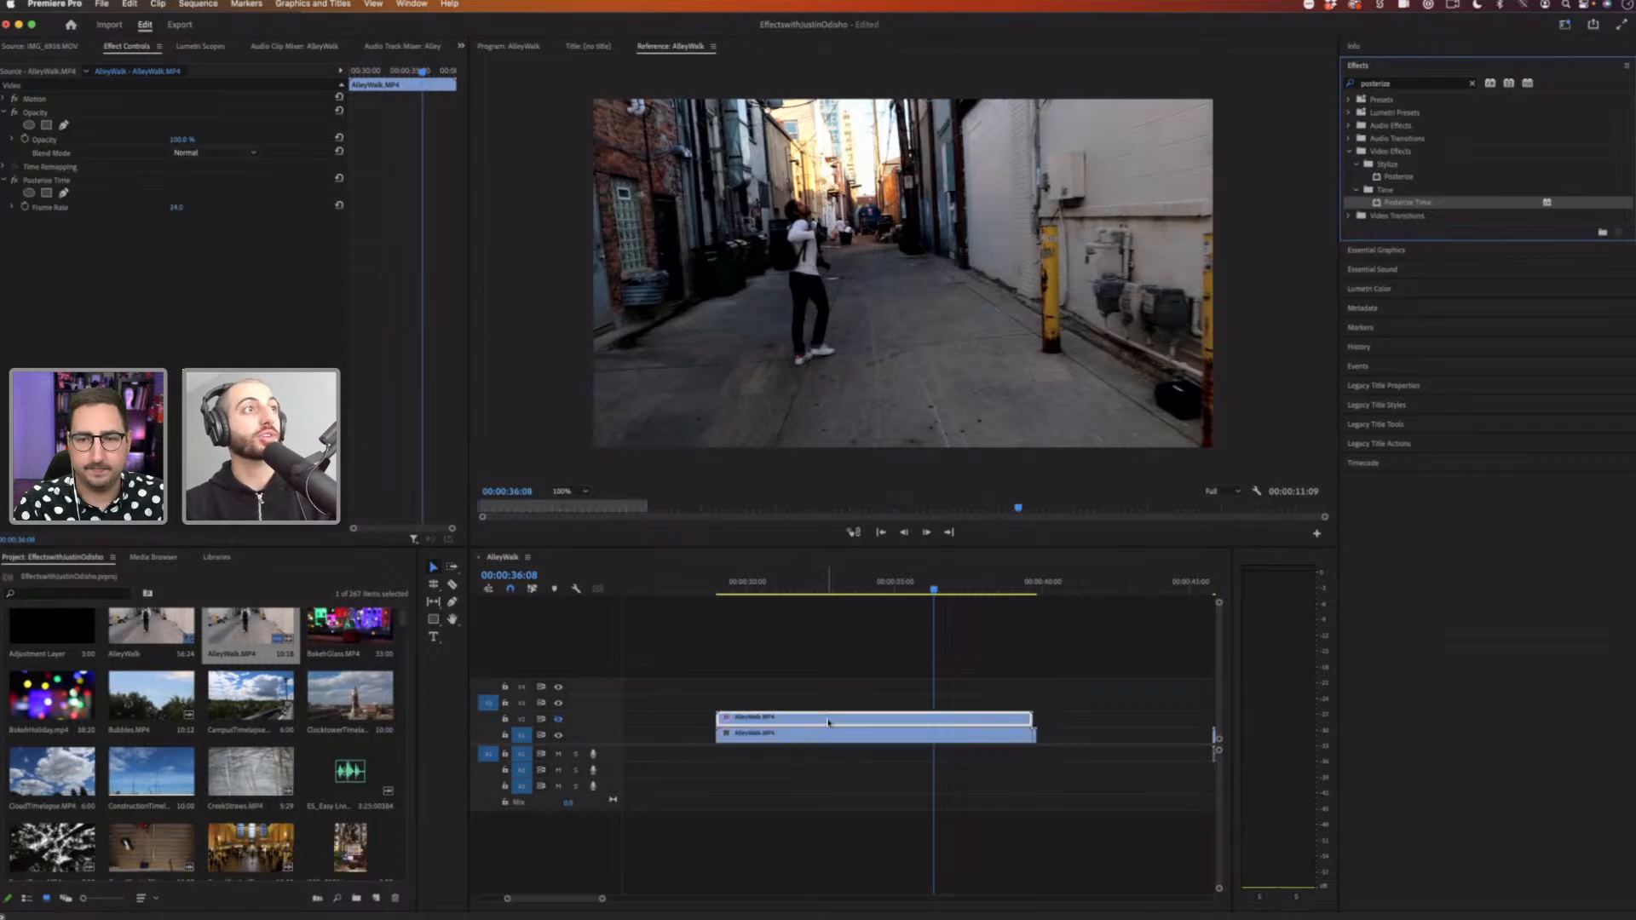
Step: Set the Posterize Time frame rate to 8
click(183, 202)
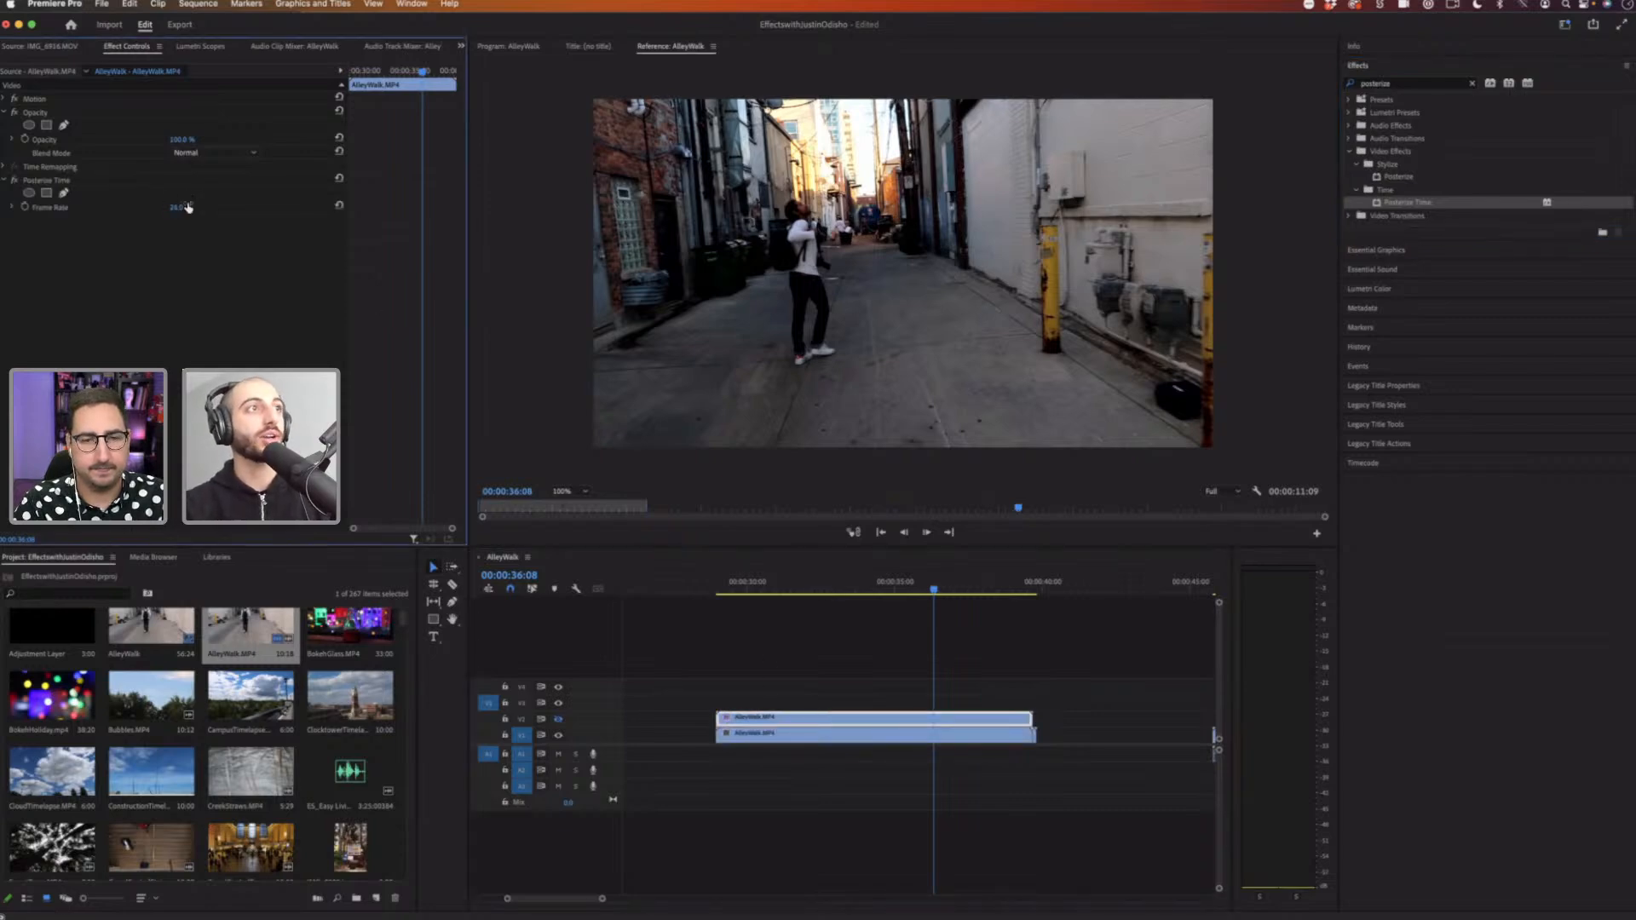
click(177, 207)
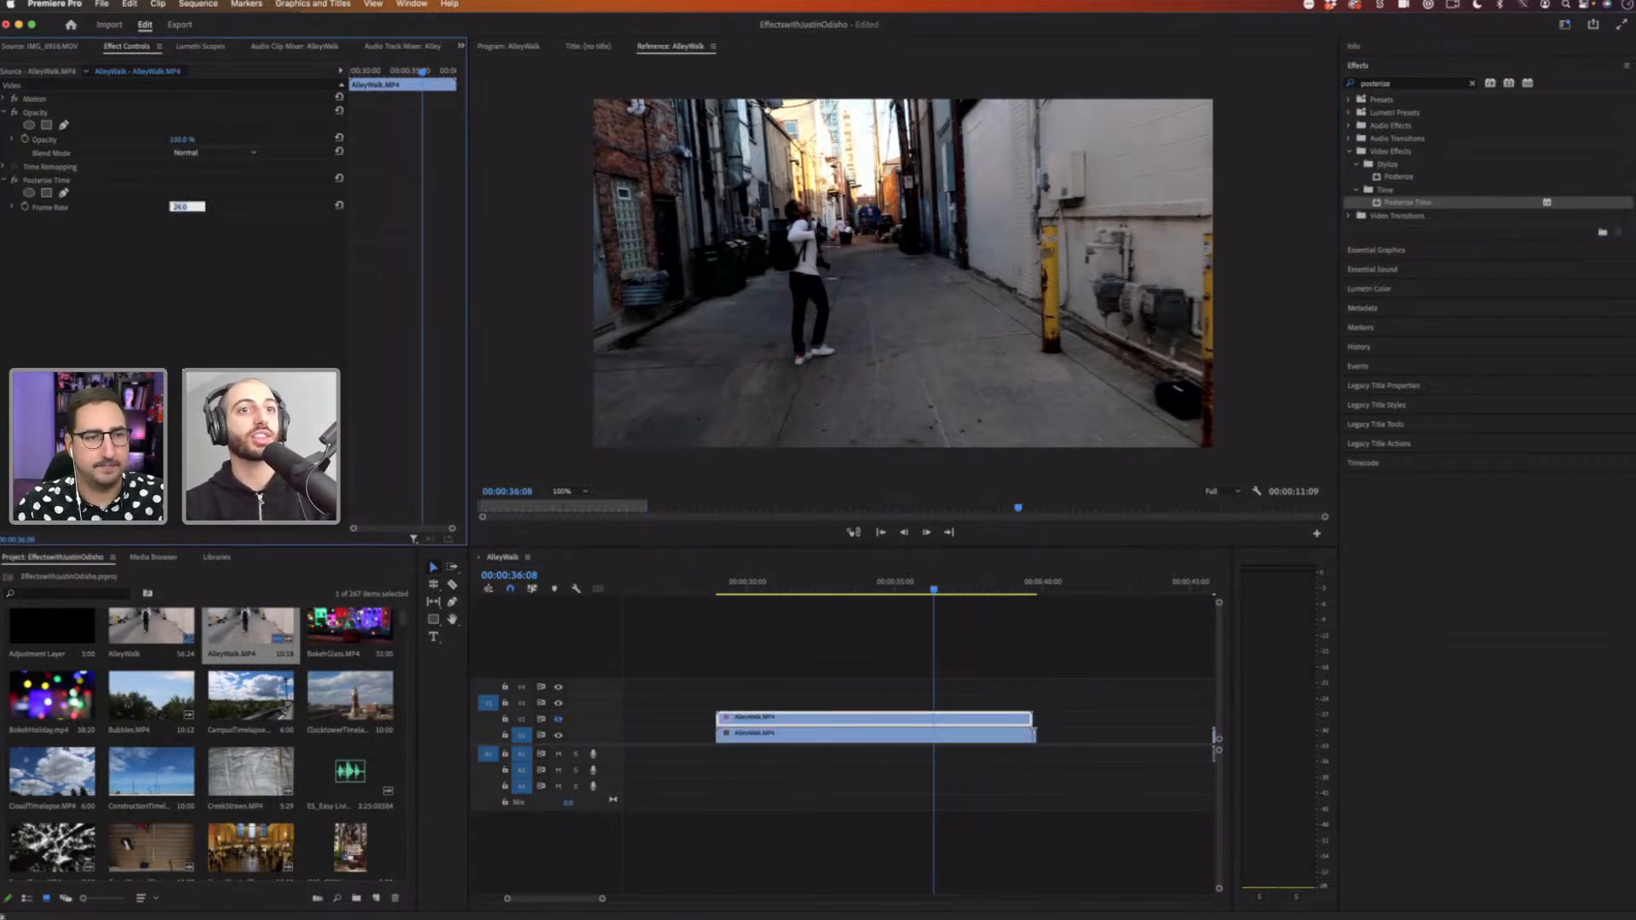
text(8)
key(Return)
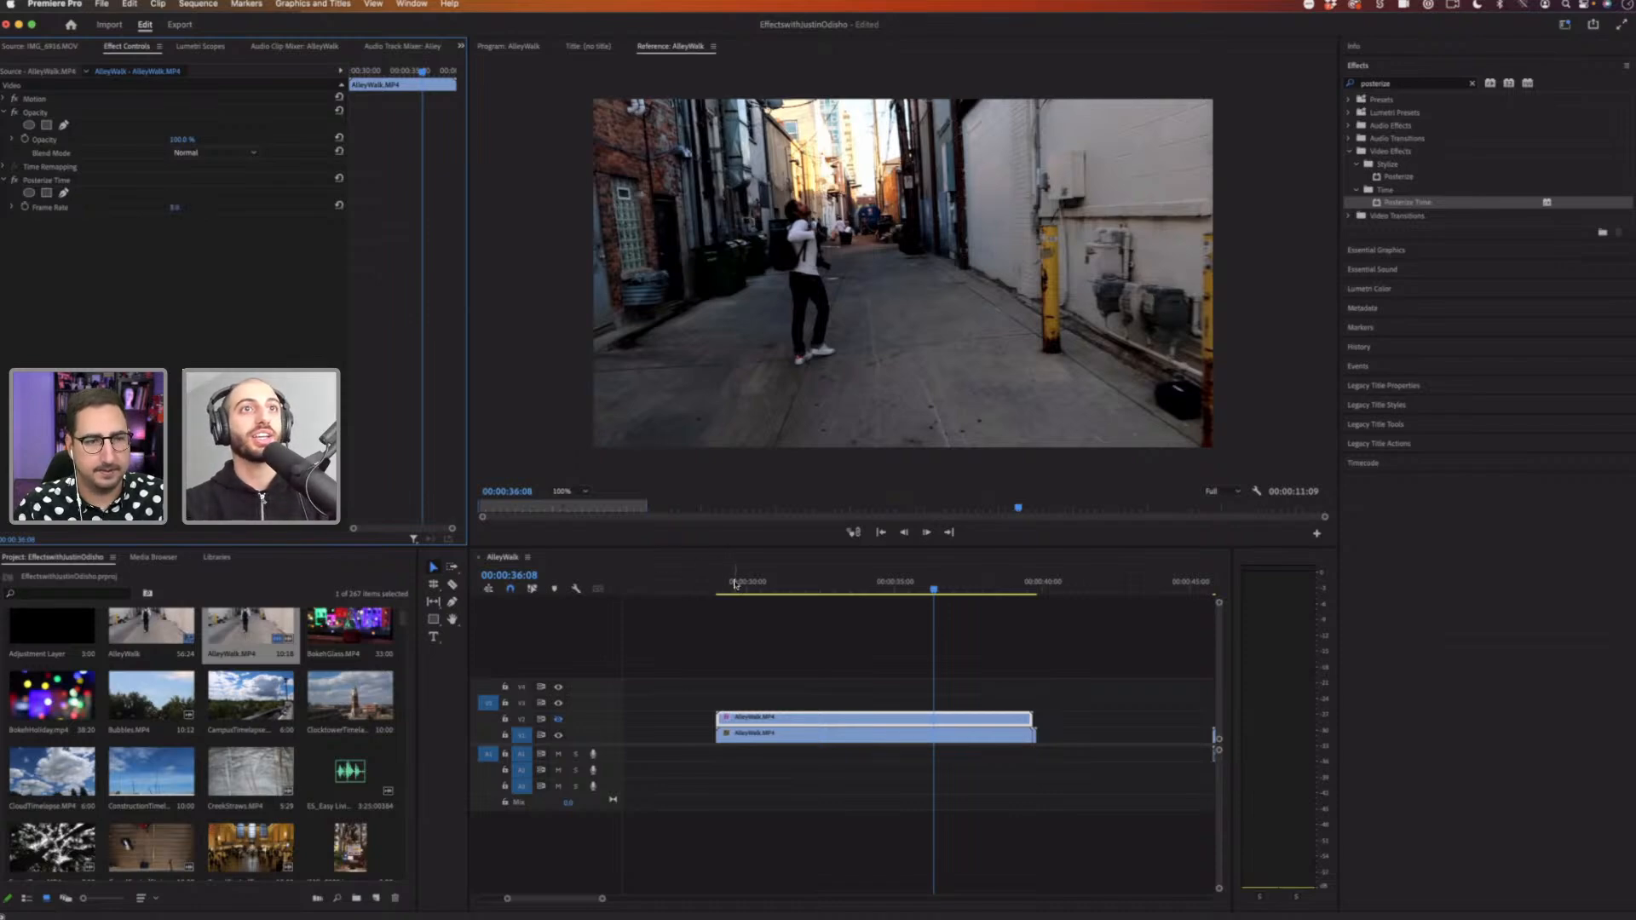
Step: Play back the Posterize Time effect from the start of the clip
click(734, 584)
key(space)
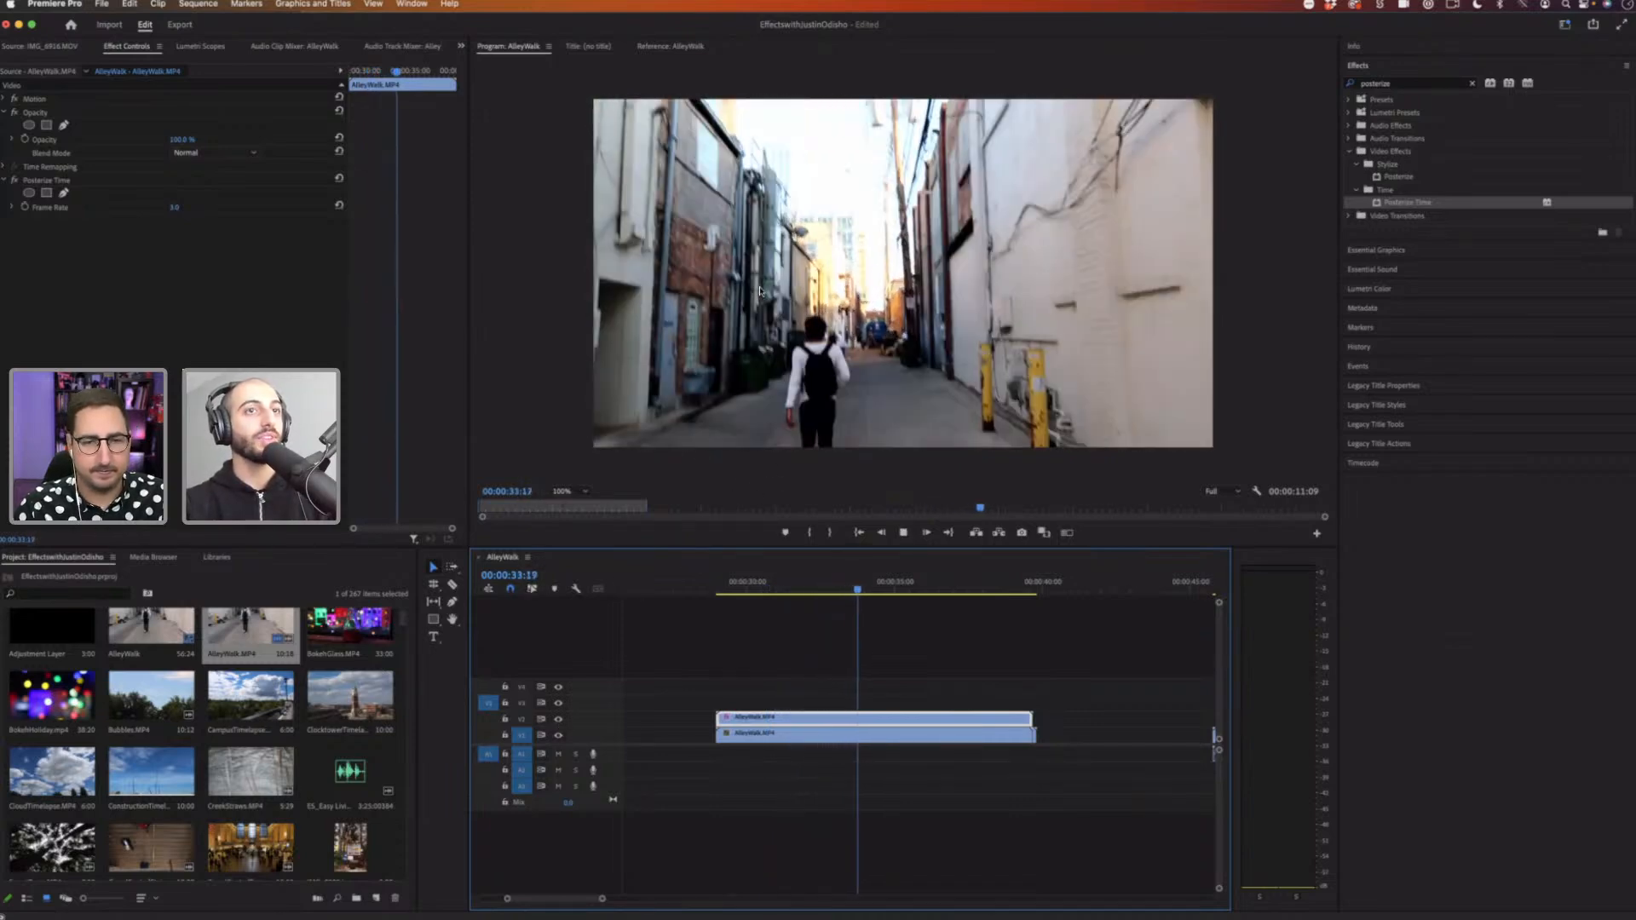
key(space)
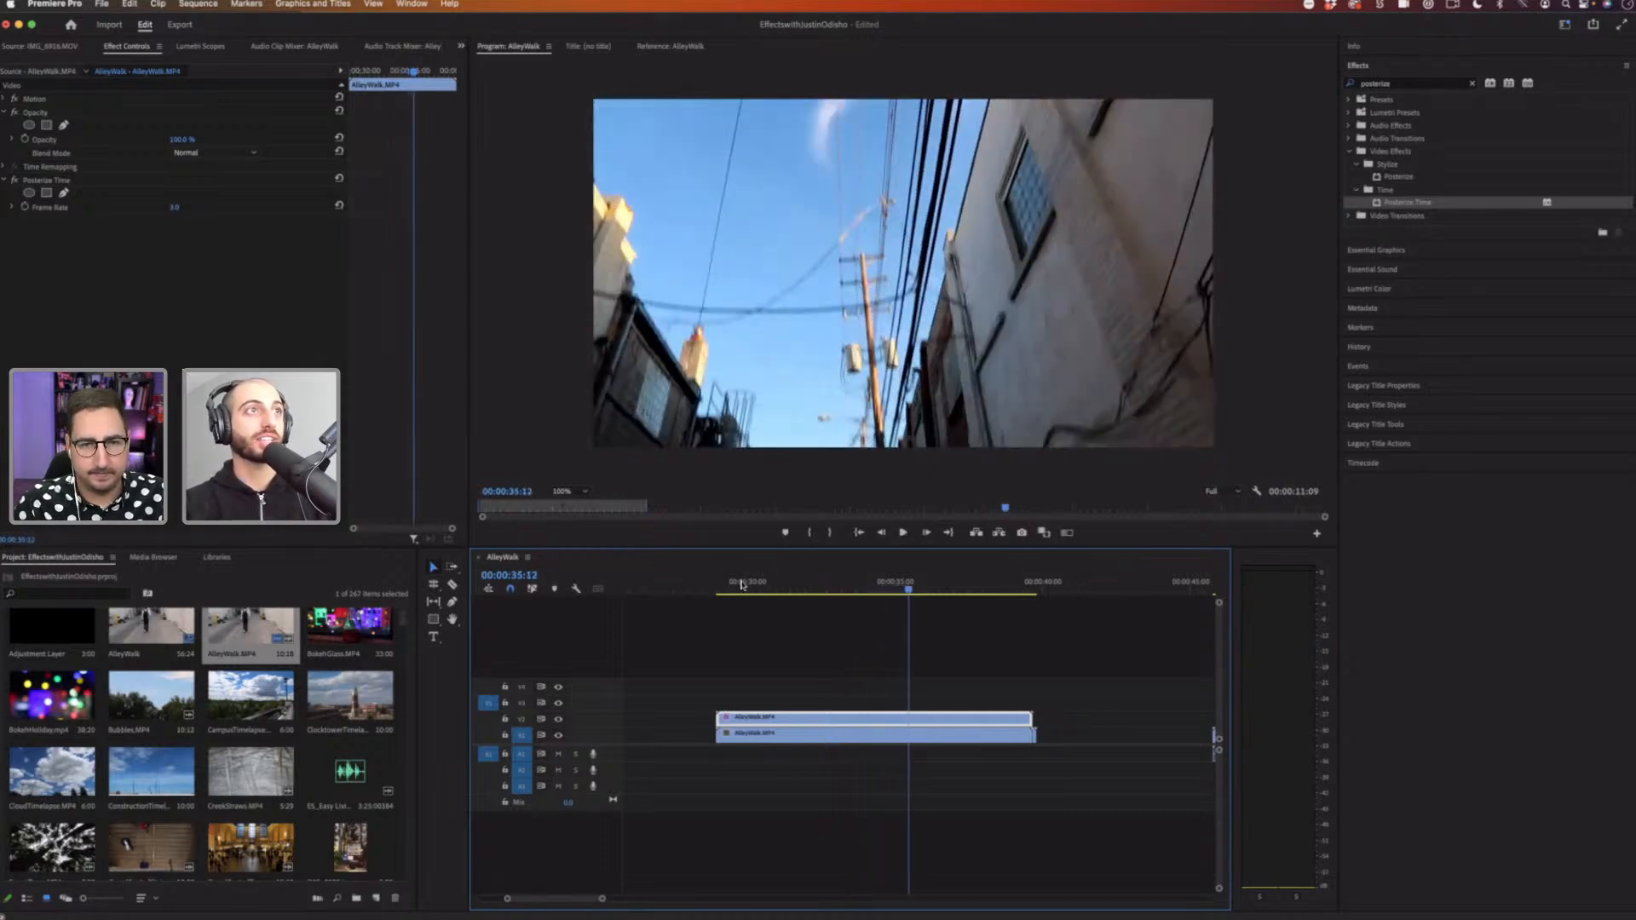
click(741, 584)
key(space)
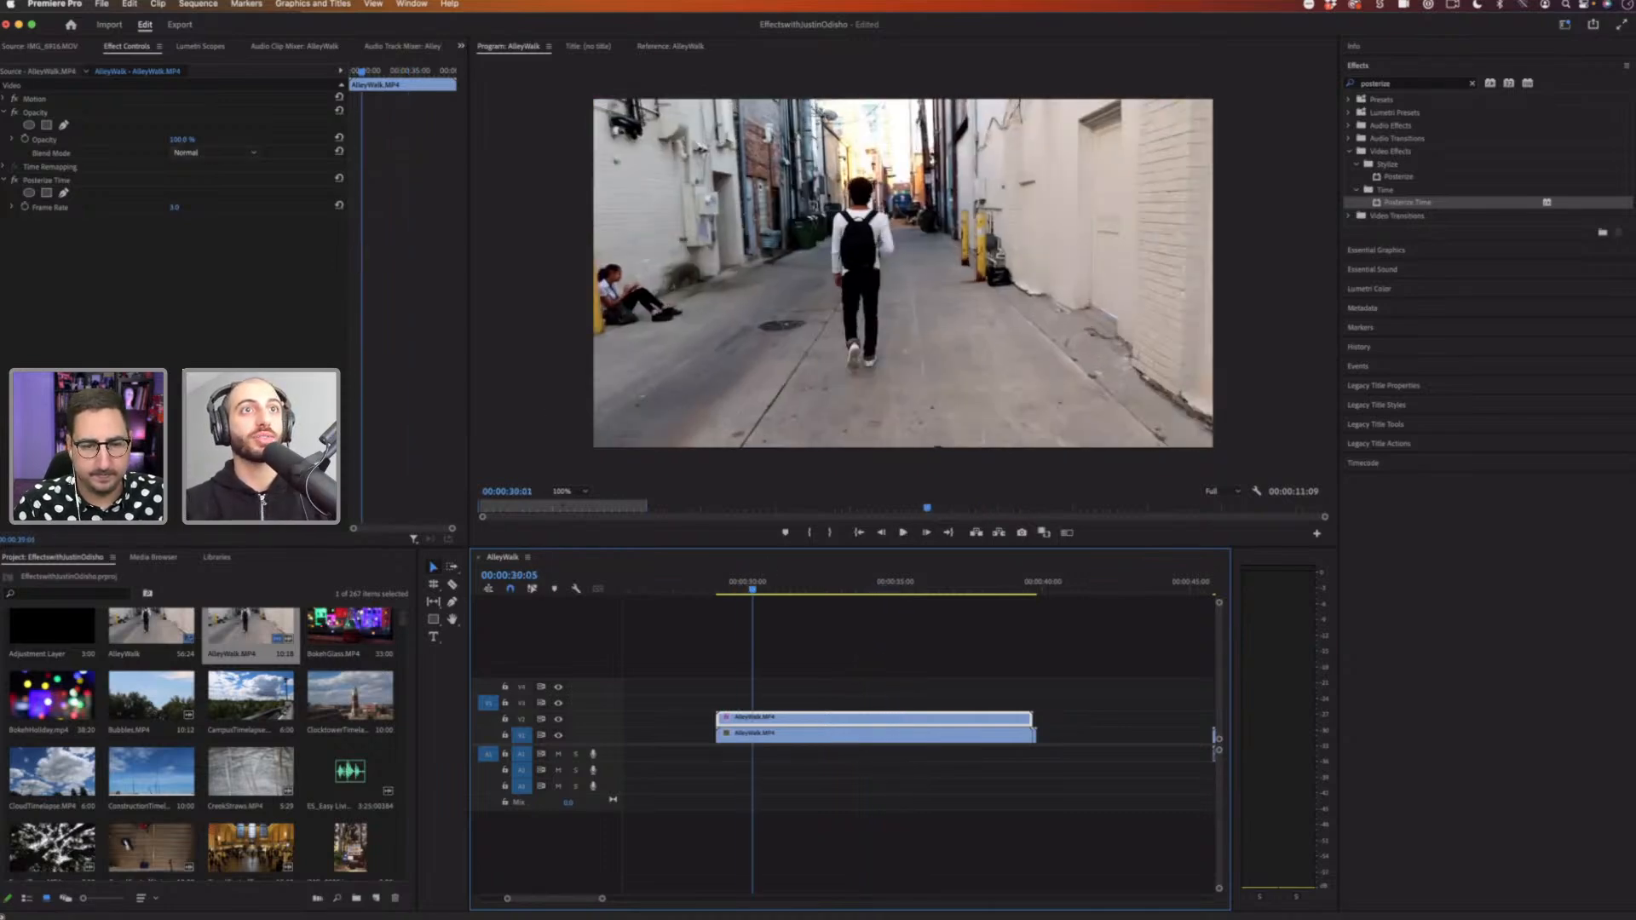
Step: Try lowering the clip's opacity slightly during playback
drag(192, 139, 188, 138)
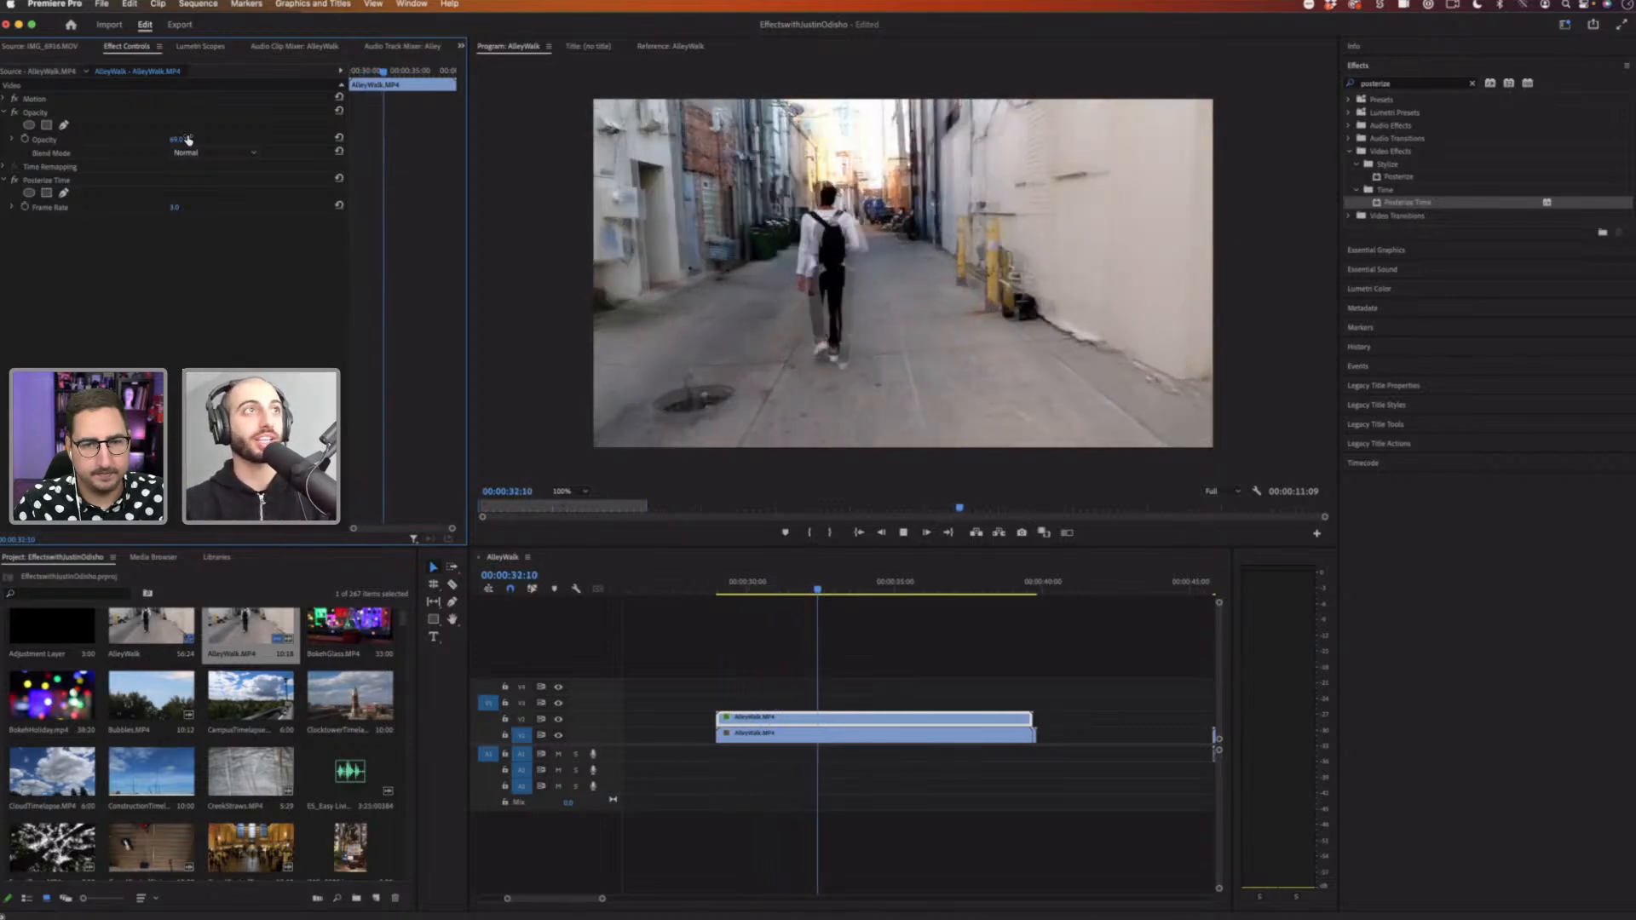
key(space)
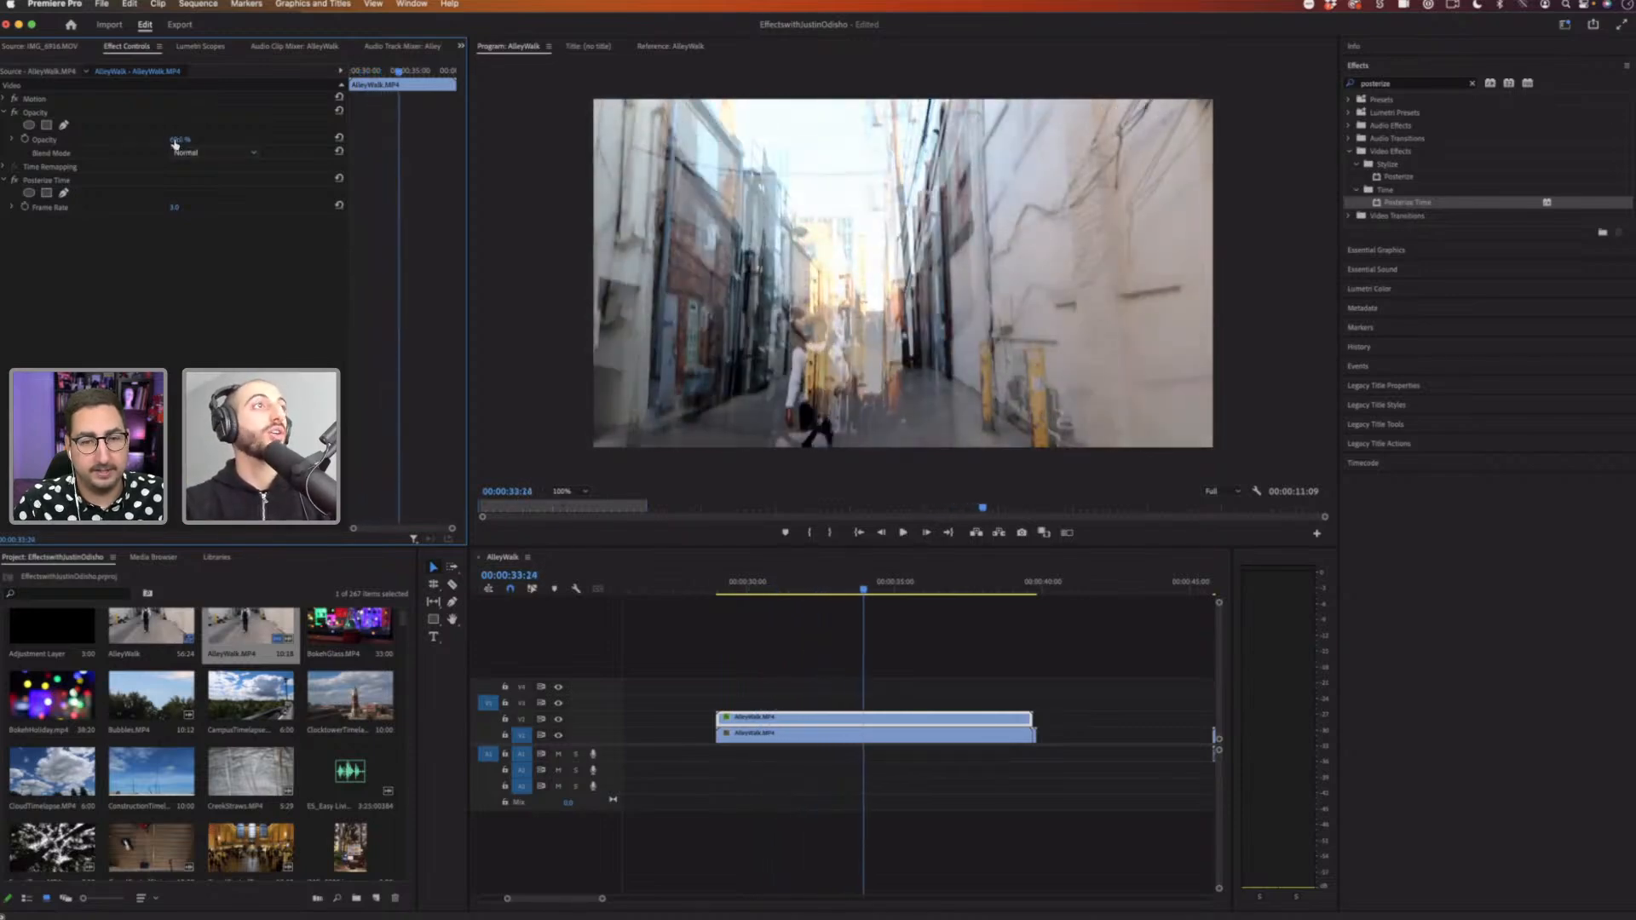
key(super+z)
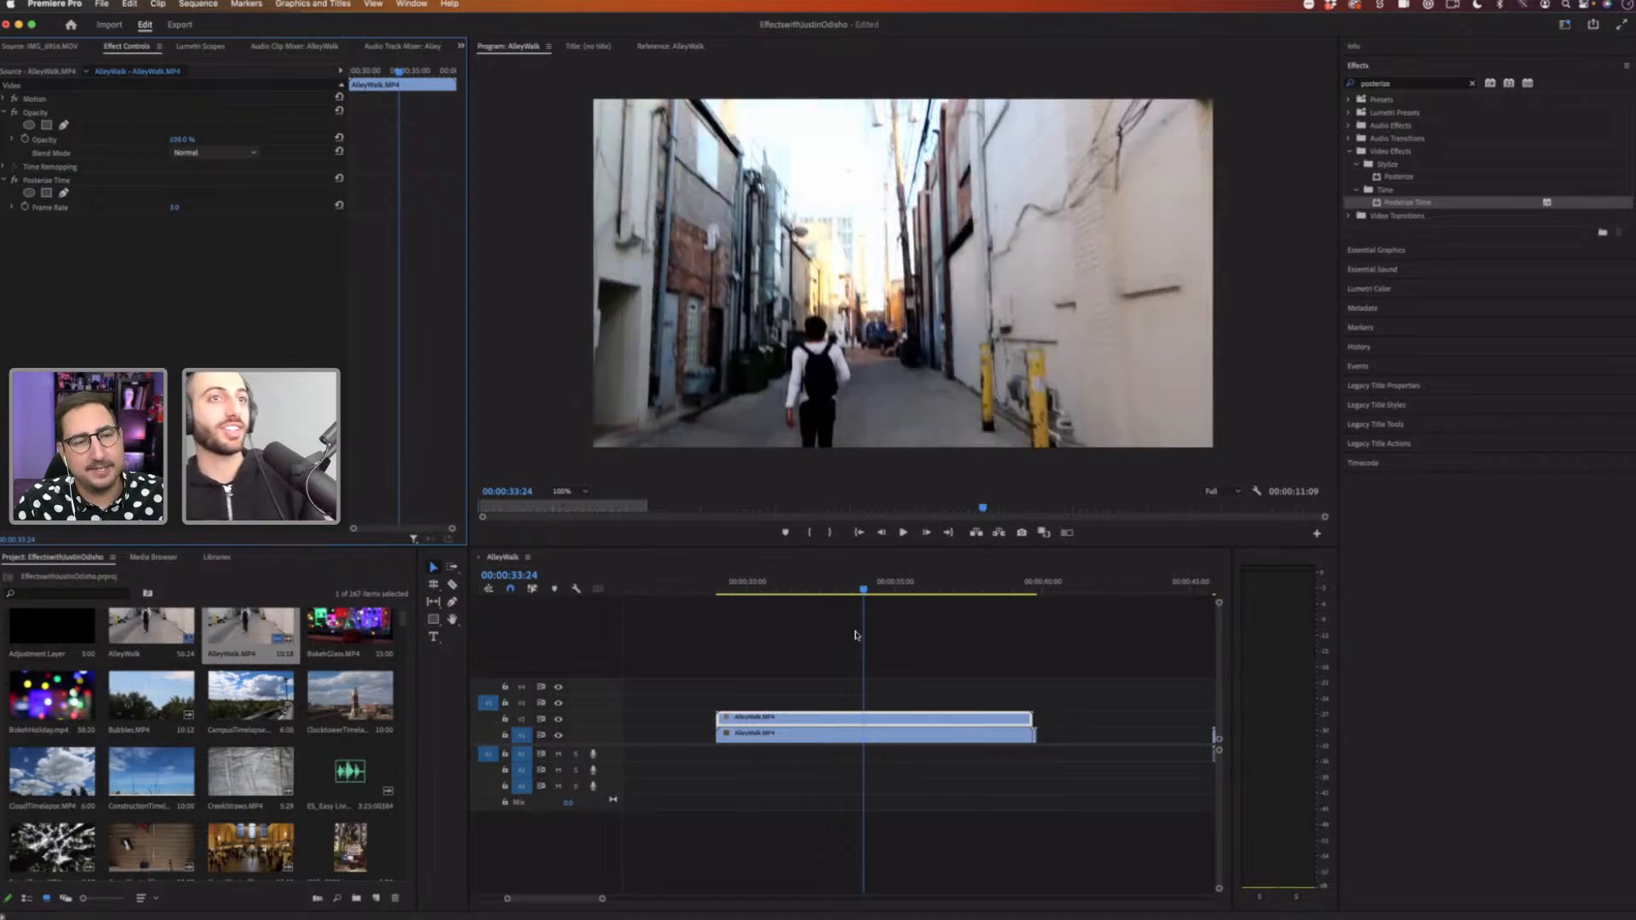
Step: Set the clip's opacity to about 50% and preview the ghosted result from the start
click(747, 583)
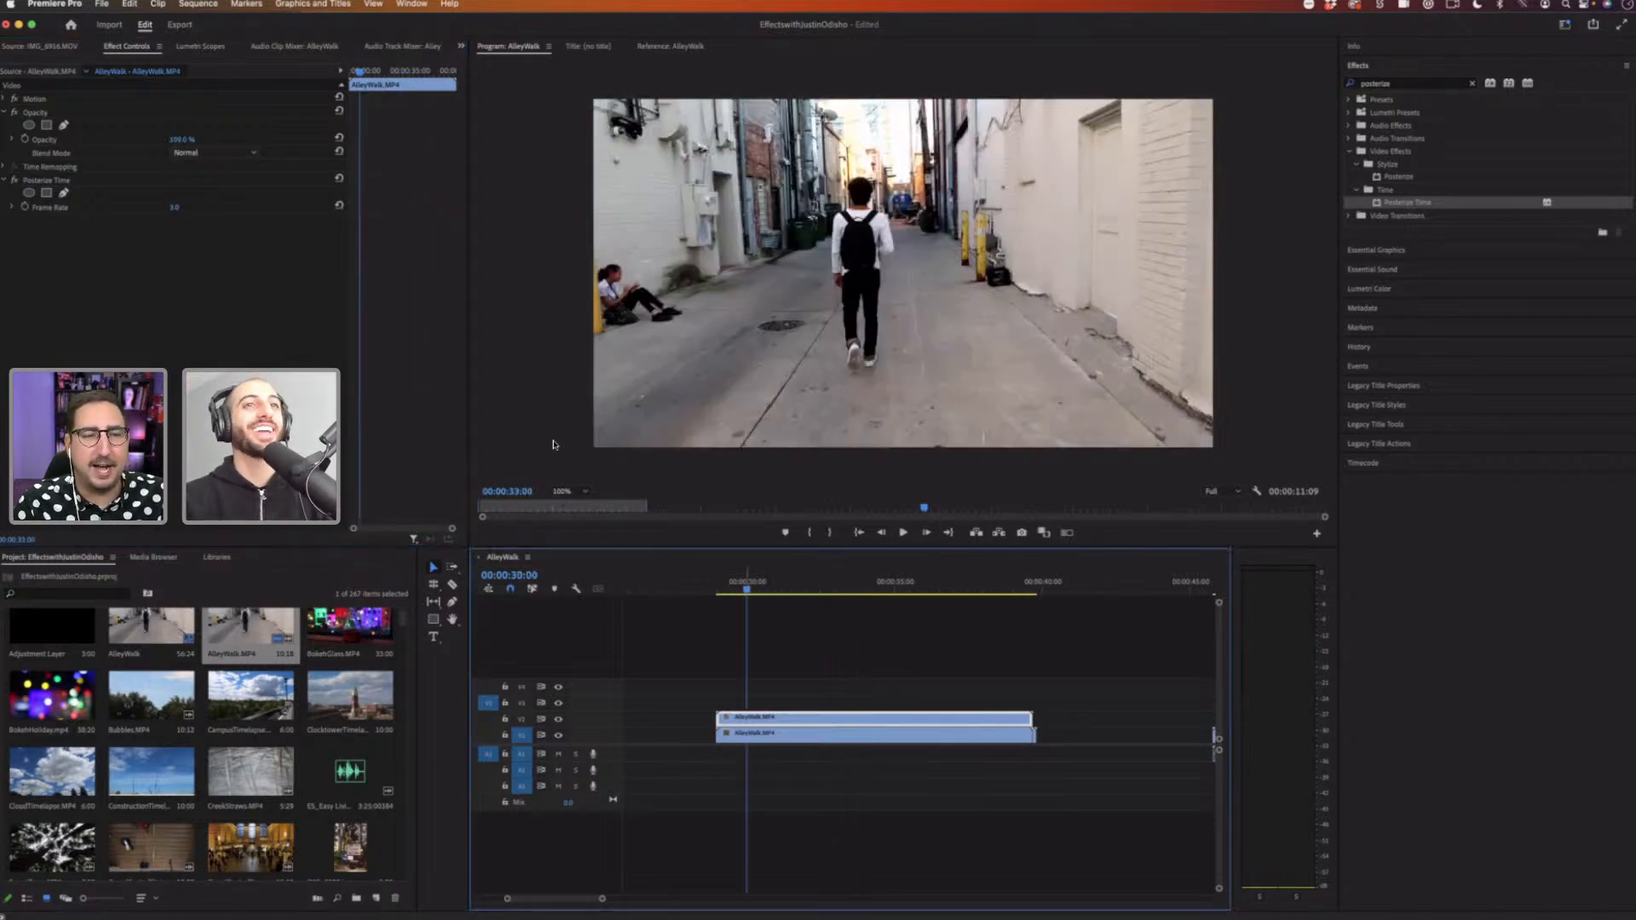
drag(176, 141, 147, 141)
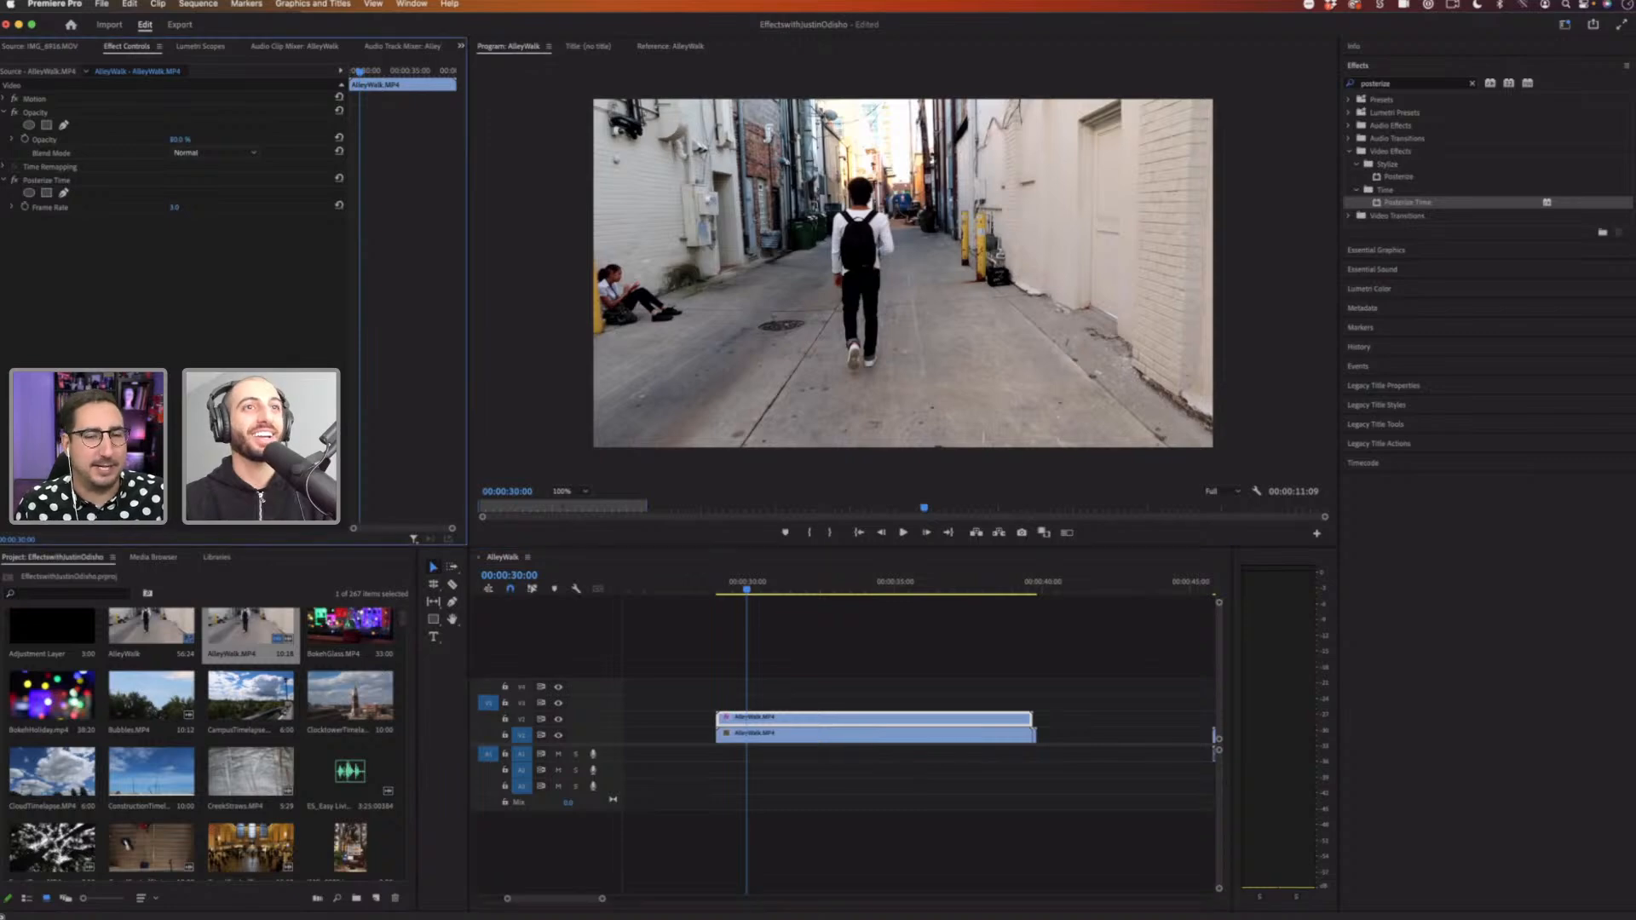
key(space)
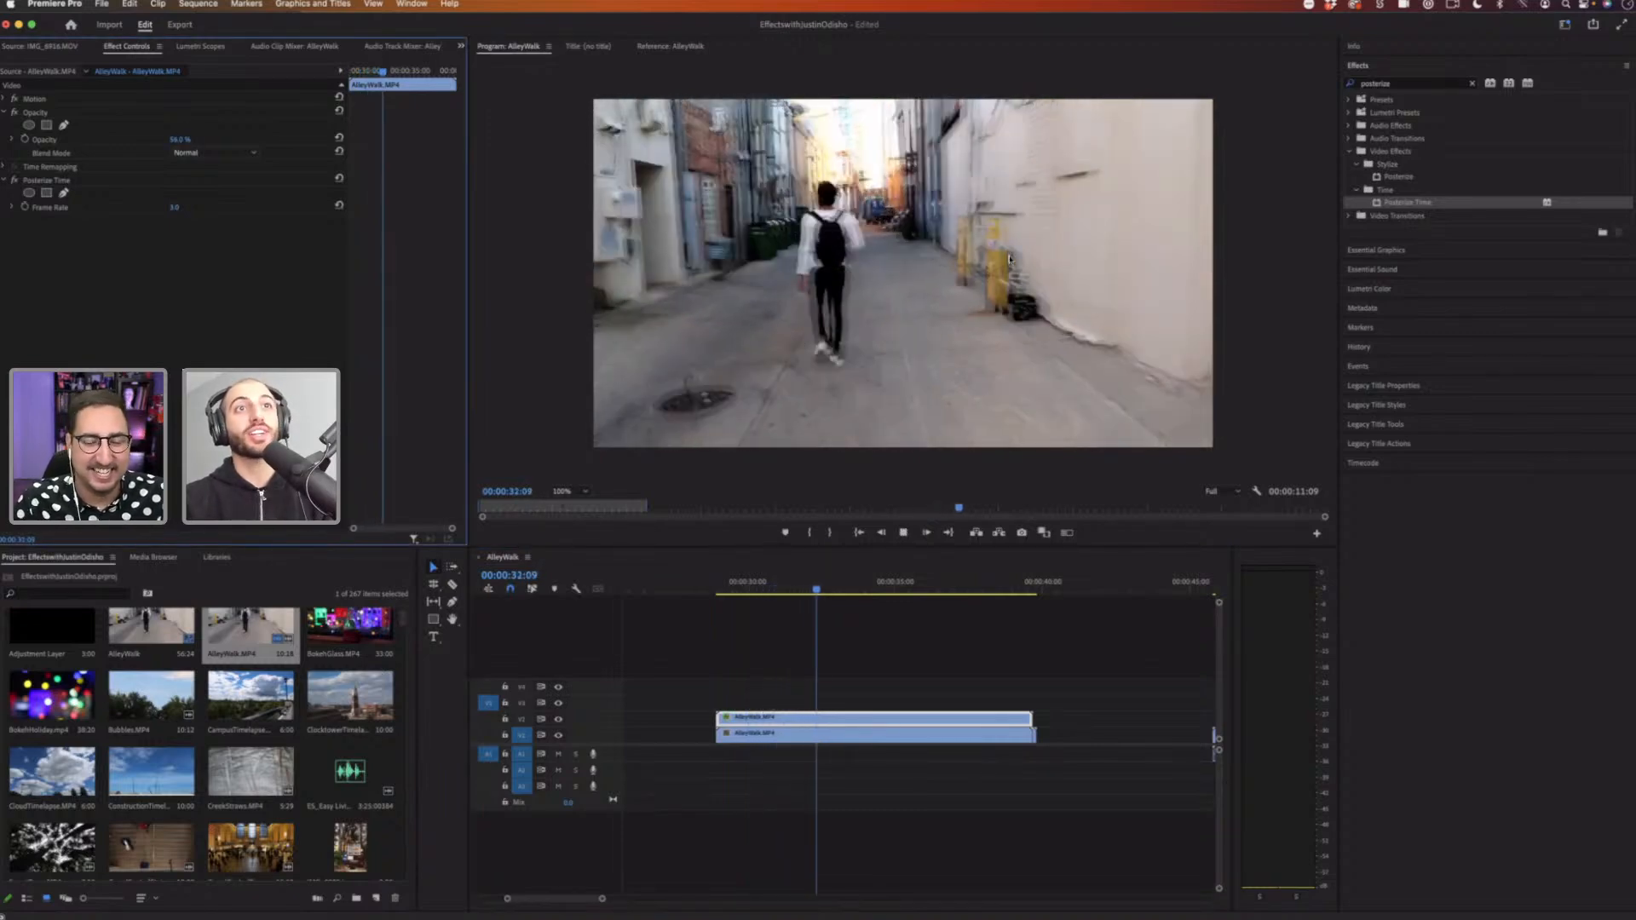
key(space)
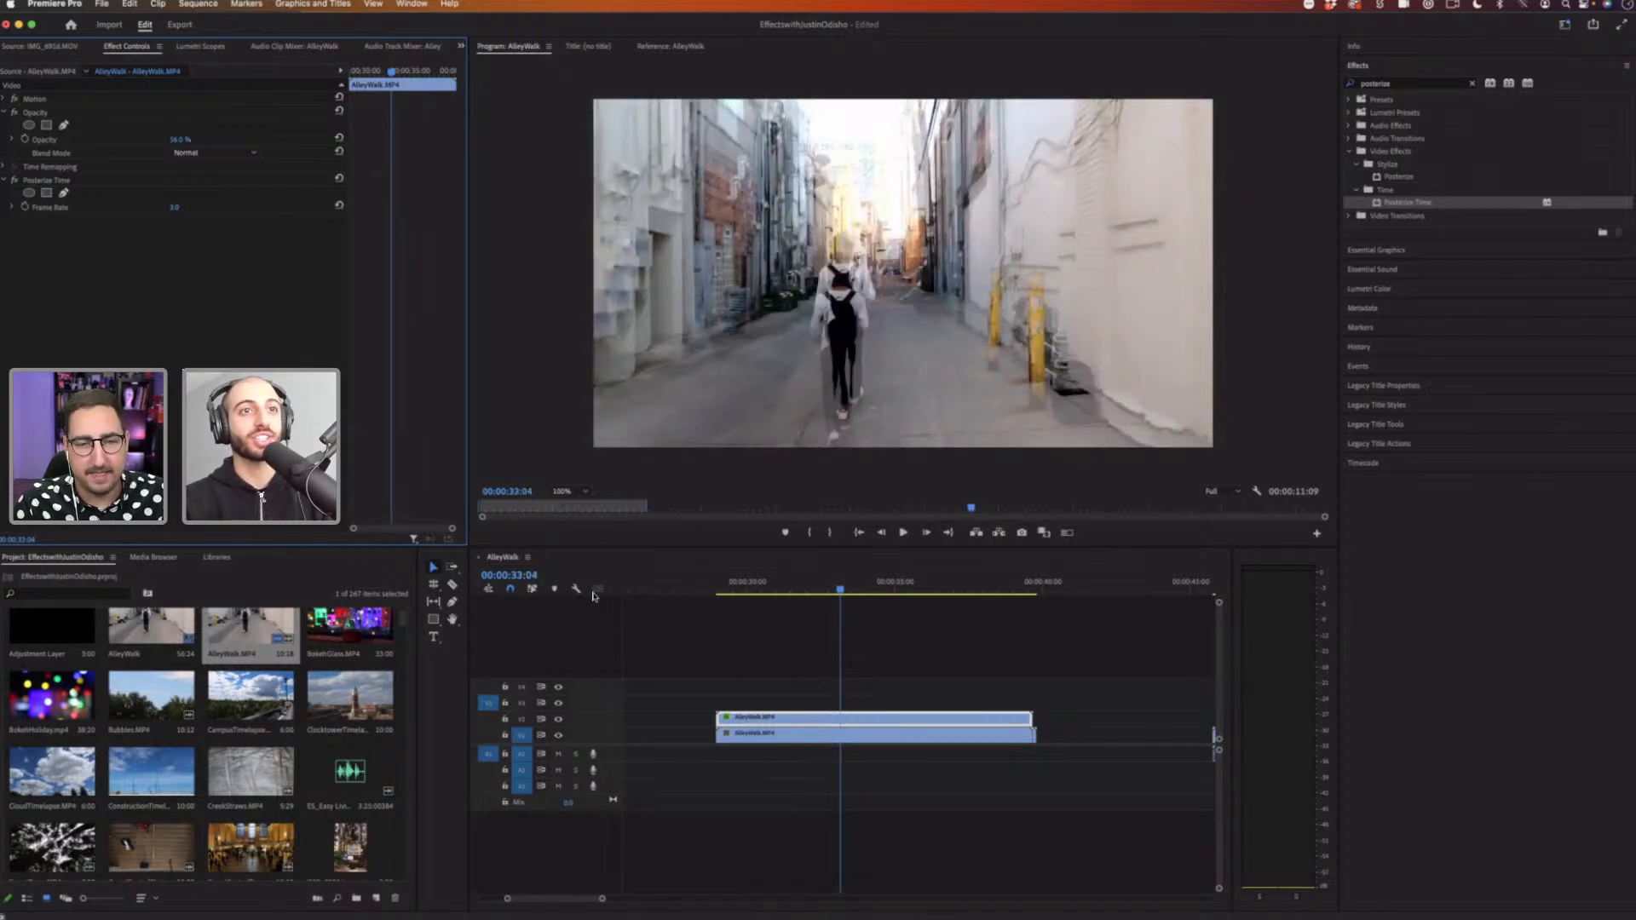
drag(831, 586, 825, 586)
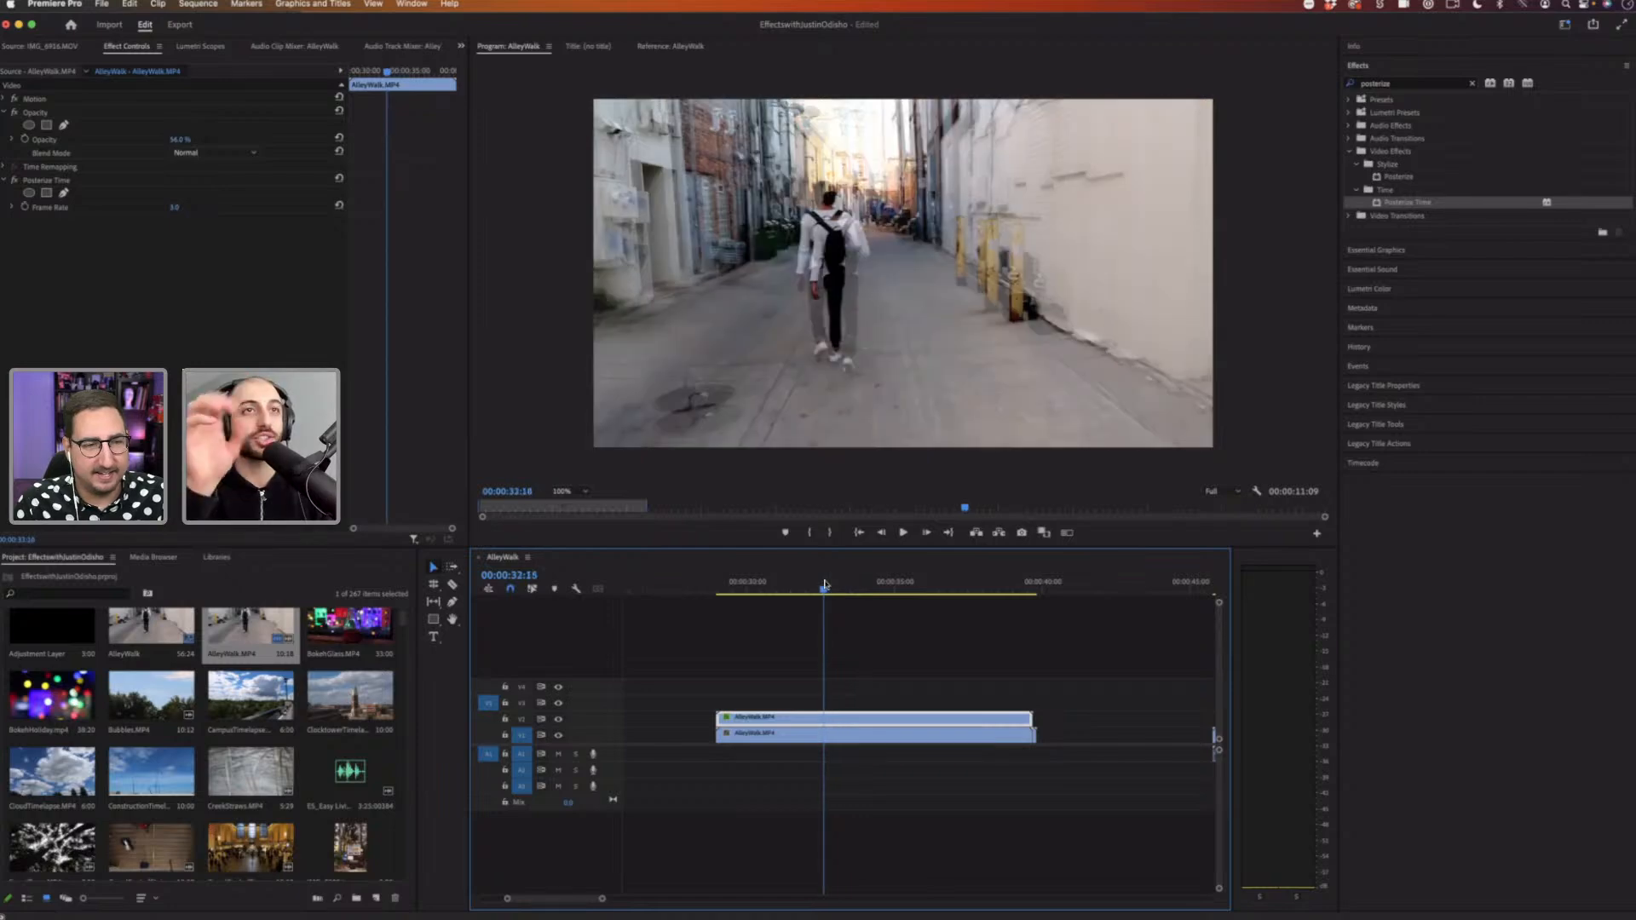
key(space)
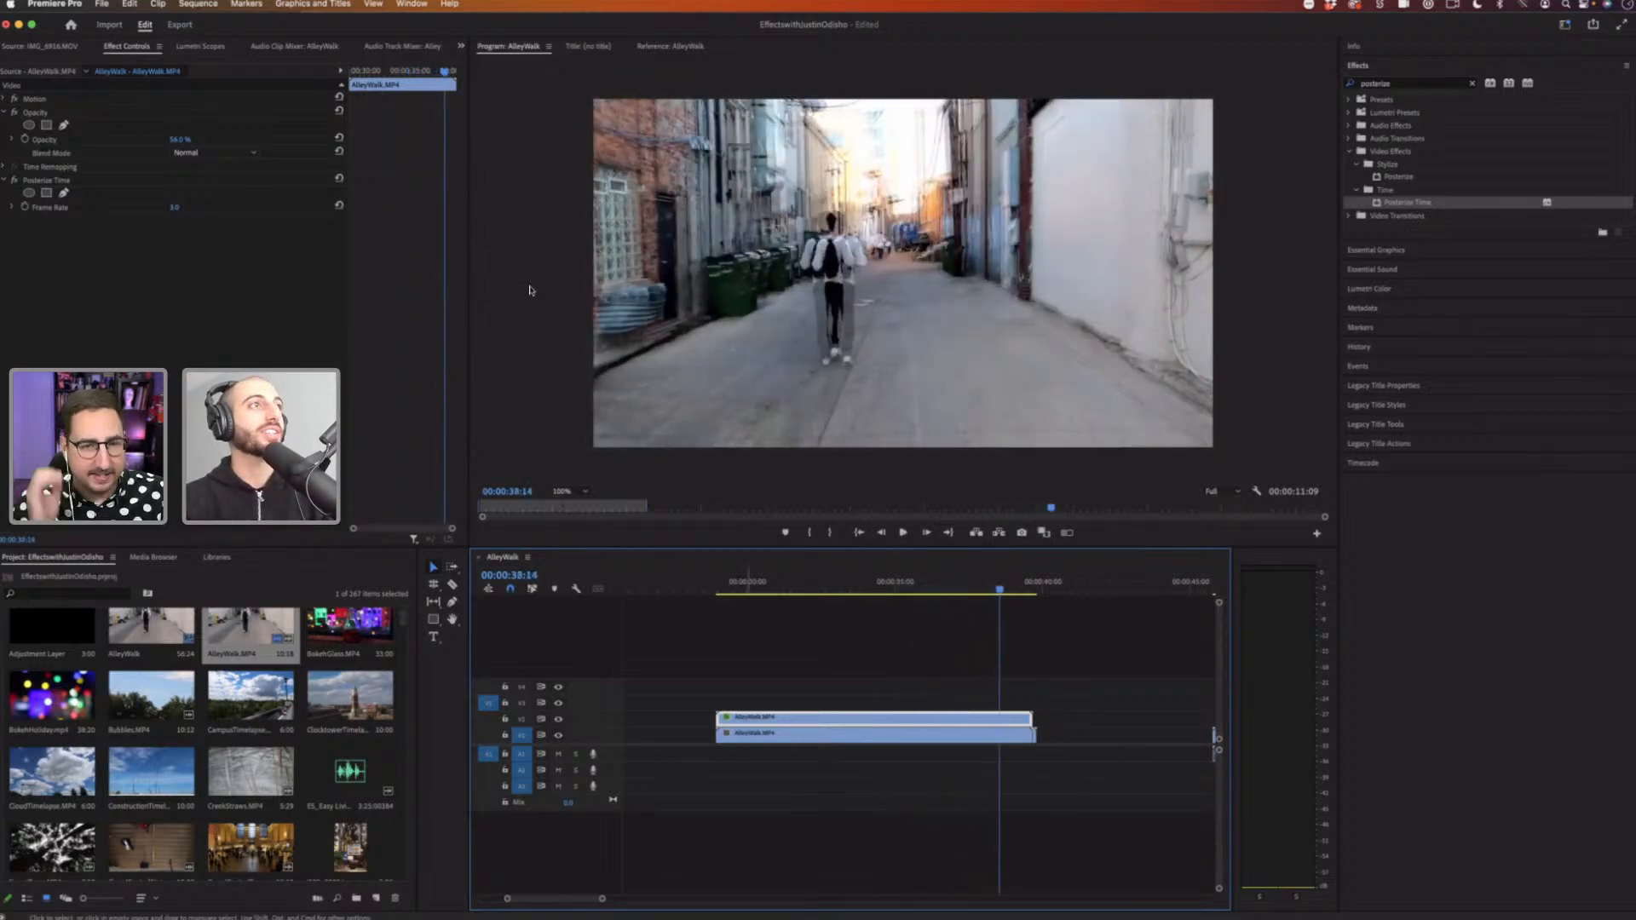
Step: Reset the clip's opacity to 100% and apply Strobe Light to the upper AlleyWalk copy again
click(752, 584)
drag(190, 142, 235, 155)
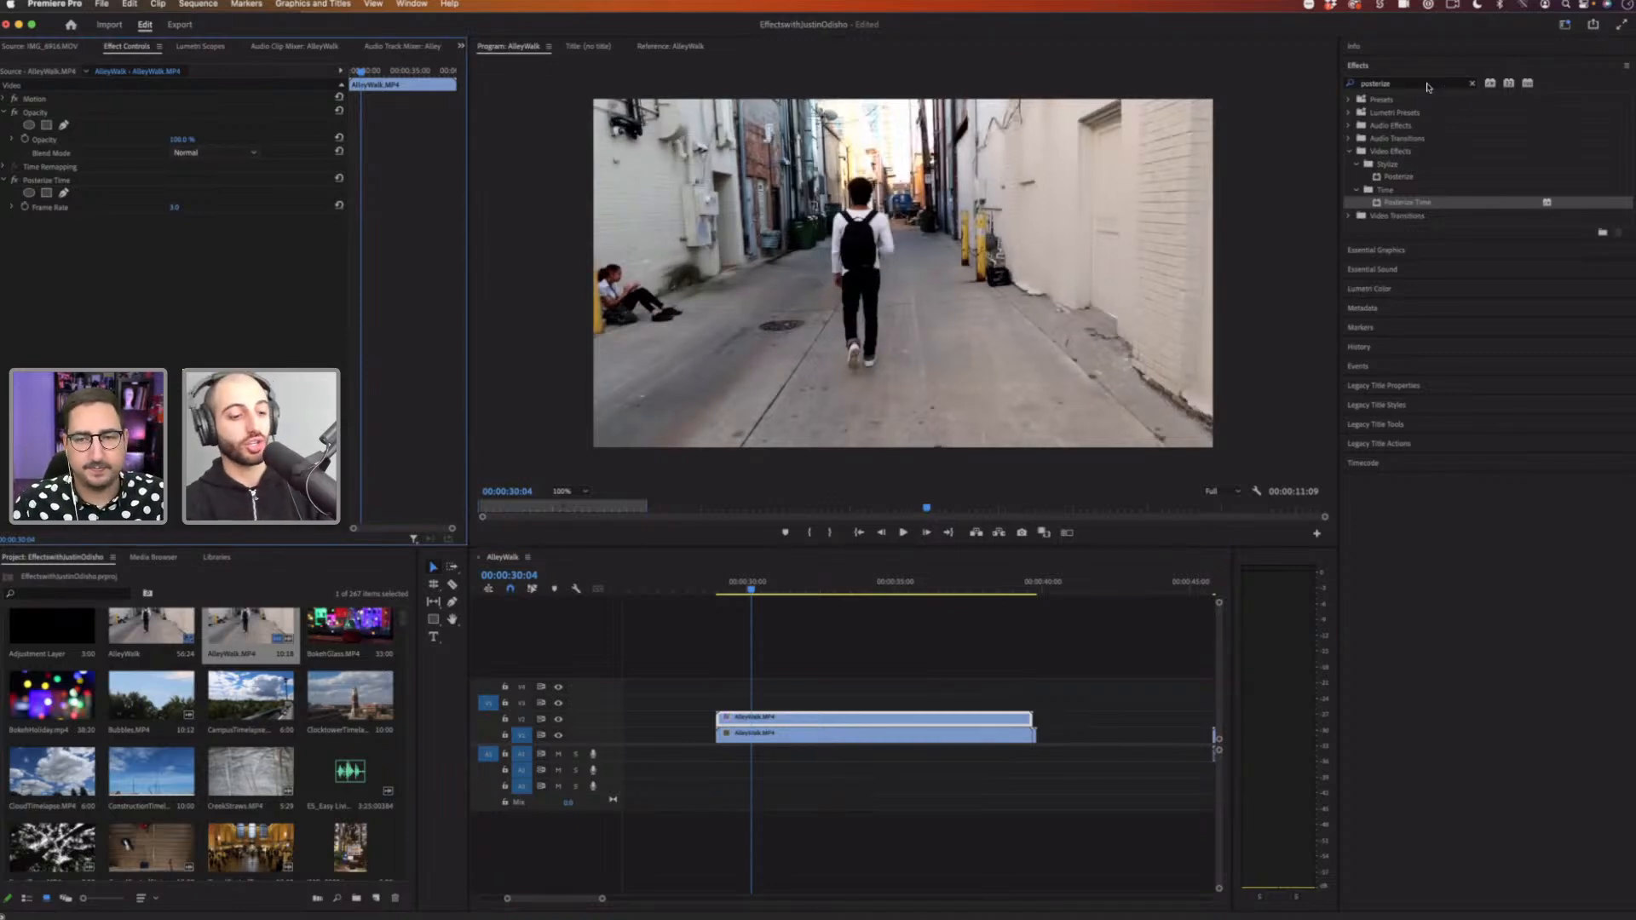
click(1472, 83)
text(strobe)
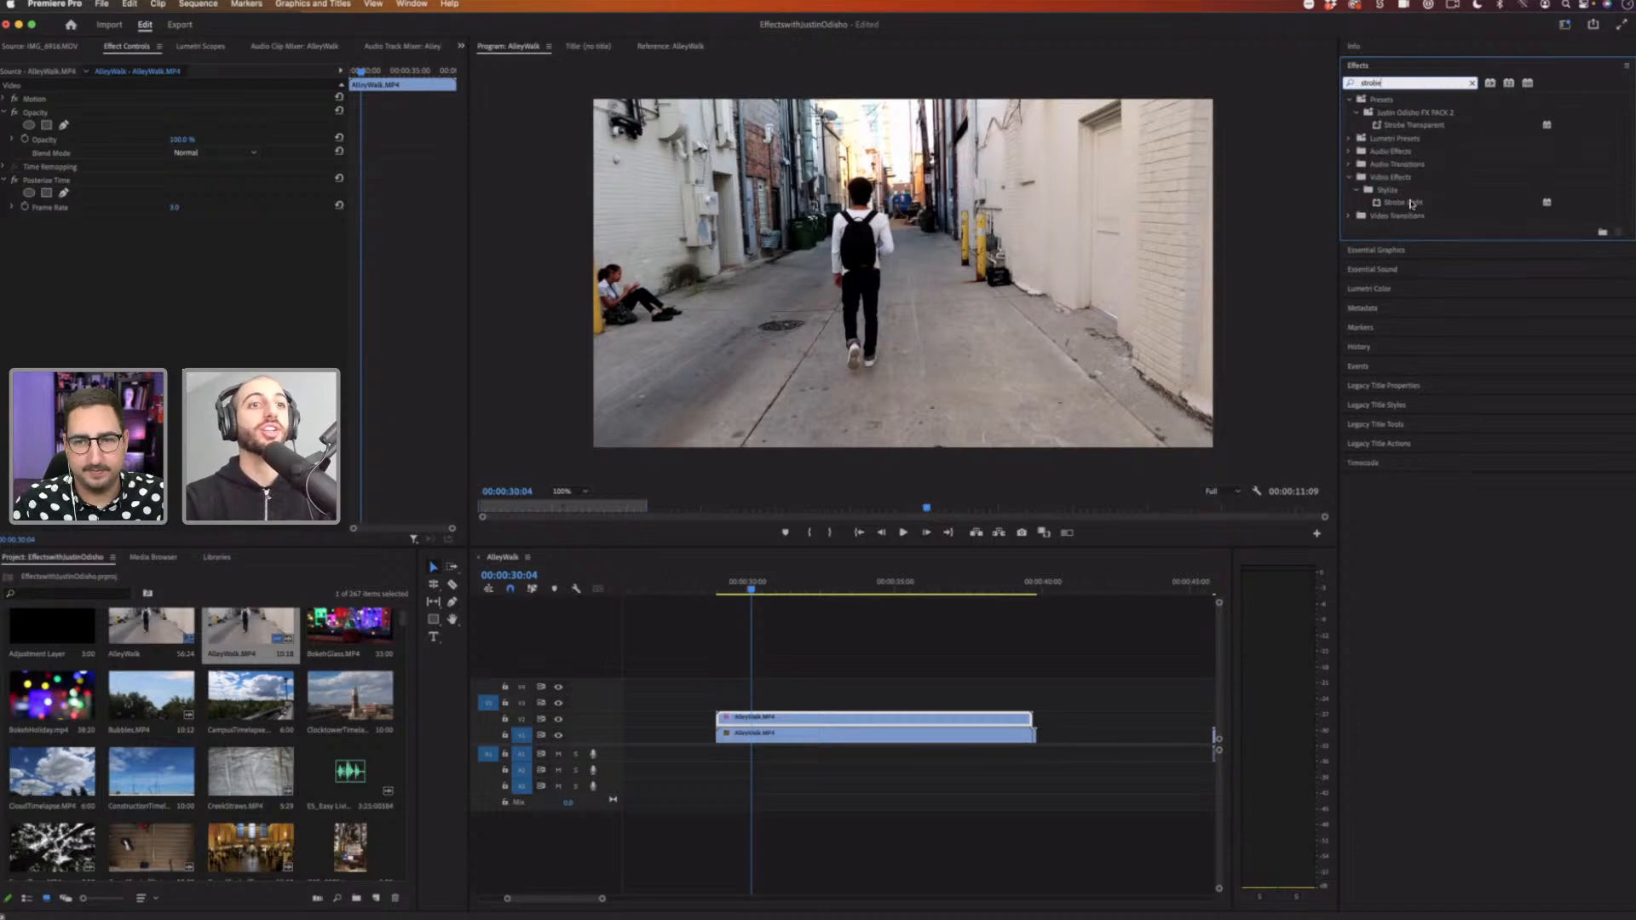
drag(1412, 205, 809, 722)
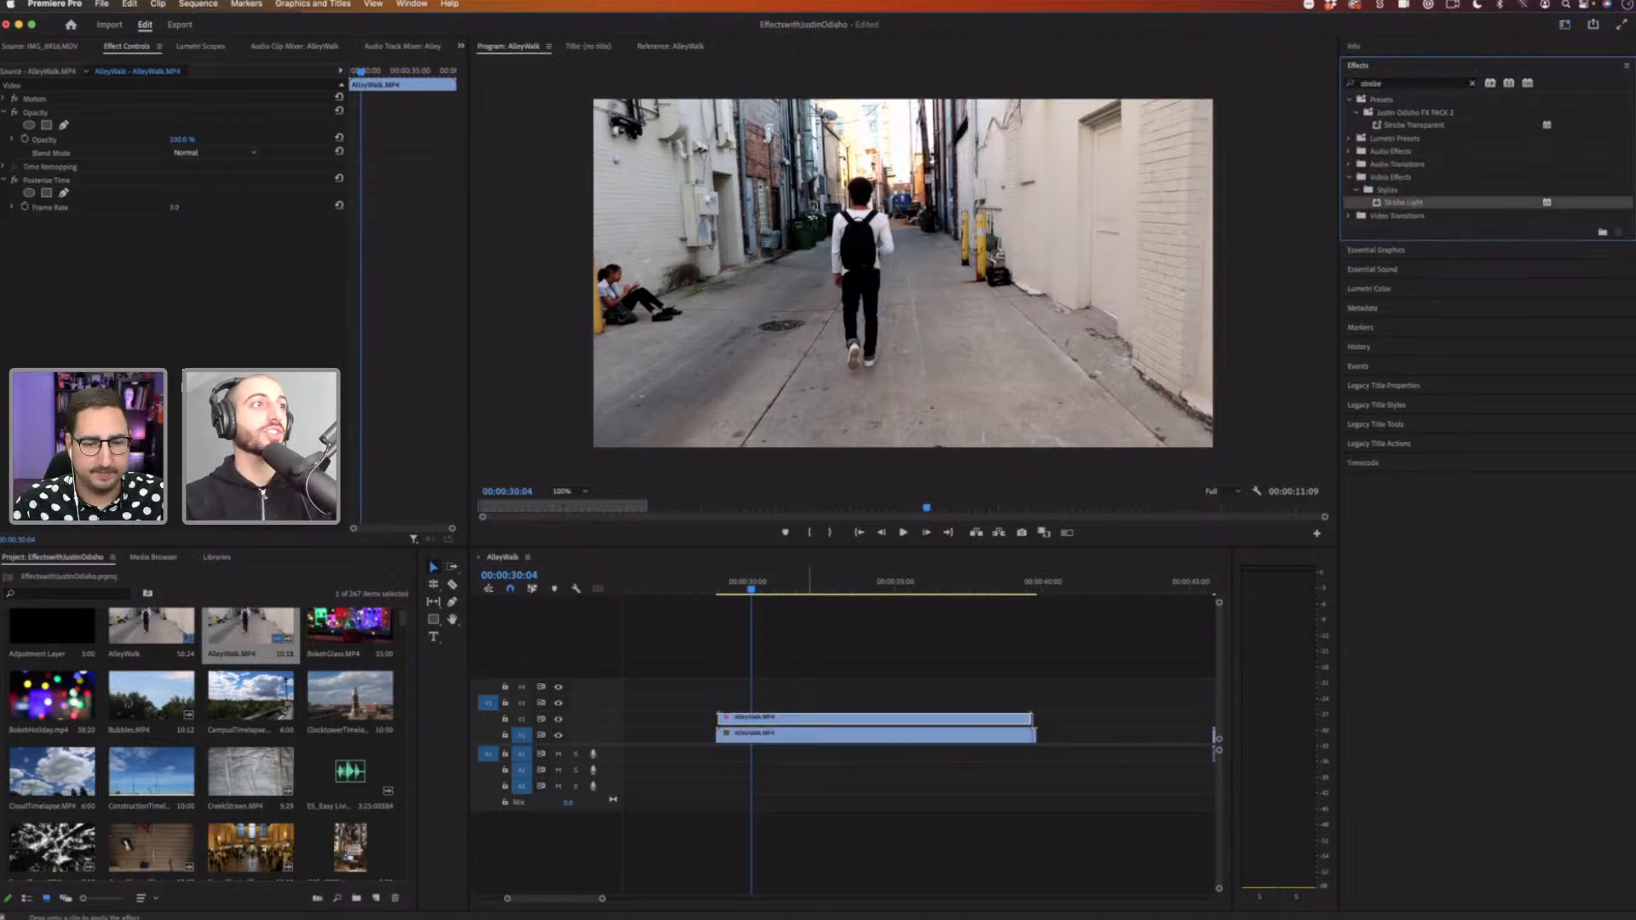
Step: Increase the Strobe Light's Random Strobe Probability on the upper AlleyWalk clip
drag(146, 270, 84, 249)
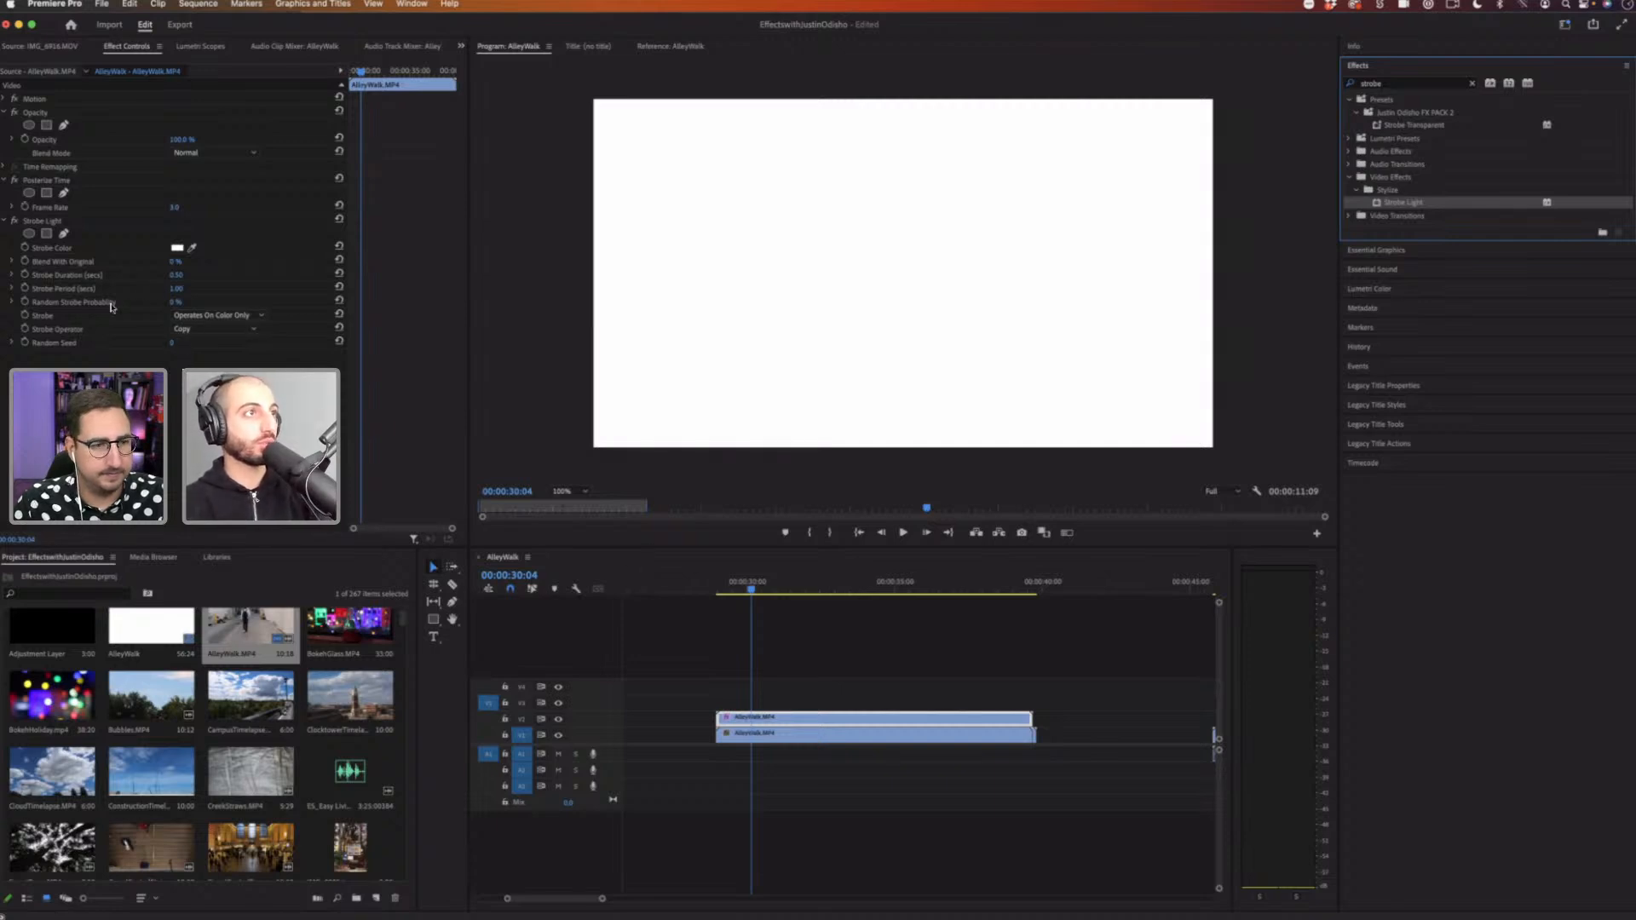
click(45, 305)
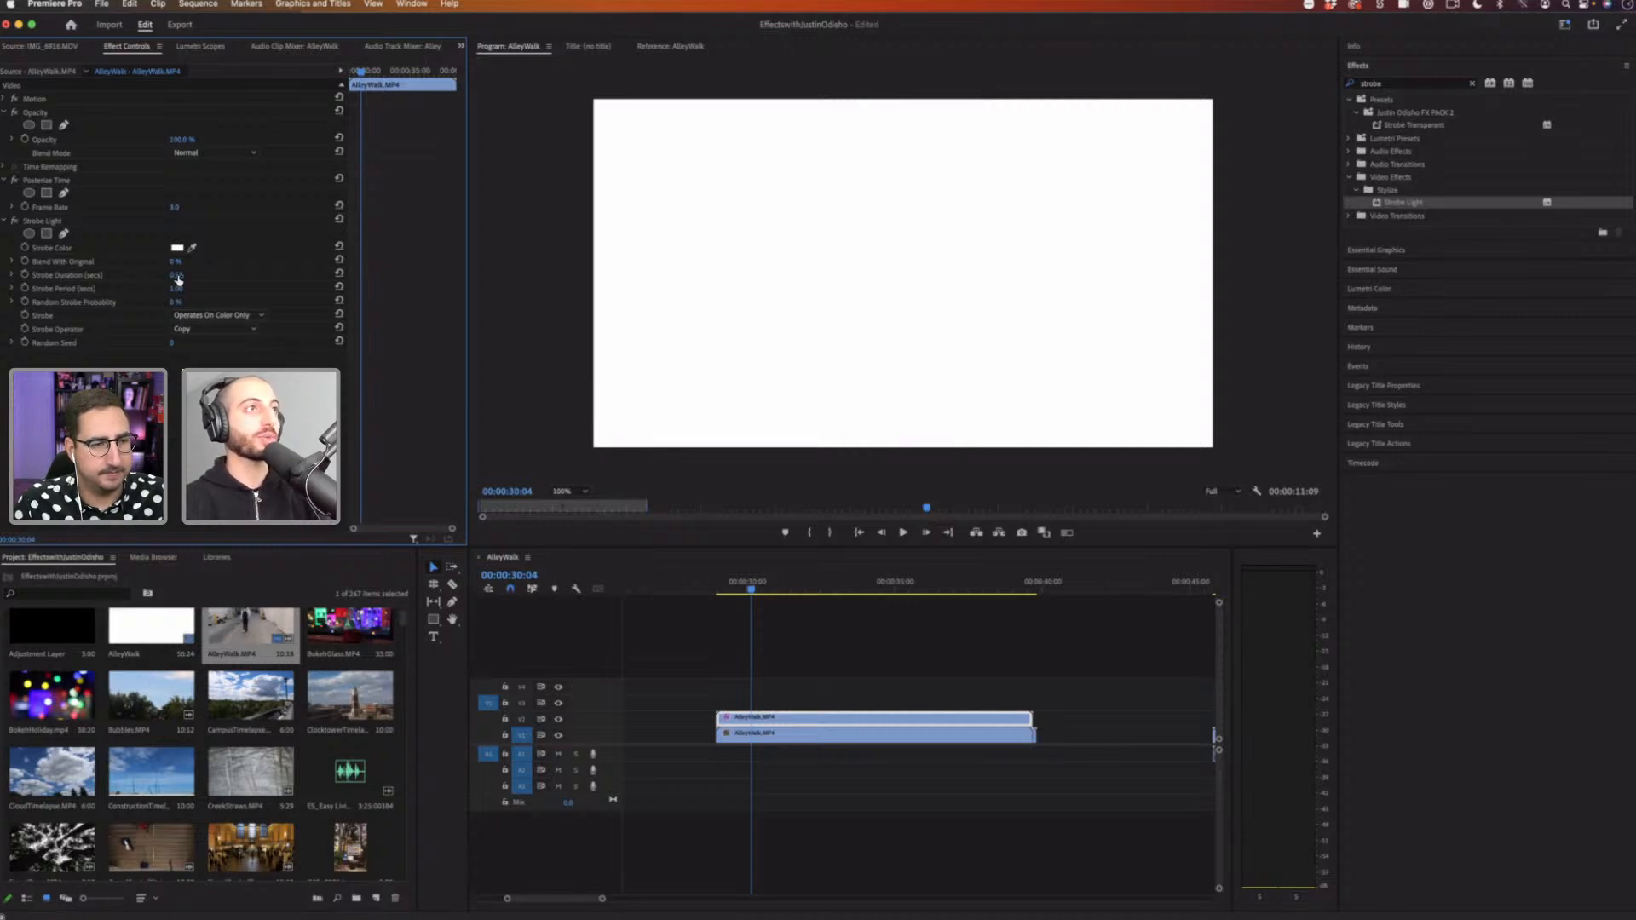
click(106, 305)
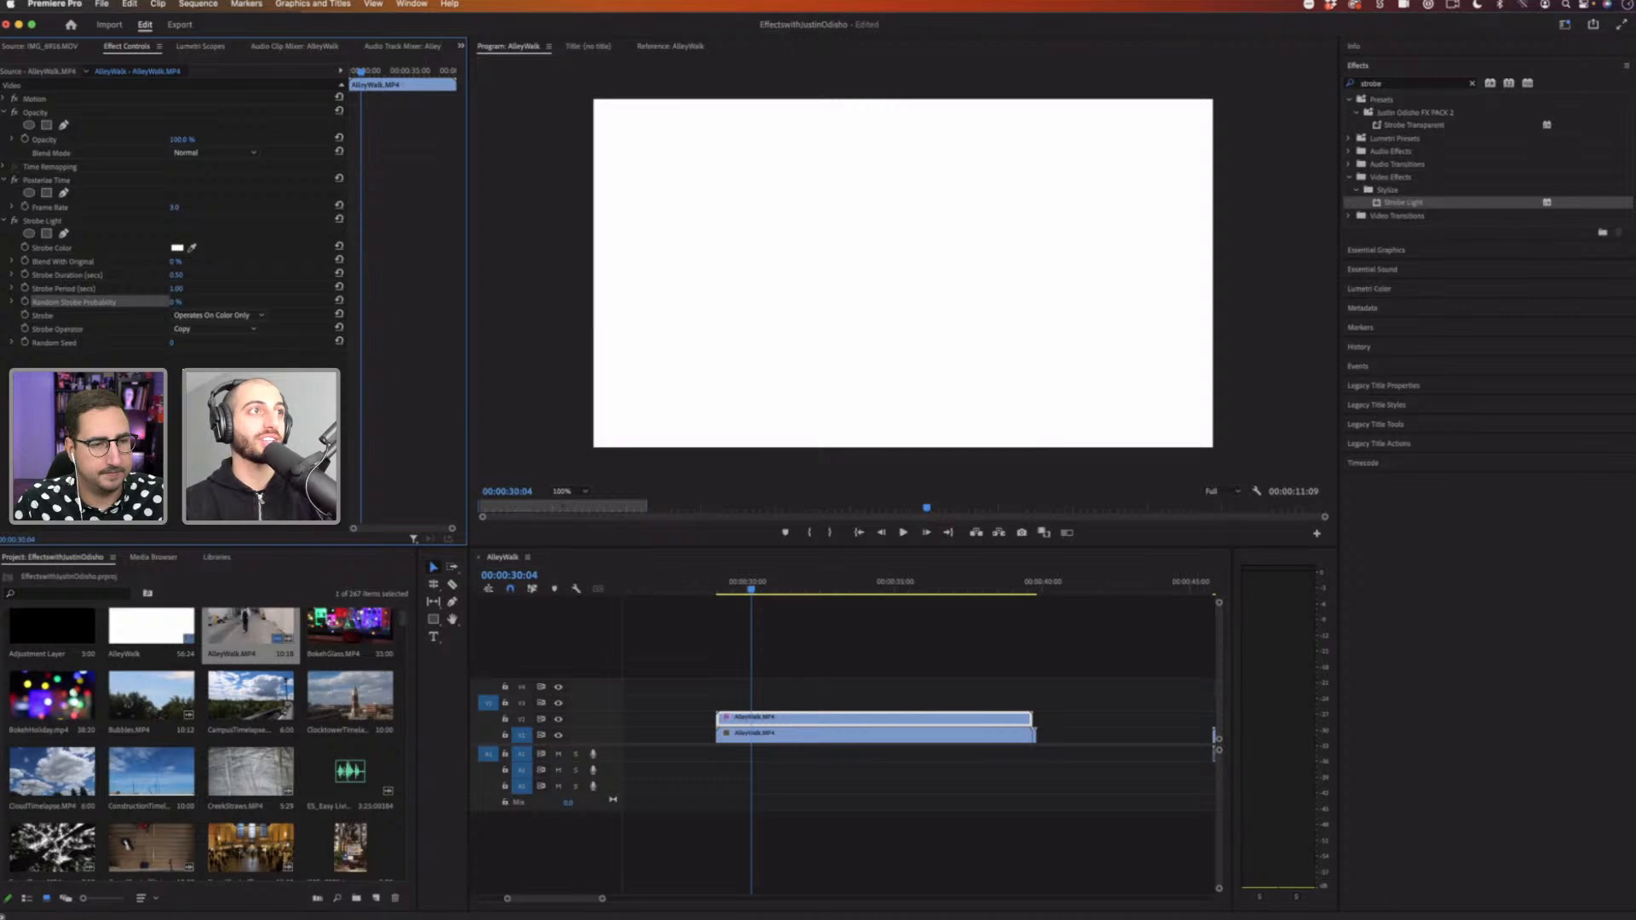
drag(178, 303, 194, 302)
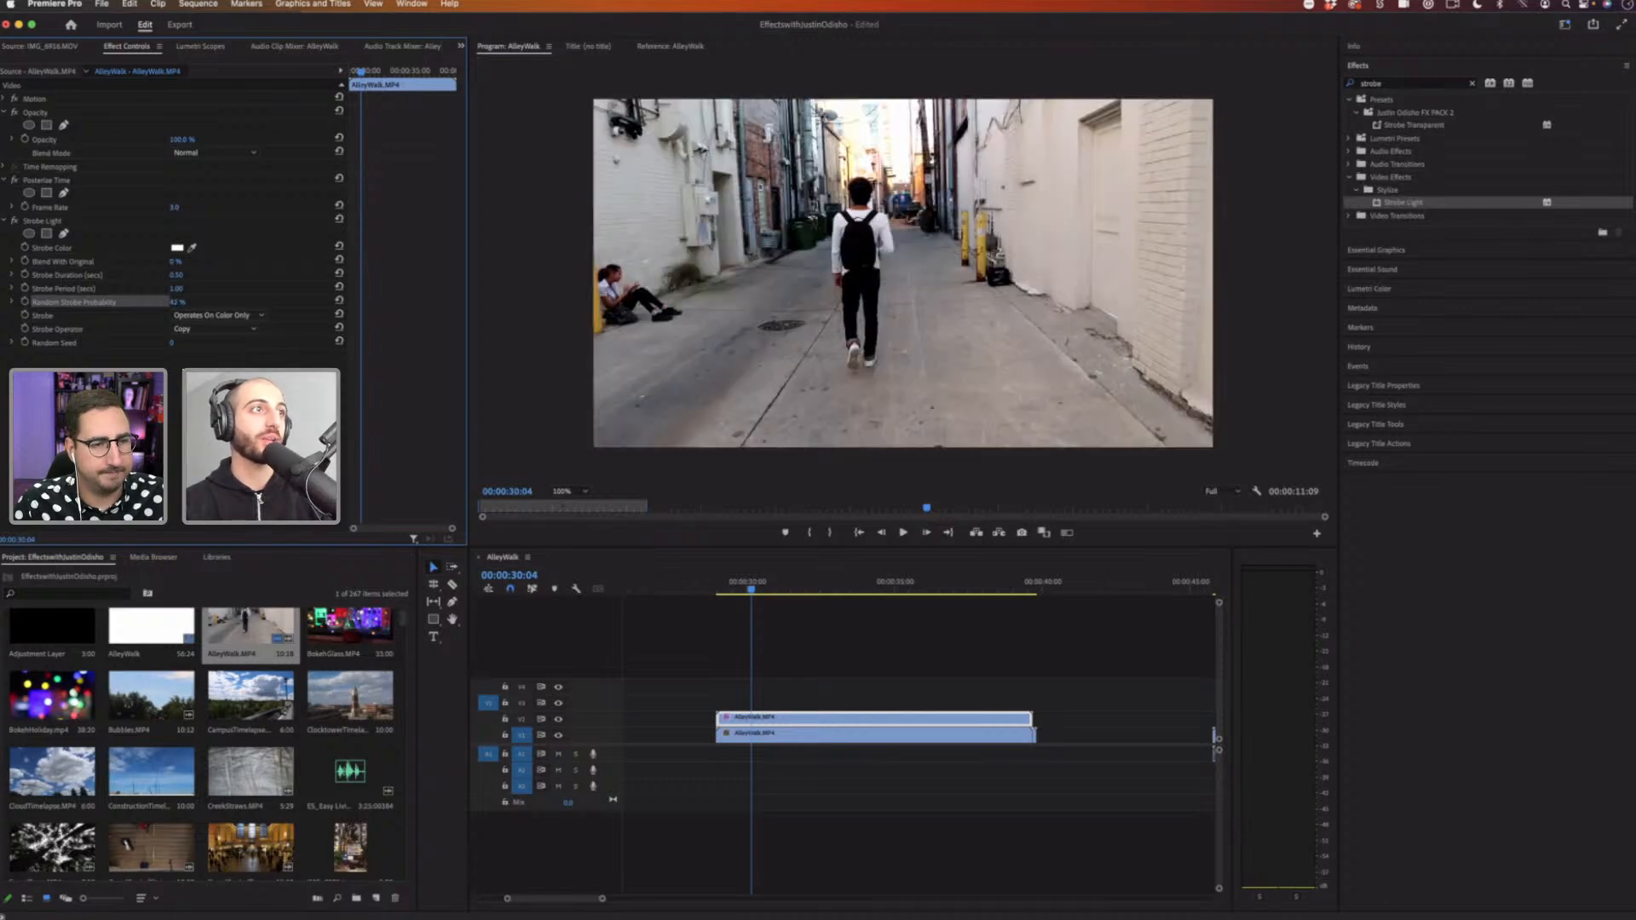
Step: Set the Strobe Light's Strobe Duration to 0.2 seconds and Strobe Period to 0.4 seconds
click(177, 276)
text(.2)
key(Return)
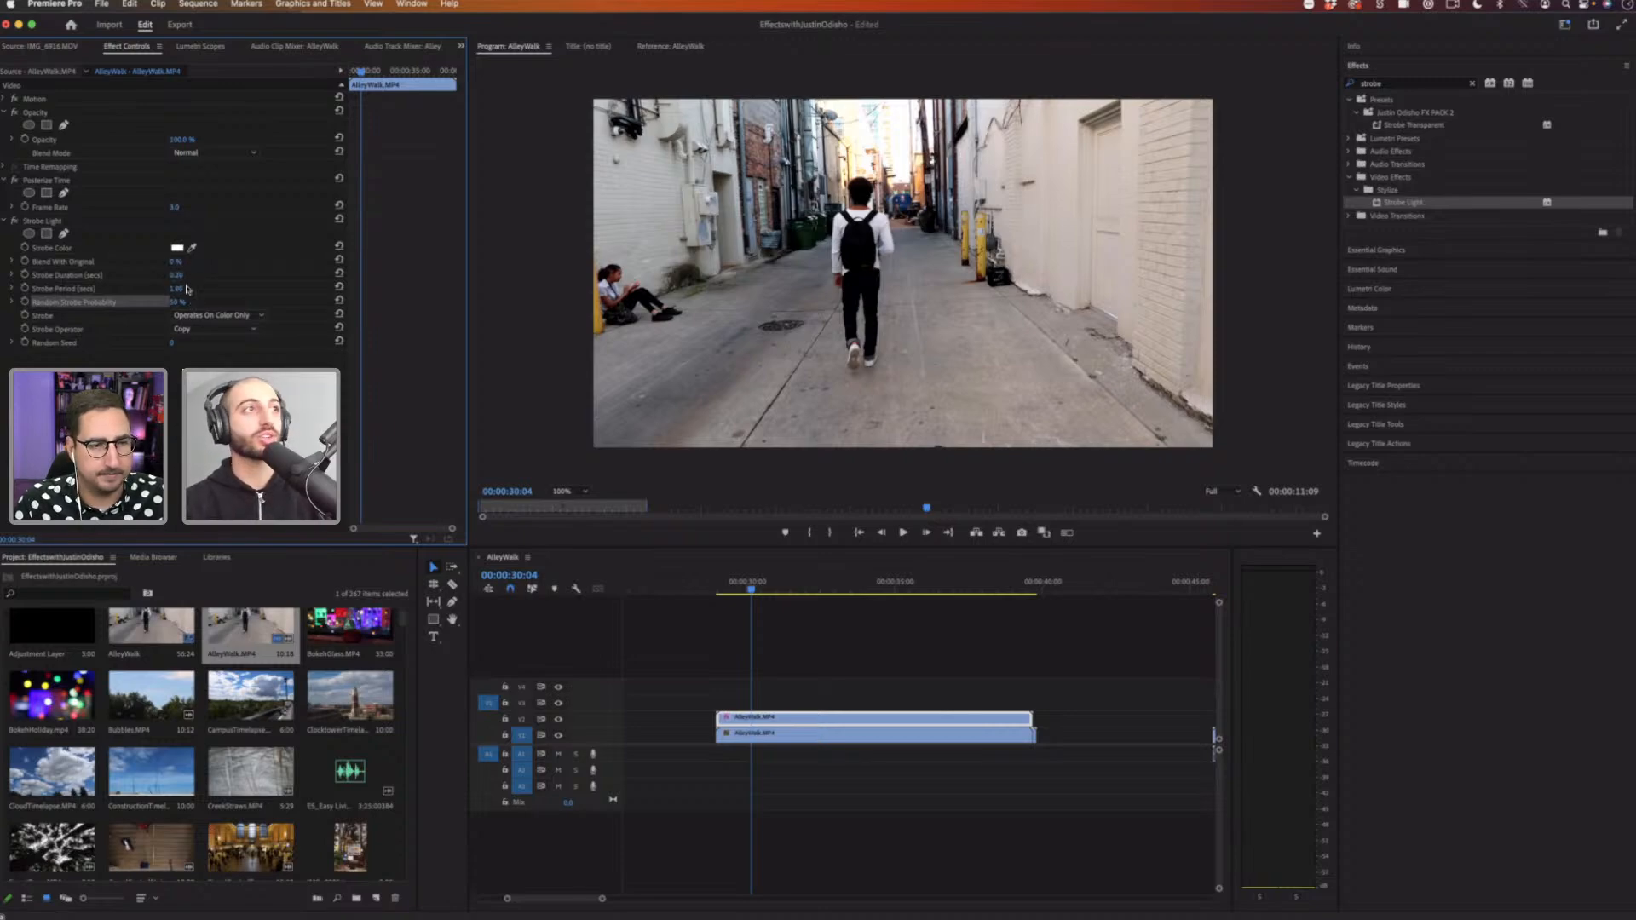
click(186, 288)
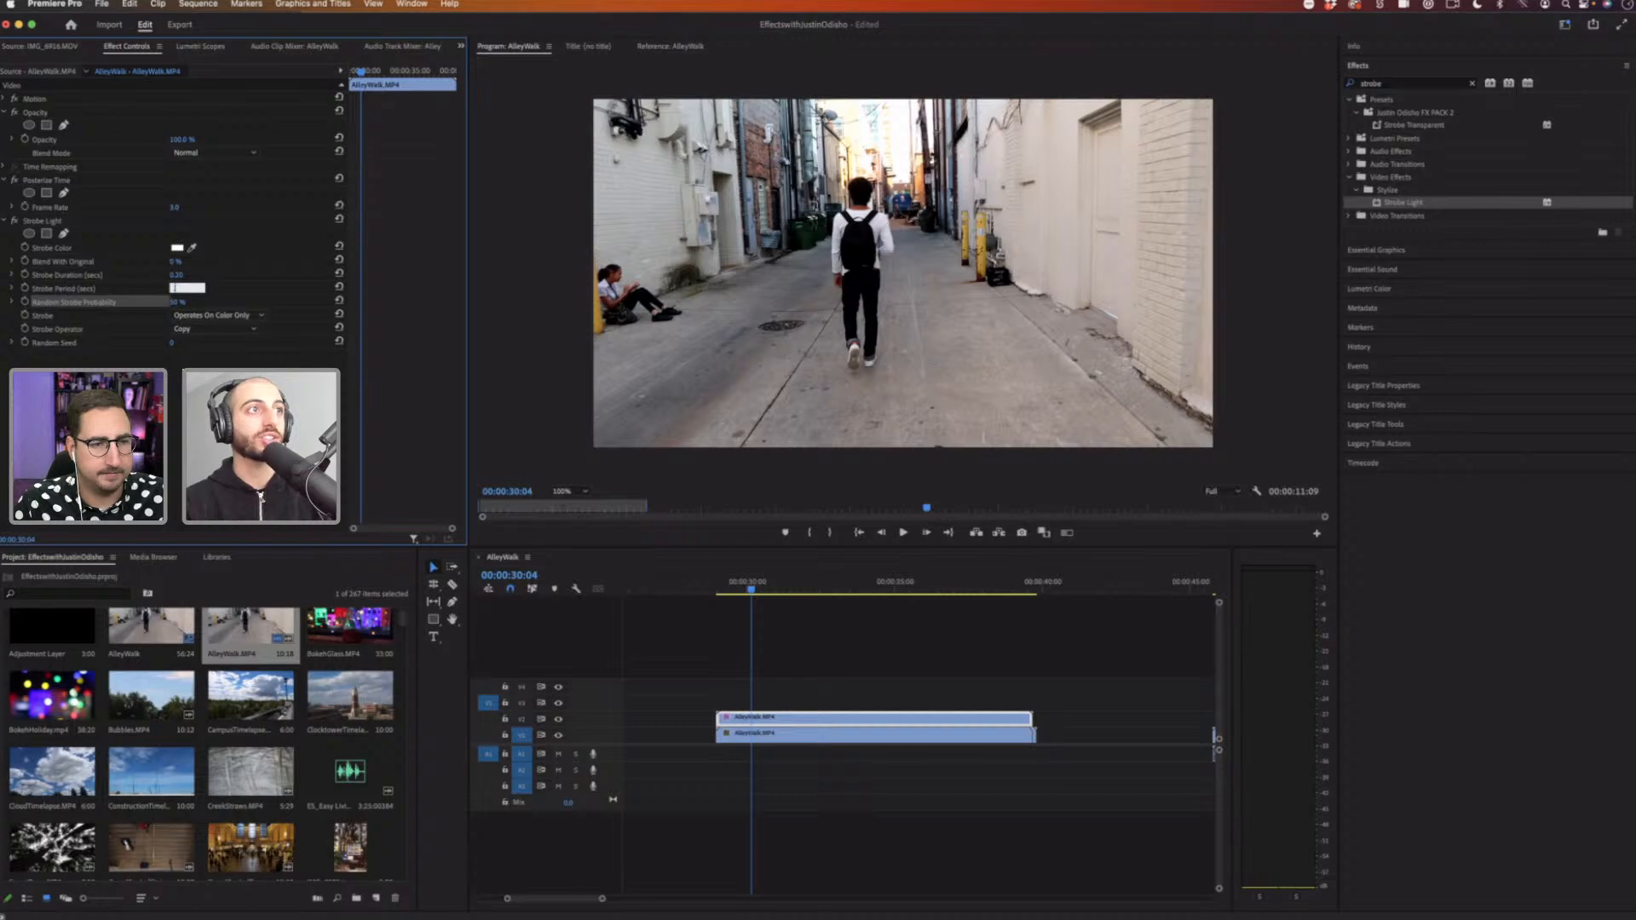
text(.4)
key(Return)
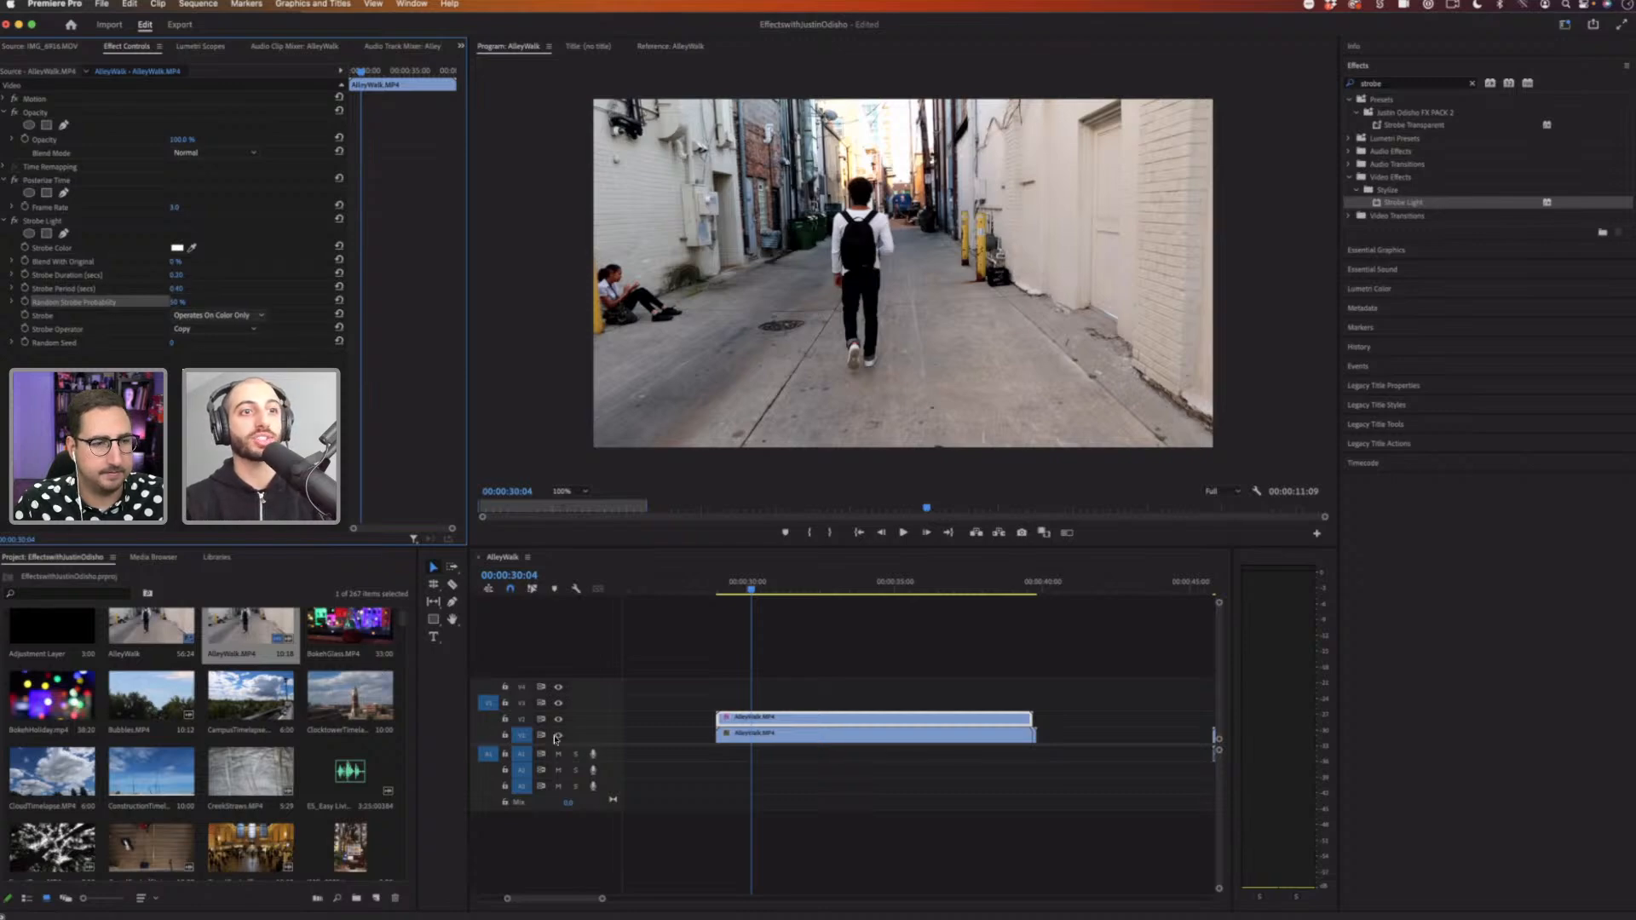
Step: Play the clip and switch the Strobe mode to Makes Layer Transparent
click(629, 651)
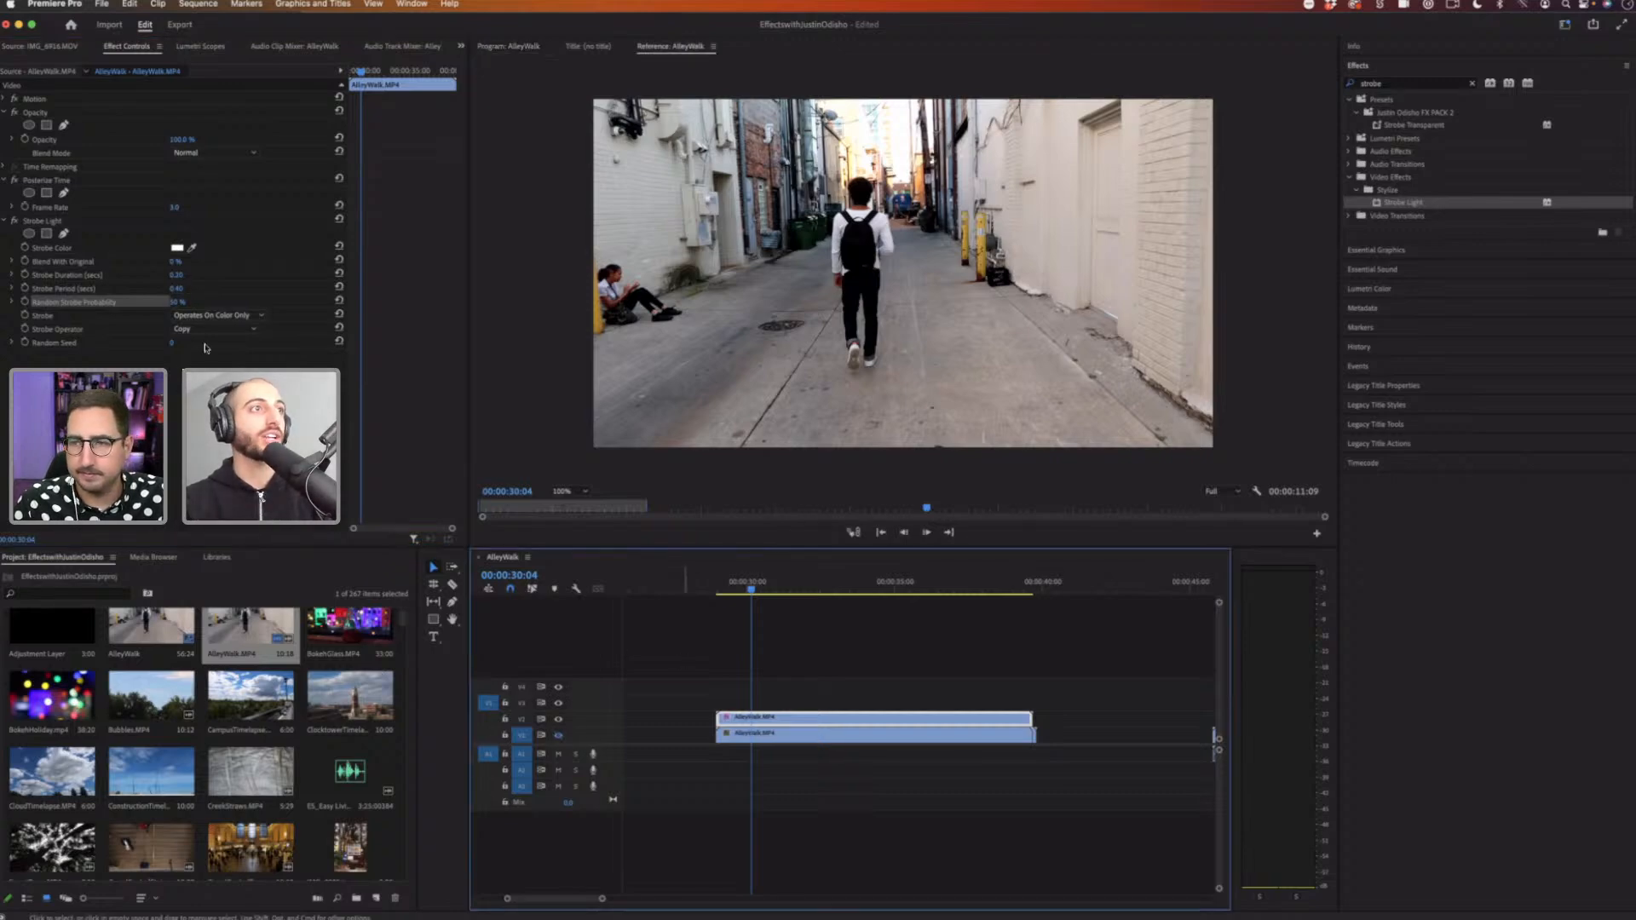
key(space)
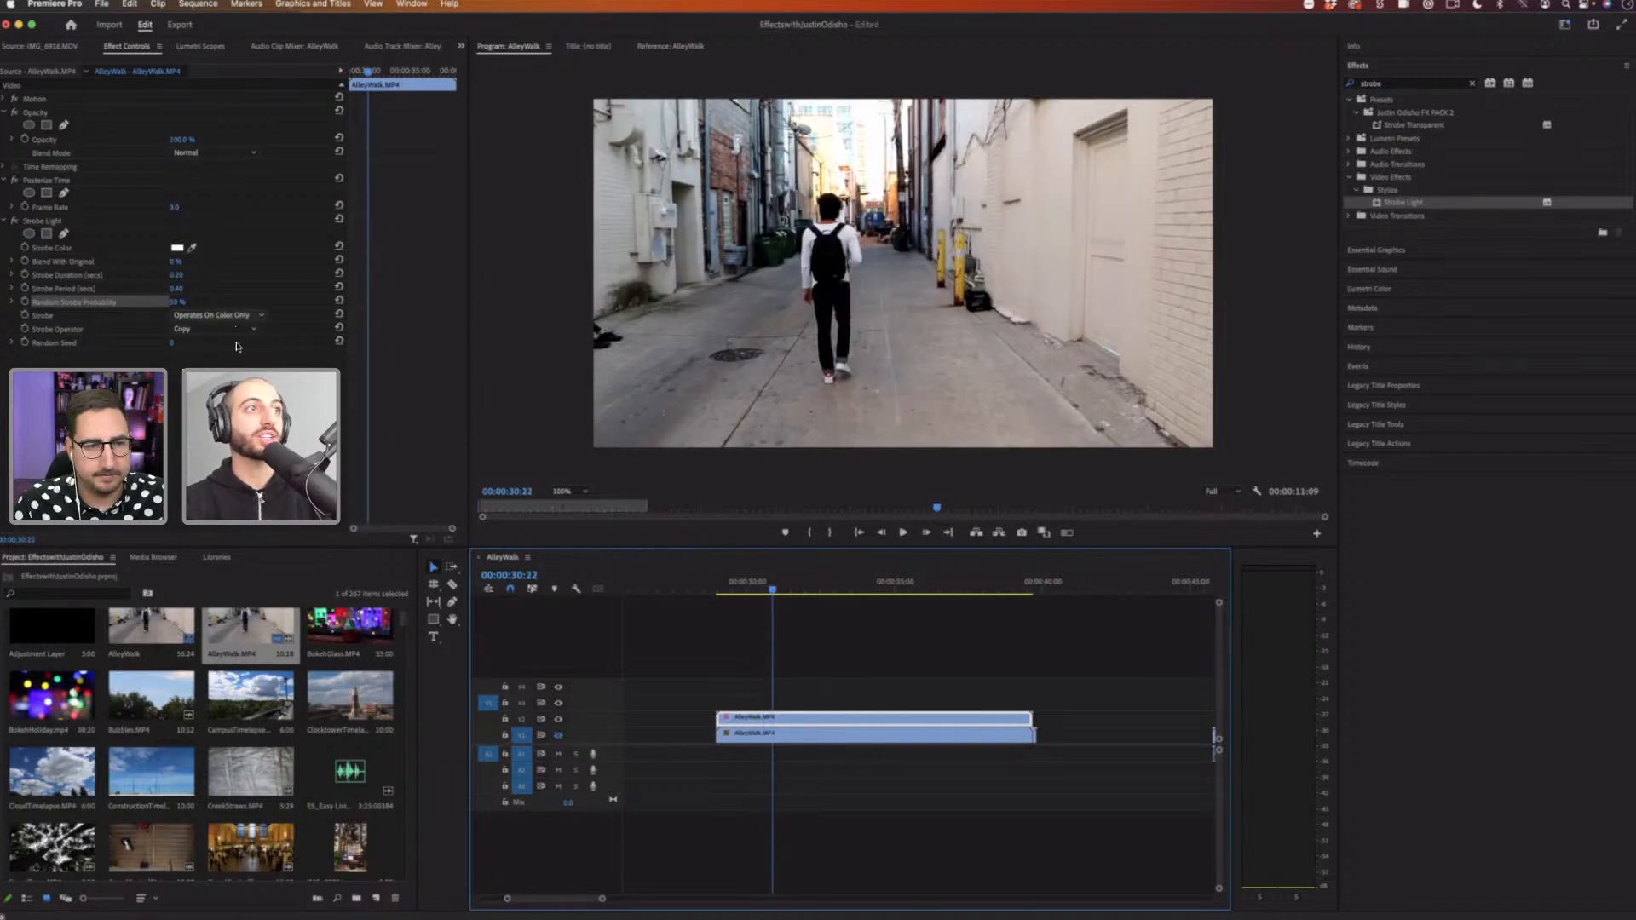
click(217, 315)
click(220, 324)
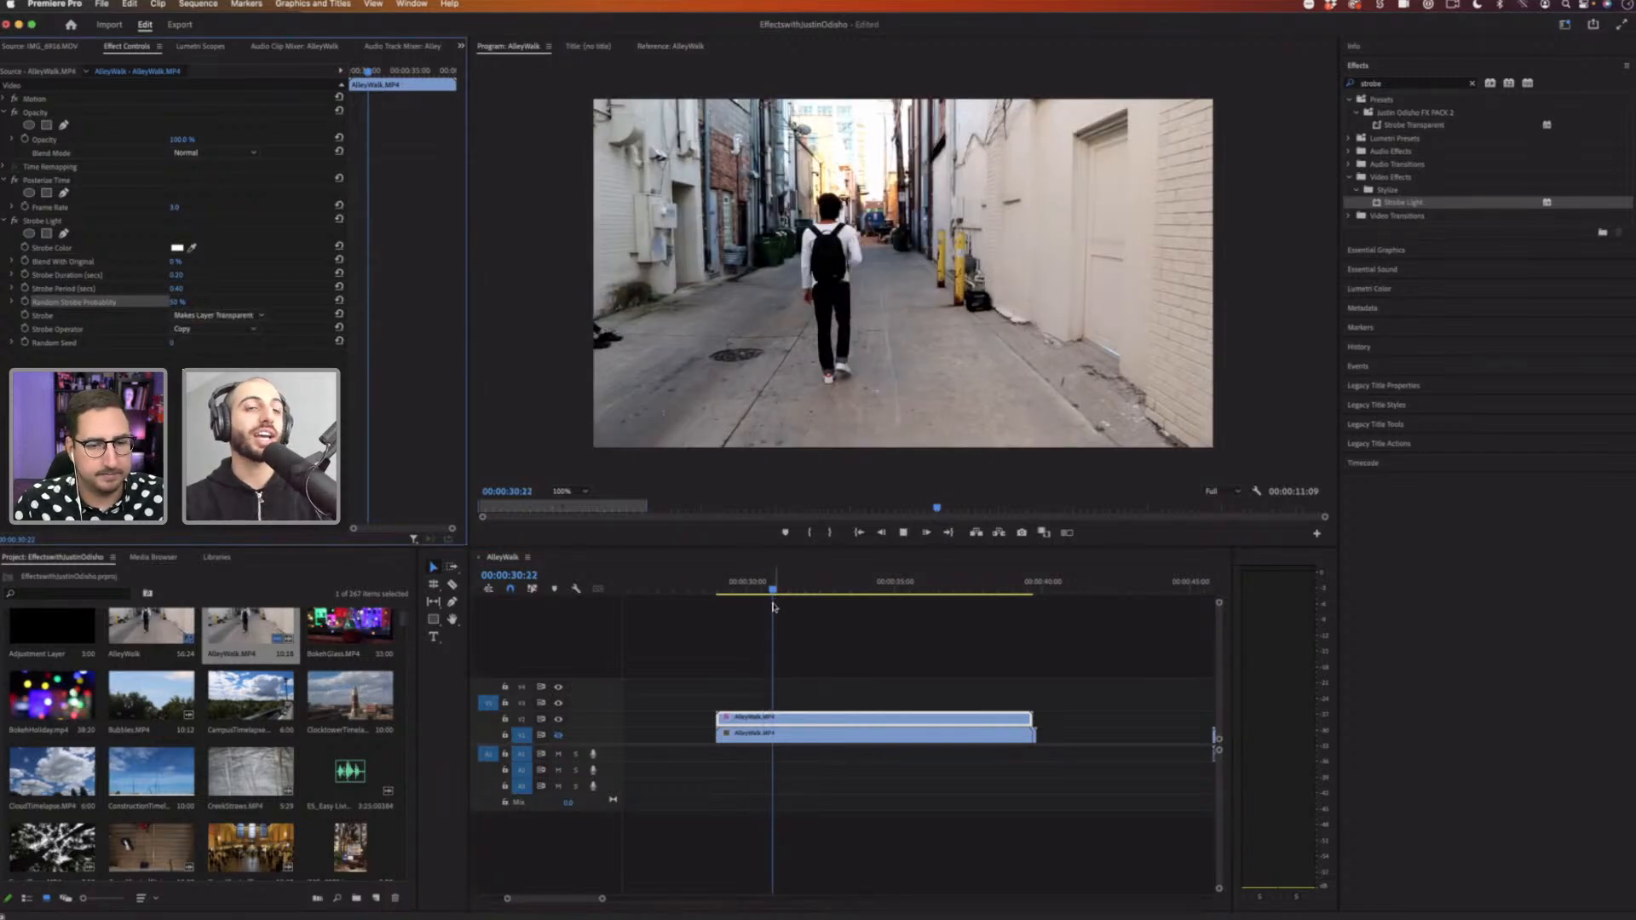
key(space)
Step: Preview the strobing clip from the start of the sequence
click(748, 593)
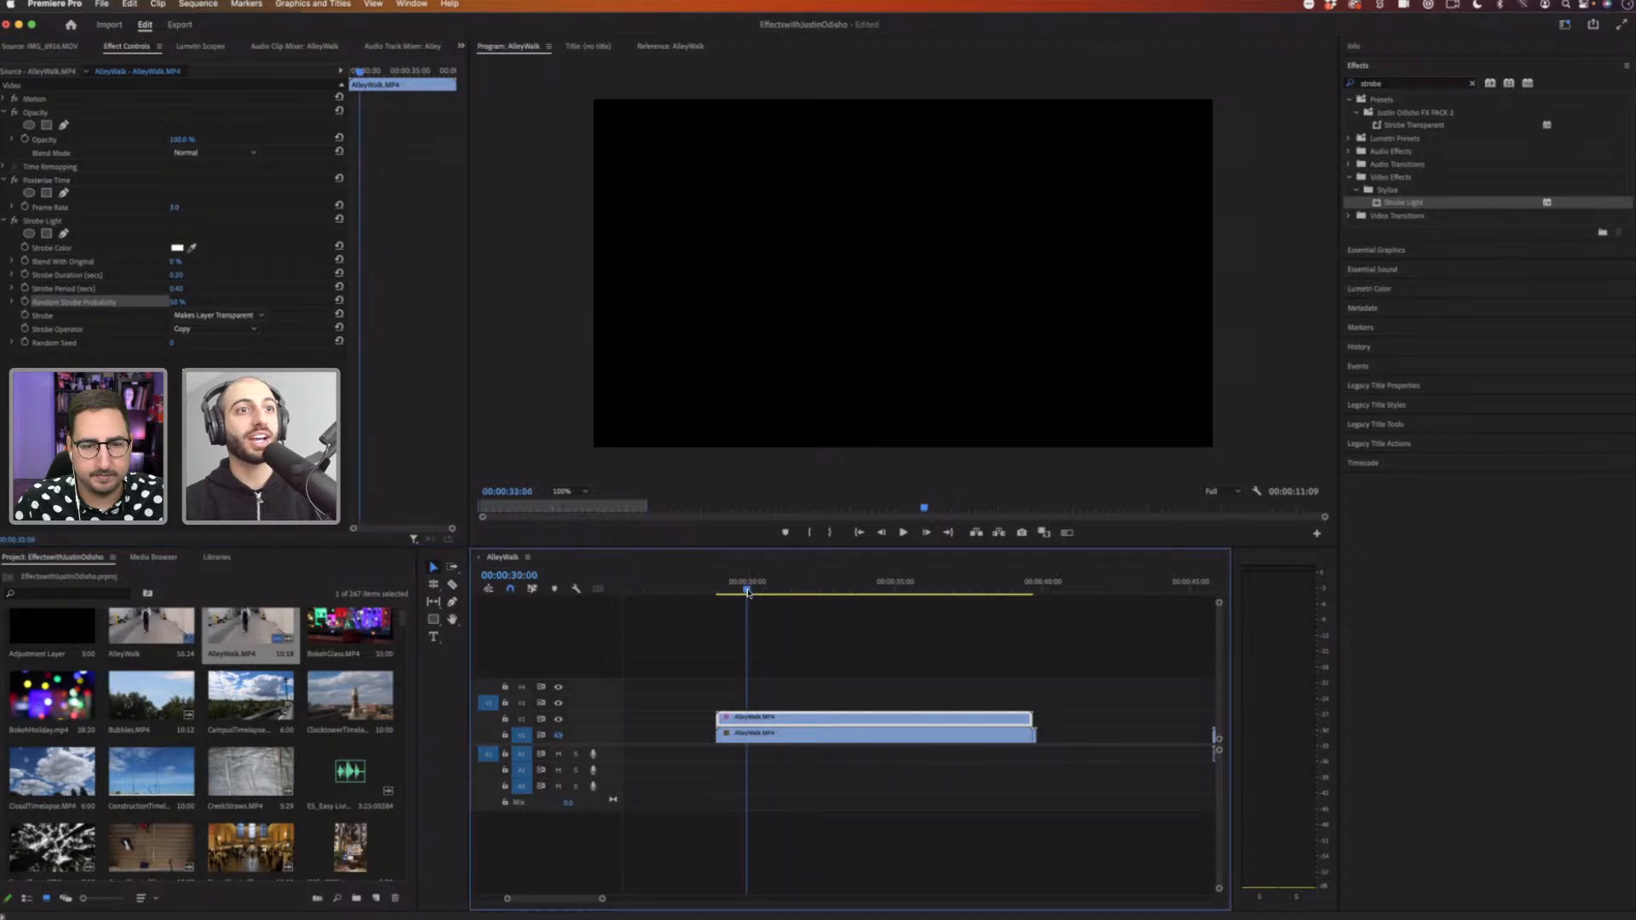
click(742, 593)
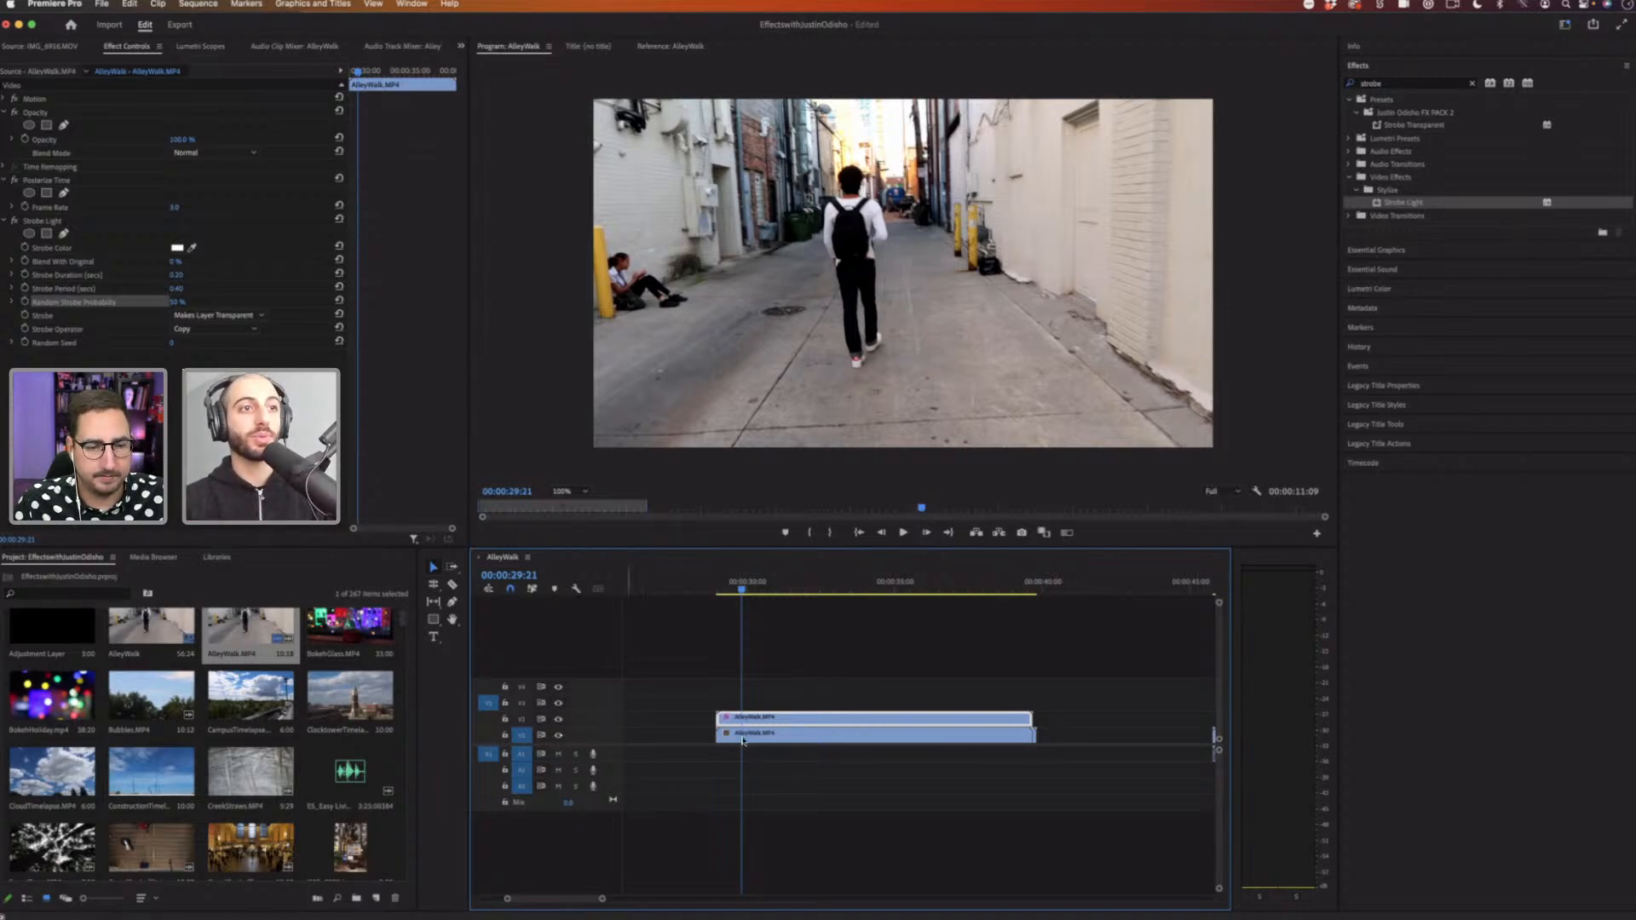
click(559, 719)
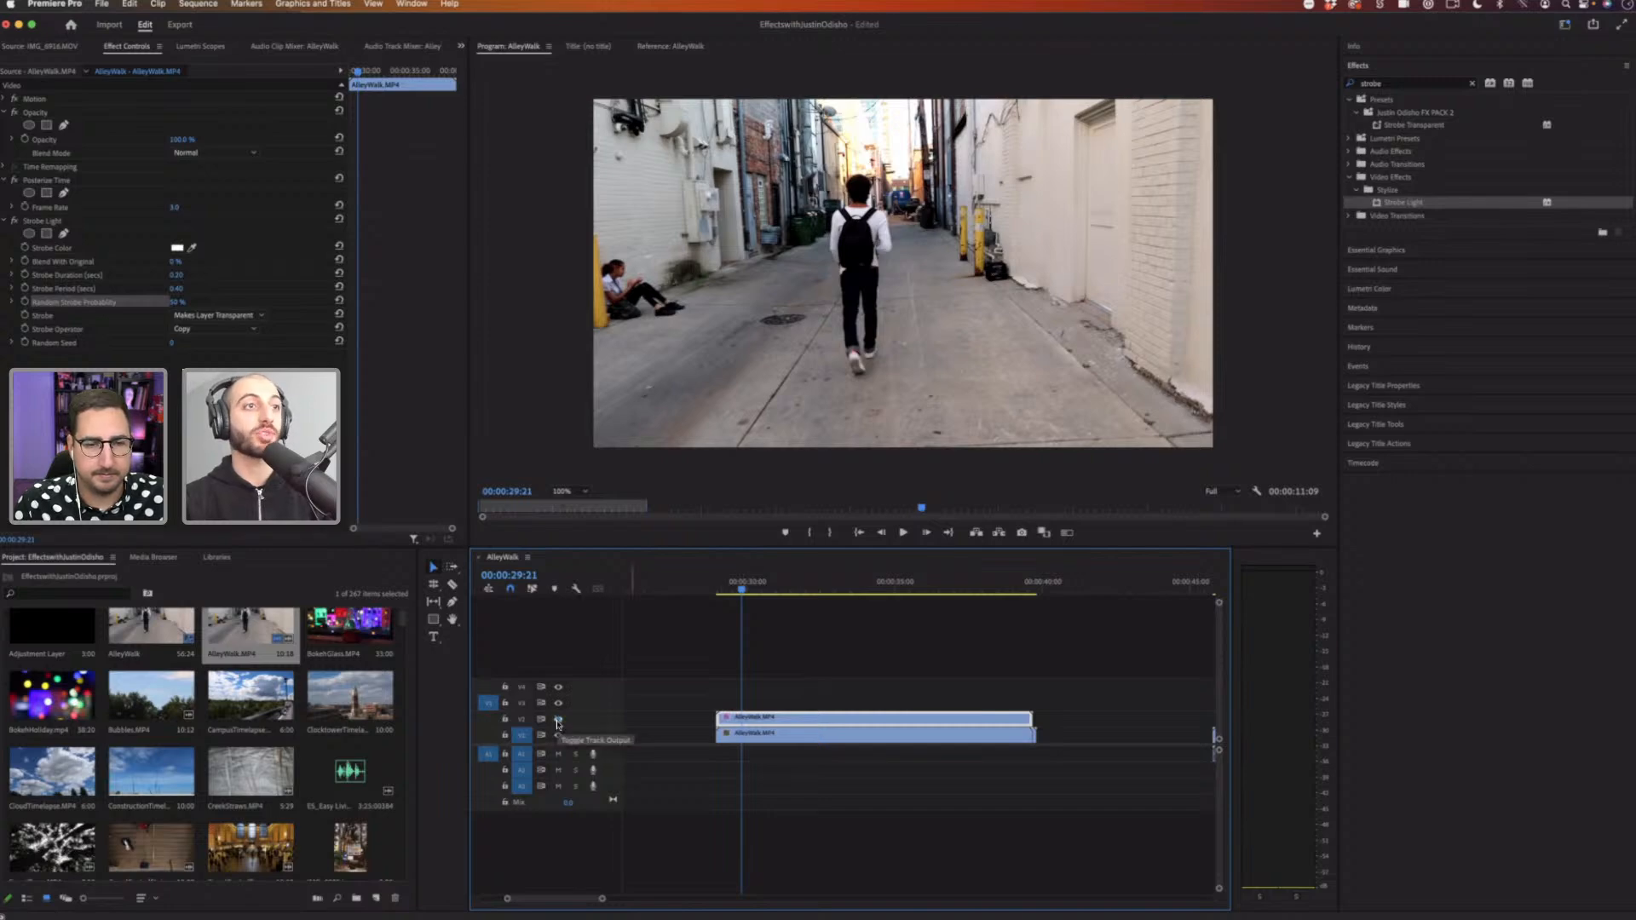
click(66, 184)
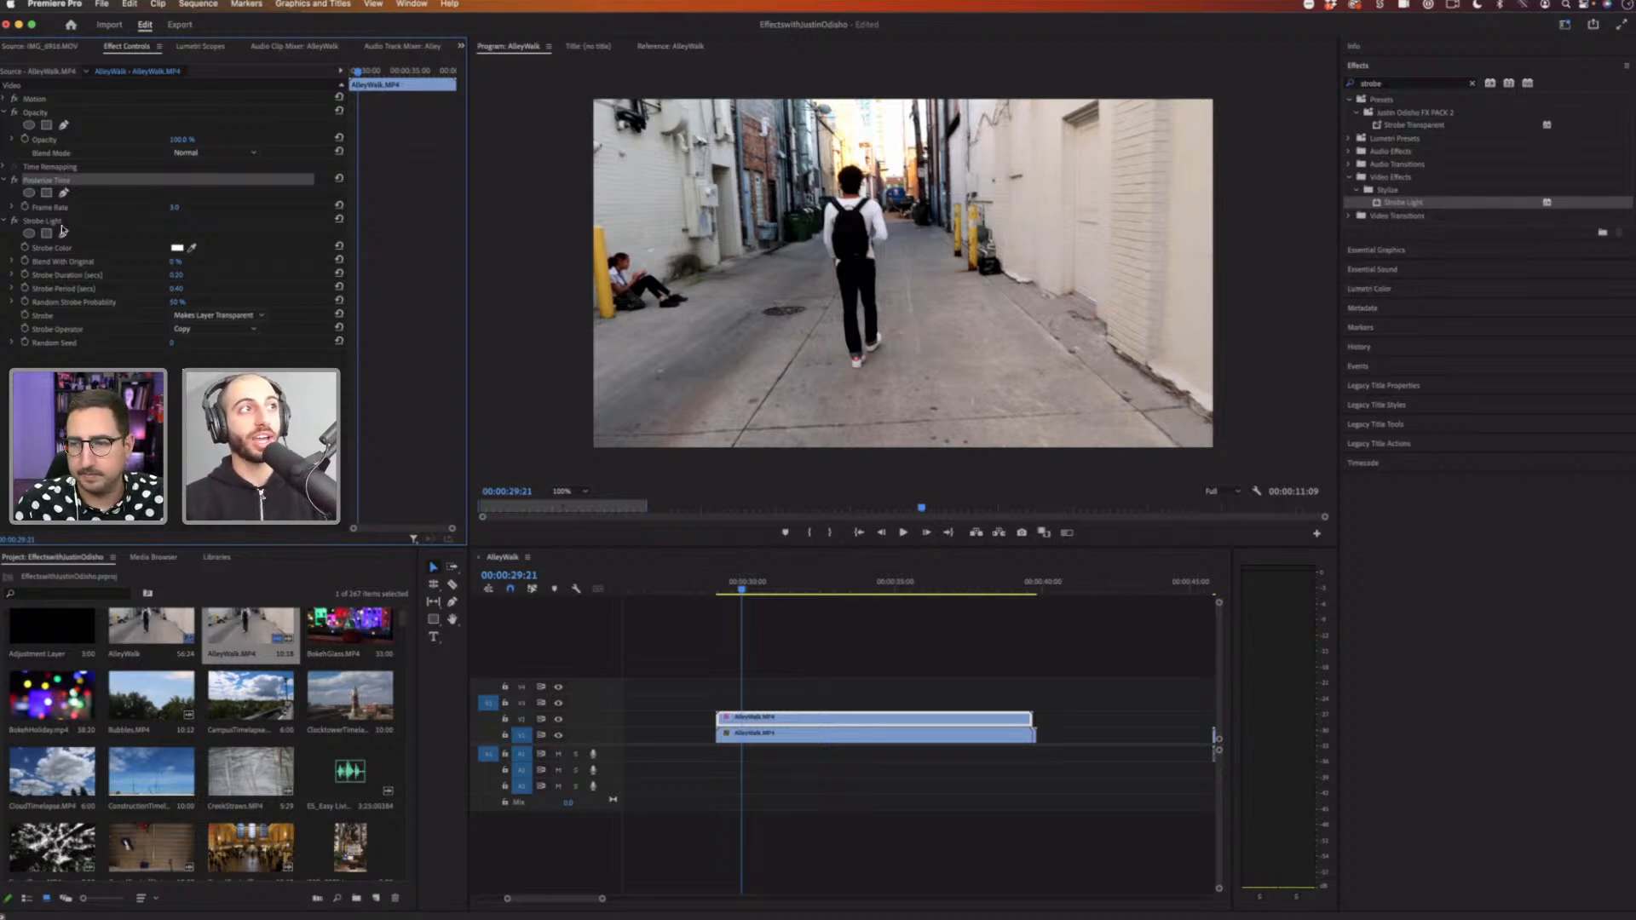
click(61, 223)
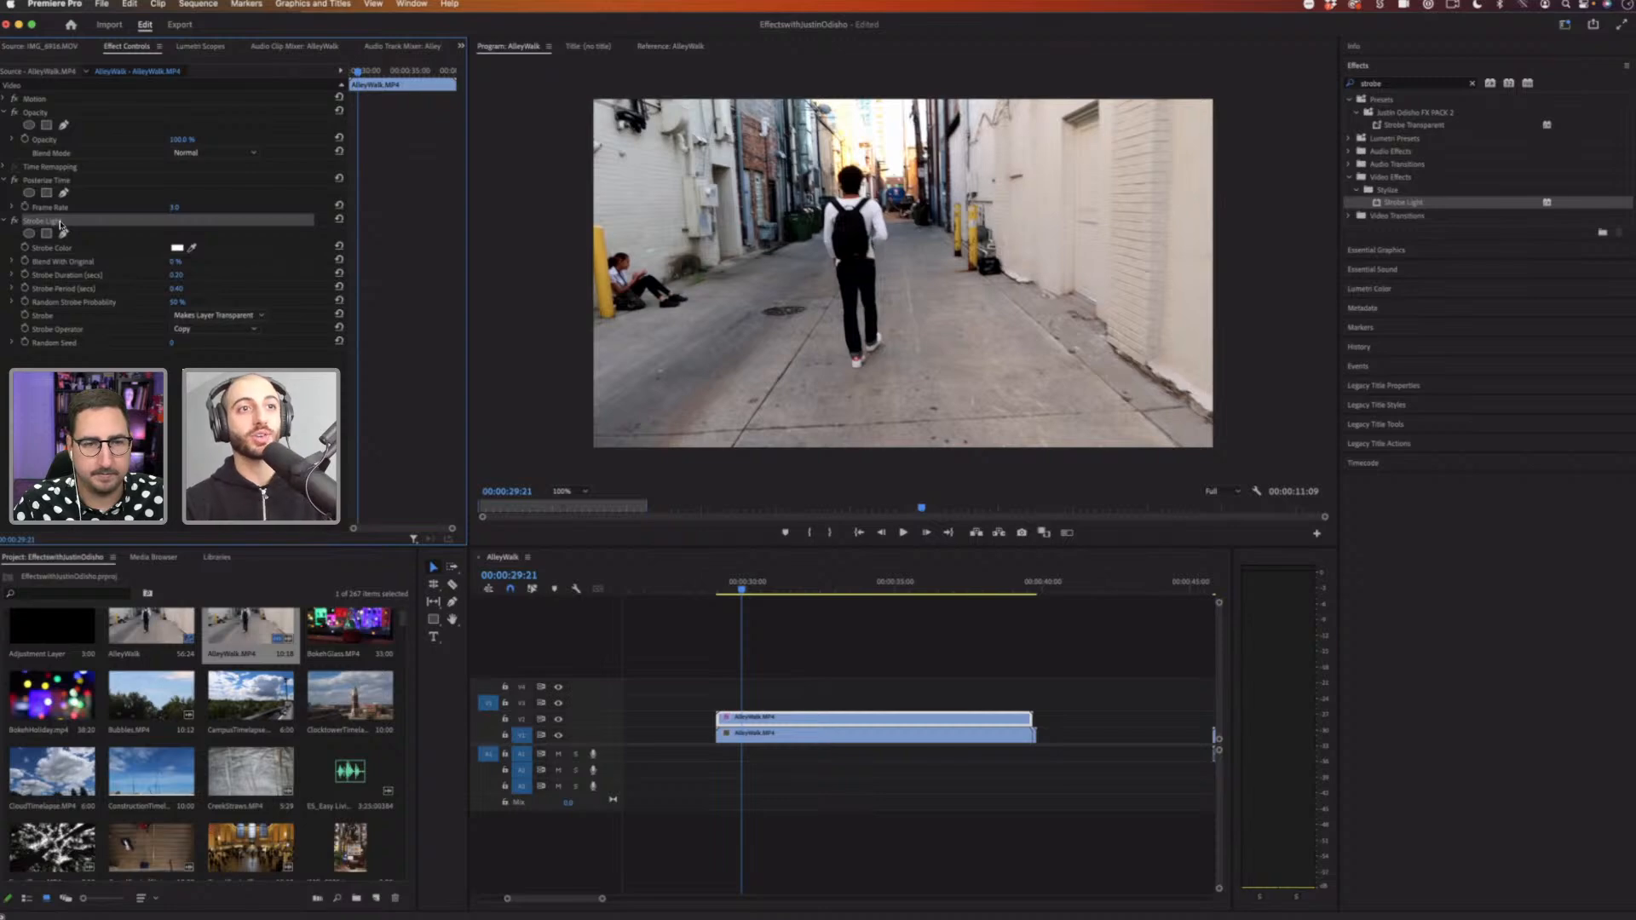
click(718, 587)
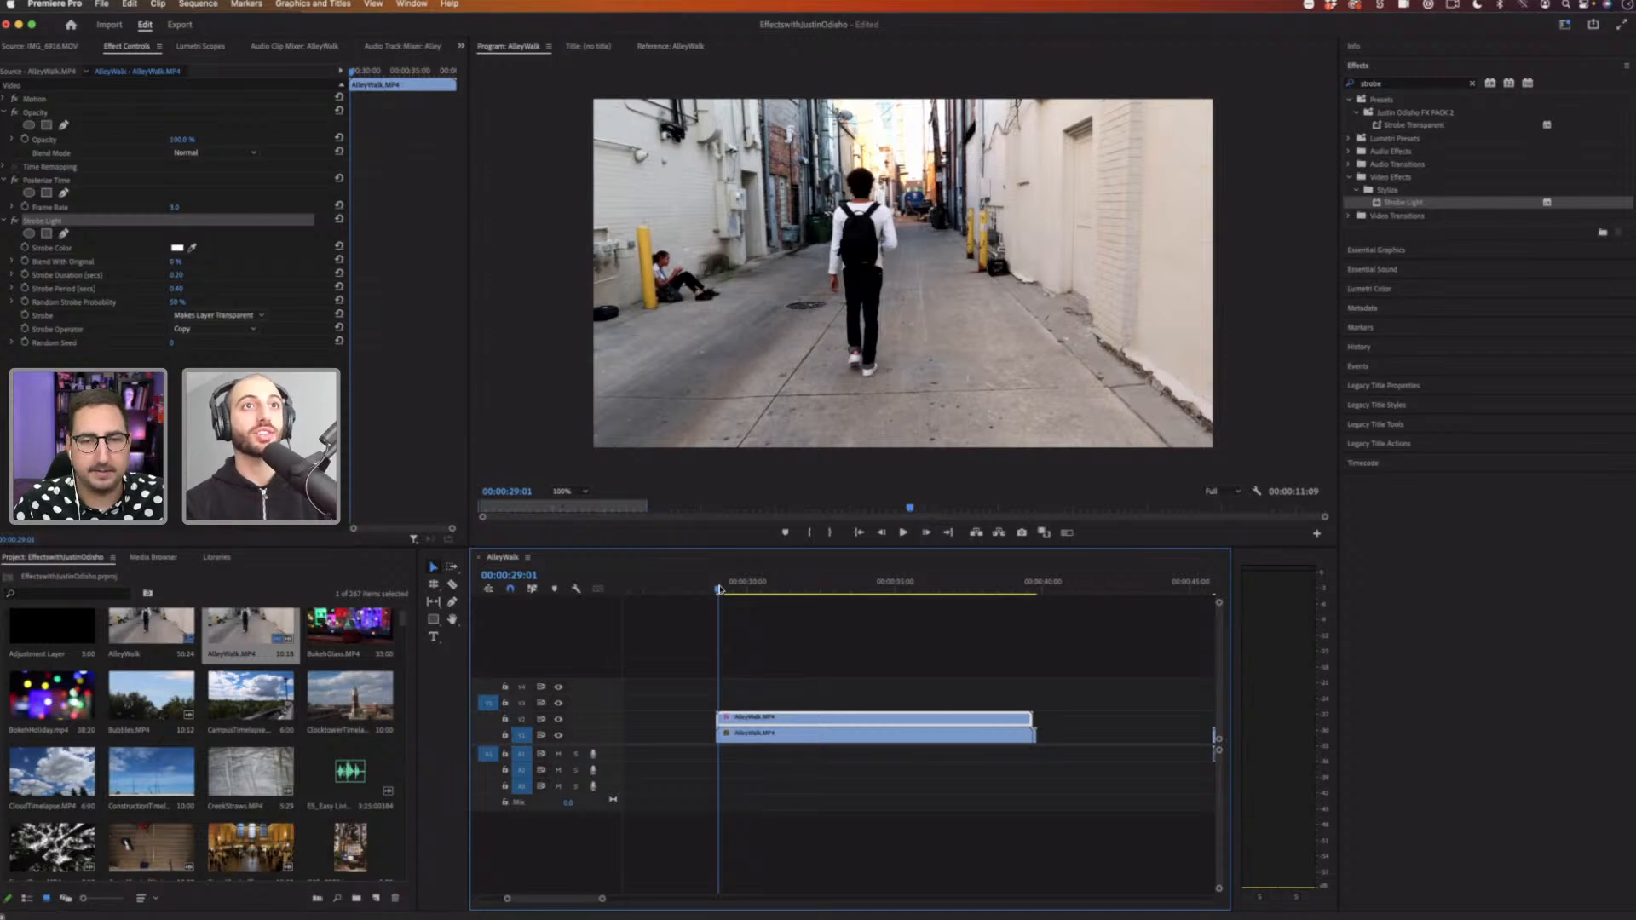
key(space)
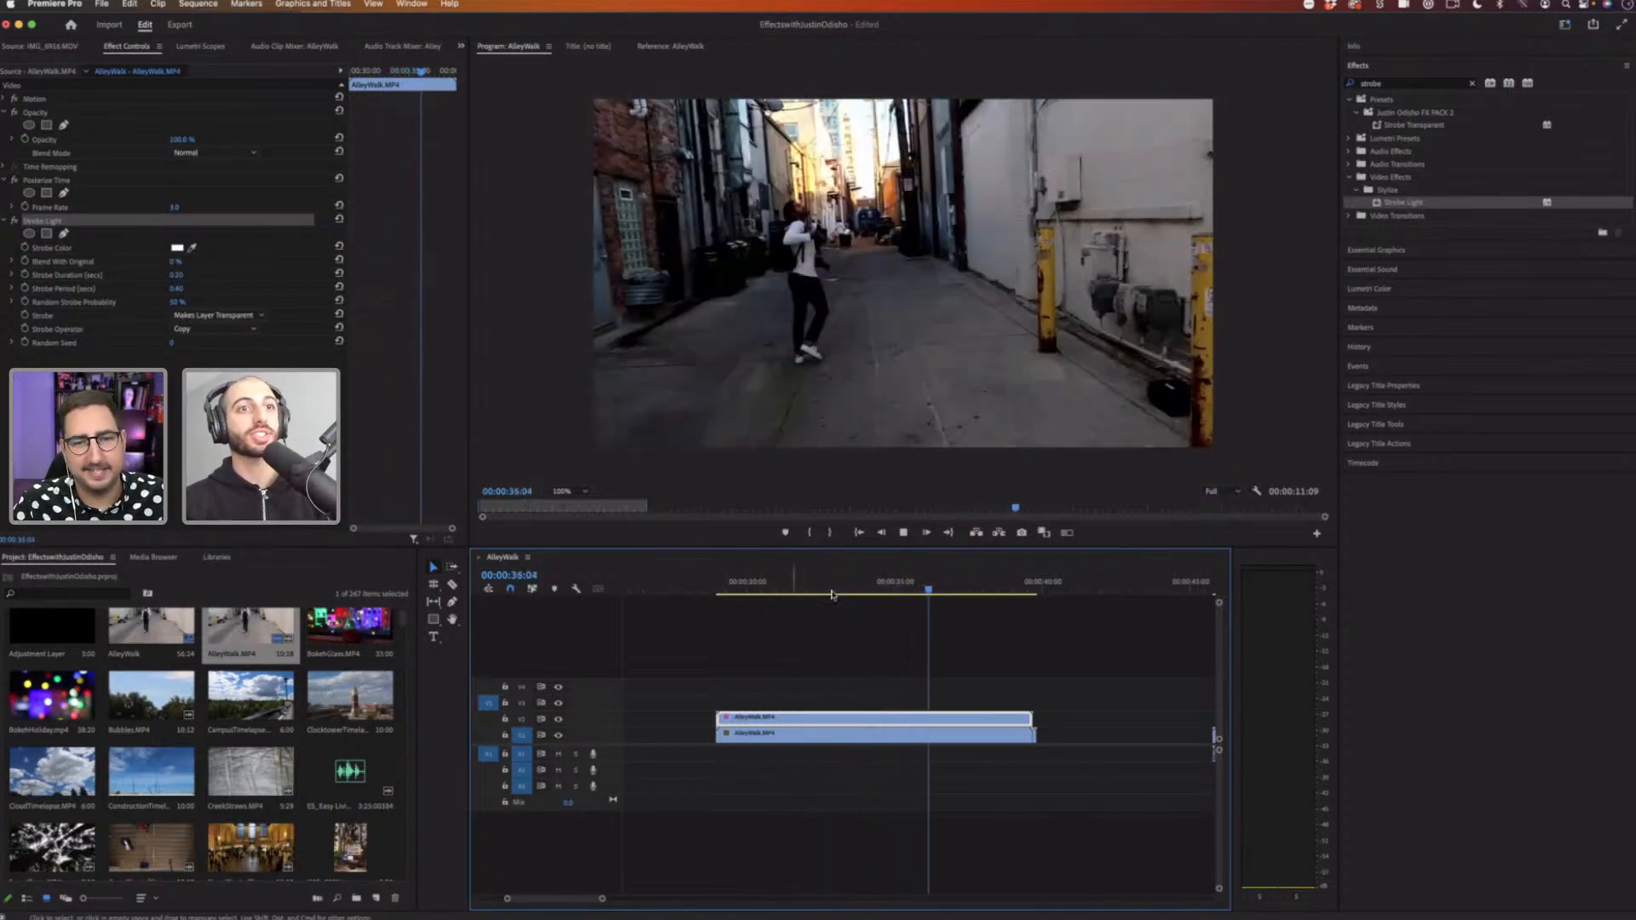
key(space)
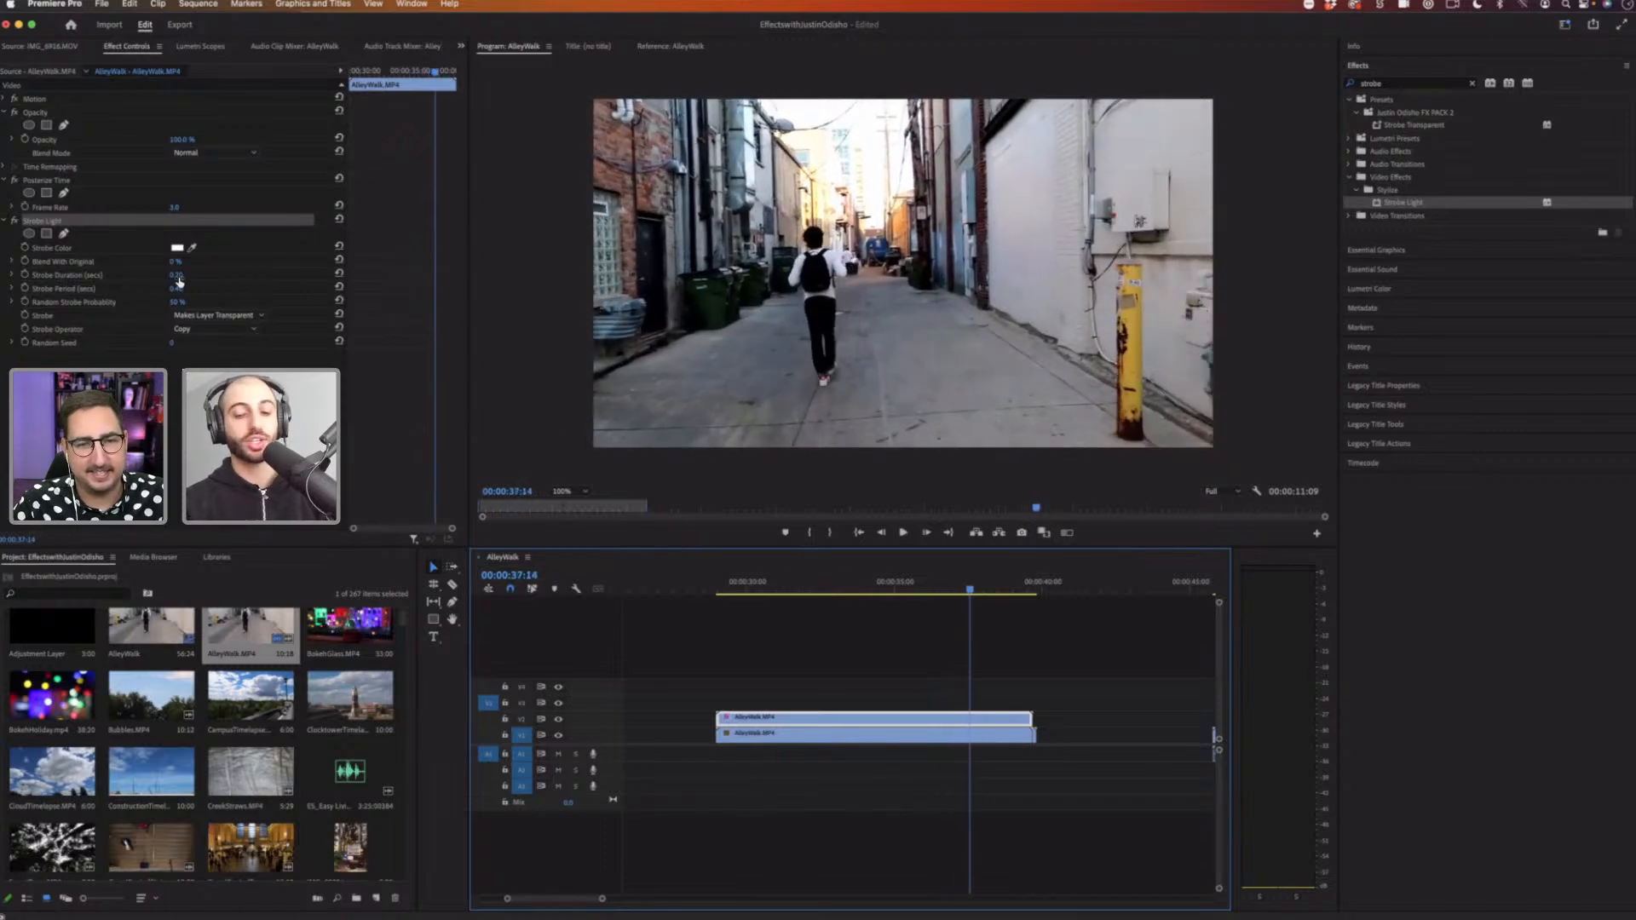
Step: Shorten the Strobe Duration to 0.1 seconds and replay from the start
click(179, 275)
text(.1)
key(Return)
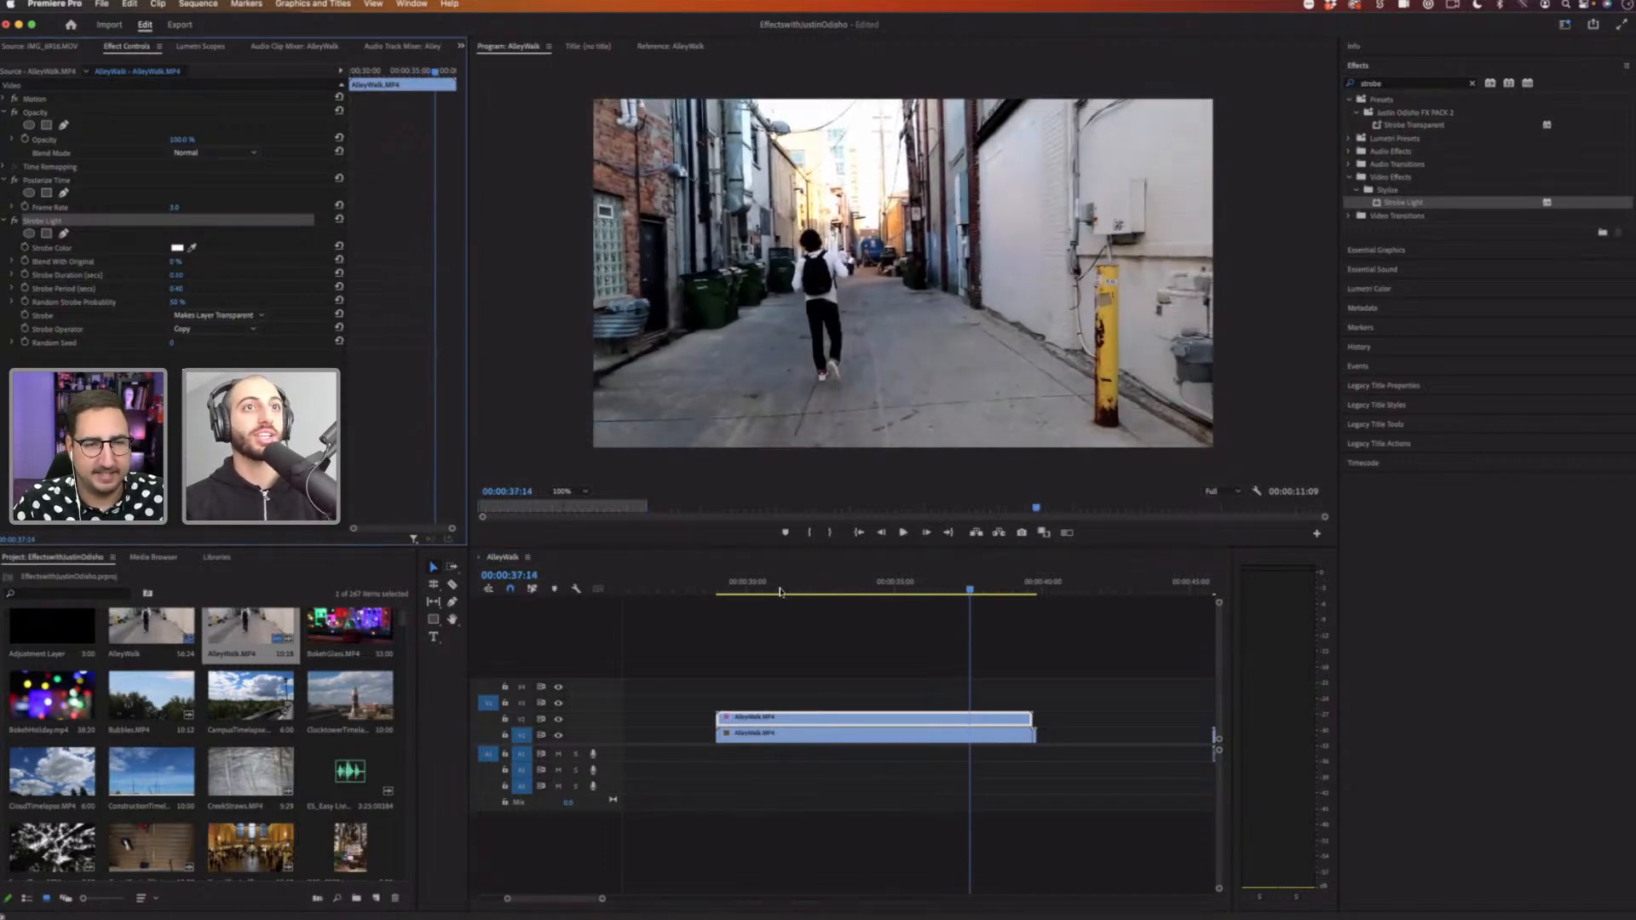
click(743, 581)
key(space)
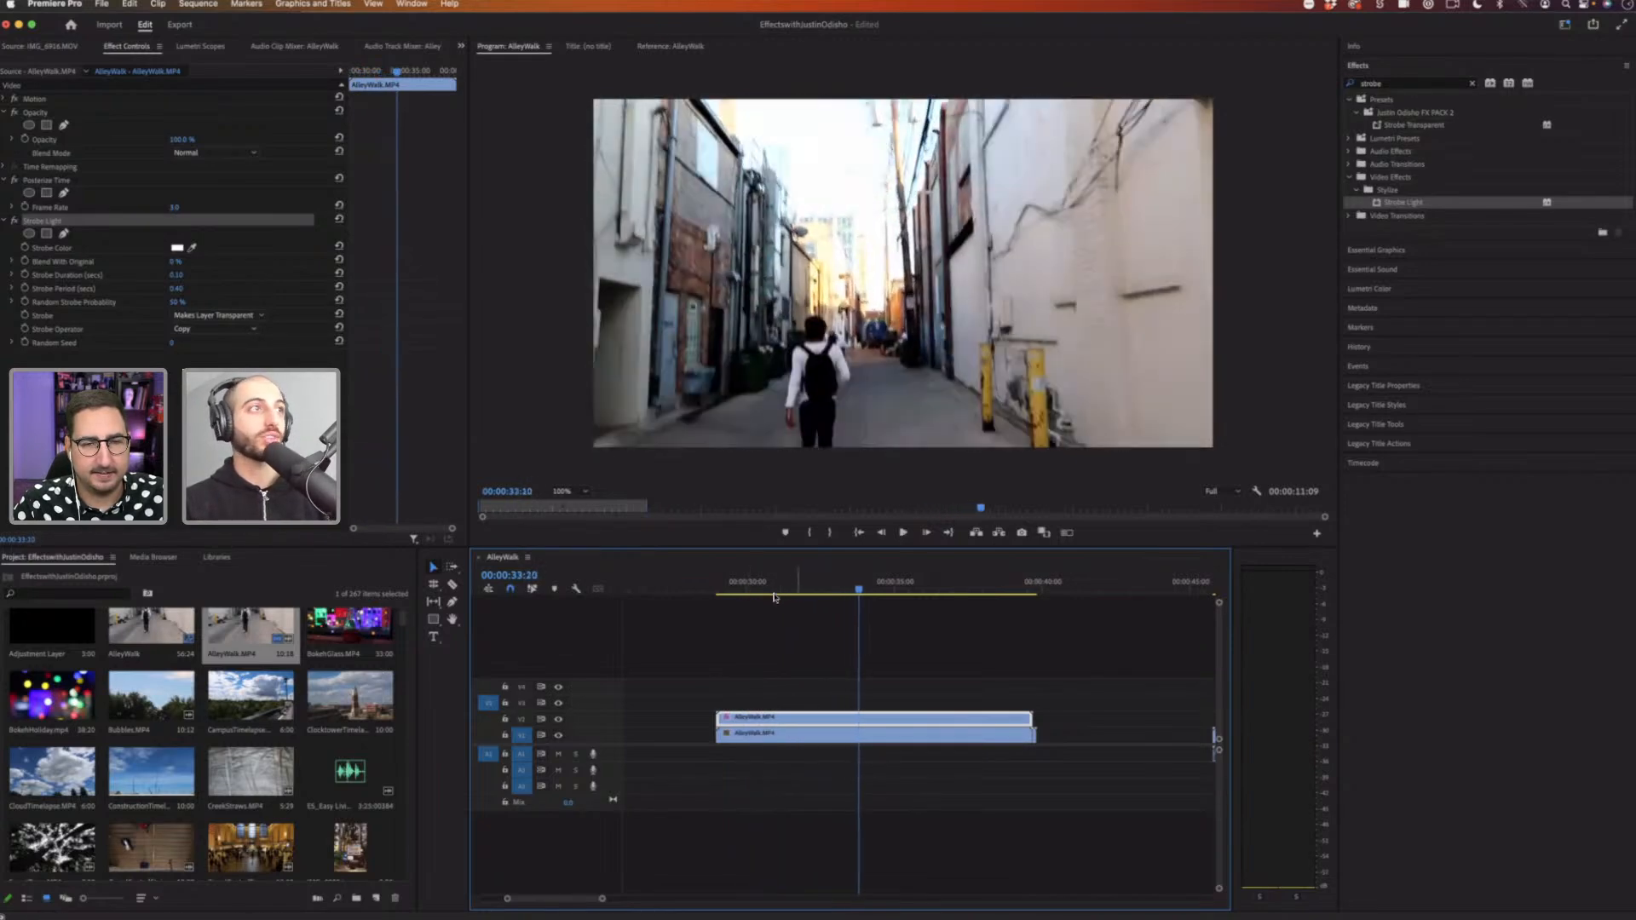
Step: Search for the Tint effect, apply it to the upper AlleyWalk clip and set a red map color
click(775, 586)
drag(1395, 85, 1233, 84)
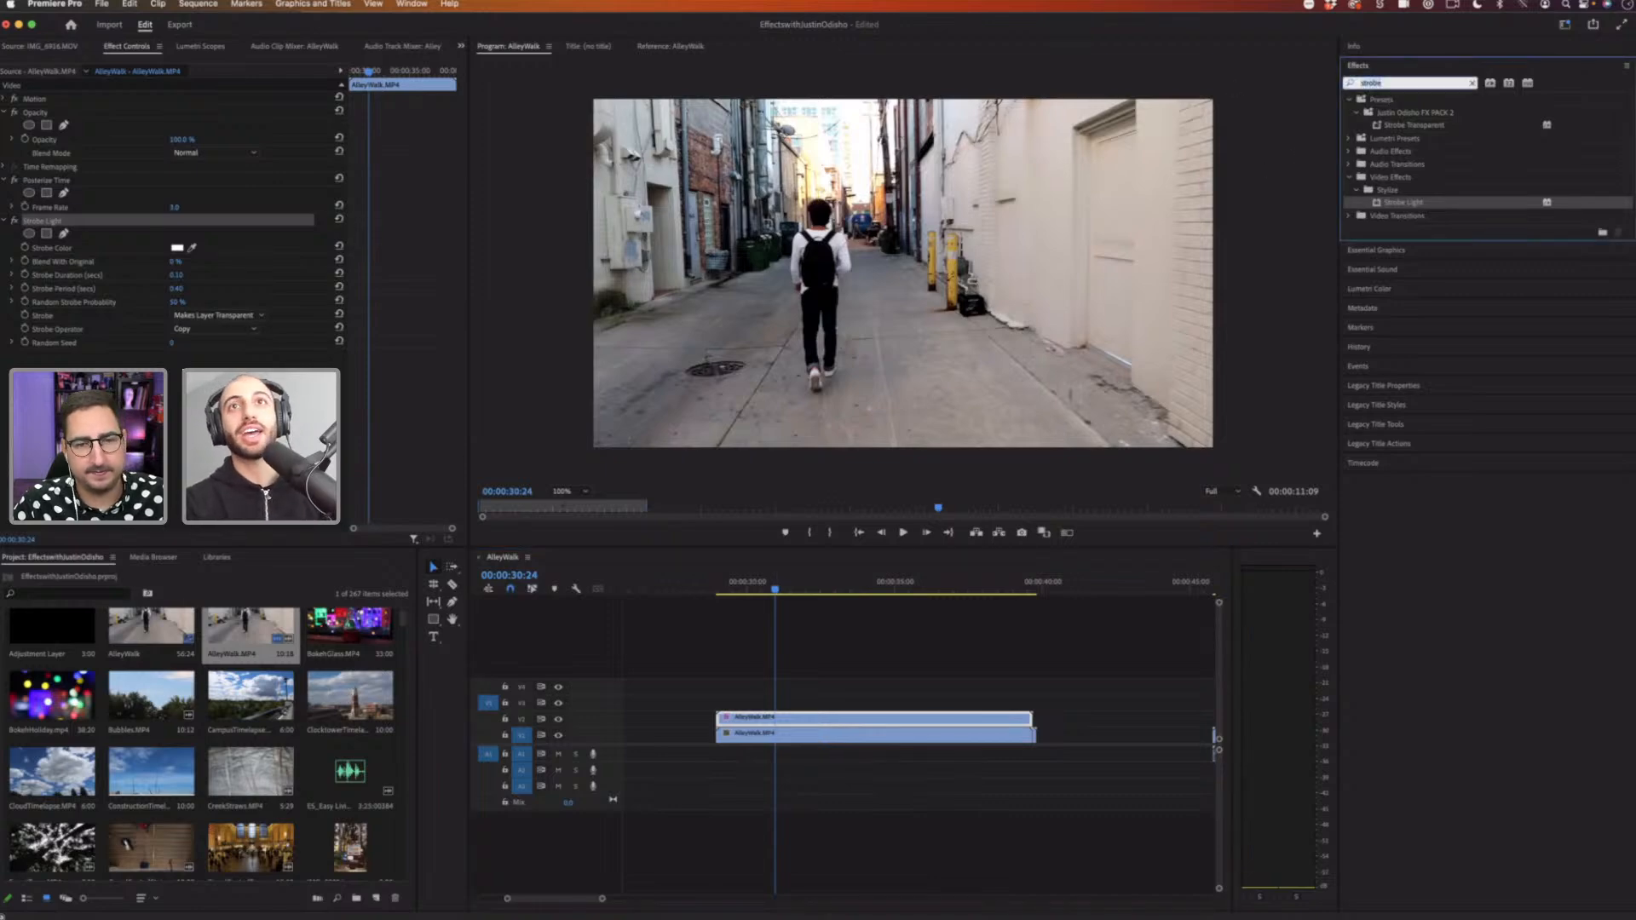
text(tin)
key(BackSpace)
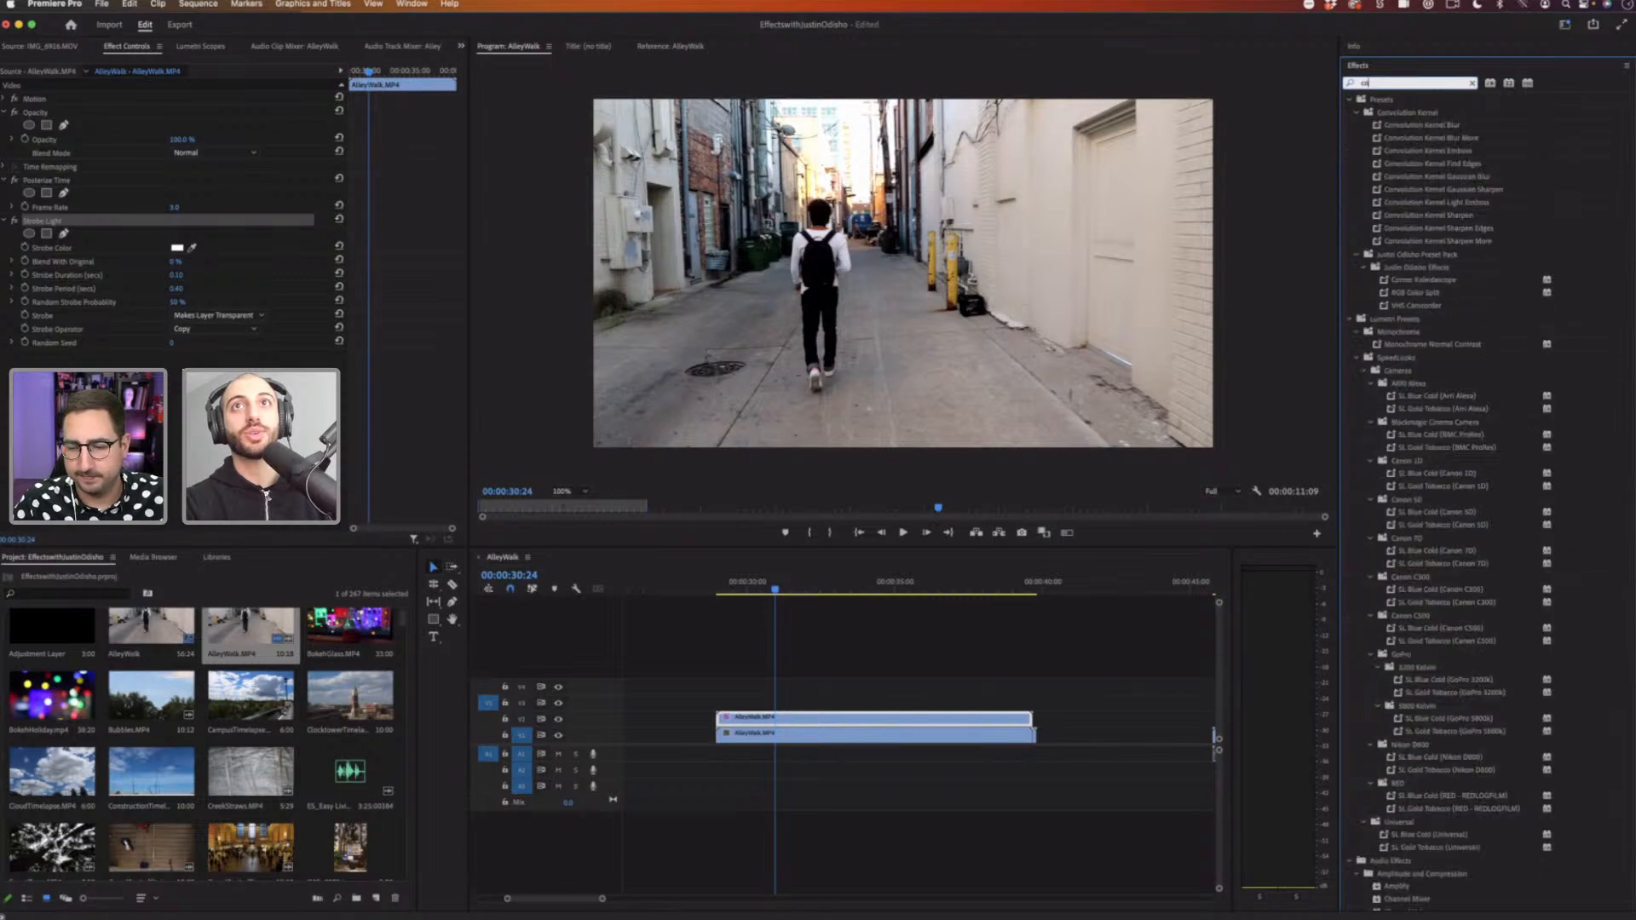
text(o)
key(BackSpace)
text(nt)
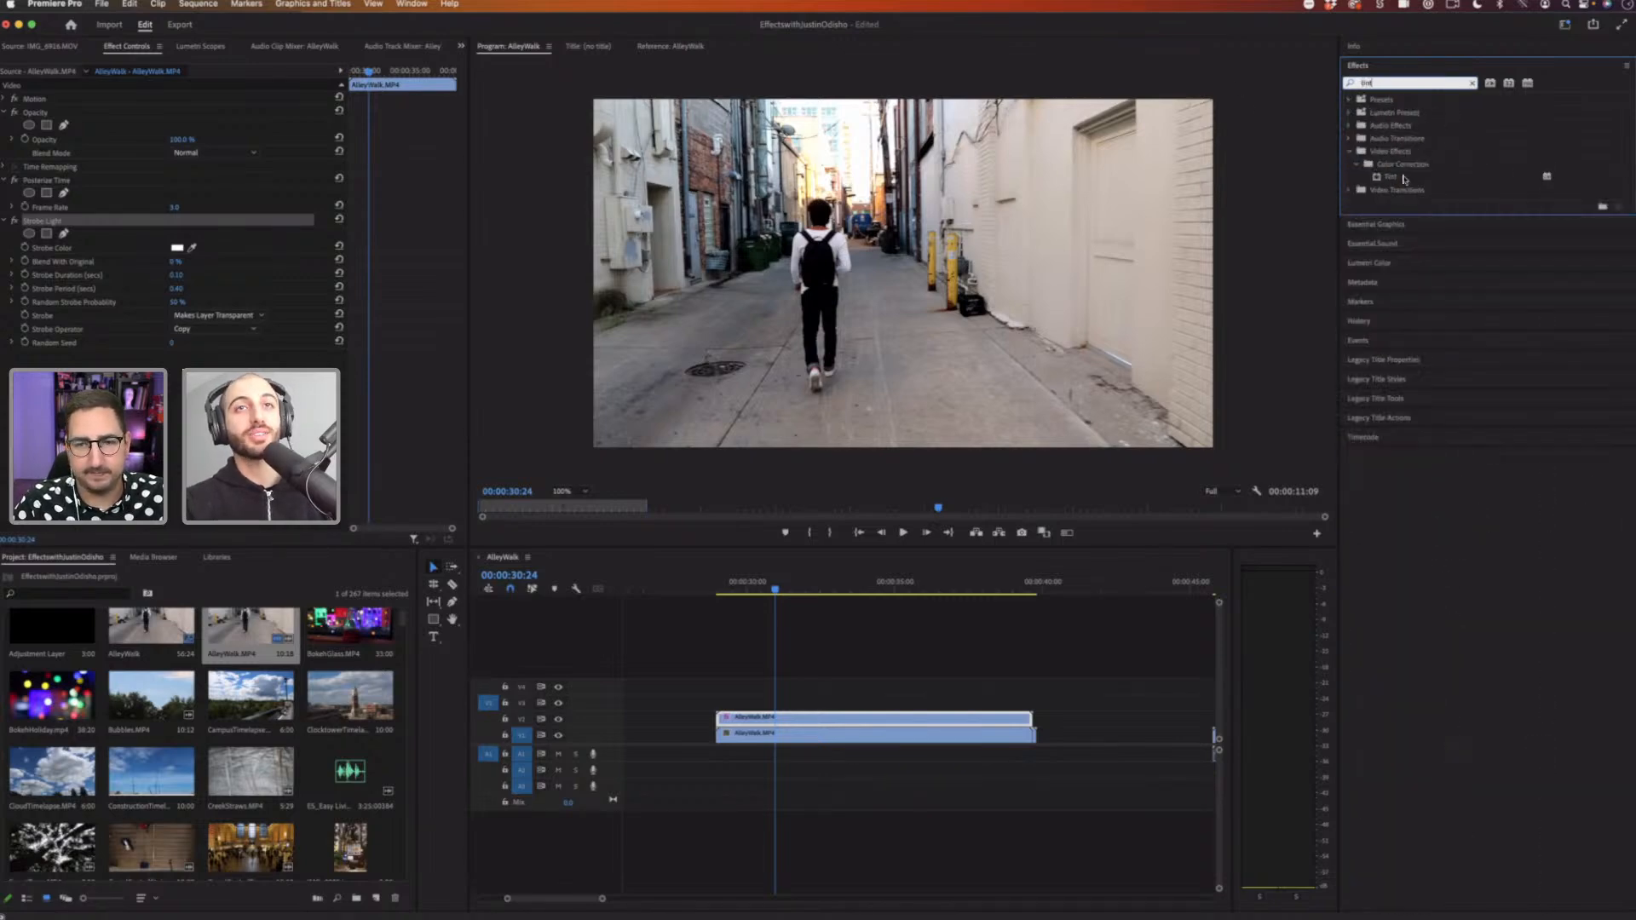
drag(1403, 179, 796, 724)
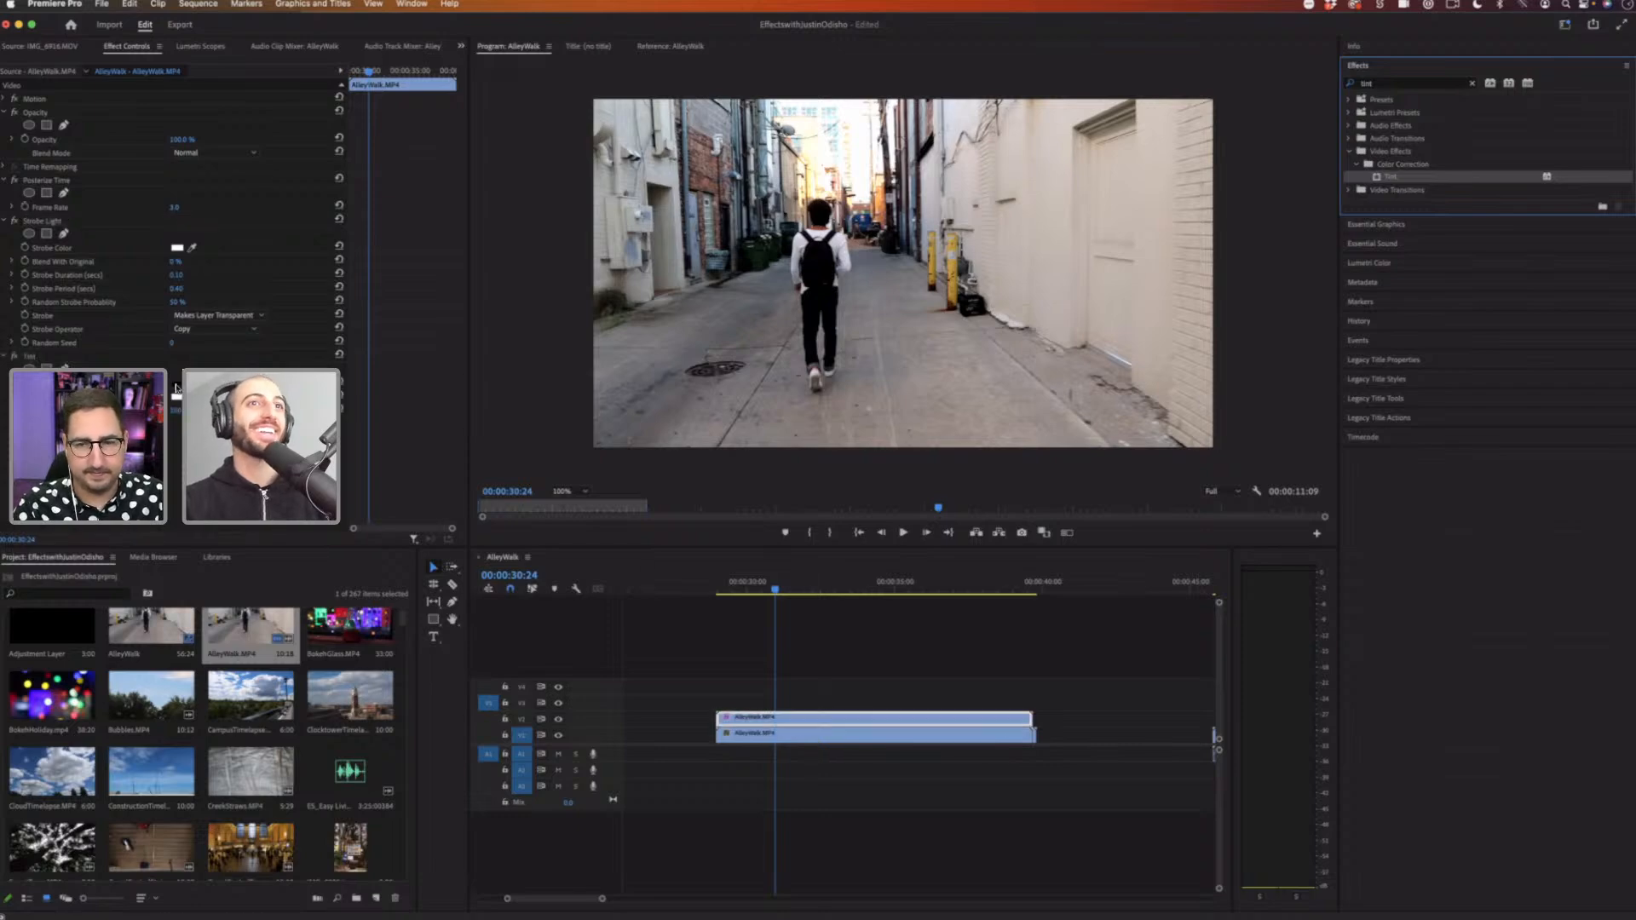
click(176, 384)
click(826, 556)
click(948, 386)
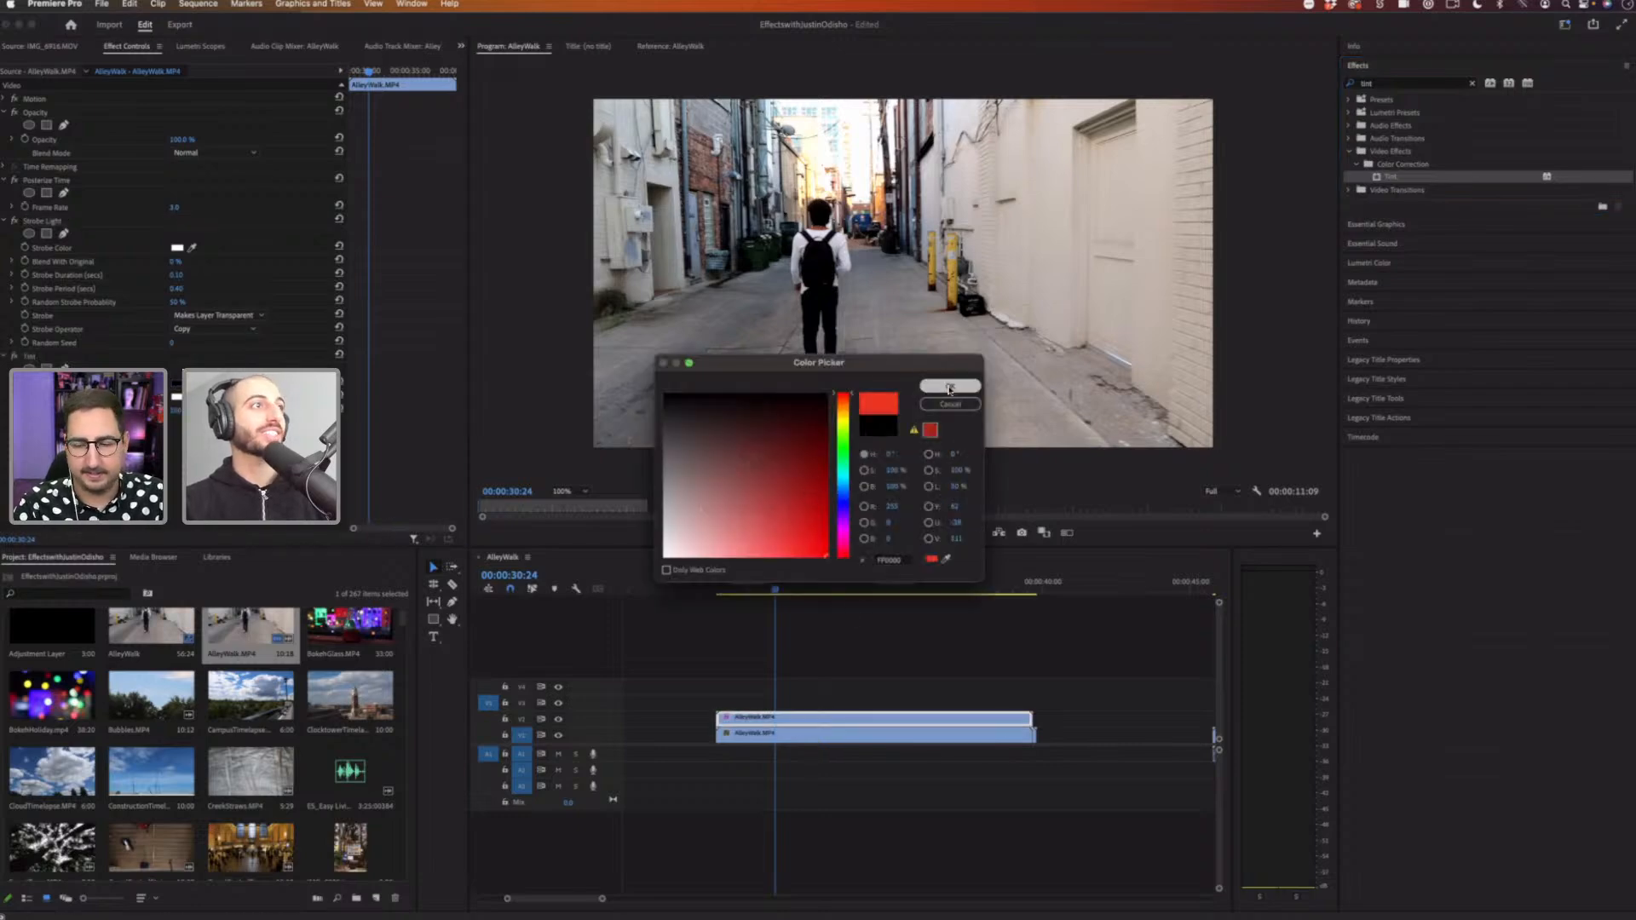
Step: Adjust both Tint map colors to light and bright red shades and preview from the start
click(177, 397)
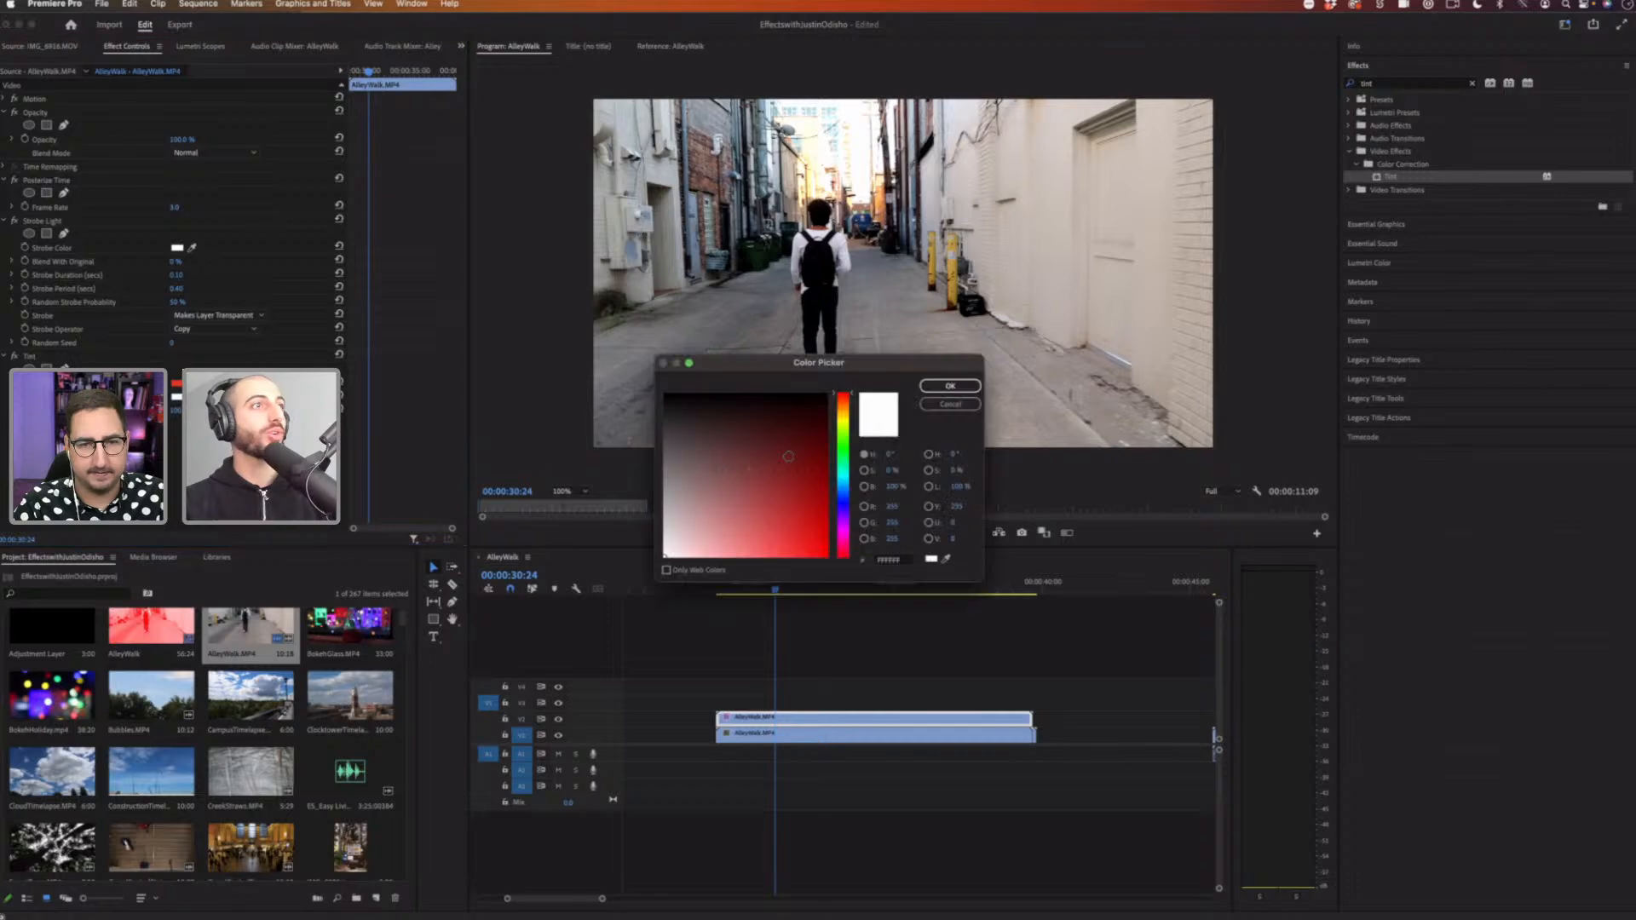
click(825, 412)
click(691, 545)
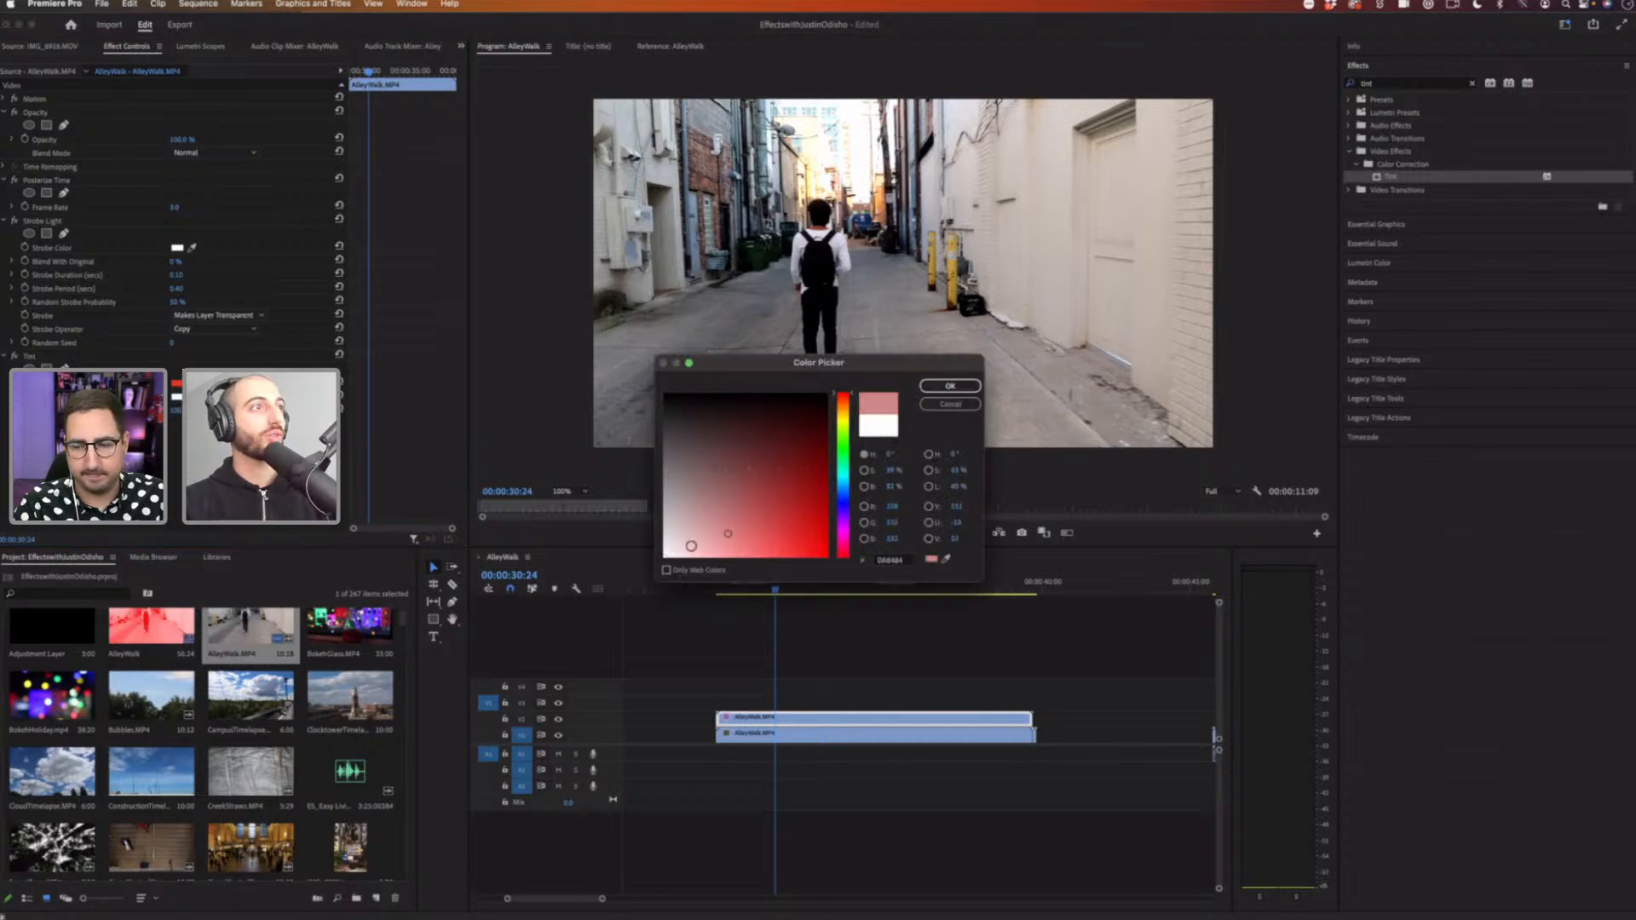
click(949, 386)
click(178, 387)
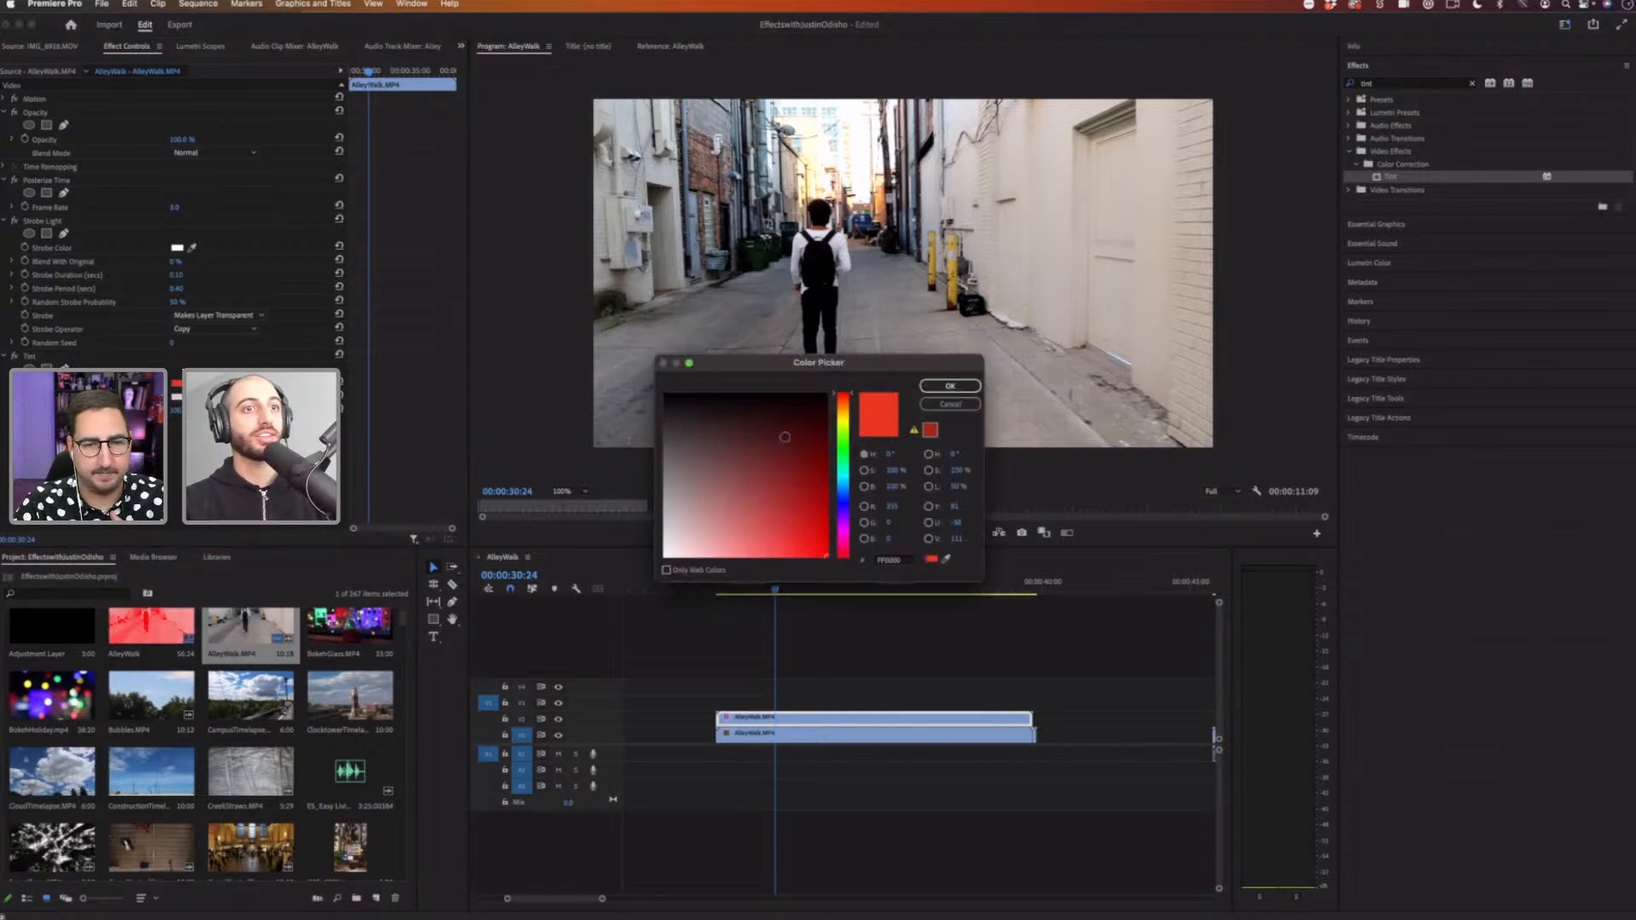
click(824, 434)
click(949, 387)
click(744, 586)
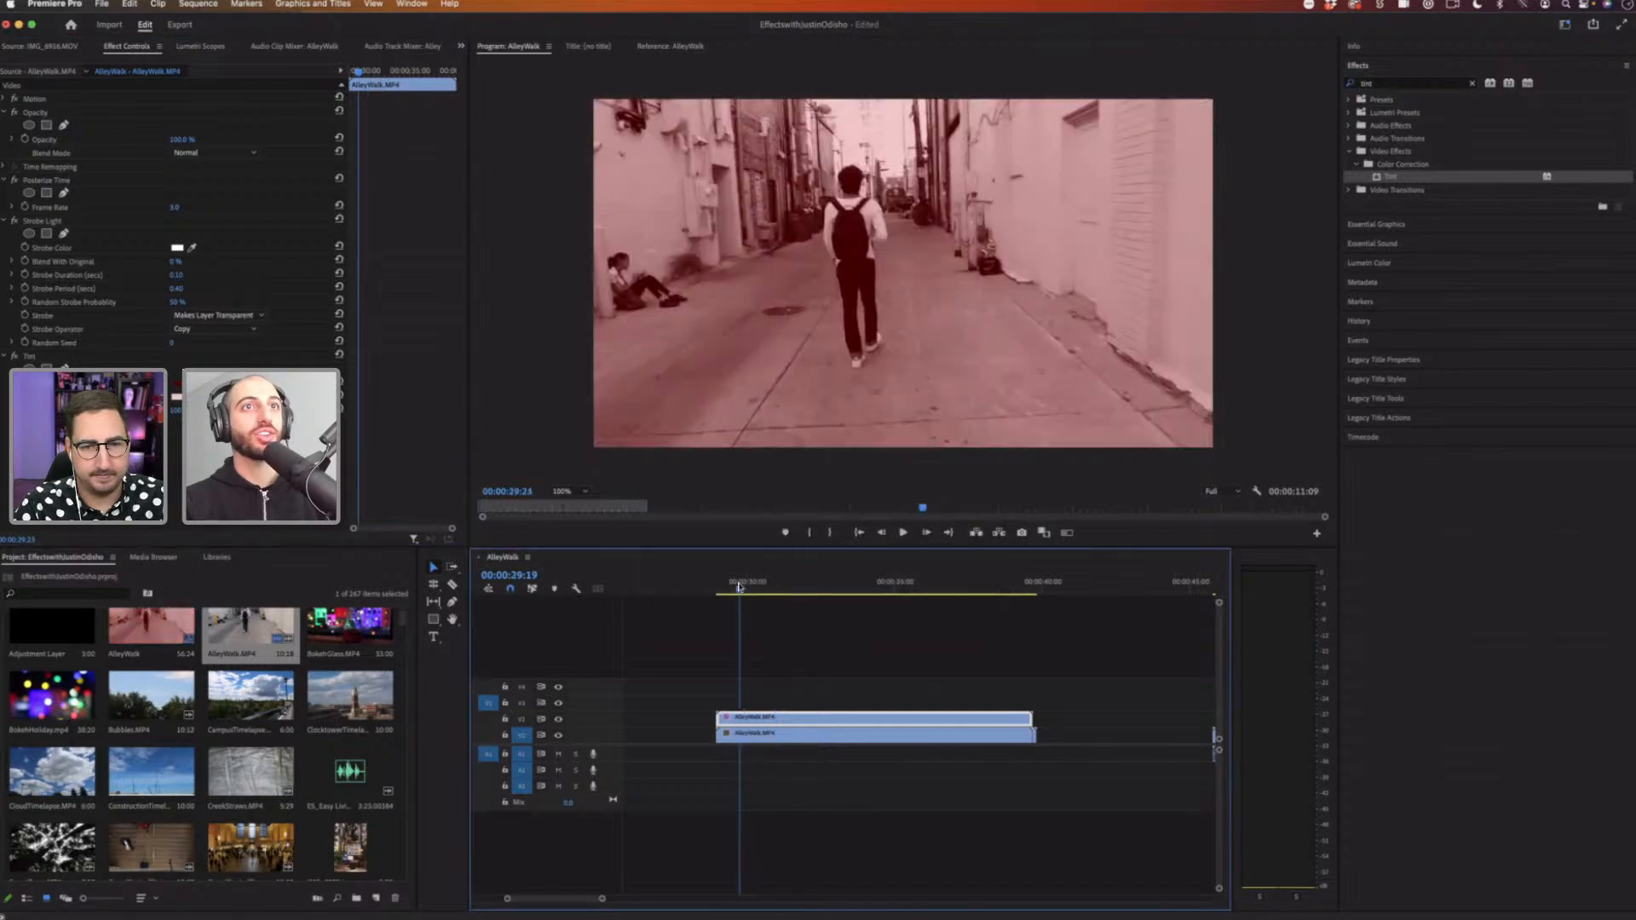
key(space)
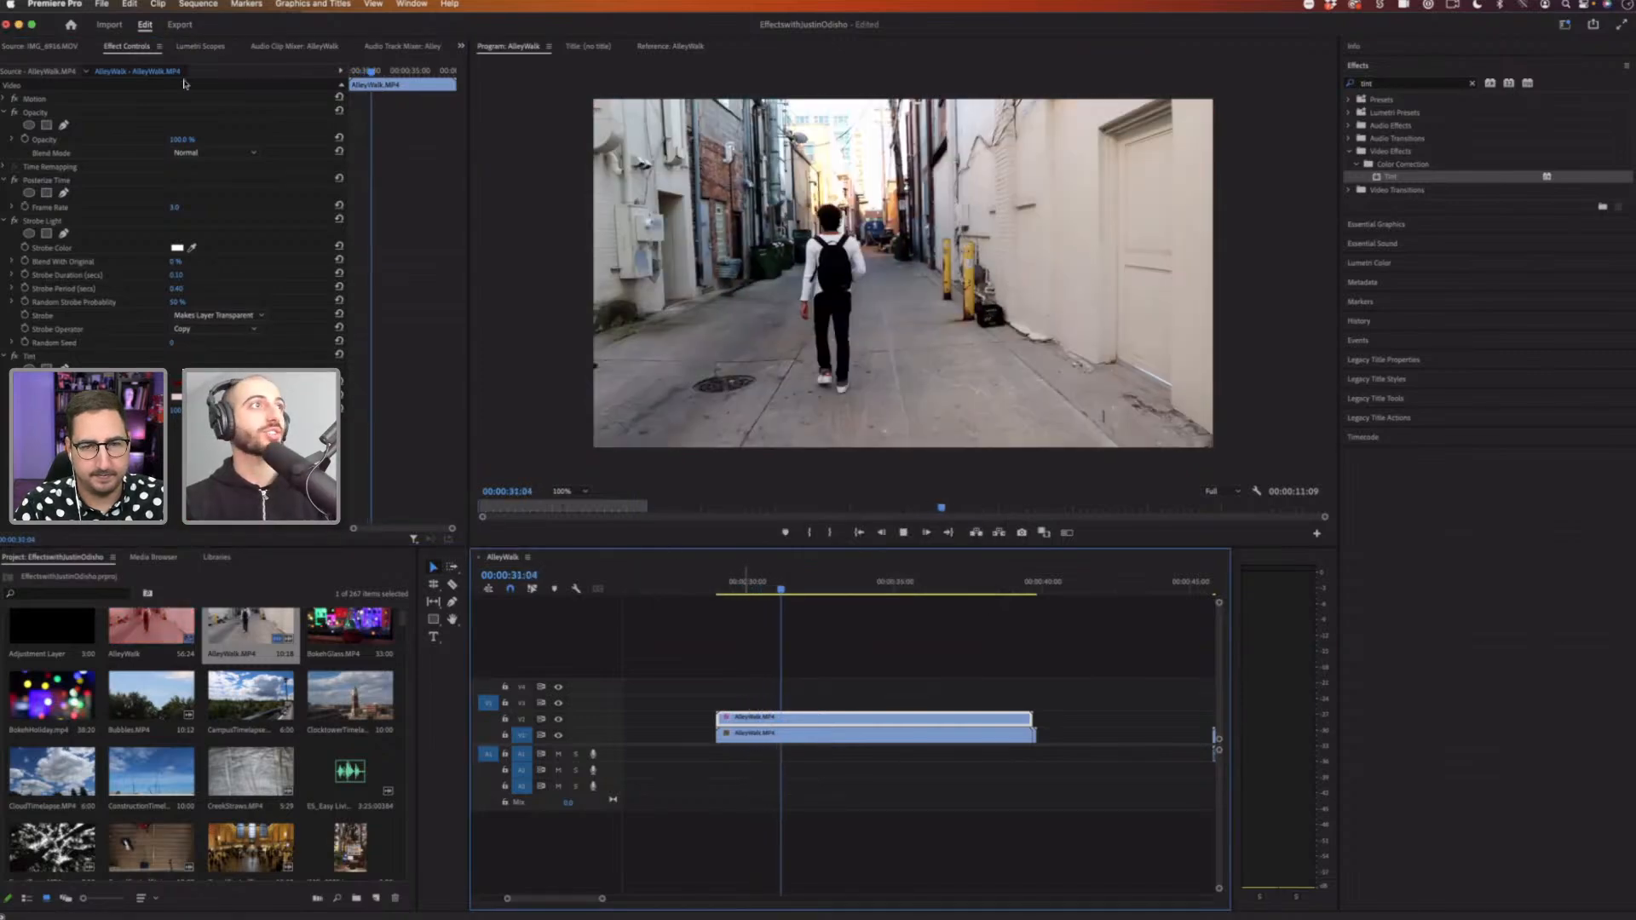
Step: Try the Multiply blend mode on the clip during playback and return it to Normal
click(213, 153)
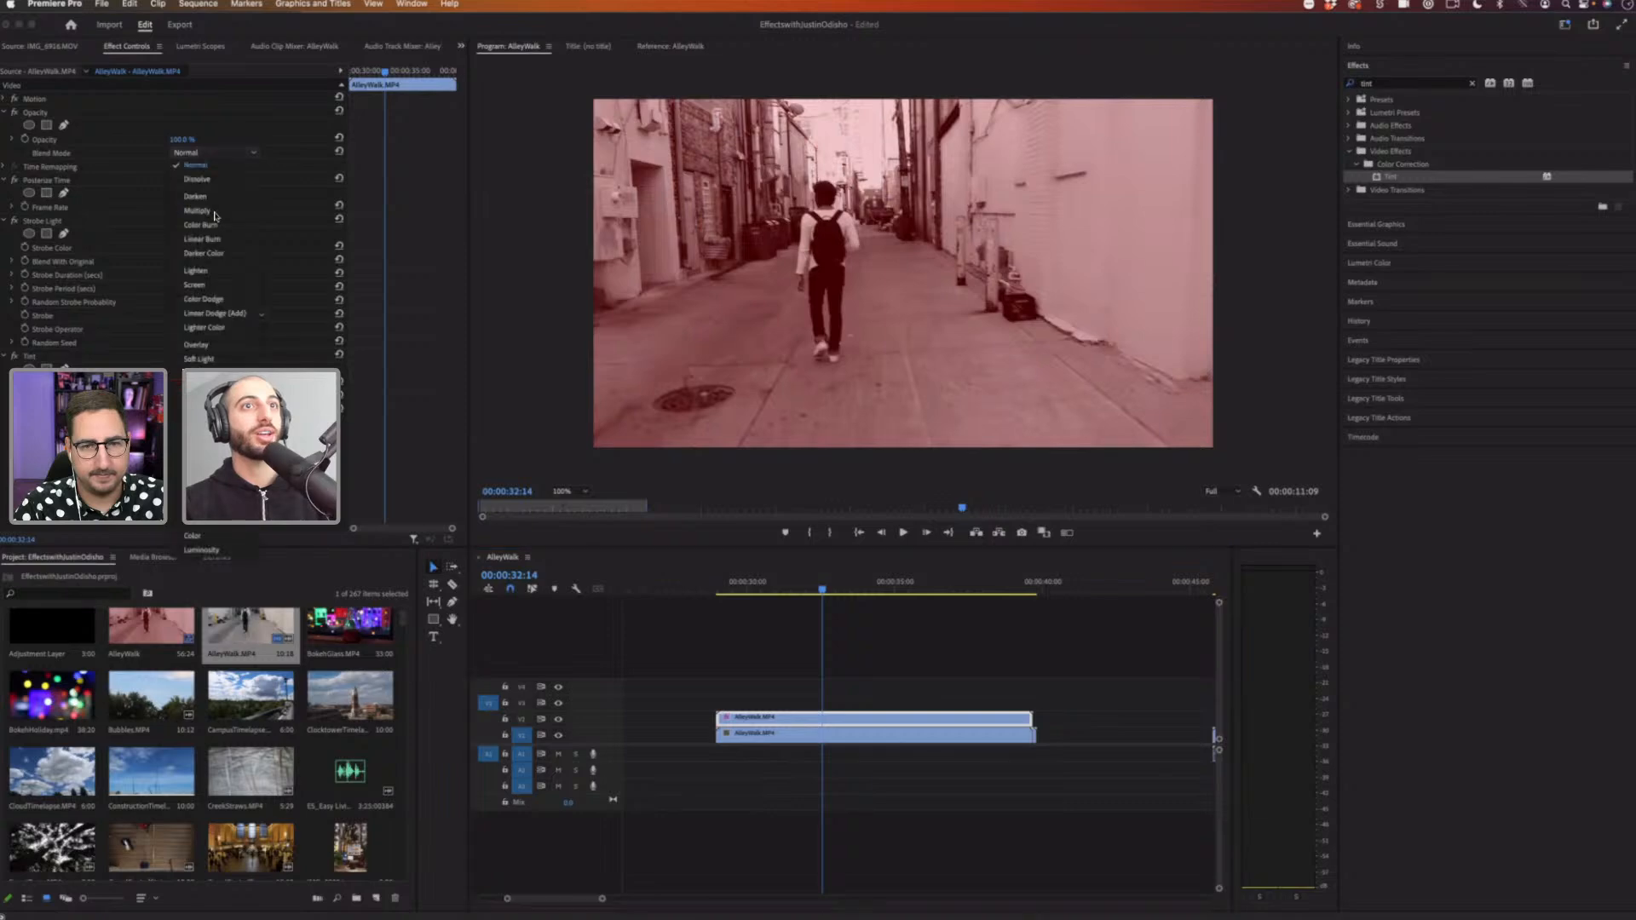
click(215, 210)
key(space)
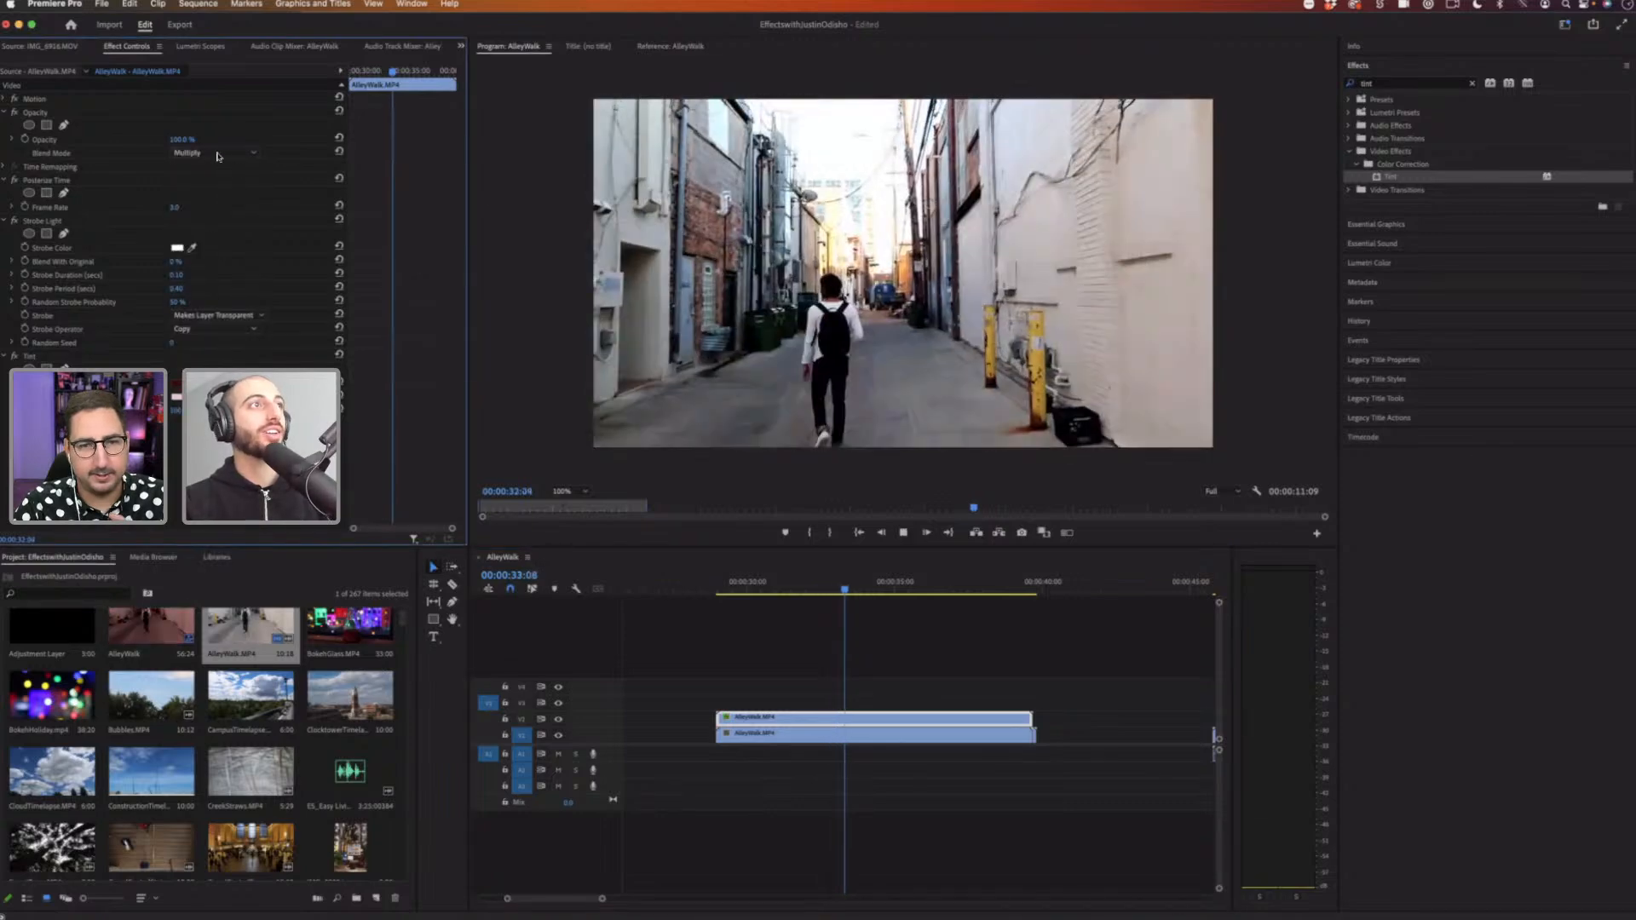
key(space)
click(215, 153)
click(215, 165)
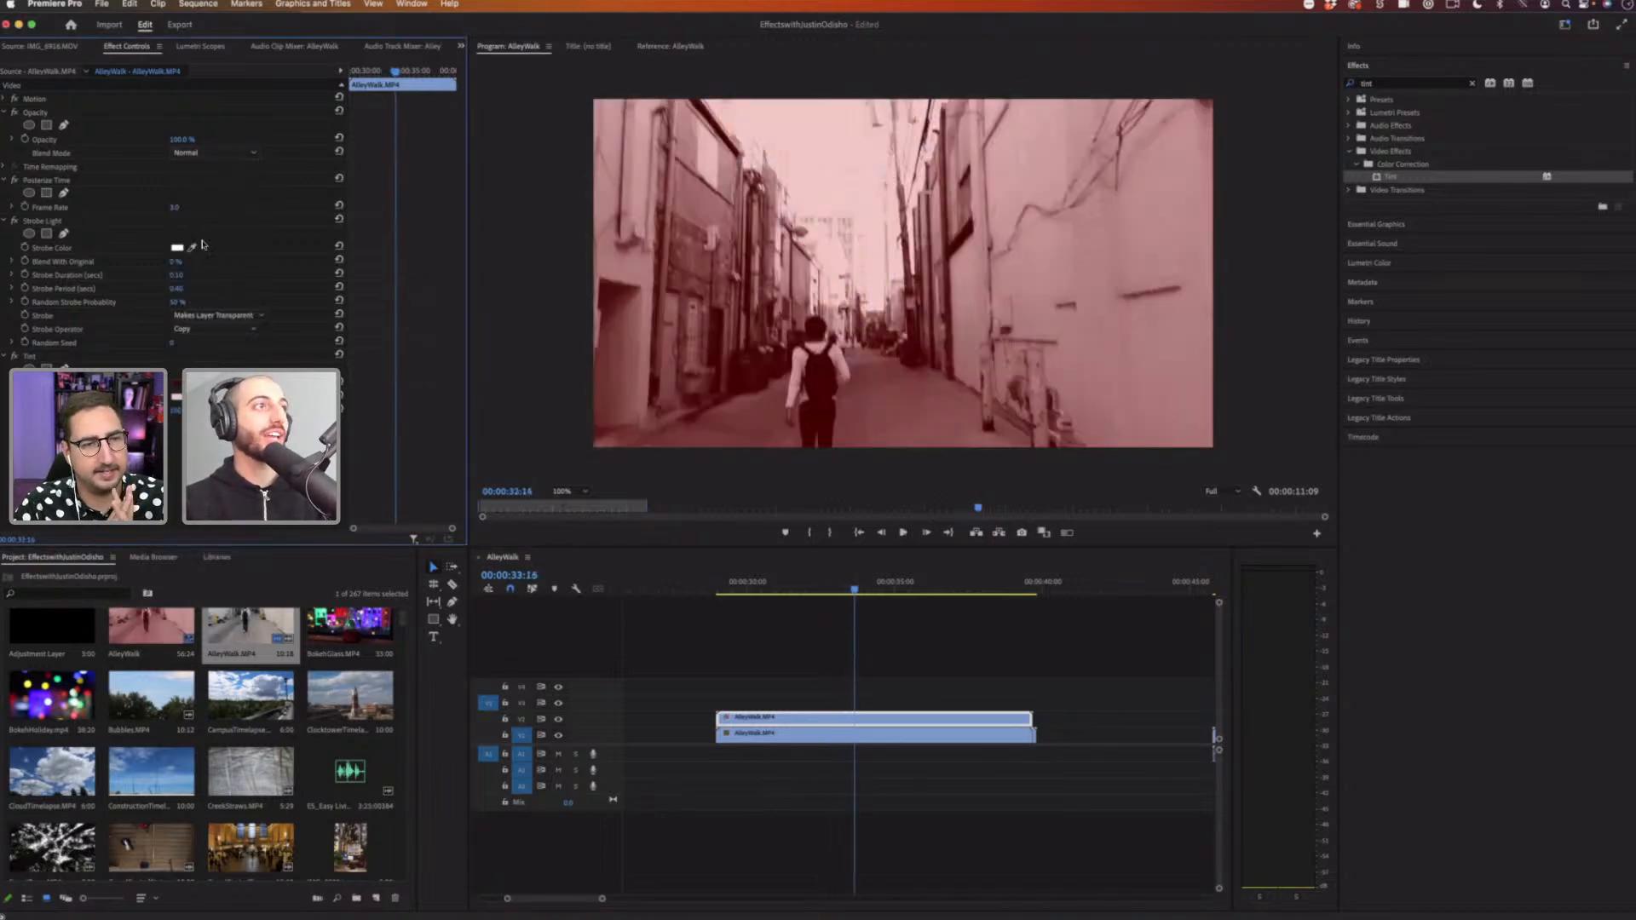
Step: Turn off the Tint effect and move the playhead back to the clip's start
click(15, 356)
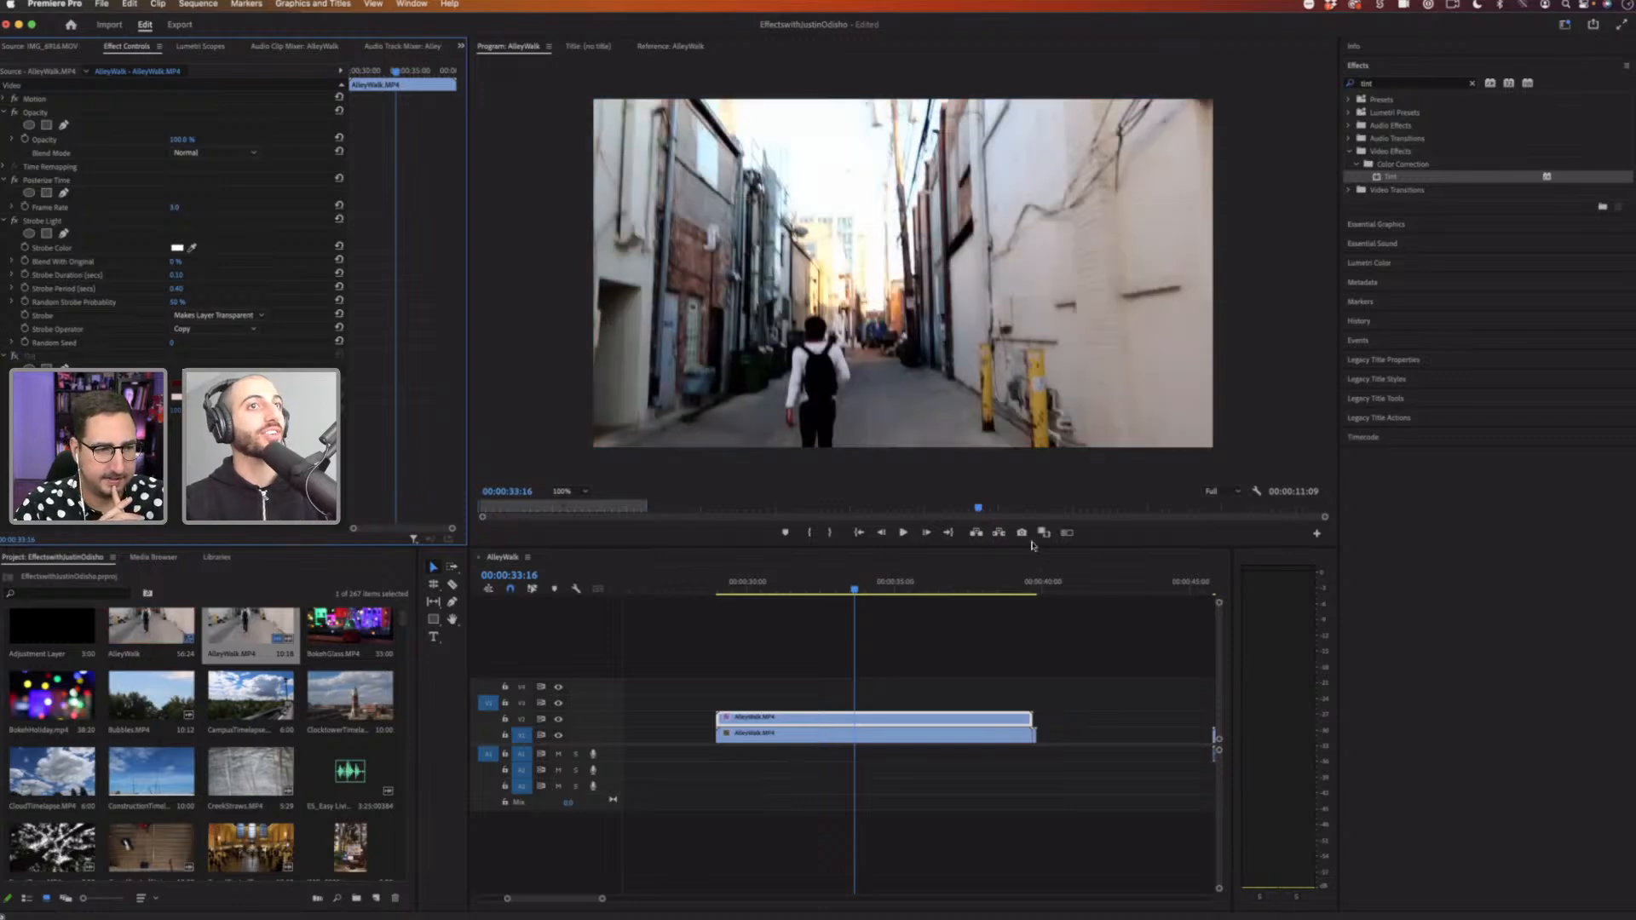
drag(768, 585, 754, 583)
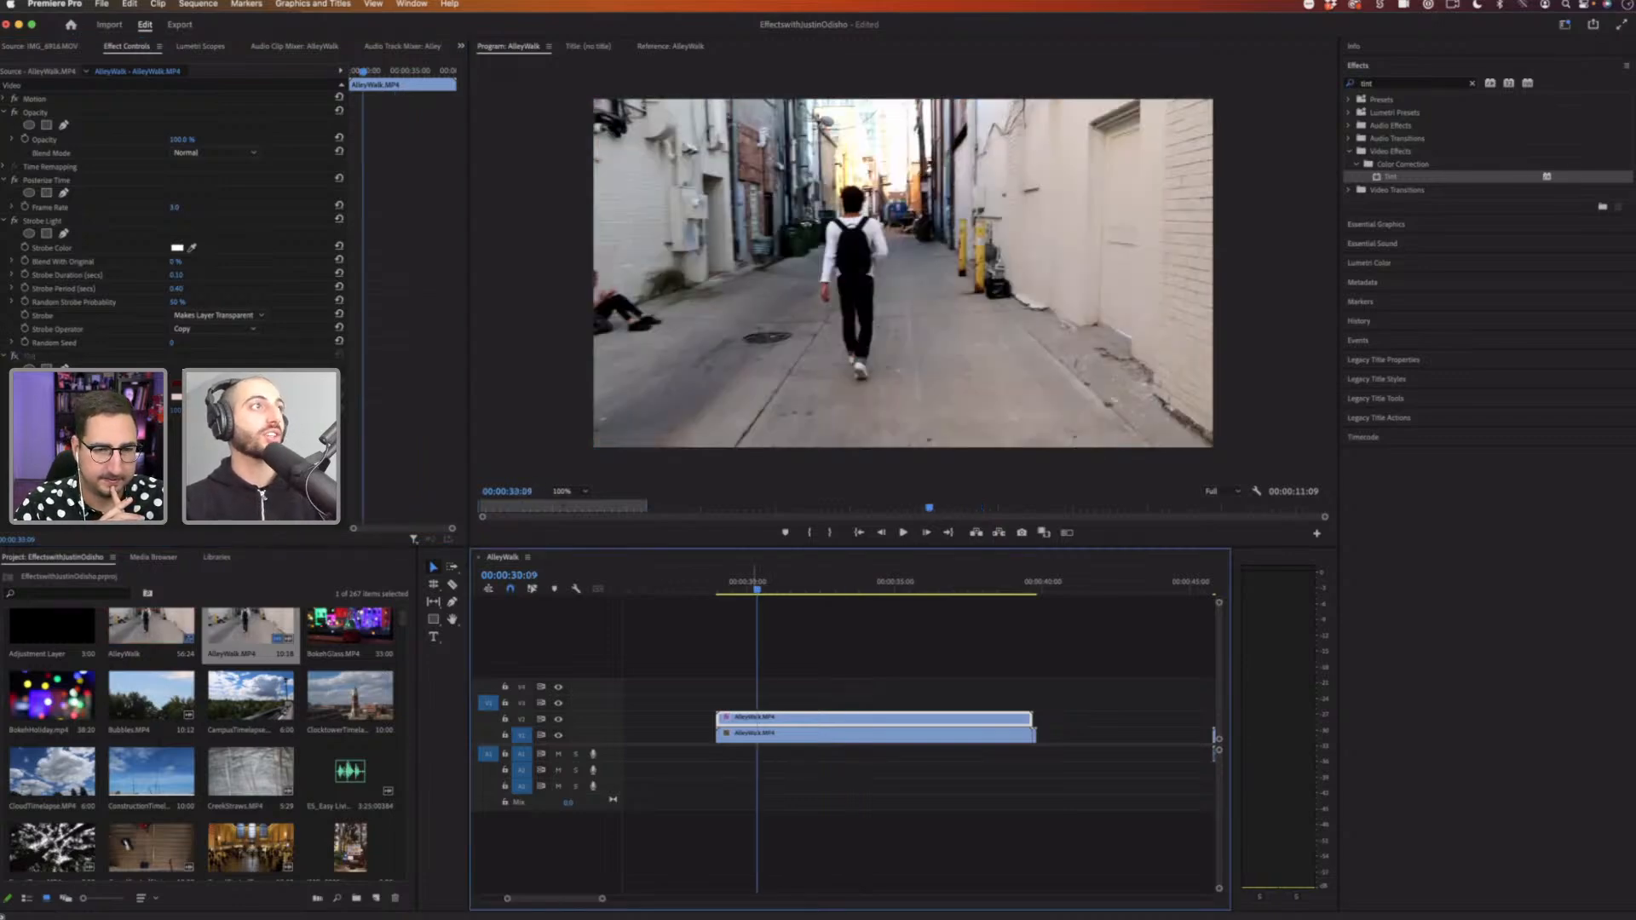
Step: Delete the Posterize Time, Strobe Light and Tint effects from the upper AlleyWalk clip
click(42, 182)
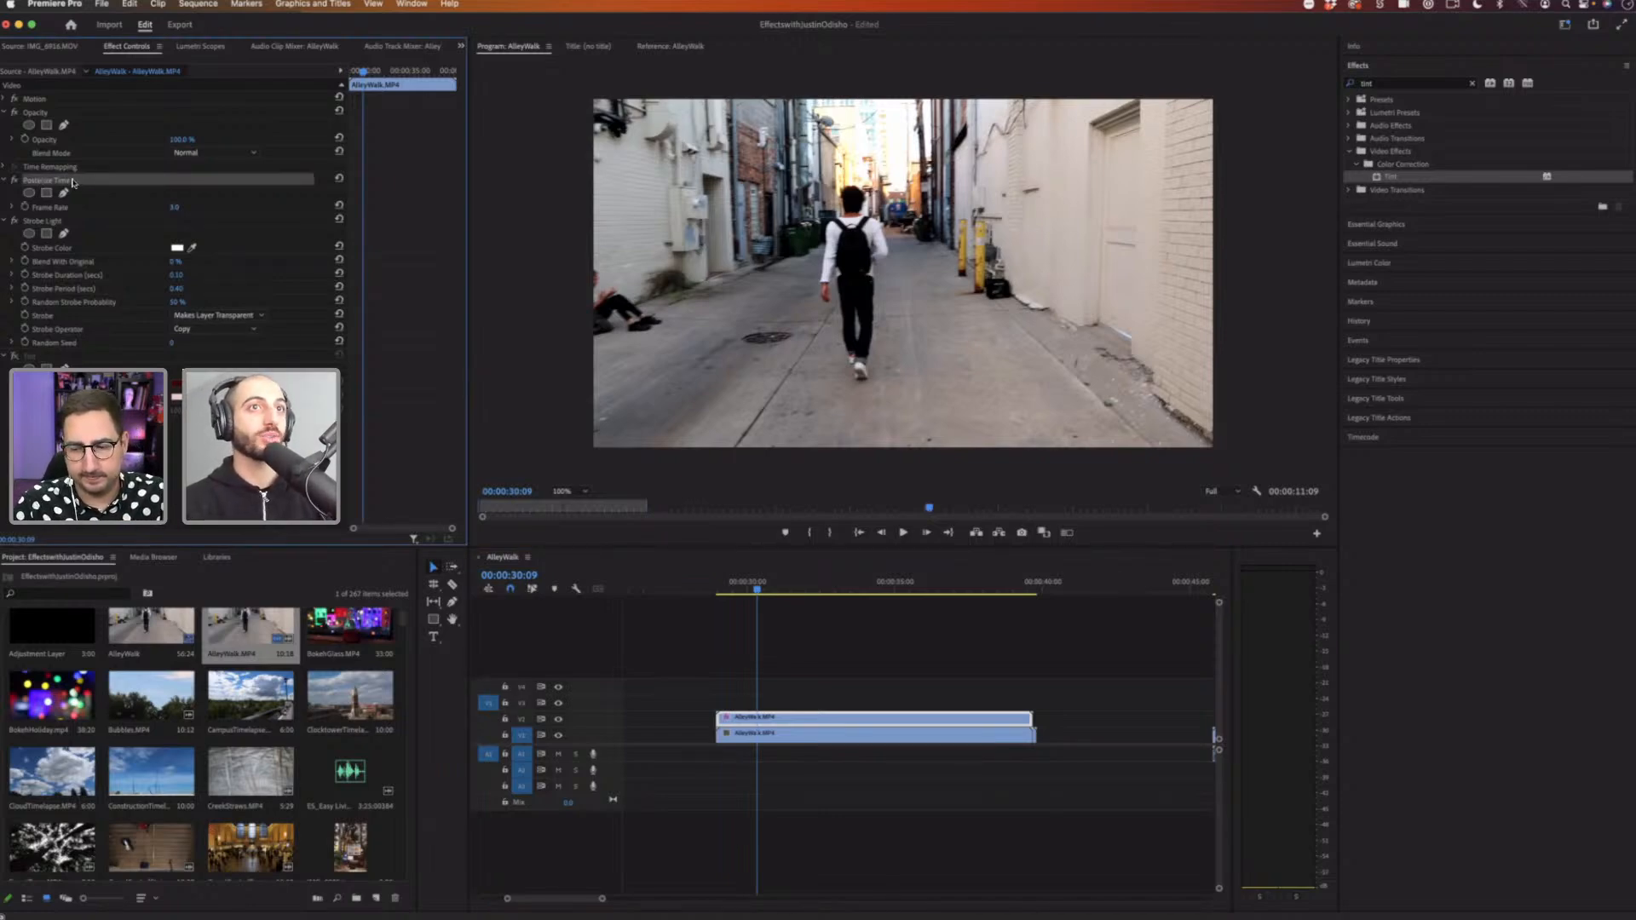
key(space)
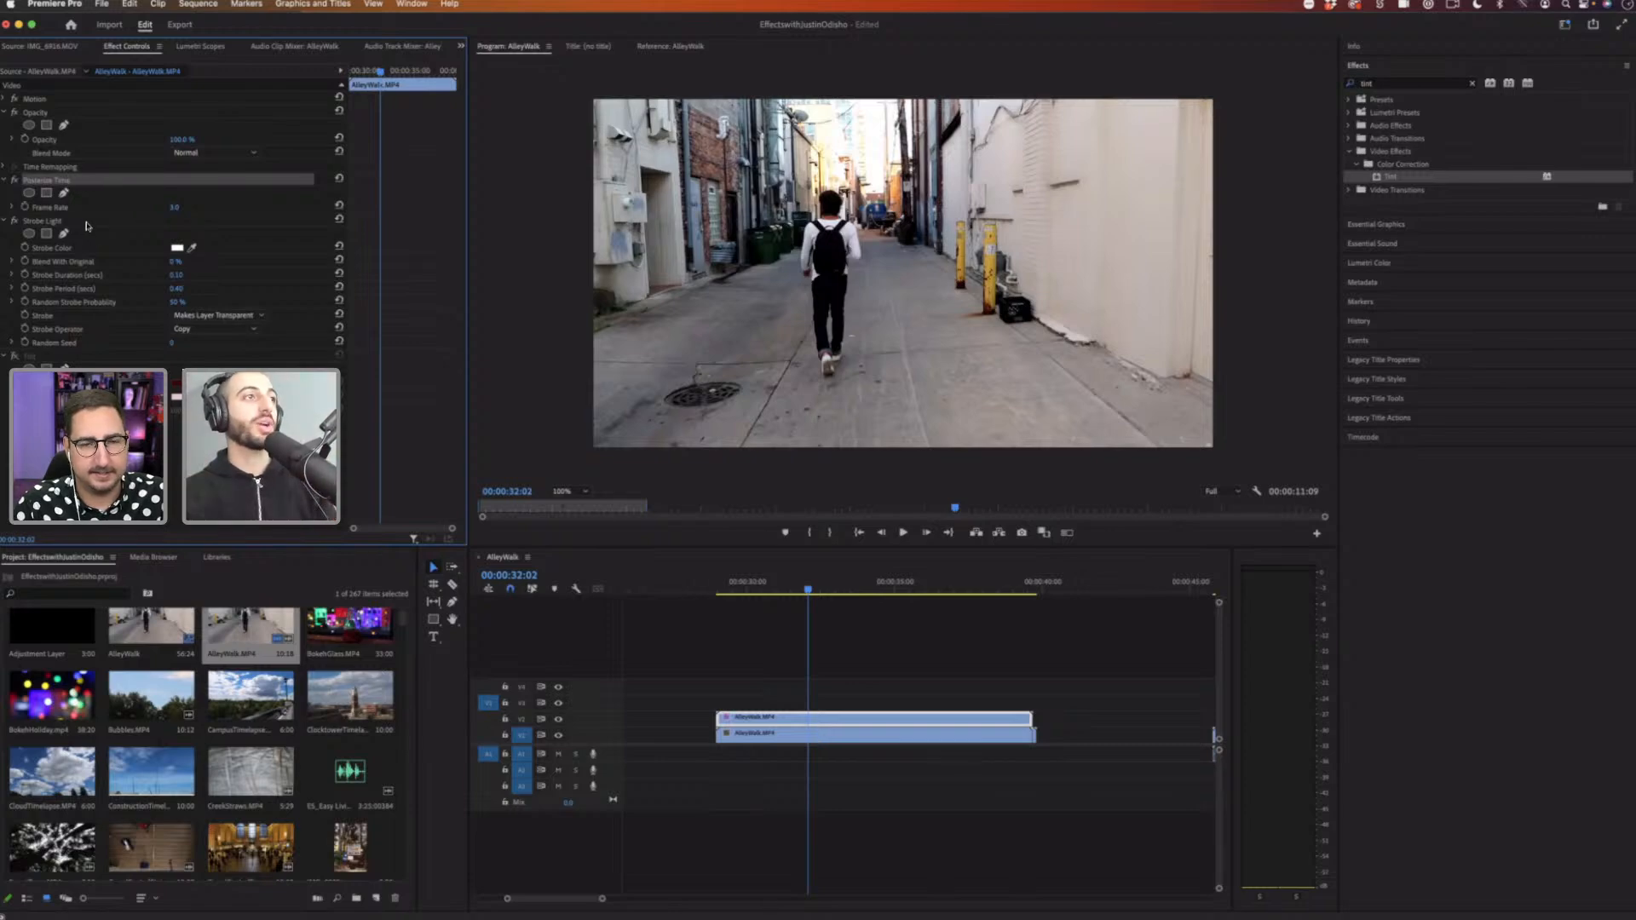
key(Delete)
click(74, 182)
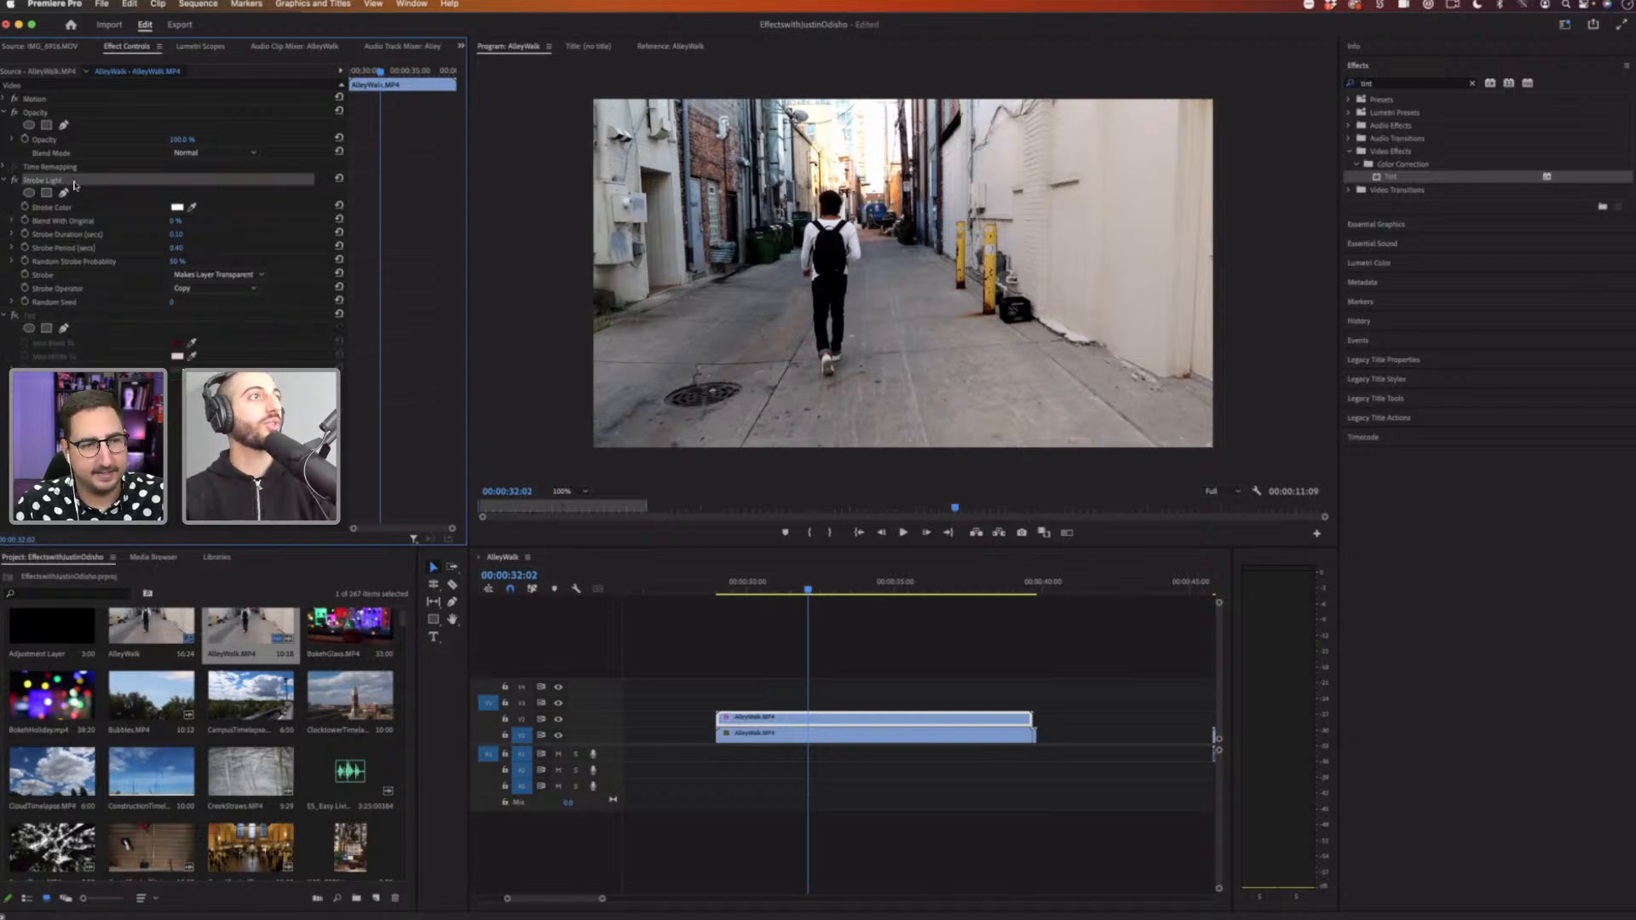
key(Delete)
click(60, 182)
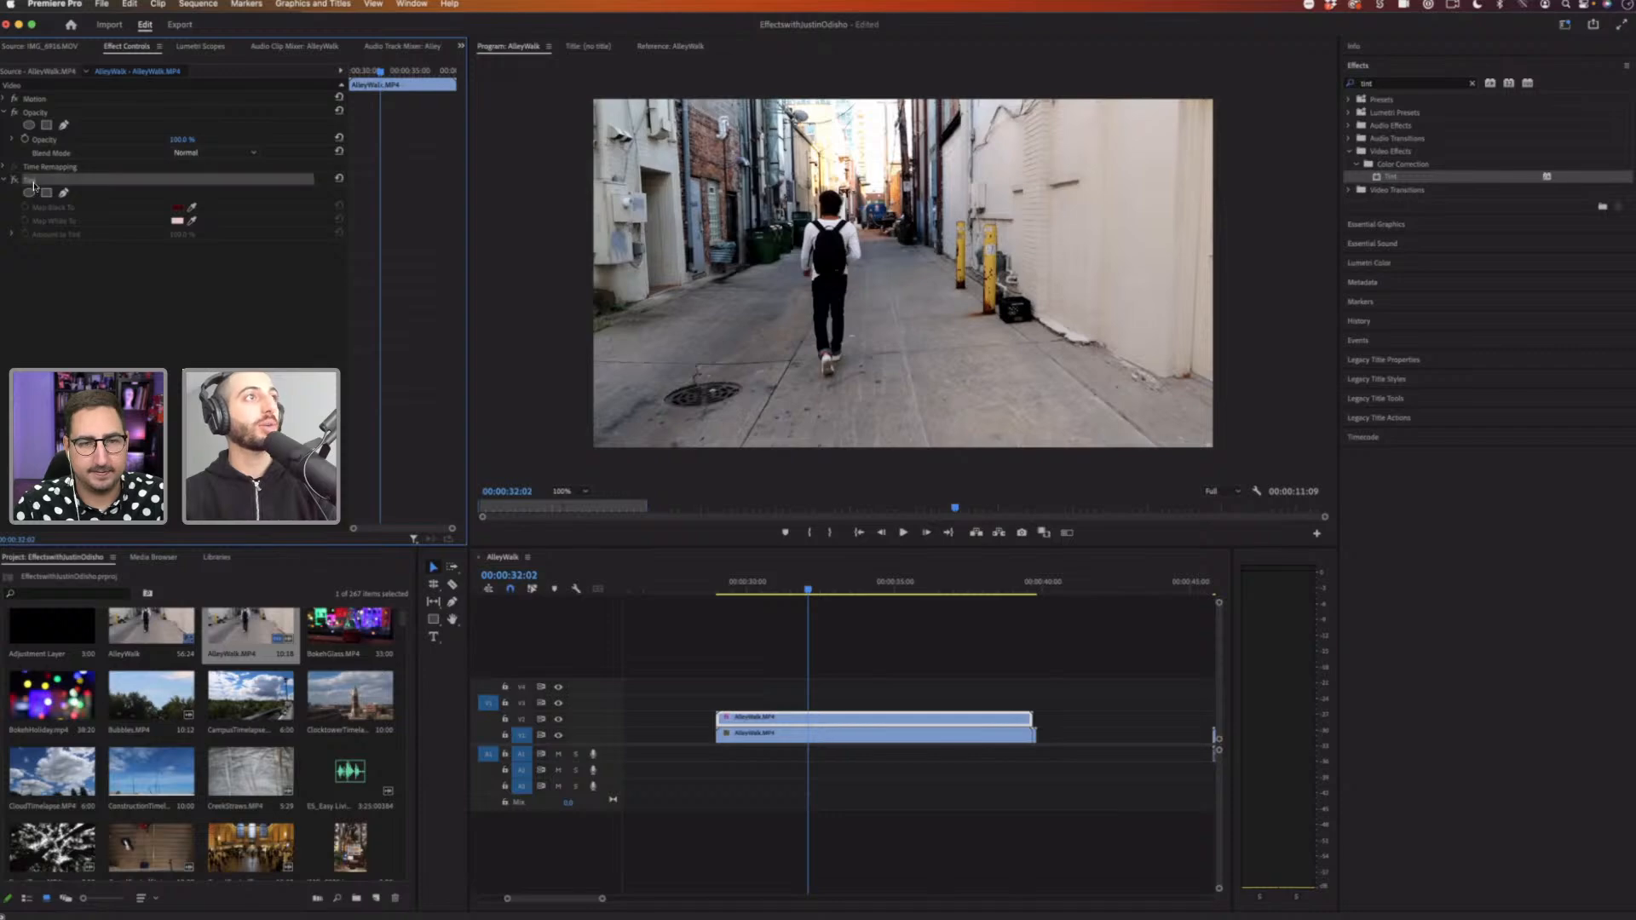
click(25, 180)
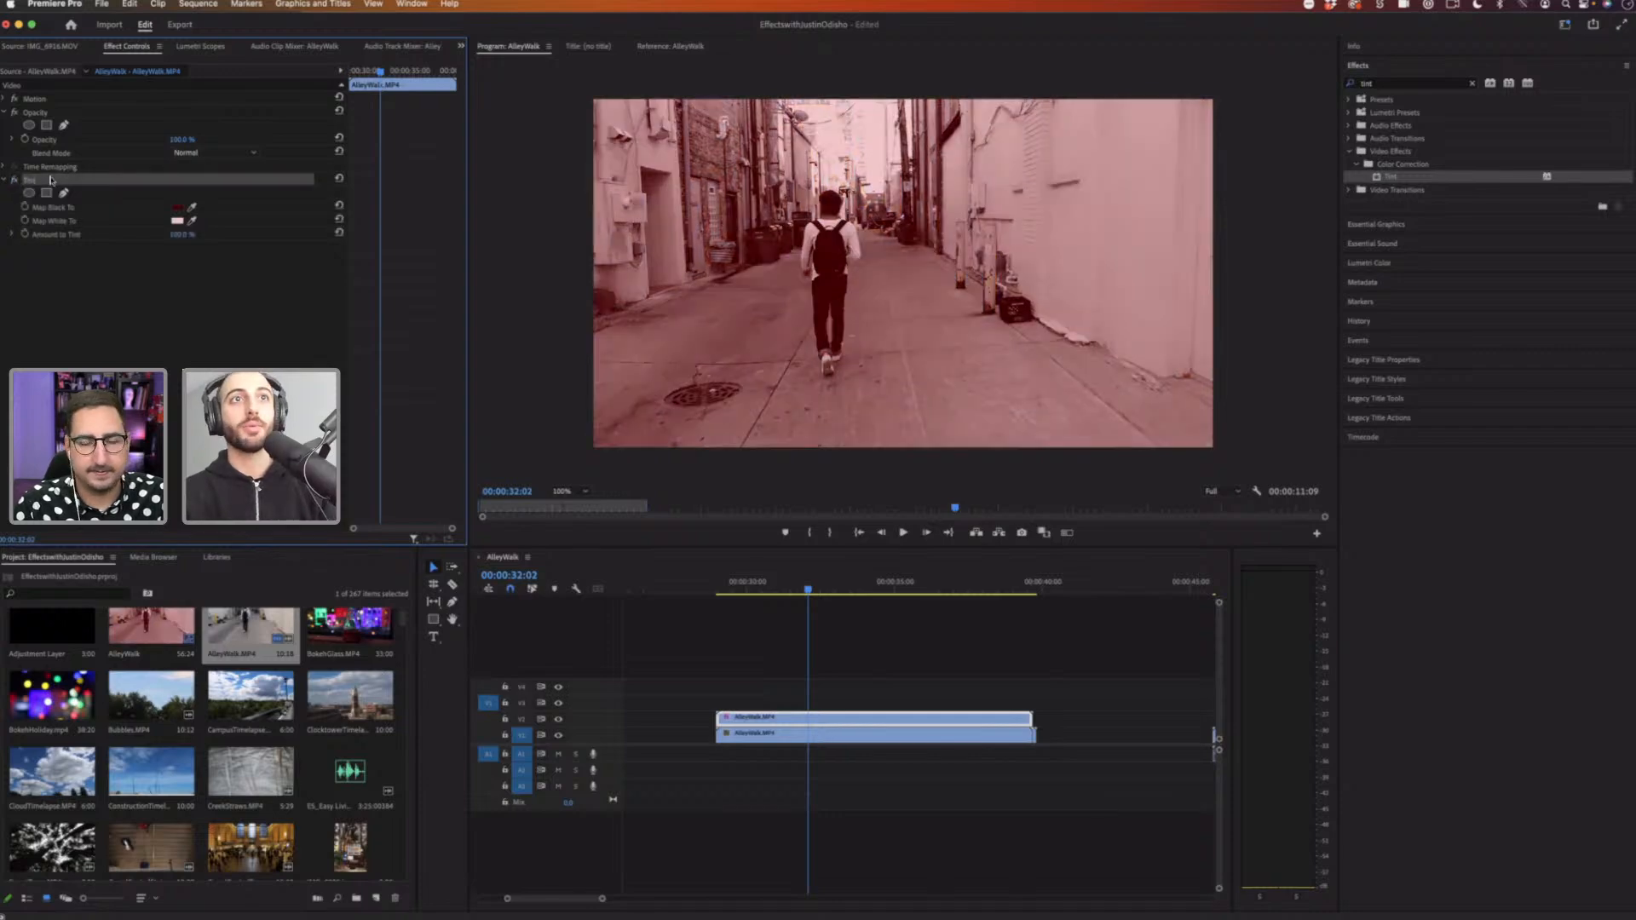
key(Delete)
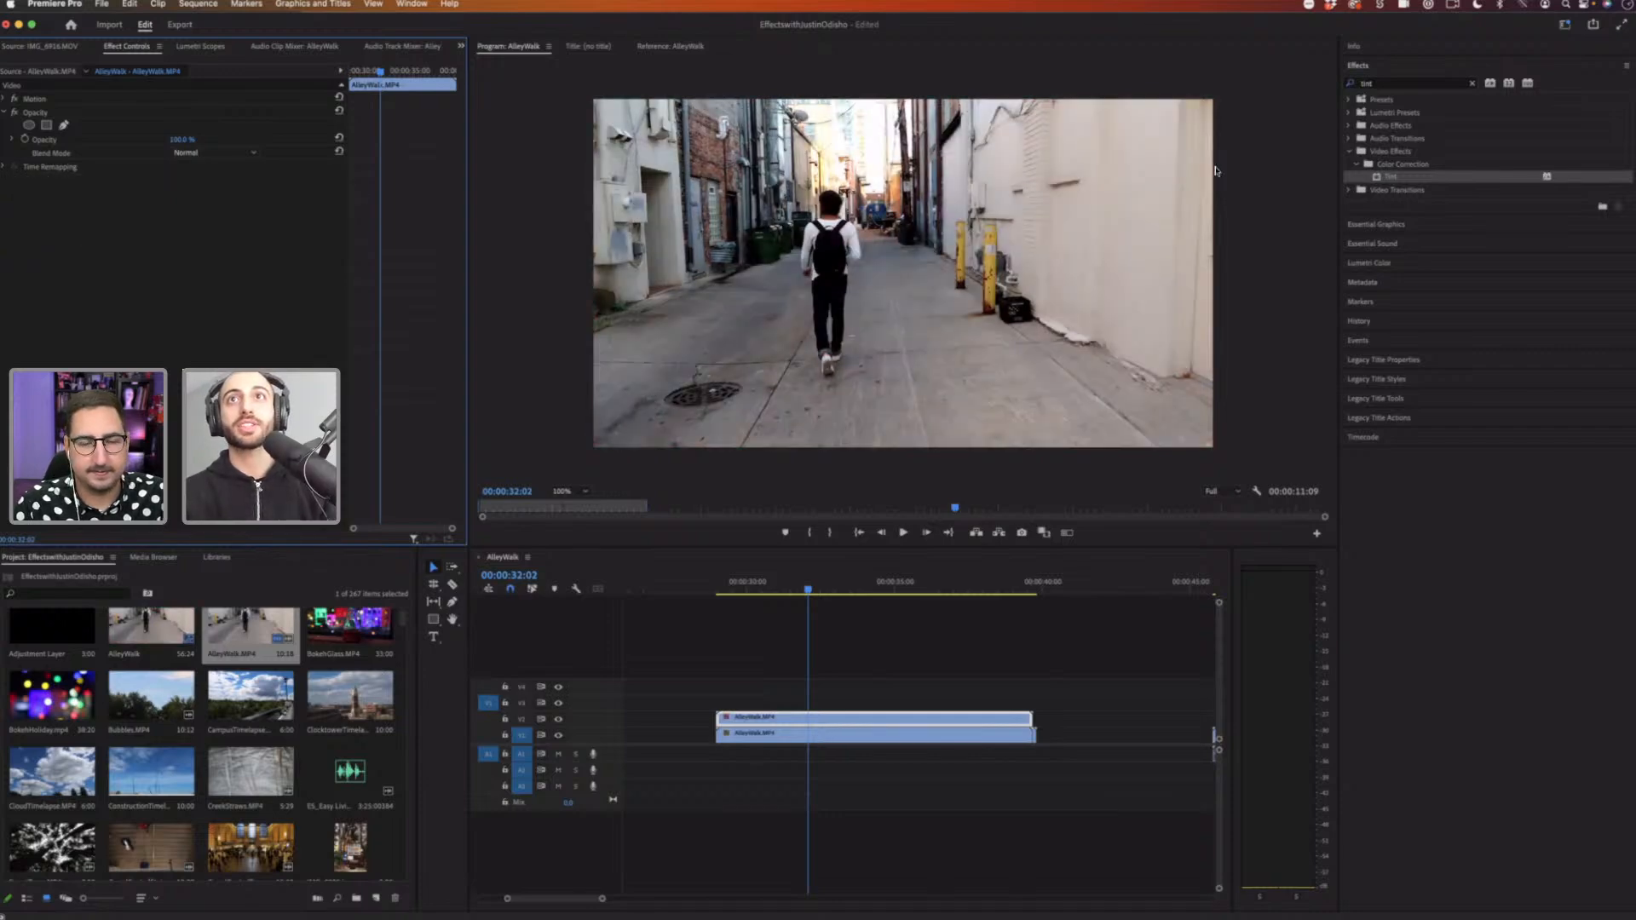
click(1471, 83)
click(1348, 151)
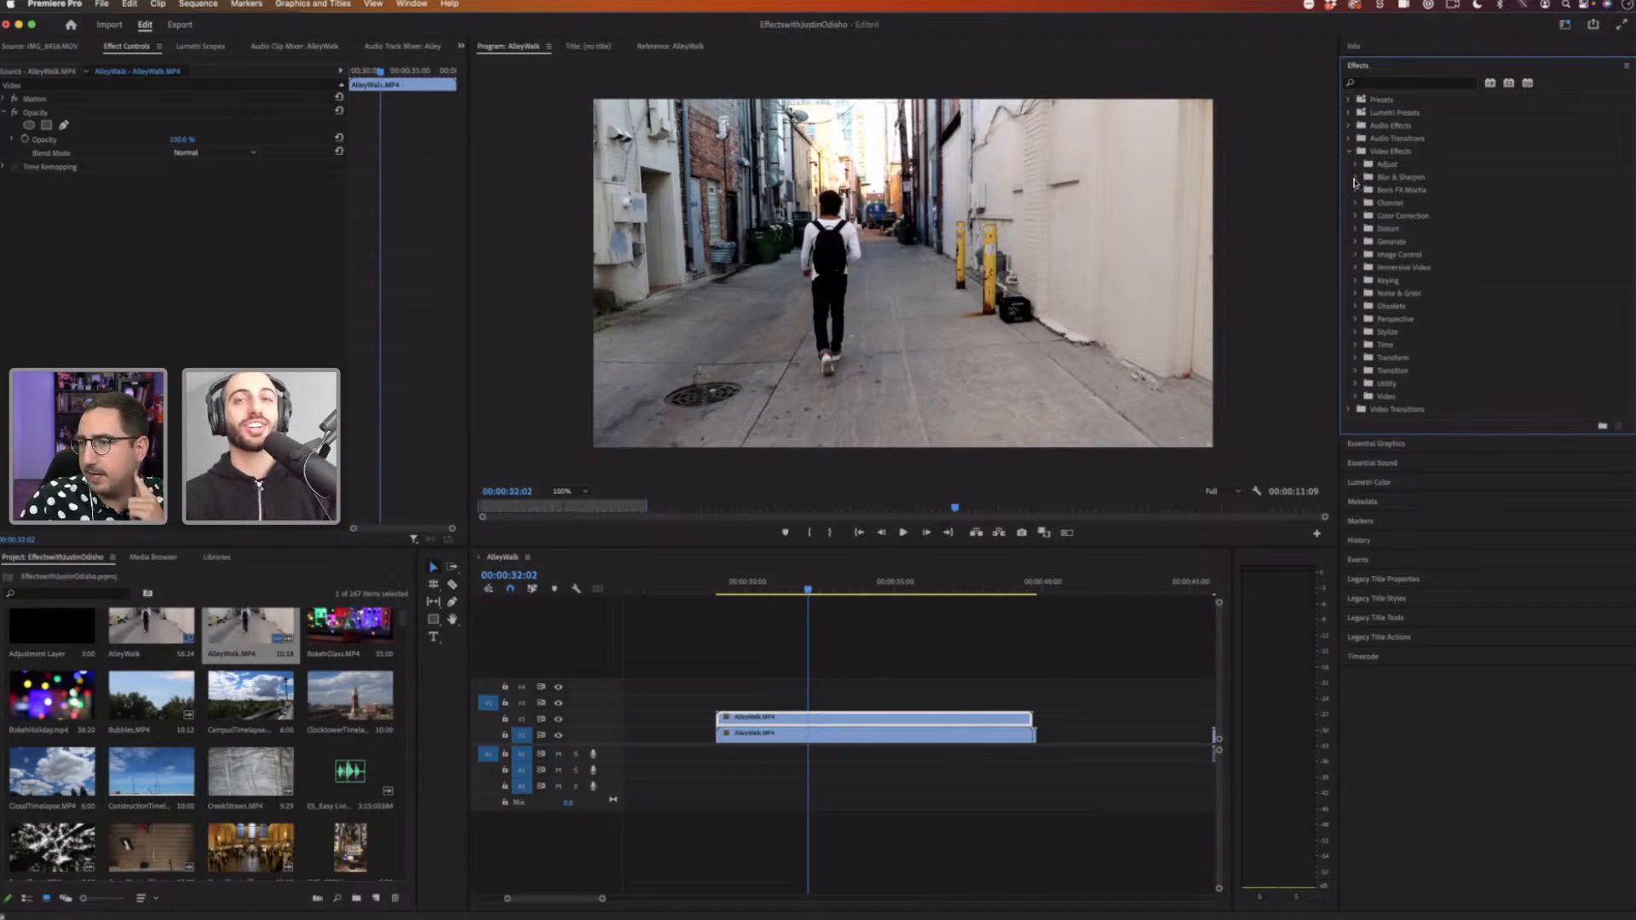
click(1355, 177)
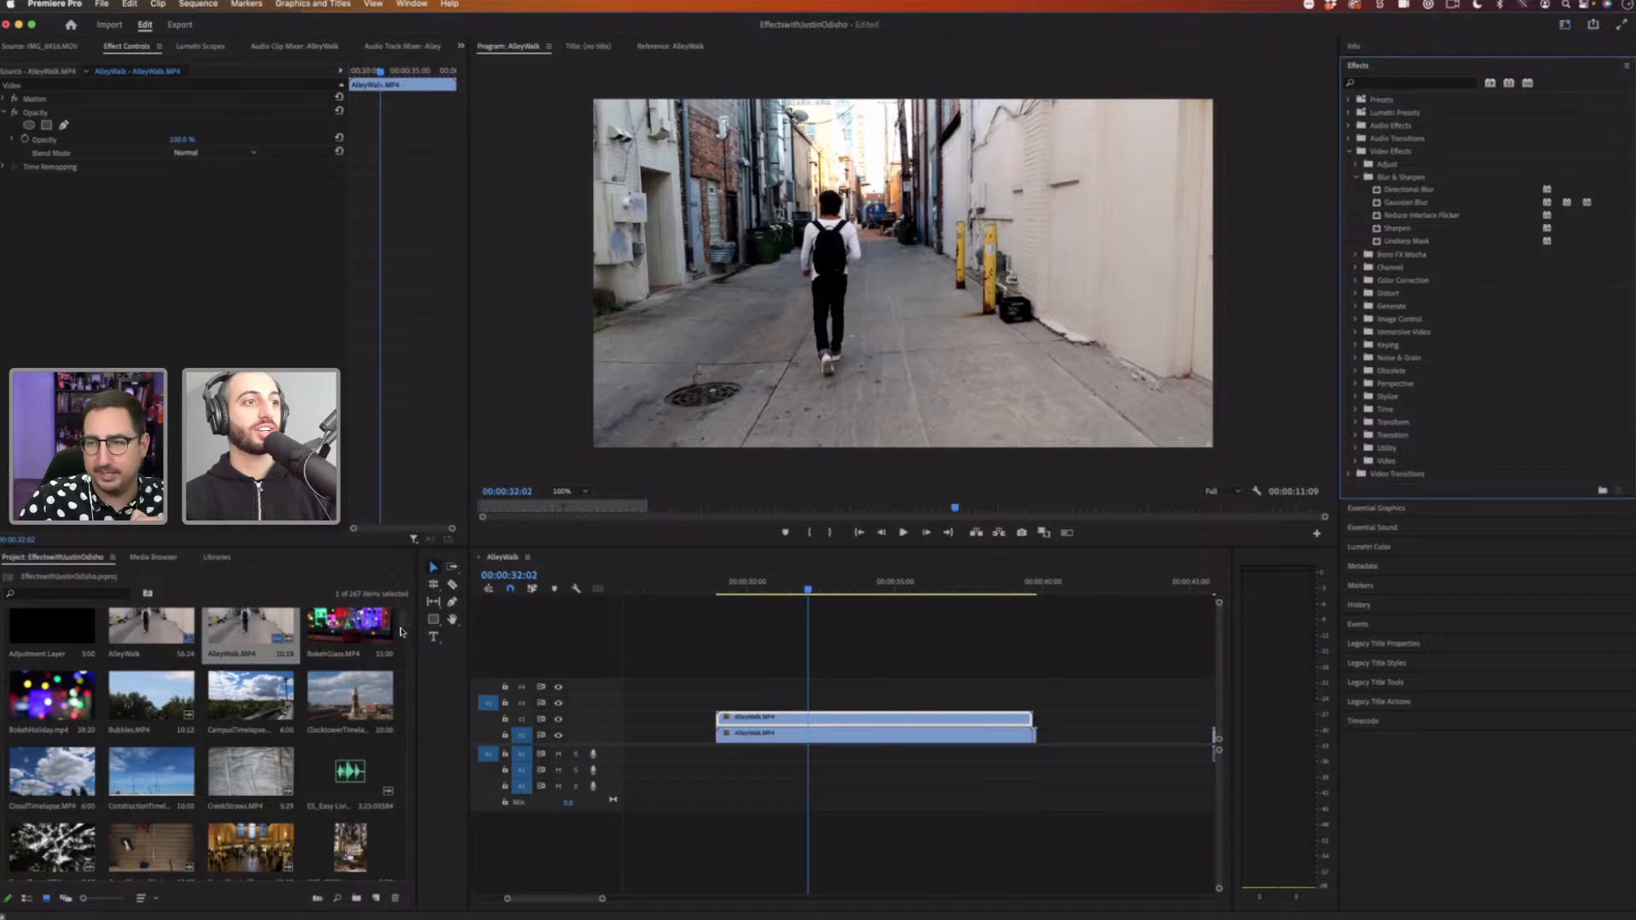
drag(401, 626, 398, 667)
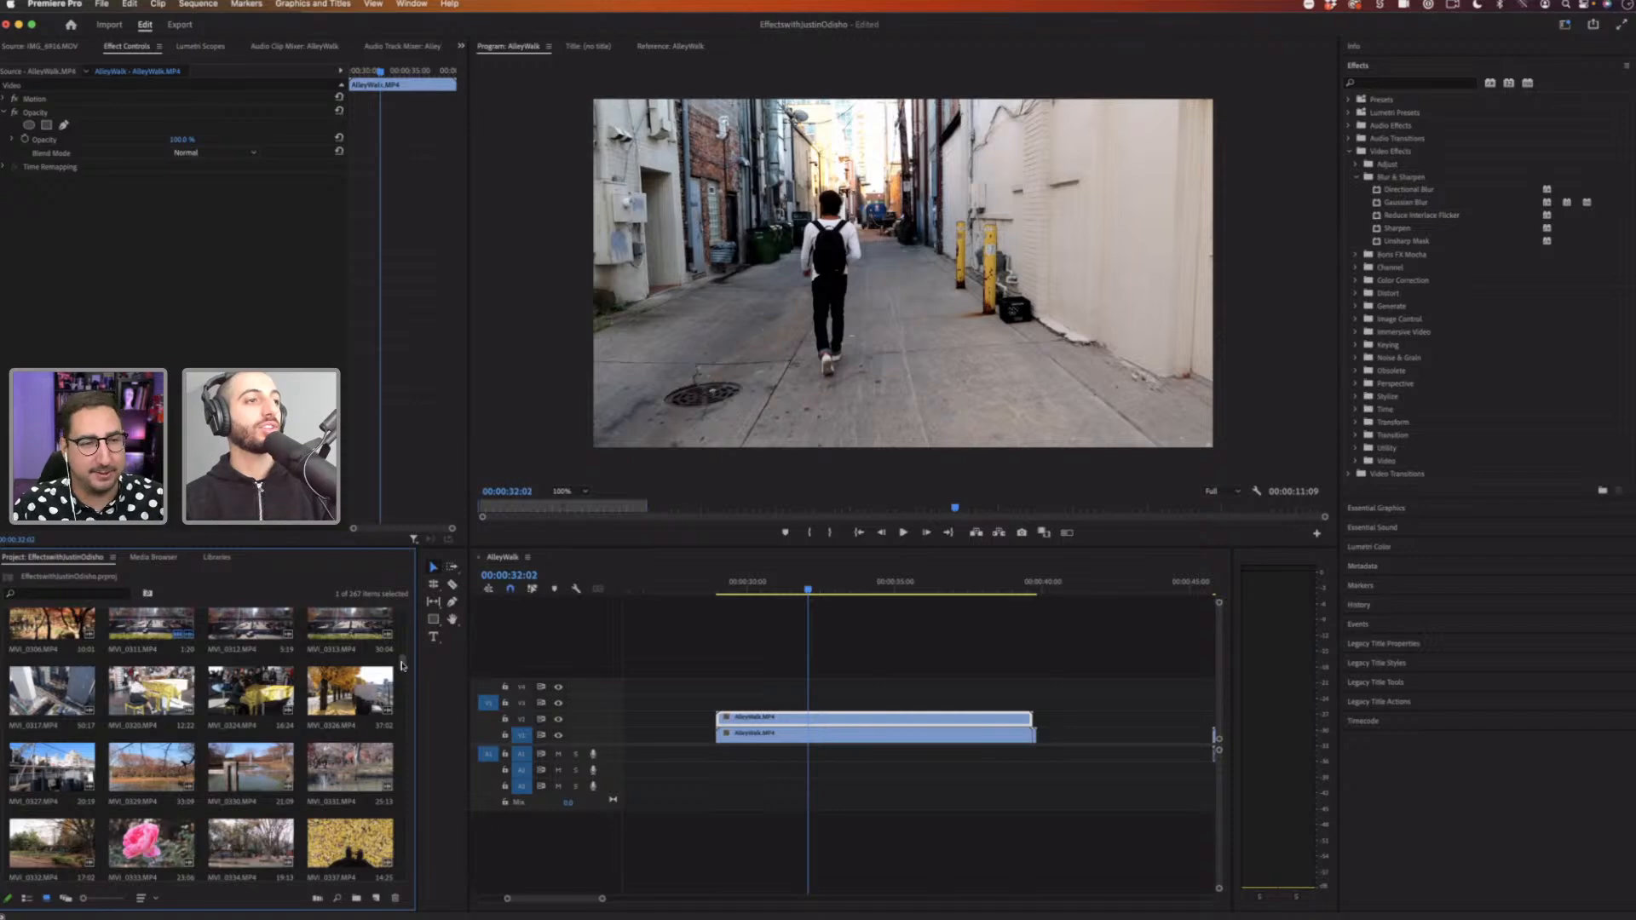
Step: Search for the Transform effect and apply it to the upper AlleyWalk clip
click(1384, 84)
text(t)
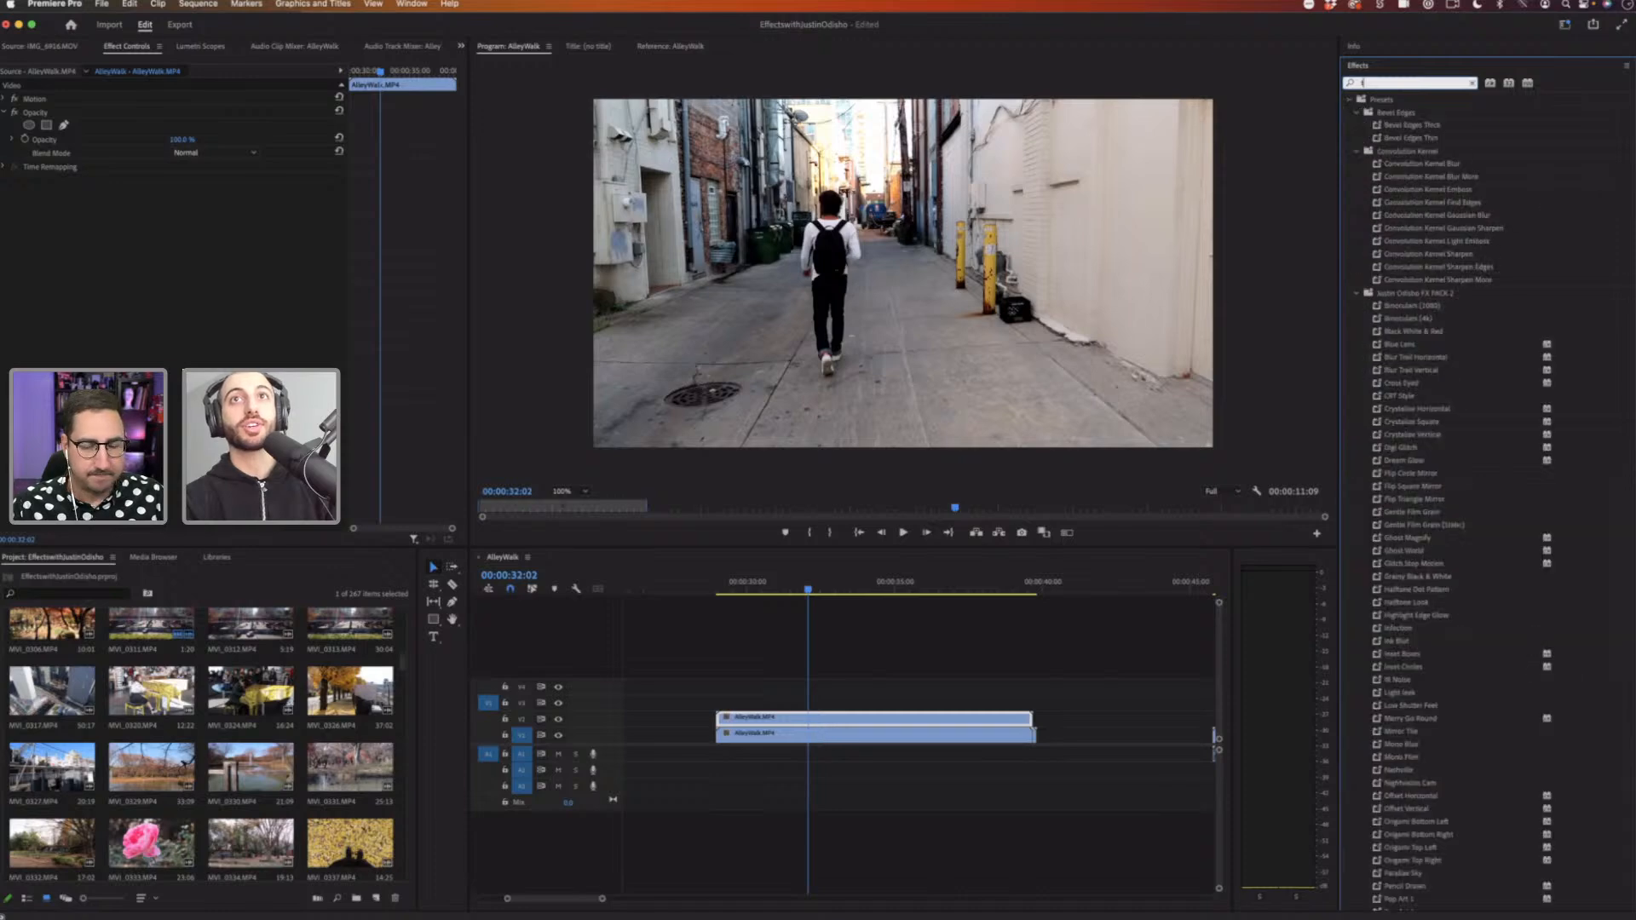
text(ransform)
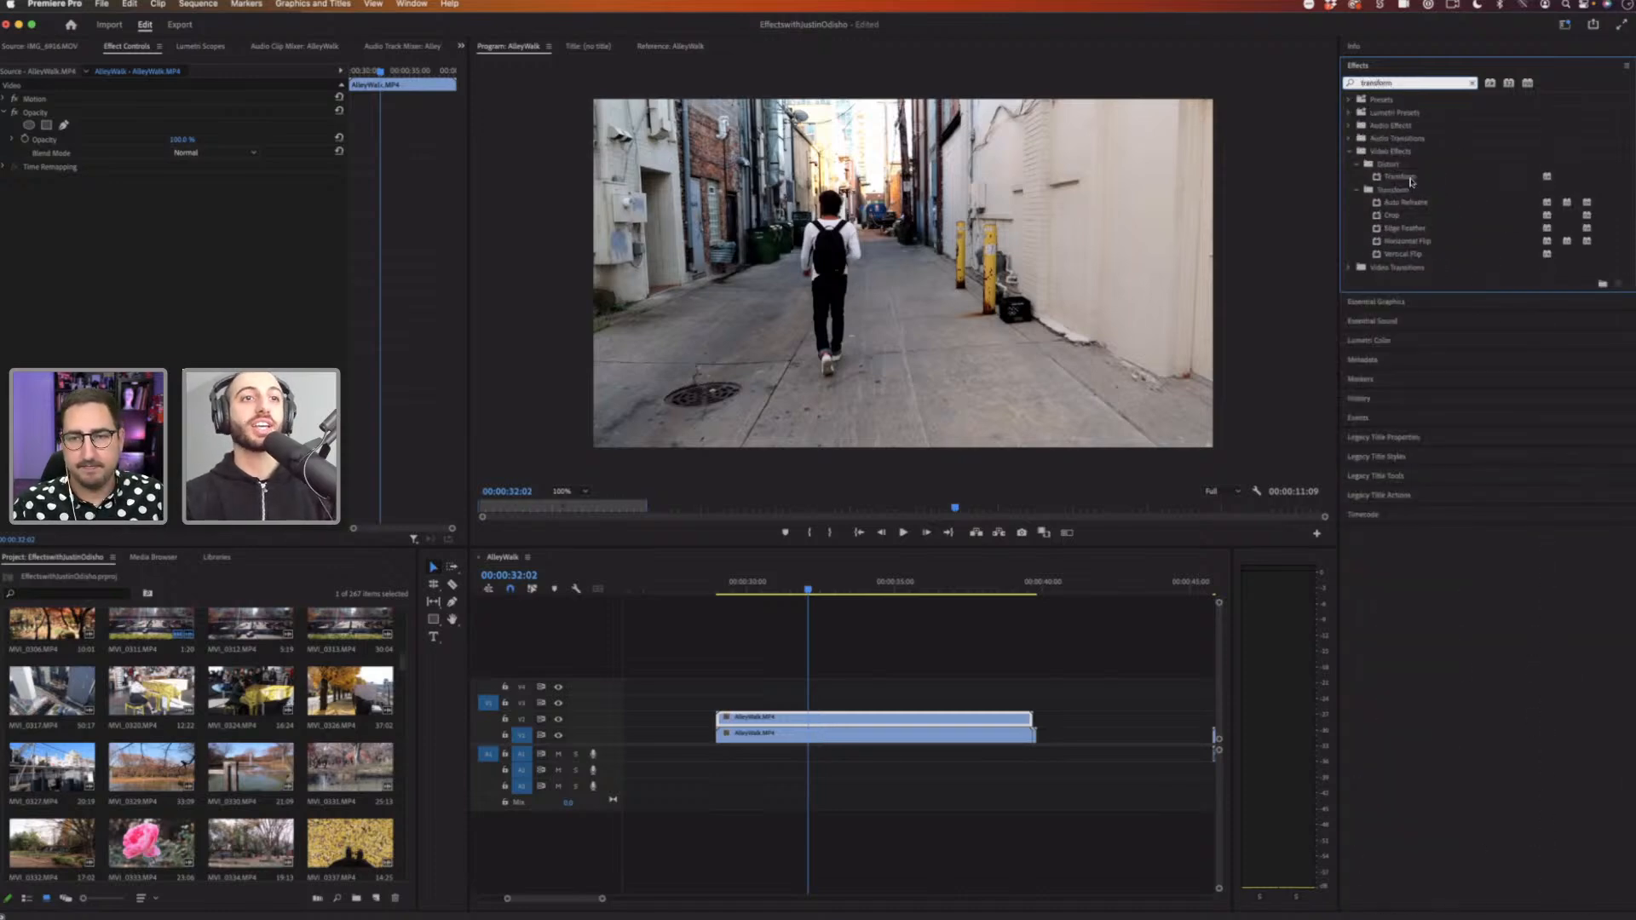
drag(909, 520, 824, 734)
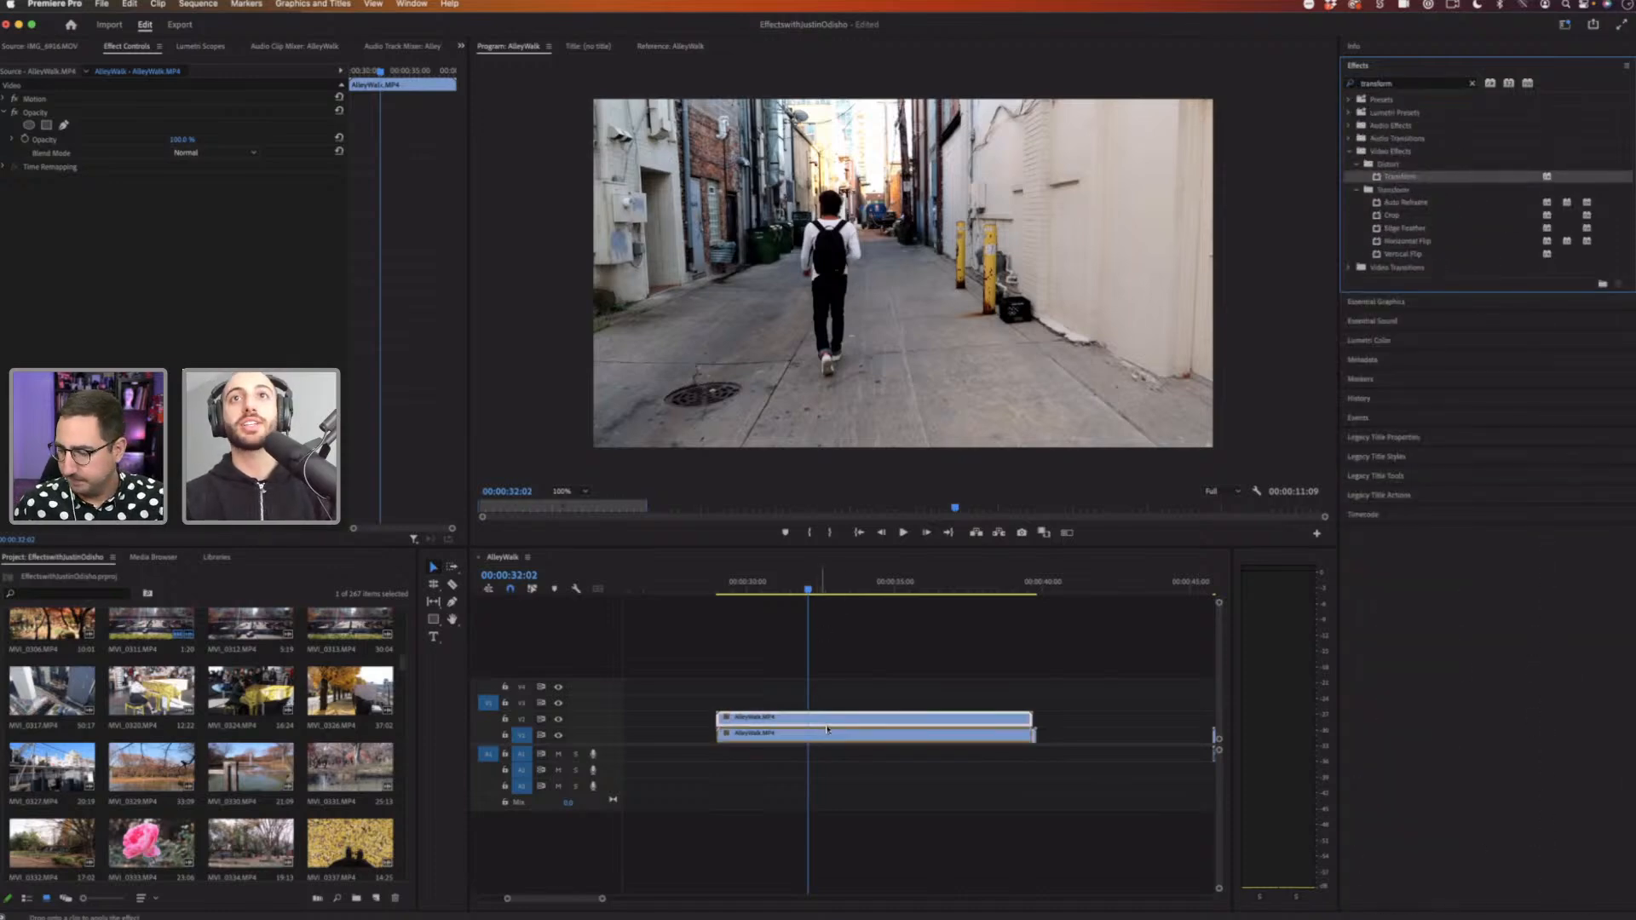
drag(1408, 247, 1297, 254)
drag(1296, 254, 837, 721)
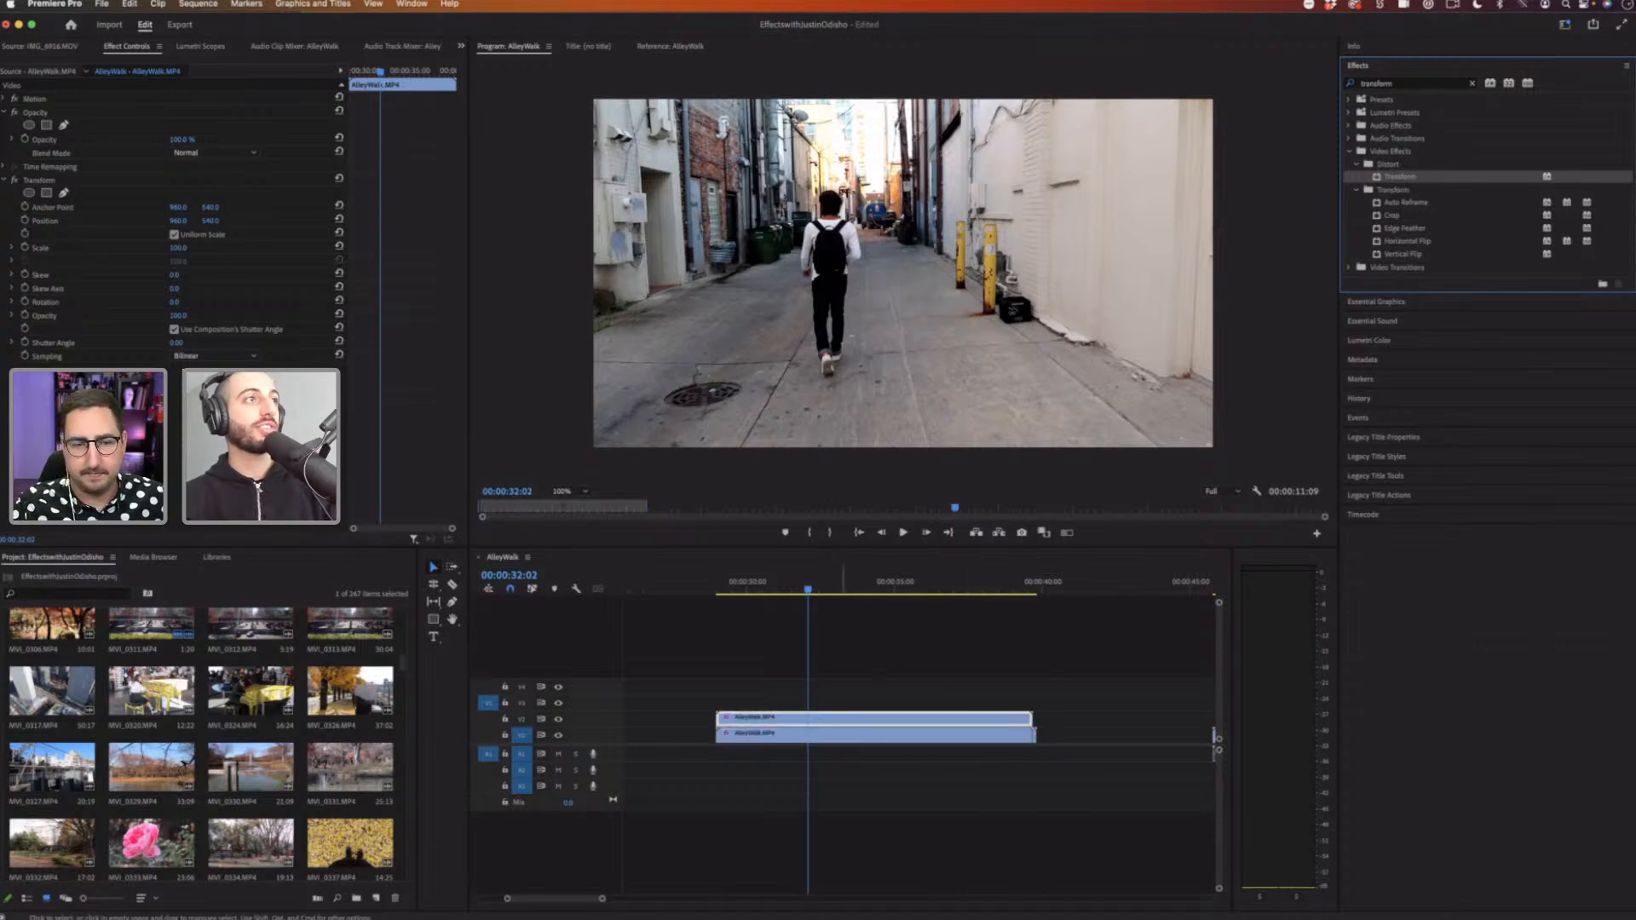
Step: Shift the upper clip's framing by moving the Transform effect's anchor point and position in the Program monitor
click(49, 179)
click(61, 209)
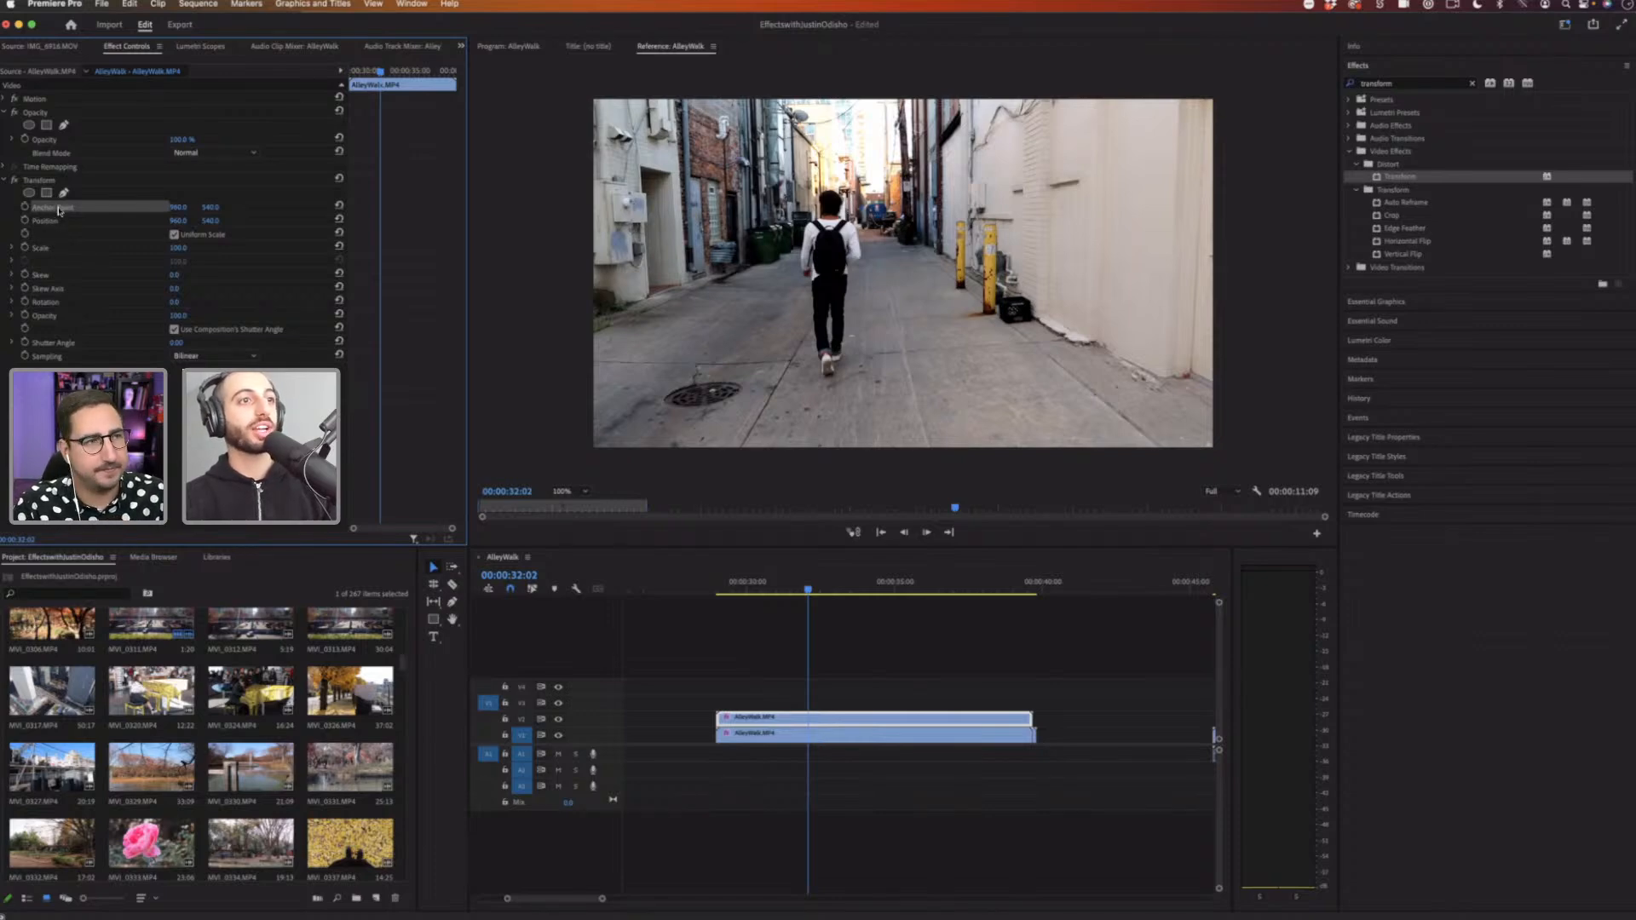
click(521, 48)
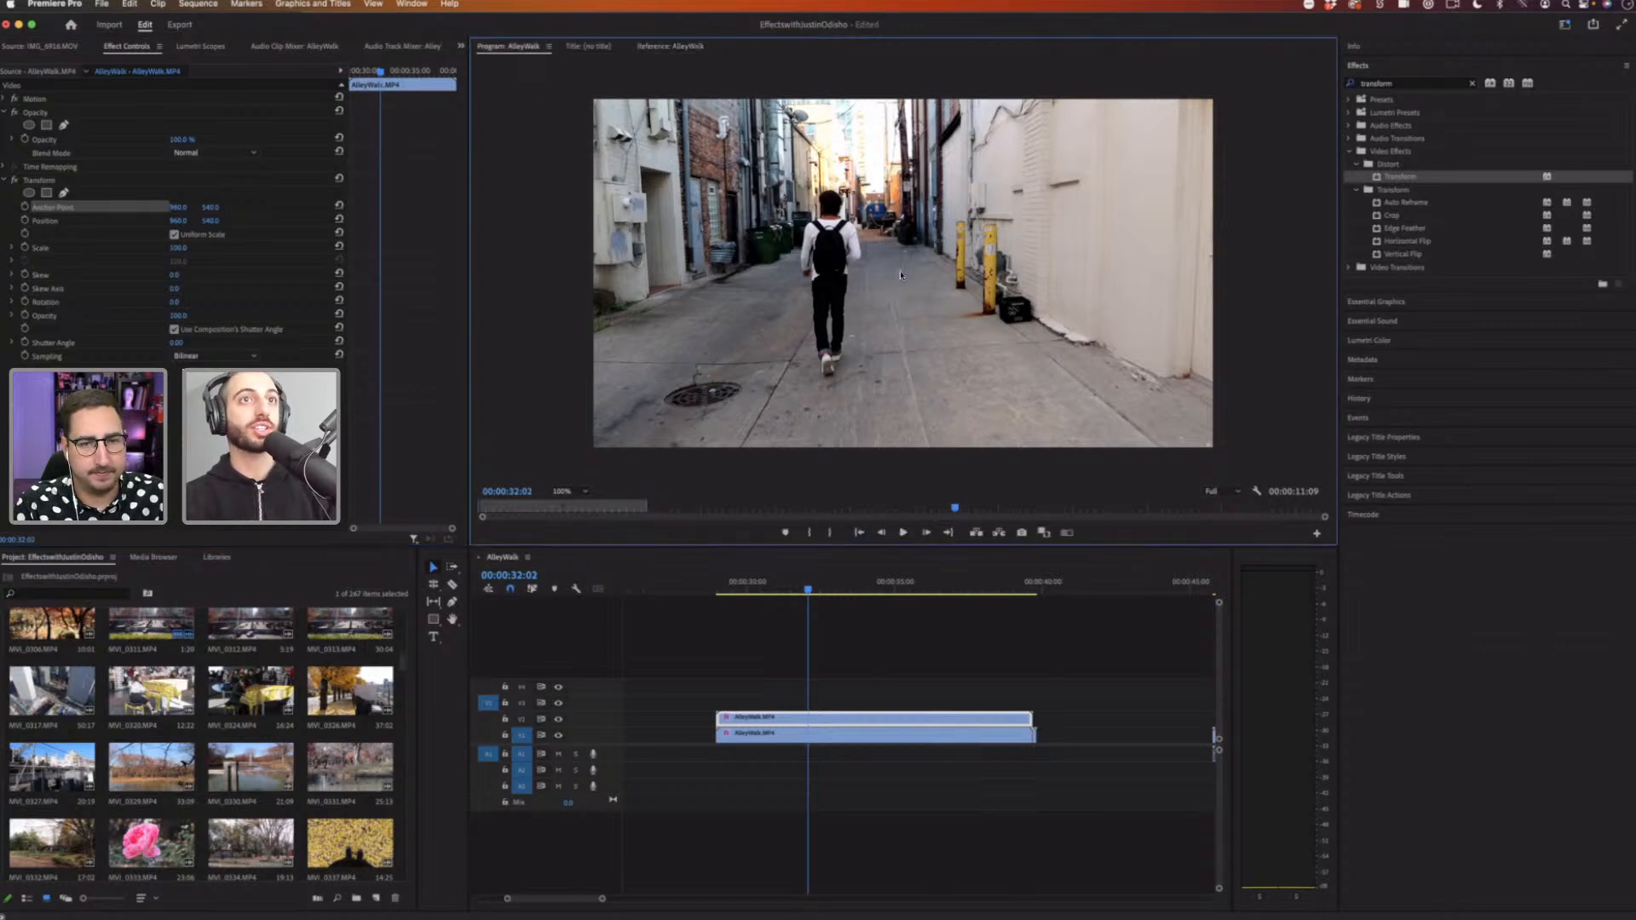
drag(827, 311, 840, 194)
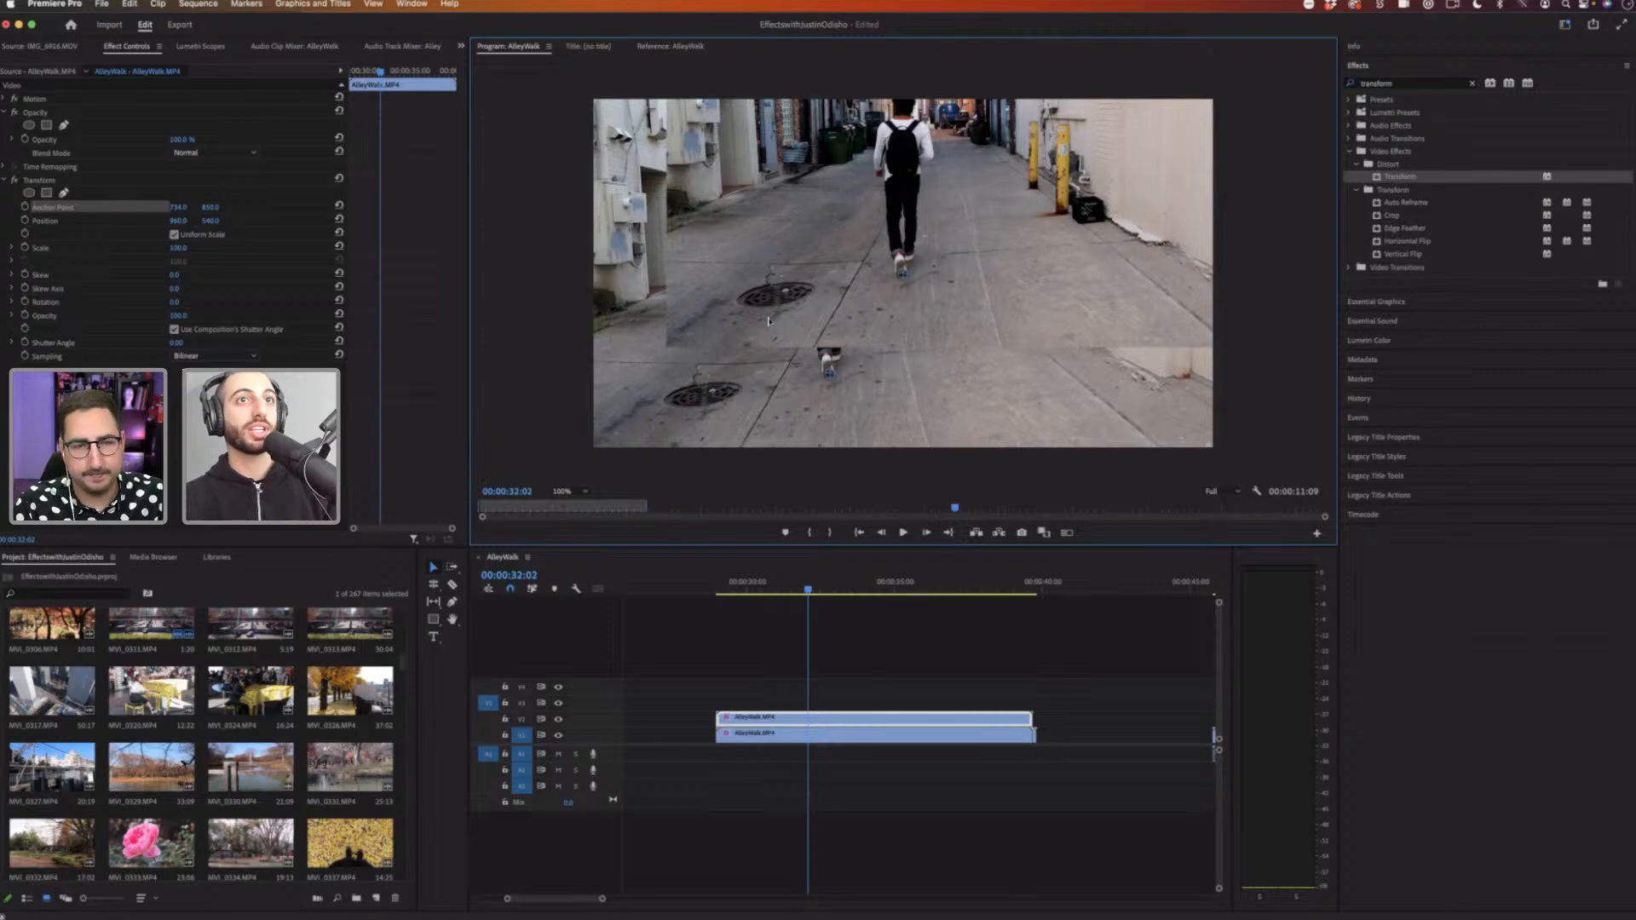
drag(984, 224, 820, 354)
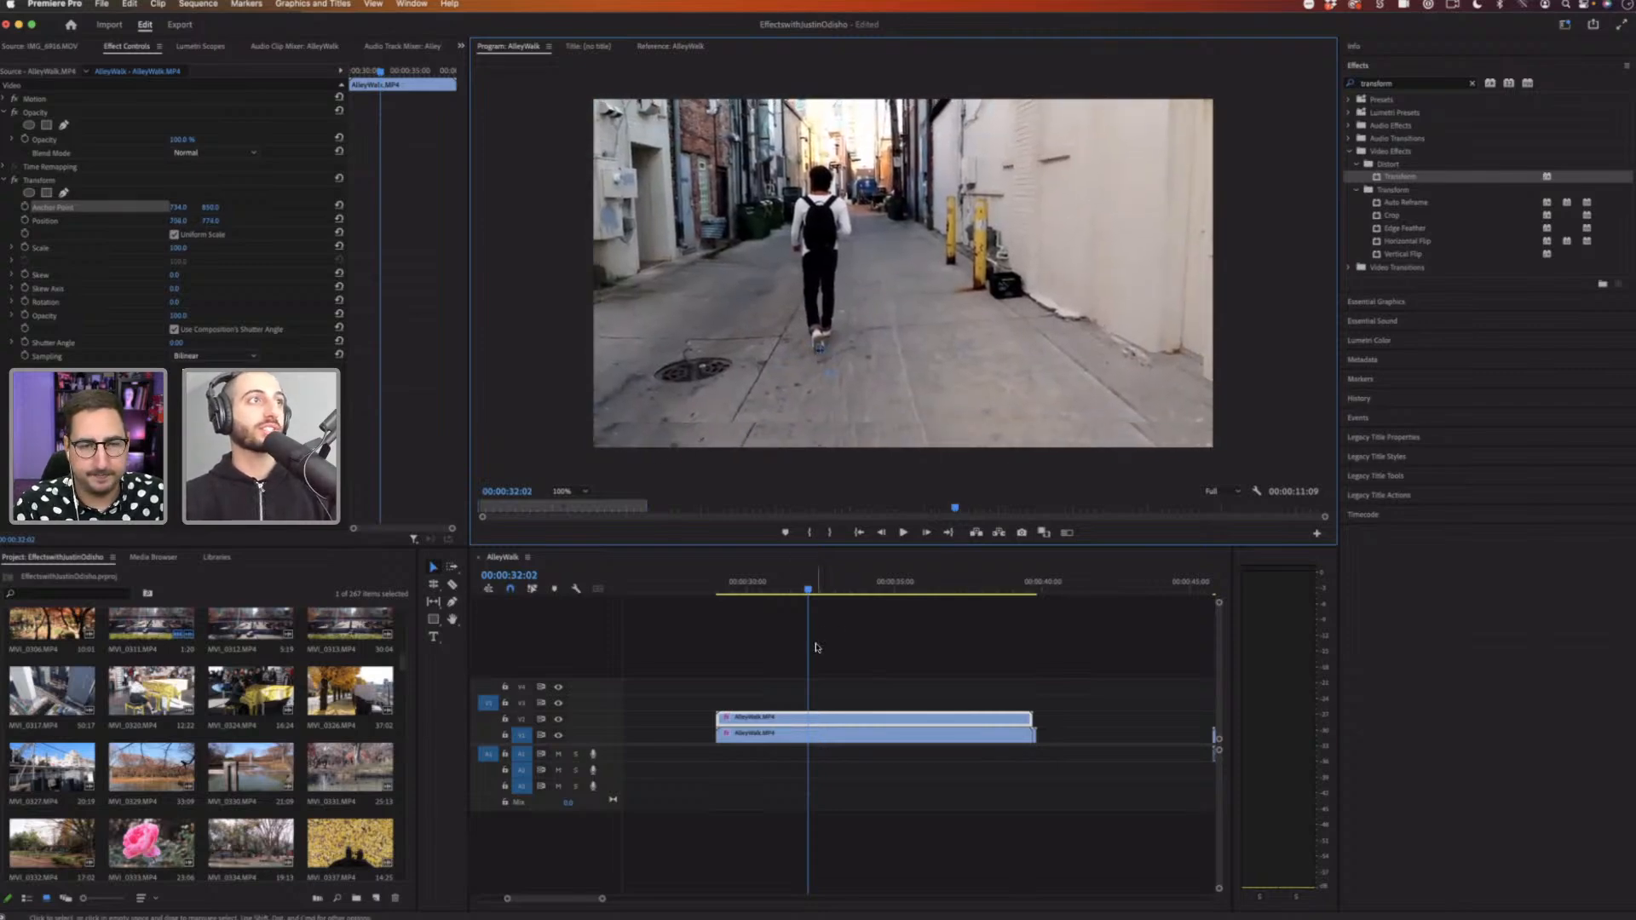
drag(177, 208, 139, 208)
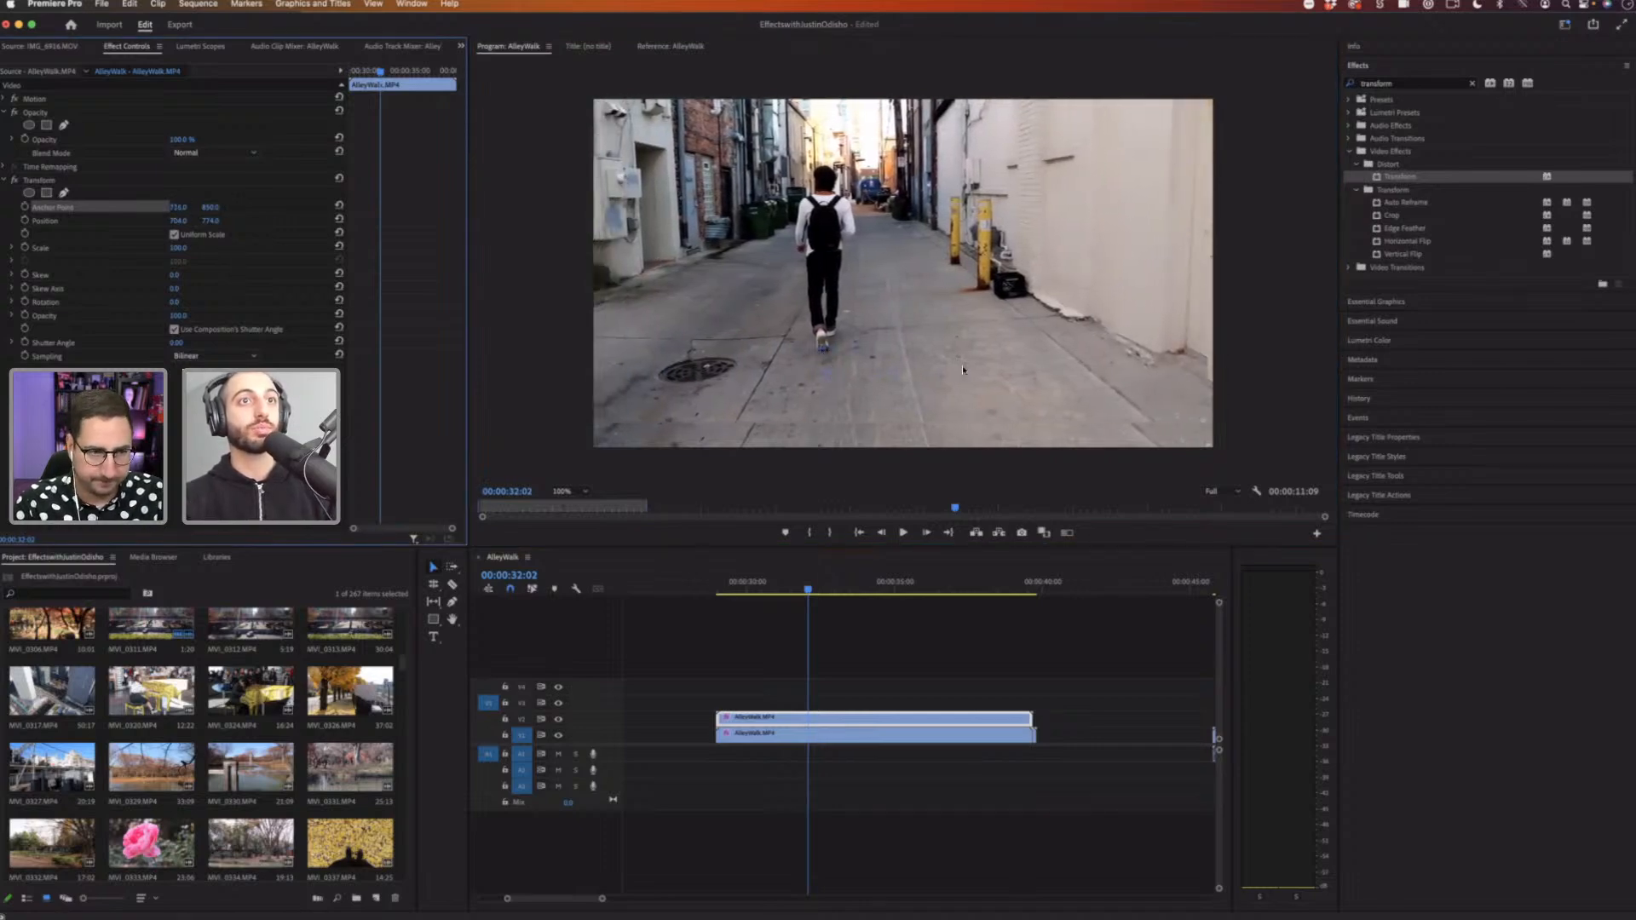
drag(963, 369, 878, 407)
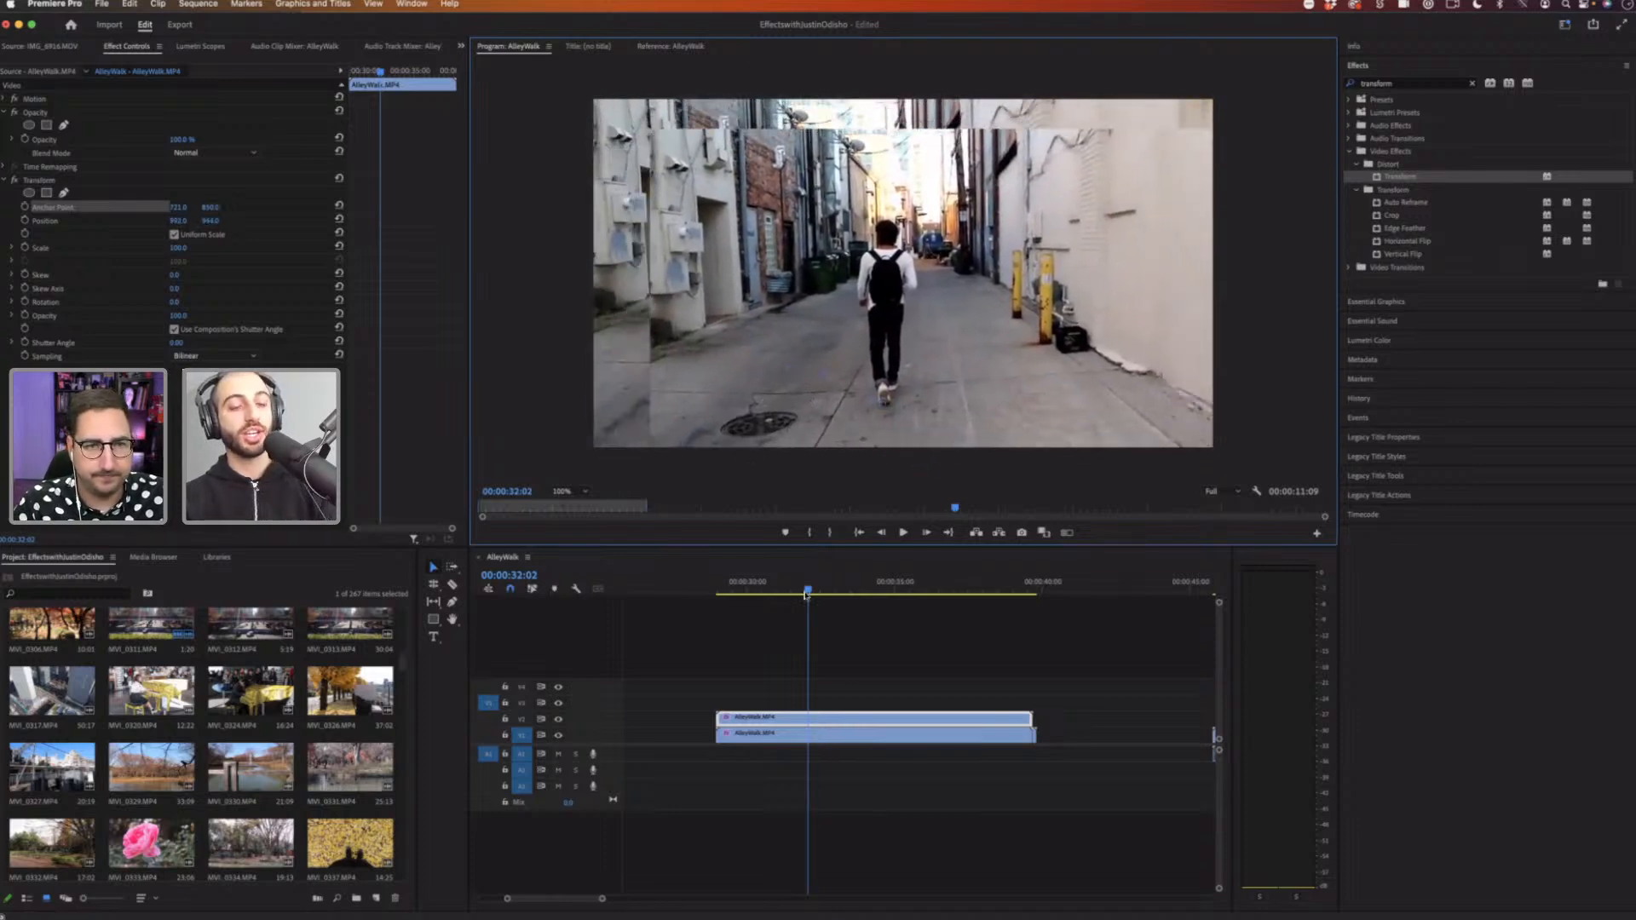
Step: Replace both AlleyWalk clips with an autumn-tree clip on the lower track and a pink rose clip above it
click(839, 721)
key(Delete)
click(837, 734)
key(Delete)
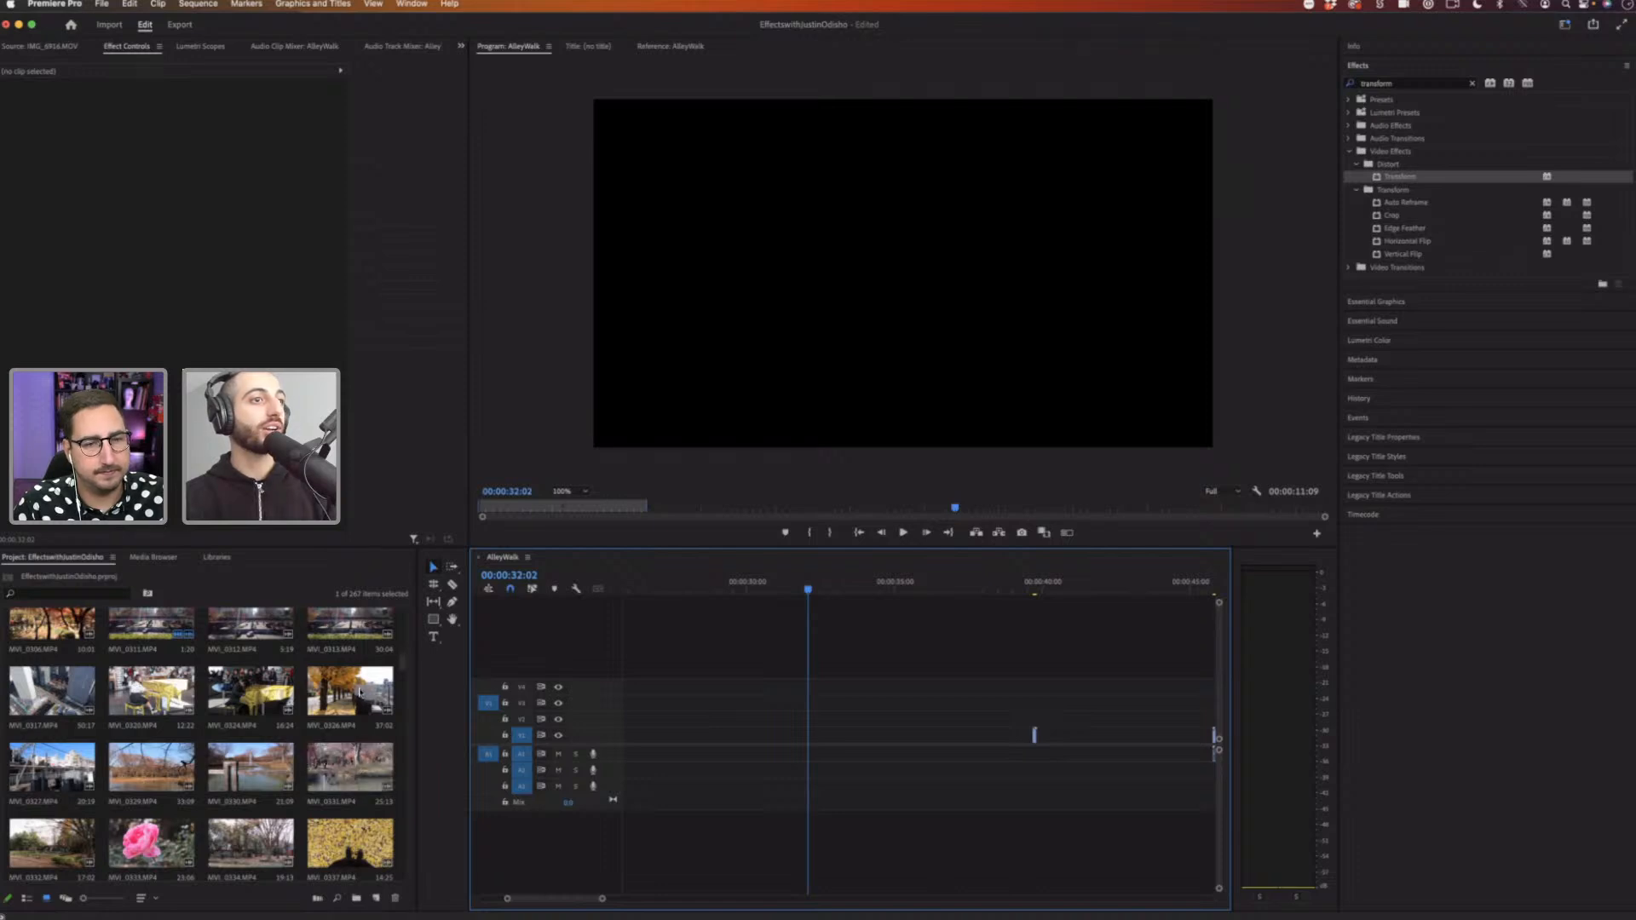
drag(350, 692, 622, 734)
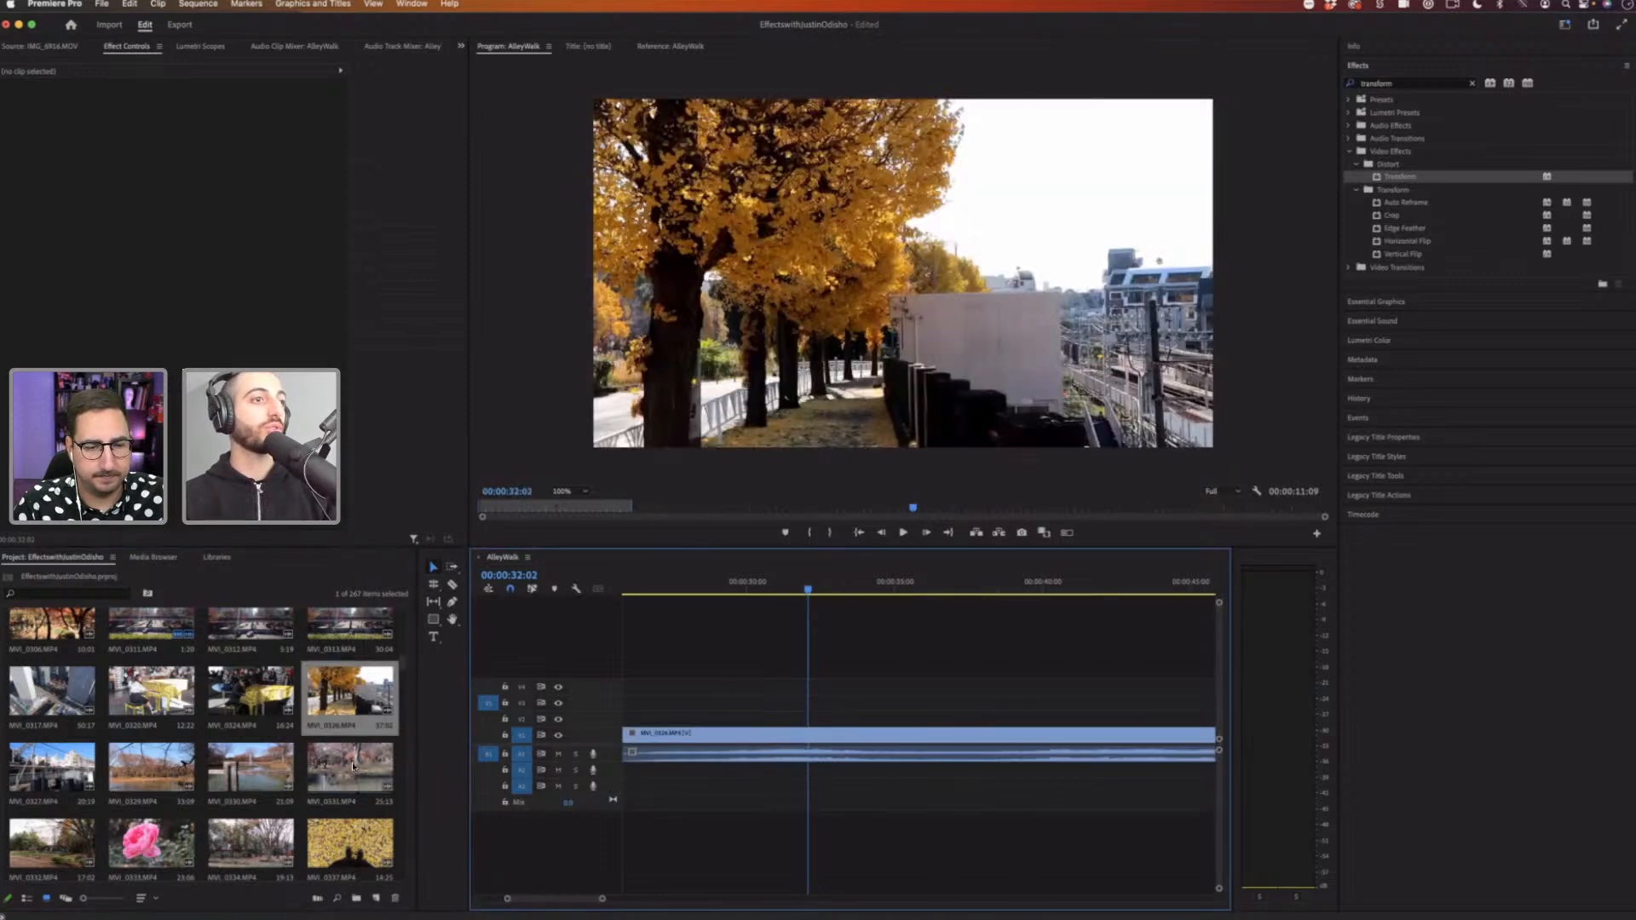
drag(152, 844, 647, 692)
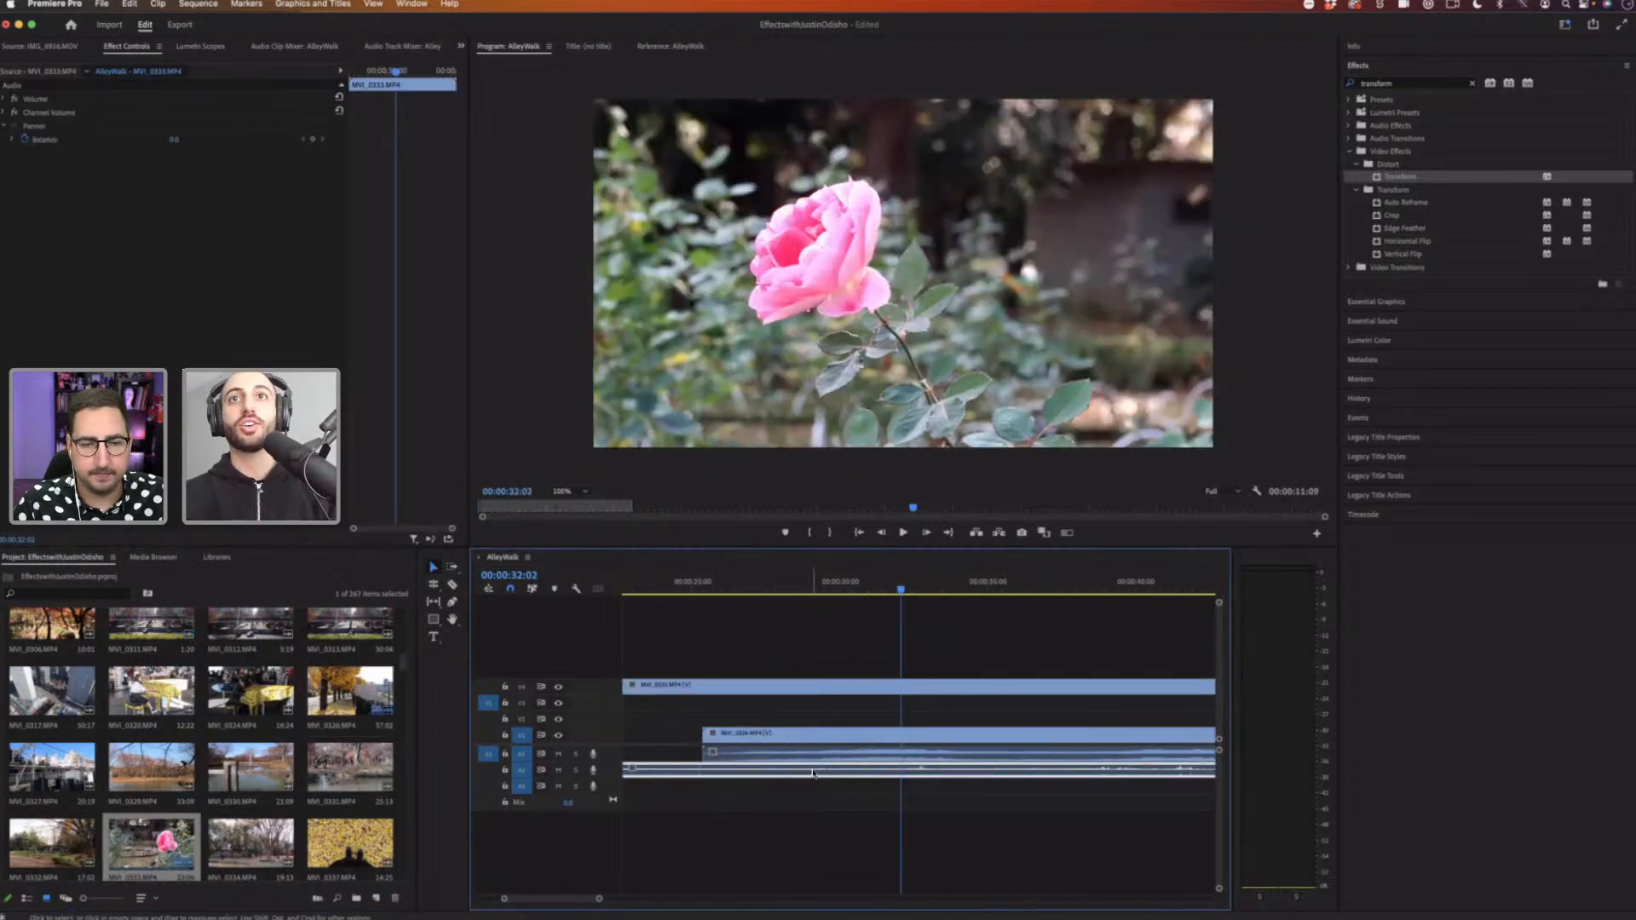
Step: Apply the Basic 3D effect from the Perspective folder to the rose clip and tilt it back in 3D
click(1477, 85)
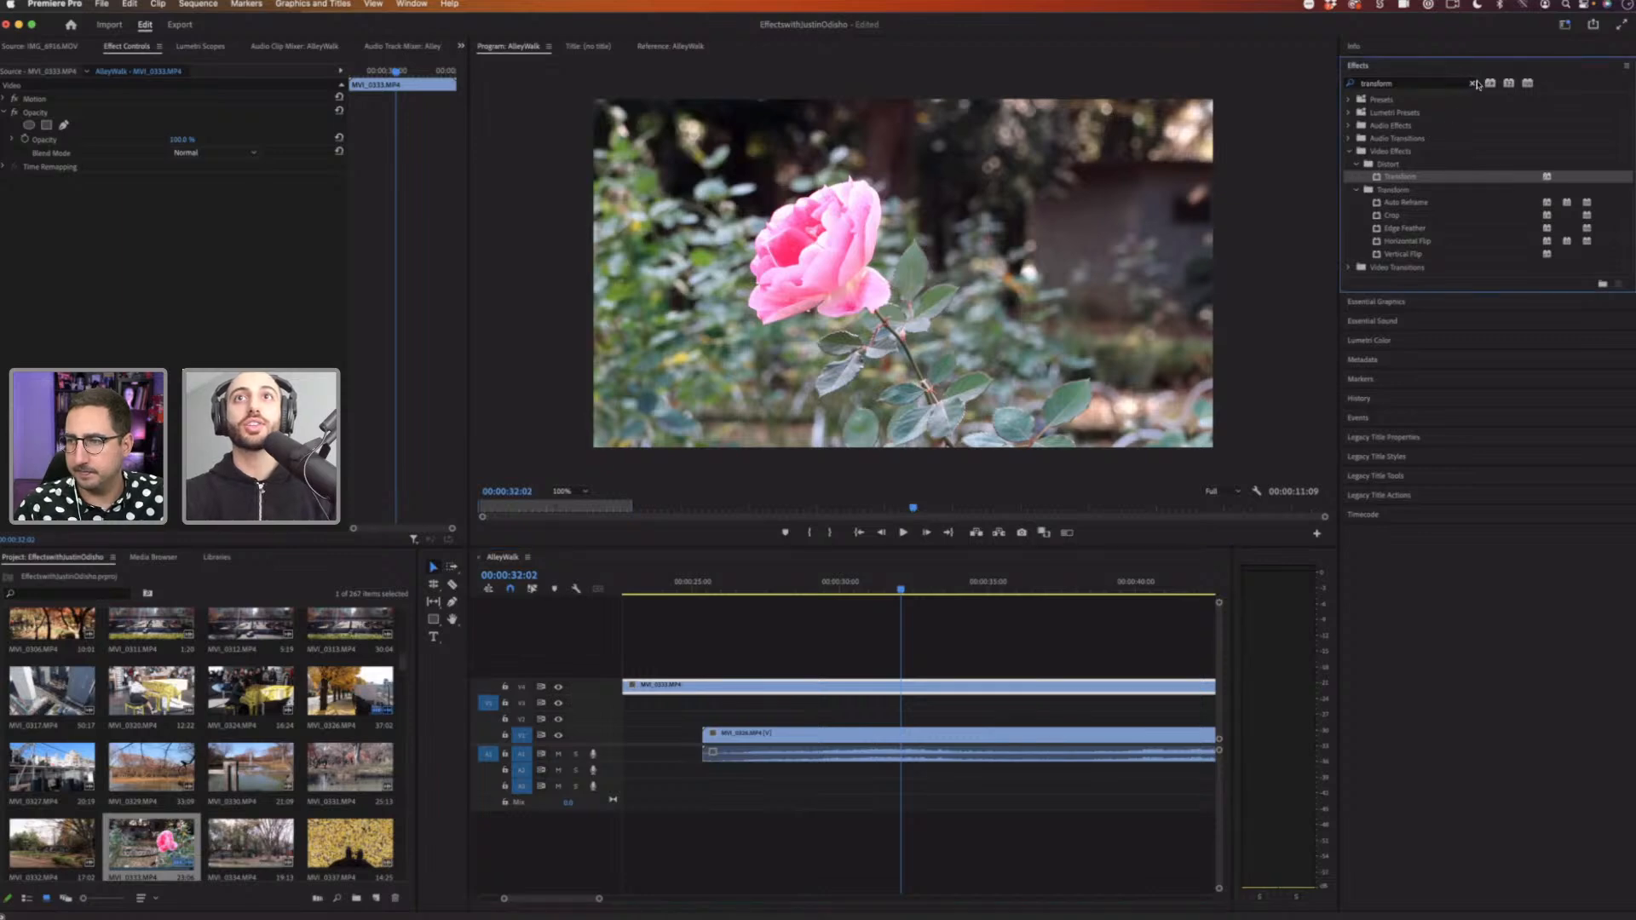
click(1471, 85)
click(1350, 153)
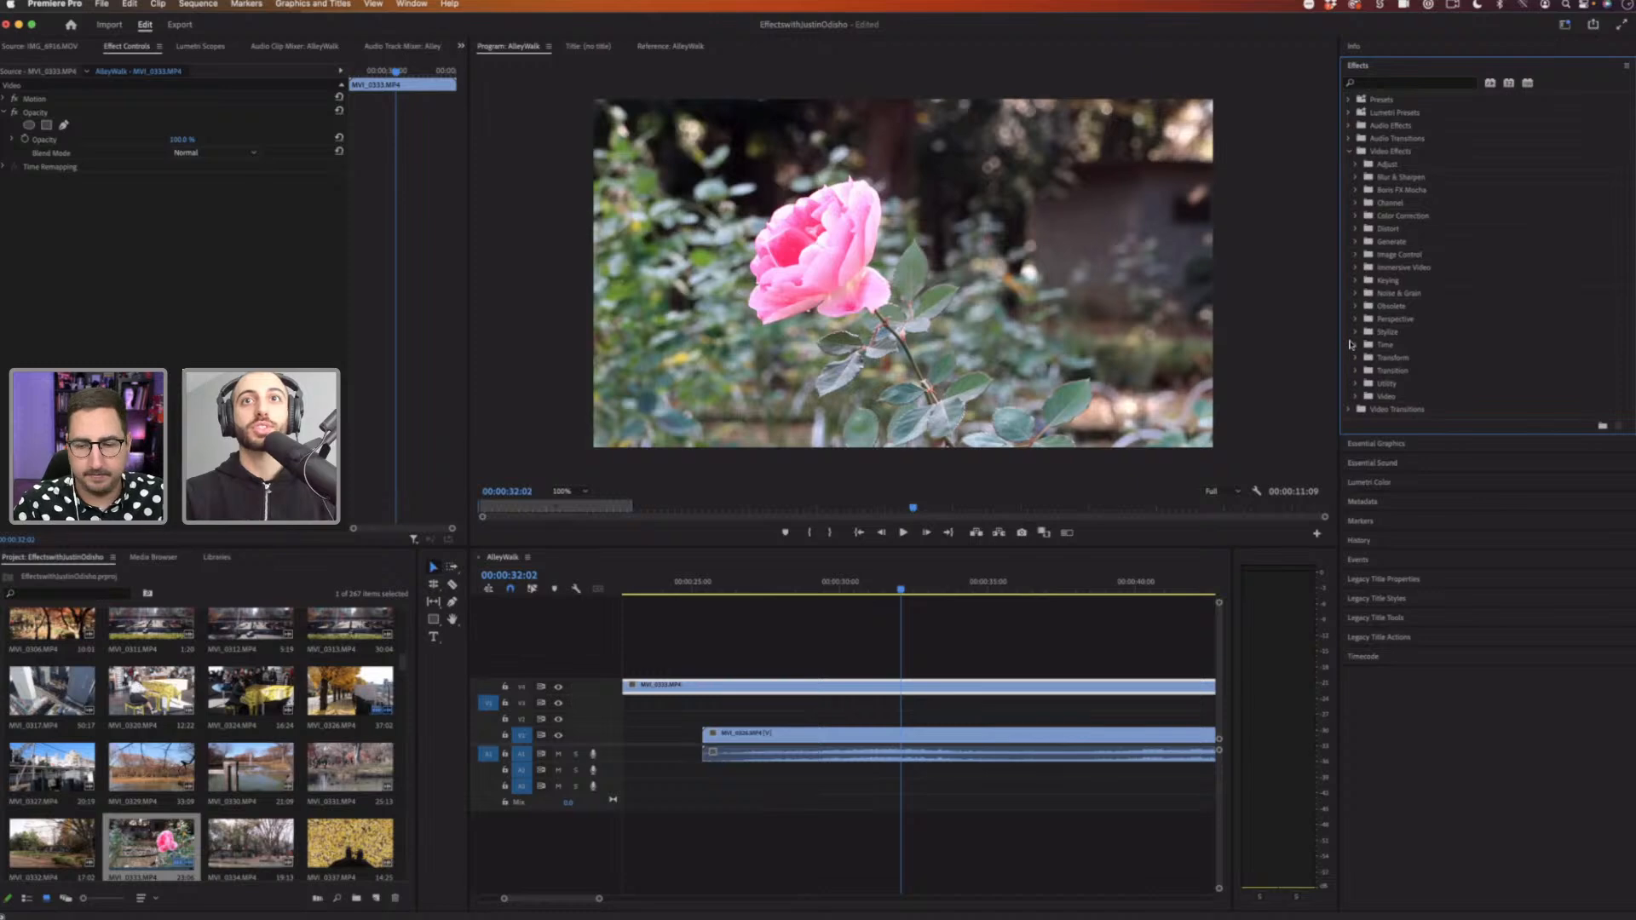
click(1353, 333)
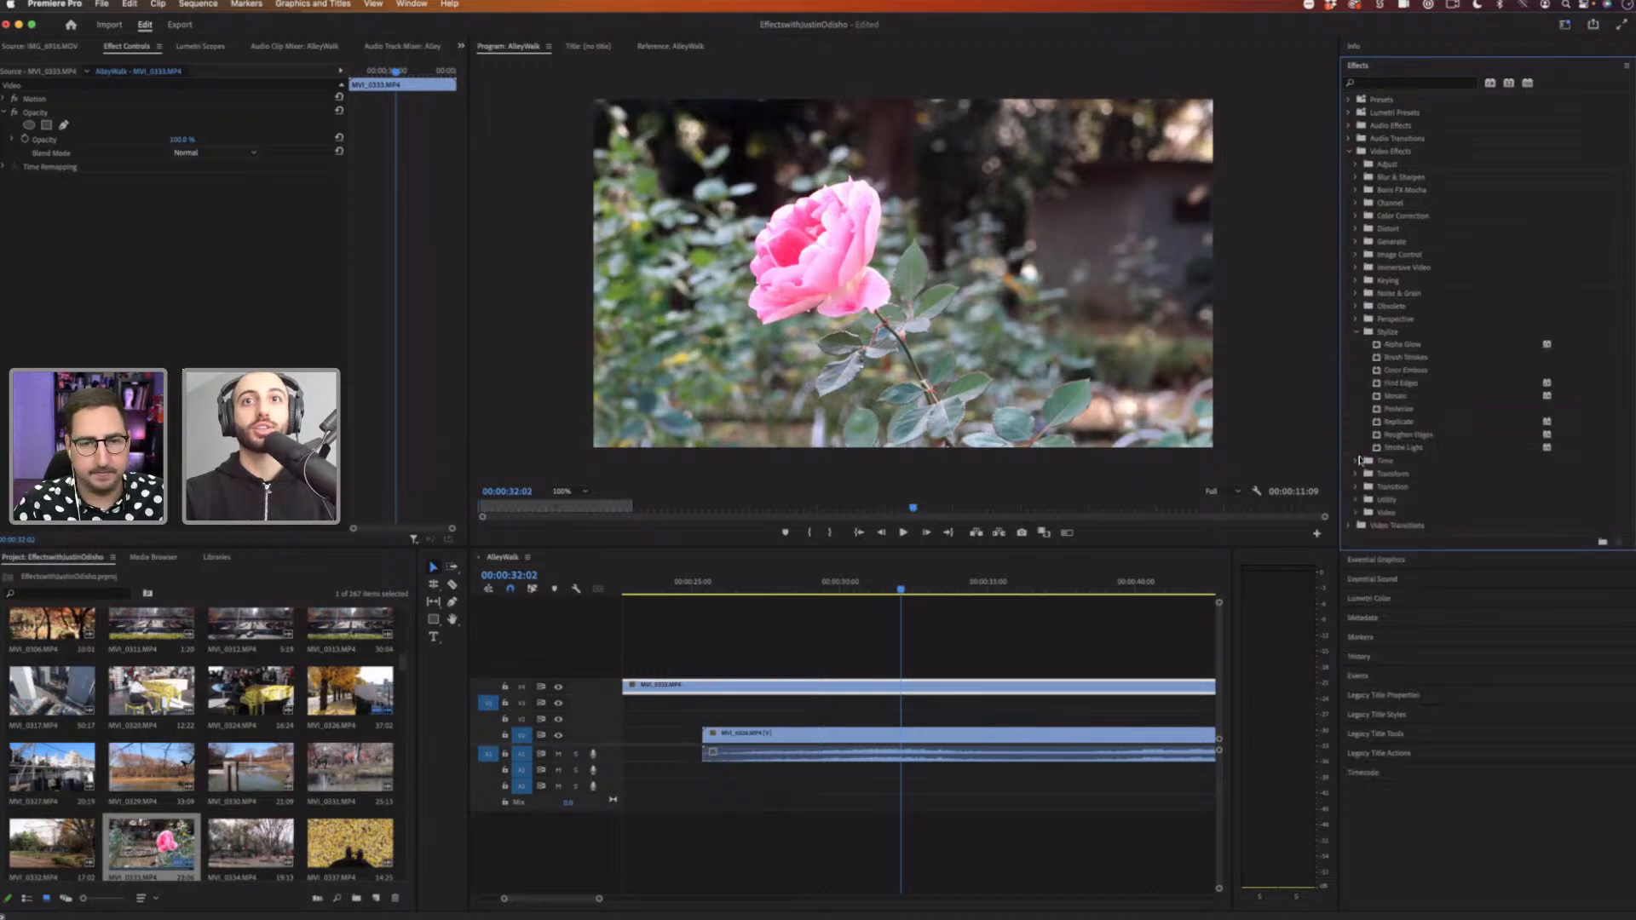
click(1356, 475)
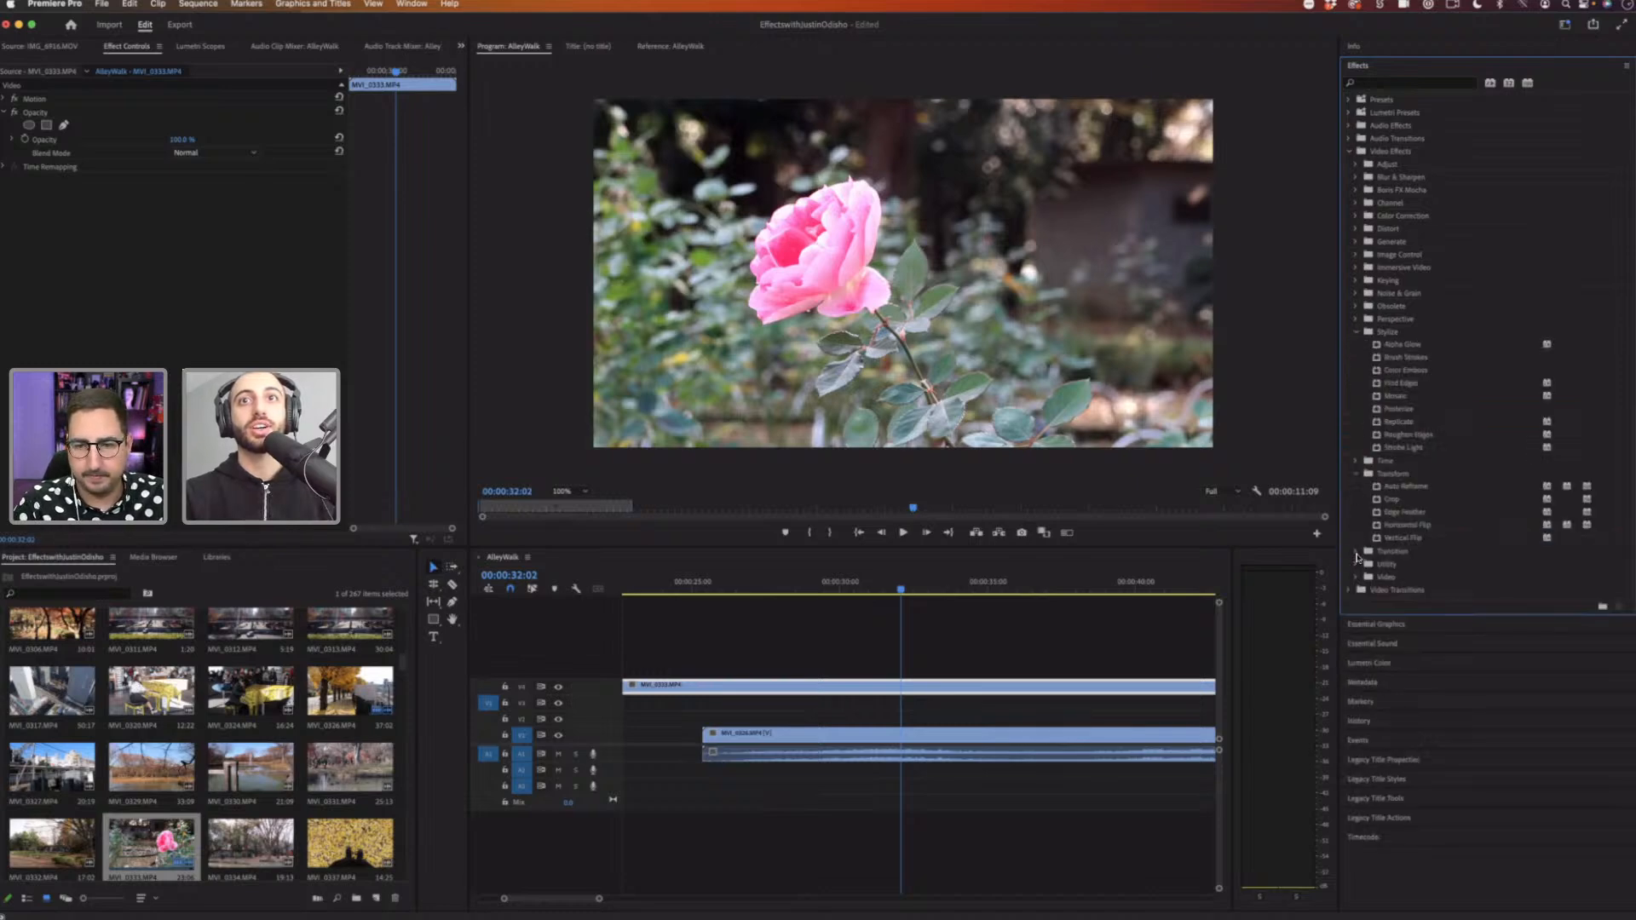
click(1356, 318)
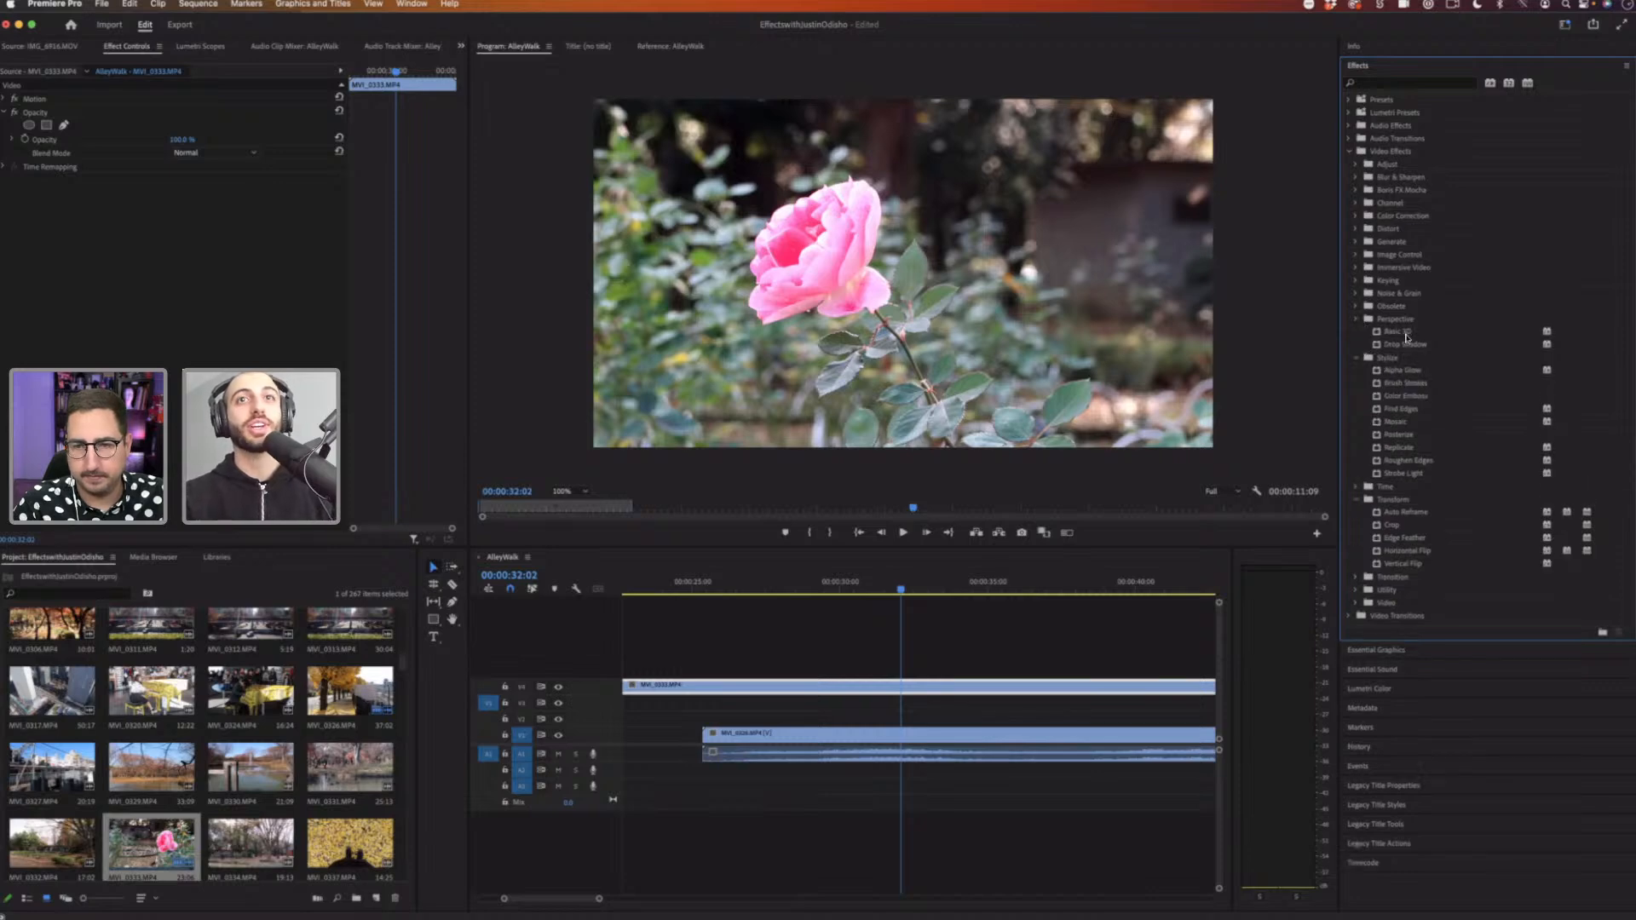
click(1406, 333)
drag(1419, 334, 898, 686)
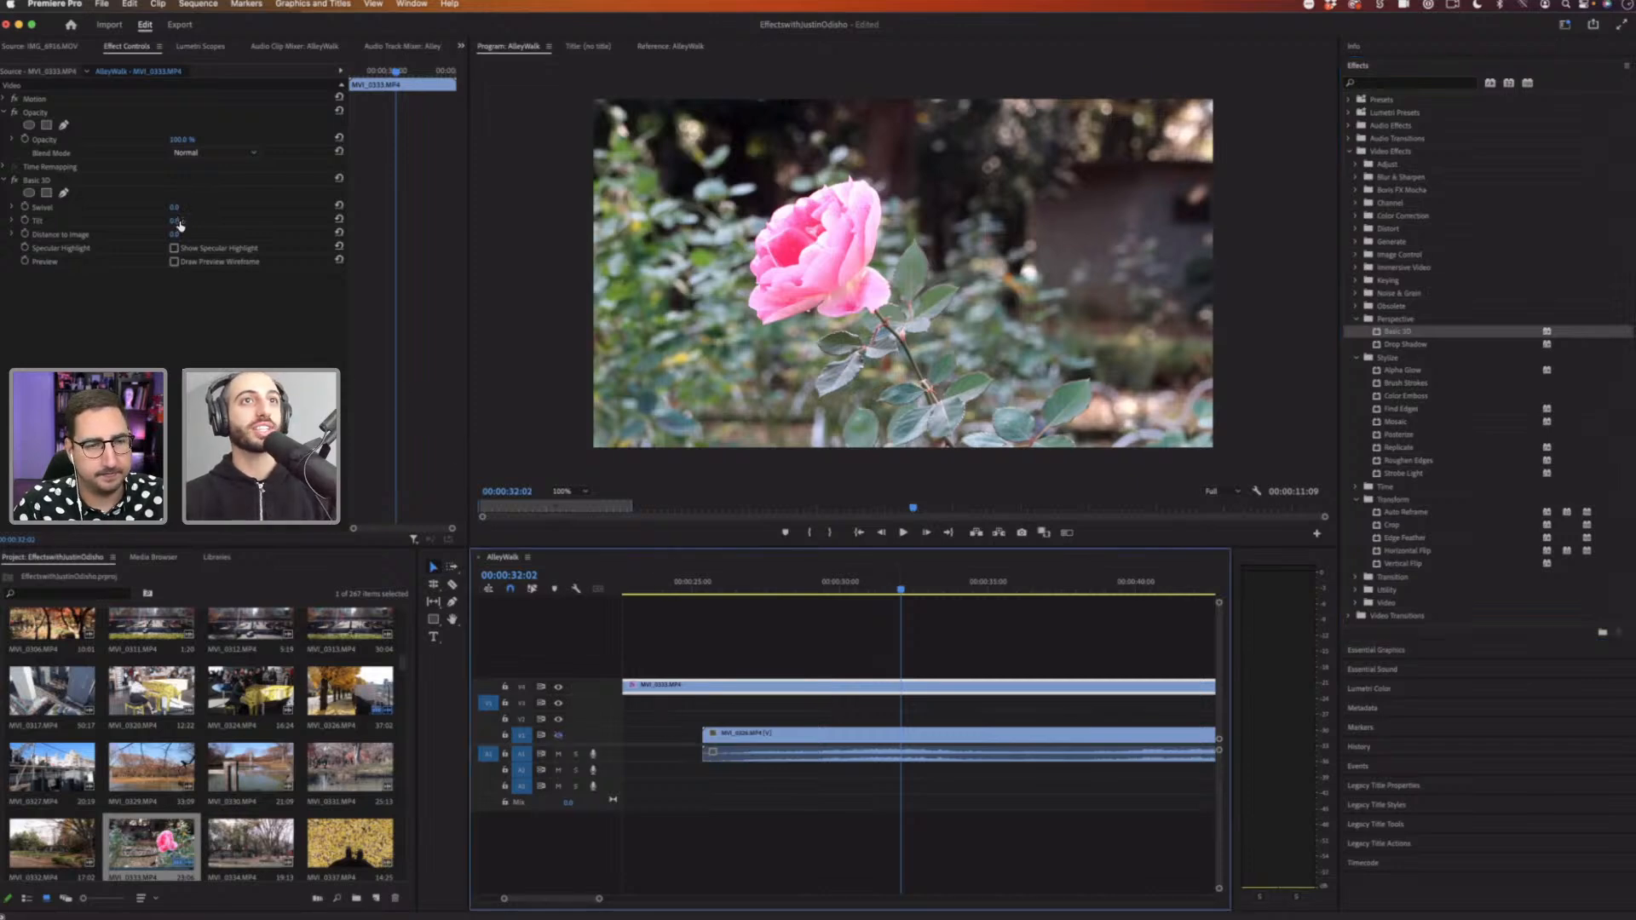
mouse_move(178, 224)
mouse_down()
mouse_move(205, 224)
mouse_move(131, 209)
mouse_move(190, 209)
mouse_move(64, 235)
mouse_move(233, 235)
mouse_move(187, 235)
mouse_move(189, 207)
mouse_move(153, 207)
mouse_move(226, 220)
mouse_move(127, 221)
mouse_move(179, 234)
mouse_up()
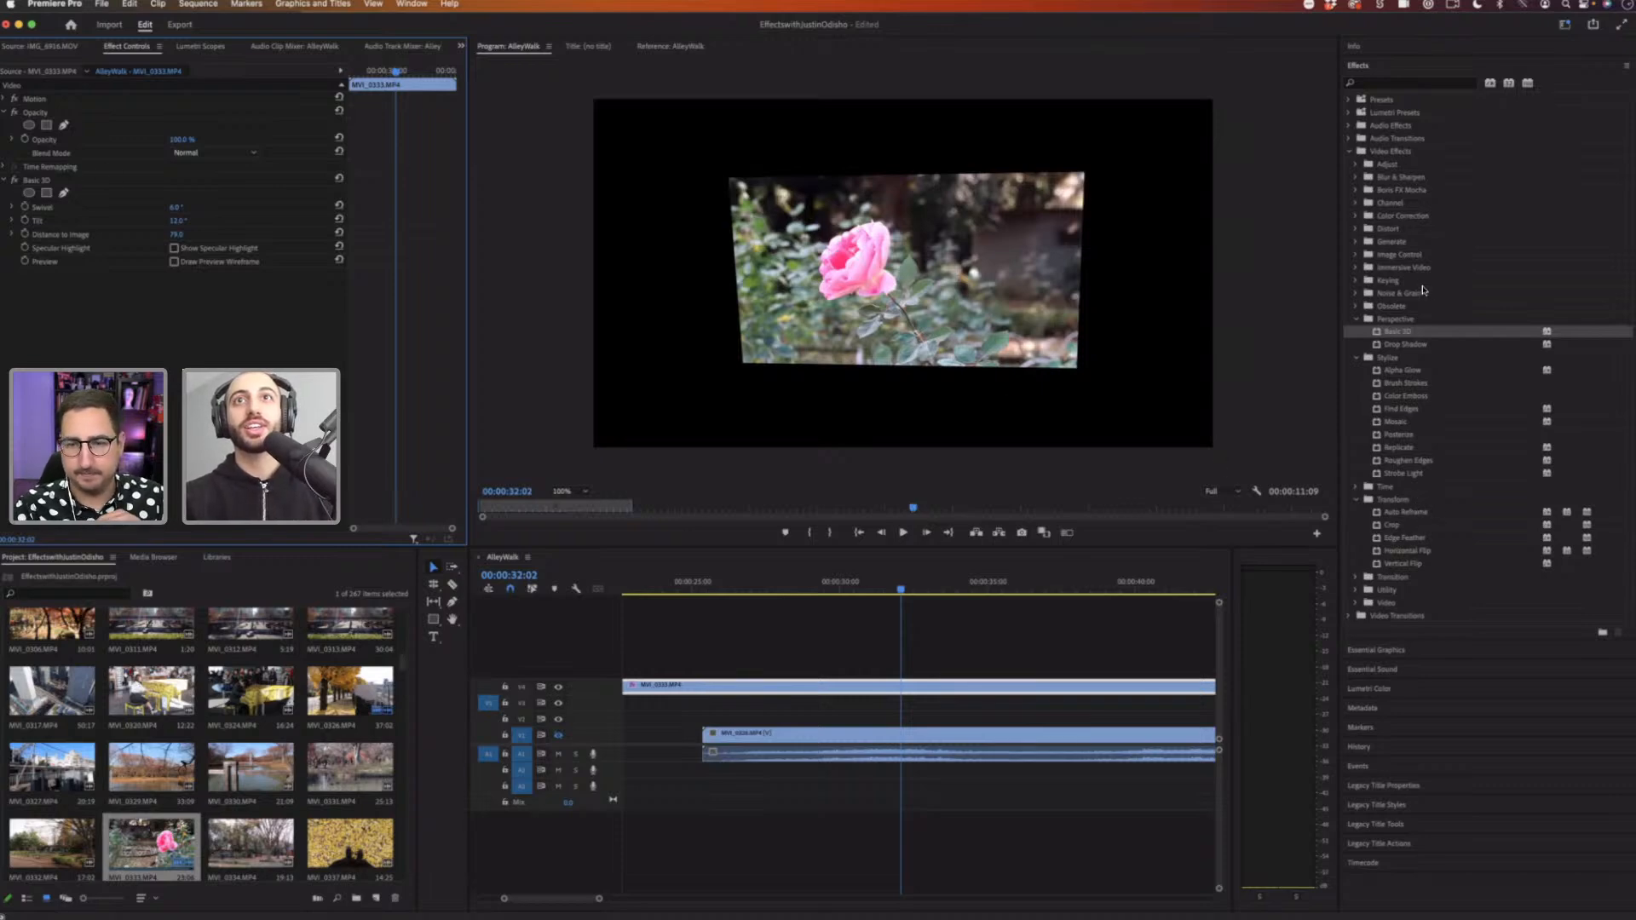
click(1397, 81)
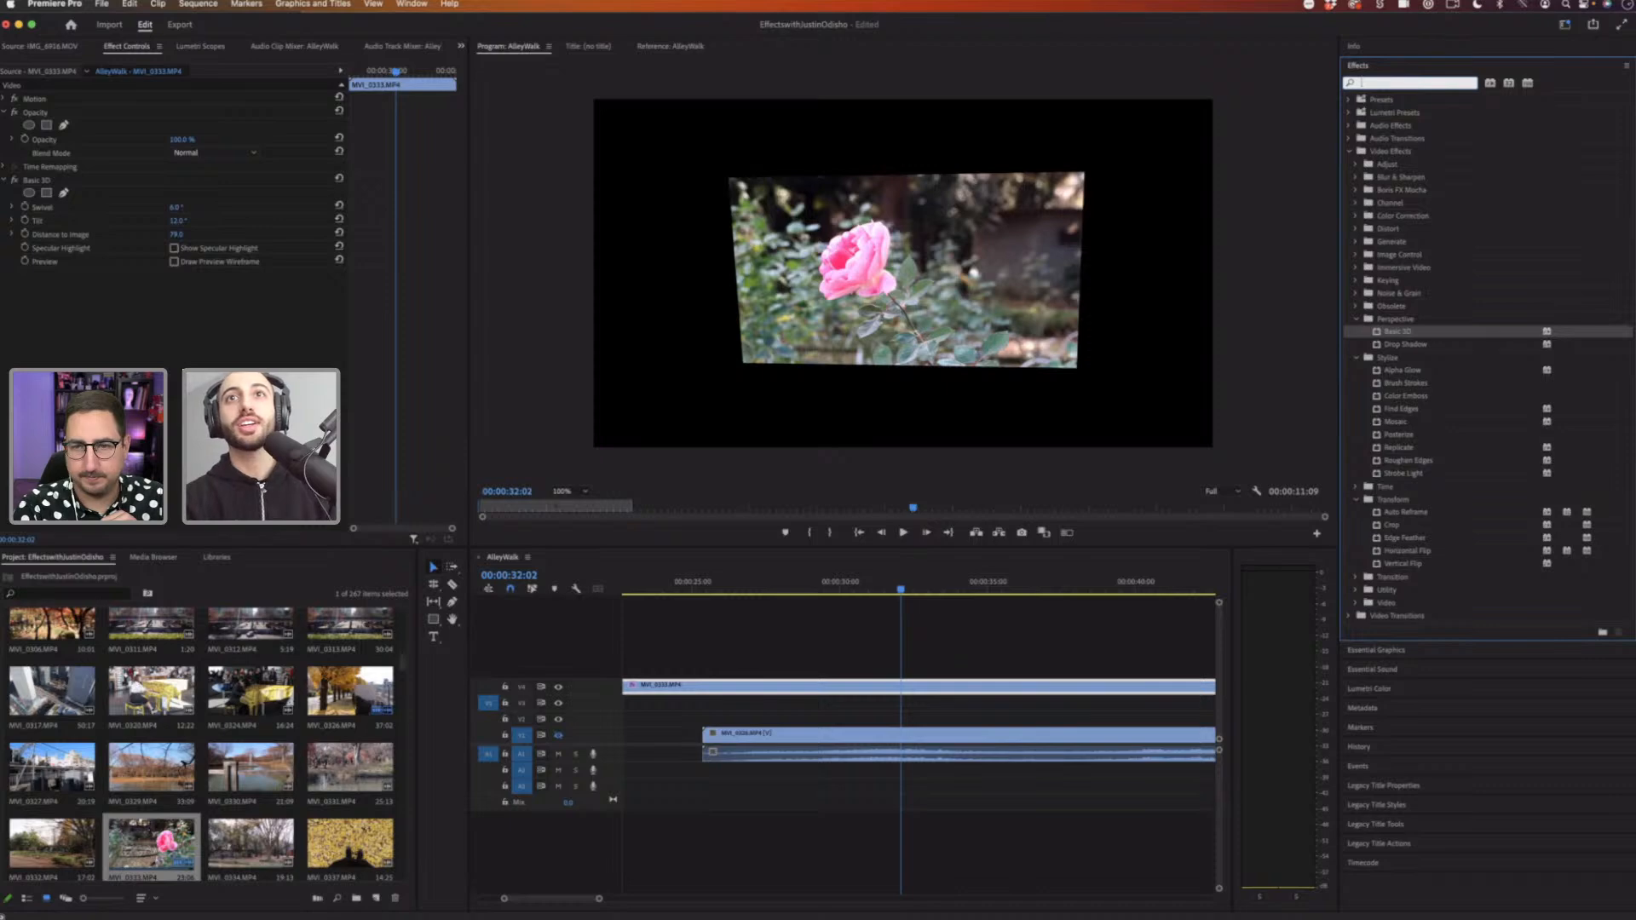
text(perspe)
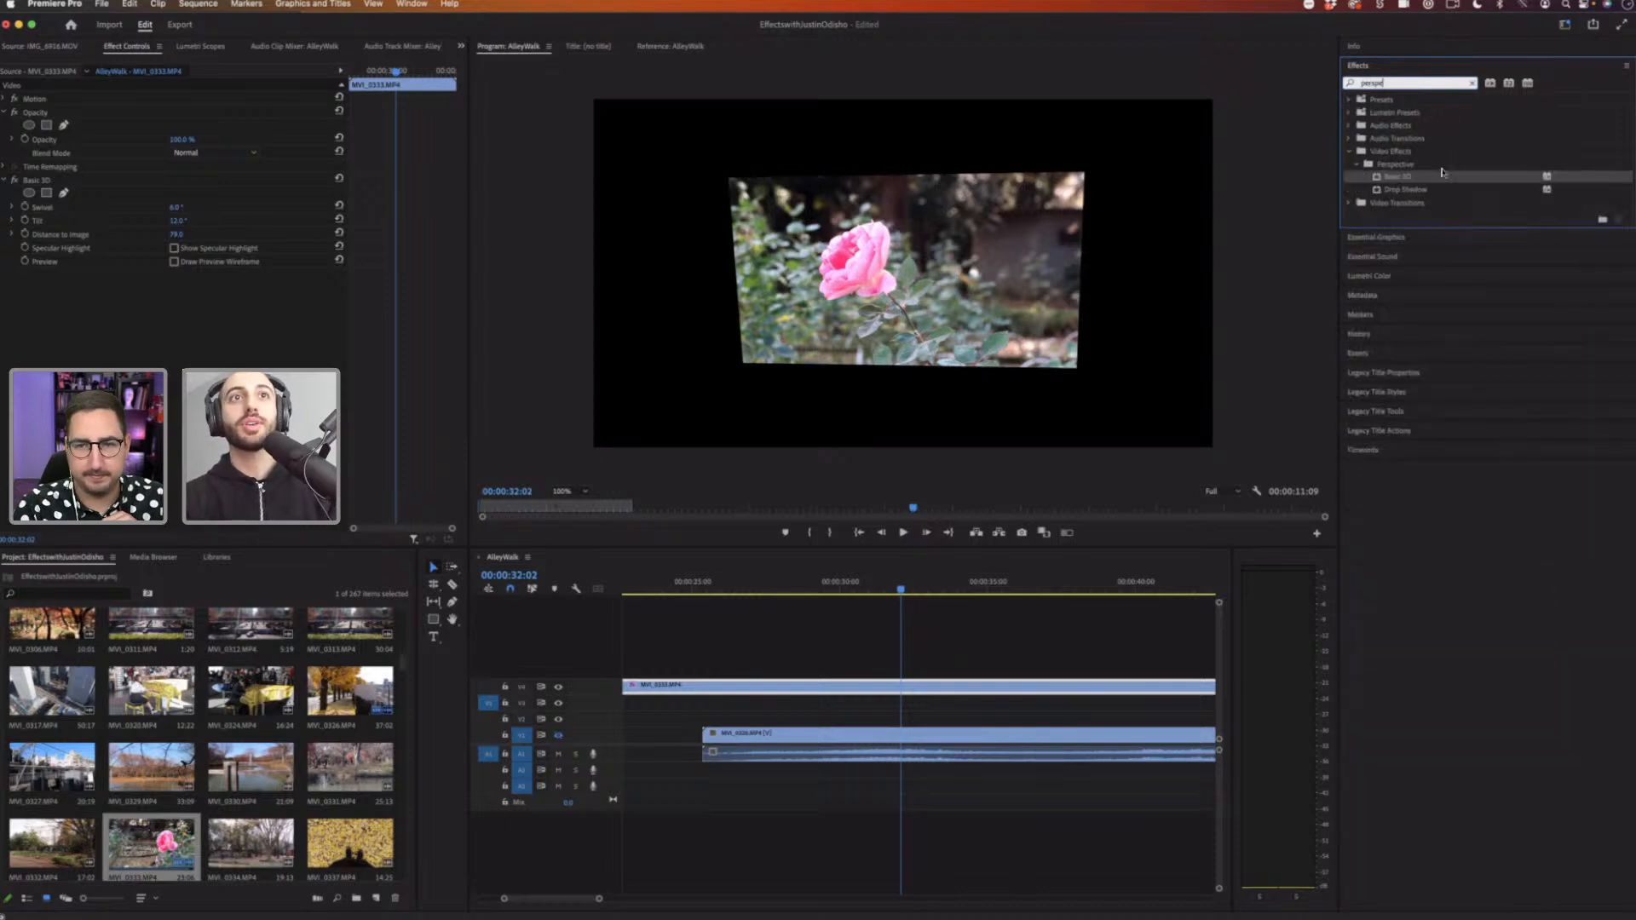
drag(1344, 195, 183, 301)
click(120, 276)
key(Delete)
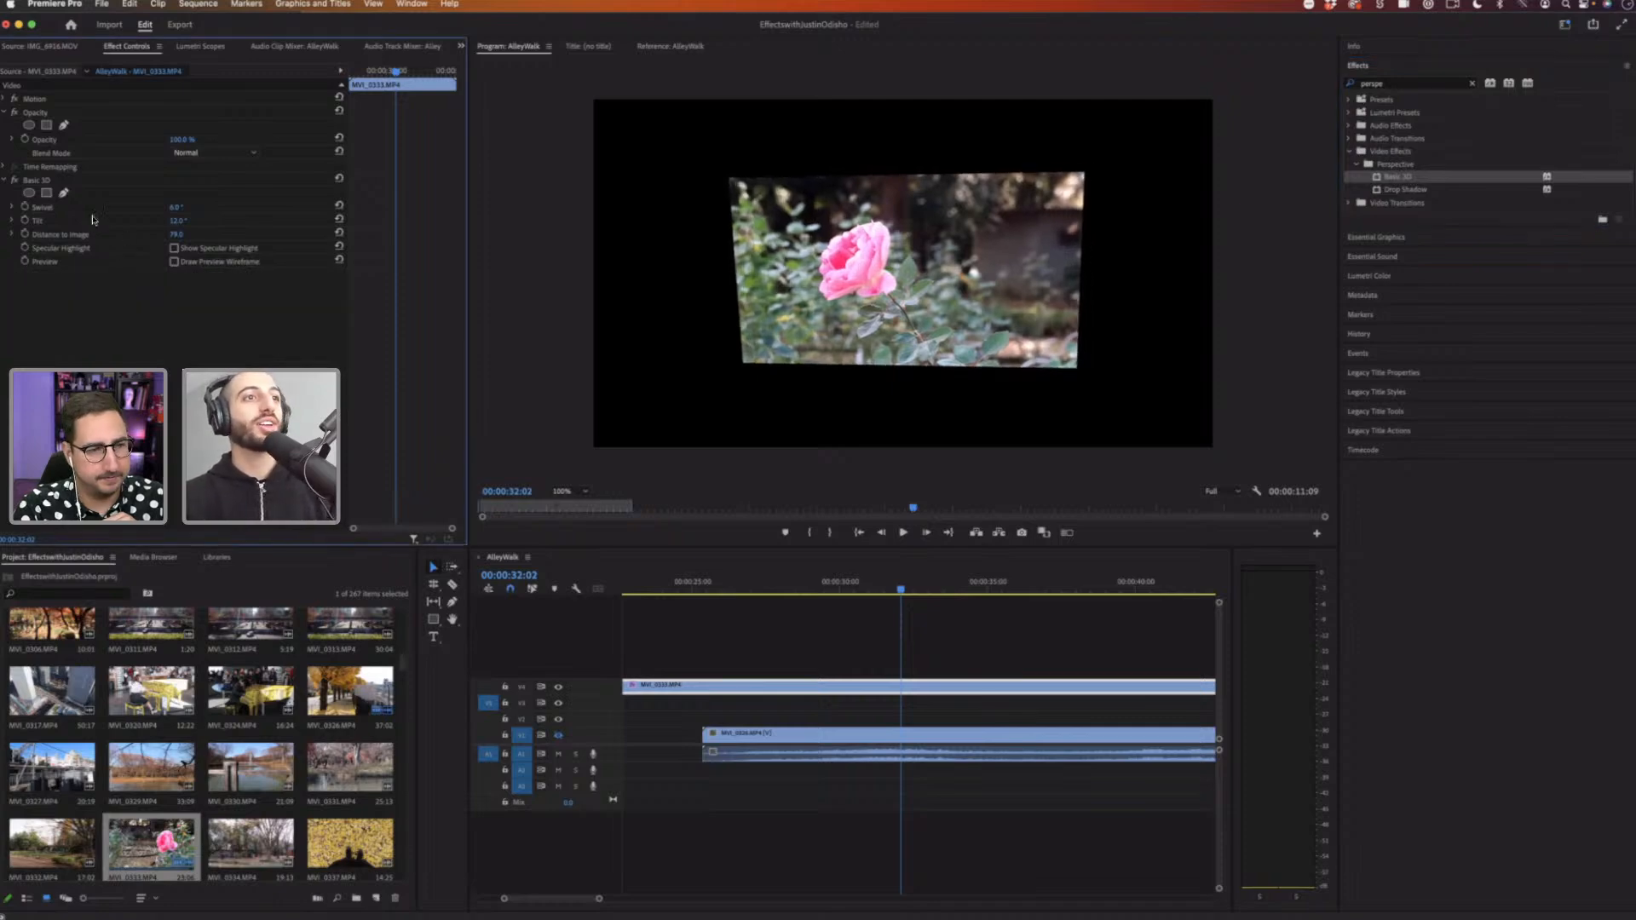
Step: Inspect the Basic 3D Swivel, Tilt and Distance to Image properties one by one
click(48, 208)
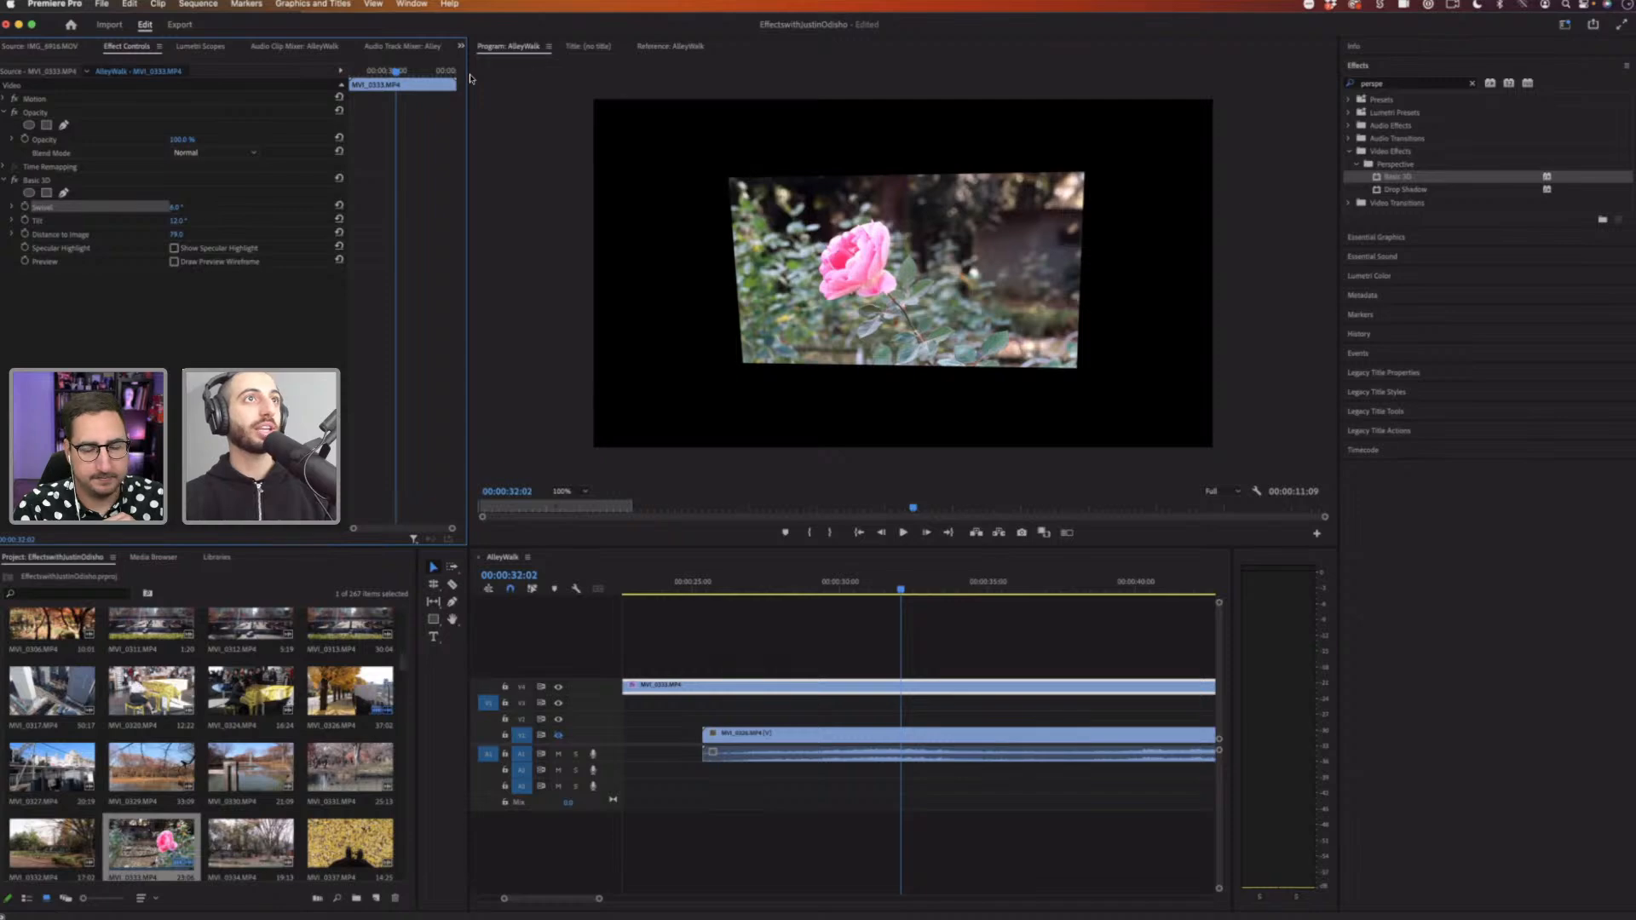
click(655, 246)
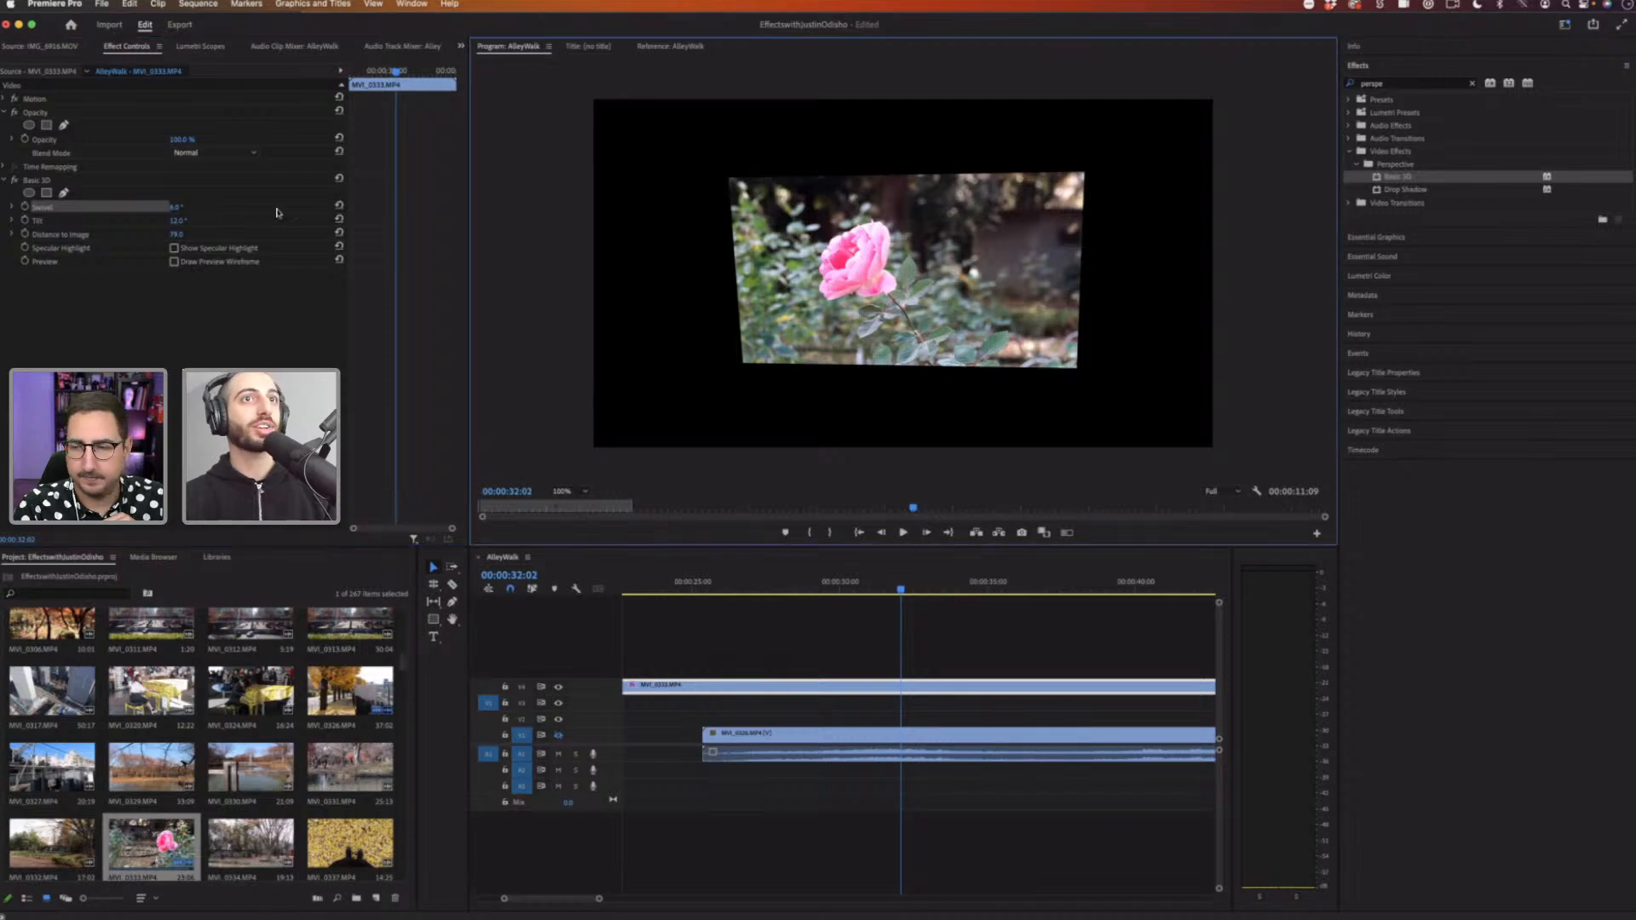
click(123, 221)
click(123, 235)
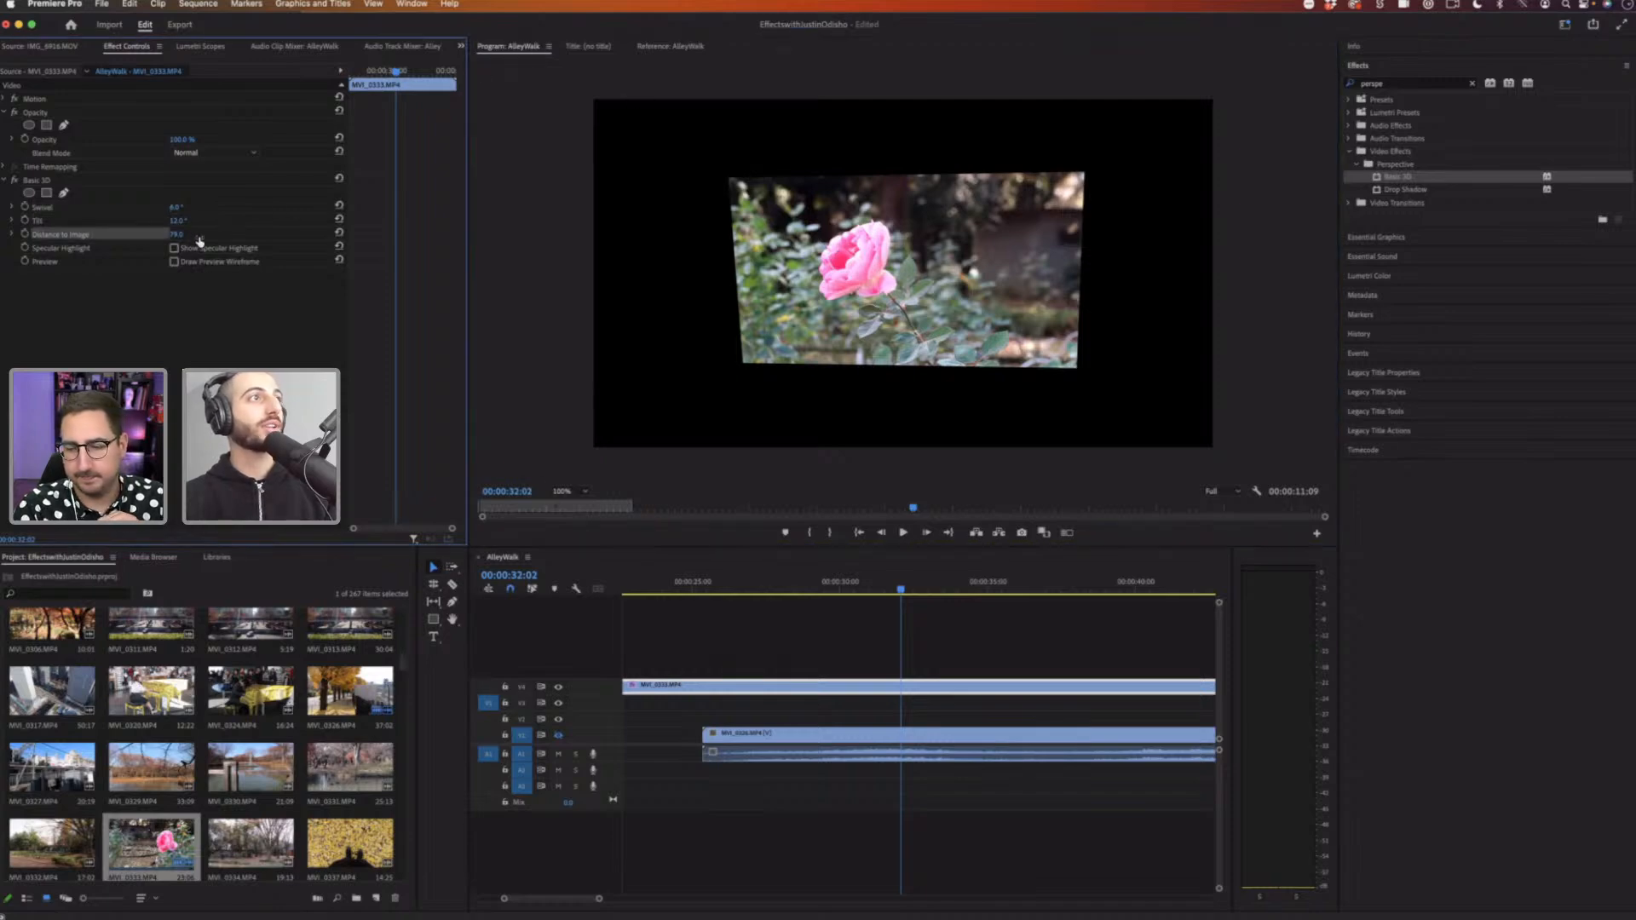
Step: Remove the Basic 3D effect from the rose clip and clear the effects search field
click(64, 183)
key(Delete)
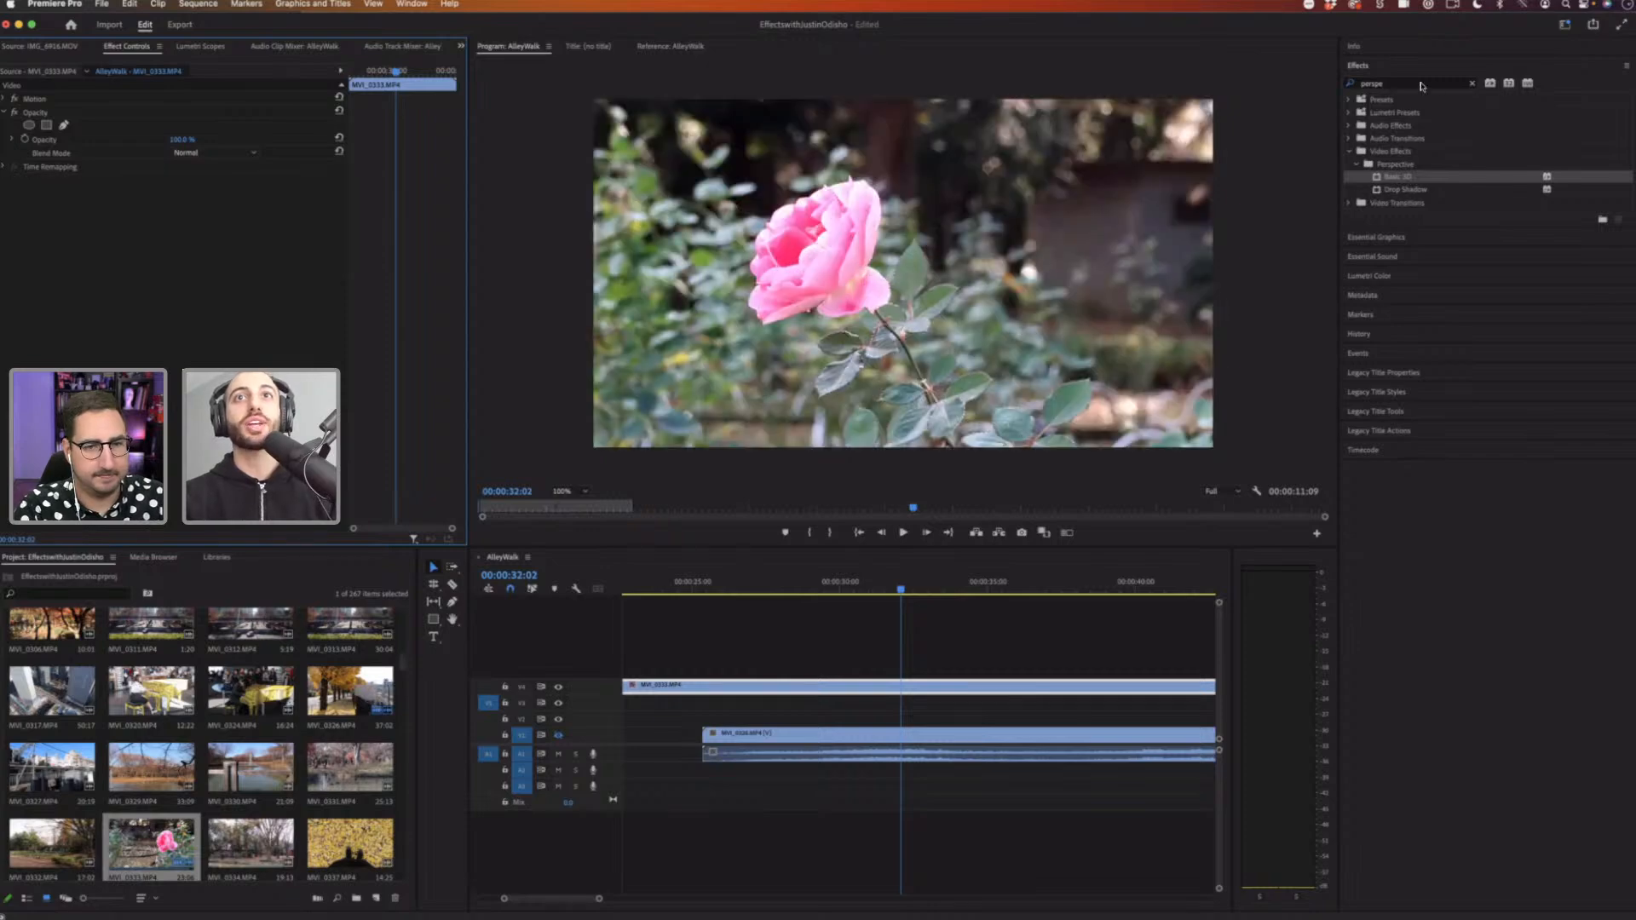
click(1472, 83)
click(1350, 152)
click(1356, 229)
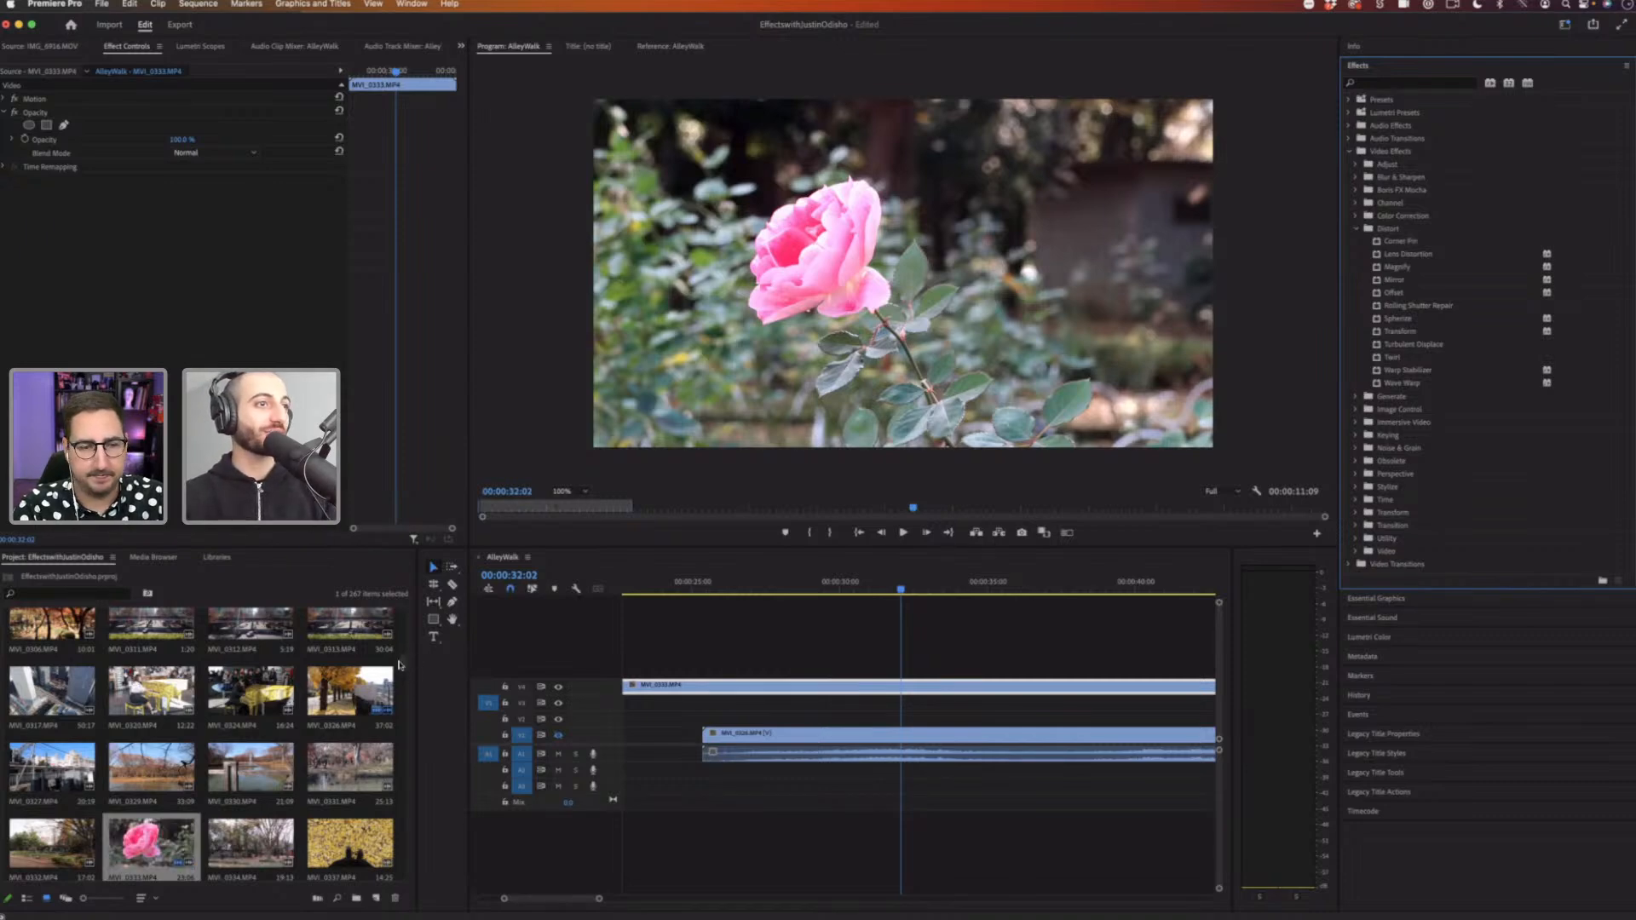
Step: Bring the escalator street clip into the sequence and delete the upper clip so only the street footage remains
scroll(404, 653, up, 5)
scroll(404, 647, up, 6)
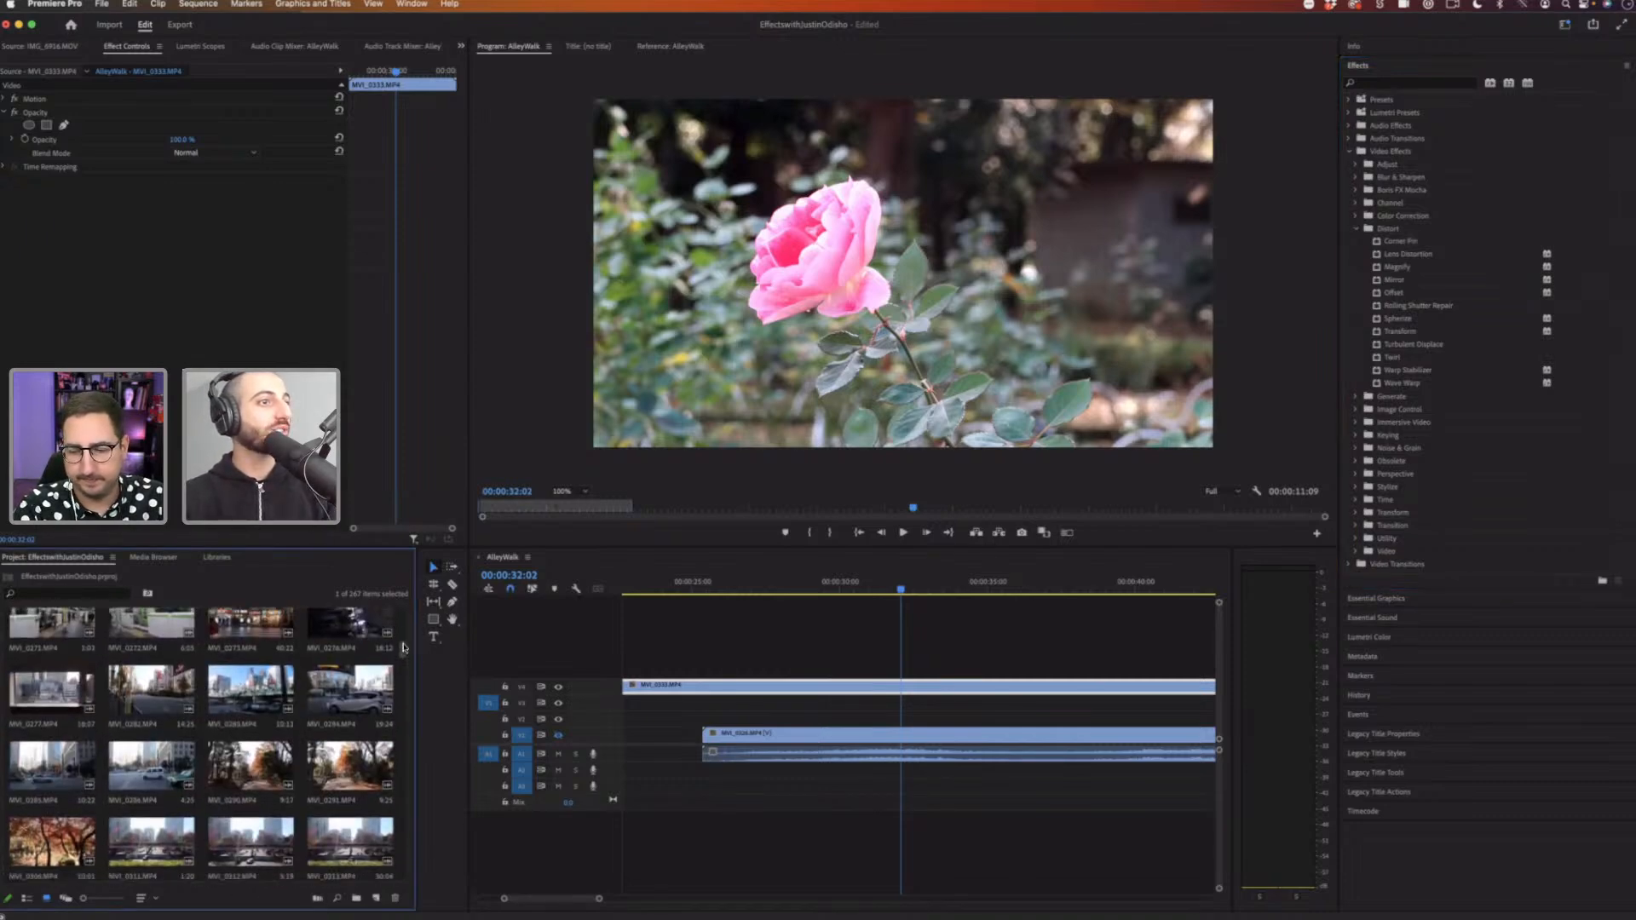
scroll(405, 631, up, 6)
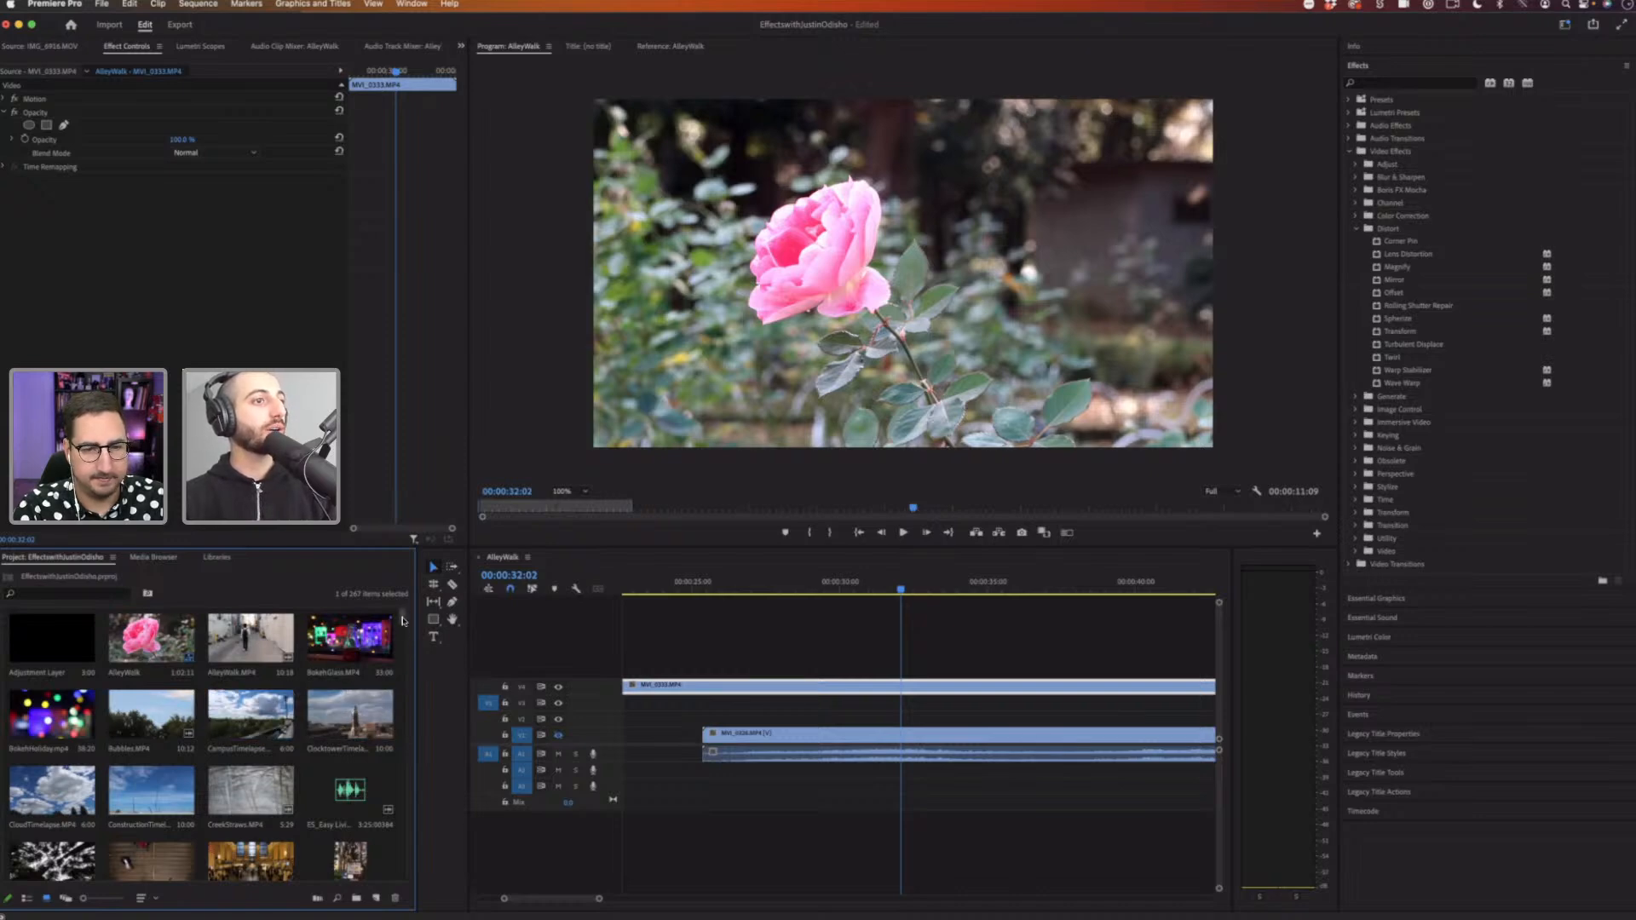
drag(404, 625, 404, 706)
scroll(28, 703, down, 2)
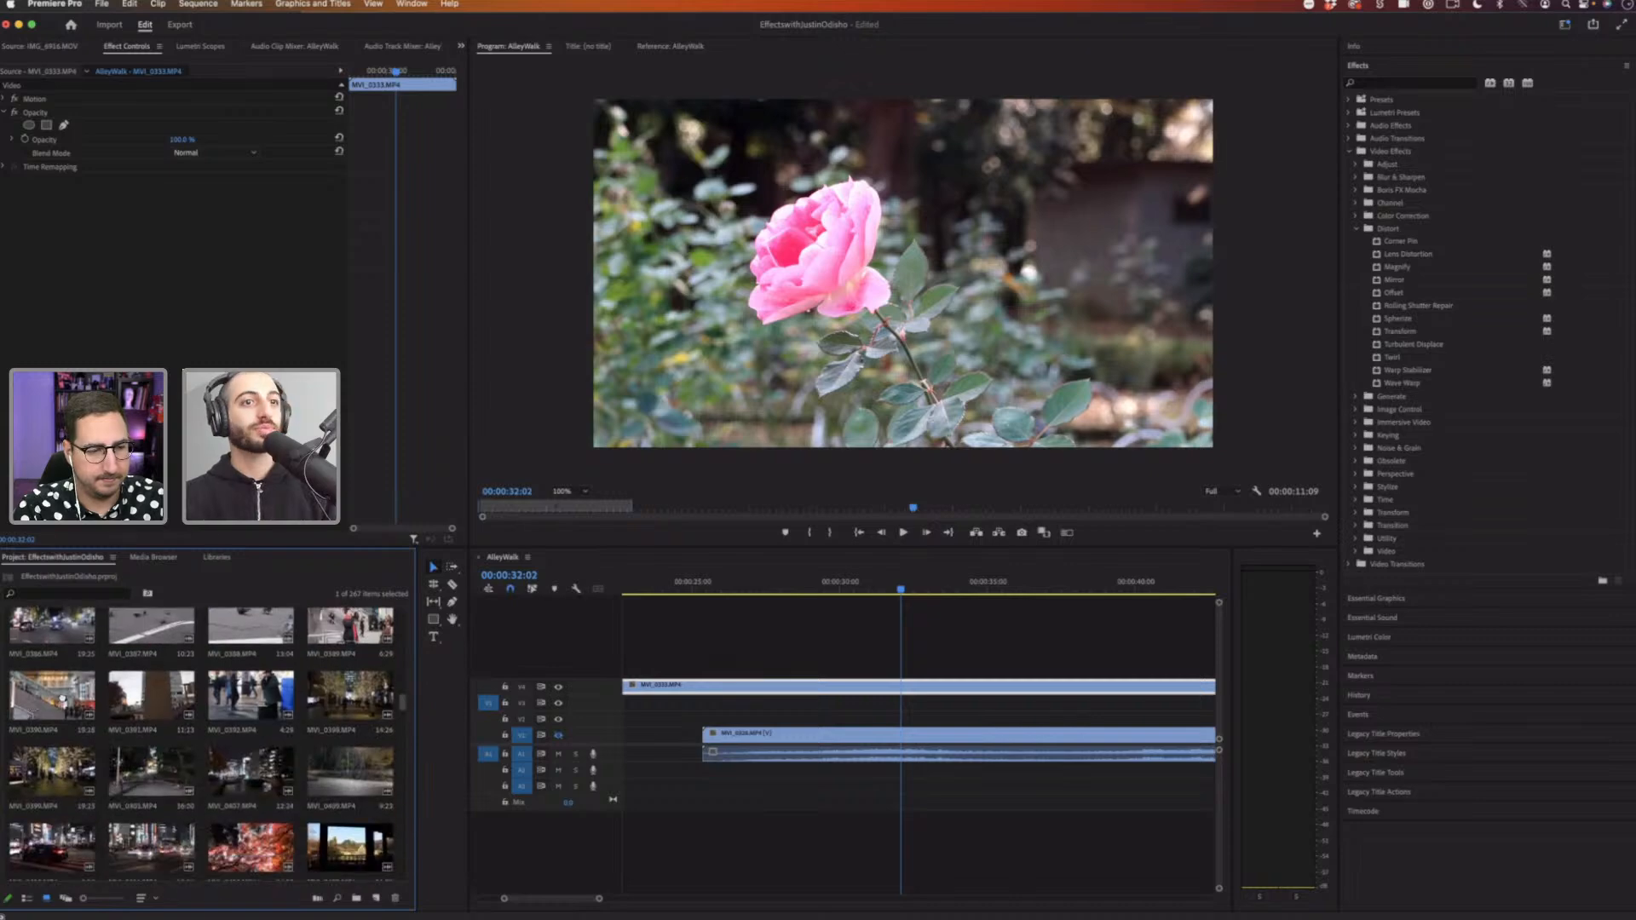
drag(62, 699, 749, 684)
drag(792, 685, 833, 682)
click(559, 687)
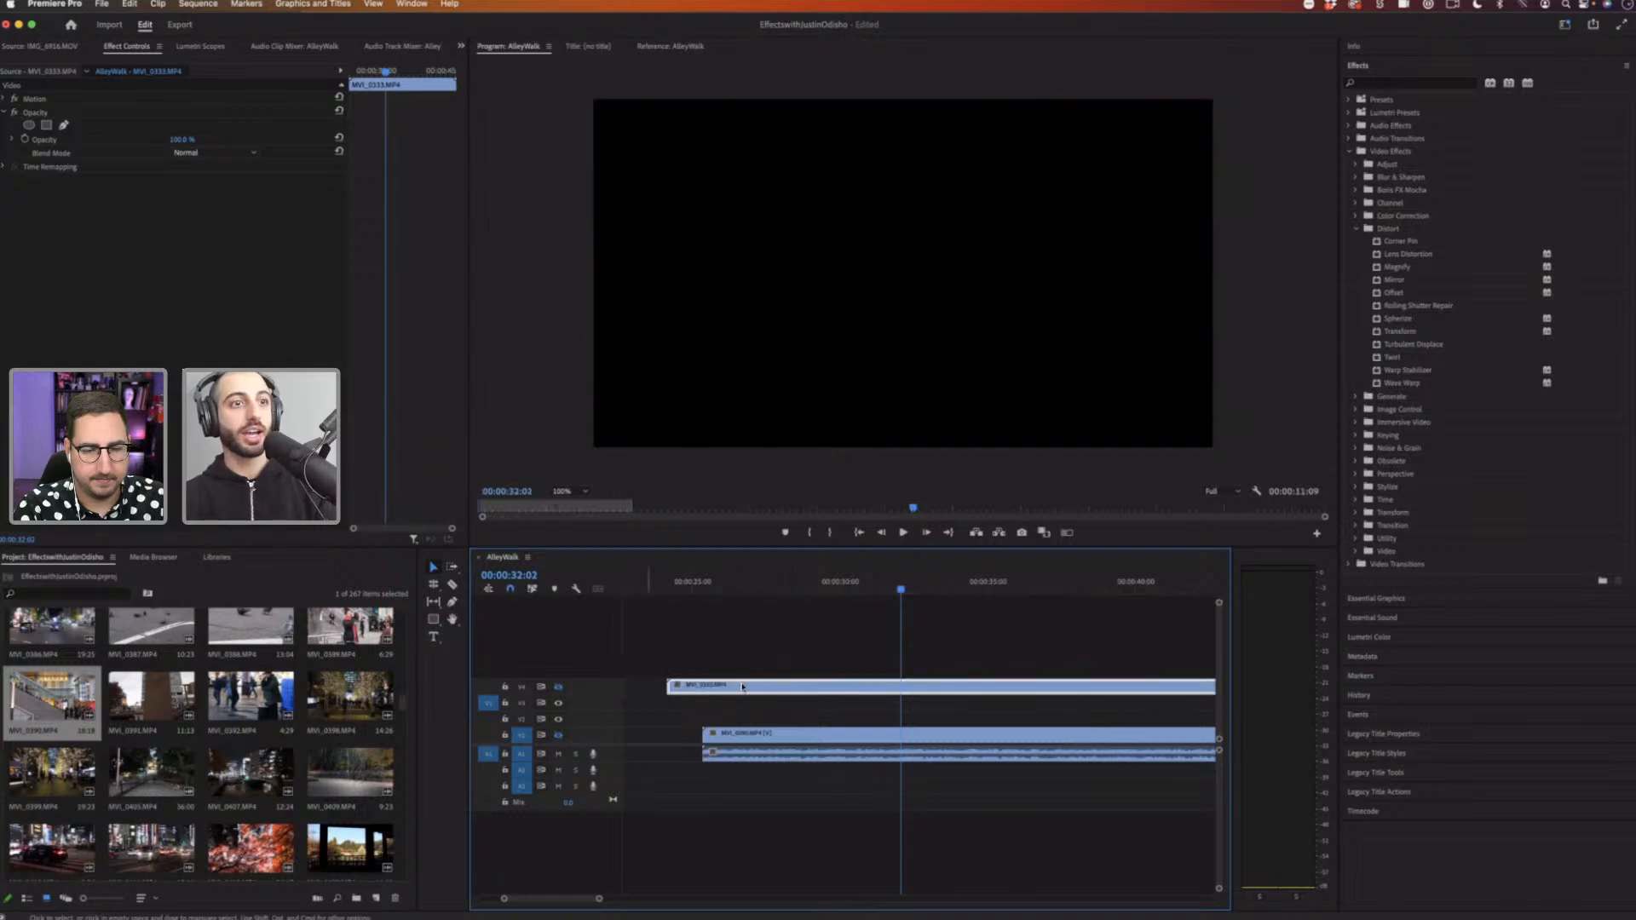
key(Delete)
click(558, 737)
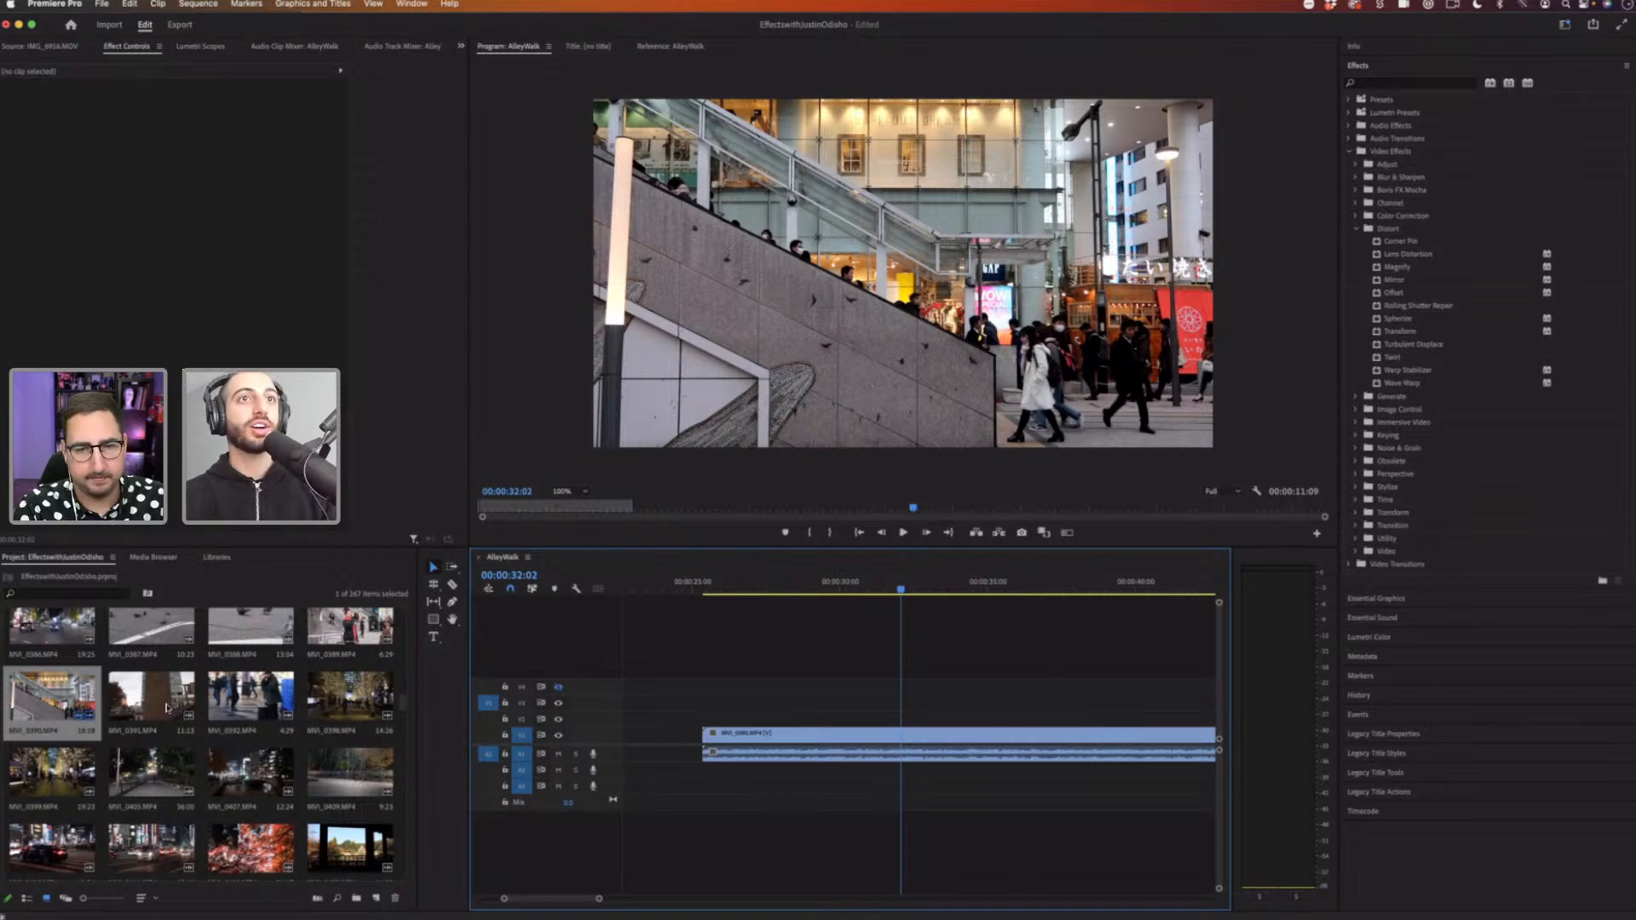
Step: Draw a rectangle shape across the upper middle of the street shot with the Rectangle tool
click(433, 619)
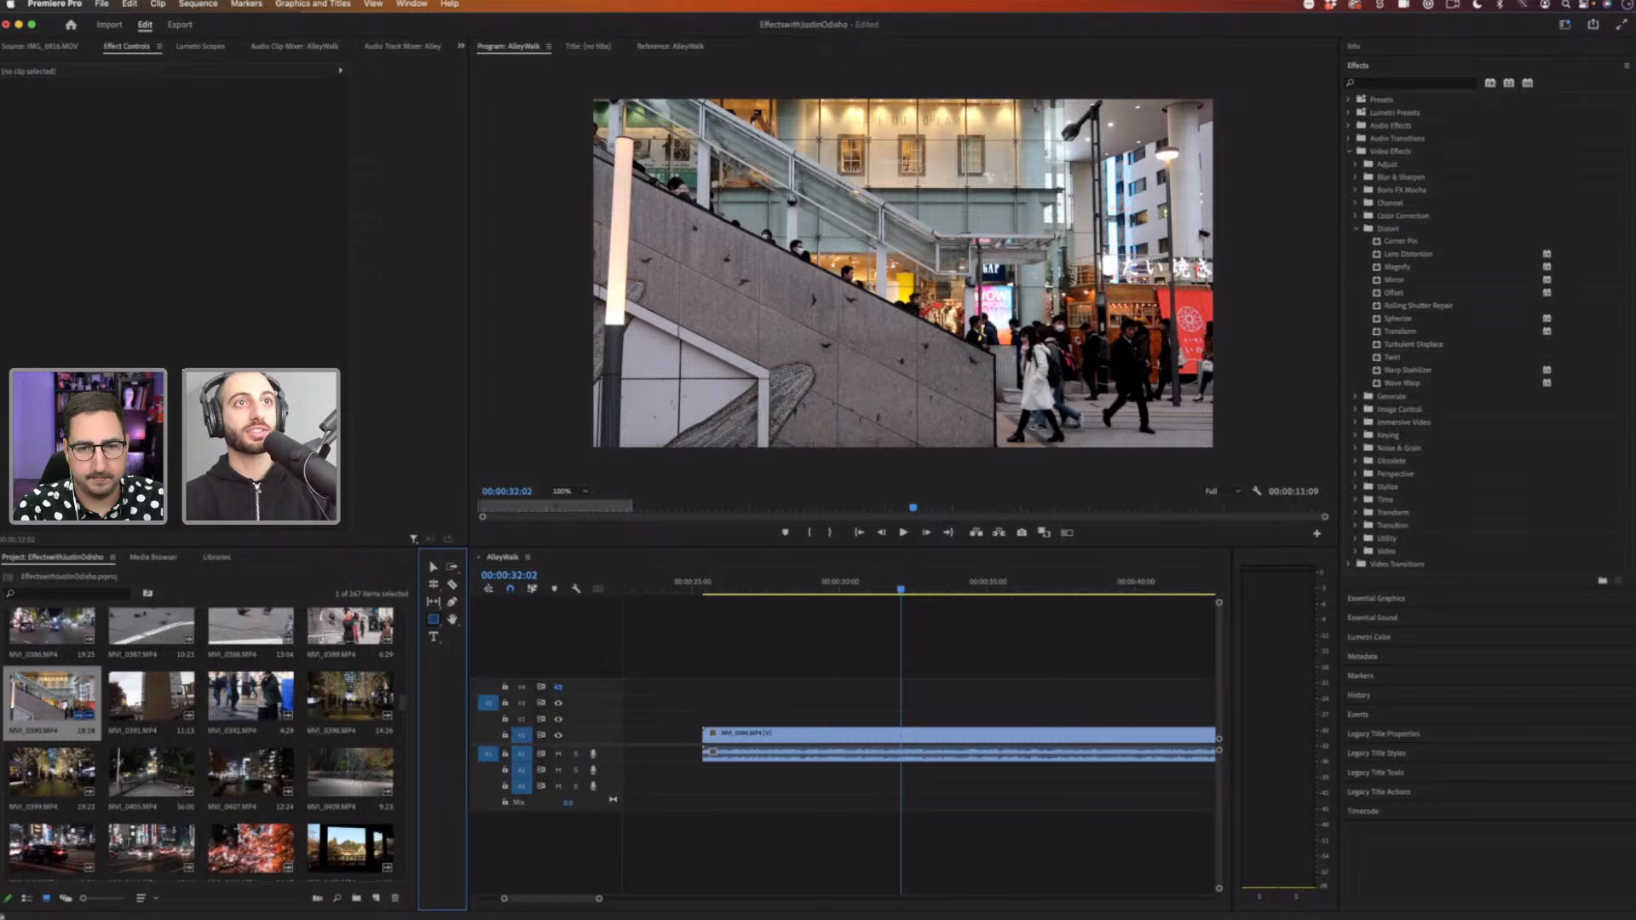
mouse_move(668, 233)
mouse_down()
mouse_move(920, 345)
mouse_move(934, 332)
mouse_up()
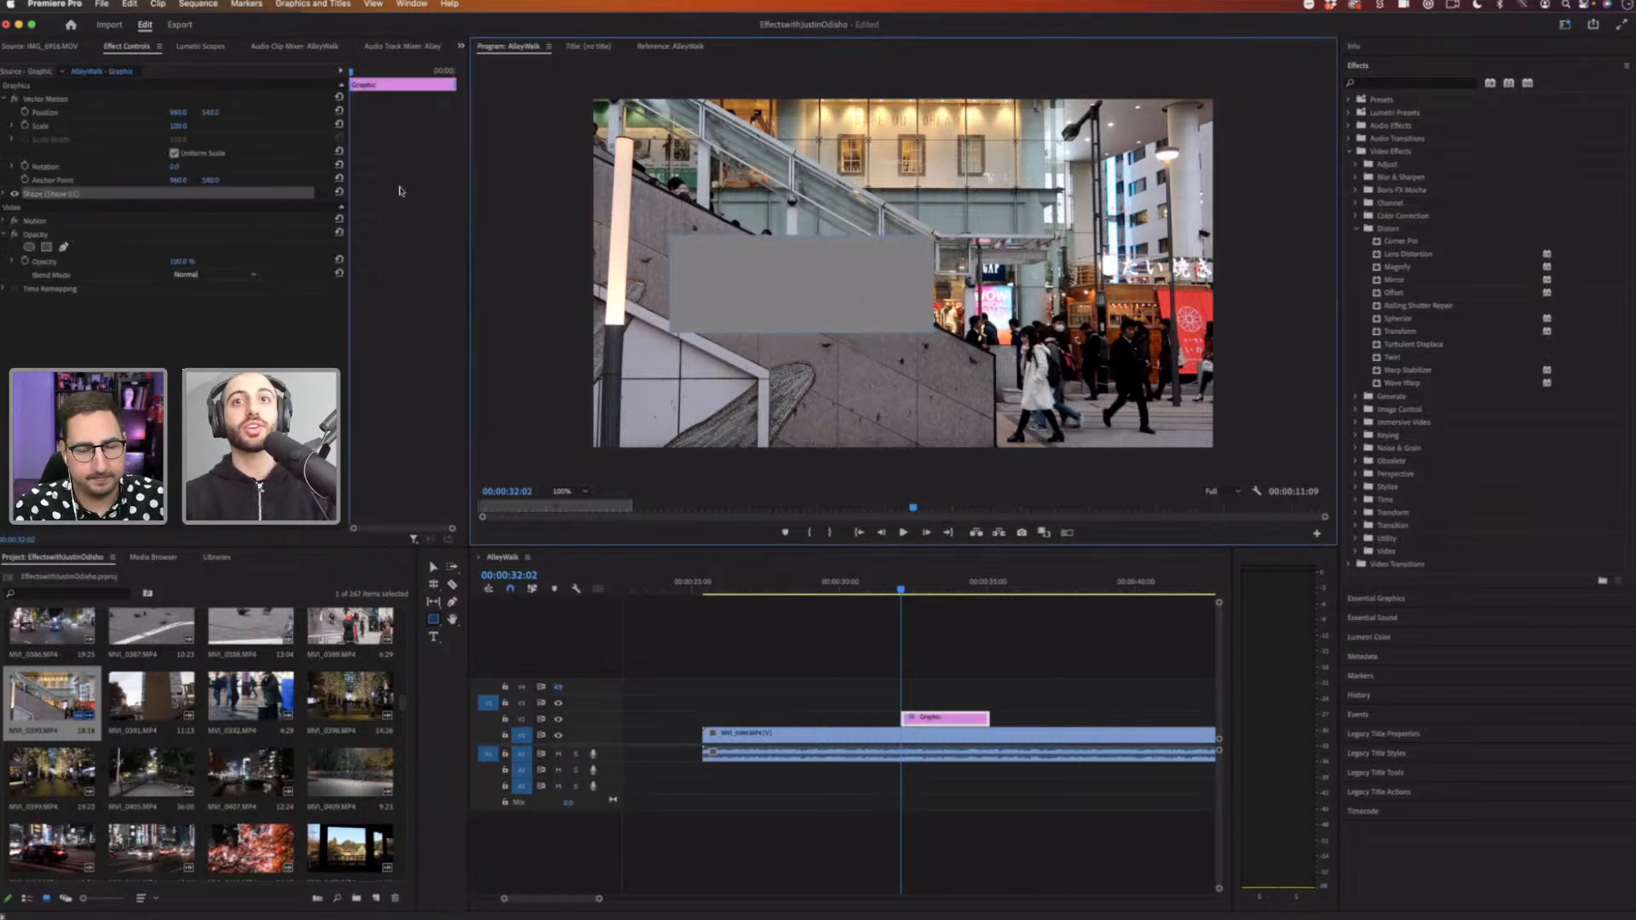
Step: Change the rectangle's fill color to a deep blue in Essential Graphics
click(1376, 598)
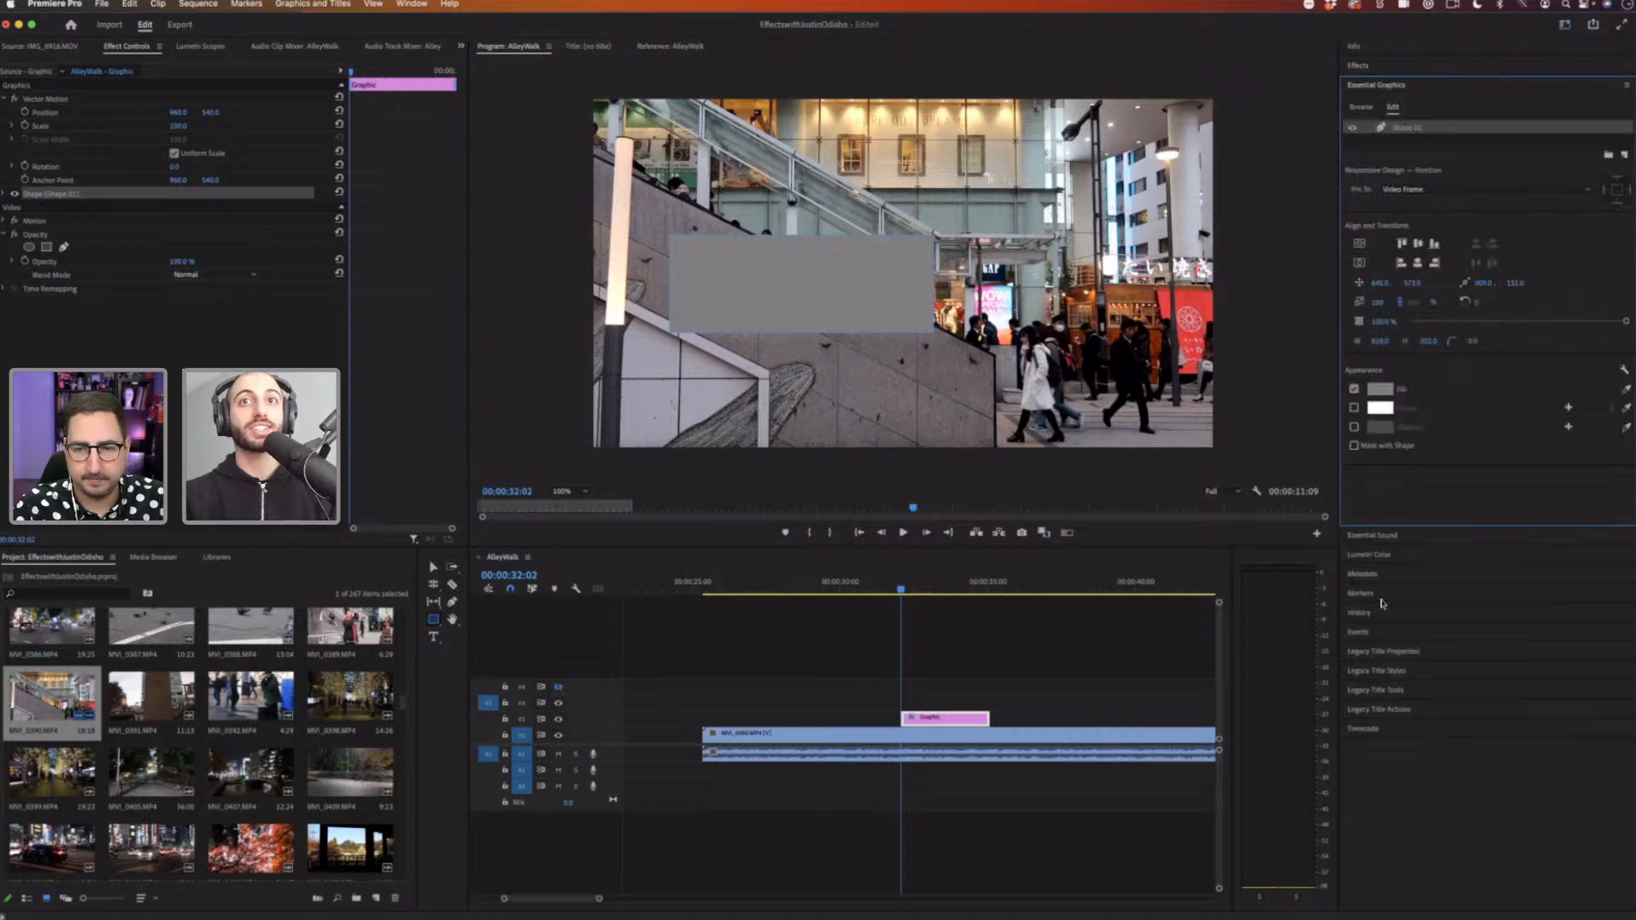
click(1380, 389)
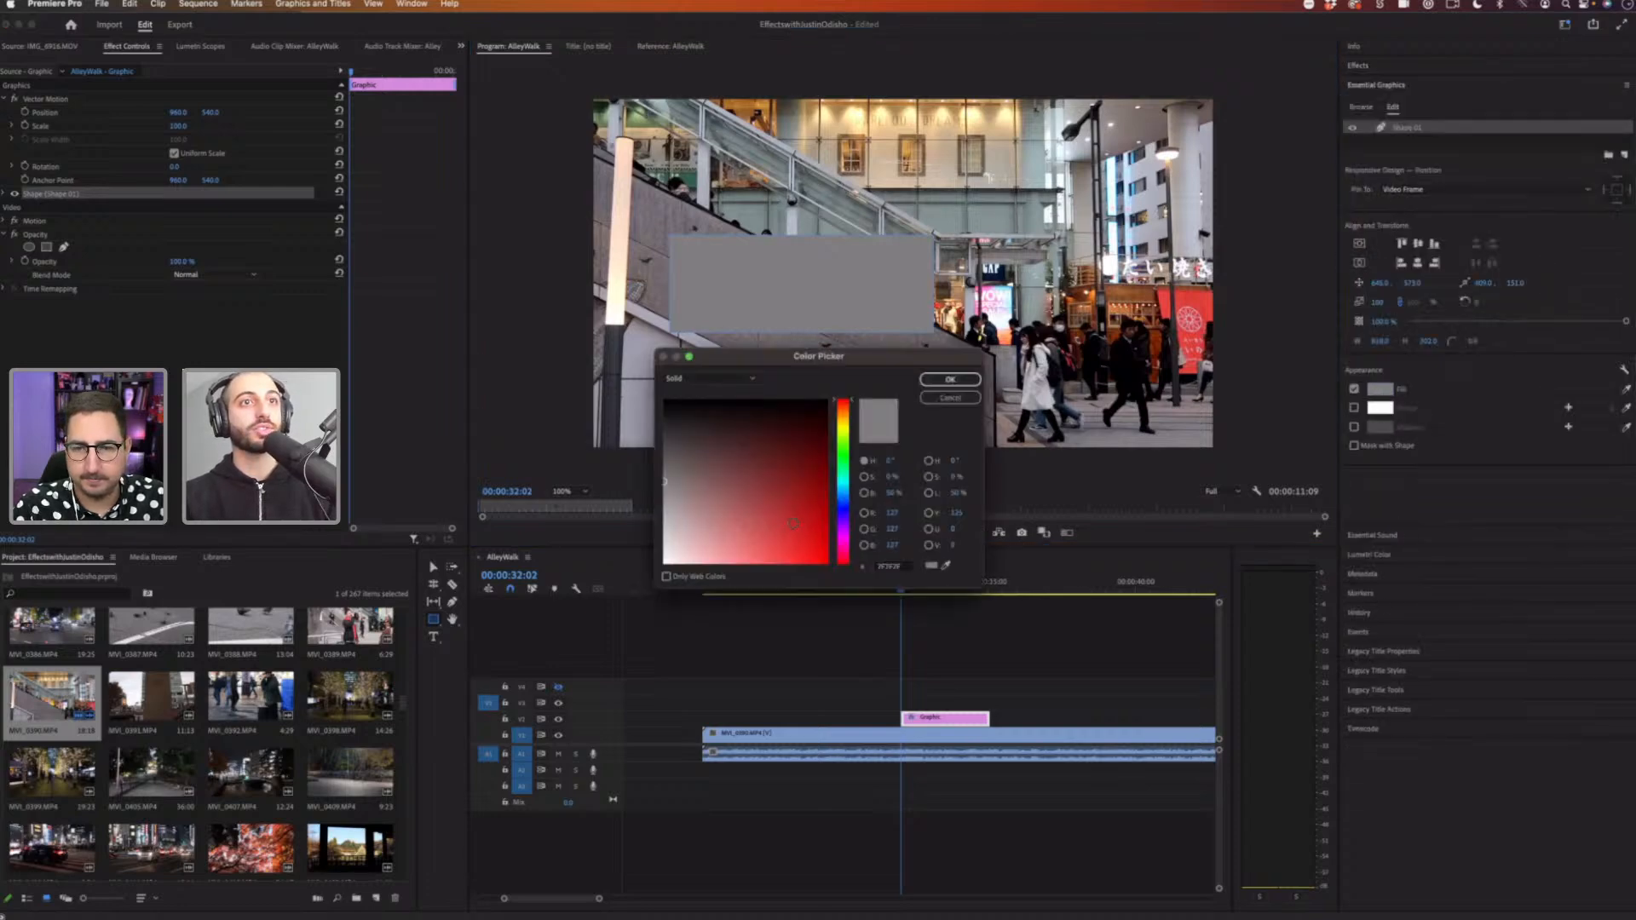
drag(835, 540, 844, 568)
drag(849, 498, 846, 513)
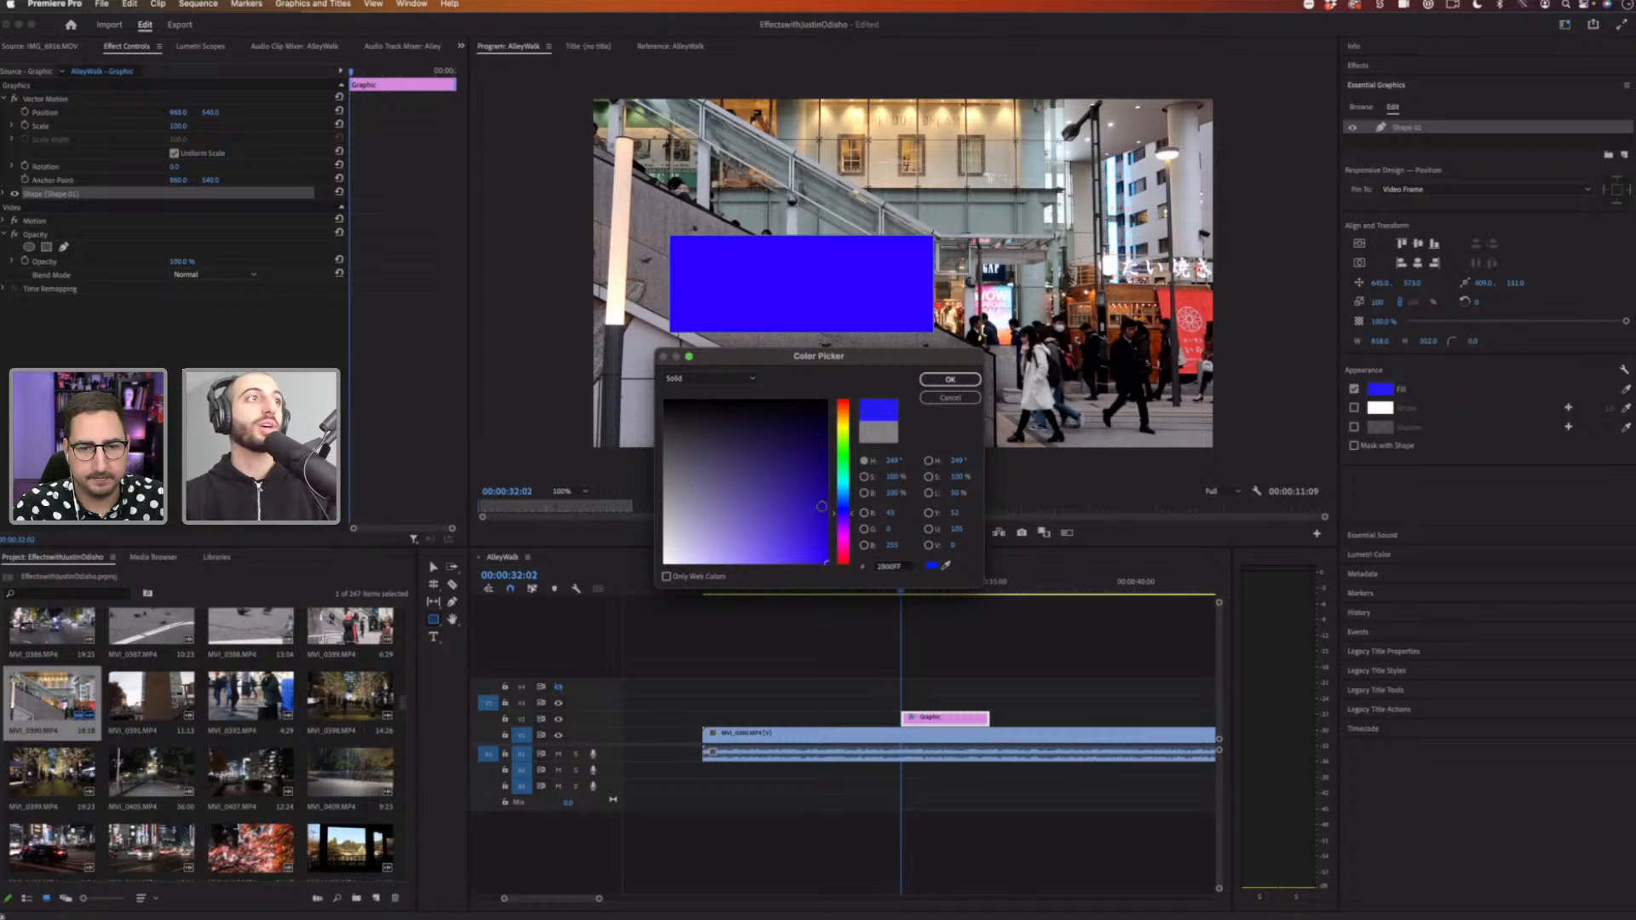
click(823, 505)
click(950, 379)
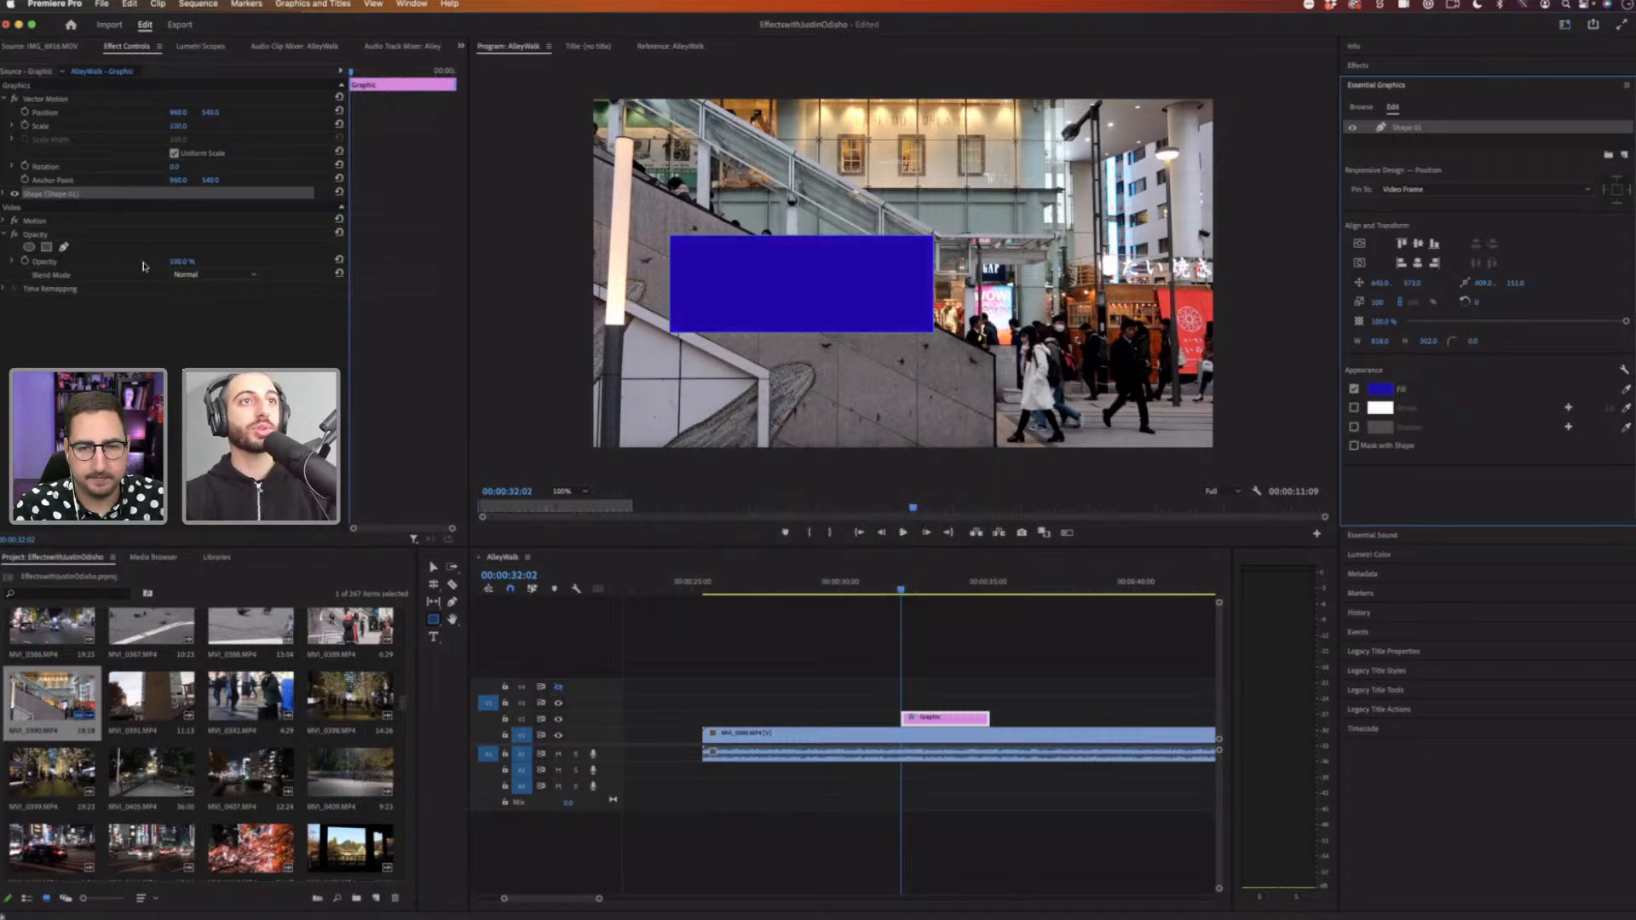
Step: Add the text HELLO inside the blue rectangle
click(435, 638)
click(691, 290)
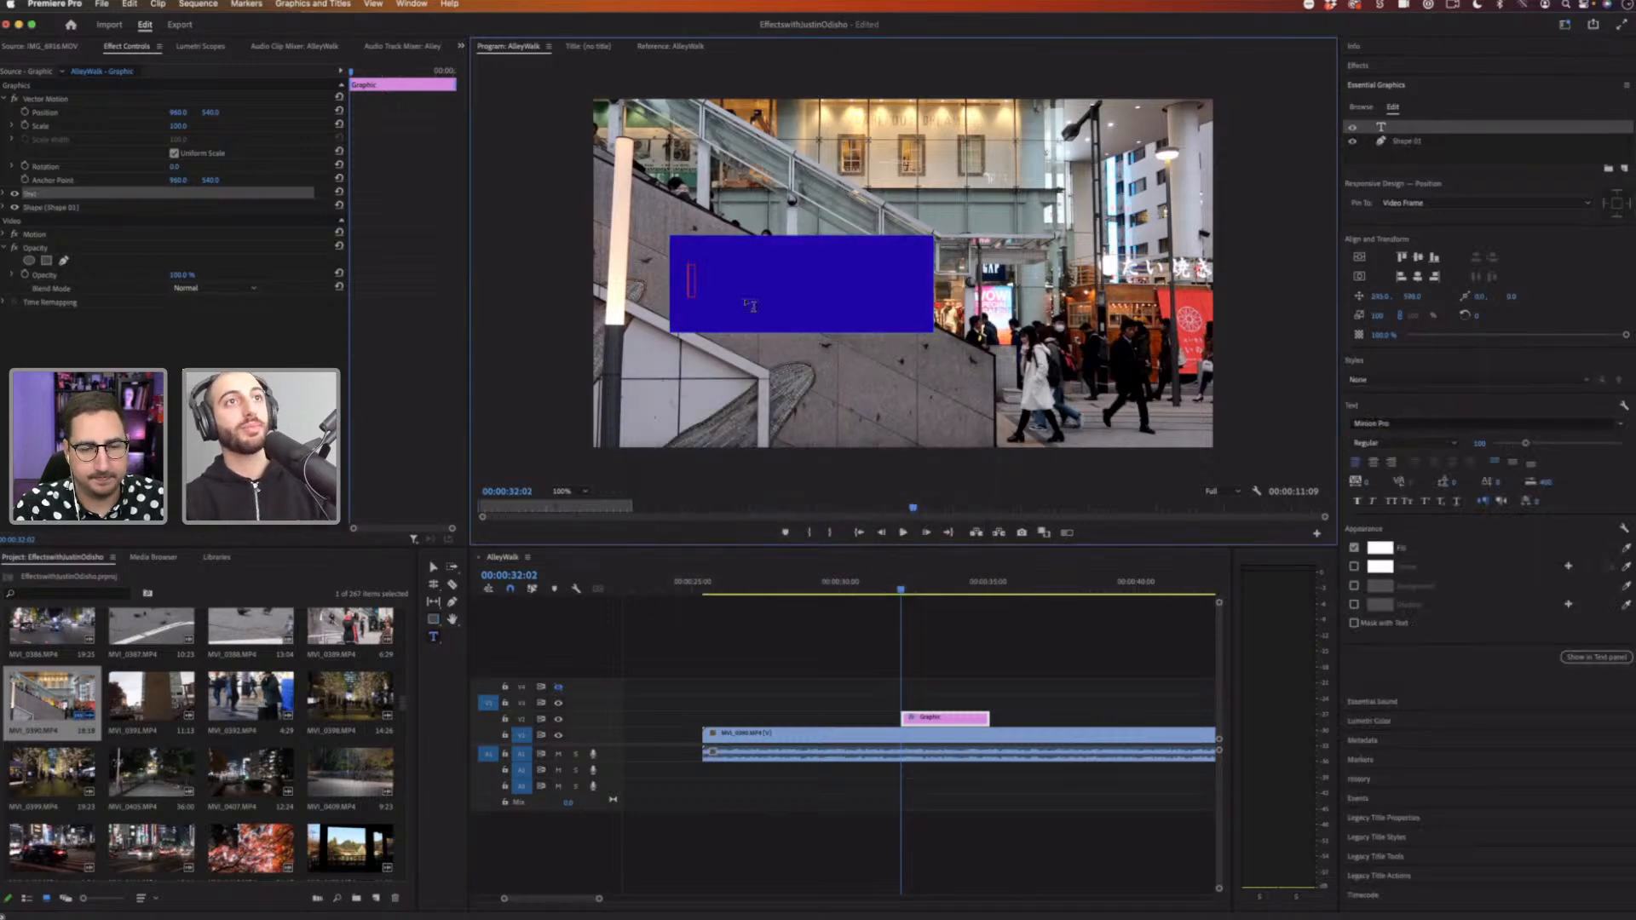
text(HELLO)
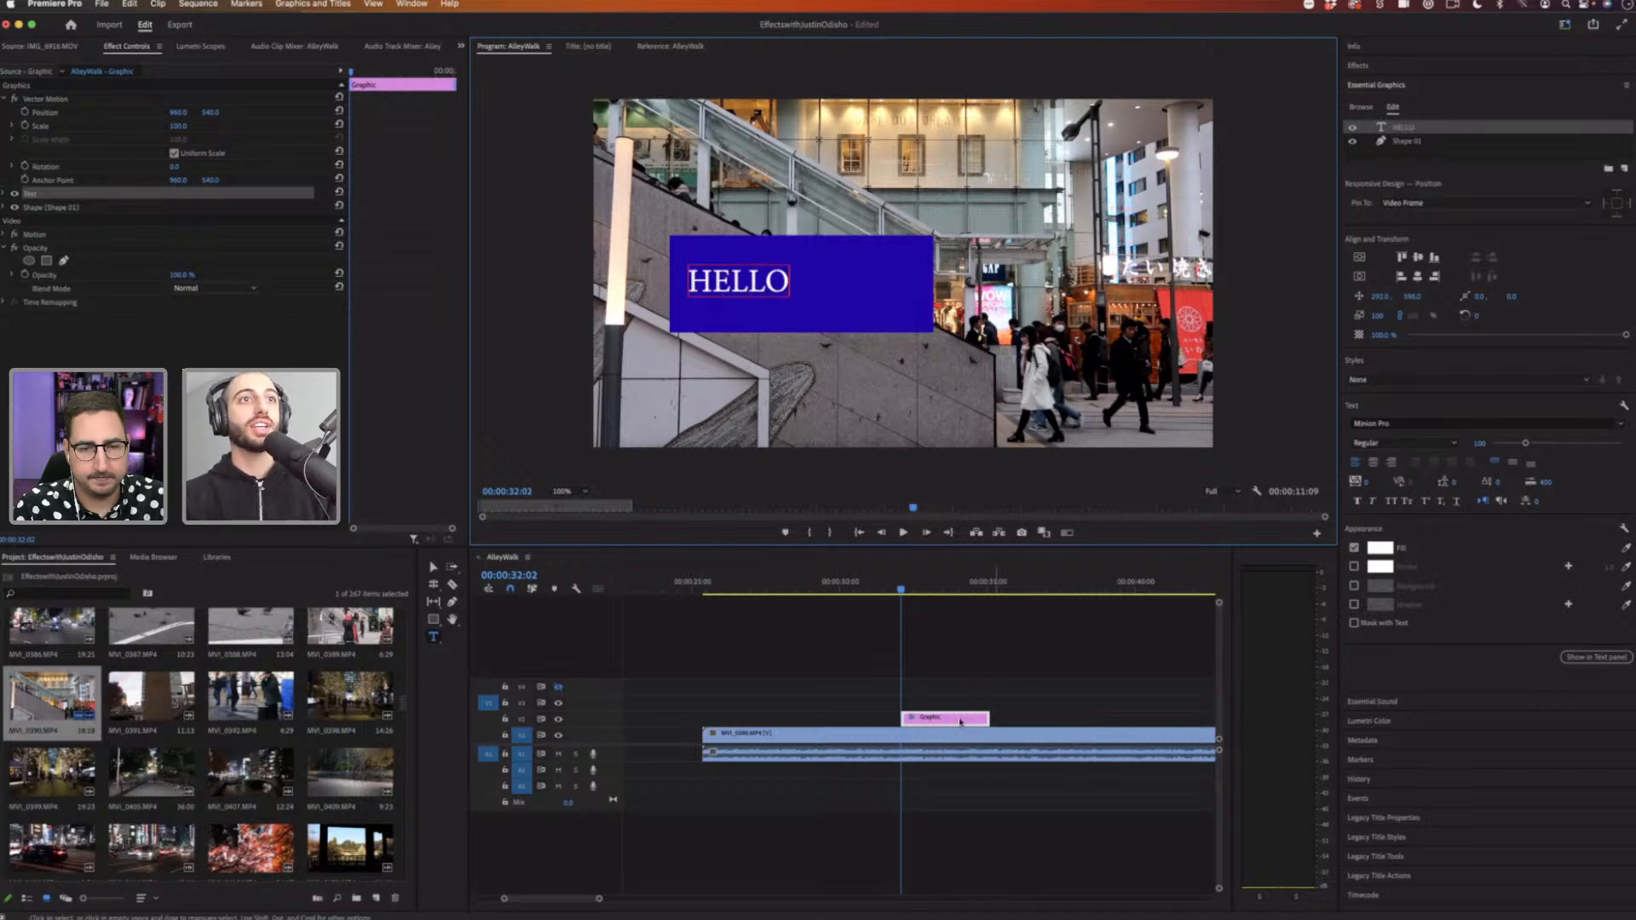
Step: Move the HELLO graphic clip to the start of the street clip and place the playhead over it
click(957, 648)
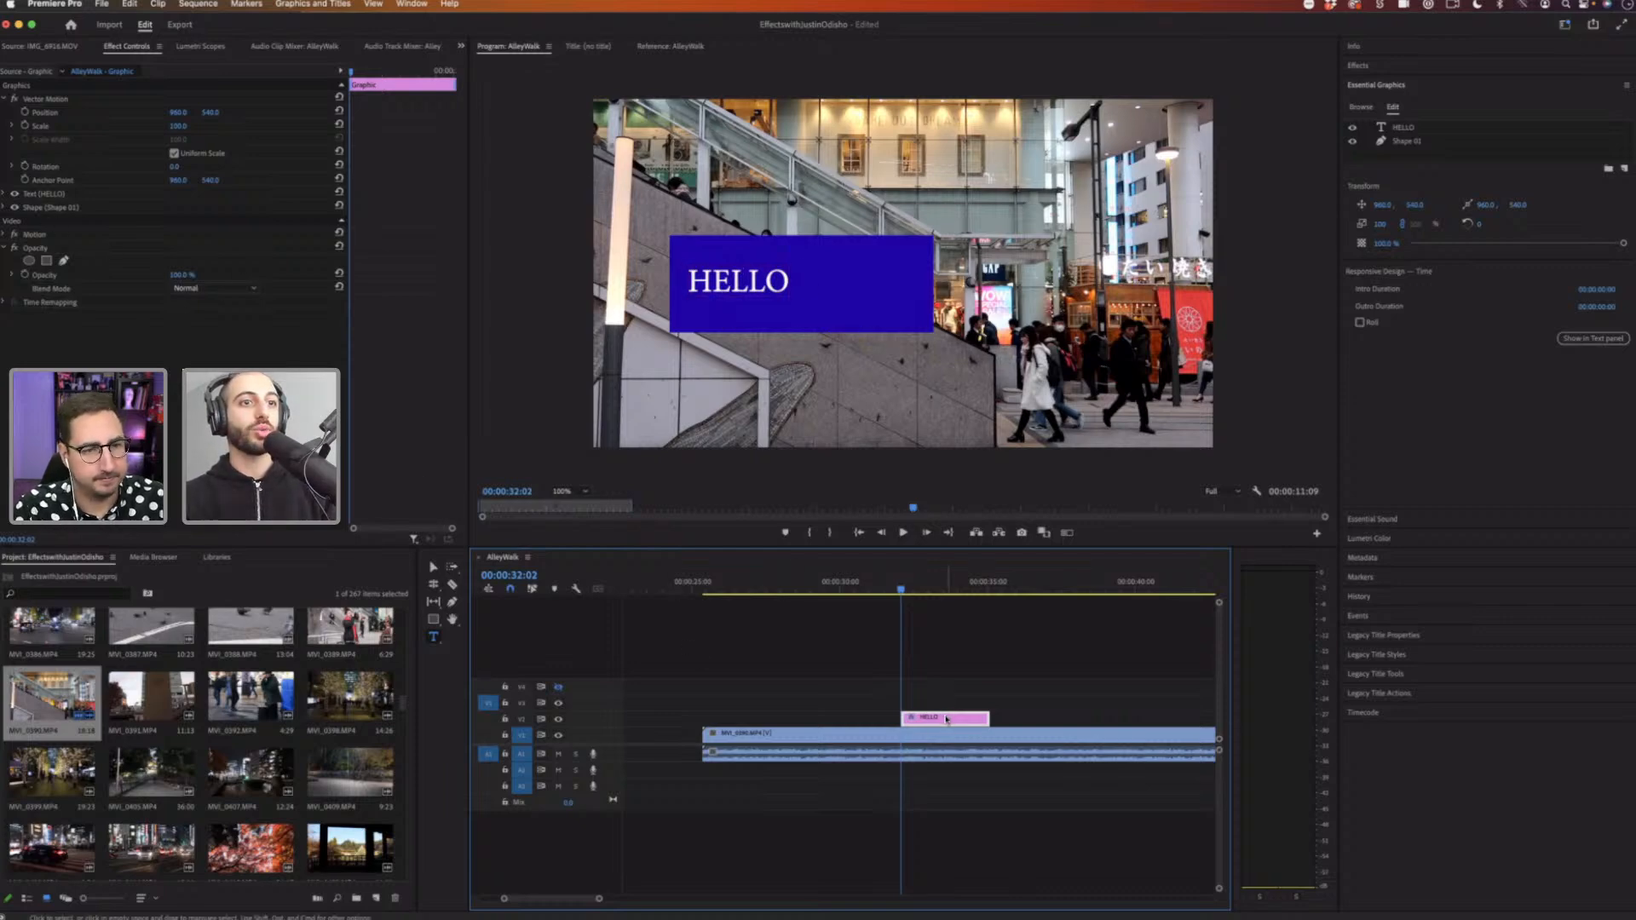
drag(947, 716, 748, 719)
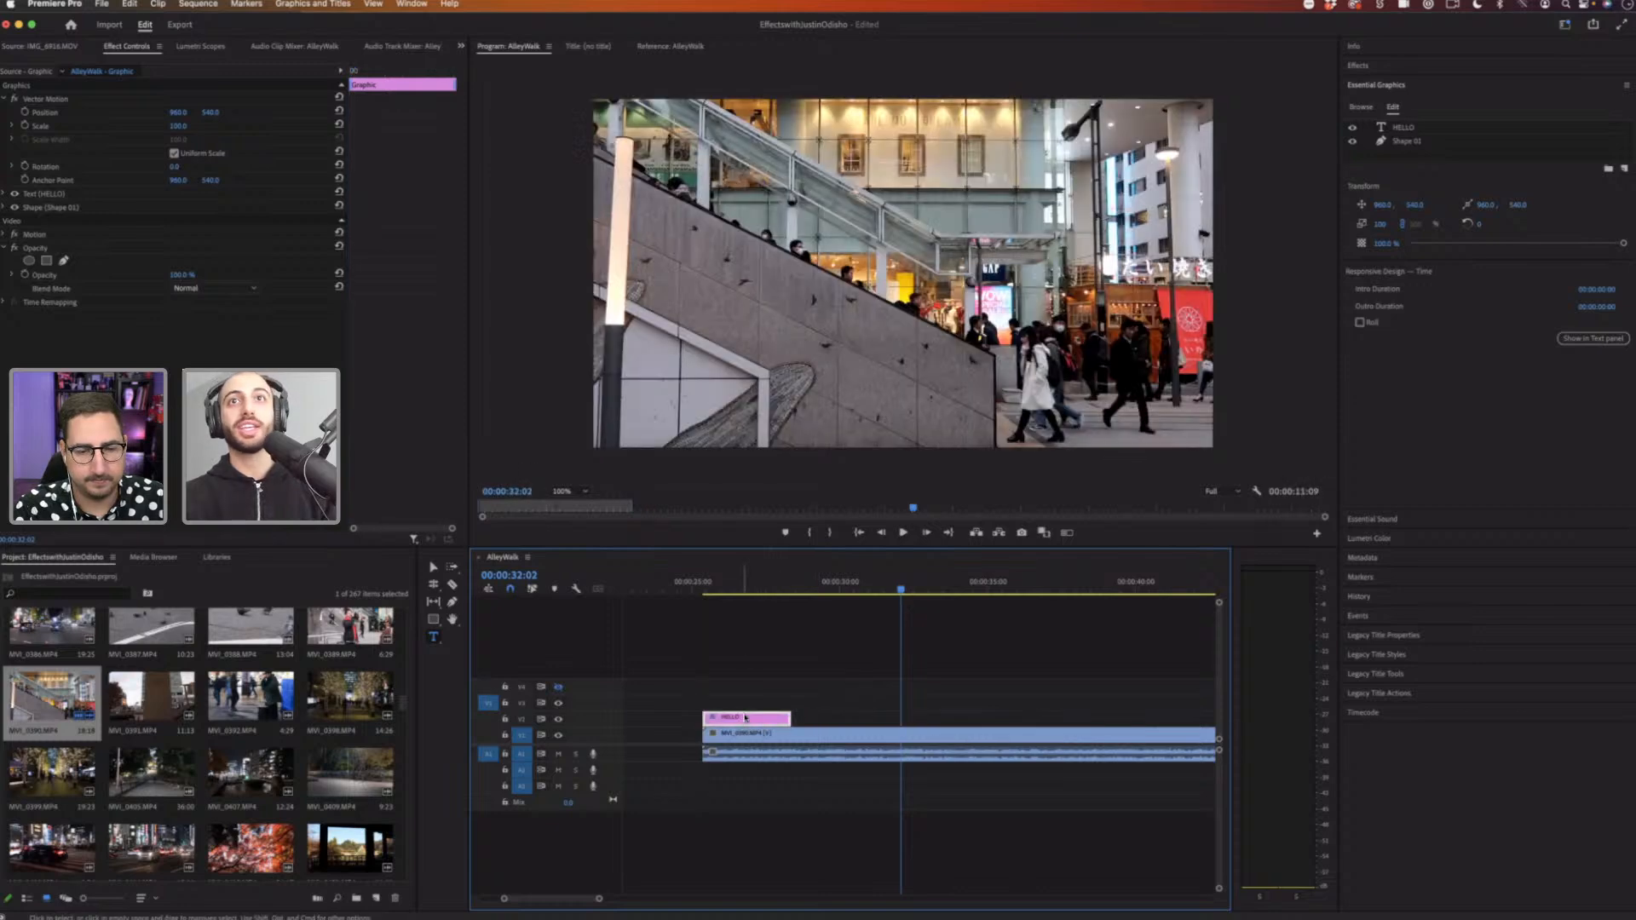
click(740, 584)
Step: Search for the Corner Pin effect and apply it to the HELLO graphic clip
click(1387, 65)
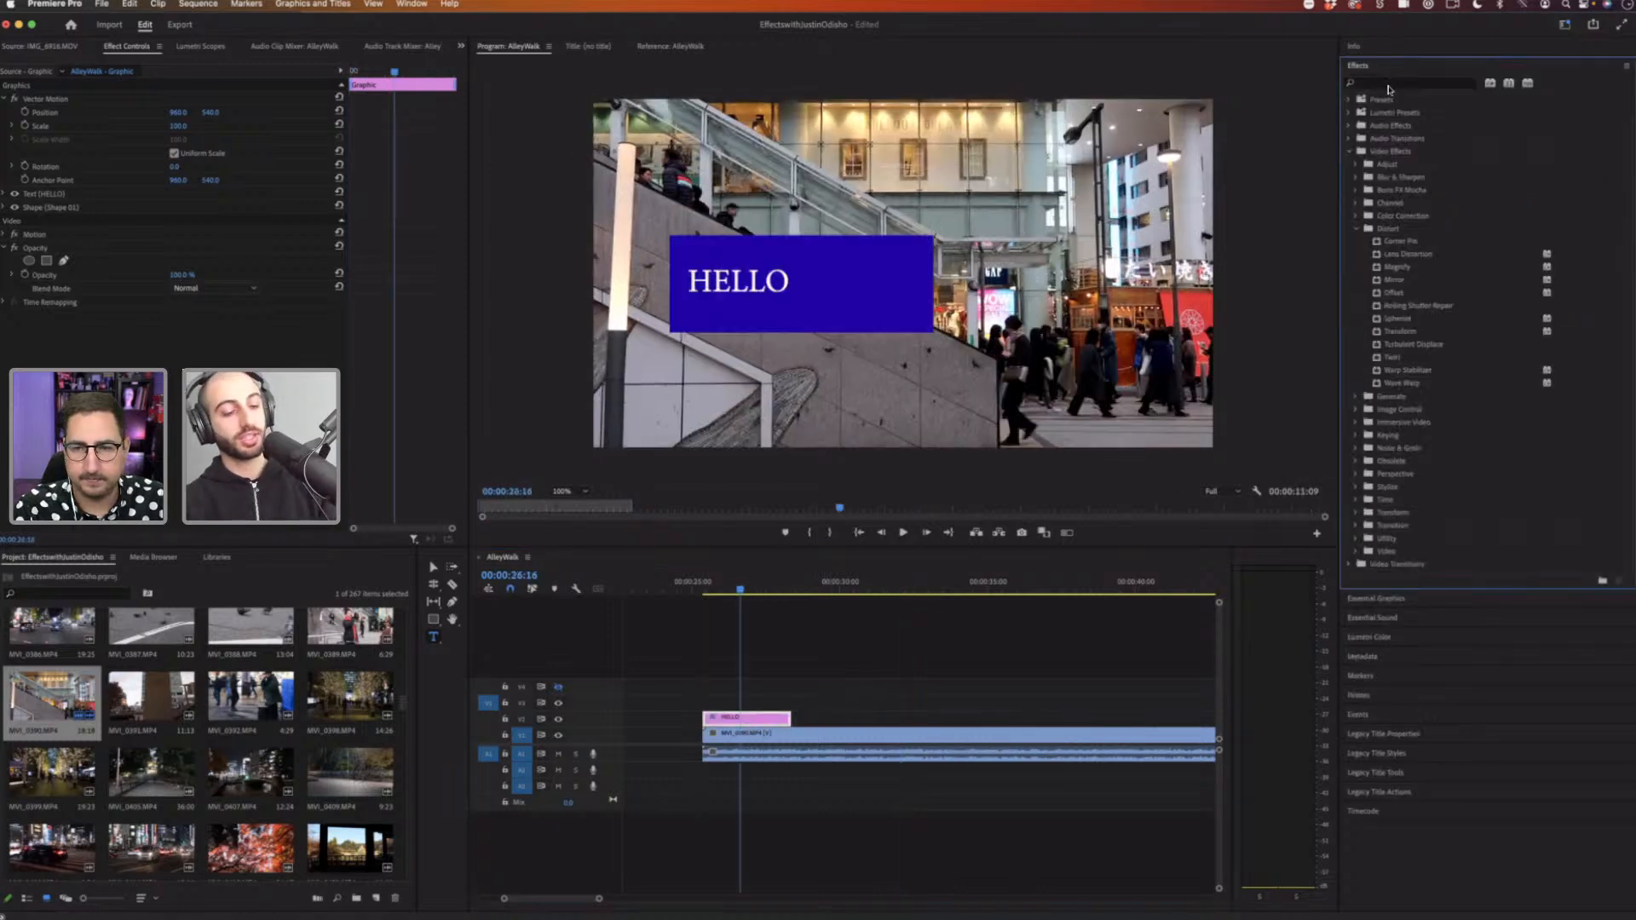
click(1391, 82)
text(corner)
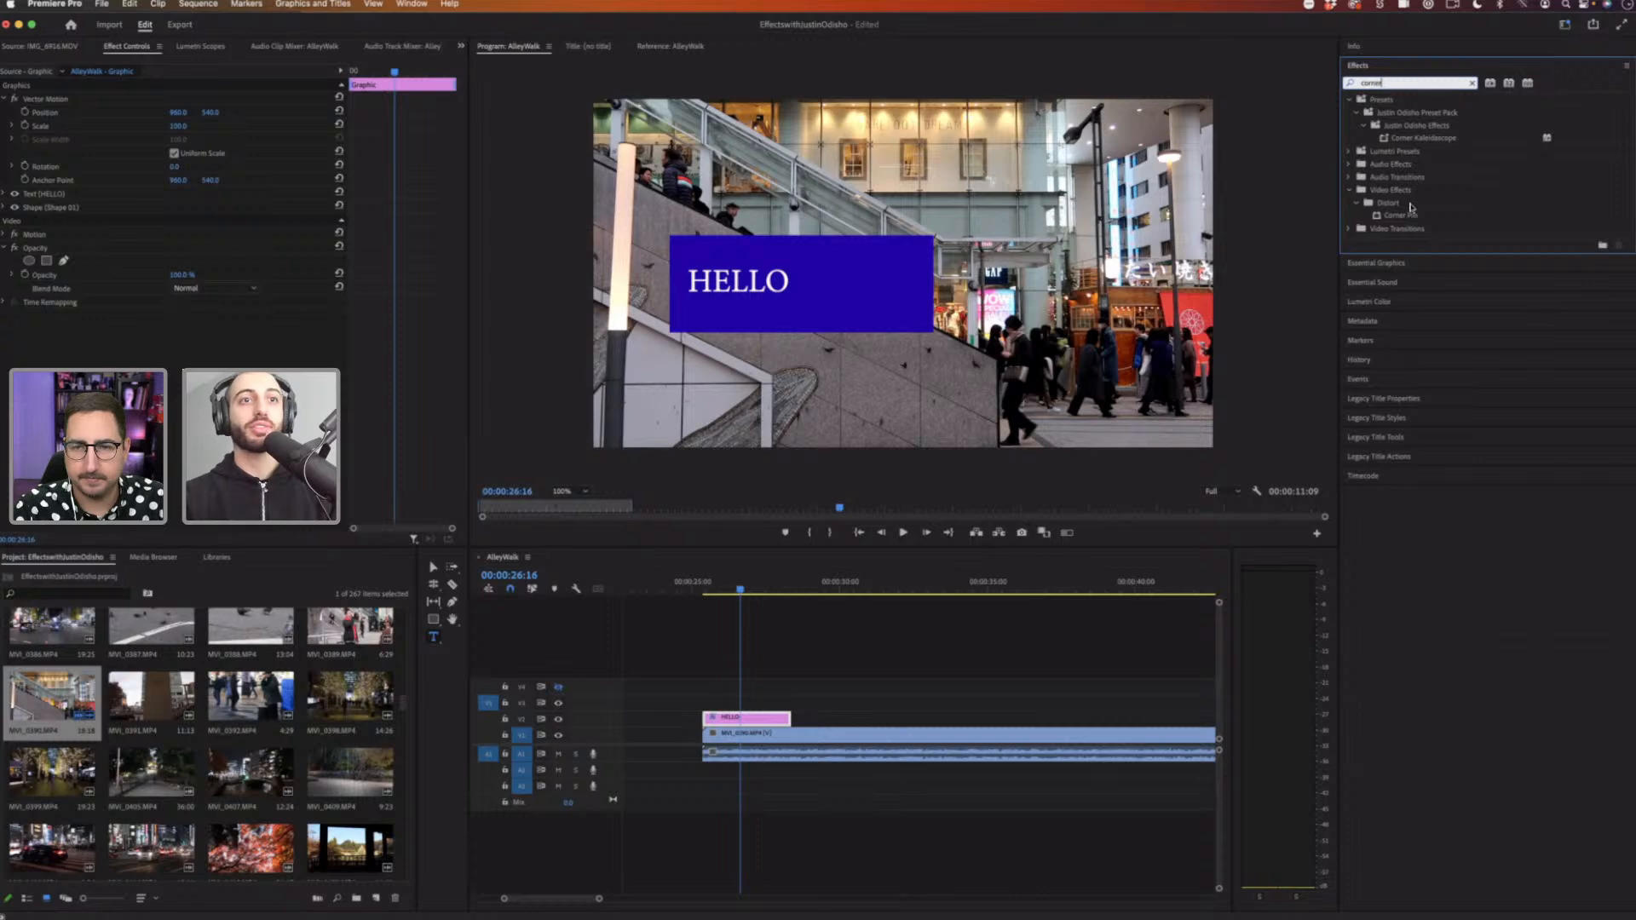
drag(757, 697, 758, 718)
click(5, 315)
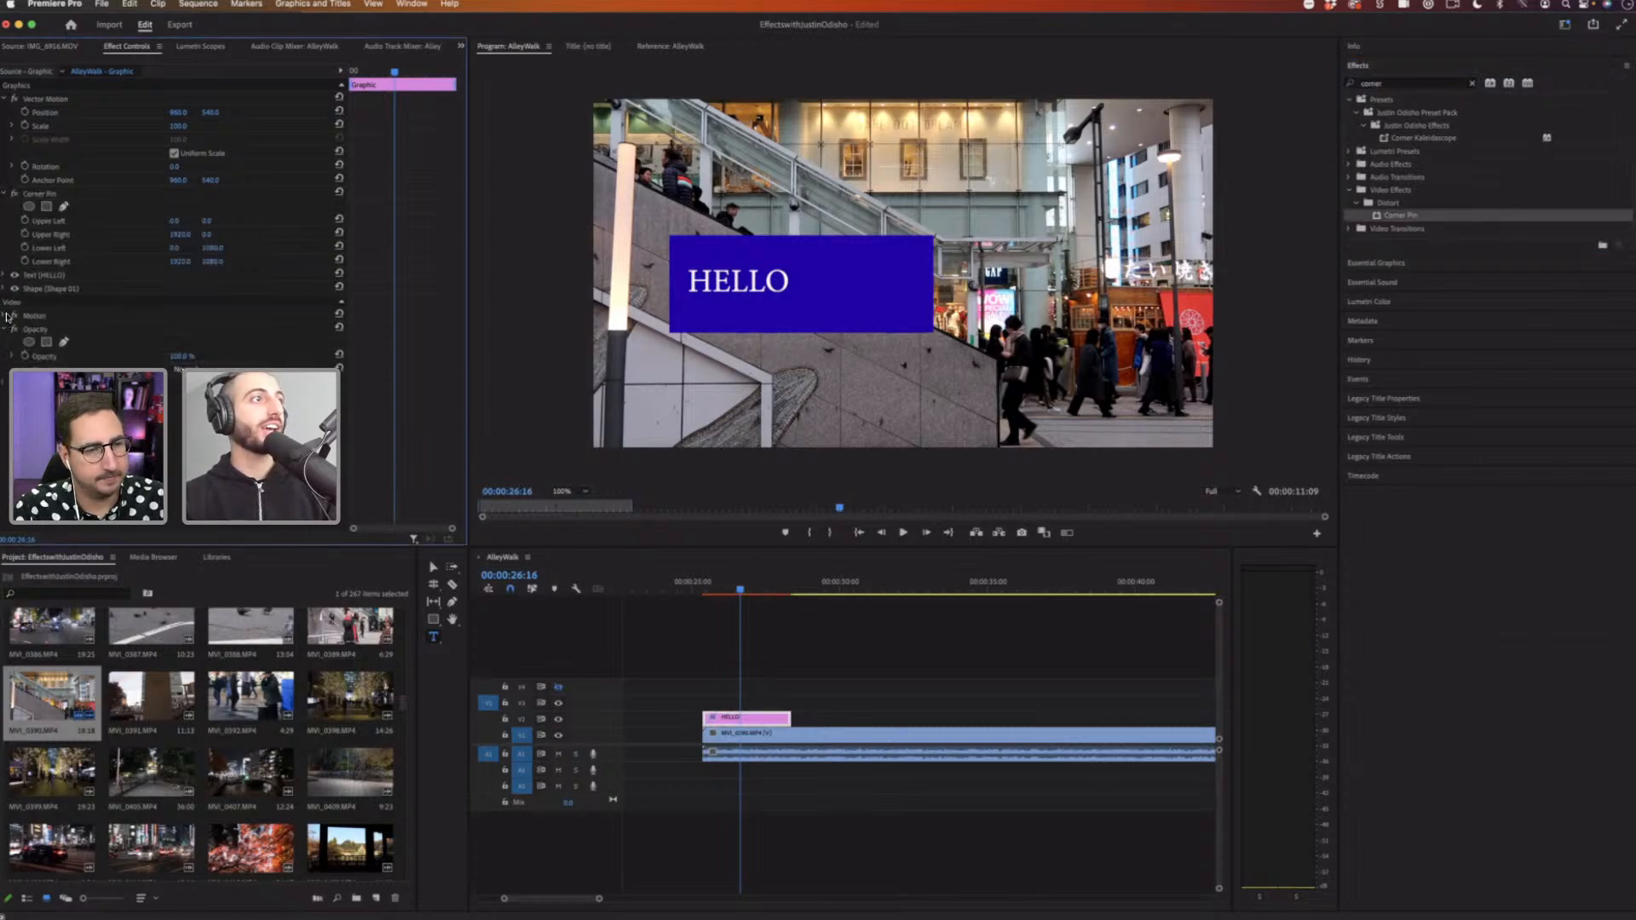
click(4, 316)
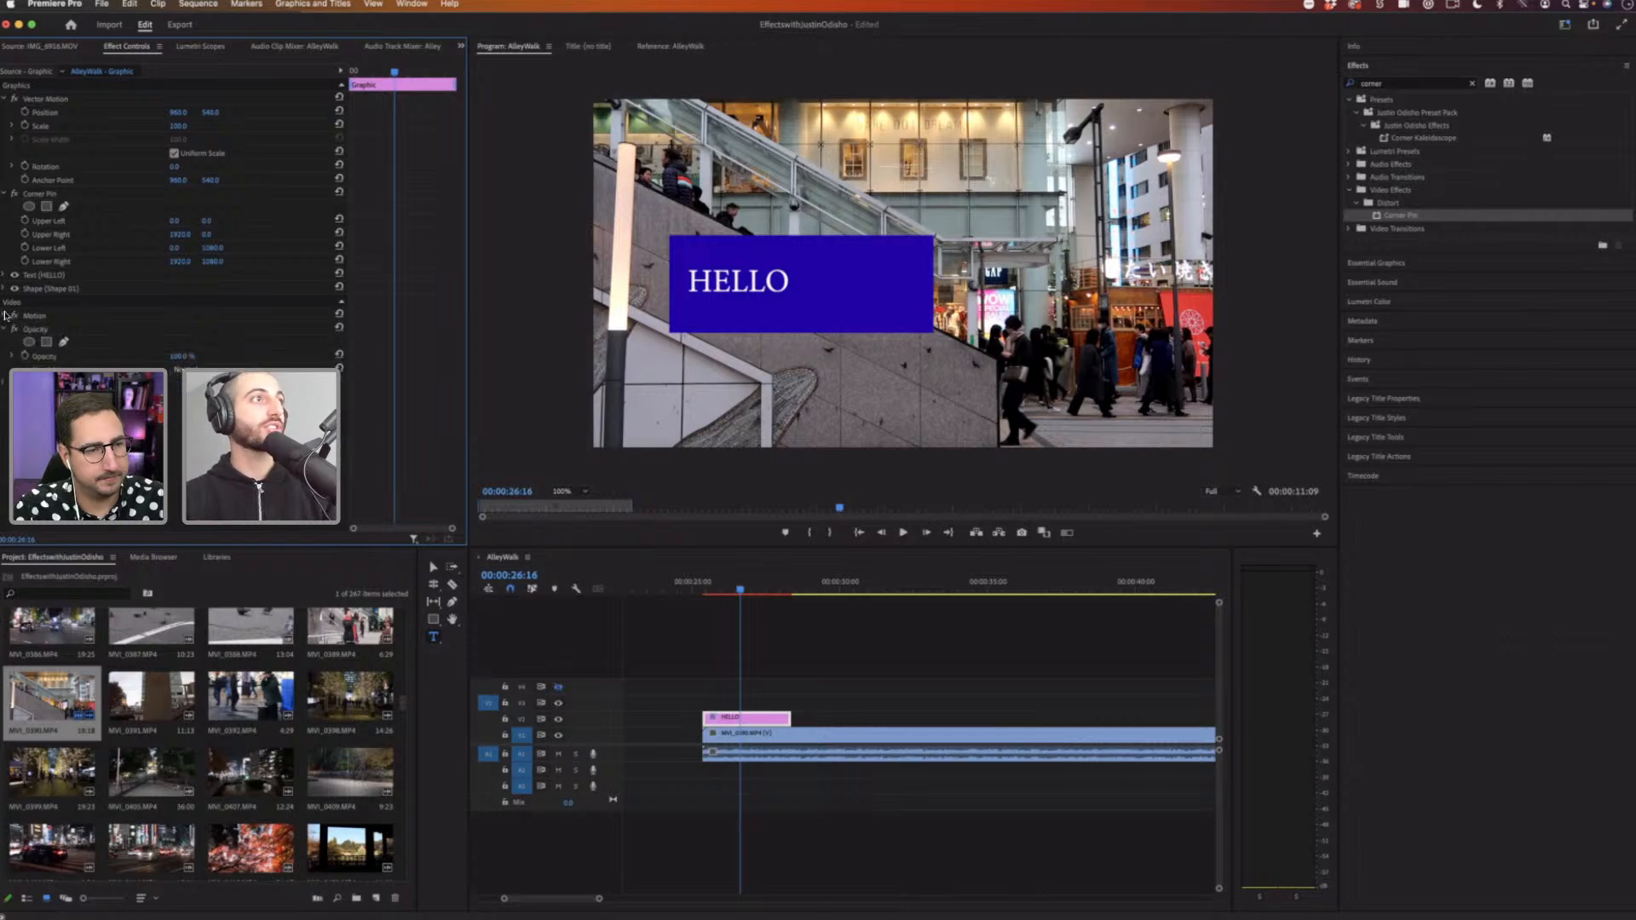
Step: Scrub the Corner Pin Upper Left X value to about 404.6 to skew the graphic
click(58, 223)
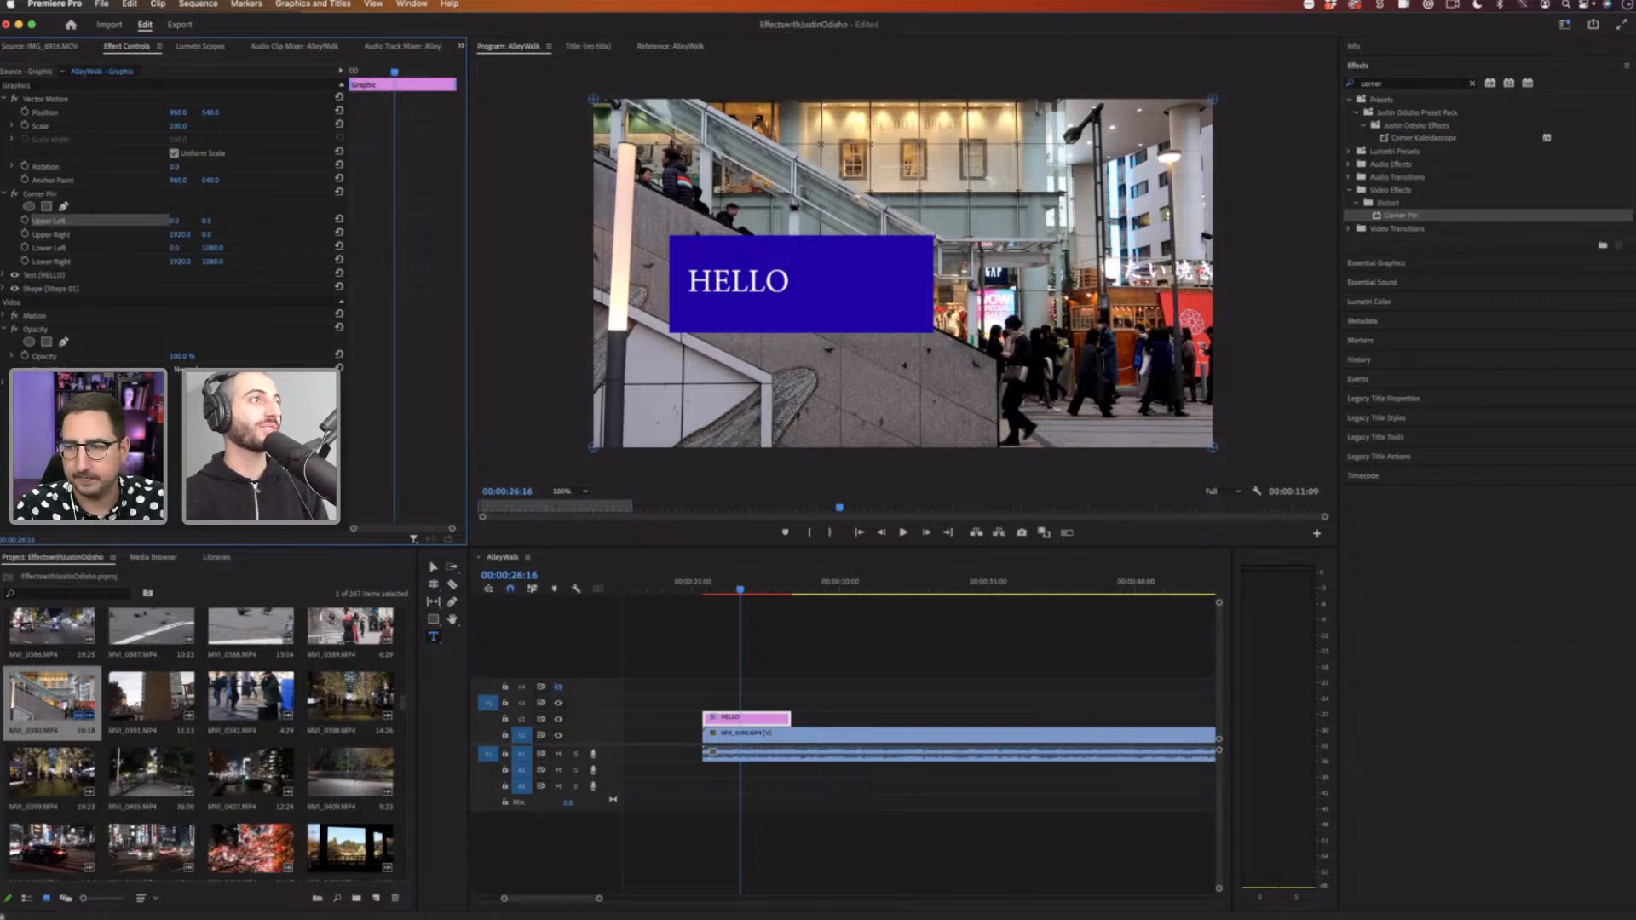
click(101, 224)
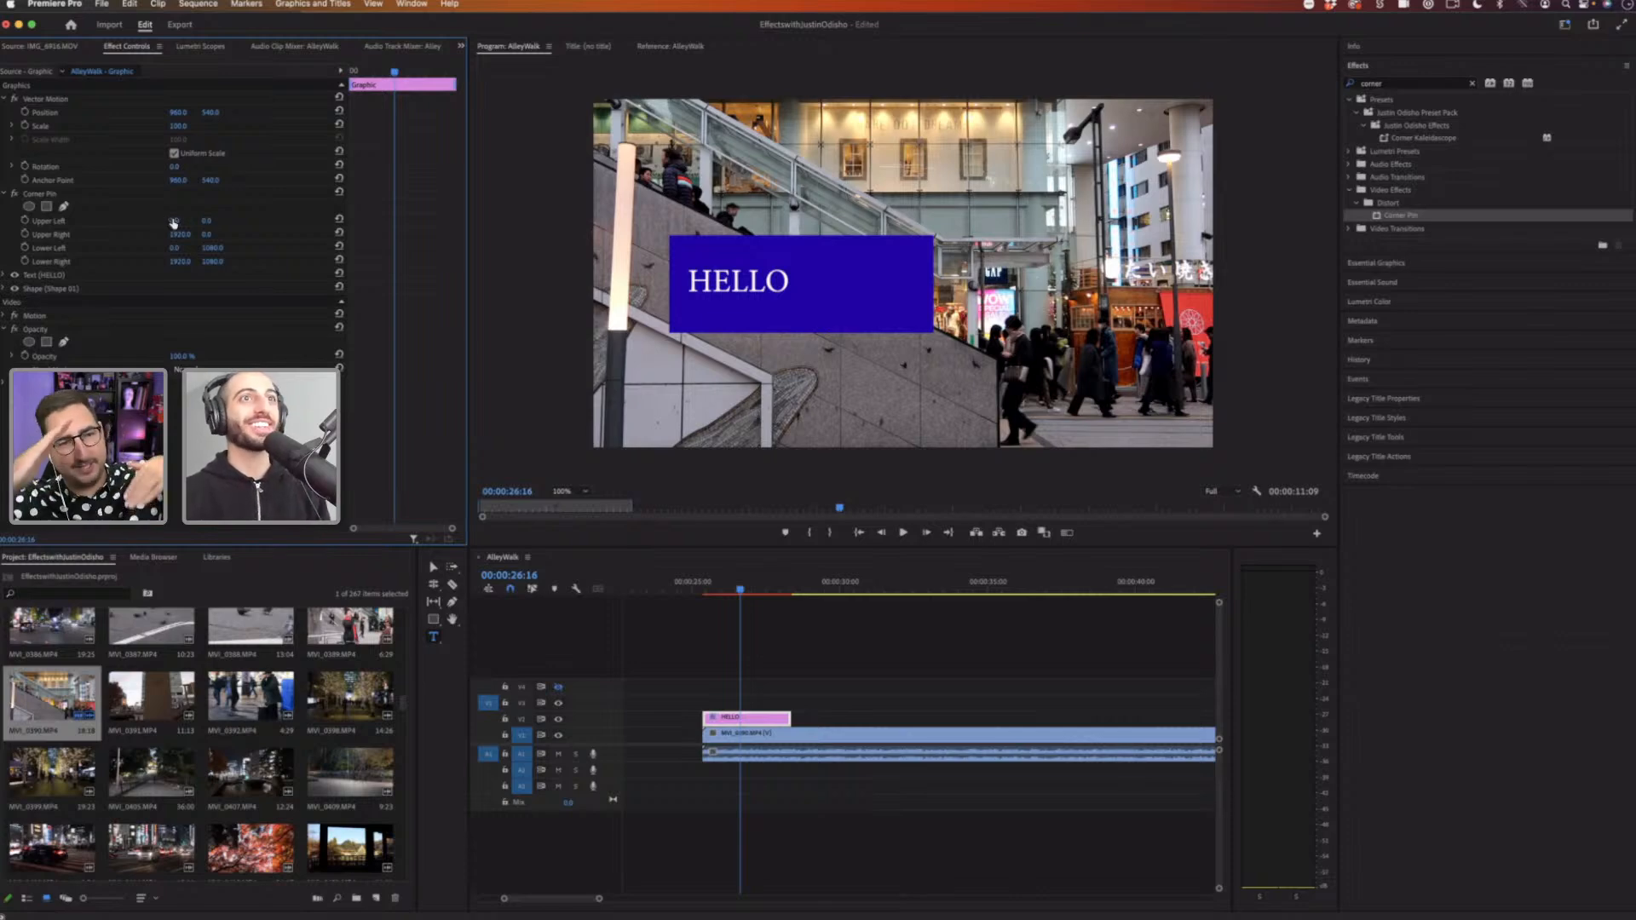
drag(175, 220, 51, 223)
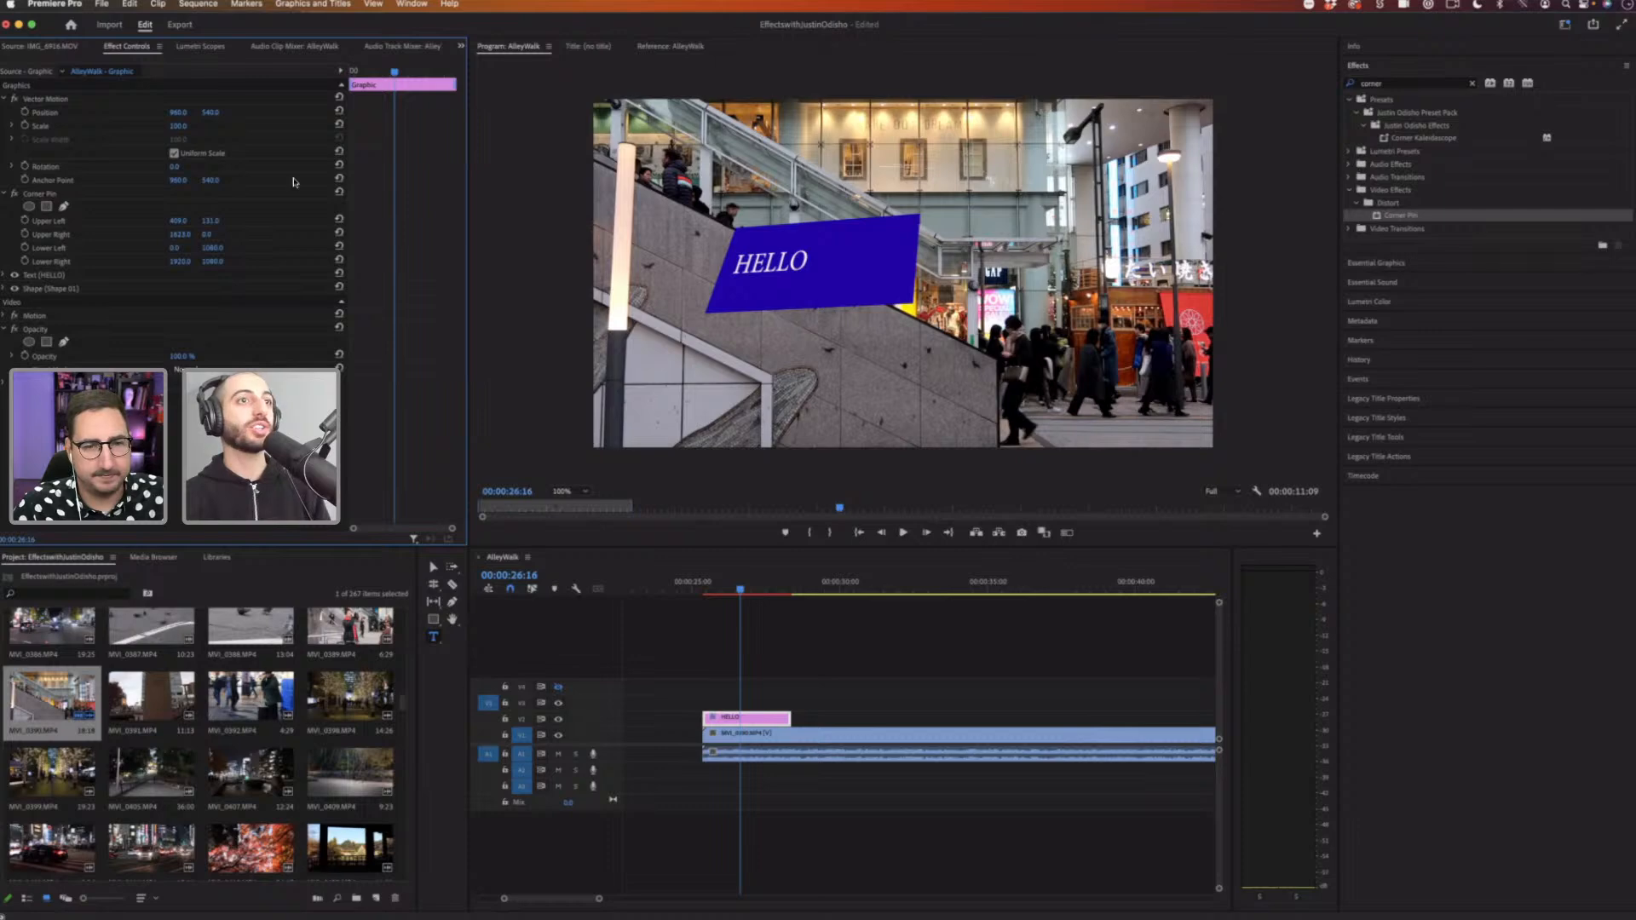
Step: Try dragging the graphic in the Program monitor, then undo the last three changes
click(77, 221)
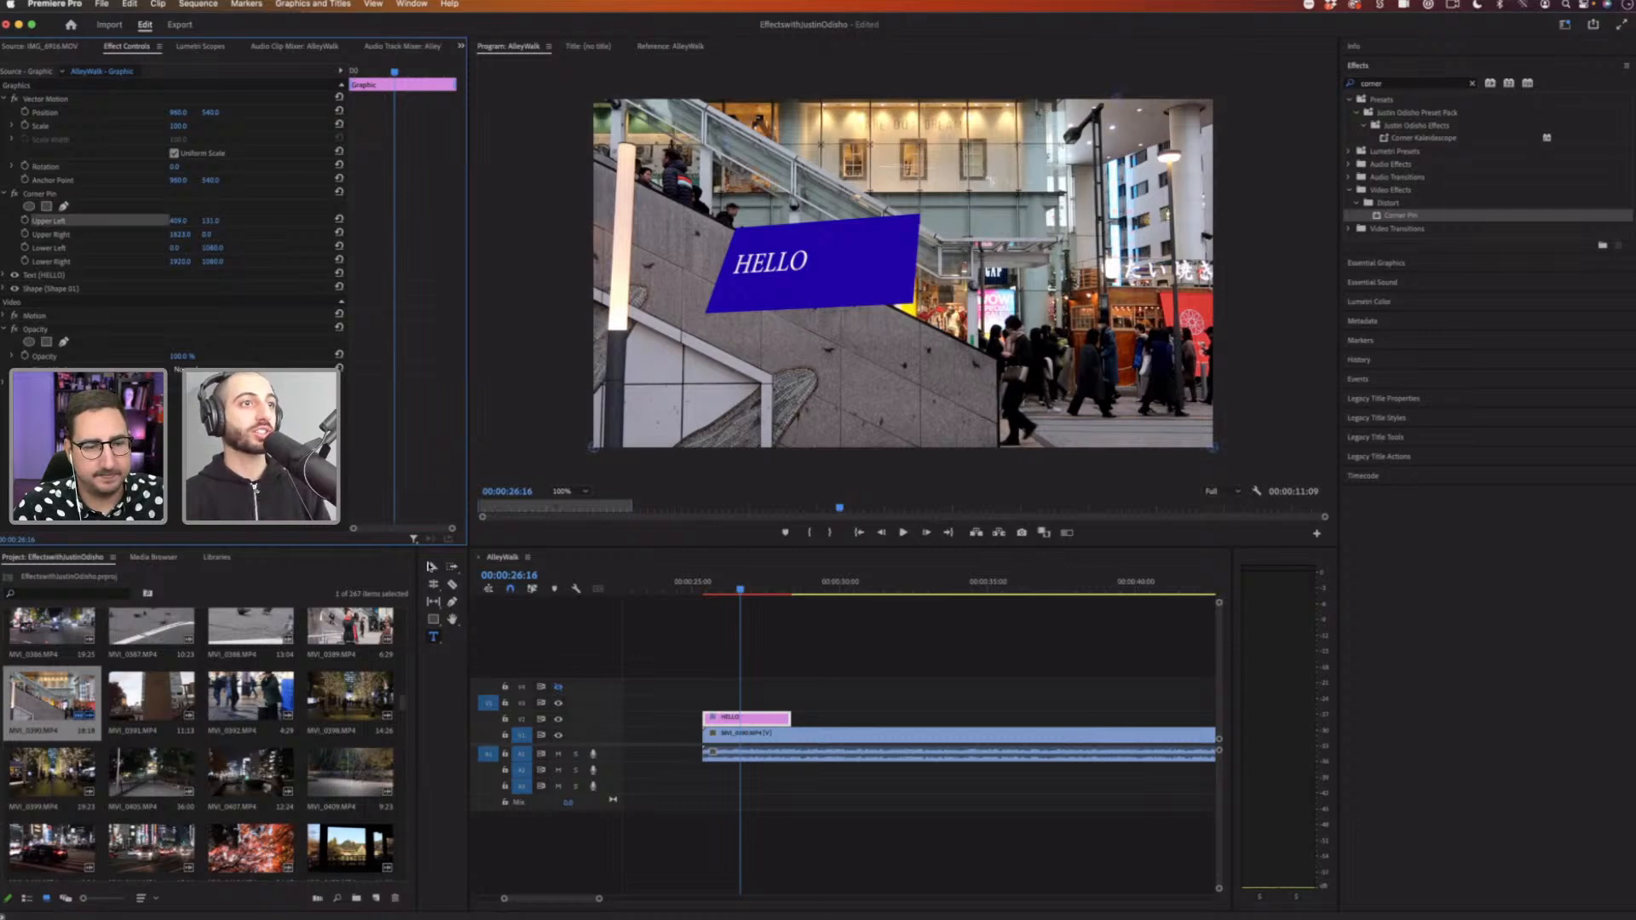
click(433, 567)
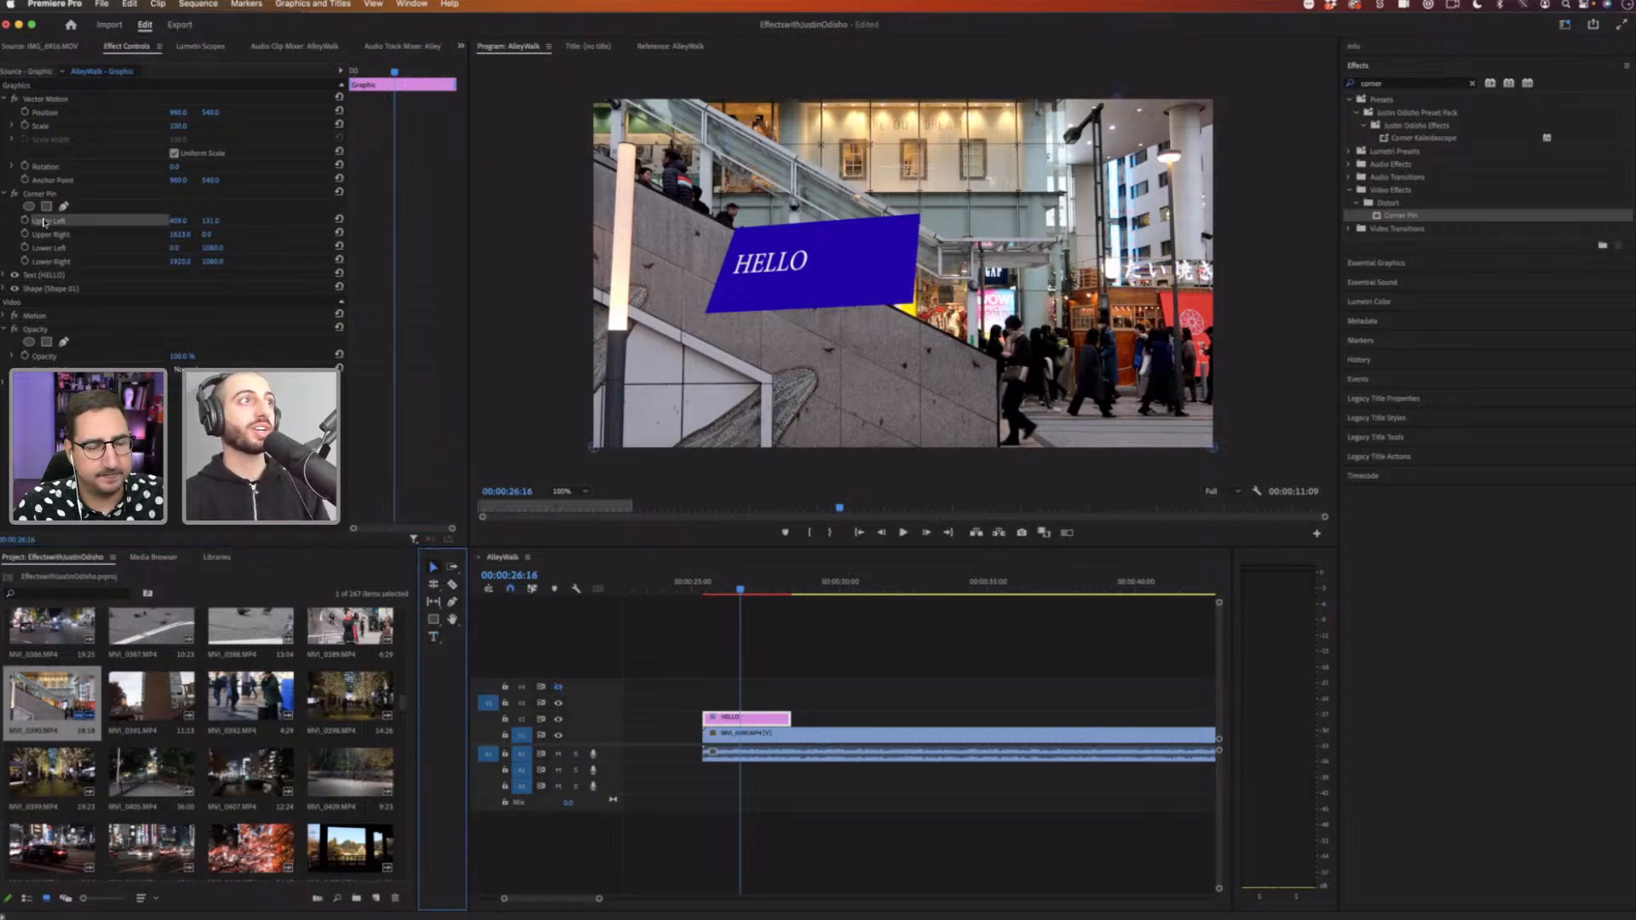
click(223, 226)
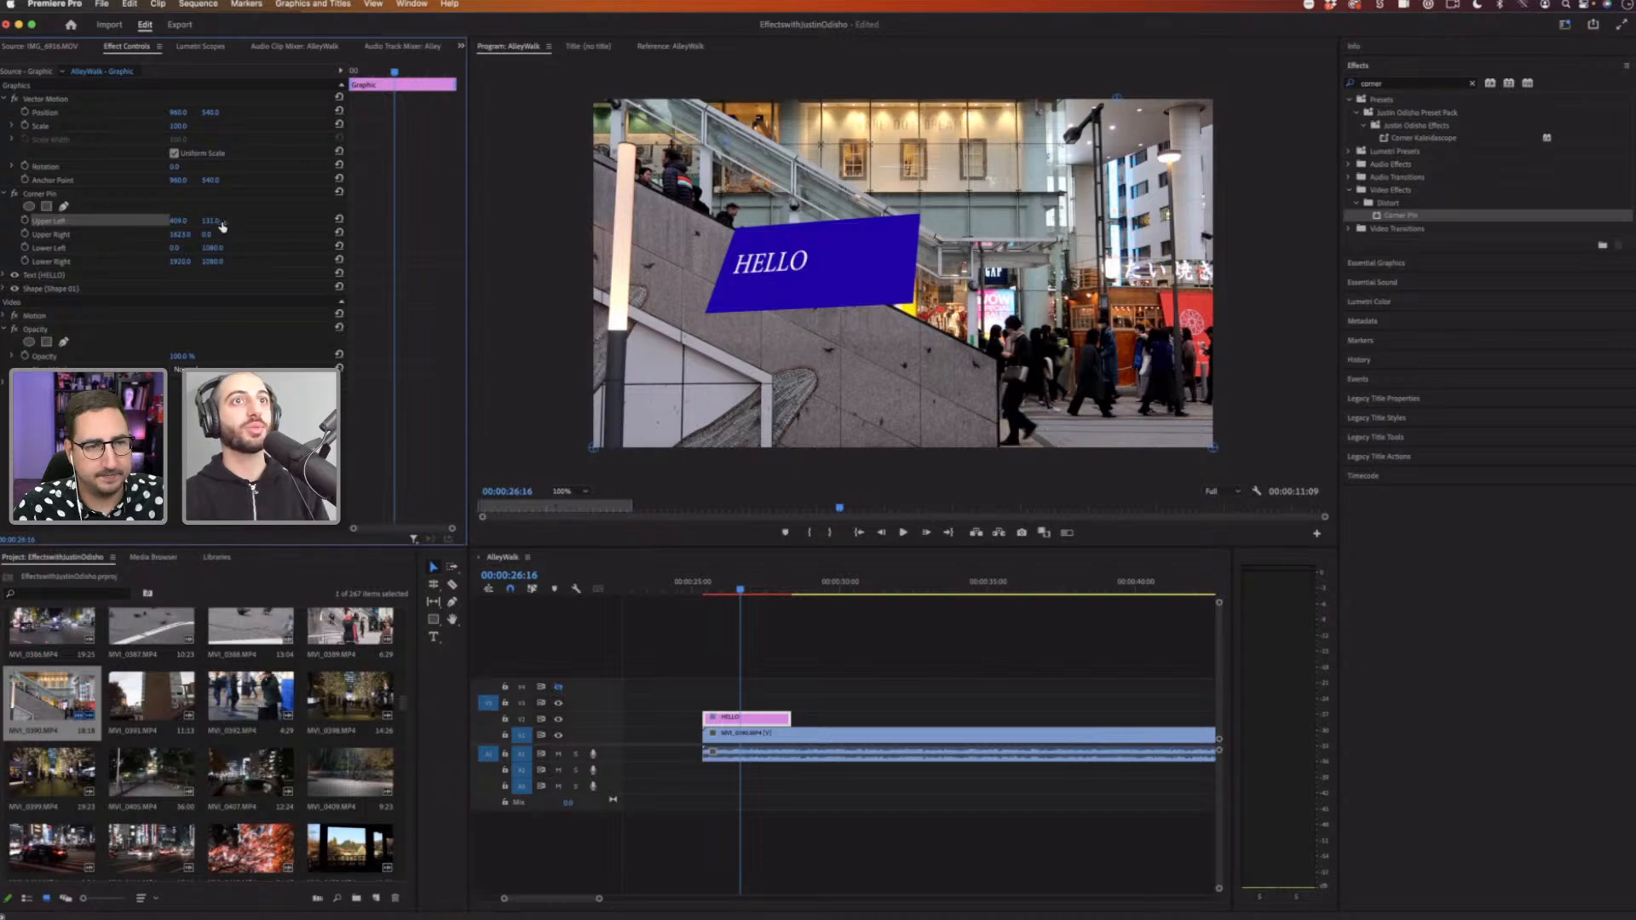
drag(810, 260, 813, 298)
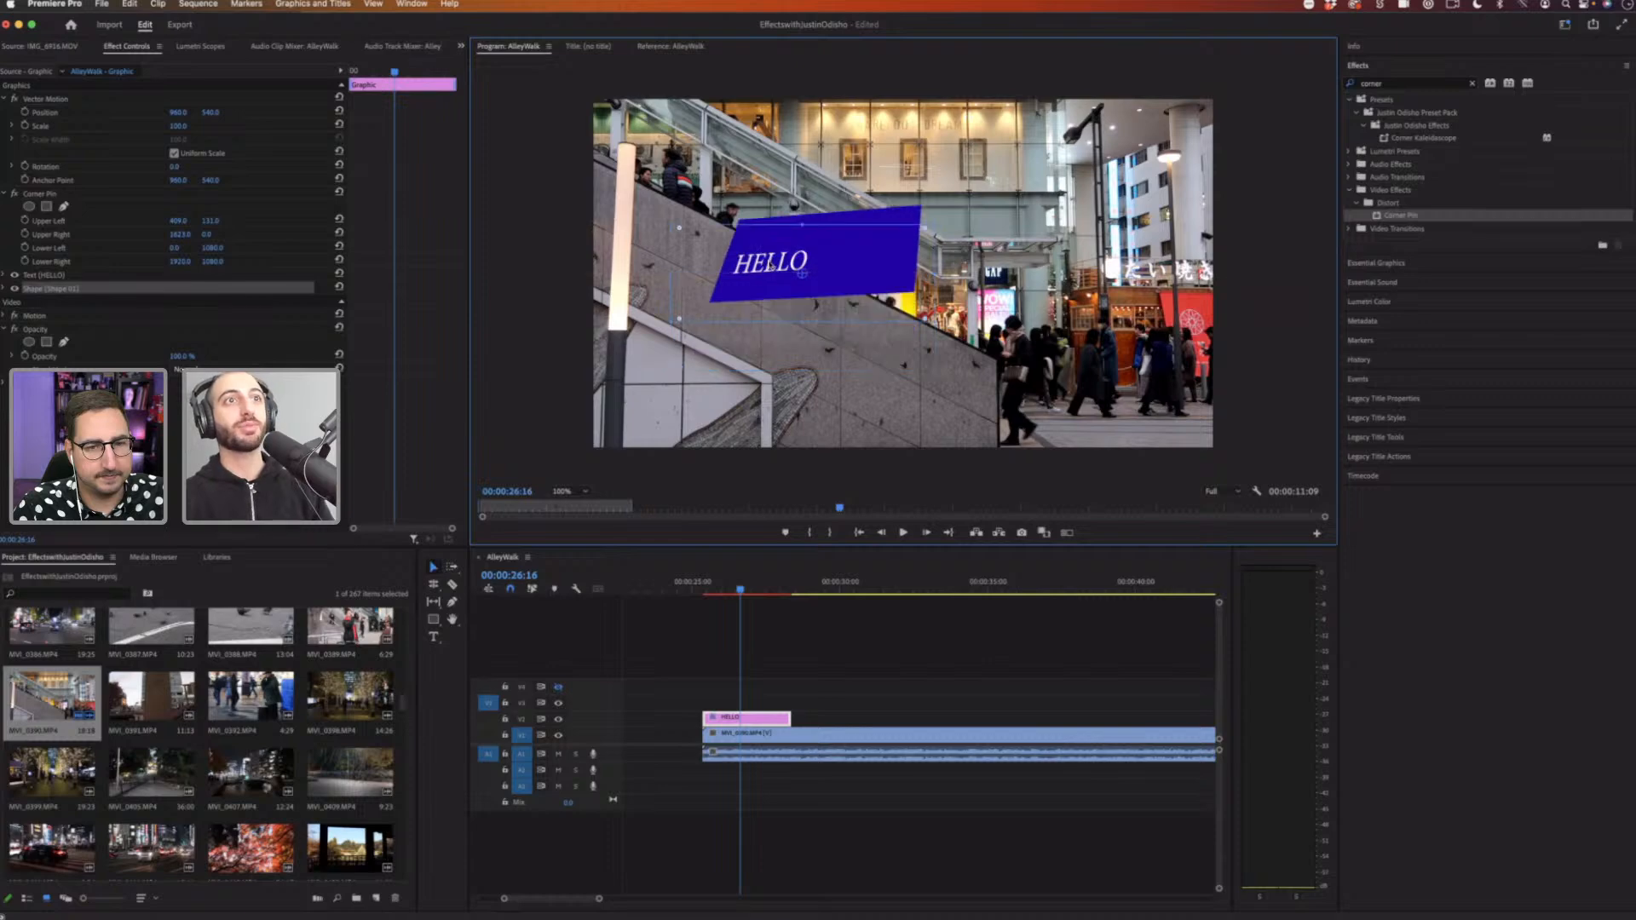
key(super+z)
key(super+z)
key(super+z)
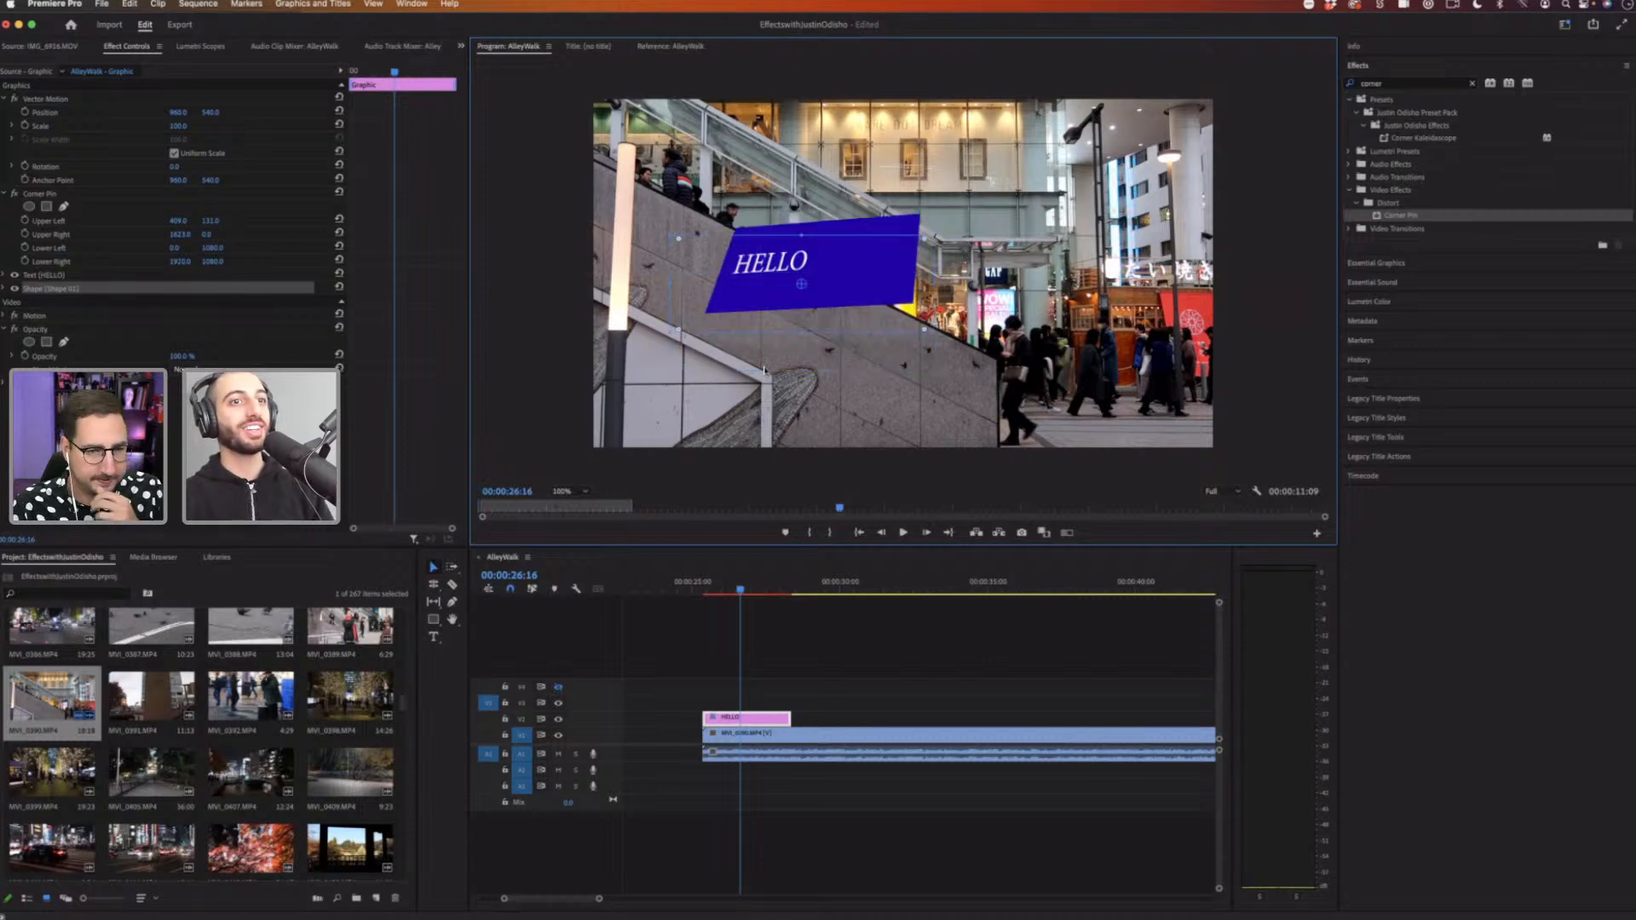
Step: Select the Corner Pin effect and drag its corner handles in the Program monitor to angle the HELLO box along the stairs
click(773, 708)
click(774, 720)
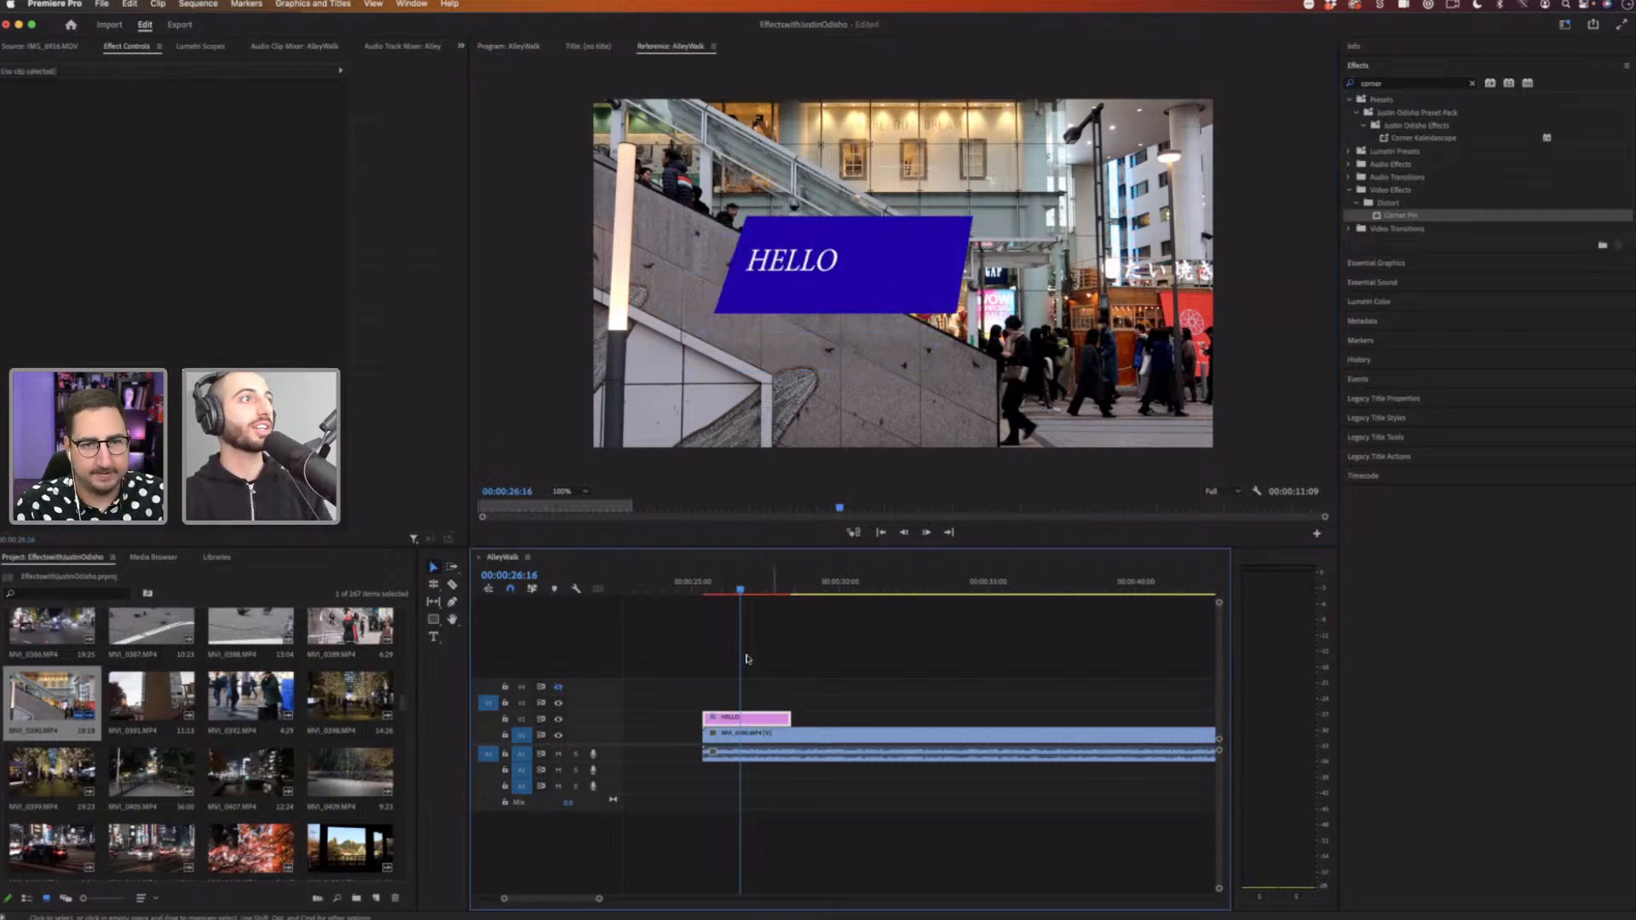
click(211, 196)
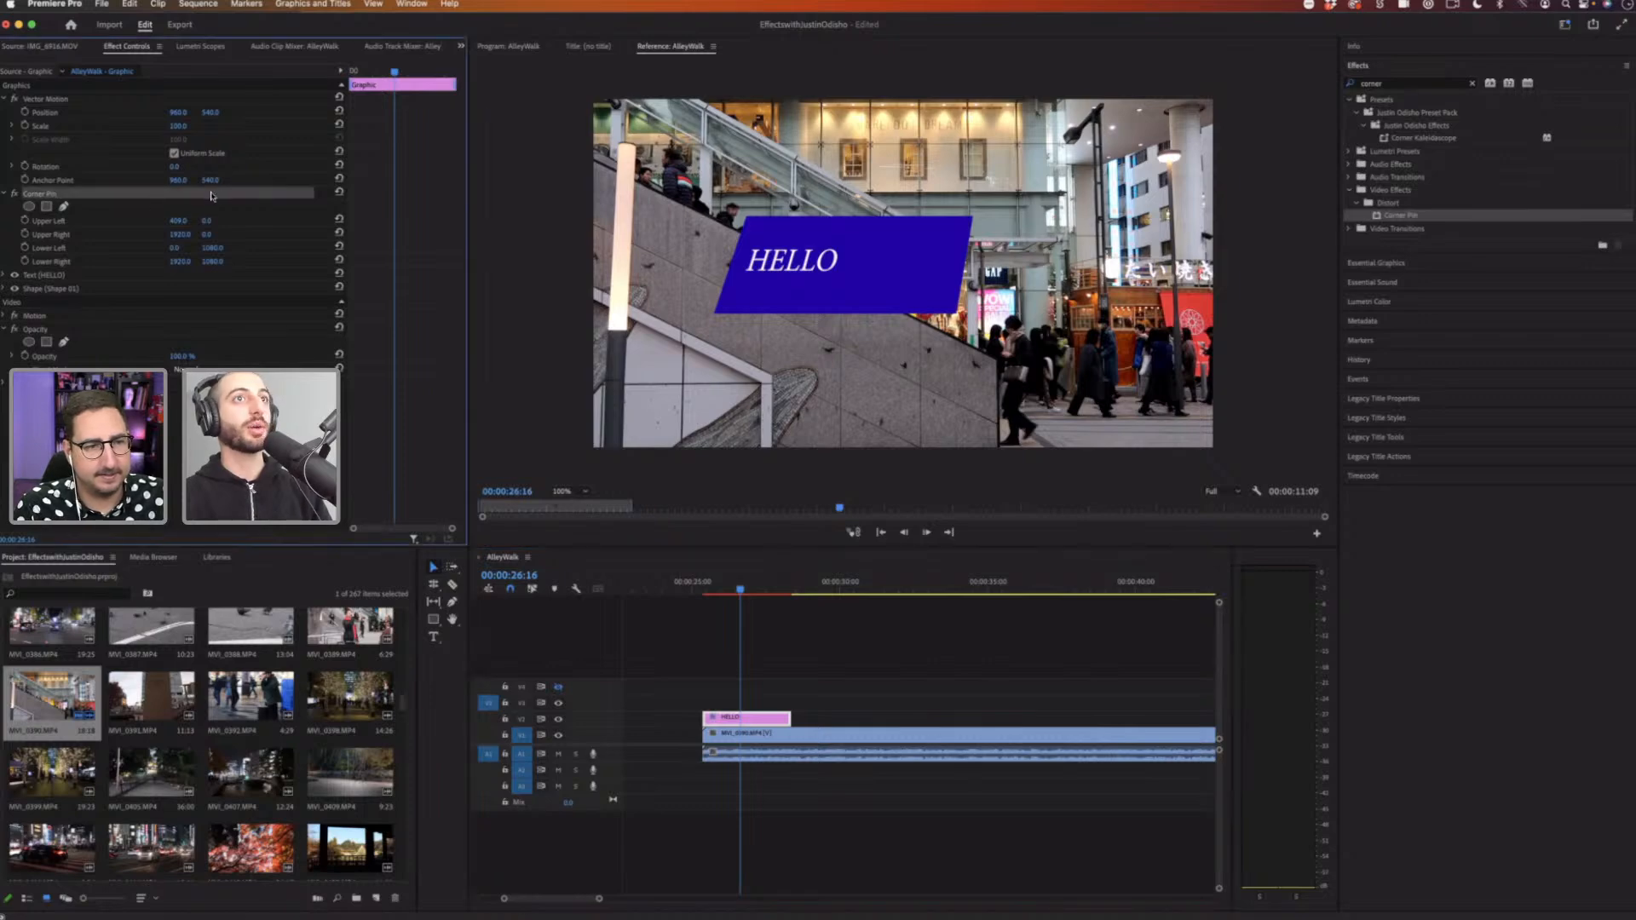
click(47, 220)
click(508, 46)
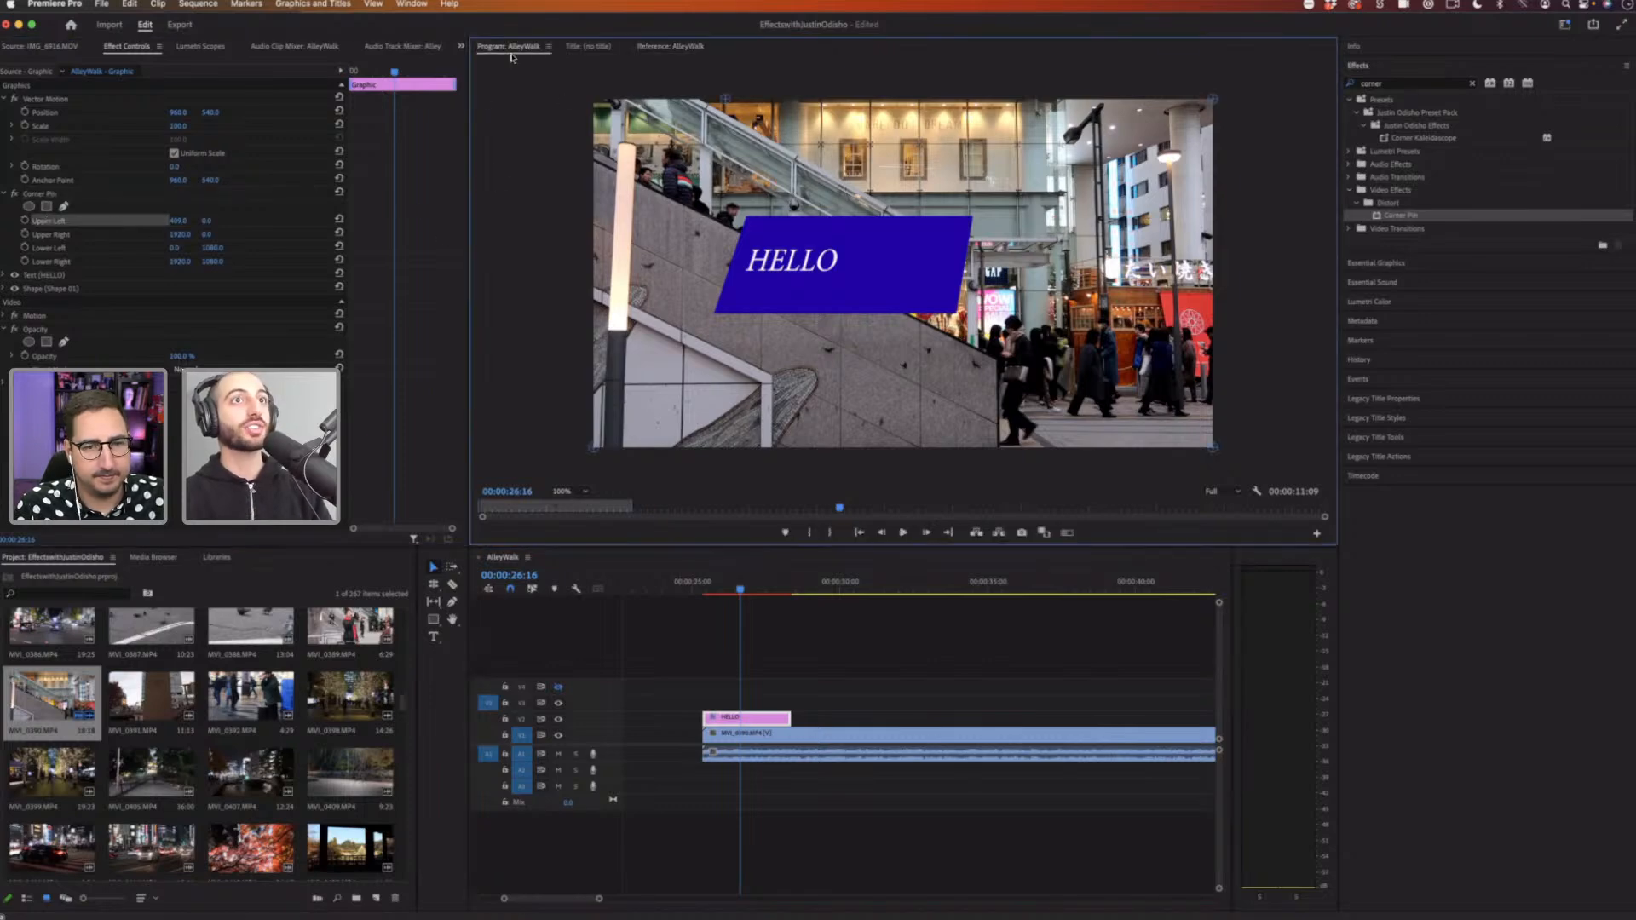
drag(758, 180, 658, 167)
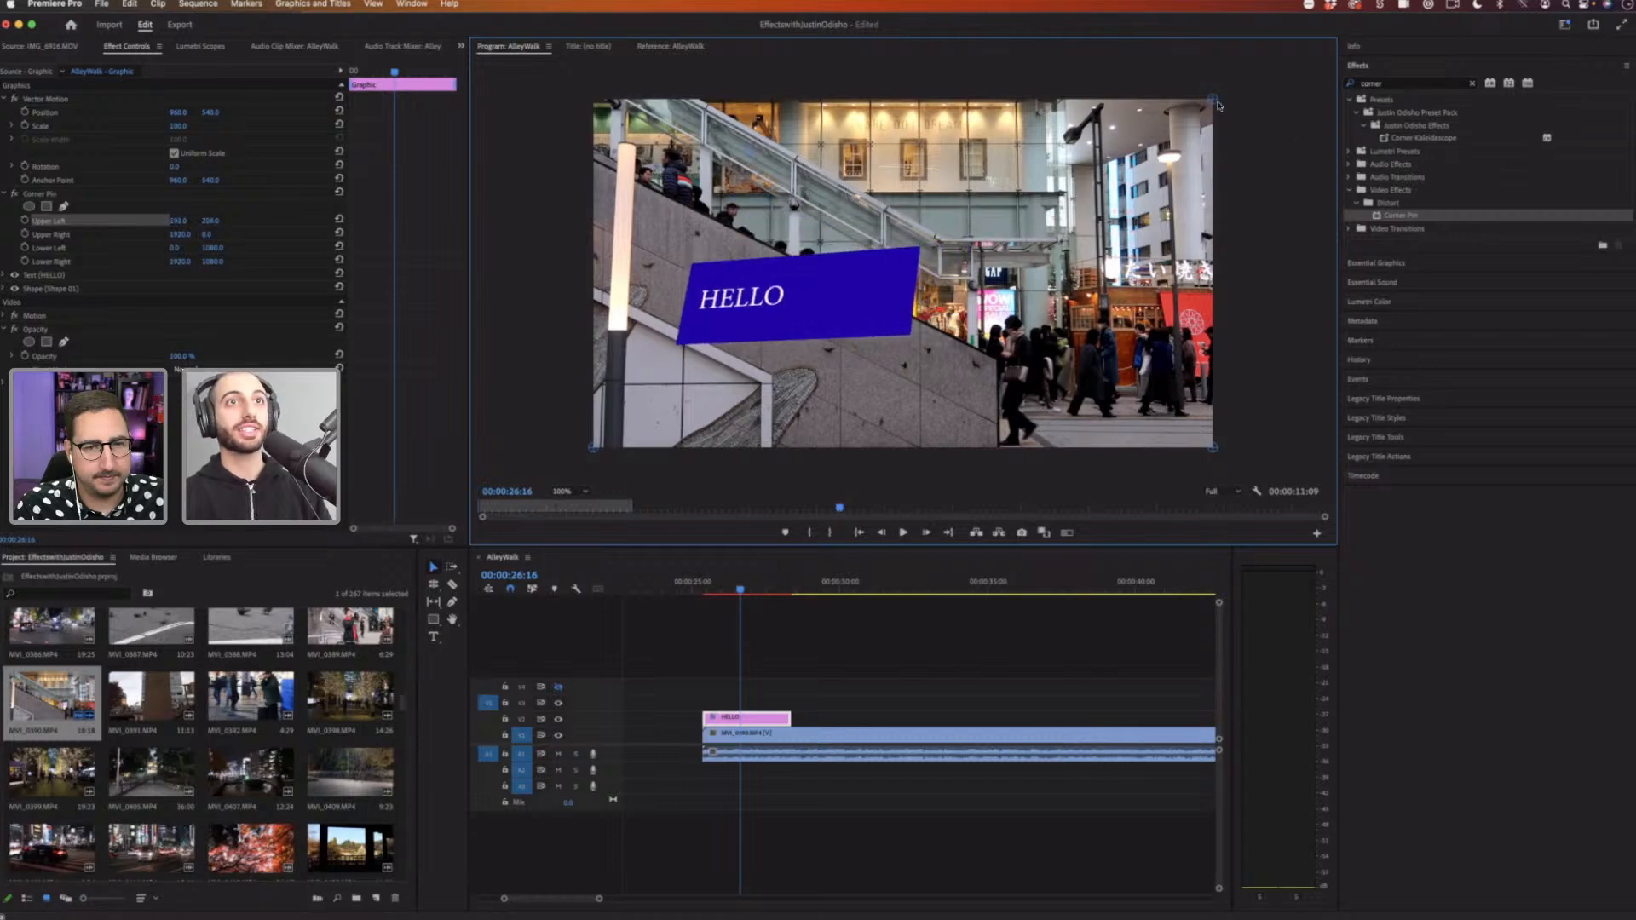
drag(1213, 100, 1108, 250)
drag(1212, 447, 1229, 460)
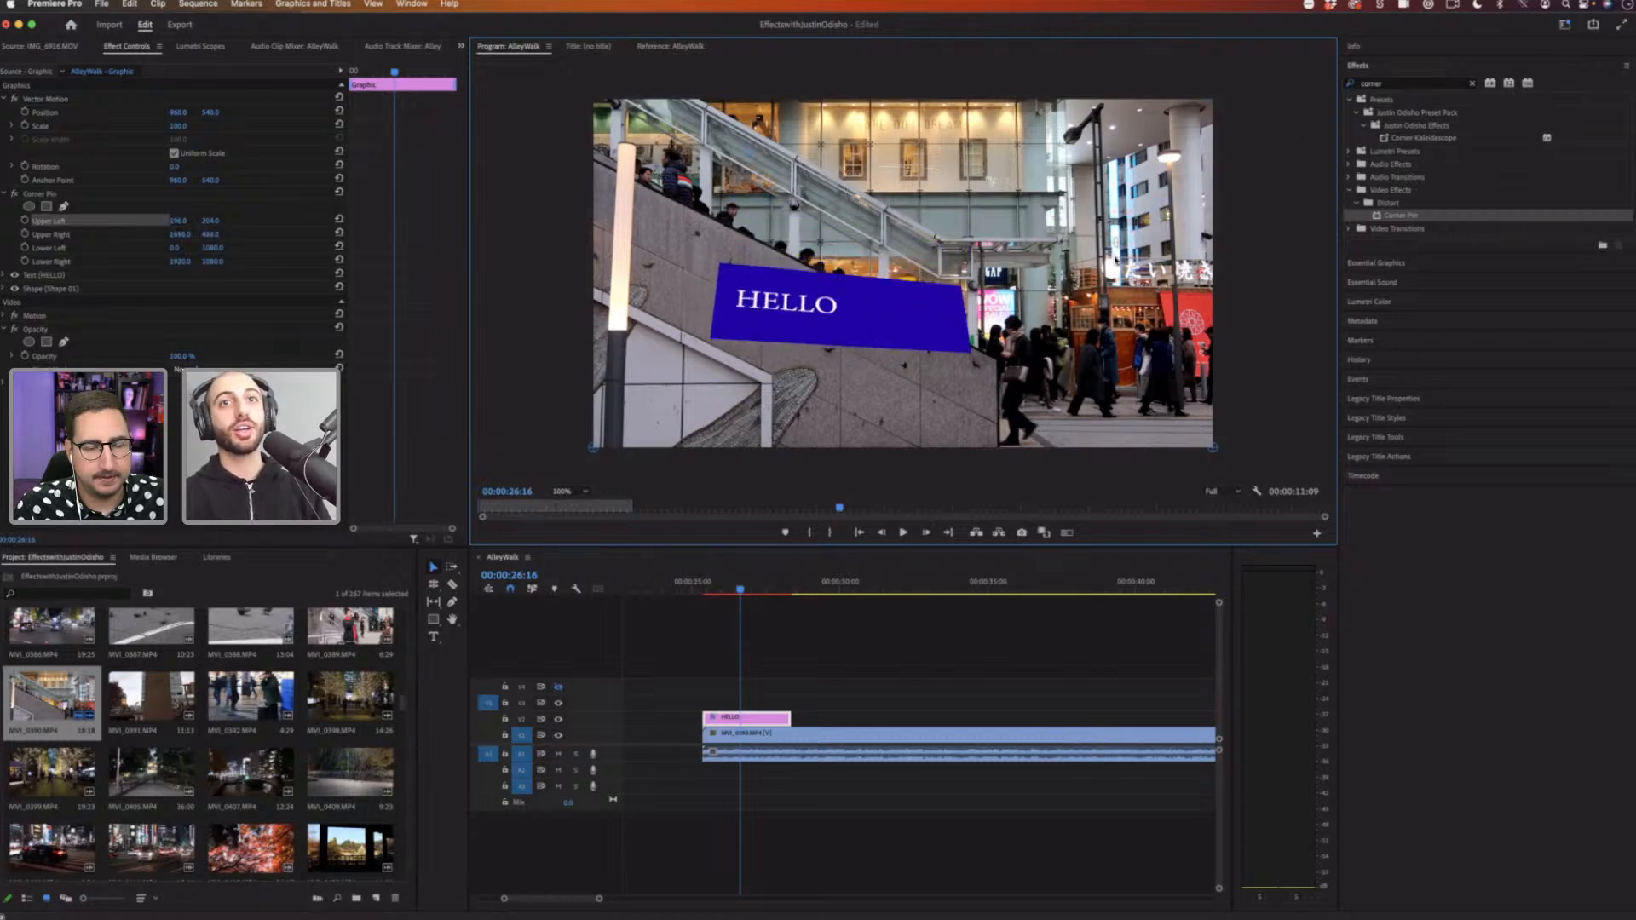
mouse_move(1122, 503)
mouse_down()
mouse_move(1109, 528)
mouse_move(1129, 535)
mouse_up()
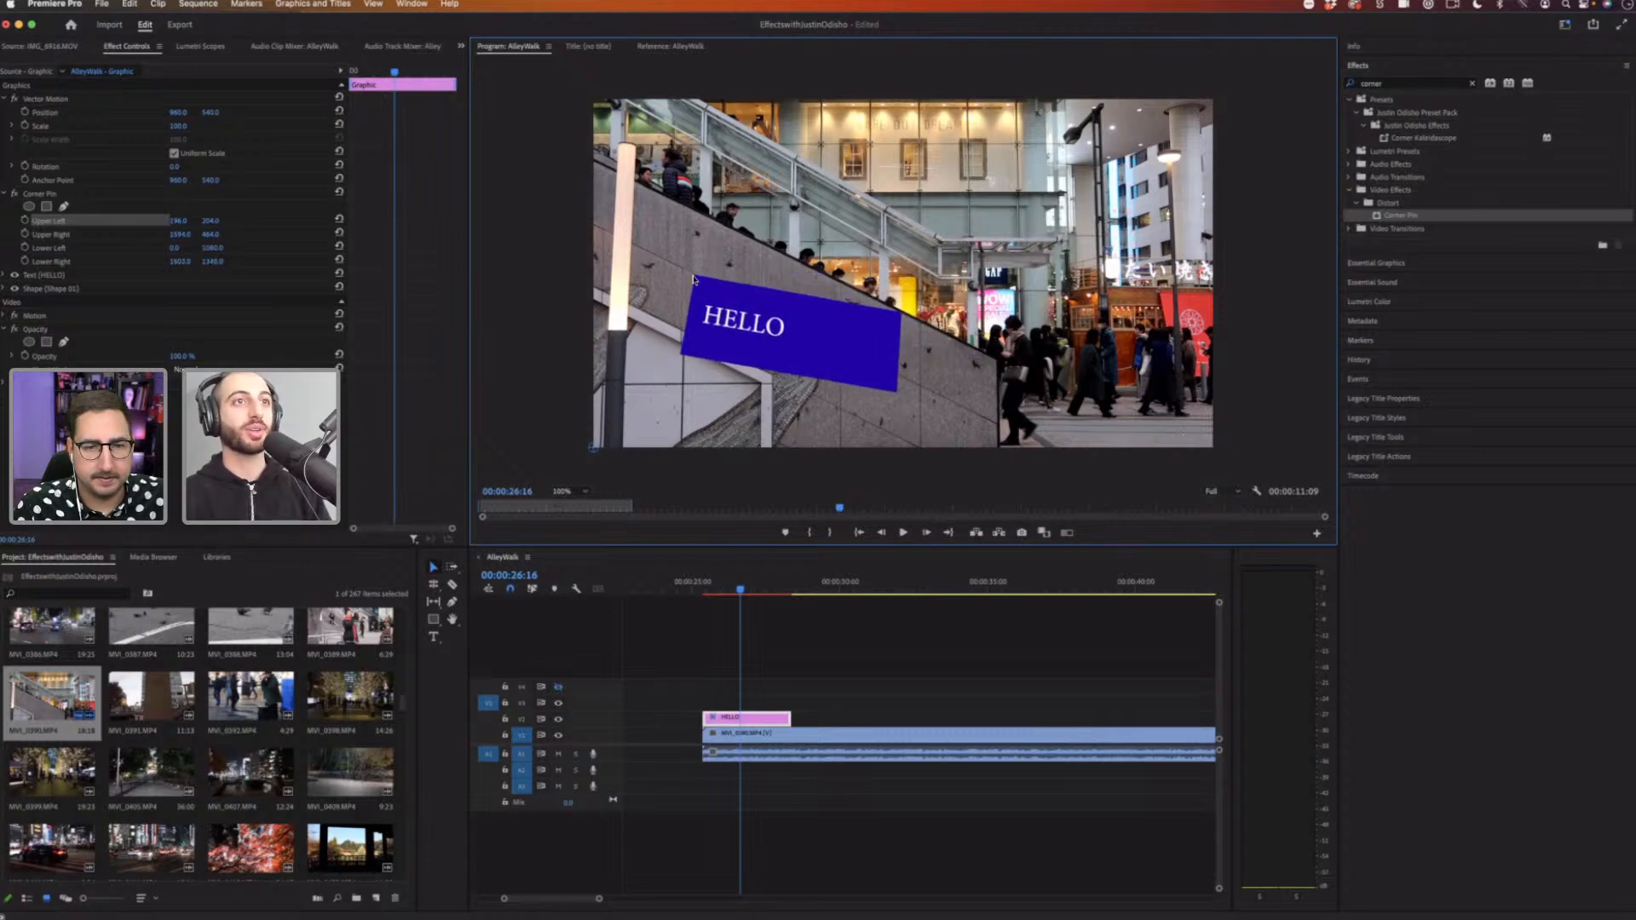
Step: Drag one more Corner Pin corner of the HELLO box, then delete the HELLO graphic clip from the timeline
drag(594, 448, 508, 387)
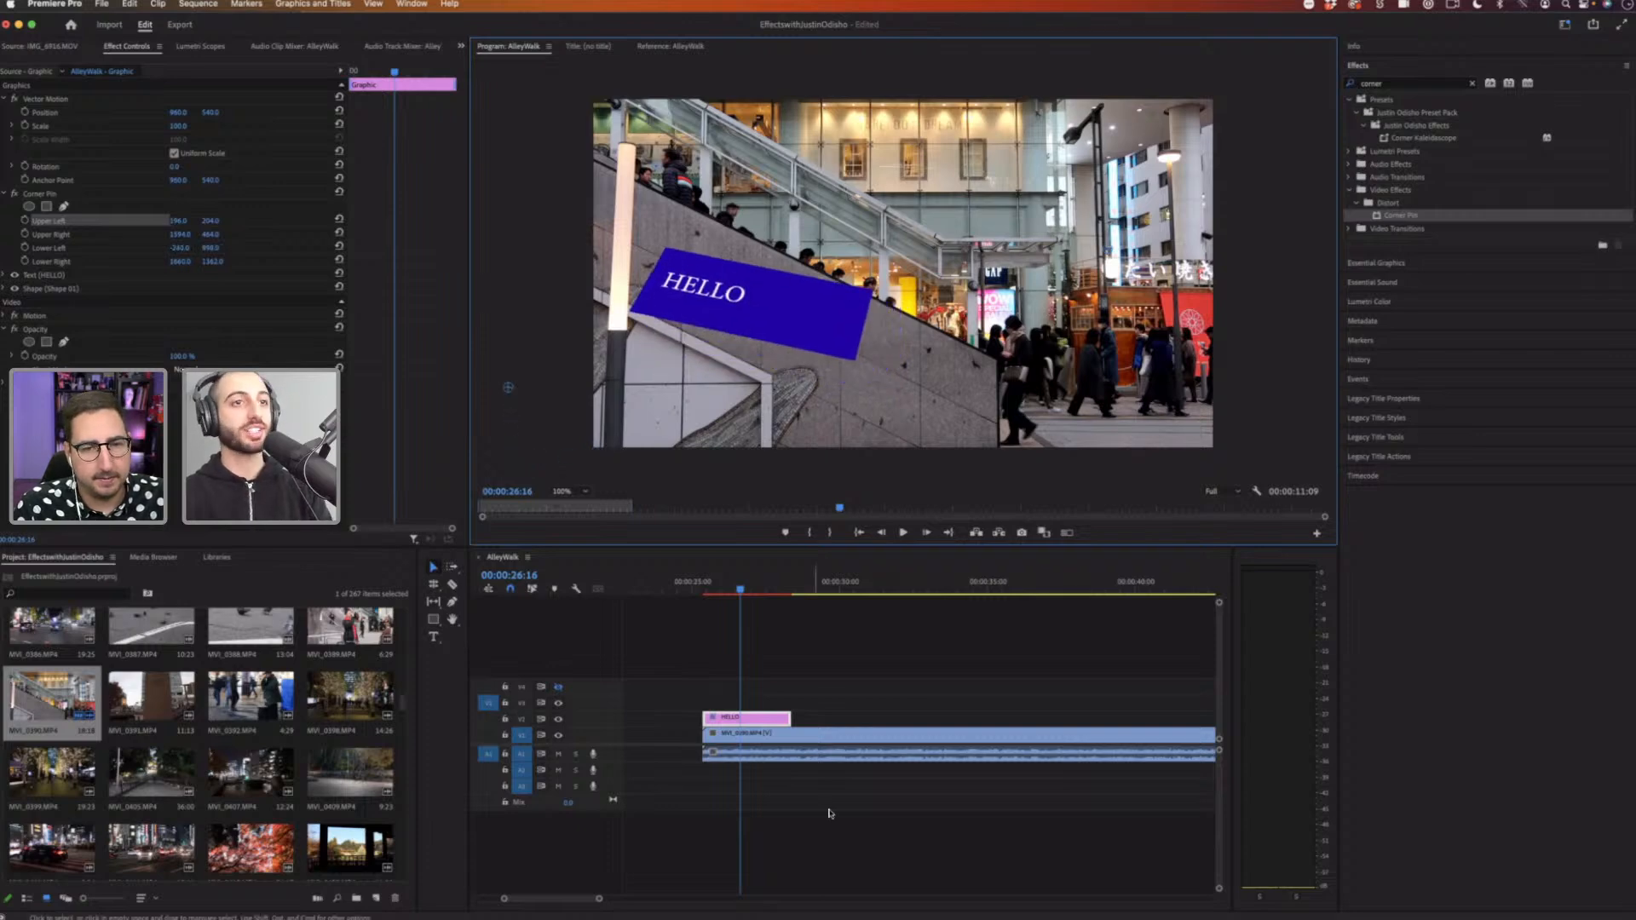
click(785, 722)
key(Delete)
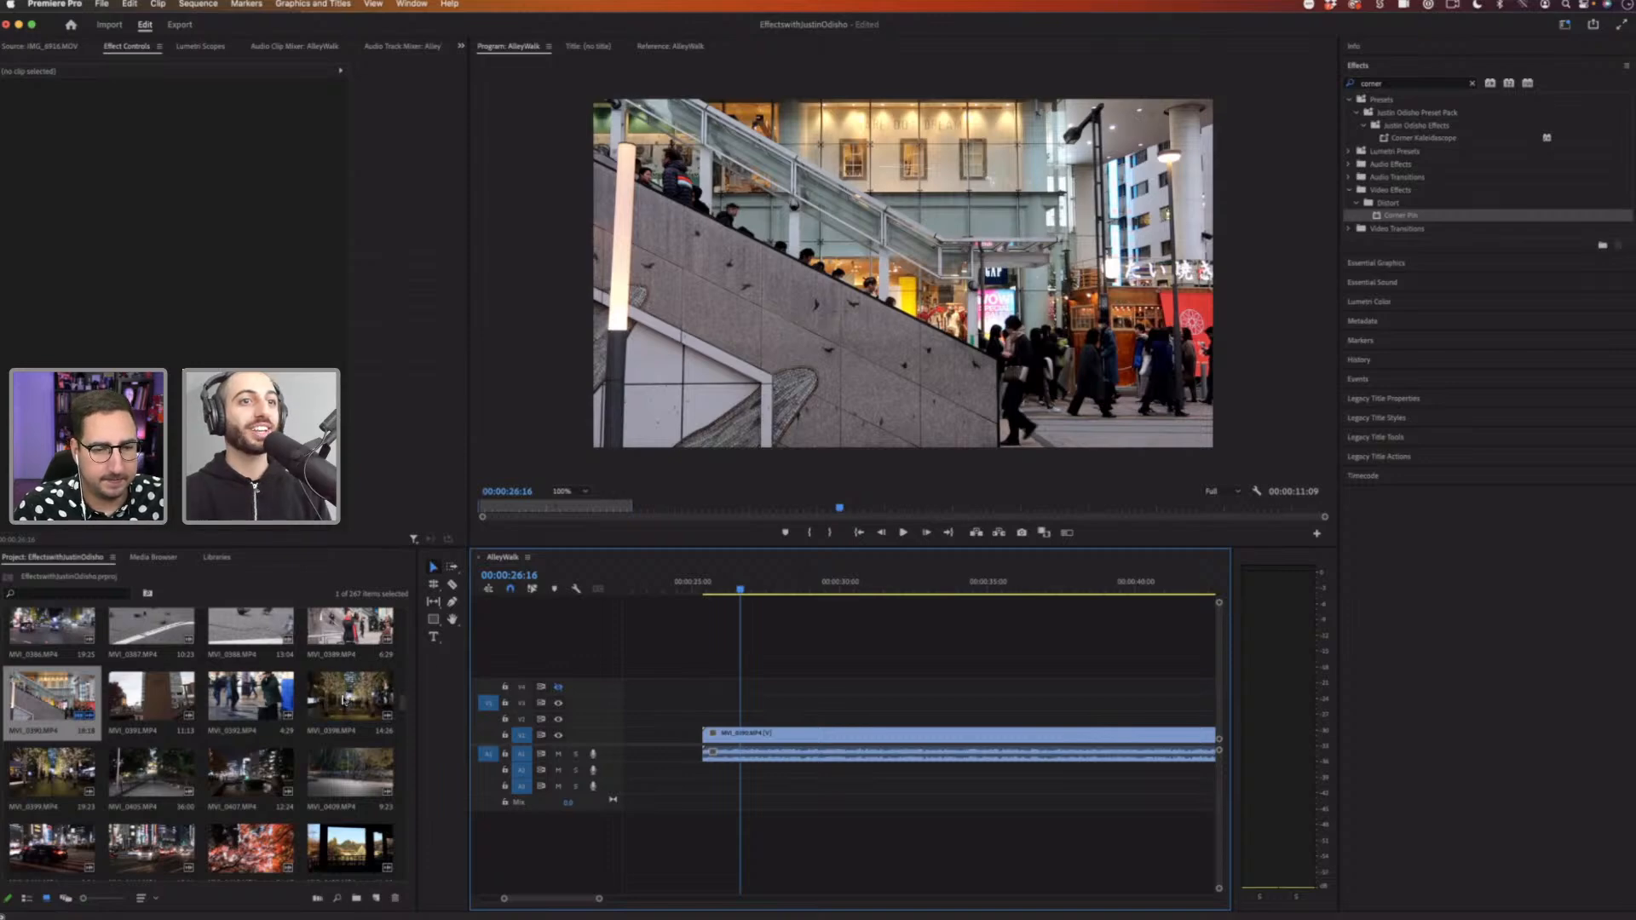
drag(347, 701, 712, 694)
alt+click(767, 773)
key(Delete)
click(923, 687)
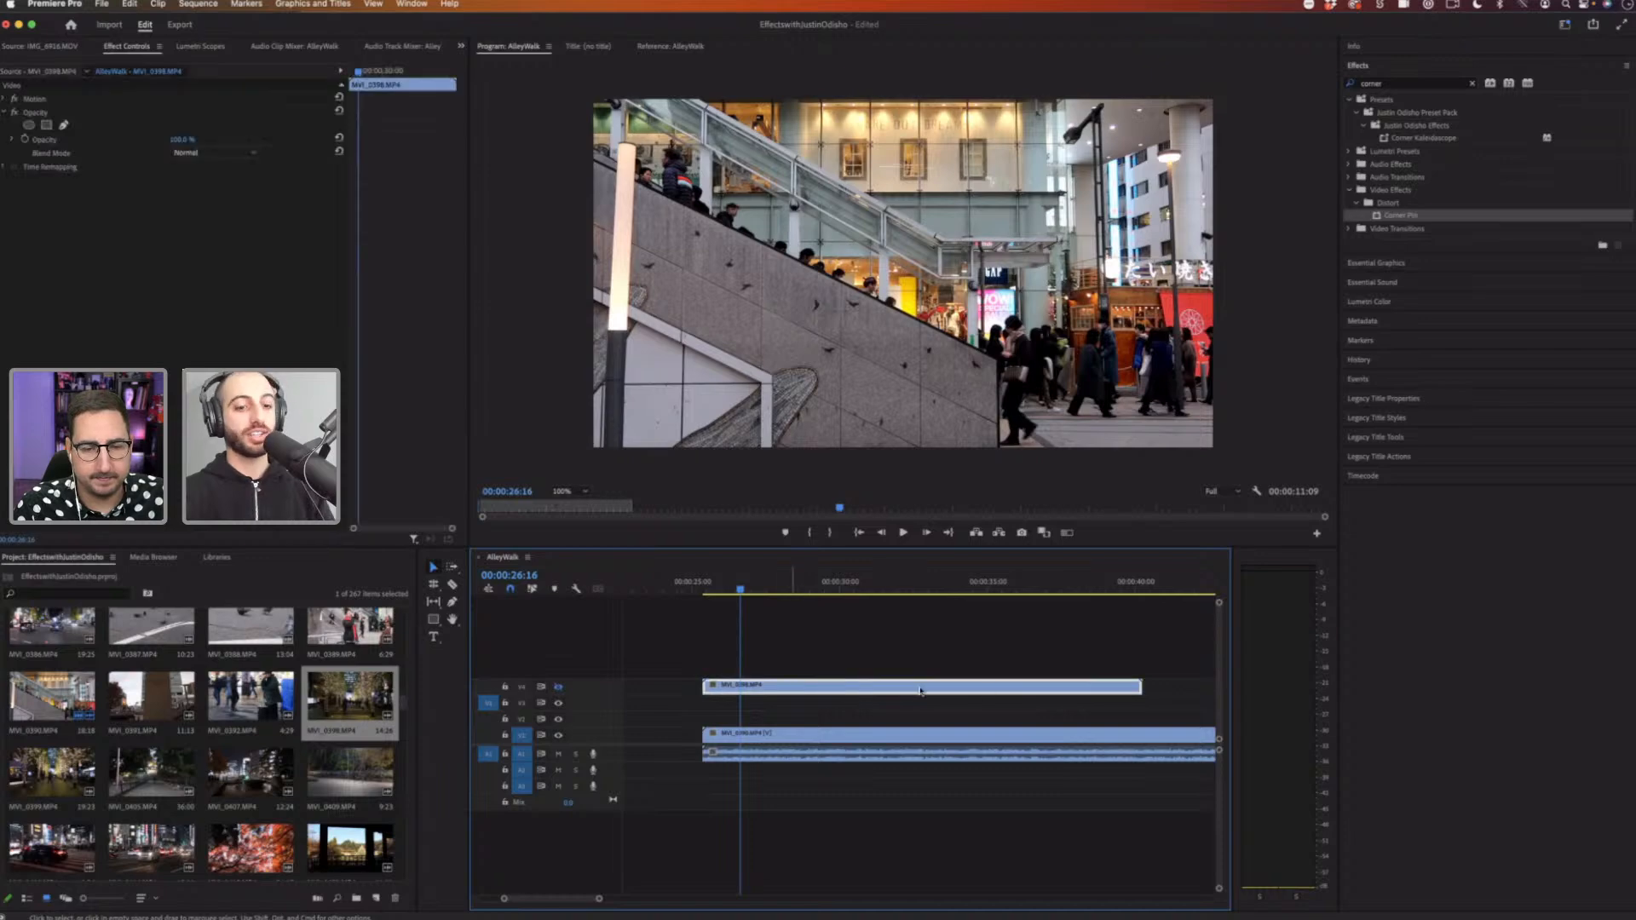
key(Delete)
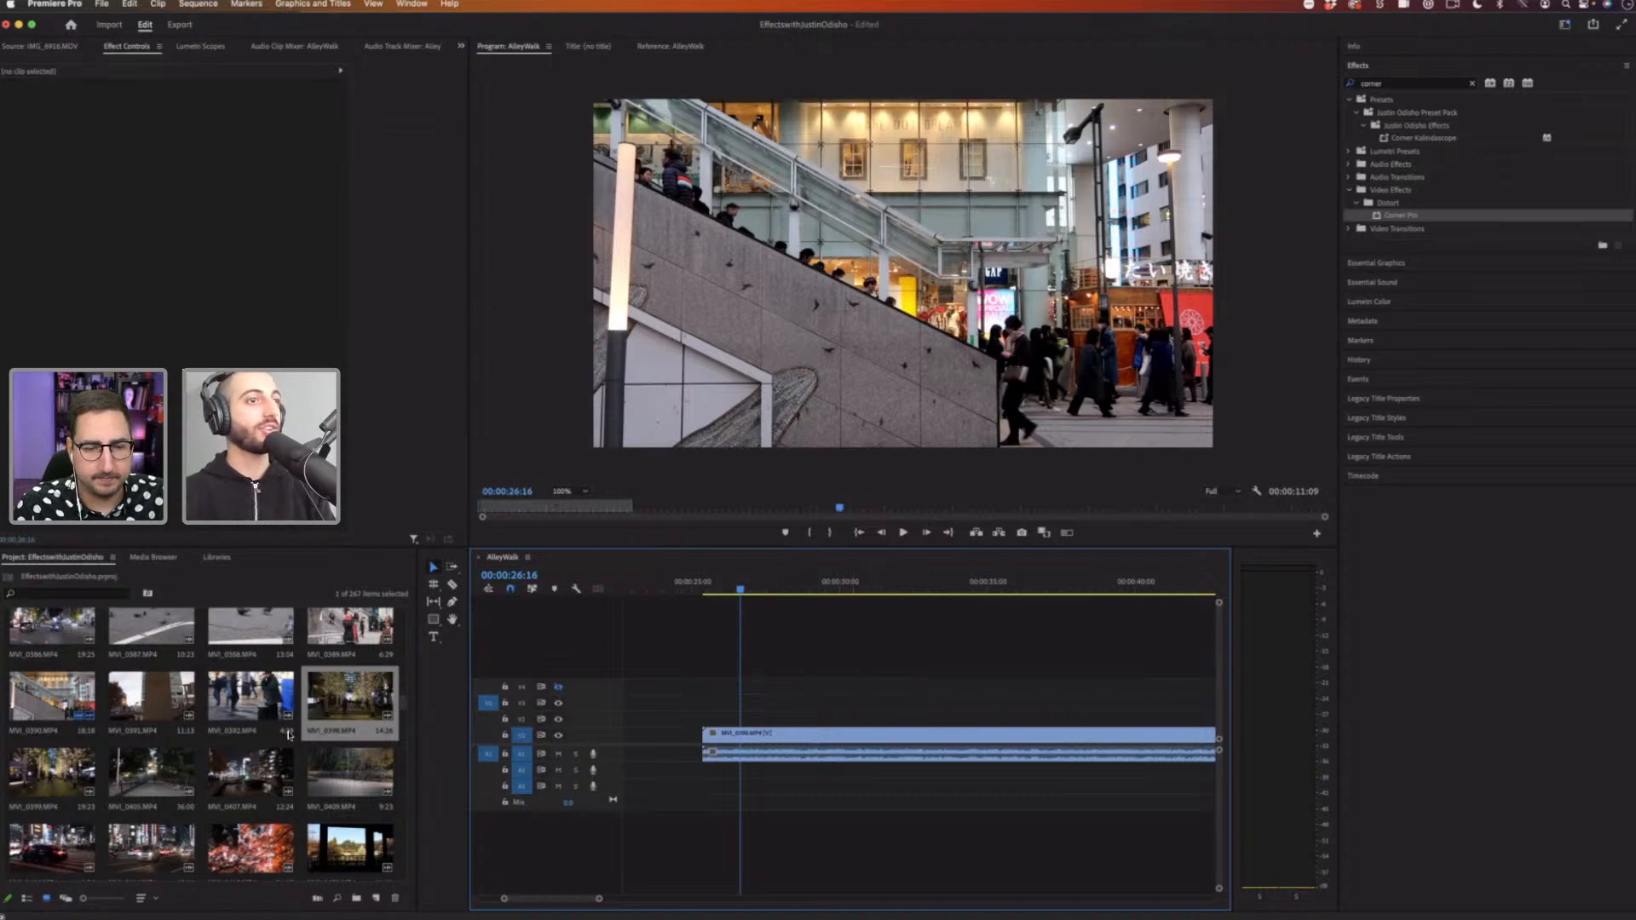
Step: Place the coffee cup image IMG_0378.jpg on the track above the stairs footage and scale it down
drag(401, 702, 402, 634)
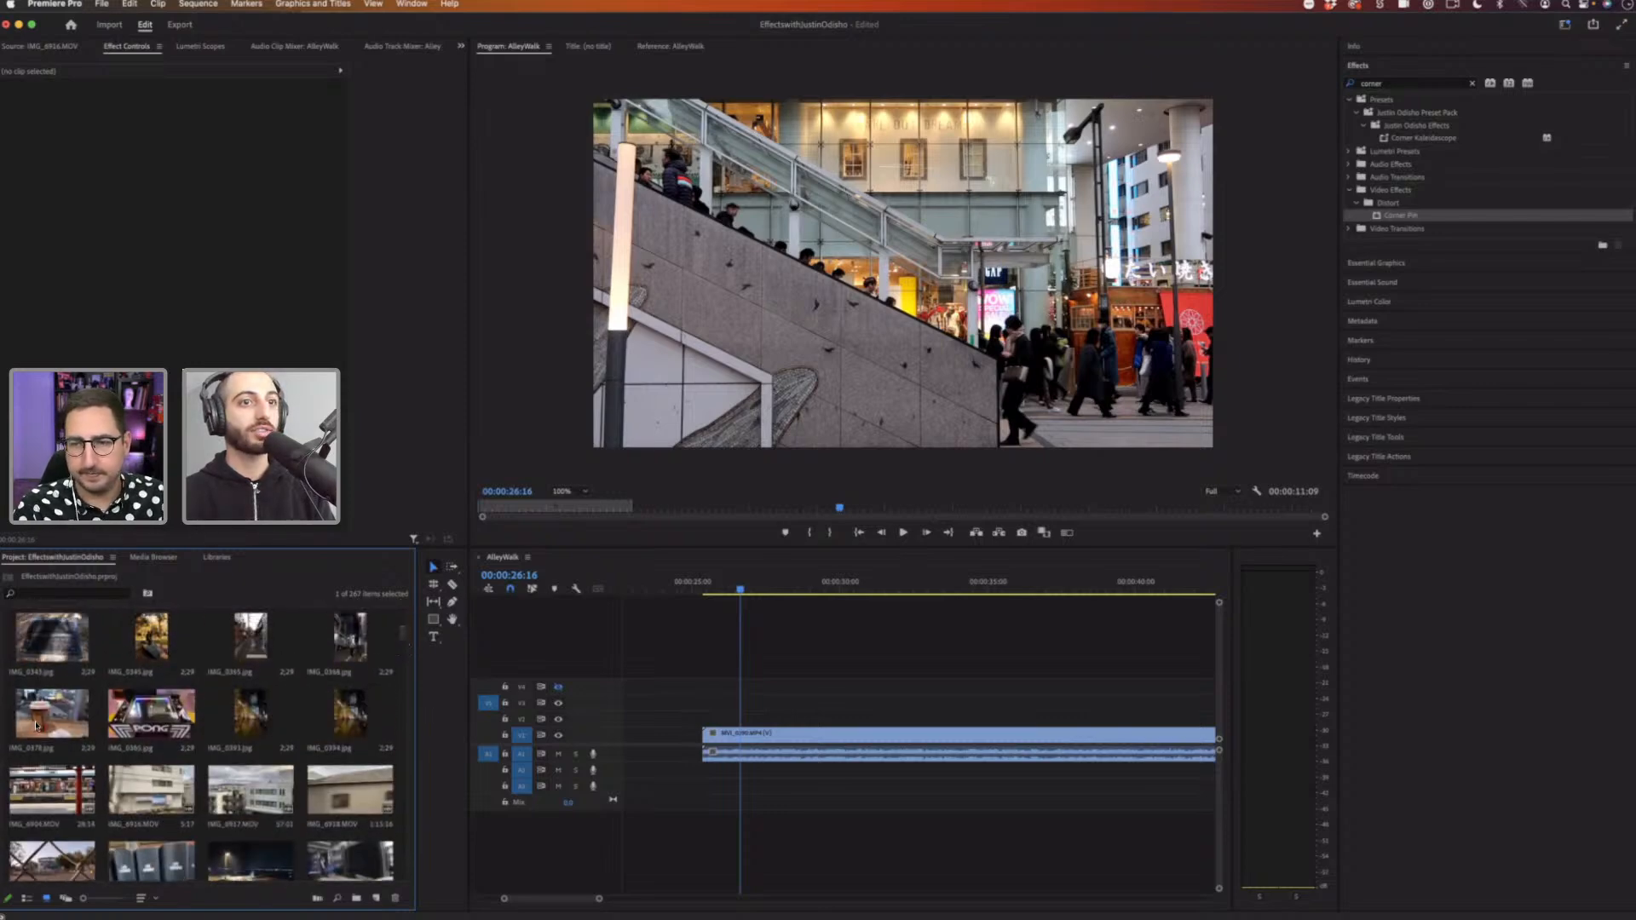
drag(41, 728, 707, 703)
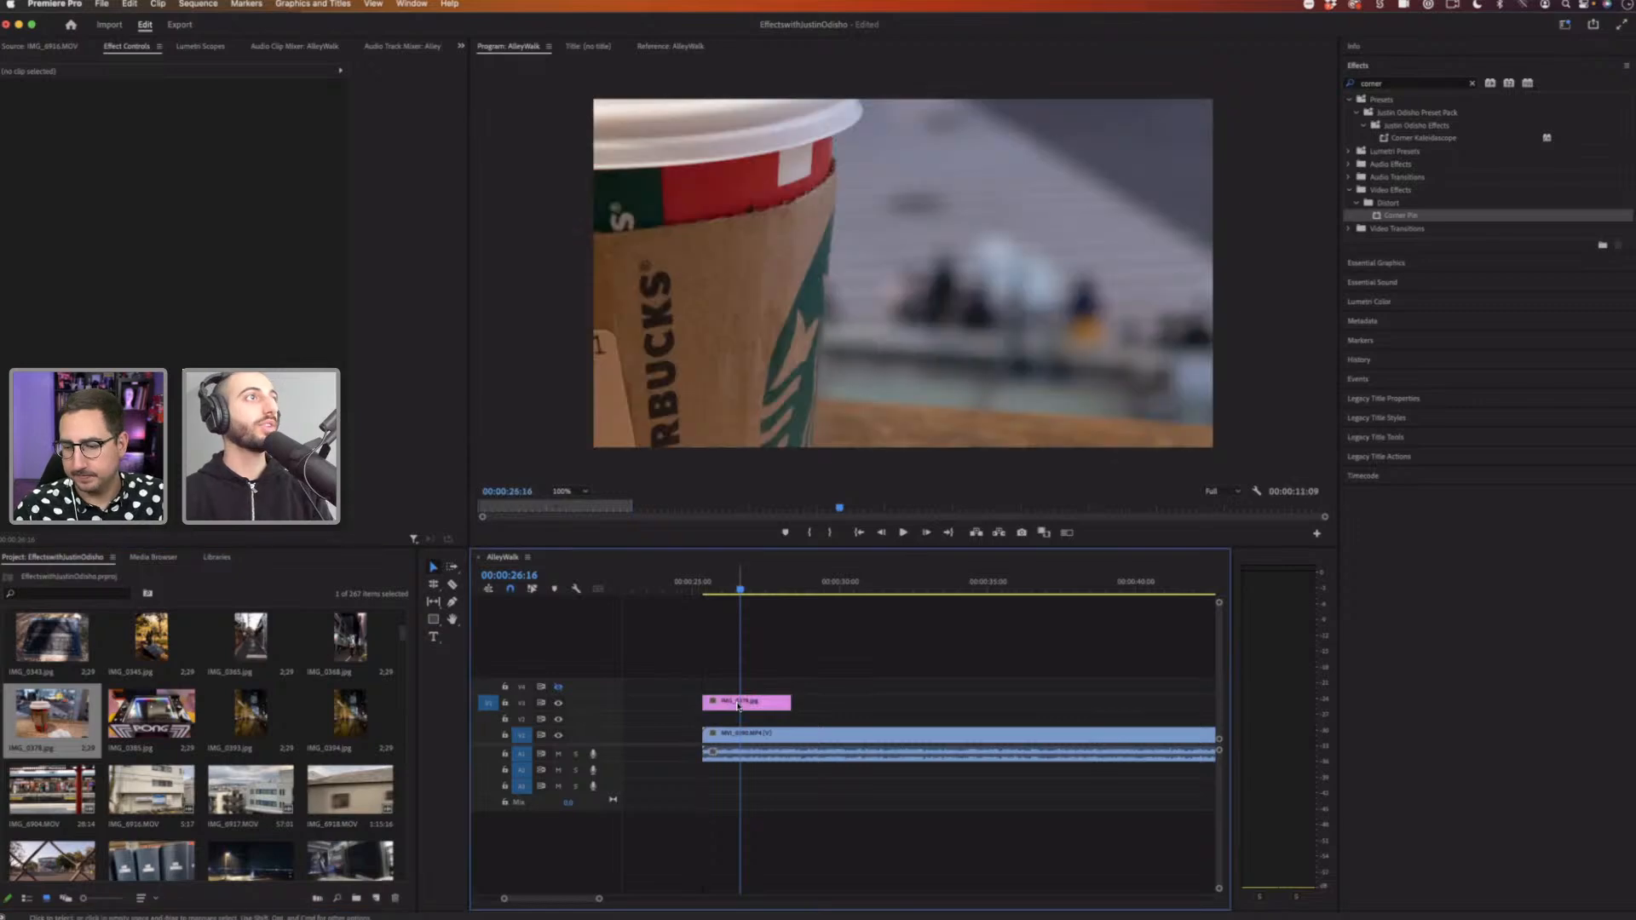
click(14, 99)
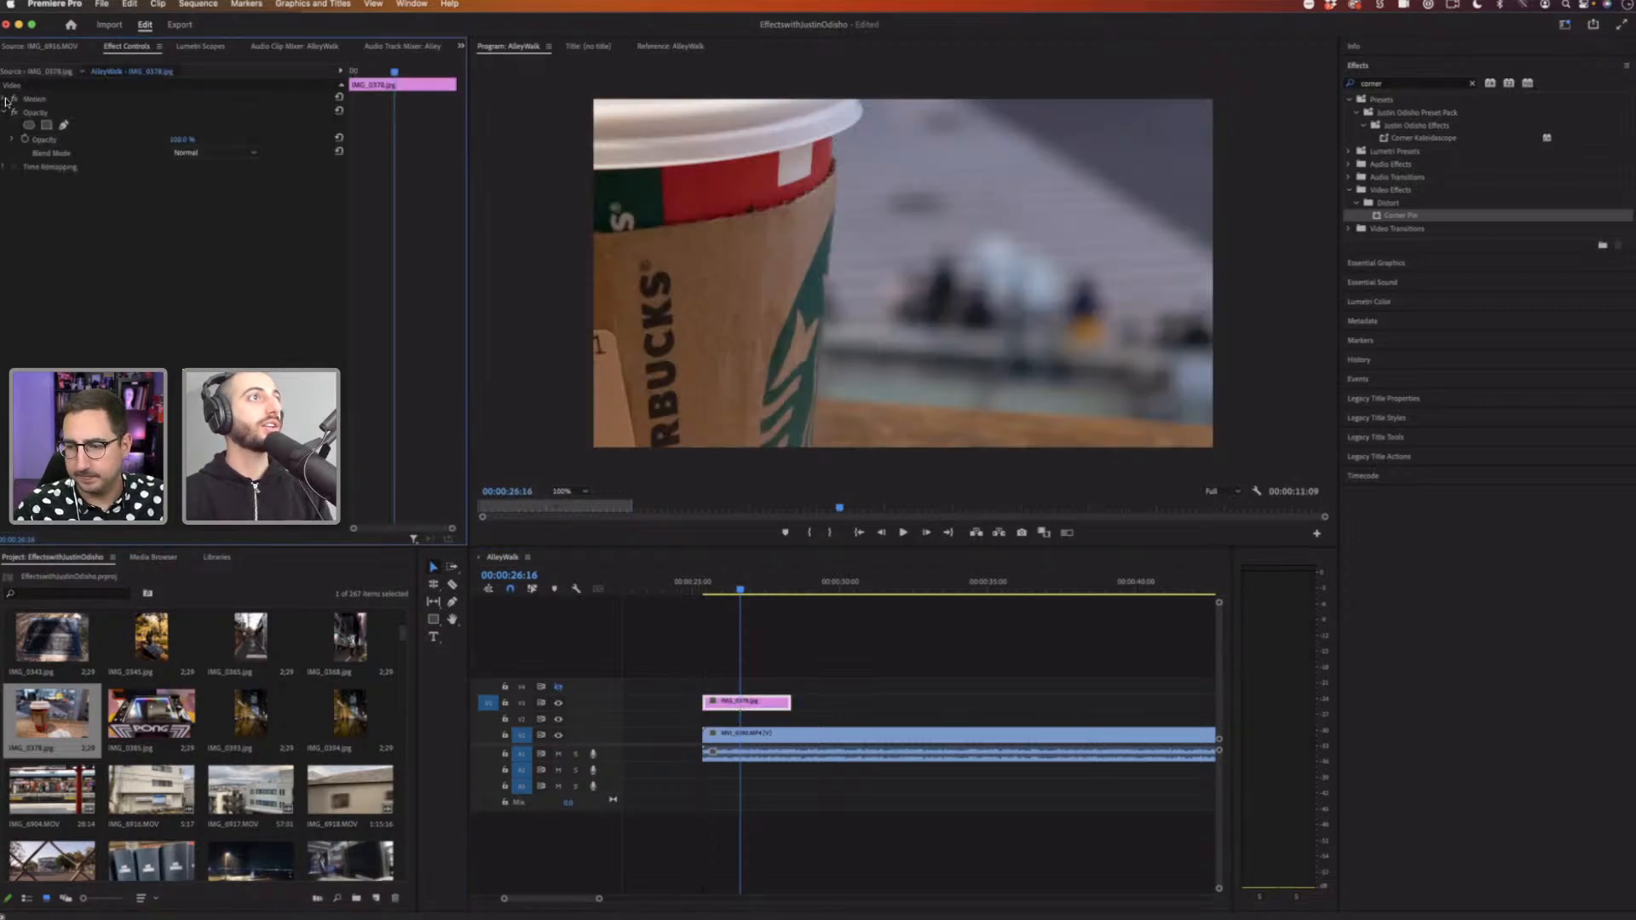
drag(171, 127, 84, 127)
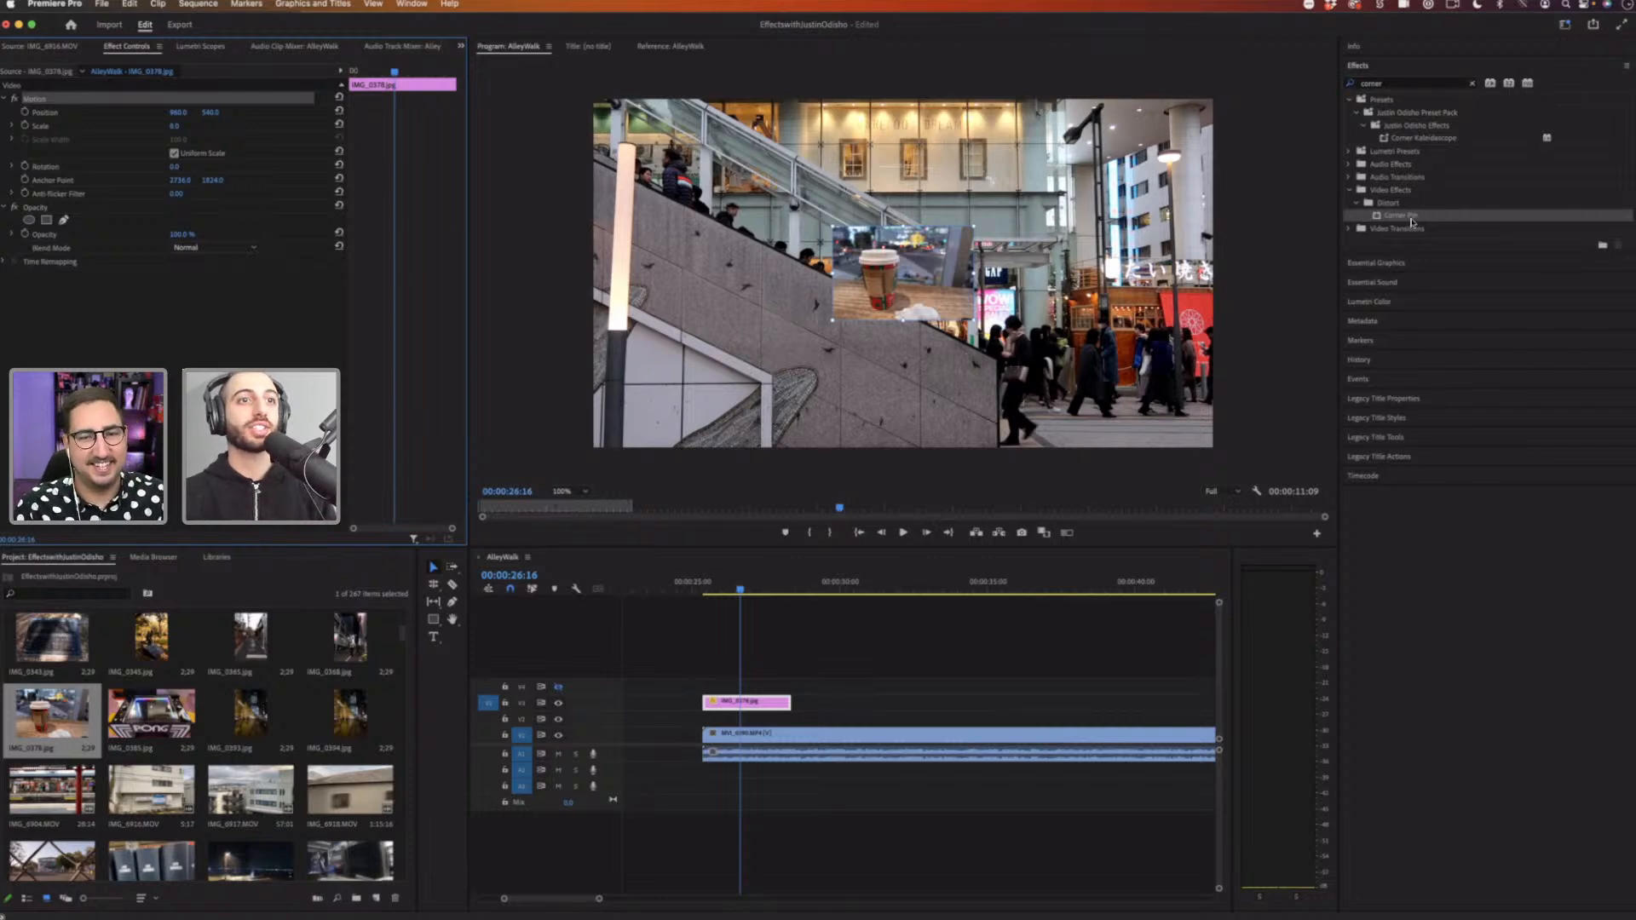
Step: Apply the Corner Pin effect to the coffee cup image clip
drag(1413, 218, 773, 692)
click(877, 348)
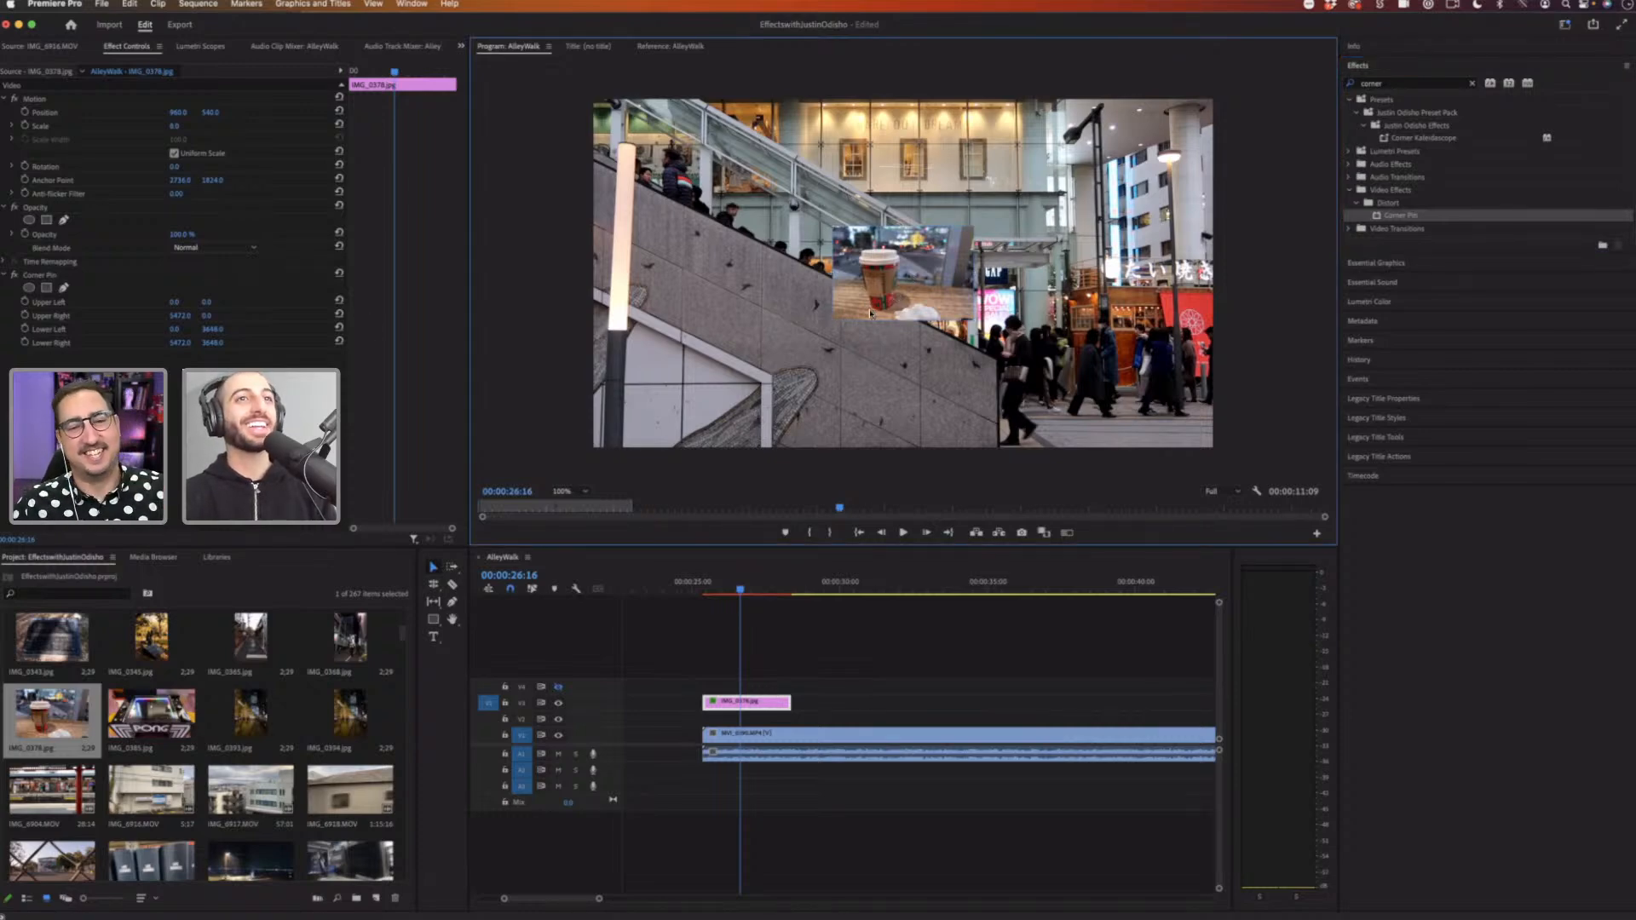
click(763, 705)
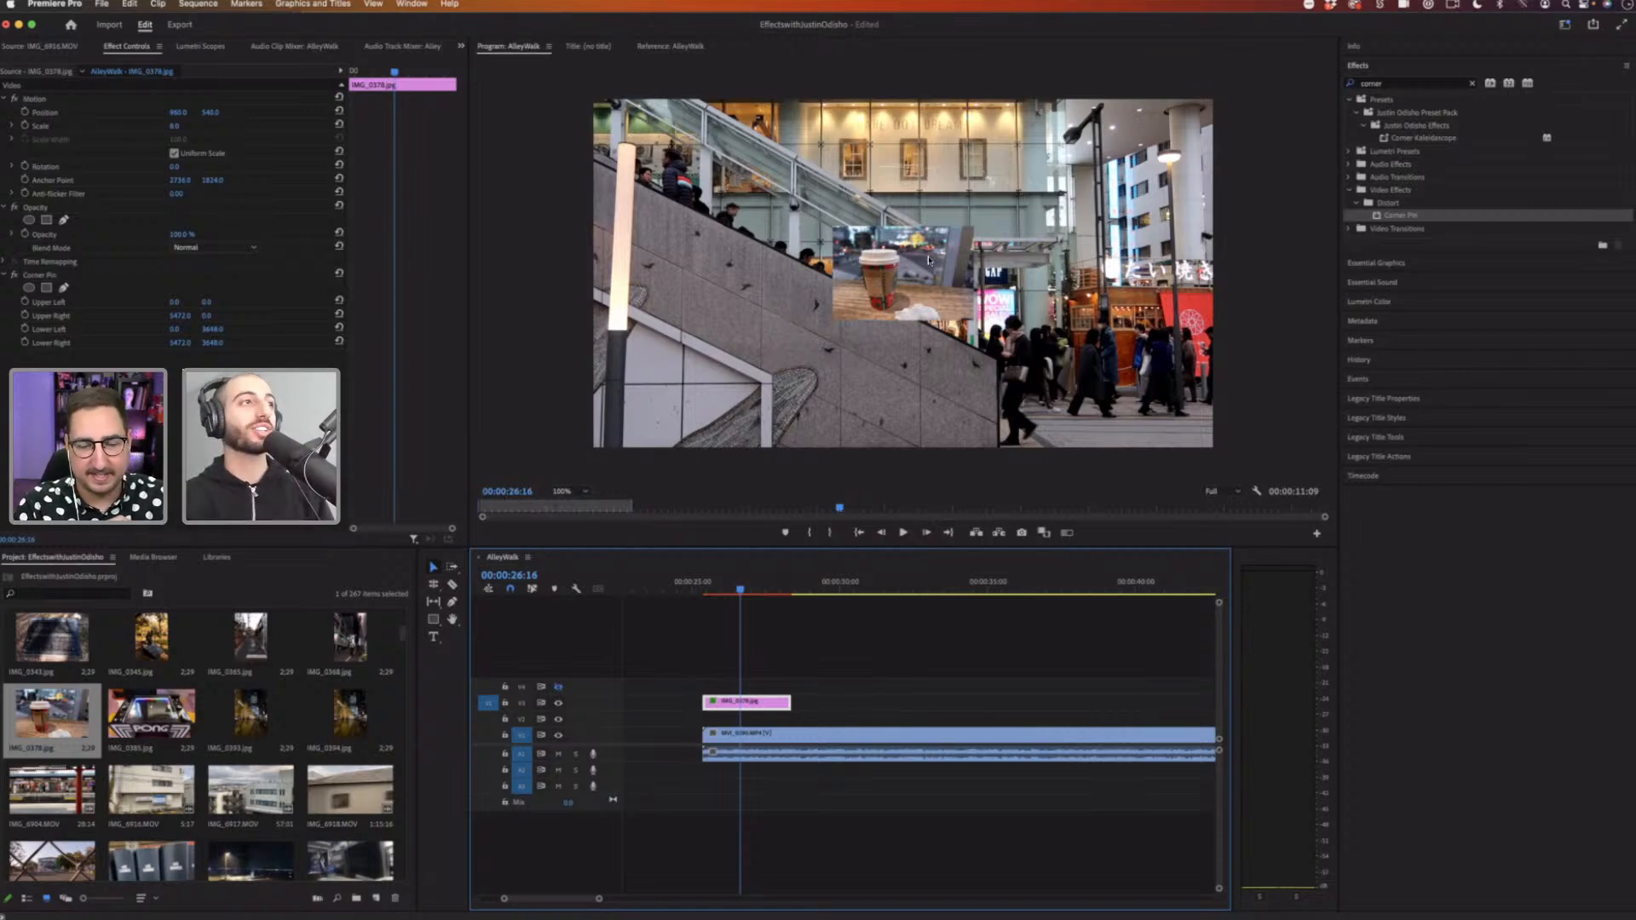
Step: Select the image clip's Corner Pin effect so its corner handles are available in the Program monitor
click(49, 276)
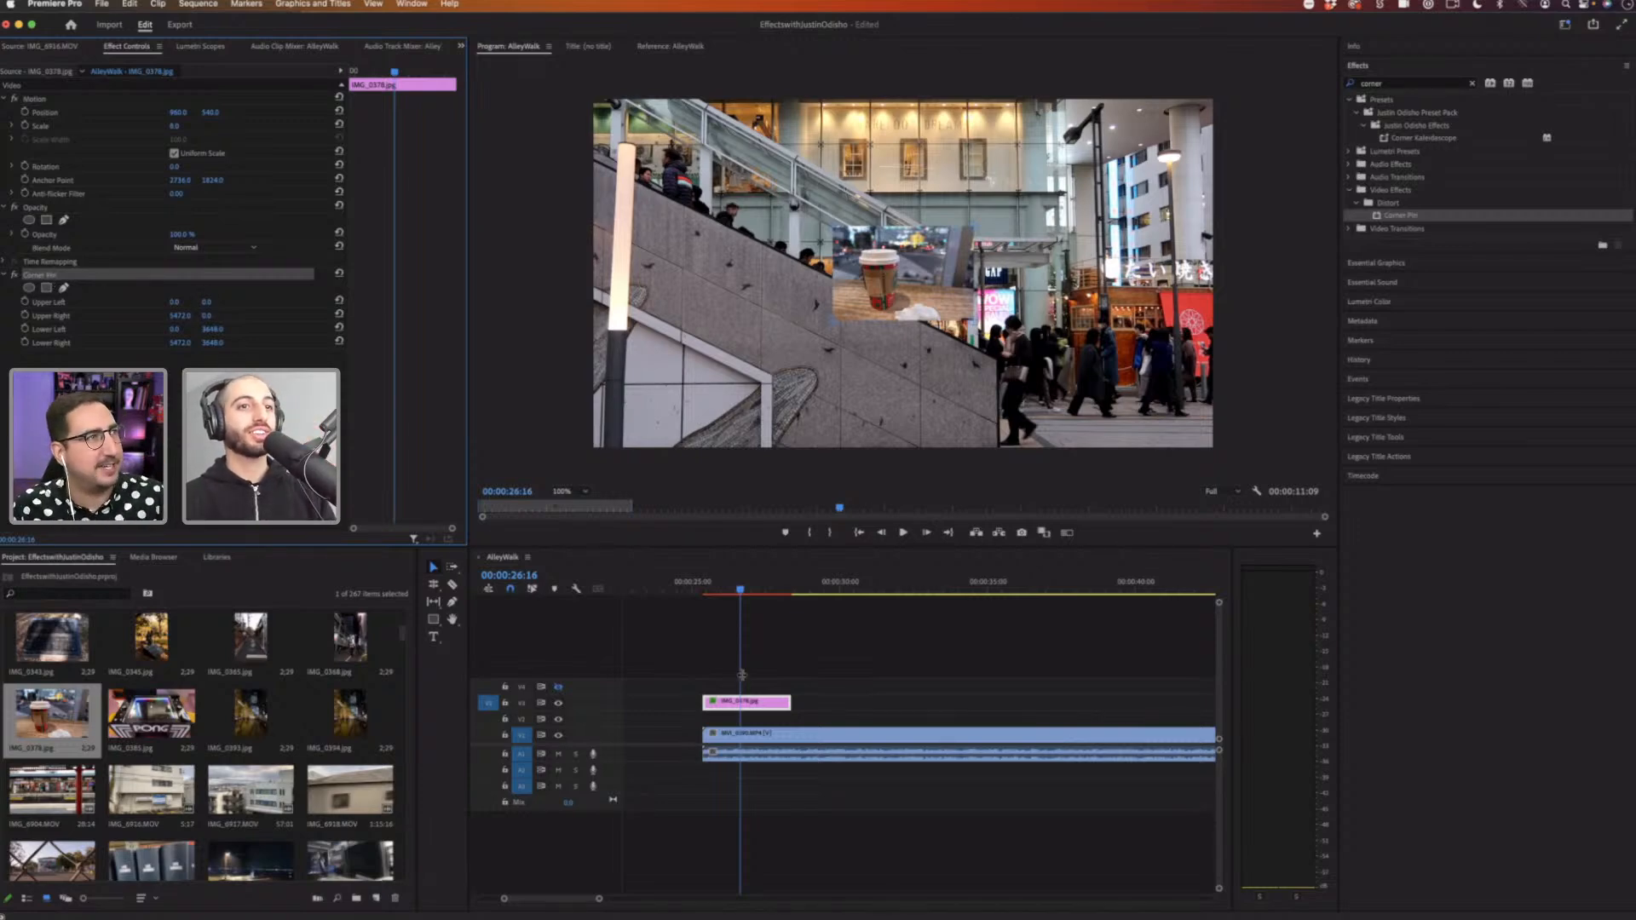
click(754, 707)
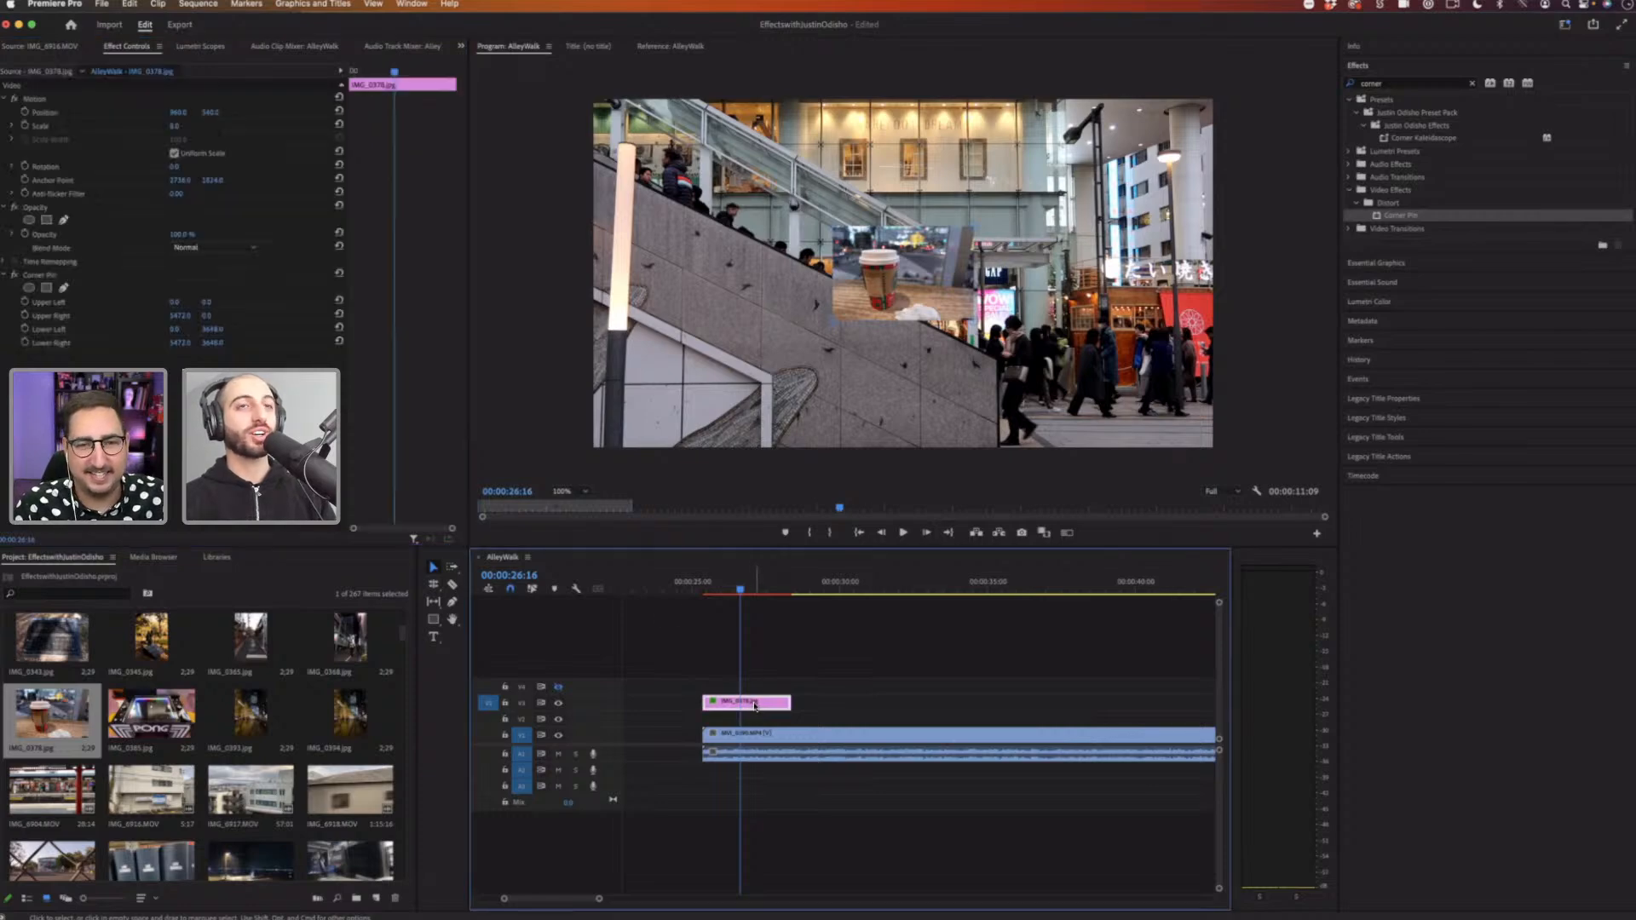
click(883, 291)
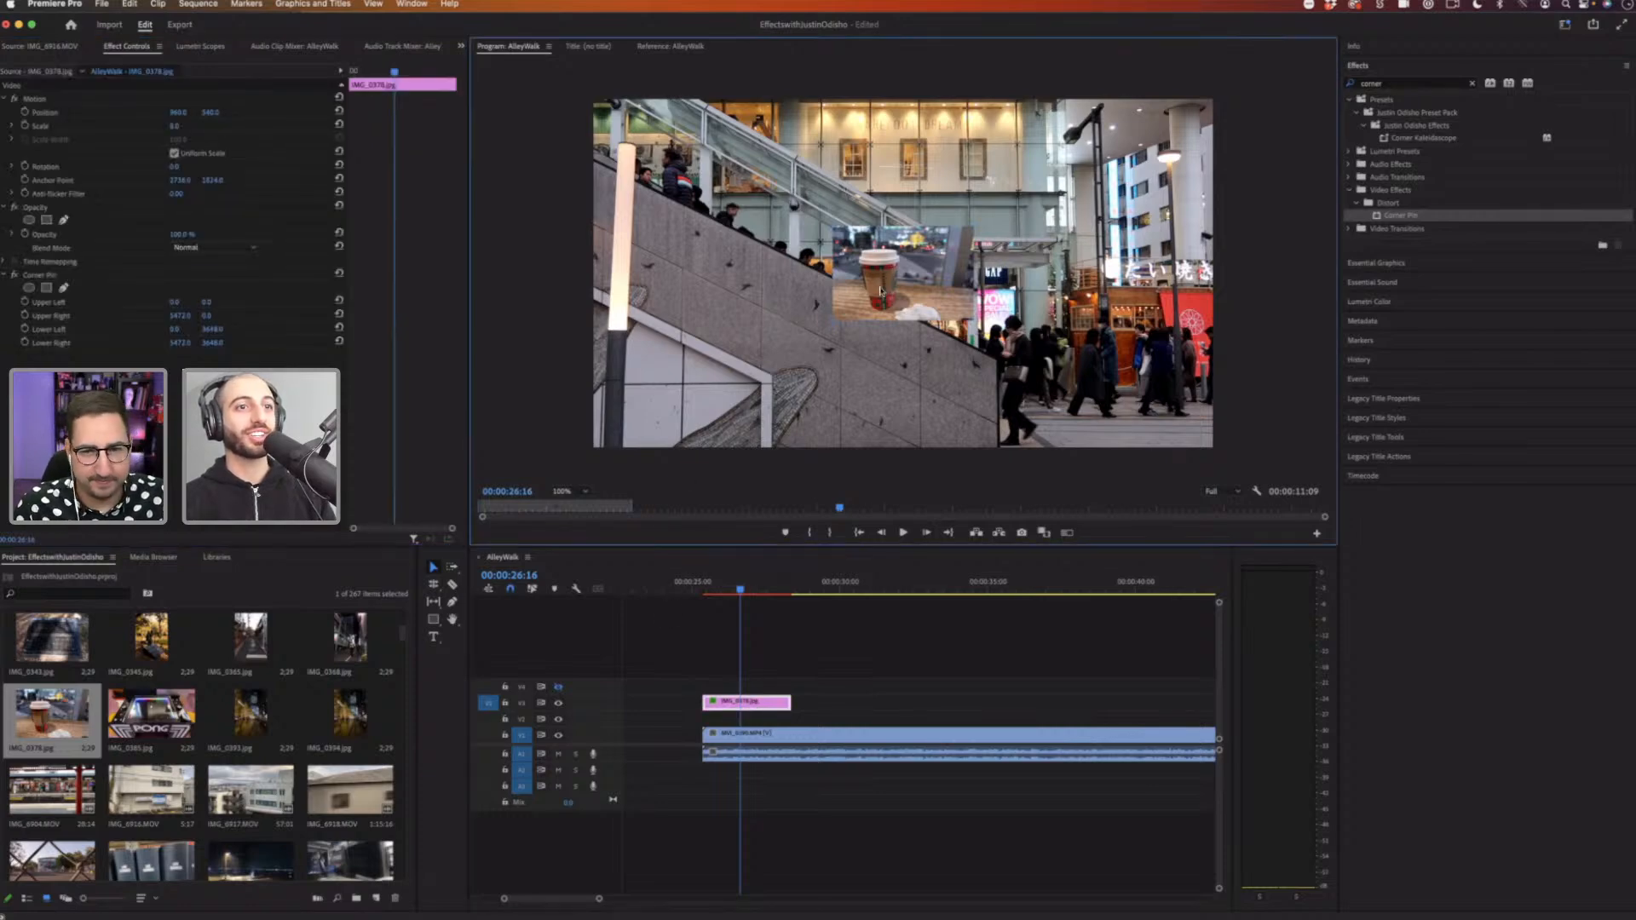
click(734, 673)
click(765, 705)
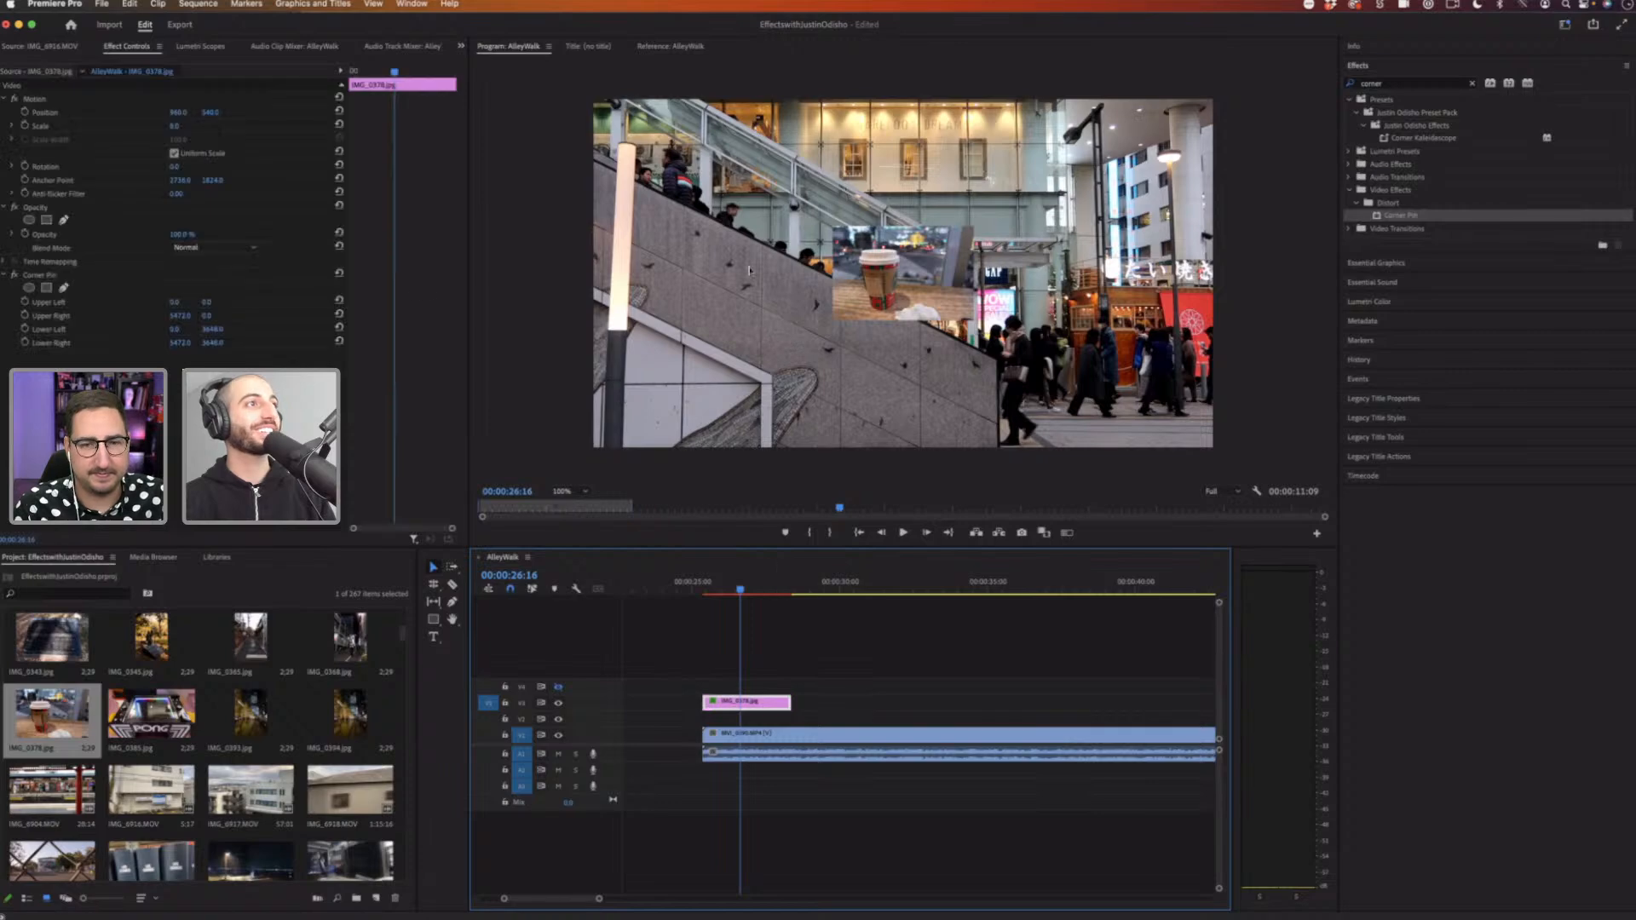
click(70, 280)
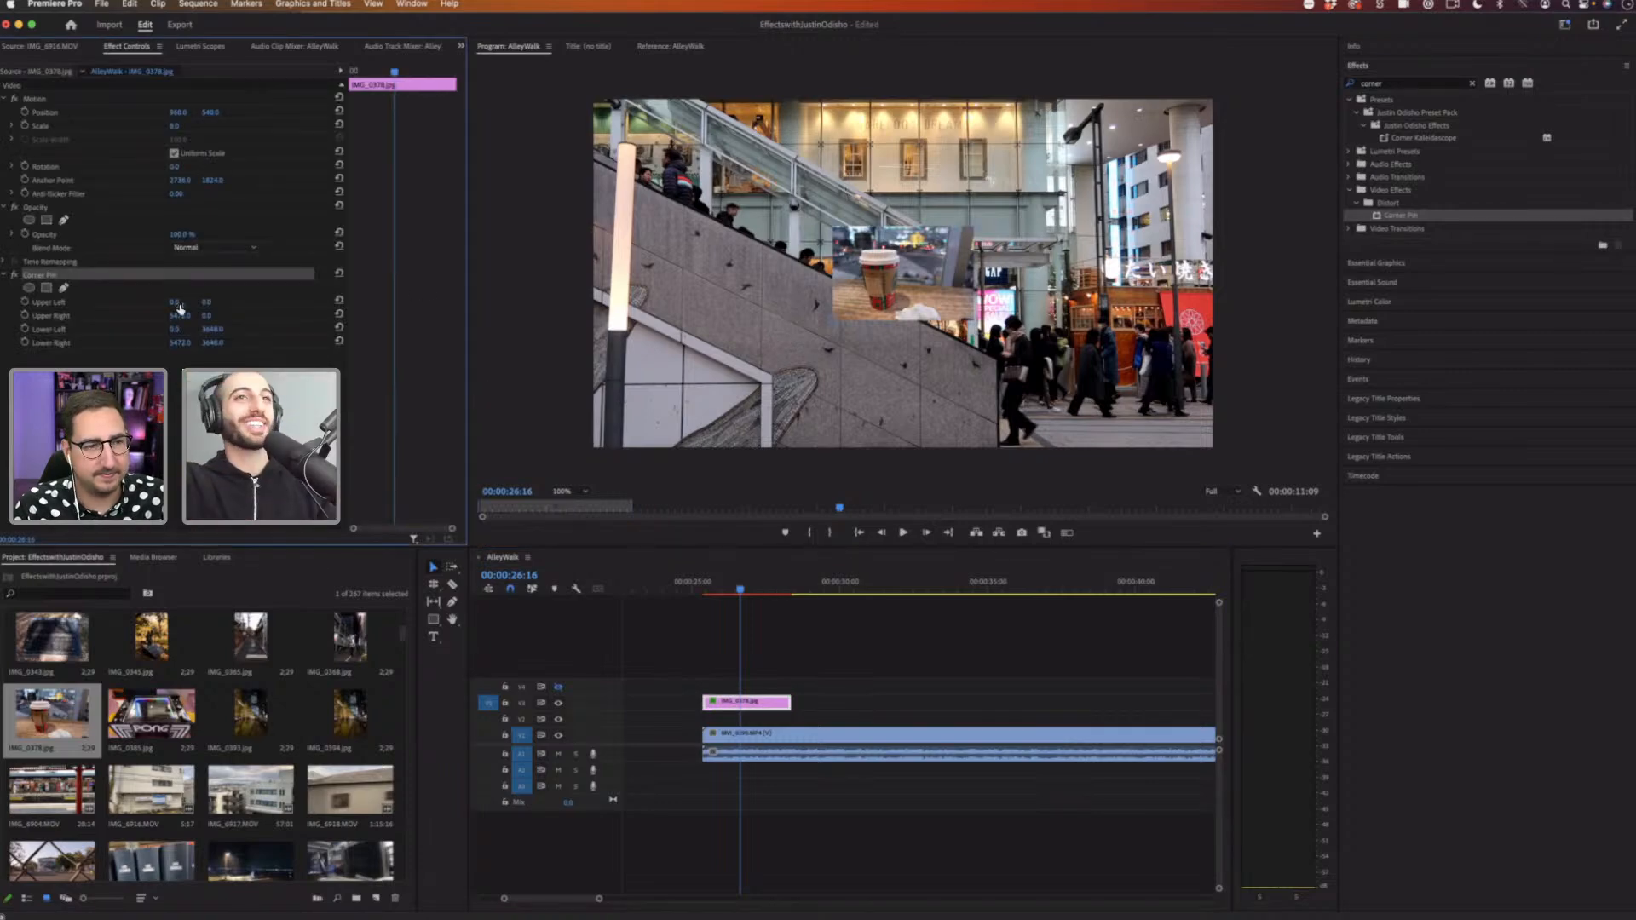
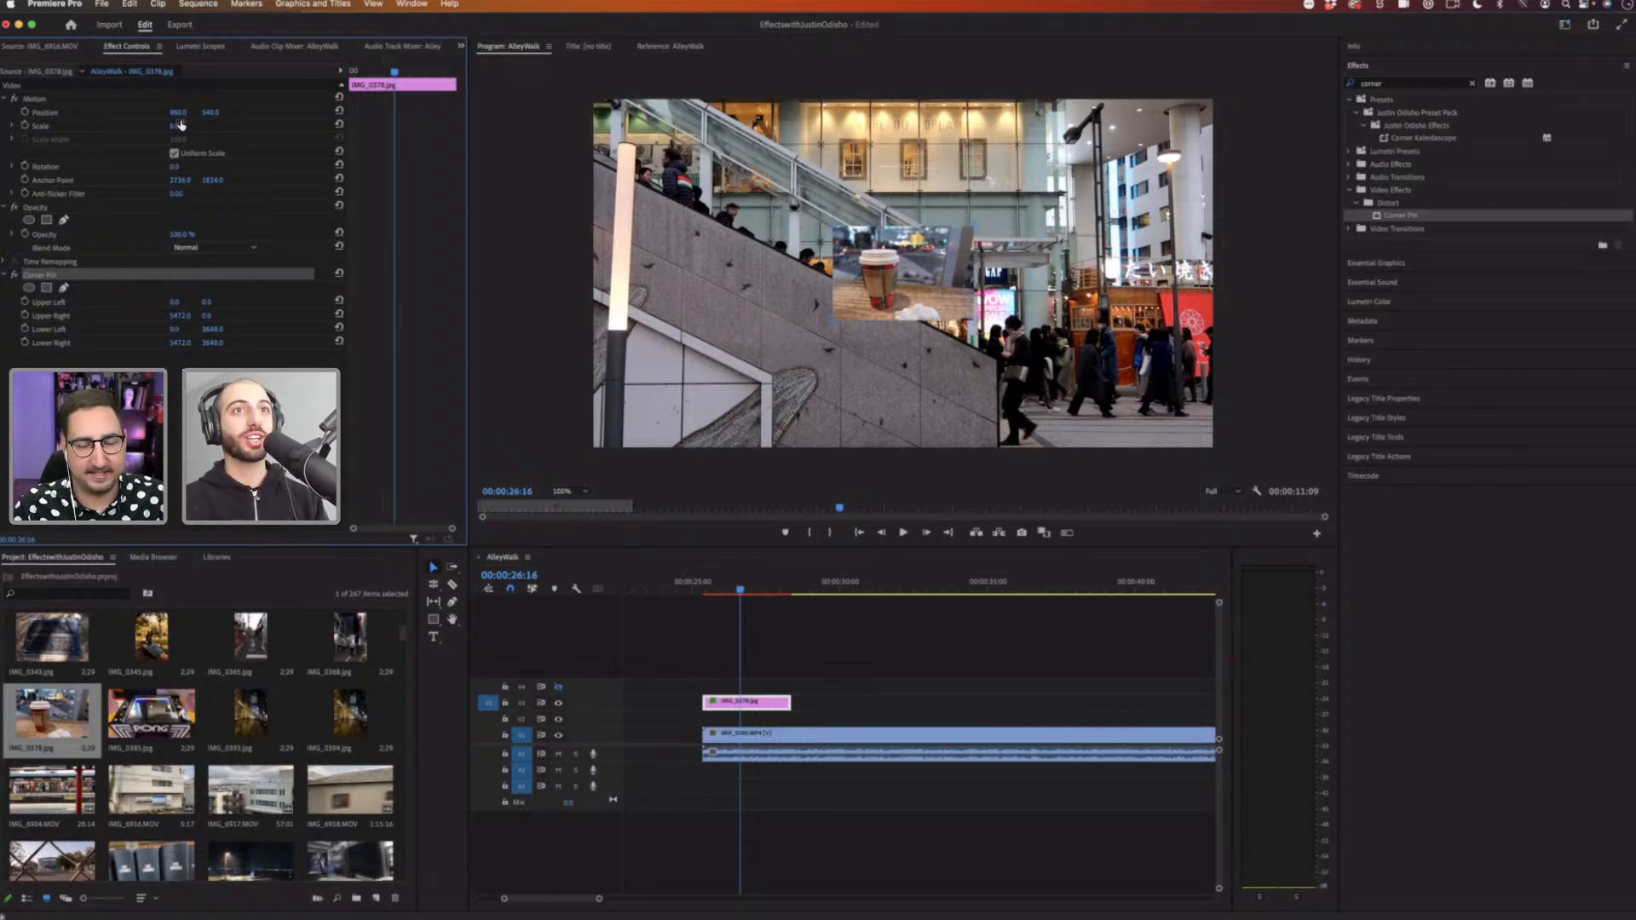
Step: Undo the last change to the cup image clip
click(69, 304)
key(super+z)
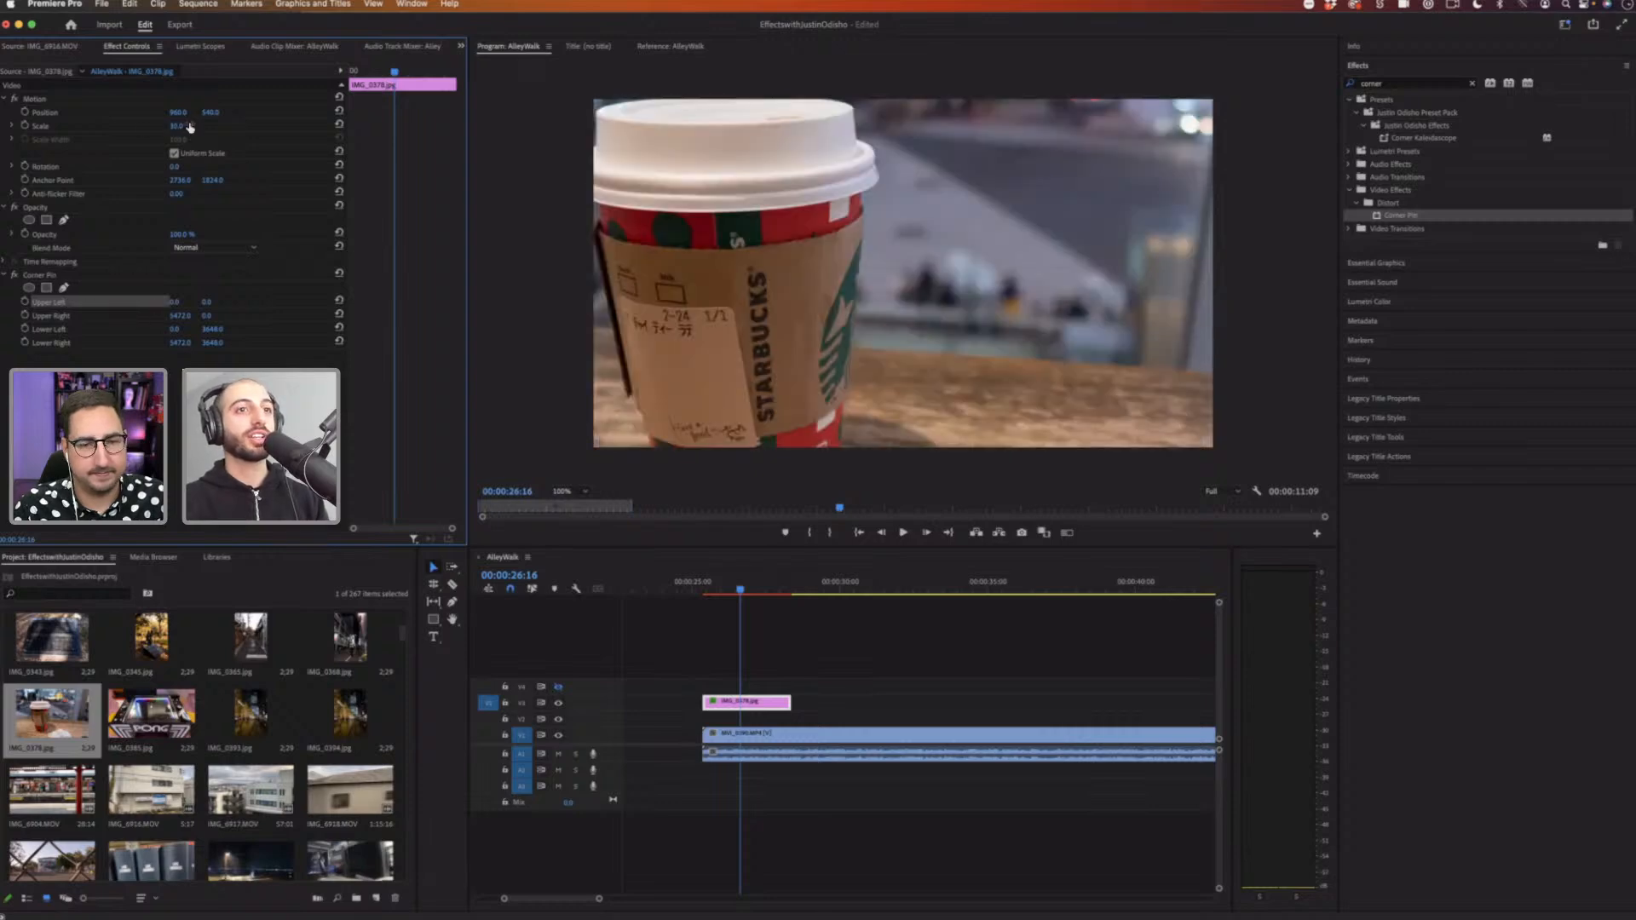
Step: Reselect the cup image clip and set its Scale to 25
click(774, 679)
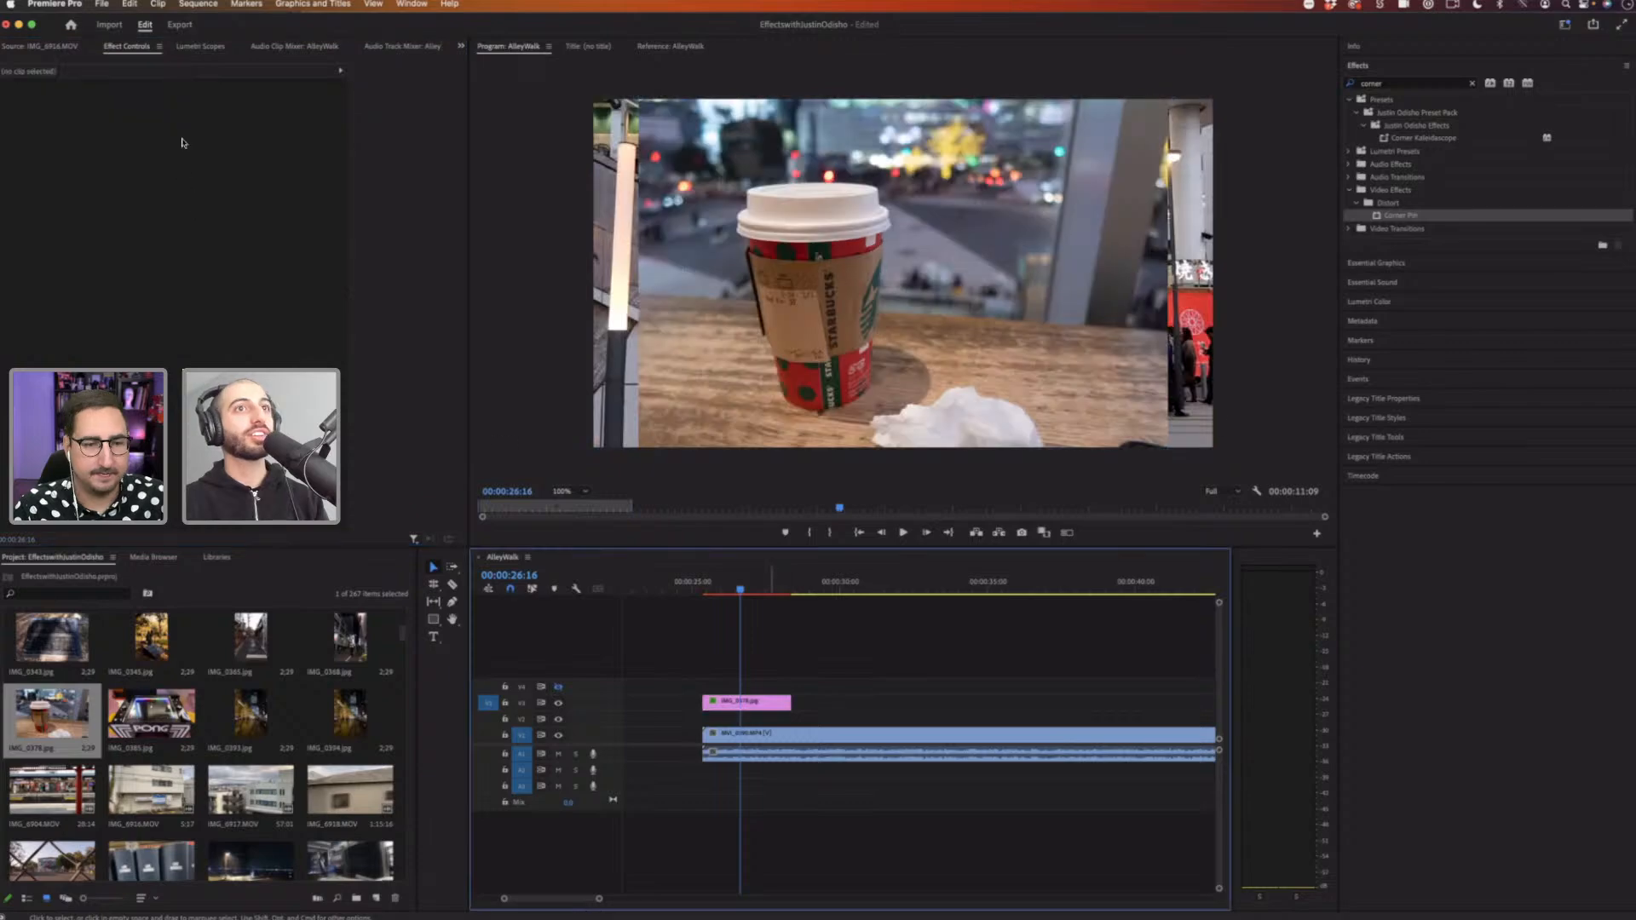
click(745, 702)
drag(188, 126, 187, 126)
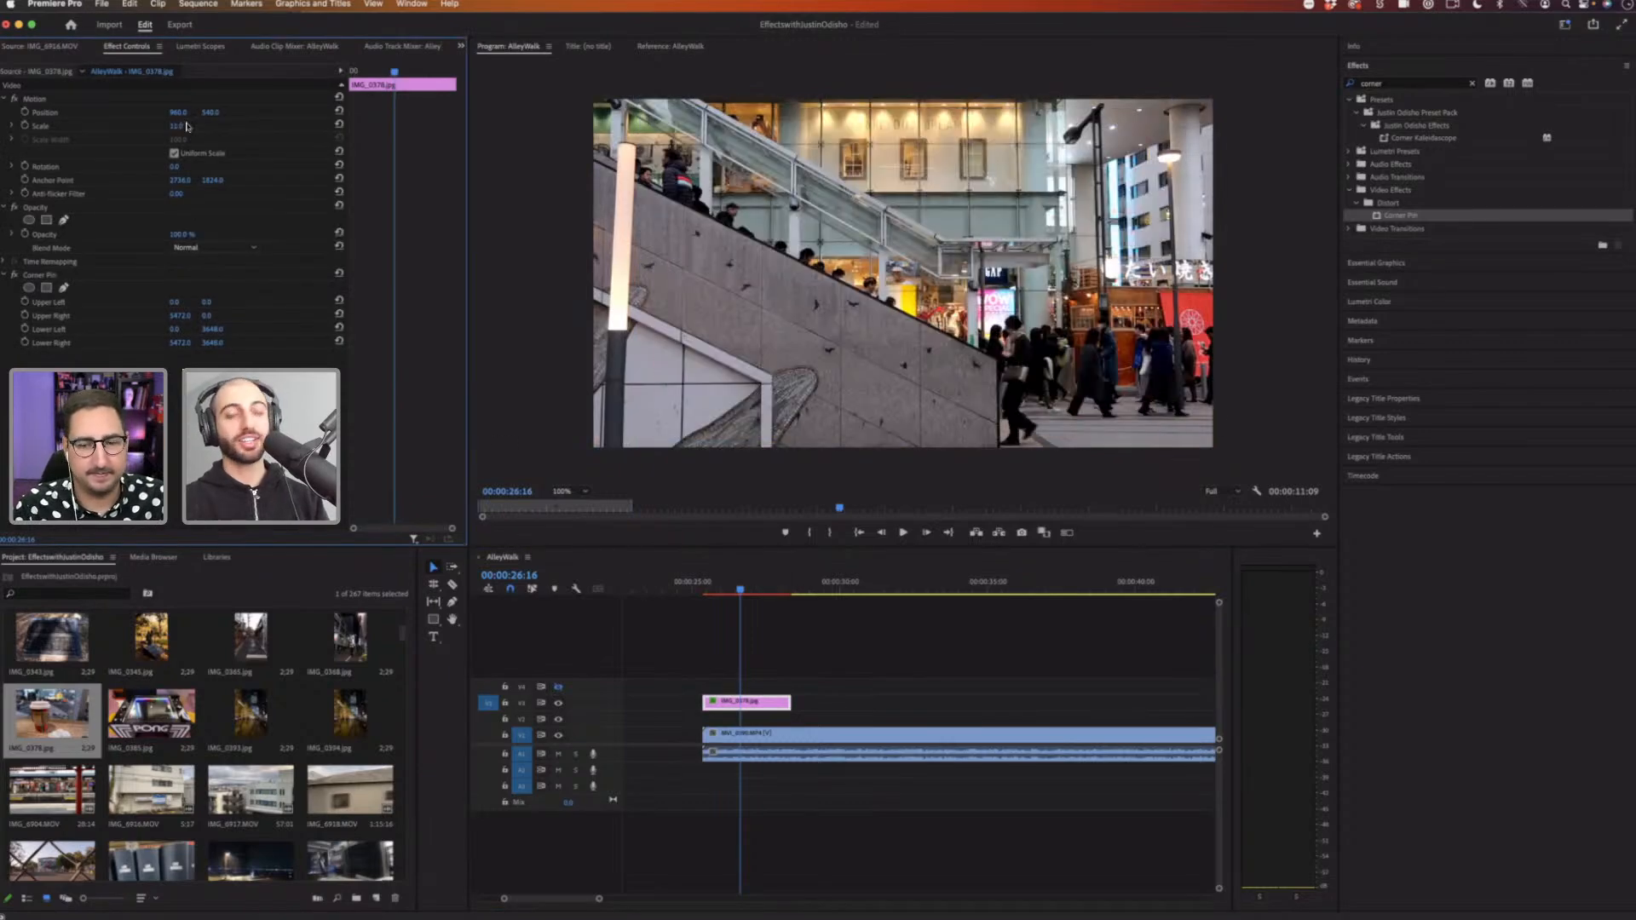
click(177, 126)
key(Return)
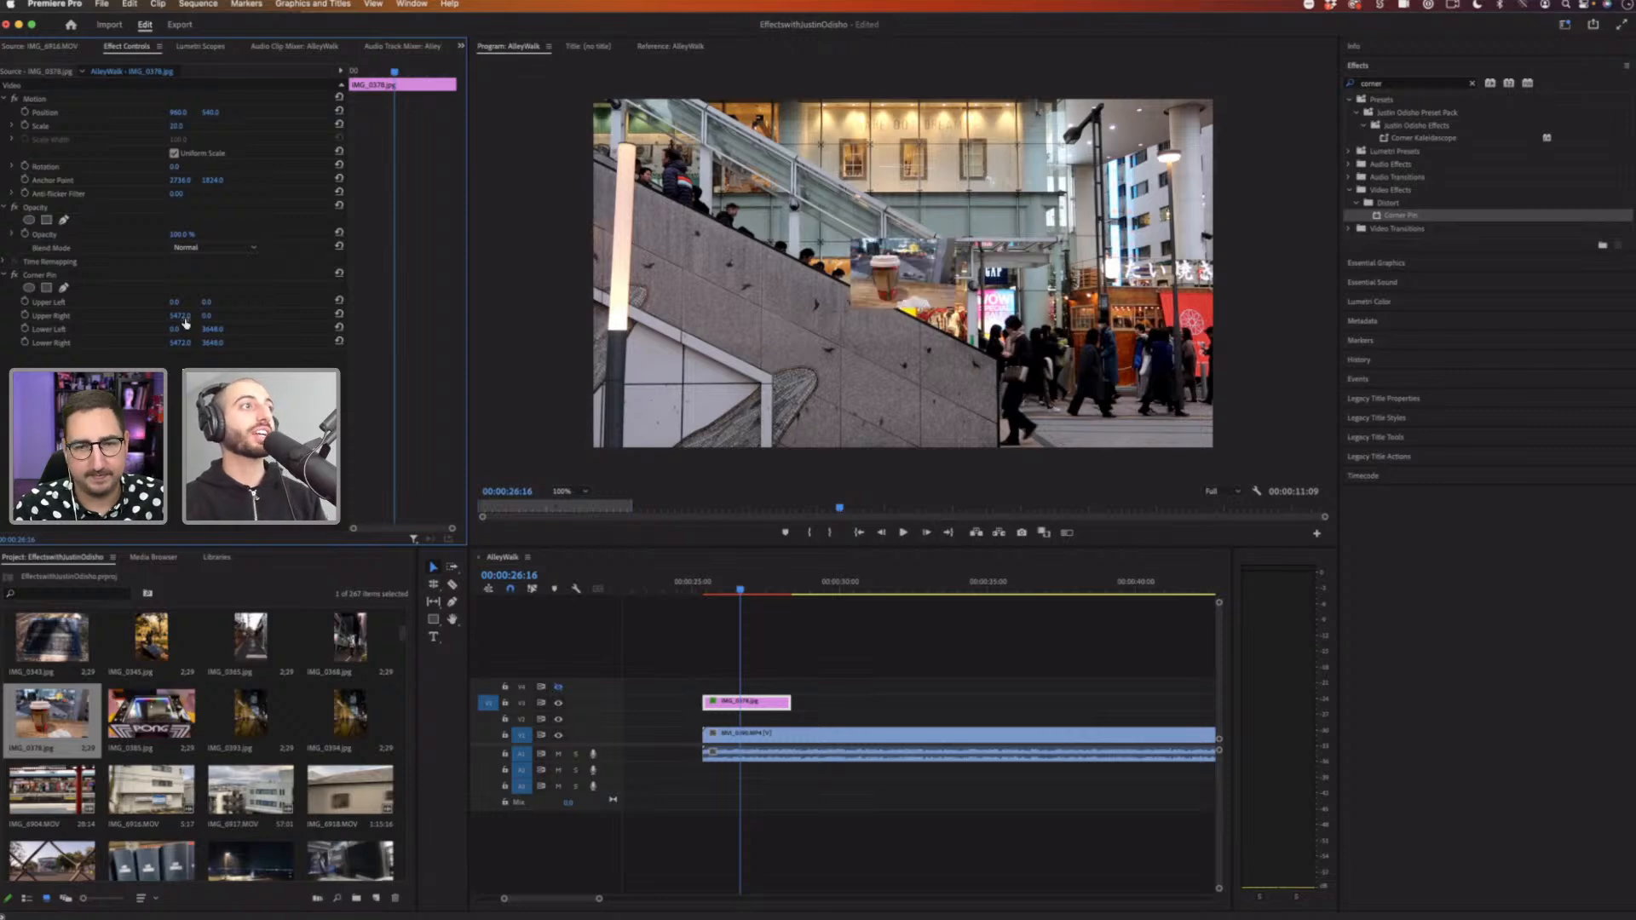
Step: Reposition all four Corner Pin corners to skew the cup image into a slanted perspective over the stairs
click(72, 304)
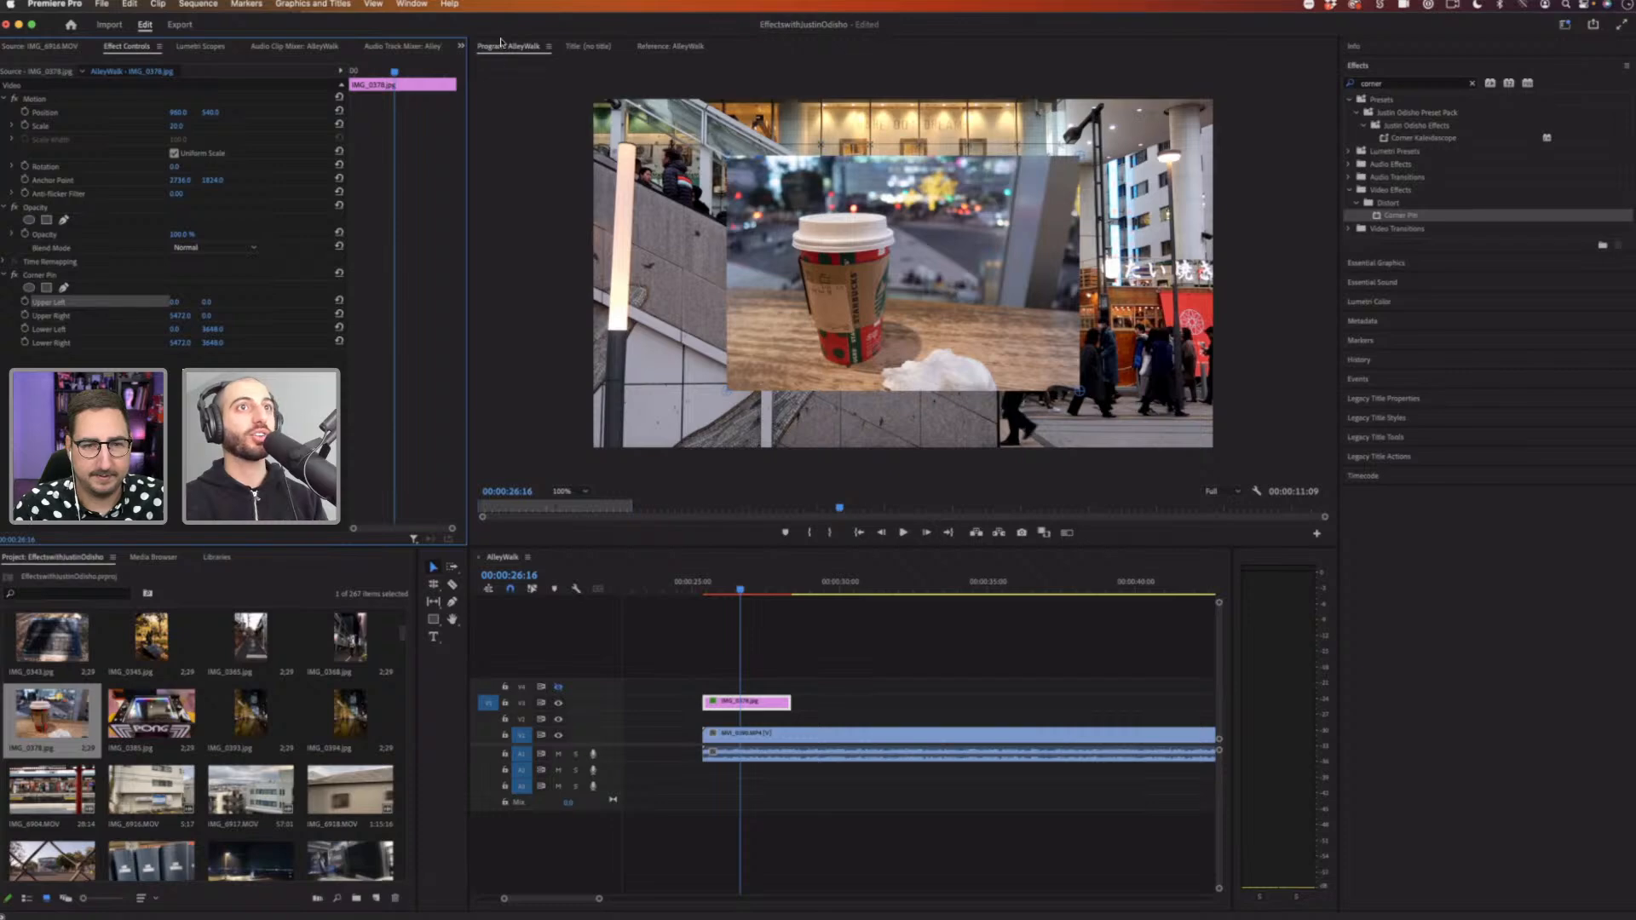
drag(721, 160, 631, 179)
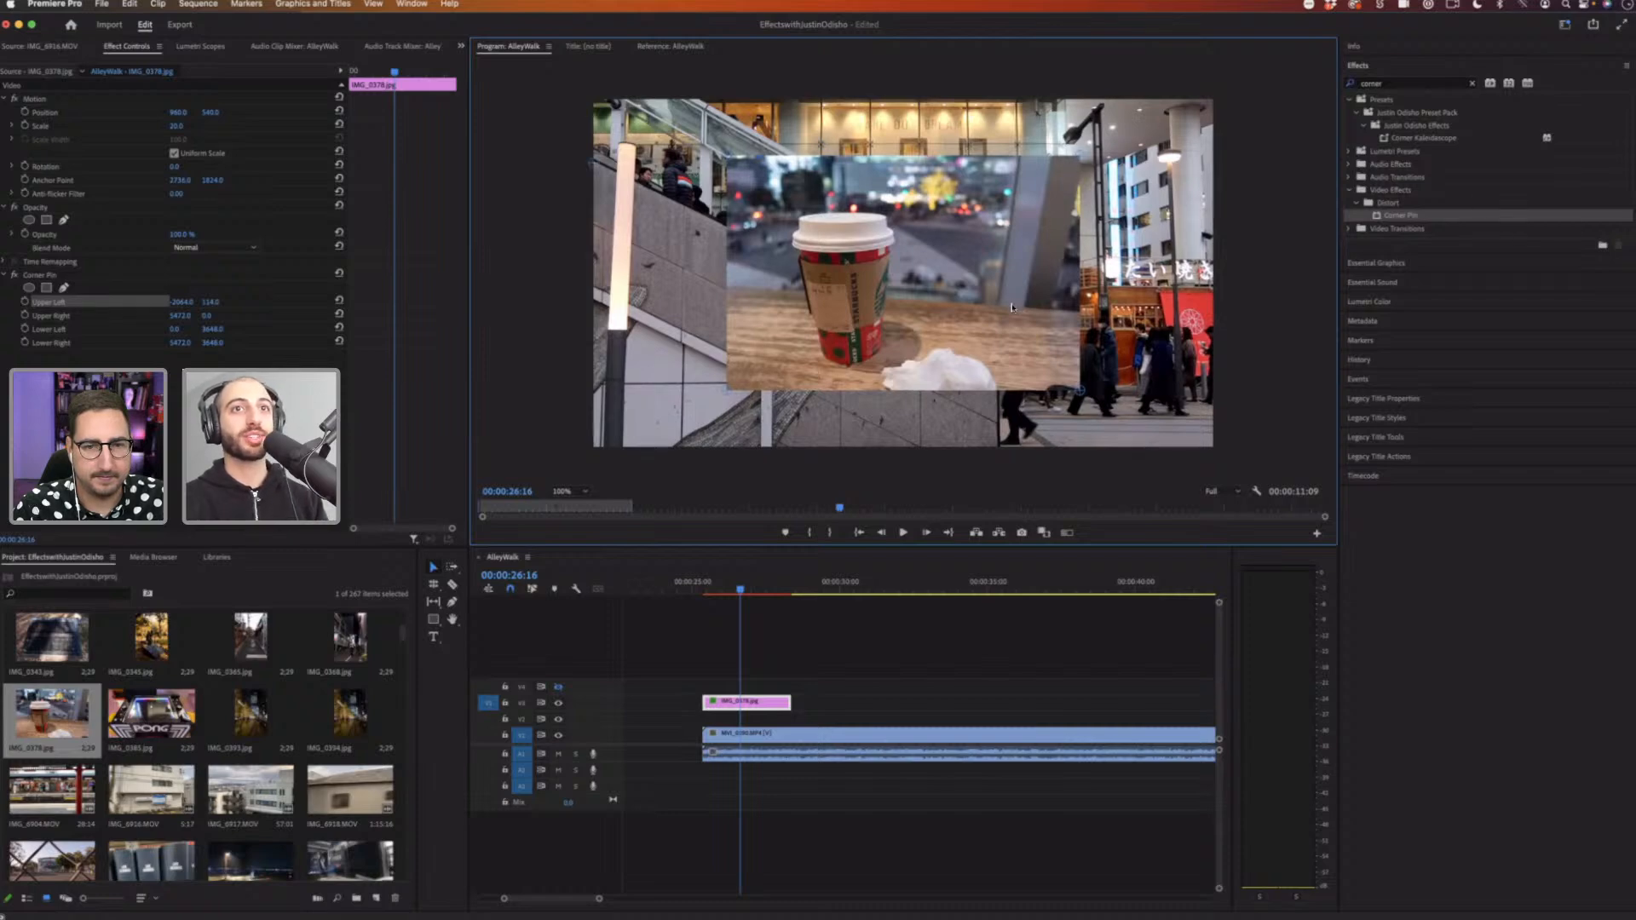
drag(1011, 308, 990, 340)
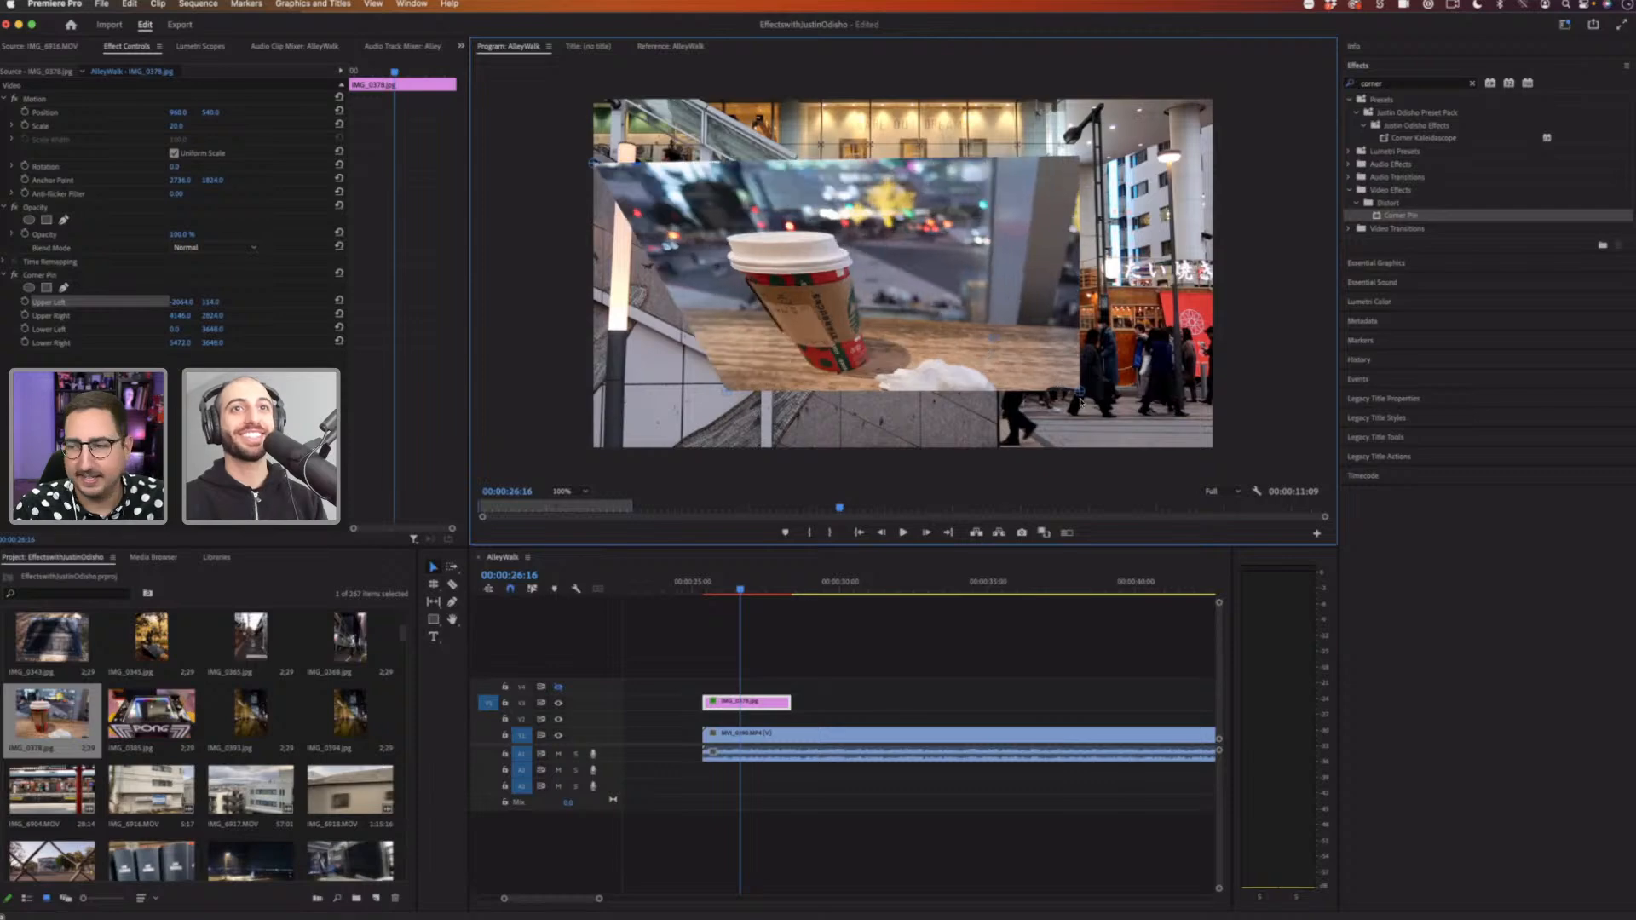
drag(1080, 392, 996, 468)
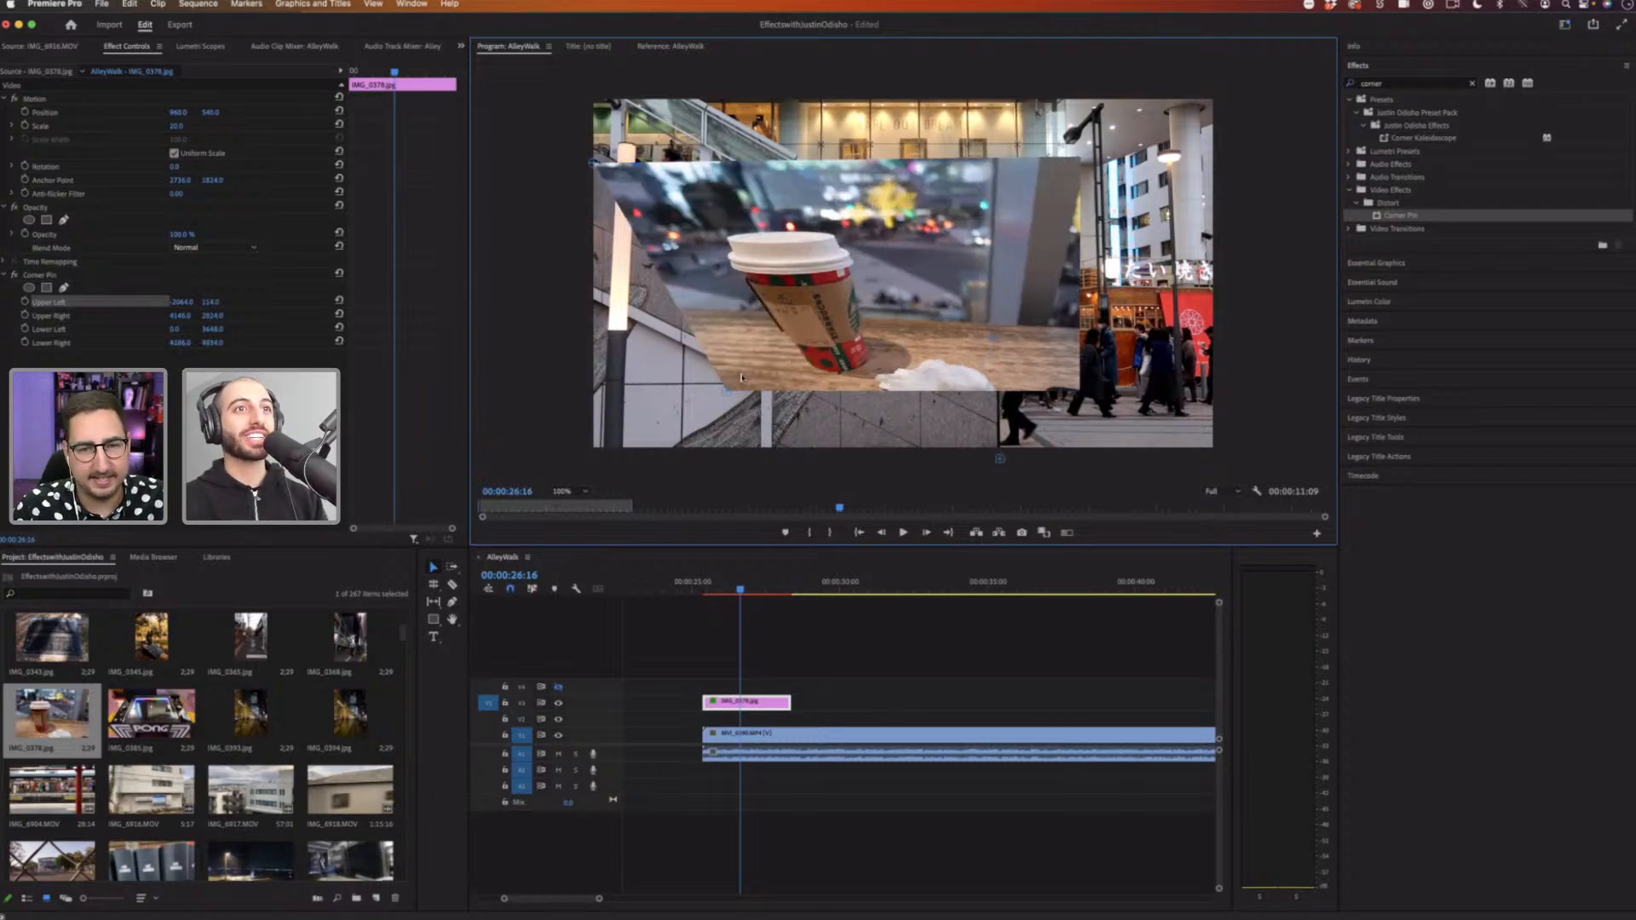
drag(692, 402, 581, 302)
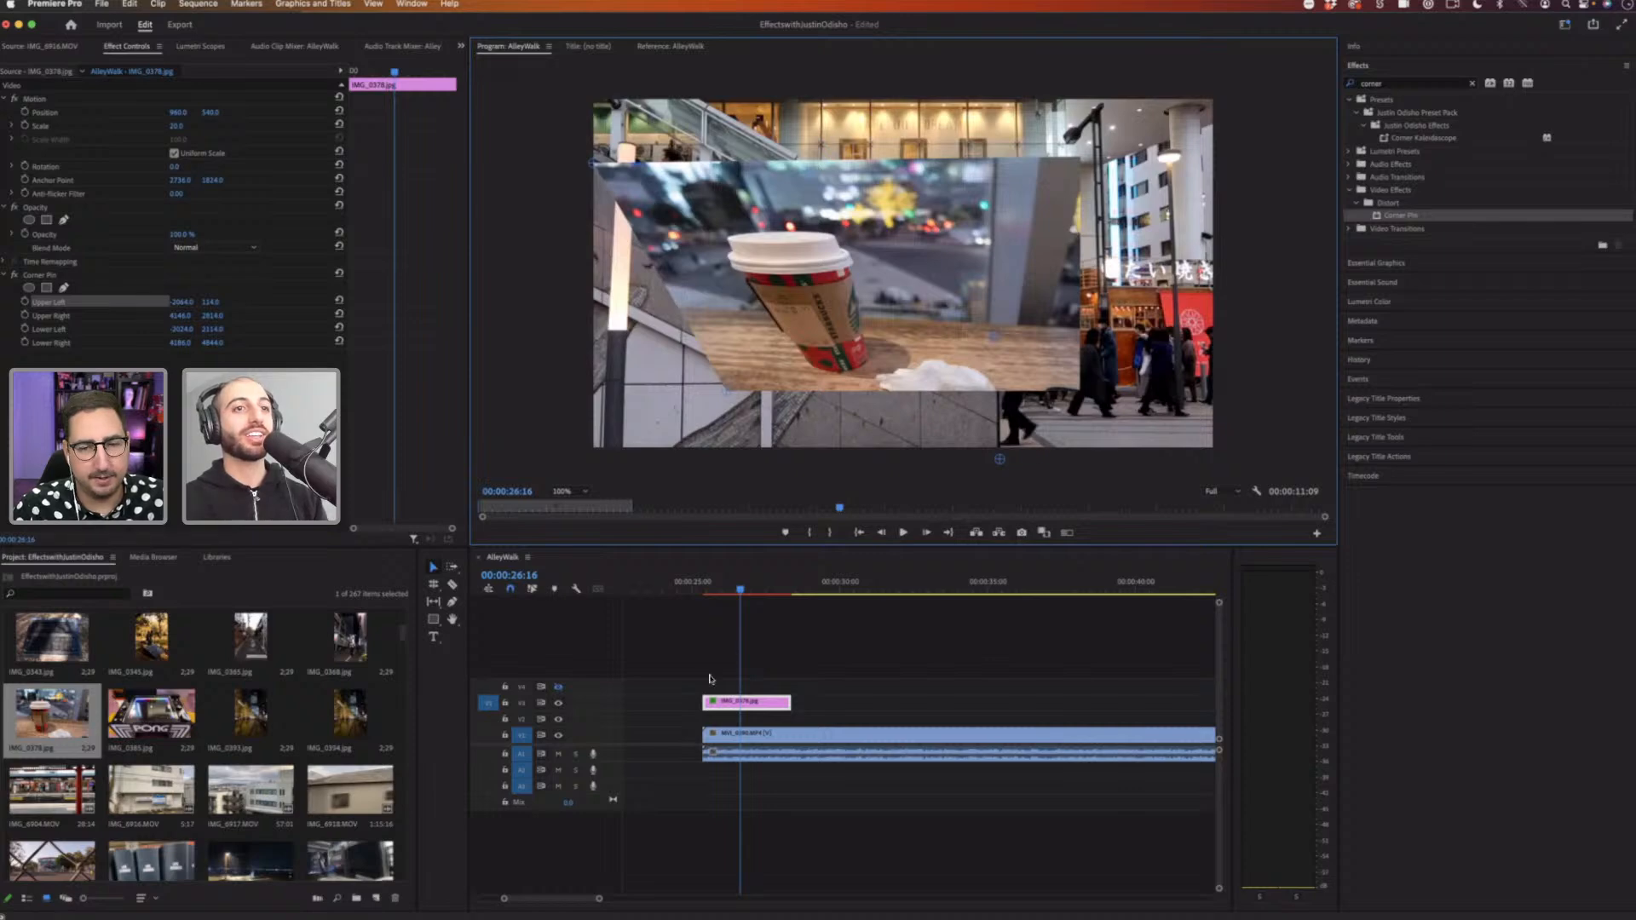
Step: Move the playhead to 00:00:26:01 and view the pinned image in the monitor
click(723, 589)
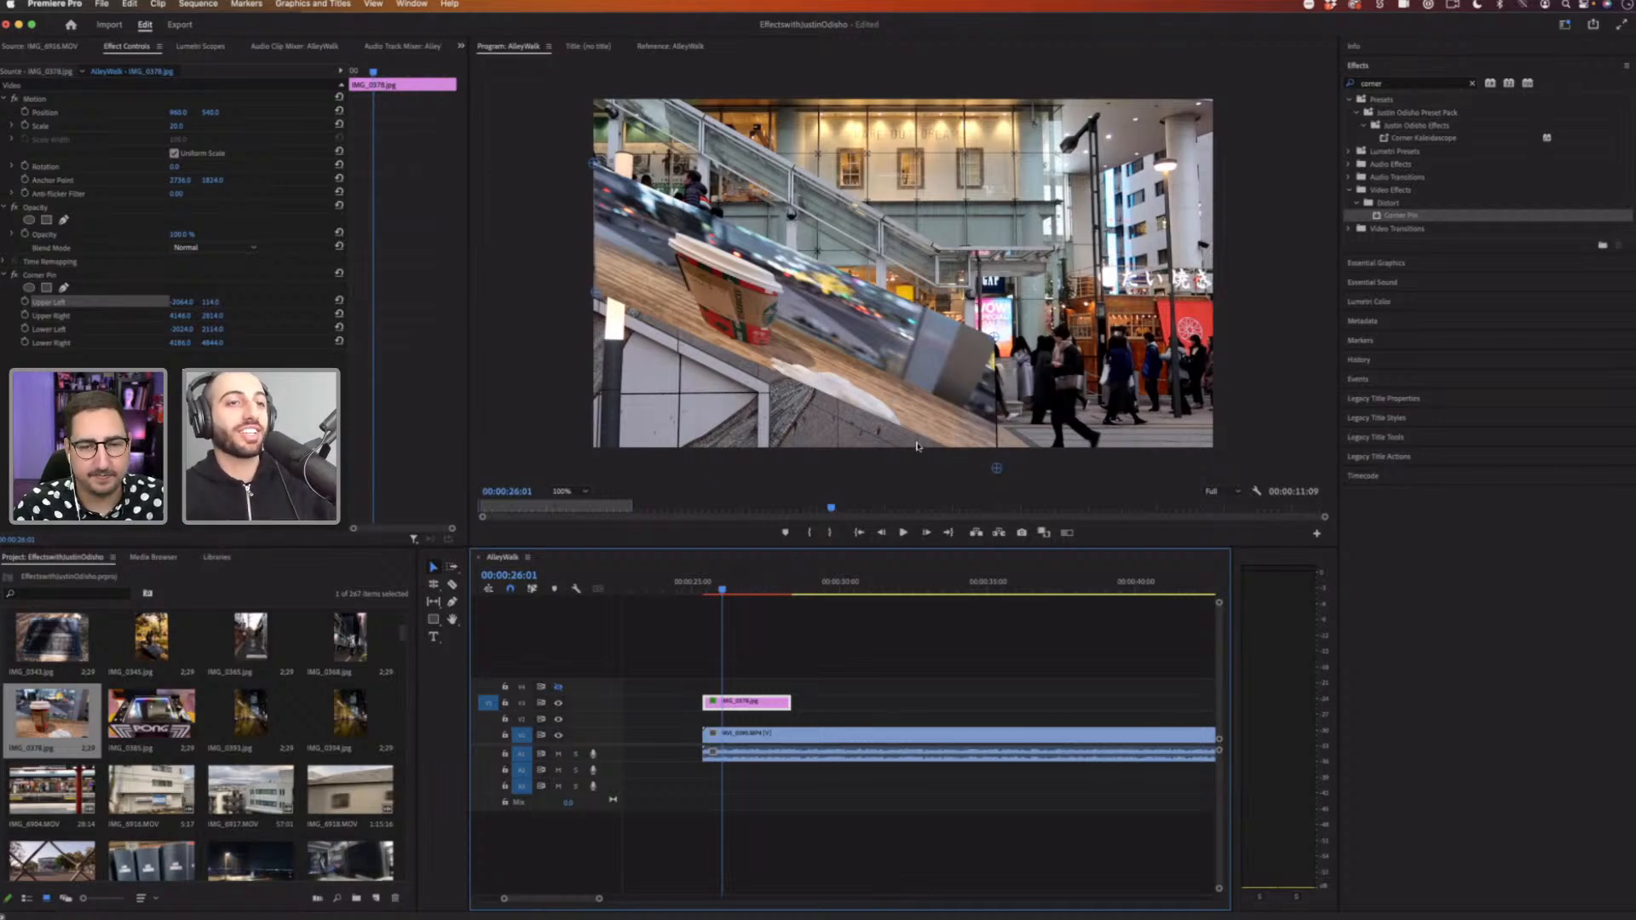
key(shift+4)
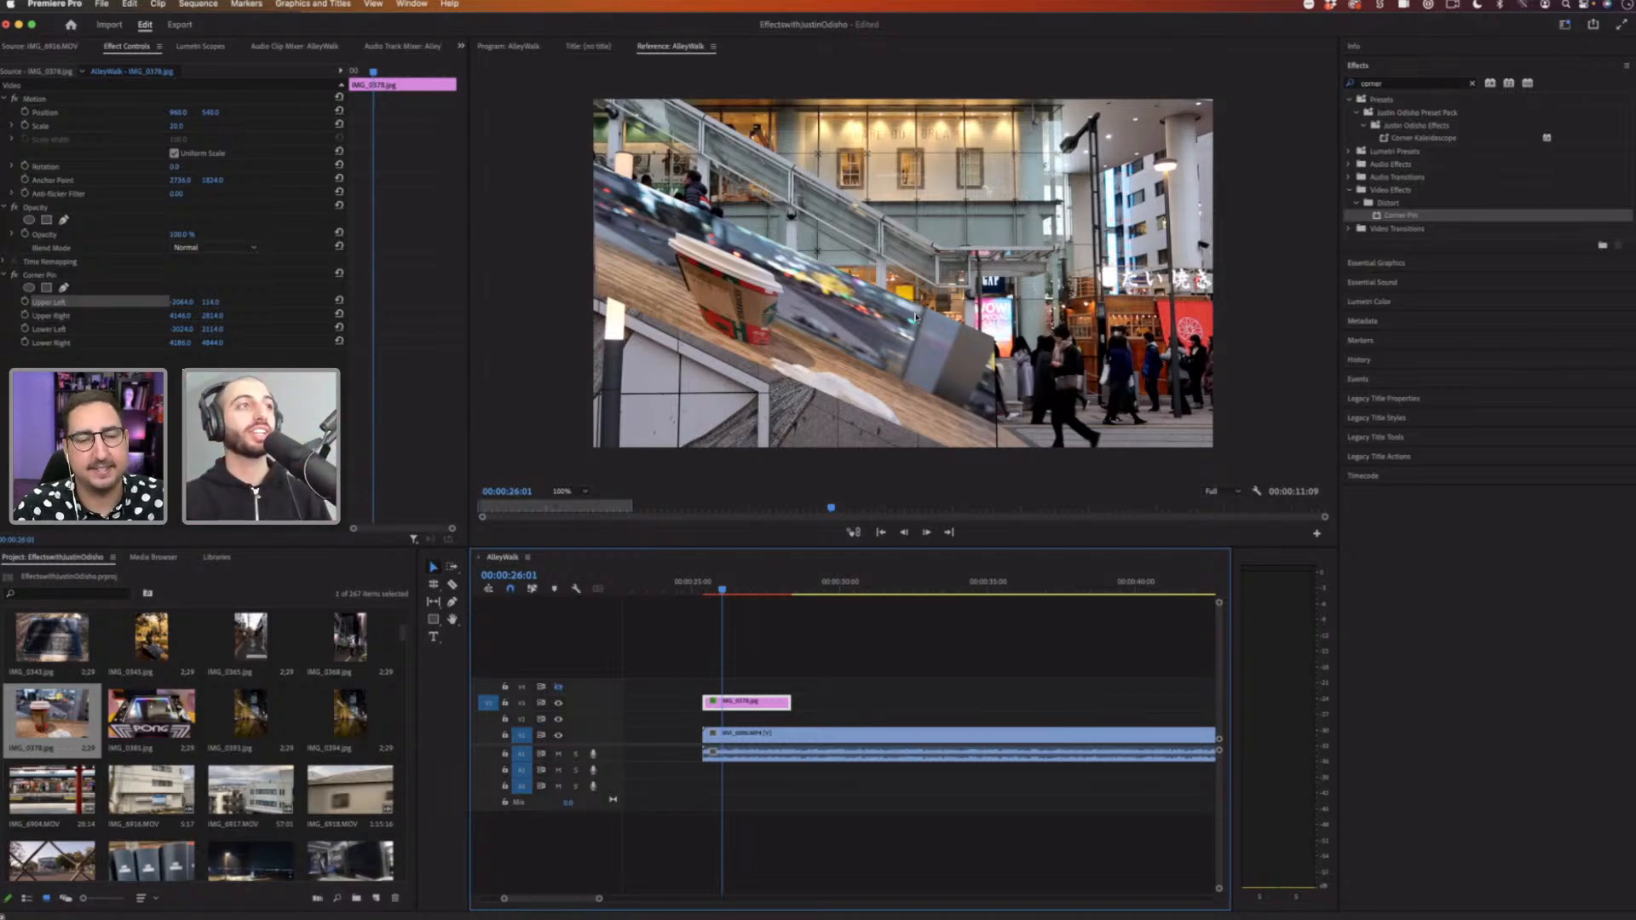
Step: Remove the Corner Pin effect from the cup image clip, then delete the clip from the timeline
click(64, 276)
key(Delete)
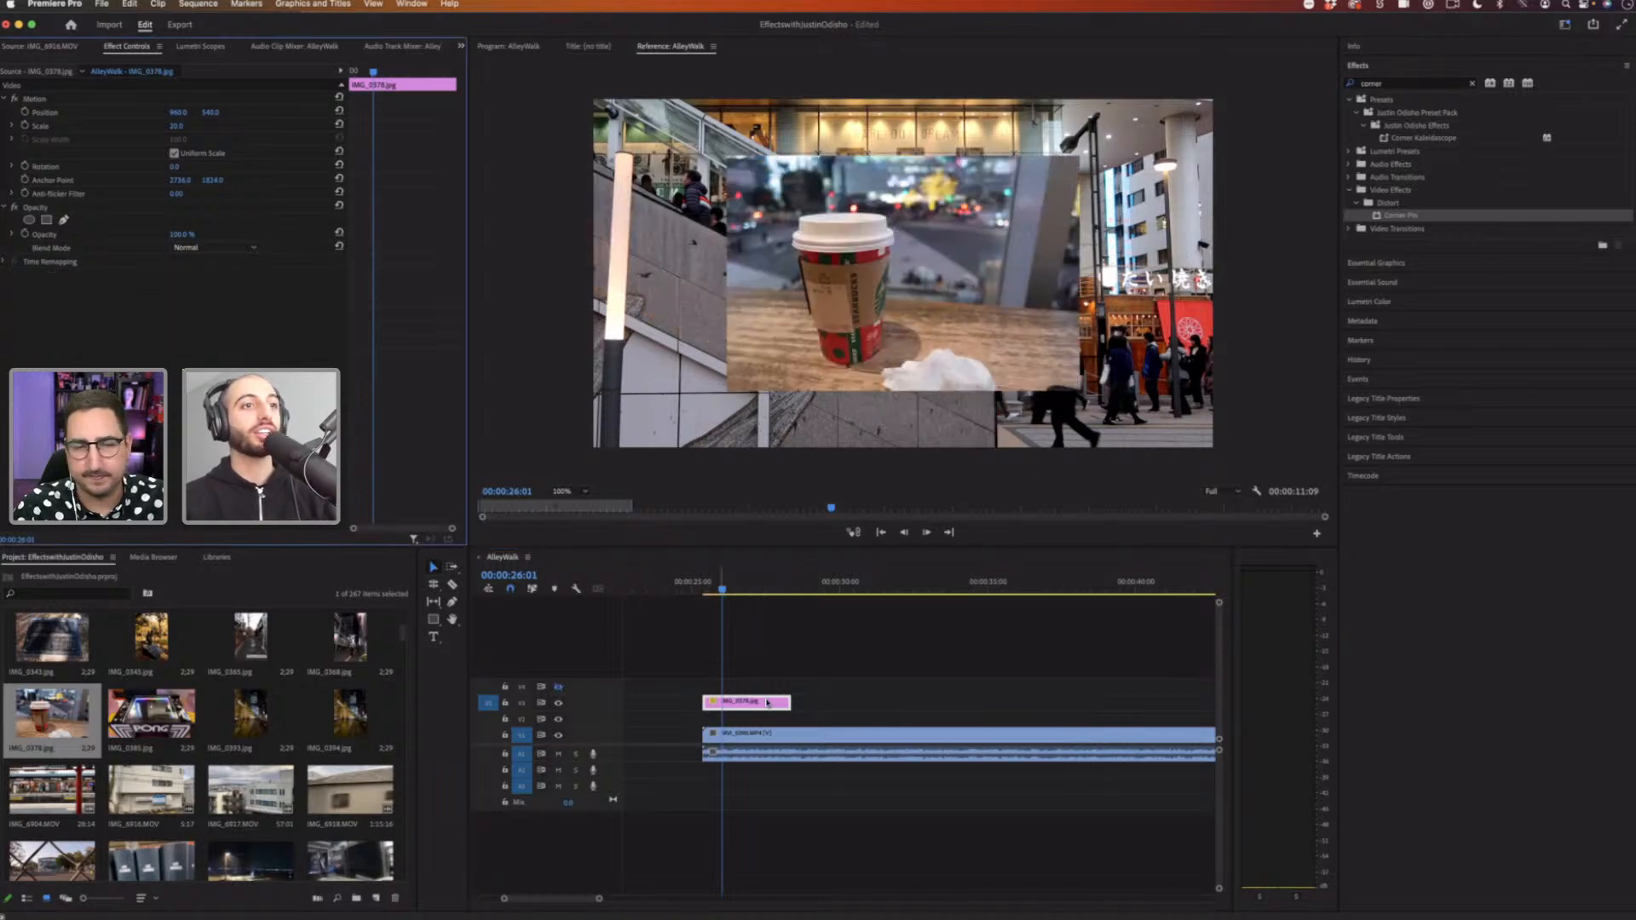
click(582, 691)
key(Delete)
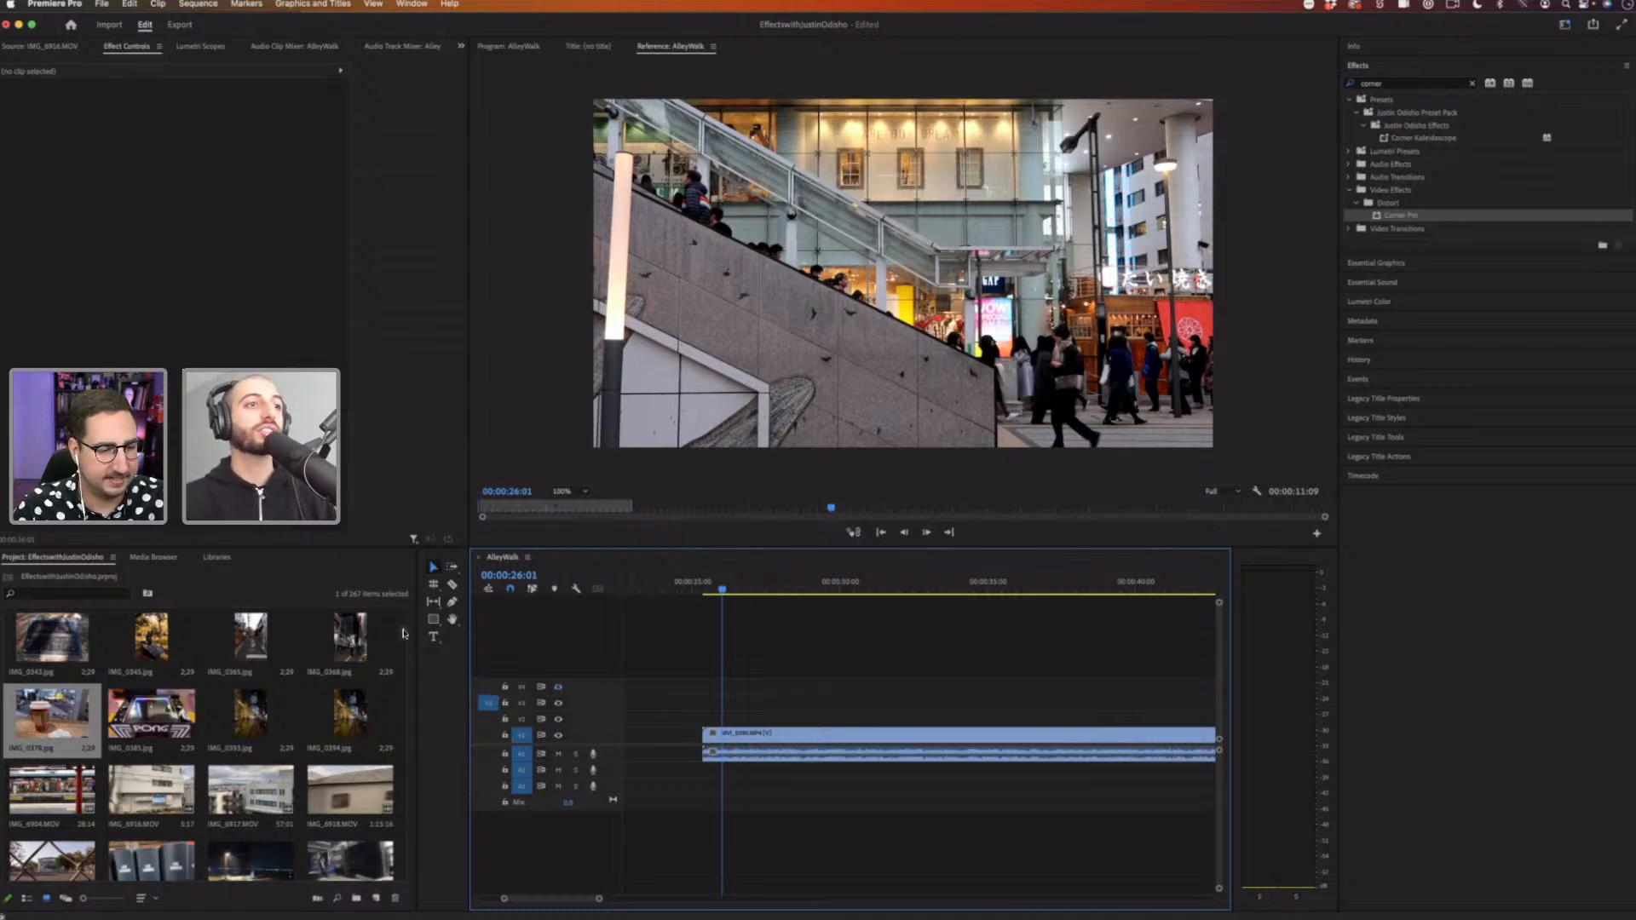
Step: Add the ClockTowerTimelapse clip to track V2 above the alley footage
scroll(374, 673, up, 10)
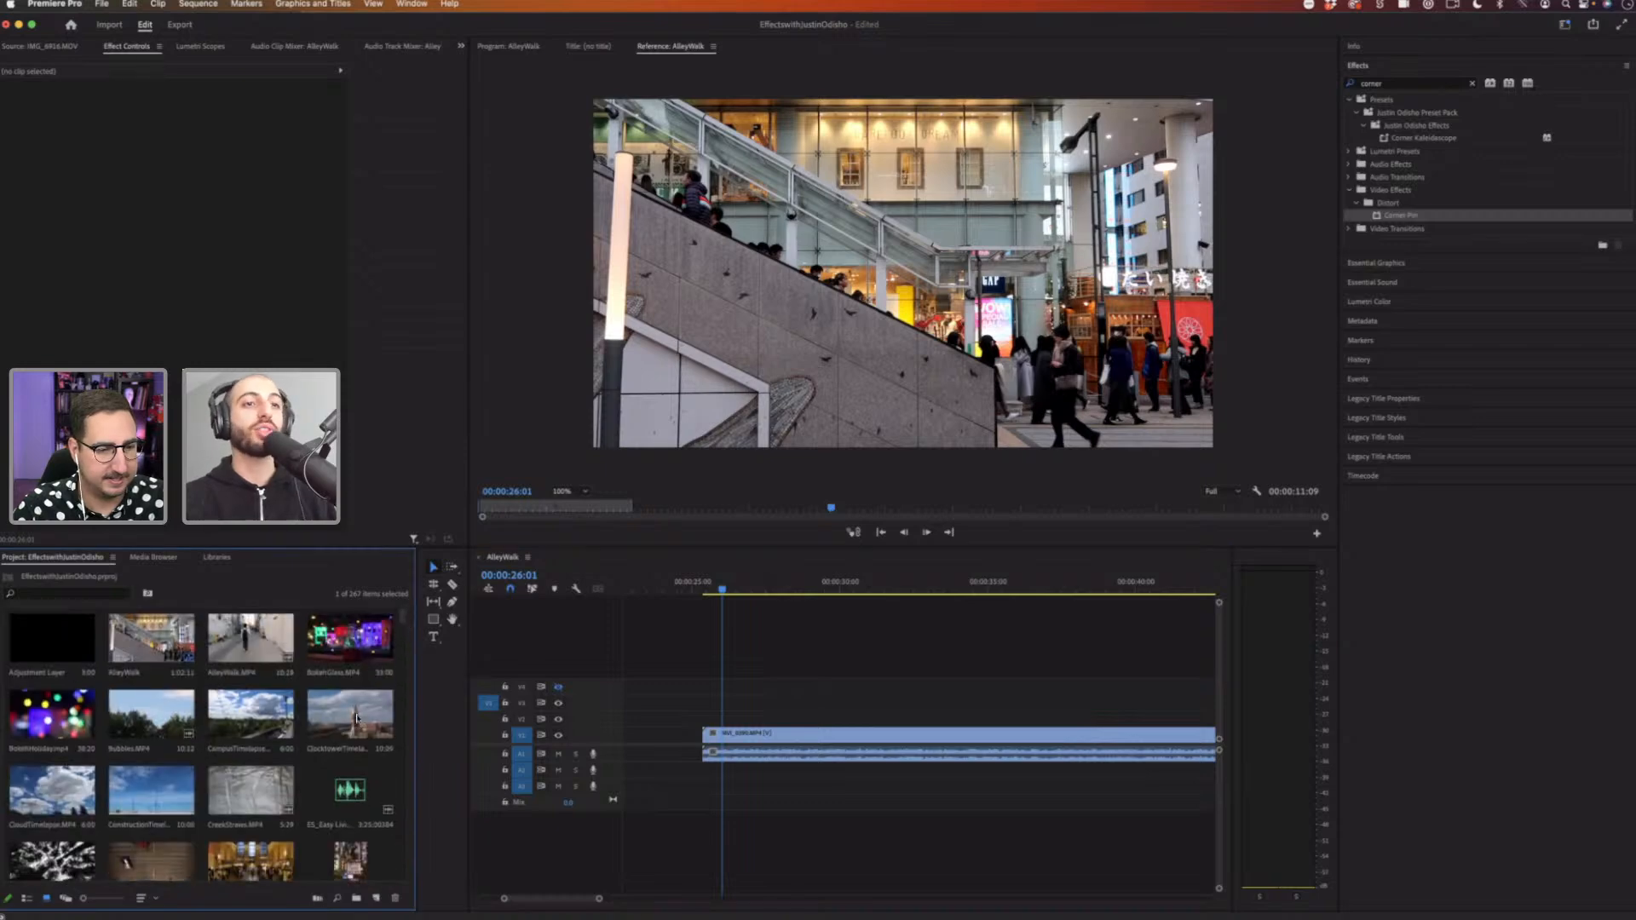
drag(356, 718, 714, 712)
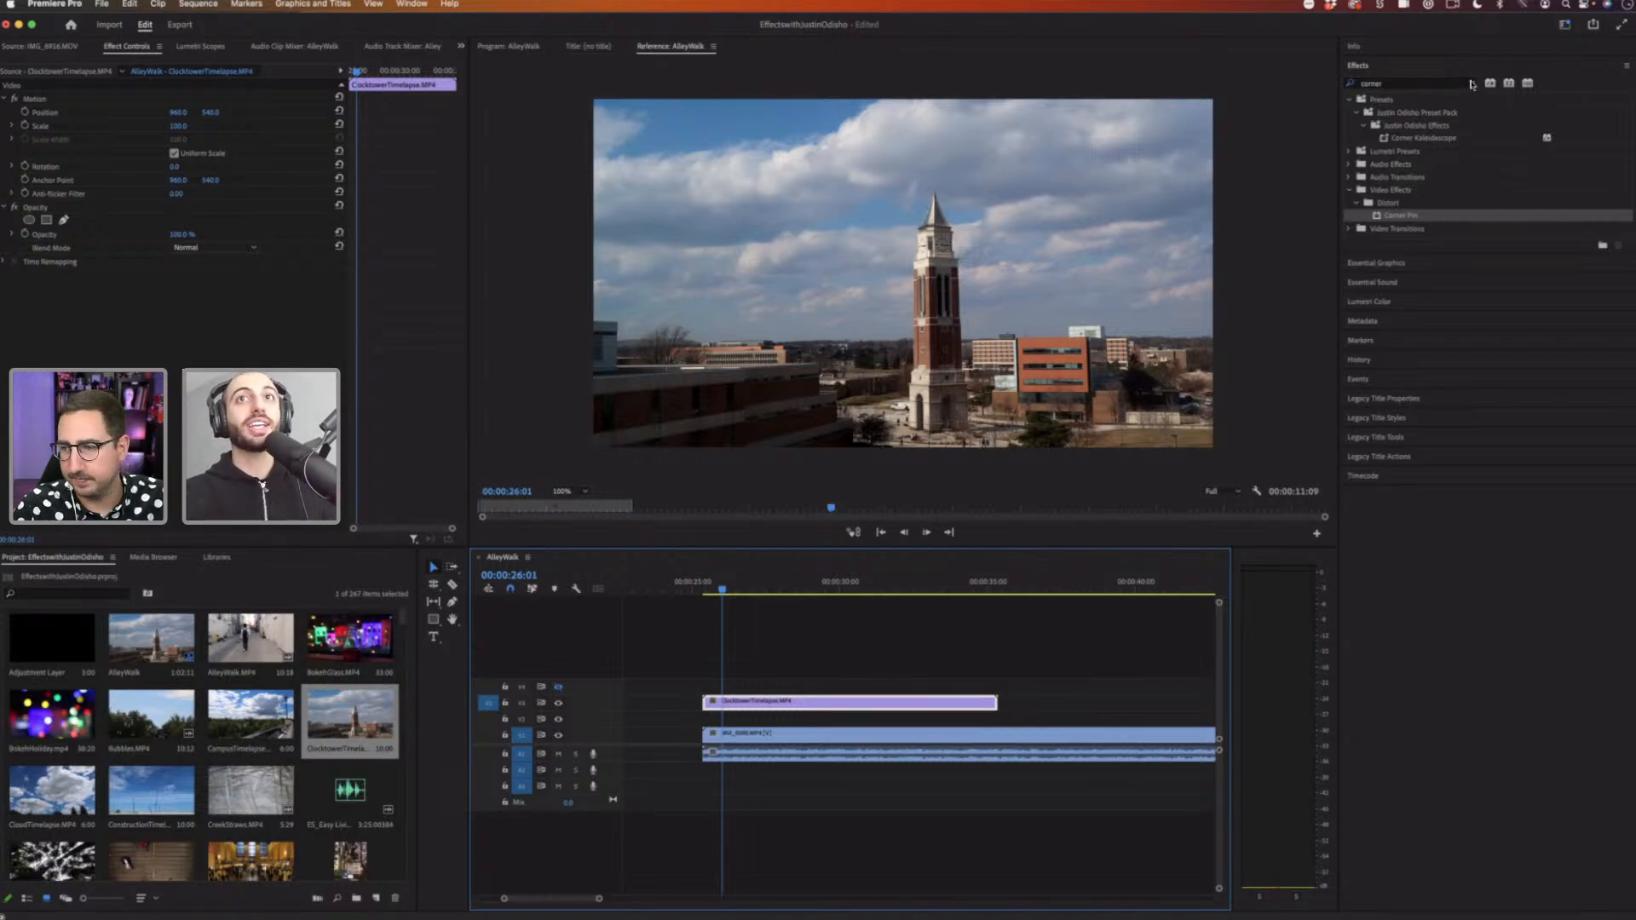
Step: Clear the Effects search and browse the Transform and Distort video effect folders
click(1471, 84)
click(1349, 151)
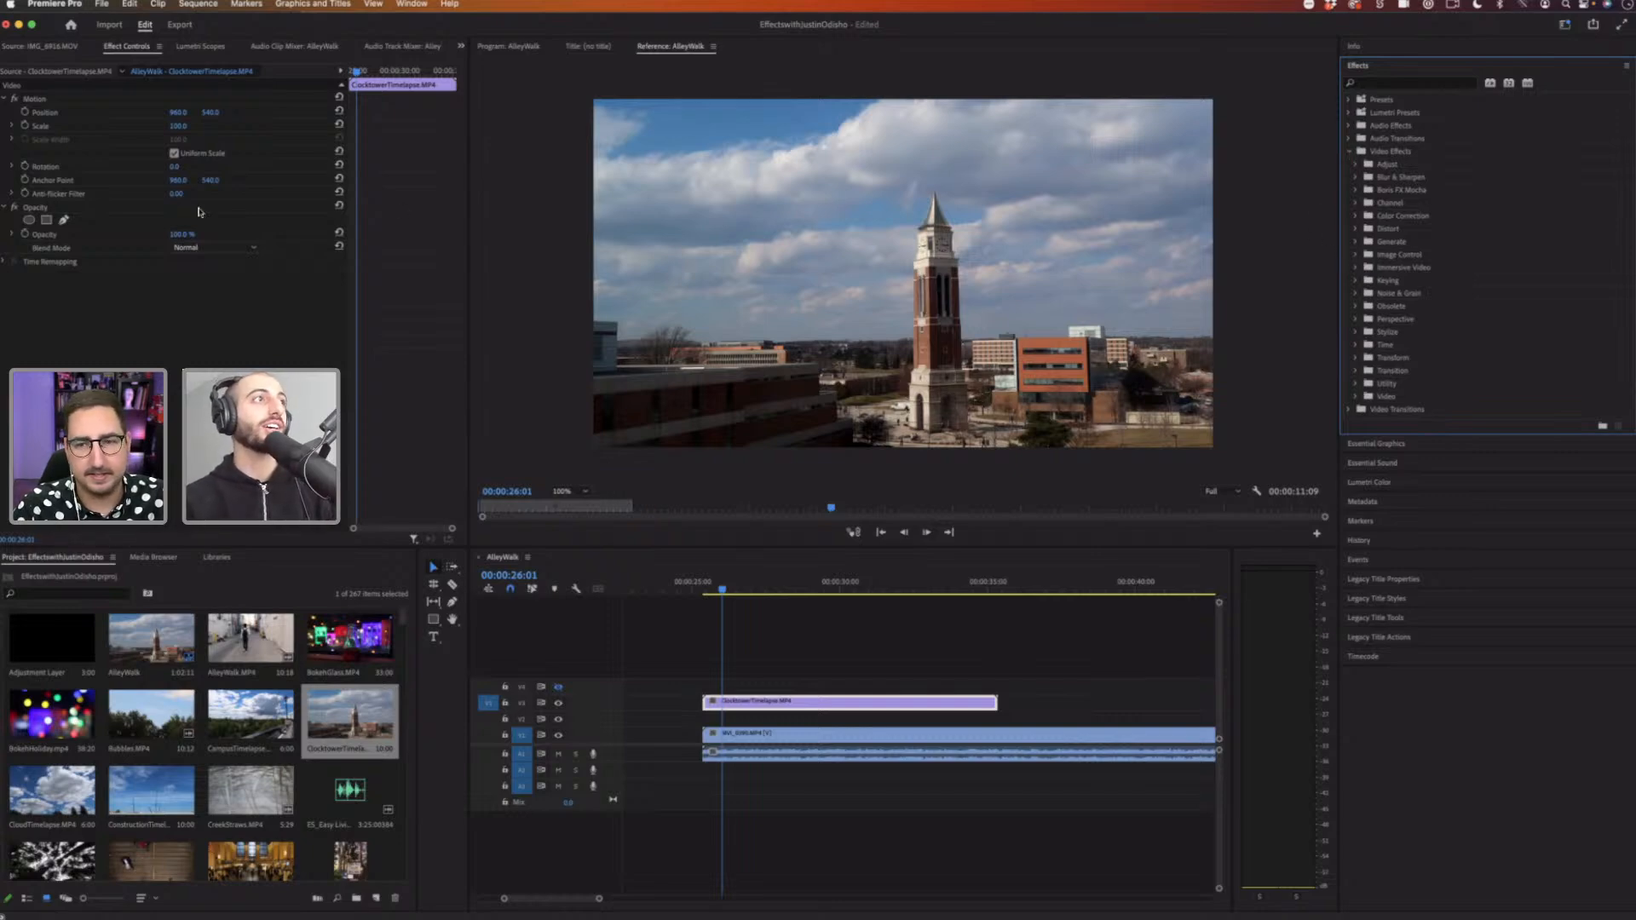
click(64, 209)
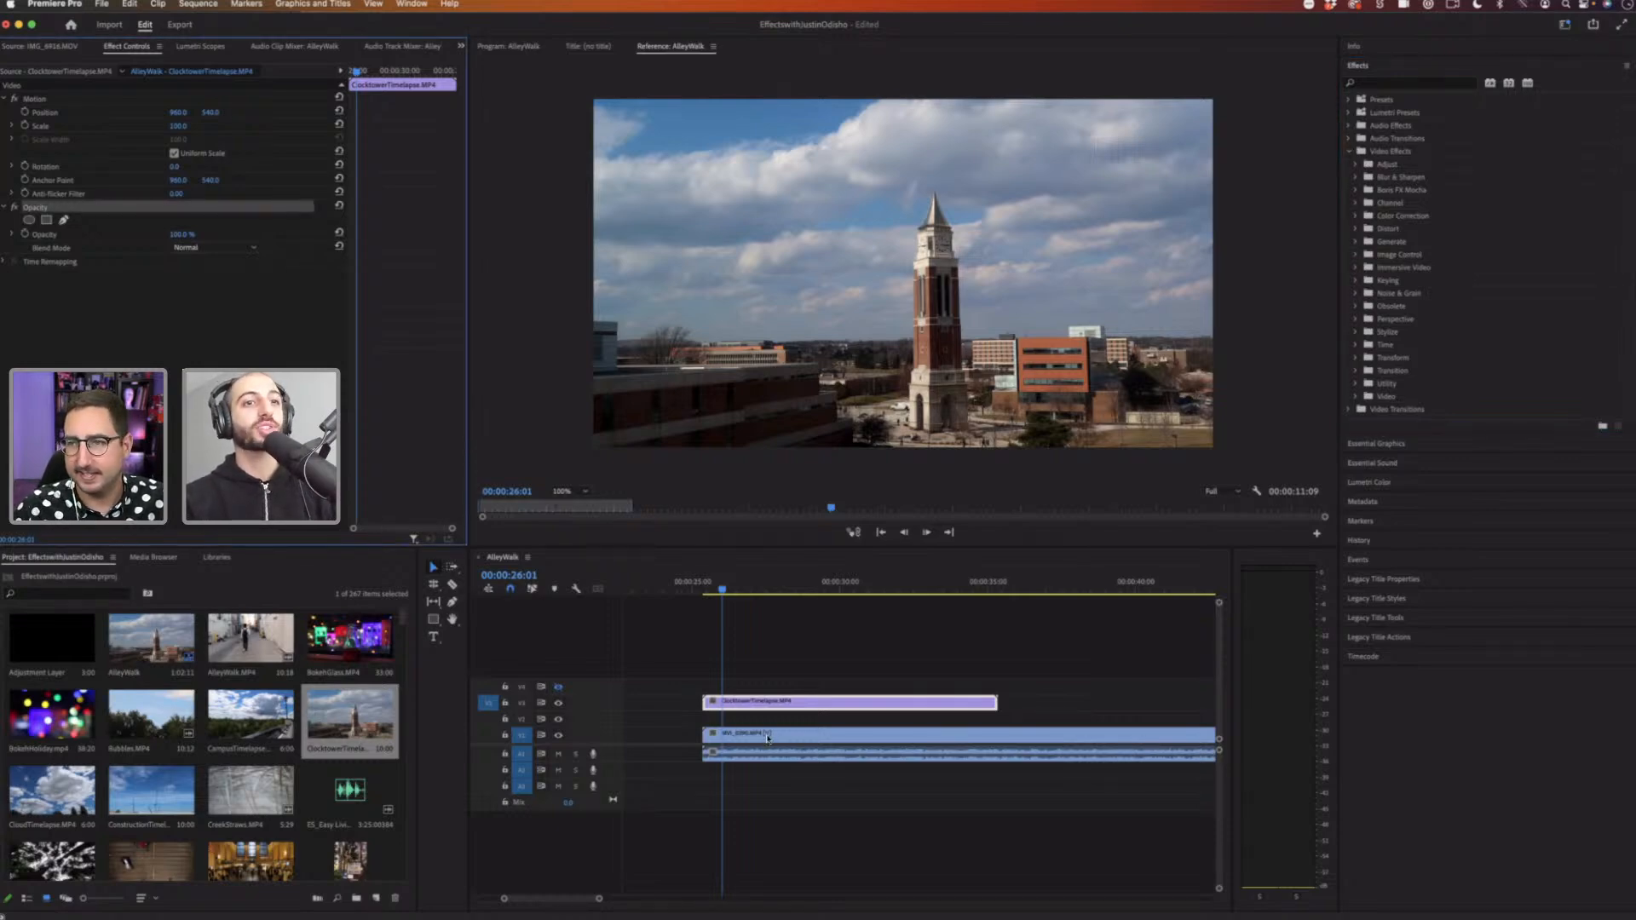
click(1357, 358)
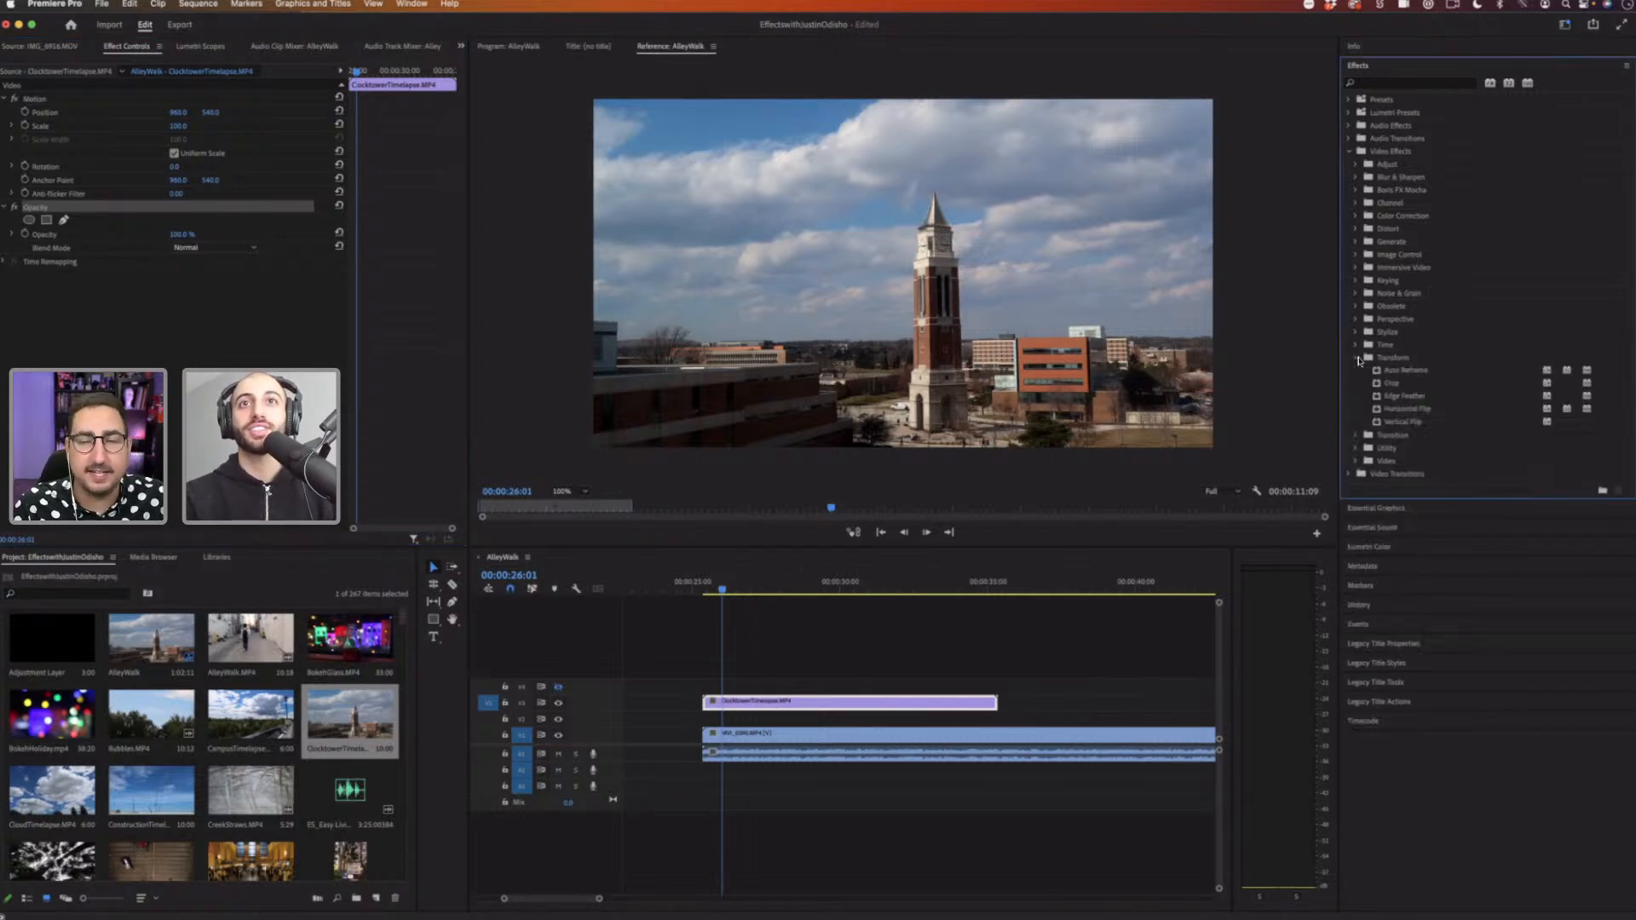
click(1357, 358)
click(1356, 229)
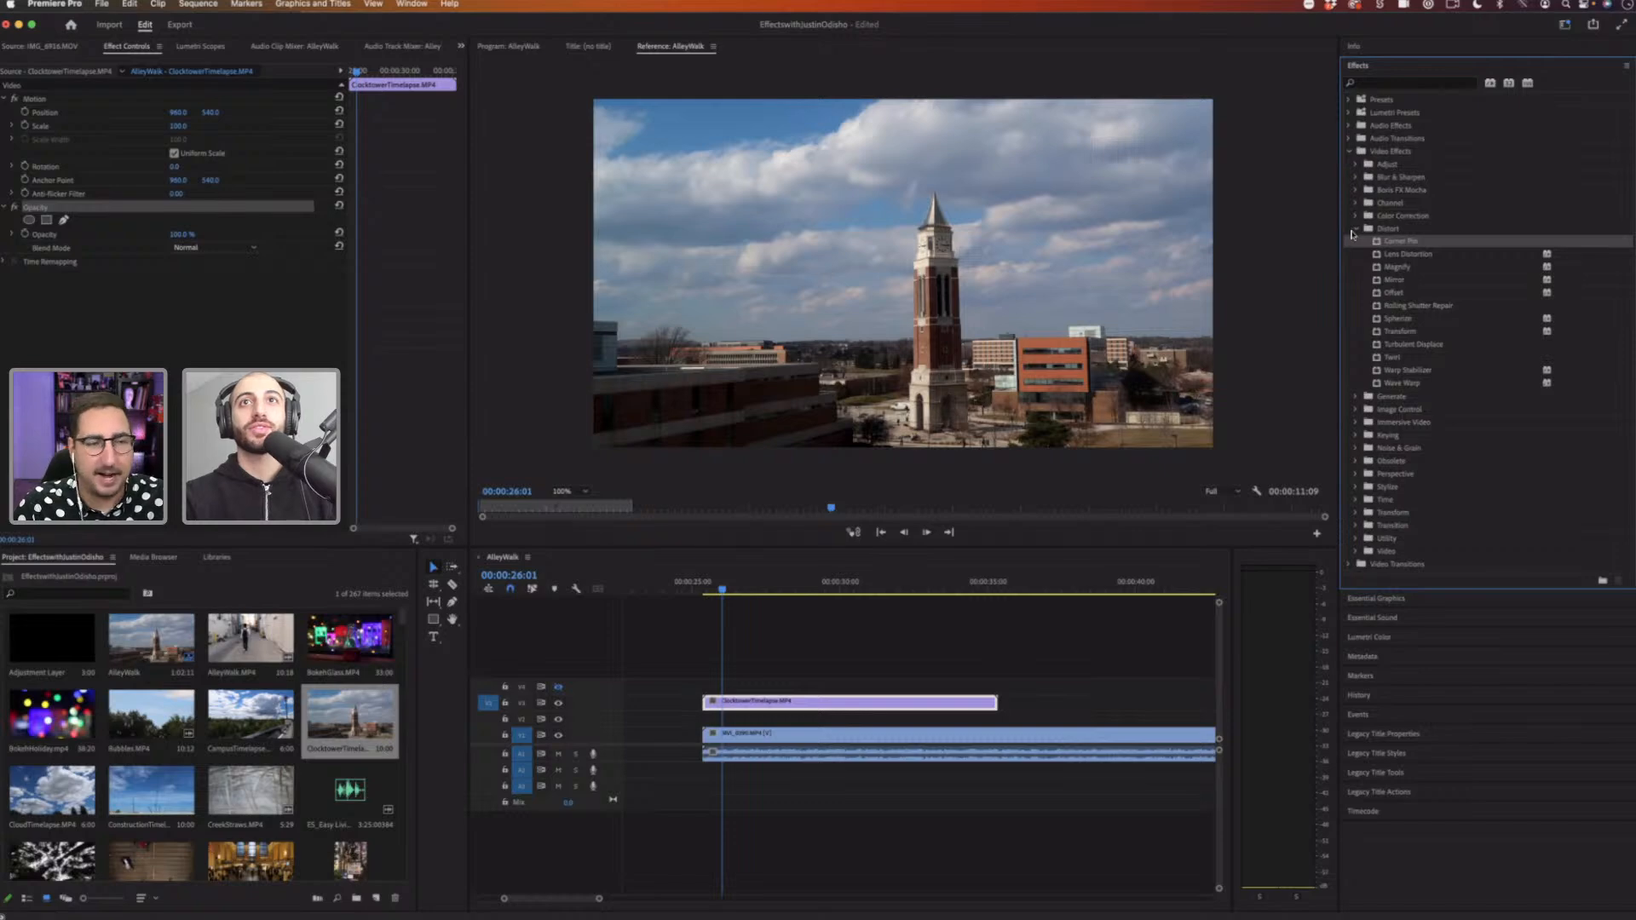
click(1356, 229)
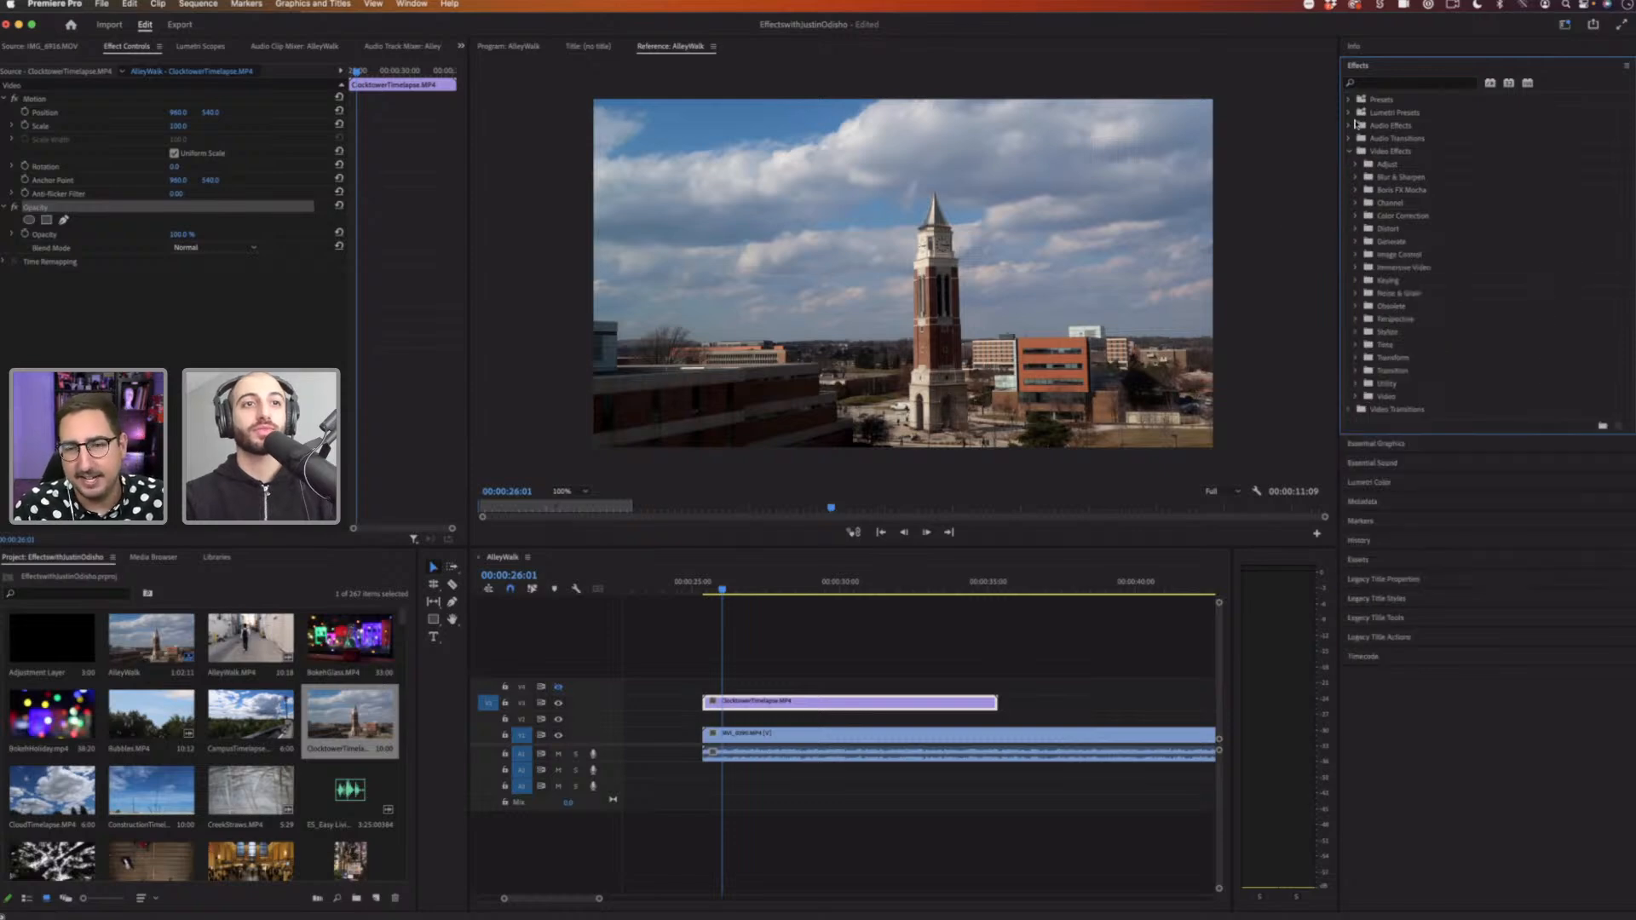
Step: Delete the ClockTowerTimelapse clip from the timeline
click(964, 704)
key(Delete)
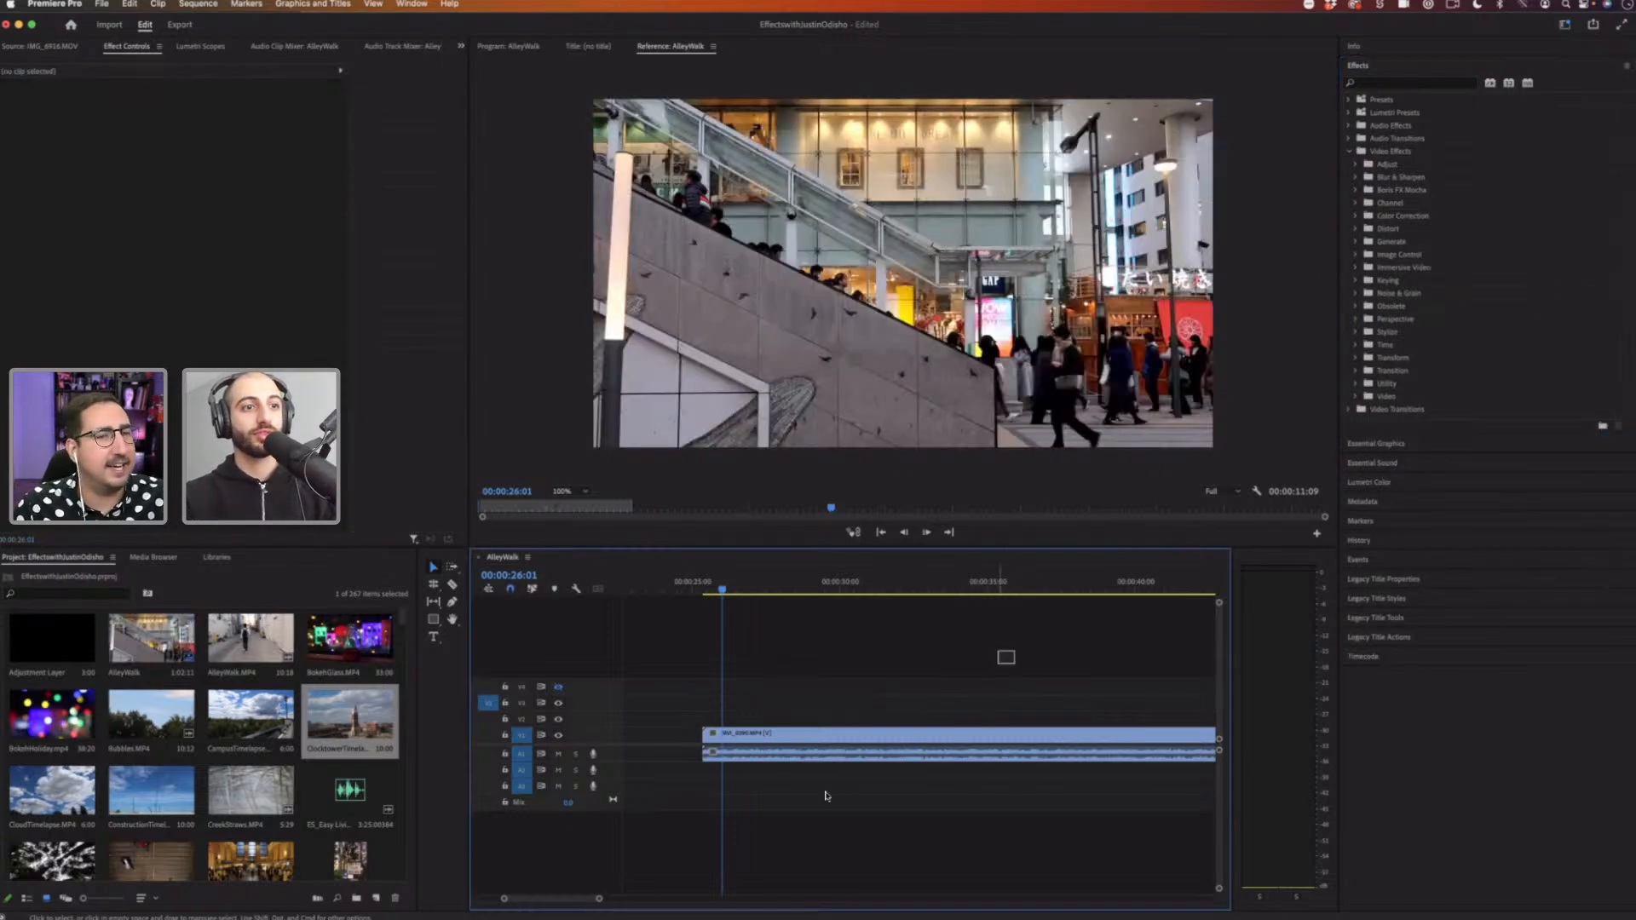
Step: Delete the AlleyWalk clip and all remaining clips to empty the timeline
drag(1005, 656, 835, 792)
key(Delete)
drag(600, 900, 799, 891)
drag(971, 809, 650, 677)
key(Delete)
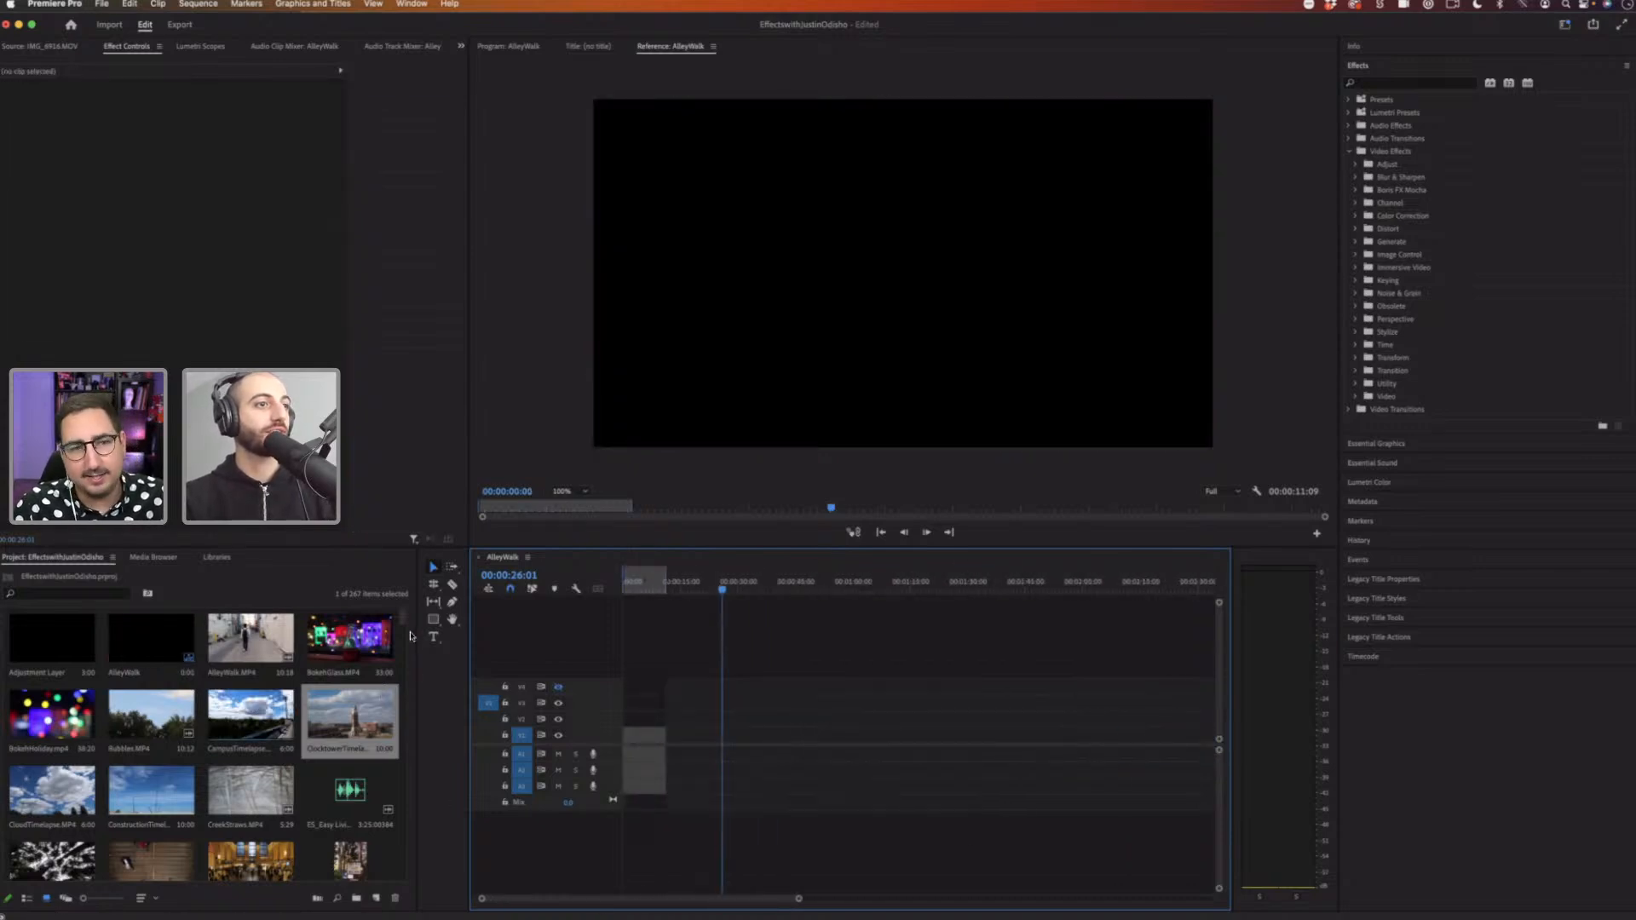
Step: Add MVI_2330 to the empty sequence, keeping the existing sequence settings
drag(404, 616, 400, 676)
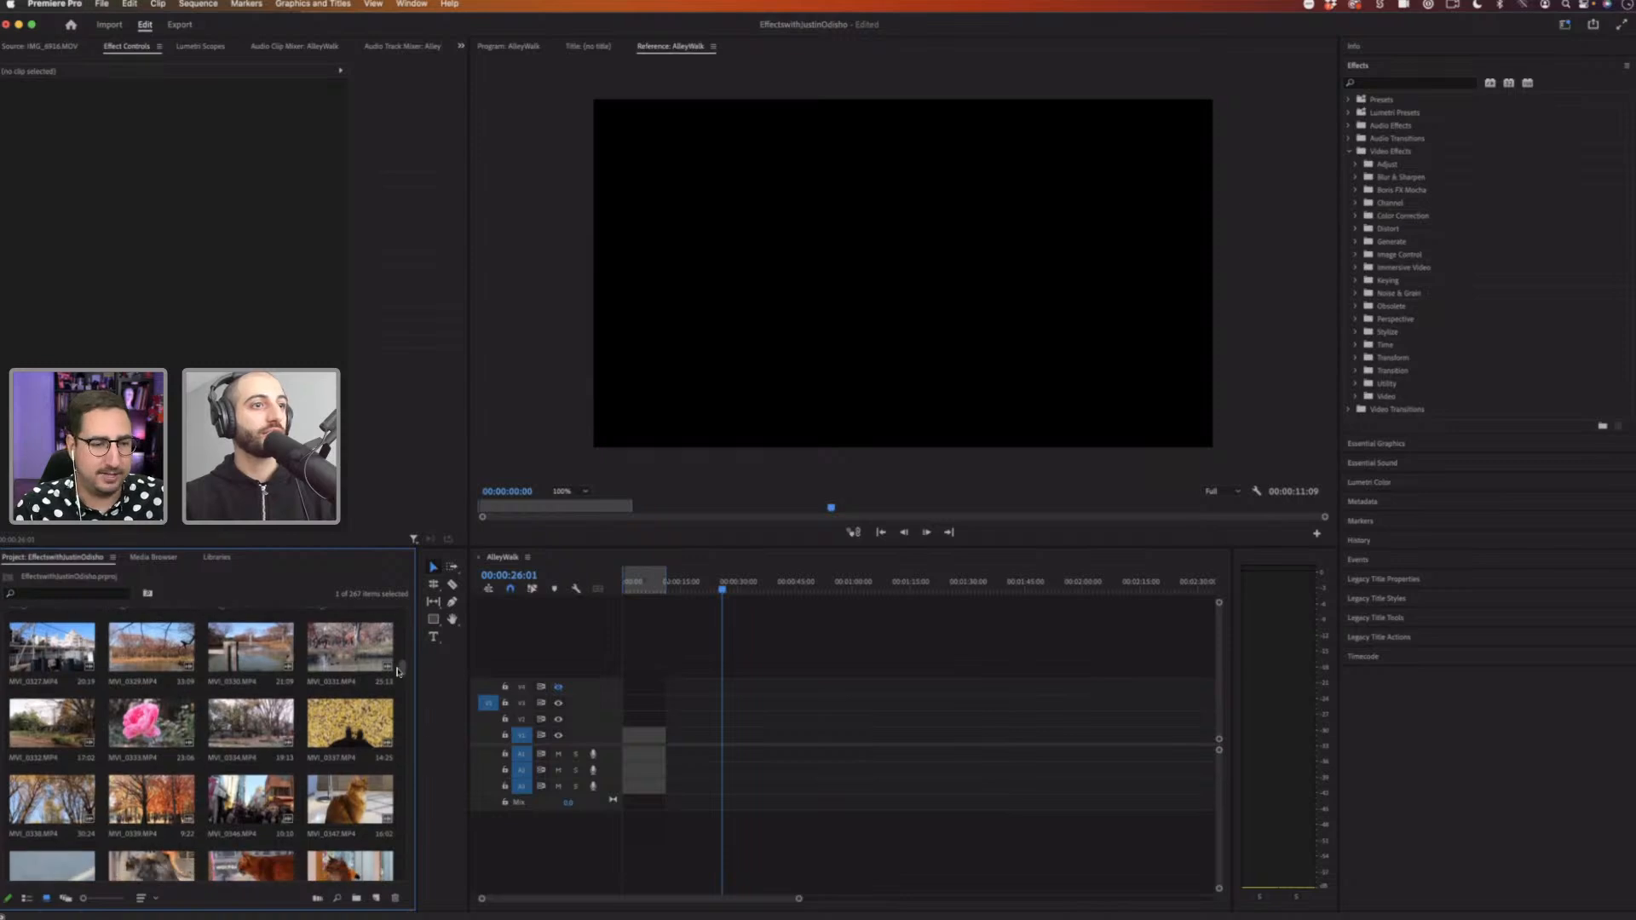
drag(258, 653, 617, 738)
click(911, 504)
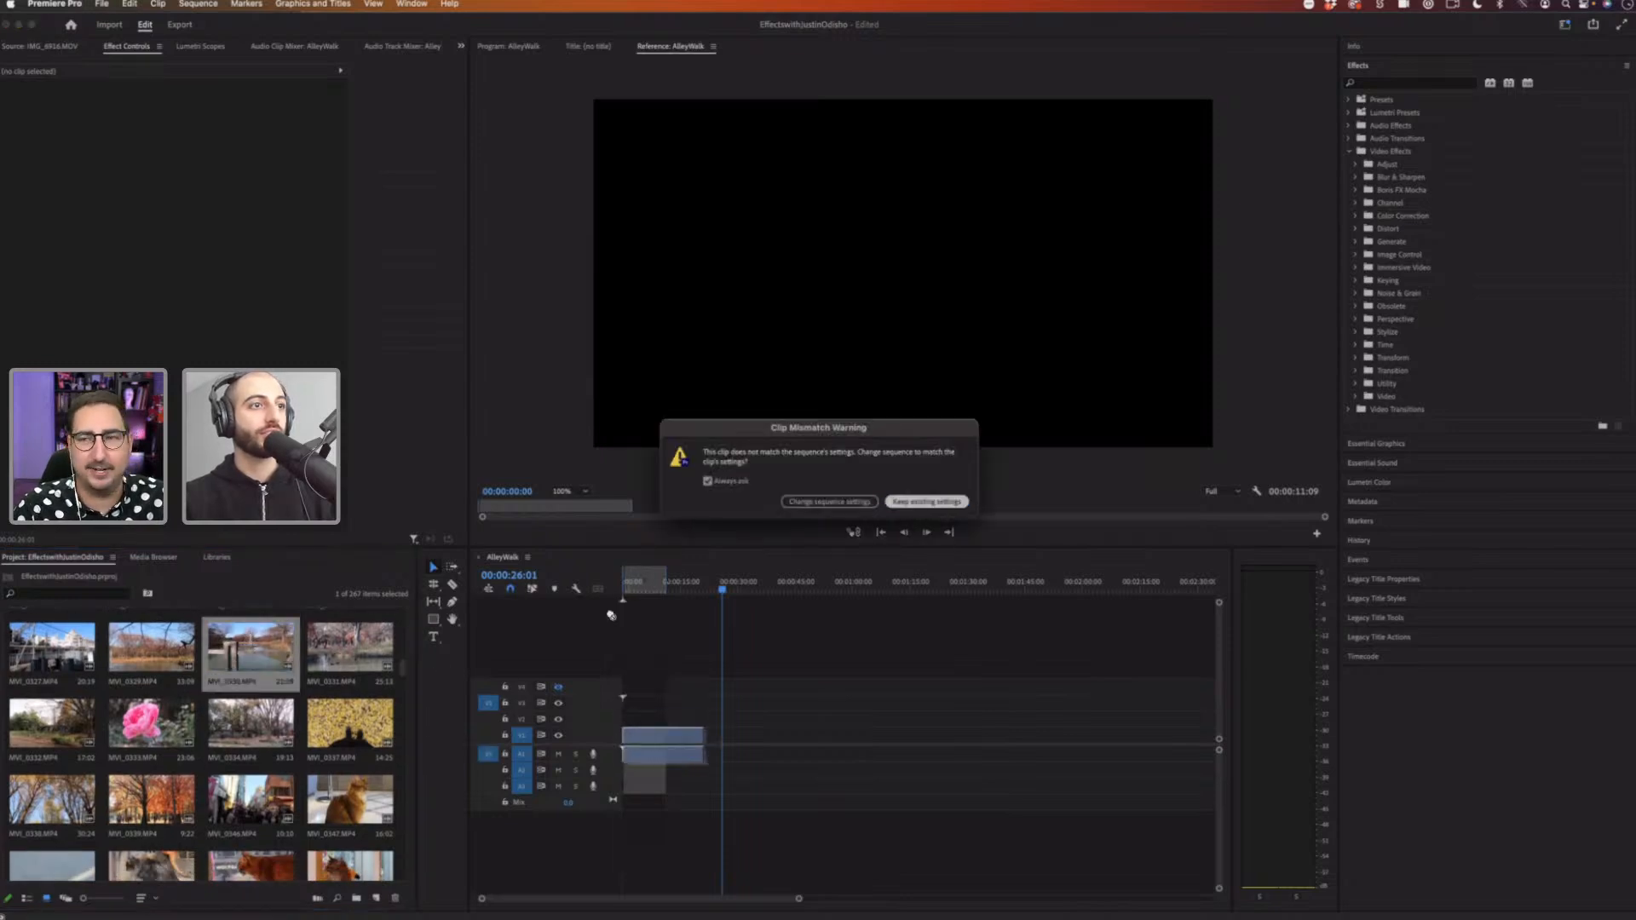
Step: Place MVI_2331 directly after MVI_2330 on the timeline
drag(350, 653, 720, 732)
click(690, 582)
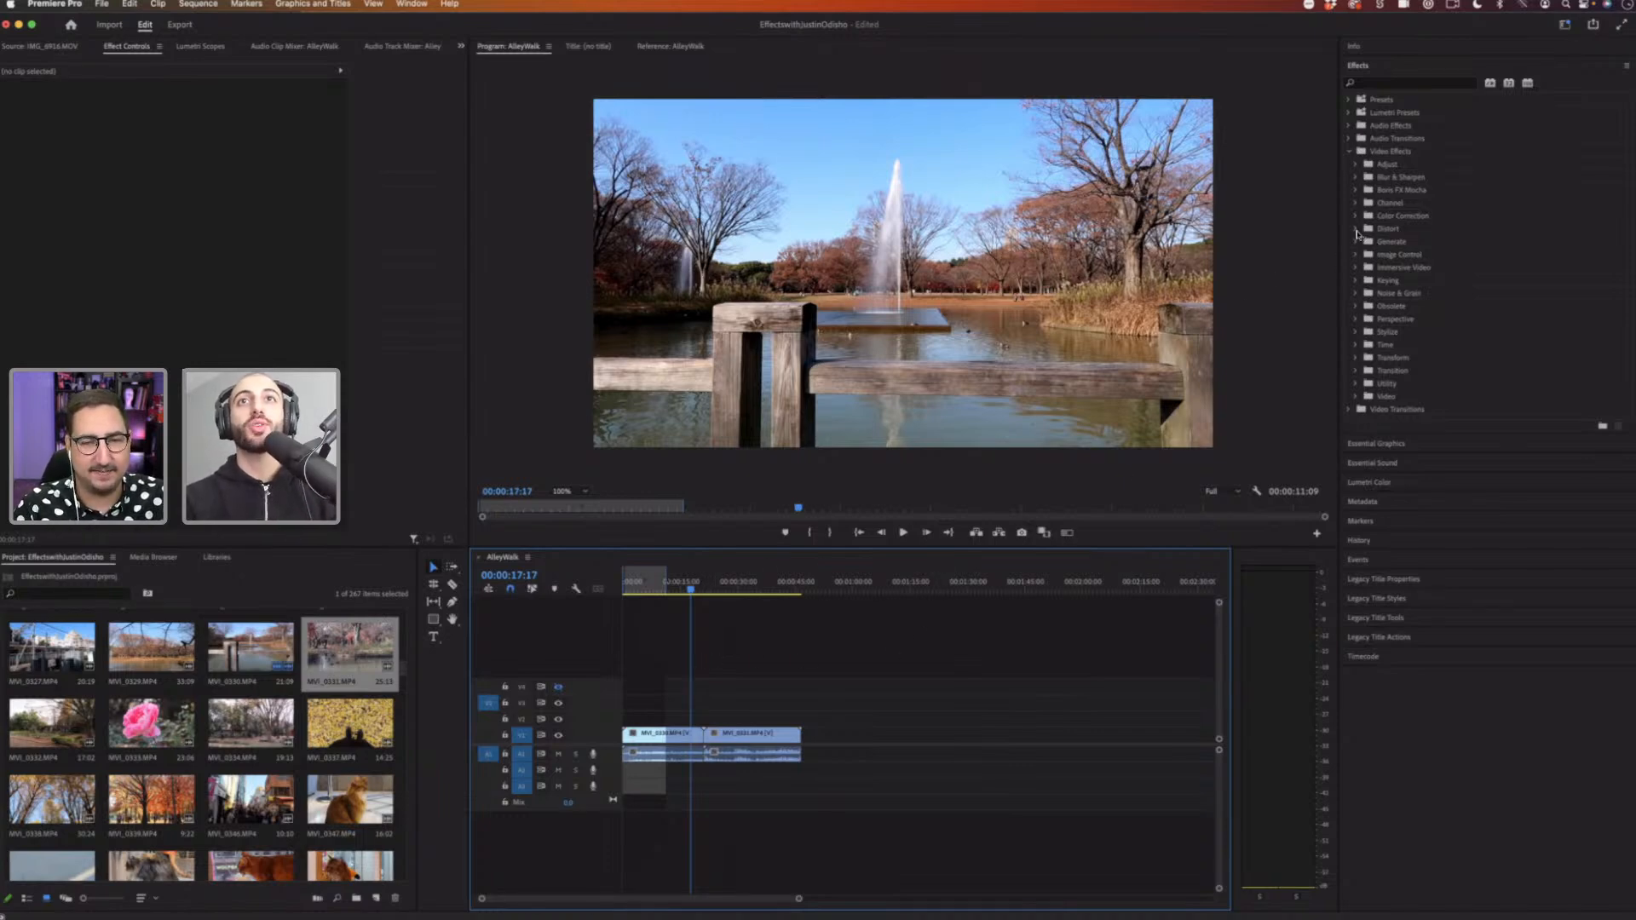
Step: Open the Justin Odisho Transitions folder inside the Justin Odisho Preset Pack presets
click(1350, 100)
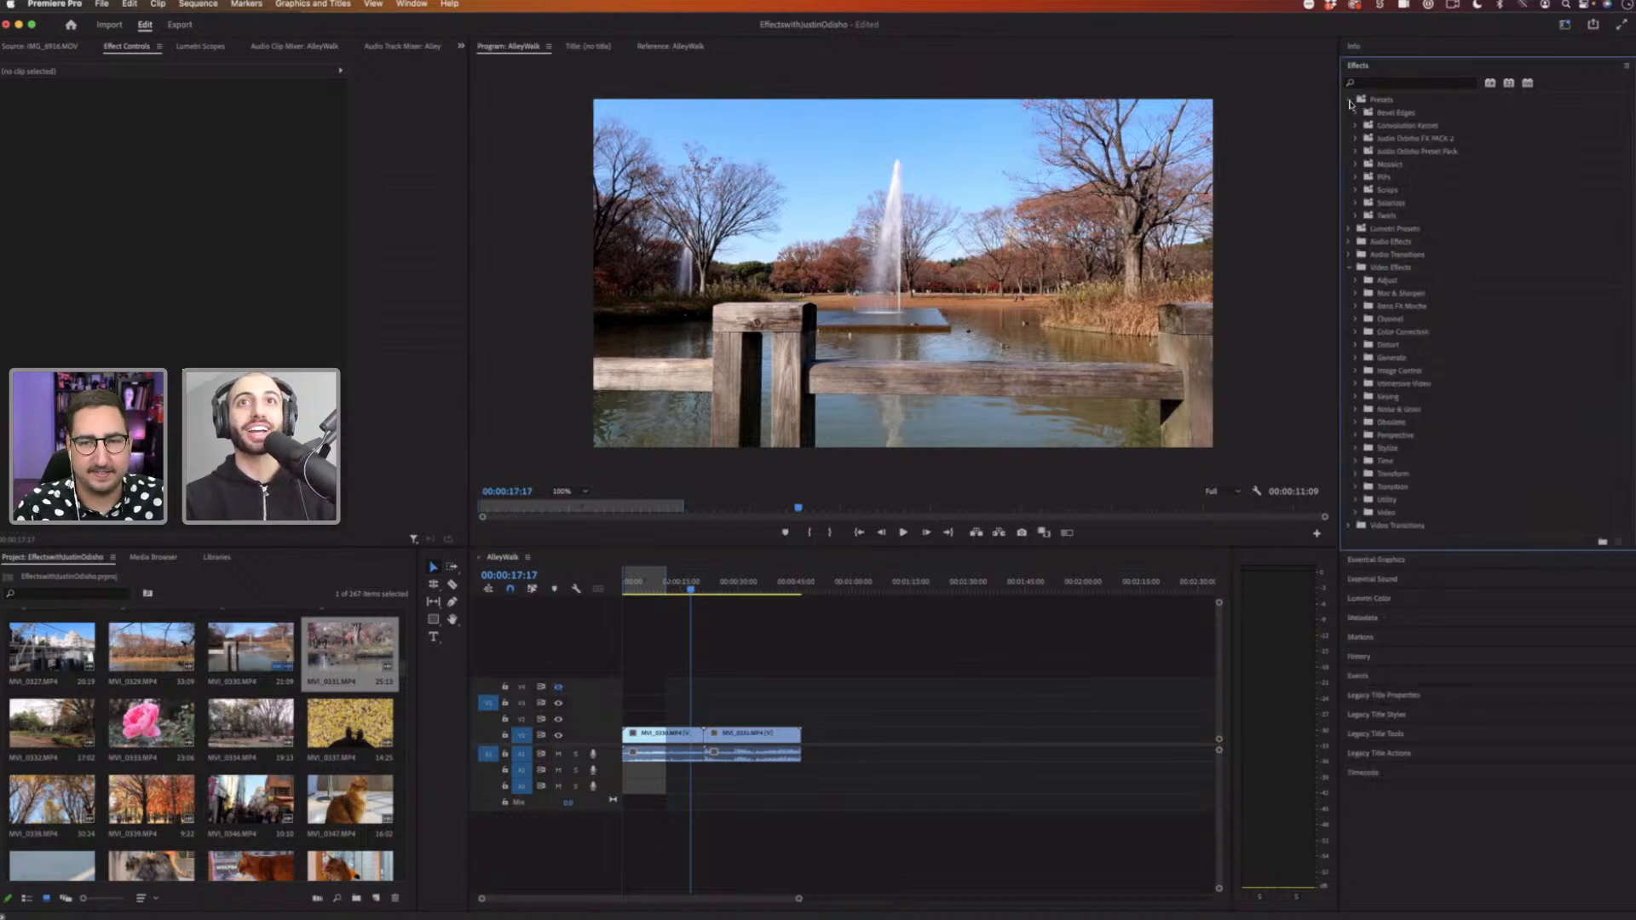
click(1354, 152)
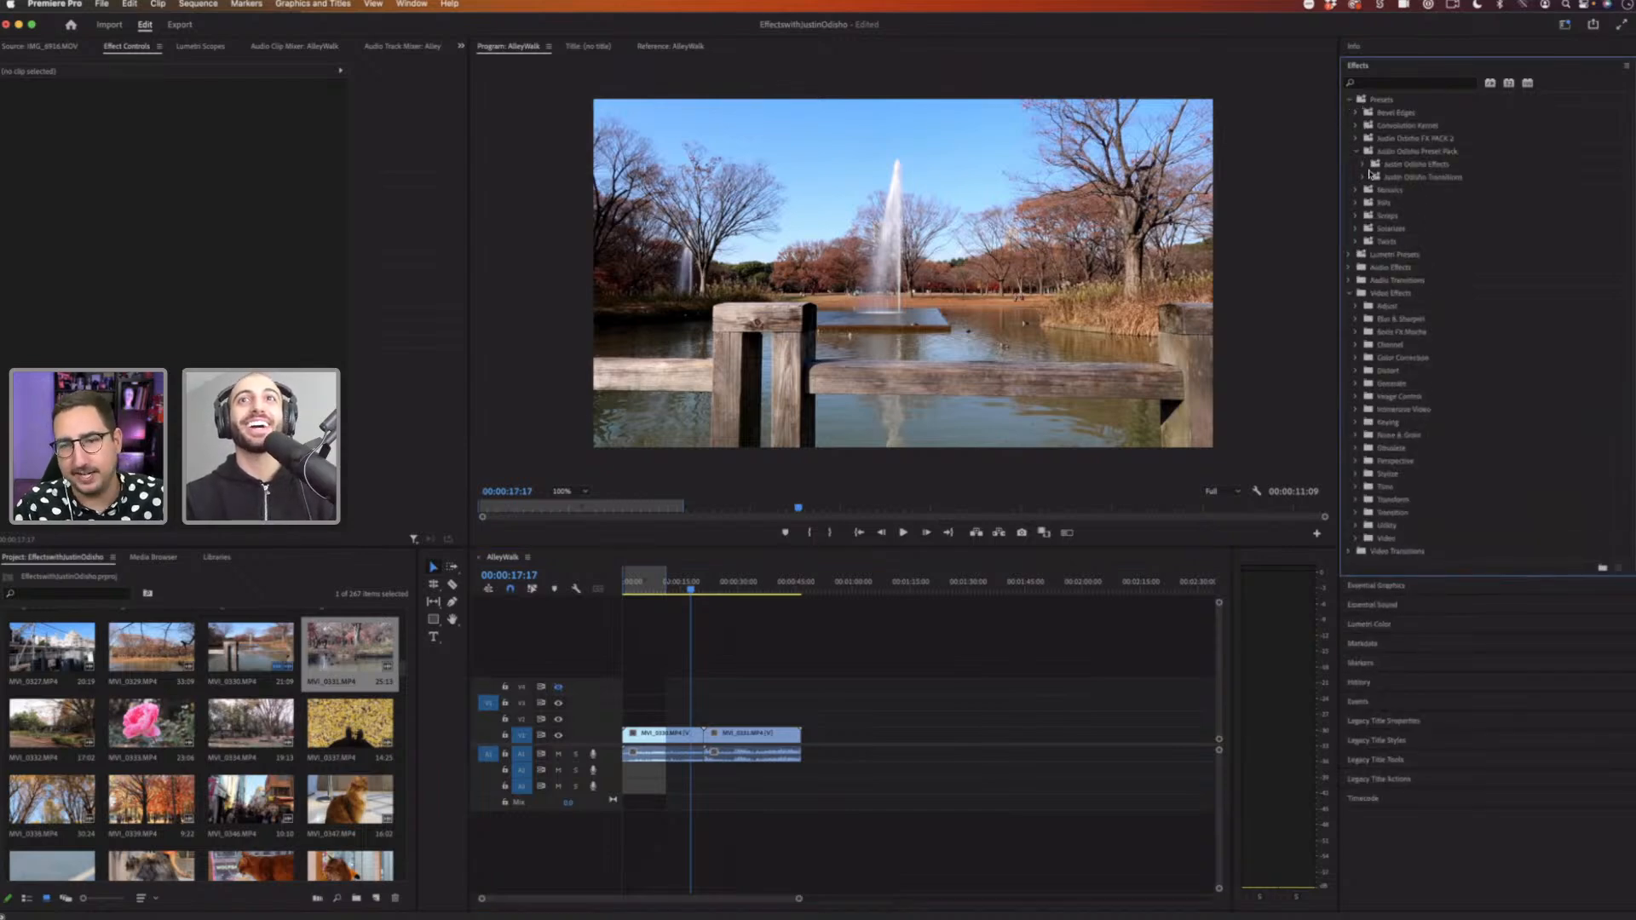
click(1363, 177)
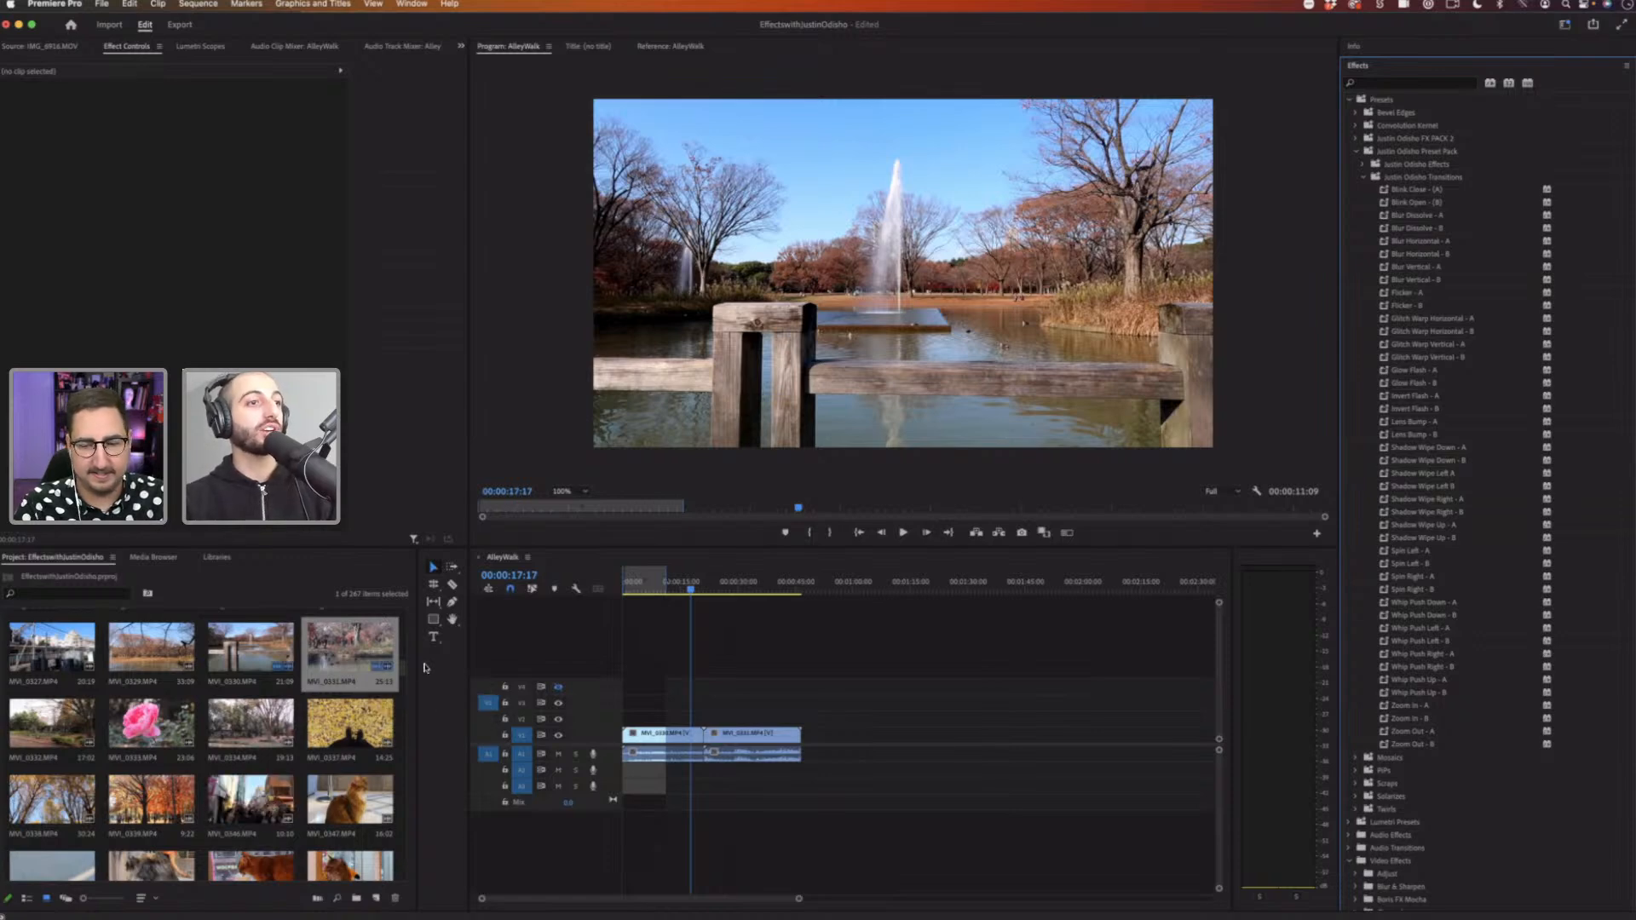
scroll(400, 682, down, 10)
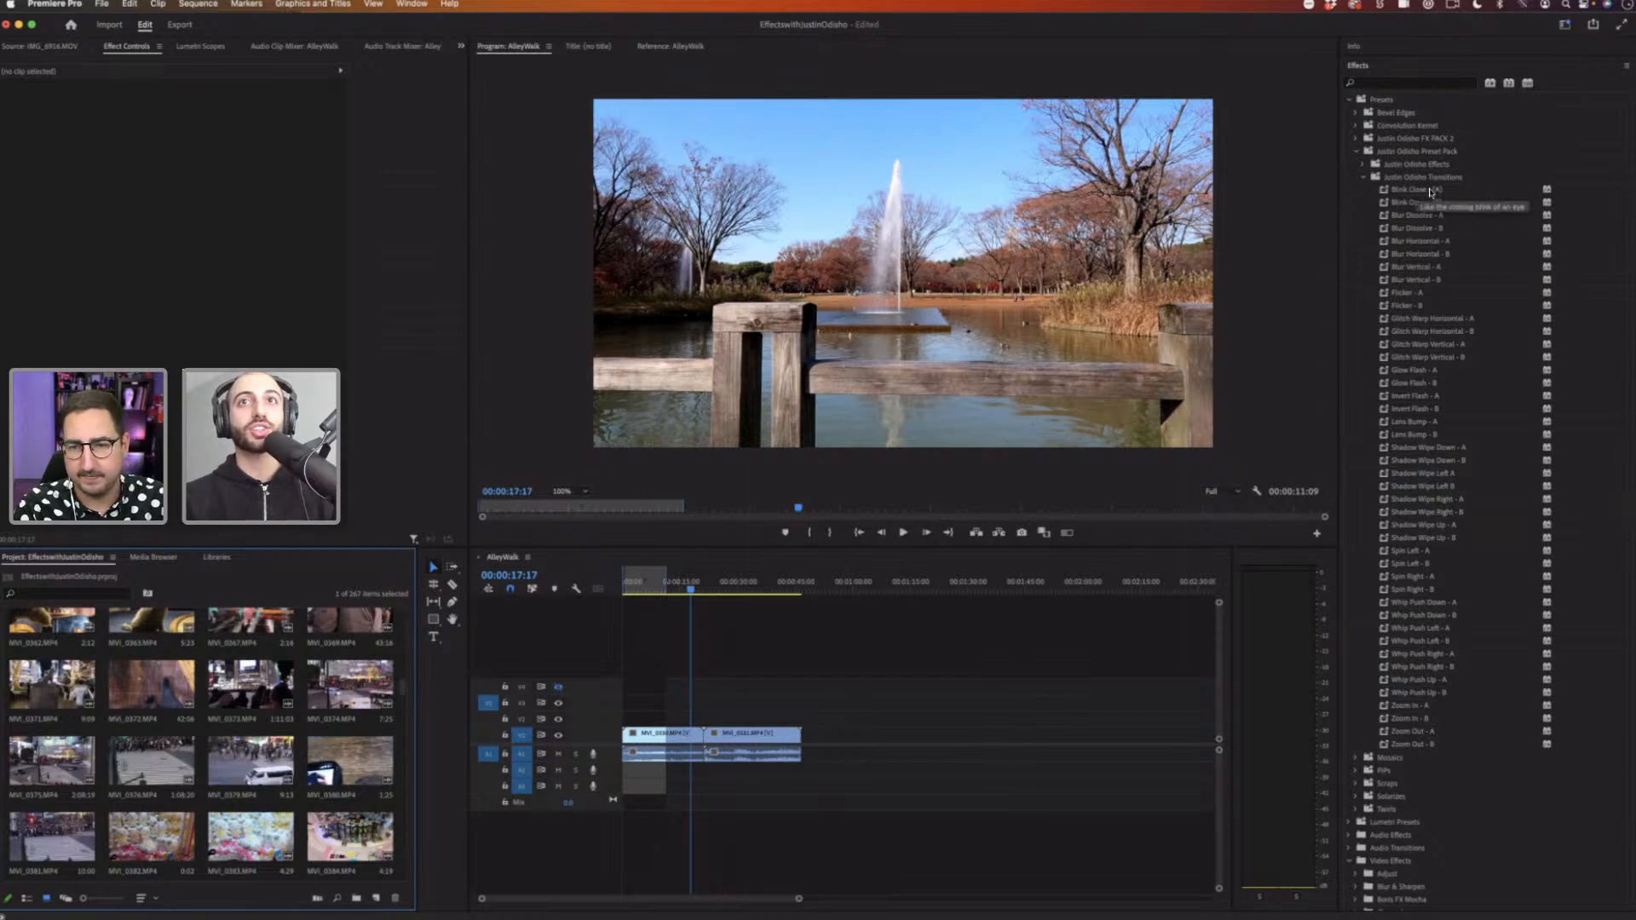
Step: Apply Blink Close (A) to the end of MVI_2330 and Blink Open (B) to the start of MVI_2331
drag(1437, 192, 669, 734)
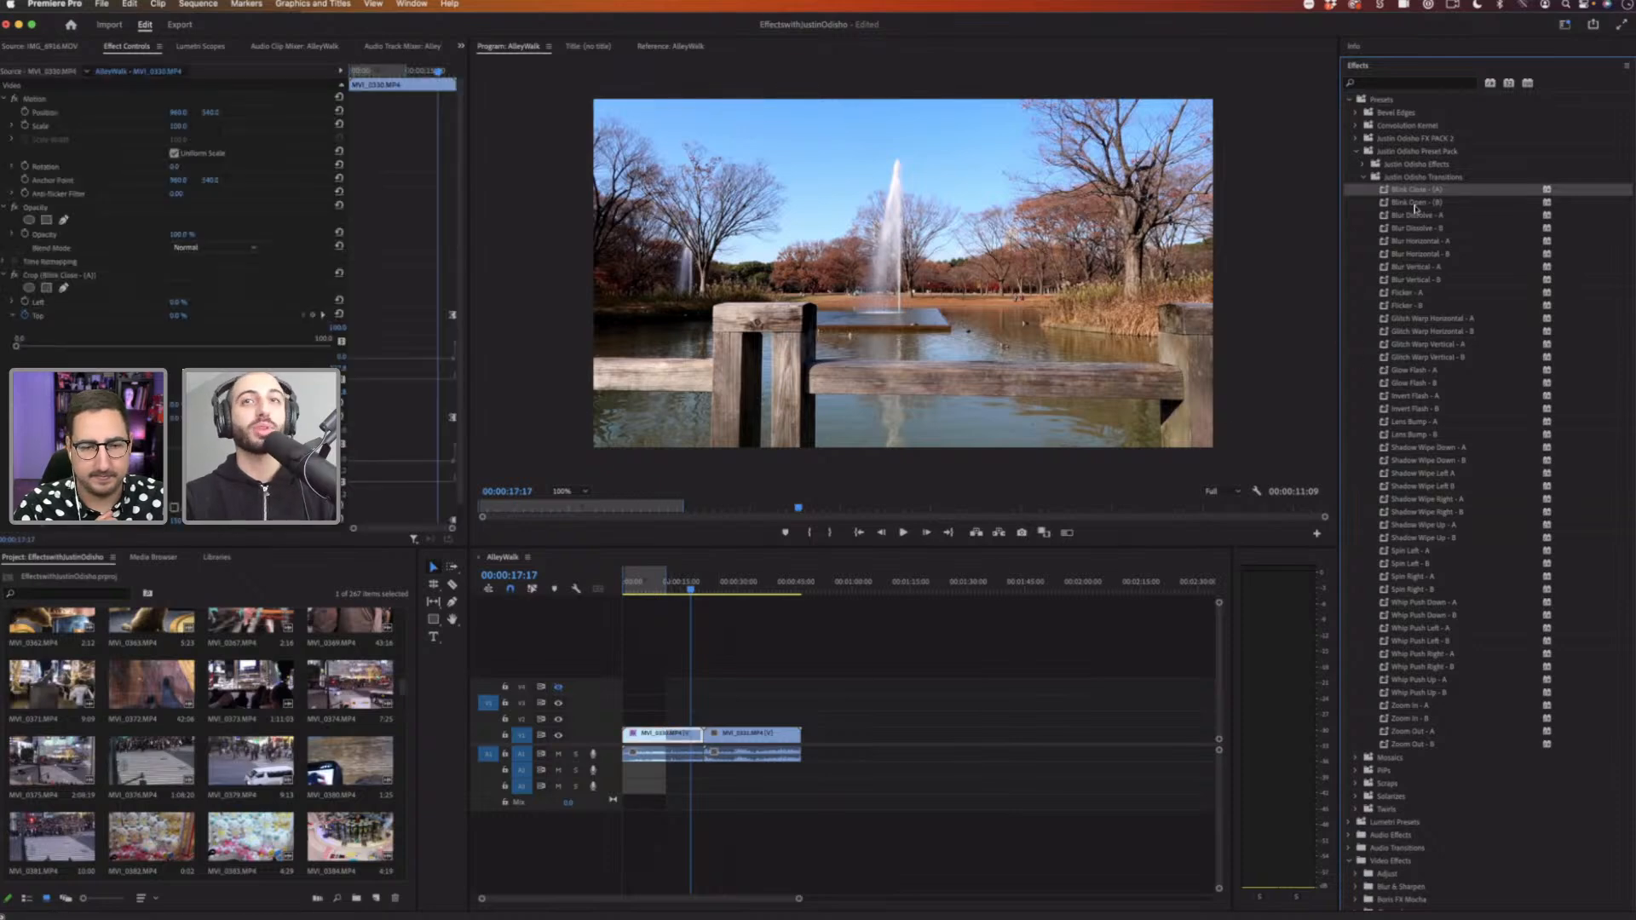
drag(1414, 203, 730, 734)
Step: Play back the blink transition across the cut between the two clips
click(691, 587)
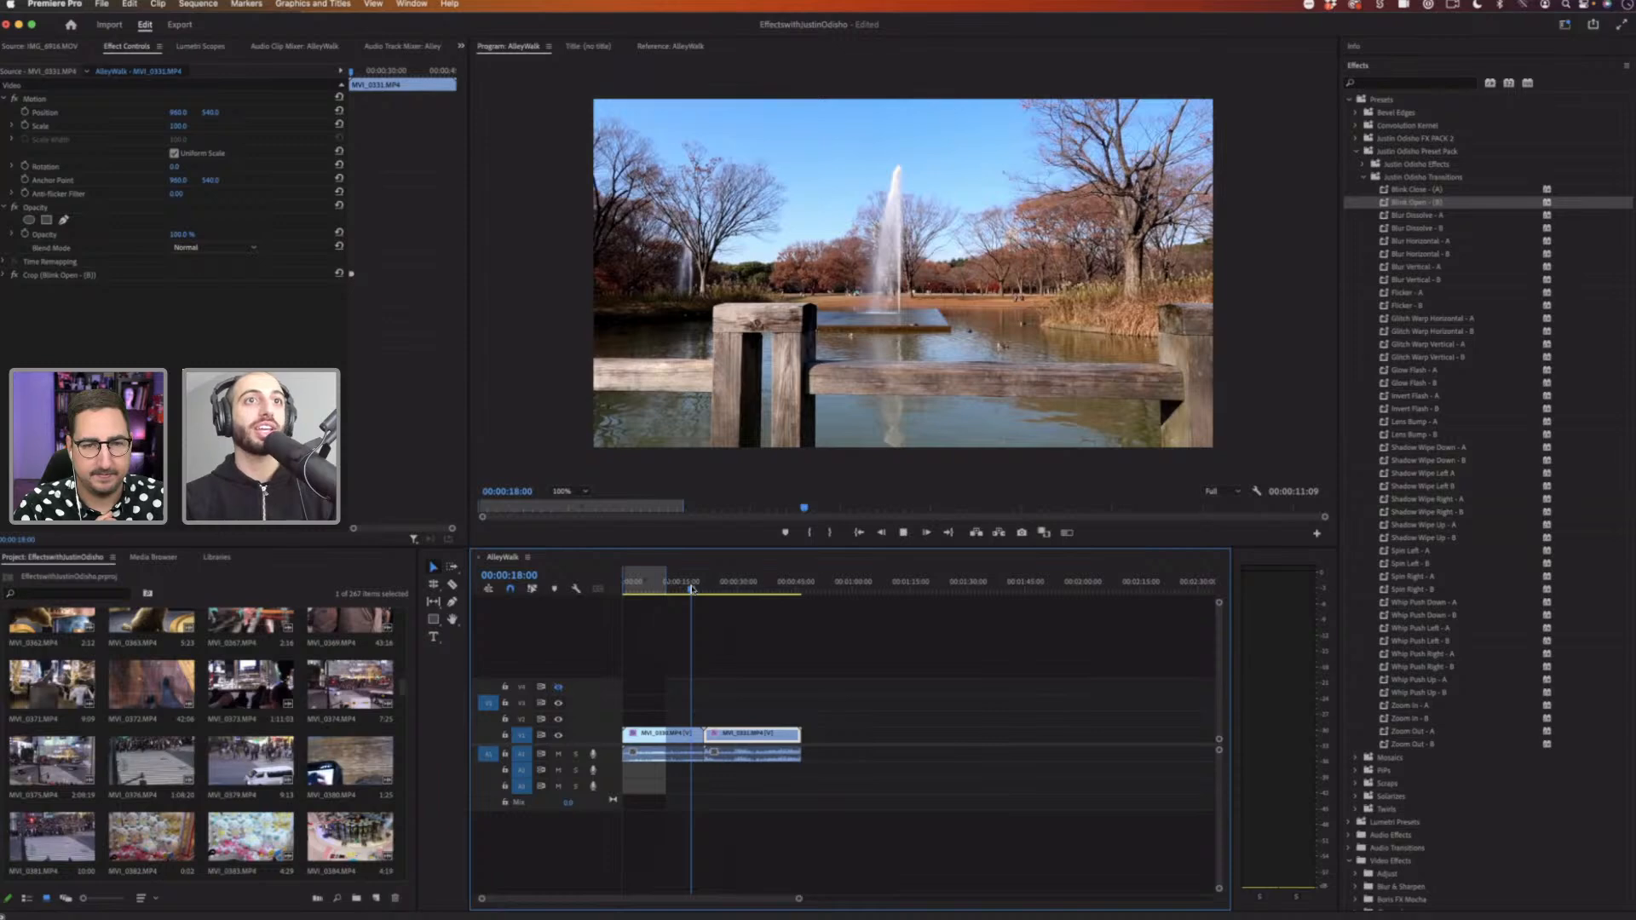
key(space)
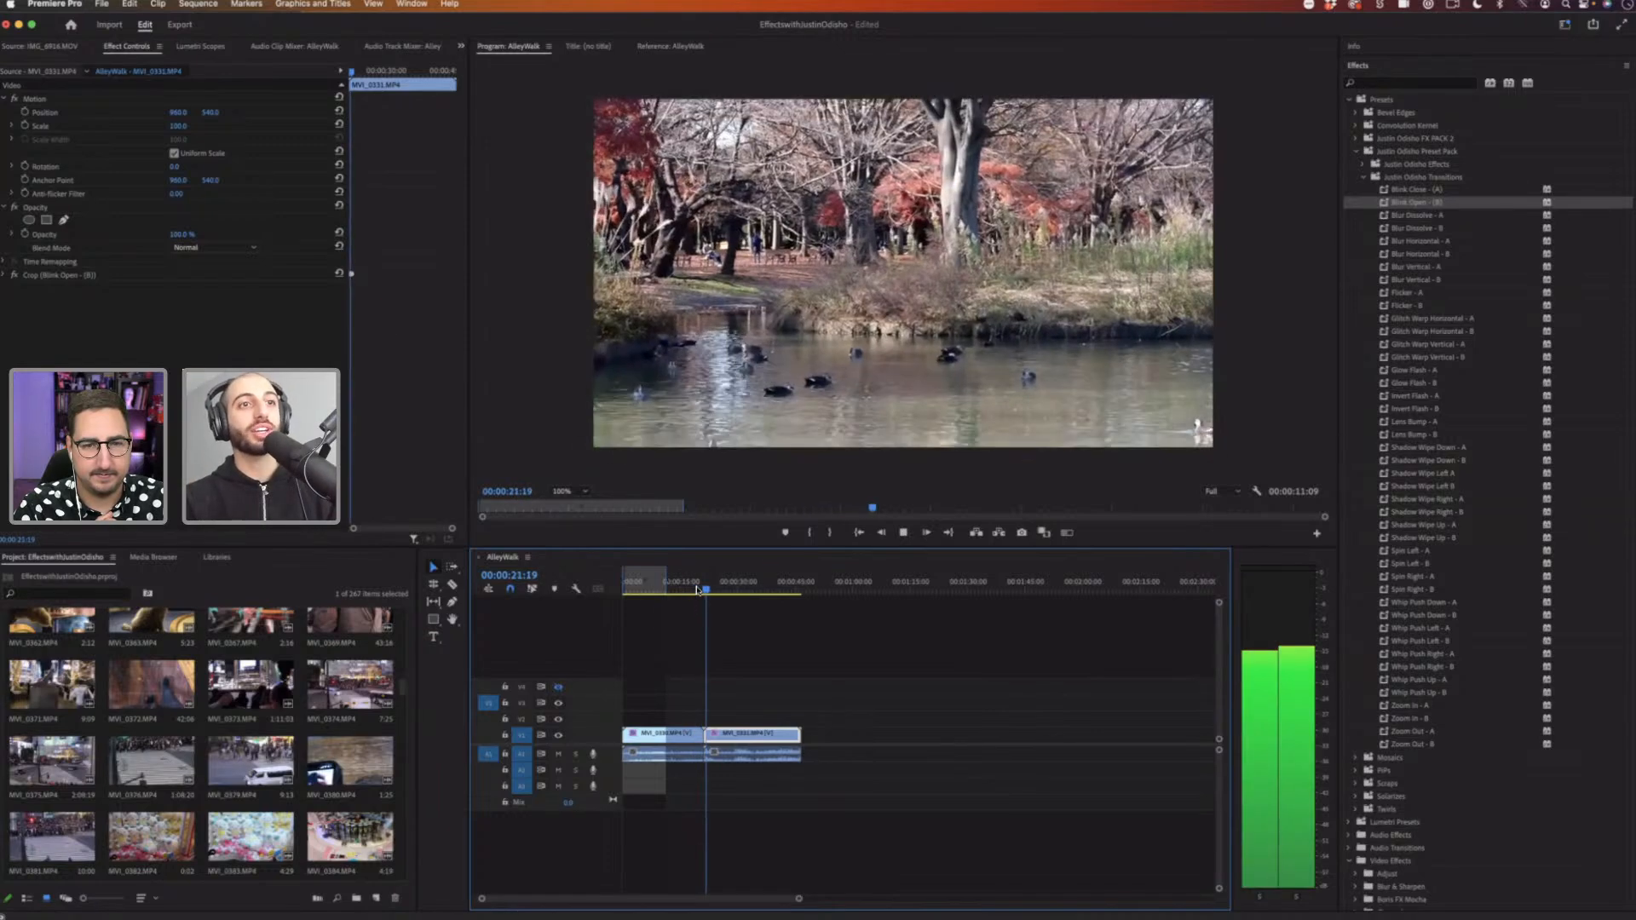
click(697, 591)
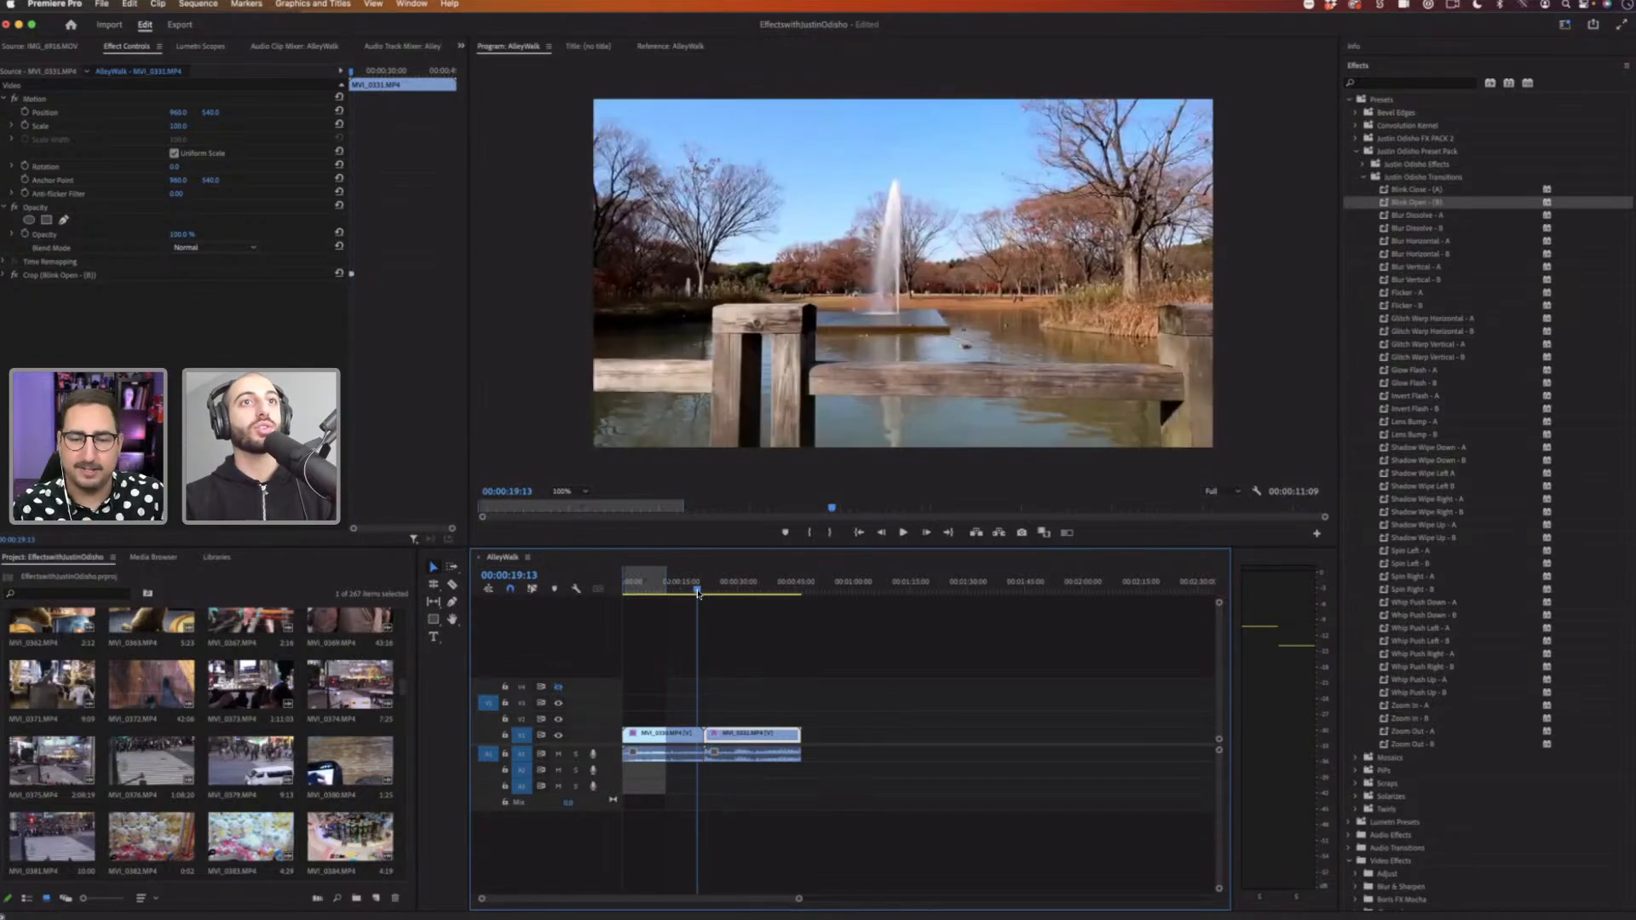
key(space)
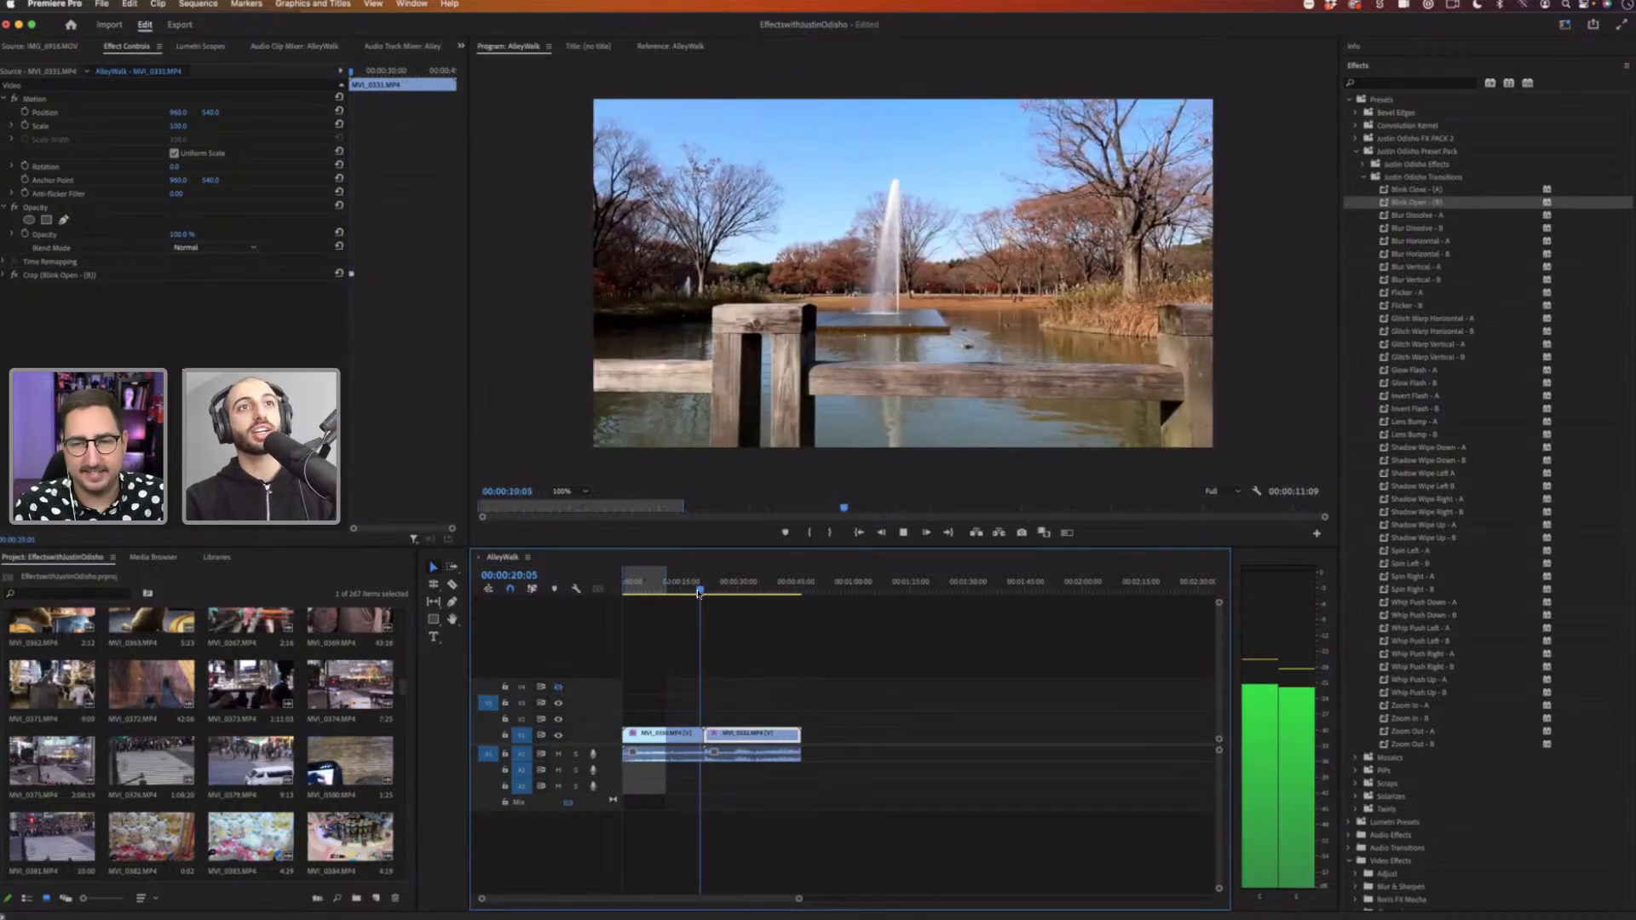
key(space)
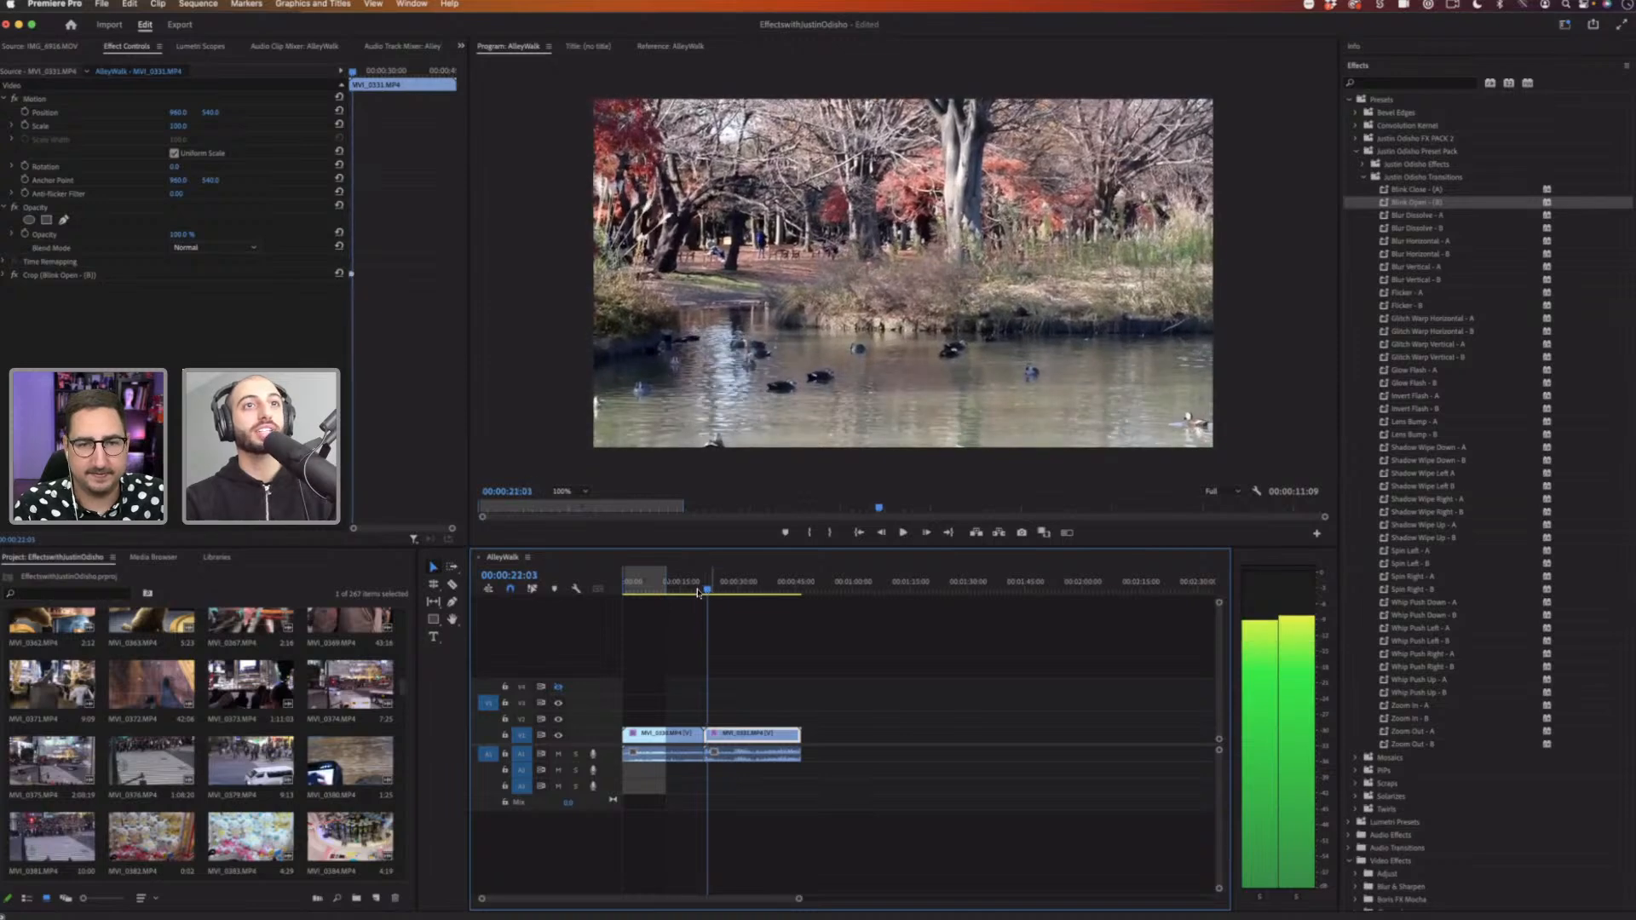
Step: Scrub across the cut and expand the Blink Open crop effect to inspect its Top keyframes
click(700, 591)
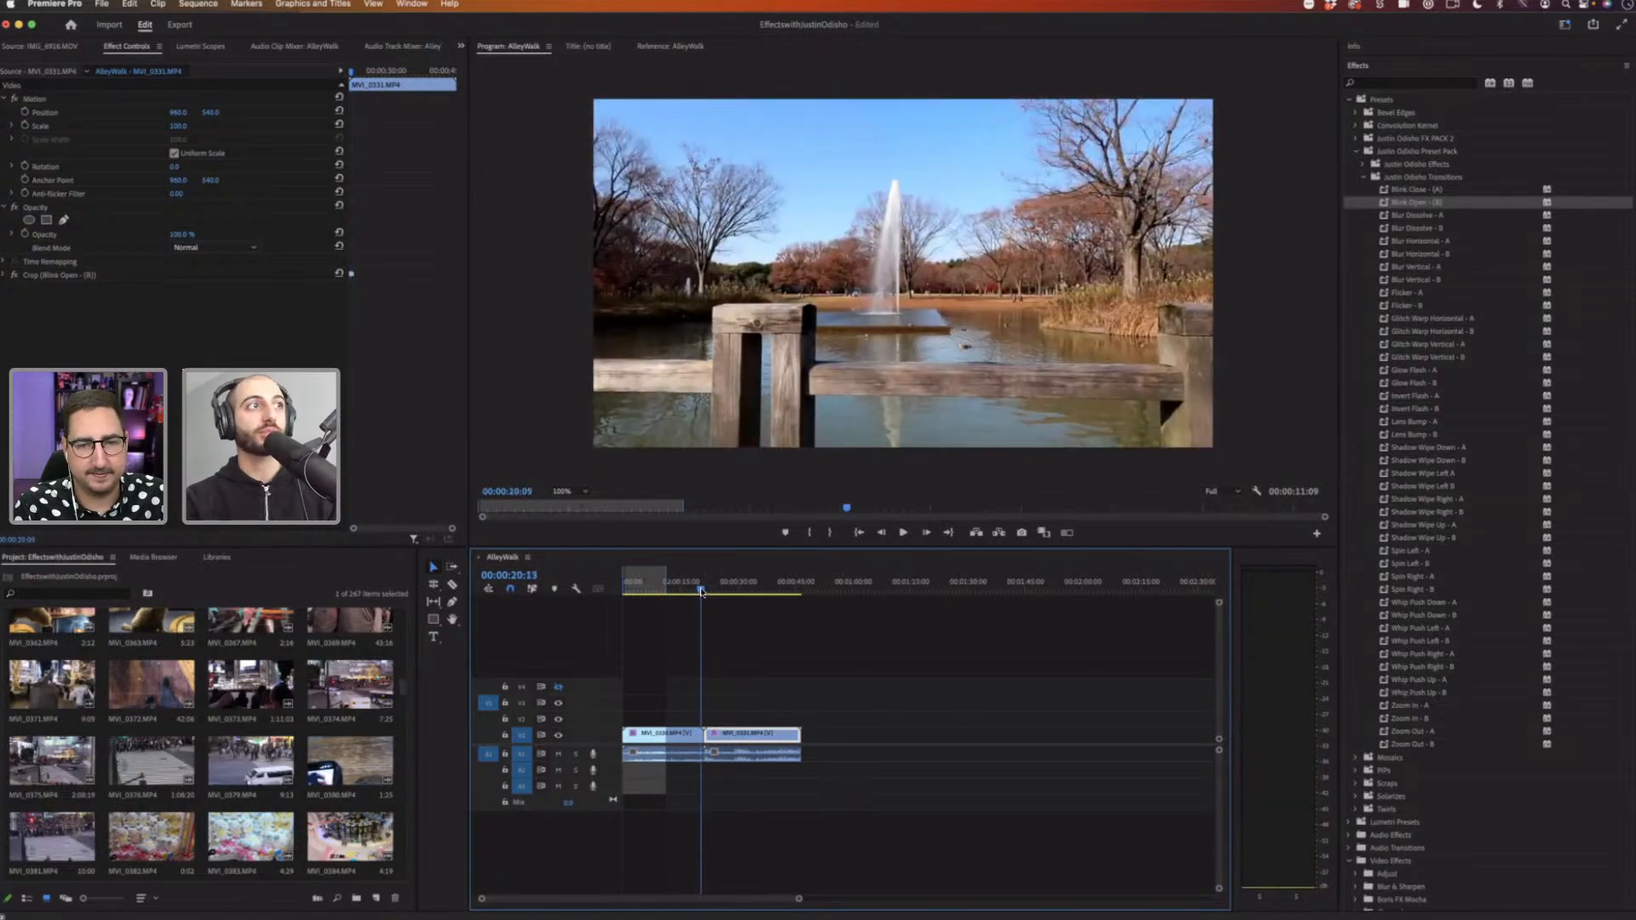
drag(701, 591, 703, 592)
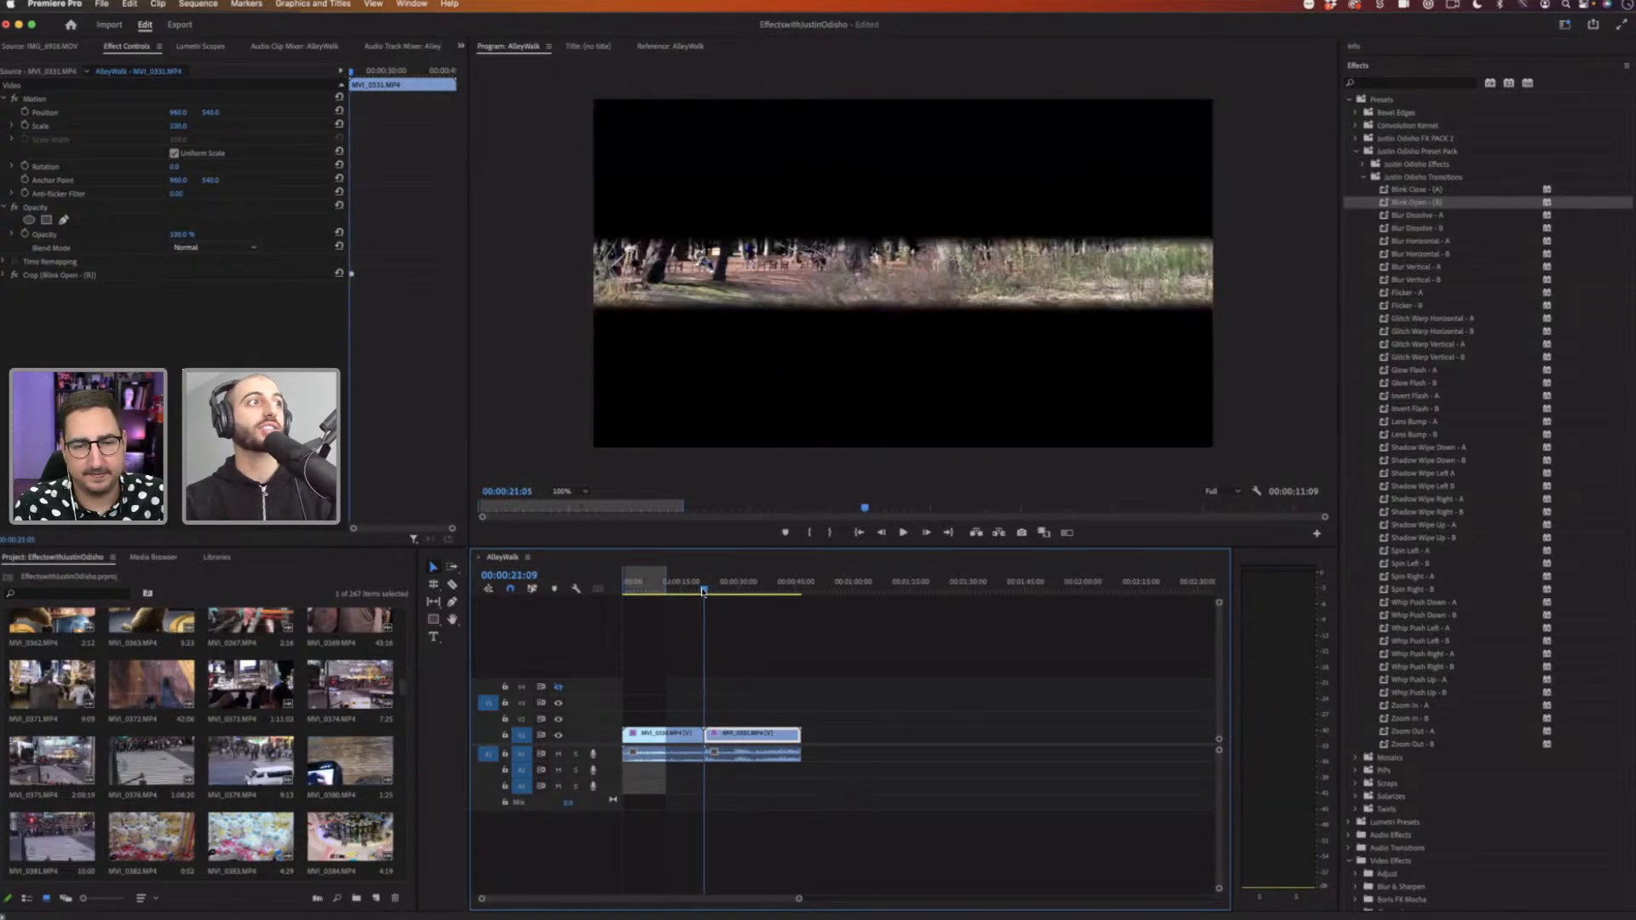
click(5, 276)
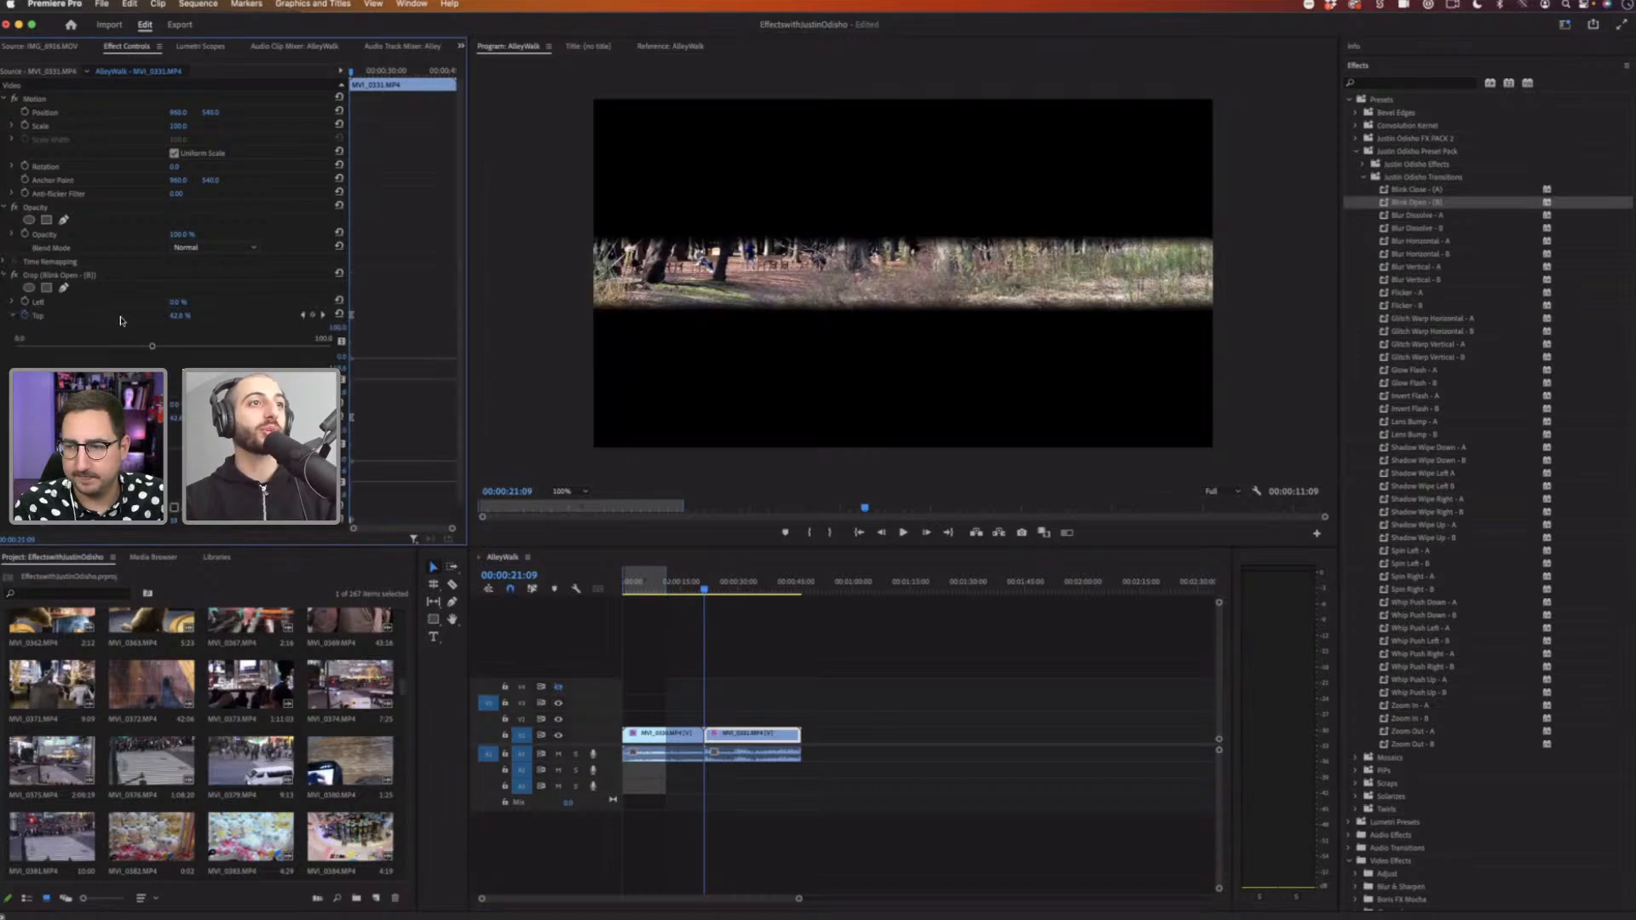
drag(453, 529, 412, 535)
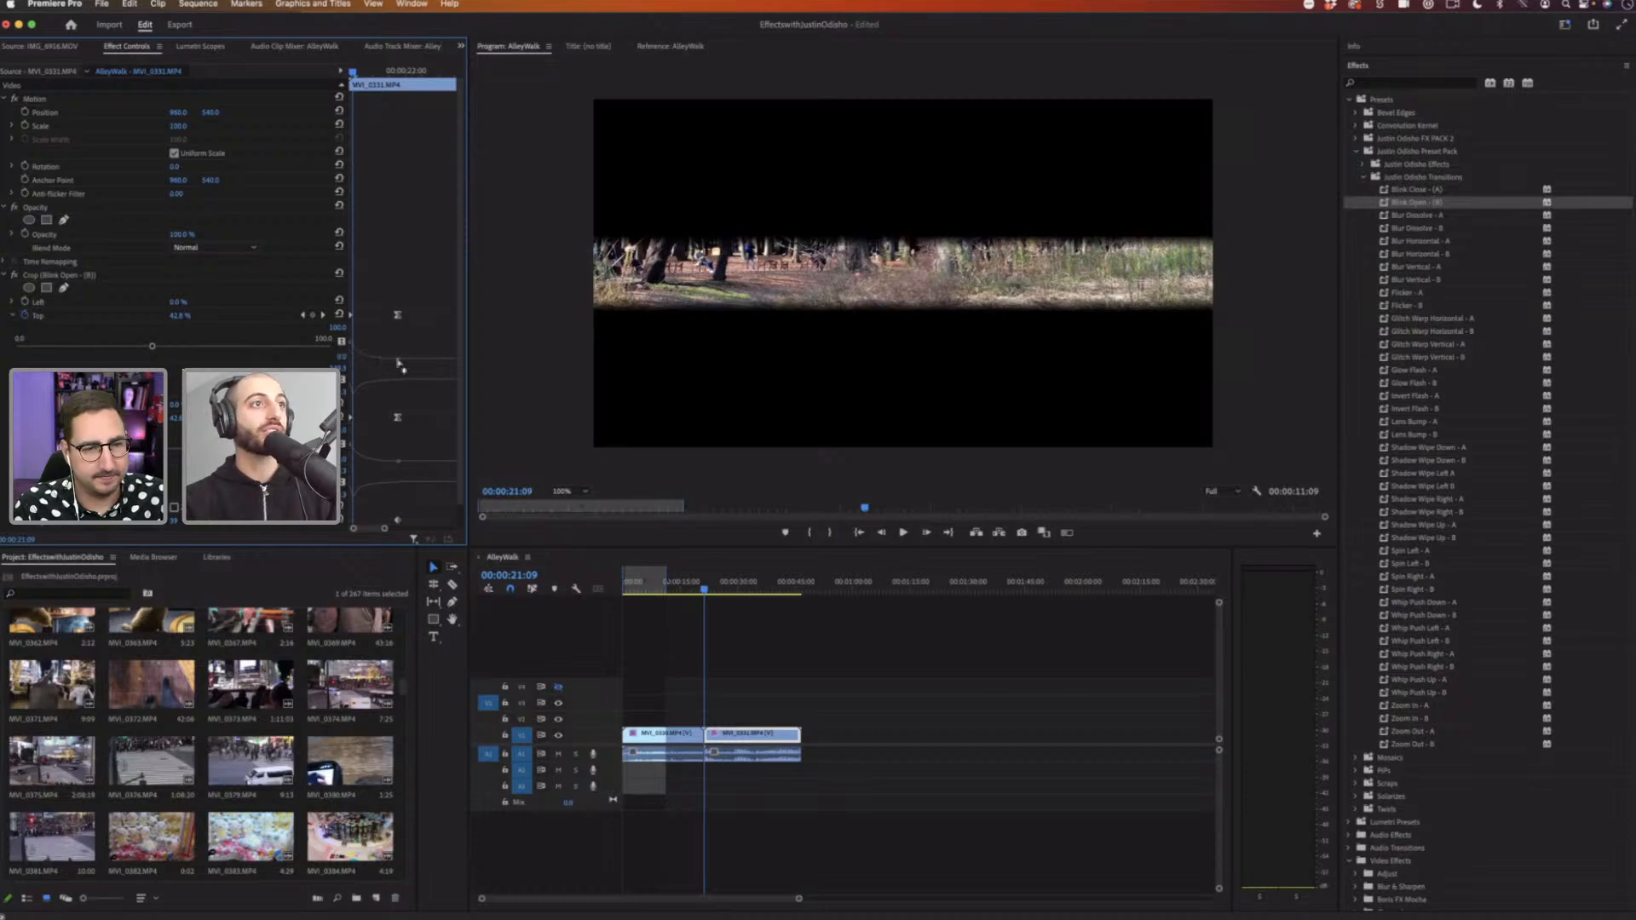
click(398, 314)
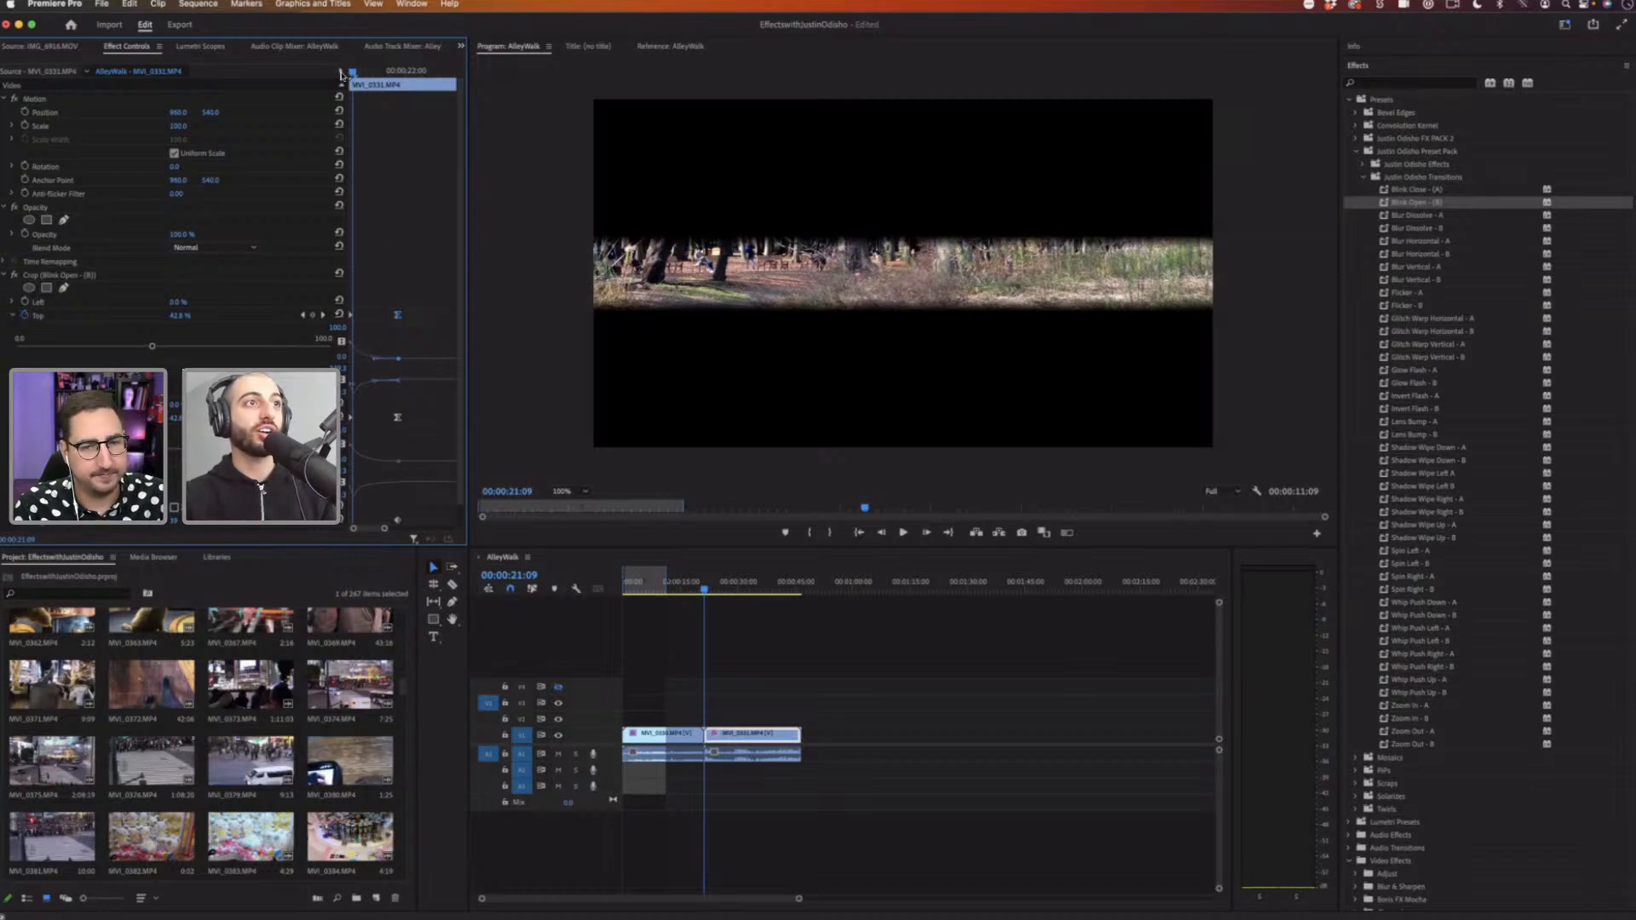
click(348, 74)
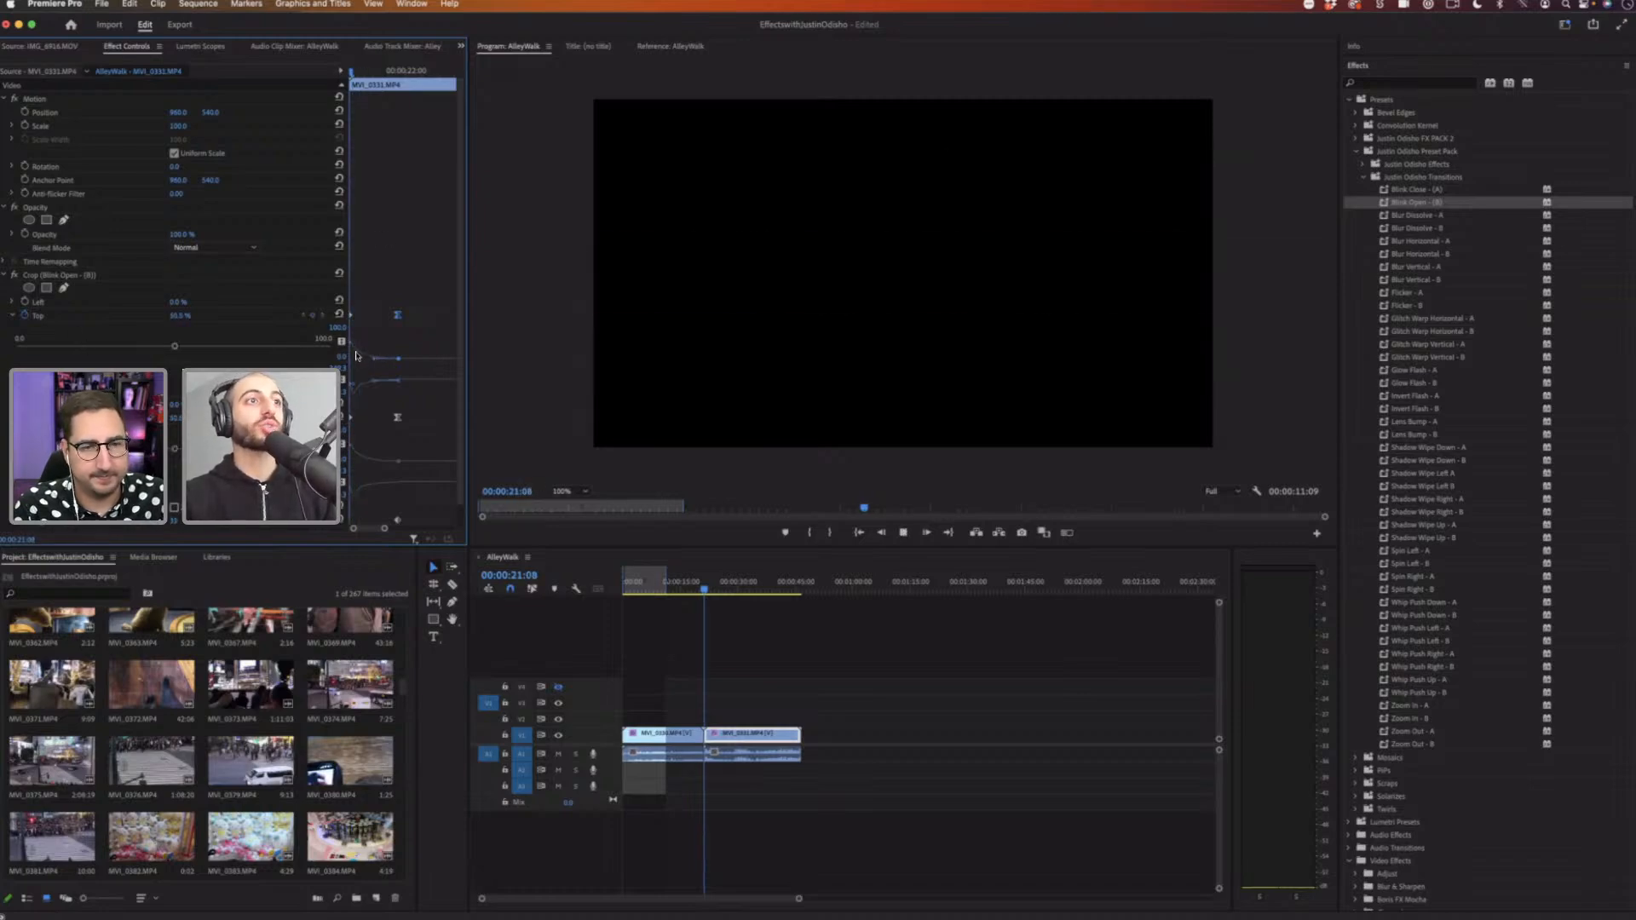
Step: Play the blink transition again from just before the cut
key(space)
key(space)
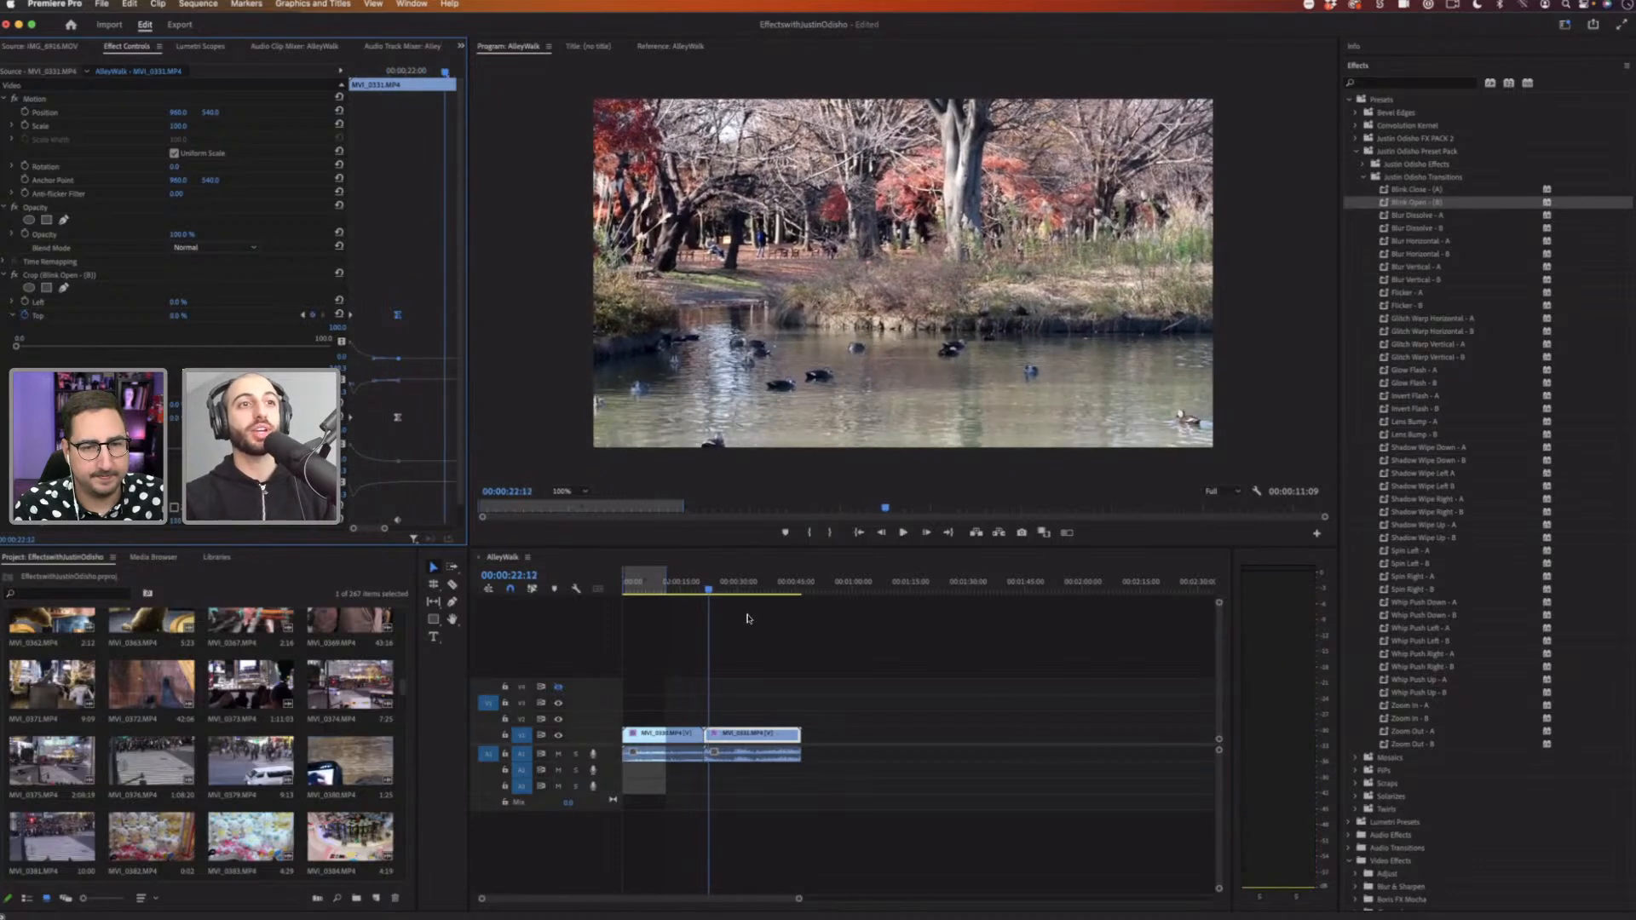
click(700, 588)
key(space)
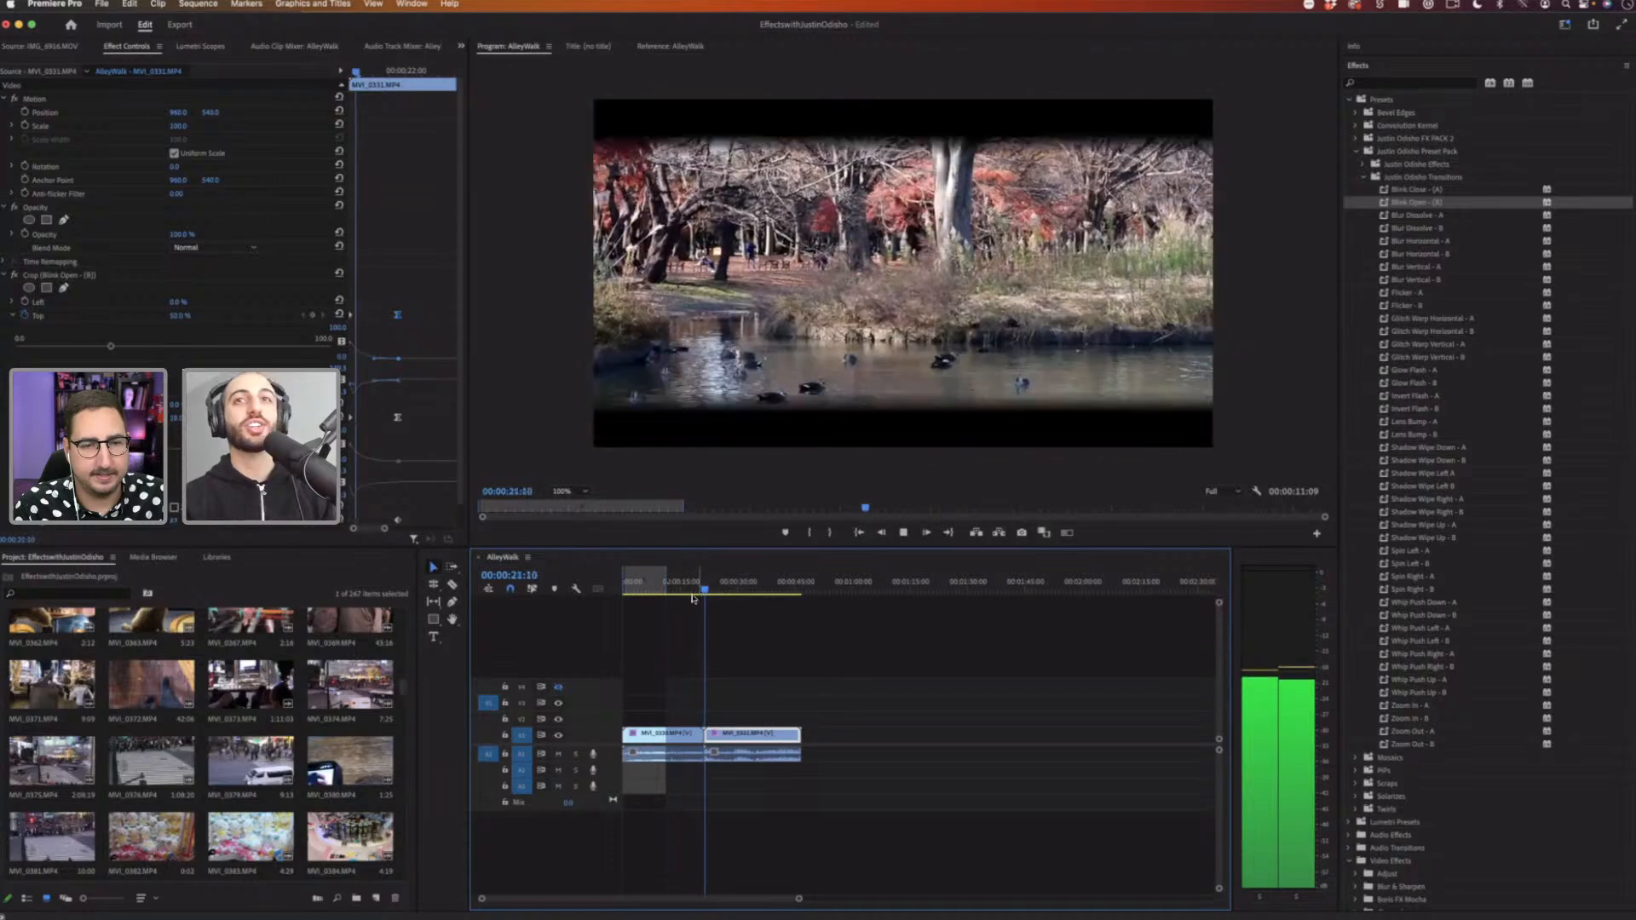
key(space)
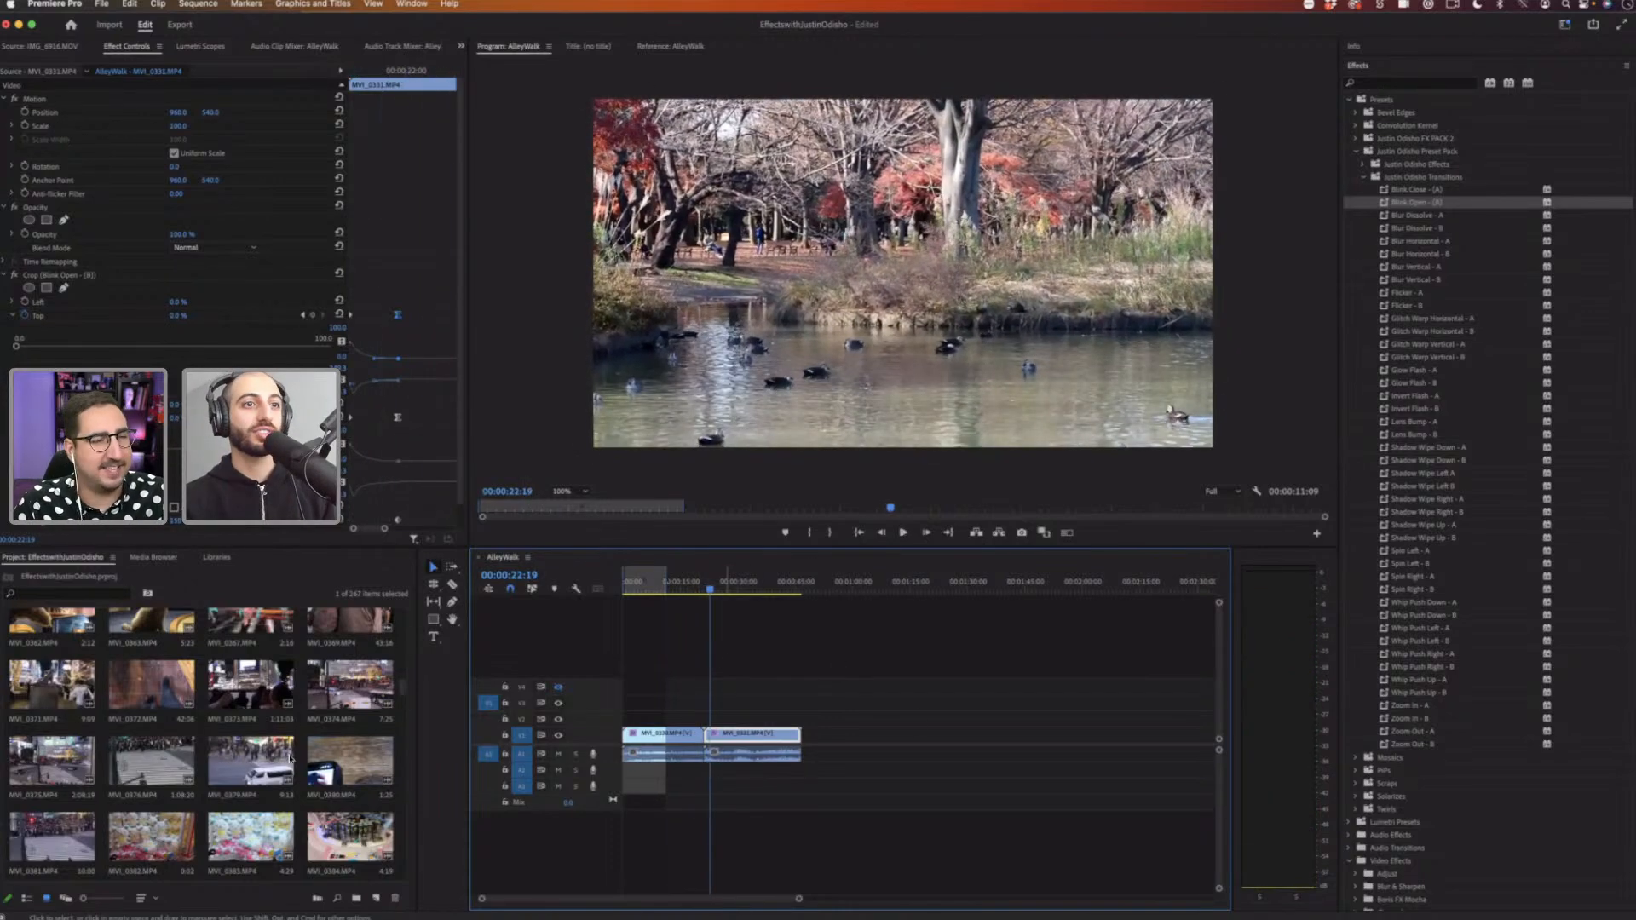
Step: Add two crosswalk clips from the project bin to the timeline after the park clips
drag(252, 758, 860, 742)
drag(151, 763, 899, 739)
click(887, 582)
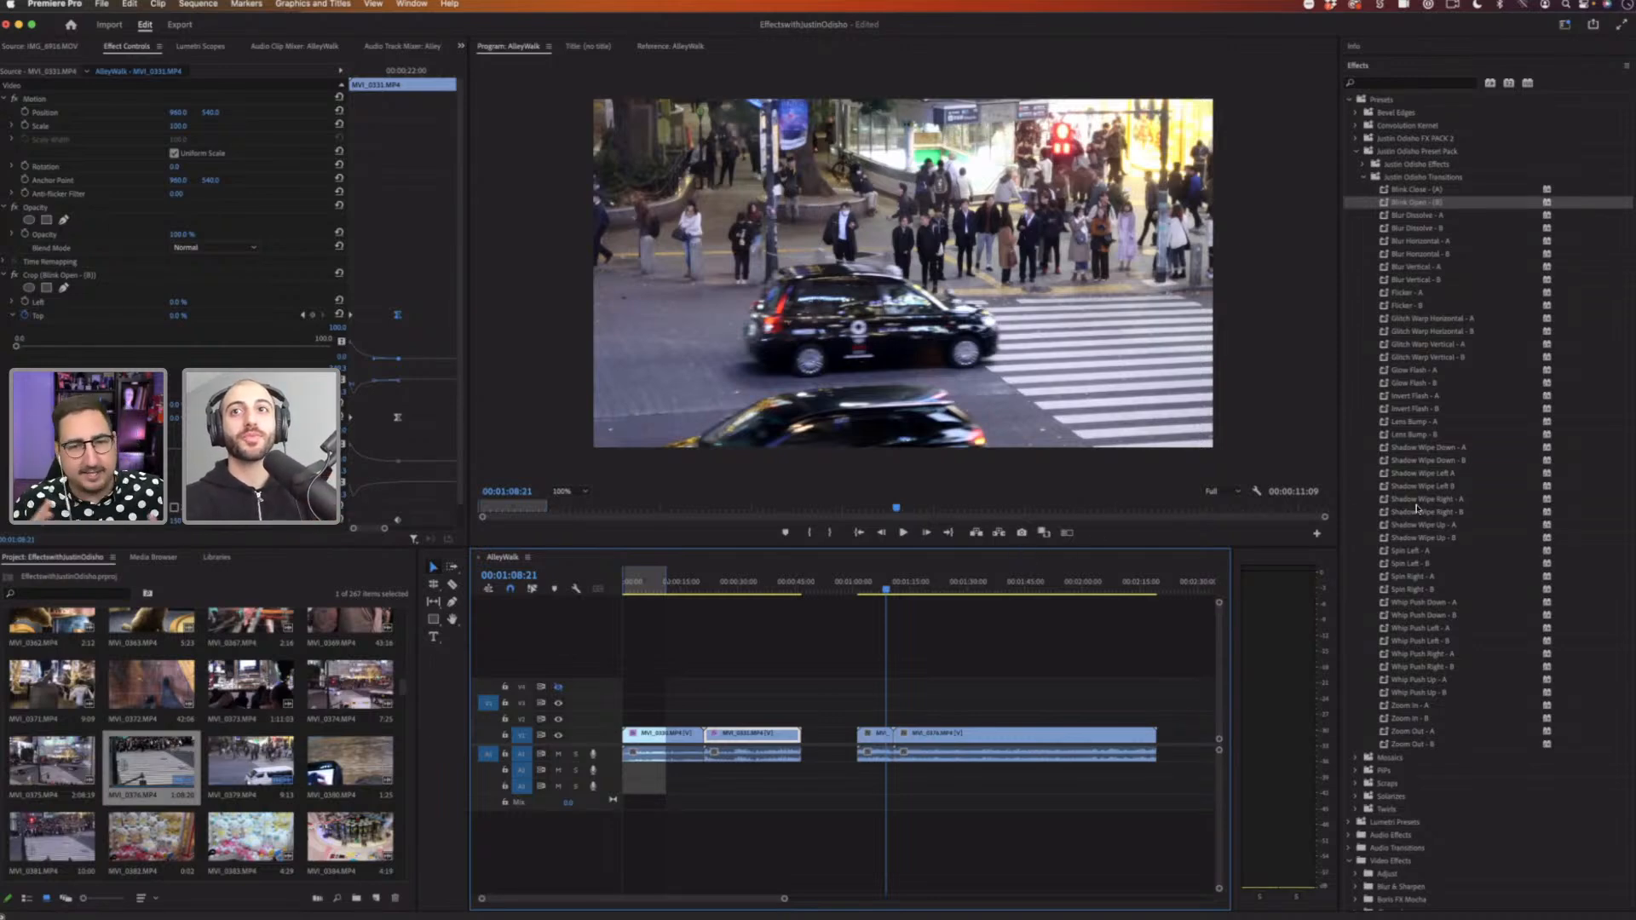
Step: Zoom the timeline in on the crosswalk clips and play back the cut between them
scroll(1499, 456, down, 3)
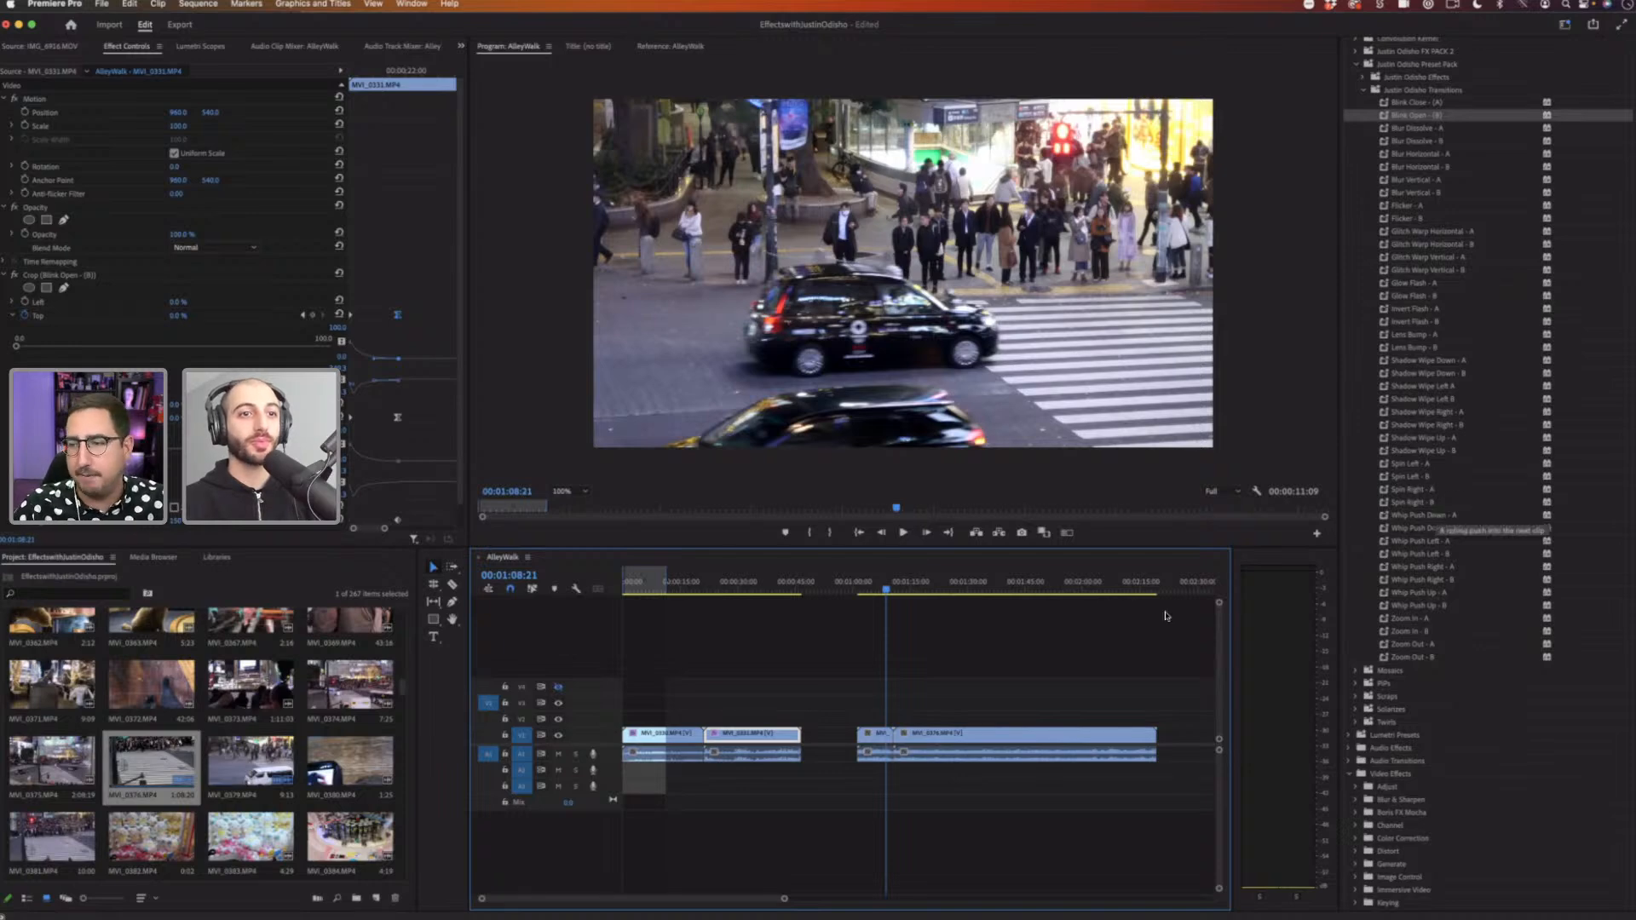
drag(785, 903, 745, 903)
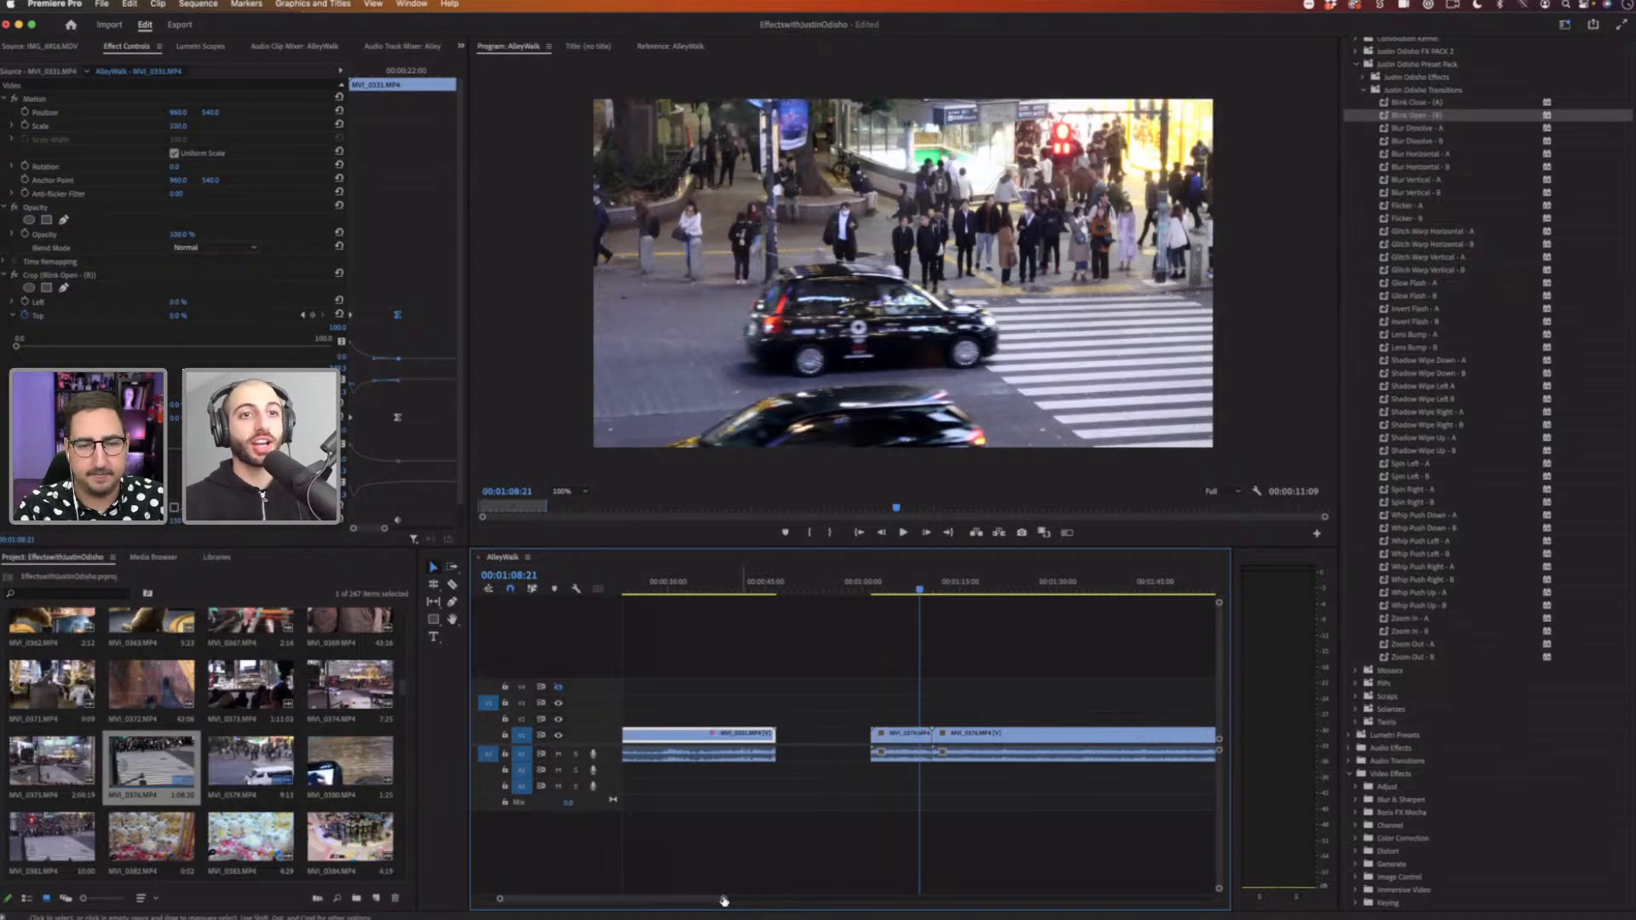
key(equal)
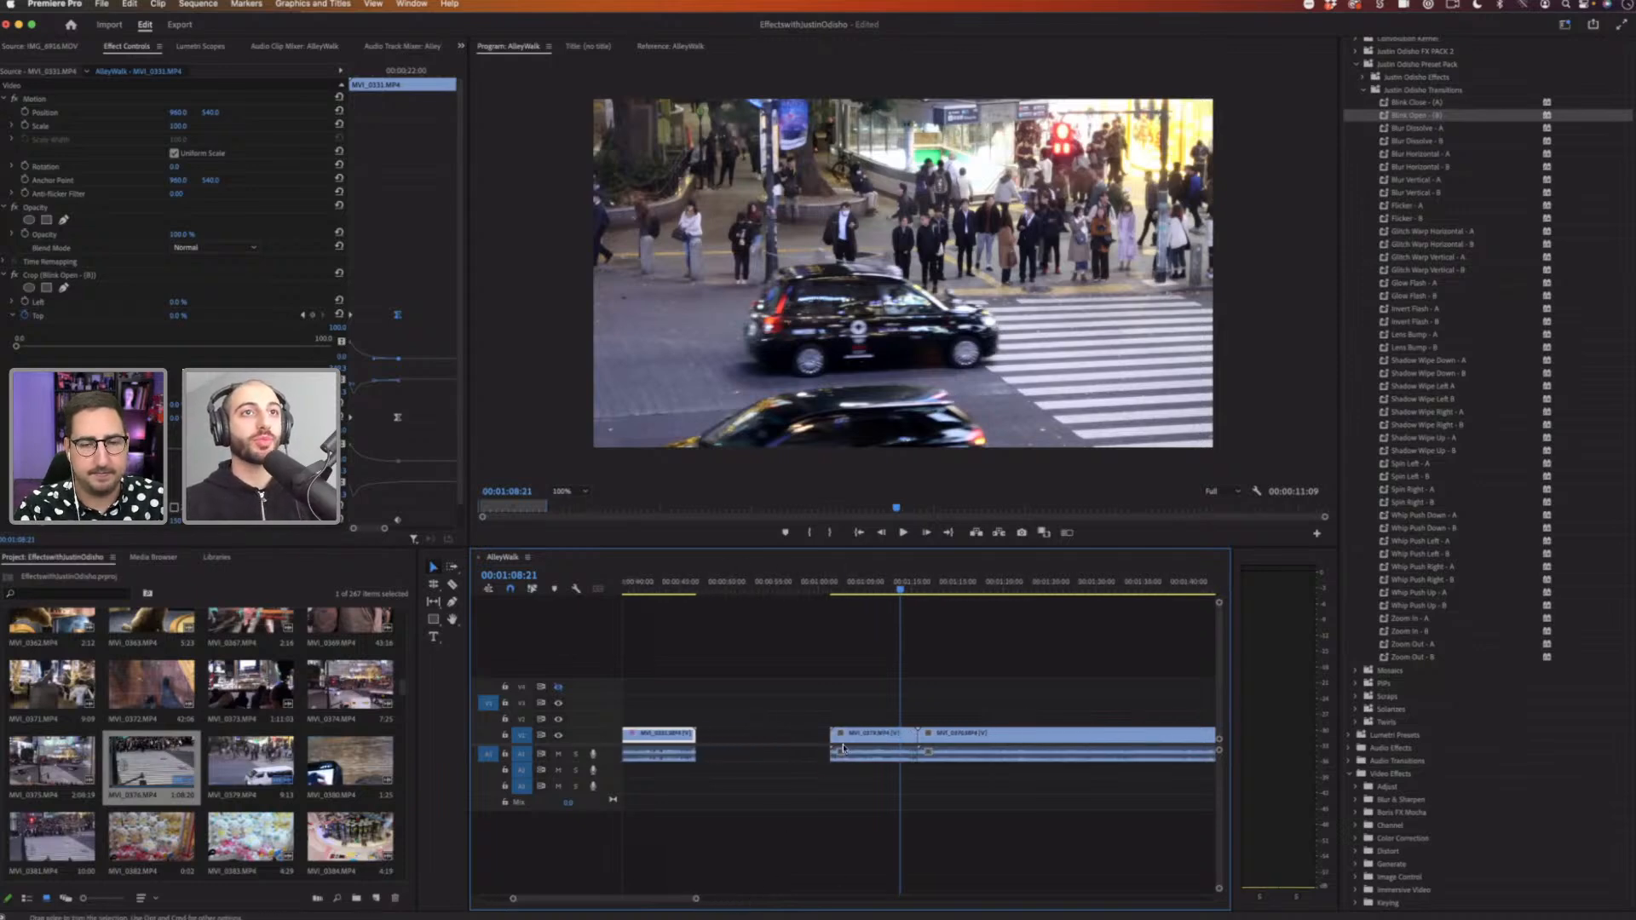
scroll(842, 747, right, 5)
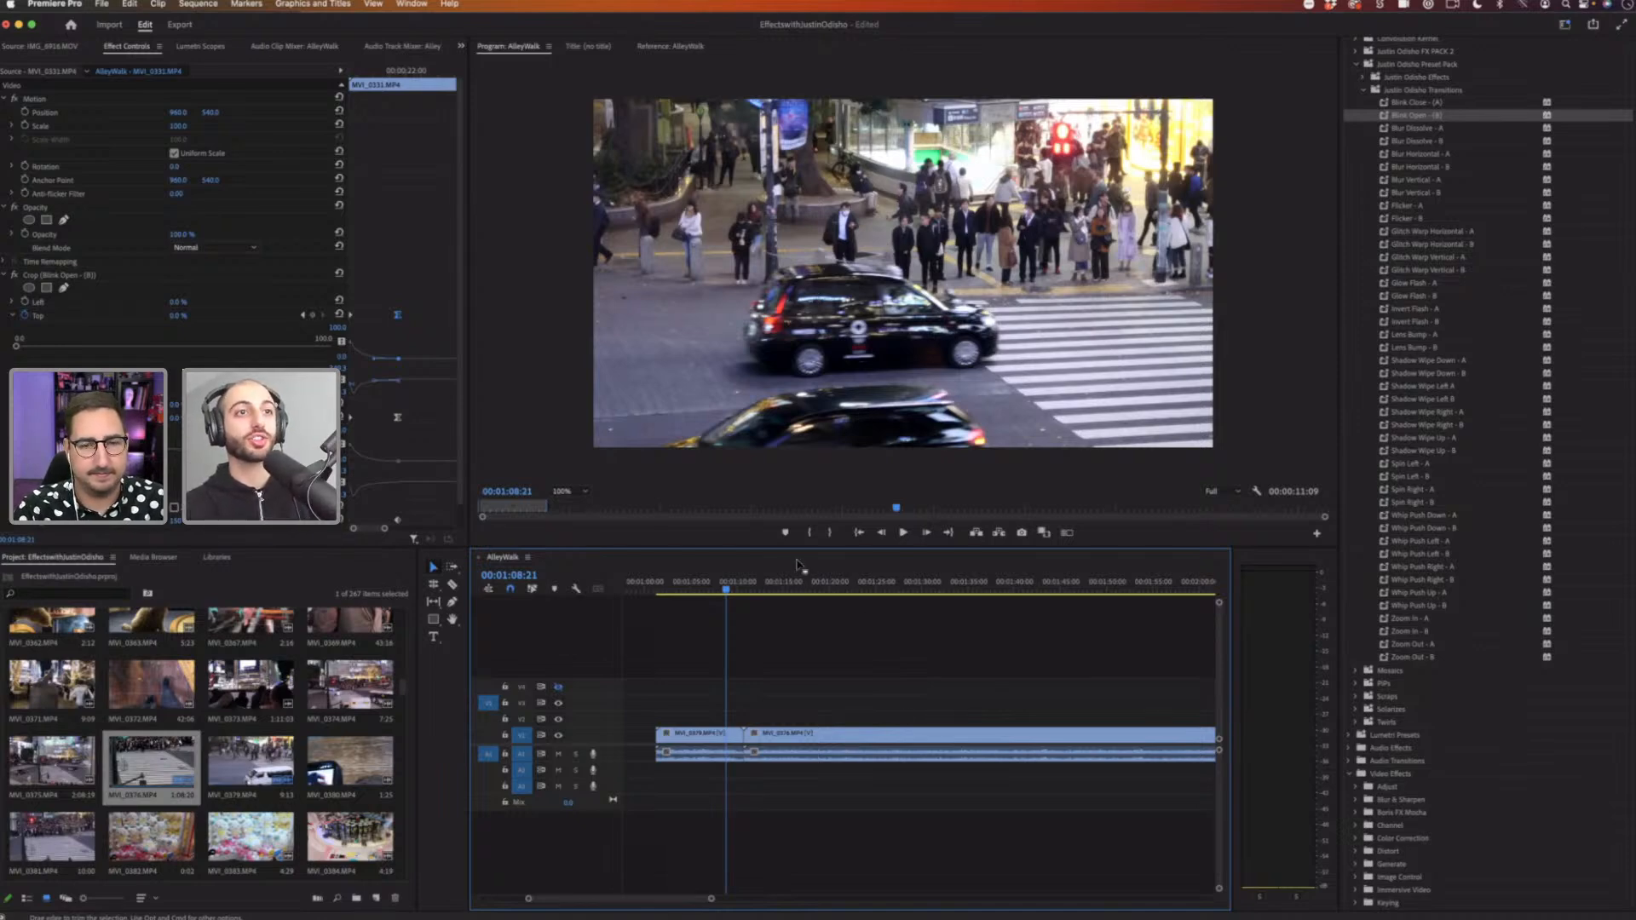
click(722, 583)
key(Left)
key(Left)
key(Left)
key(Left)
key(Left)
key(Left)
key(Left)
key(Left)
key(Left)
key(Left)
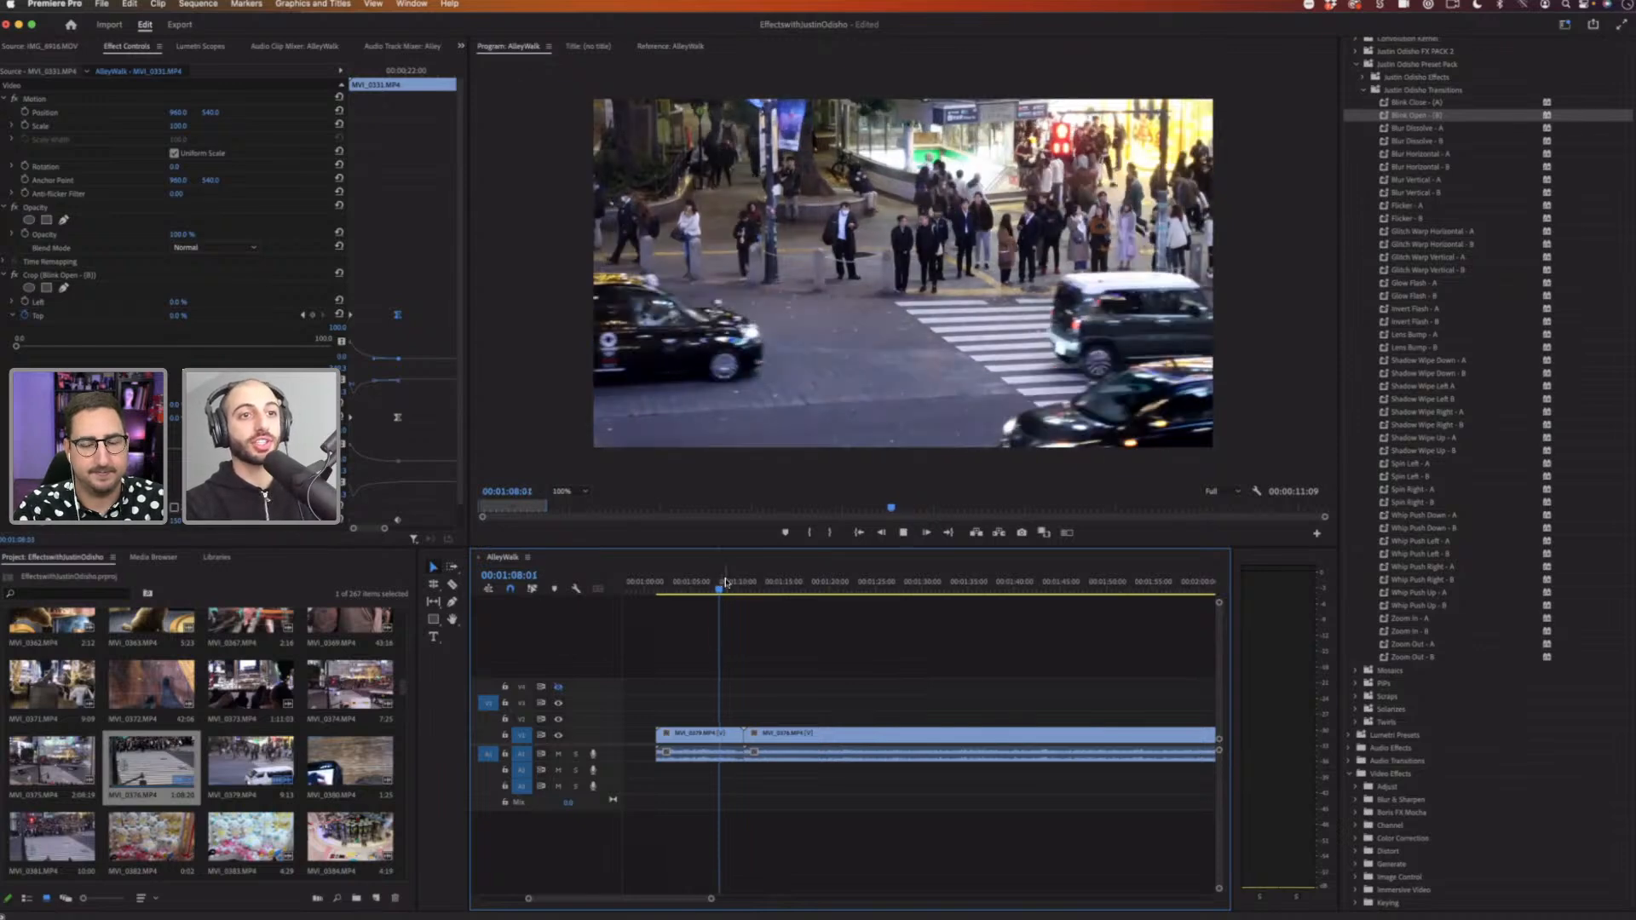
key(space)
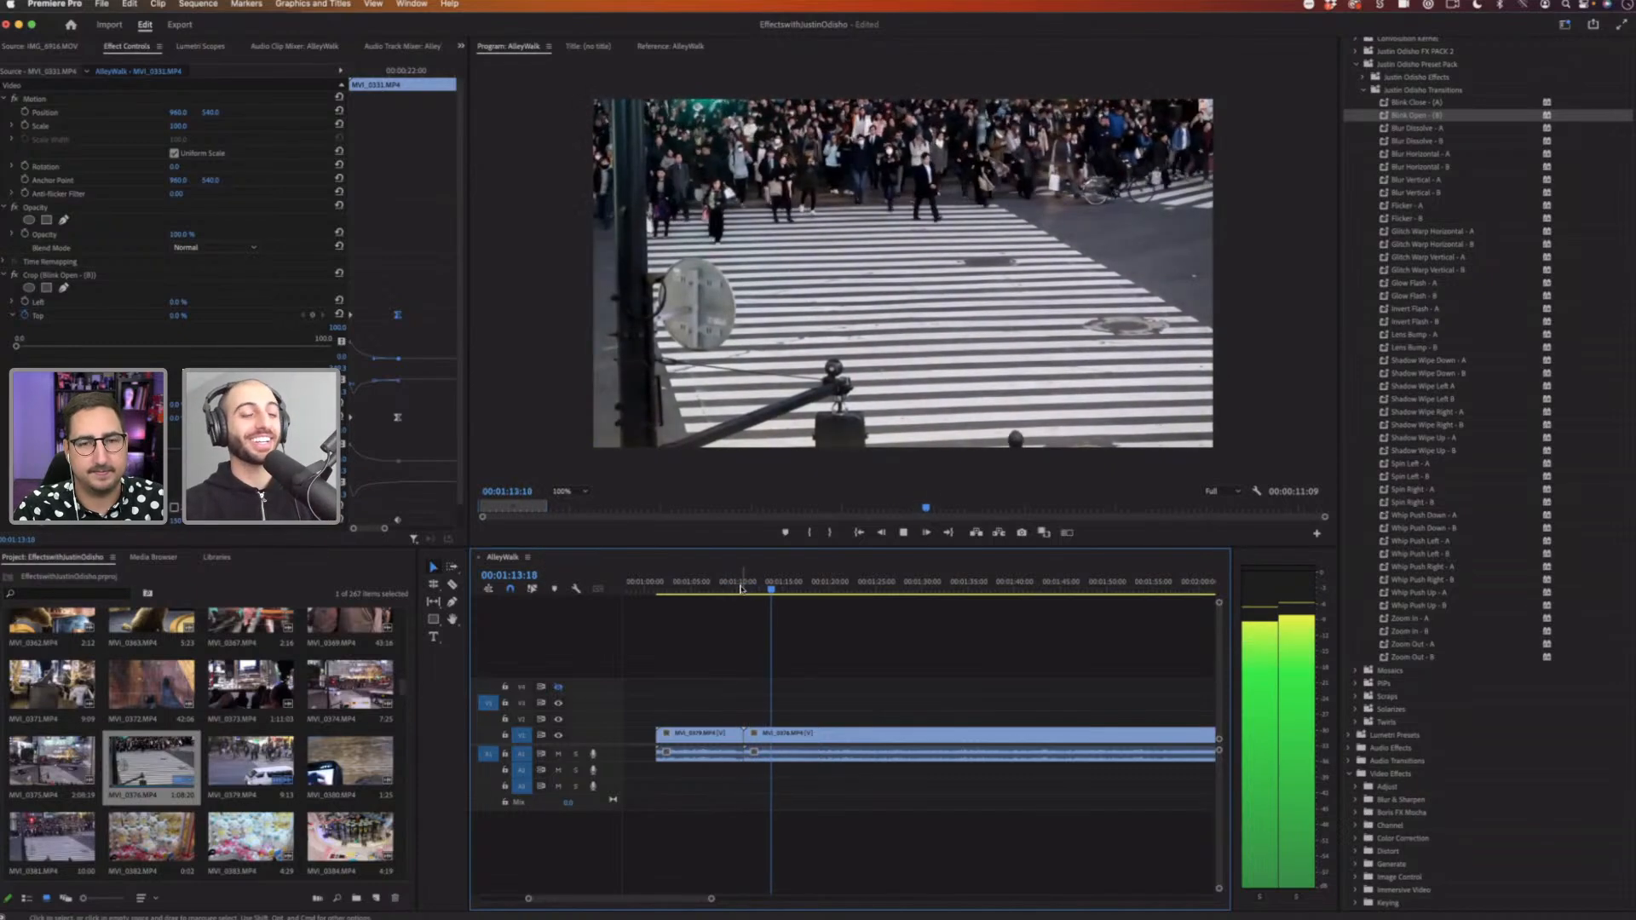
click(741, 588)
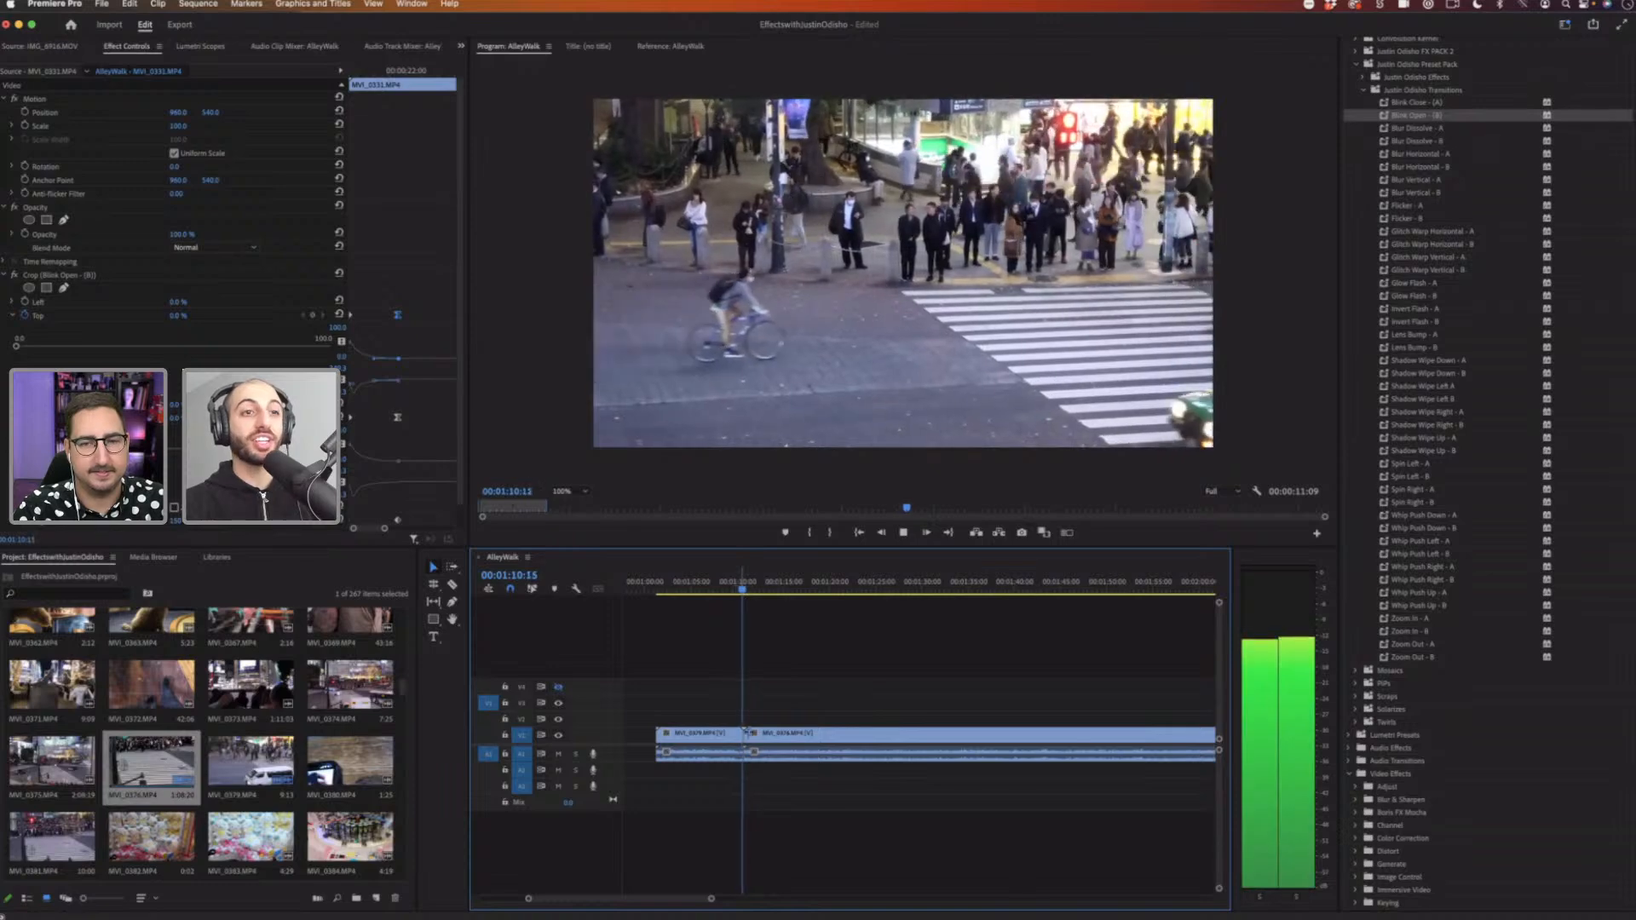
key(space)
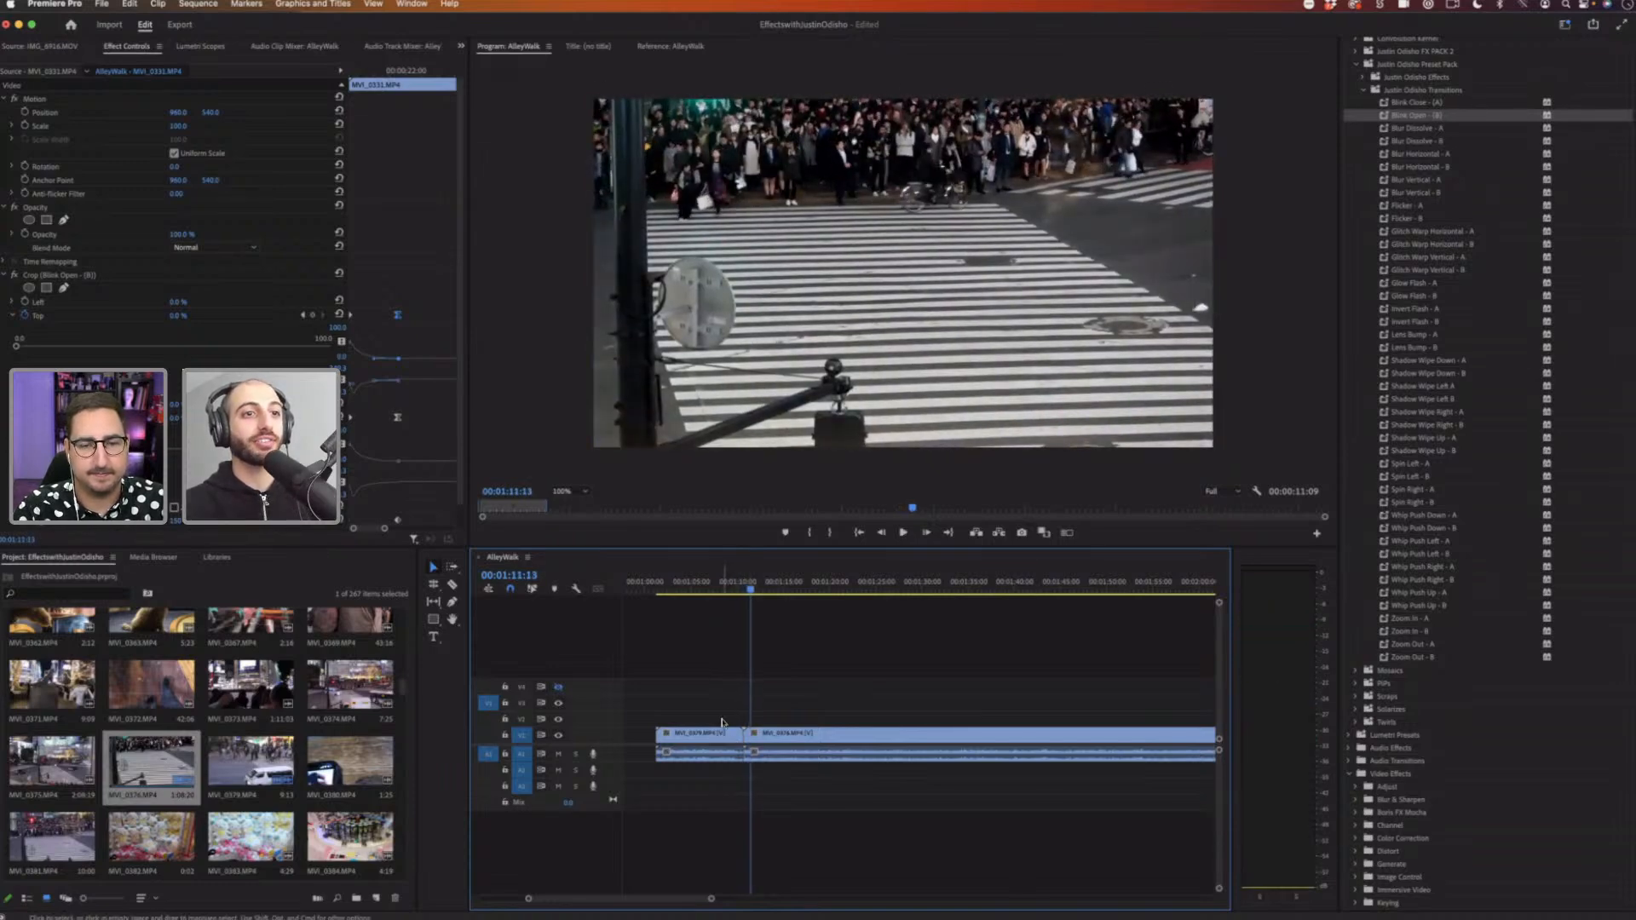
Step: Try moving the first crosswalk clip to a higher track and trimming or splitting the clips at the cut
drag(721, 722, 769, 771)
drag(806, 697, 776, 814)
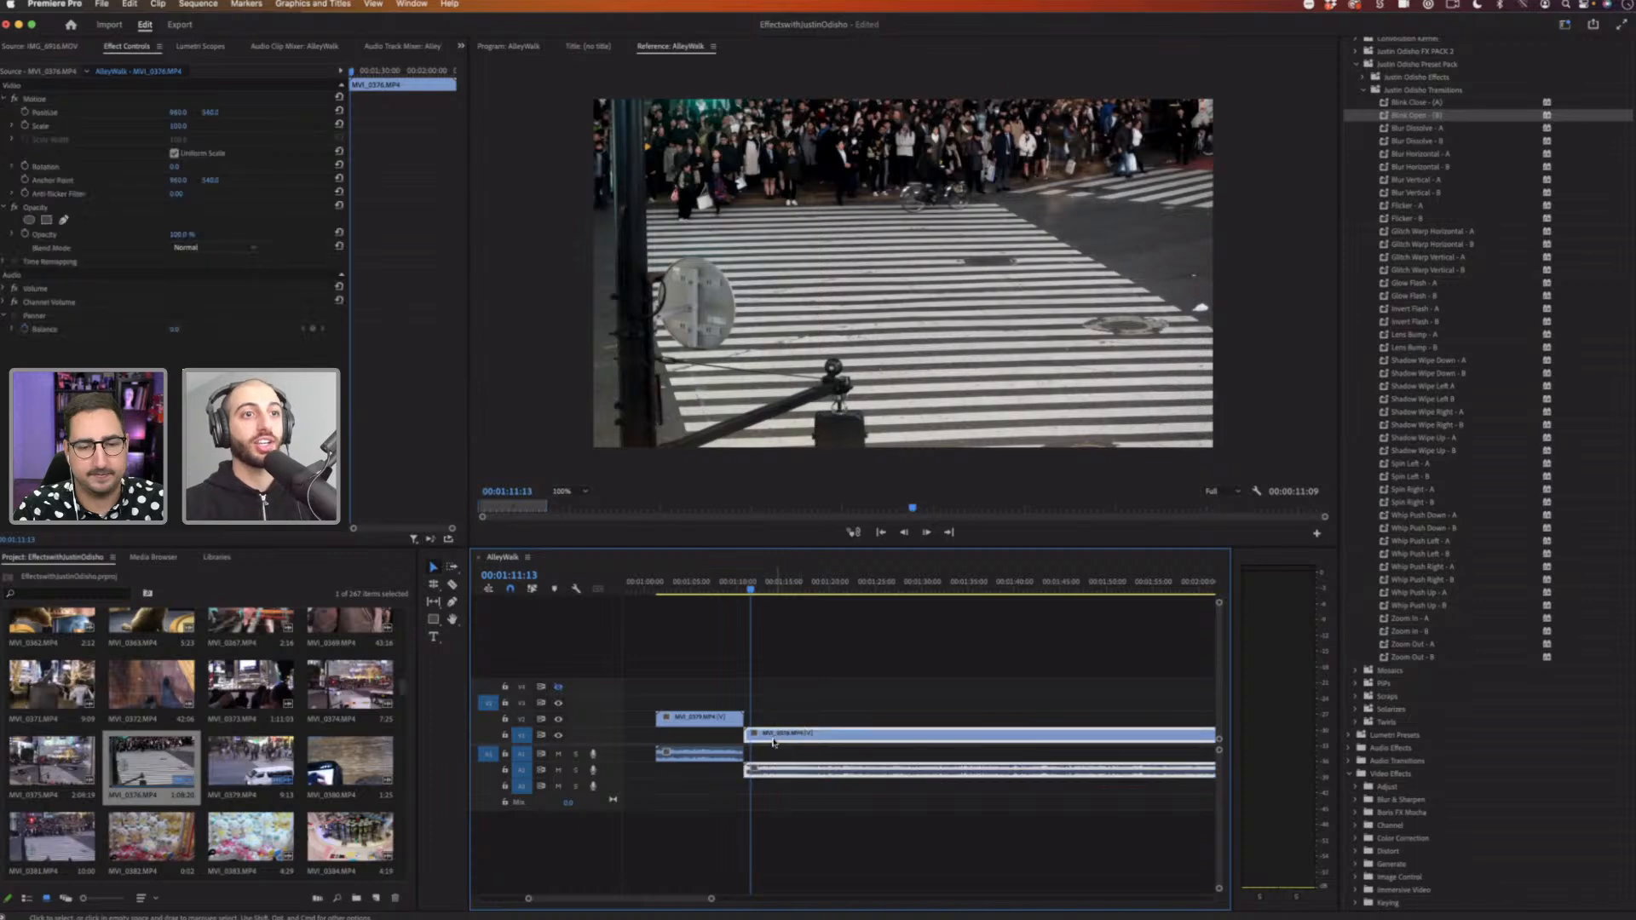
drag(772, 739, 764, 739)
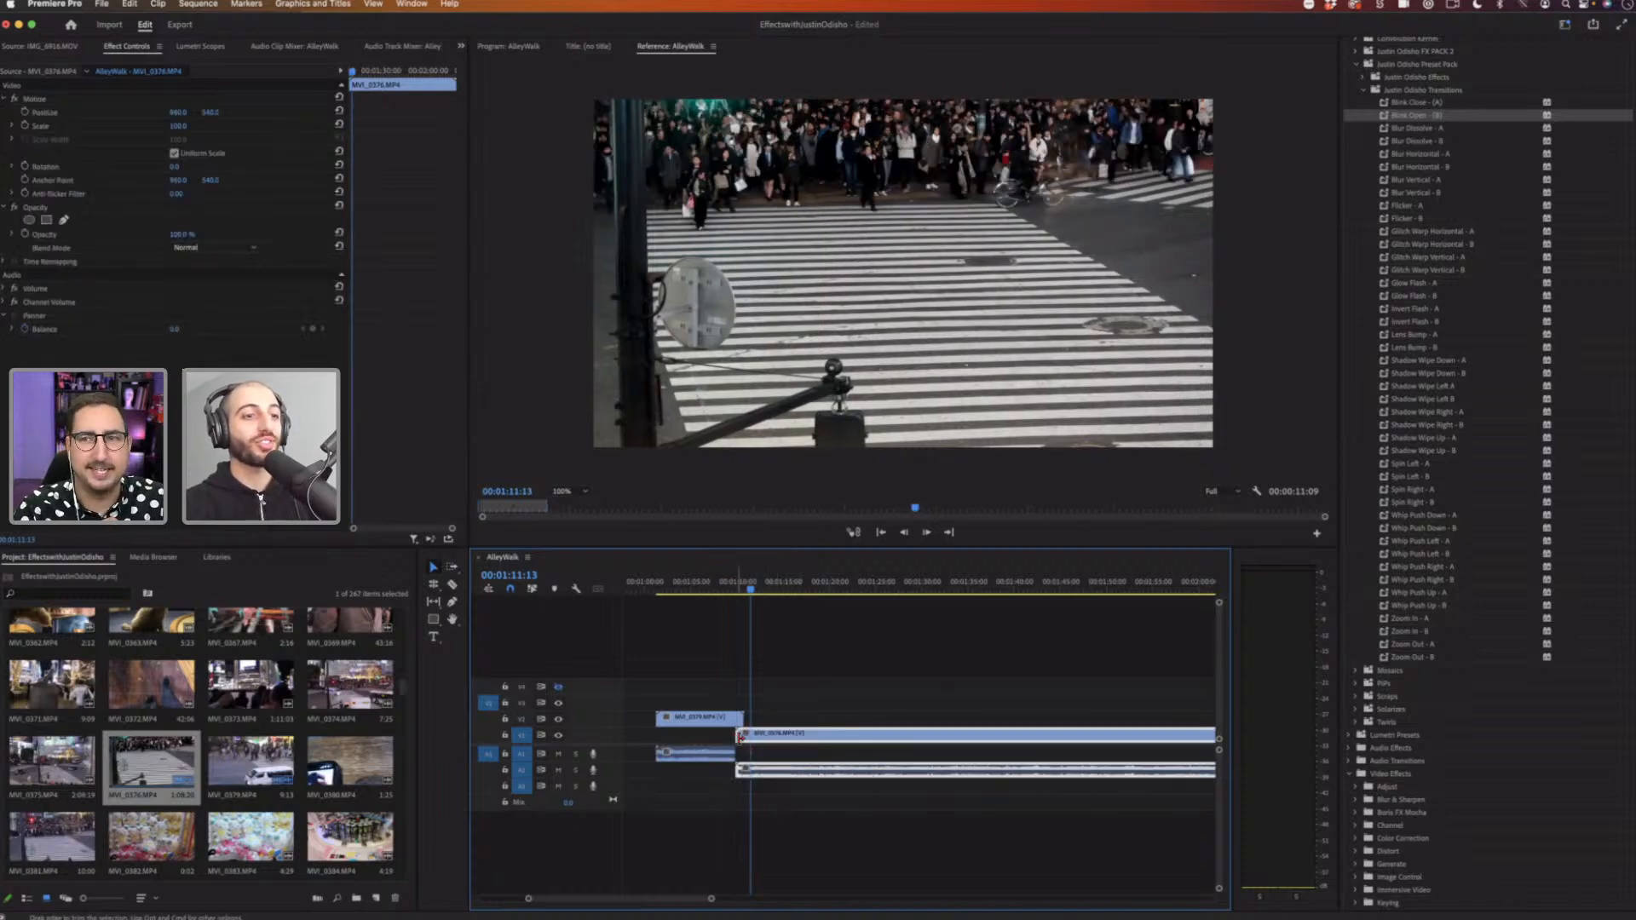
drag(737, 736, 747, 736)
key(c)
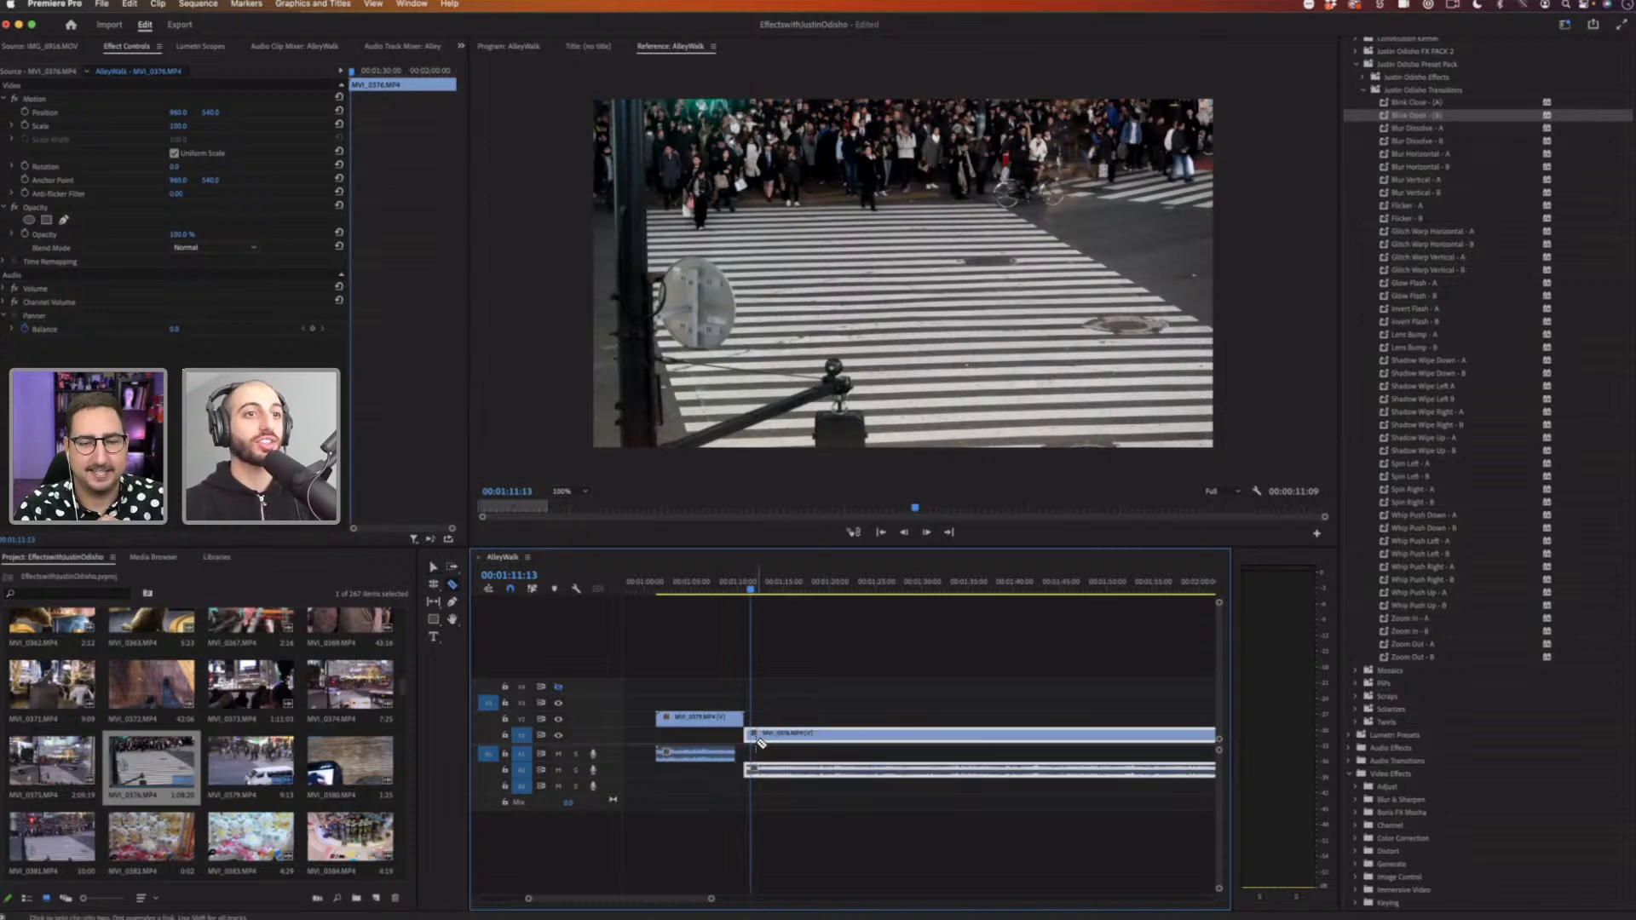
key(super+z)
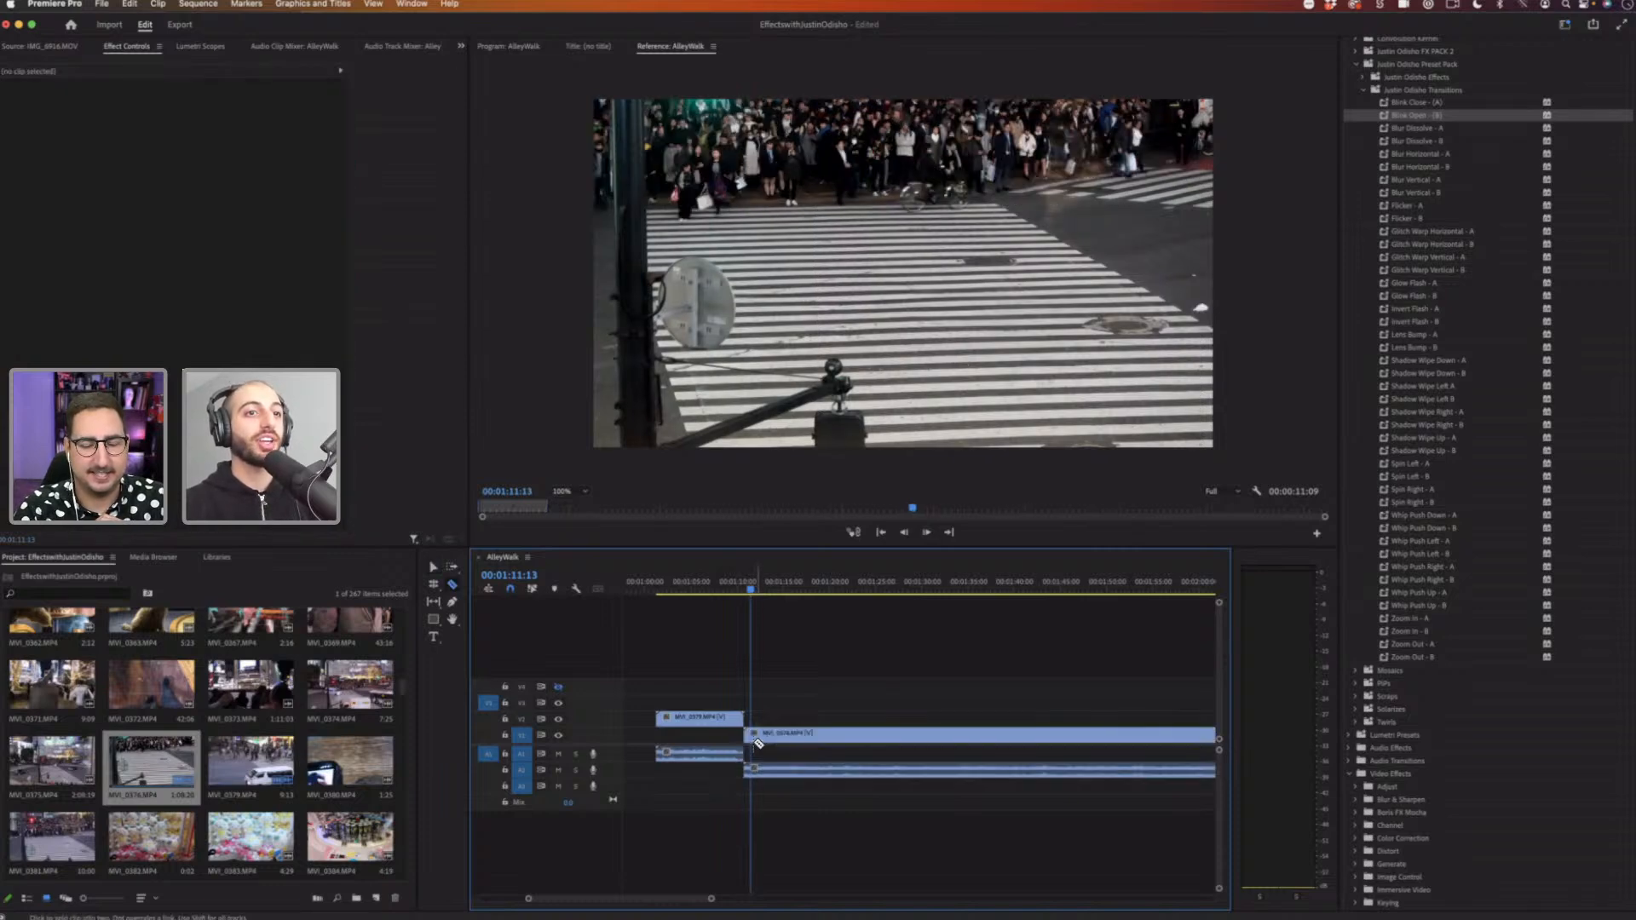
key(super+shift+z)
key(super+z)
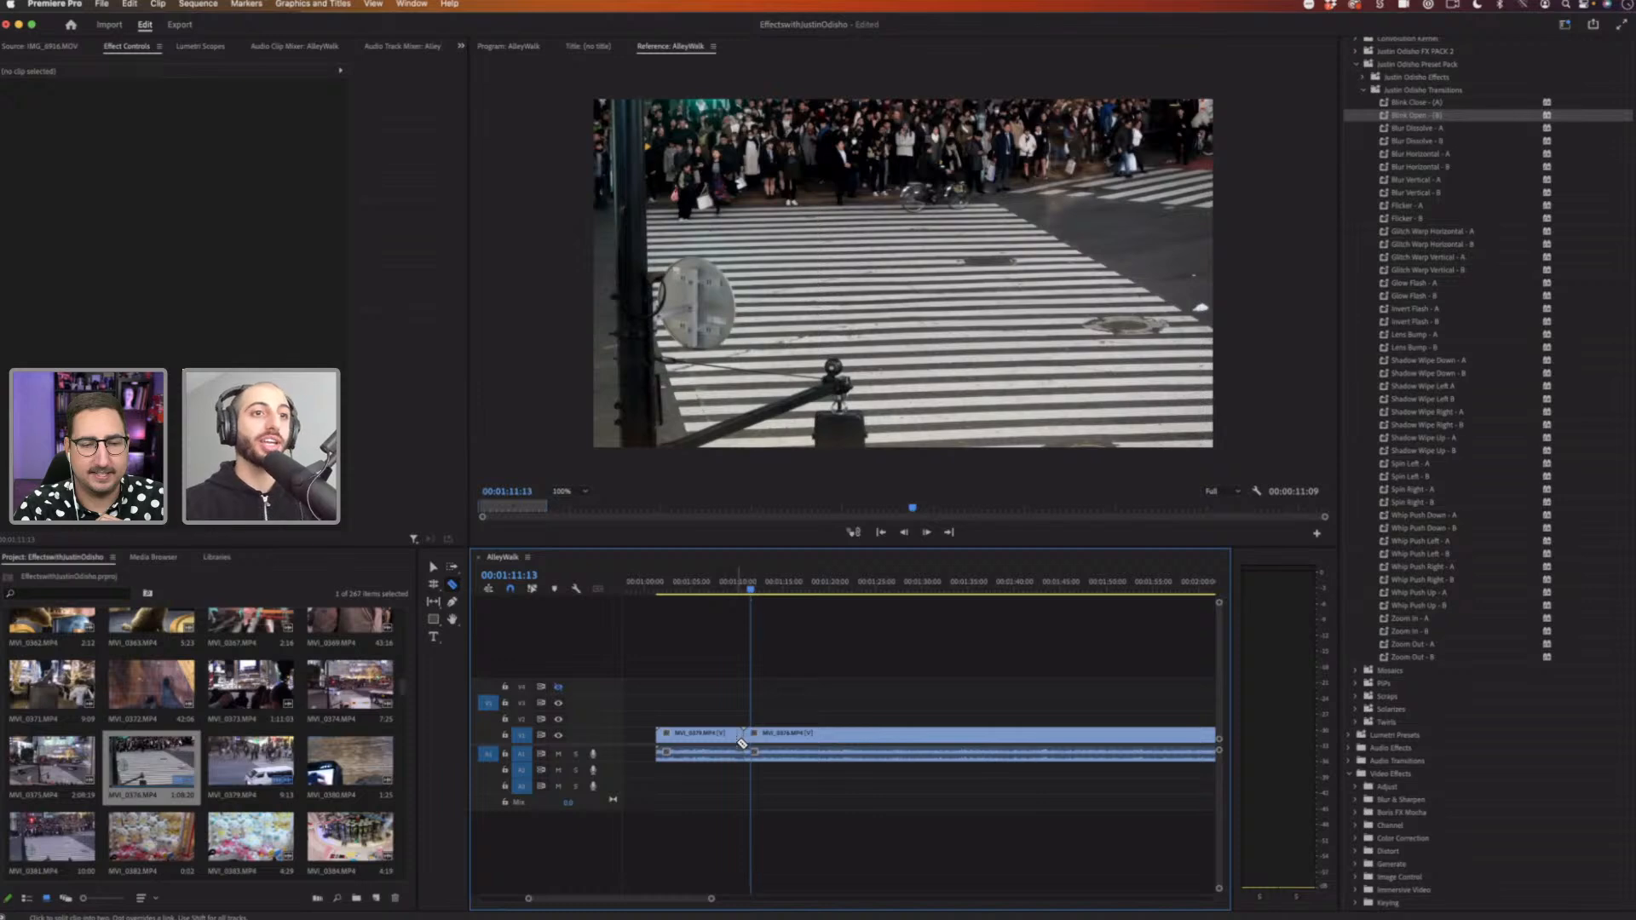
Step: Delete the first crosswalk clip's video and audio from the timeline
key(v)
click(731, 738)
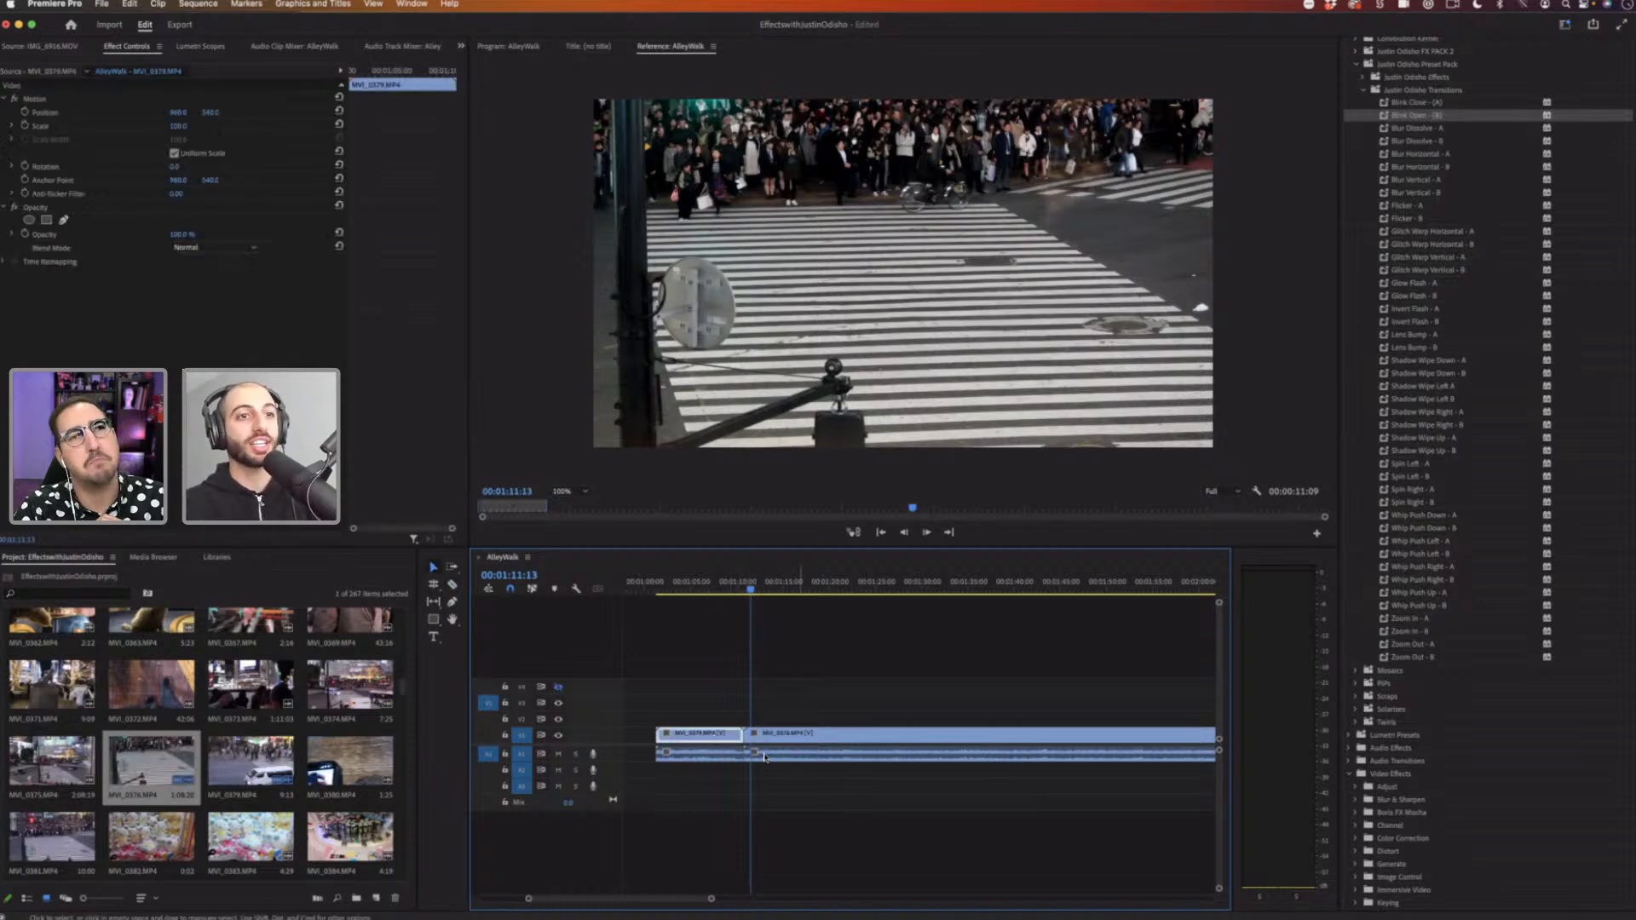
key(Delete)
click(734, 754)
key(Delete)
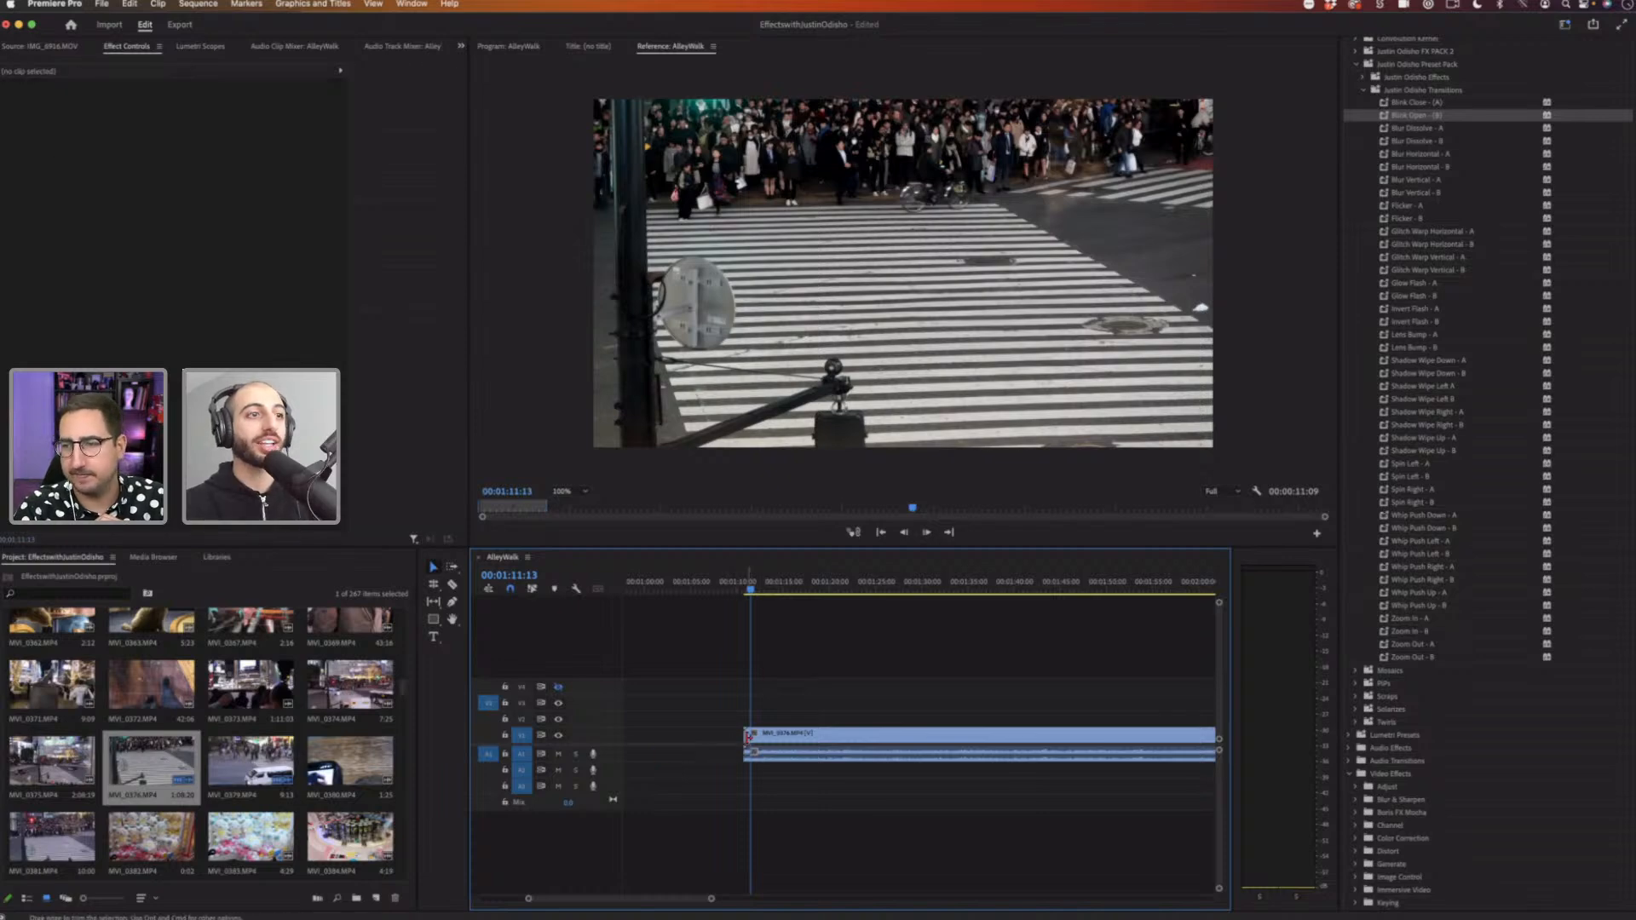
Step: Add NYFRStreet.MP4 from the project bin to the timeline before the remaining crosswalk clip
drag(750, 736, 757, 736)
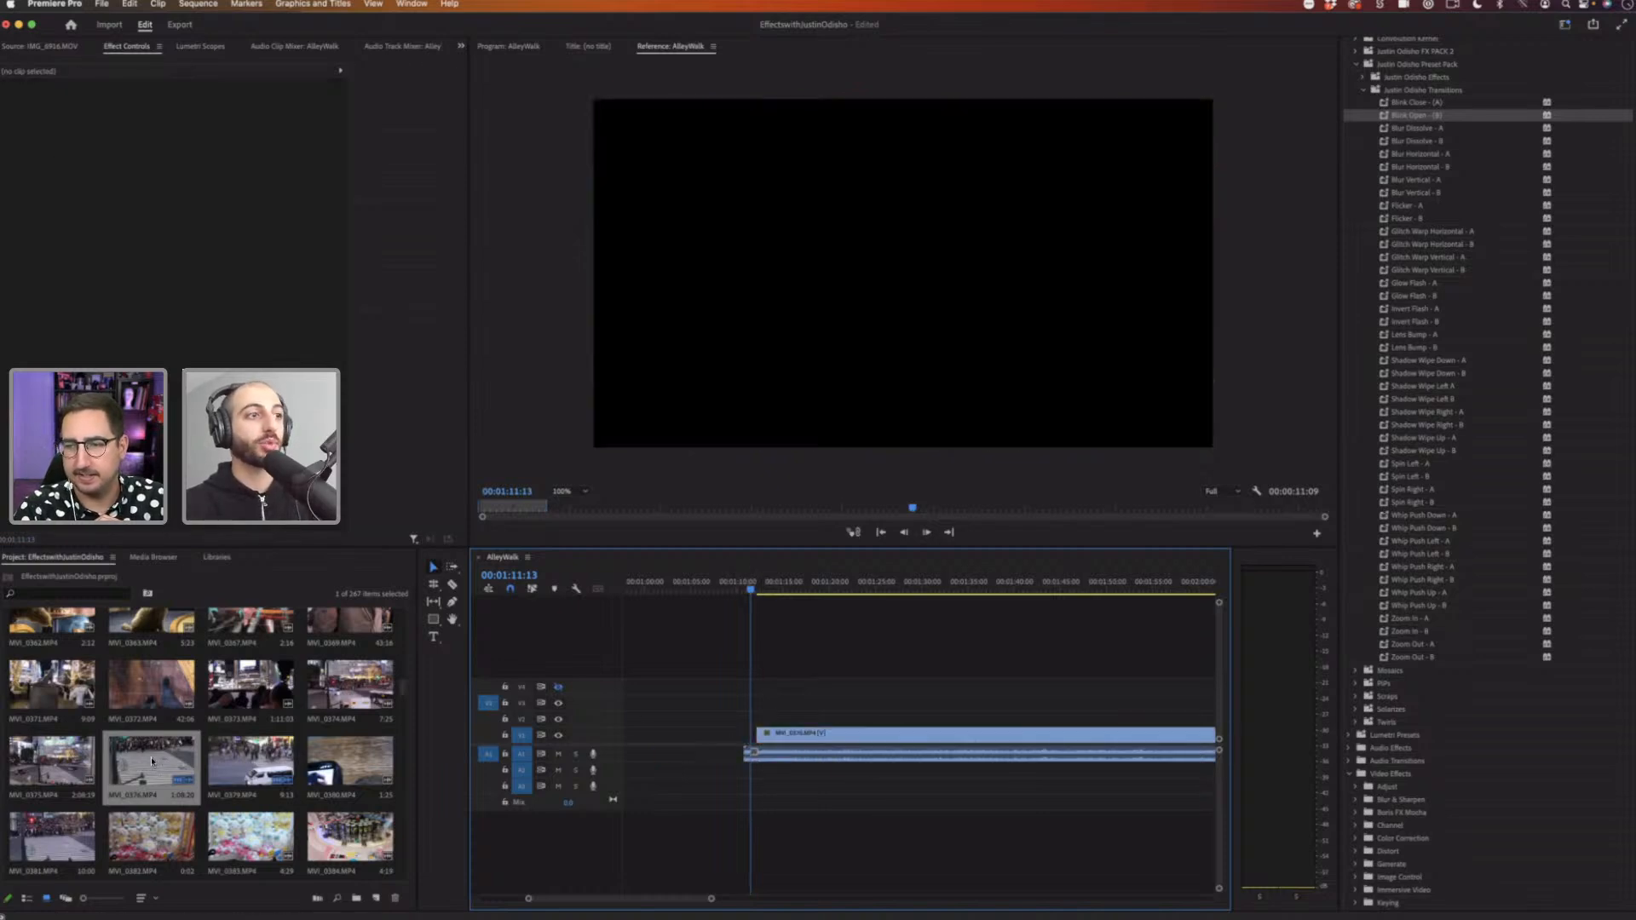
drag(51, 761, 220, 759)
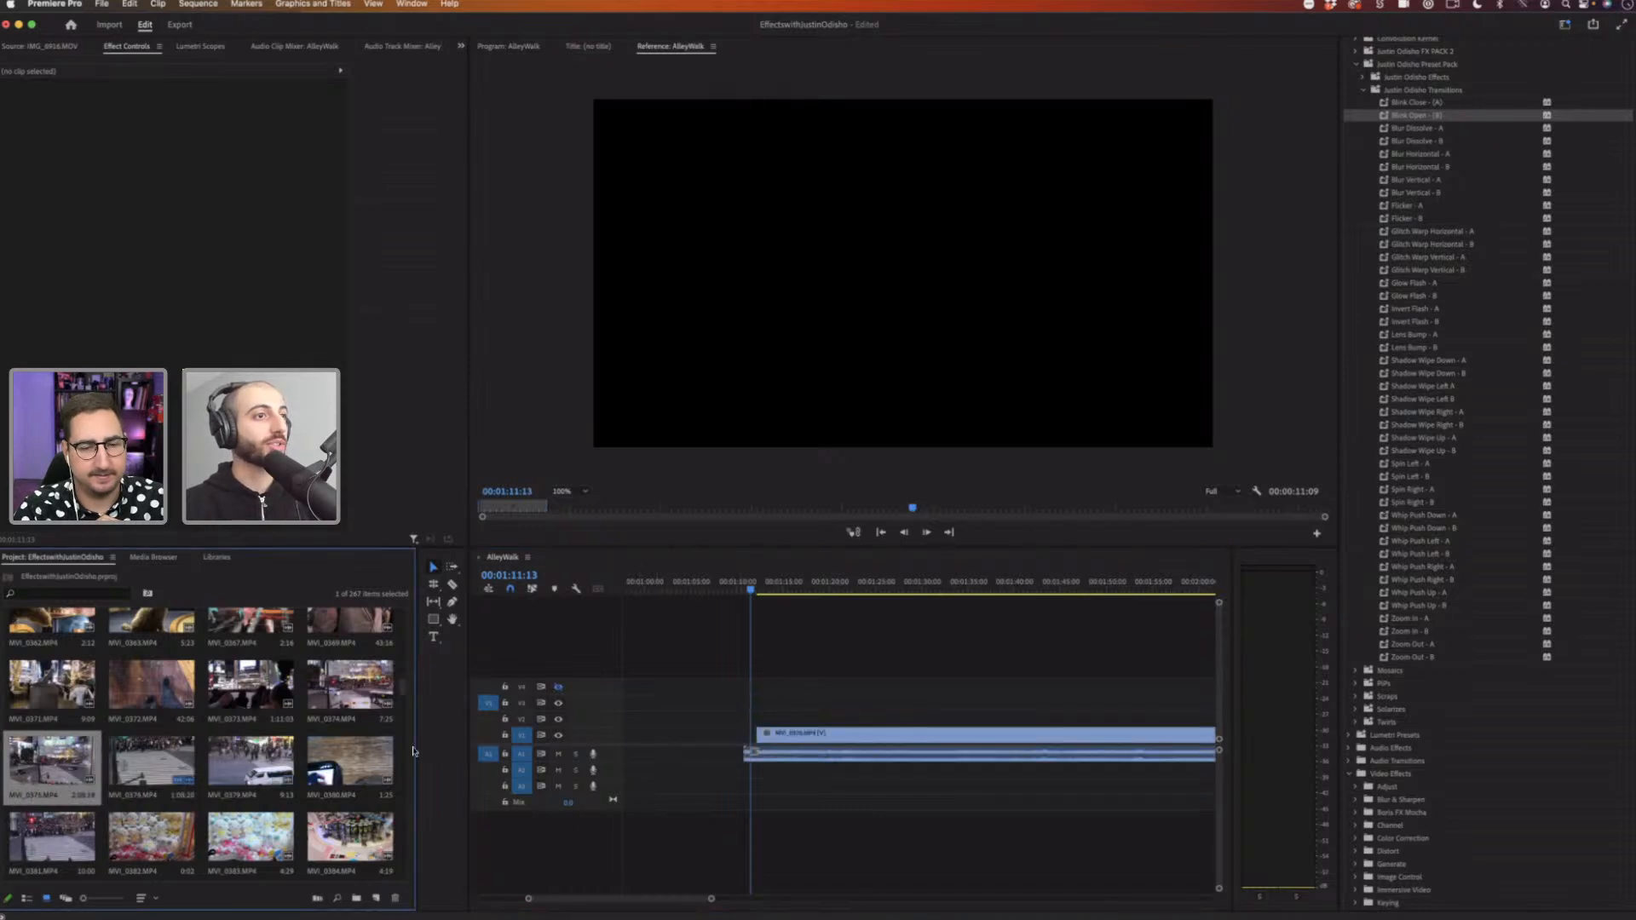
drag(403, 685, 401, 861)
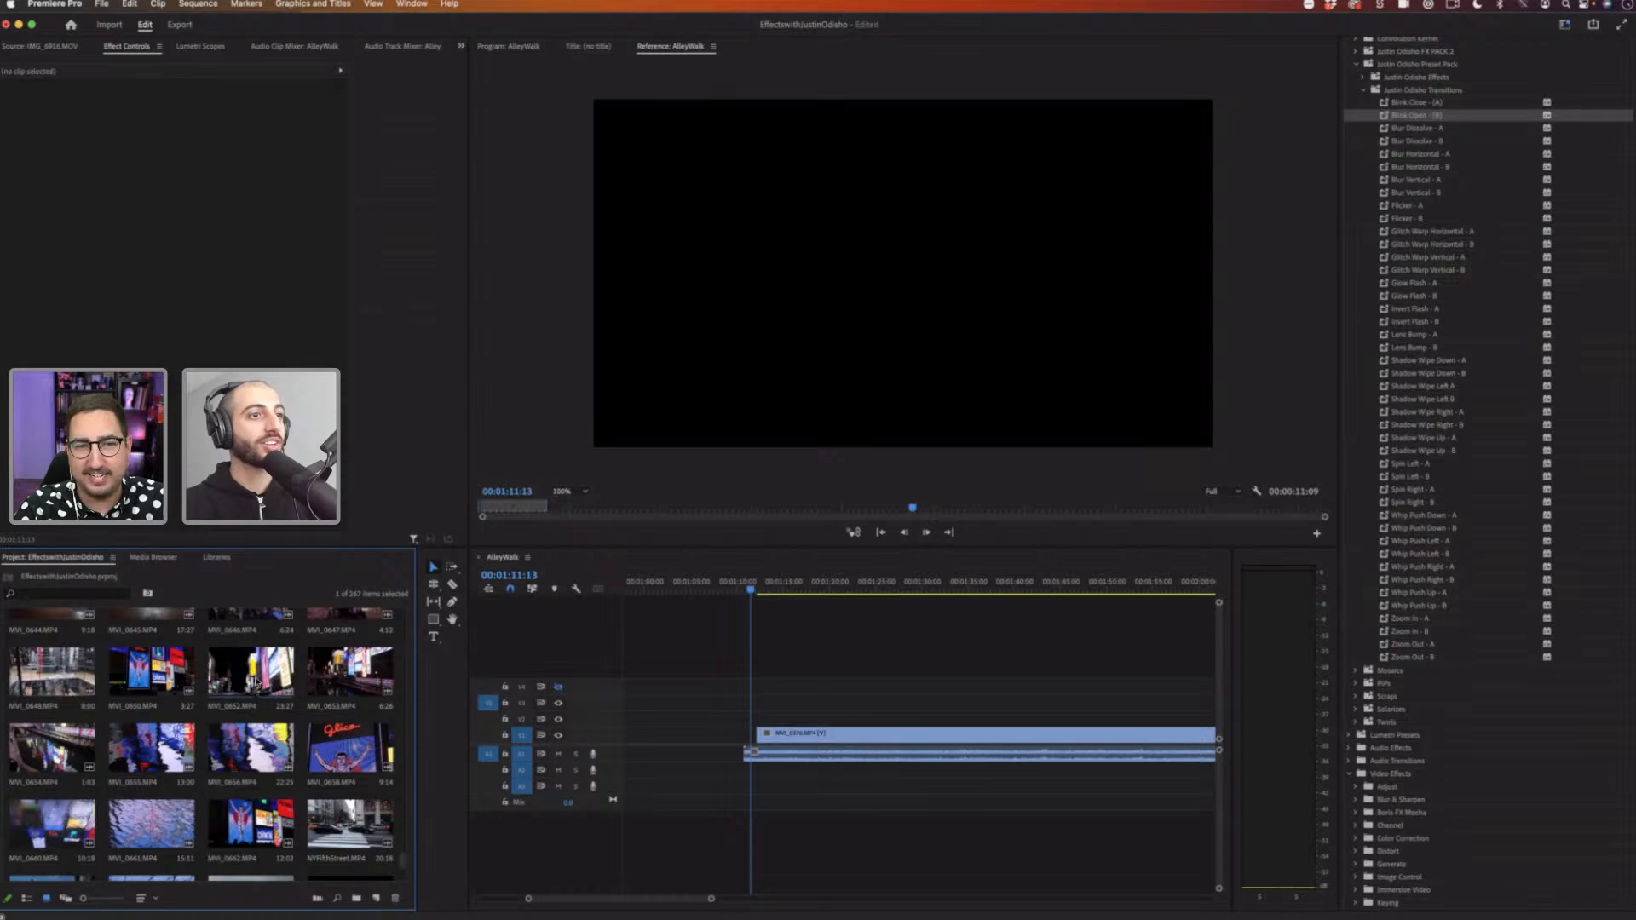
click(353, 824)
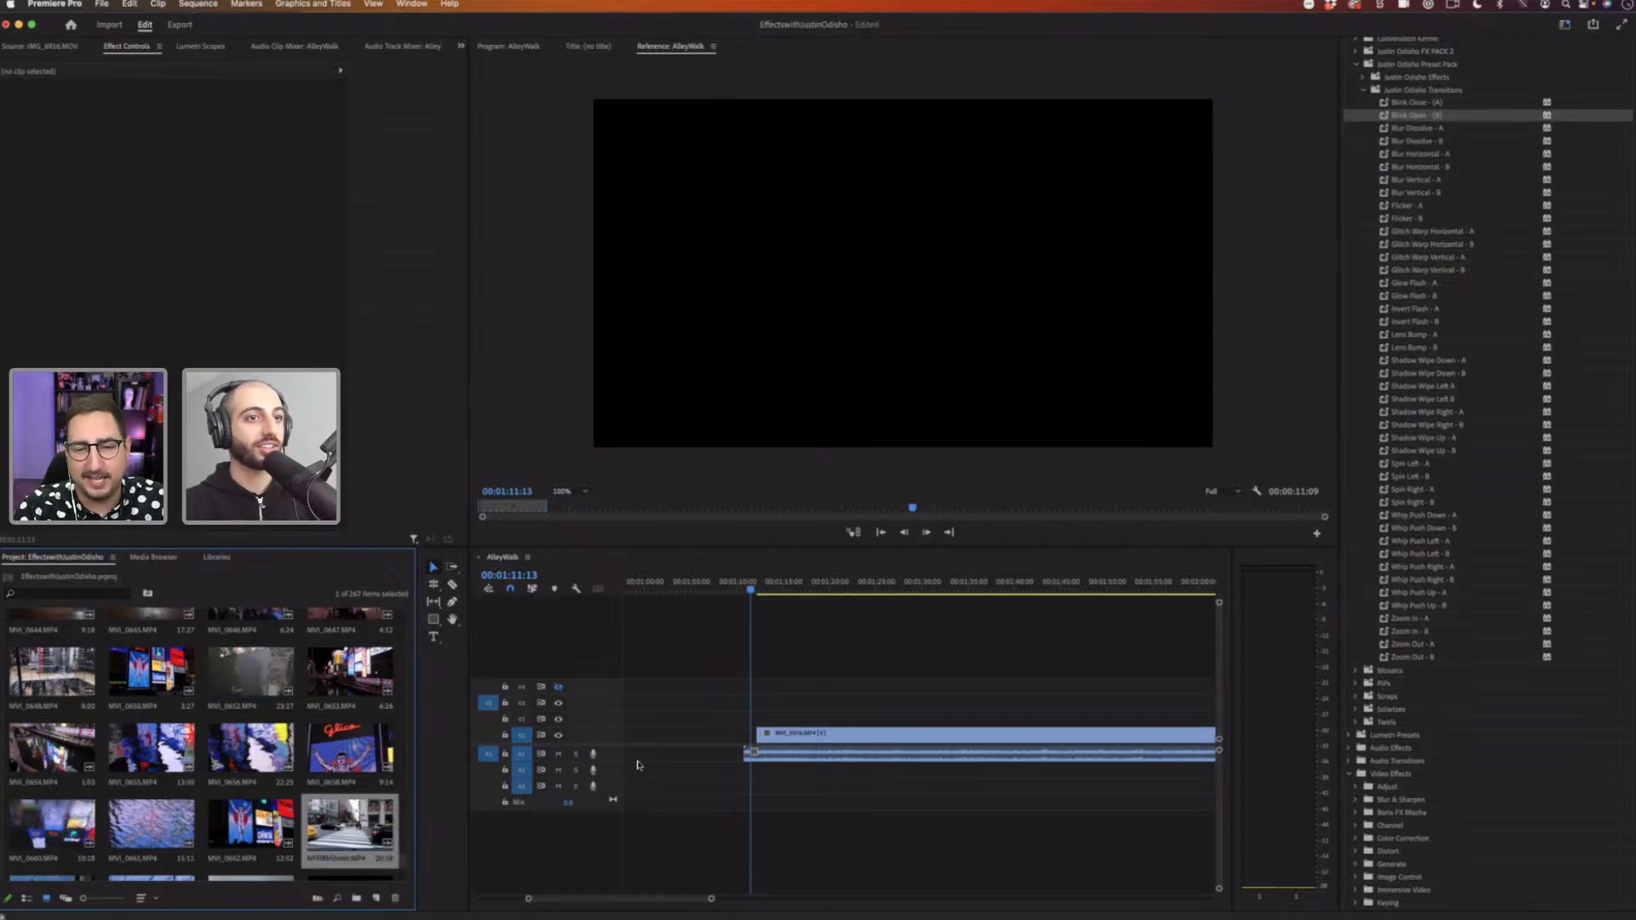
drag(351, 823, 670, 737)
click(868, 583)
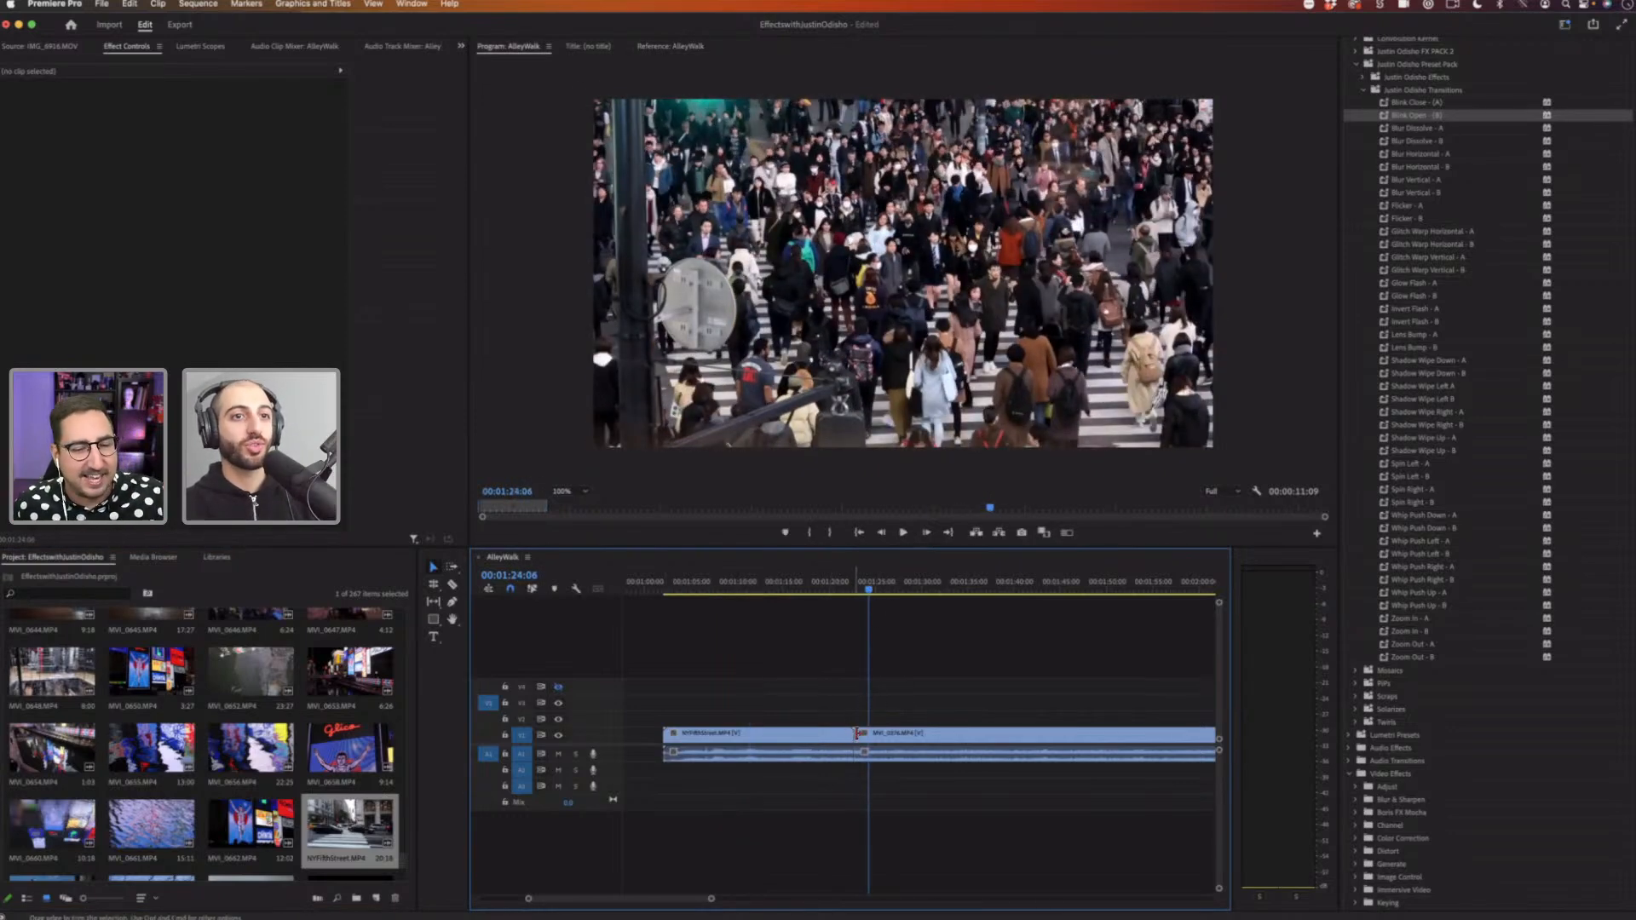
Step: Rearrange the clips so the street clip's extended end meets the crosswalk clip, and play the cut
drag(854, 734, 882, 733)
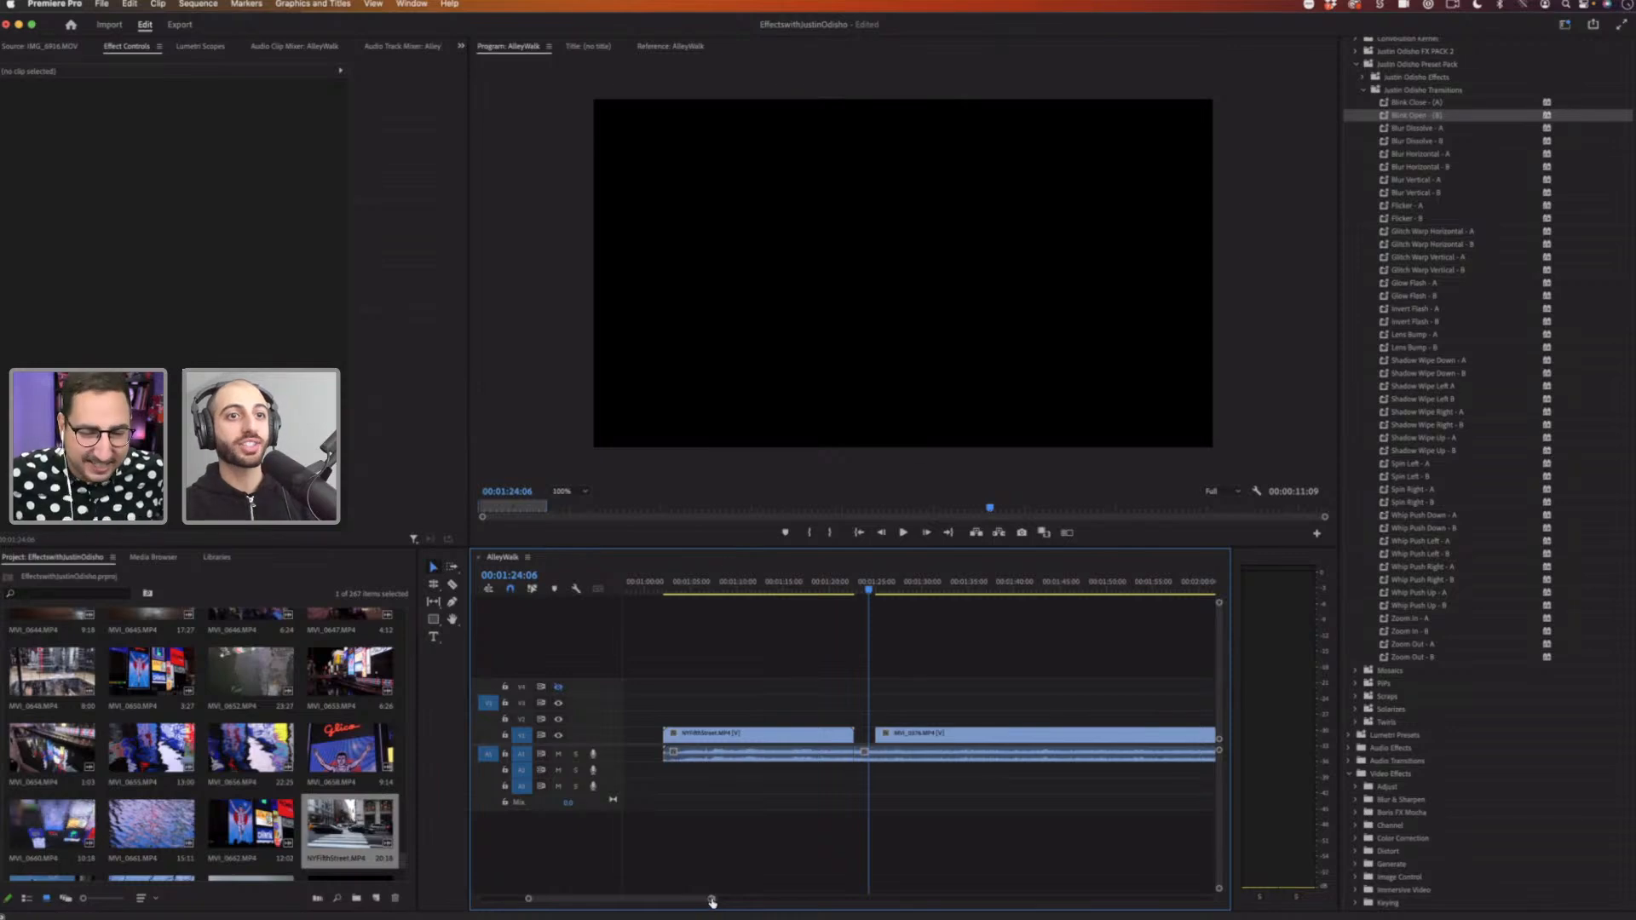
drag(711, 898, 676, 901)
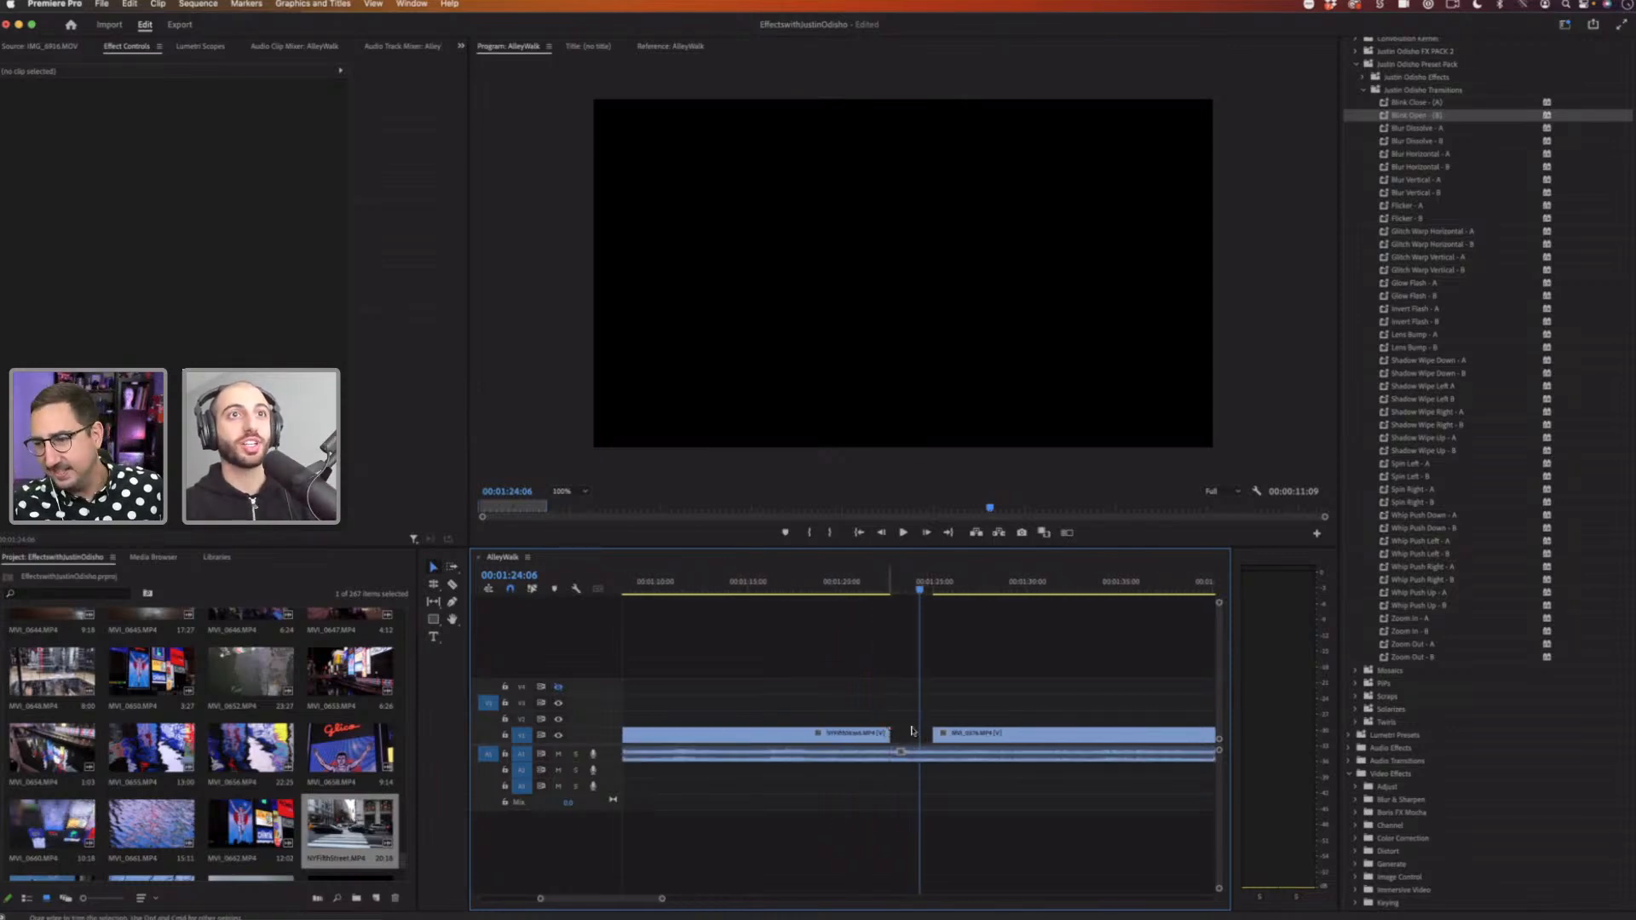
mouse_move(865, 581)
mouse_down()
mouse_move(837, 581)
mouse_move(886, 583)
mouse_up()
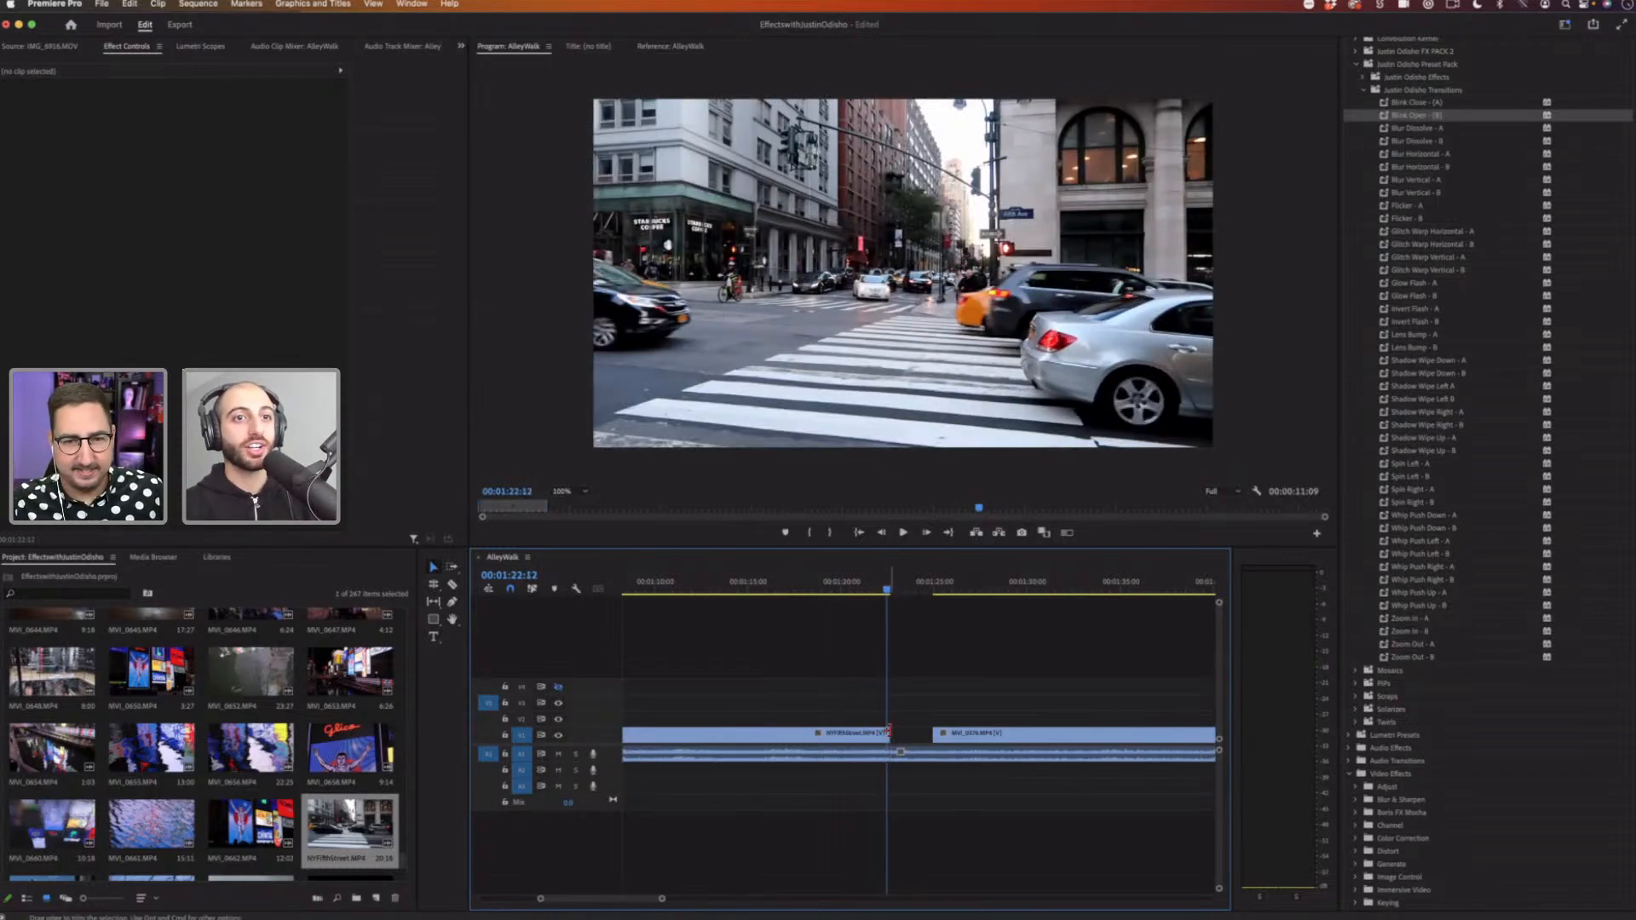
drag(888, 732, 931, 738)
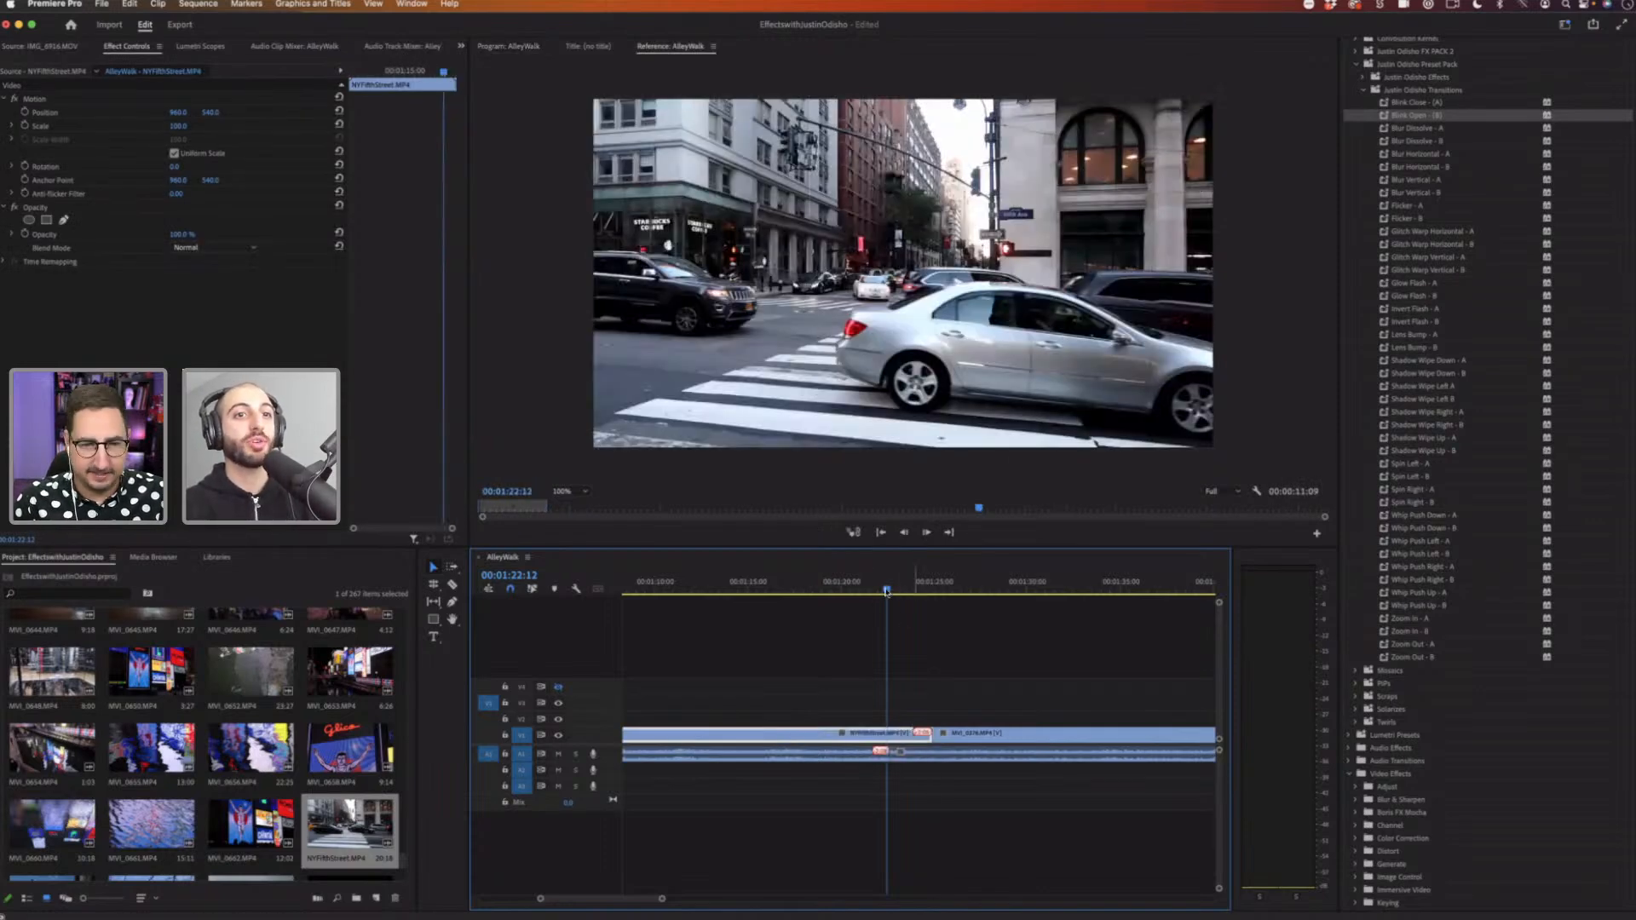
key(space)
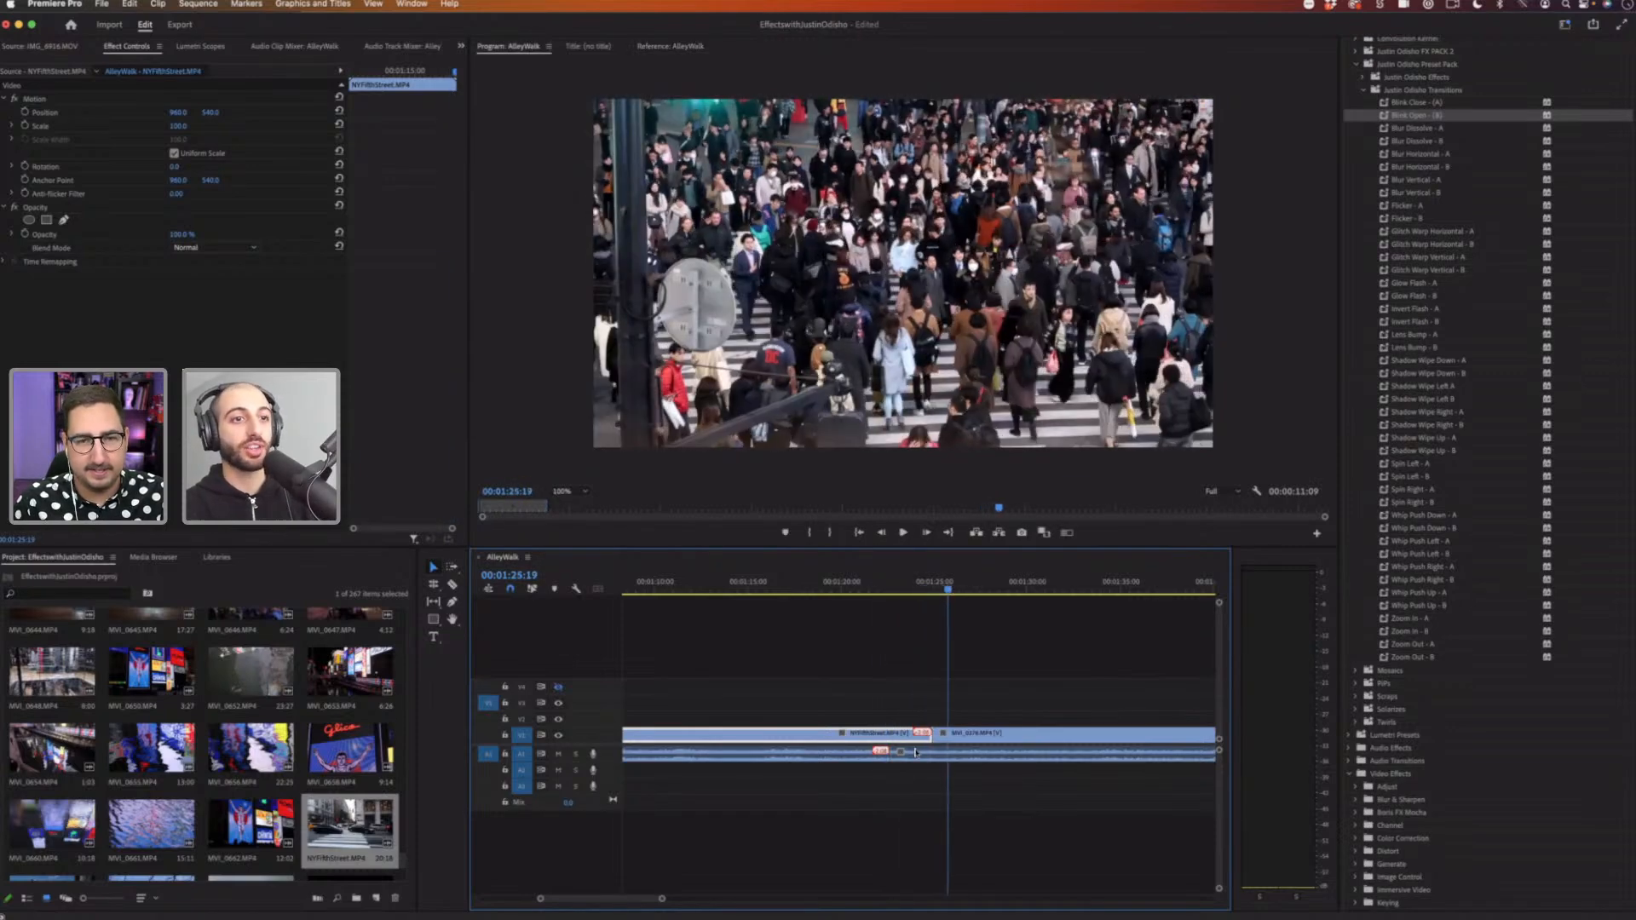
Step: Zoom into the cut and try repositioning the audio transitions at the edit point
key(space)
click(916, 751)
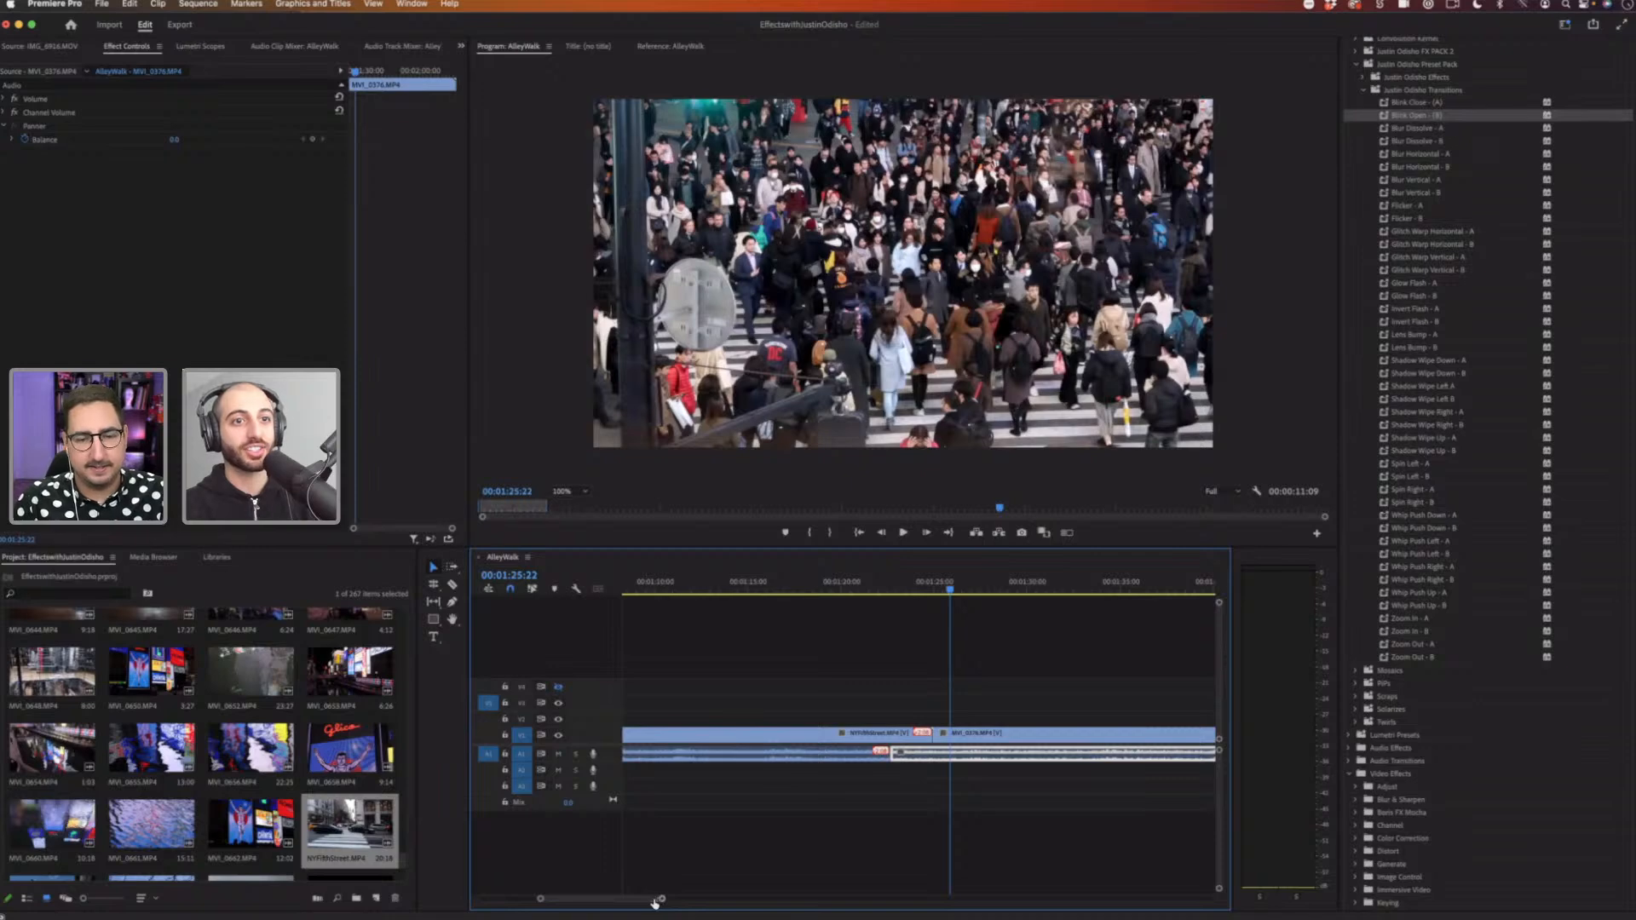
drag(655, 901, 643, 902)
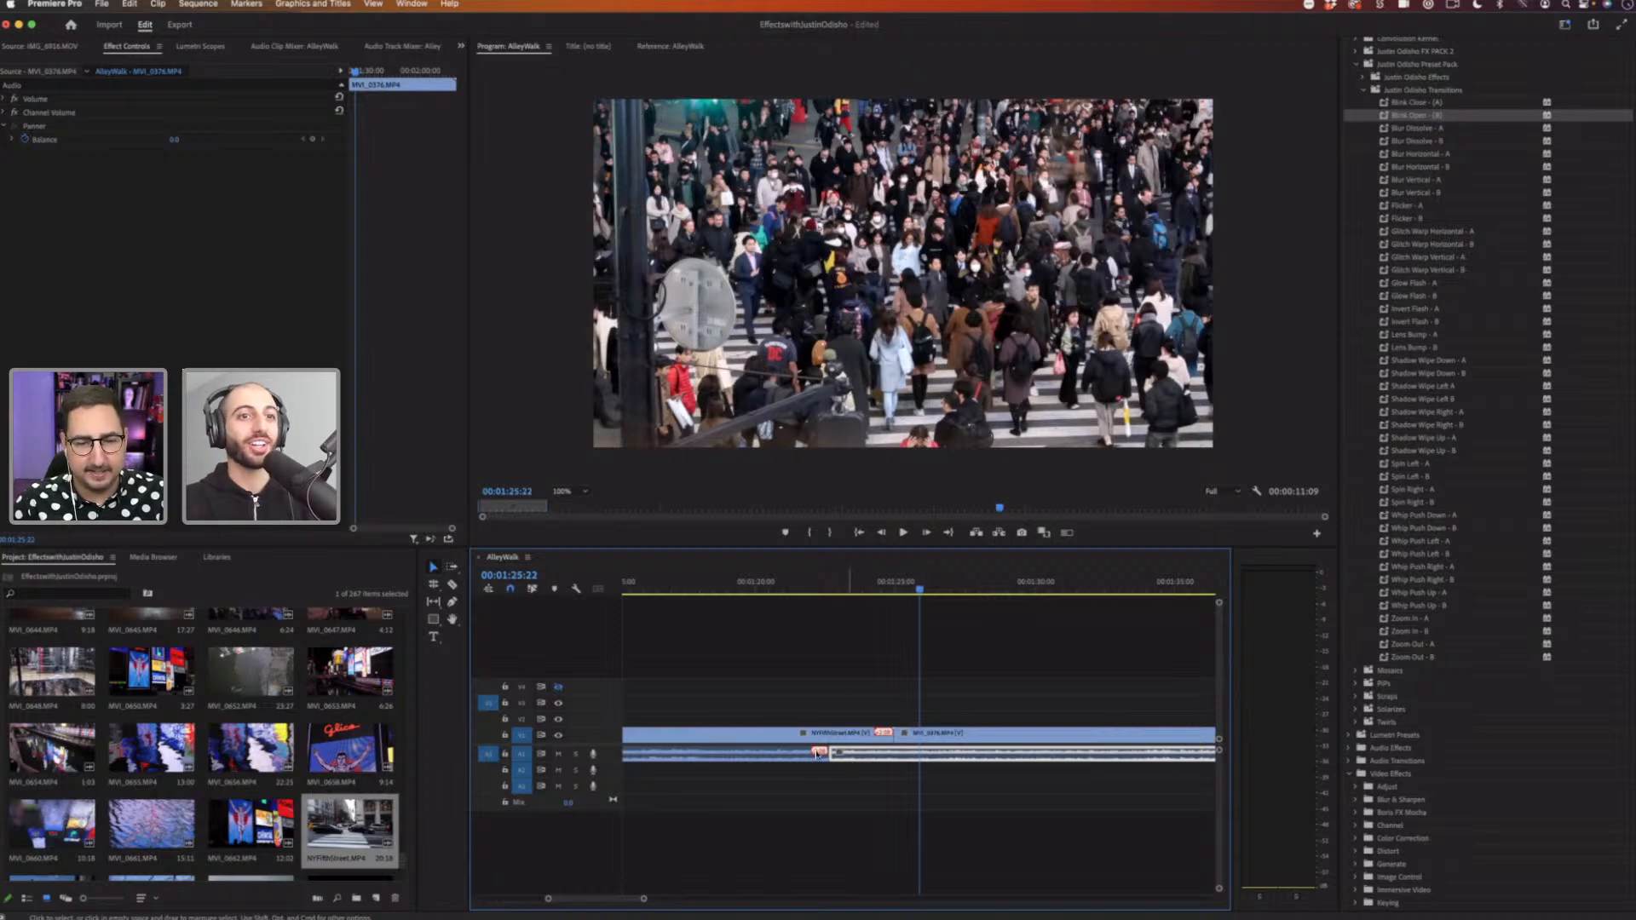
drag(952, 754, 903, 761)
drag(888, 654, 803, 758)
drag(954, 758, 897, 760)
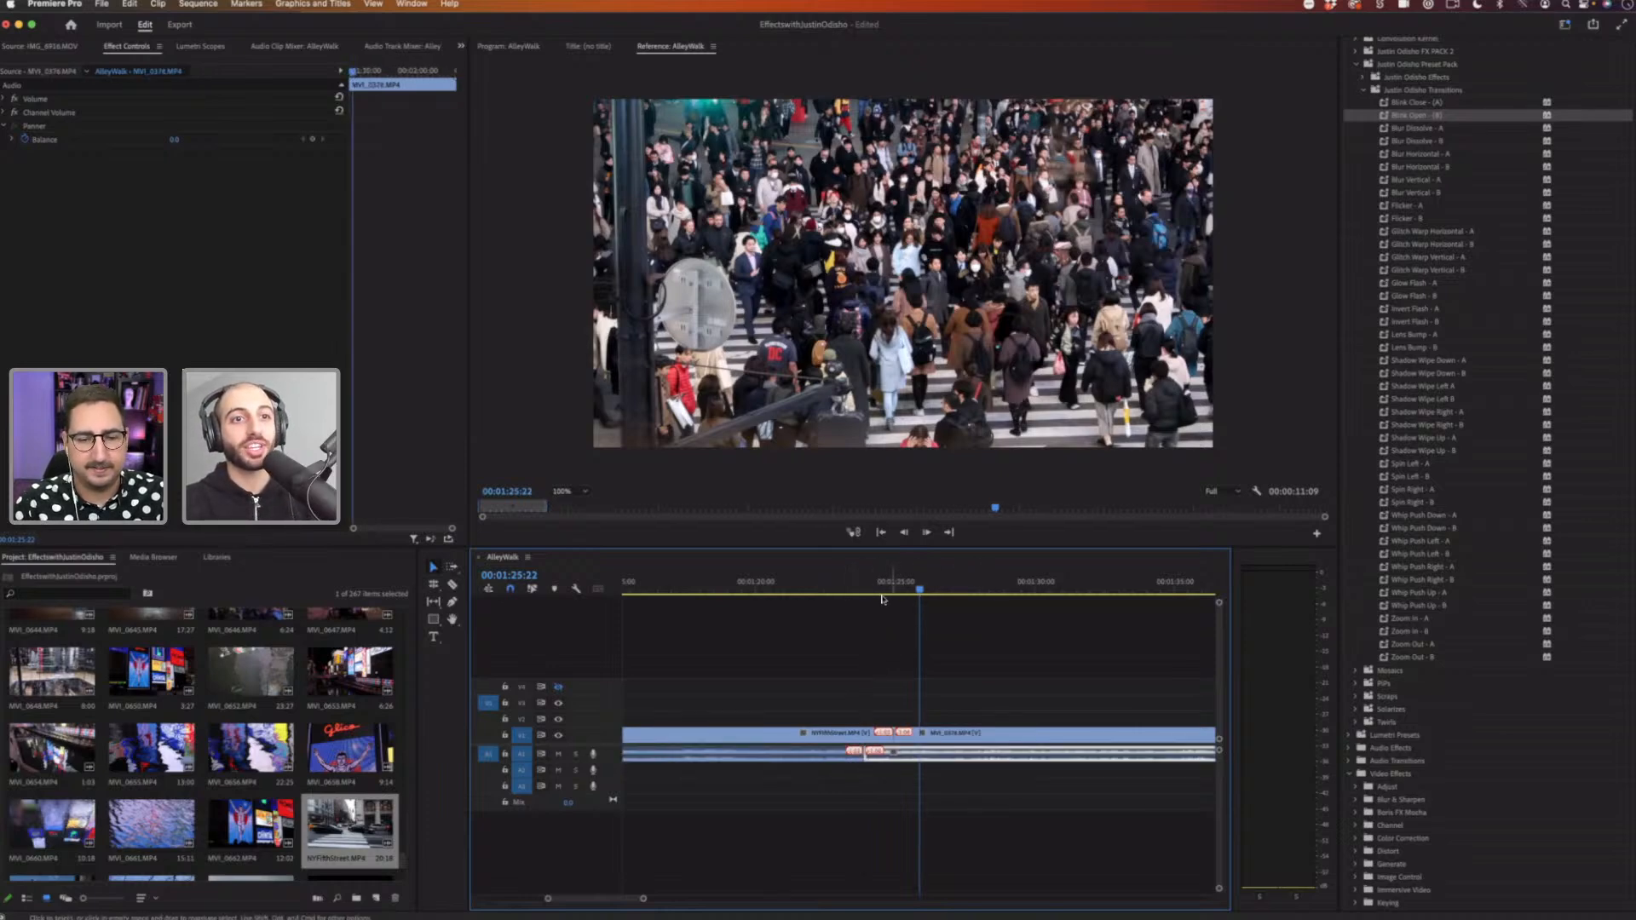
drag(882, 591, 902, 594)
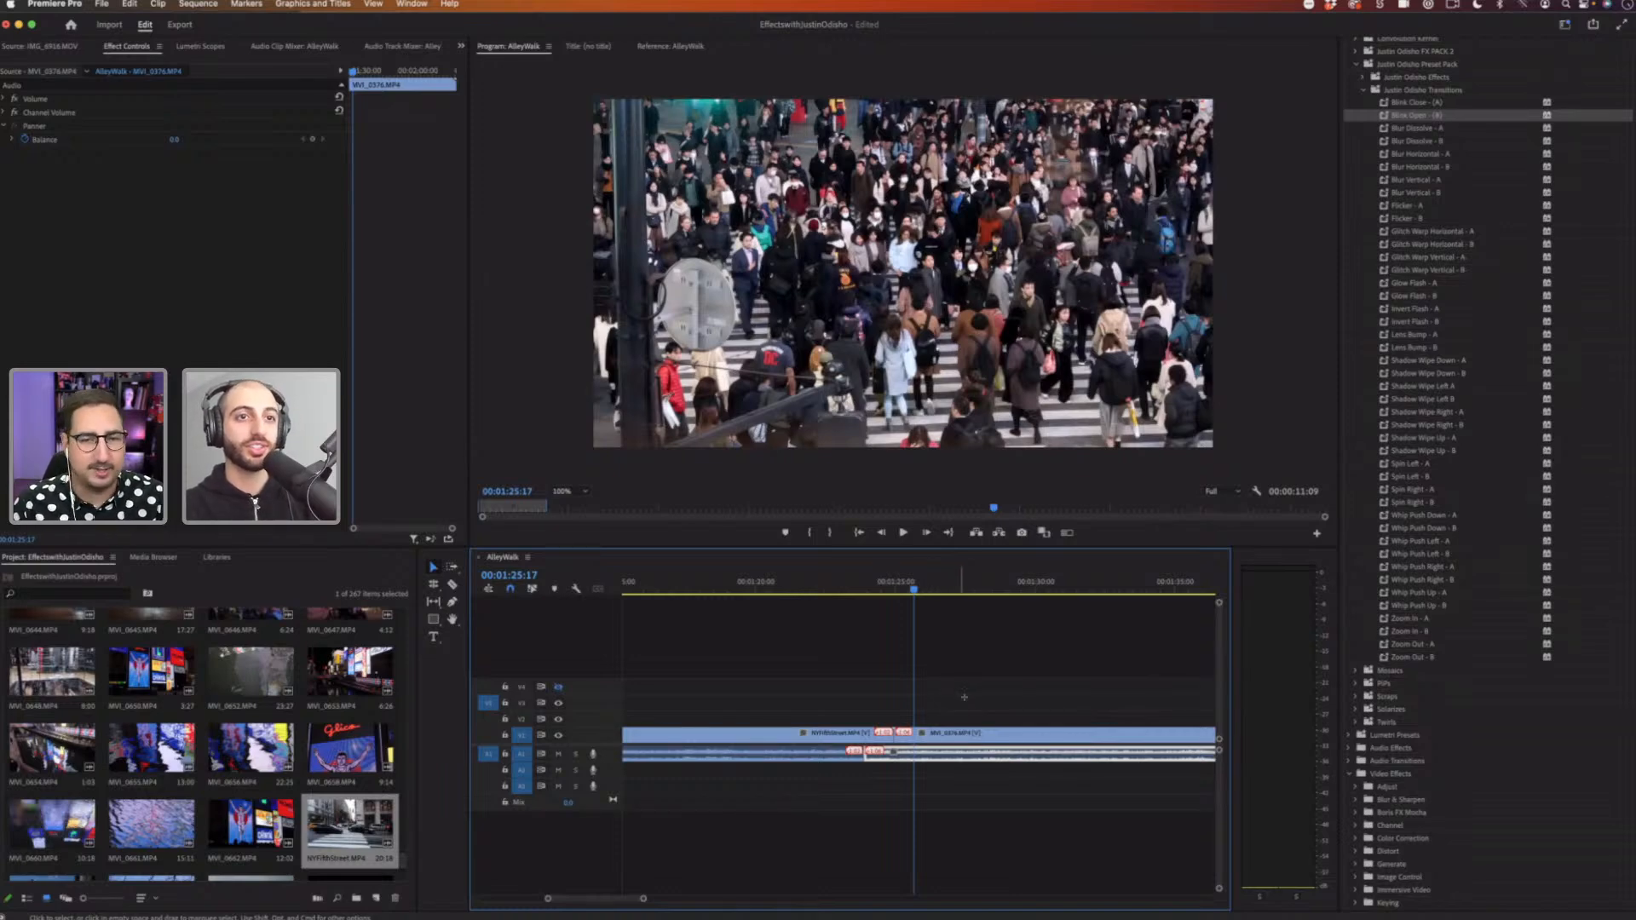
Step: Select and delete the audio transitions and audio clips beneath the two video clips
drag(963, 697, 927, 780)
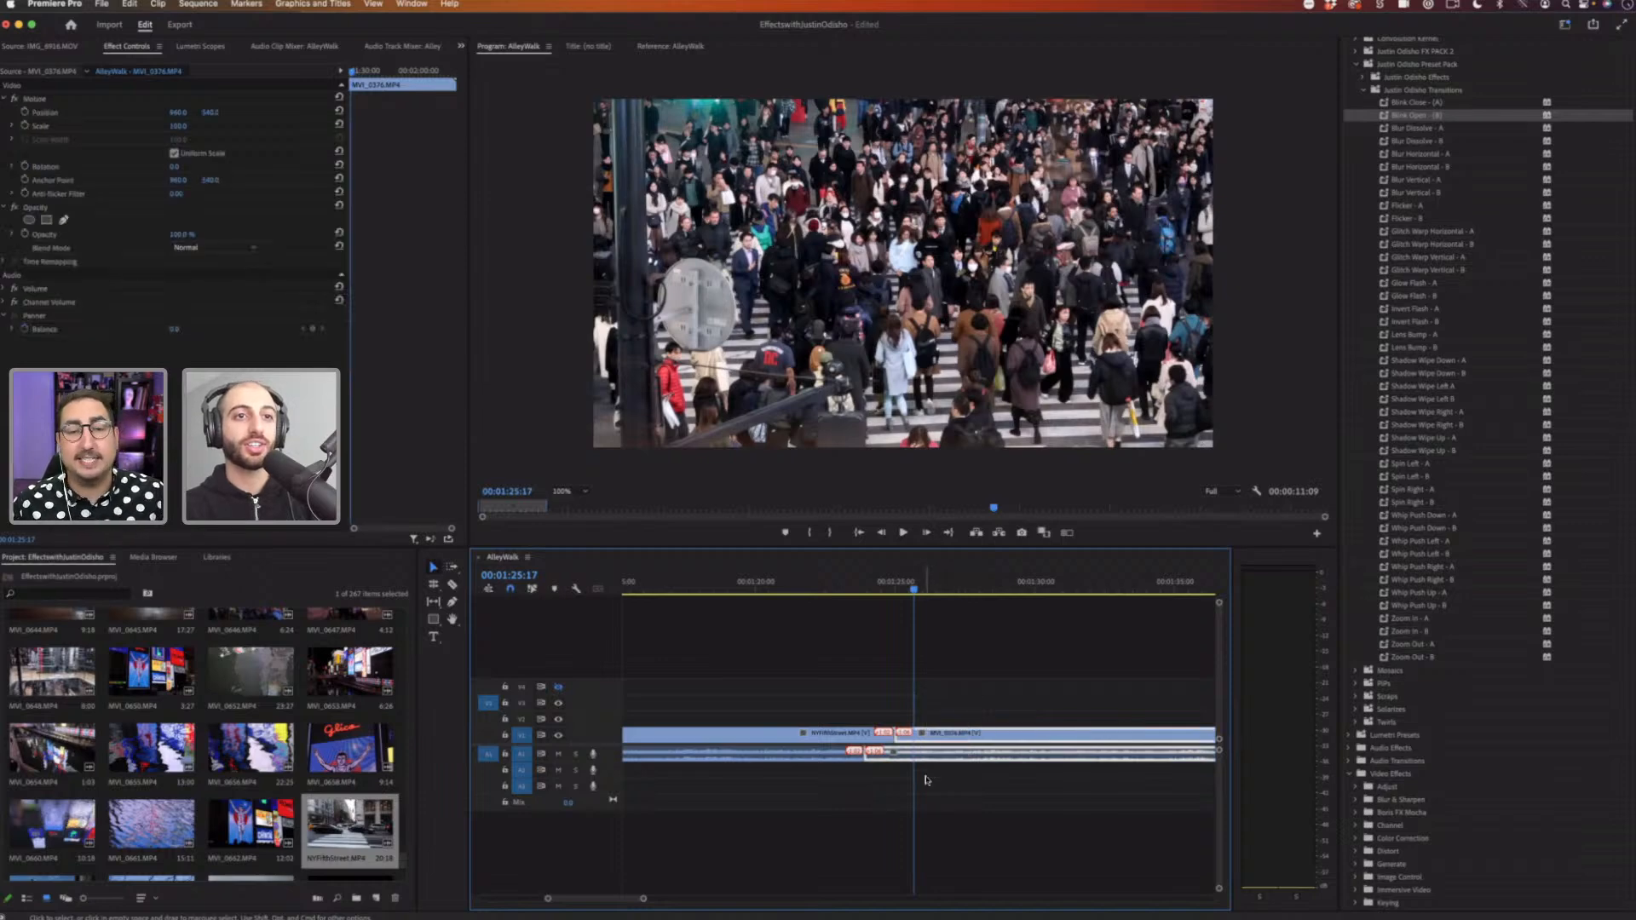
click(951, 779)
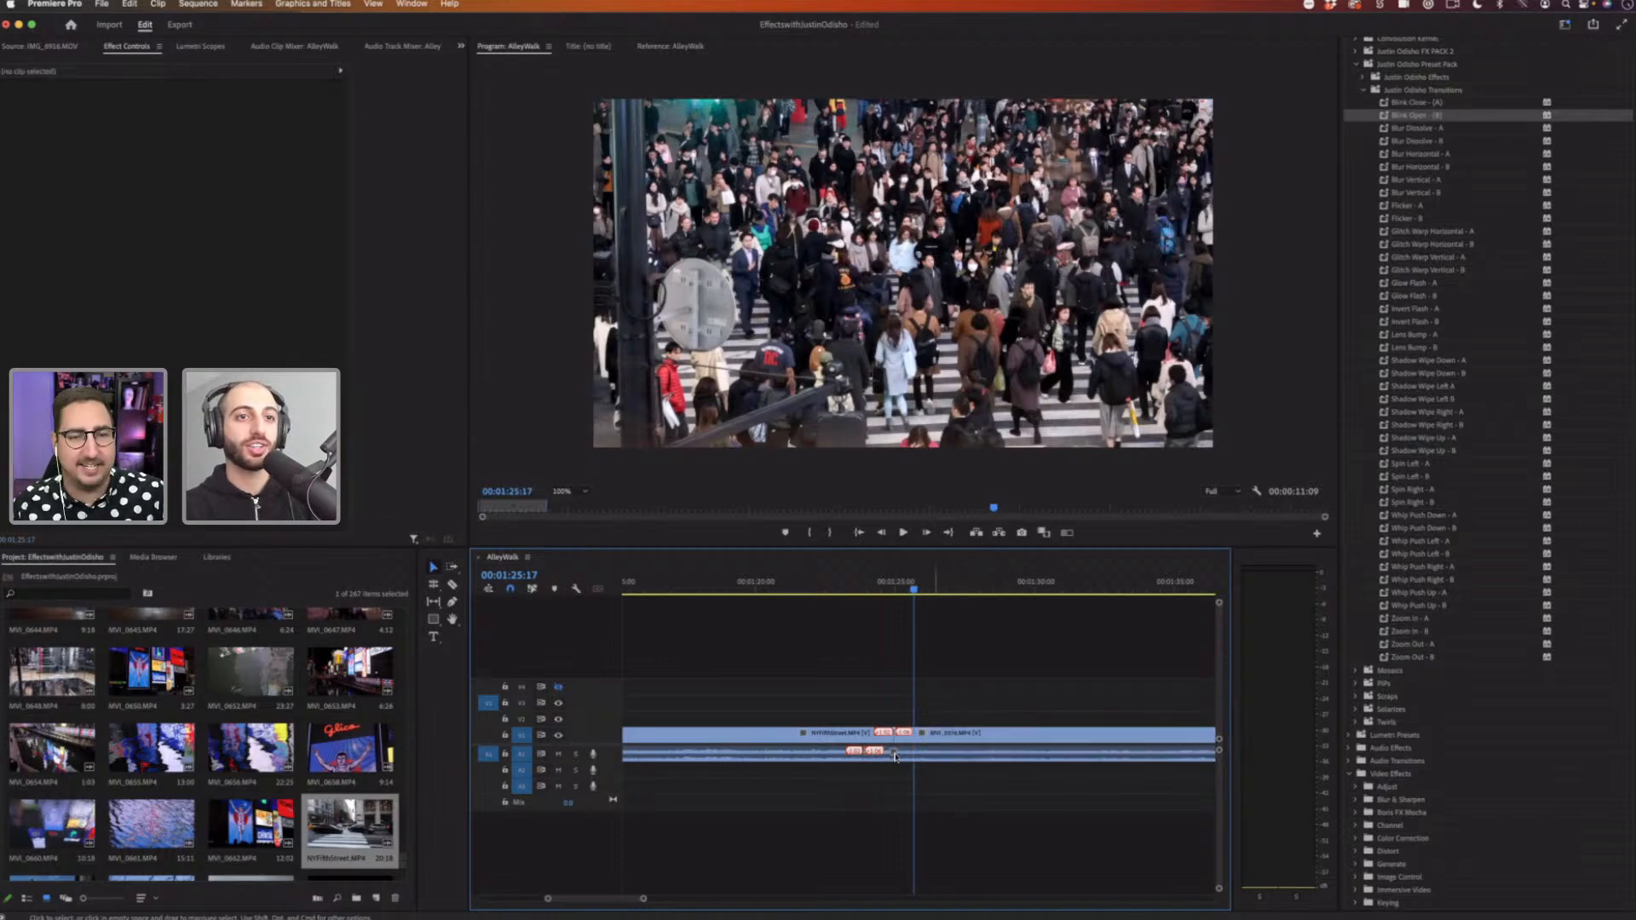
alt+click(899, 758)
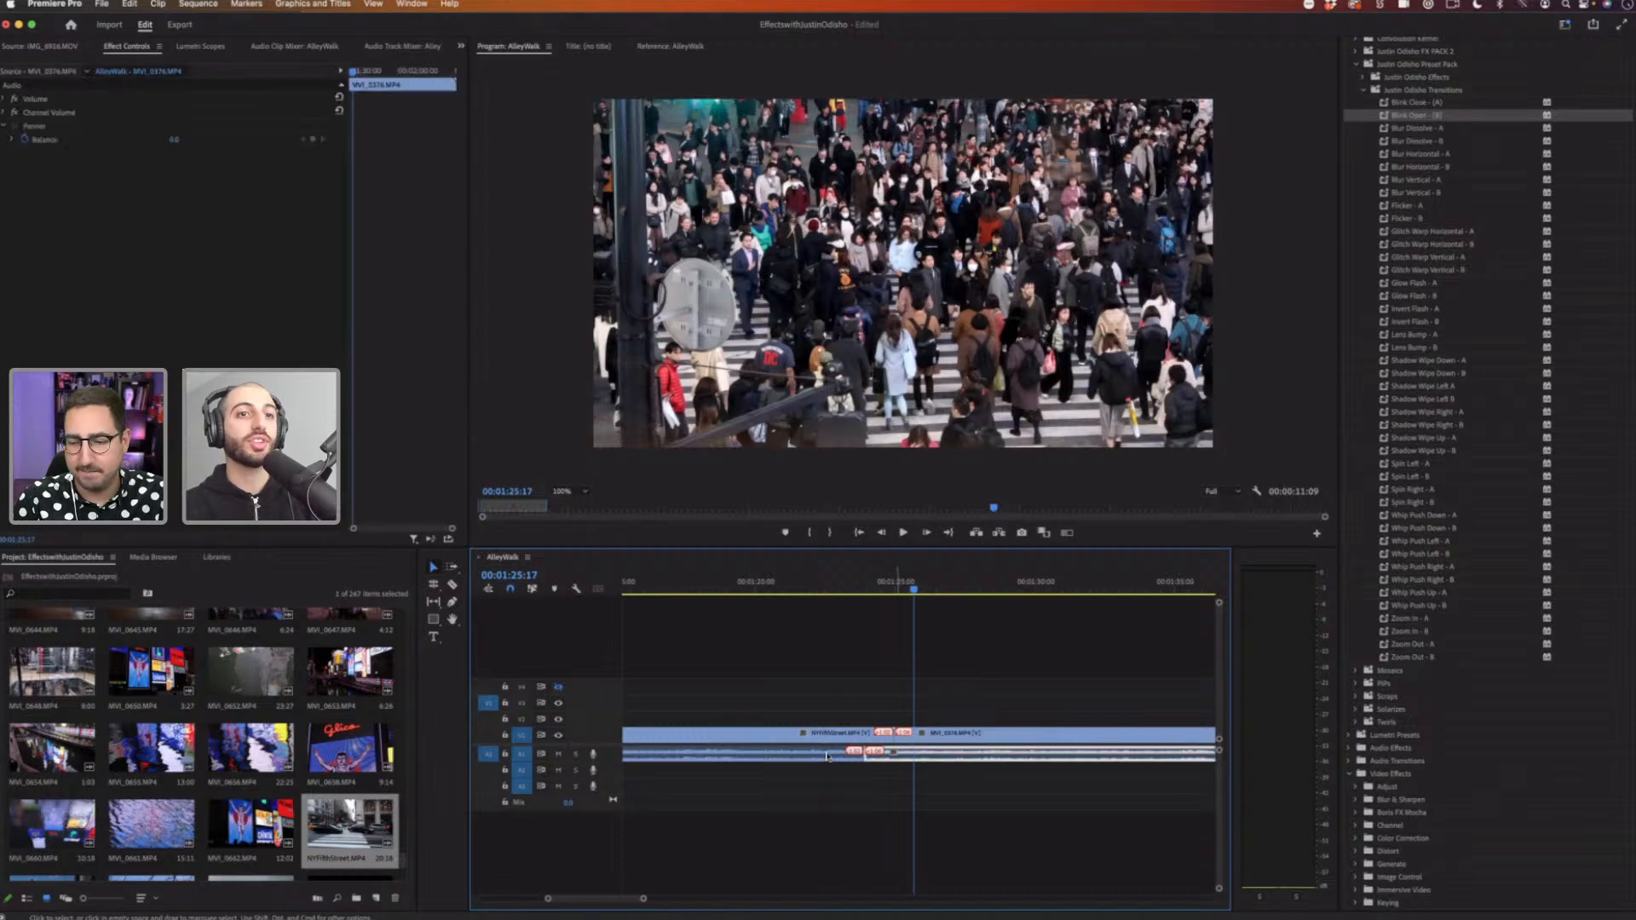
key(Delete)
alt+click(829, 757)
key(Delete)
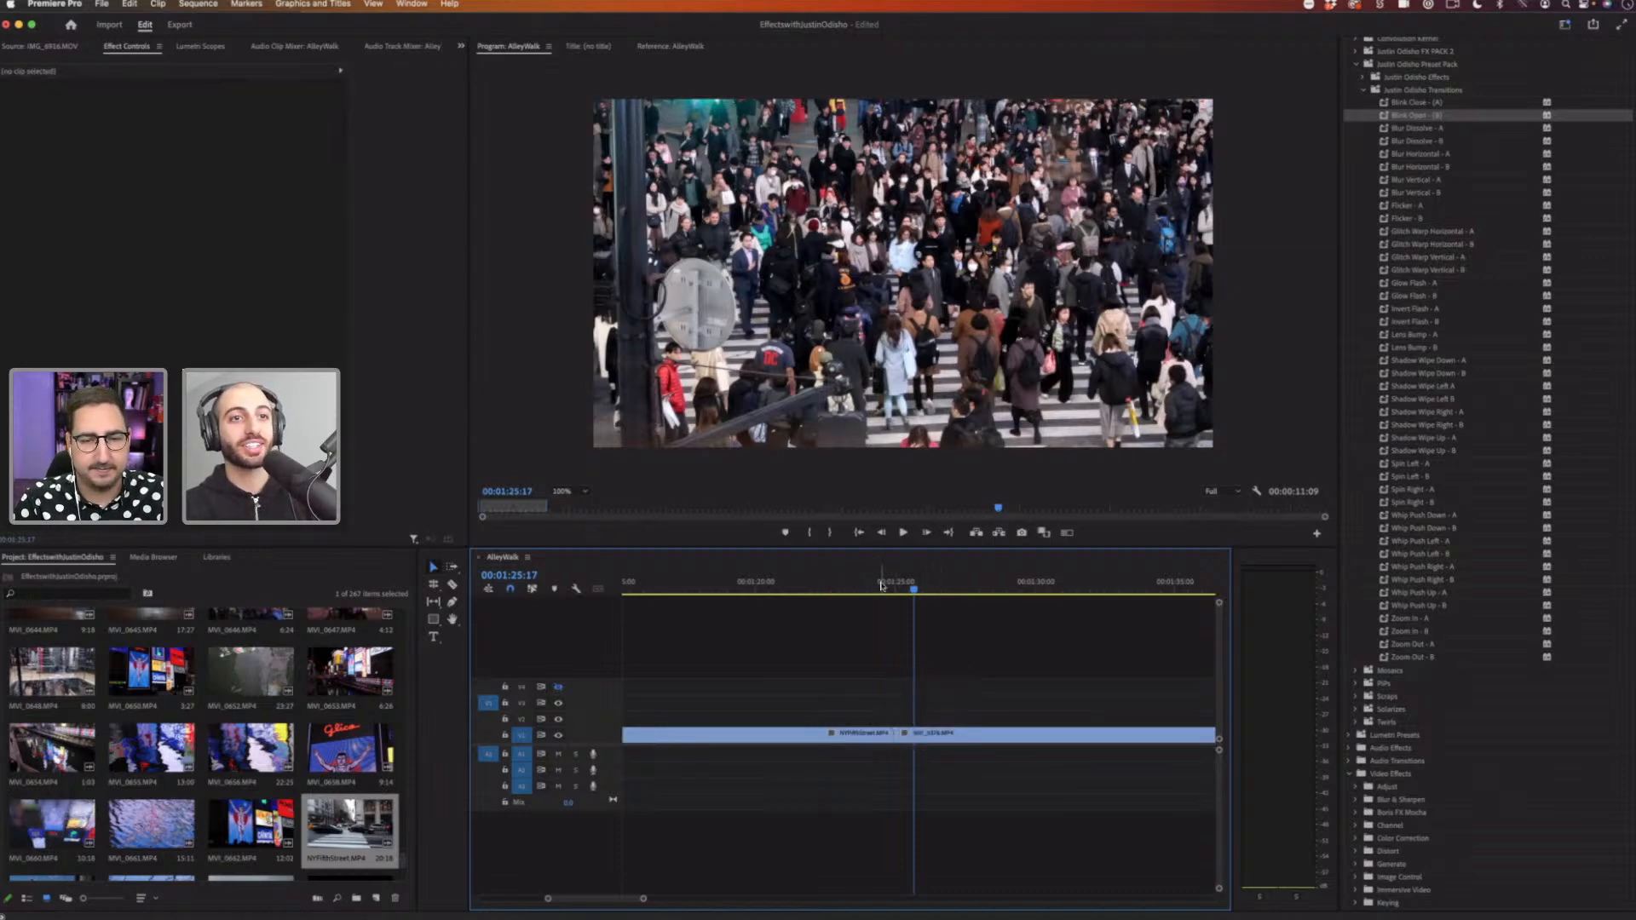
Step: Pull the crosswalk clip away from the street clip, play the gap, and slide it back to meet the cut
mouse_move(882, 586)
mouse_down()
mouse_move(899, 585)
mouse_move(878, 588)
mouse_up()
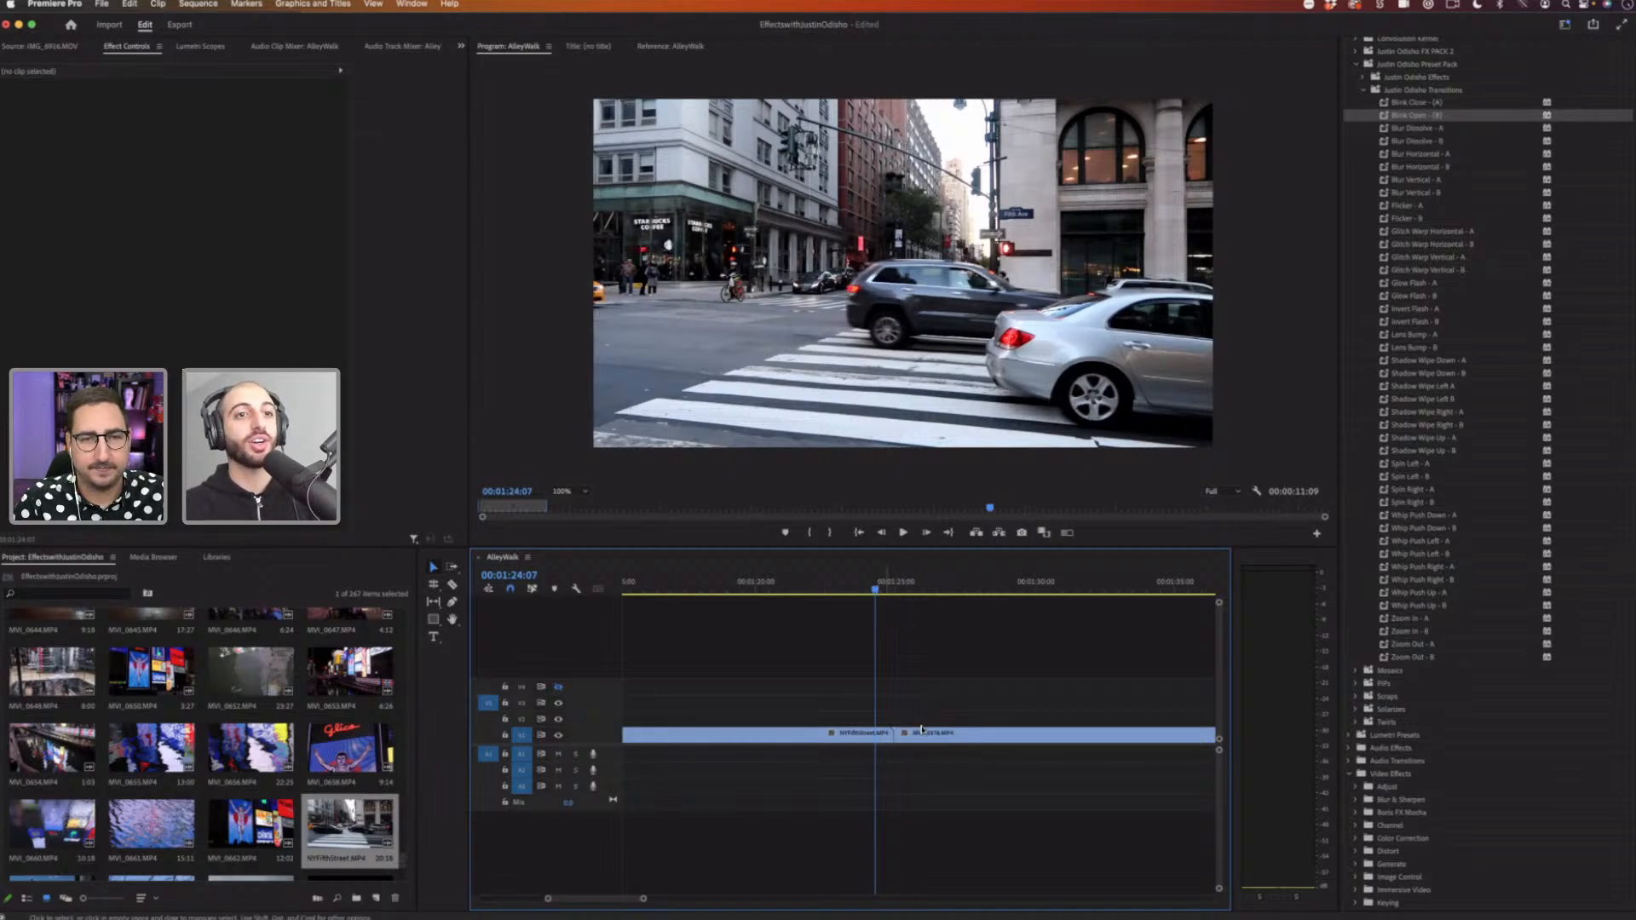
drag(934, 737, 953, 737)
key(space)
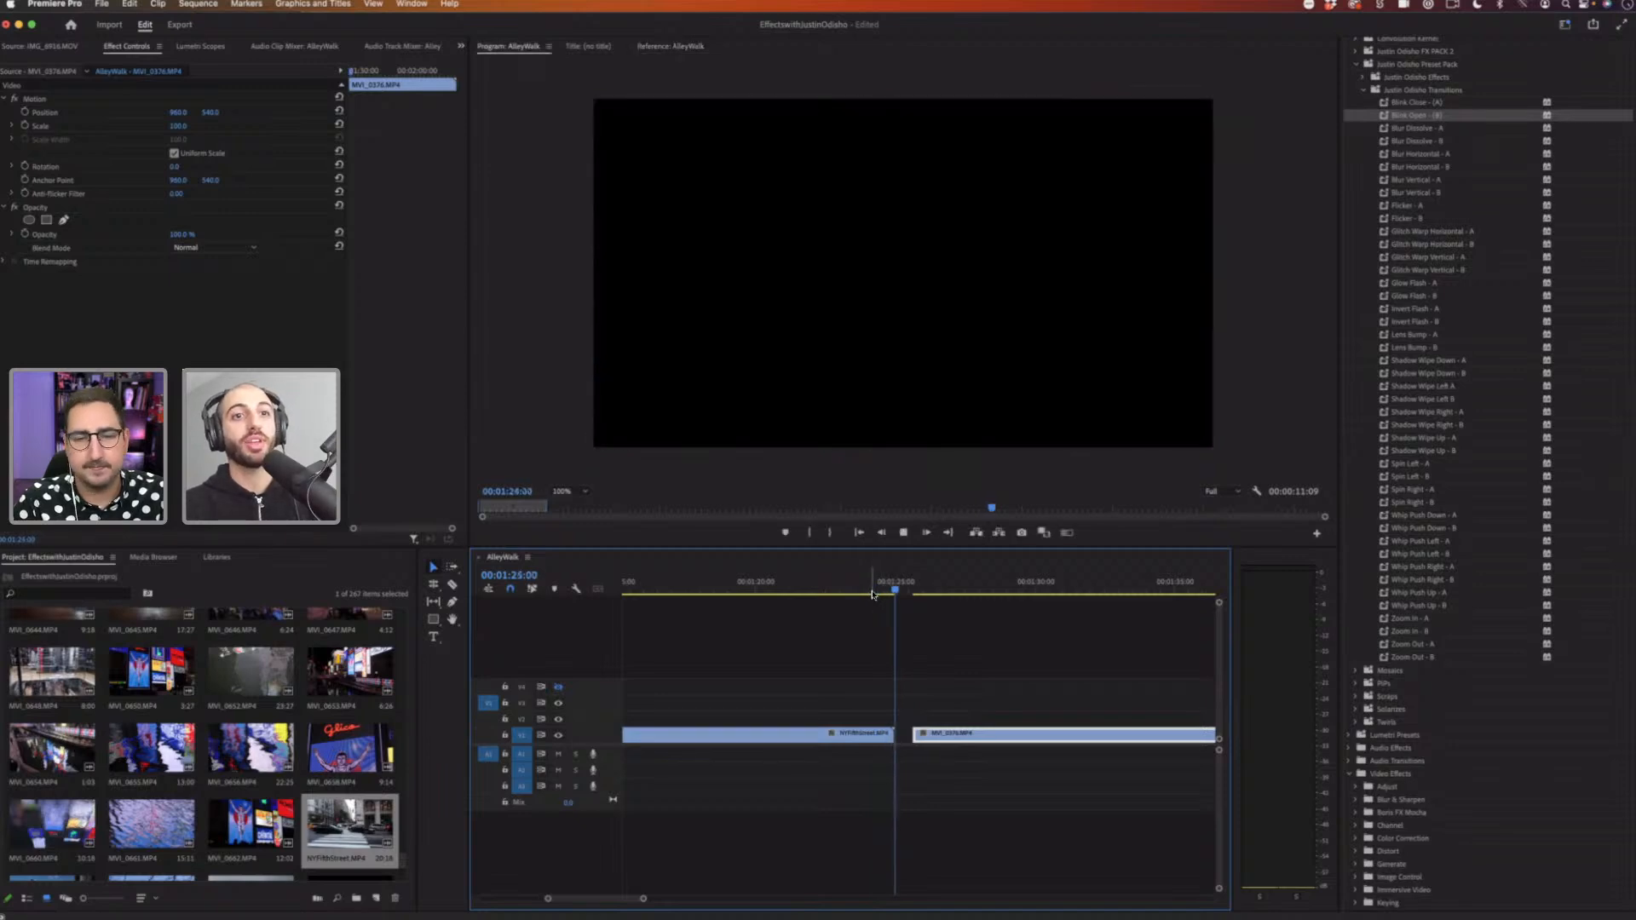
drag(954, 736, 1018, 738)
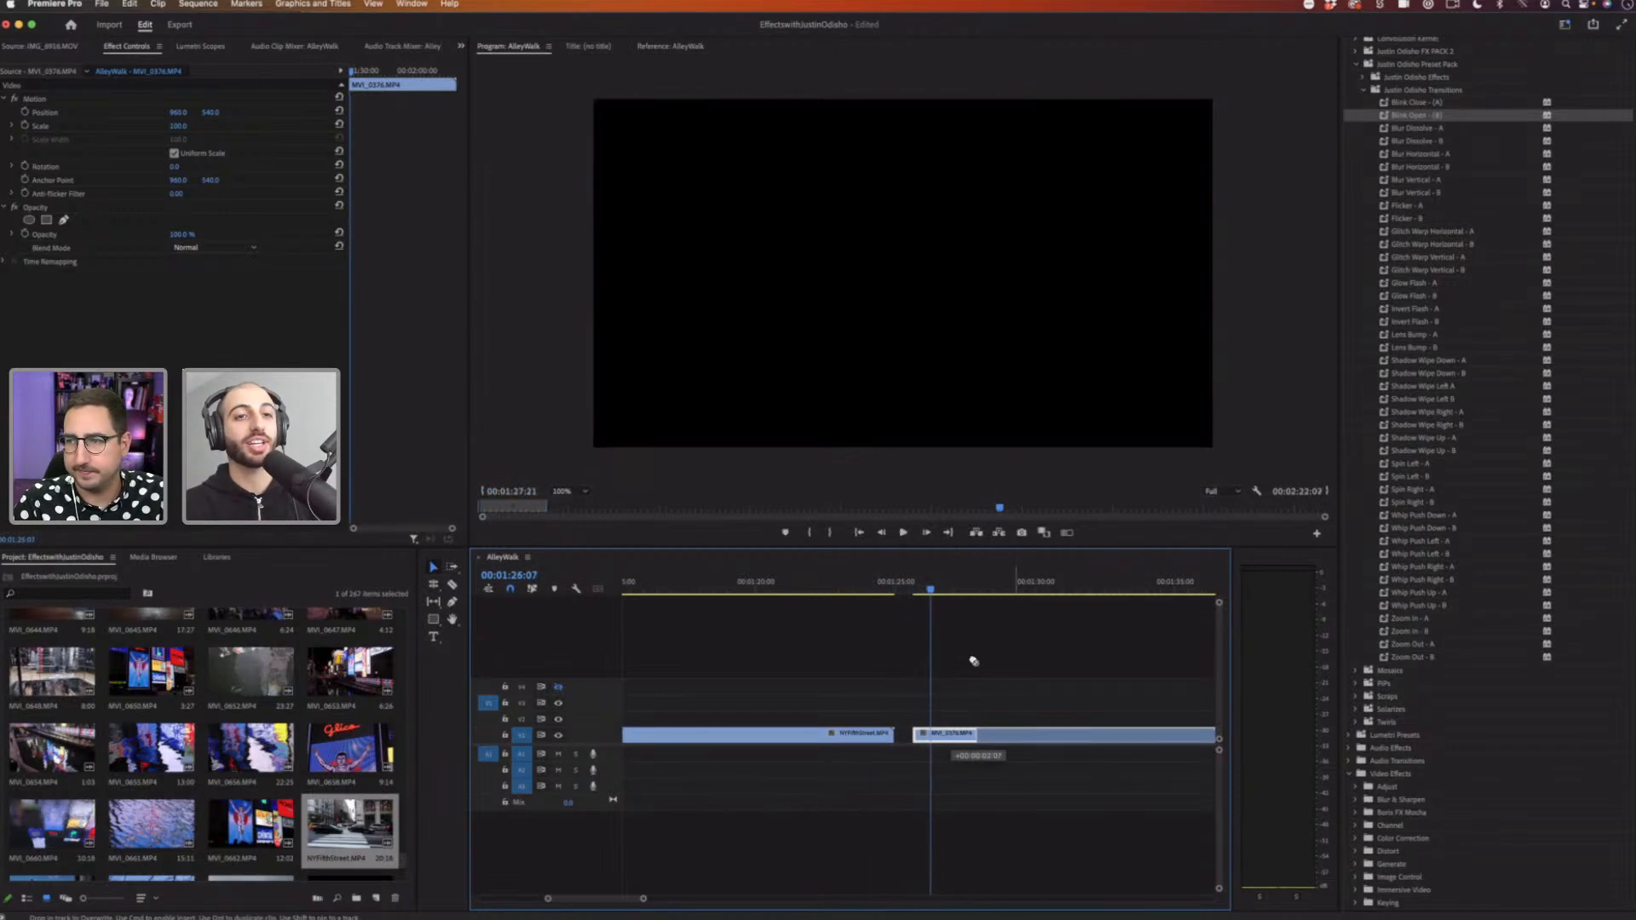
key(space)
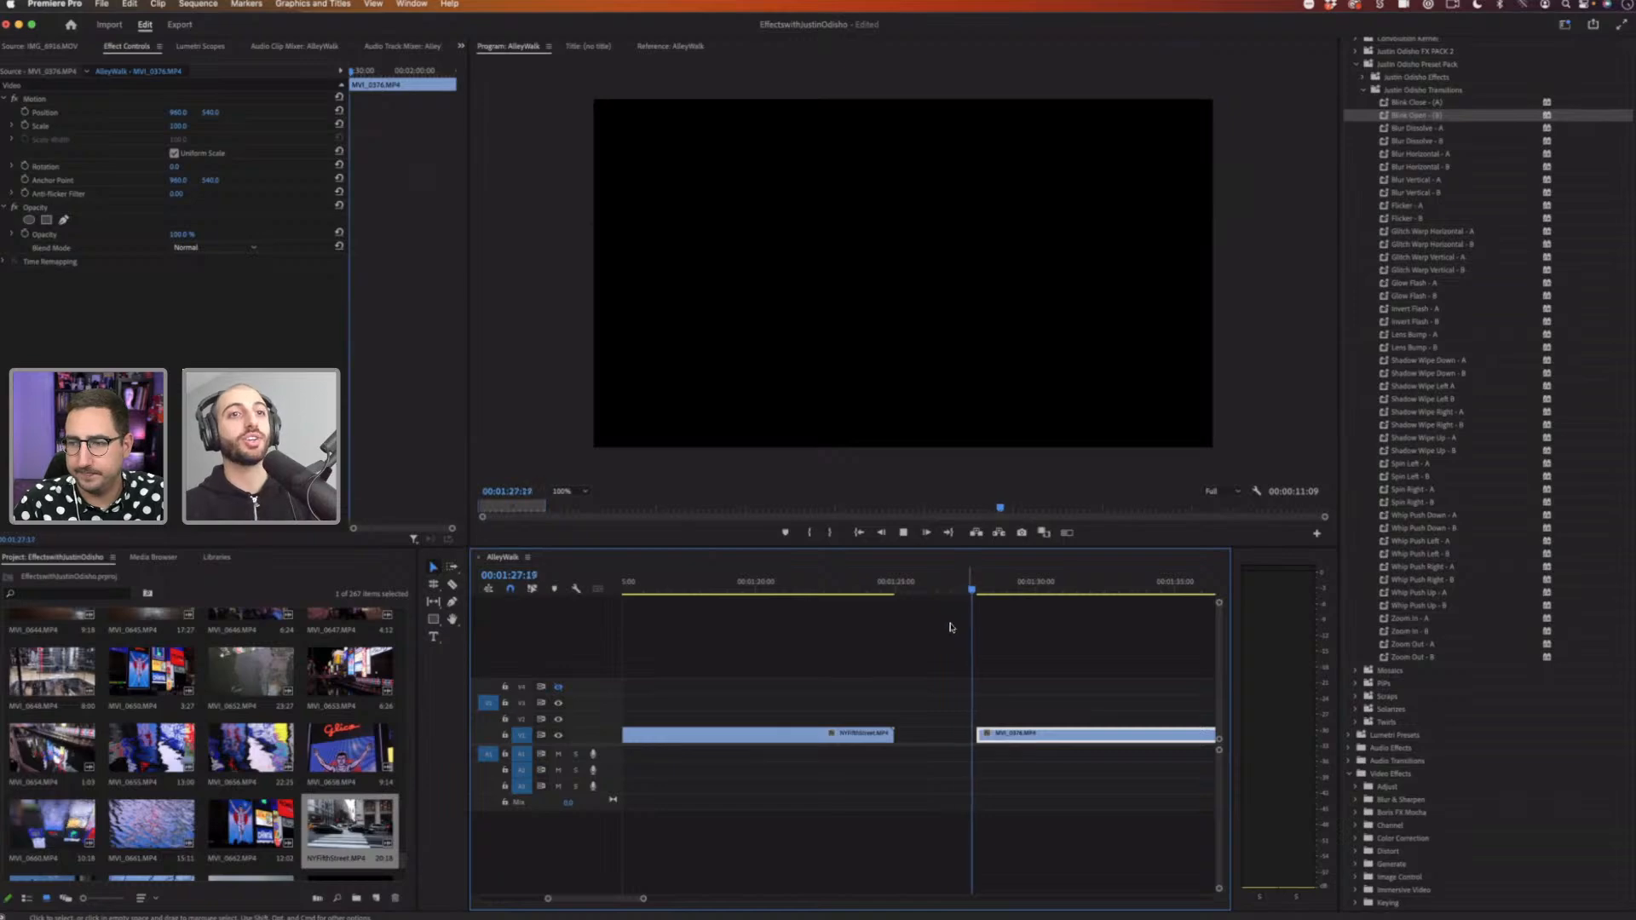
click(938, 583)
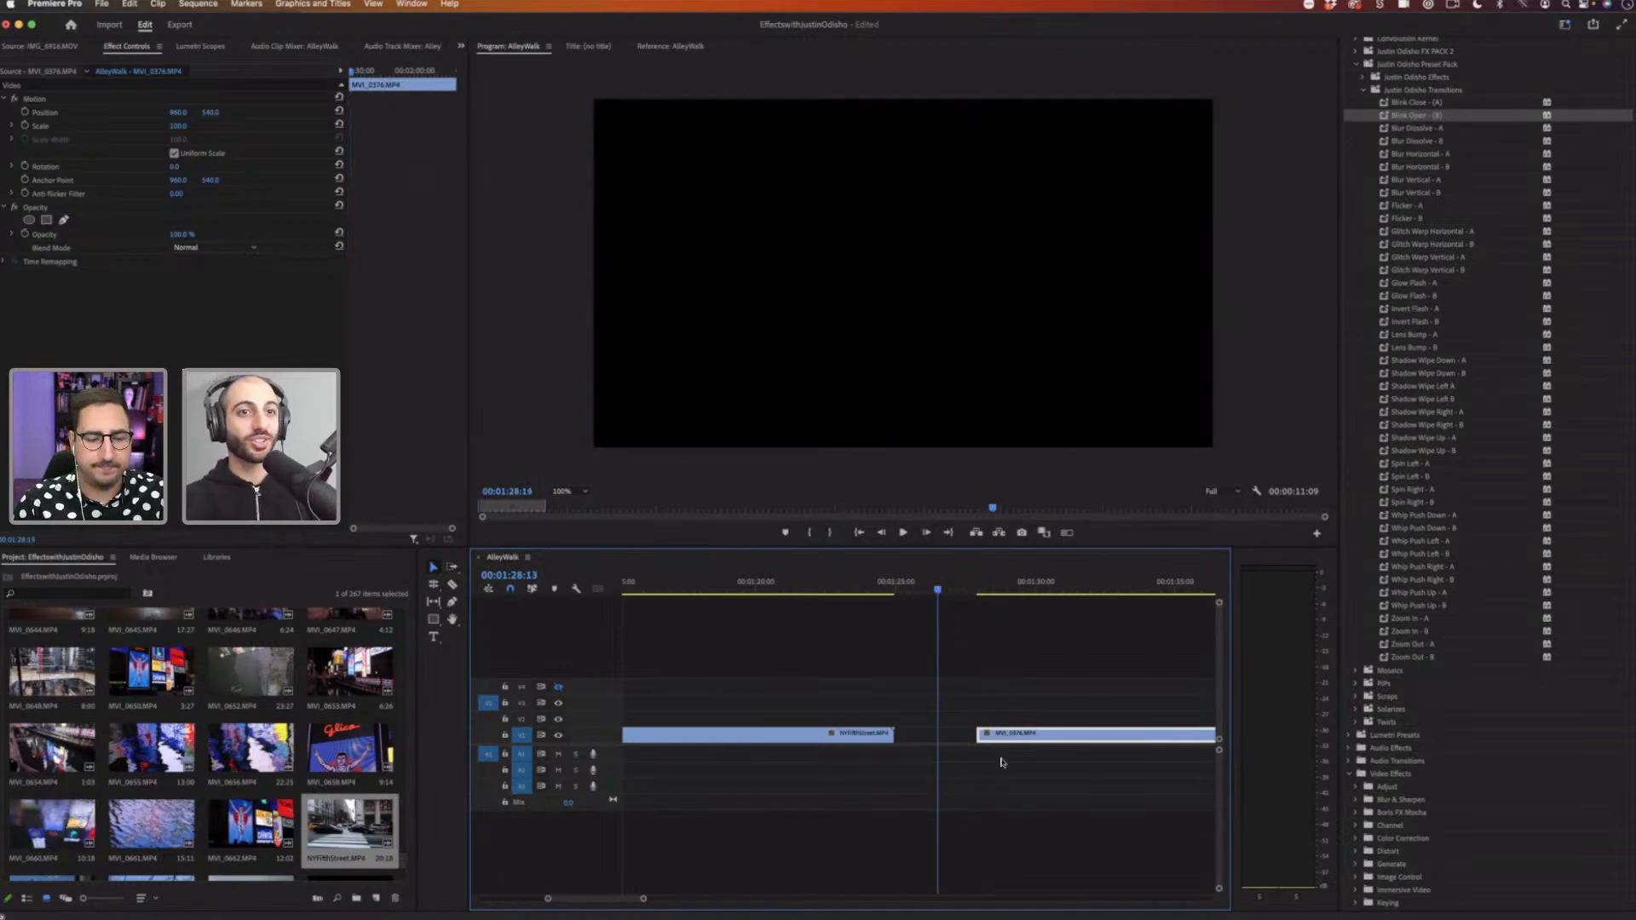
drag(1010, 742, 902, 735)
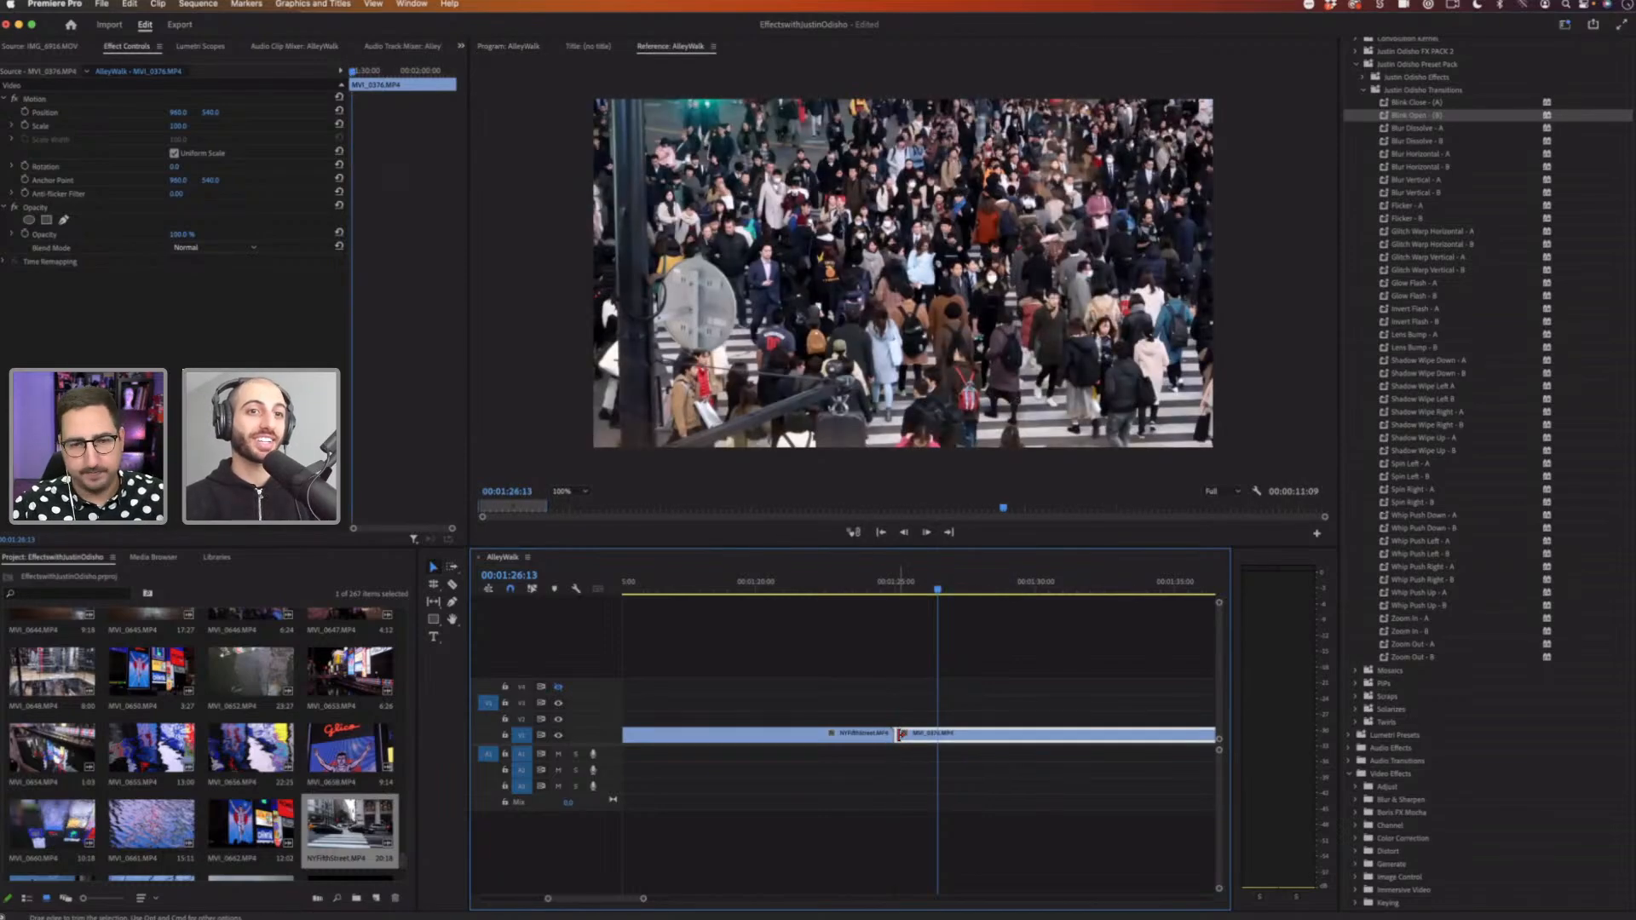
Step: Apply the default transition at the cut between the two clips, scrub through it, and delete it
right_click(899, 738)
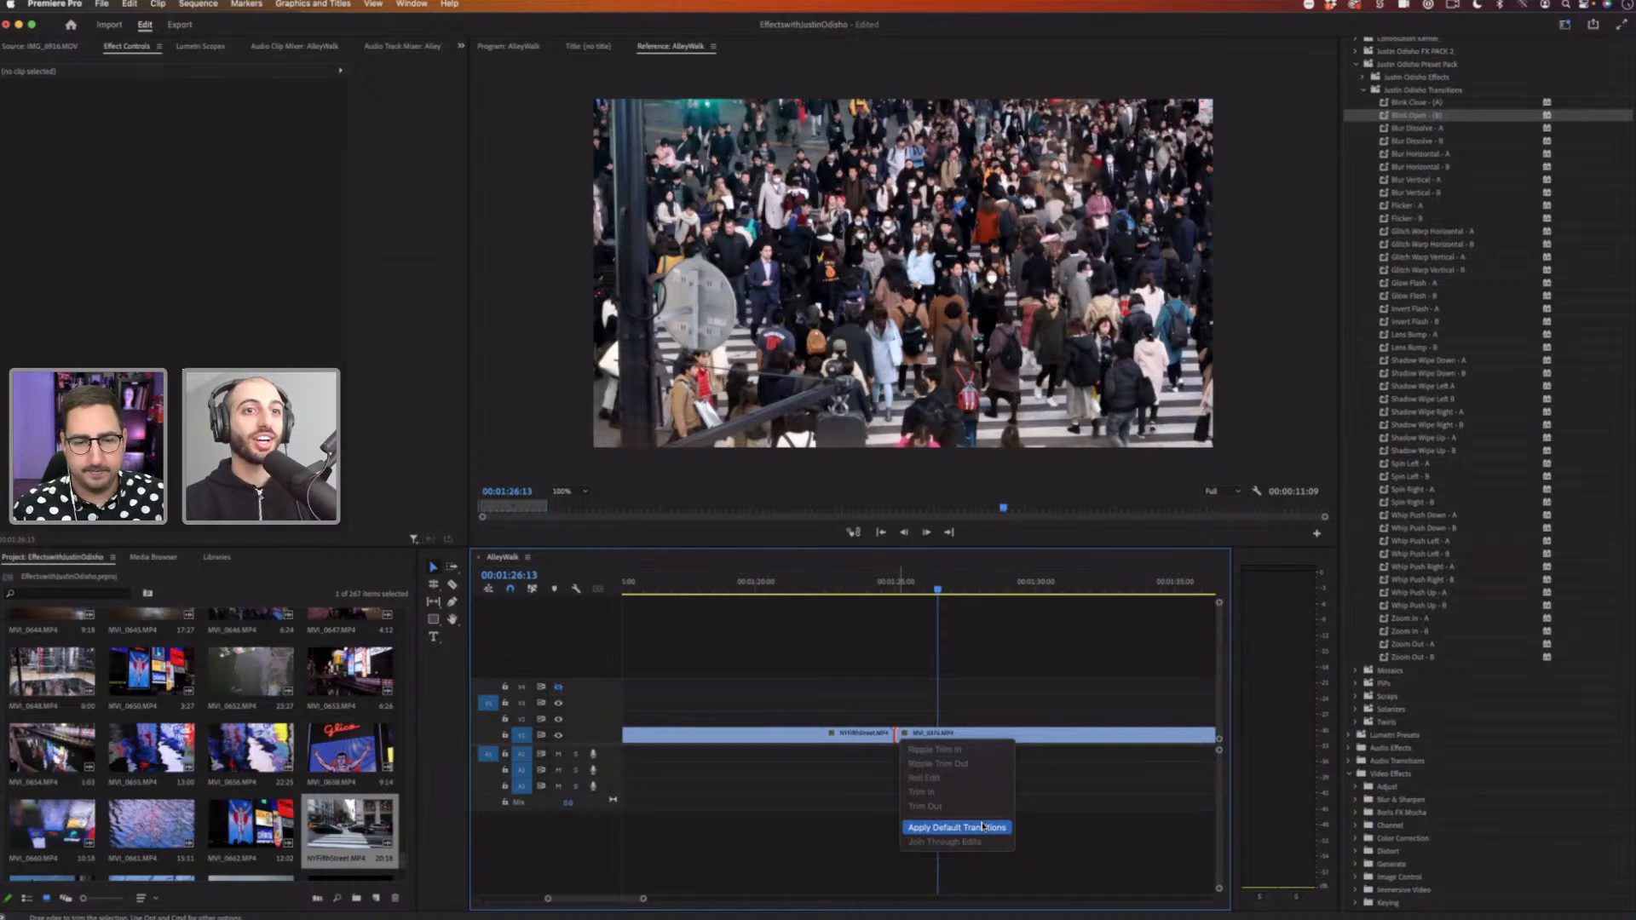
click(982, 825)
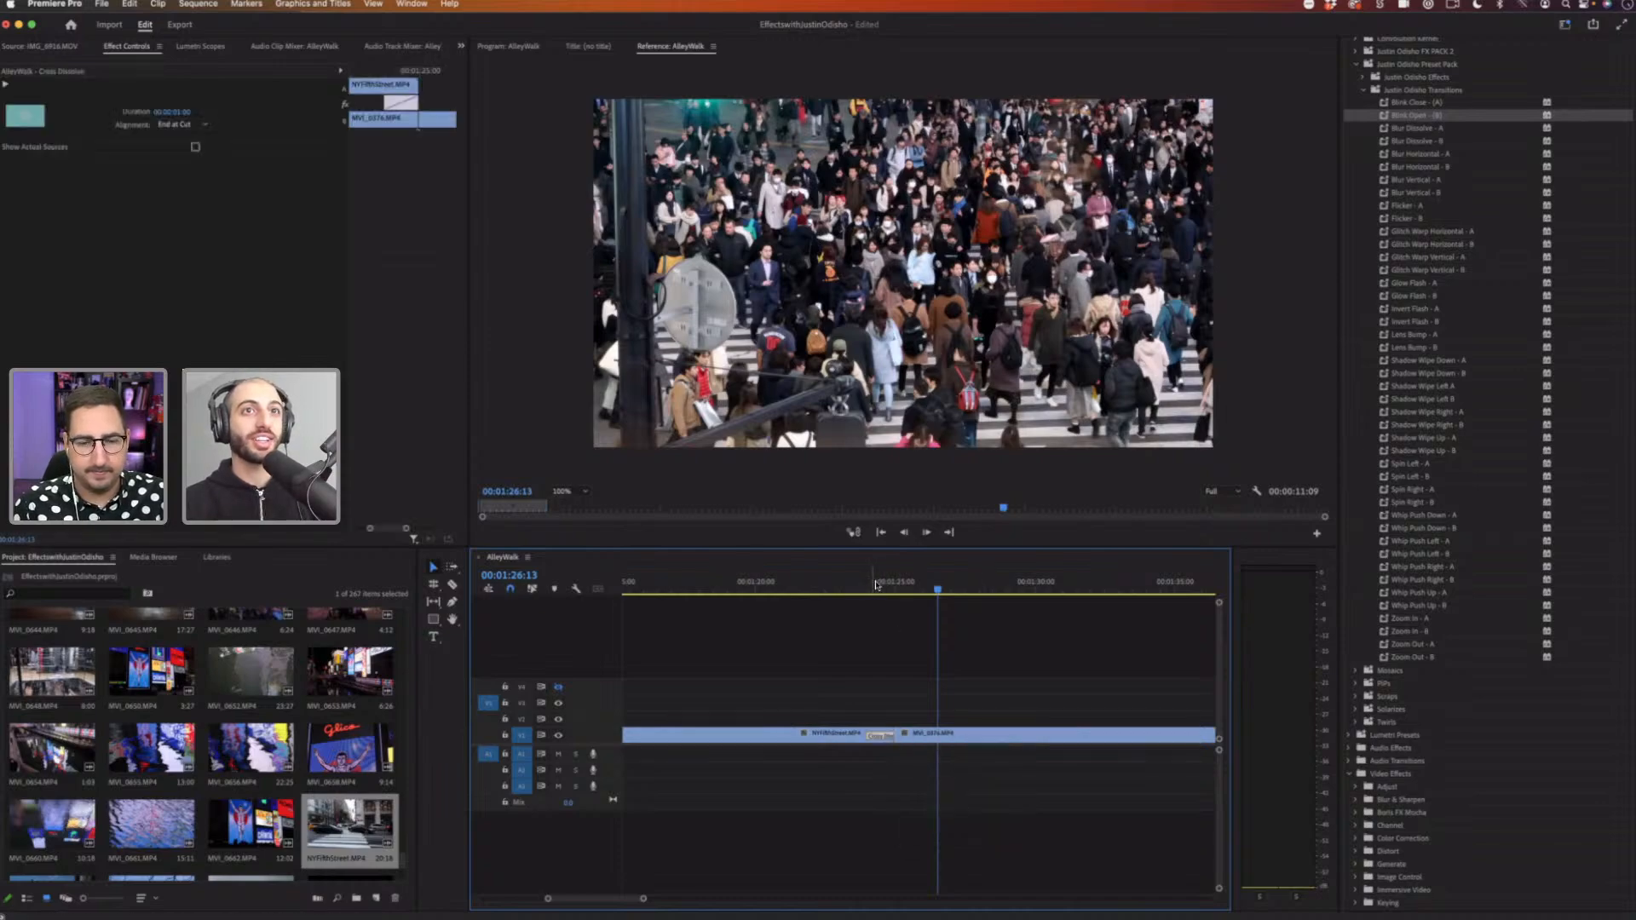
drag(877, 584, 902, 590)
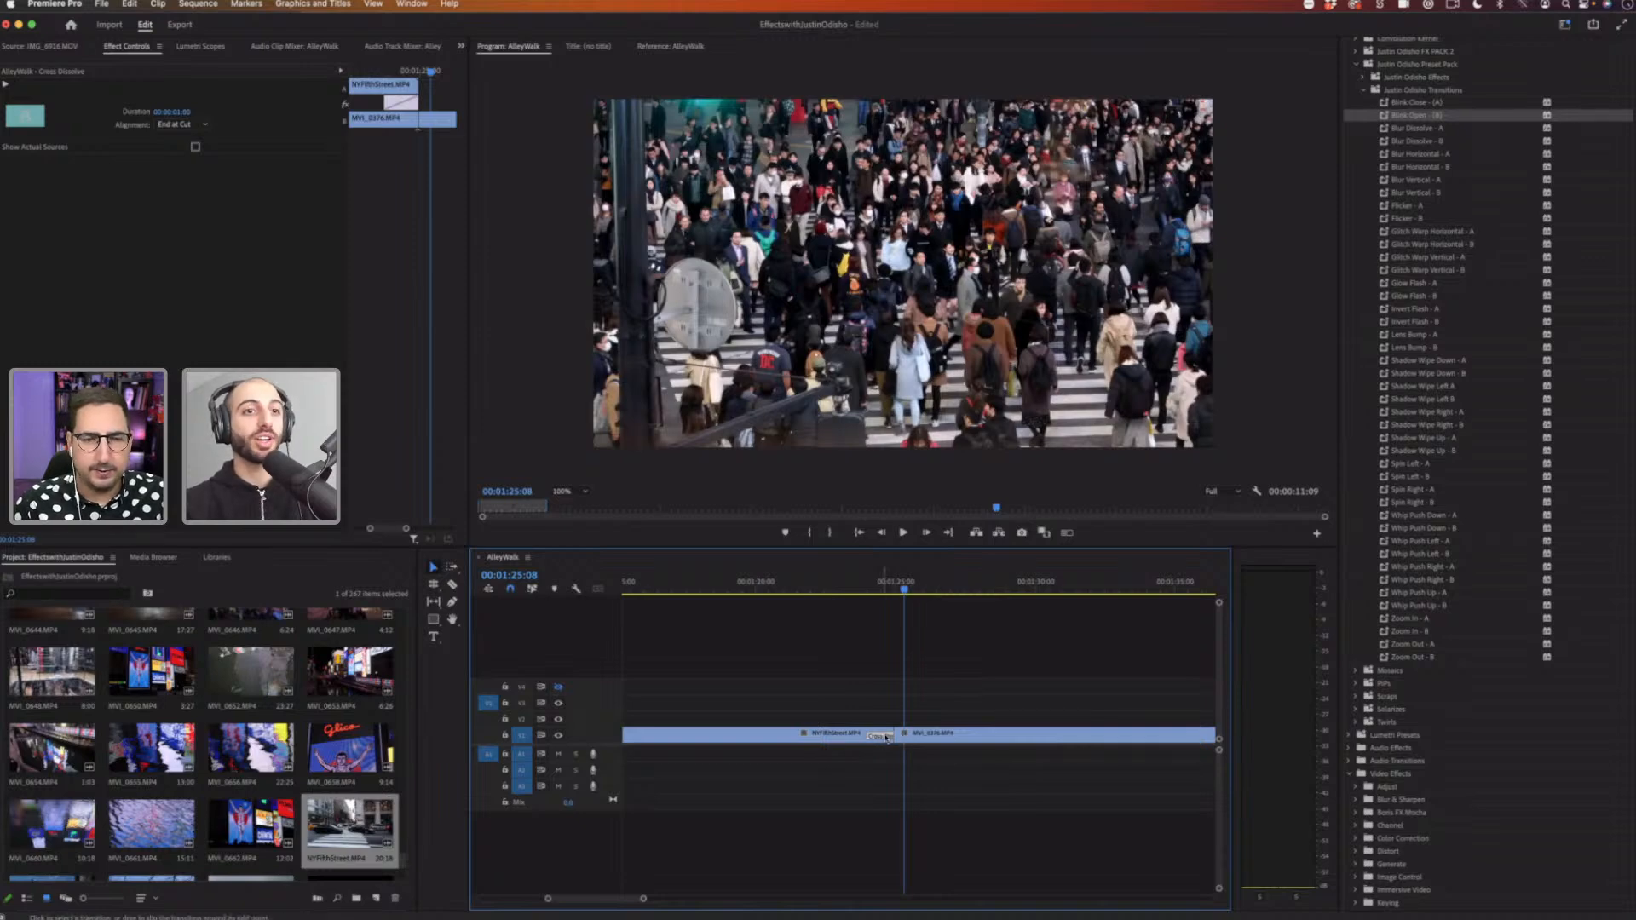
click(883, 586)
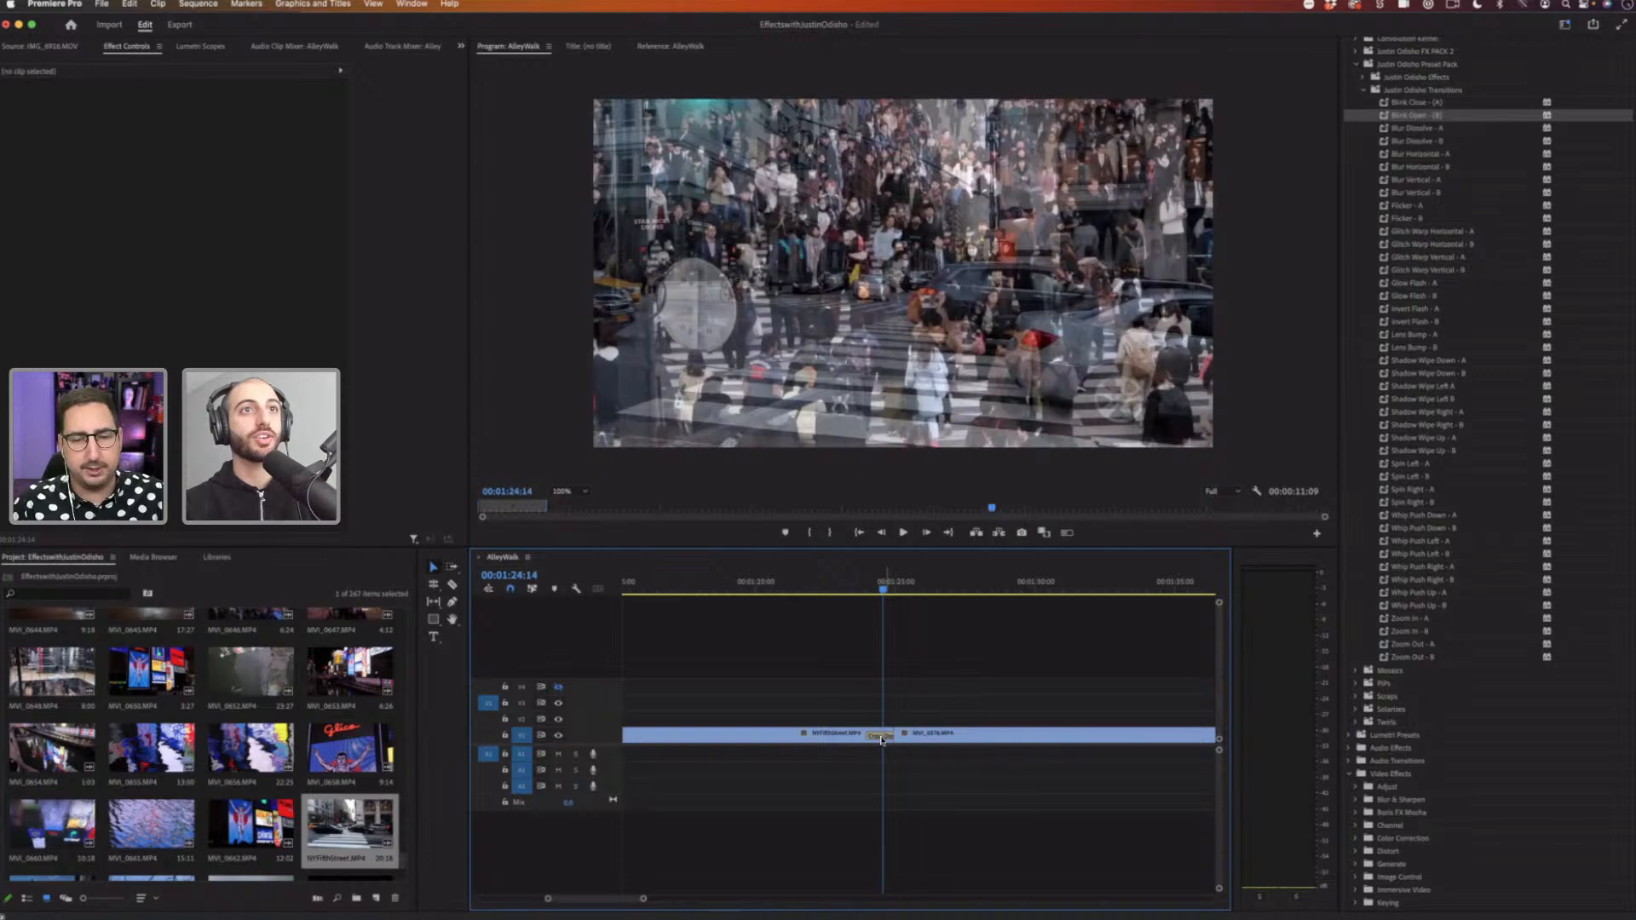
click(882, 738)
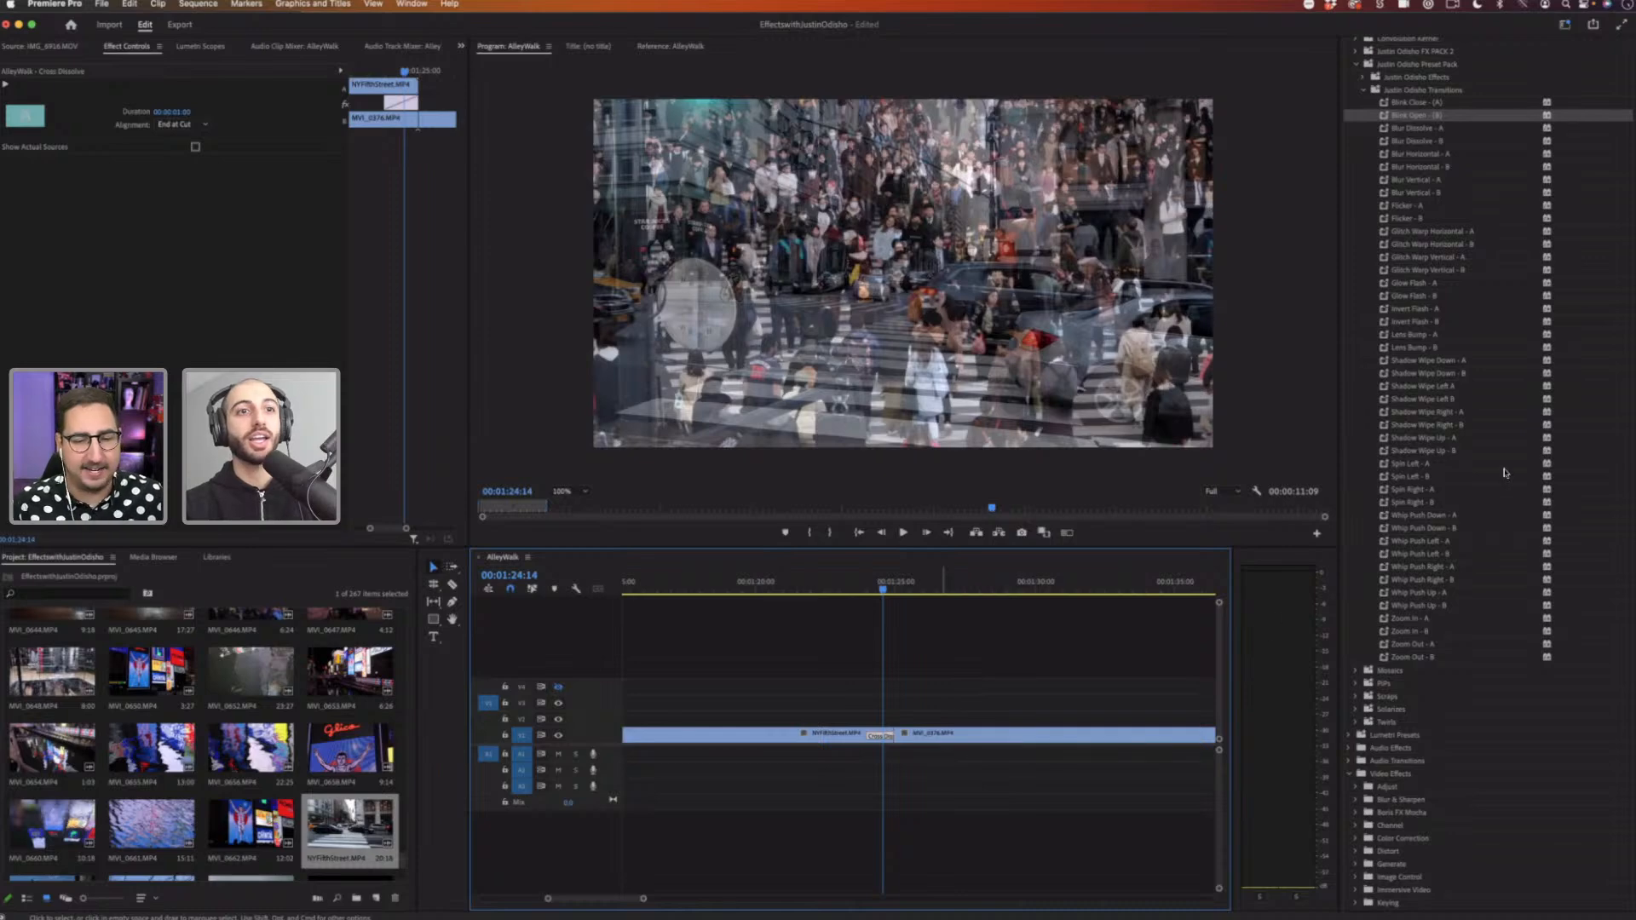
key(Delete)
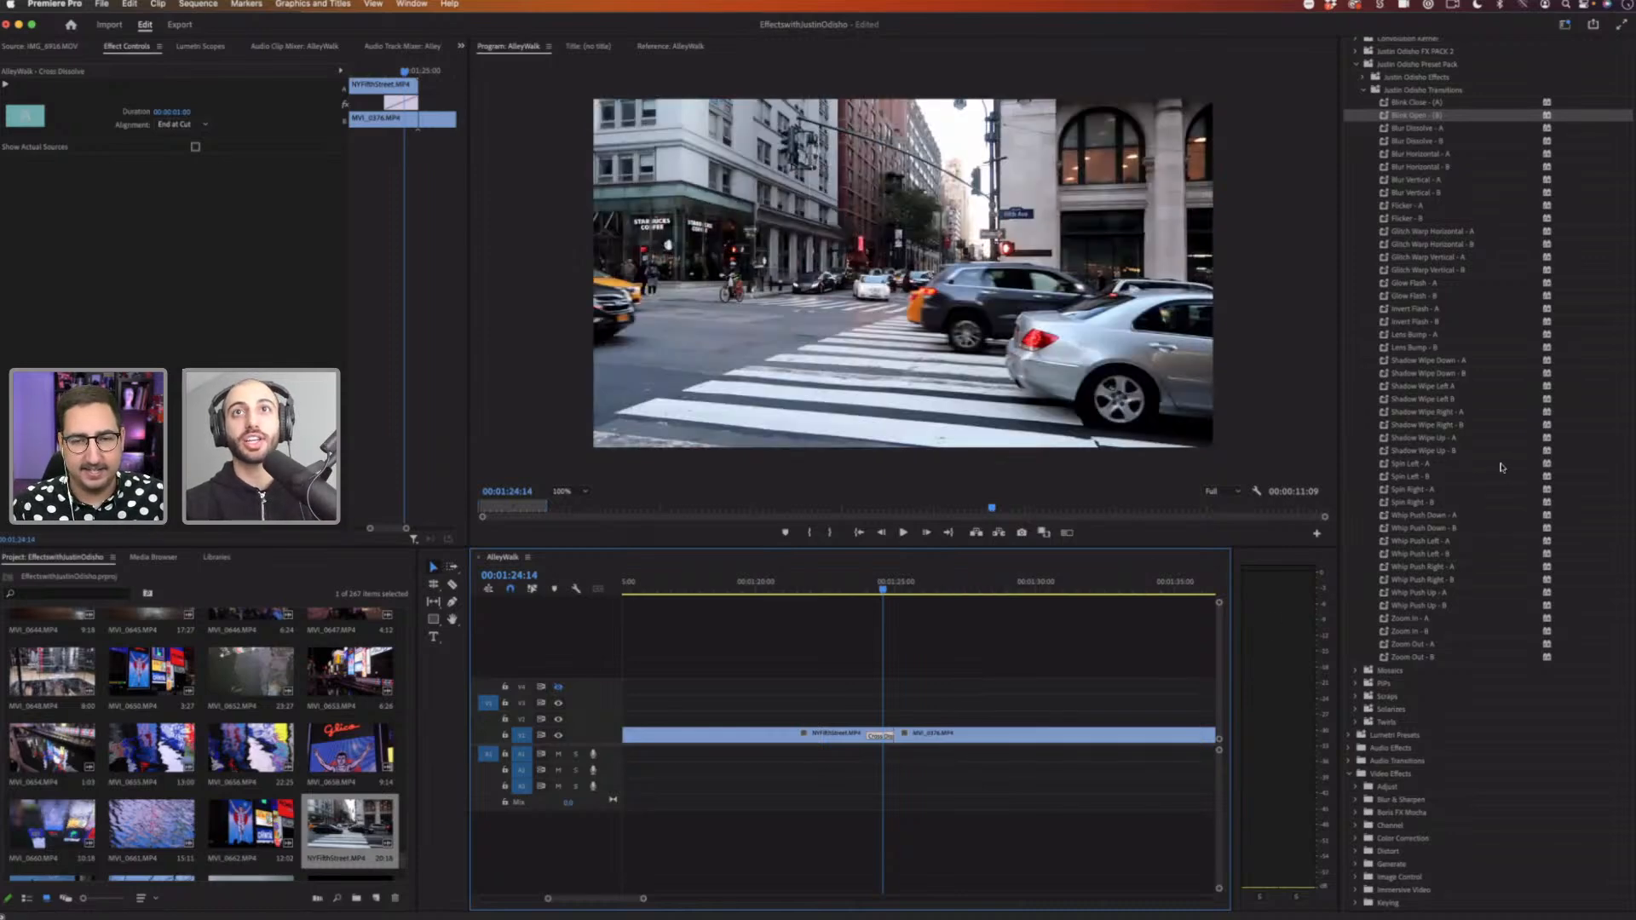
Step: Set Additive Dissolve from the Video Transitions Dissolve folder as the default transition
scroll(1358, 179, up, 2)
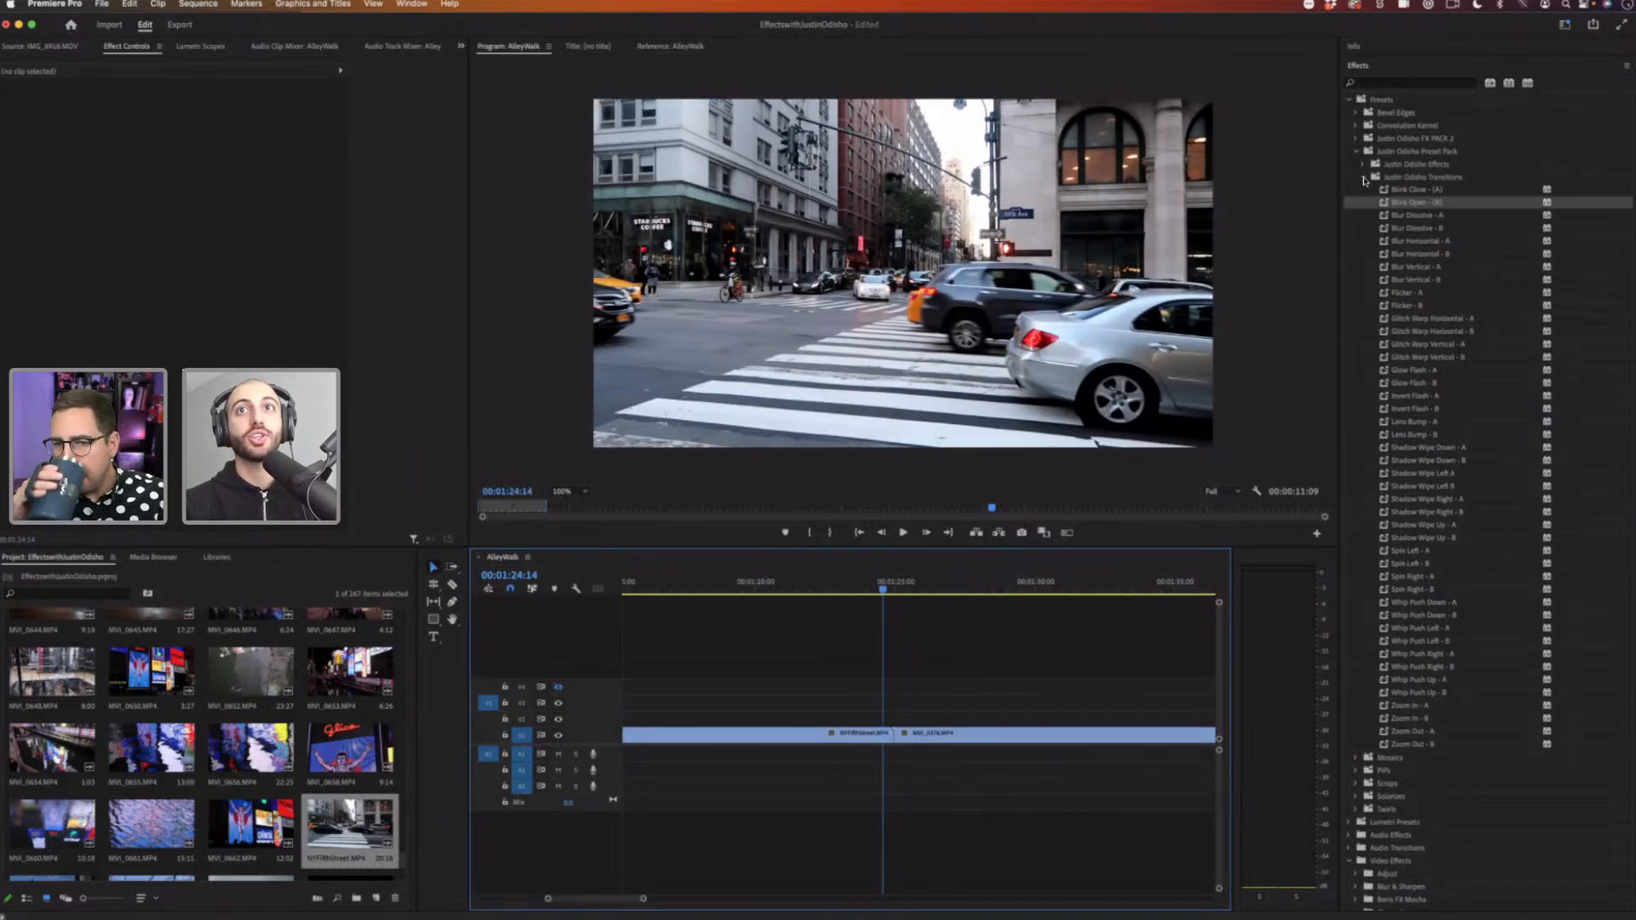
click(1364, 177)
click(1364, 178)
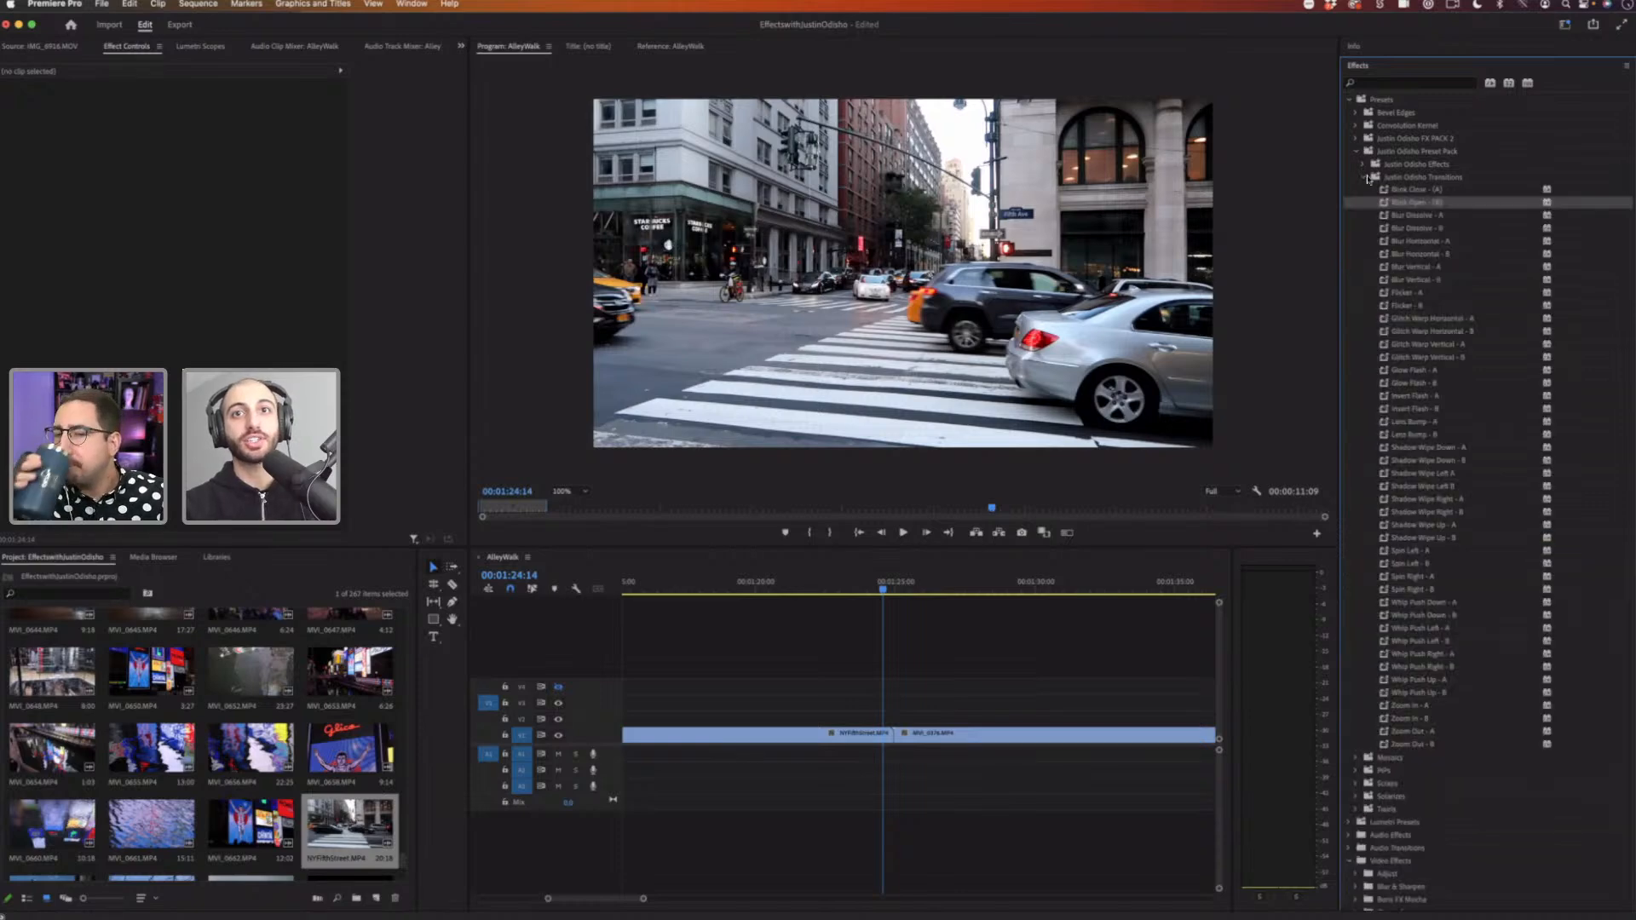
click(1365, 177)
click(1350, 553)
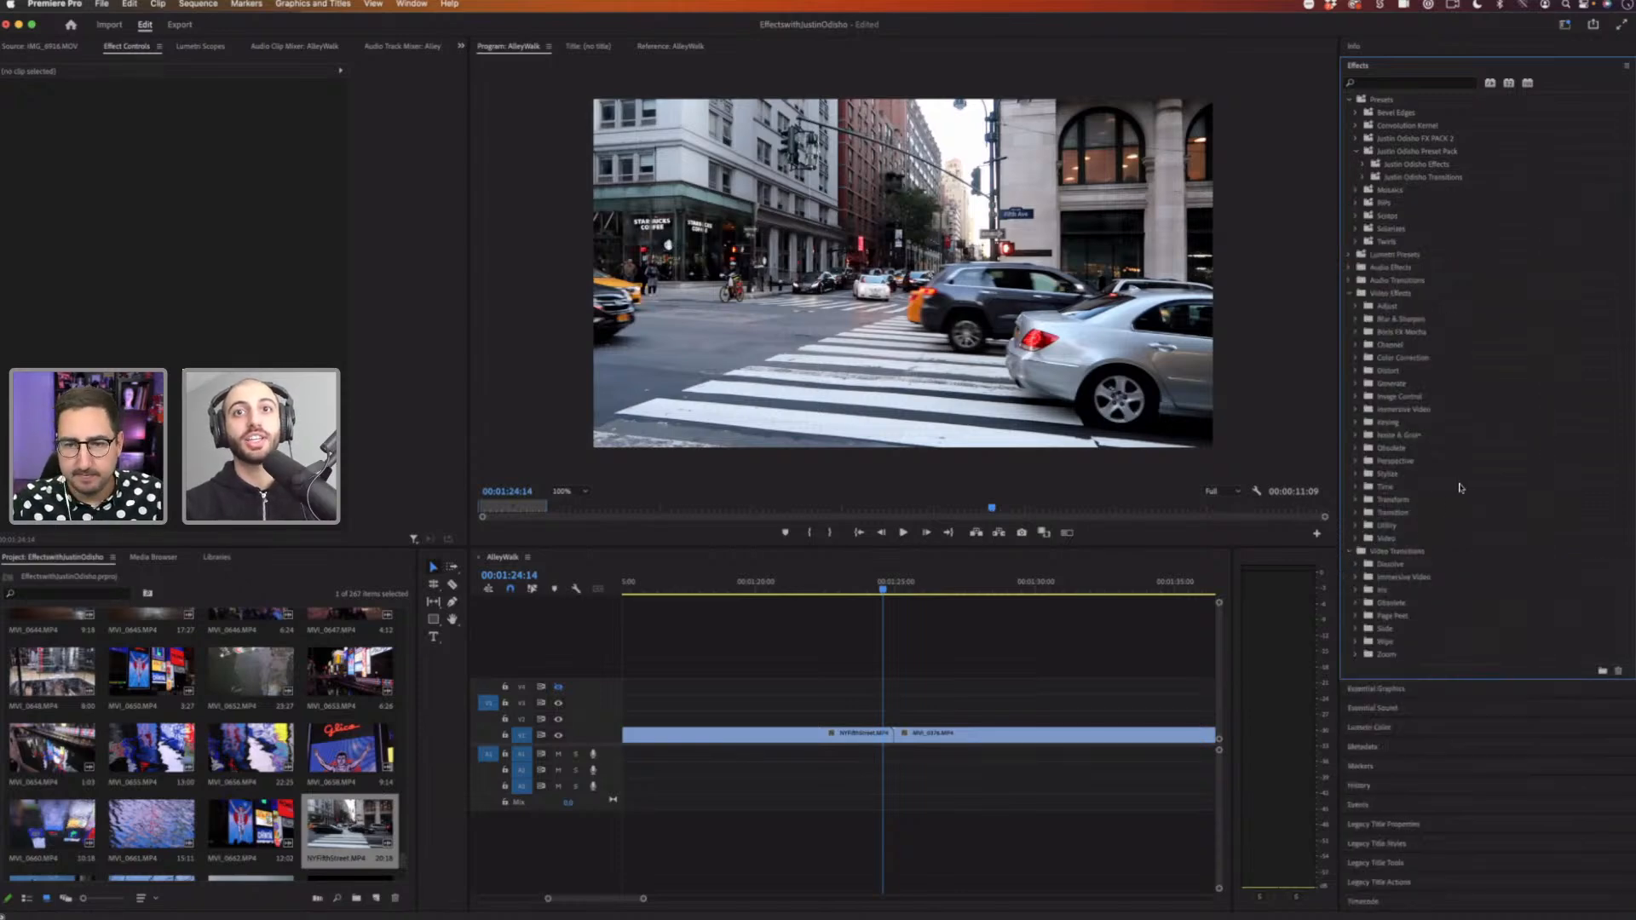
click(1361, 562)
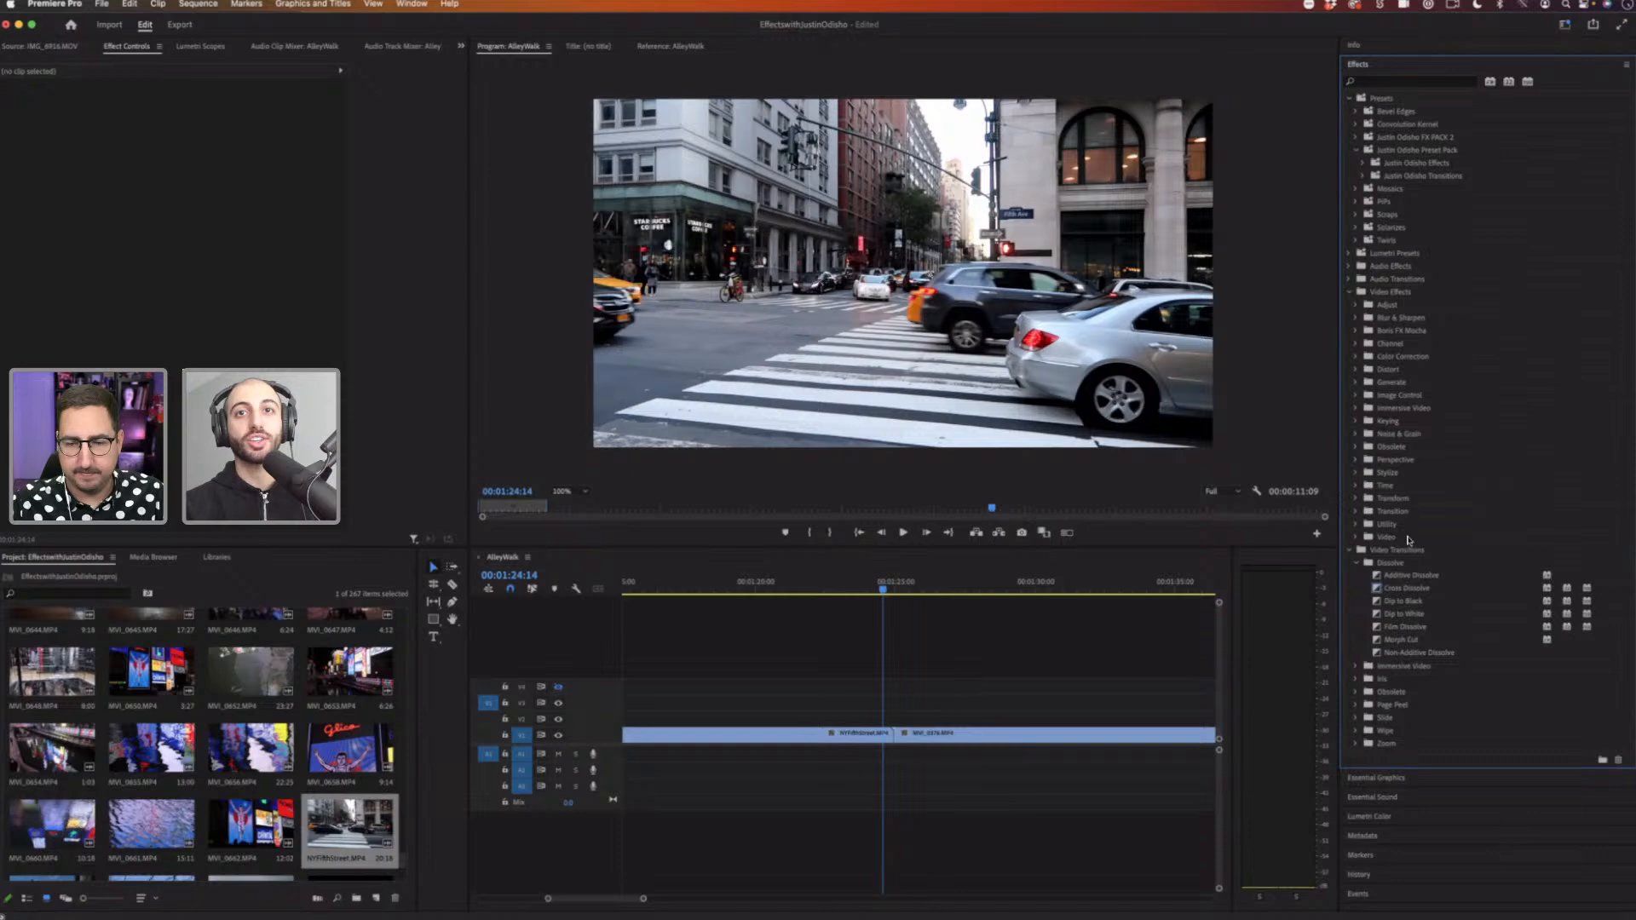
scroll(1409, 540, down, 2)
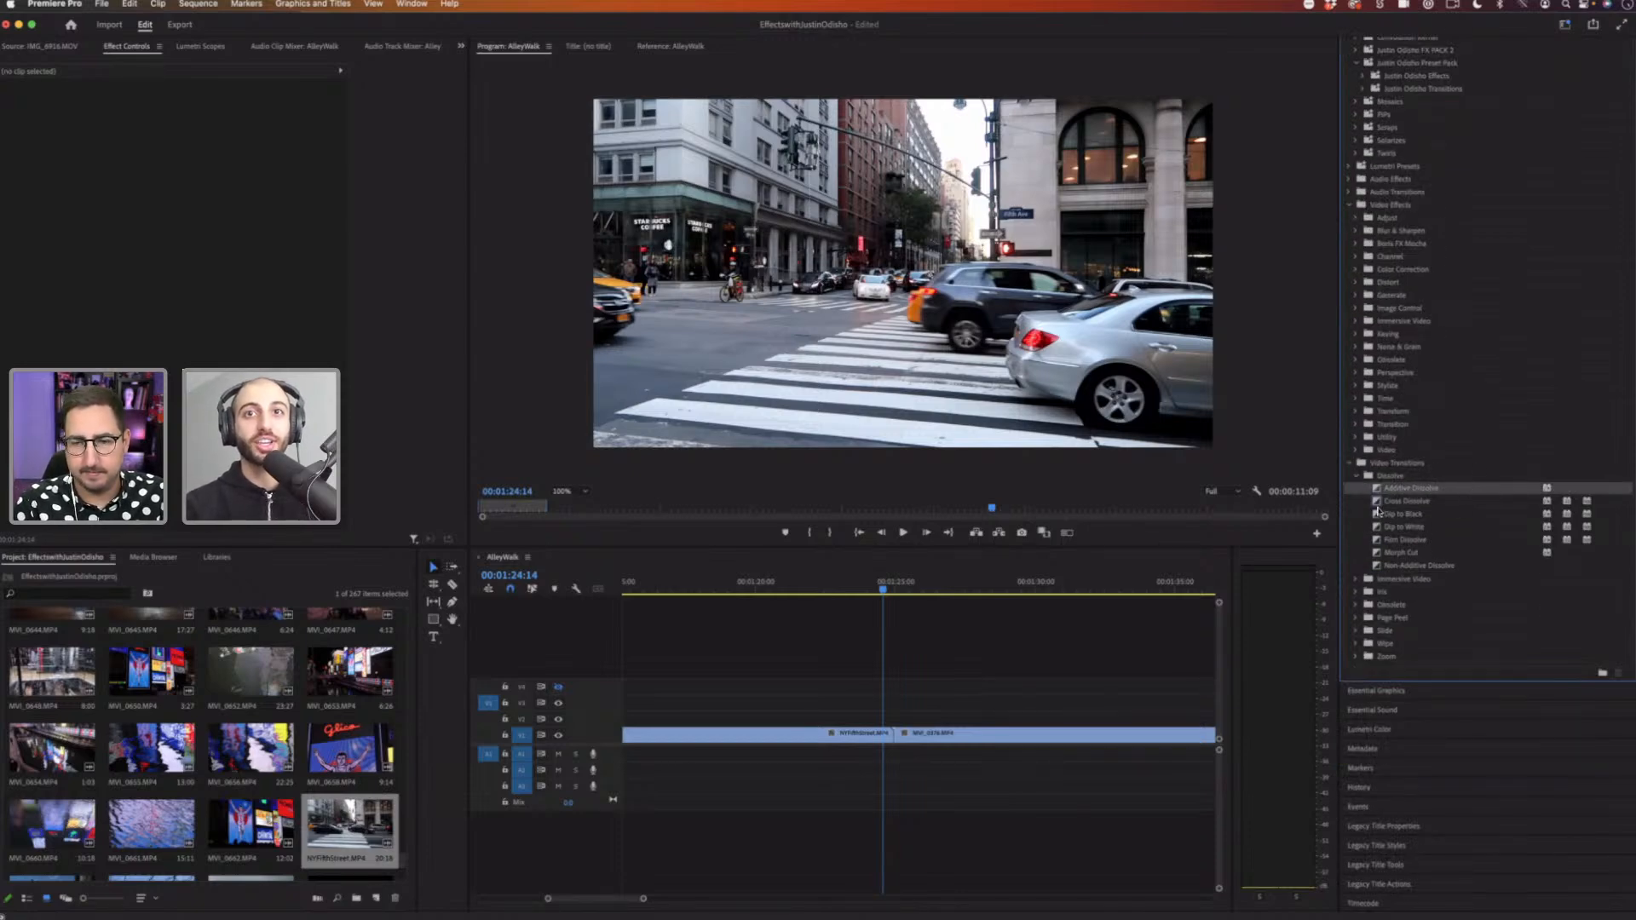
scroll(1380, 506, down, 1)
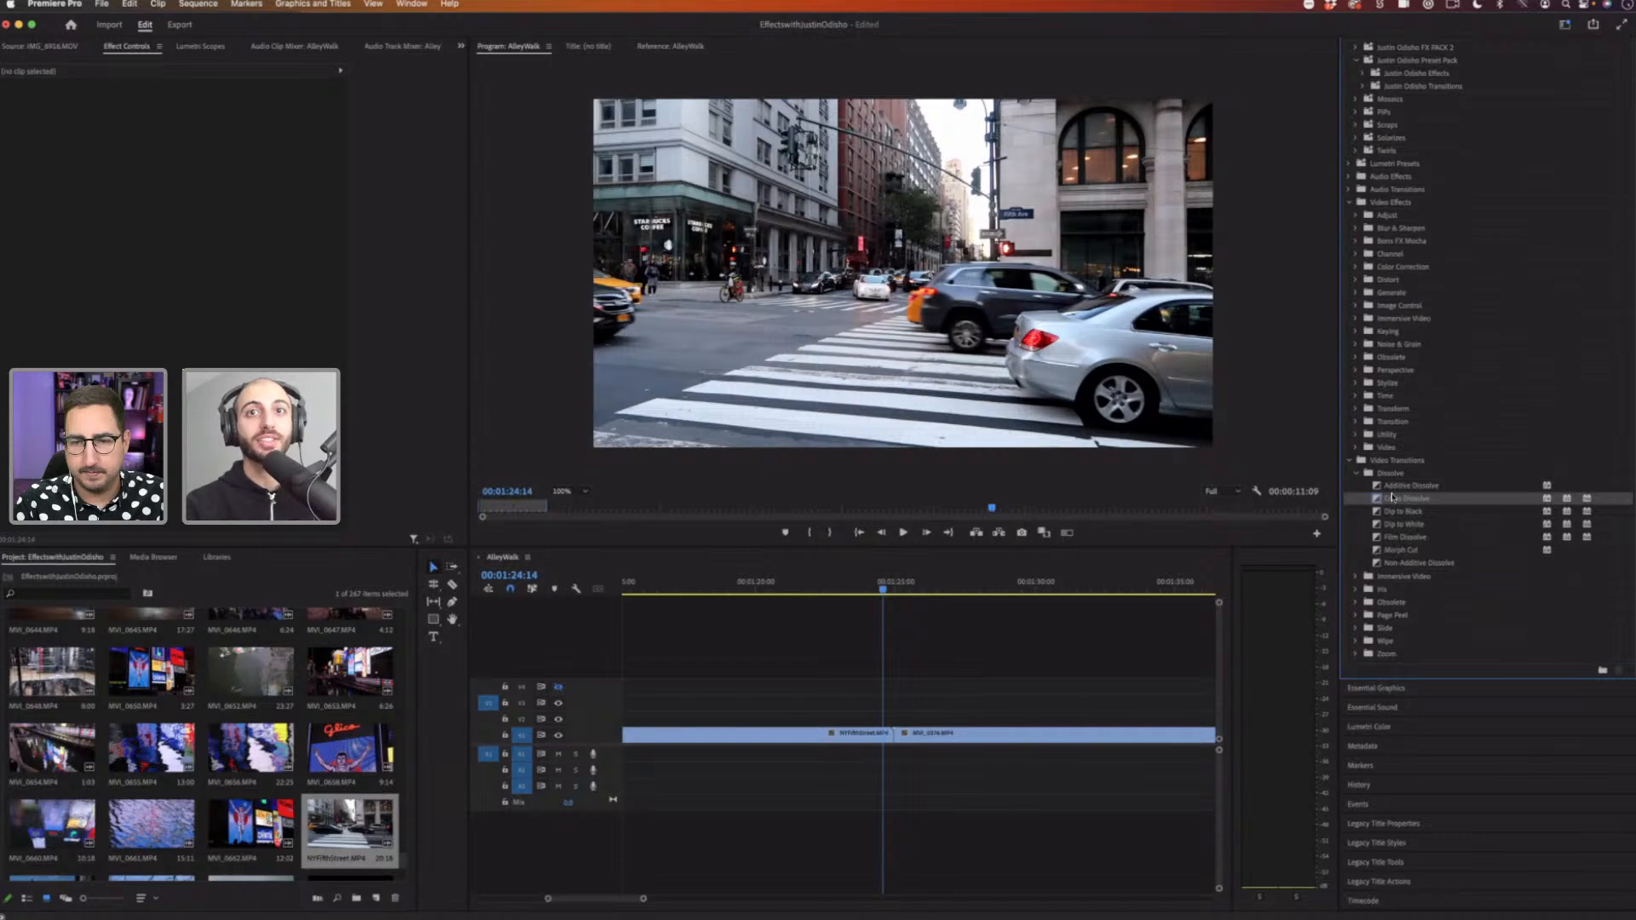
click(1400, 487)
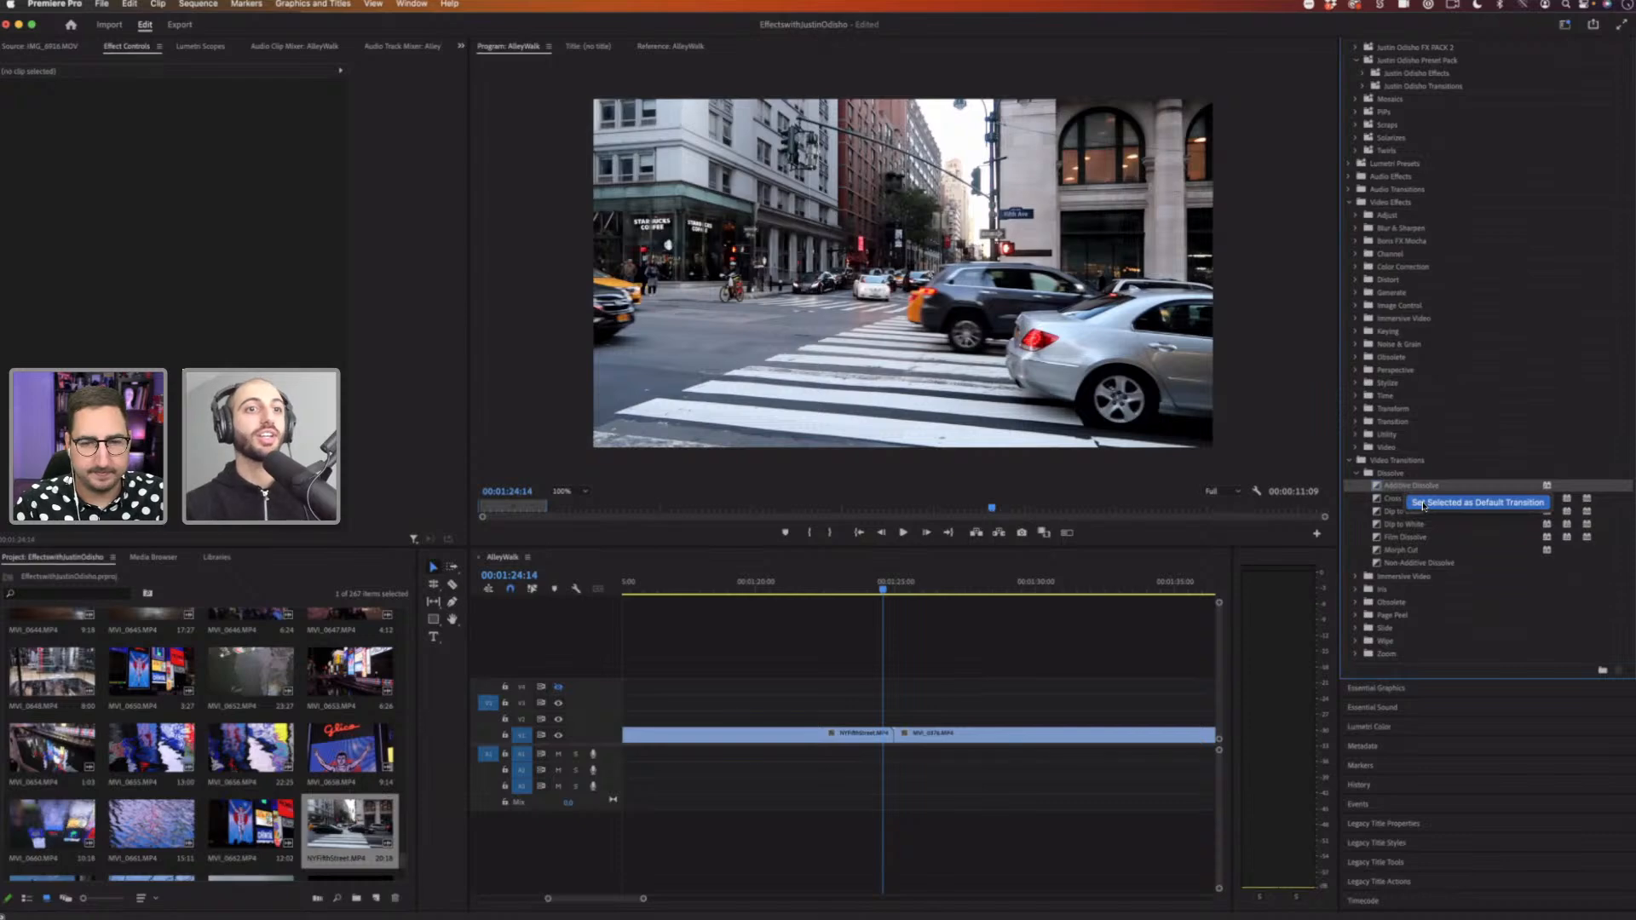
click(1423, 504)
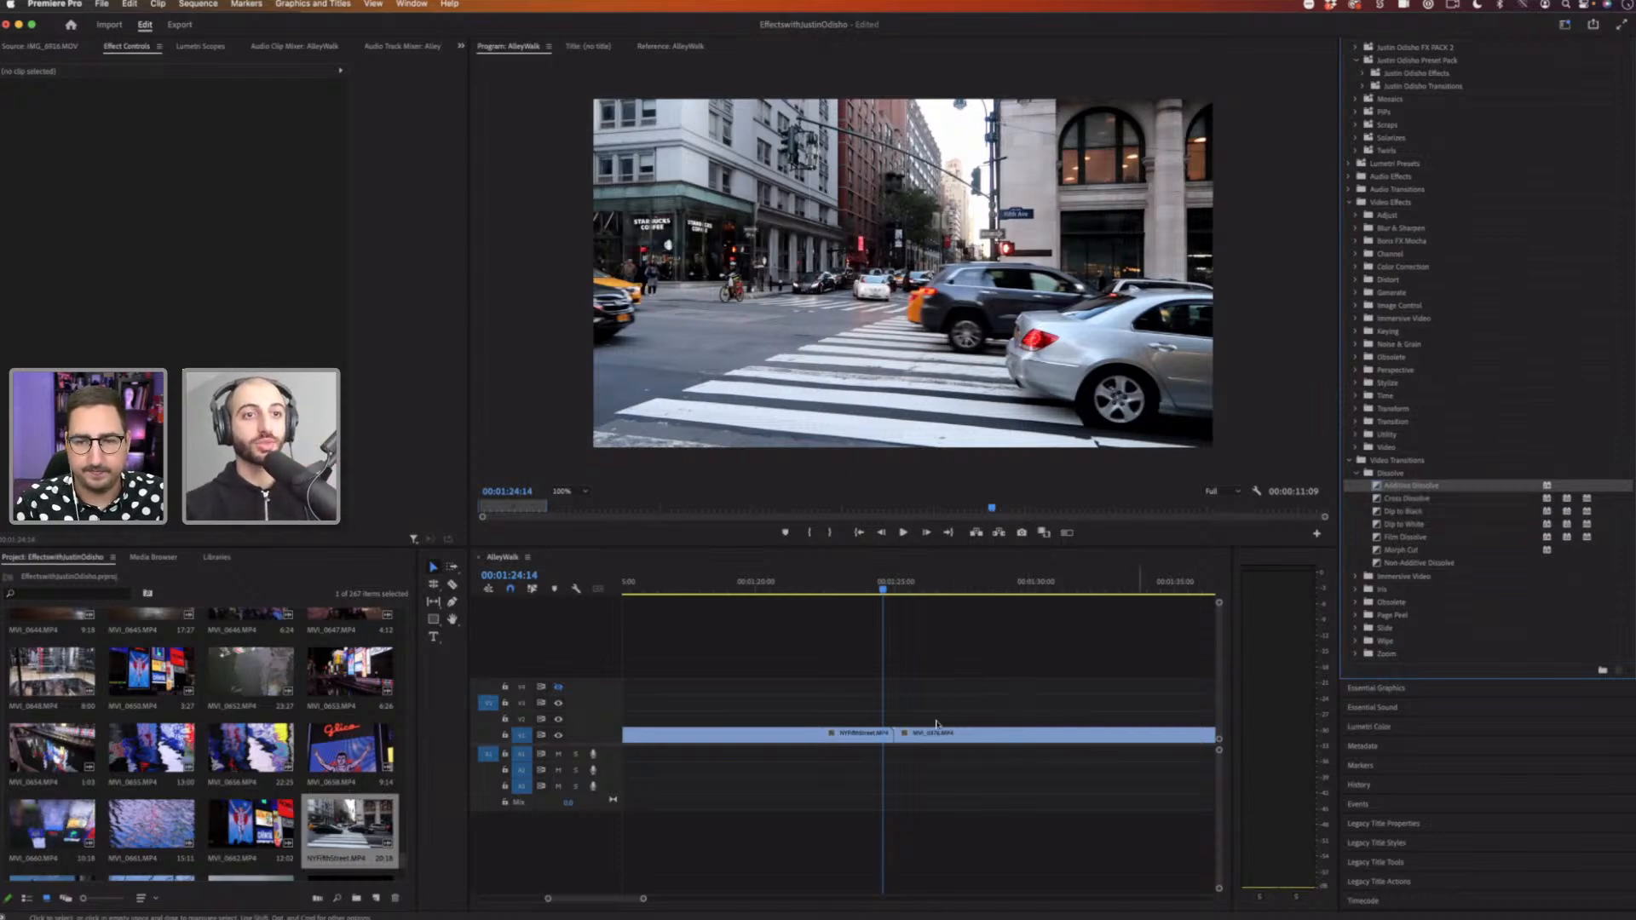
Step: Apply the default Additive Dissolve transition at the cut between the two clips
right_click(891, 737)
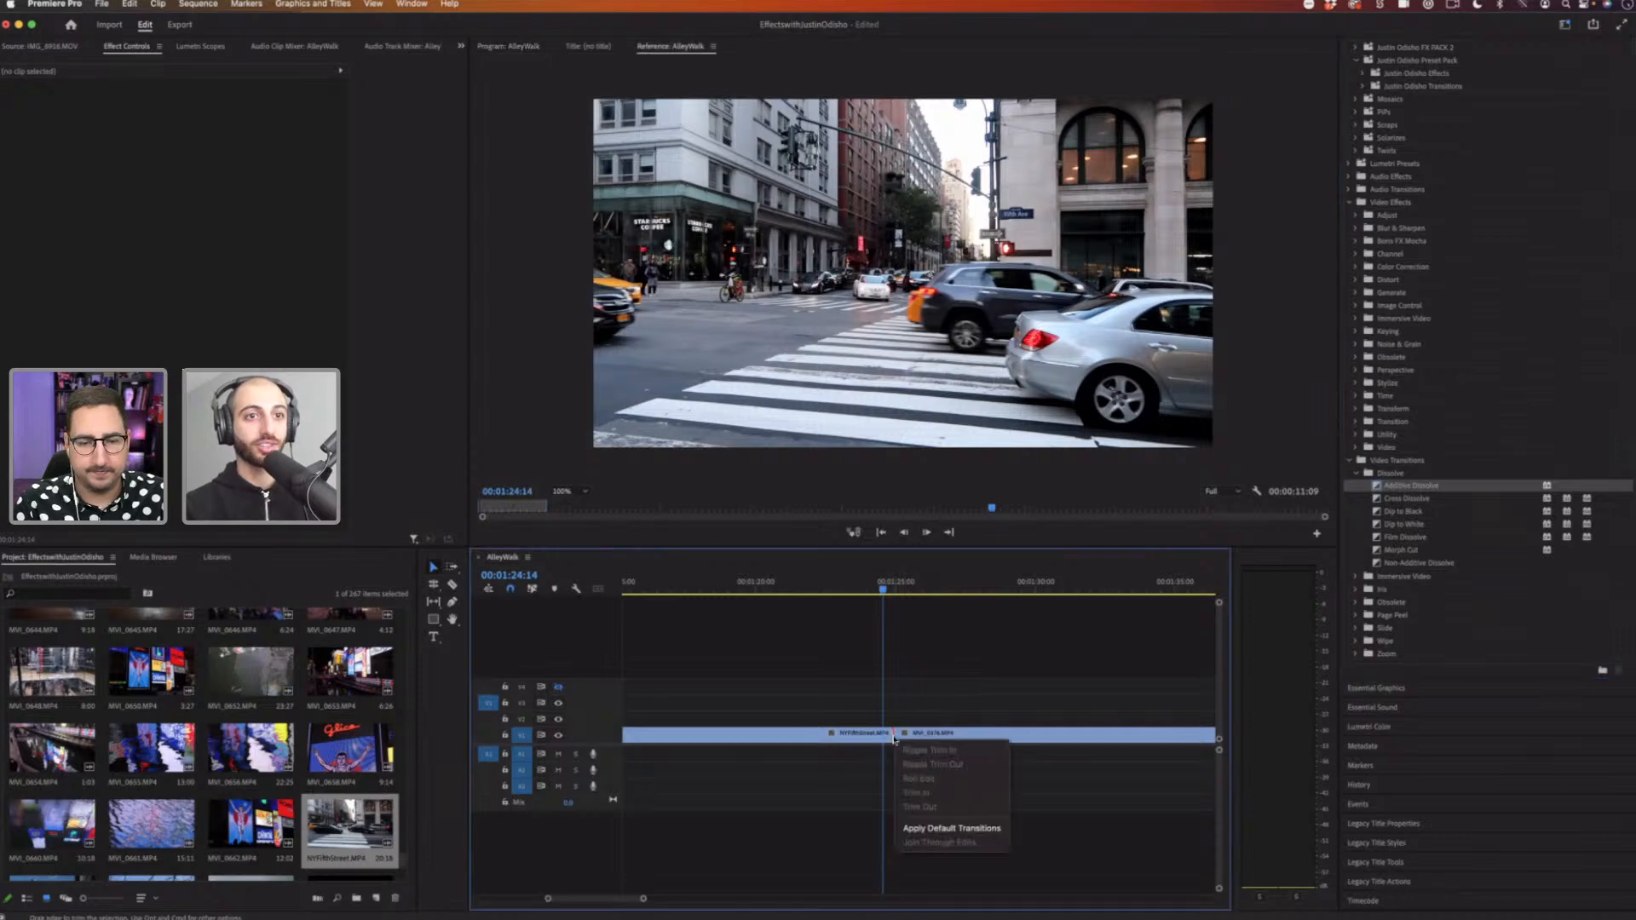
click(957, 830)
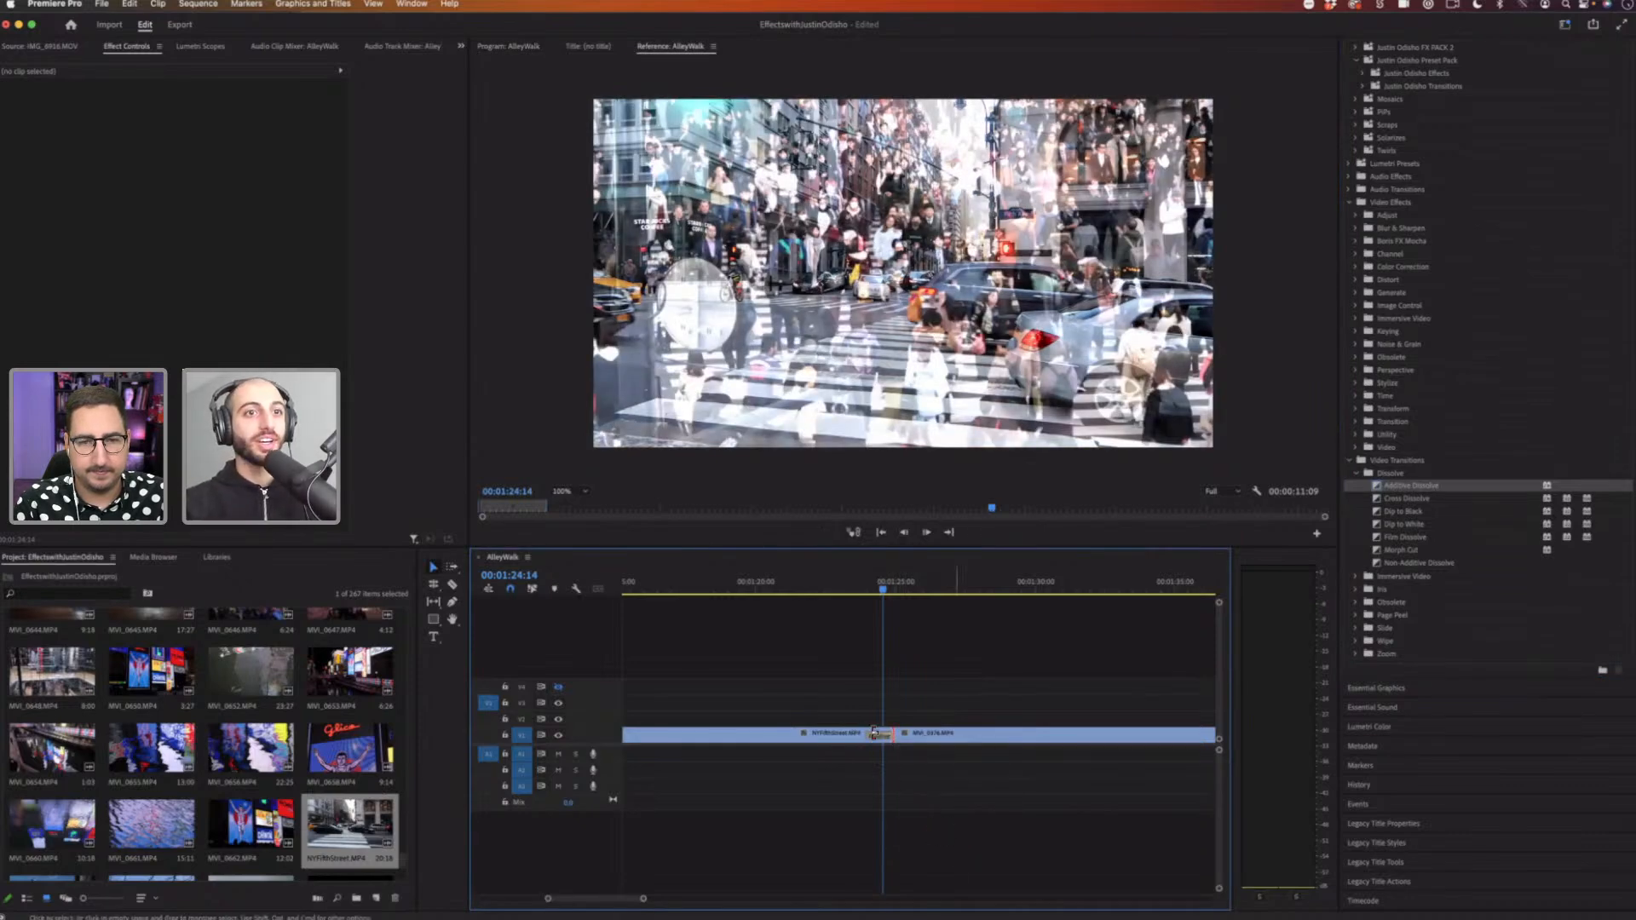
click(878, 735)
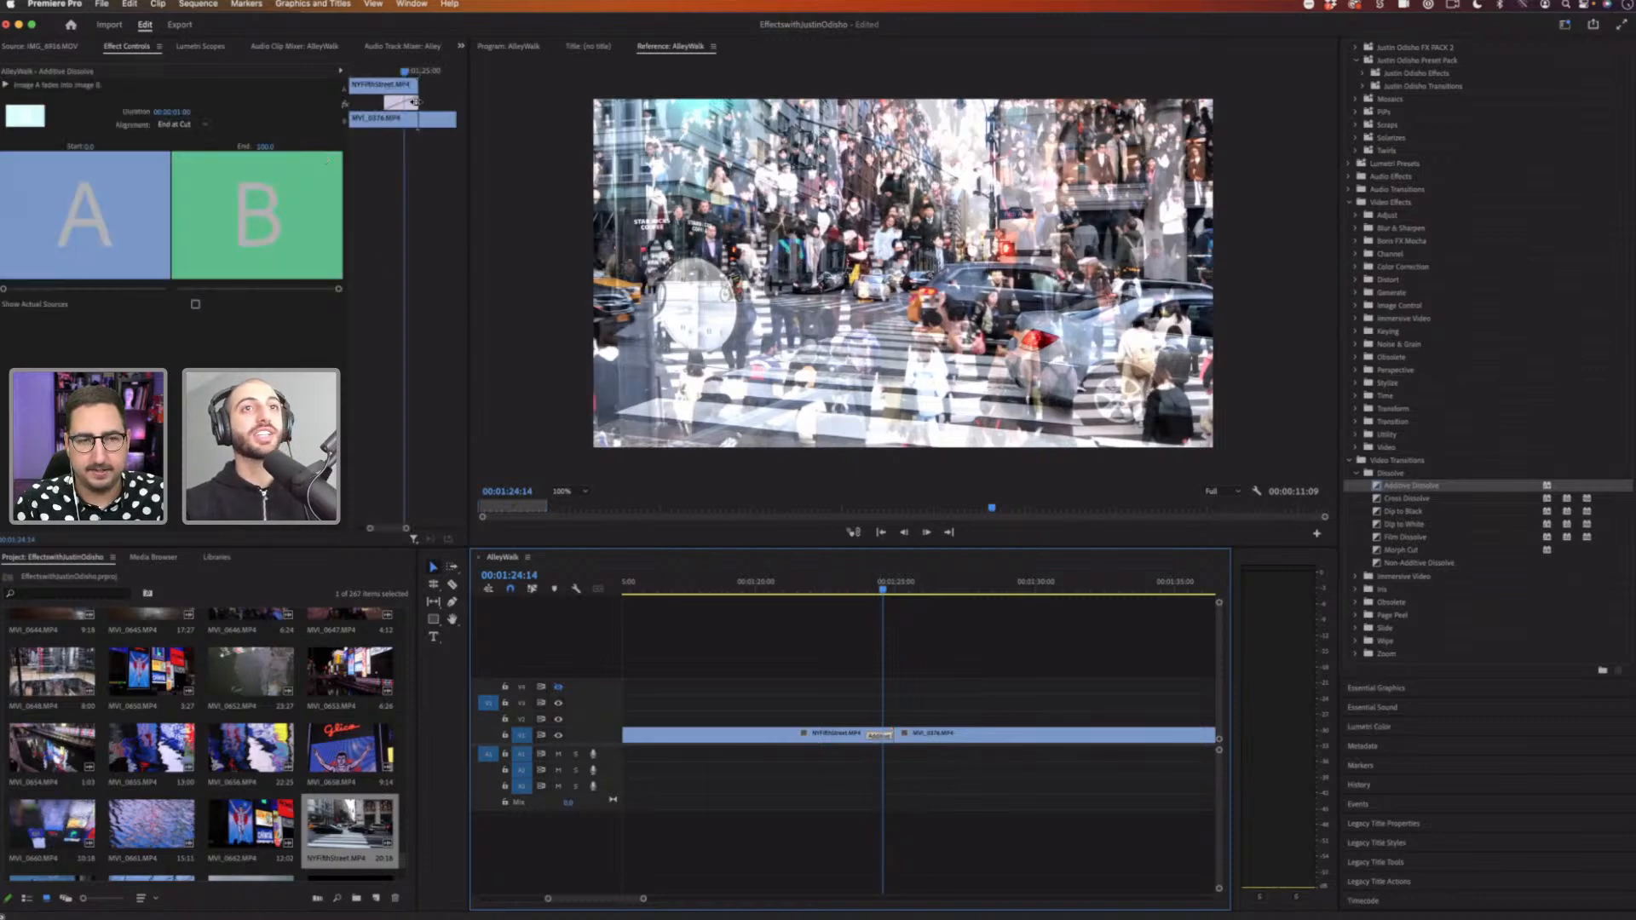
Step: Realign the Additive Dissolve to center at the cut in Effect Controls, then drag it off the timeline
drag(405, 103, 427, 72)
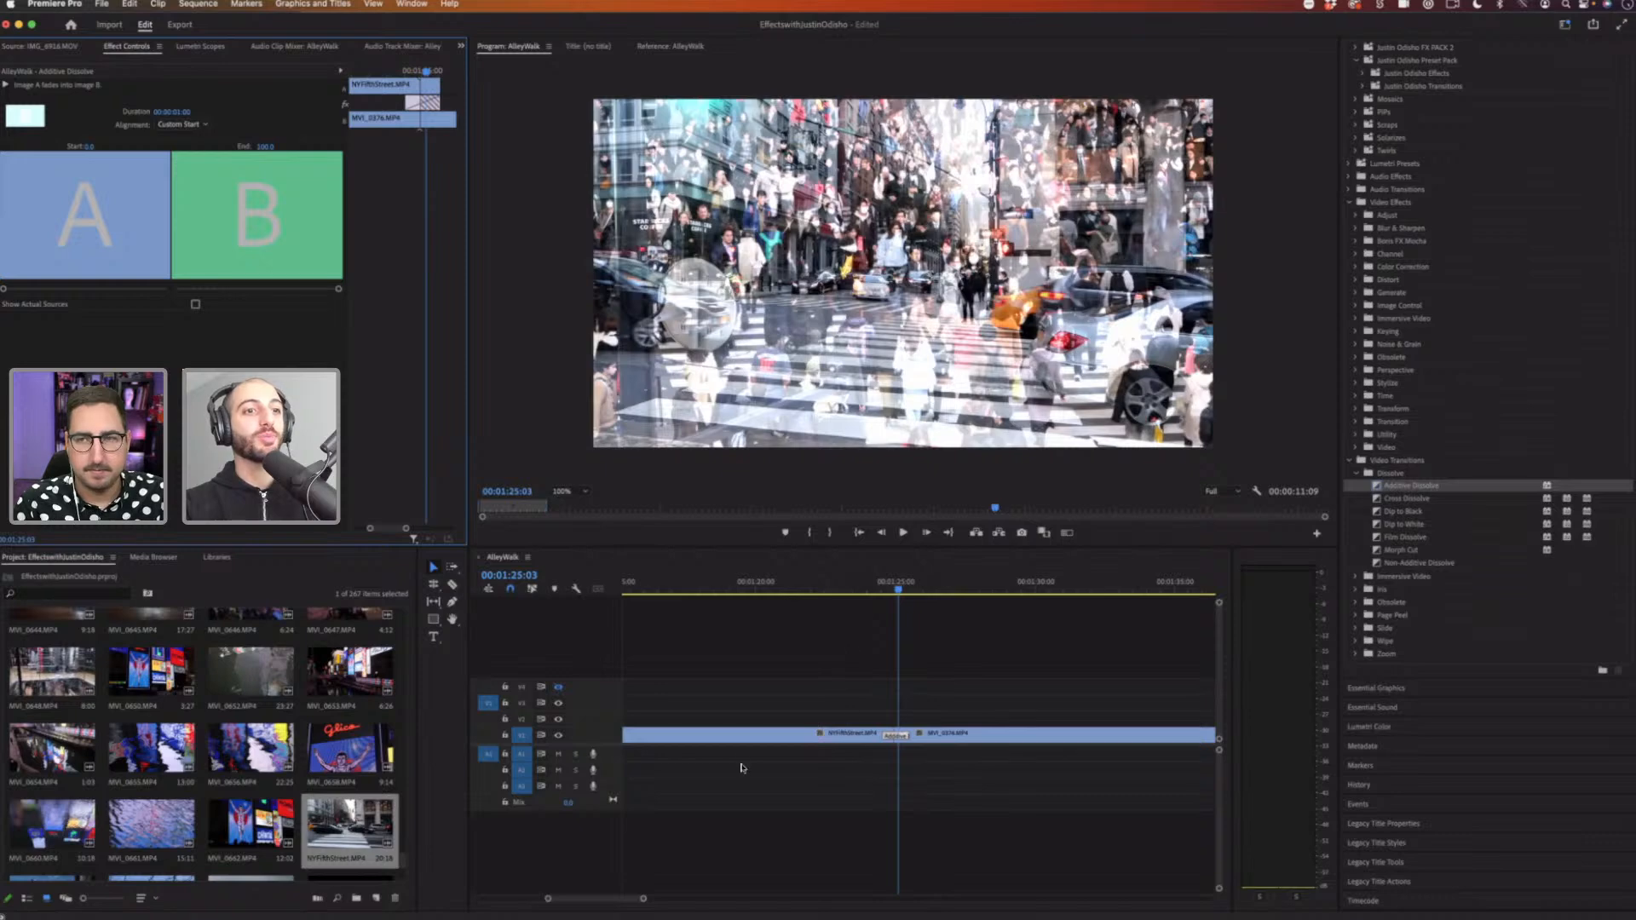
drag(643, 903, 617, 904)
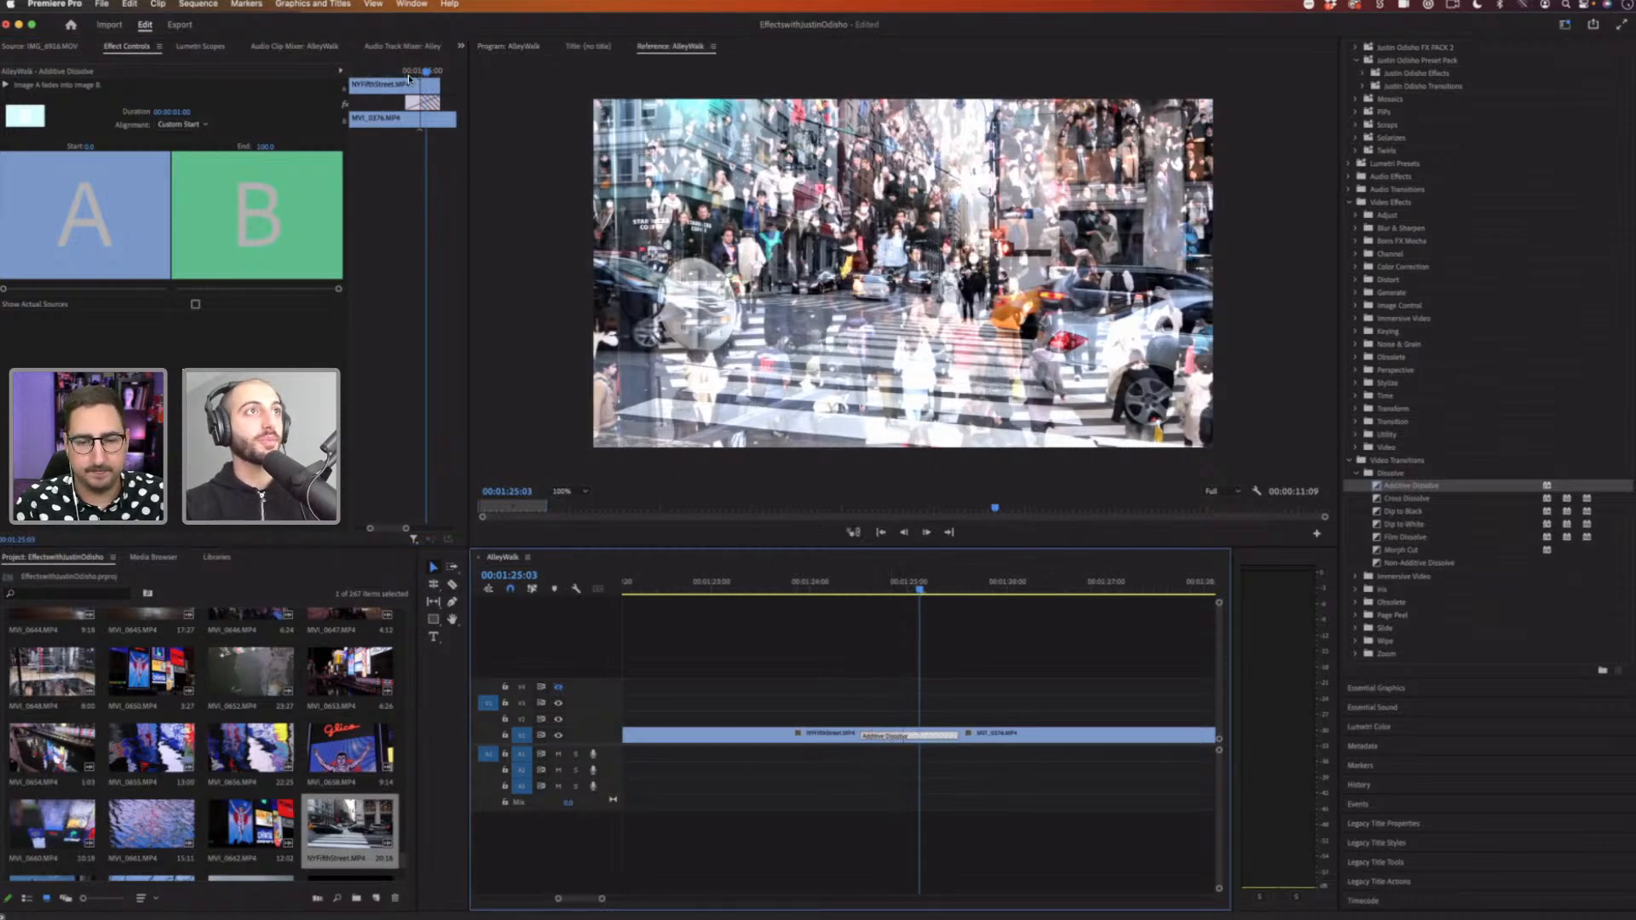
drag(424, 103, 419, 103)
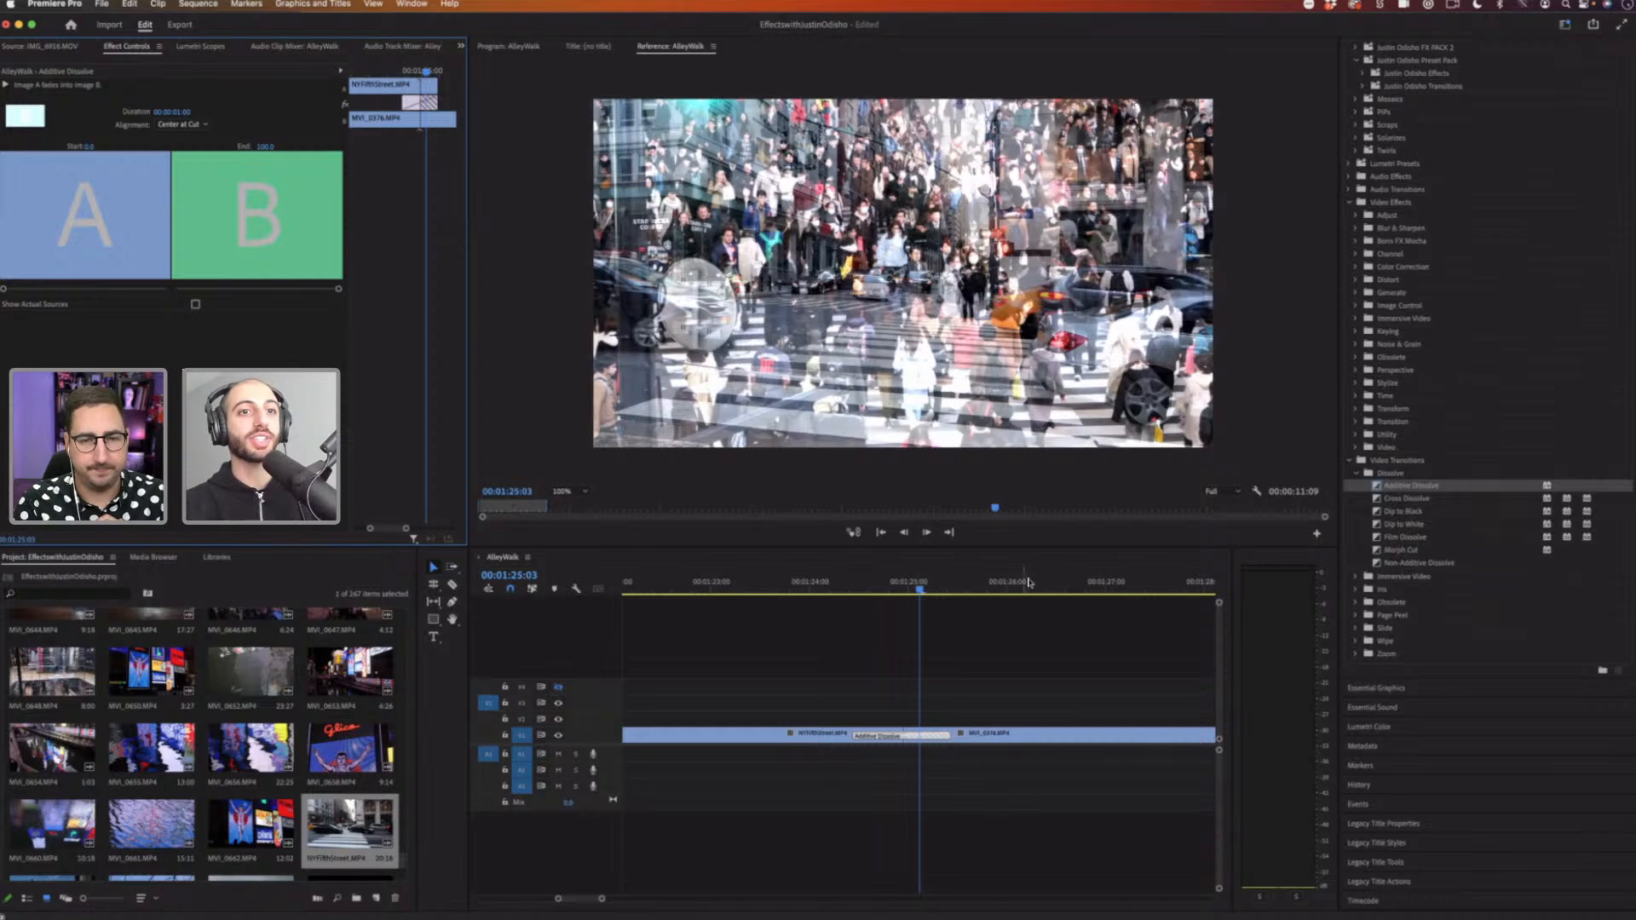
drag(602, 899, 615, 901)
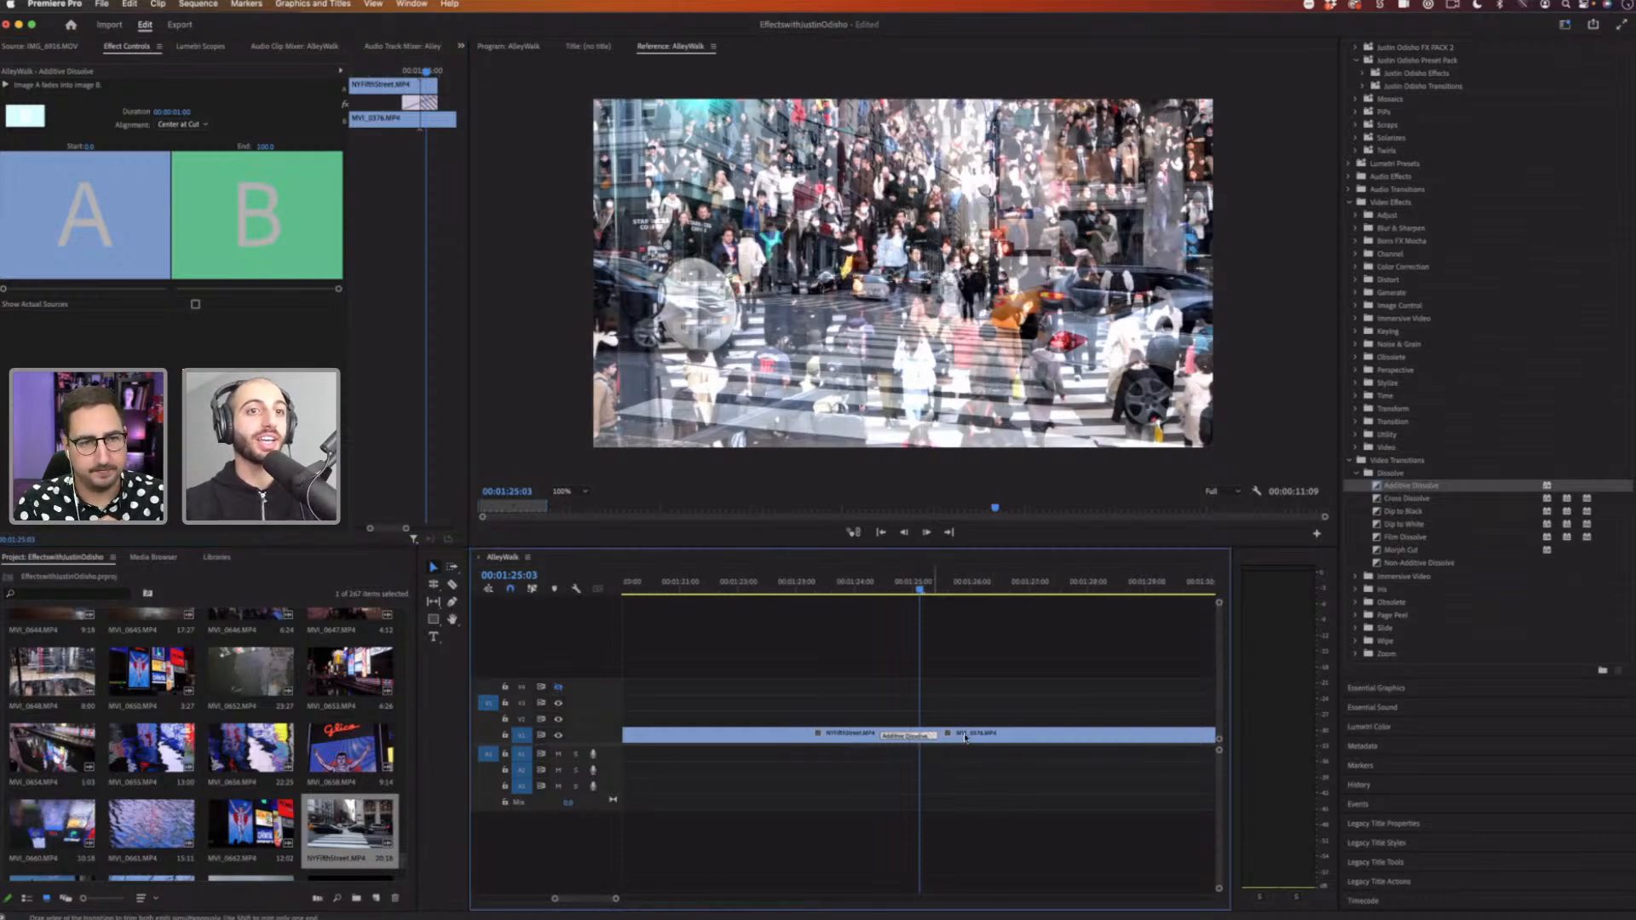
click(941, 735)
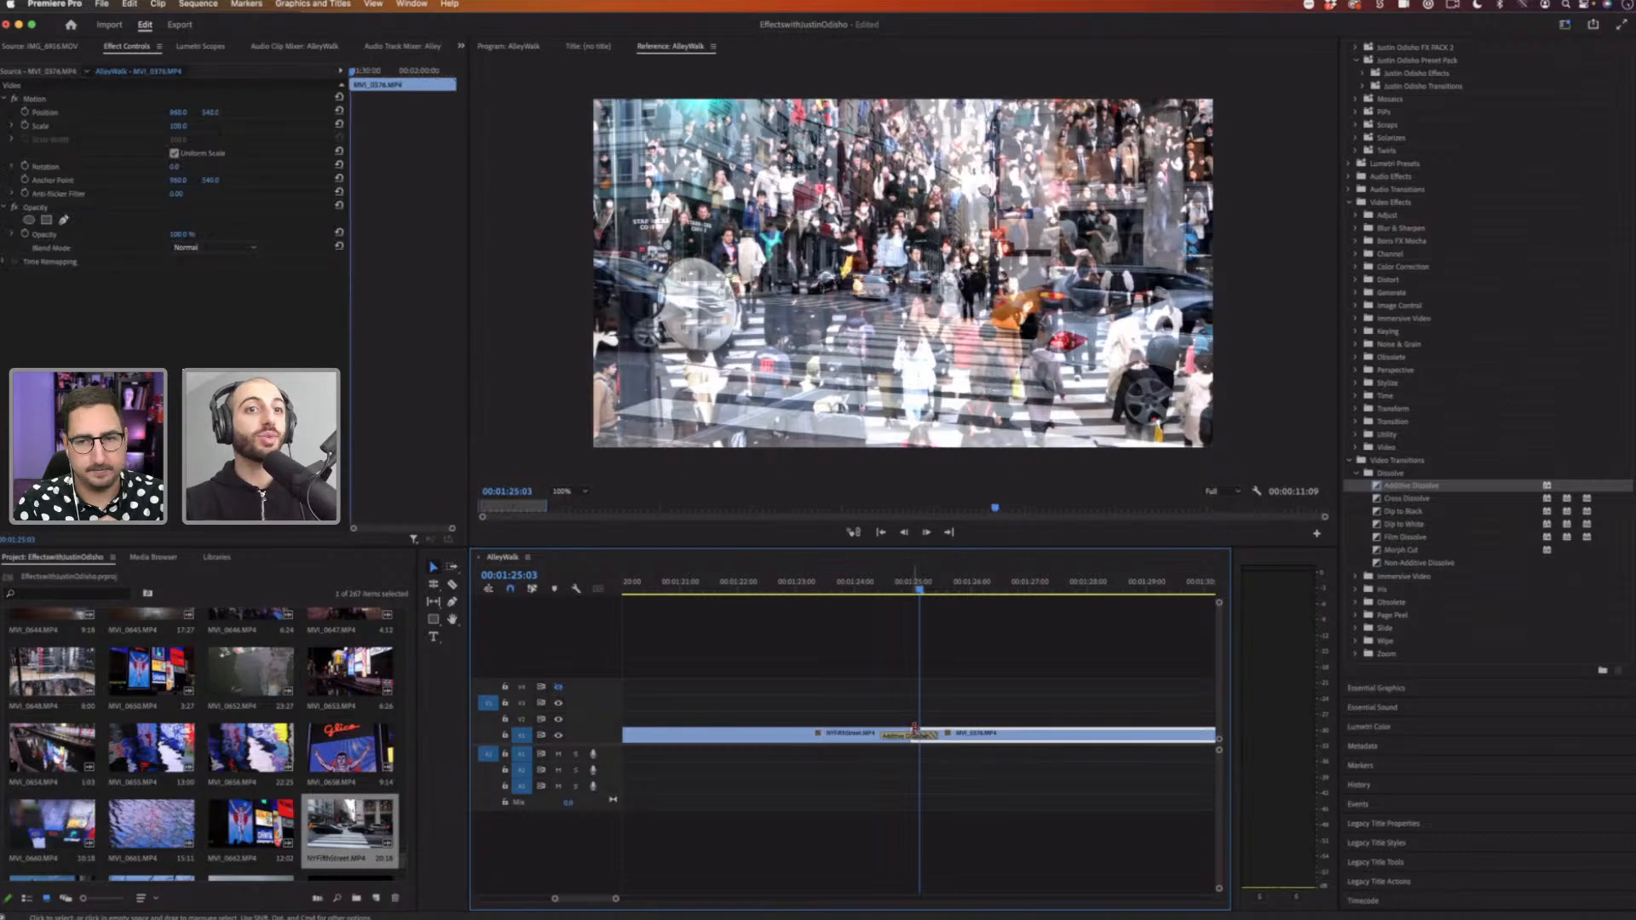
drag(915, 731, 1061, 678)
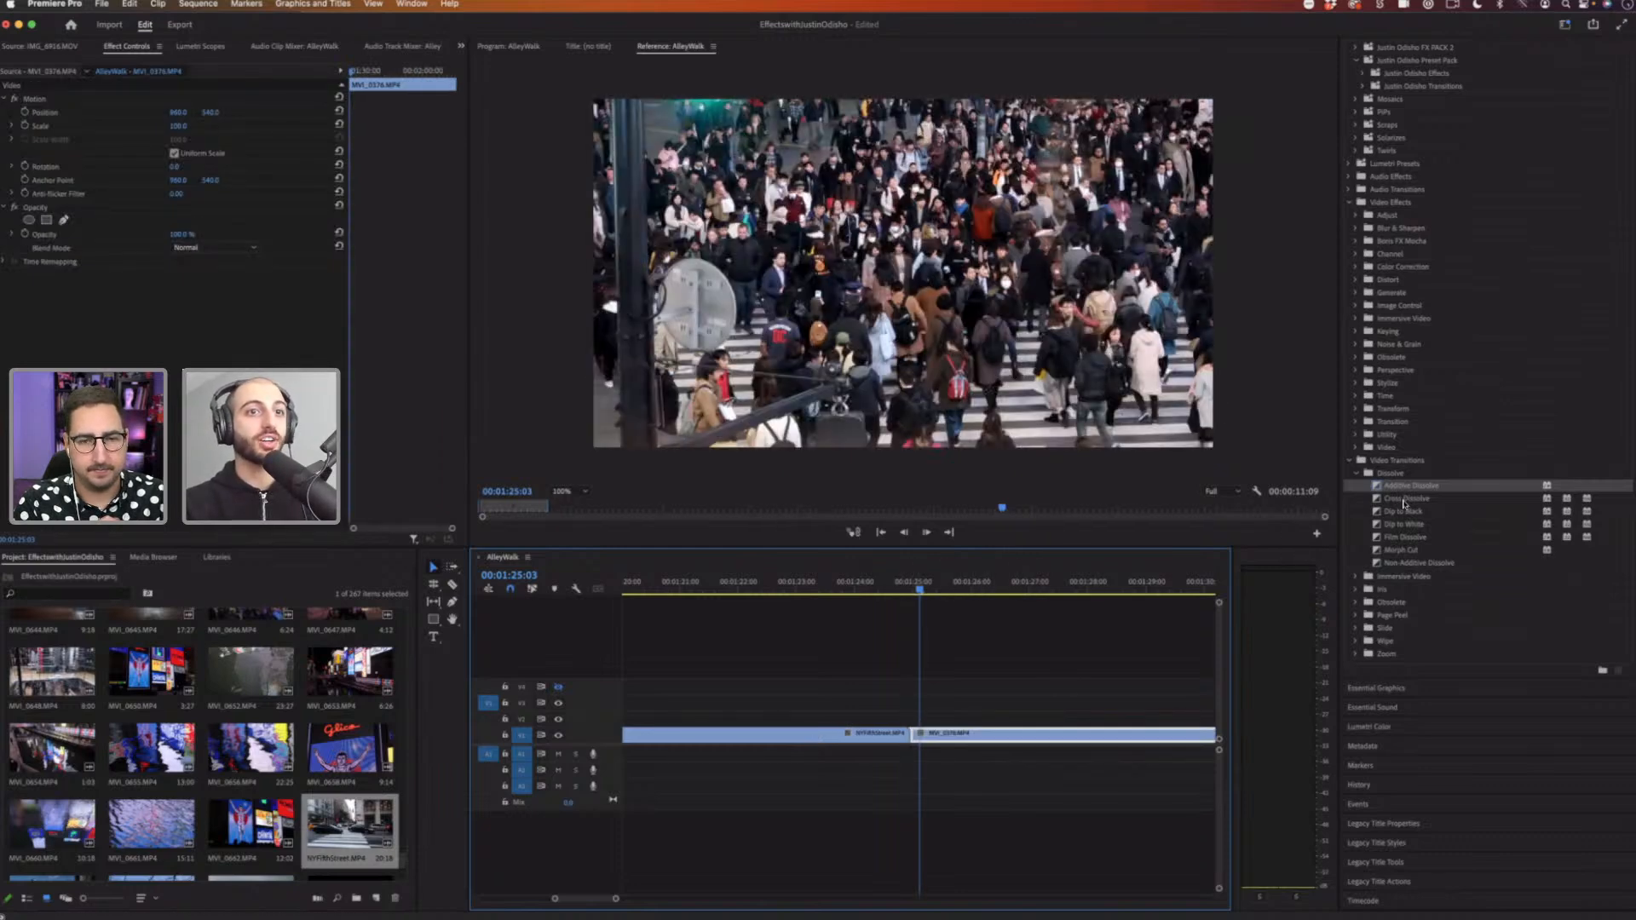
Step: Apply the Cross Dissolve transition at the cut between the two clips and scrub through it
drag(1406, 498, 907, 738)
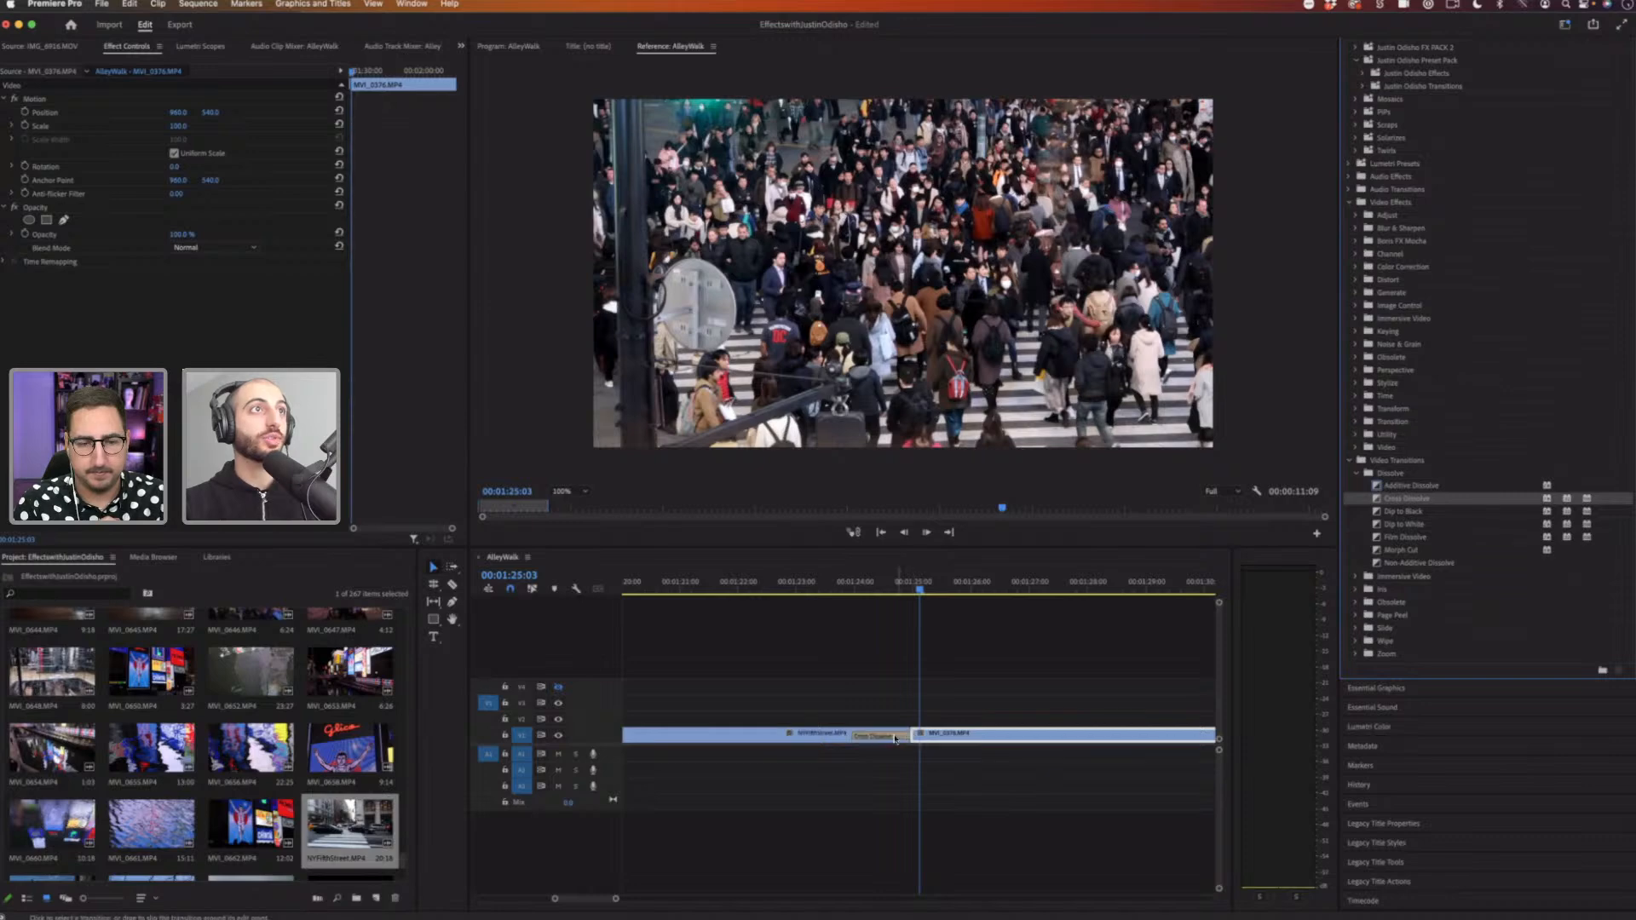
click(891, 738)
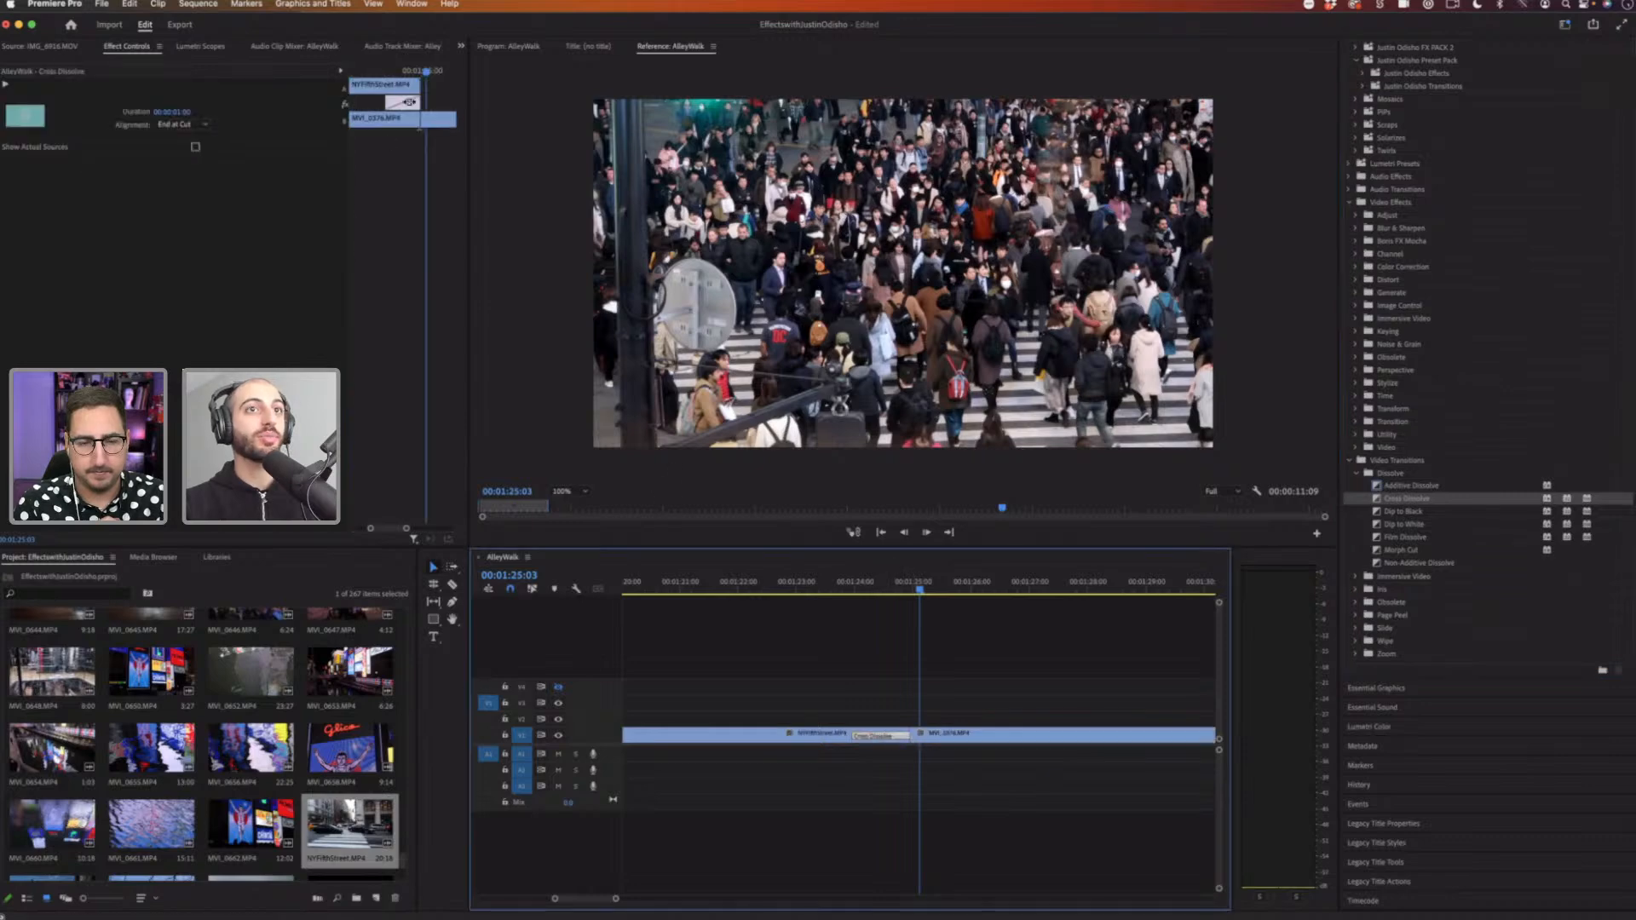
drag(410, 101, 433, 101)
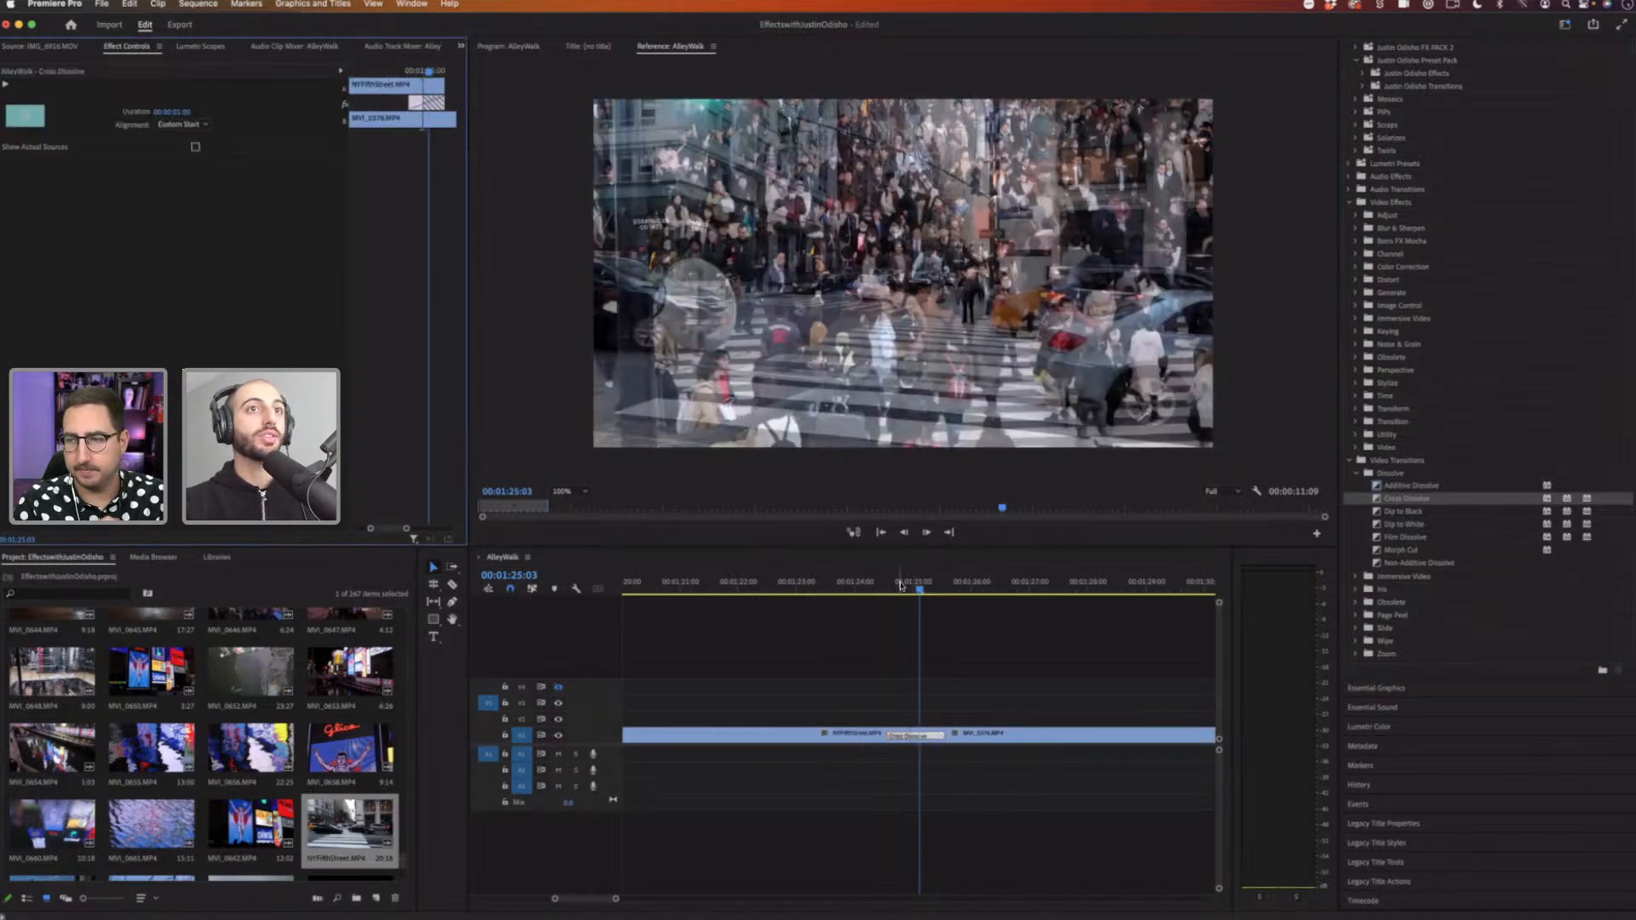
drag(901, 586, 889, 585)
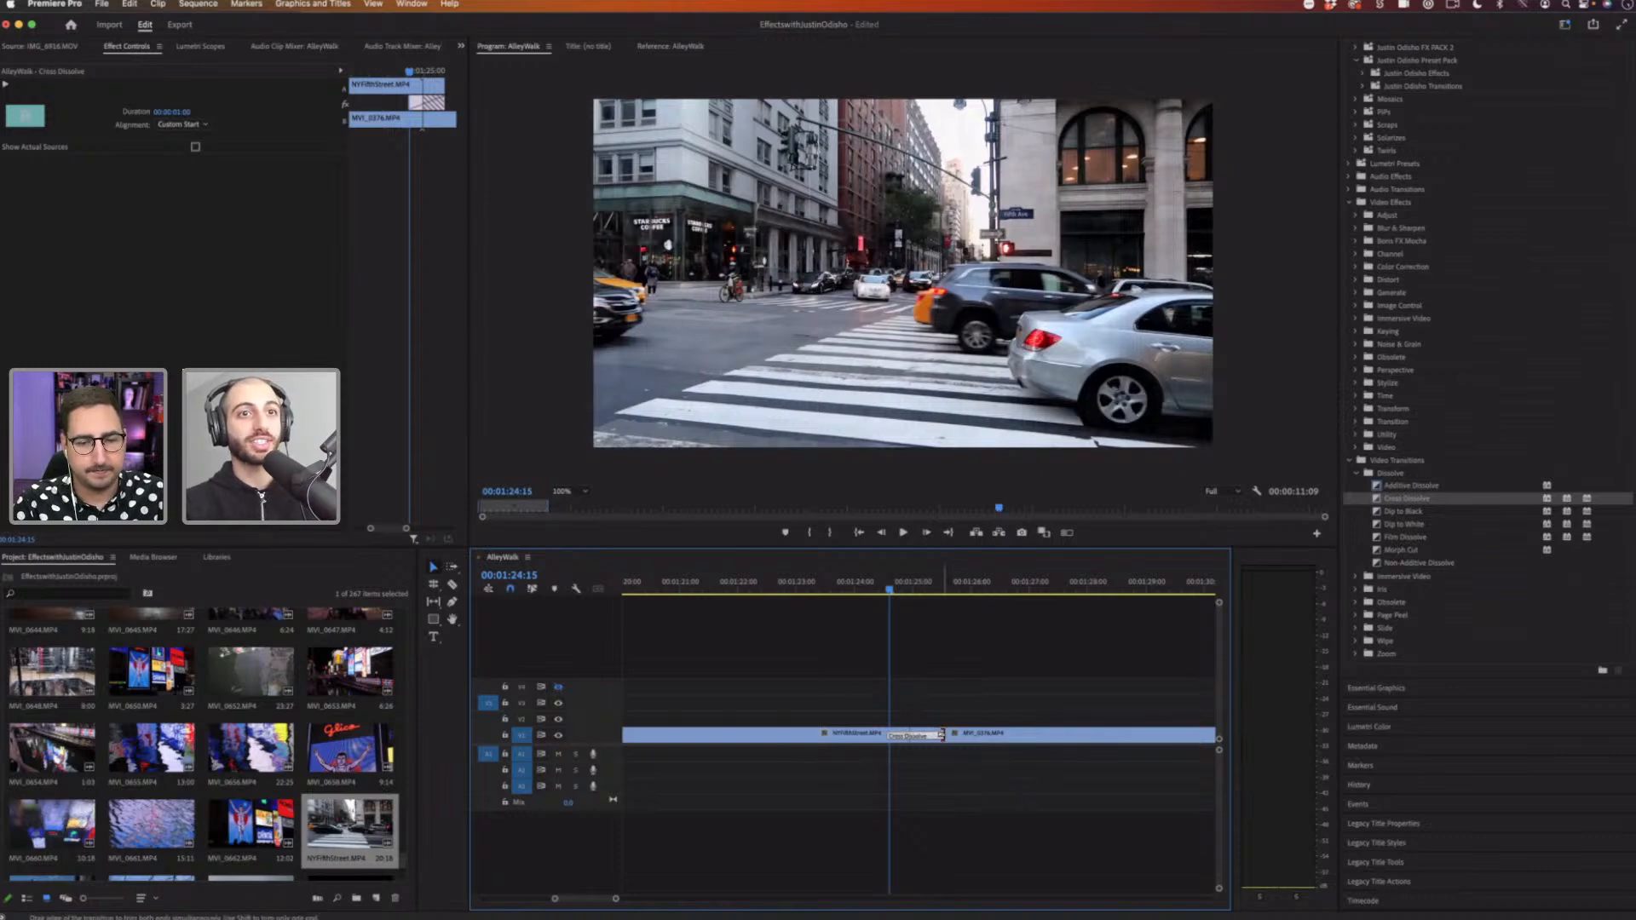
Step: Lengthen the Cross Dissolve by extending its edge and play it back
drag(940, 734, 1151, 750)
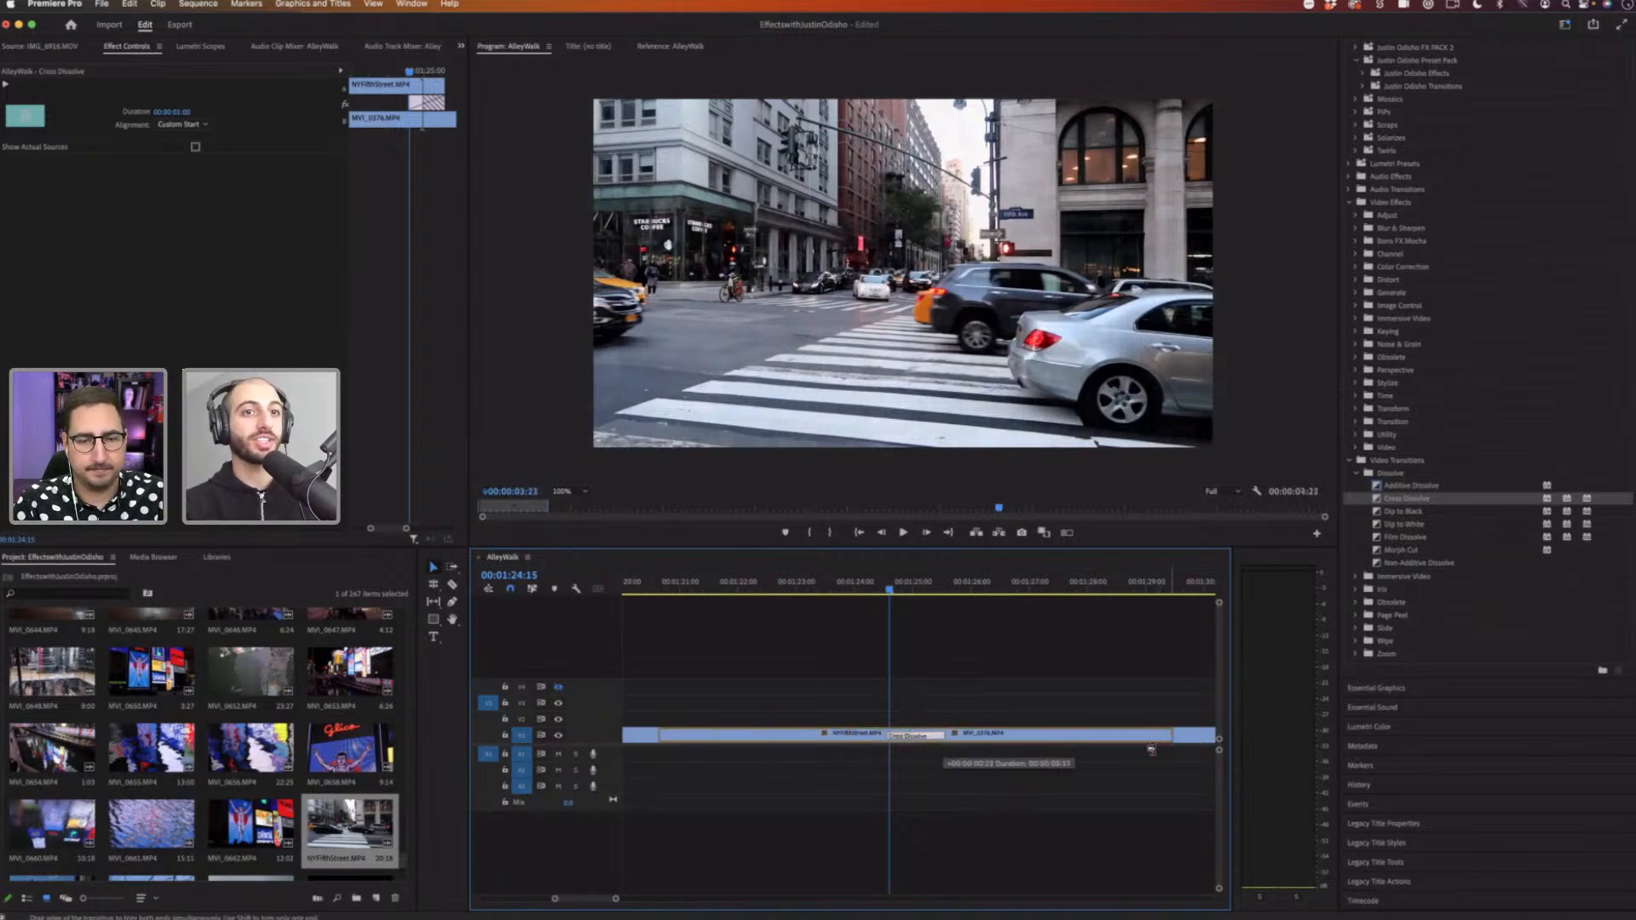
drag(616, 899, 691, 899)
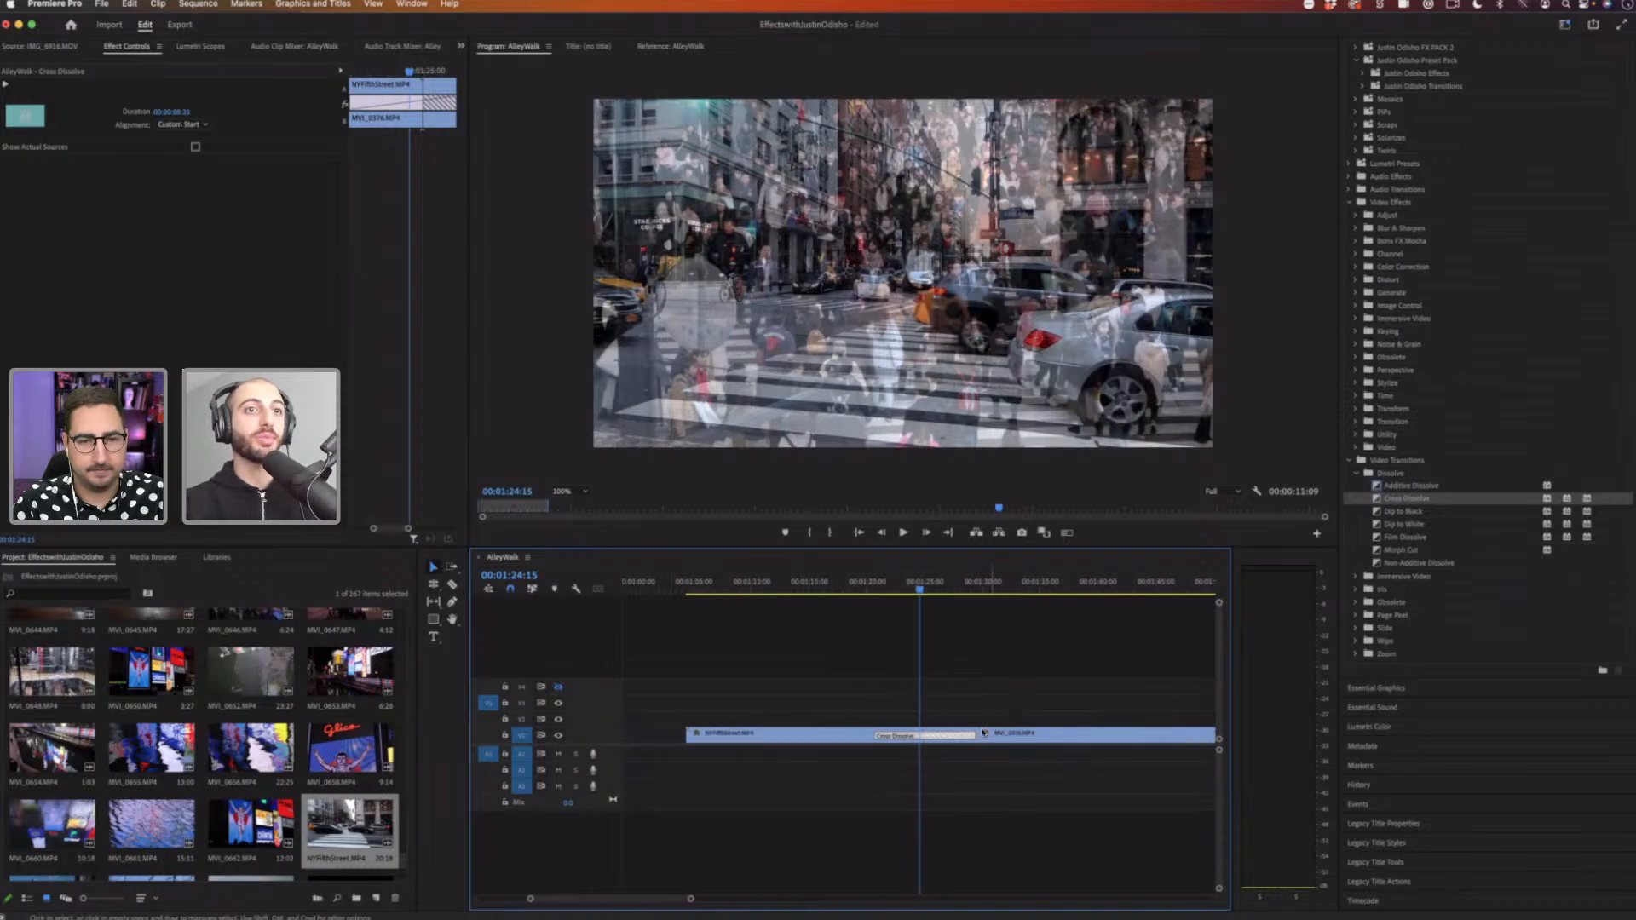
click(880, 579)
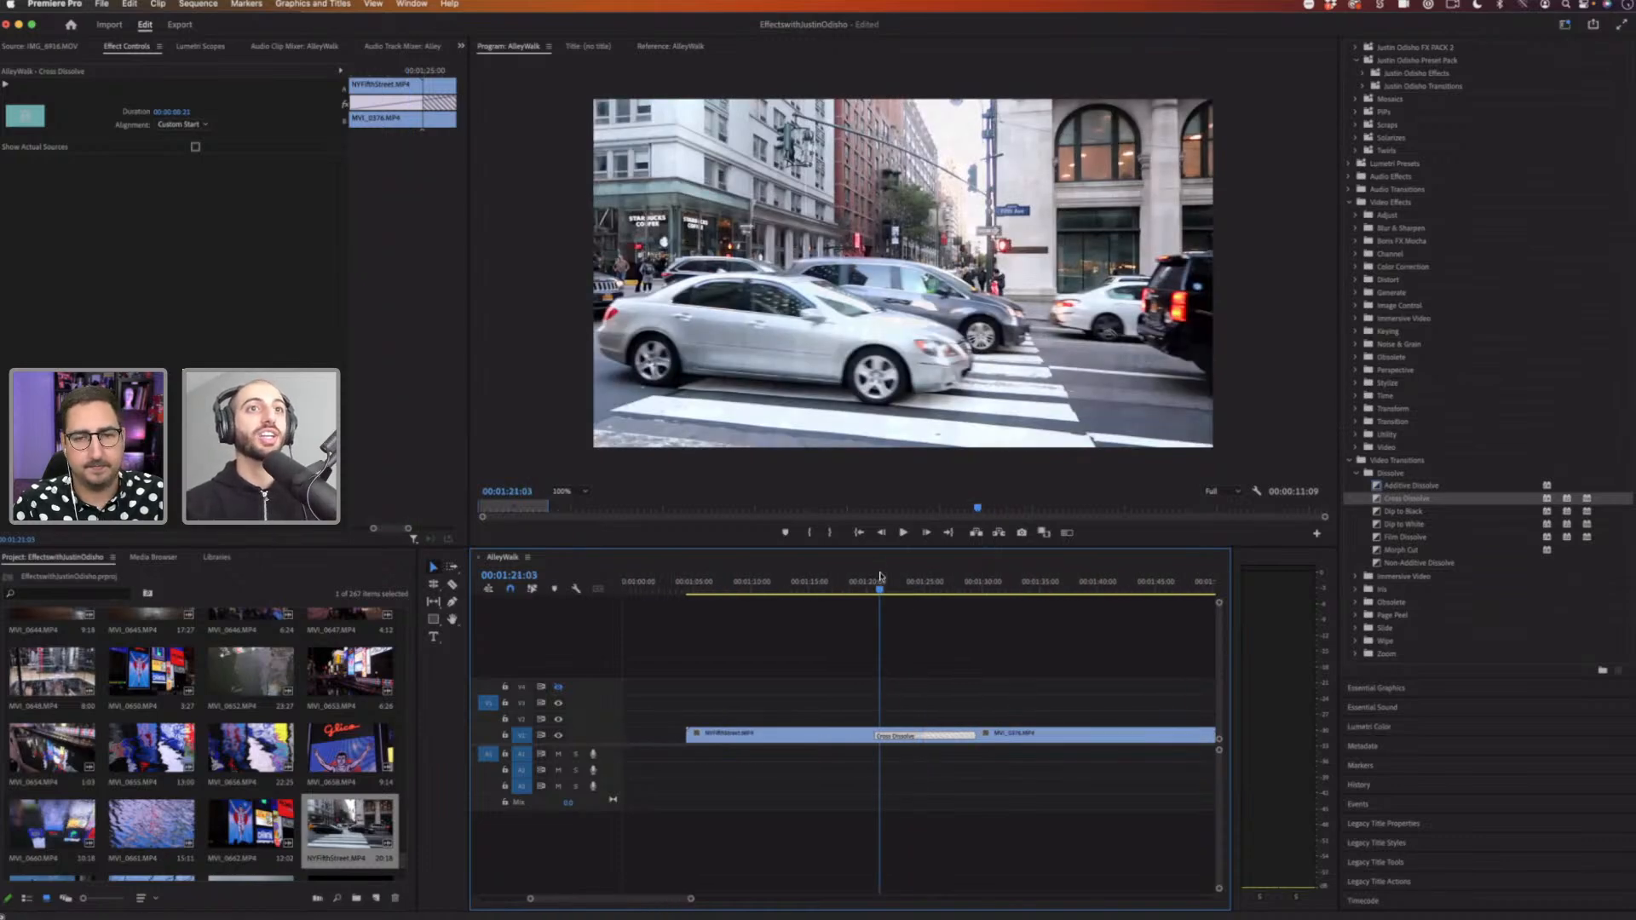
key(space)
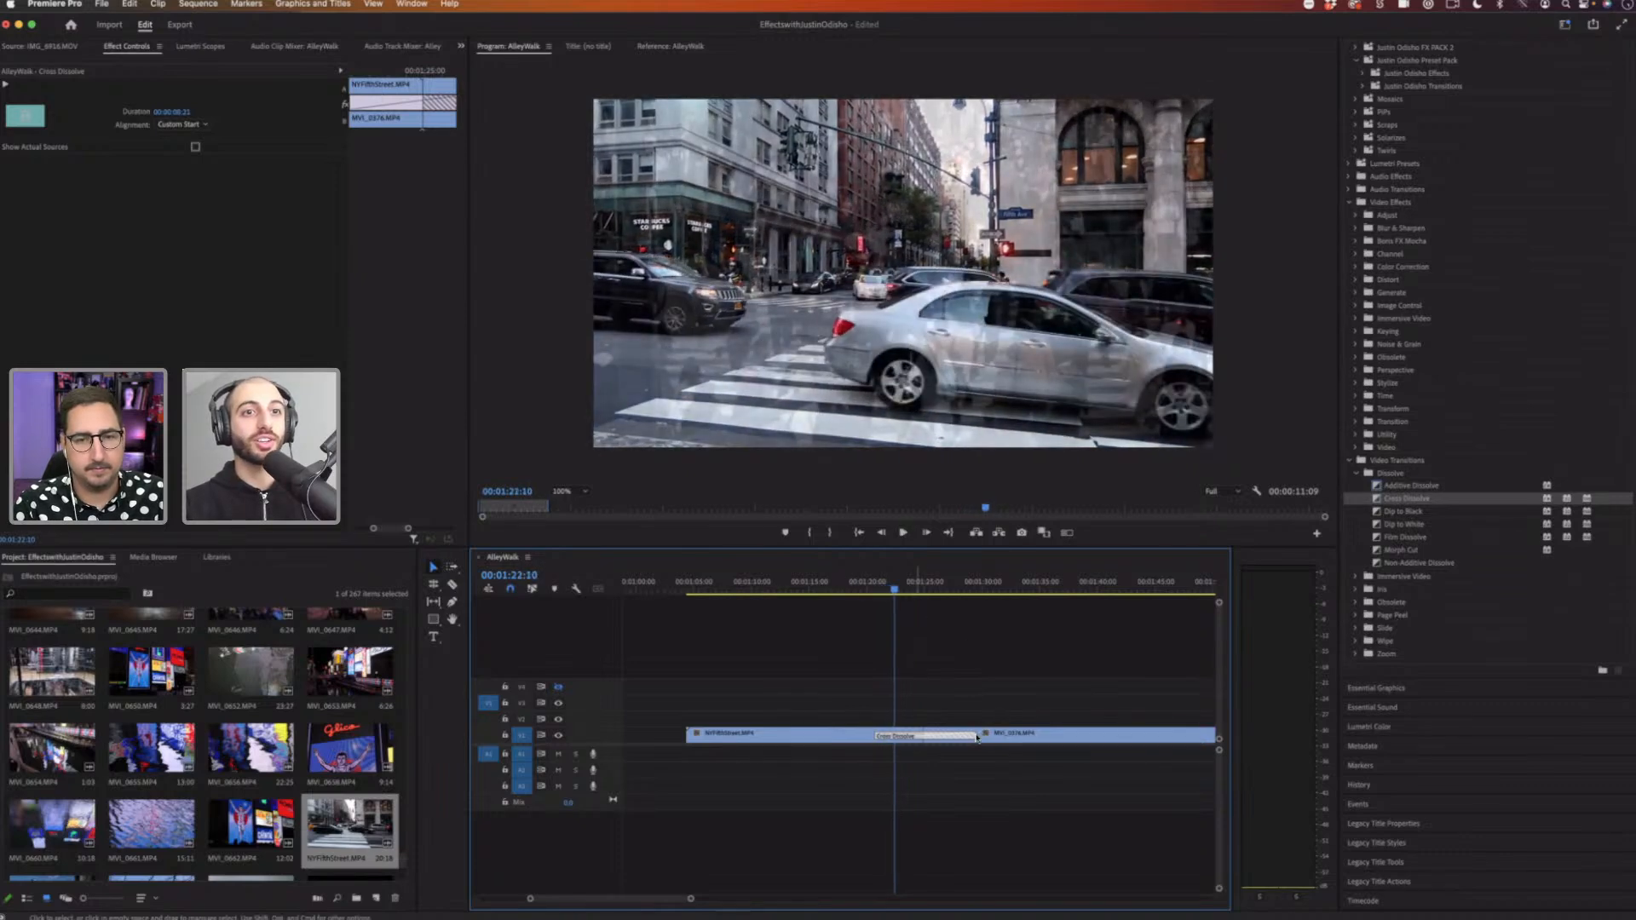
Step: Extend the Cross Dissolve further, play through it, and delete it
drag(975, 736, 1026, 734)
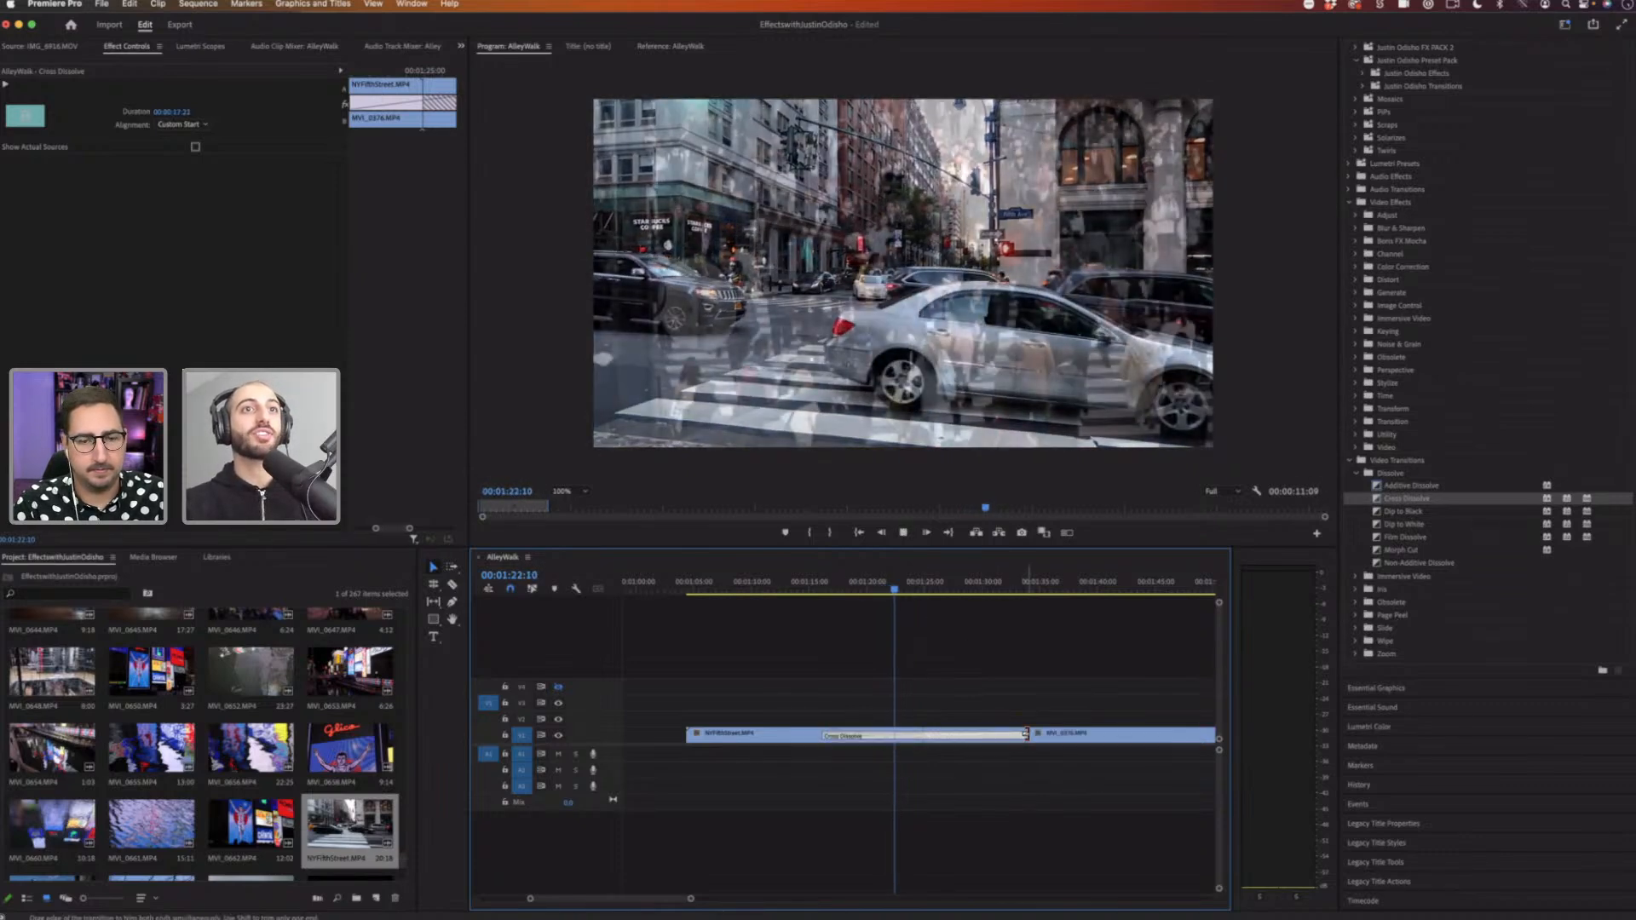
key(space)
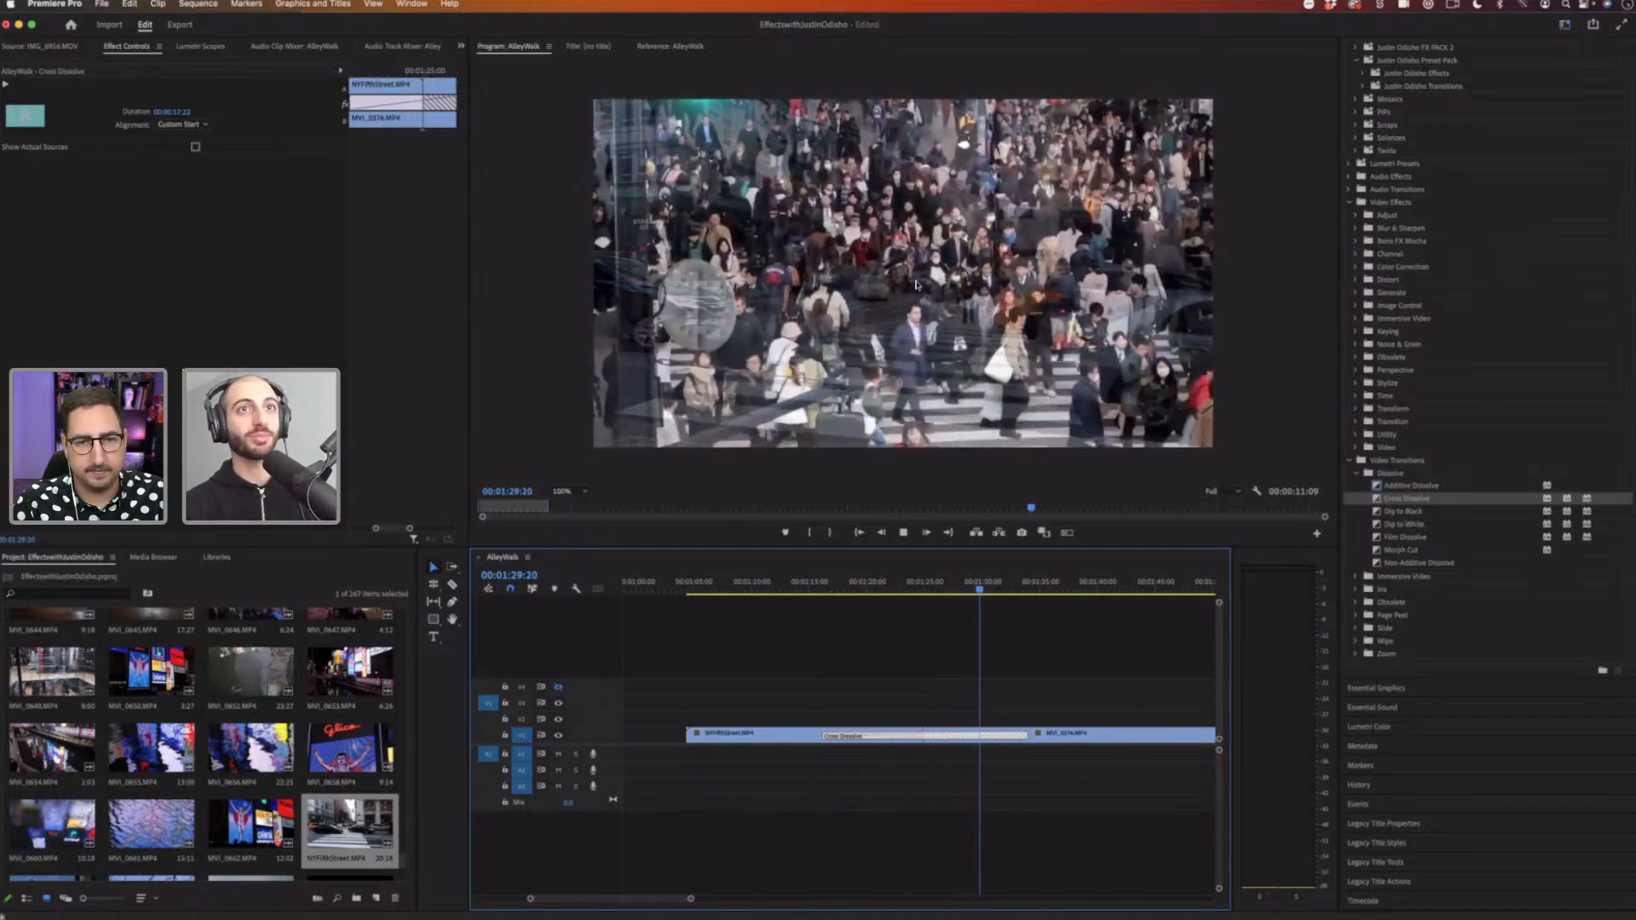
key(space)
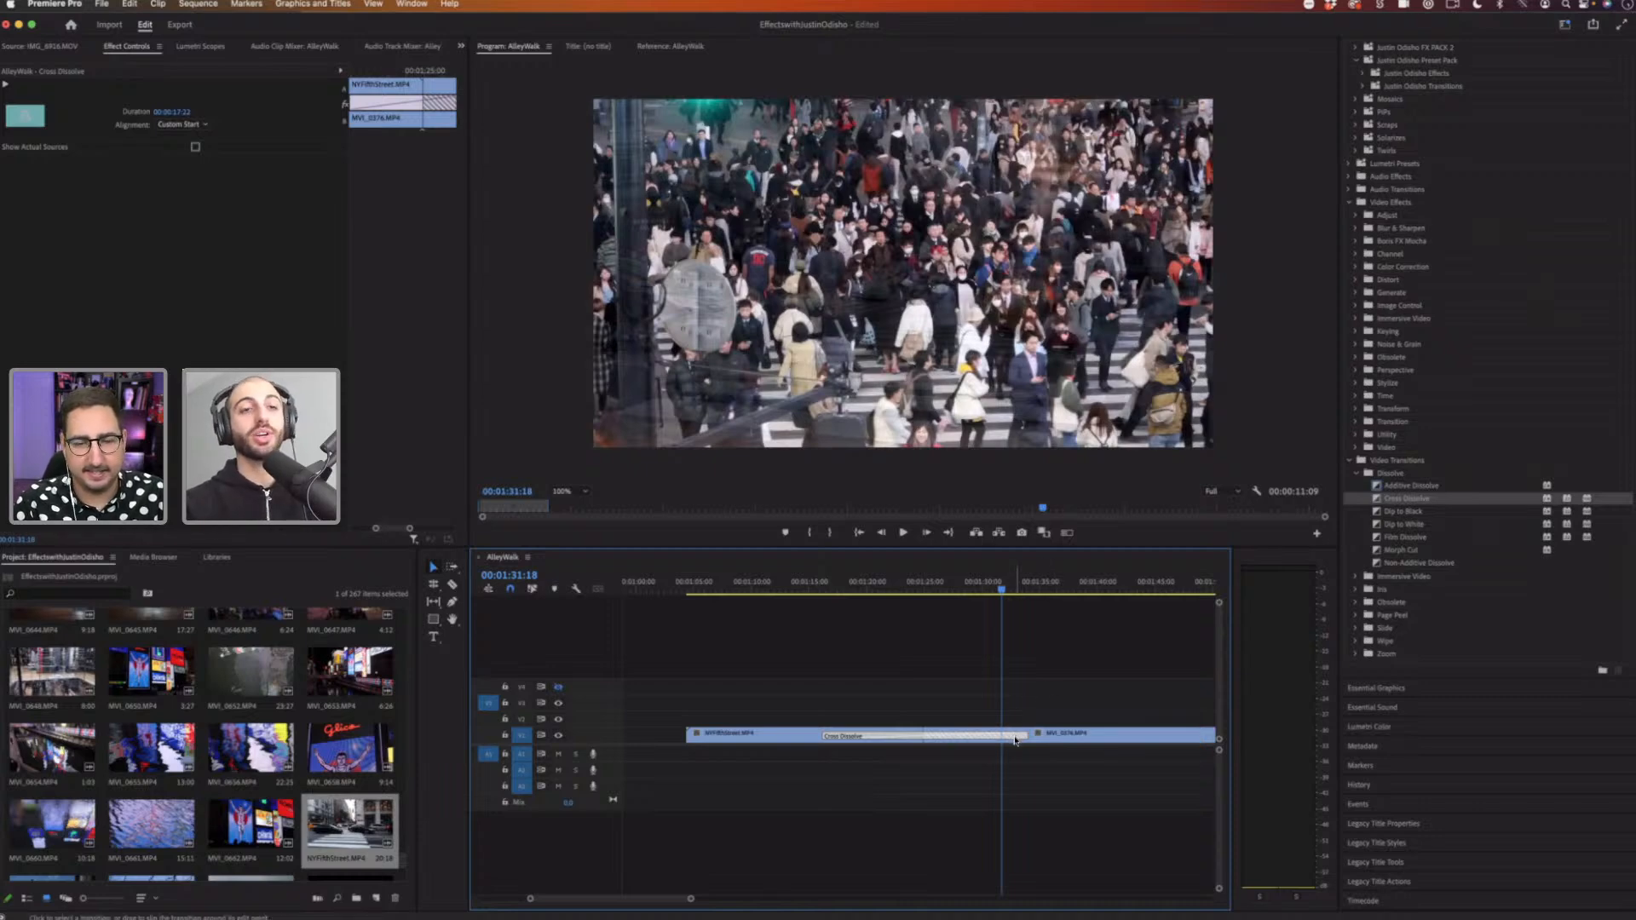
key(Delete)
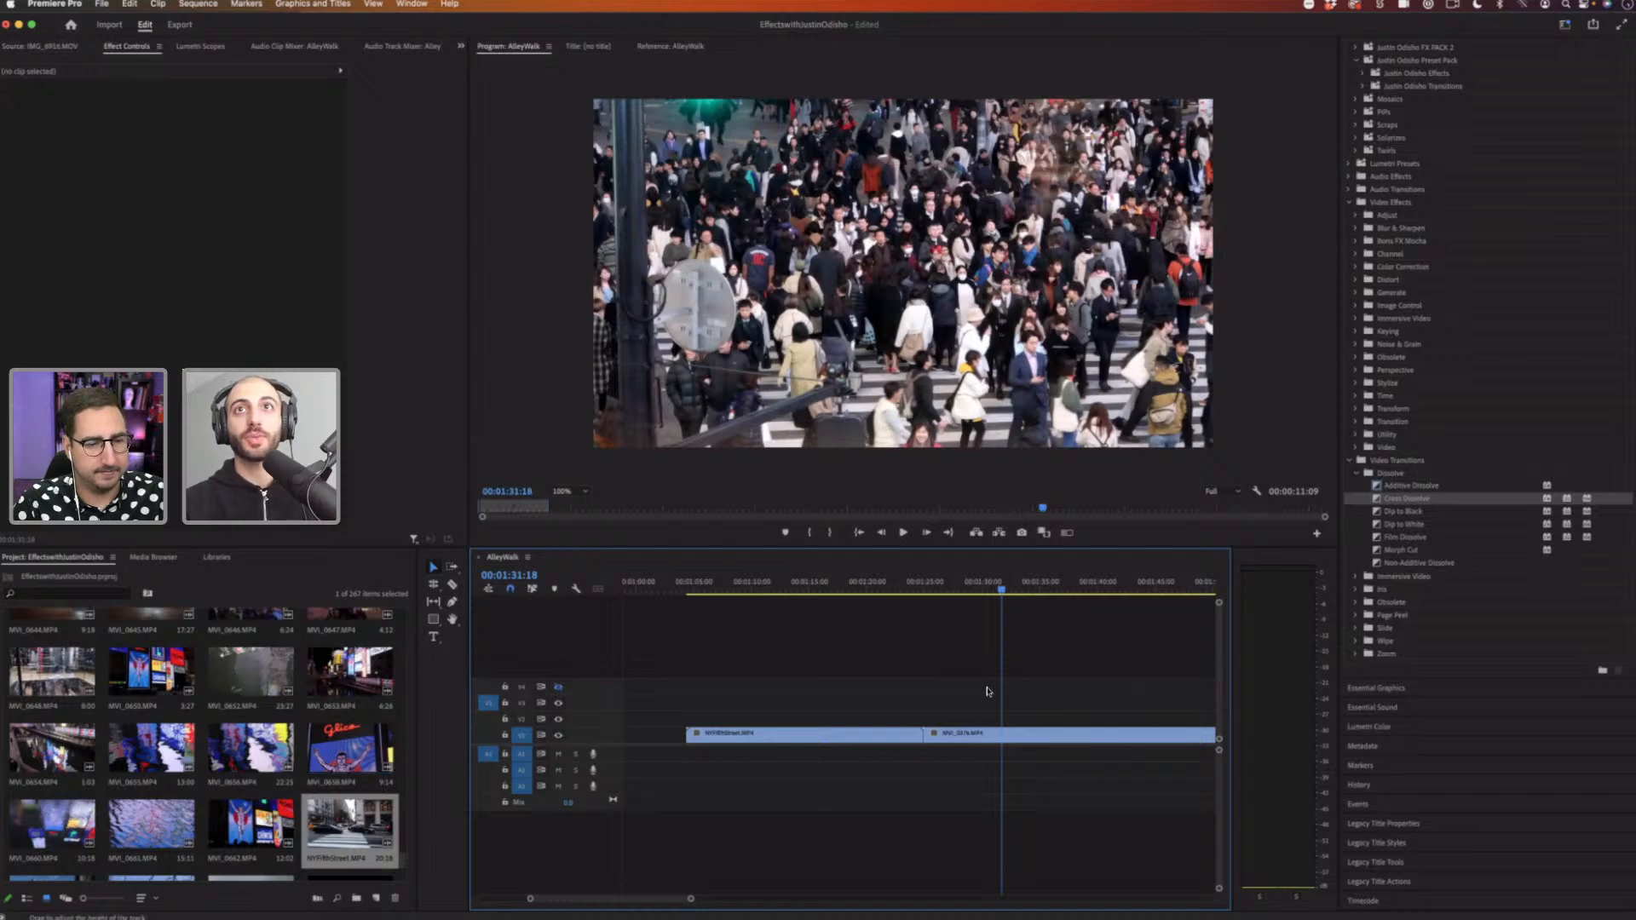
Step: Apply the Whip Push Down - A preset to the end of the first clip and Whip Push Down - B to the start of the second clip
scroll(1398, 460, up, 3)
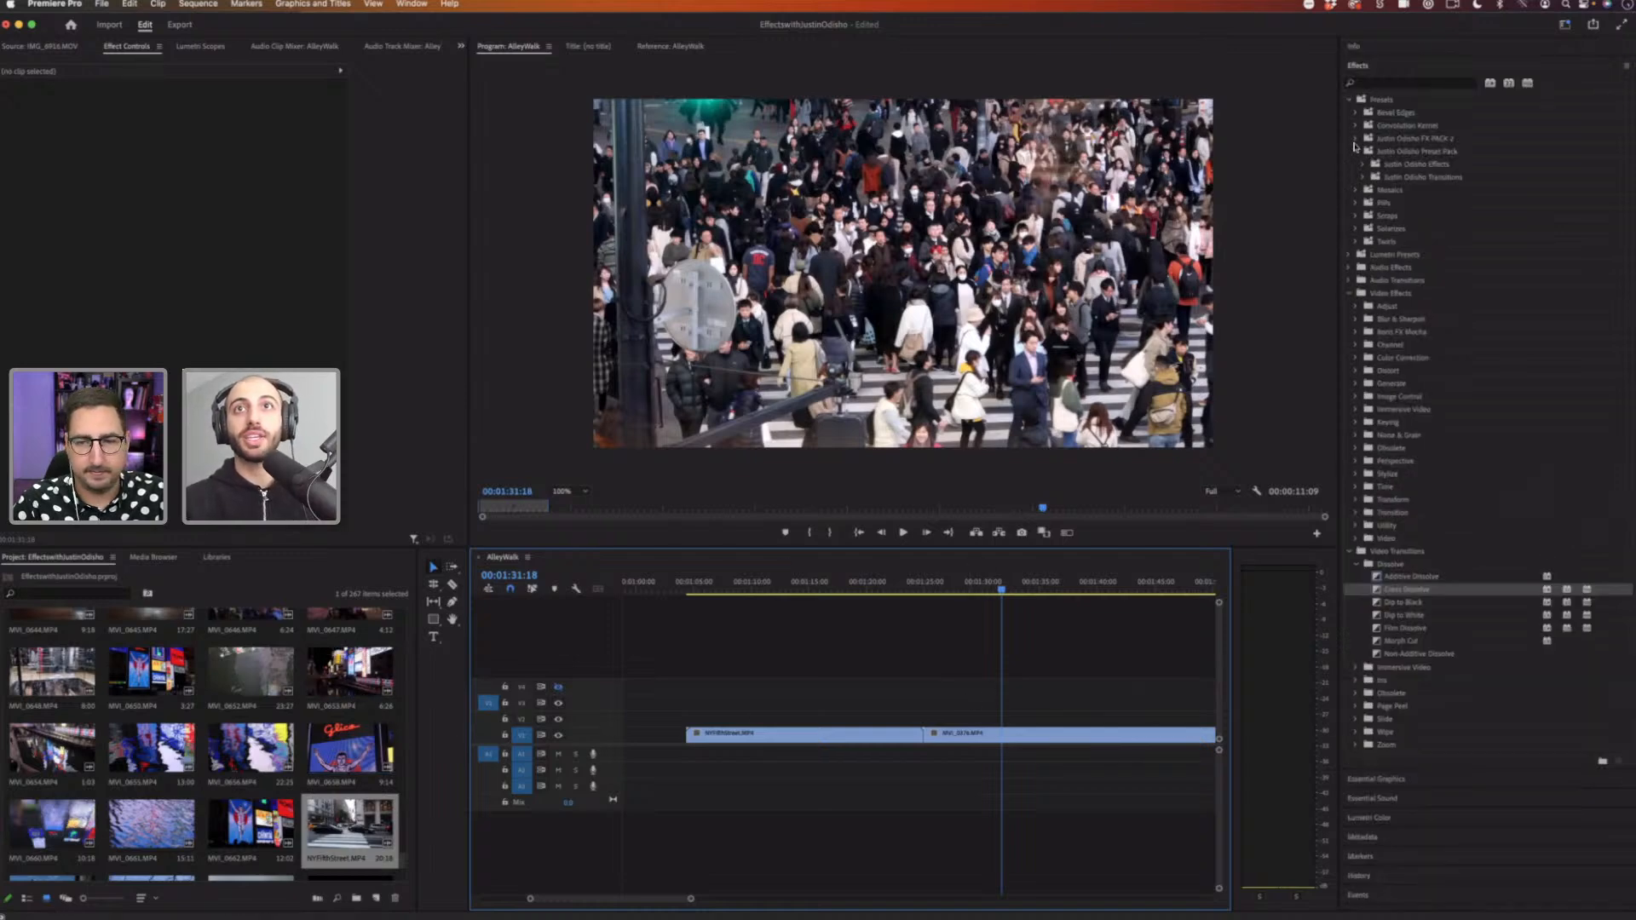
click(1356, 139)
click(1355, 139)
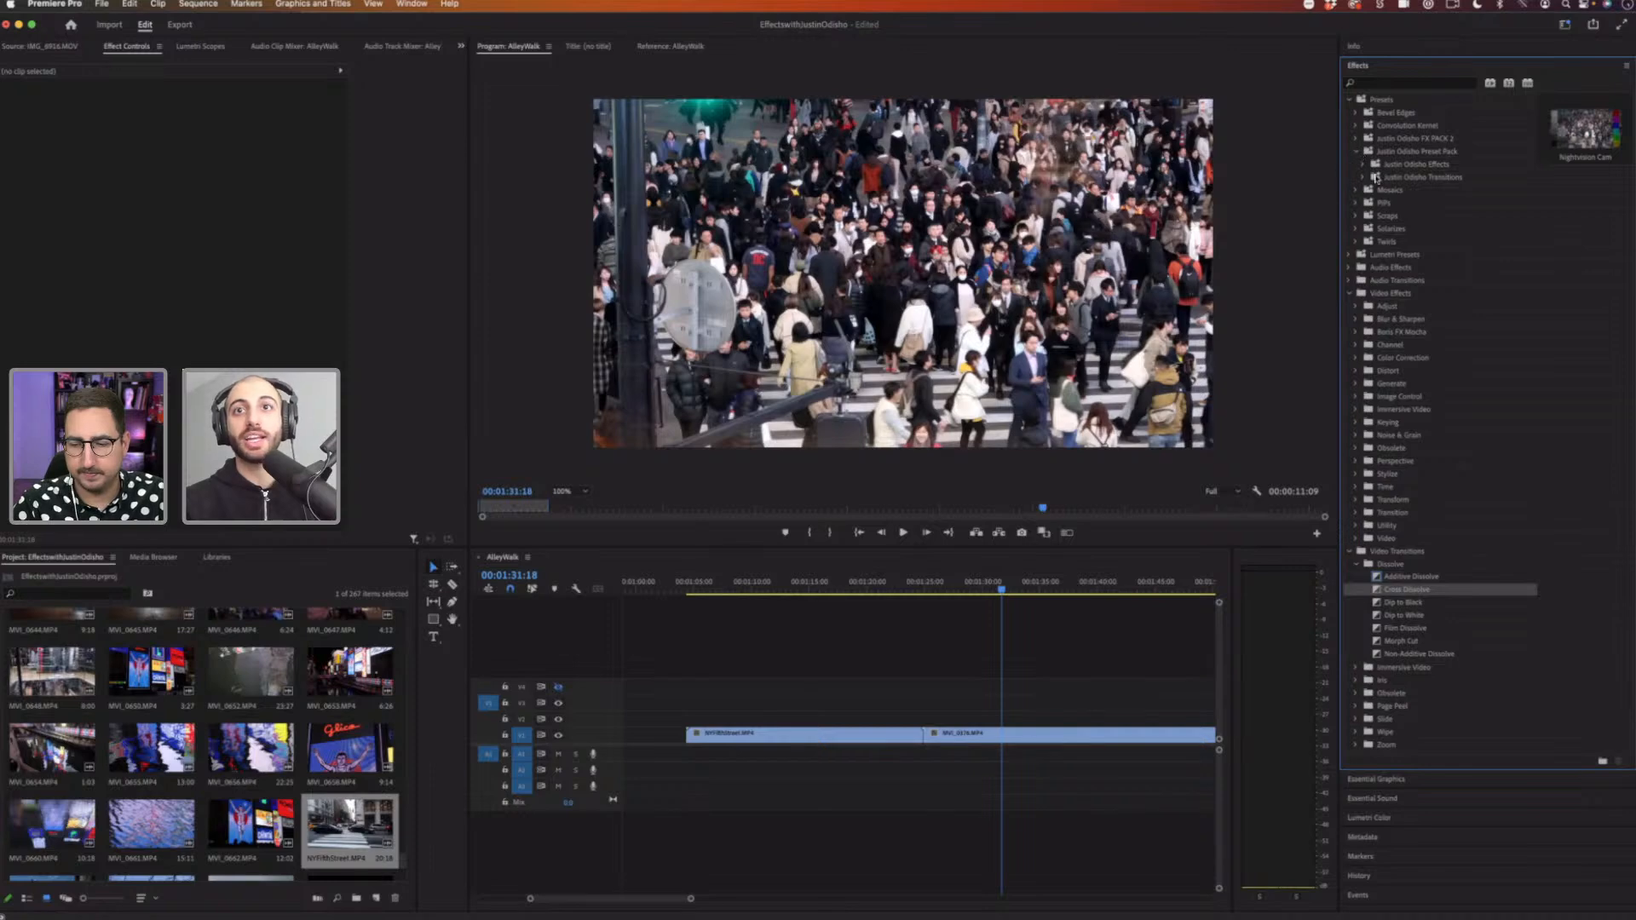
click(1360, 177)
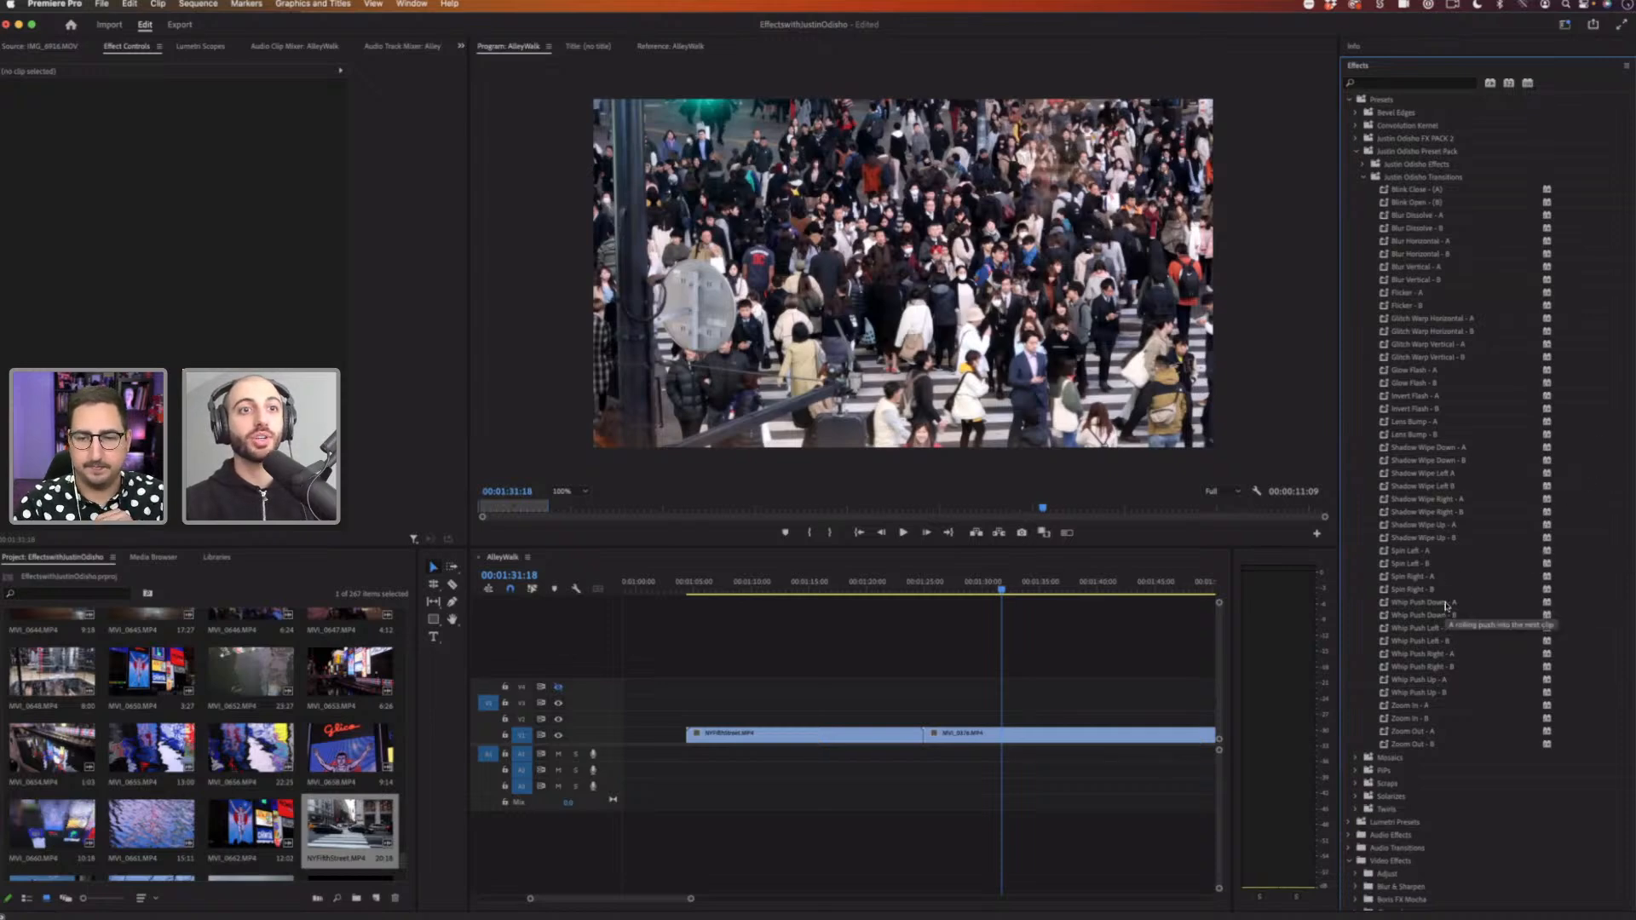
drag(1445, 603, 904, 731)
drag(1419, 615, 1018, 739)
Step: Play and scrub through the whip push transition at the cut
click(897, 583)
key(space)
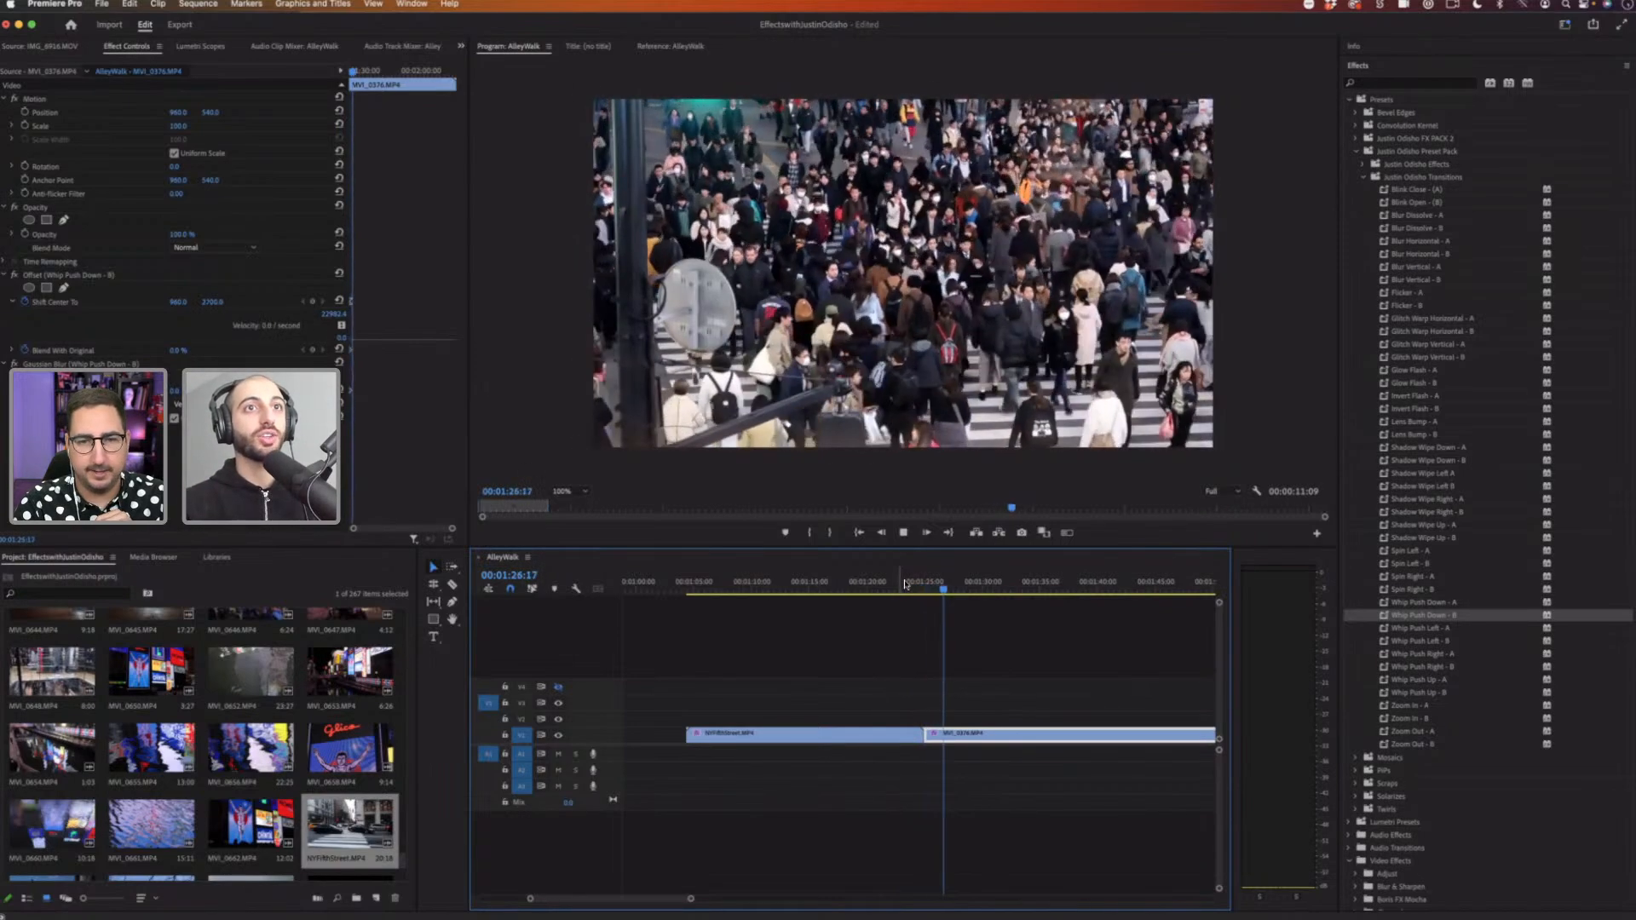
drag(904, 584, 923, 586)
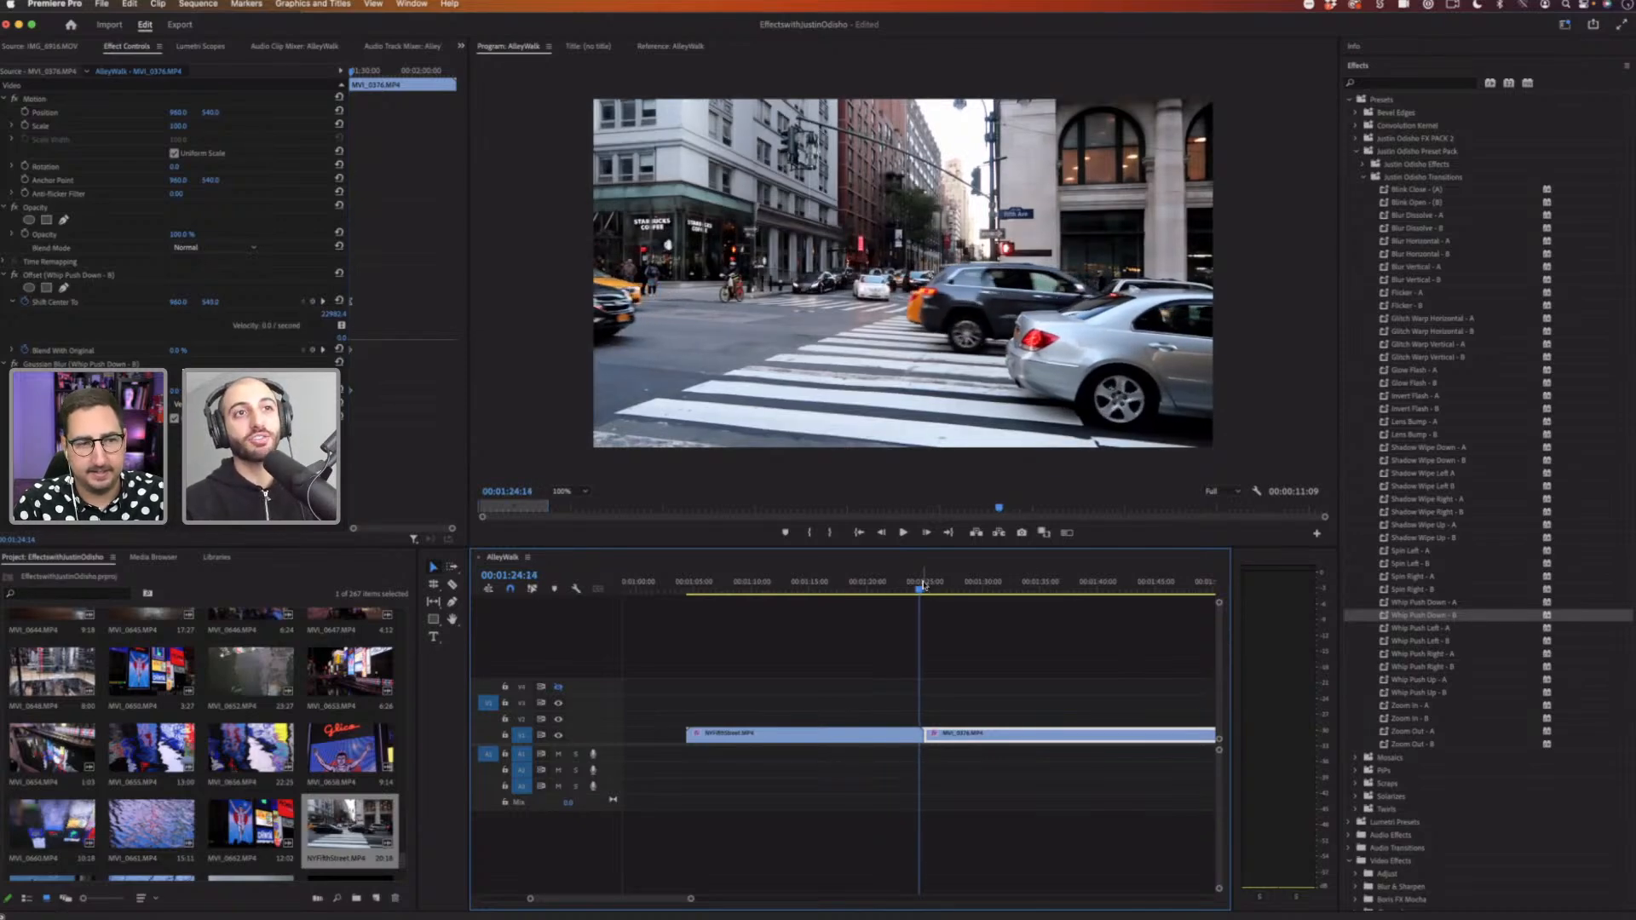
drag(922, 586, 924, 586)
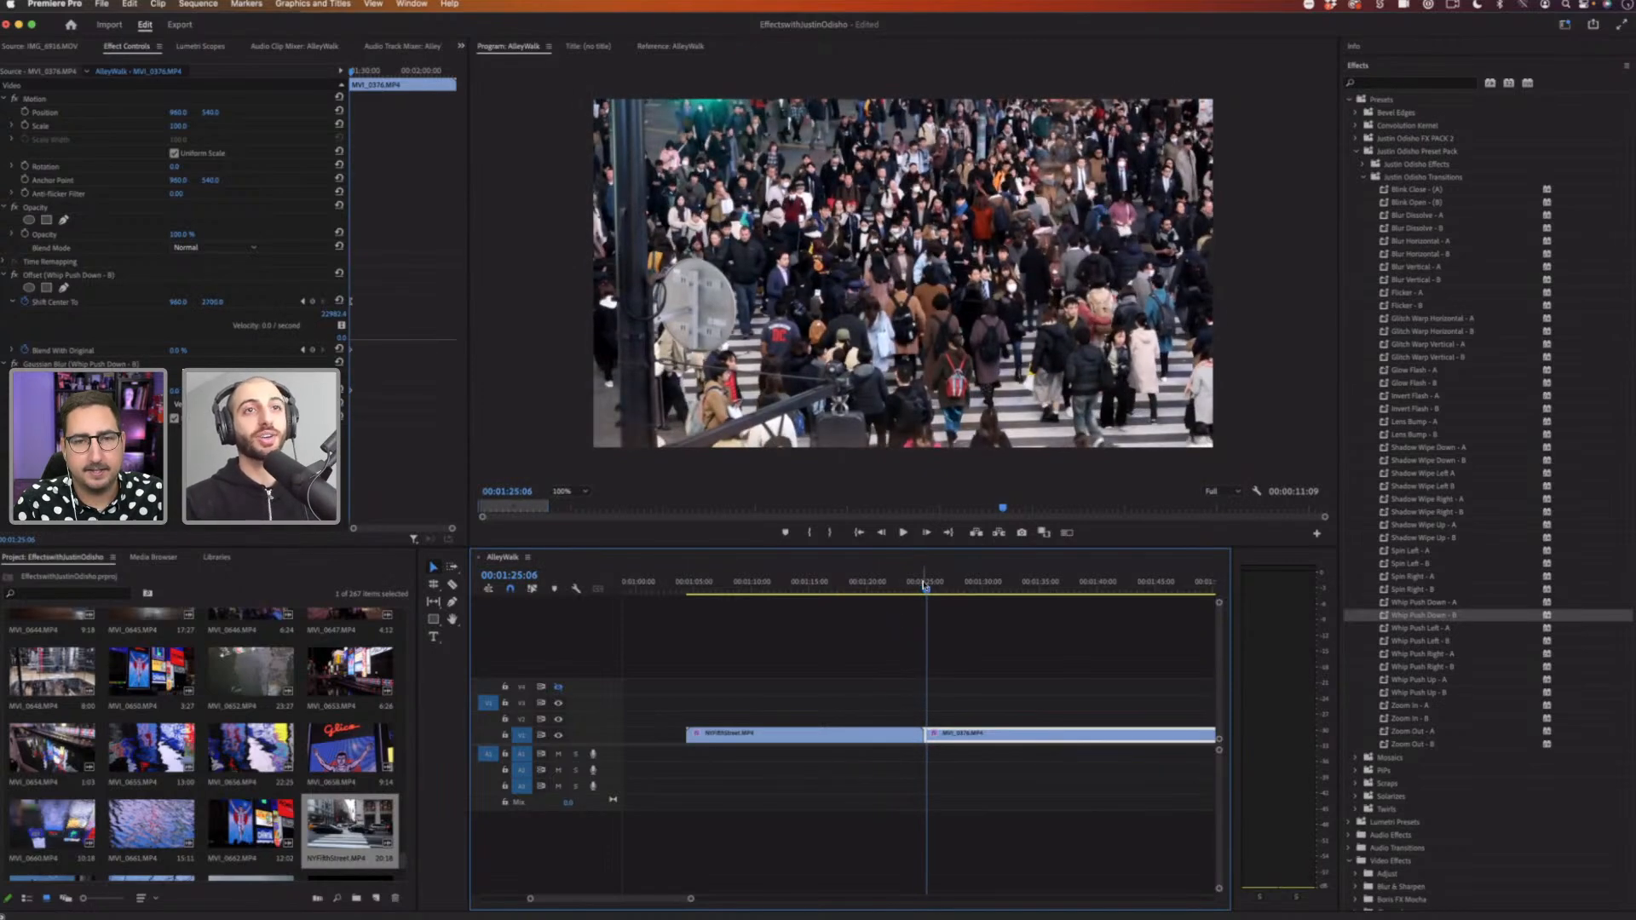
drag(925, 586, 922, 586)
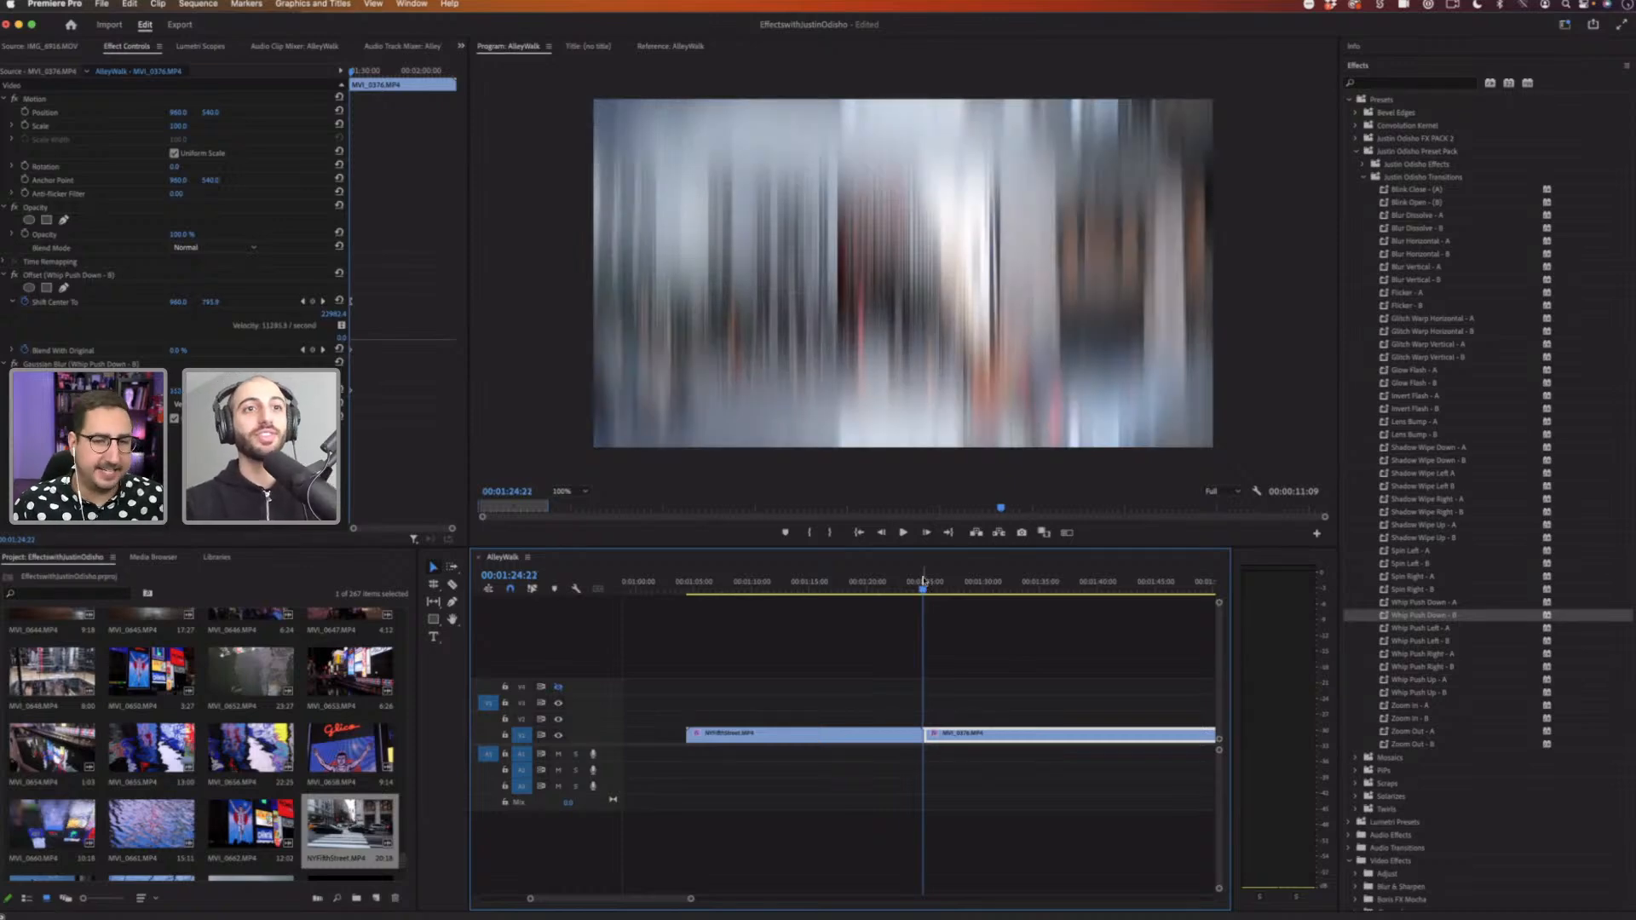
drag(922, 580, 924, 580)
key(Right)
key(Right)
key(Right)
key(Right)
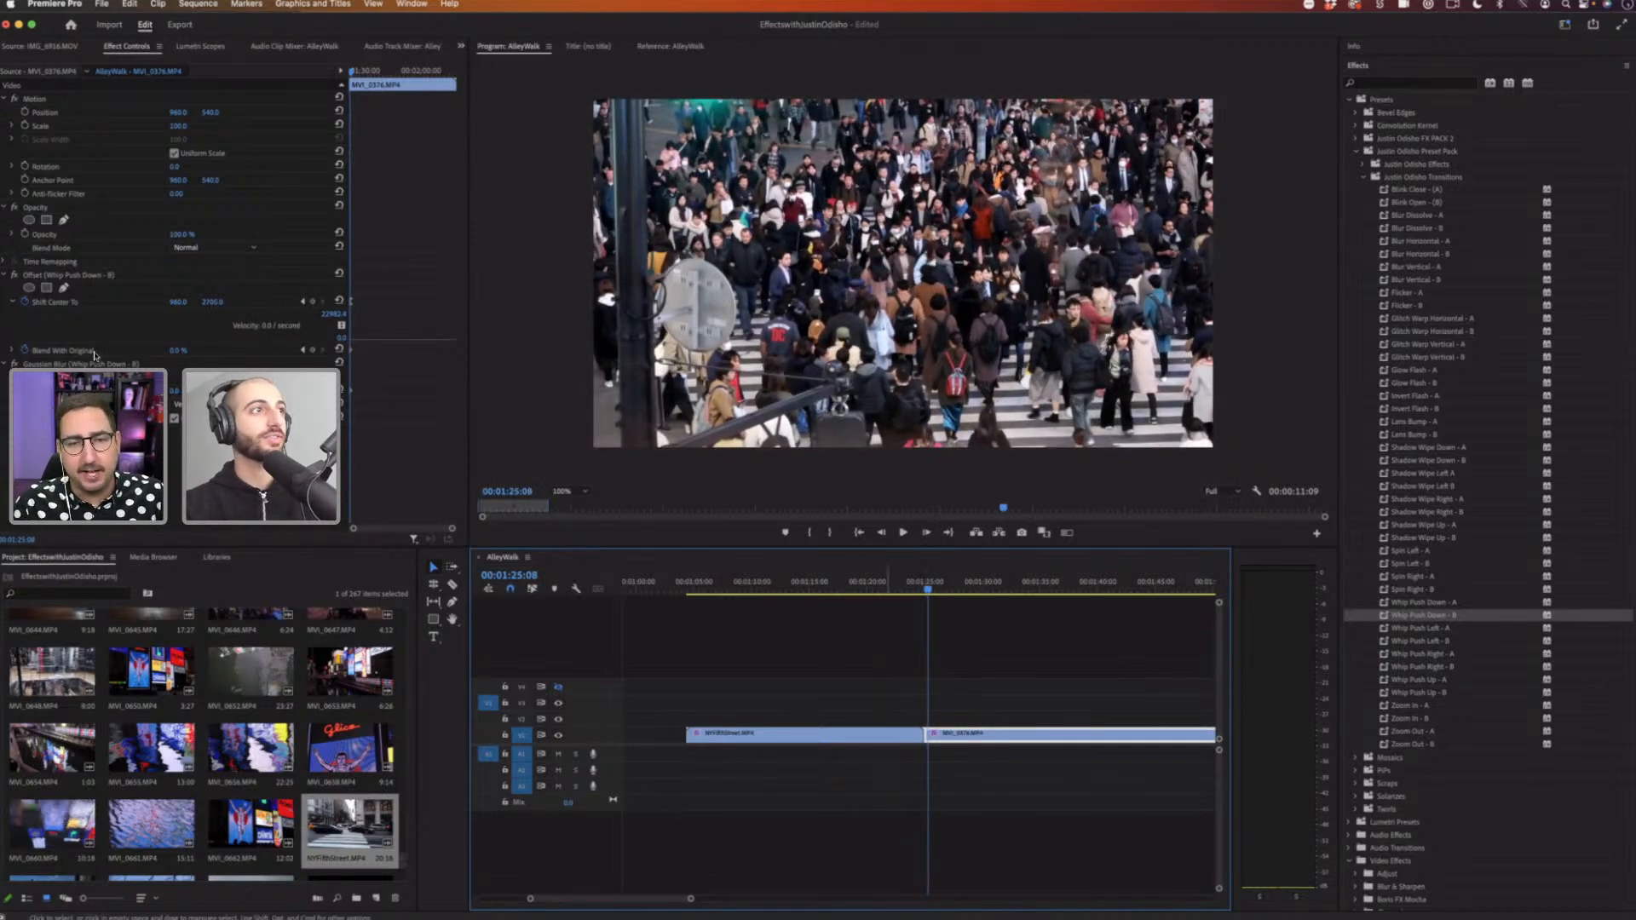
Step: Remove the Whip Push Down effects from the second clip in Effect Controls
click(80, 277)
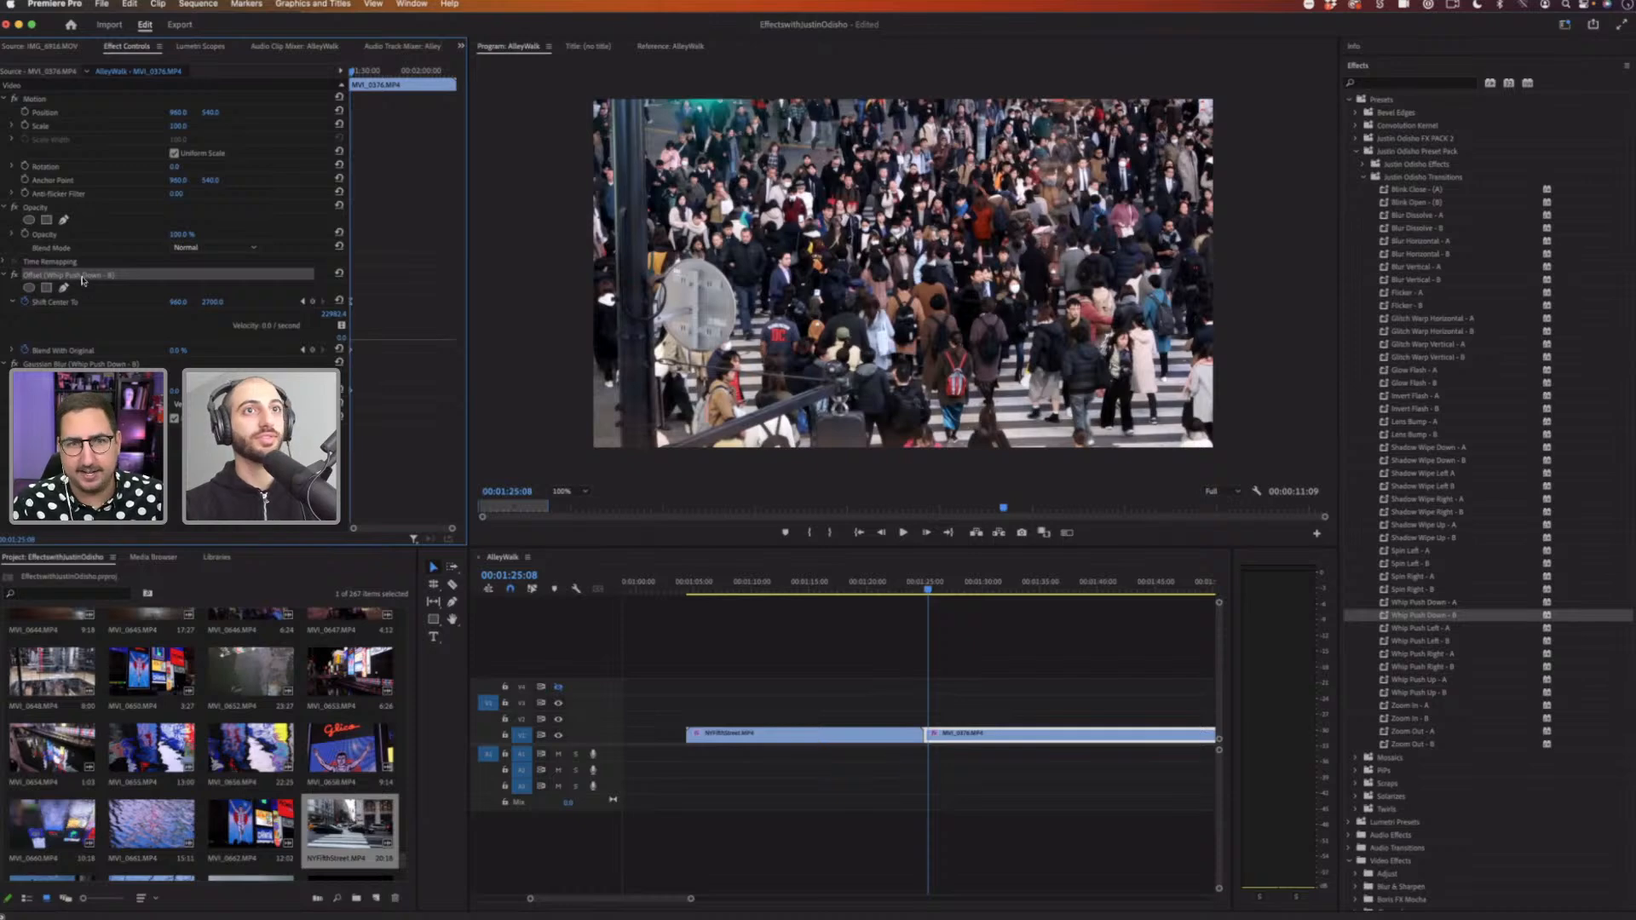
key(Delete)
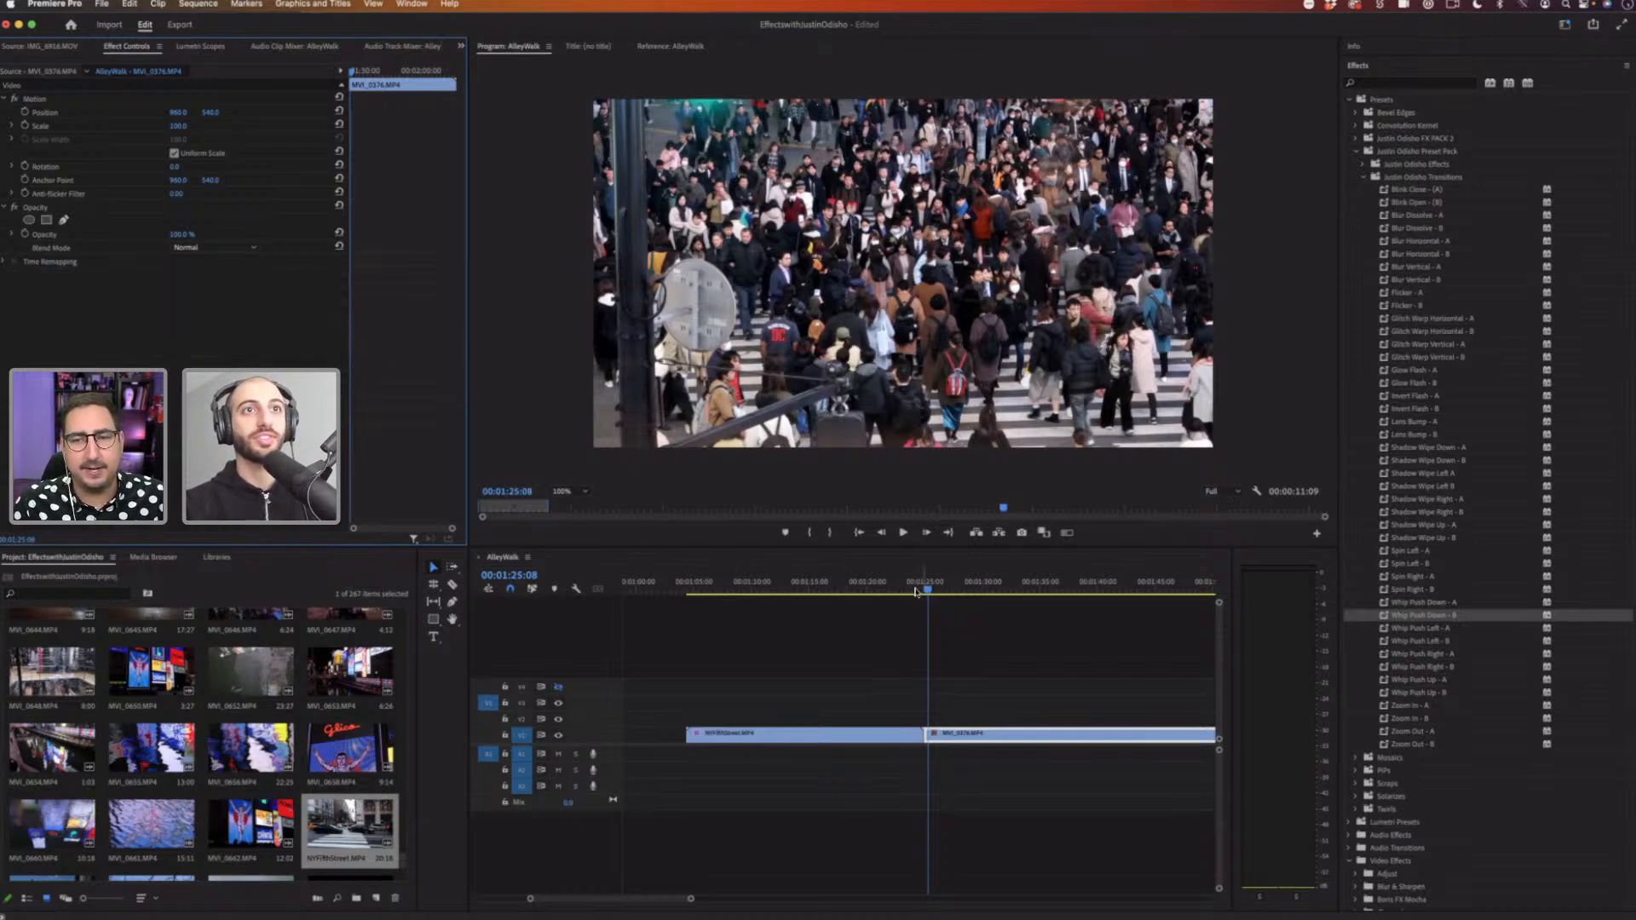
click(914, 588)
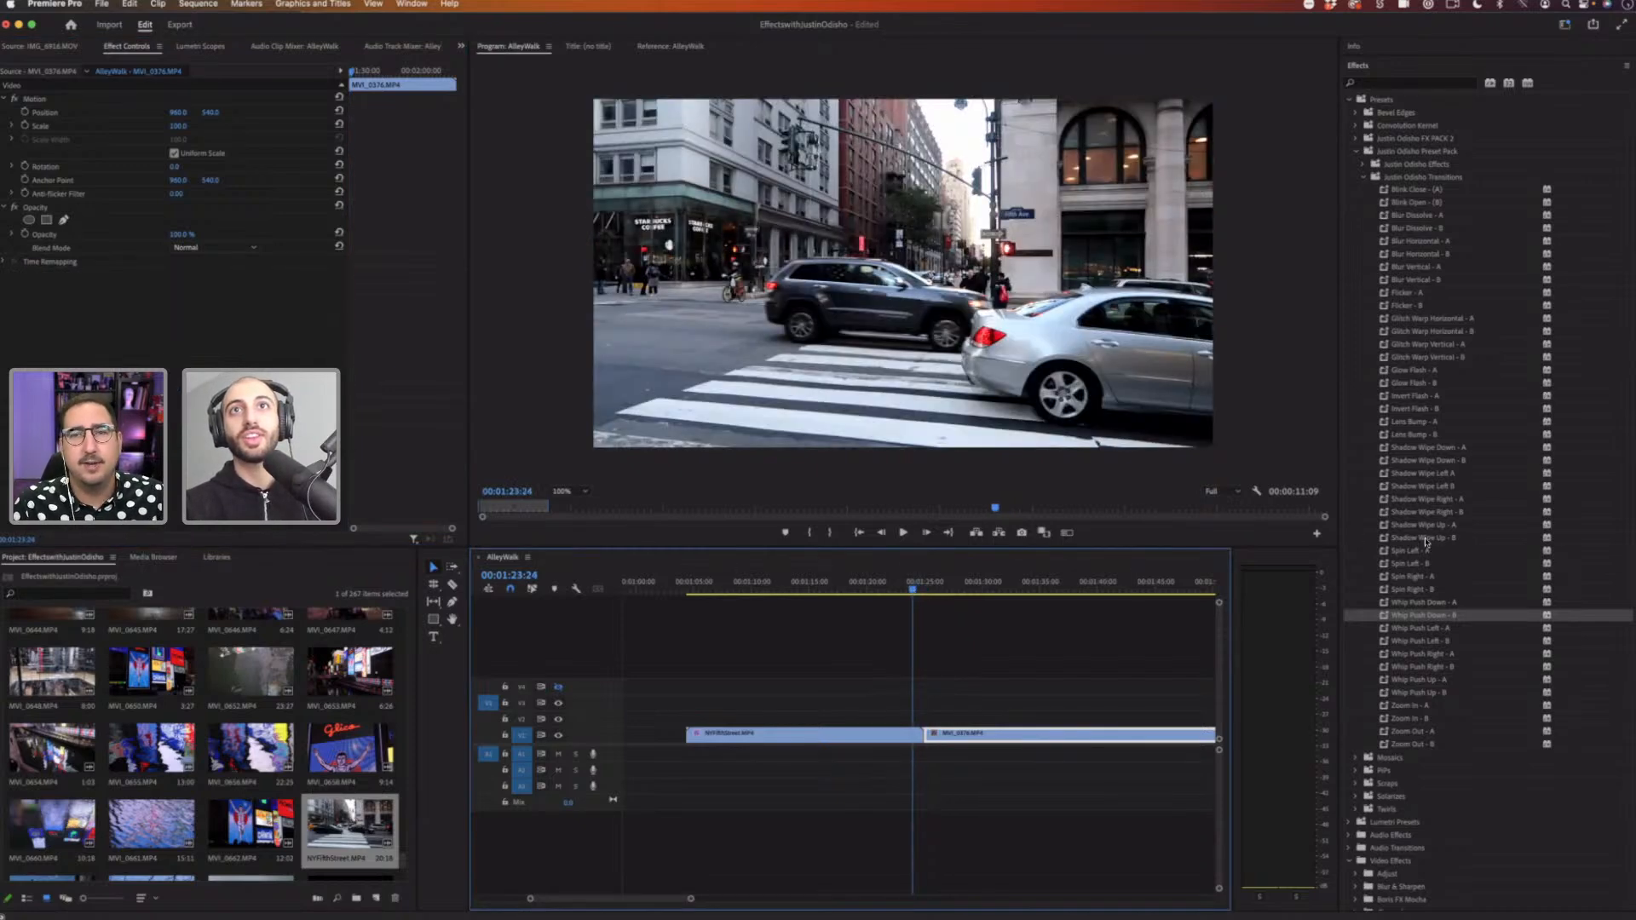
Step: Apply the Push transition from the Video Transitions Slide folder at the cut between the two clips
click(1368, 83)
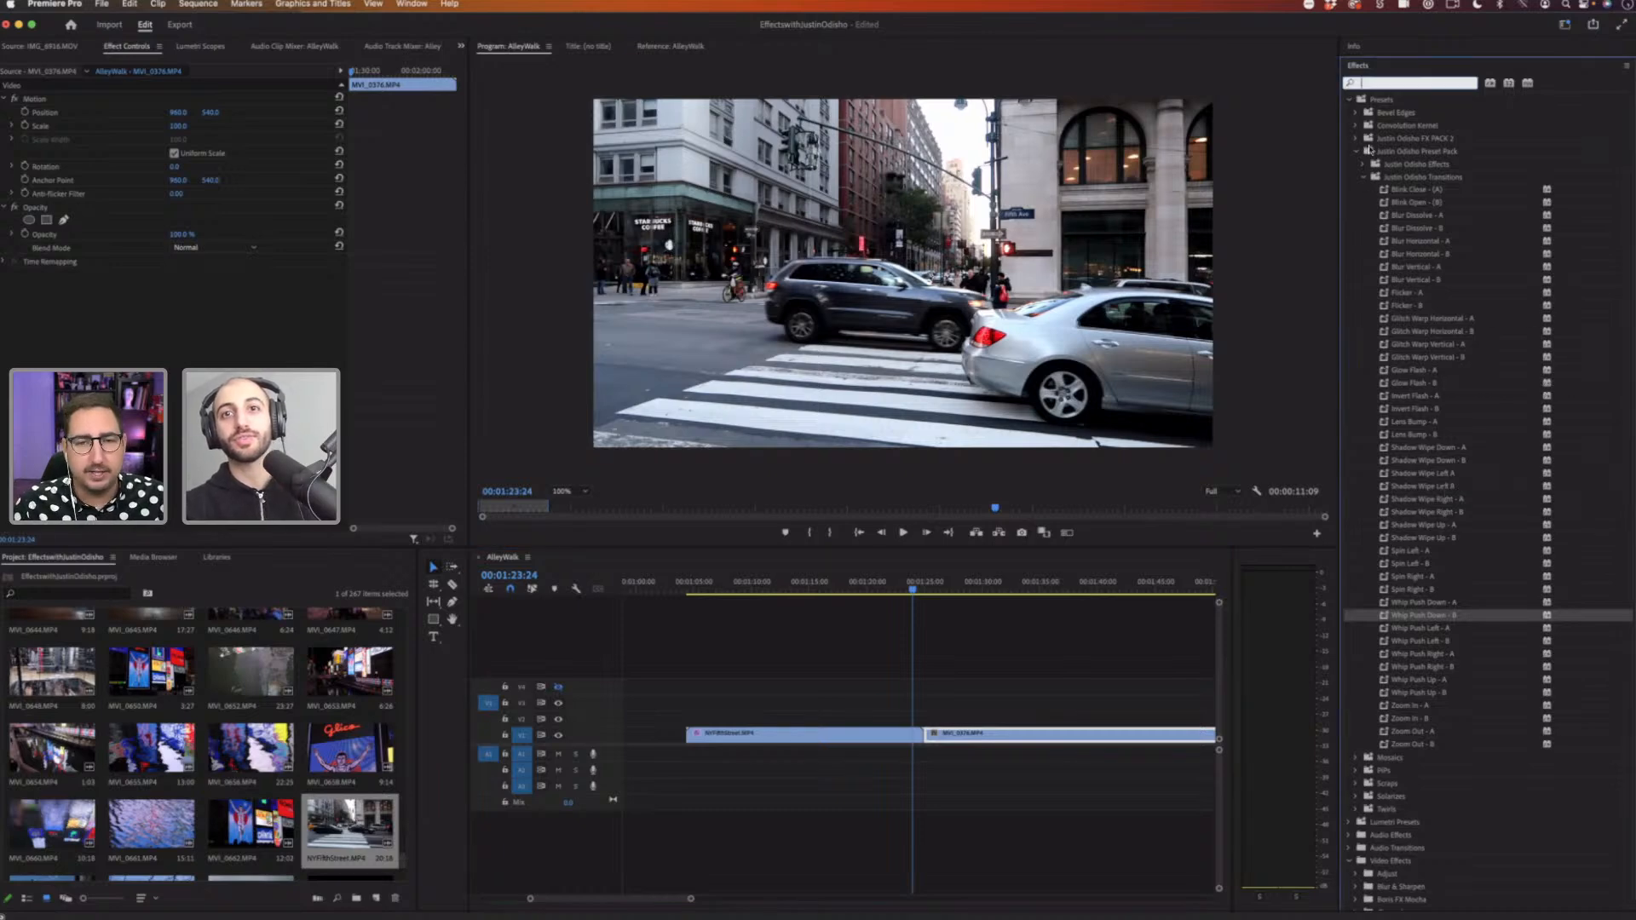
scroll(1431, 608, down, 3)
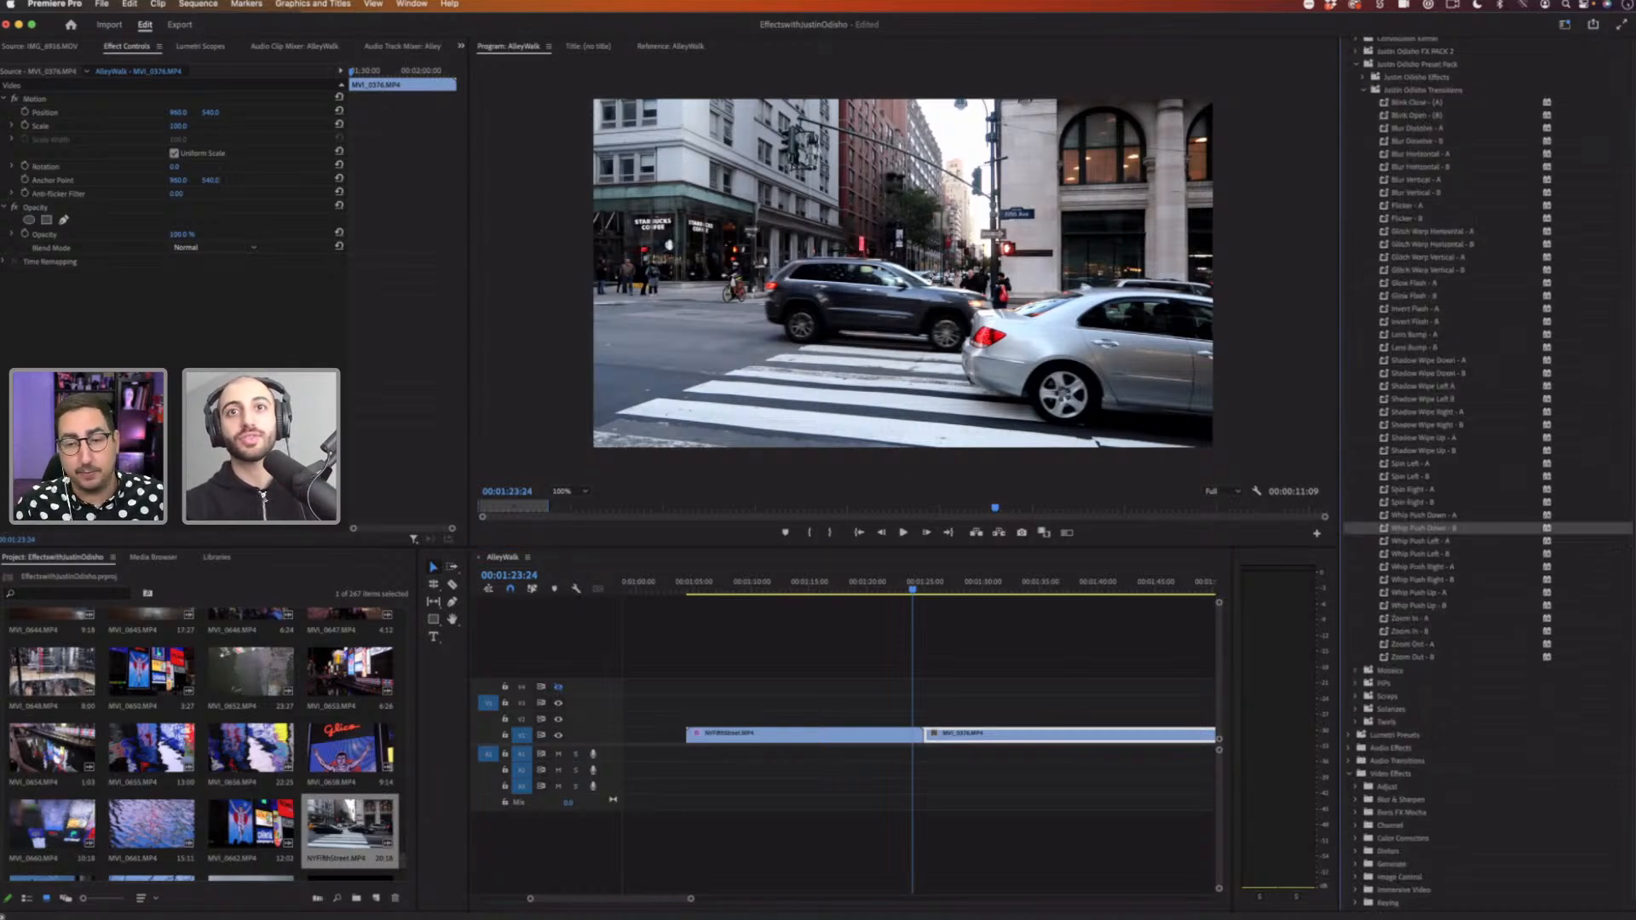
scroll(1432, 607, down, 12)
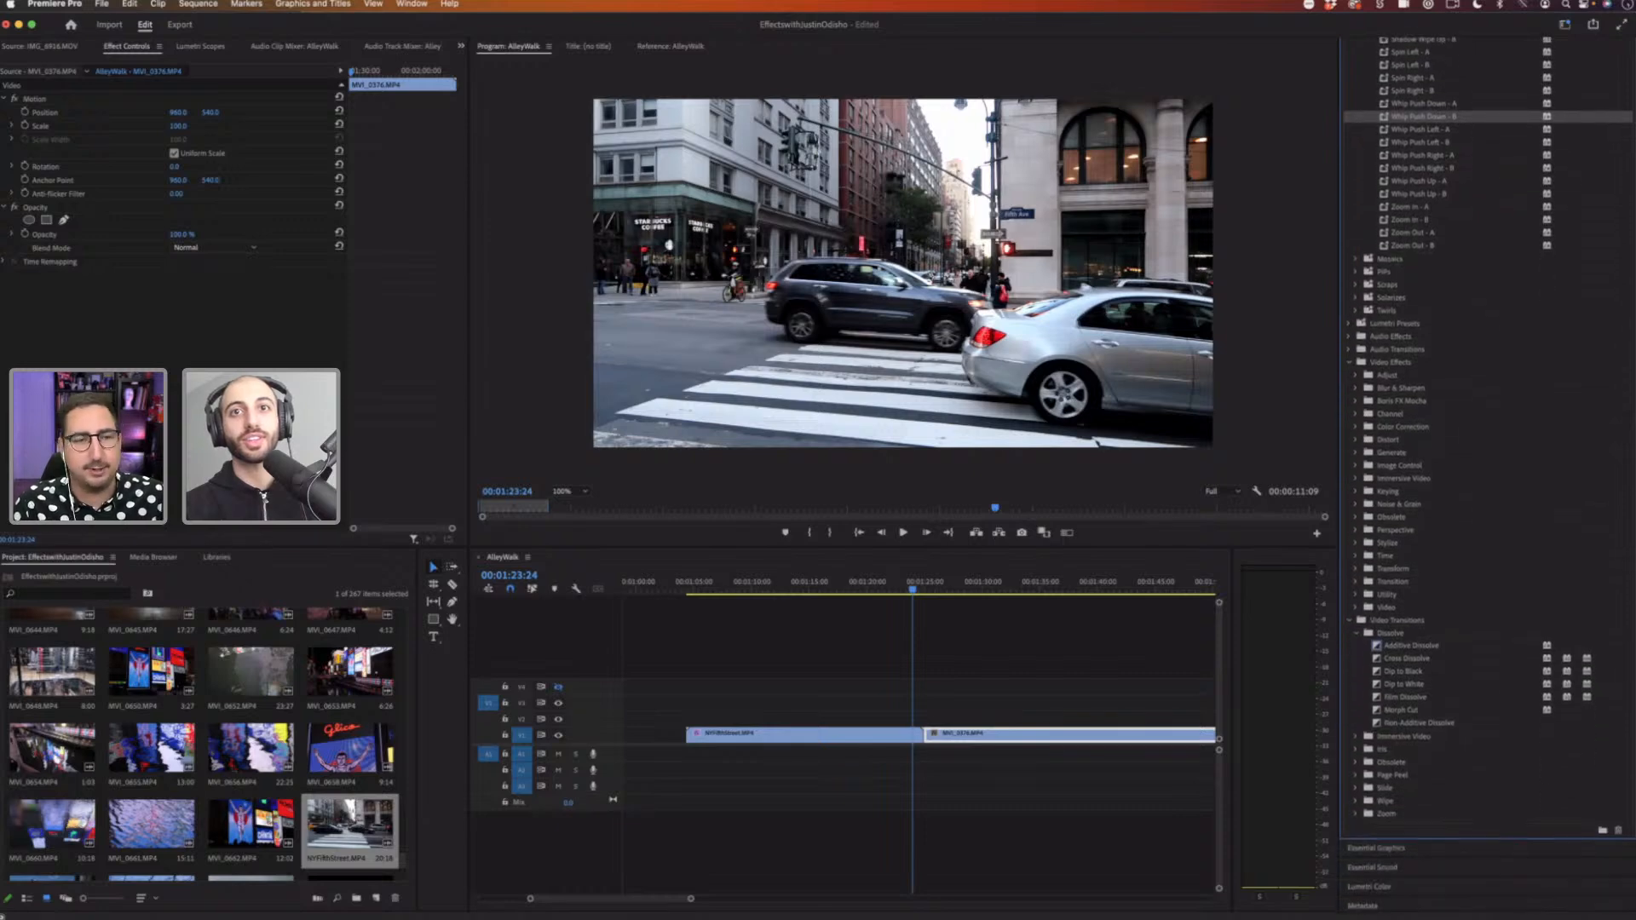
scroll(1431, 608, down, 5)
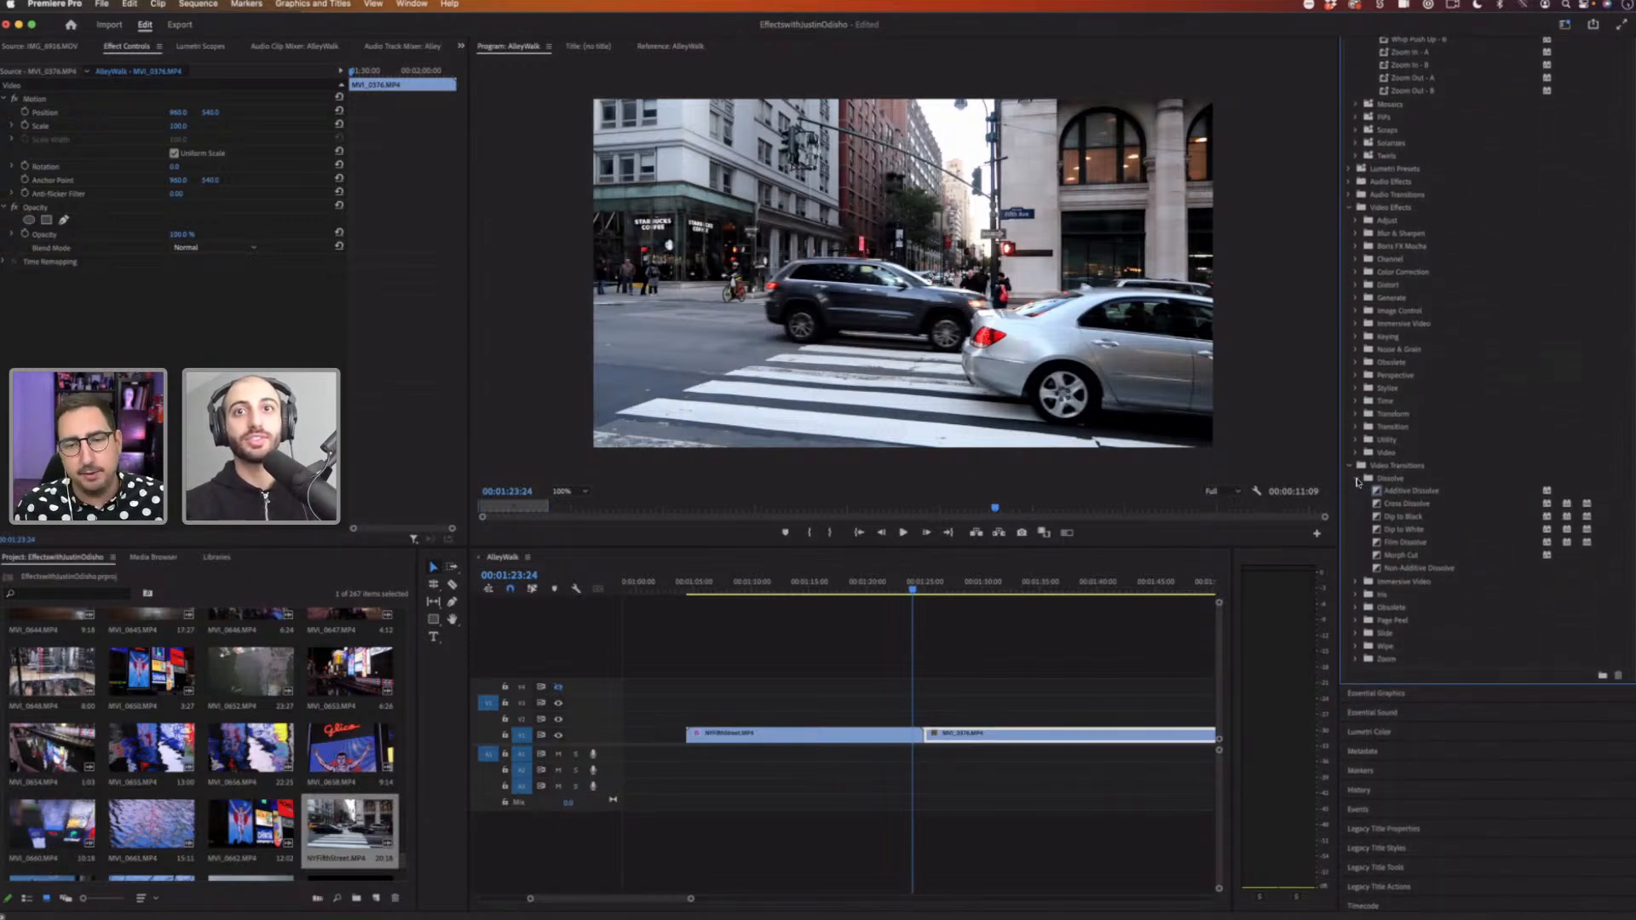
click(1356, 478)
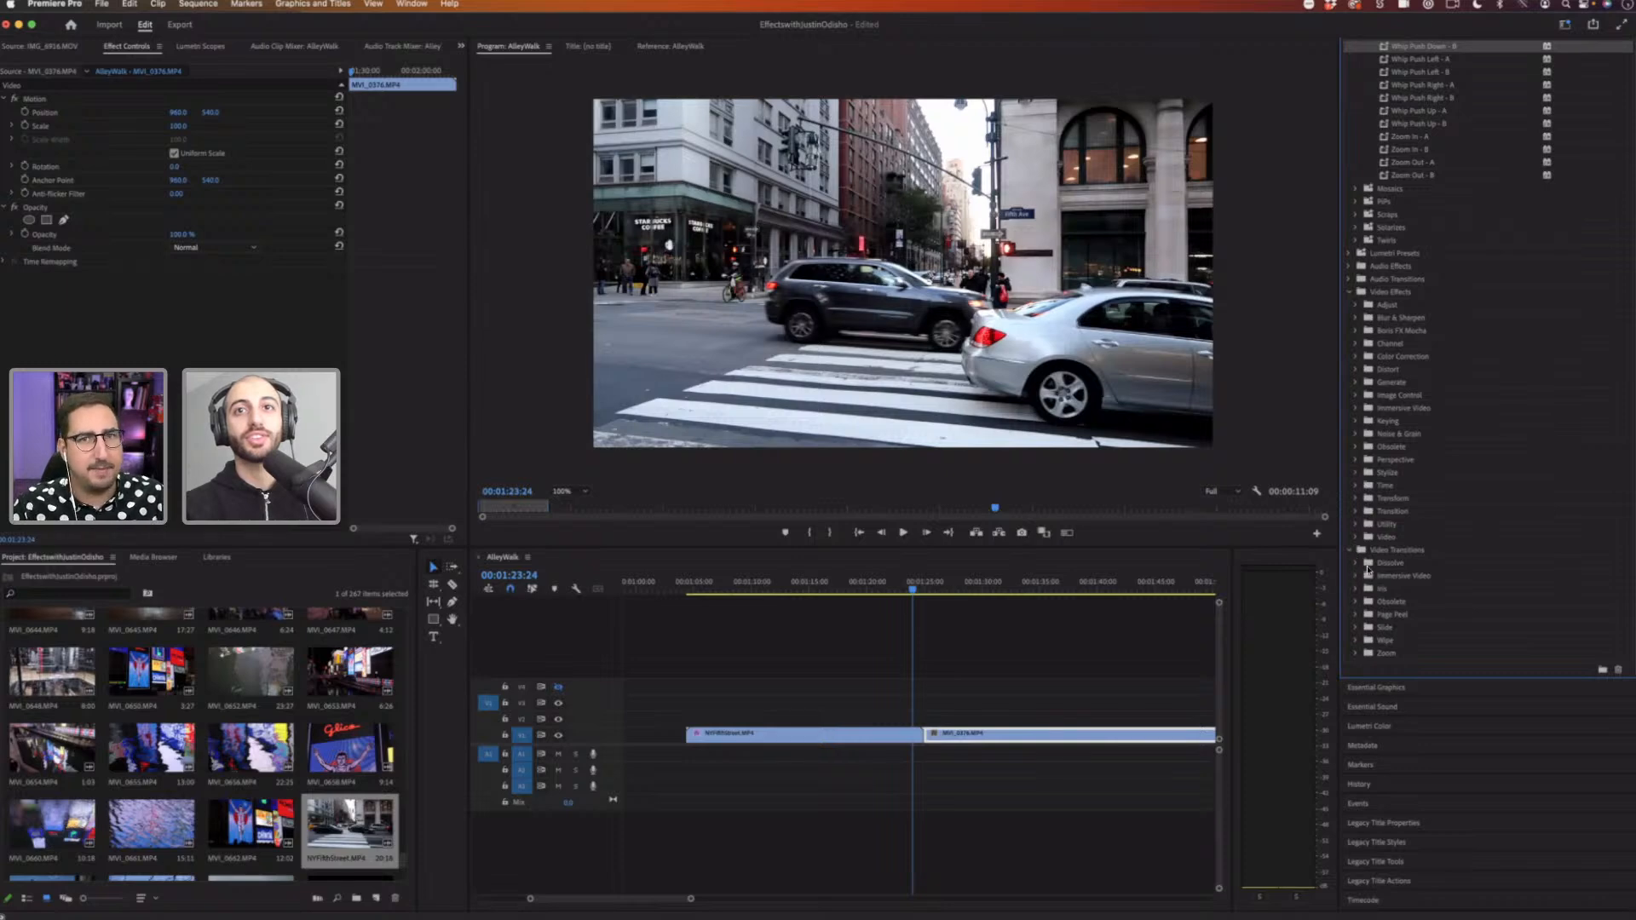
click(1366, 565)
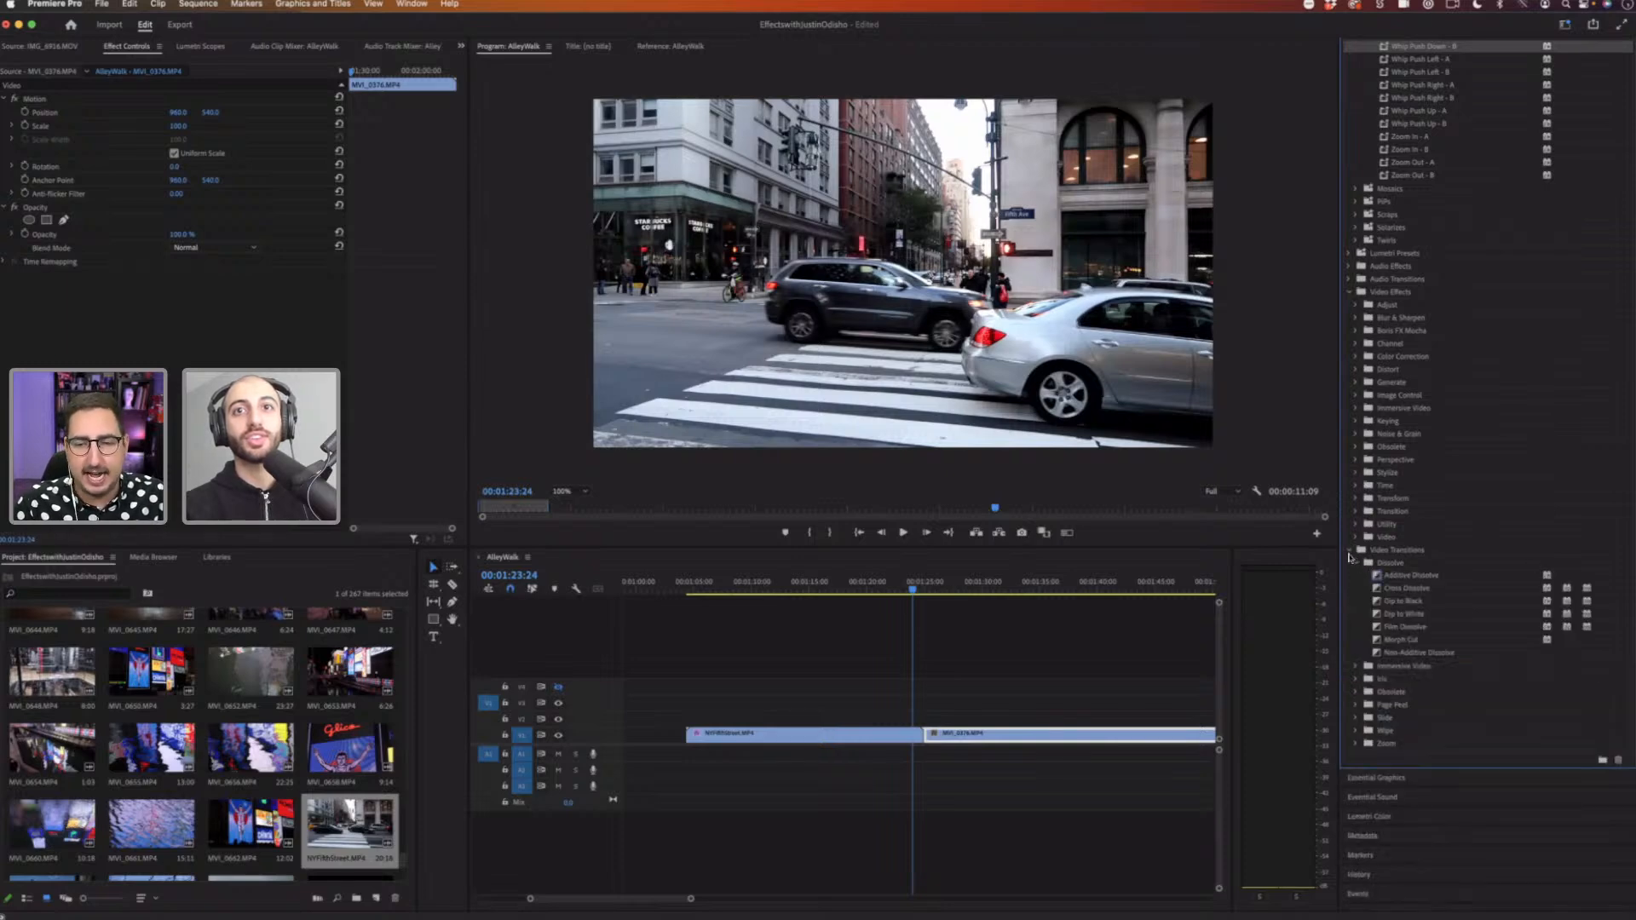
click(1348, 553)
click(1357, 601)
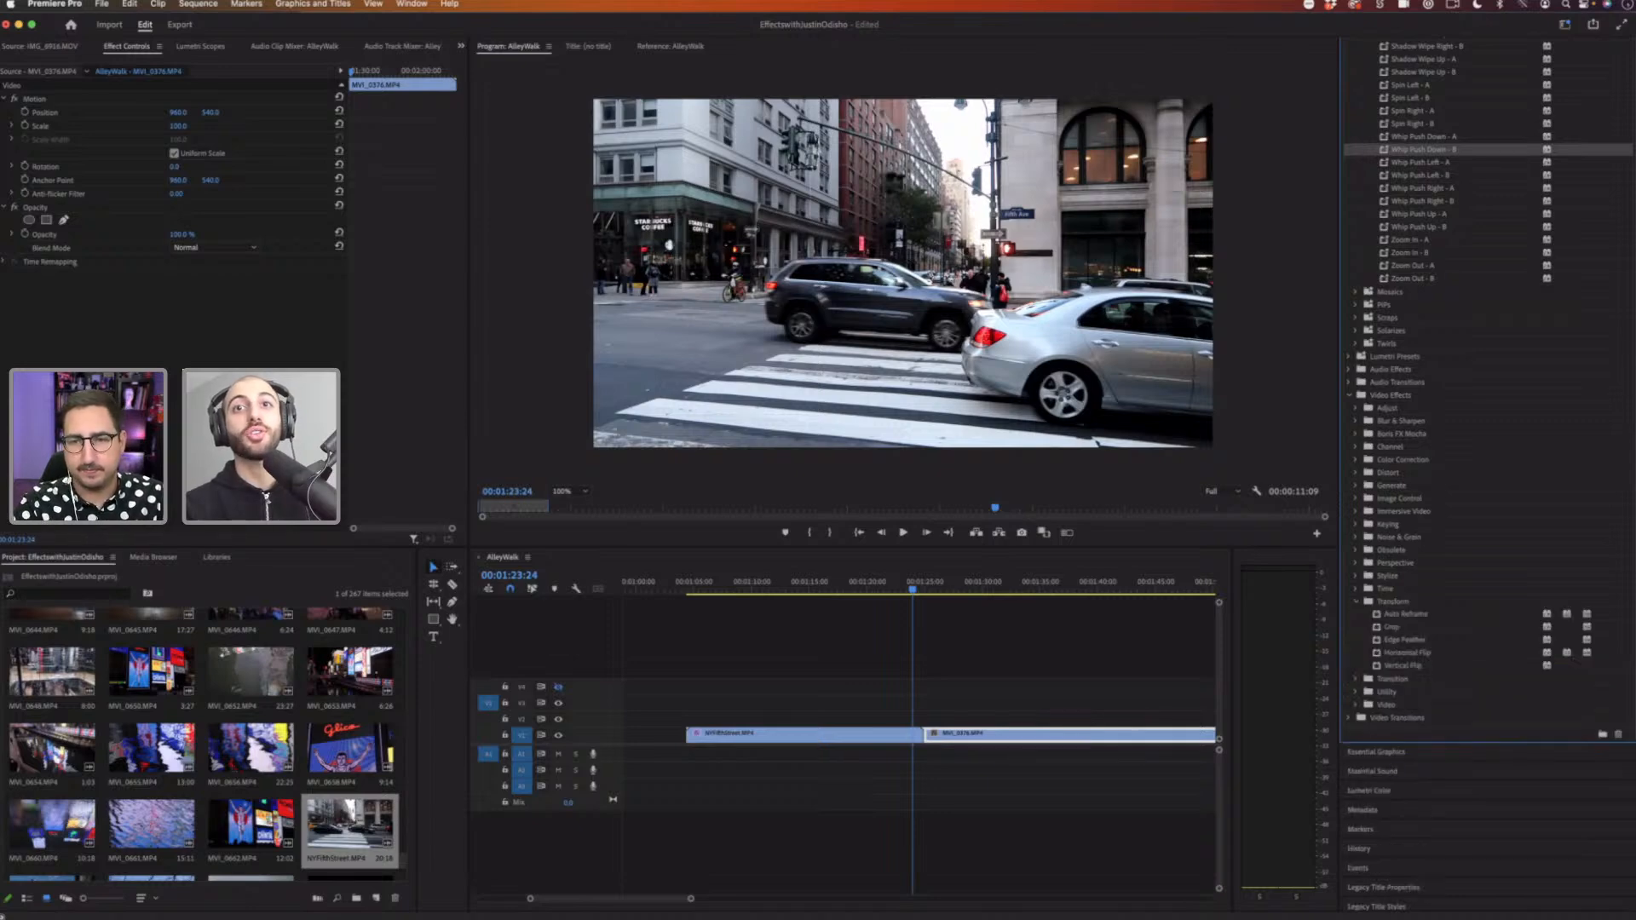
scroll(1487, 383, down, 2)
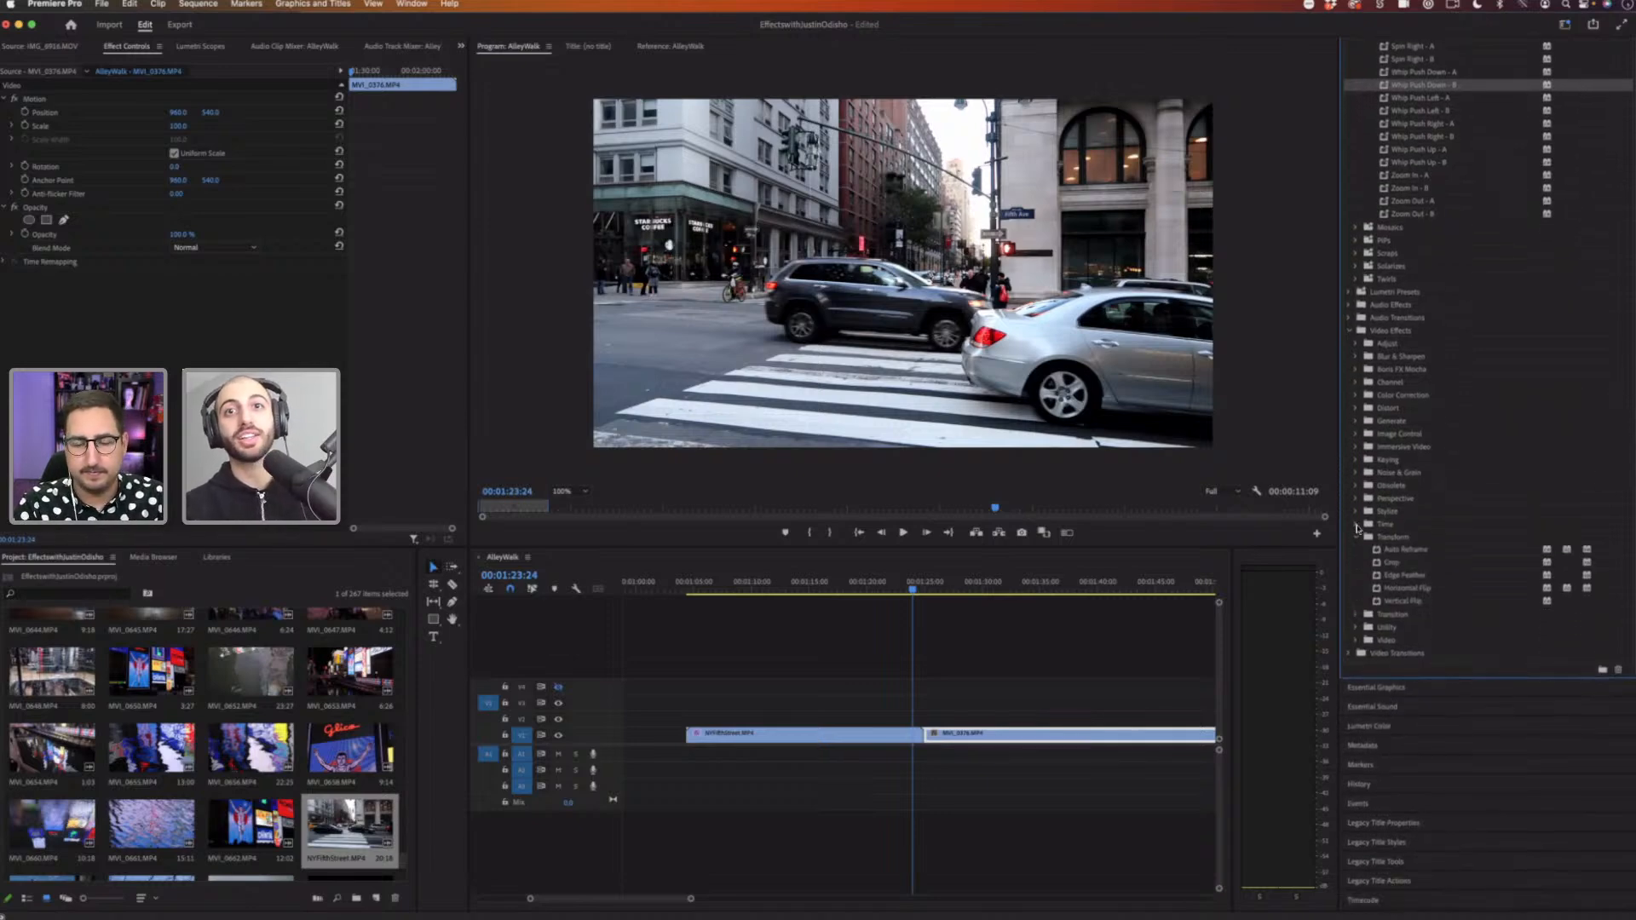
click(1357, 539)
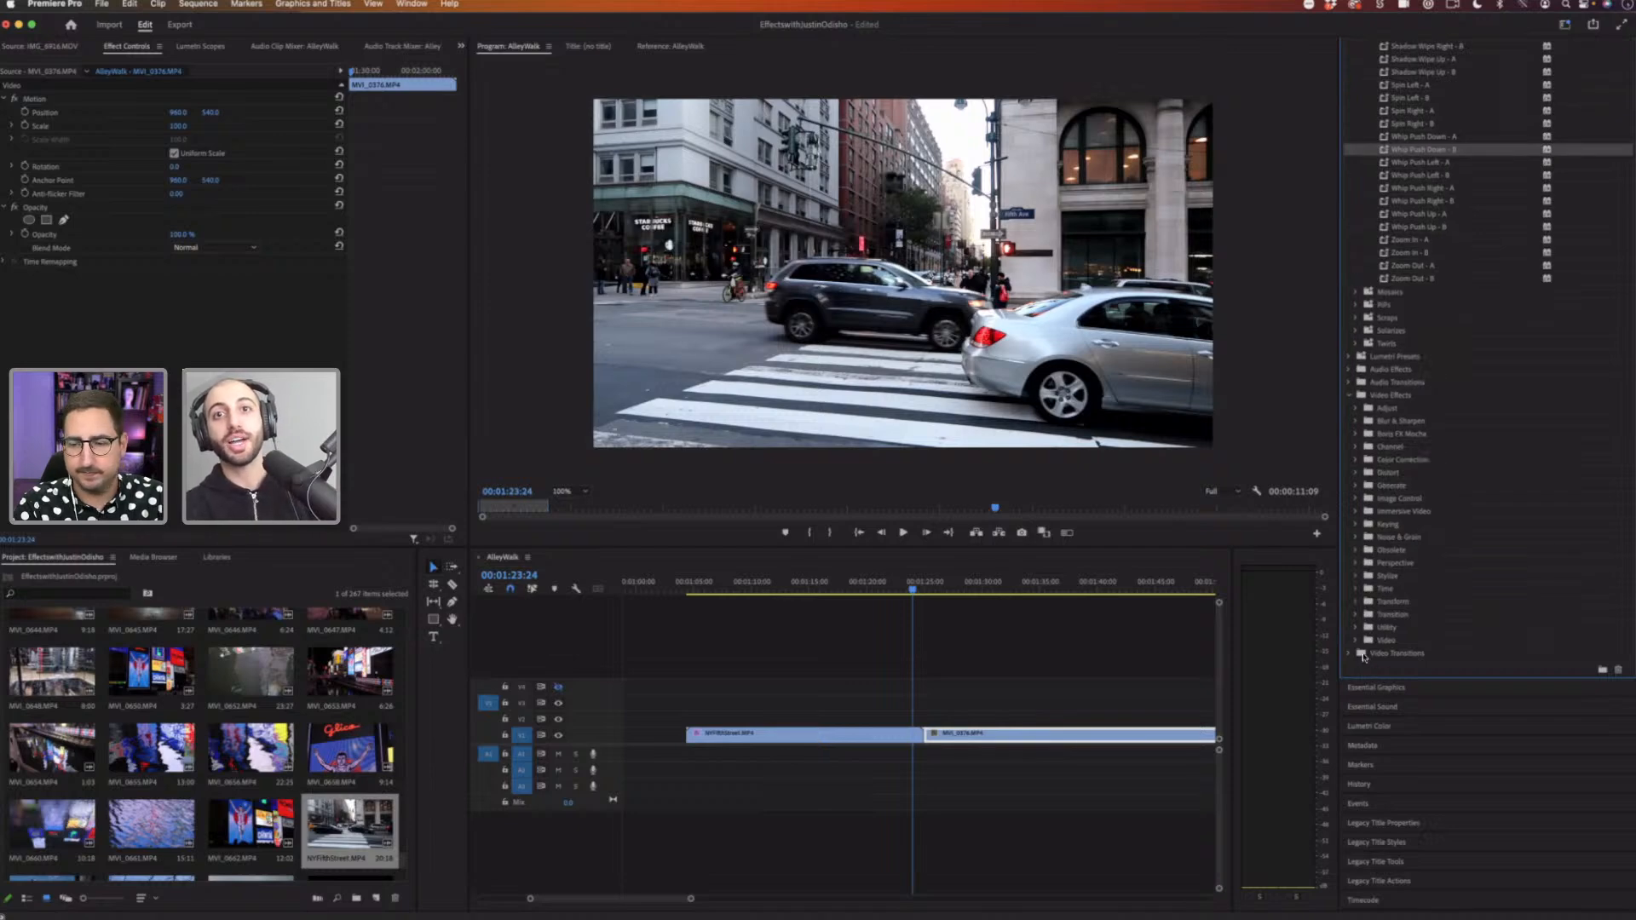
click(1355, 653)
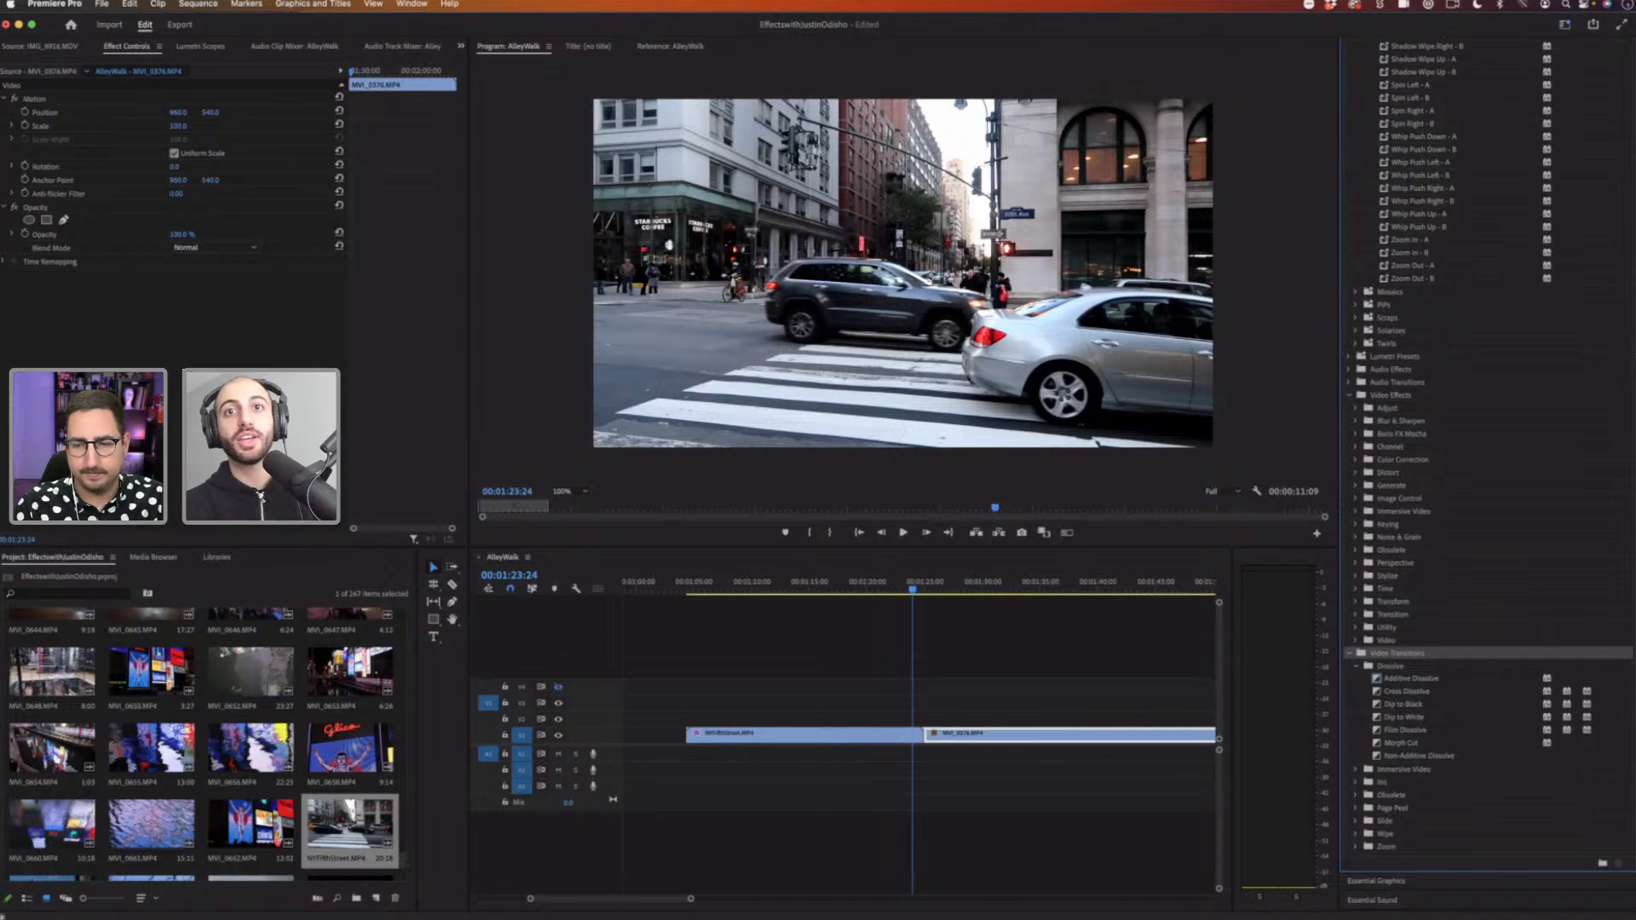
scroll(1387, 608, down, 5)
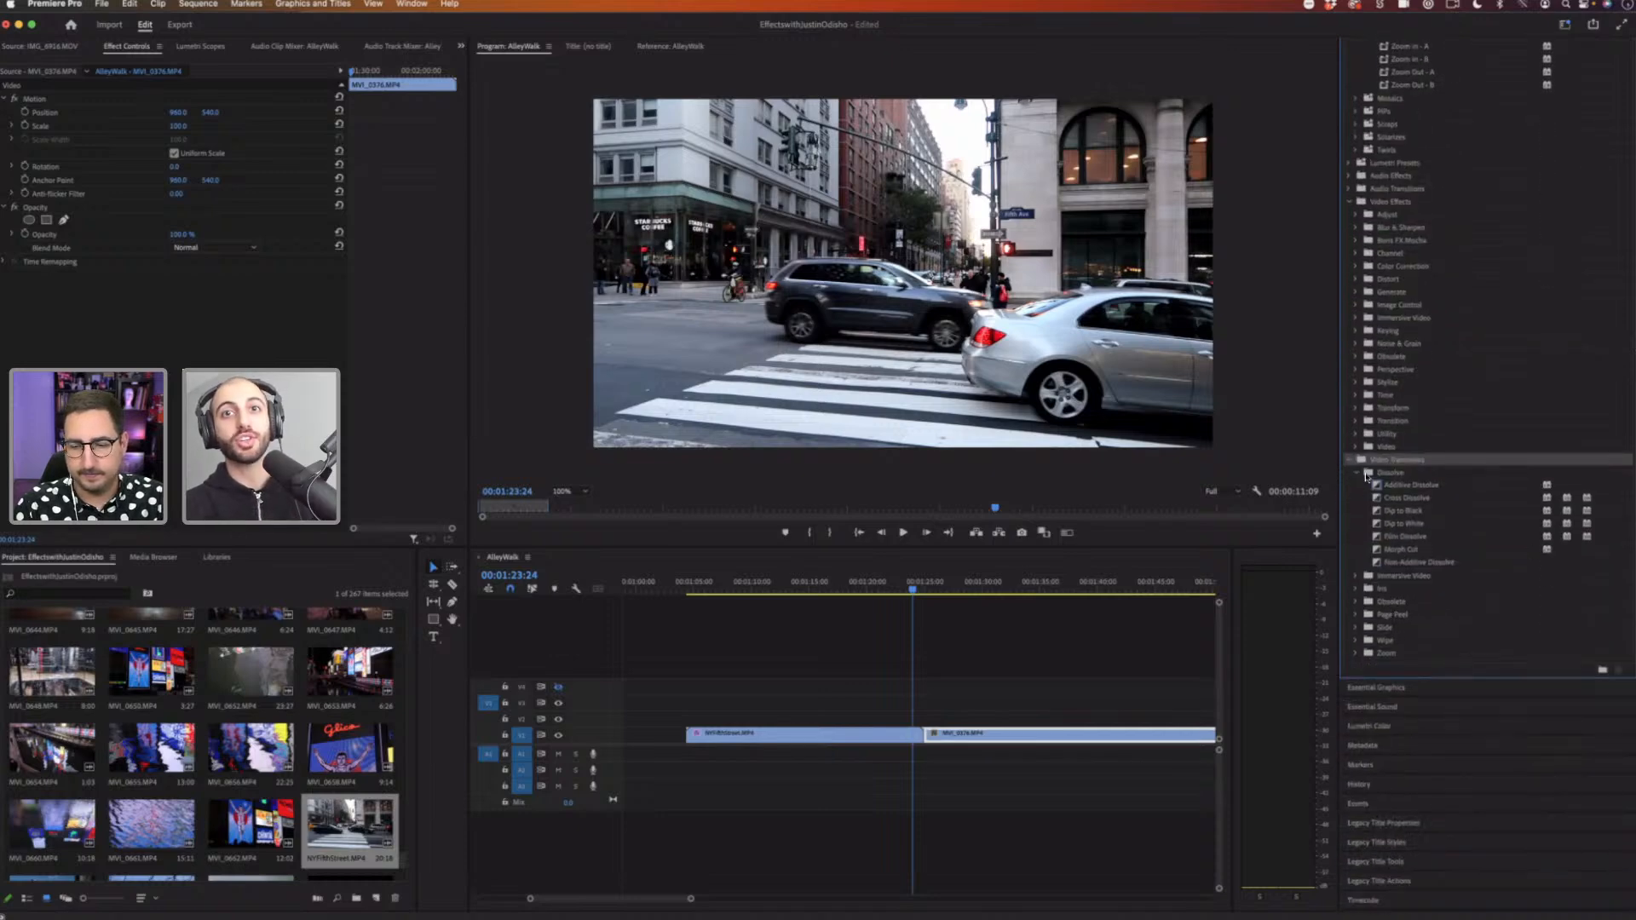
click(1356, 628)
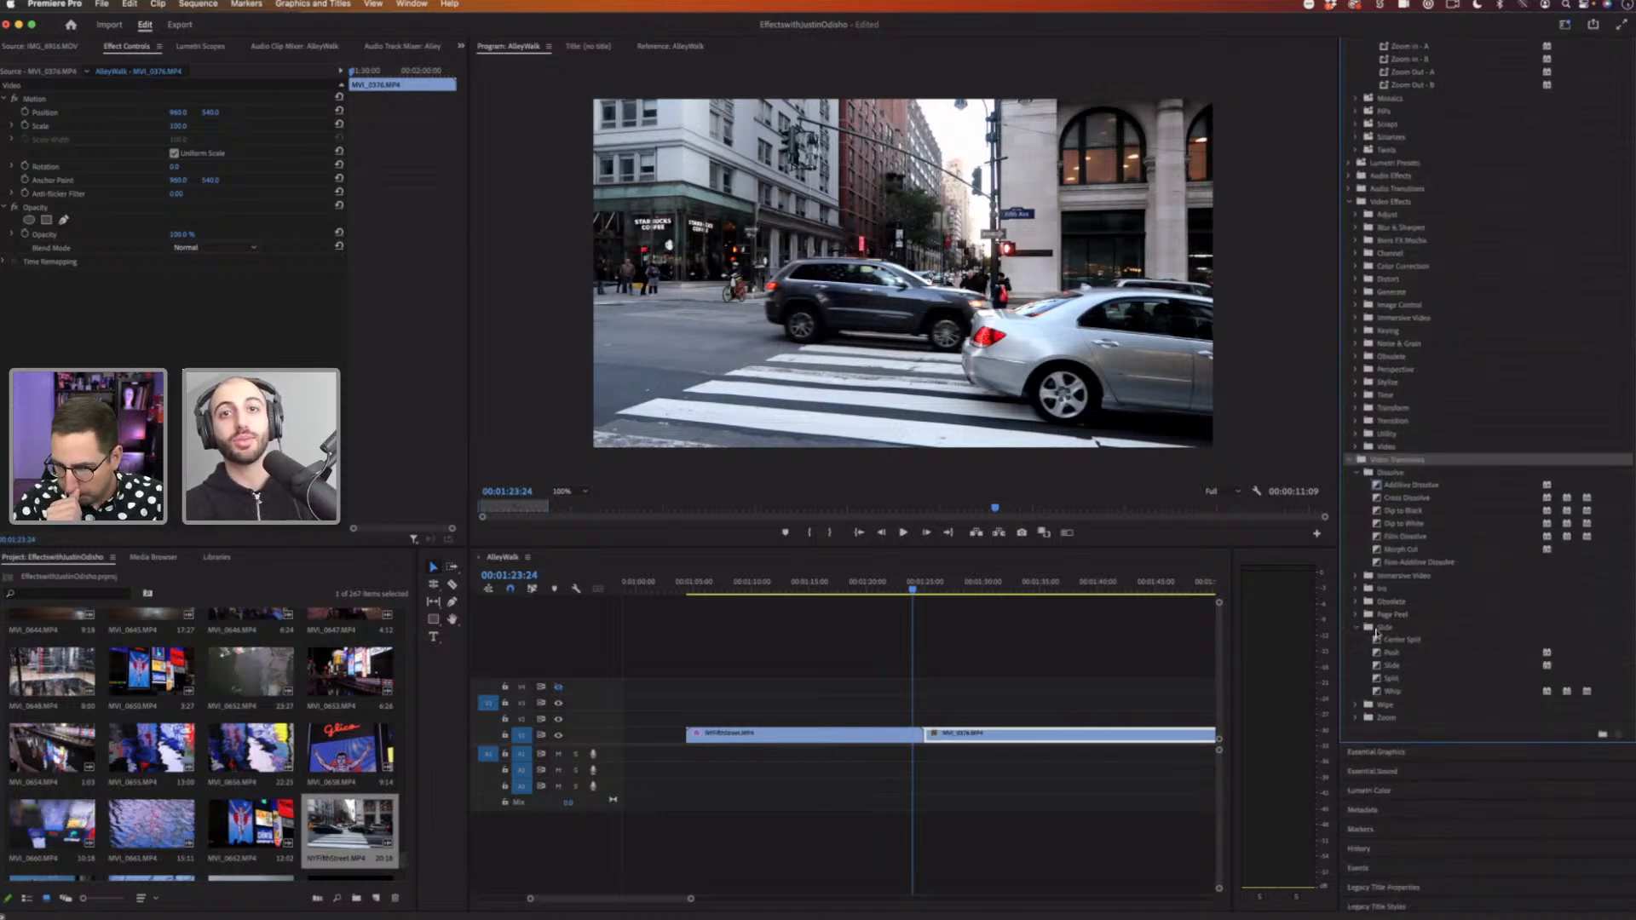
click(1405, 656)
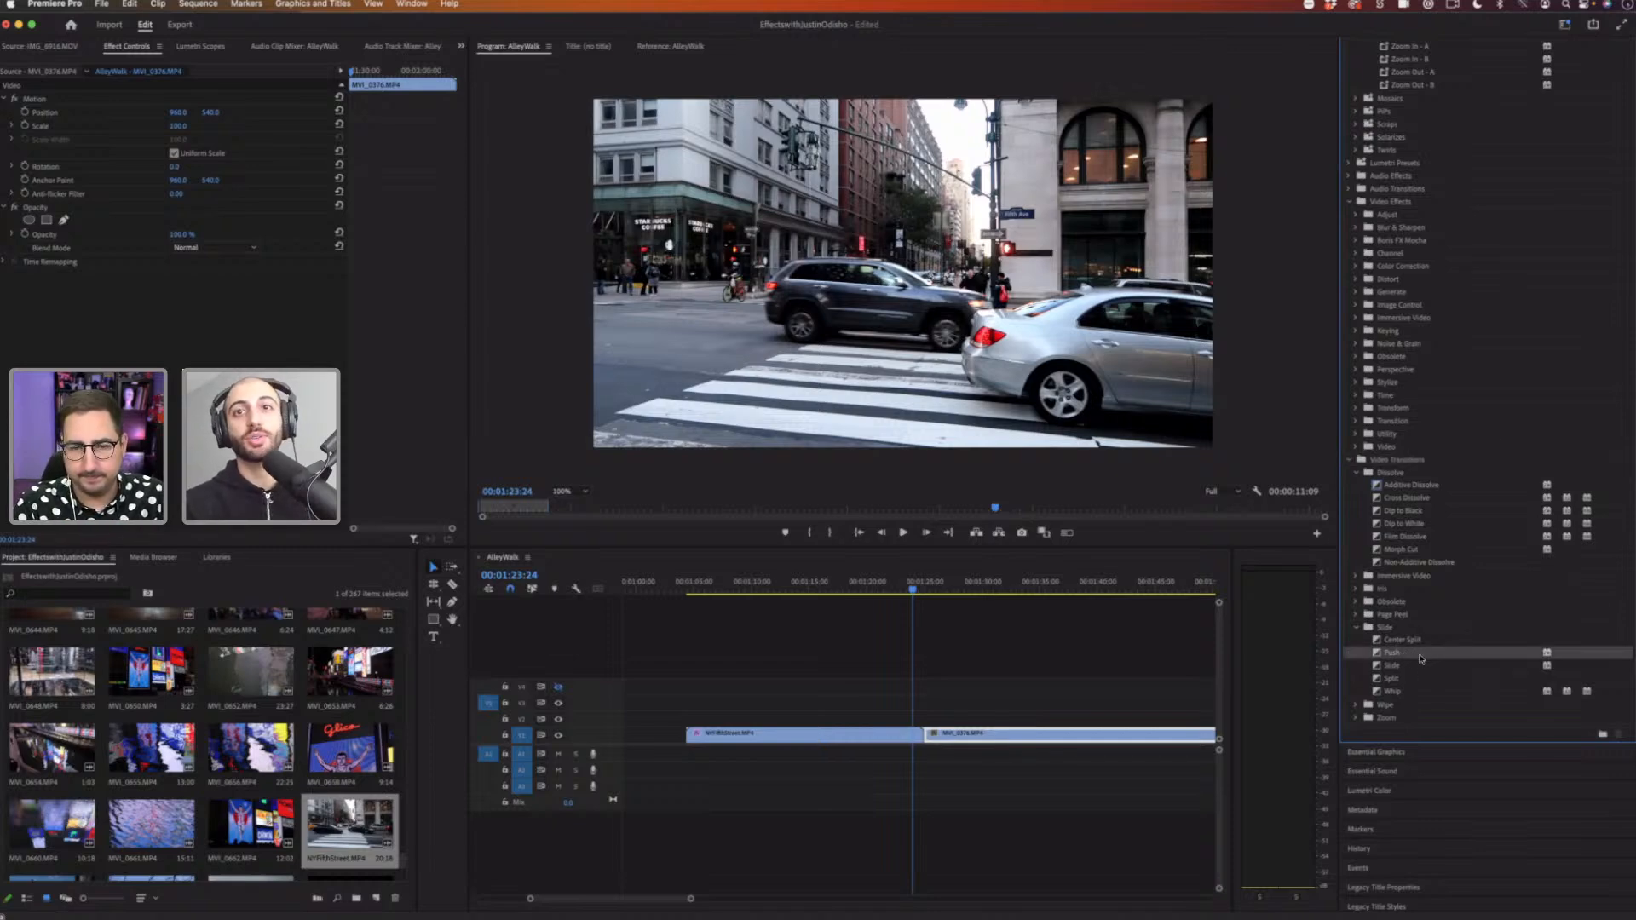
drag(1144, 652, 927, 735)
Step: Step frame by frame through the Push transition at the cut
click(919, 587)
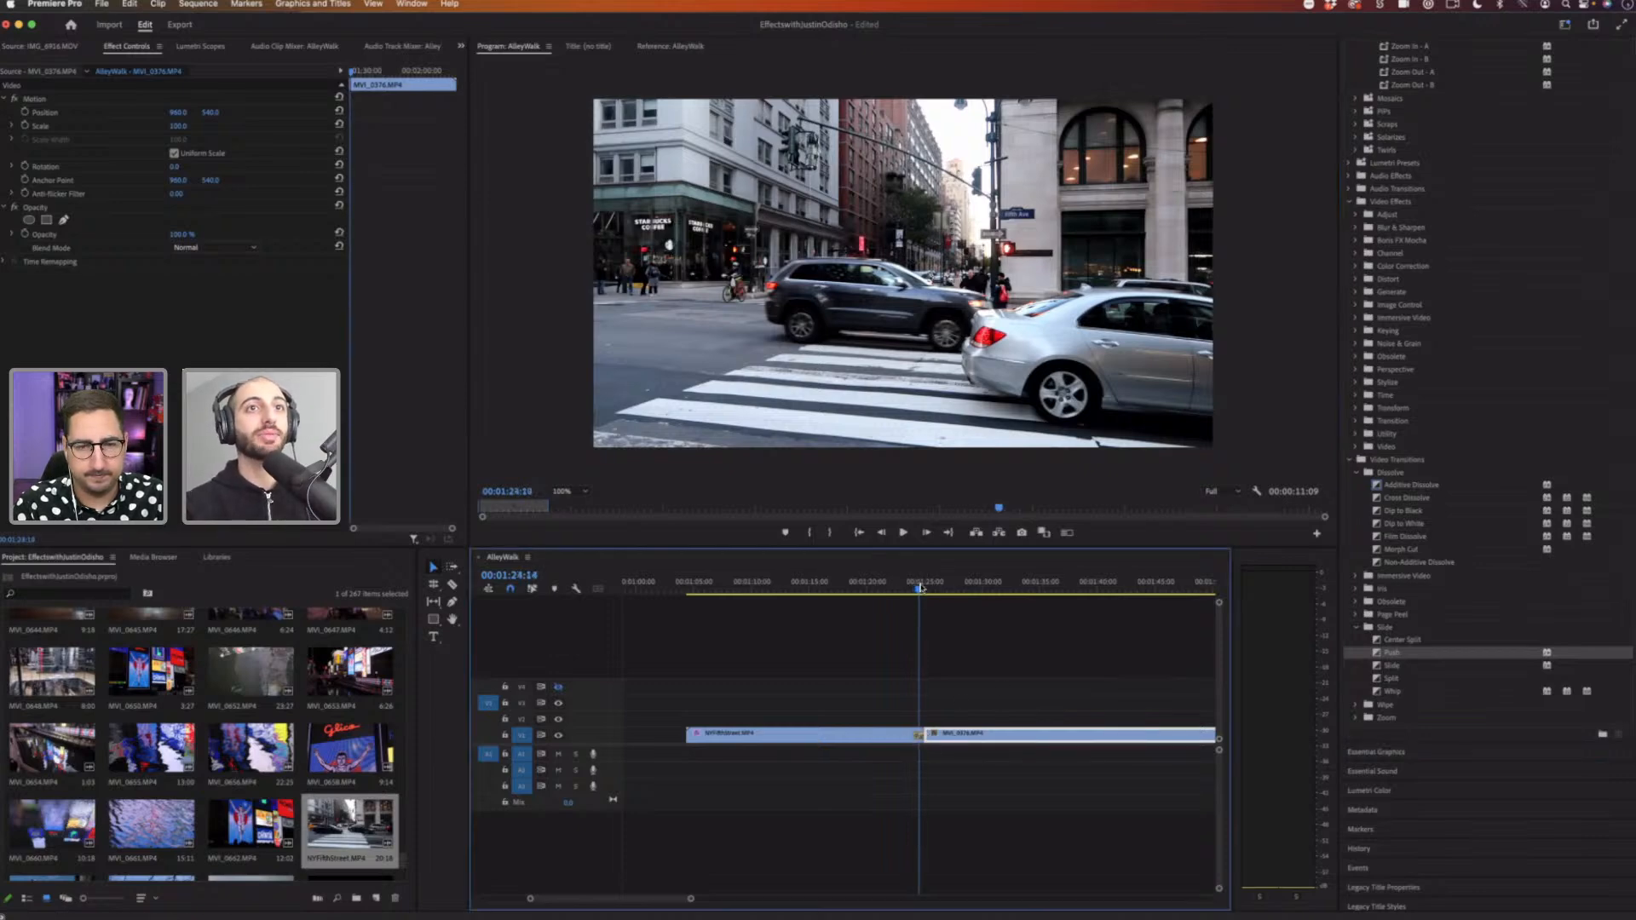
key(Left)
key(Left)
key(Left)
key(Left)
key(Left)
key(Left)
key(Left)
key(Left)
key(Left)
key(Left)
key(Left)
key(Left)
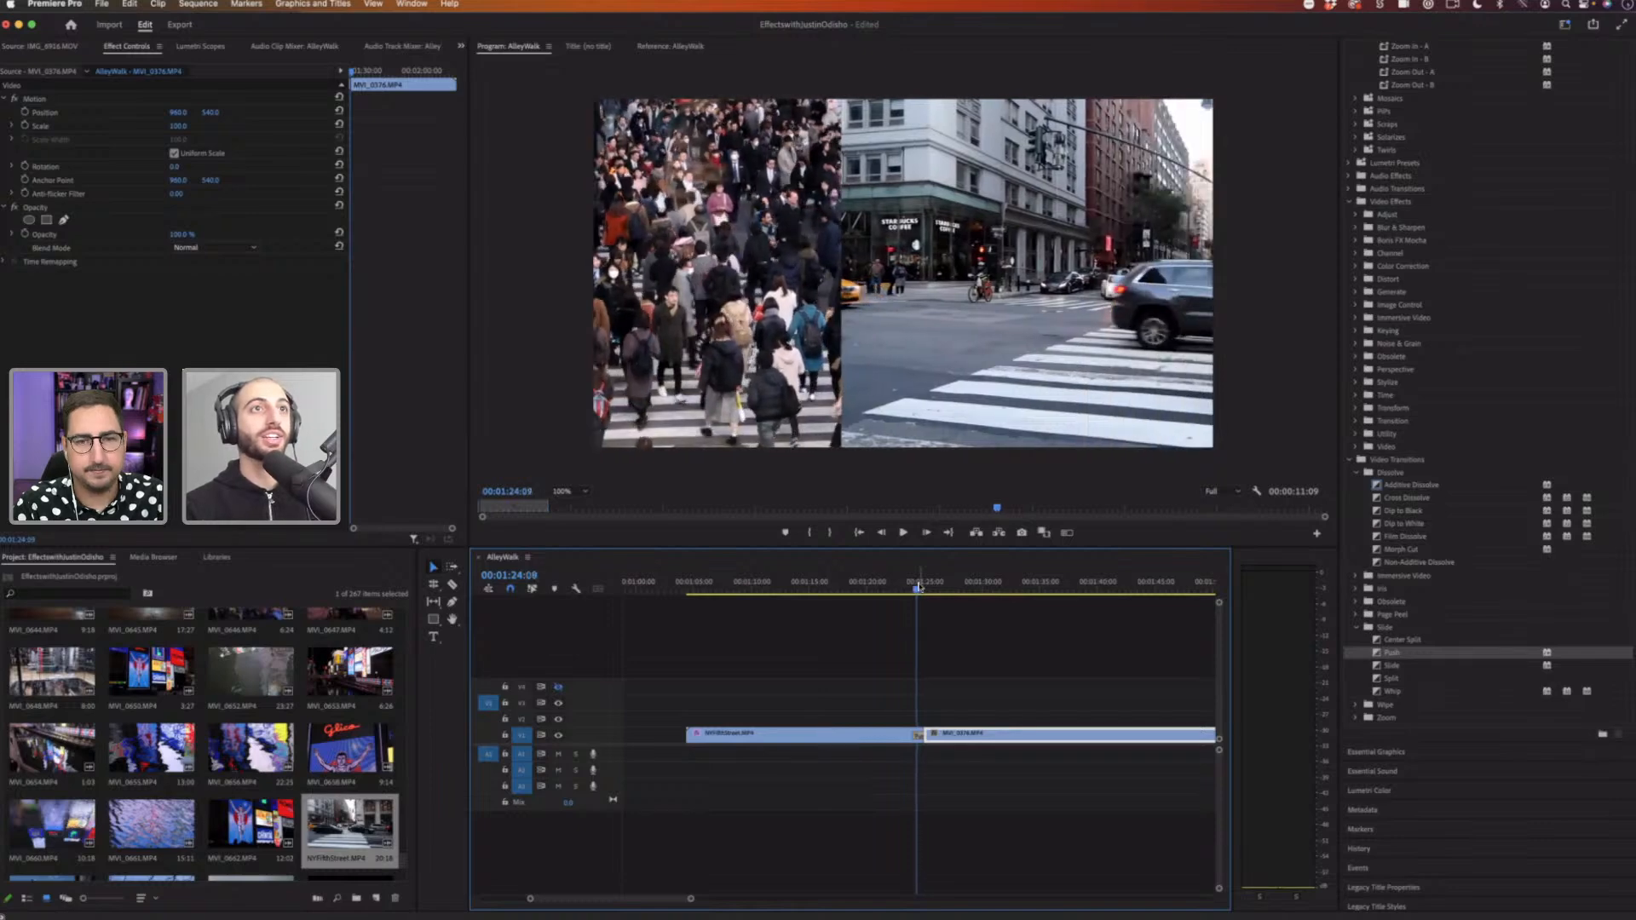
Step: Play back the Push transition at the cut and step backwards through its frames
key(Left)
key(Left)
key(Left)
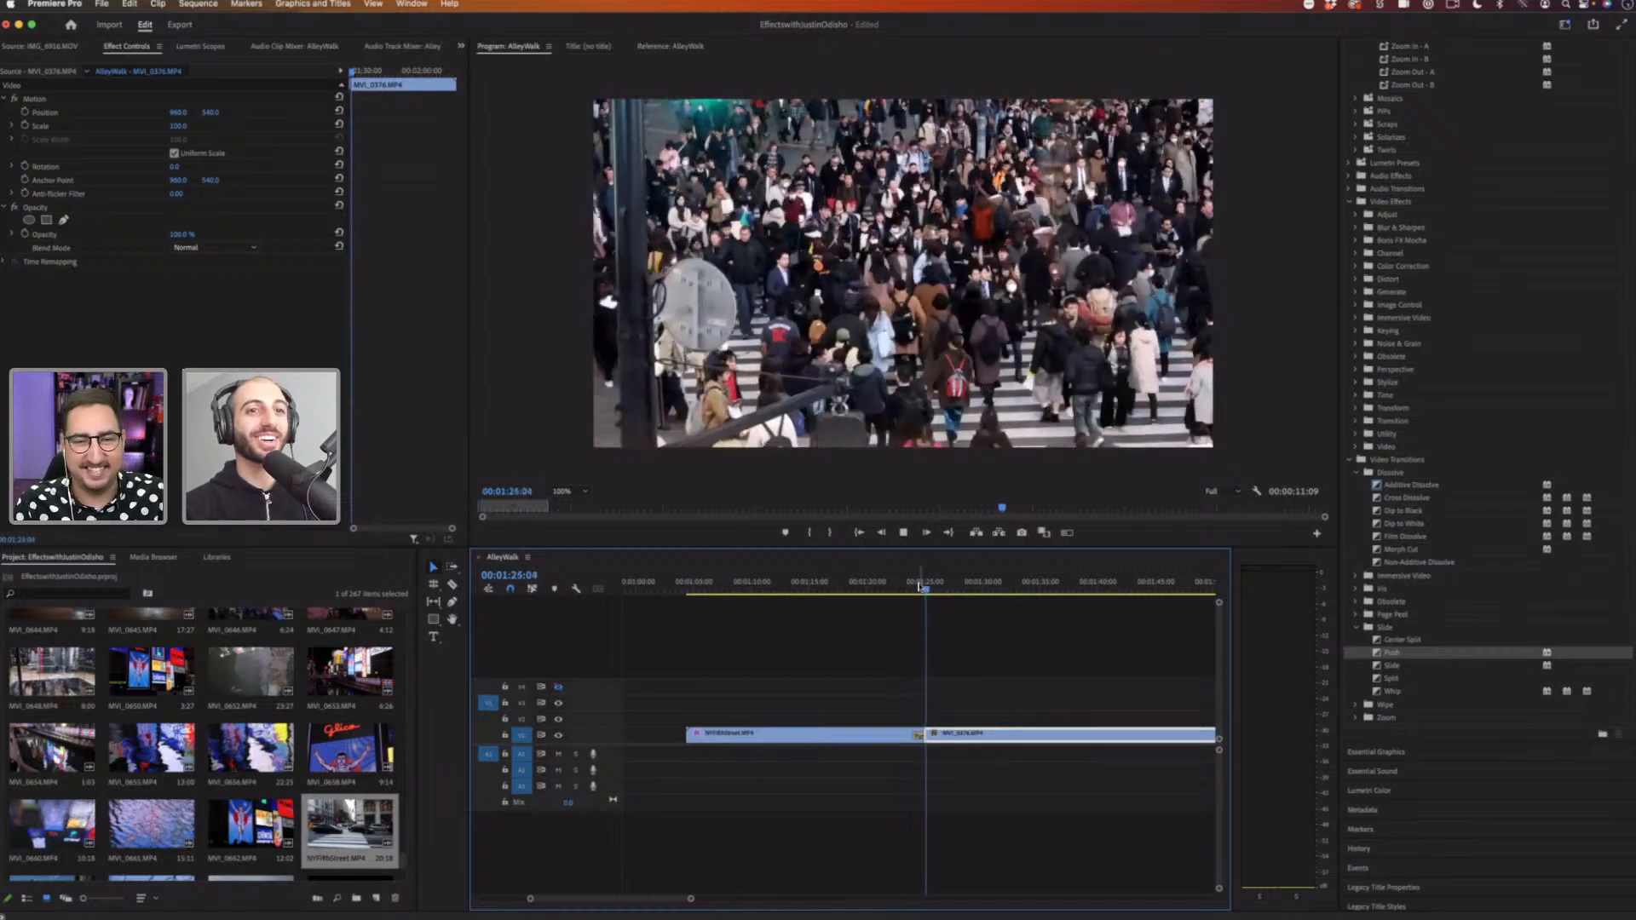
key(space)
key(Left)
key(Left)
key(Left)
key(Left)
key(Left)
key(Left)
key(Left)
key(Left)
key(Left)
key(Left)
key(Left)
key(Left)
key(Left)
key(Left)
key(Left)
key(Left)
key(Left)
key(Left)
key(Left)
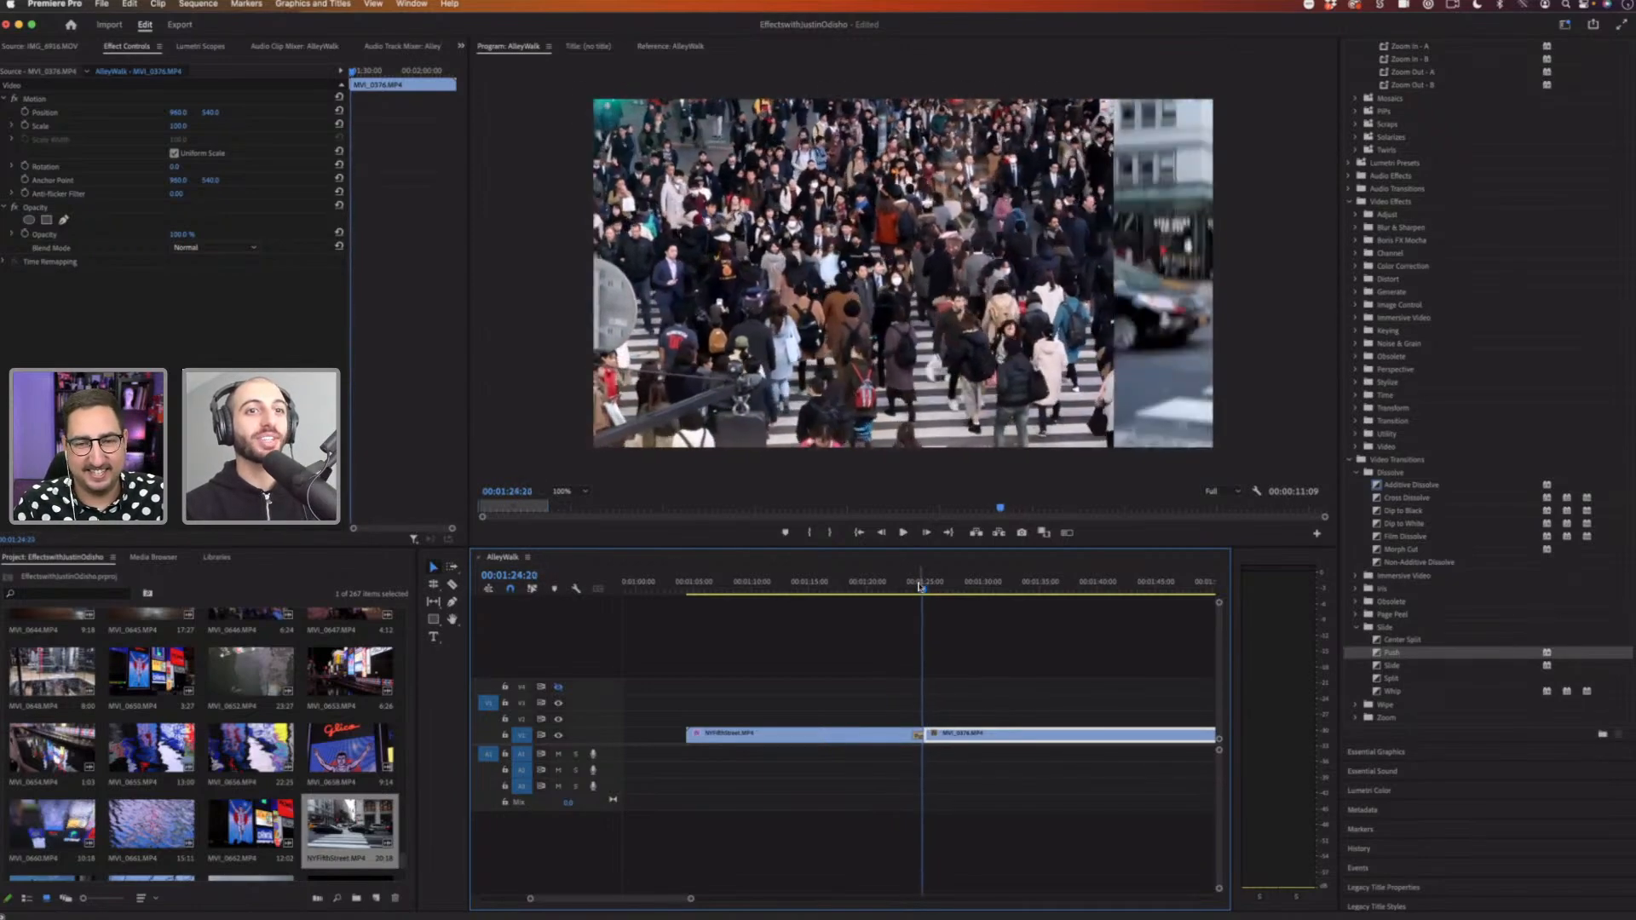
key(space)
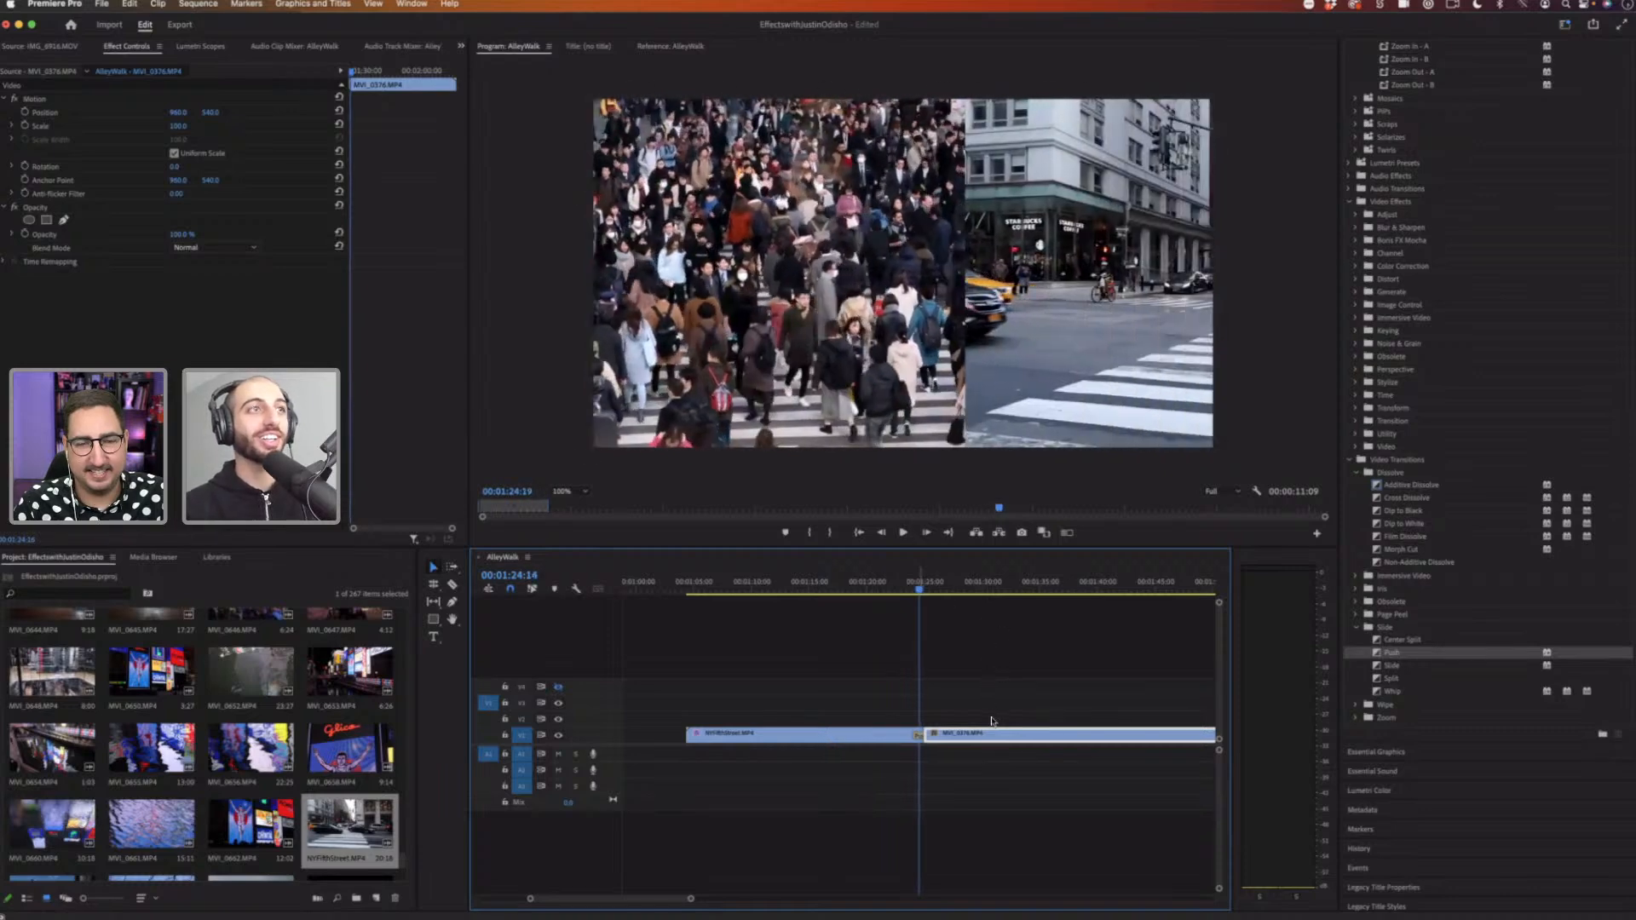
key(space)
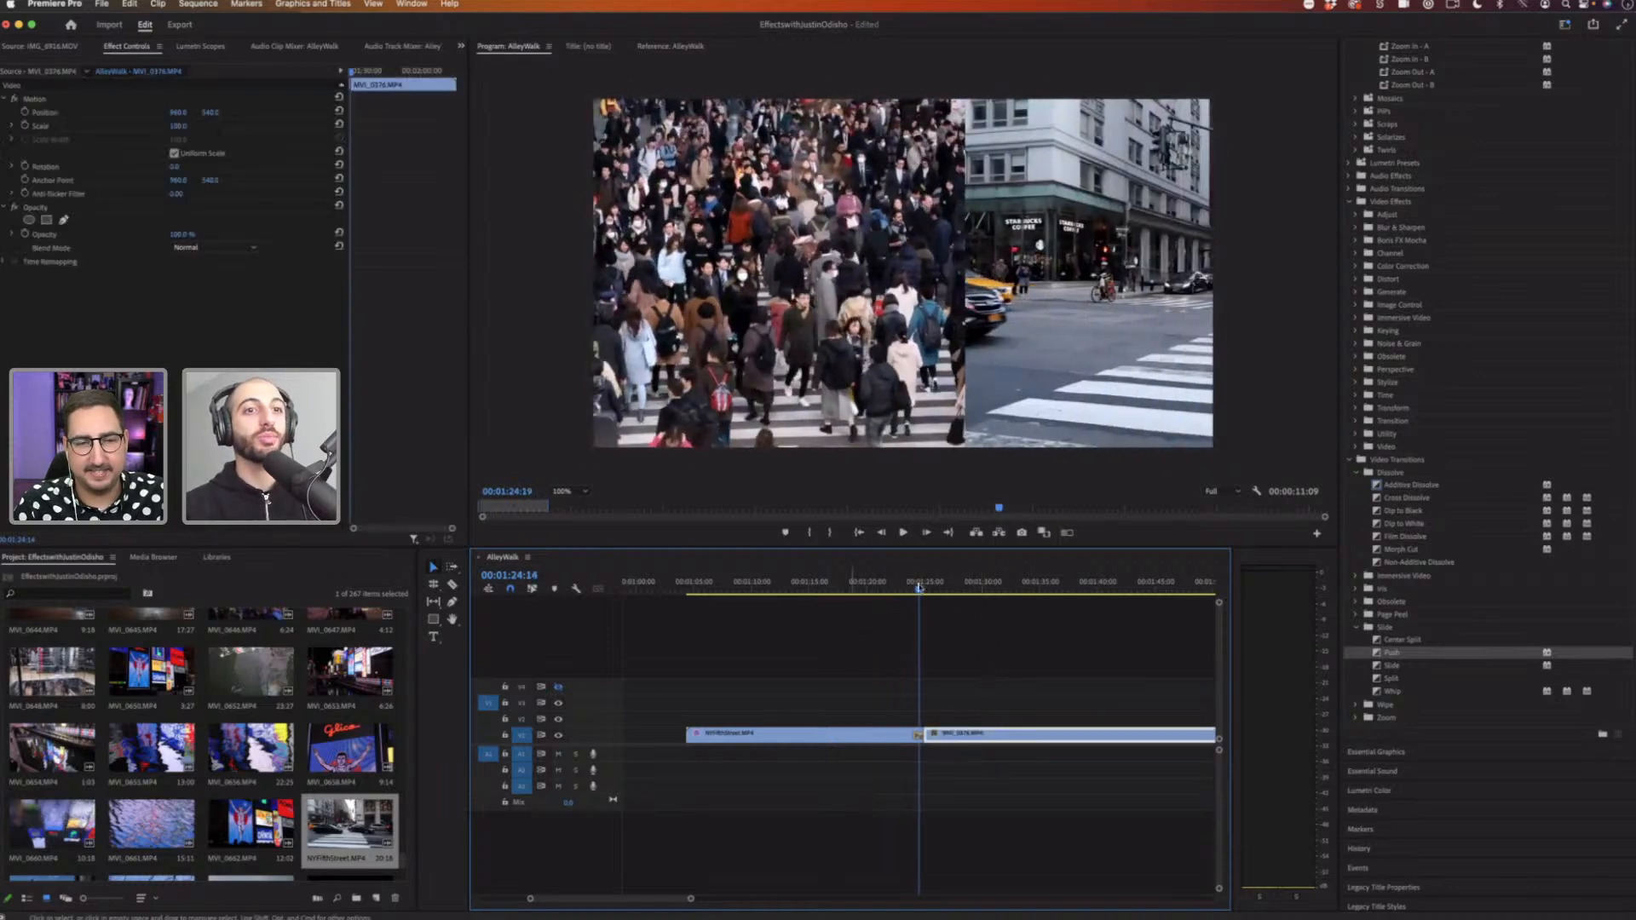
Step: Select the Push transition at the cut and play it back
drag(920, 587, 909, 587)
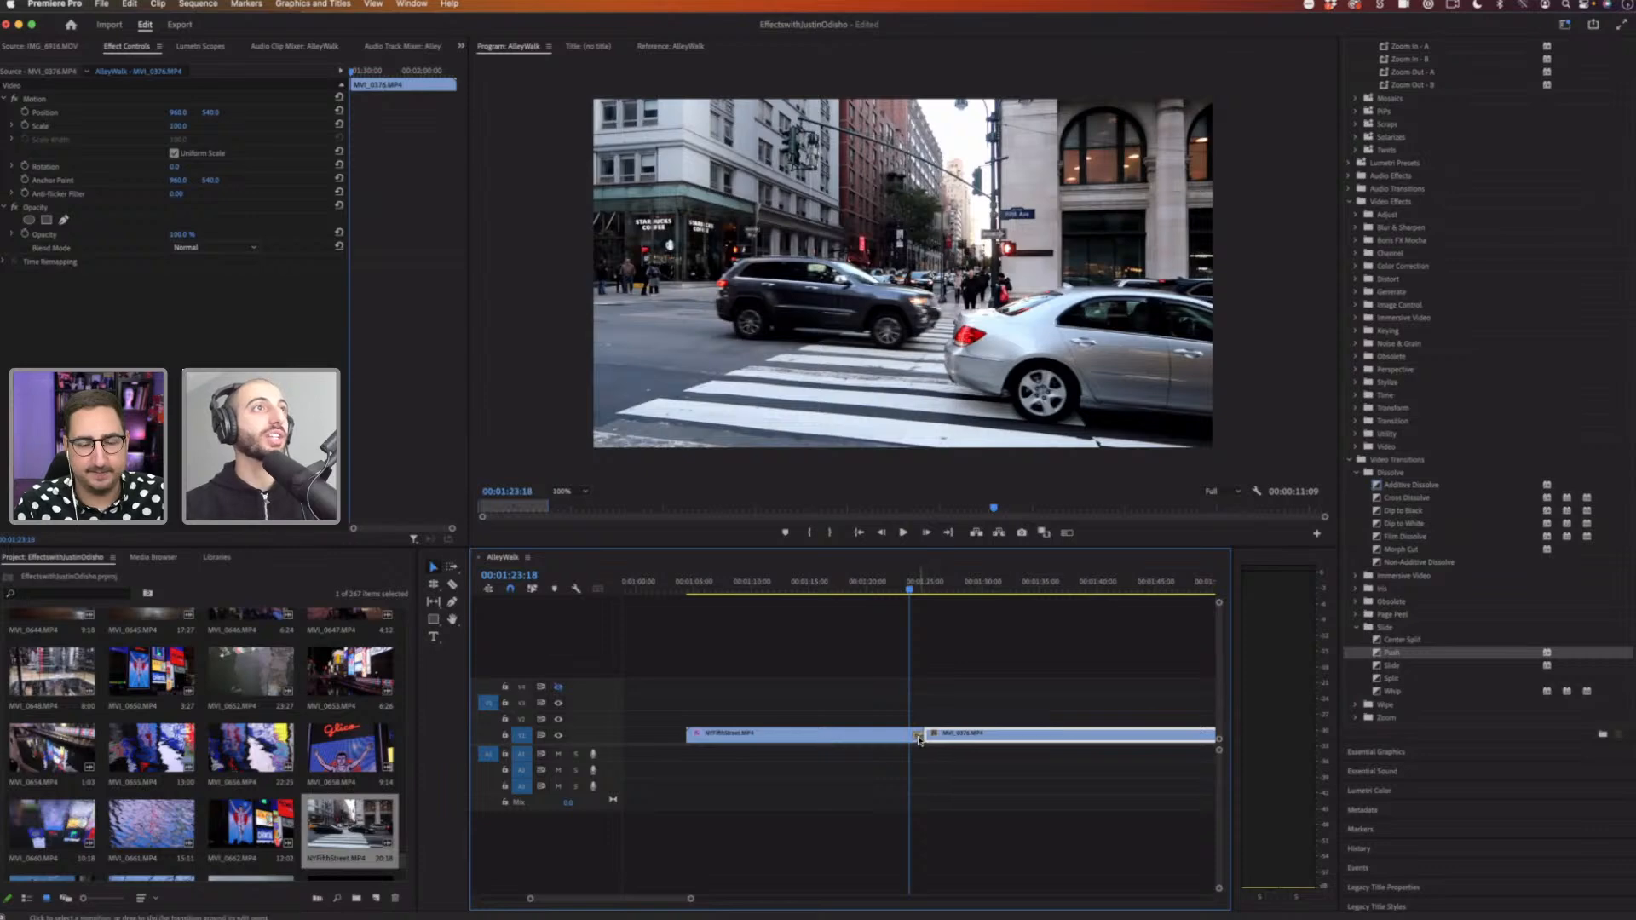
click(920, 738)
drag(414, 103, 426, 102)
key(space)
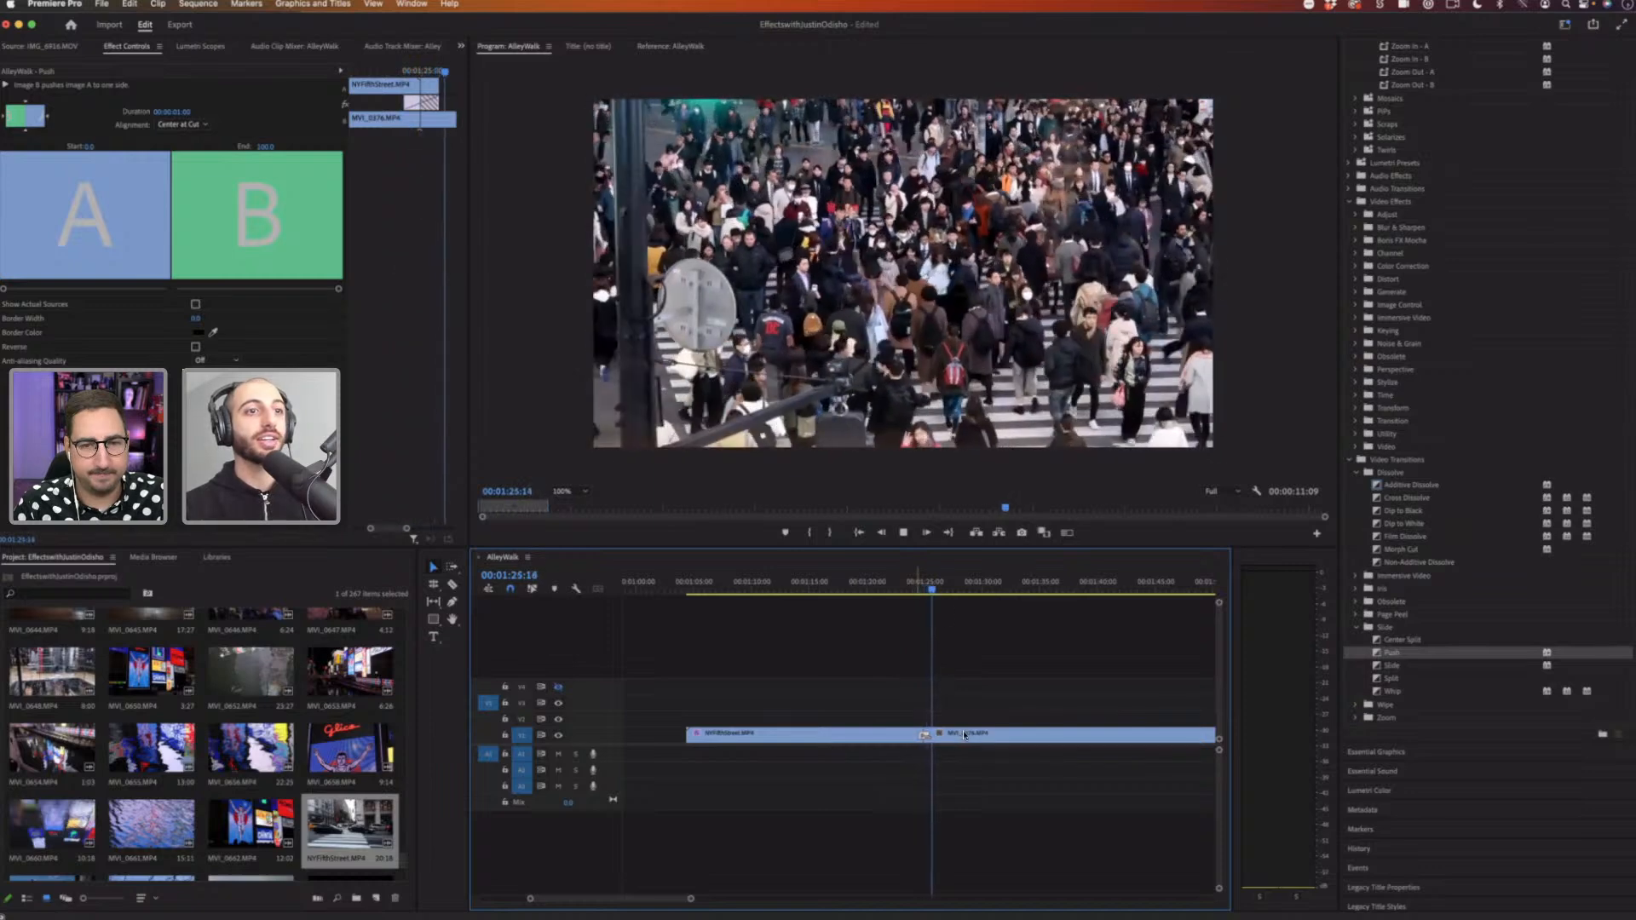
key(space)
Step: Remove the leftover Whip Push Down offset and blur effects from the first clip in Effect Controls
click(804, 746)
click(716, 734)
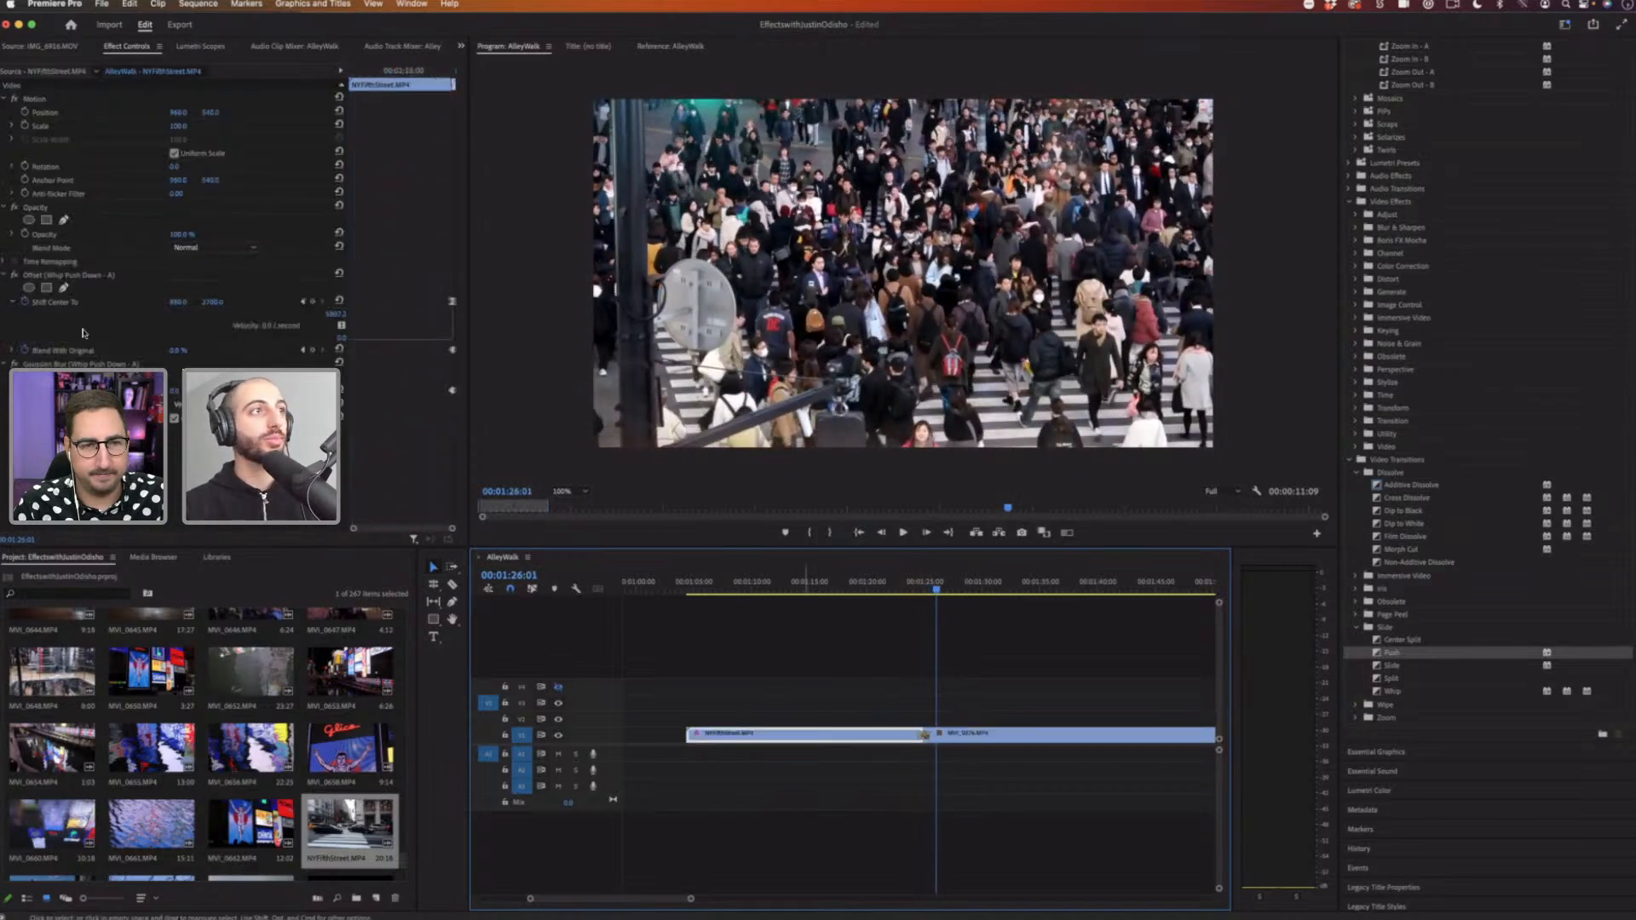
click(61, 277)
key(Delete)
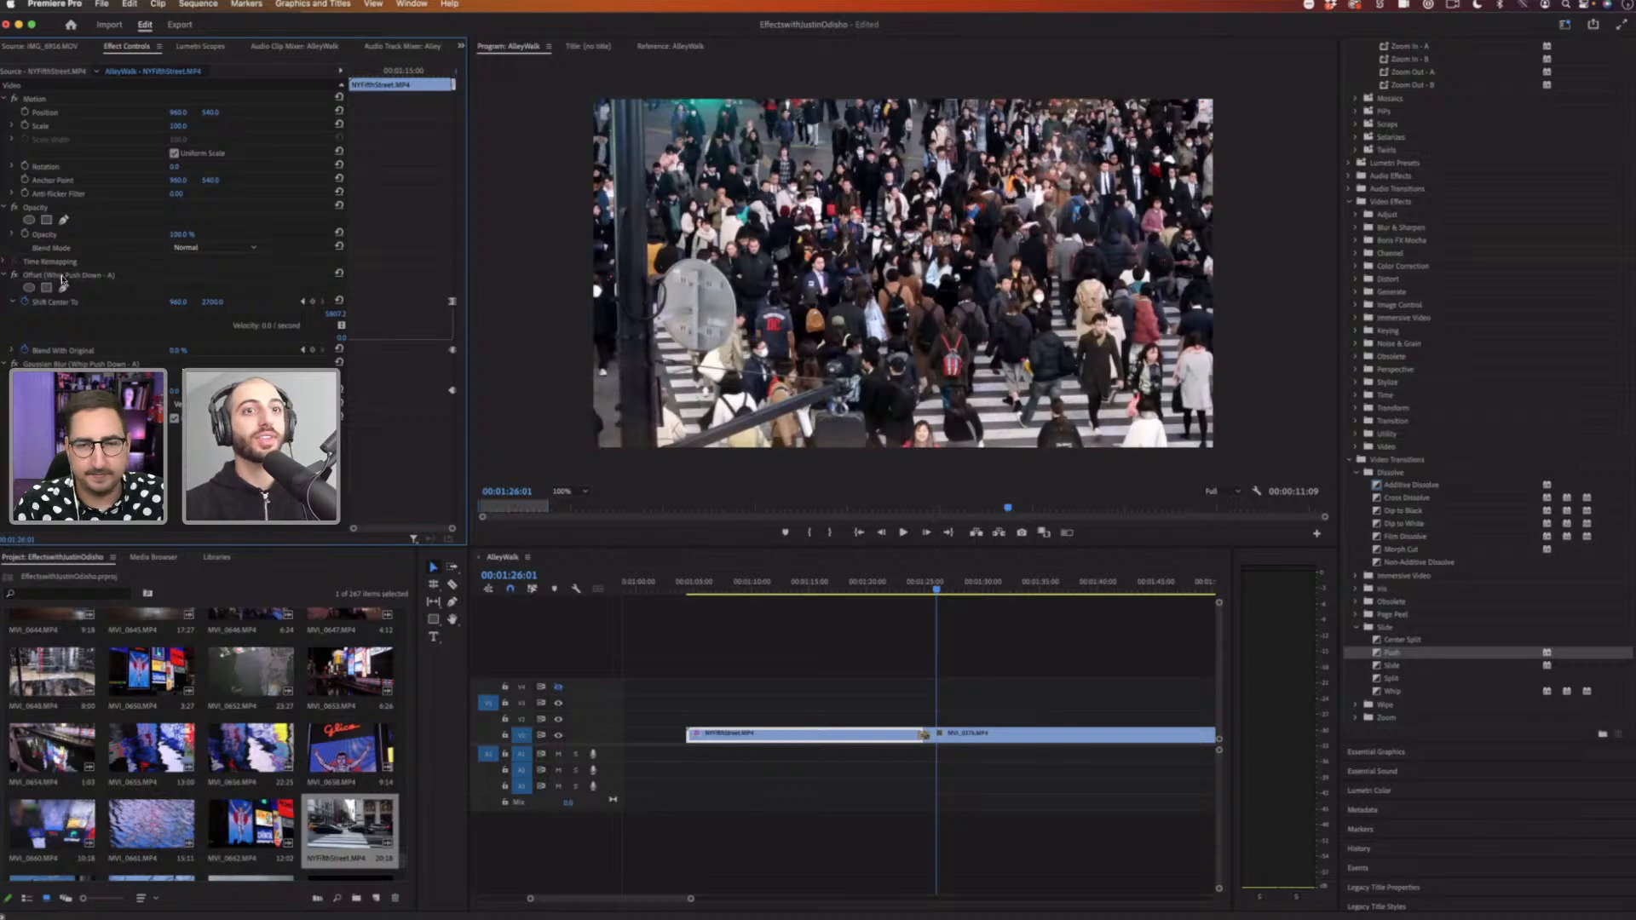
click(63, 277)
key(Delete)
Step: Play and scrub through the cut to review the plain Push transition
click(918, 588)
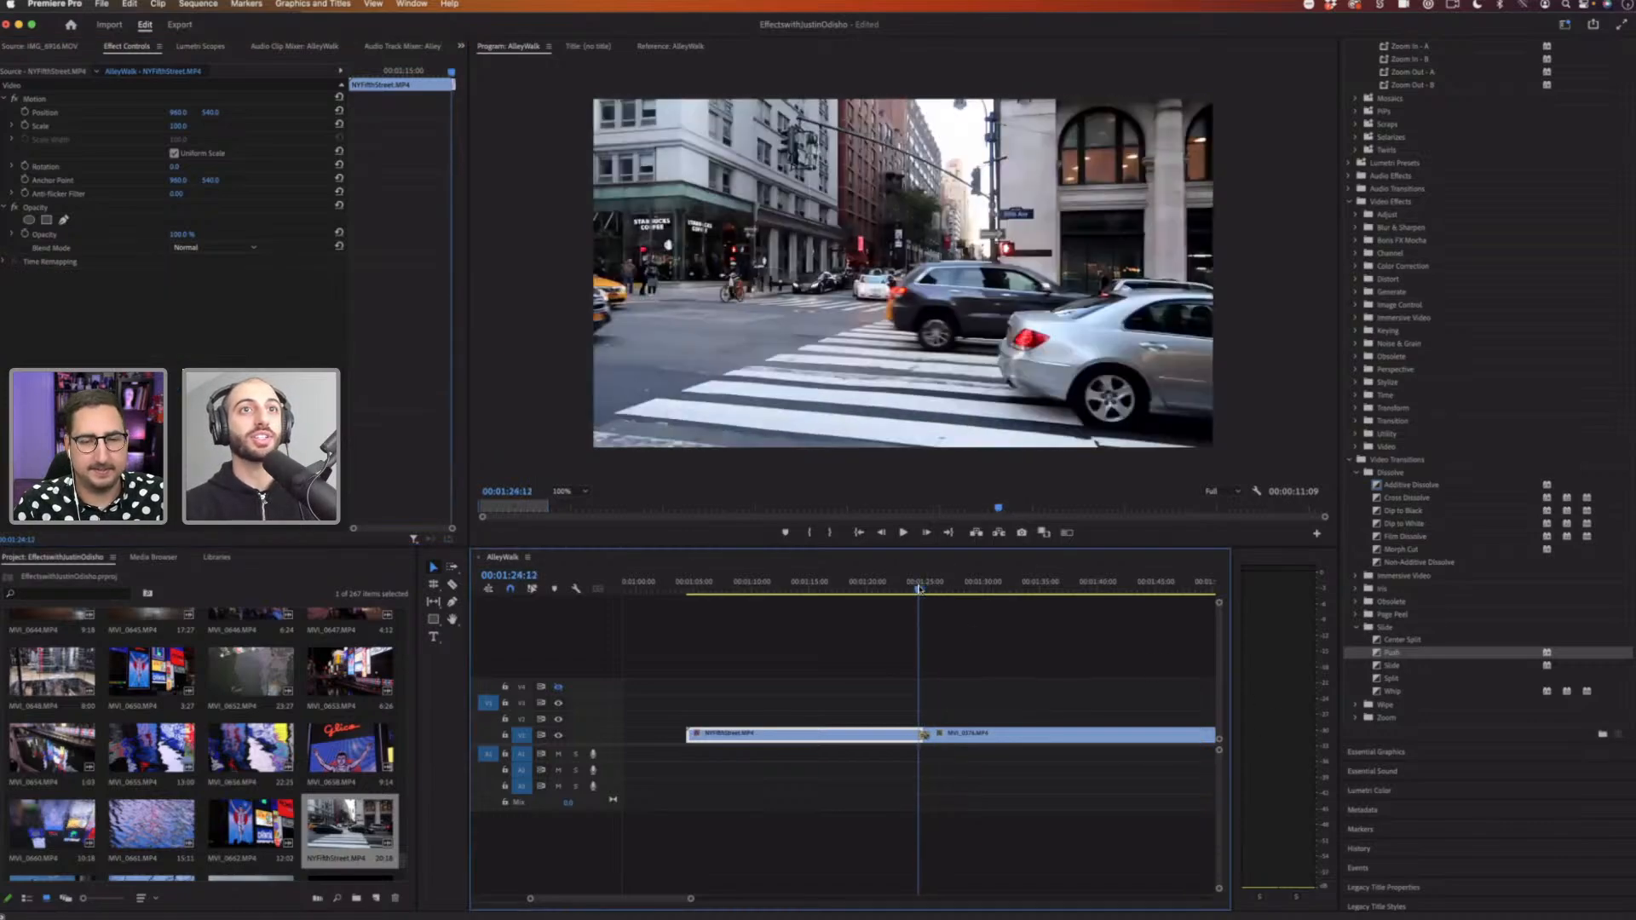
key(space)
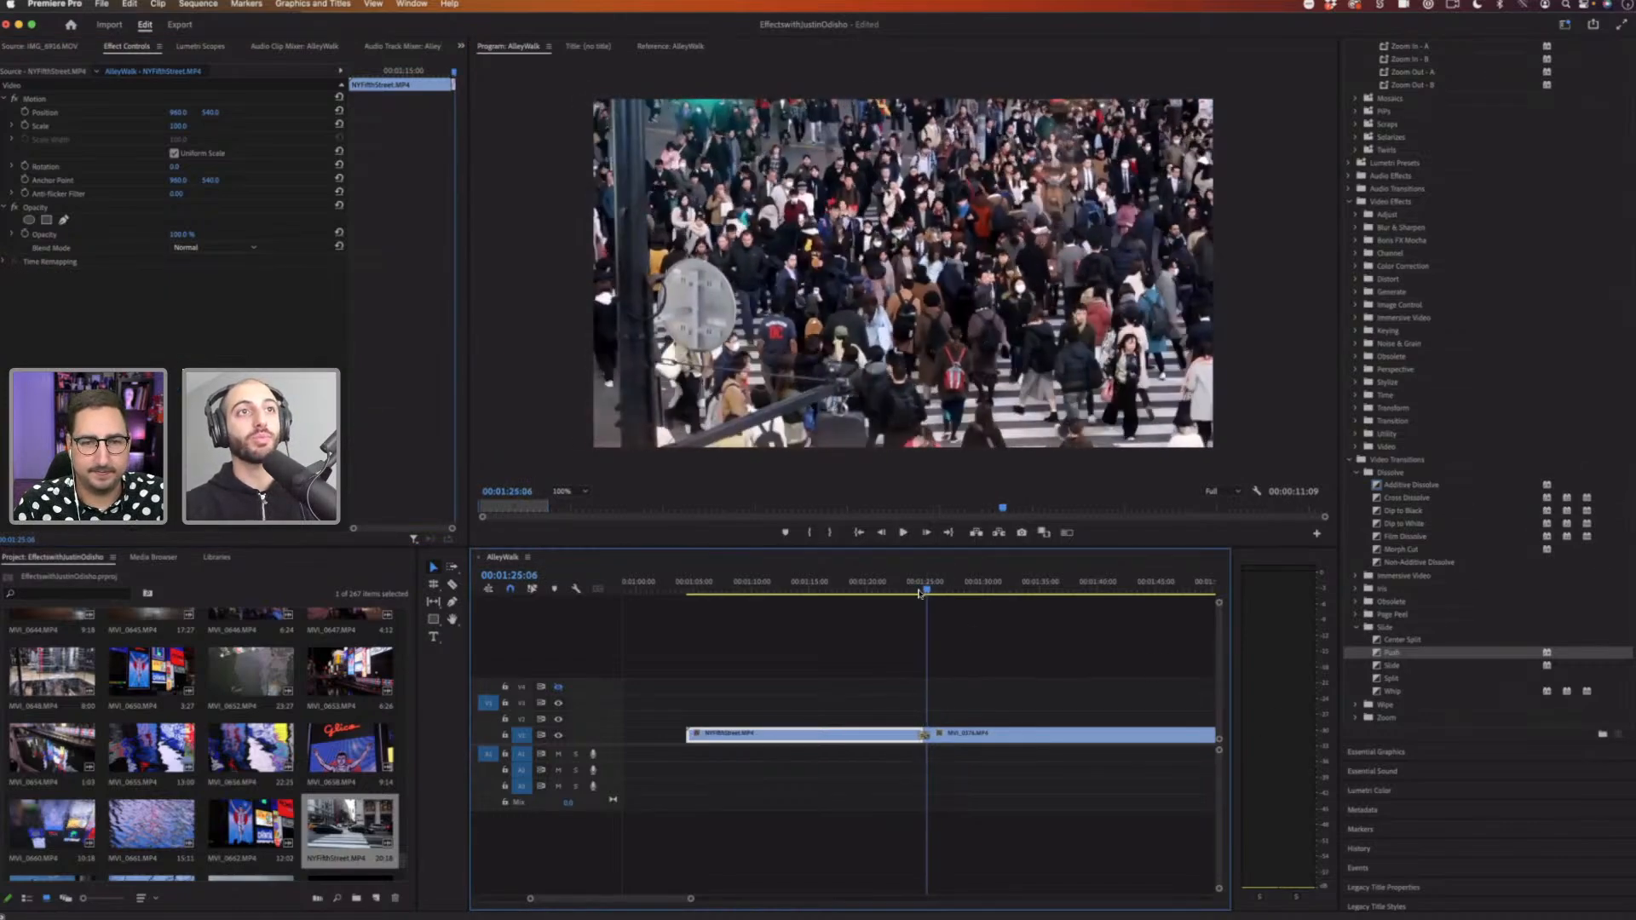
drag(923, 591, 916, 596)
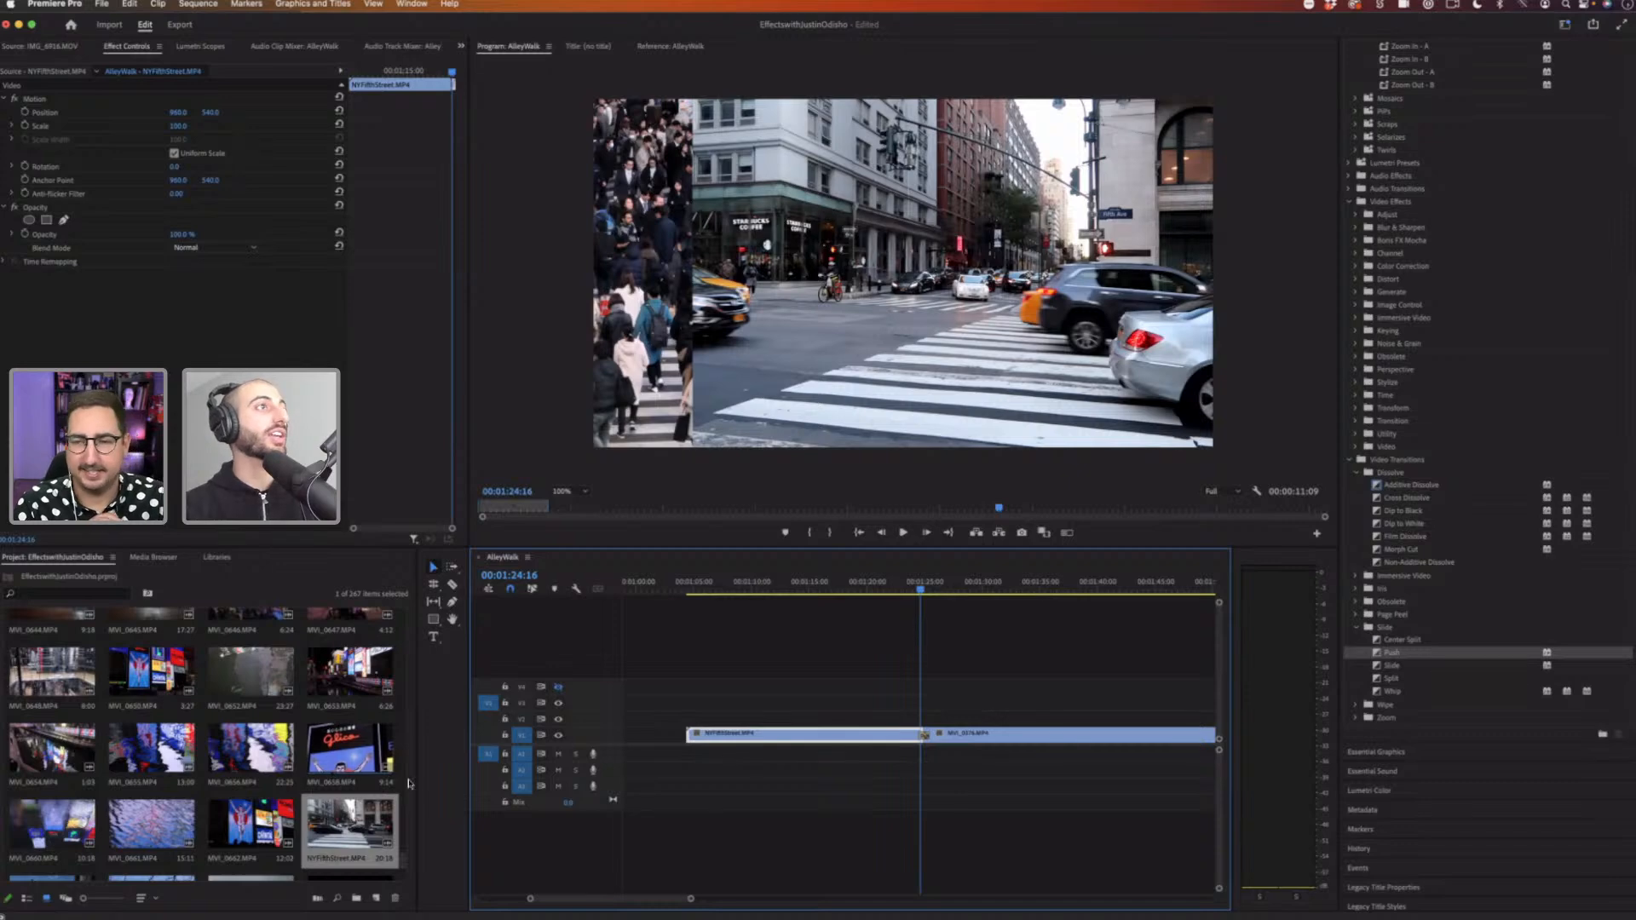
Step: Create a new 1920 x 1080 adjustment layer in the project
click(335, 790)
click(104, 5)
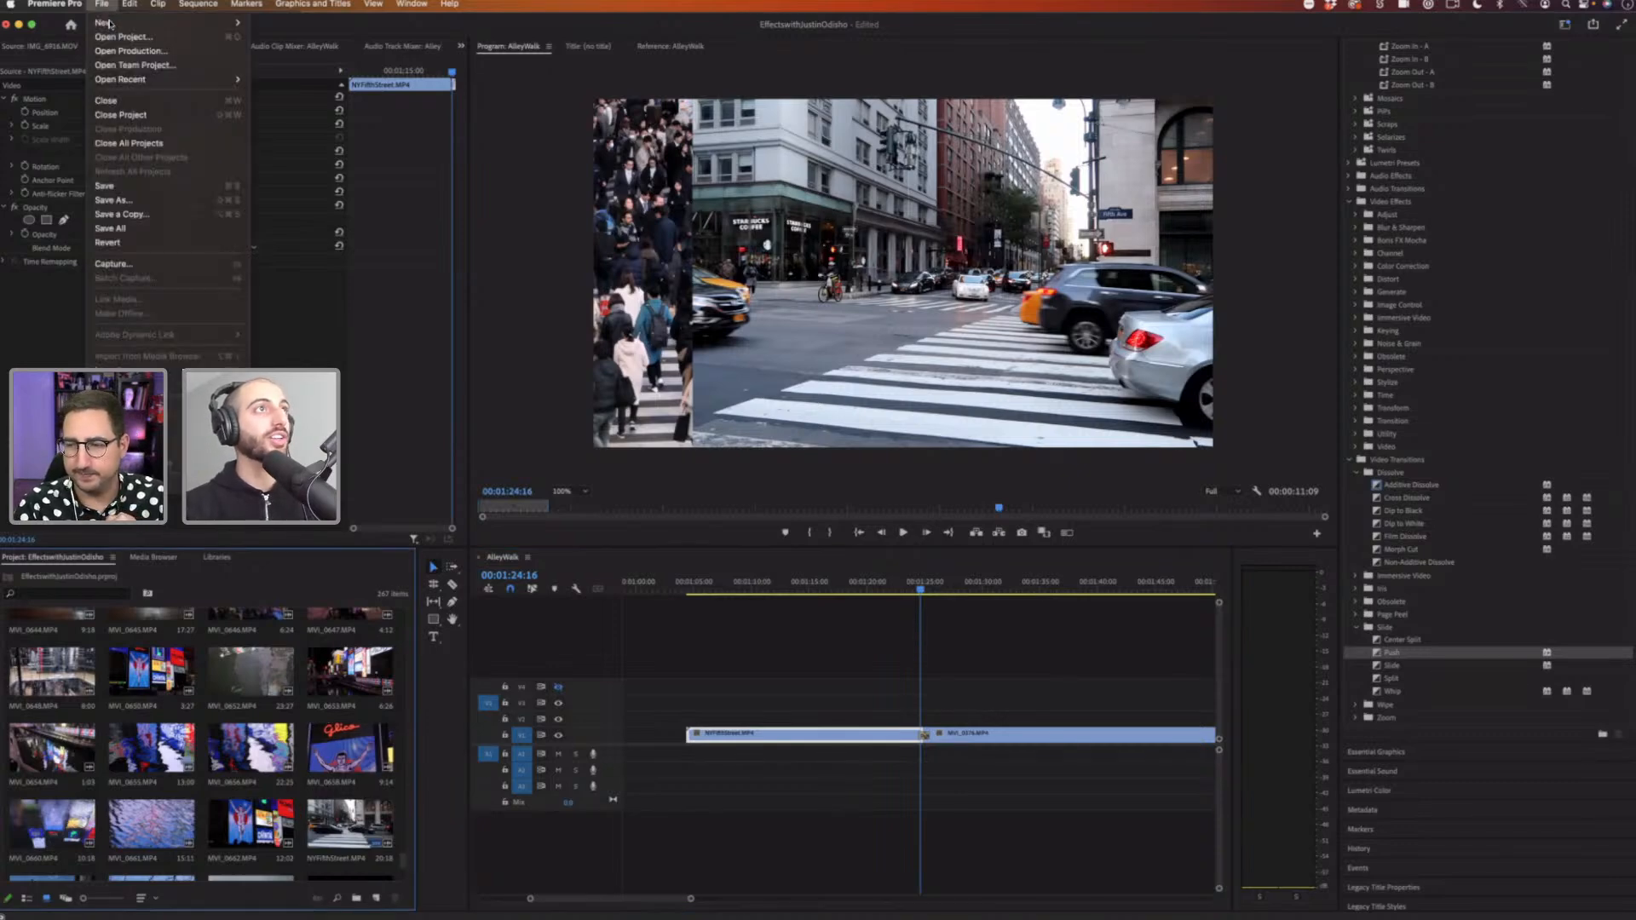
mouse_move(141, 24)
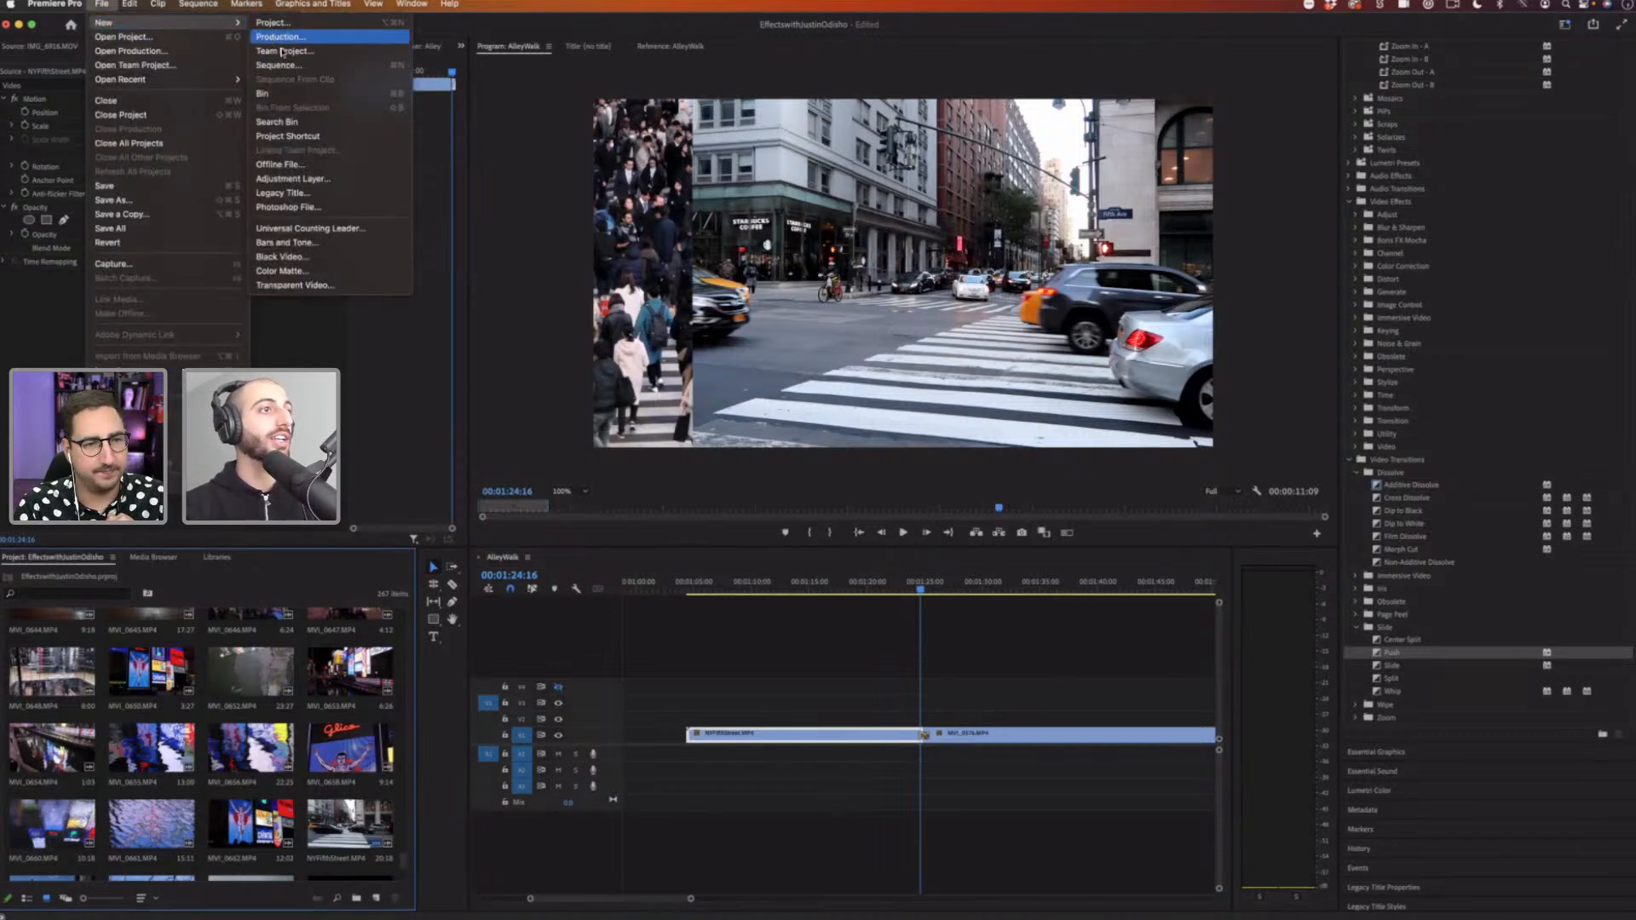
click(261, 762)
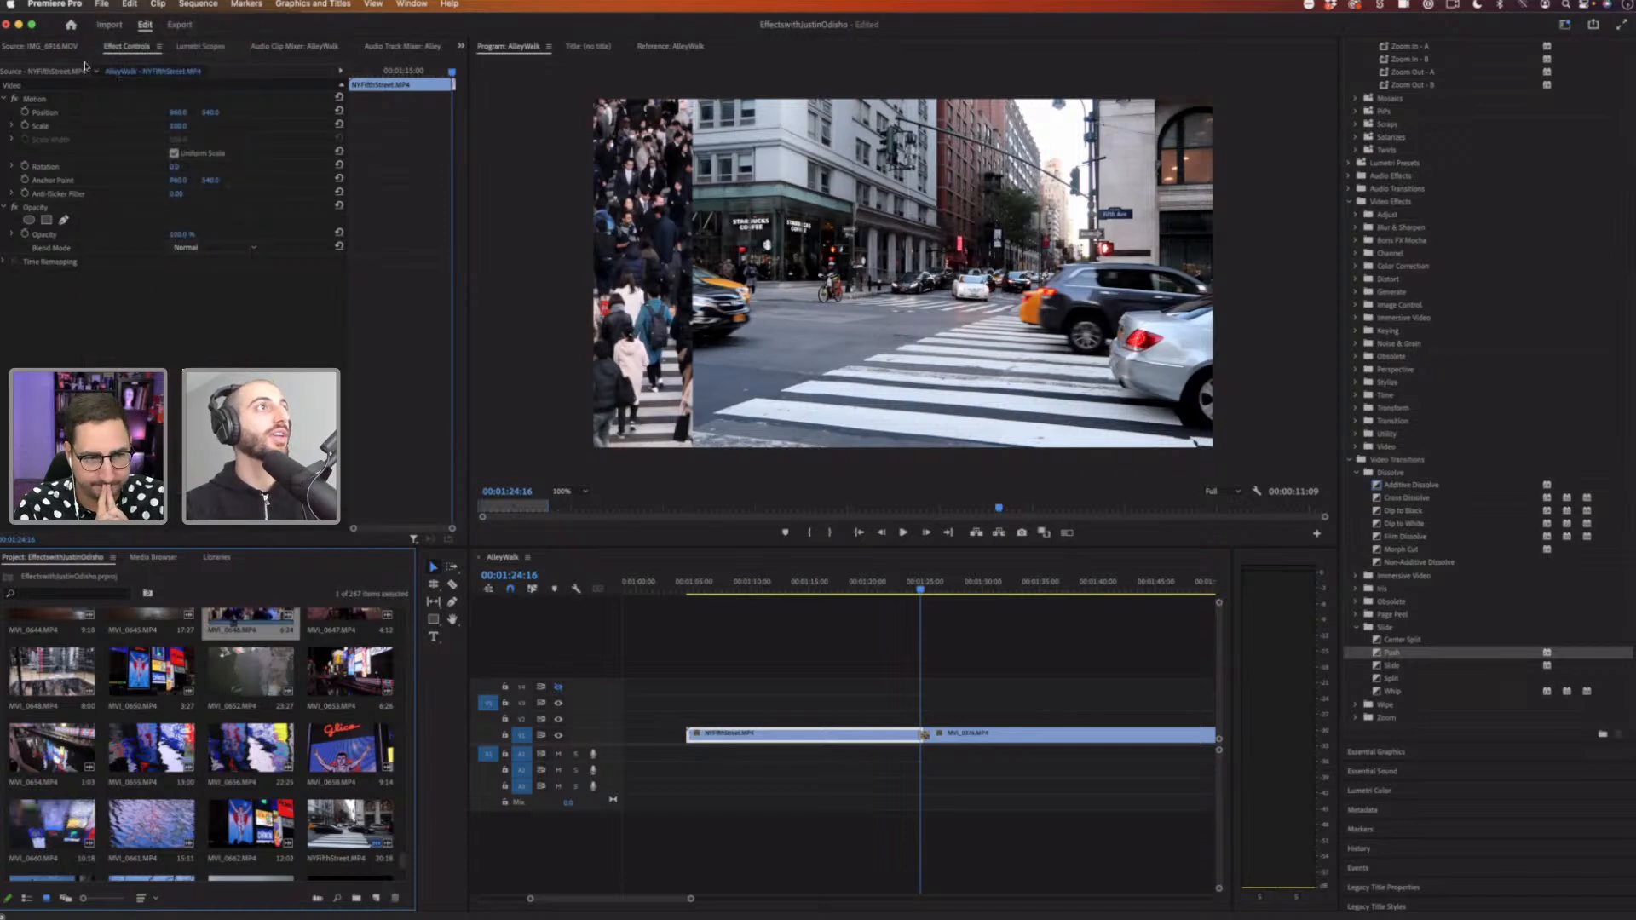
click(145, 673)
click(101, 4)
mouse_move(120, 25)
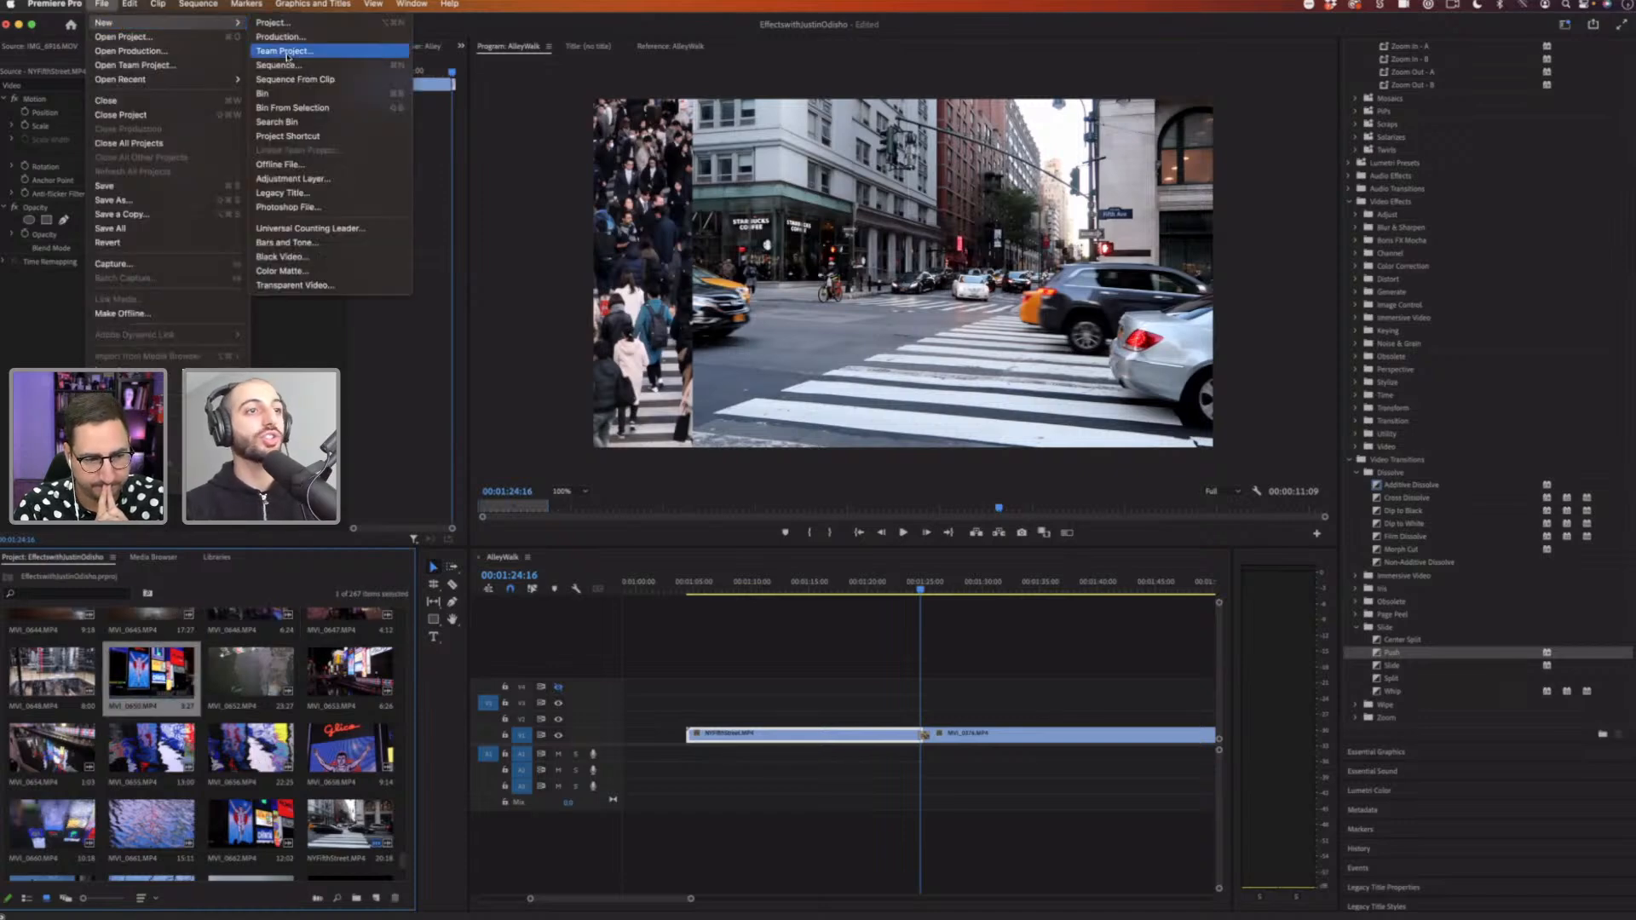
click(311, 179)
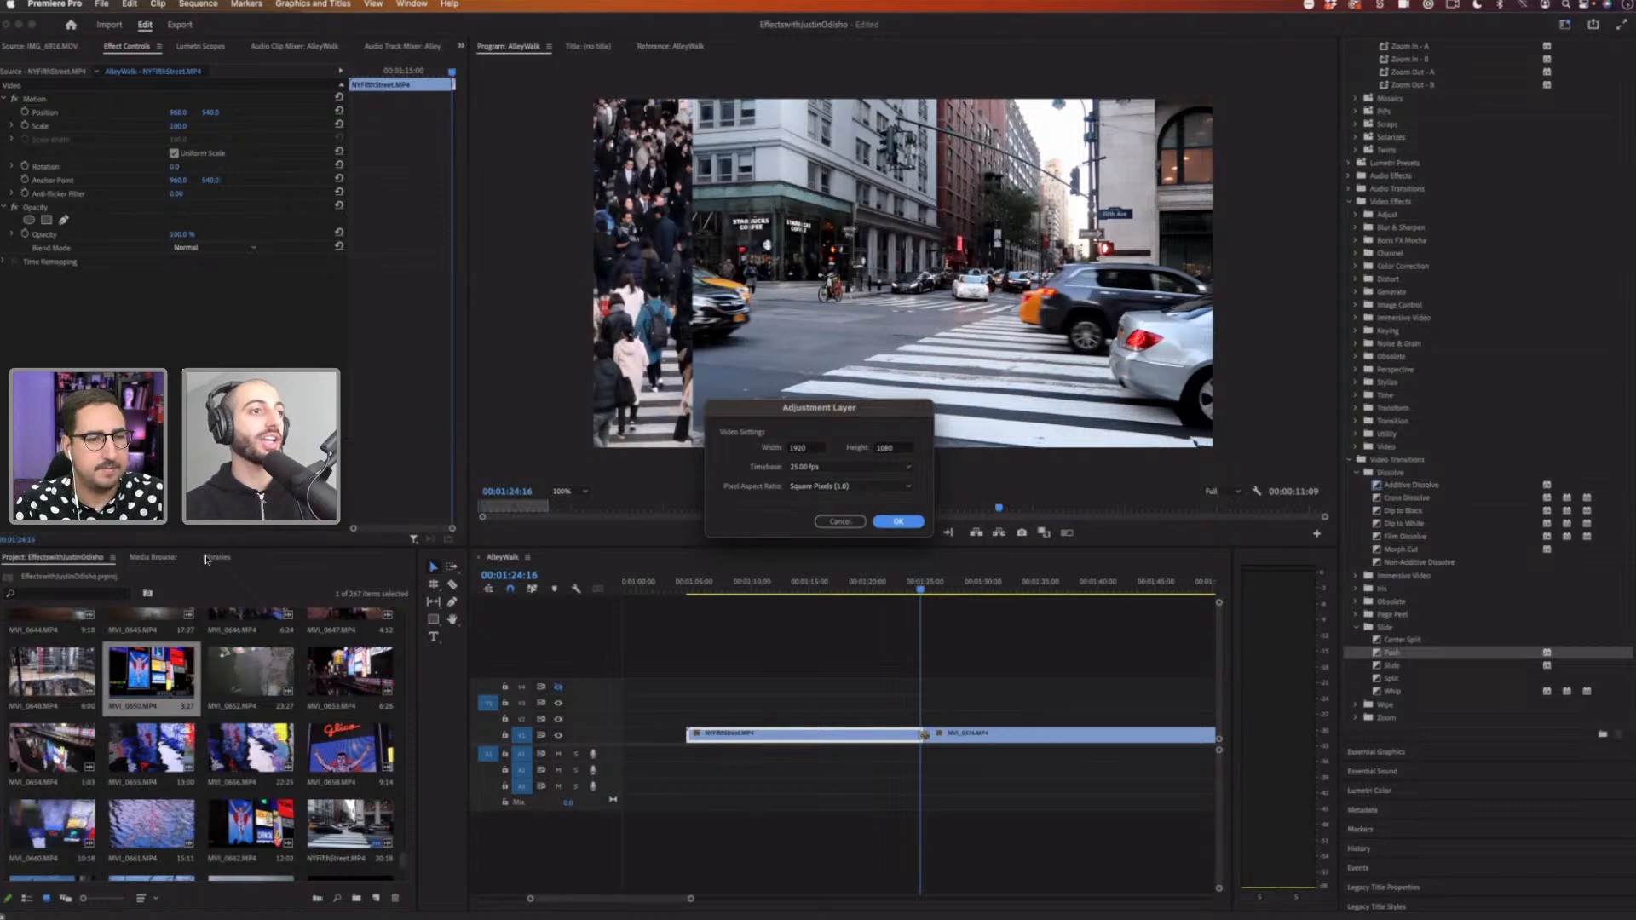
key(Return)
Step: Place the adjustment layer on the track above the cut and shorten it around the transition
scroll(149, 641, up, 10)
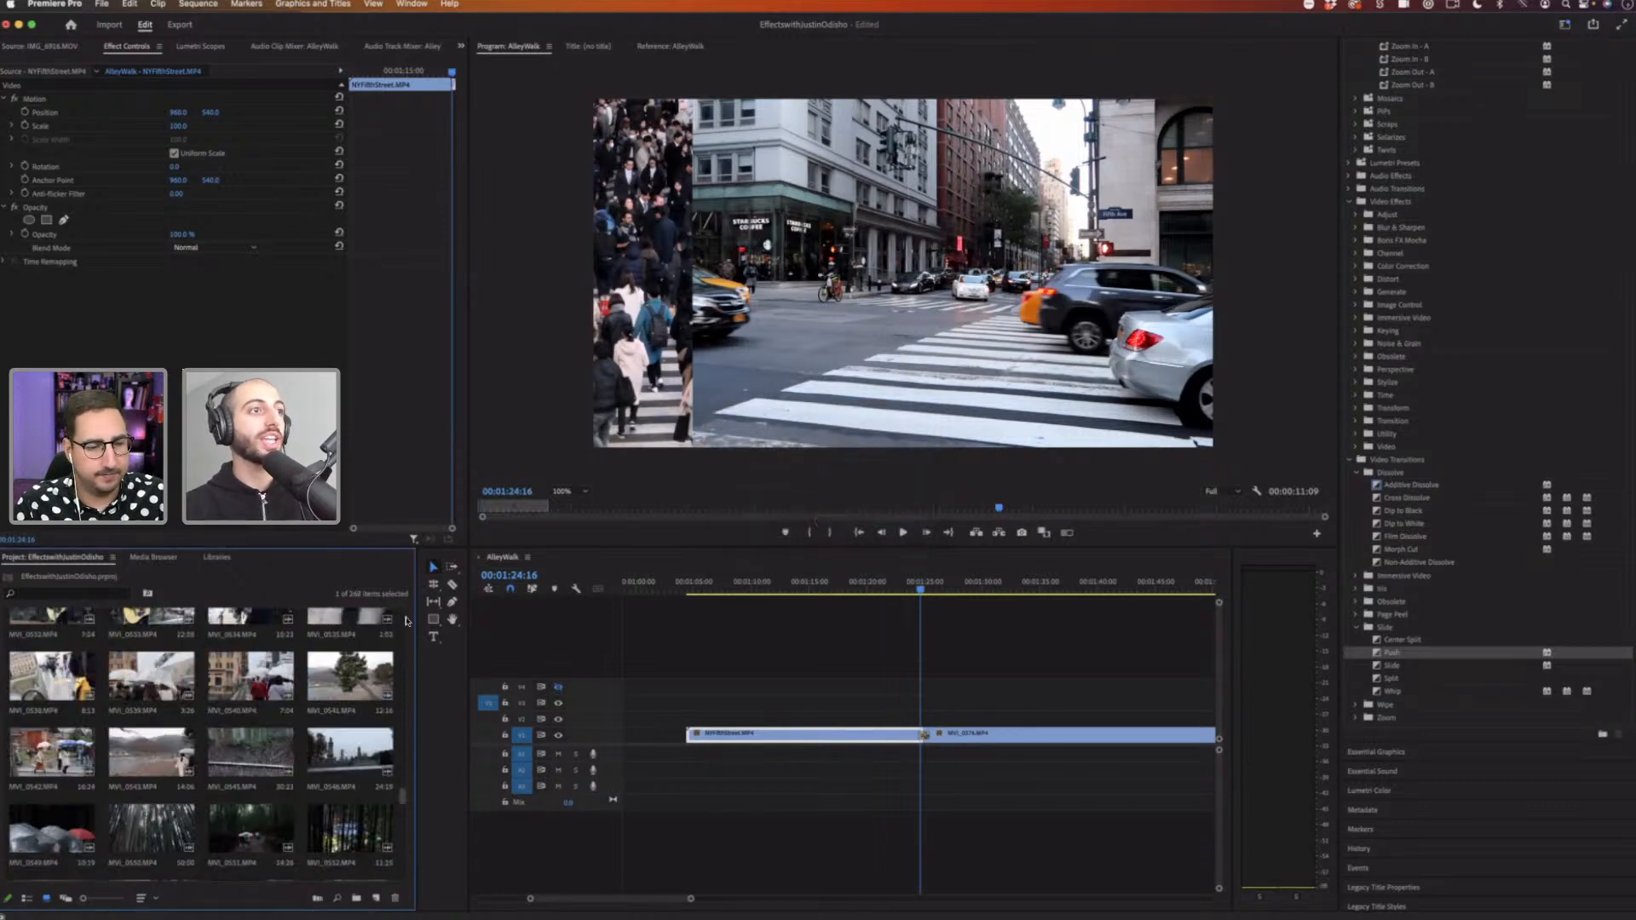
drag(148, 640, 916, 701)
drag(691, 900, 647, 900)
drag(919, 586, 927, 586)
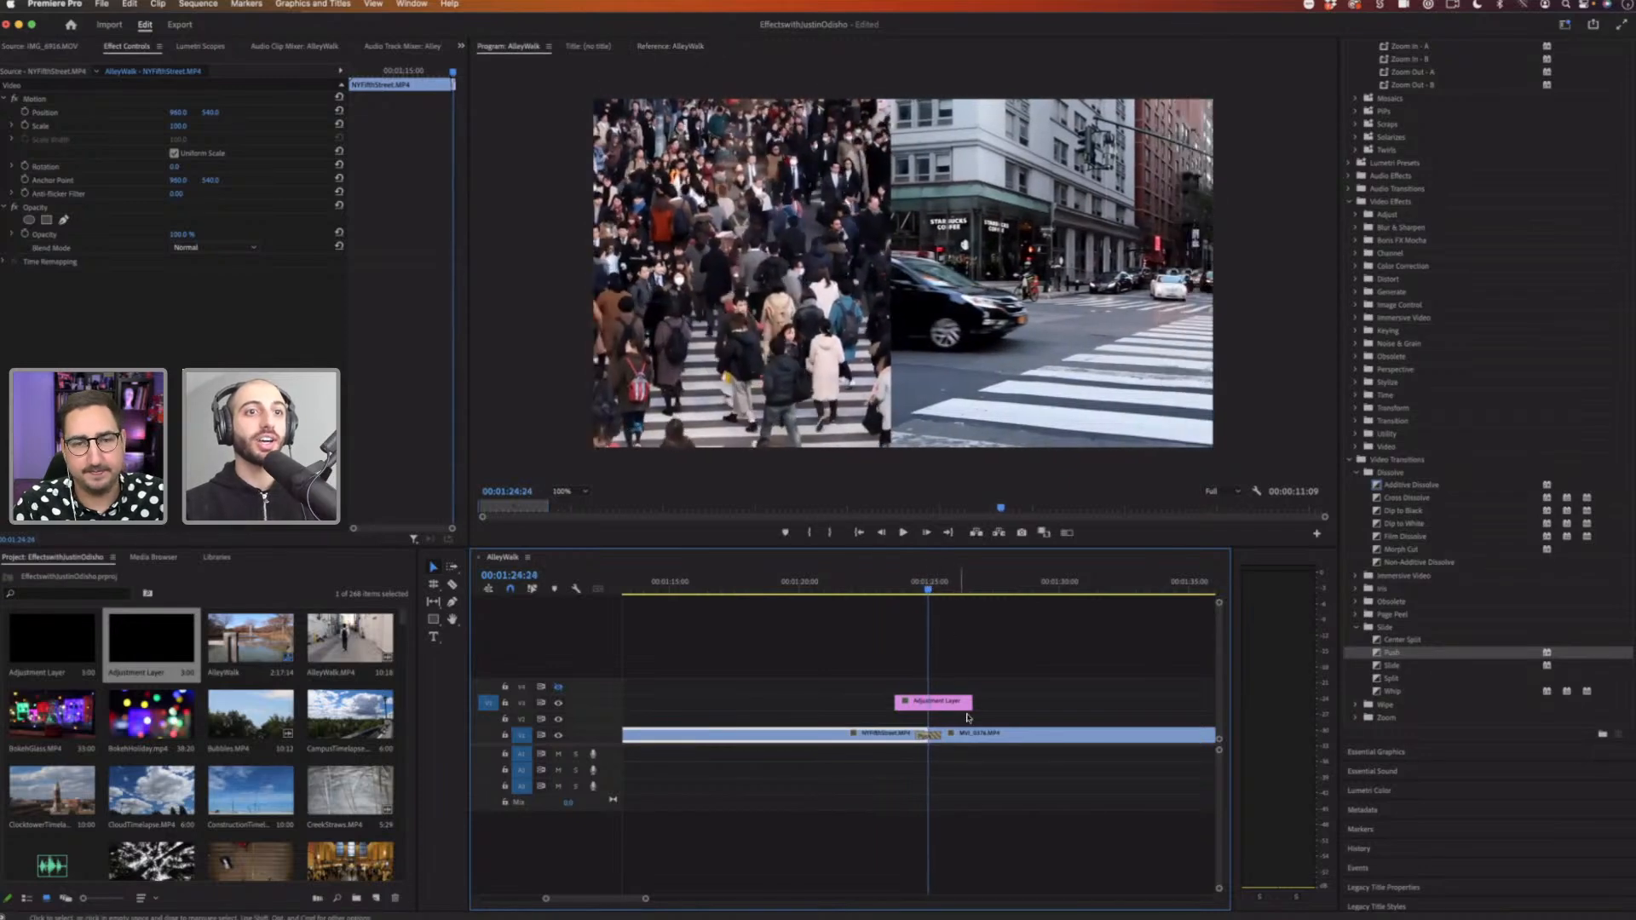
drag(971, 703, 912, 704)
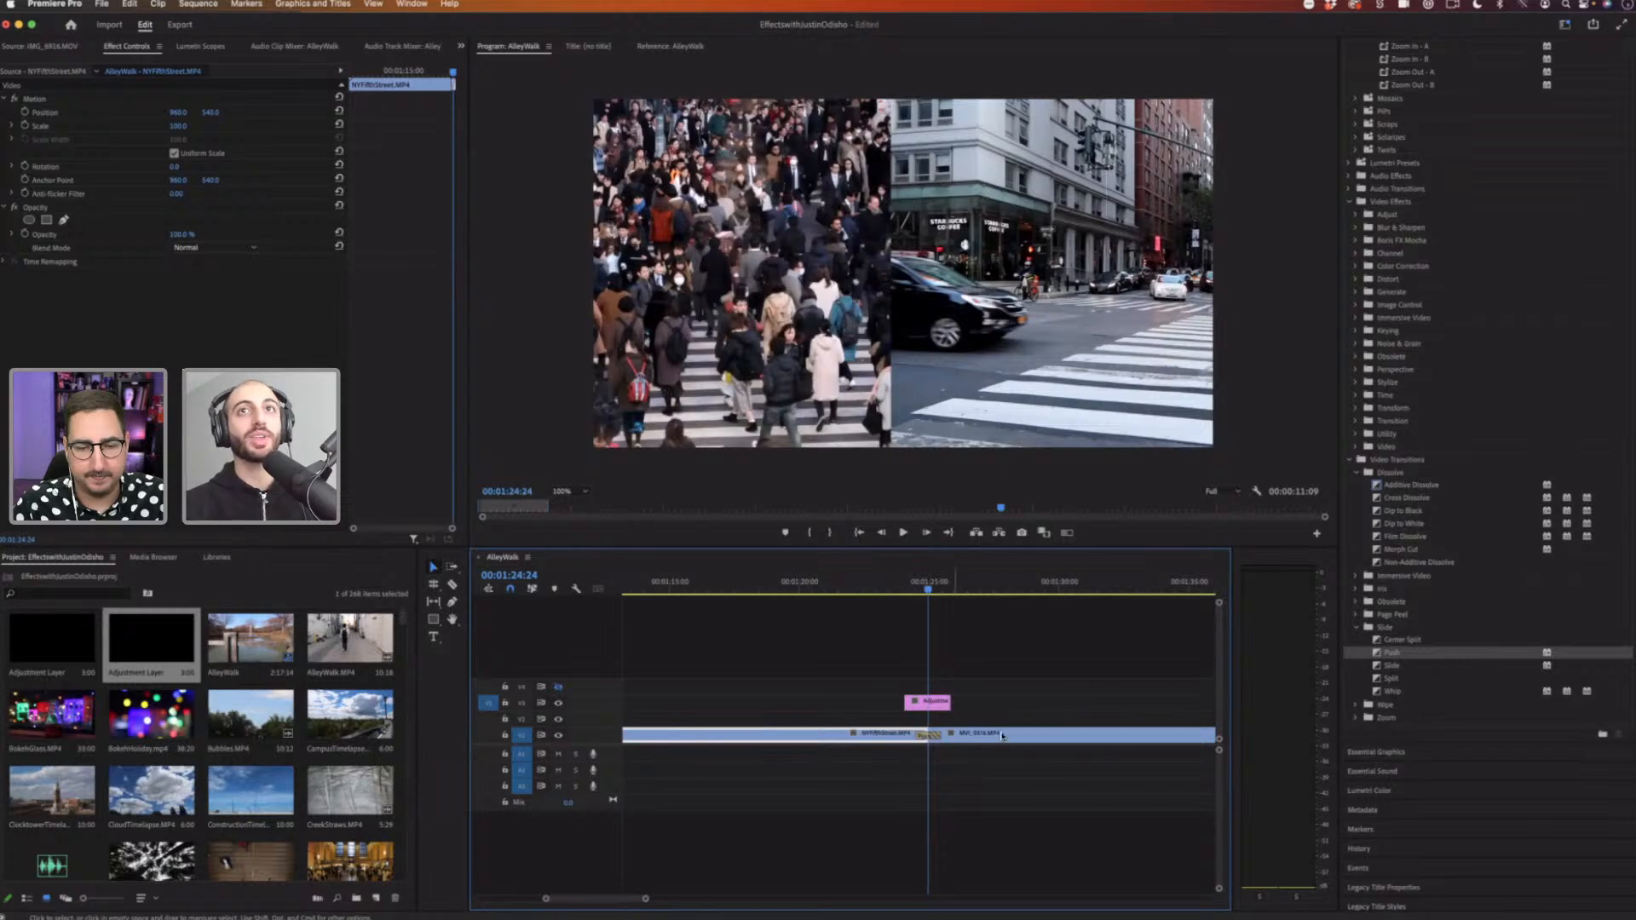
Step: Search the effects for 'directional' and apply Directional Blur to the adjustment layer
click(932, 704)
scroll(1422, 158, up, 3)
scroll(1631, 454, up, 3)
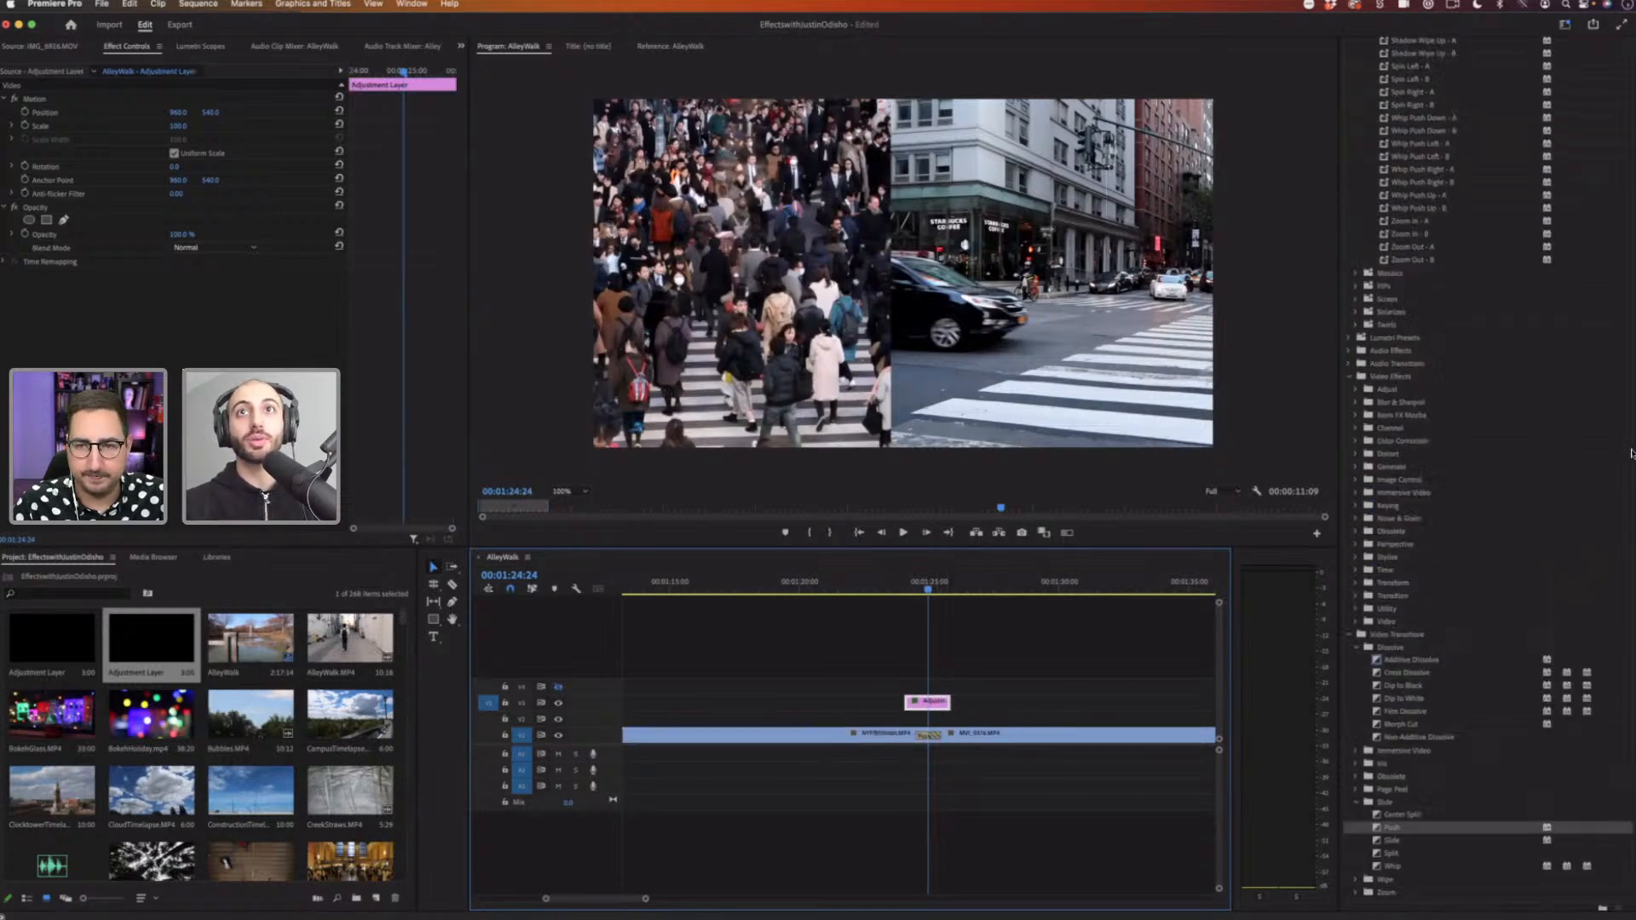
scroll(1487, 474, up, 10)
click(1407, 81)
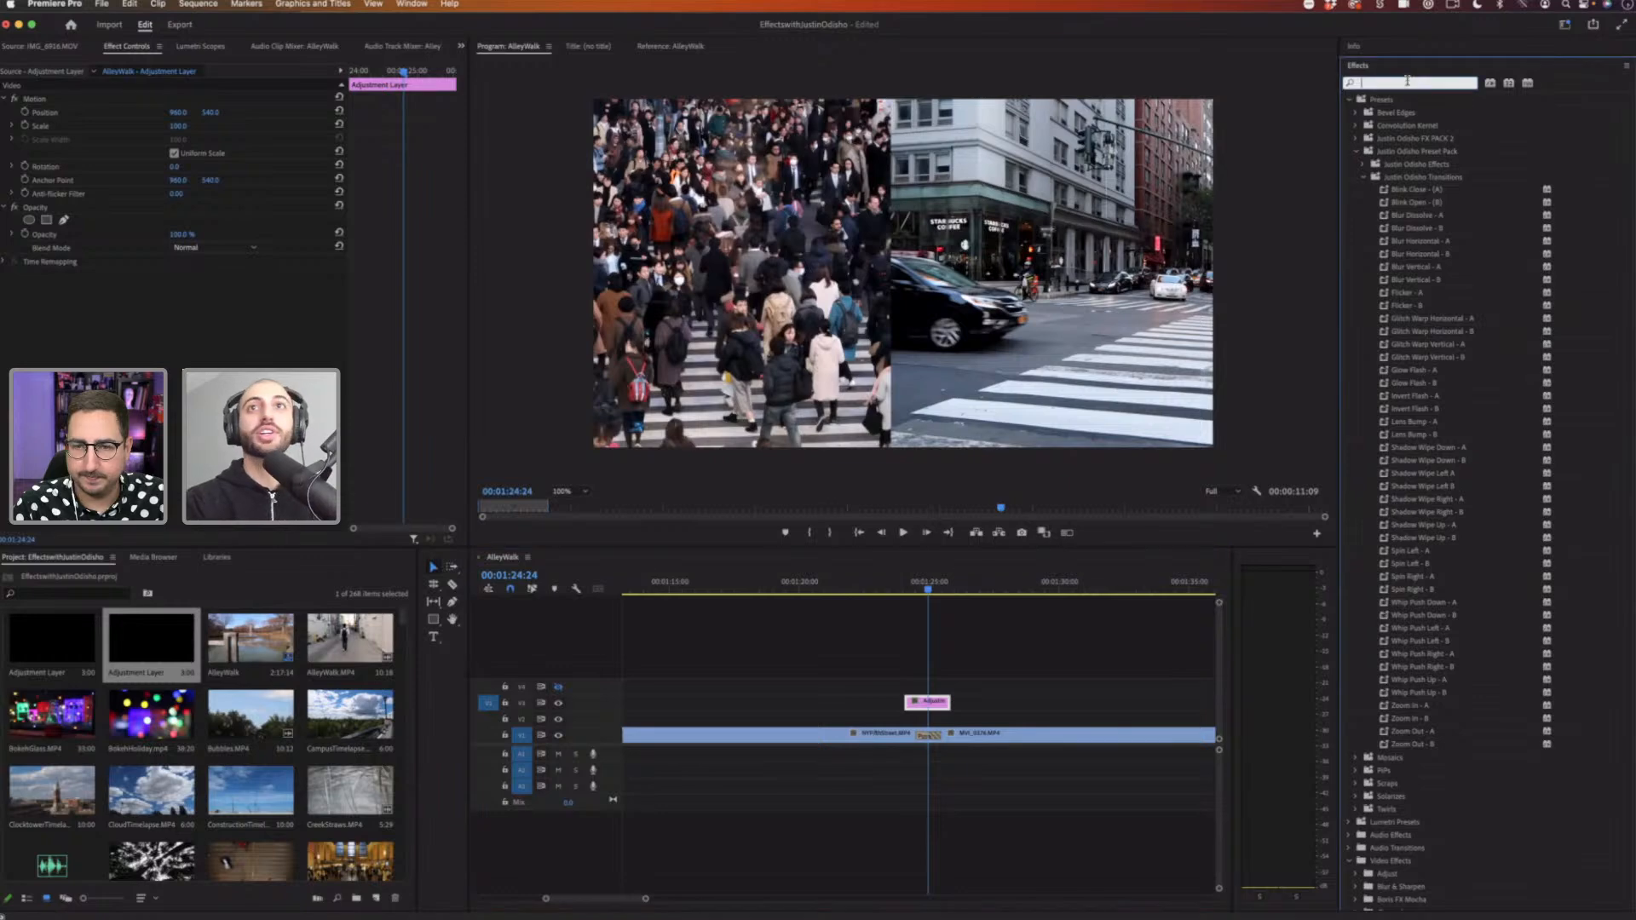
text(direct)
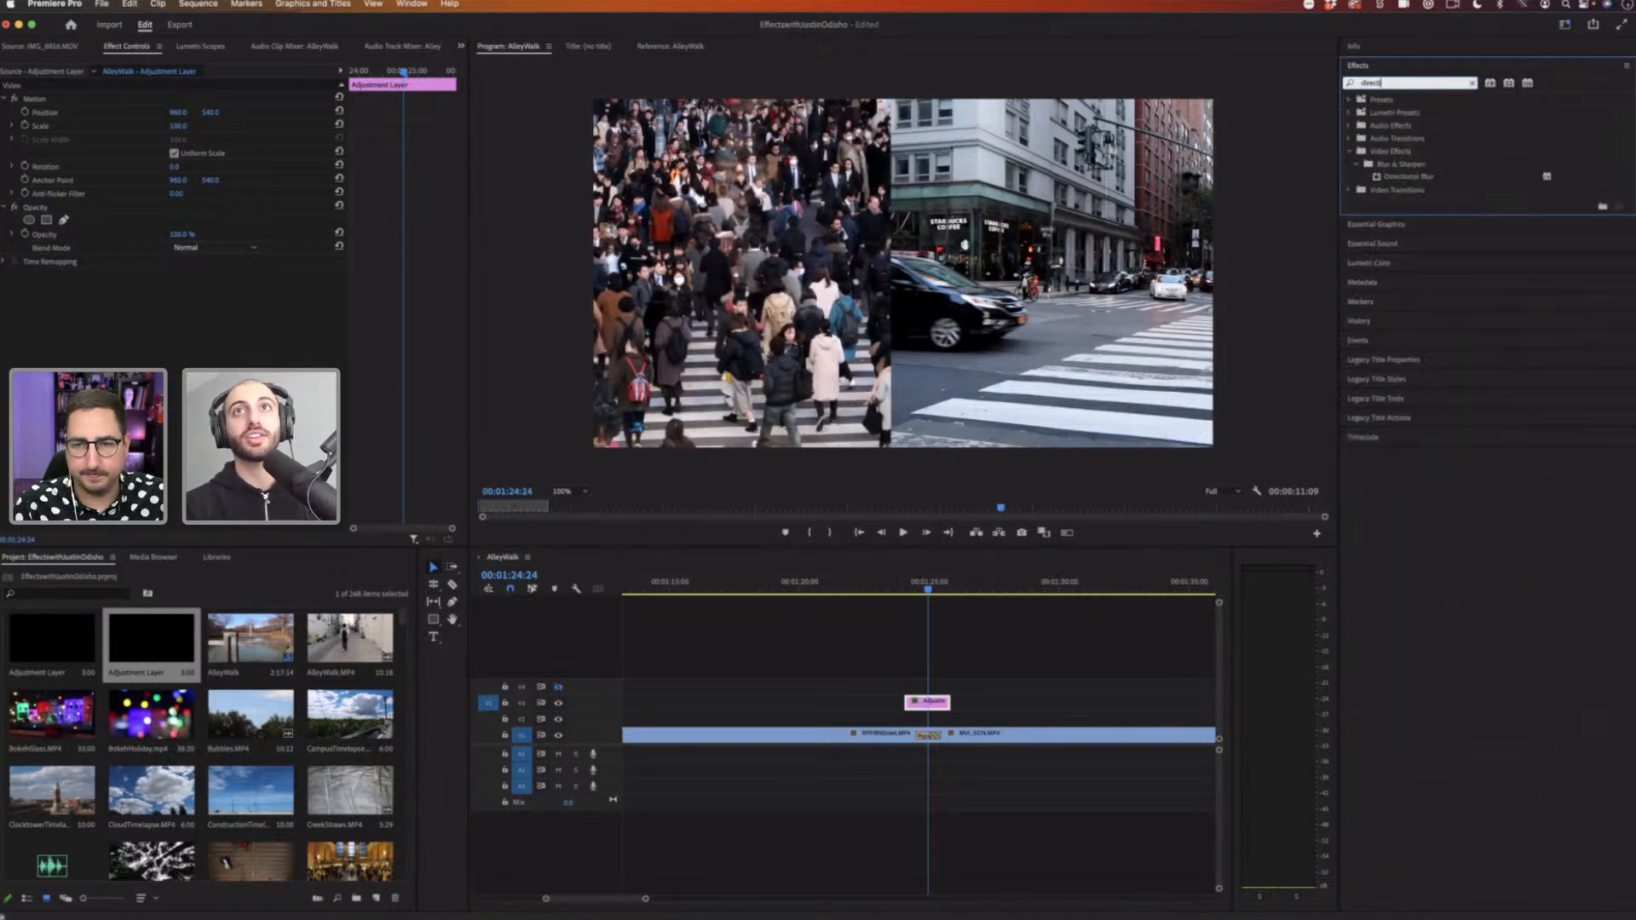
text(ional)
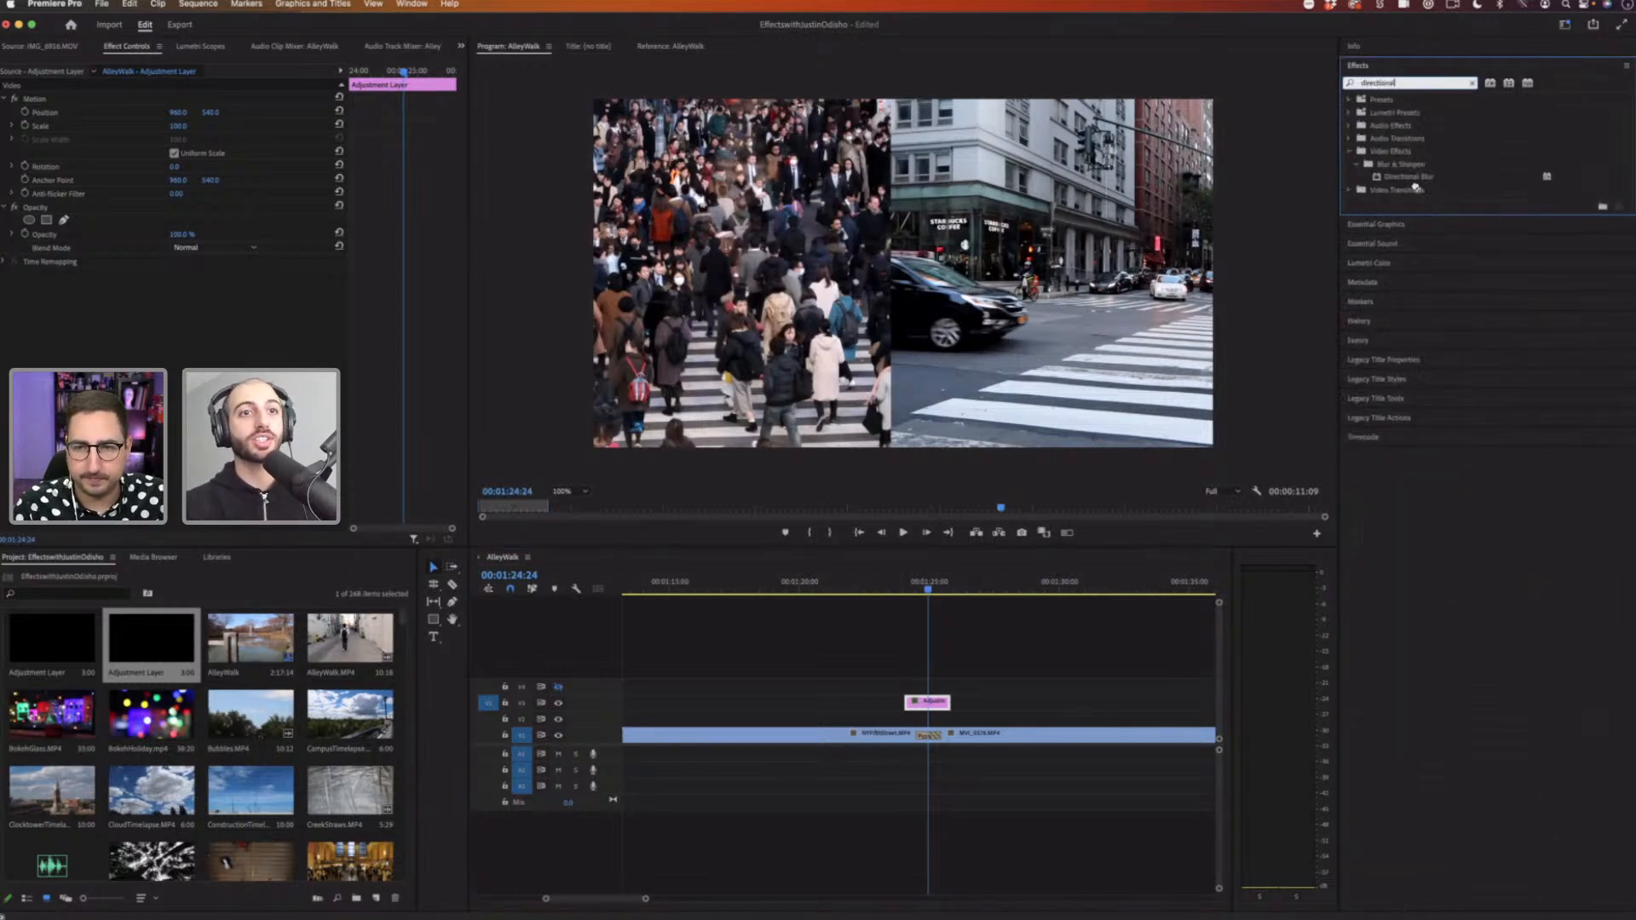
drag(883, 699, 927, 702)
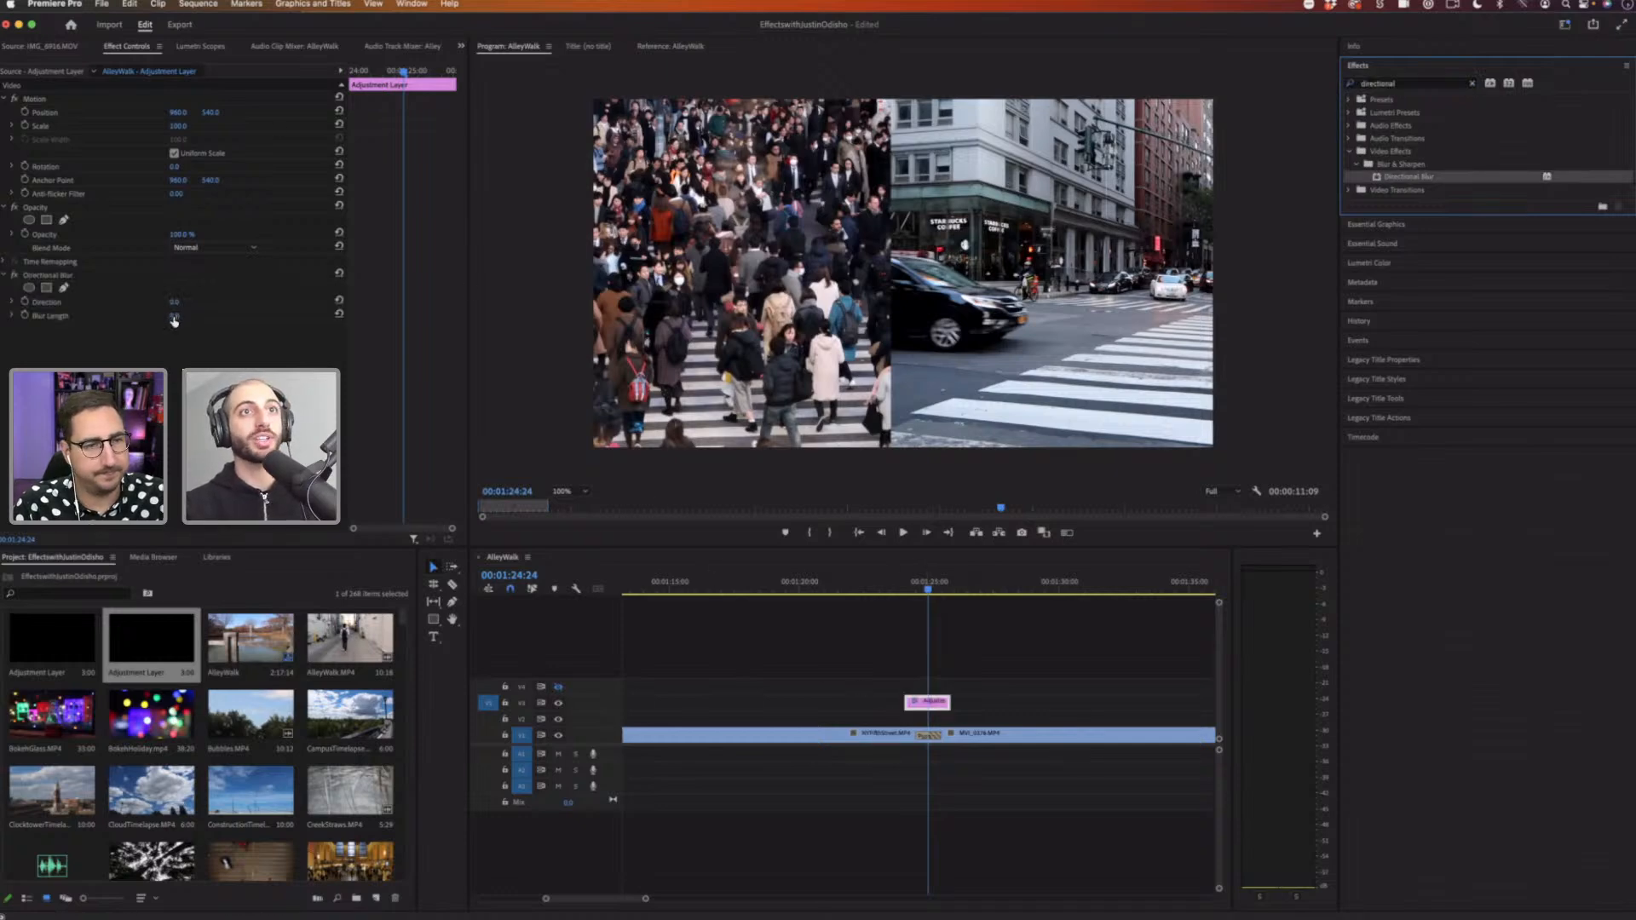
Step: Set the Directional Blur direction to 90° and increase its blur length
mouse_move(174, 315)
mouse_down()
mouse_move(316, 317)
mouse_move(218, 330)
mouse_move(190, 296)
mouse_up()
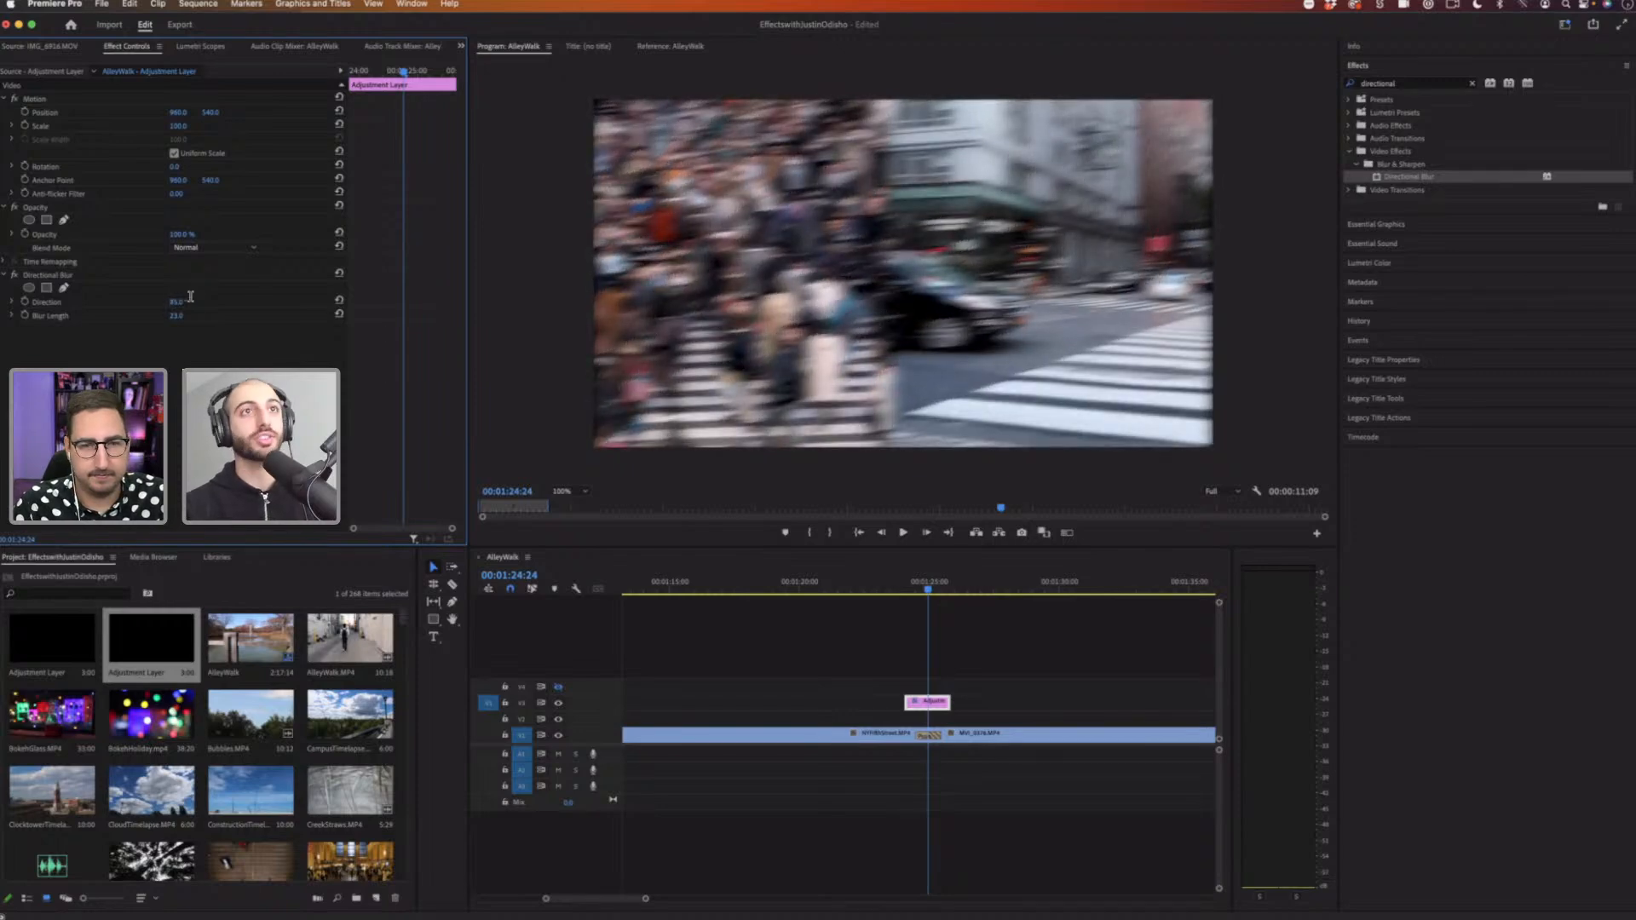
click(189, 300)
text(90)
key(Return)
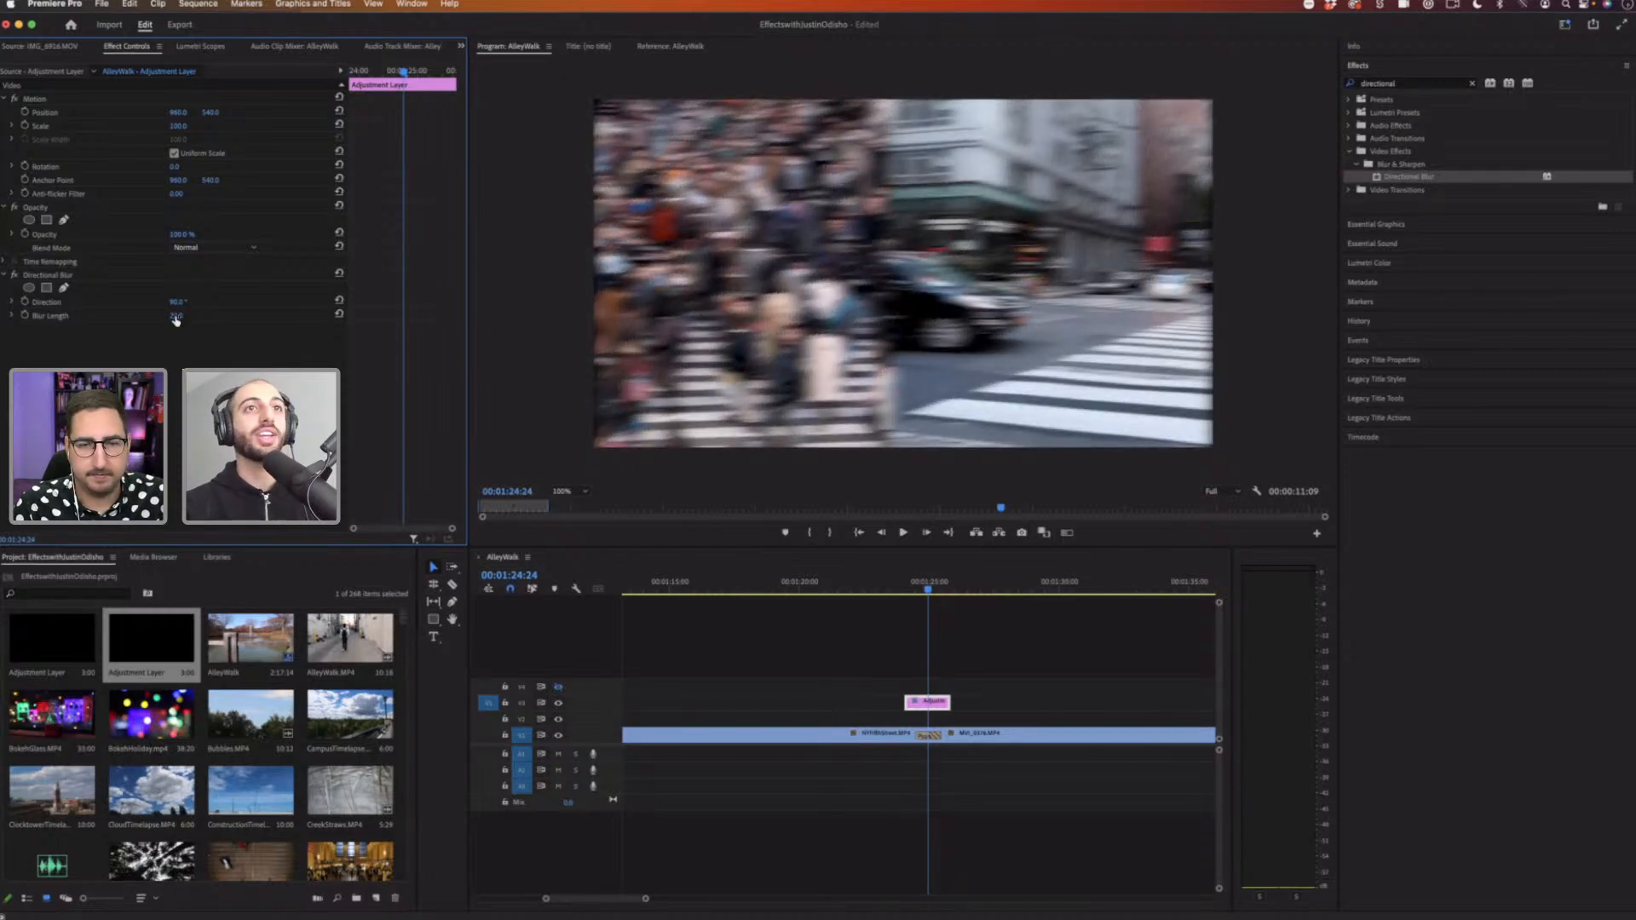
drag(177, 316, 215, 316)
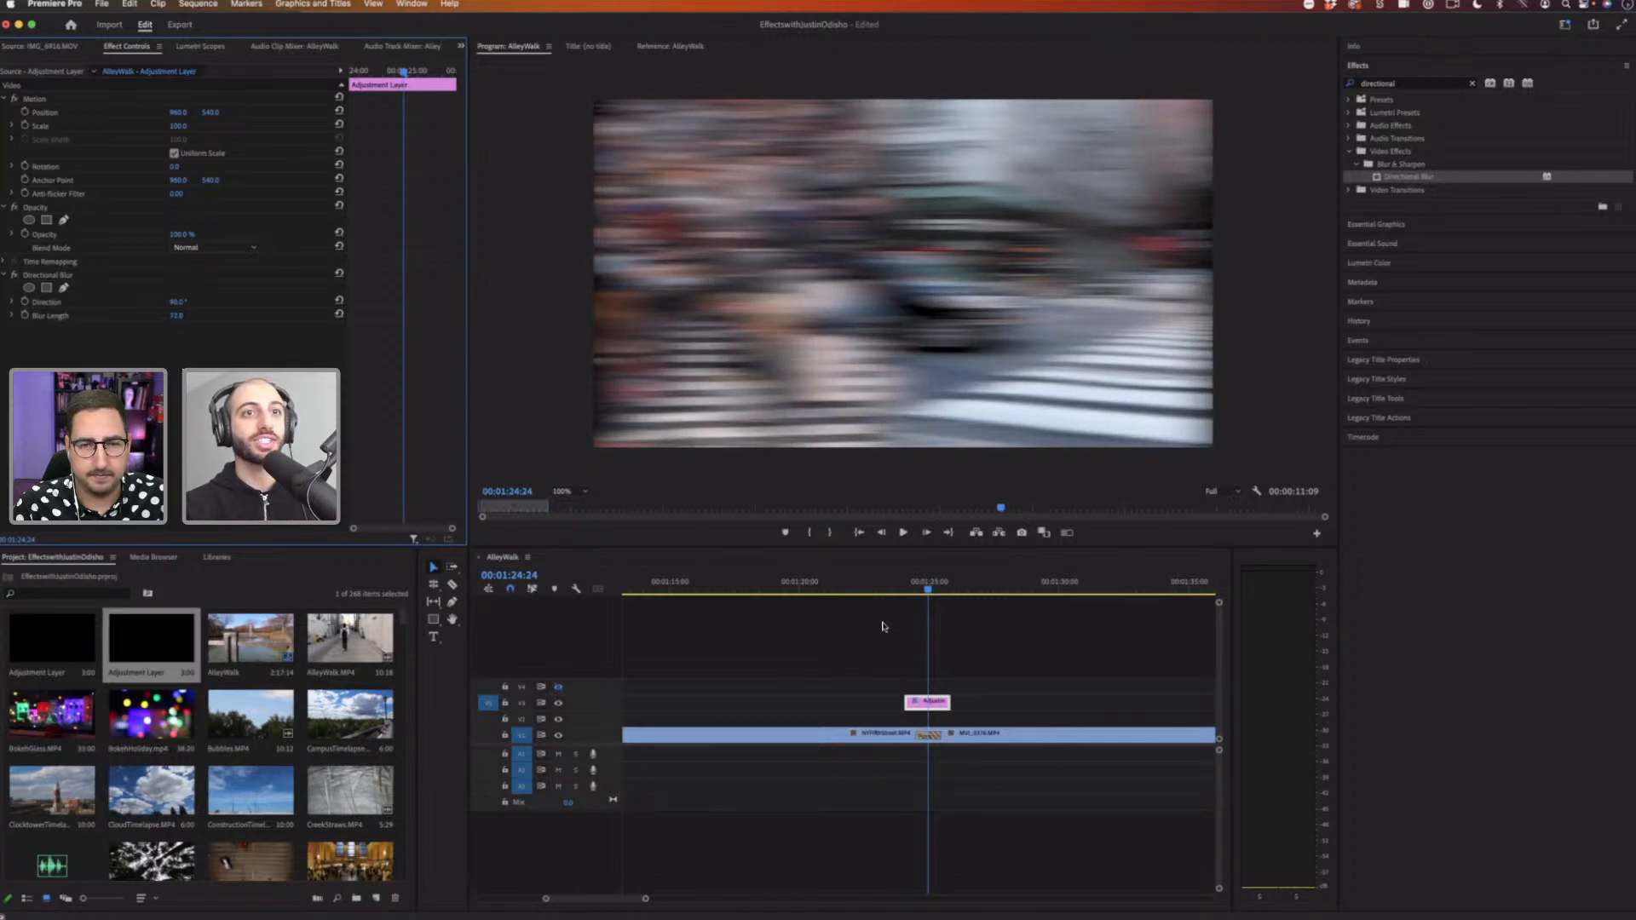
Step: Play and scrub through the cut to preview the blurred Push transition
click(897, 586)
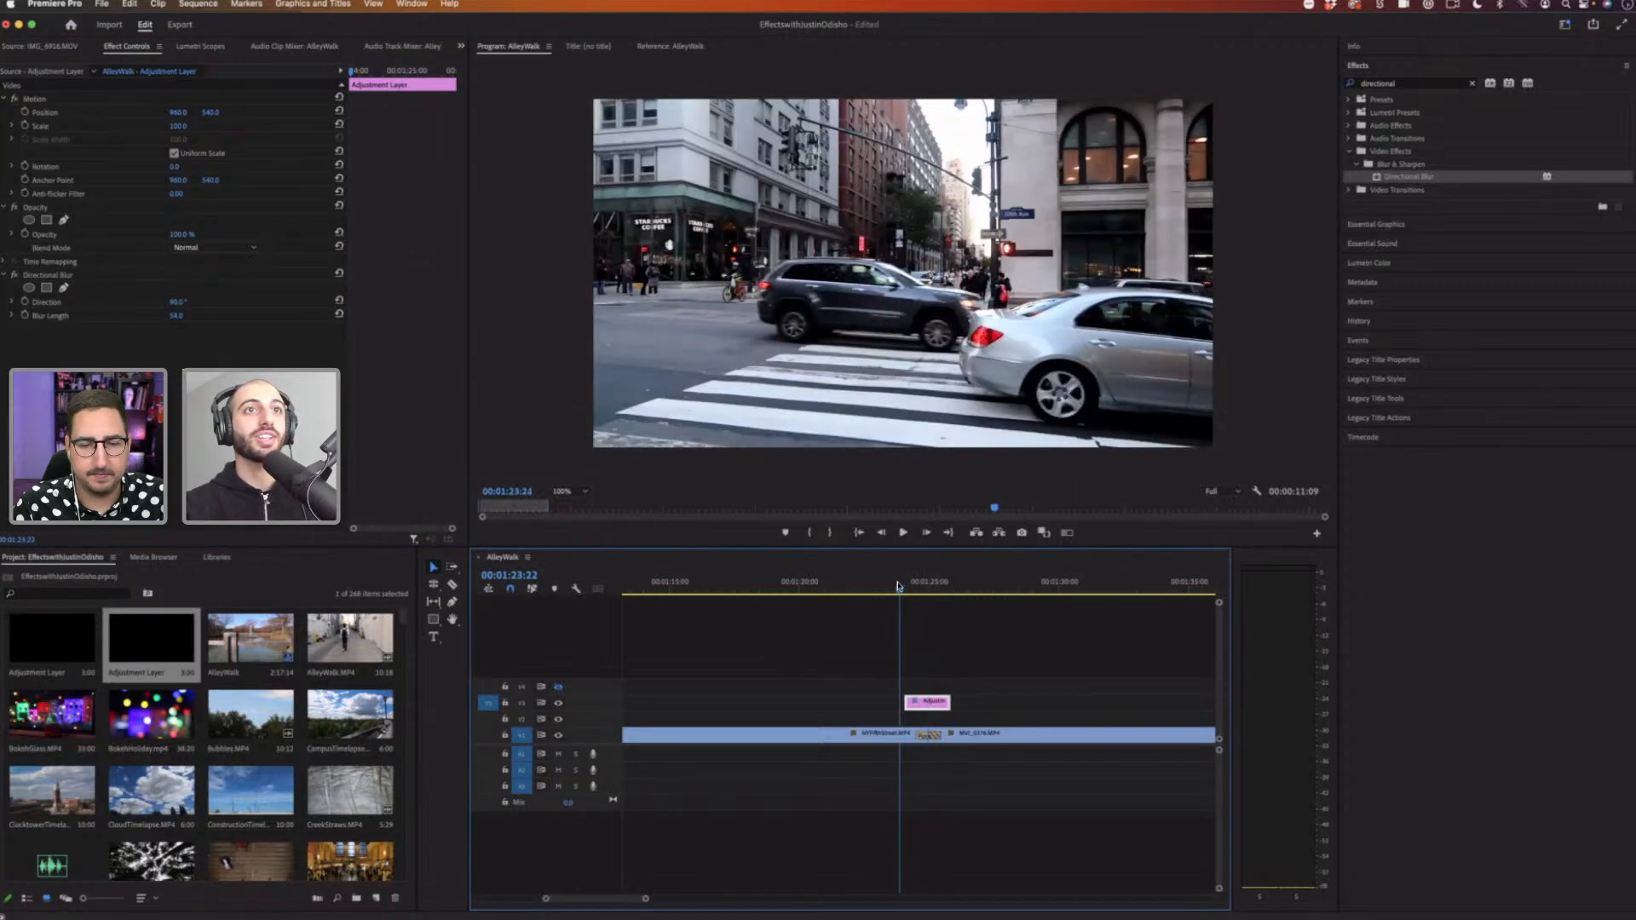
key(space)
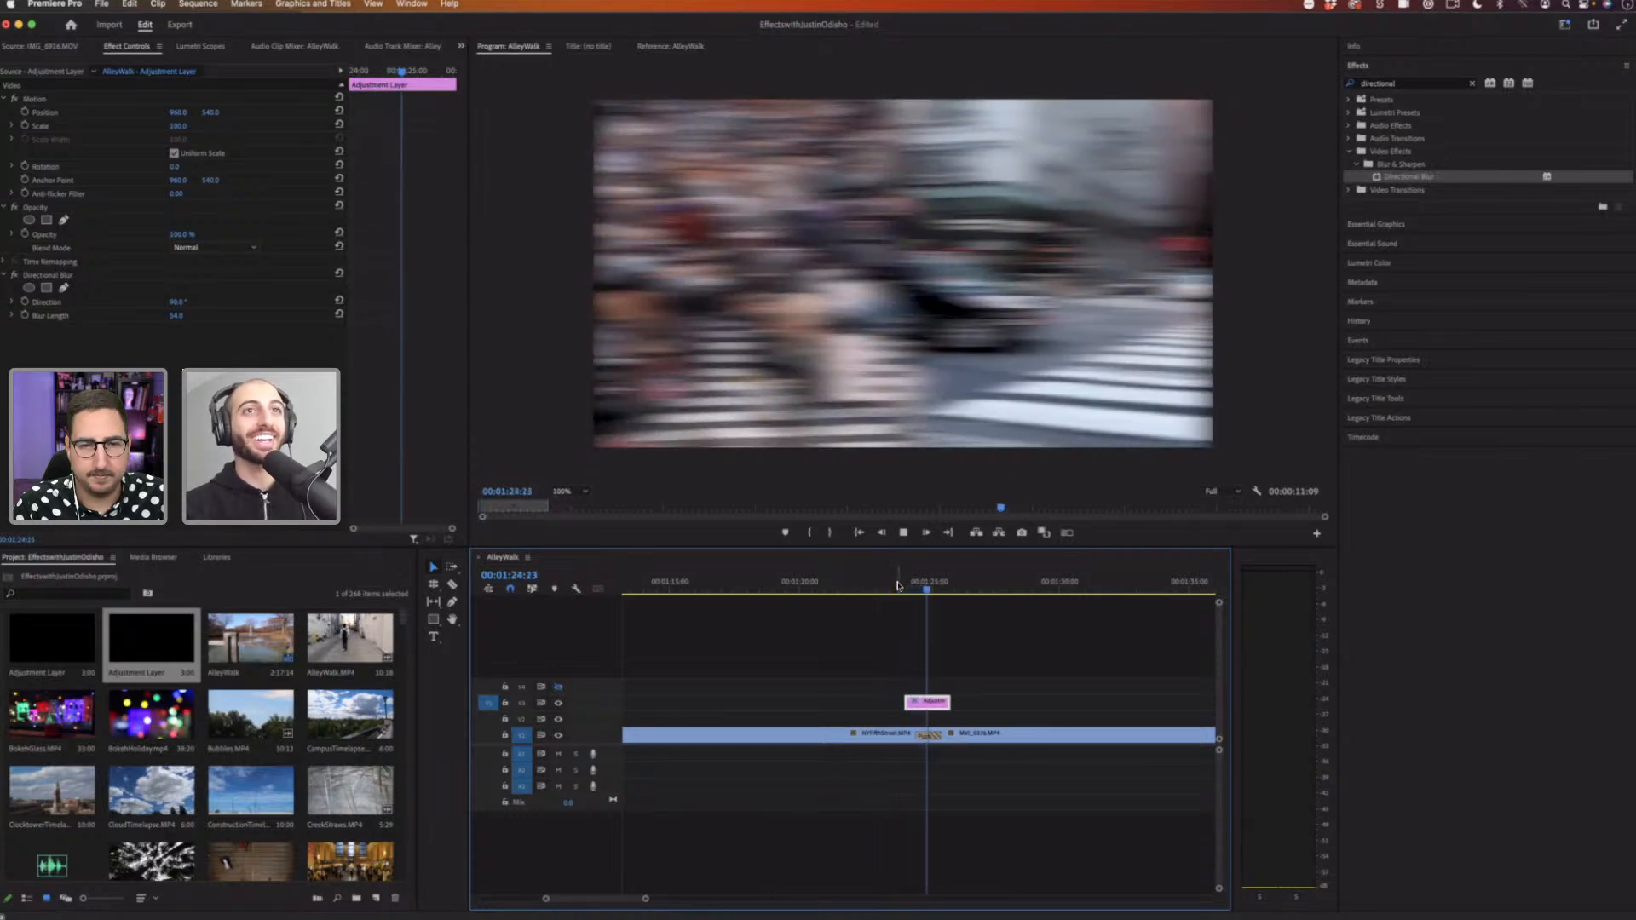
drag(922, 587, 929, 586)
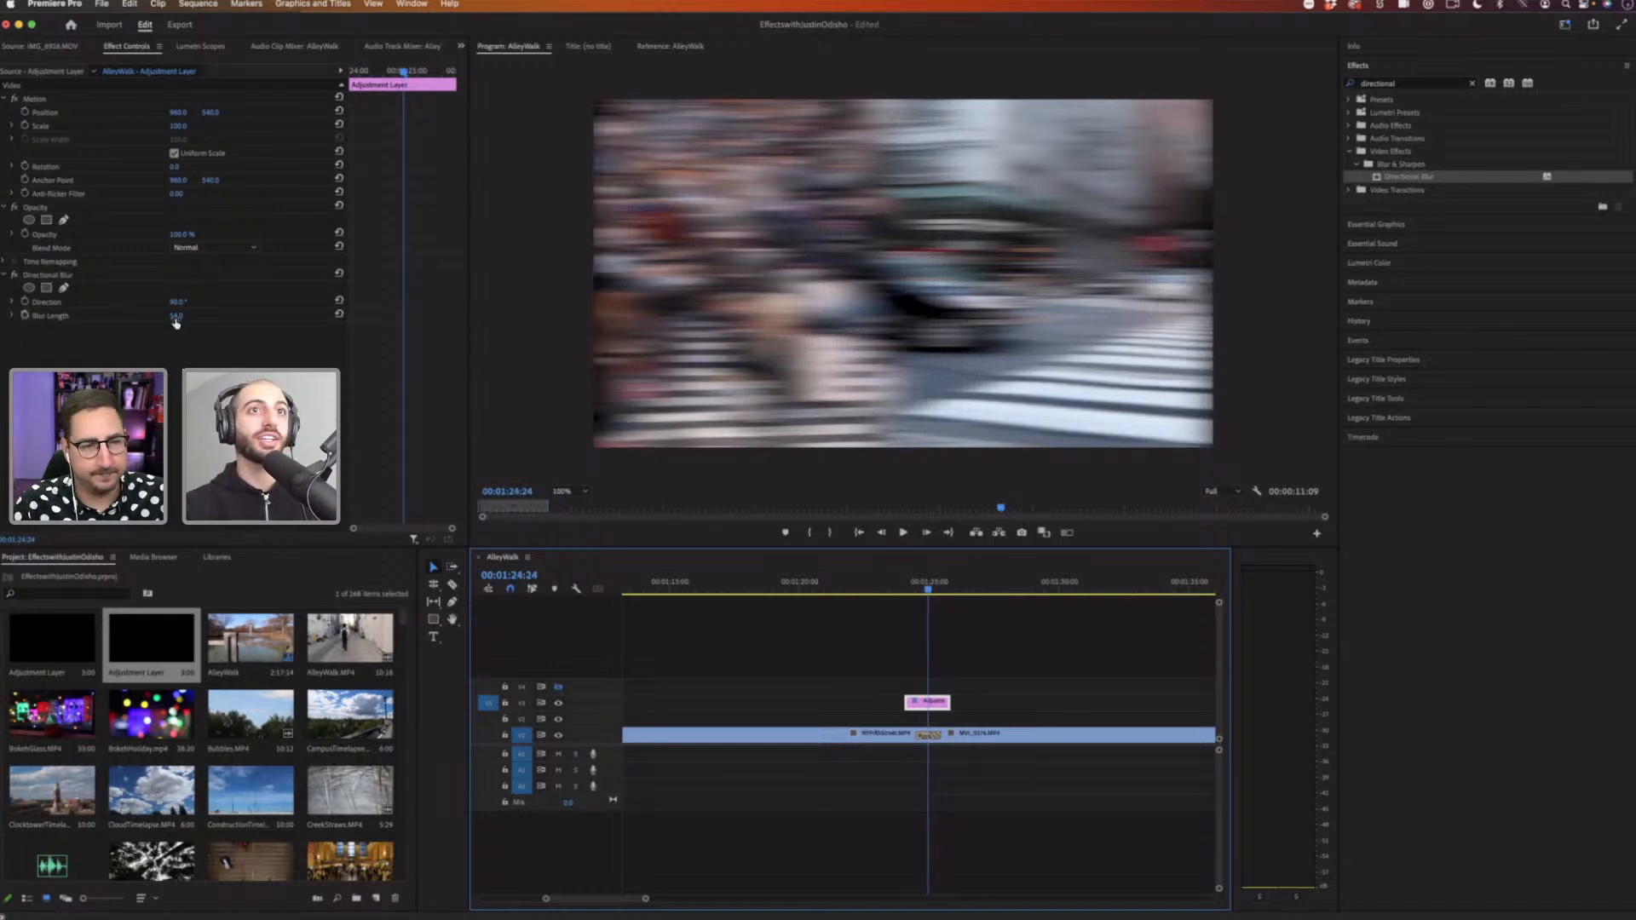
Step: Enable keyframing for the blur length and zoom the timeline in around the cut
click(175, 316)
drag(328, 189, 378, 76)
drag(647, 899, 600, 899)
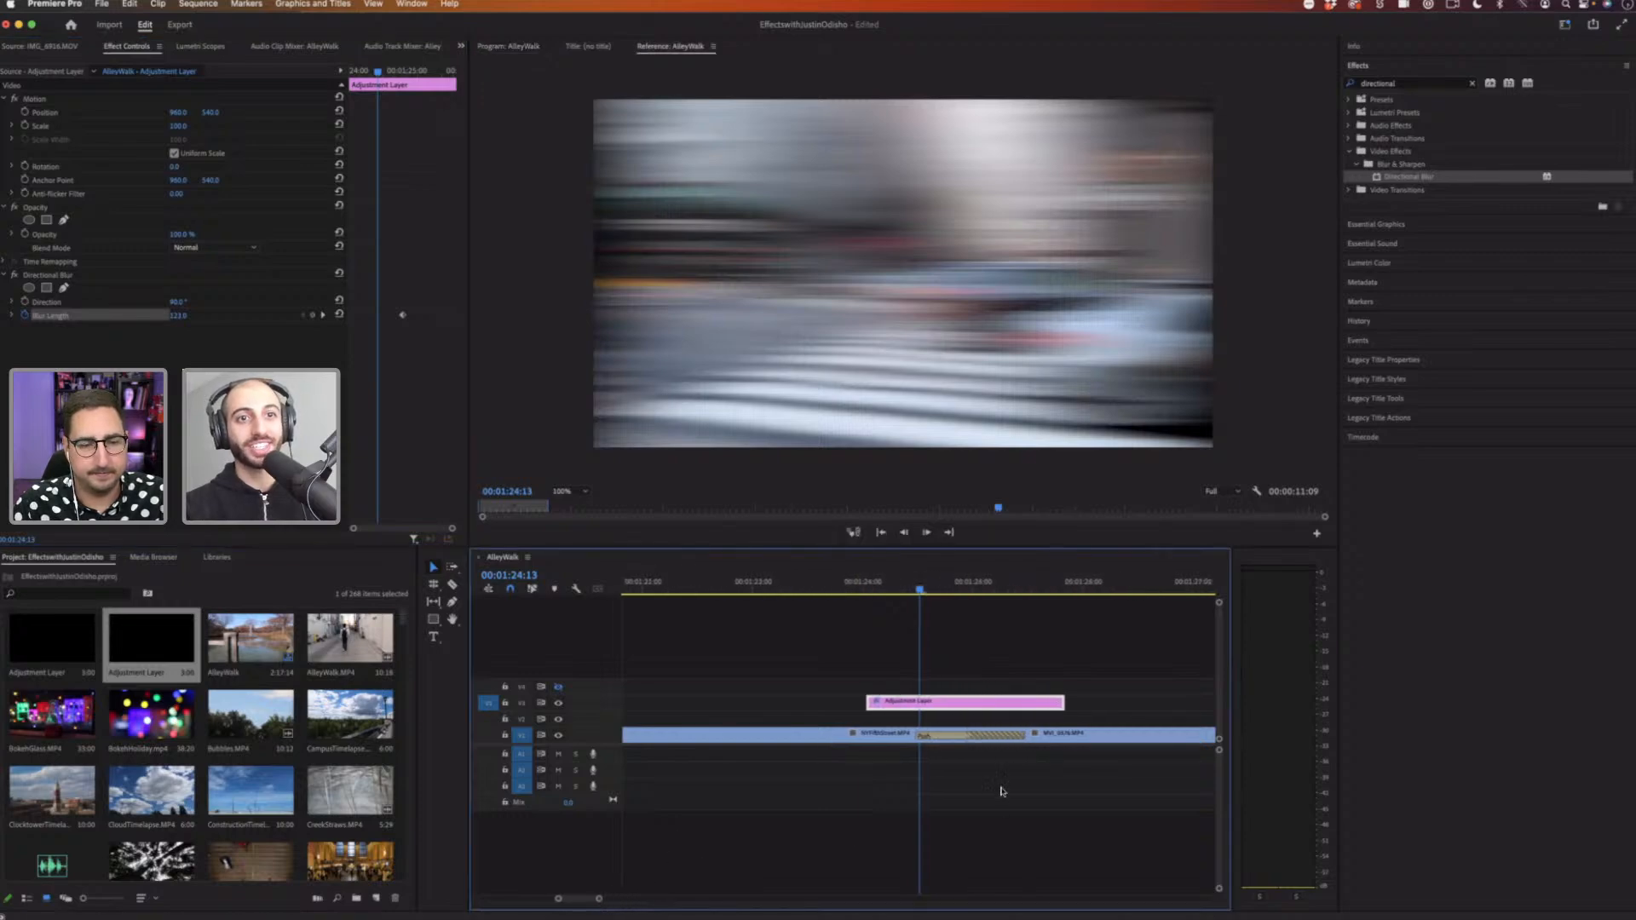
Step: Trim the adjustment layer's start to the cut and reselect the layer for editing
click(925, 740)
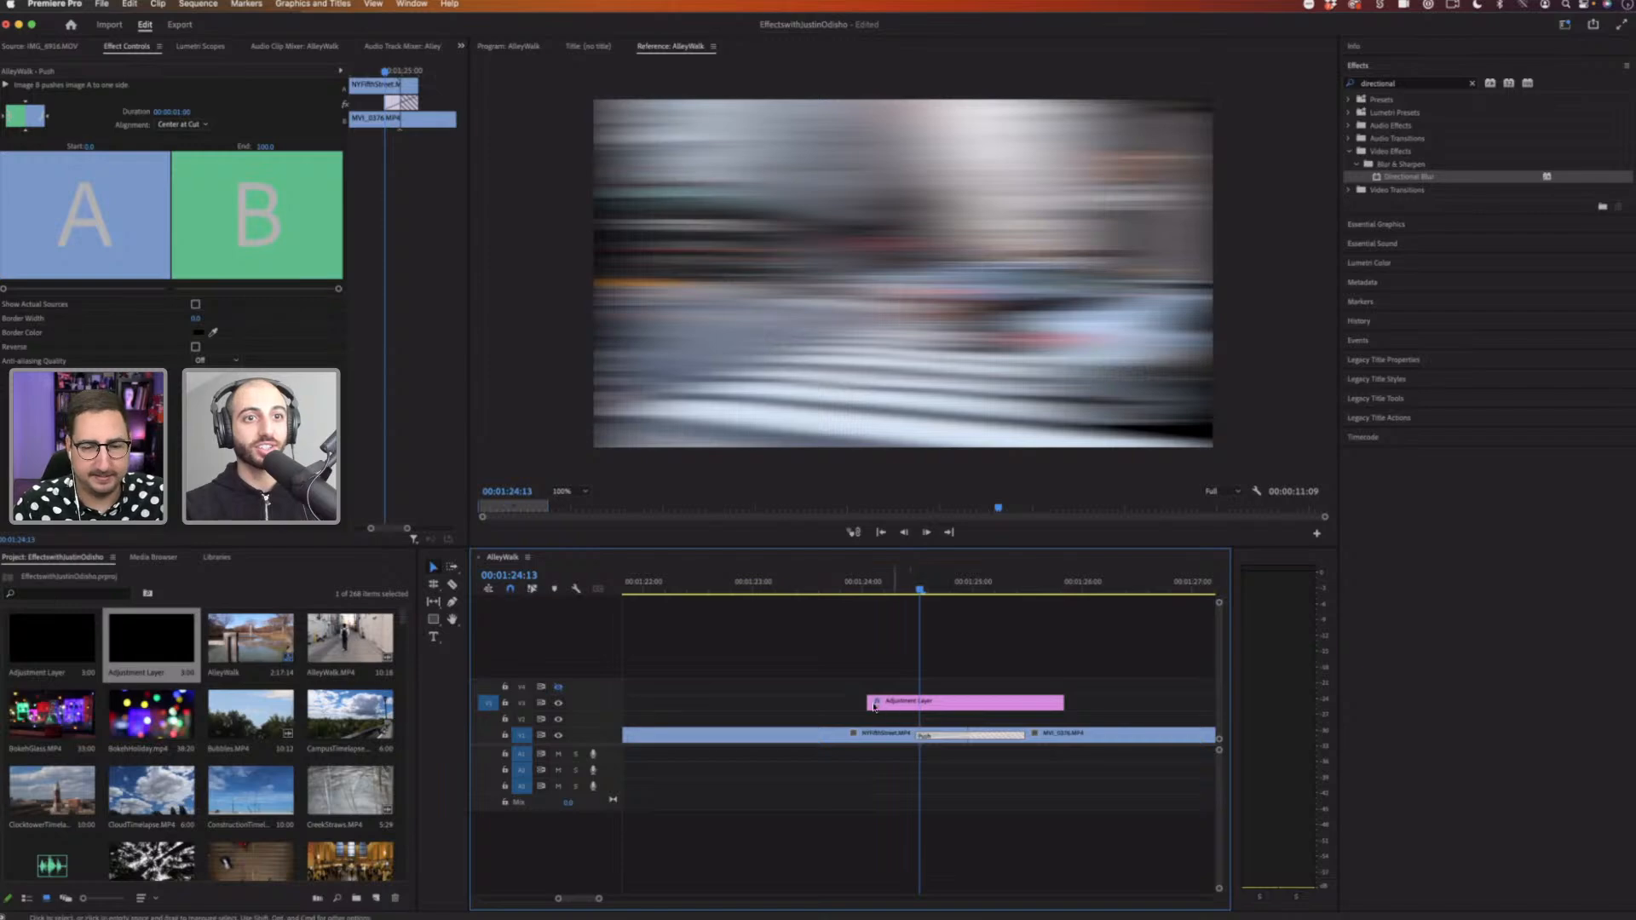
drag(870, 704, 930, 701)
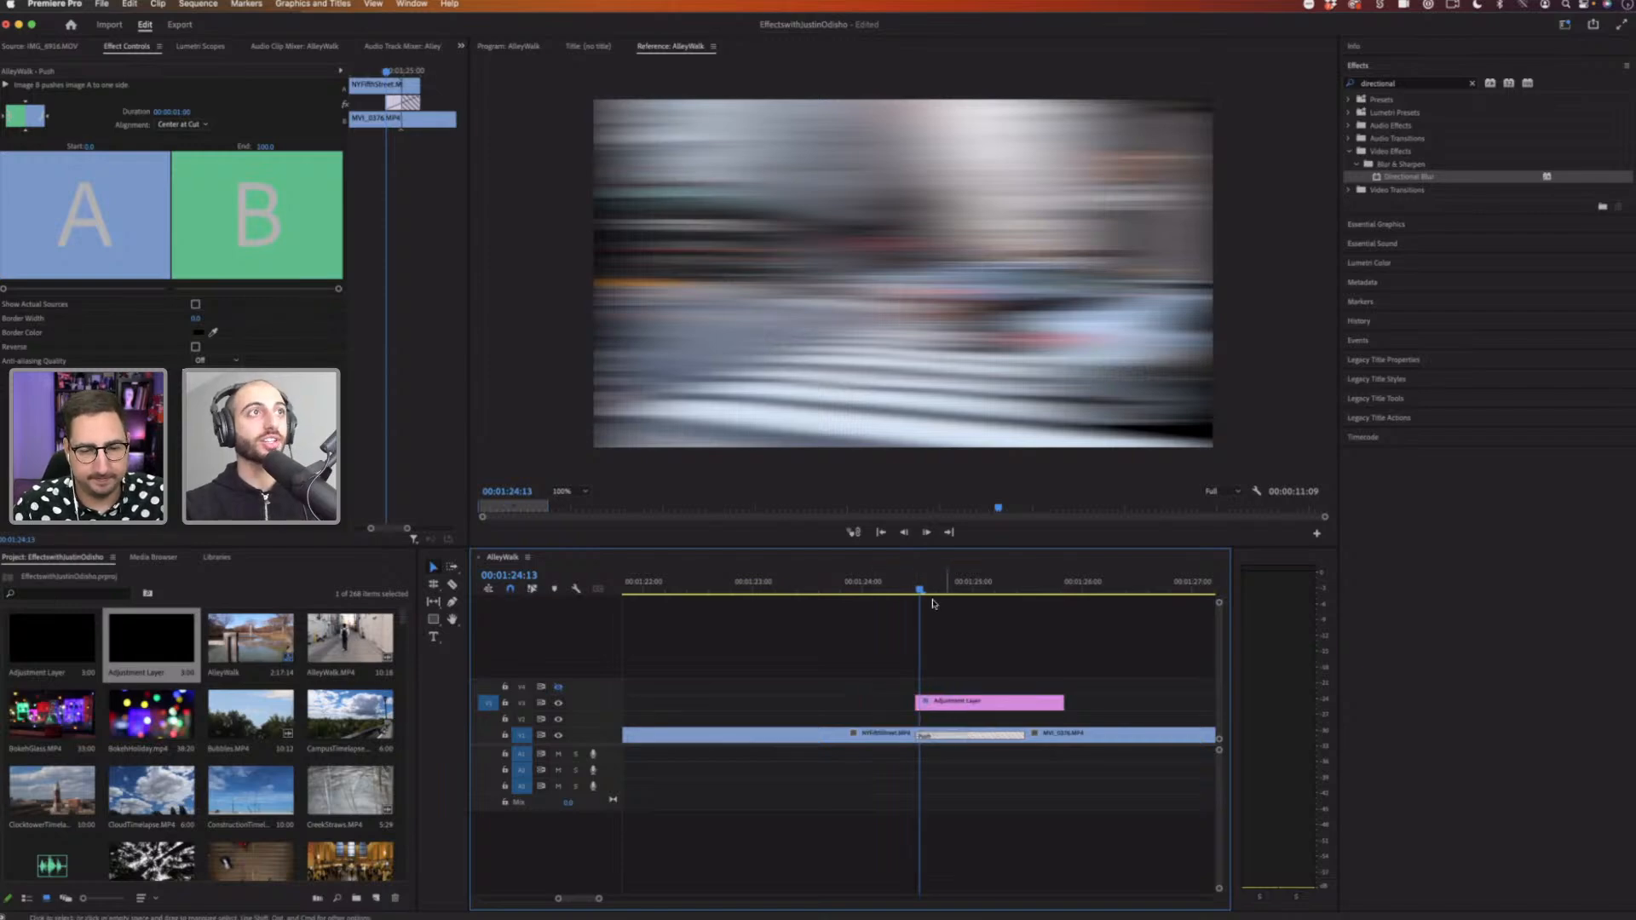
click(936, 702)
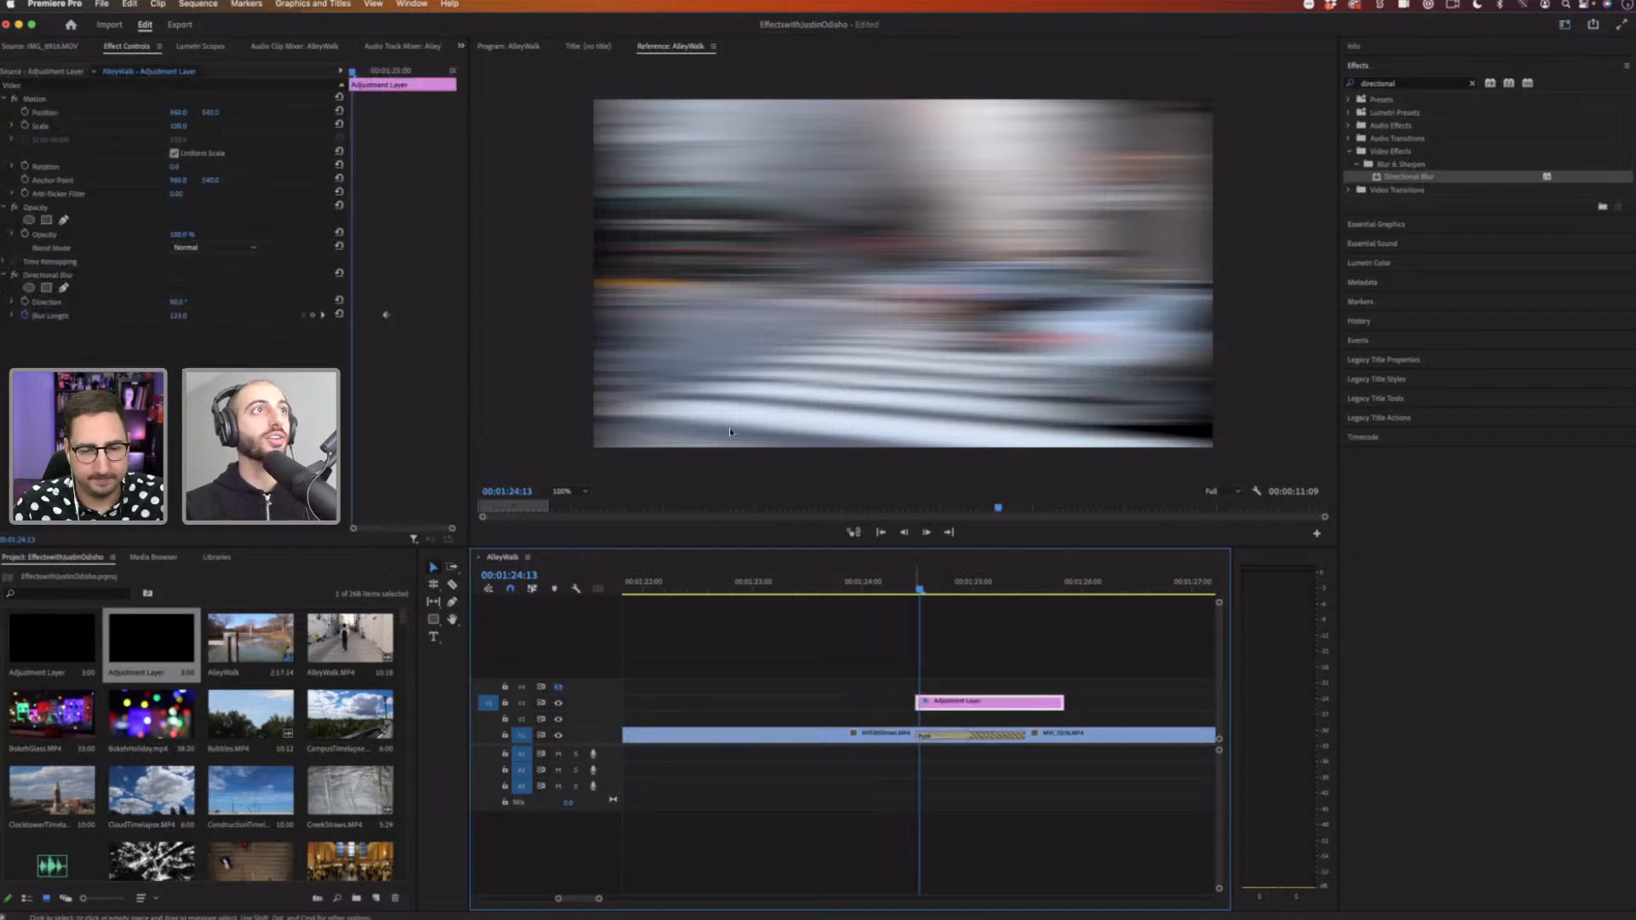
click(351, 72)
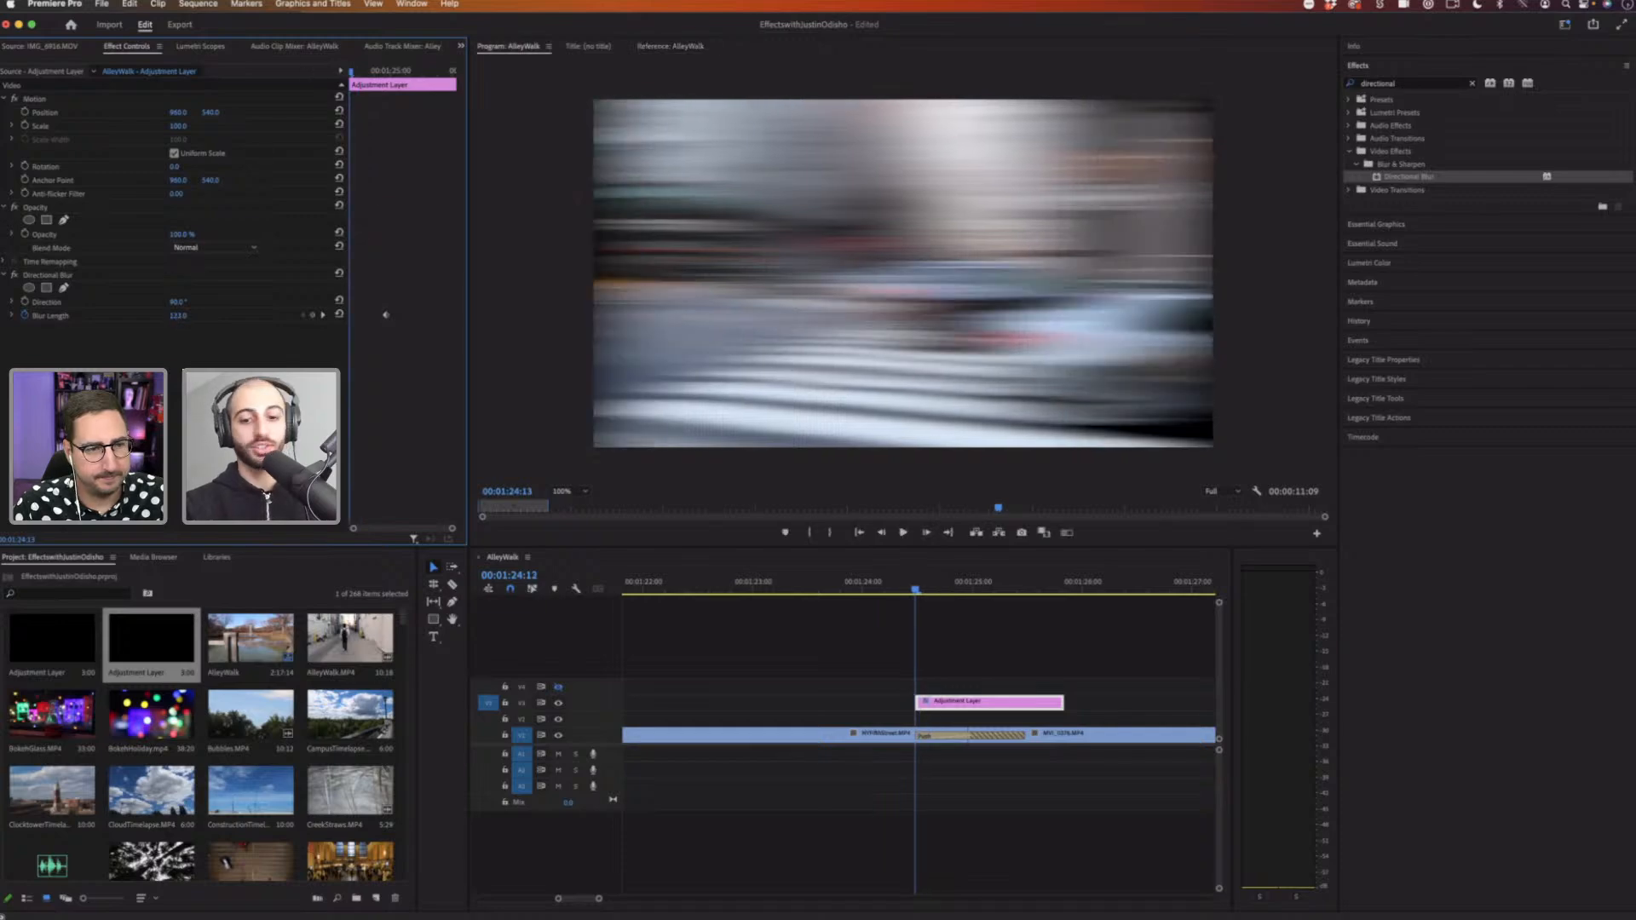
Step: Set the blur length keyframe at the adjustment layer's start to 0
drag(178, 315, 196, 317)
click(177, 315)
text(0)
key(Return)
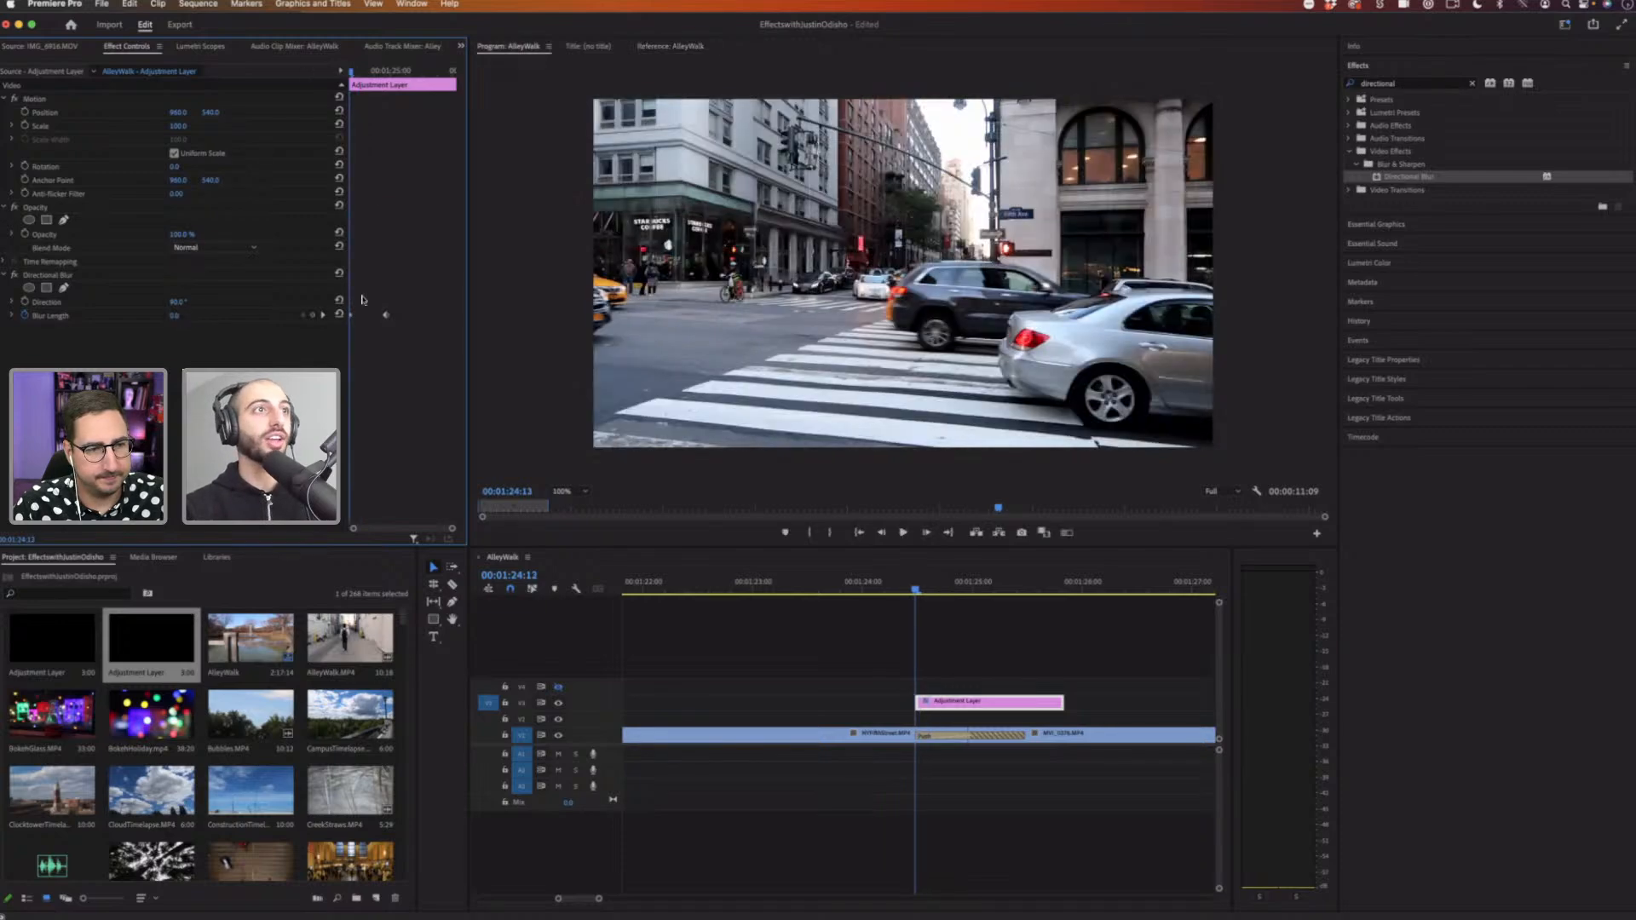
Step: Step the playhead forward to the adjustment layer's end and set the blur length there to 0
key(Right)
key(Right)
key(Right)
key(Right)
key(Right)
key(Right)
key(Right)
key(Right)
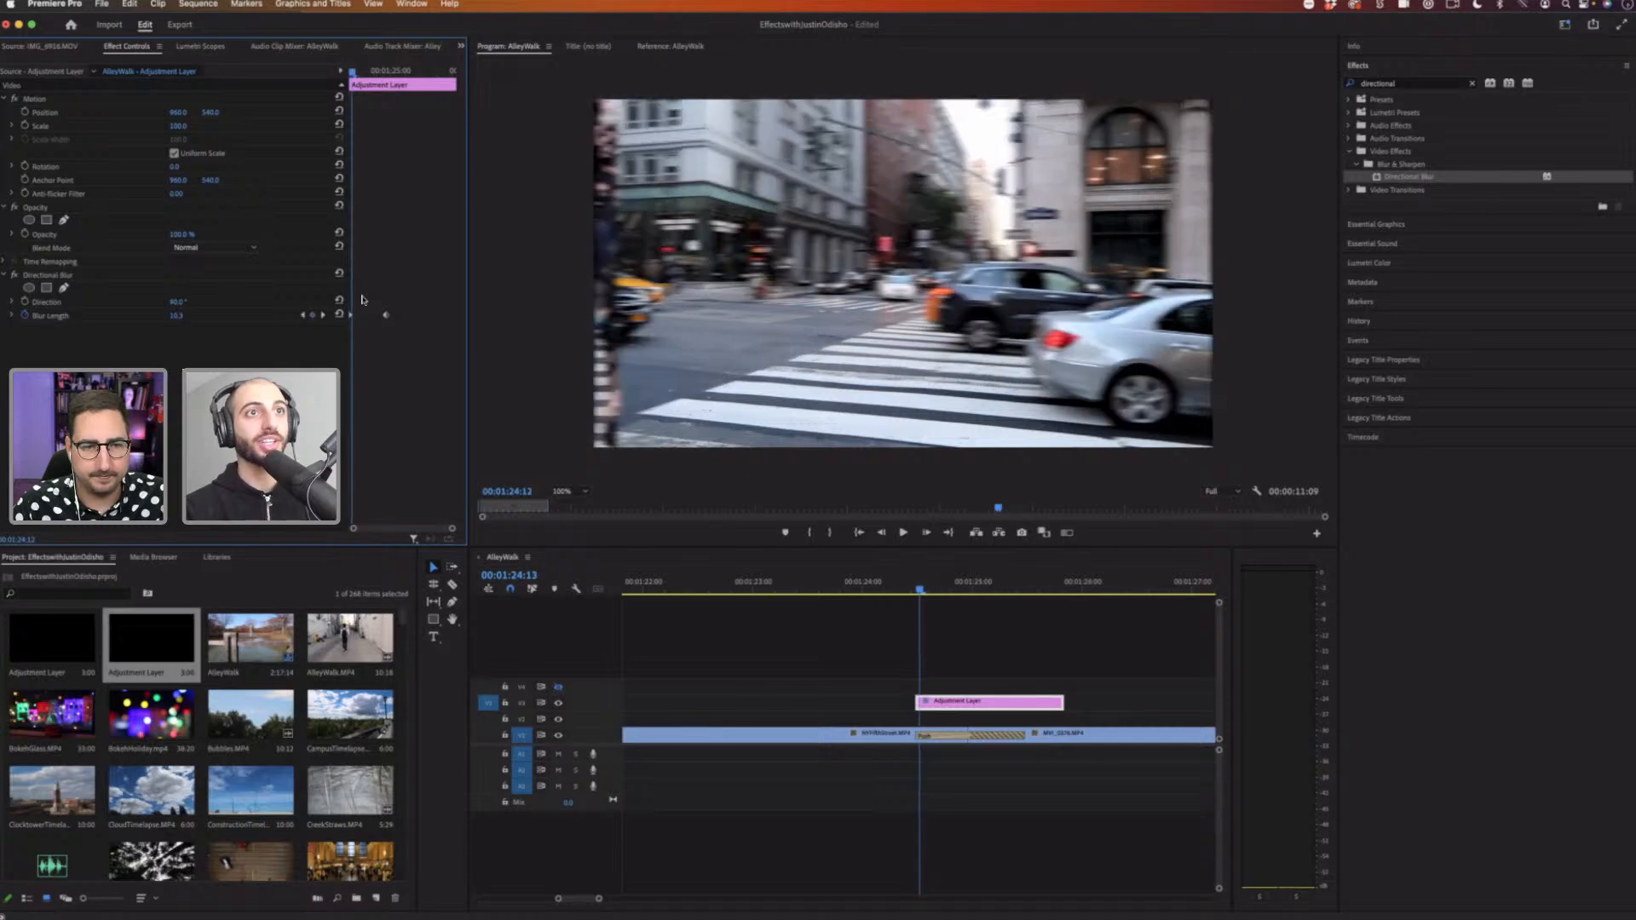
key(Right)
key(Right)
key(Right)
key(Right)
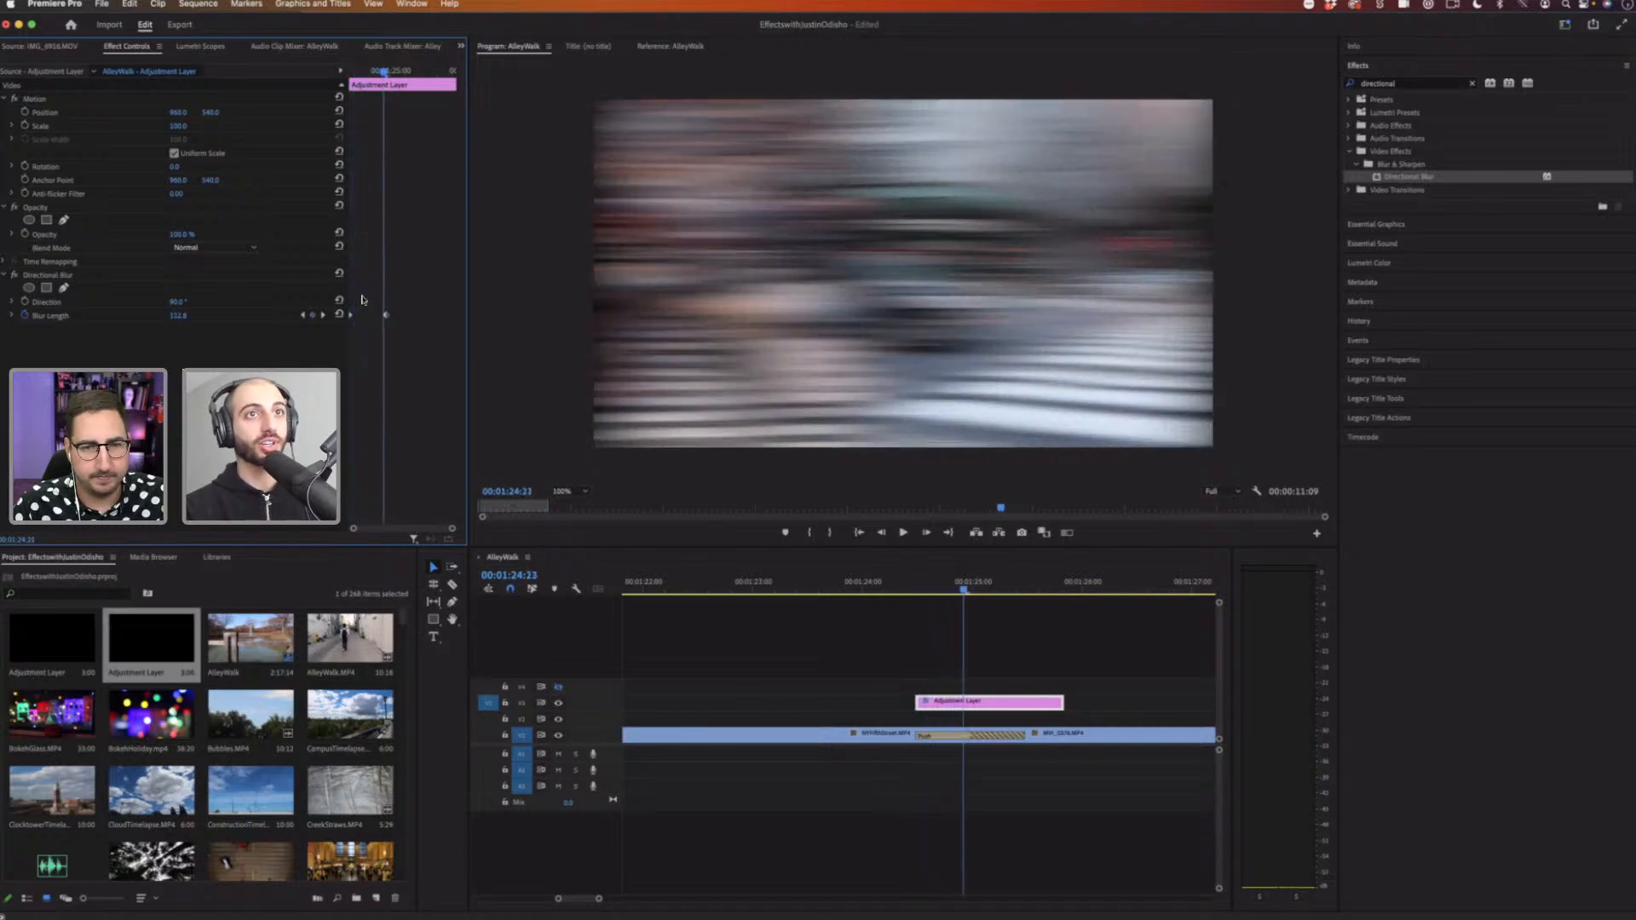
key(Right)
key(Right)
key(Right)
key(Right)
key(Right)
key(Right)
key(Right)
key(Right)
key(Right)
key(Right)
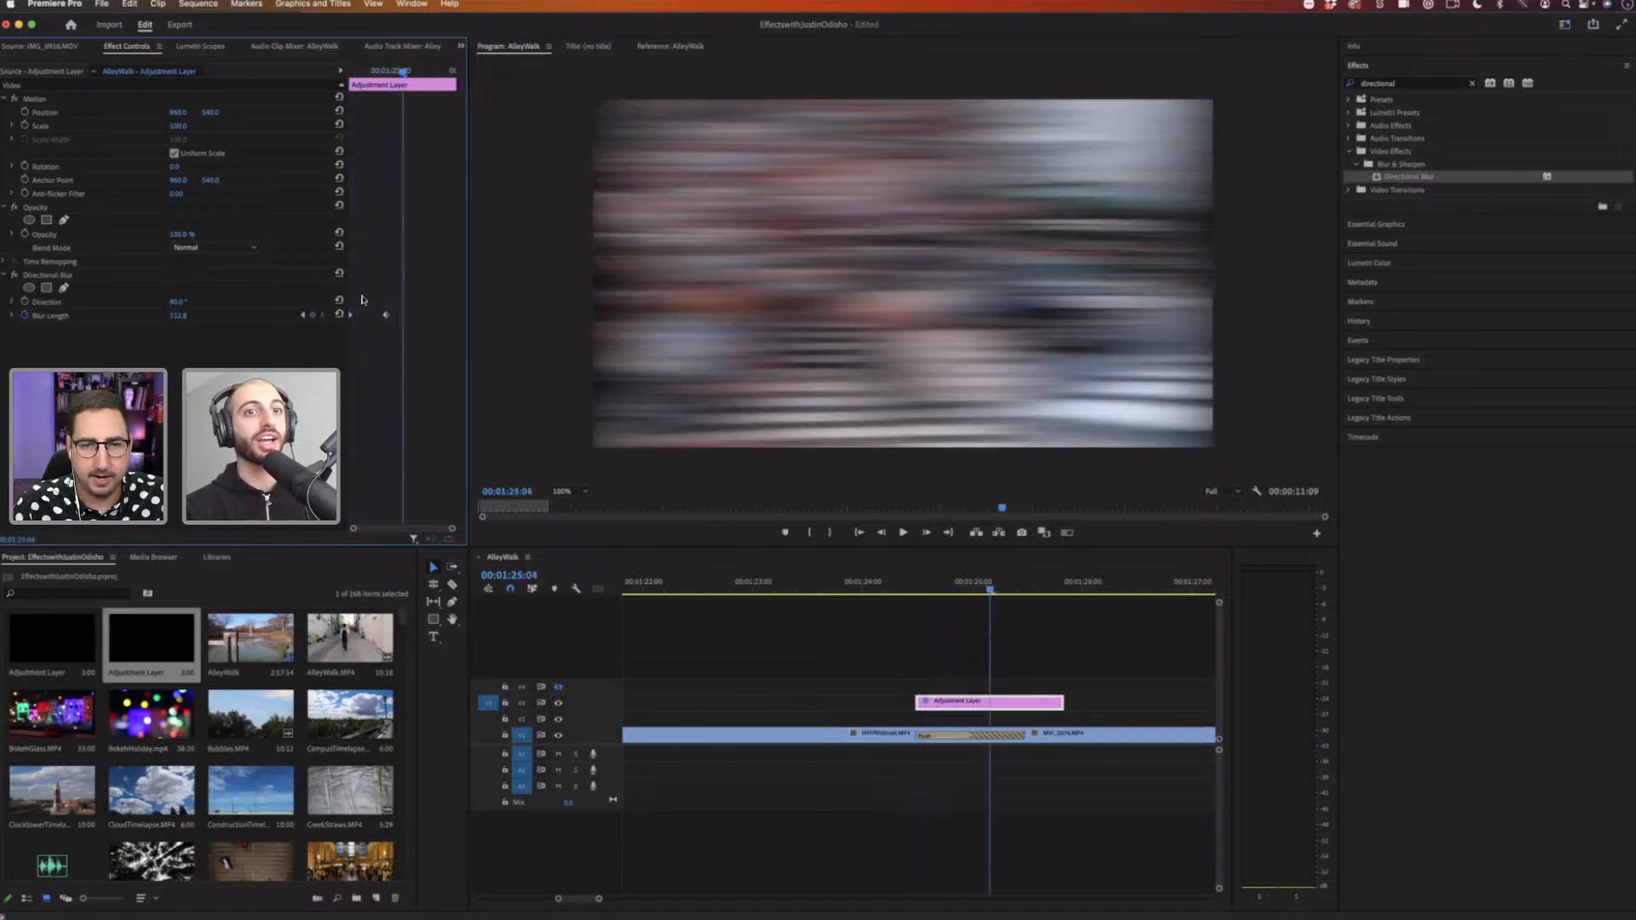
key(Right)
key(Right)
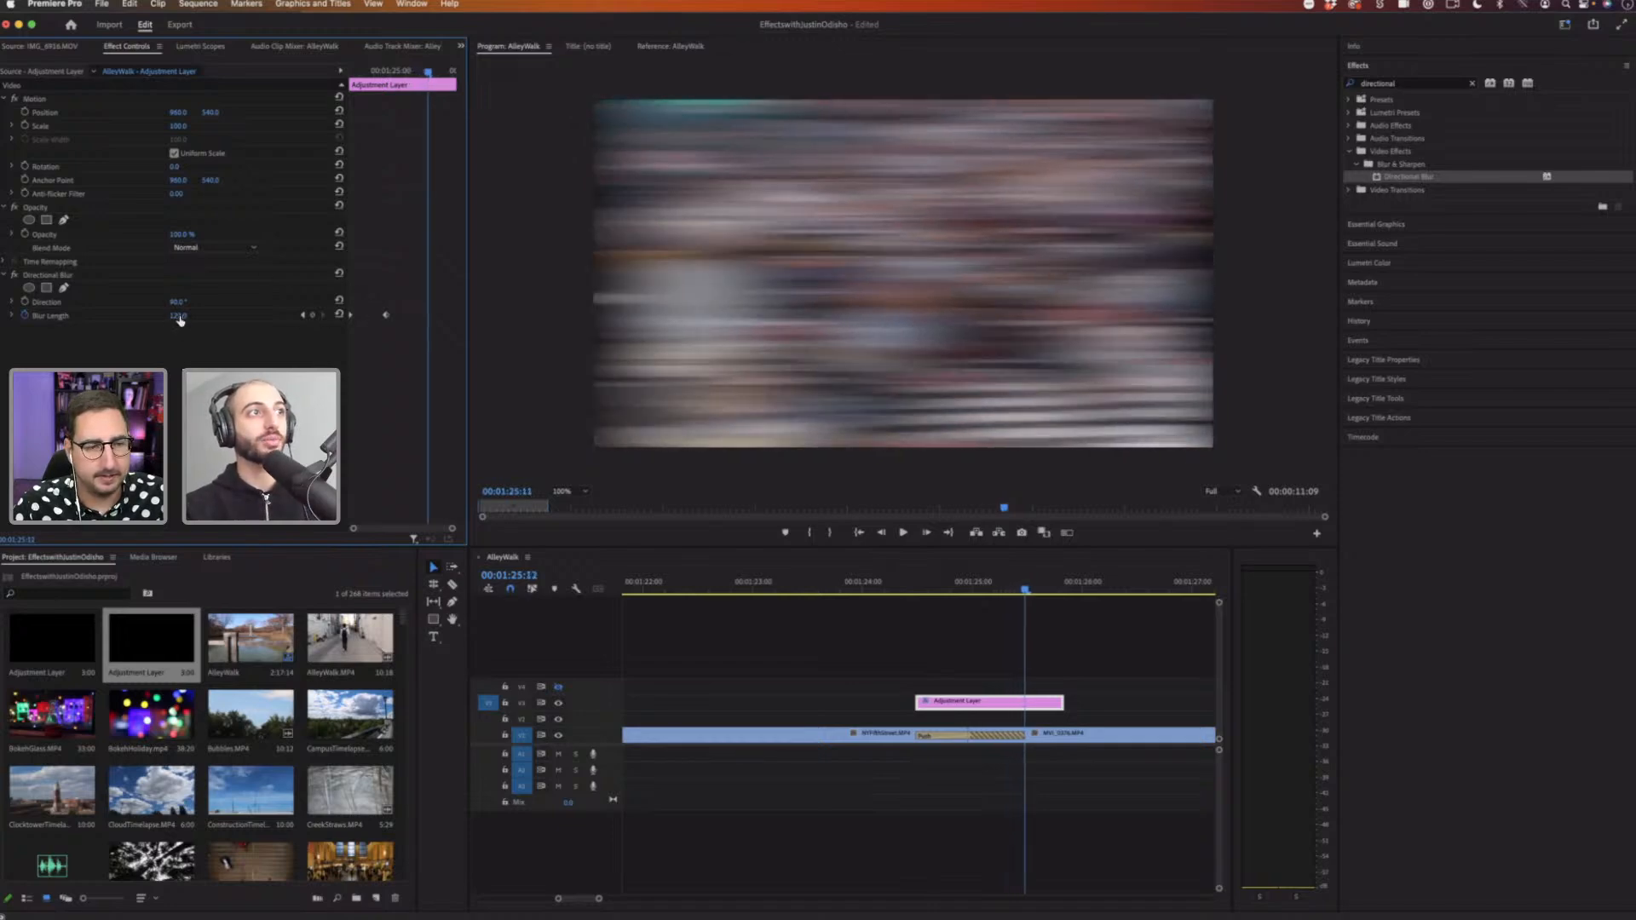
drag(185, 317, 104, 316)
click(186, 315)
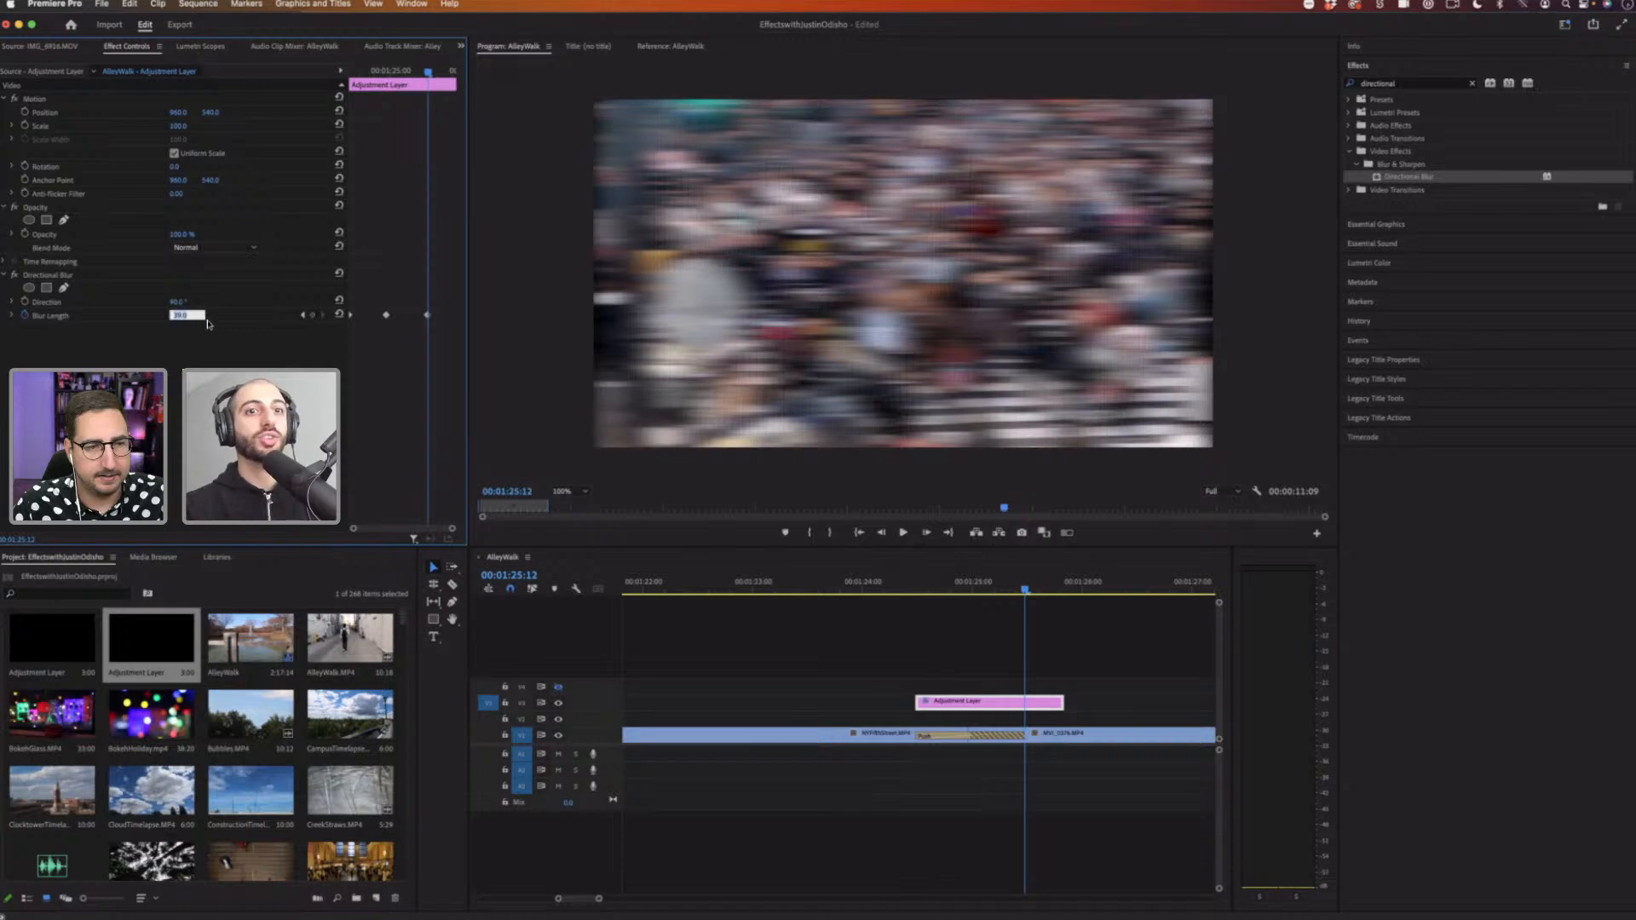
text(0)
key(Return)
Step: Trim the adjustment layer's end shorter so it ends near the transition's end
drag(1057, 702, 1023, 702)
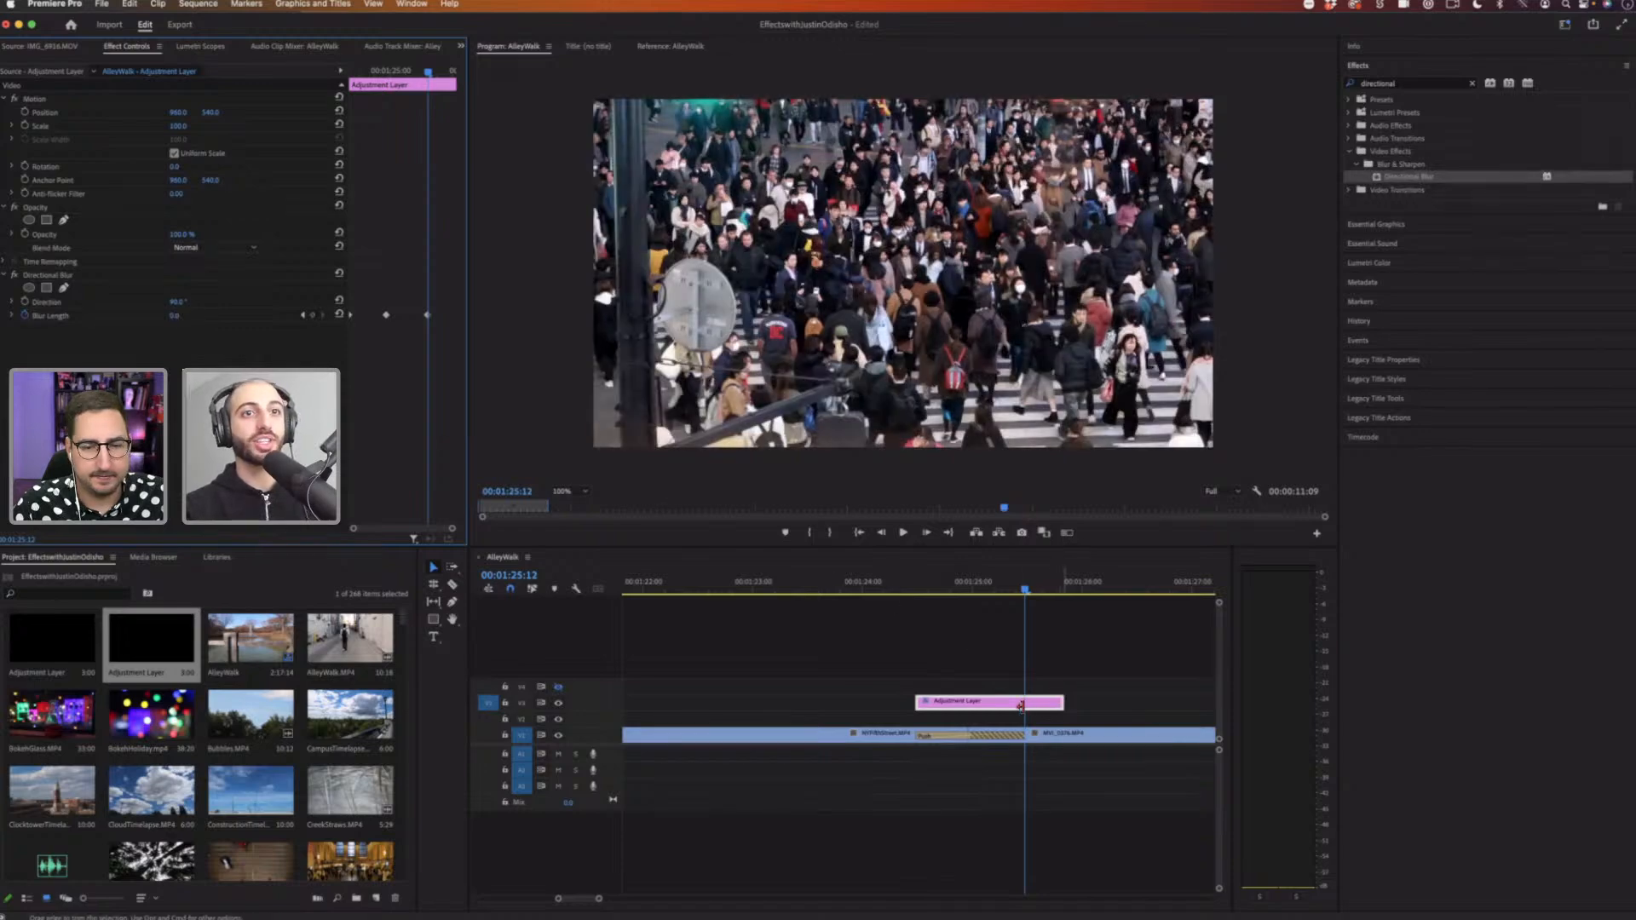
click(913, 586)
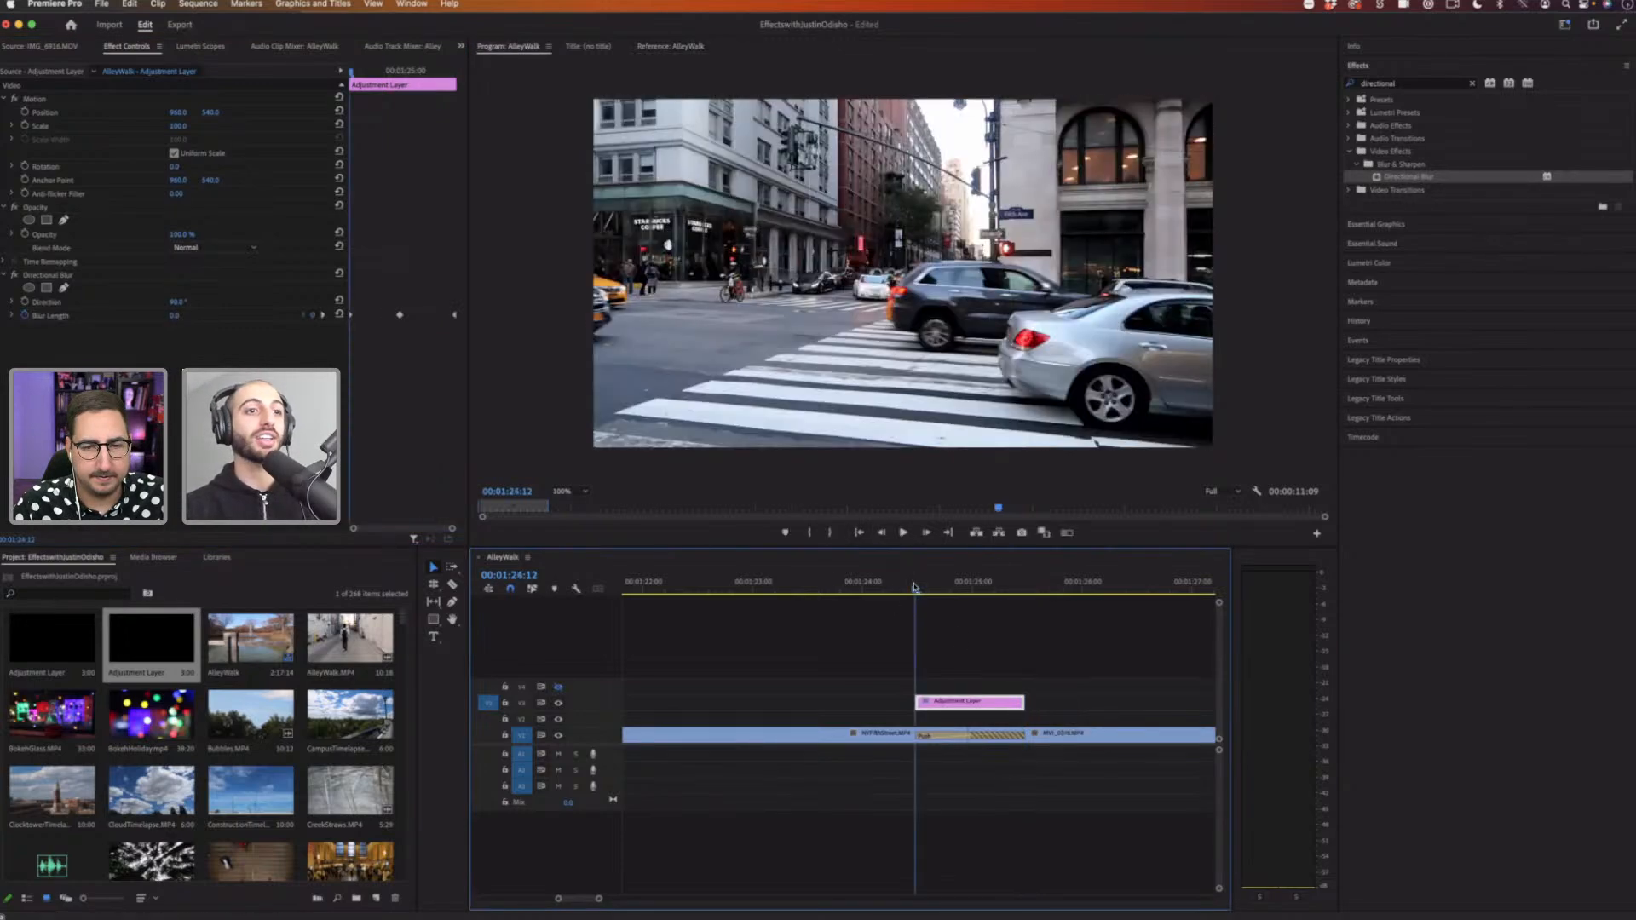
Step: Play back the blurred Push transition around the cut
drag(599, 900, 657, 899)
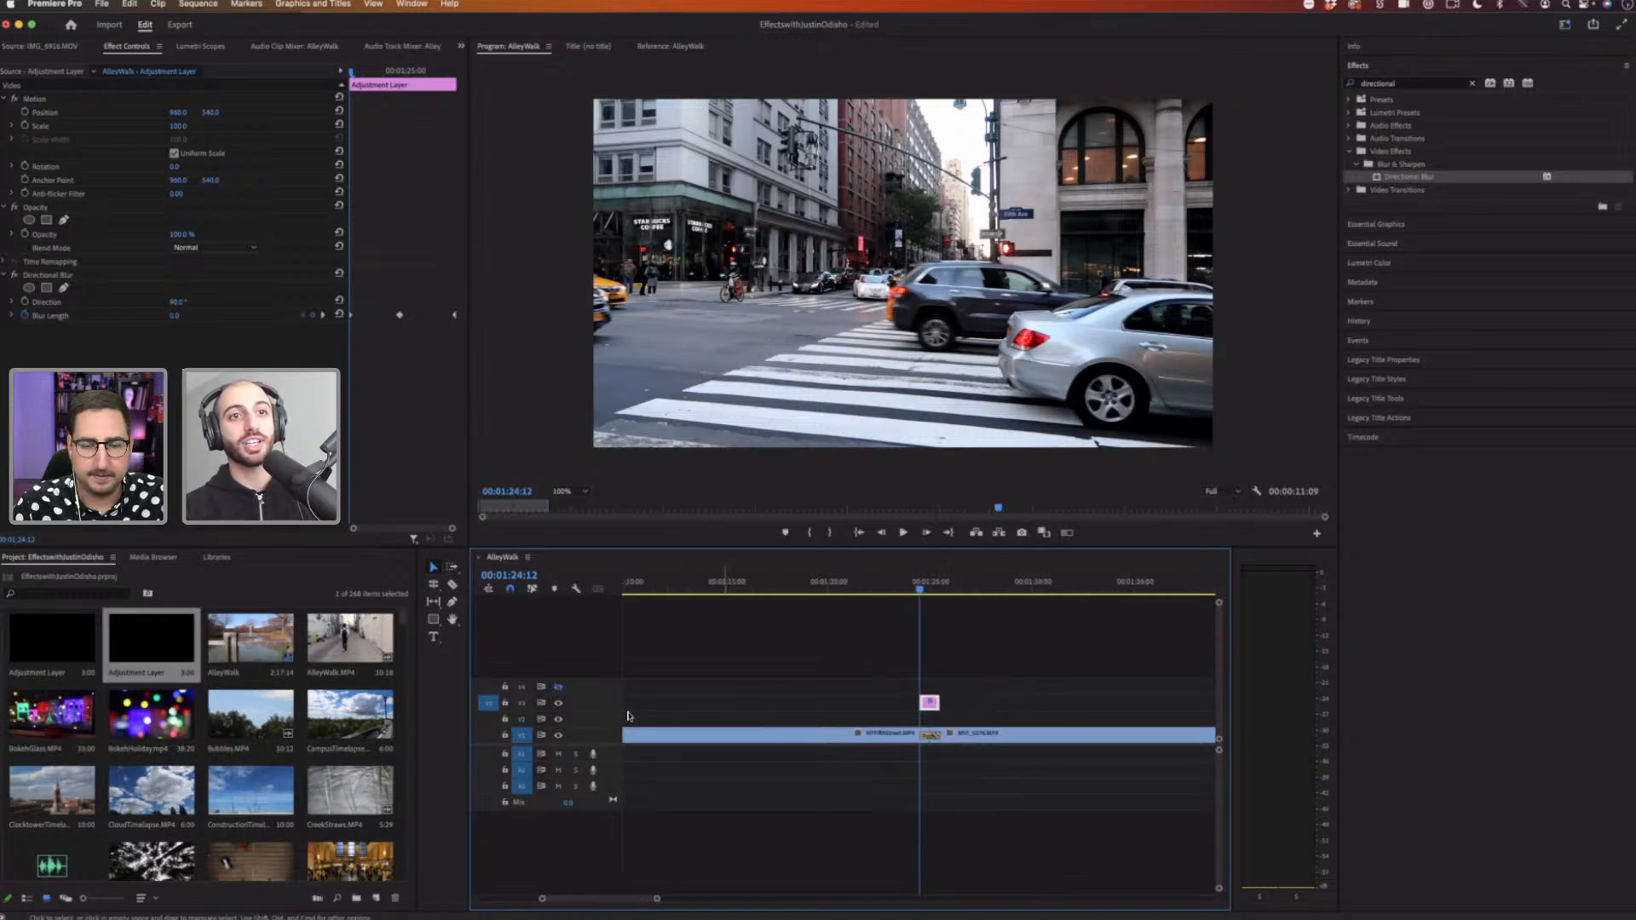
click(904, 586)
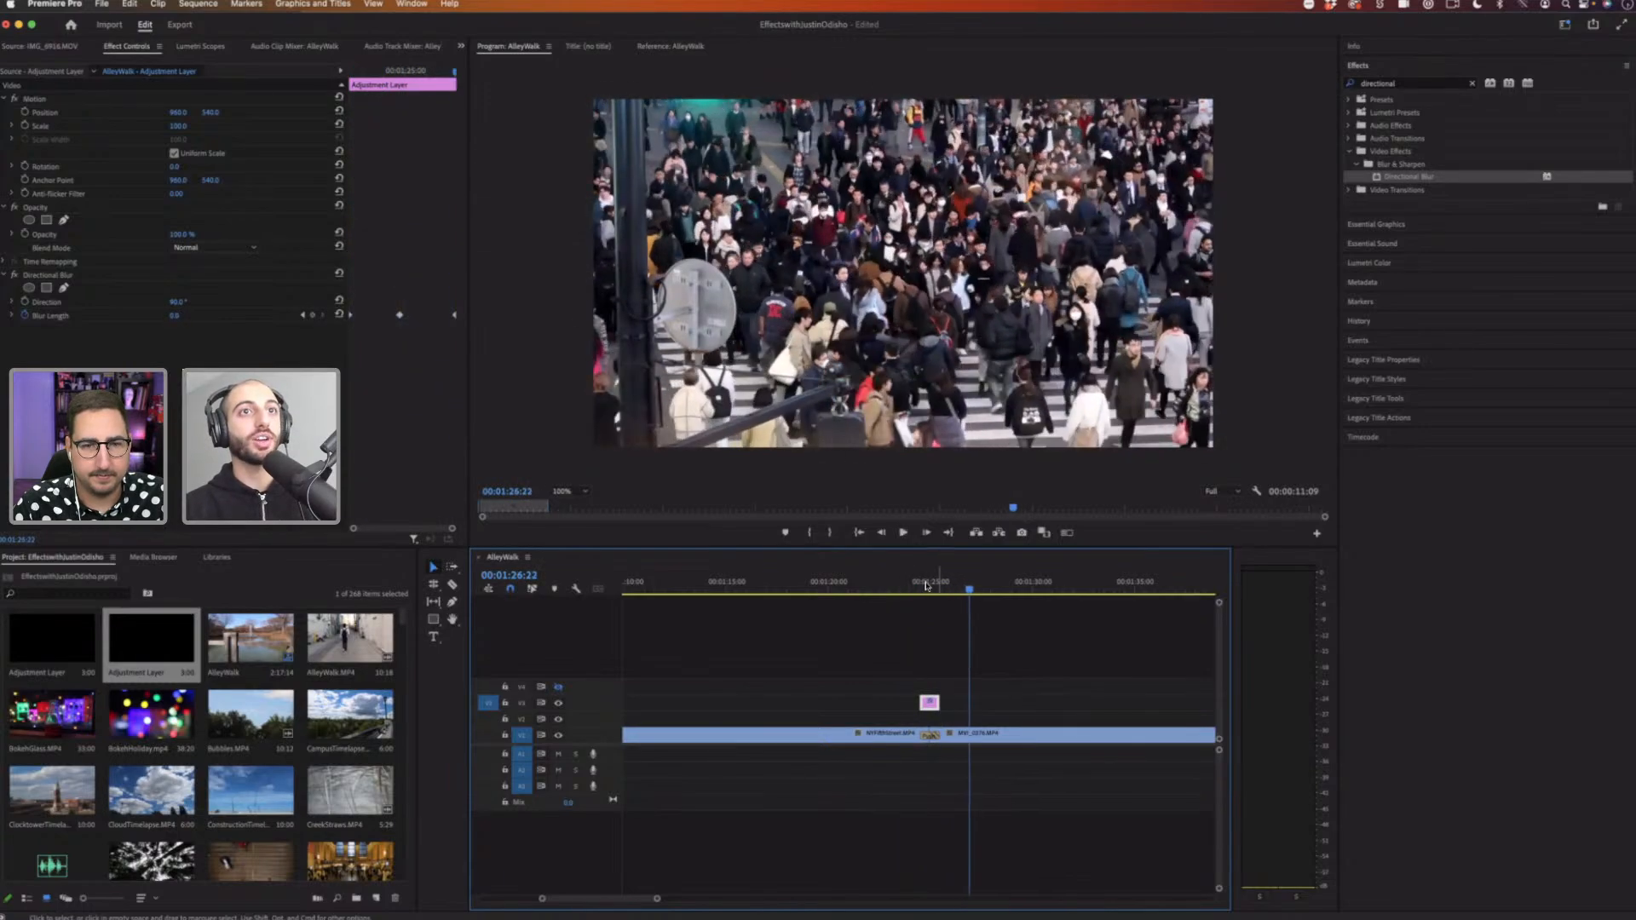
click(916, 586)
drag(916, 586, 912, 587)
key(space)
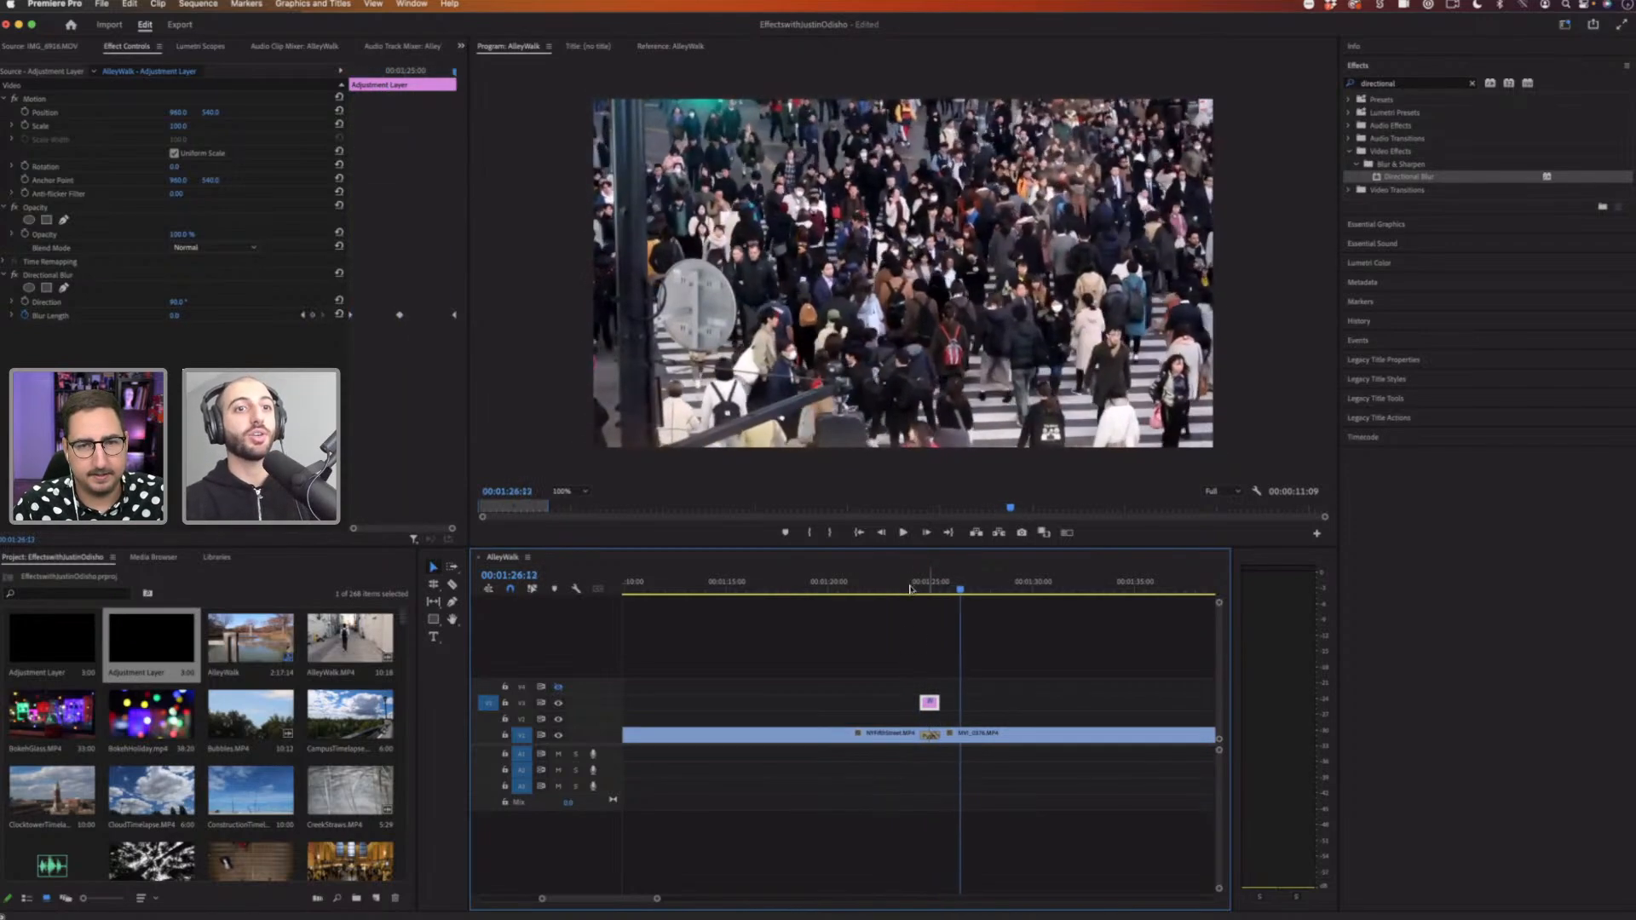
key(space)
key(space)
key(space)
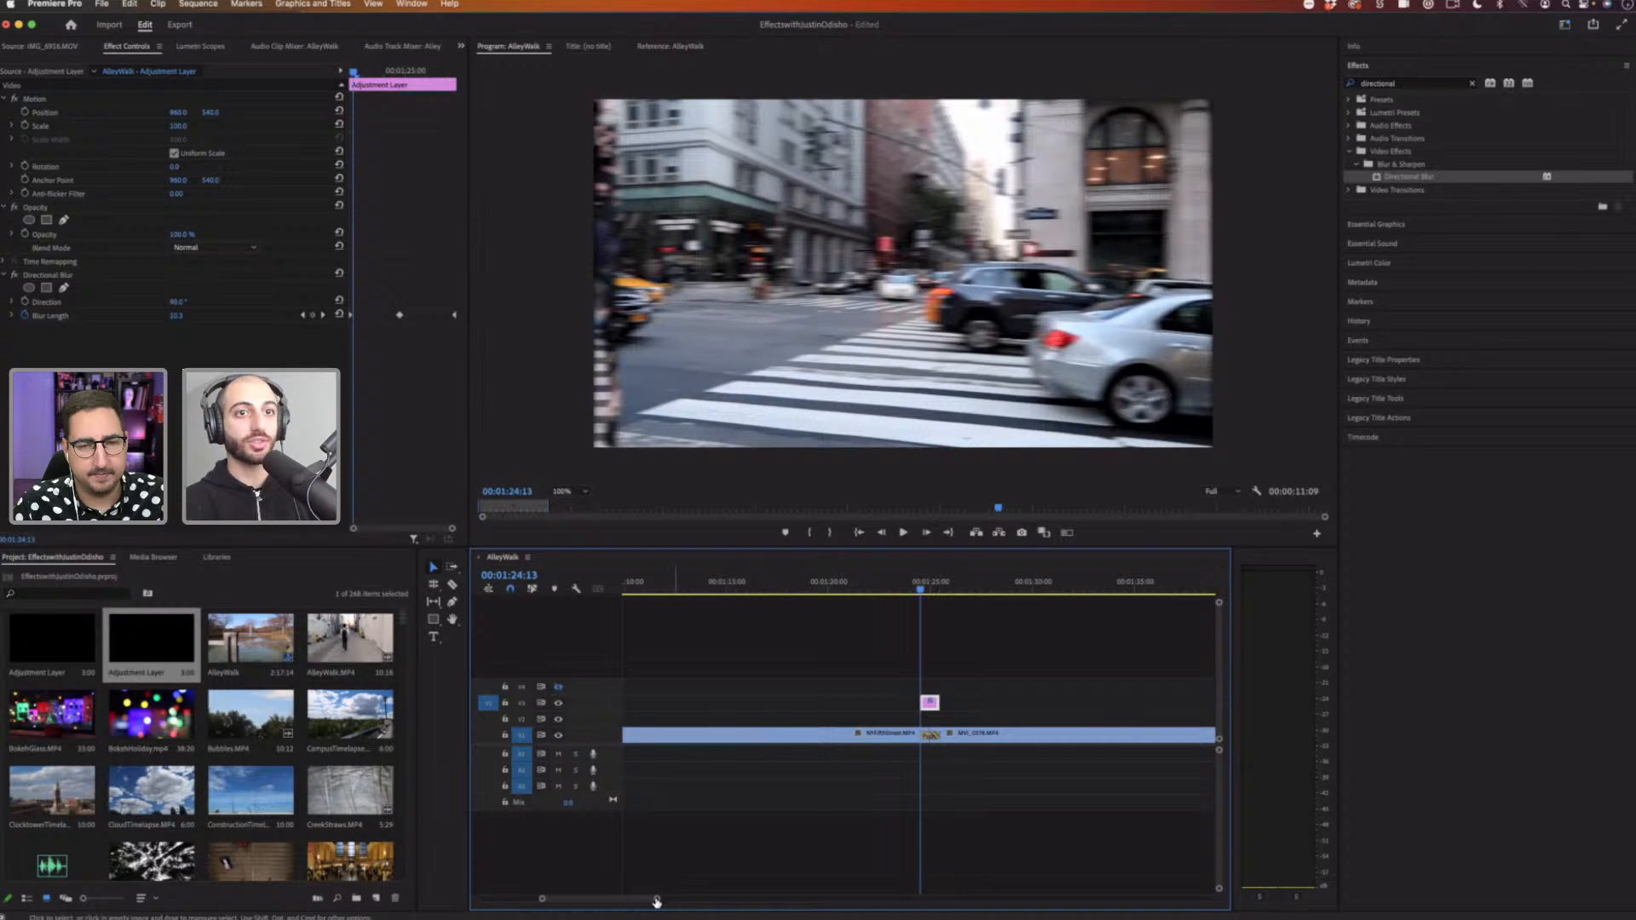
Step: Shorten the Push transition at the cut
drag(642, 901, 615, 901)
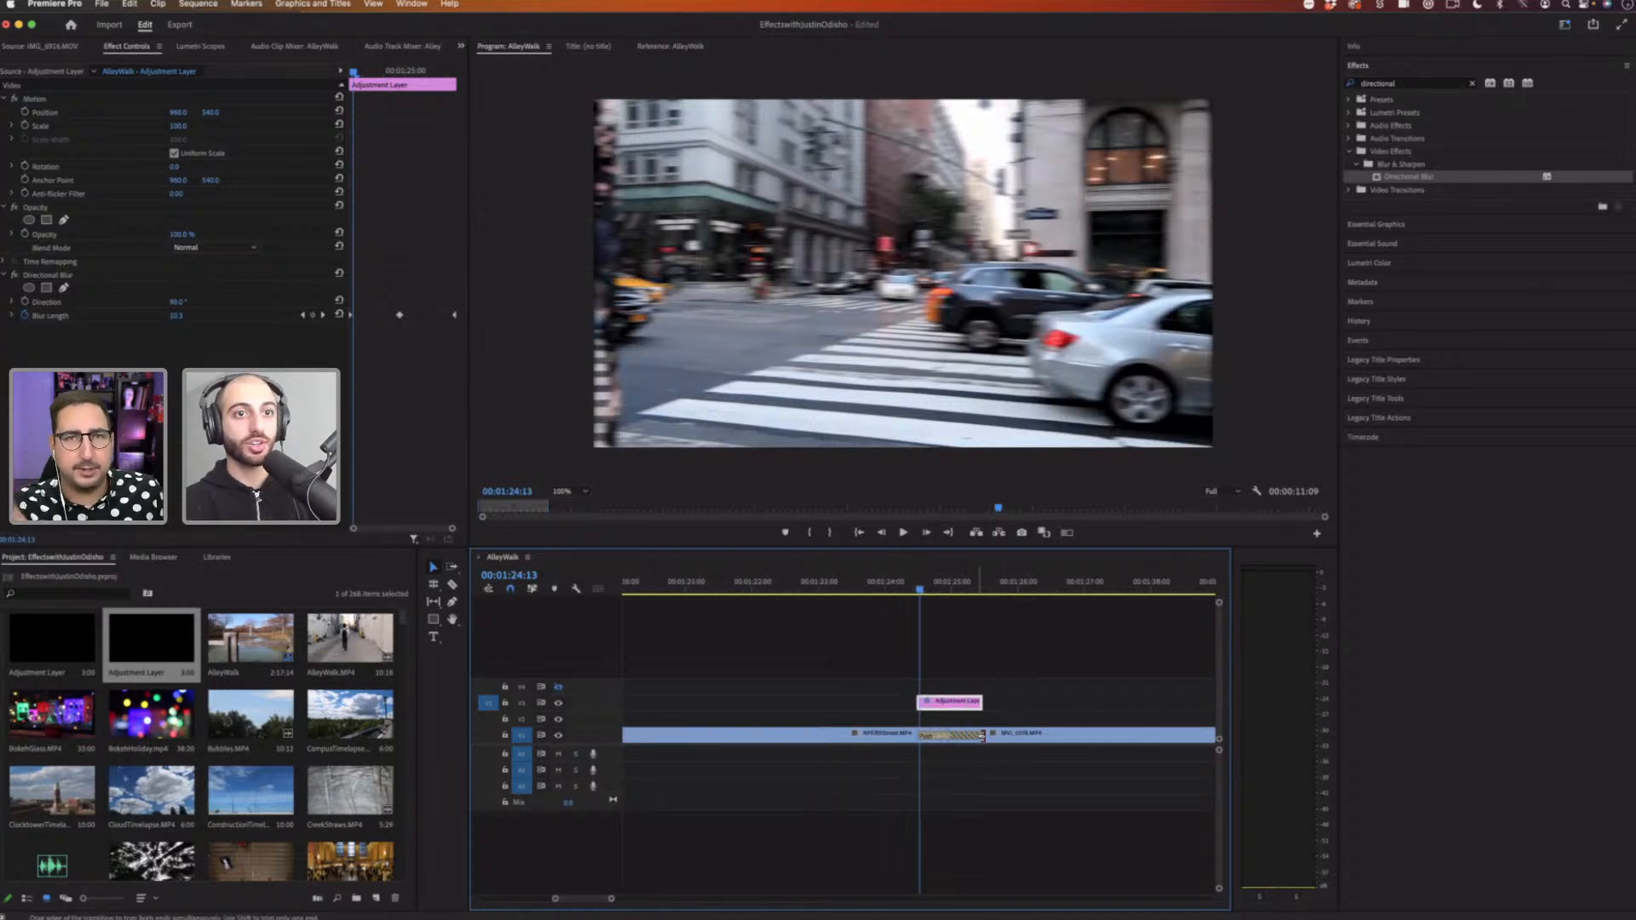
drag(979, 738, 966, 738)
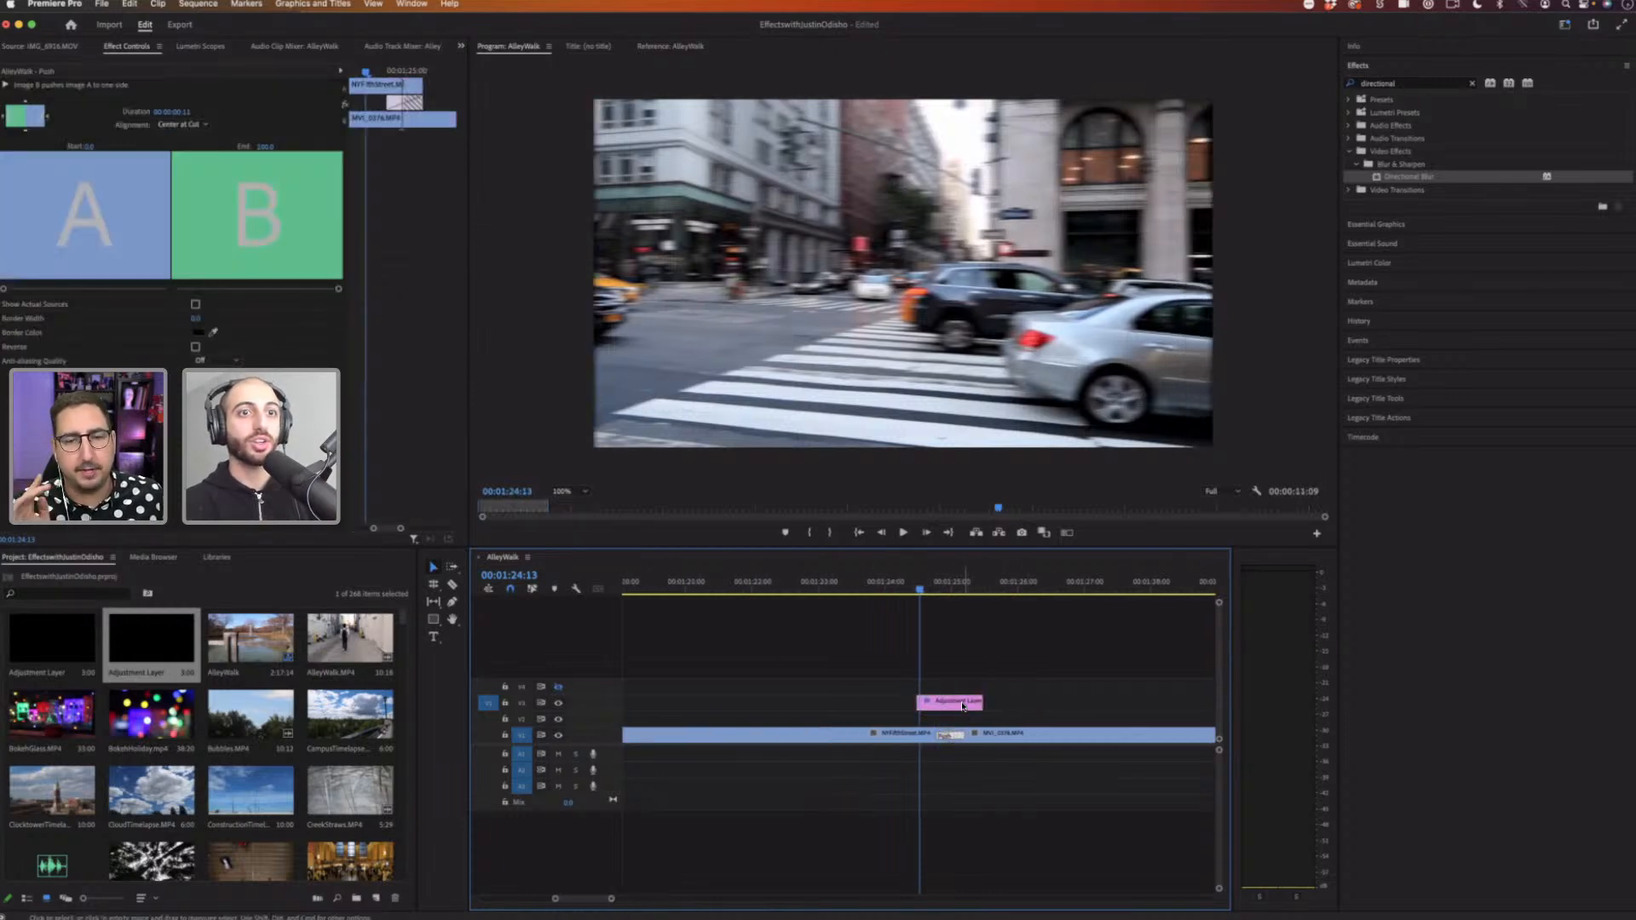
click(936, 587)
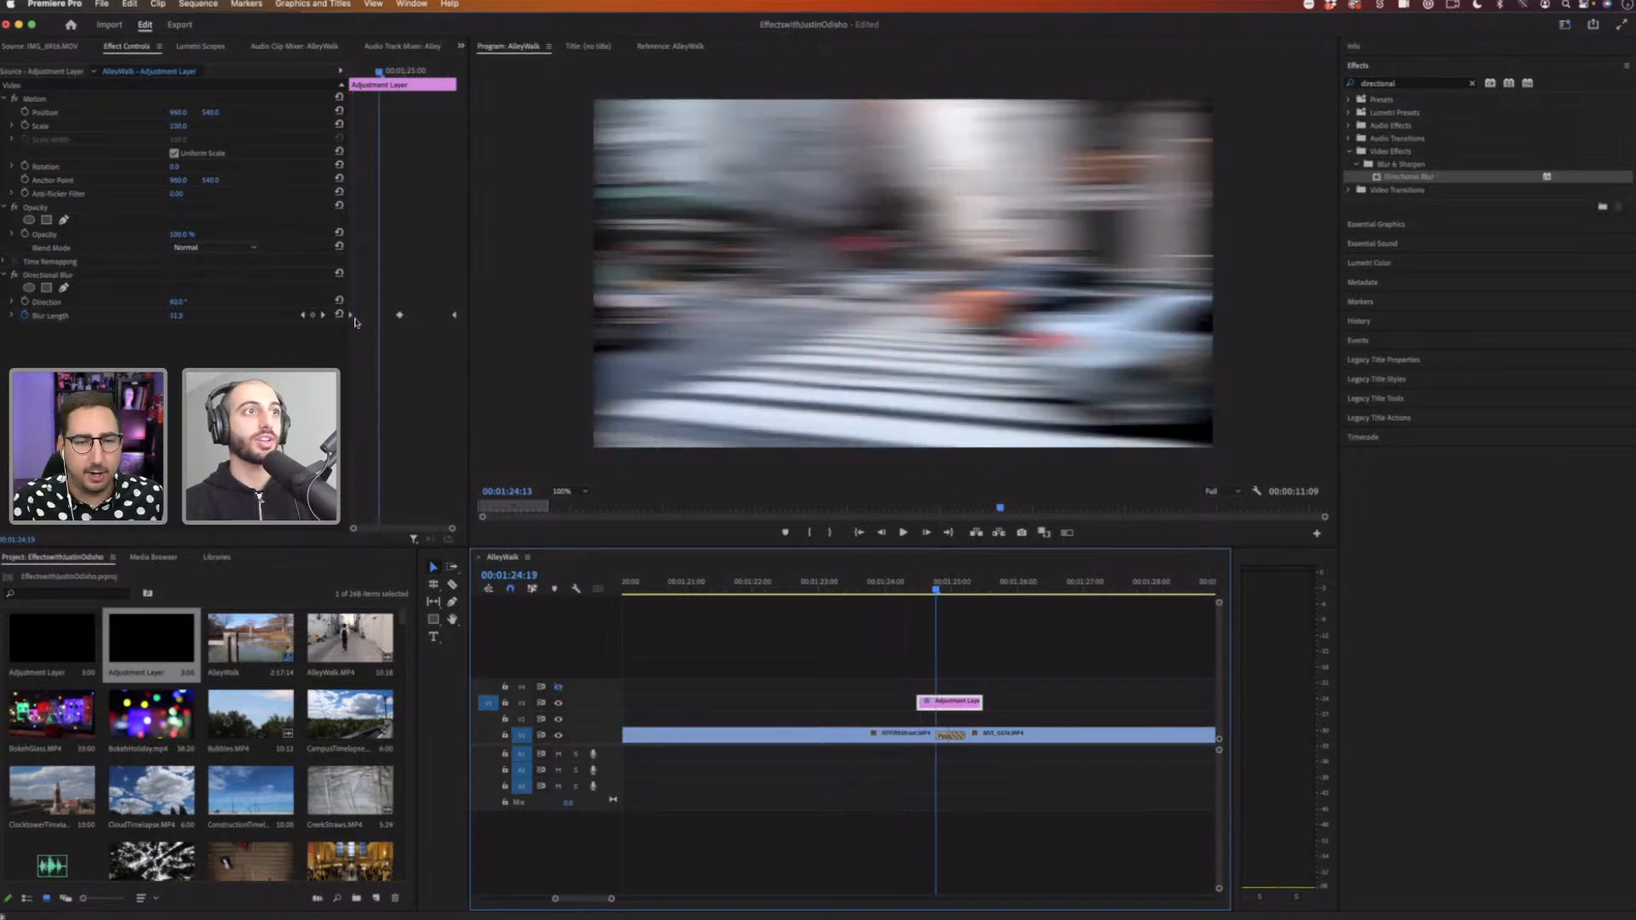
Step: Move the blur length's first and last keyframes inward to match the shorter transition
drag(350, 316, 379, 318)
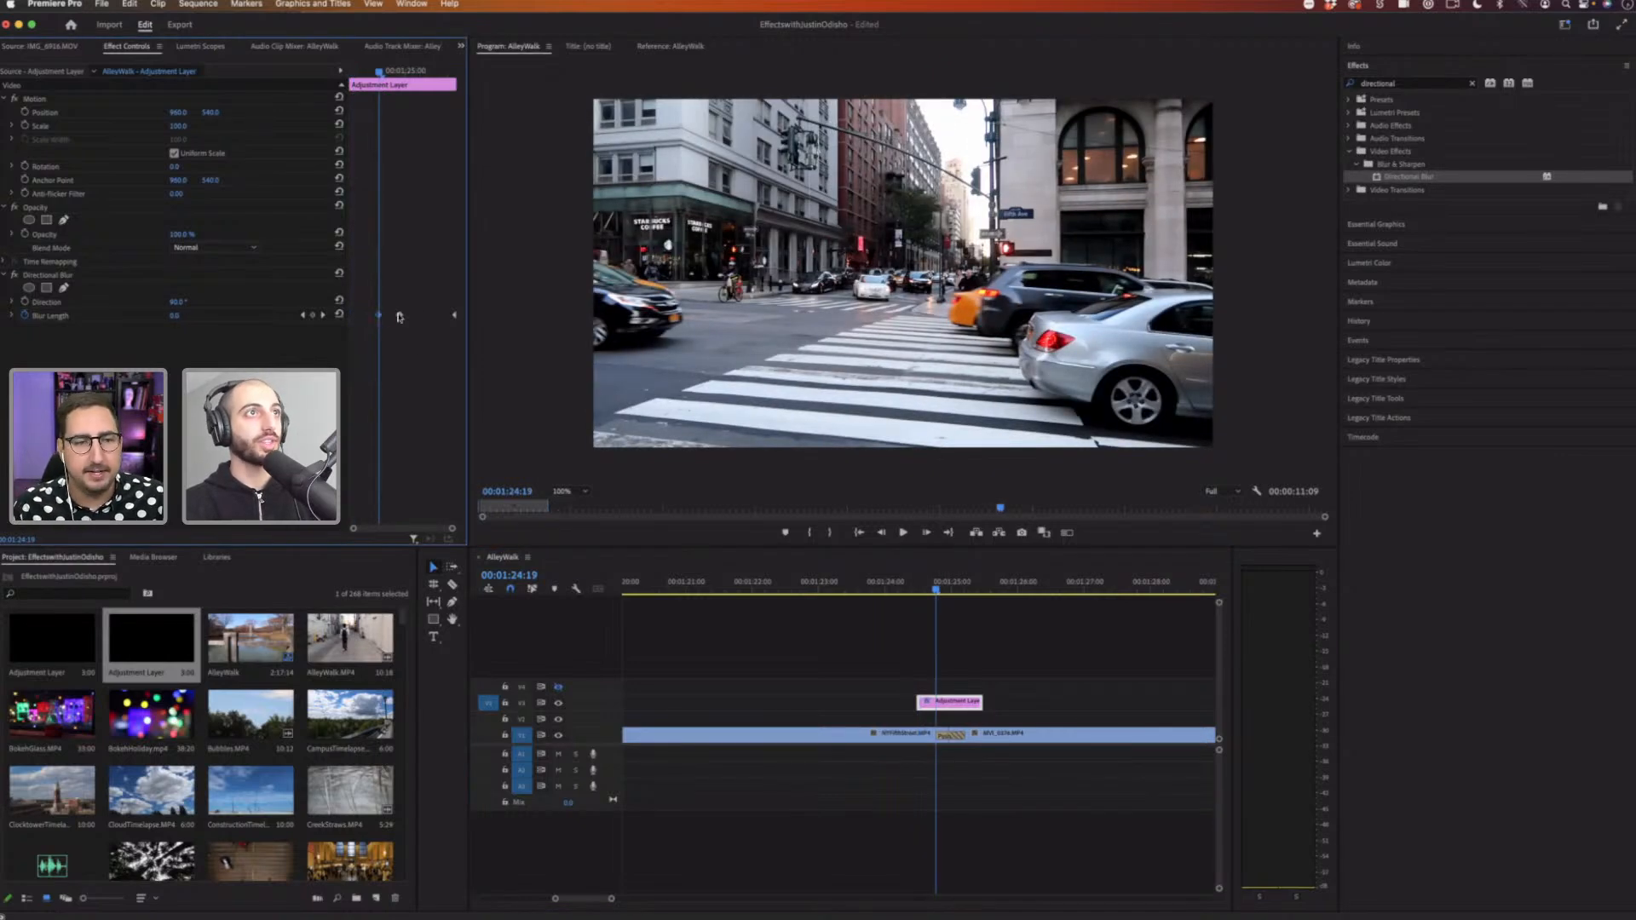
drag(402, 74, 427, 72)
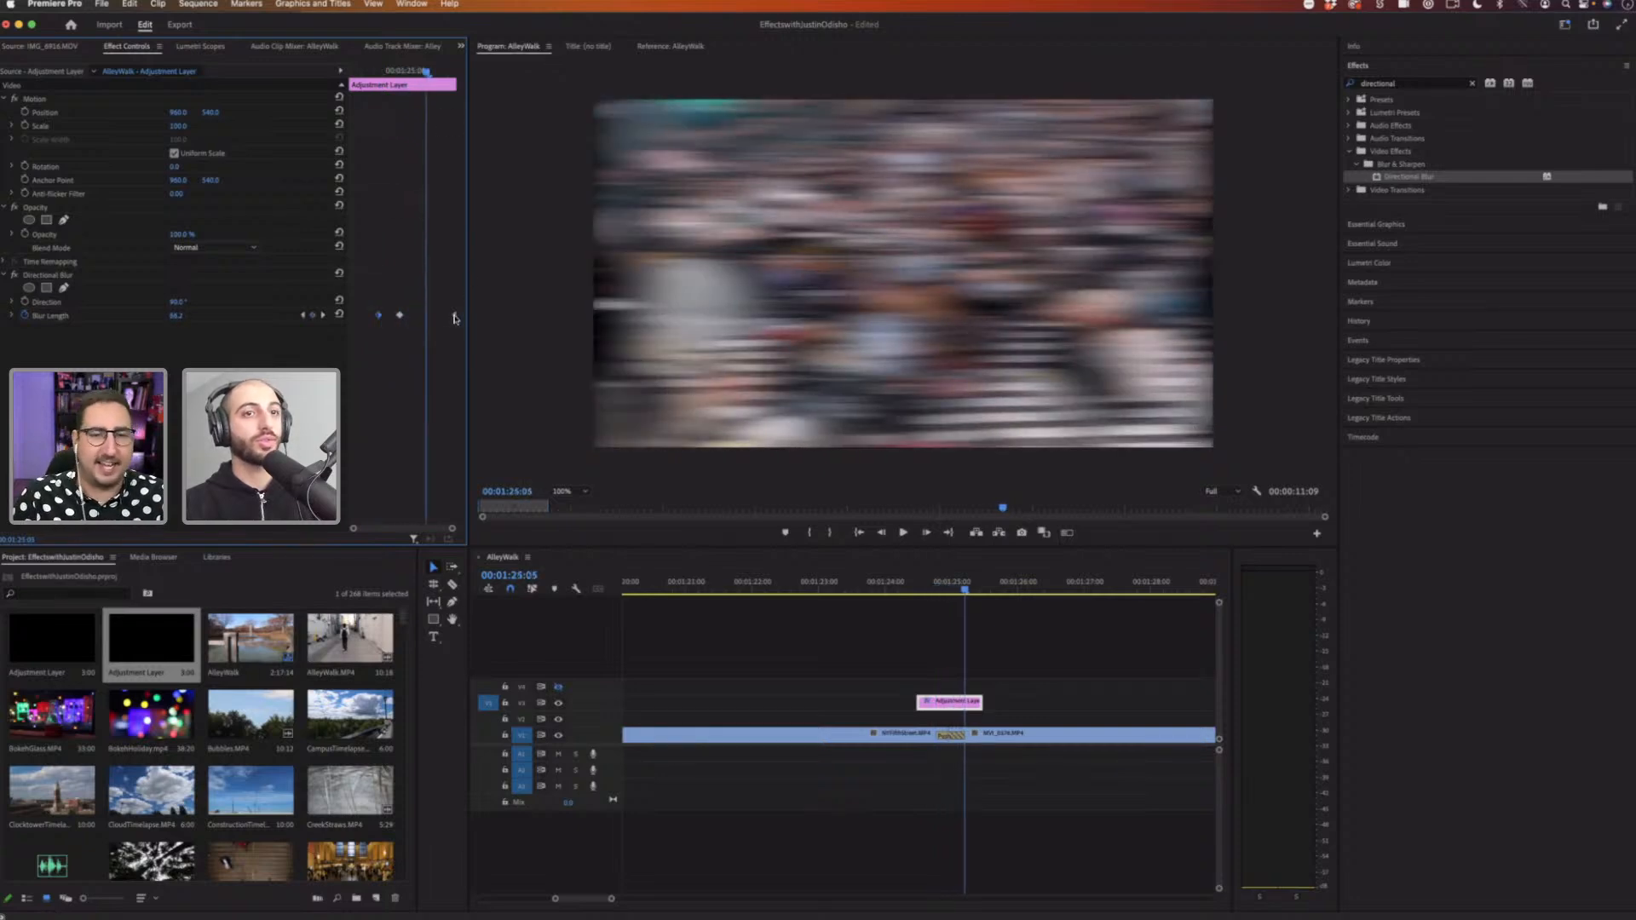
drag(455, 317, 422, 319)
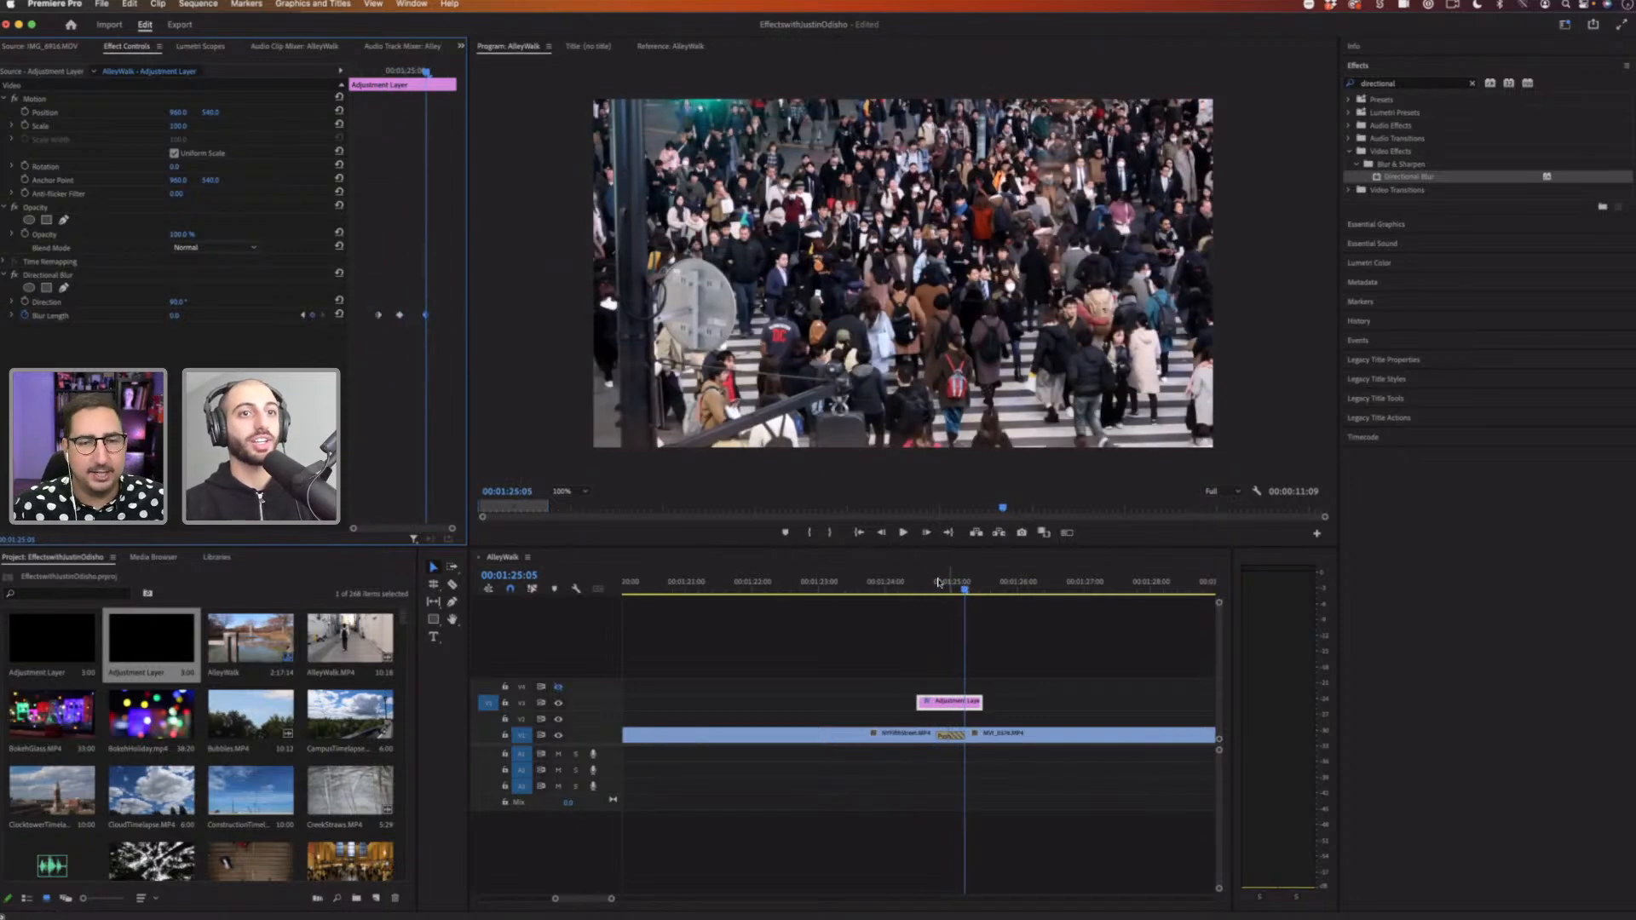
Step: Play the shortened blurred transition from before the cut
drag(940, 584, 918, 585)
key(space)
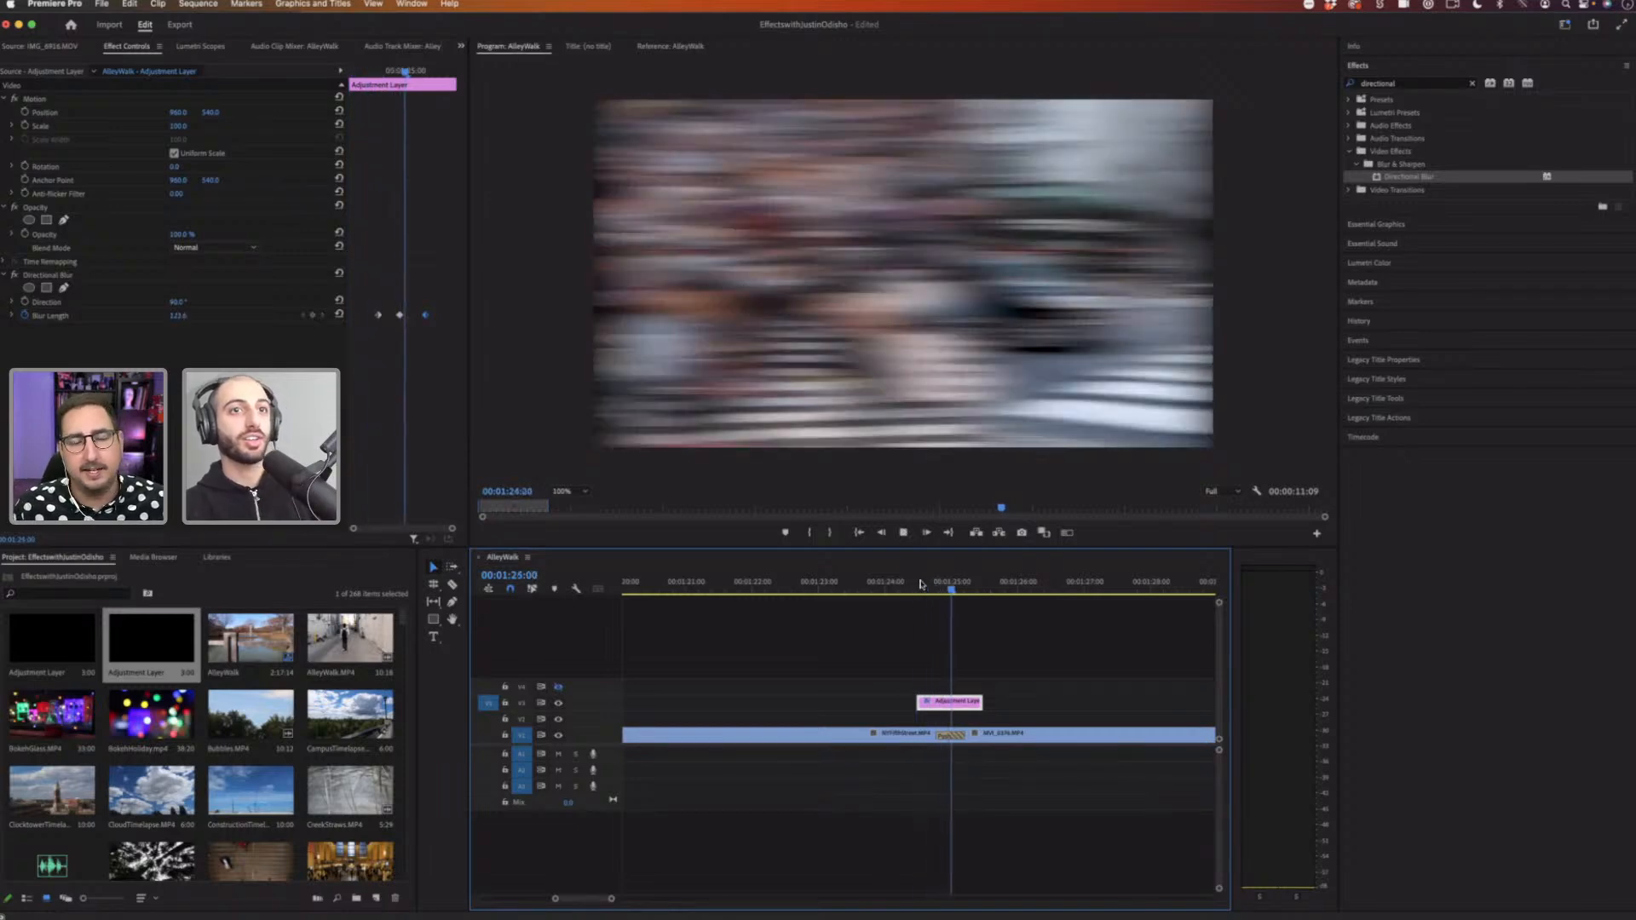
click(926, 587)
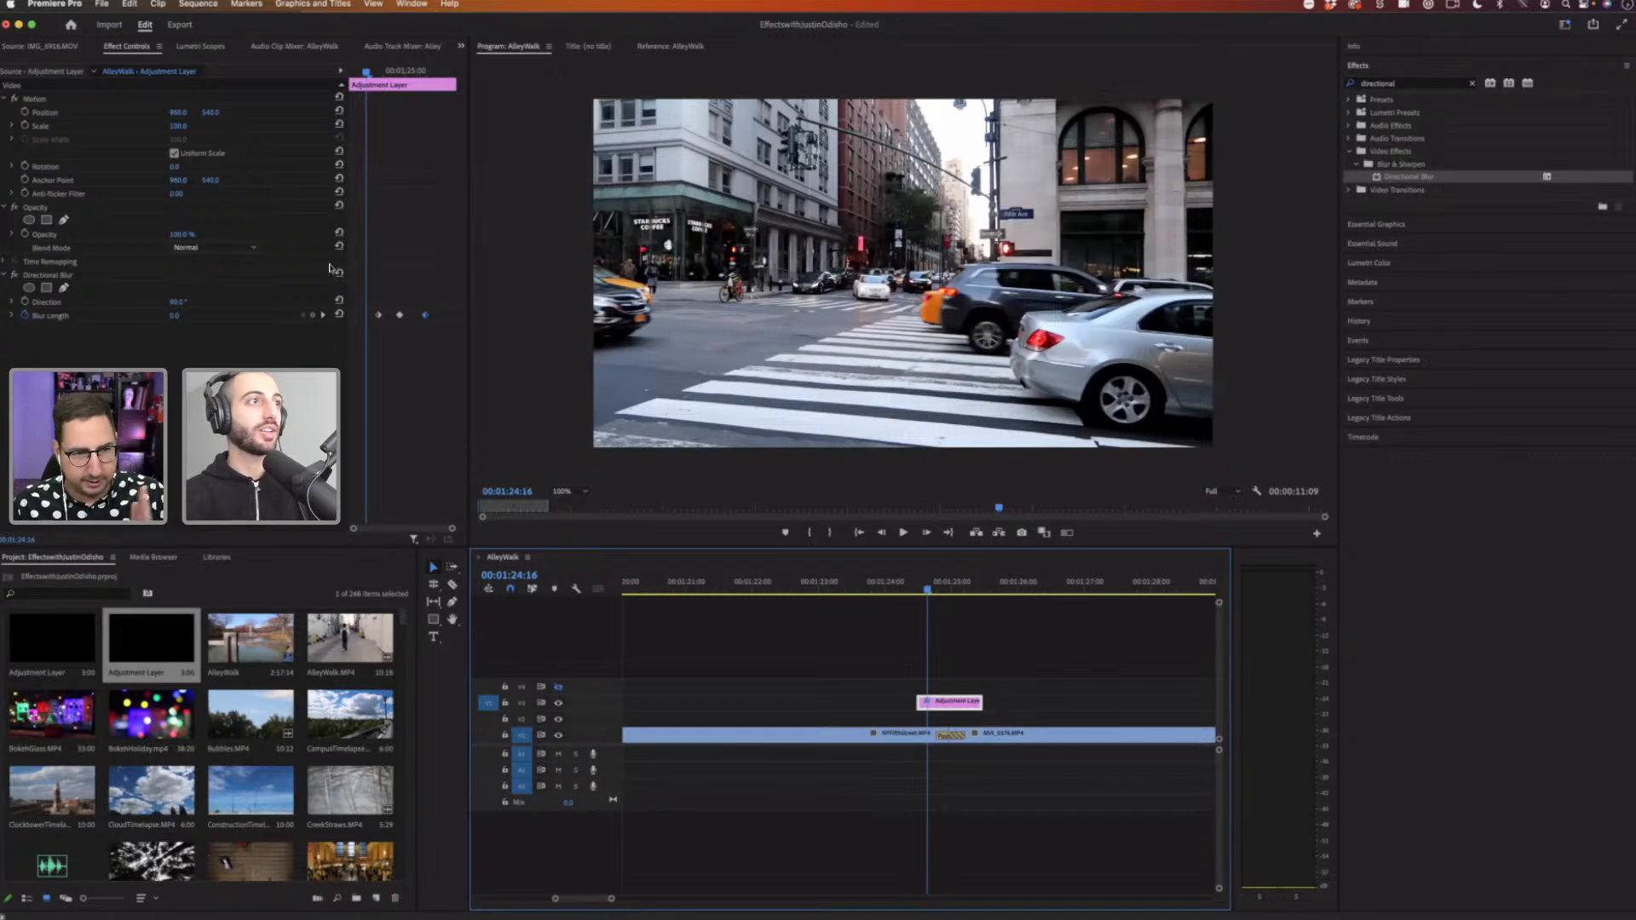
Step: Open the blur length value graph and try reshaping the keyframe curve handles, undoing the last change
click(13, 316)
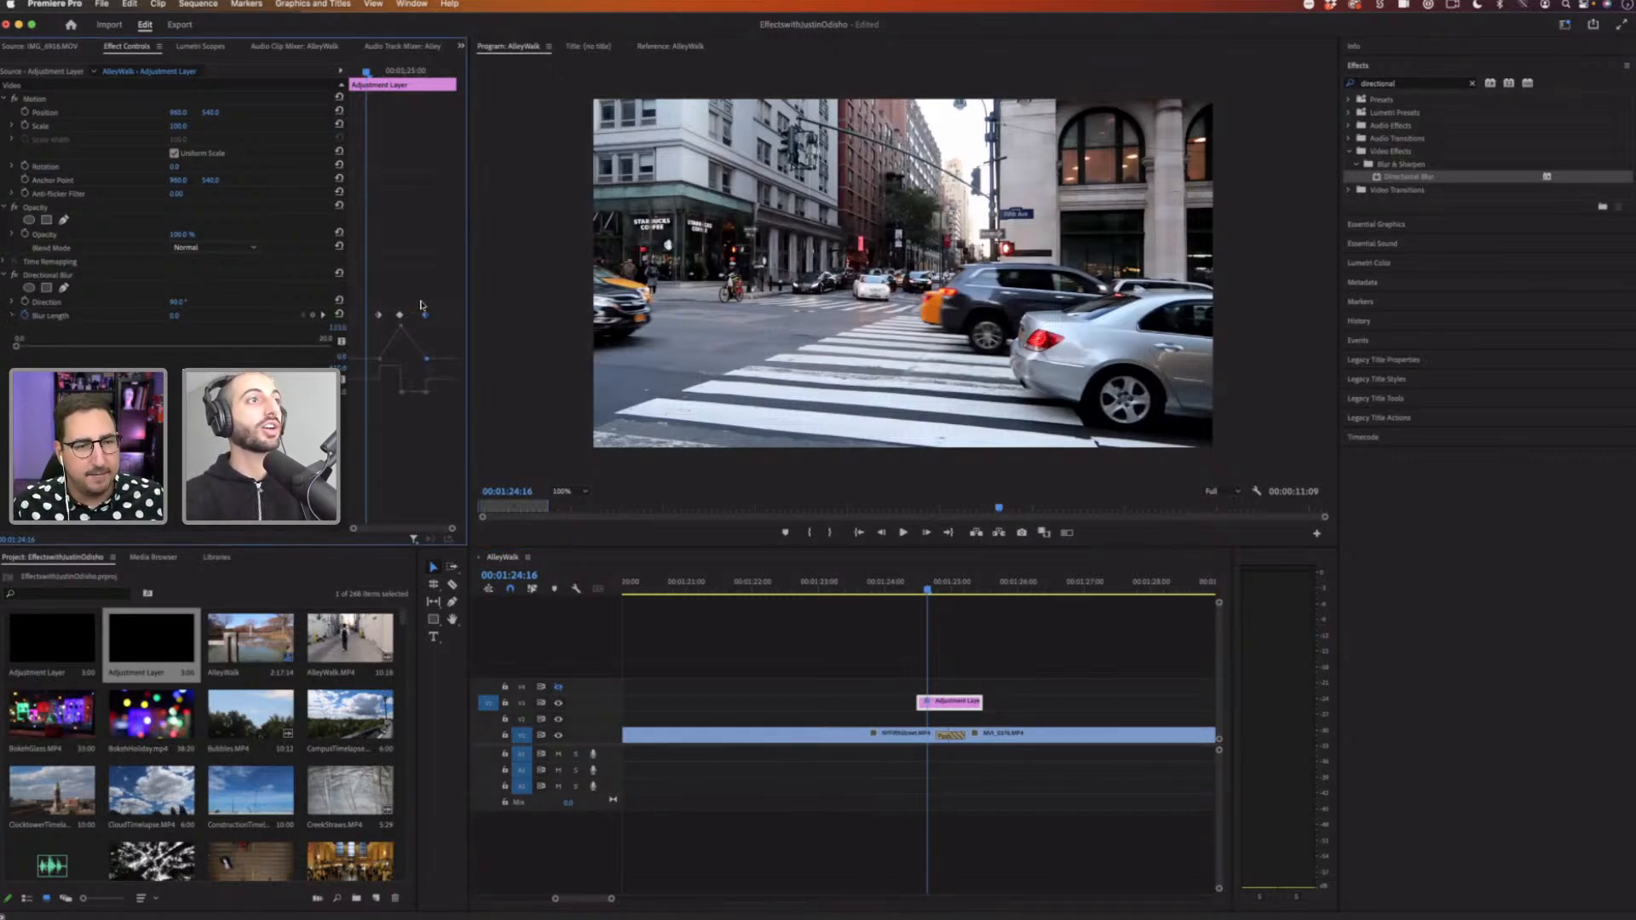
click(13, 316)
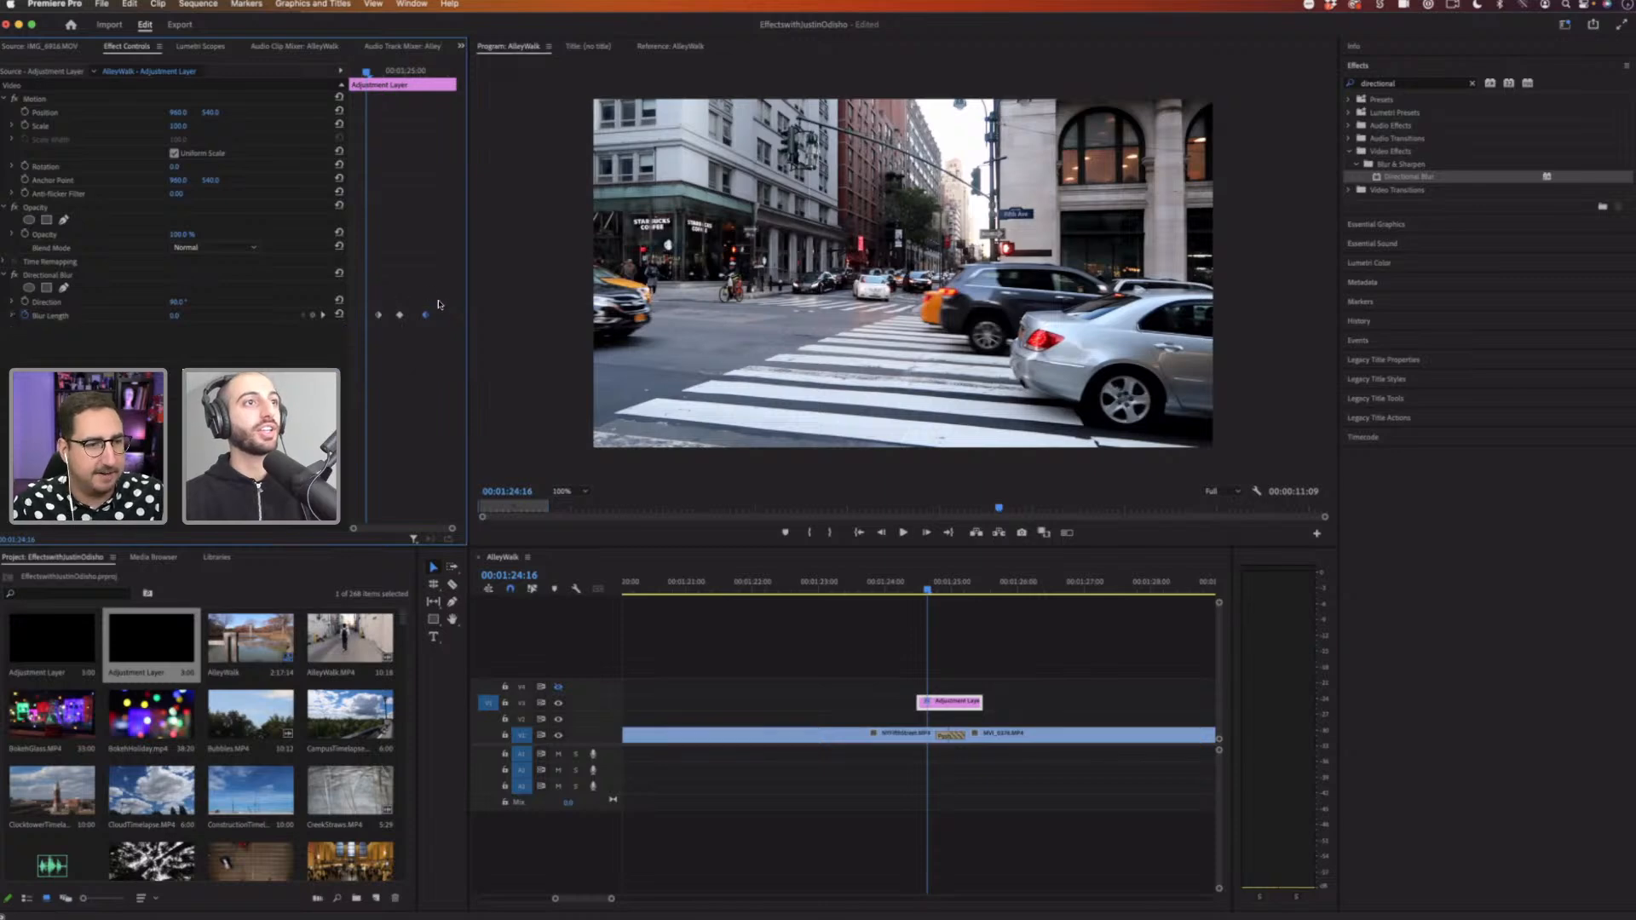
right_click(378, 317)
click(387, 213)
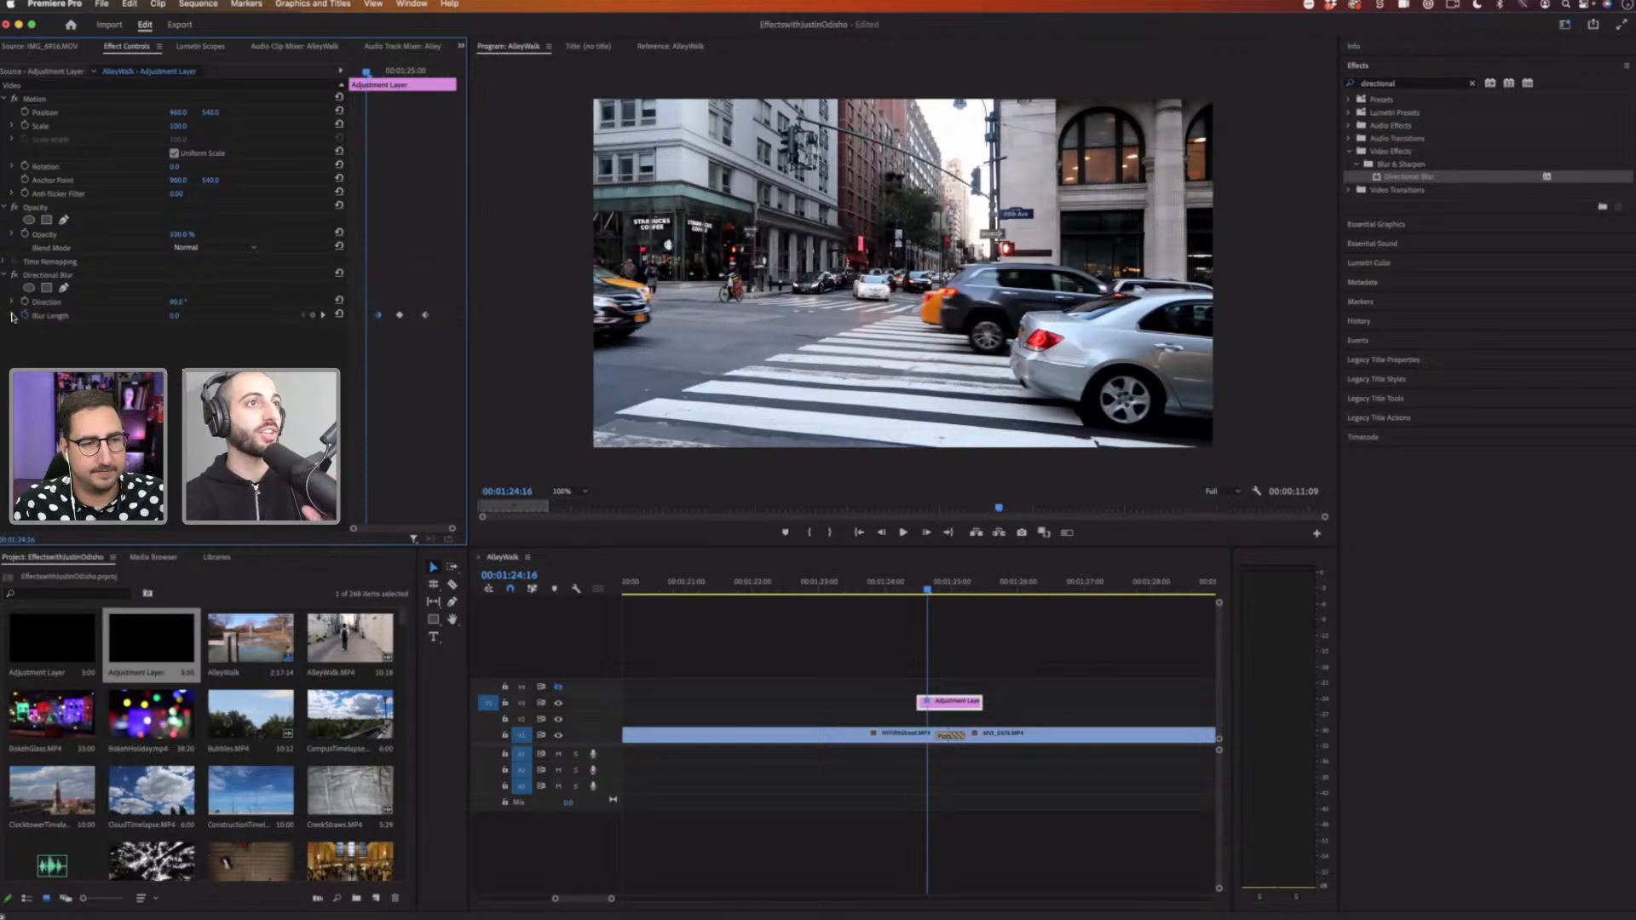
click(13, 316)
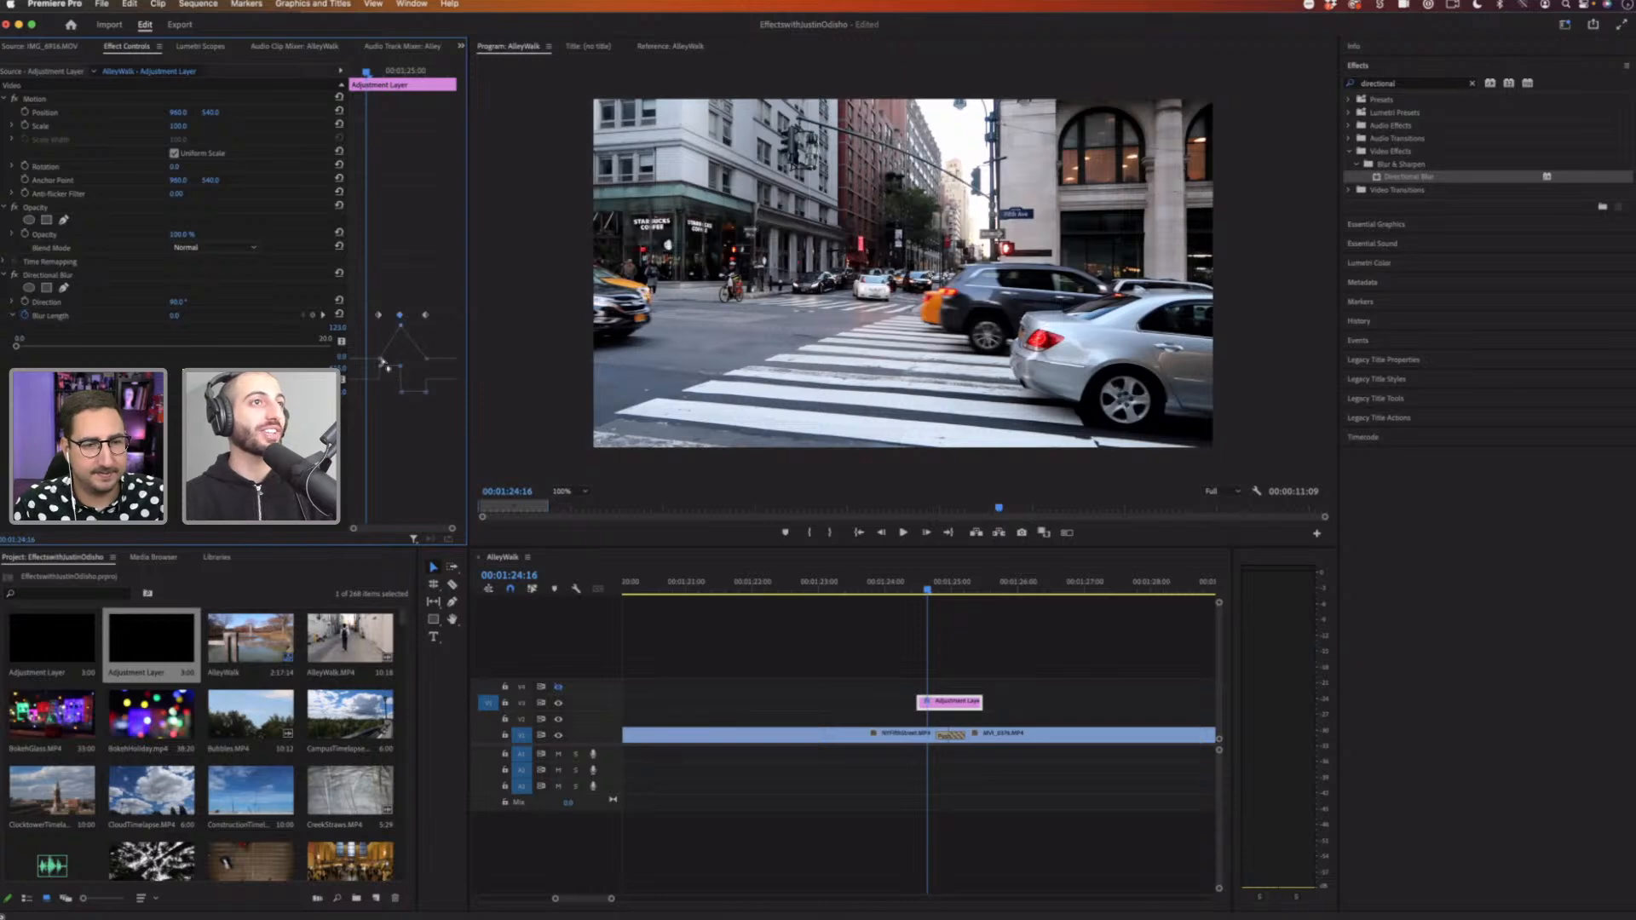
drag(398, 372, 400, 392)
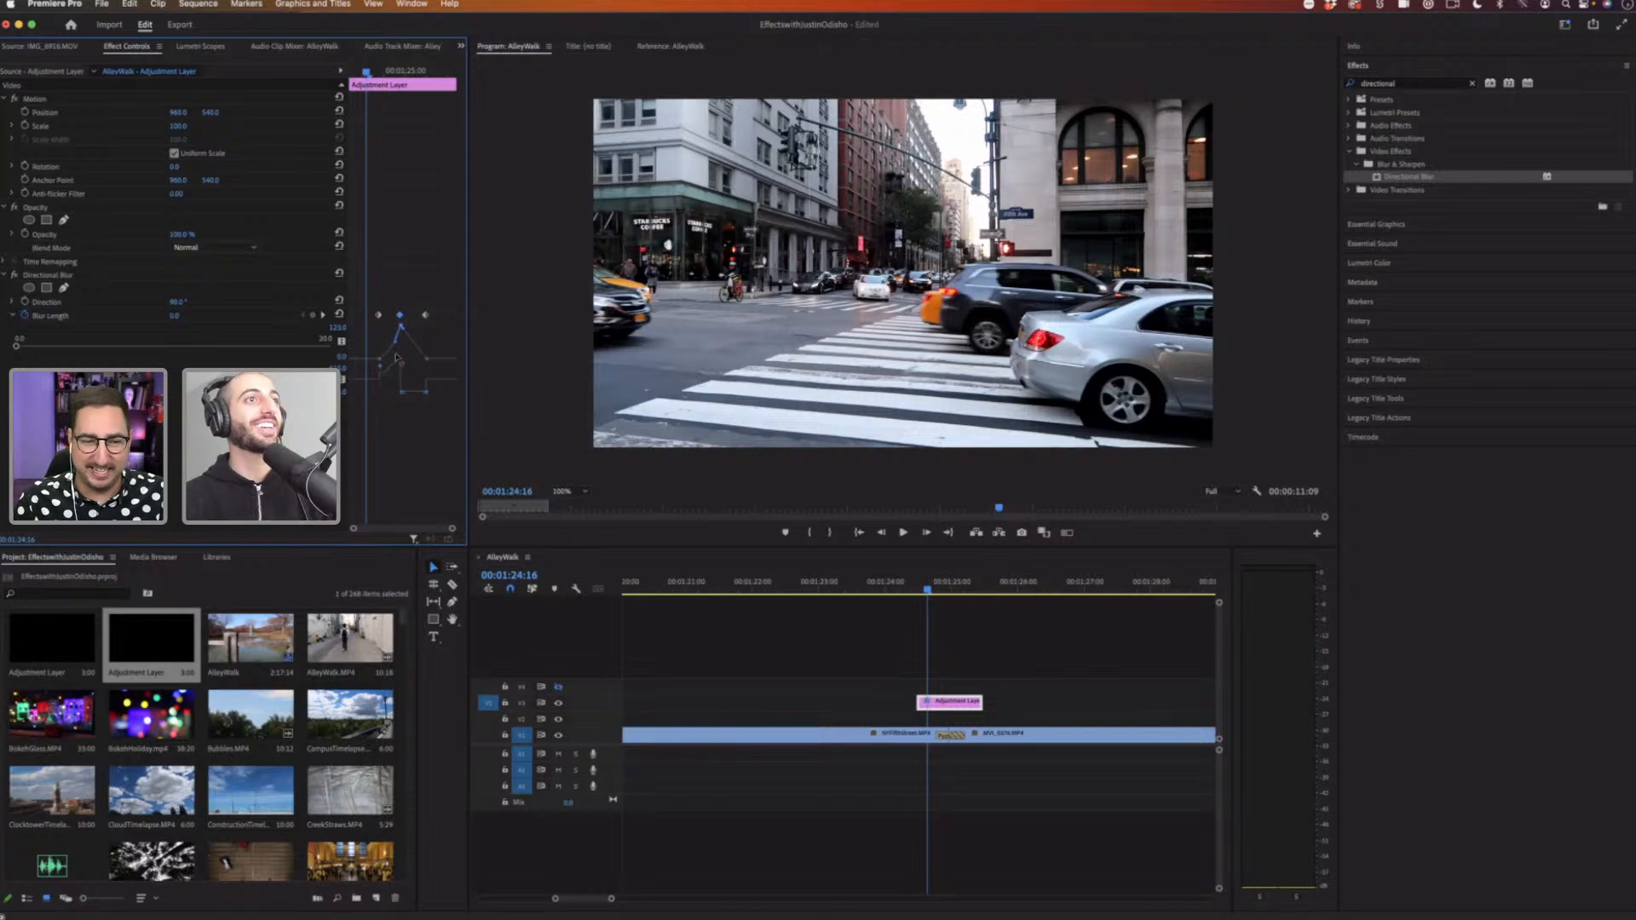
drag(397, 355, 420, 359)
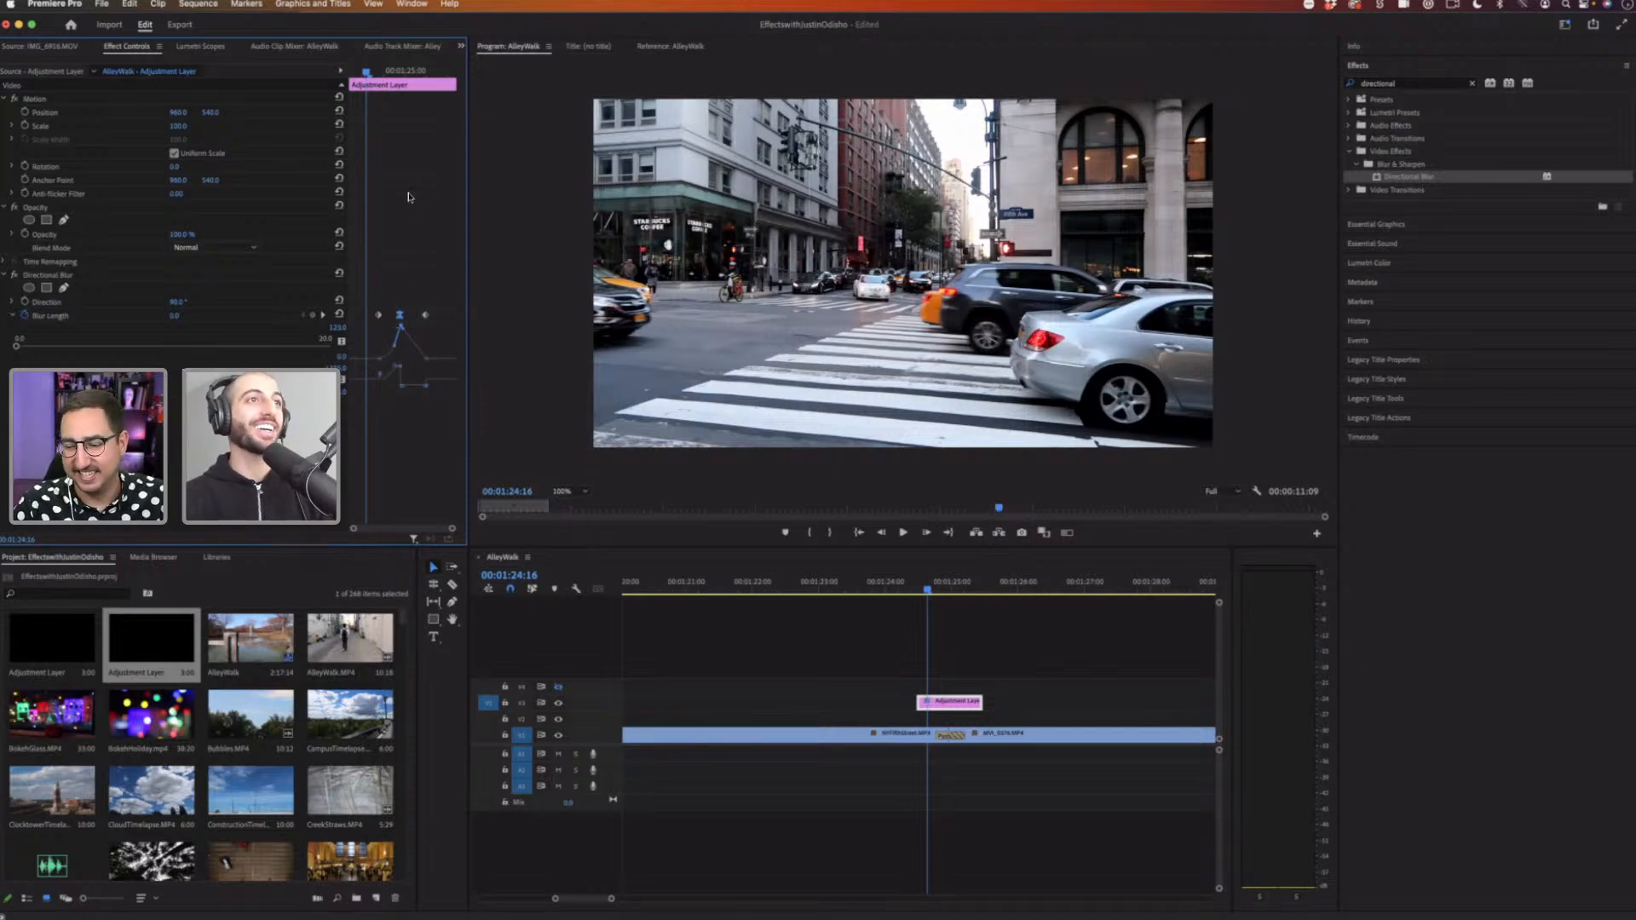
key(super+z)
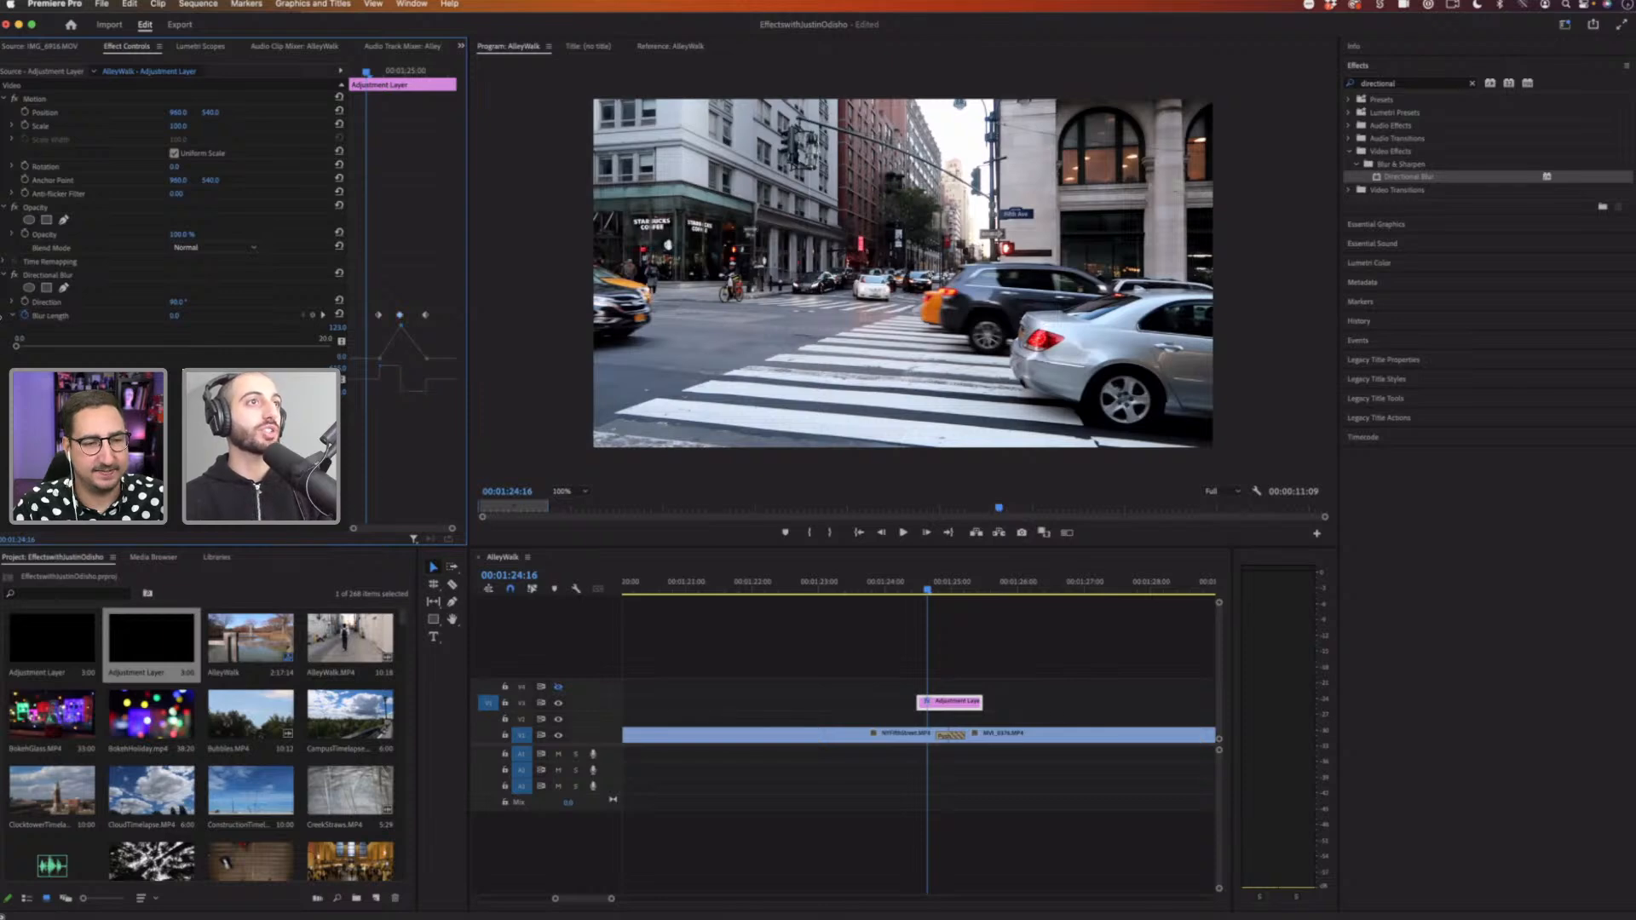
Step: Apply Ease Out to the first blur length keyframe and Ease In to the last one
right_click(378, 316)
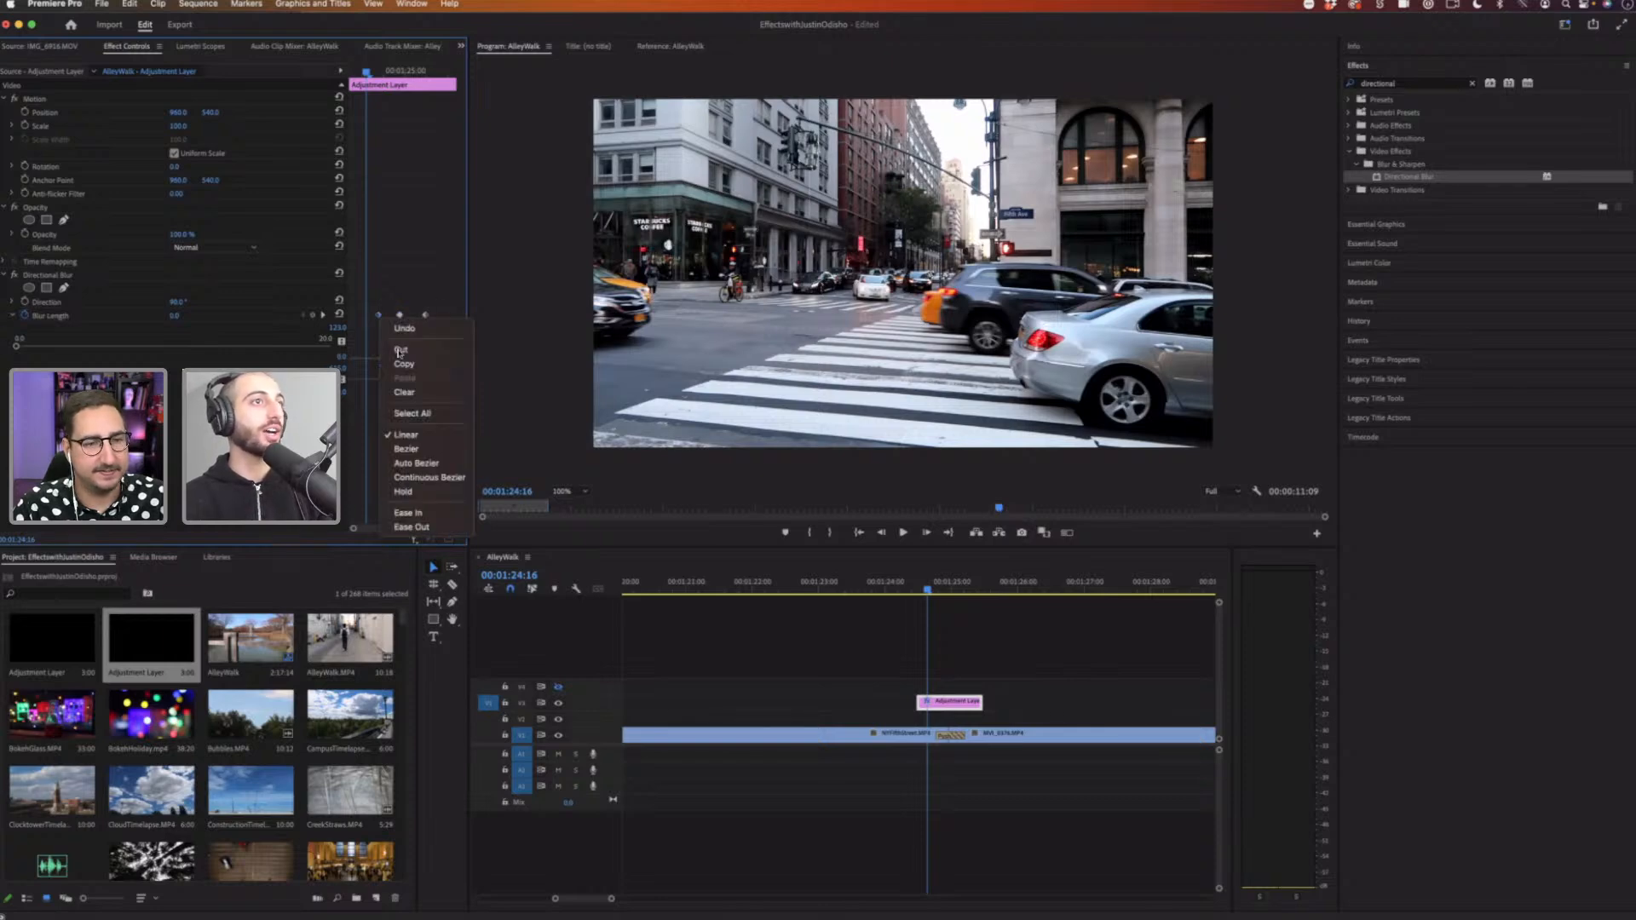
click(411, 527)
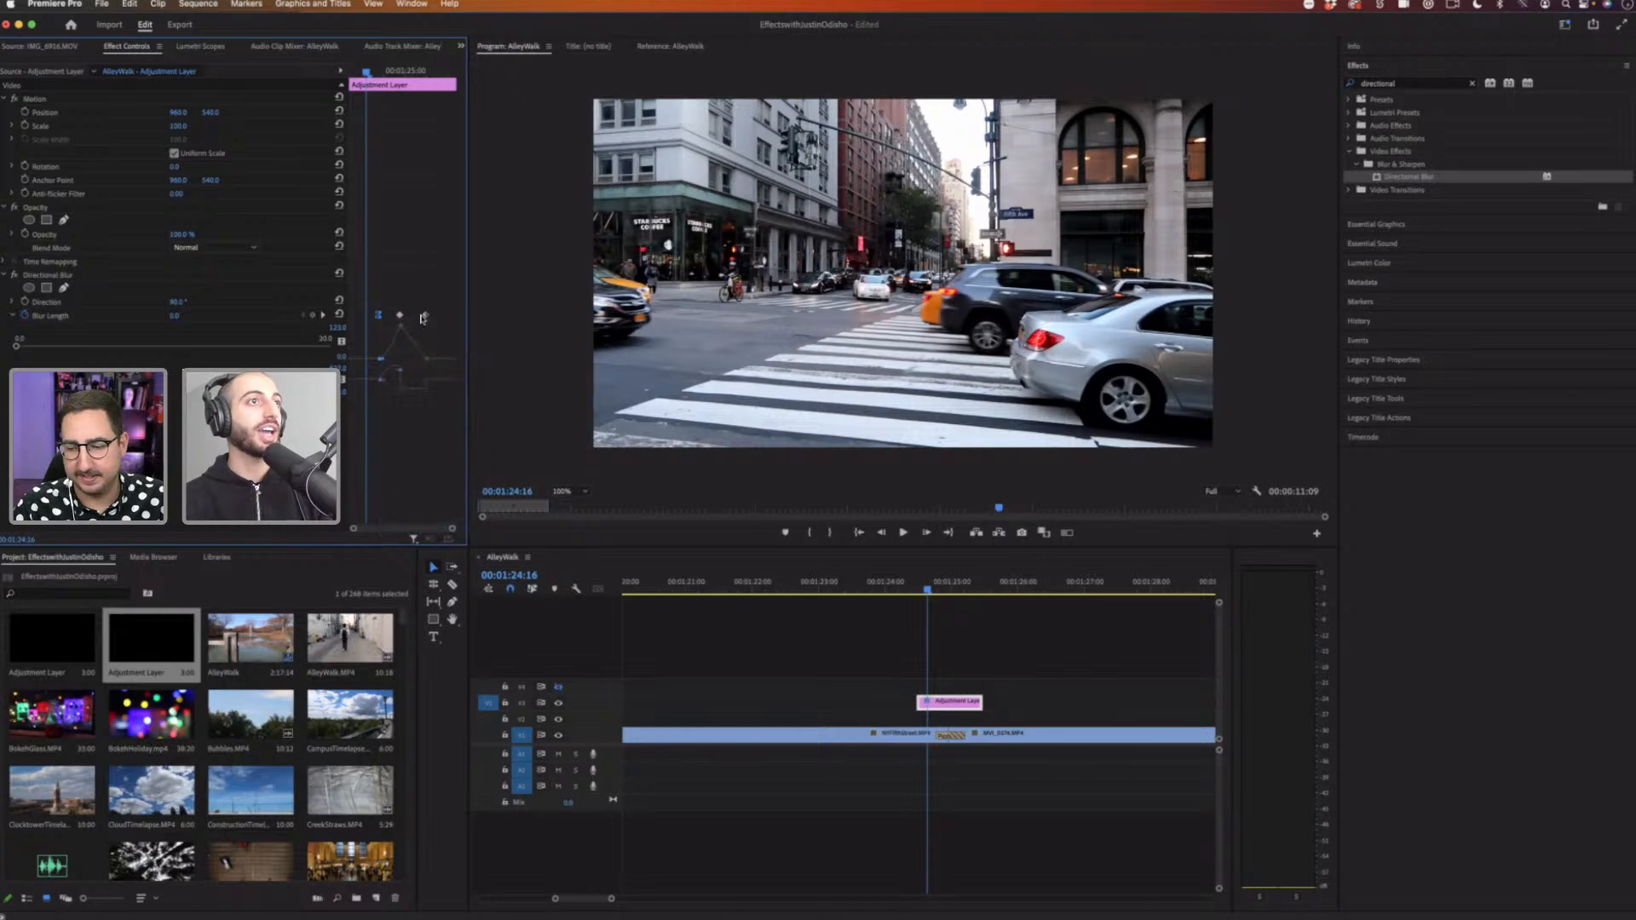
right_click(426, 315)
click(451, 513)
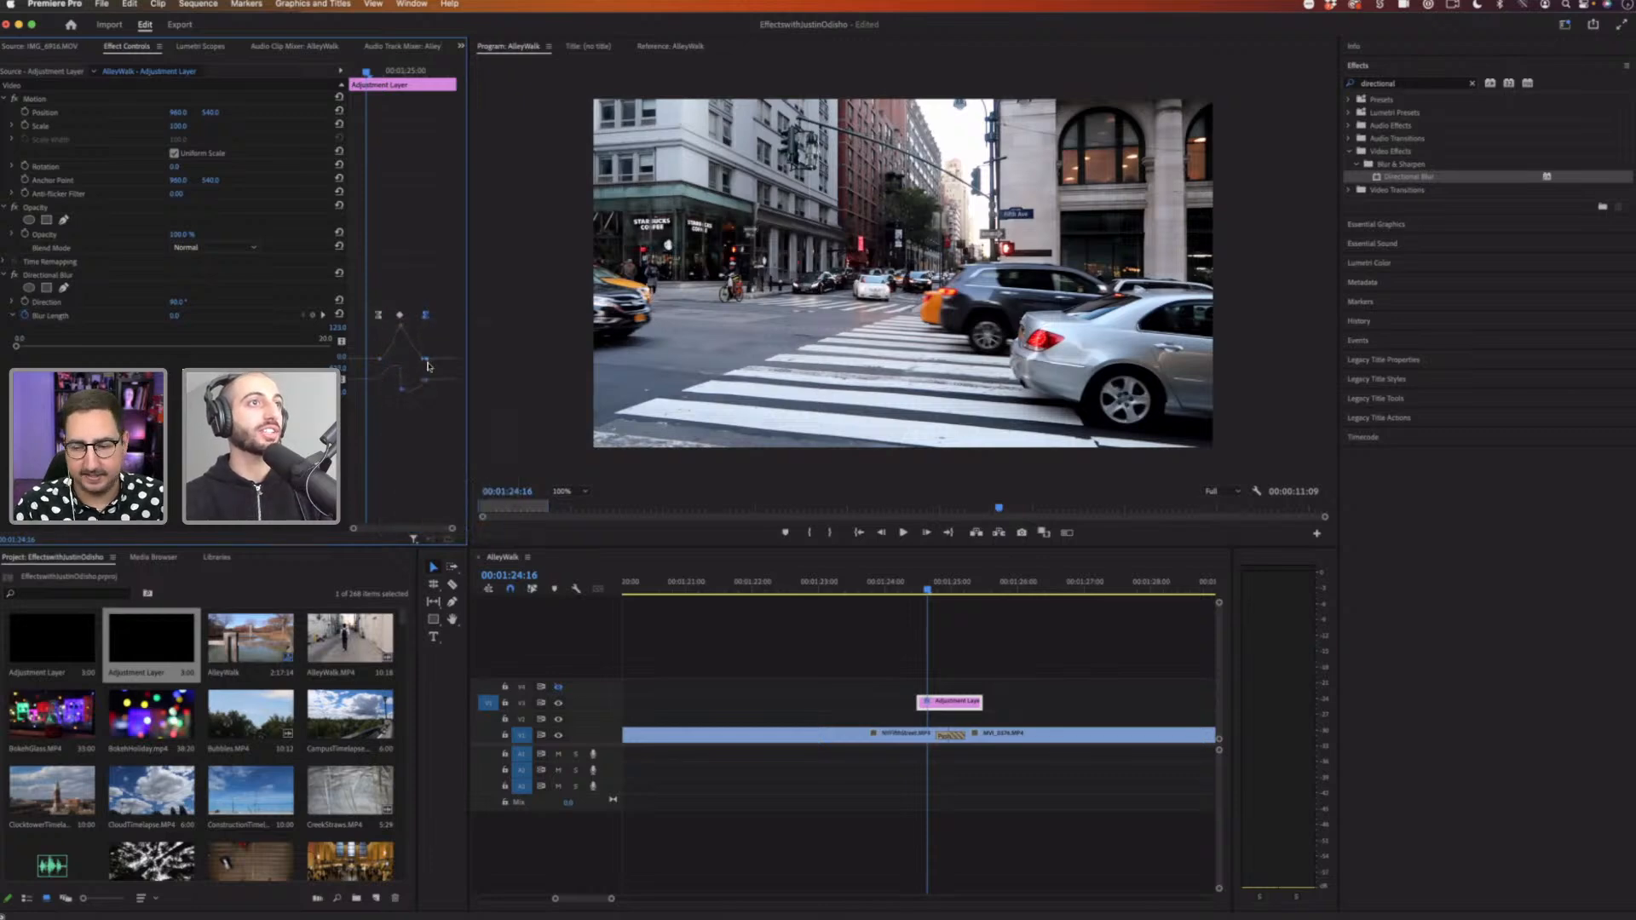
Step: Play back the eased blur transition across the cut
right_click(399, 315)
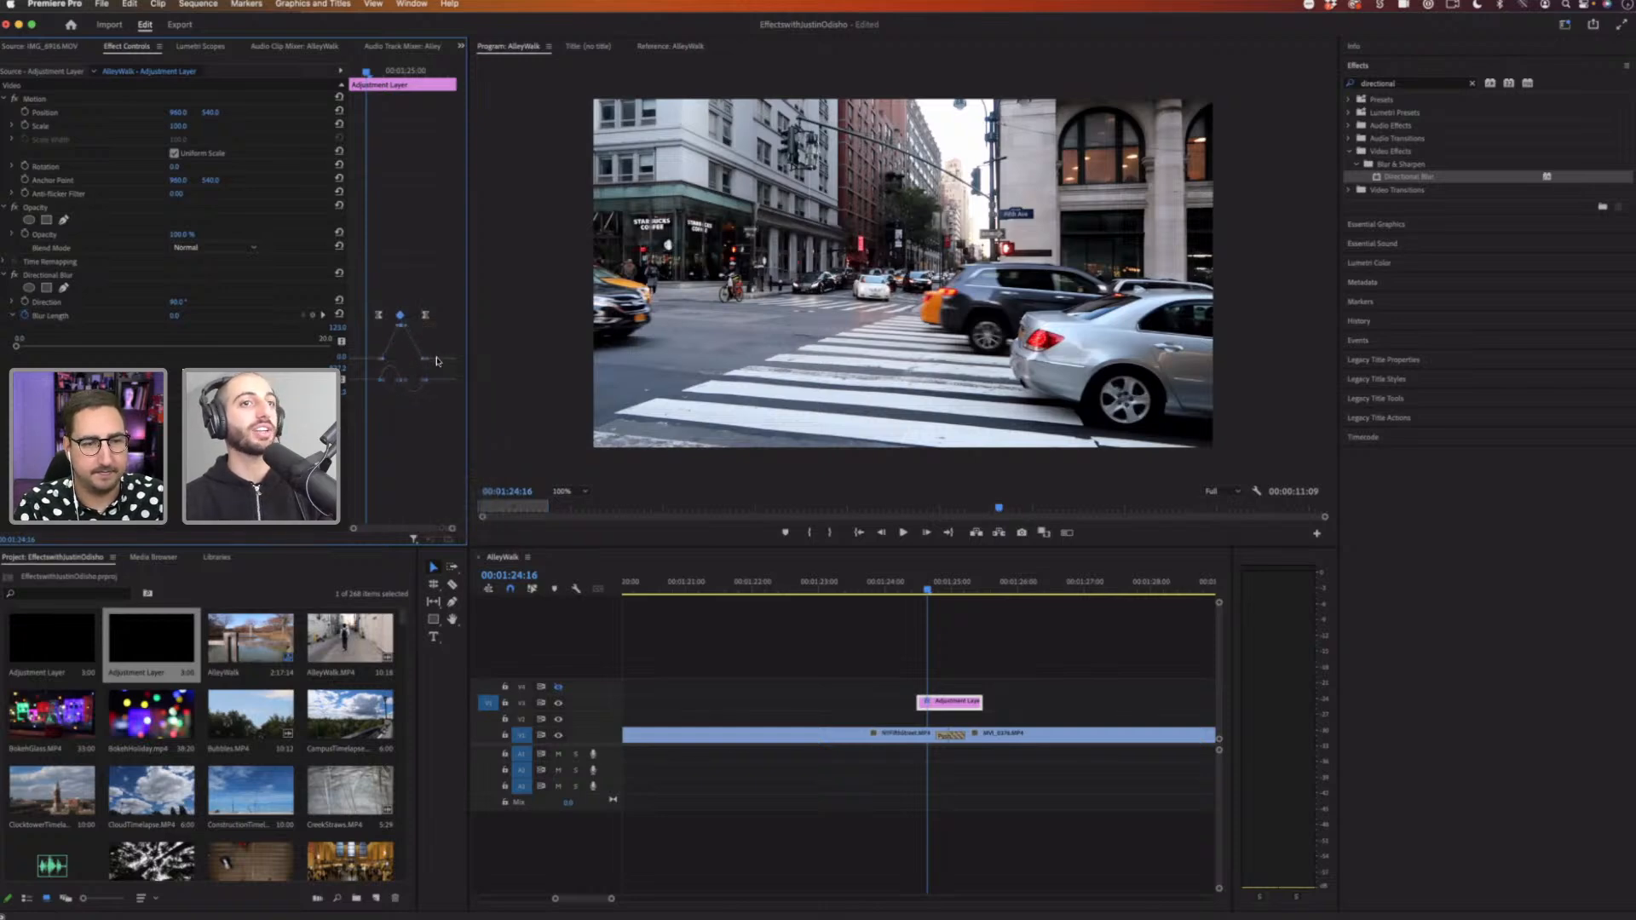
click(913, 587)
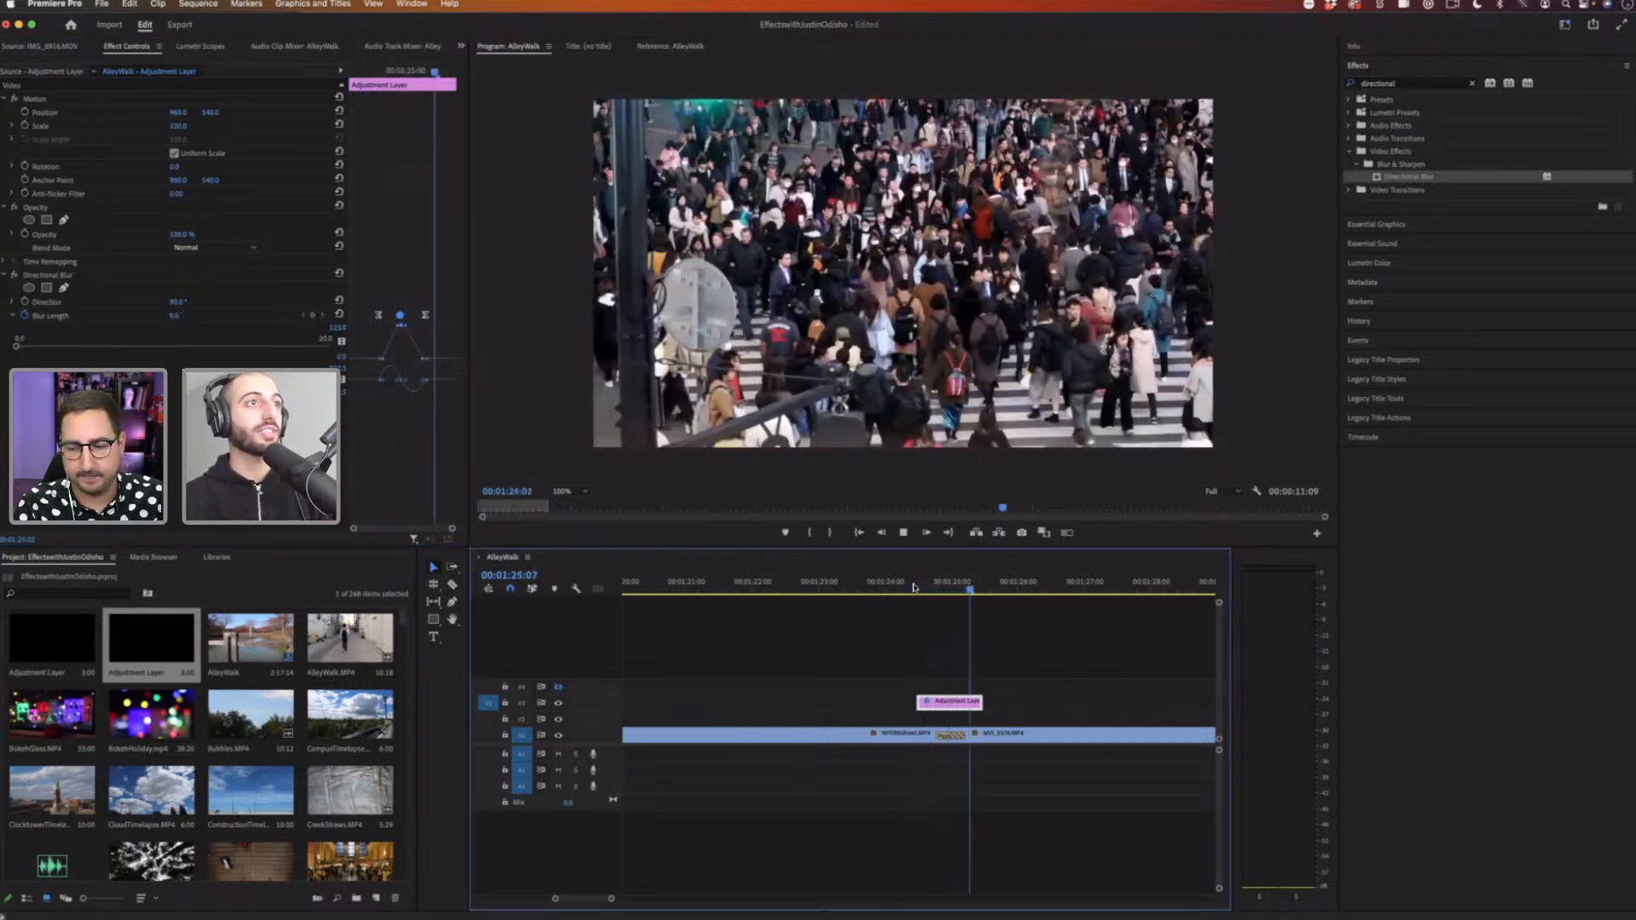
key(space)
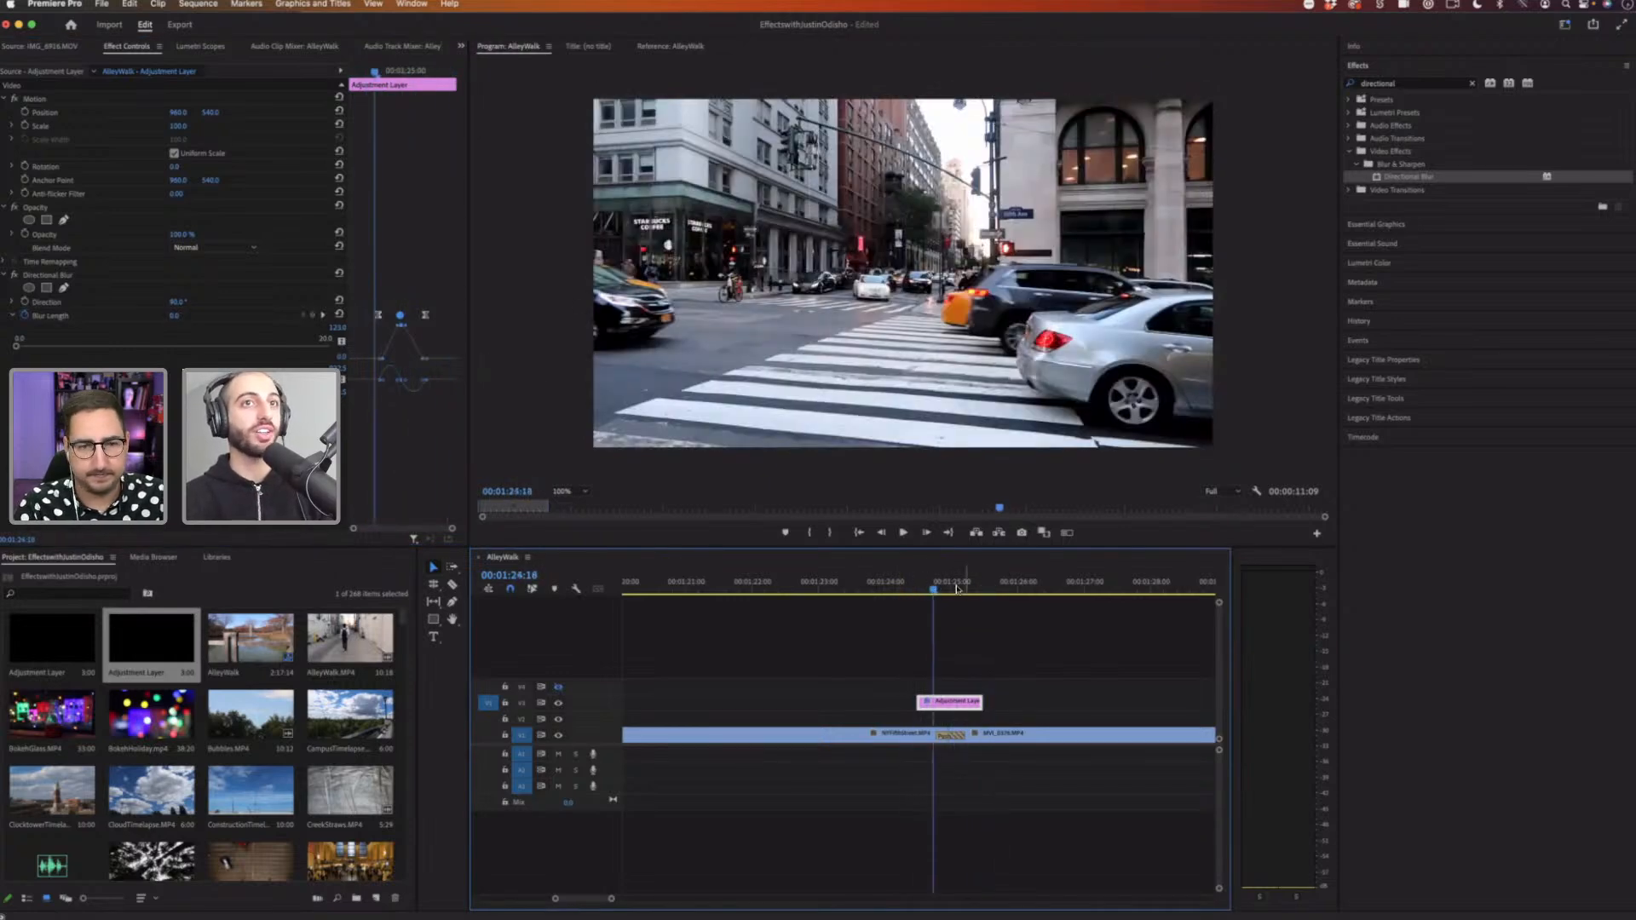
drag(933, 587, 895, 588)
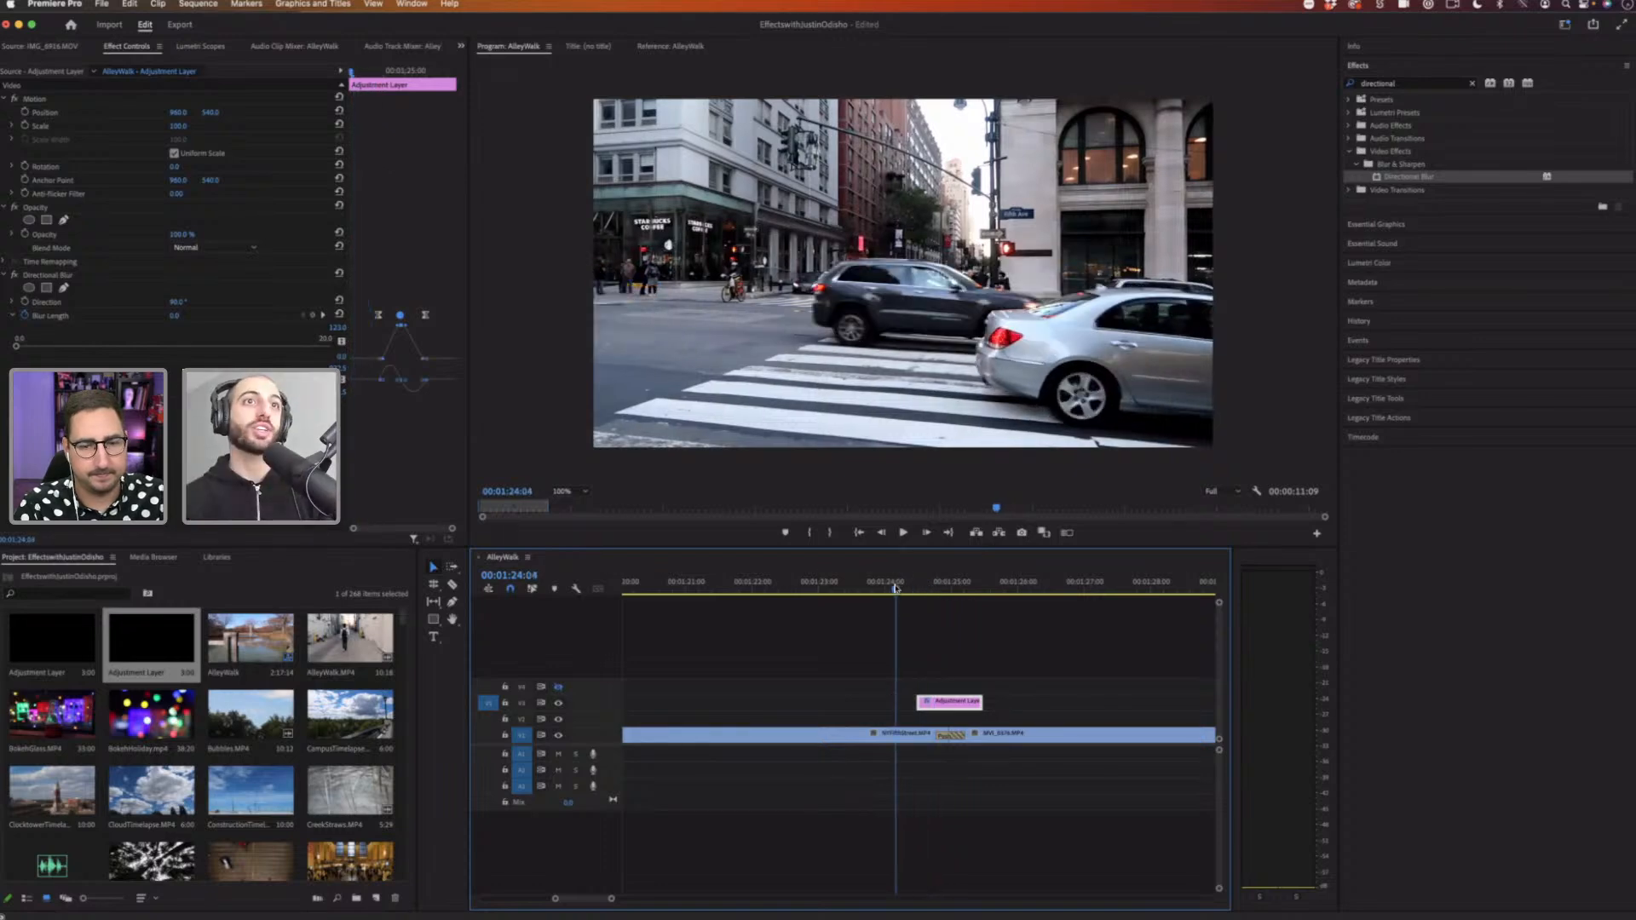
key(space)
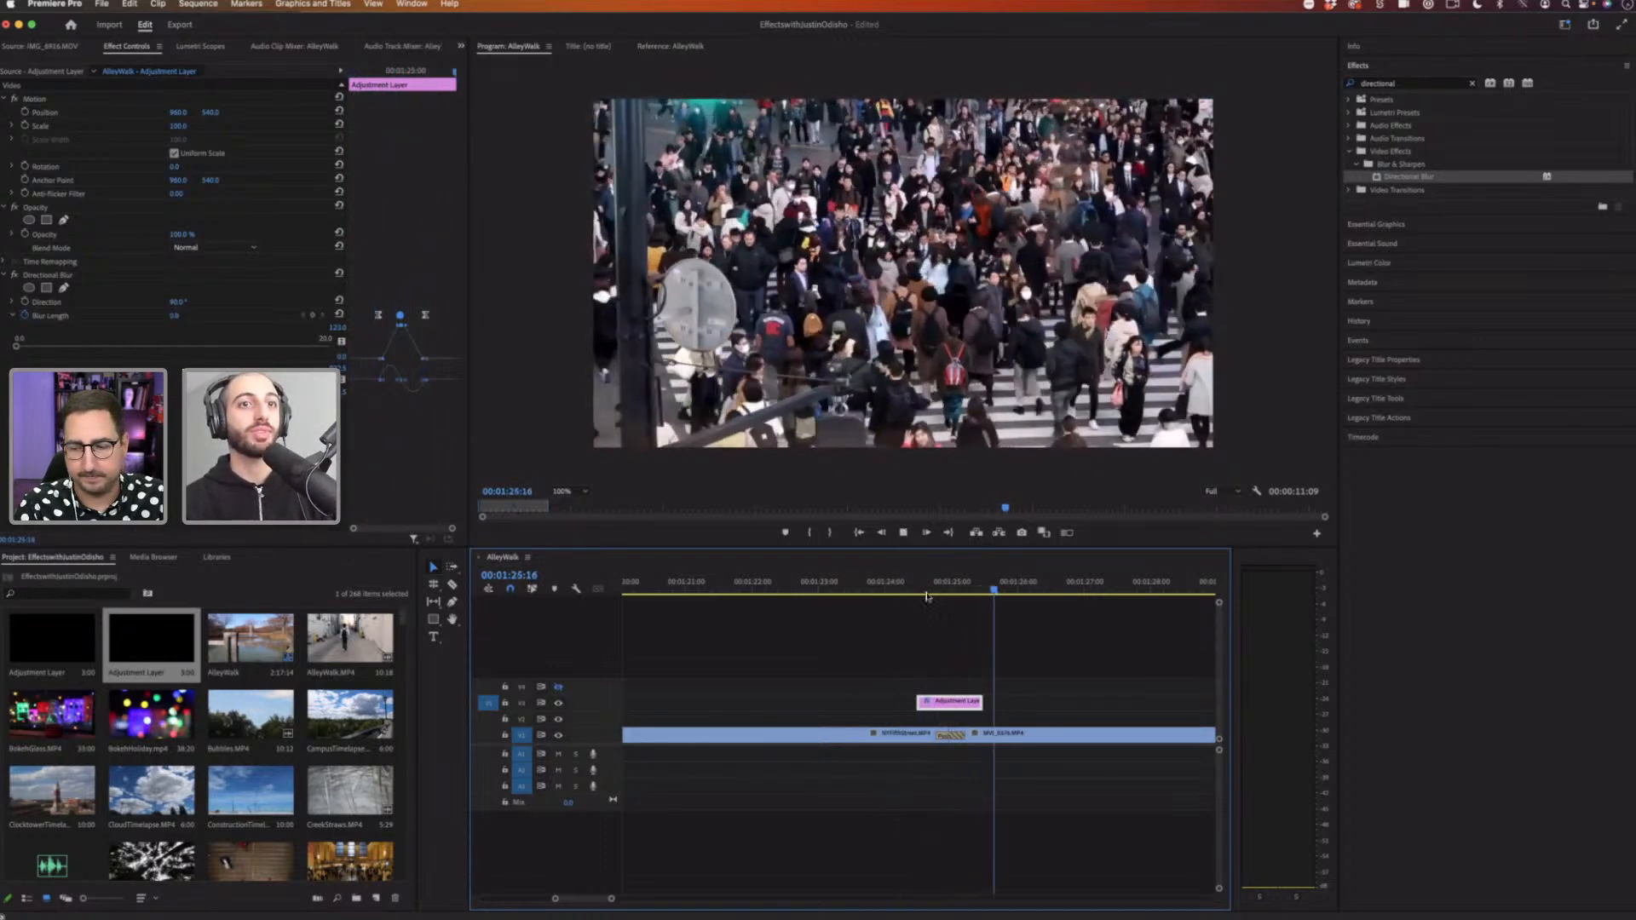
Step: Play back the eased blur transition around the cut several times
drag(955, 591, 924, 592)
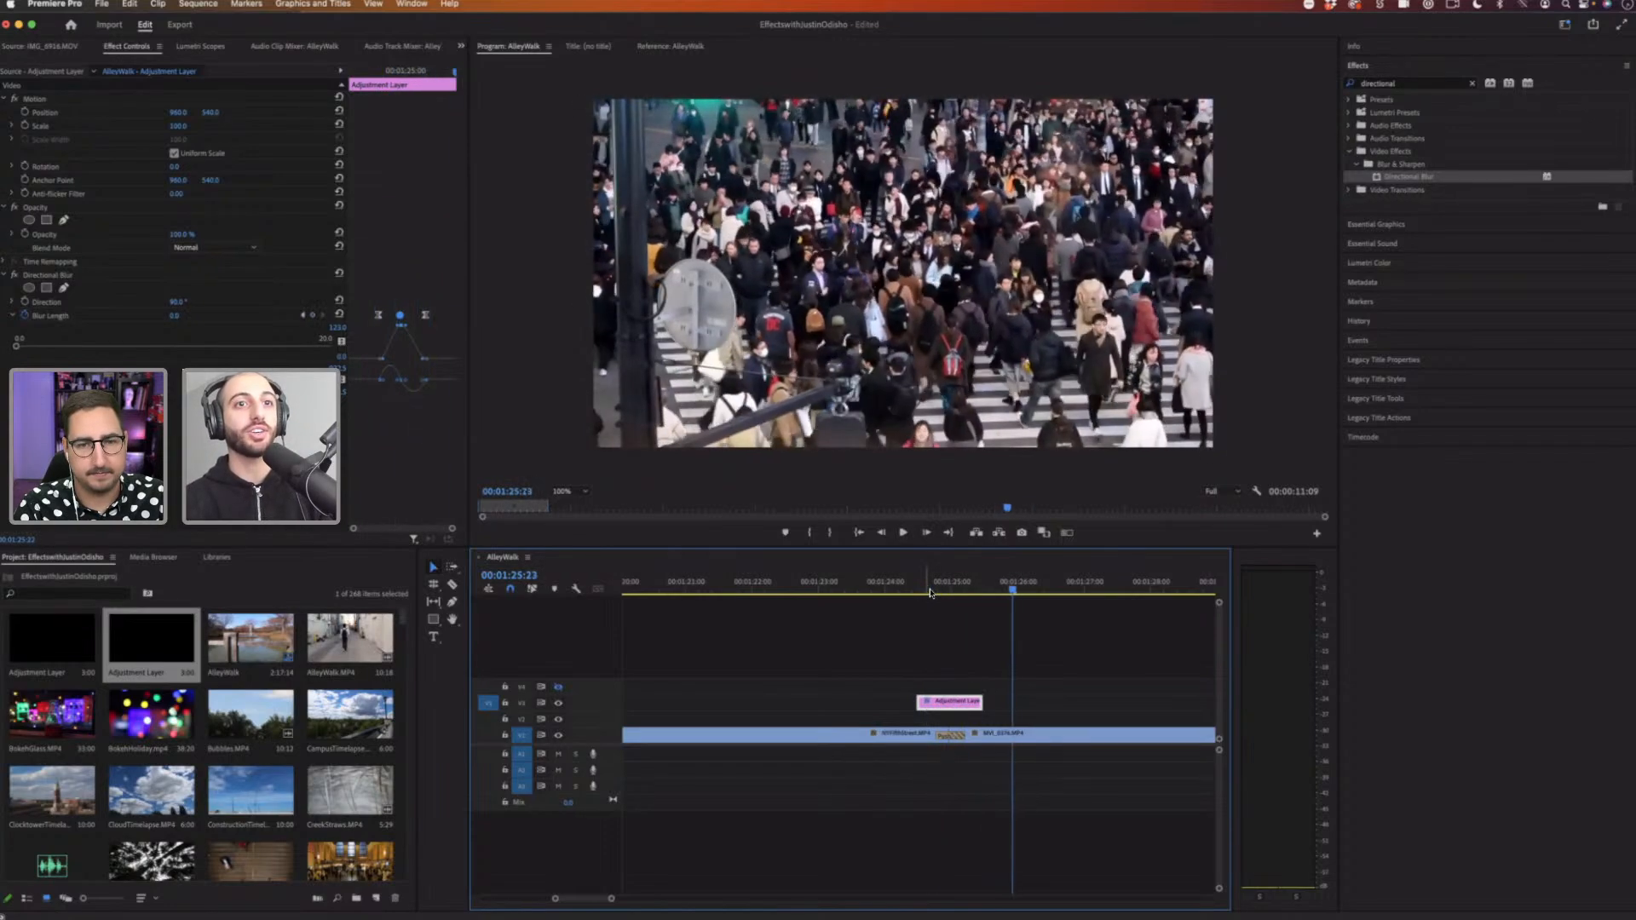
key(space)
click(930, 592)
key(space)
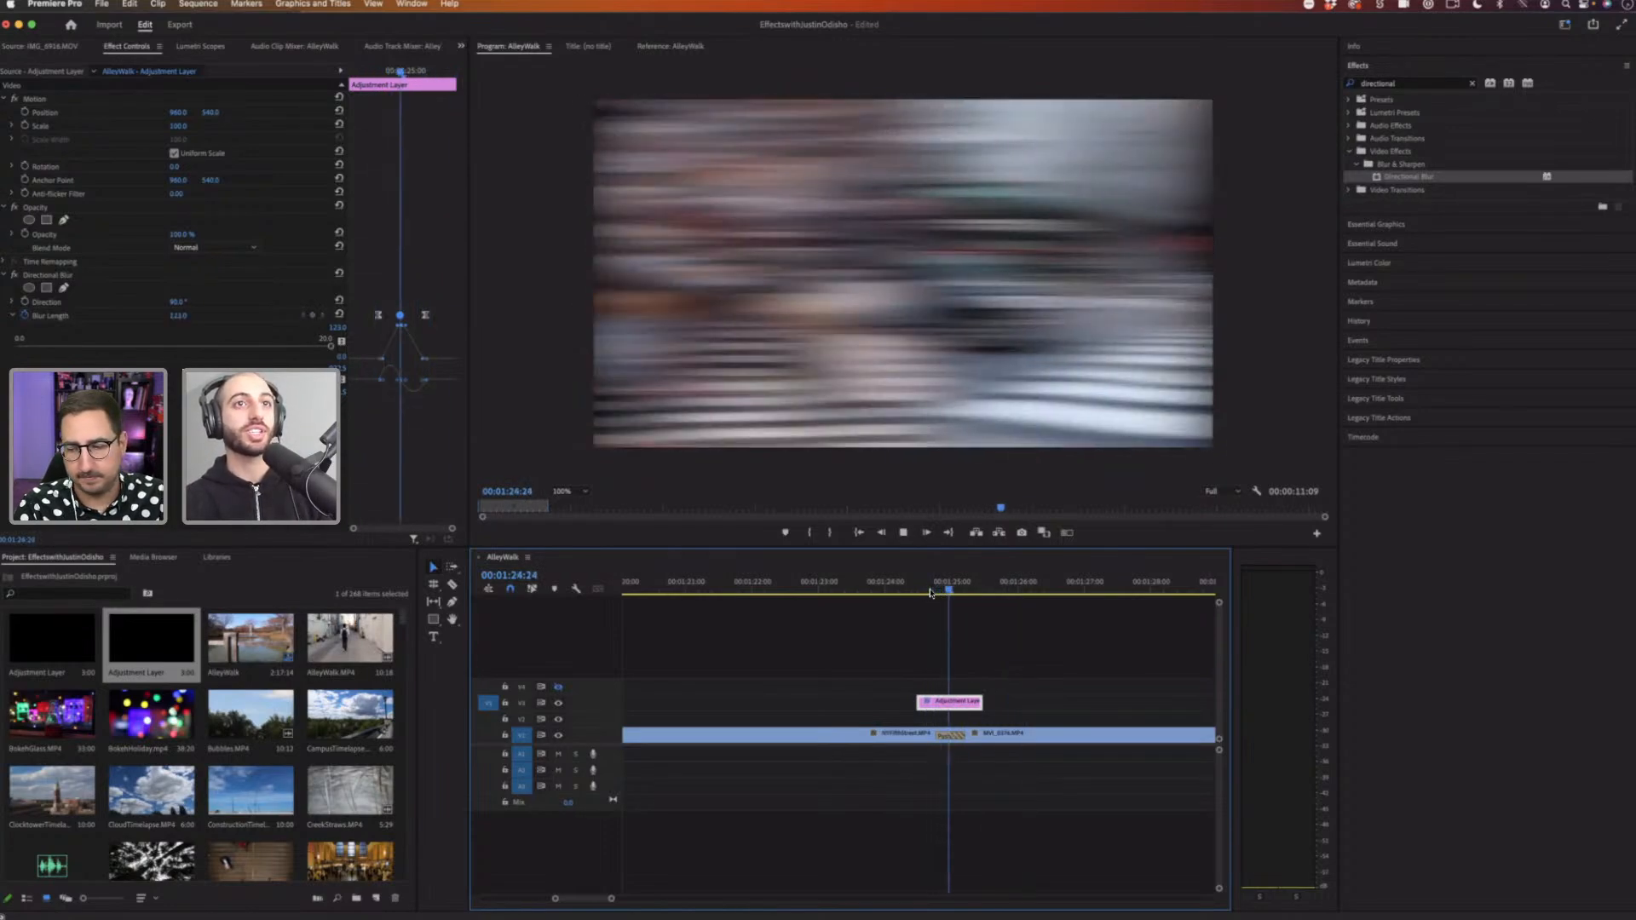
click(932, 593)
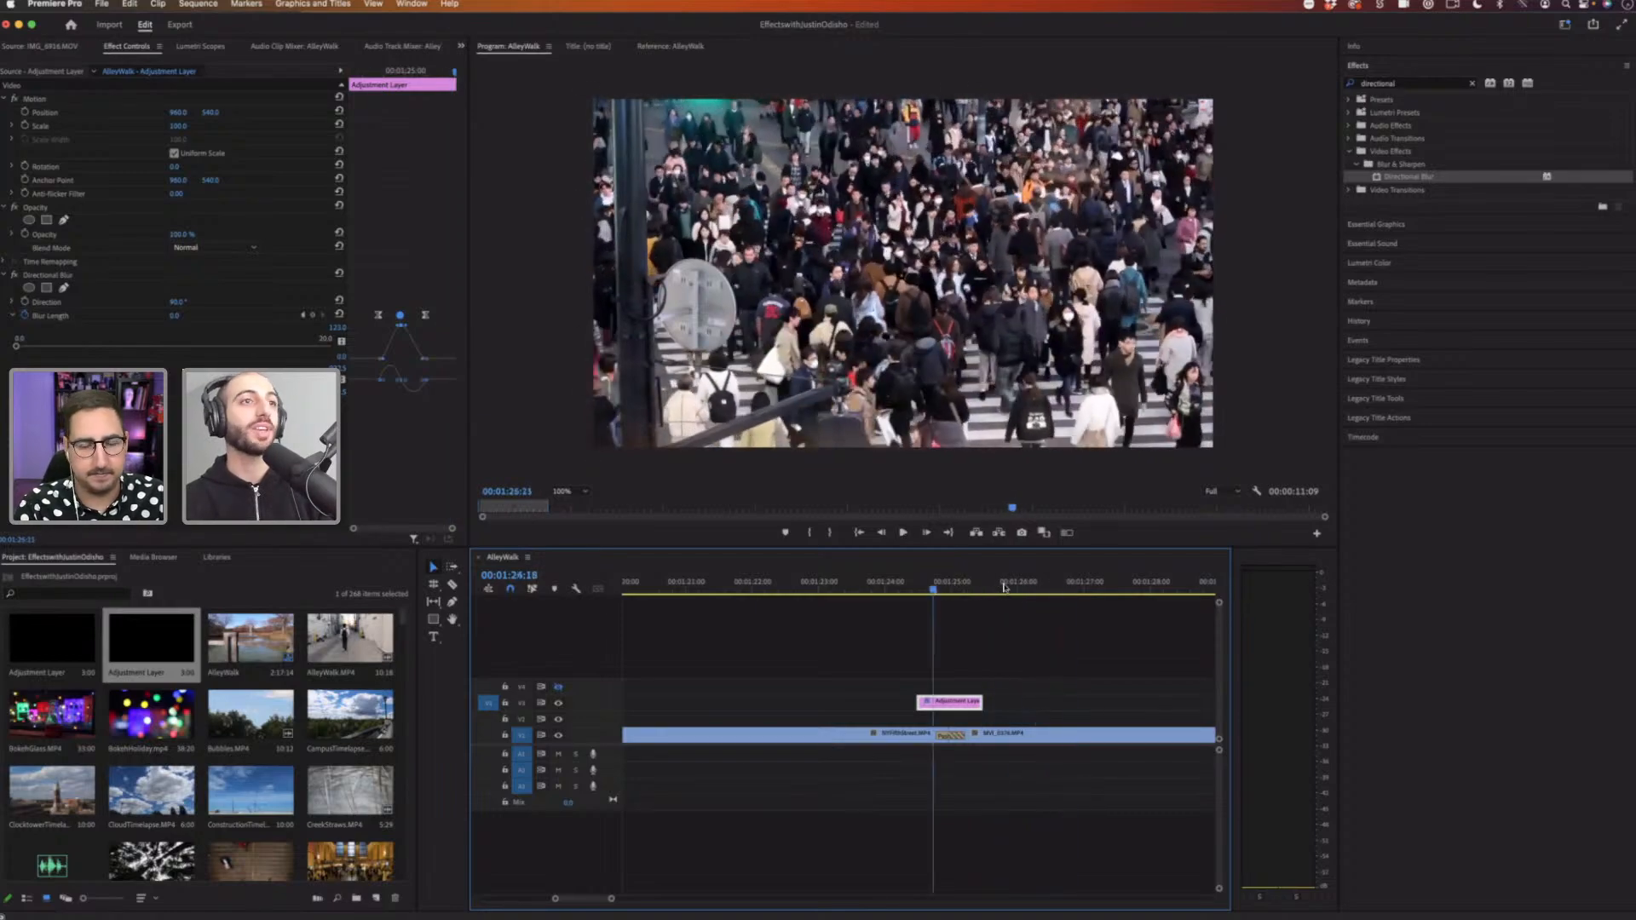
key(space)
key(space)
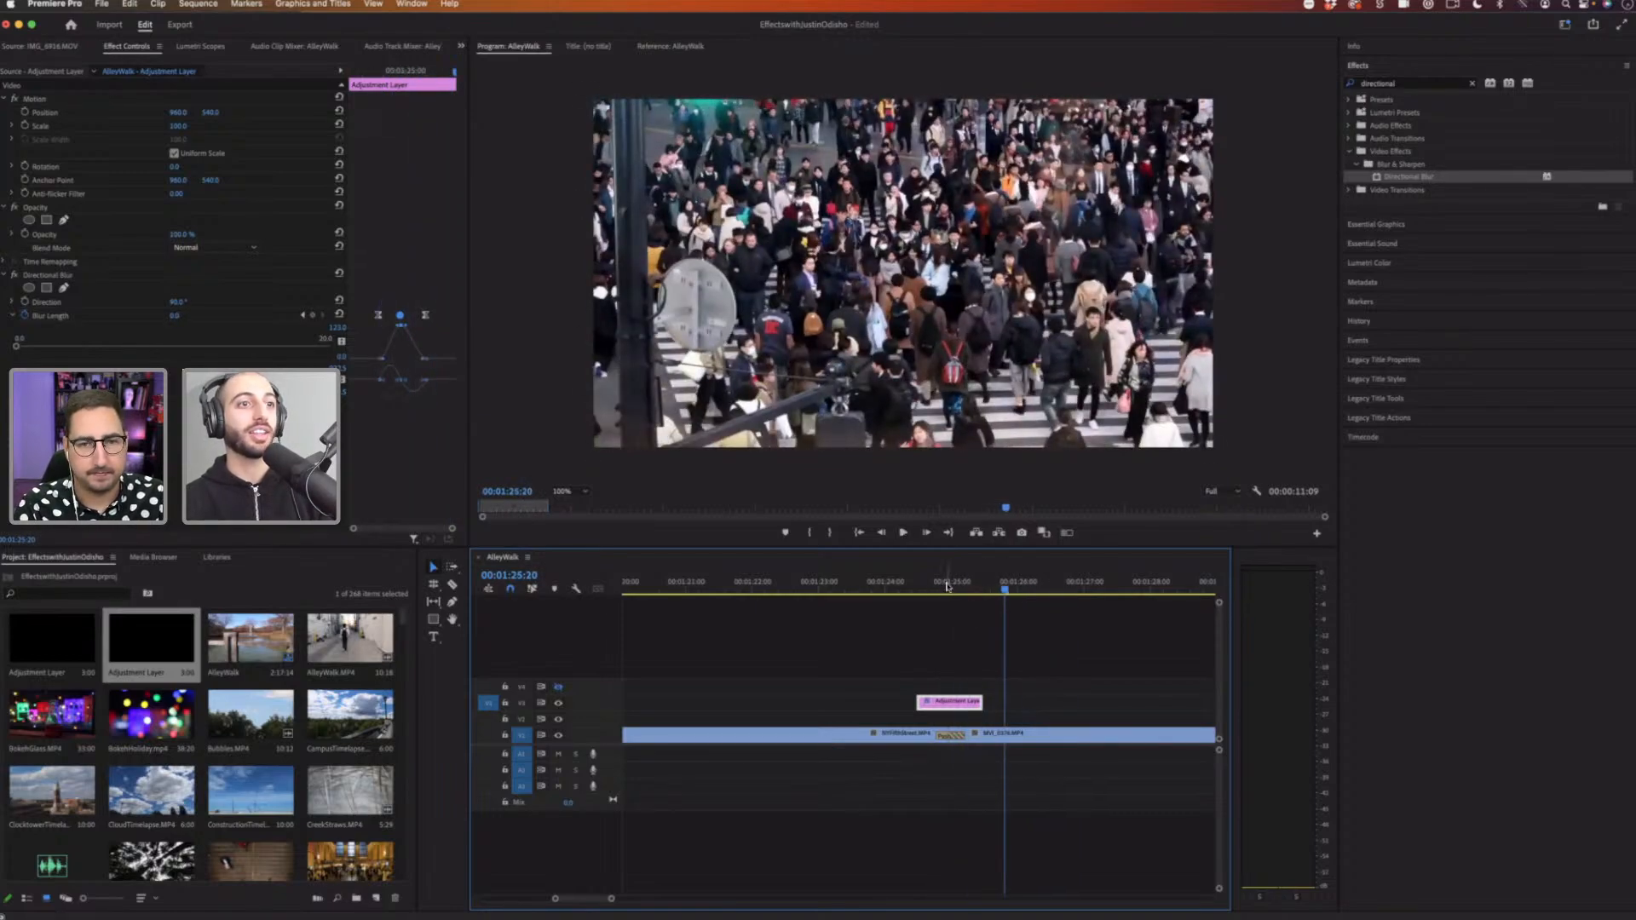
click(946, 588)
Step: Compare the transition with the adjustment layer track hidden and shown, undoing the hide
click(558, 704)
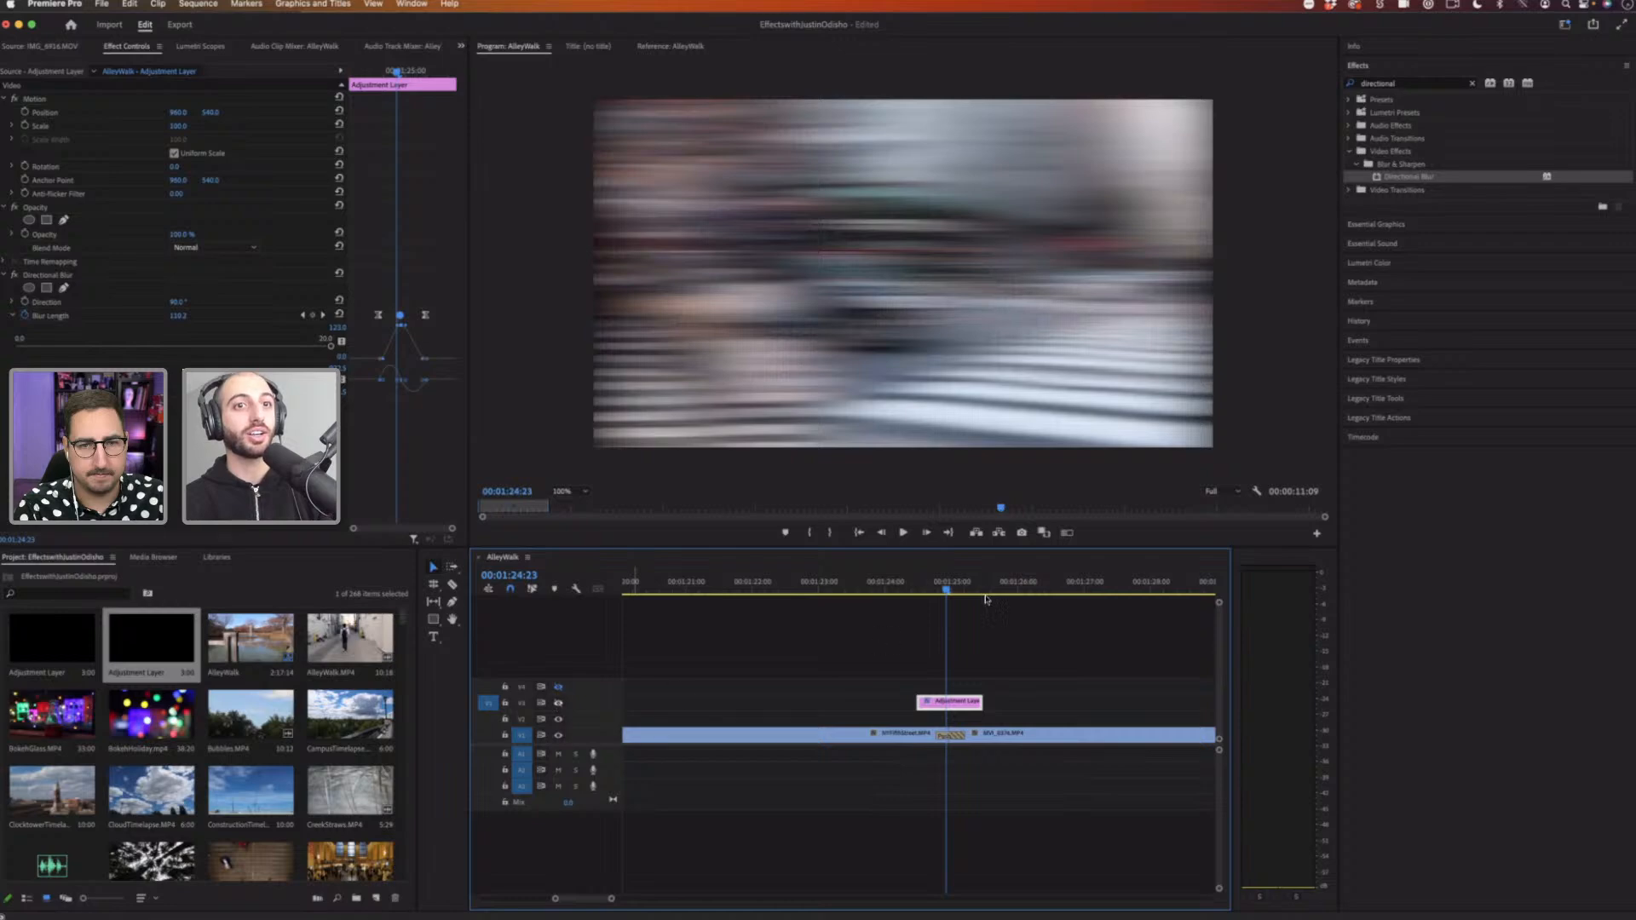
click(926, 584)
drag(942, 583, 948, 584)
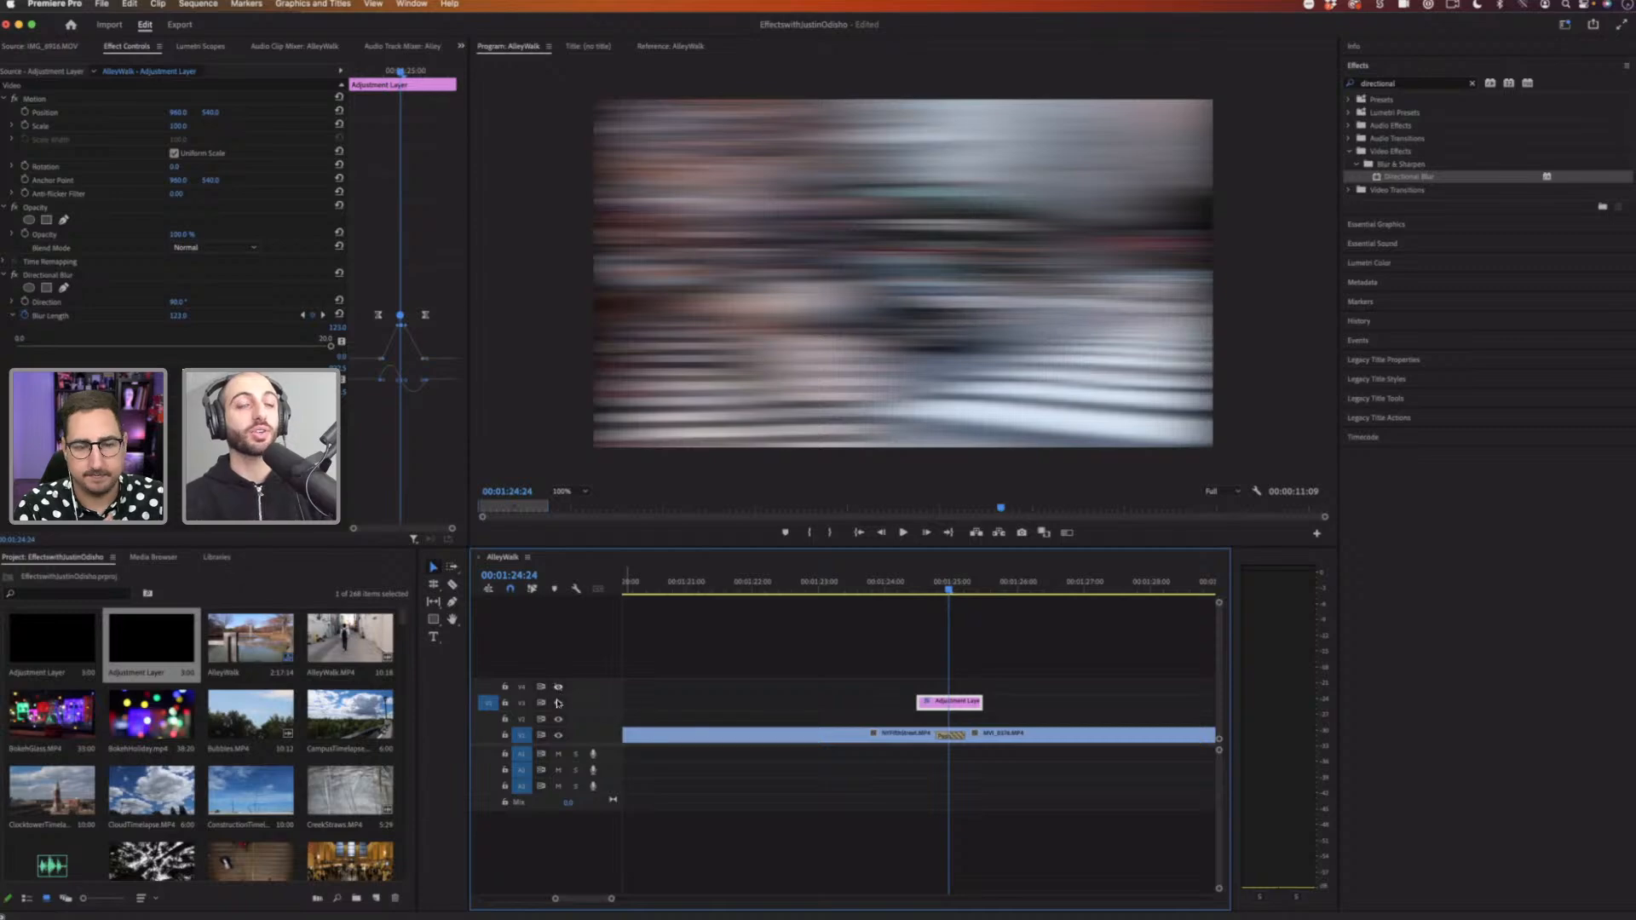
click(558, 703)
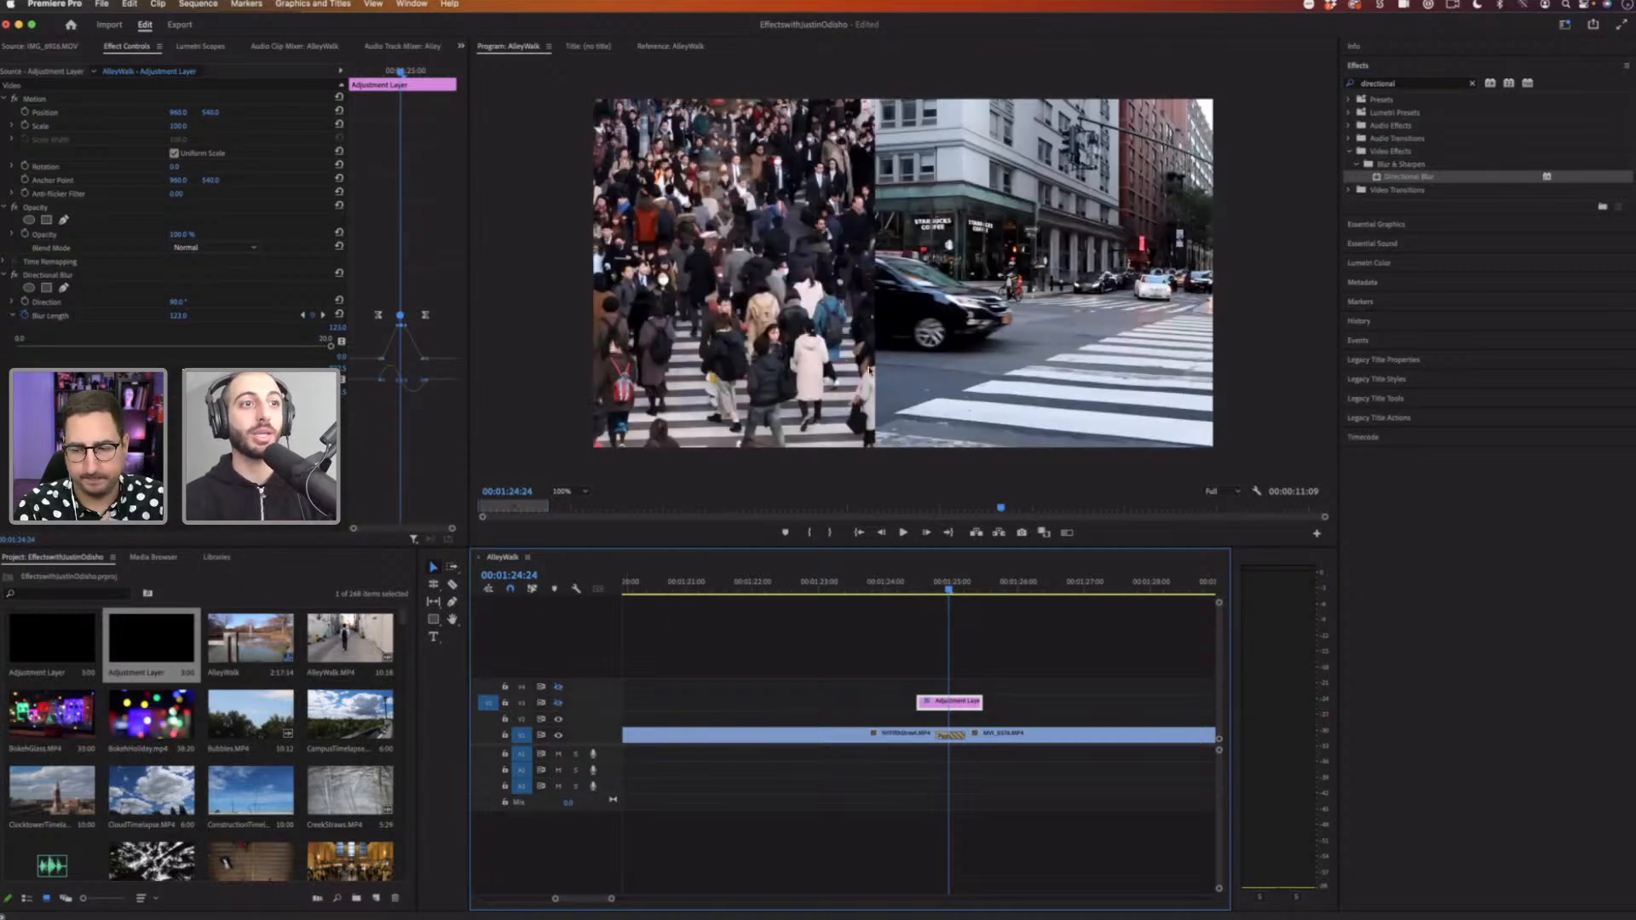
key(super+z)
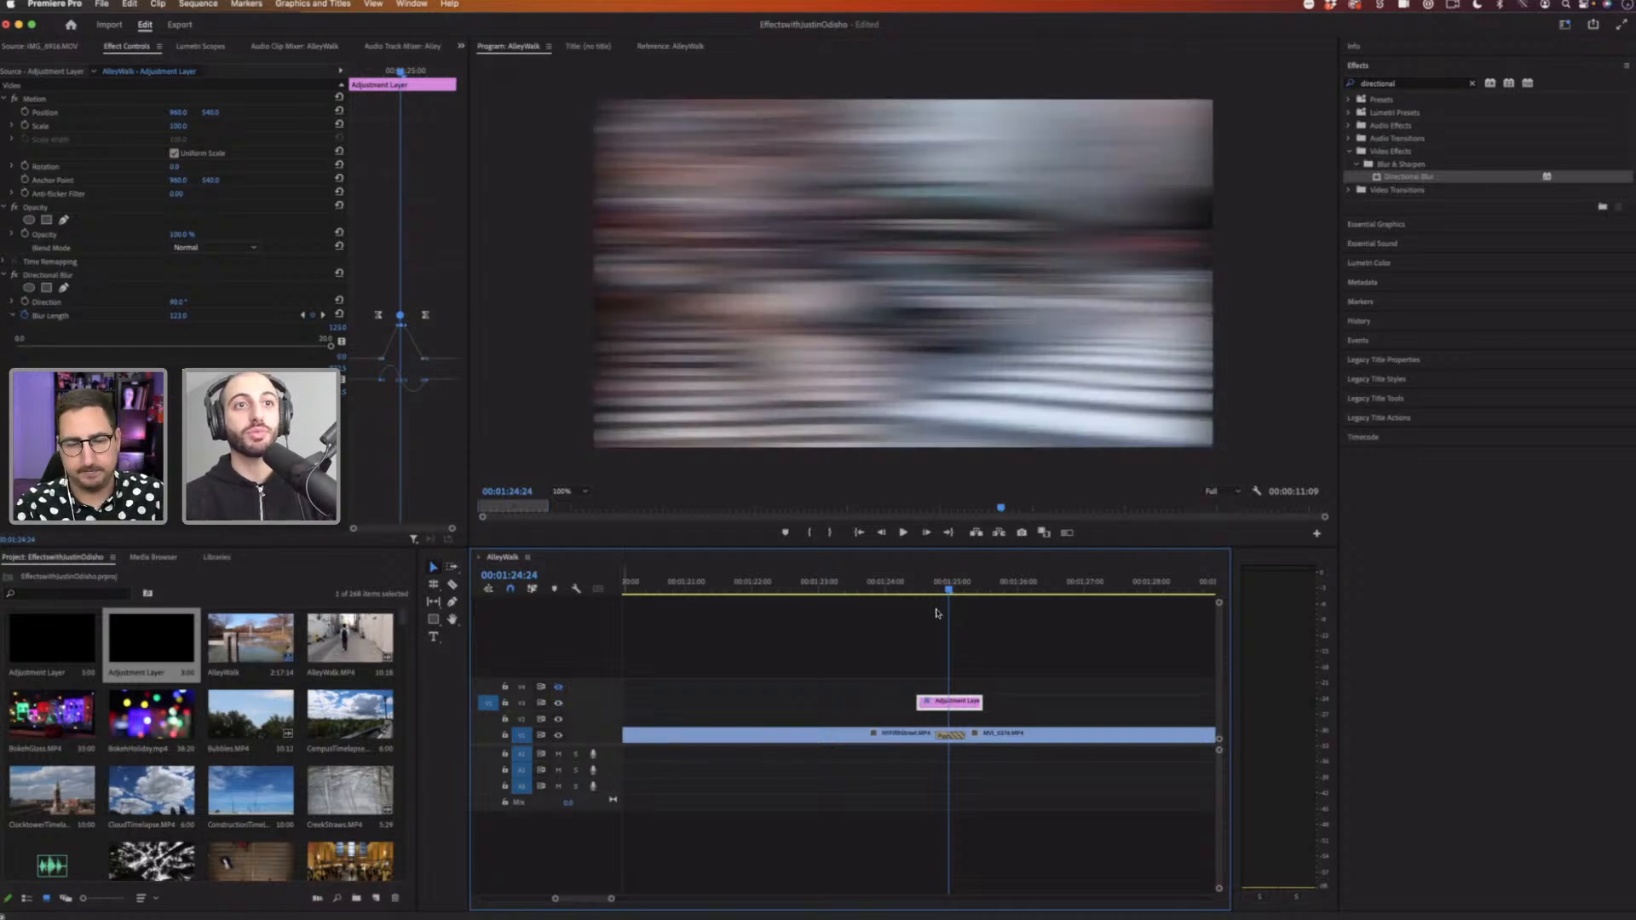
Step: Select the Push transition, clear the effects search and browse the Video Effects folders
mouse_move(948, 589)
mouse_down()
mouse_move(930, 591)
mouse_move(973, 589)
mouse_move(919, 598)
mouse_up()
click(951, 735)
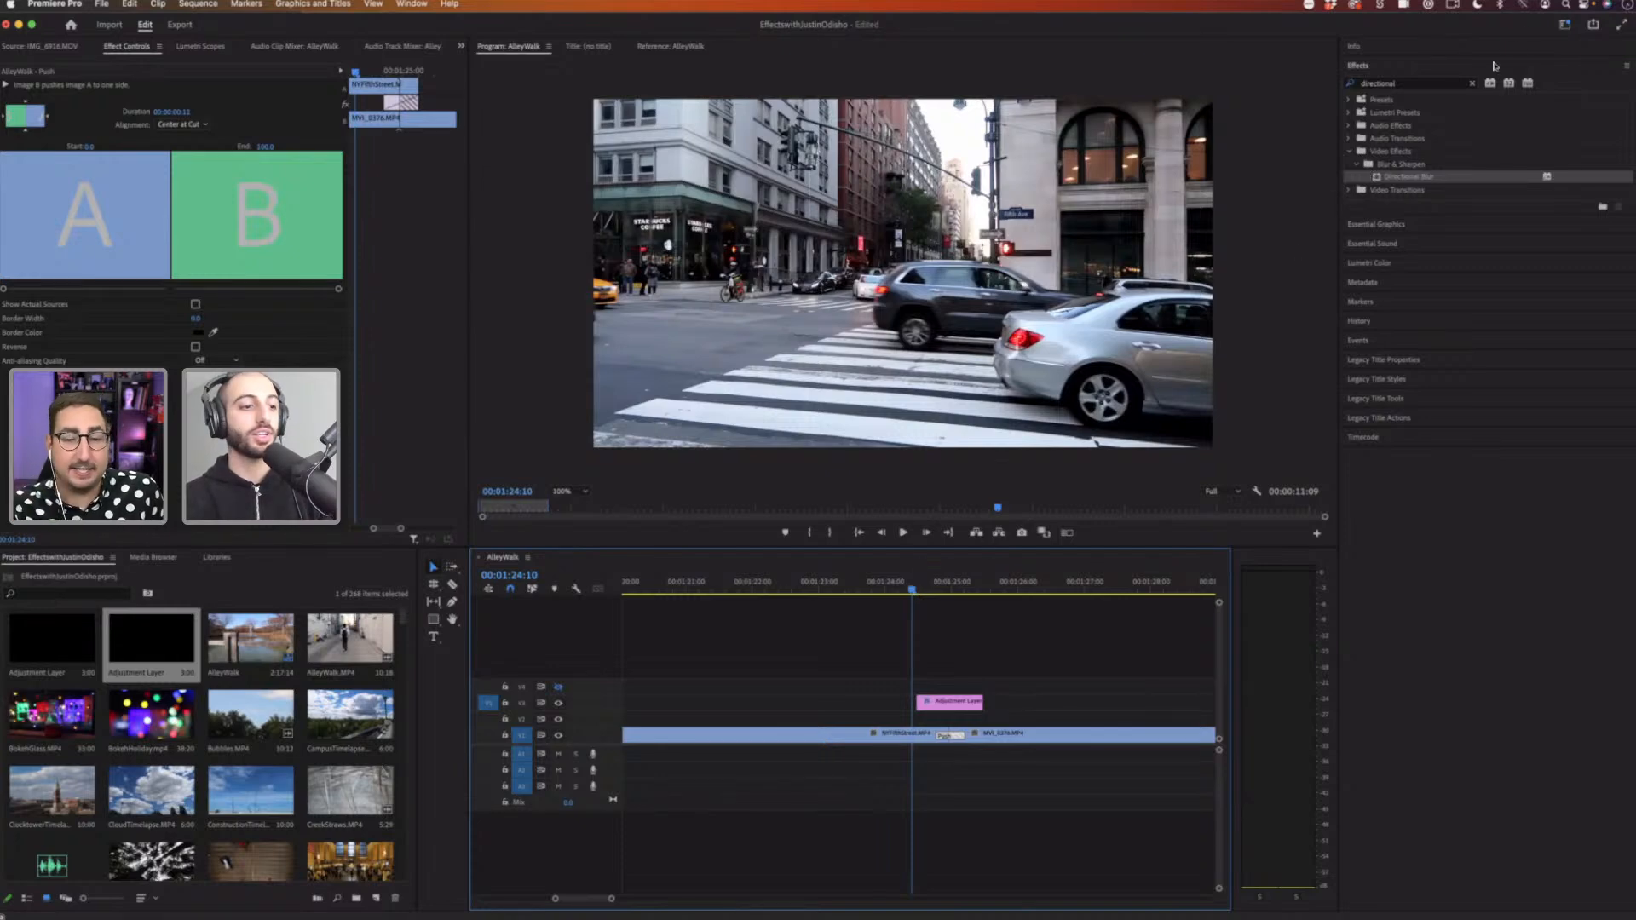
click(1471, 85)
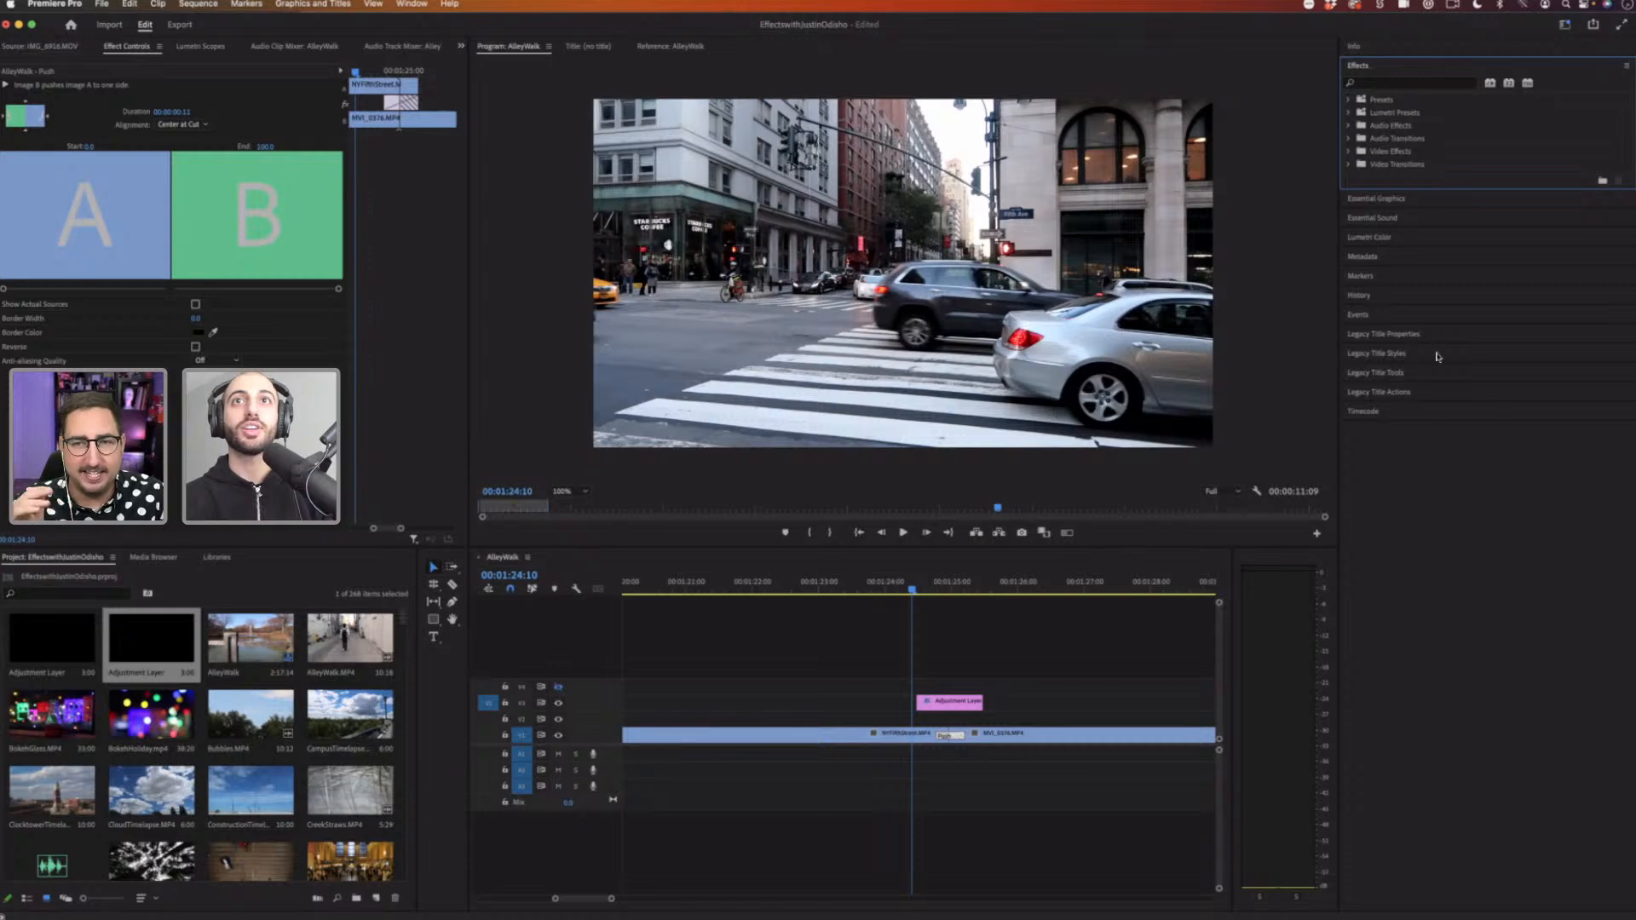
click(1349, 151)
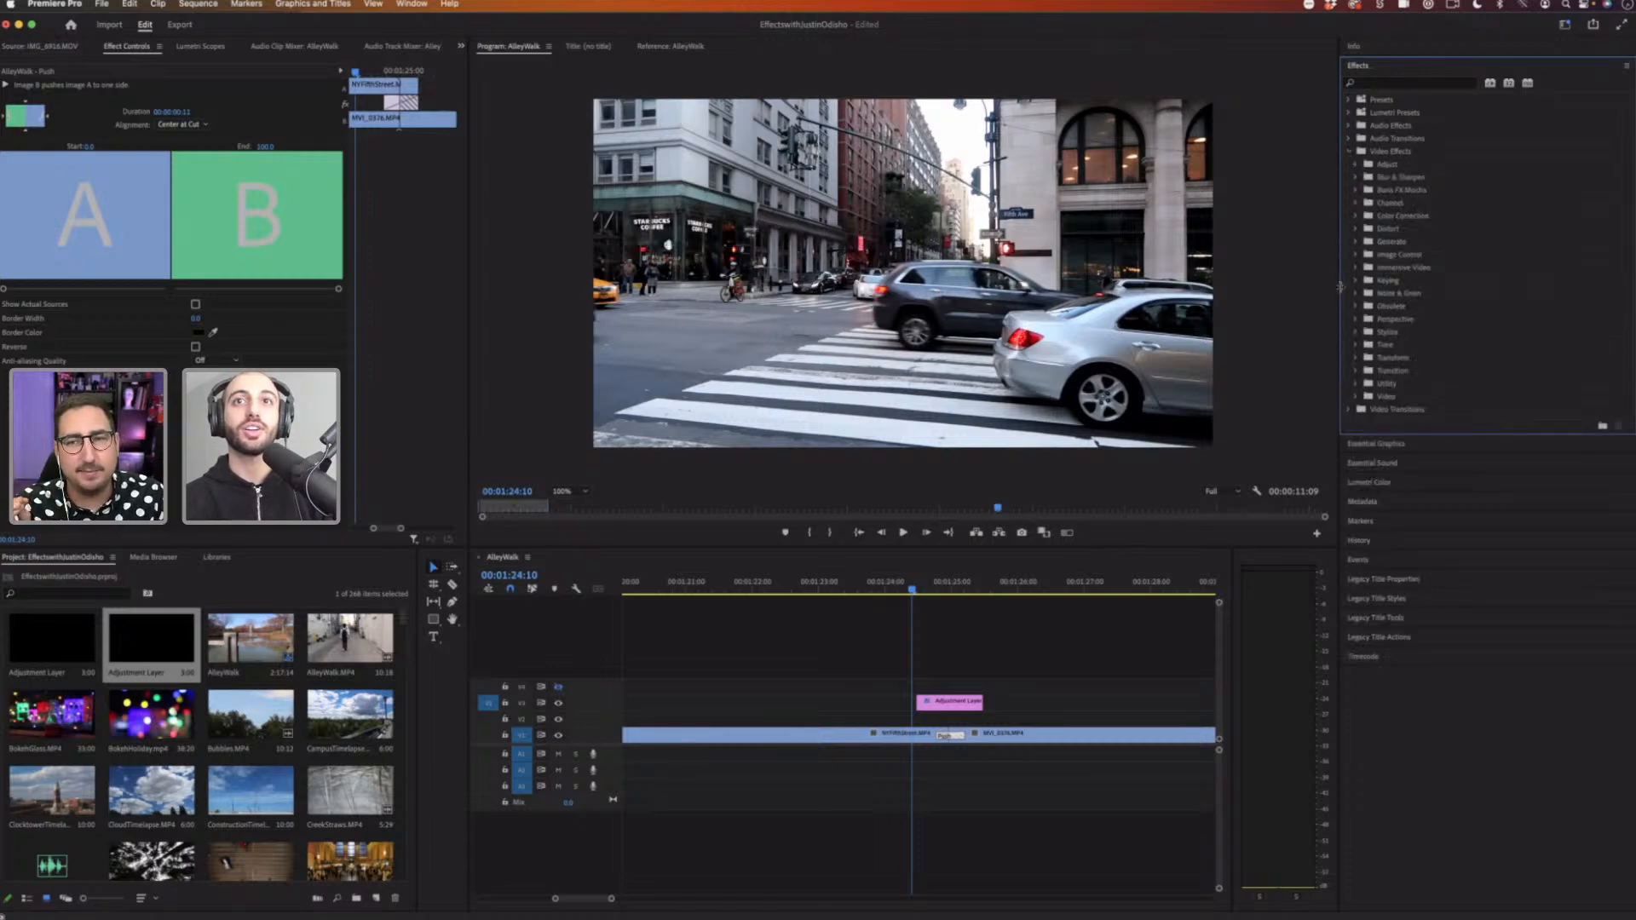
click(1354, 333)
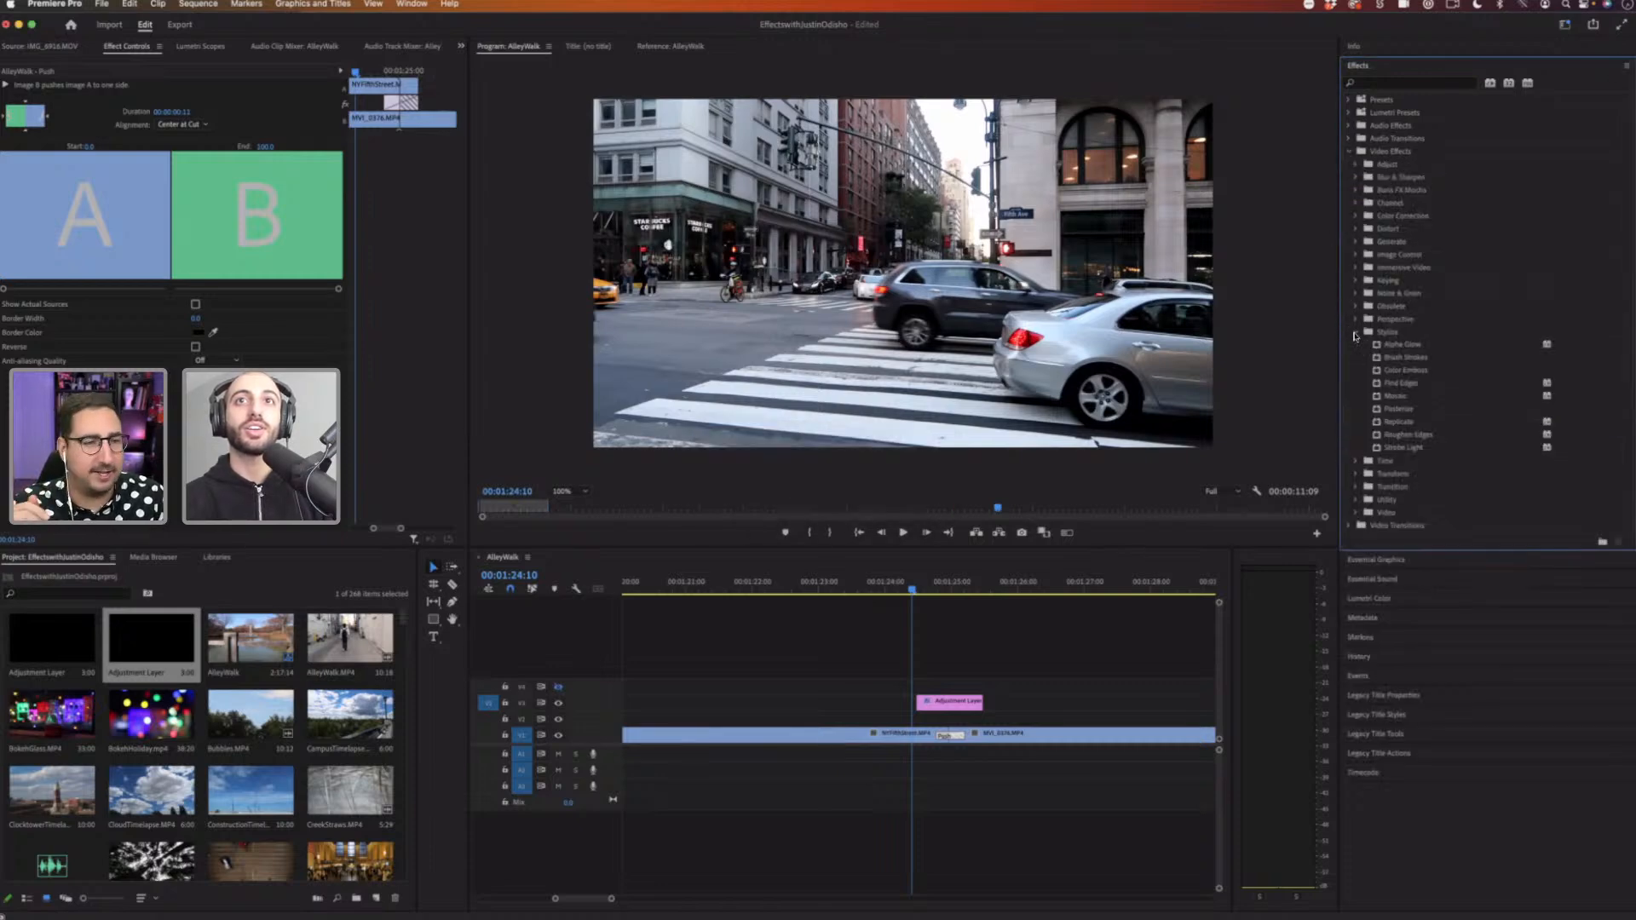
click(1354, 332)
click(1356, 228)
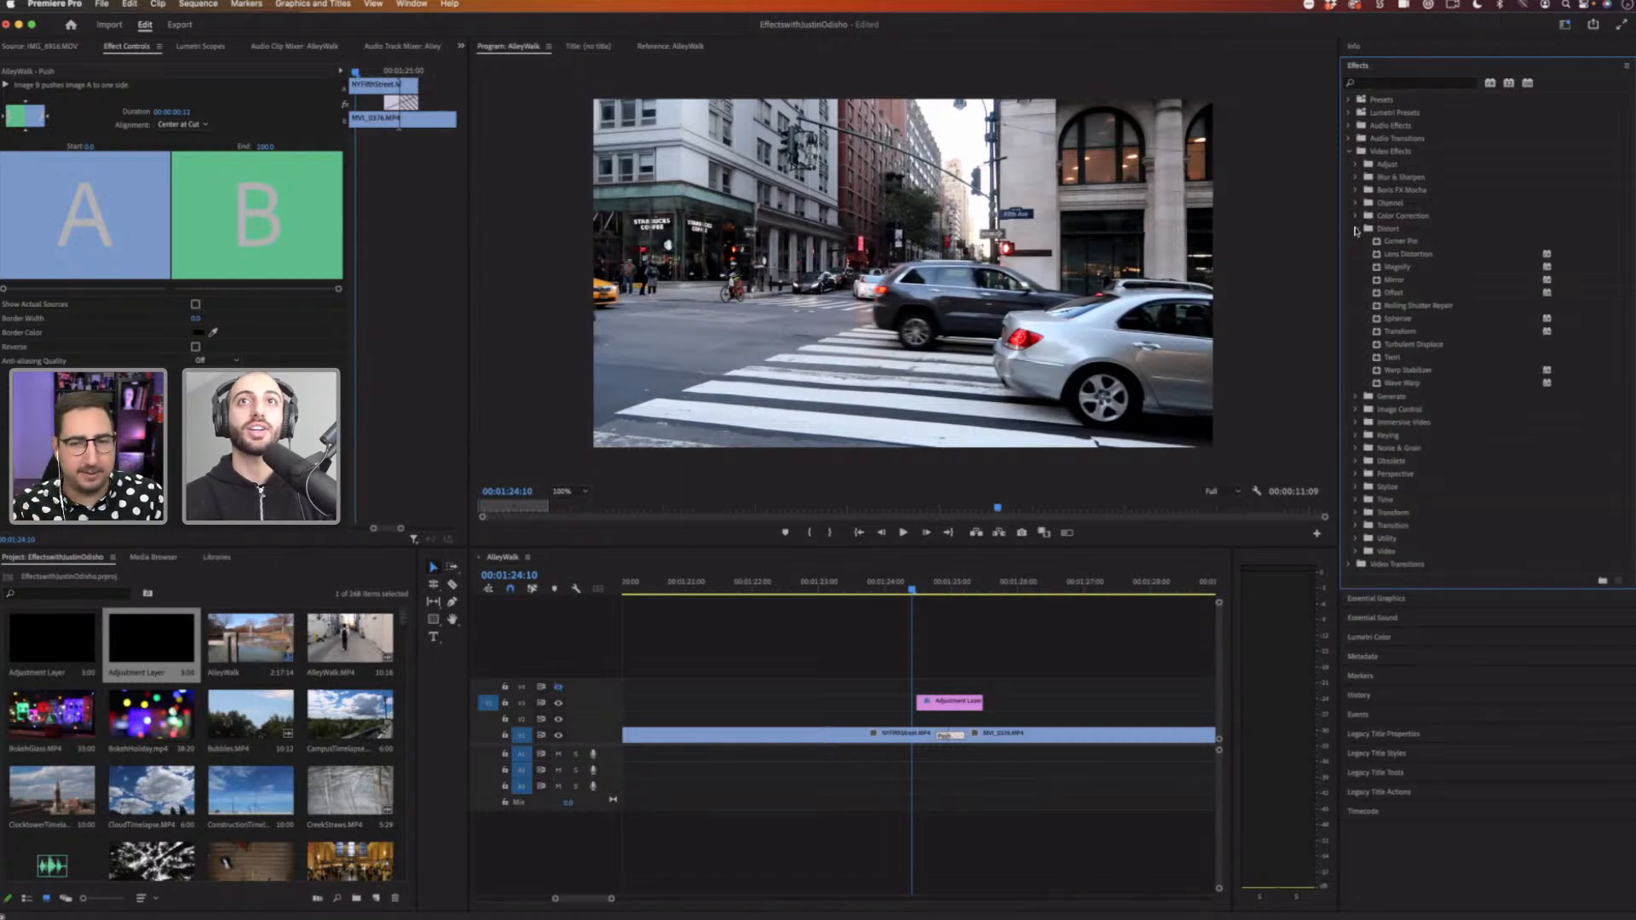
click(1356, 228)
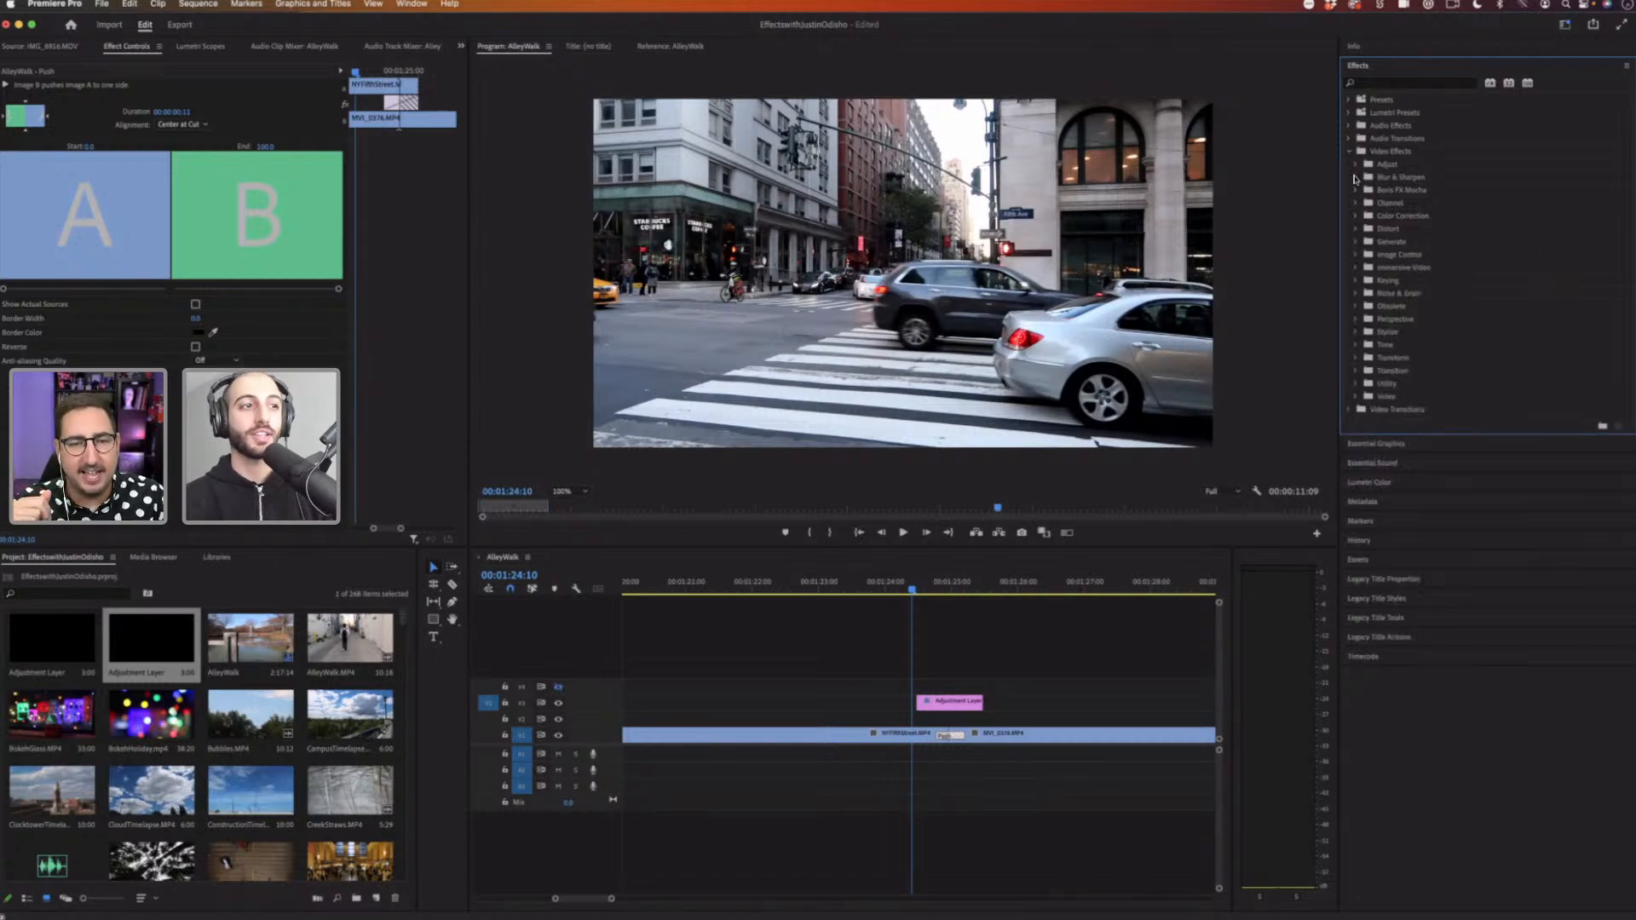
click(1356, 178)
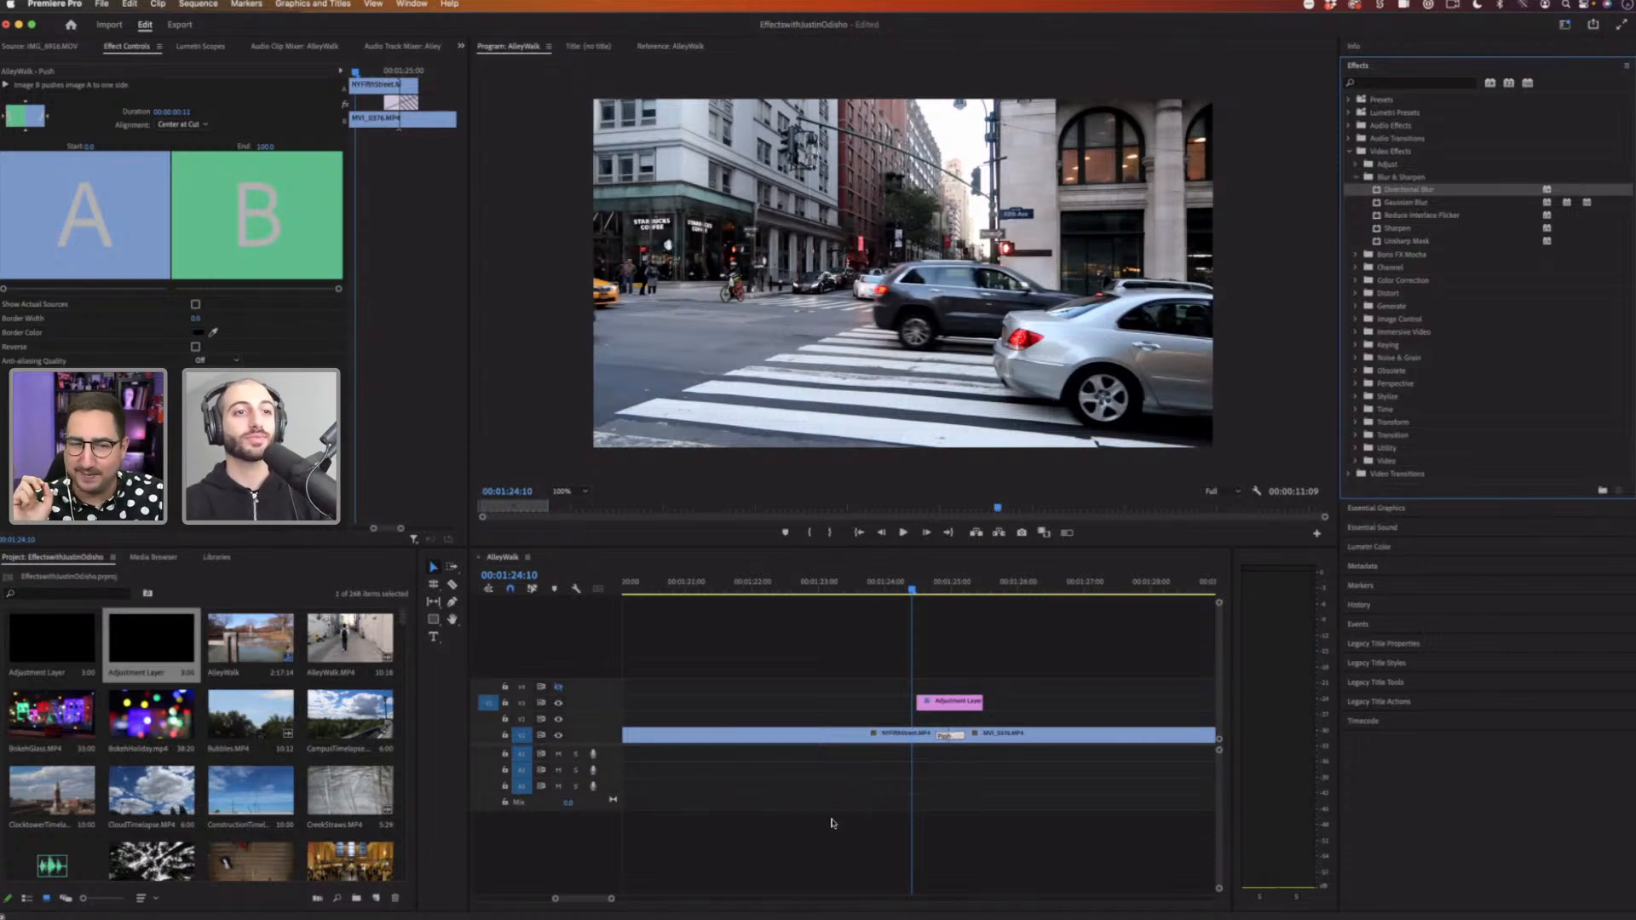
Step: Select the adjustment layer and play back the transition across the cut
drag(611, 901, 696, 901)
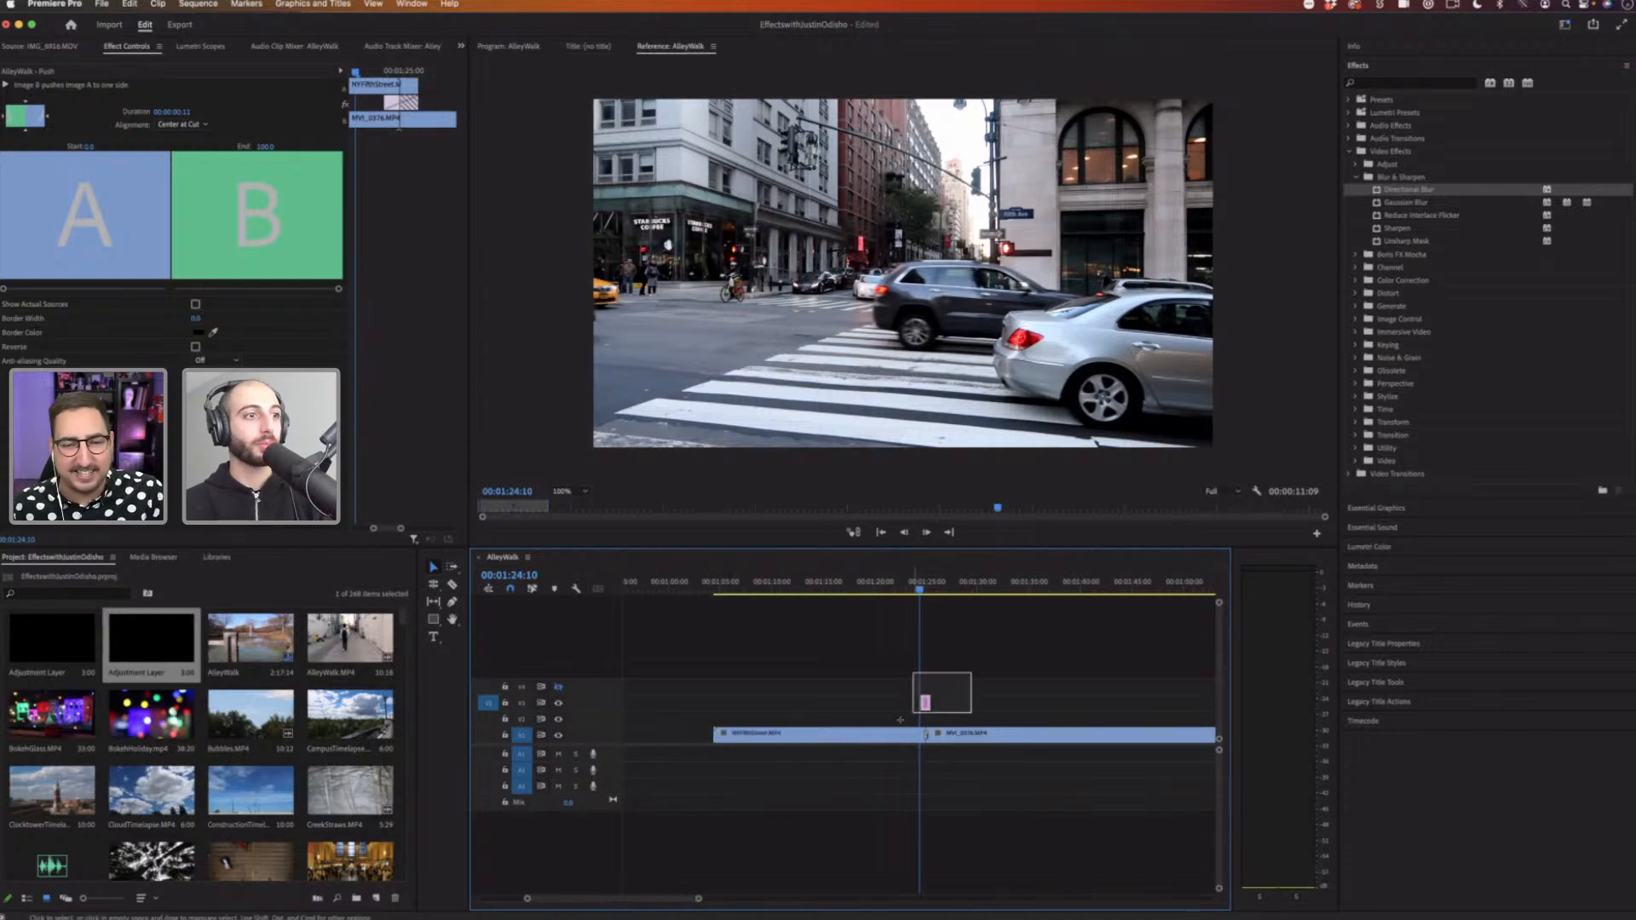
click(925, 703)
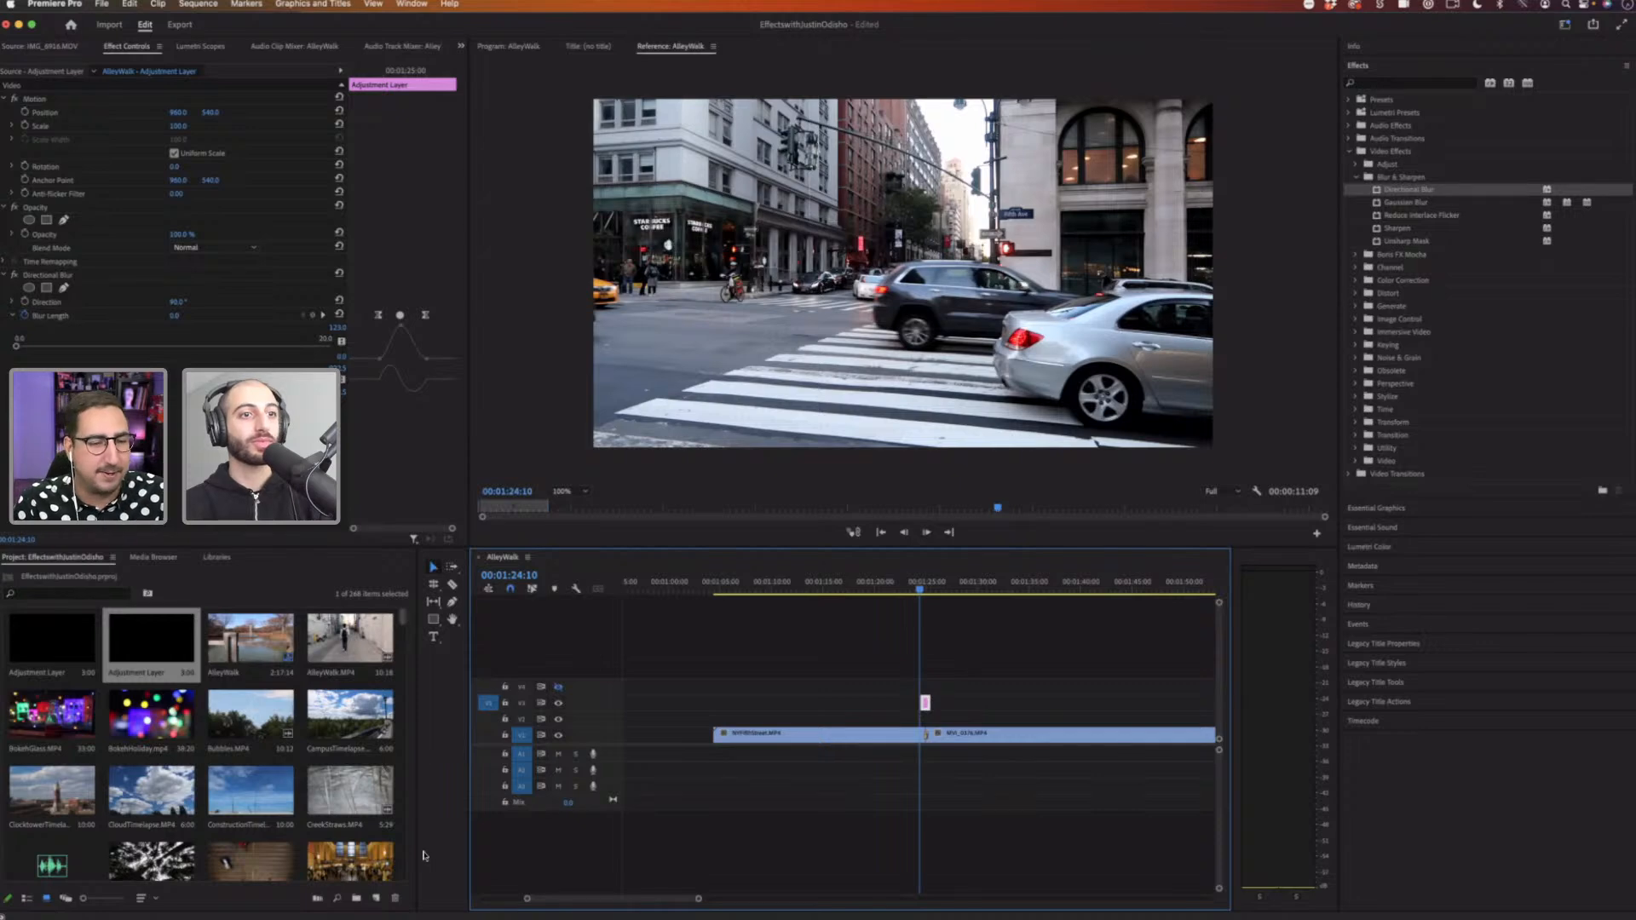
drag(698, 899, 606, 900)
scroll(843, 774, right, 2)
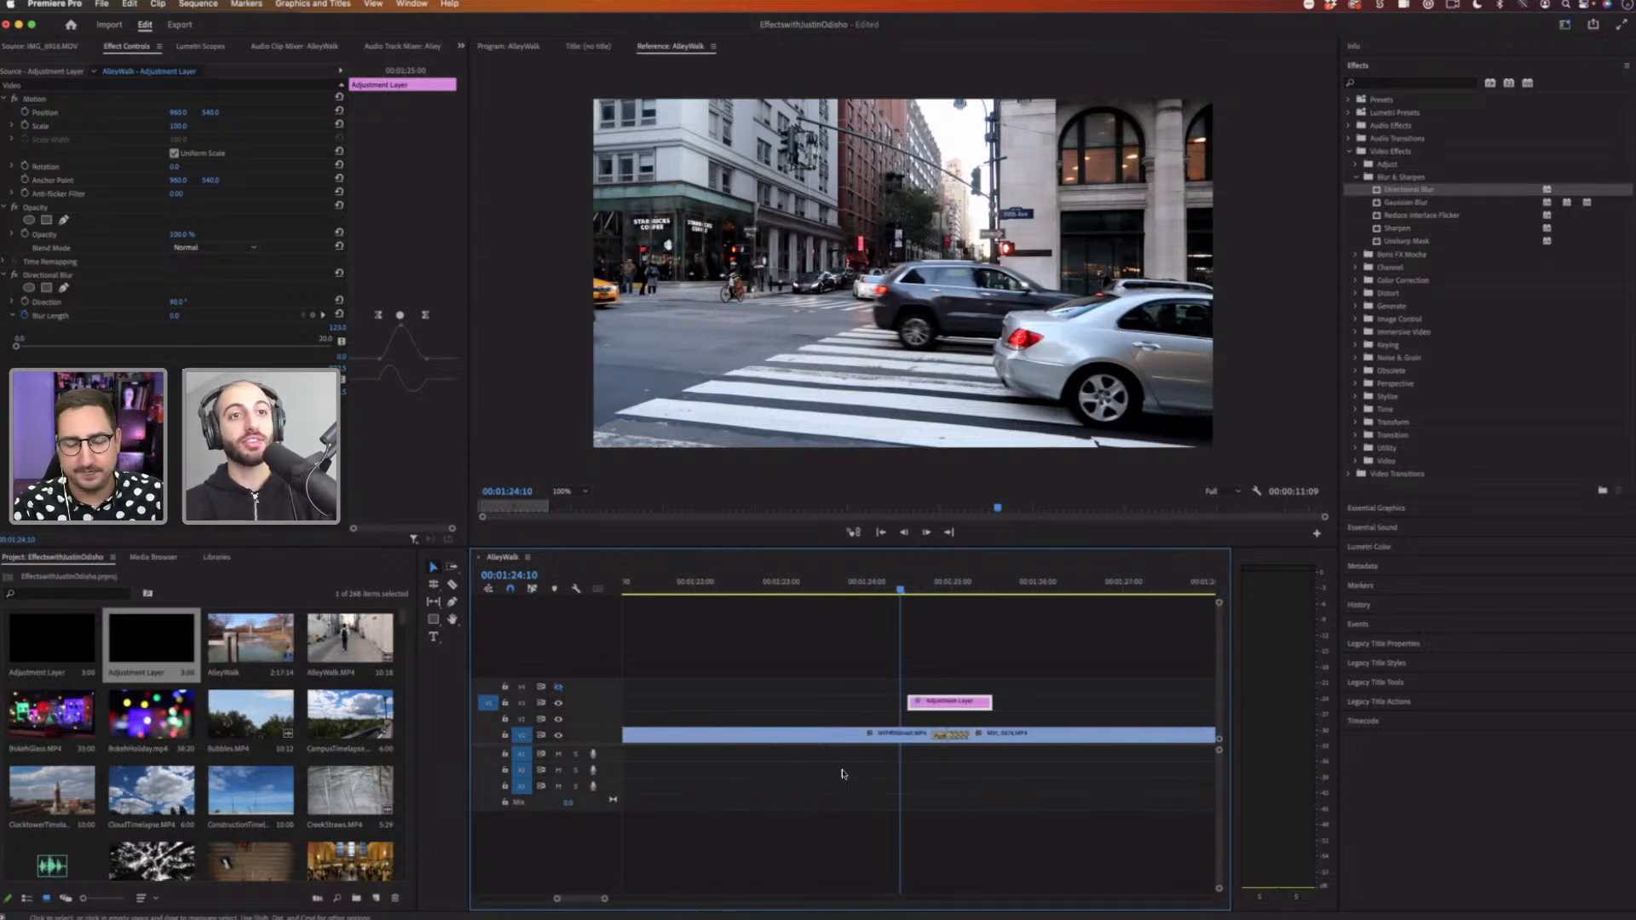
click(903, 737)
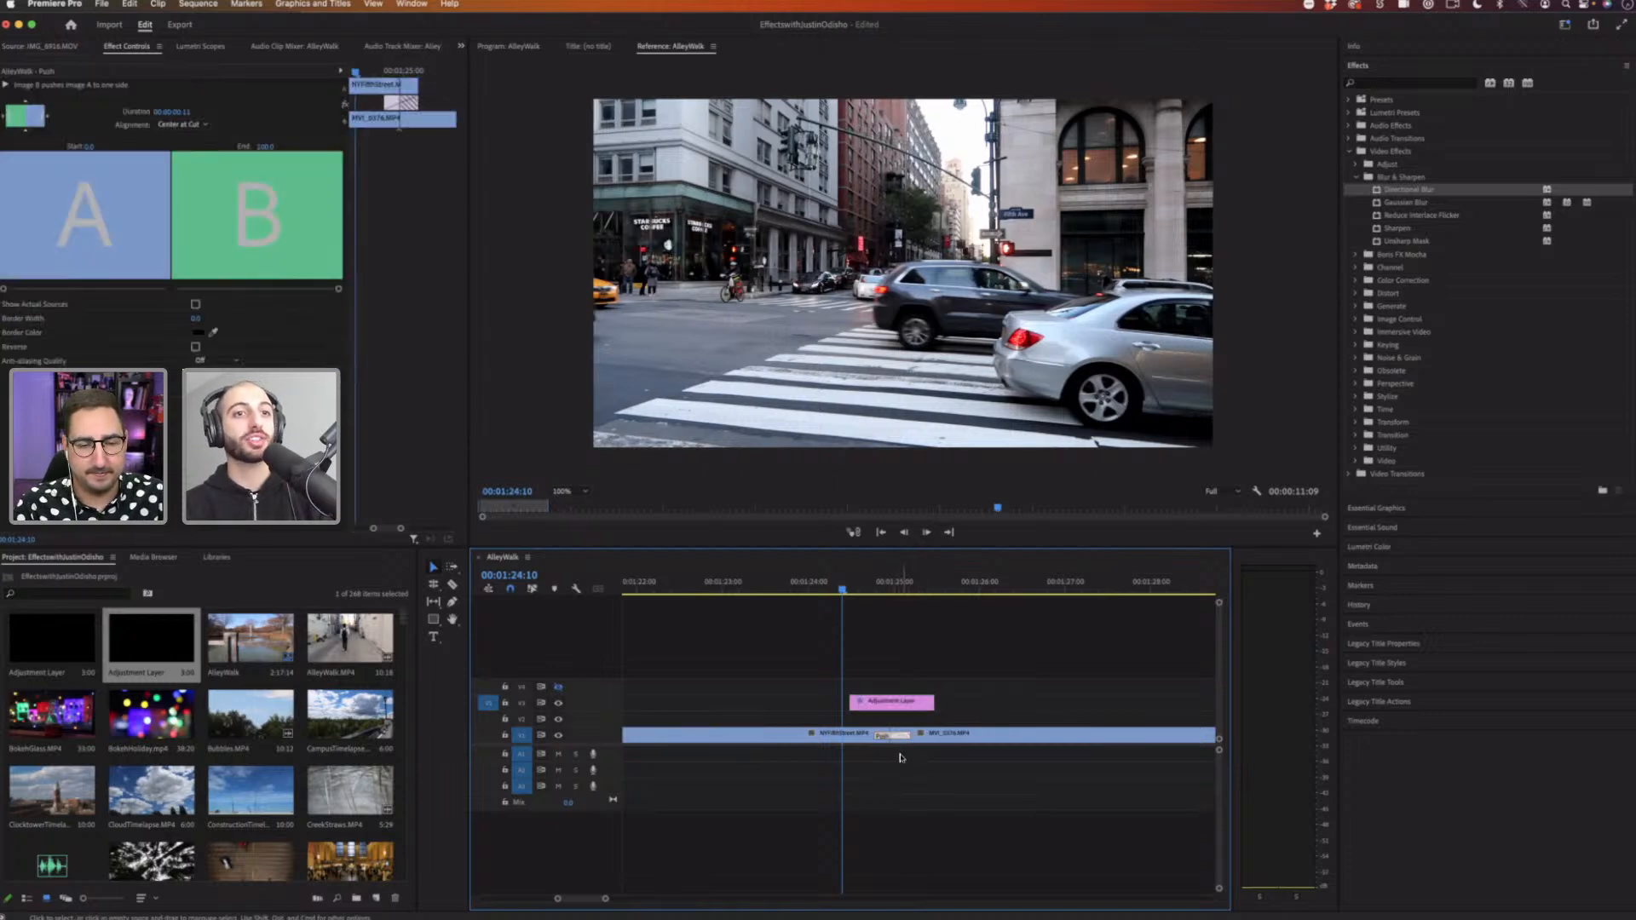
click(887, 704)
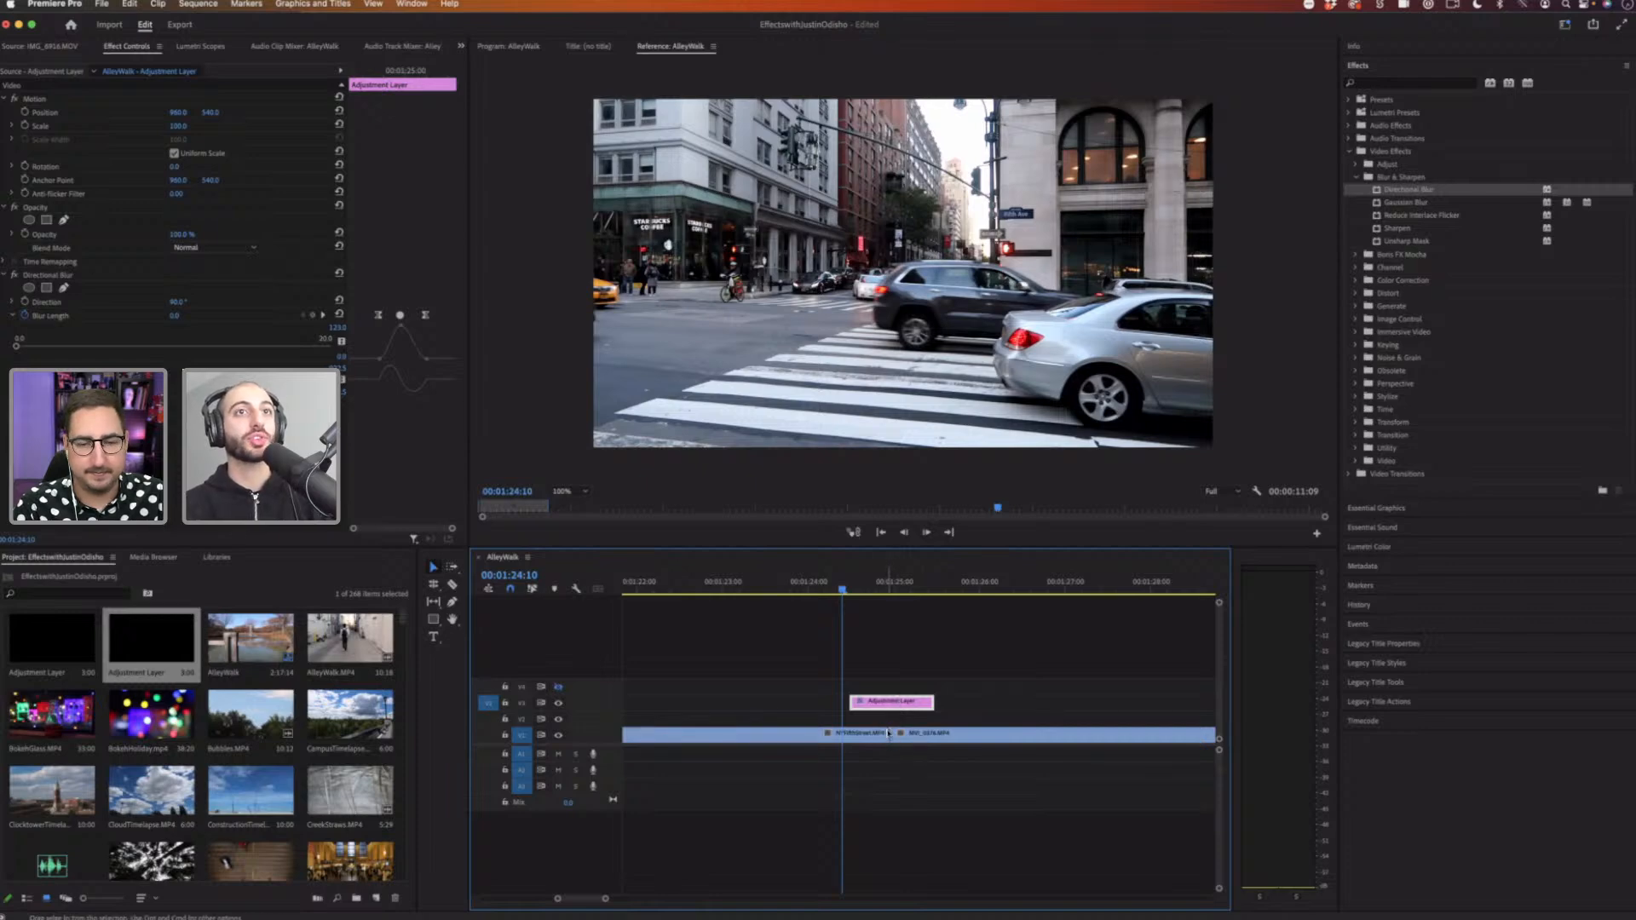
key(space)
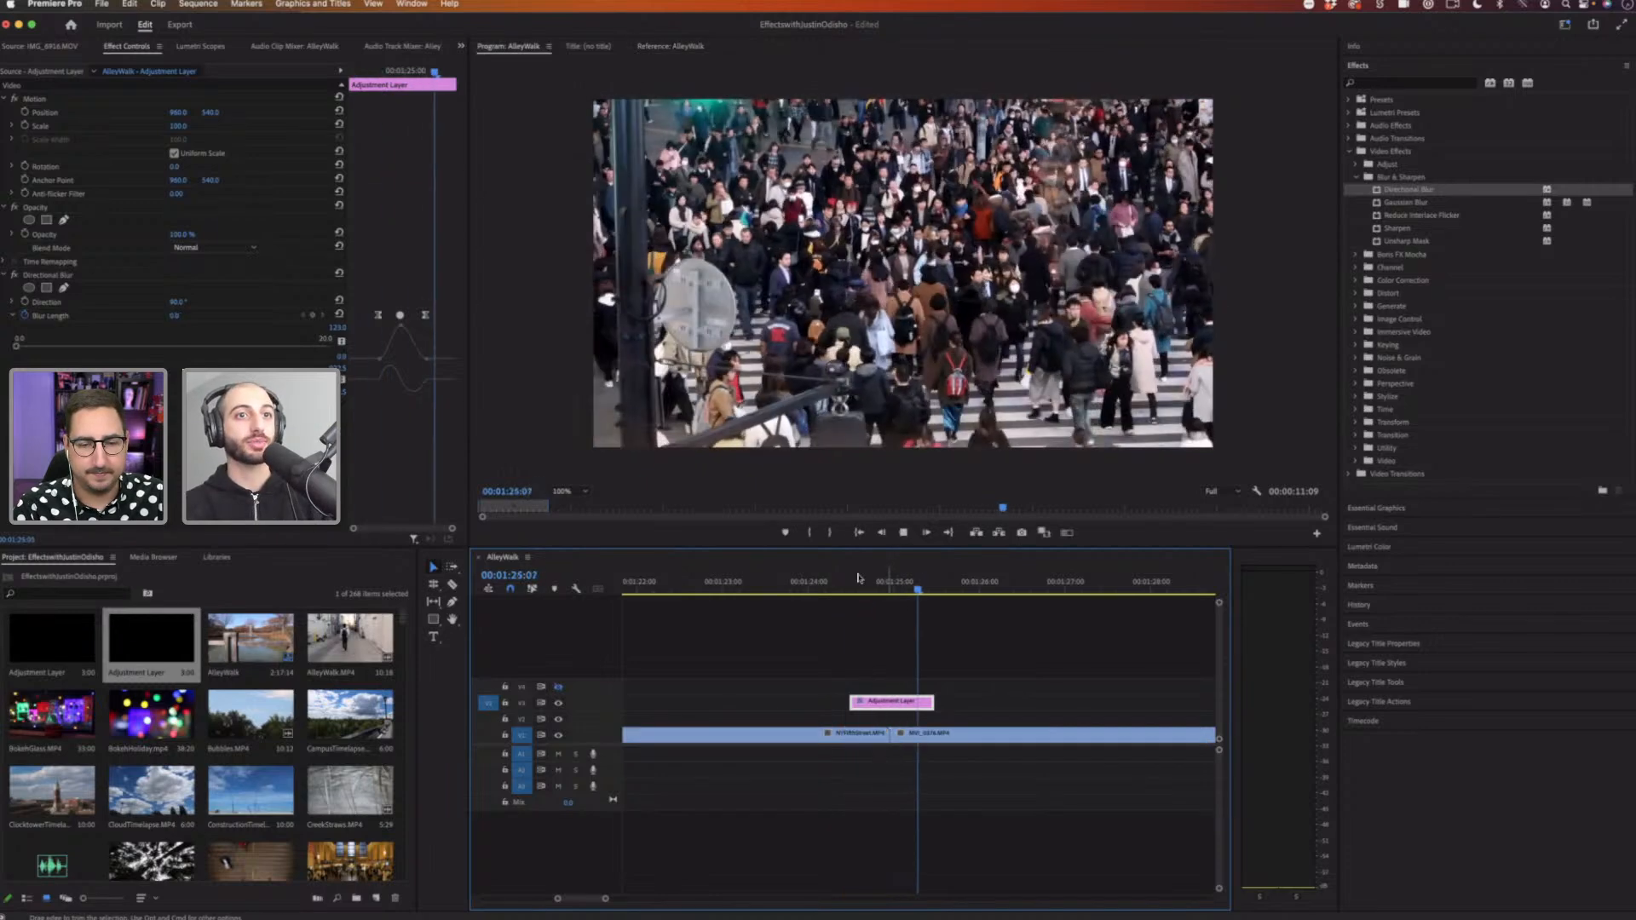
mouse_move(863, 584)
mouse_down()
mouse_move(884, 584)
mouse_move(859, 584)
mouse_up()
key(space)
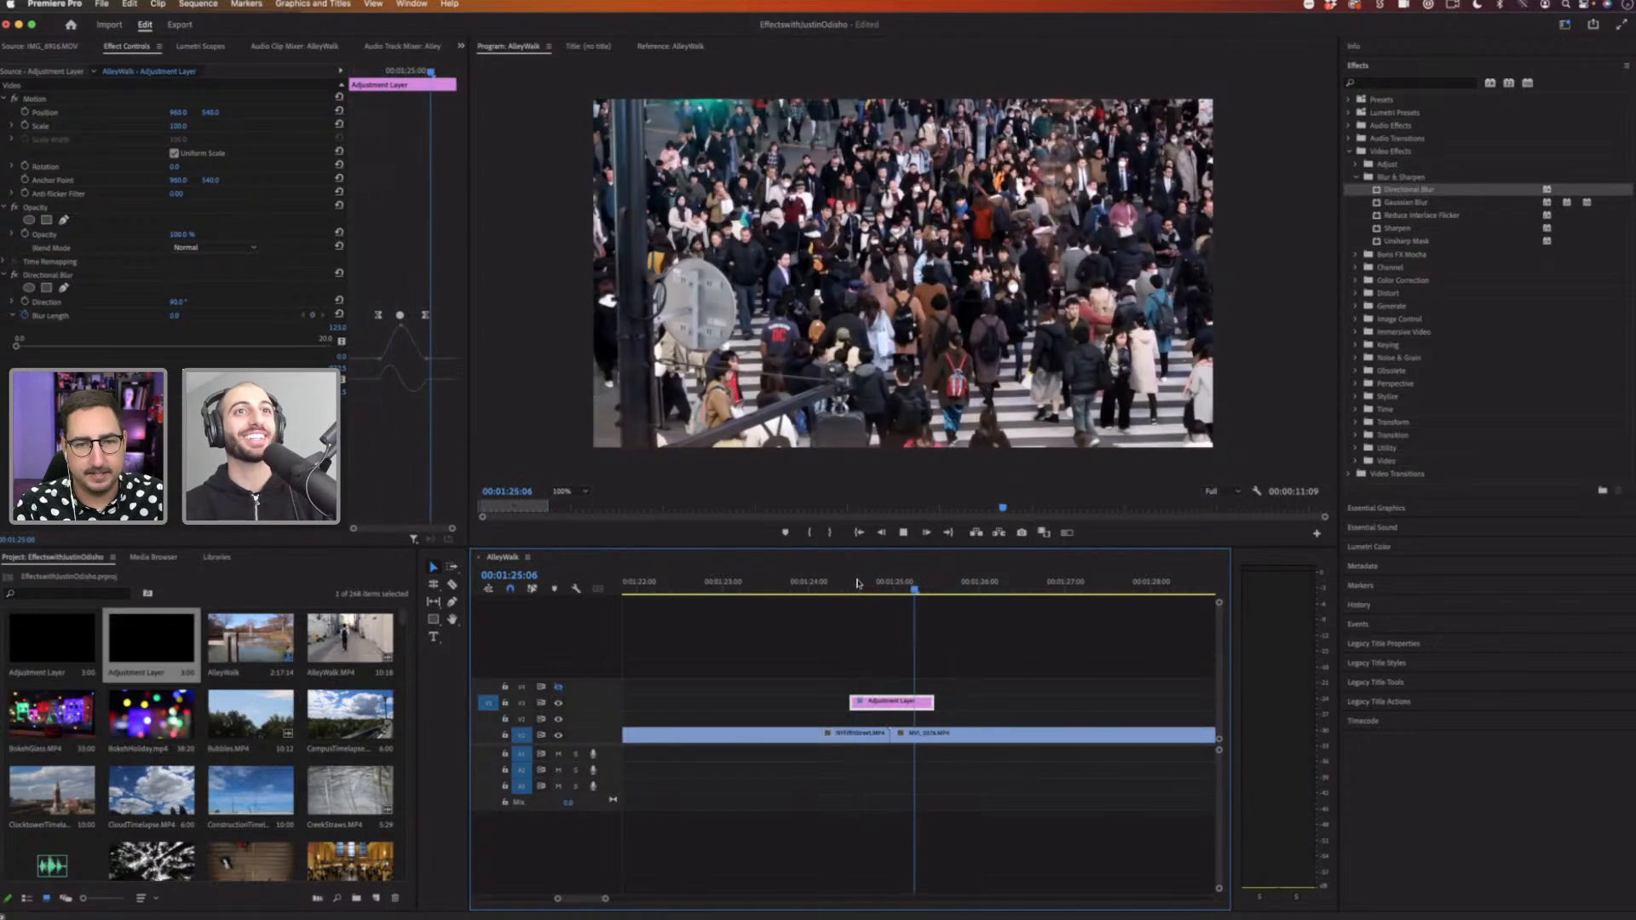
click(857, 584)
key(space)
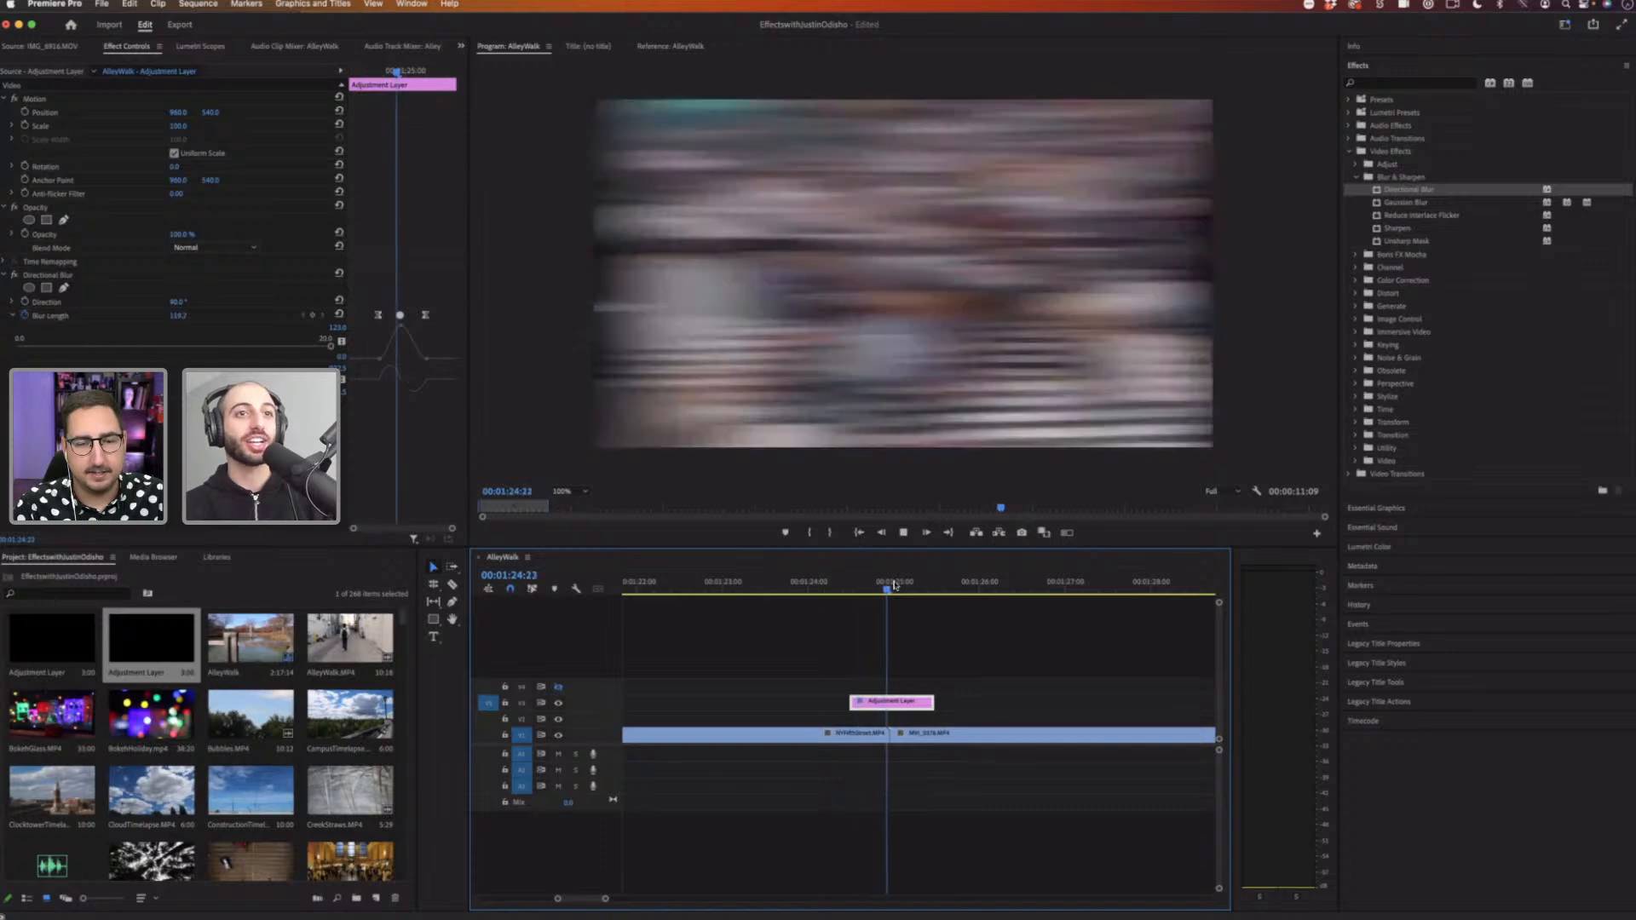
Step: Delete the Directional Blur effect from the adjustment layer
drag(896, 586, 889, 701)
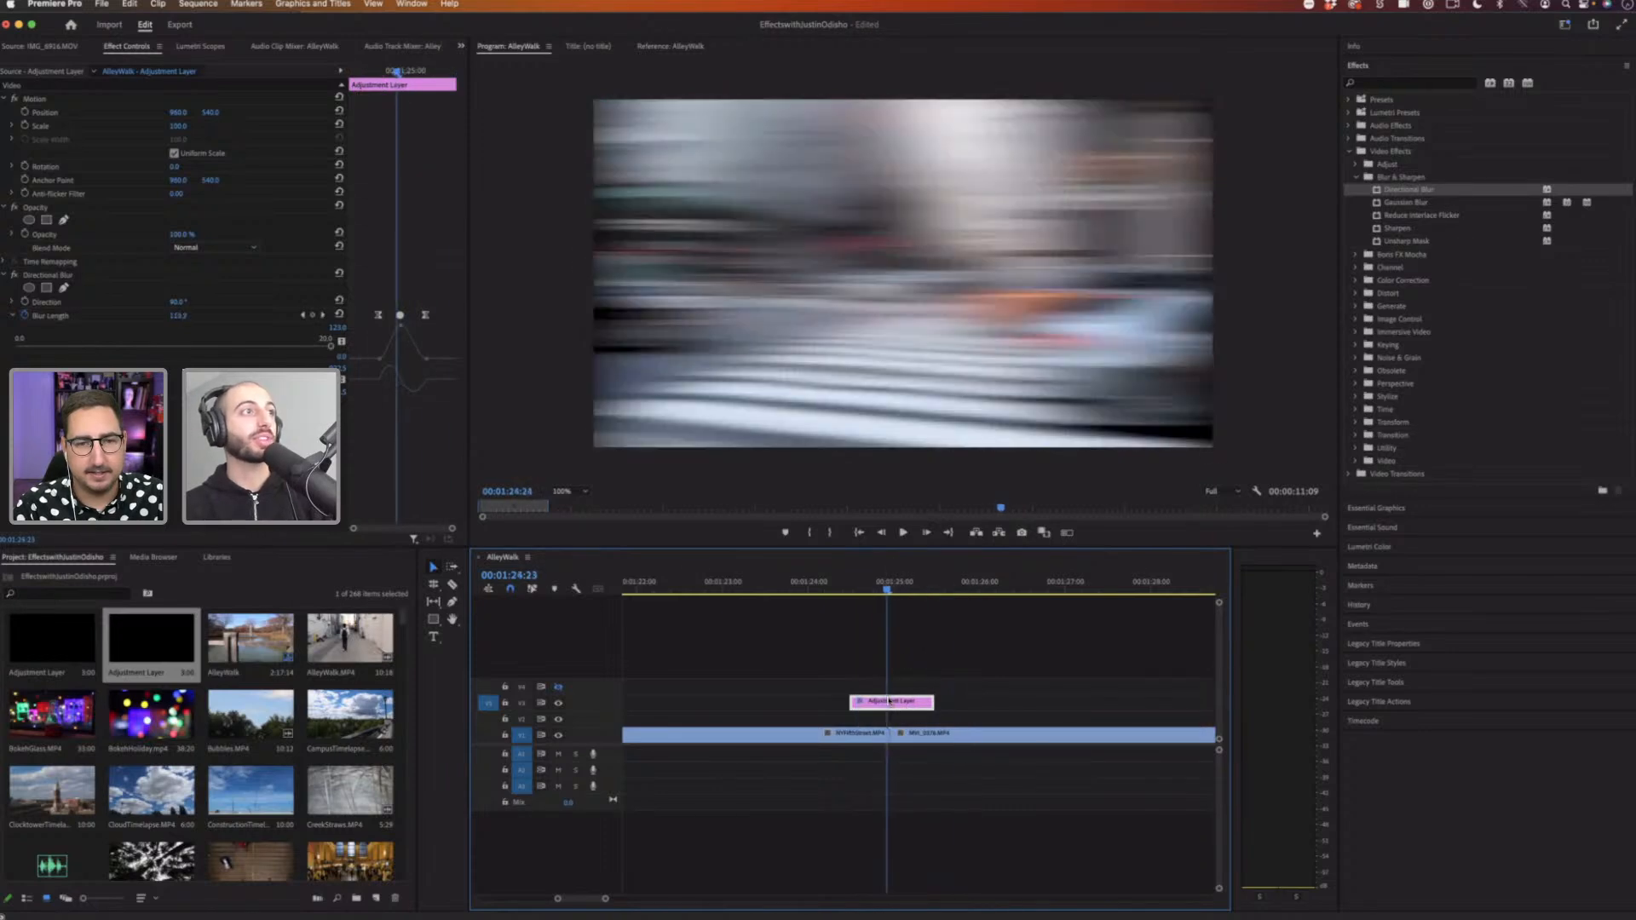
click(71, 279)
key(Delete)
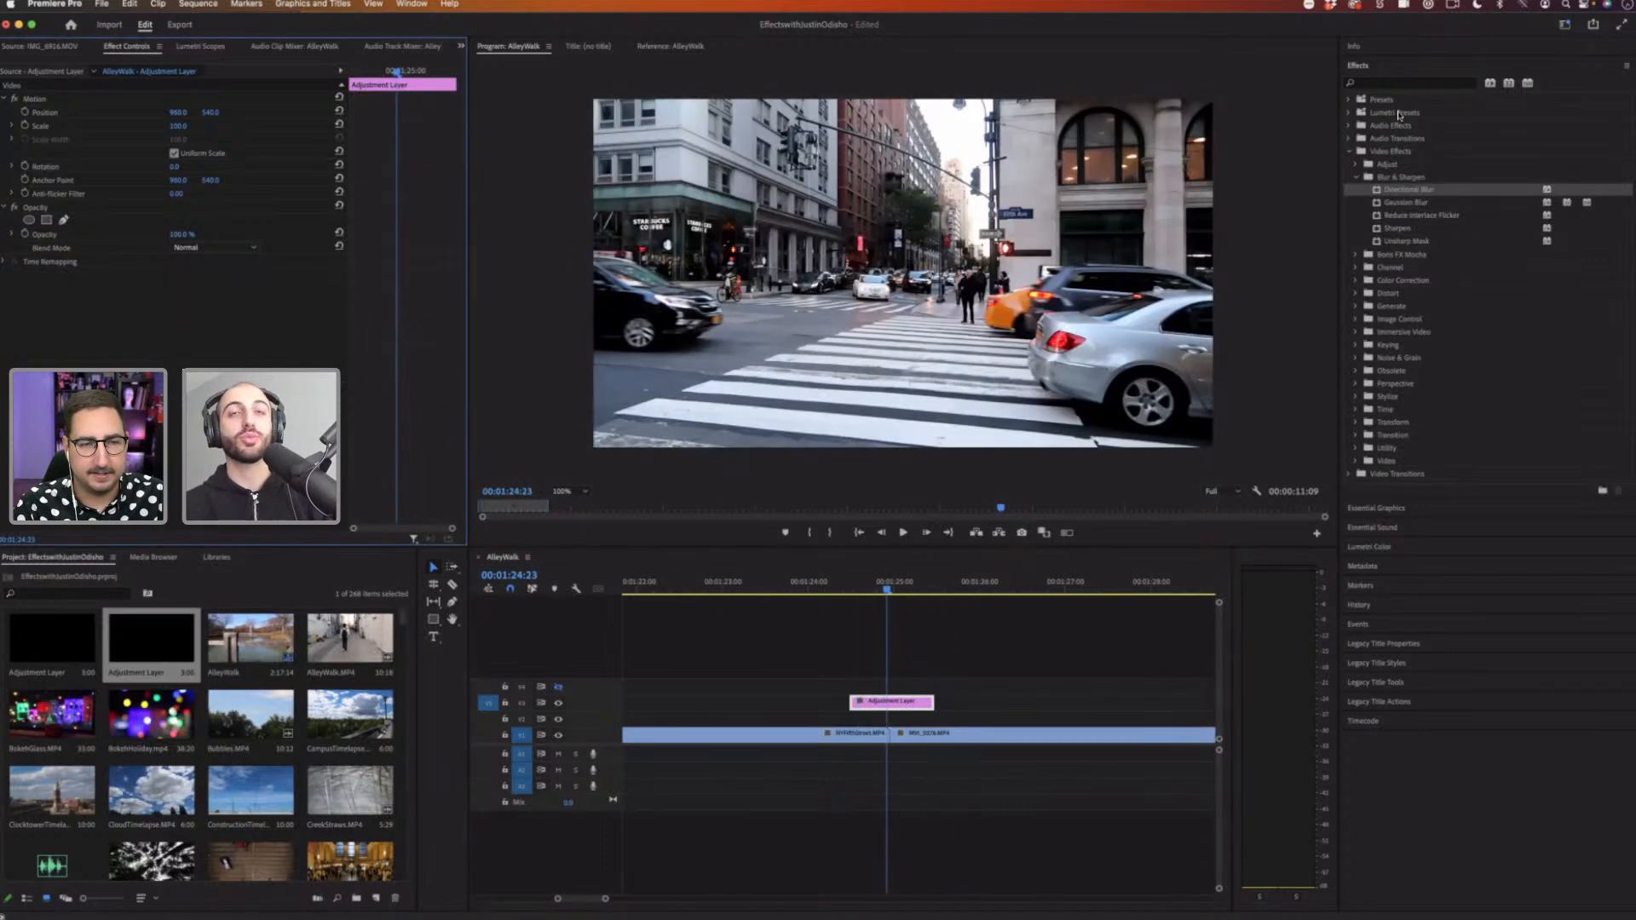
Step: Search the effects for blur and apply Gaussian Blur to the adjustment layer
click(1397, 83)
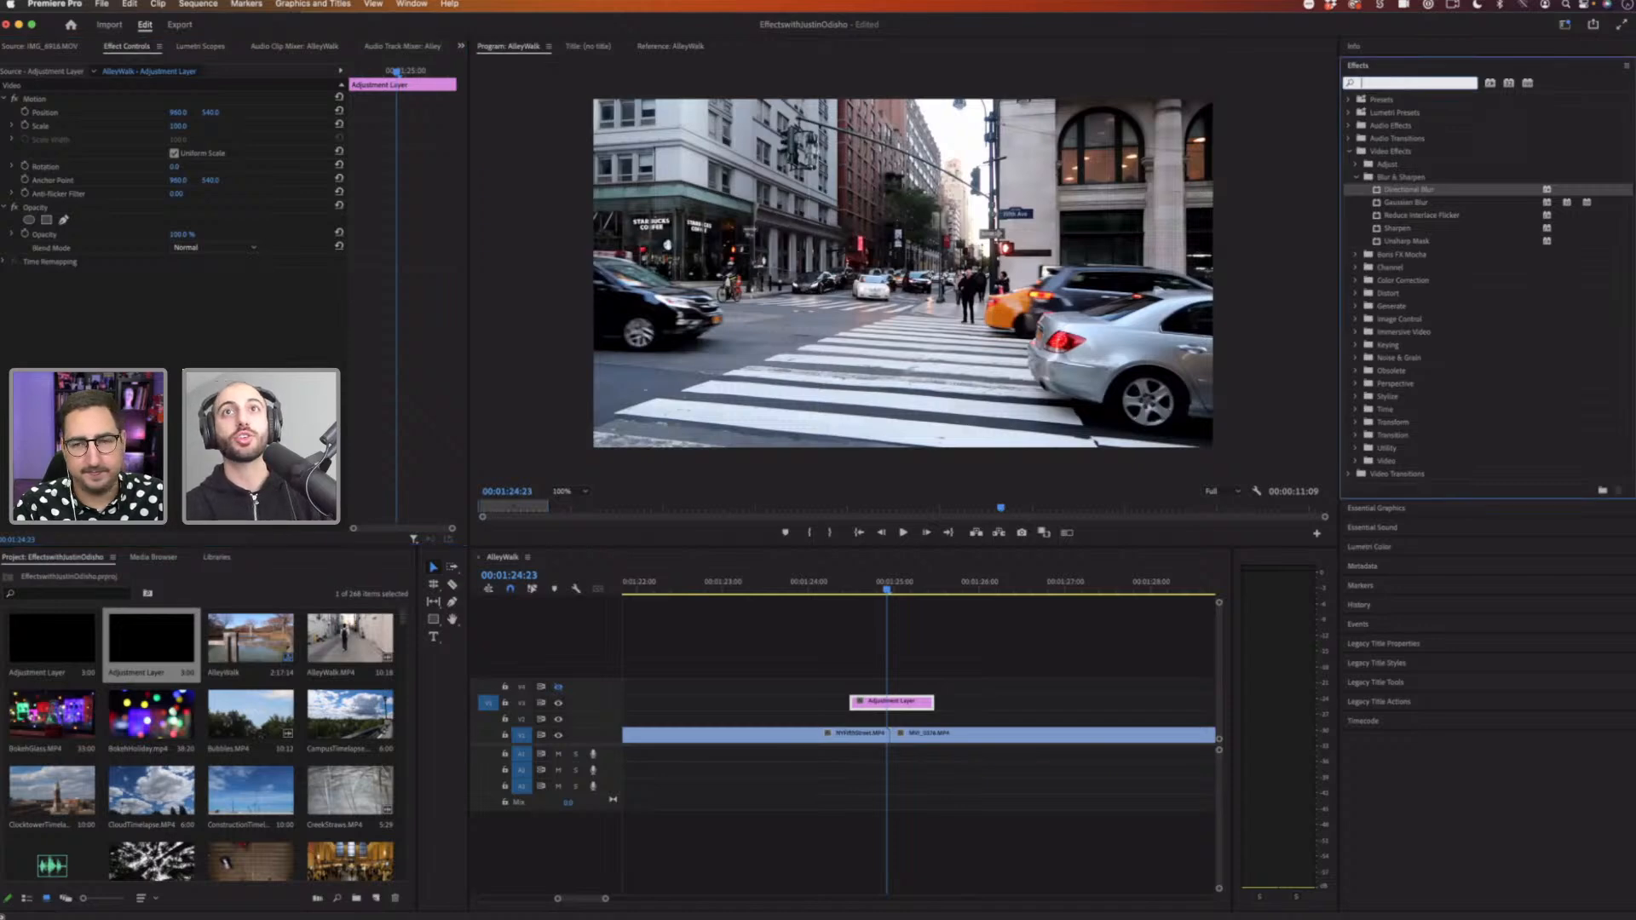
text(gau)
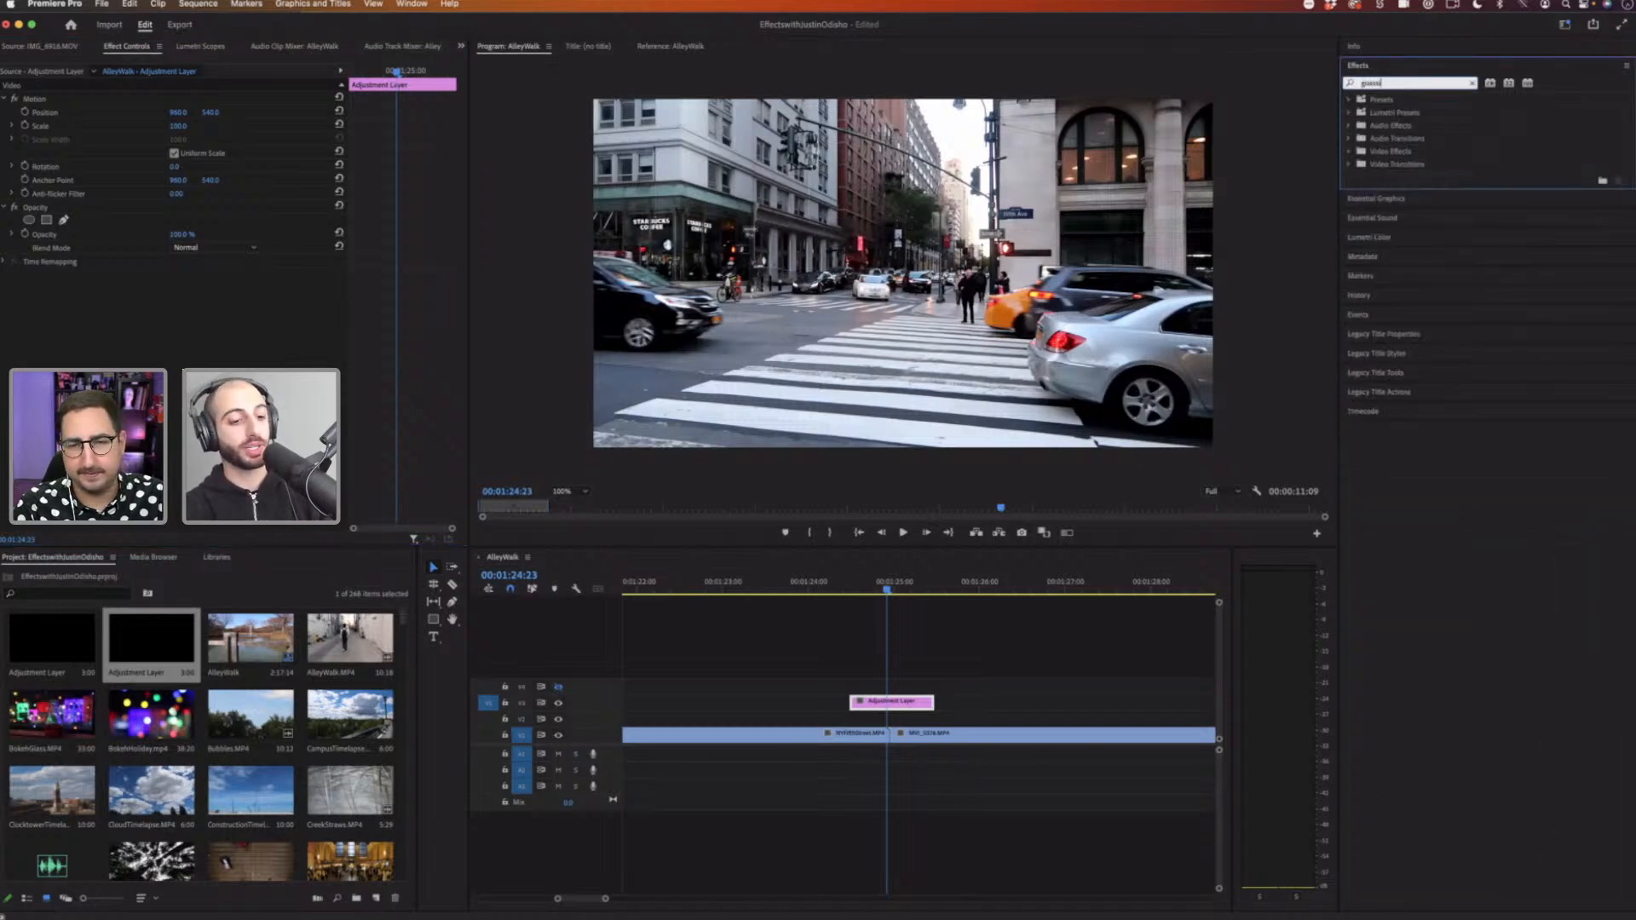
key(BackSpace)
key(BackSpace)
key(BackSpace)
text(blur)
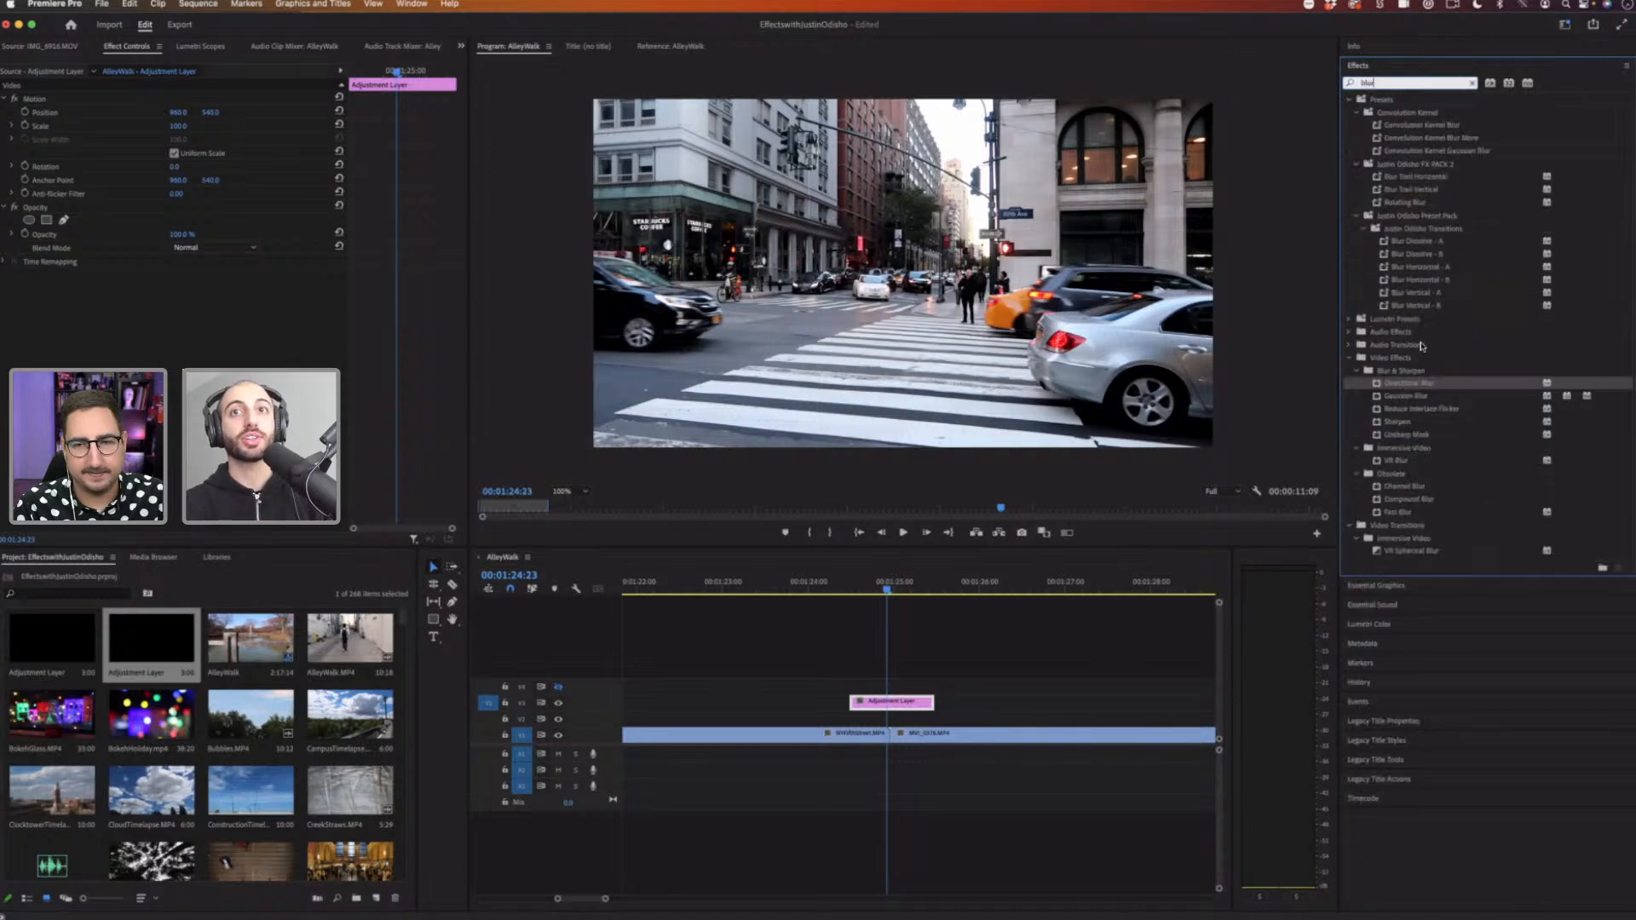
drag(1420, 401, 913, 704)
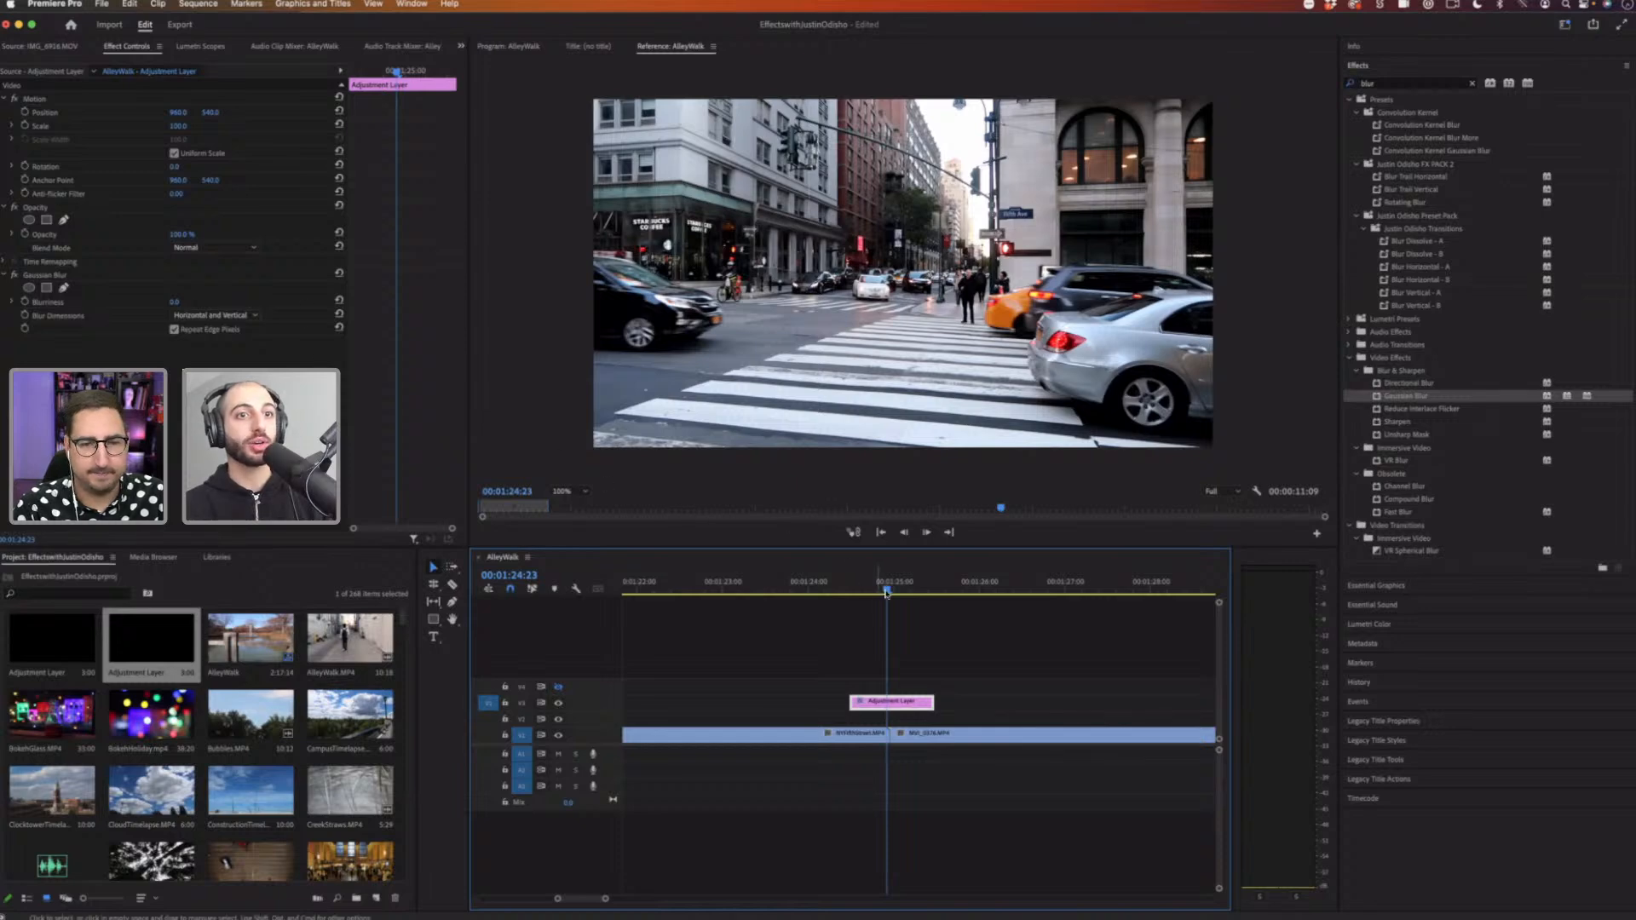
Step: Keyframe the Gaussian Blur's Blurriness high at the cut and back to 0 before and after it
click(890, 592)
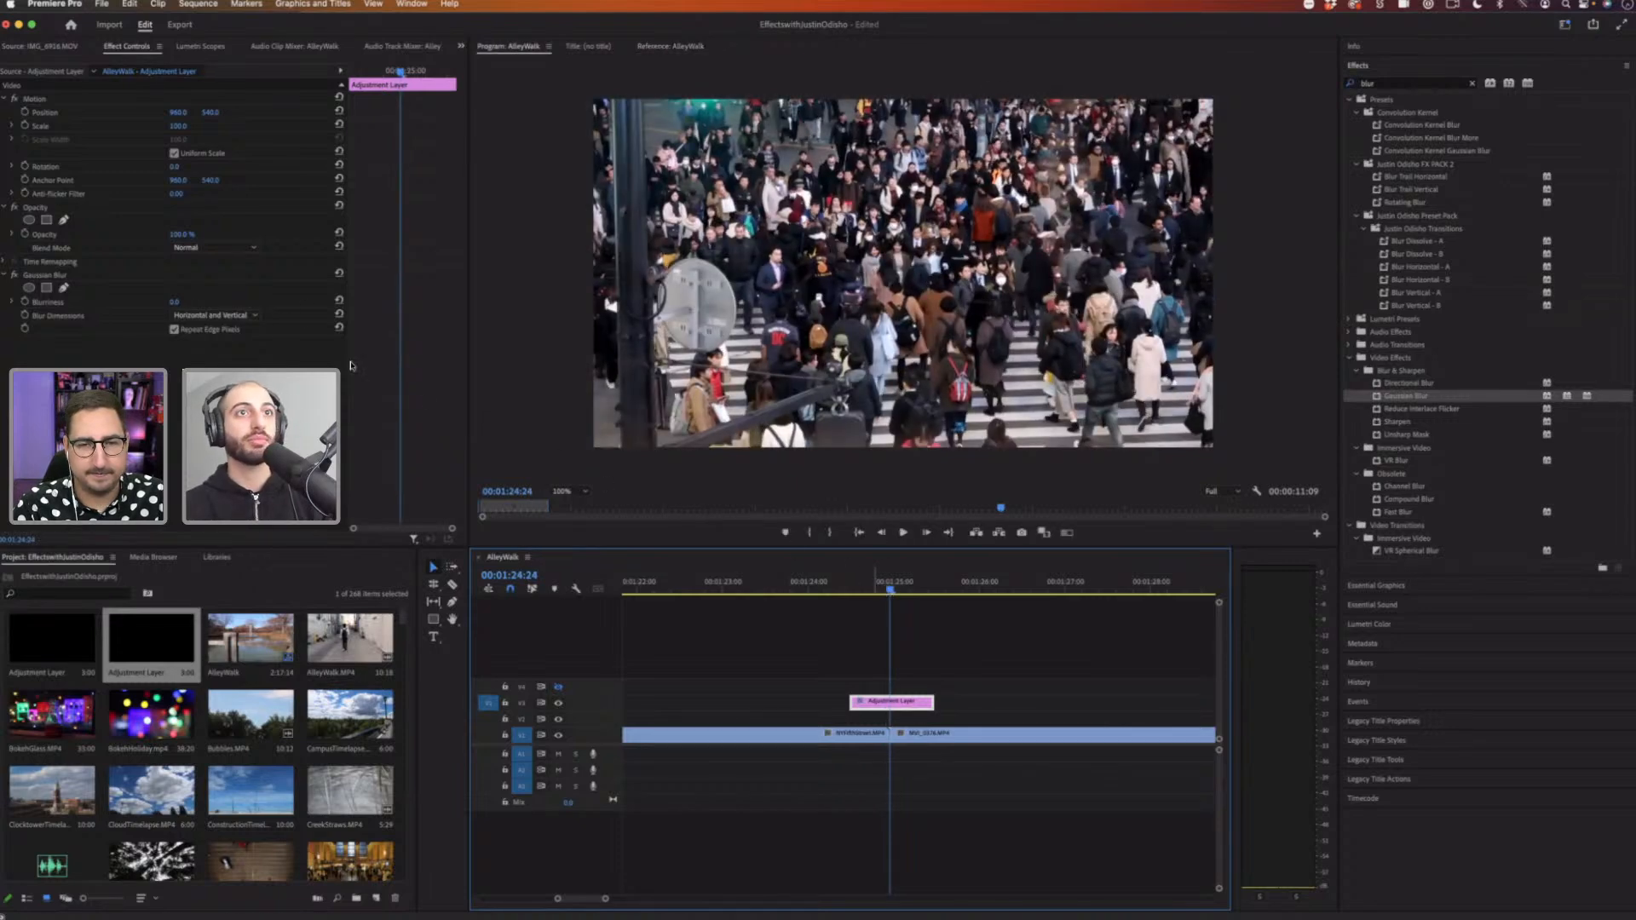
drag(174, 302, 438, 37)
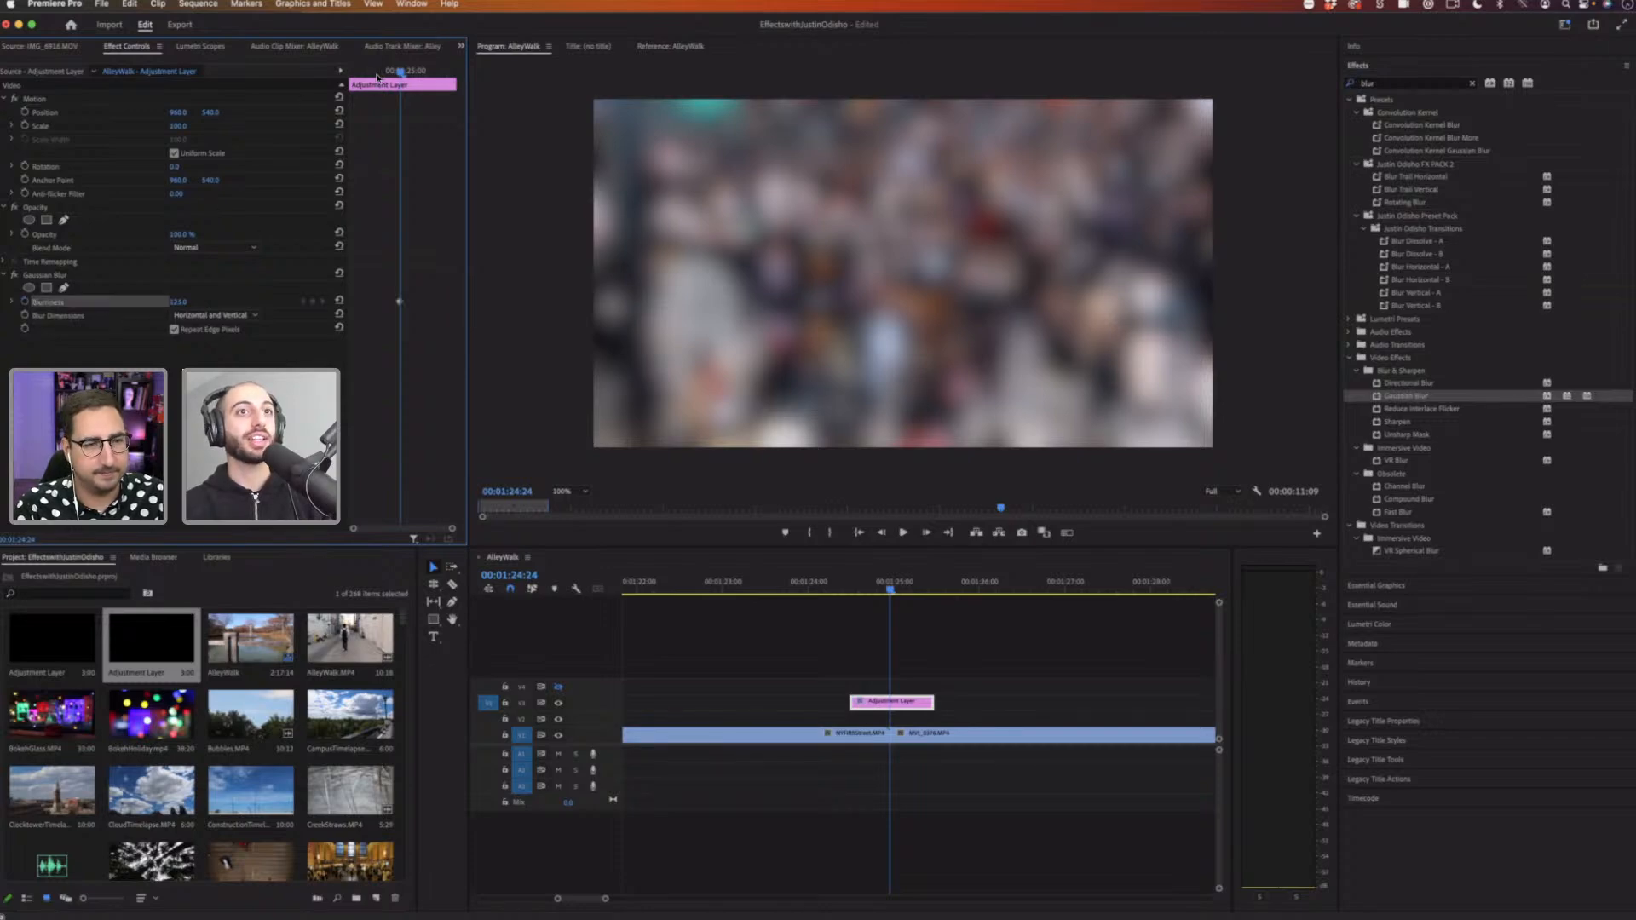
drag(381, 77, 364, 81)
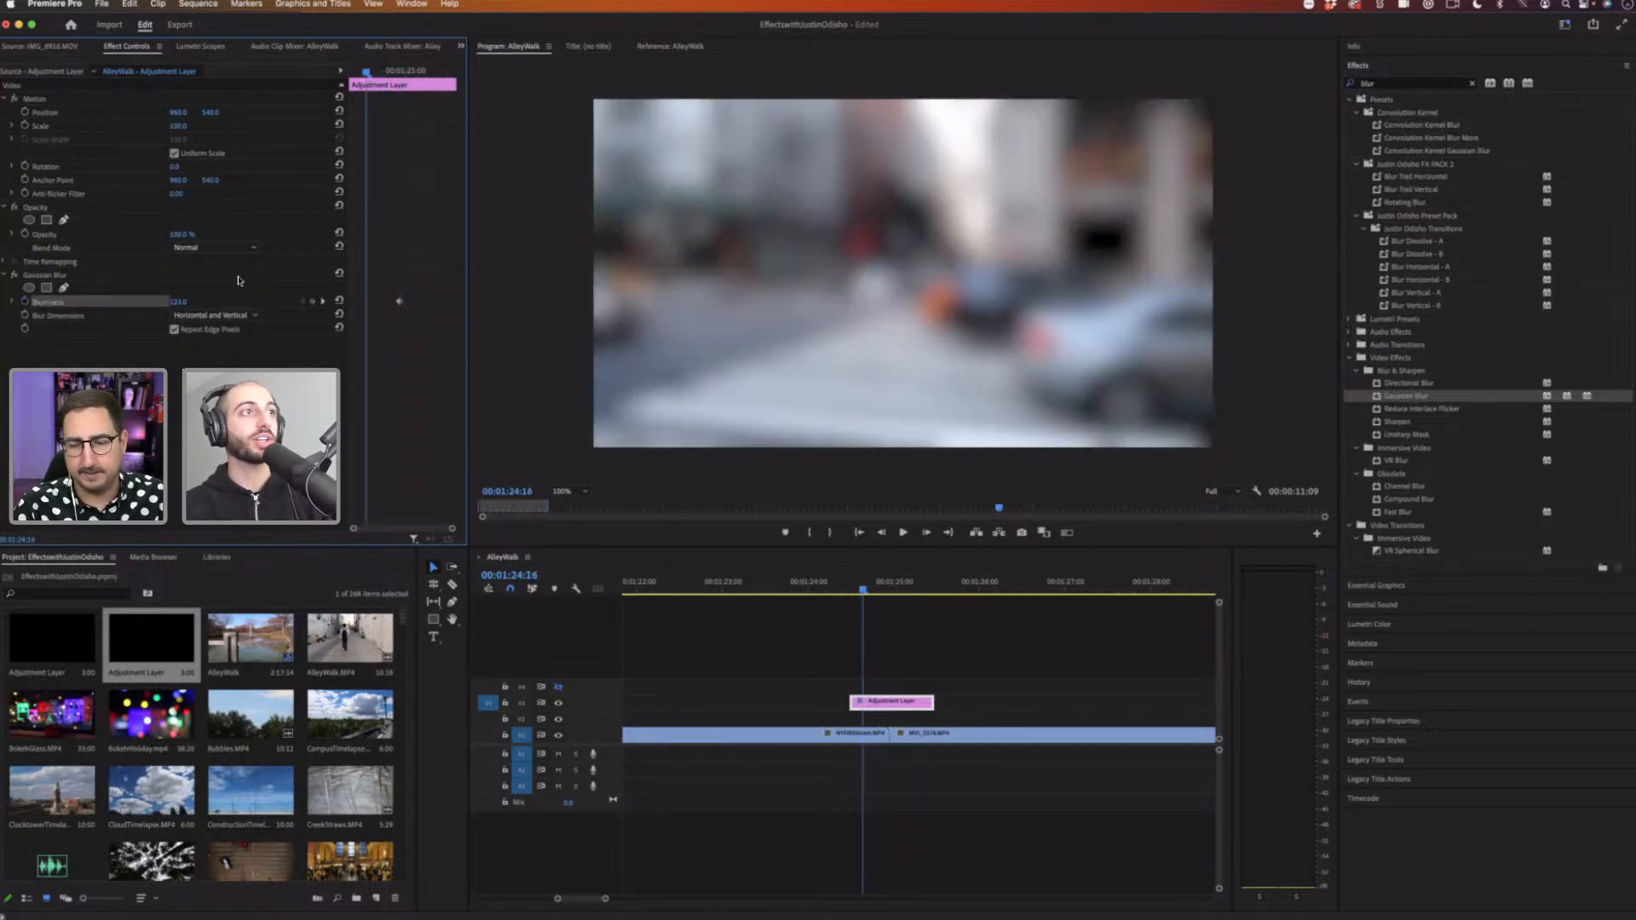
drag(177, 302, 73, 301)
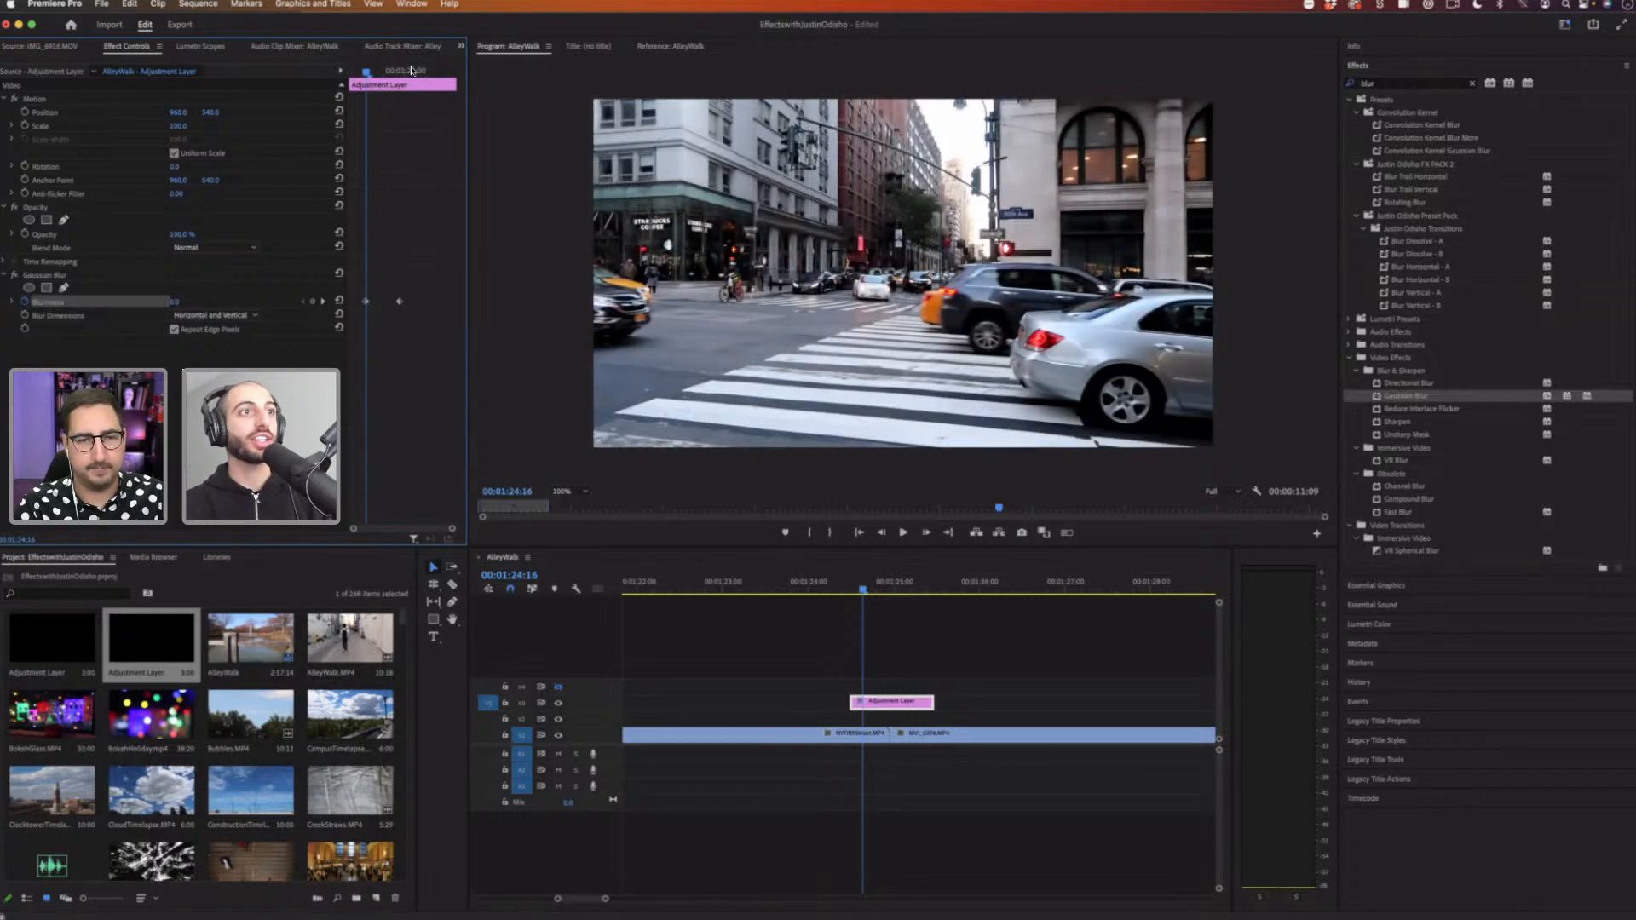
drag(422, 71, 443, 72)
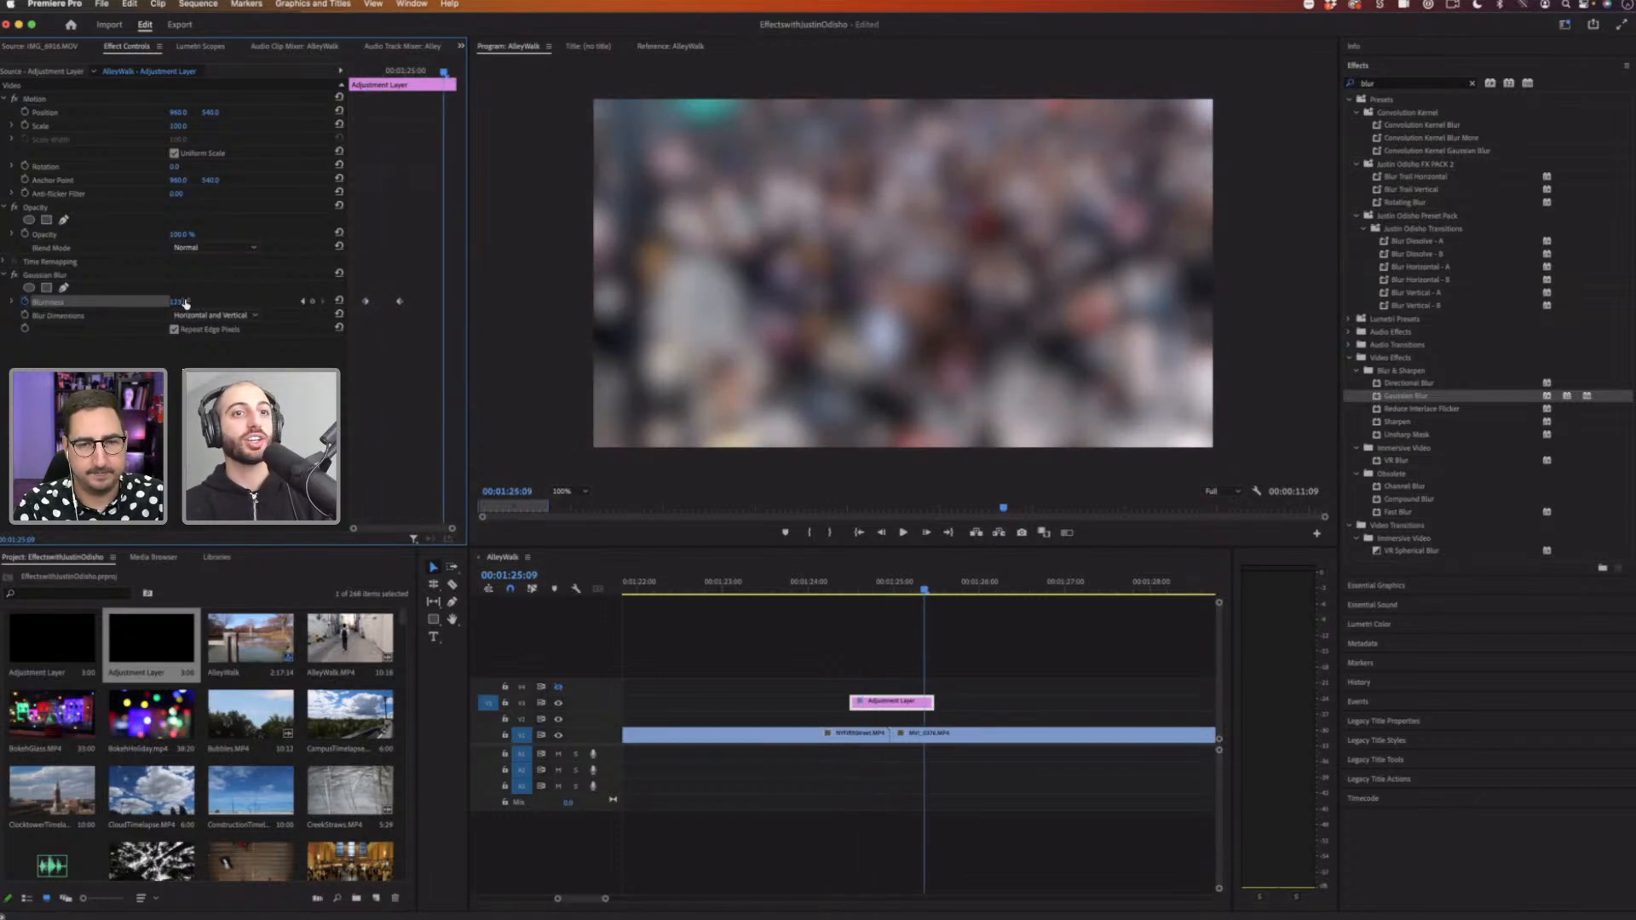
drag(188, 303, 102, 303)
click(862, 586)
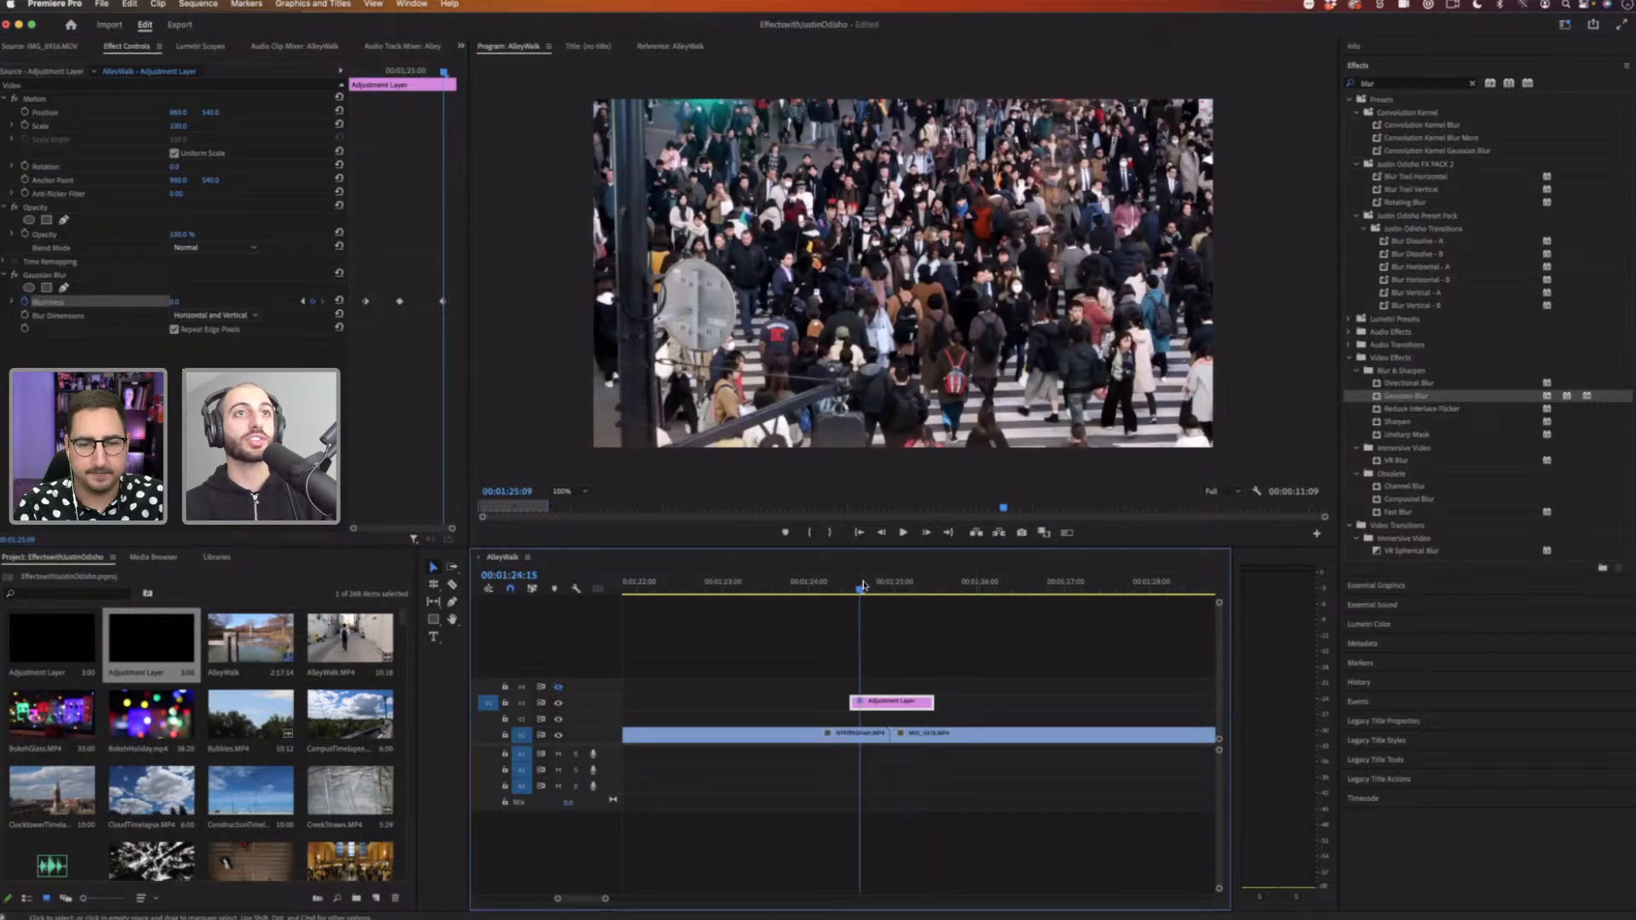
Step: Play back the blurred Push transition repeatedly across the cut between the street and crowd clips
key(space)
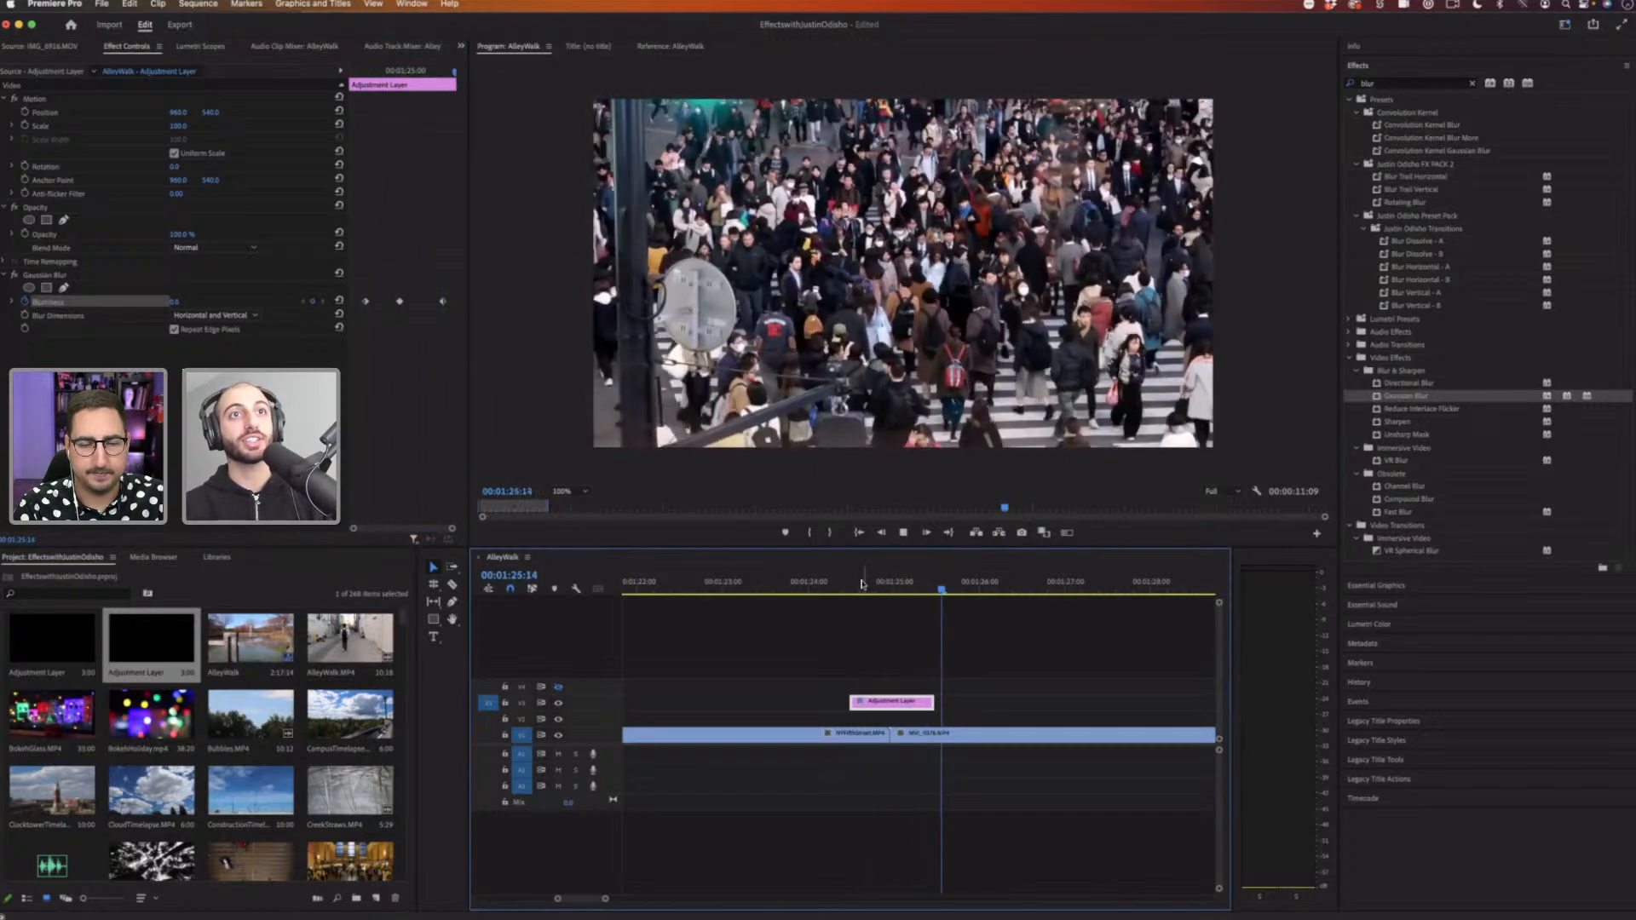
key(space)
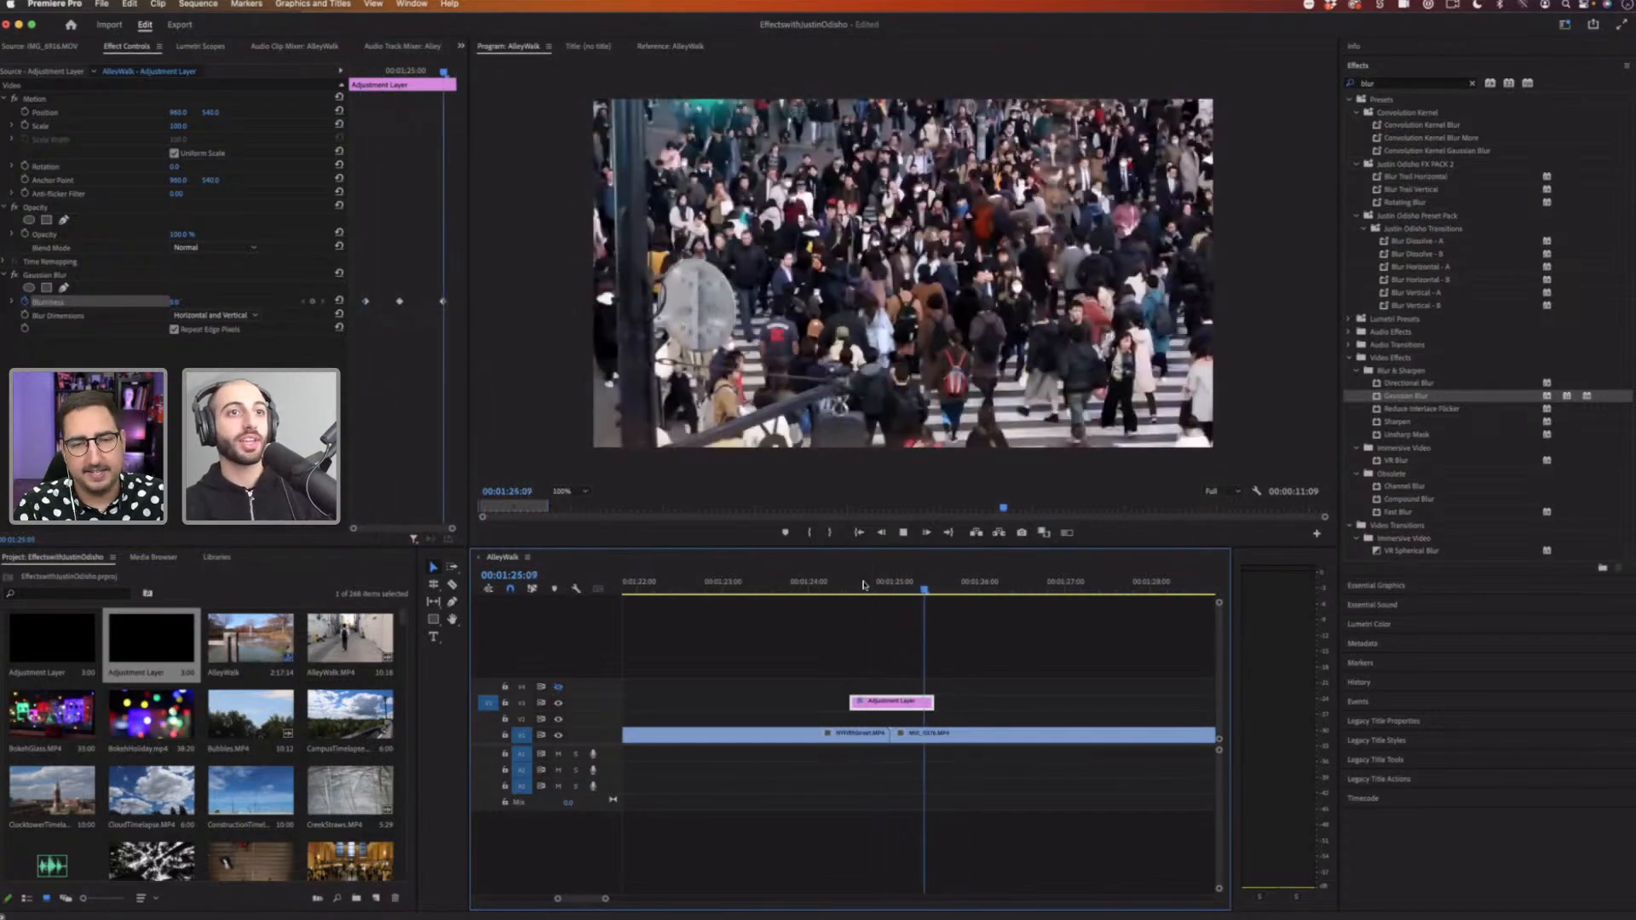
key(space)
click(861, 584)
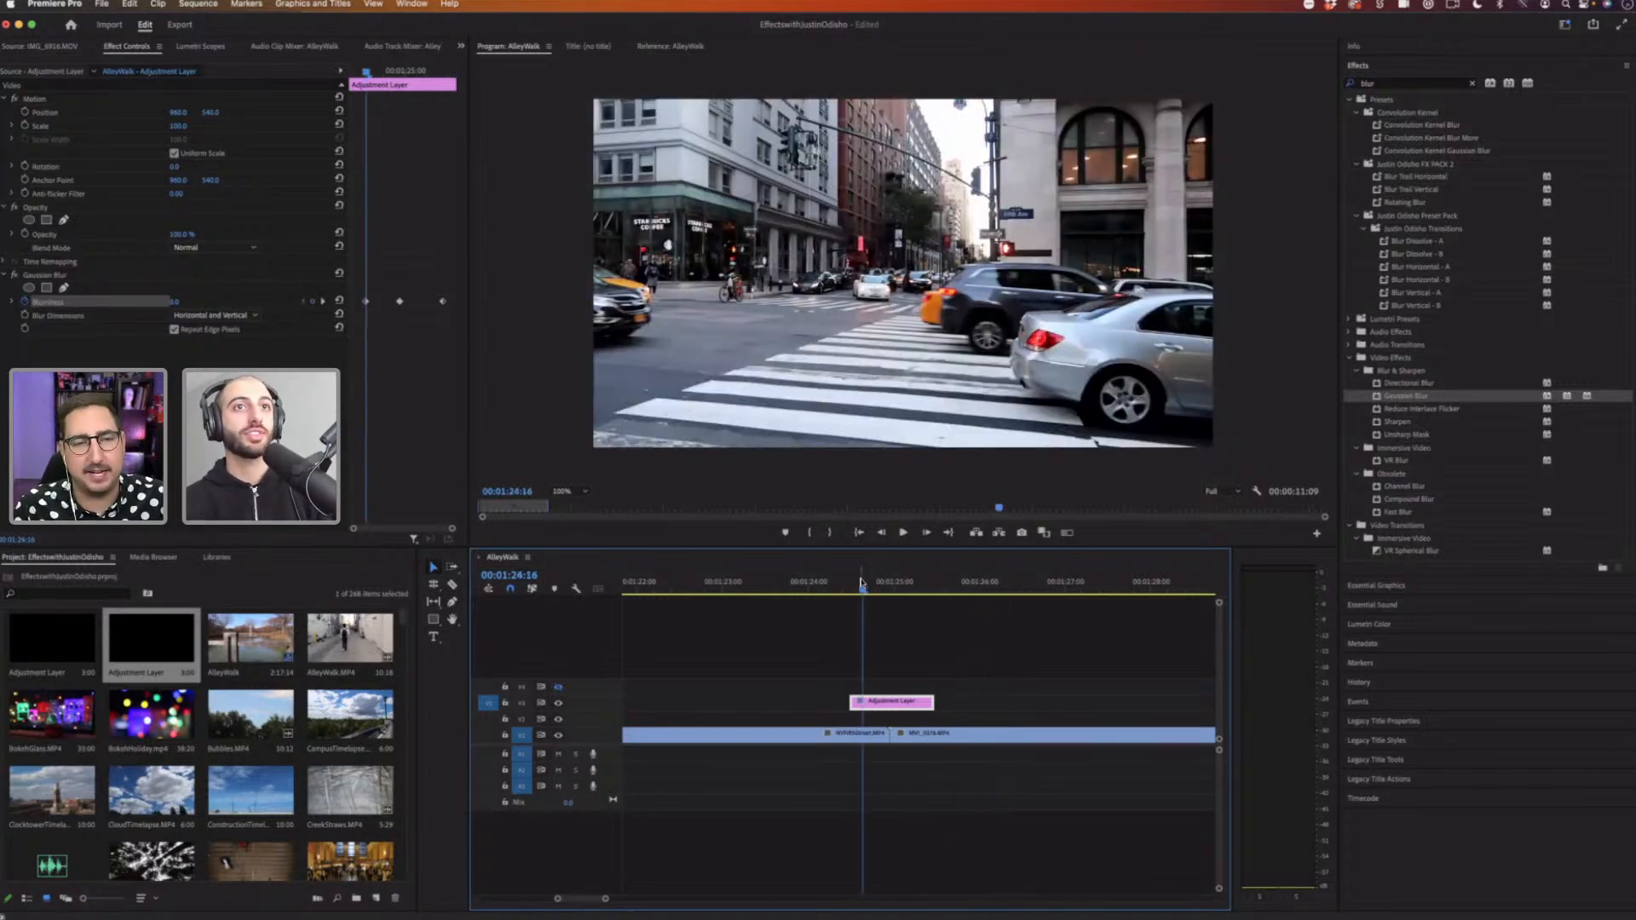
key(space)
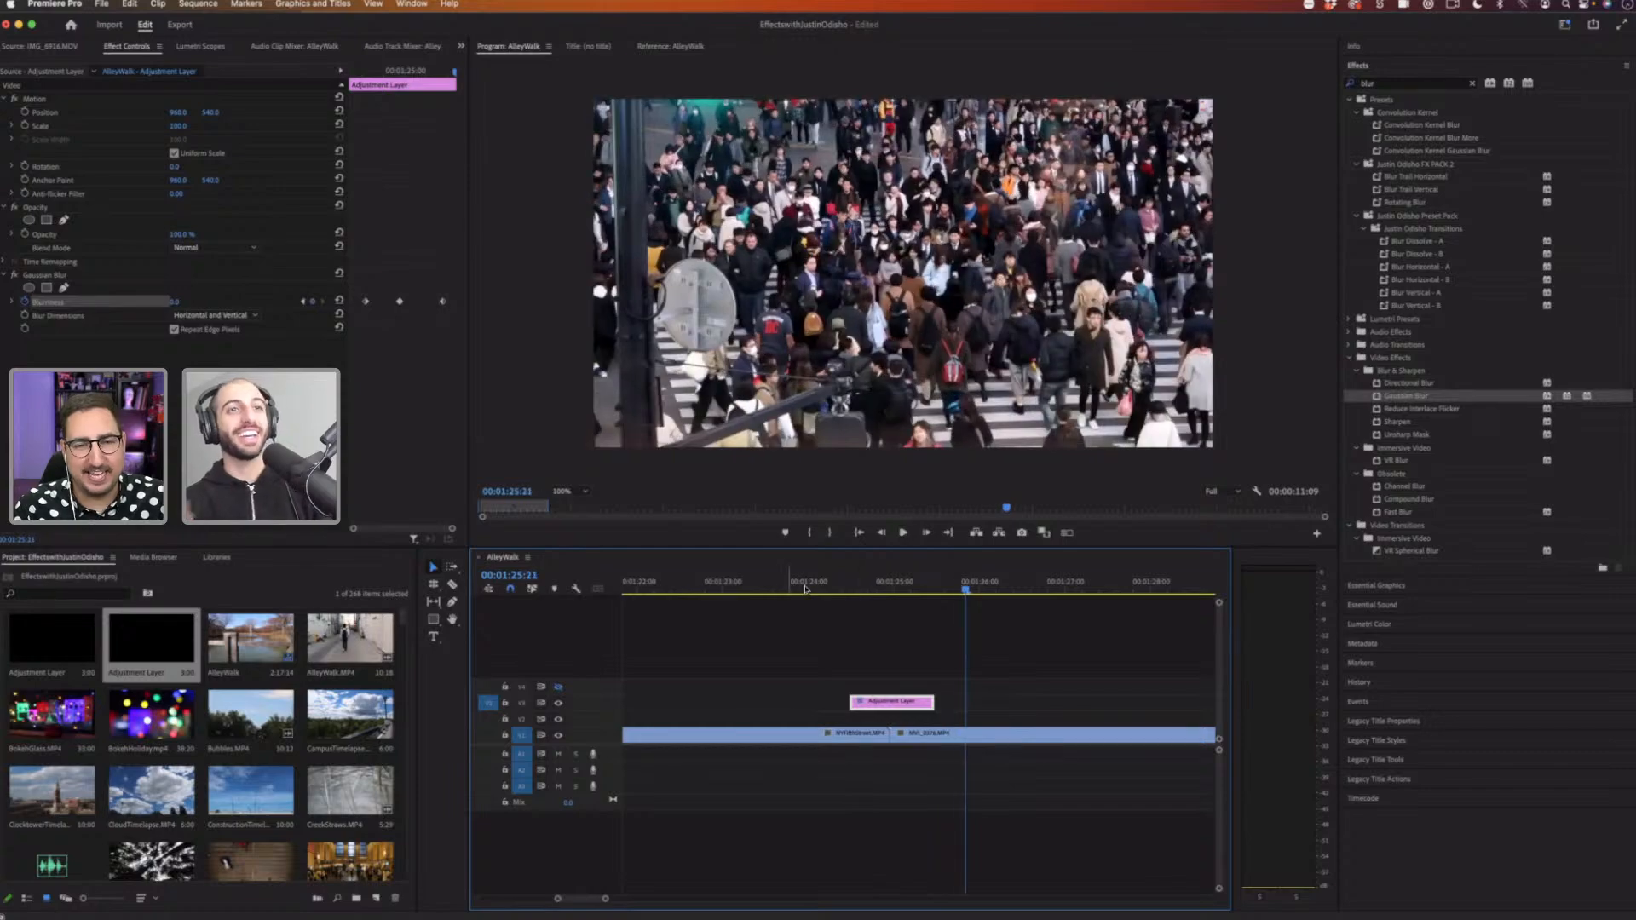
click(789, 587)
key(space)
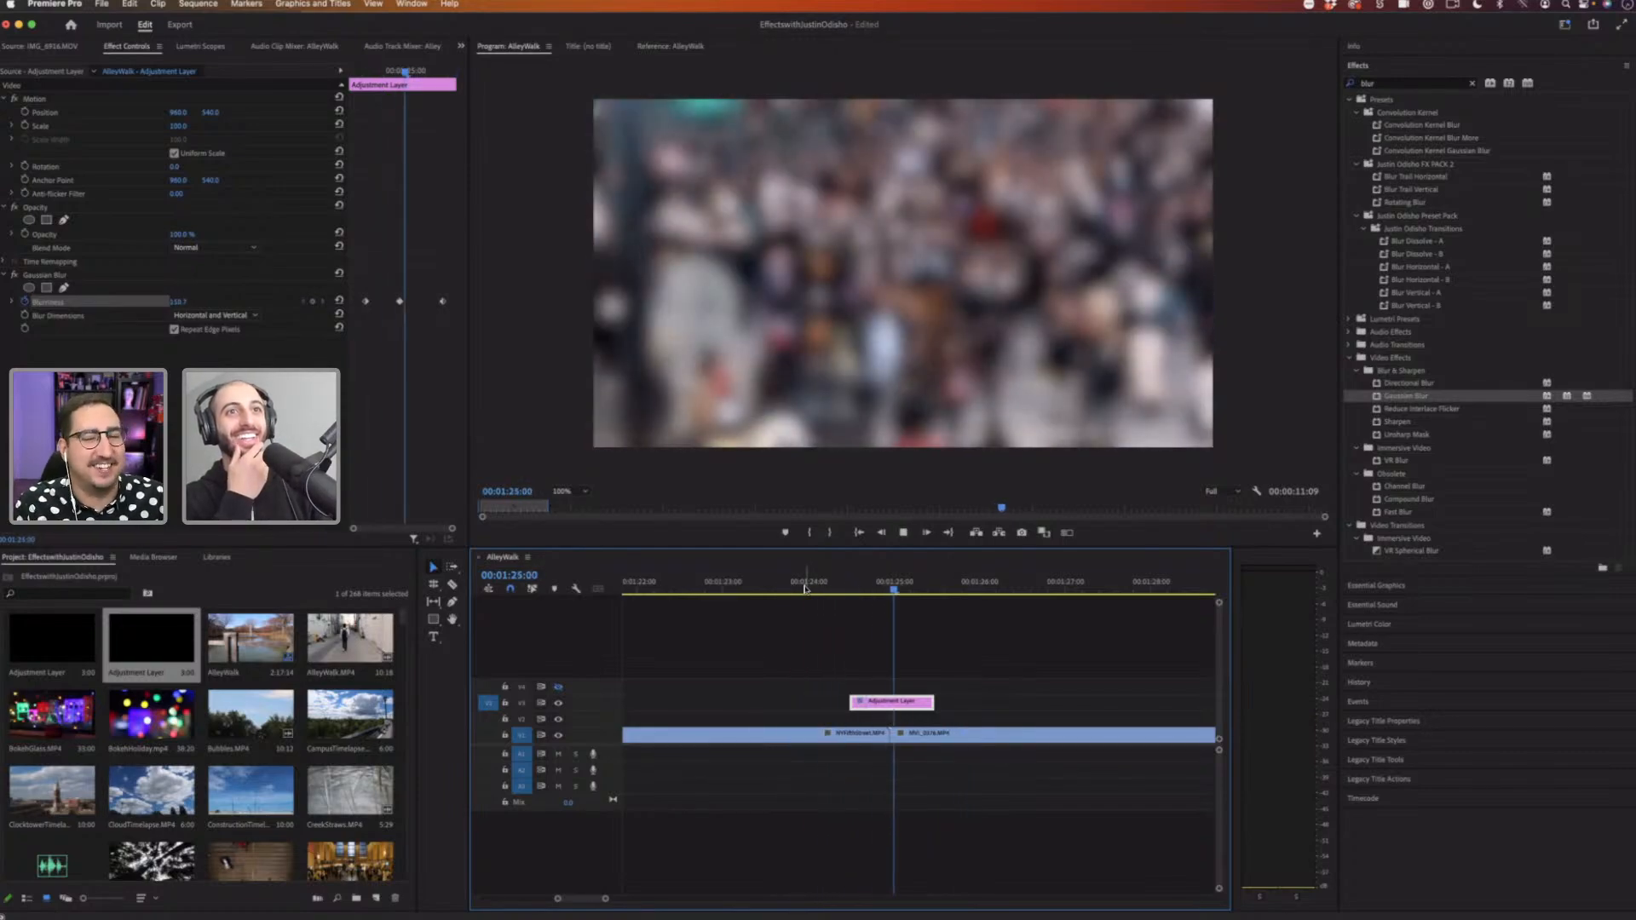
key(space)
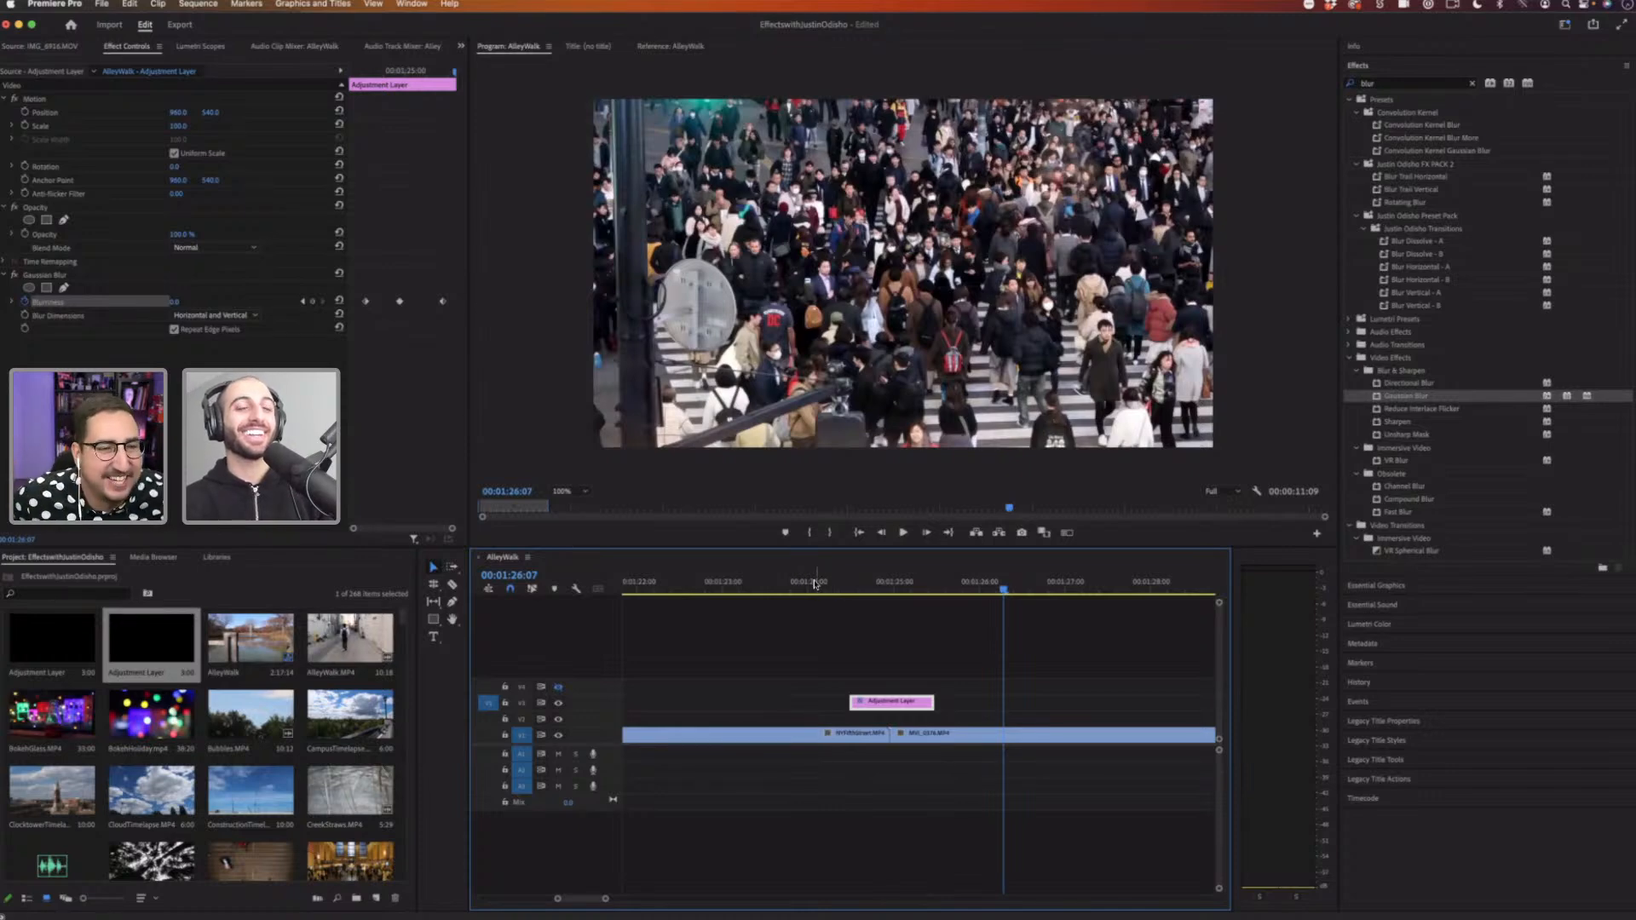
click(814, 585)
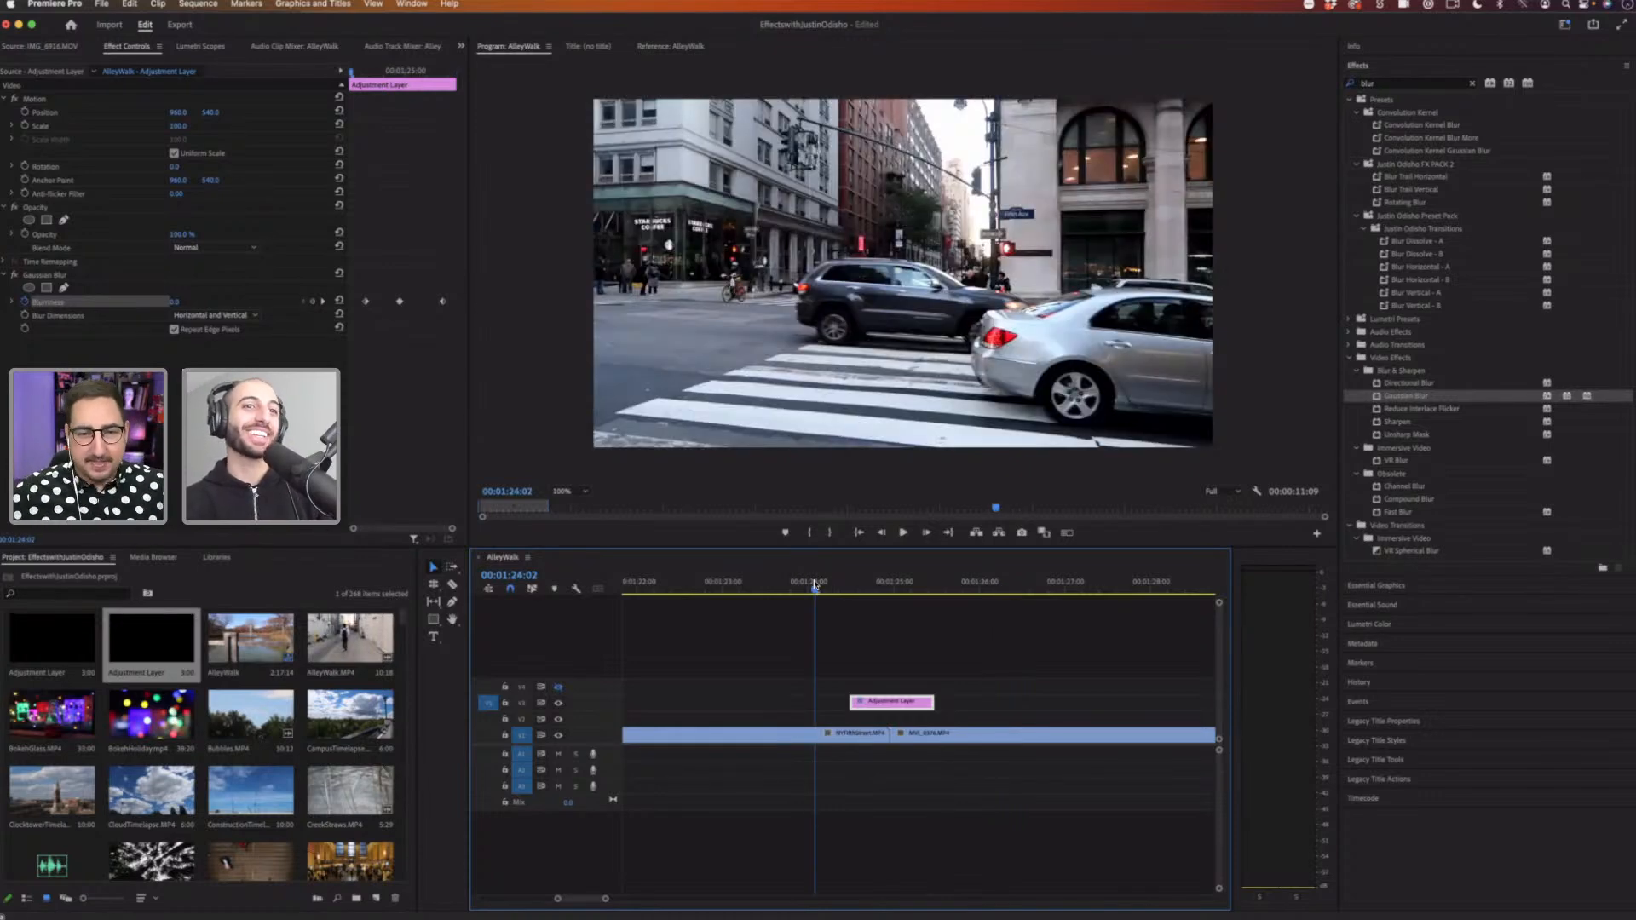
key(space)
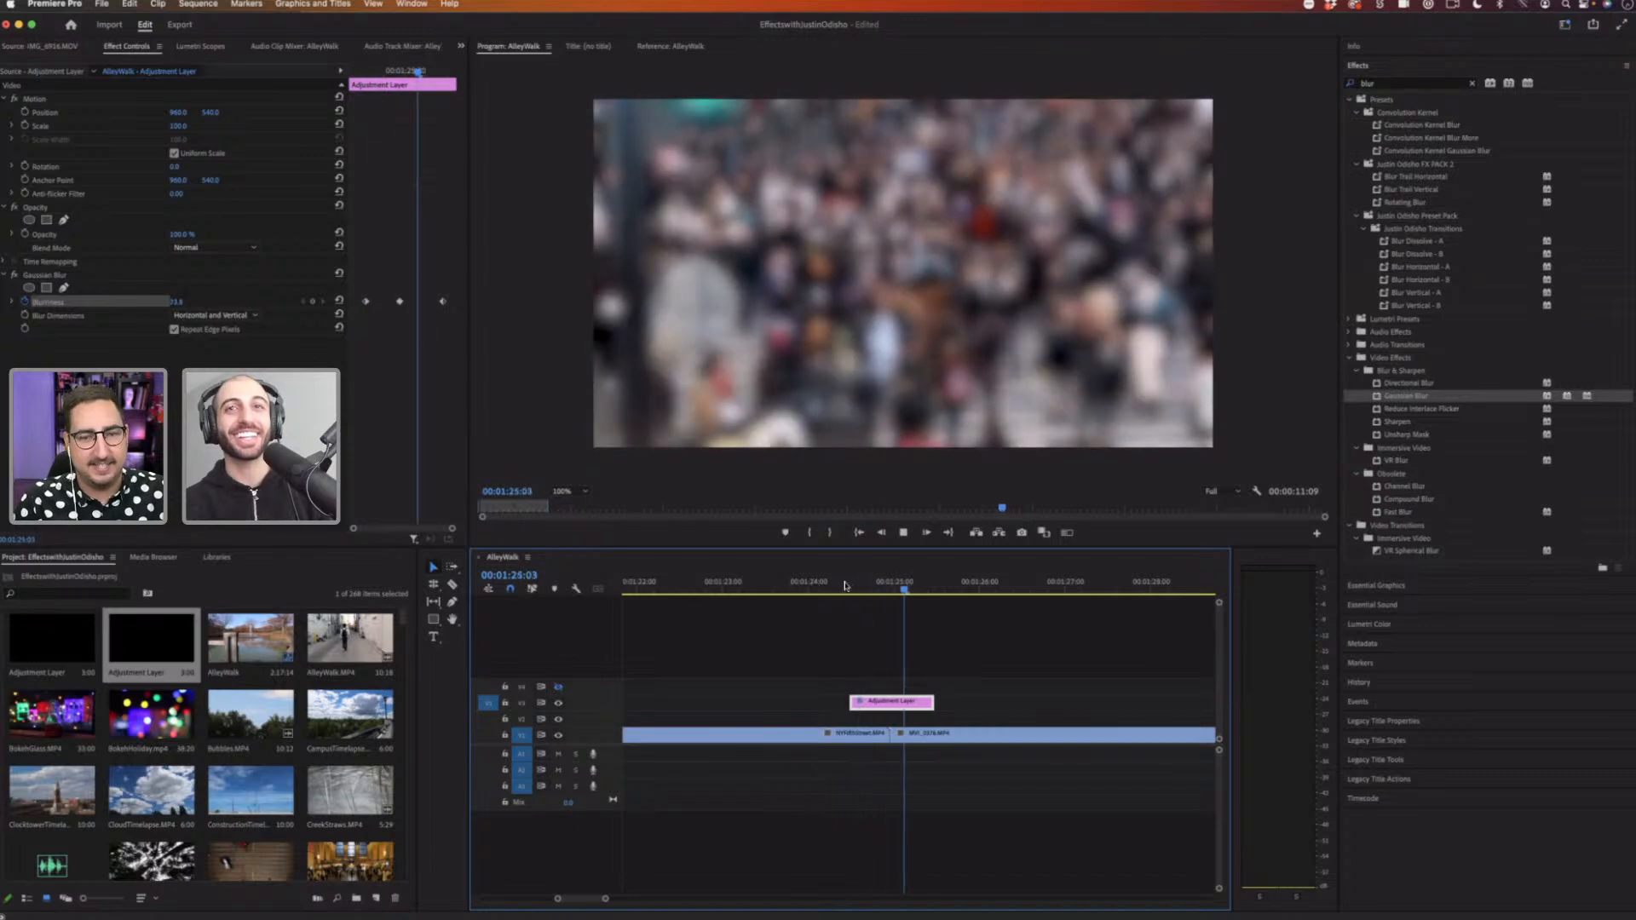
key(space)
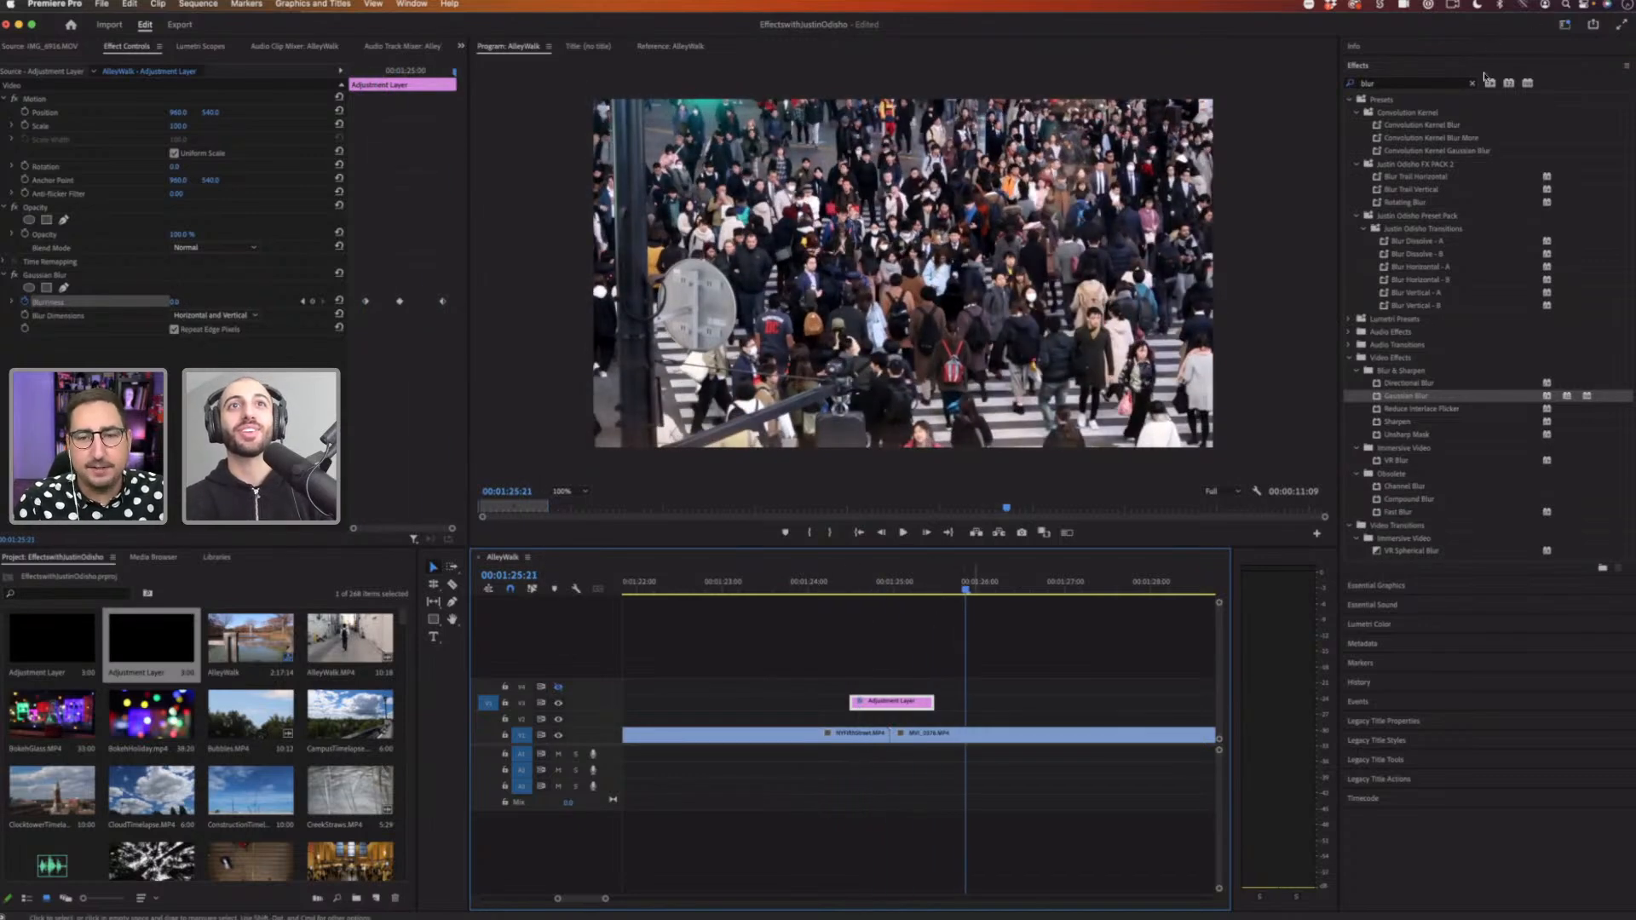
Step: Clear the blur search from the effects search field
click(1473, 83)
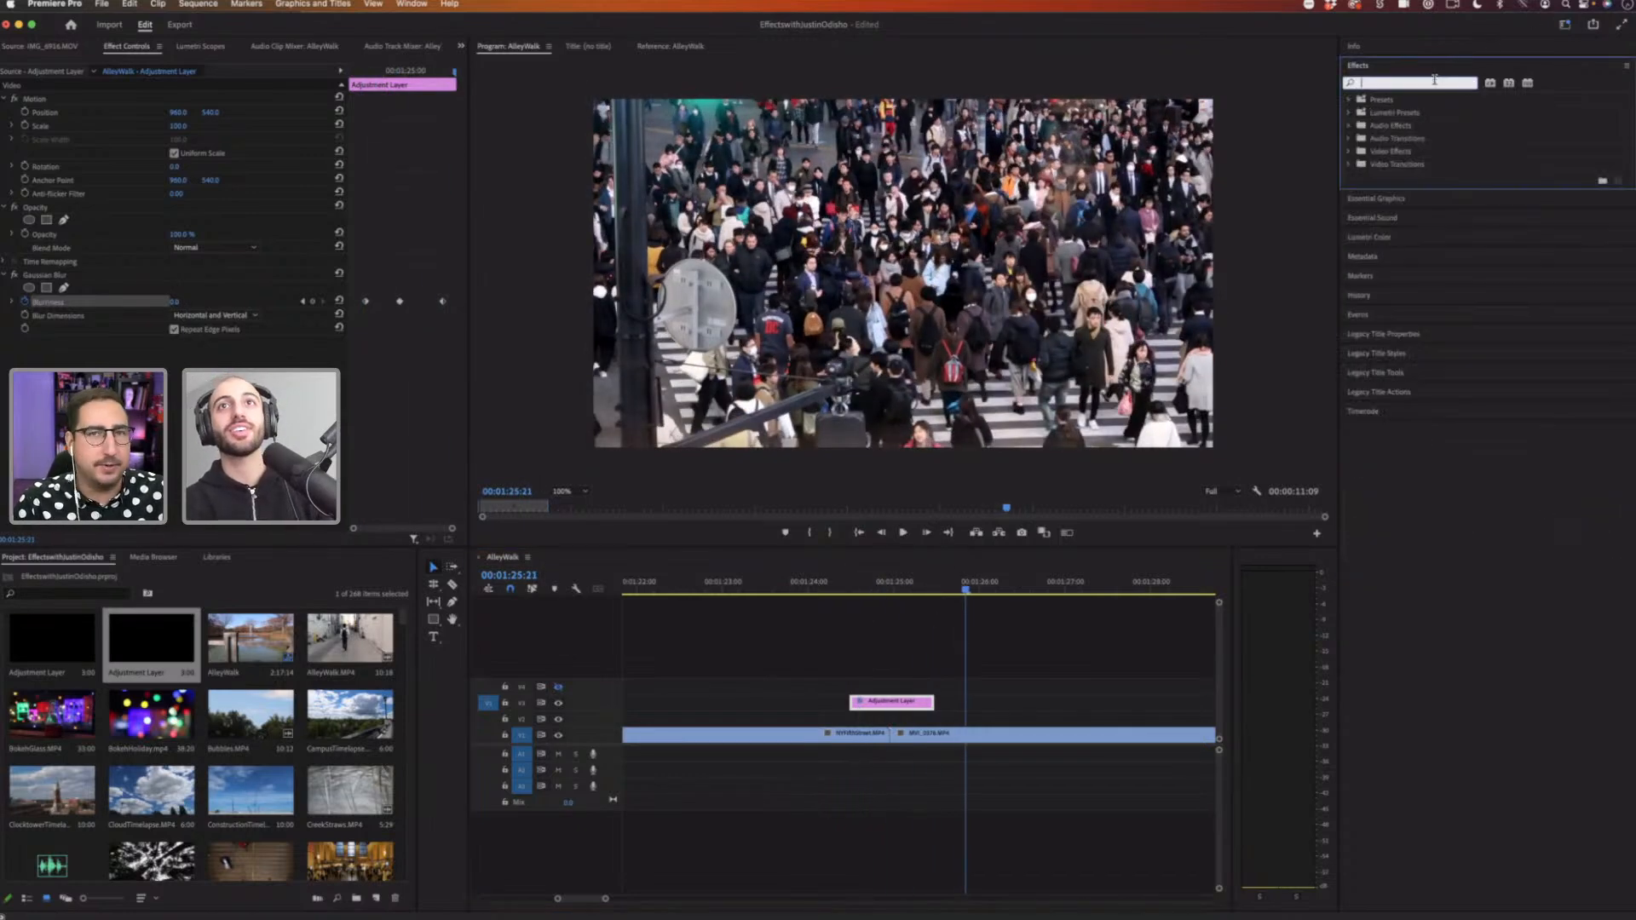
text(tr)
key(BackSpace)
key(BackSpace)
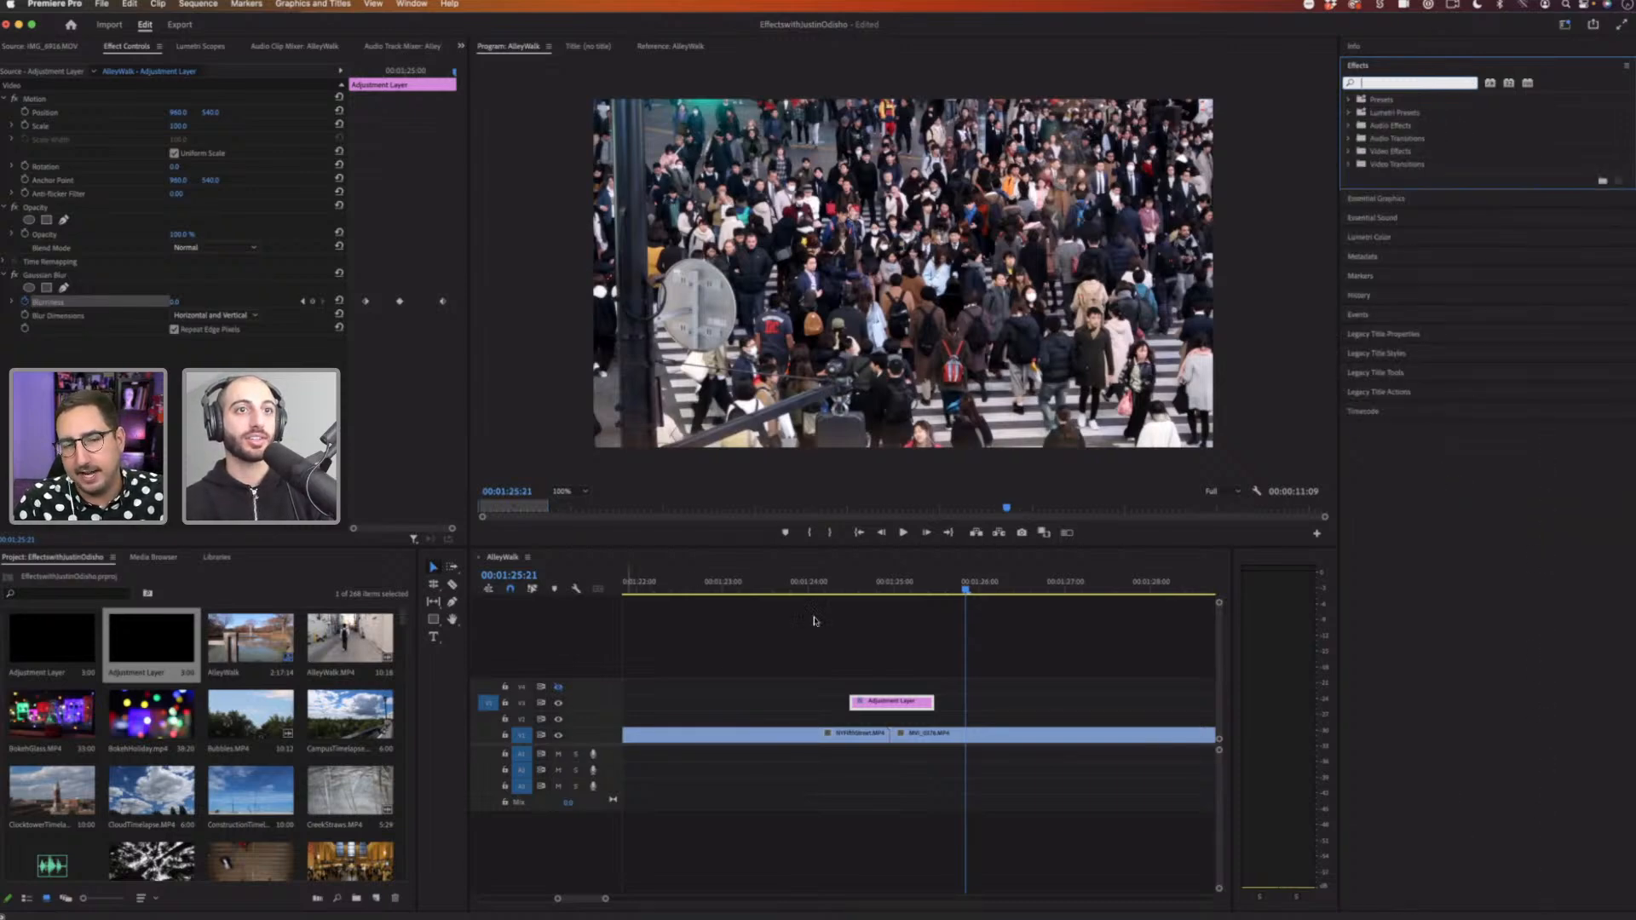
Step: Play the transition once more and park the playhead at the cut
click(849, 583)
key(space)
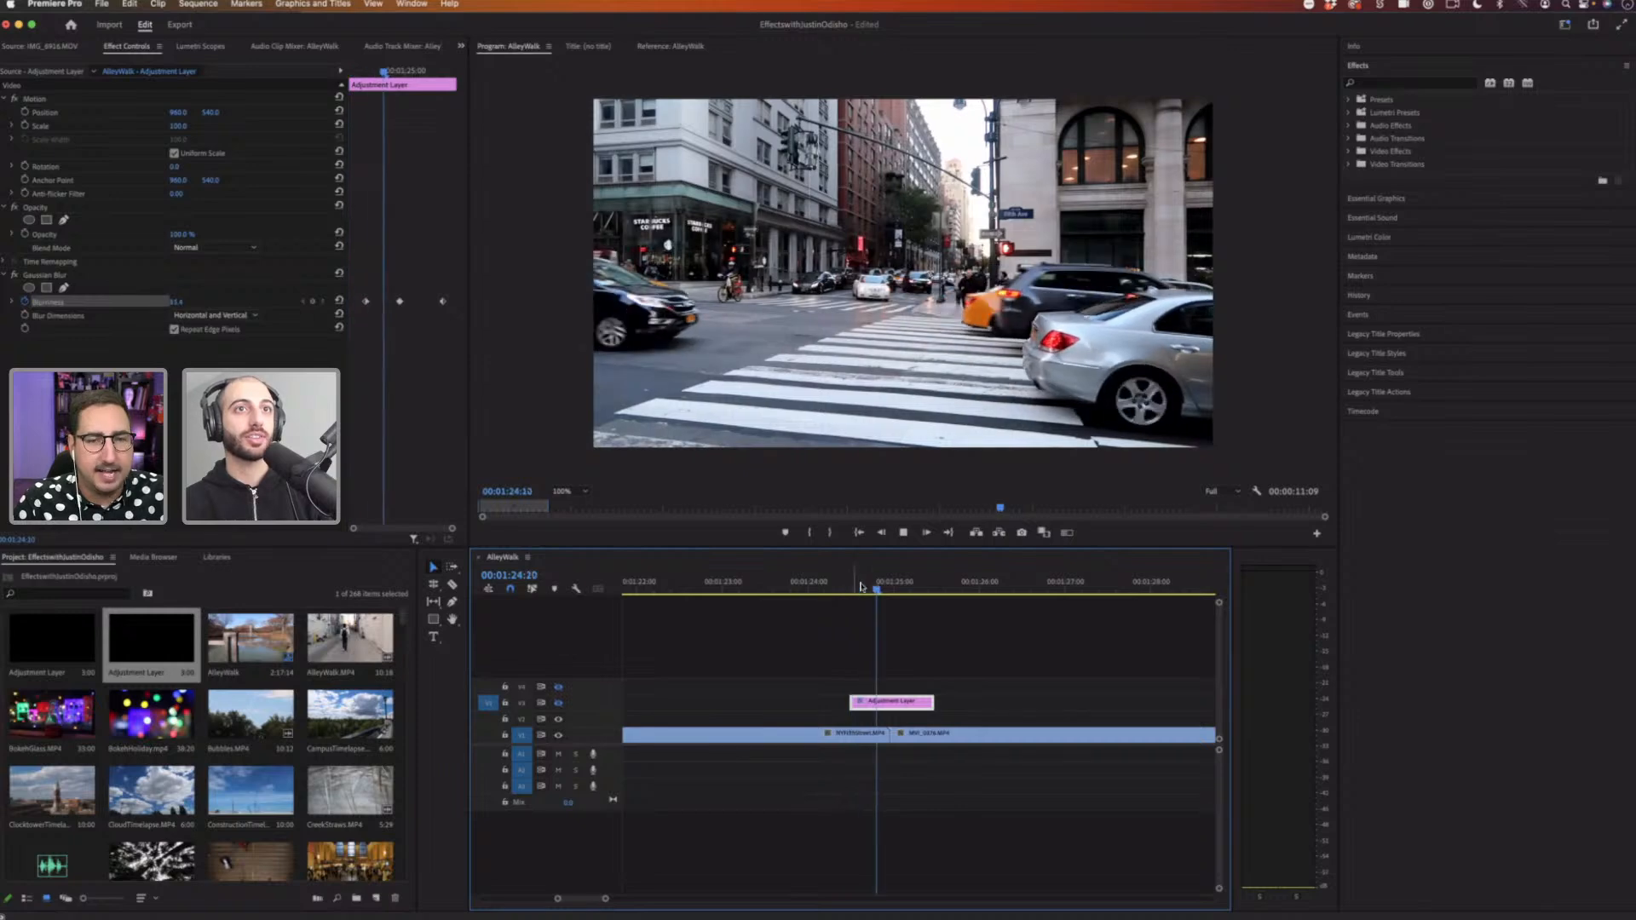
key(space)
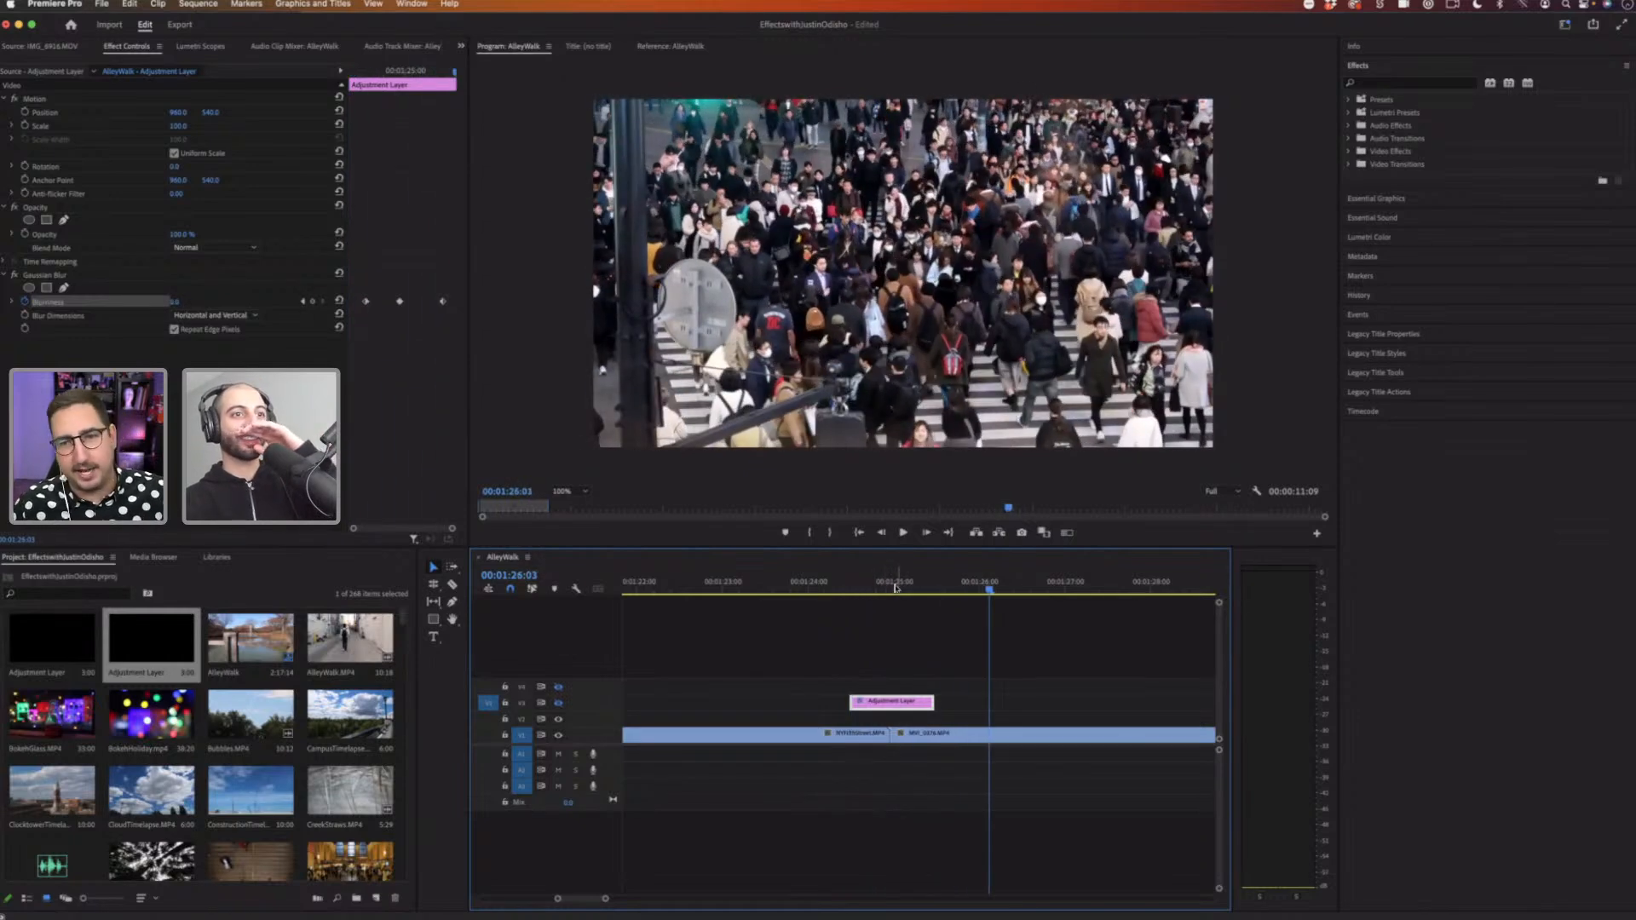
click(891, 587)
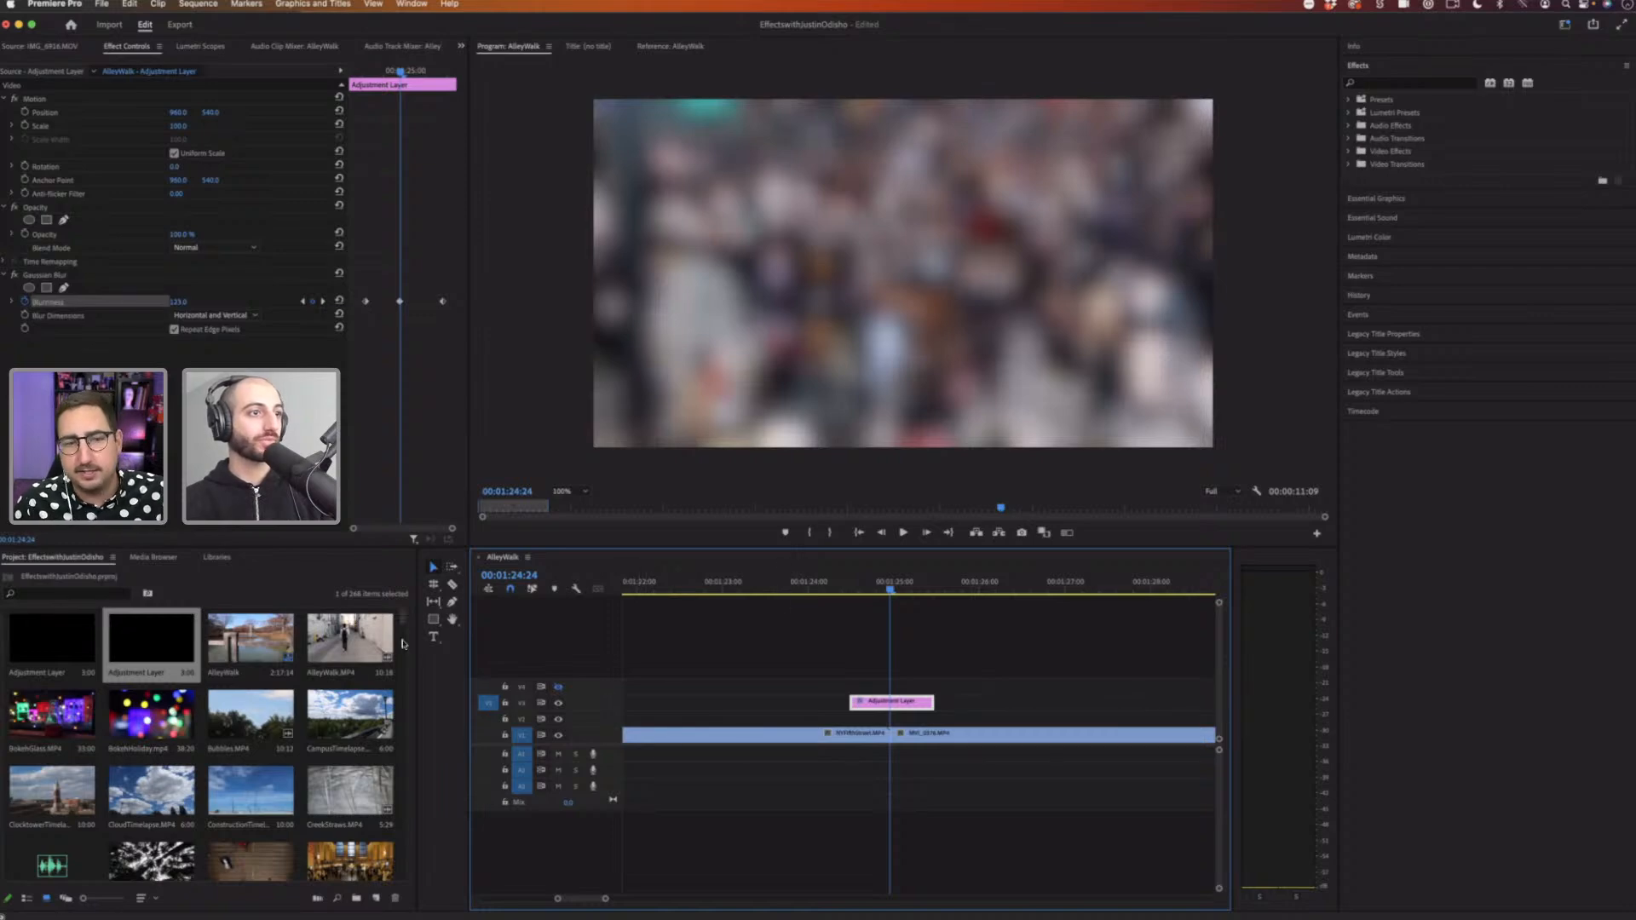
Step: Add the PlaneClouds.MP4 clip from the project bin to the end of the sequence
drag(405, 627, 389, 912)
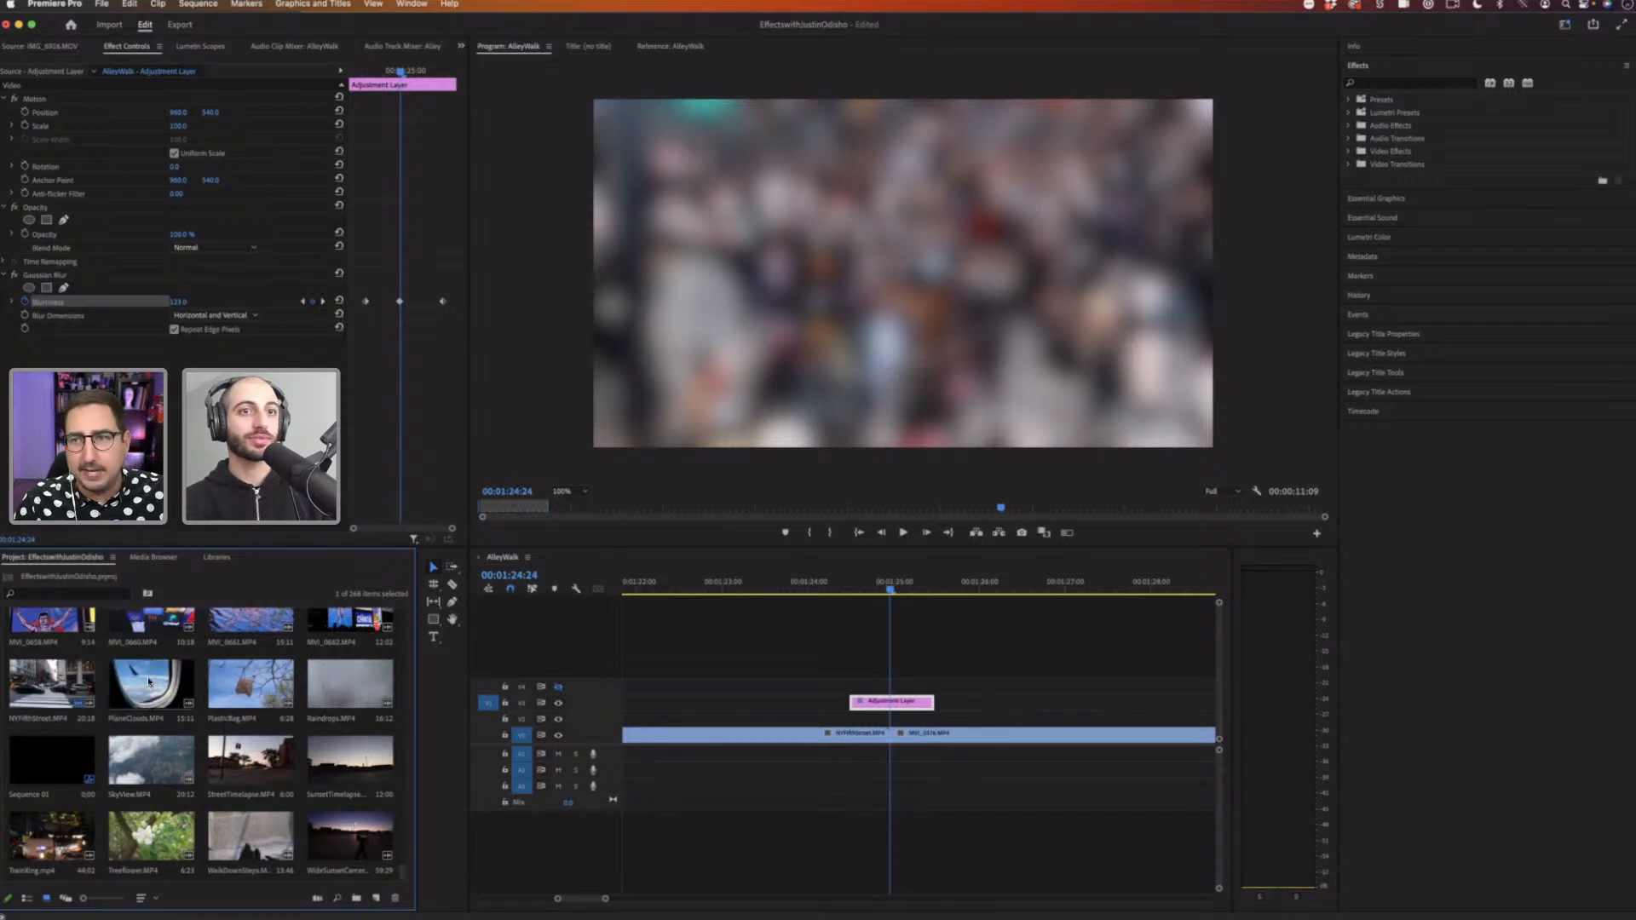
drag(814, 701, 1262, 751)
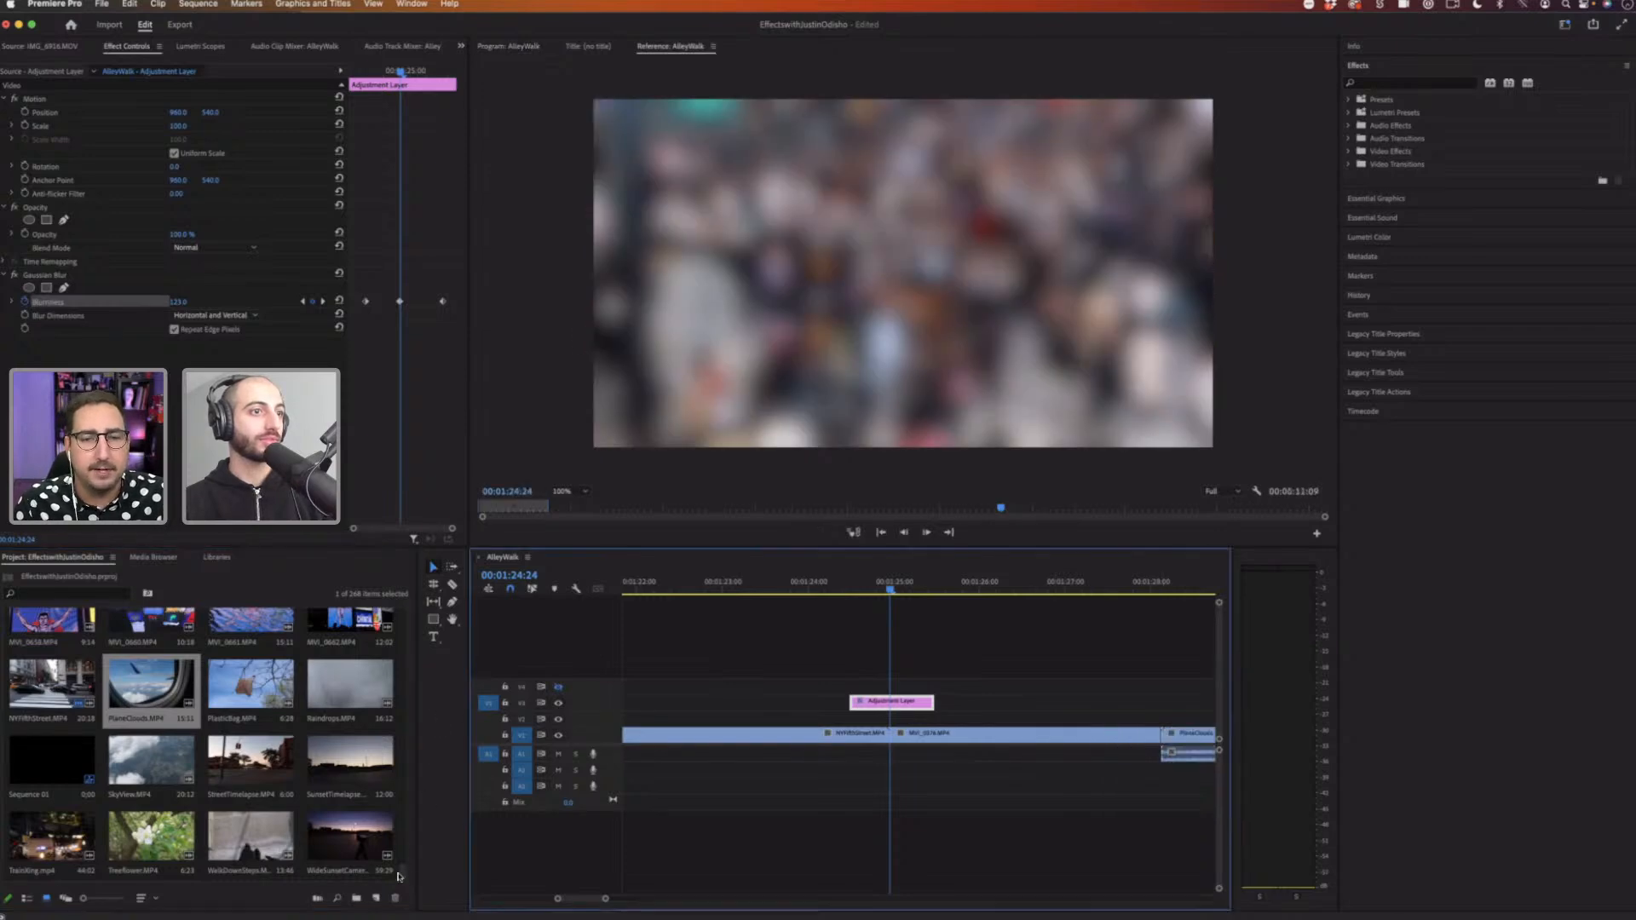
Step: Add the MVI_3210.MP4 cat clip to the sequence and place it directly after the PlaneClouds clip
click(408, 829)
drag(402, 872, 1218, 749)
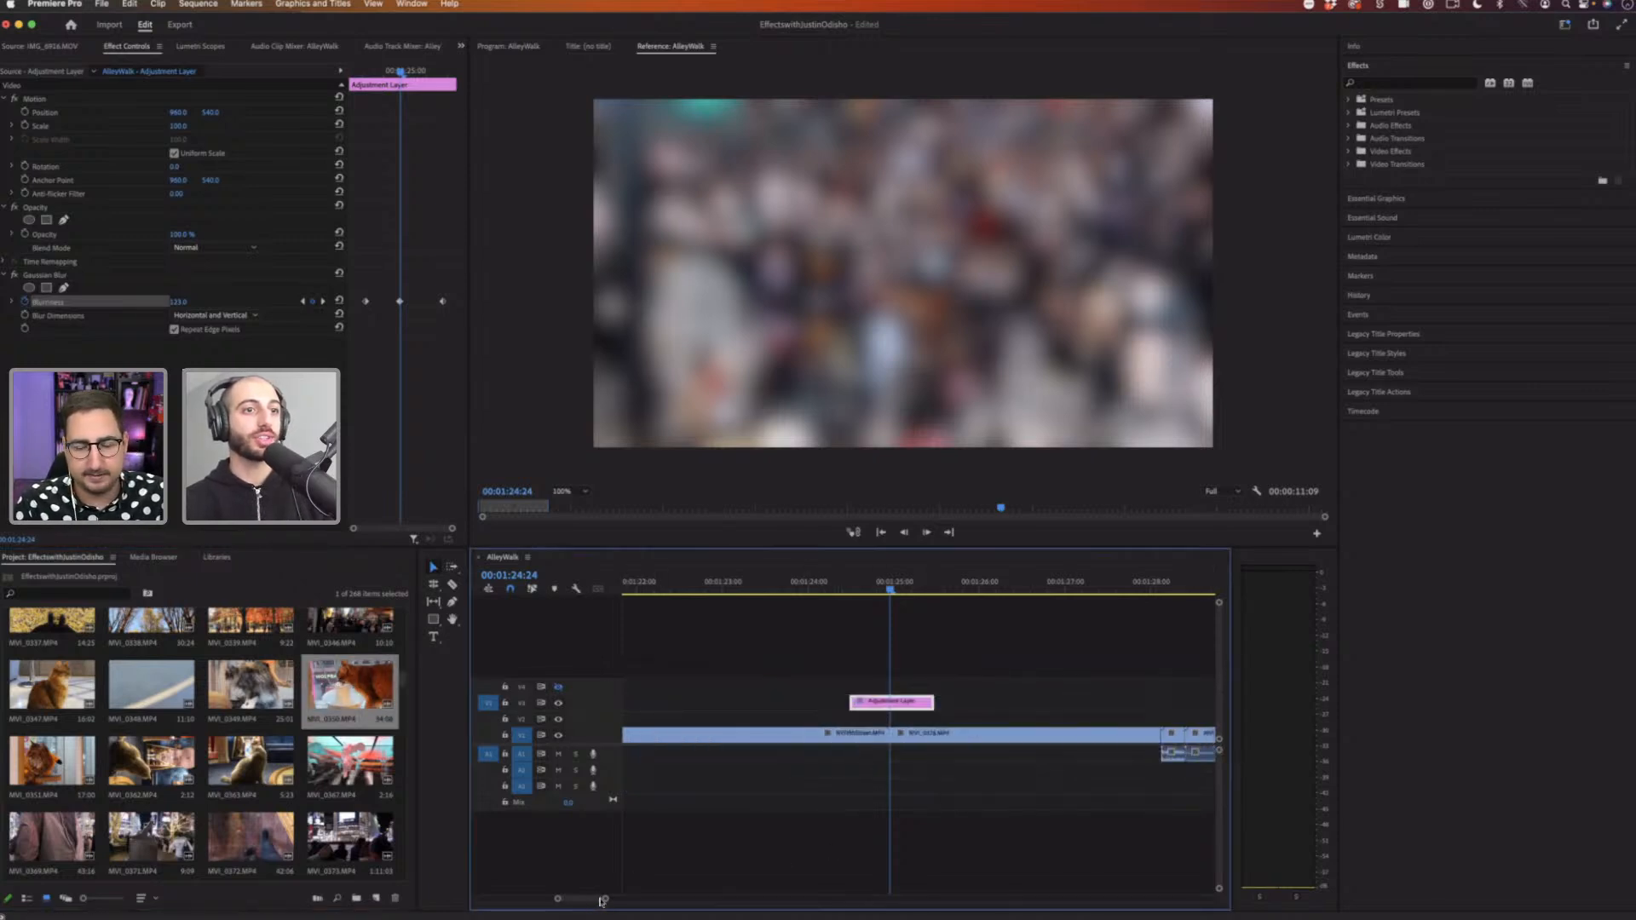
drag(603, 901, 627, 901)
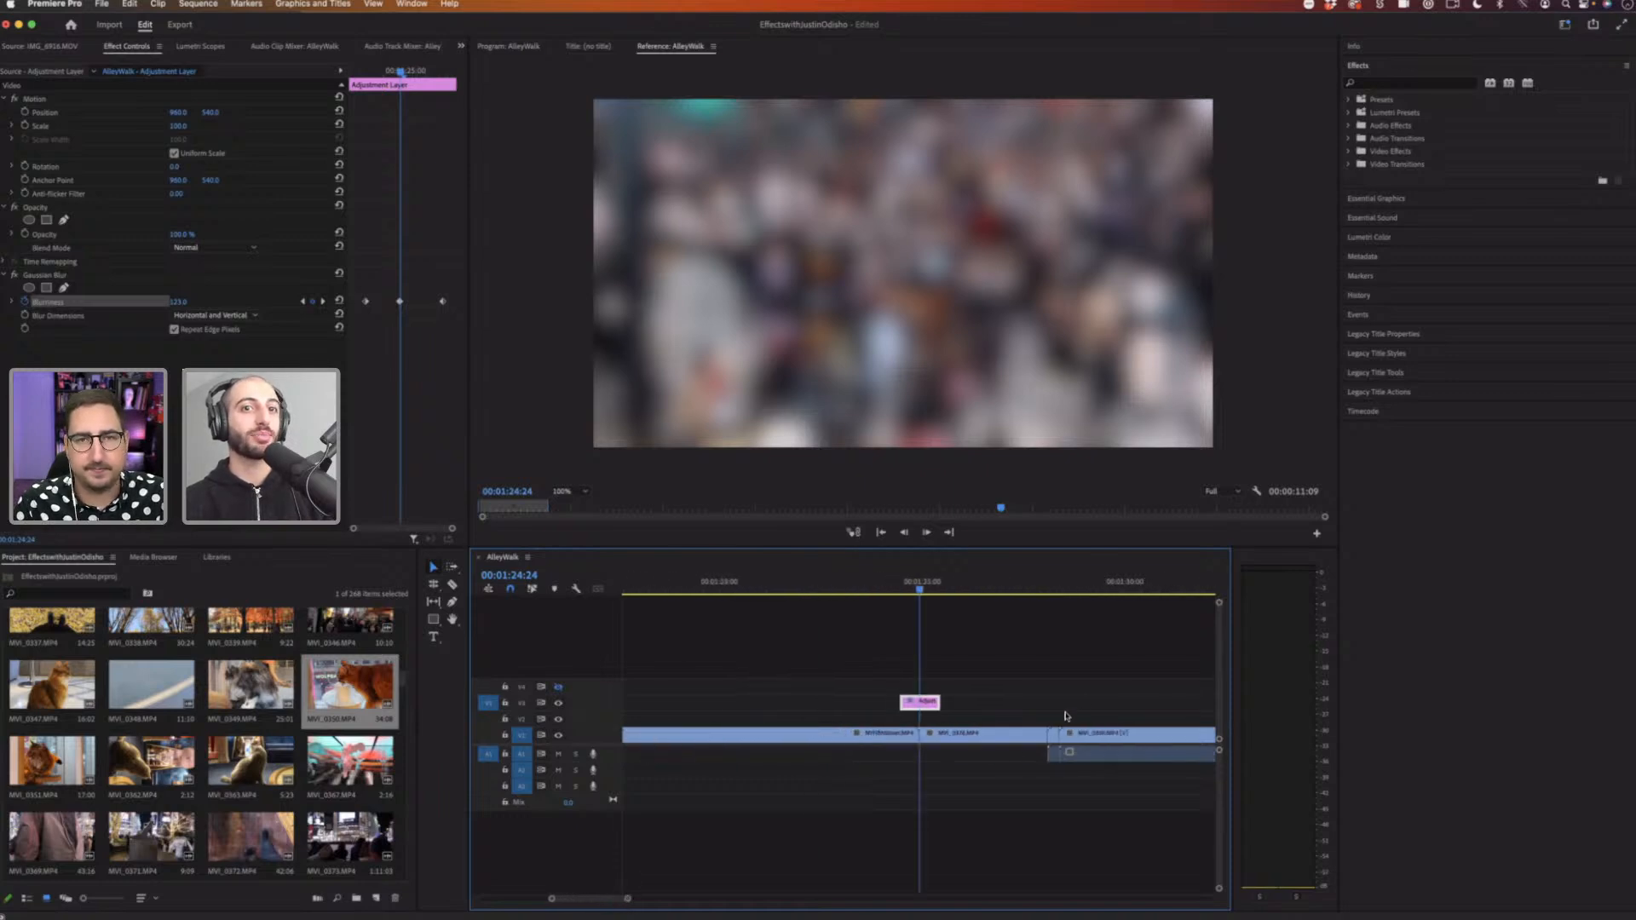
click(1076, 714)
click(1089, 739)
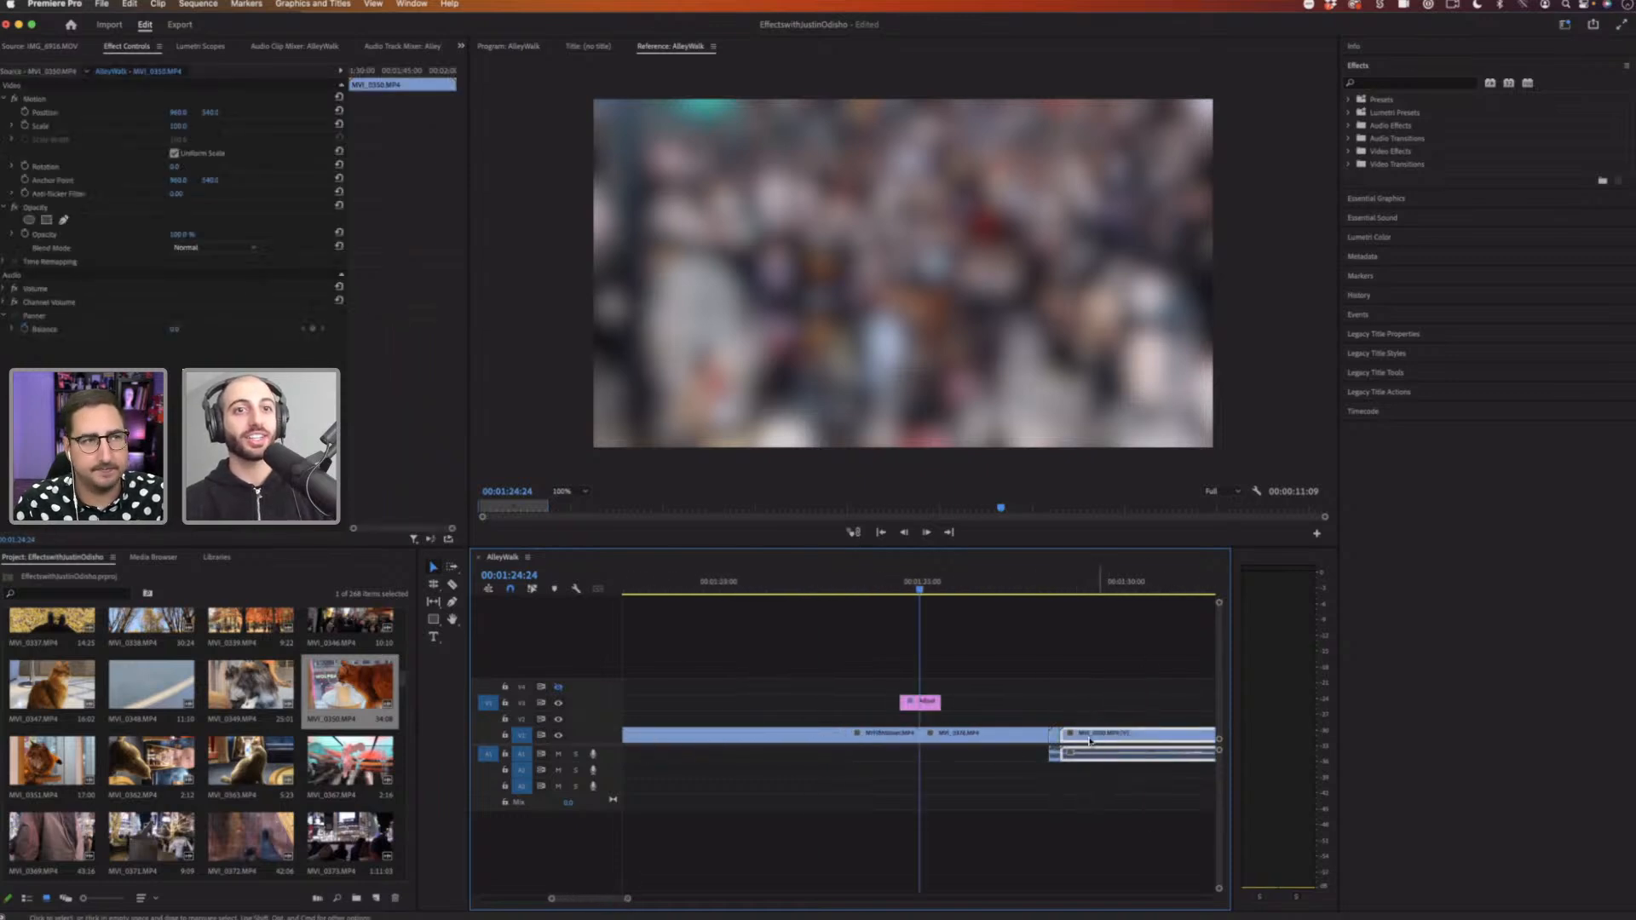
drag(1090, 739, 1082, 707)
drag(1067, 736, 1063, 736)
click(1130, 581)
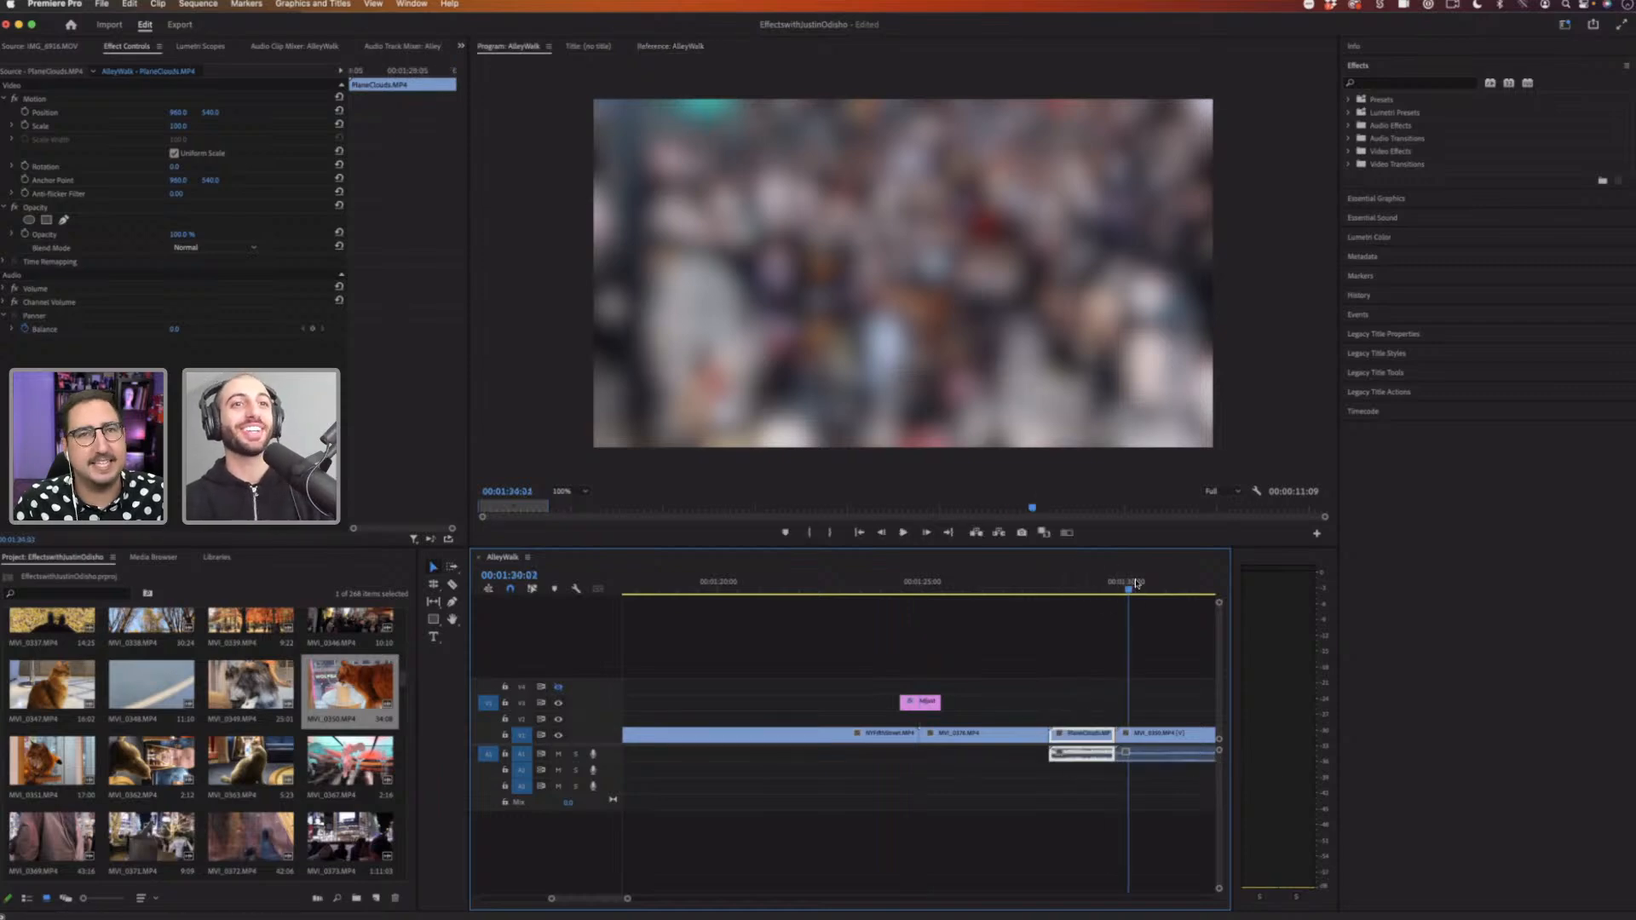
scroll(979, 614, down, 3)
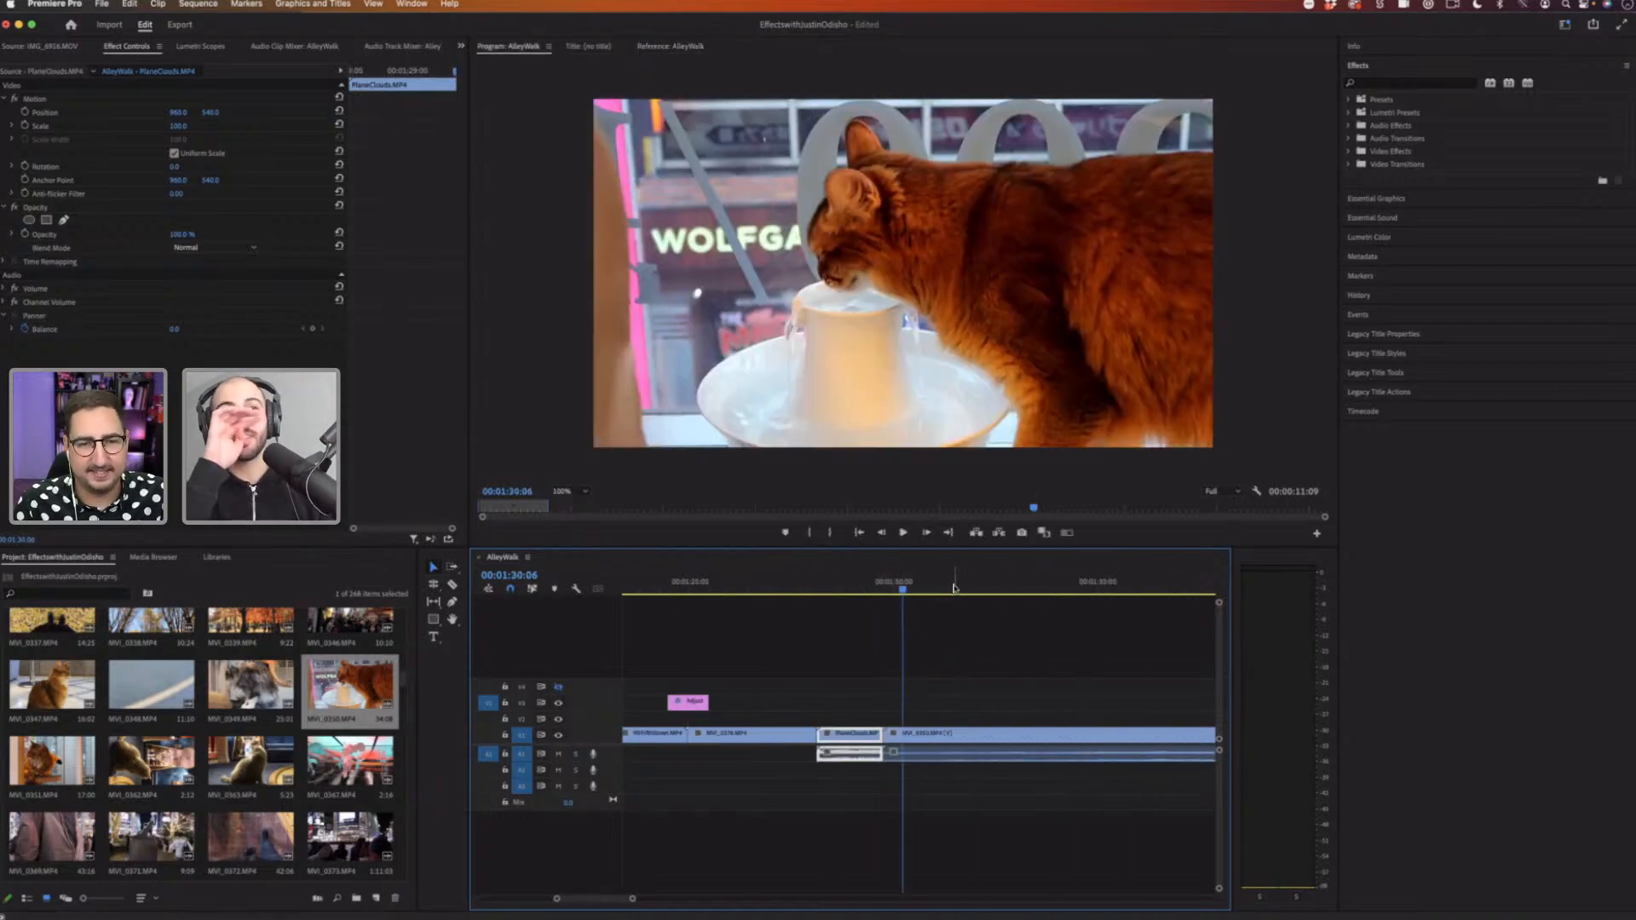
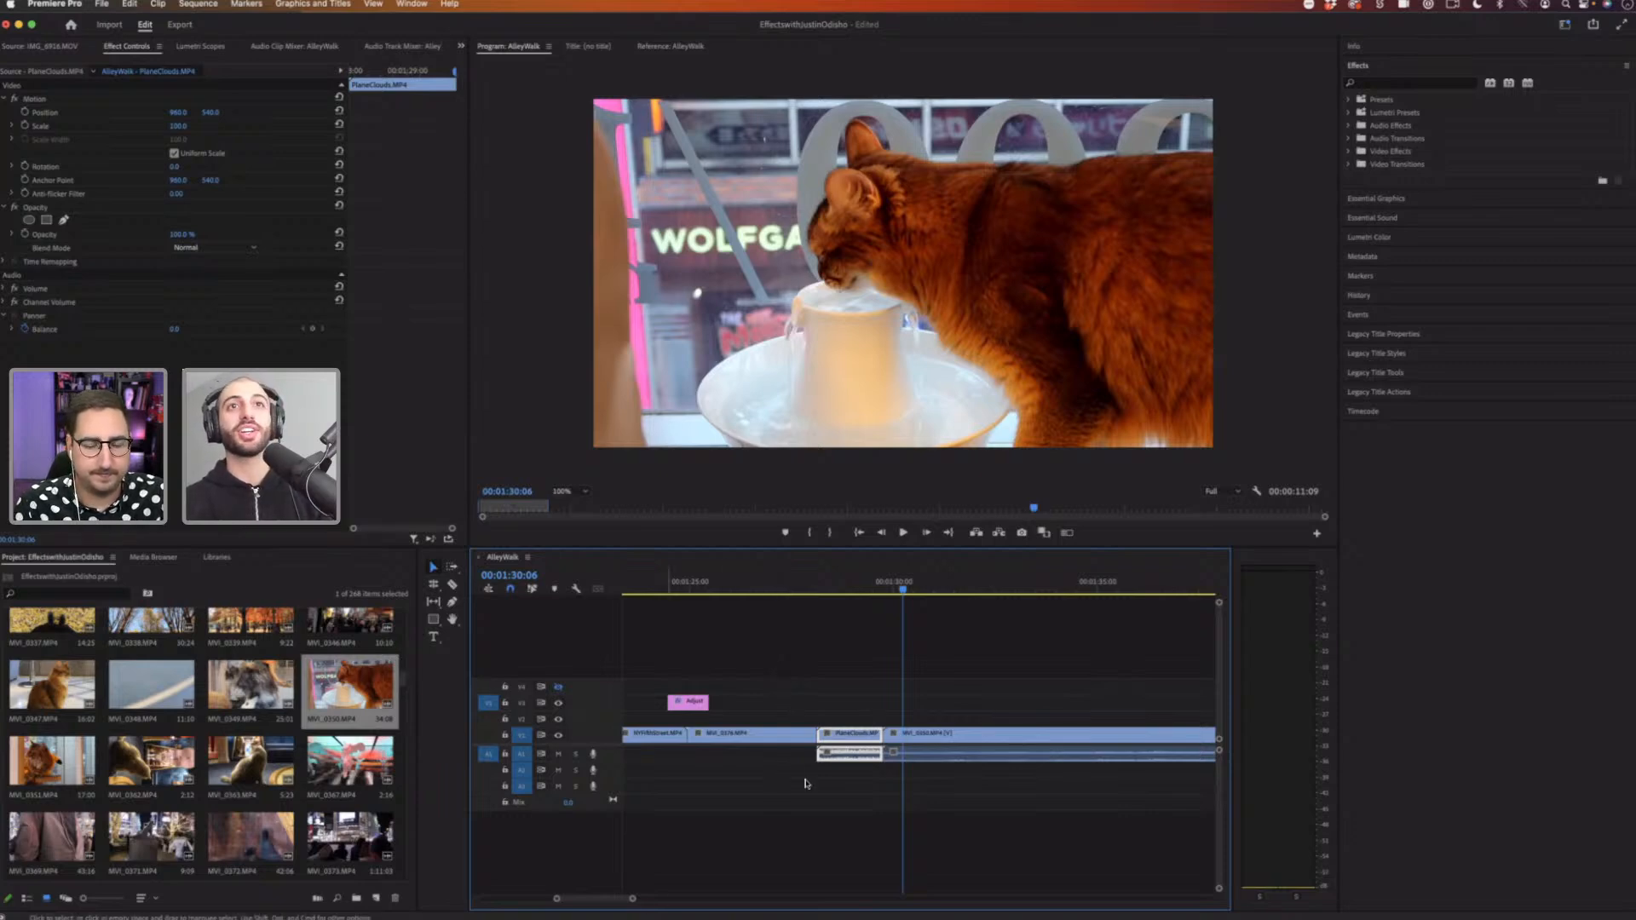
Step: Browse the Video Effects folders and search the effects for a color tint effect
scroll(805, 784, right, 5)
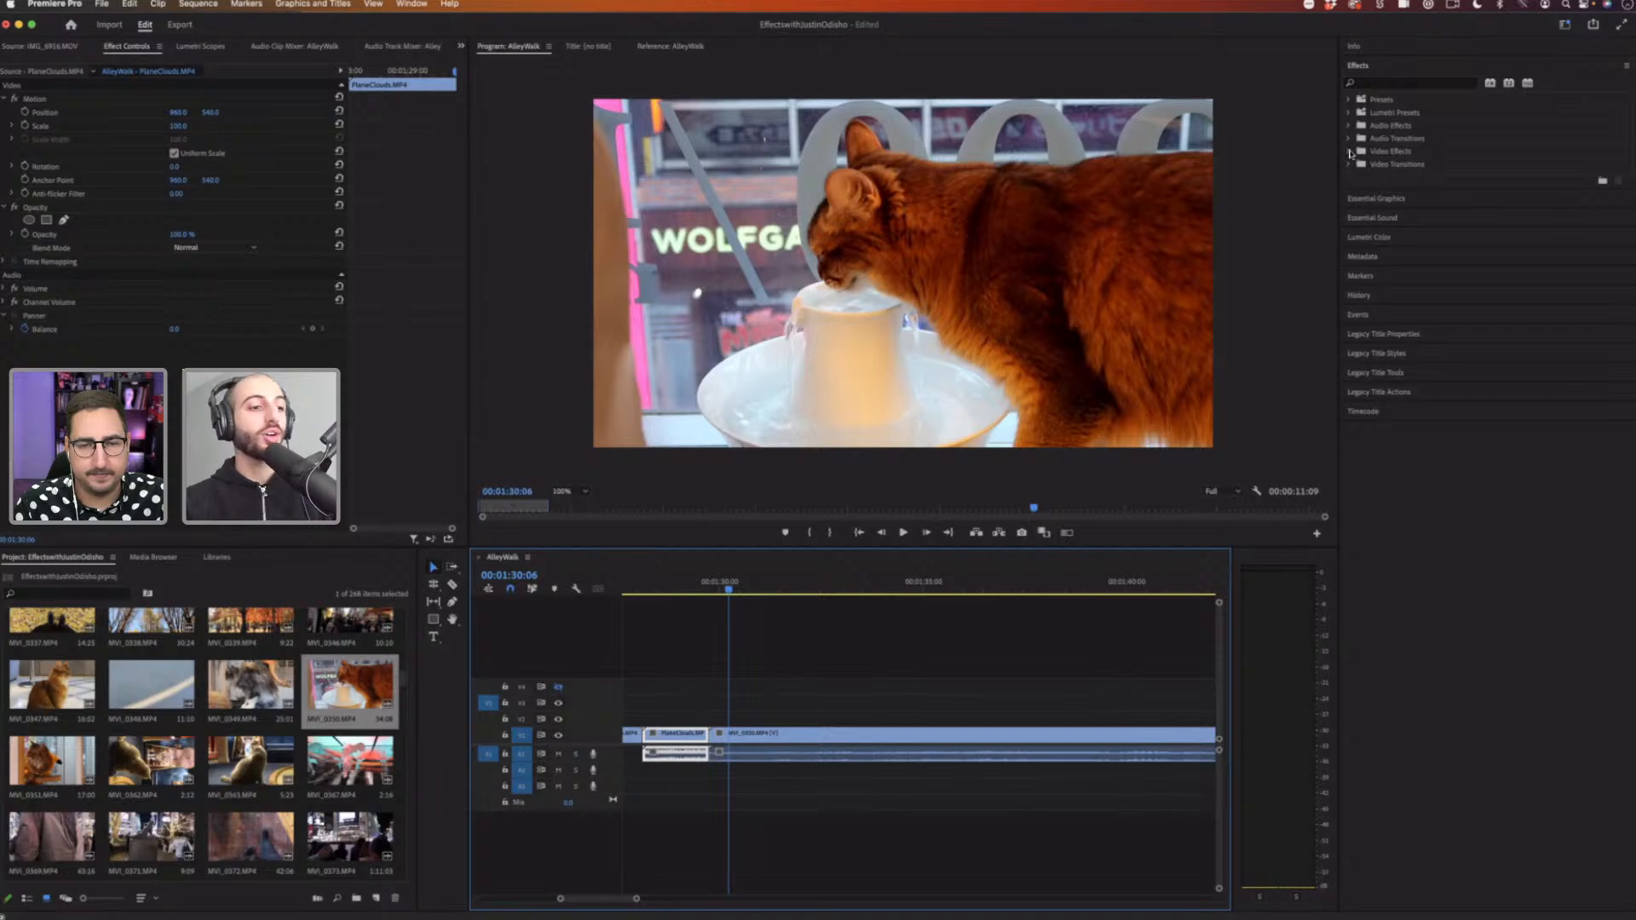
click(1349, 152)
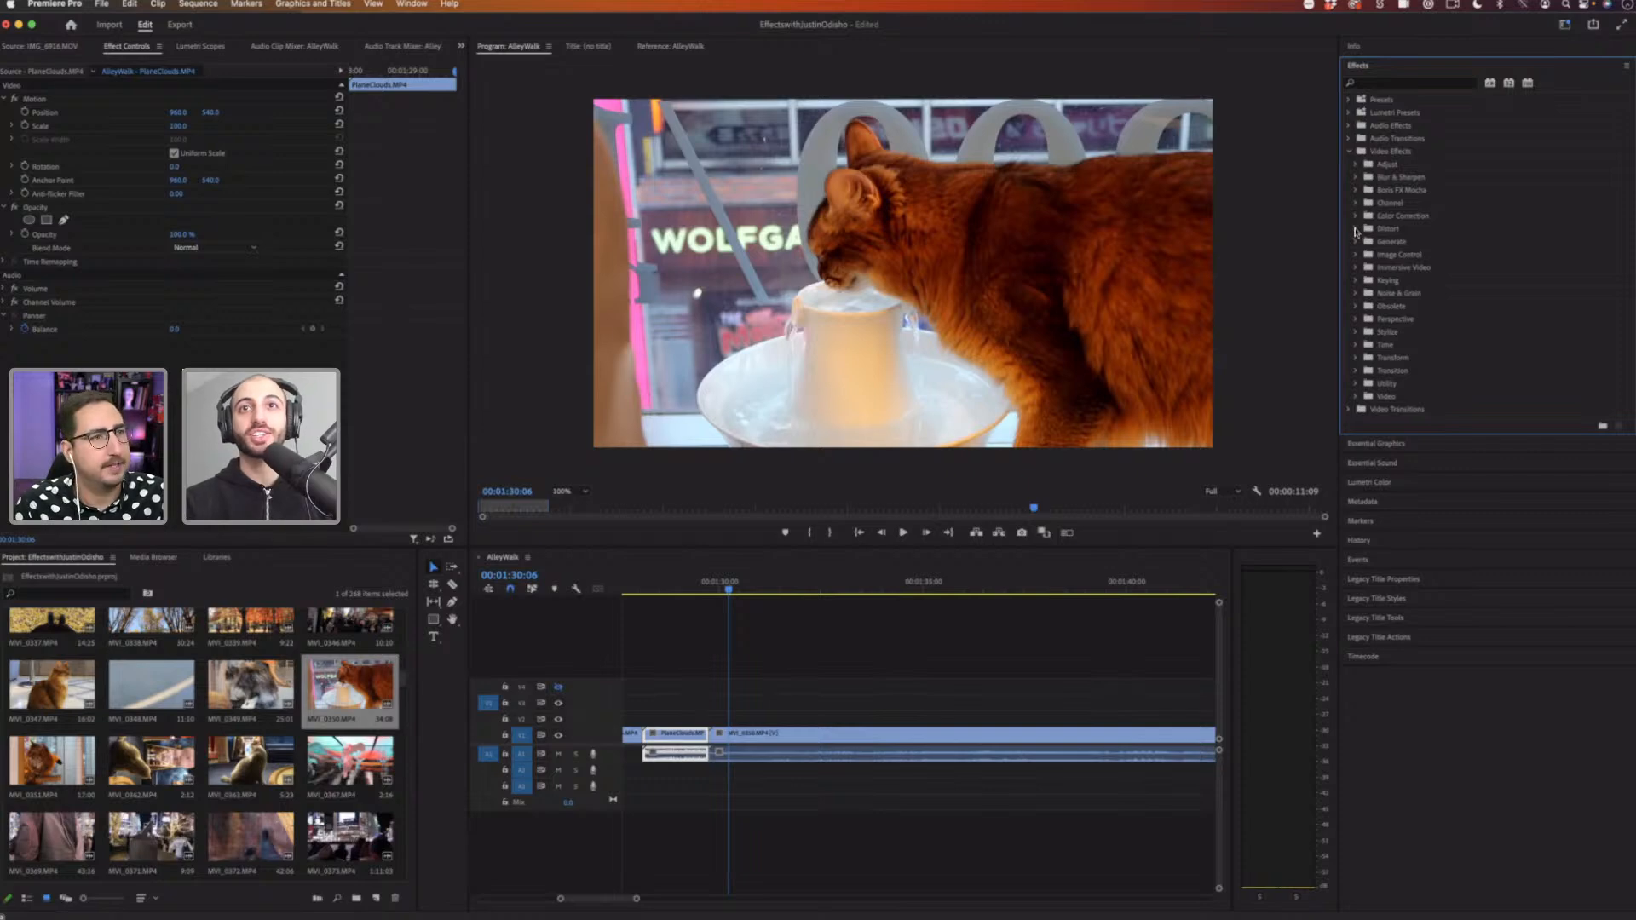
click(1355, 229)
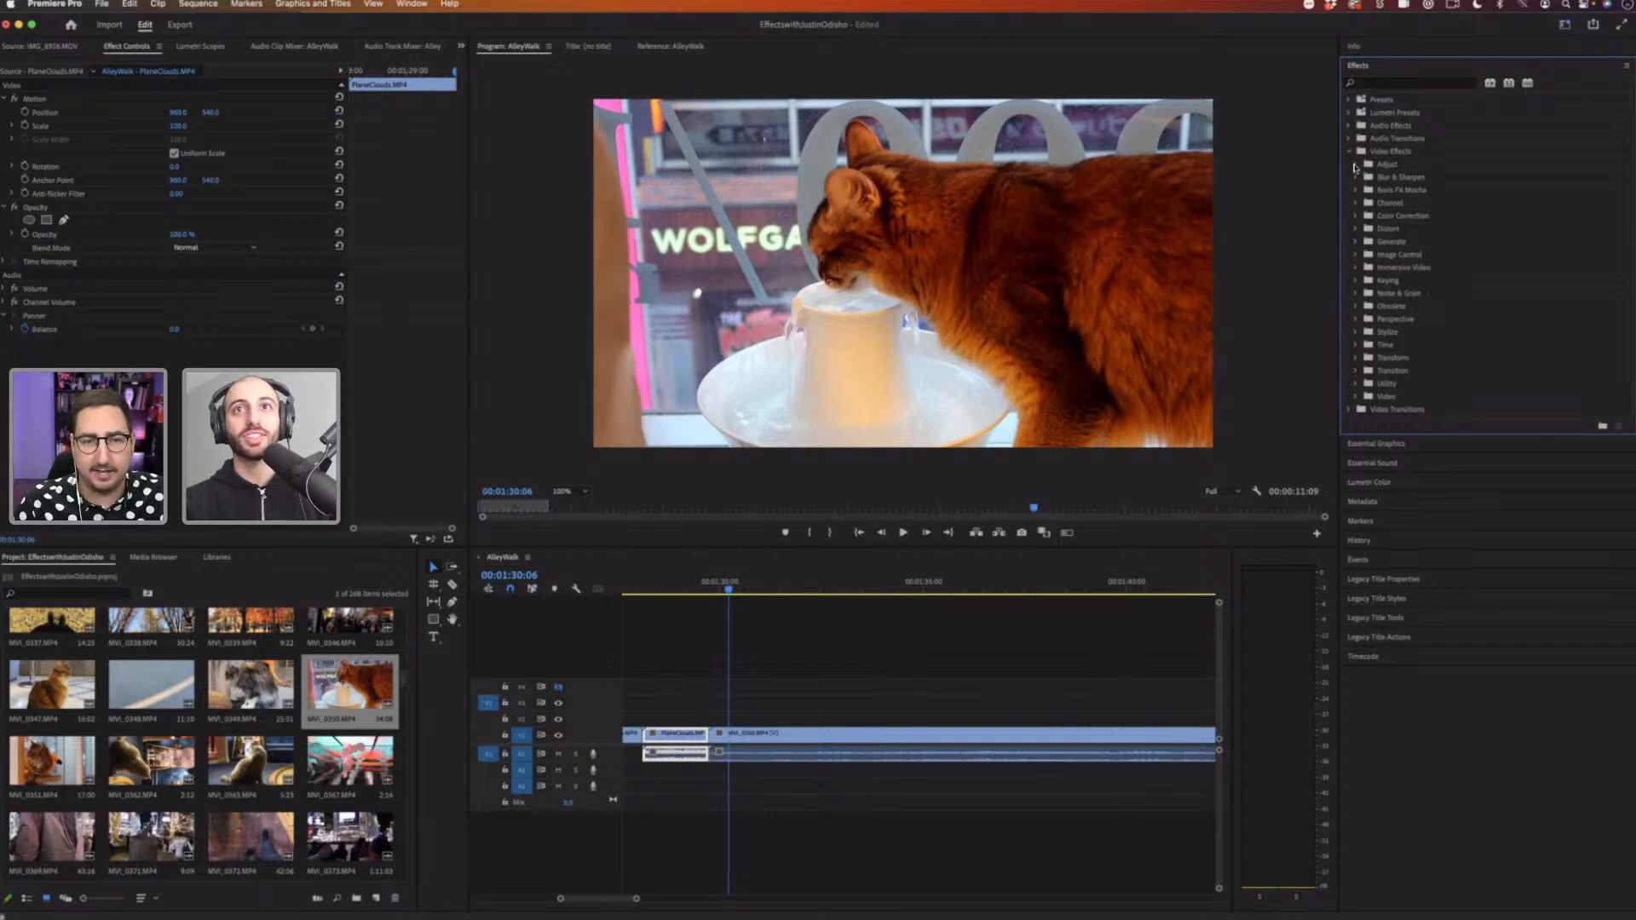
click(1375, 84)
text(color tint)
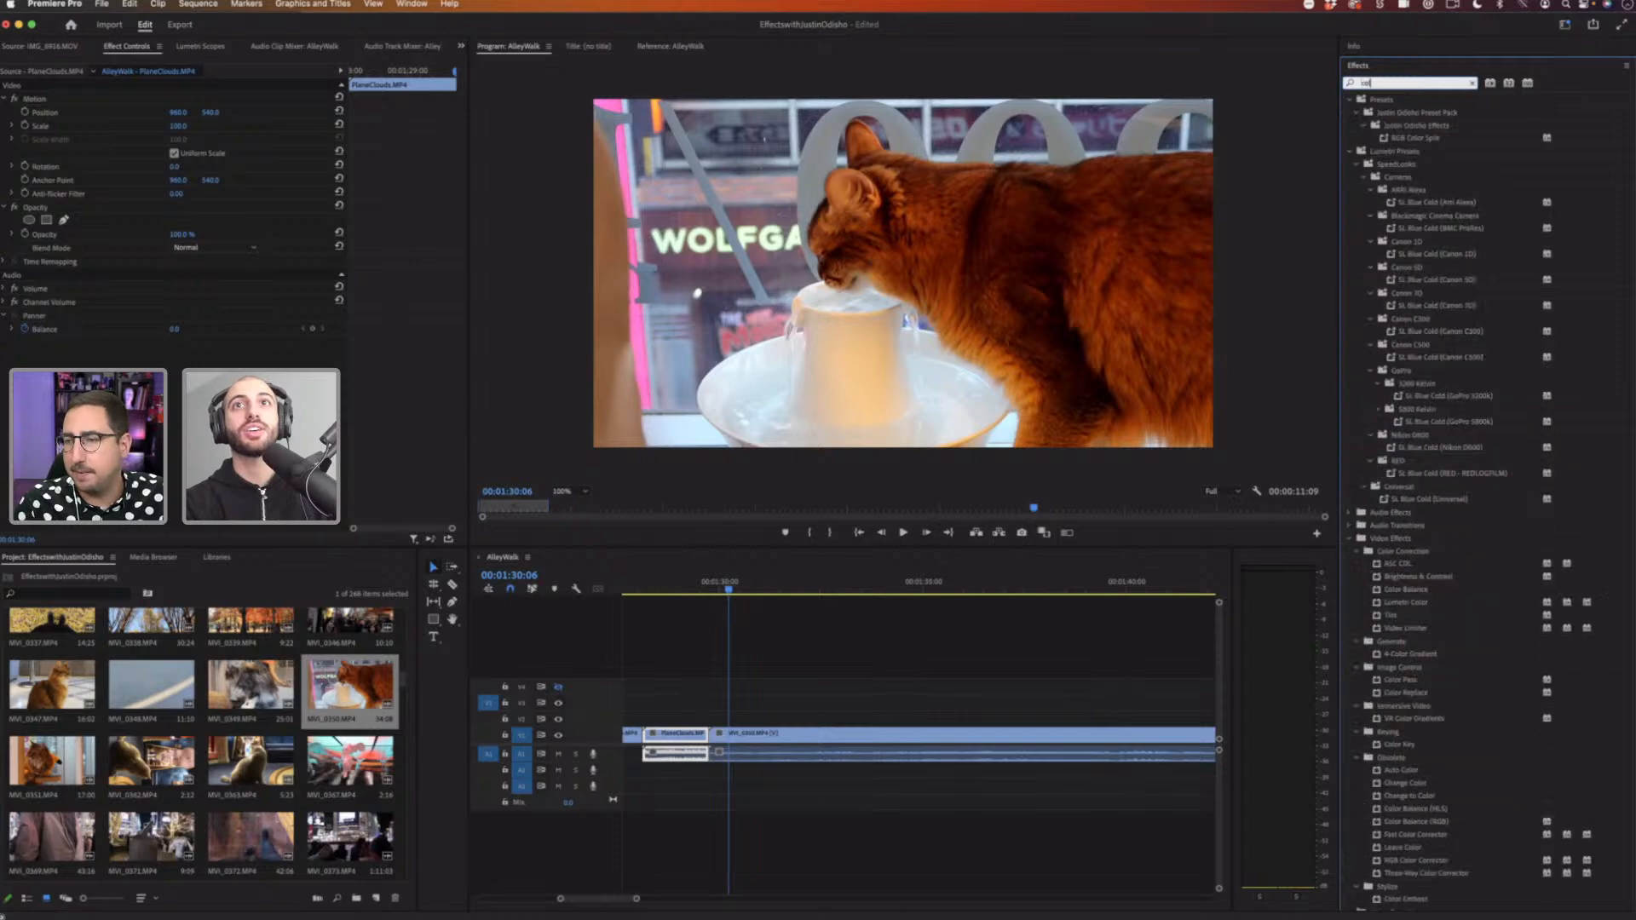
key(BackSpace)
key(BackSpace)
key(BackSpace)
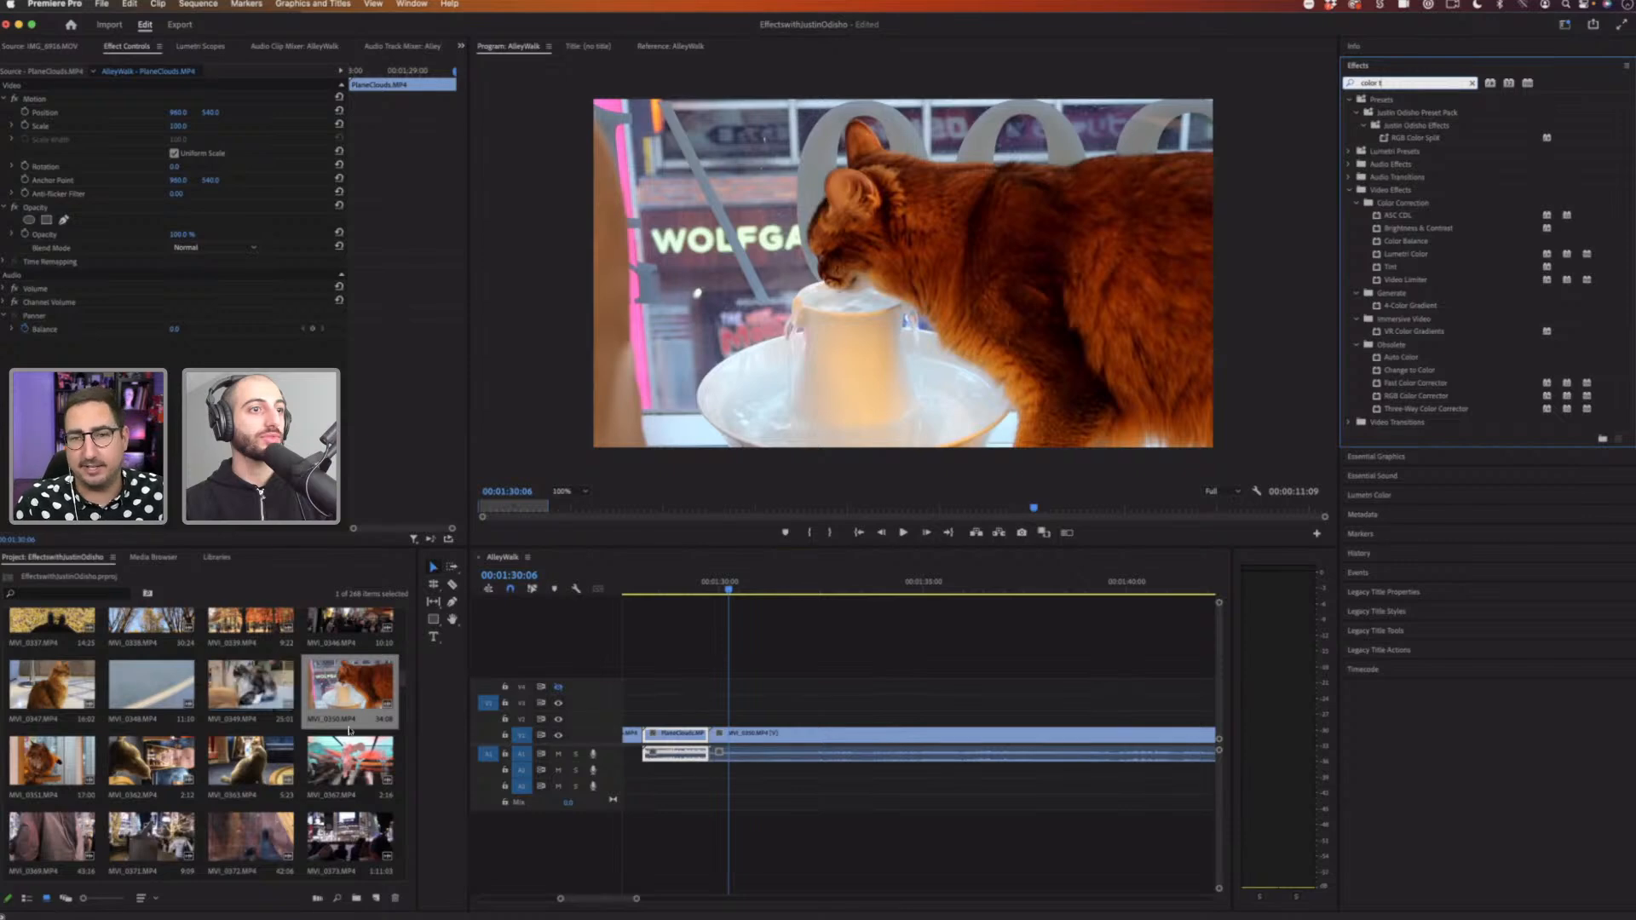
Step: Add the street crowd clip from the project bin to the end of the sequence
scroll(366, 725, up, 2)
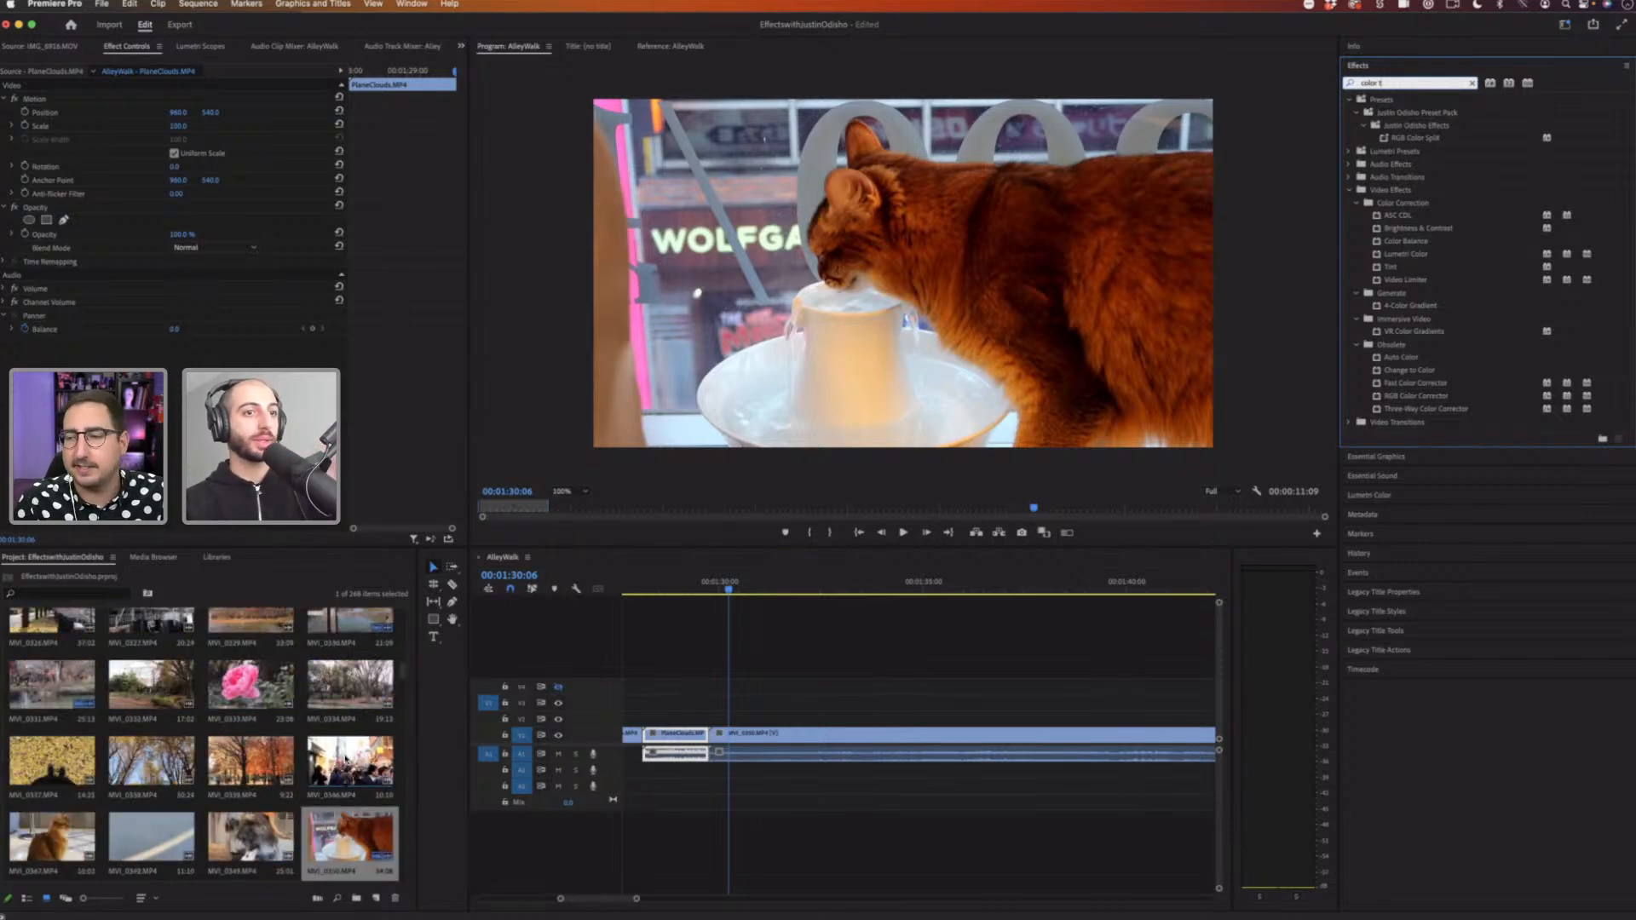
drag(637, 902, 735, 900)
scroll(607, 773, right, 3)
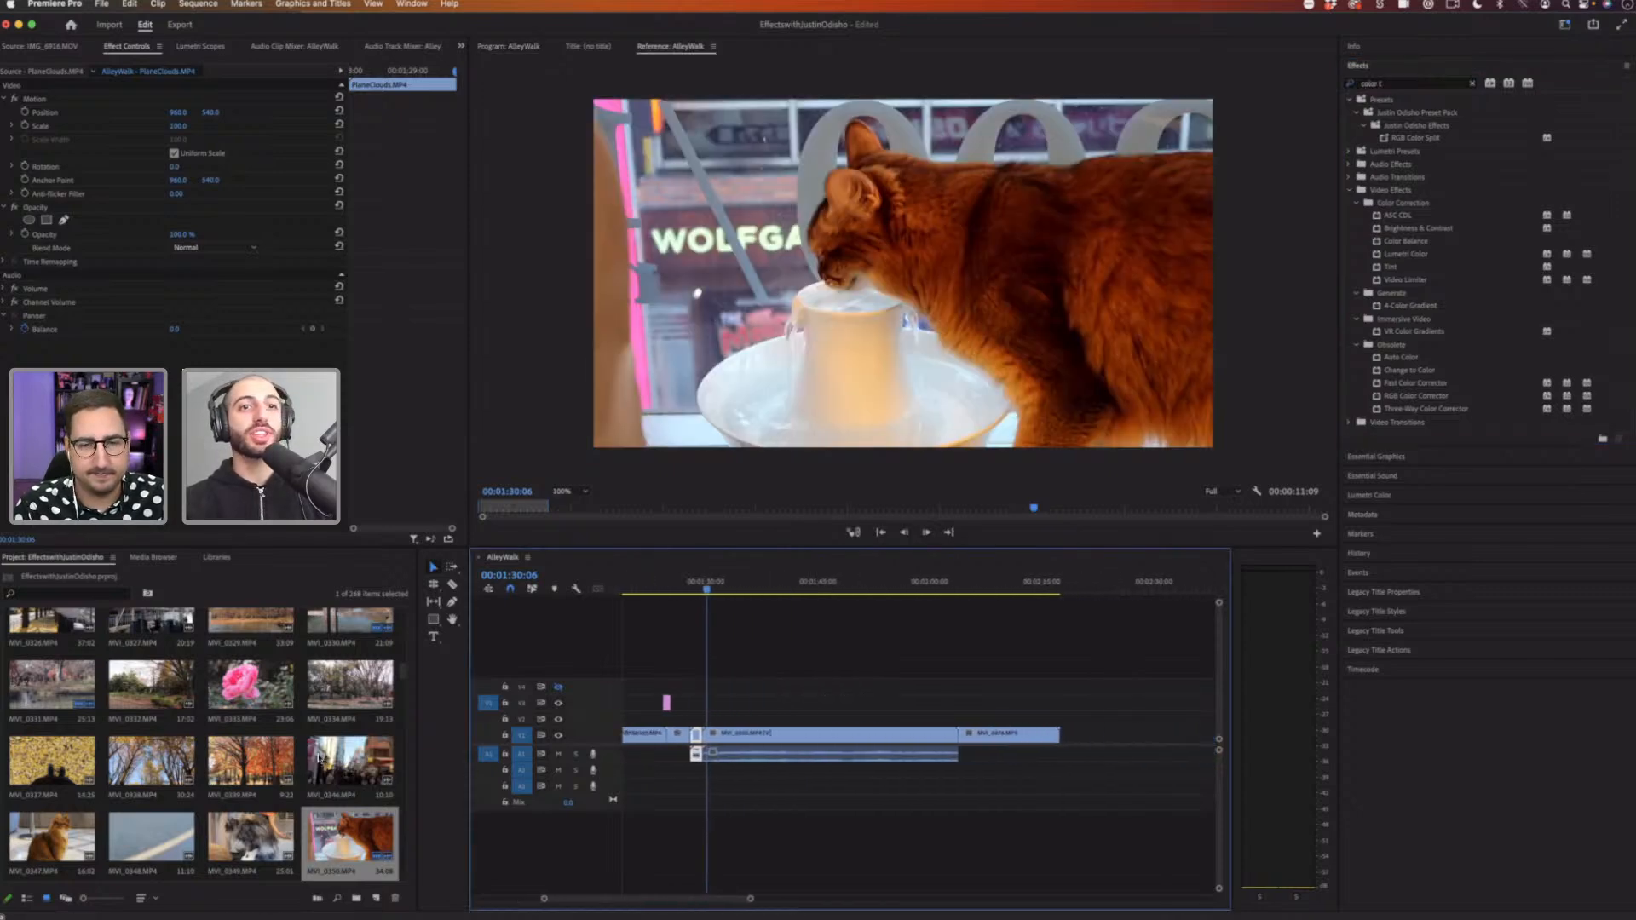
drag(349, 763, 1128, 736)
Step: Scrub the playhead back into the cat clip and play it
click(1099, 588)
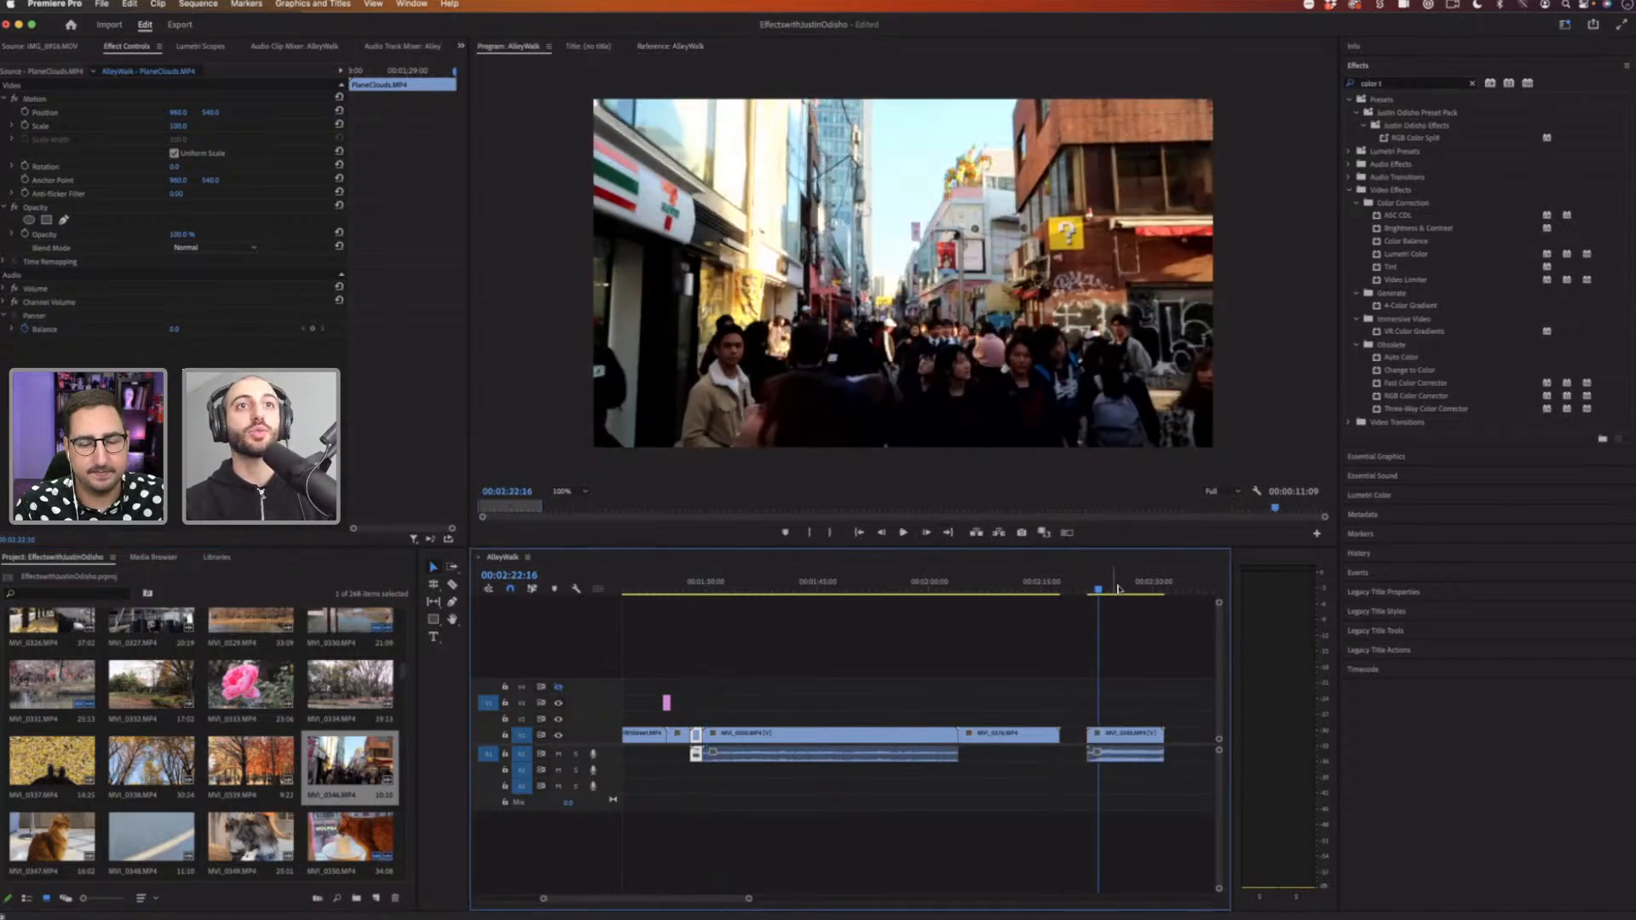
drag(1116, 590, 1099, 593)
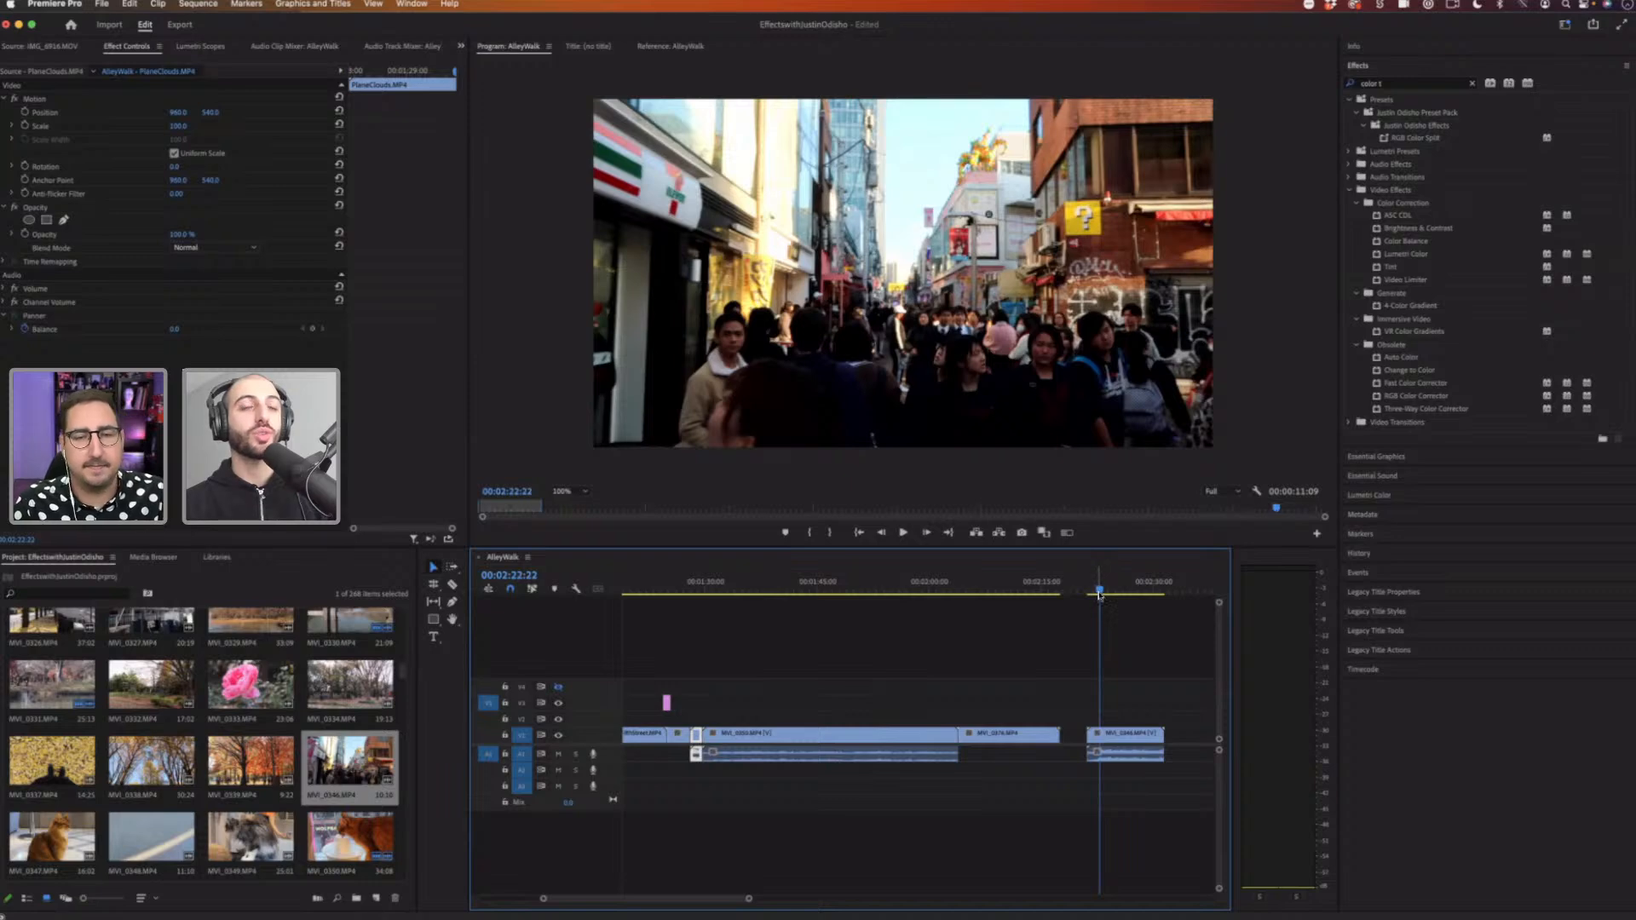
drag(1097, 592, 807, 586)
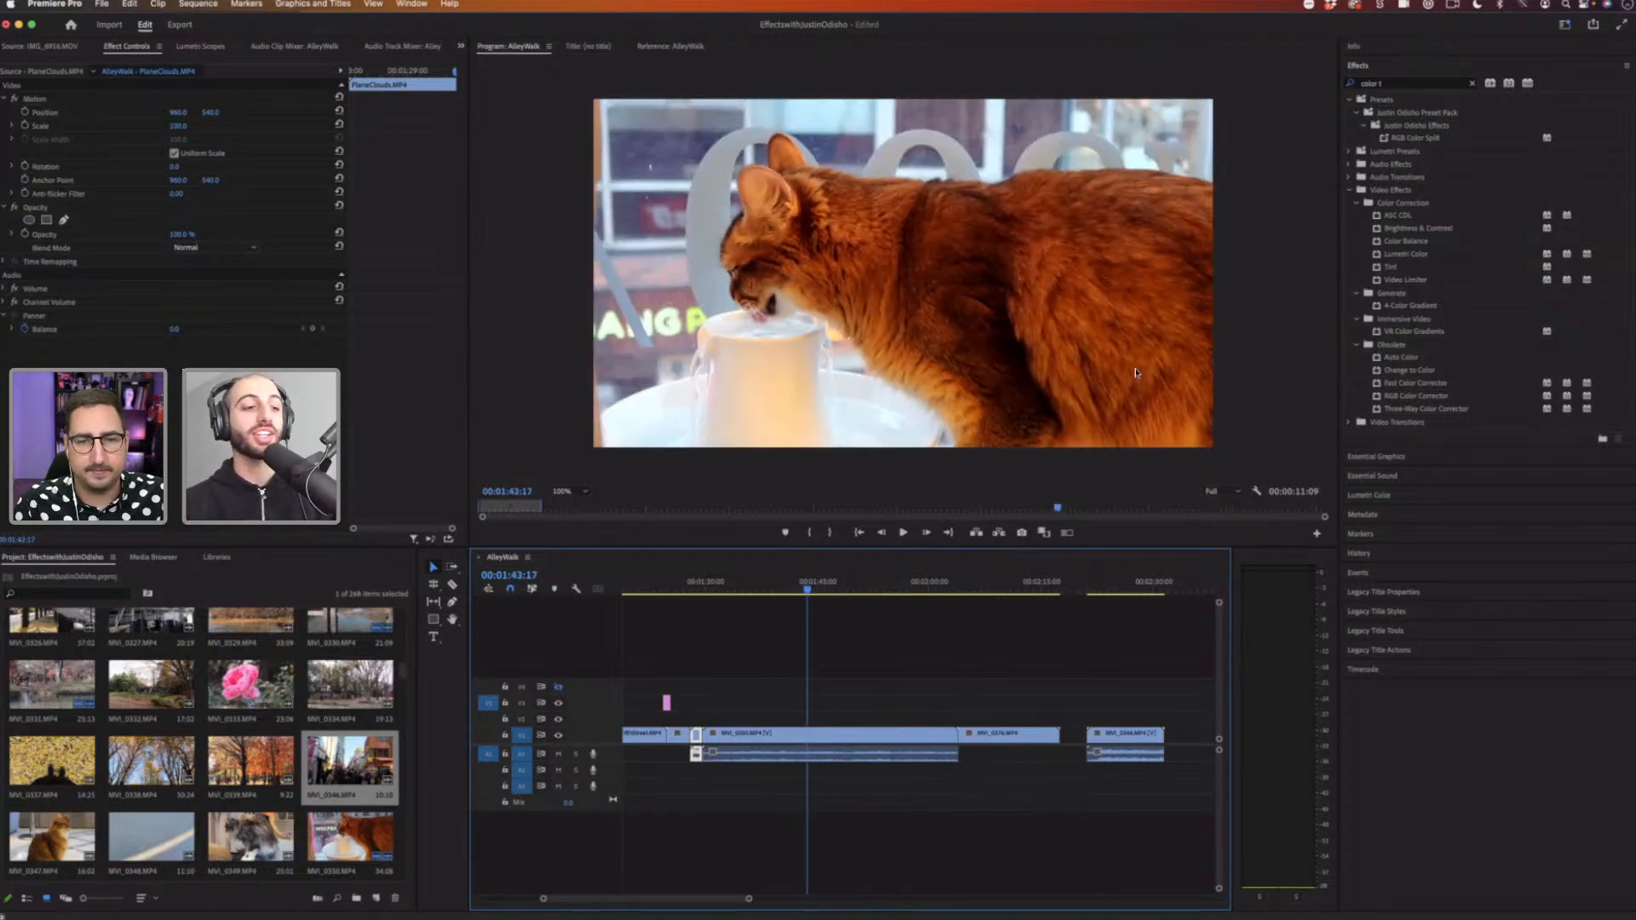
key(space)
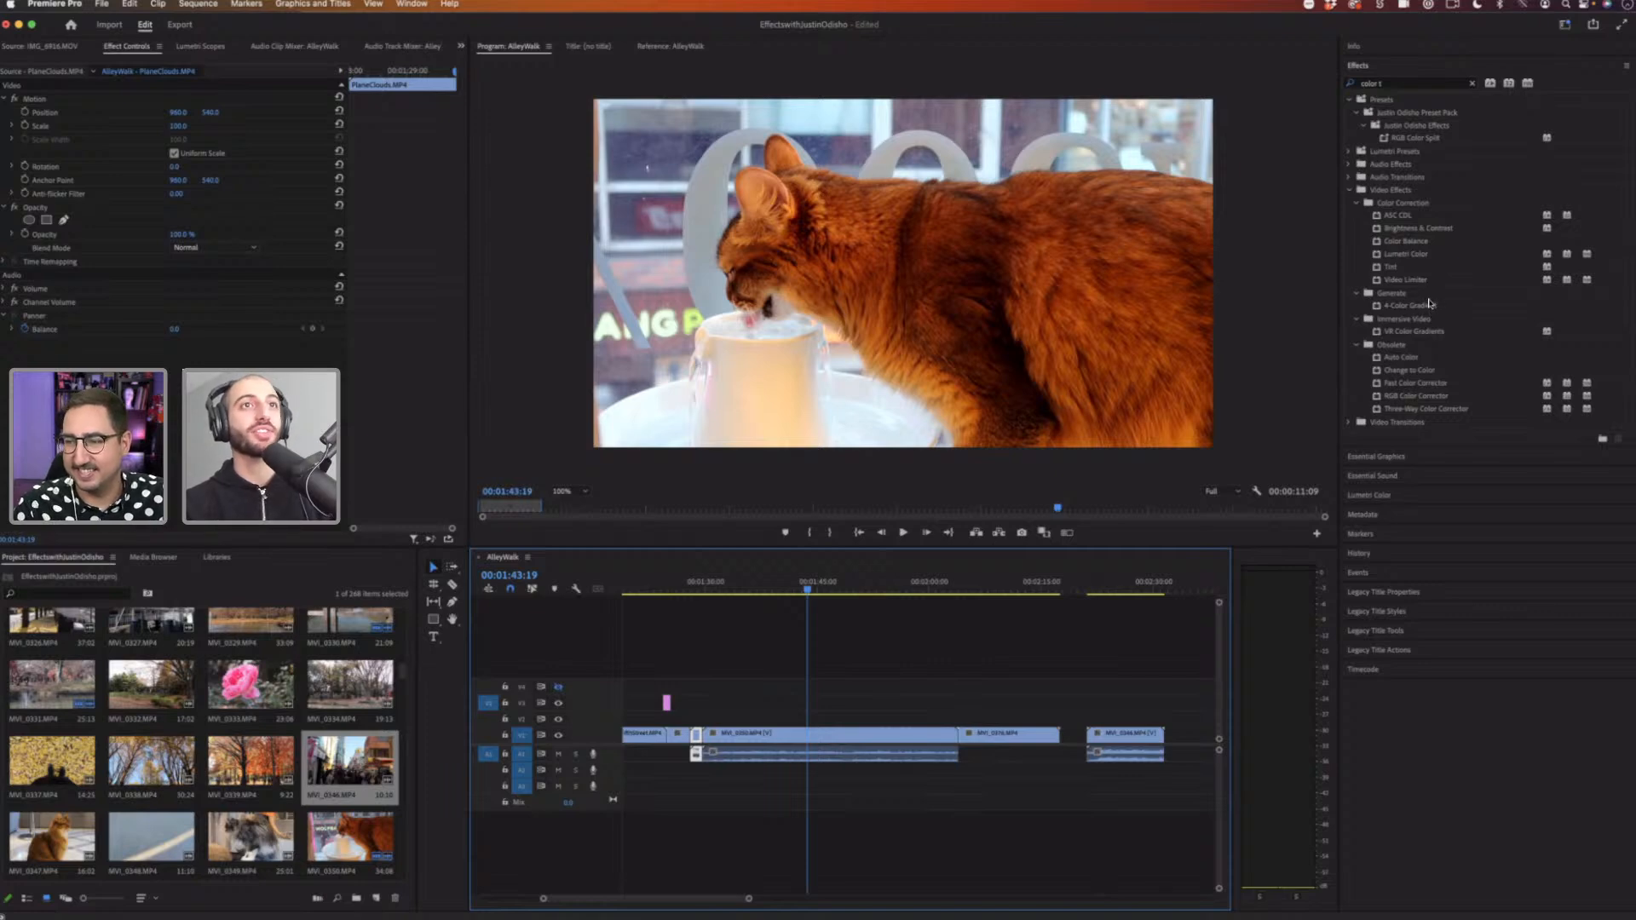
Step: Clear the effects search and browse the Obsolete video effects folder
click(1472, 84)
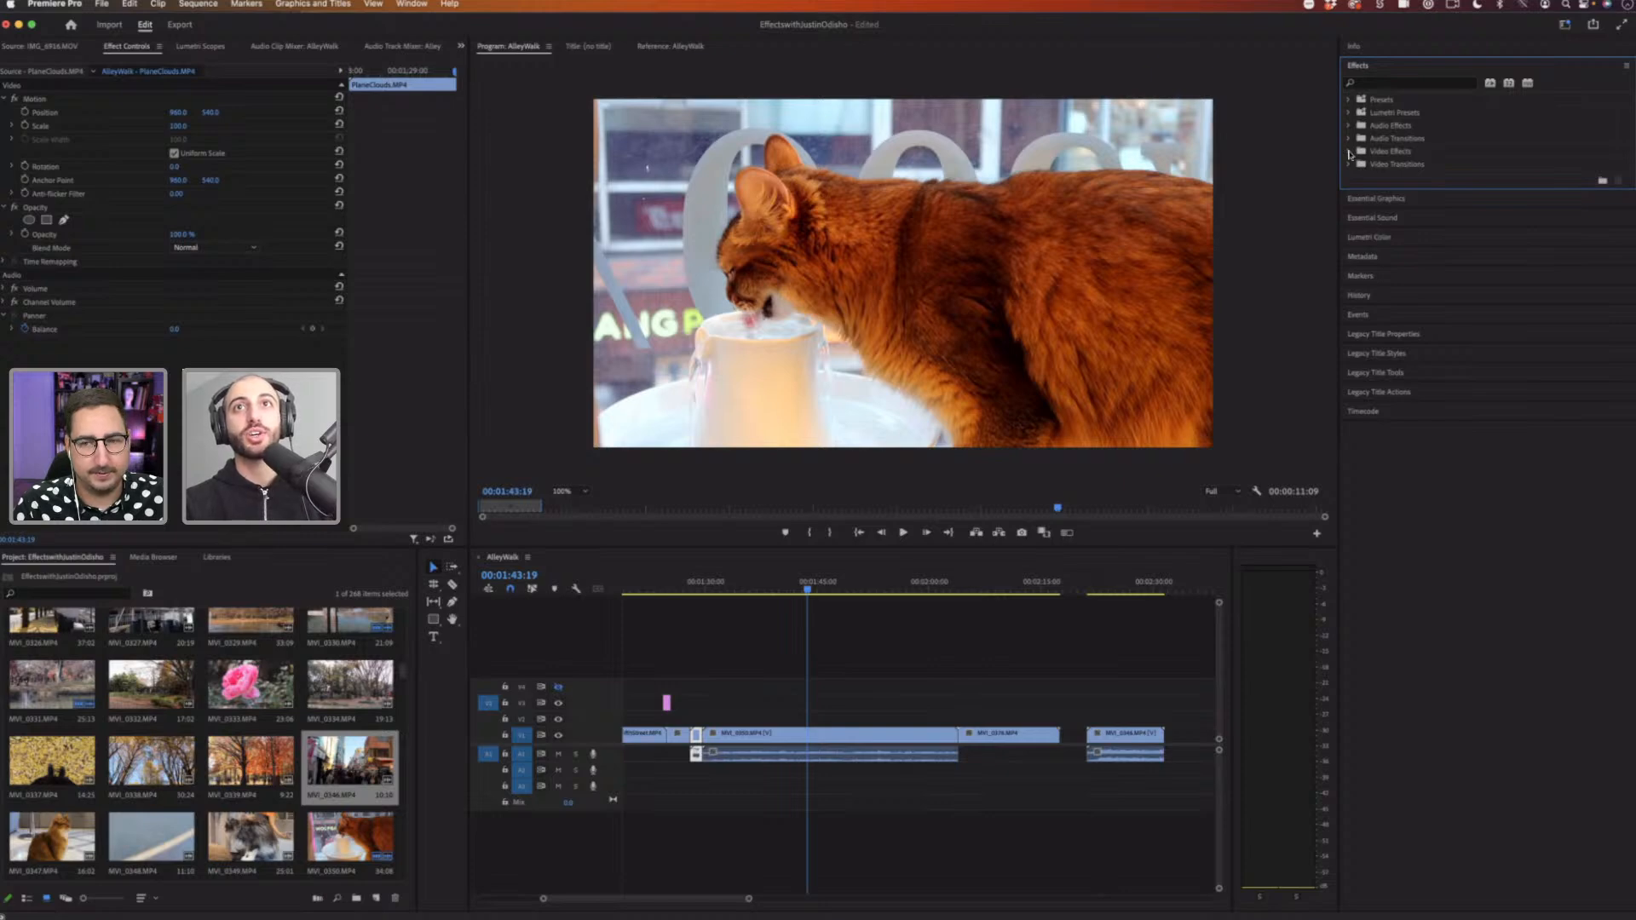
click(1350, 152)
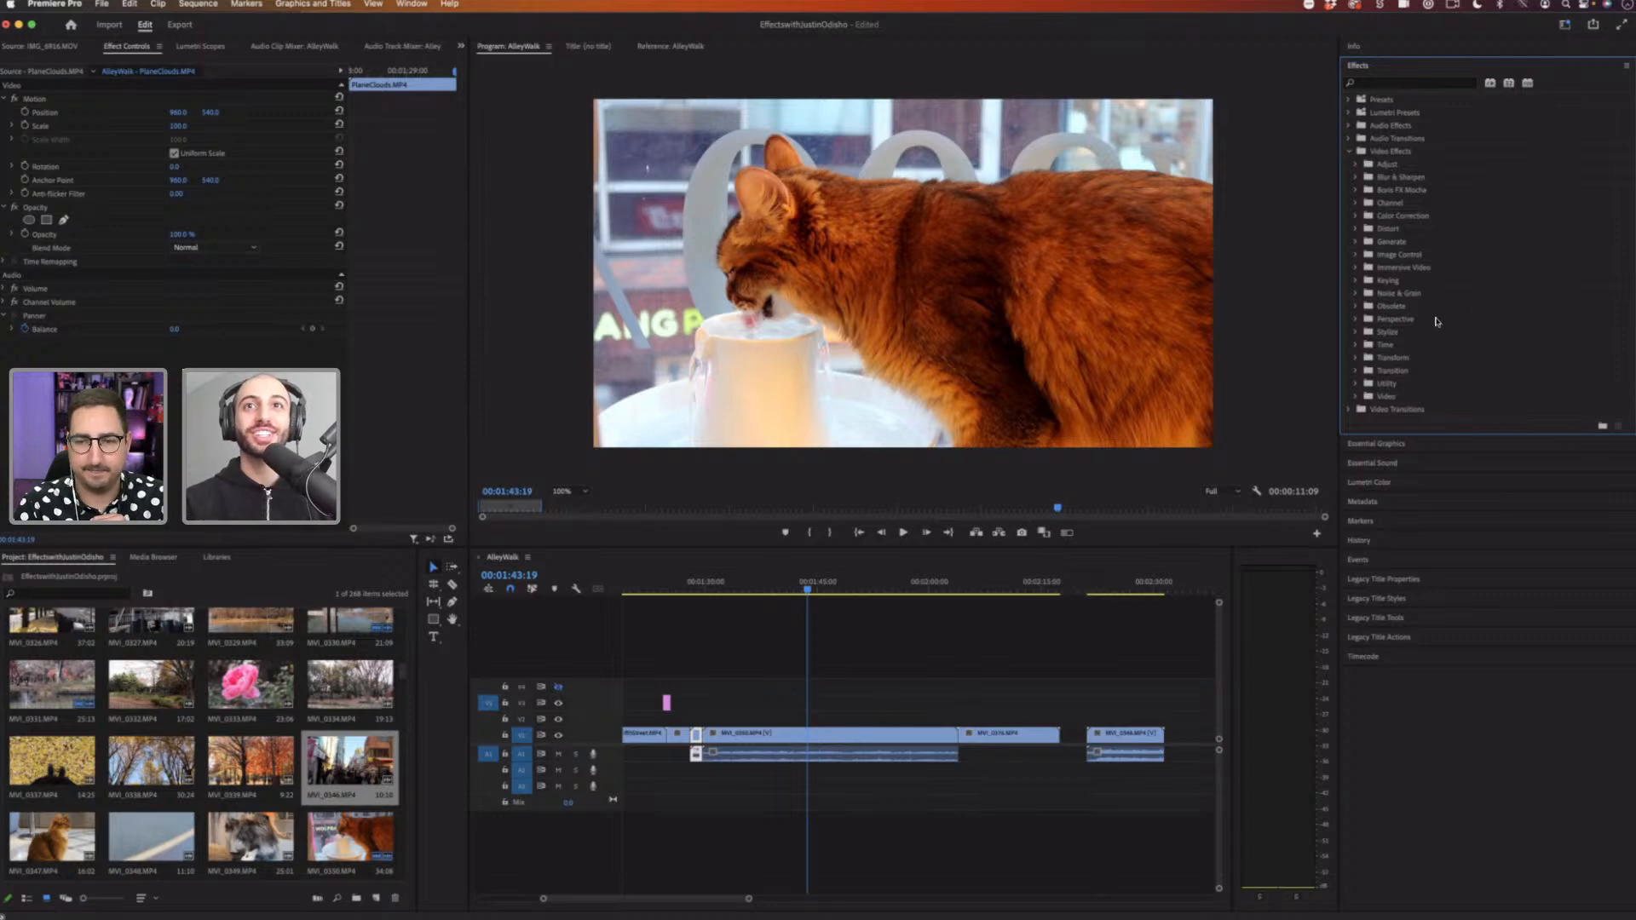
click(1400, 311)
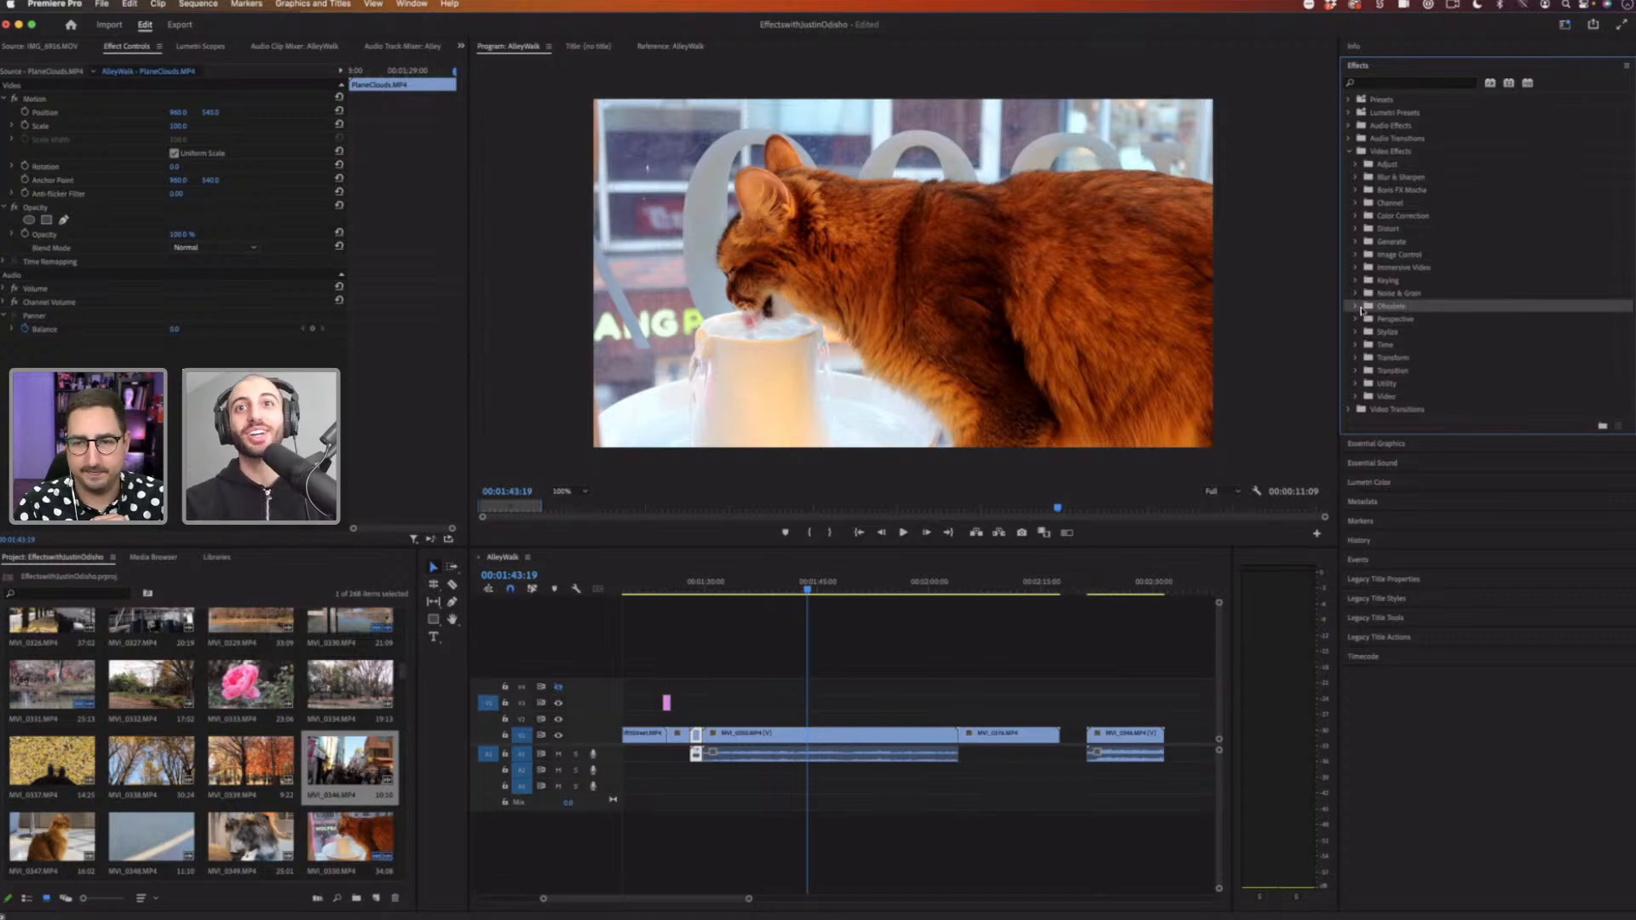
click(1356, 307)
scroll(1415, 327, down, 2)
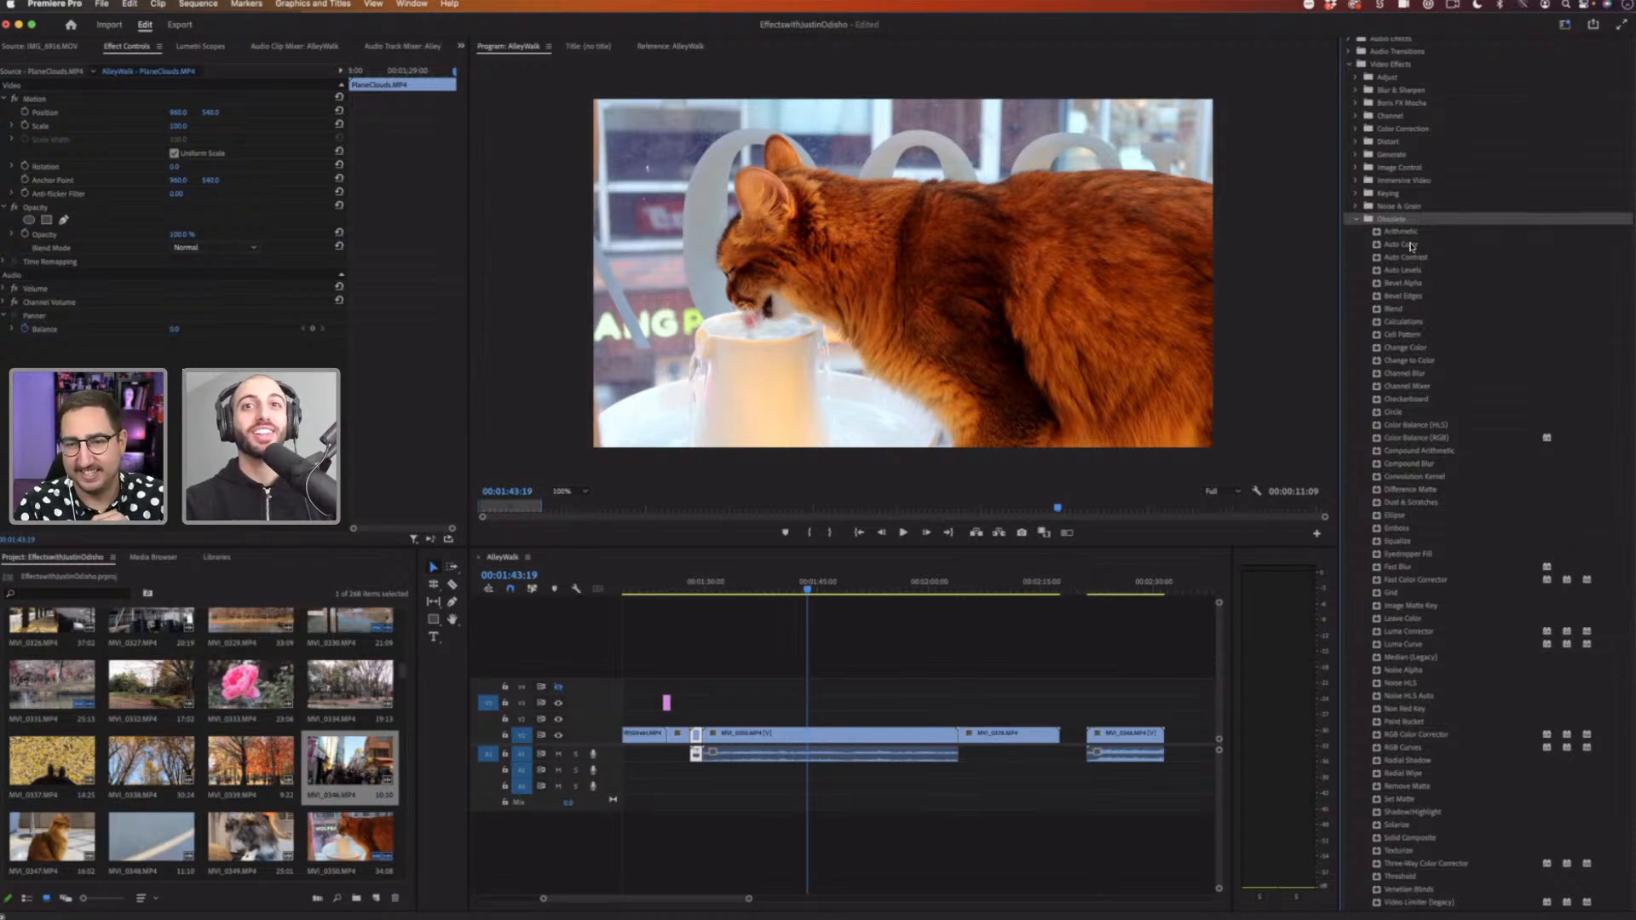
scroll(1422, 328, down, 2)
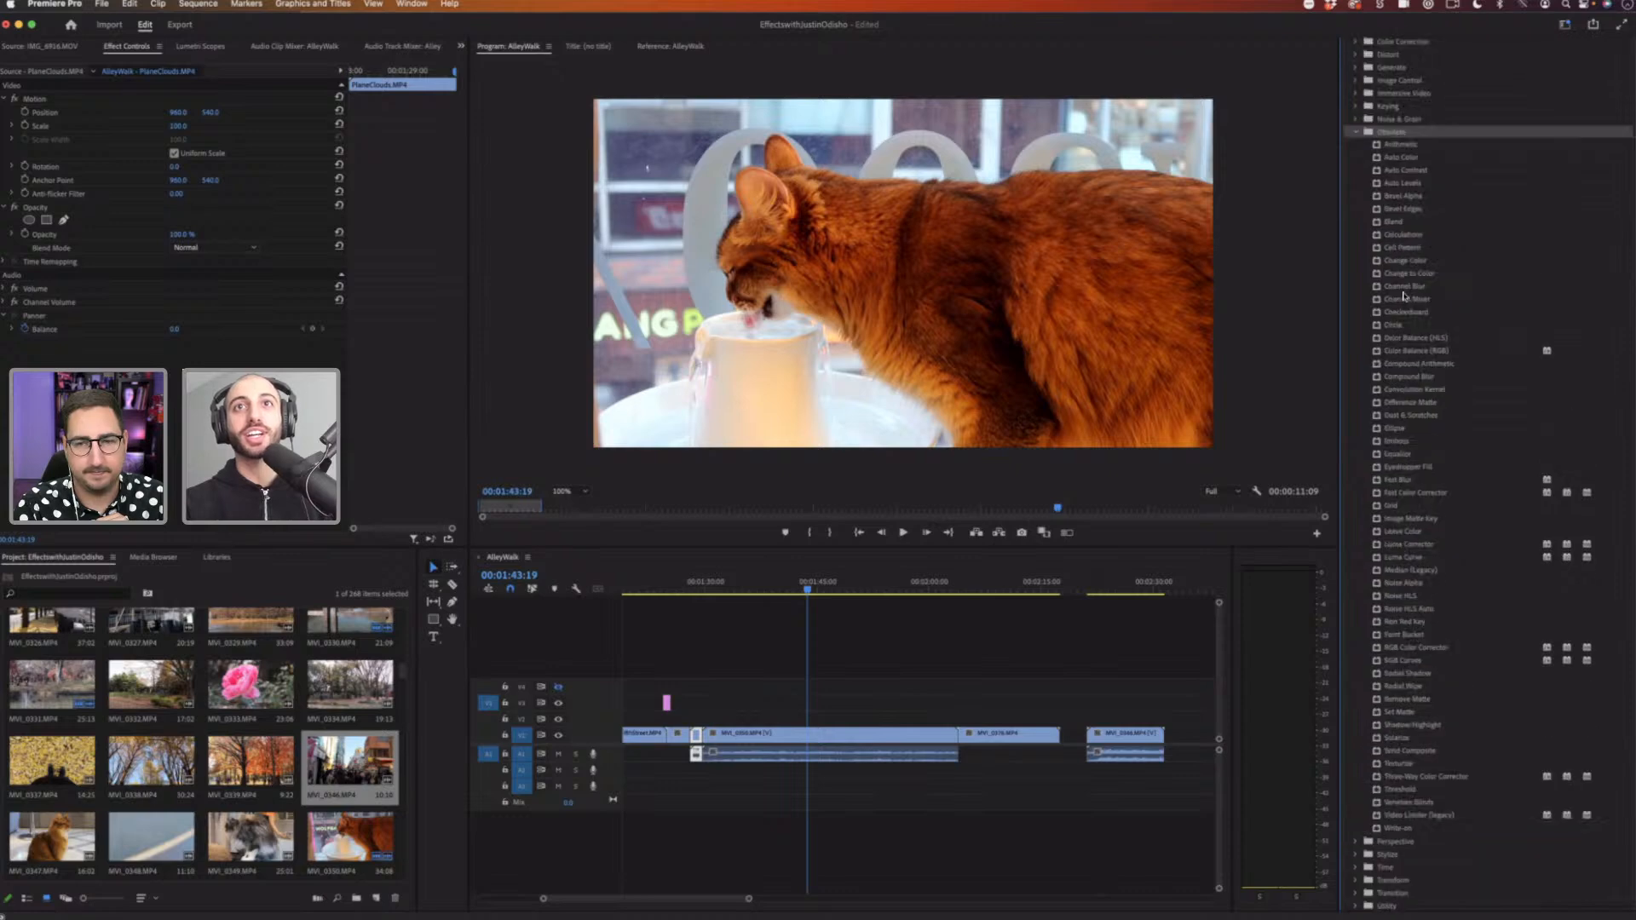
scroll(1405, 295, up, 3)
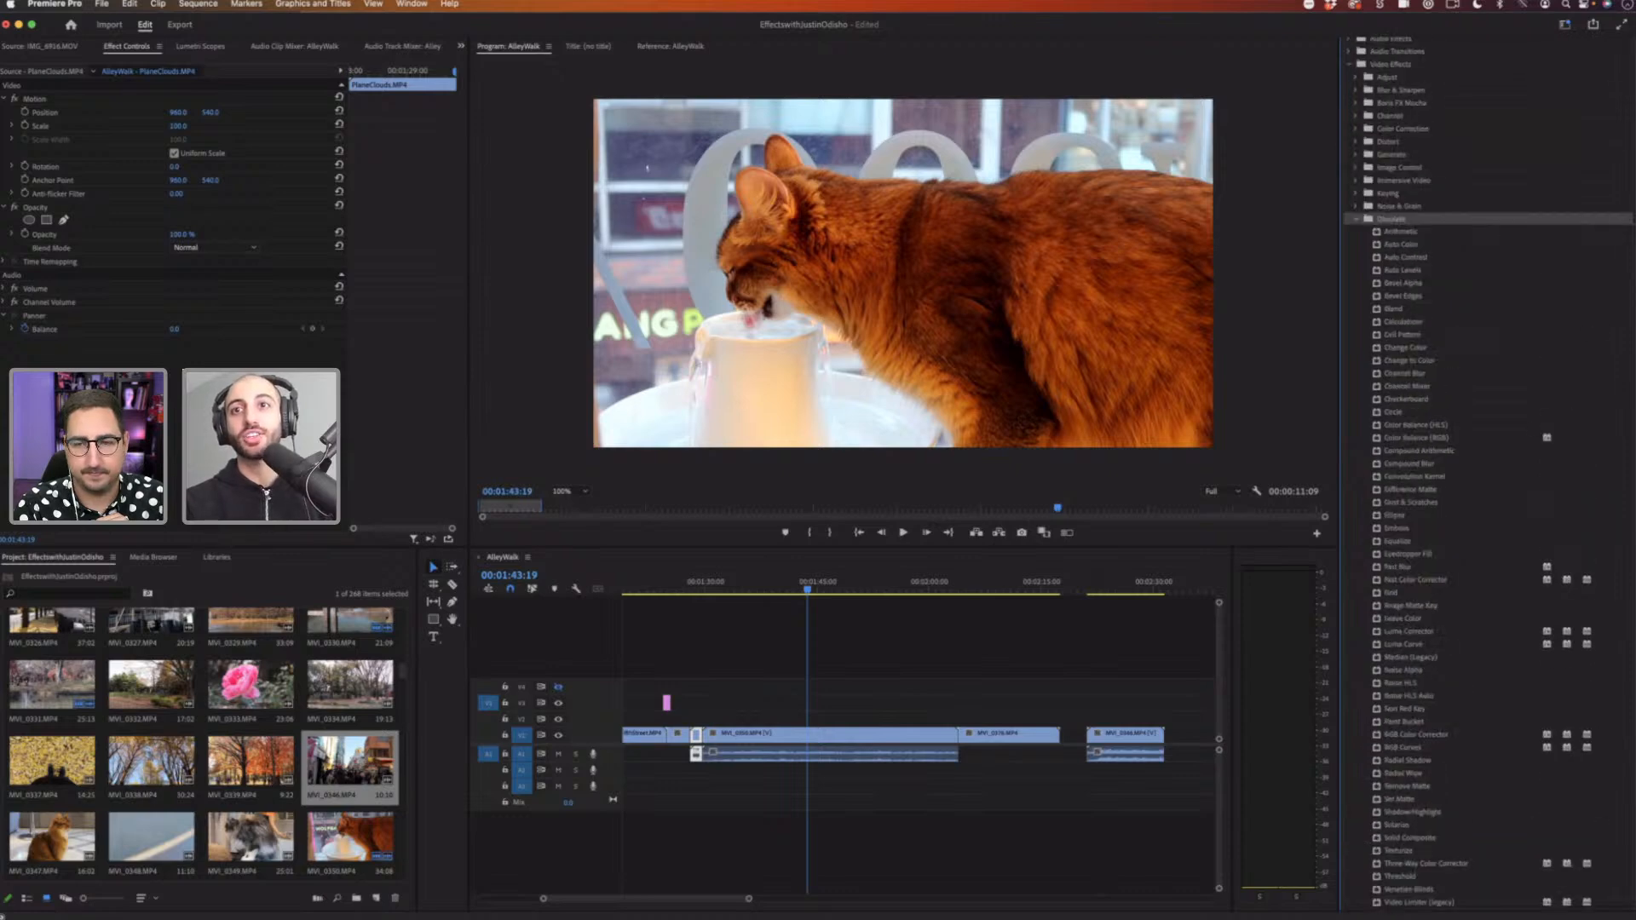
scroll(1628, 400, up, 3)
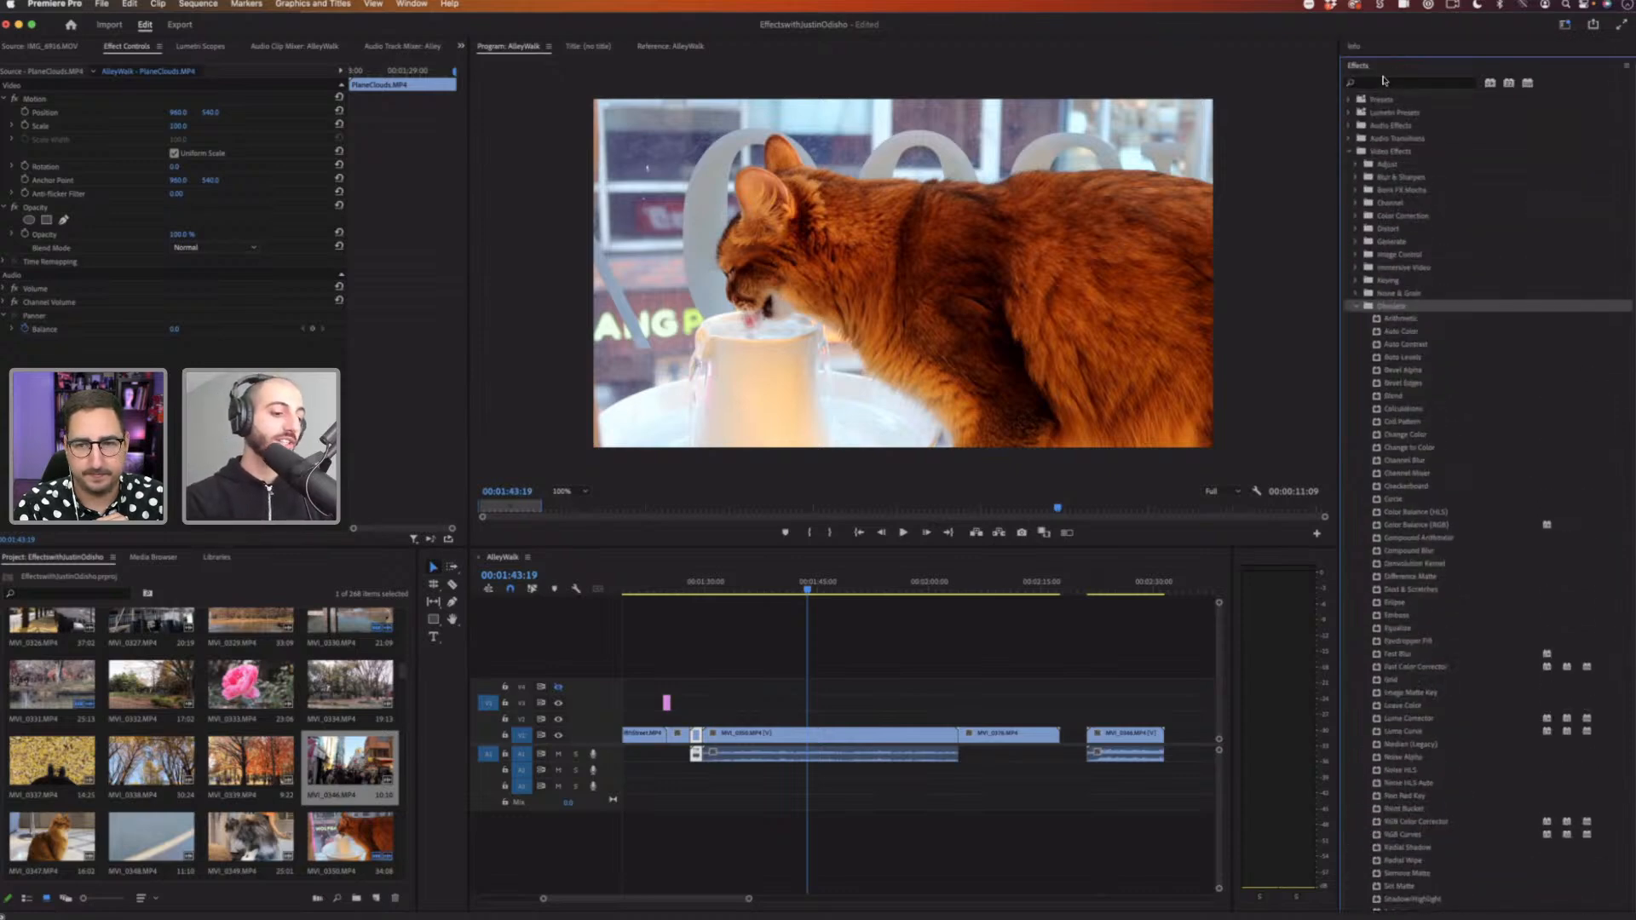
Step: Search the effects for checker and apply the Checkerboard effect to the cat clip
click(1385, 83)
text(checker)
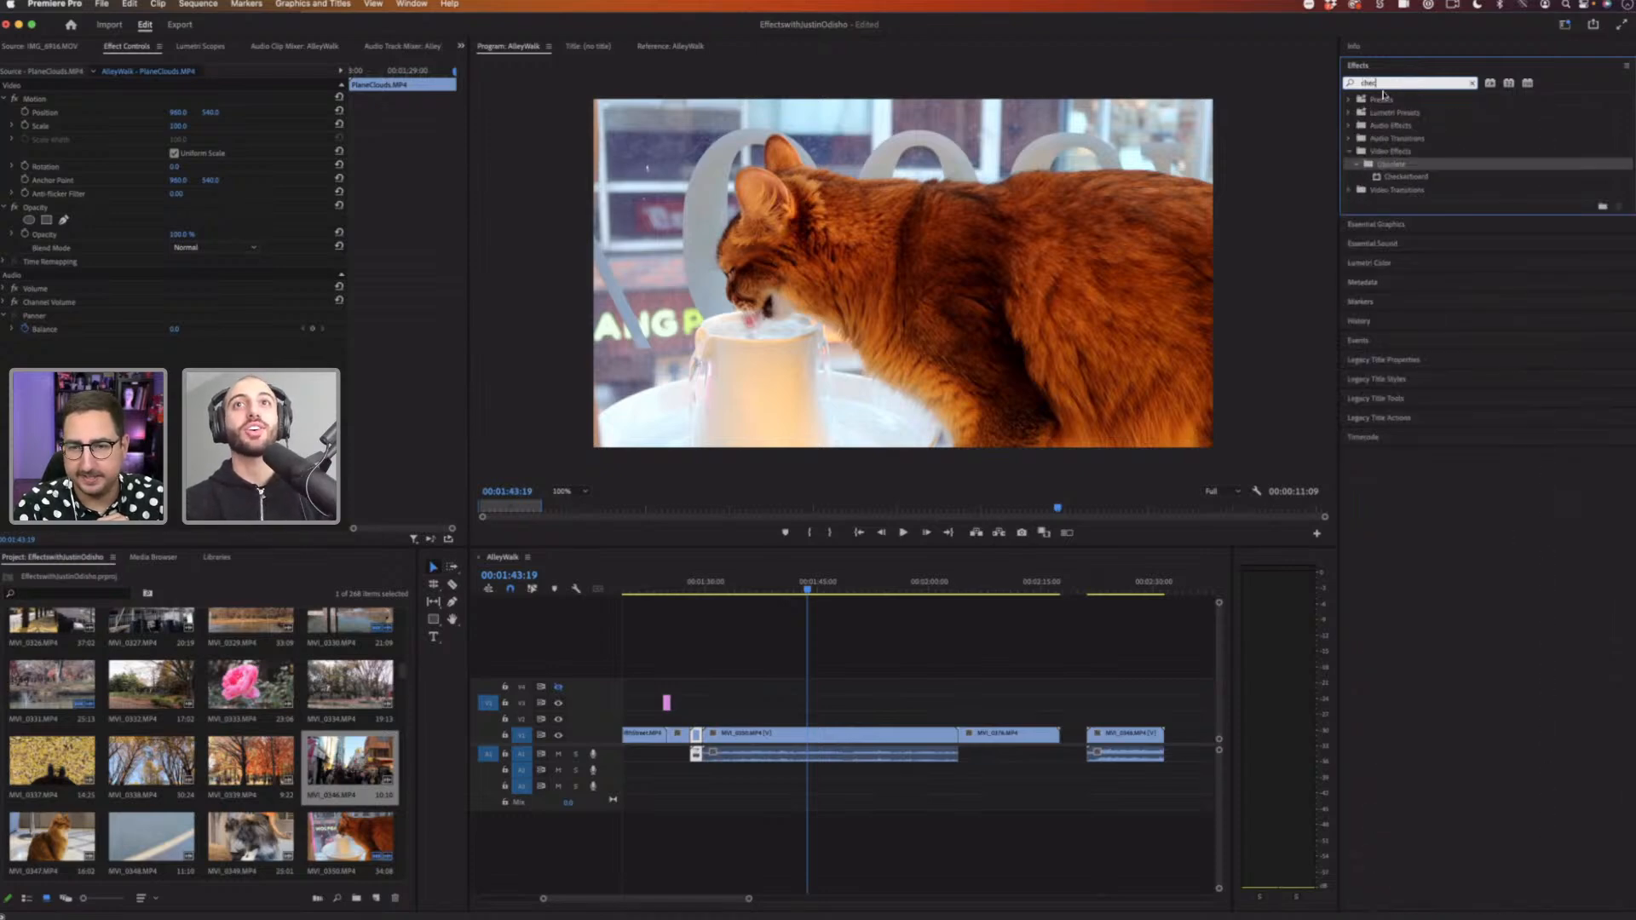
click(1408, 177)
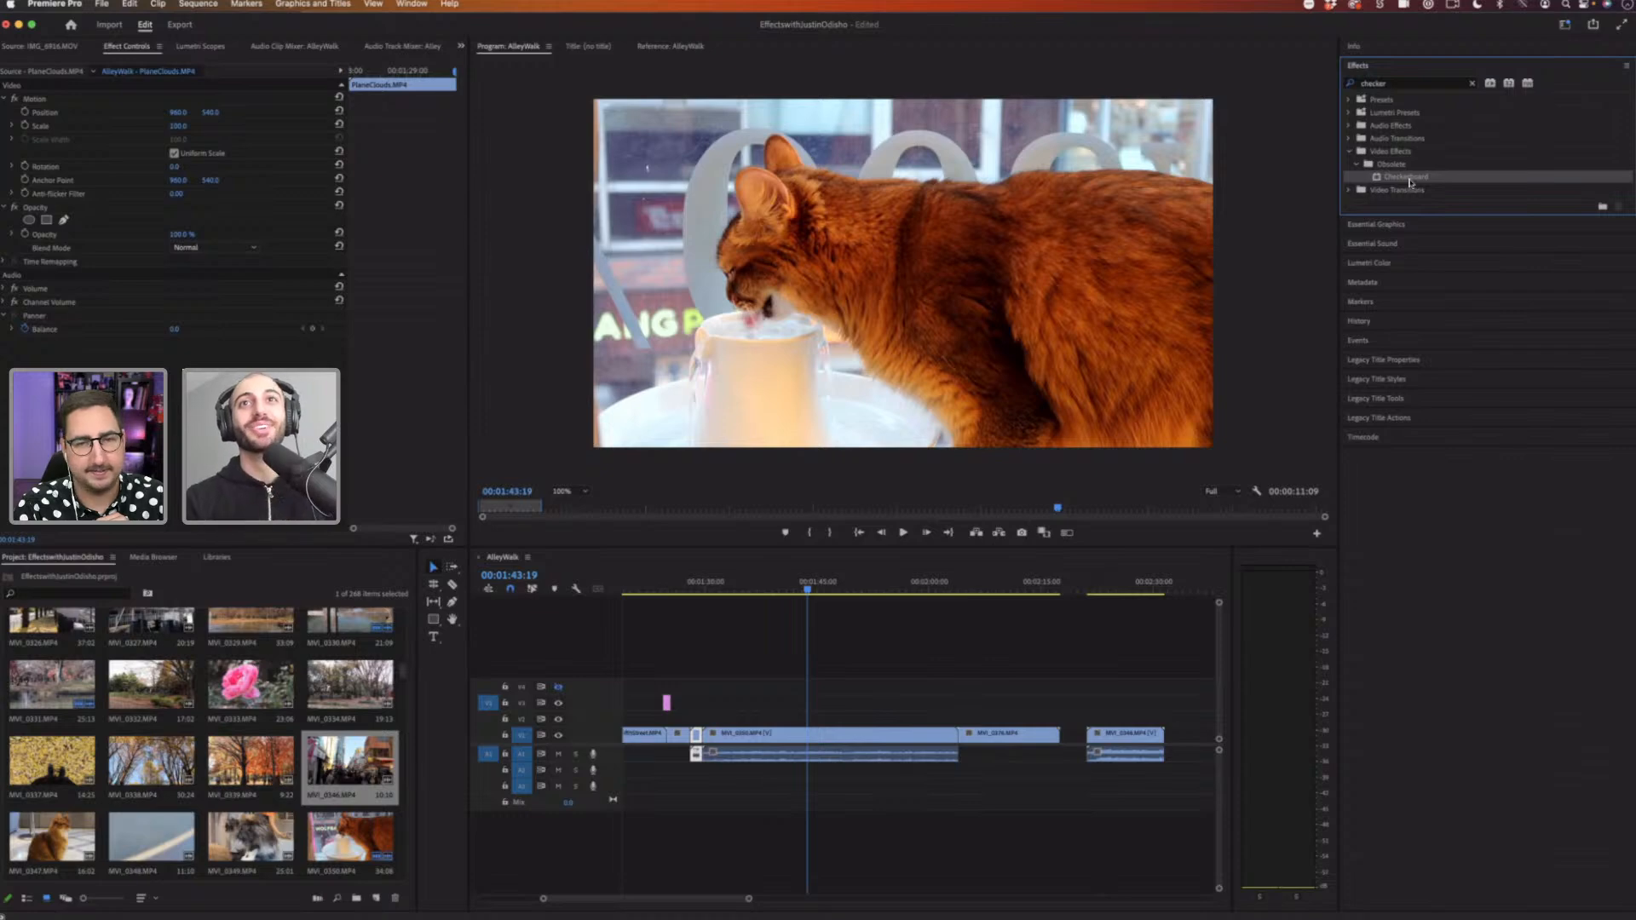
drag(1413, 181, 810, 734)
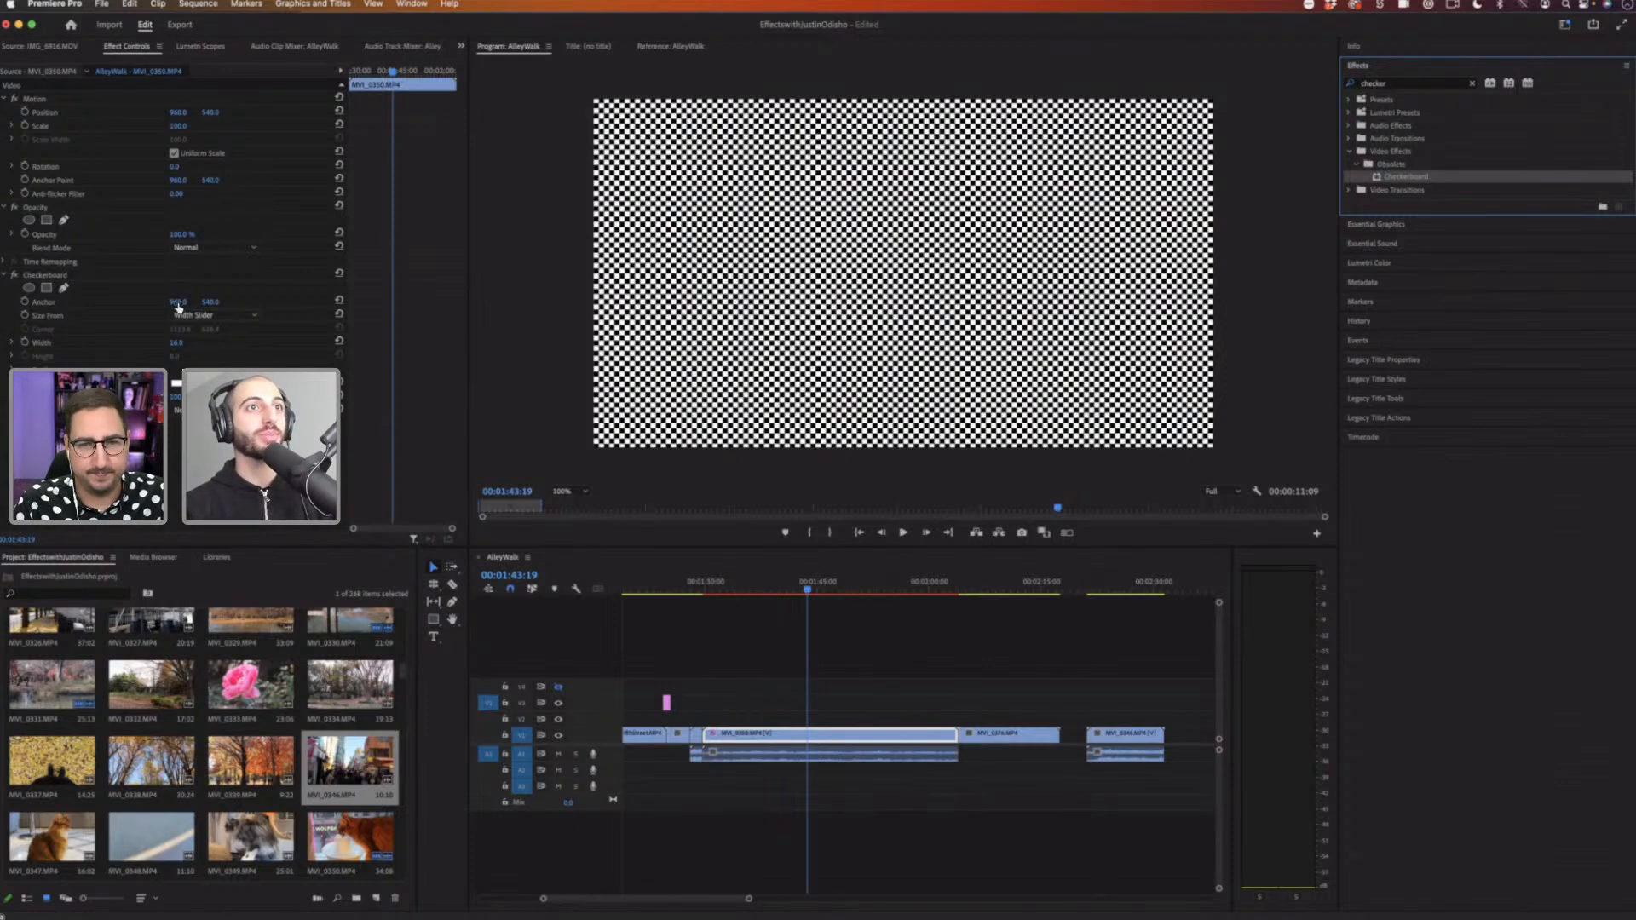
Step: Adjust the Checkerboard's anchor and width by scrubbing their values
drag(178, 302, 259, 301)
mouse_move(176, 342)
mouse_down()
mouse_move(290, 342)
mouse_move(205, 342)
mouse_up()
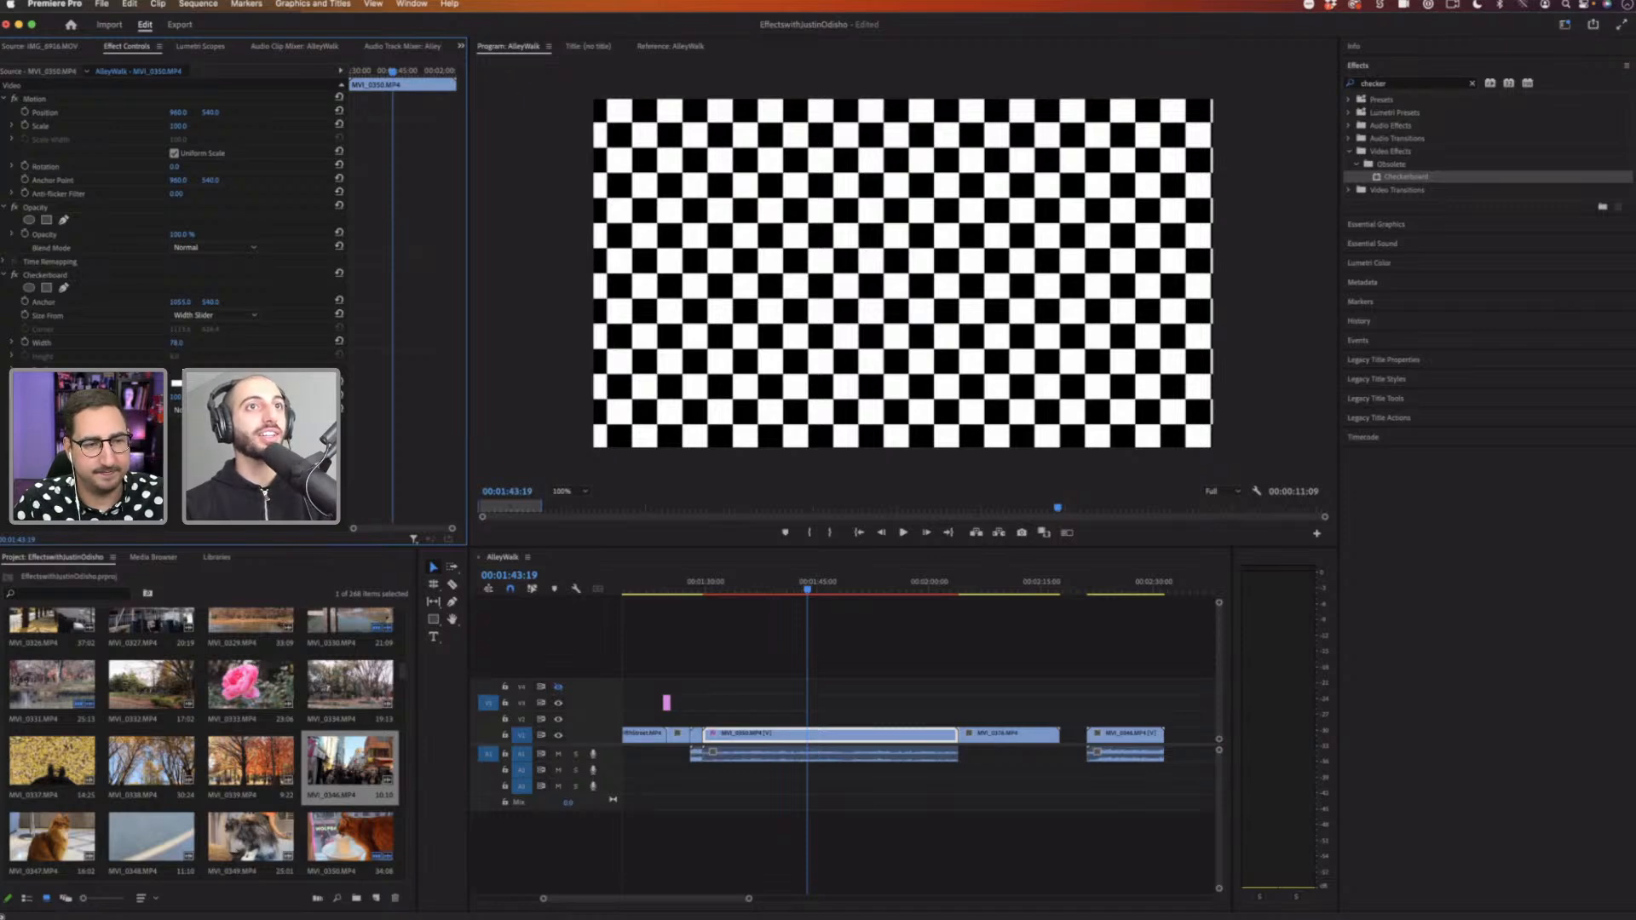
drag(204, 343, 191, 343)
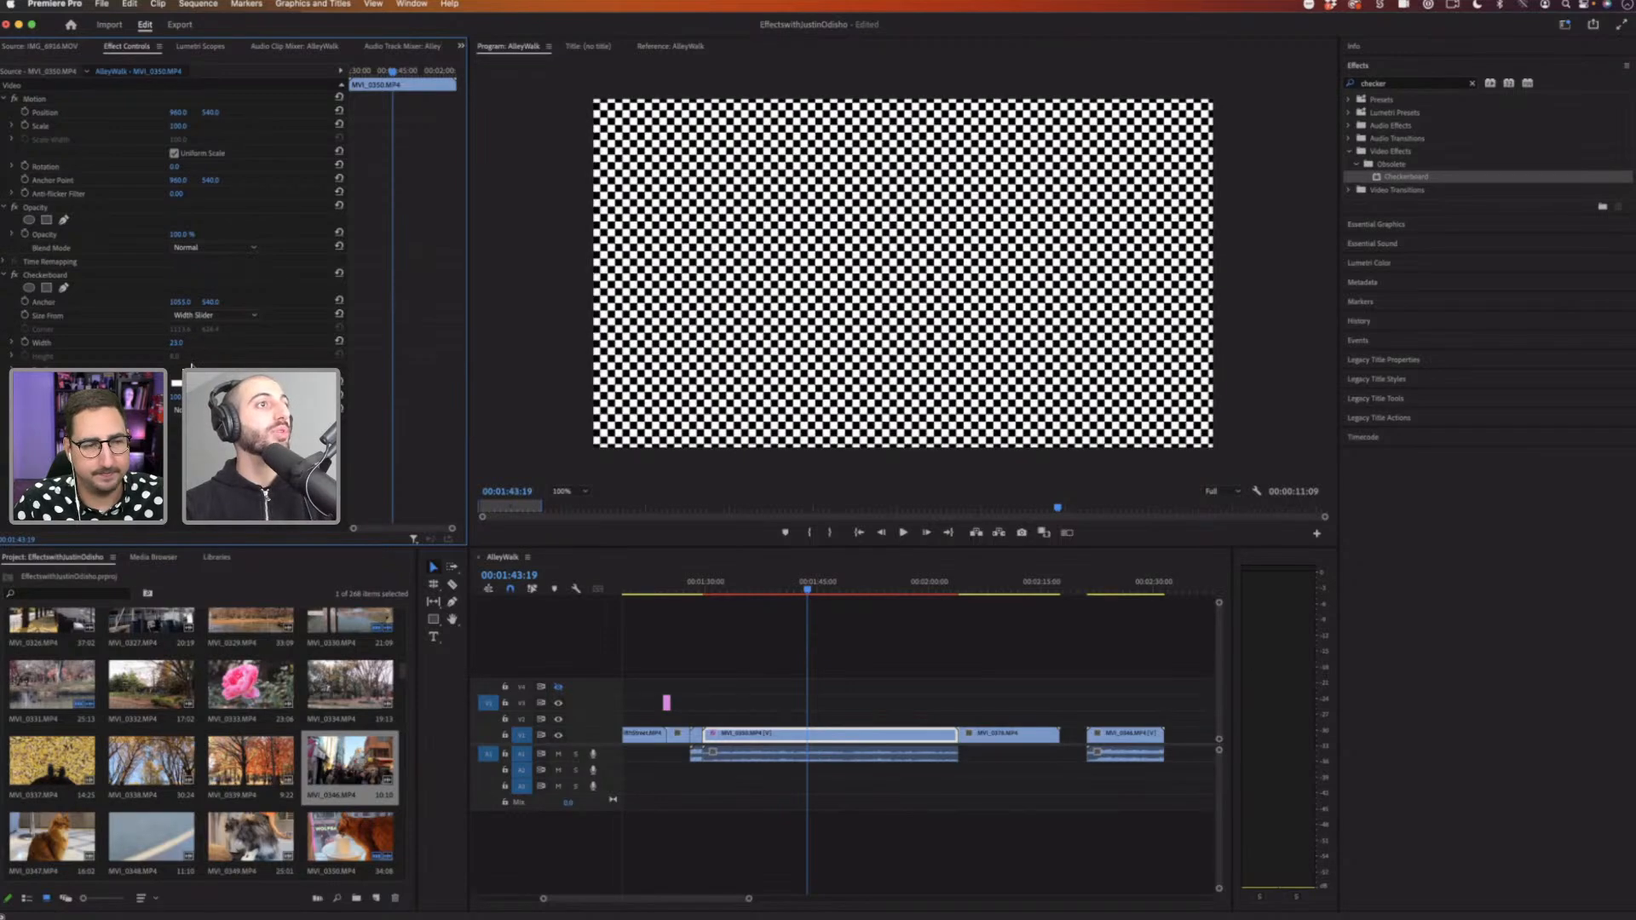
Step: Change the Checkerboard effect's blend mode
click(205, 410)
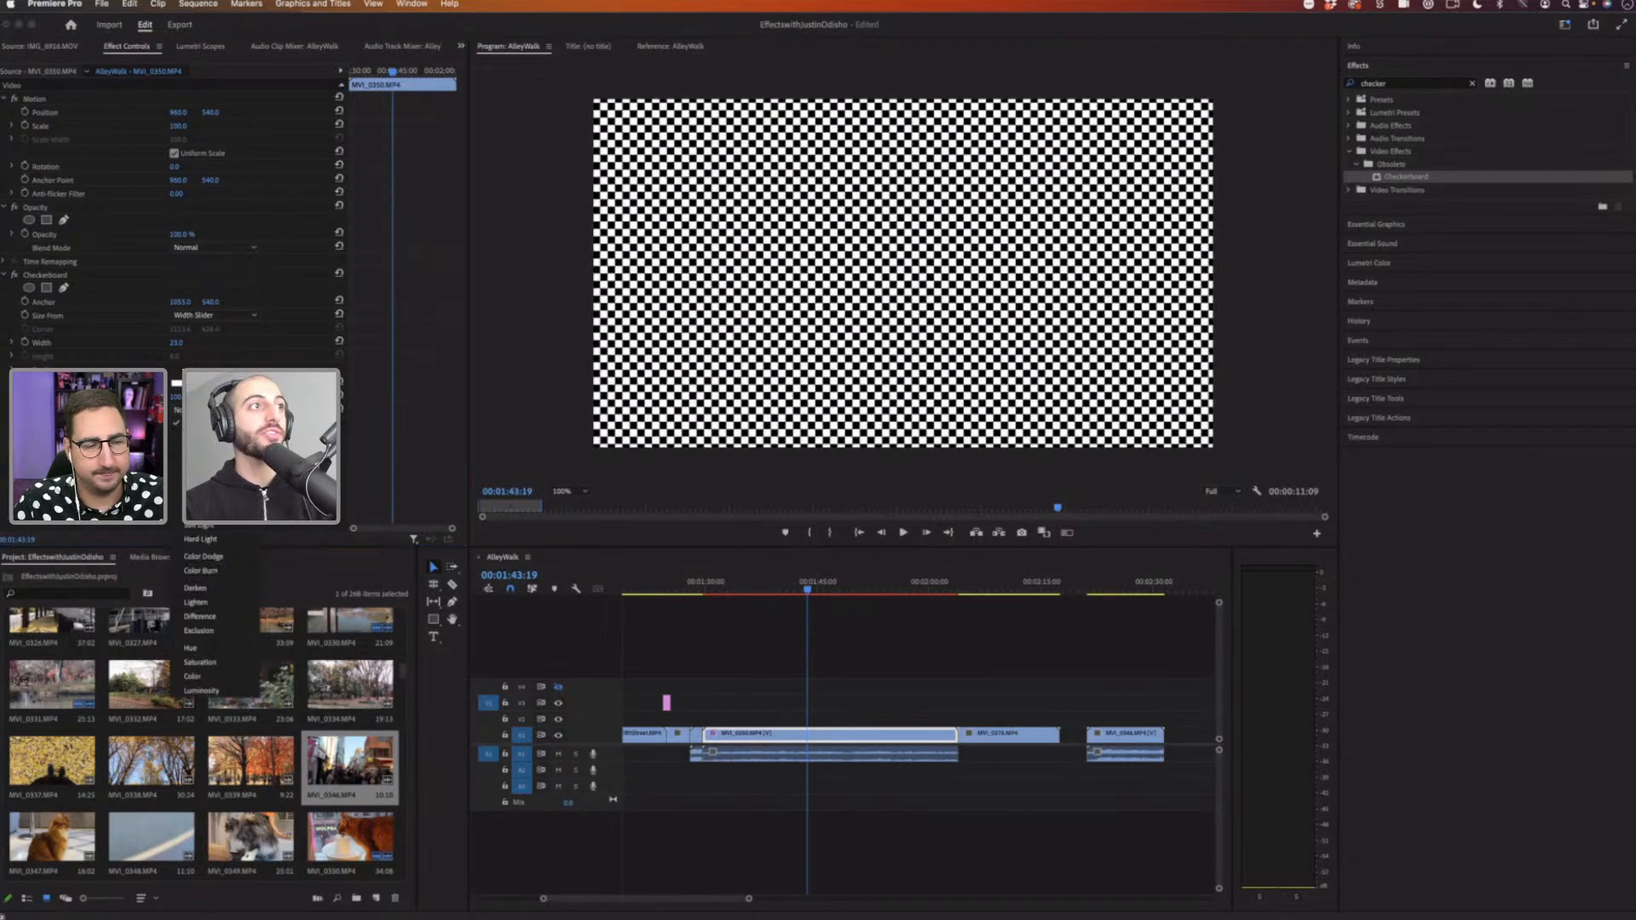
click(66, 282)
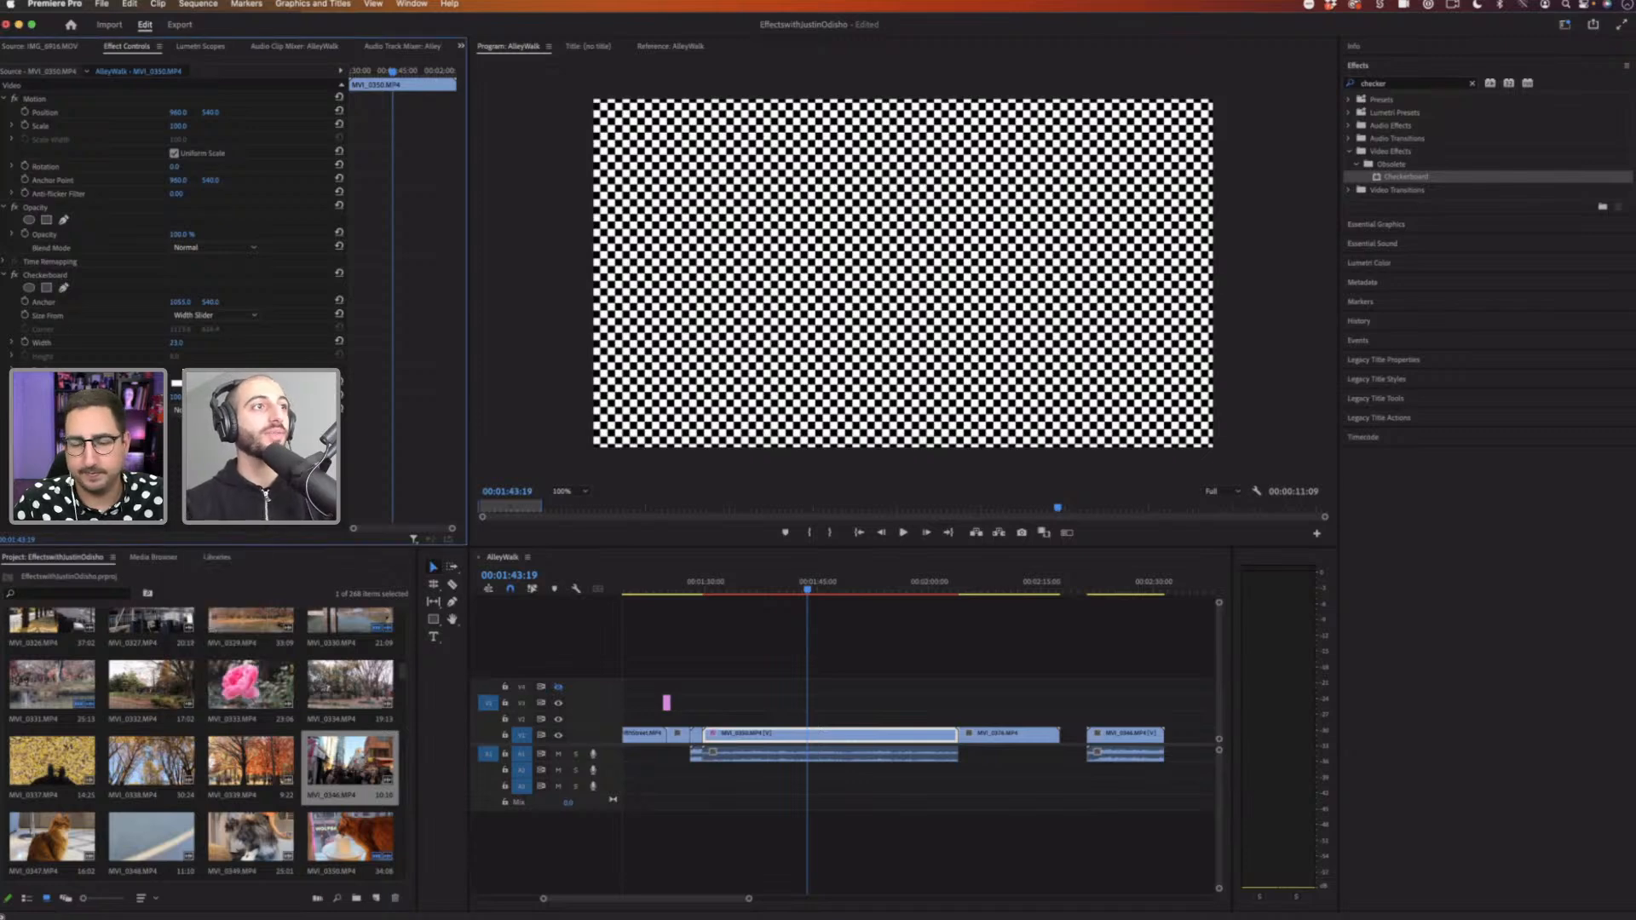
click(205, 410)
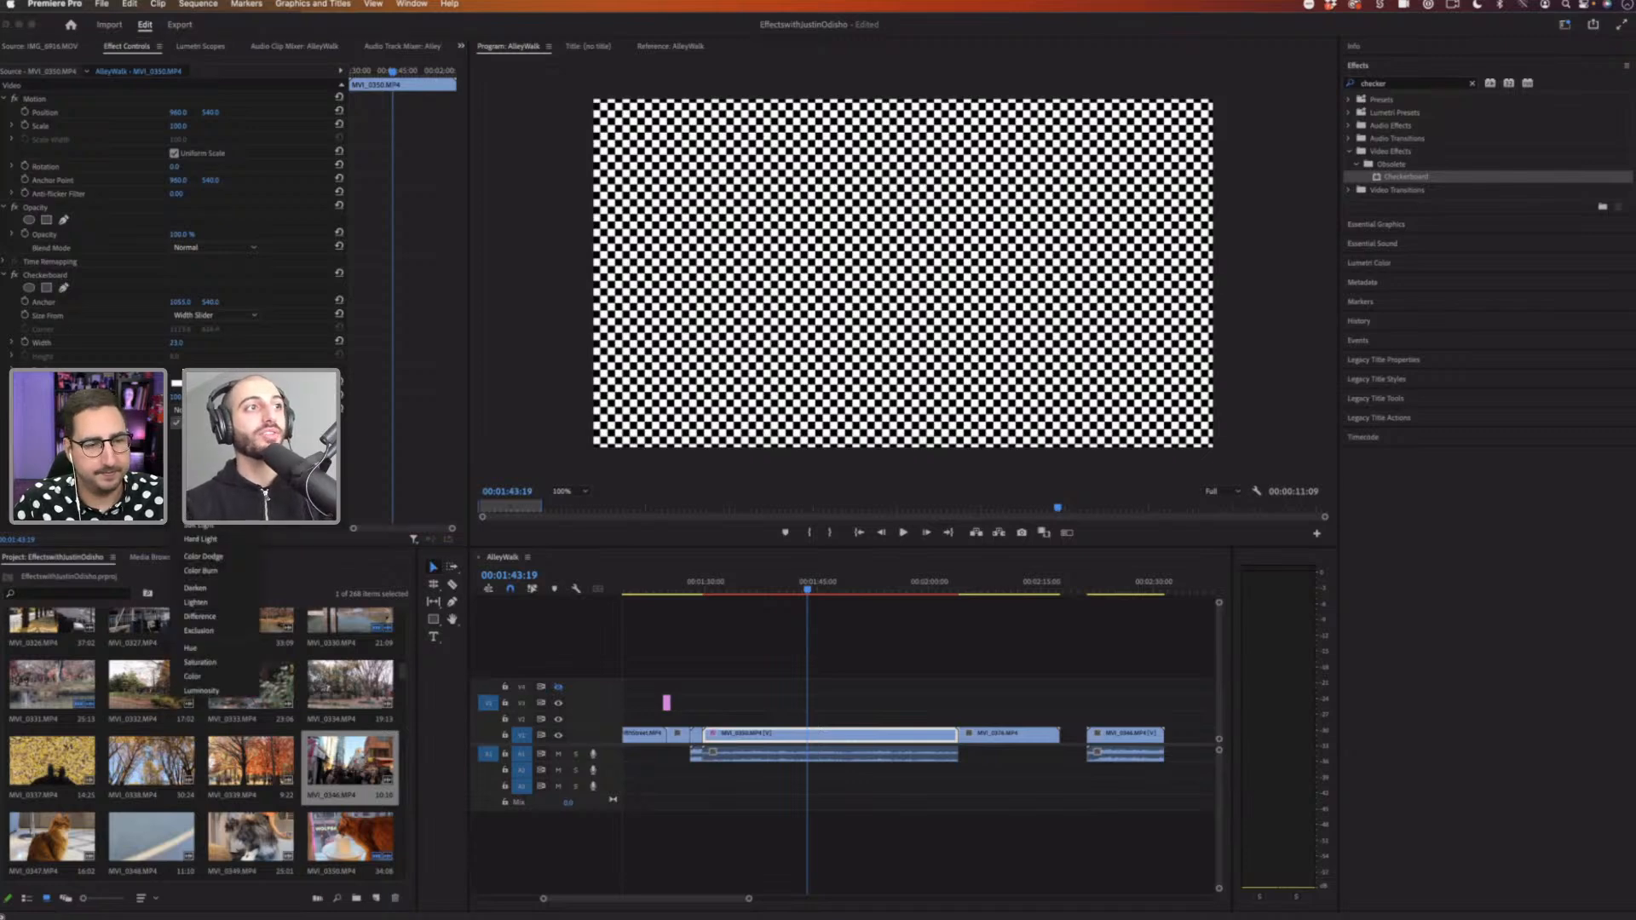
click(205, 482)
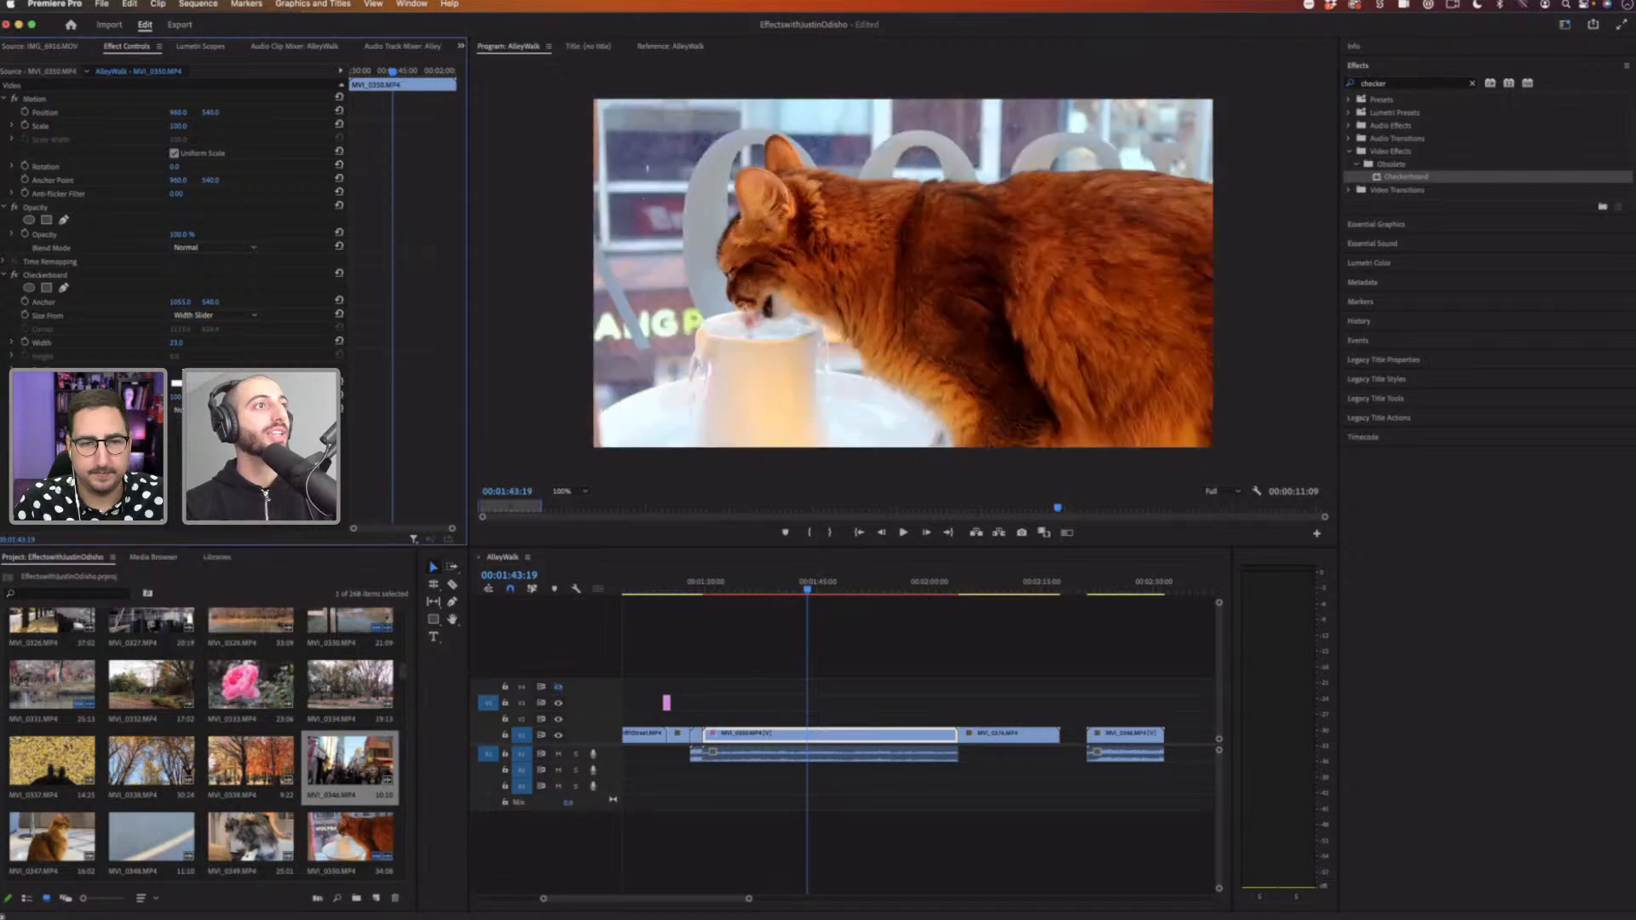
Step: Pick a new color for the Checkerboard in the Color Picker
click(177, 384)
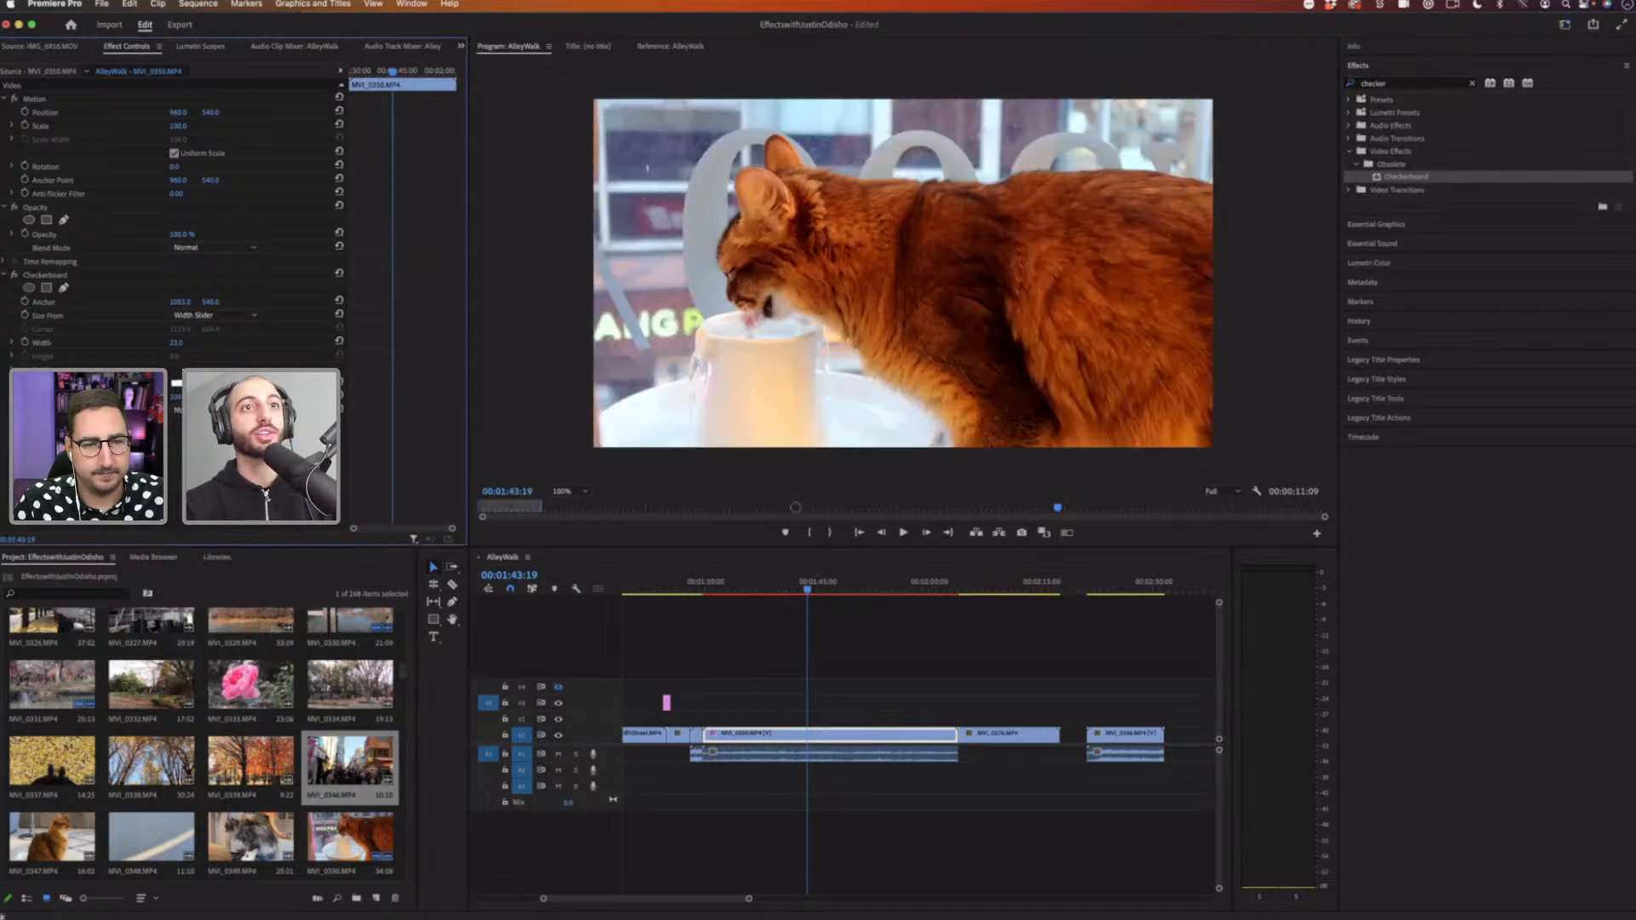
drag(791, 465, 833, 389)
click(966, 388)
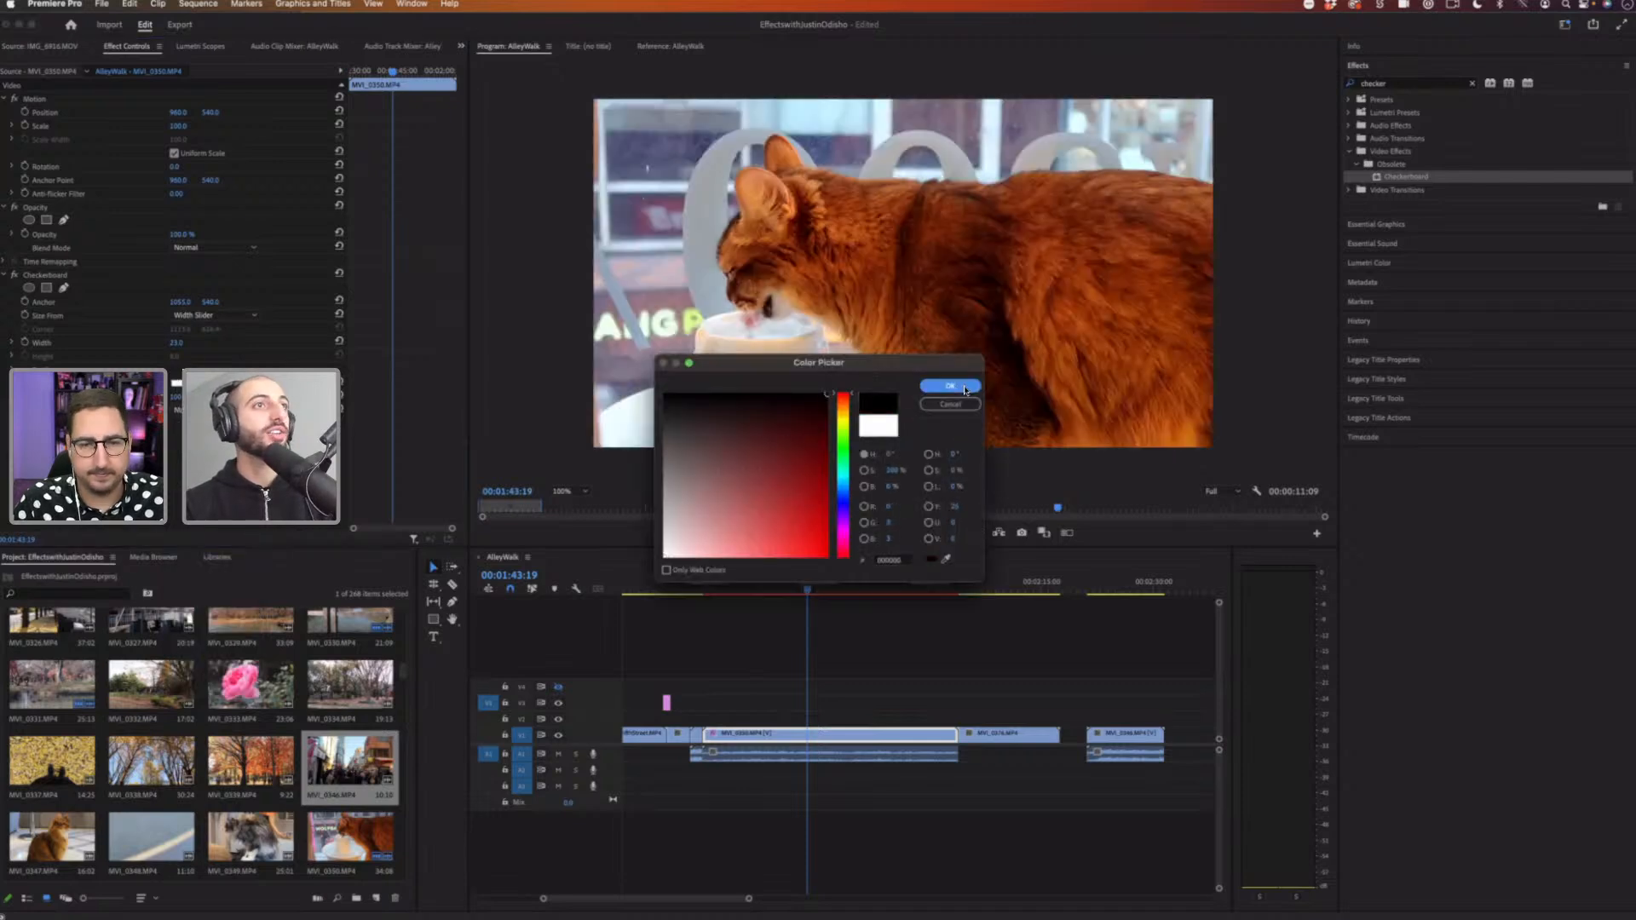
Step: Set the Checkerboard width to 50
drag(202, 351, 178, 344)
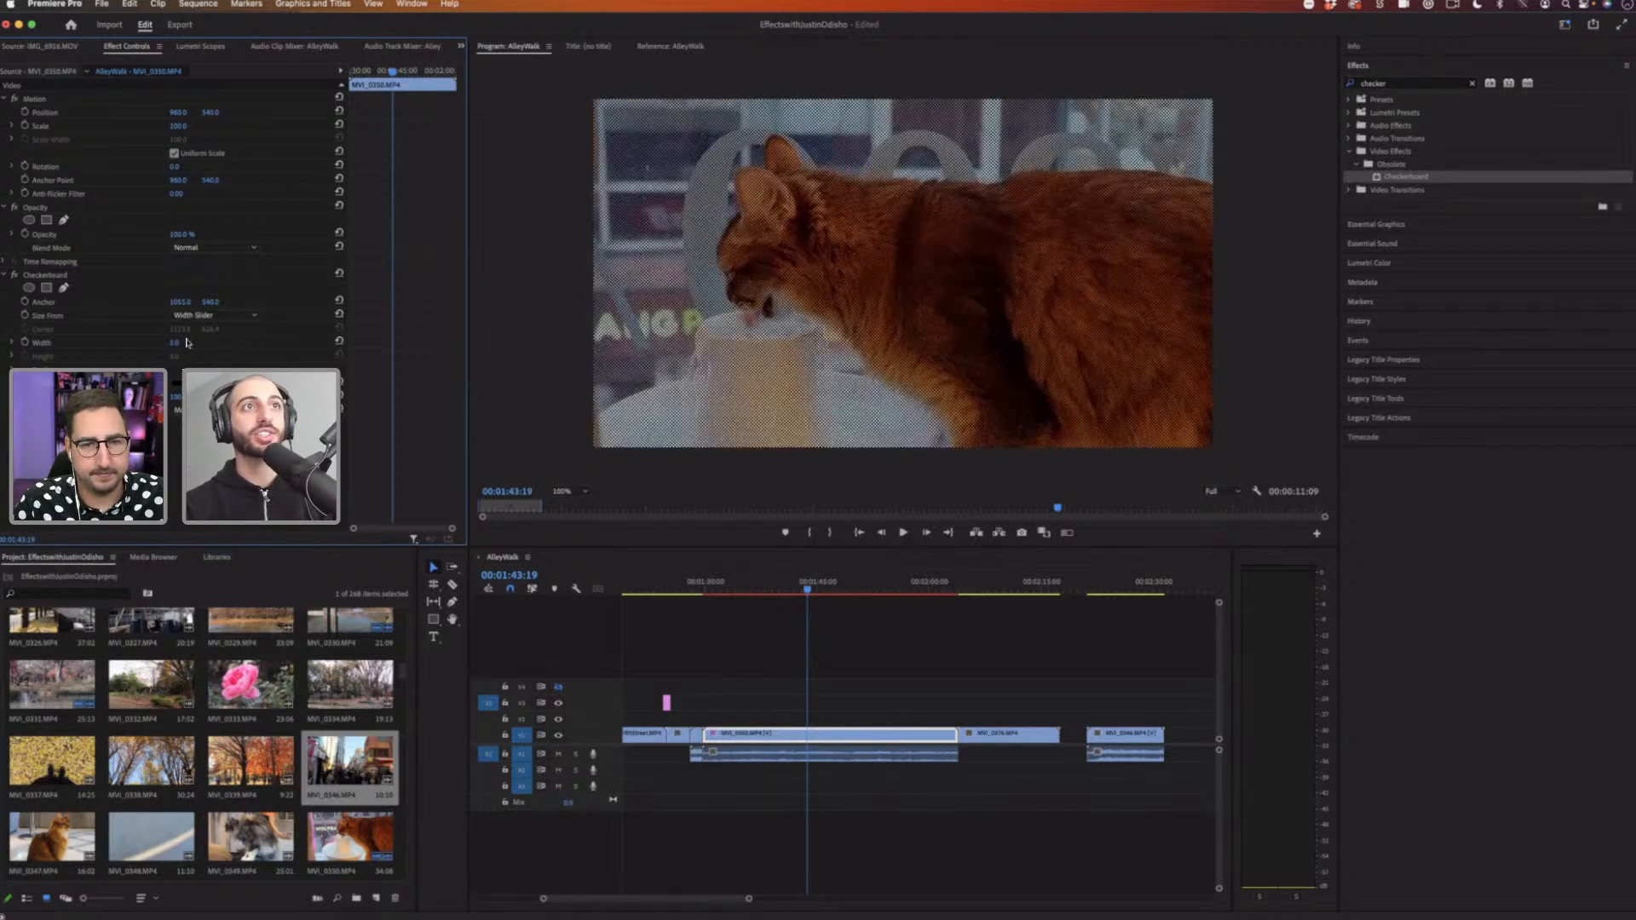
key(Up)
key(Up)
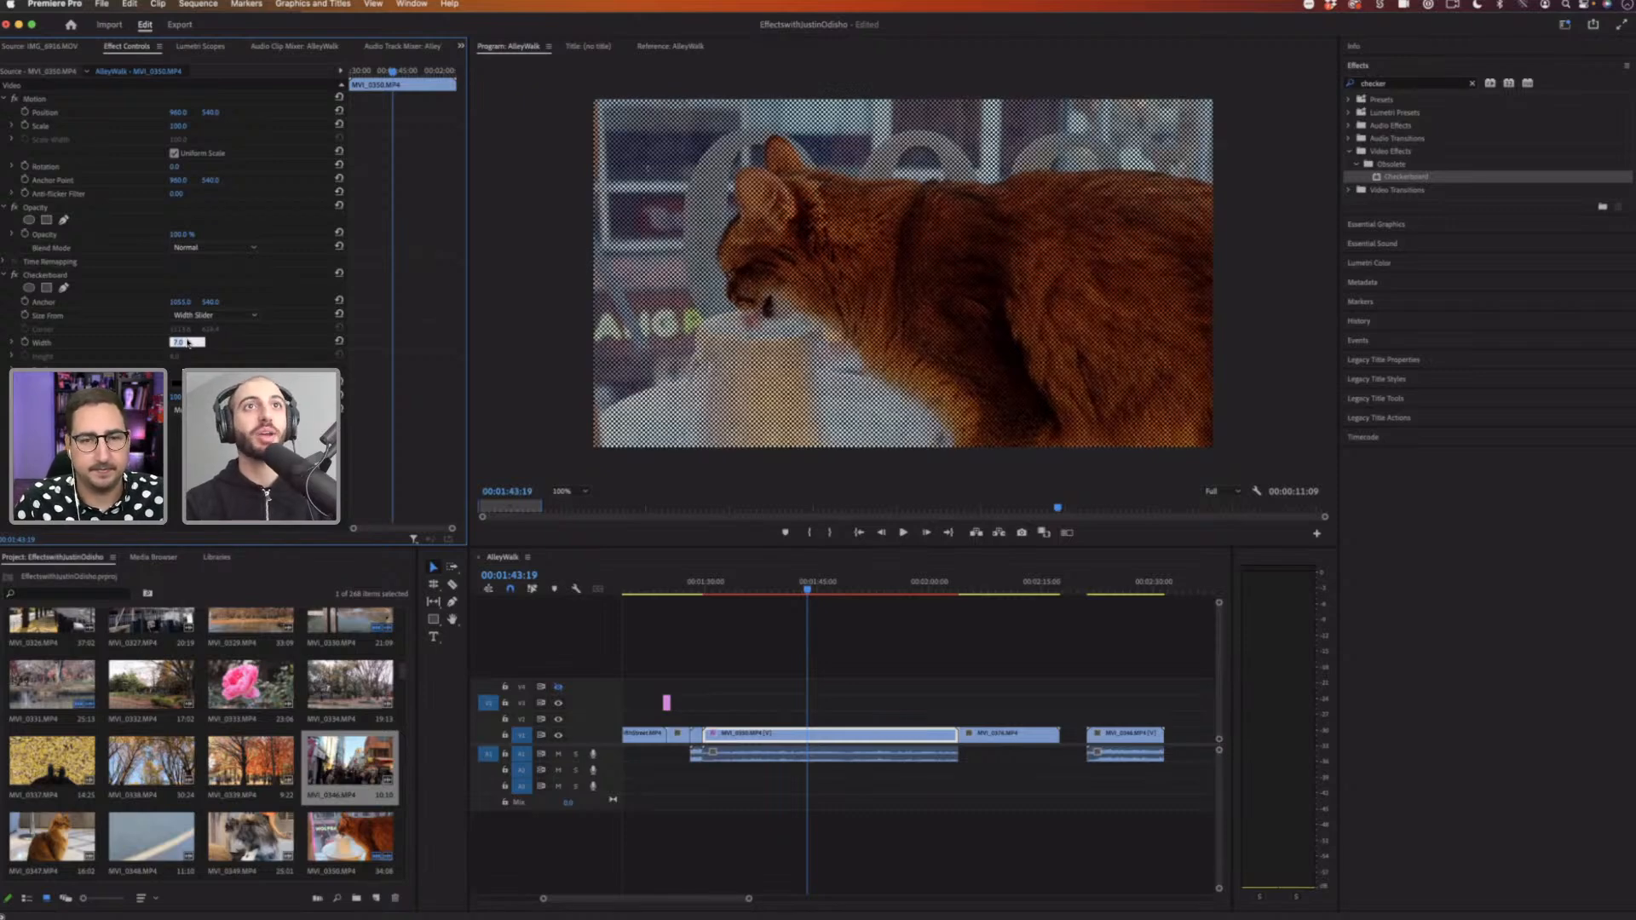
key(Up)
key(Up)
key(Up)
key(Up)
key(Up)
key(Up)
key(Up)
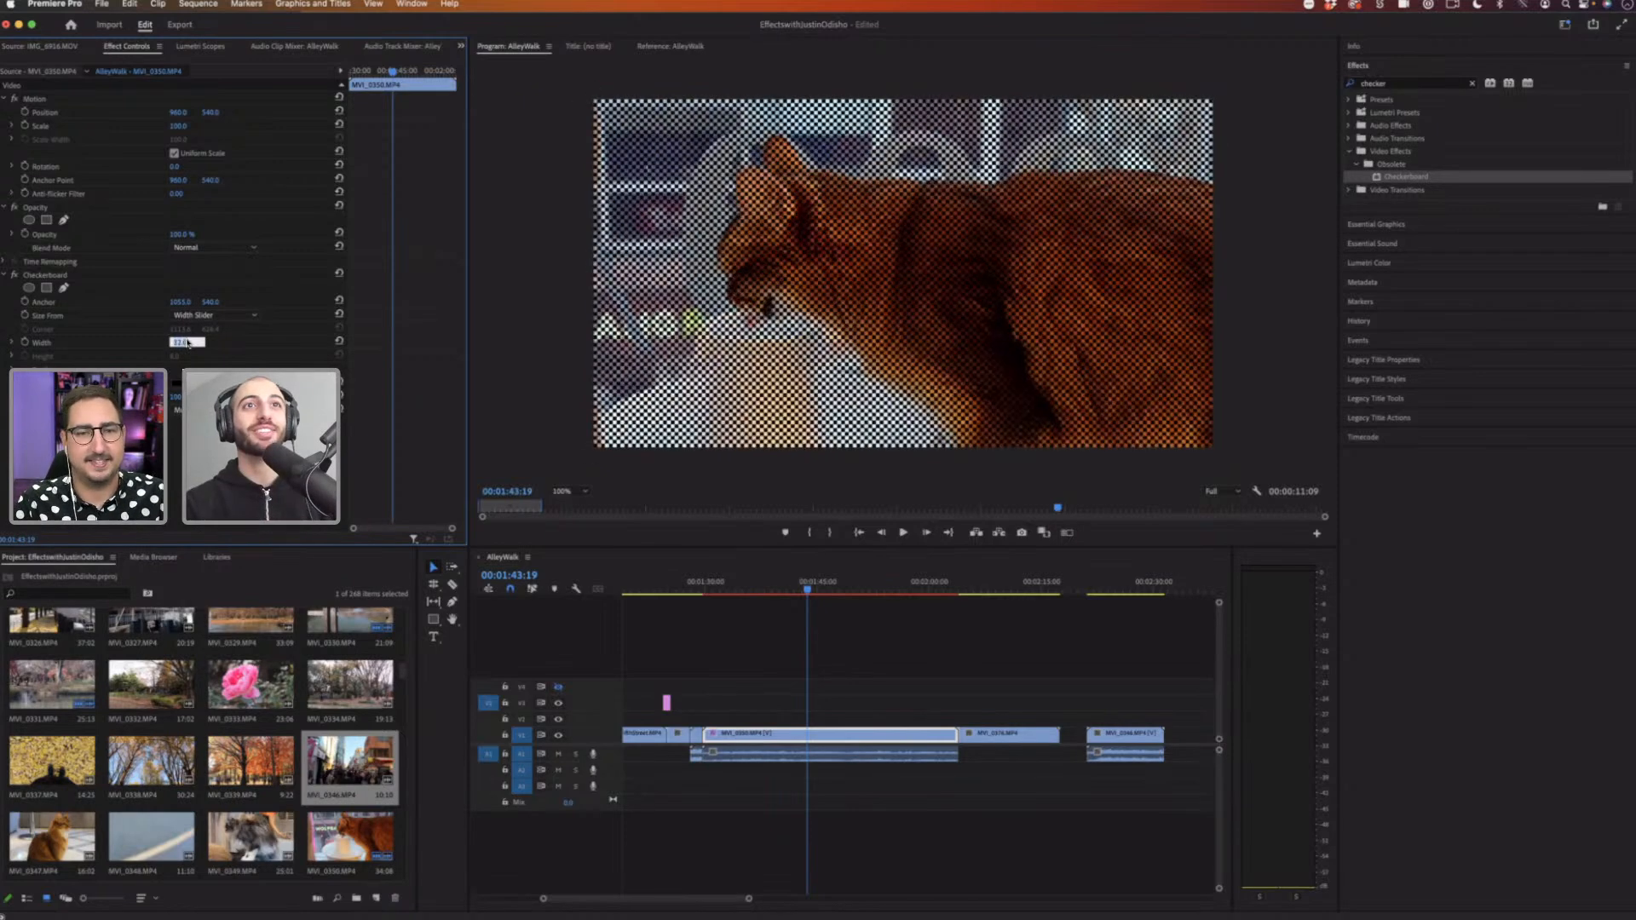
key(Up)
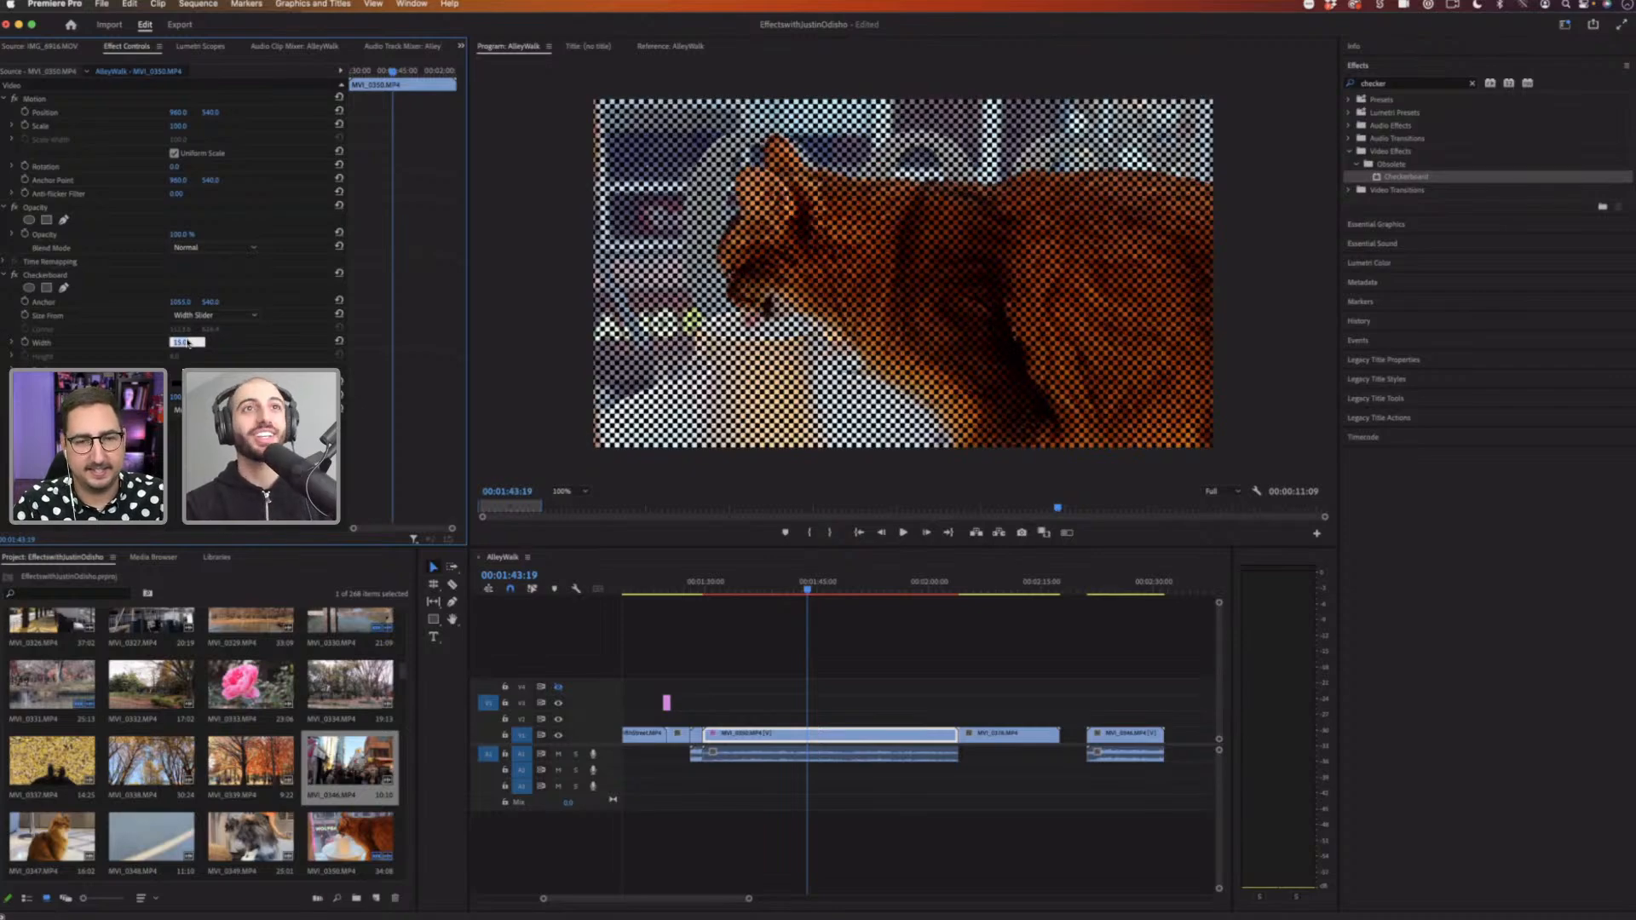
key(Down)
key(Down)
key(Down)
key(Down)
key(Down)
key(Down)
key(Down)
key(Down)
key(Down)
key(Down)
key(Down)
key(Down)
key(Down)
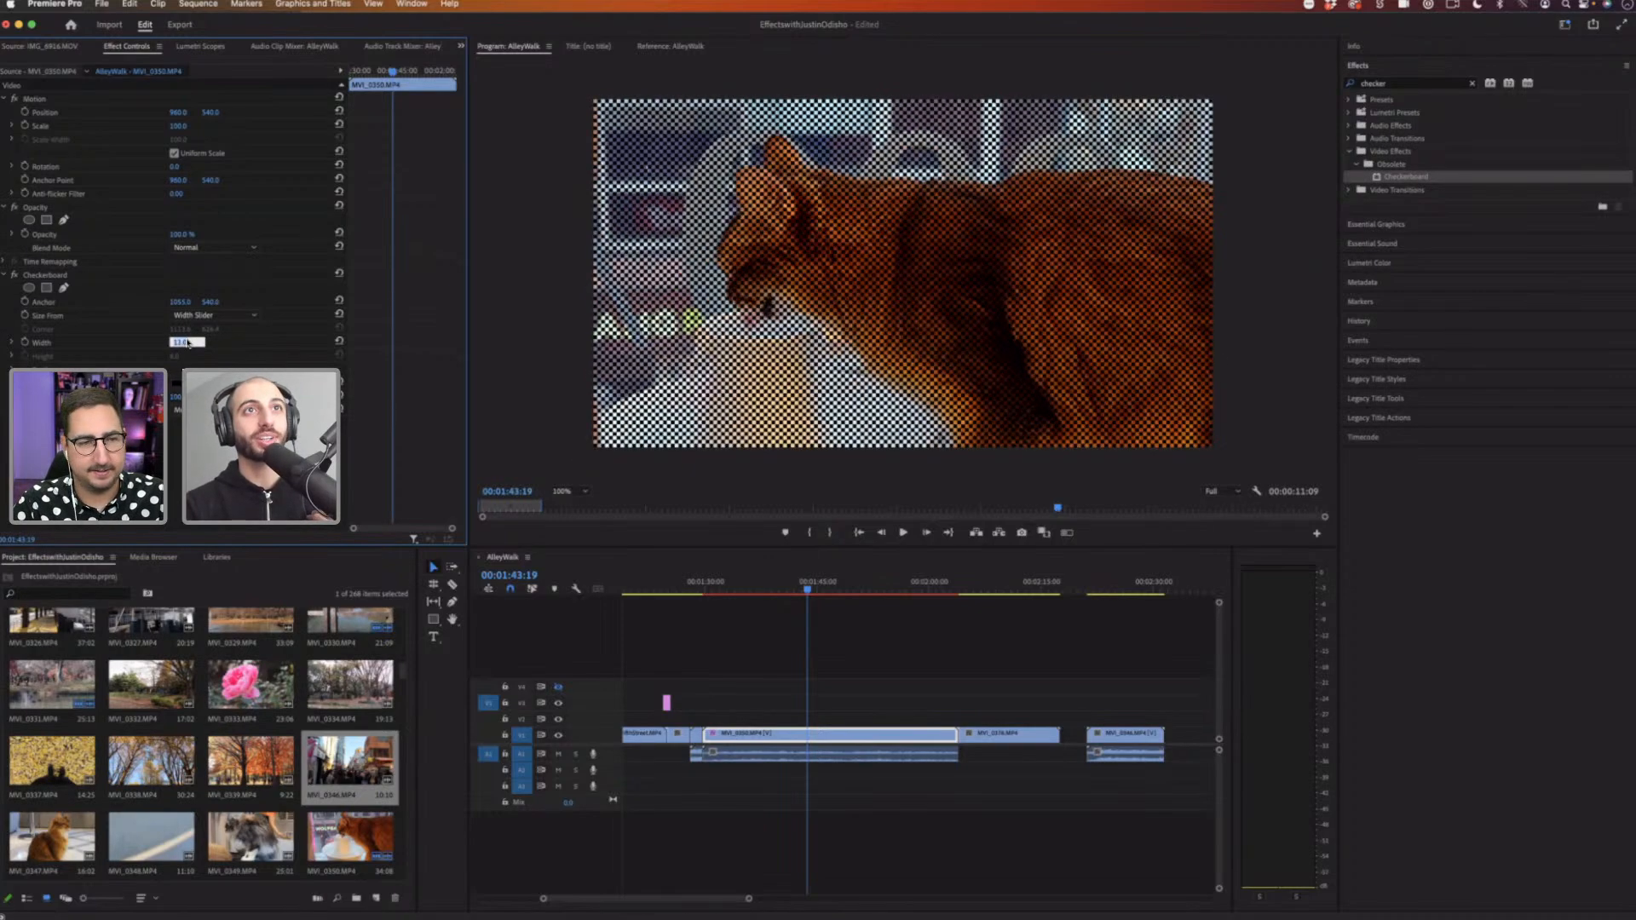
text(50)
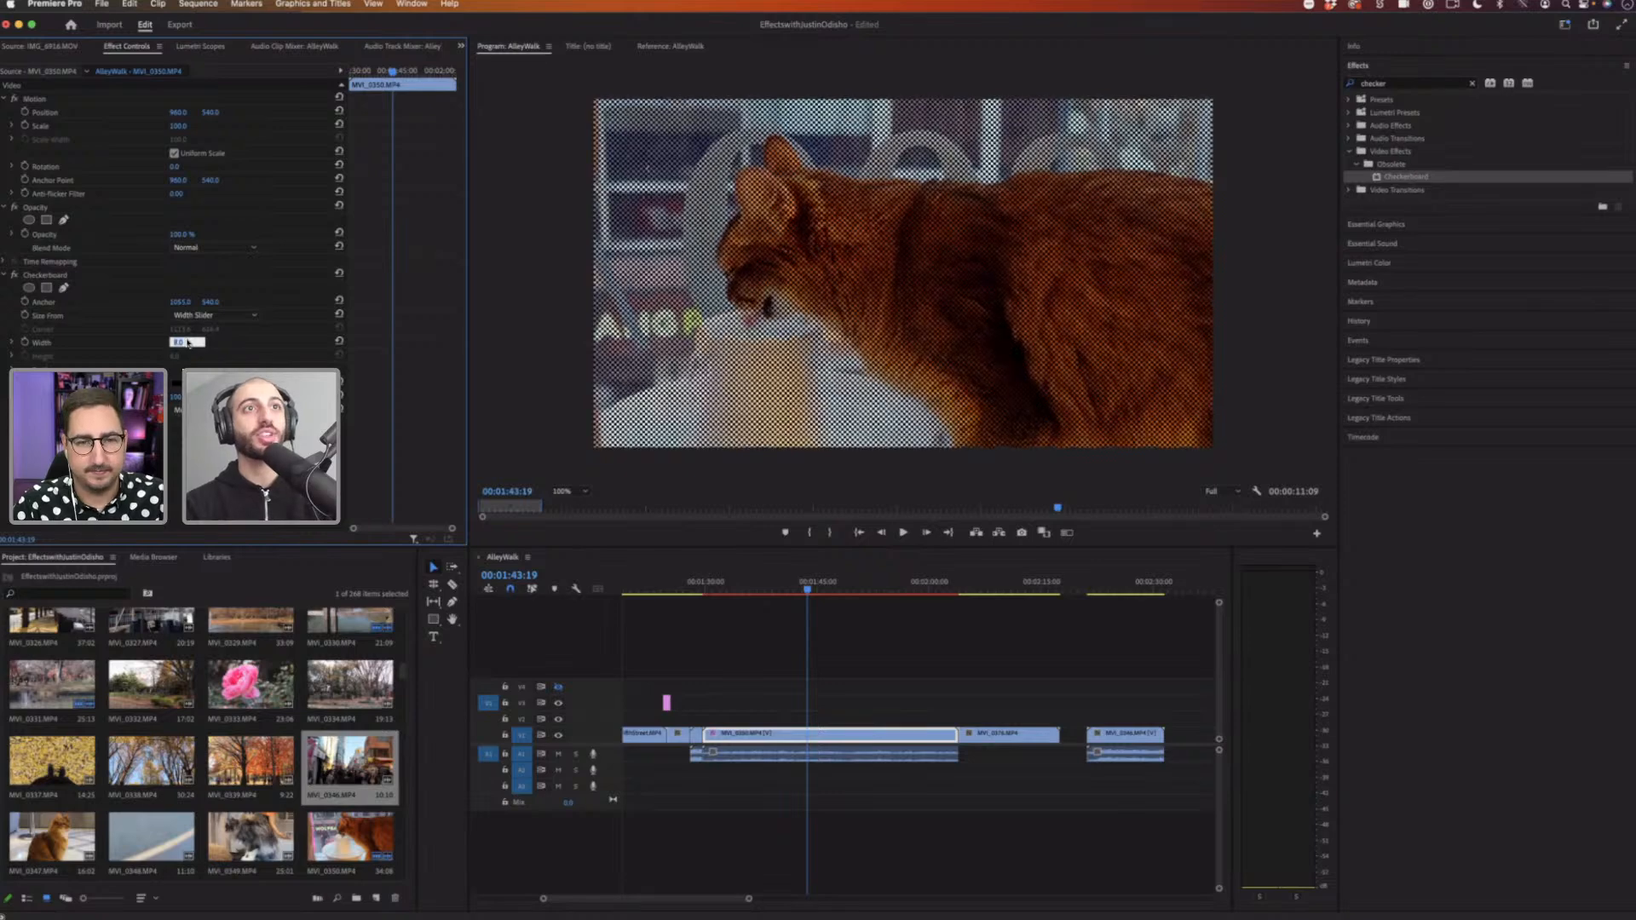
Step: Nudge the Checkerboard width up and scrub its anchor value slightly
key(Return)
key(Up)
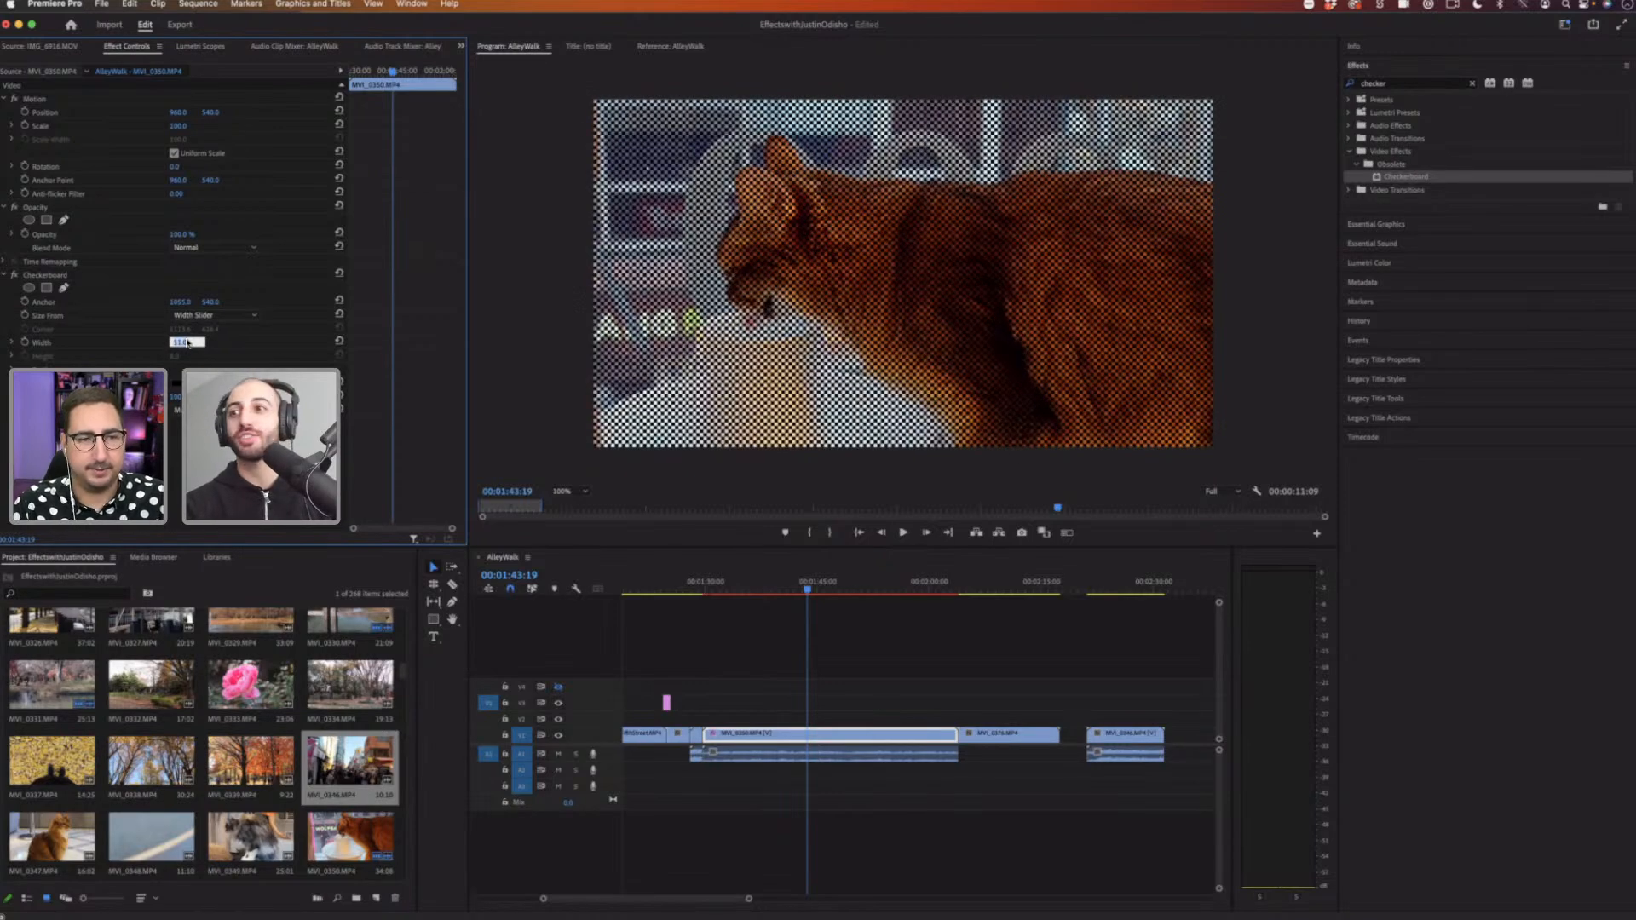
key(Up)
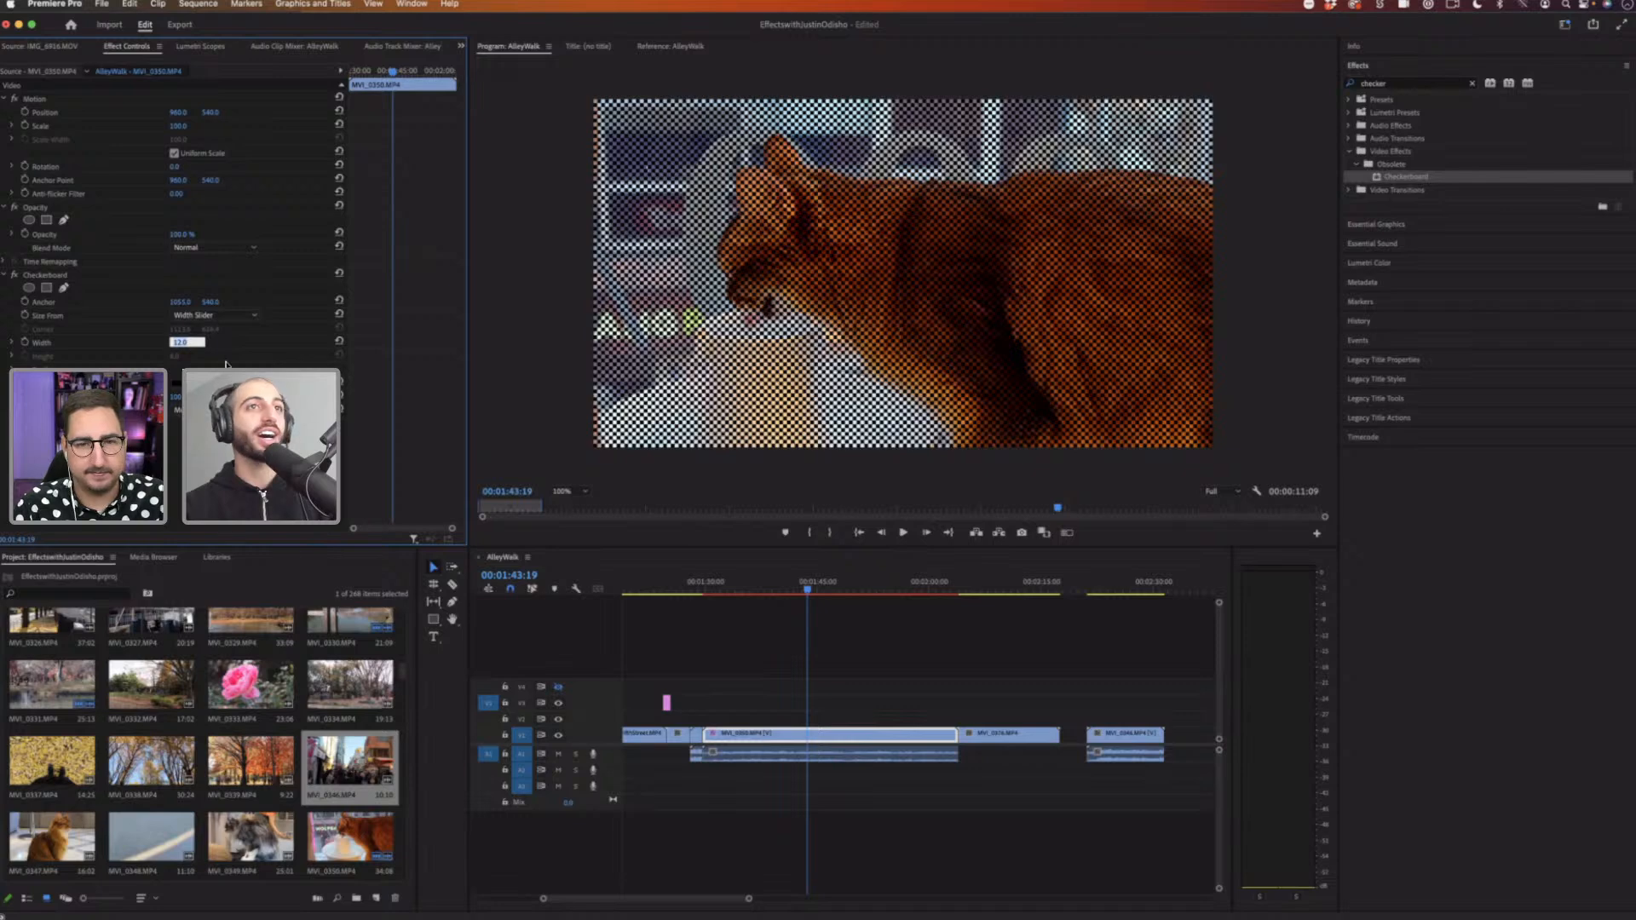
drag(188, 303, 193, 304)
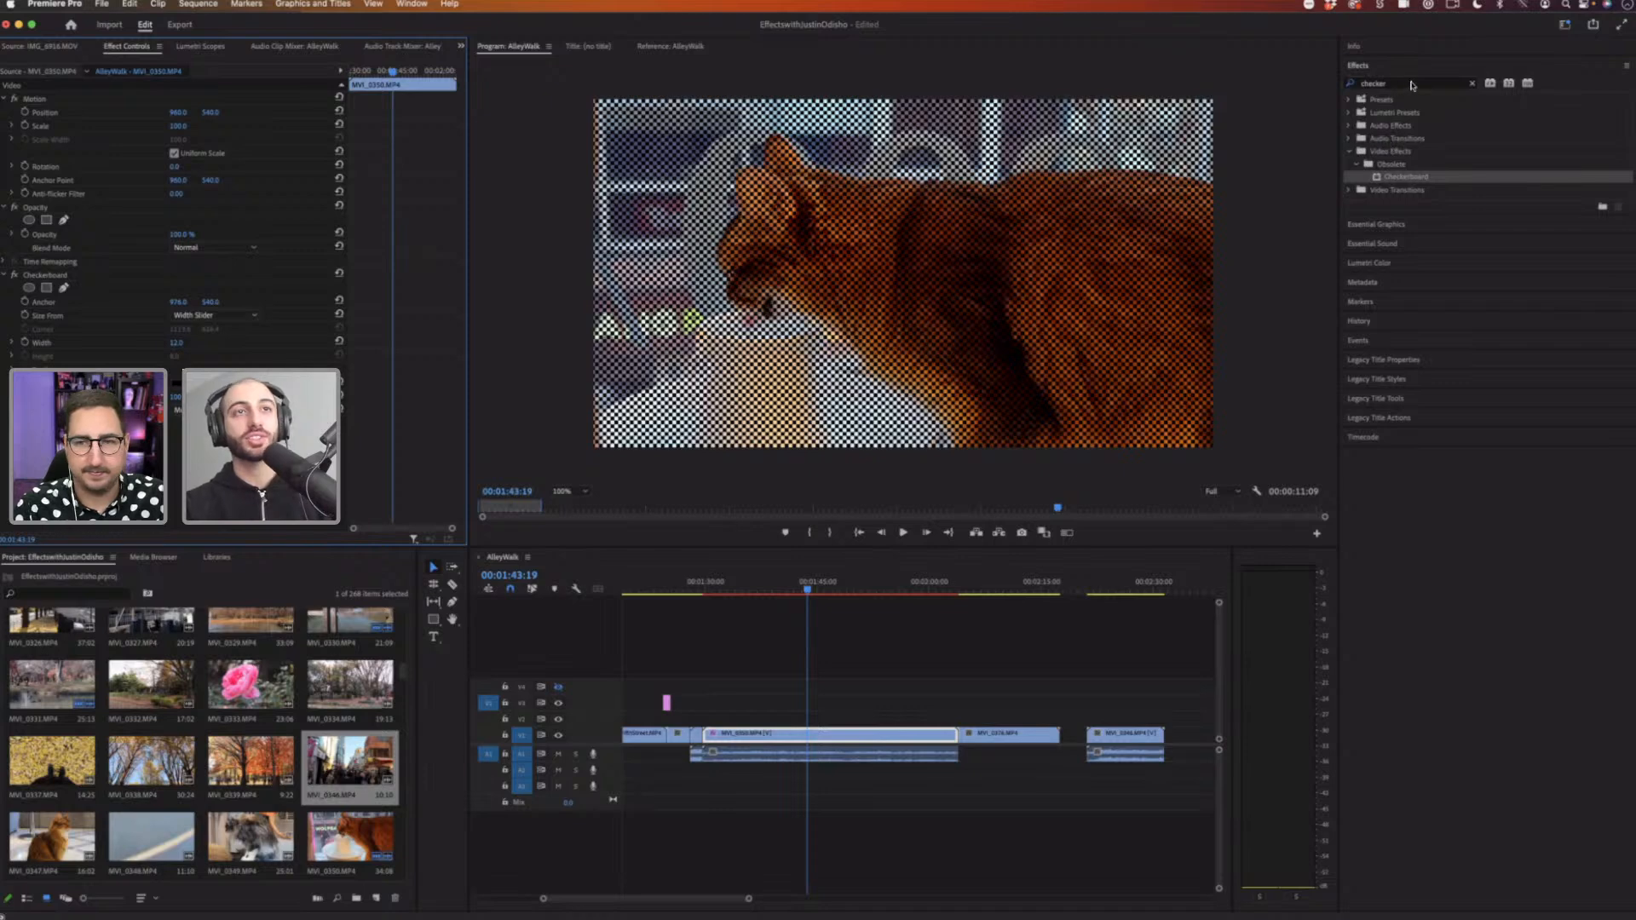
Step: Locate the Tint effect among the Color Correction video effects and apply it to the clip
drag(1411, 84, 1297, 83)
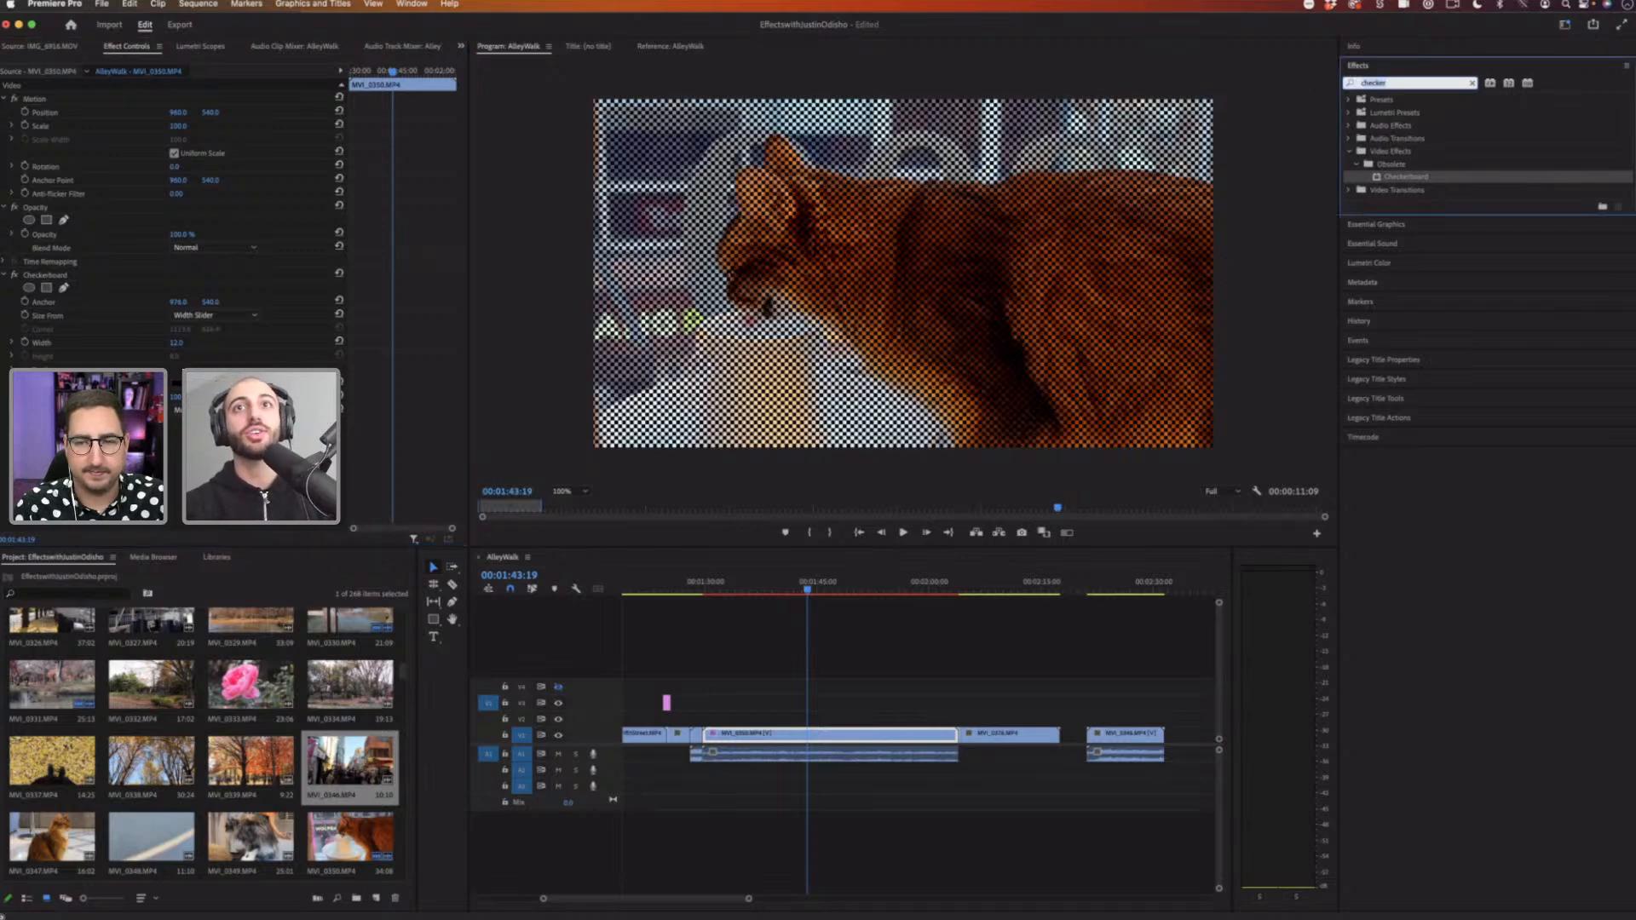
text(color)
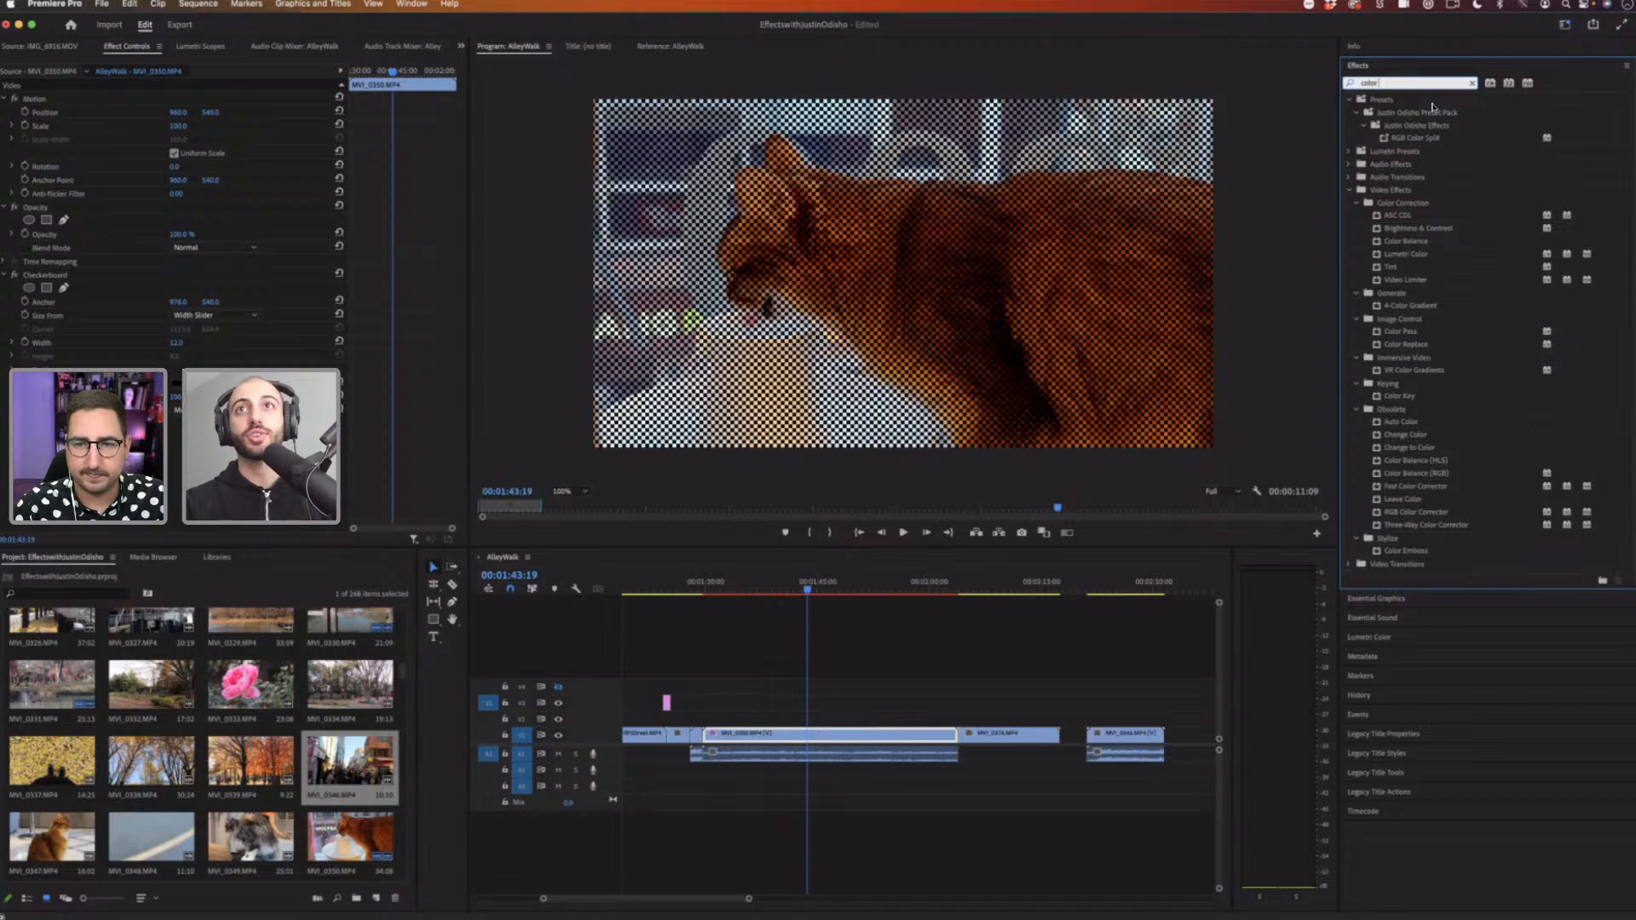
click(1472, 83)
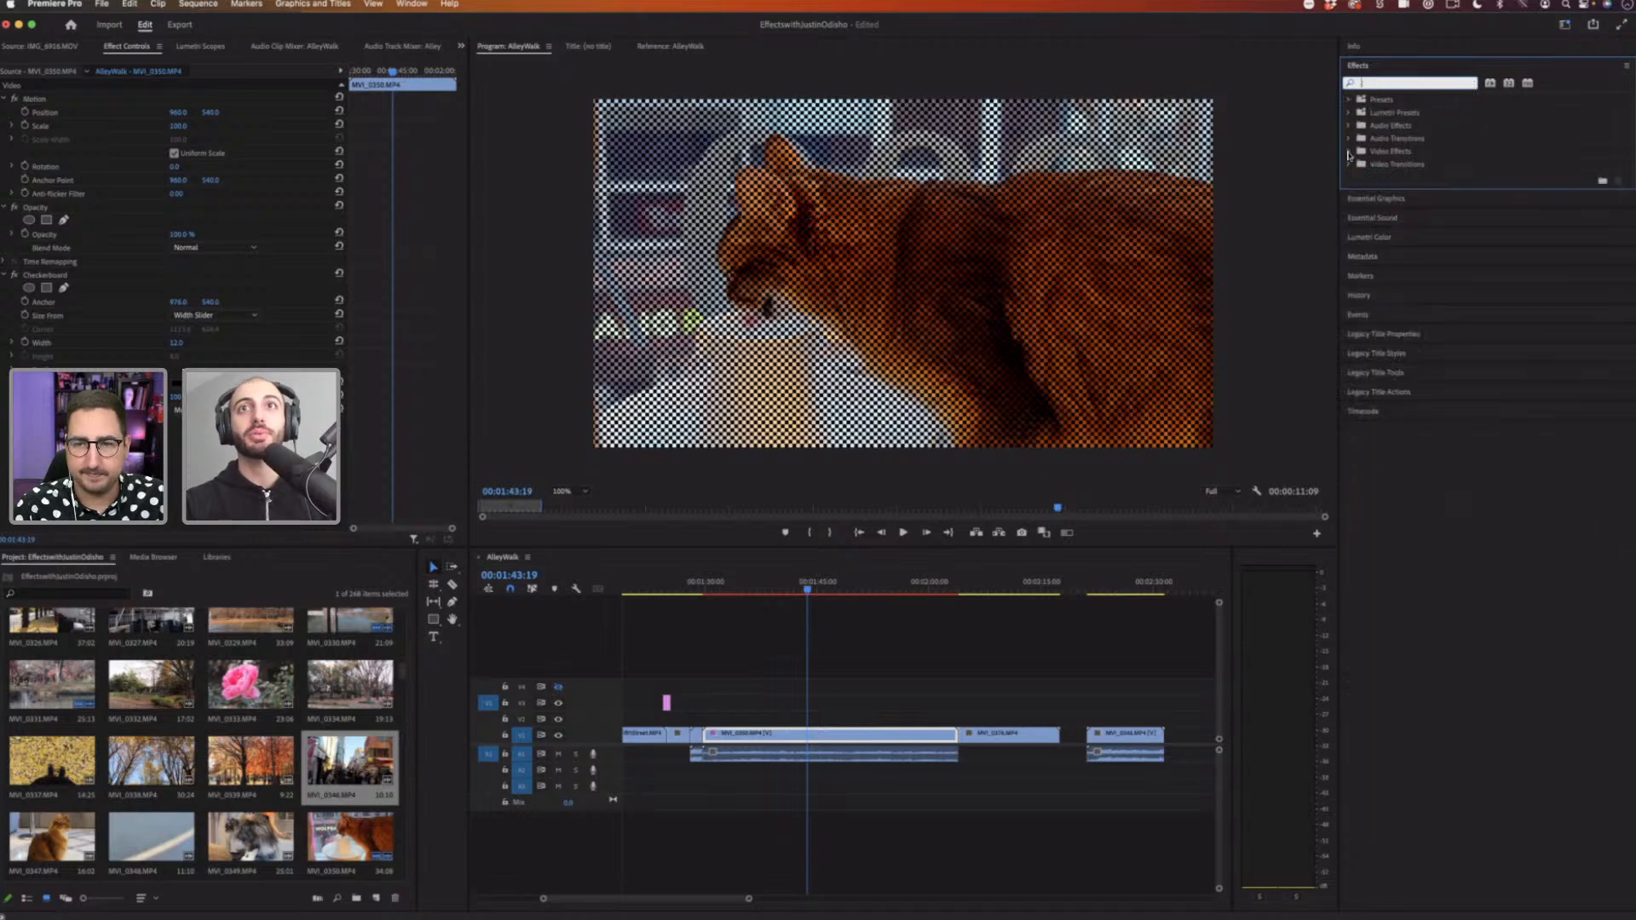
click(1349, 151)
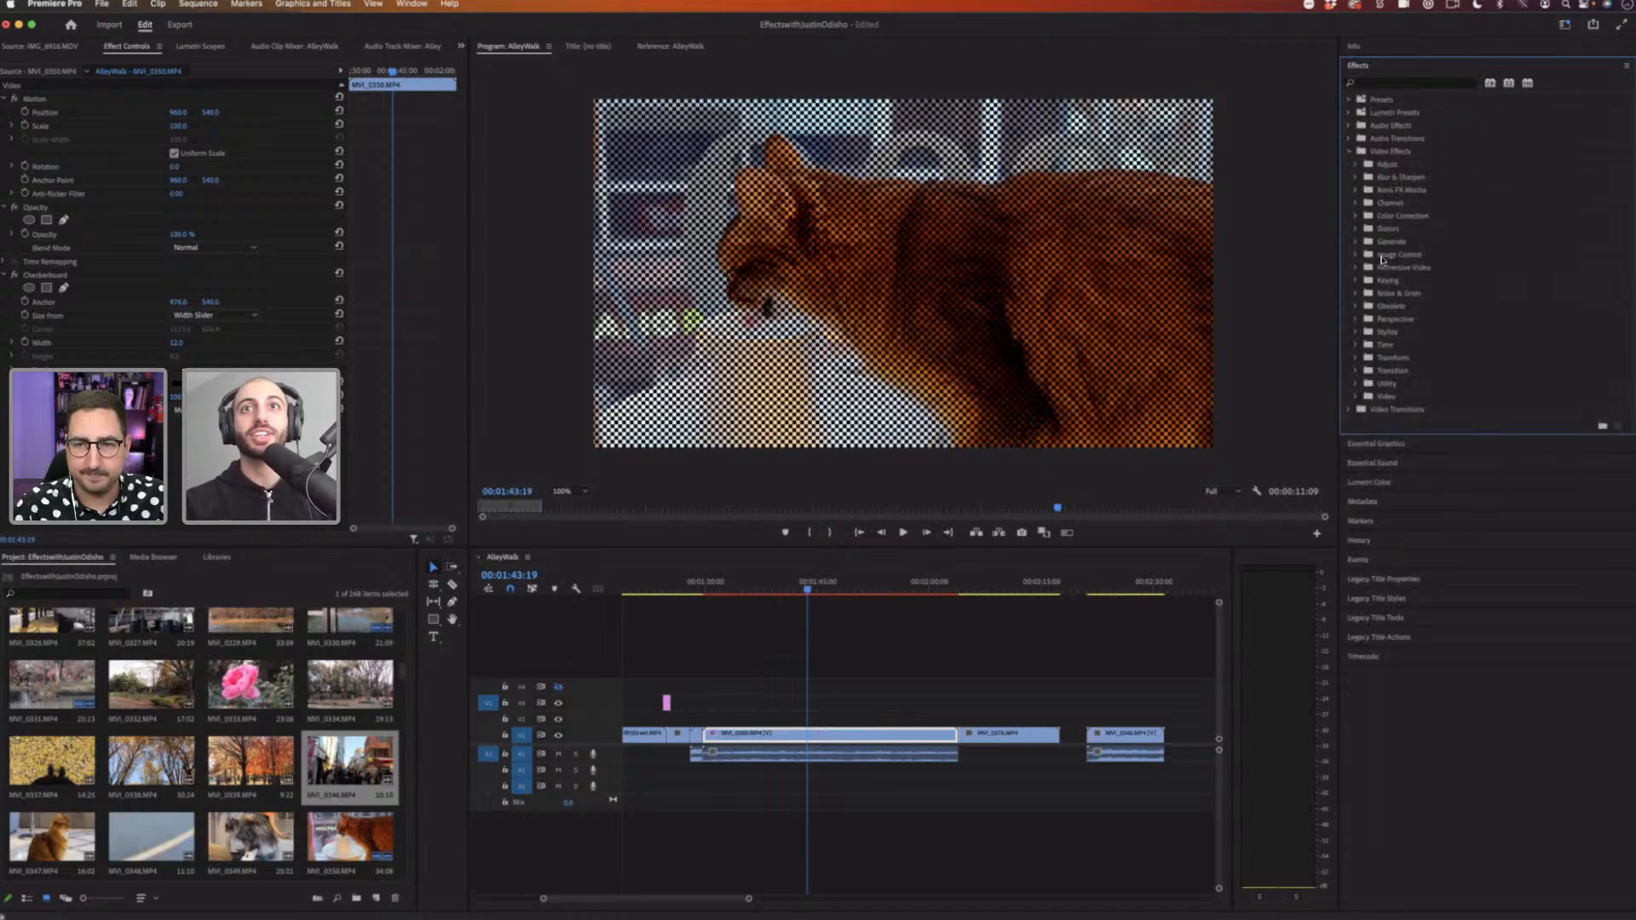
click(1355, 216)
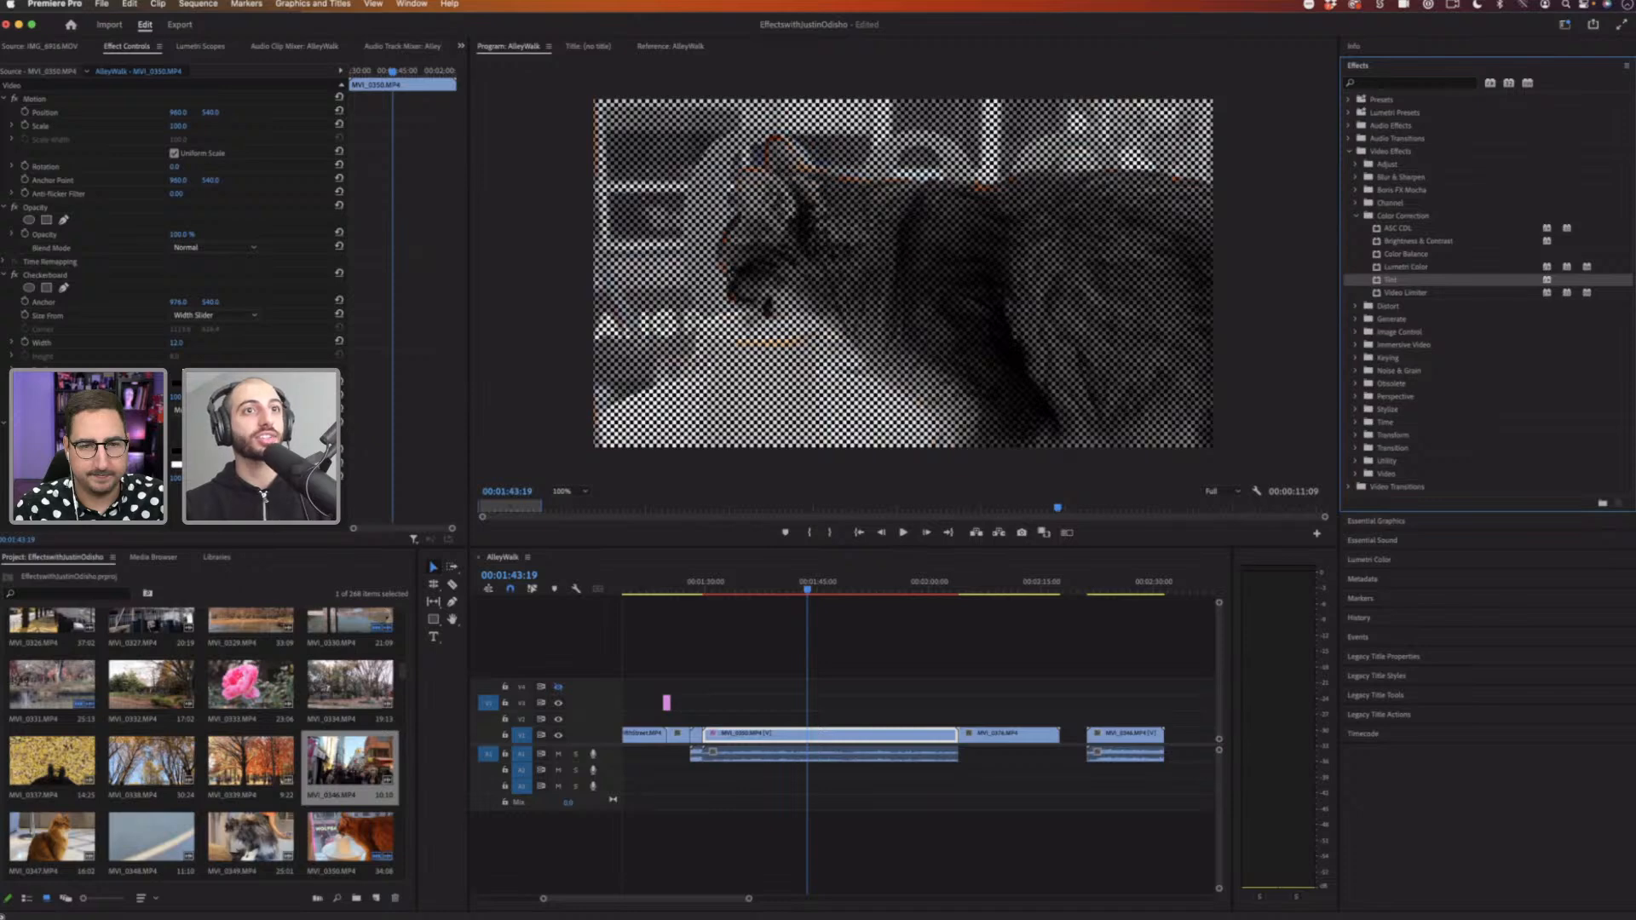
Step: Set the Tint's Map Black To color to a blue in the Color Picker
click(177, 453)
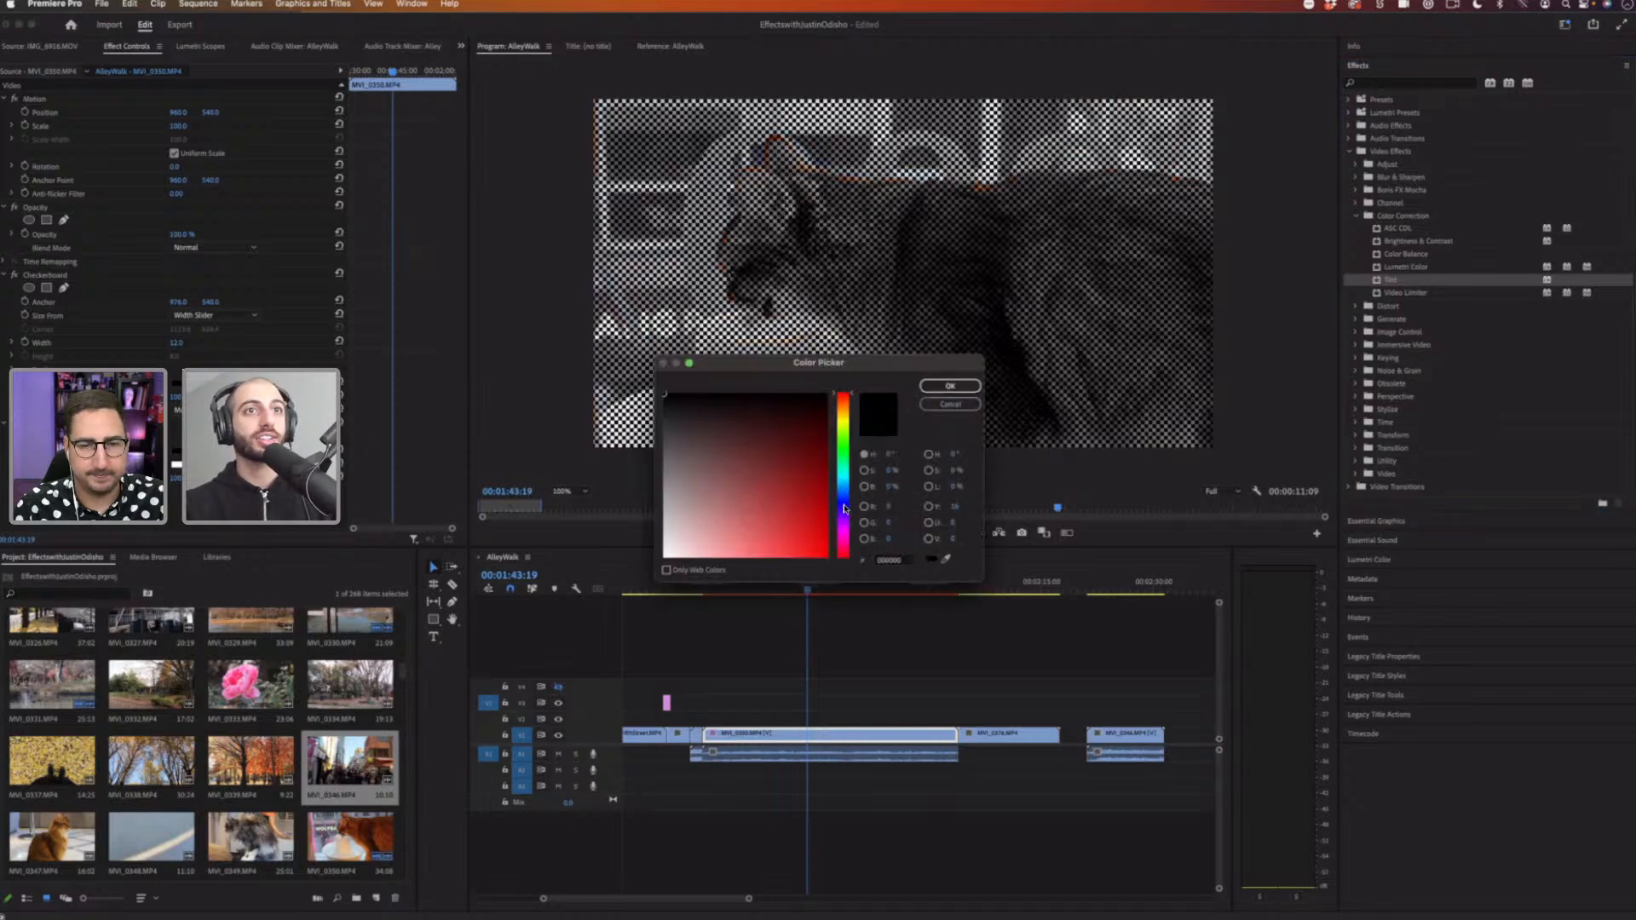
click(843, 506)
click(797, 521)
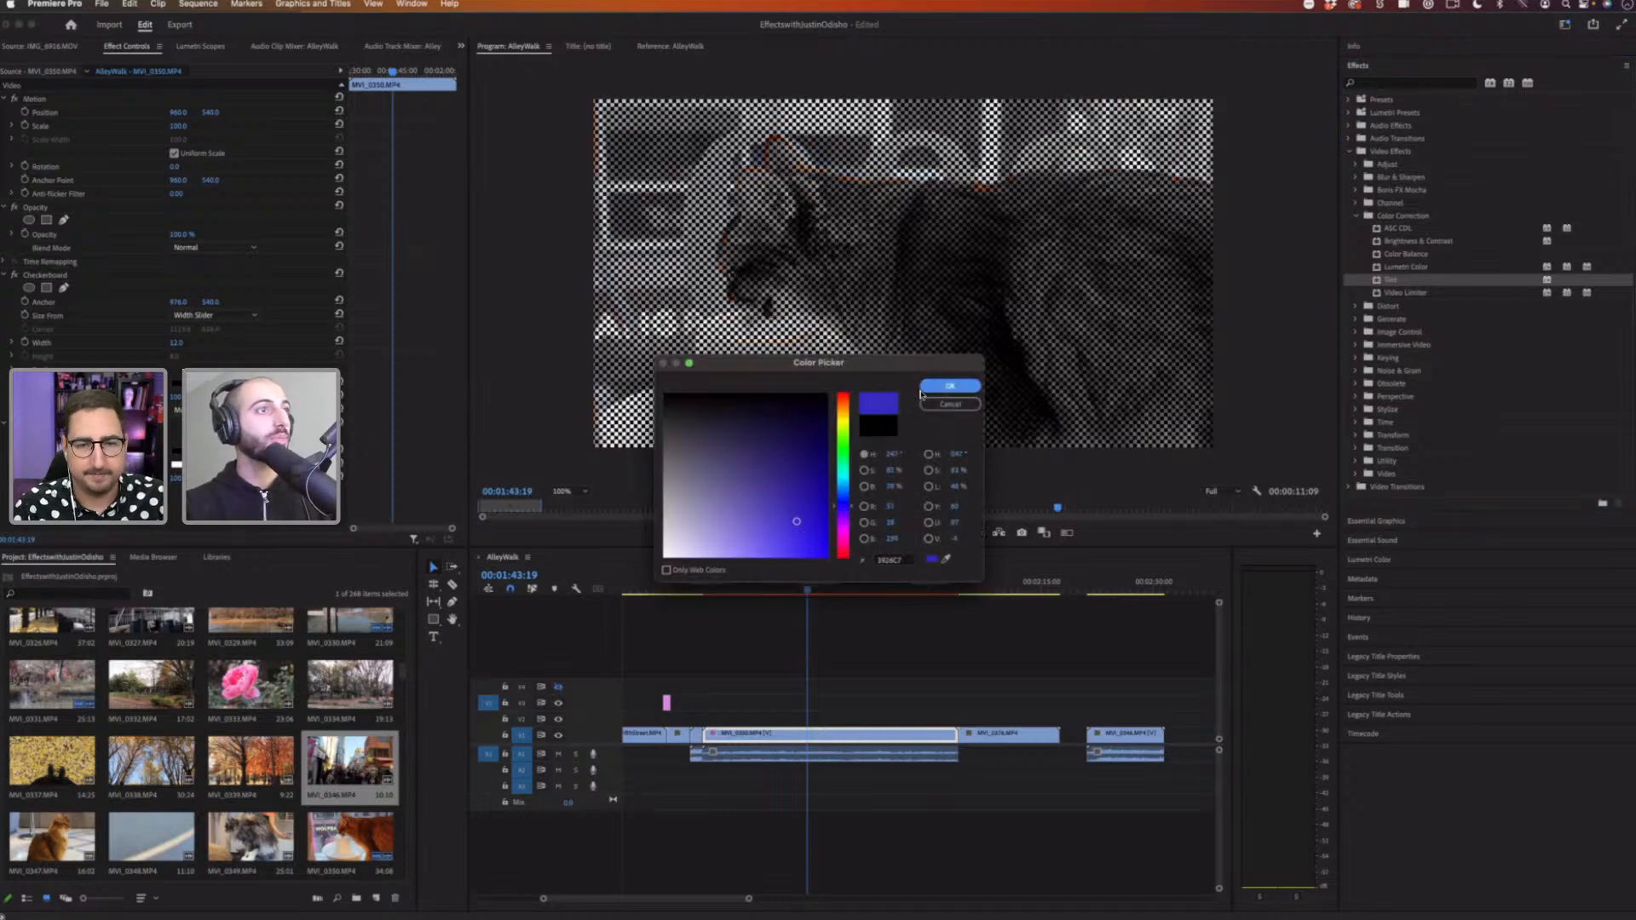
click(949, 386)
click(177, 452)
drag(801, 469, 806, 394)
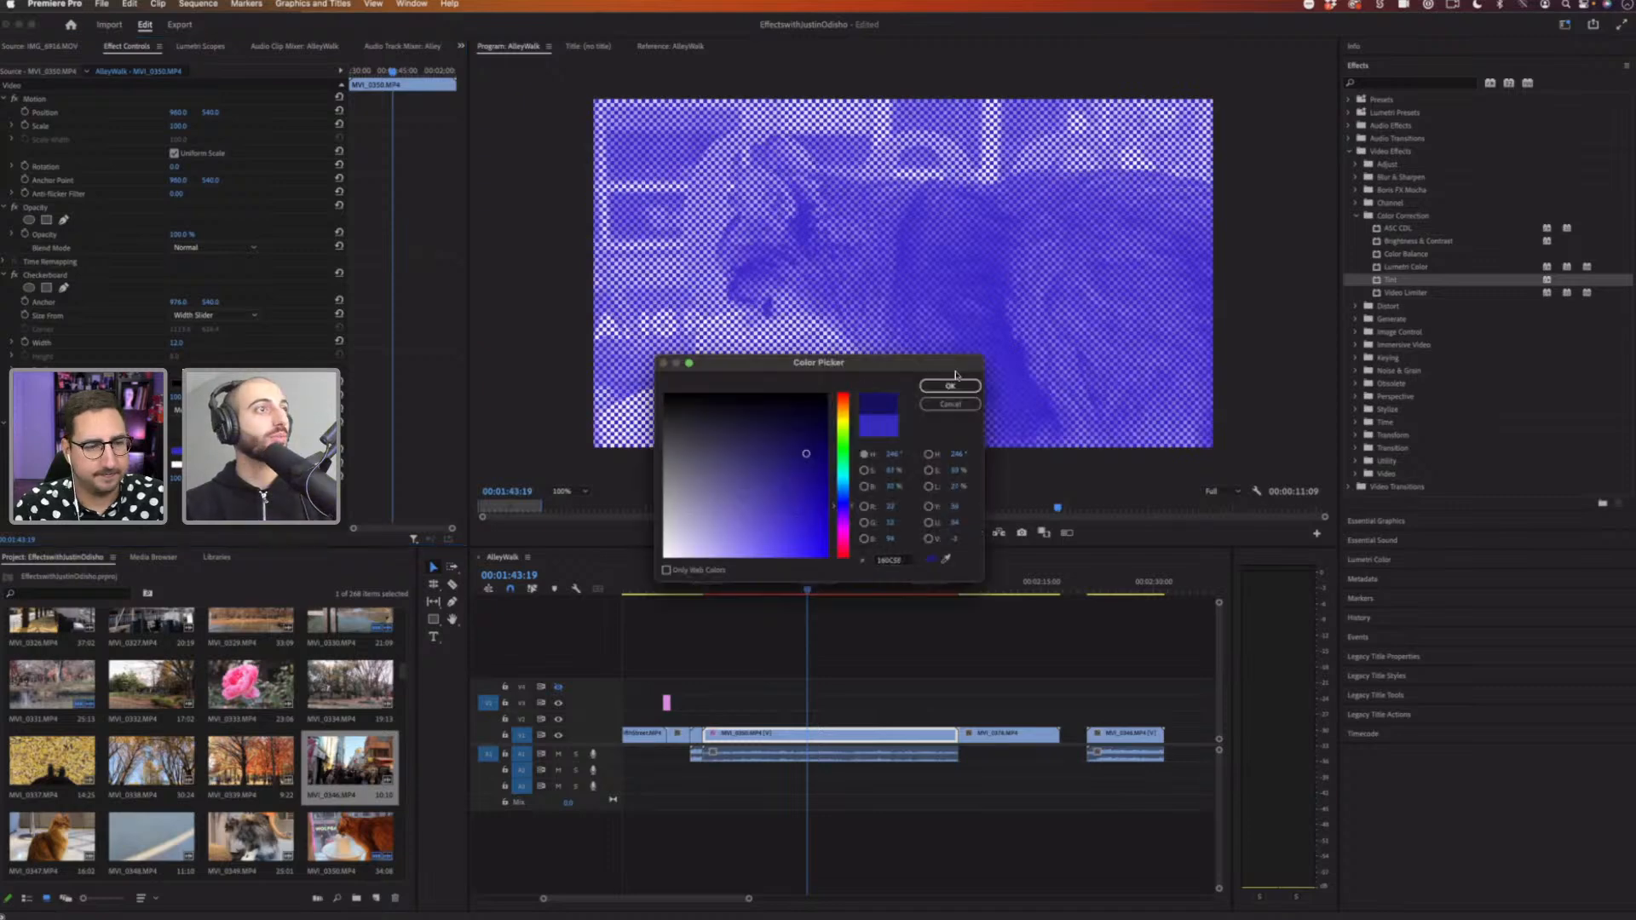
click(959, 386)
Step: Set the Tint's Map White To color to a new shade in the Color Picker
click(176, 467)
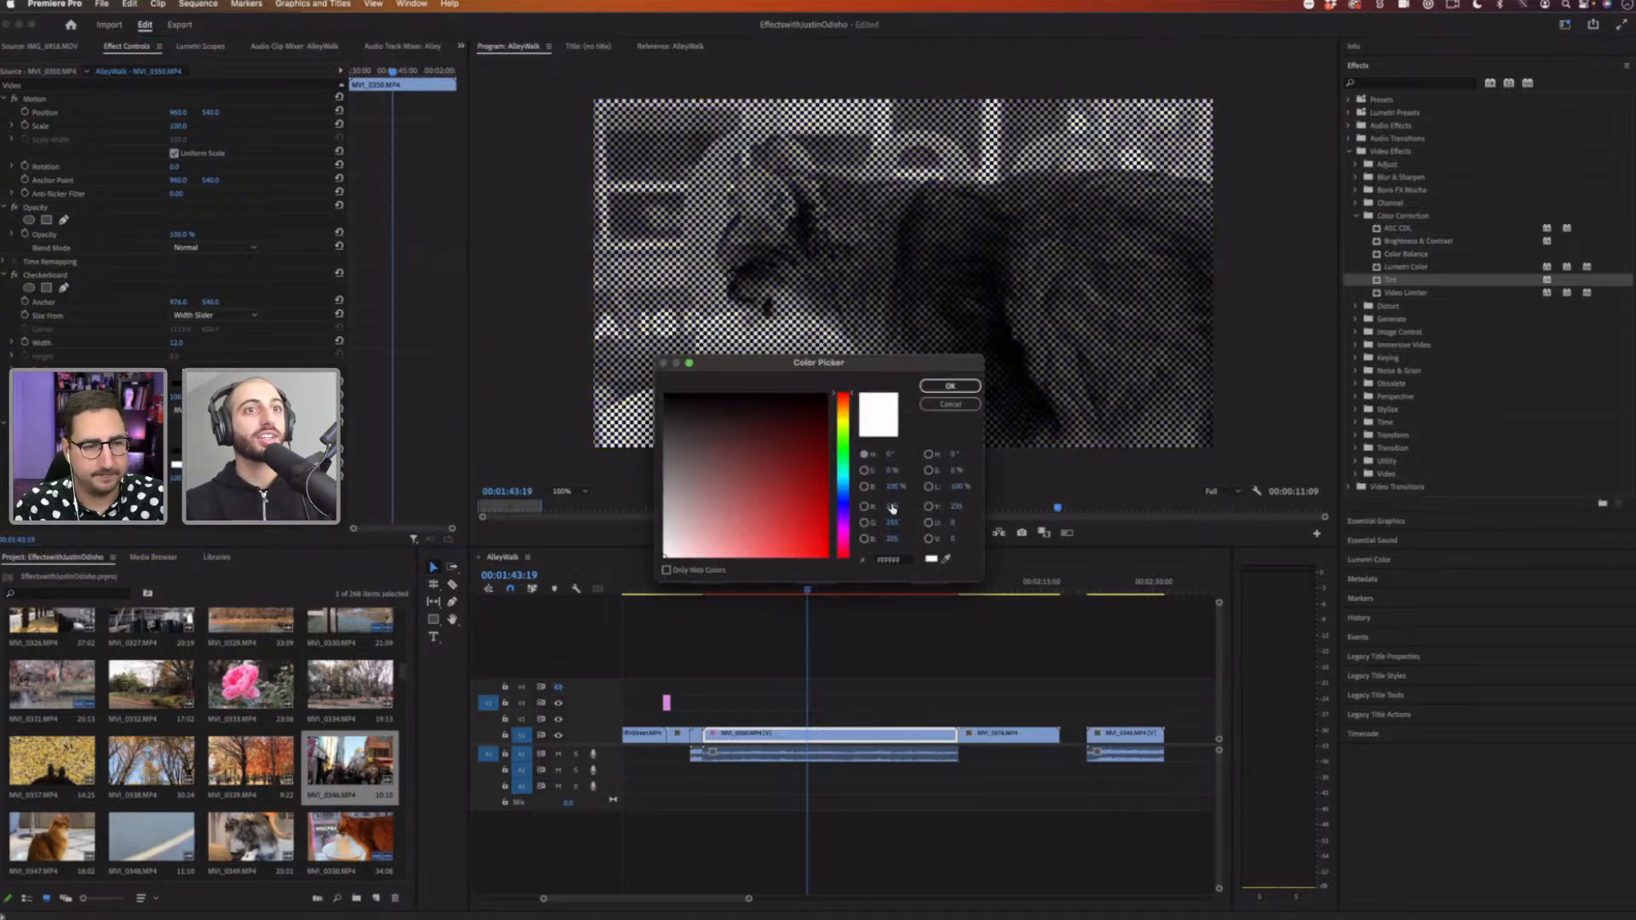
mouse_move(845, 507)
mouse_down()
mouse_move(855, 410)
mouse_move(803, 556)
mouse_up()
click(951, 388)
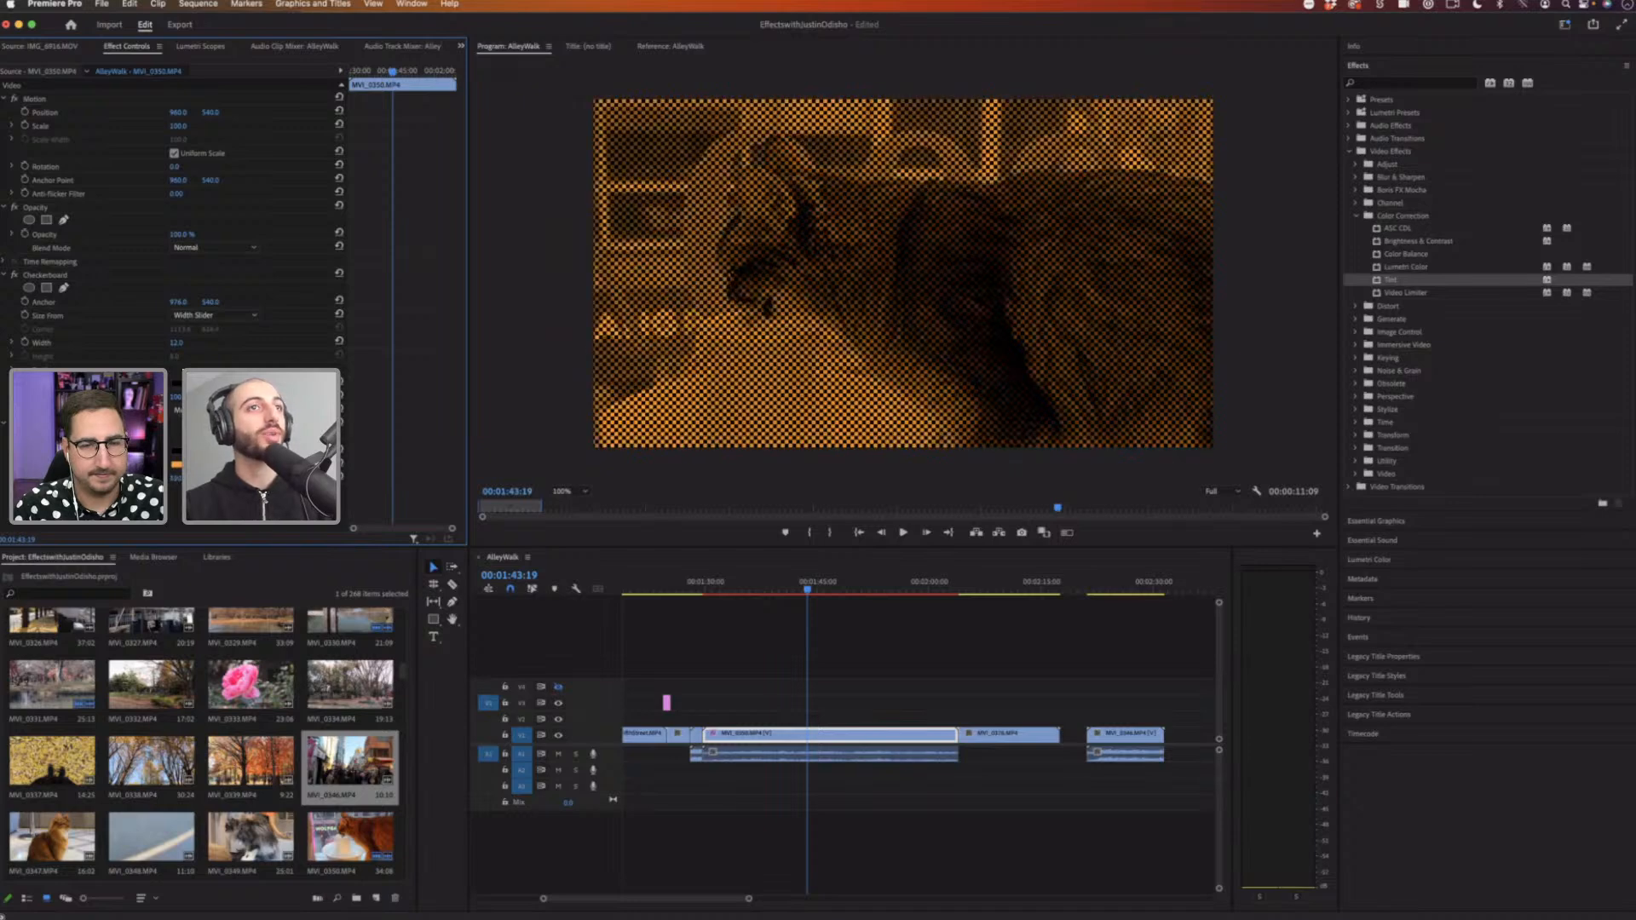
Step: Play back the tinted Checkerboard clip from an earlier point in the timeline
click(727, 586)
key(space)
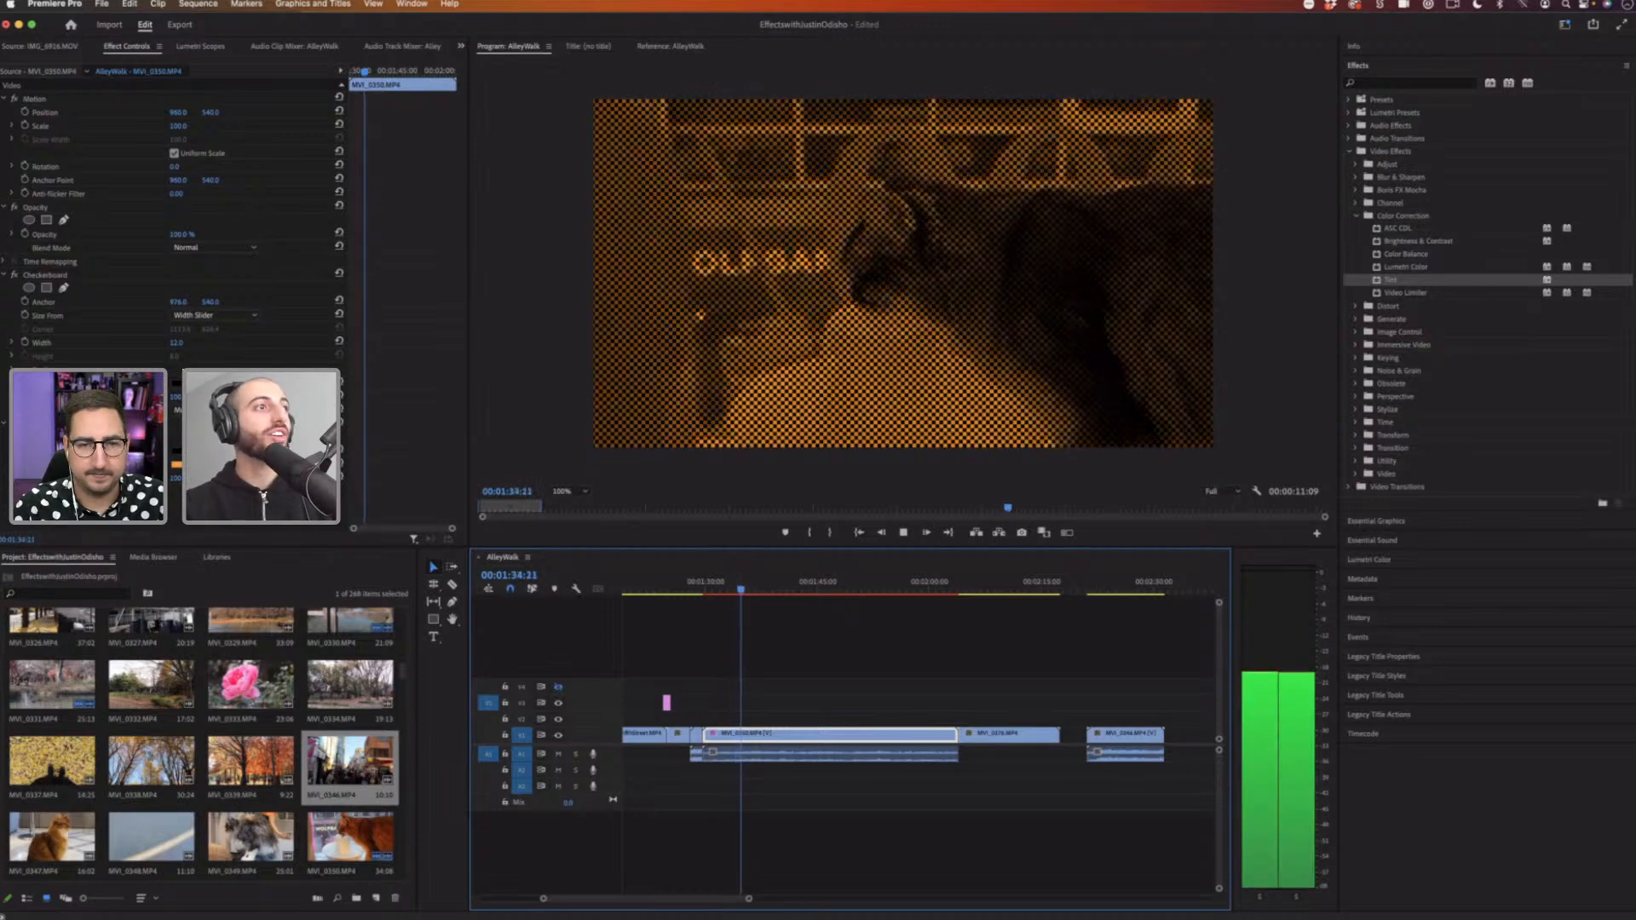
key(space)
key(space)
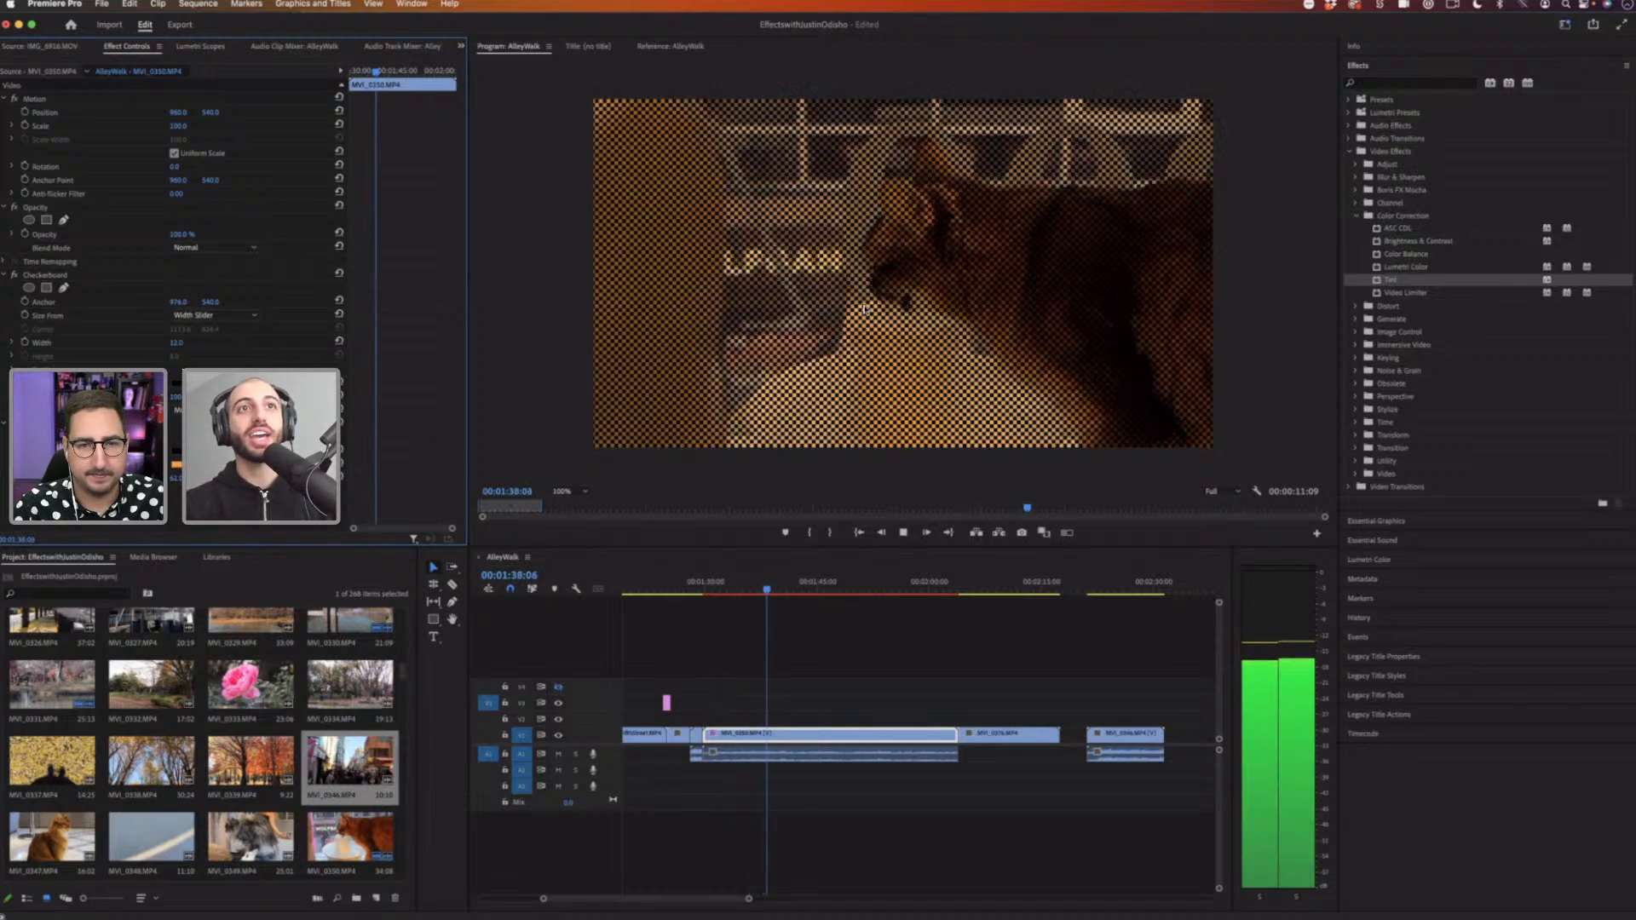
key(space)
key(shift+Right)
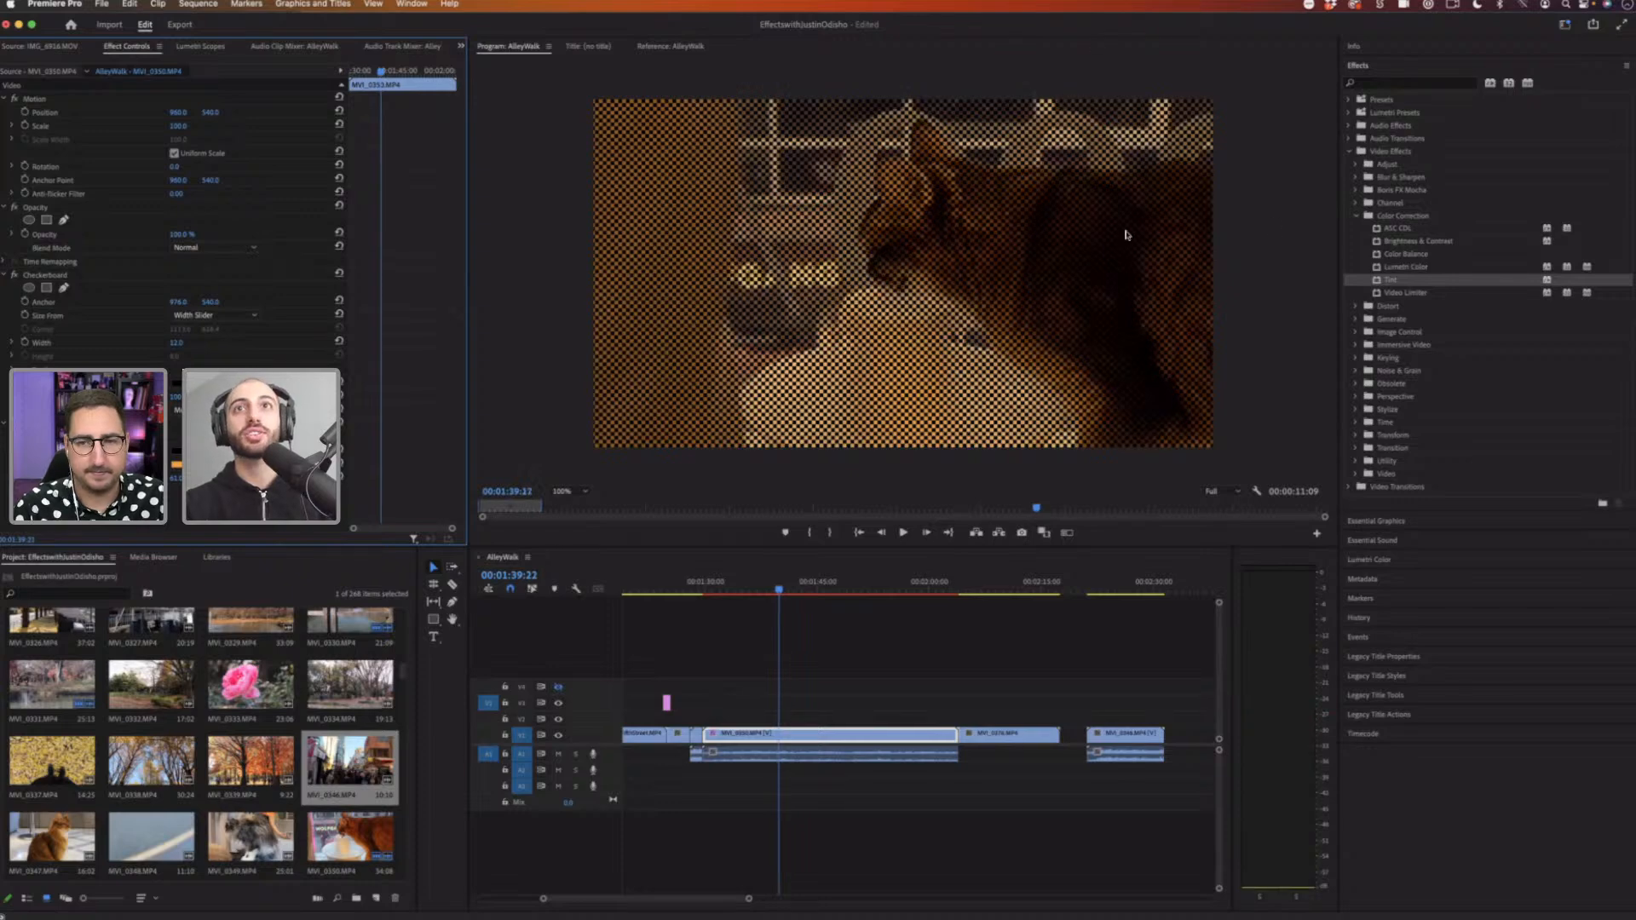
Step: Search the effects for posterize and apply Posterize to the clip
click(1369, 83)
text(posterize)
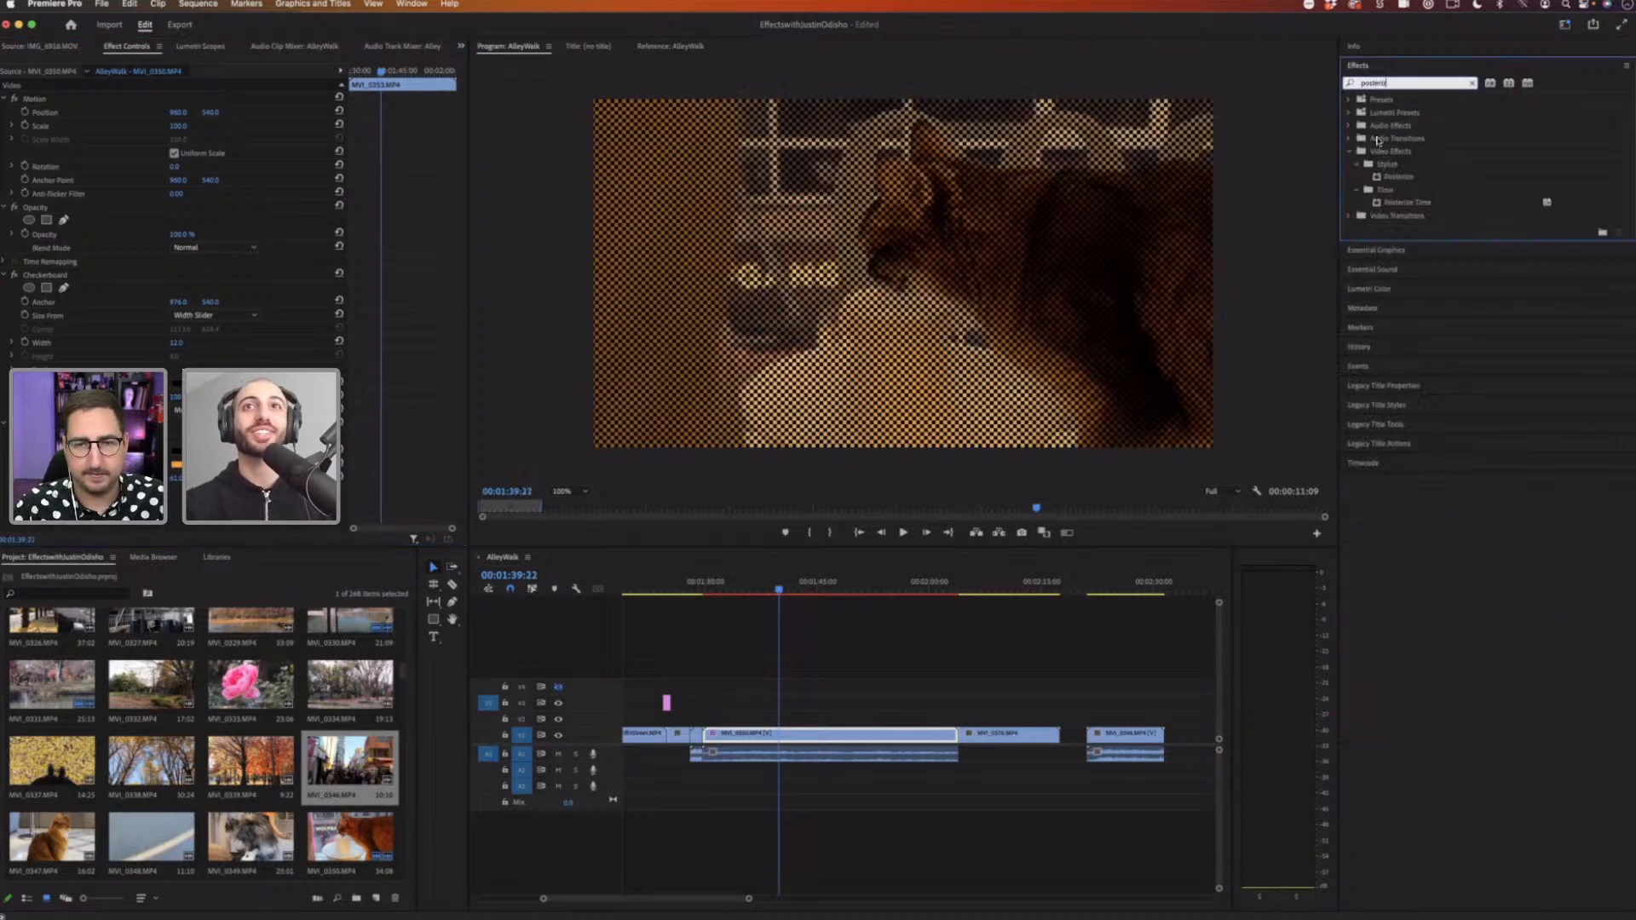
click(1412, 181)
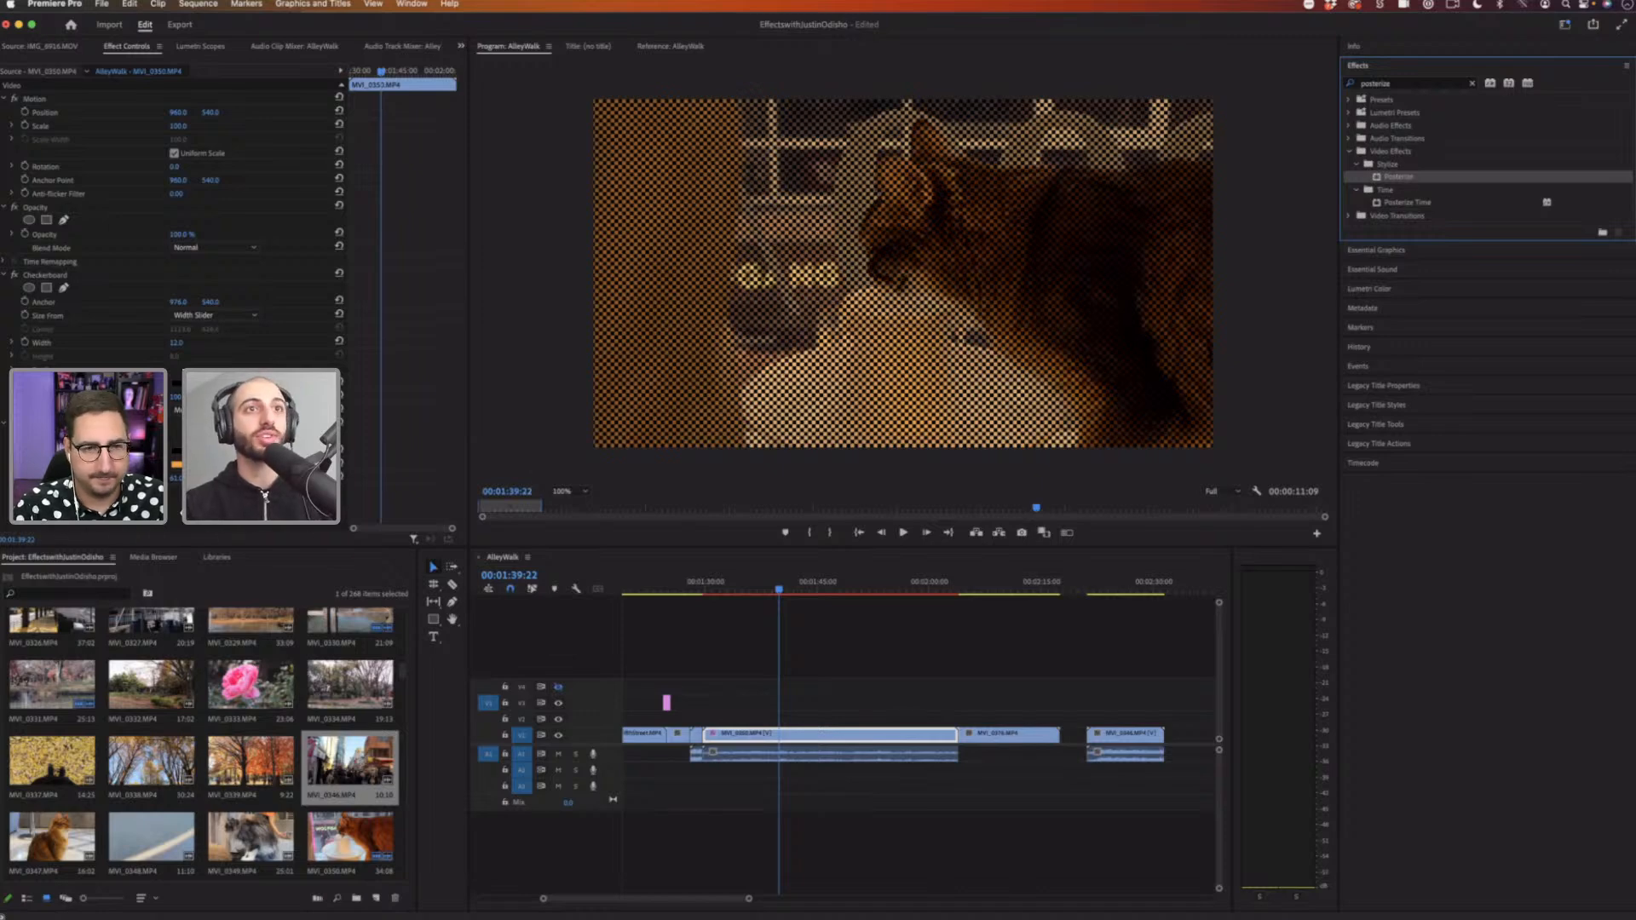
drag(1398, 176, 256, 486)
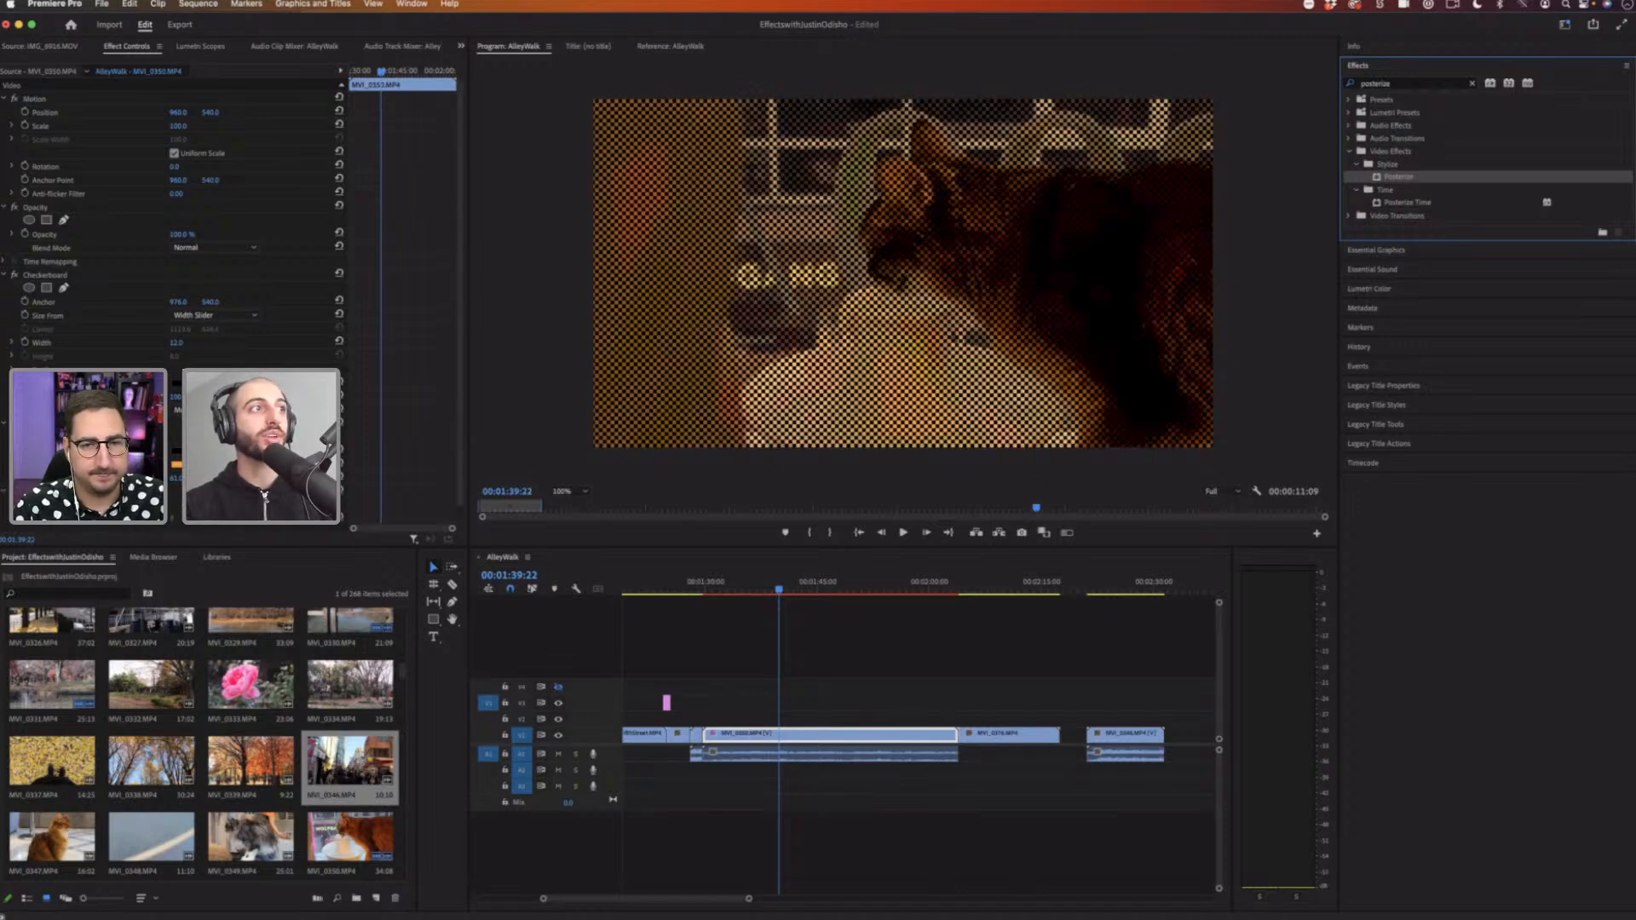
Step: Turn off the Checkerboard effect and step the Posterize level up and down
click(14, 274)
scroll(457, 347, down, 1)
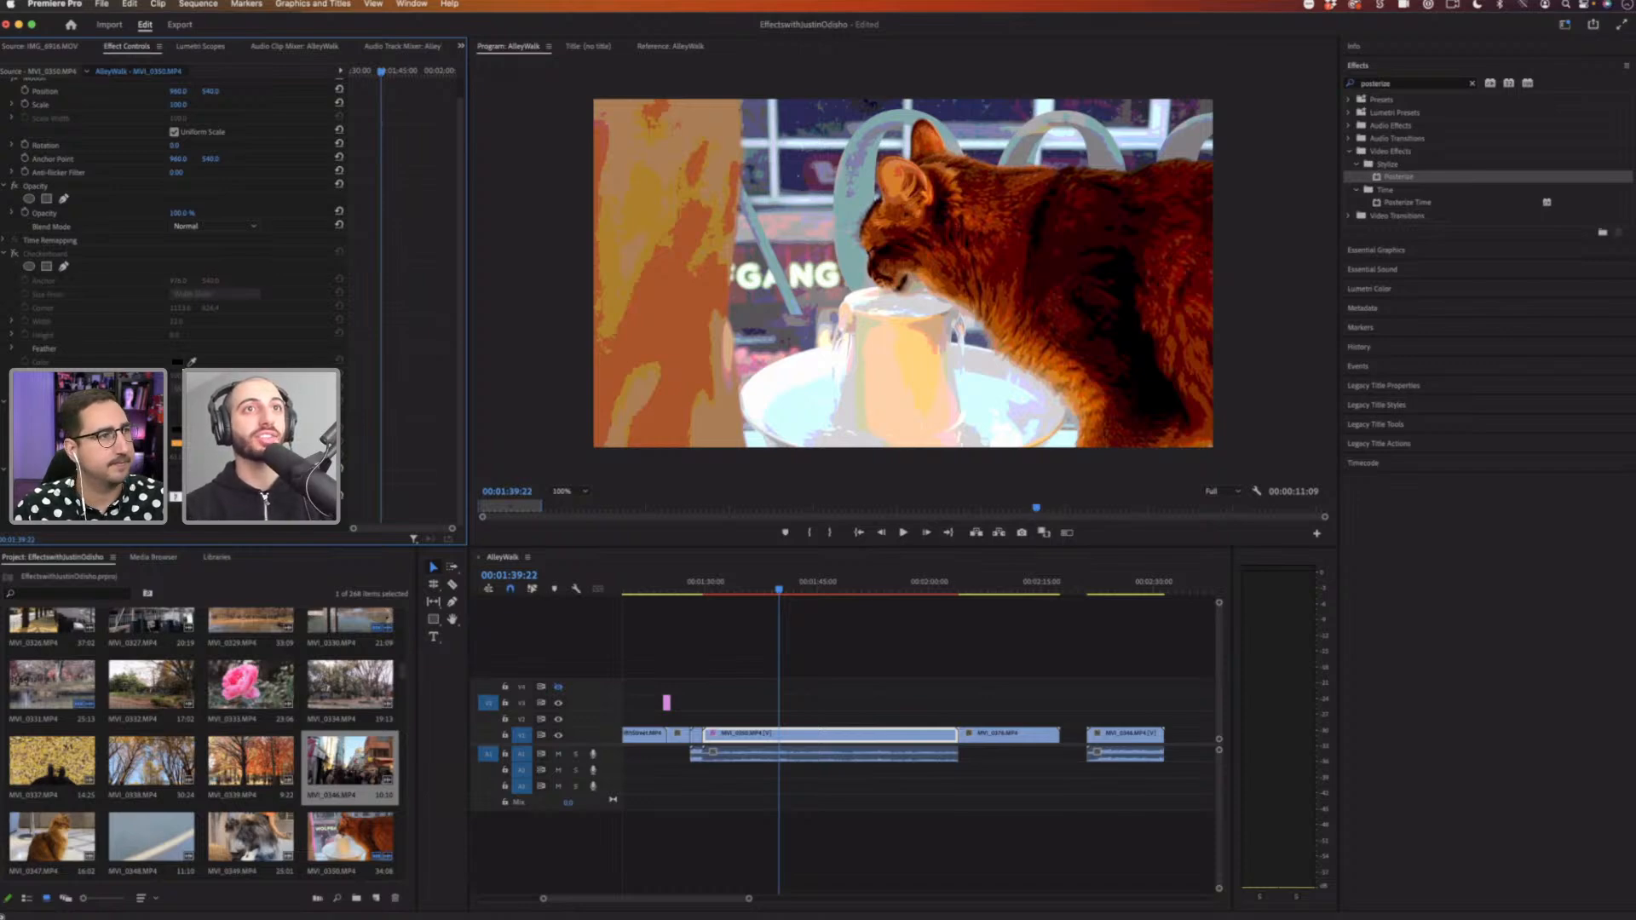
key(Down)
key(Down)
key(Down)
key(Down)
key(Up)
key(Up)
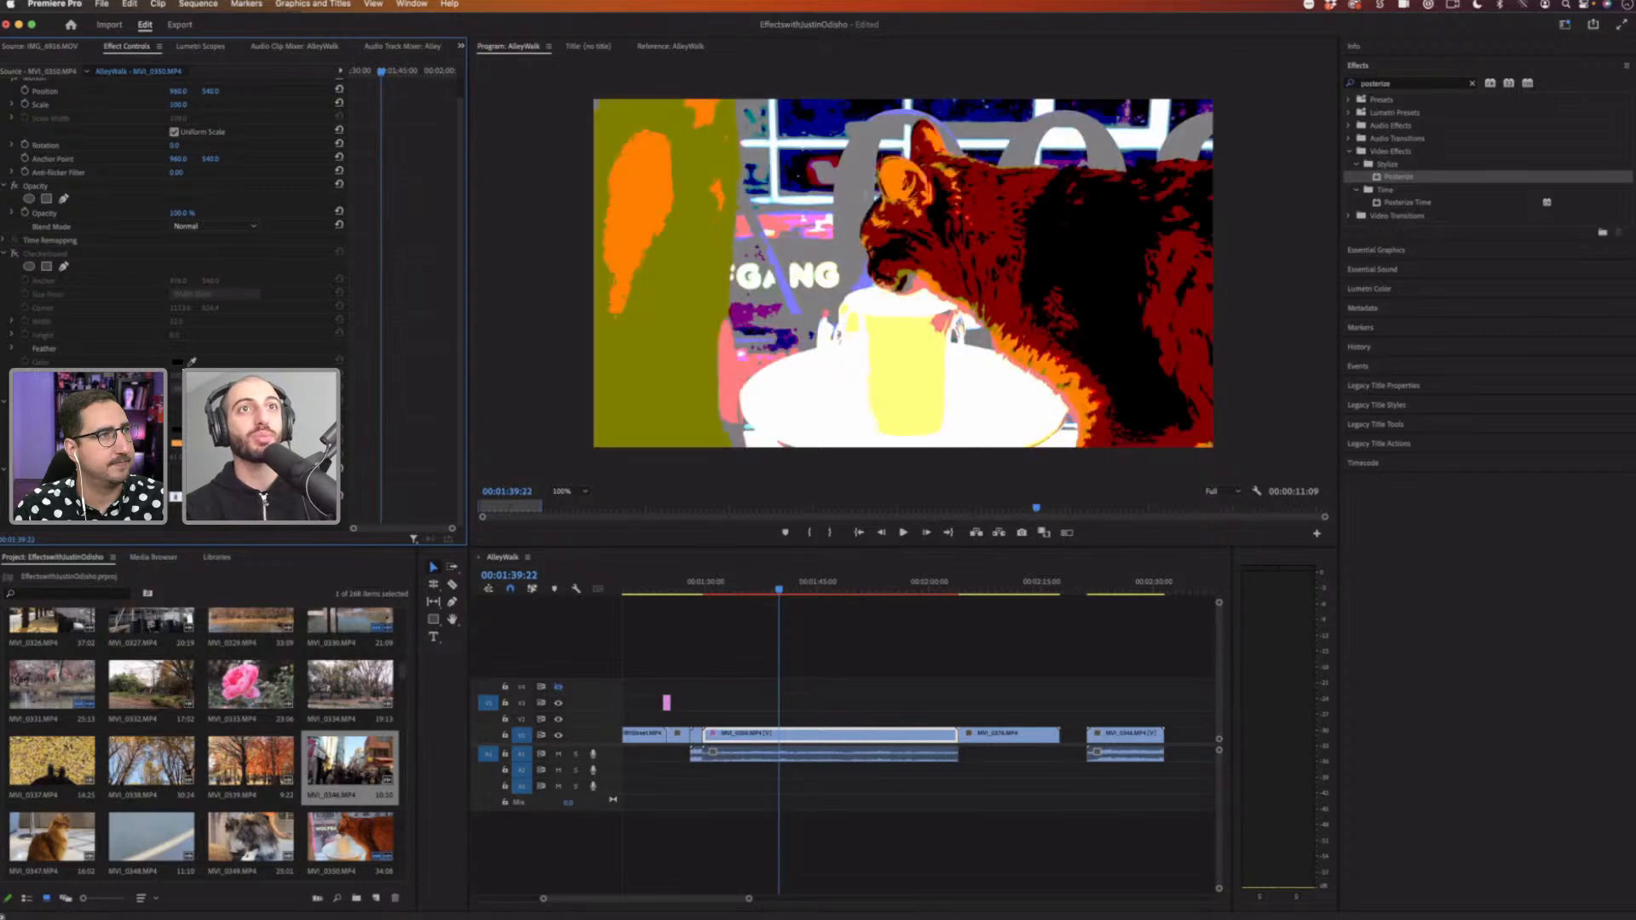
key(Down)
key(Up)
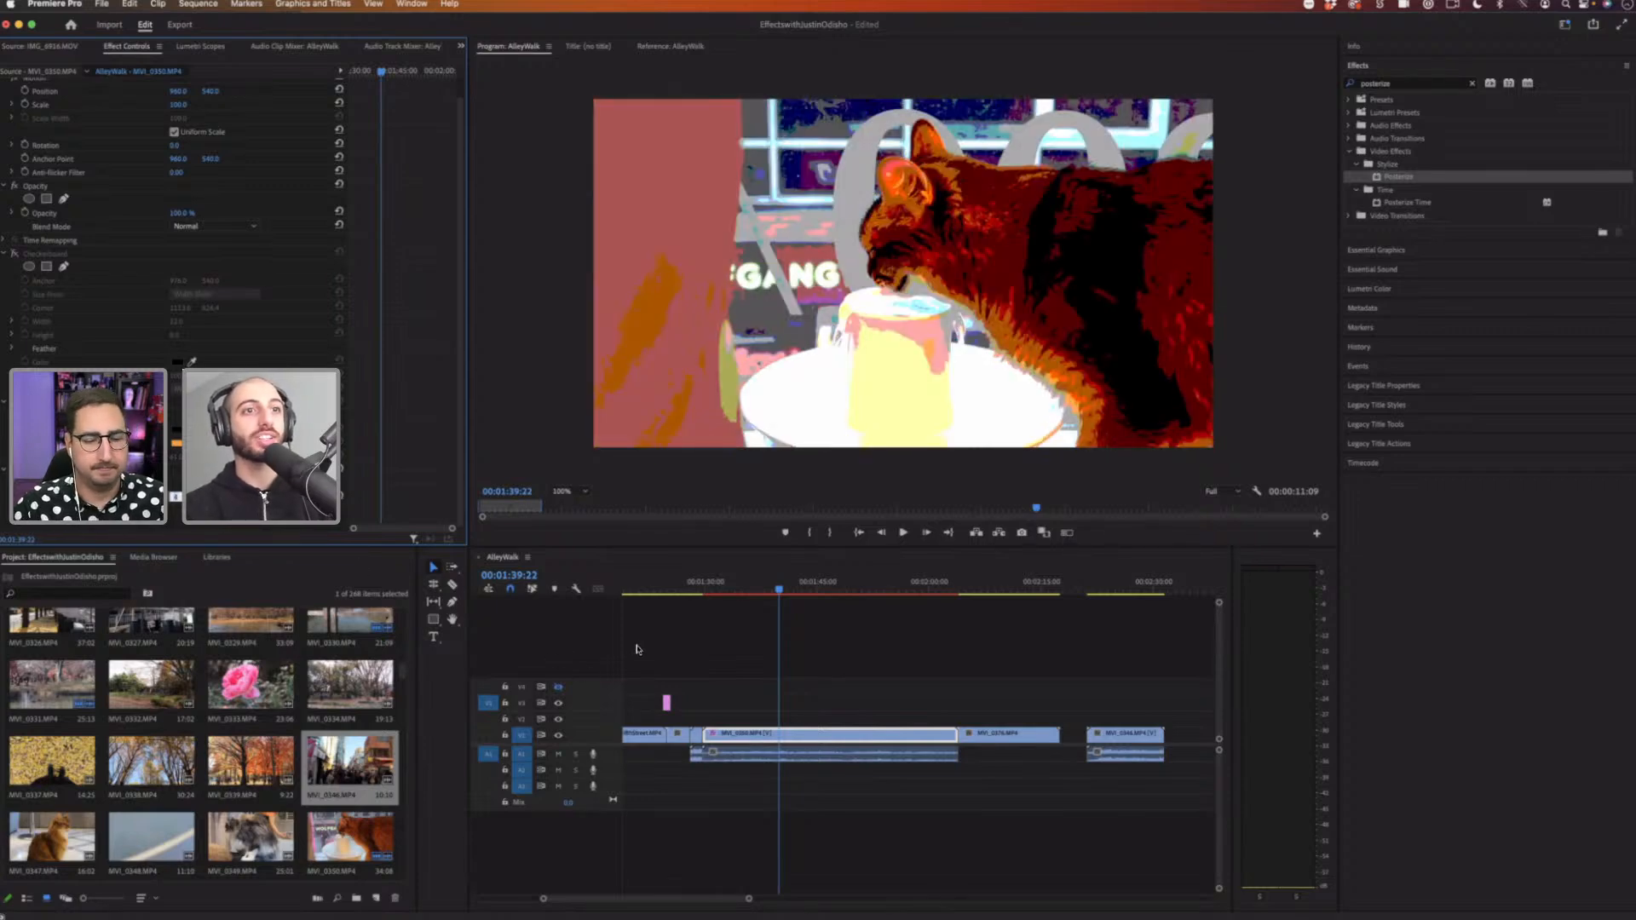
Step: Play back the posterized clip from an earlier point
click(724, 586)
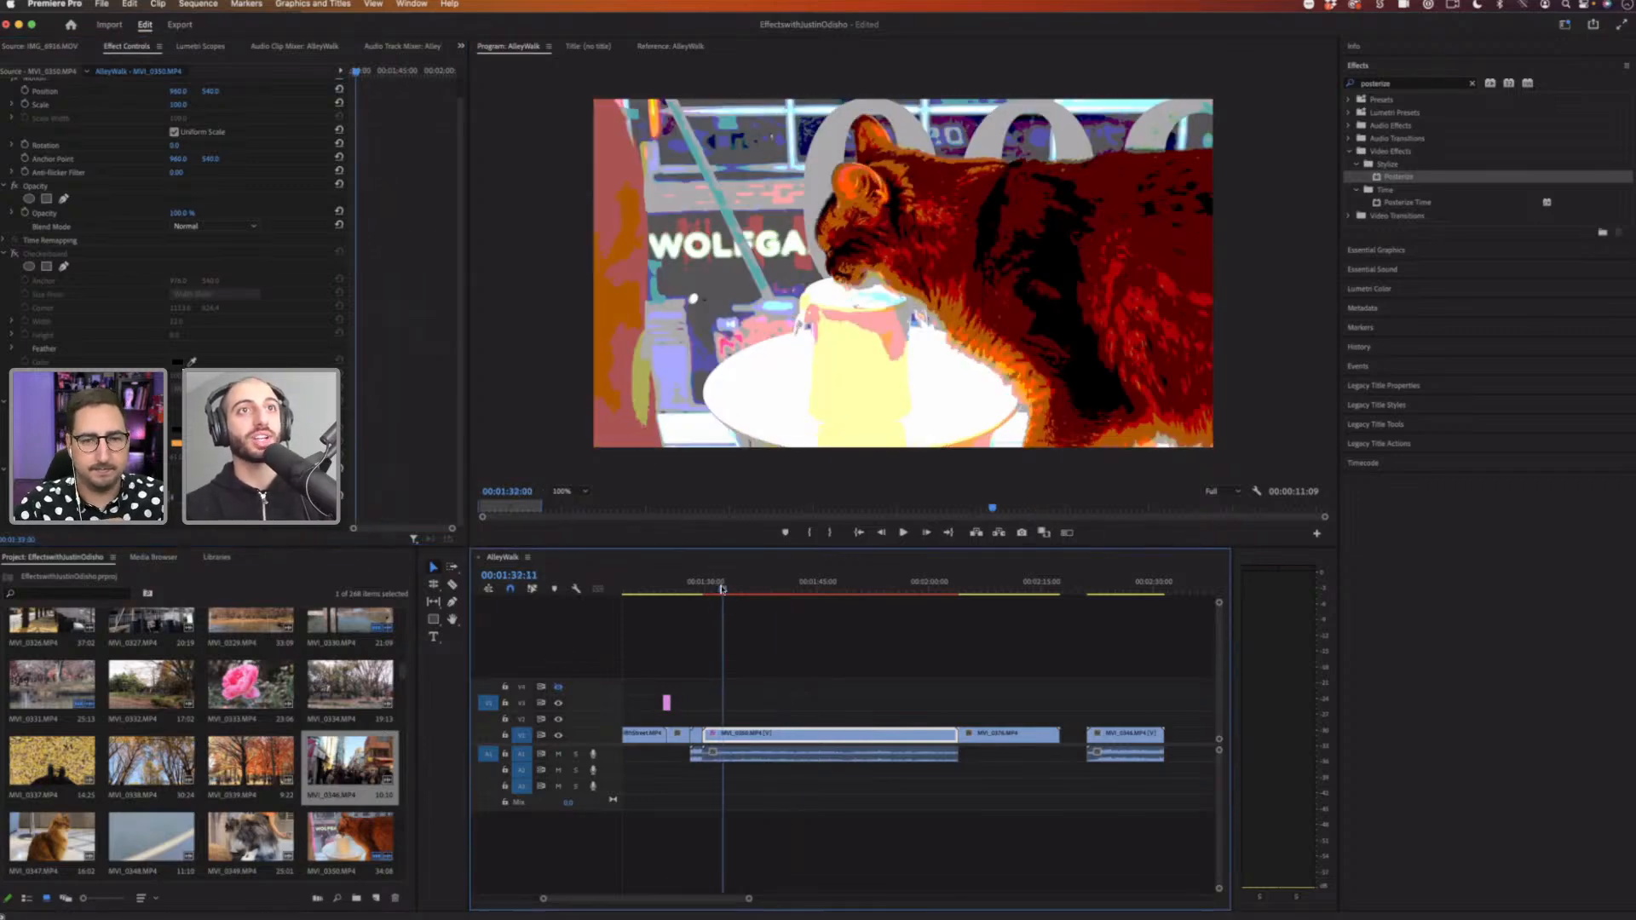
key(space)
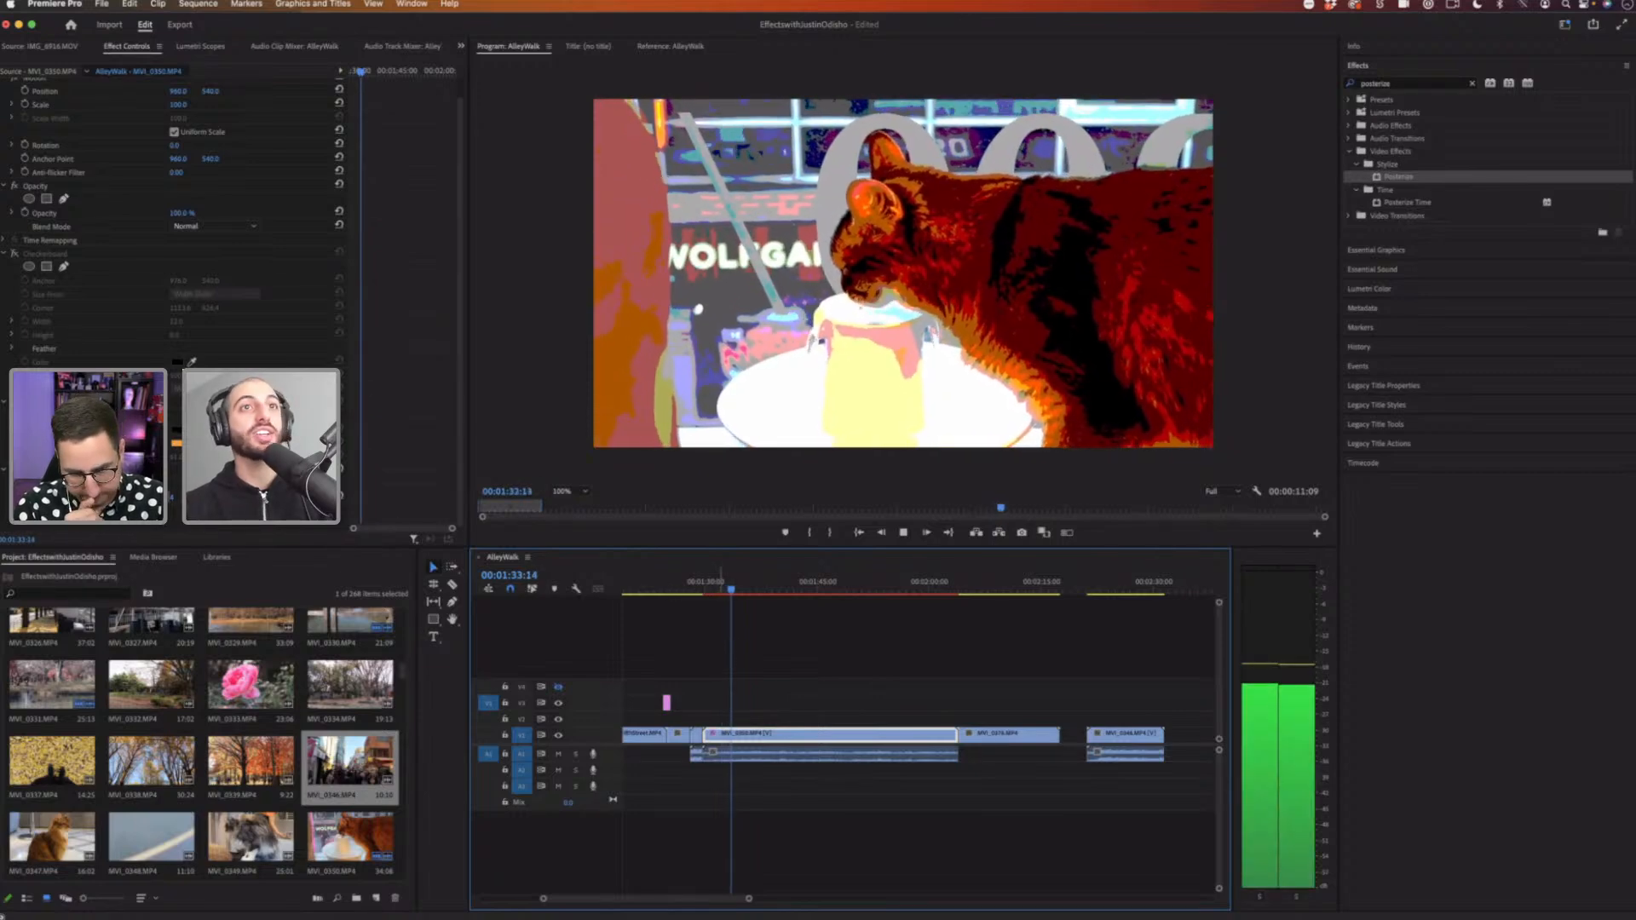
key(space)
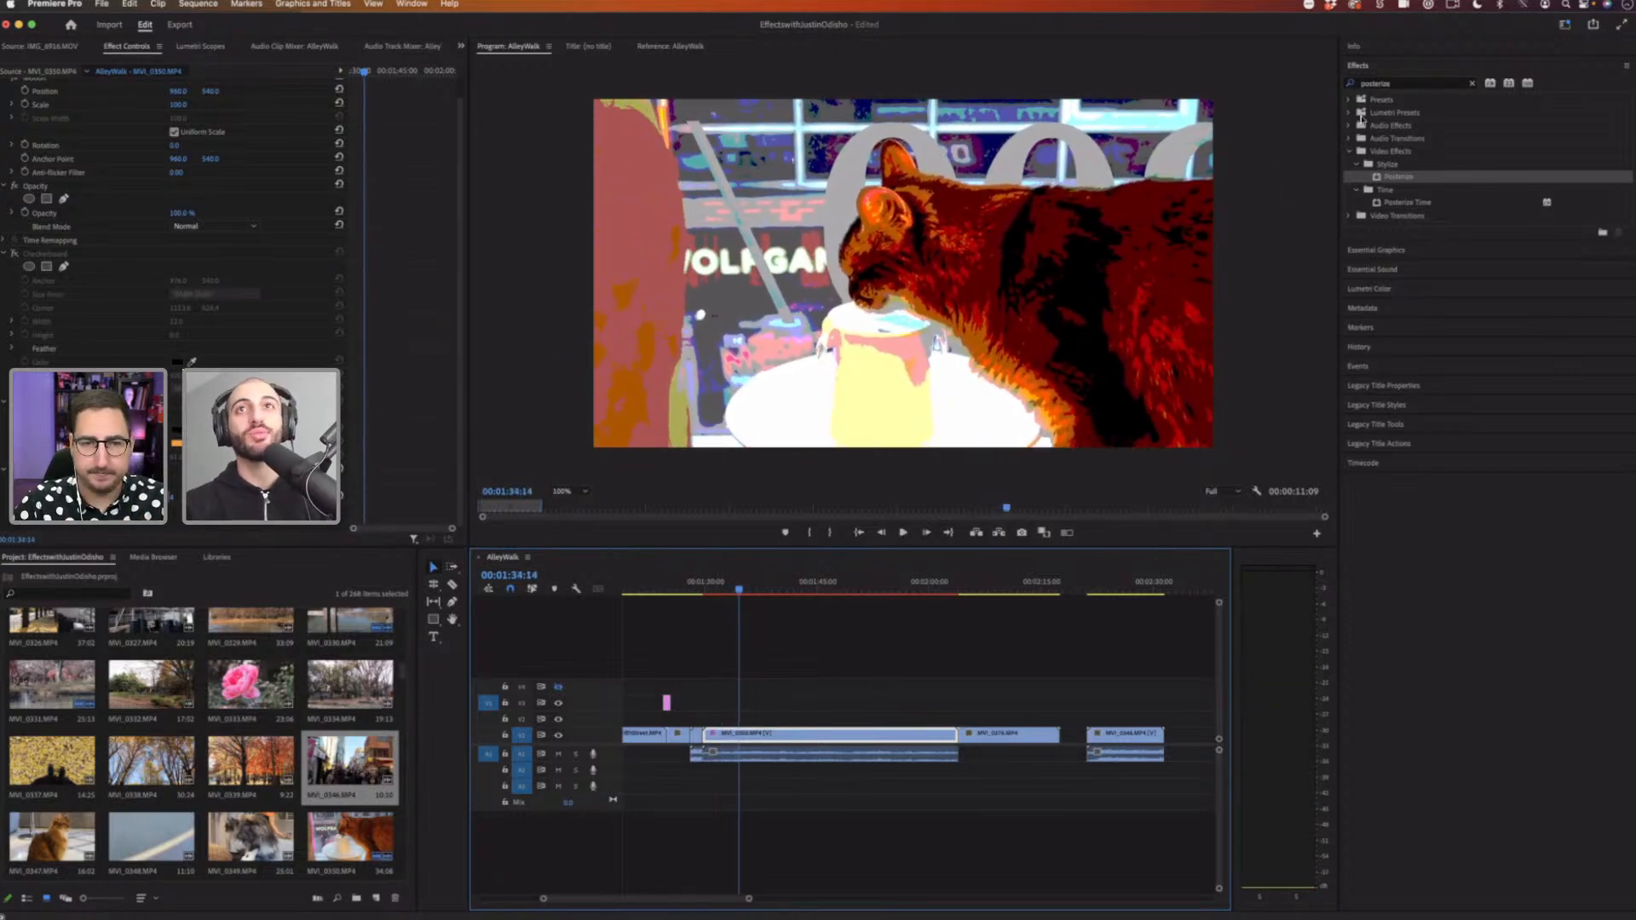
Step: Search the effects for blur and apply Gaussian Blur to the clip
drag(1407, 85, 1279, 82)
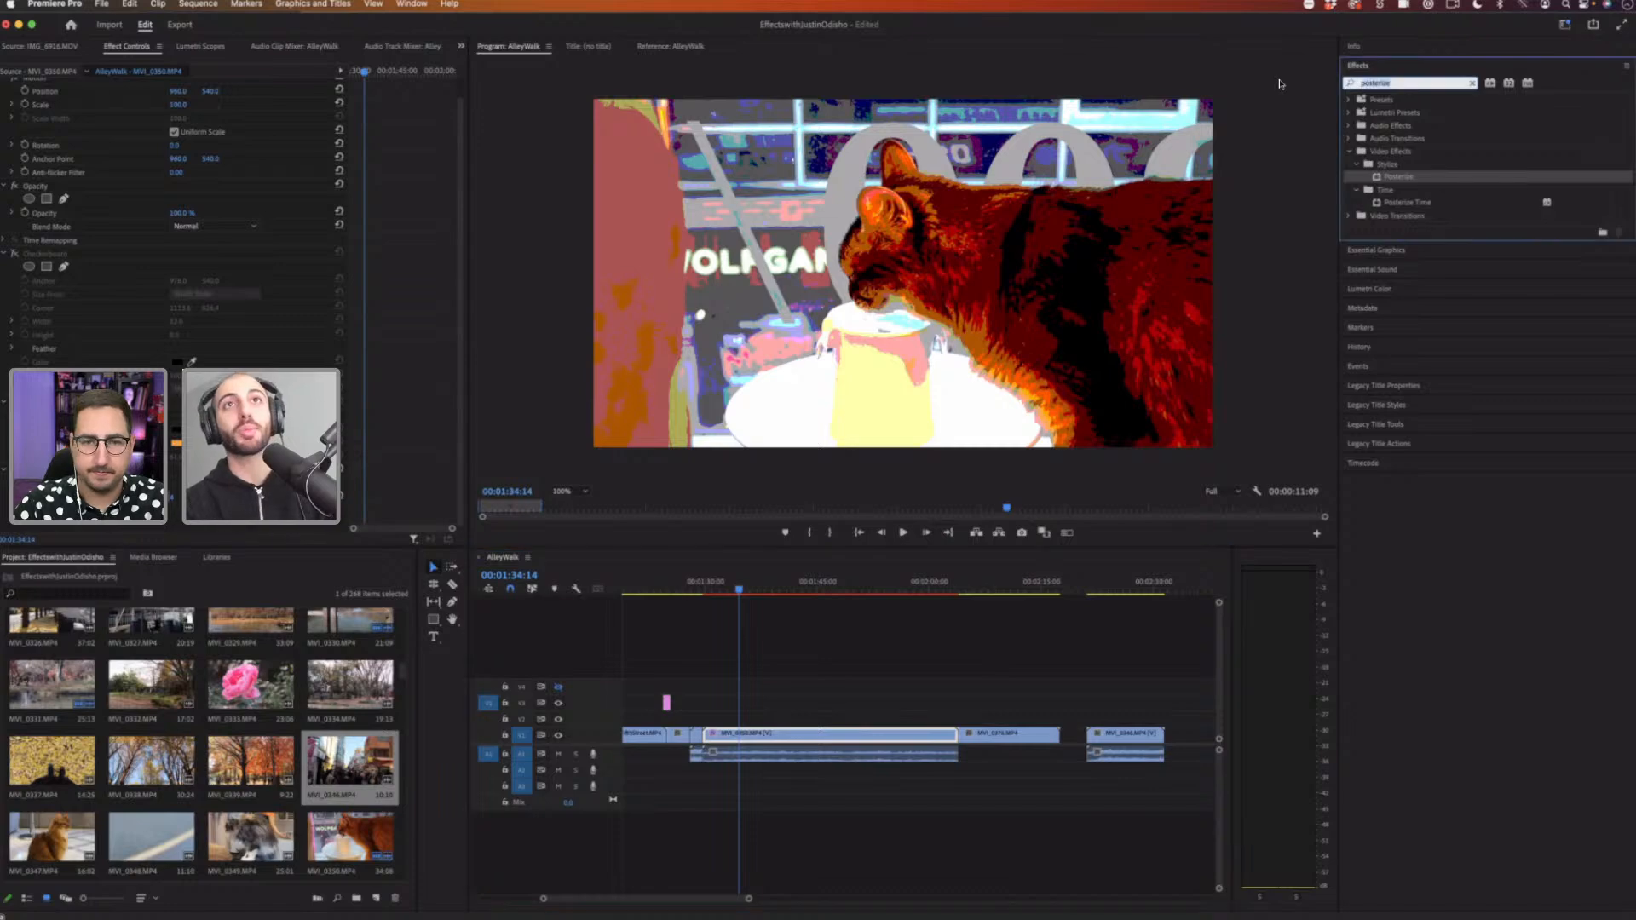
text(gaussian)
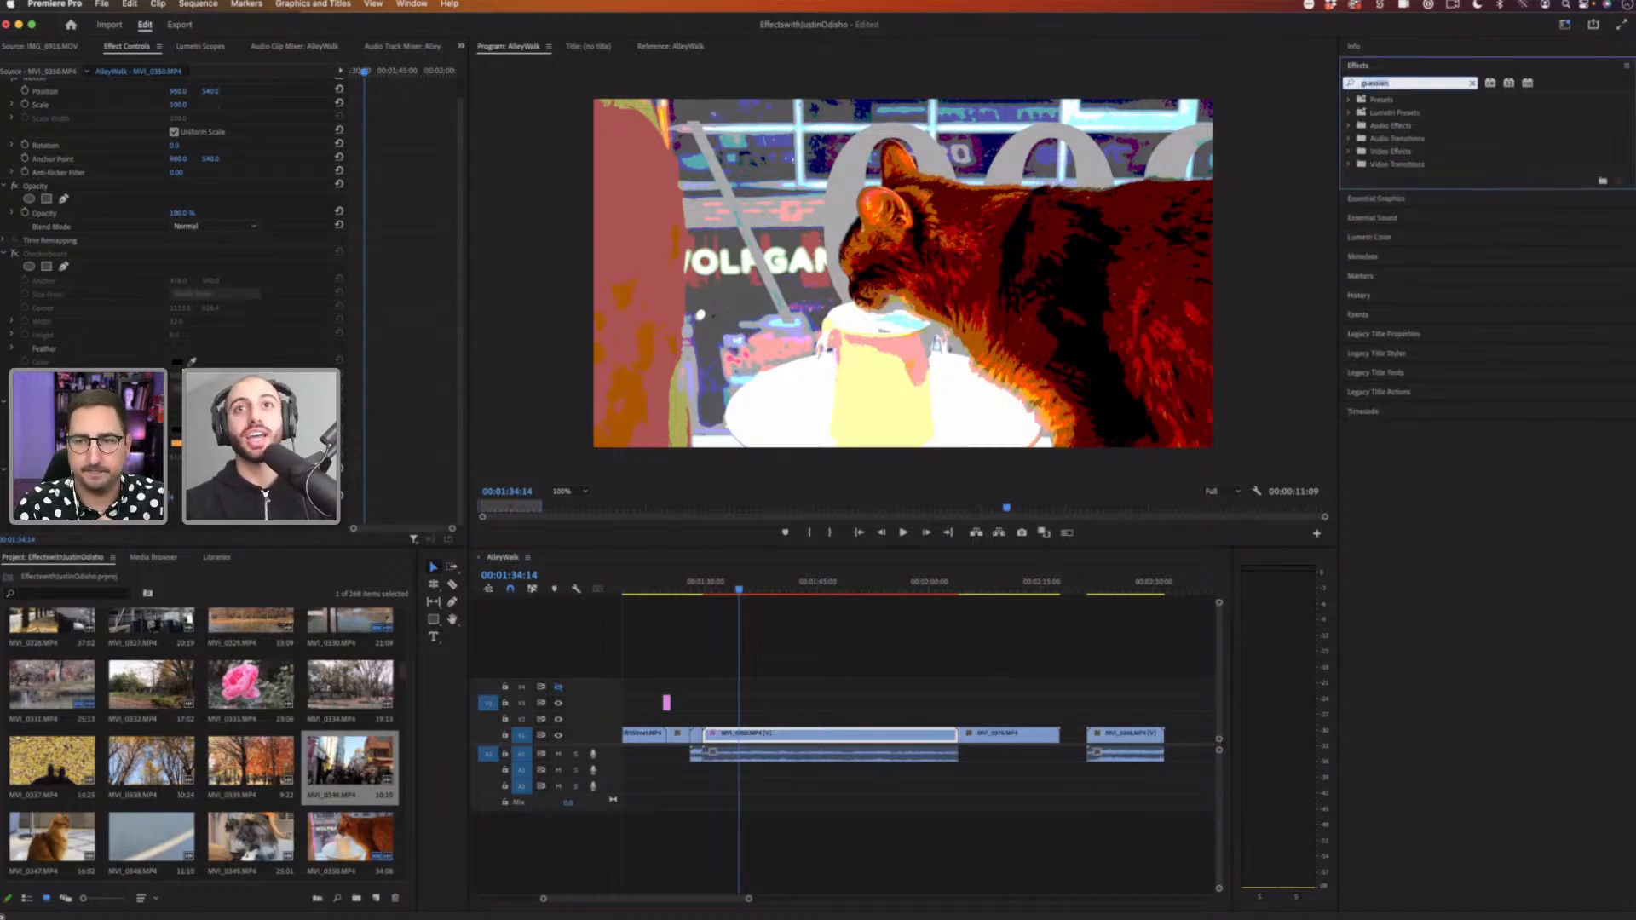
text(blur)
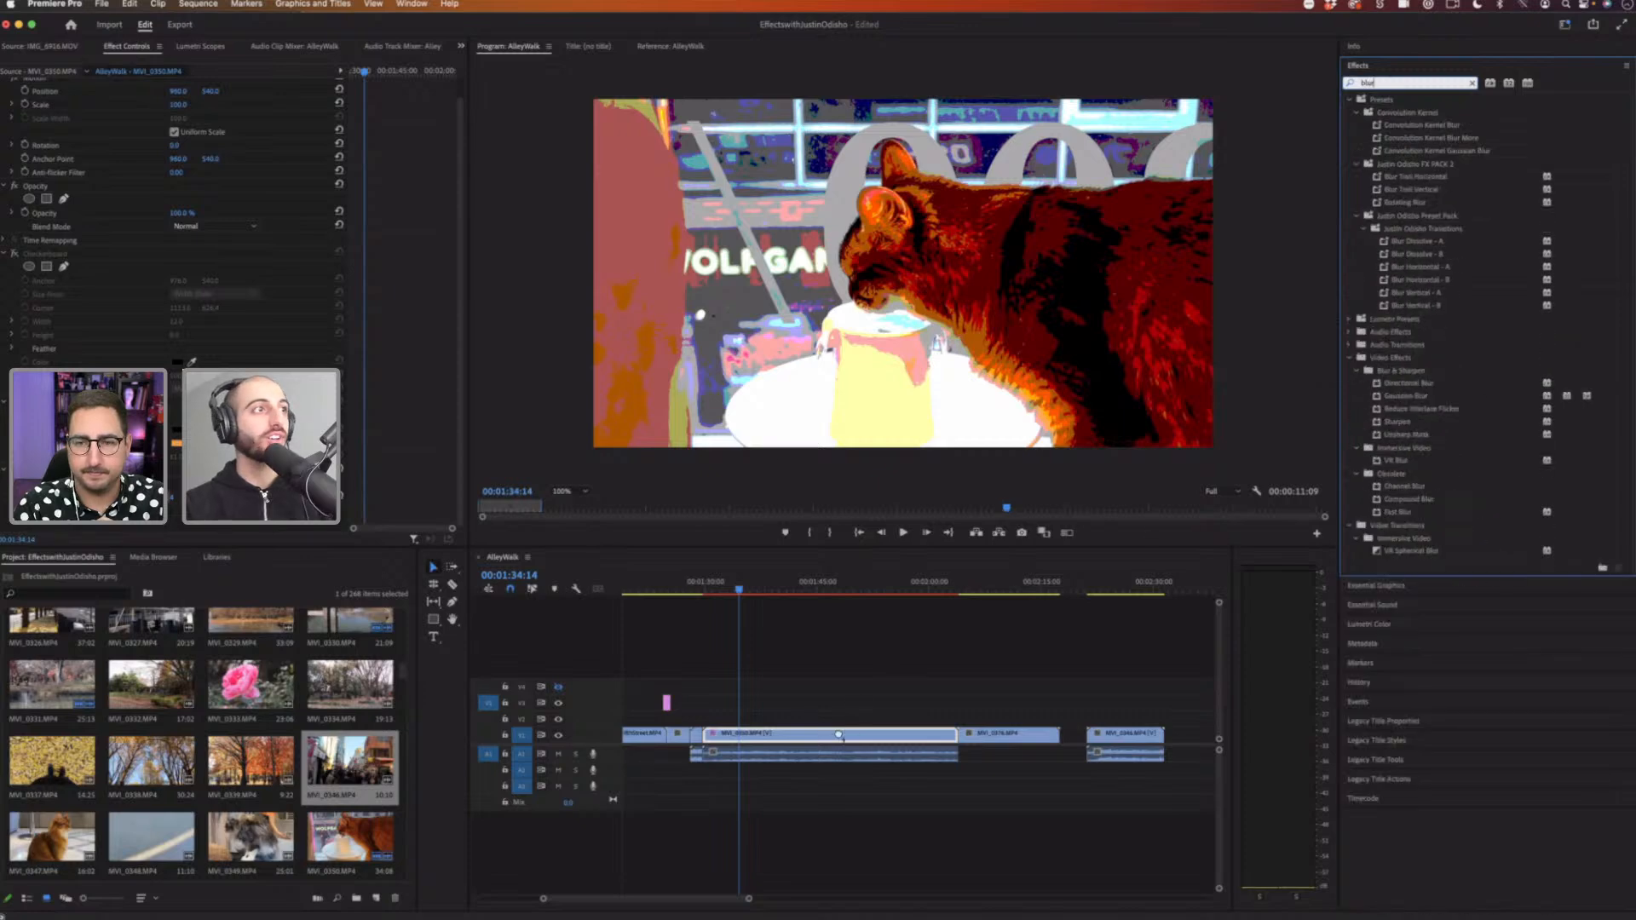
drag(1405, 396, 838, 734)
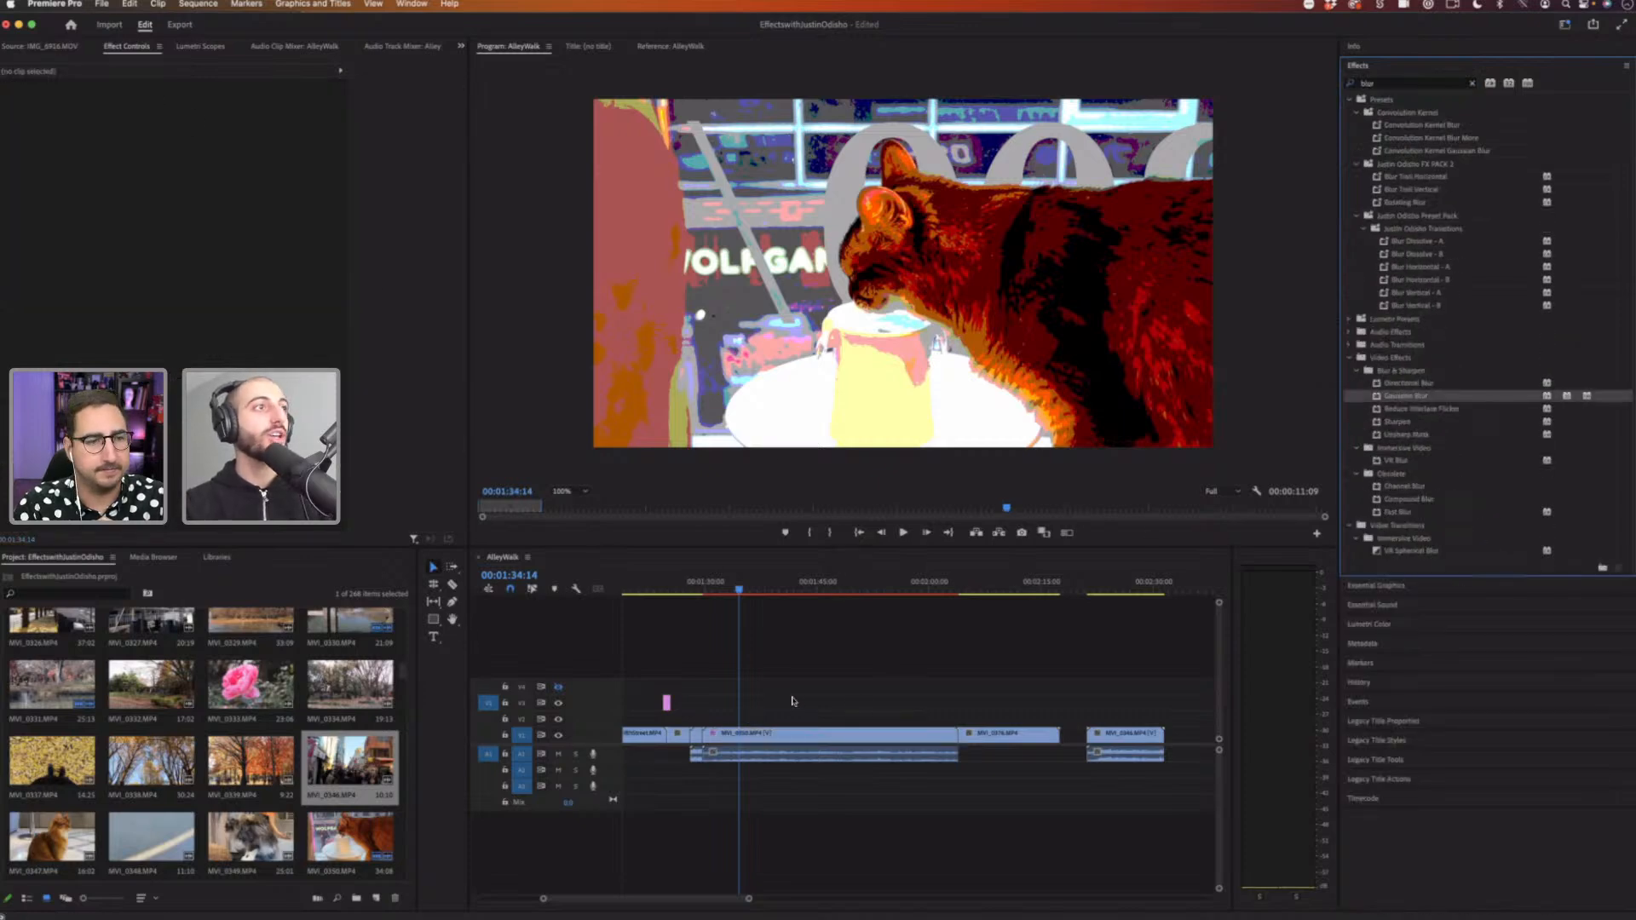
Step: Adjust the Gaussian Blur's blurriness on the clip and toggle the effect
click(792, 733)
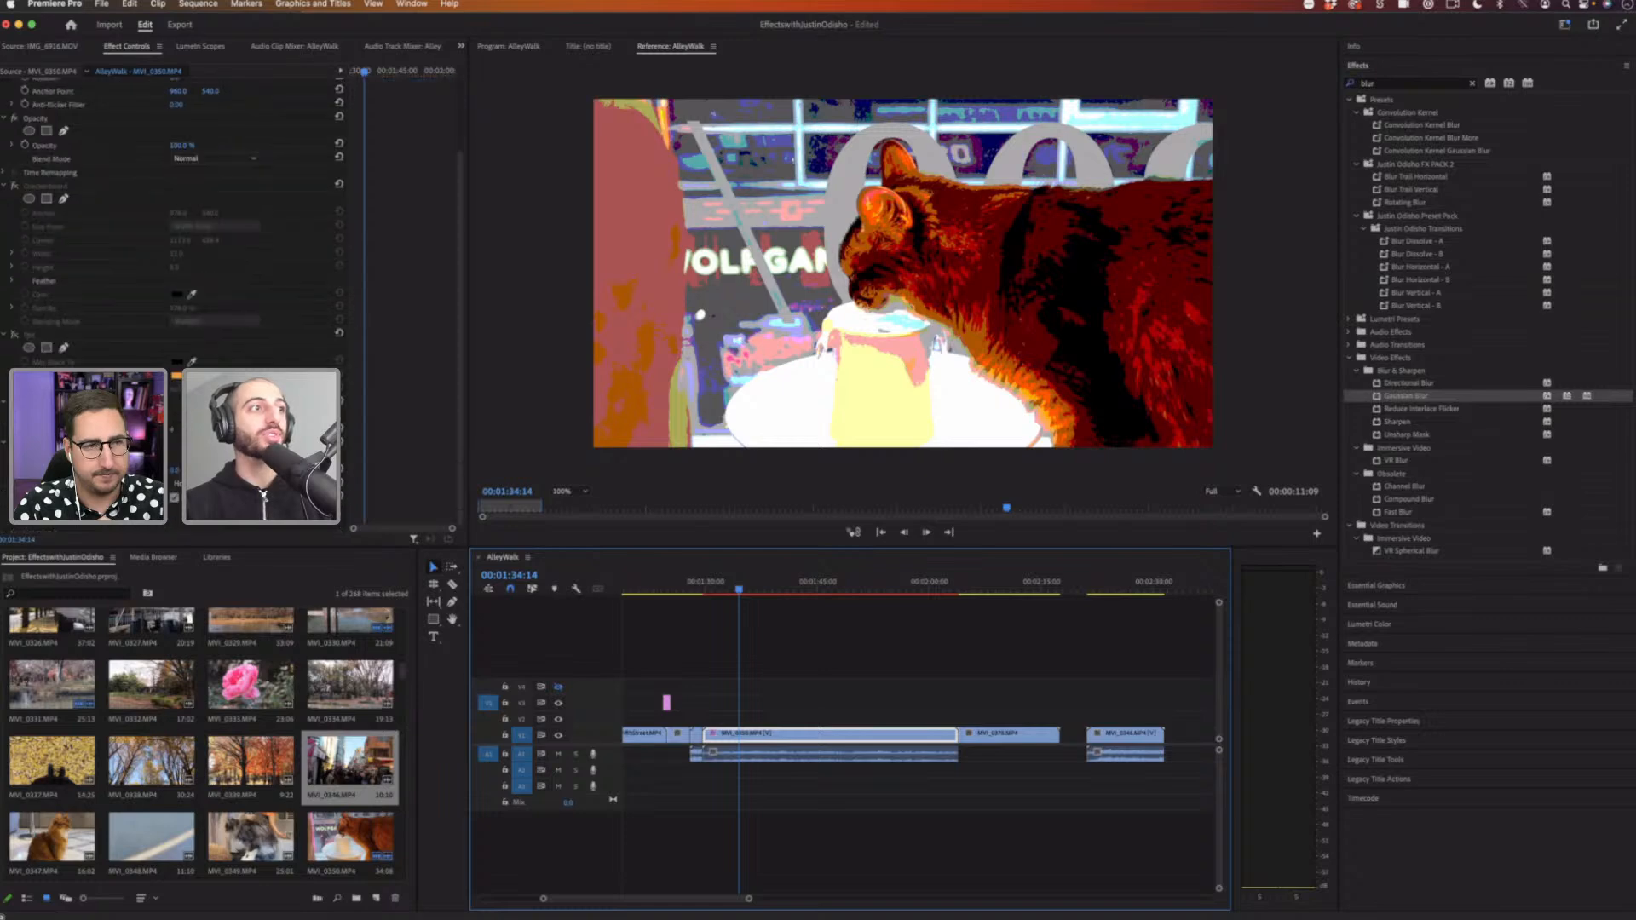
click(49, 442)
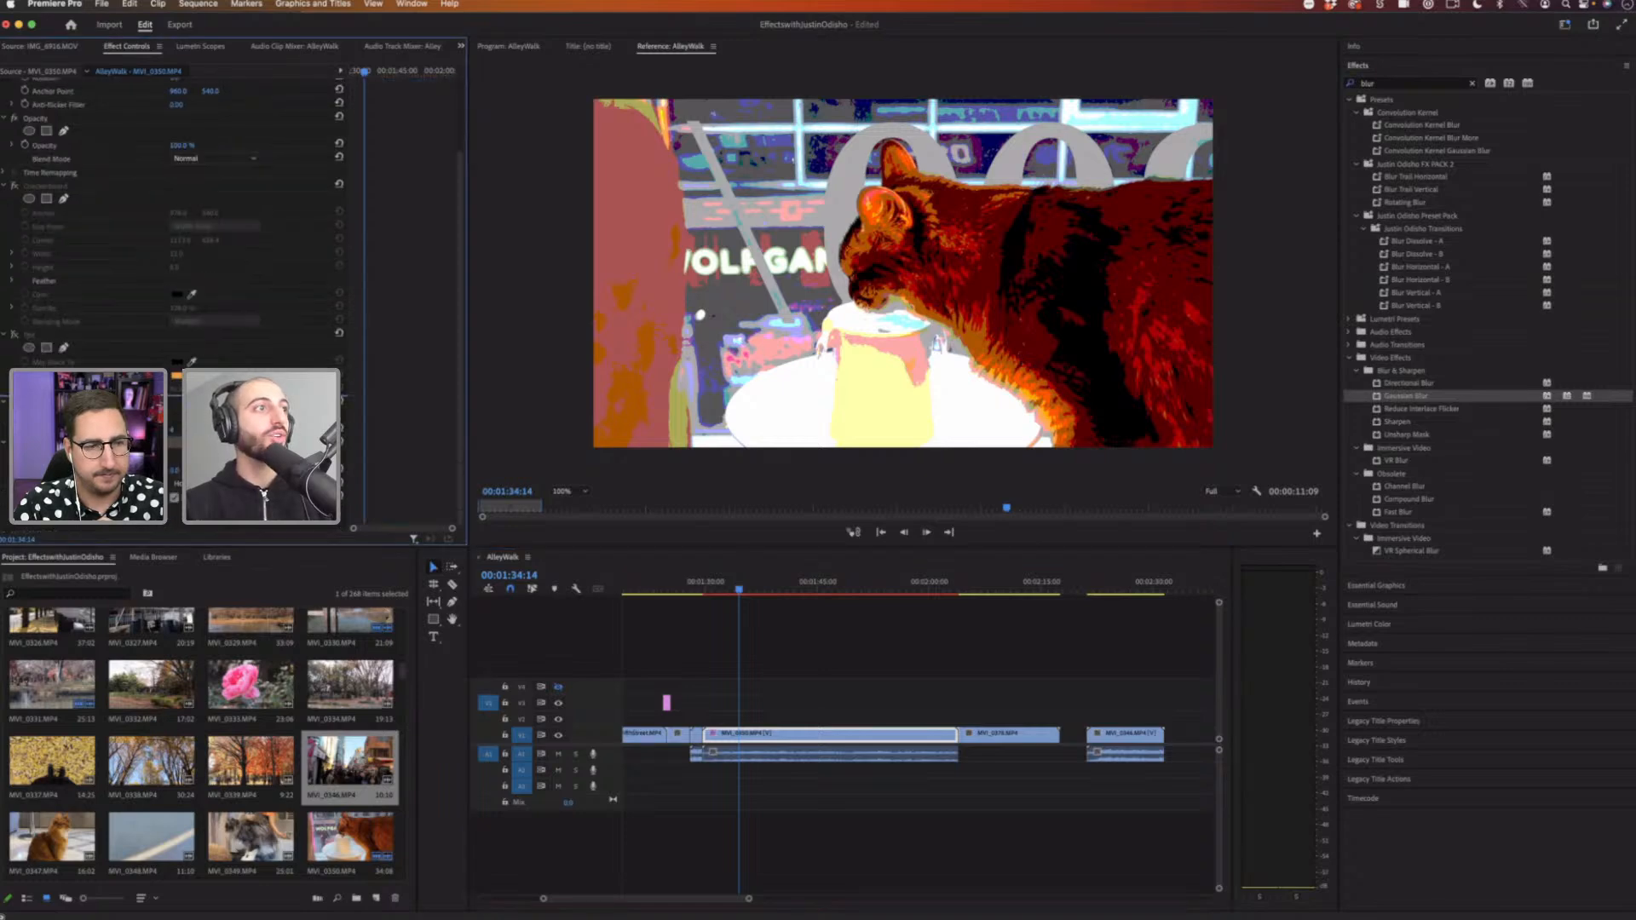
click(174, 433)
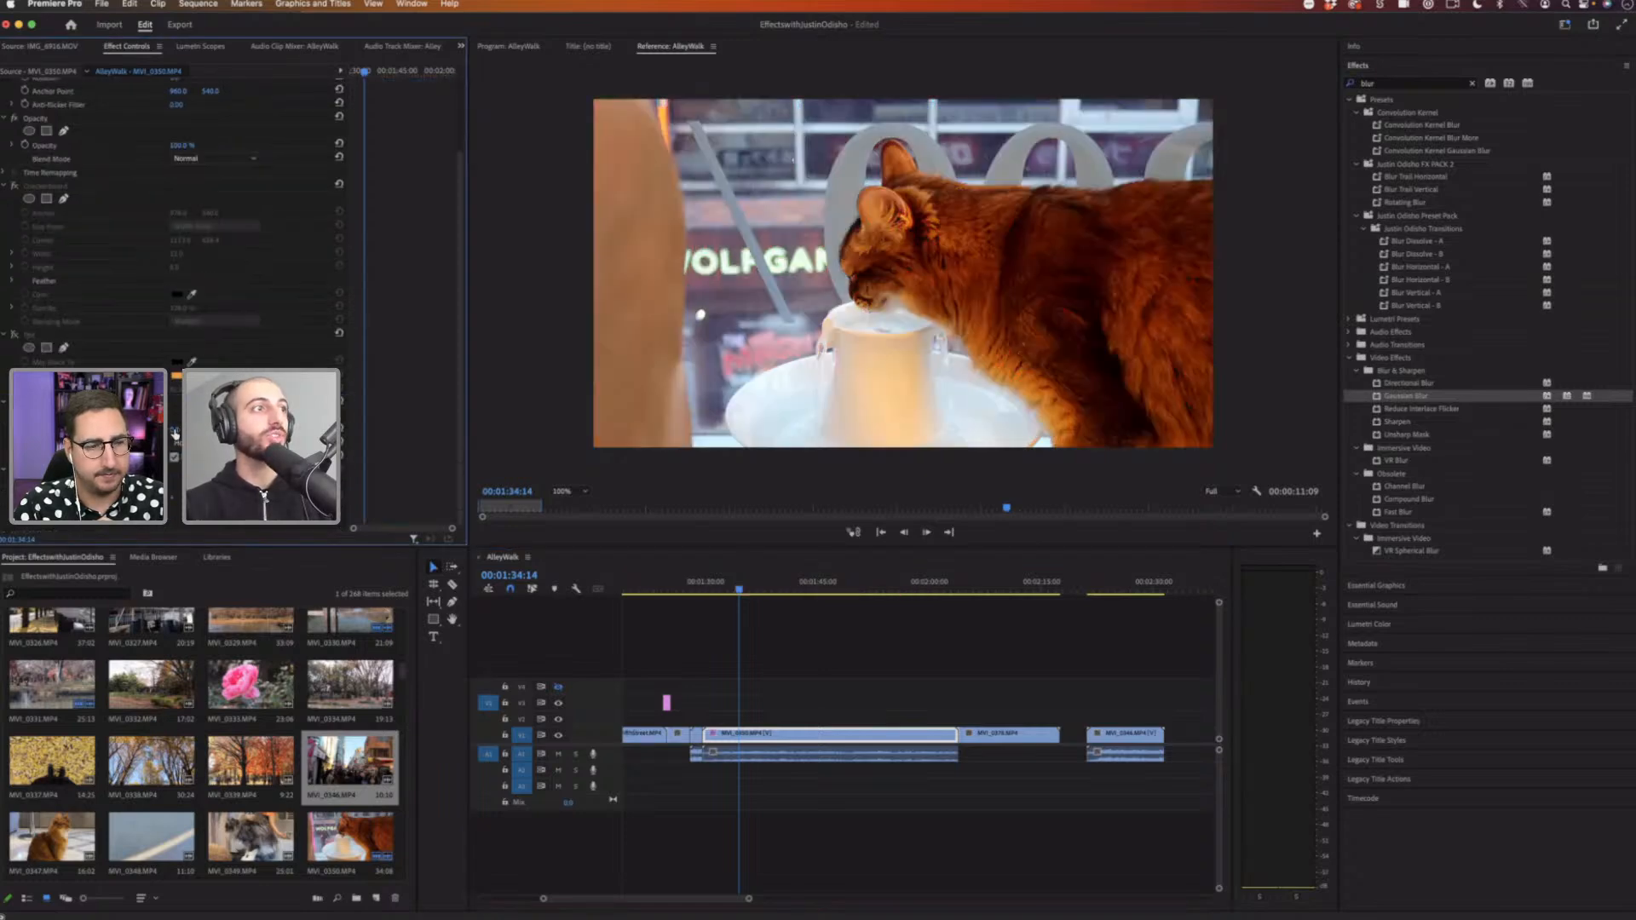
drag(180, 430, 194, 430)
click(14, 470)
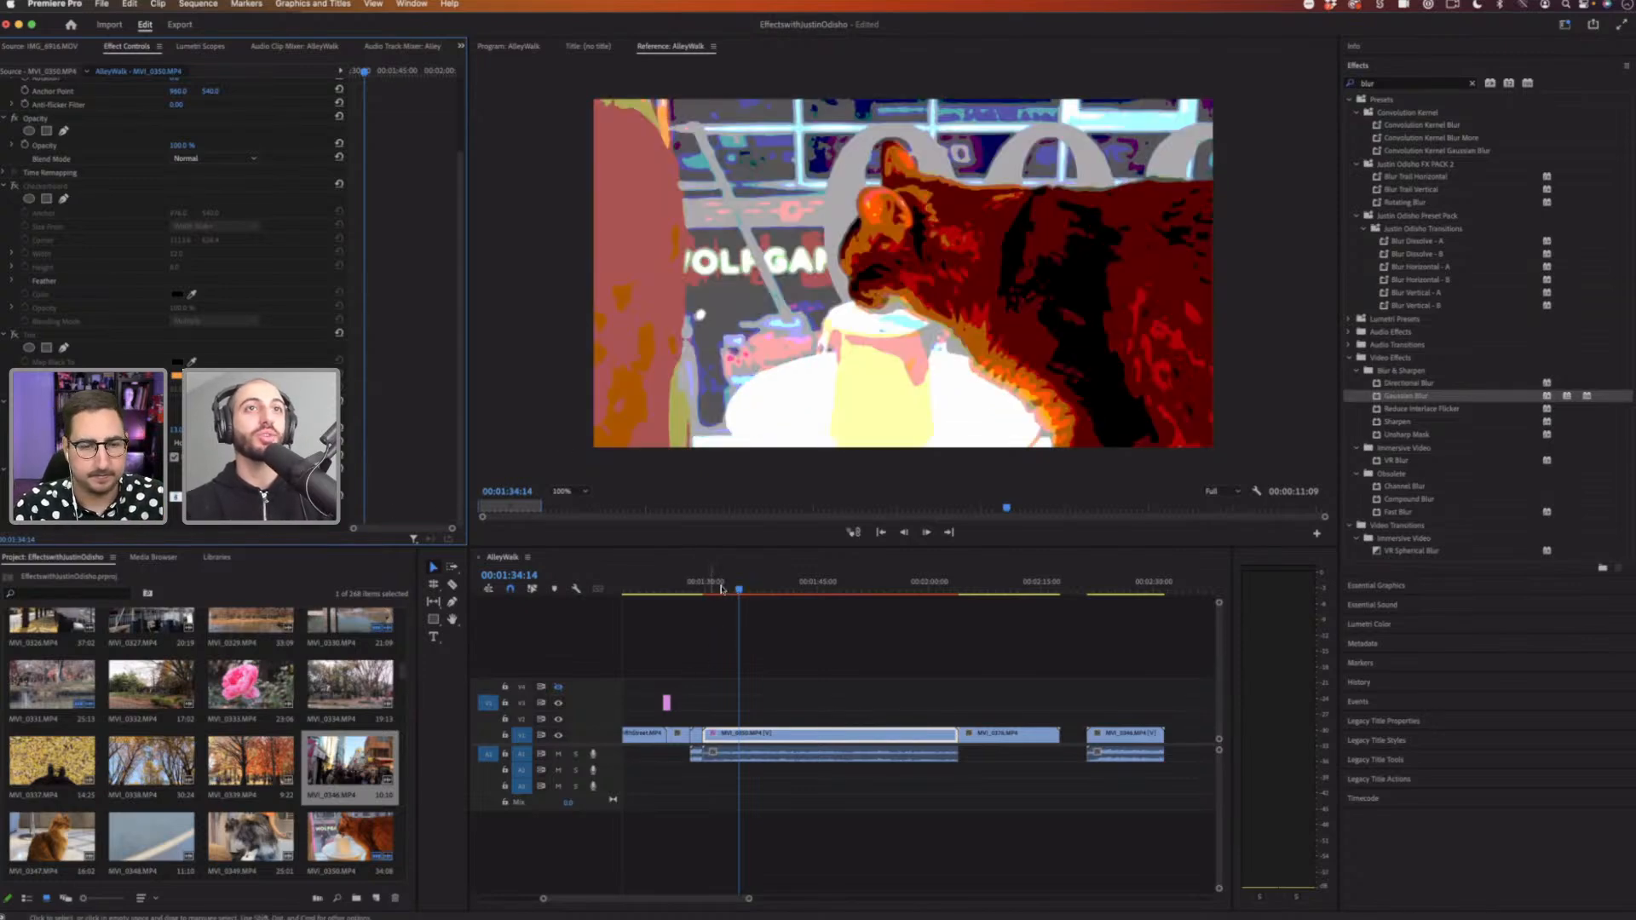
Step: Play back the blurred, posterized clip from an earlier point
drag(734, 589, 721, 588)
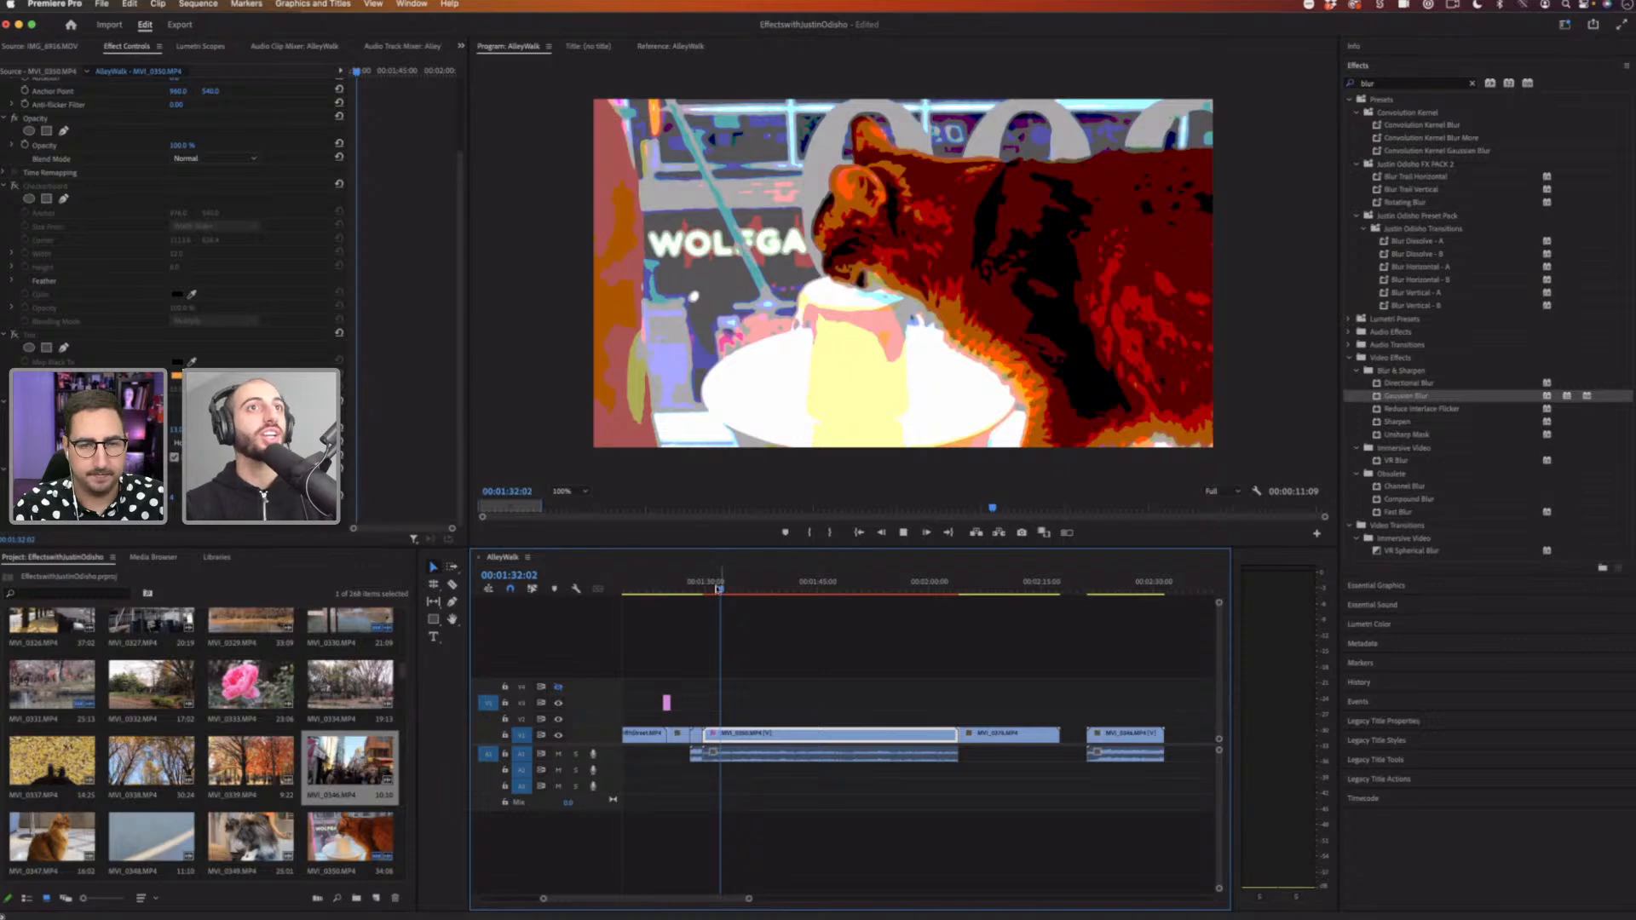
key(space)
key(space)
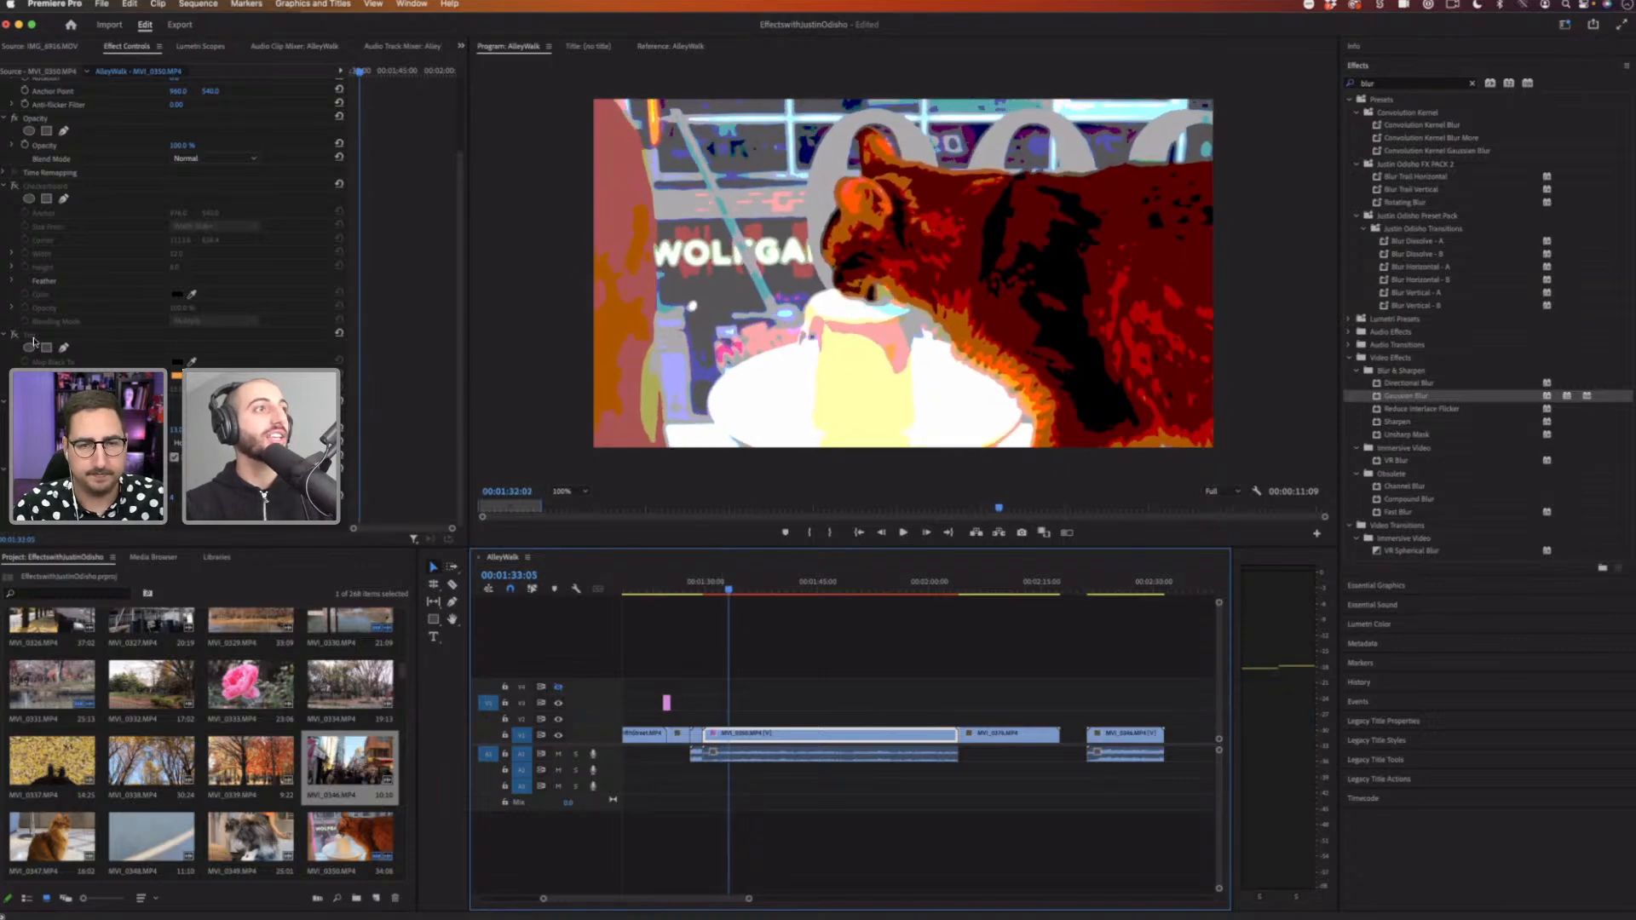
Step: Delete the selected effect from the clip and drag the Tint amount value to tint the image
click(32, 335)
key(Delete)
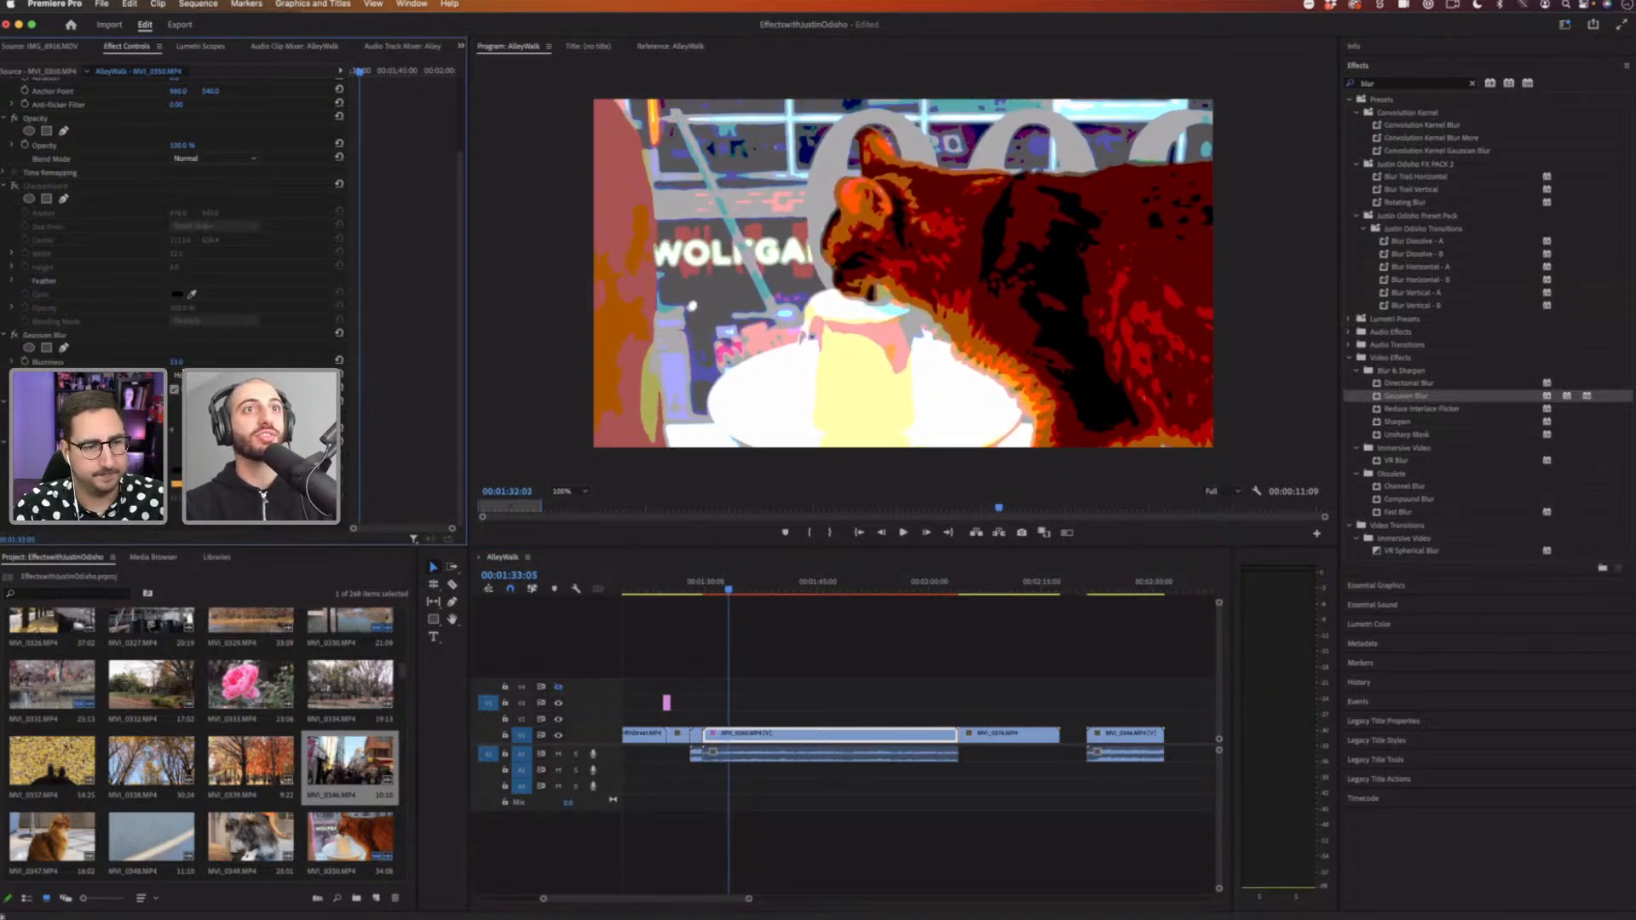
drag(176, 496, 207, 497)
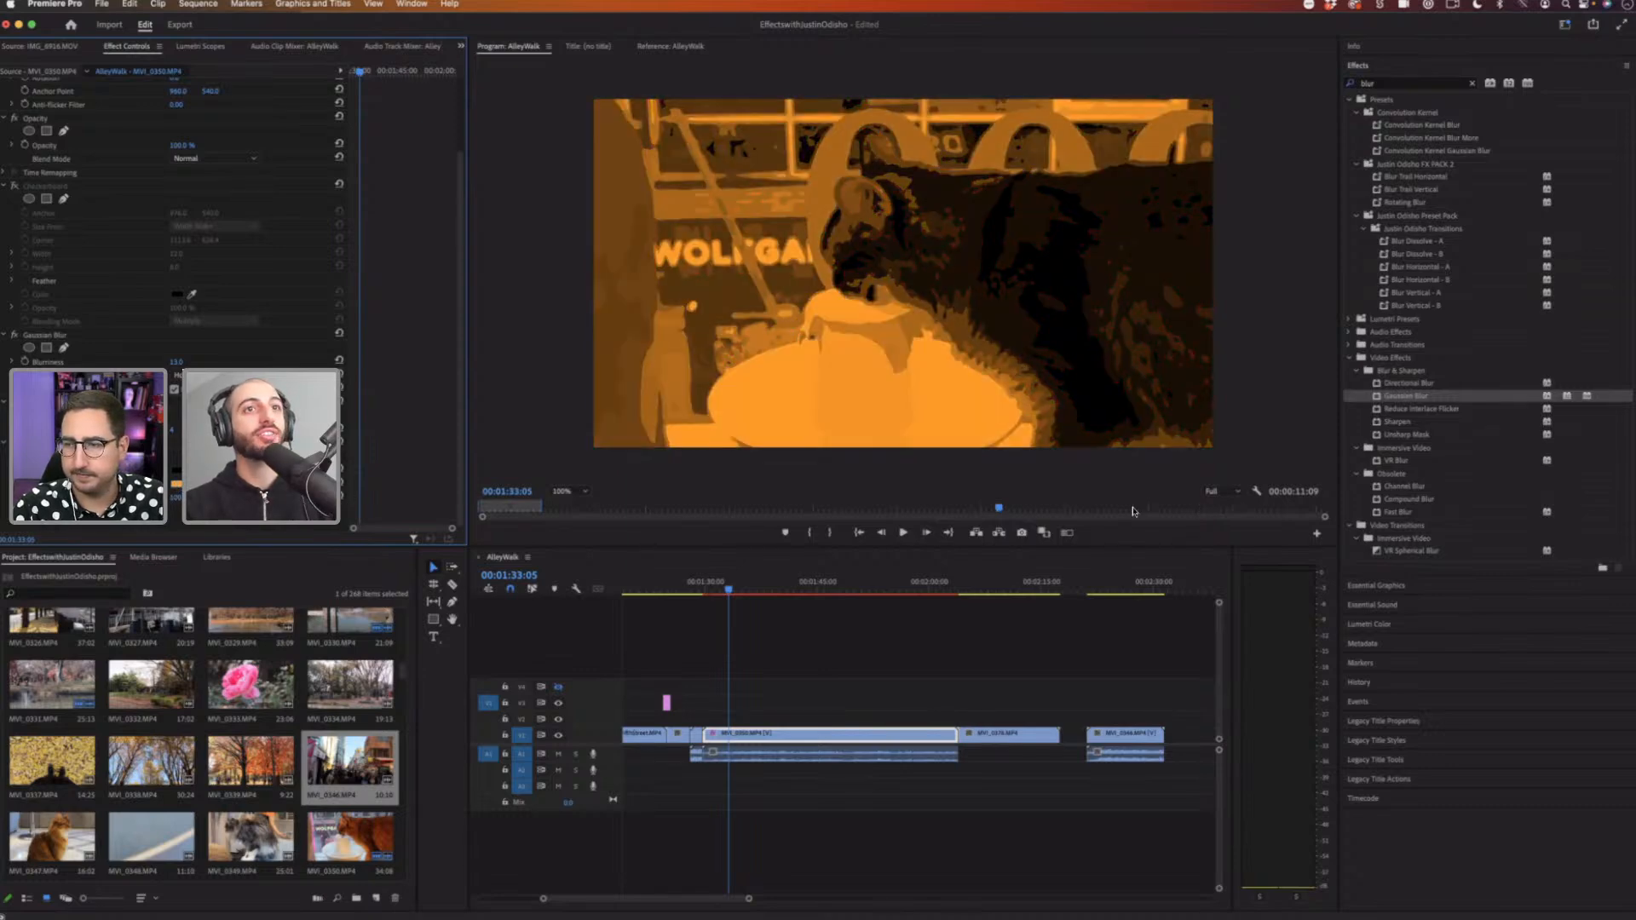
Step: Change the Tint's mapping color swatch, first to blue and then to a pale near-white shade
click(842, 498)
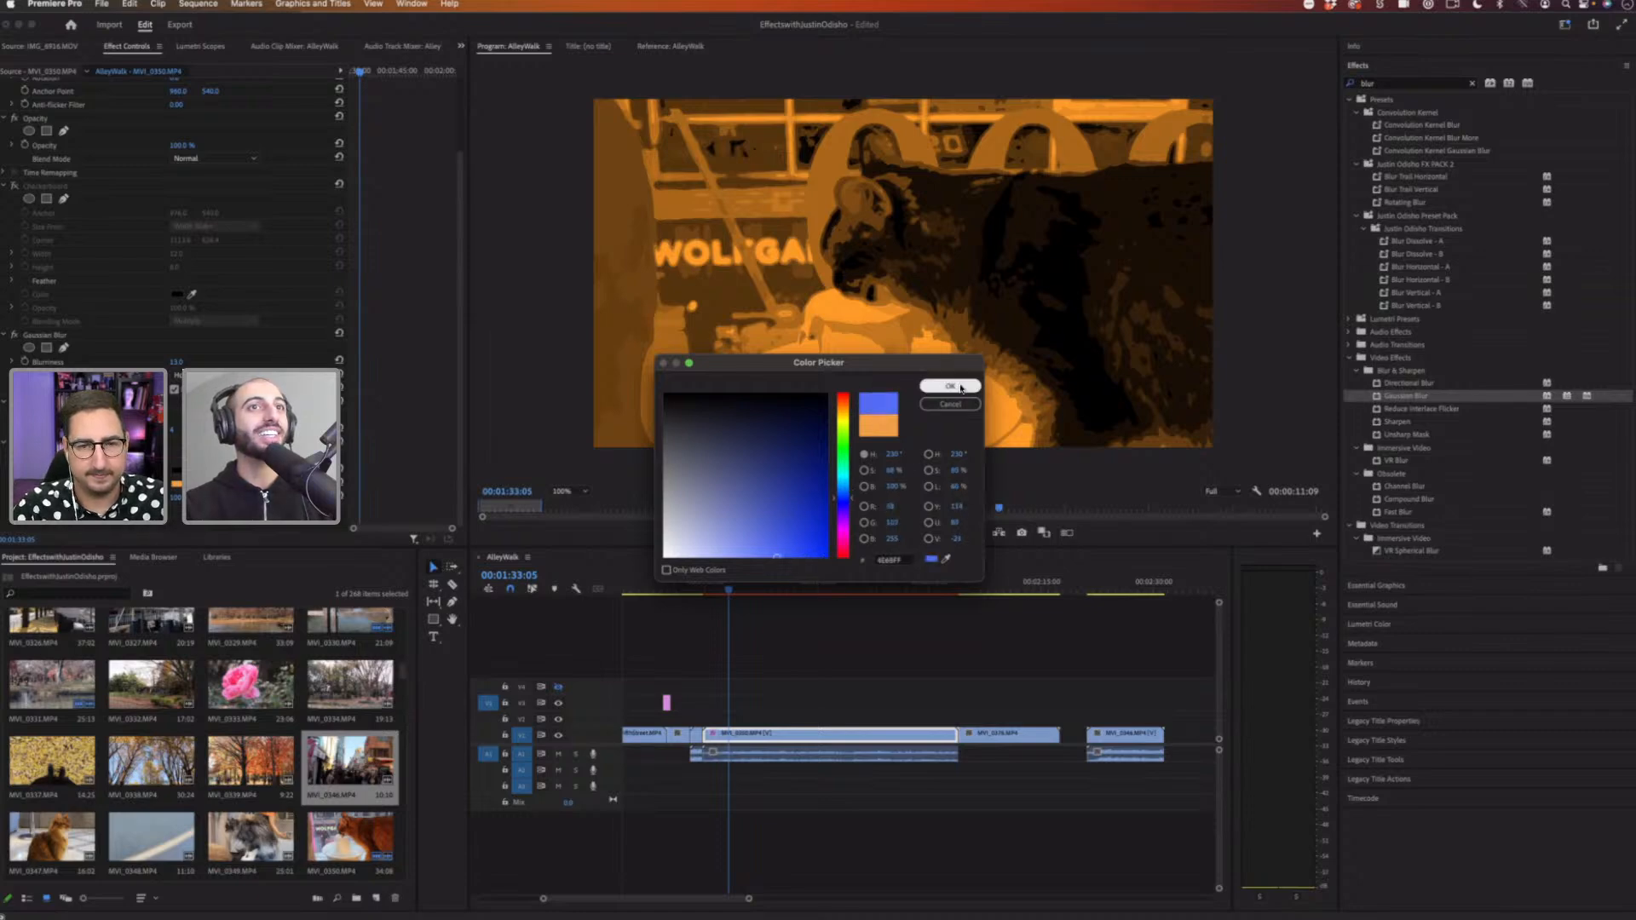
click(927, 386)
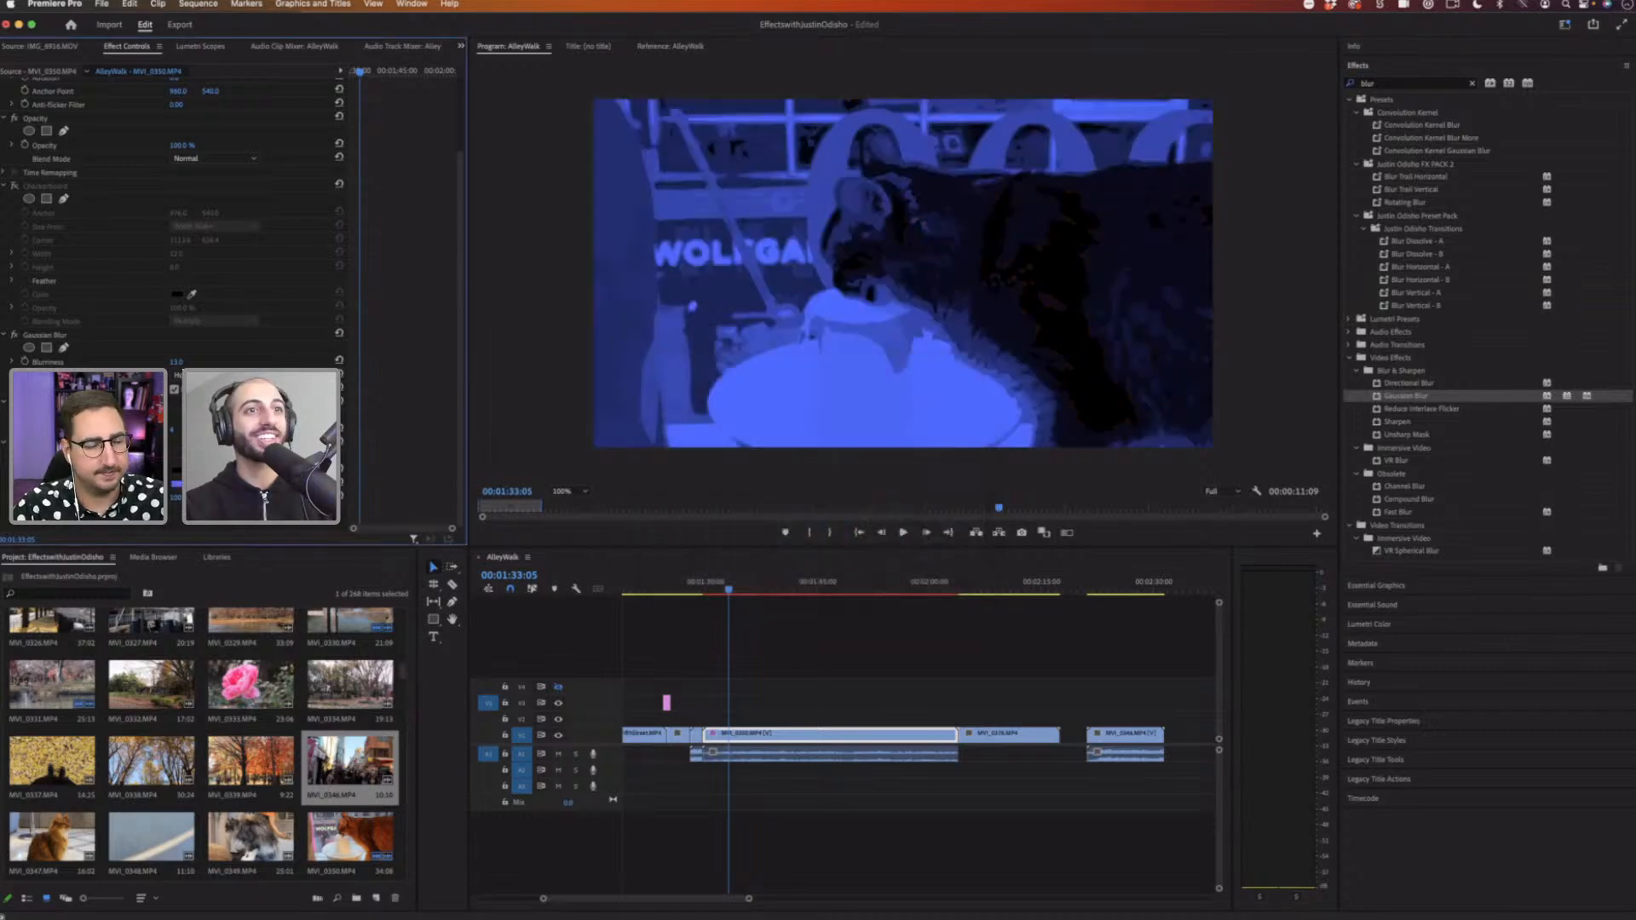
click(176, 484)
click(670, 546)
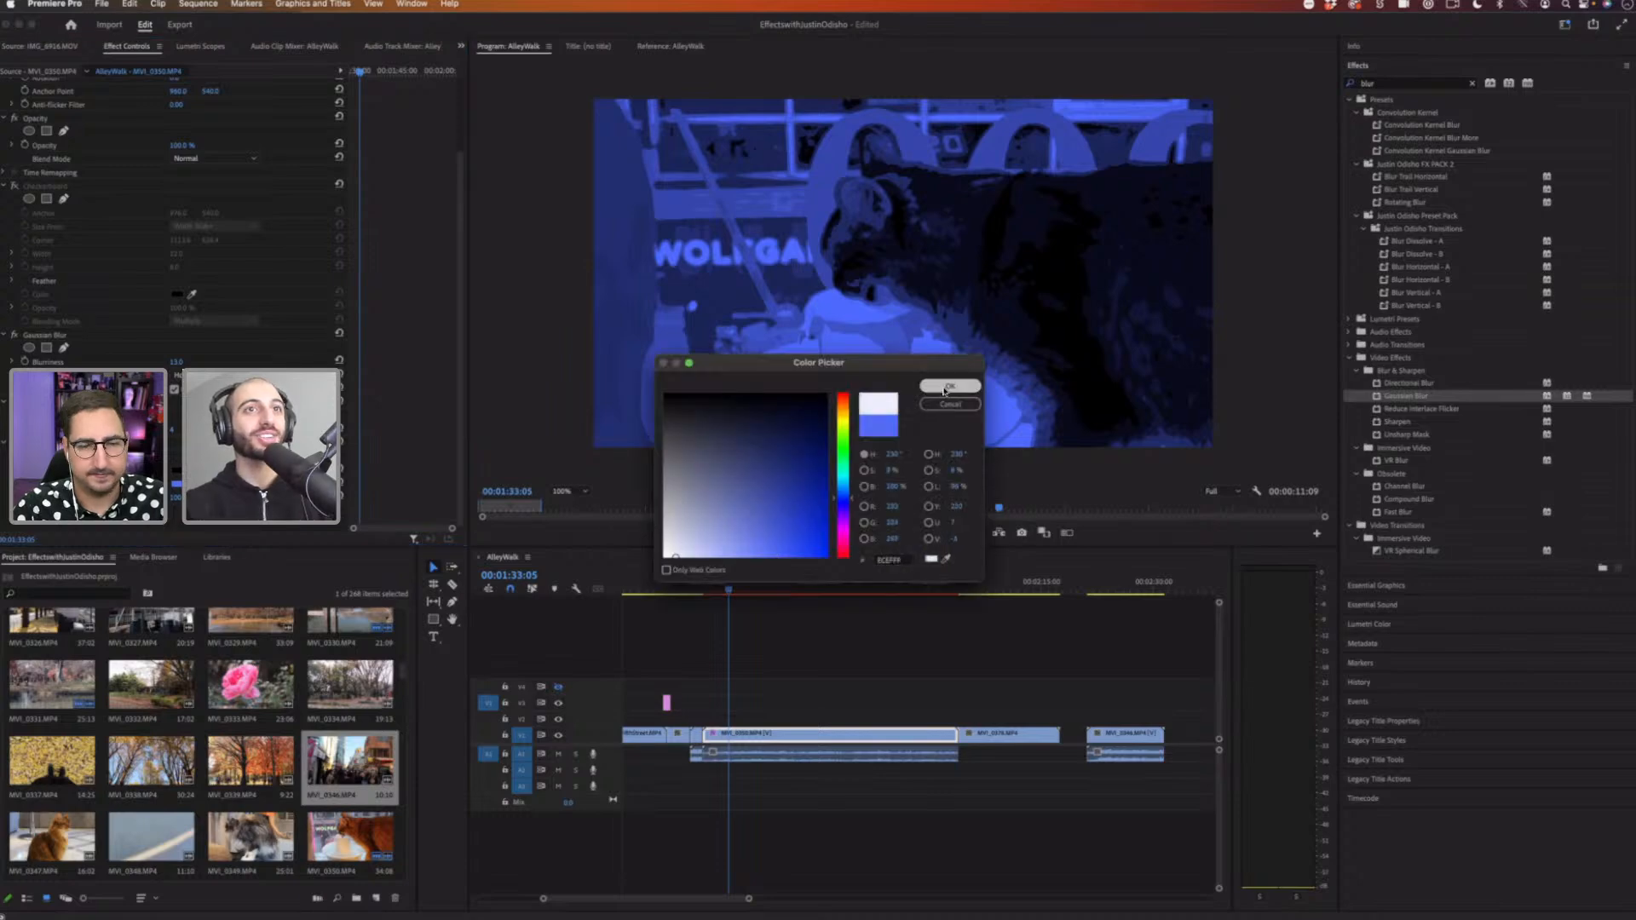
click(944, 388)
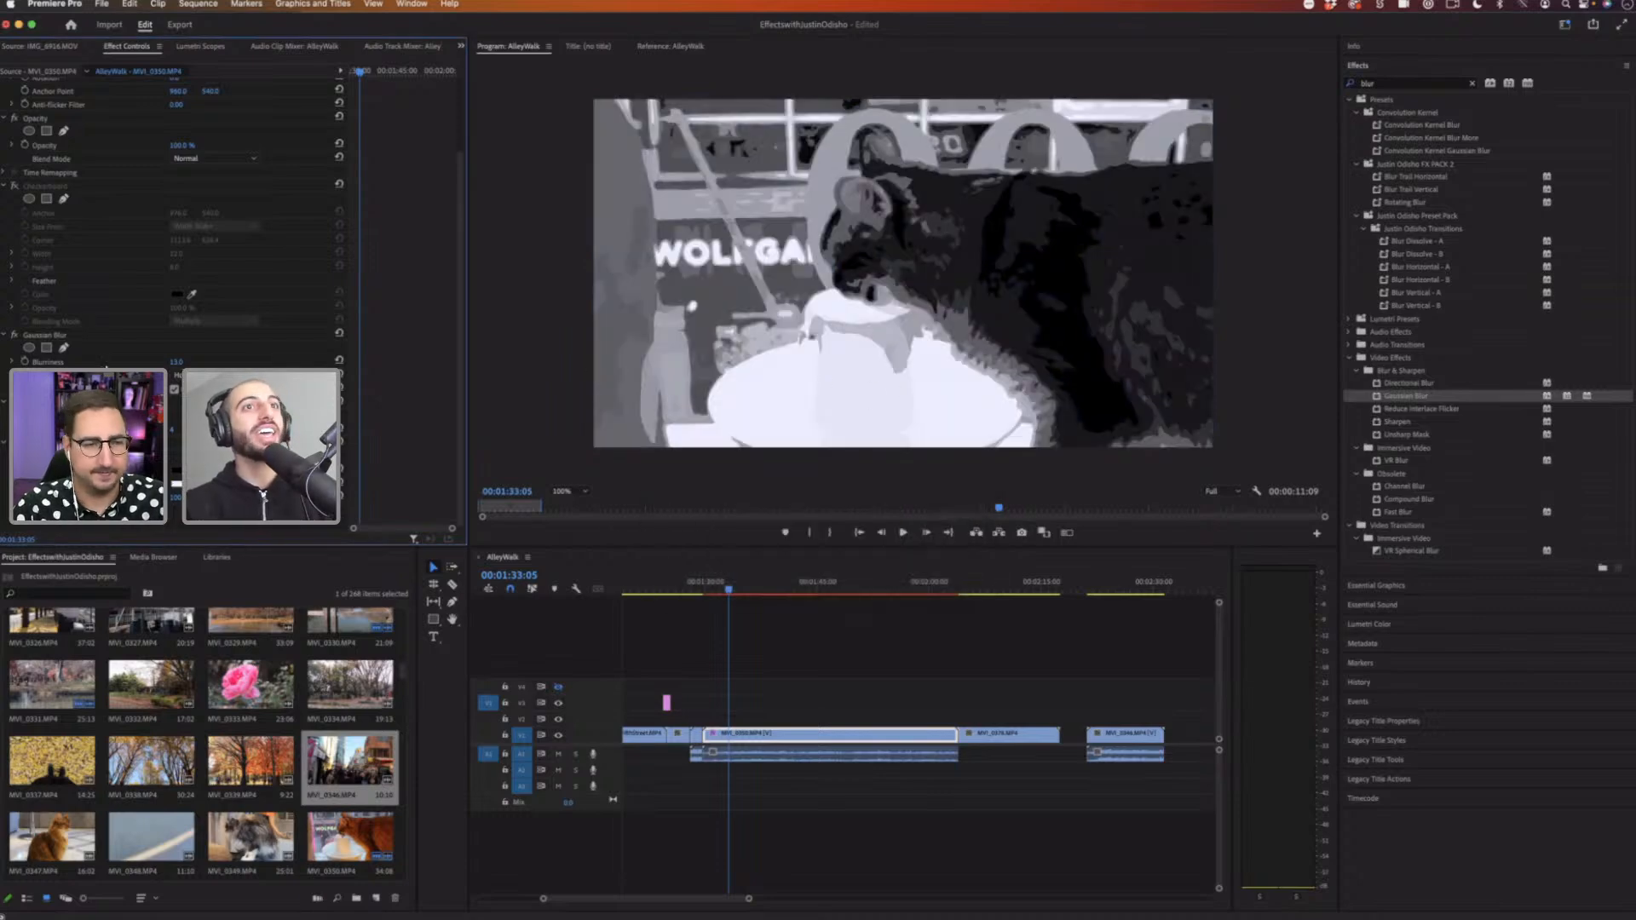
Step: Enable the Checkerboard effect and move it to the bottom of the clip's effect stack
click(15, 185)
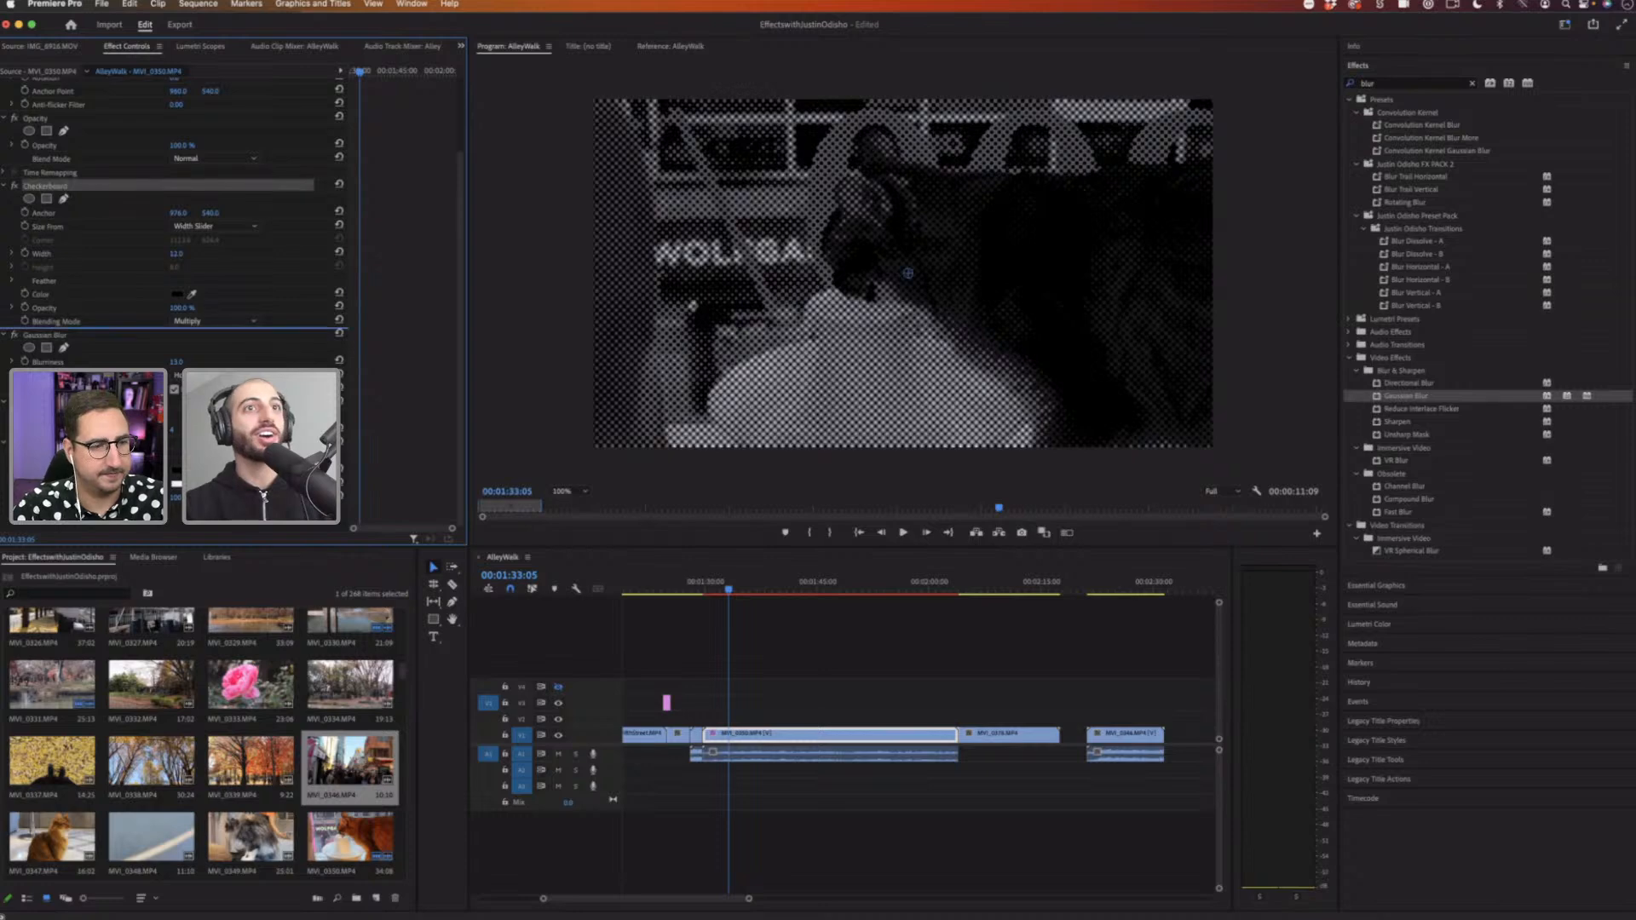
drag(65, 187, 66, 511)
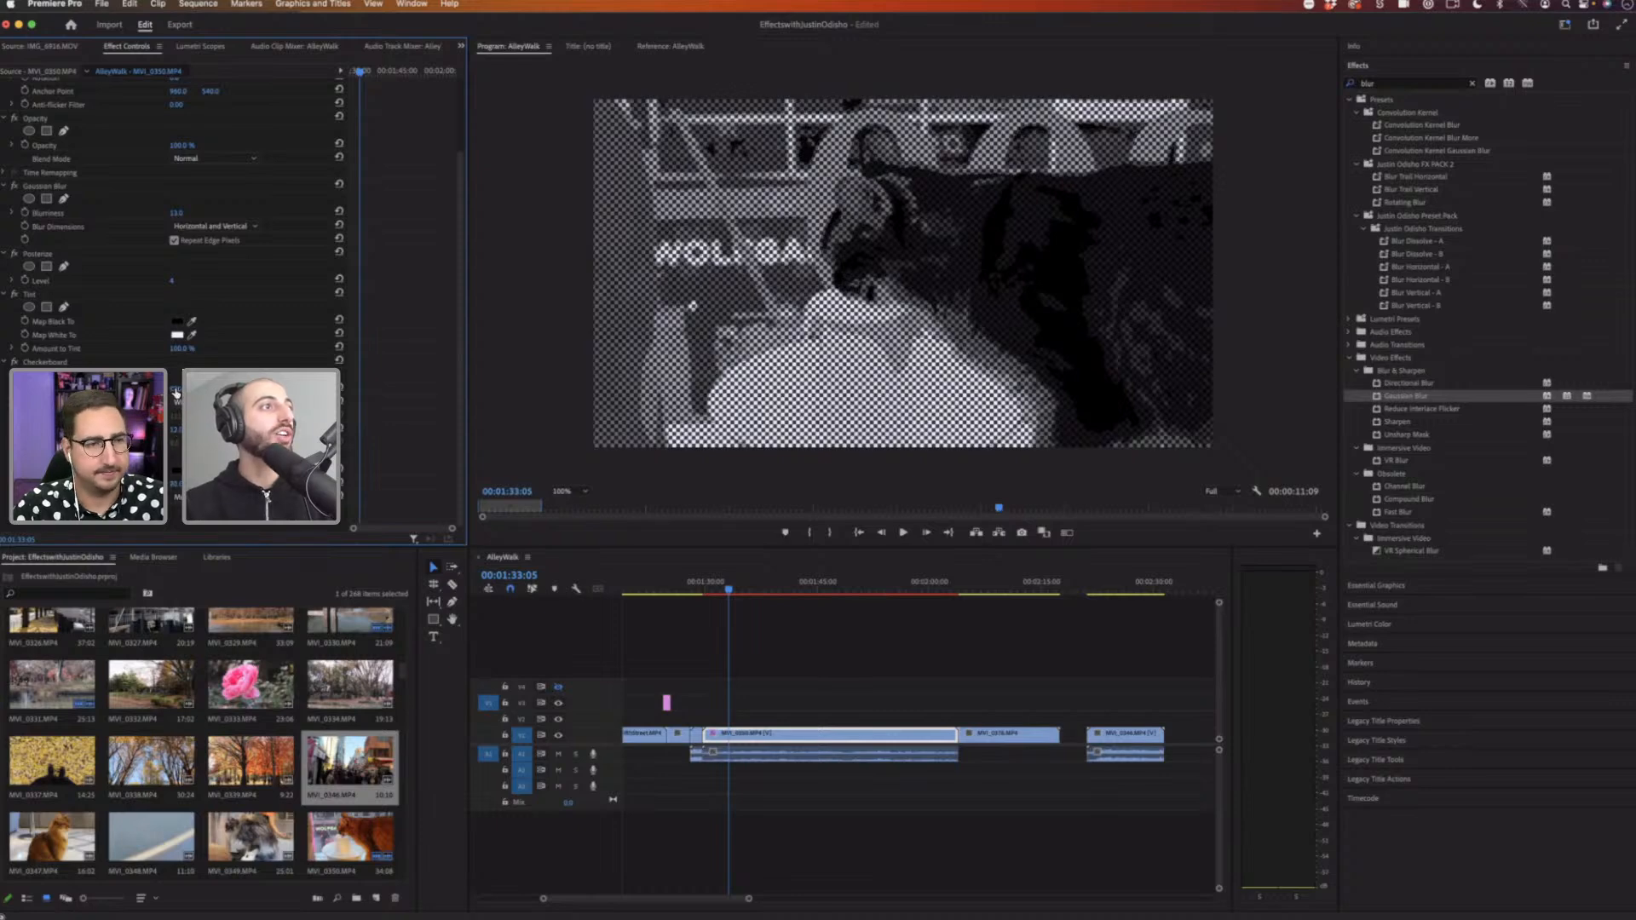
Step: Turn off the Tint effect and play back the clip from a later point
click(13, 294)
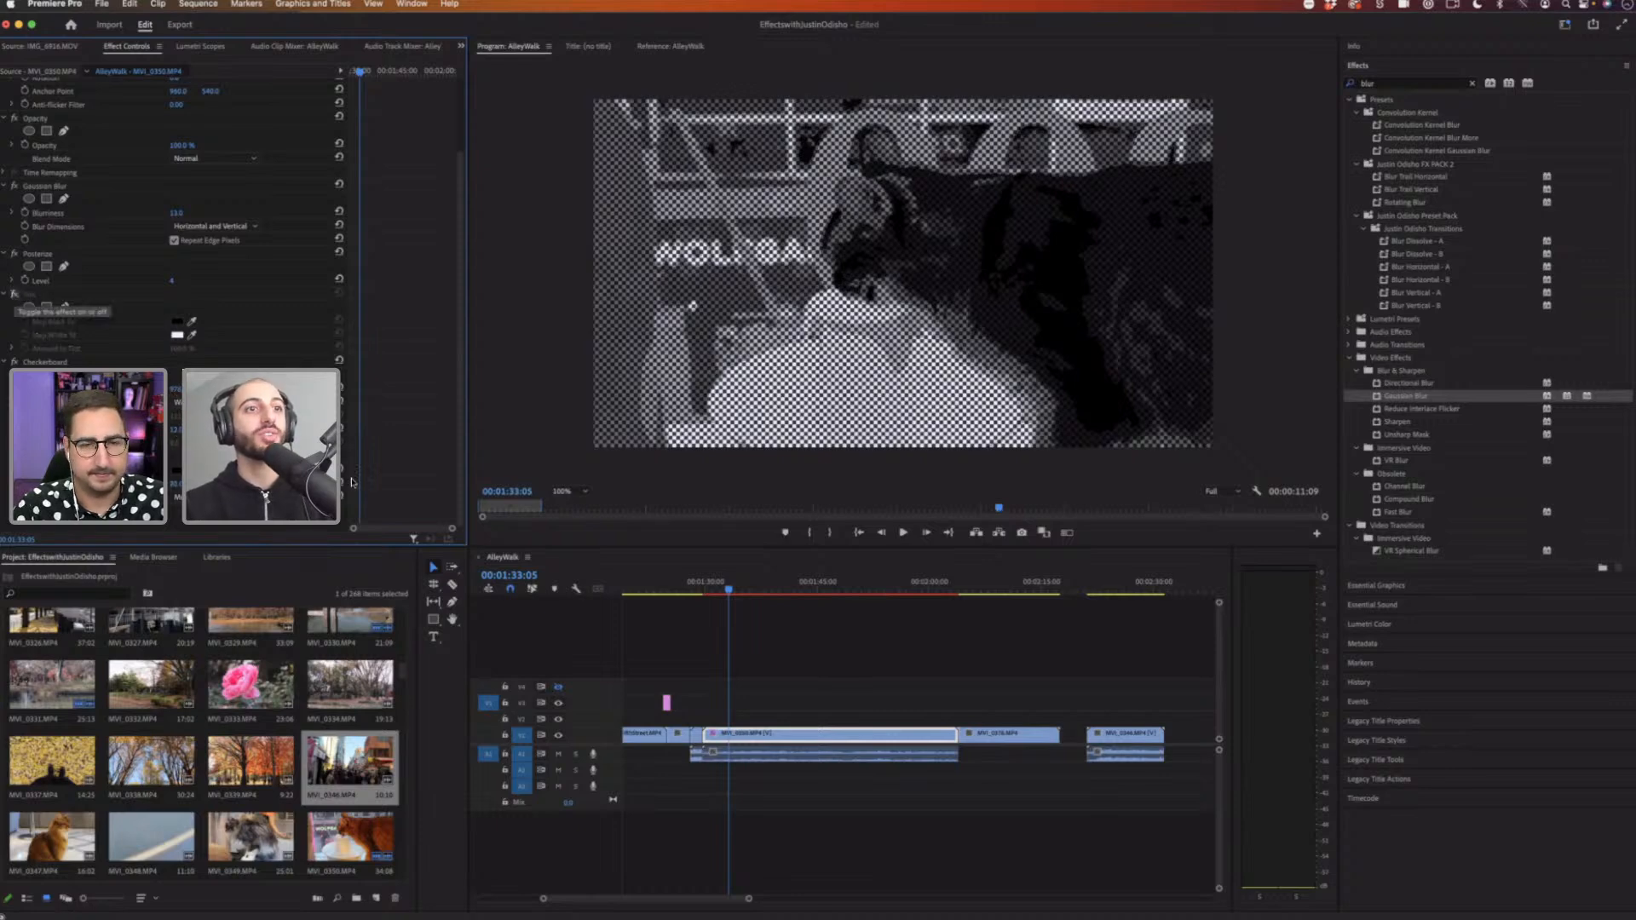
click(818, 584)
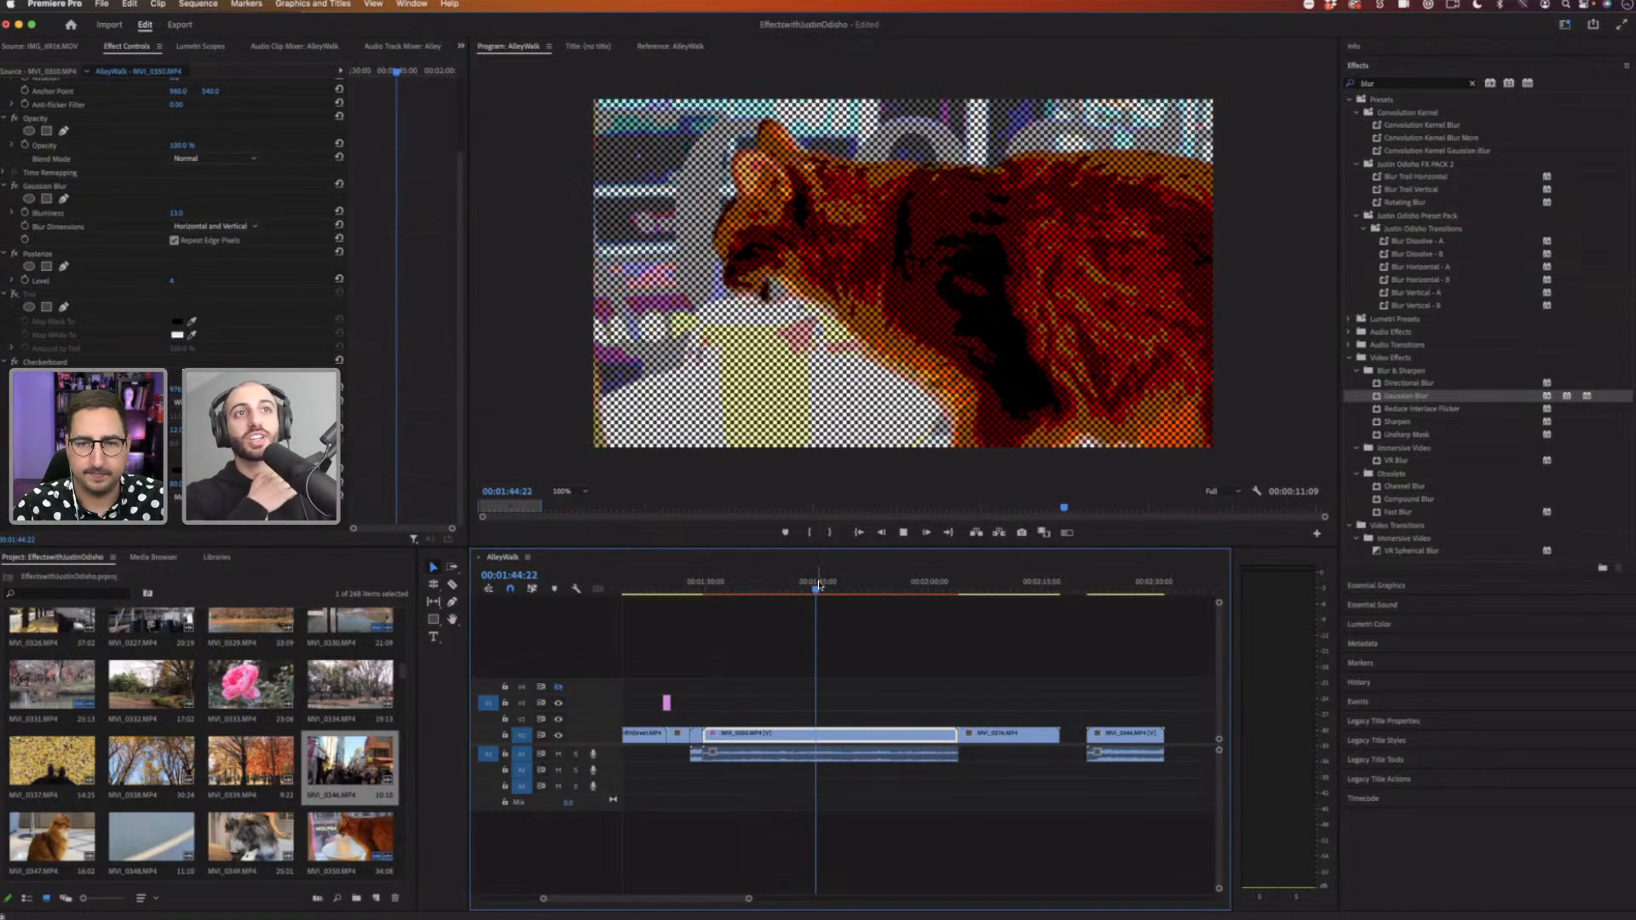
key(space)
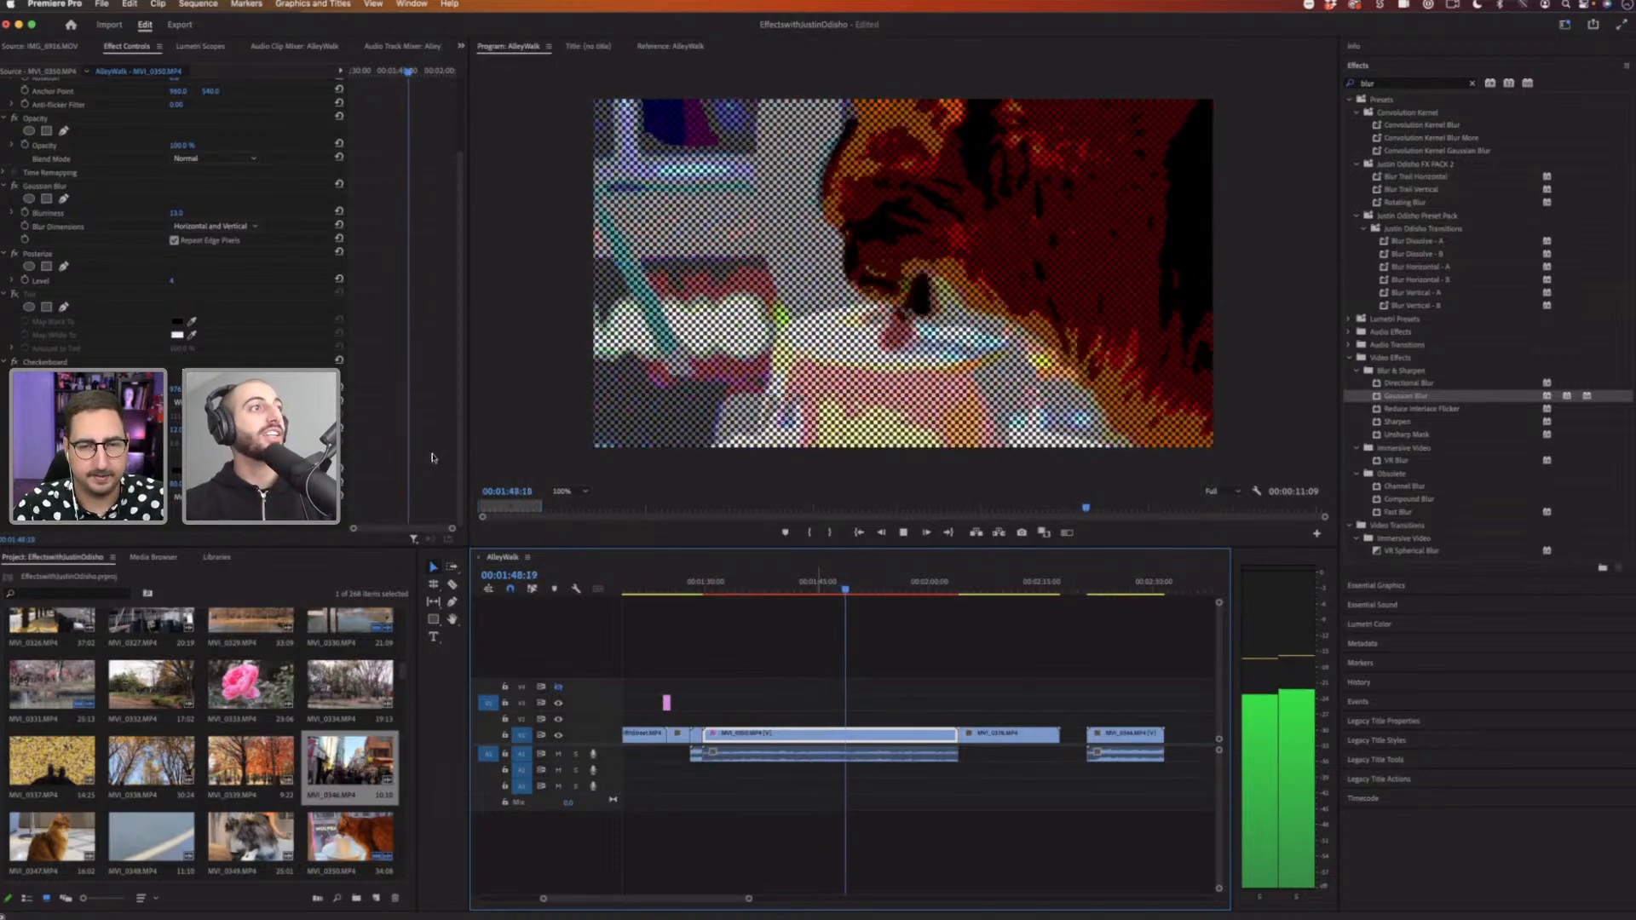
key(space)
Step: Turn the Tint effect back on for the clip
click(6, 296)
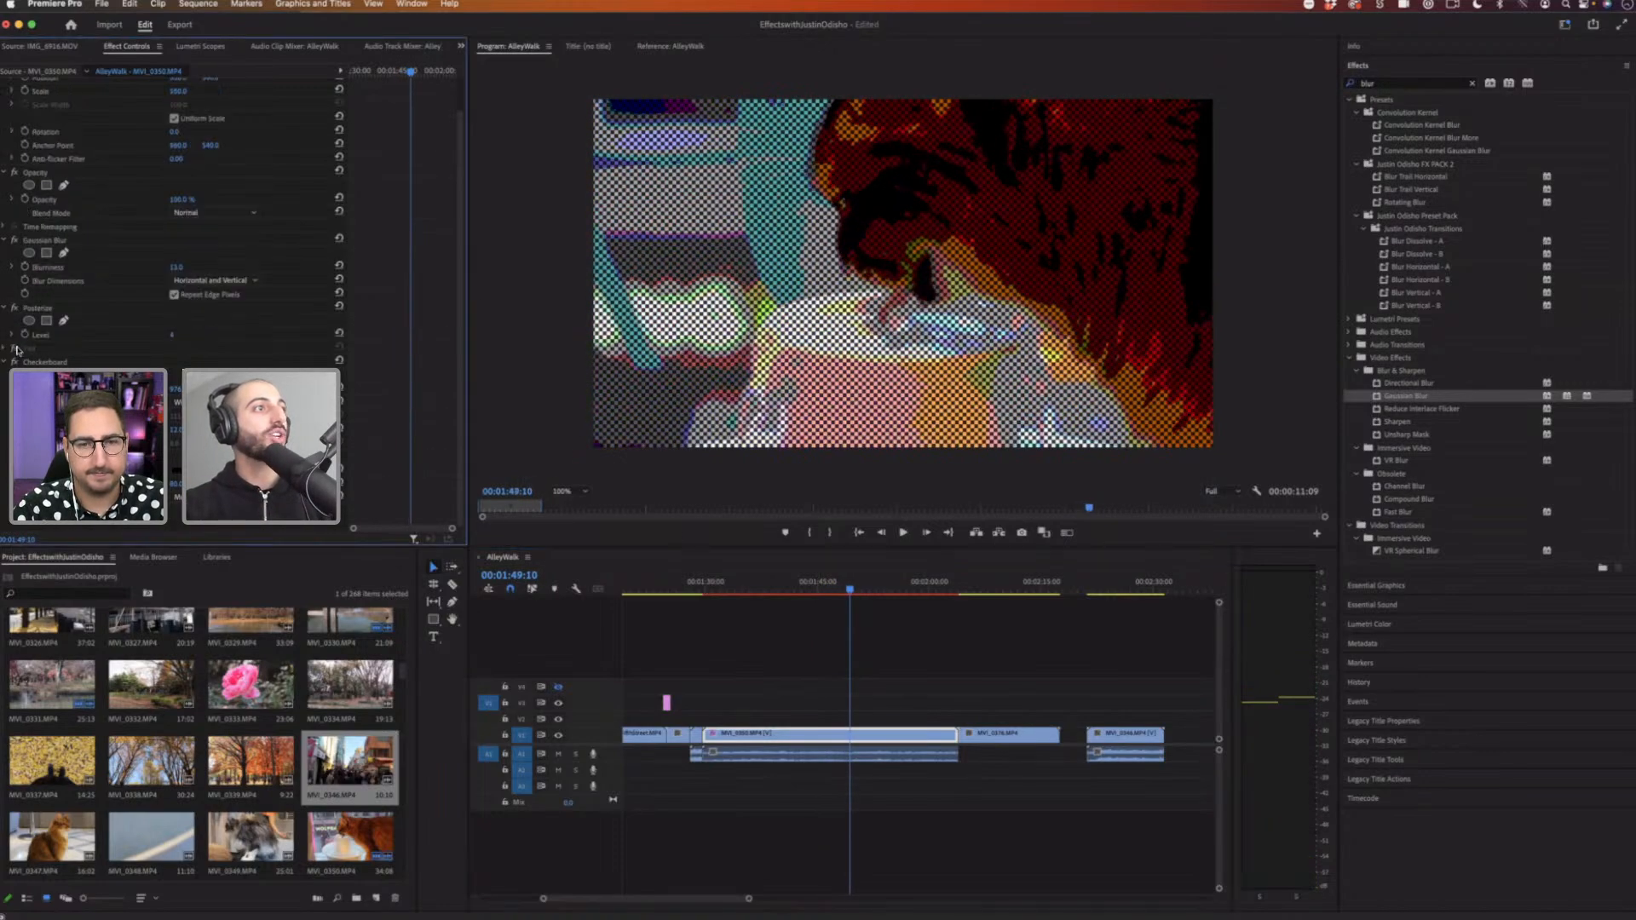
click(14, 348)
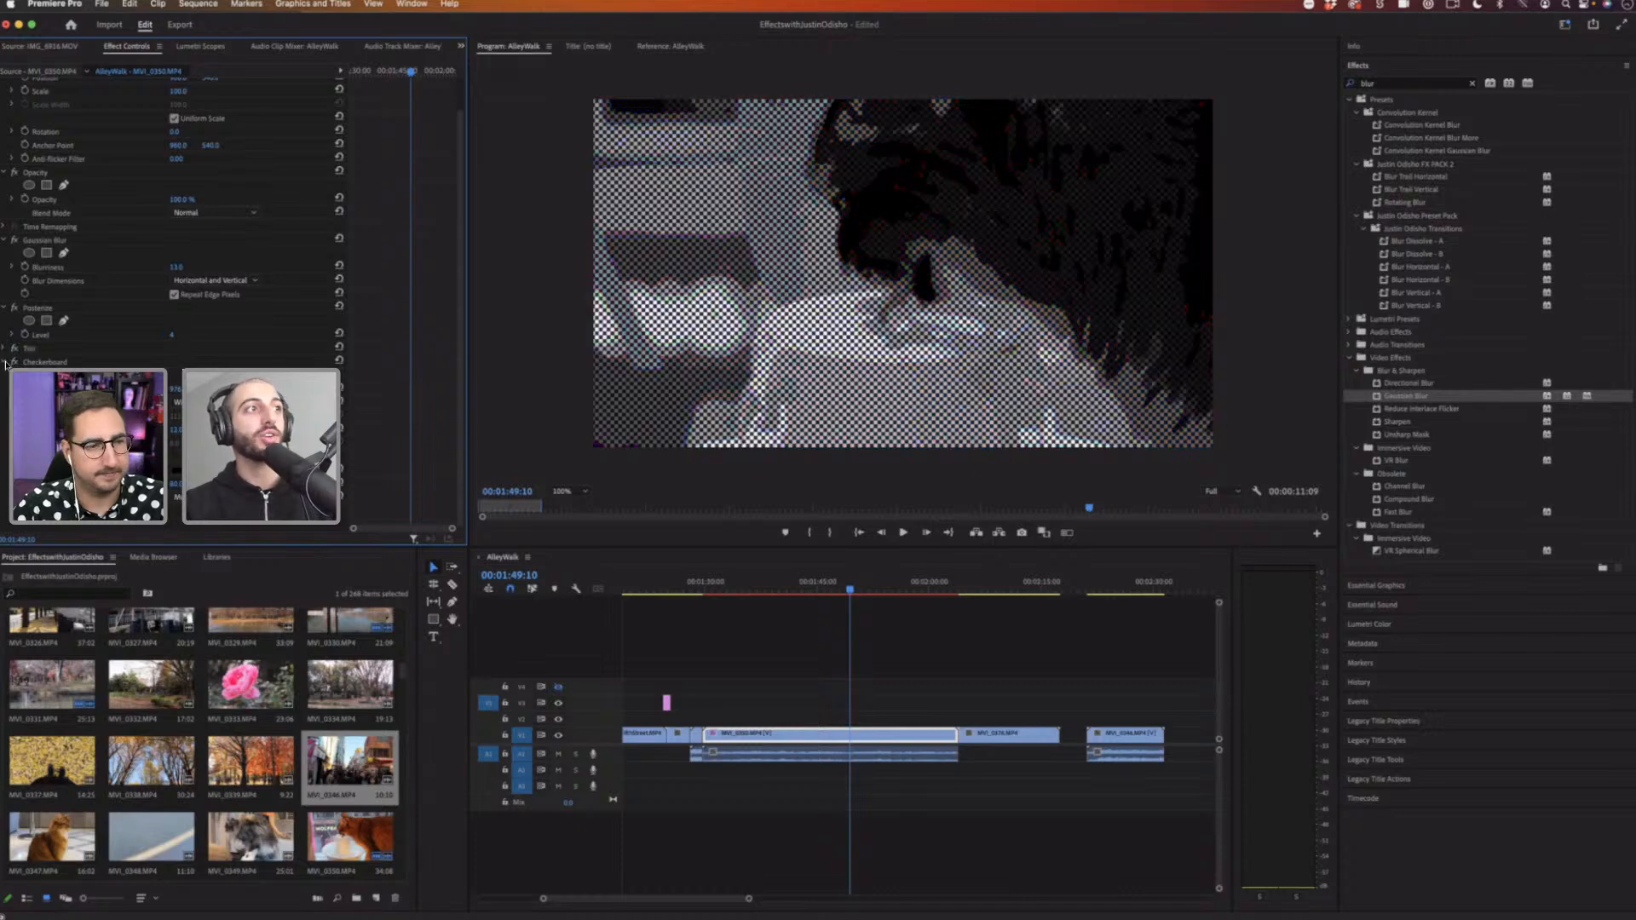
Step: Collapse the Gaussian Blur and Posterize effect properties in the clip's effect list
scroll(5, 365, up, 2)
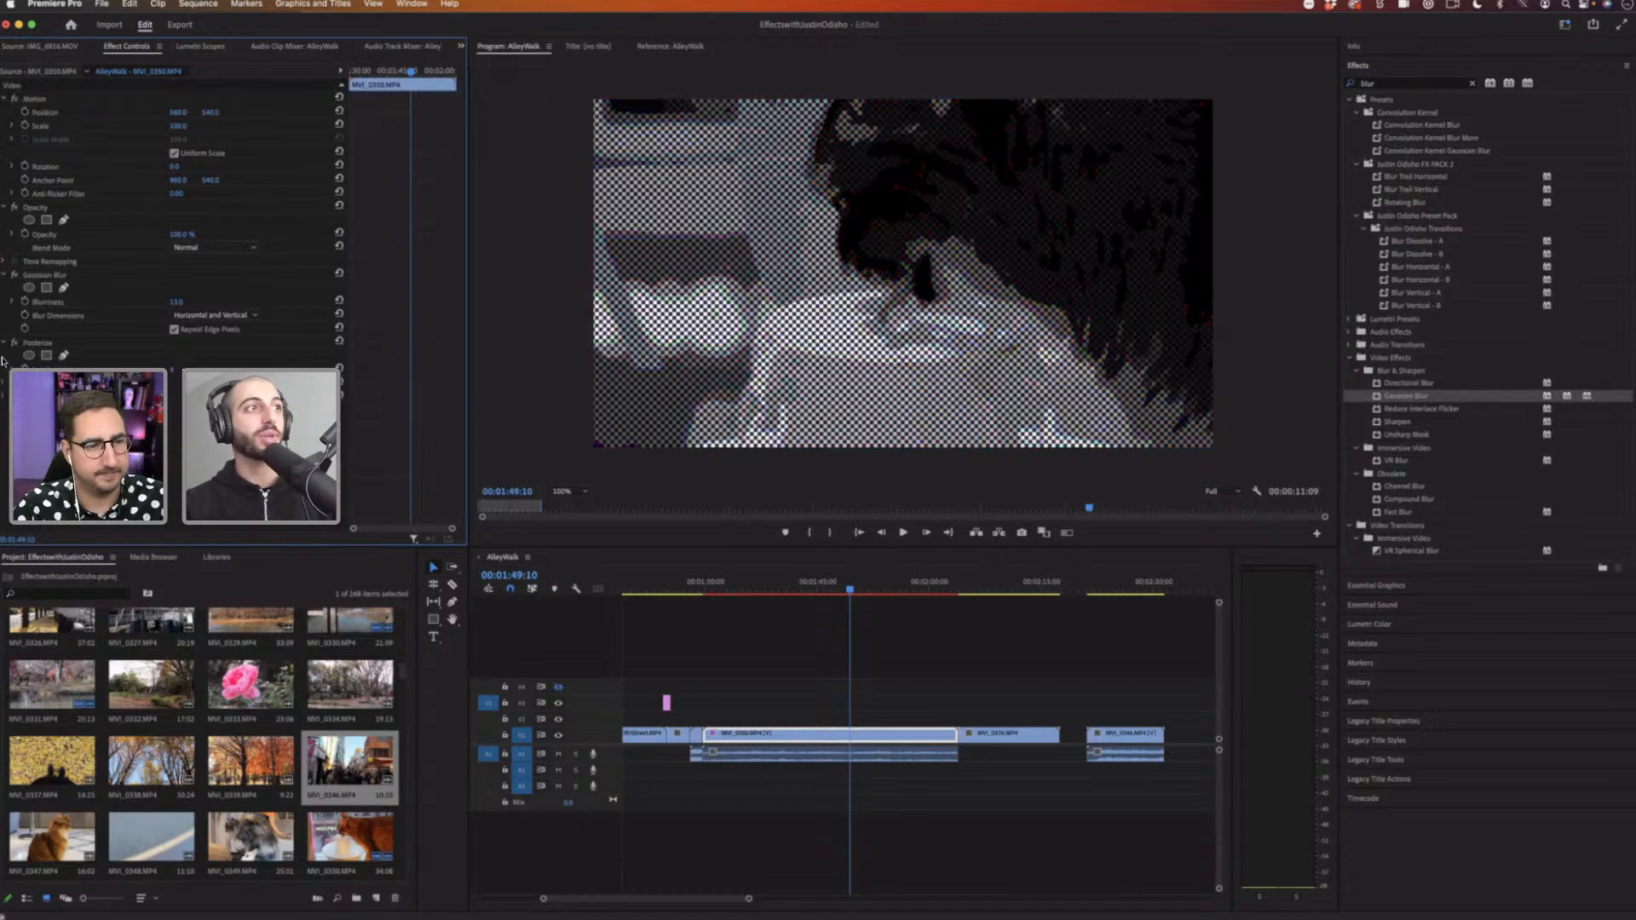
click(57, 278)
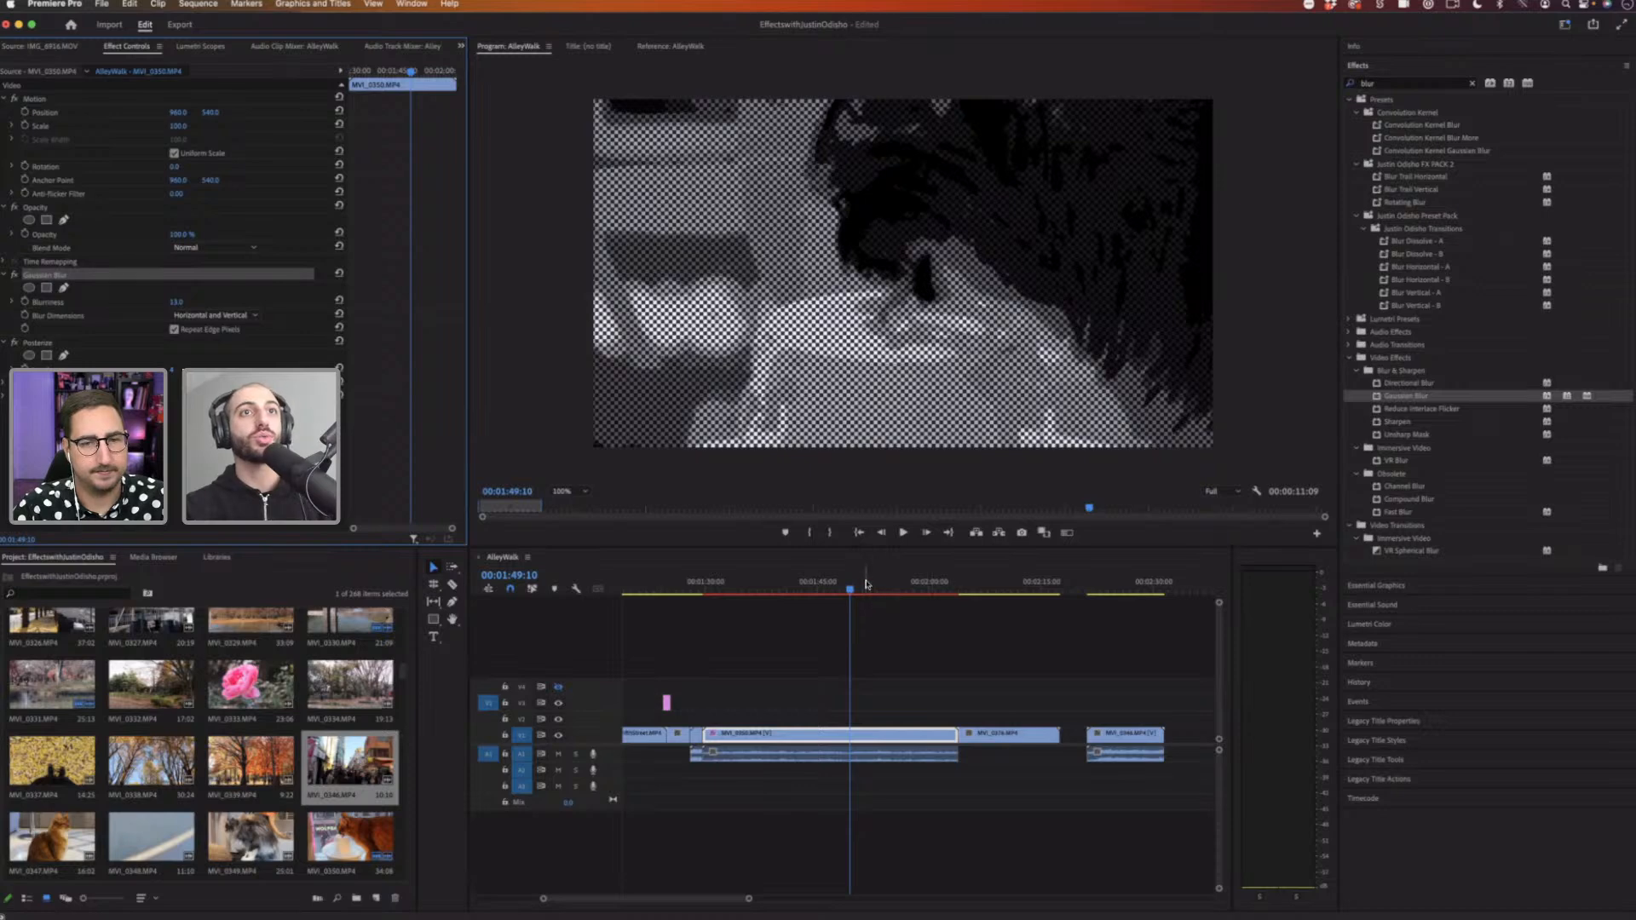
drag(866, 584, 822, 589)
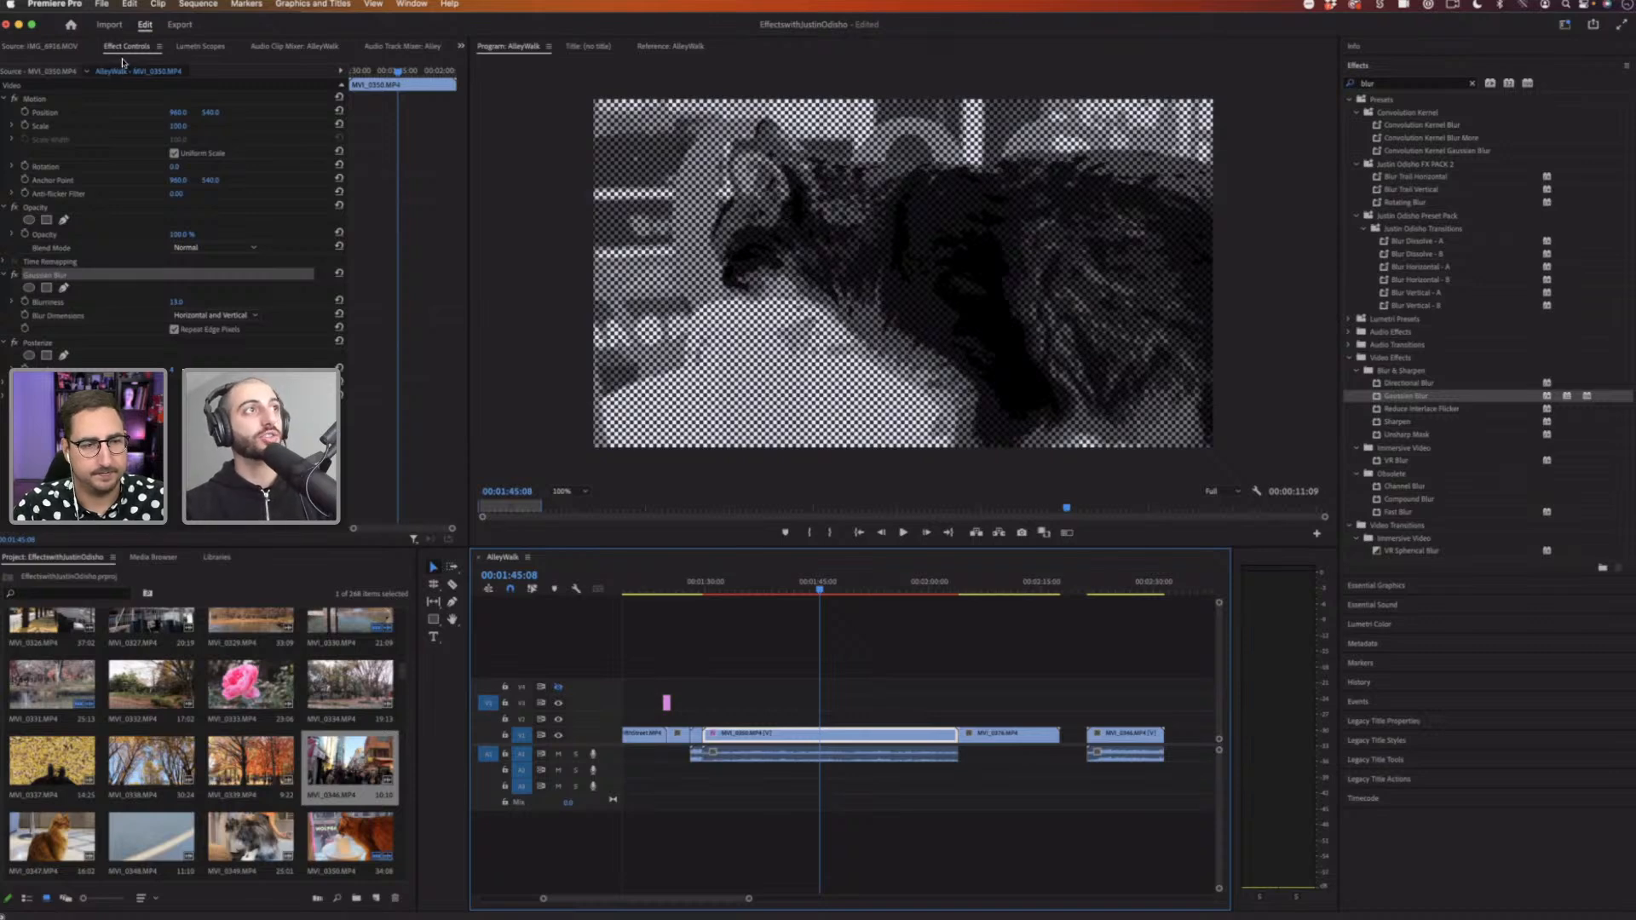
click(125, 60)
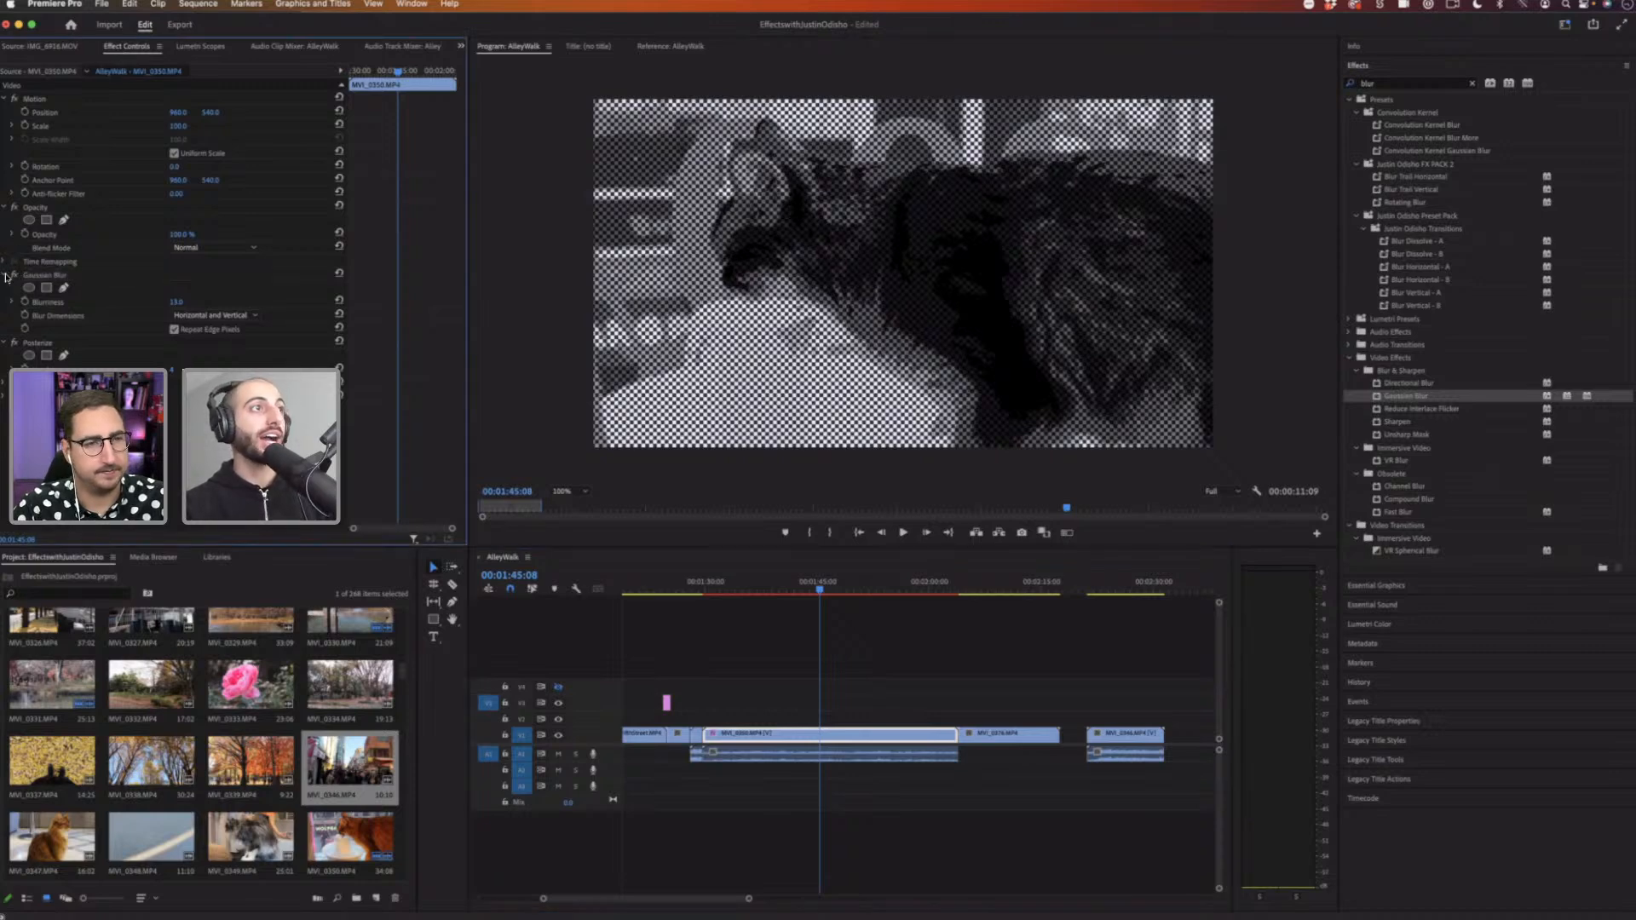
click(5, 275)
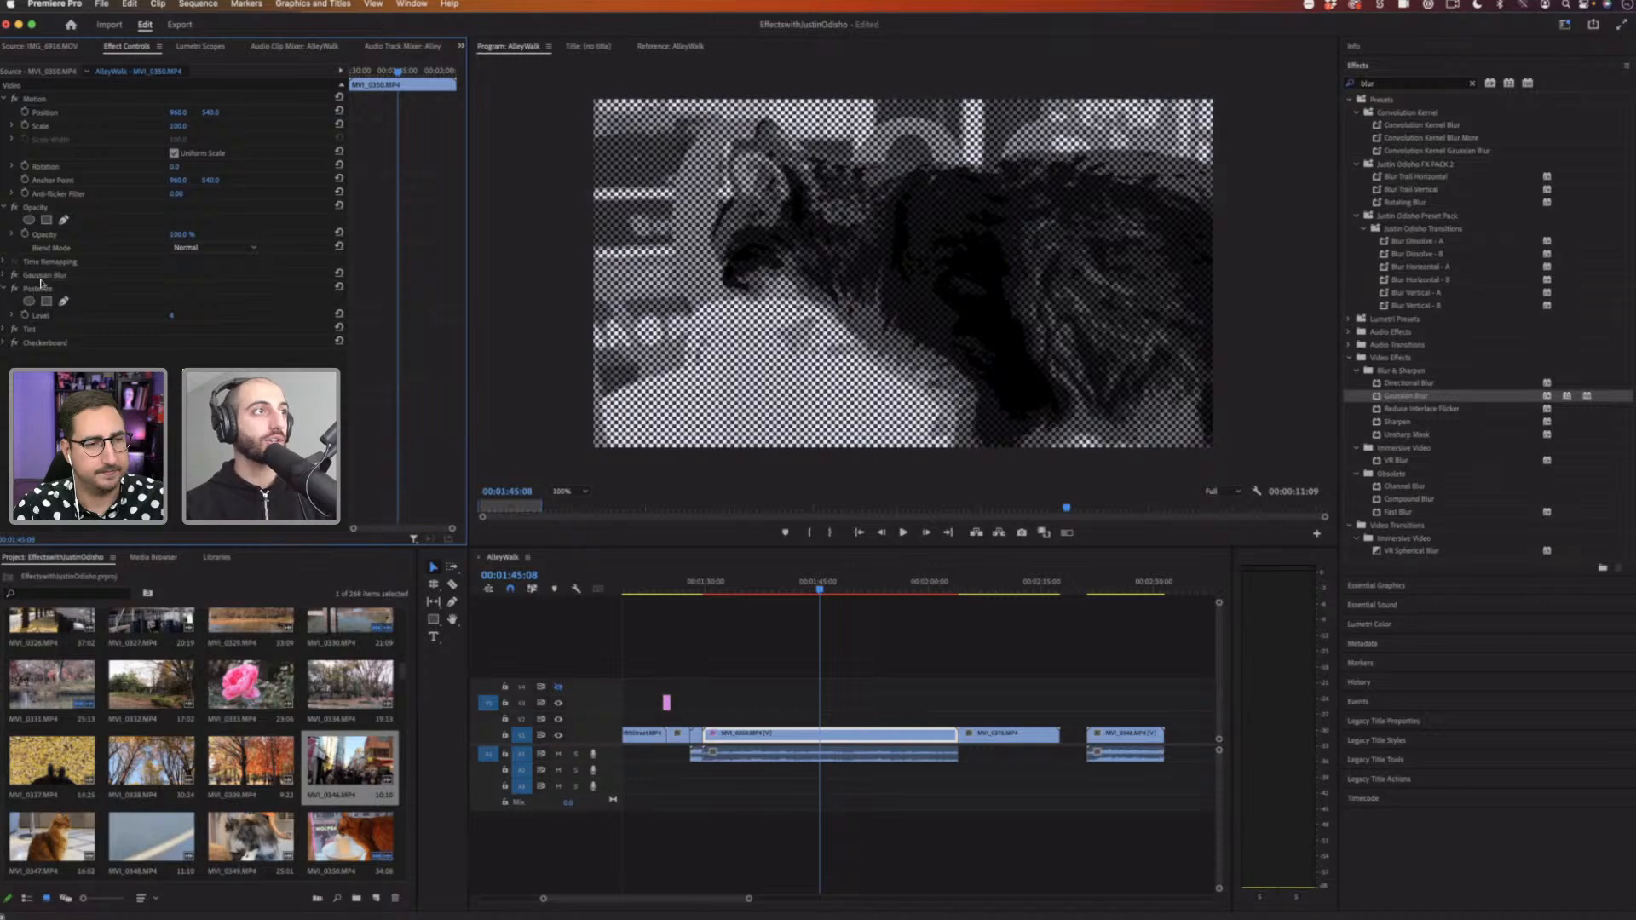
click(4, 289)
Step: Select the Gaussian Blur, Posterize, Tint and Checkerboard effects together
click(49, 276)
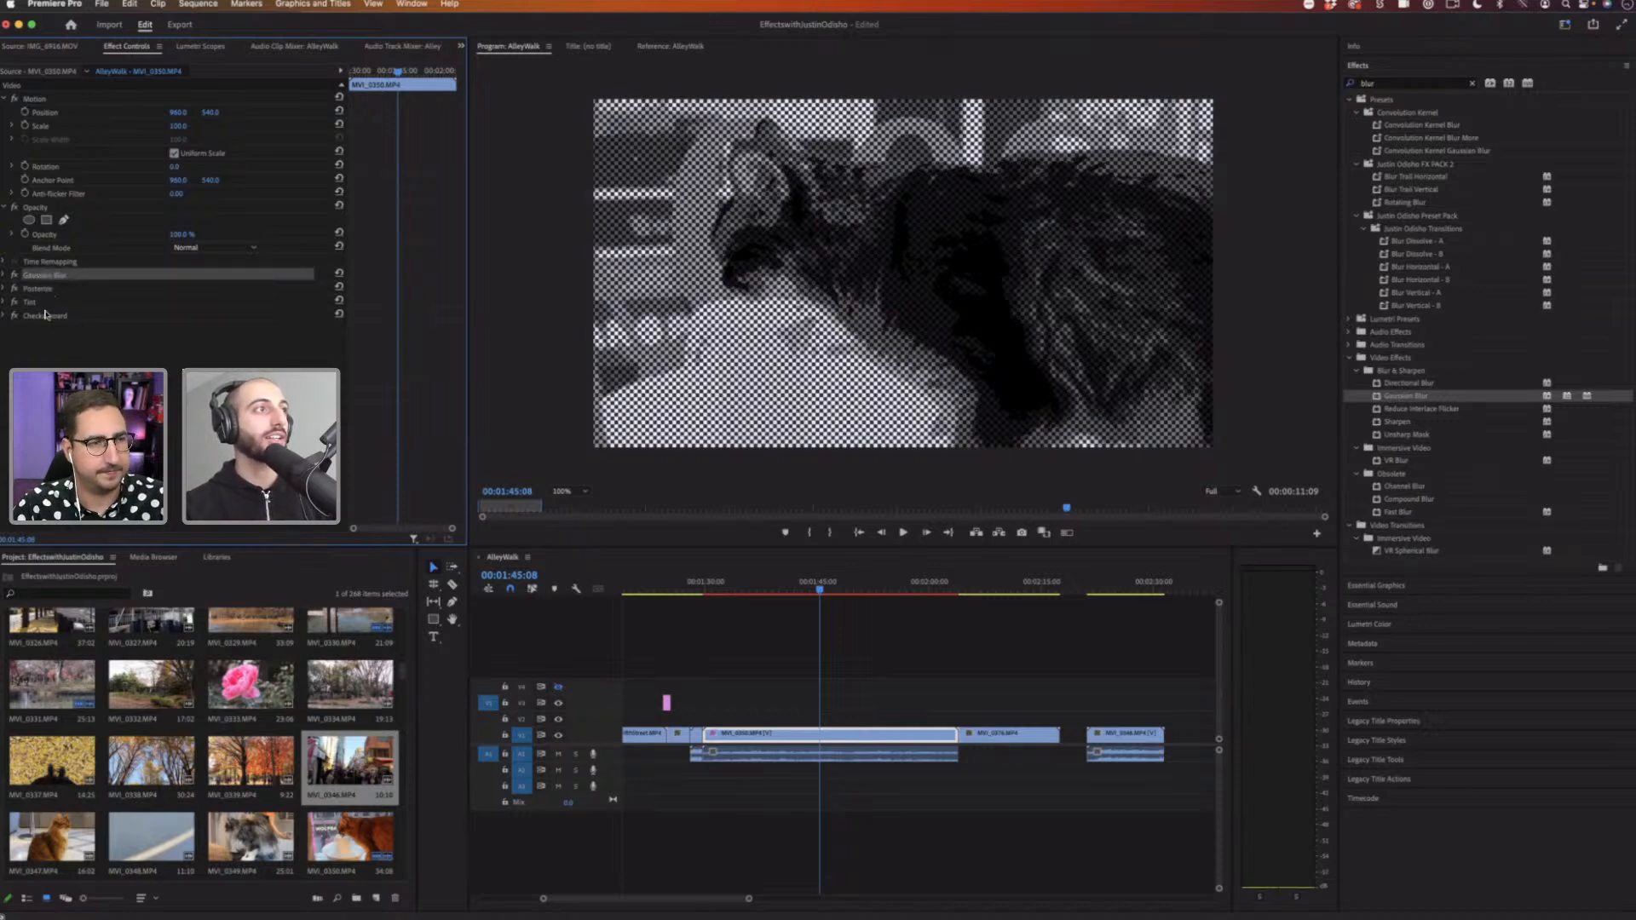
click(46, 316)
click(42, 303)
click(39, 290)
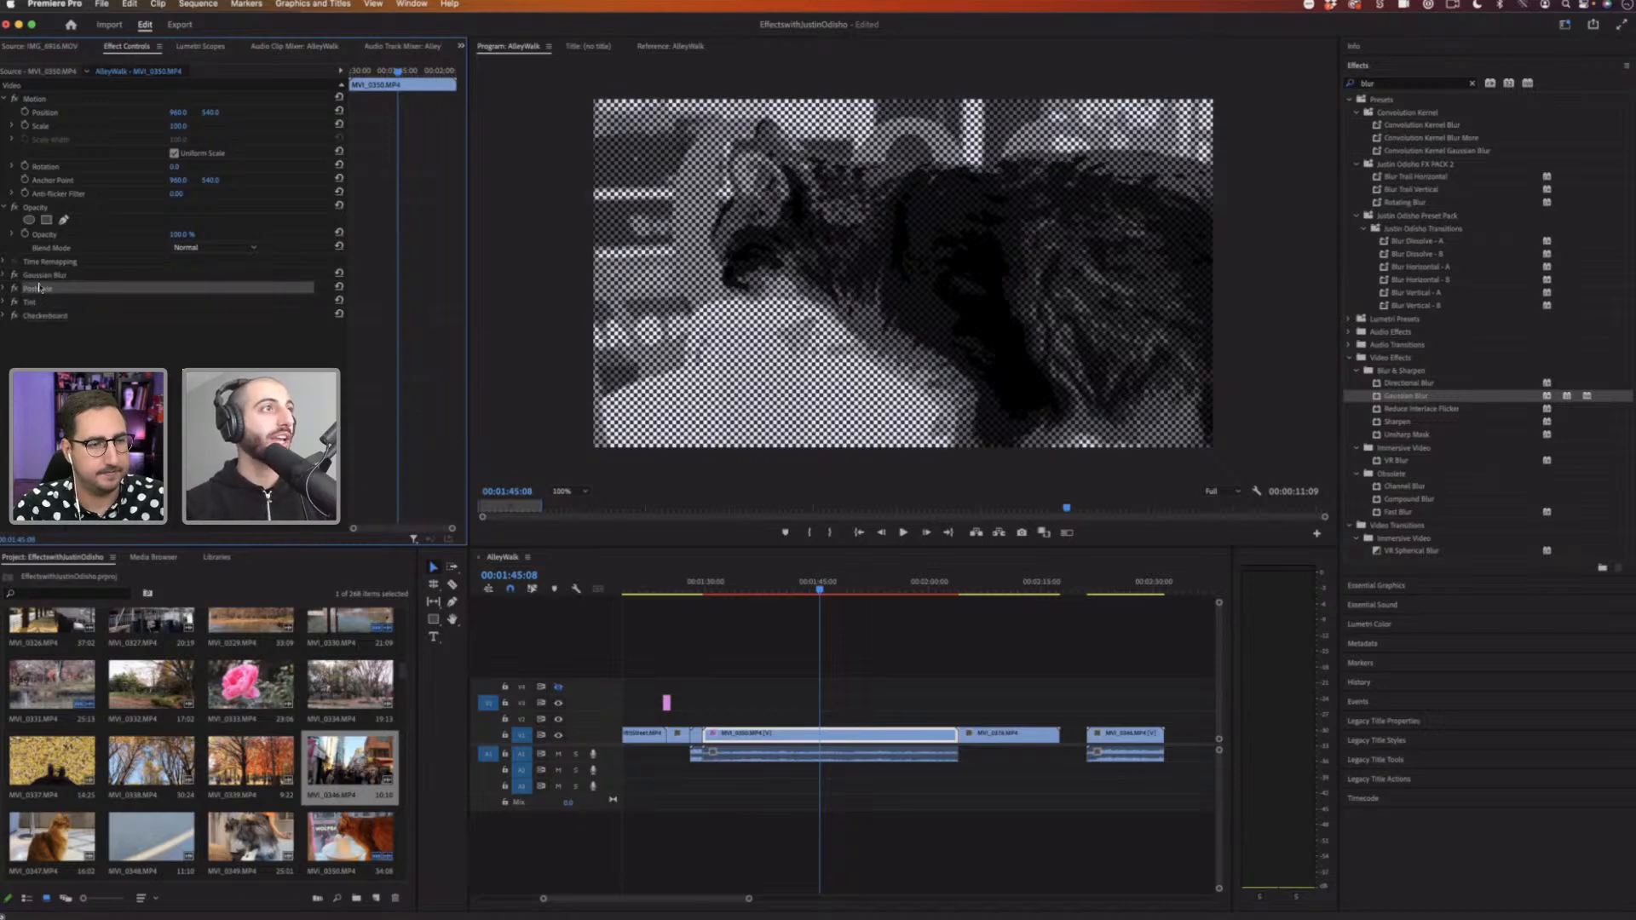
shift+click(48, 275)
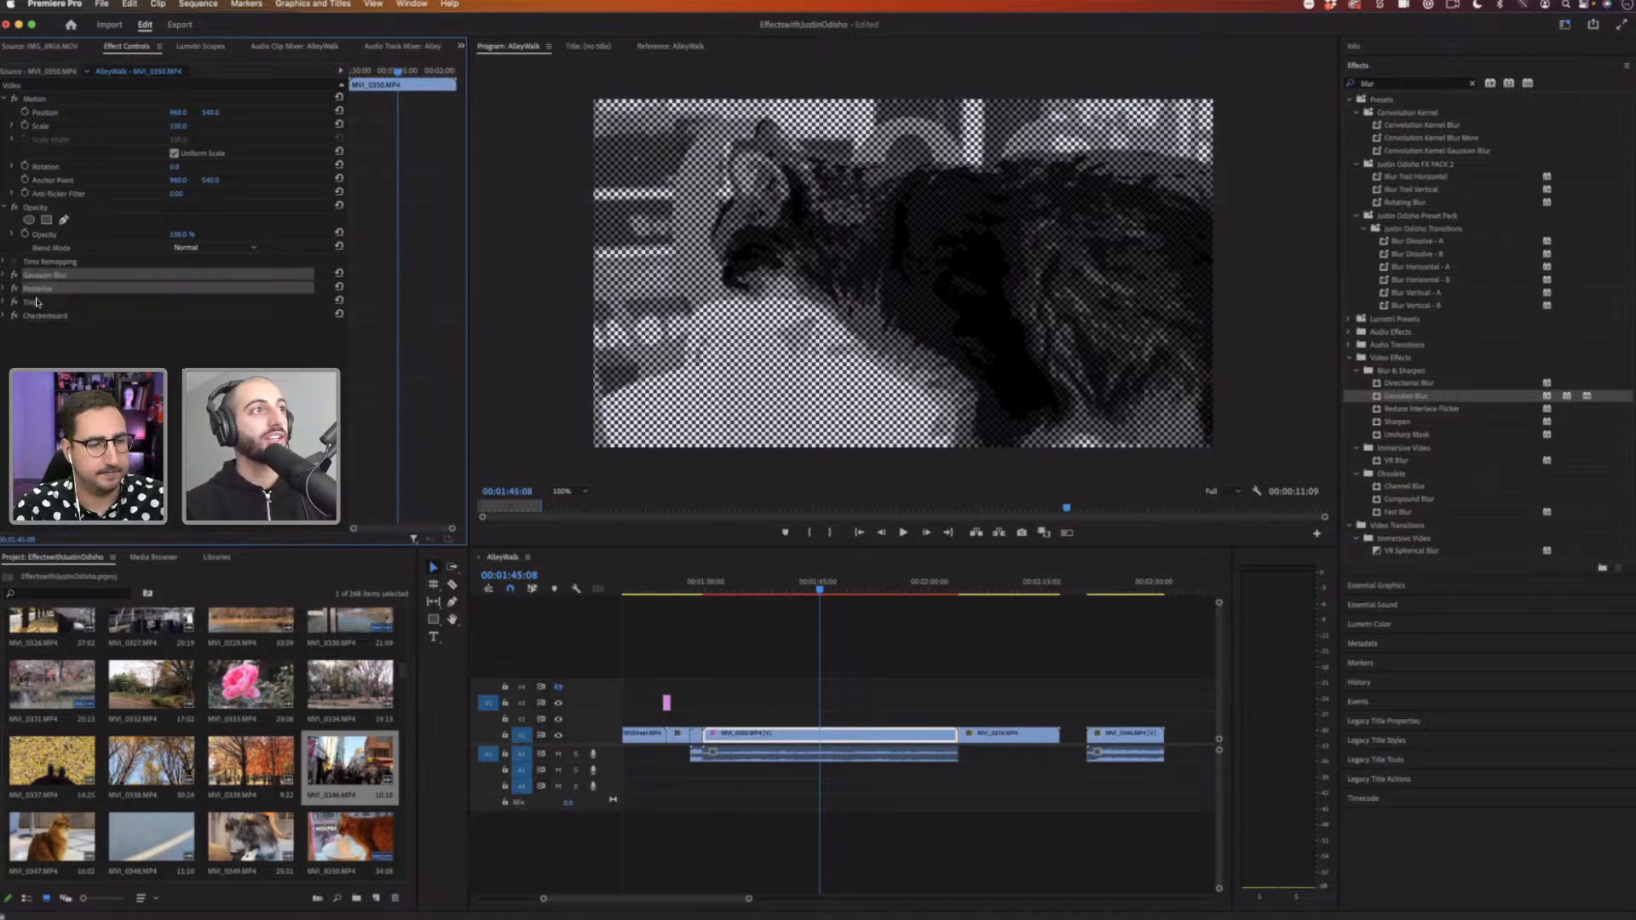
shift+click(37, 302)
shift+click(50, 317)
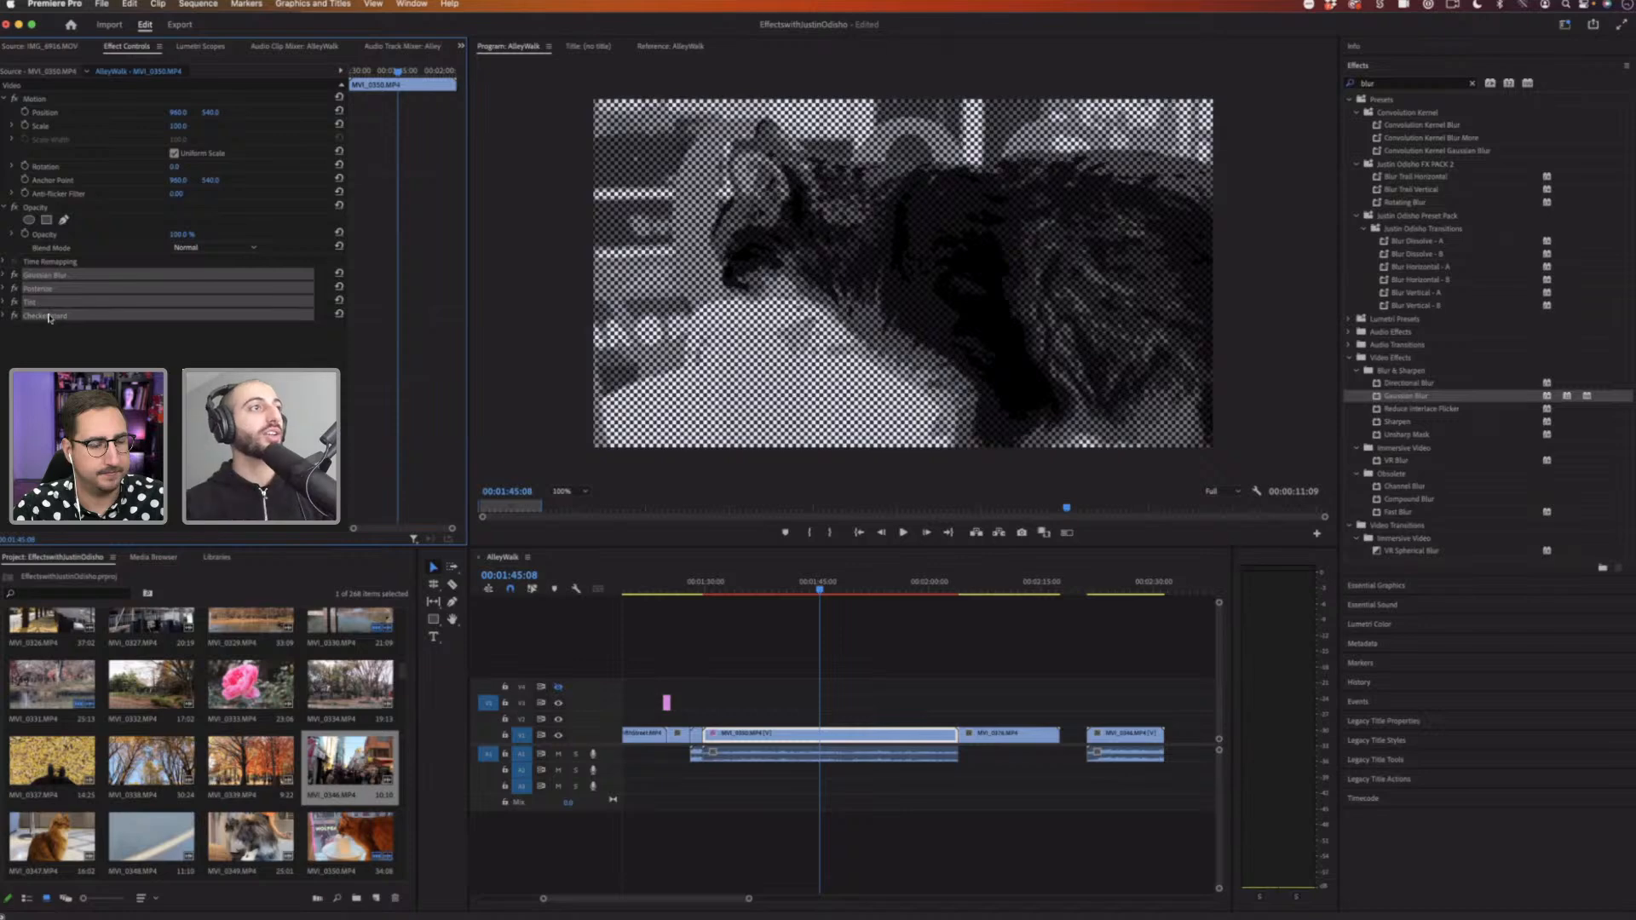
click(28, 274)
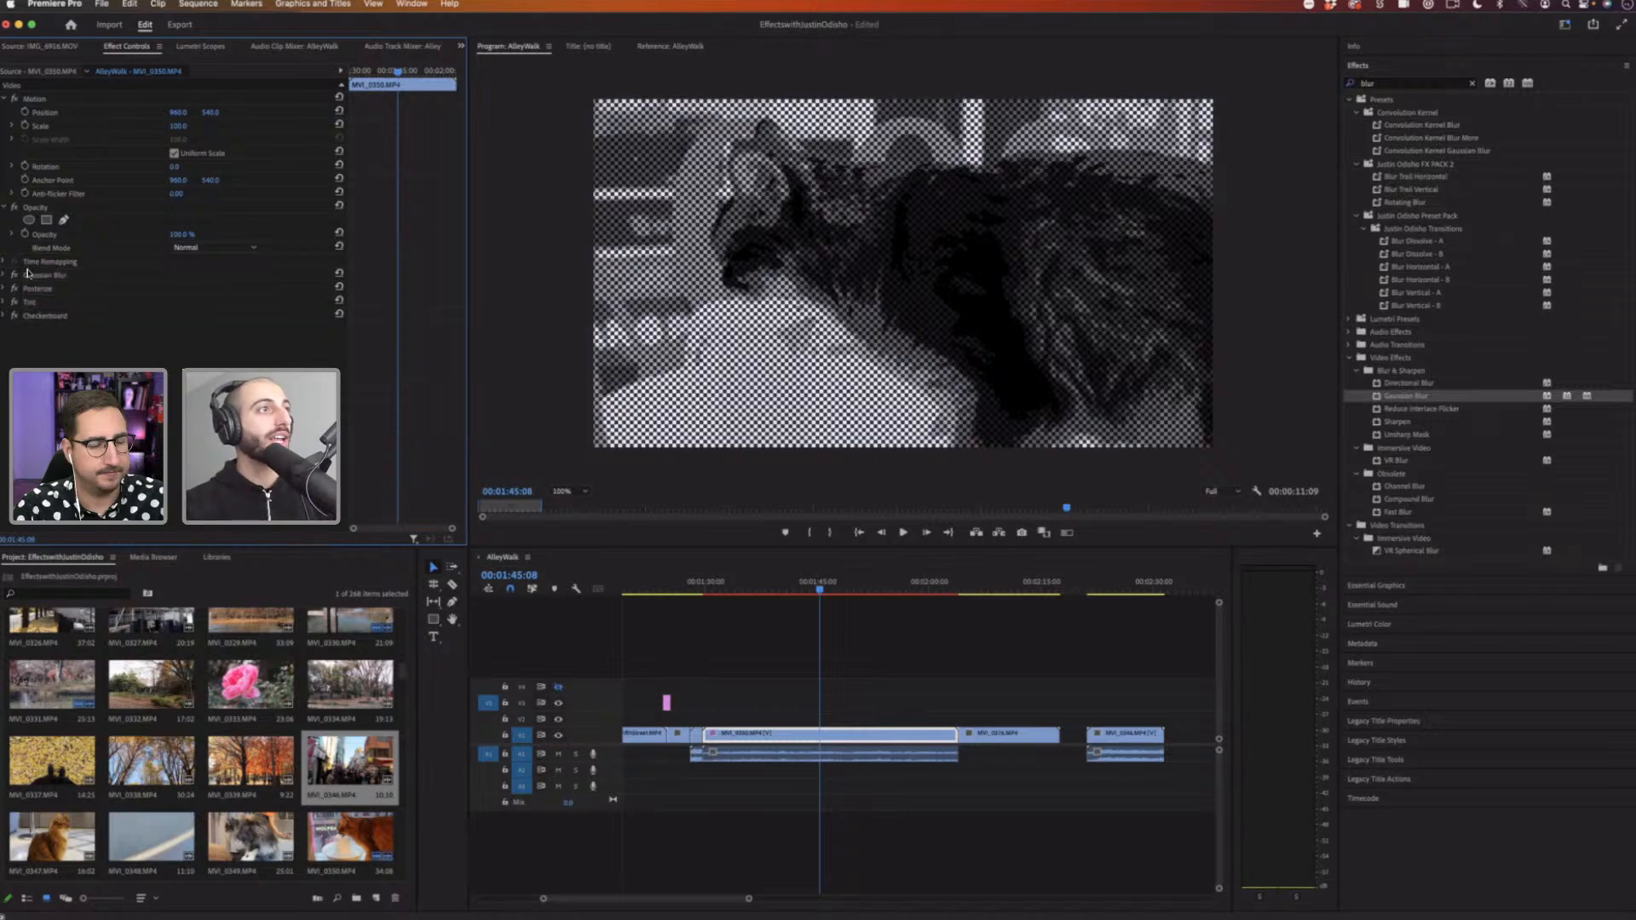
shift+click(36, 289)
shift+click(36, 302)
shift+click(112, 317)
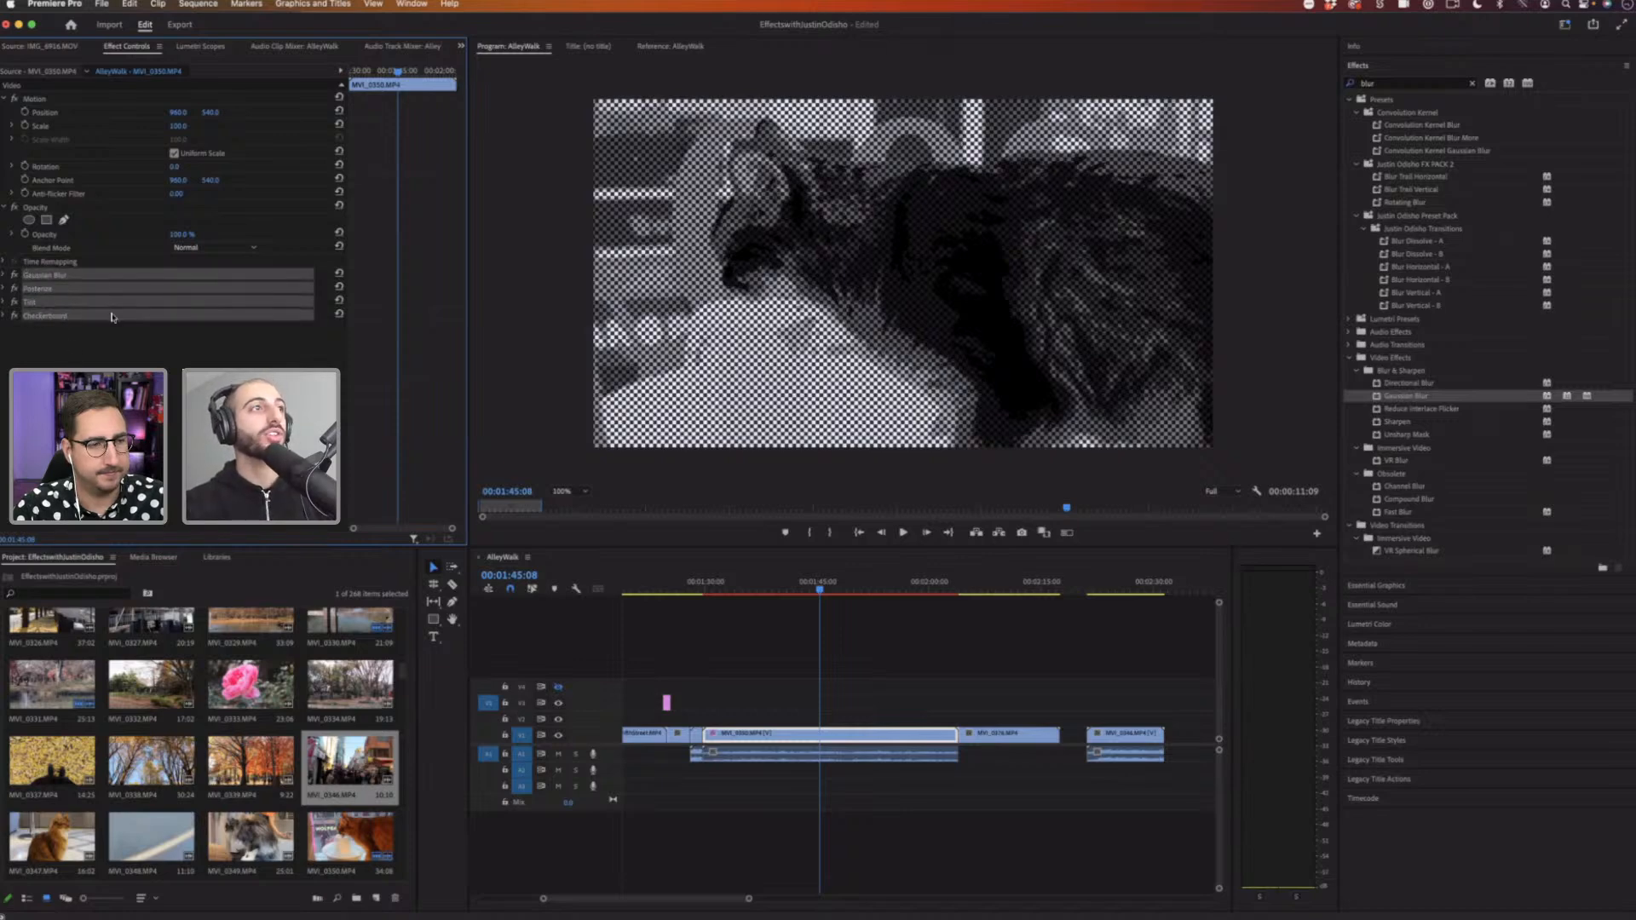
Step: Save the selected effects as a preset named Comic Book Look with the description "Adds a comic book look"
right_click(85, 279)
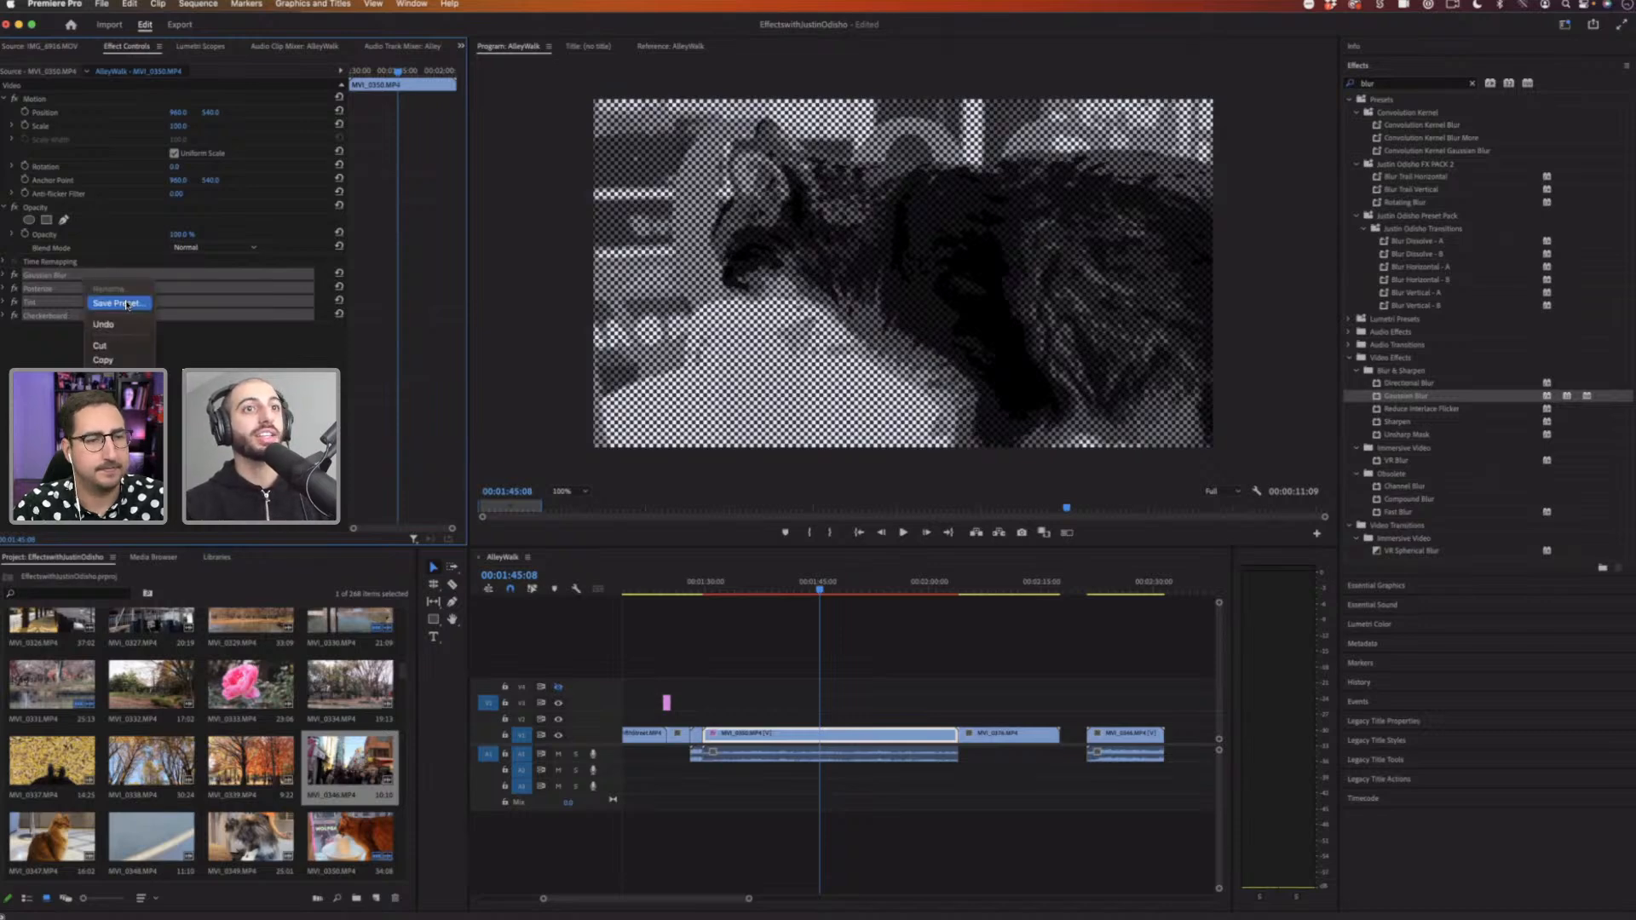
click(119, 303)
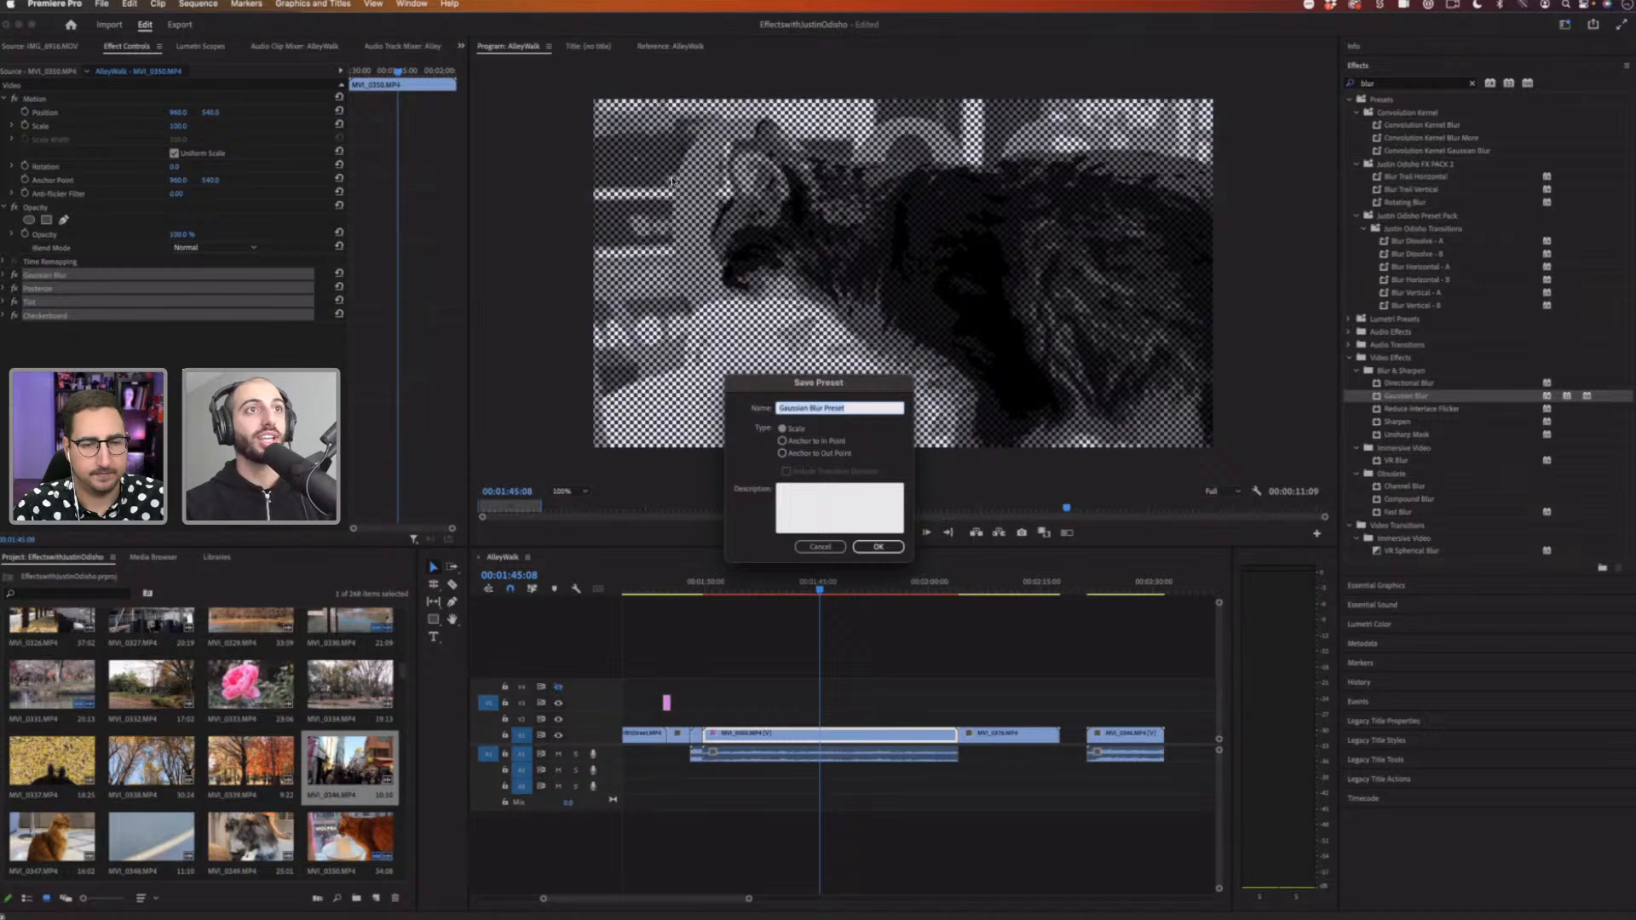
drag(862, 385, 691, 187)
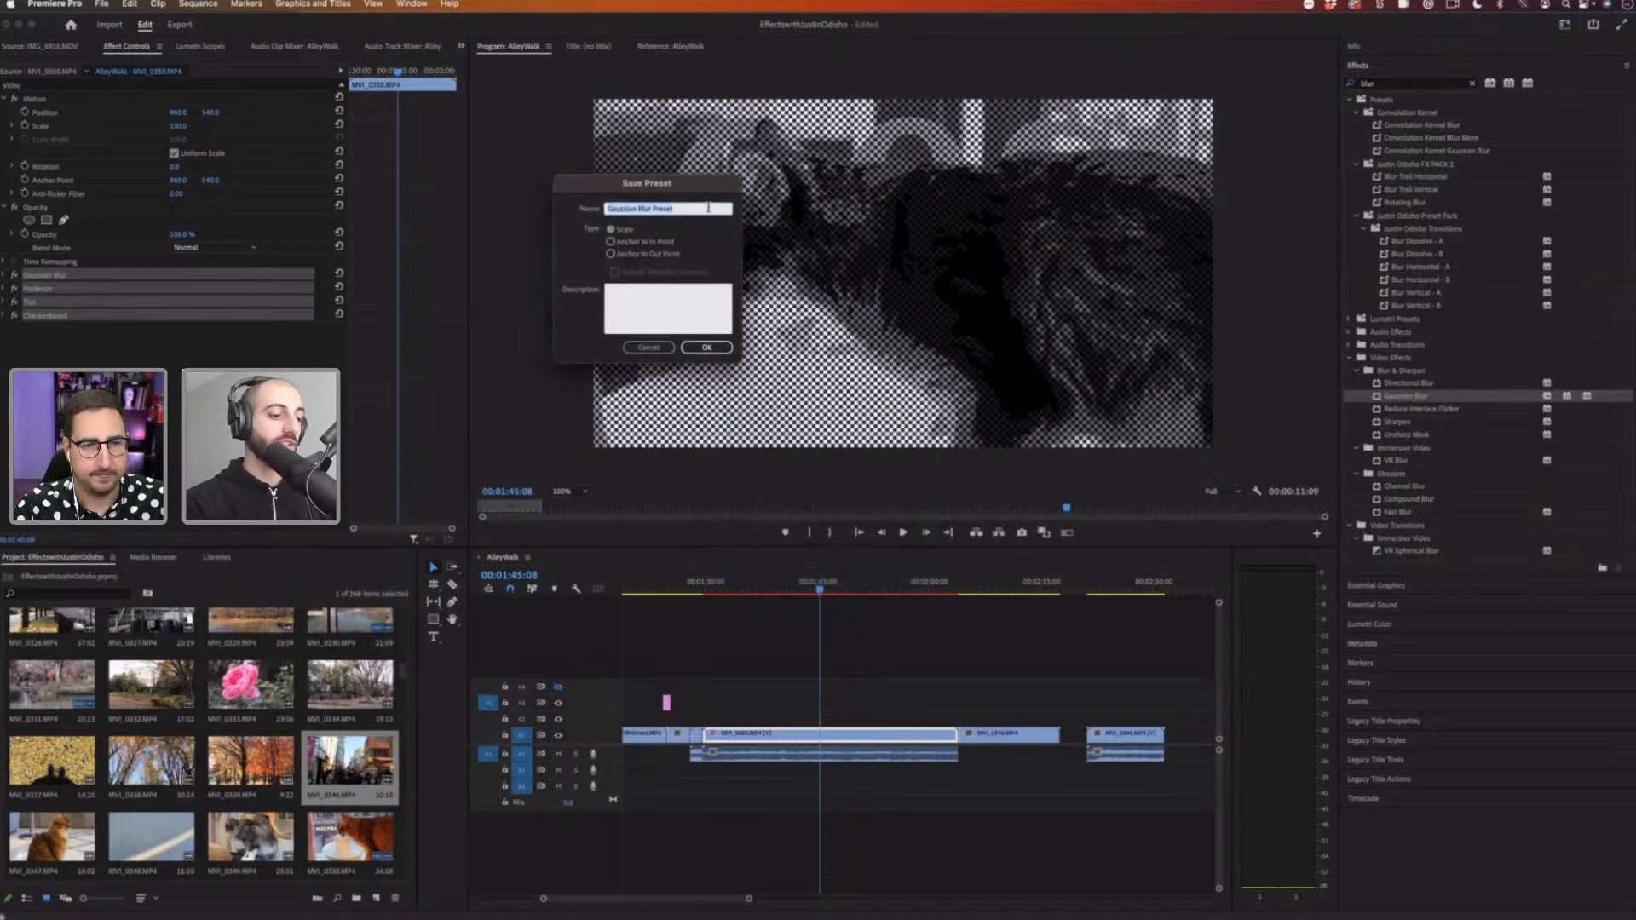
text(Co)
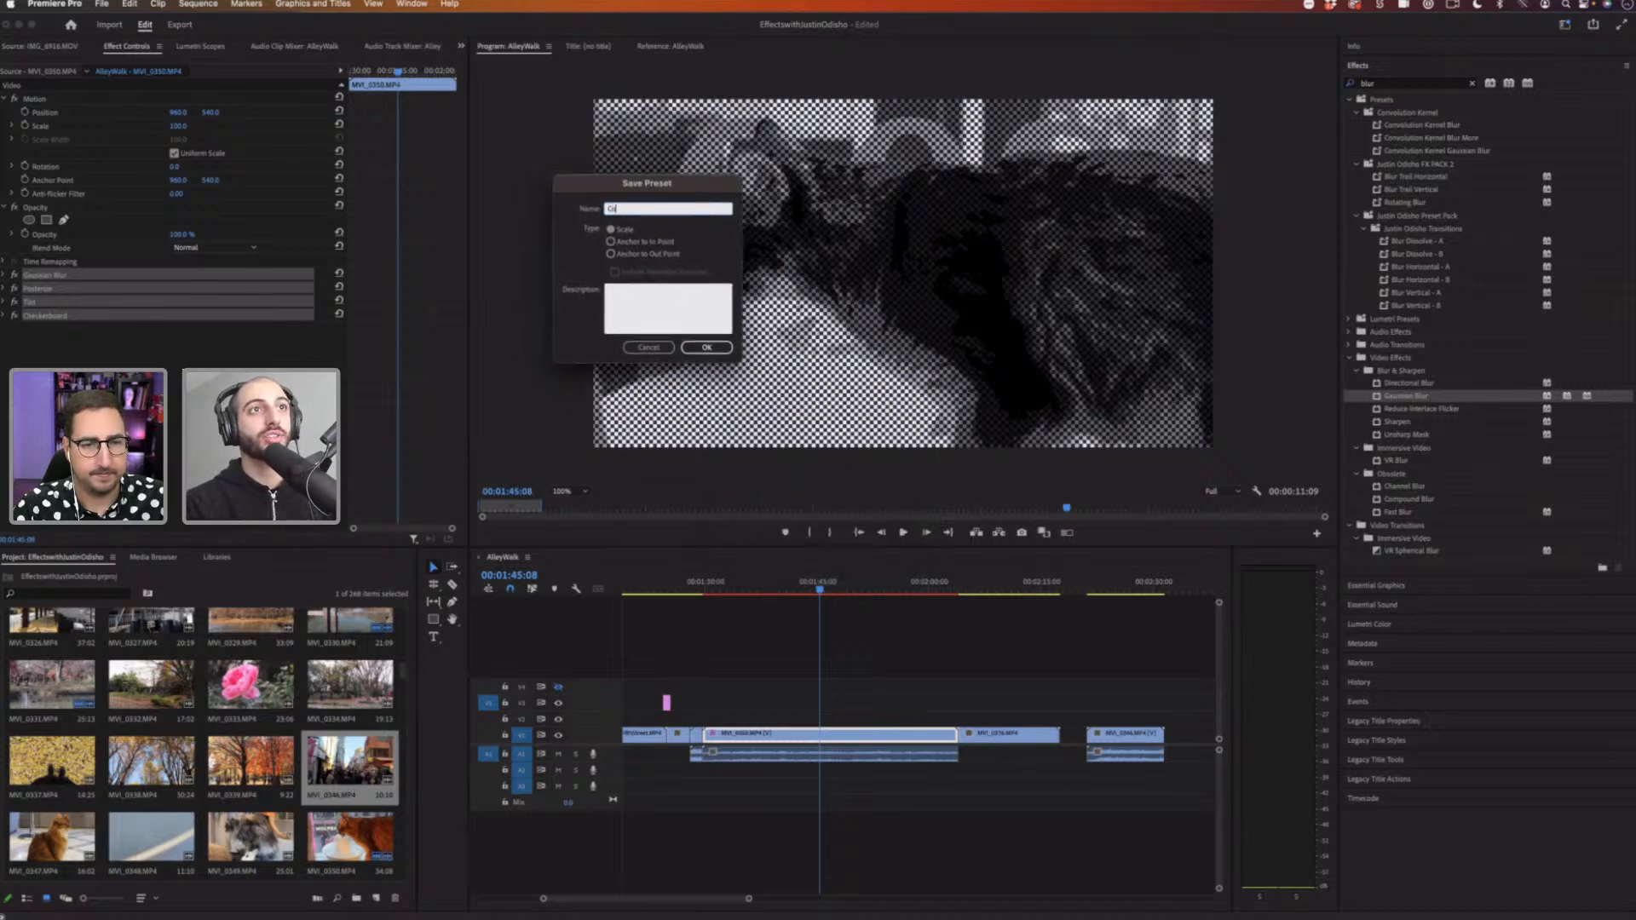
text(mic Book Look)
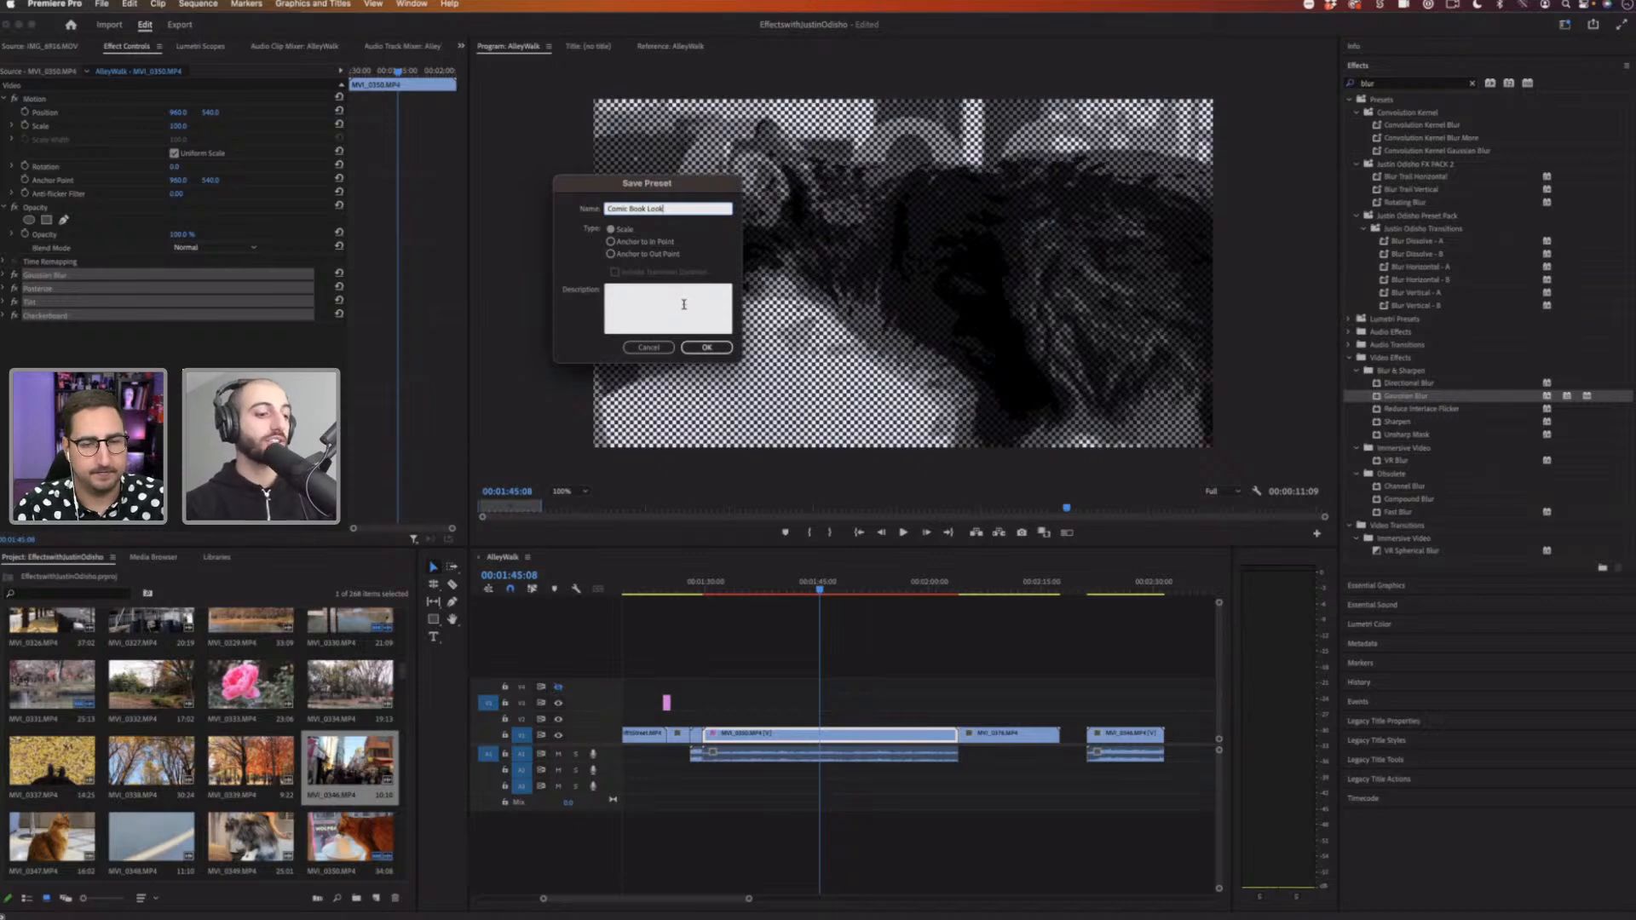
click(683, 304)
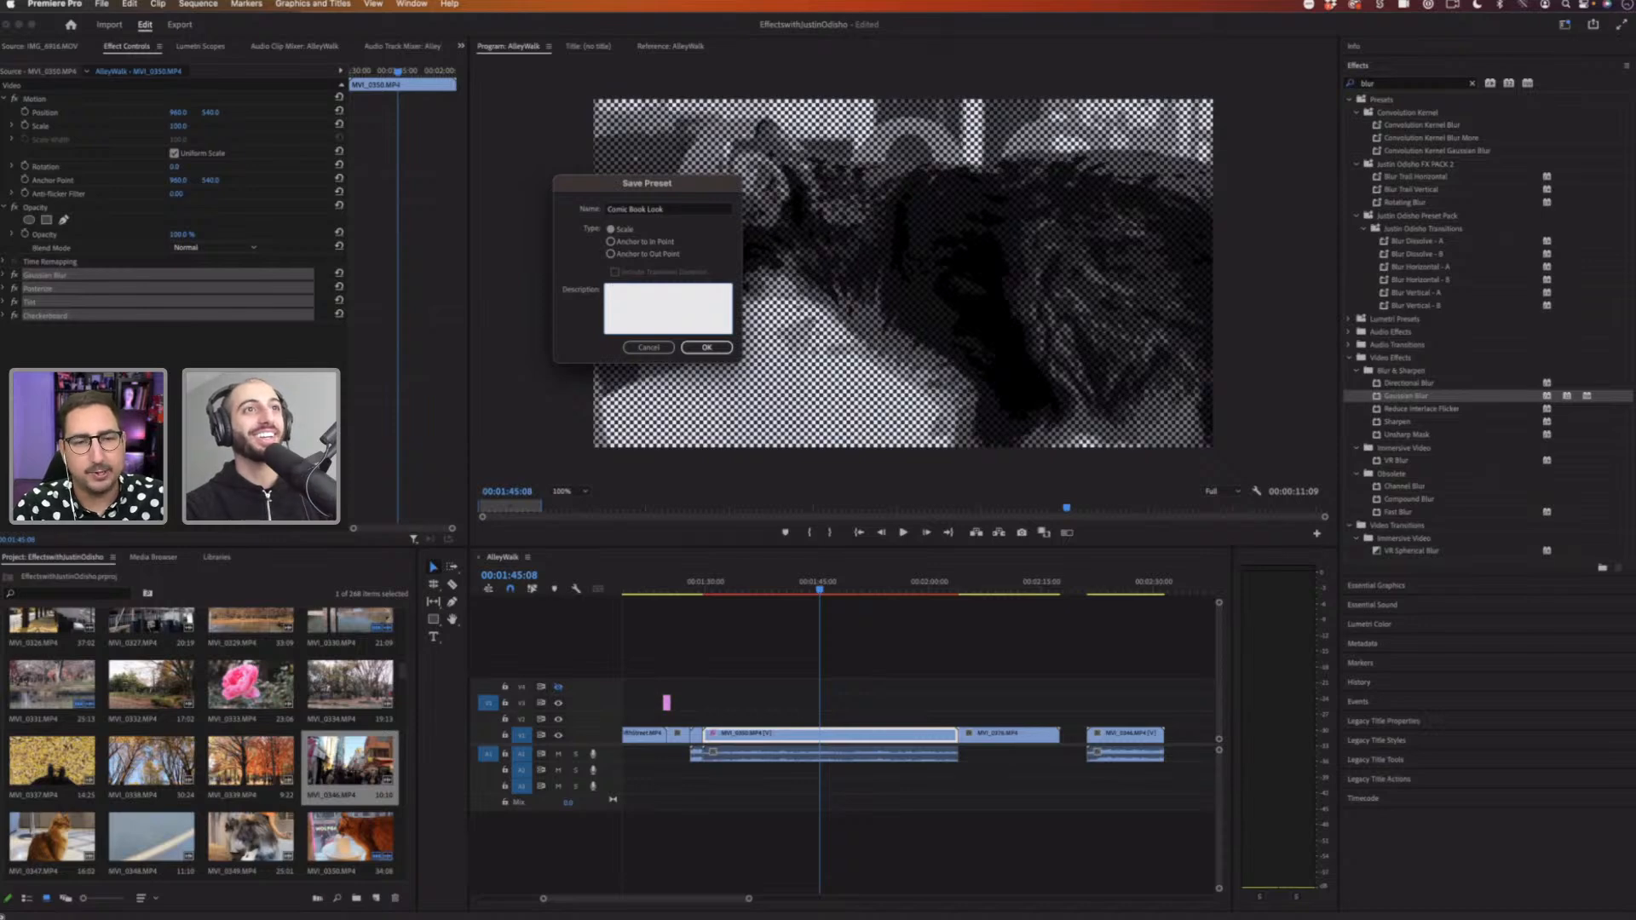
text(Adds a comic)
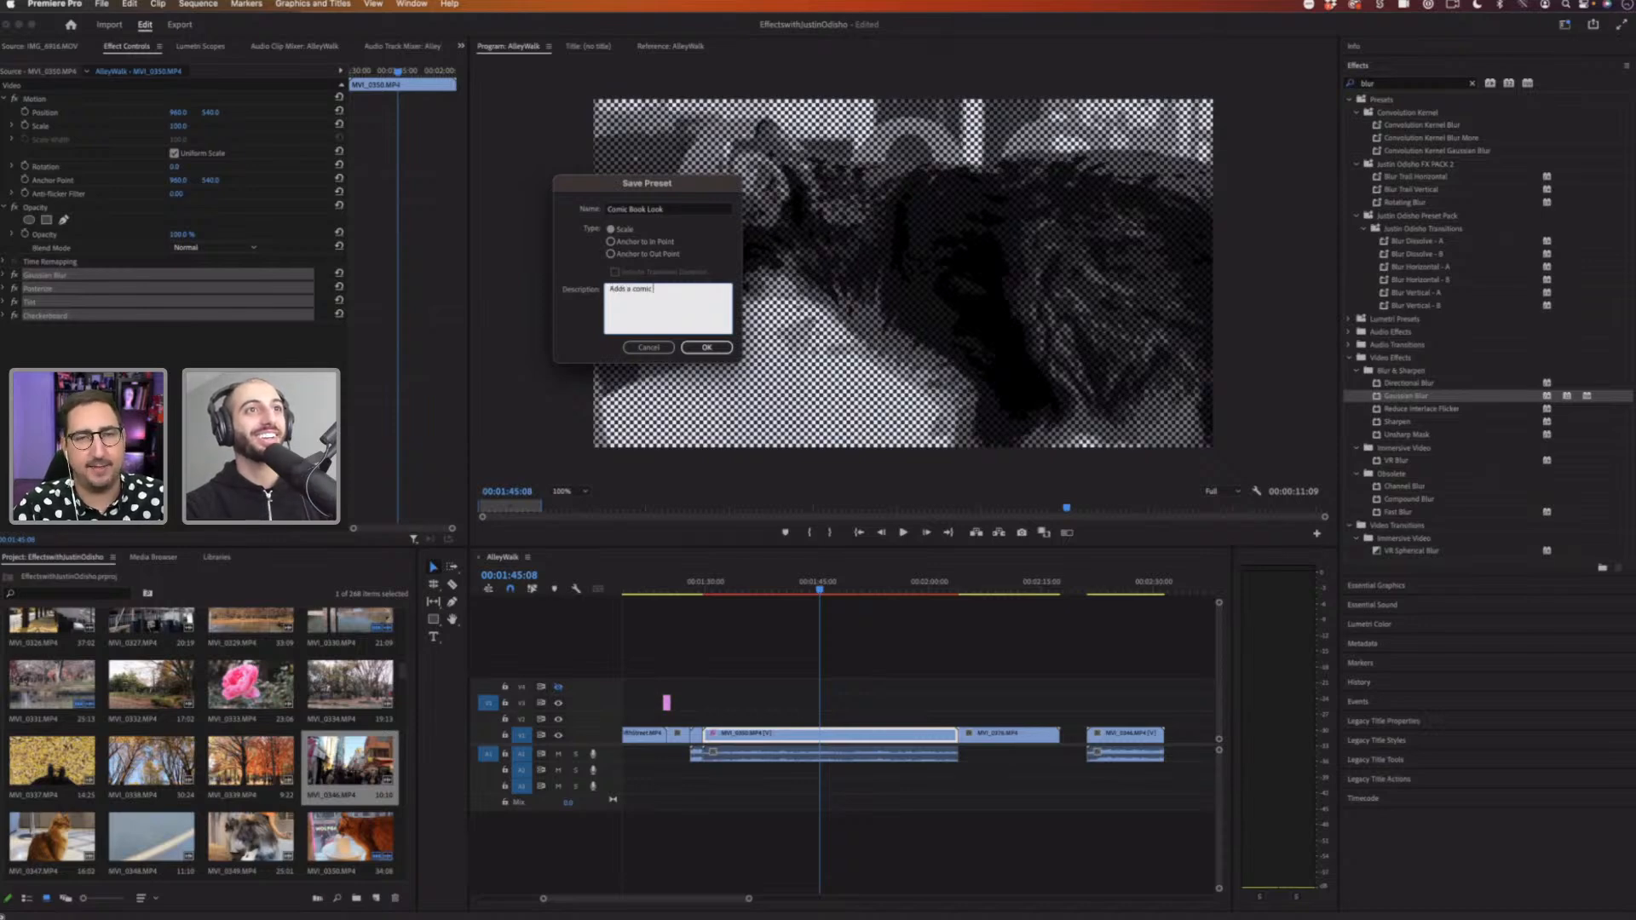
text( book look)
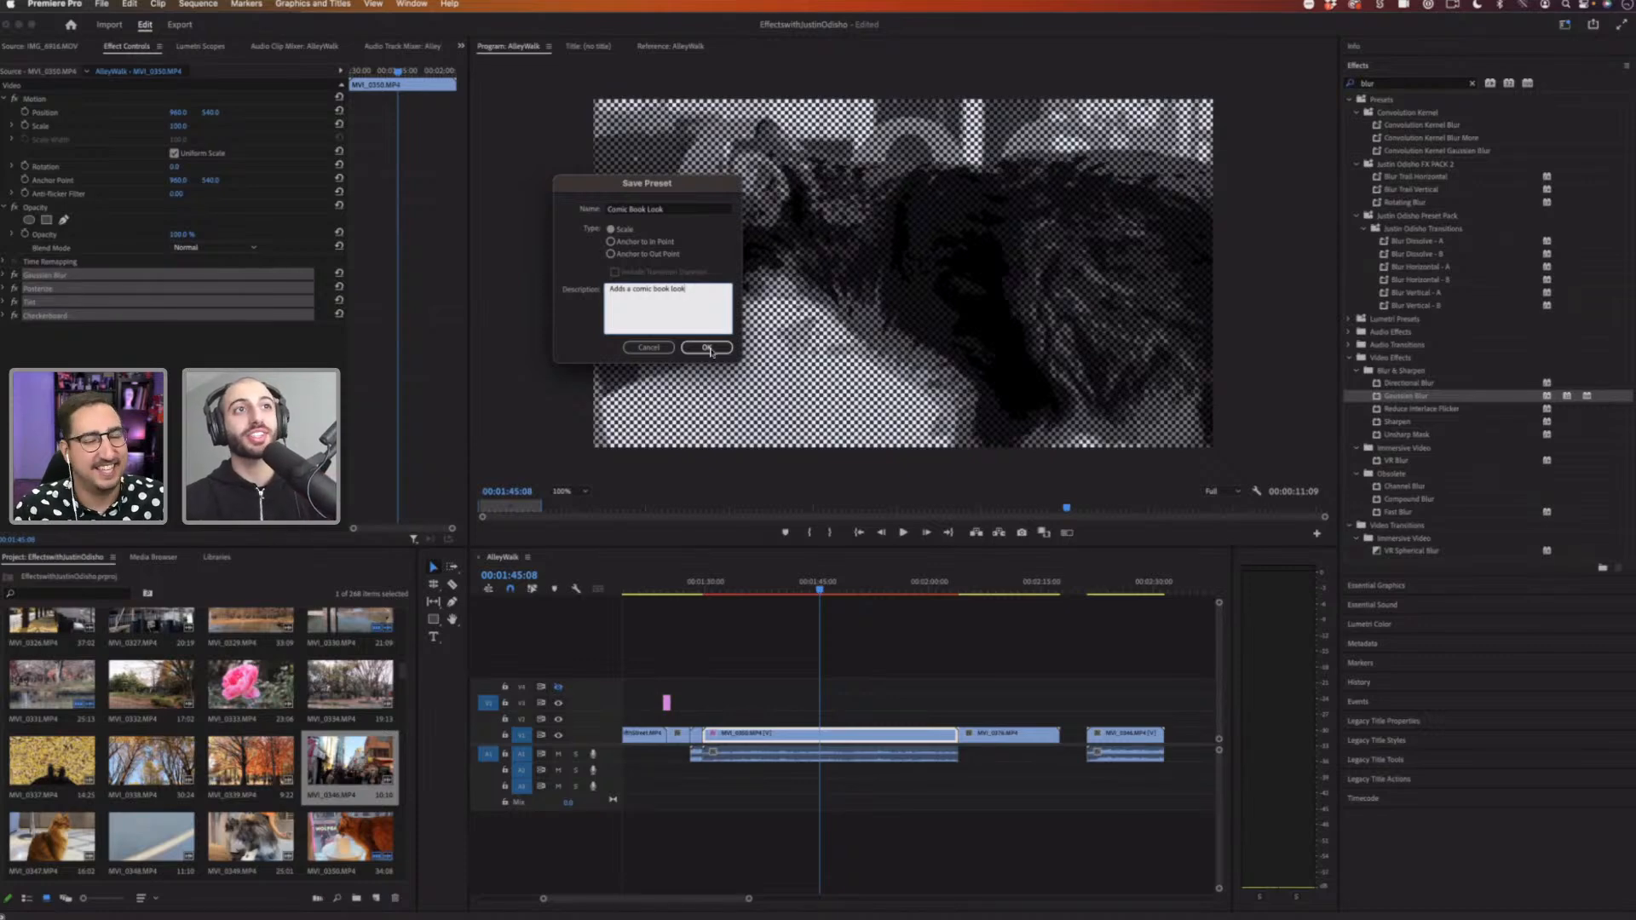
click(713, 351)
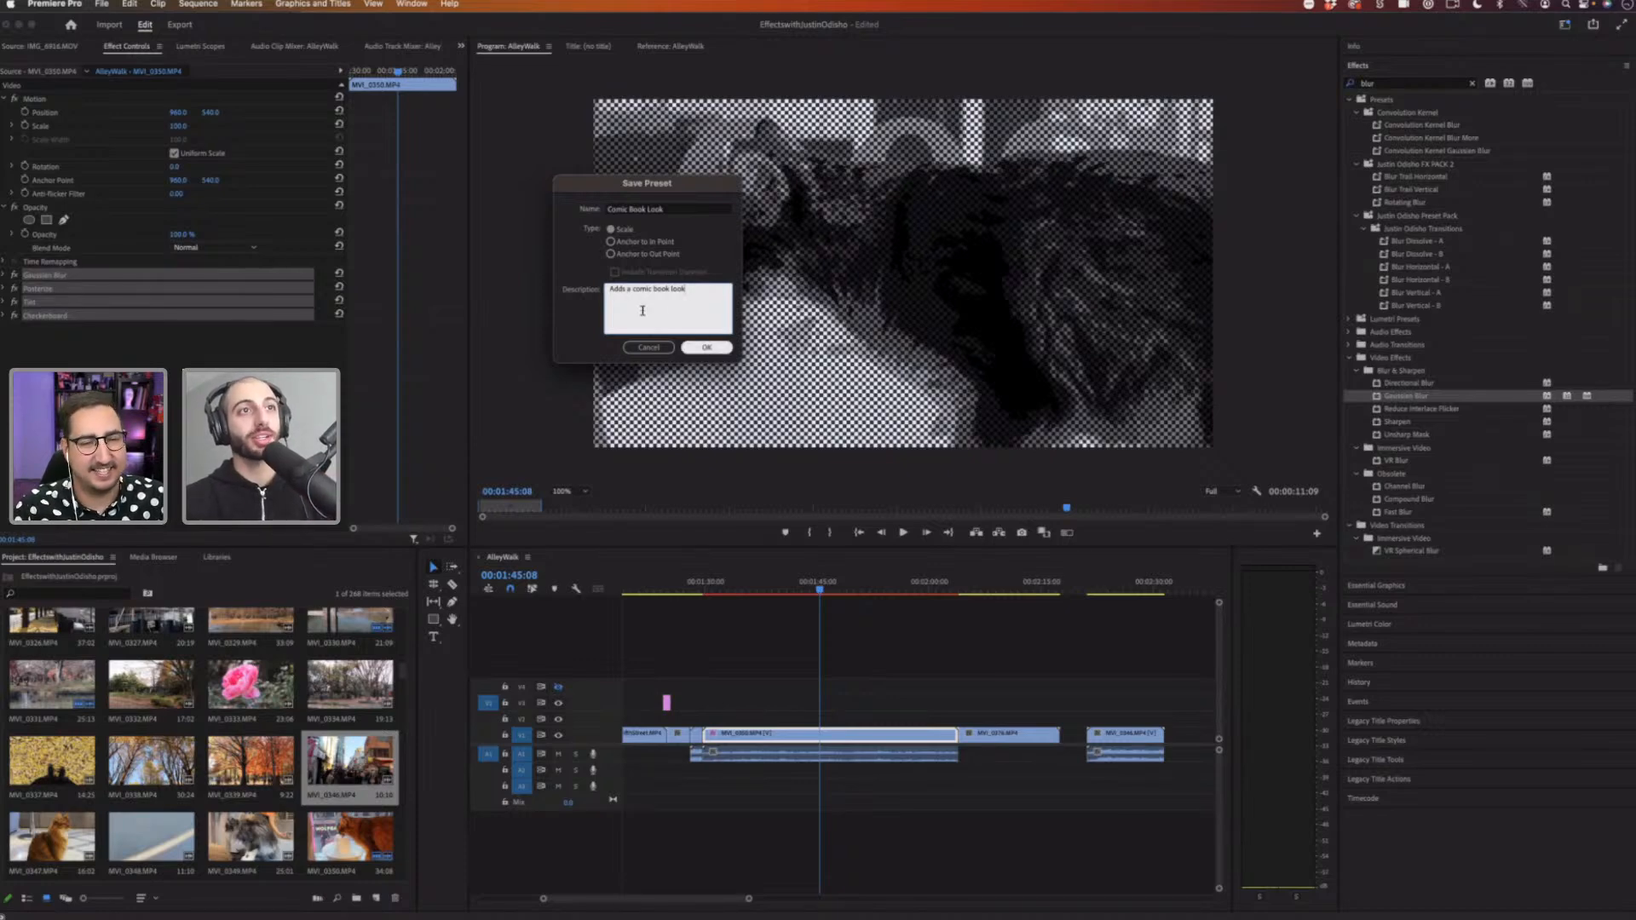
click(707, 348)
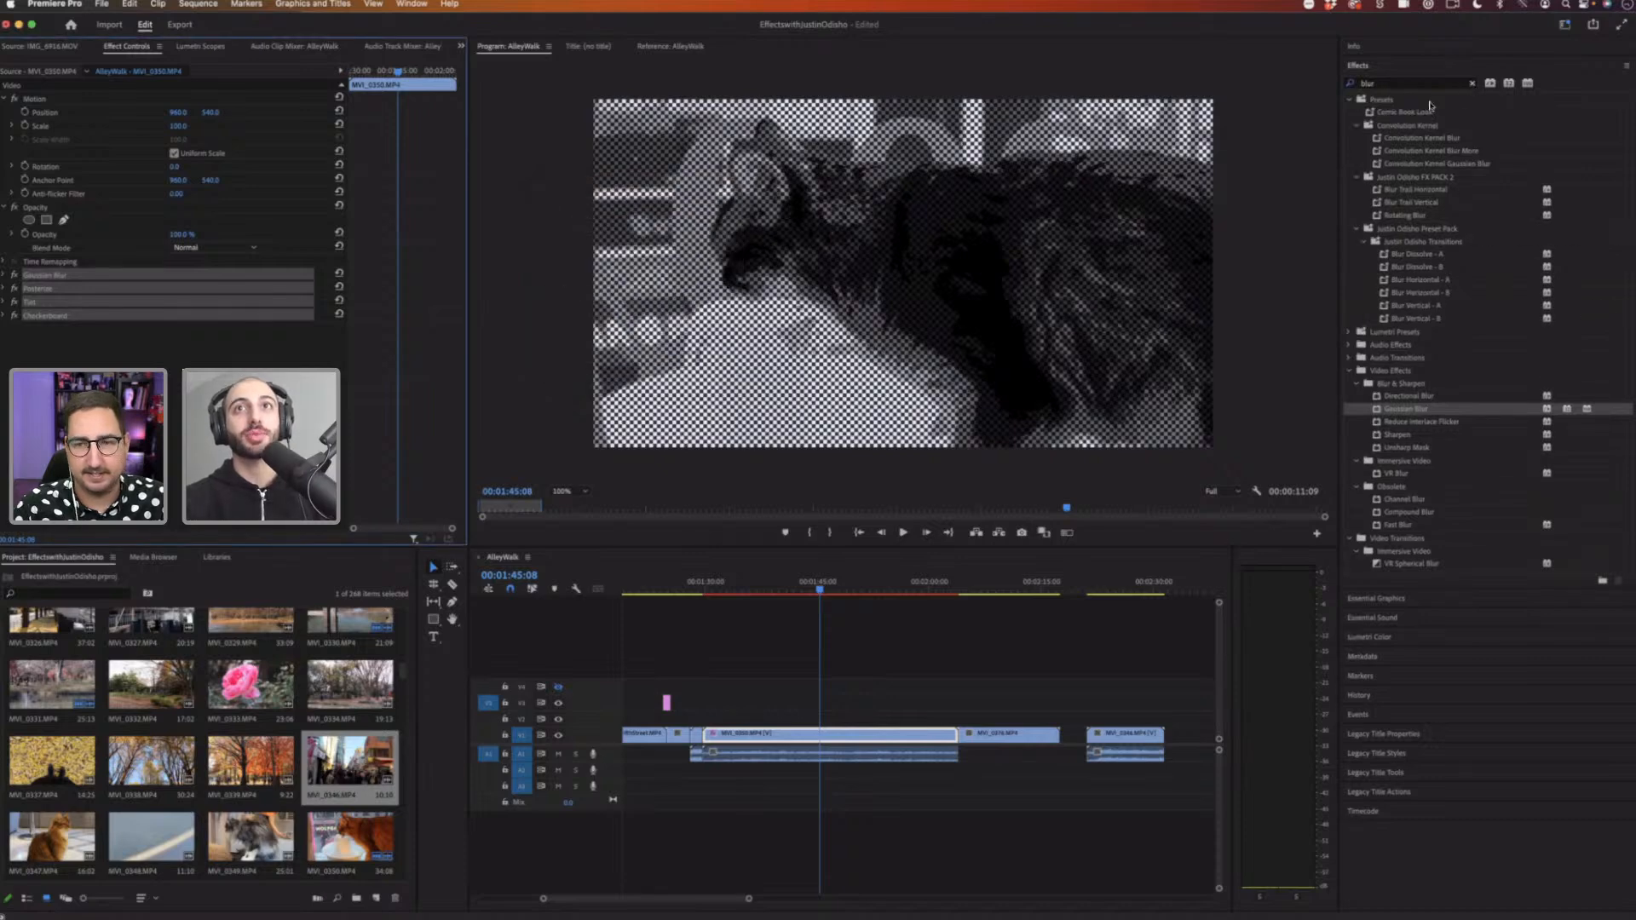
Step: Clear the effects search and expand the Presets folder to locate the new preset
click(1471, 83)
click(1350, 100)
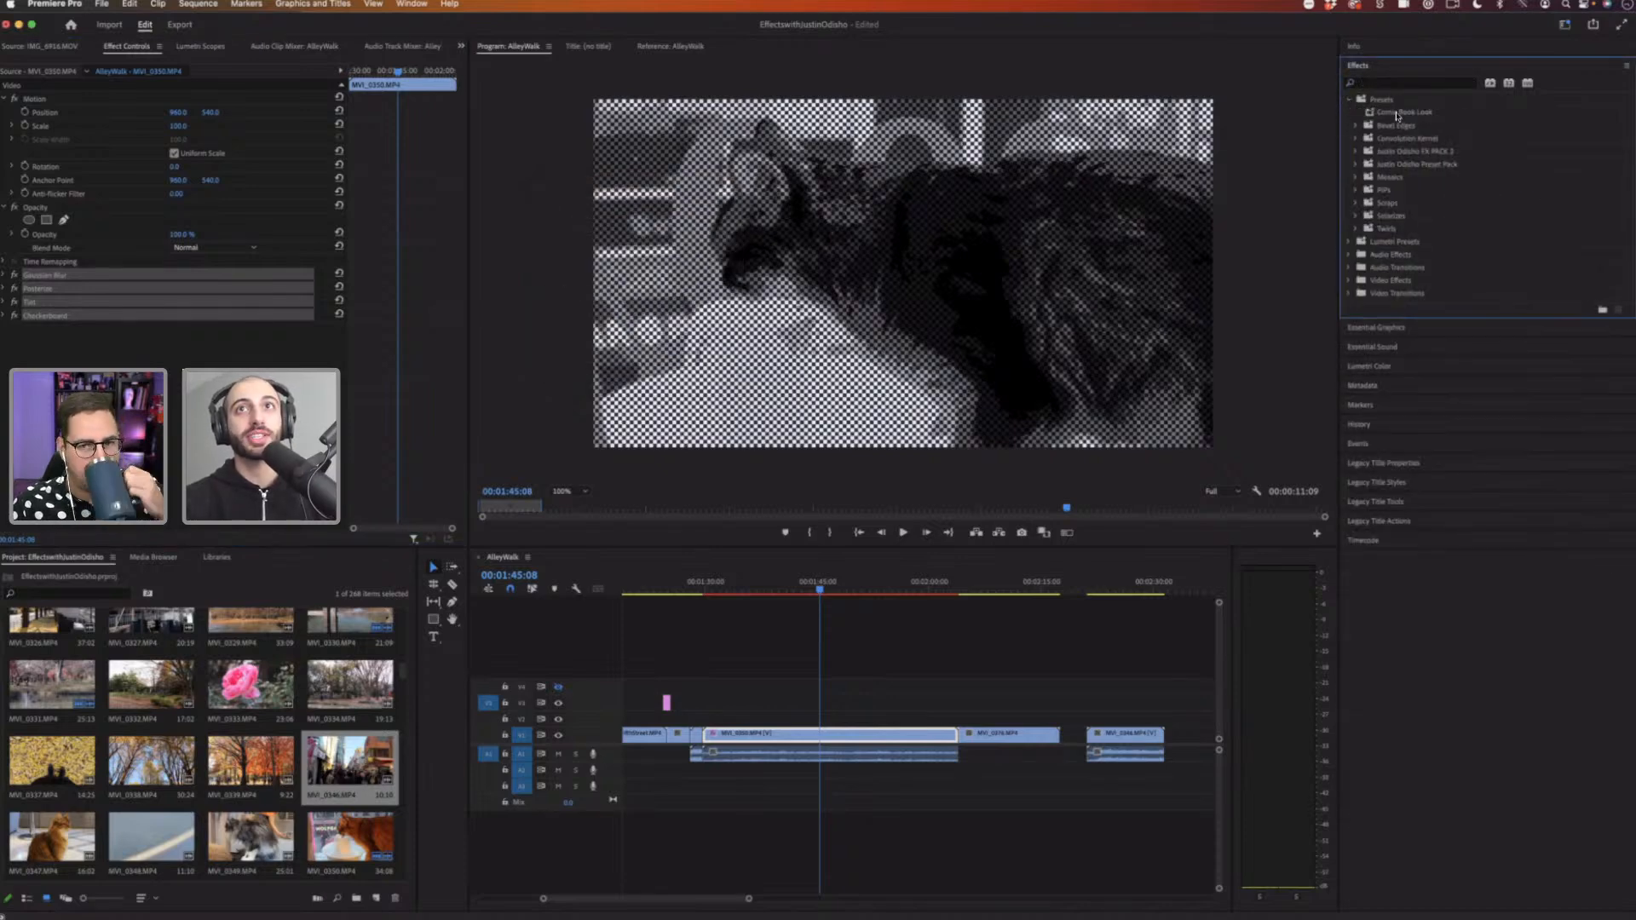
Step: Expand the Justin Odisho FX PACK 2 presets folder and apply the CRT Style preset to the MVI_2376 clip
click(1397, 113)
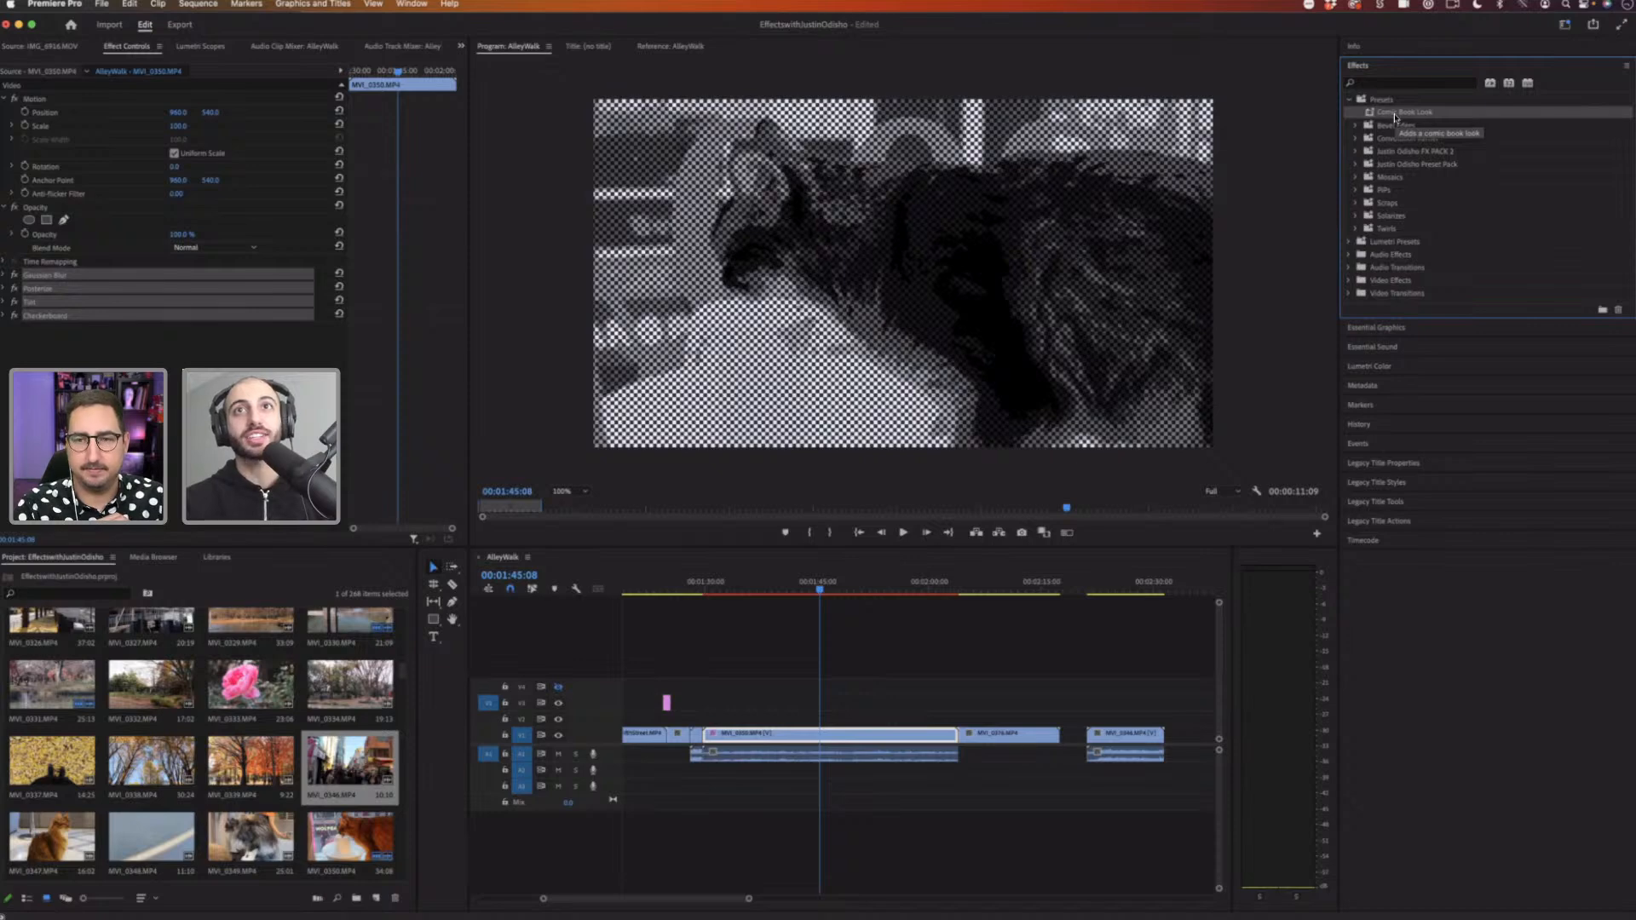
click(1355, 152)
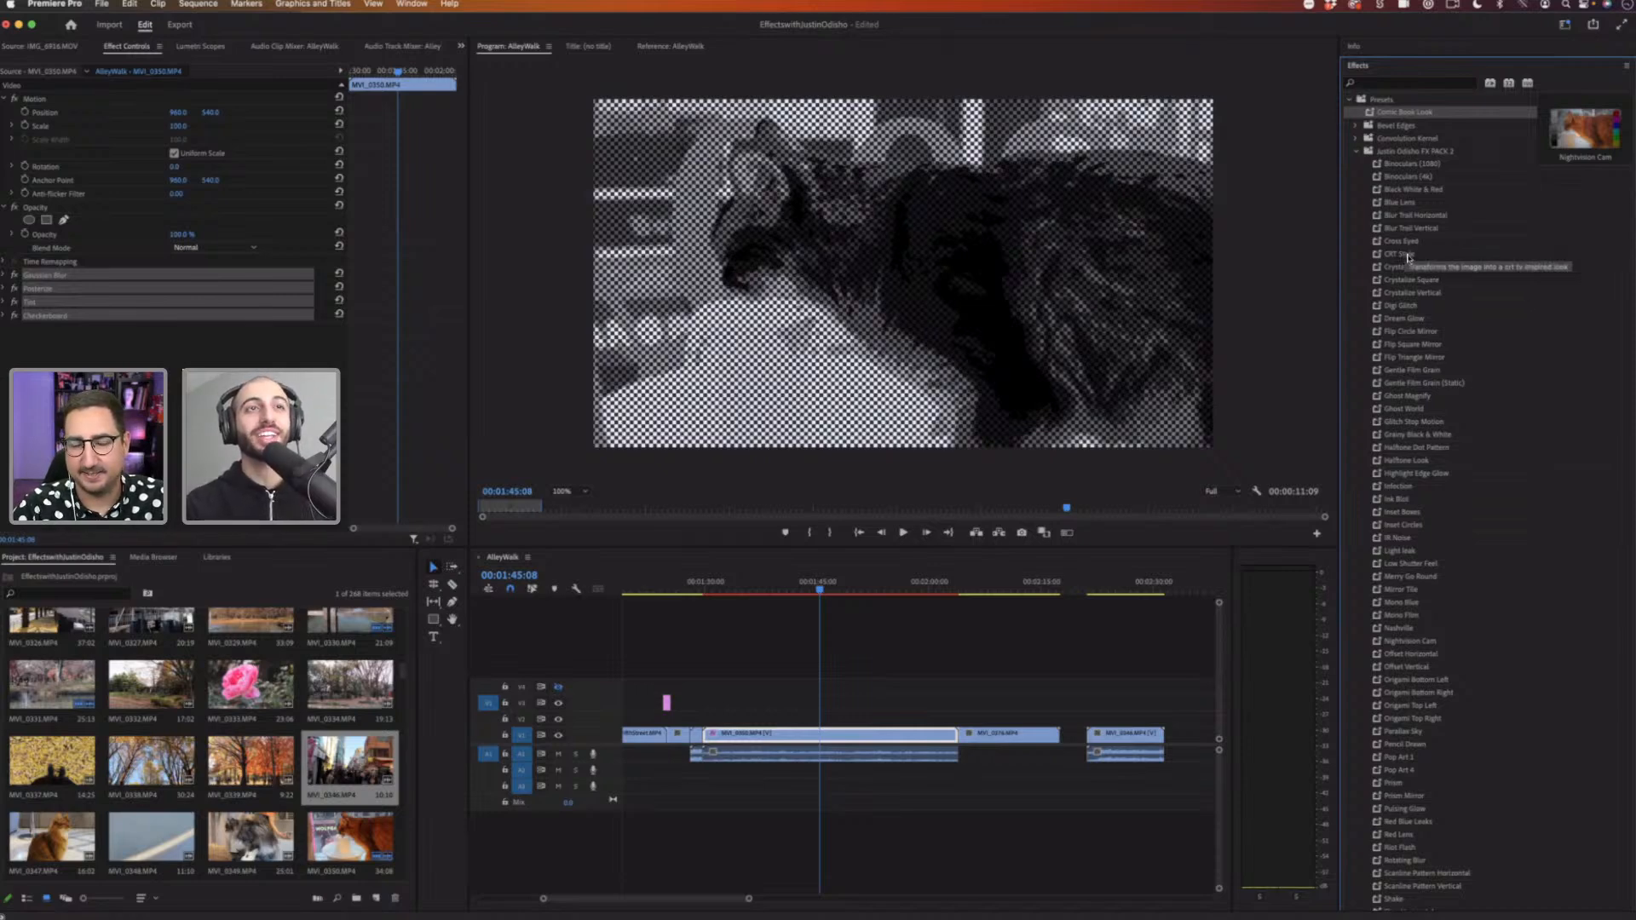
click(990, 583)
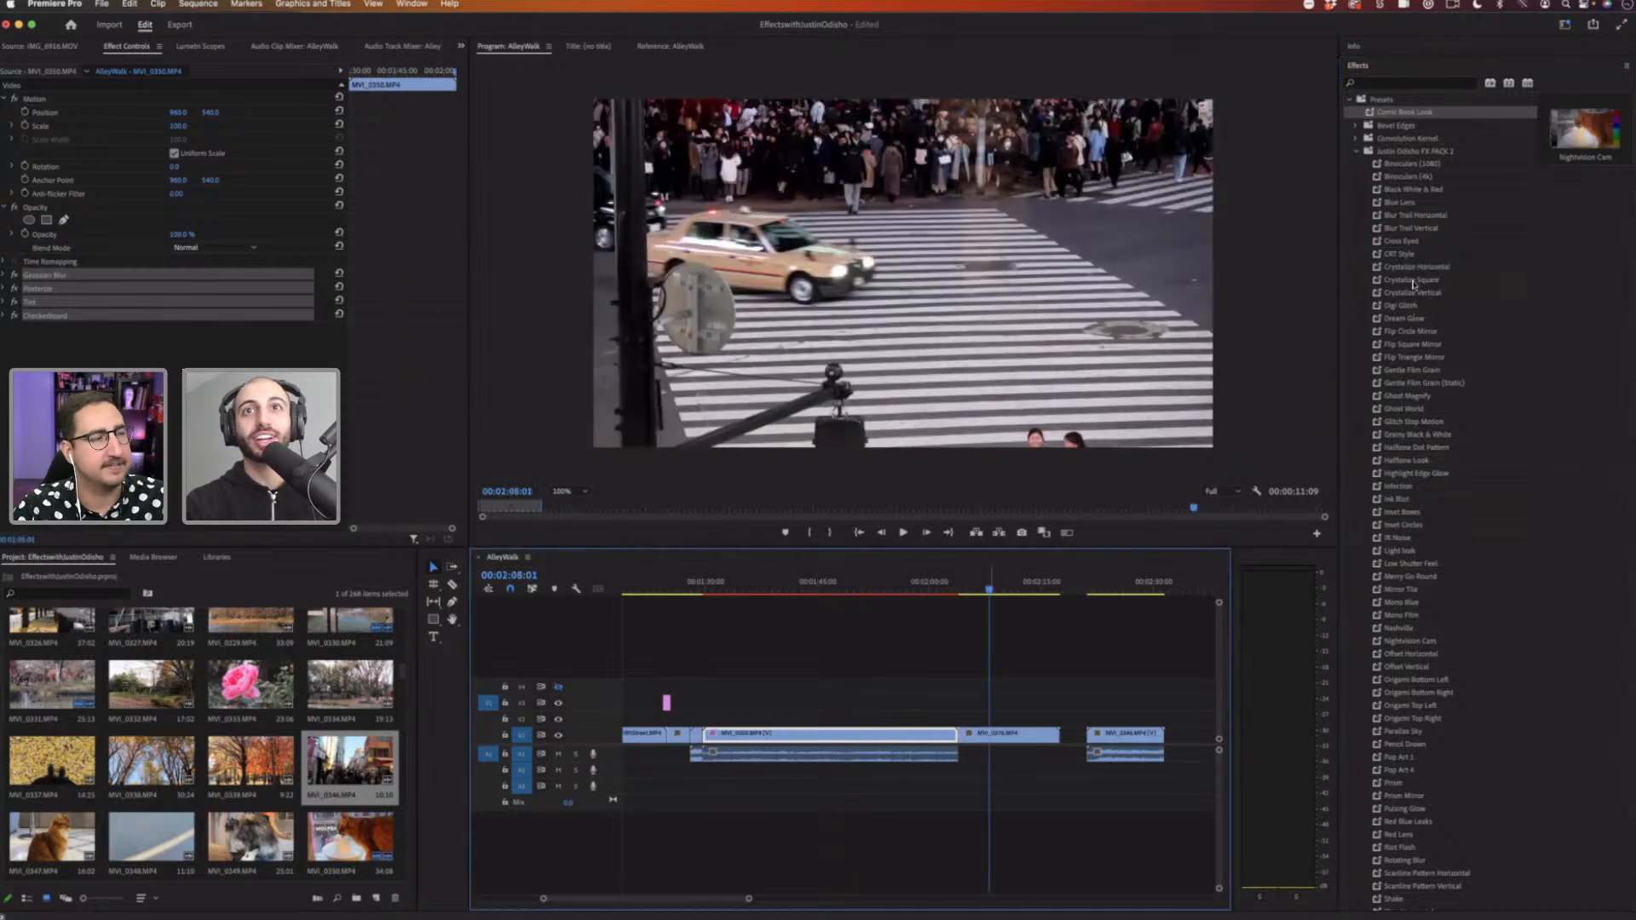
drag(1407, 257, 998, 732)
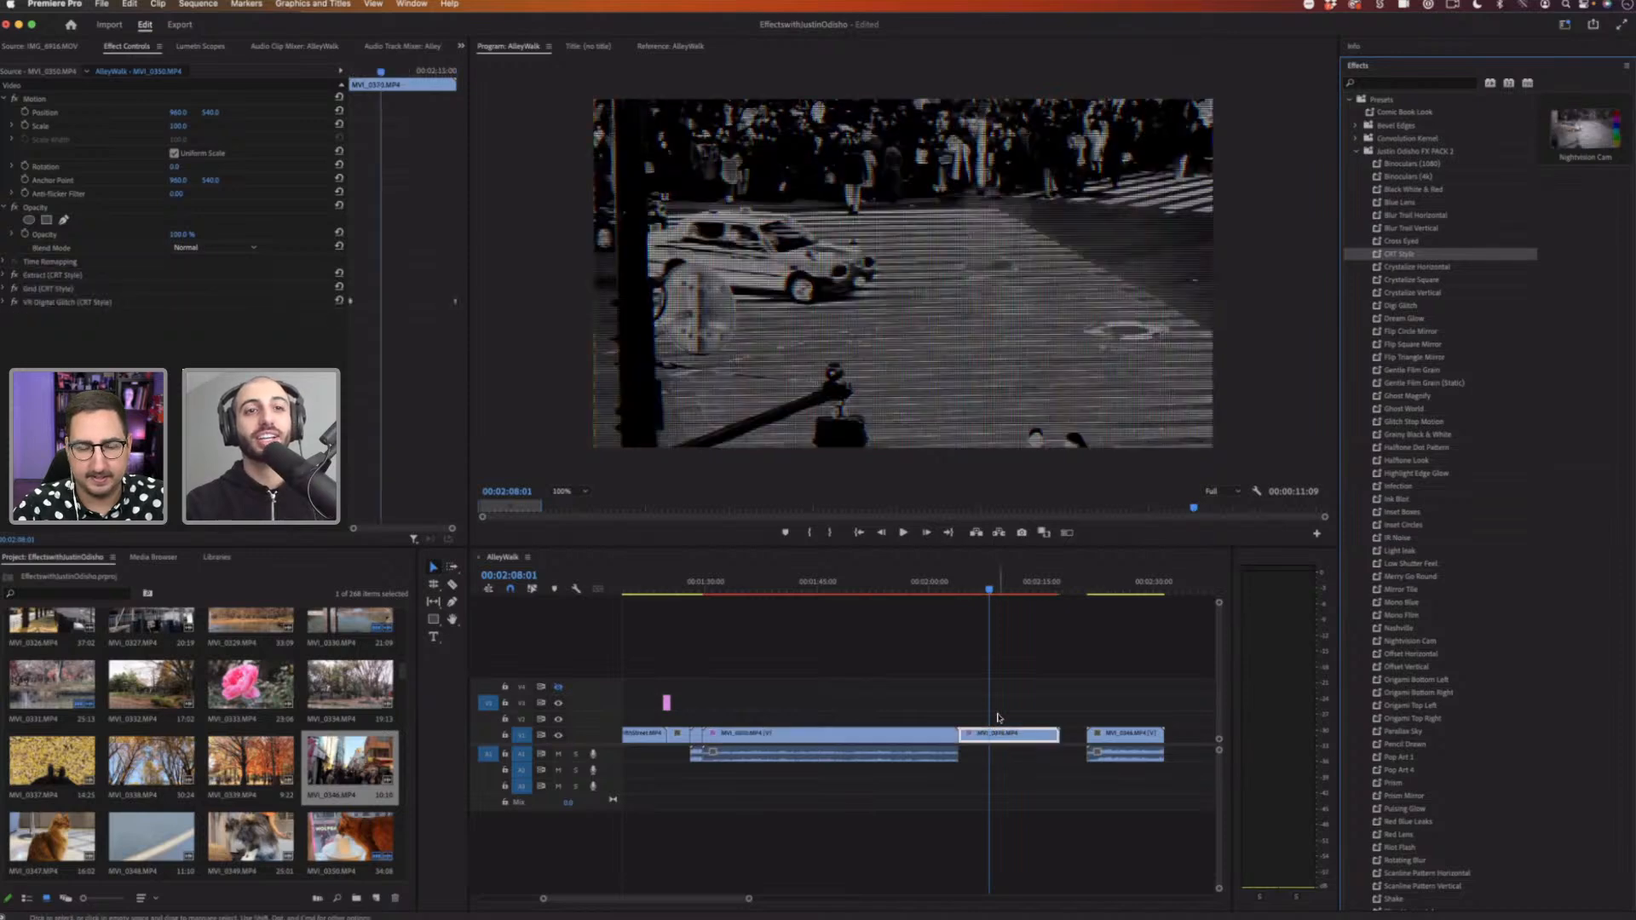
Step: Play back the timeline around the CRT Style clip to preview the effect
click(973, 592)
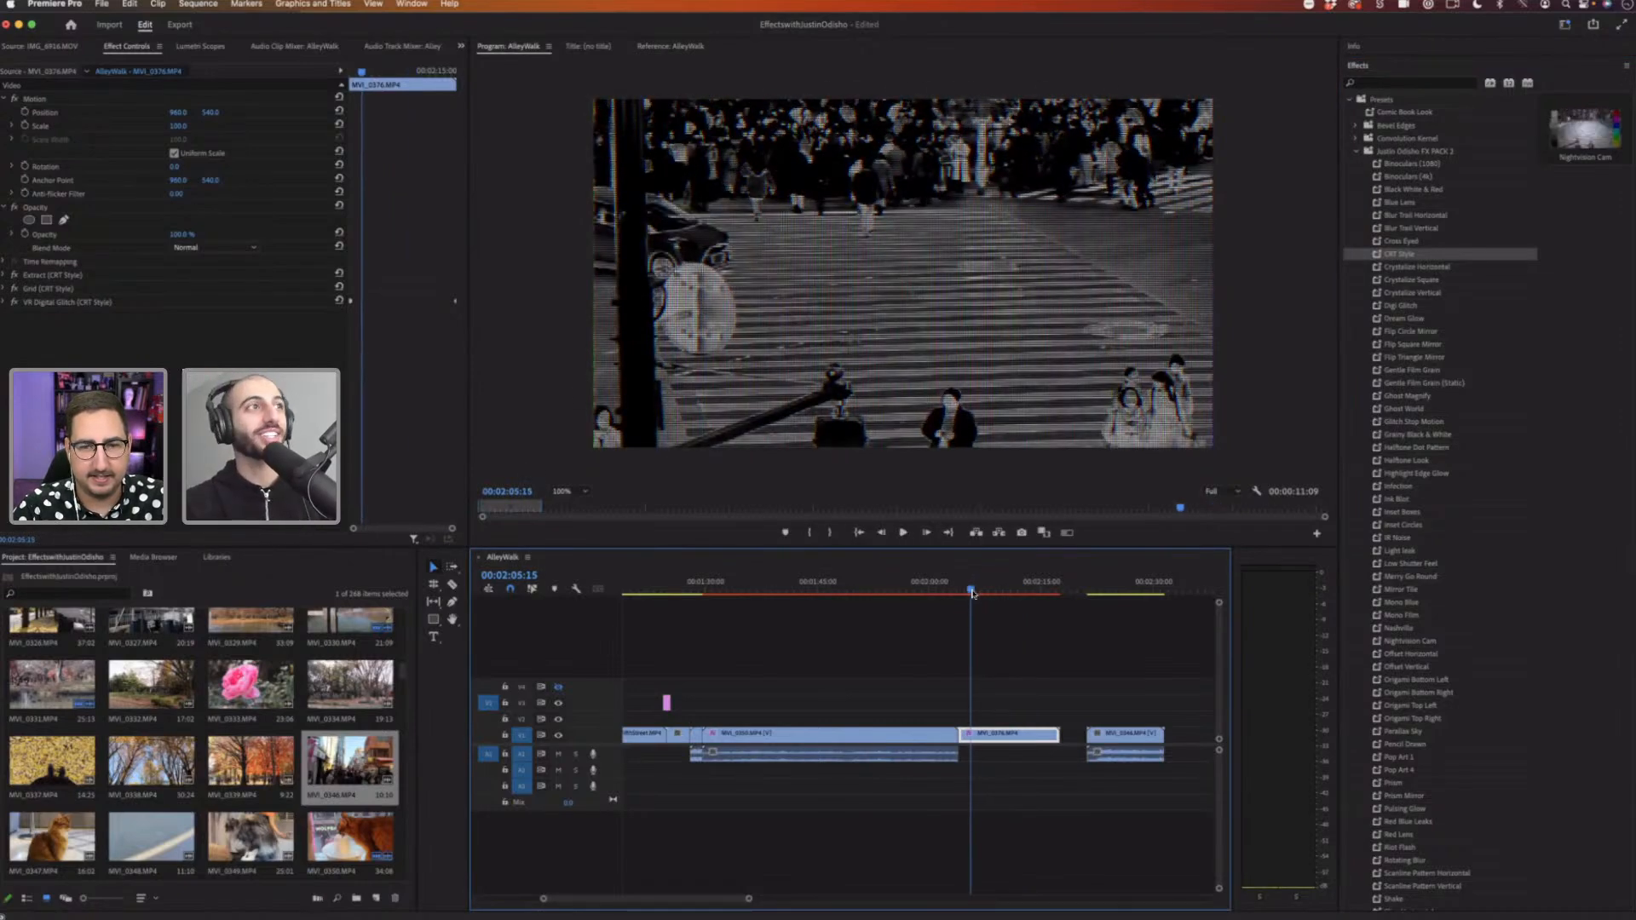
key(space)
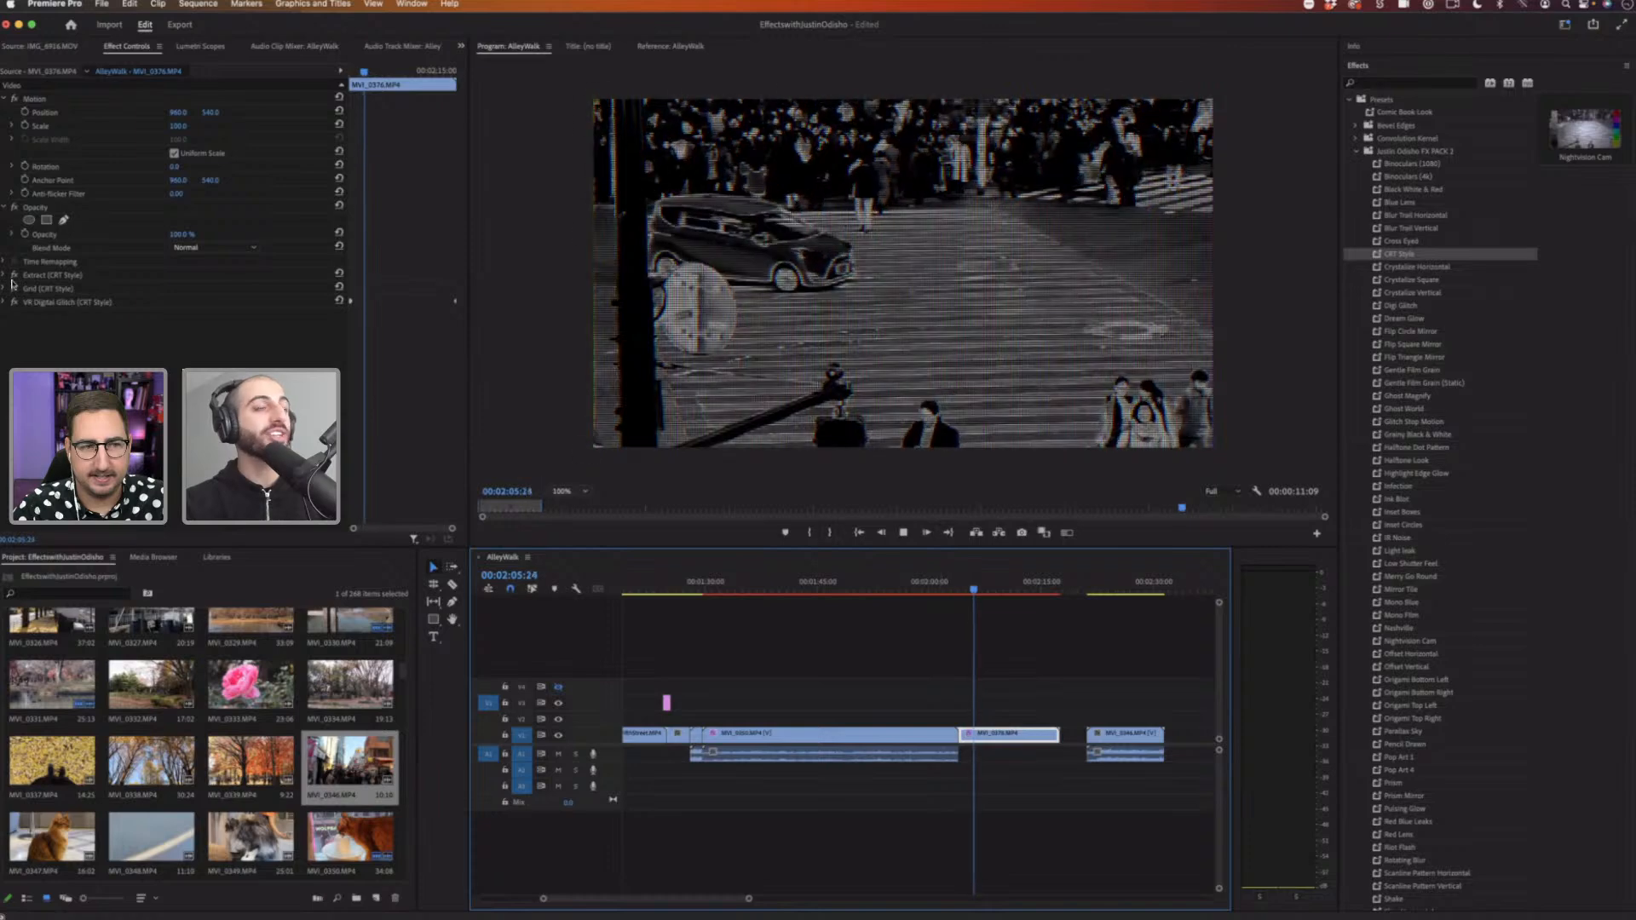
key(space)
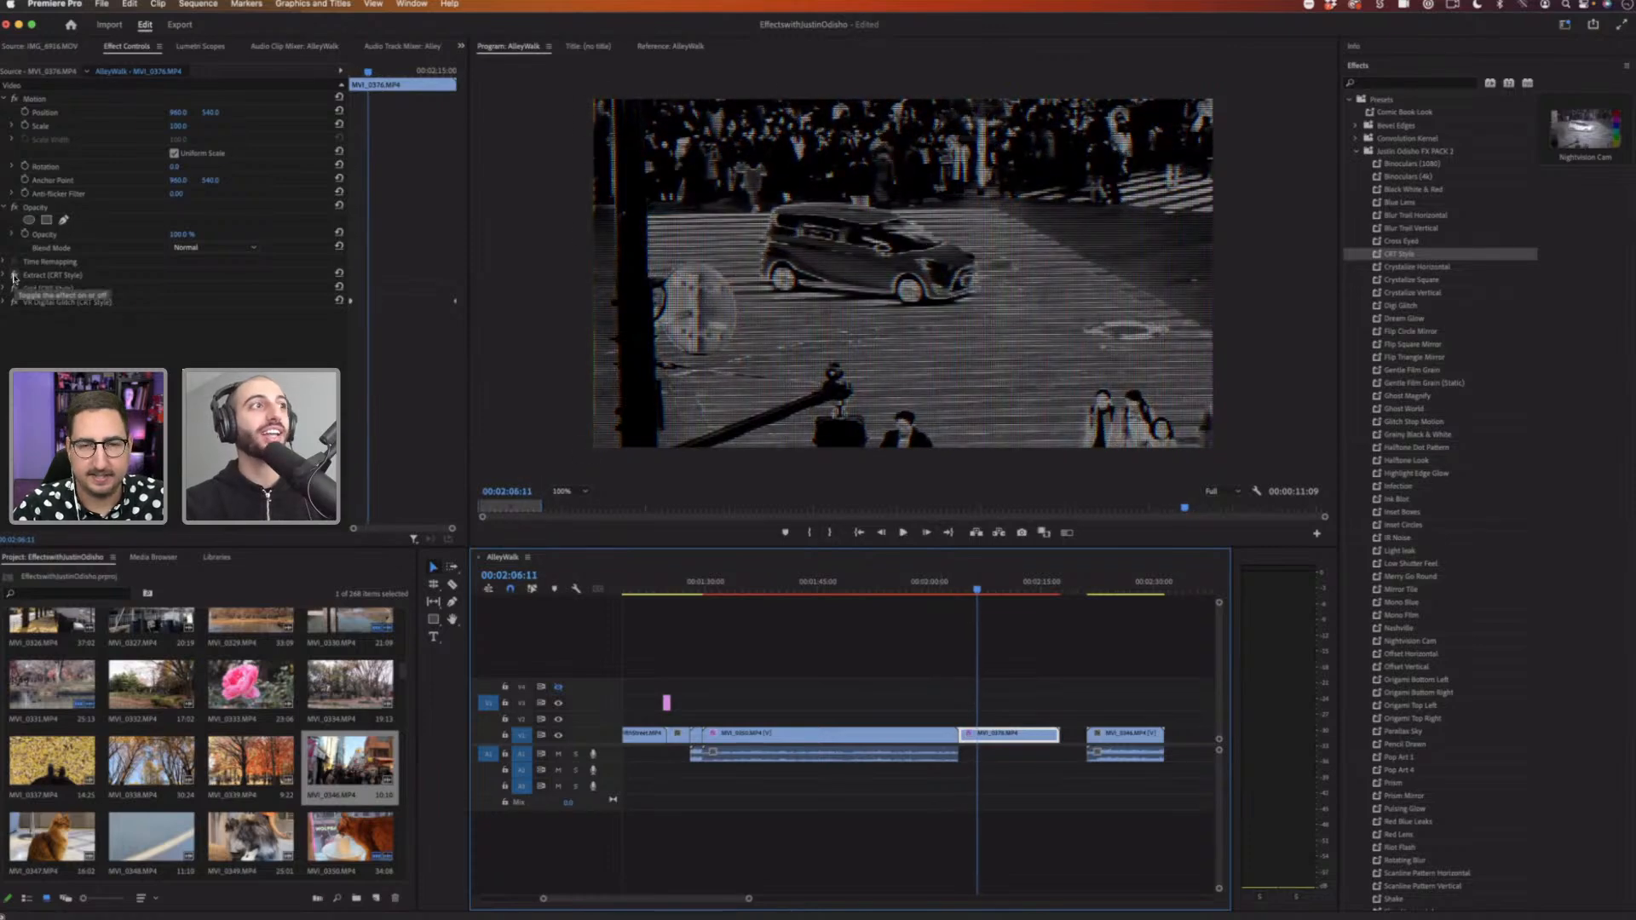
key(space)
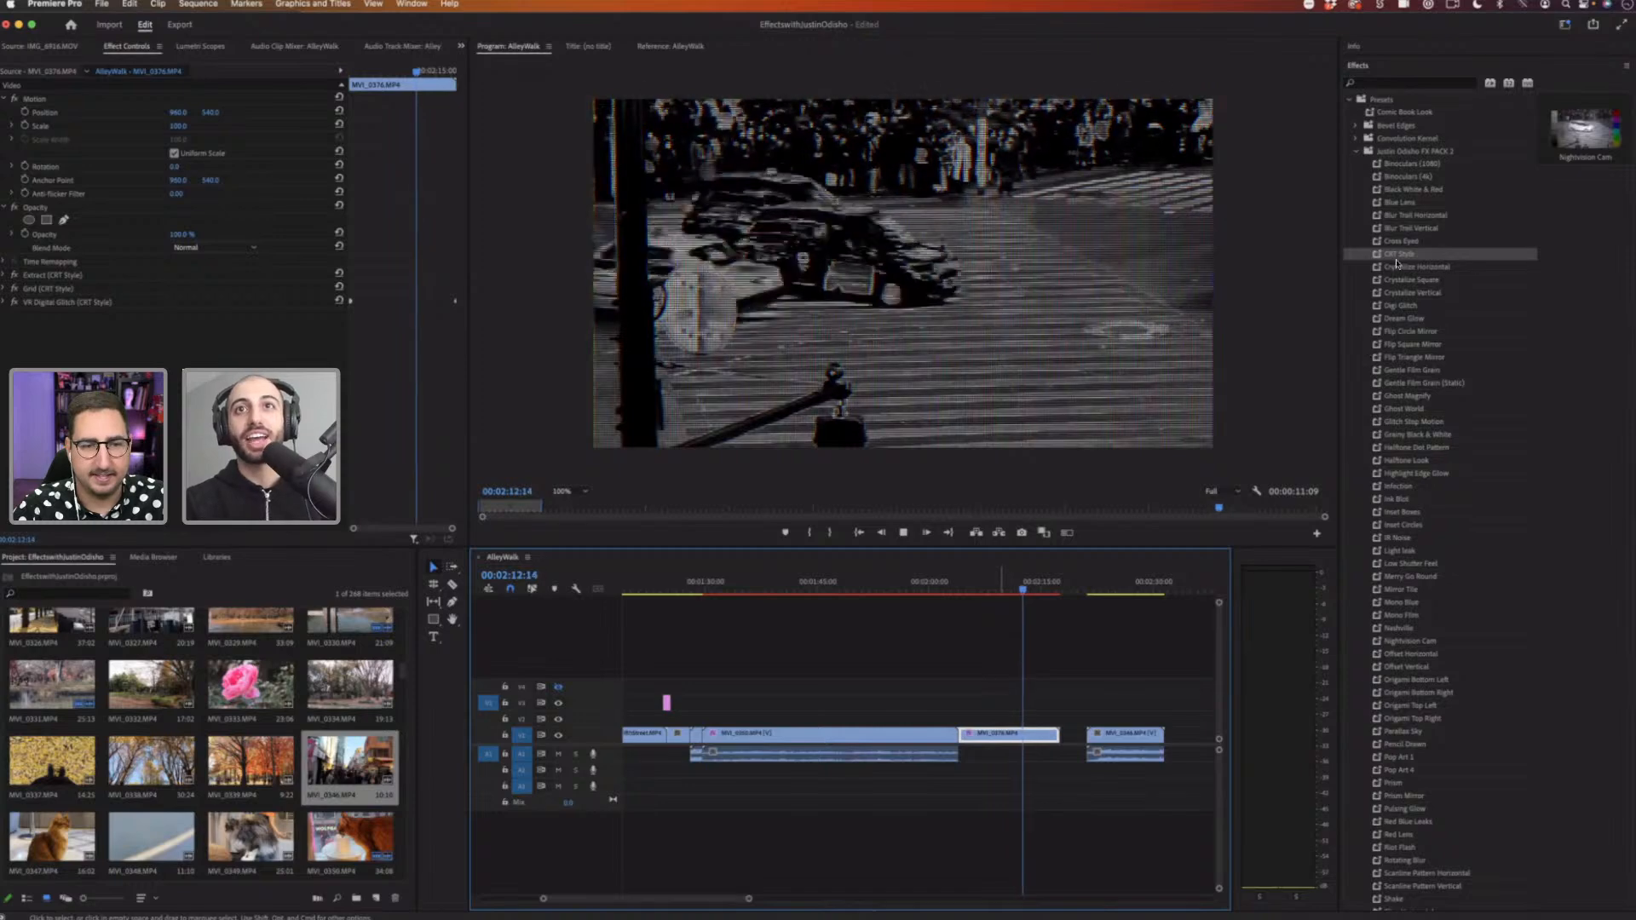
key(space)
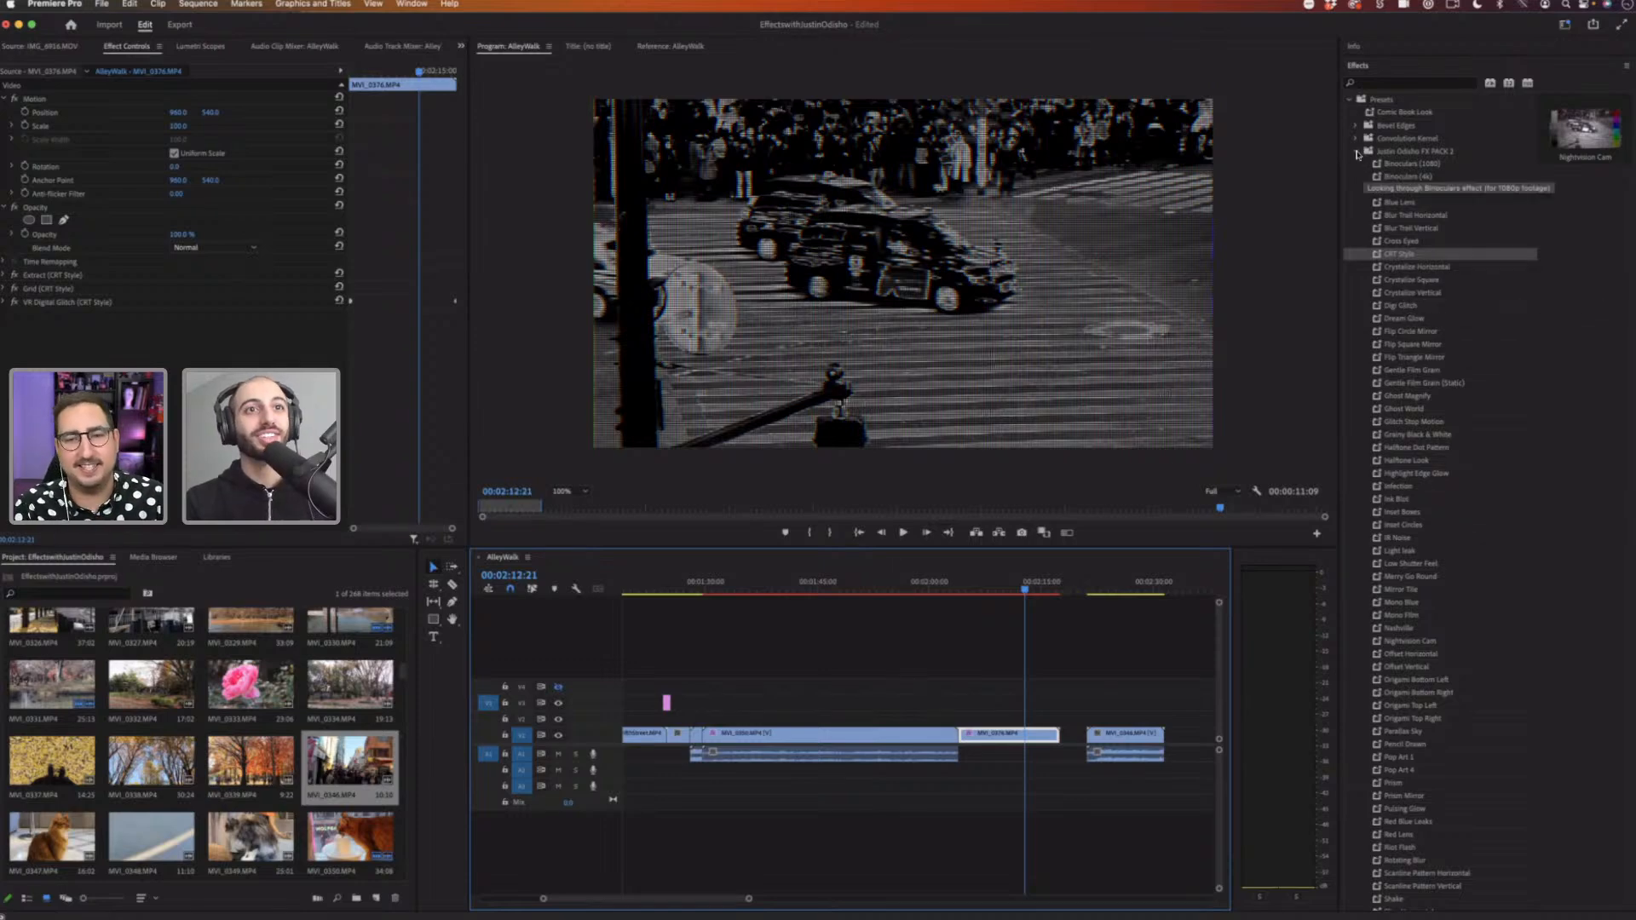
click(975, 588)
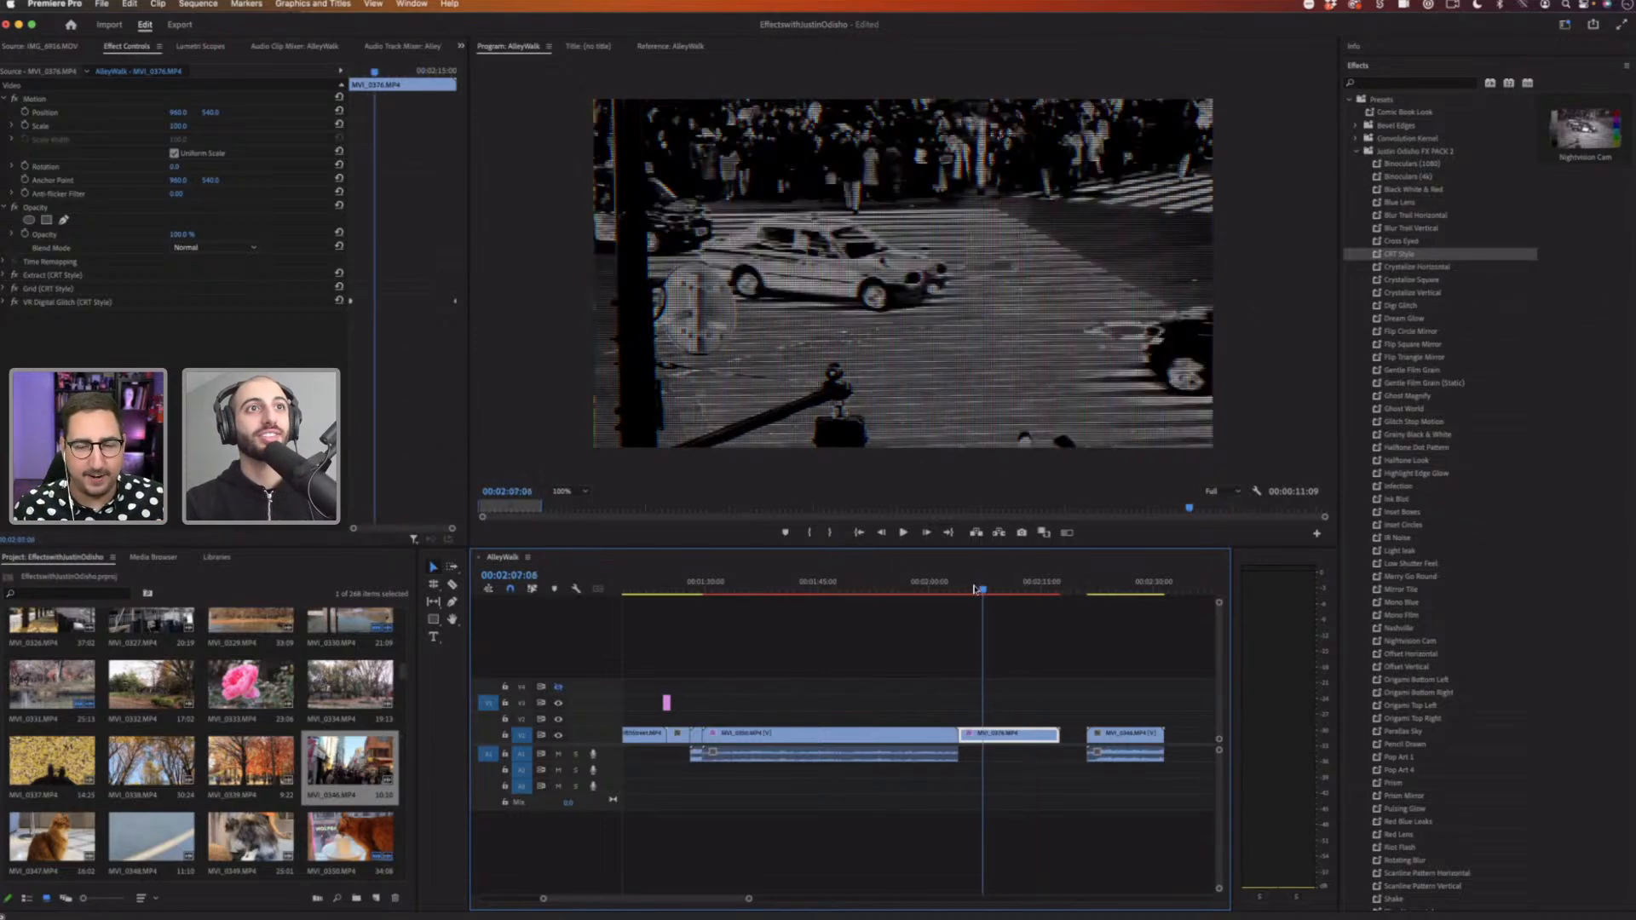
key(space)
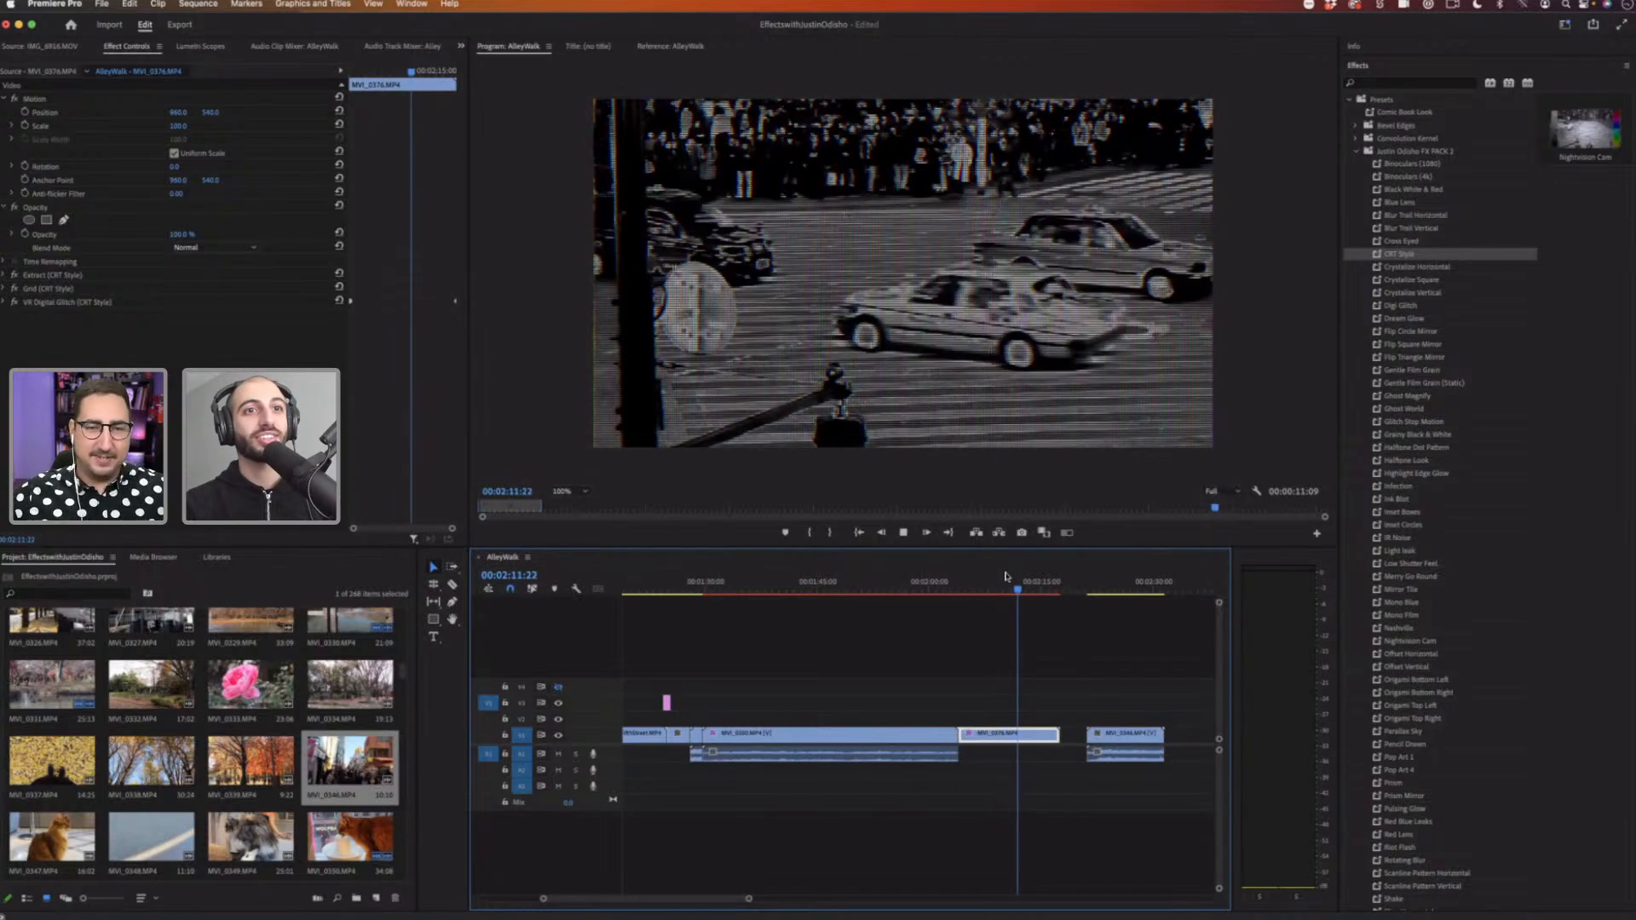
key(space)
click(967, 591)
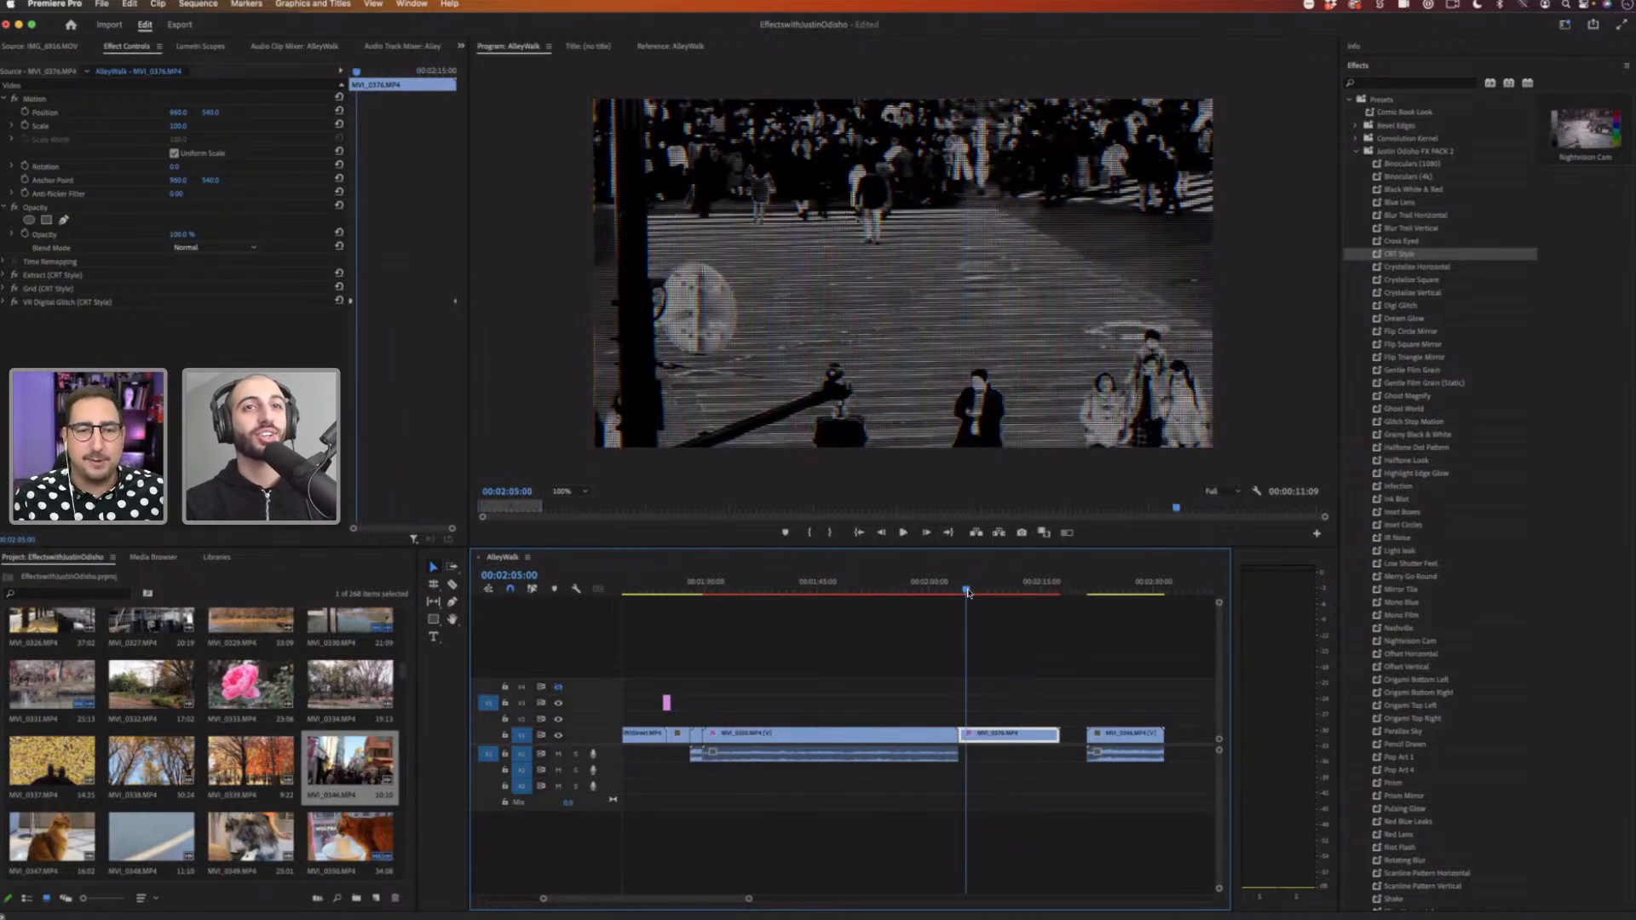
key(space)
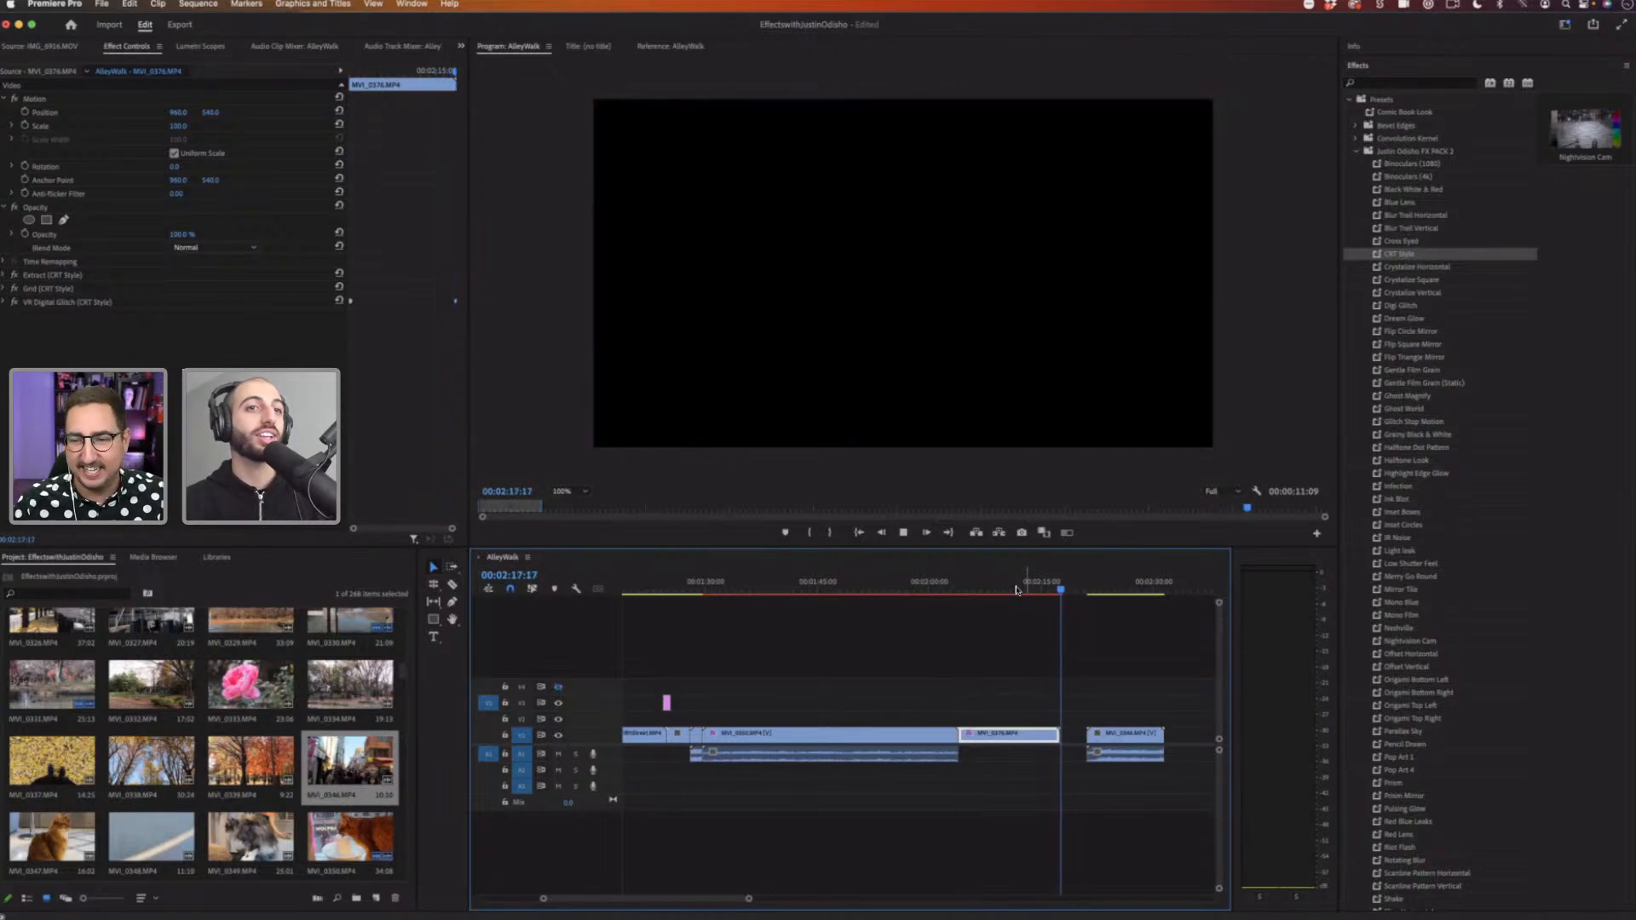
click(1014, 590)
click(868, 589)
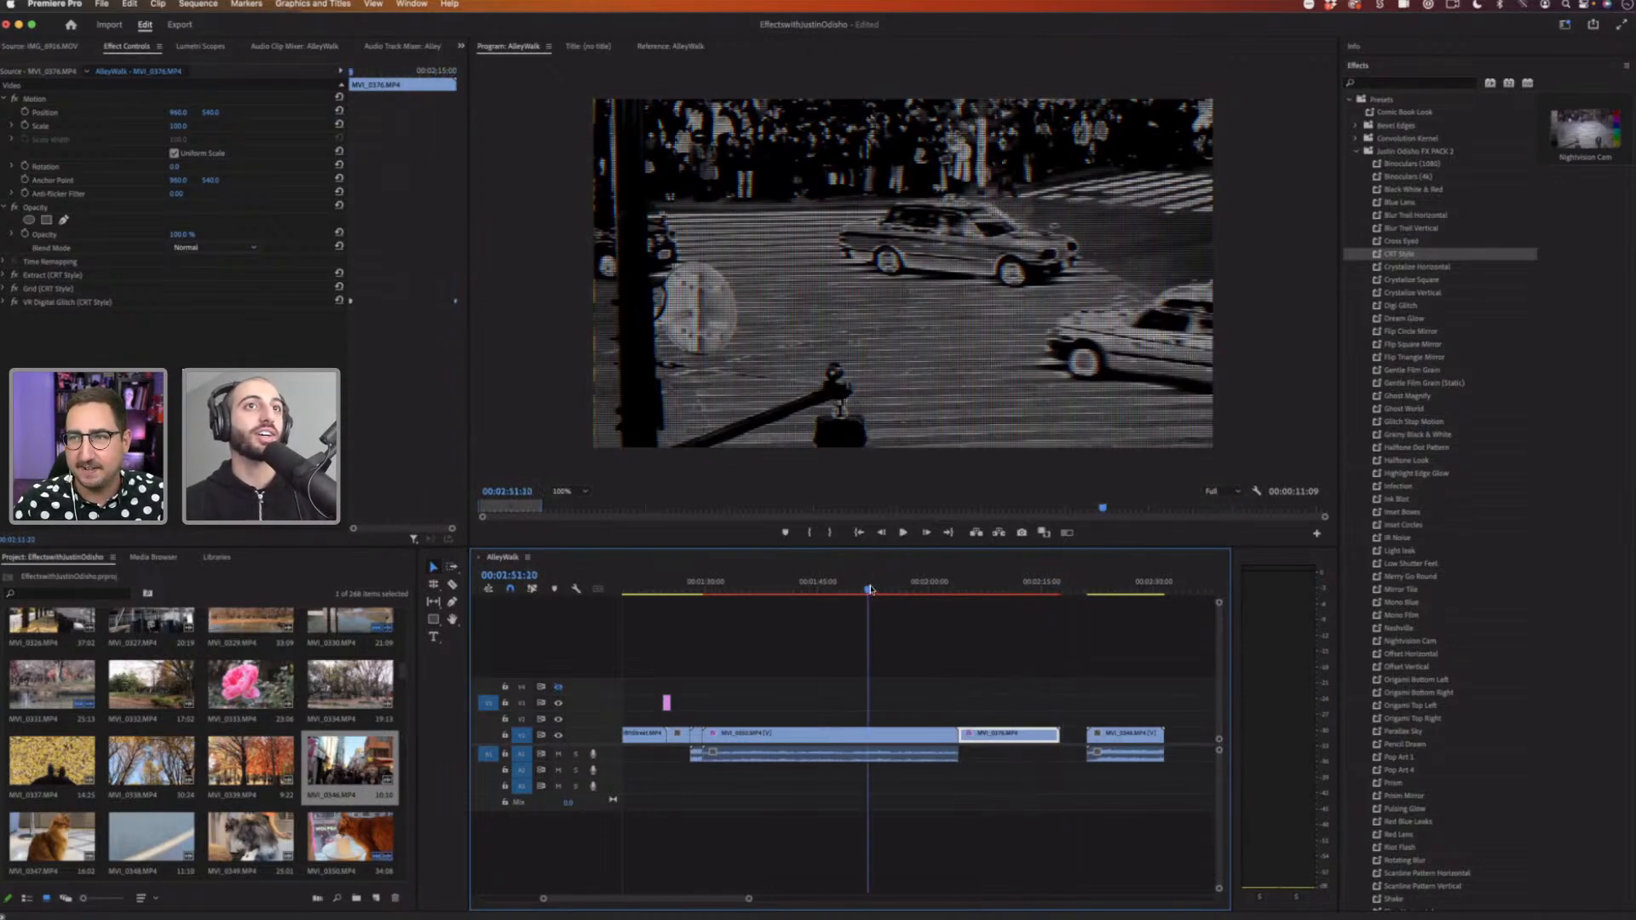
click(780, 588)
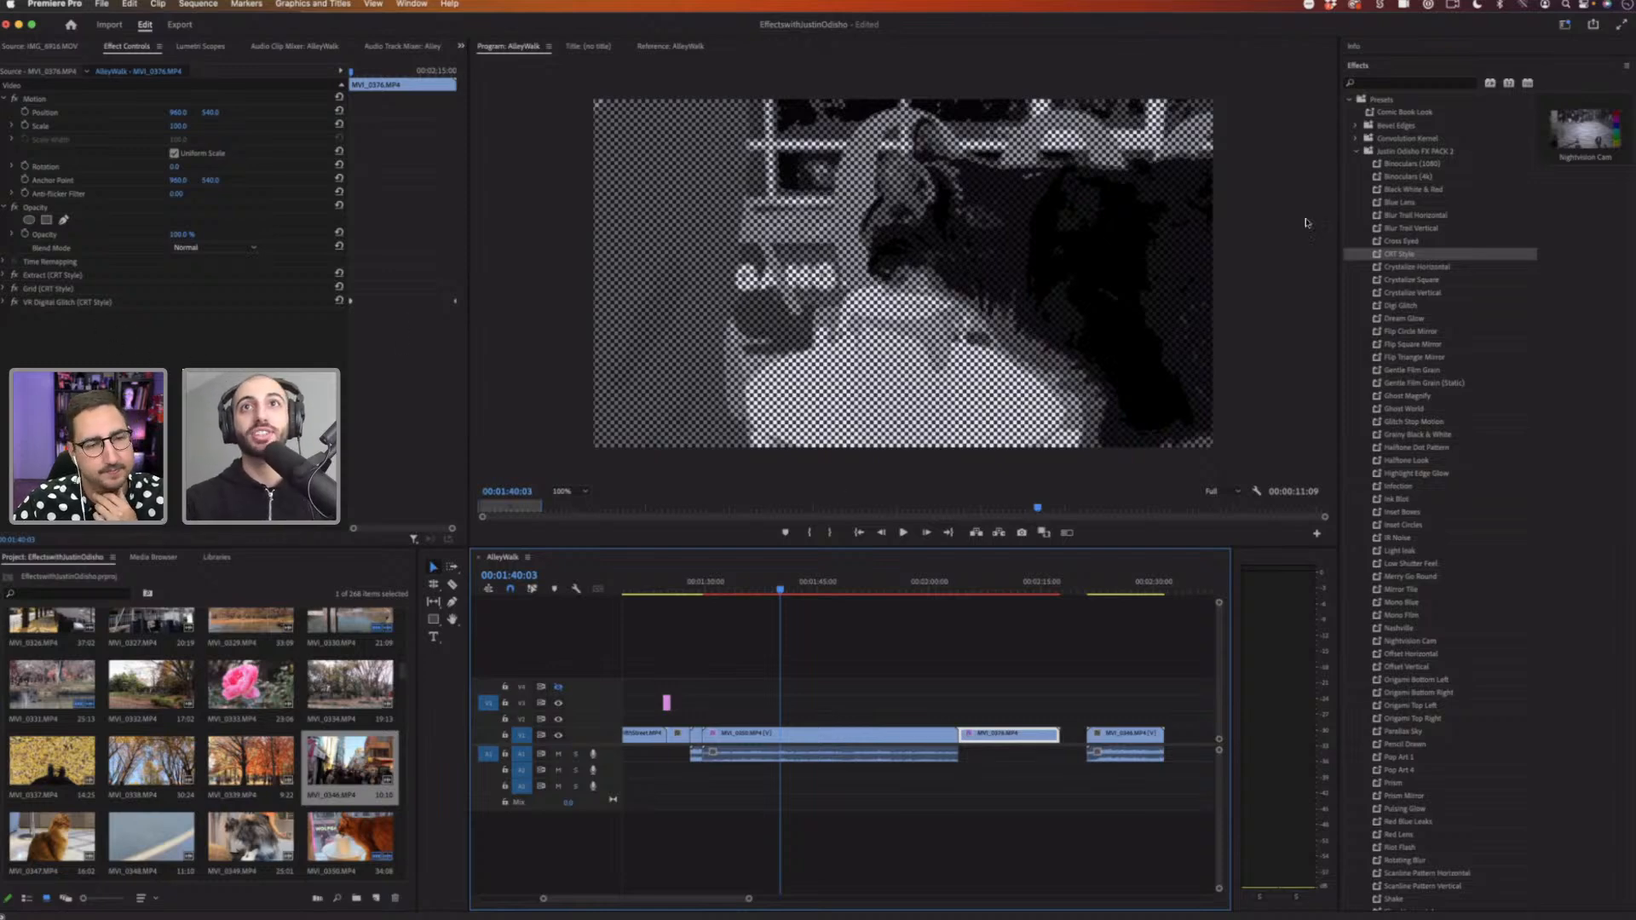
Step: Add the pink rose clip to the end of the timeline and apply the Comic Book Look preset to it
click(1405, 118)
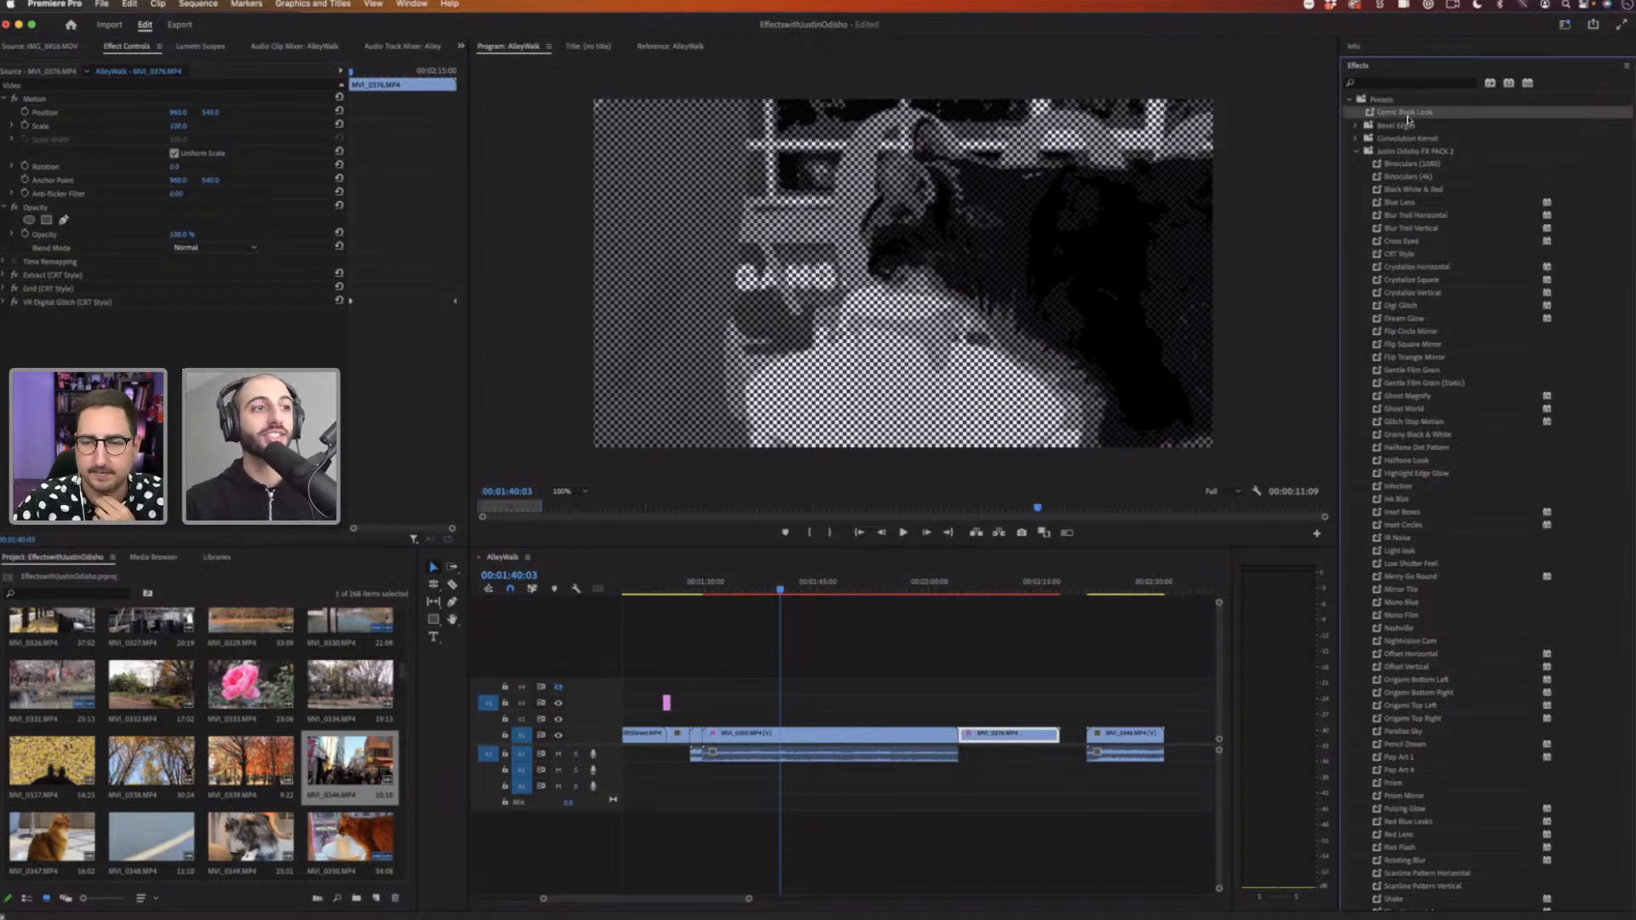
drag(275, 715, 1171, 743)
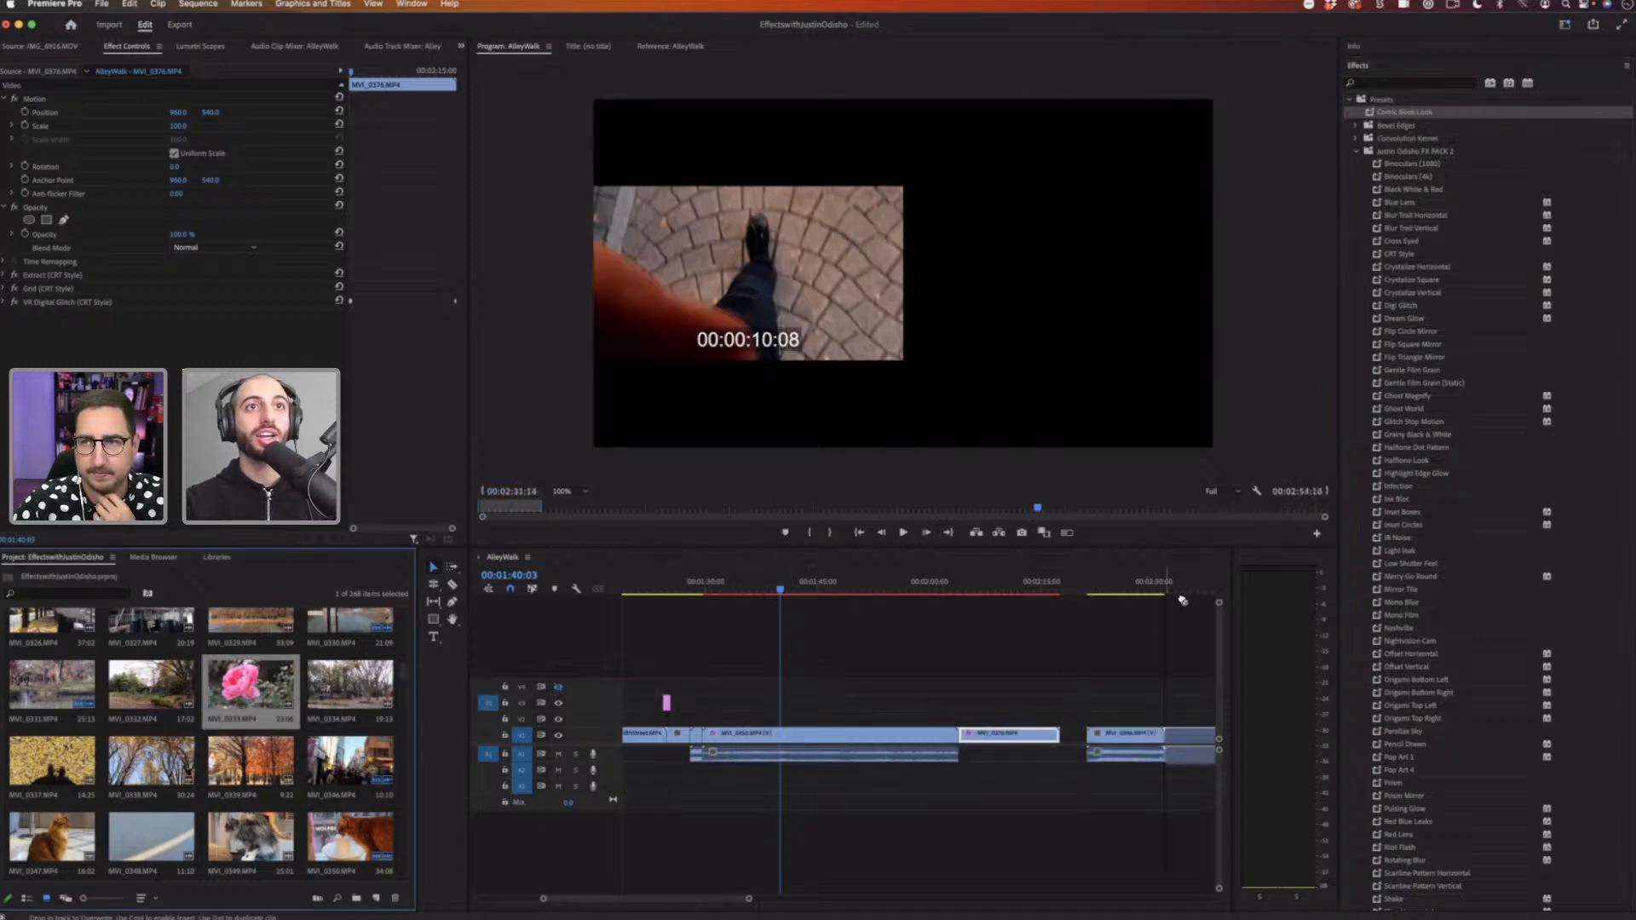
click(1187, 585)
scroll(1029, 637, right, 3)
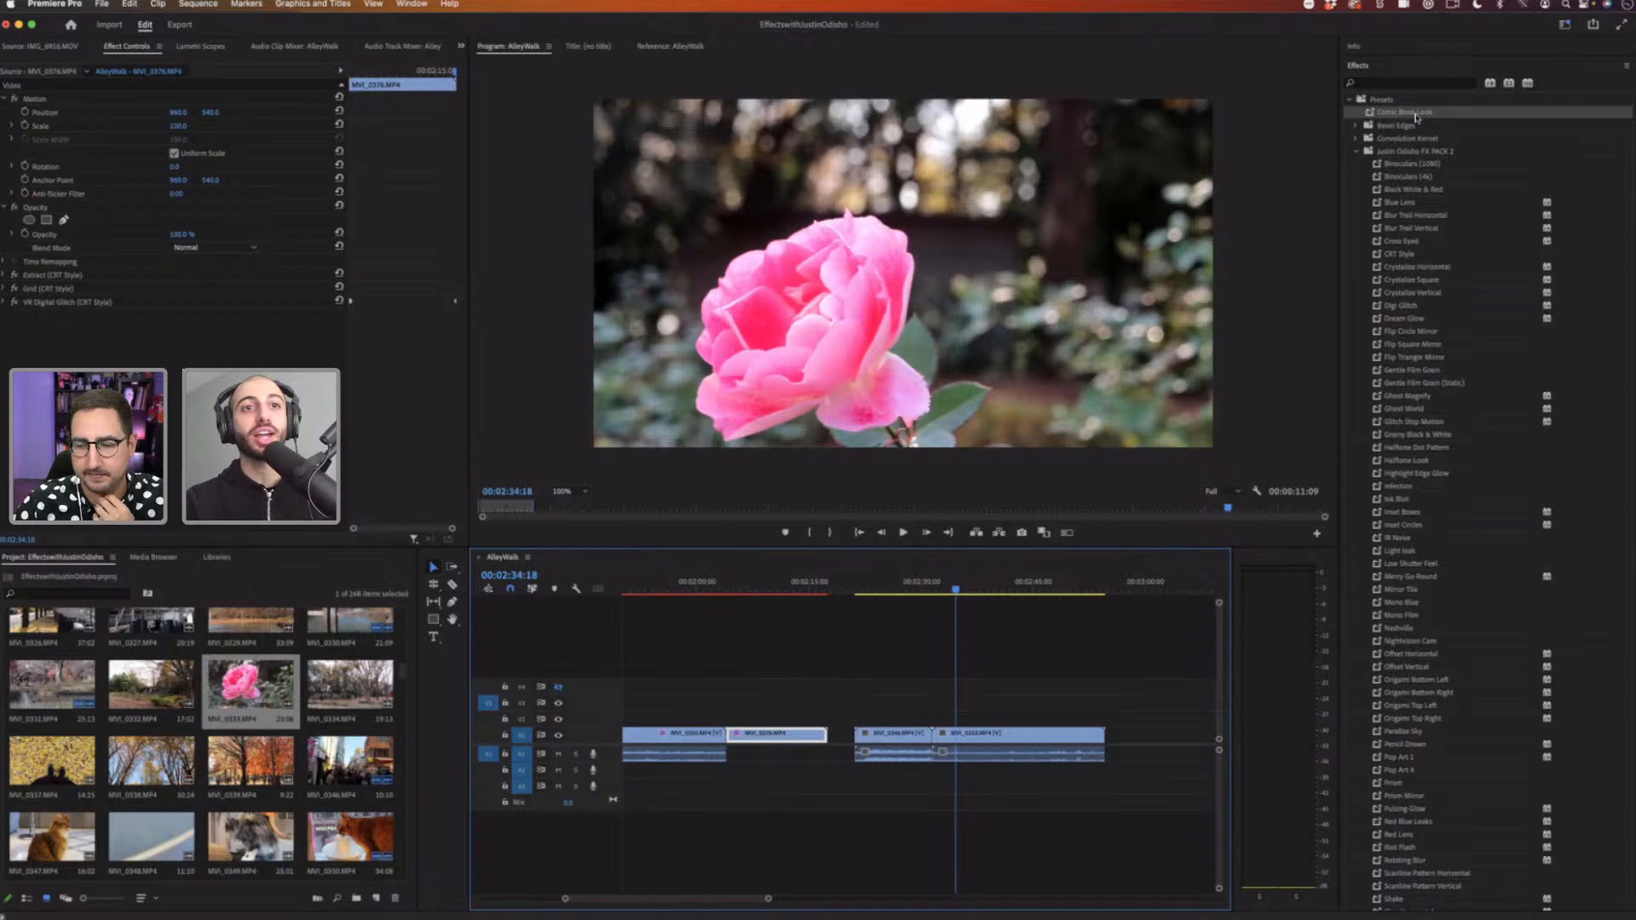
drag(1414, 112, 991, 735)
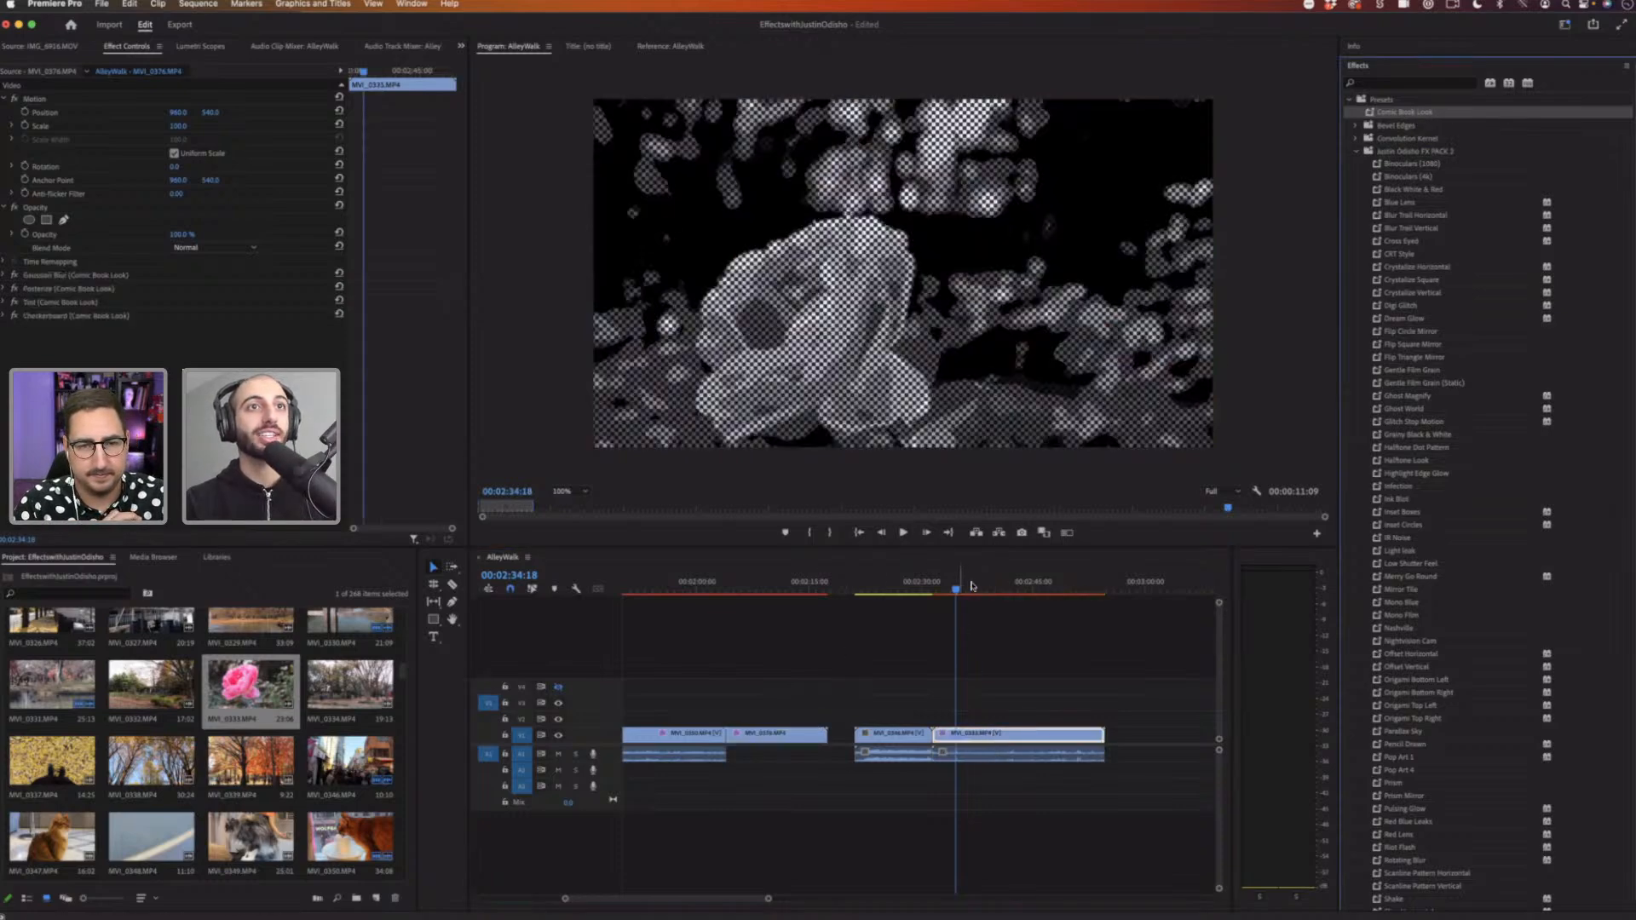
click(980, 585)
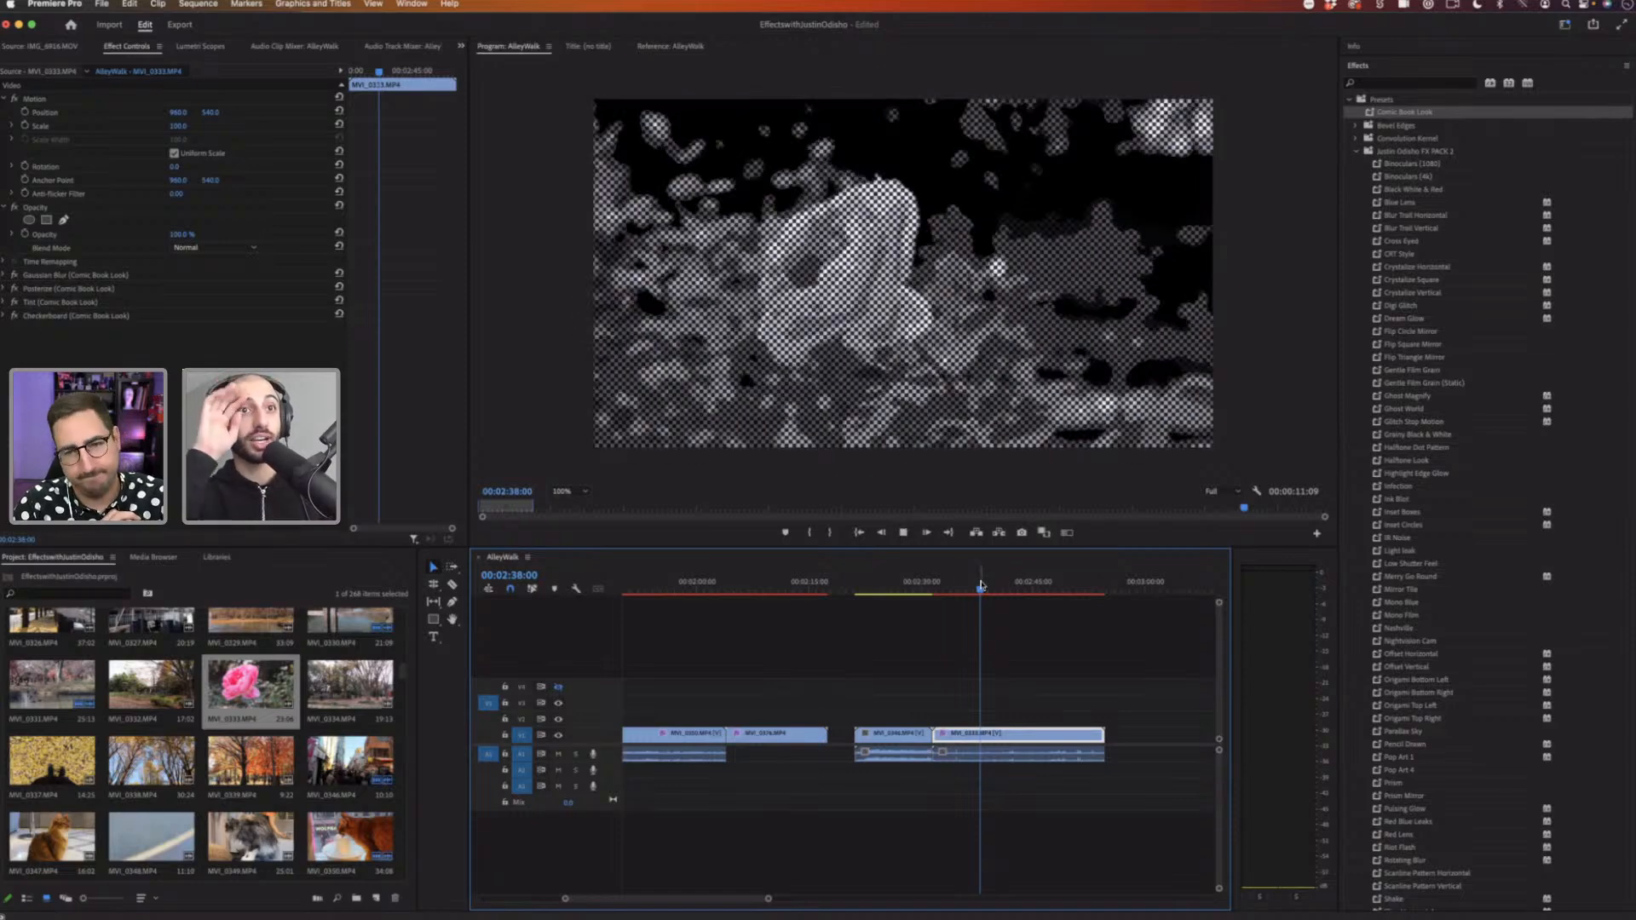
key(space)
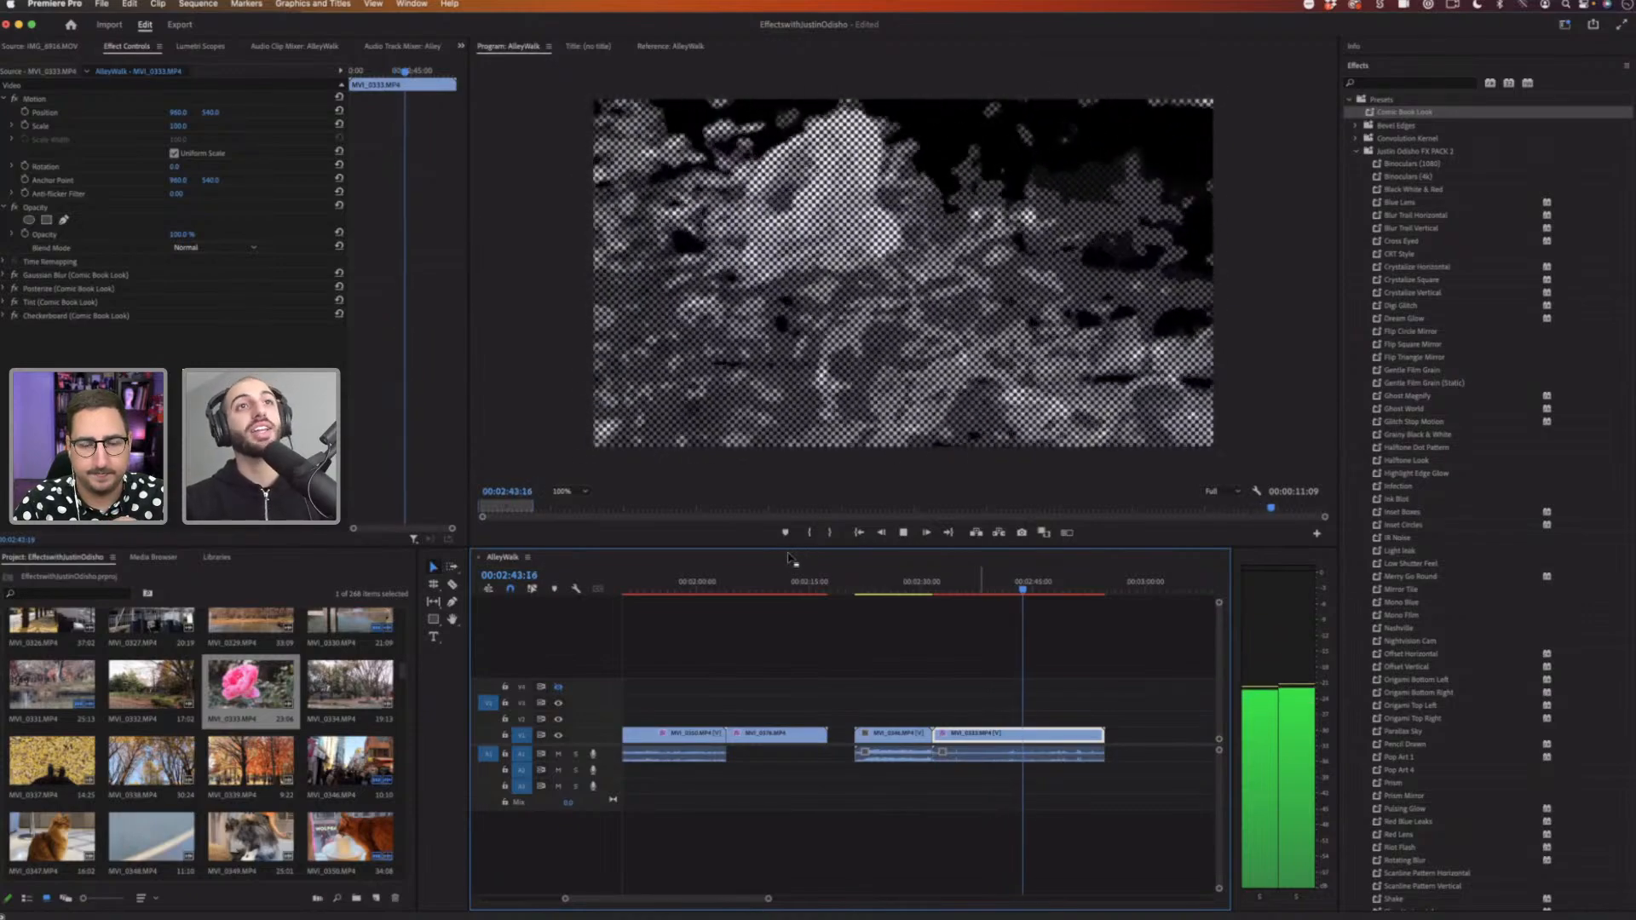
key(space)
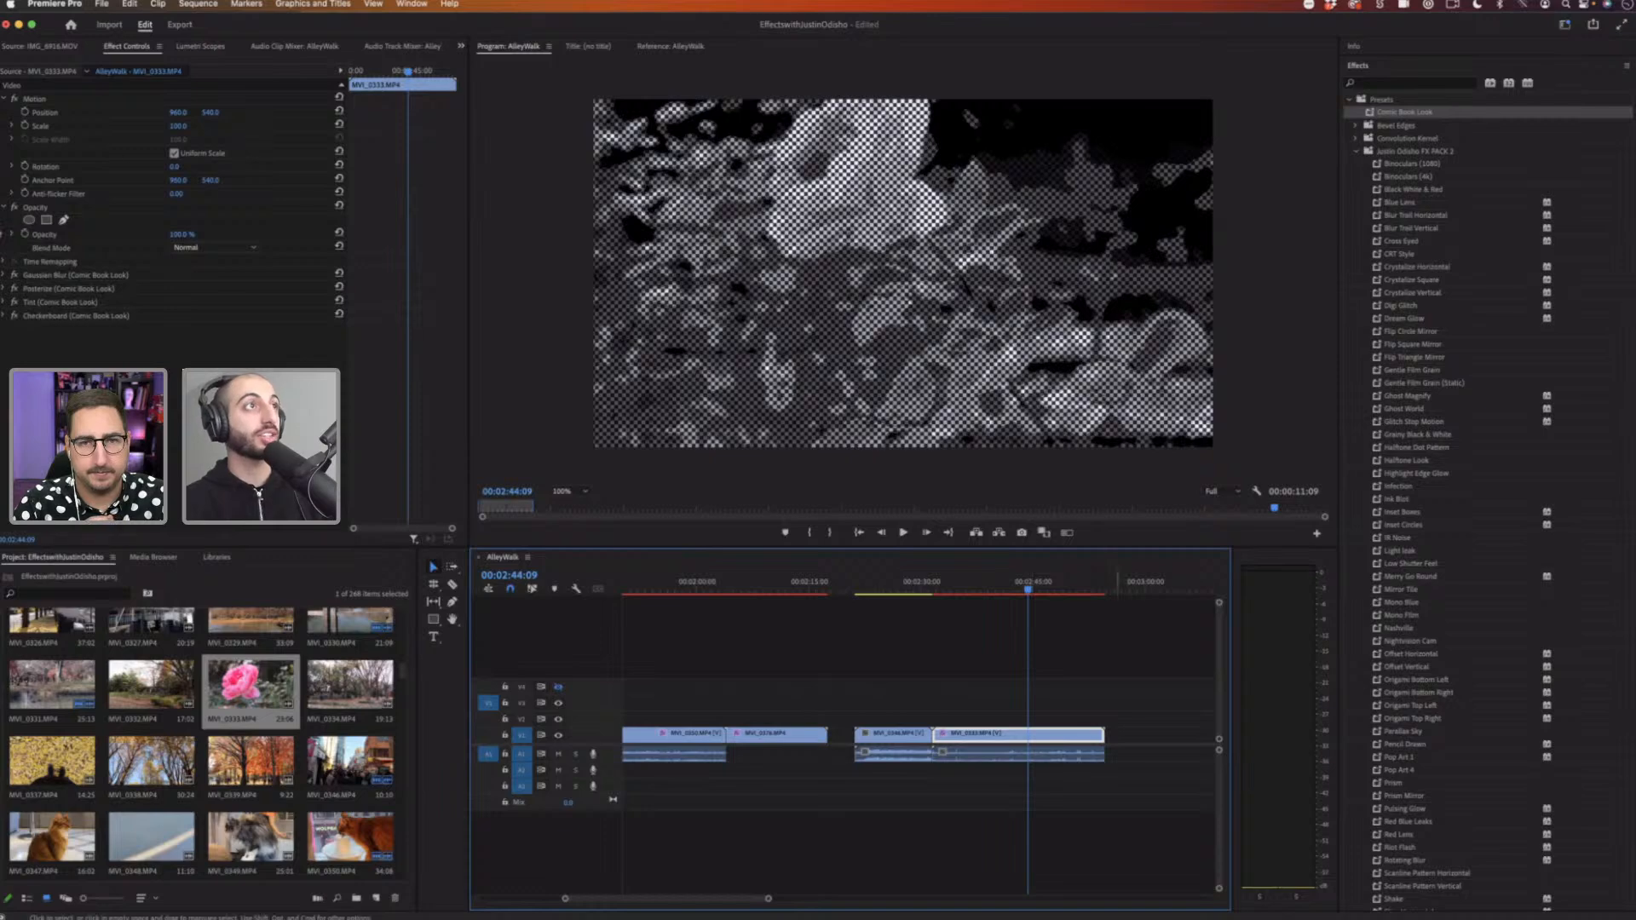
Step: Toggle the Tint and Checkerboard effects off and on to compare their contribution to the look
click(13, 304)
click(13, 303)
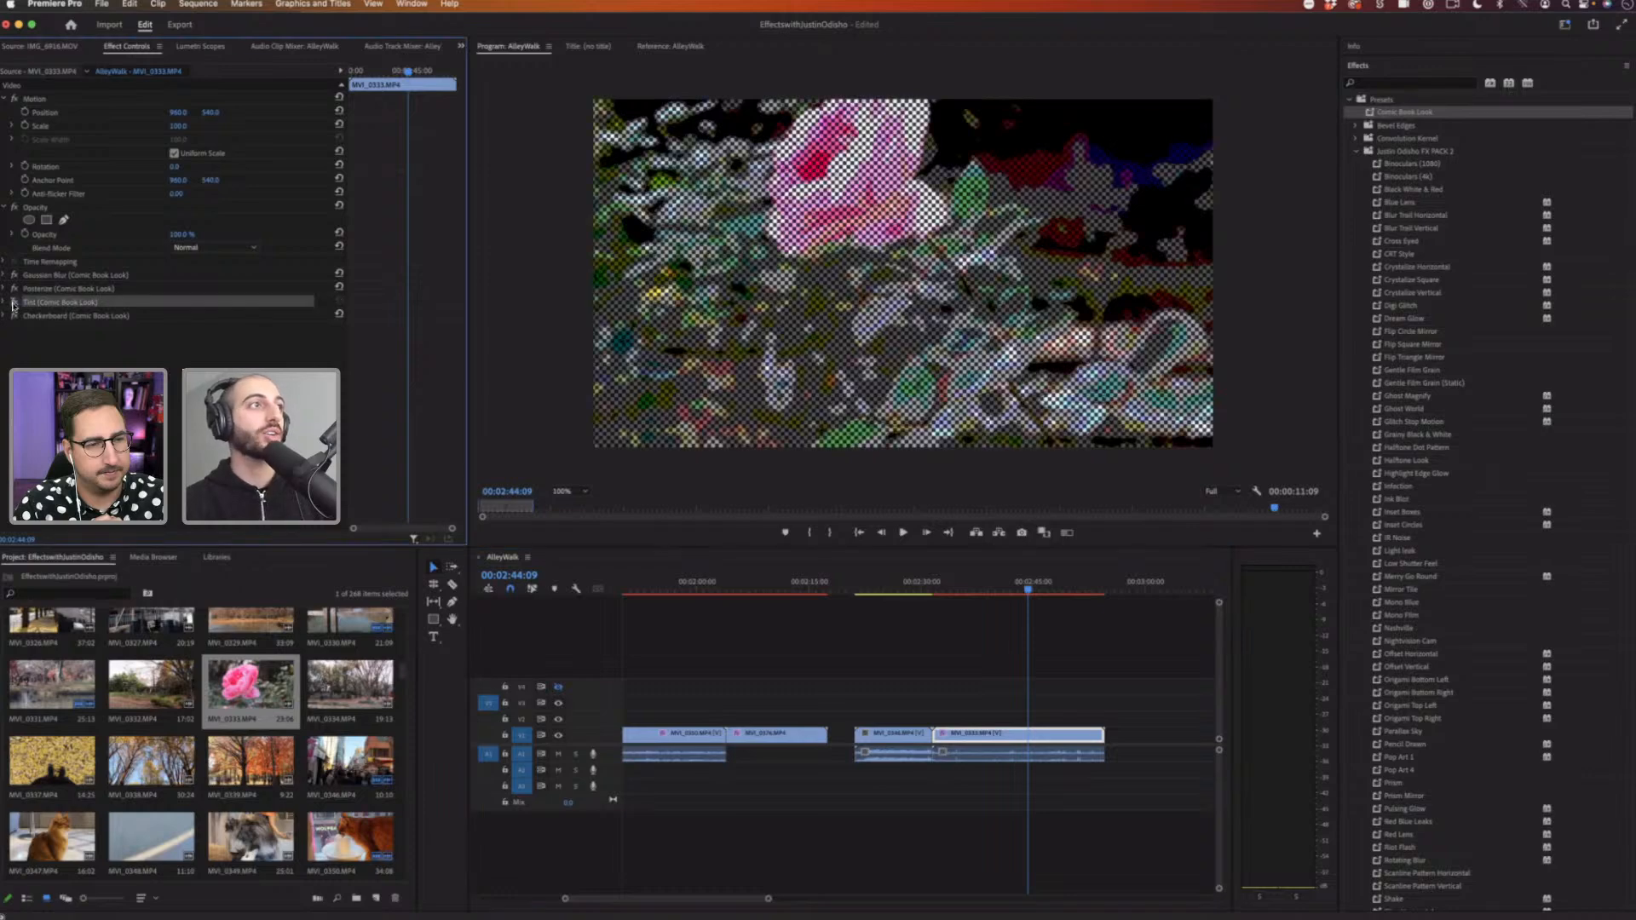
click(14, 302)
click(5, 289)
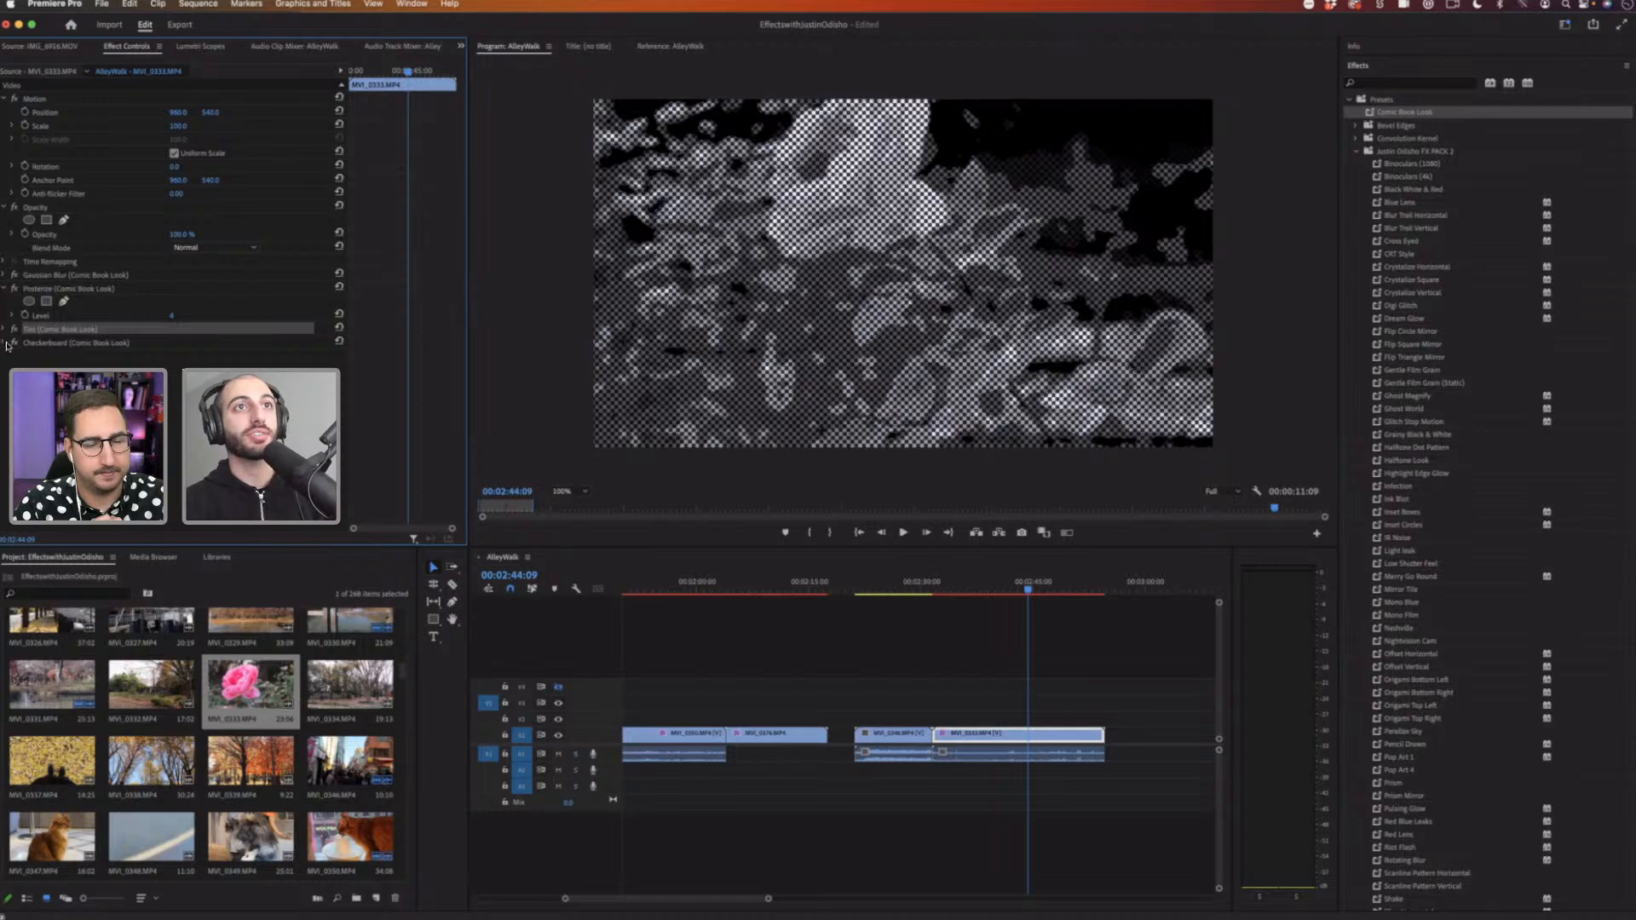
click(13, 343)
click(13, 343)
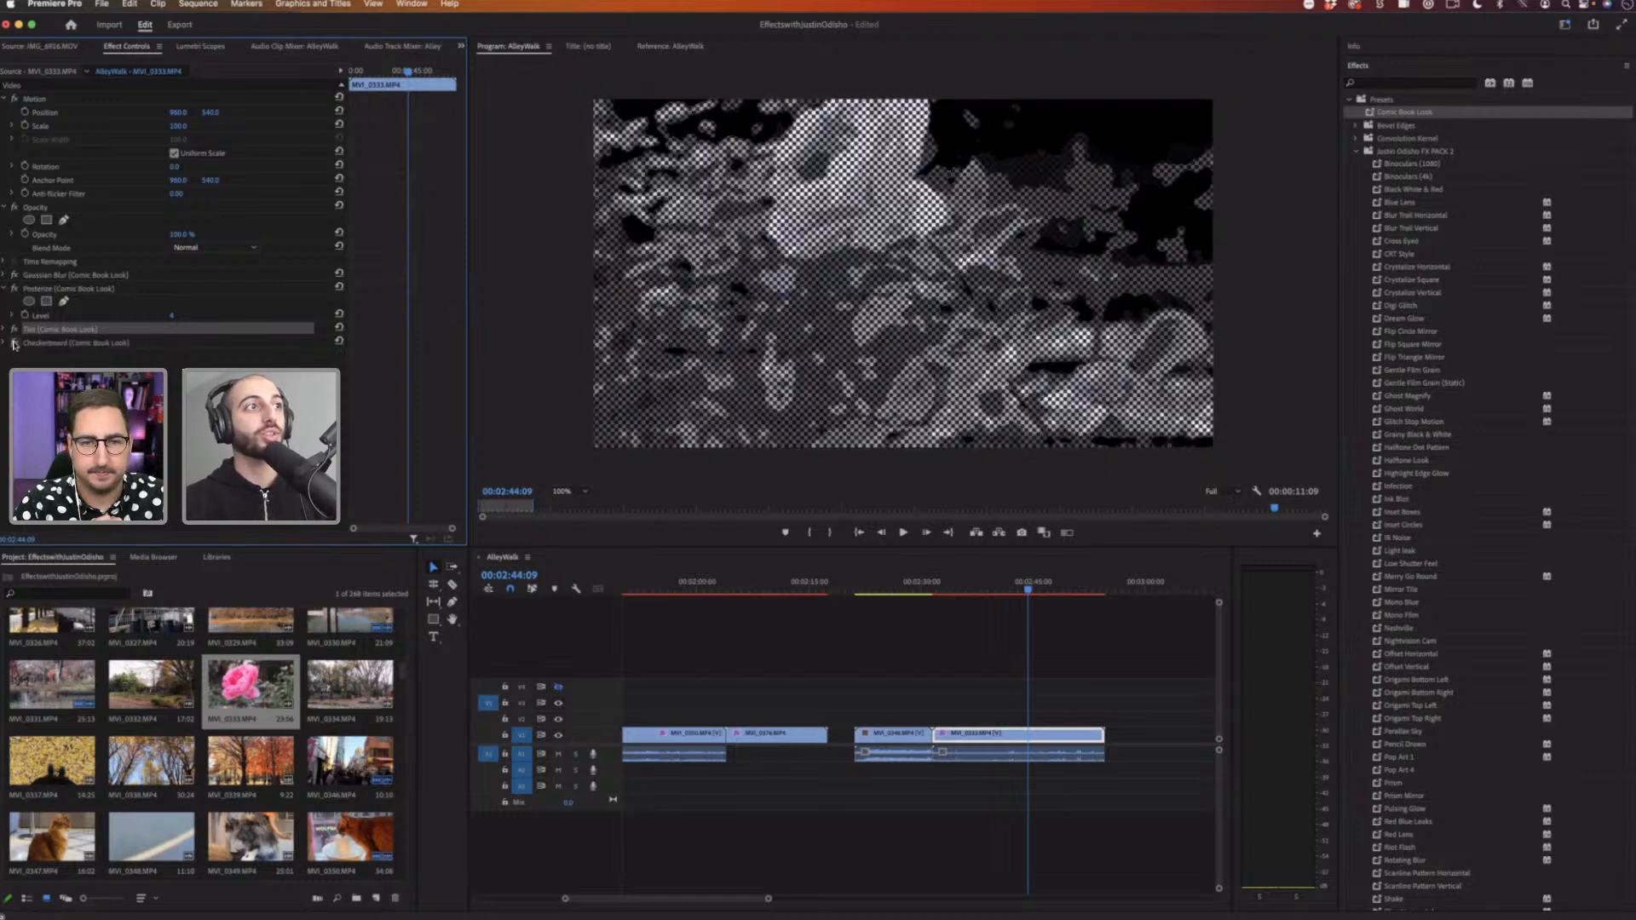
Step: Change the Checkerboard color to a pink sampled from the rose in the program monitor
click(5, 343)
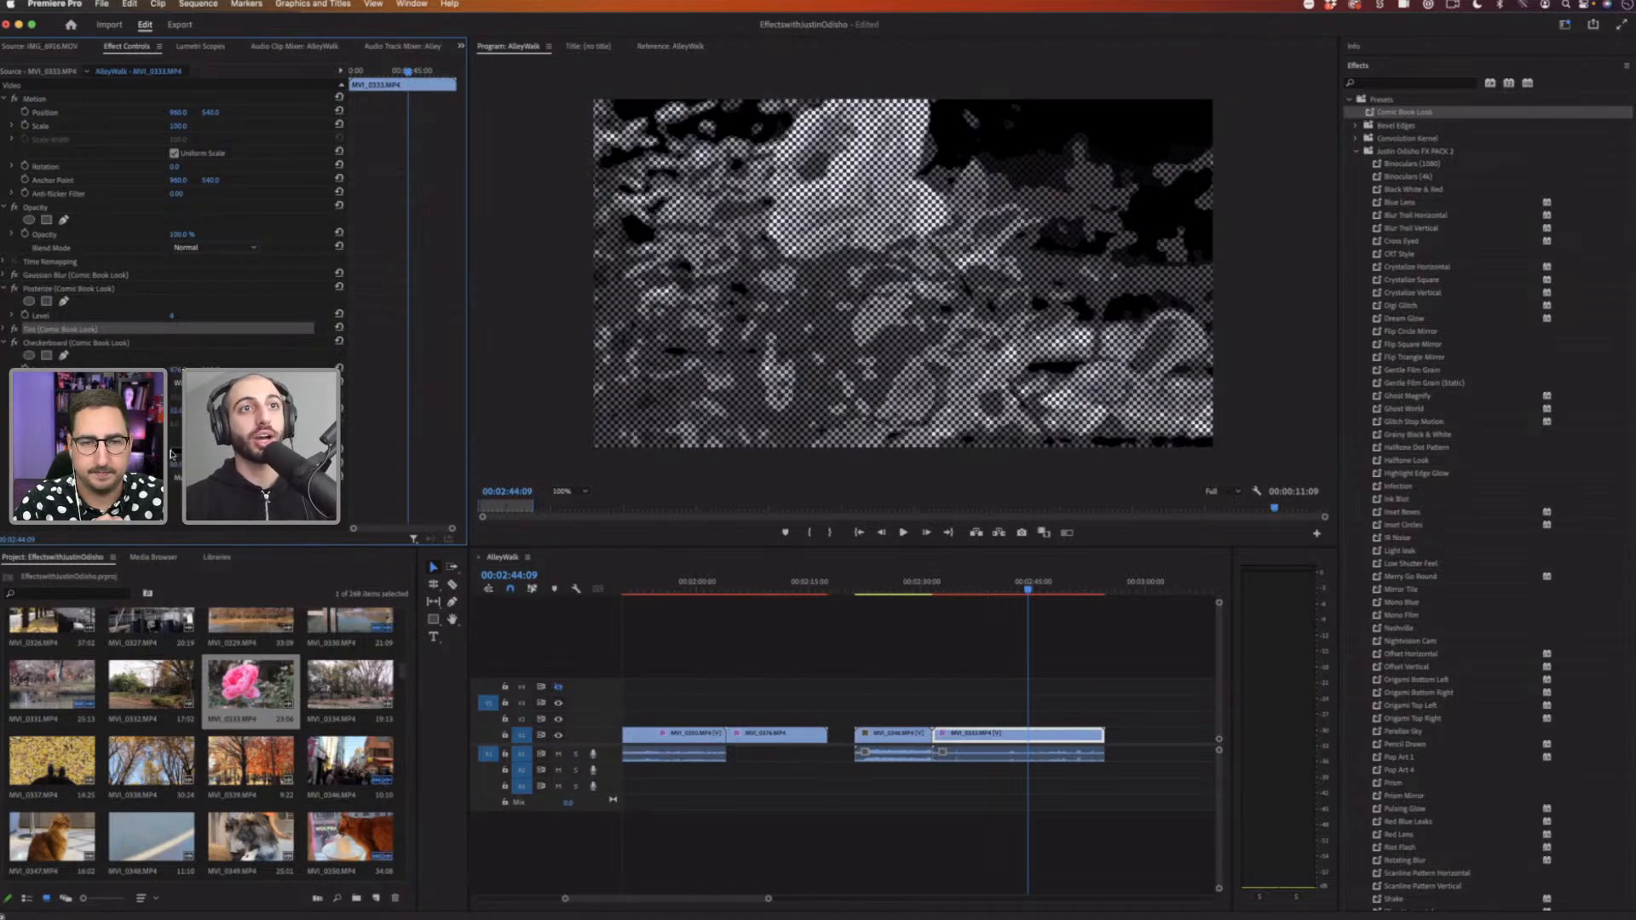
click(171, 453)
click(826, 546)
click(955, 389)
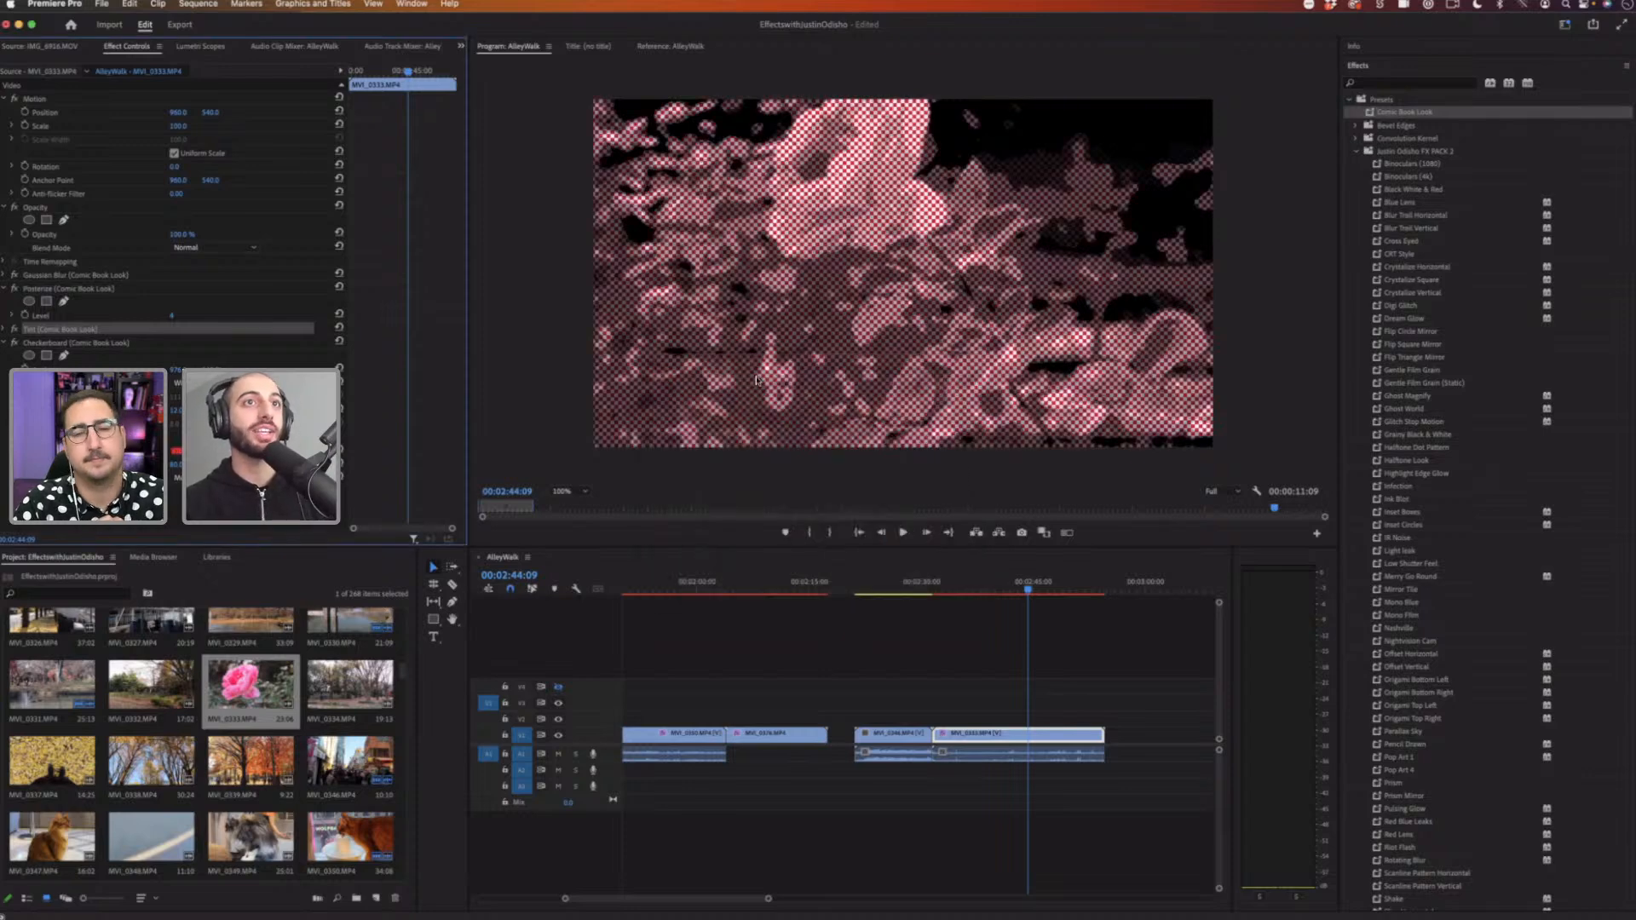
click(968, 587)
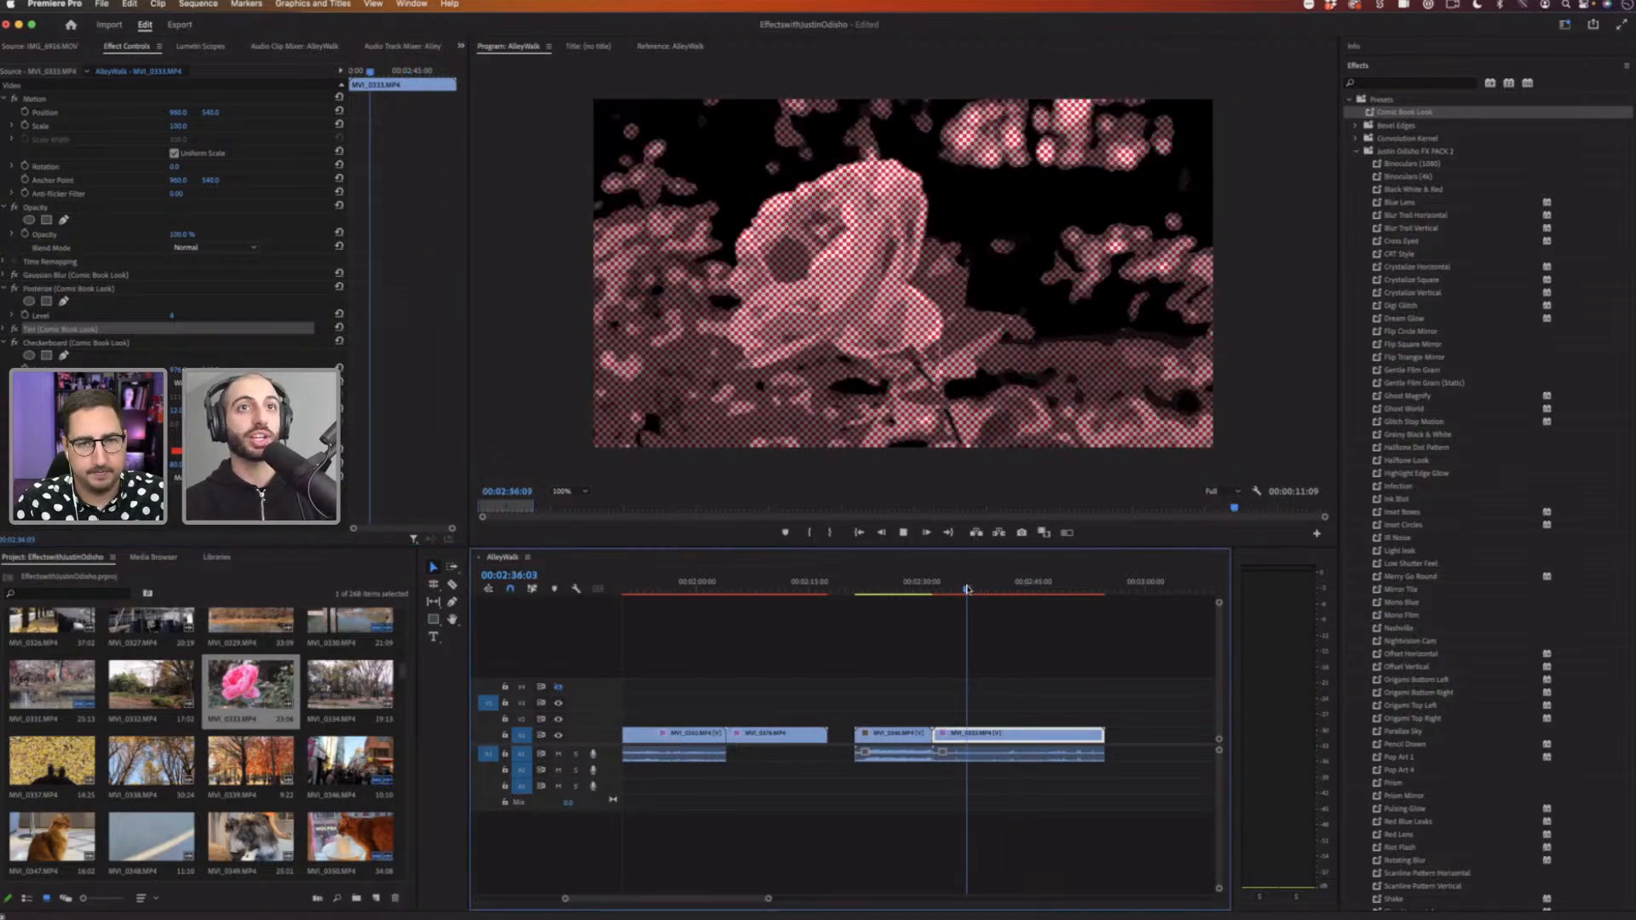
key(space)
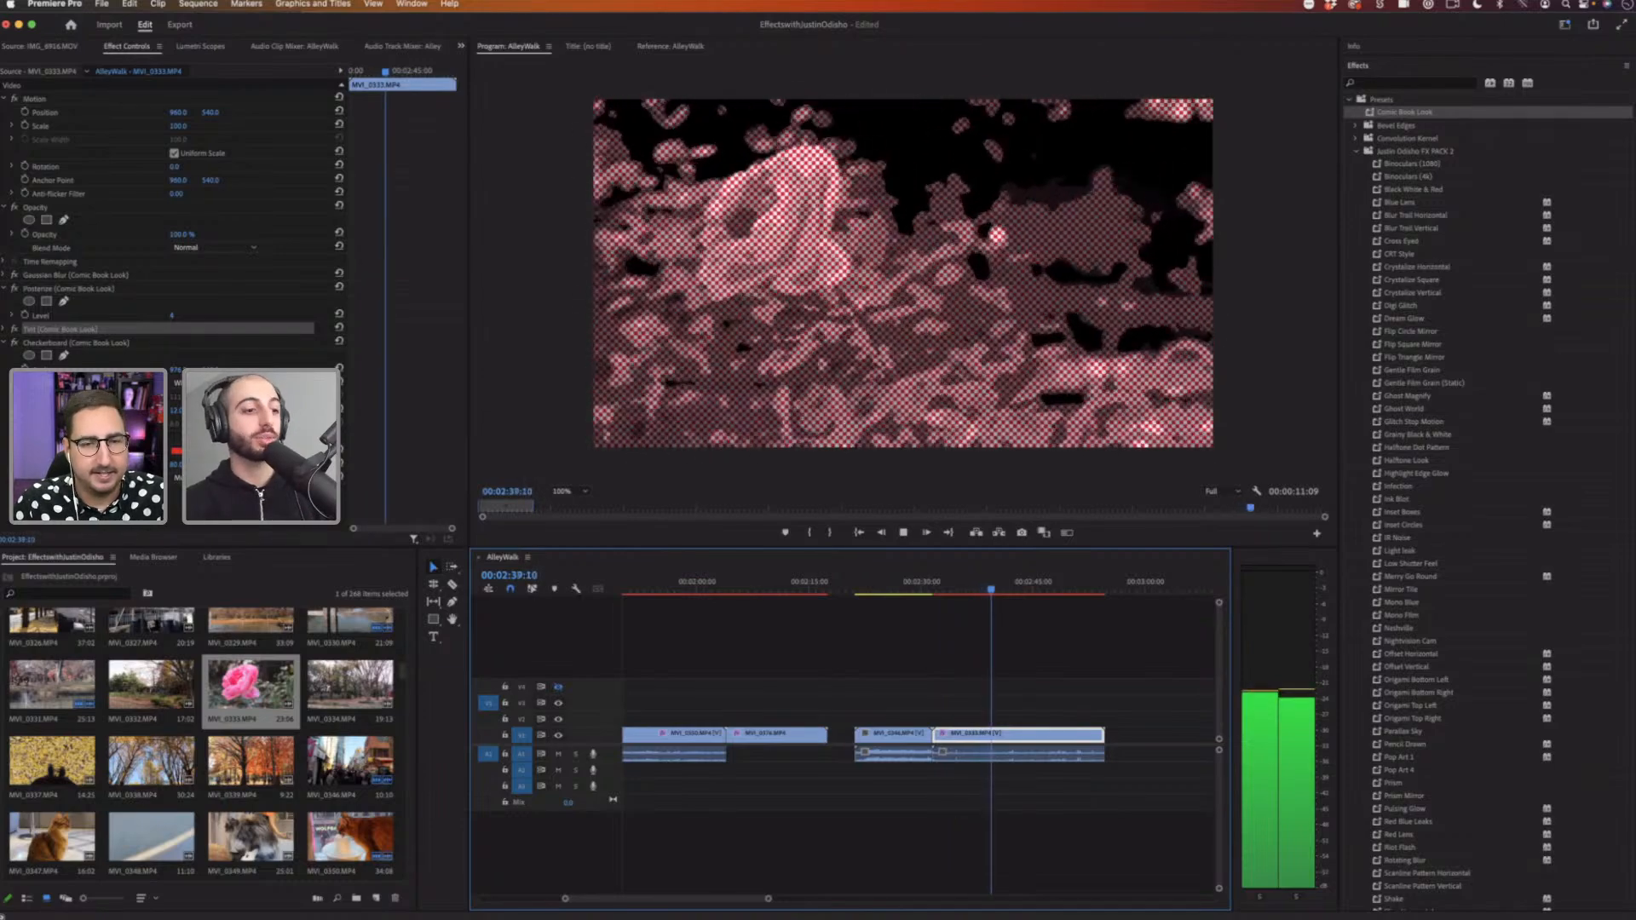
key(space)
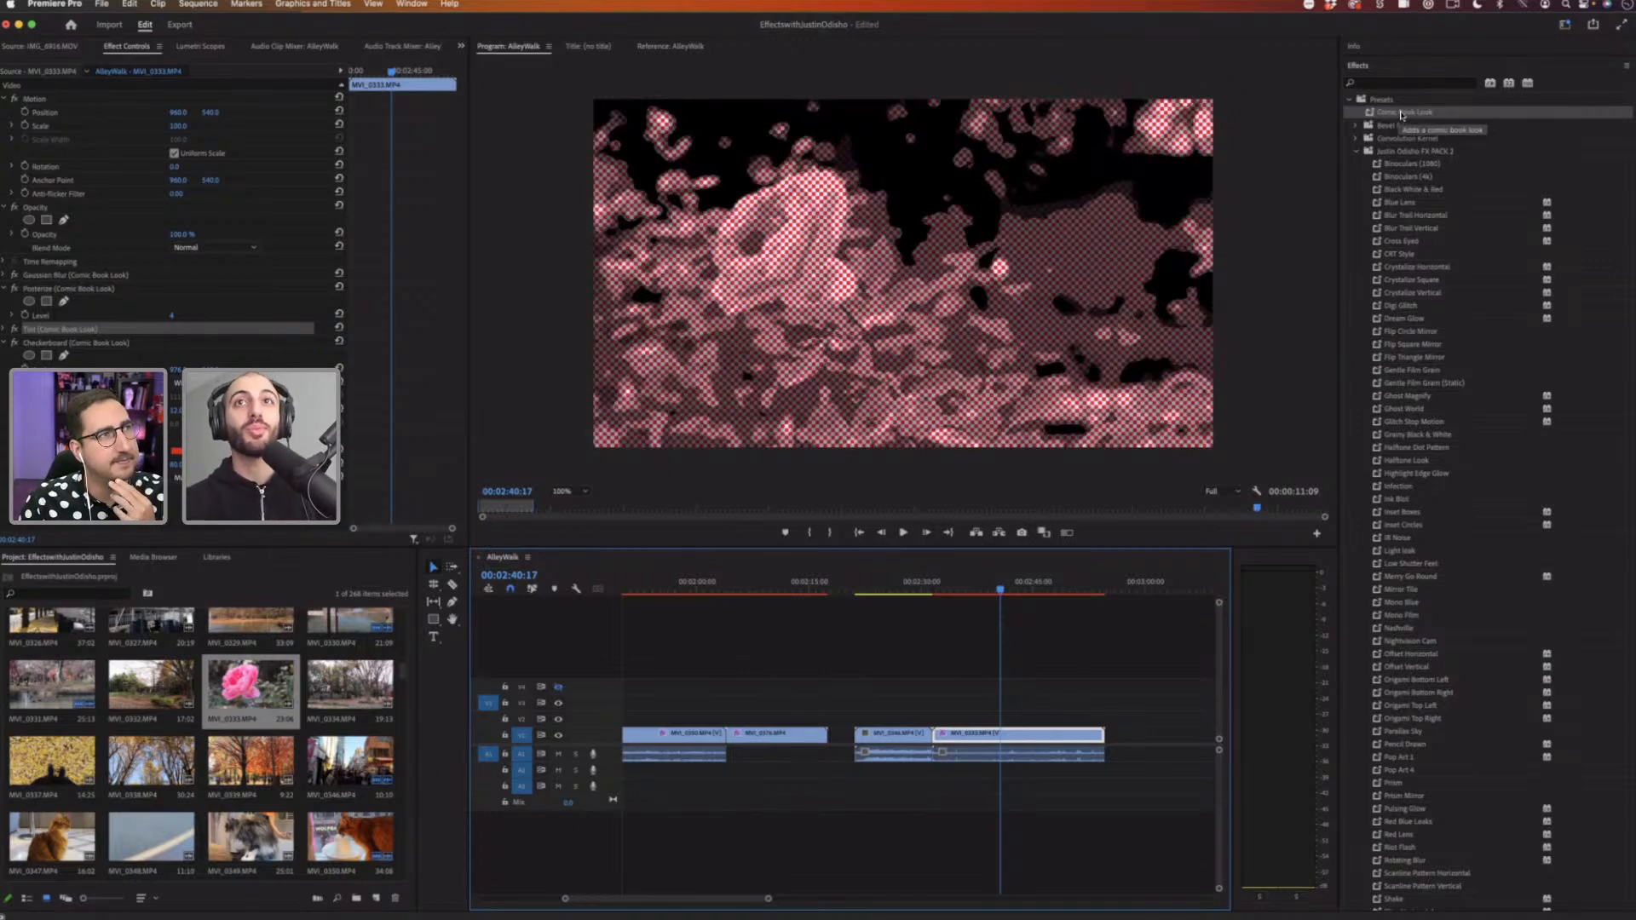
click(1398, 113)
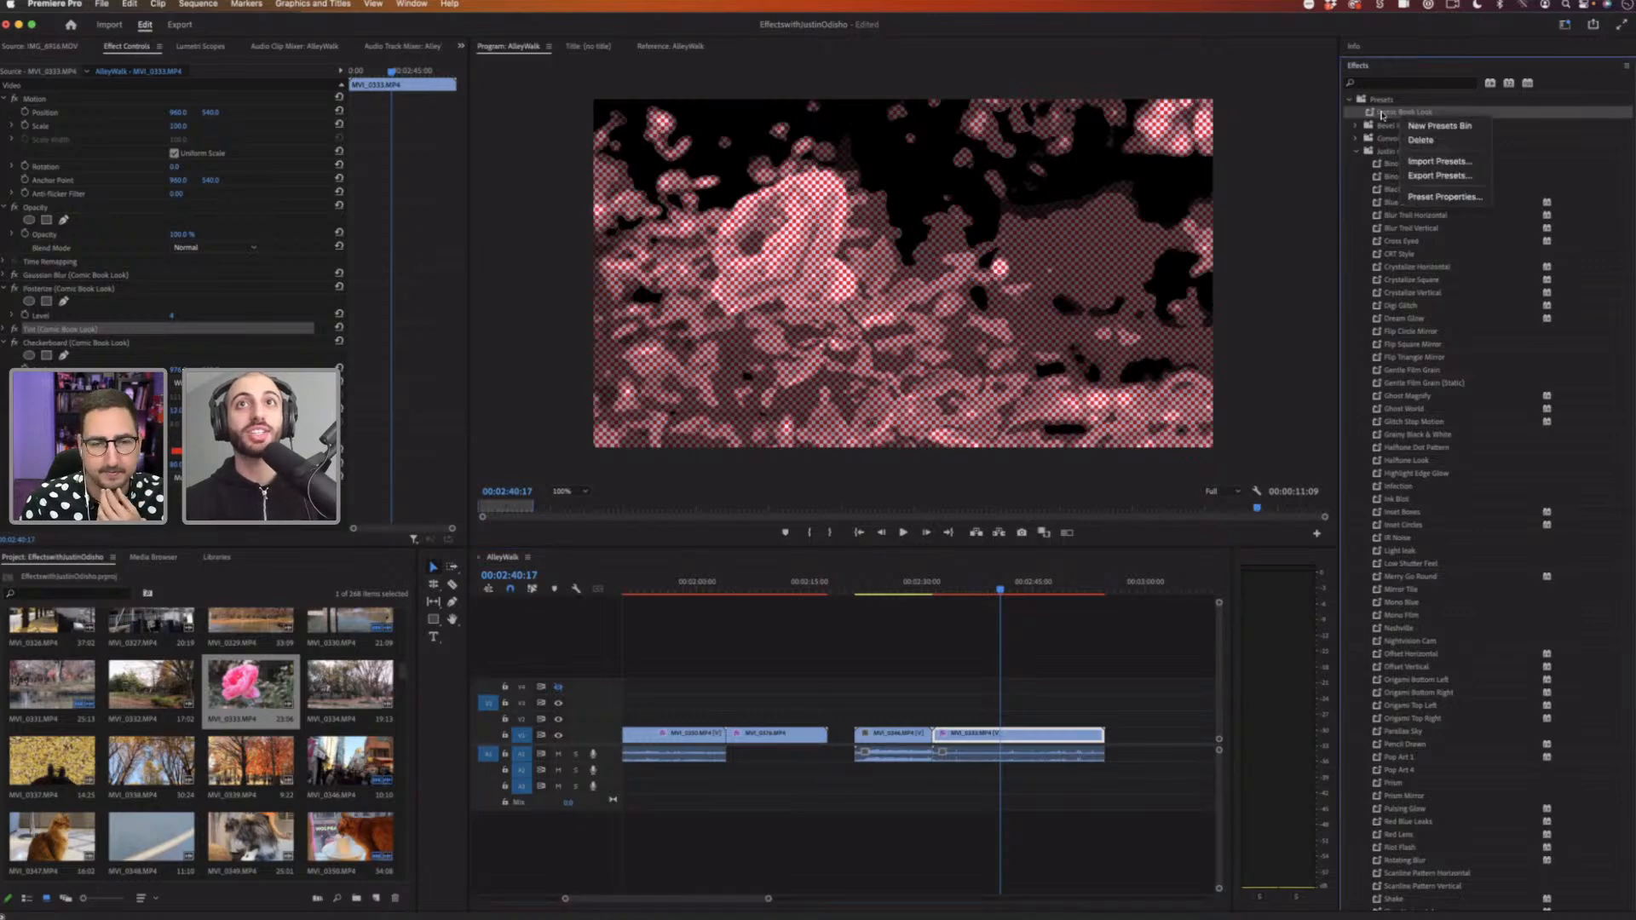
right_click(1396, 113)
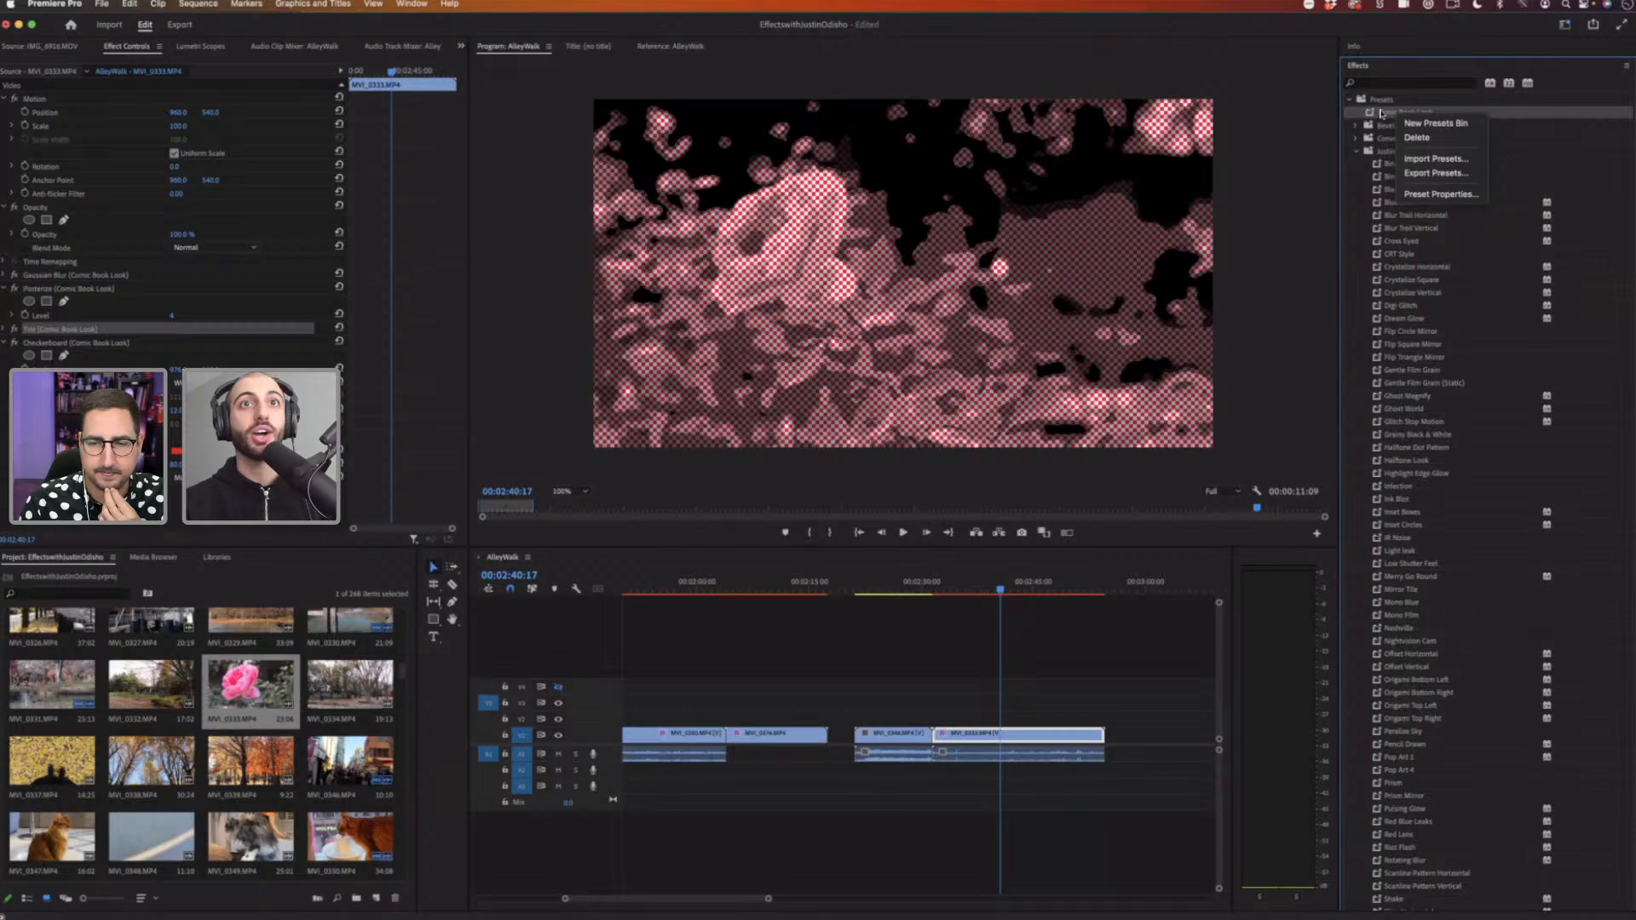
click(1383, 116)
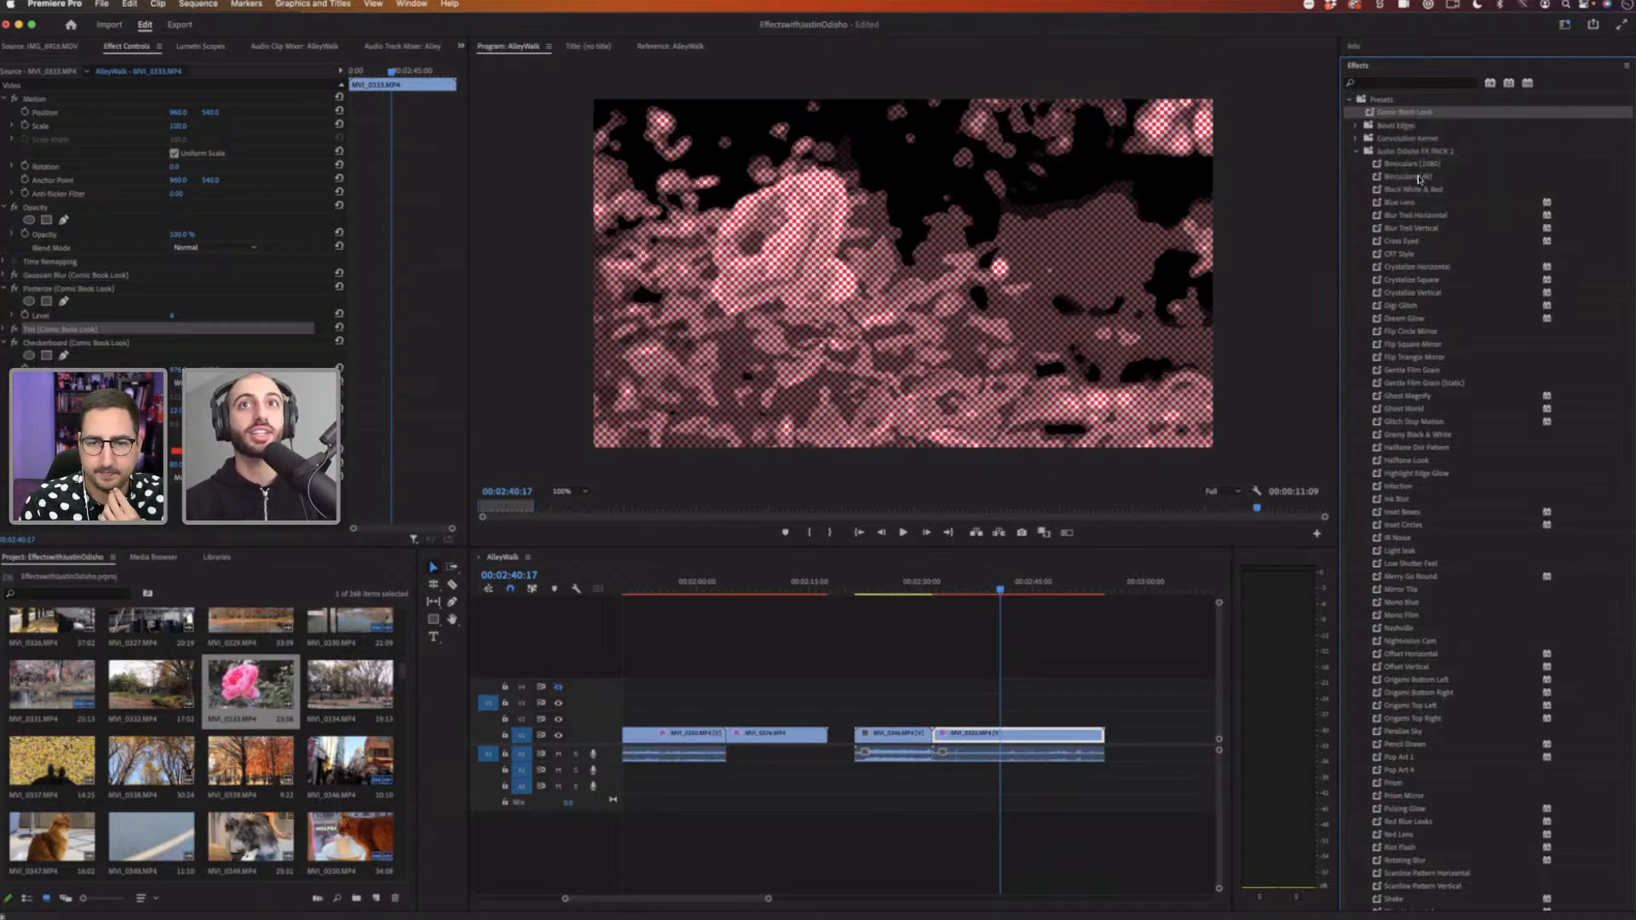
Step: Collapse the Justin Odisho FX PACK 2 presets folder
click(1356, 154)
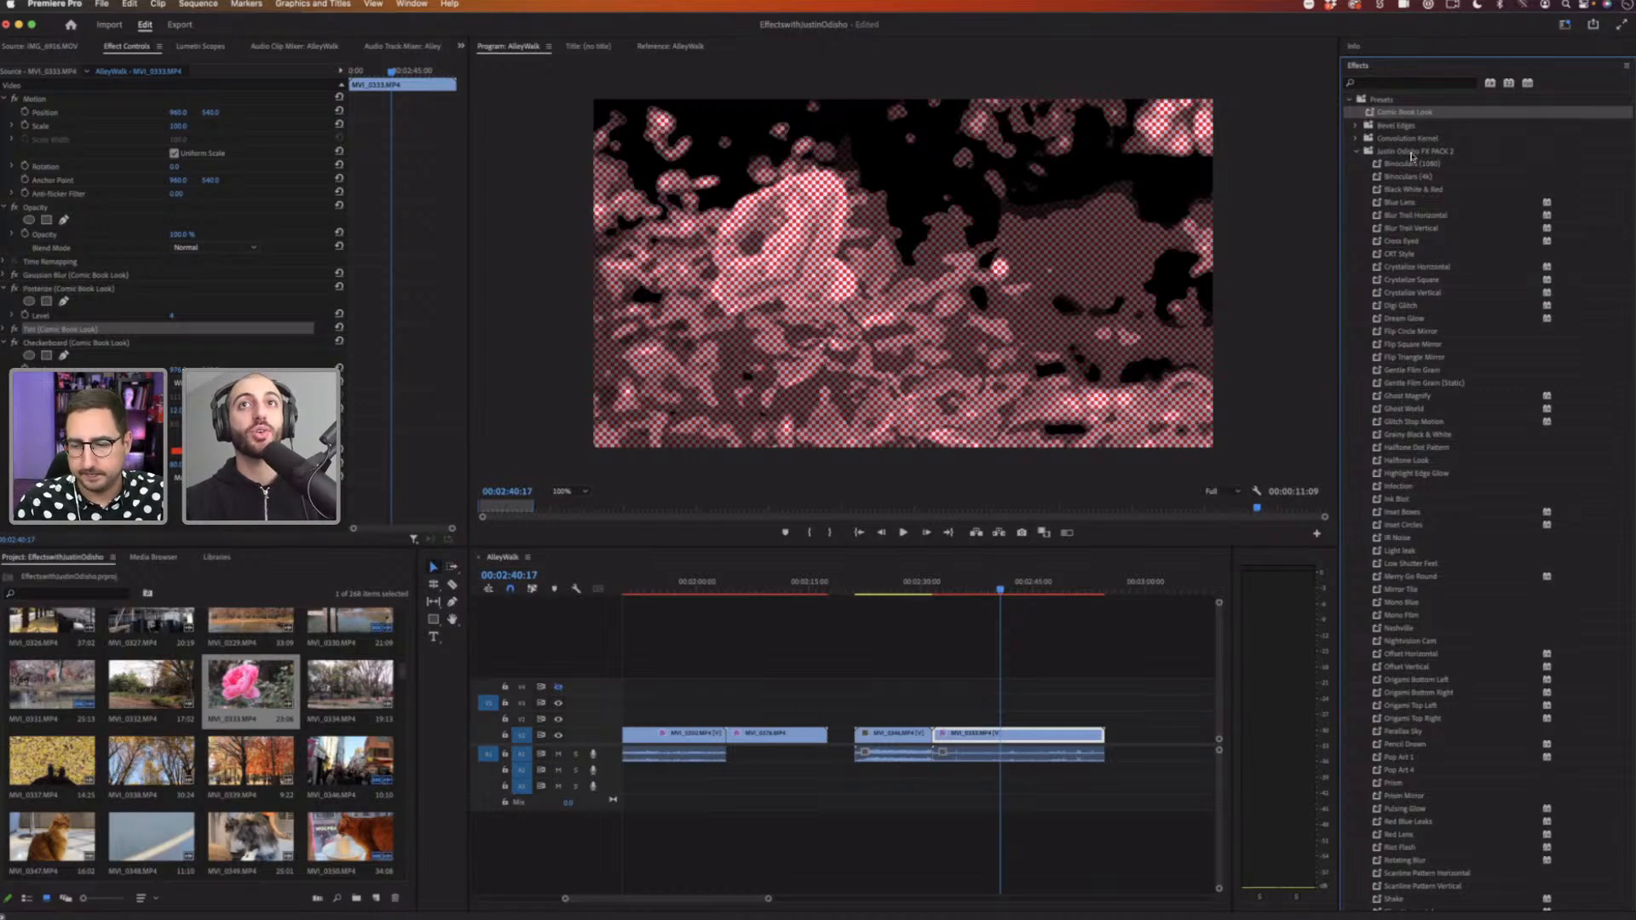
click(1416, 151)
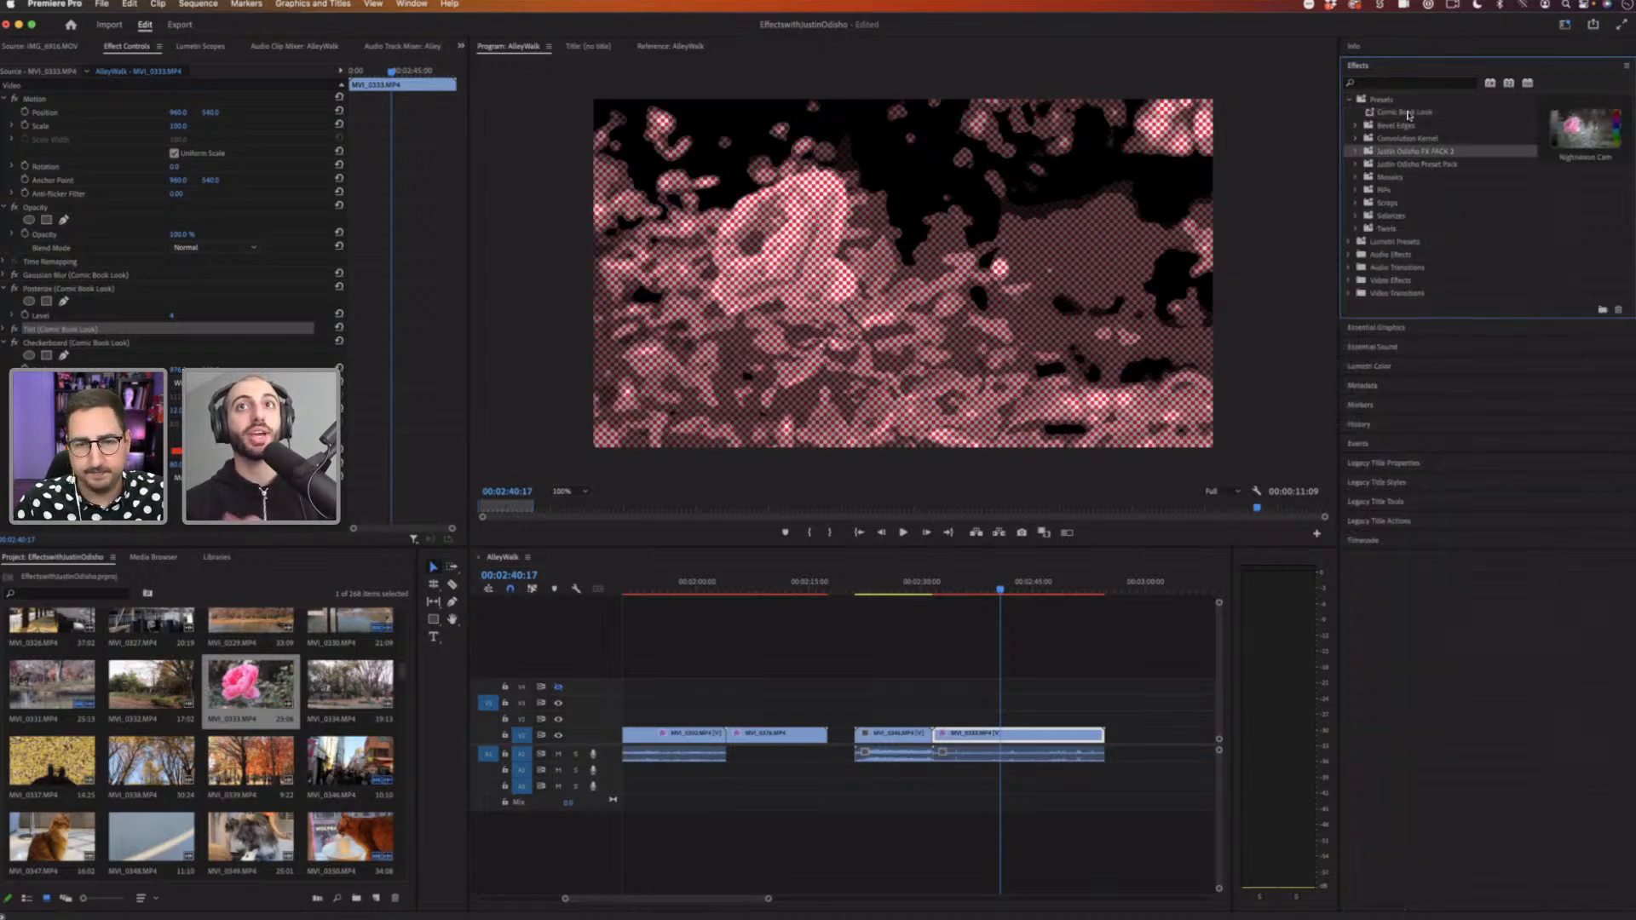
Step: Examine the options available for the Comic Book Look preset
right_click(1407, 114)
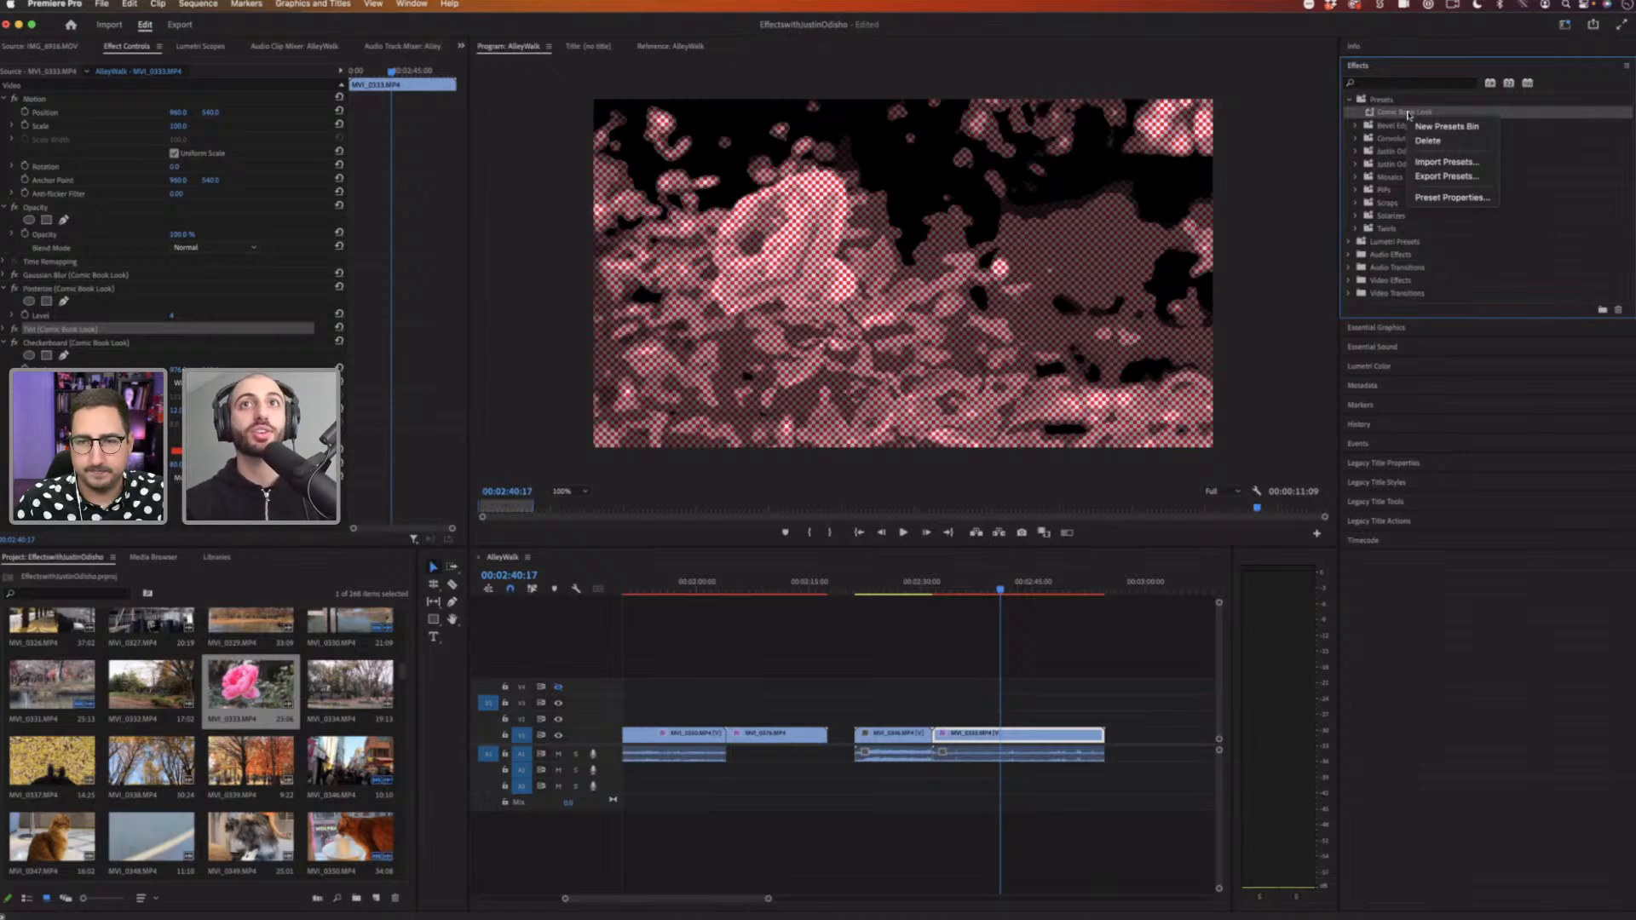
click(1394, 113)
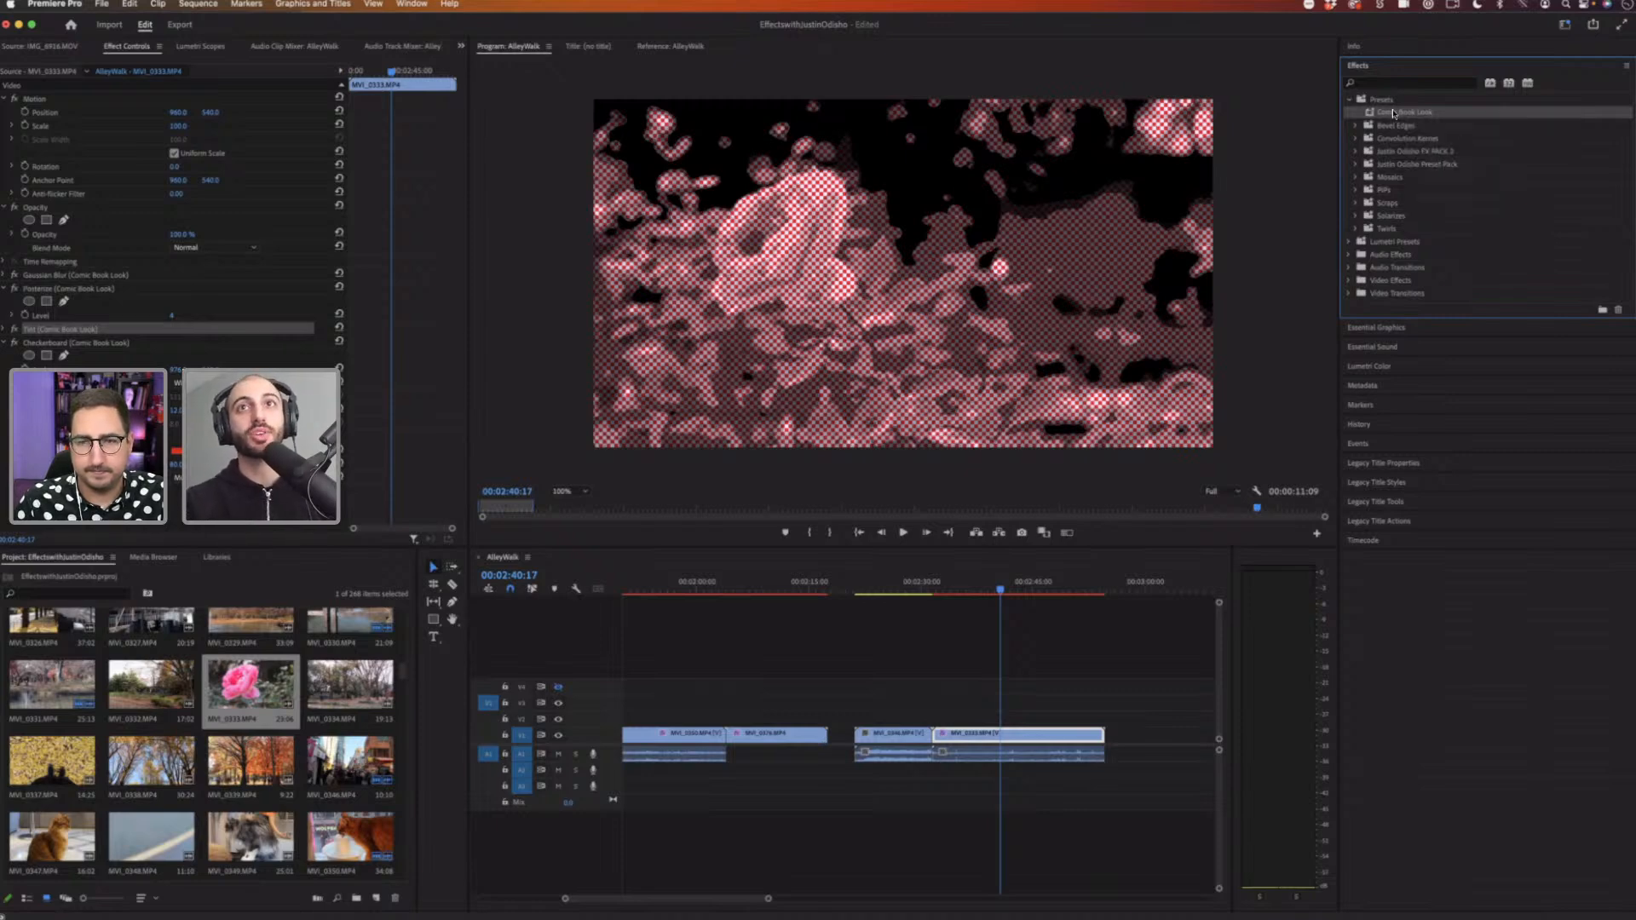
right_click(1392, 114)
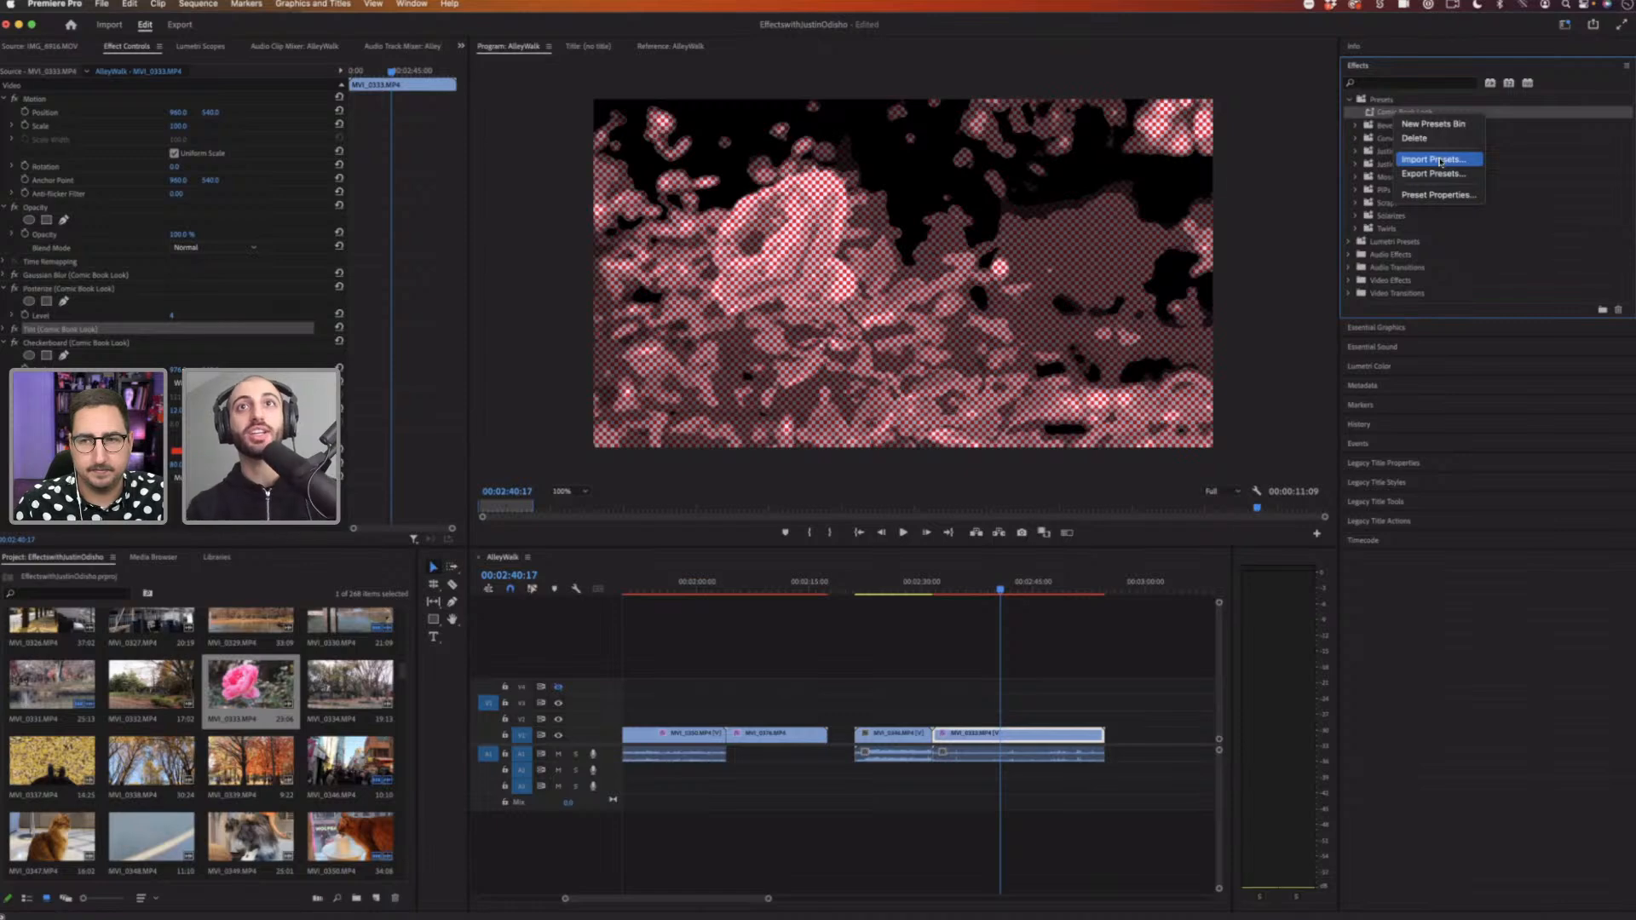
Step: Add the autumn trees clip to the timeline end and apply the Super 8 Film Look preset from the Justin Odisho Preset Pack
click(1356, 136)
click(1356, 165)
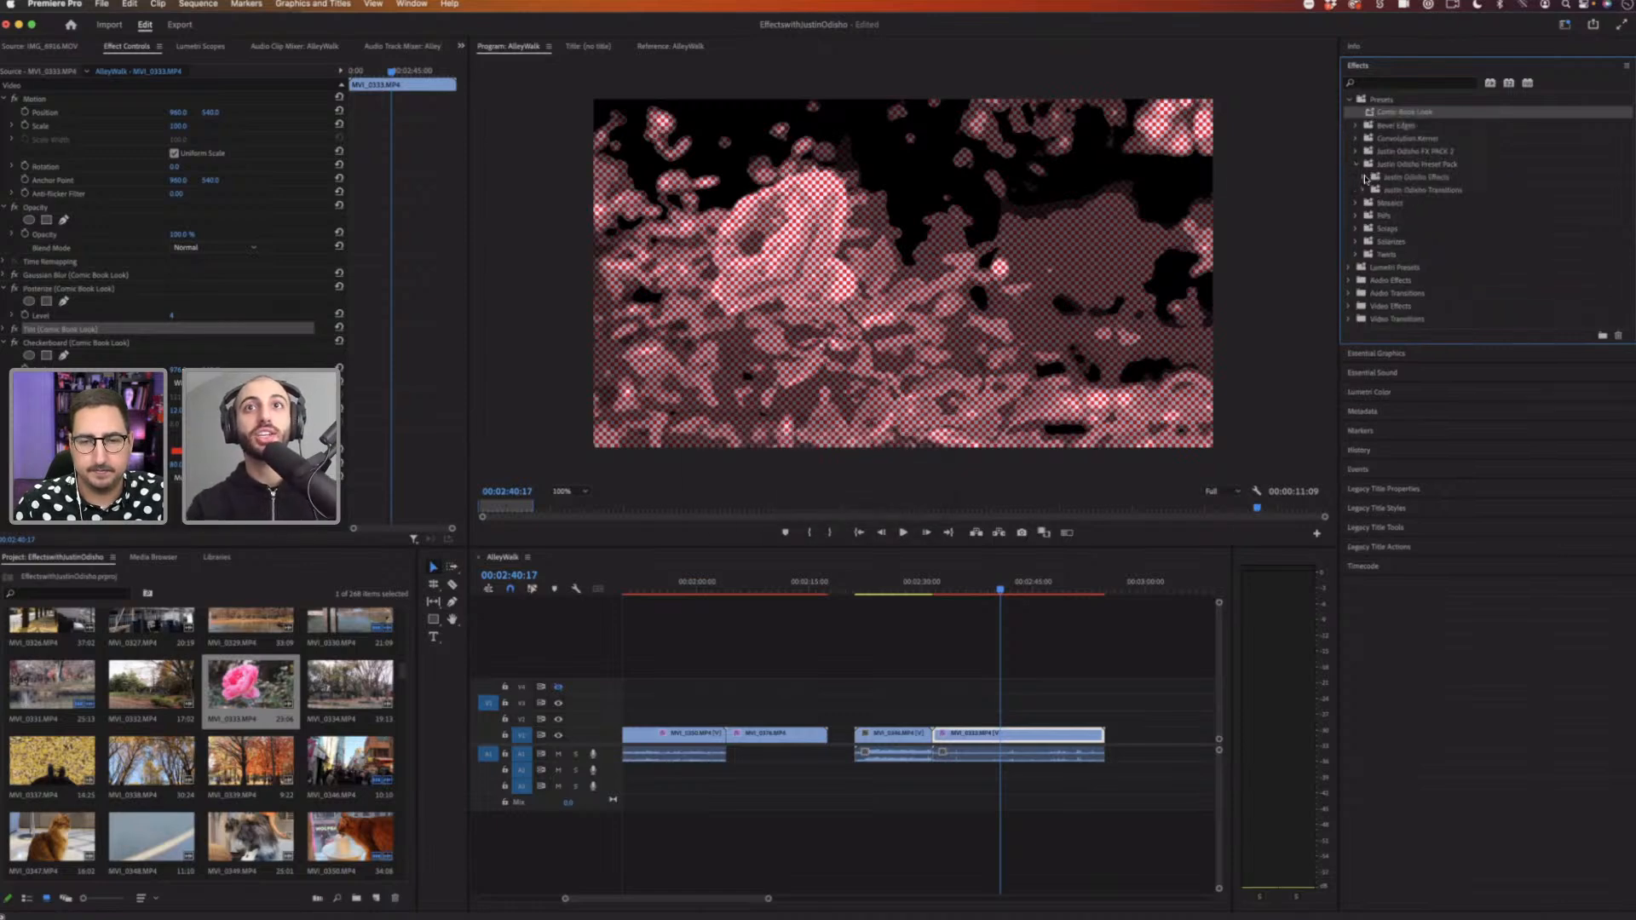
click(1364, 176)
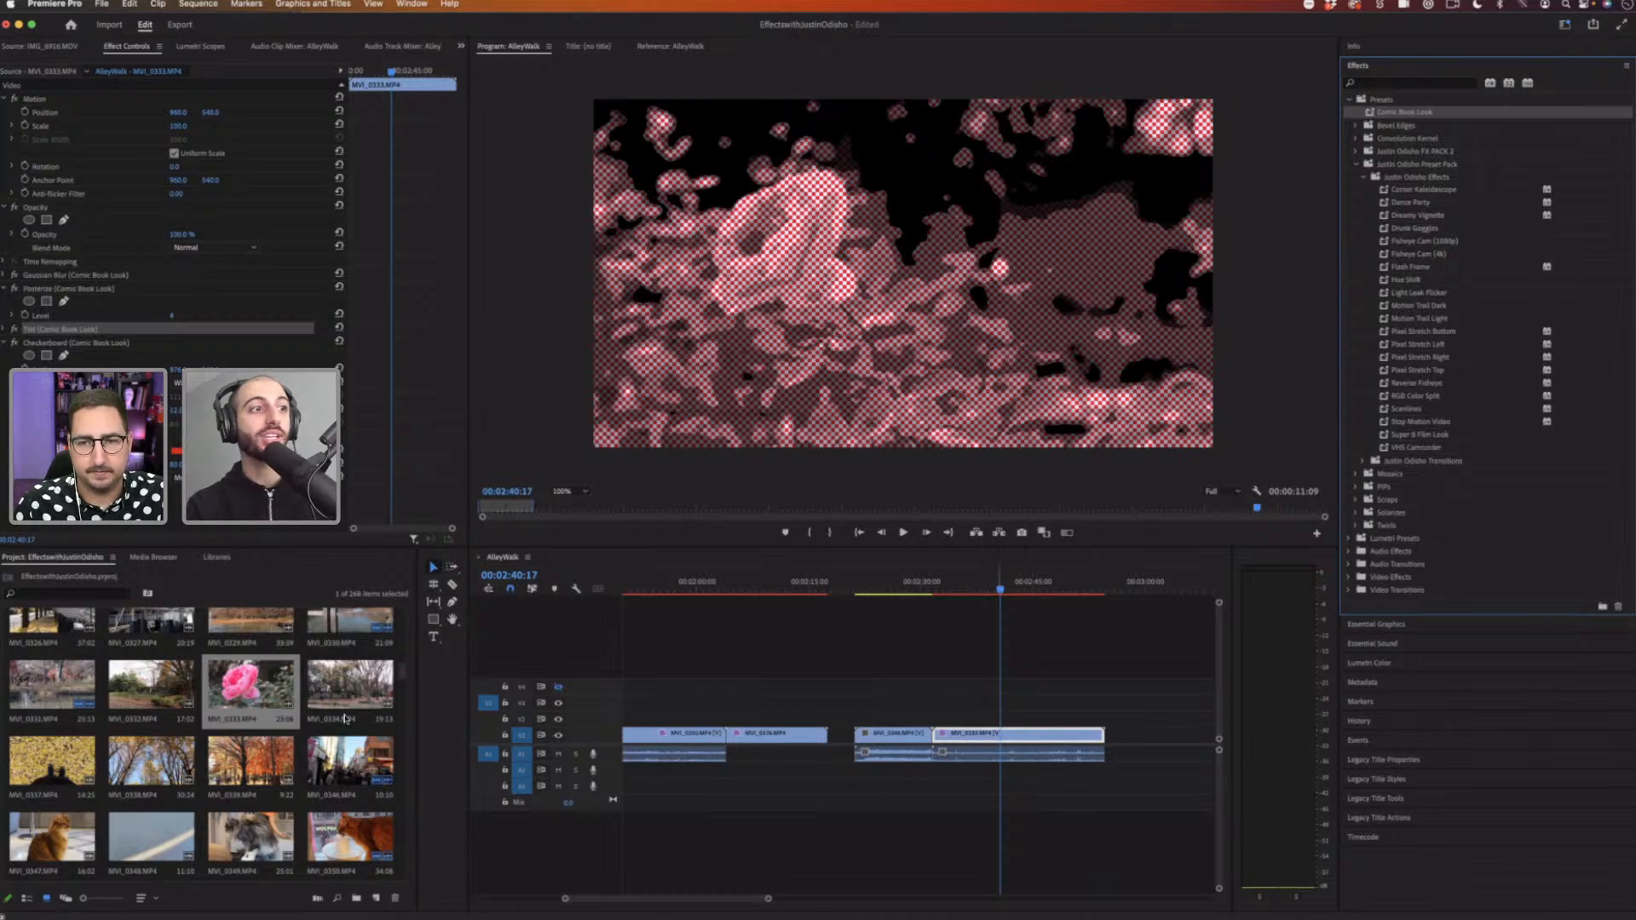
drag(239, 768, 1142, 738)
scroll(1097, 622, right, 3)
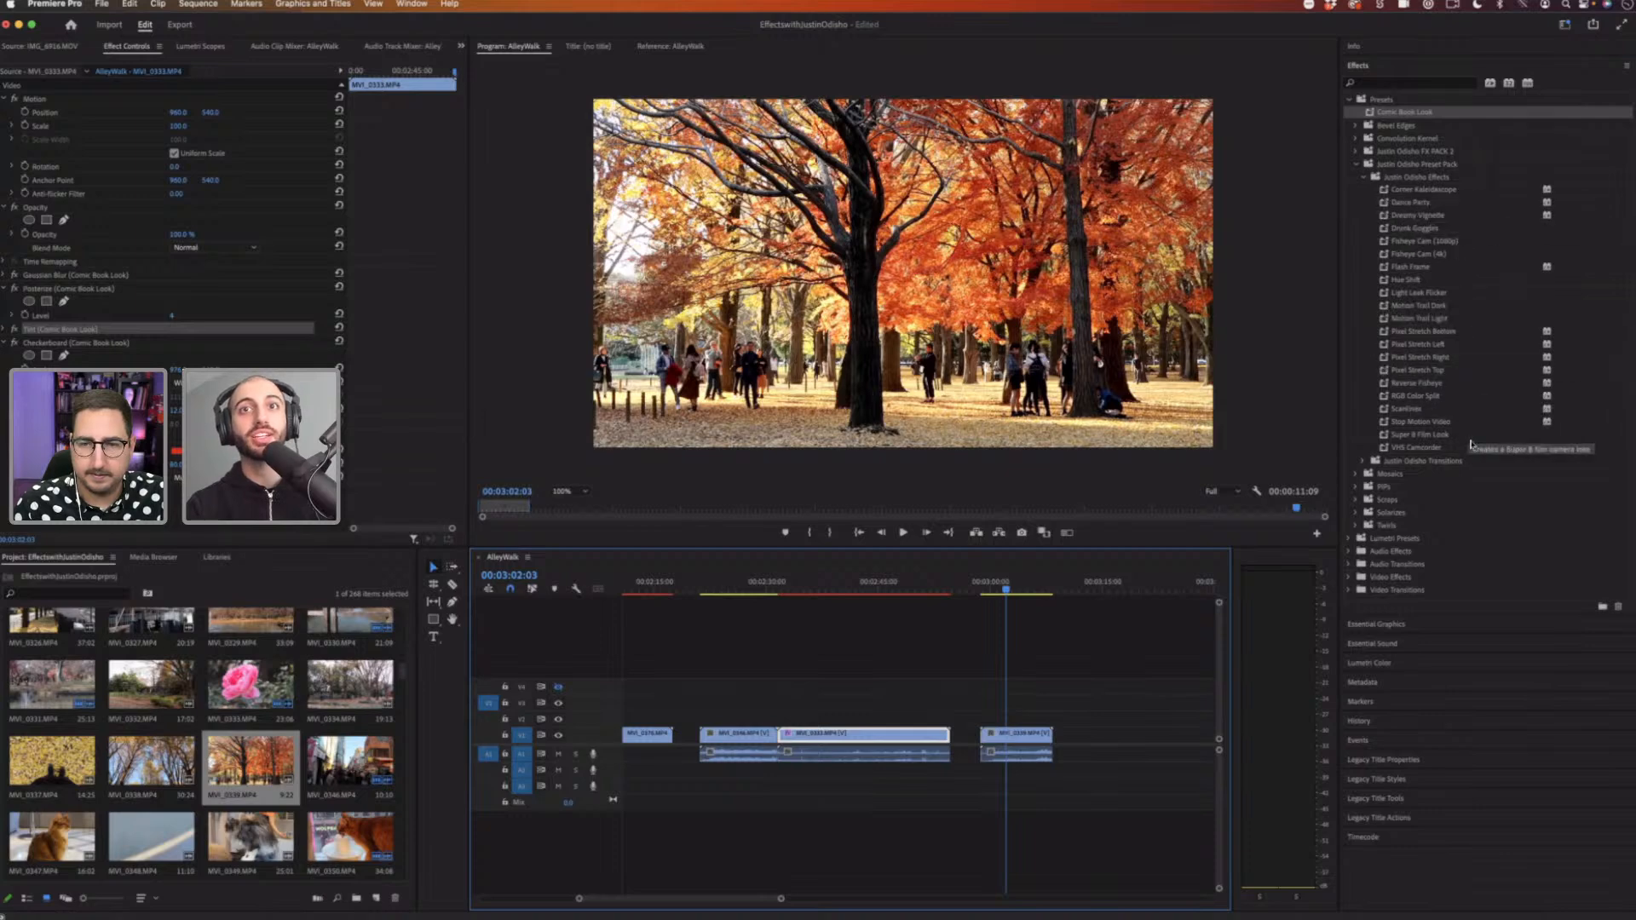
drag(1437, 436, 1035, 731)
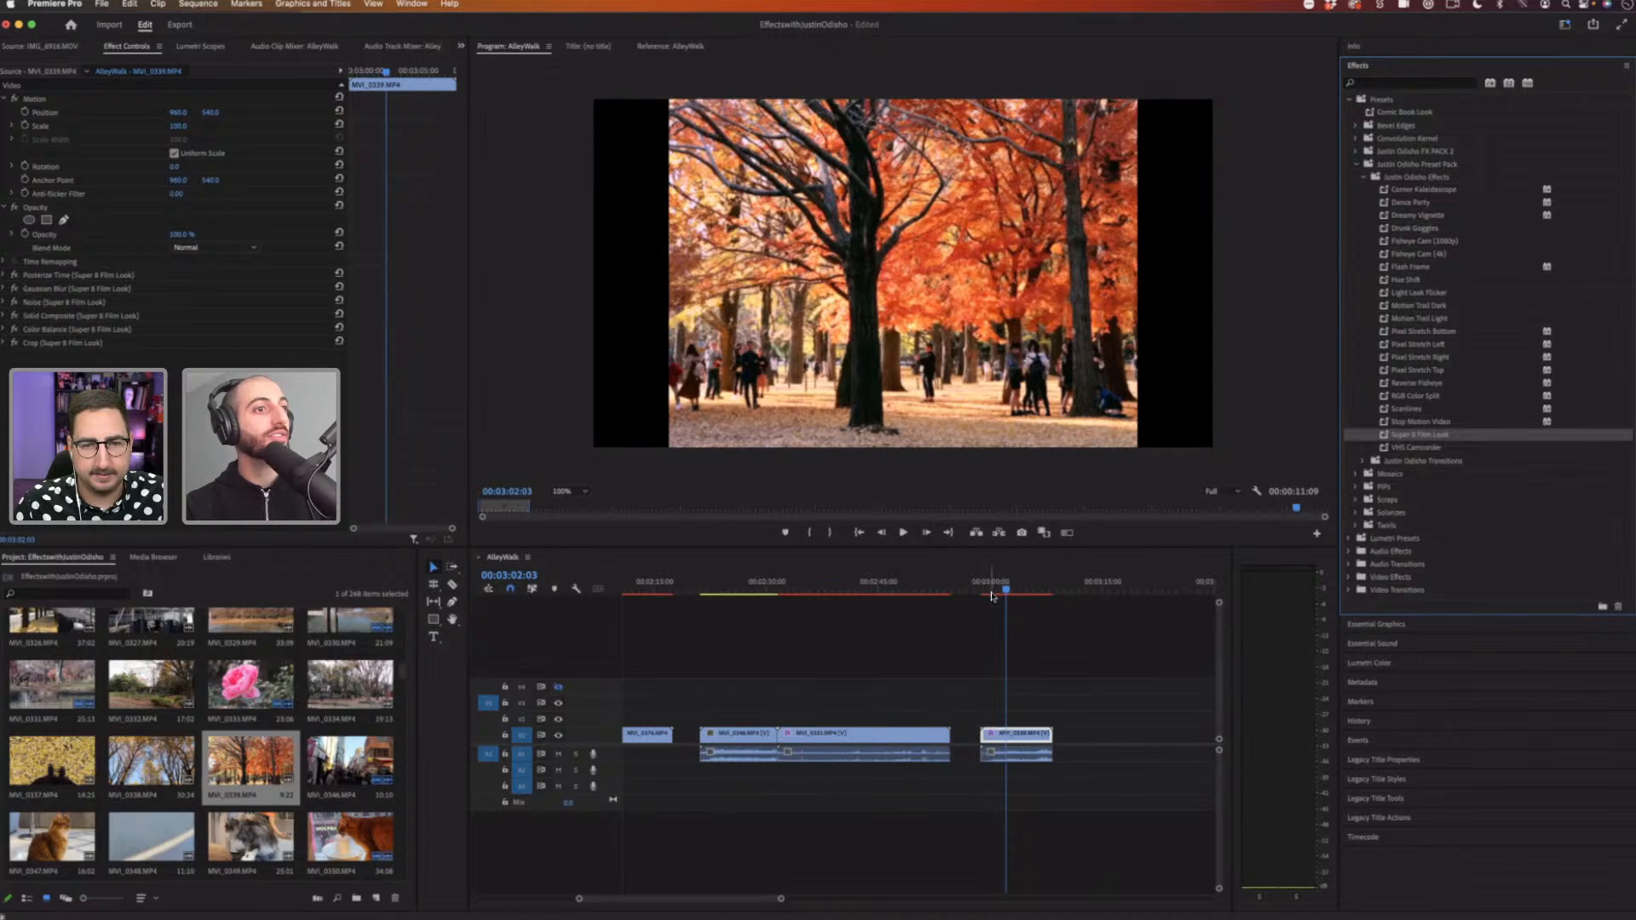
Step: Add the yellow piano clip to the end of the timeline and apply the Super 8 Film Look preset to it
drag(400, 678, 1099, 635)
click(1114, 589)
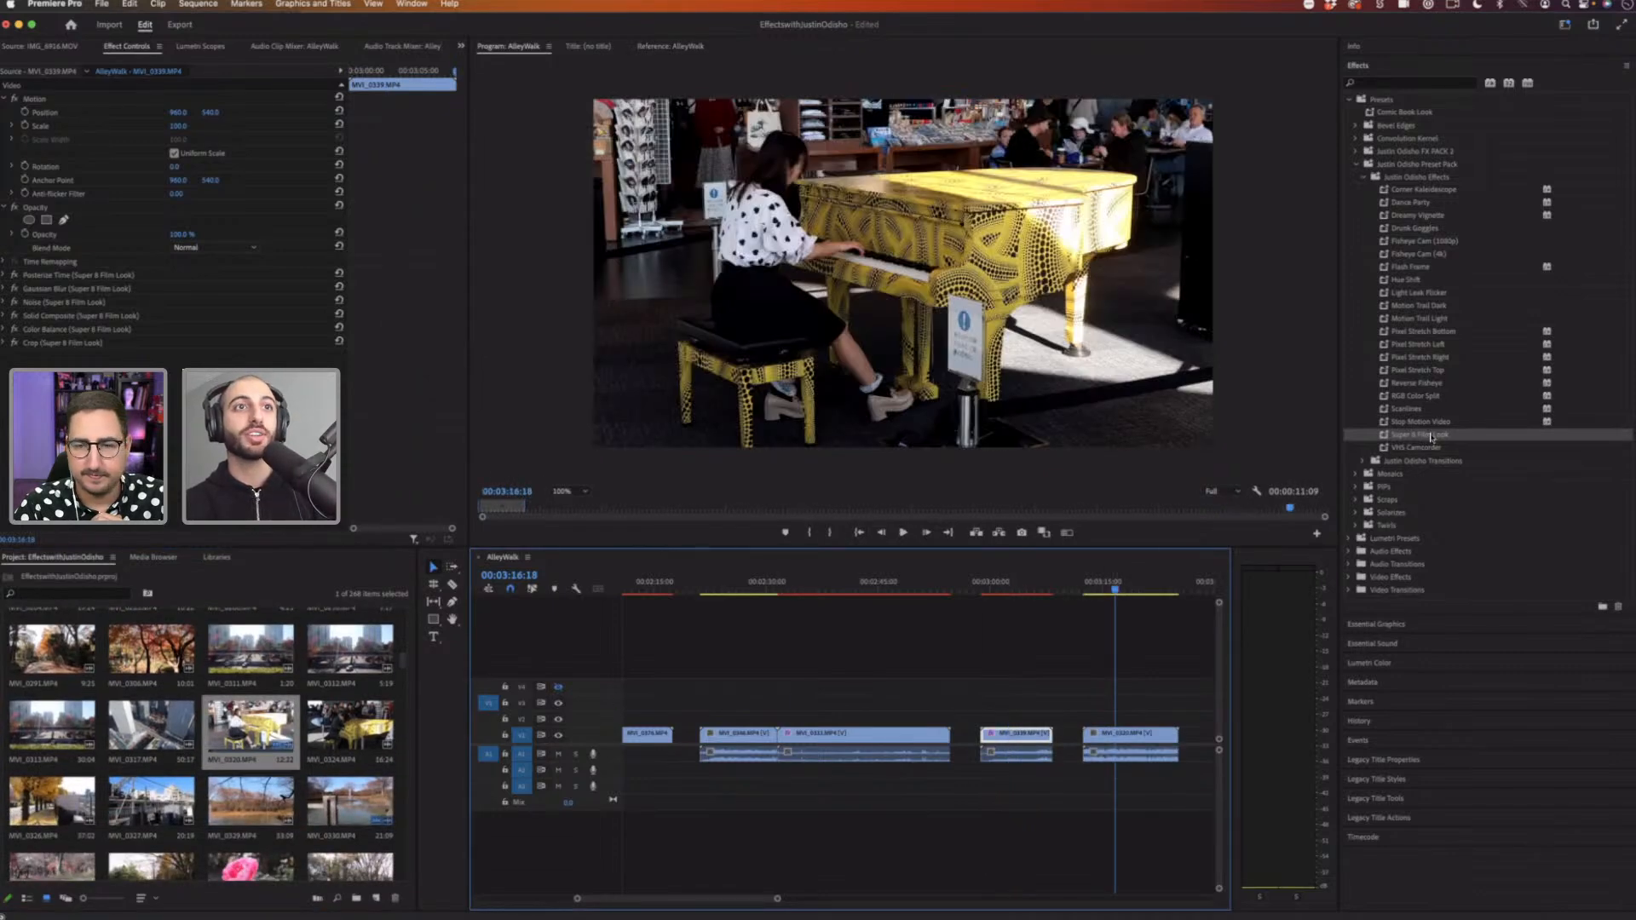
drag(1423, 436, 1136, 733)
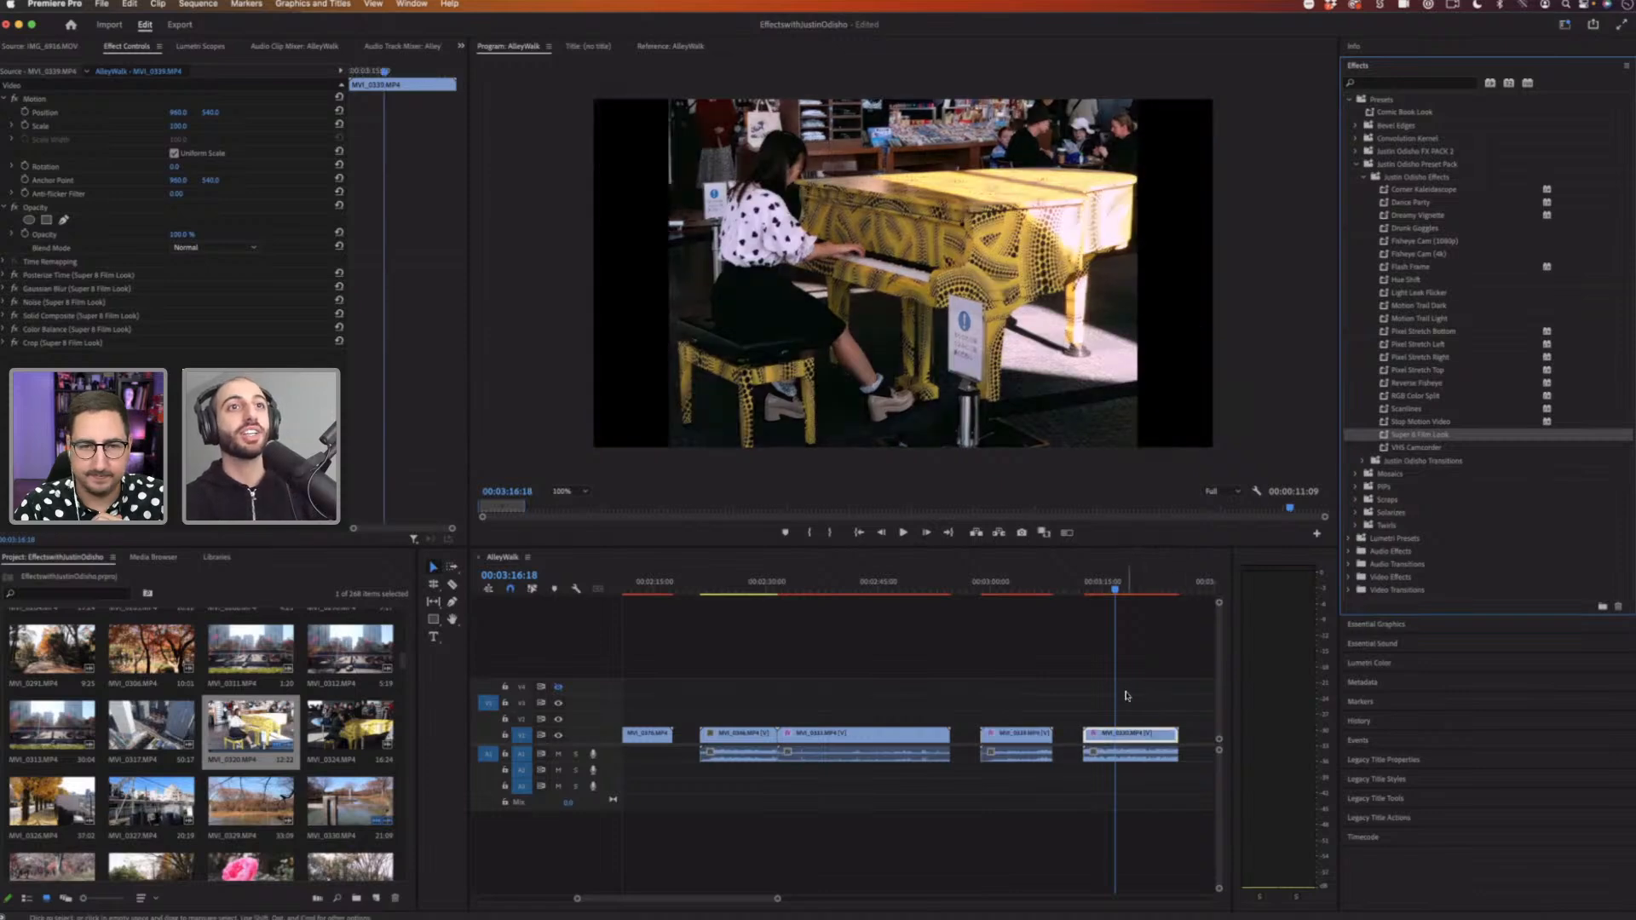
Step: Turn off the Color Balance, Solid Composite, Noise and Gaussian Blur effects and play the piano clip with Posterize Time alone
click(1094, 591)
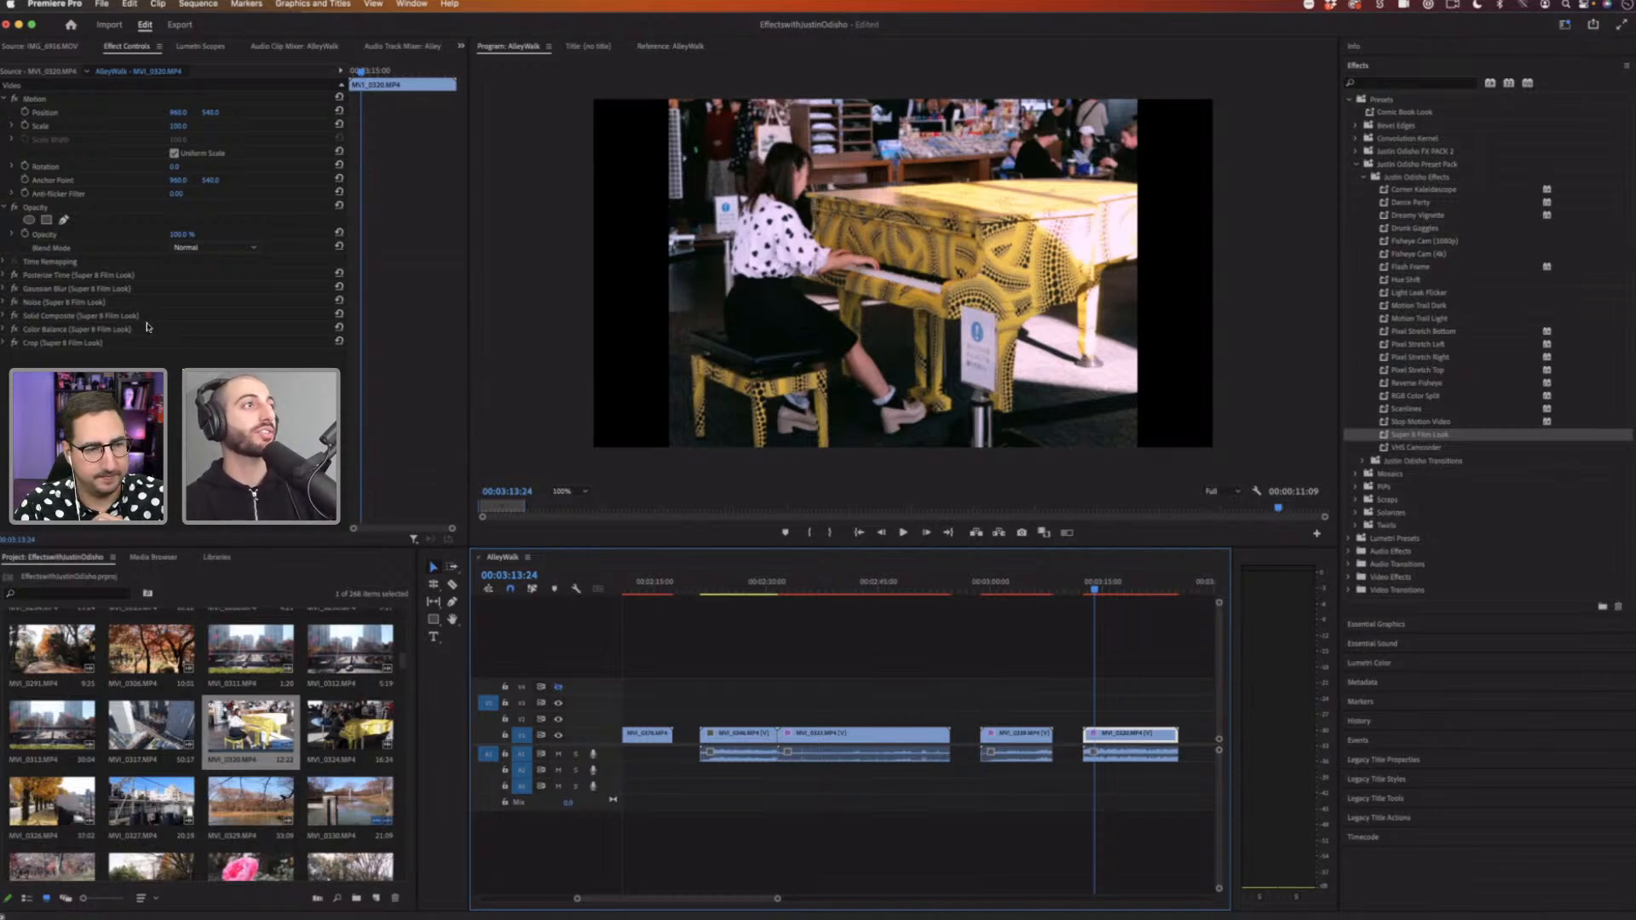
click(4, 275)
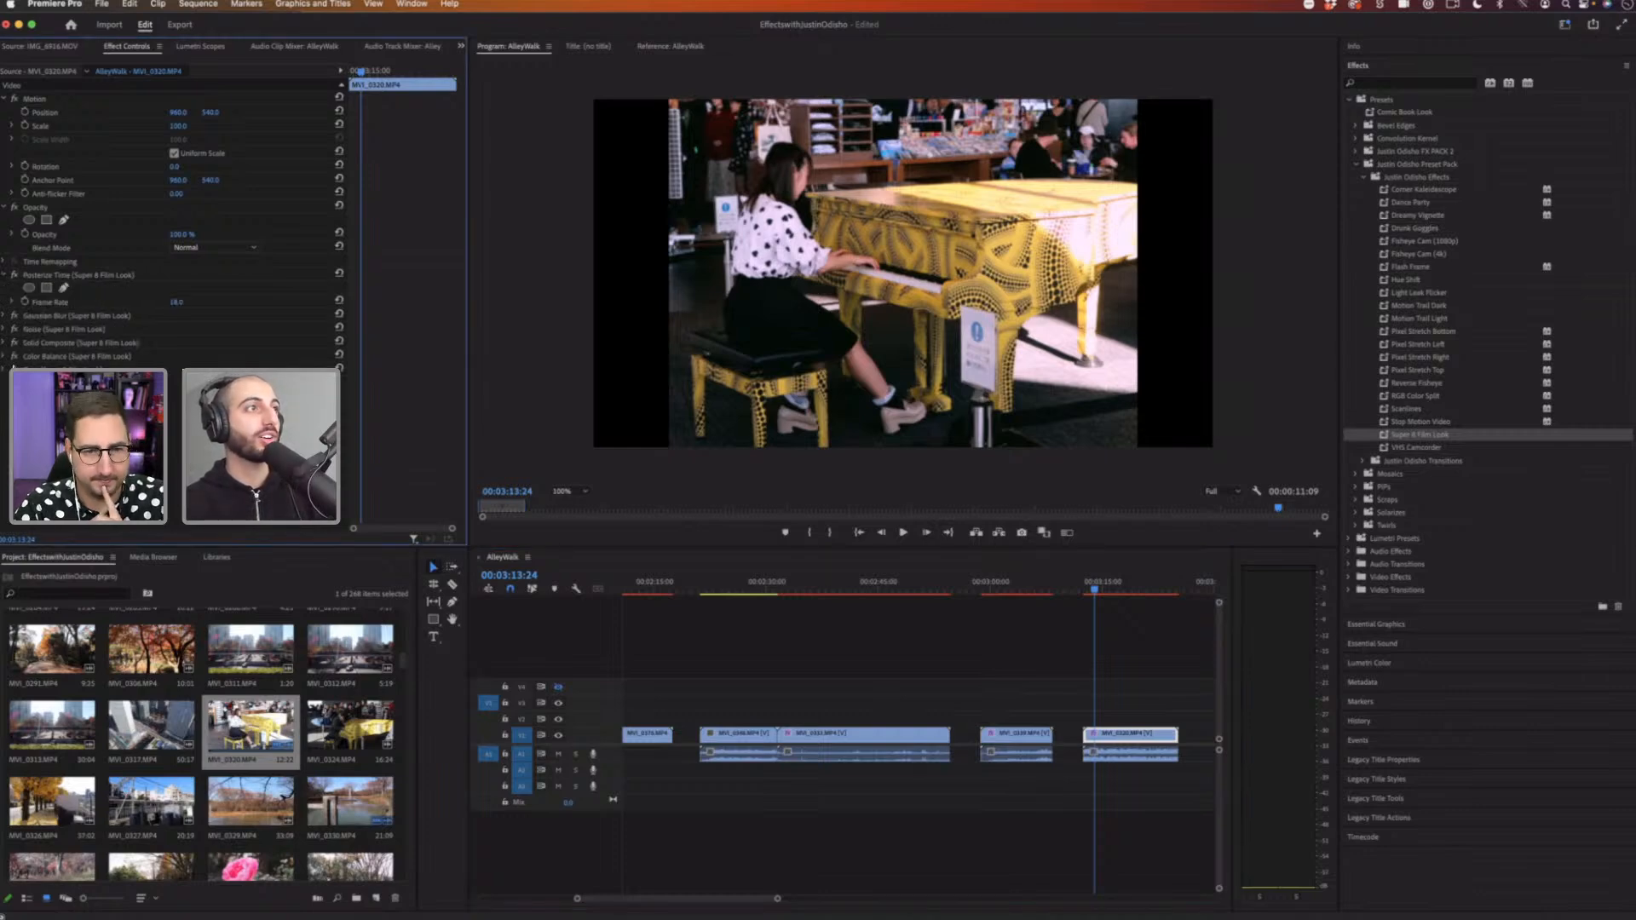
click(15, 357)
click(14, 342)
click(14, 329)
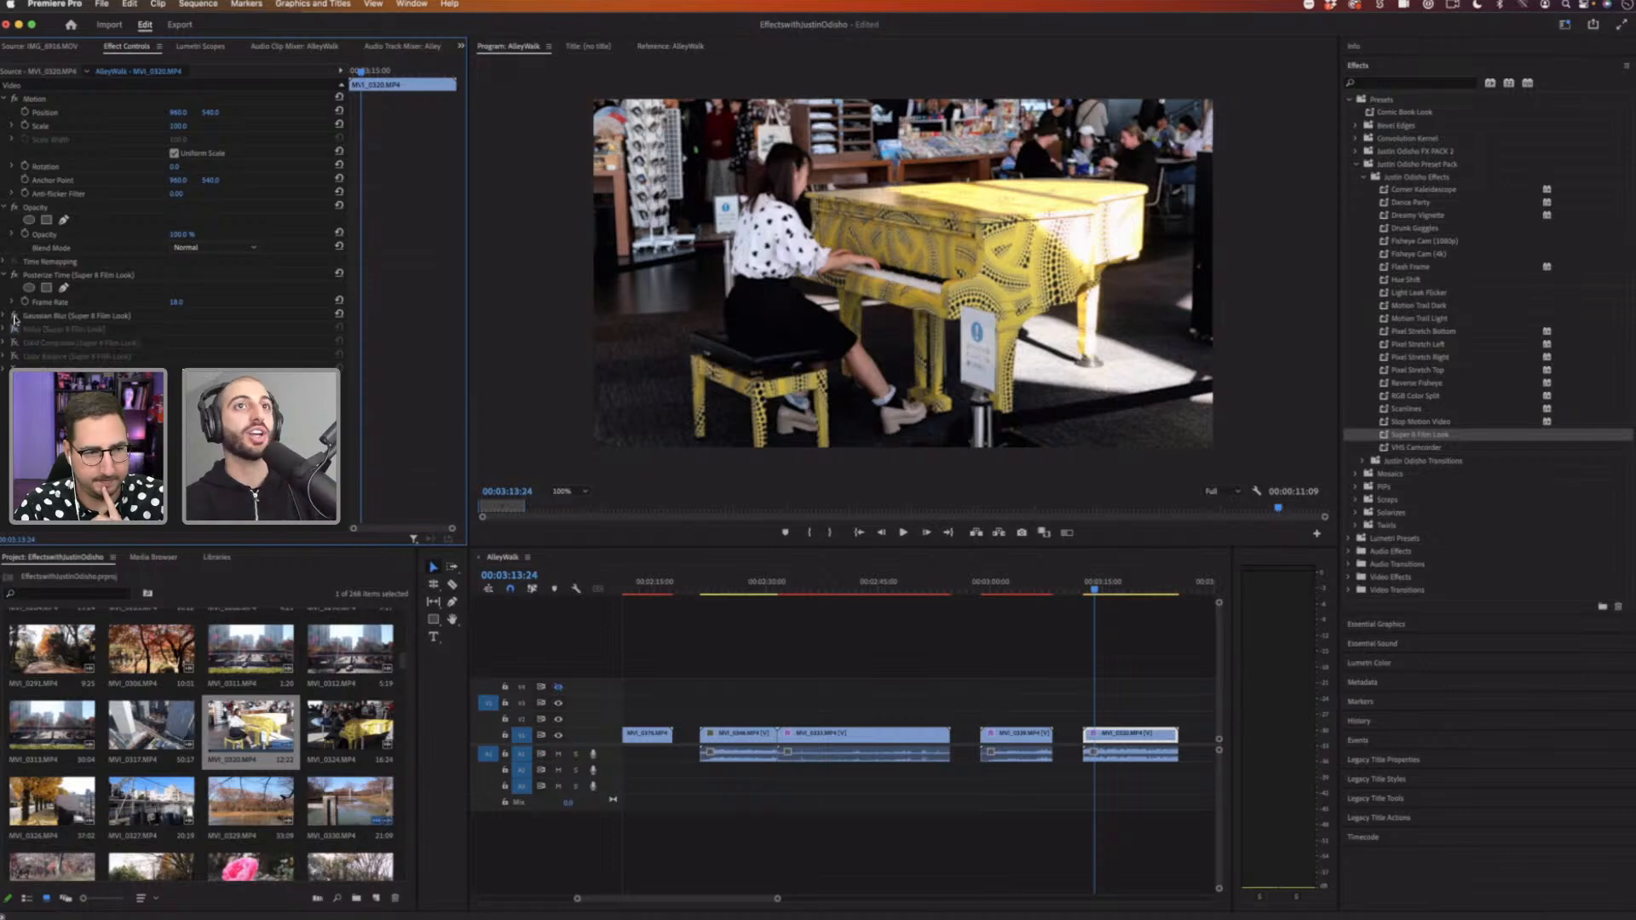
click(14, 315)
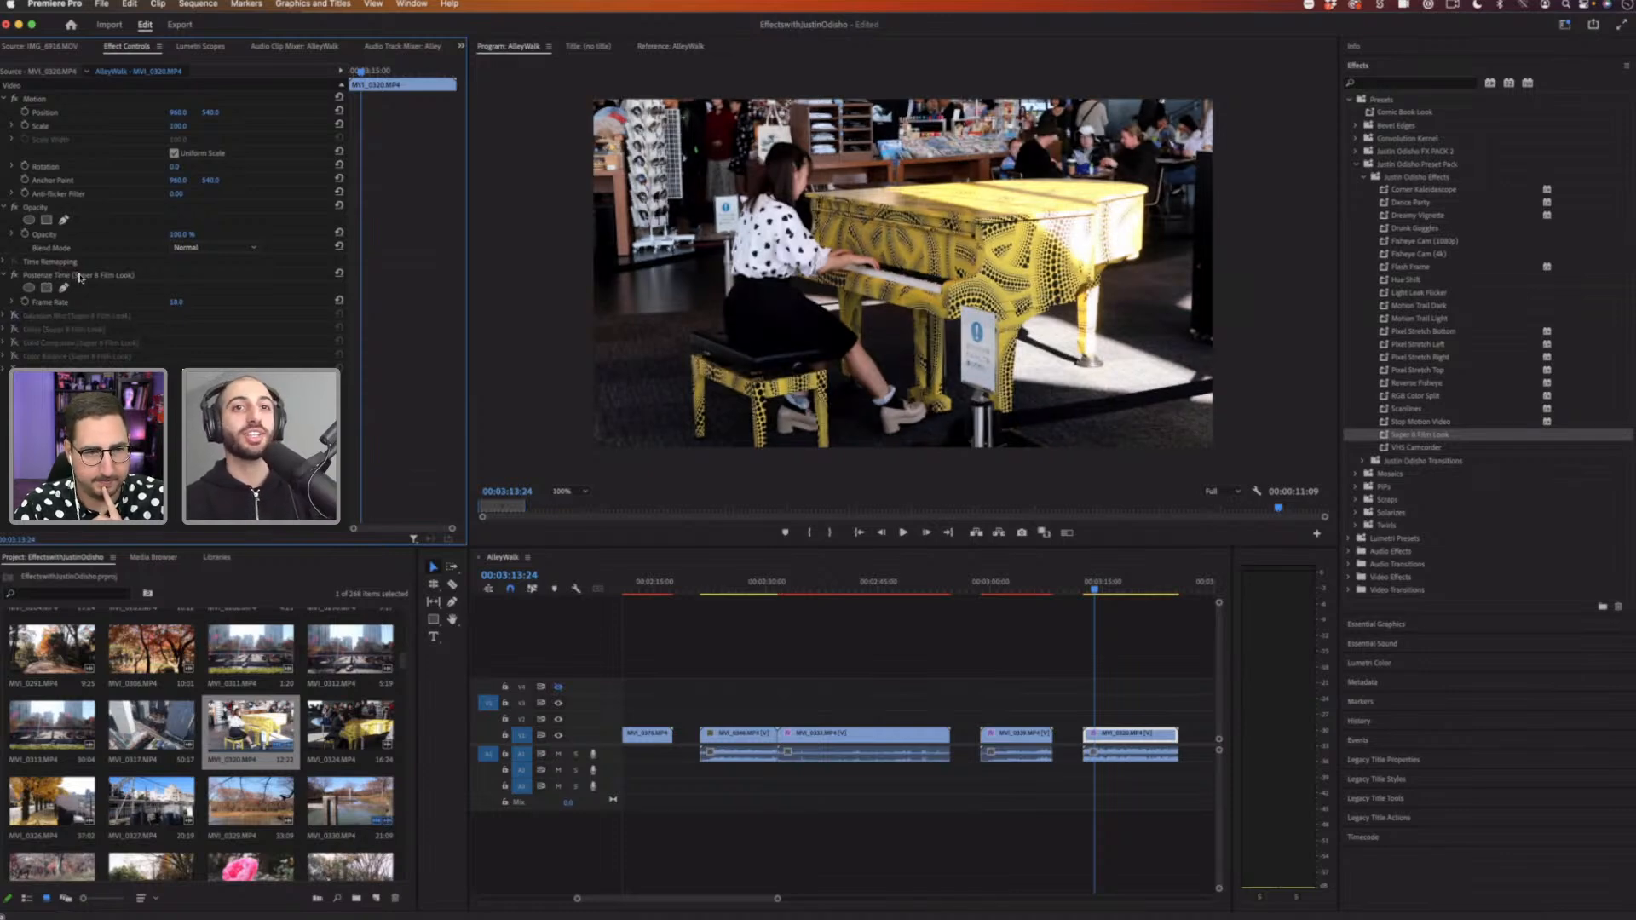
click(81, 277)
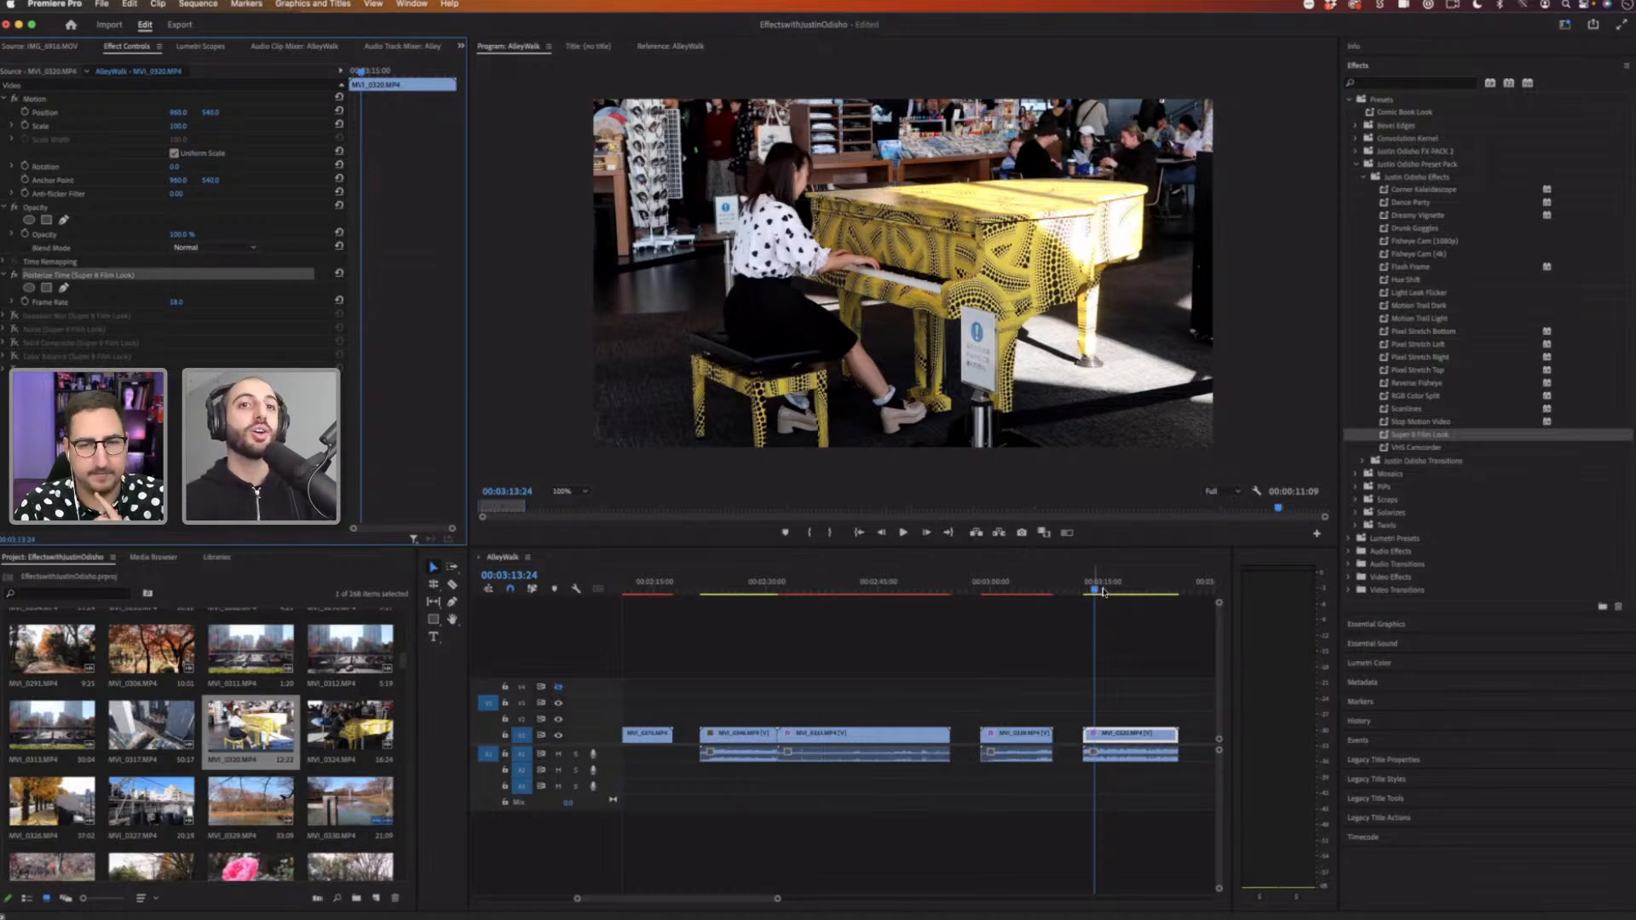
click(1087, 592)
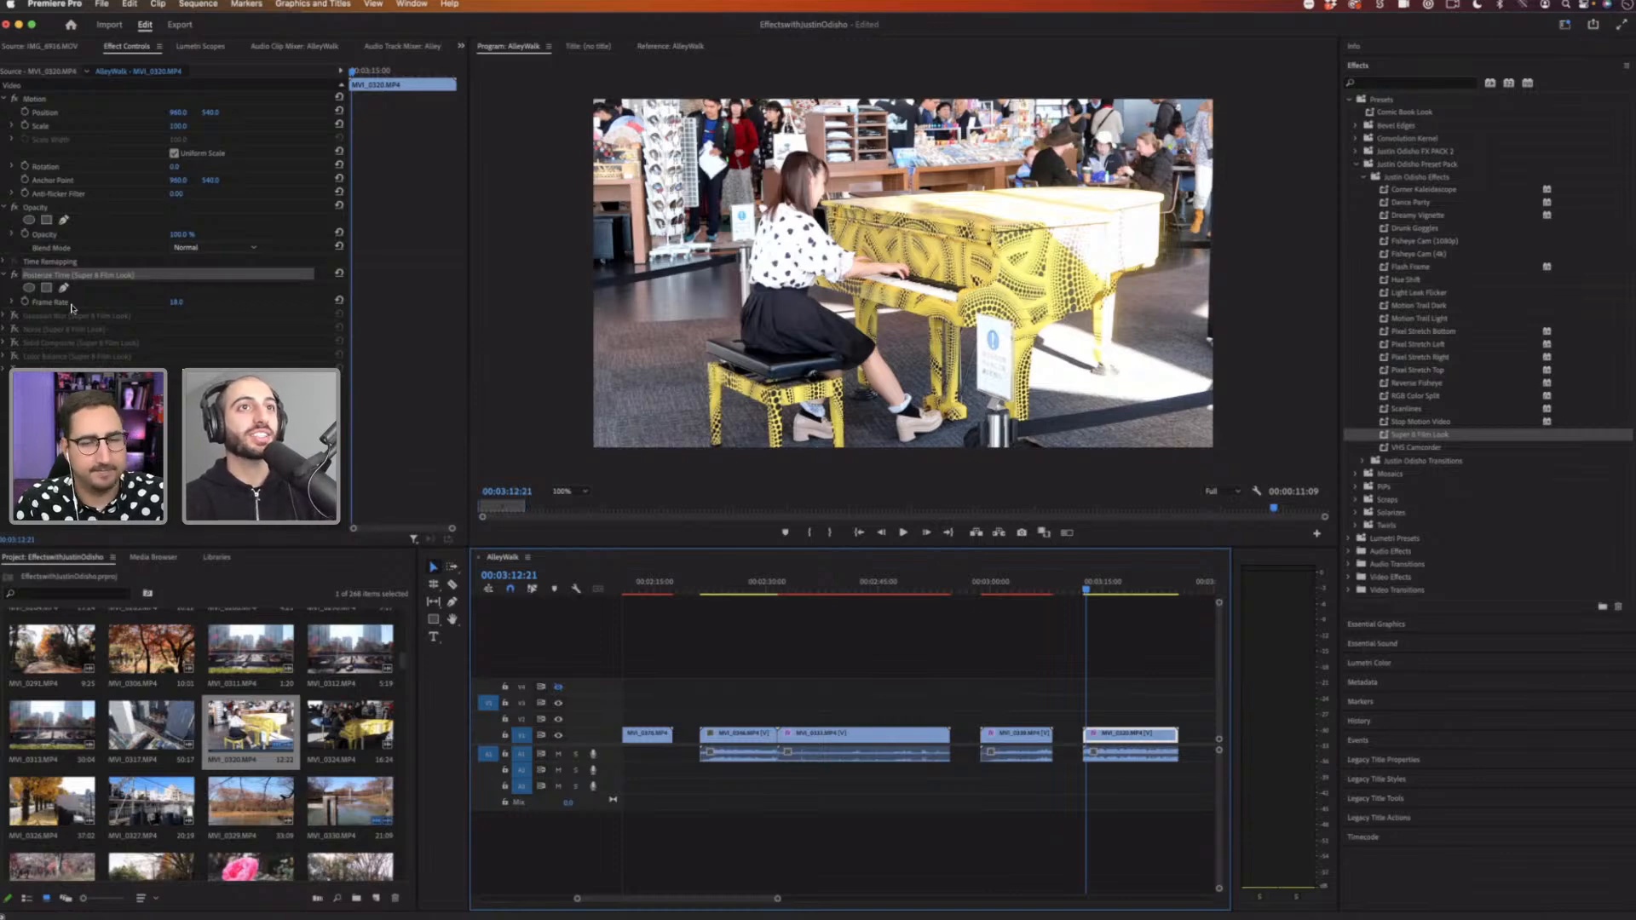
key(space)
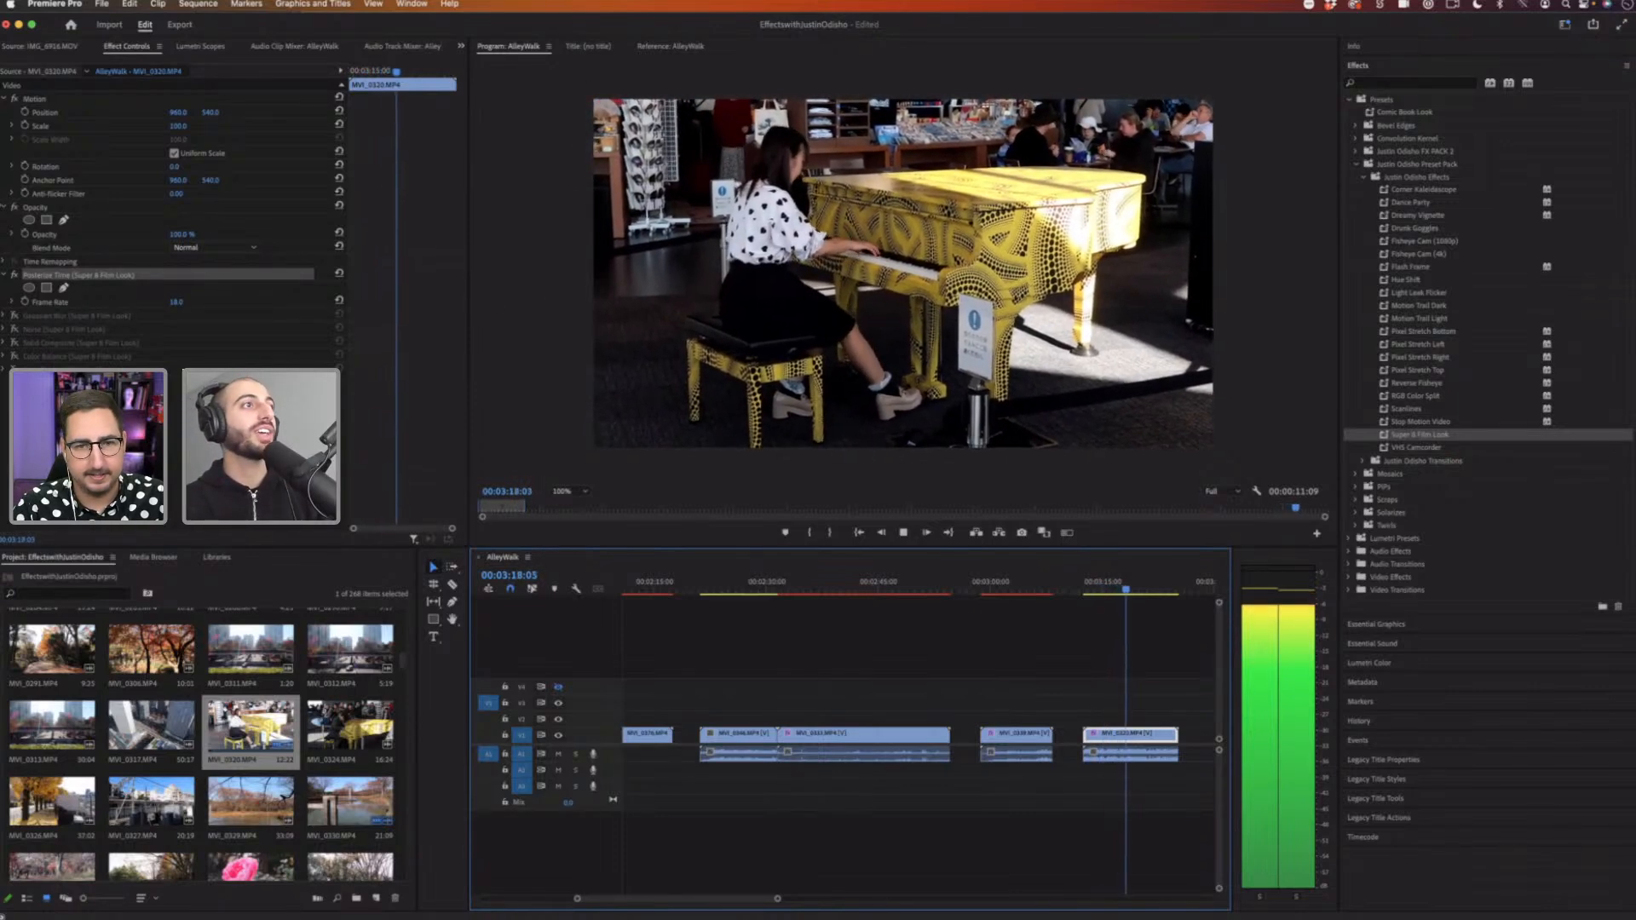
key(space)
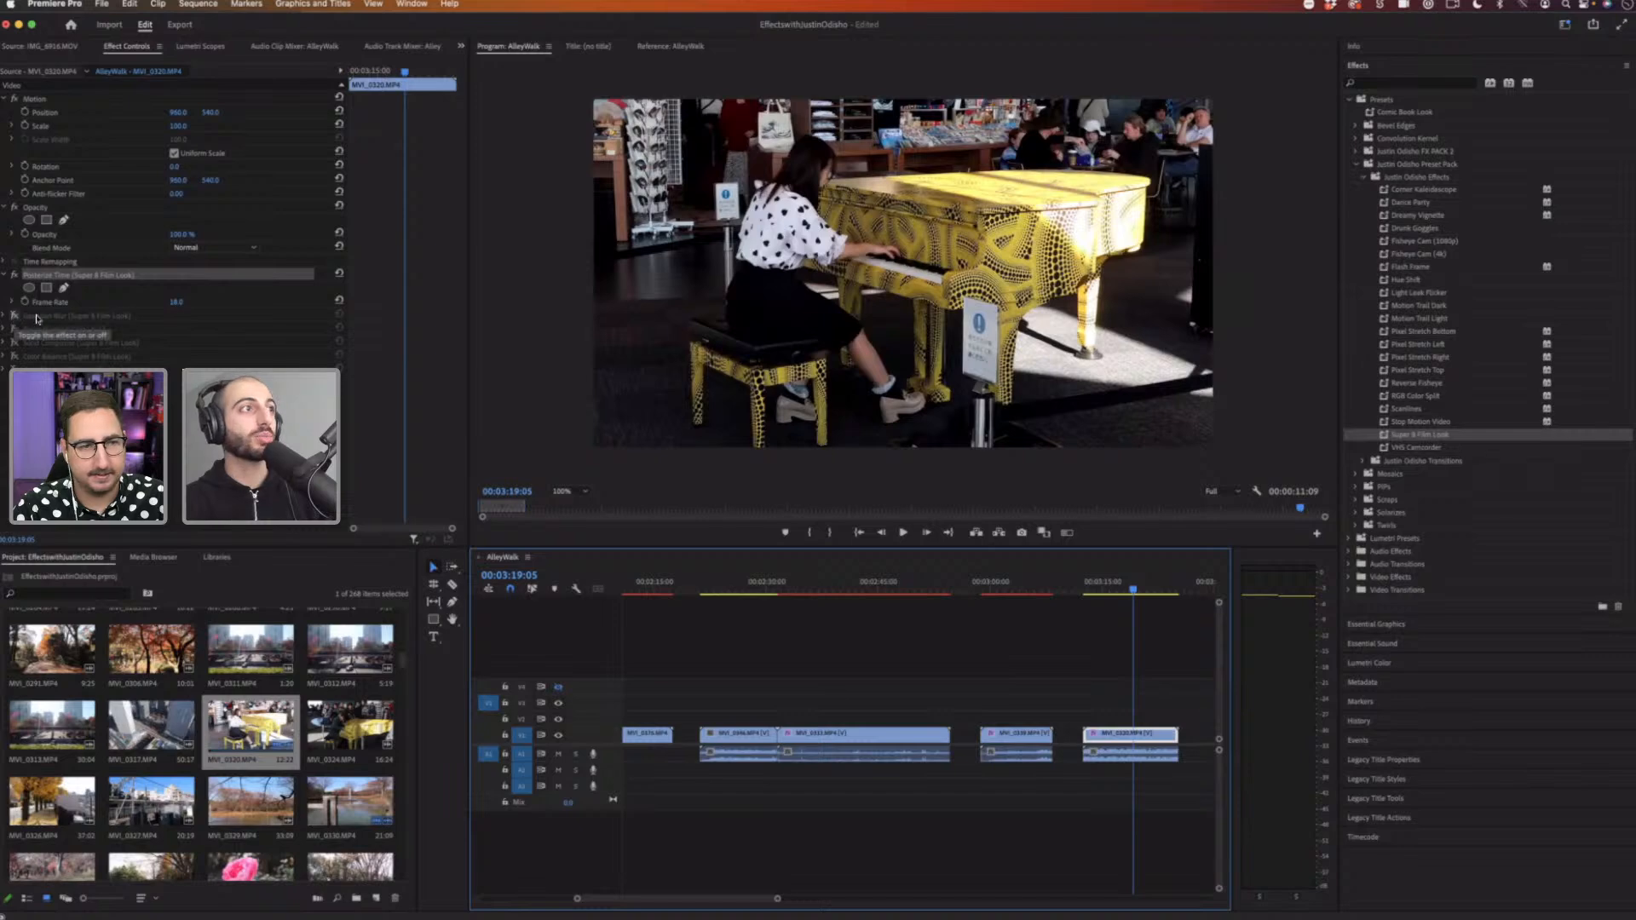
Step: Re-enable the Super 8 component effects one by one while playing the clip, expanding Gaussian Blur and Noise
click(4, 315)
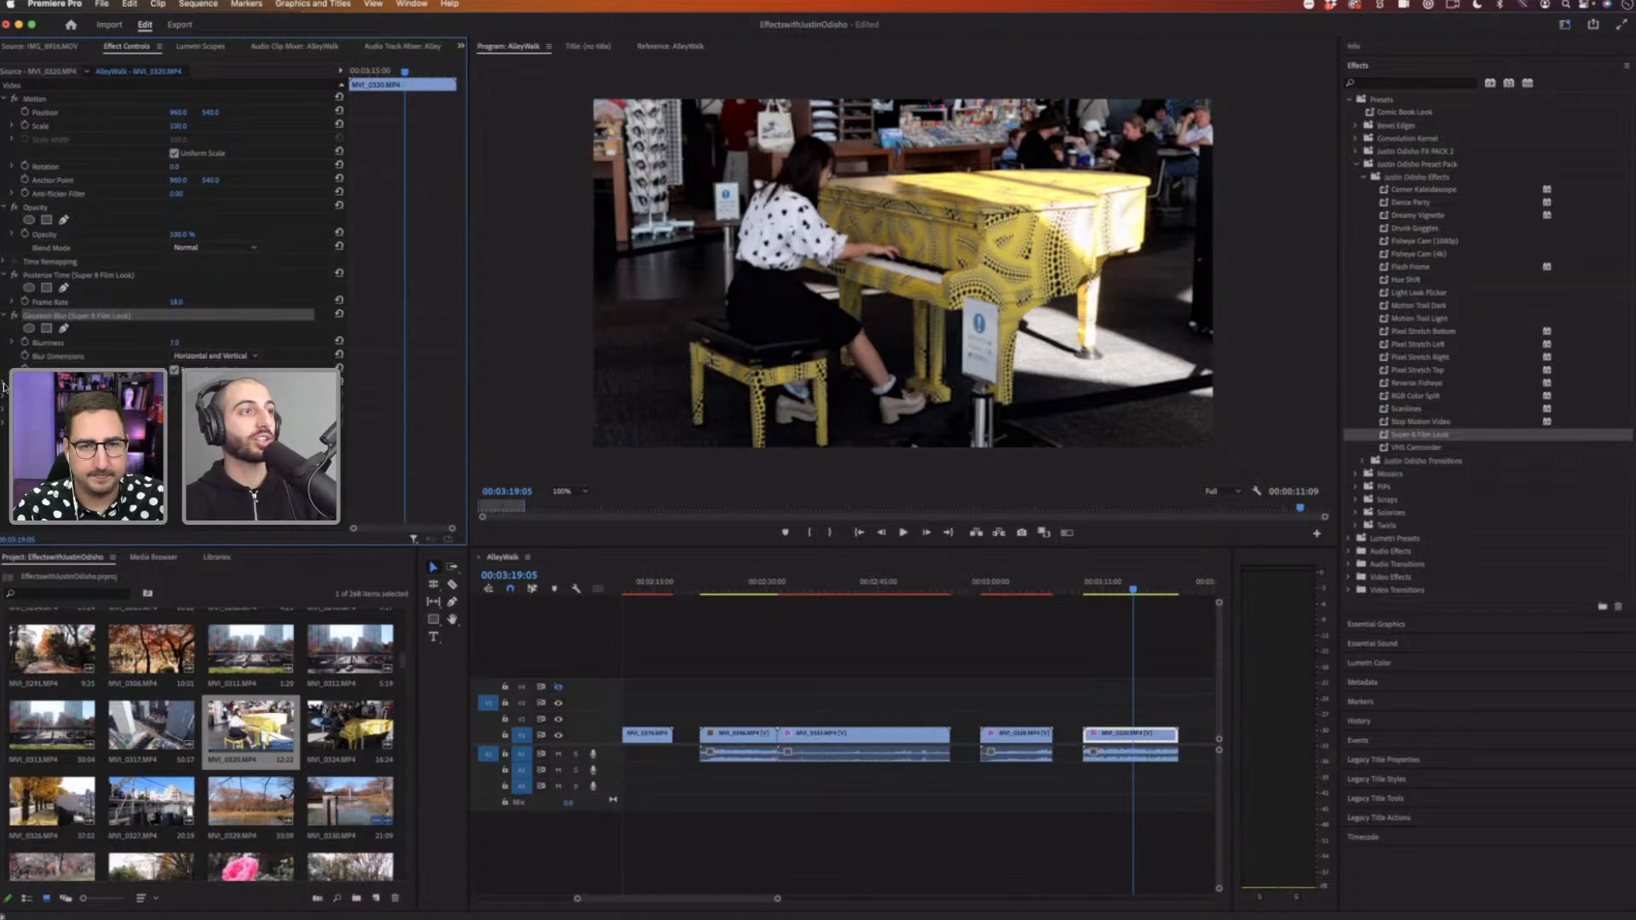
click(1098, 583)
key(space)
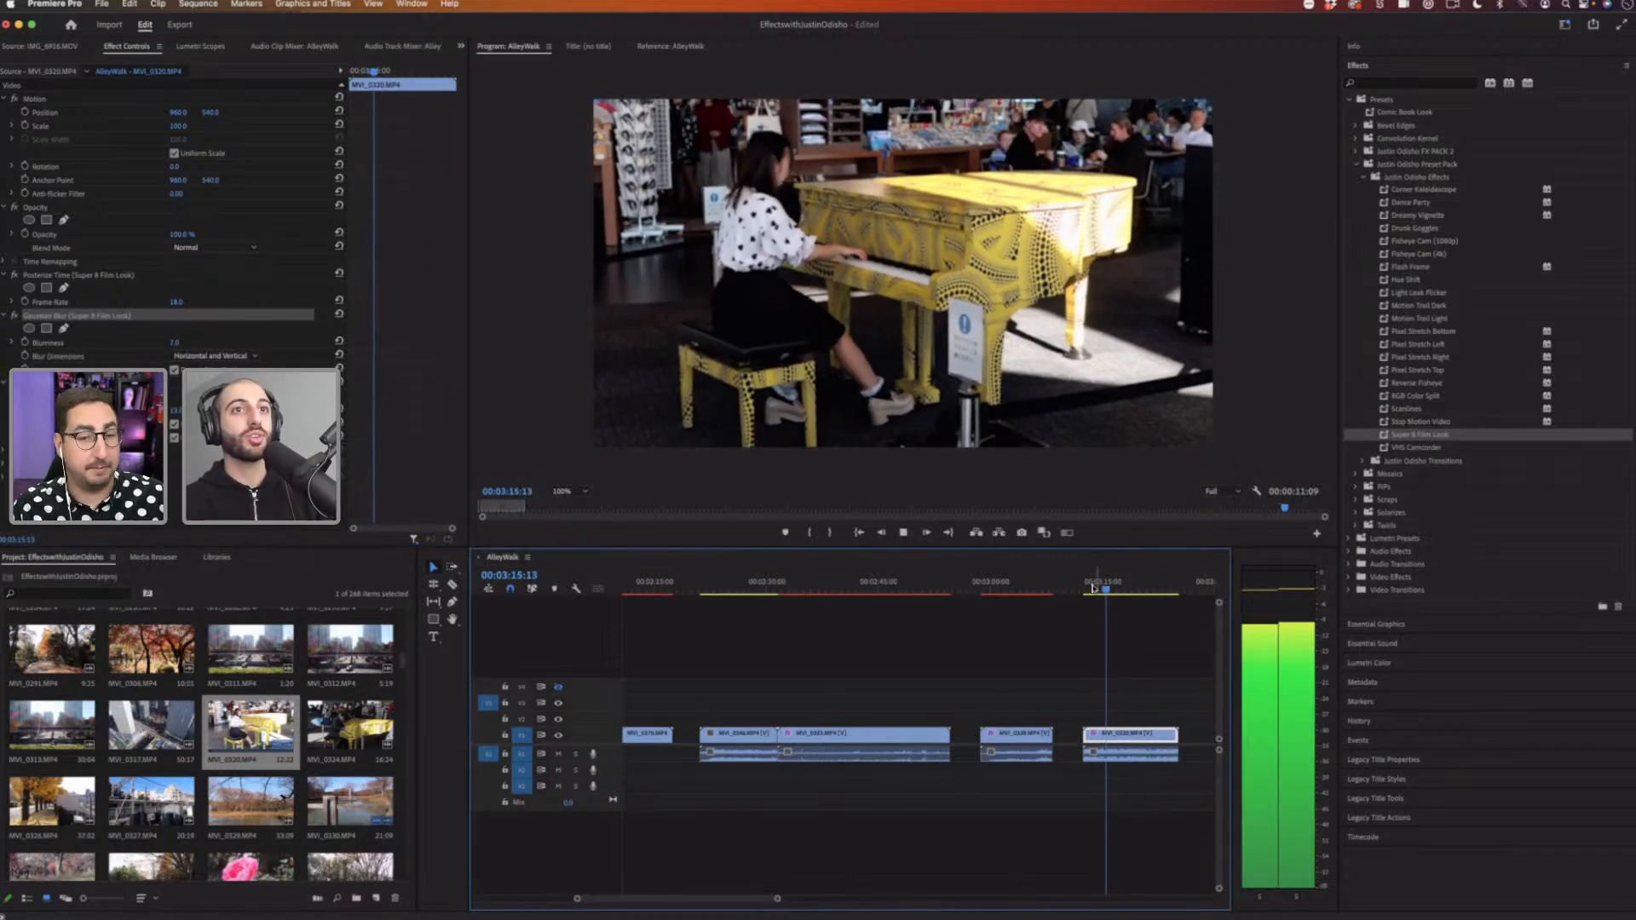
click(1091, 586)
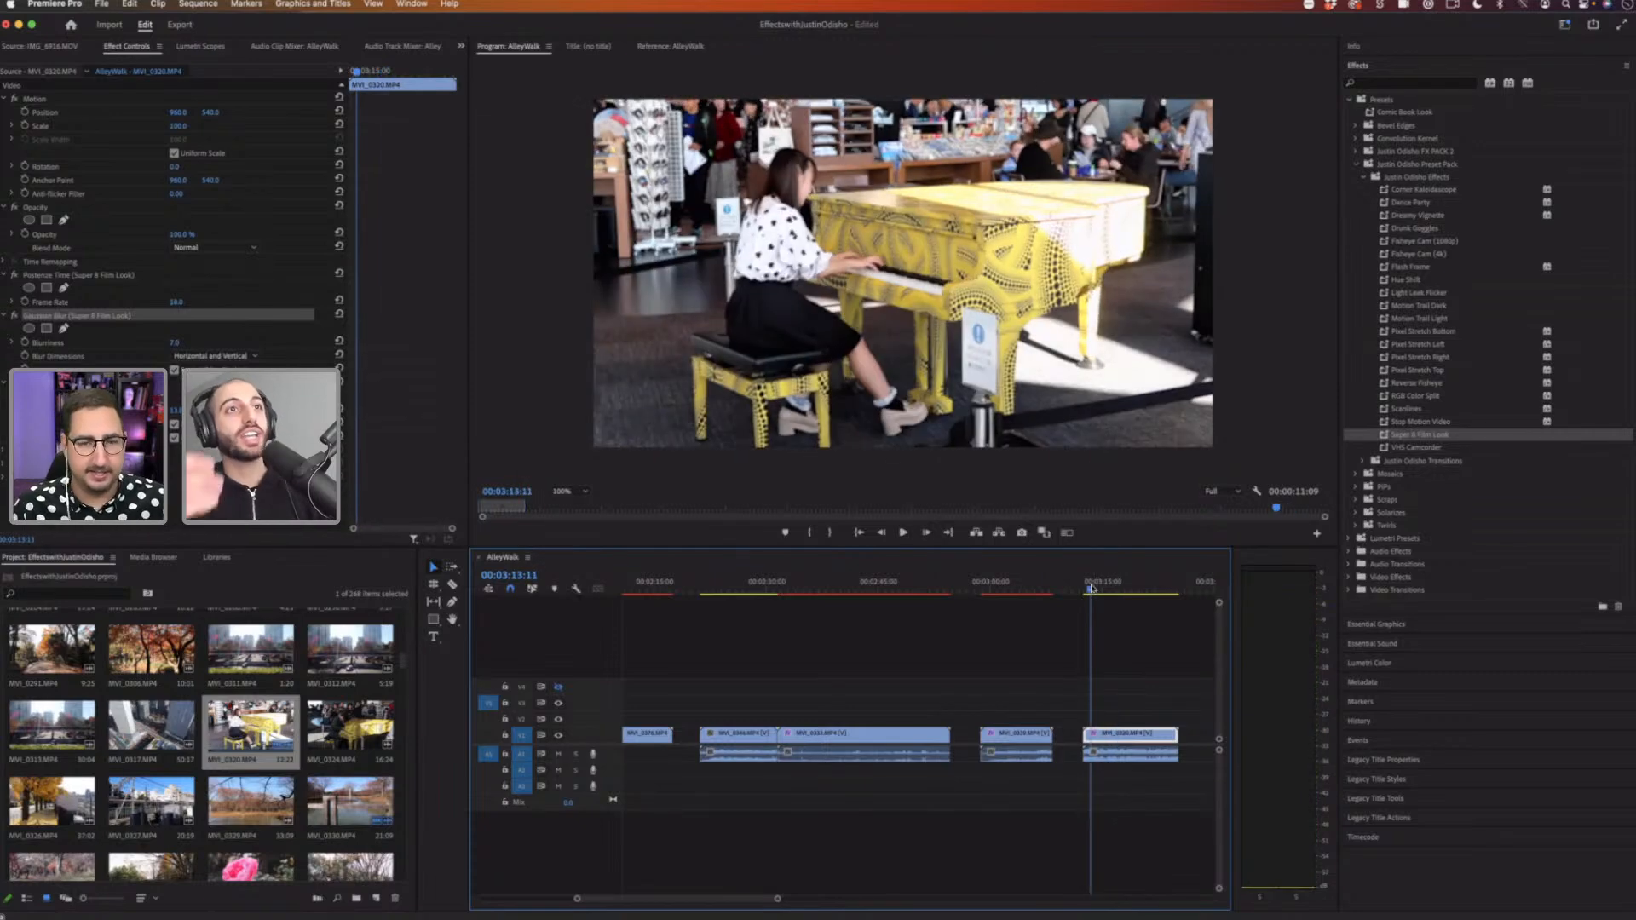
key(space)
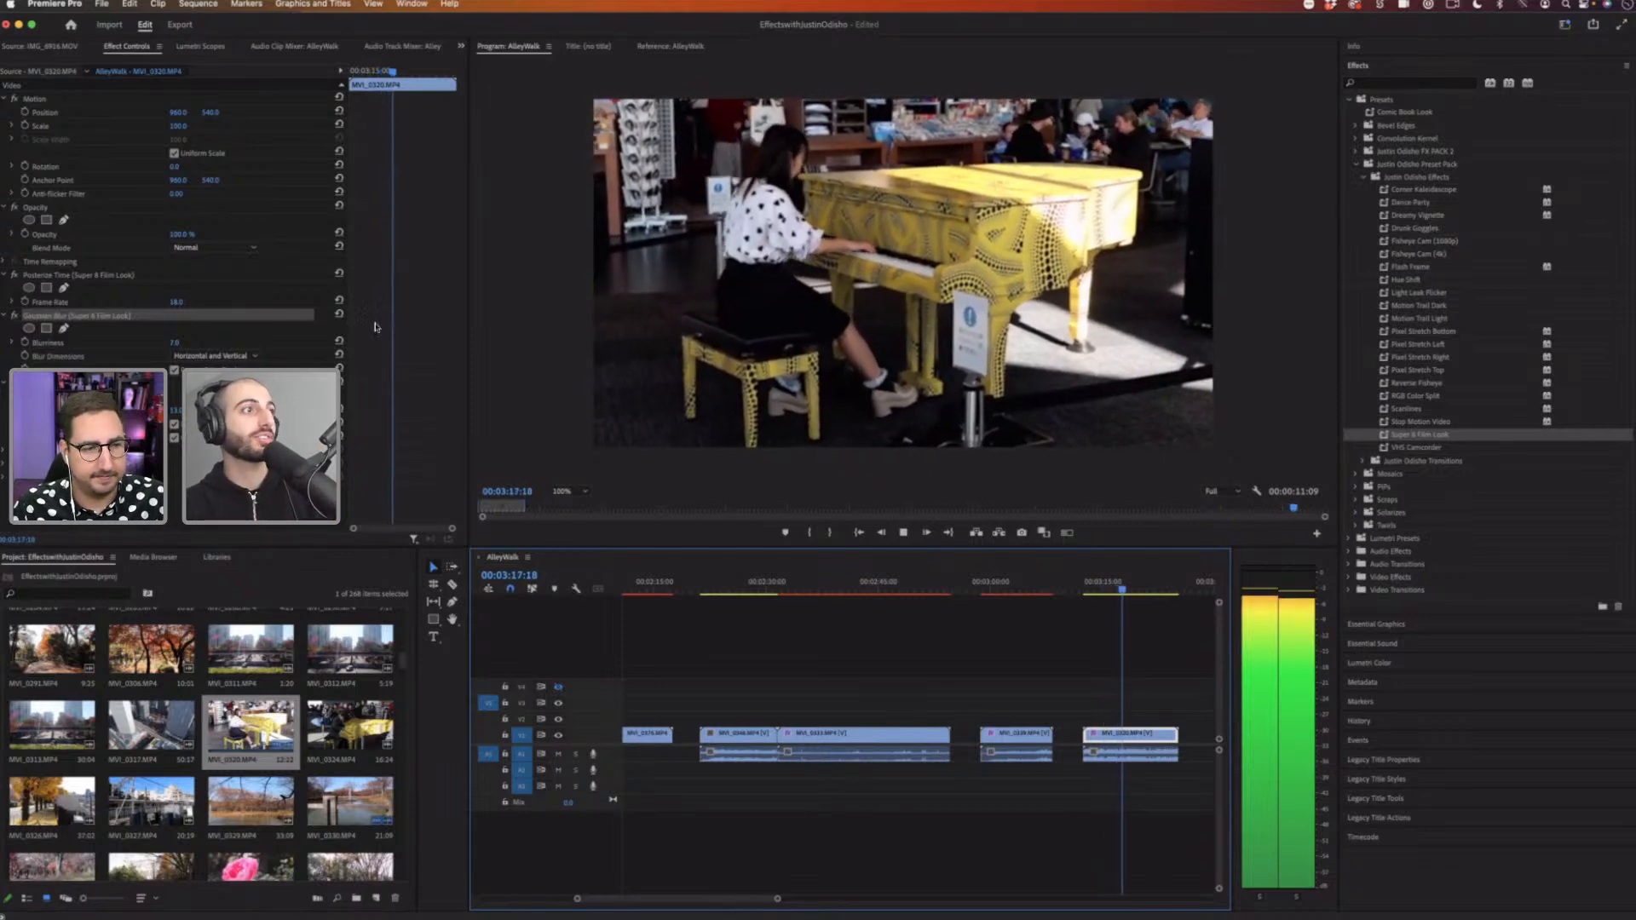
key(space)
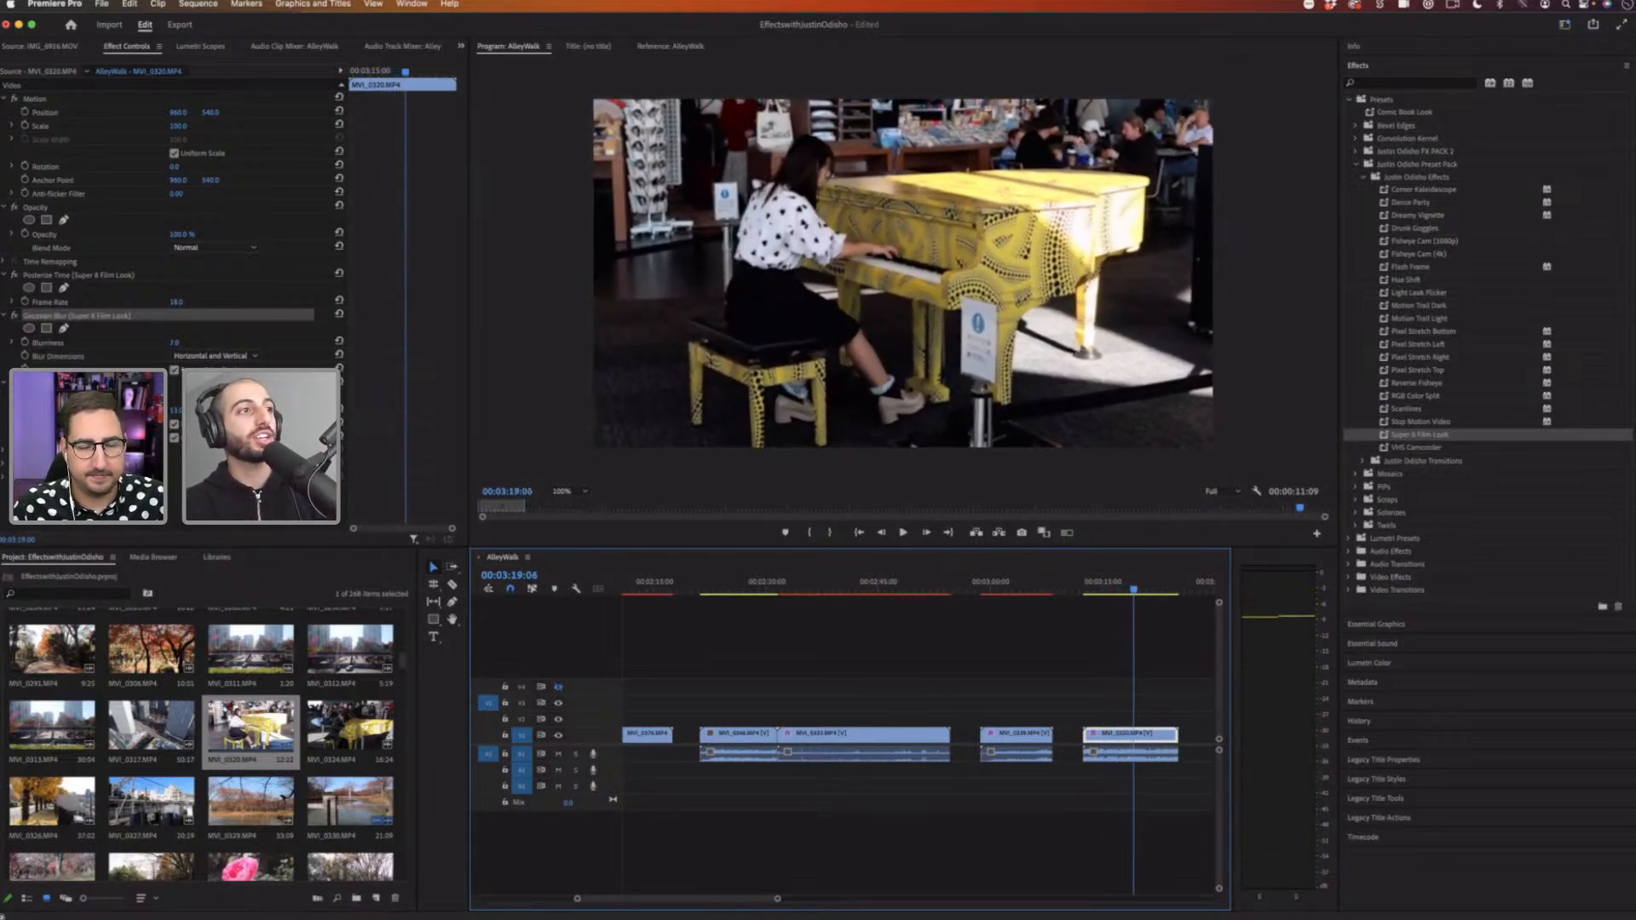
click(13, 451)
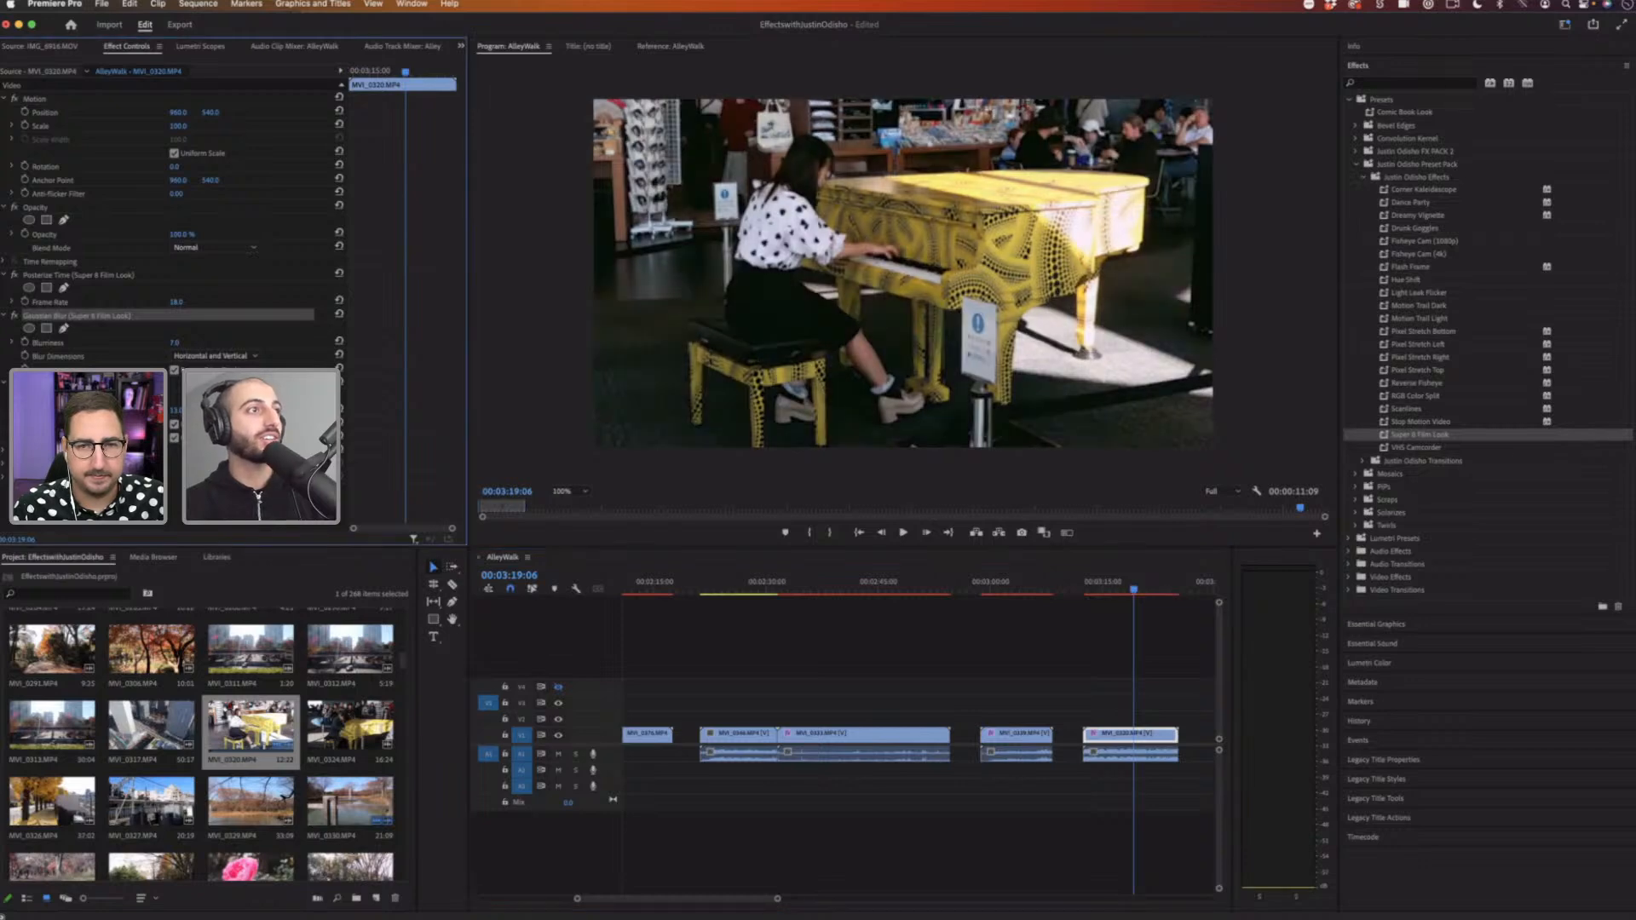
click(22, 451)
scroll(4, 450, down, 2)
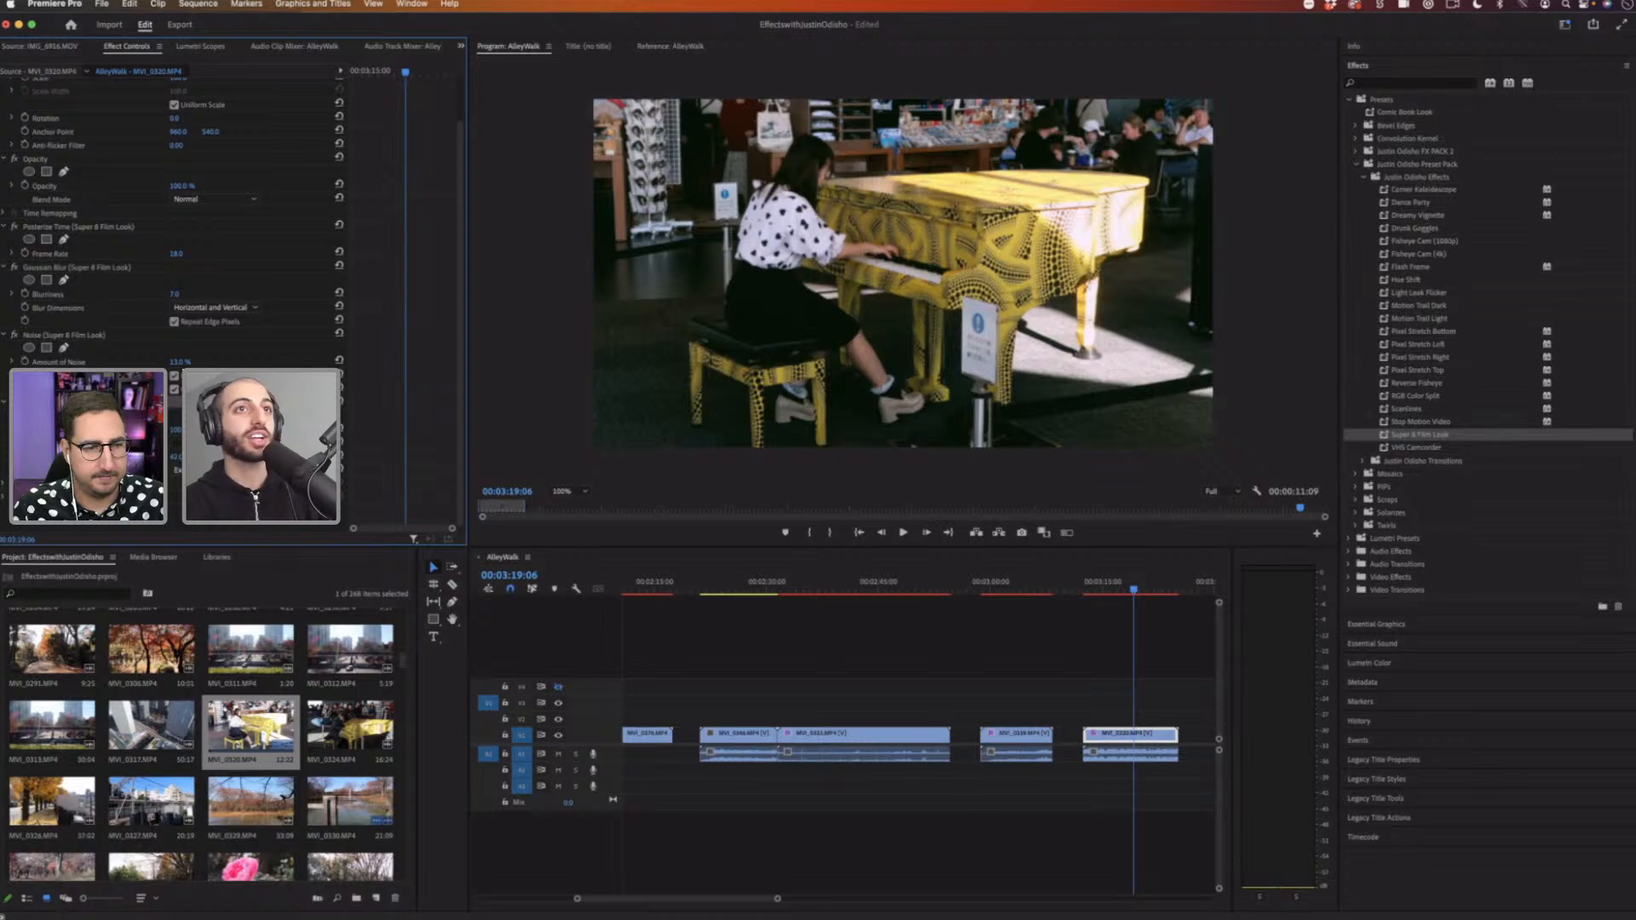
Step: Set the Solid Composite blending mode to Exclusion
click(213, 470)
click(196, 471)
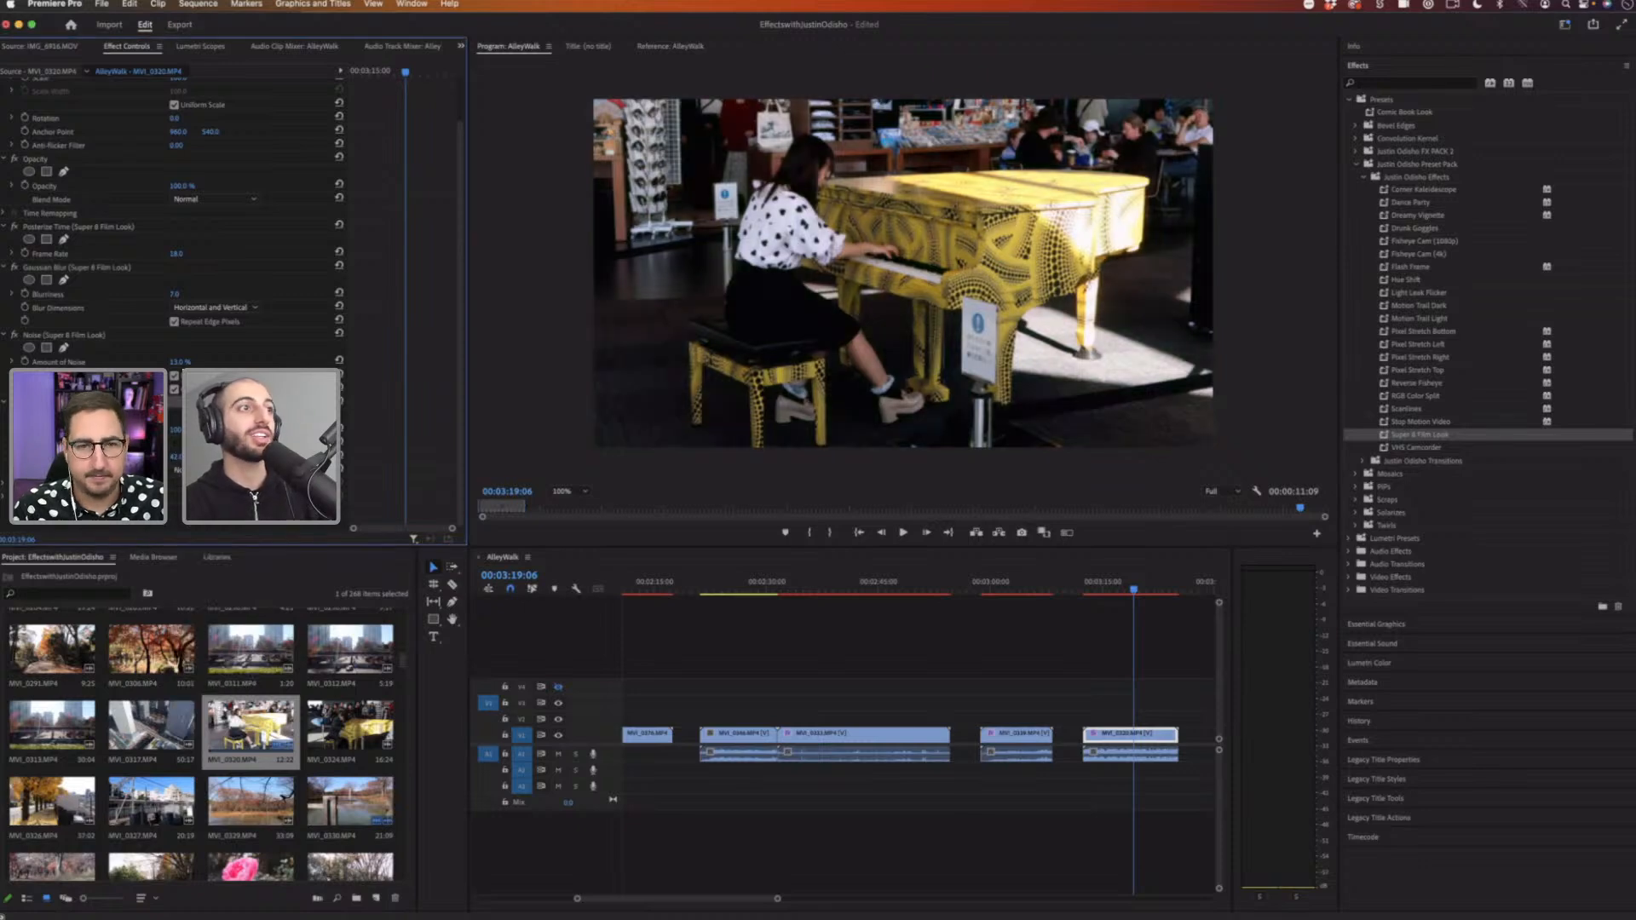
click(196, 470)
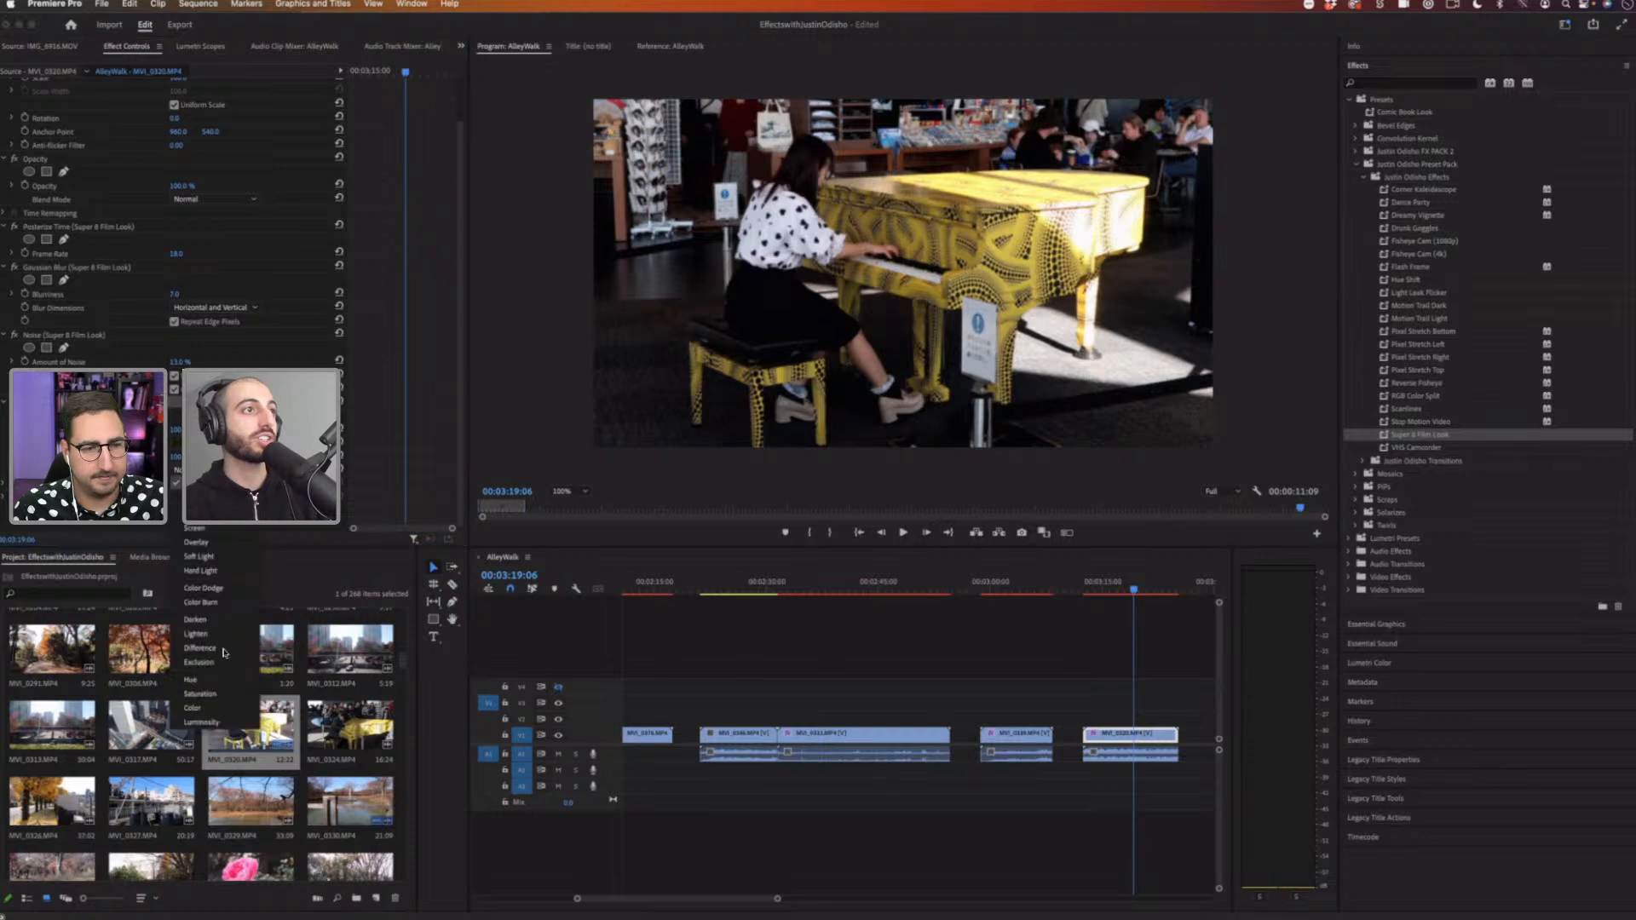
click(217, 651)
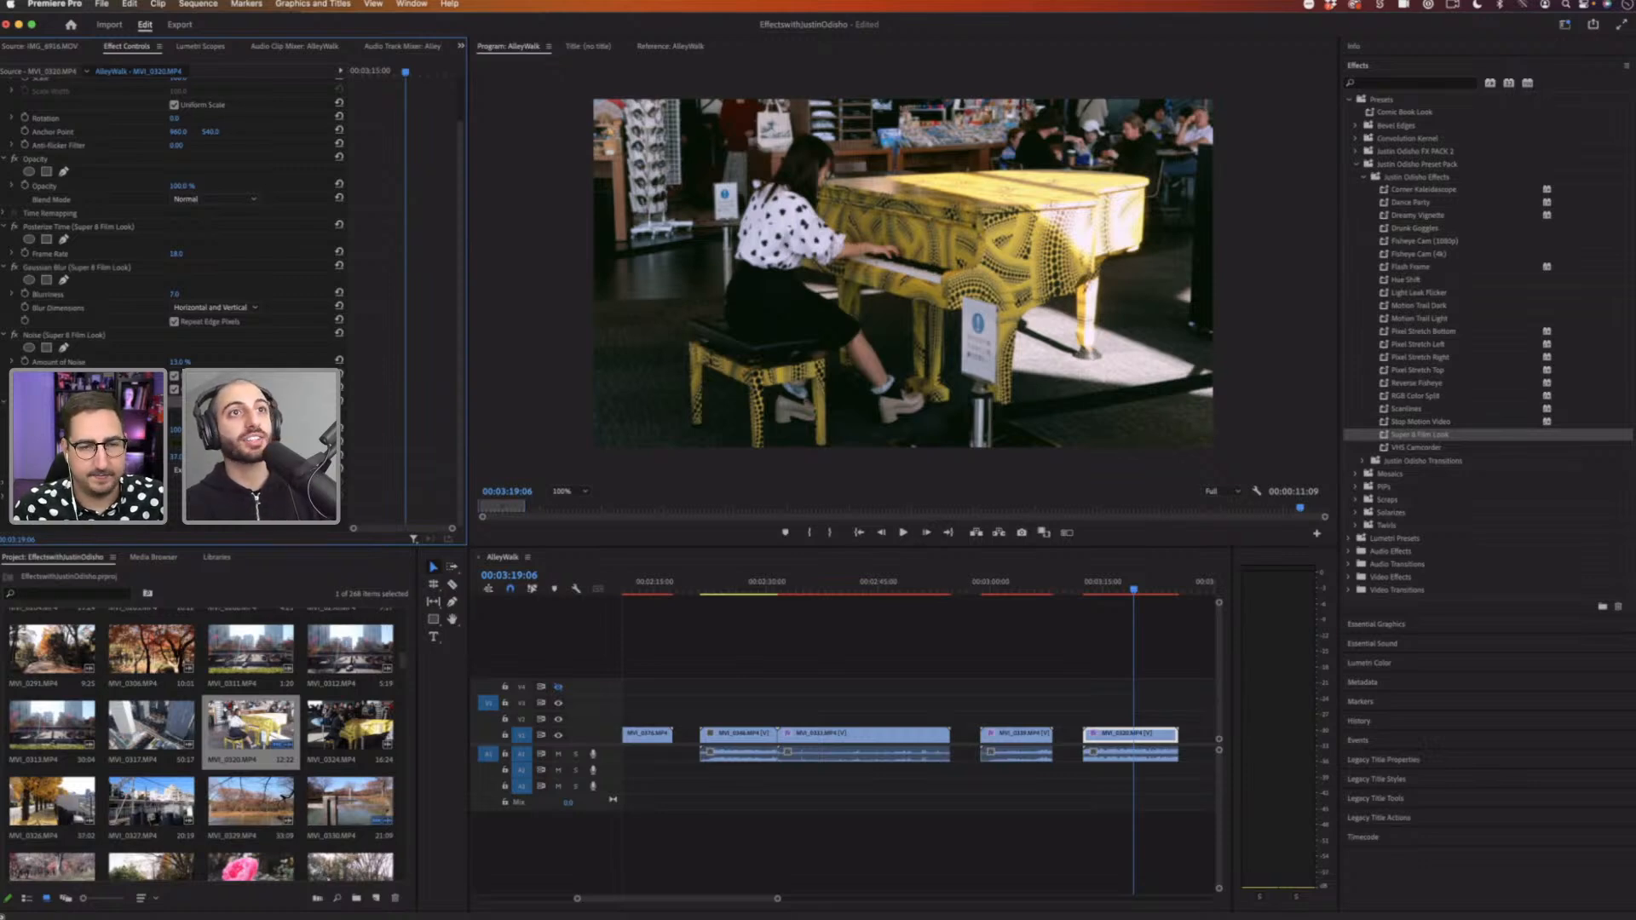
Step: Adjust the Lumetri Color temperature slider and reset it
click(3, 483)
scroll(170, 306, down, 5)
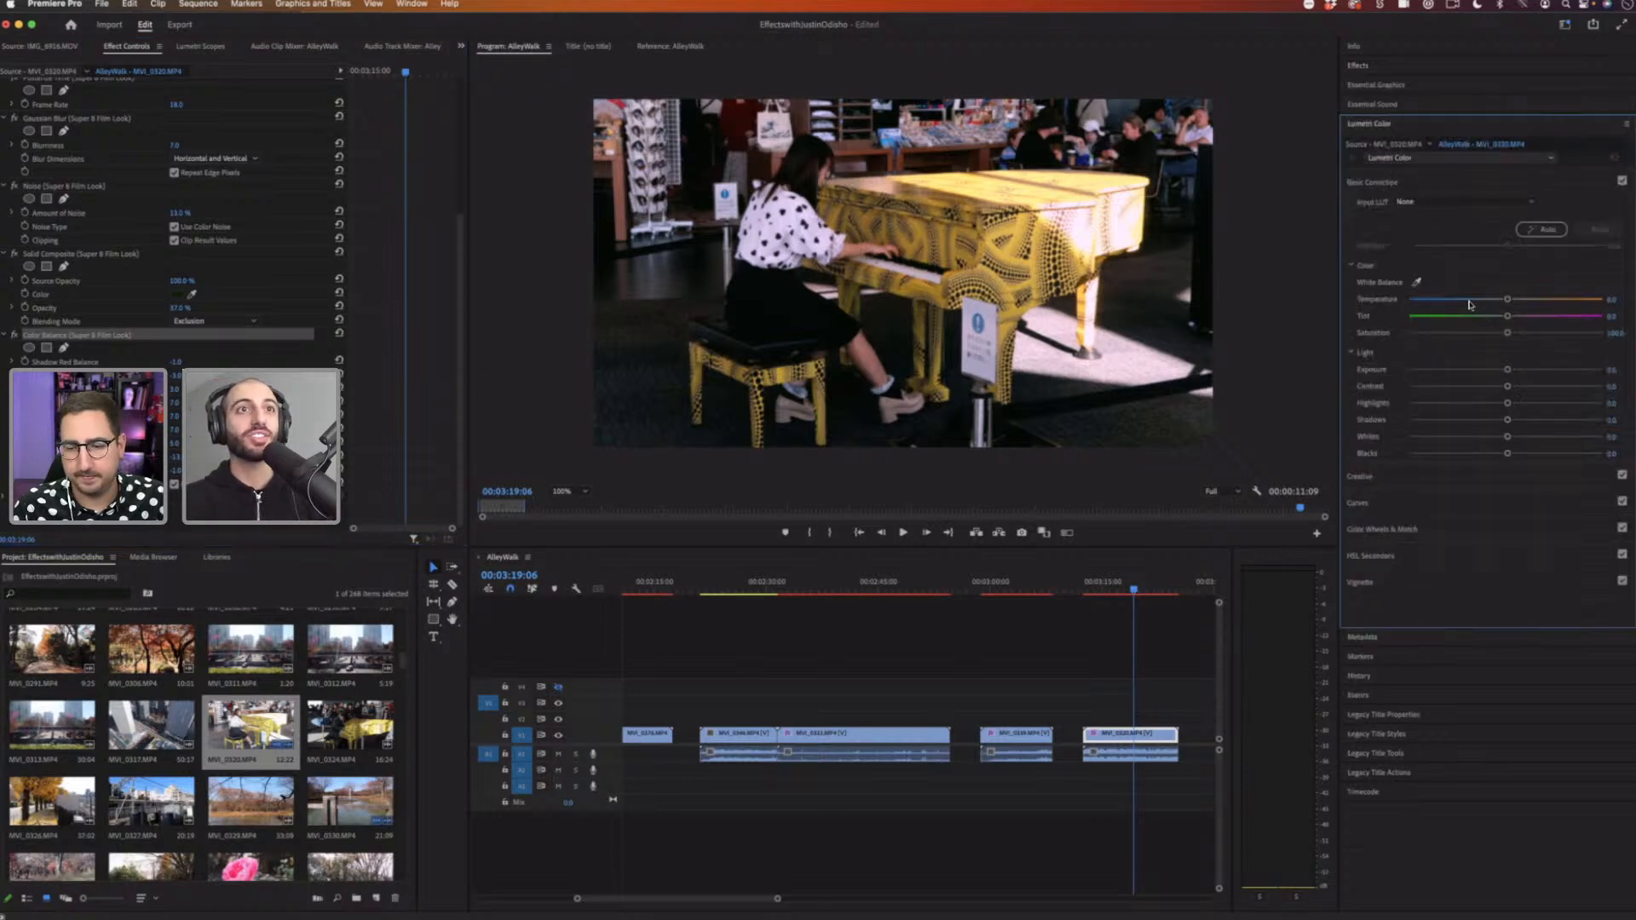
mouse_move(1499, 299)
mouse_down()
mouse_move(1479, 303)
mouse_move(1551, 300)
mouse_move(1527, 301)
mouse_up()
double_click(1527, 300)
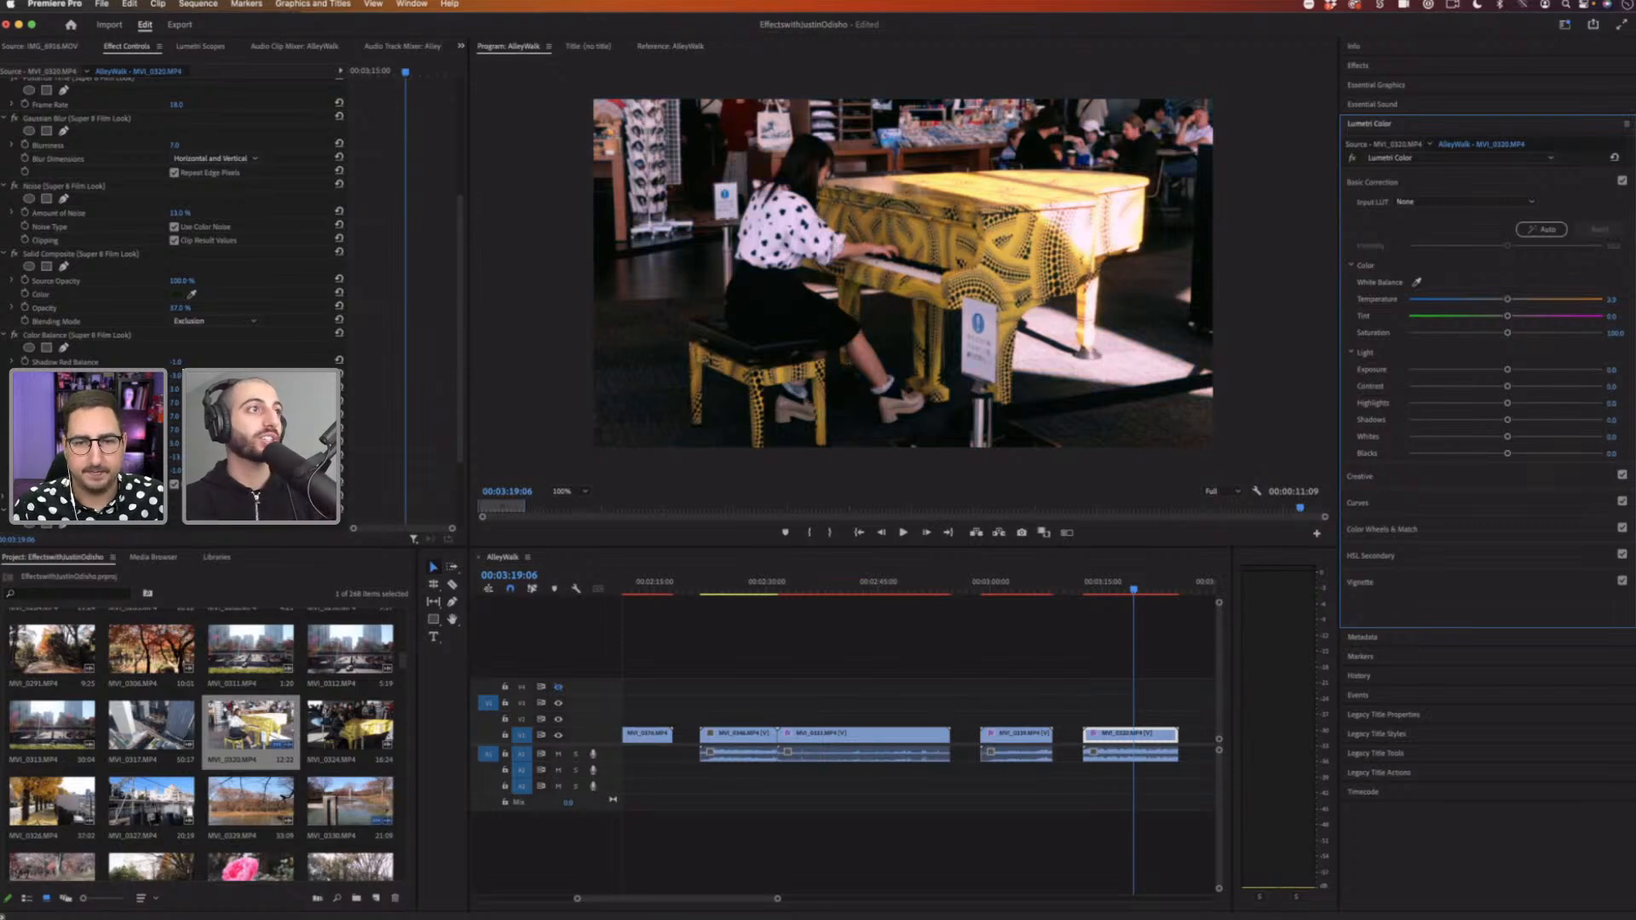
Step: Toggle the Color Balance effect and play the piano clip to preview the Super 8 look
click(51, 336)
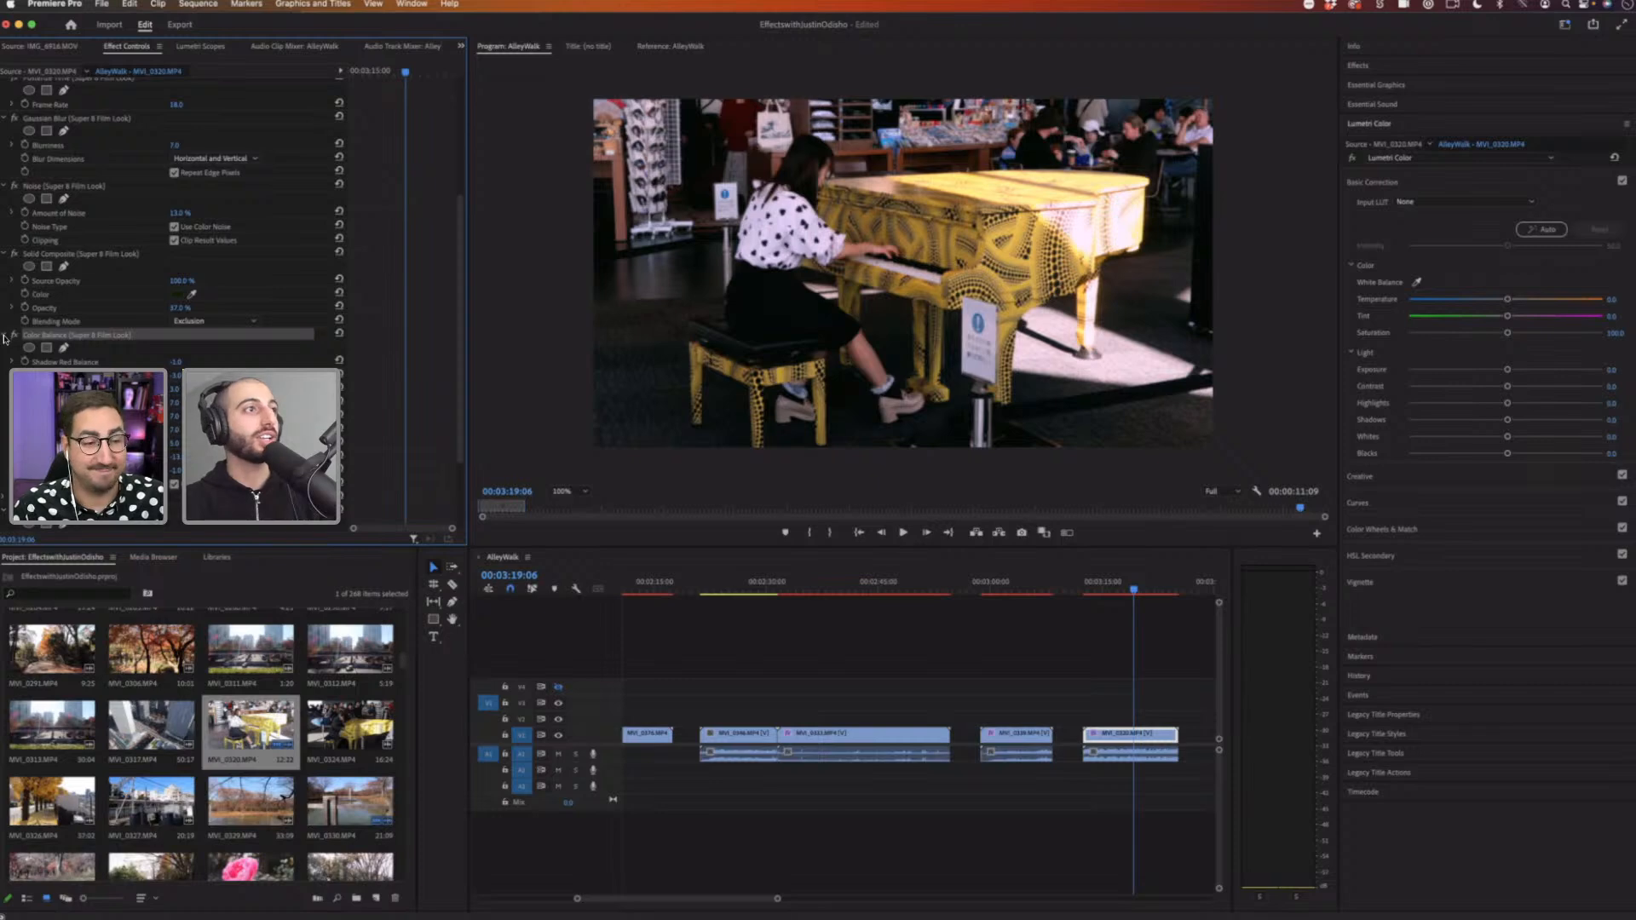
scroll(3, 336, up, 2)
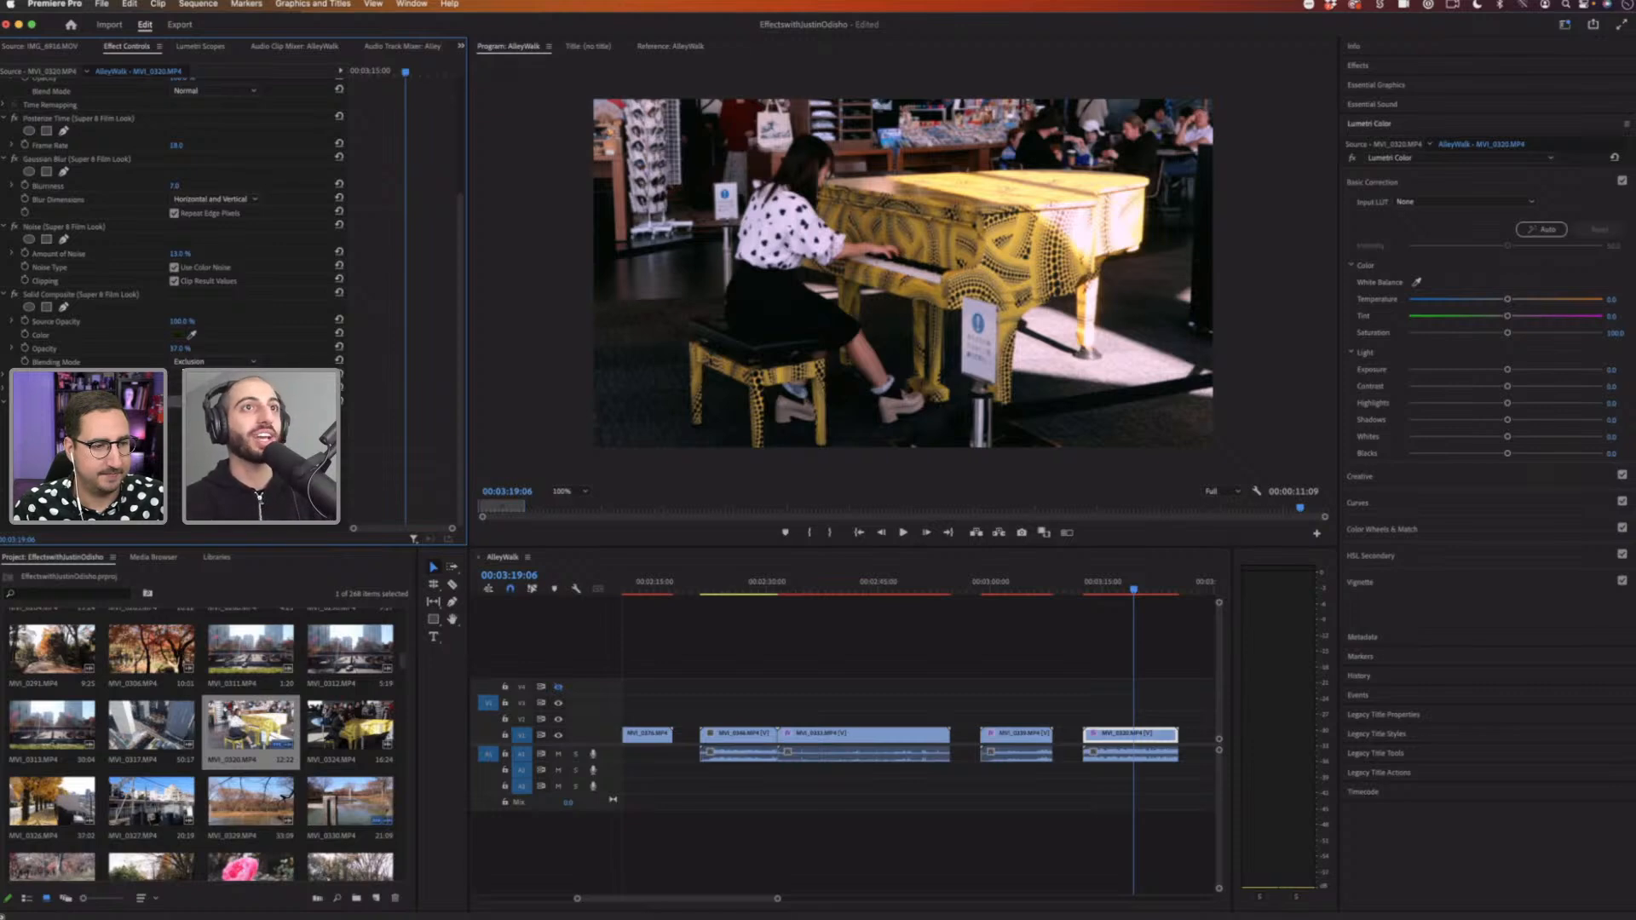
click(14, 389)
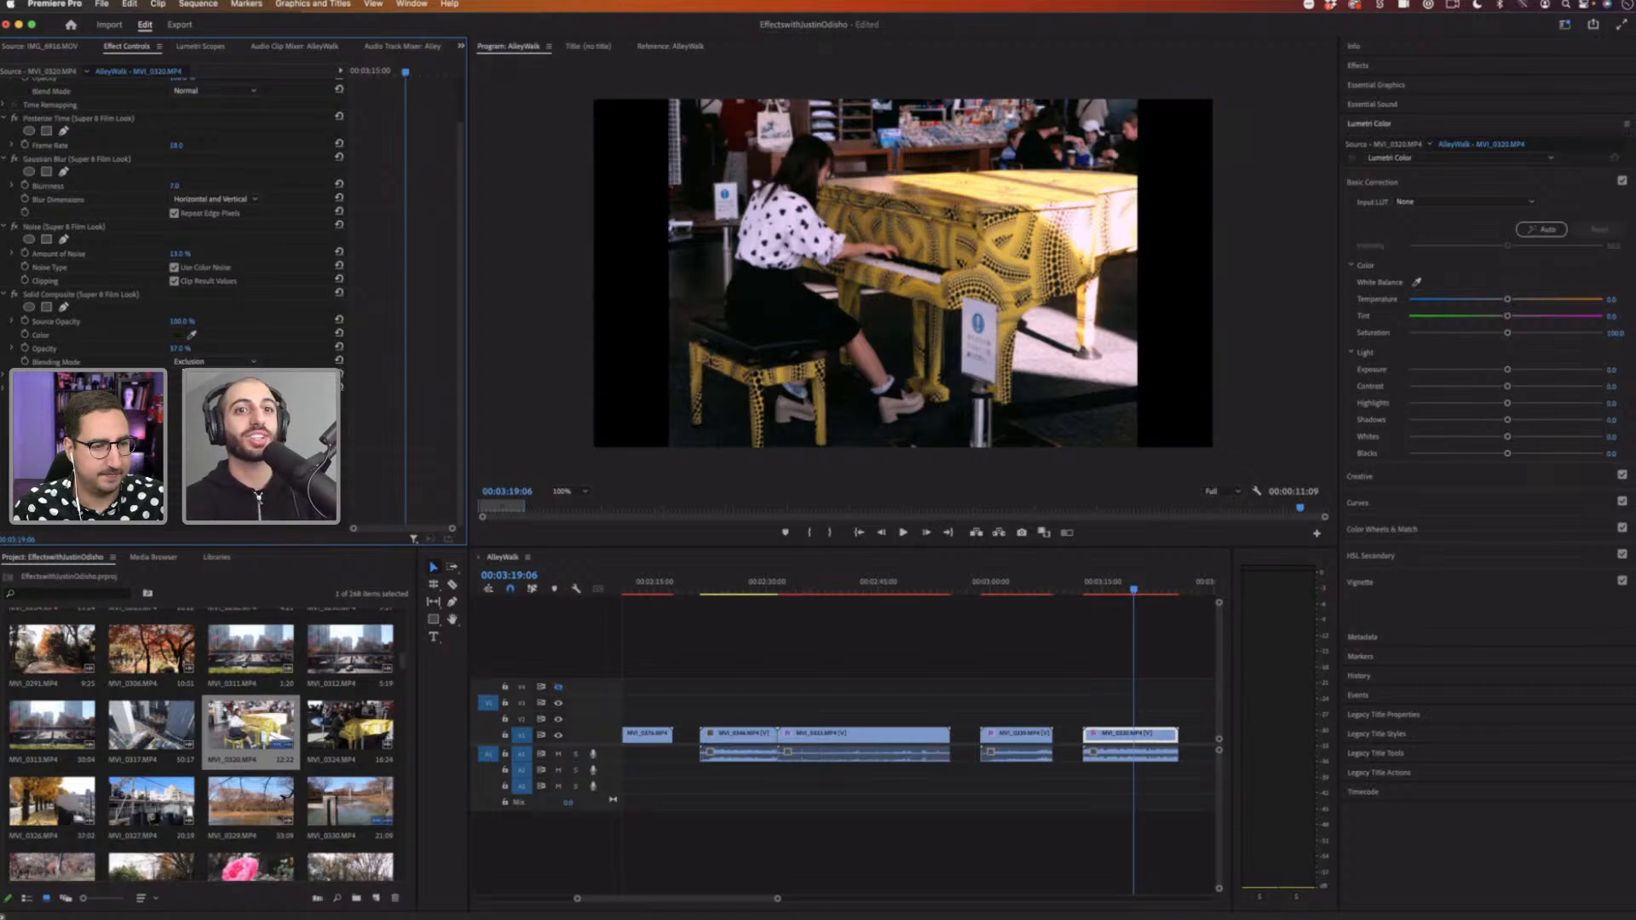
click(1086, 592)
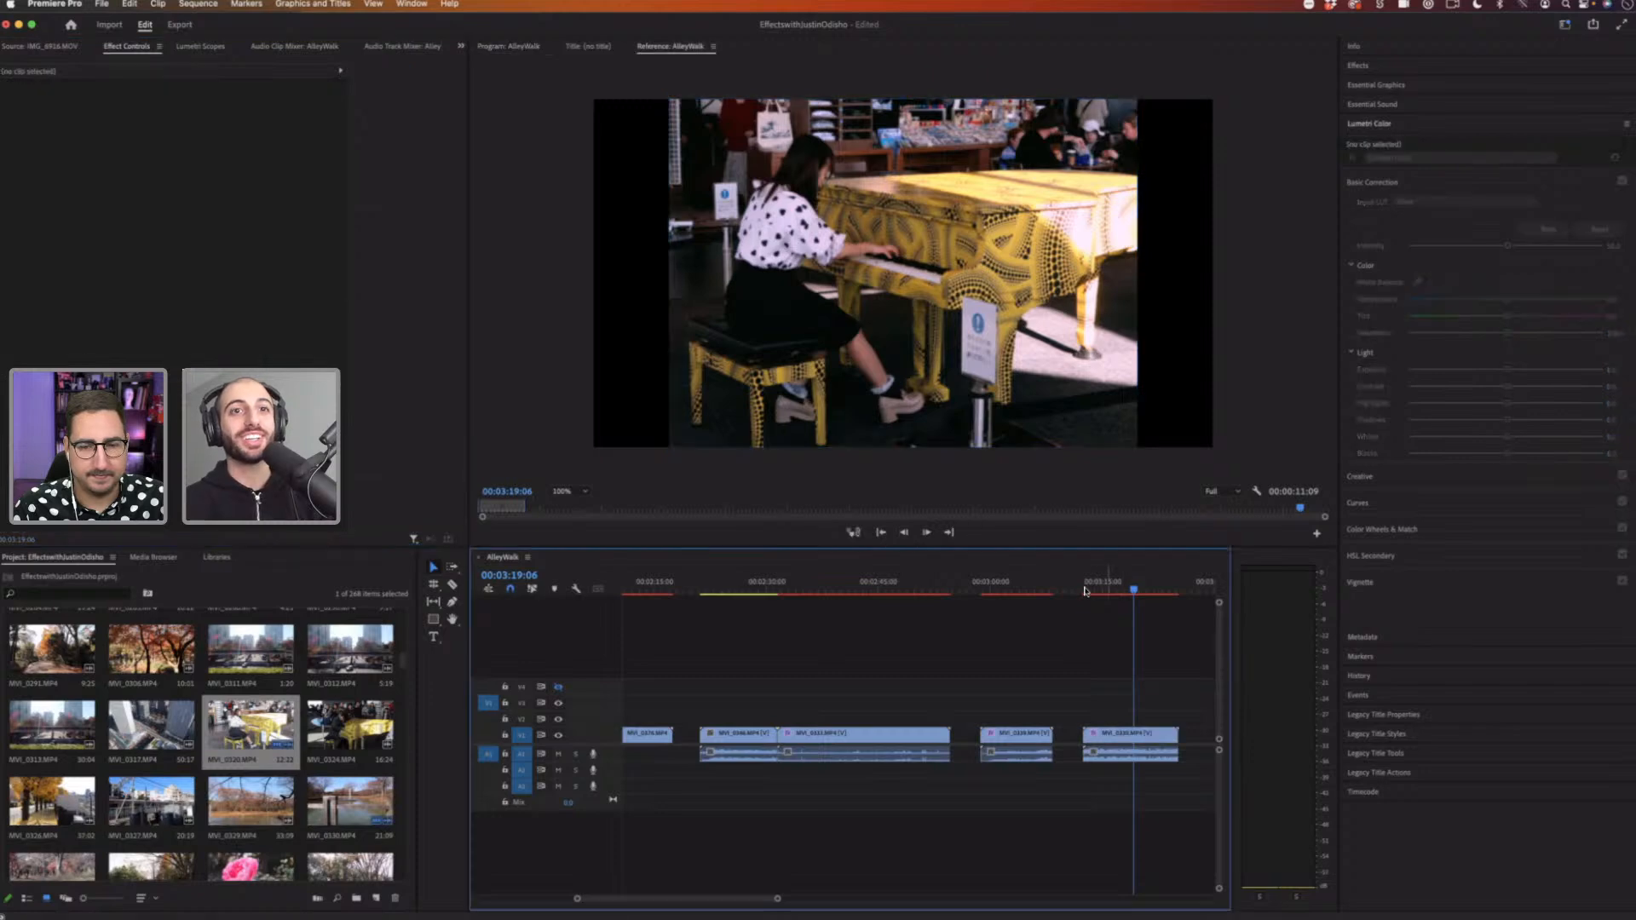
click(1086, 591)
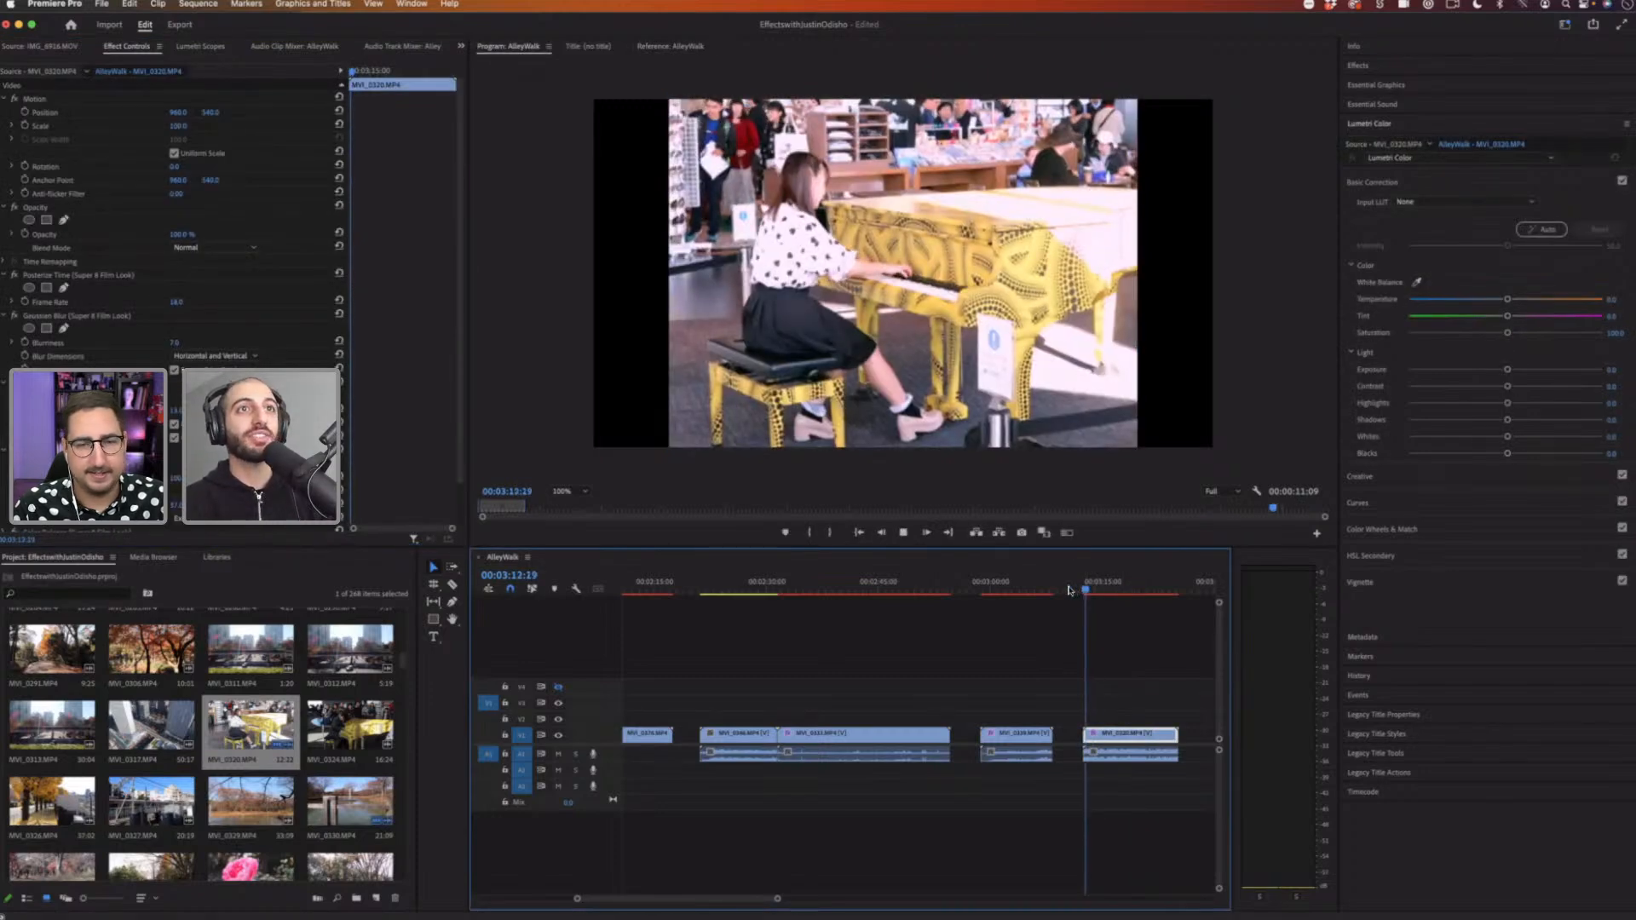
key(space)
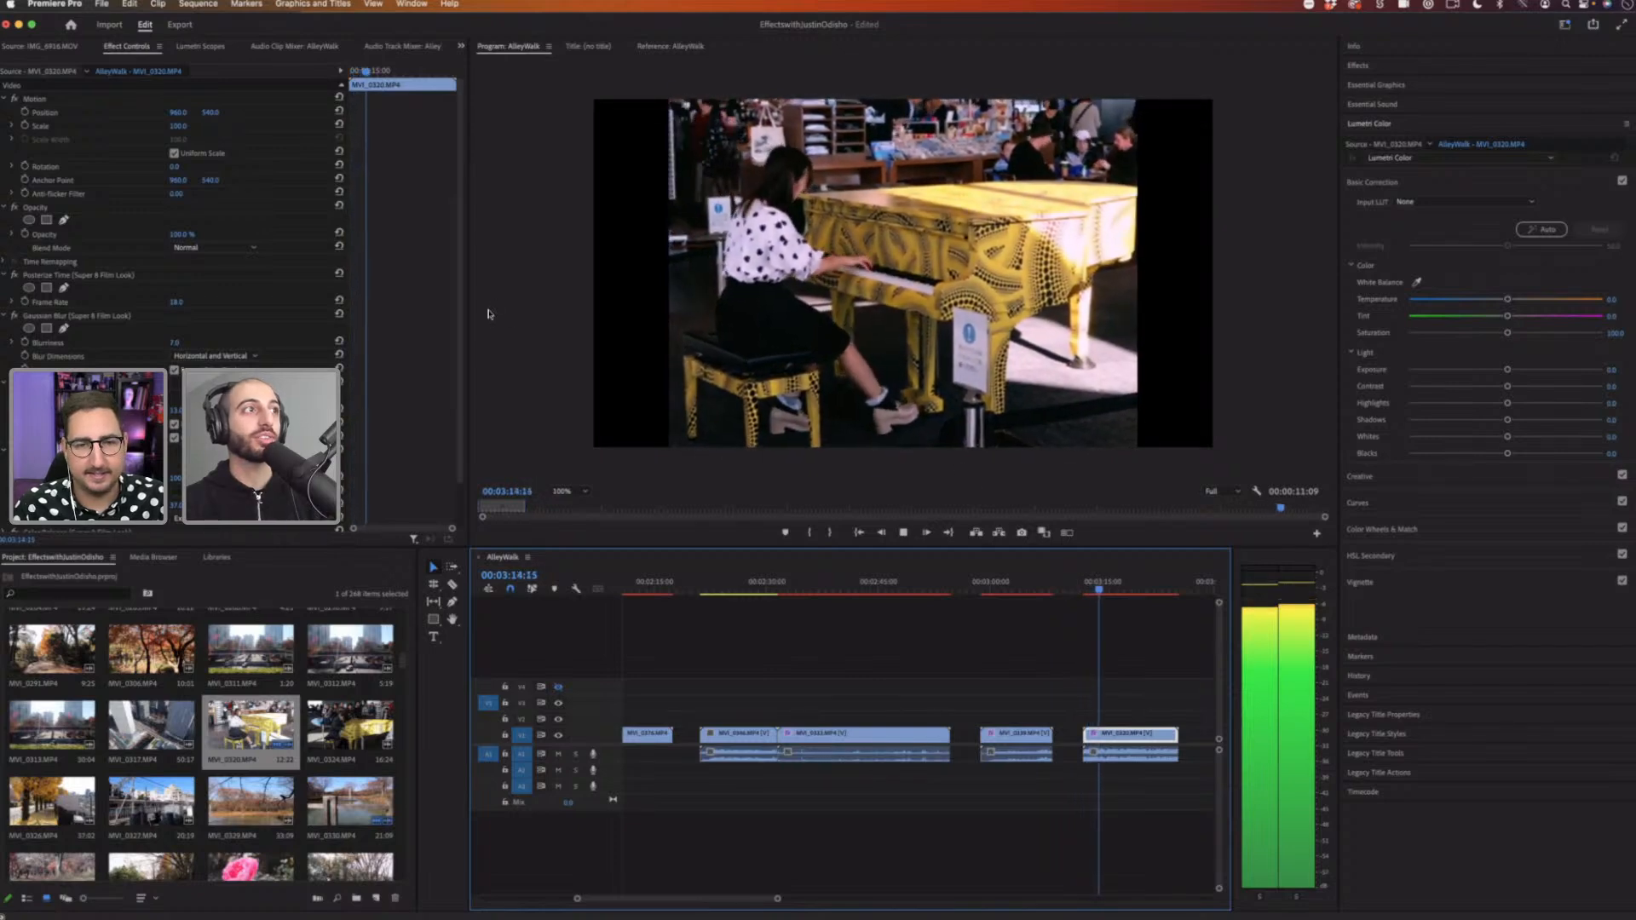
Step: Collapse the Posterize Time effect and scrub through the piano clip to review the Super 8 look
click(5, 275)
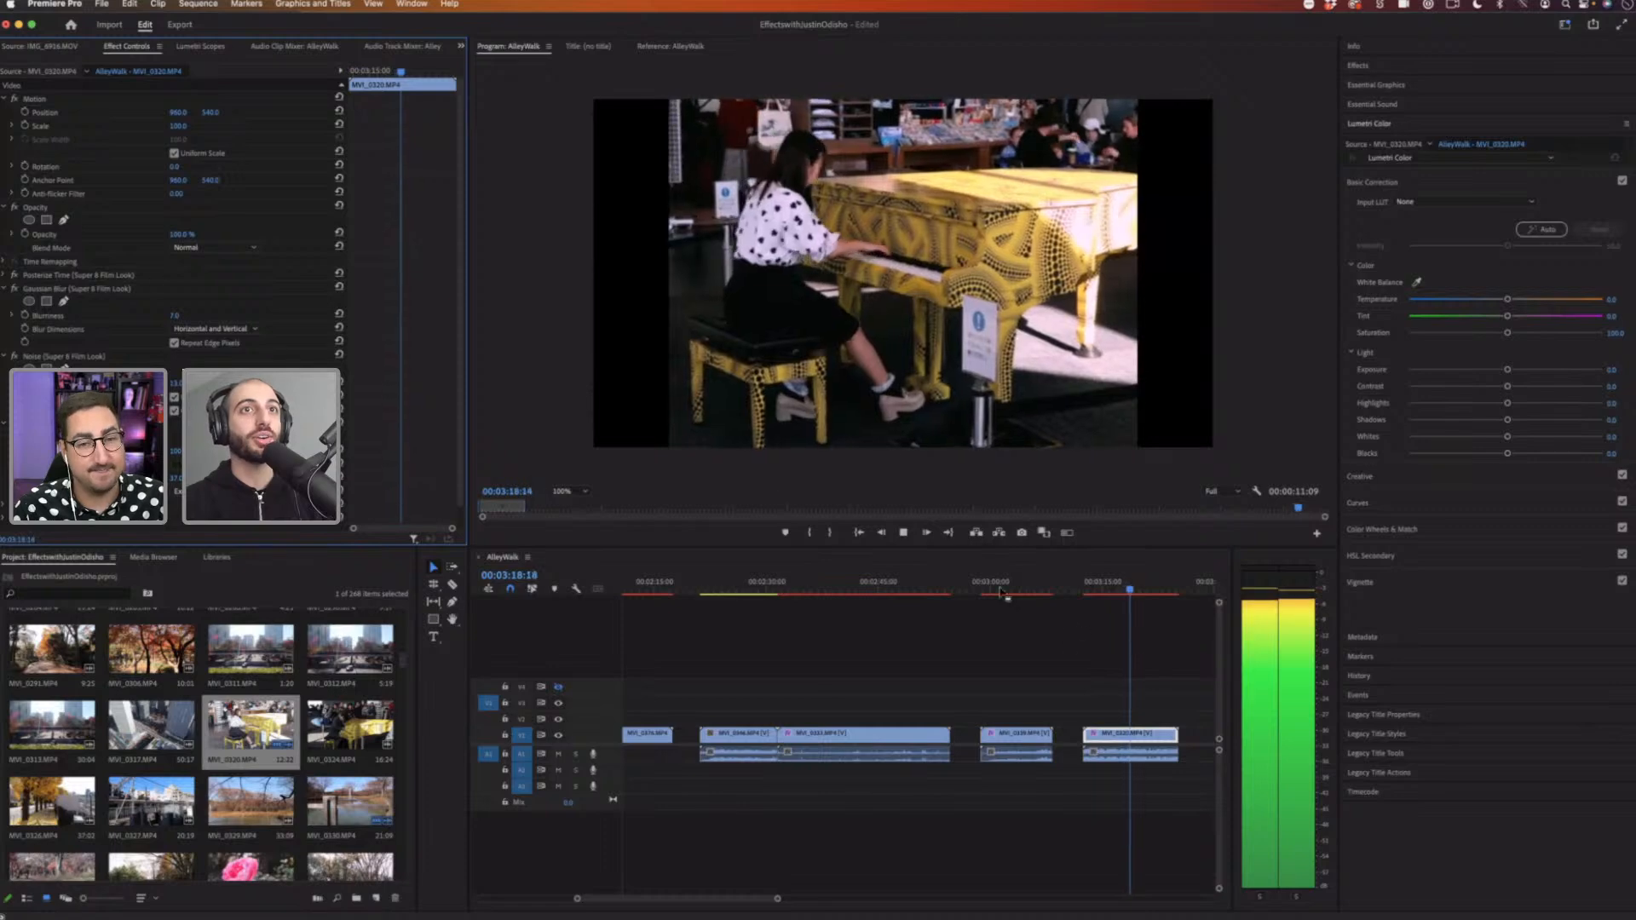
click(1105, 588)
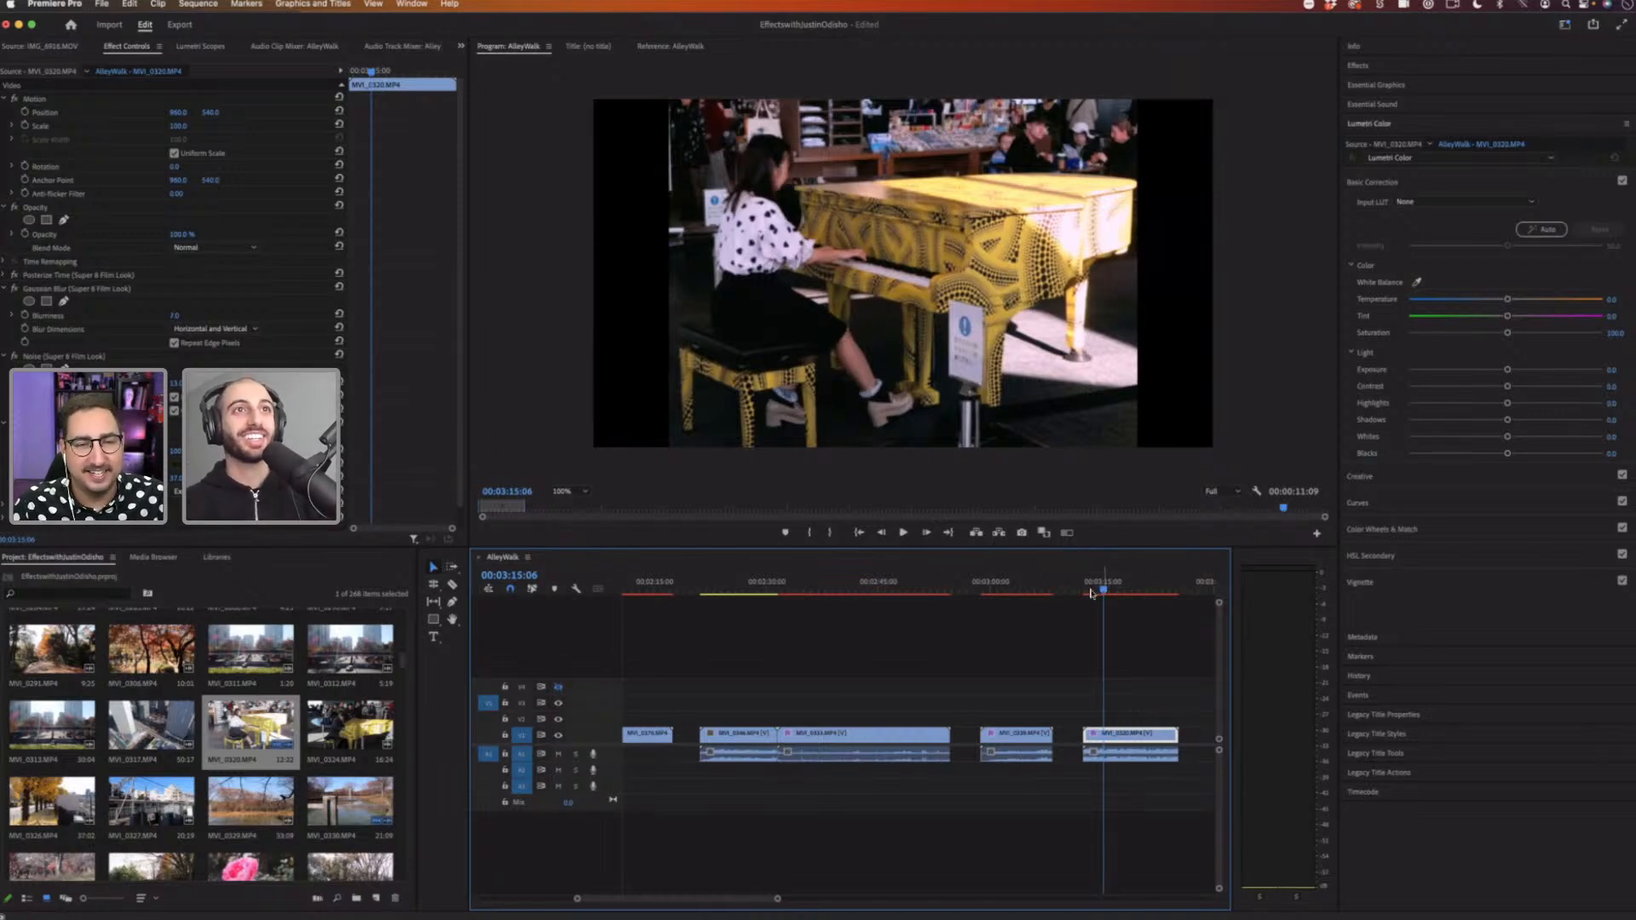
mouse_move(1092, 593)
mouse_down()
mouse_move(1165, 594)
mouse_move(1118, 598)
mouse_up()
Step: Add the MVI_3324 piano clip from the project bin into the sequence and move the playhead onto it
click(375, 726)
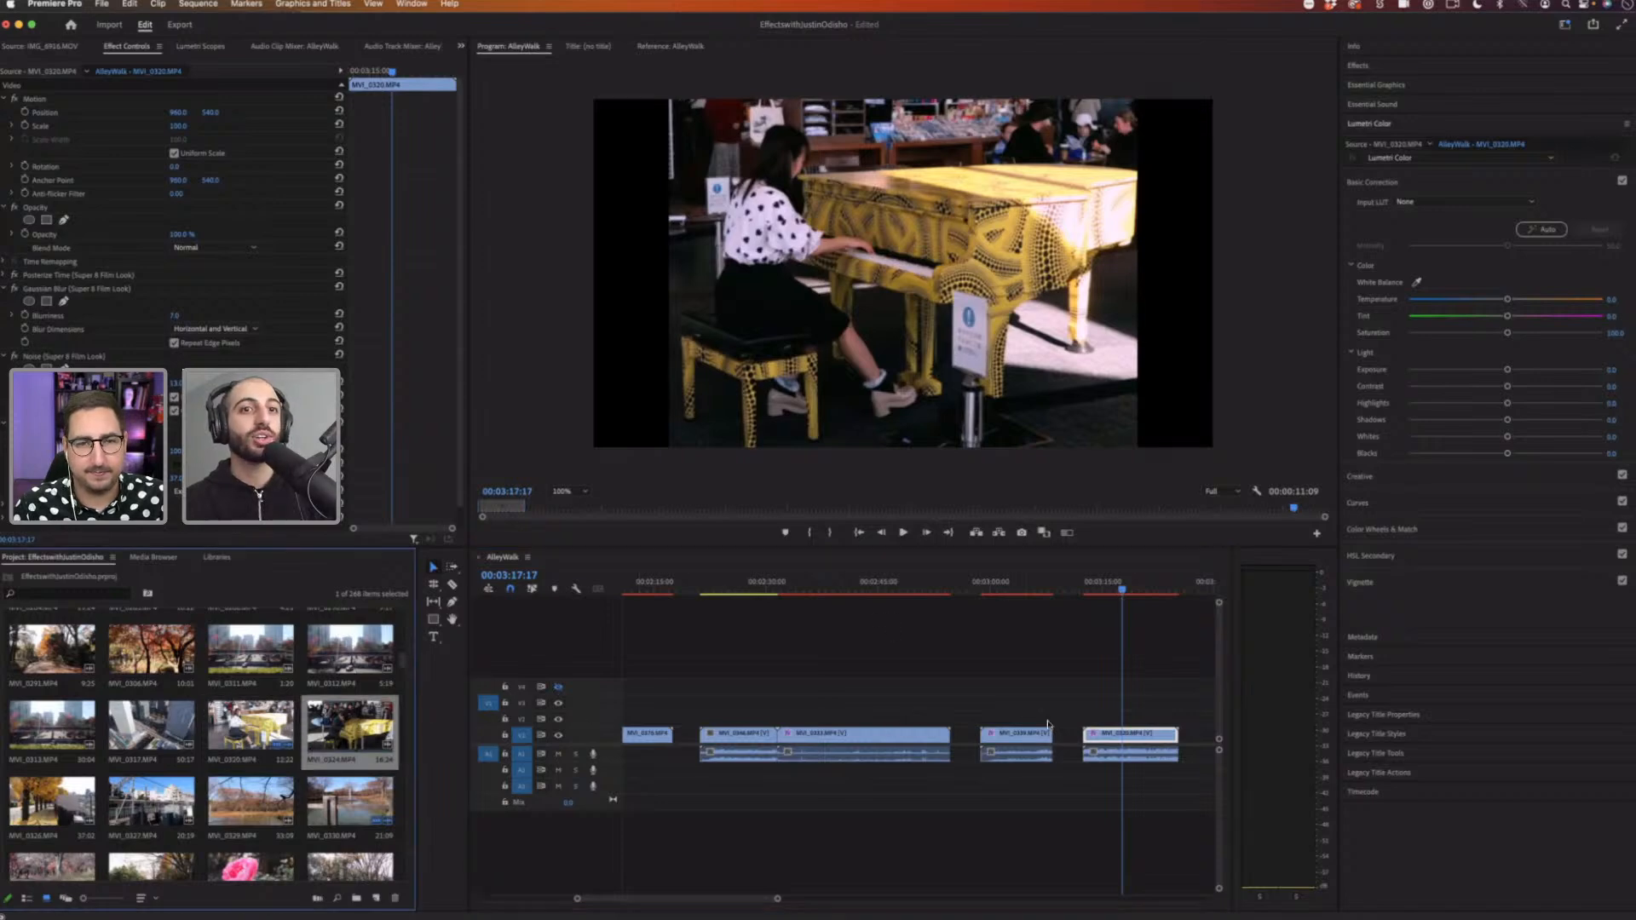
drag(349, 728, 952, 746)
click(981, 582)
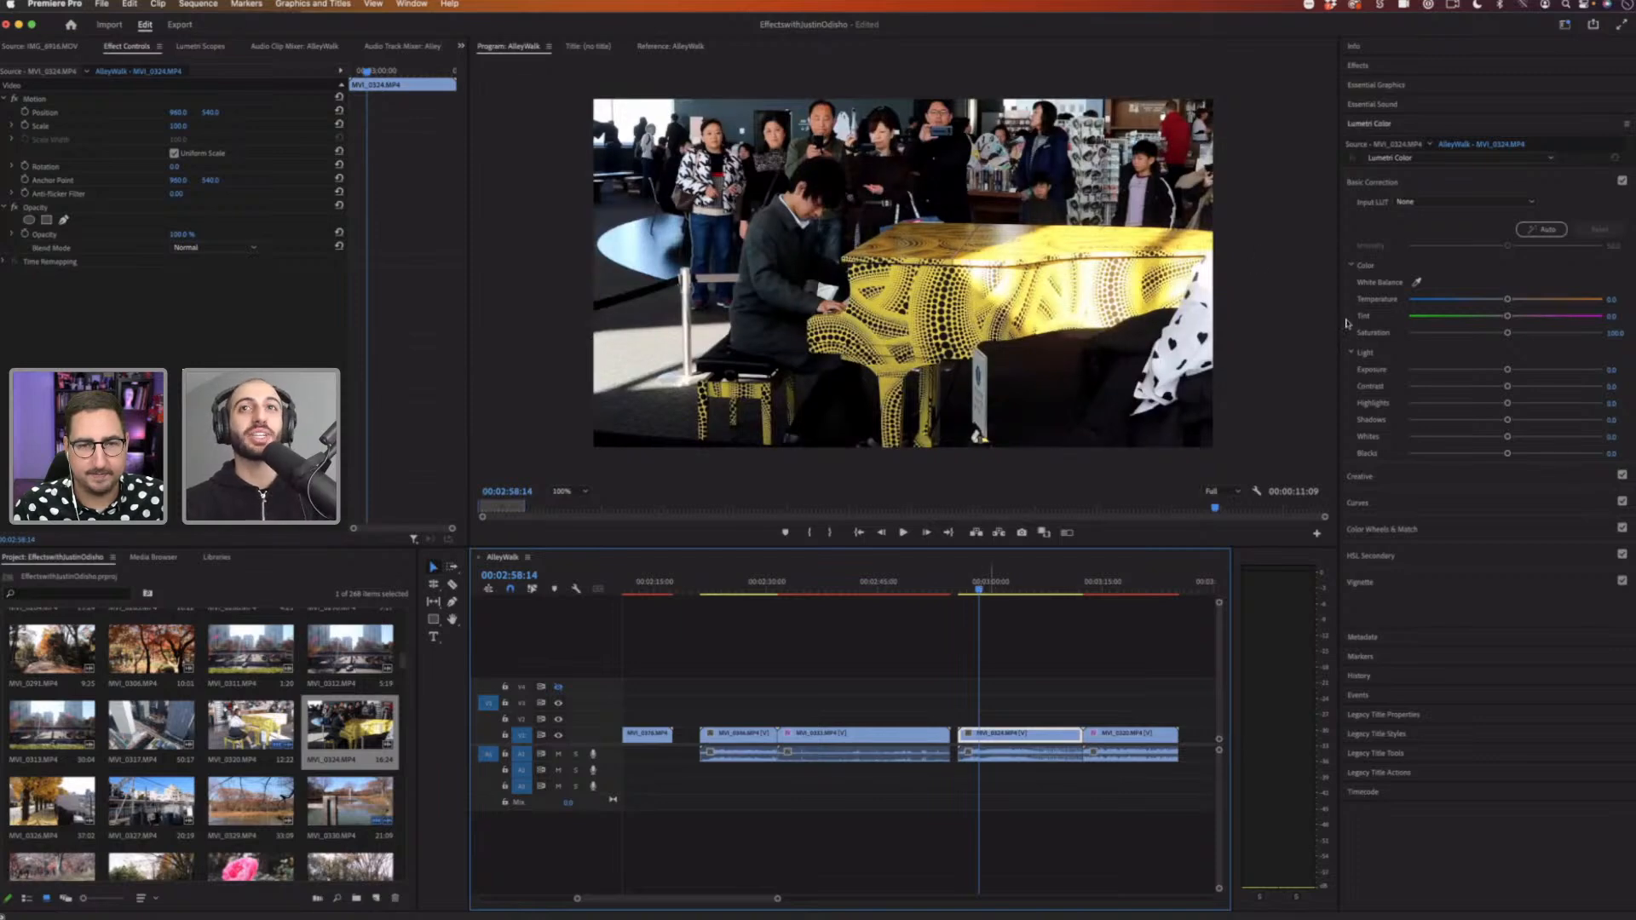
Step: Apply the Super 8 Film Look preset from the Effects panel to the new piano clip and play it back
click(1386, 126)
click(1368, 68)
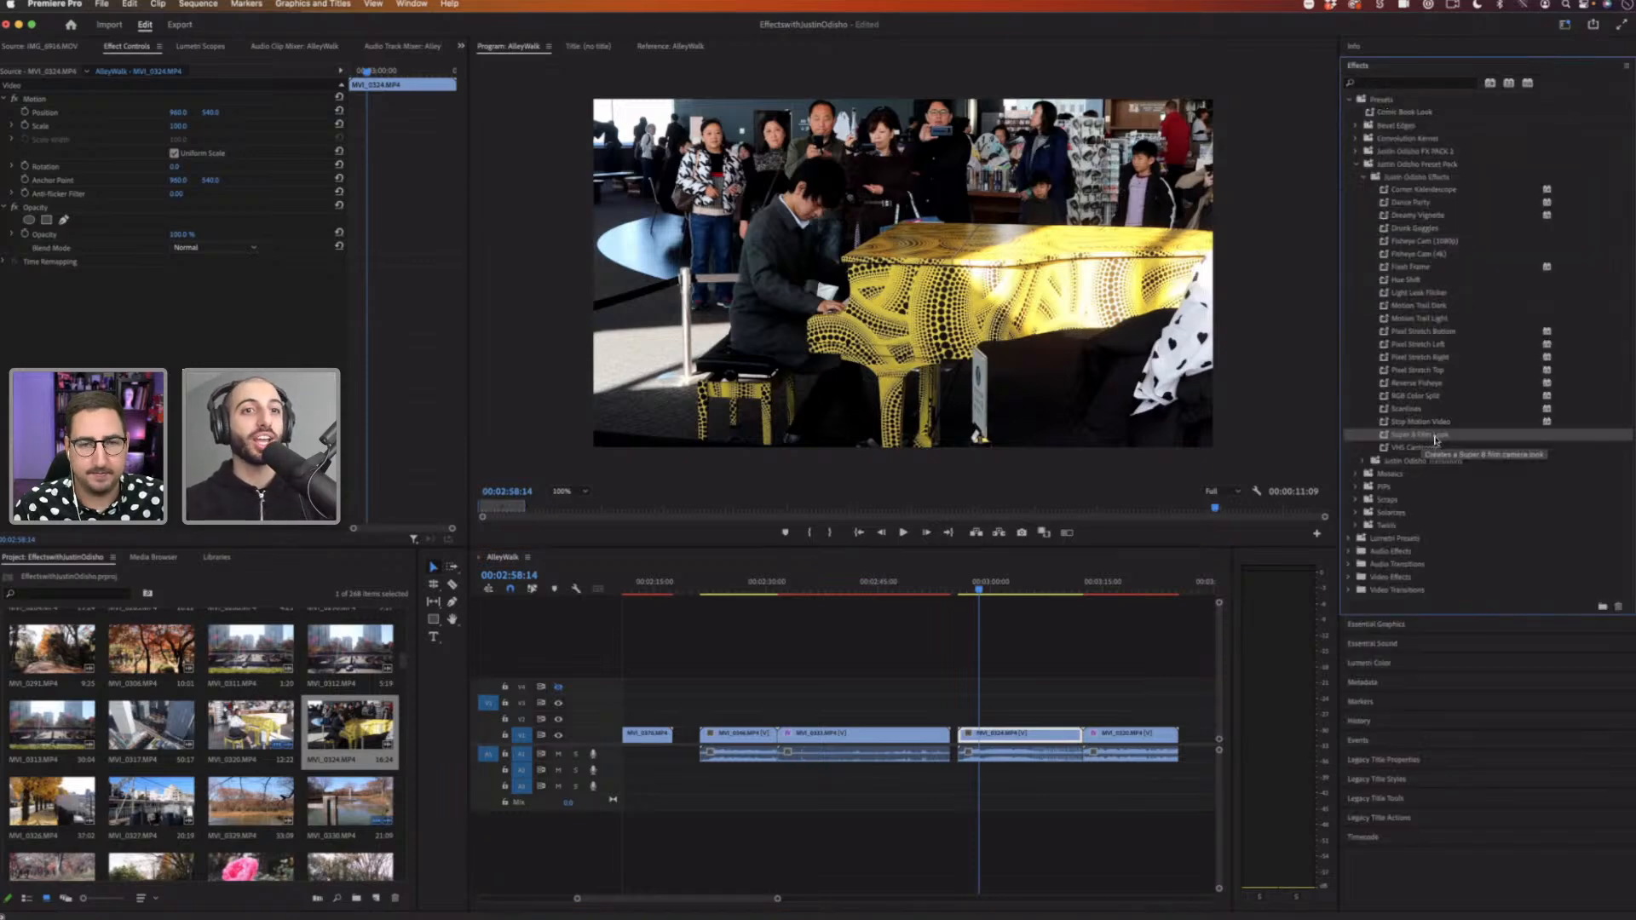
drag(1219, 501, 999, 741)
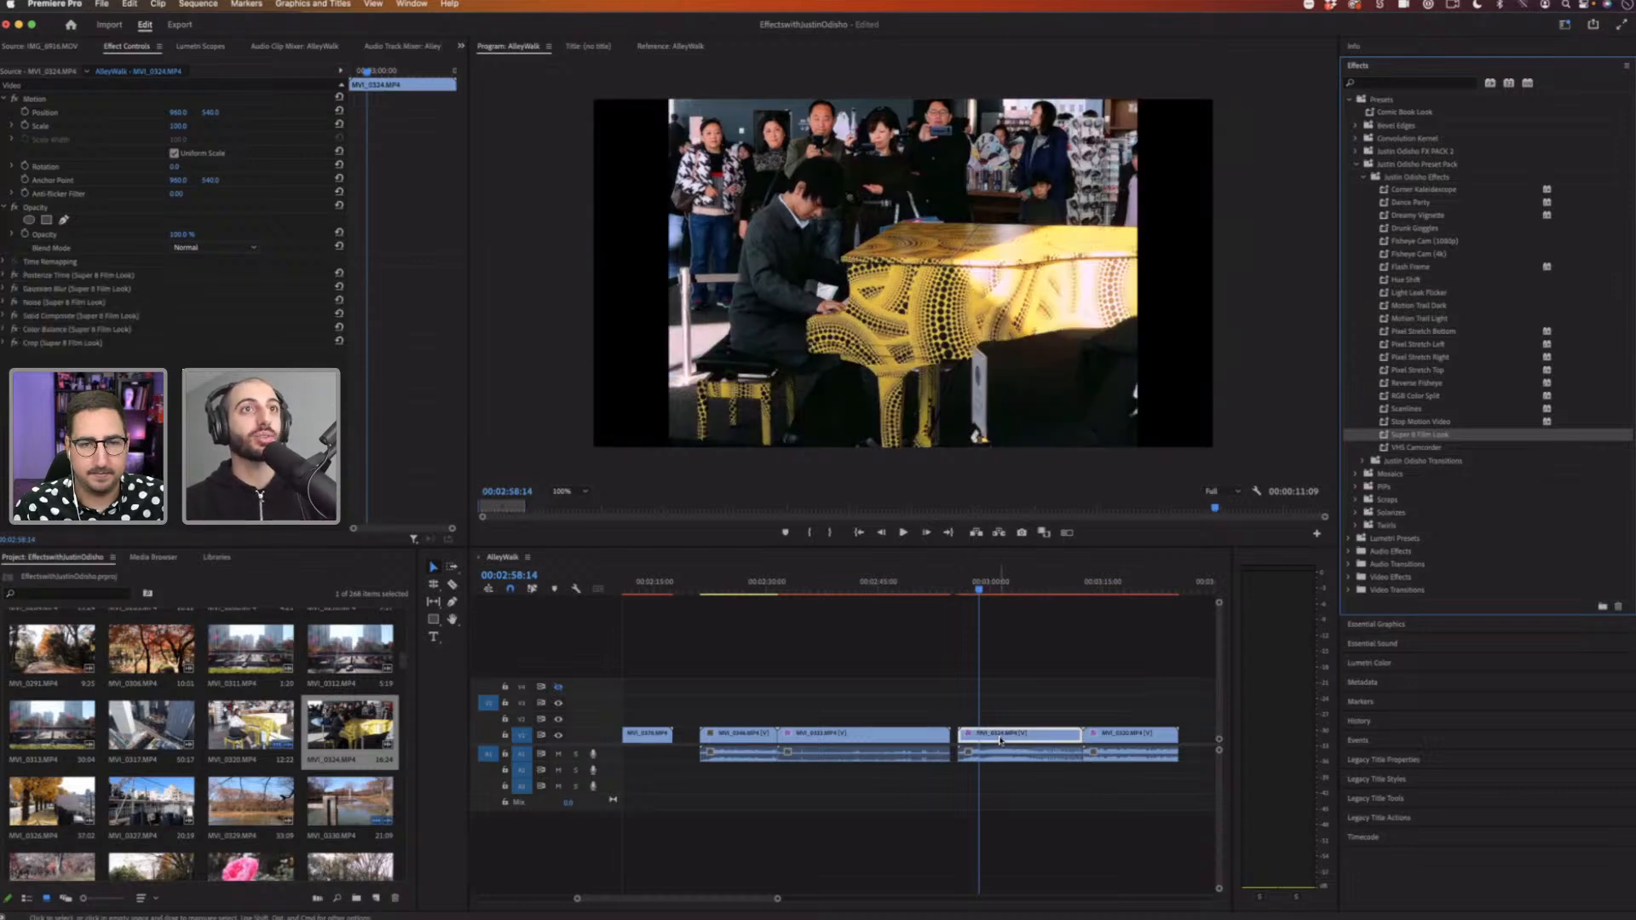
key(space)
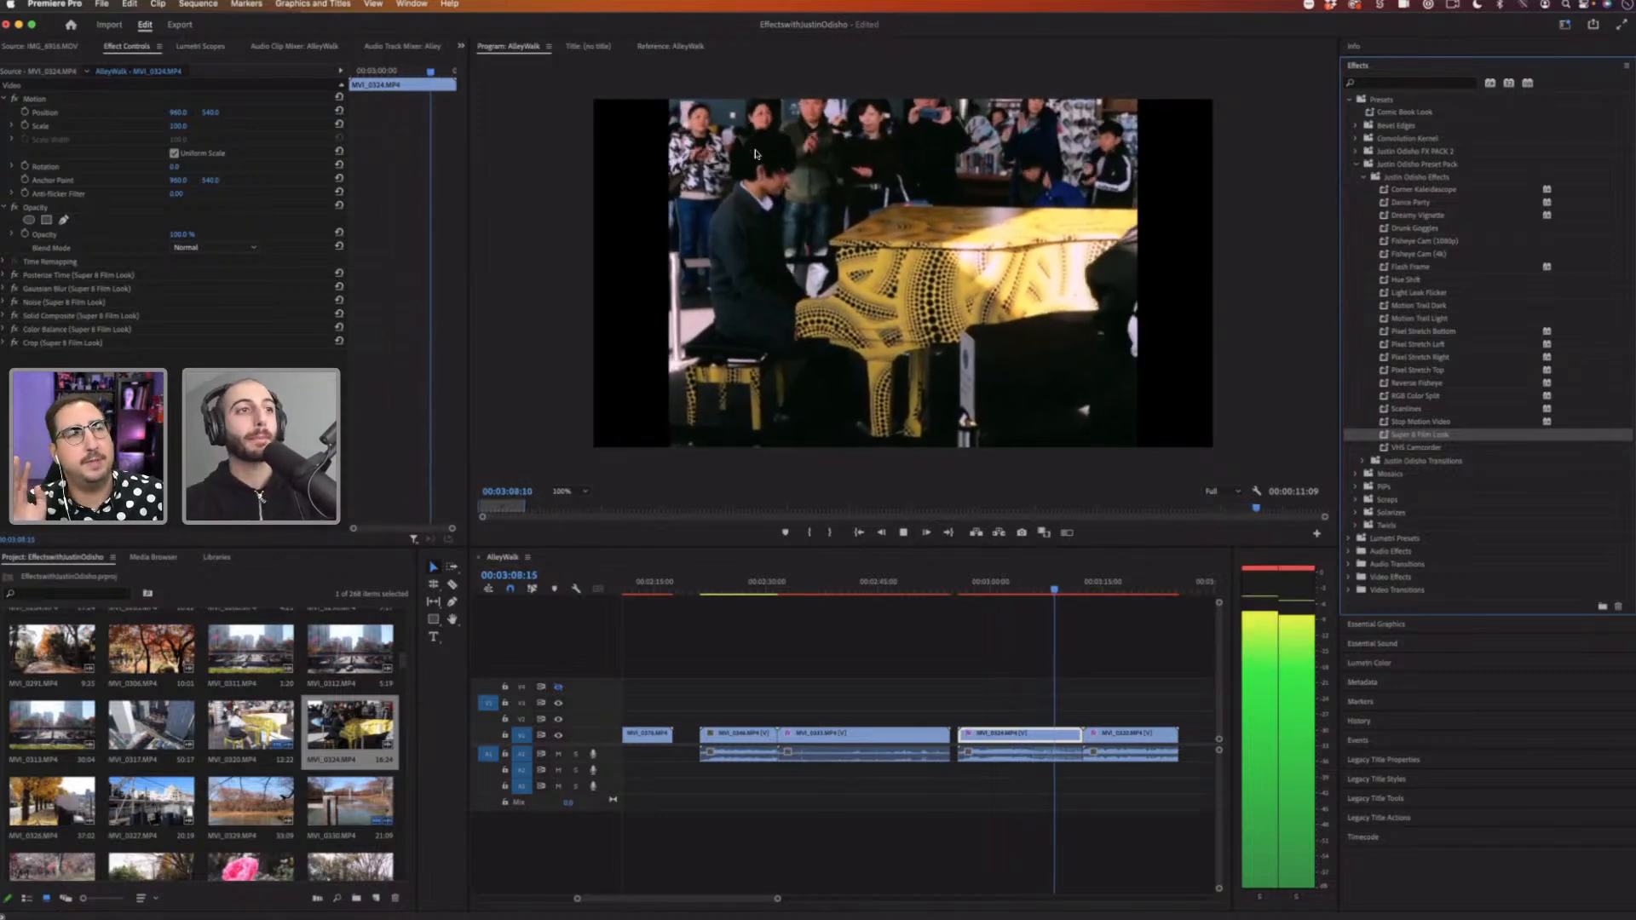
key(space)
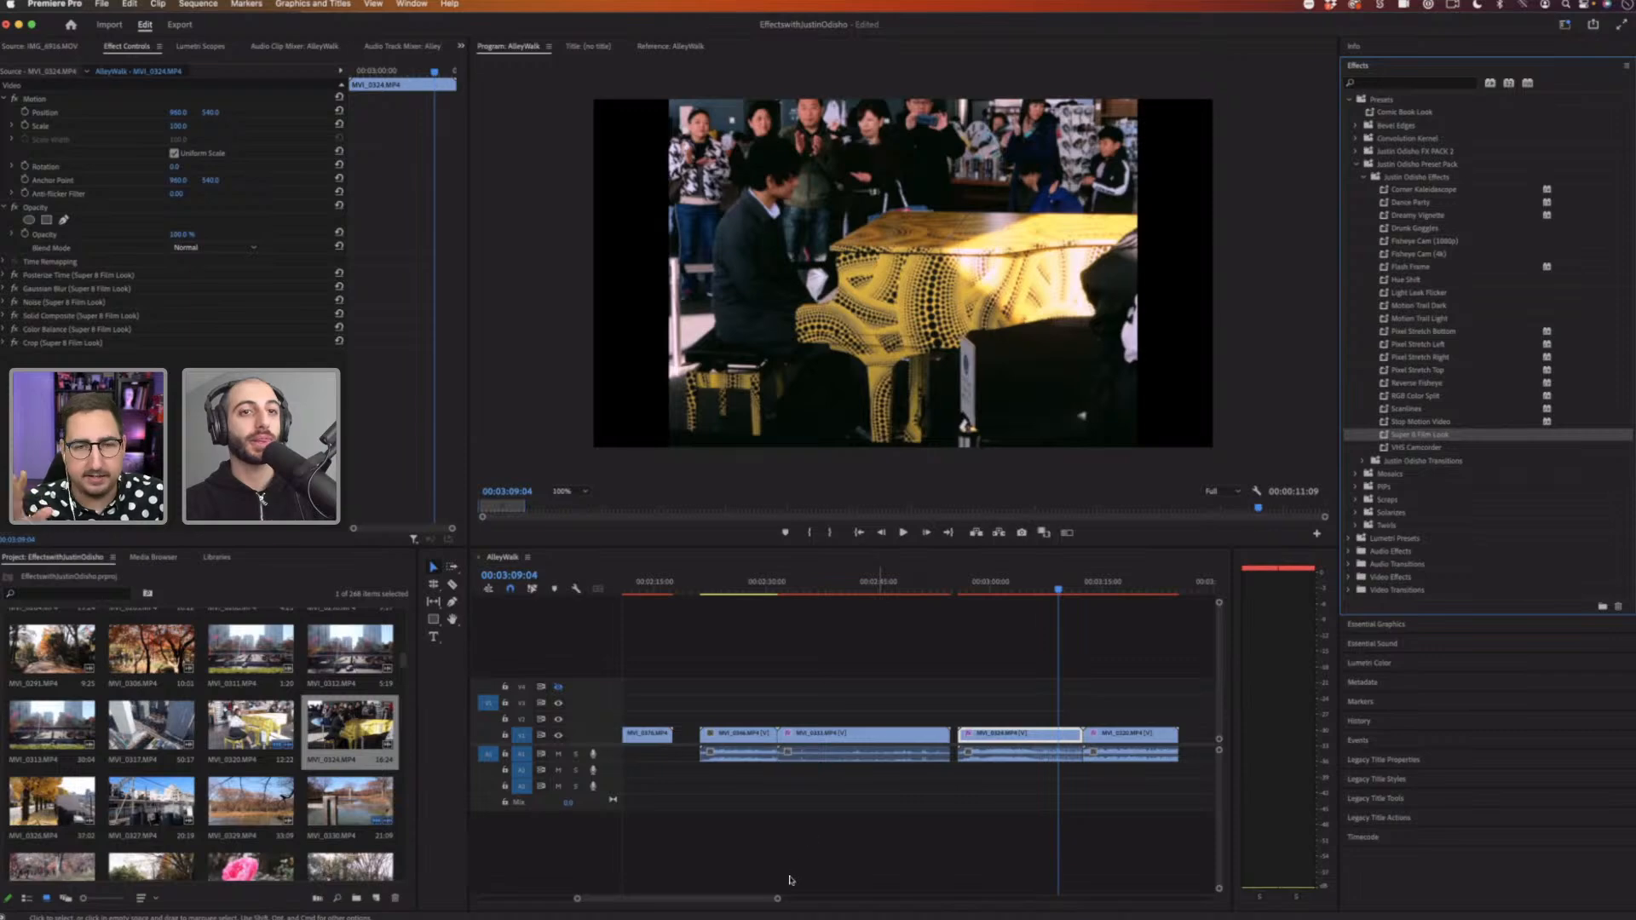
Step: Reposition the adjustment layer and delete all the clips beneath it in the sequence
drag(800, 901, 854, 899)
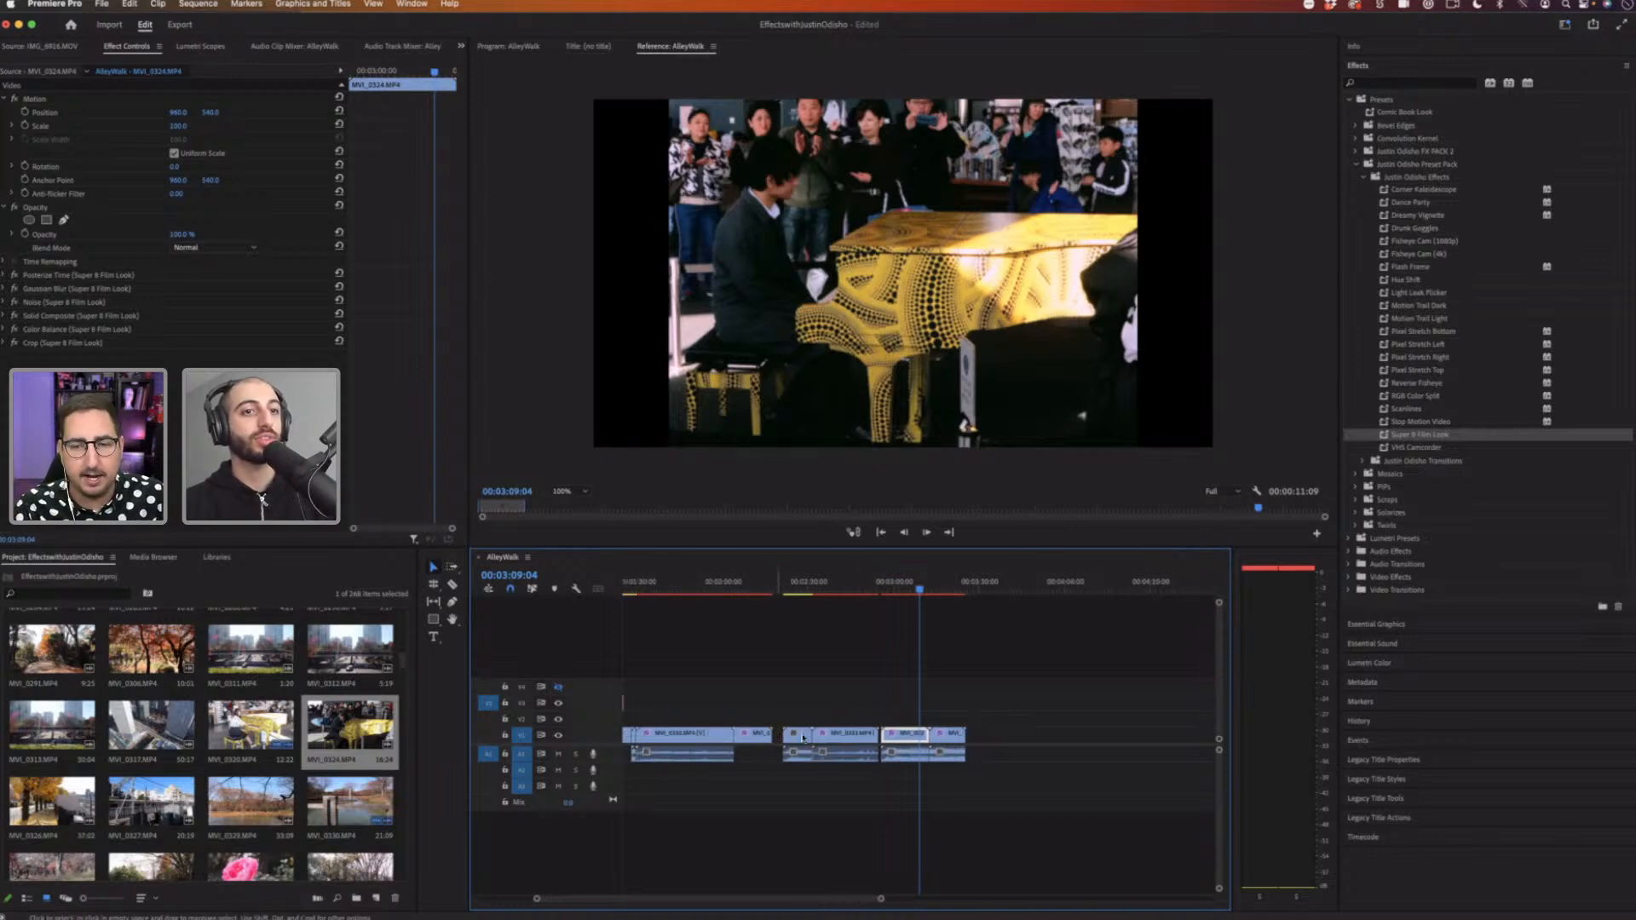
drag(881, 898, 912, 898)
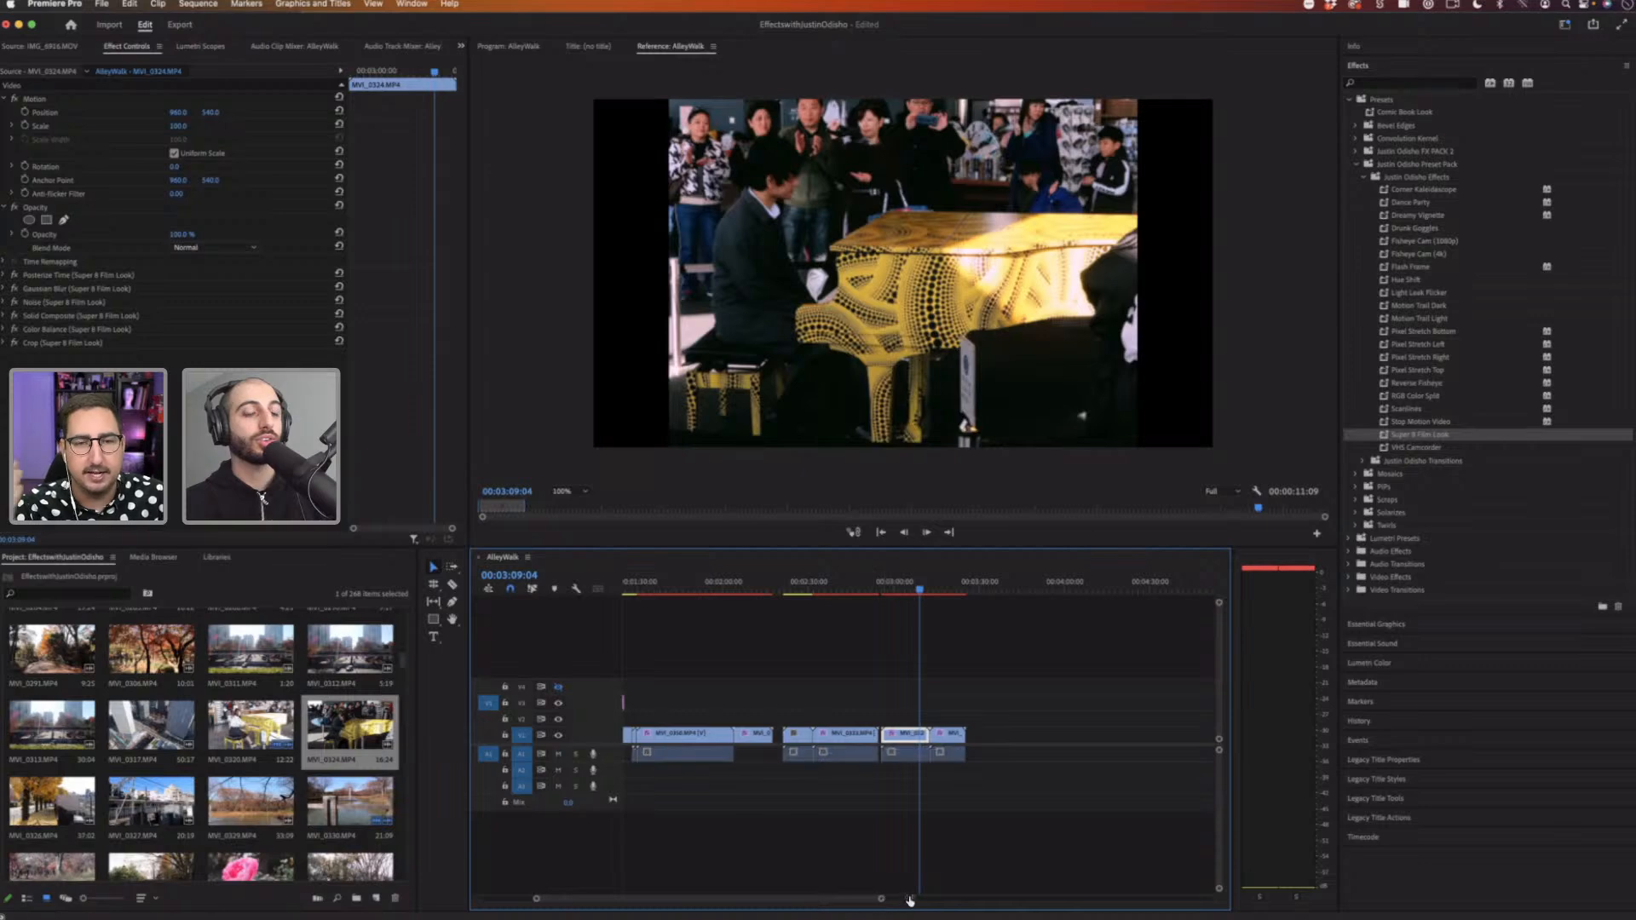
drag(693, 701, 1082, 706)
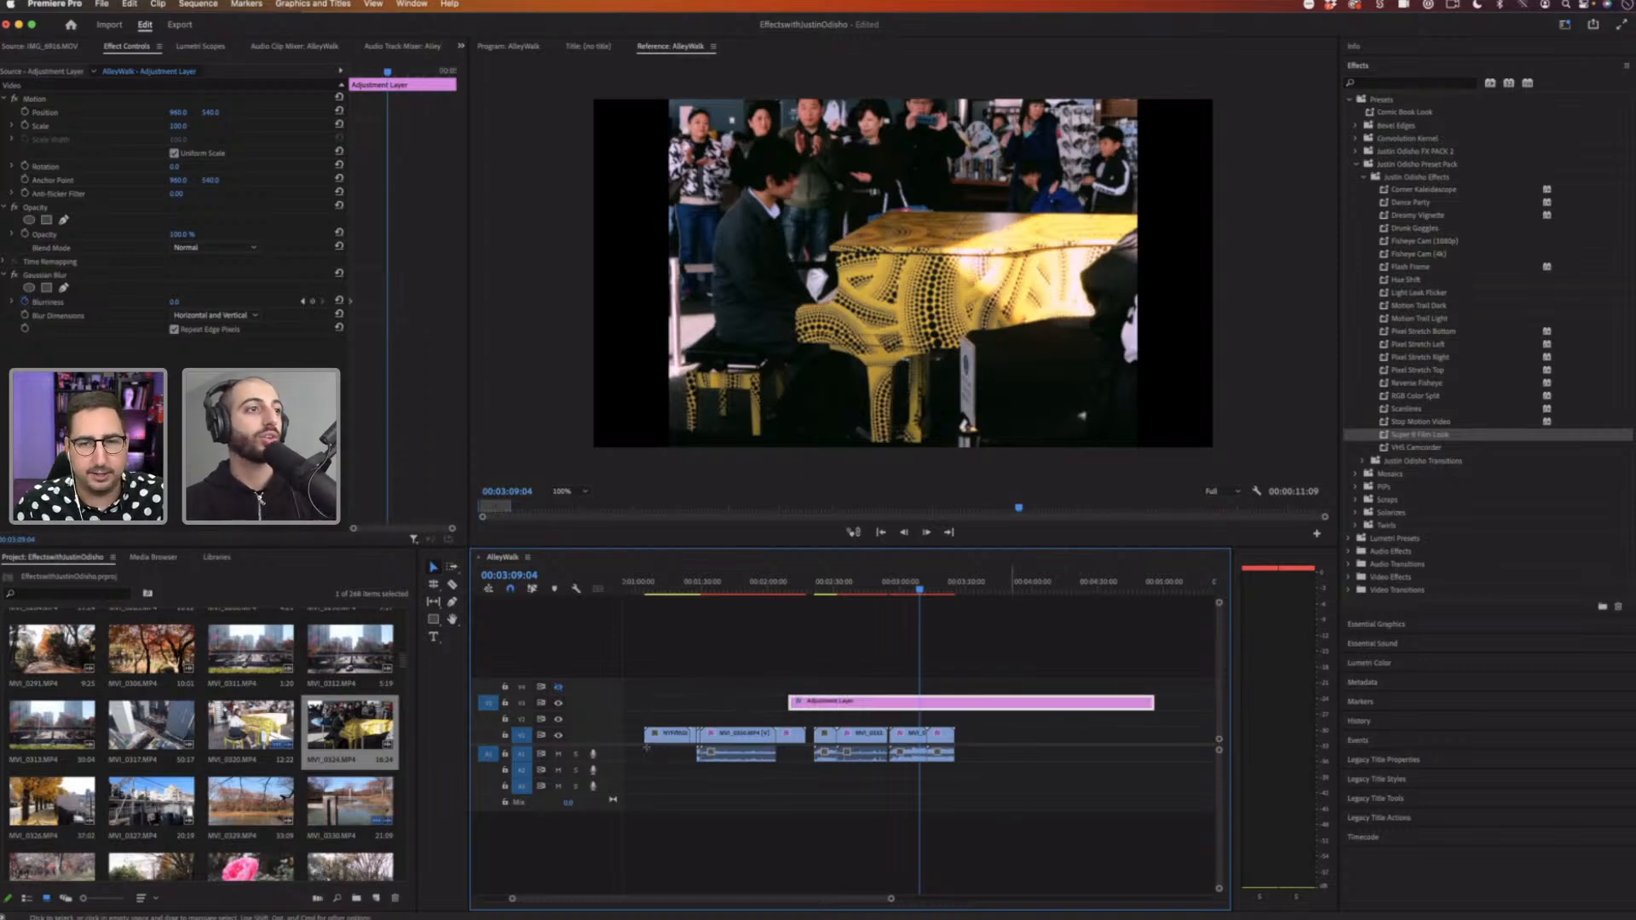
drag(1012, 822, 545, 714)
key(Delete)
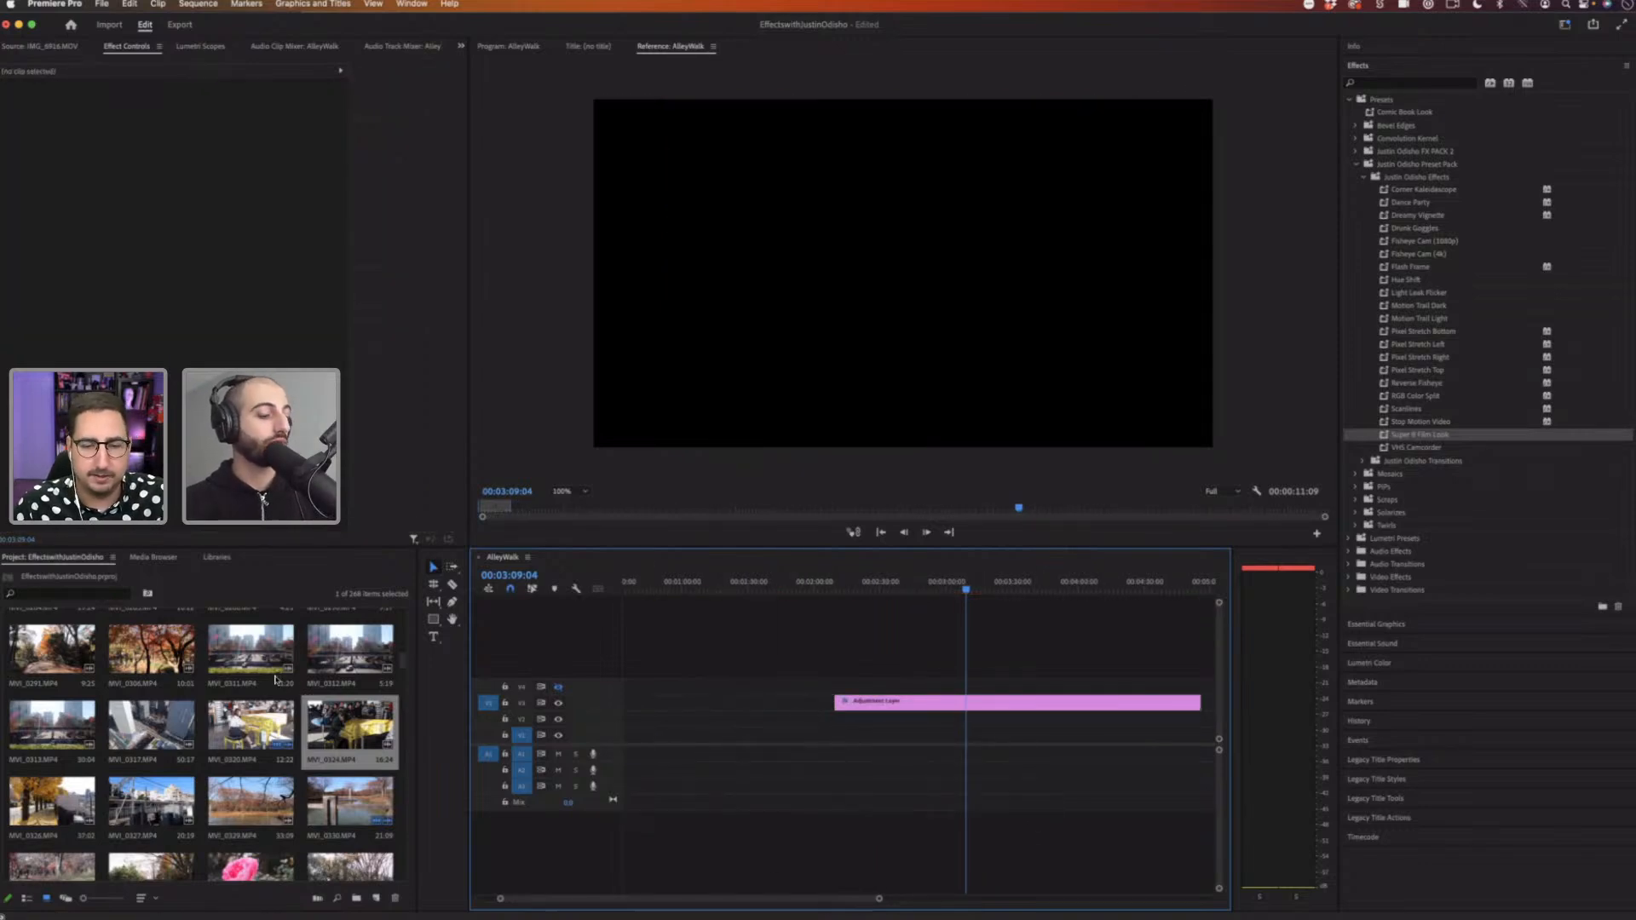
Step: Select four clips in the project bin and add them to the sequence beneath the adjustment layer
click(163, 641)
super+click(255, 652)
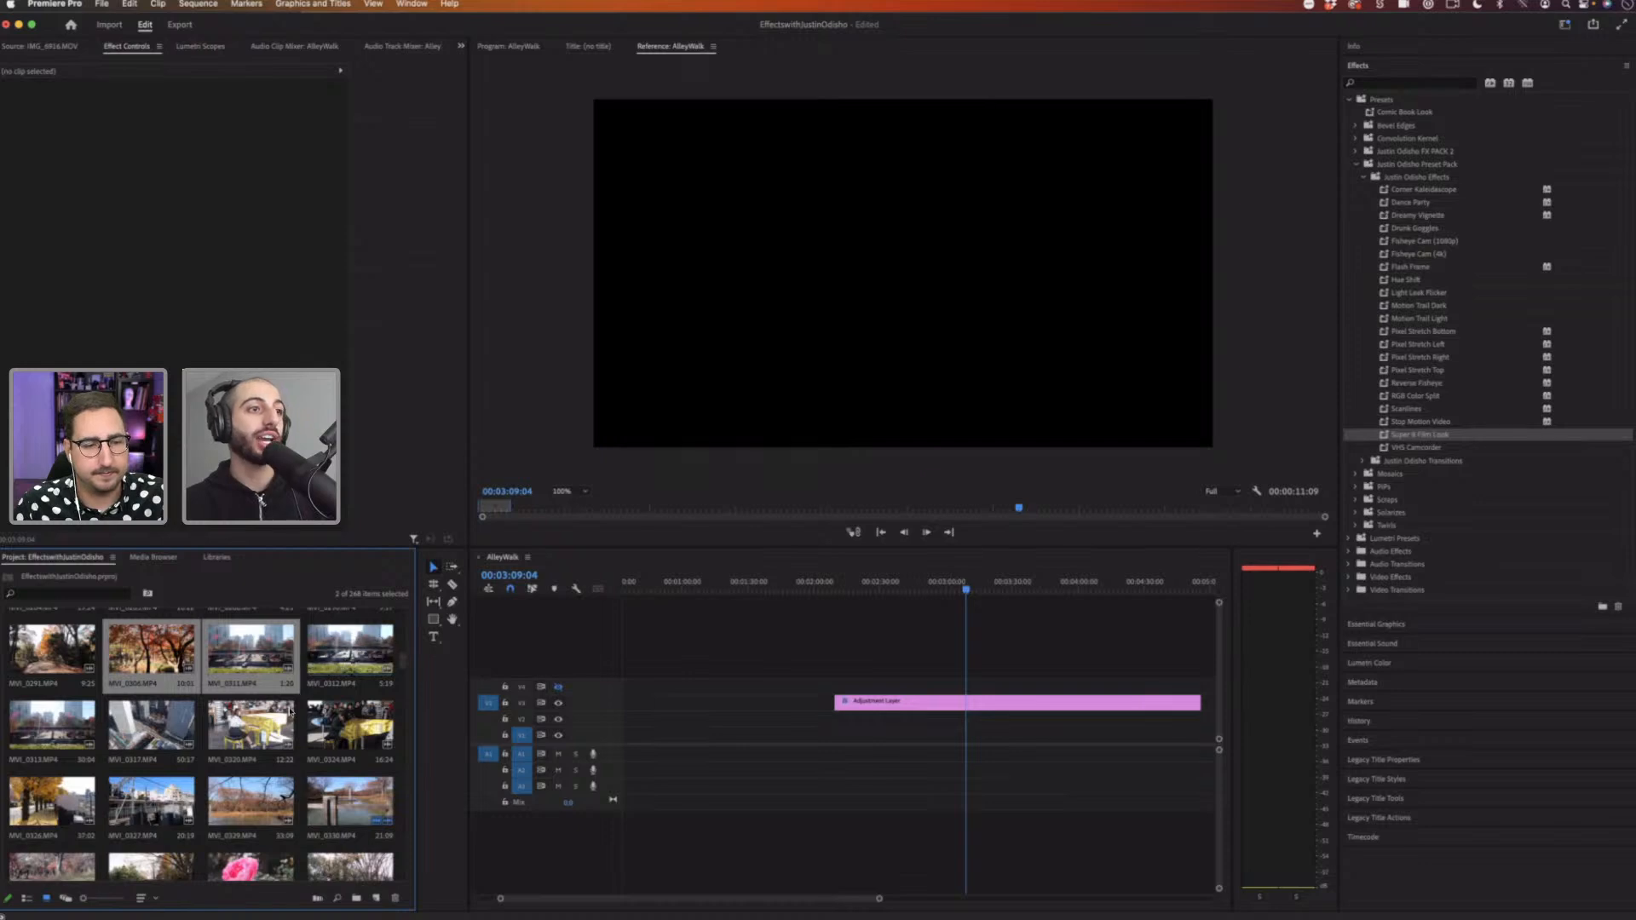
click(279, 795)
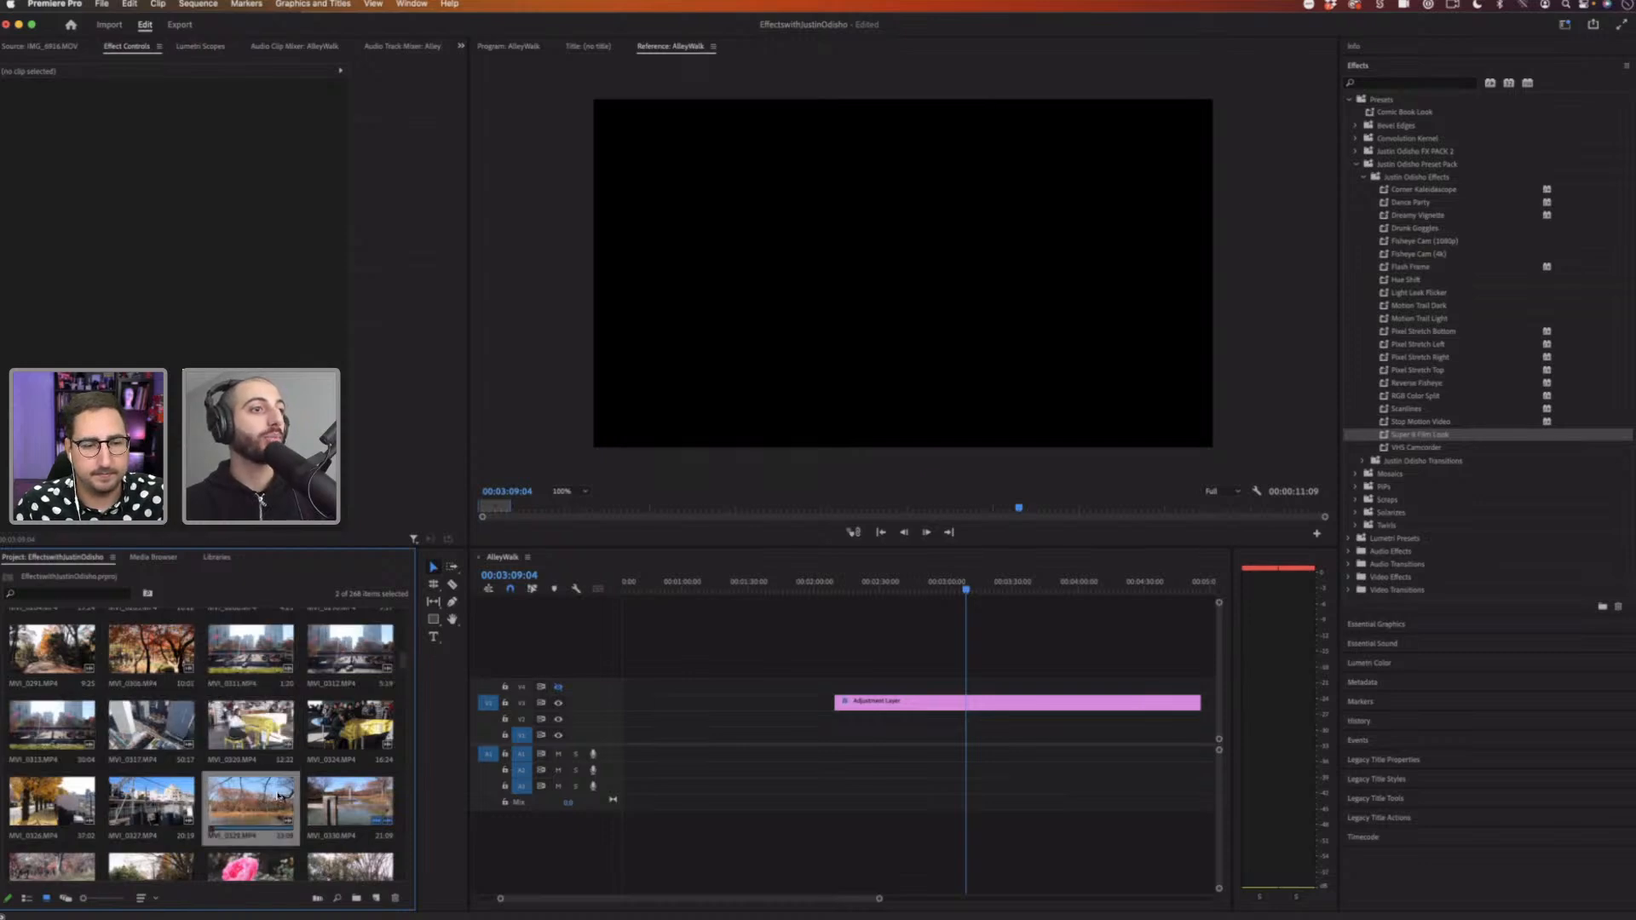
super+click(250, 724)
super+click(150, 649)
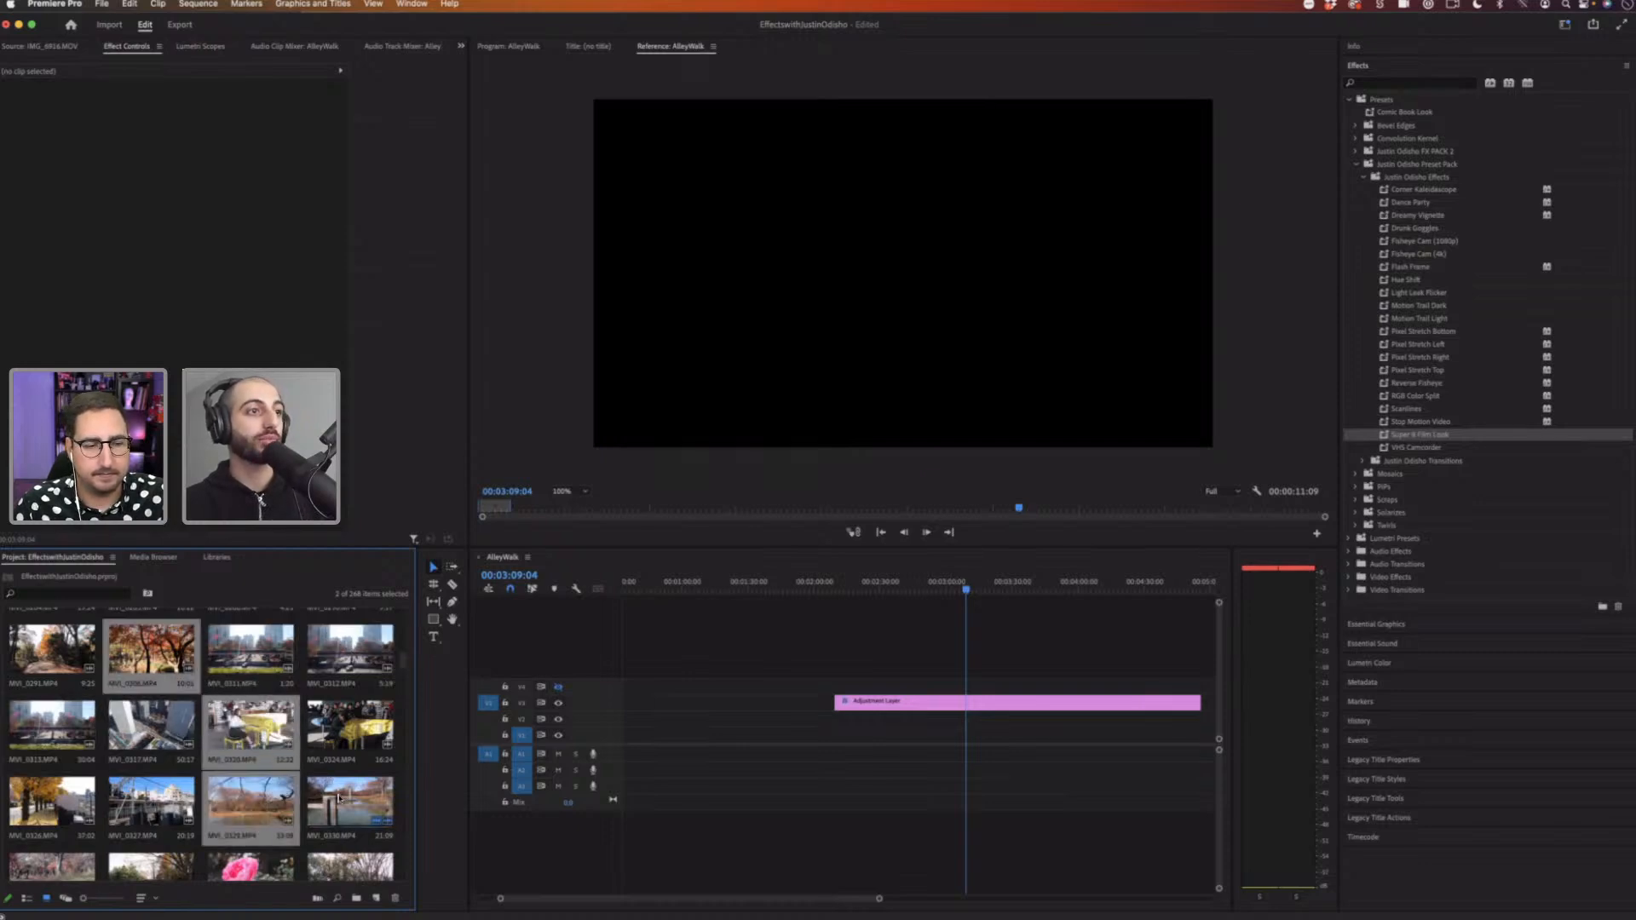
super+click(338, 798)
scroll(256, 741, down, 5)
super+click(243, 724)
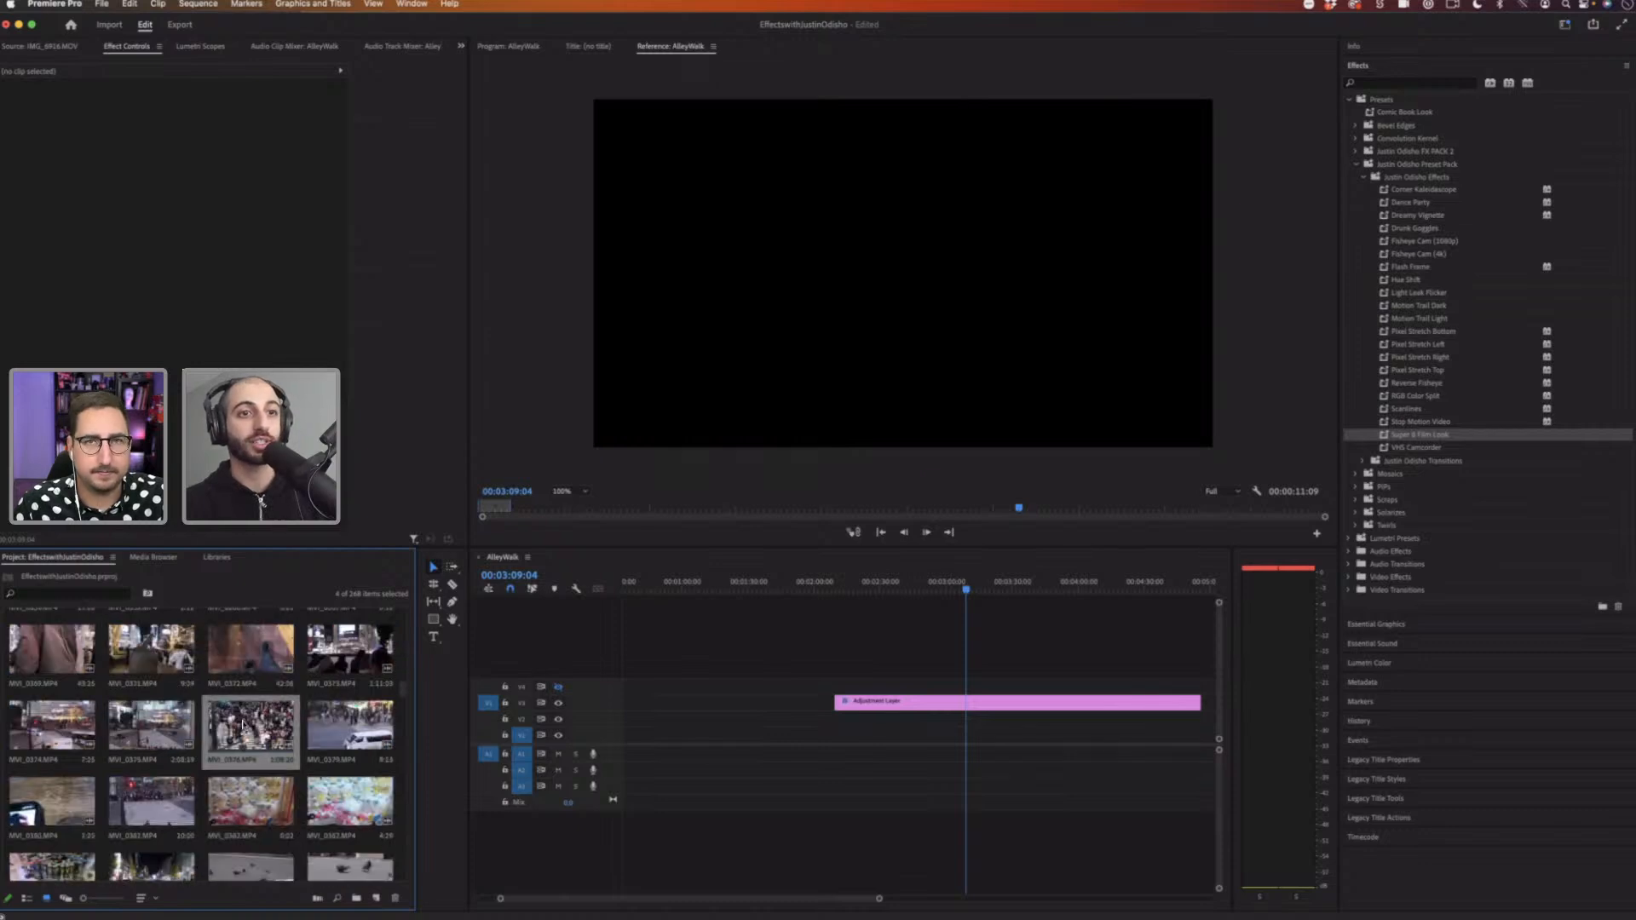
drag(243, 724, 784, 703)
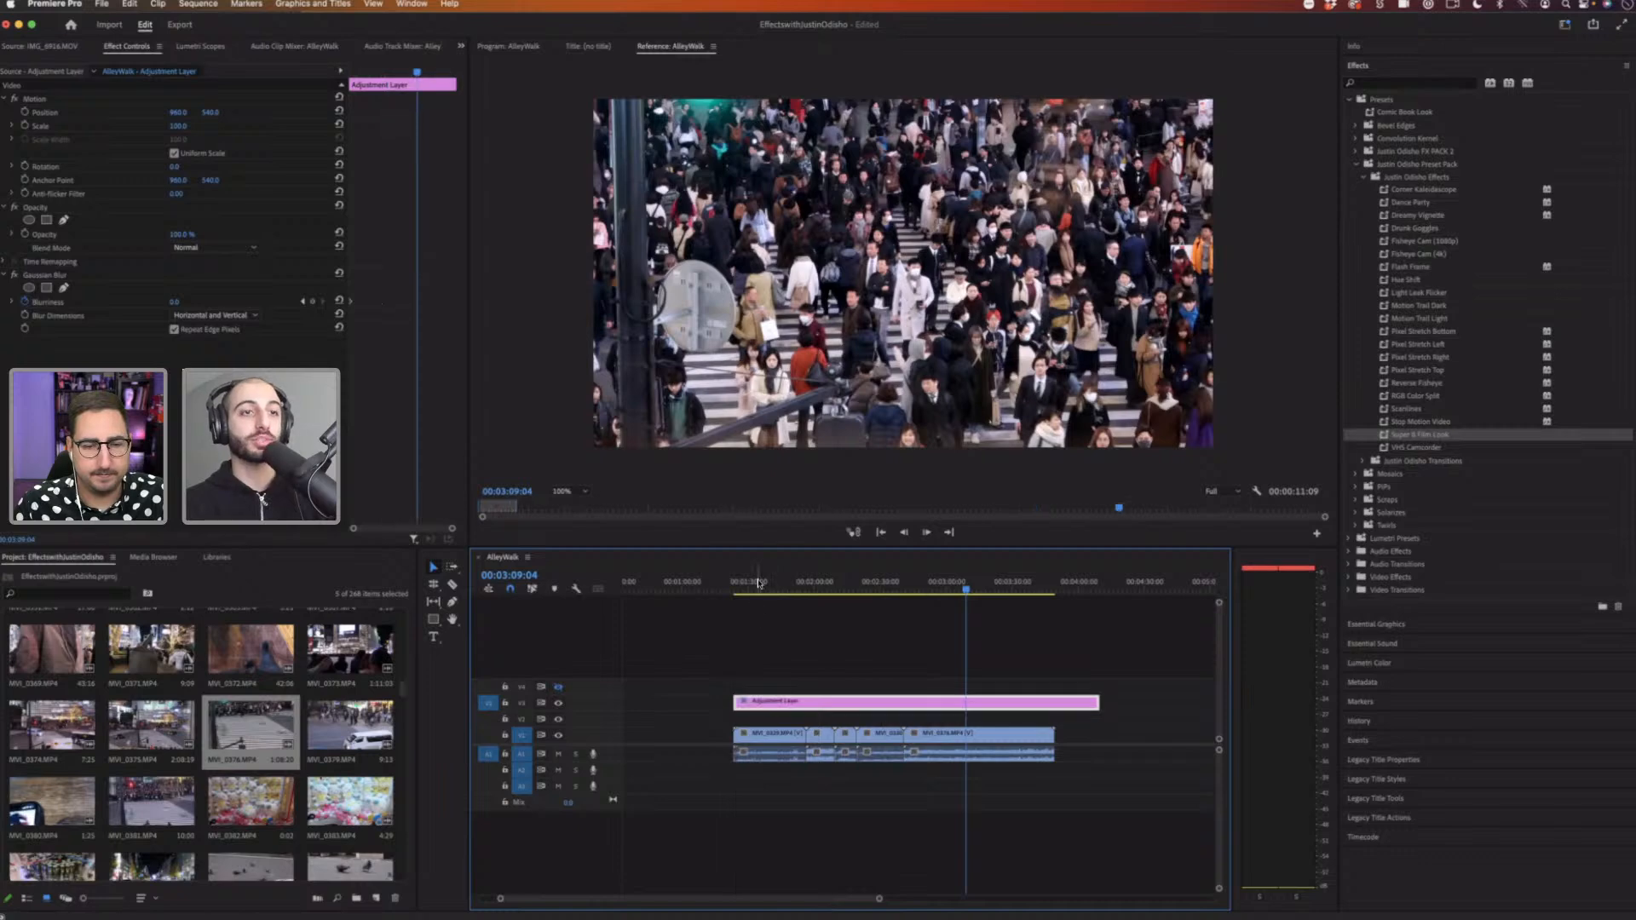
Step: Move the playhead and shift the adjustment layer to start before the clips
click(757, 583)
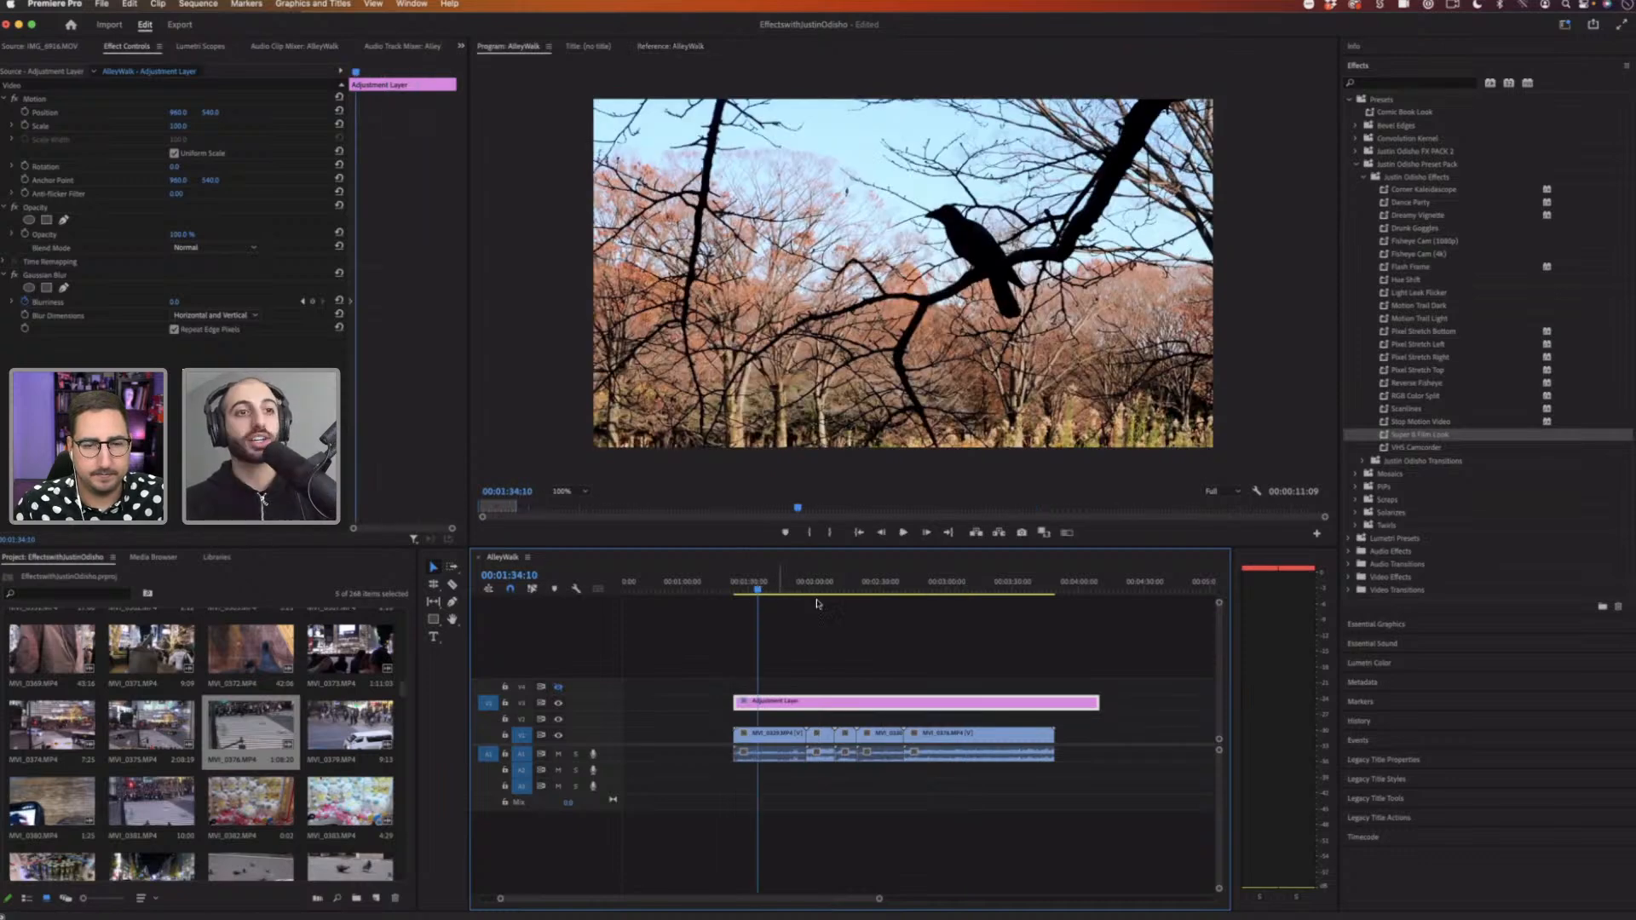
drag(827, 703, 754, 687)
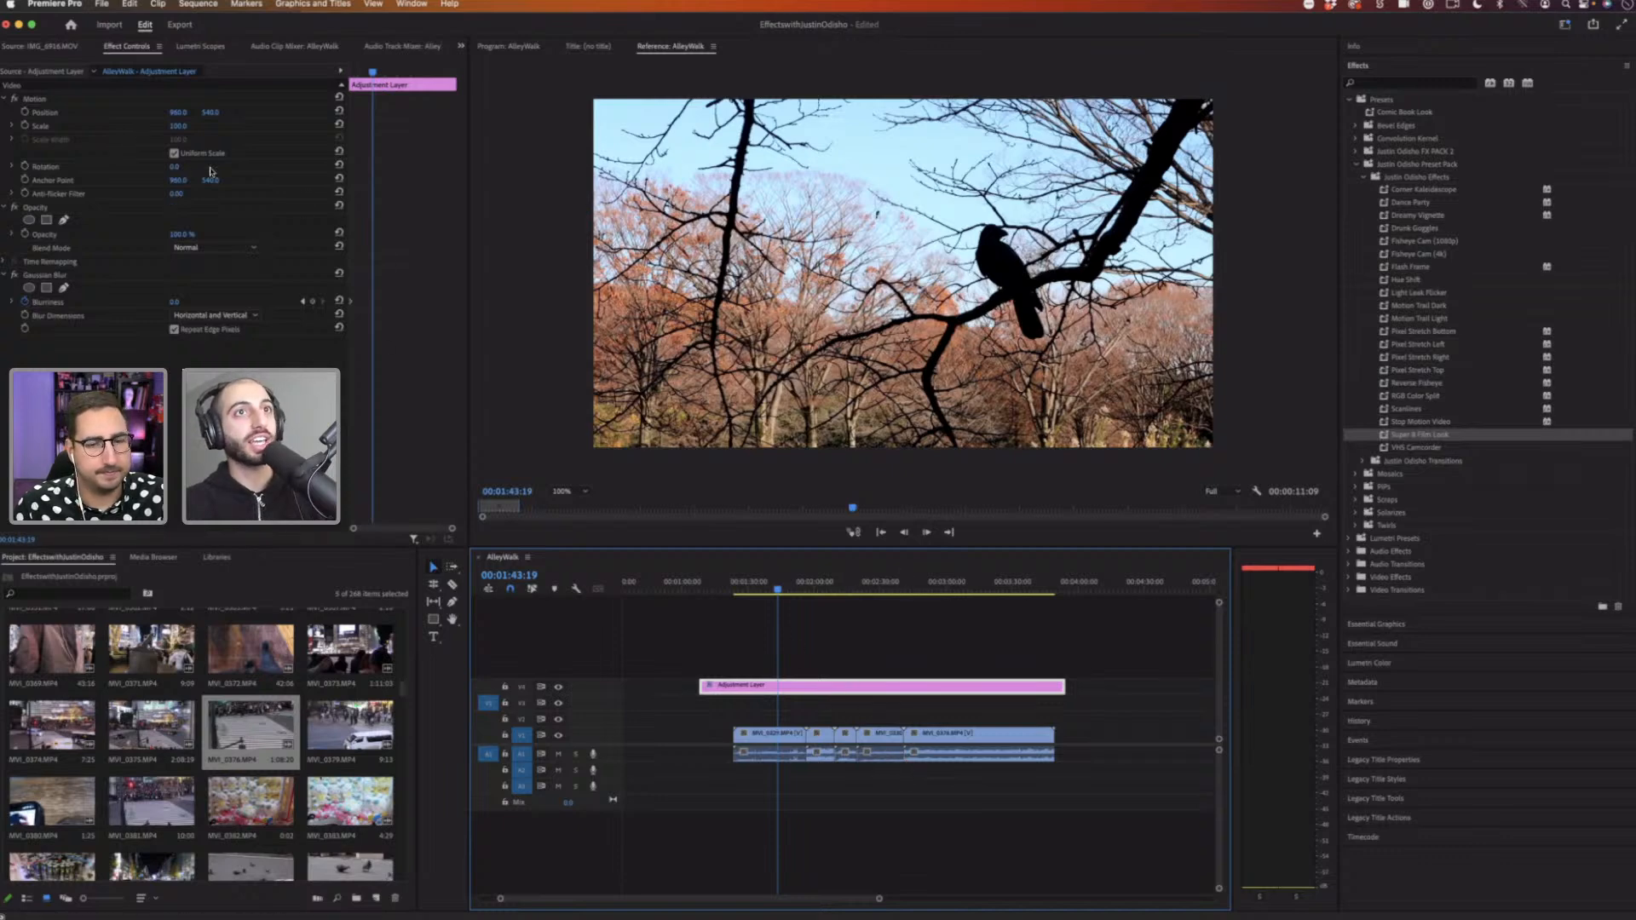
Step: Try editing the adjustment layer's Scale value
click(175, 126)
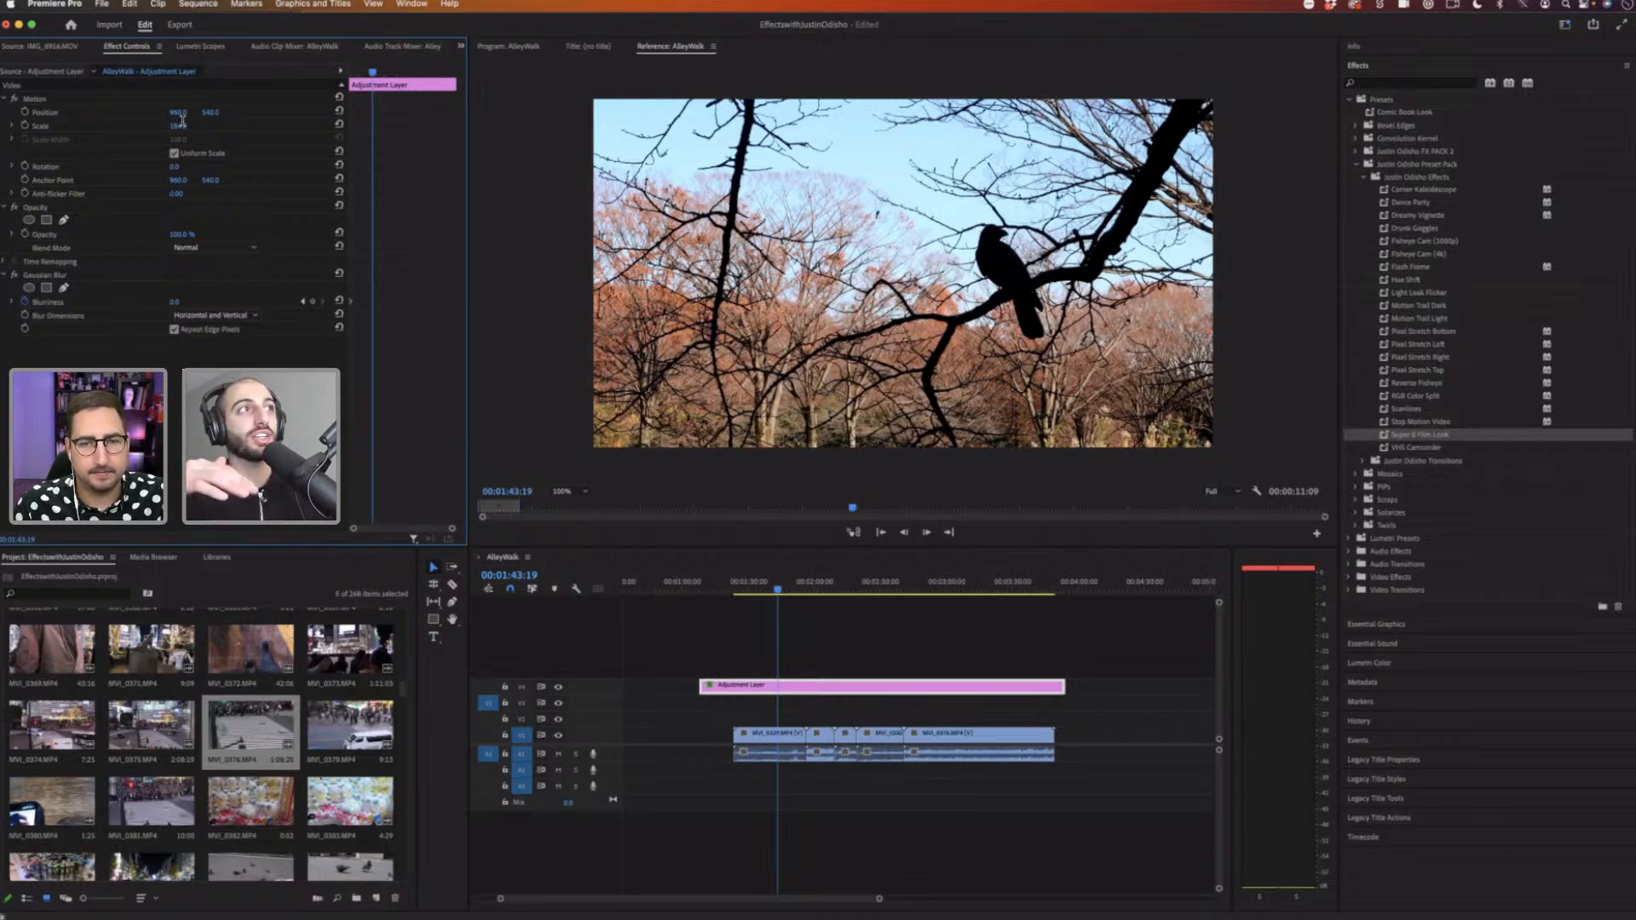
click(179, 125)
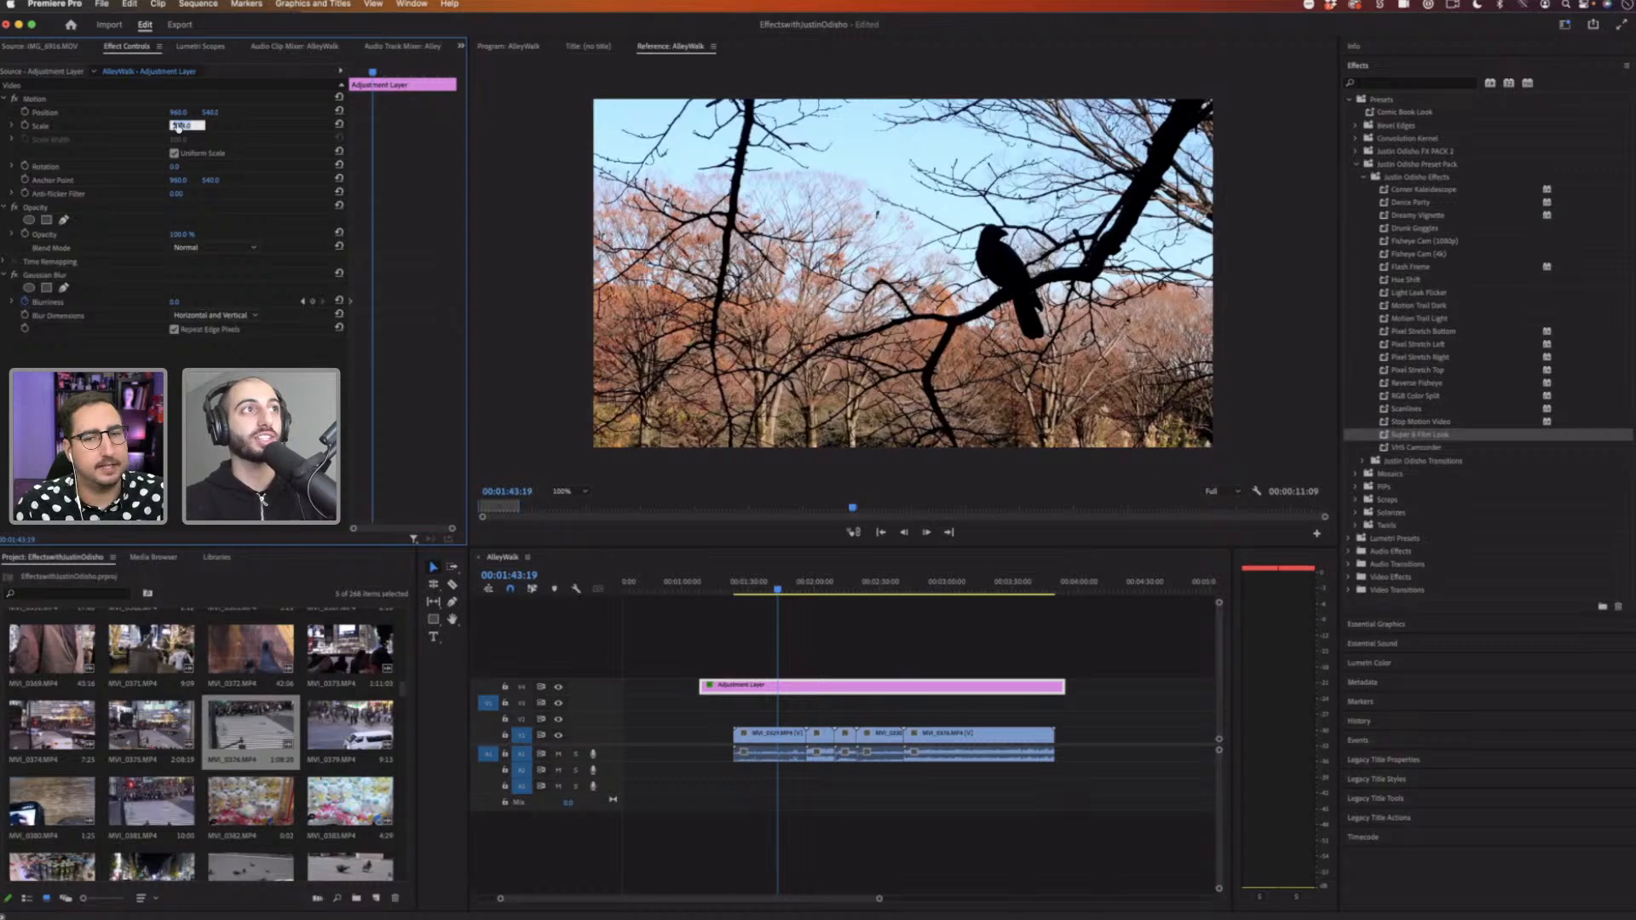
key(Return)
click(187, 124)
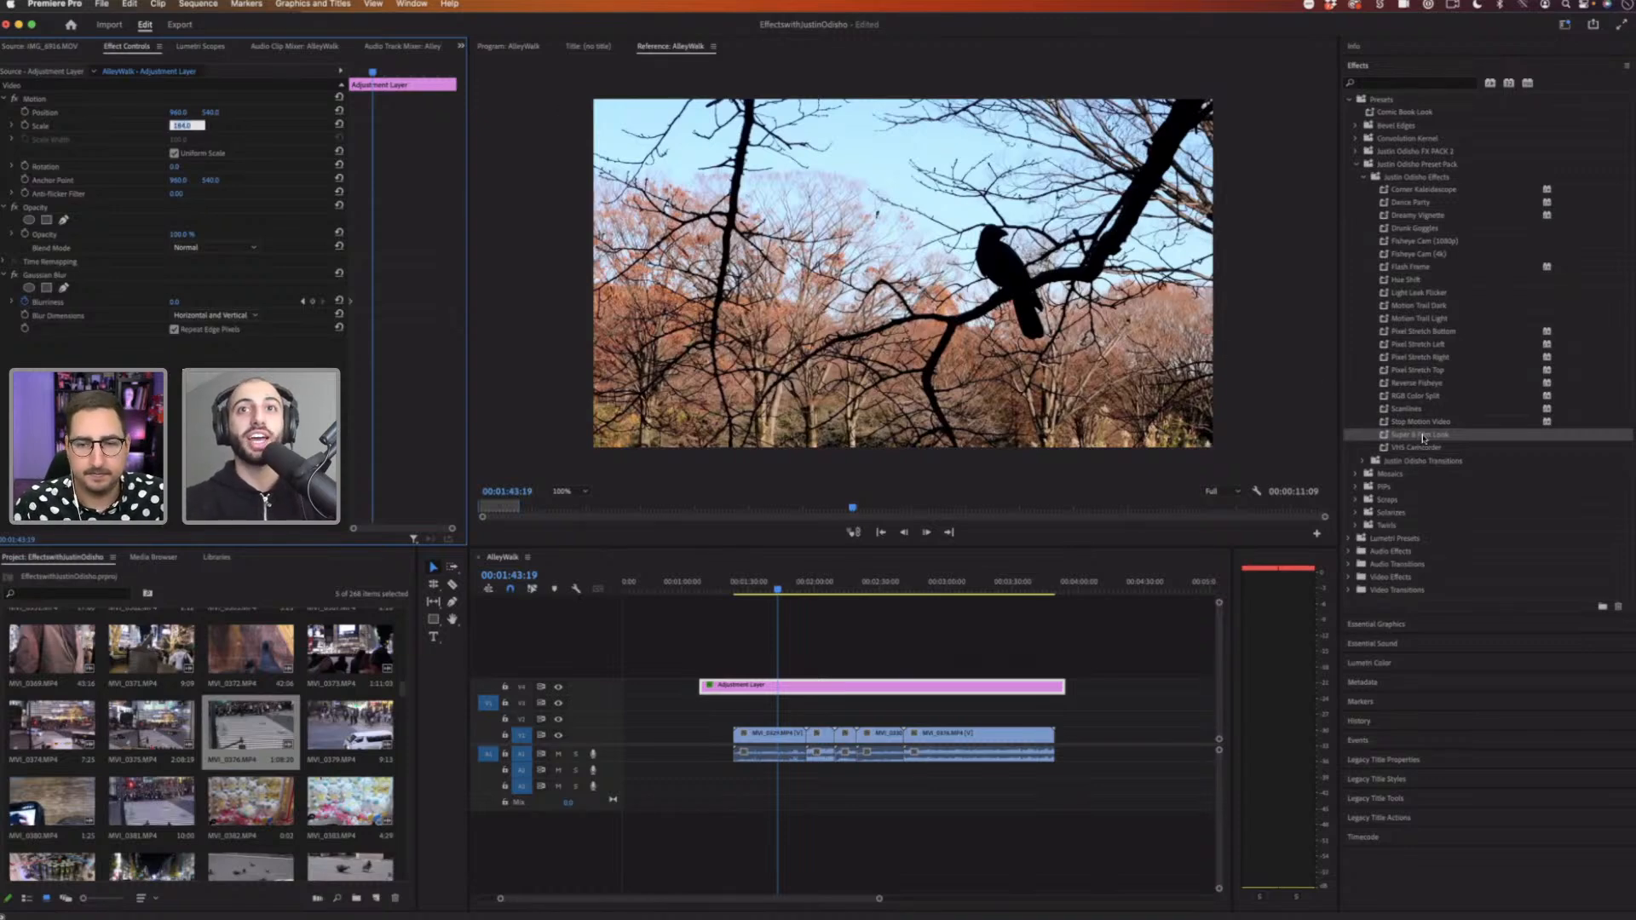
Step: Apply the Super 8 Film Look preset to the adjustment layer and reset its Scale
drag(1218, 486, 831, 689)
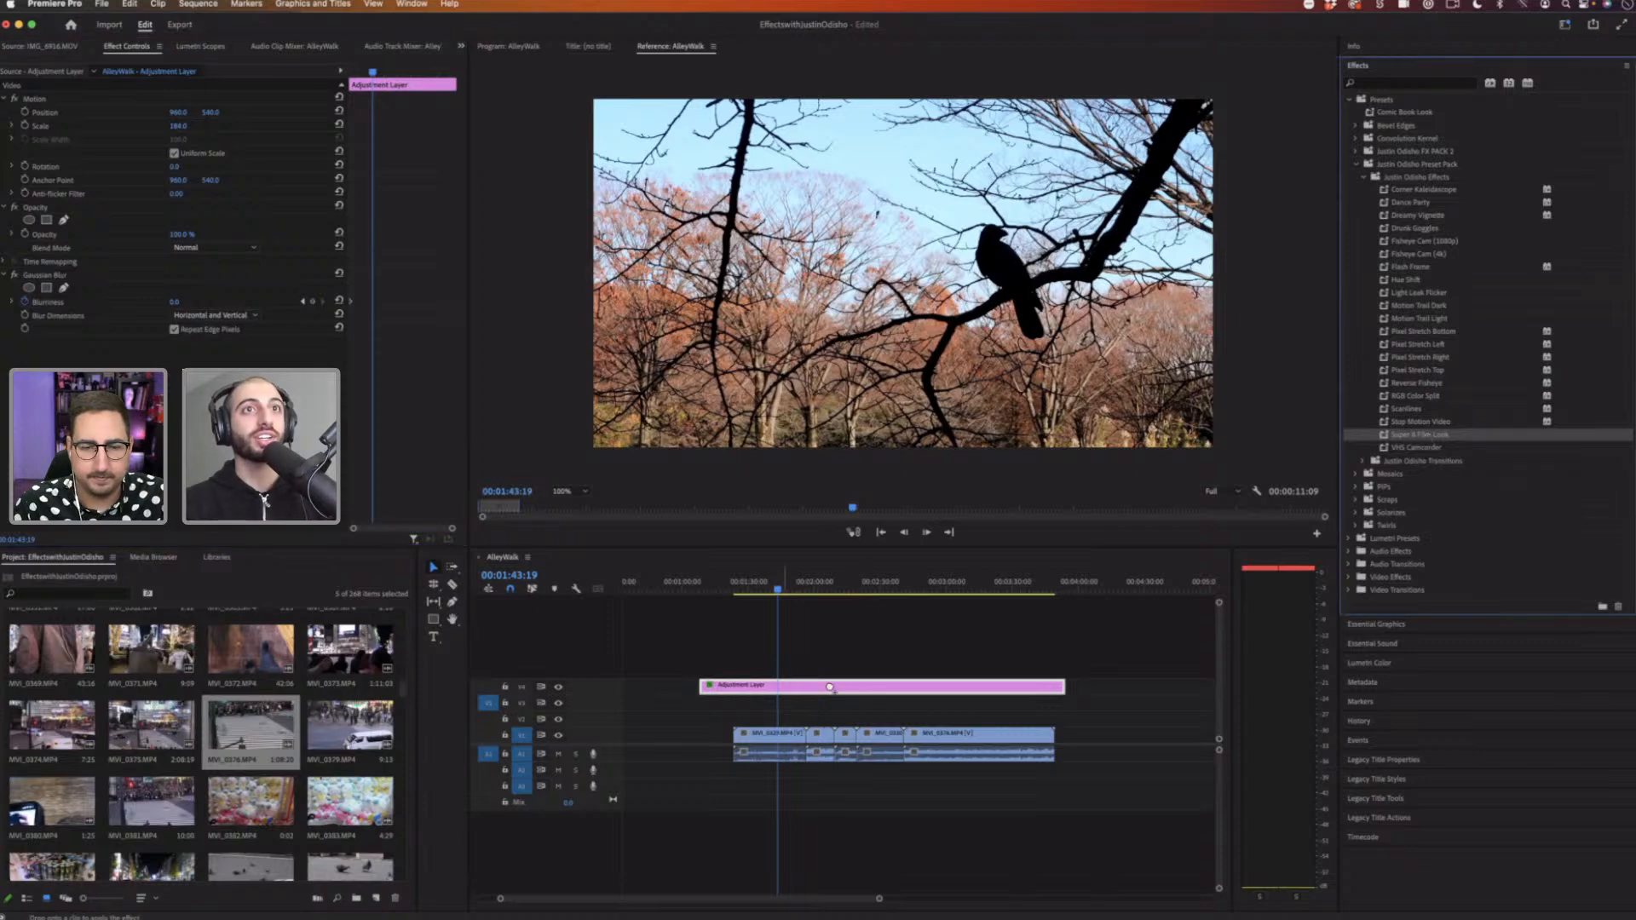
click(822, 687)
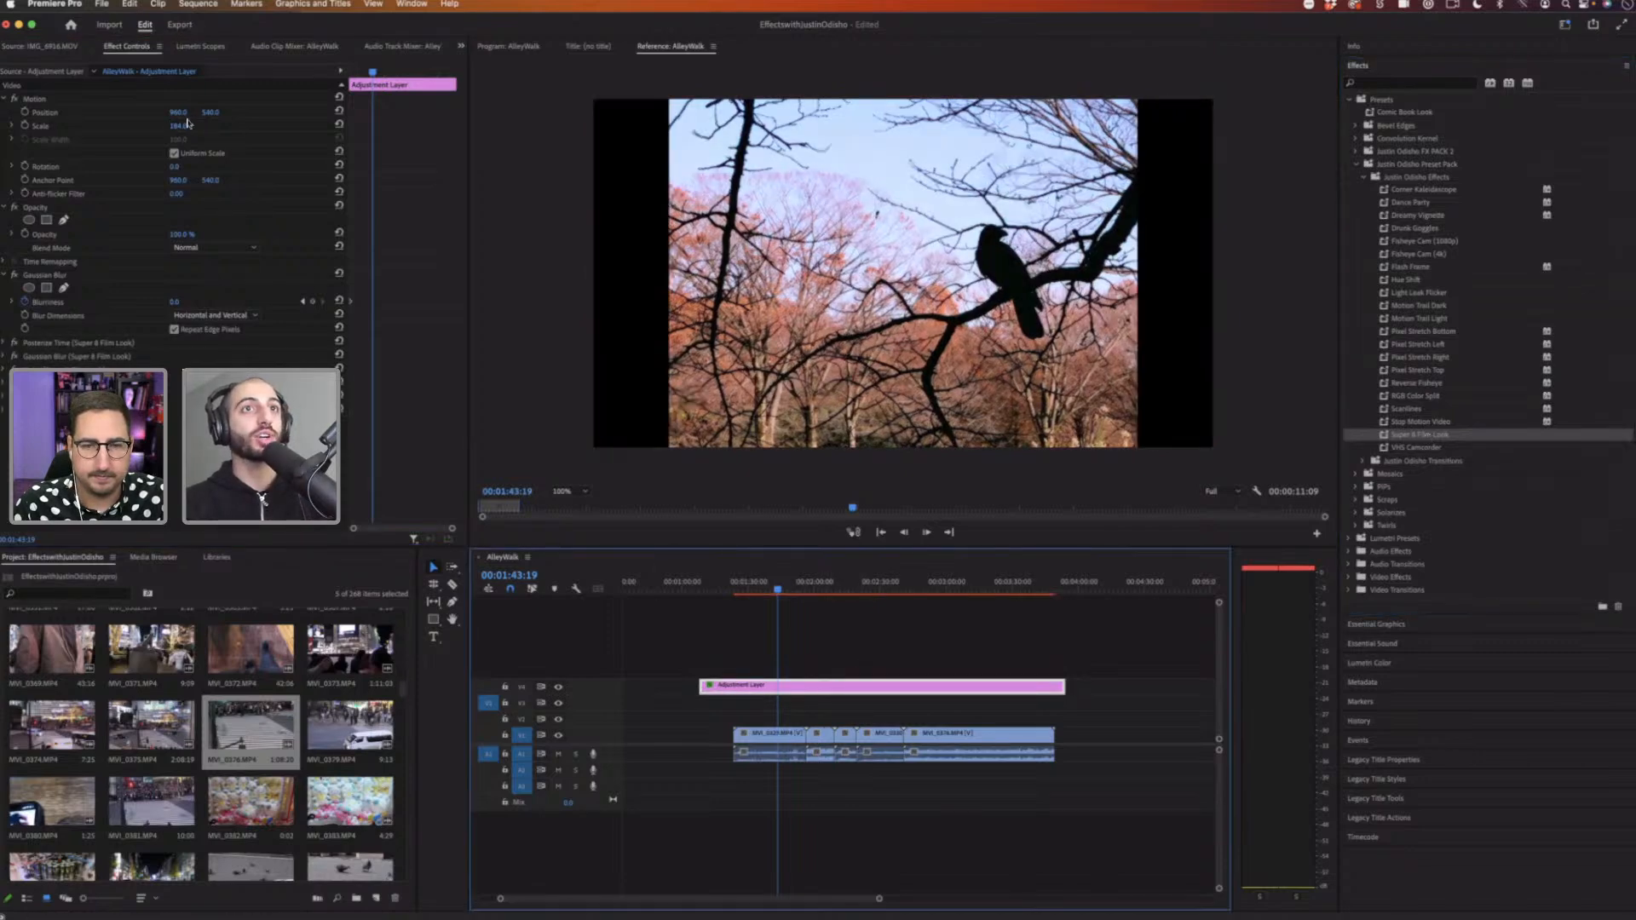
drag(181, 127, 333, 126)
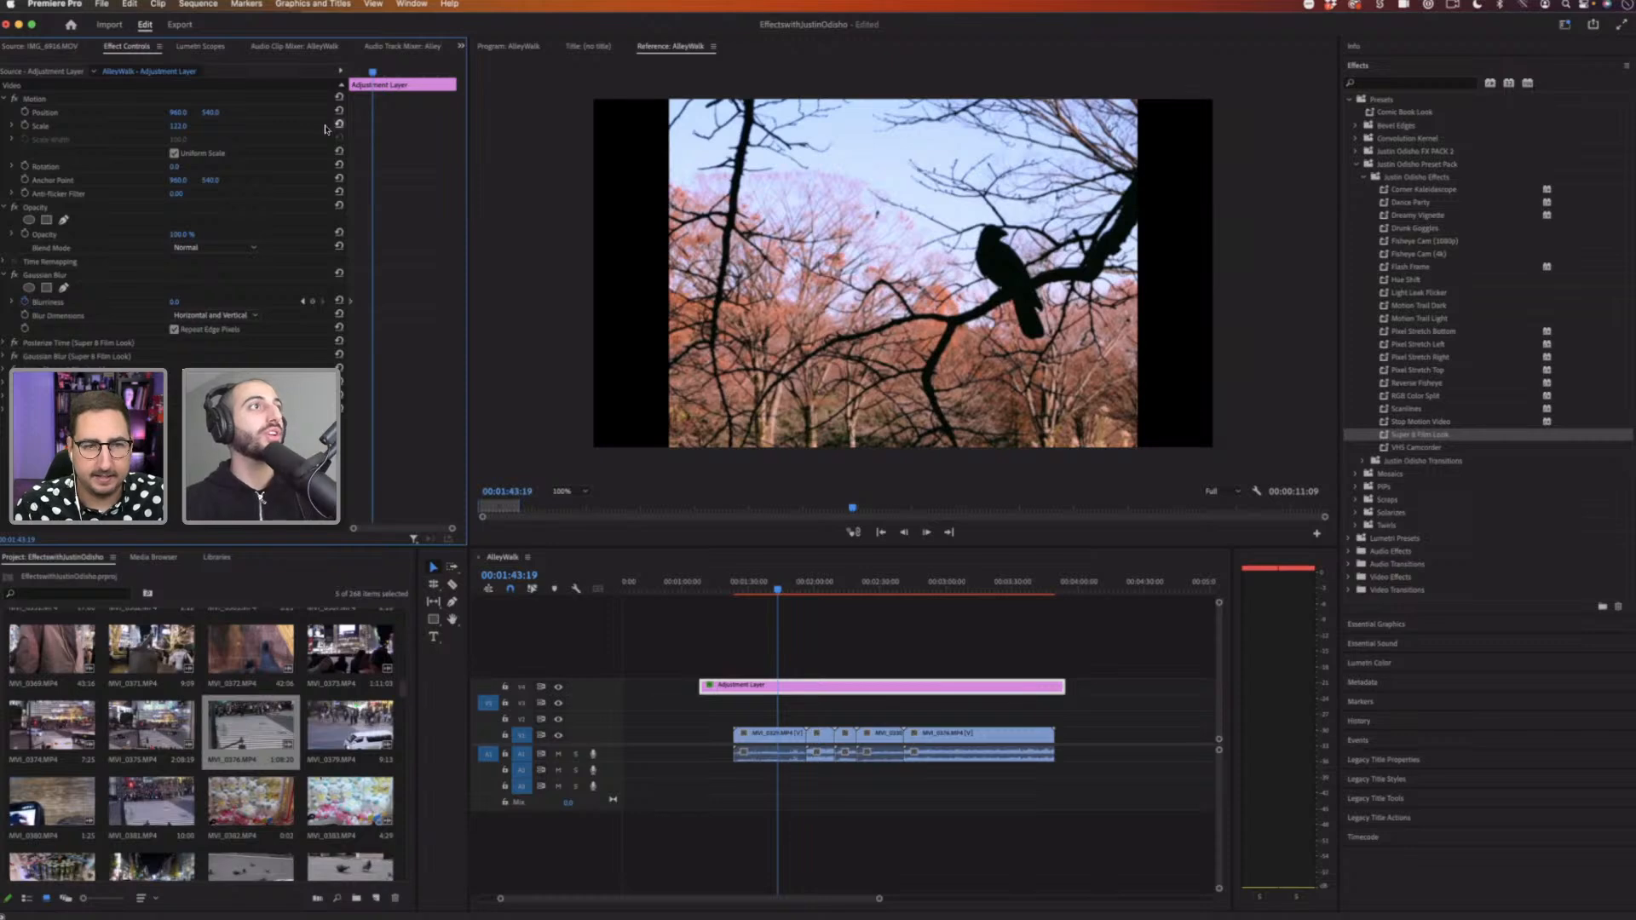
Step: Delete the Super 8 Film Look component effects from the adjustment layer, keeping only its original Gaussian Blur
click(47, 100)
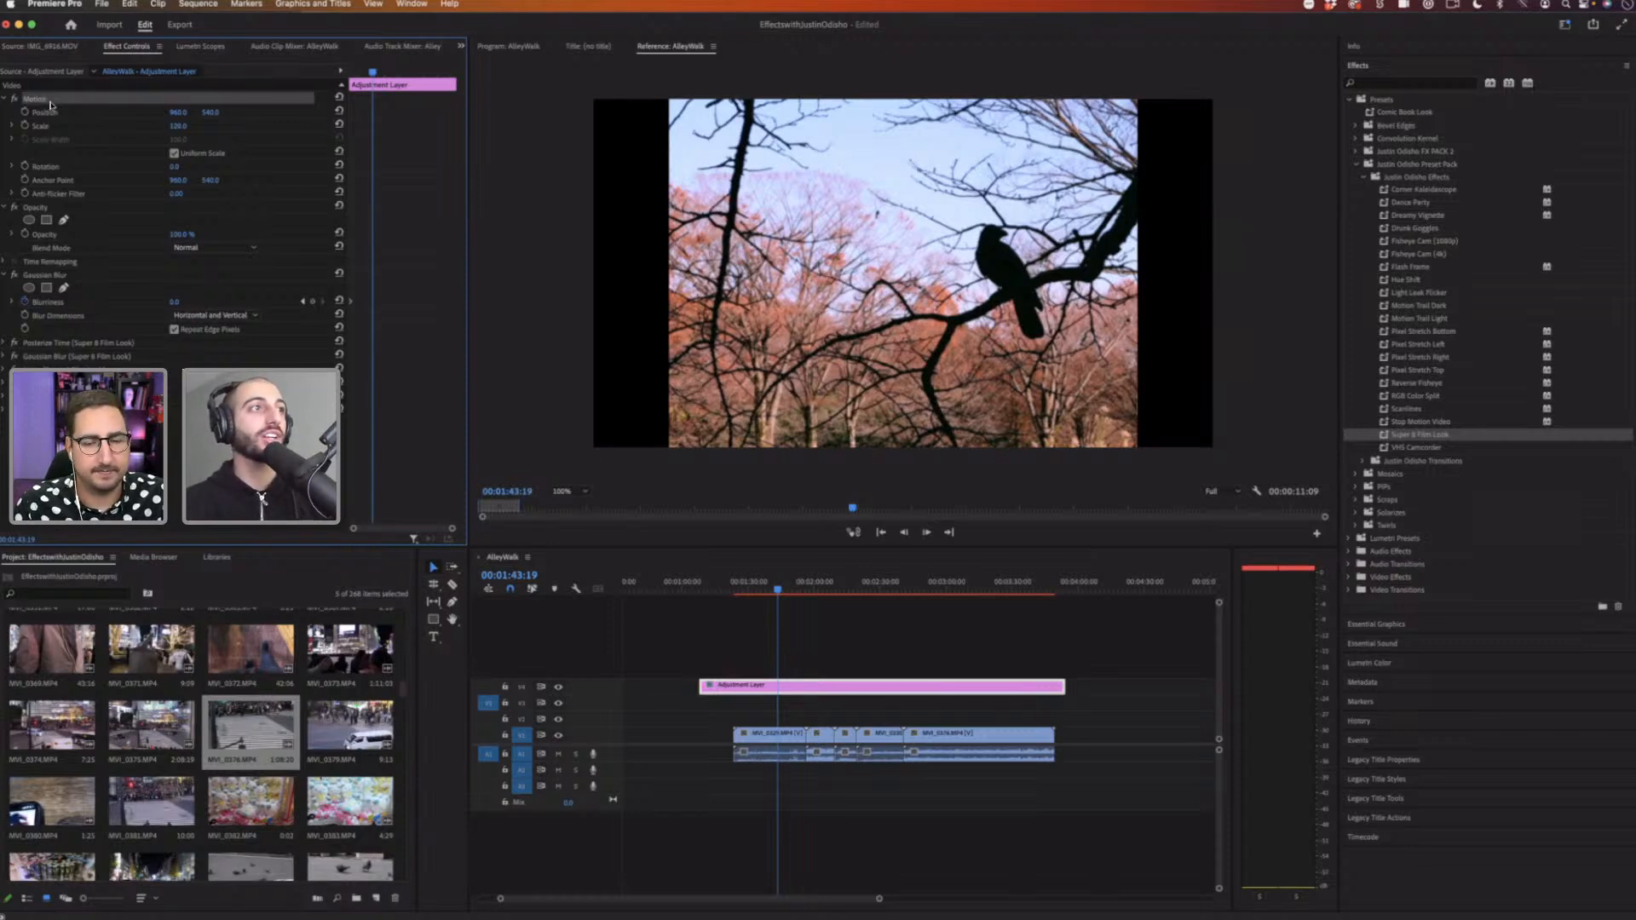
click(95, 358)
click(88, 342)
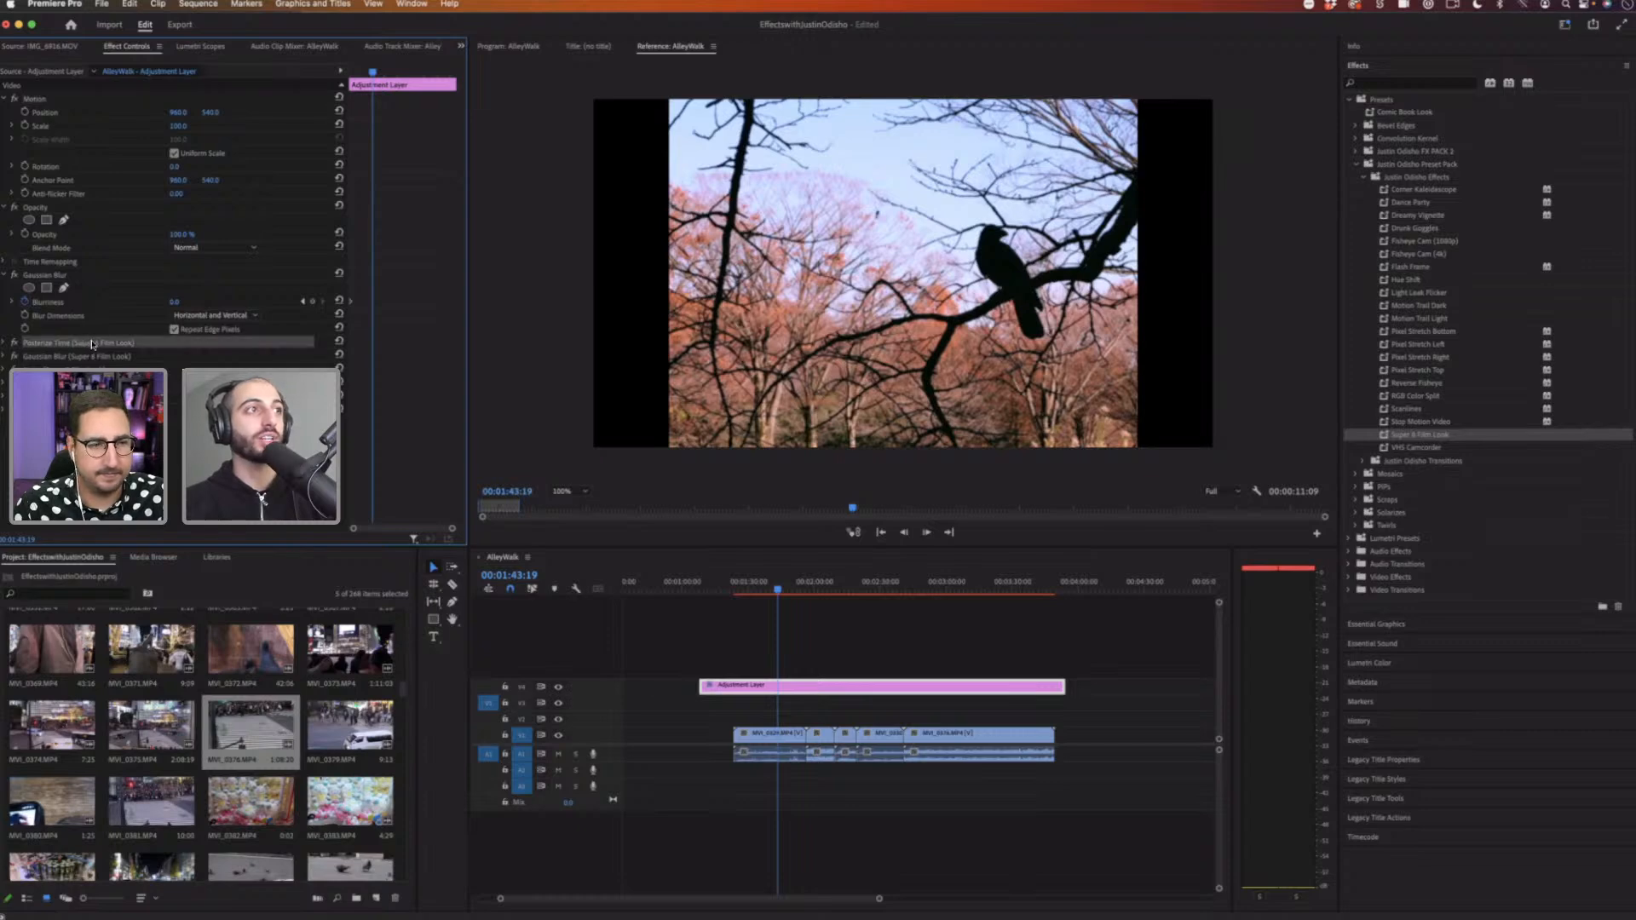
key(Delete)
click(96, 346)
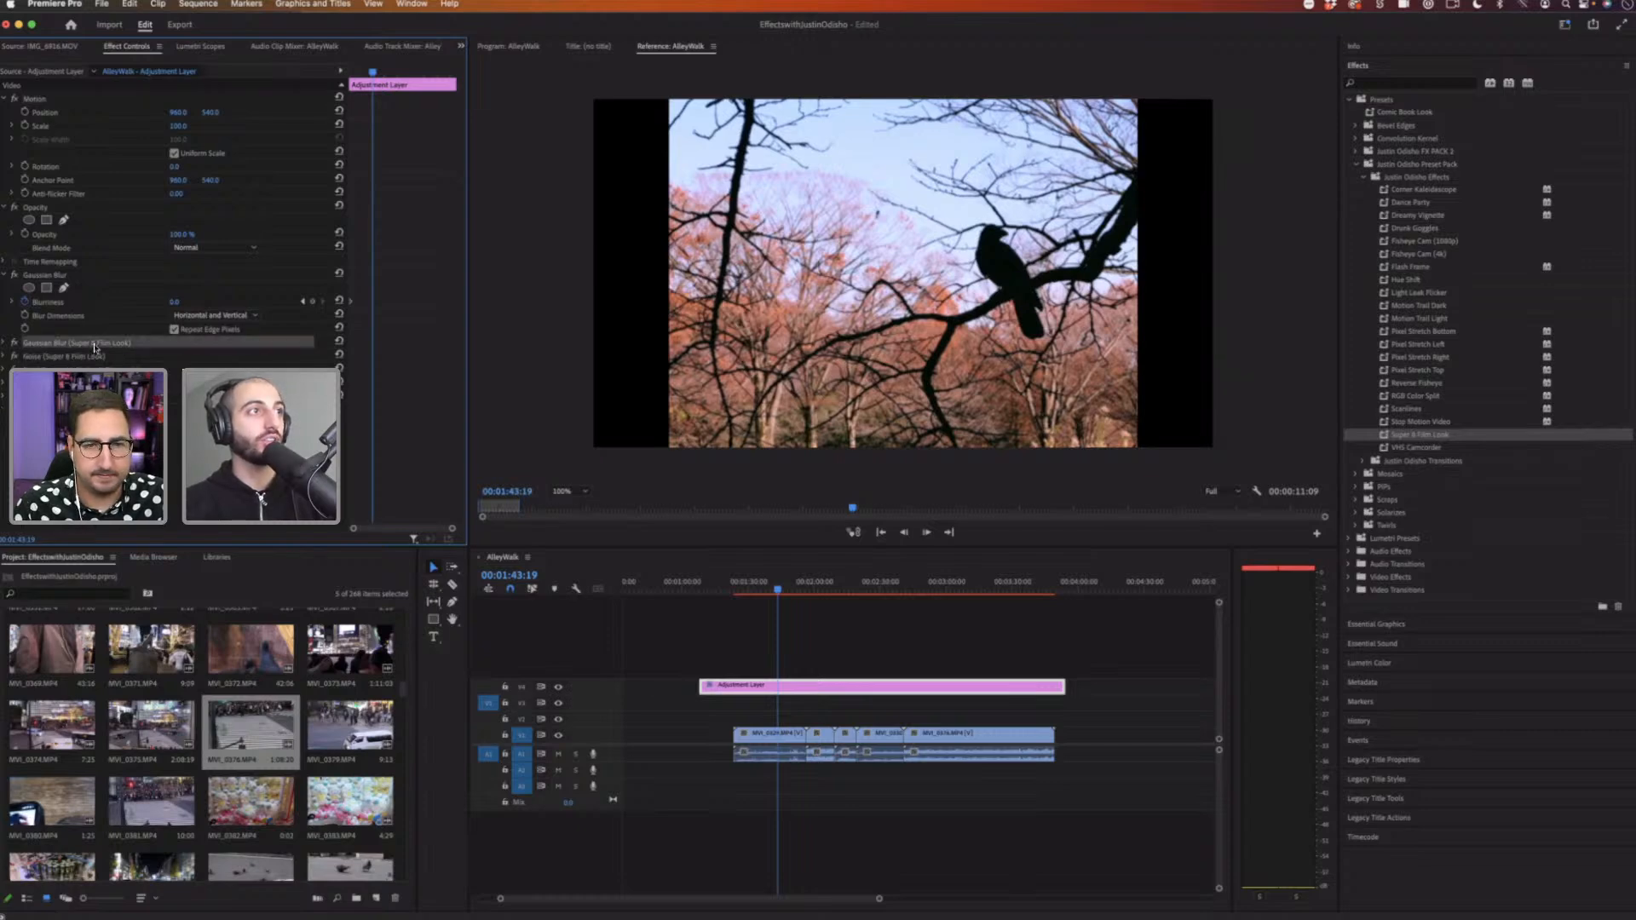
key(Delete)
key(Delete)
click(90, 370)
key(Delete)
click(88, 357)
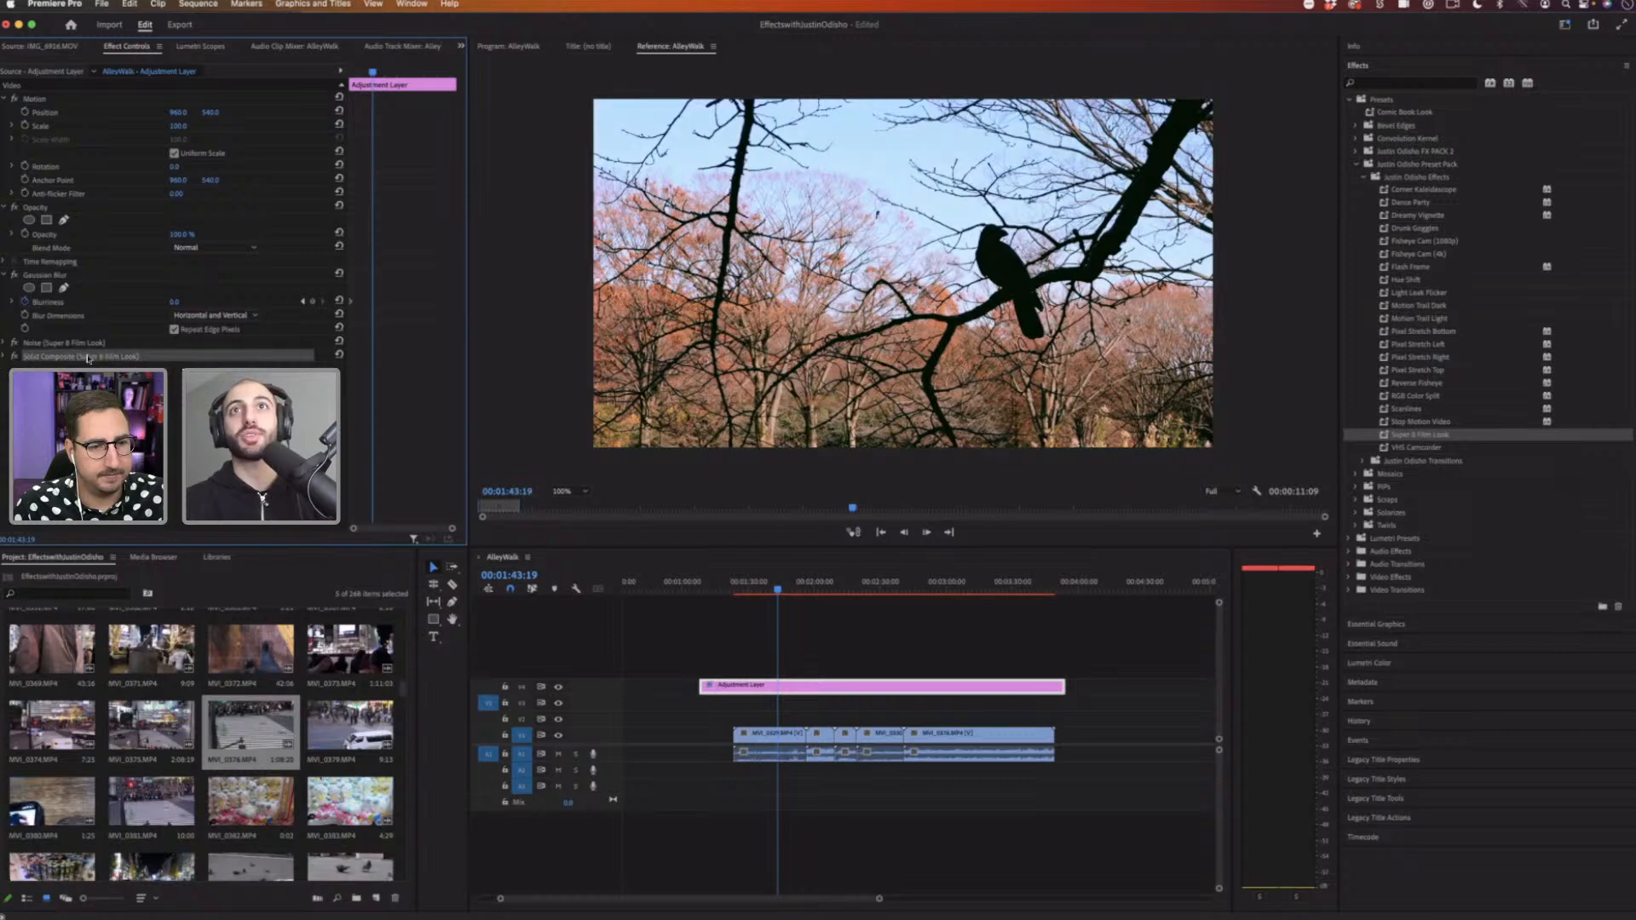
key(Delete)
click(91, 343)
key(Delete)
Step: Search the effects for transform, apply the Transform effect to the adjustment layer, and increase its scale to zoom in
click(1377, 84)
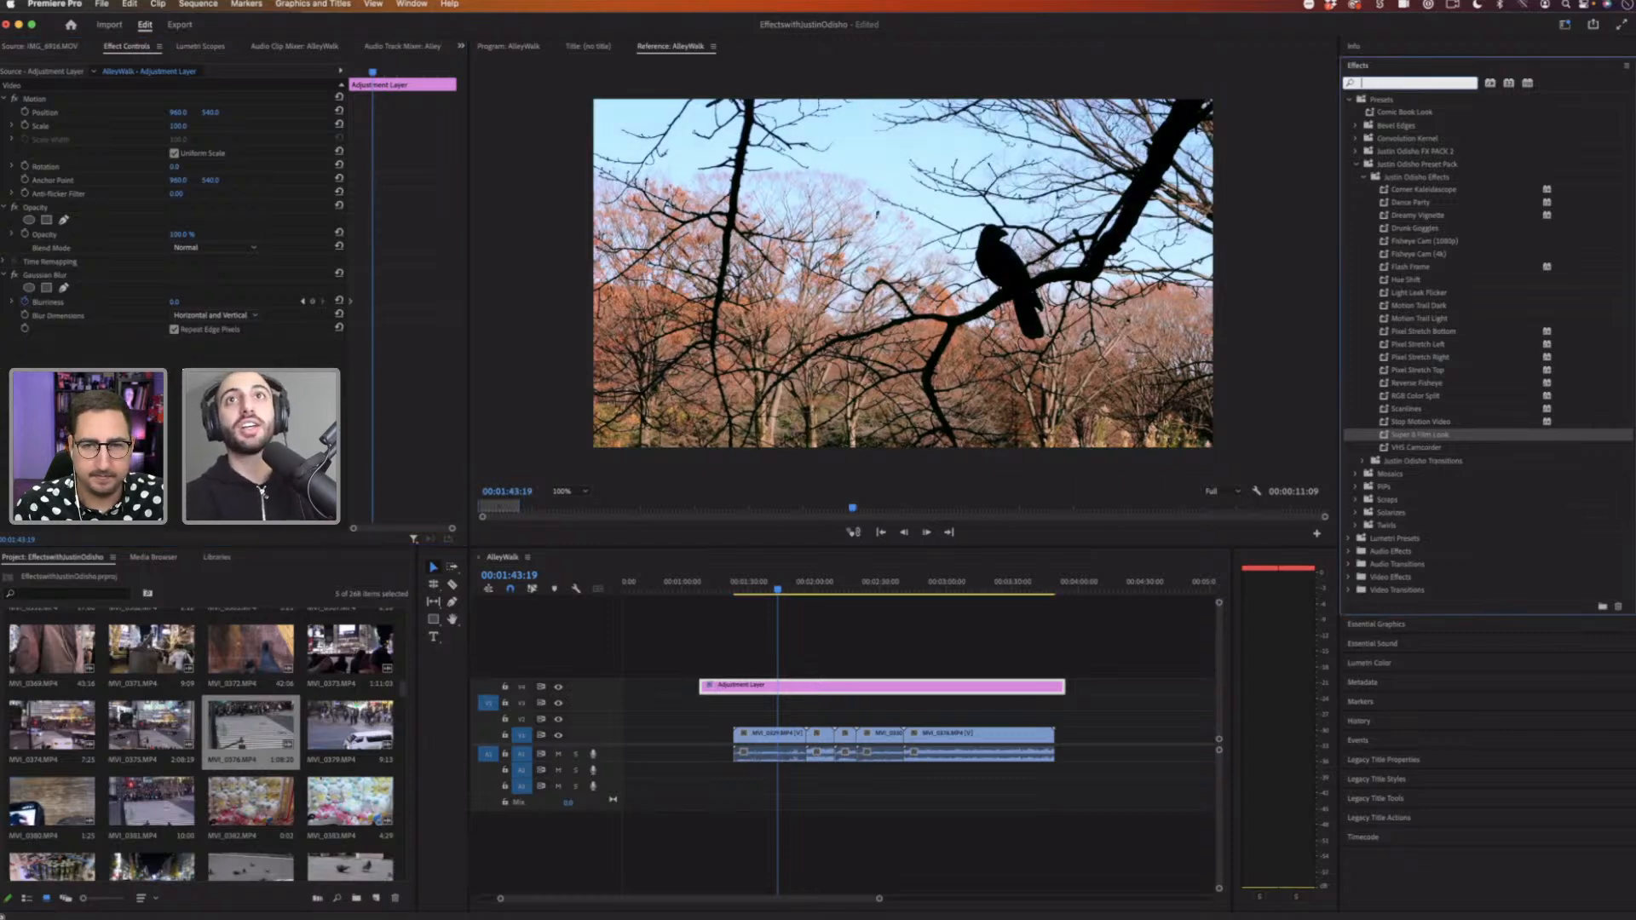
text(transfor)
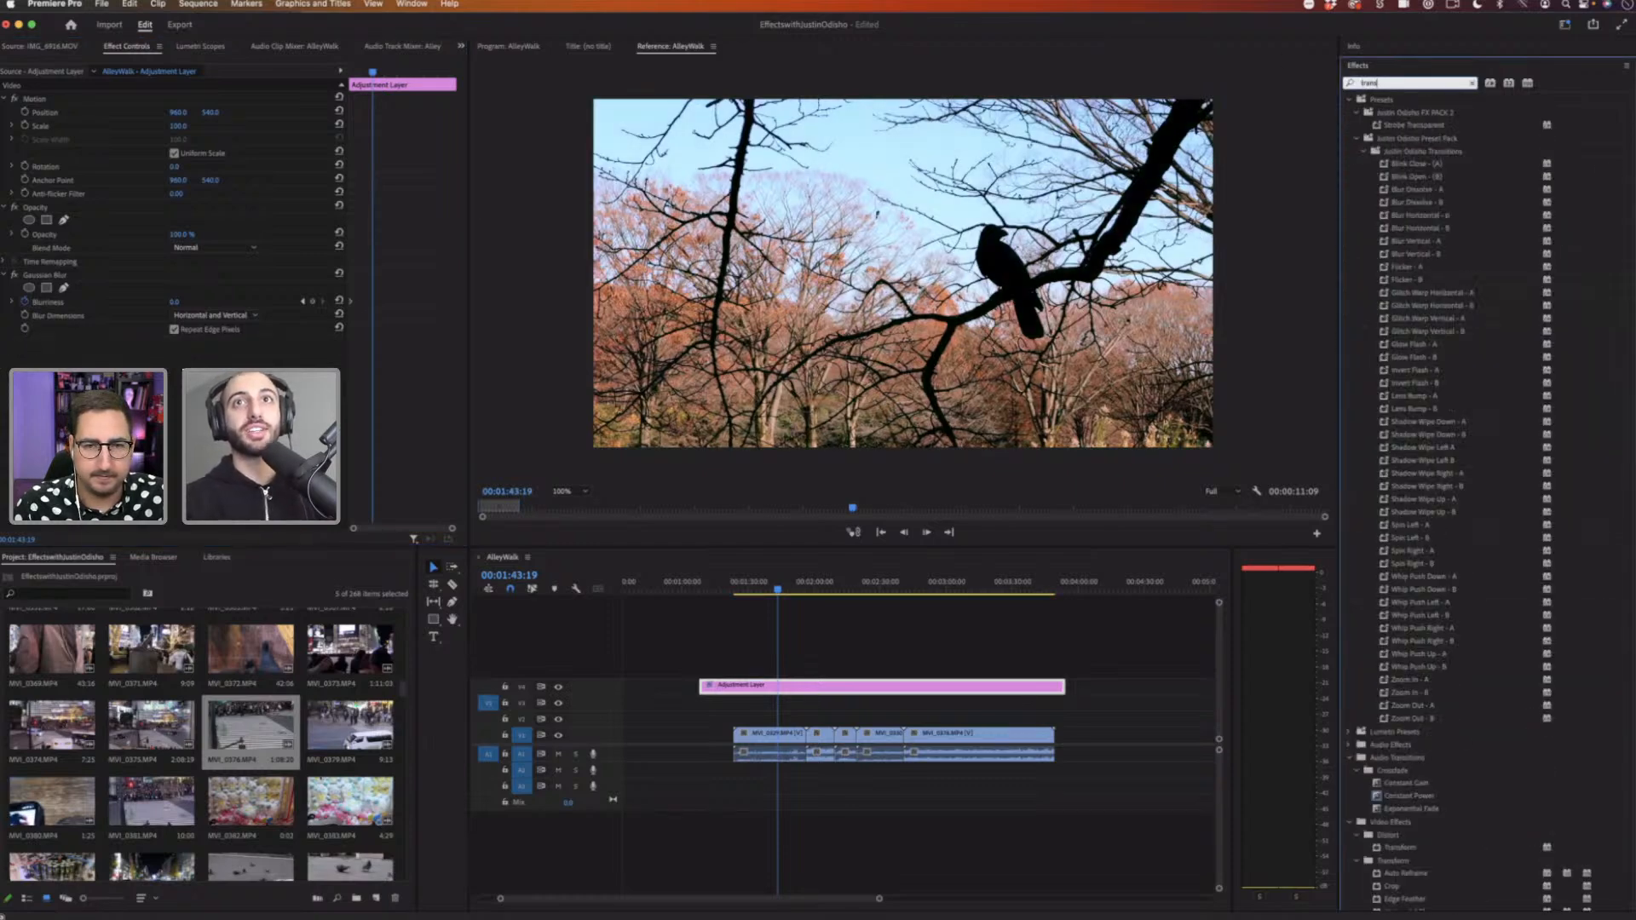
text(m)
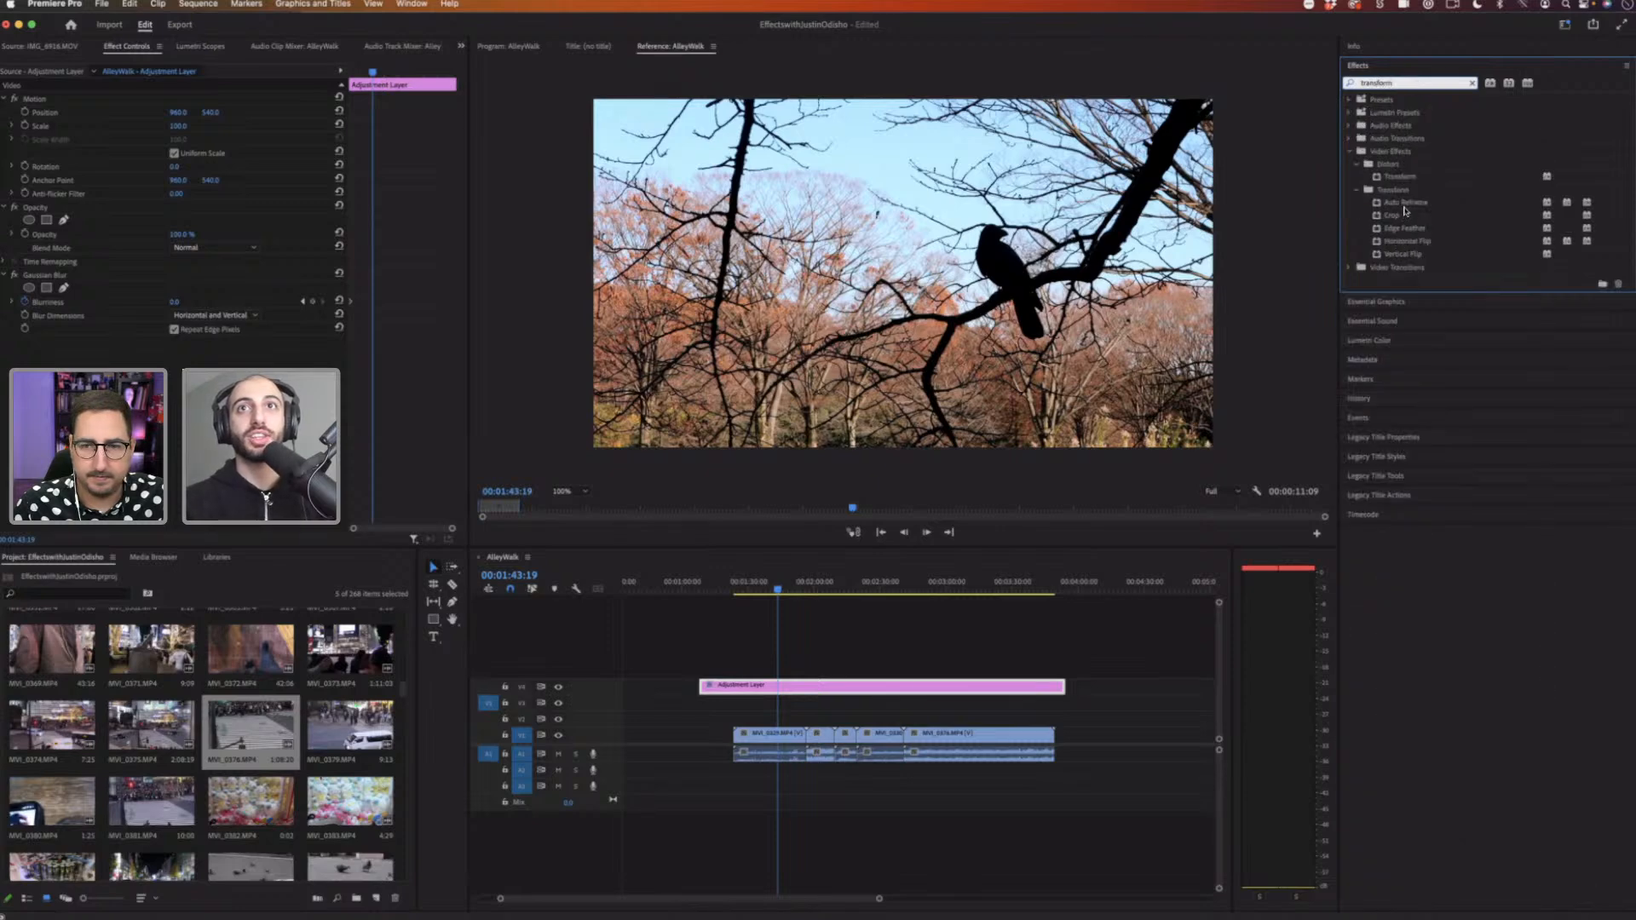
drag(1407, 183, 876, 687)
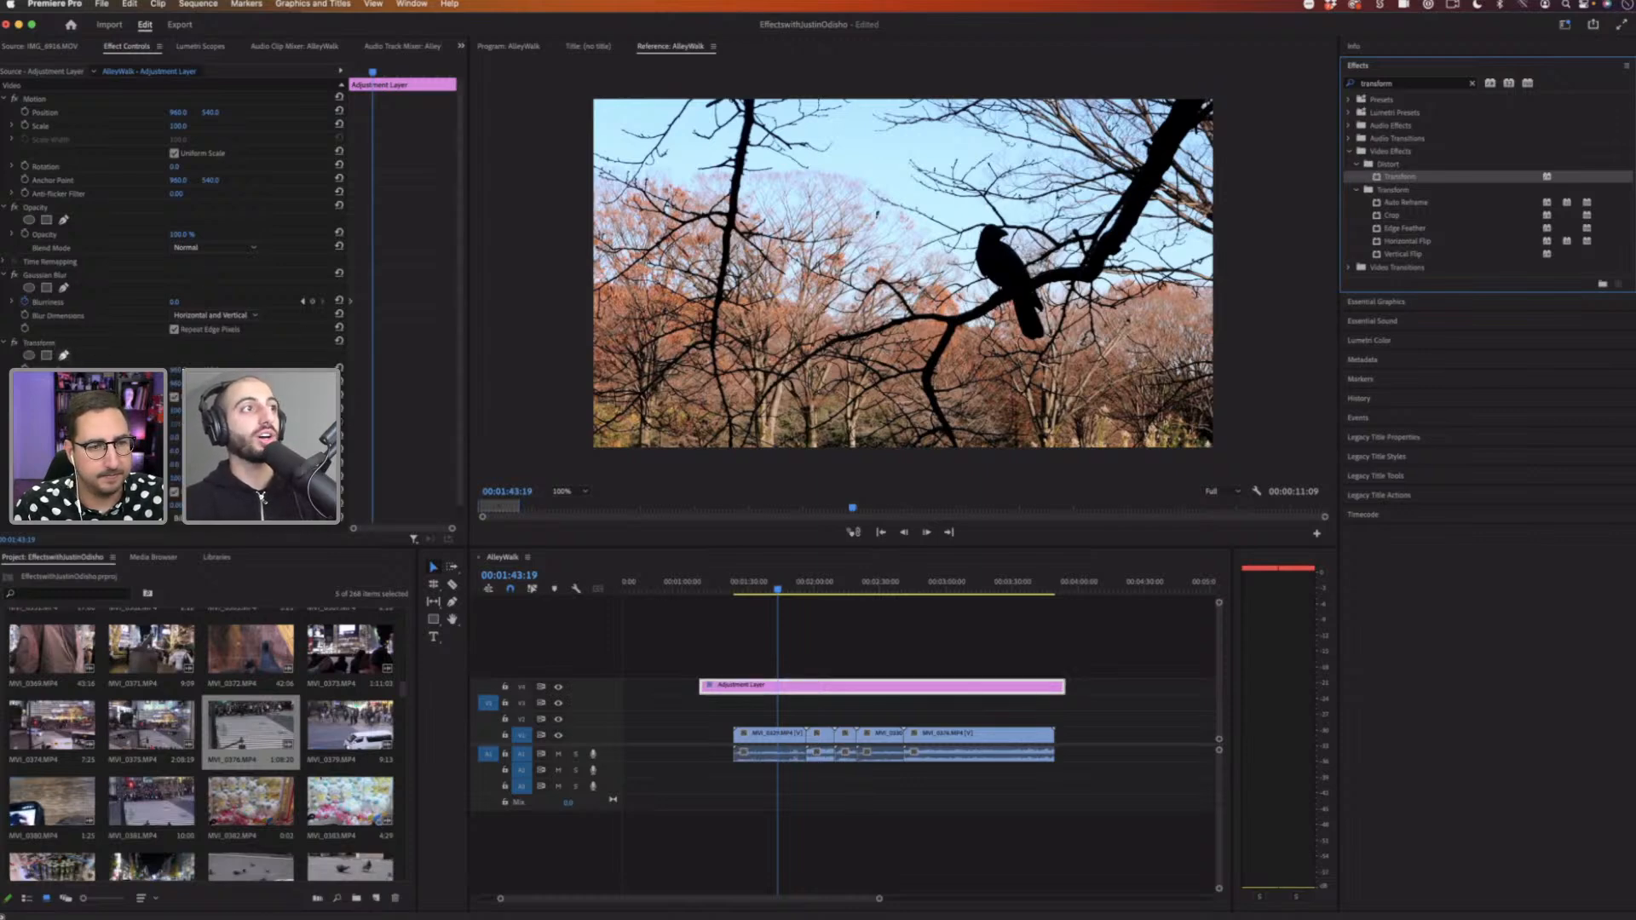
click(44, 161)
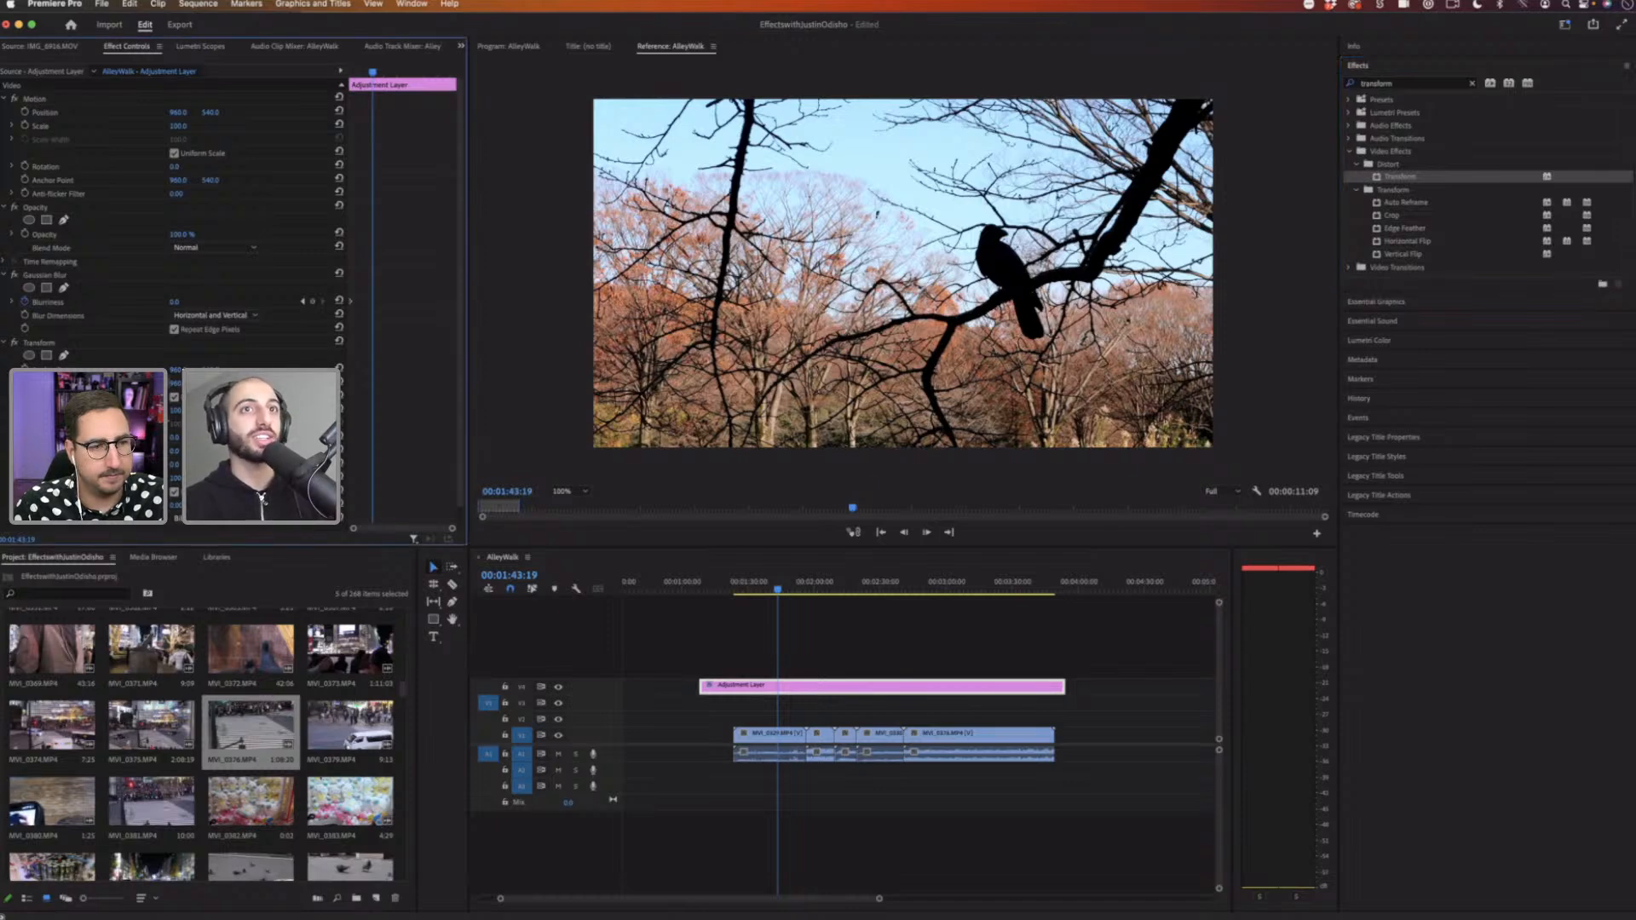
drag(175, 411, 820, 578)
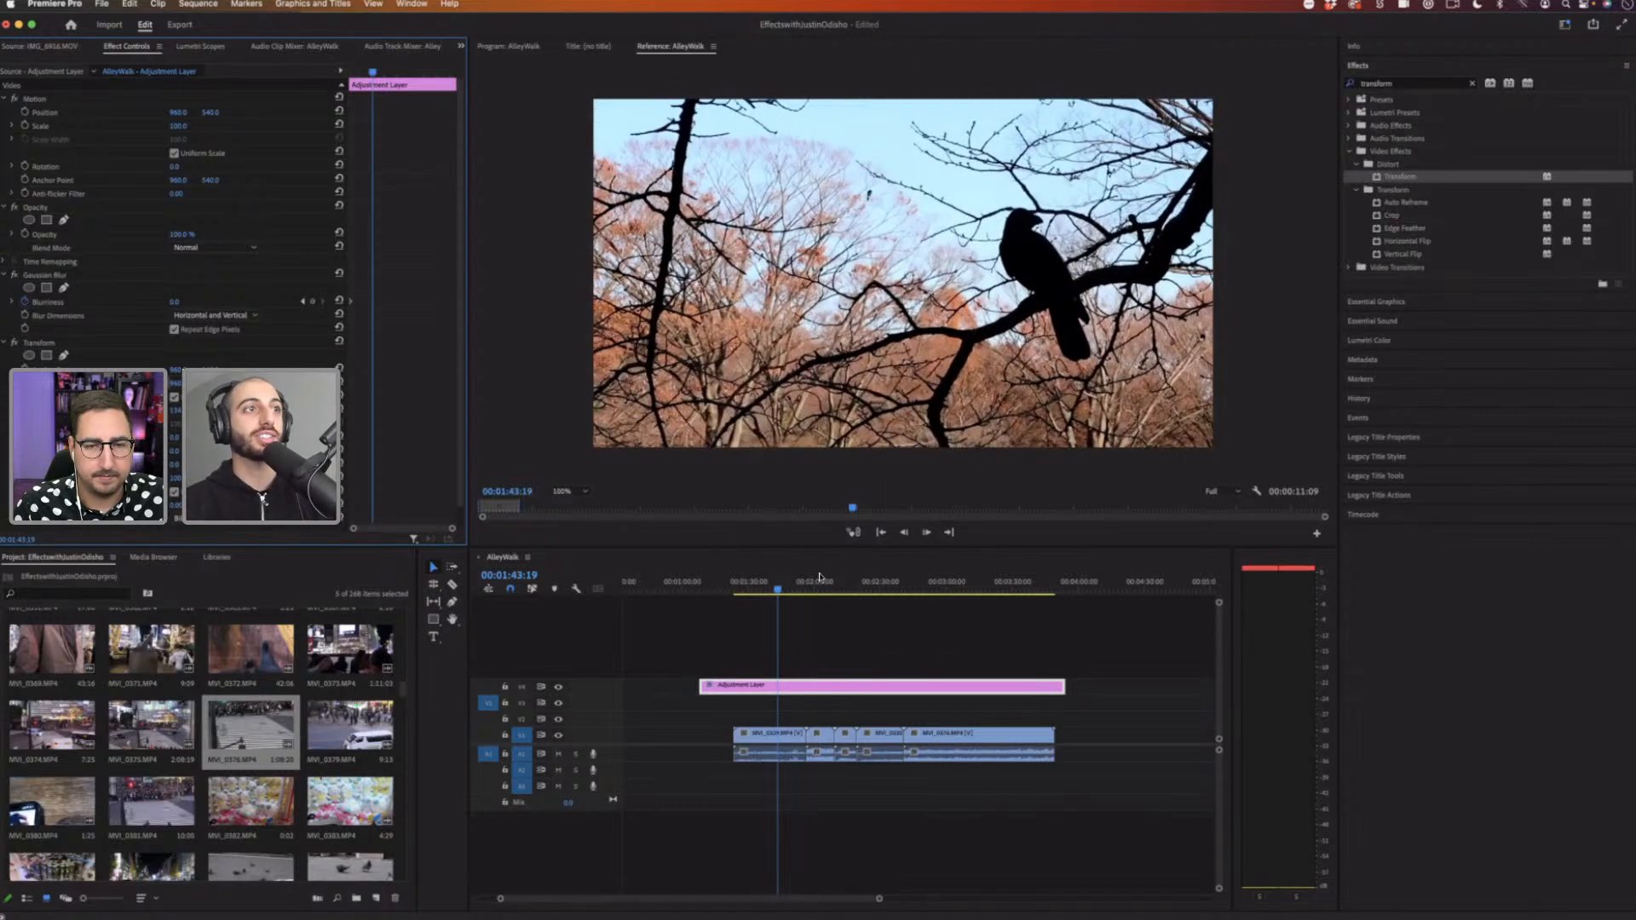
Step: Scrub the Transform effect's scale to zoom further into the footage under the adjustment layer
click(821, 579)
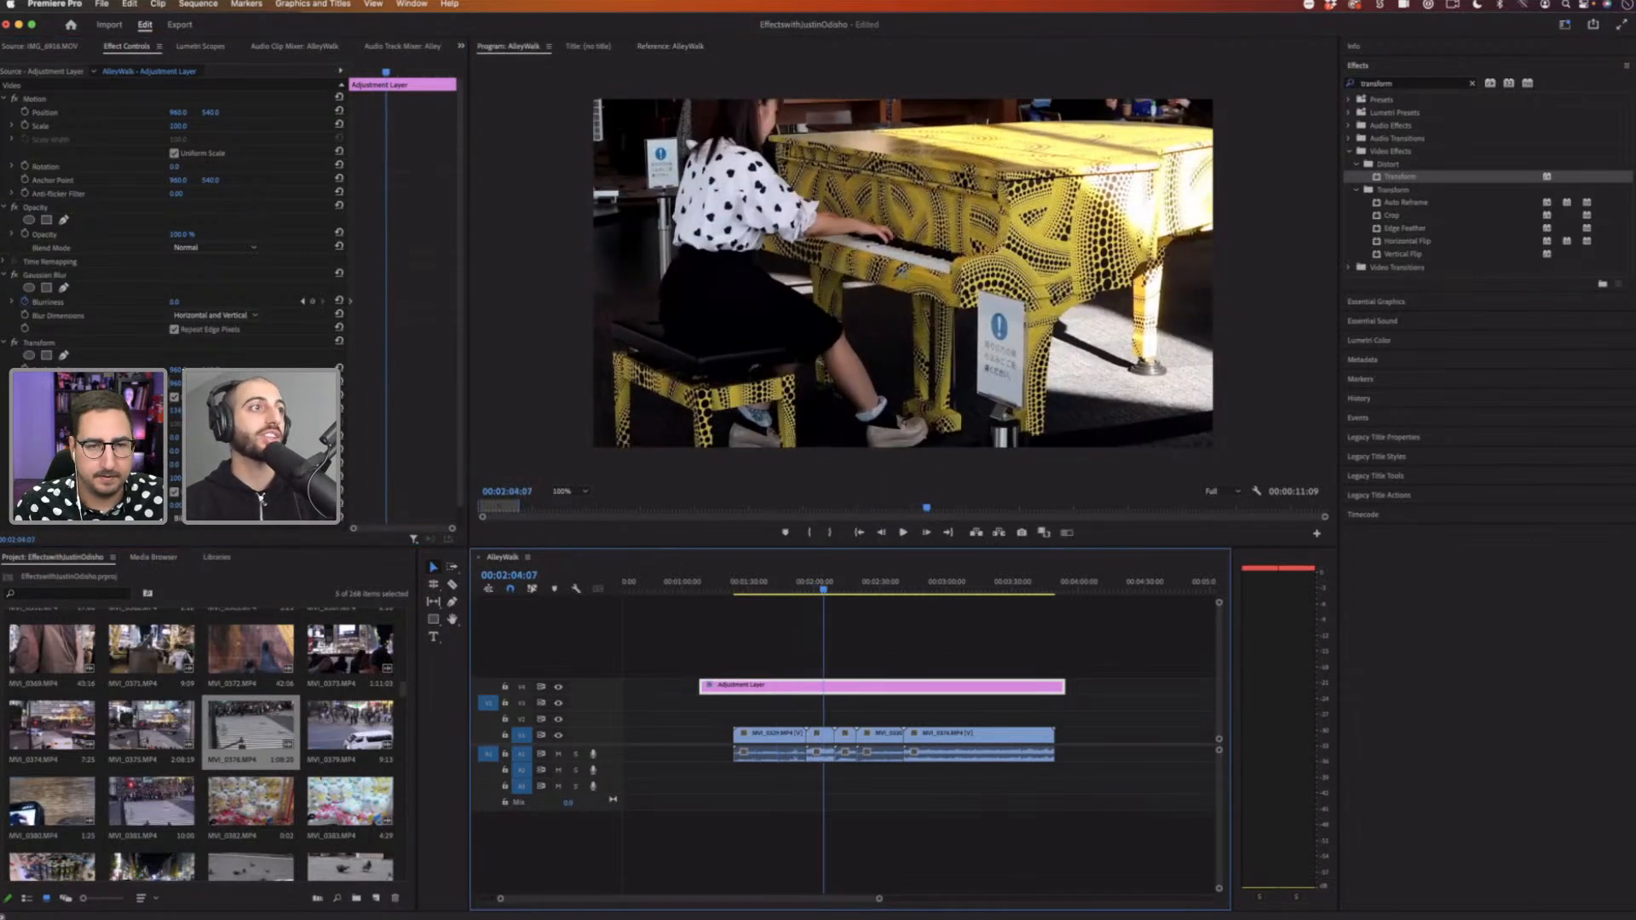
drag(175, 411, 213, 411)
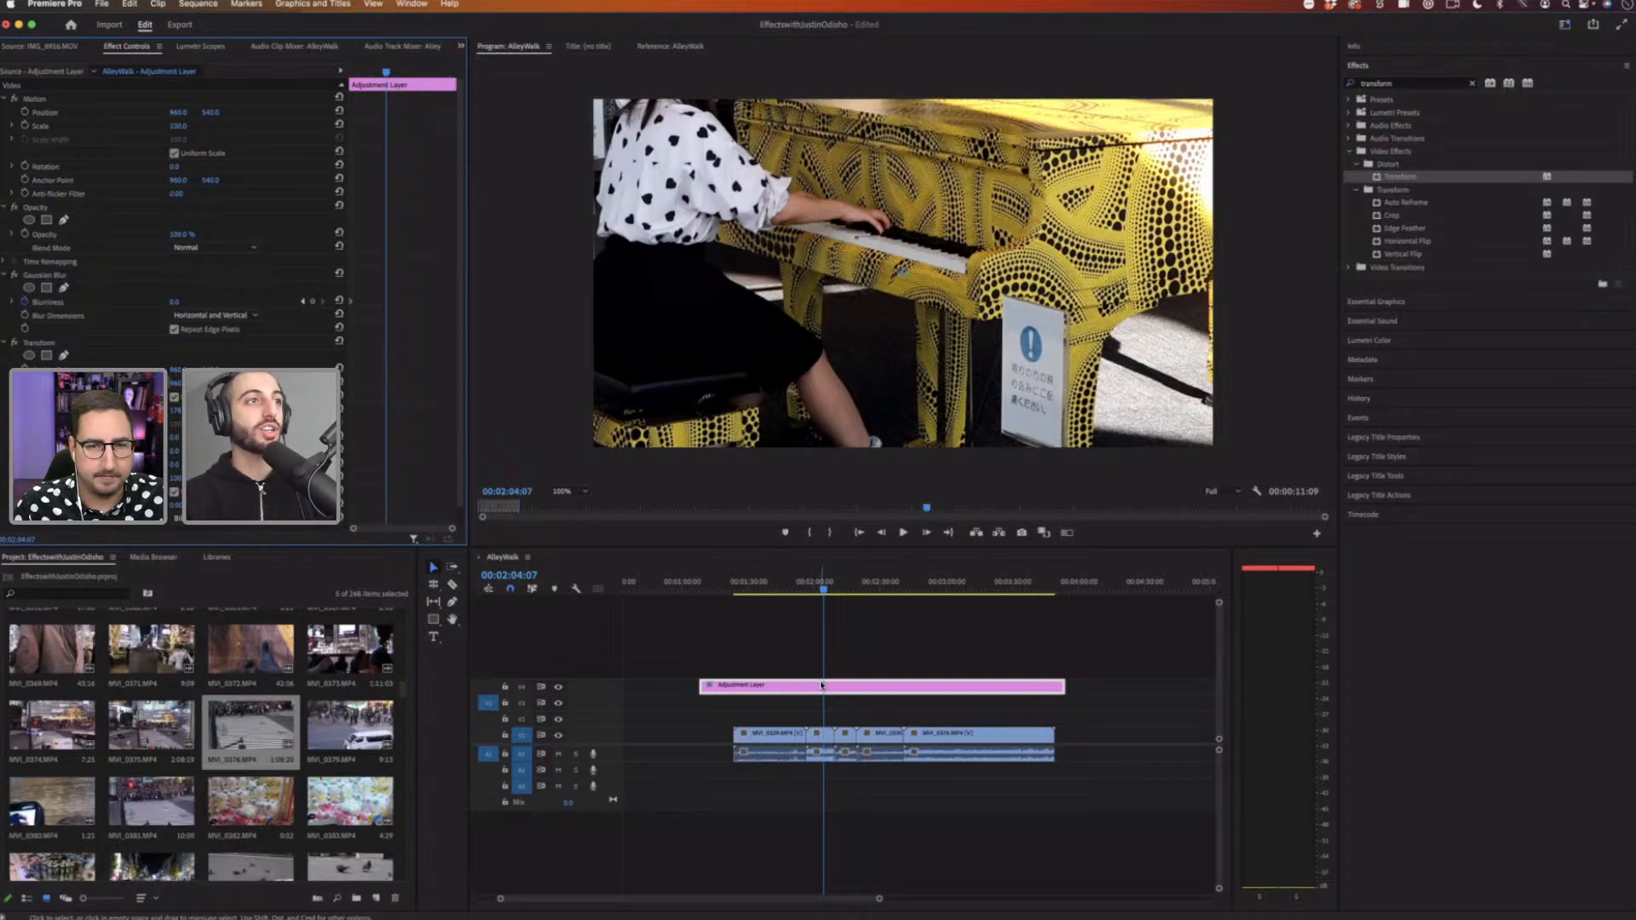
Step: Remove the Transform and Gaussian Blur effects from the adjustment layer
click(789, 683)
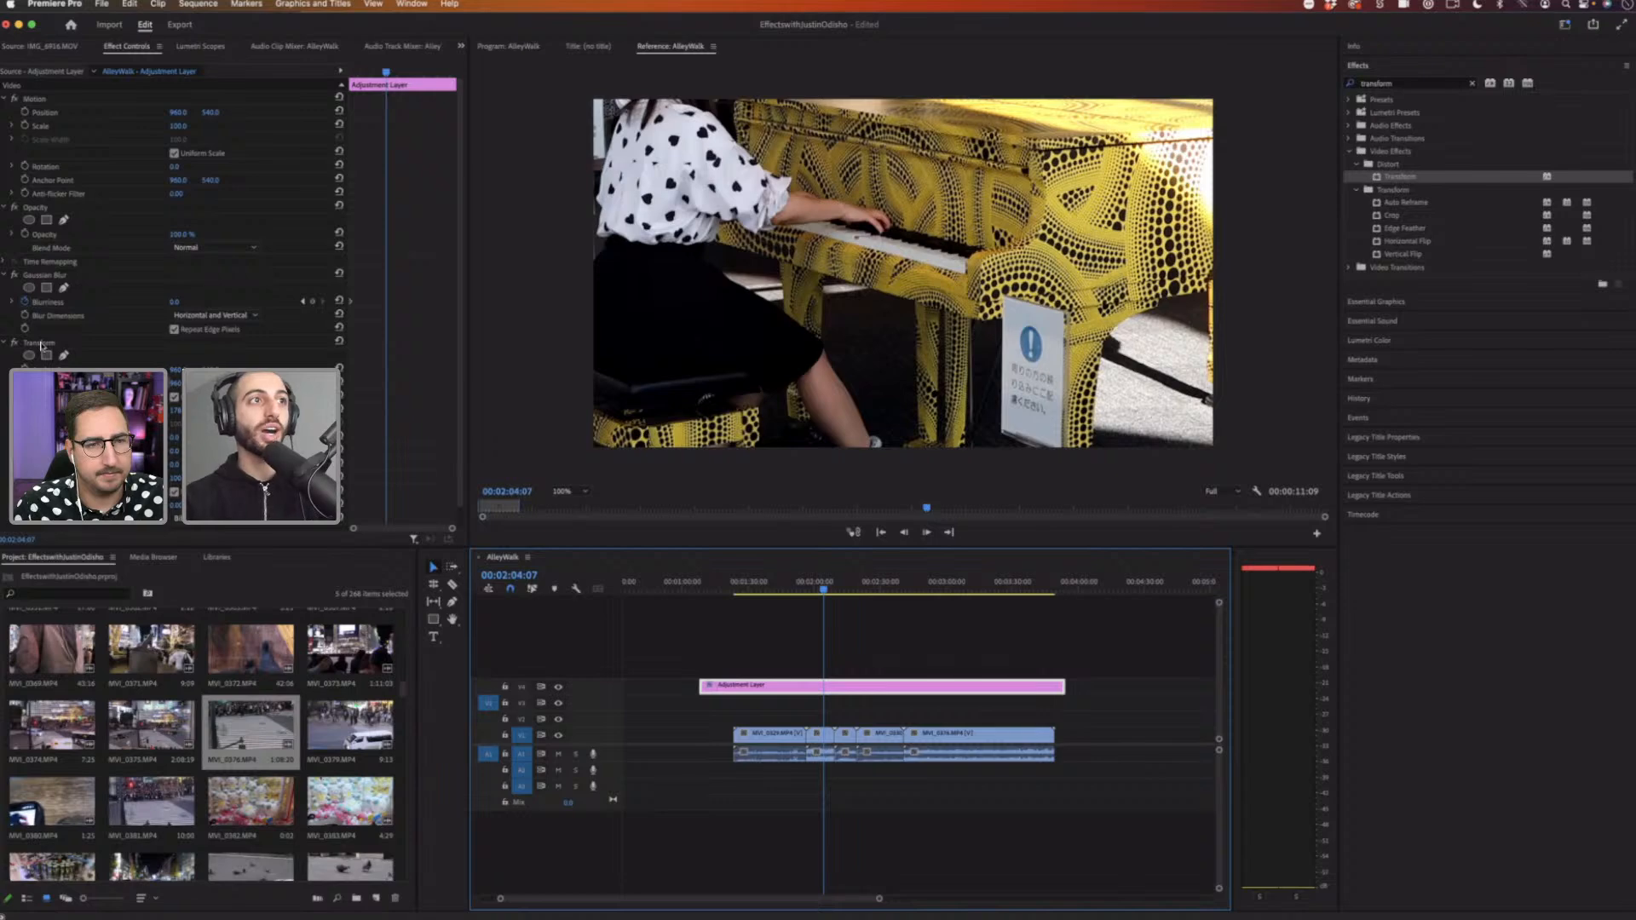
click(43, 343)
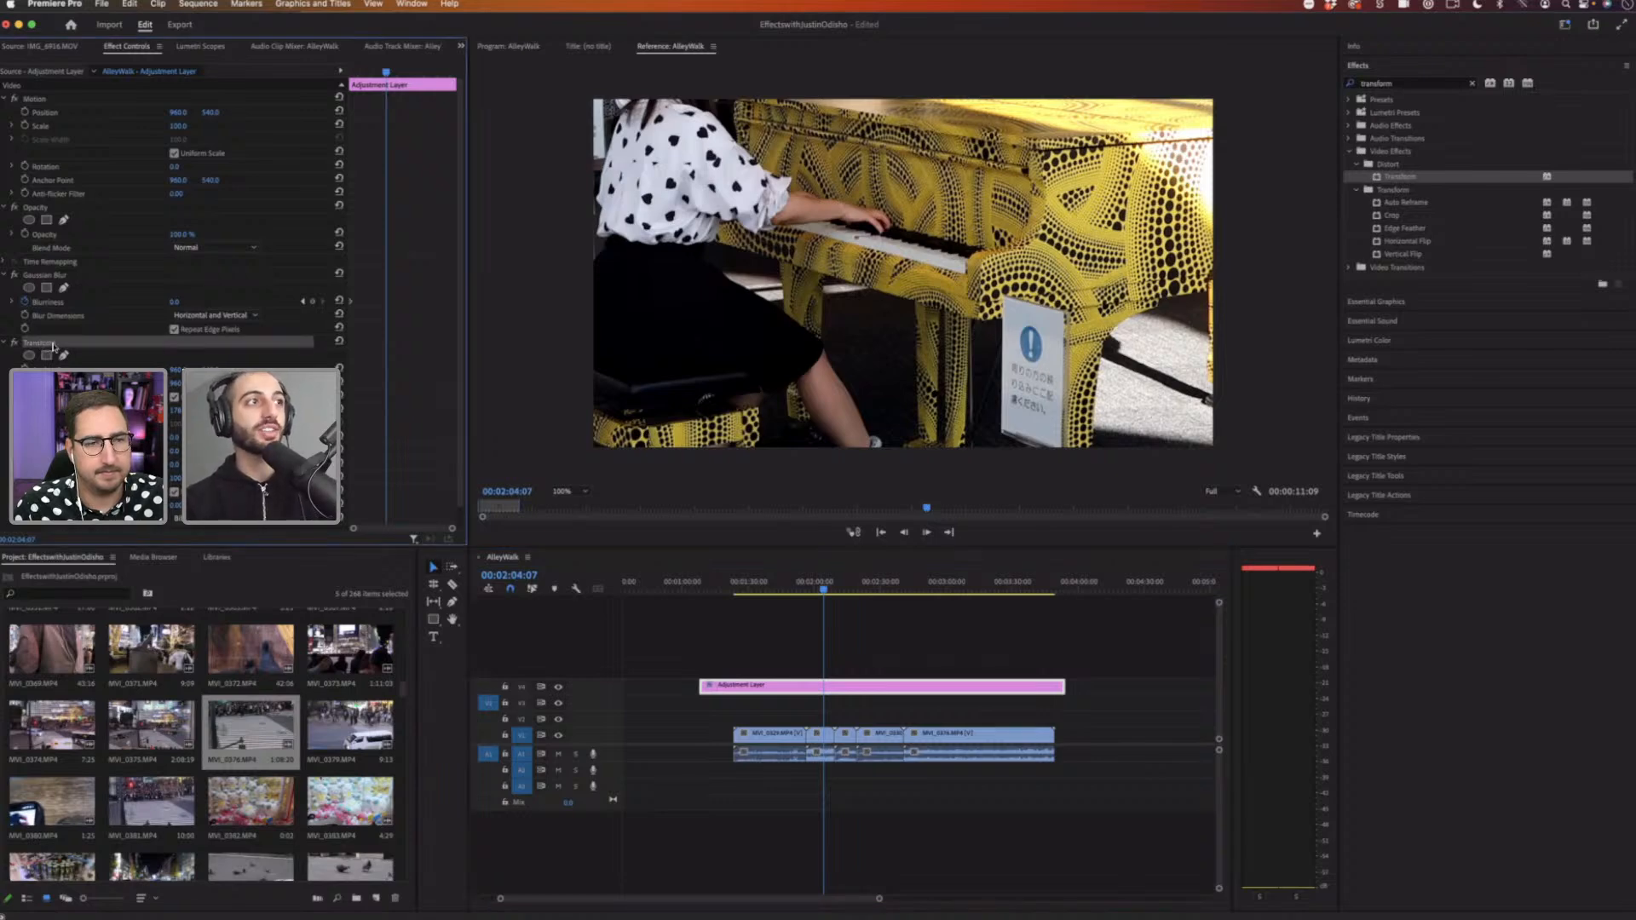
key(Delete)
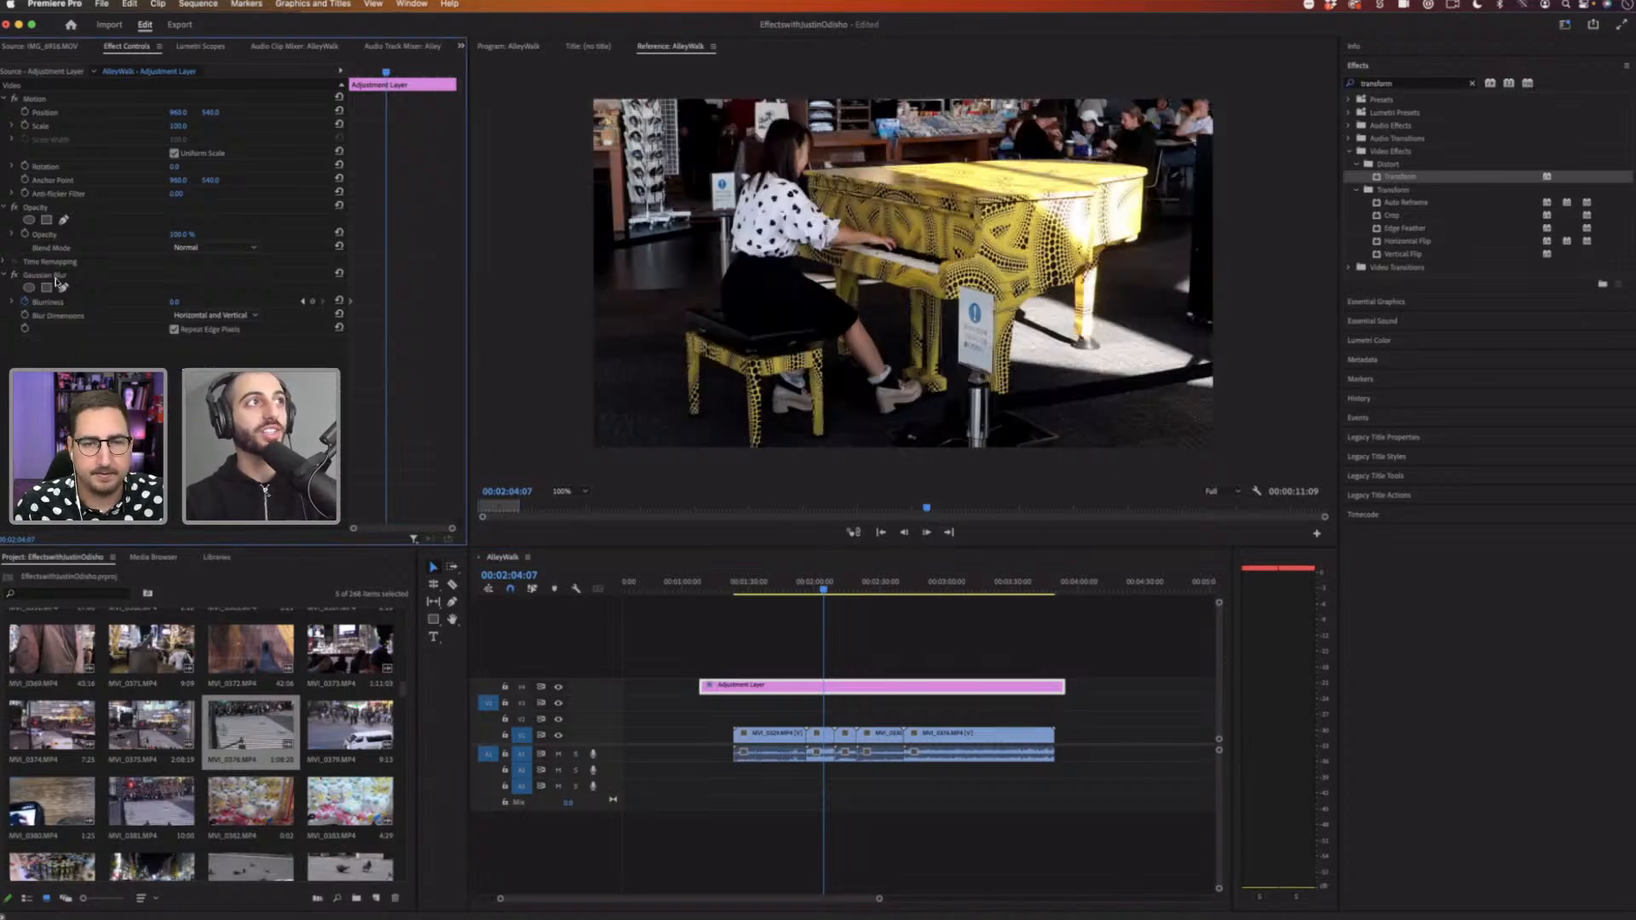
click(56, 279)
key(Delete)
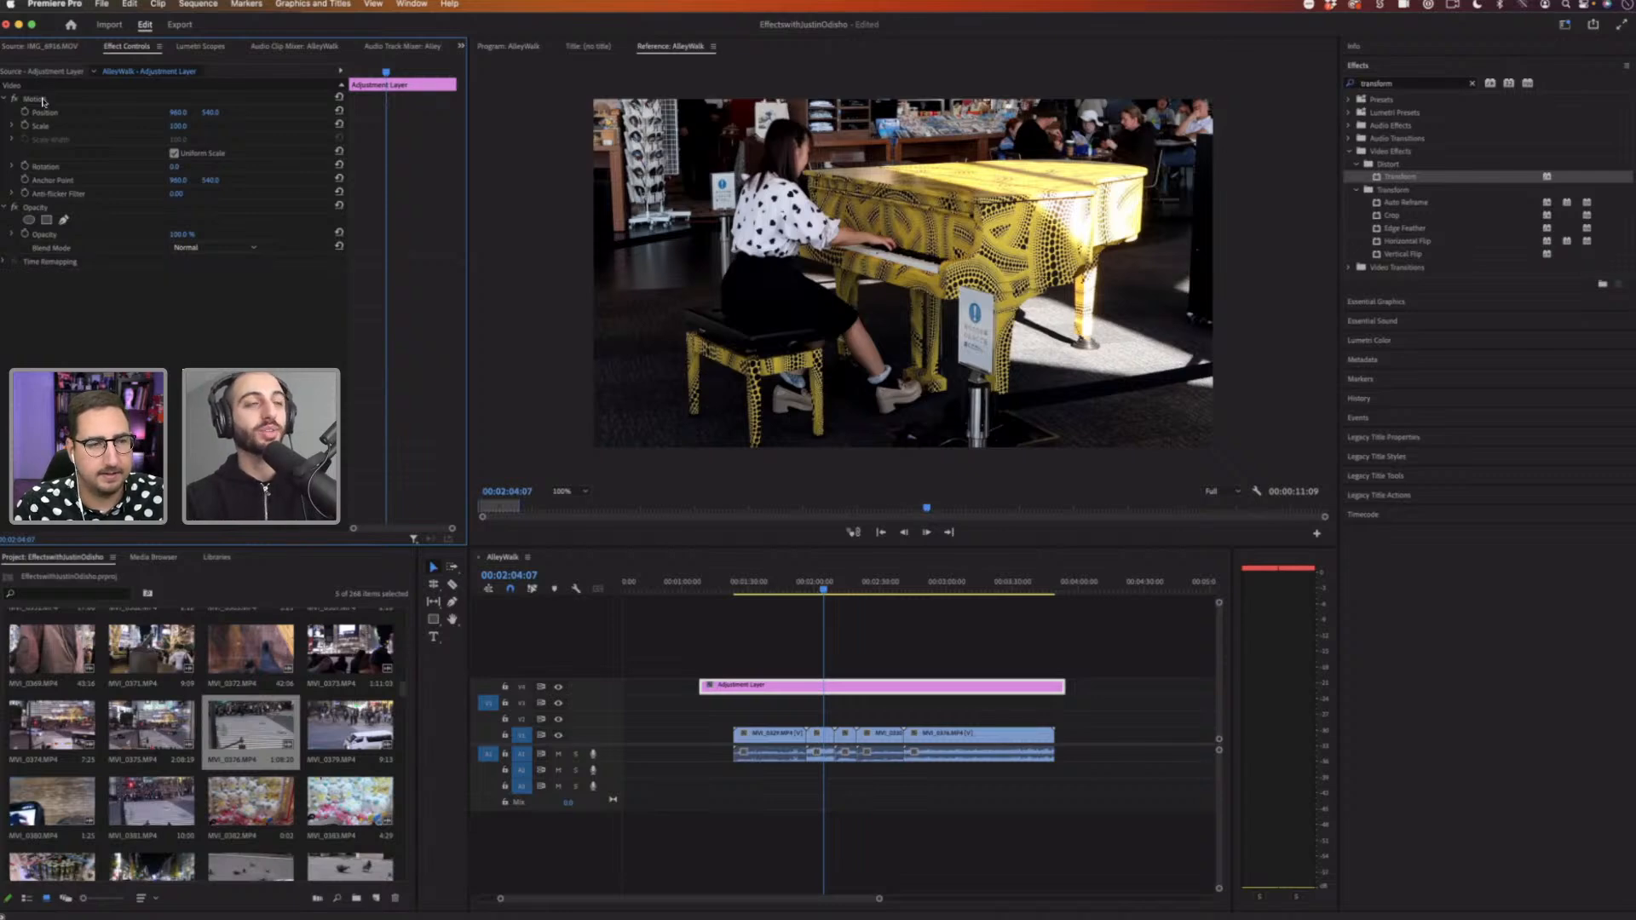
Step: Scrub the adjustment layer's opacity, then set it back to 100%
click(42, 100)
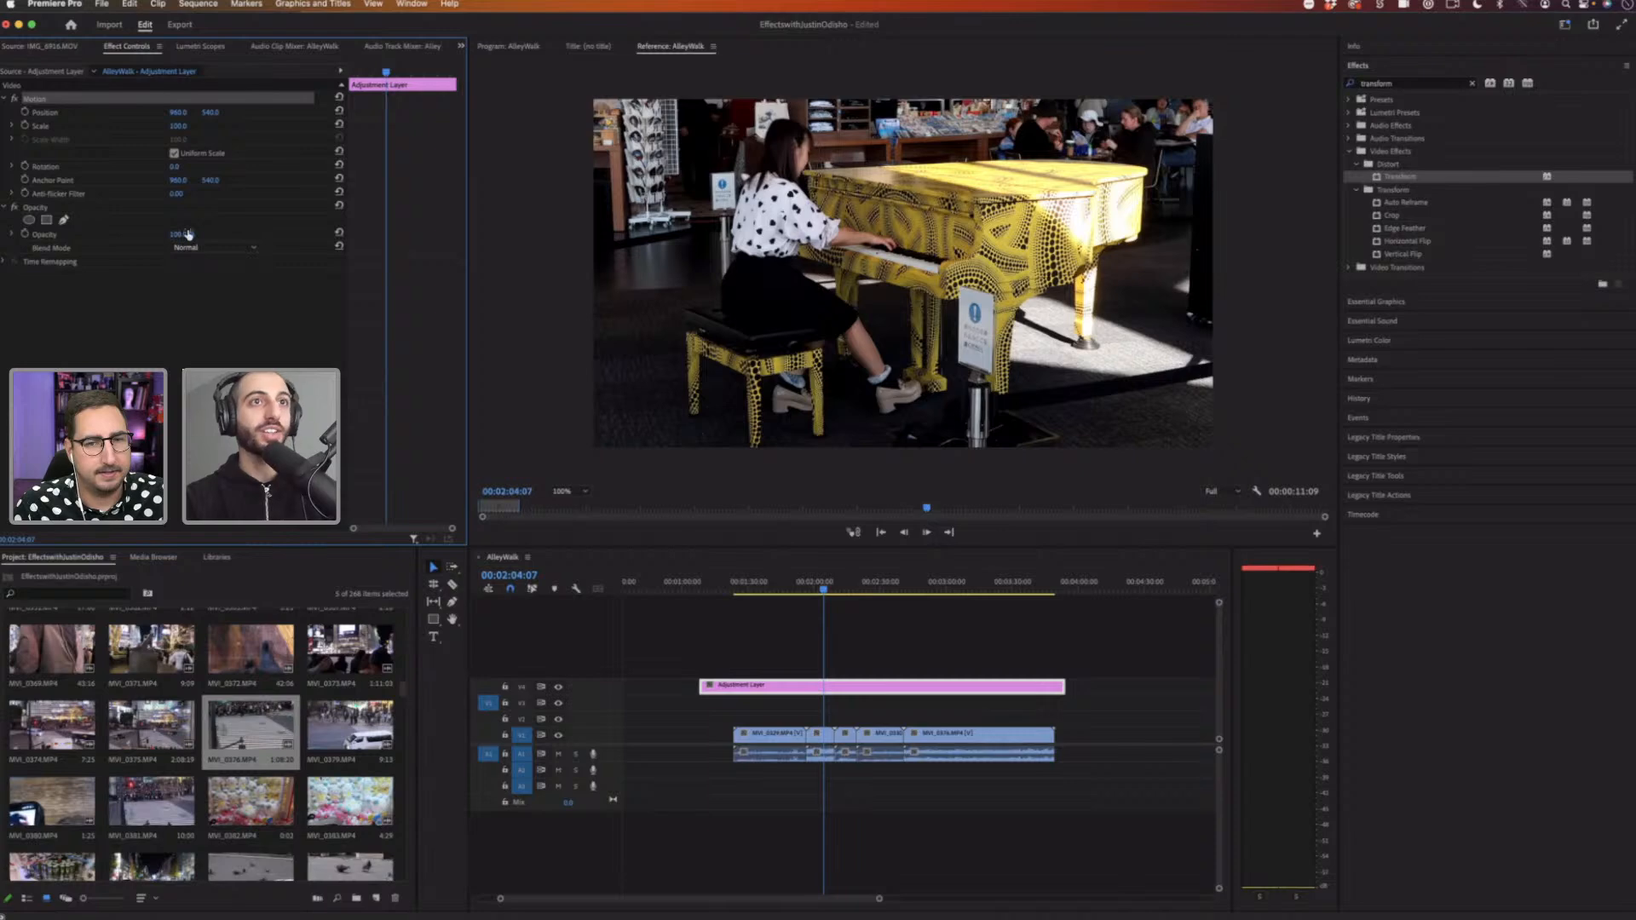
drag(188, 235, 137, 210)
drag(328, 257, 324, 253)
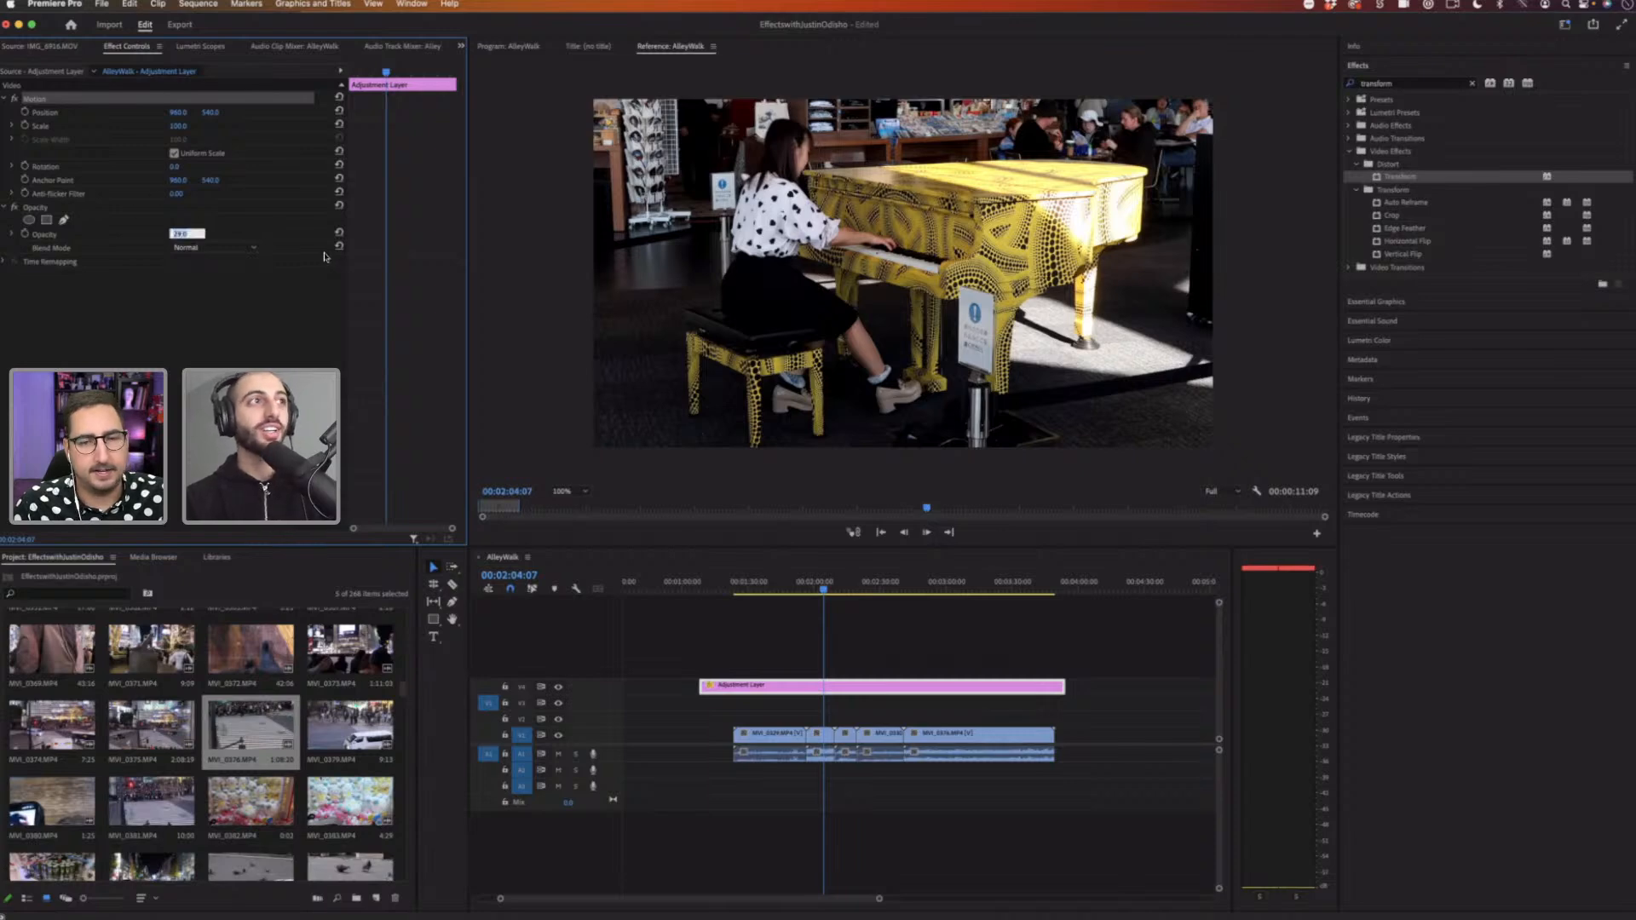
text(100)
key(Return)
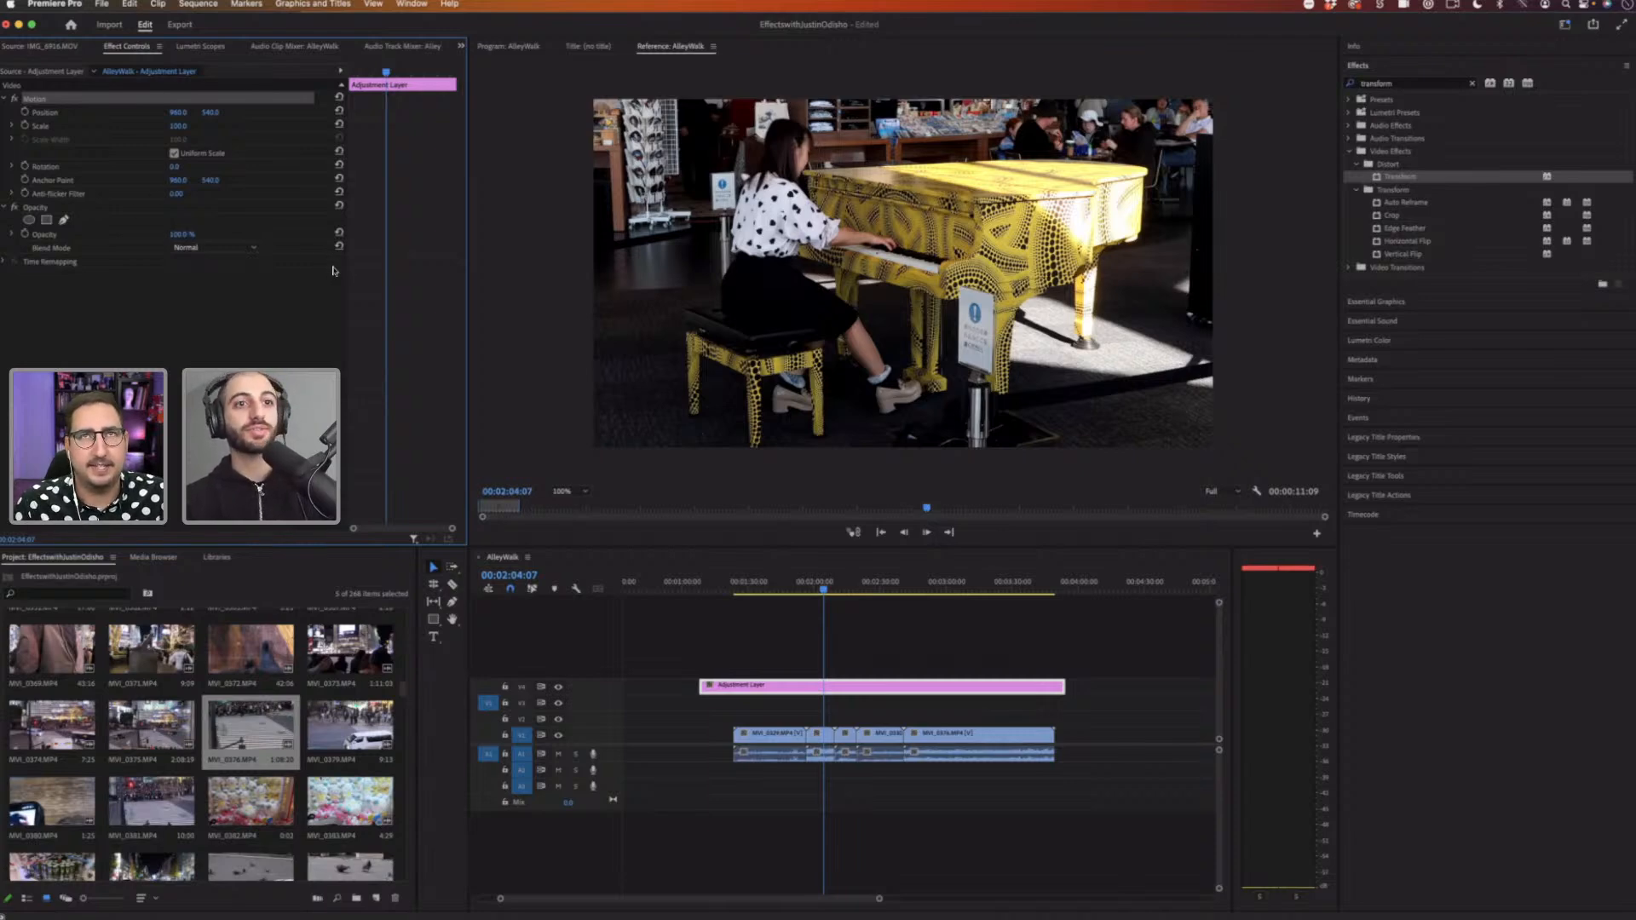
Step: Delete the adjustment layer from the timeline and clear the effects search
click(1029, 686)
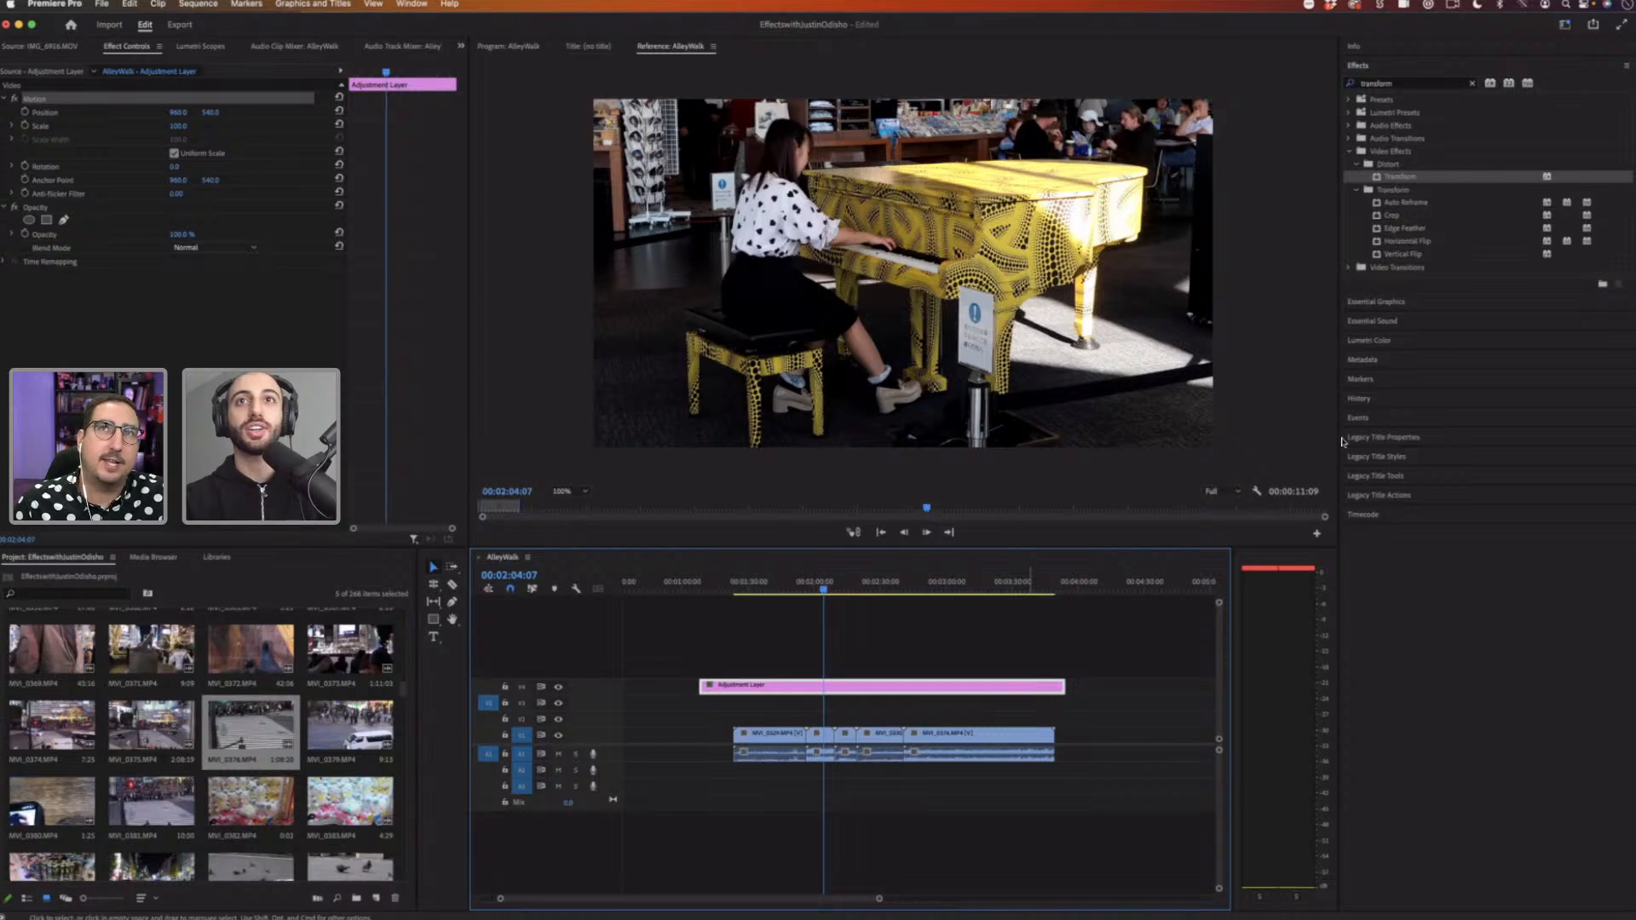
key(Delete)
click(1351, 268)
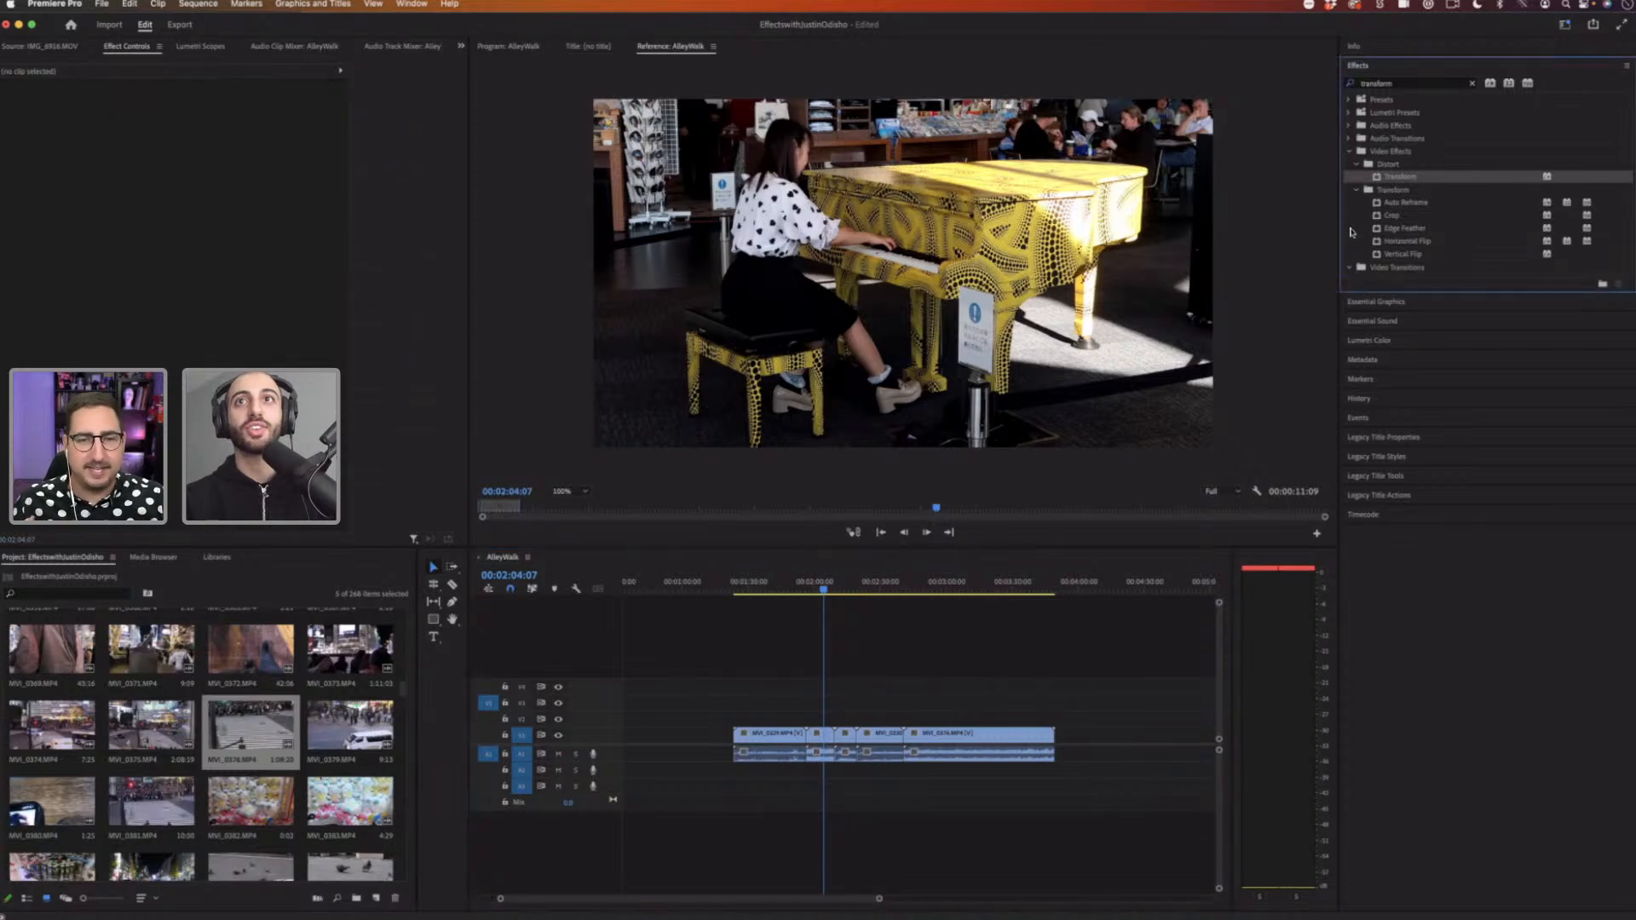
click(1471, 83)
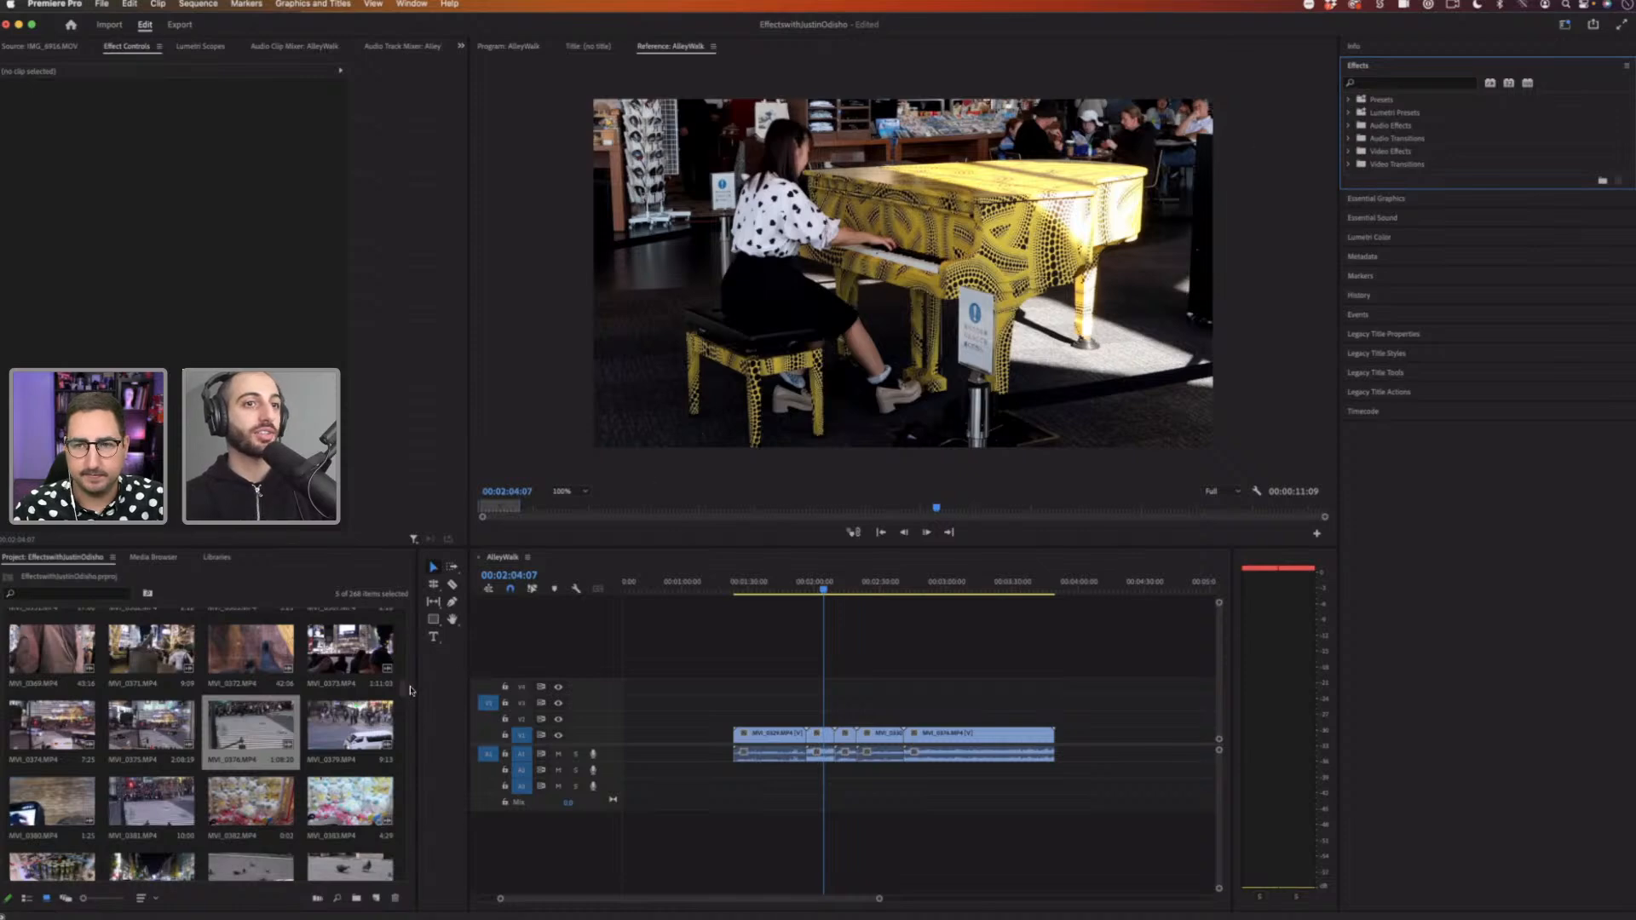
Step: Open the Justin Odisho Preset Pack transitions and apply Blur Horizontal - A to the clip before the cut
click(783, 588)
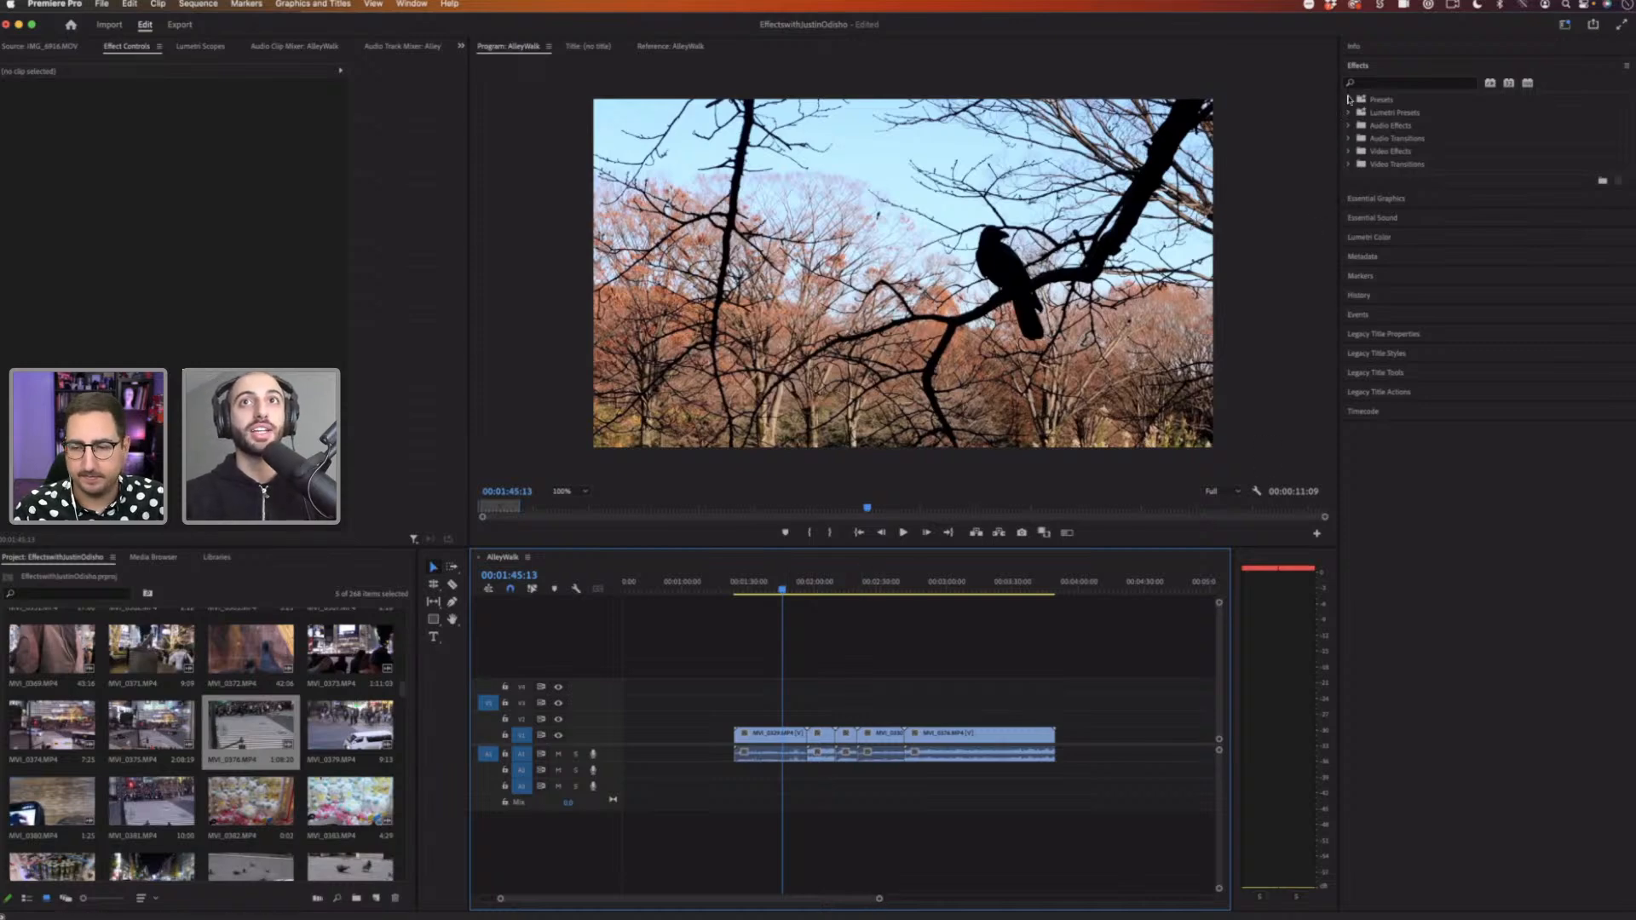
click(1348, 100)
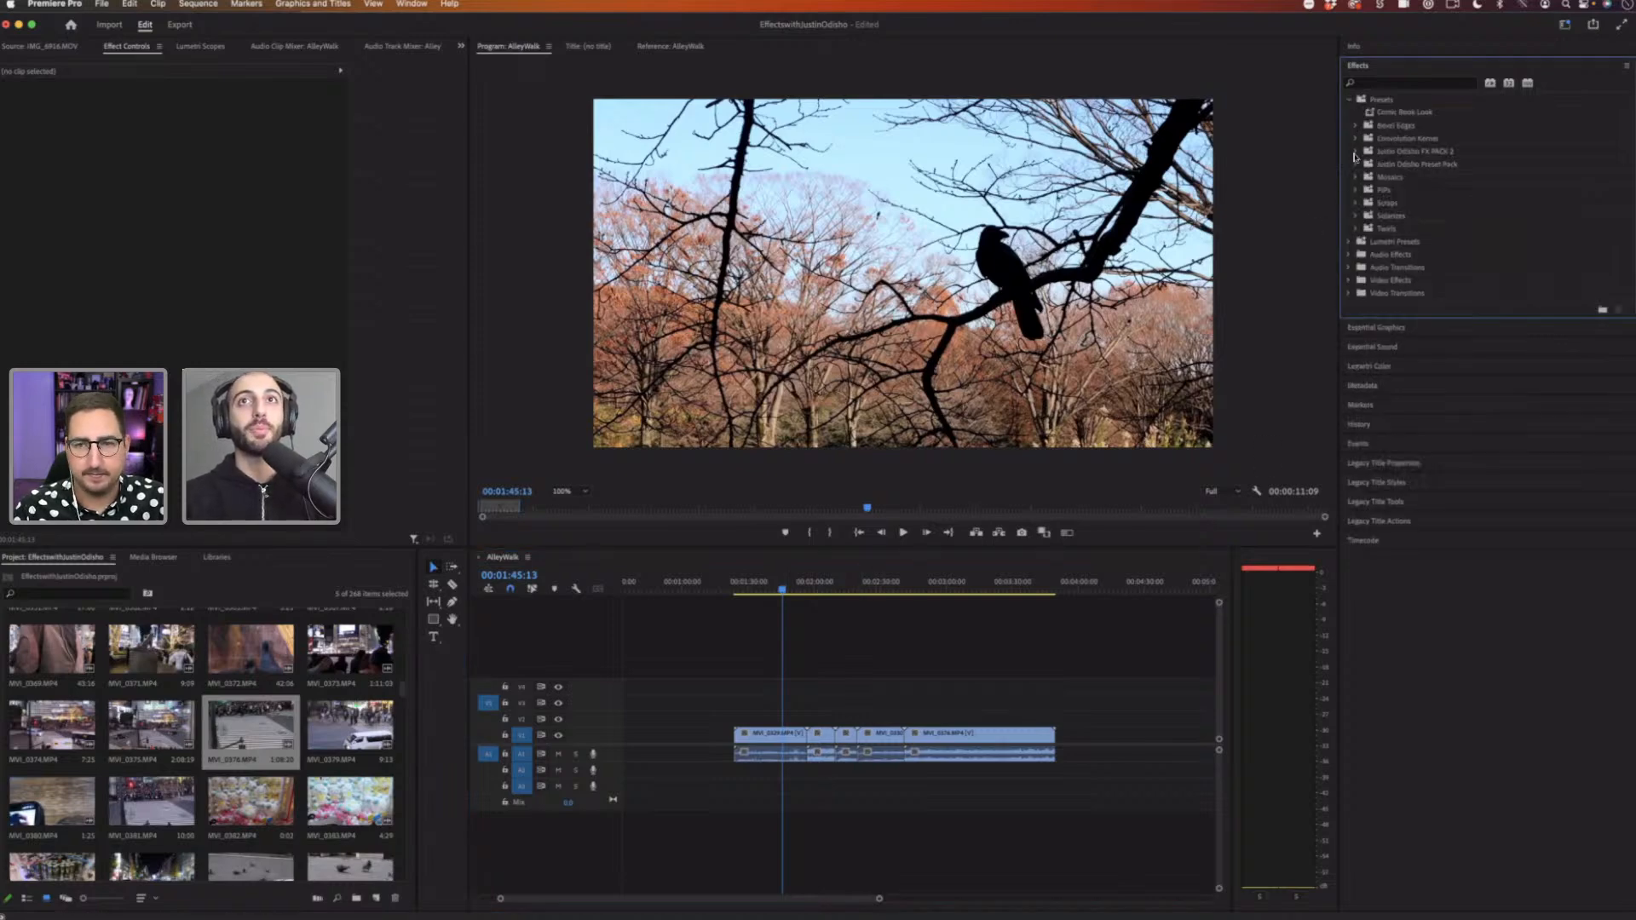
click(1354, 152)
click(1355, 151)
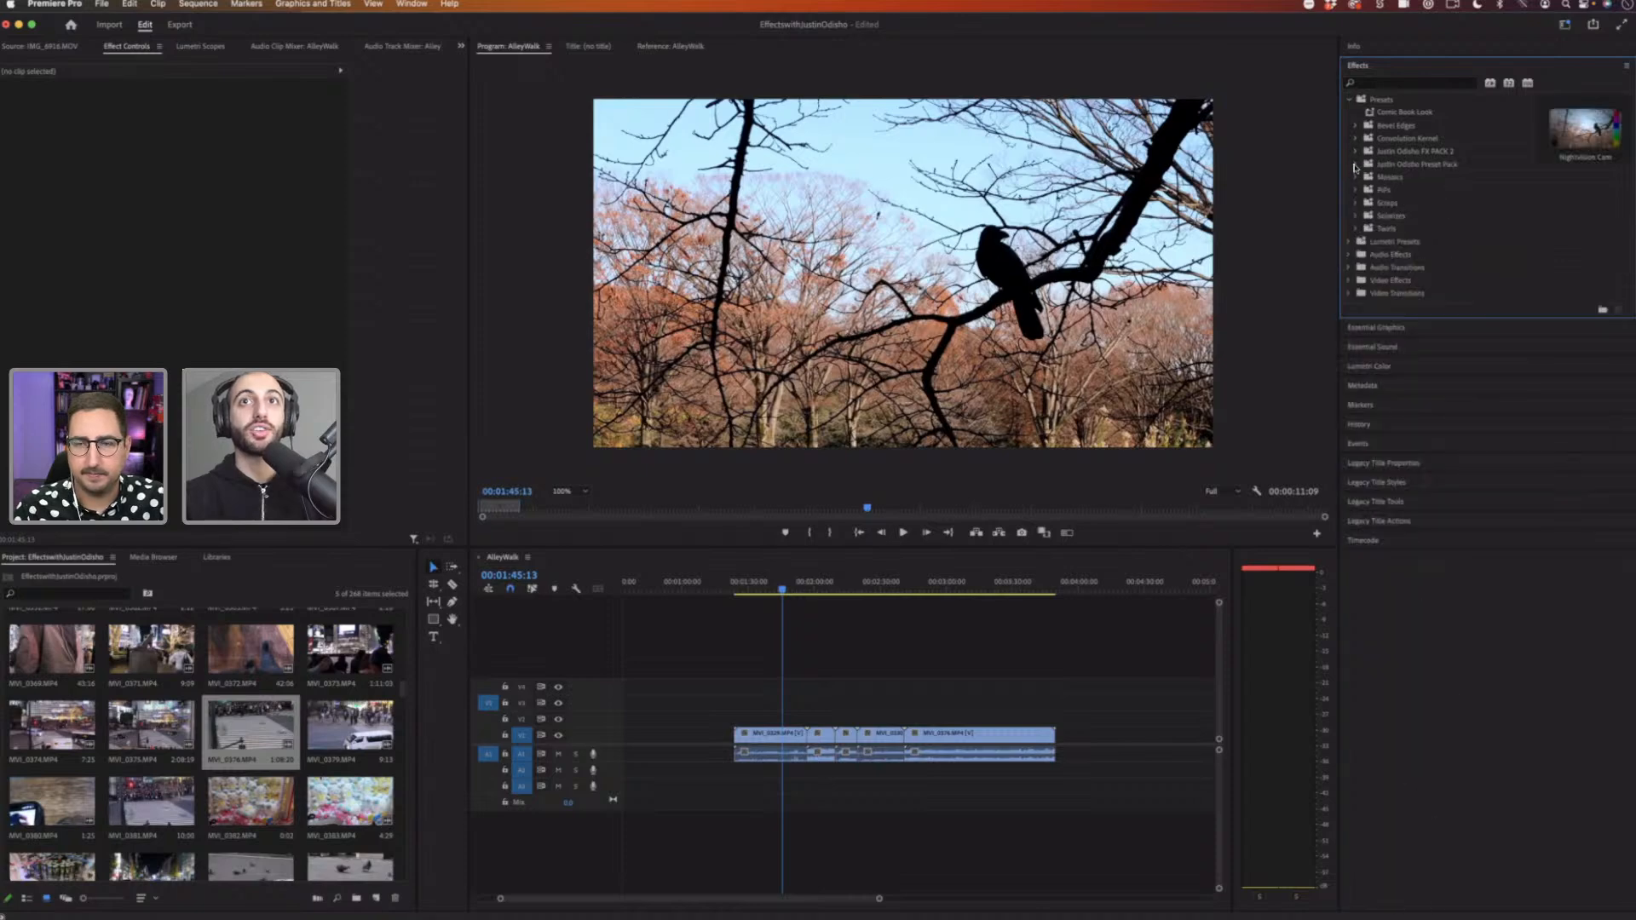
click(1355, 163)
click(1363, 190)
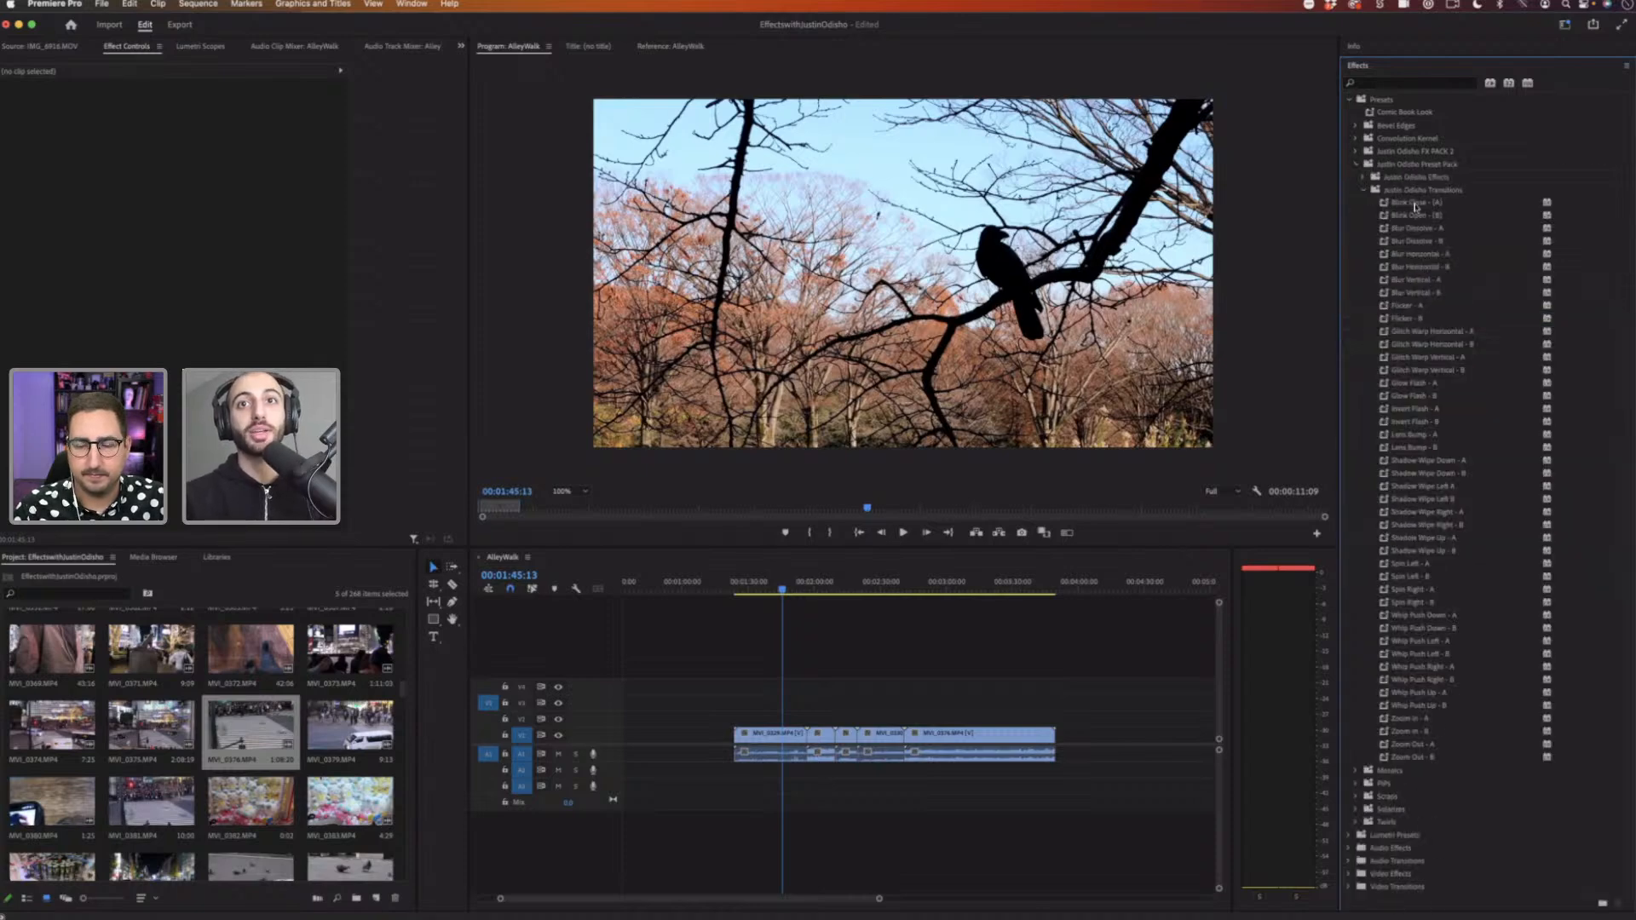
scroll(1448, 358, down, 2)
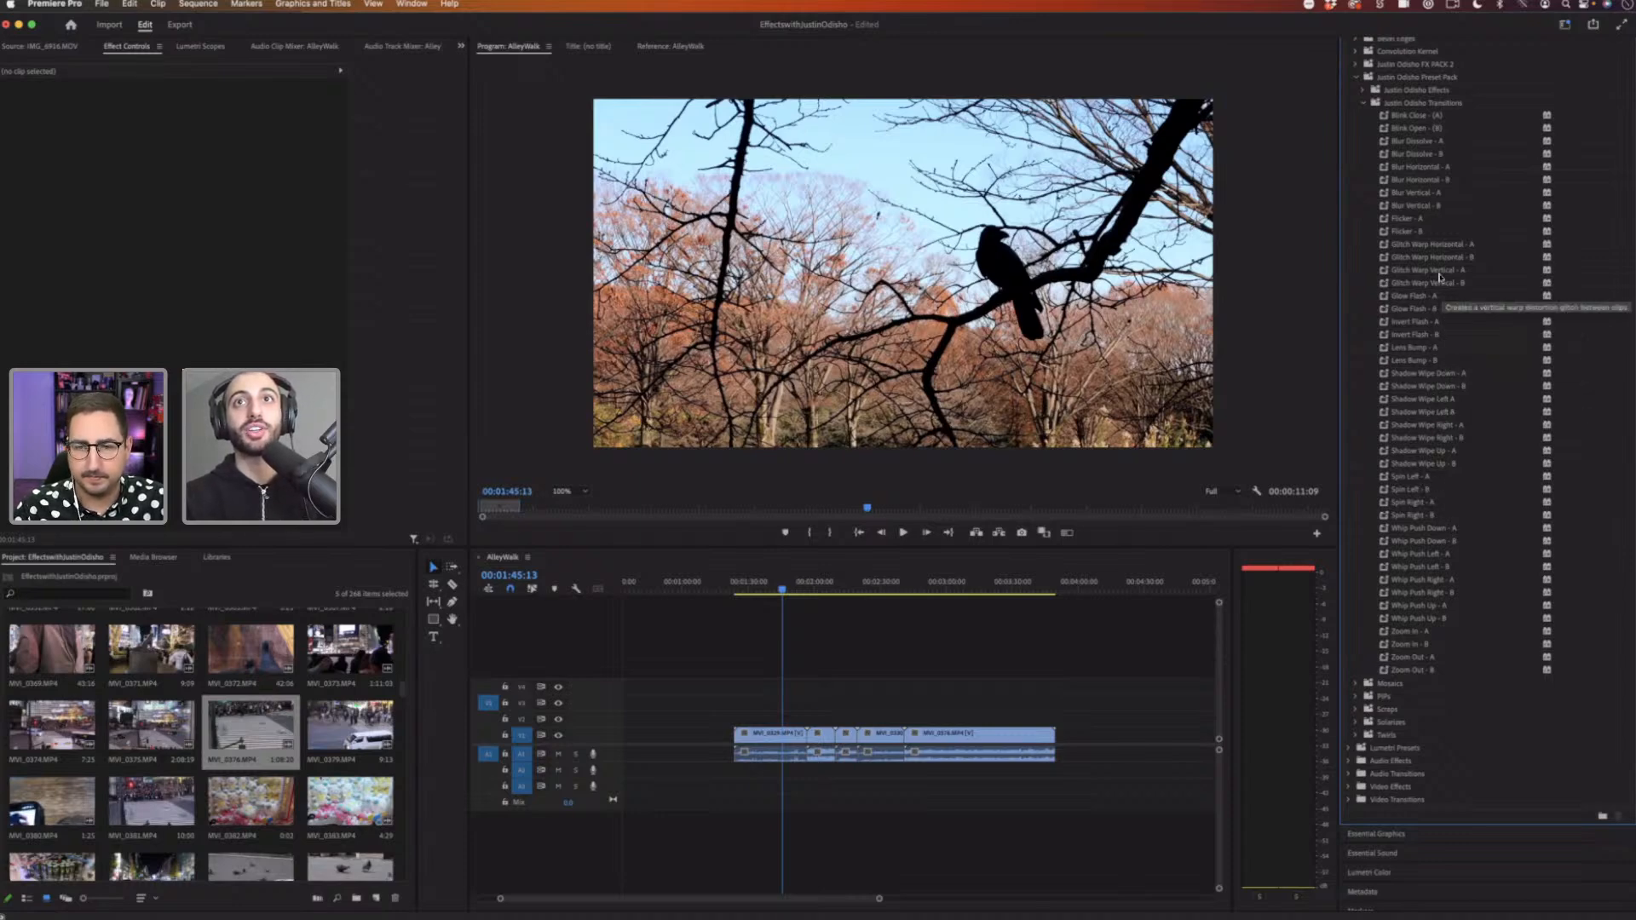
drag(1425, 167, 773, 726)
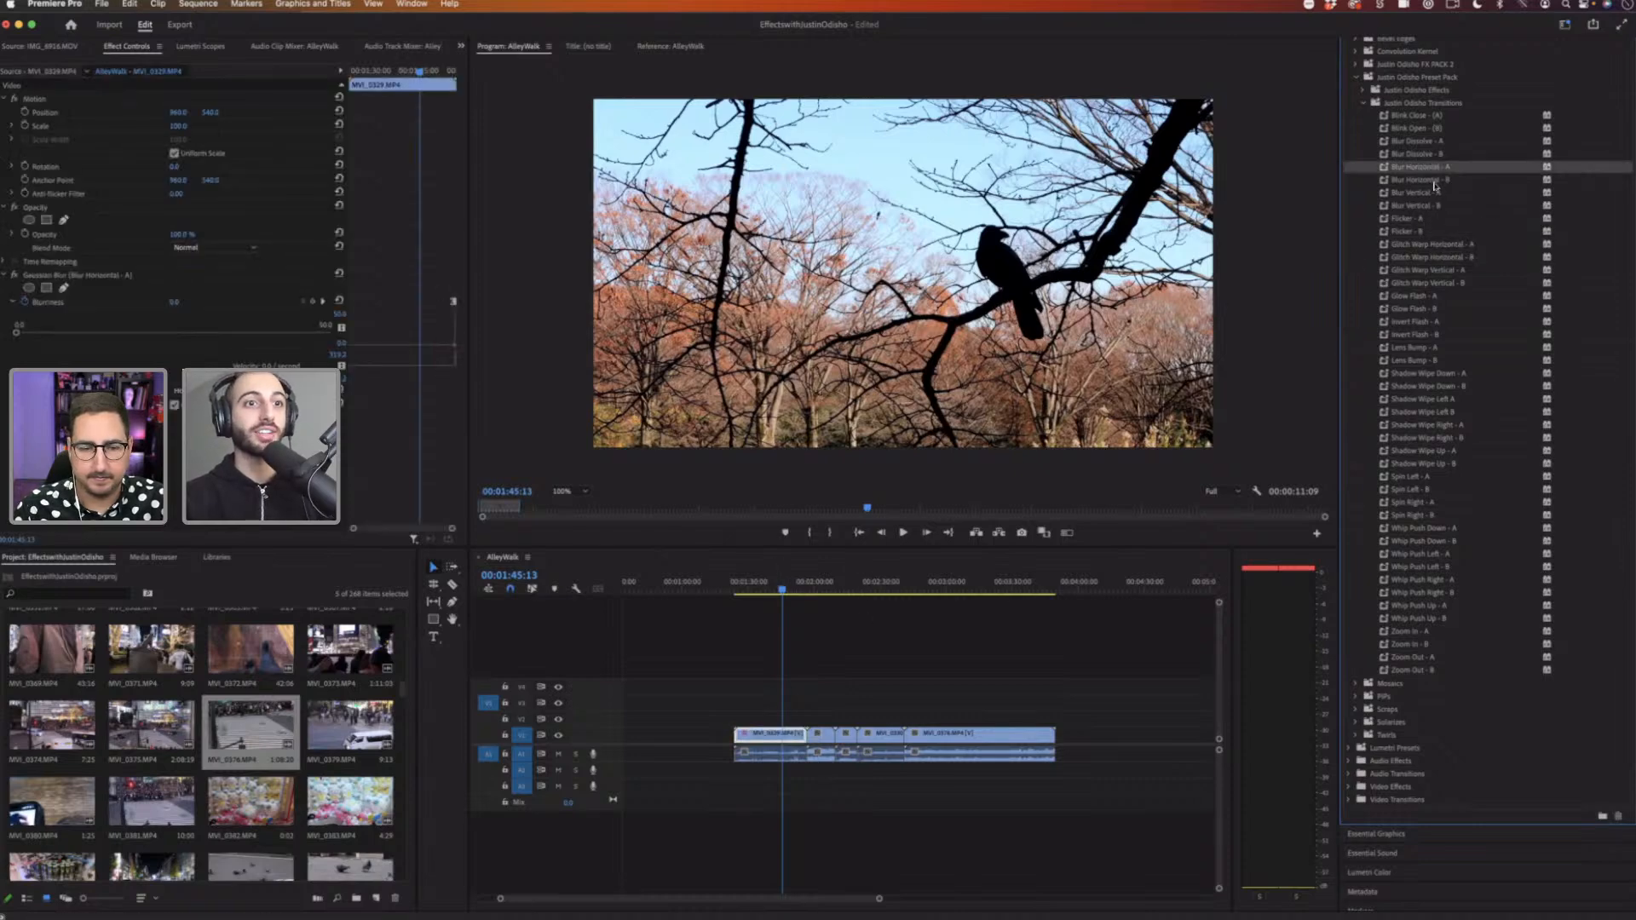
Step: Select the following clip to check its blur preset and play back the transition across the cut
key(Down)
click(820, 733)
click(801, 586)
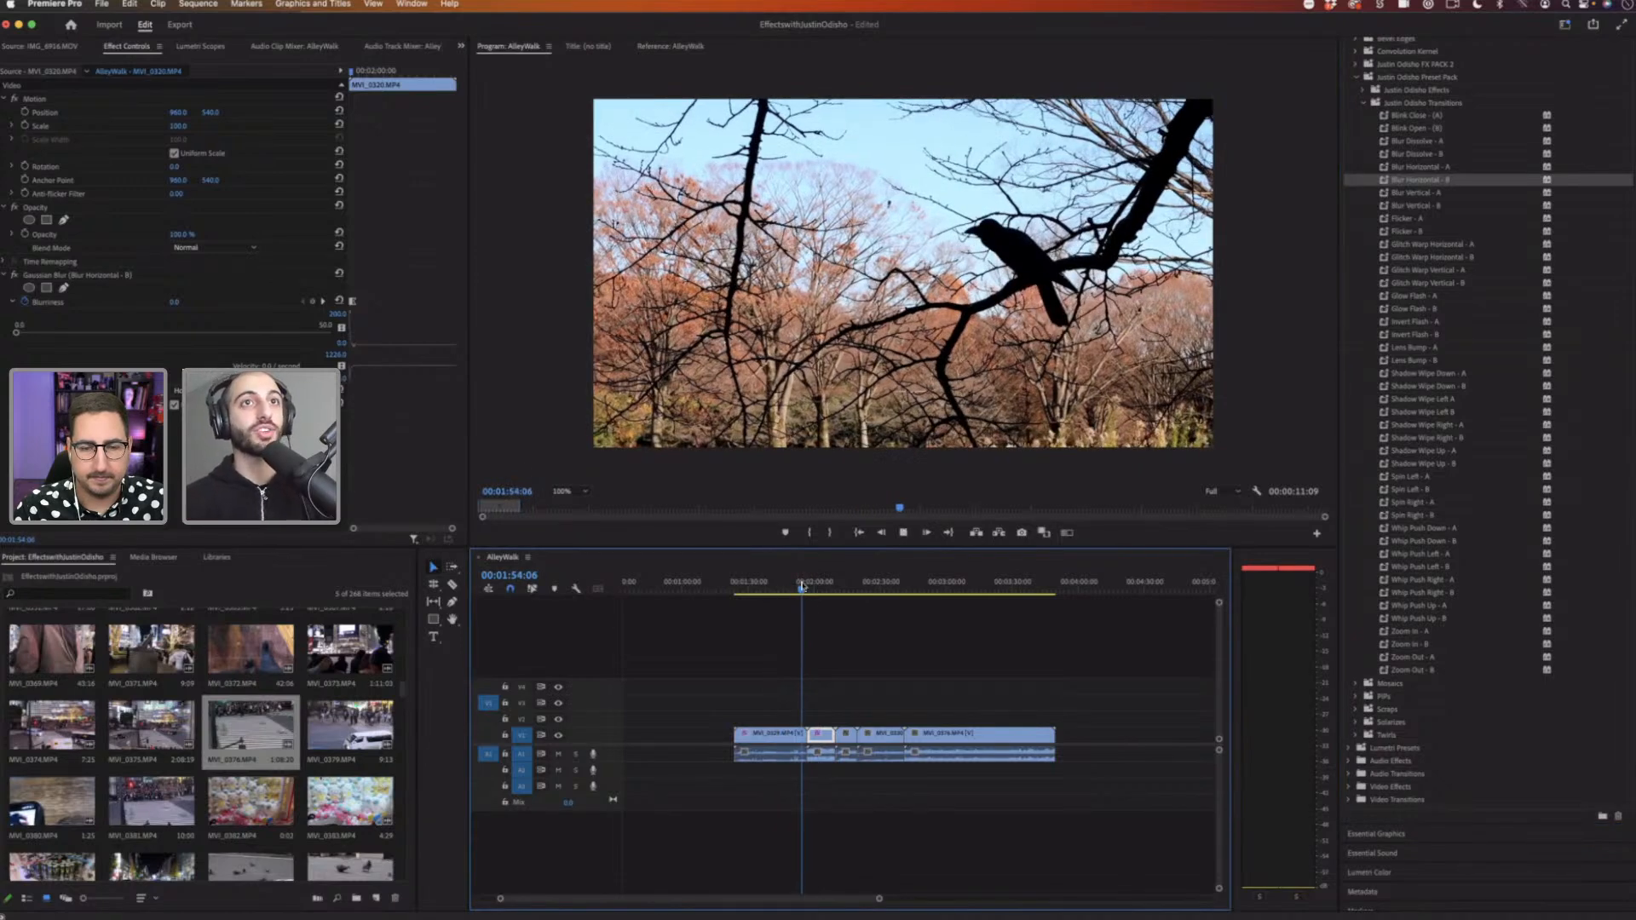
key(space)
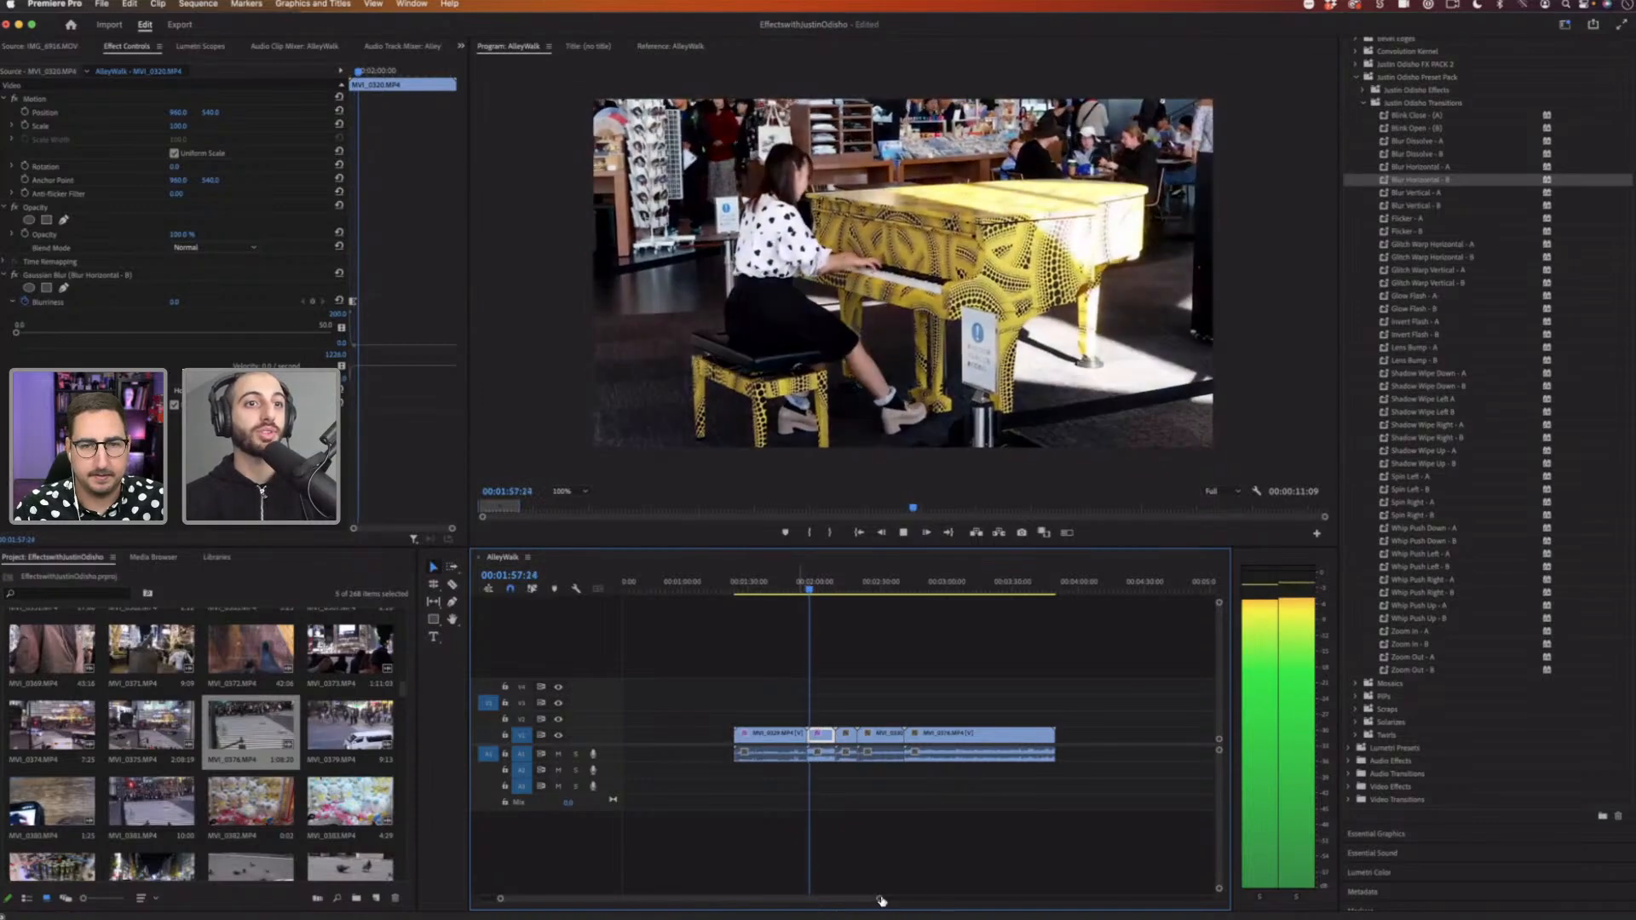
key(space)
Step: Zoom into the timeline and delete the Blur Horizontal Gaussian Blur effect from the first clip
key(equal)
key(equal)
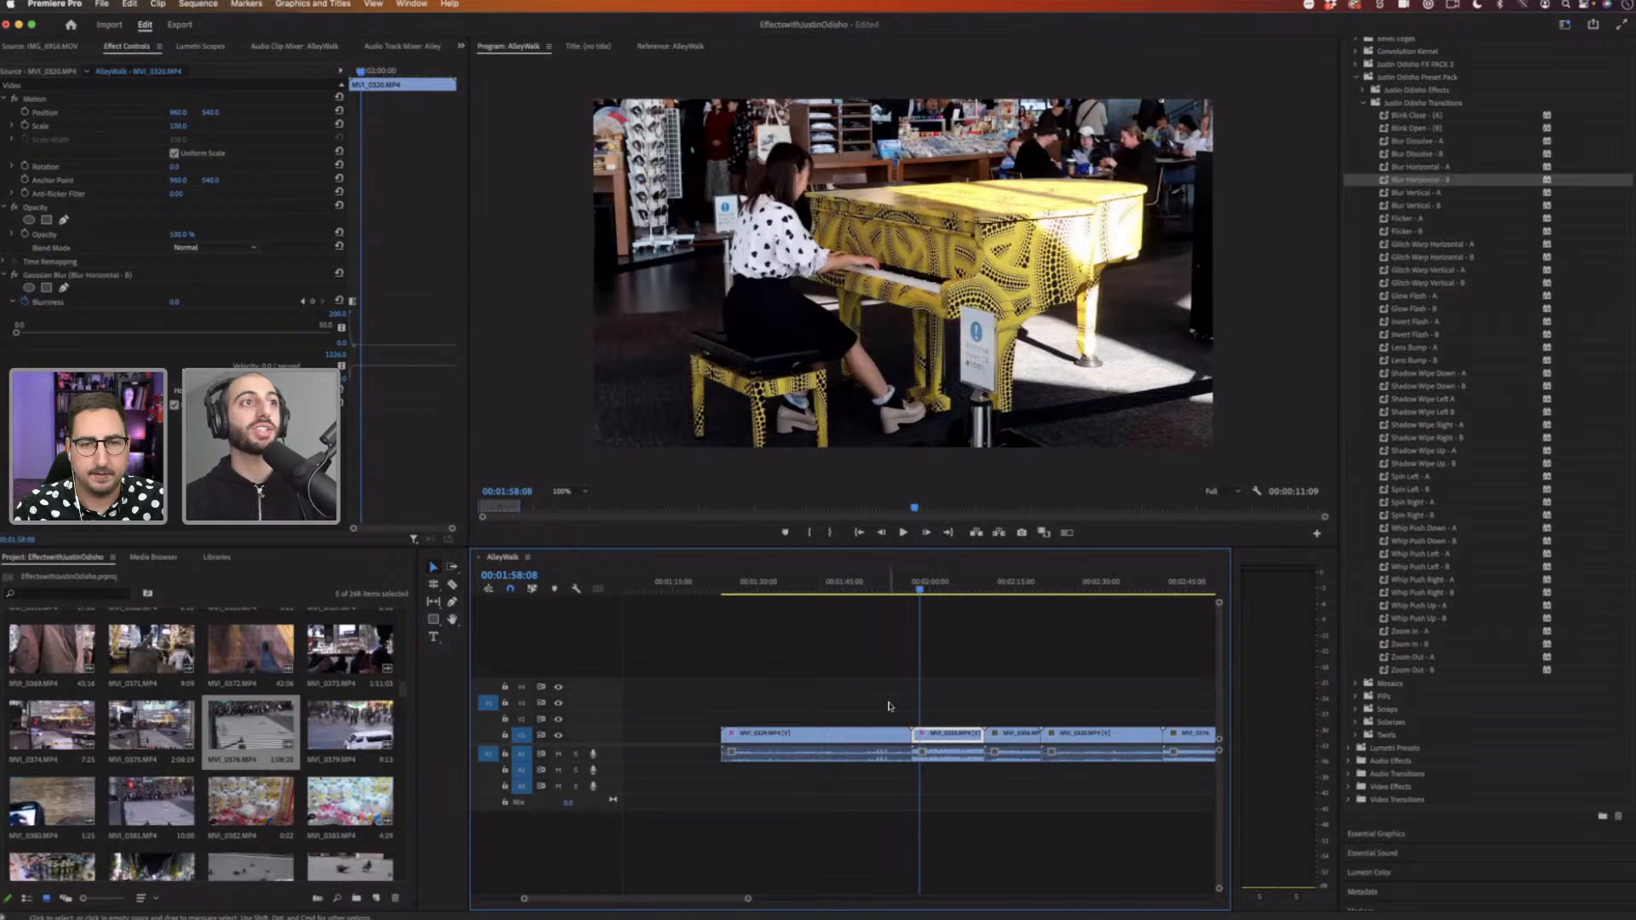
click(884, 585)
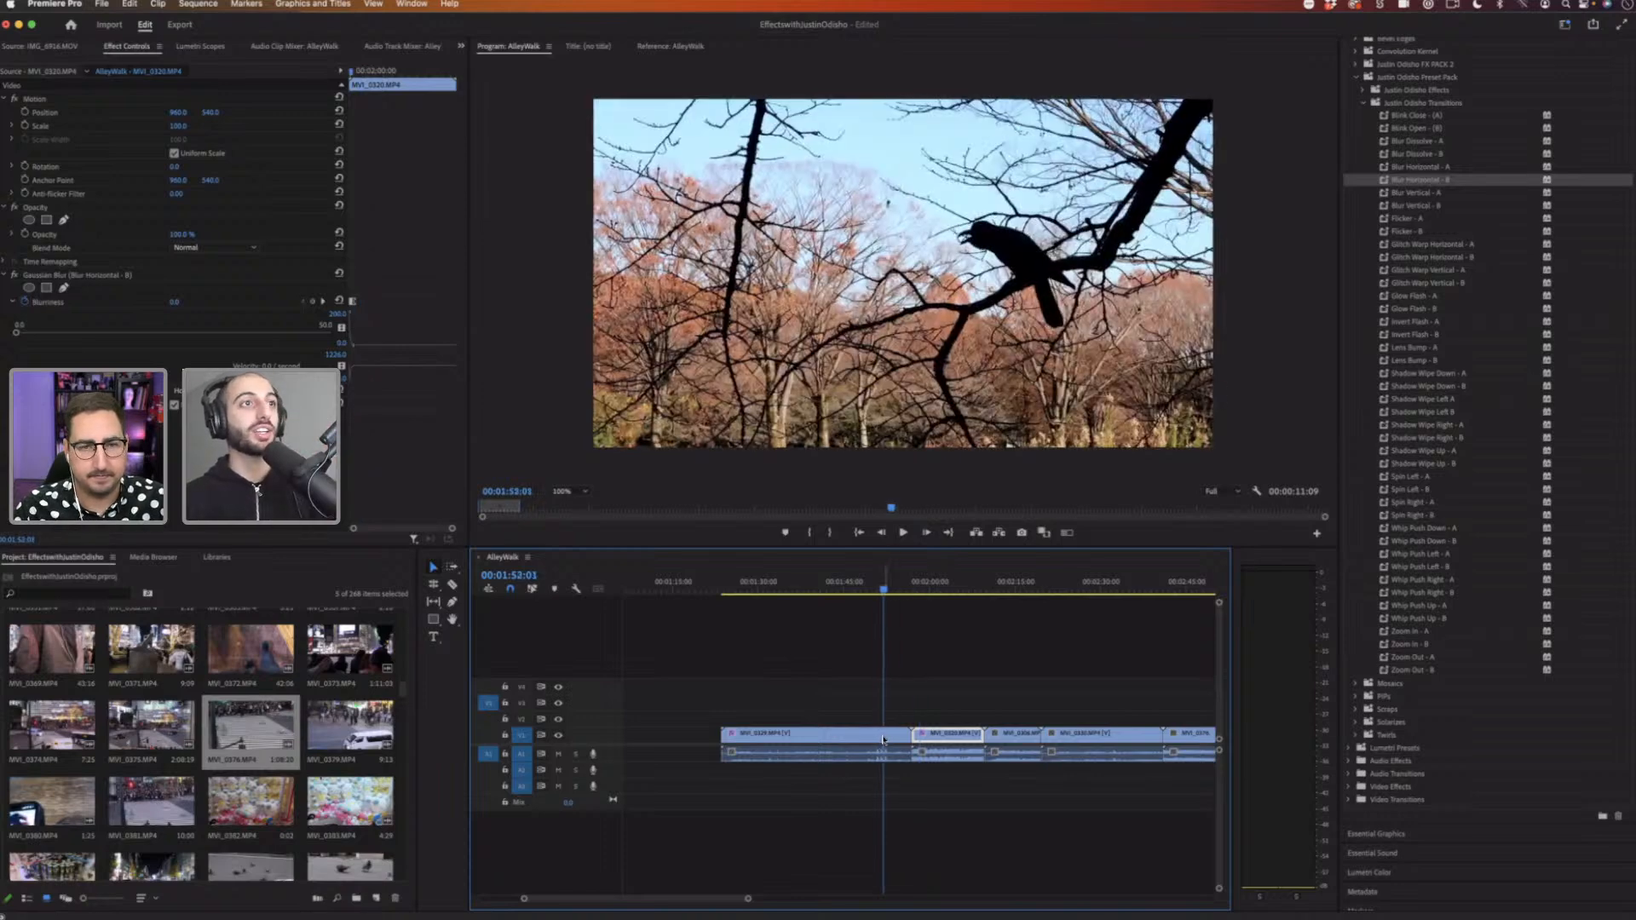
click(884, 737)
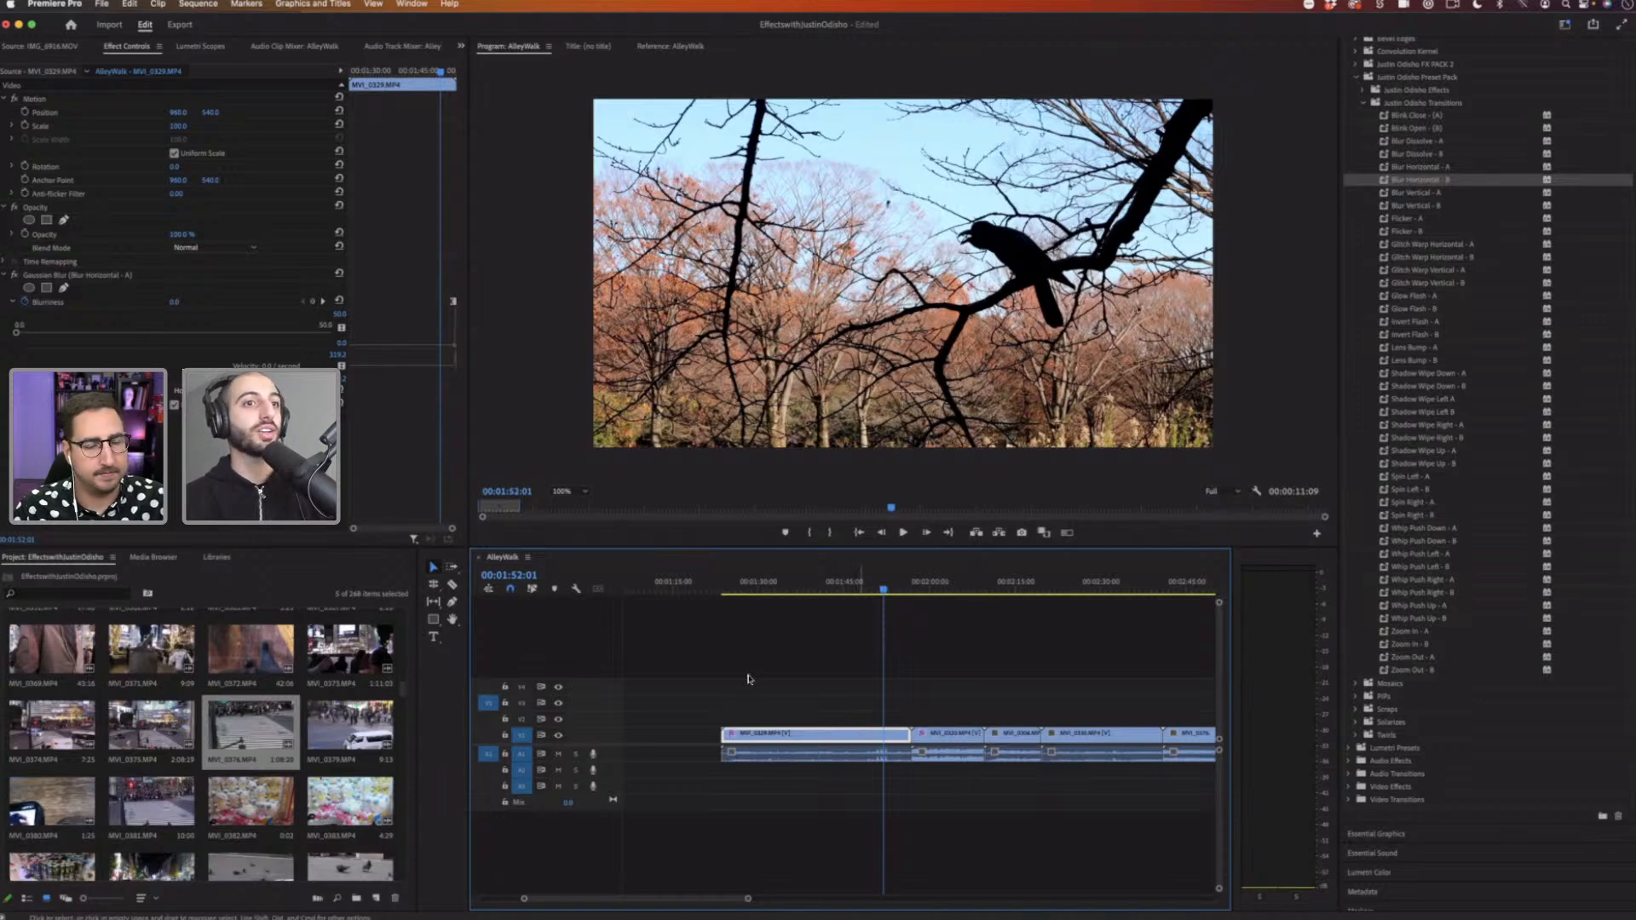
click(101, 275)
key(Delete)
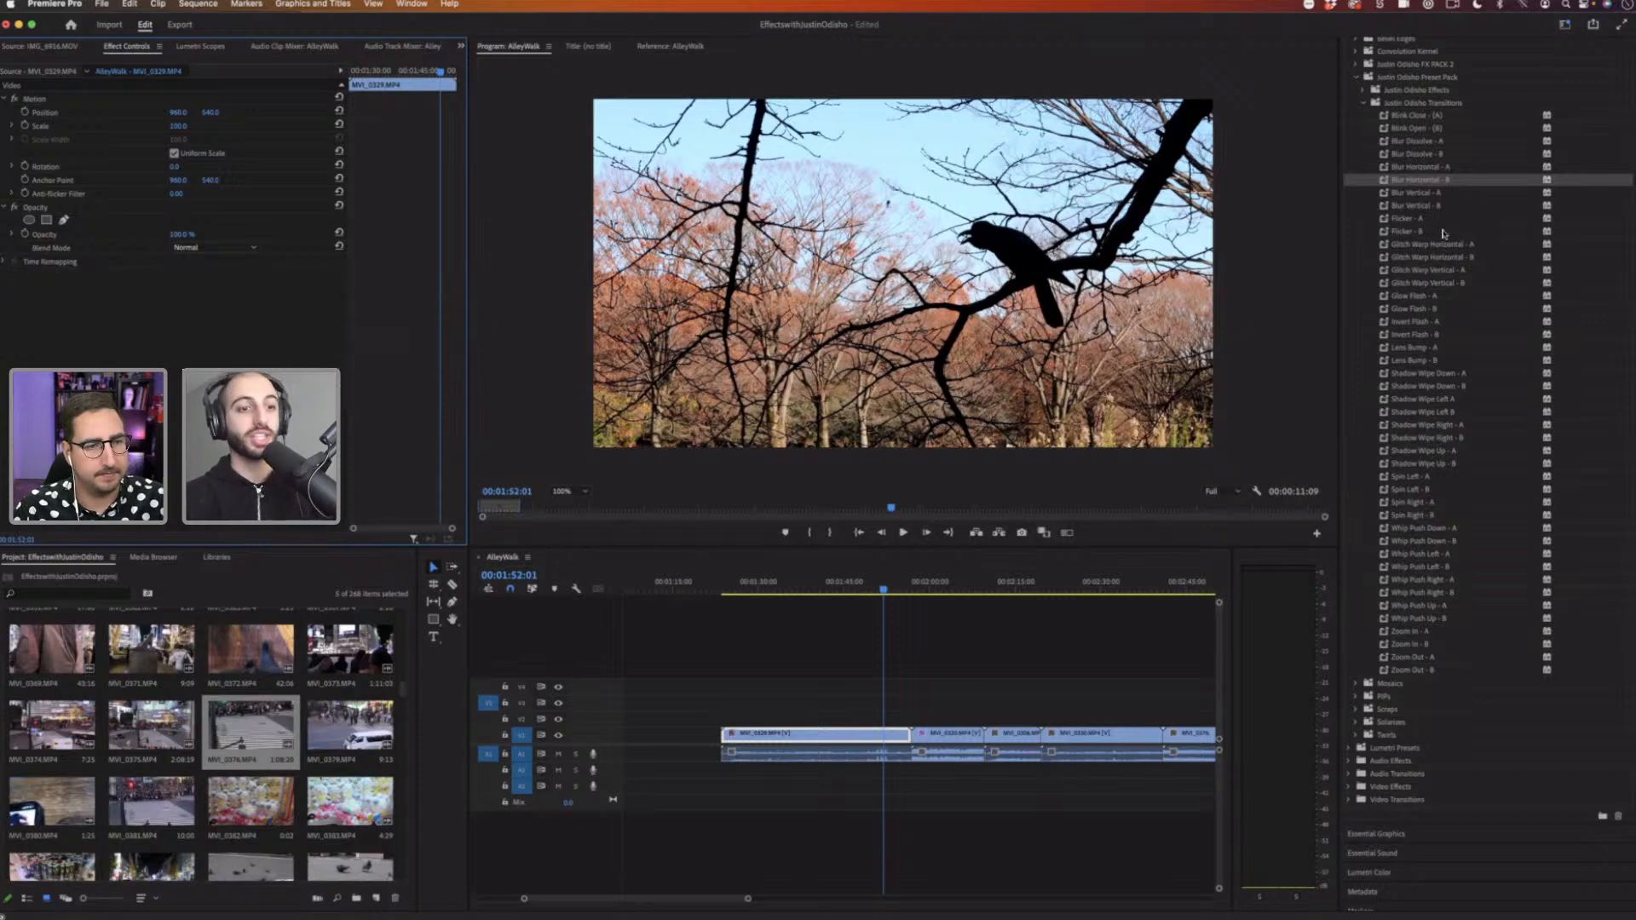
scroll(1437, 218, up, 3)
click(1388, 83)
text(gaussia)
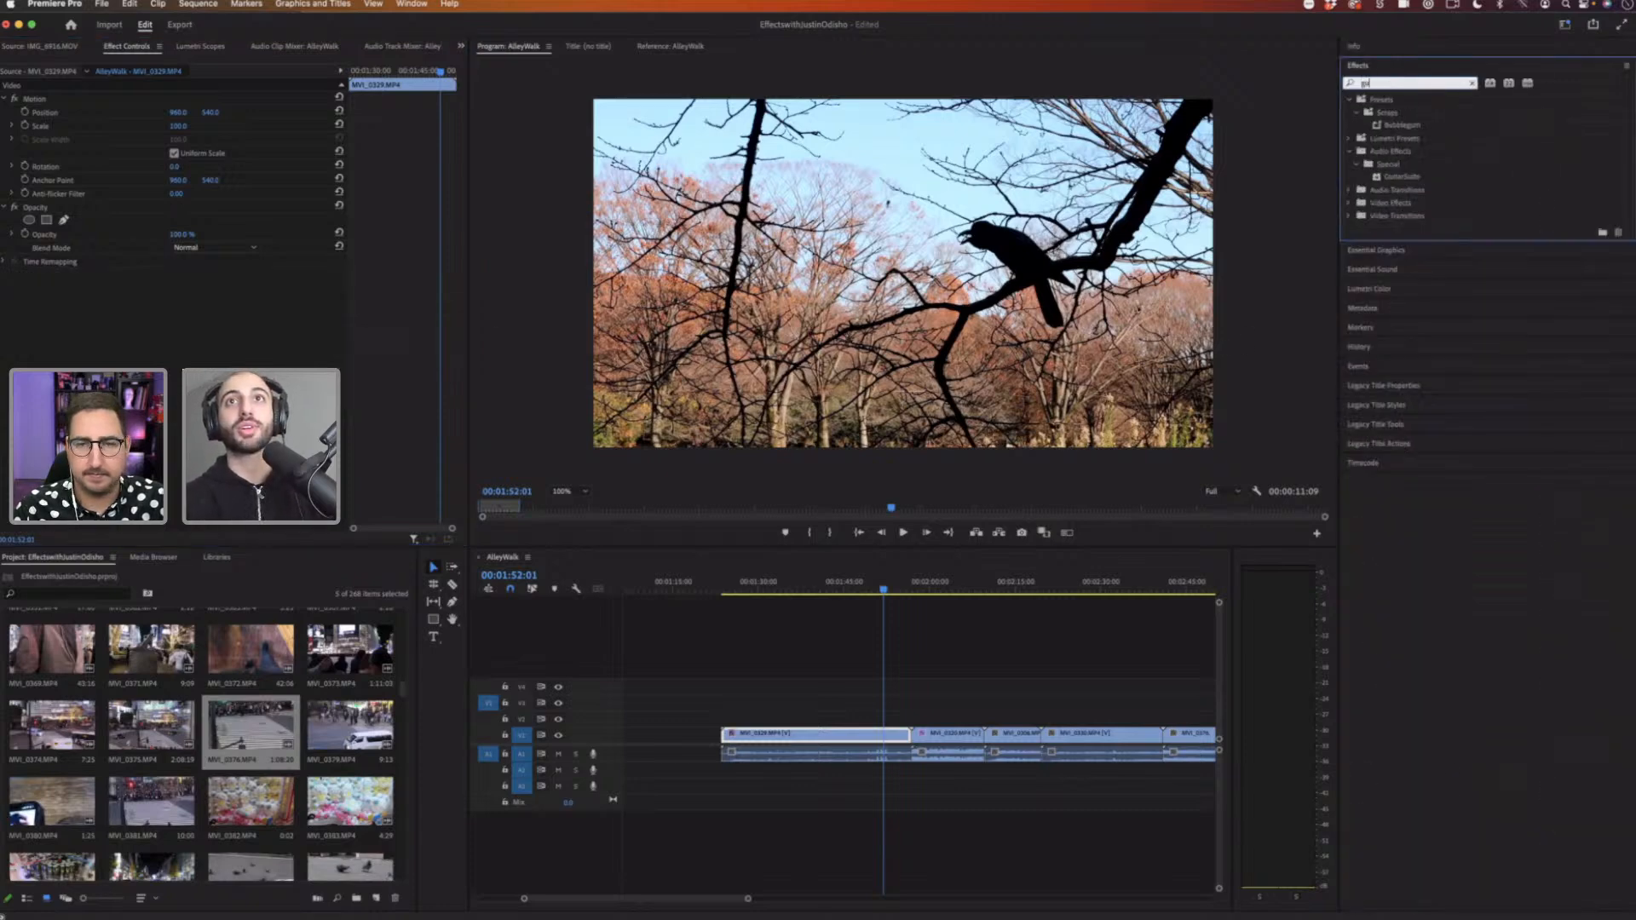
key(BackSpace)
key(BackSpace)
key(BackSpace)
key(BackSpace)
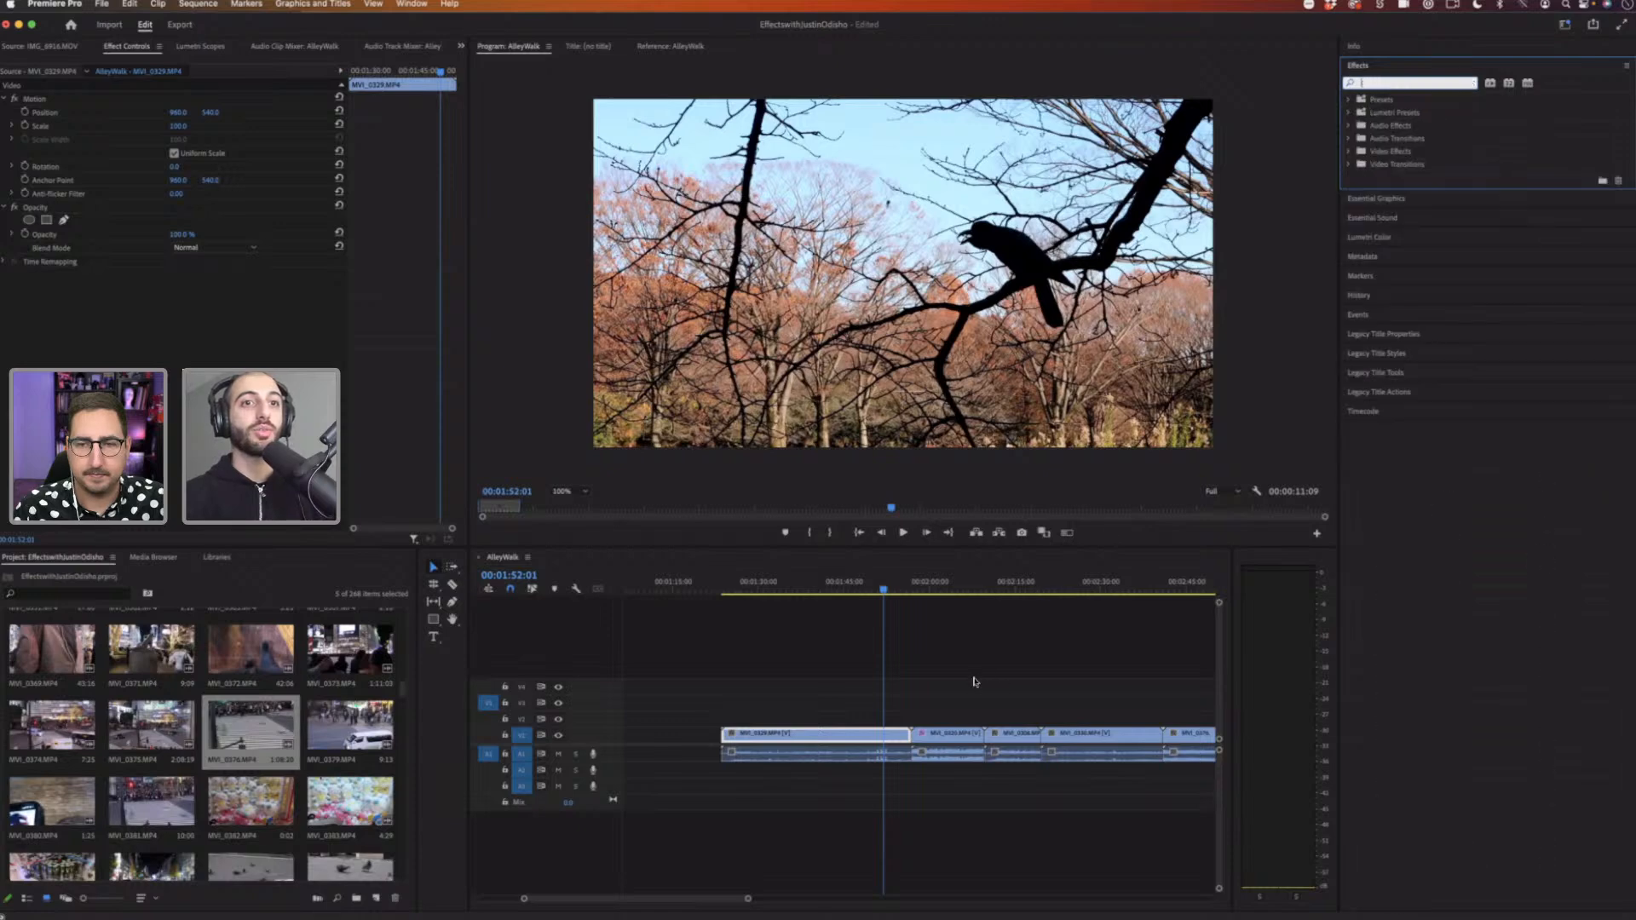
Step: Delete the following clips and their leftover audio, then select the first clip
drag(948, 680, 945, 749)
key(Delete)
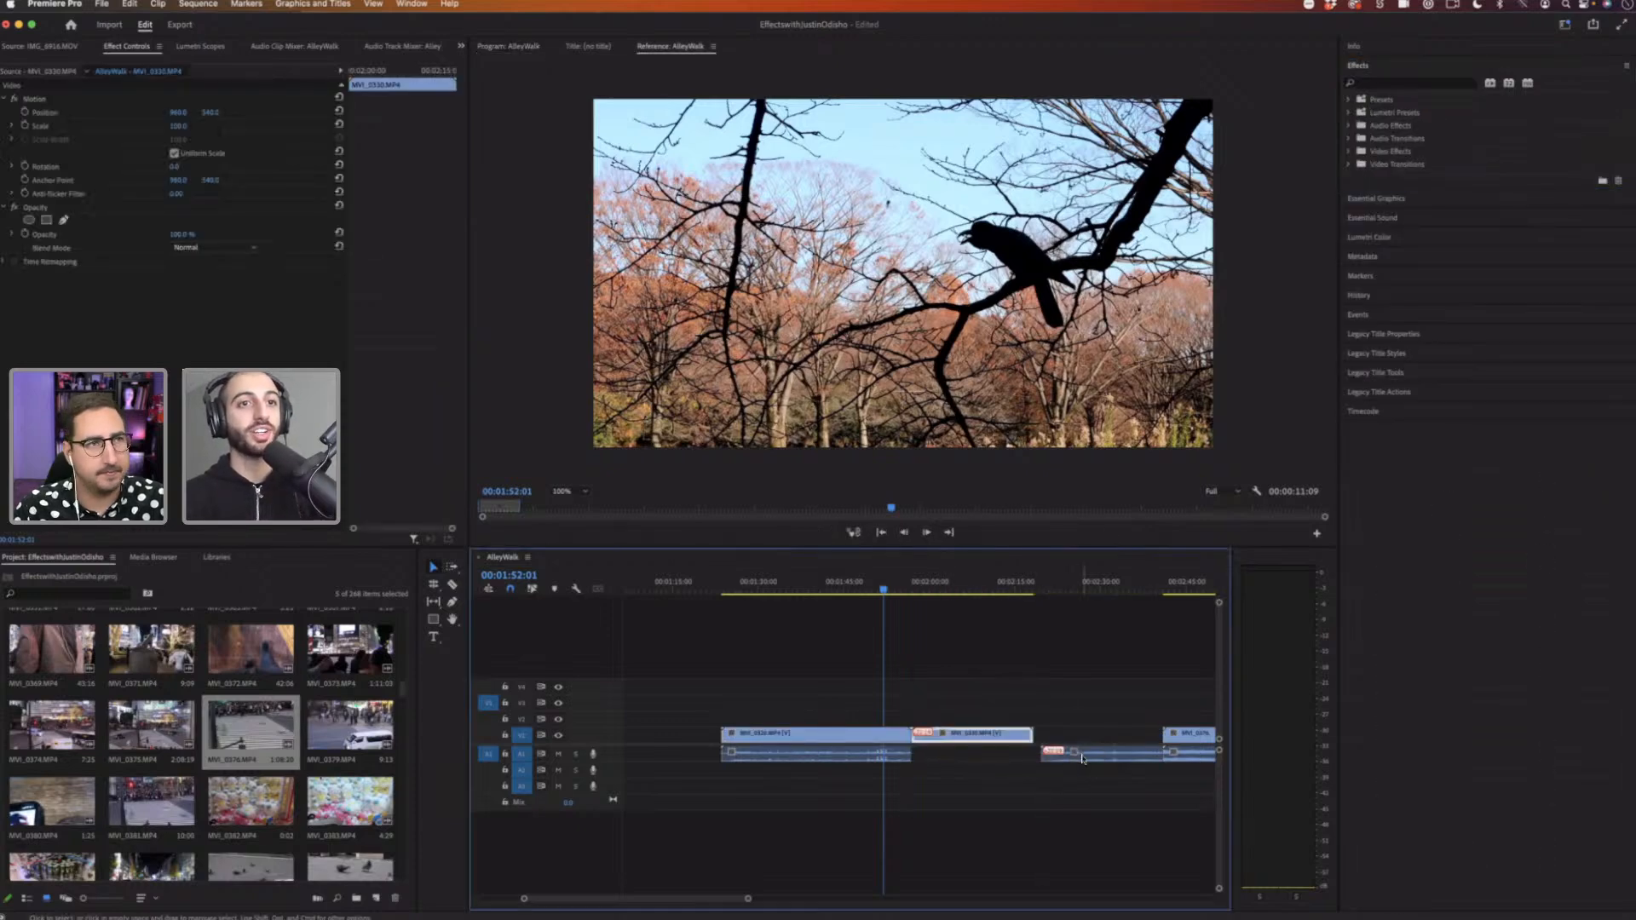
click(1080, 757)
key(Delete)
click(894, 753)
click(891, 735)
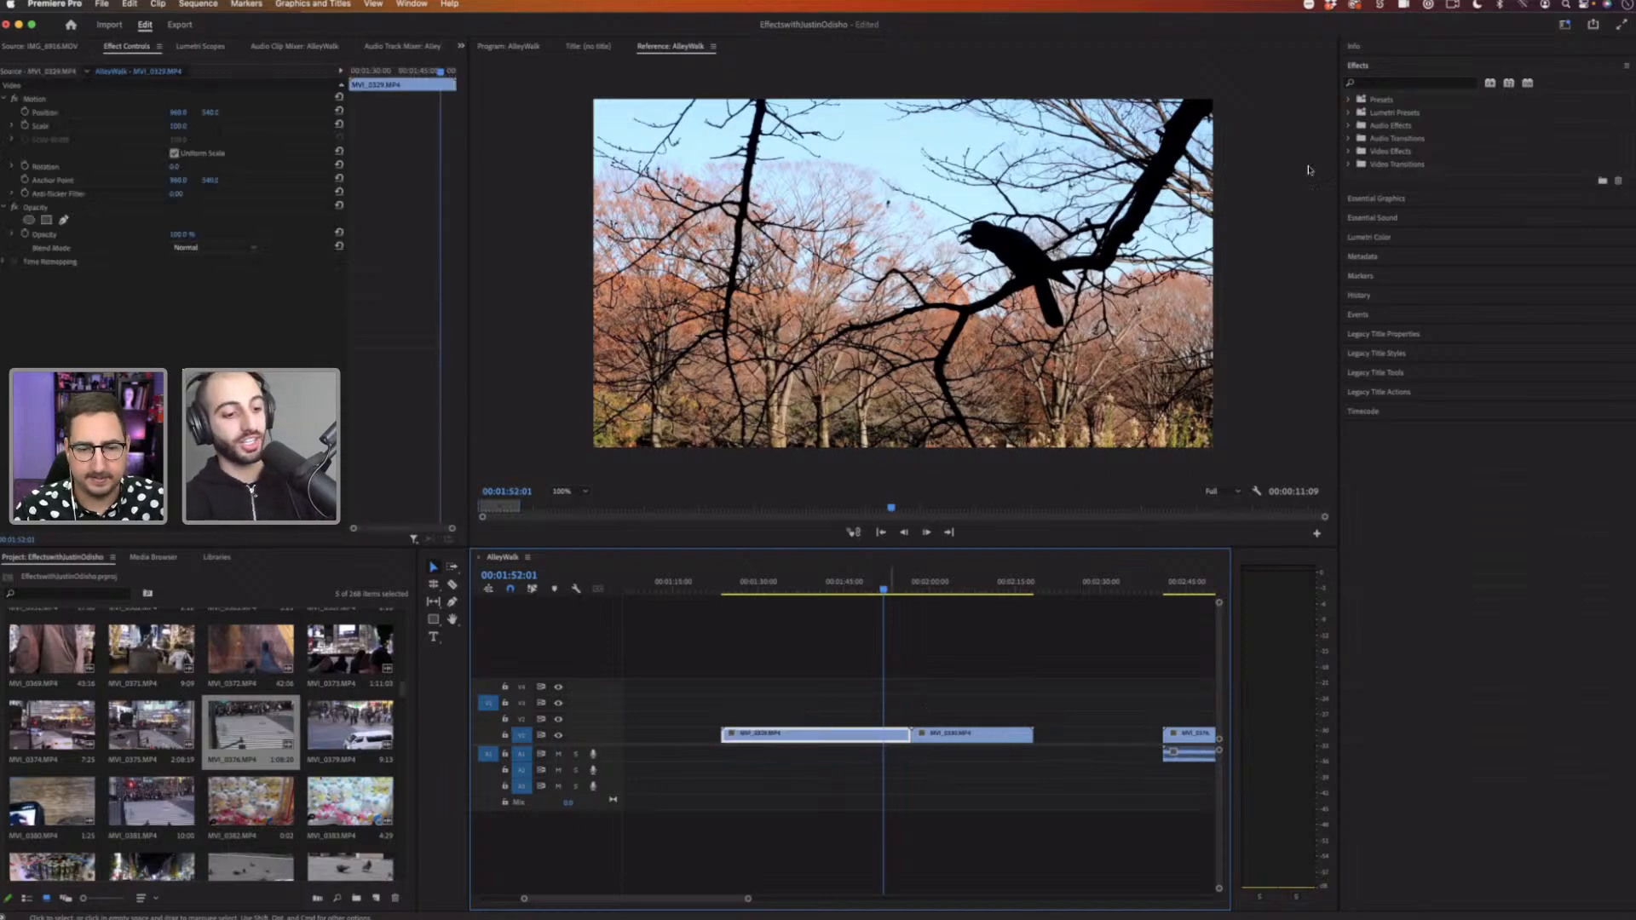
Step: Search the effects for gau and apply Gaussian Blur to the first clip
click(1373, 81)
text(gau)
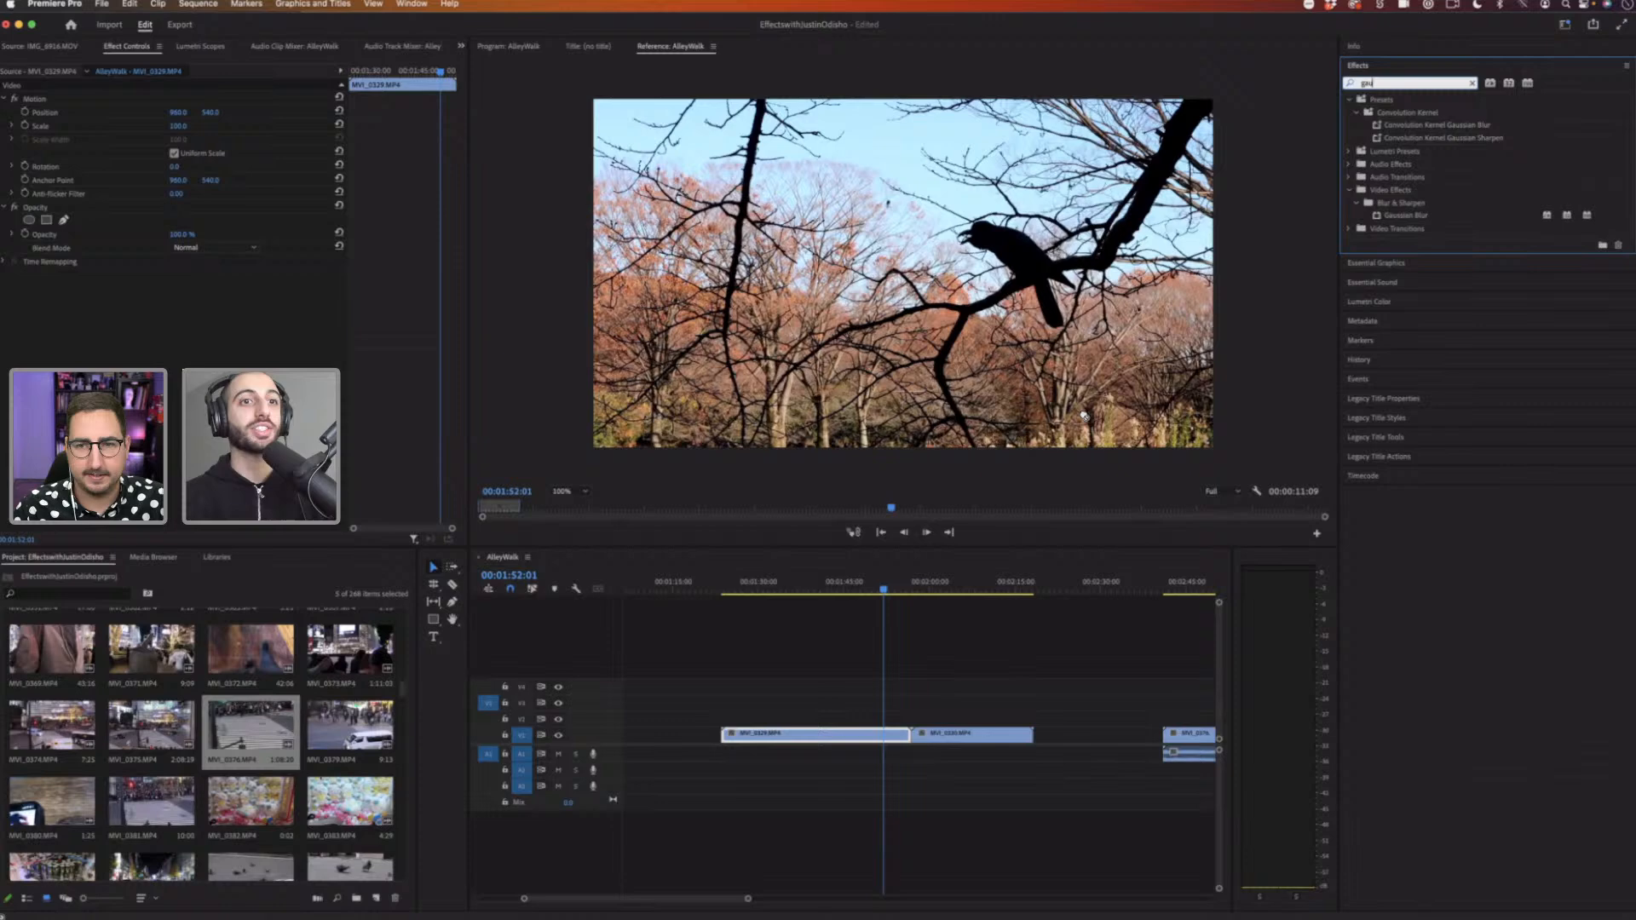
drag(1084, 416, 890, 736)
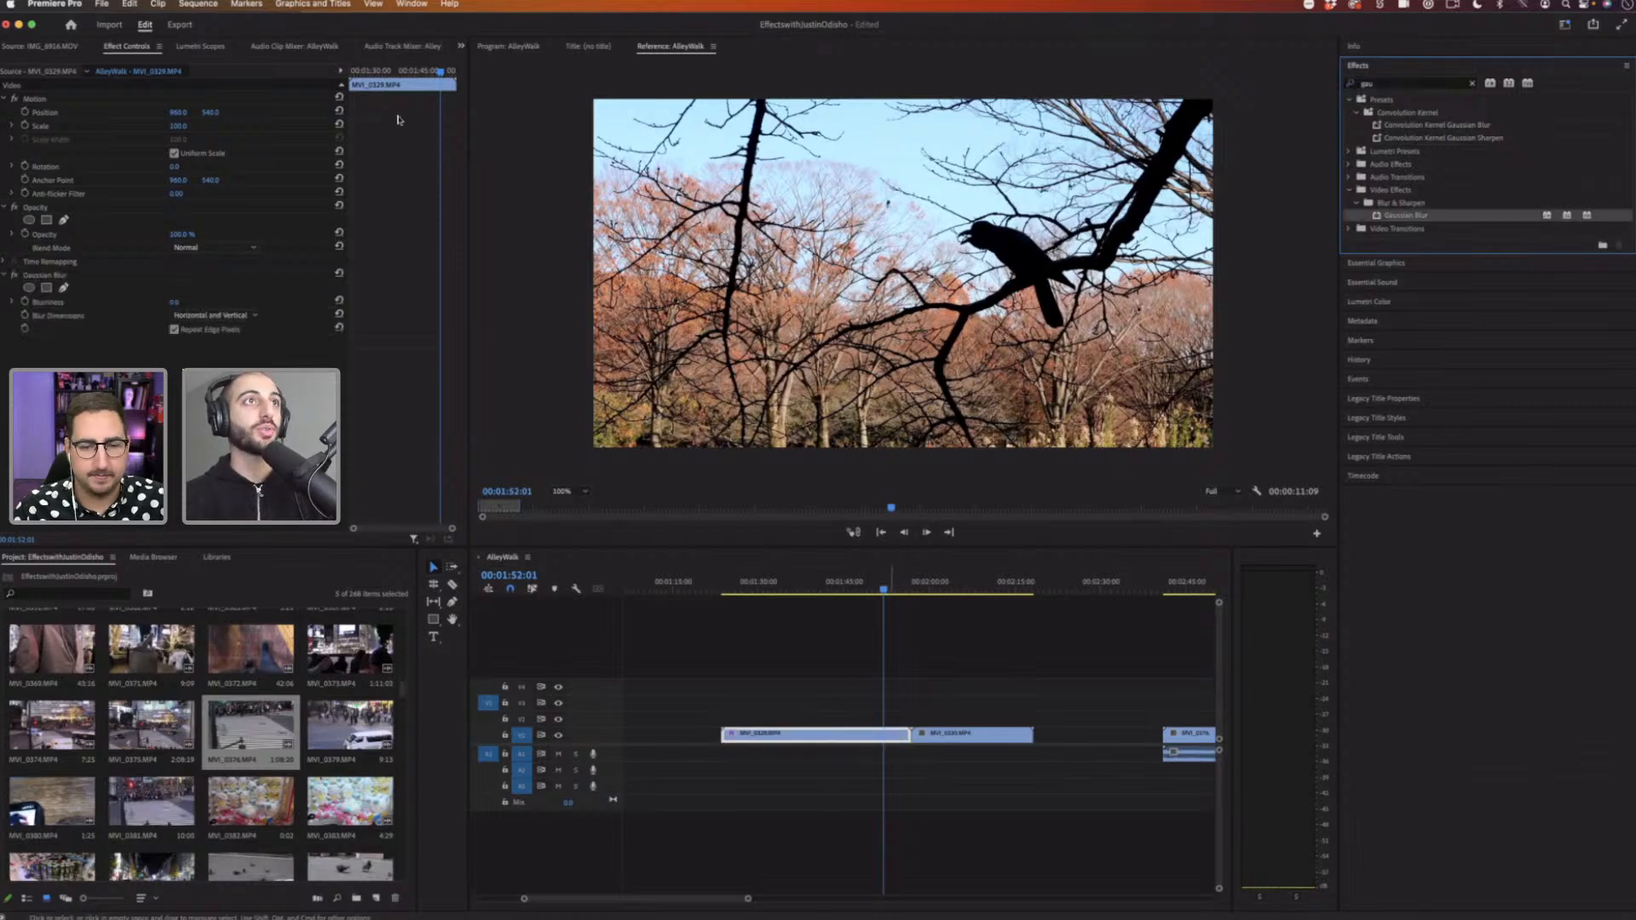
Step: Keyframe the Gaussian Blur's Blurriness from 0 near the start to 137.6 near the clip's end
drag(442, 71, 447, 71)
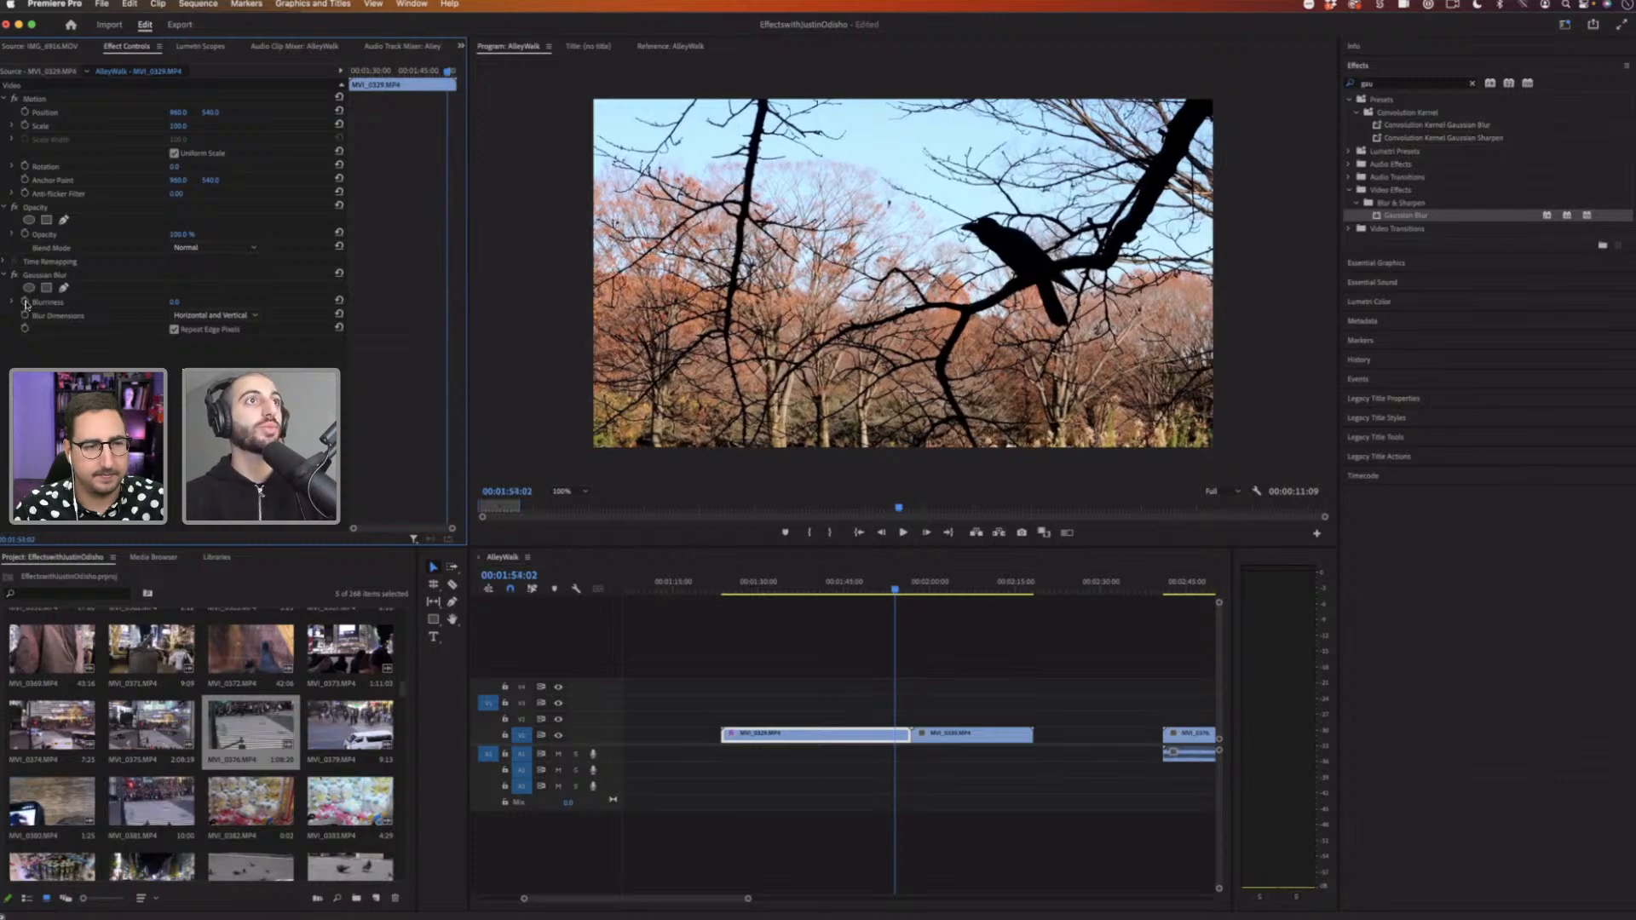
click(25, 303)
drag(448, 71, 468, 73)
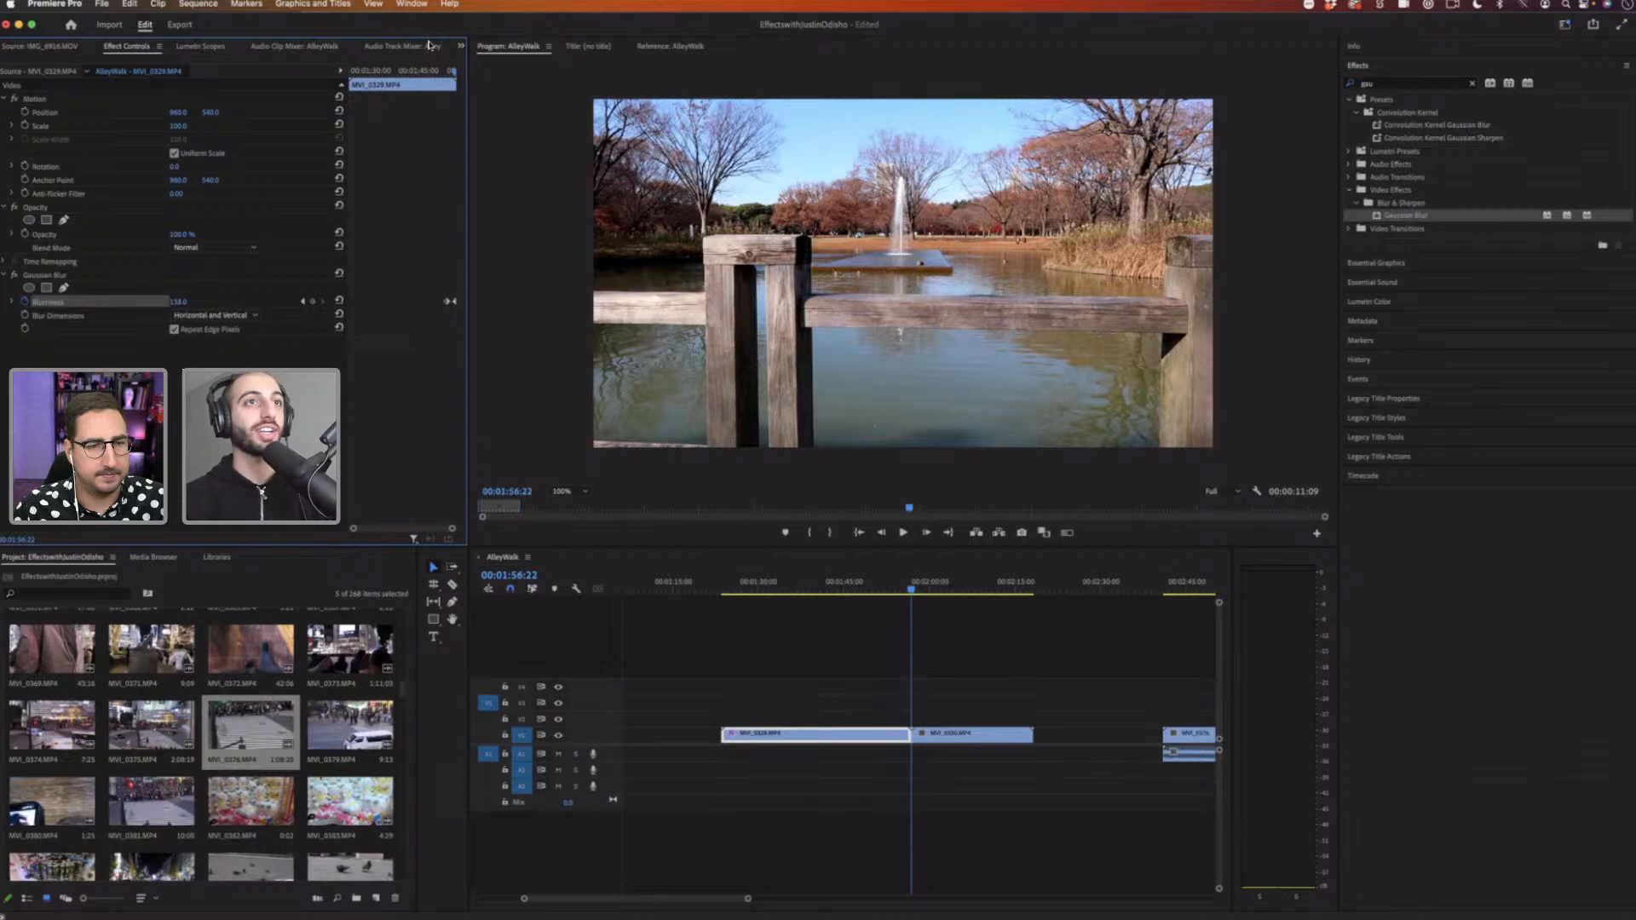
key(Left)
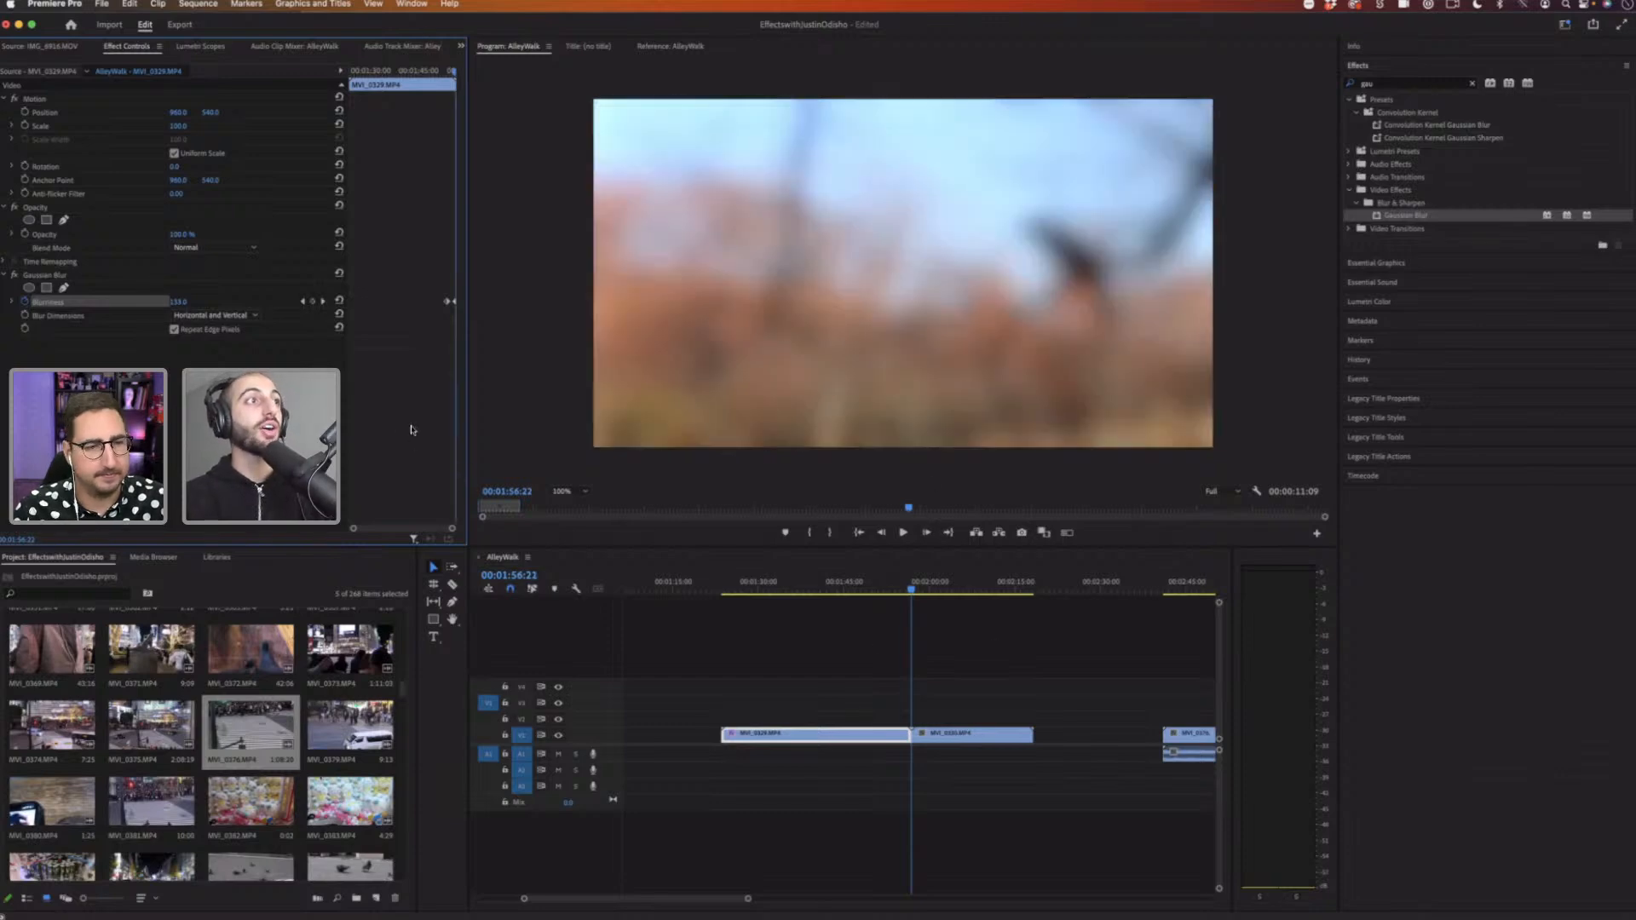
Step: Save the keyframed Gaussian Blur as a preset named Gaussian Blur Preset, anchored to the out point
right_click(50, 278)
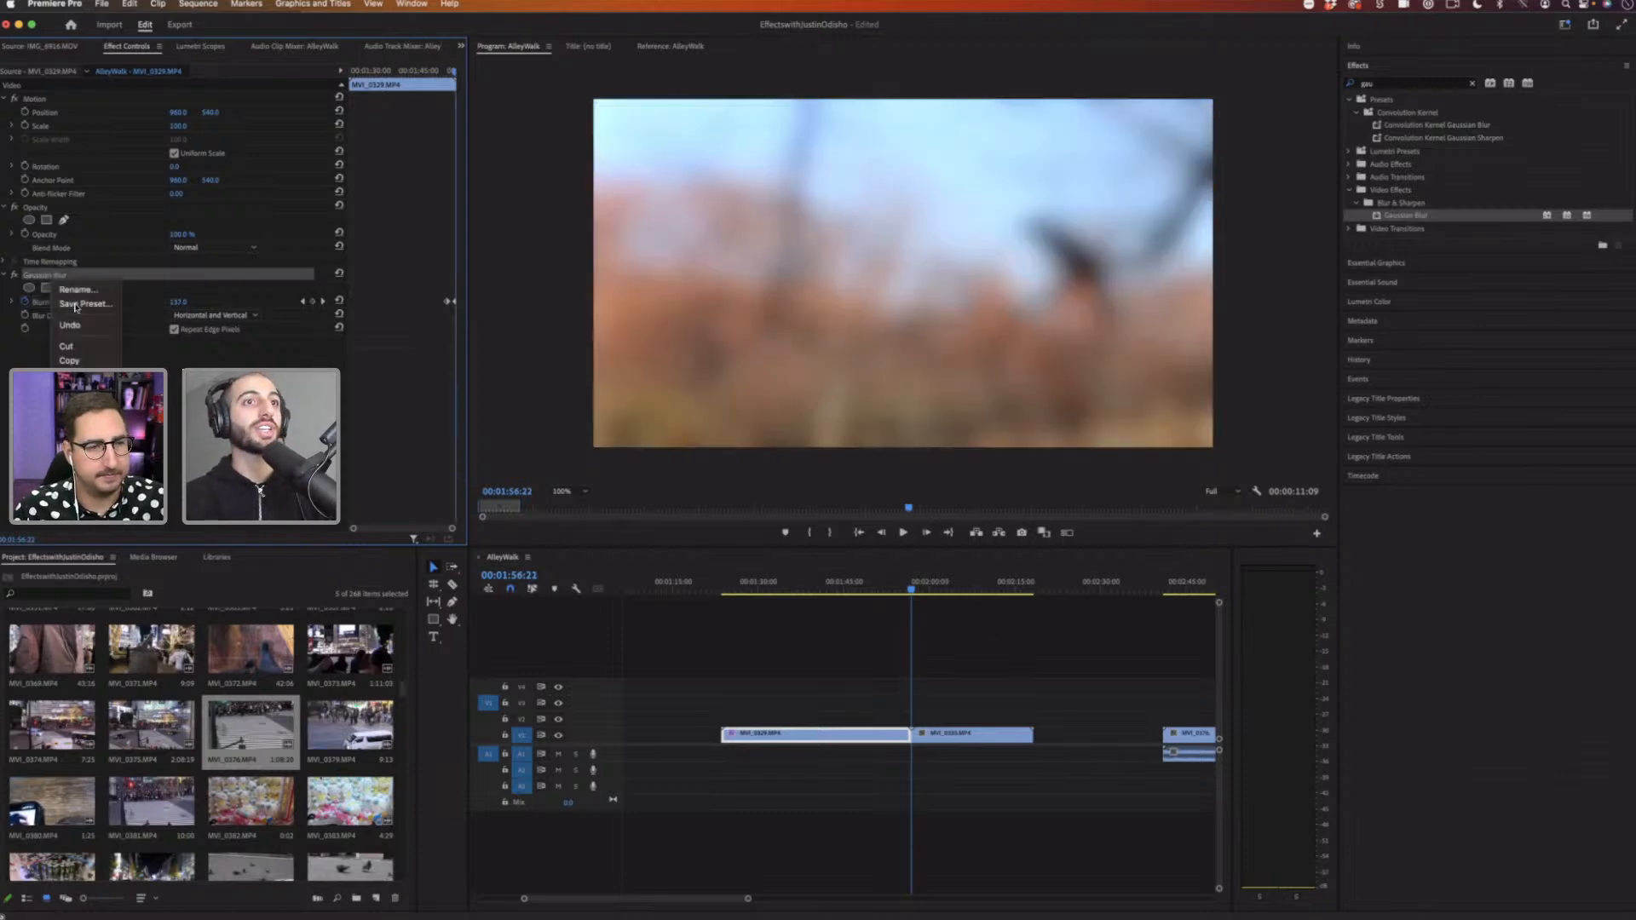
click(85, 305)
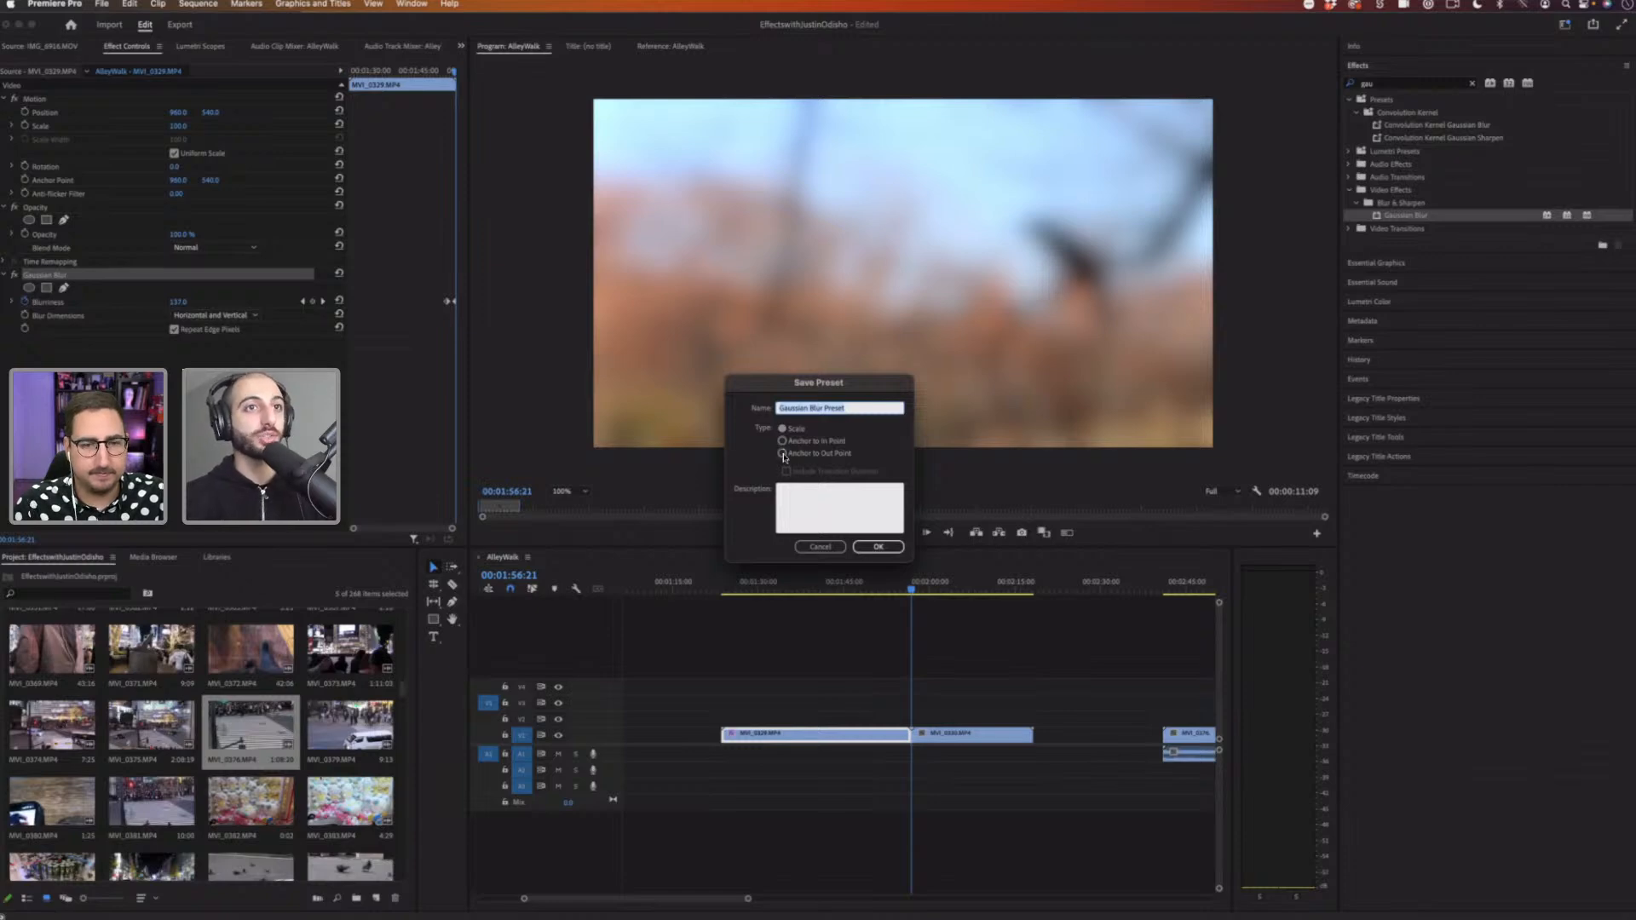
click(782, 454)
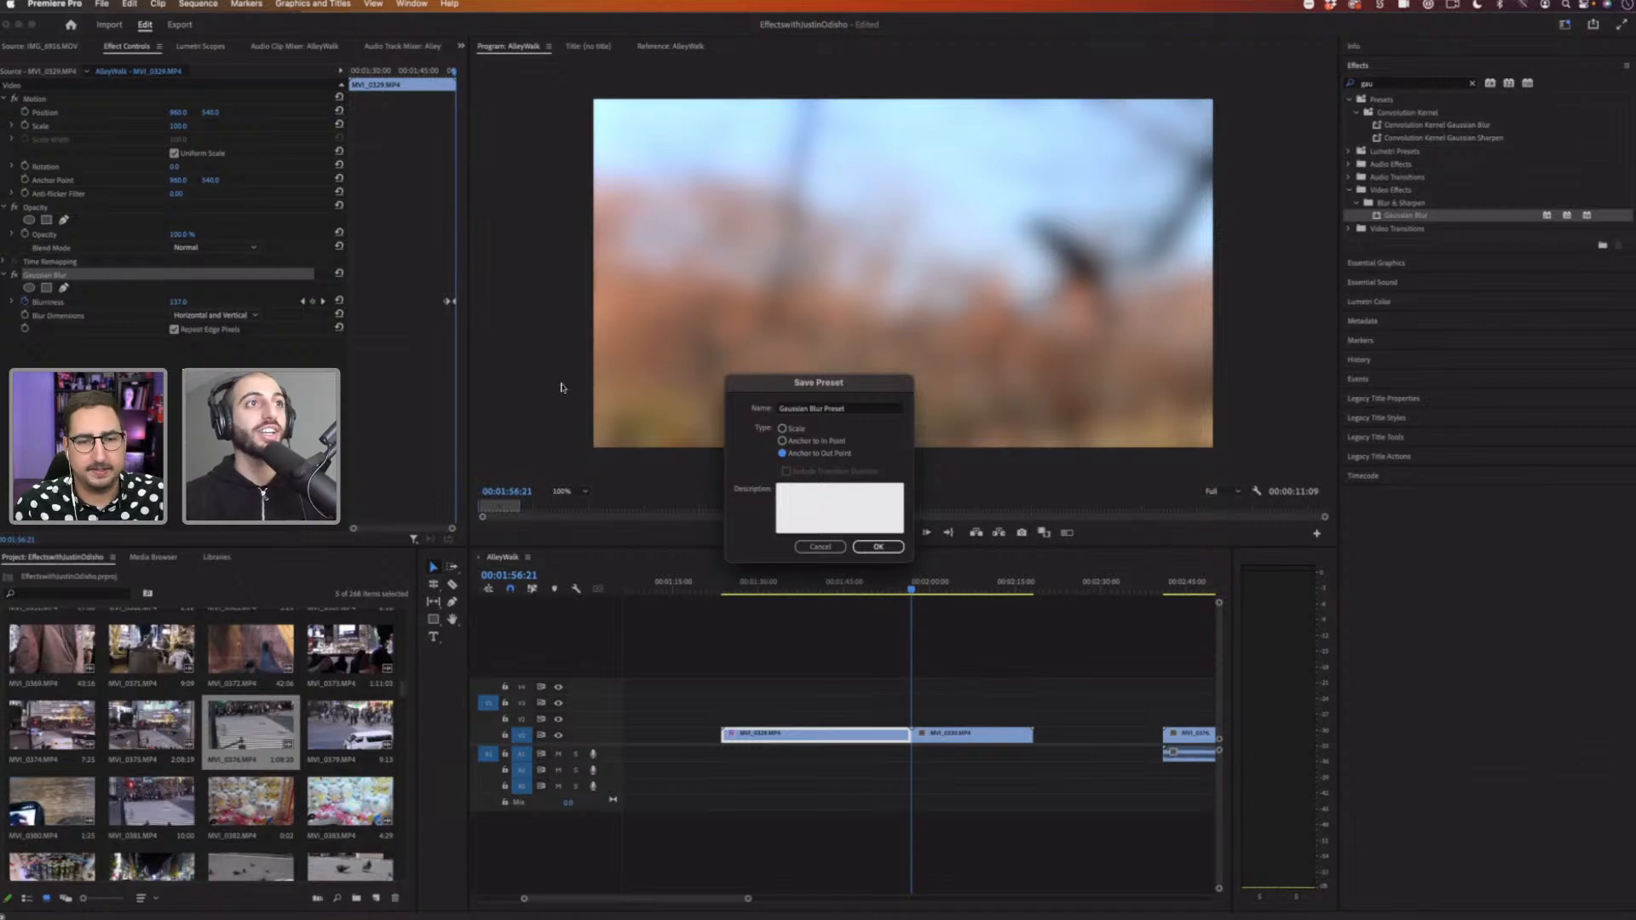
click(880, 548)
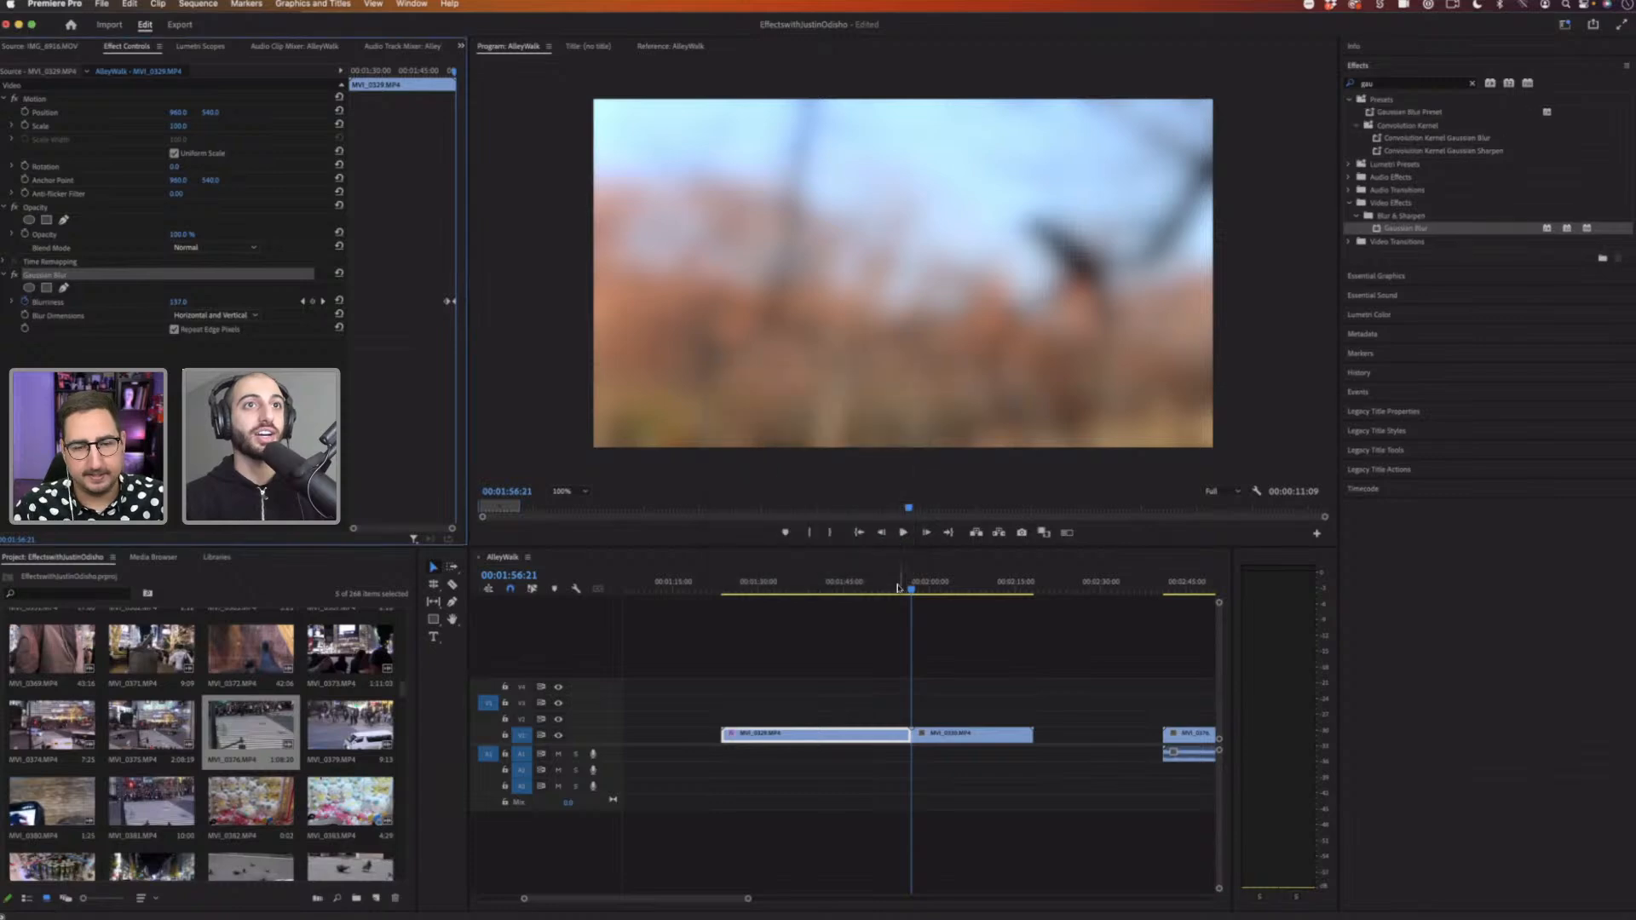
Step: Apply the Gaussian Blur Preset to the second clip in the timeline
drag(897, 588, 920, 588)
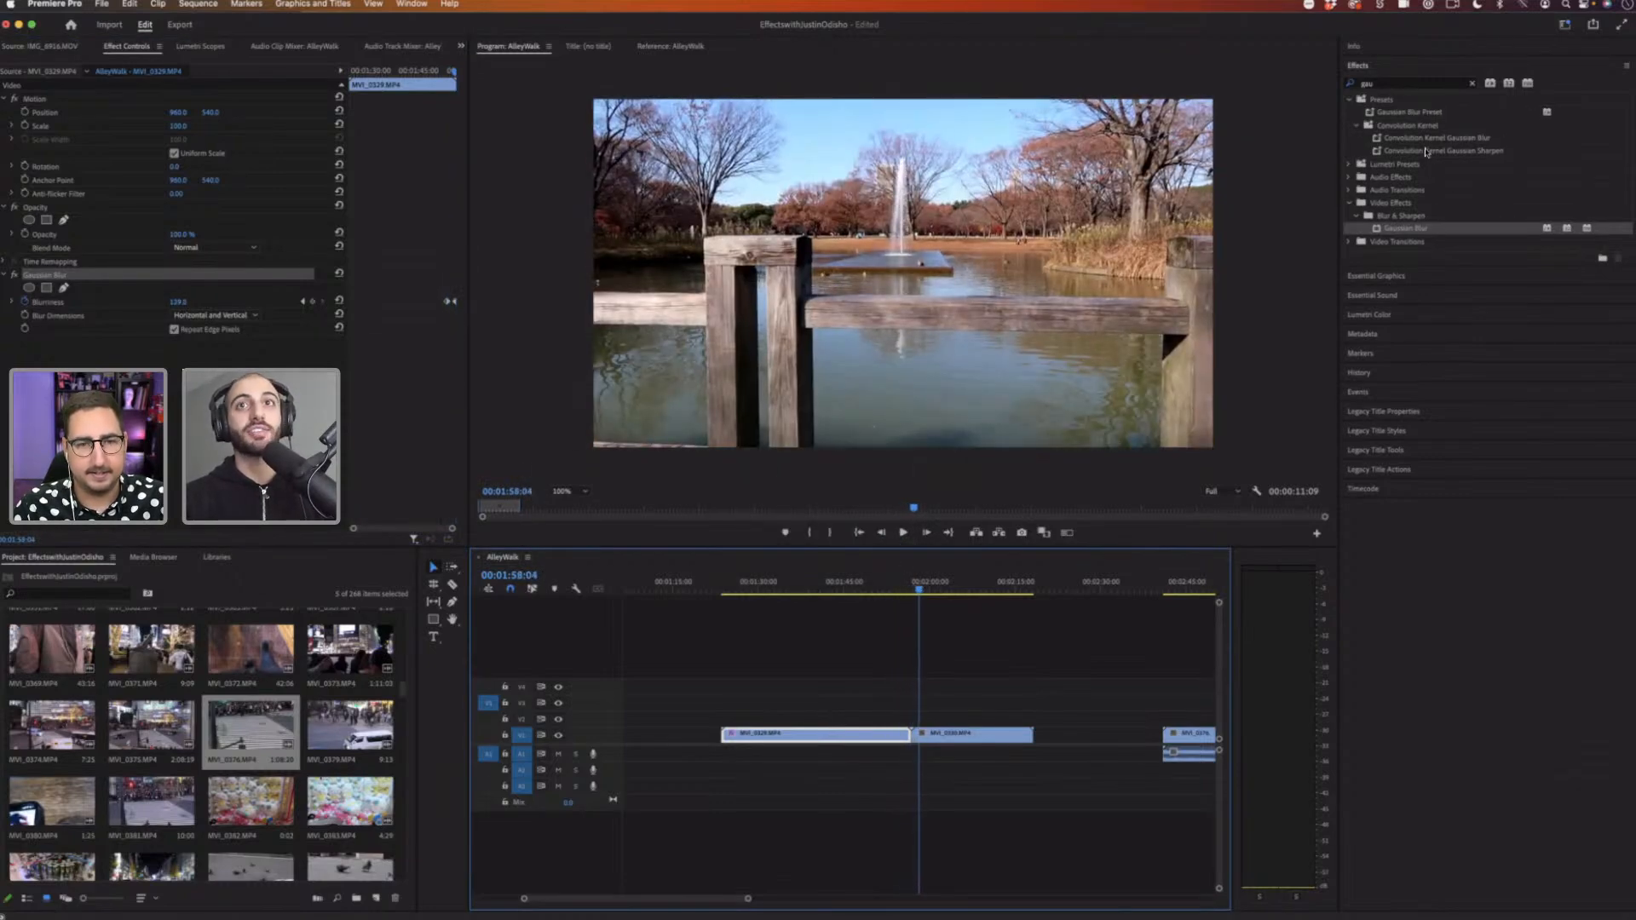
drag(1415, 235, 947, 738)
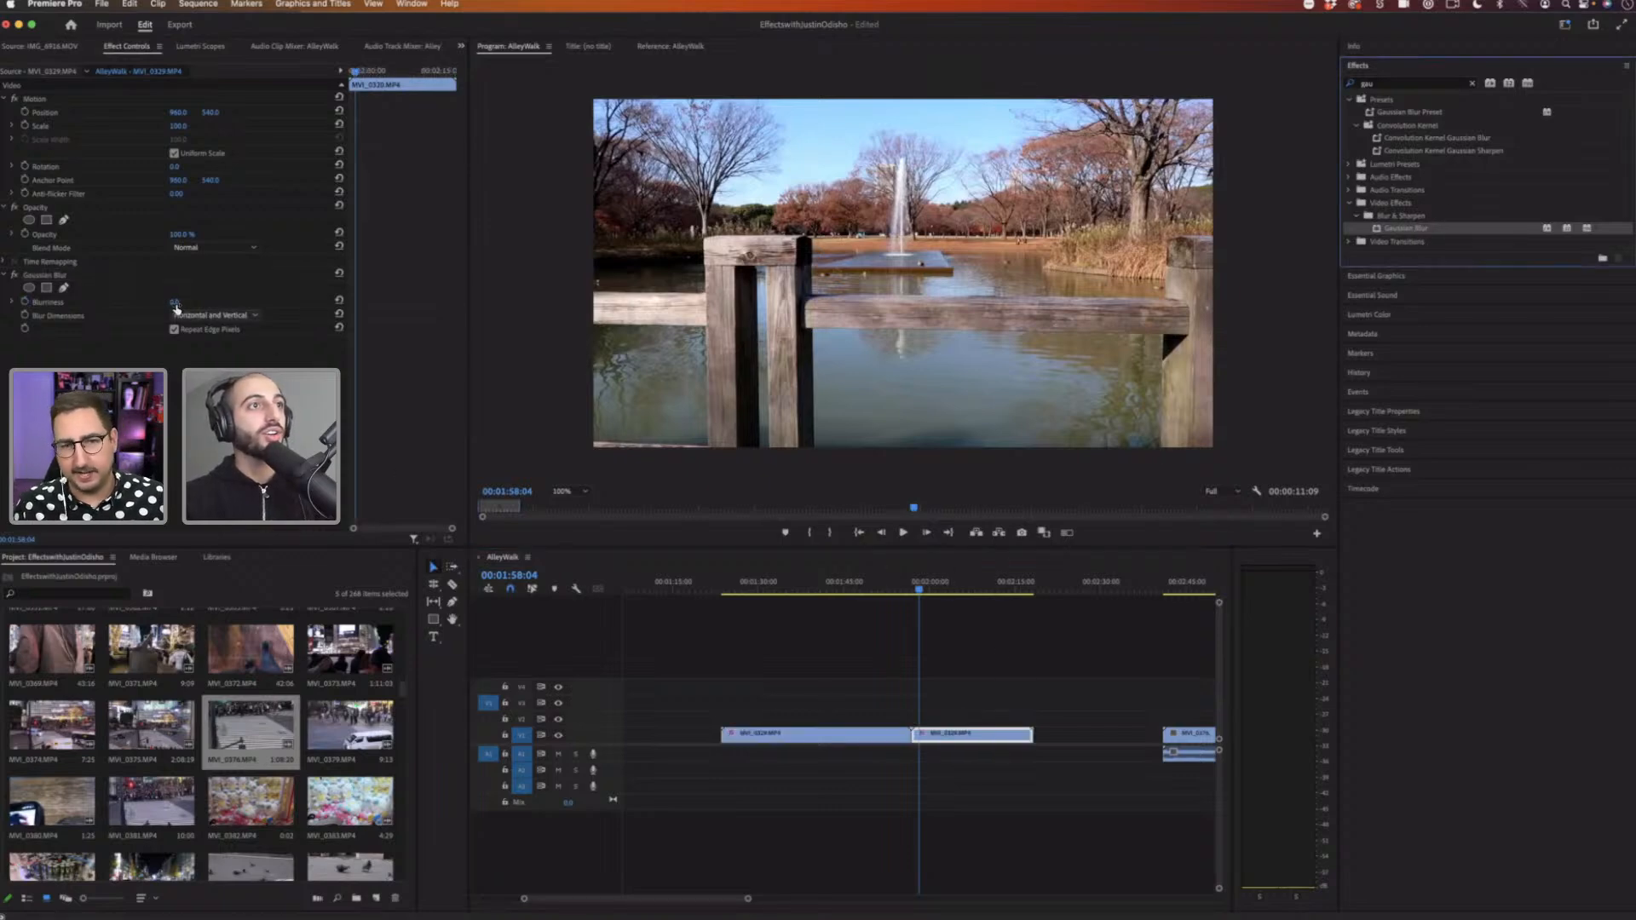
Step: Raise the second clip's Blurriness to about 113.6, play it, then return Blurriness to 0
drag(175, 303, 269, 302)
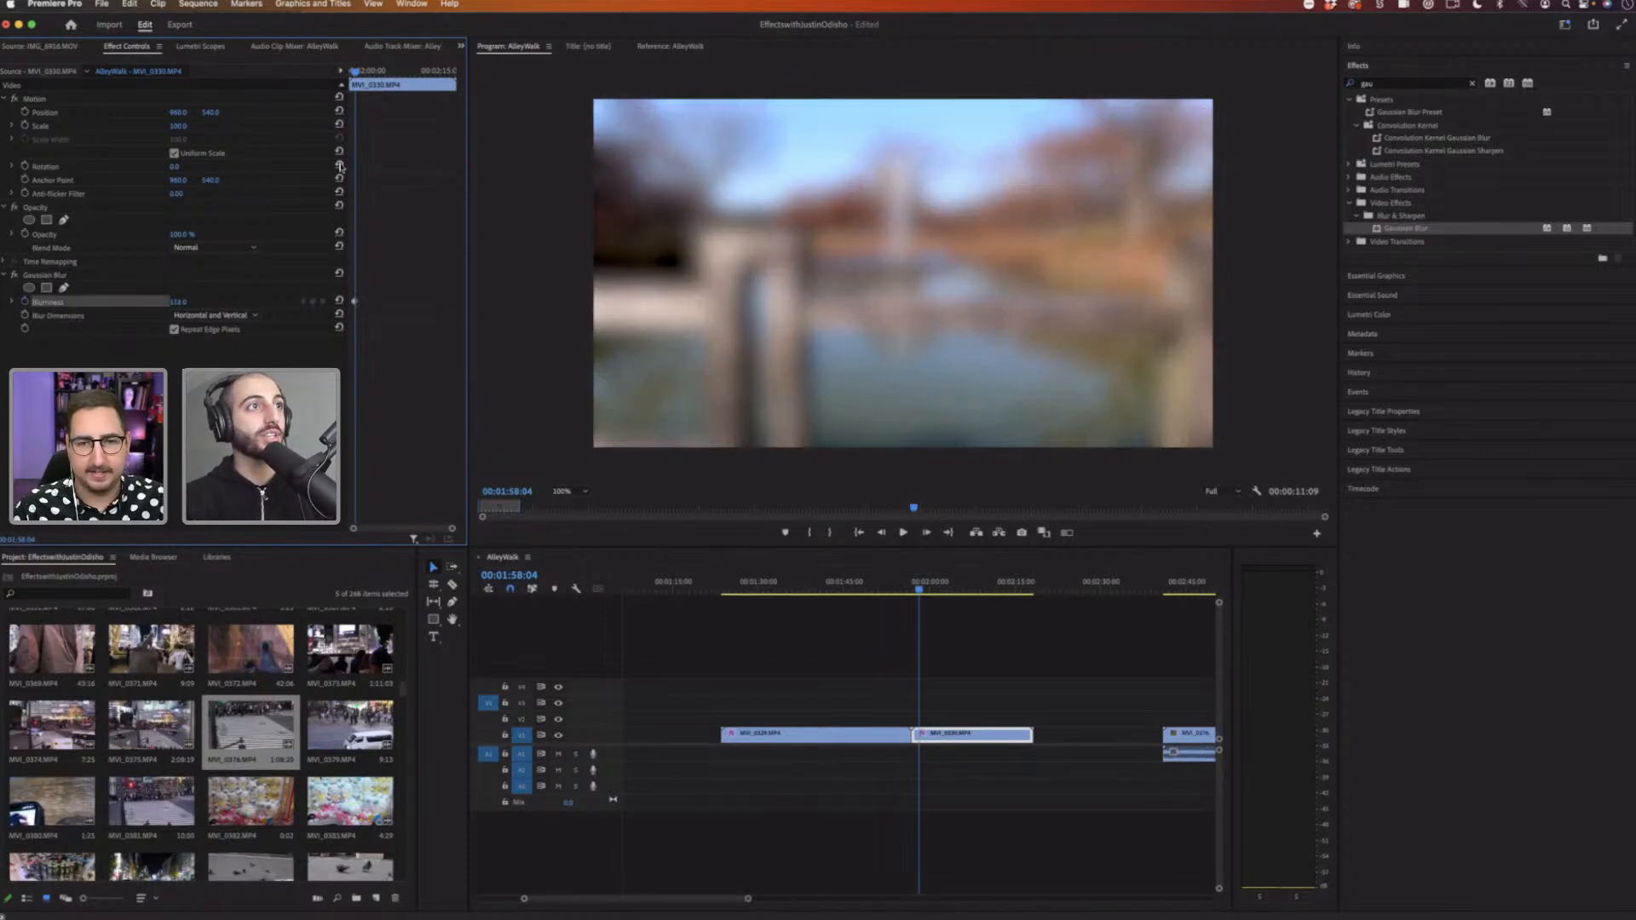
key(space)
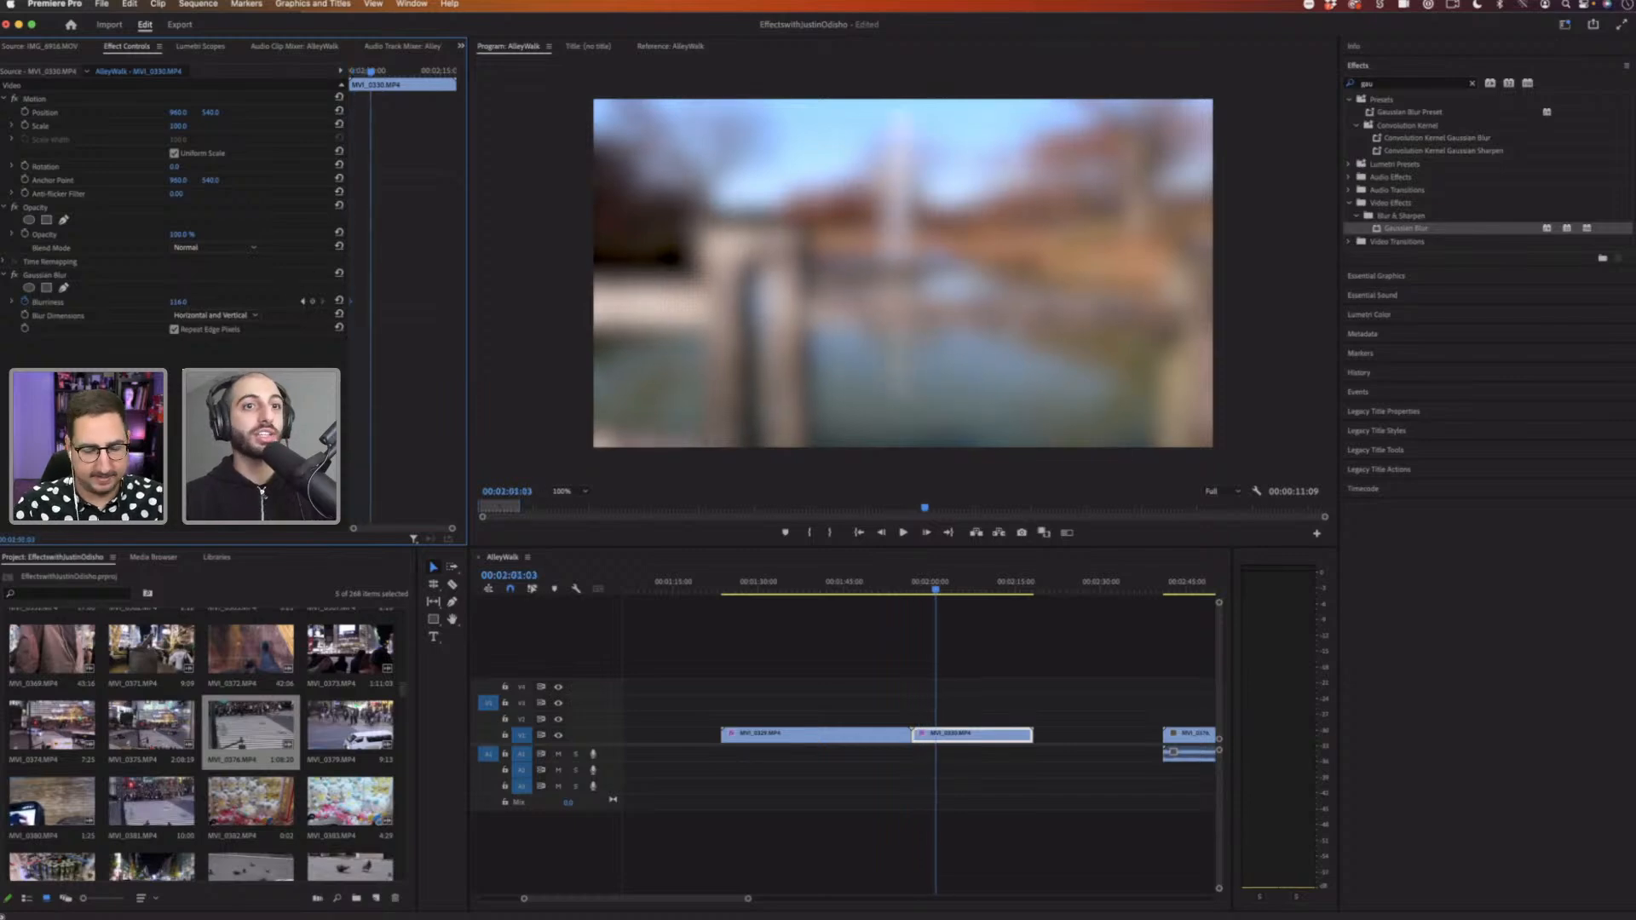
drag(190, 302, 90, 302)
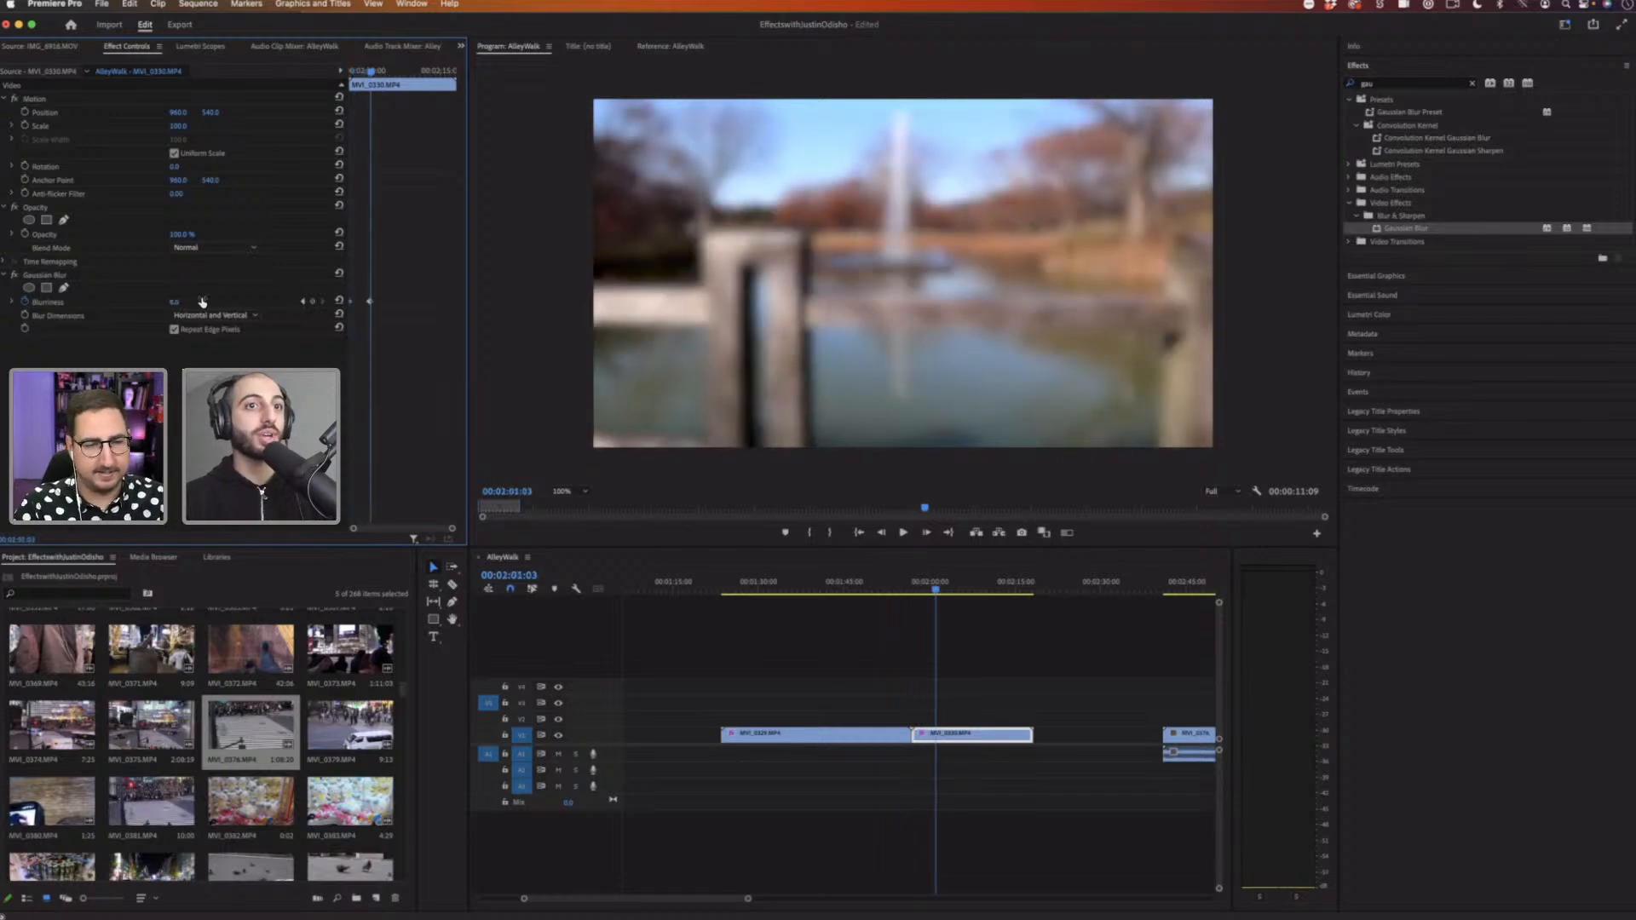
Step: Play the sequence from just before the second clip to preview the preset
click(893, 583)
key(space)
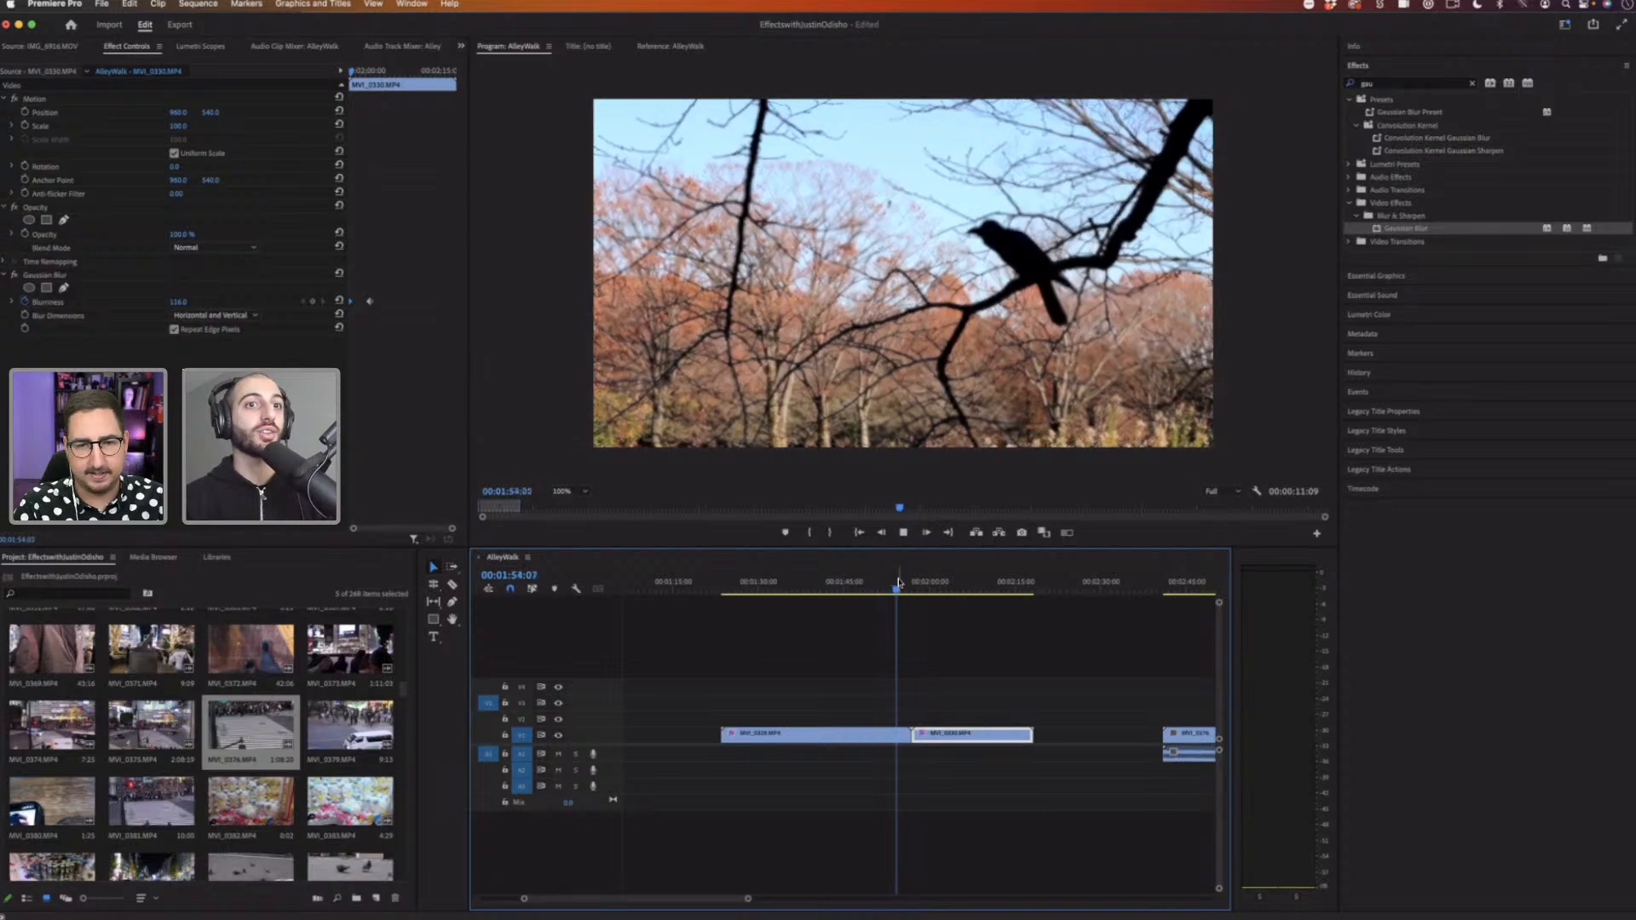